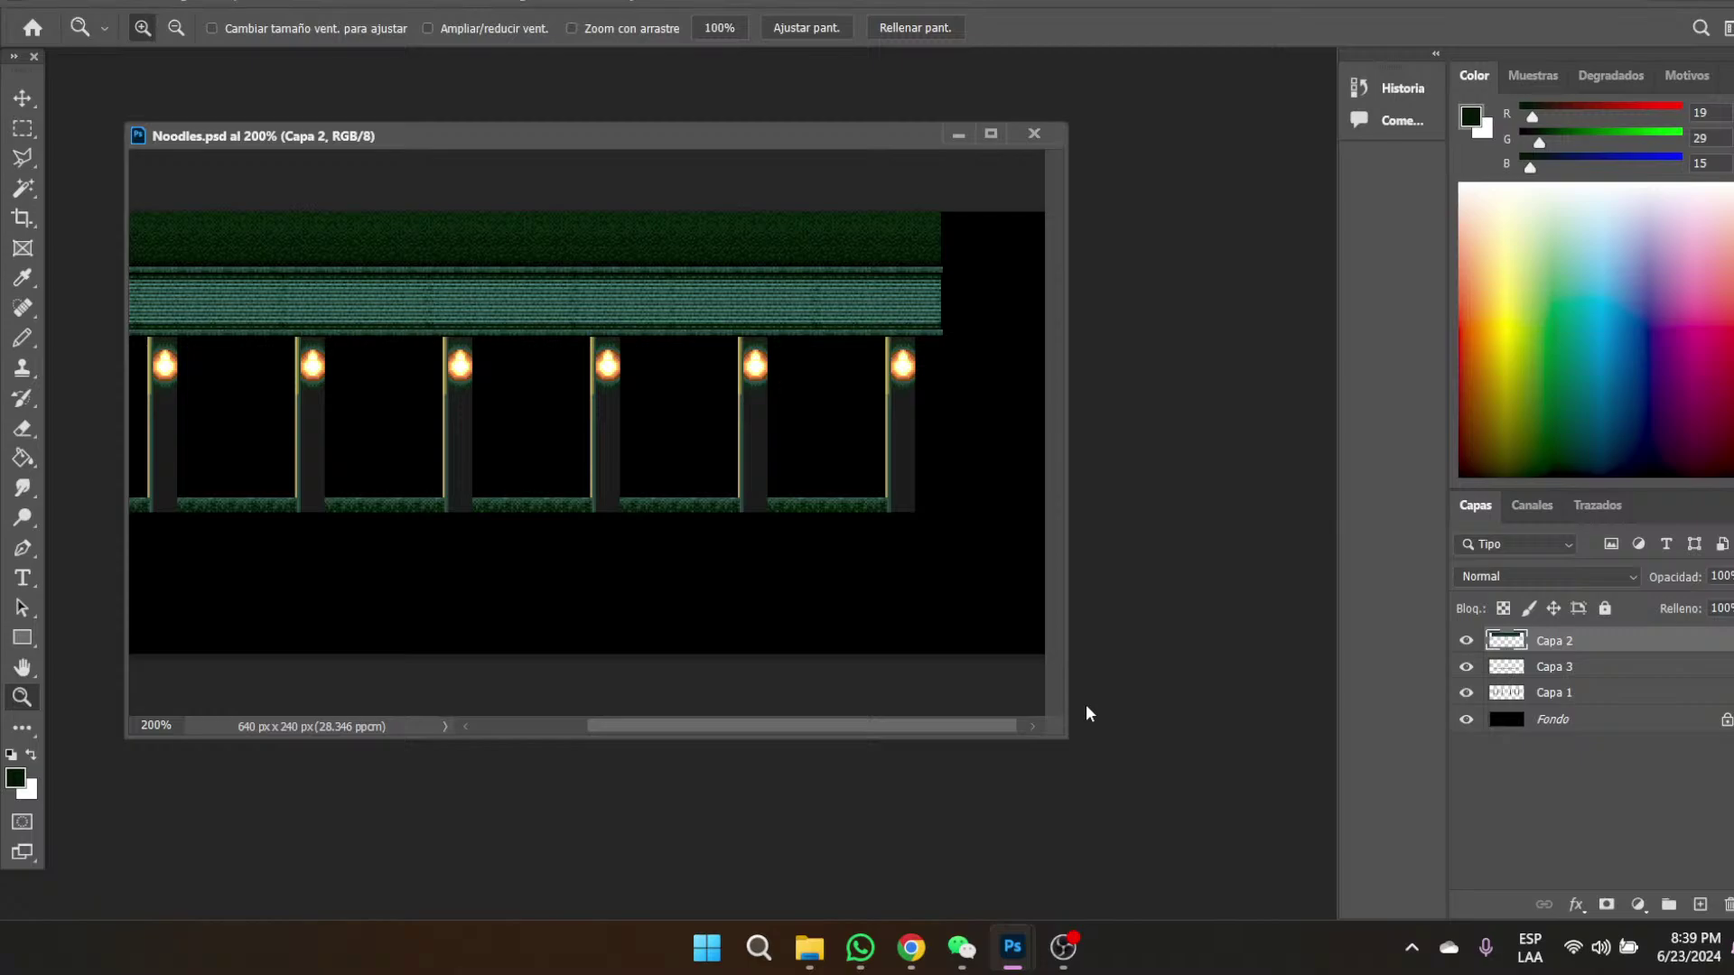
left_click_drag(717, 732, 518, 737)
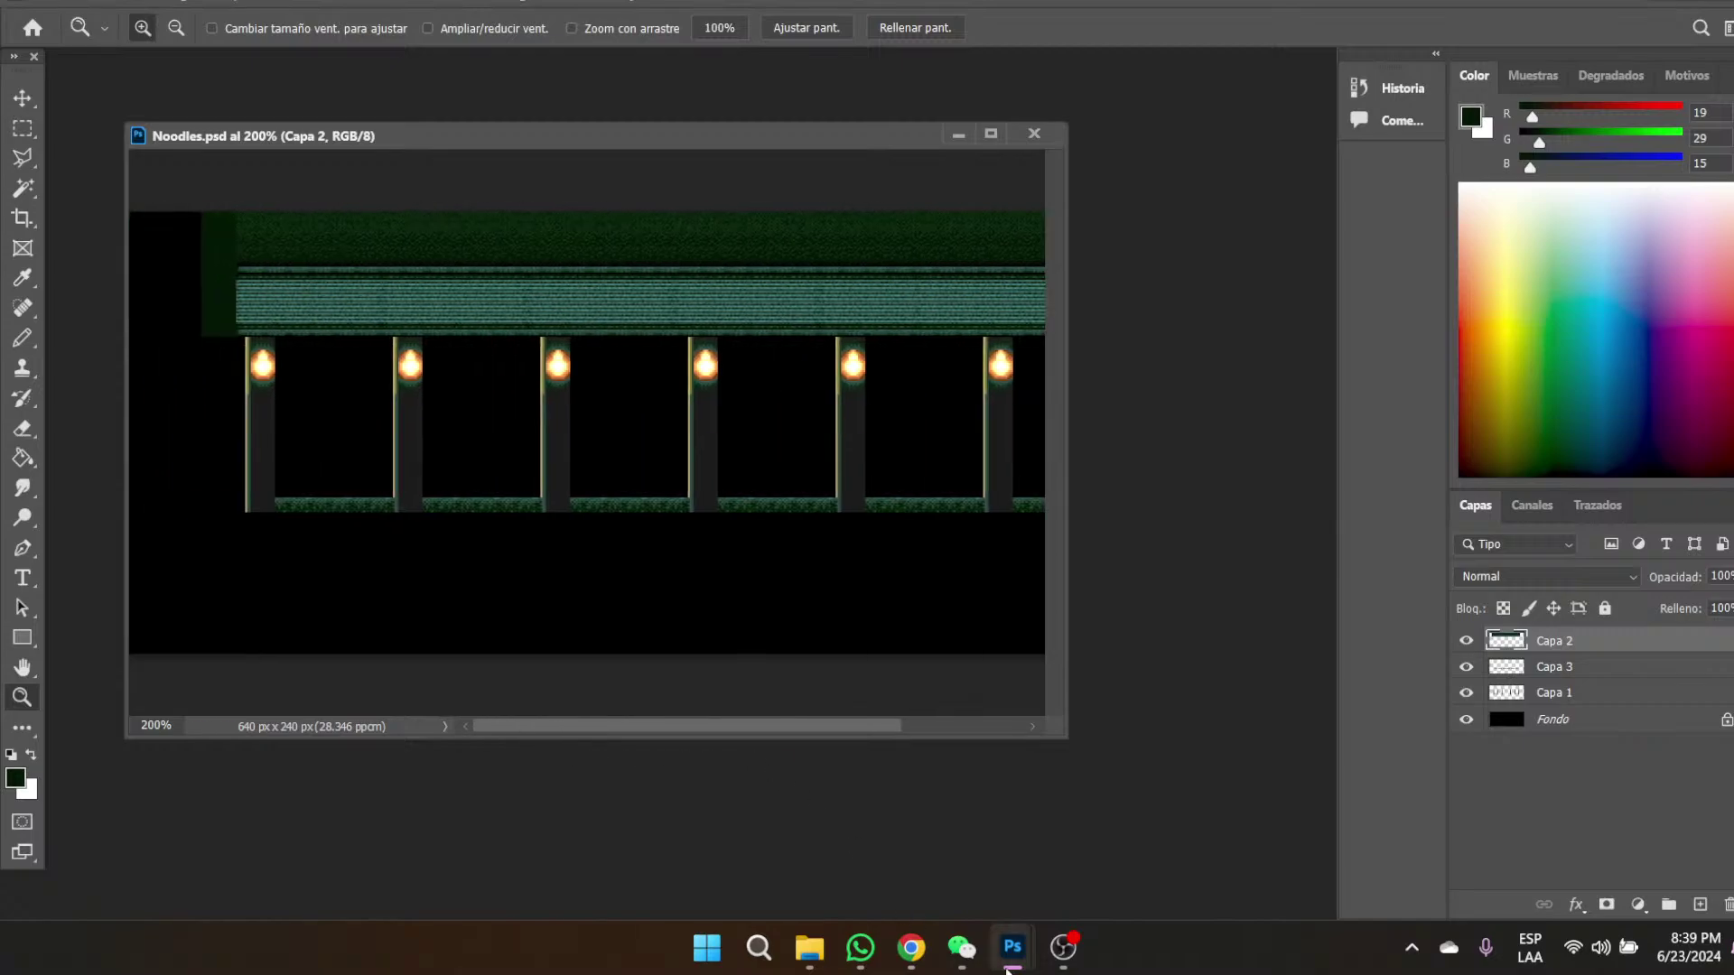
mouse_move(920, 951)
left_click_drag(859, 723, 927, 728)
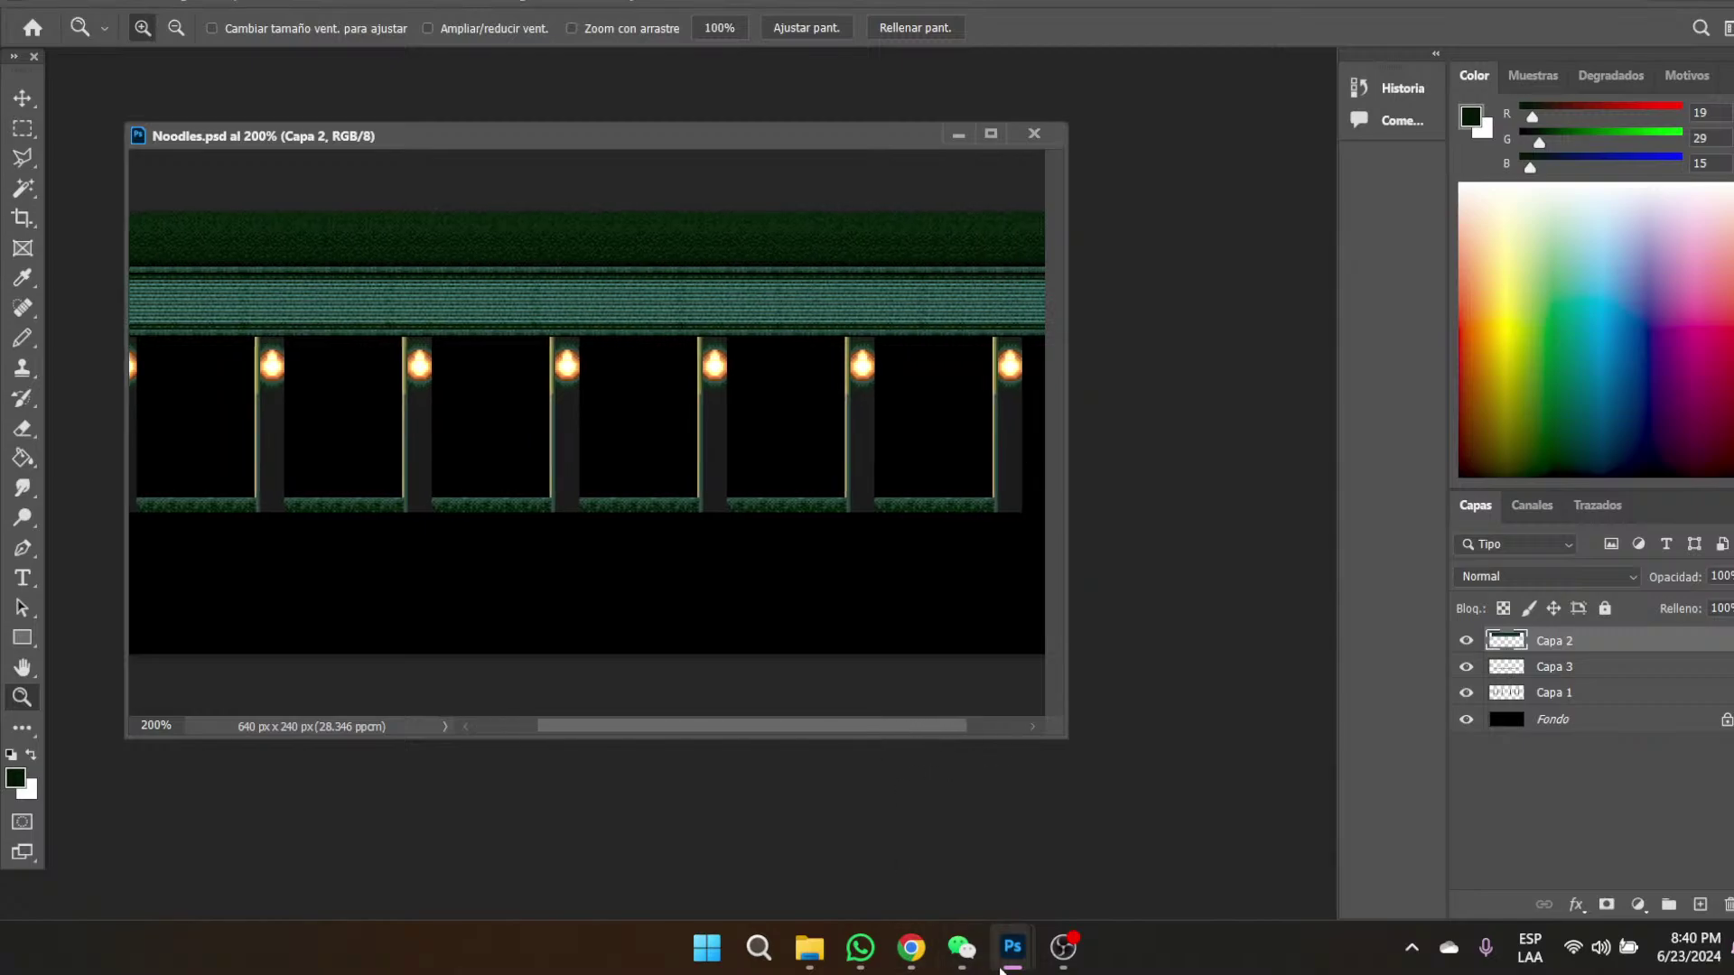
- Switch to the Resources window in File Explorer and open its FFCD folder
mouse_move(816, 959)
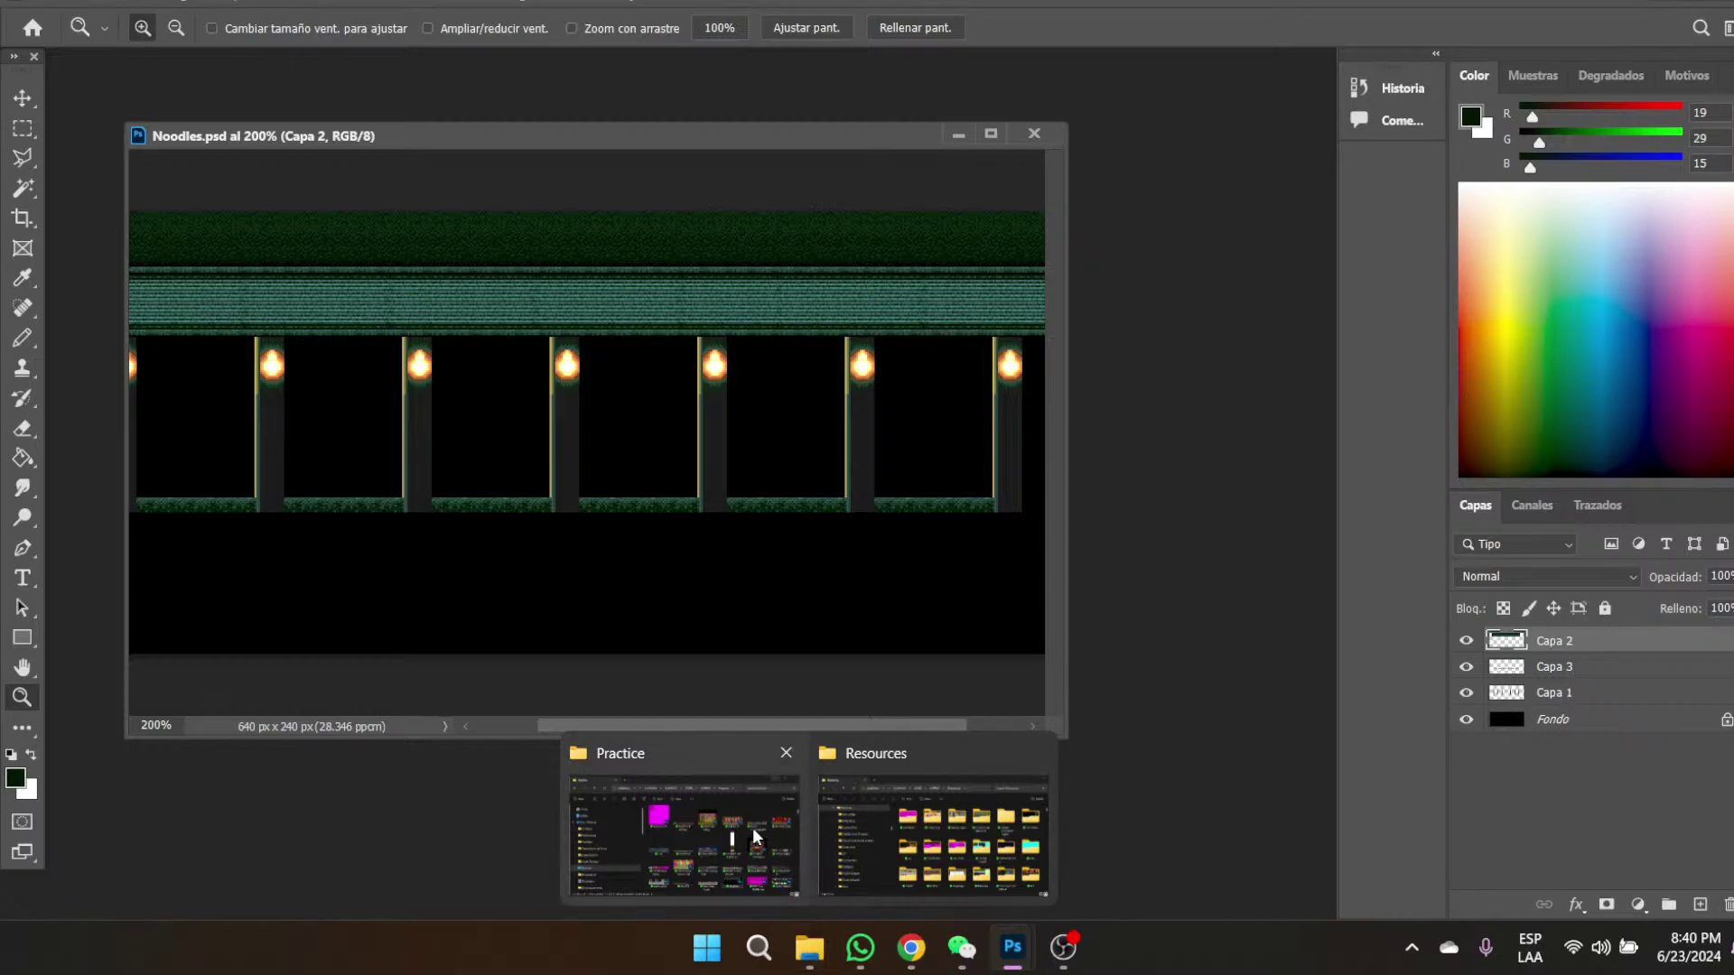
left_click(957, 827)
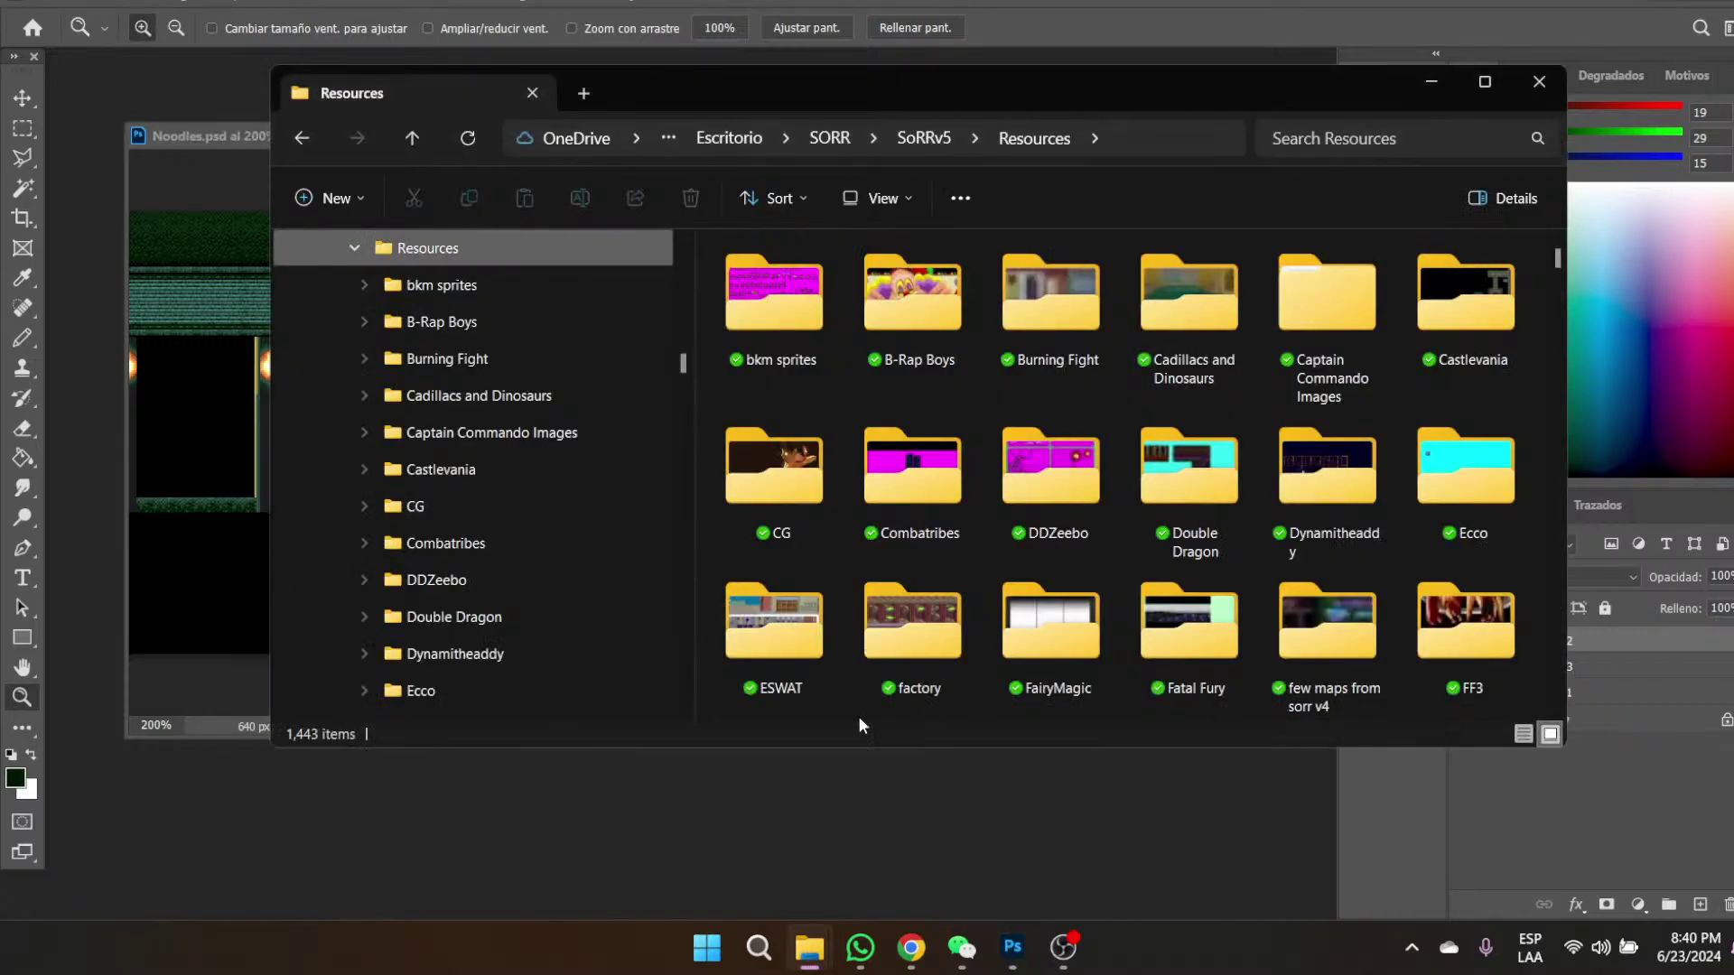
scroll(500, 487, "down", 4)
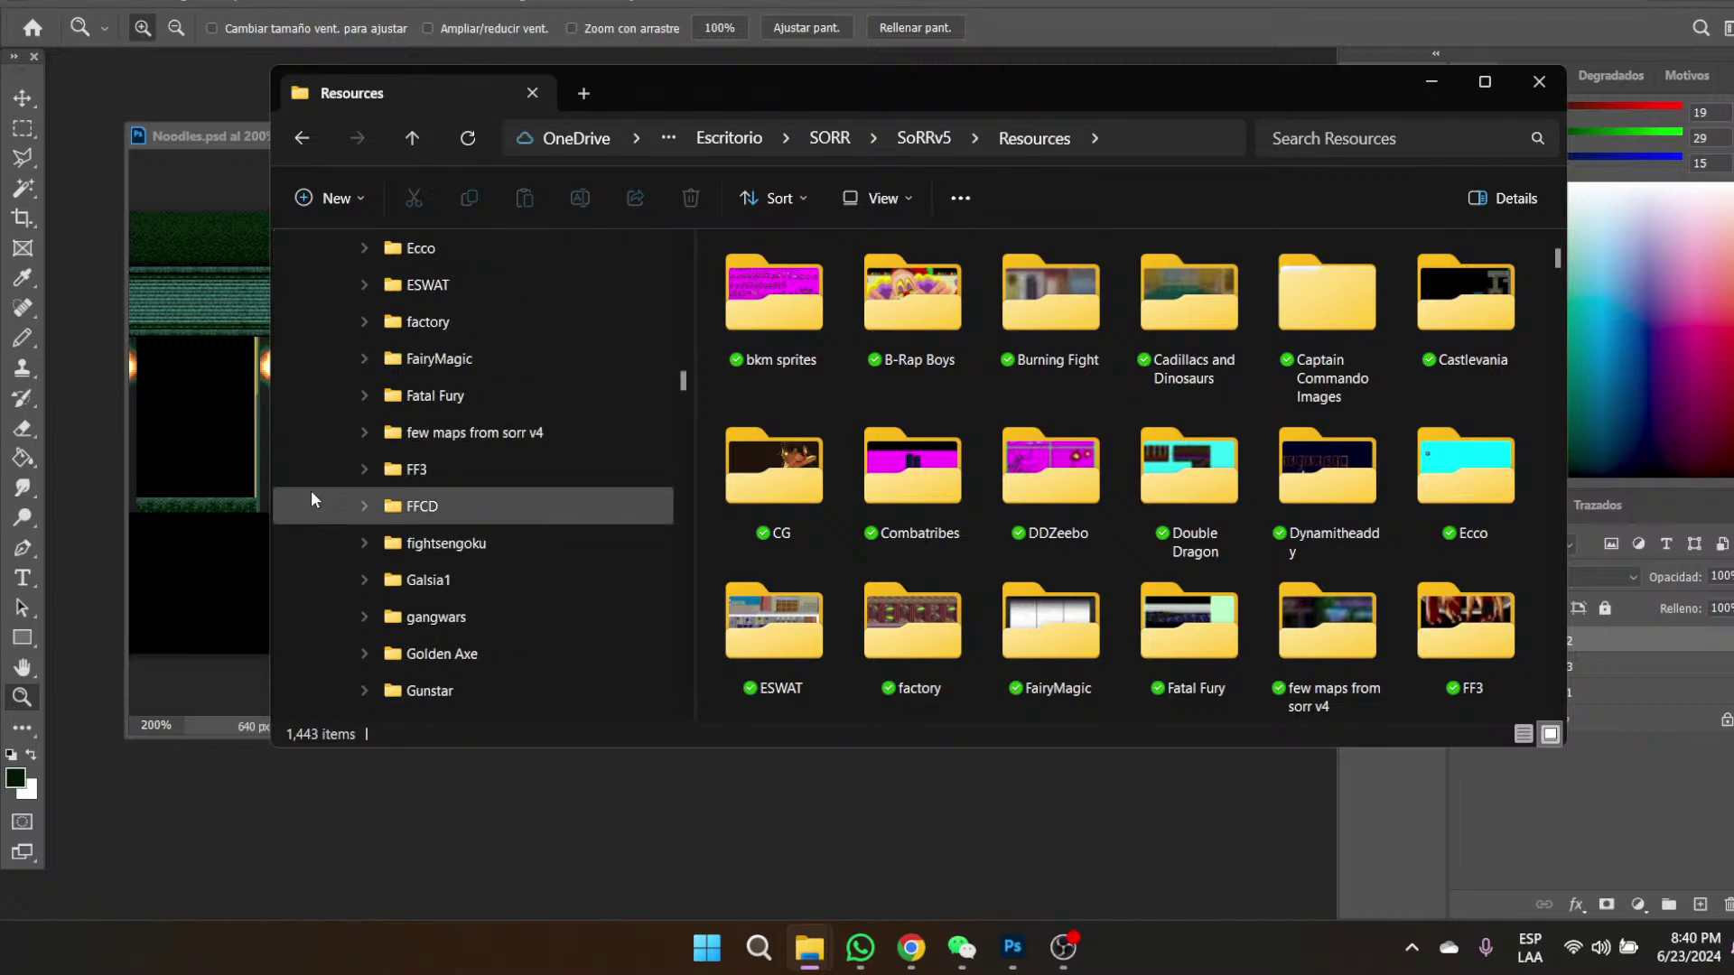
left_click(363, 511)
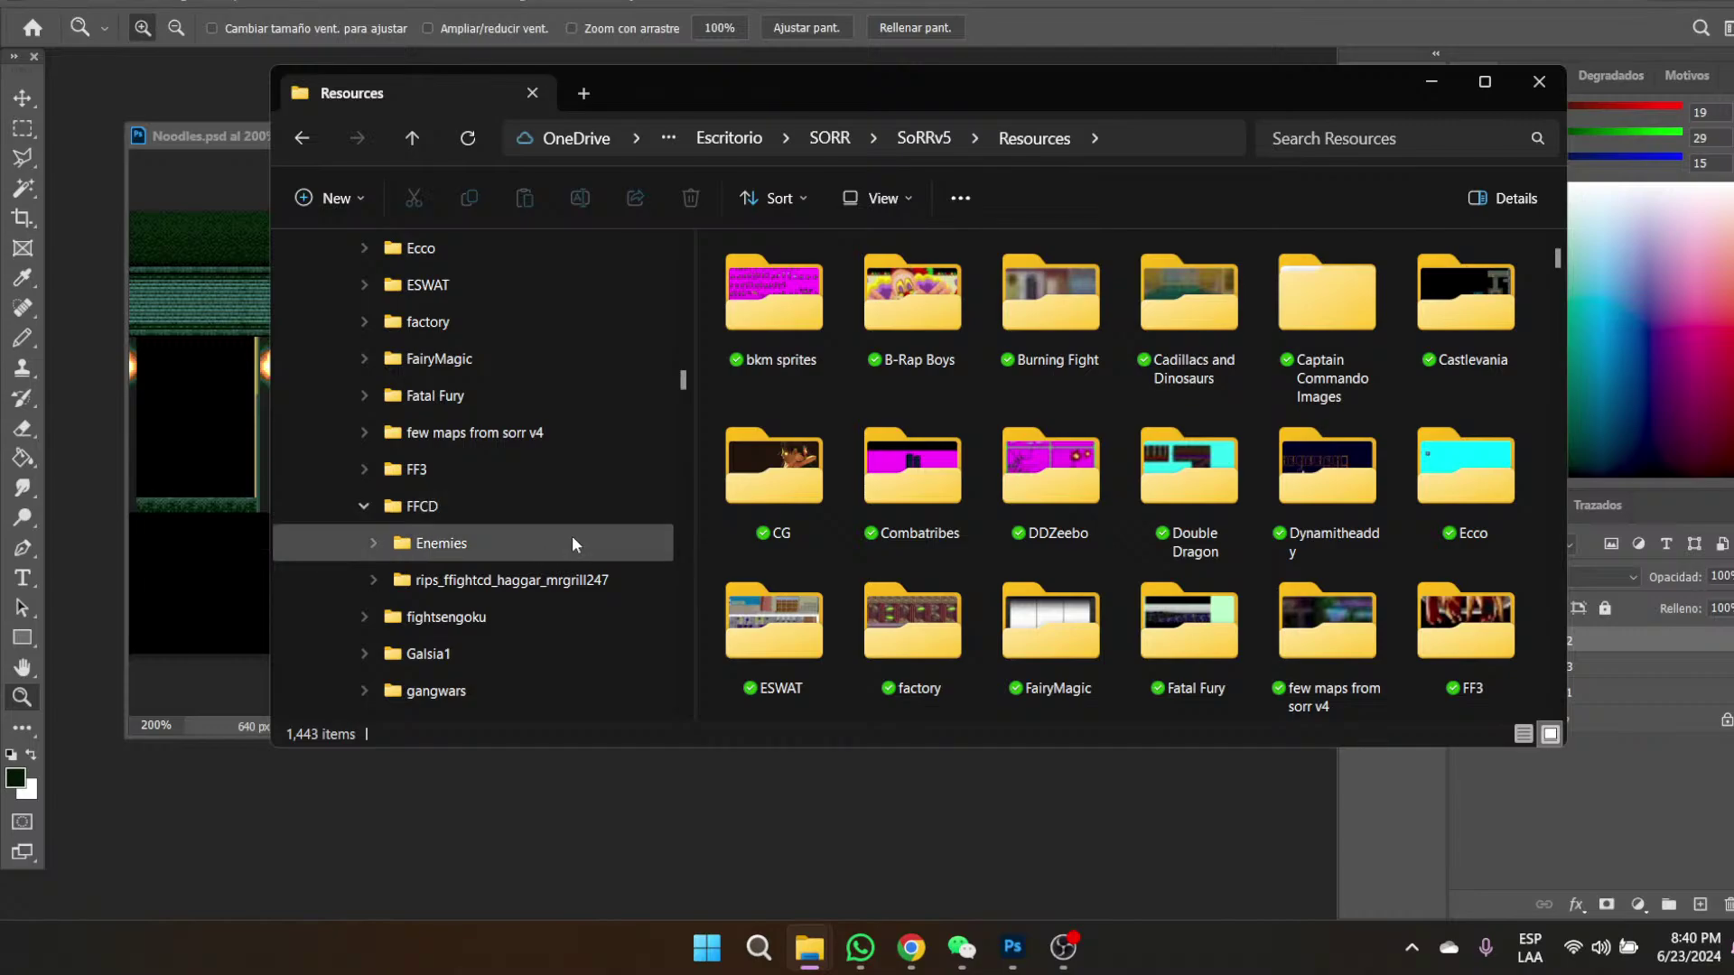
left_click(421, 507)
- Look through the image thumbnails in the FFCD folder for suitable stage graphics
scroll(1355, 560, "down", 6)
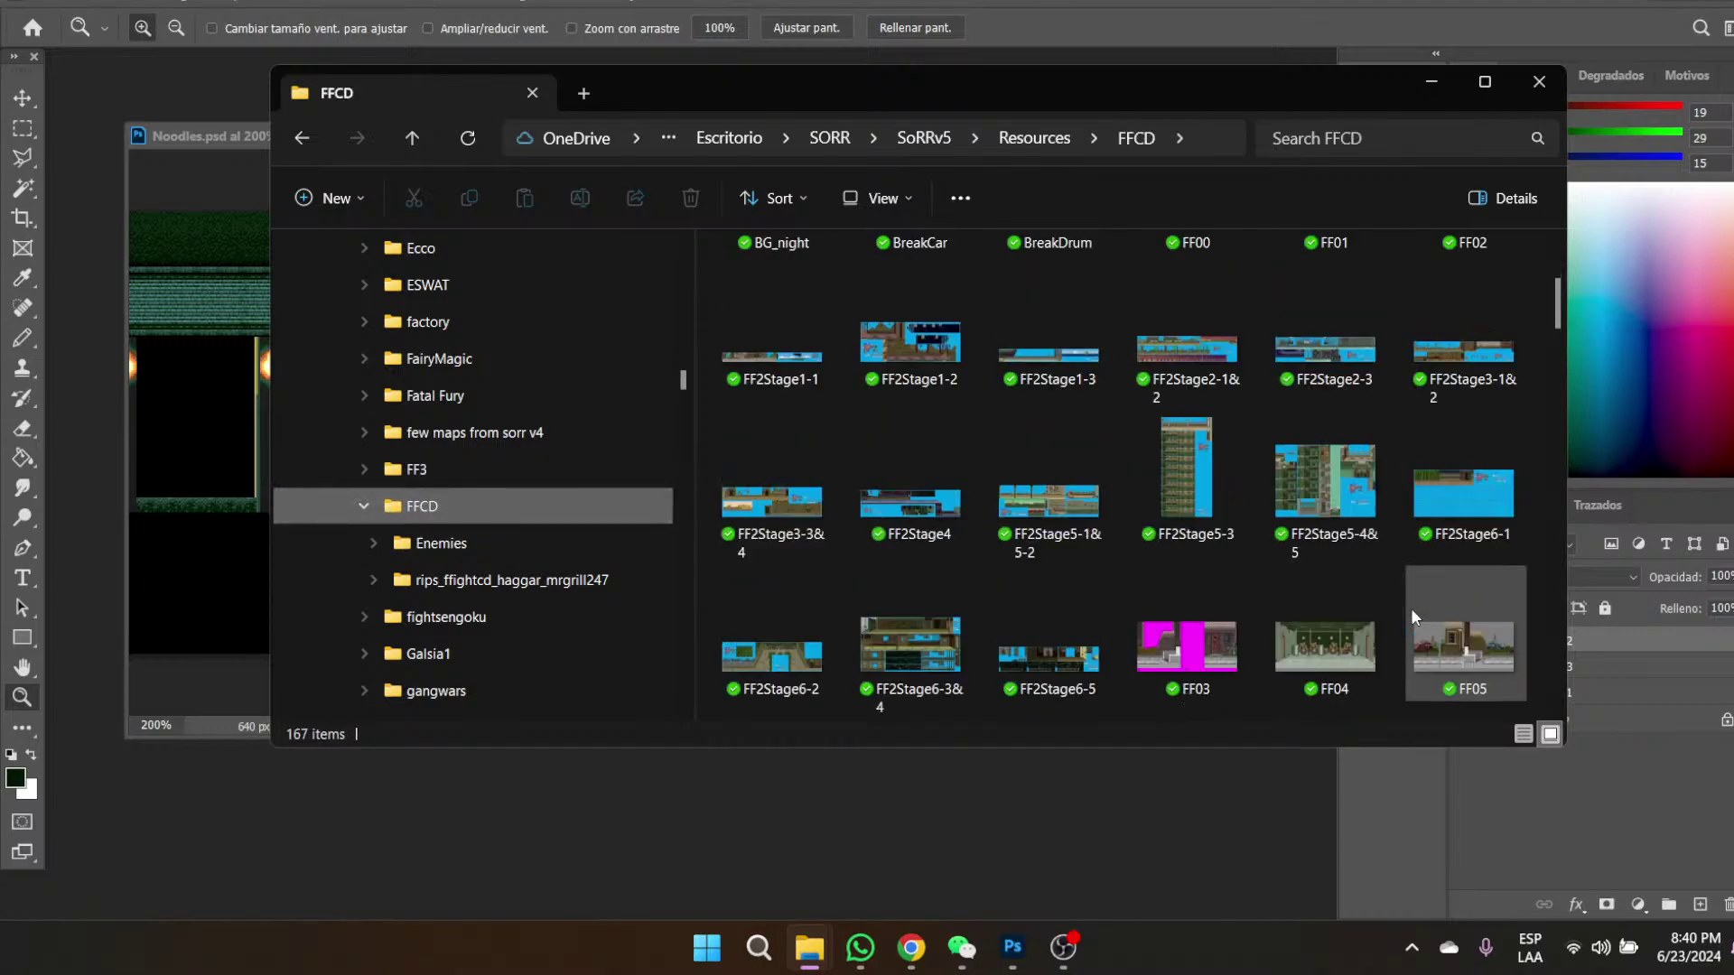
scroll(1216, 616, "down", 15)
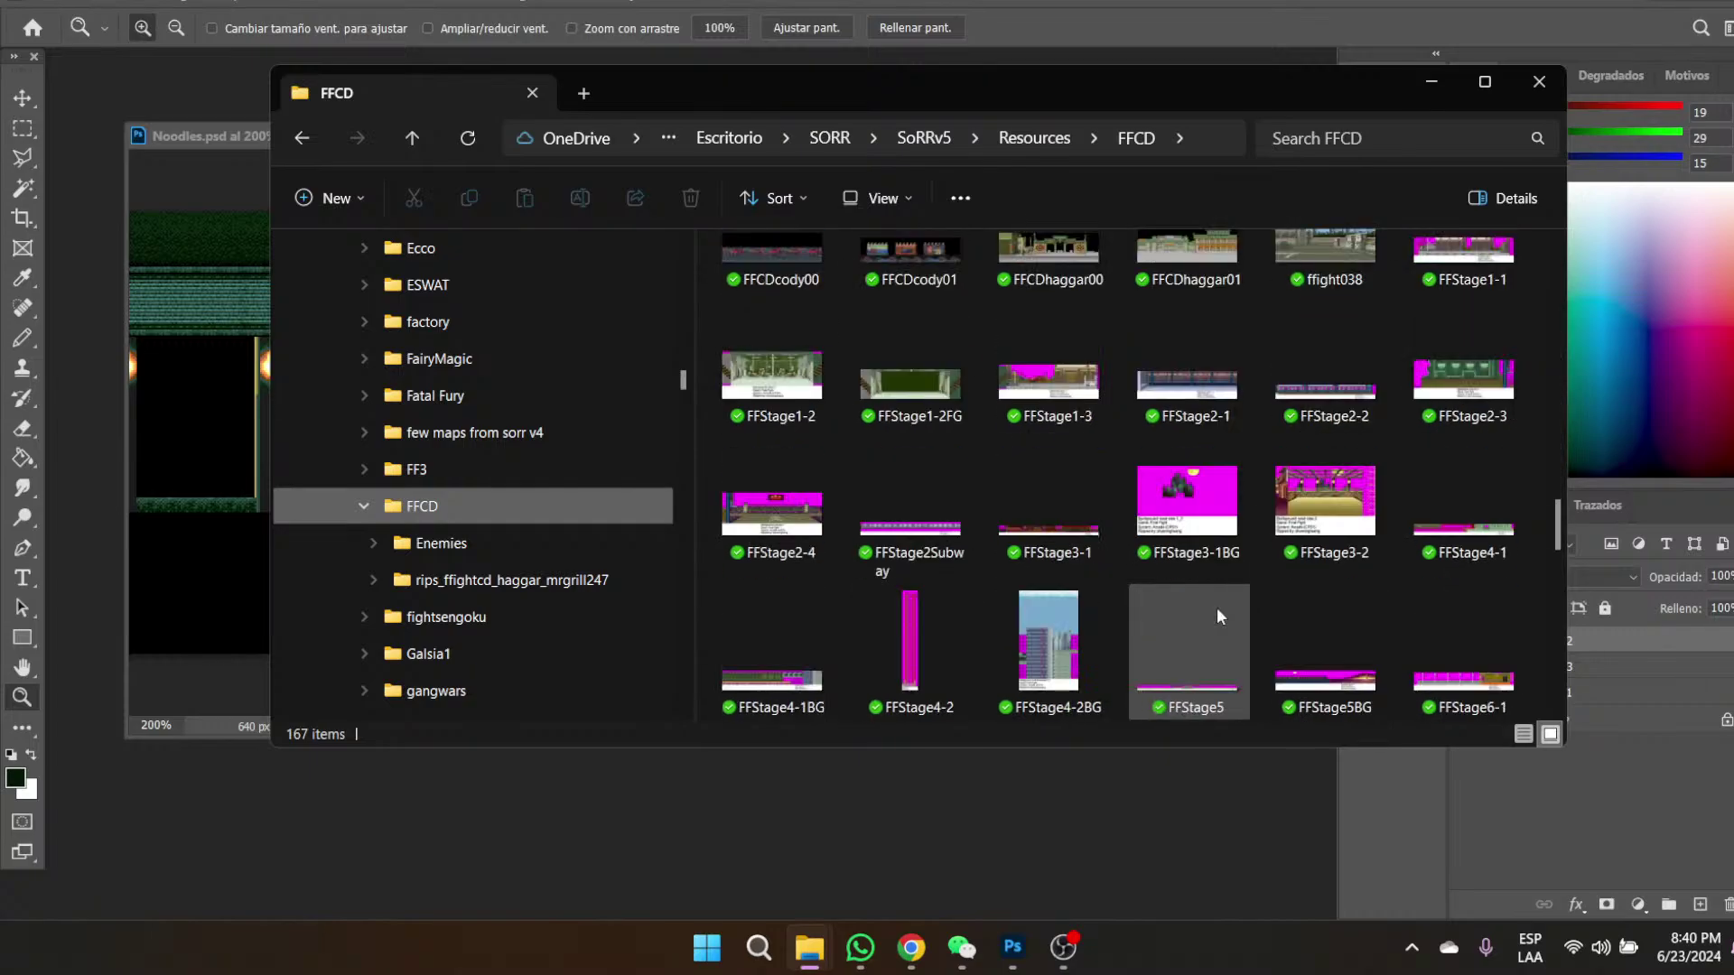
scroll(1341, 589, "down", 6)
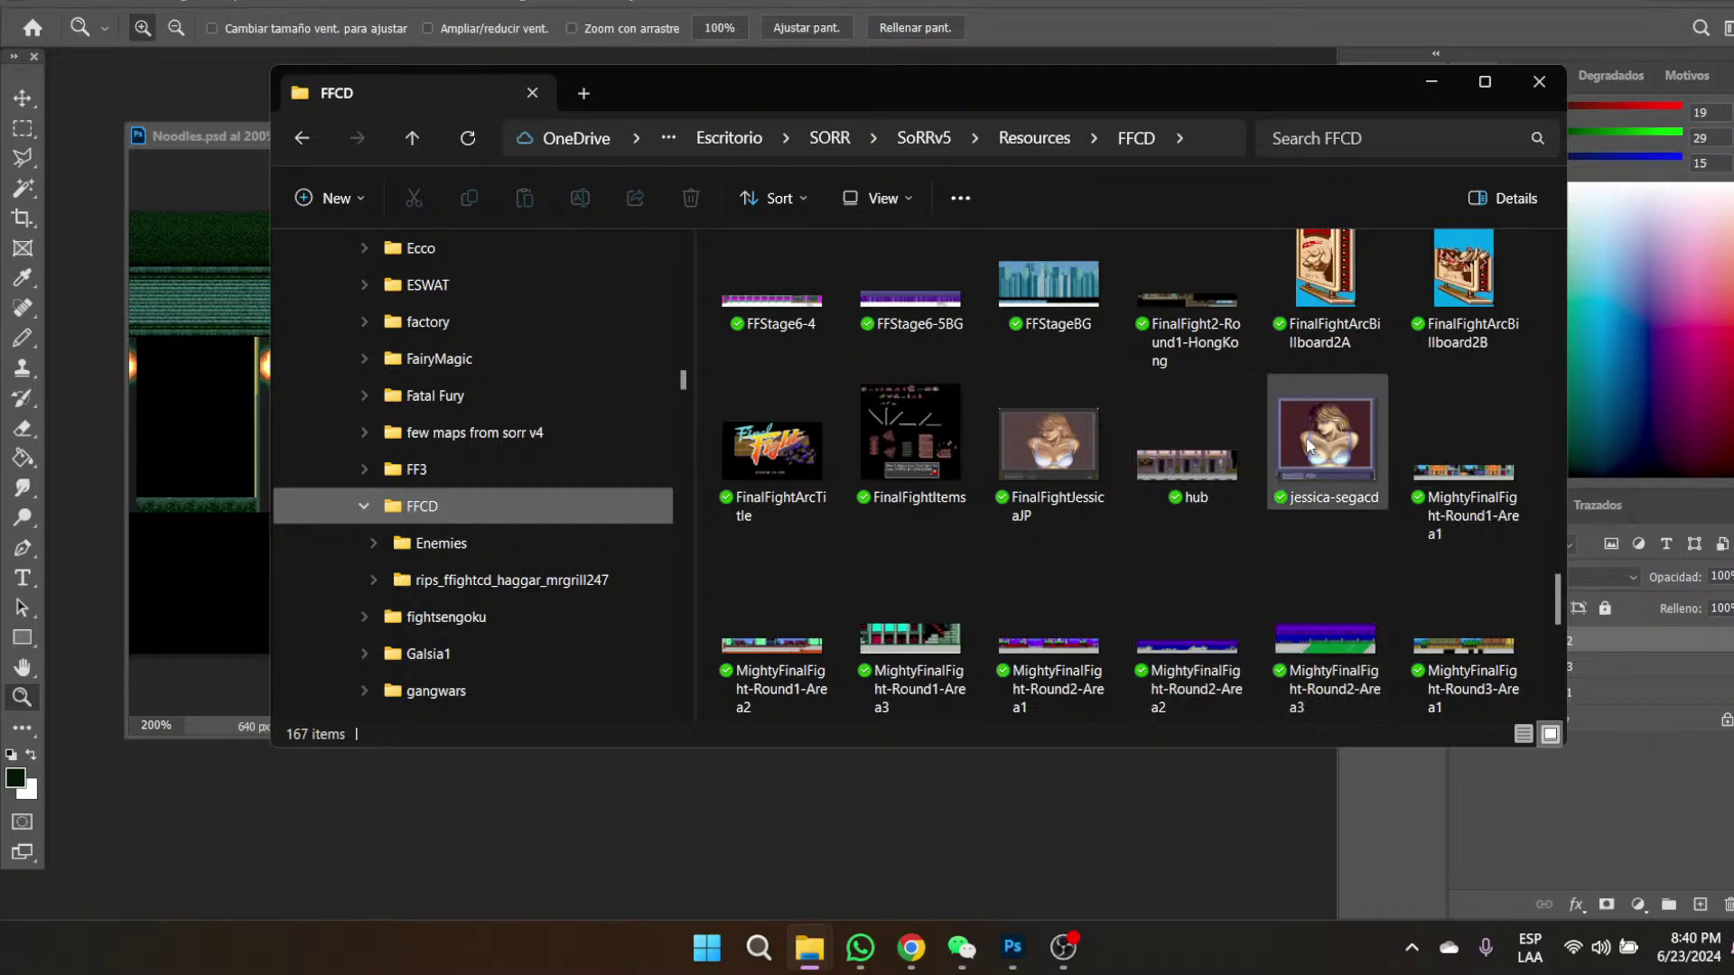
scroll(1310, 447, "up", 1)
scroll(1306, 442, "up", 3)
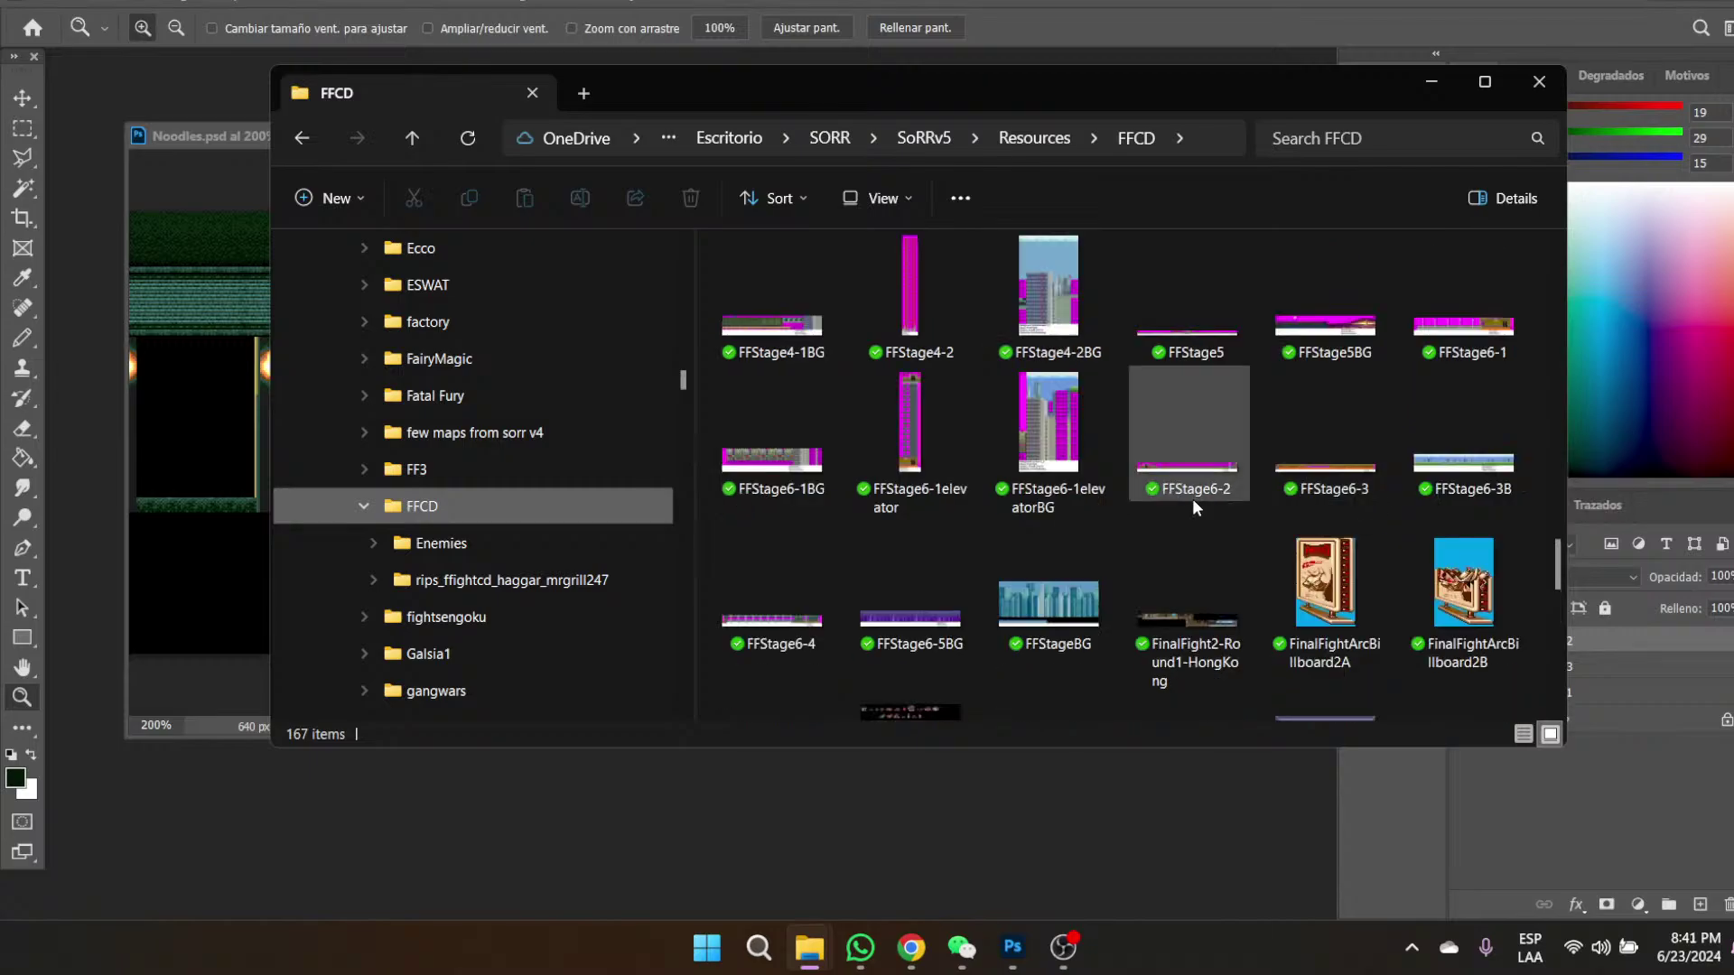
mouse_move(1192, 498)
scroll(1192, 499, "up", 3)
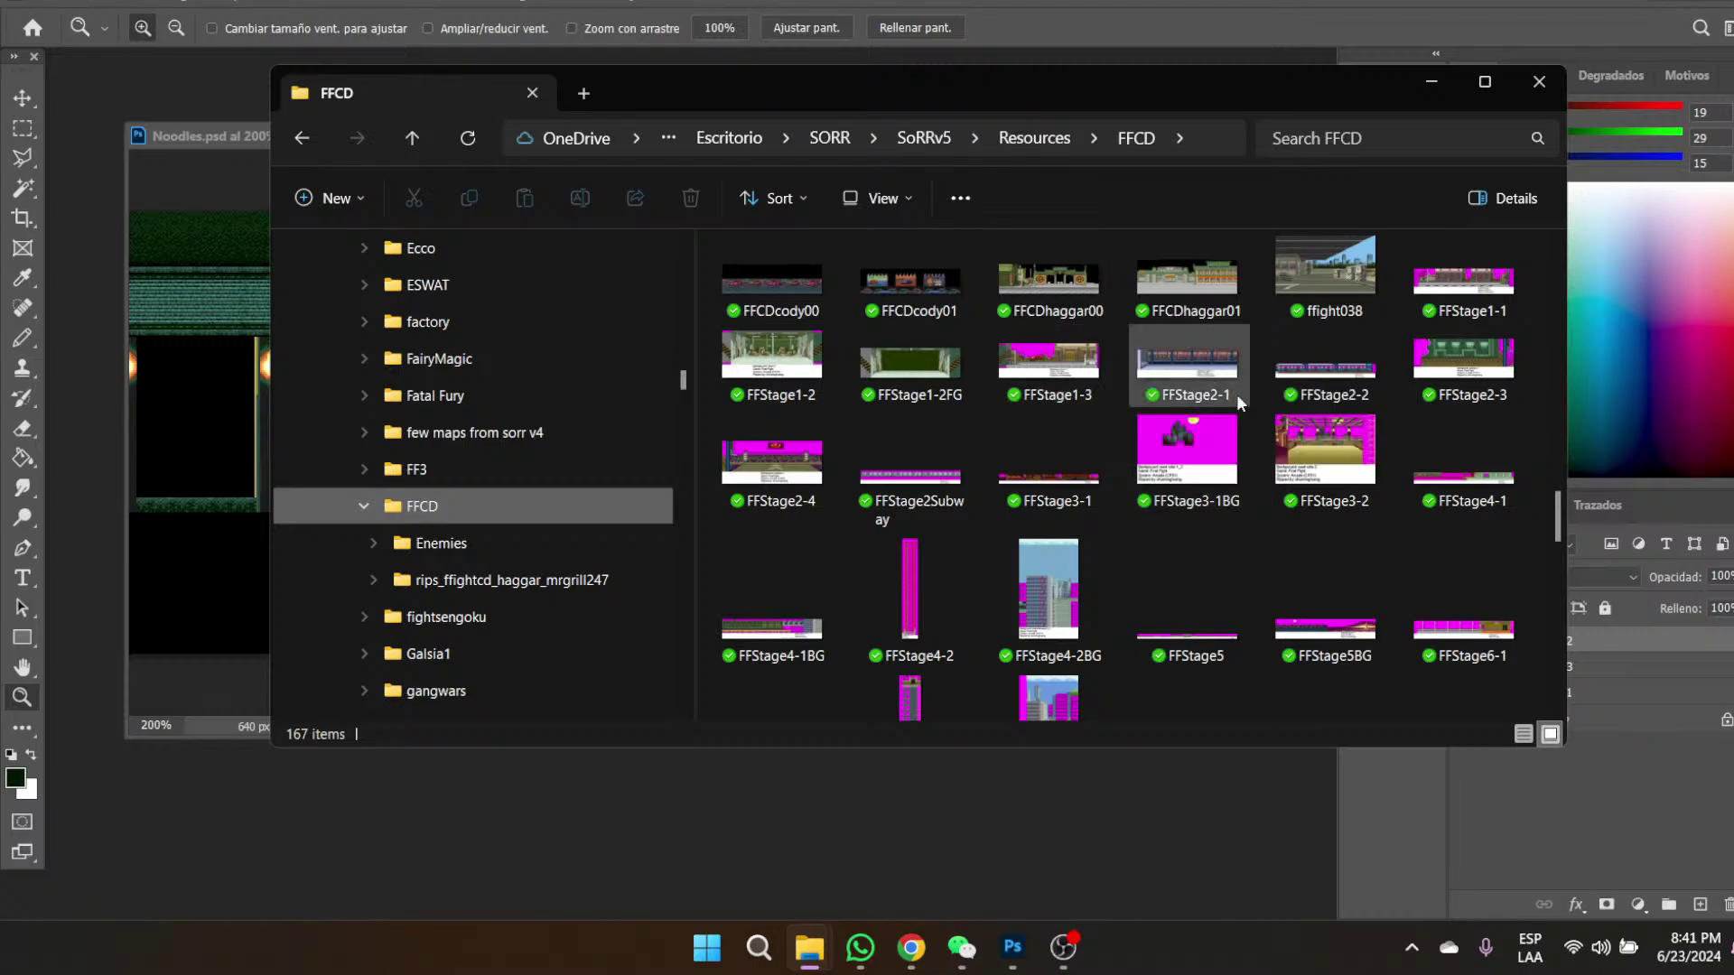
scroll(1185, 634, "up", 5)
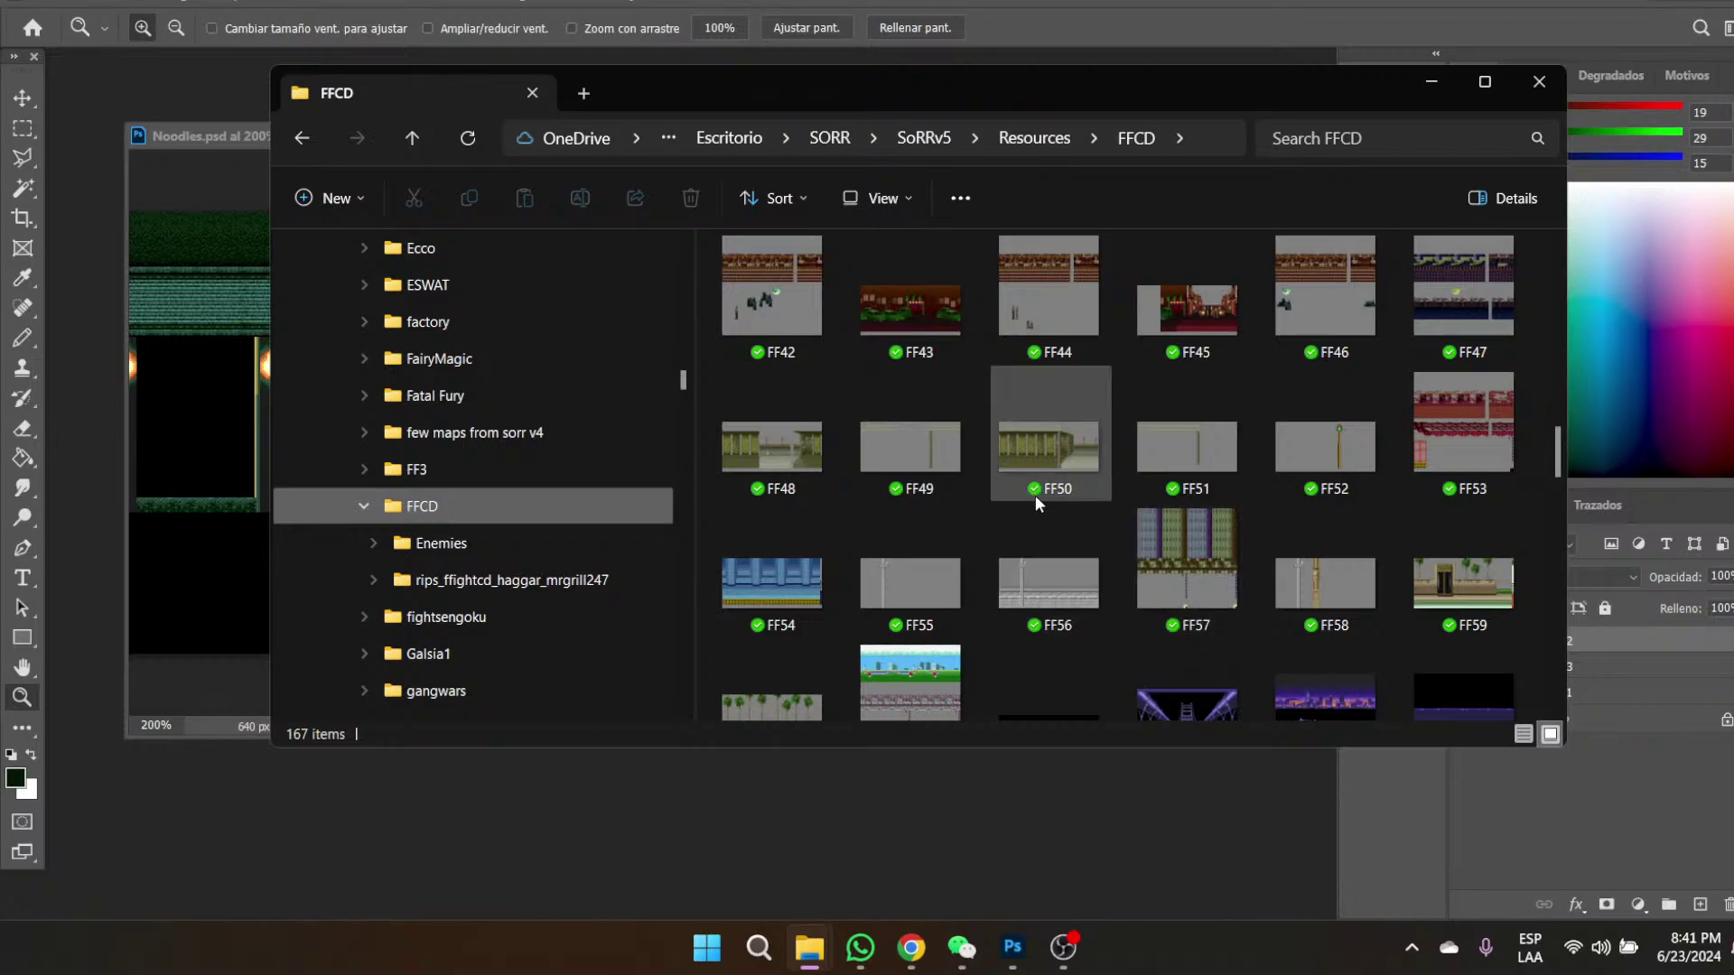
- Preview the FF48 and FF38 images one after the other, closing the viewer each time
left_click(771, 449)
double_click(772, 447)
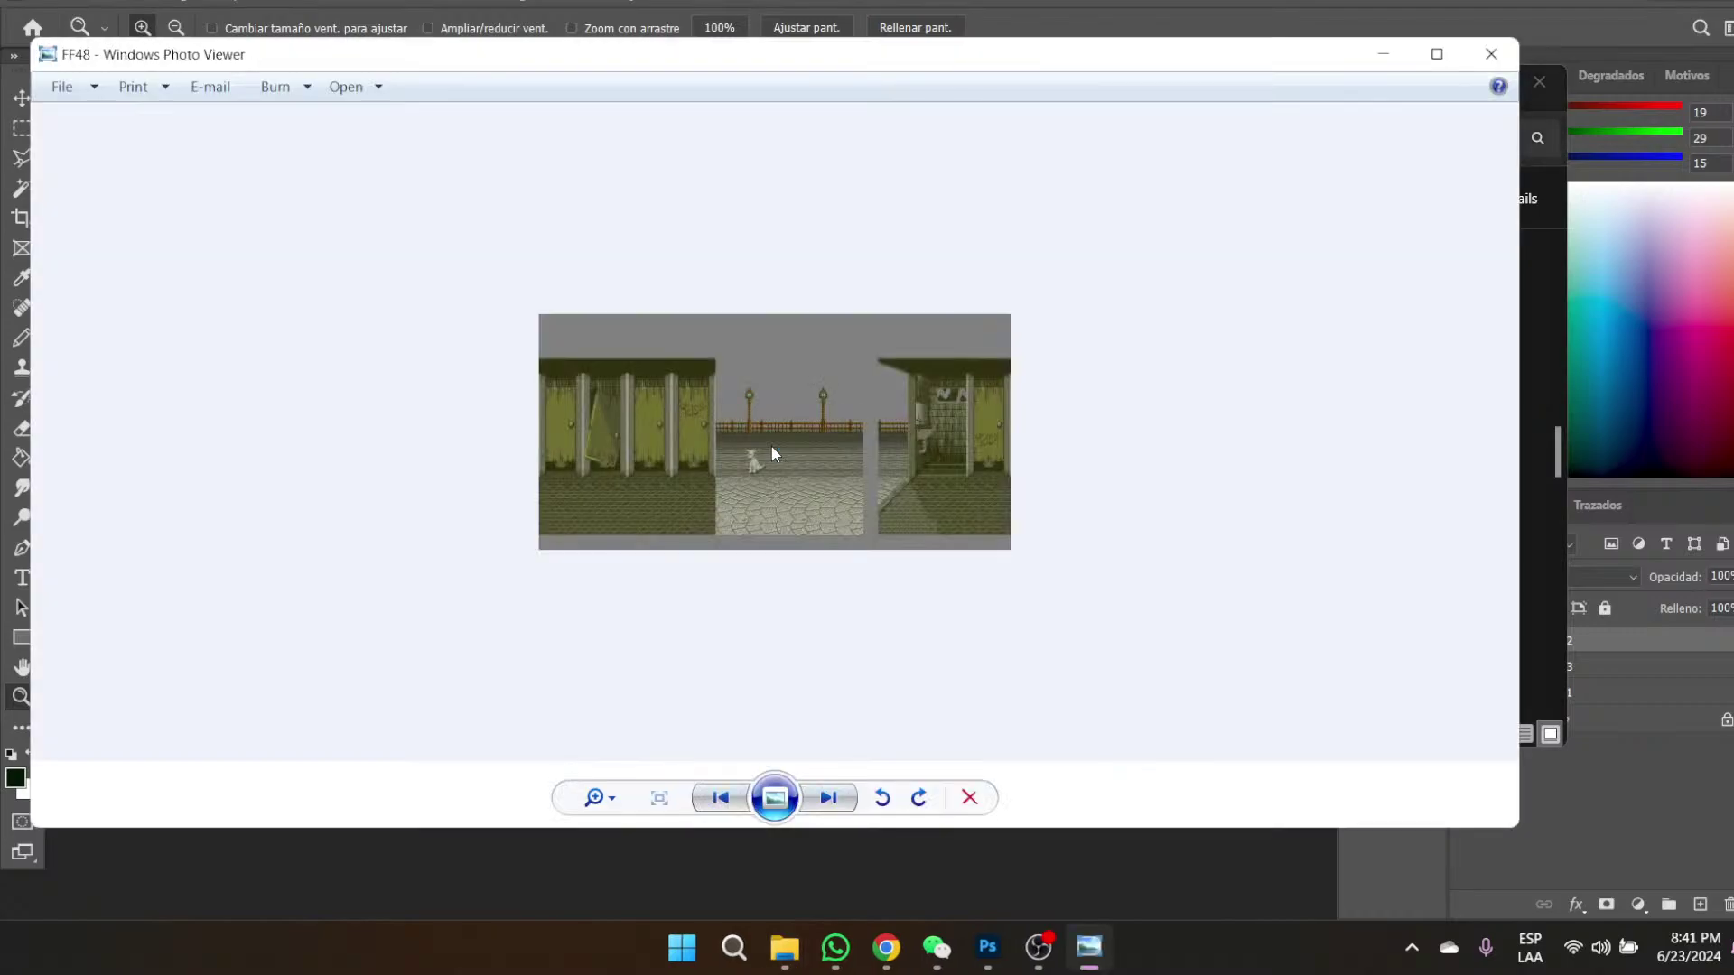
left_click(1491, 53)
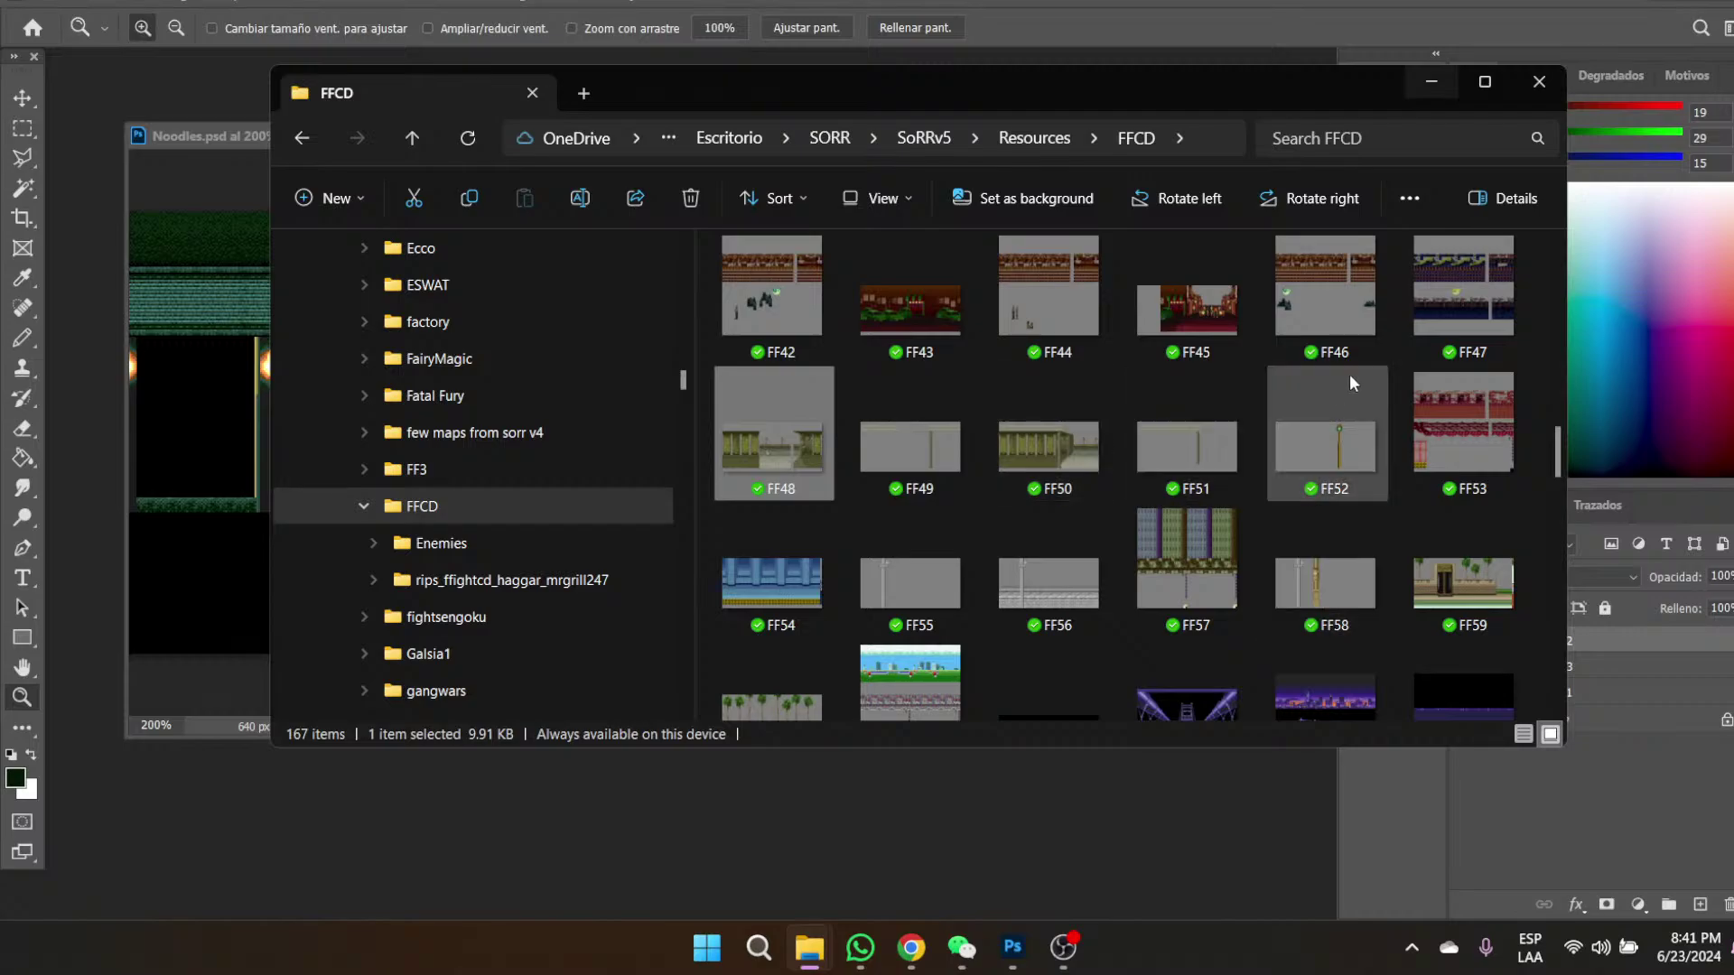
scroll(1352, 388, "up", 2)
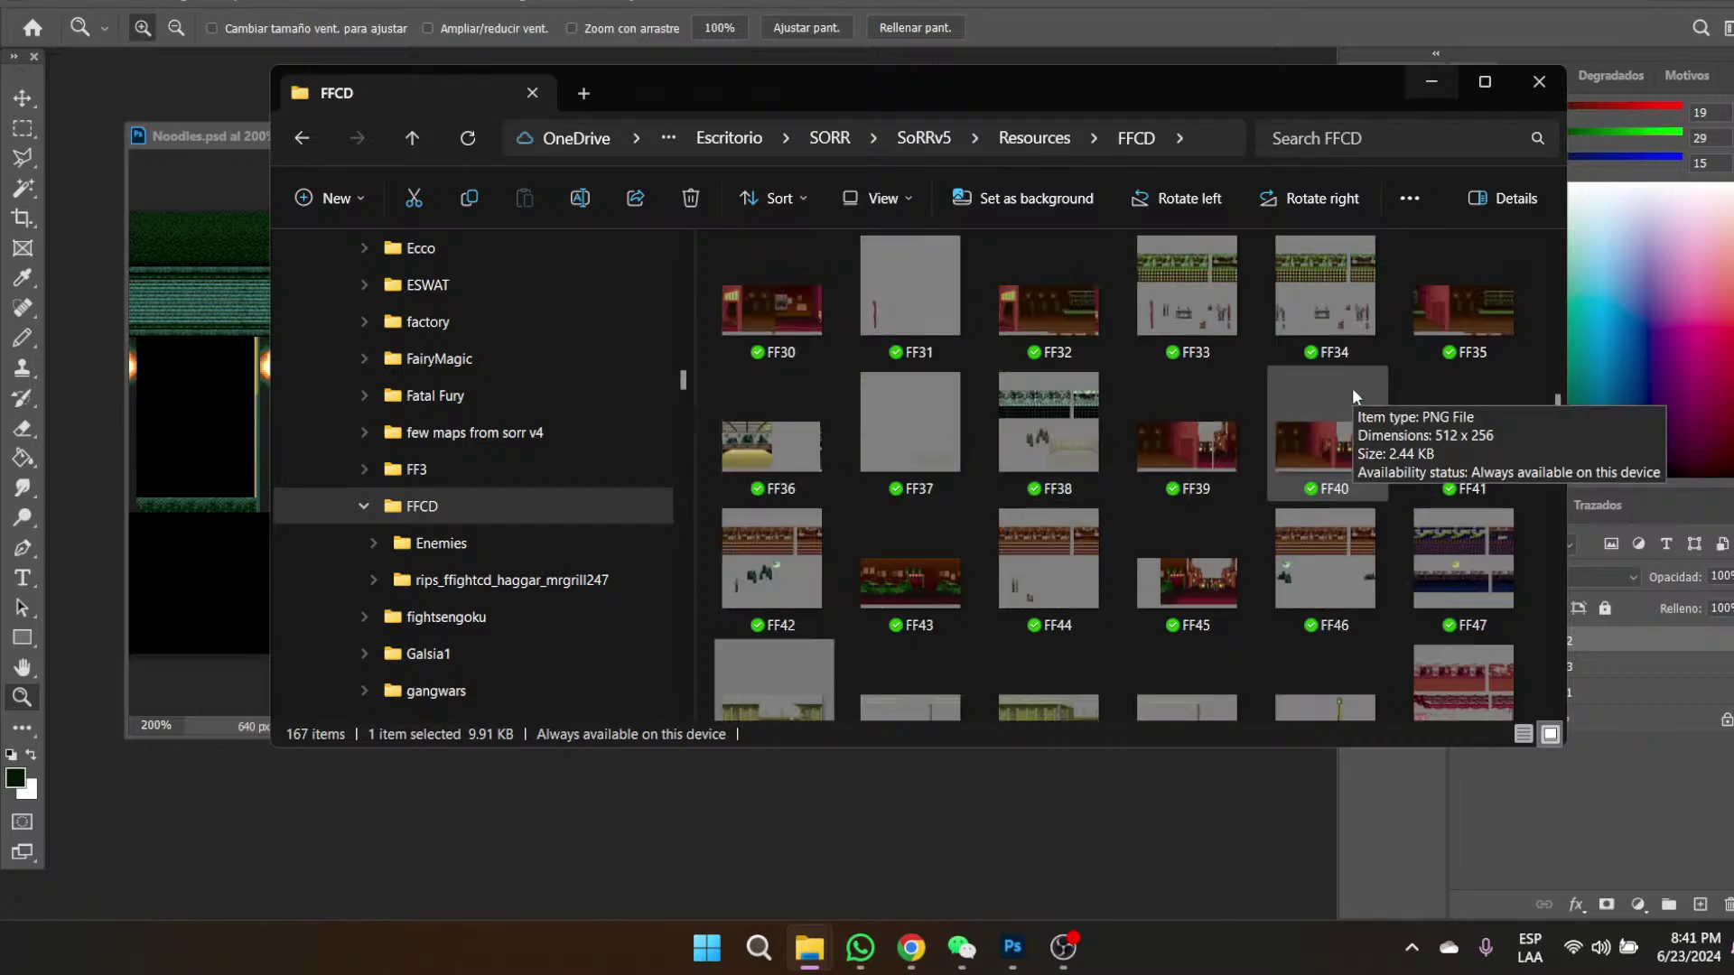
double_click(1041, 442)
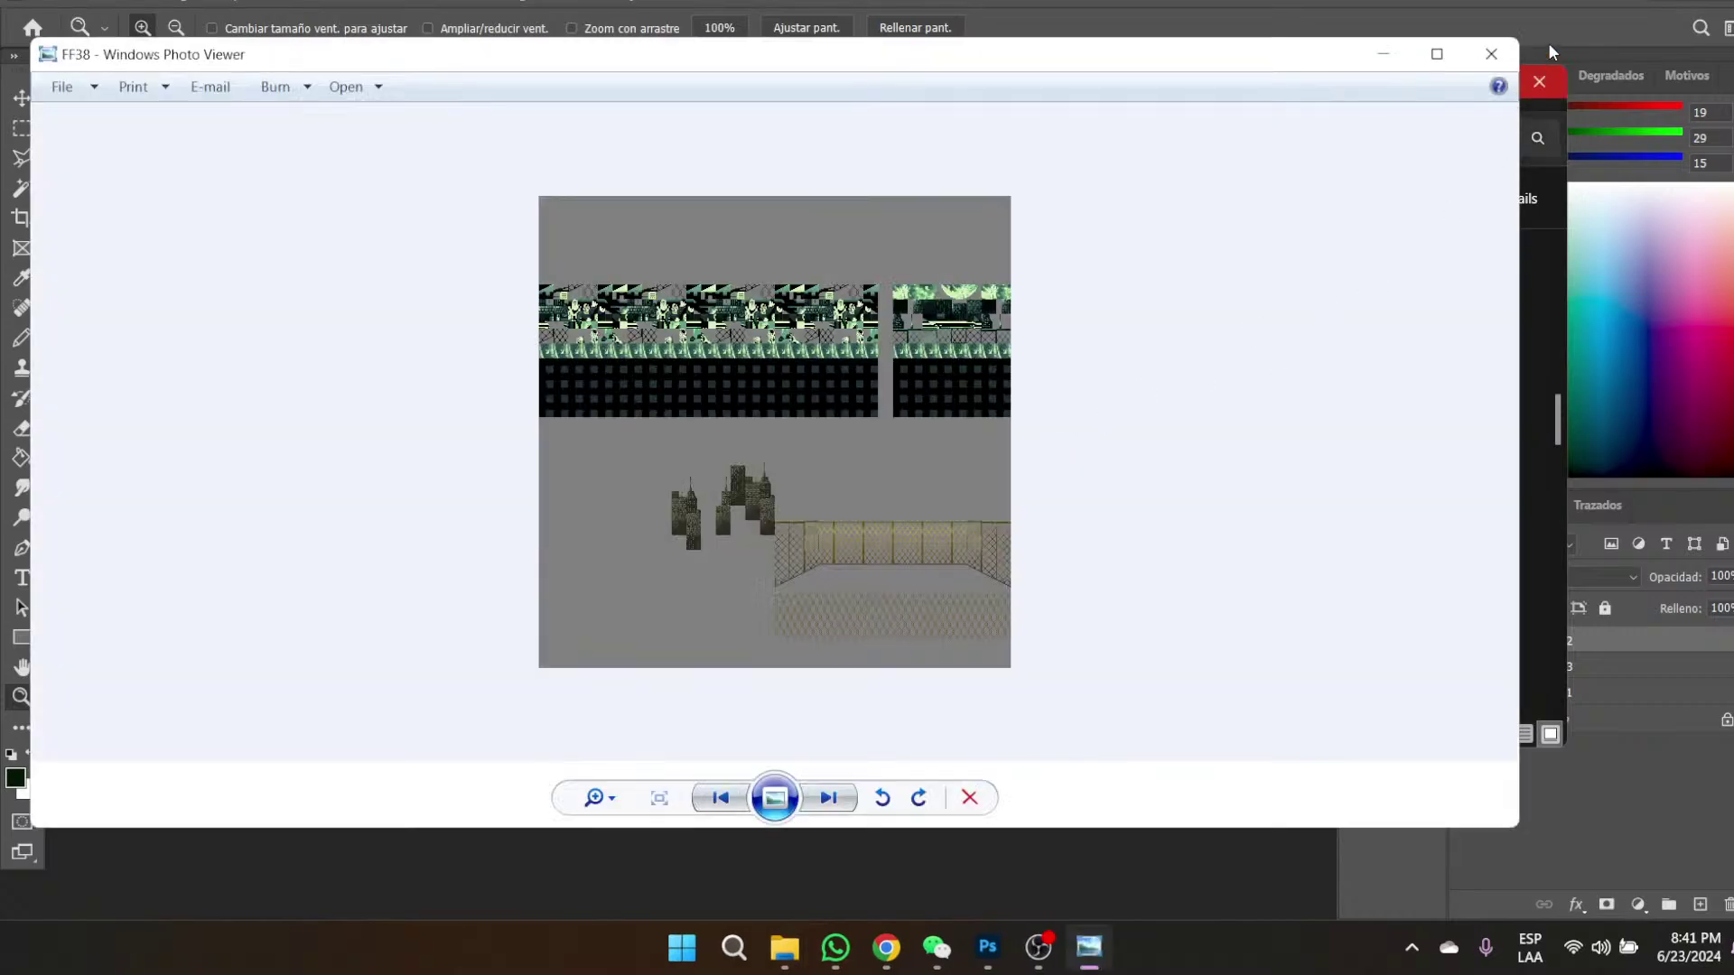
left_click(1483, 53)
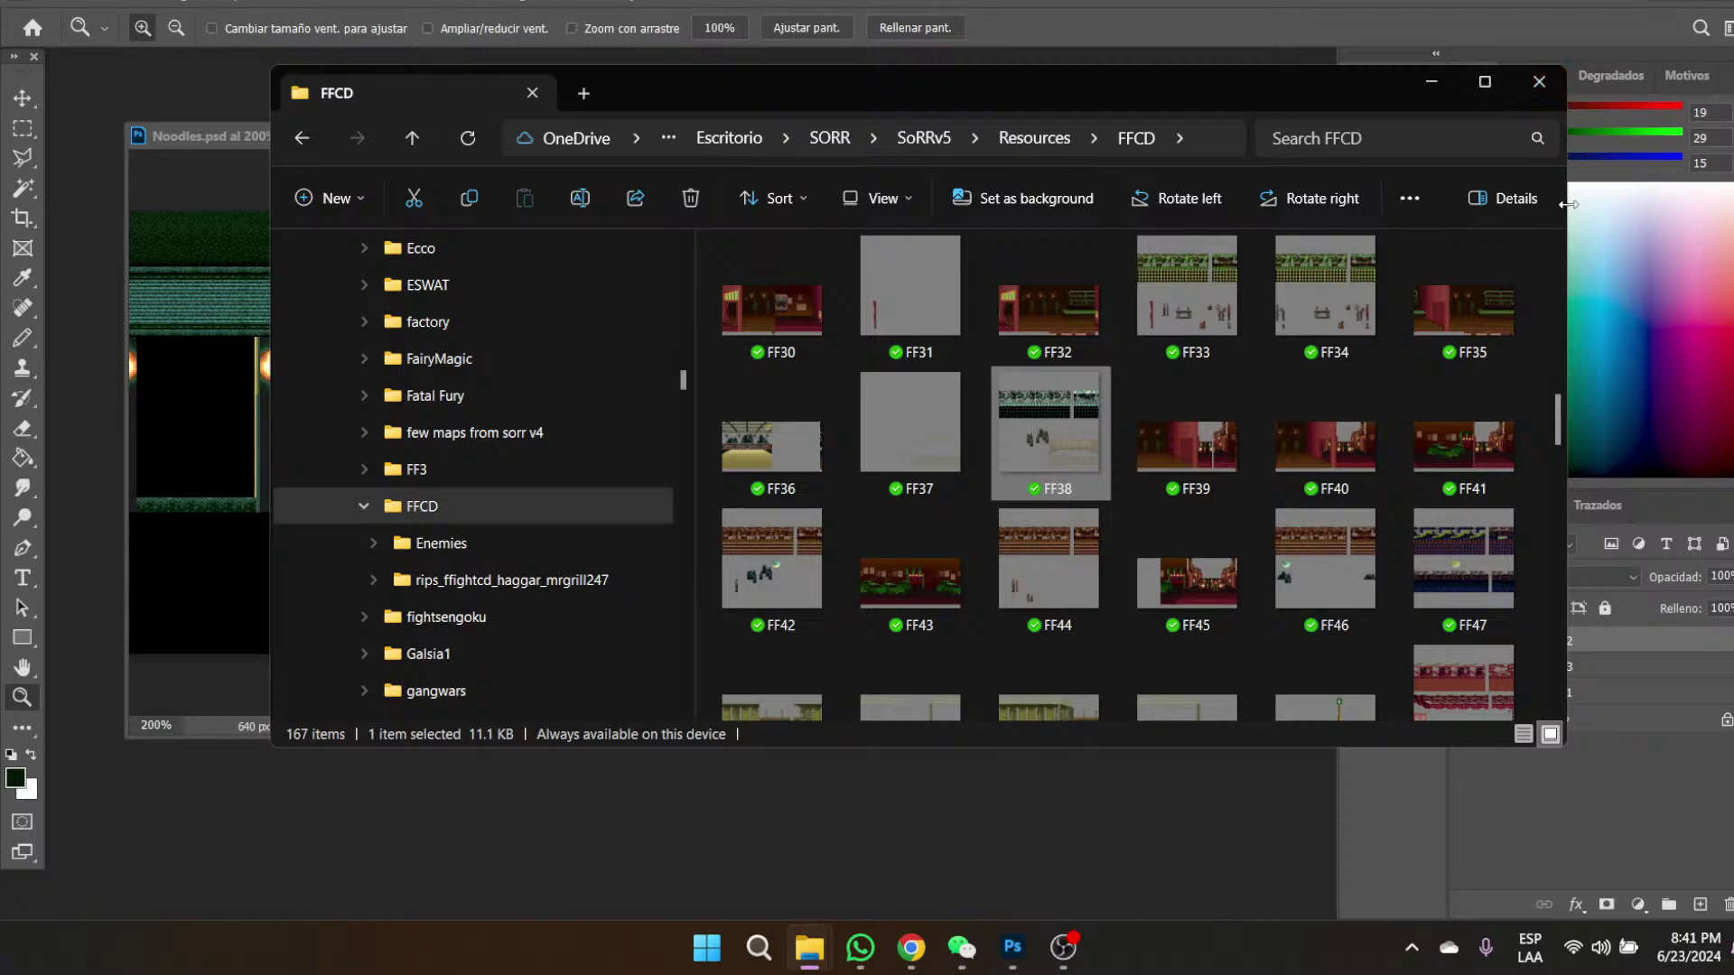
- Preview the FF46 and FF47 images, closing each one after viewing
double_click(1318, 569)
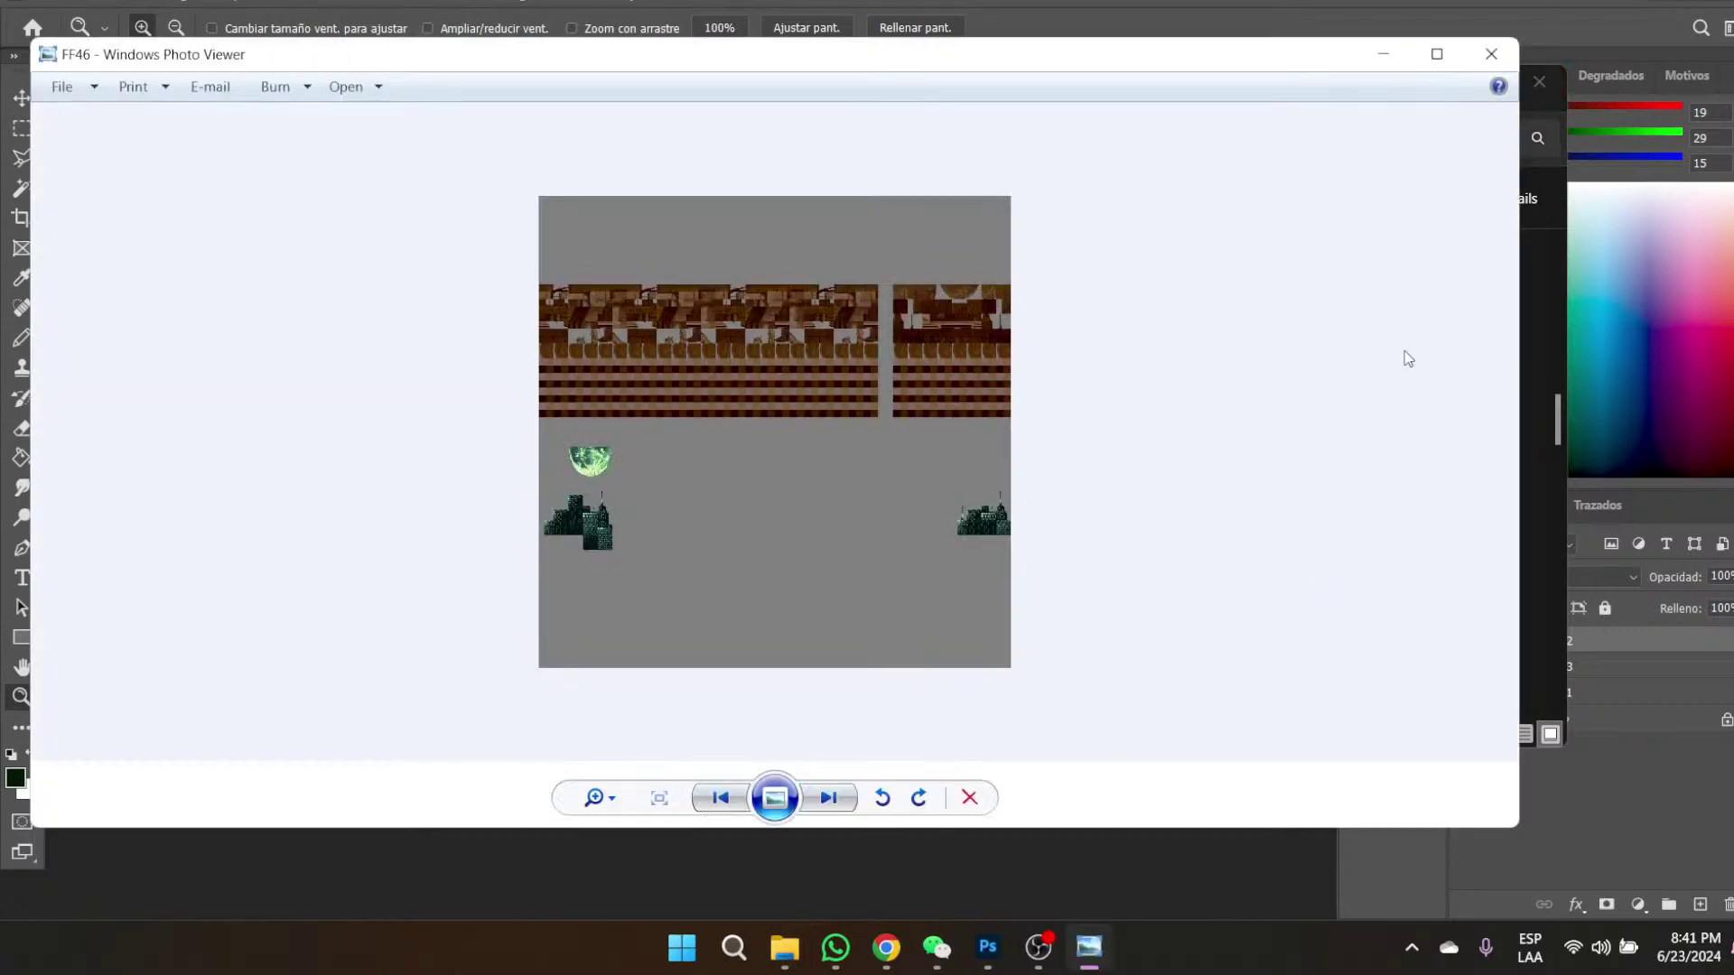
left_click(1492, 46)
double_click(1432, 597)
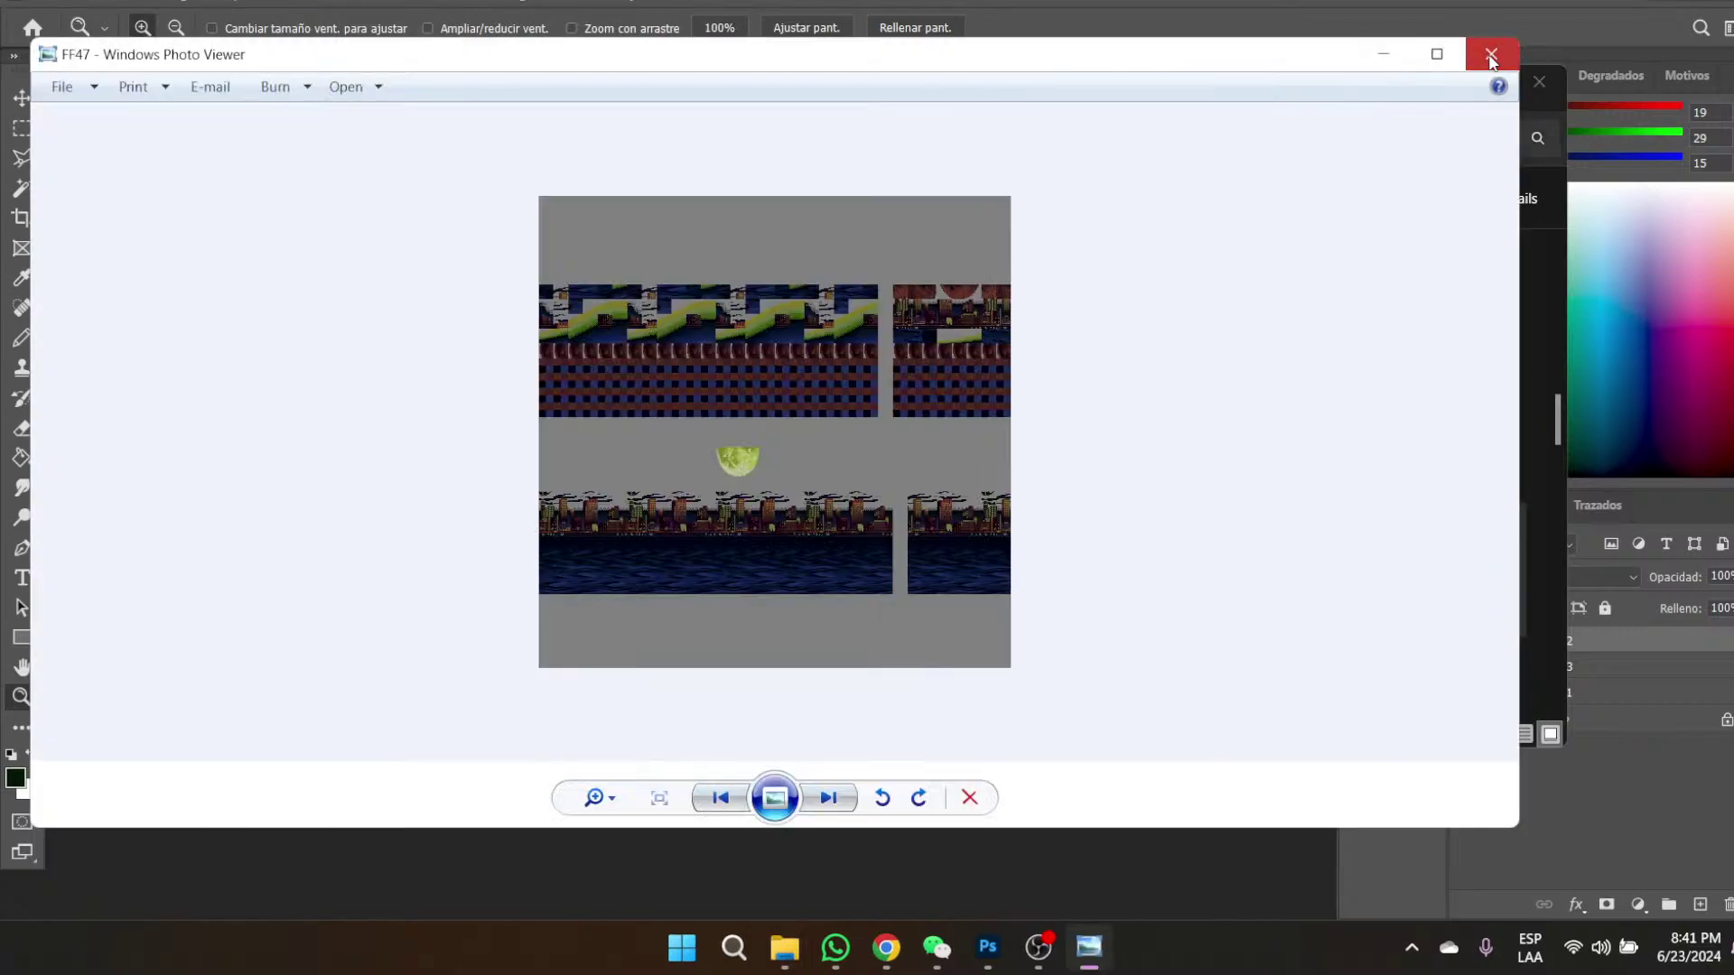
left_click(1491, 56)
- Find the SNESStage5-1_5-2 image among the last files in the FFCD folder, preview it and close it
scroll(1196, 565, "down", 1)
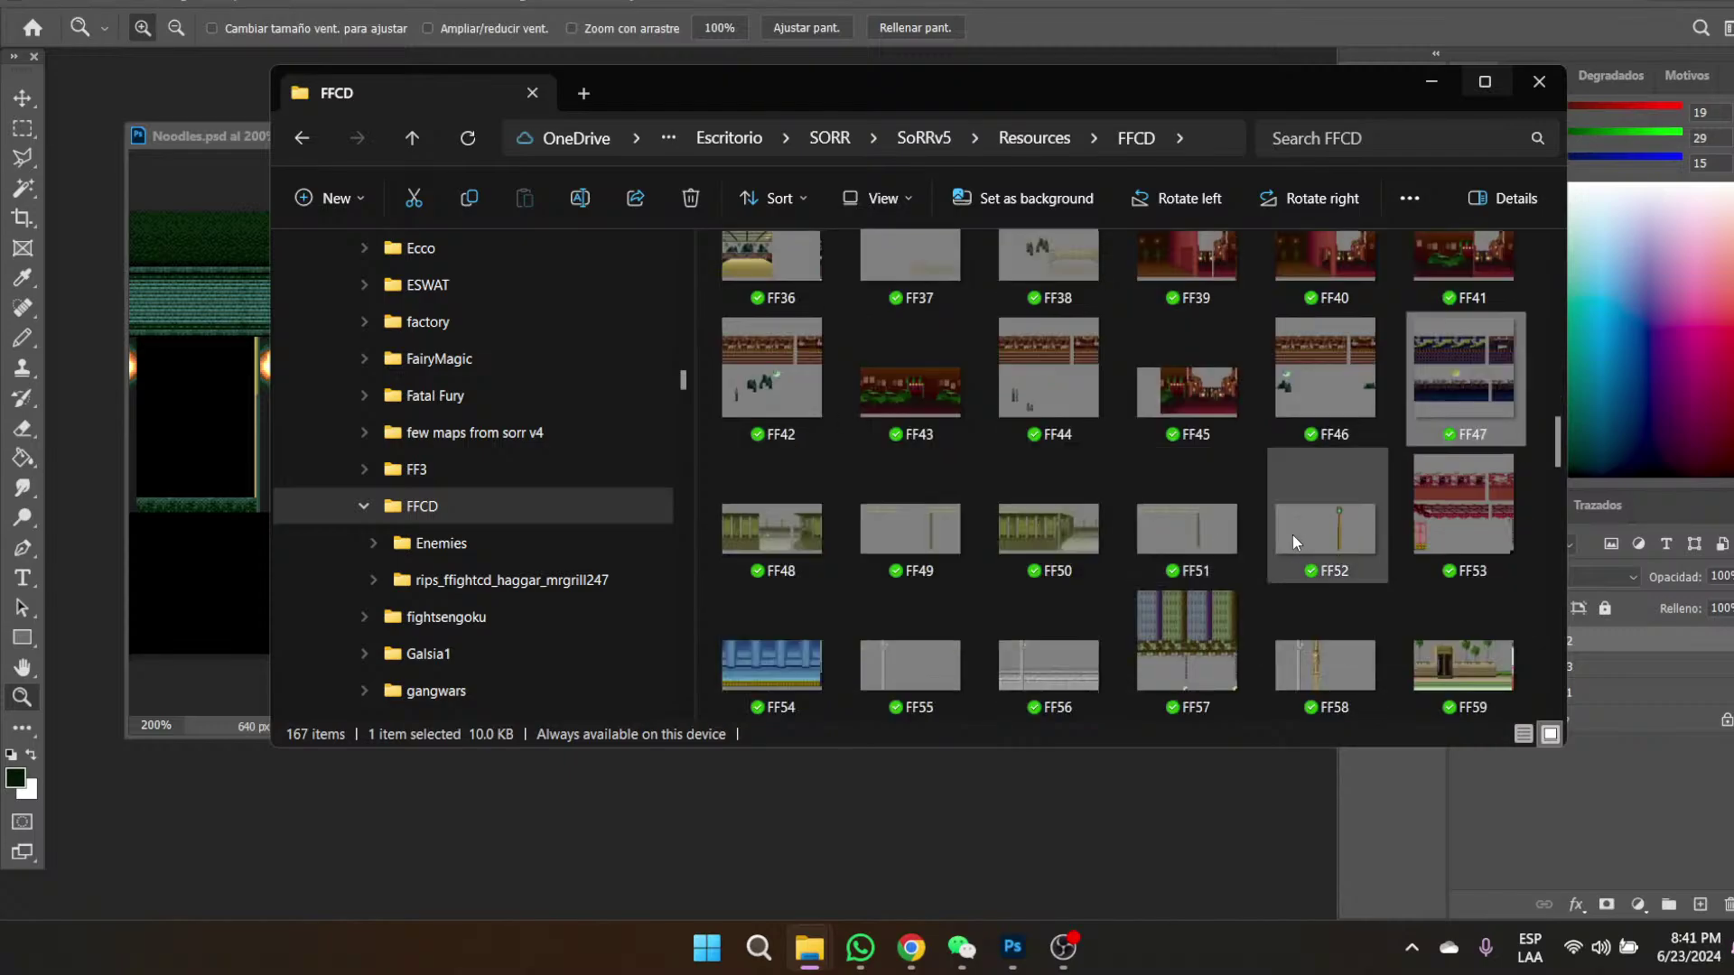
mouse_move(1292, 534)
scroll(1416, 712, "down", 3)
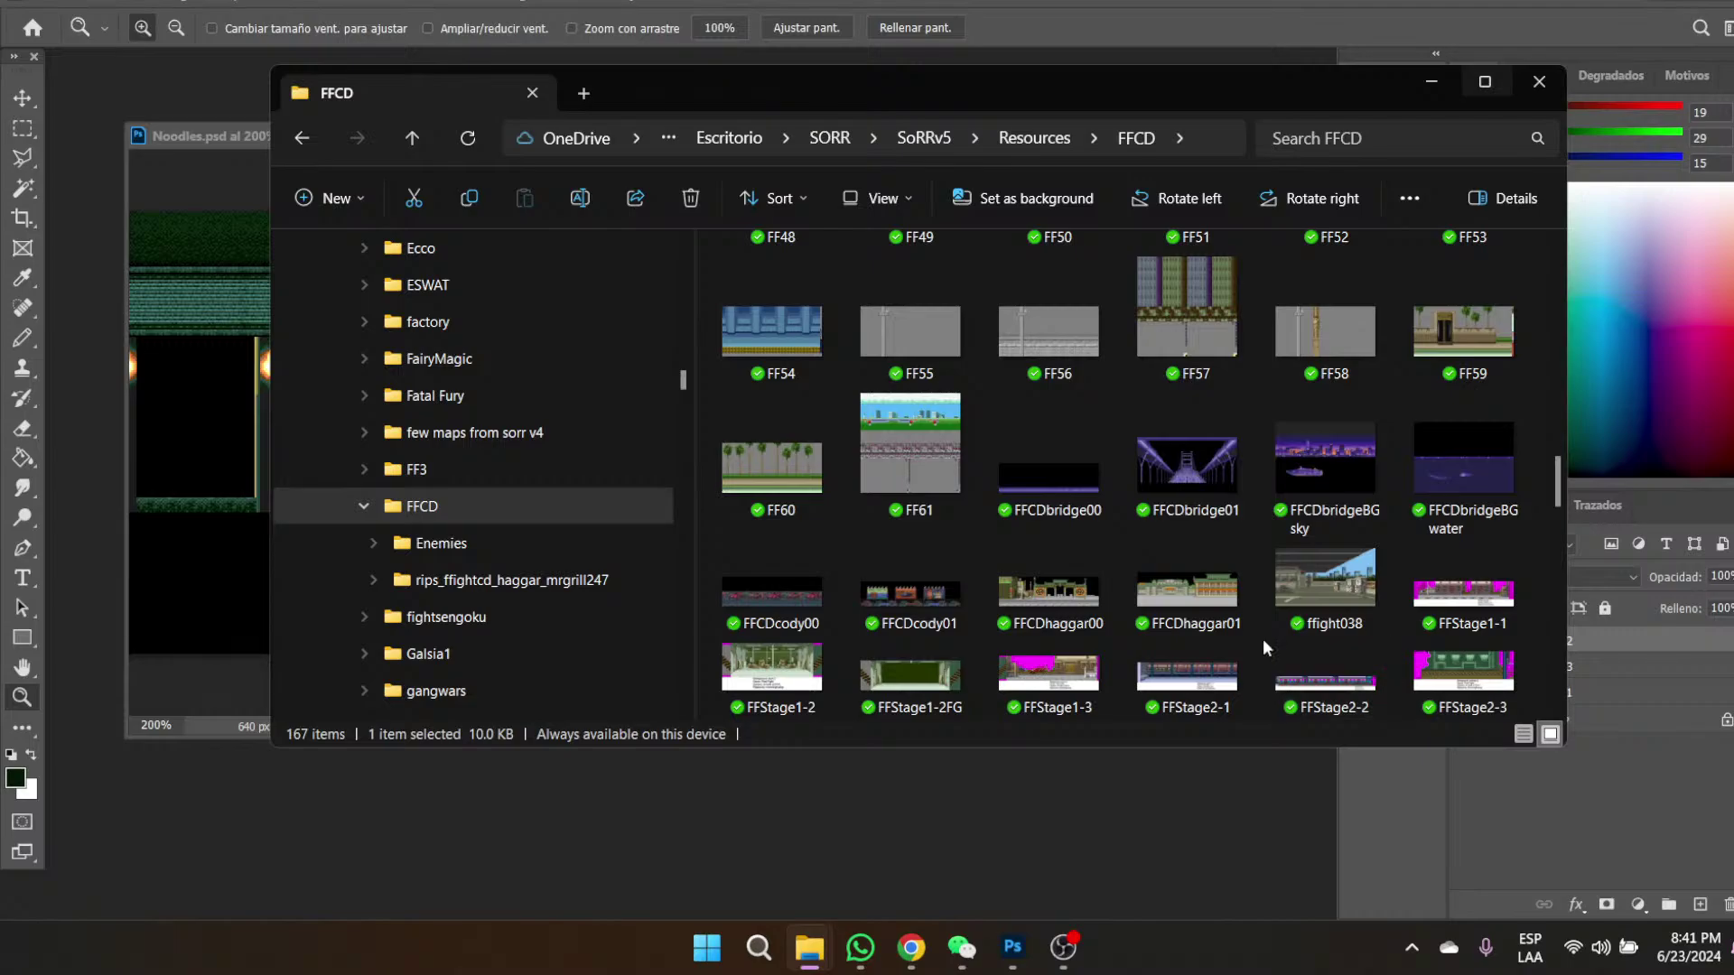
scroll(1262, 637, "down", 5)
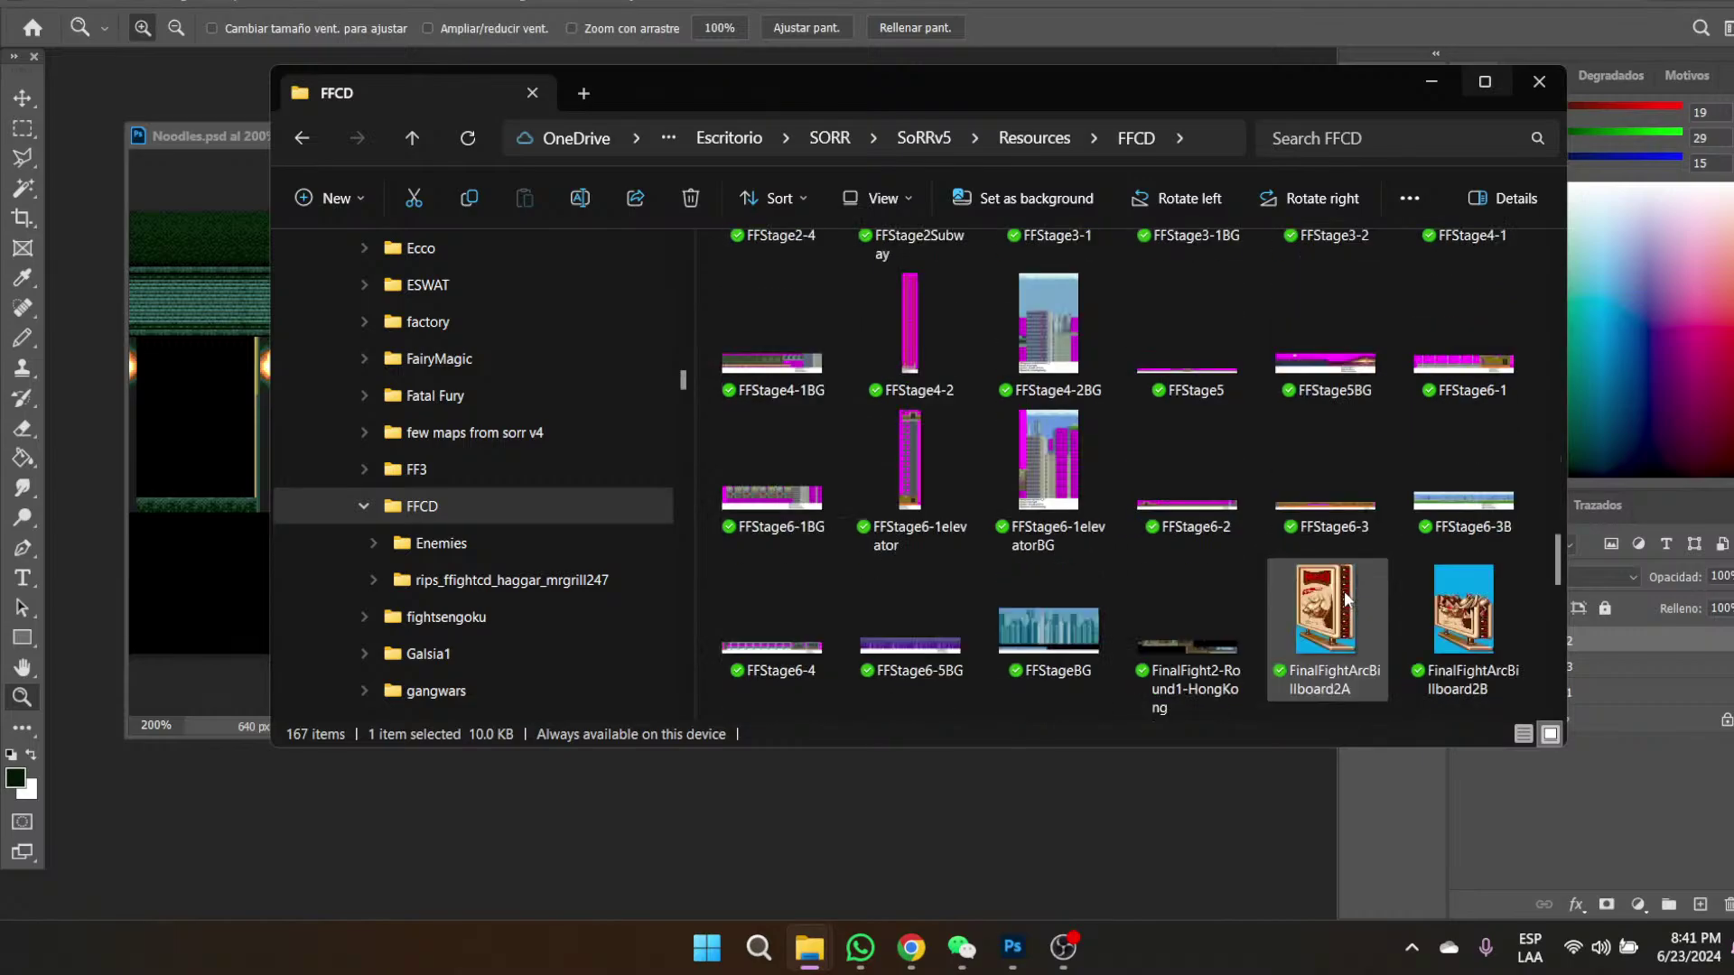
scroll(1345, 598, "down", 3)
scroll(1344, 591, "down", 3)
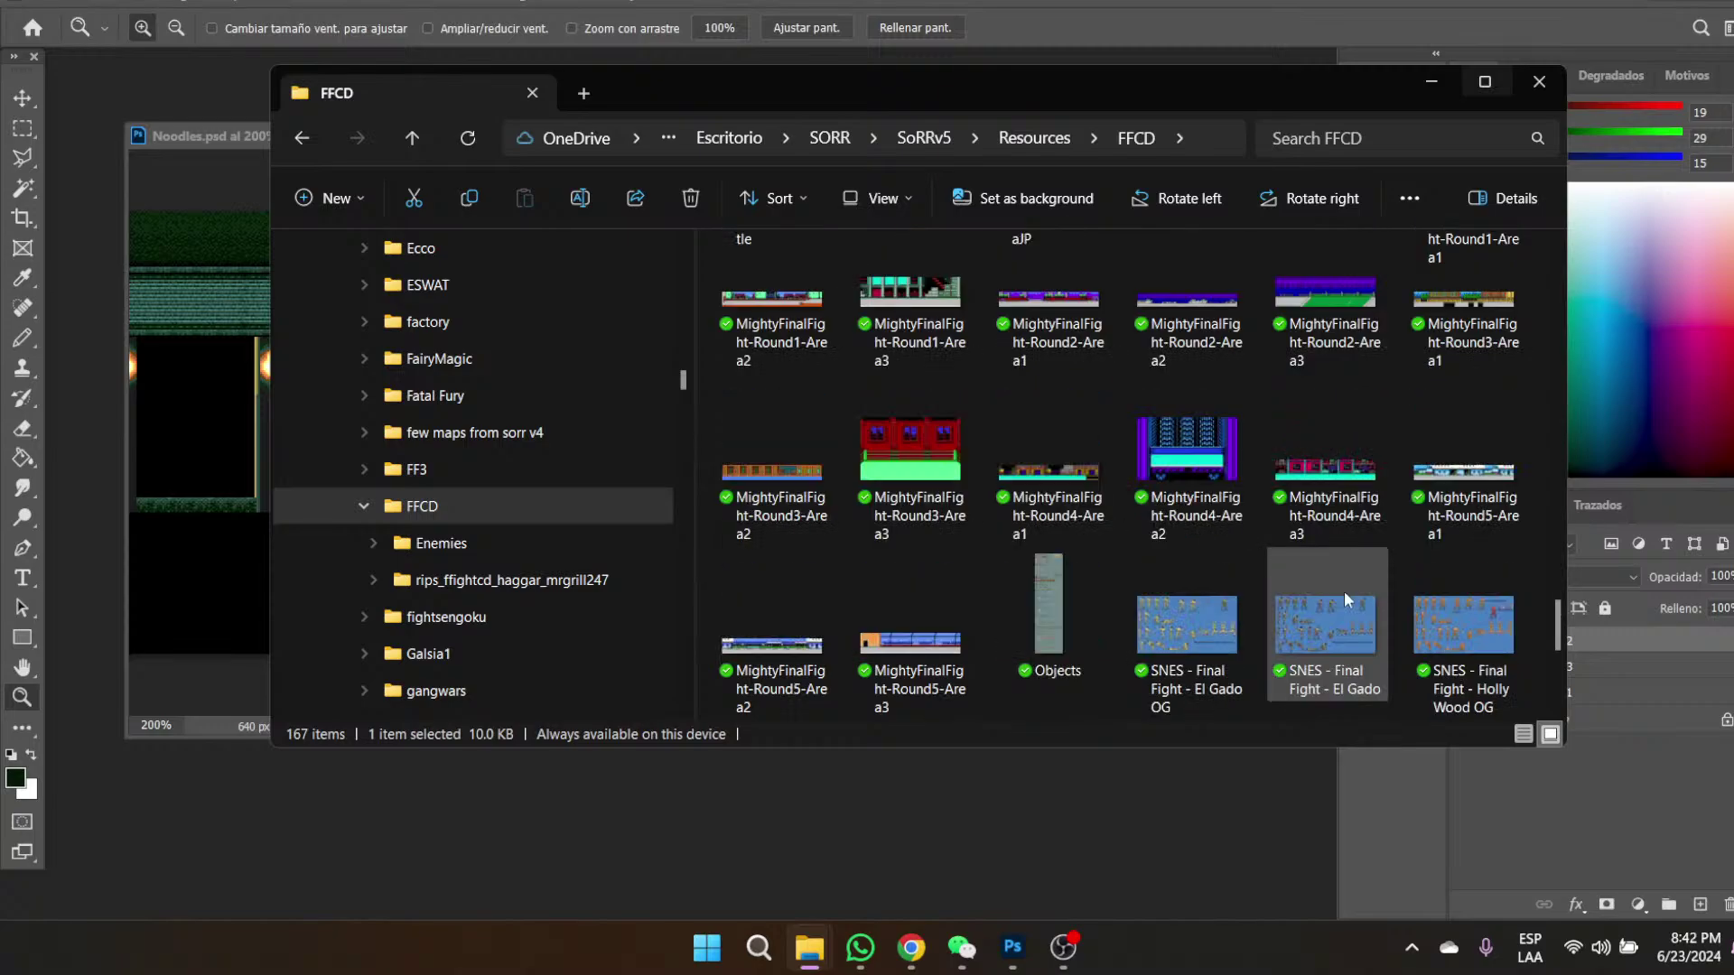
scroll(1344, 591, "down", 4)
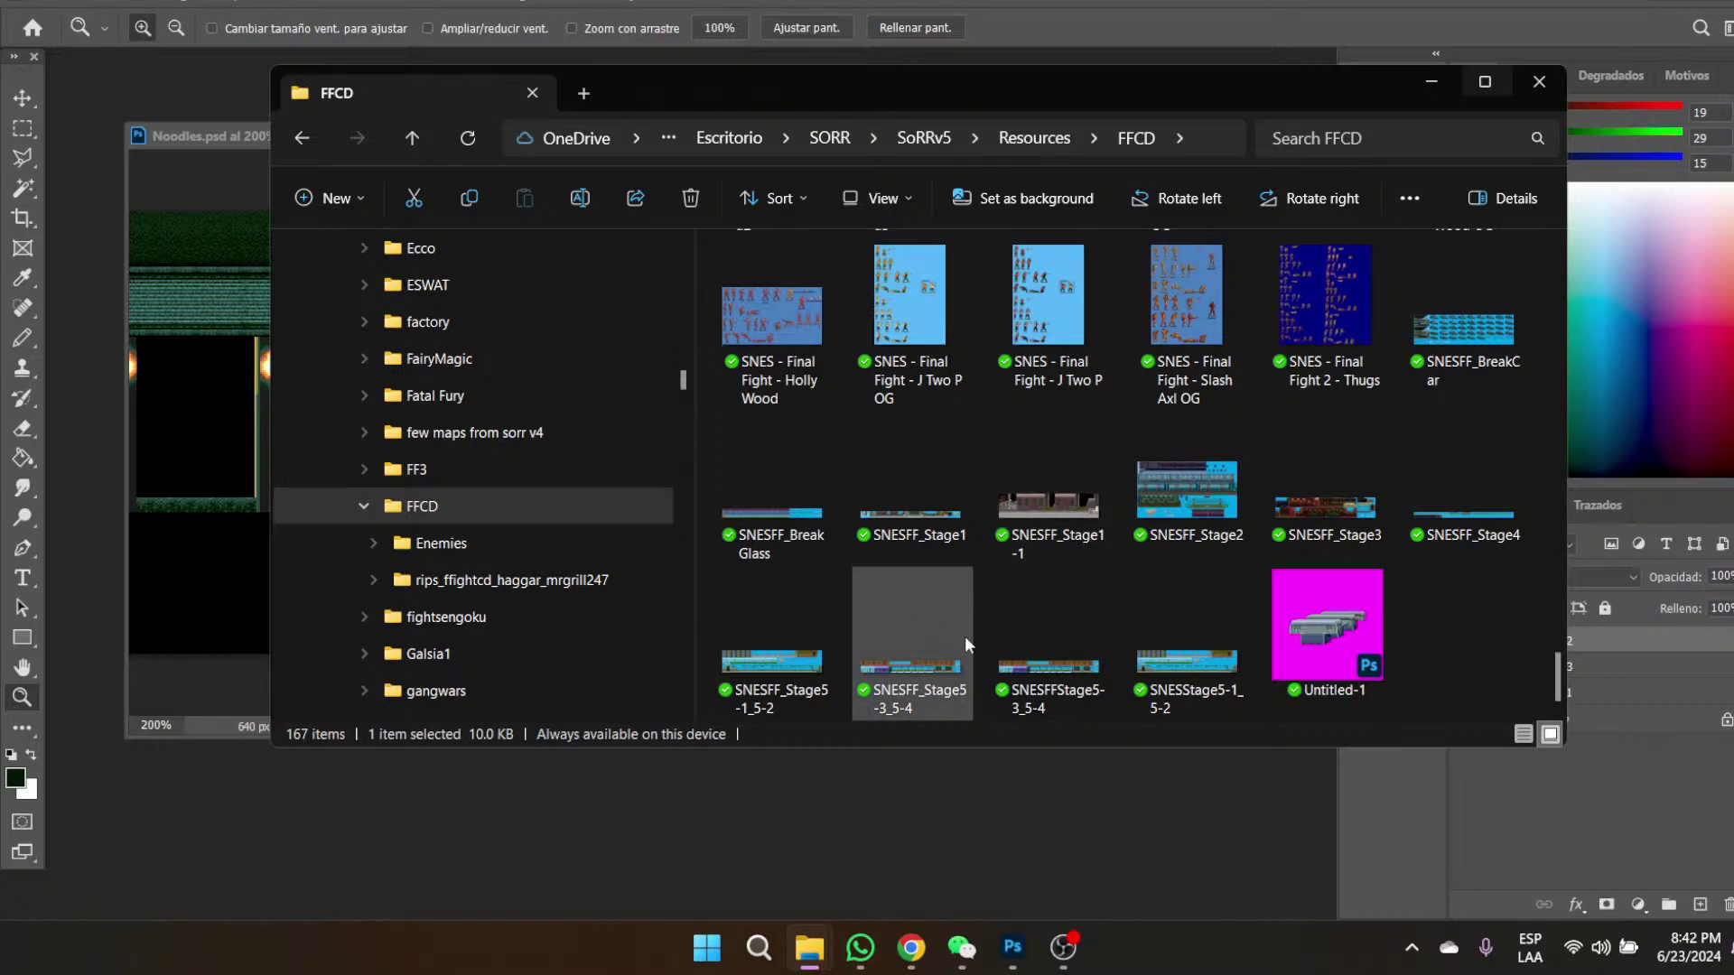
left_click(779, 653)
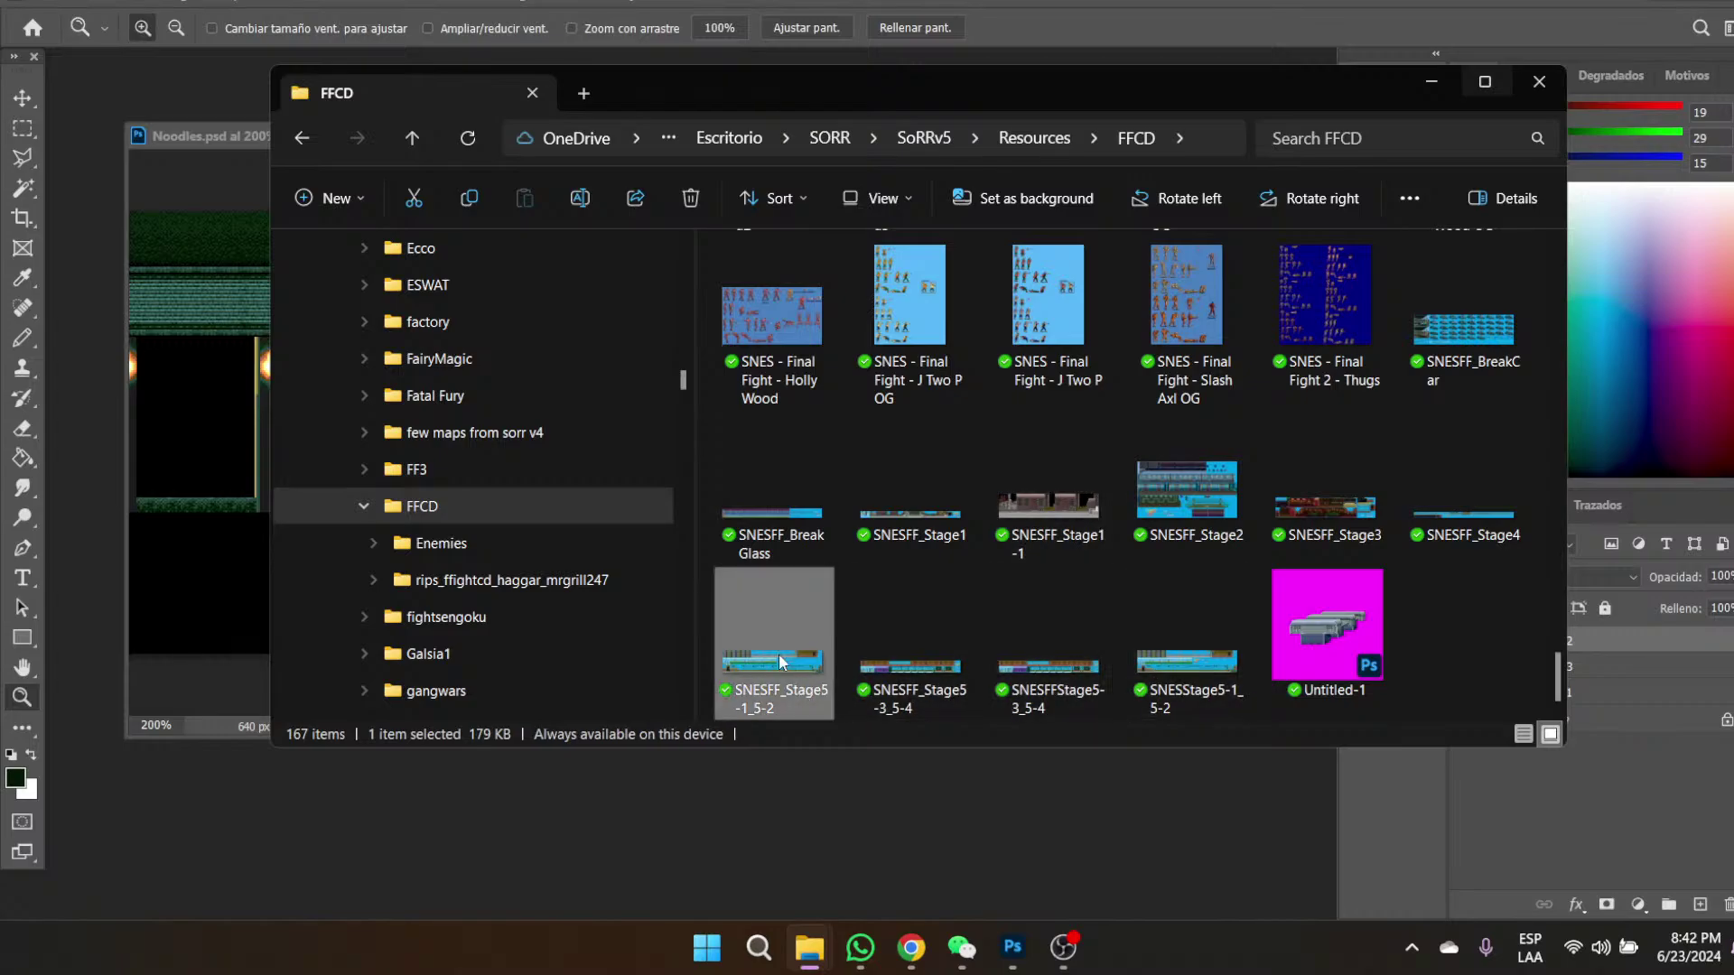
double_click(1202, 679)
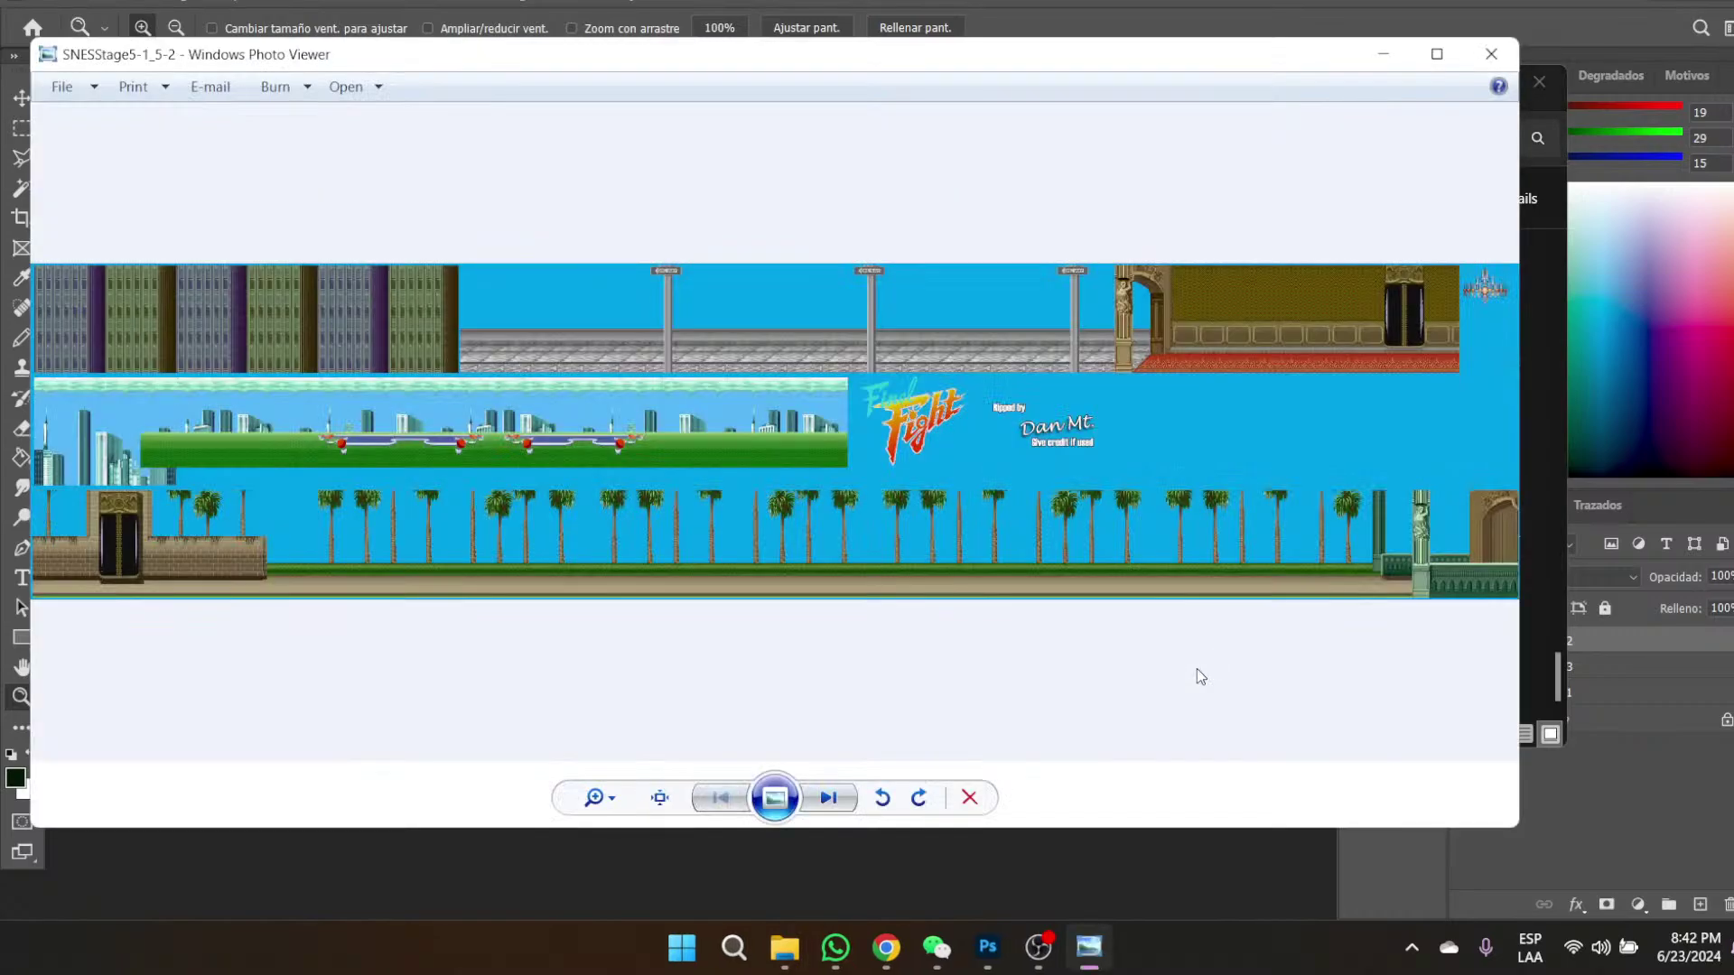
left_click(1491, 54)
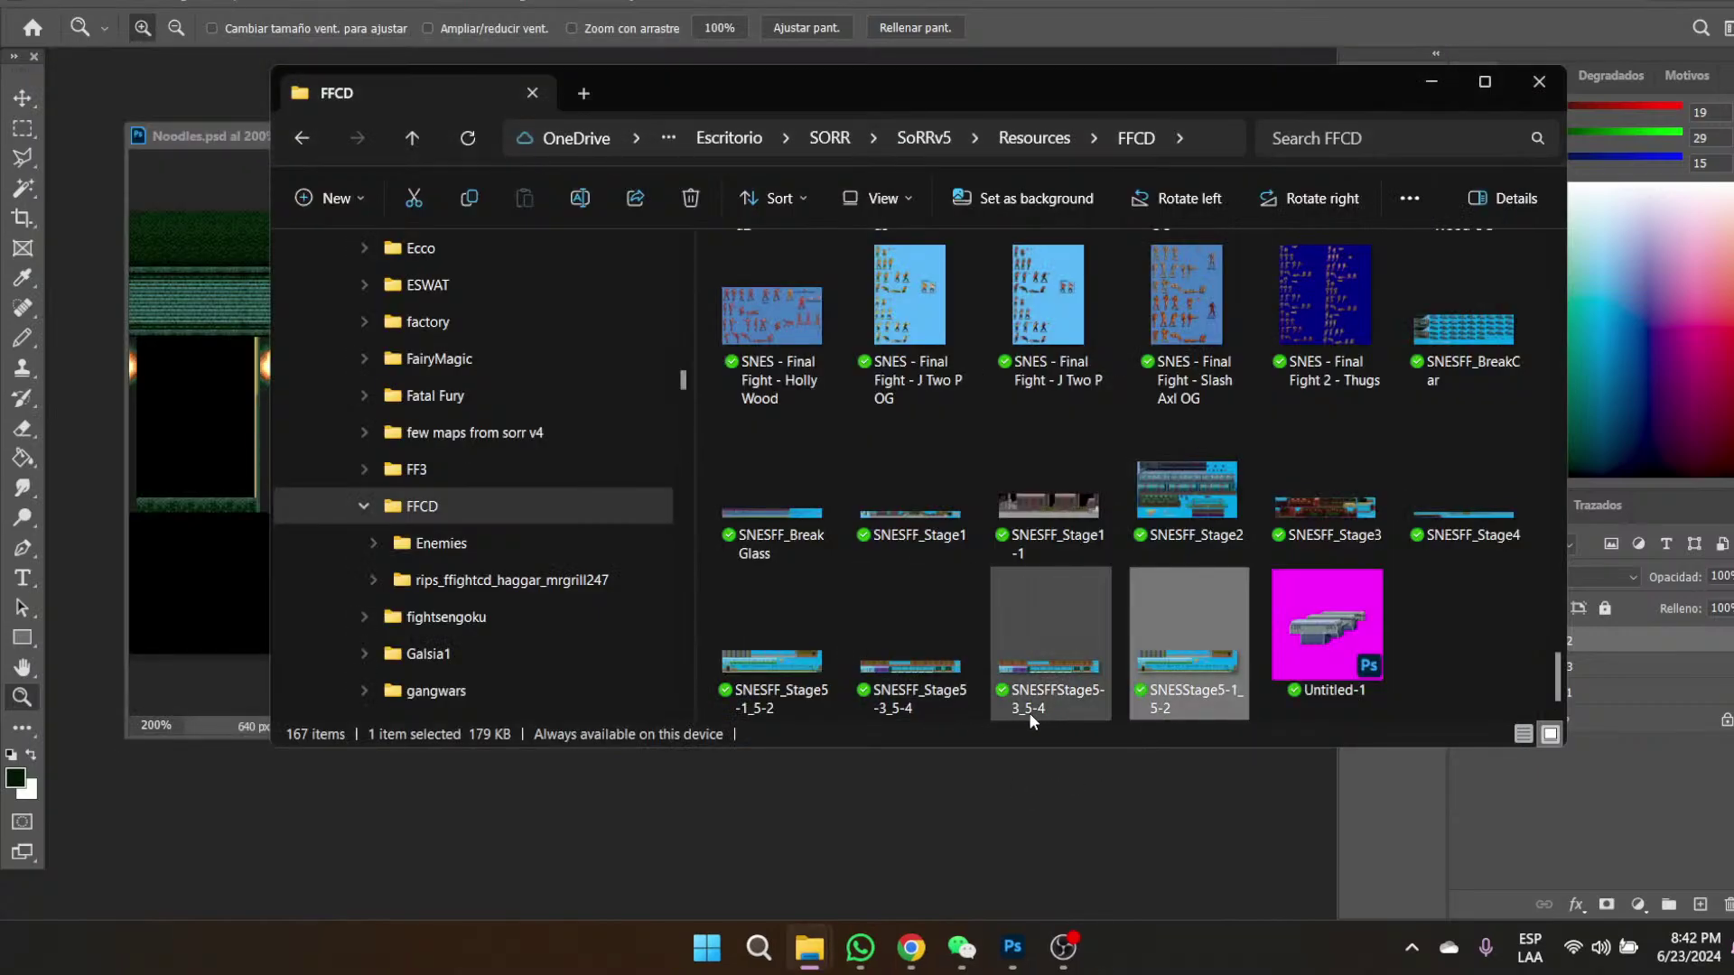
- Preview SNESFF_Stage4, then open it in Photoshop, leaving its missing colour profile unmodified
double_click(1492, 517)
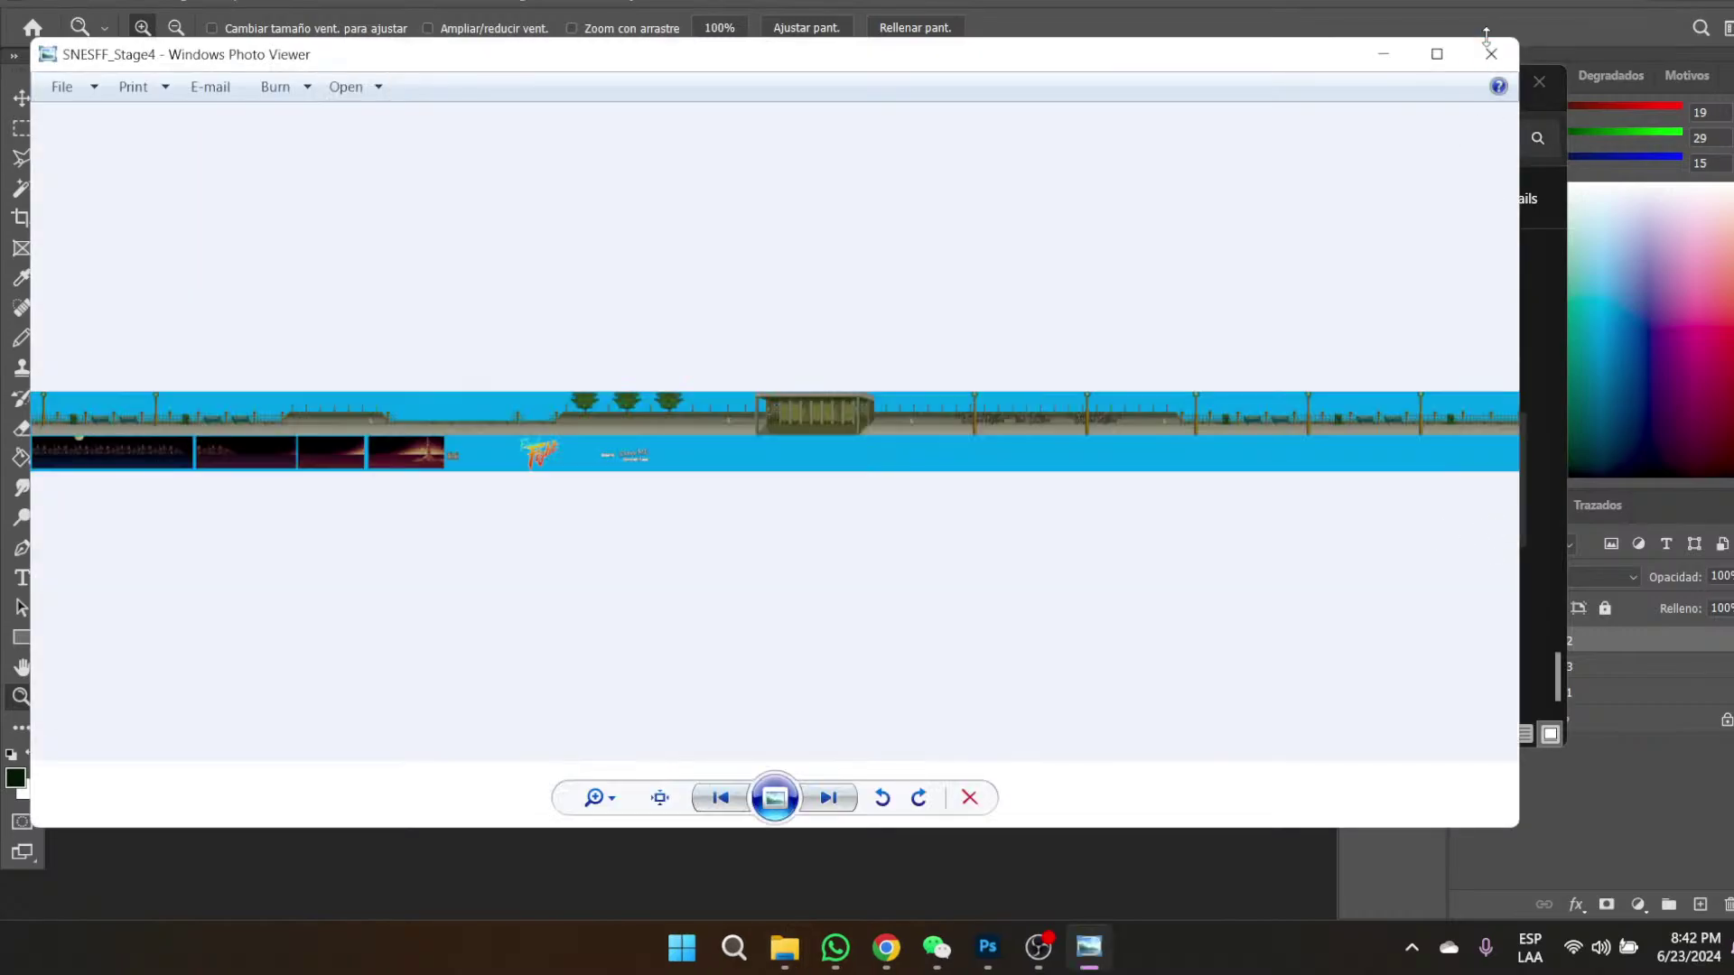
left_click(1490, 54)
left_click_drag(1447, 533, 1119, 849)
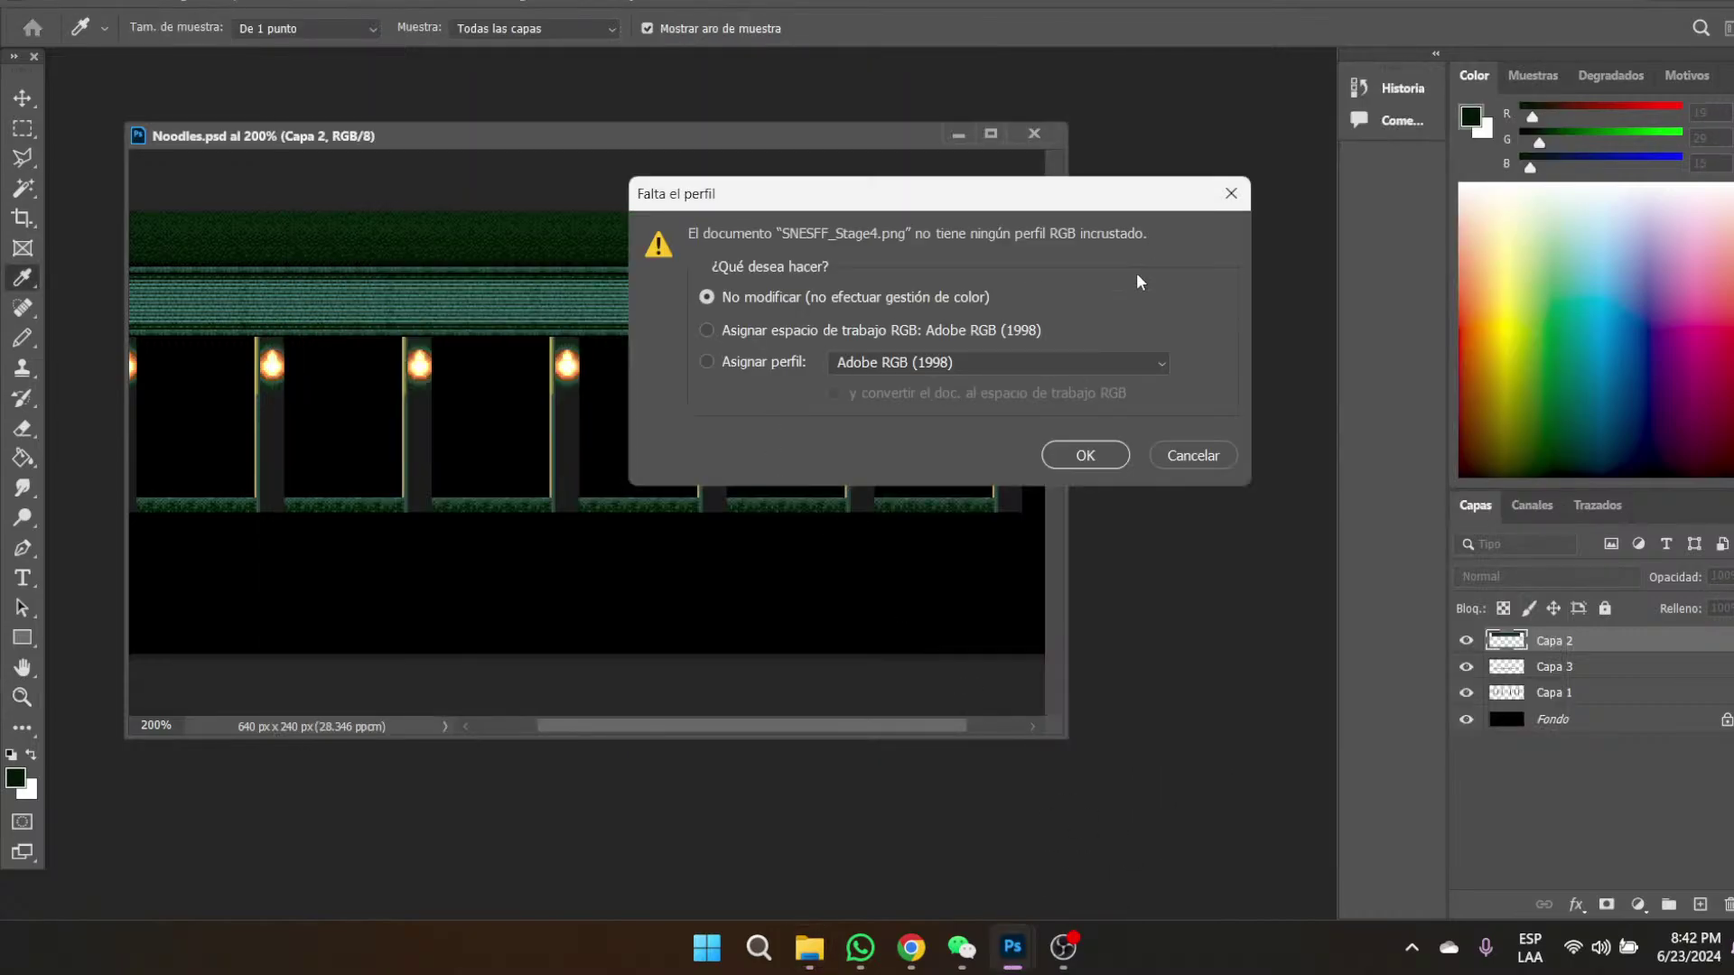
left_click(1088, 455)
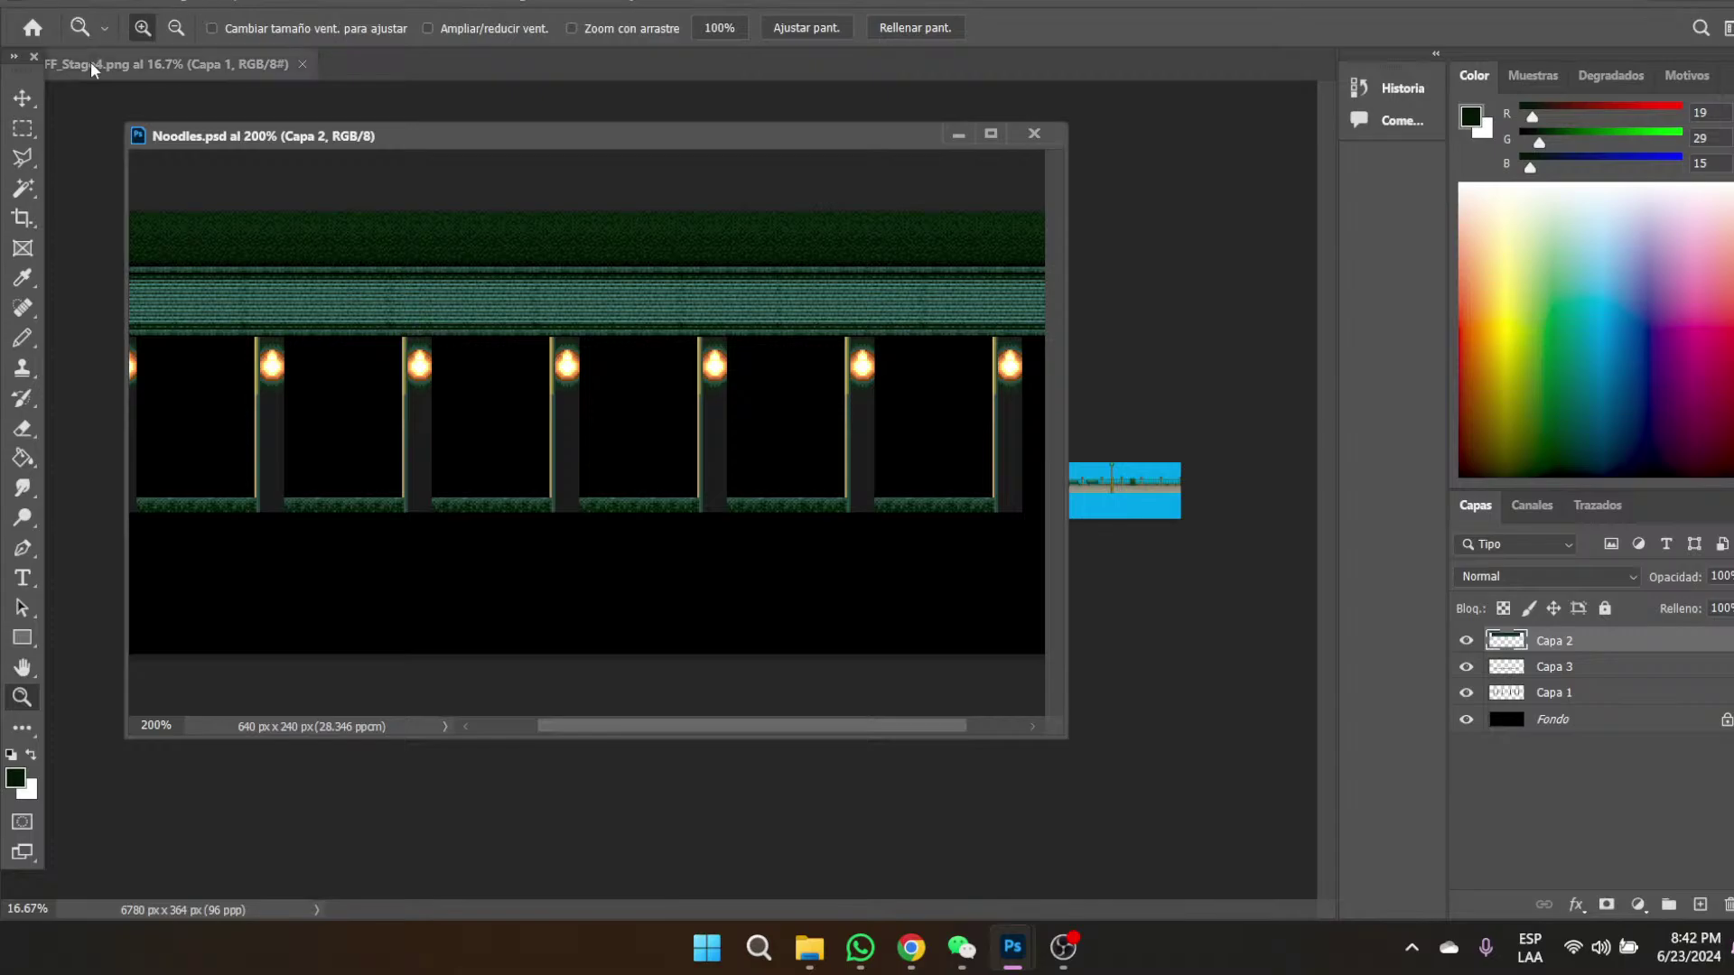
- Float SNESFF_Stage4.png in its own window at 100% zoom and make the window tall enough to show the full image height
left_click_drag(90, 61, 160, 91)
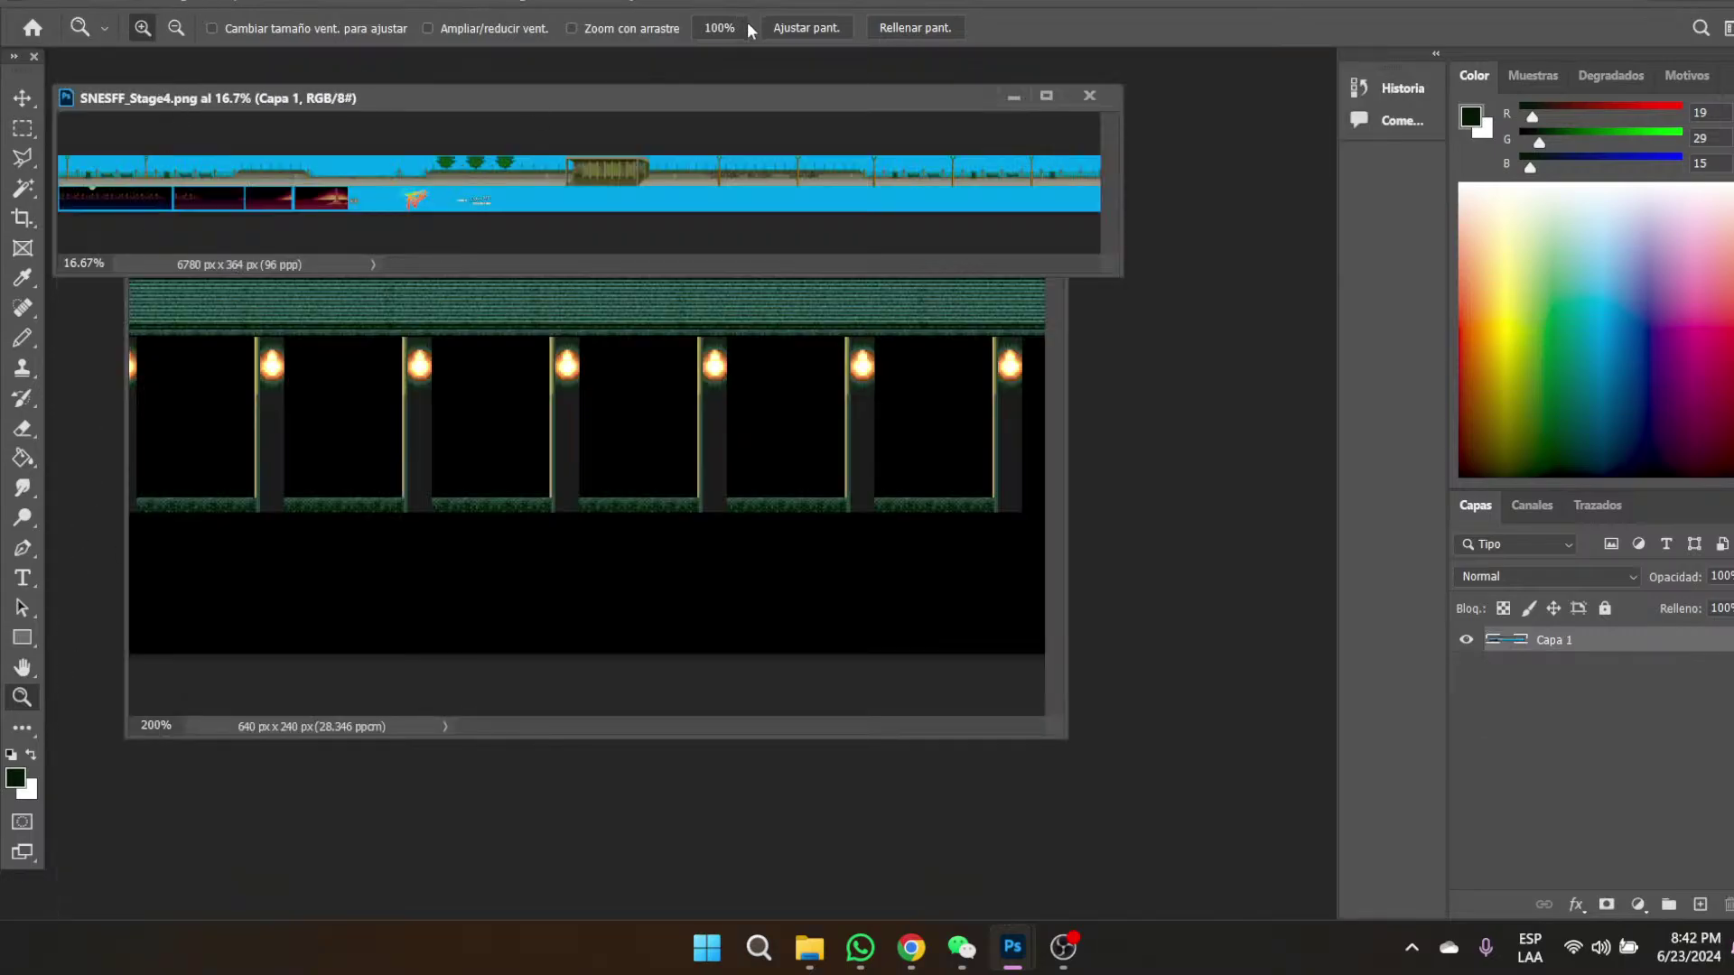
left_click(719, 27)
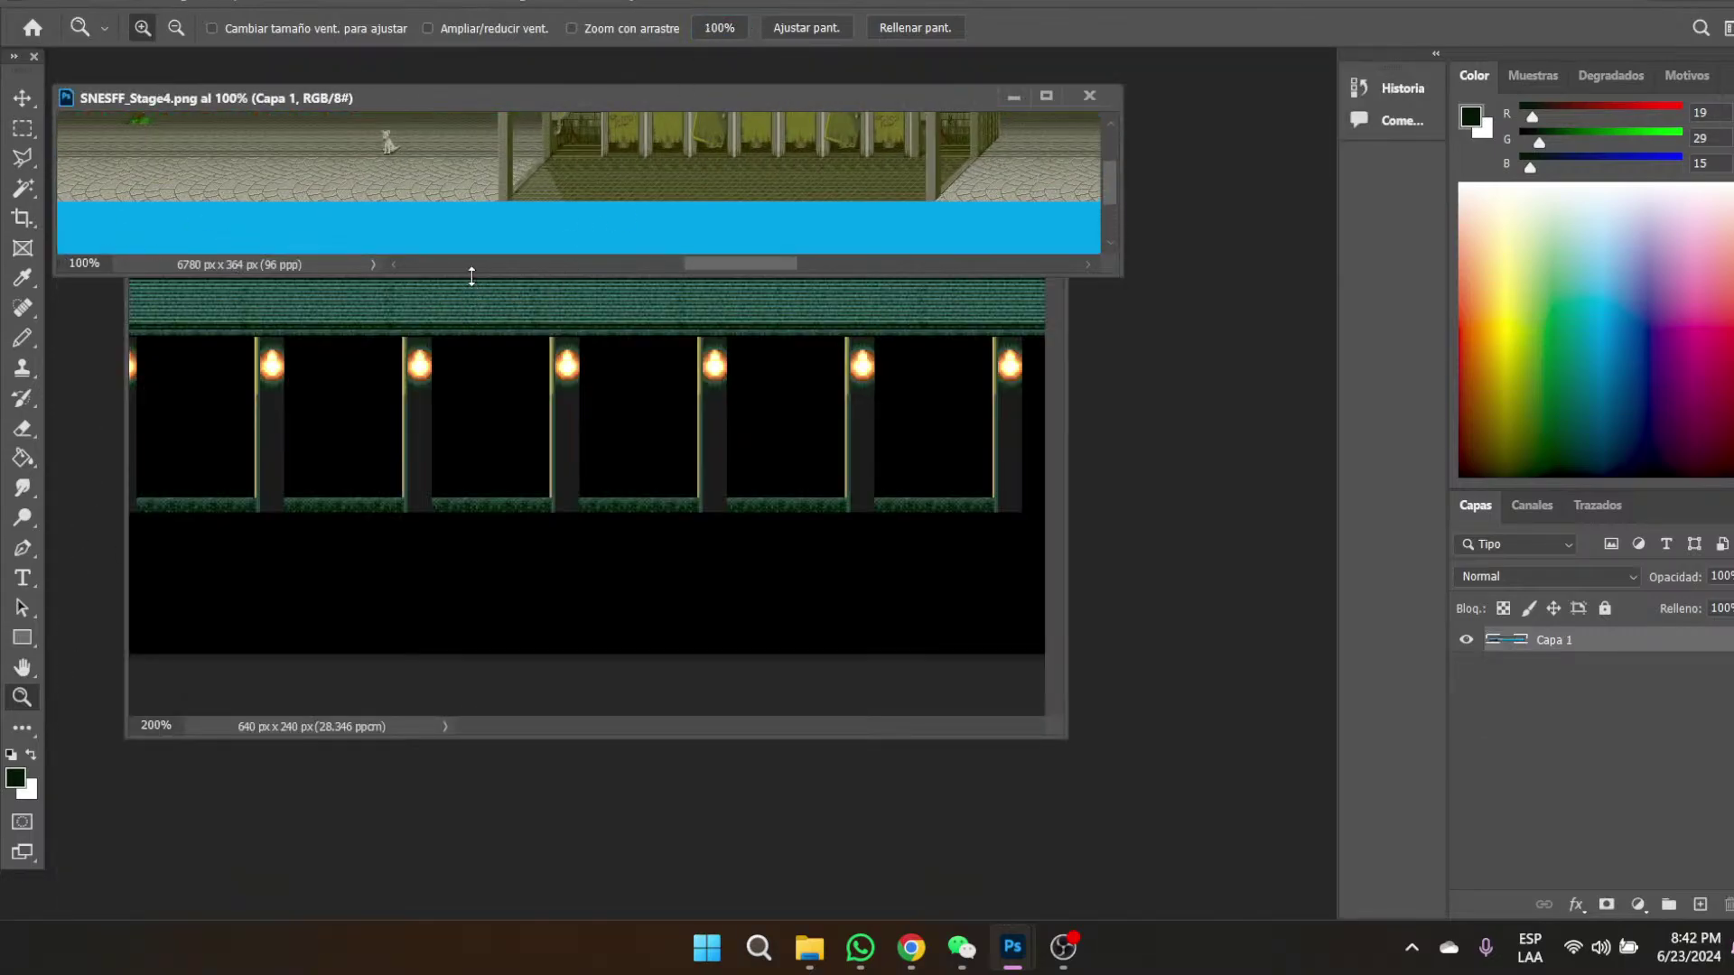
left_click_drag(473, 275, 447, 669)
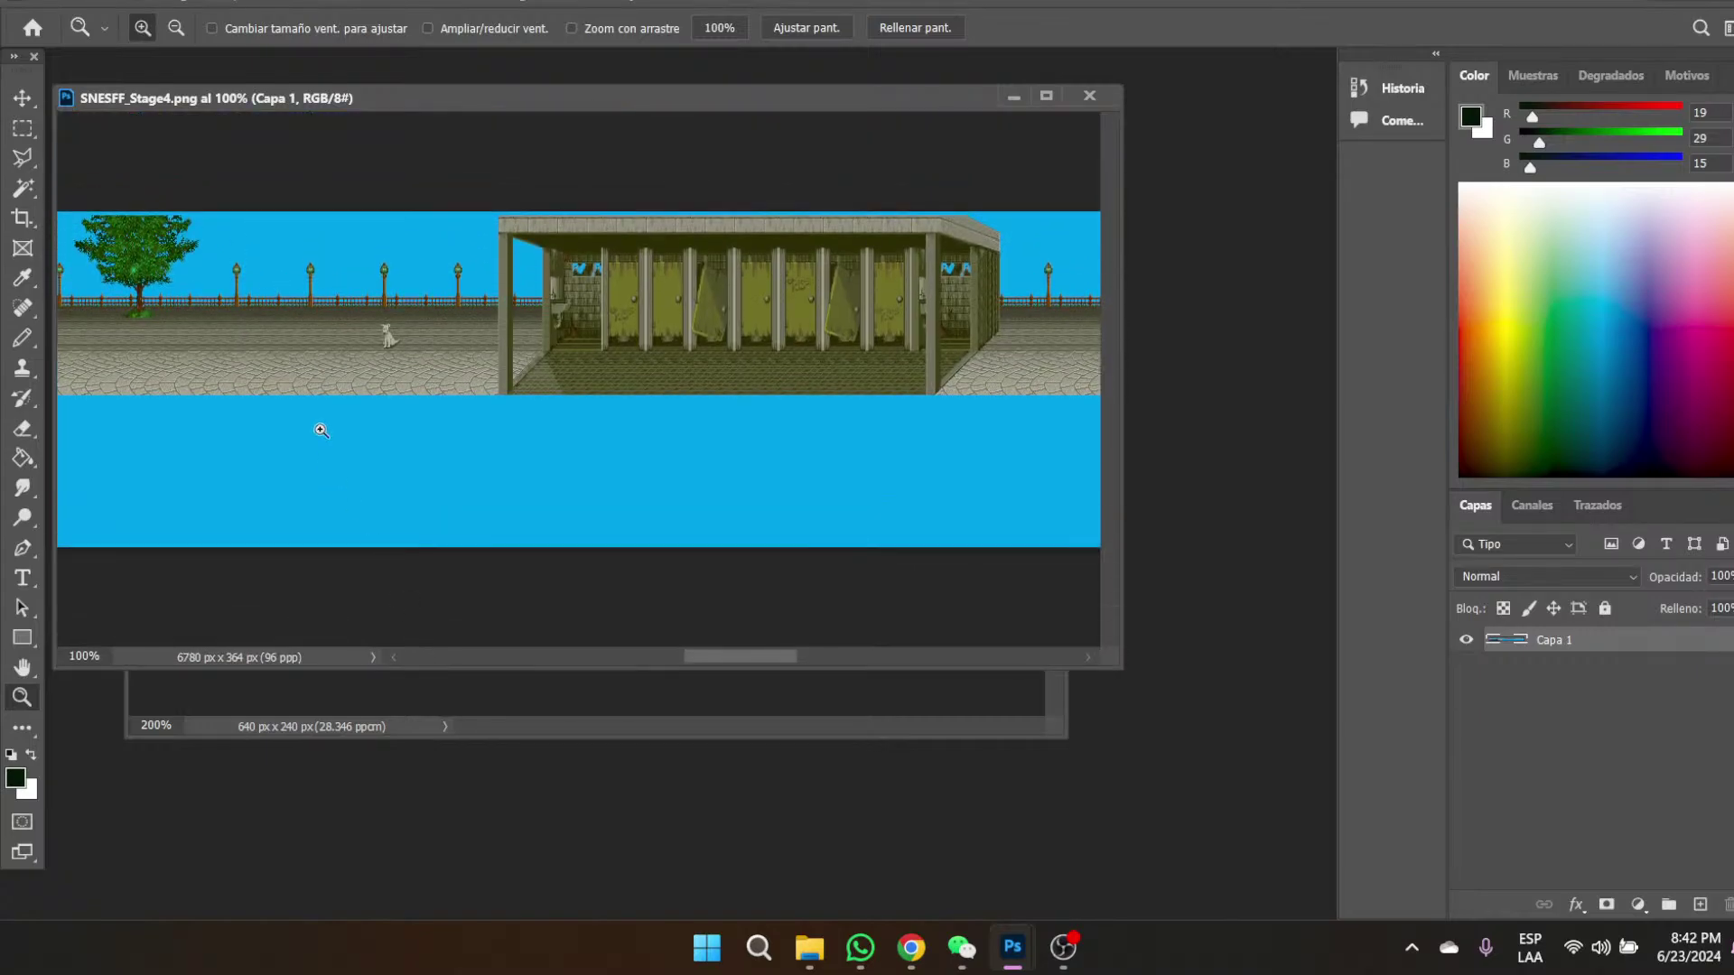
- Examine the stone pavement in SNESFF_Stage4.png at 300% zoom, including the stretch beside the broken fence
left_click(338, 377)
left_click(338, 378)
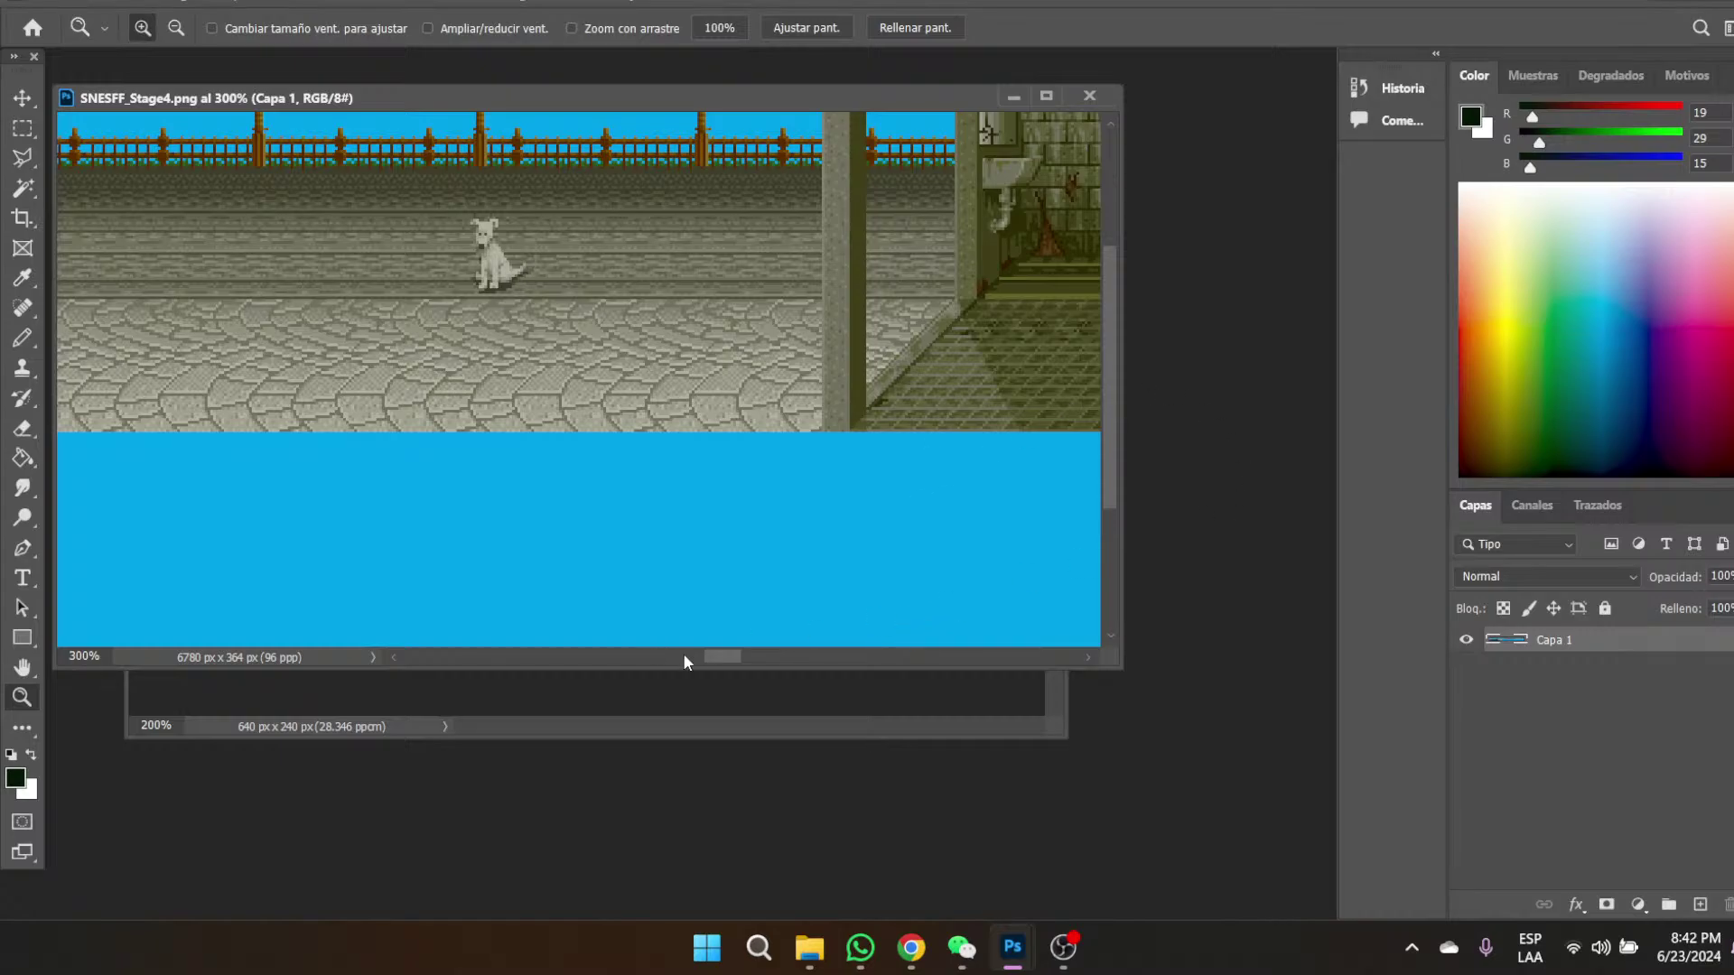
left_click_drag(713, 658, 633, 676)
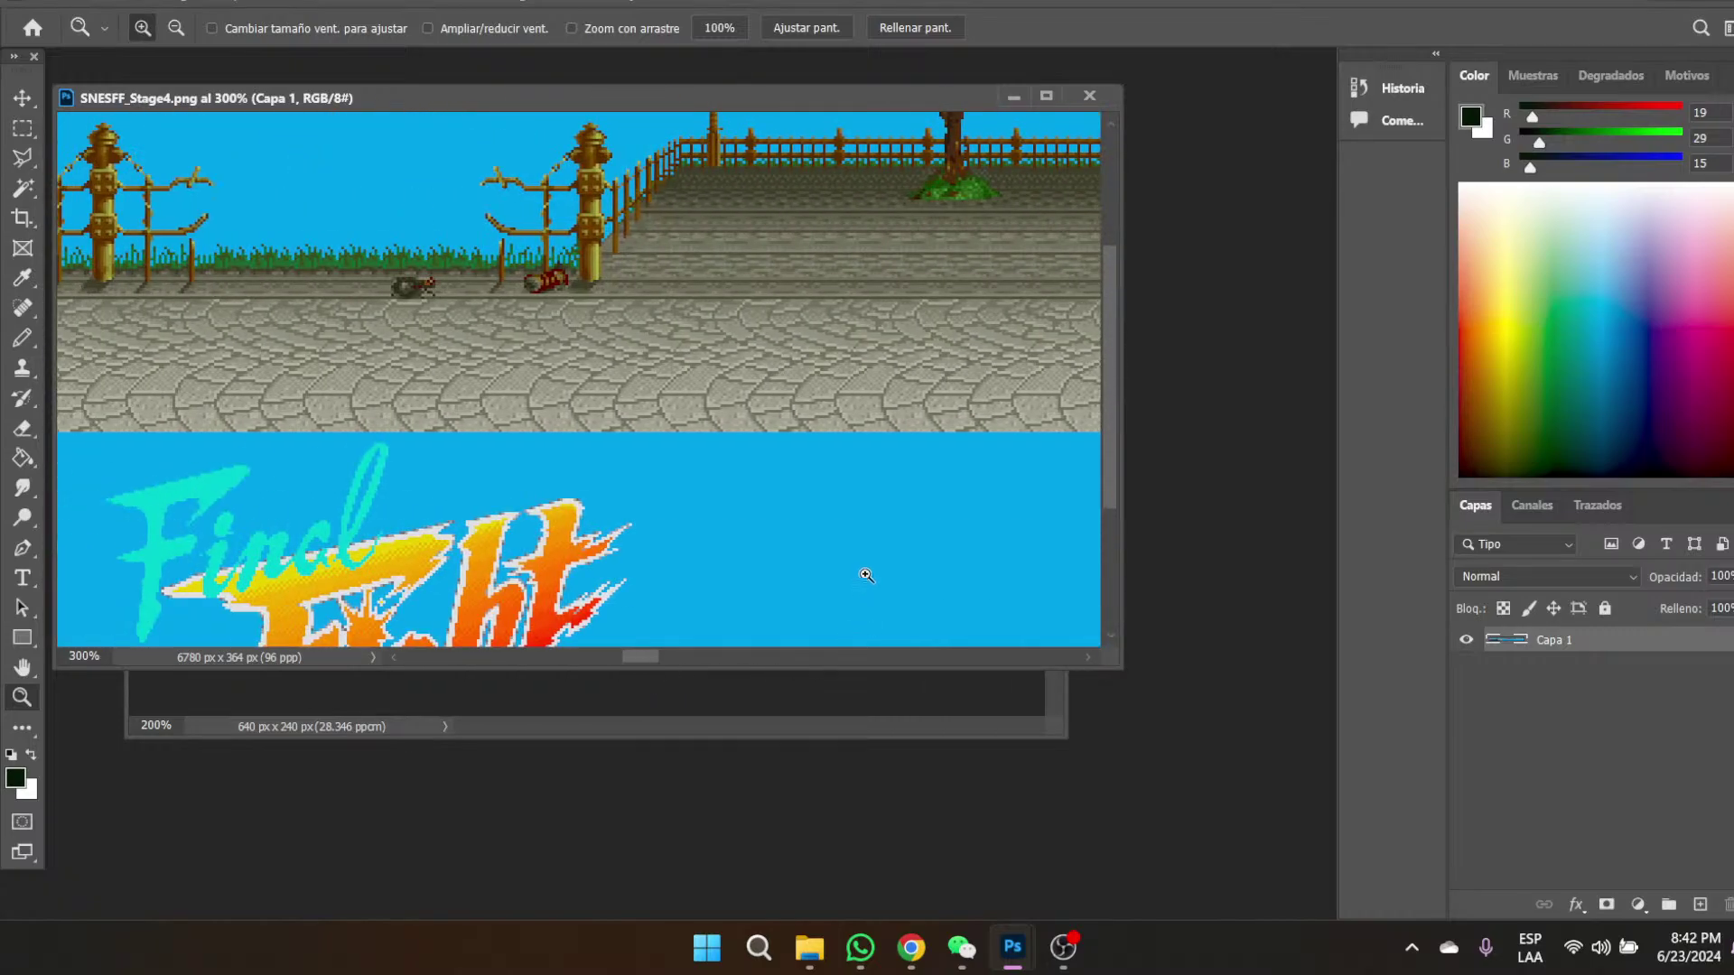
- Copy a long strip of the cobblestone pavement from SNESFF_Stage4.png, up to the wooden post past the dog, and close the image
left_click(670, 337)
left_click(670, 337)
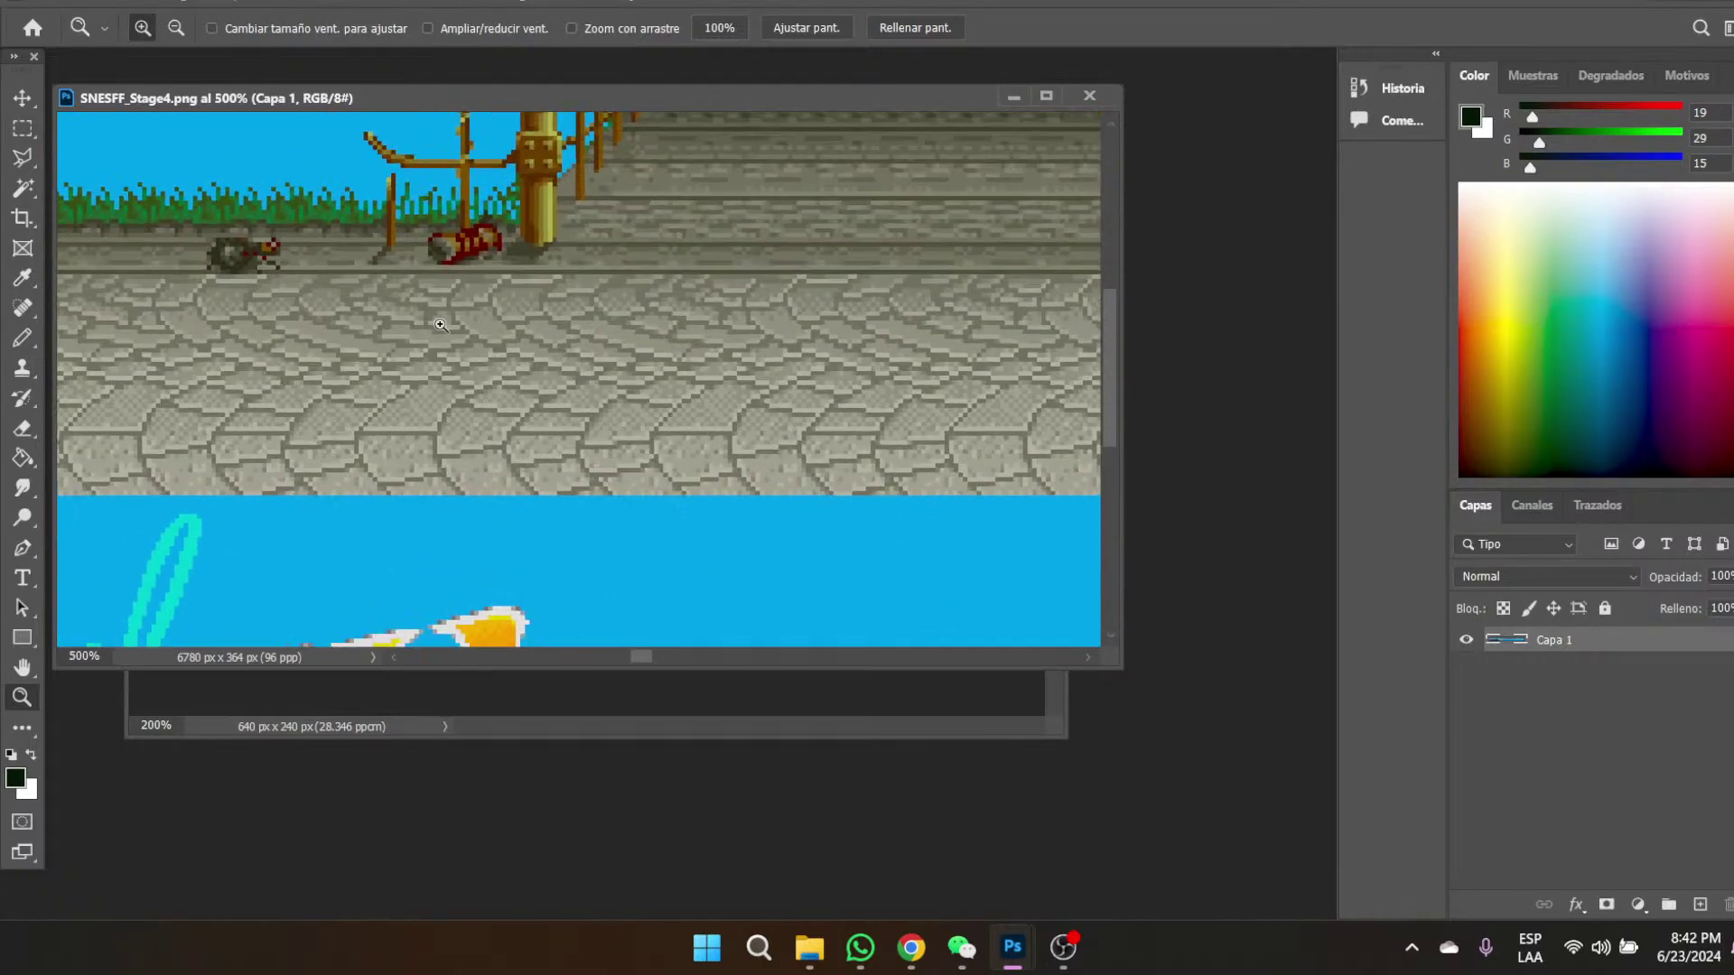
left_click(22, 129)
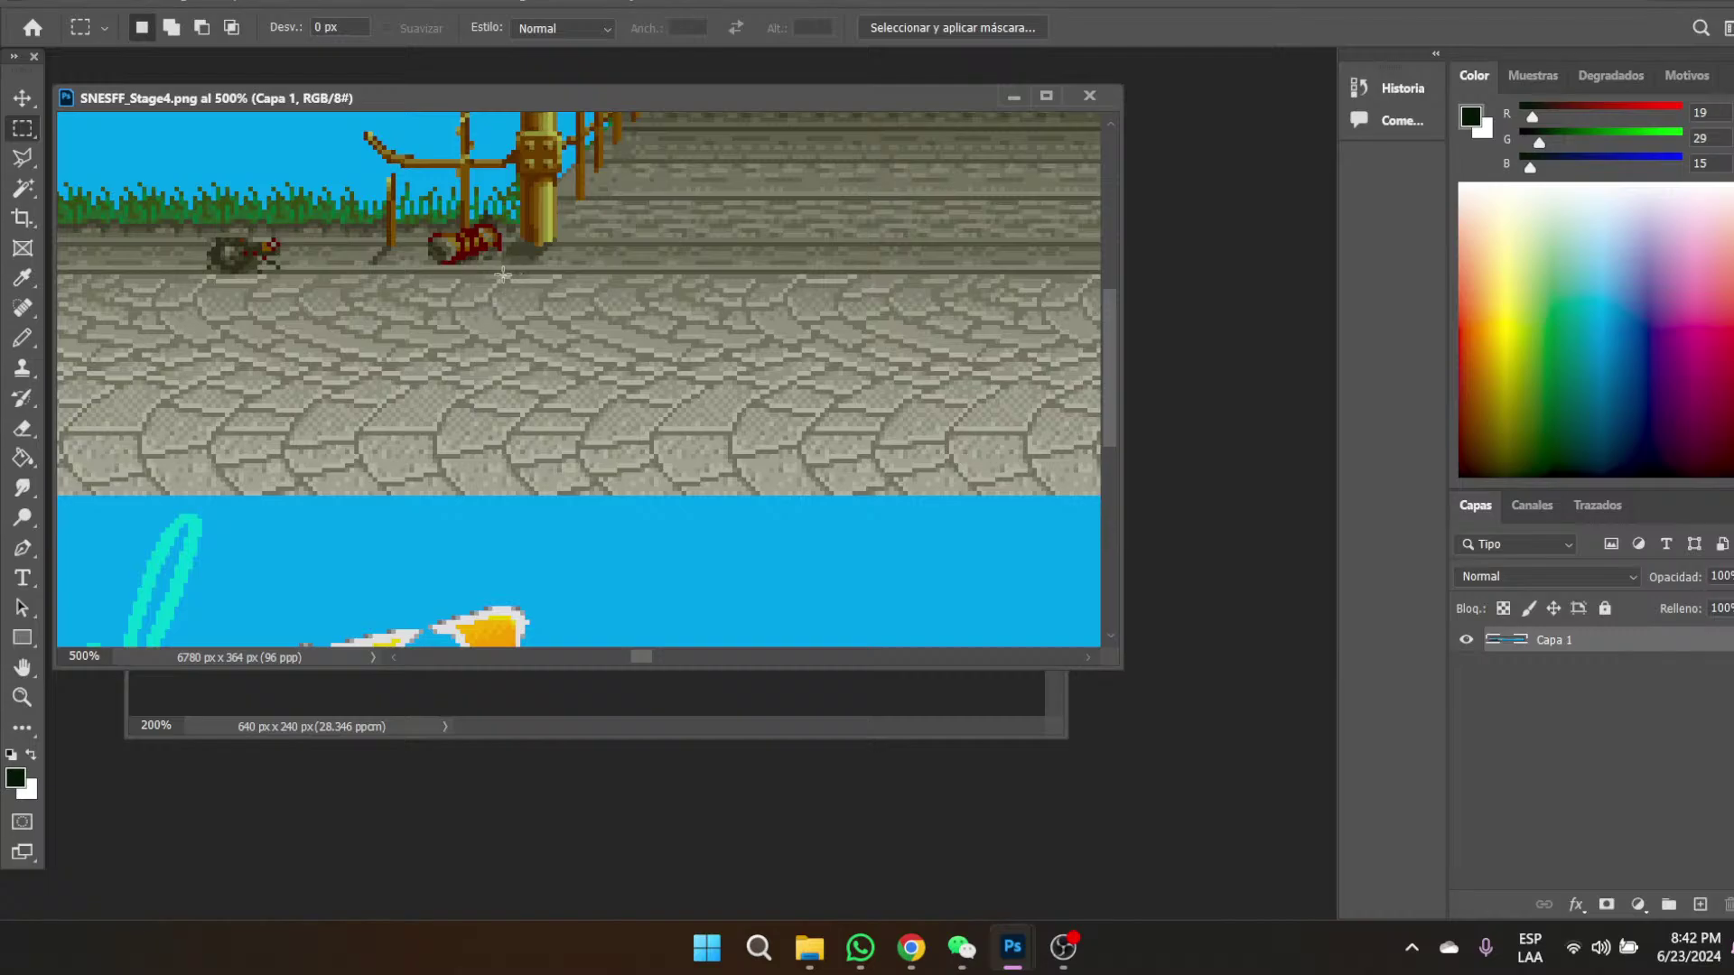
left_click_drag(641, 657, 733, 657)
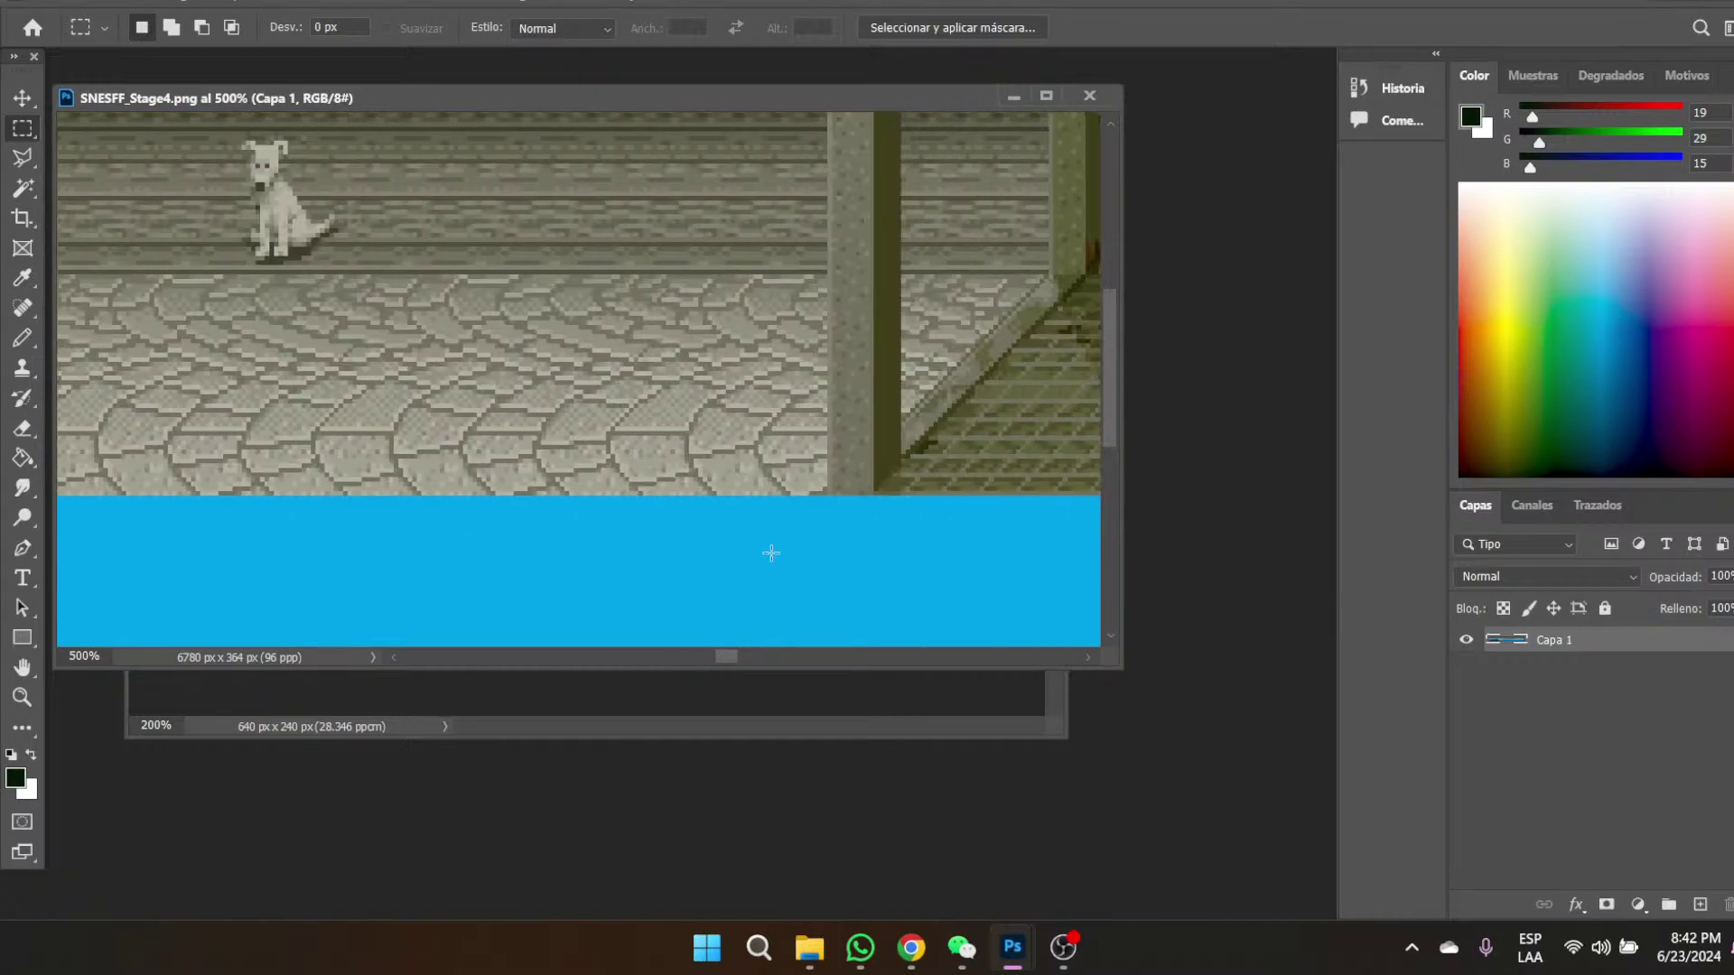
left_click_drag(788, 494, 418, 275)
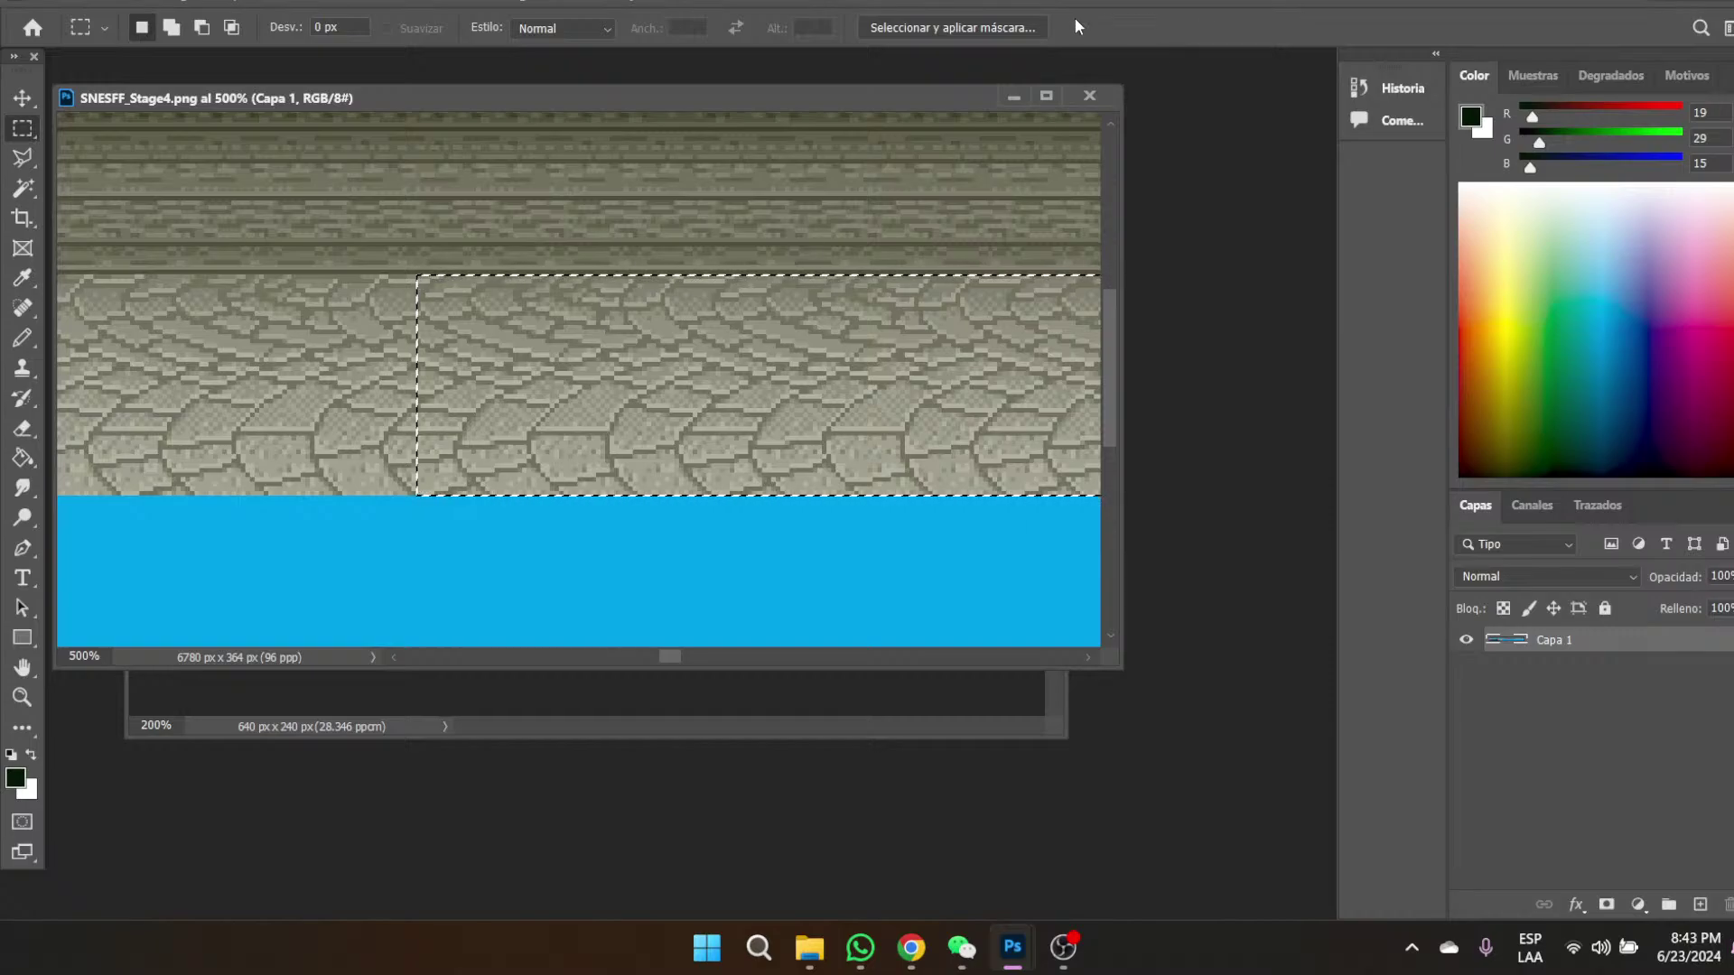
left_click(1089, 95)
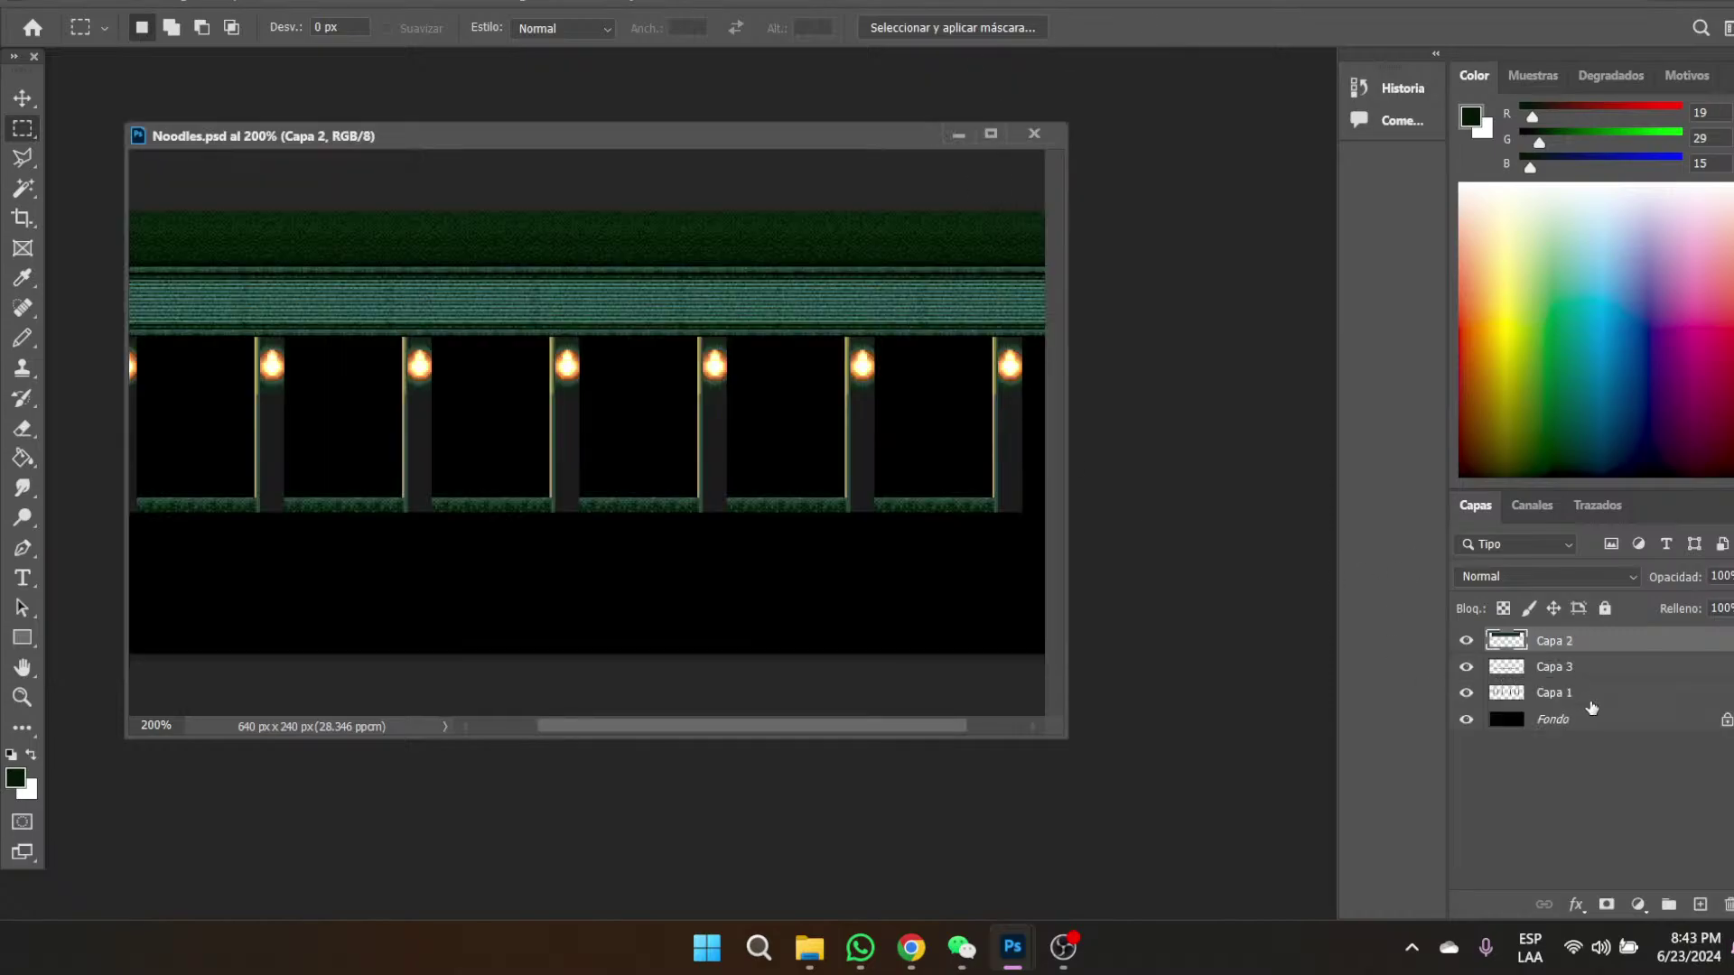
- Paste the pavement strip just above the Fondo layer in Noodles.psd and place it directly beneath the columns, checking it along the full stage width
left_click(1590, 720)
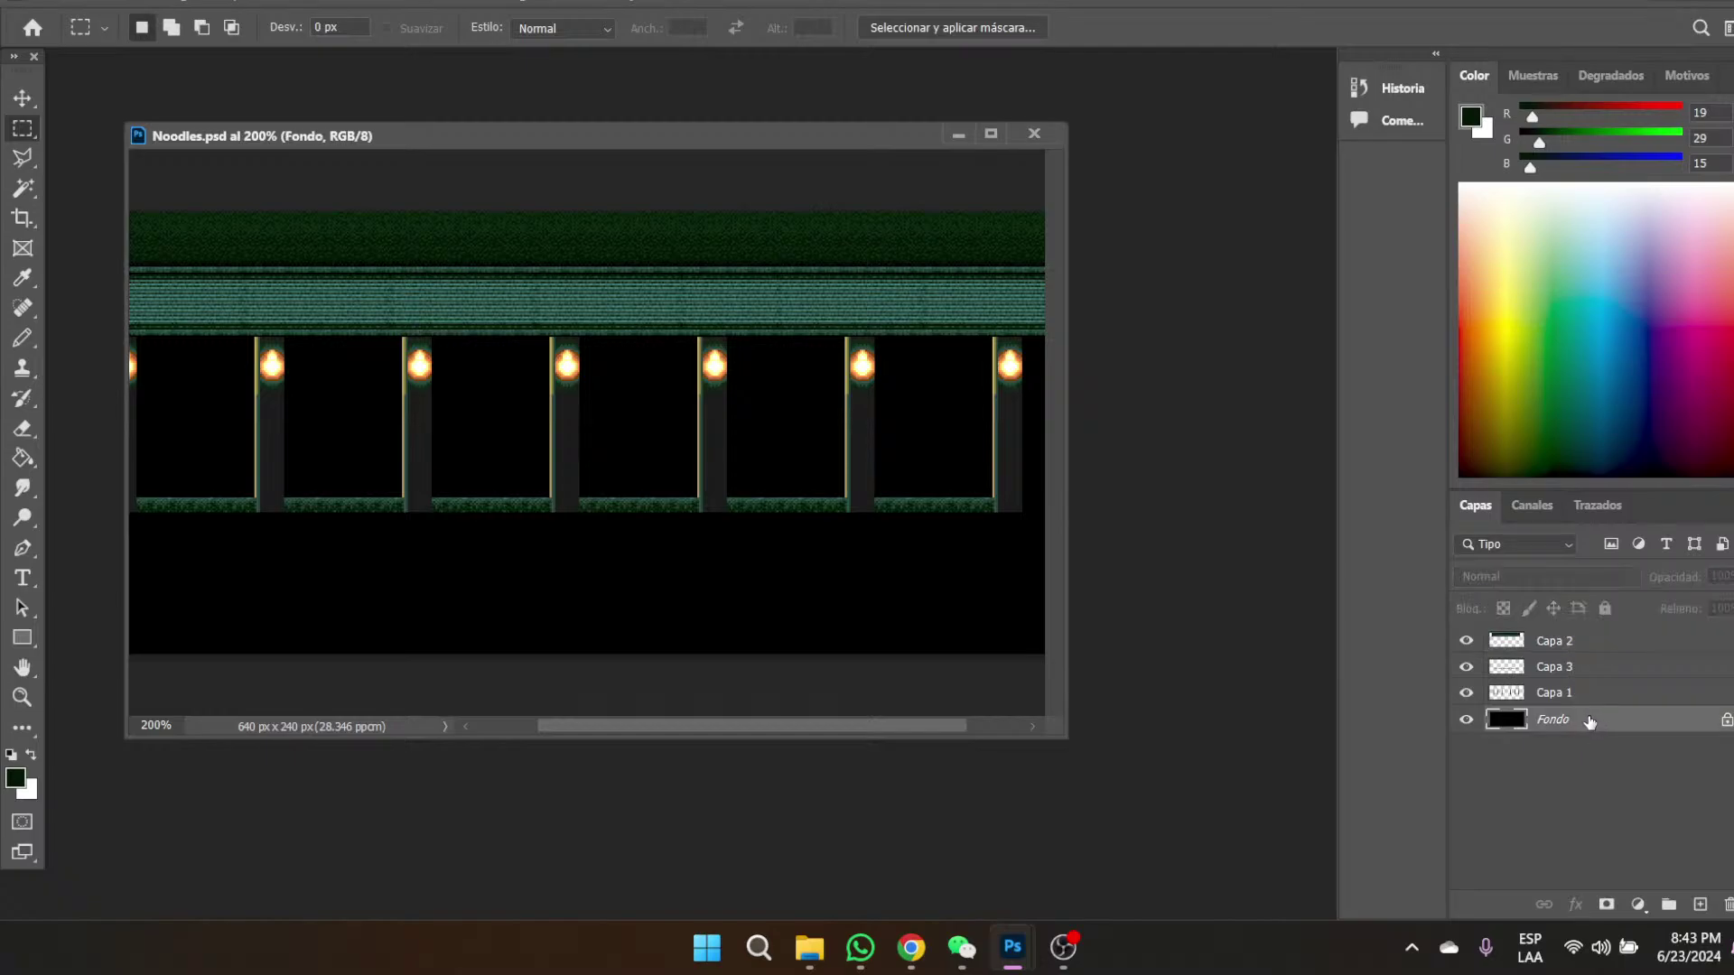
key("ctrl+v")
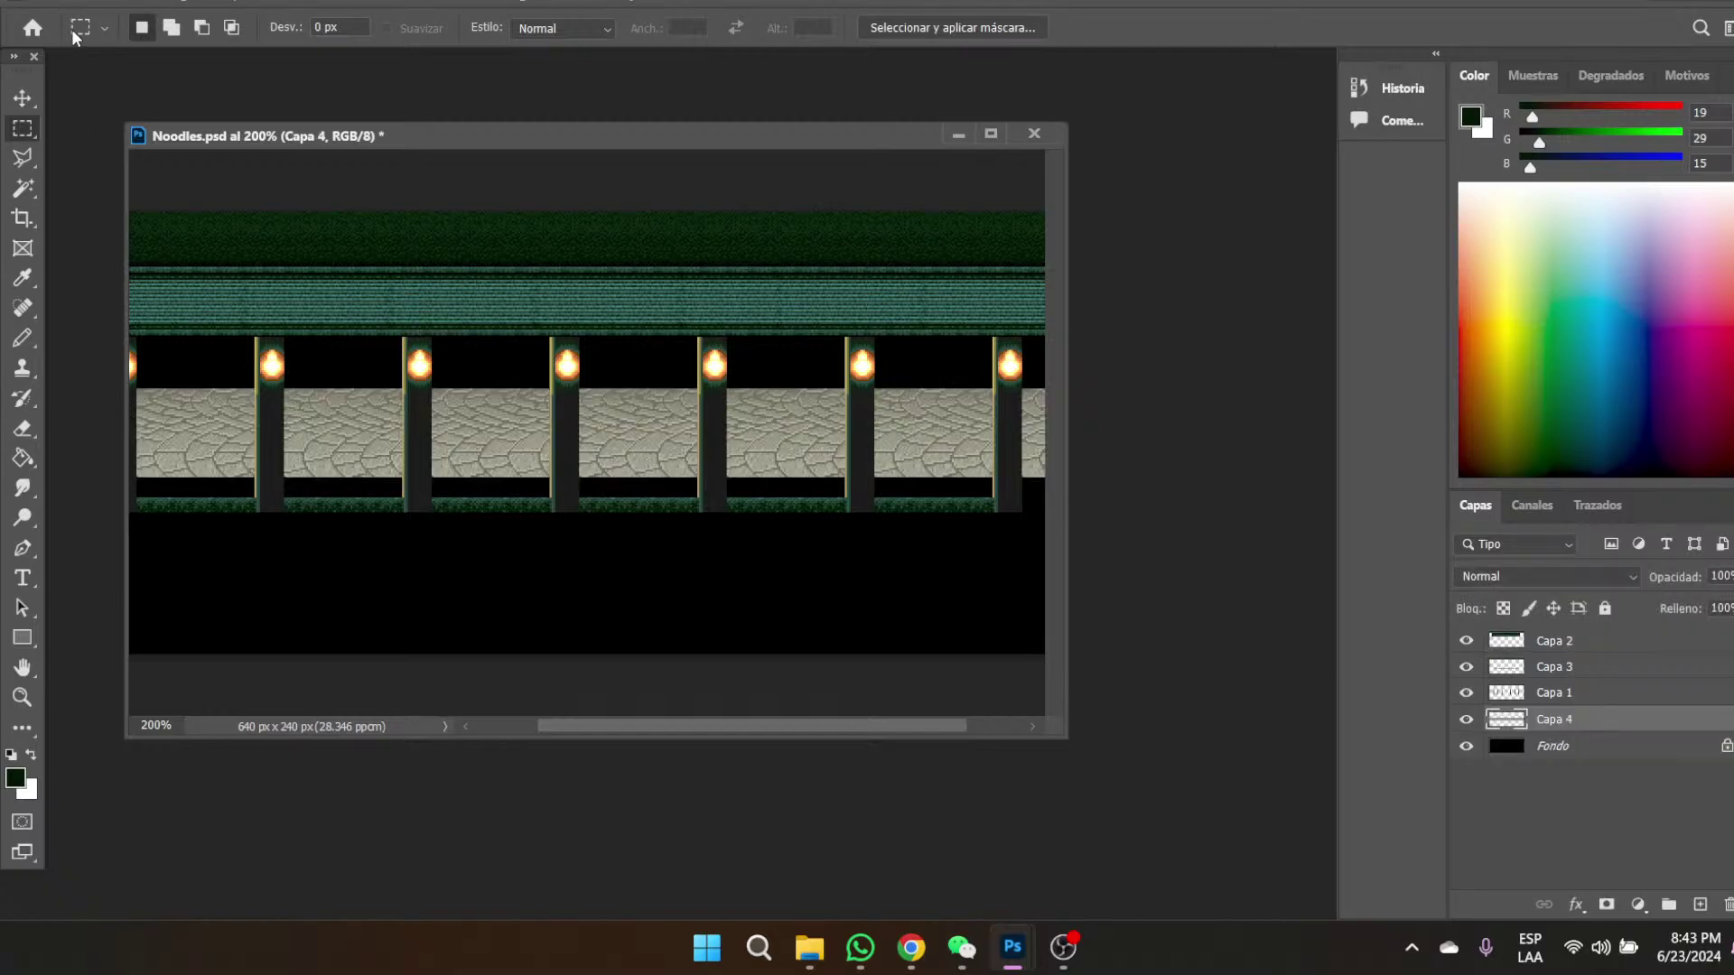
left_click(22, 97)
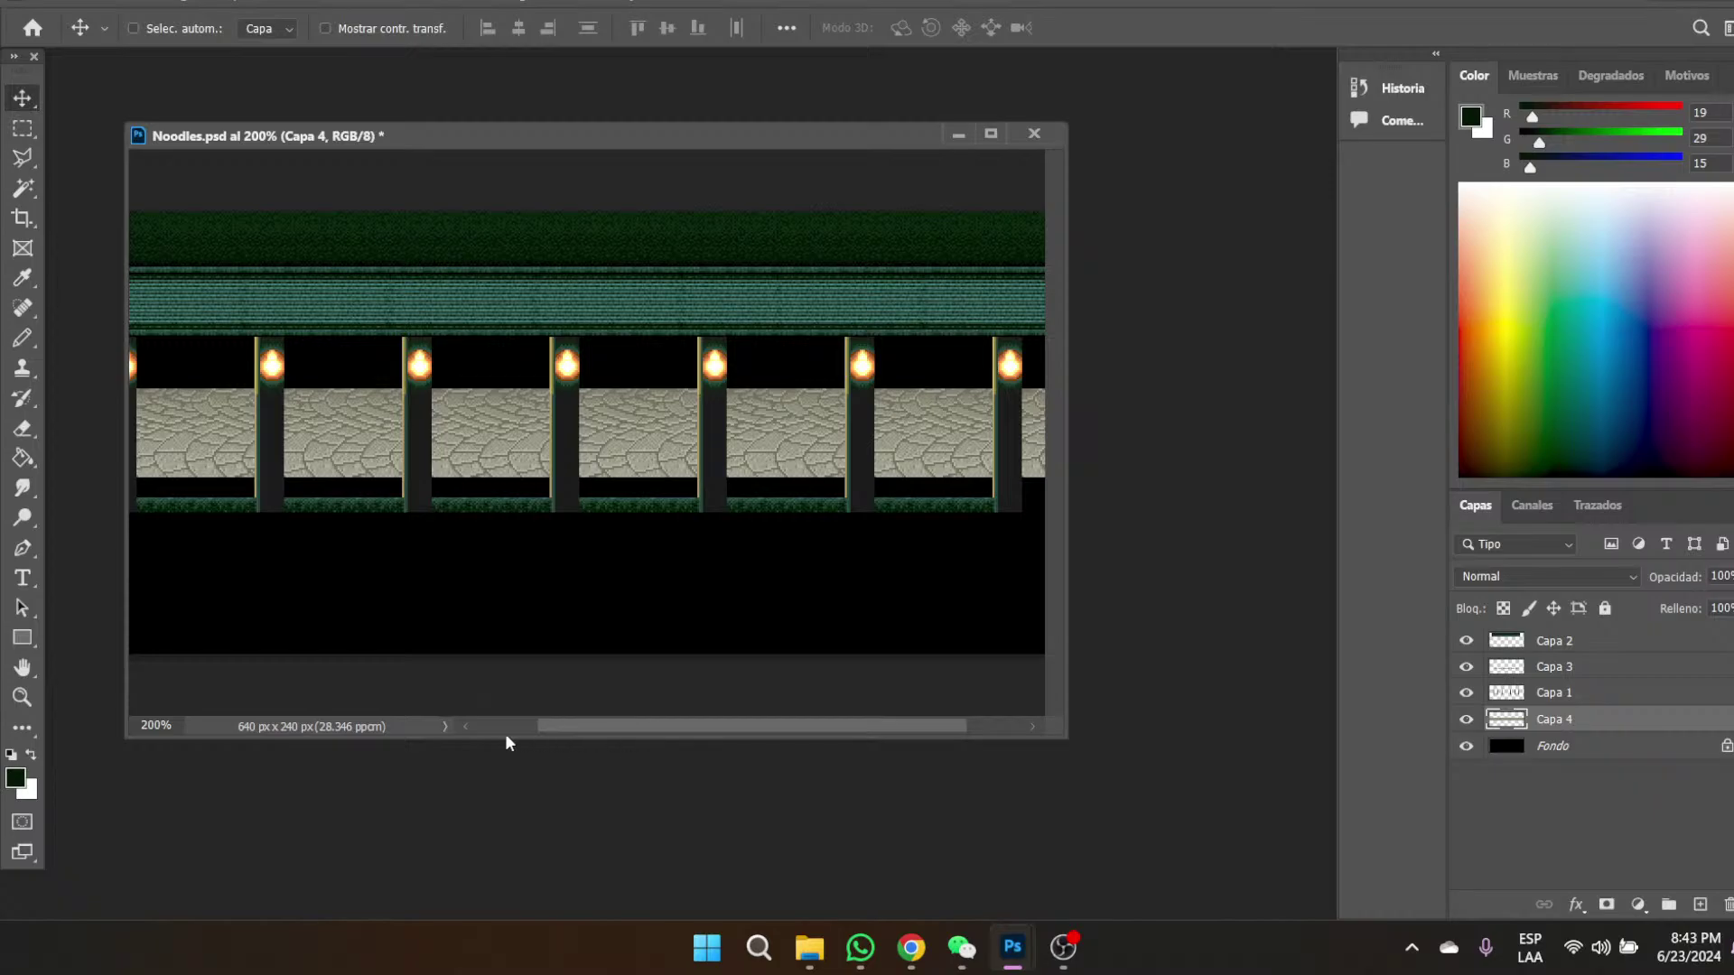
left_click_drag(572, 730, 391, 728)
left_click_drag(157, 457, 161, 572)
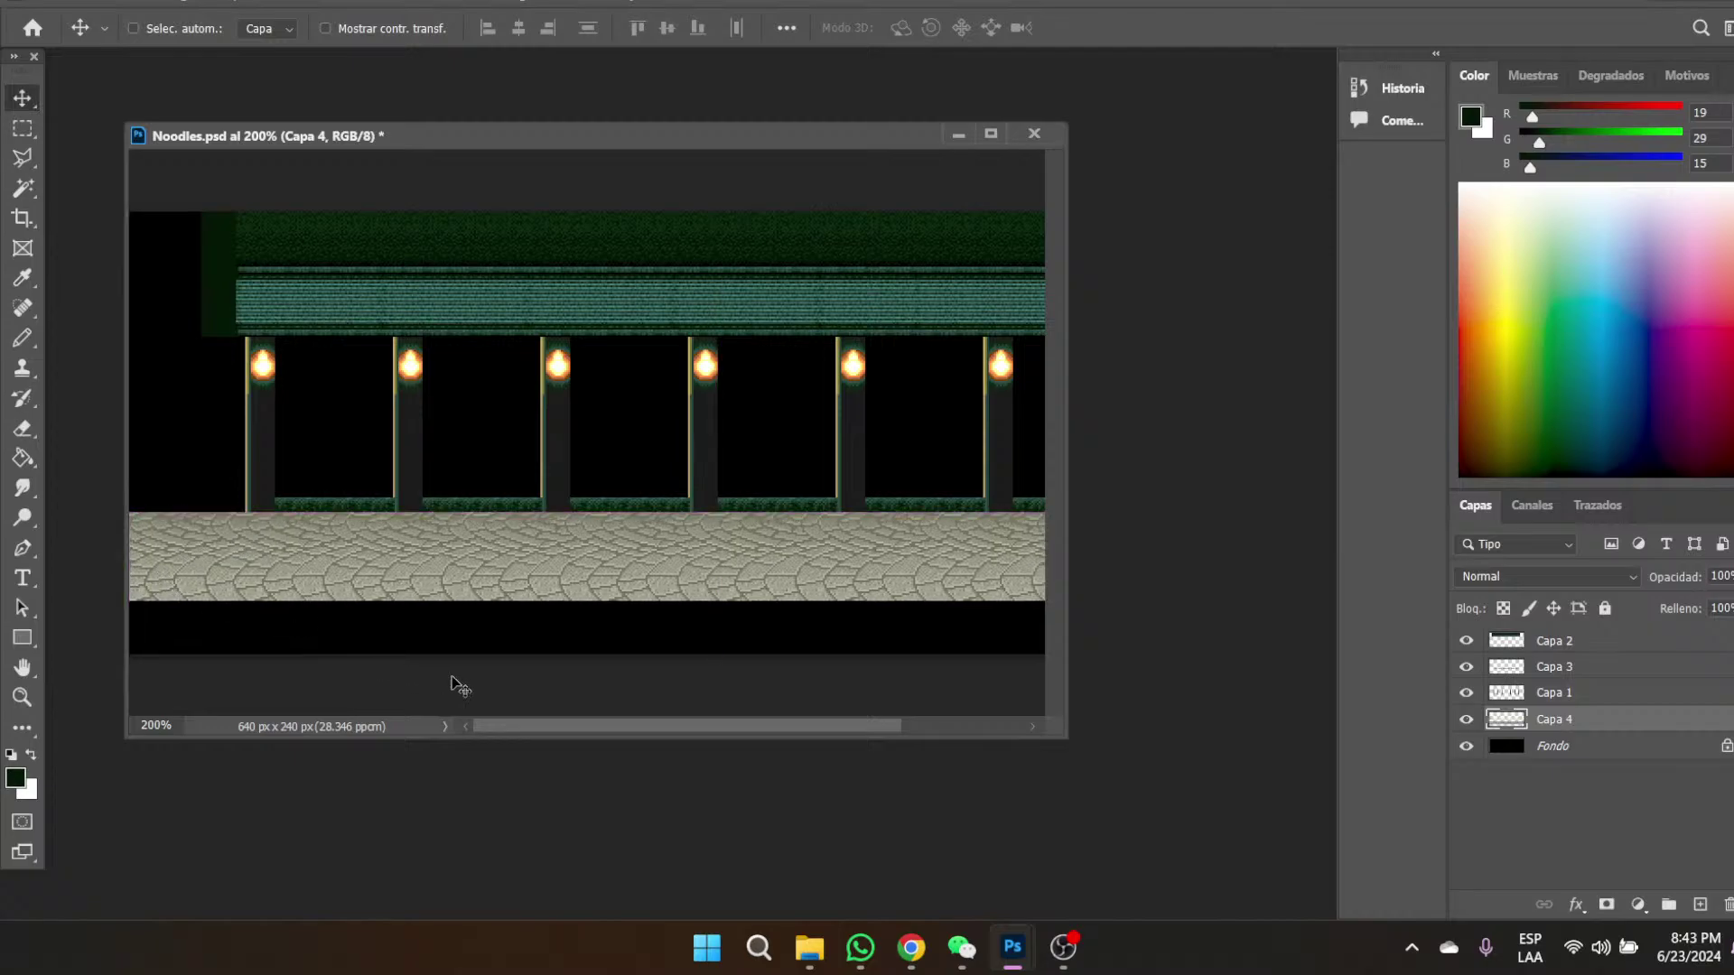
left_click_drag(698, 728, 820, 729)
left_click_drag(953, 733, 437, 746)
left_click_drag(806, 728, 1016, 734)
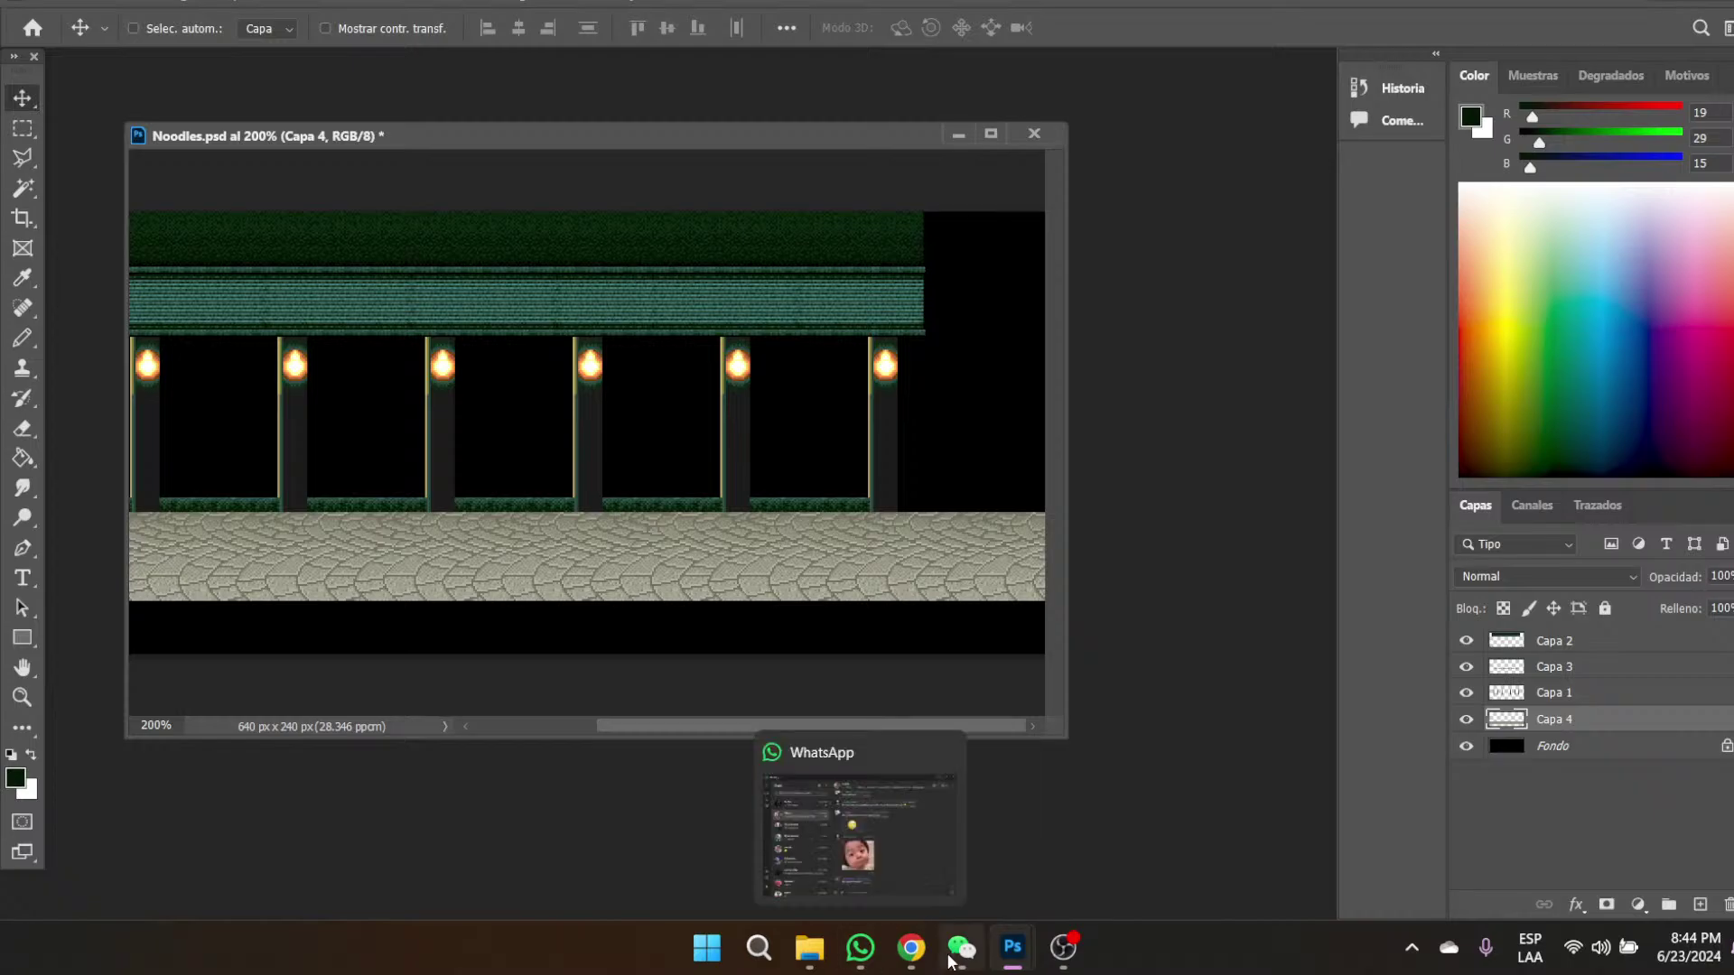
- Switch to Chrome and examine the neon restaurant reference image and the generated Japanese noodle restaurant facades in Copilot Designer
left_click(914, 962)
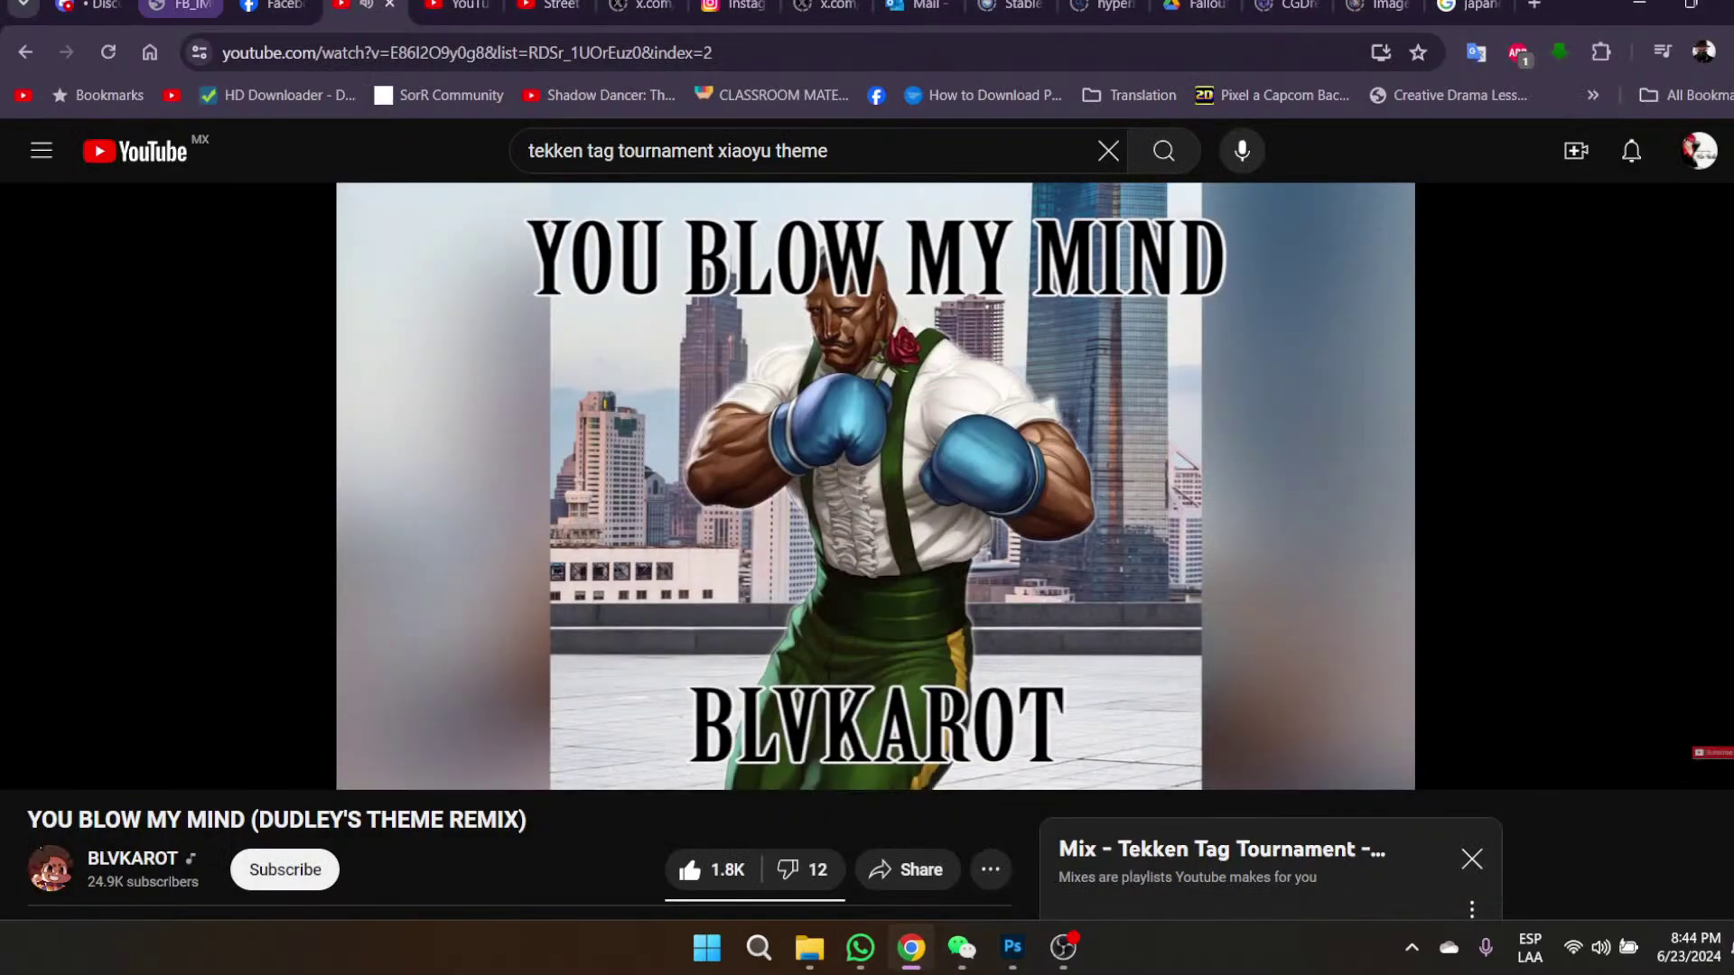
left_click(176, 7)
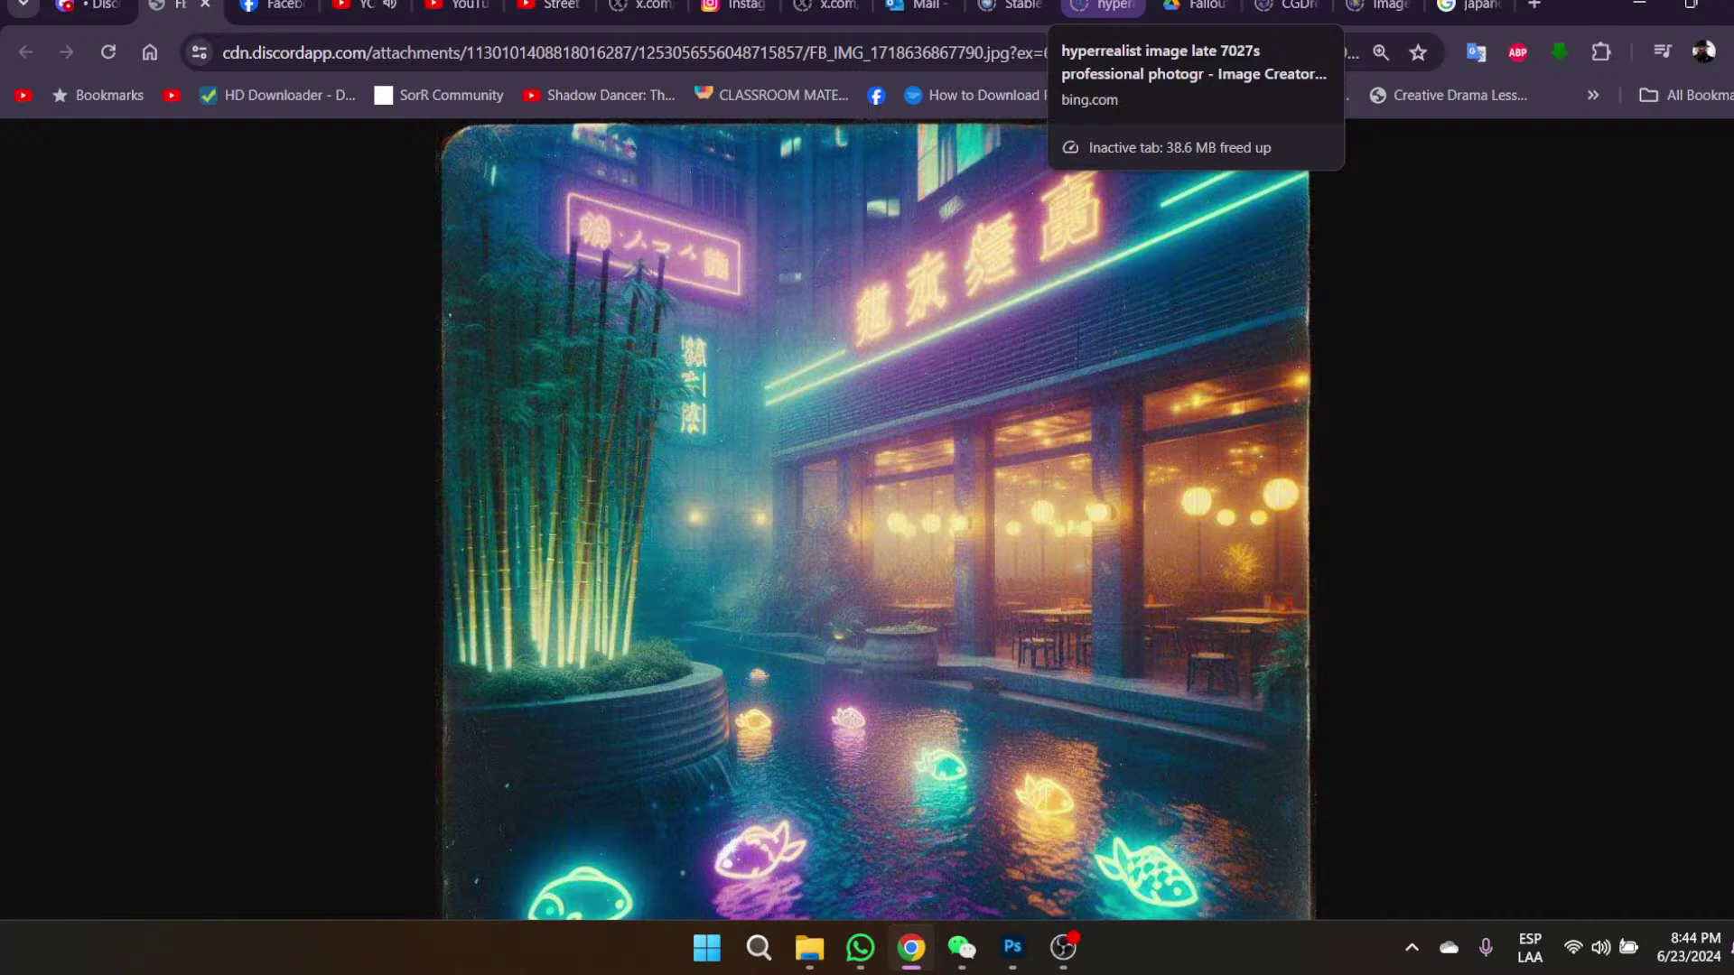
left_click(1107, 7)
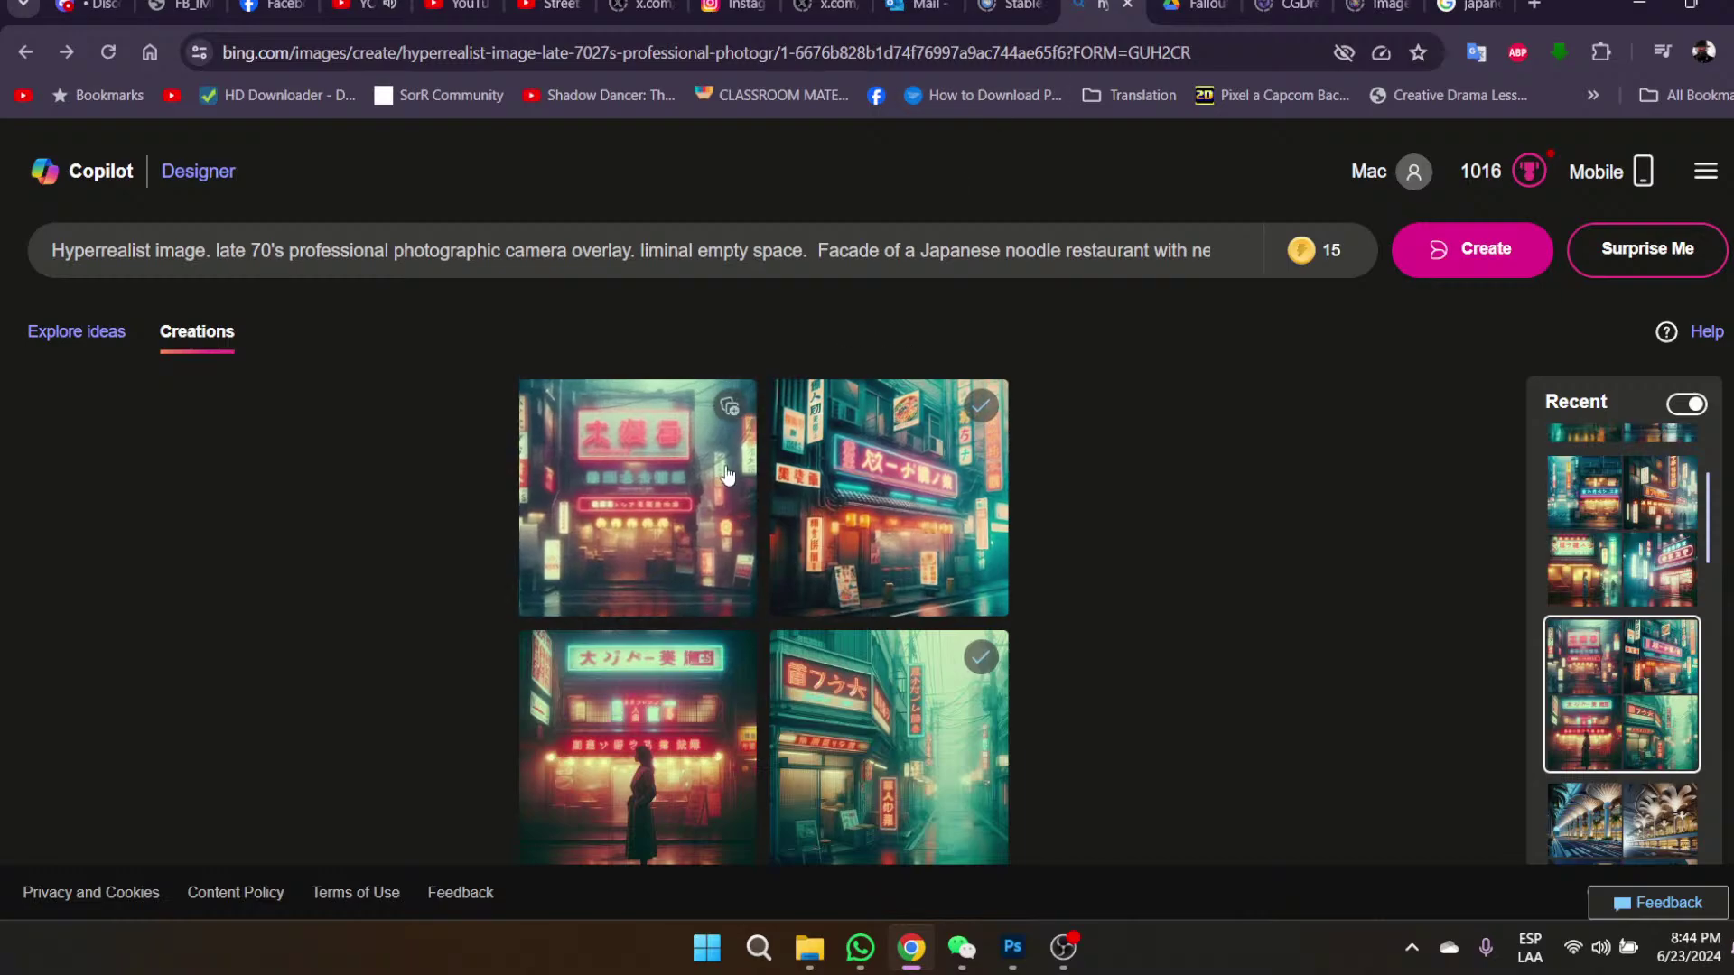
left_click(596, 487)
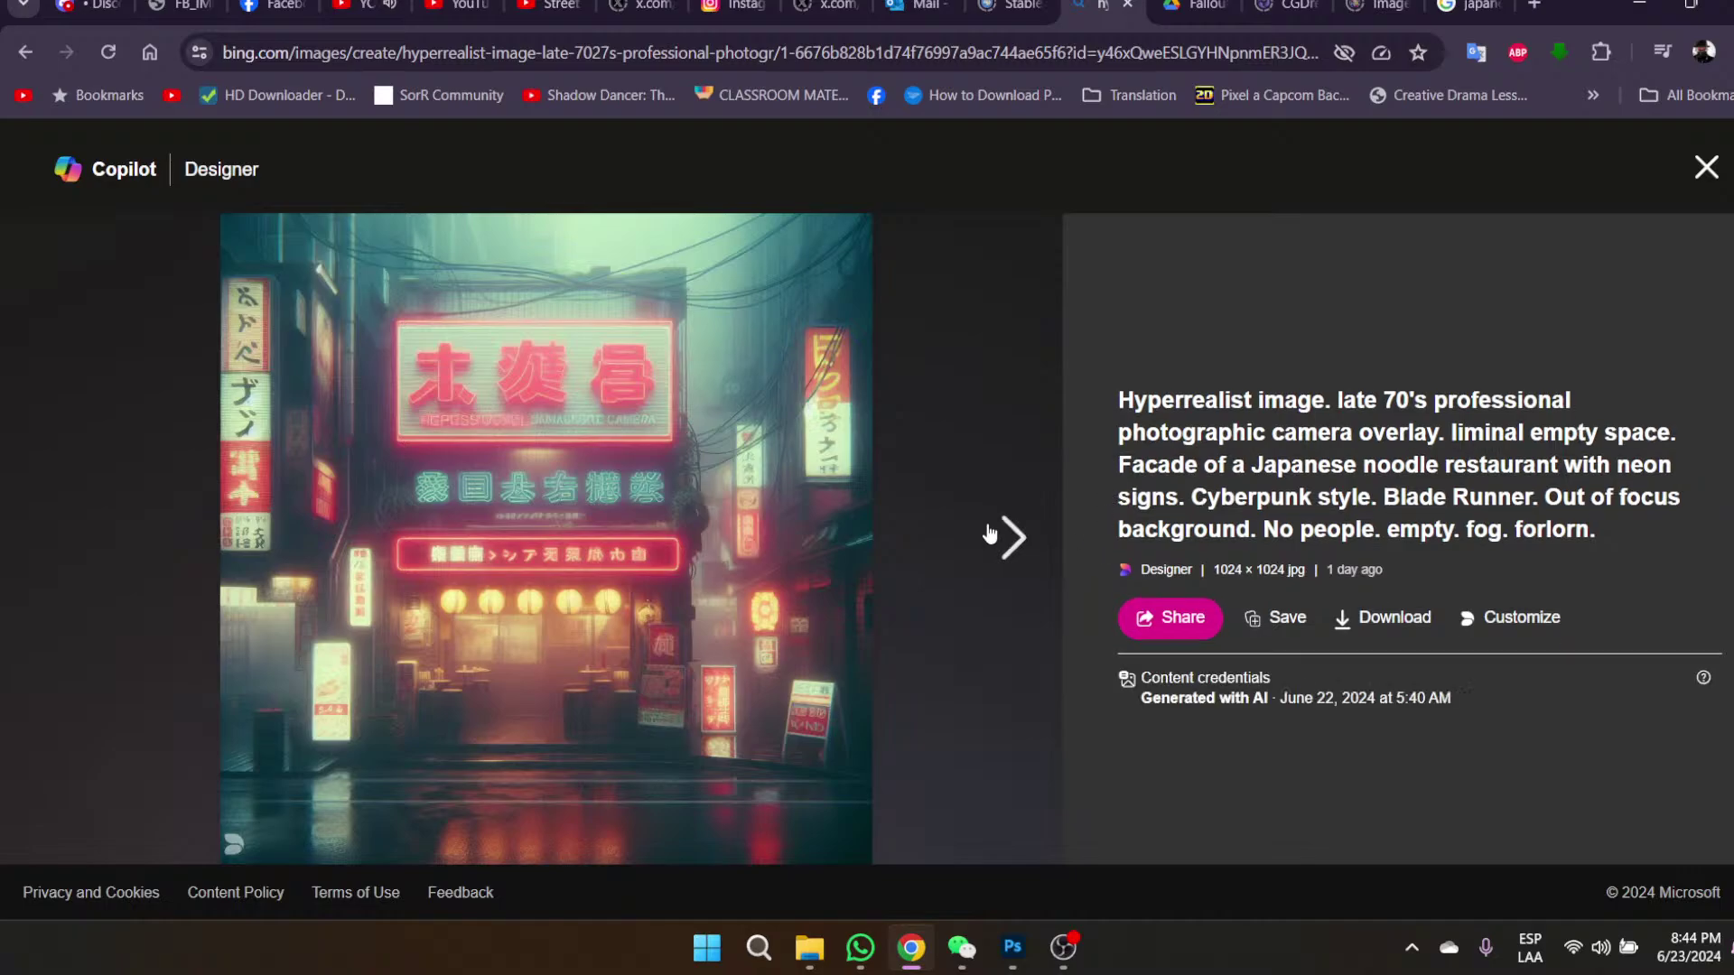
left_click(1022, 539)
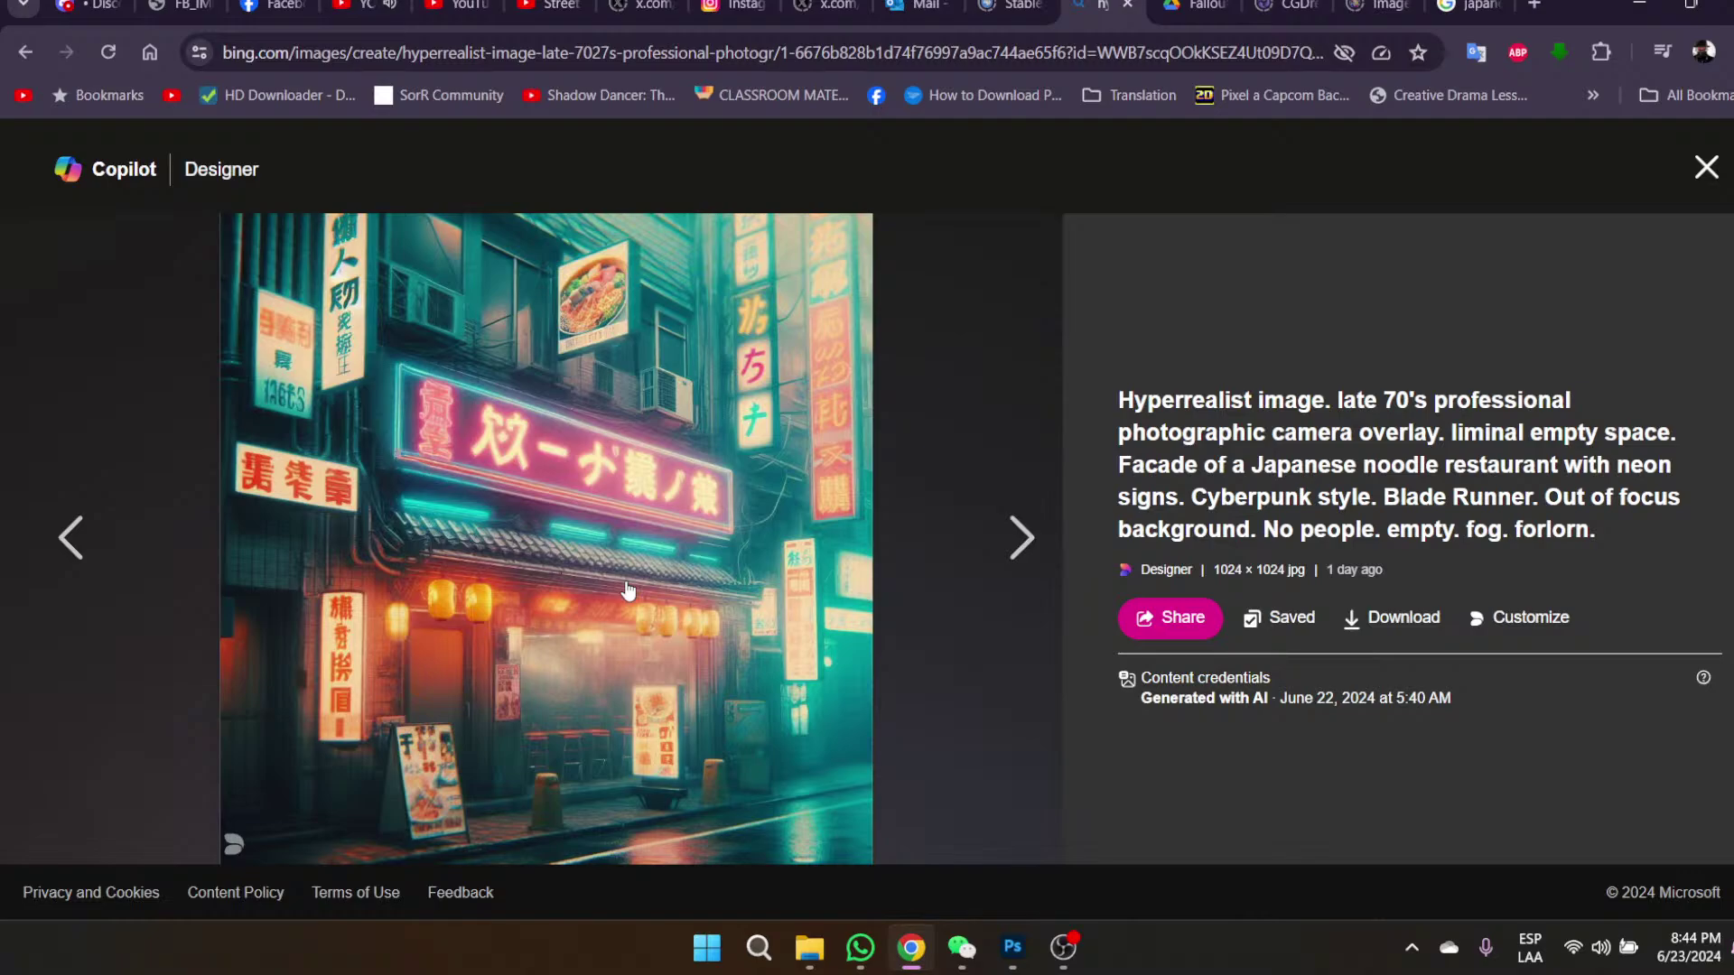
key("Right")
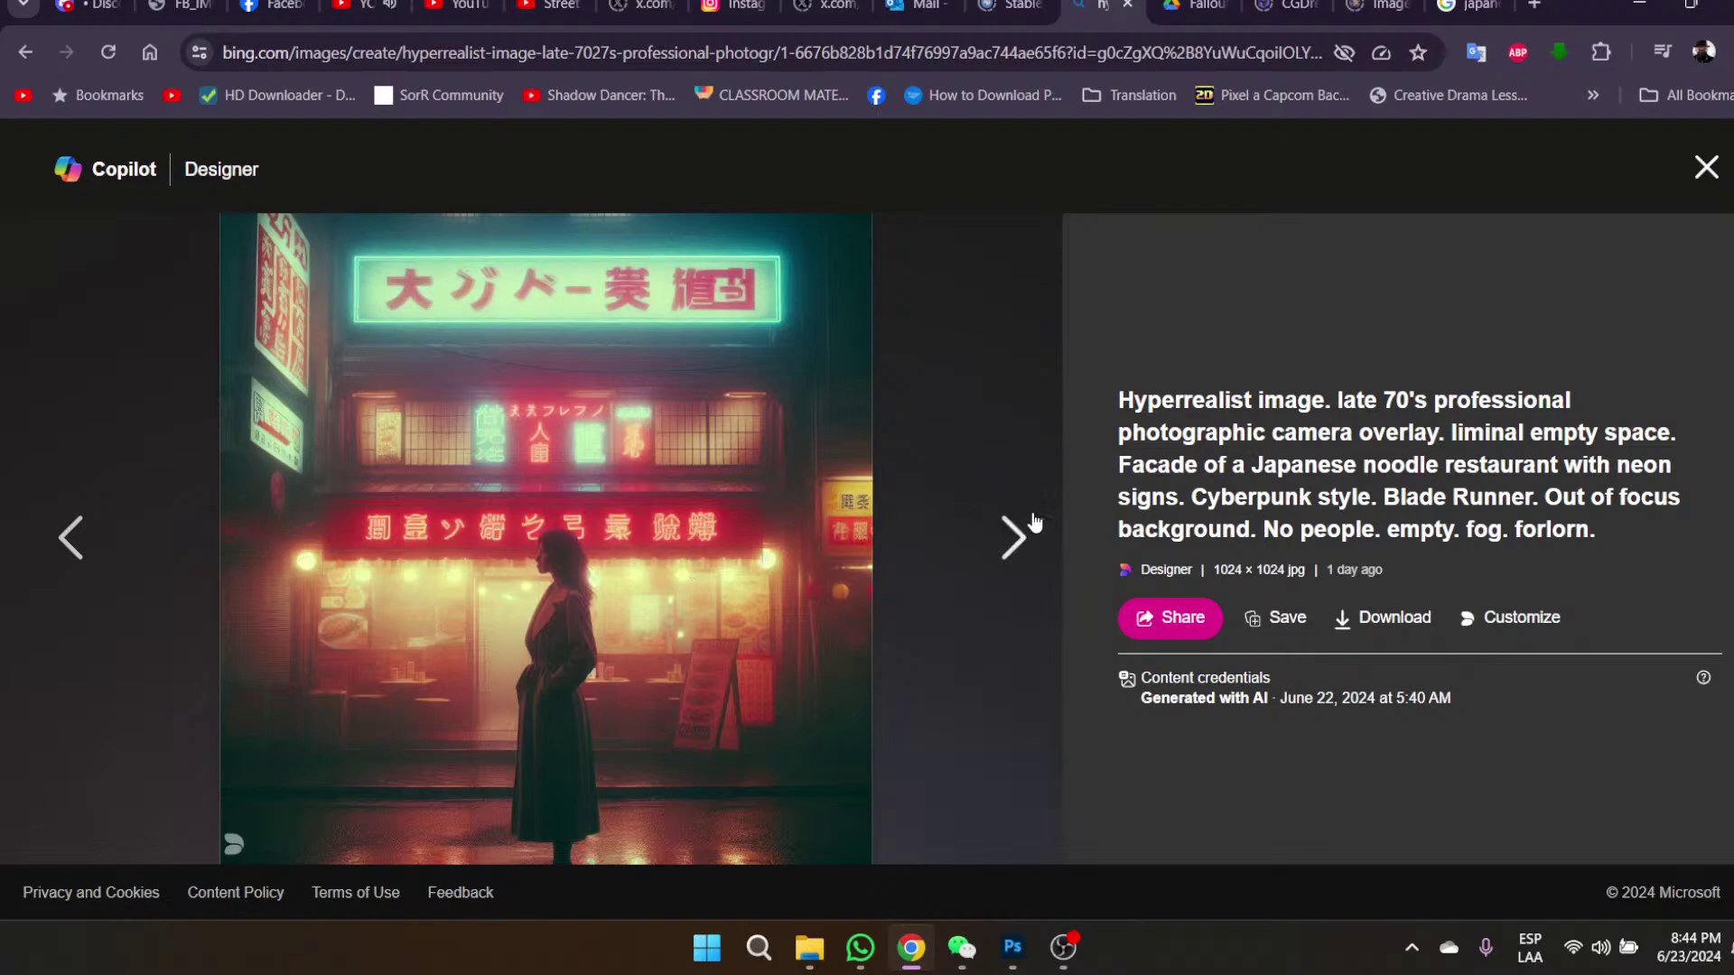
left_click(1011, 545)
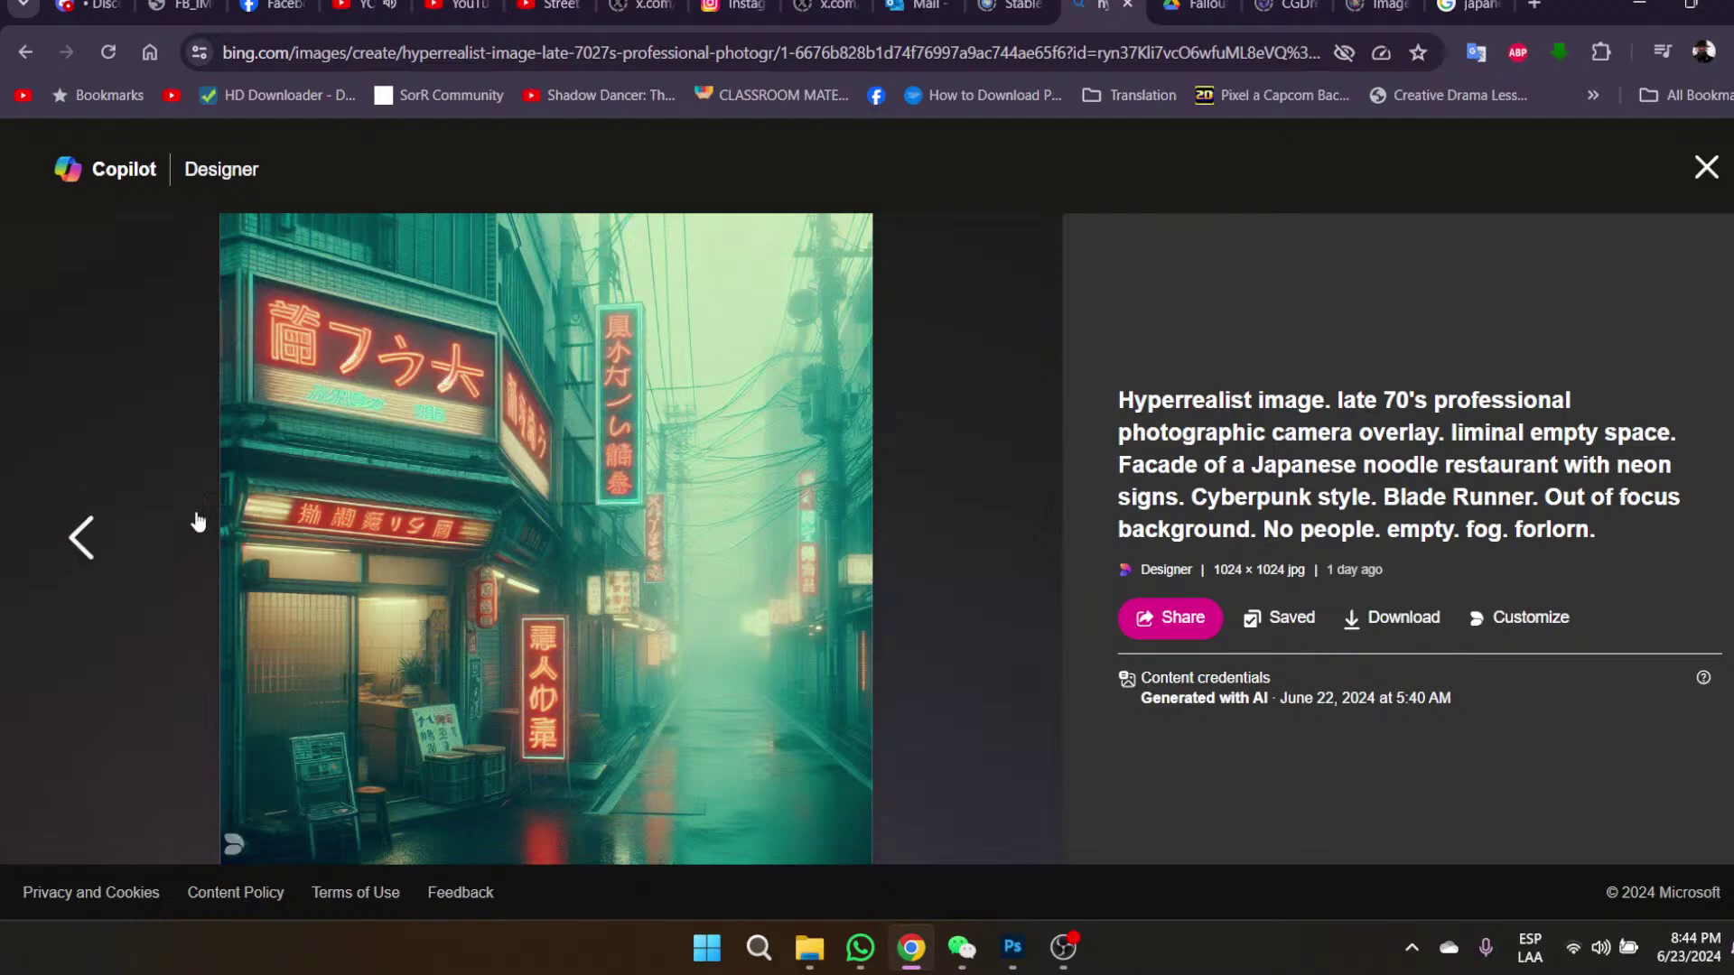
left_click(1718, 175)
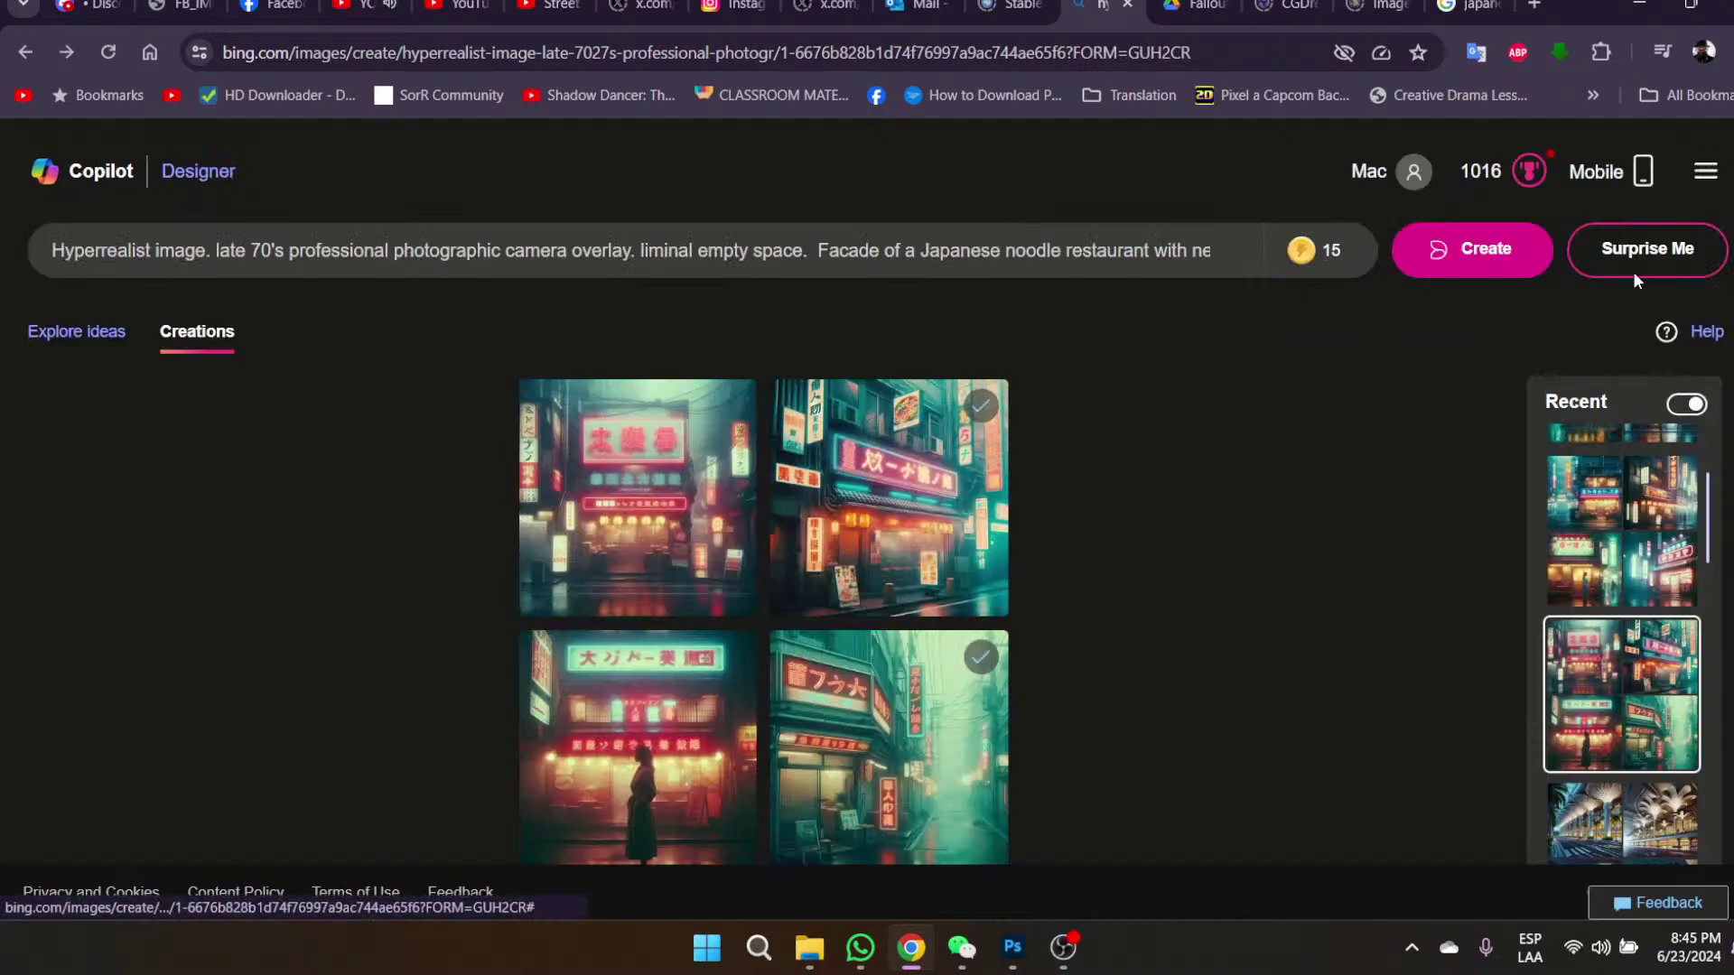
left_click(1597, 510)
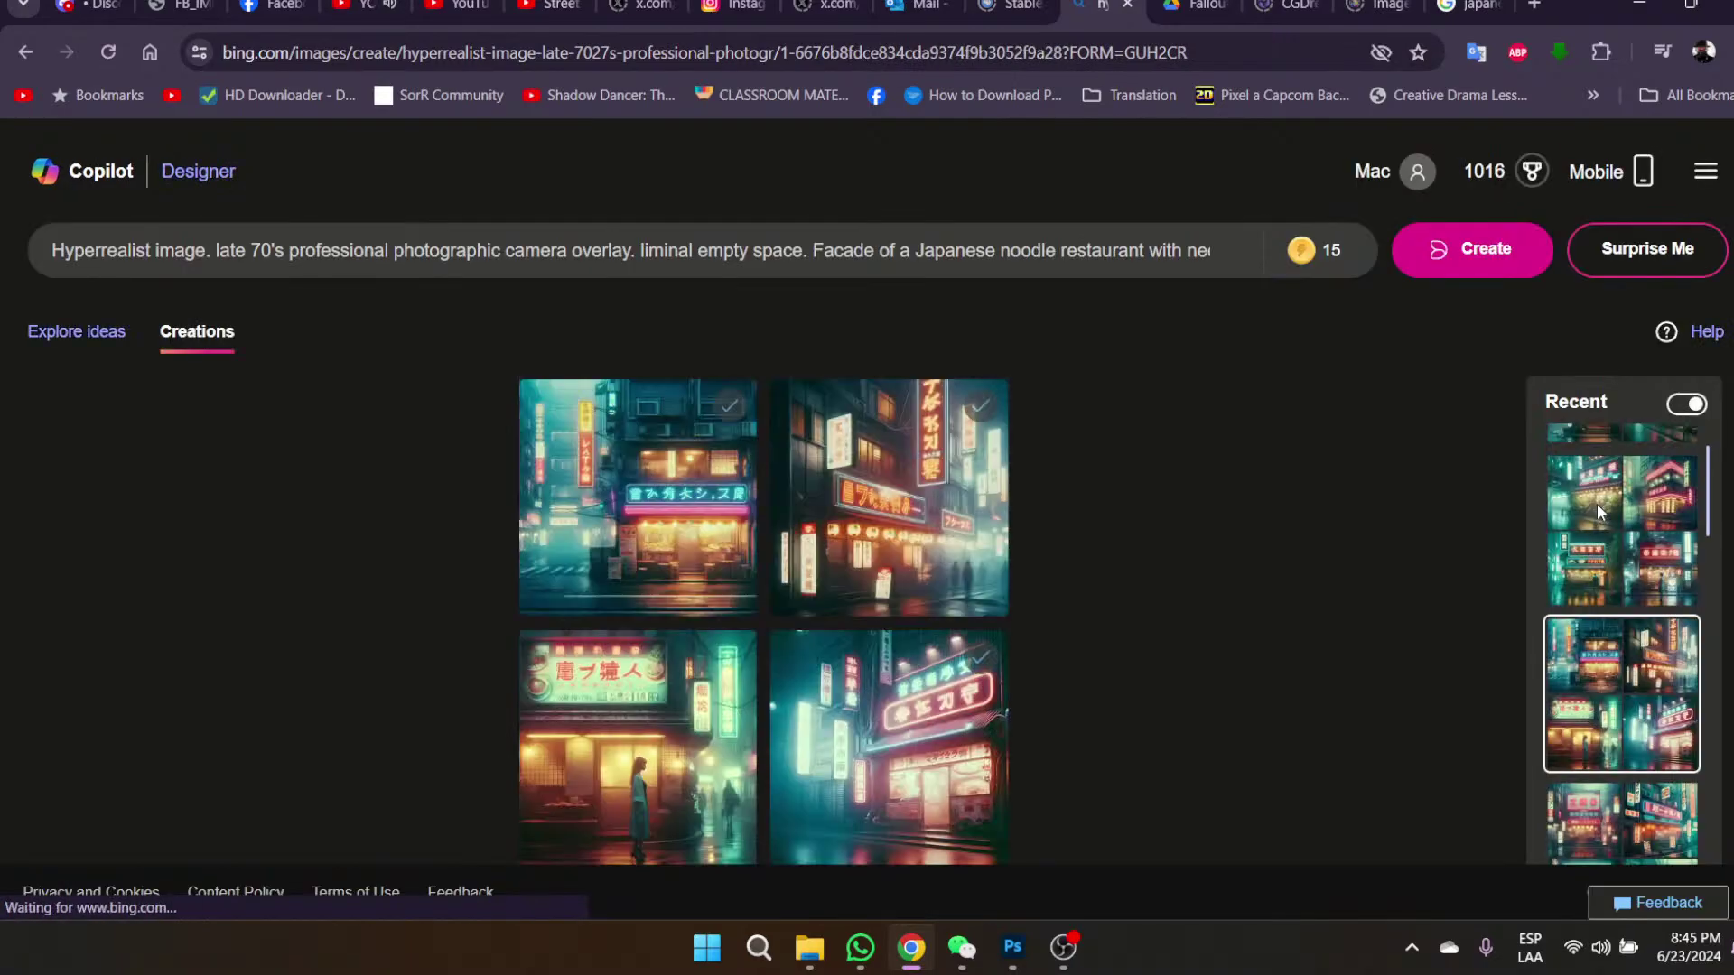
left_click(611, 492)
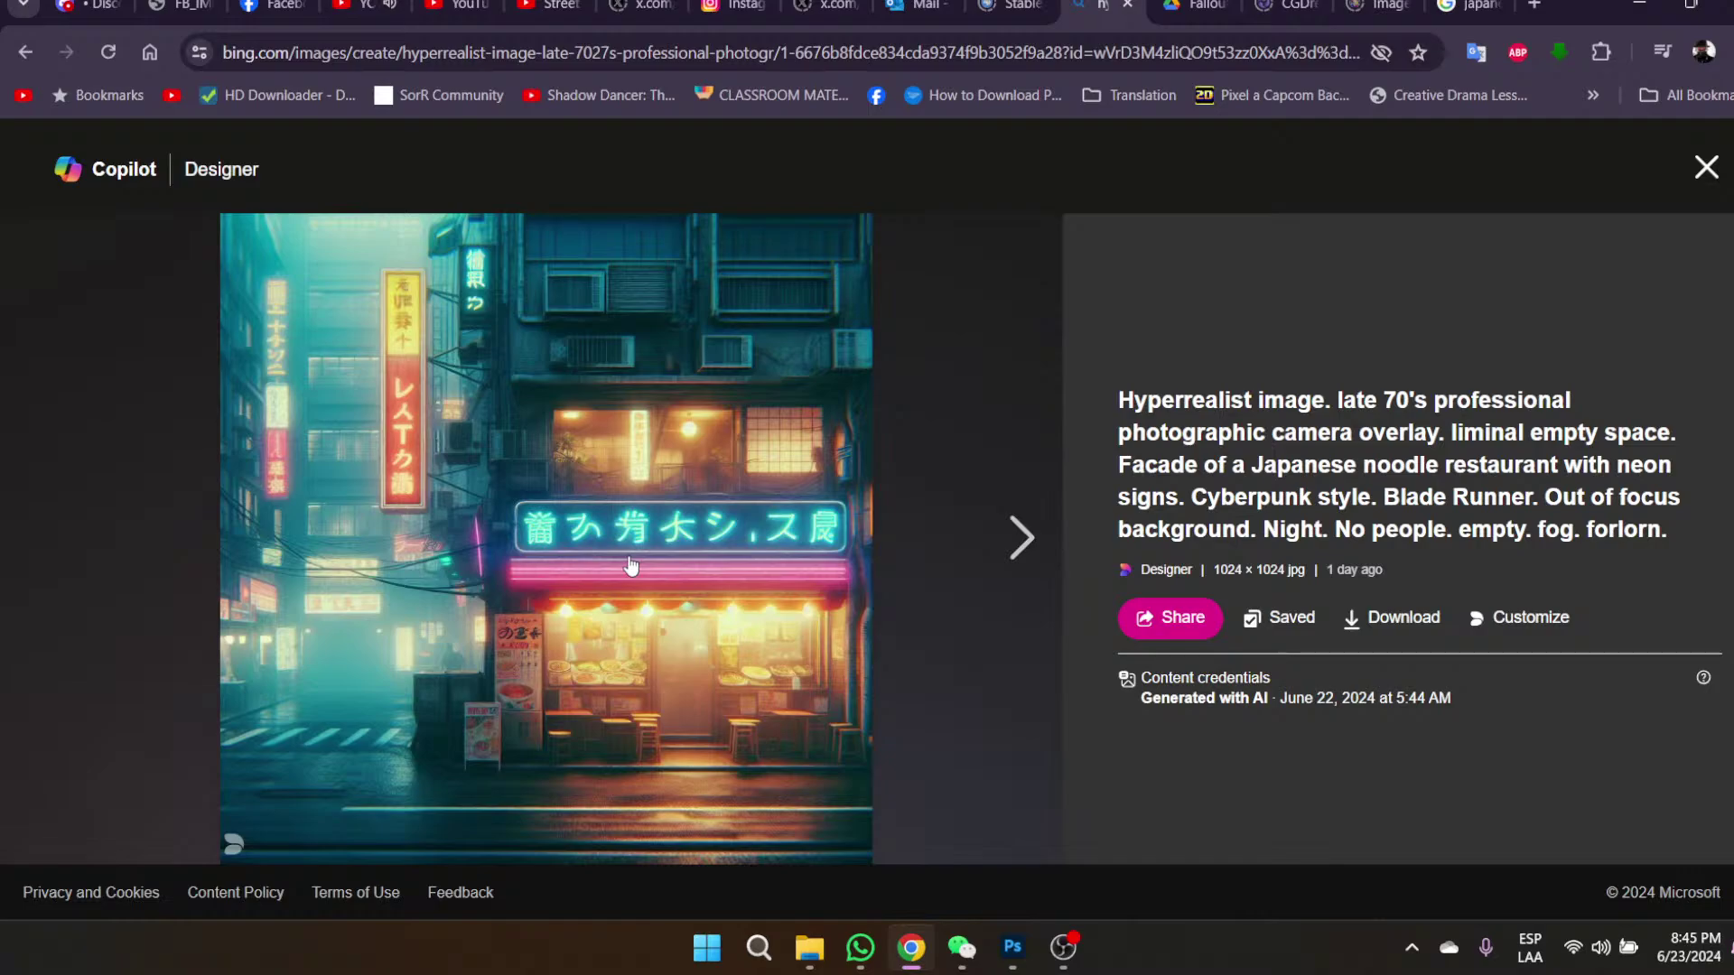
- Browse the Google Images results for "japanese ramen neon sign" and preview the ArtStation Ramen Neon Sign image
left_click(1492, 5)
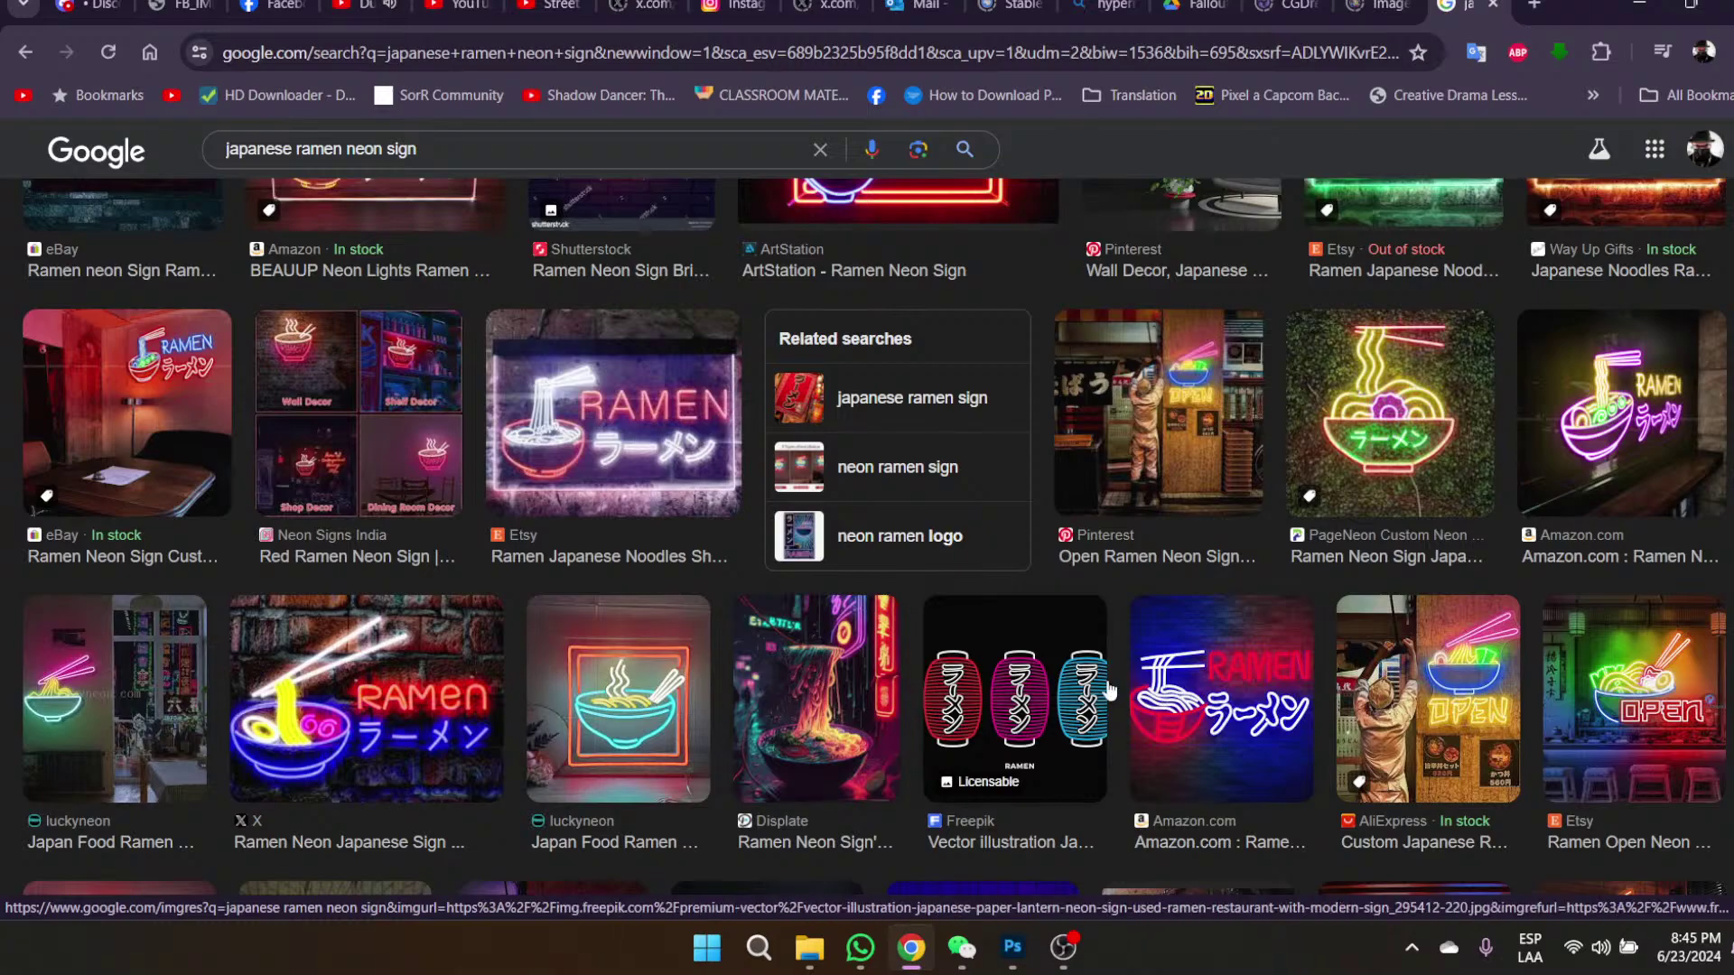
scroll(1111, 691, "up", 5)
scroll(1264, 650, "down", 3)
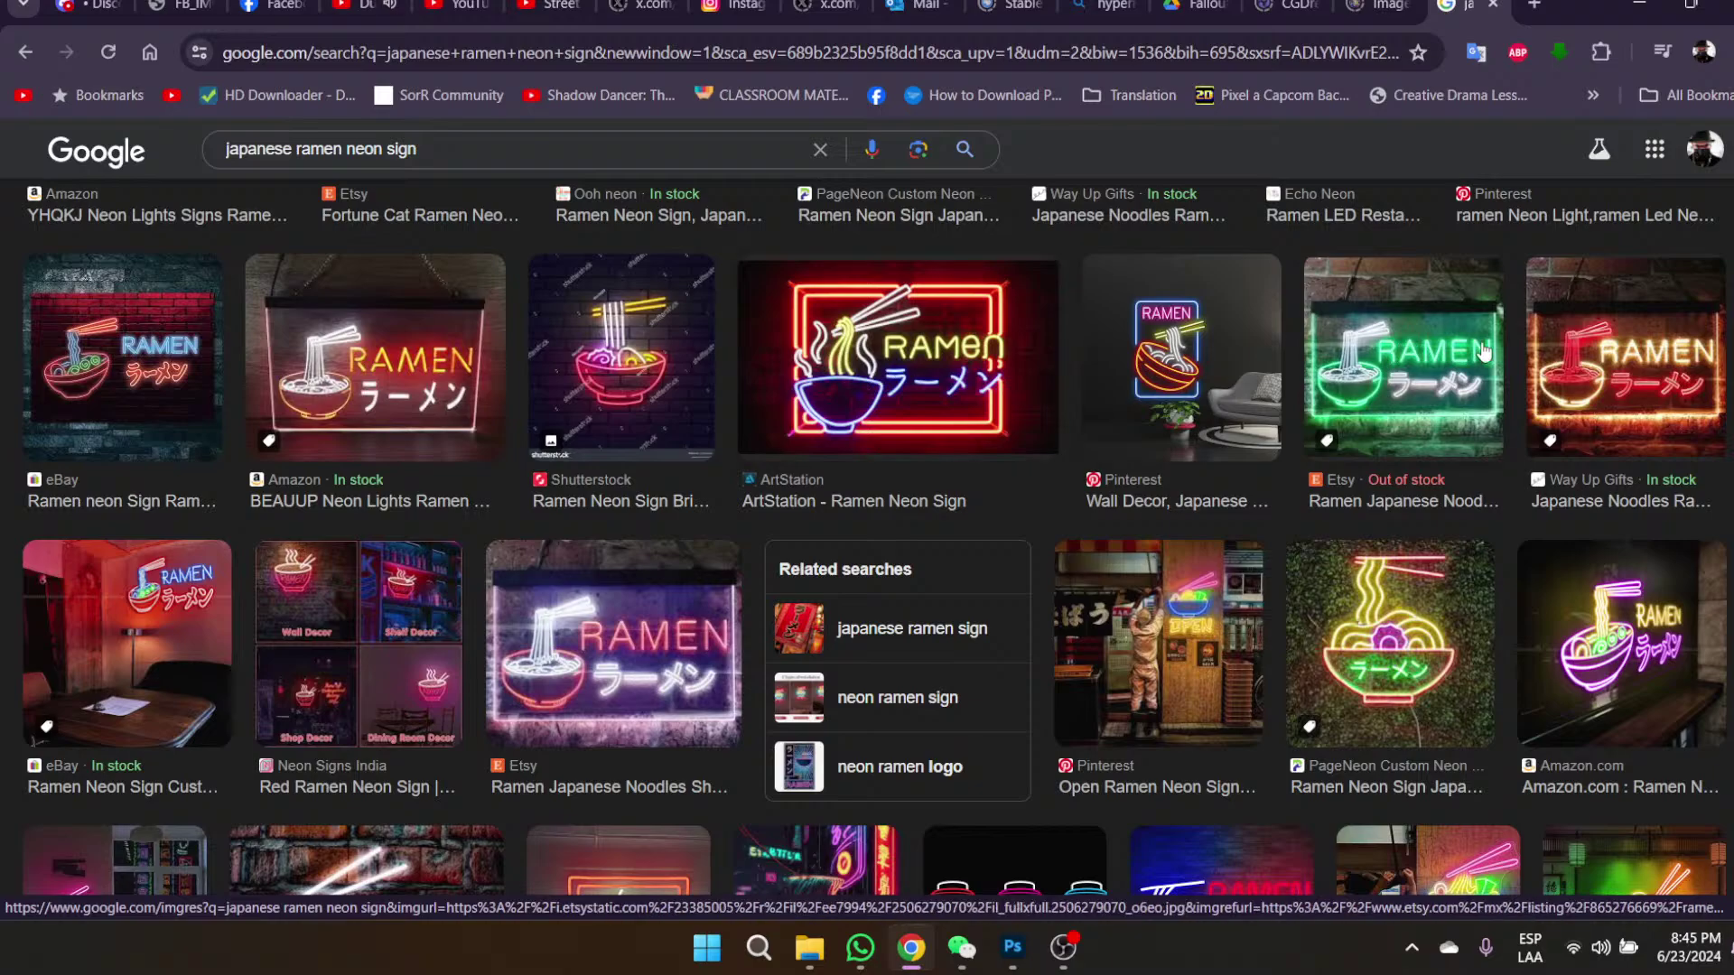
scroll(1279, 527, "up", 3)
scroll(1279, 528, "up", 2)
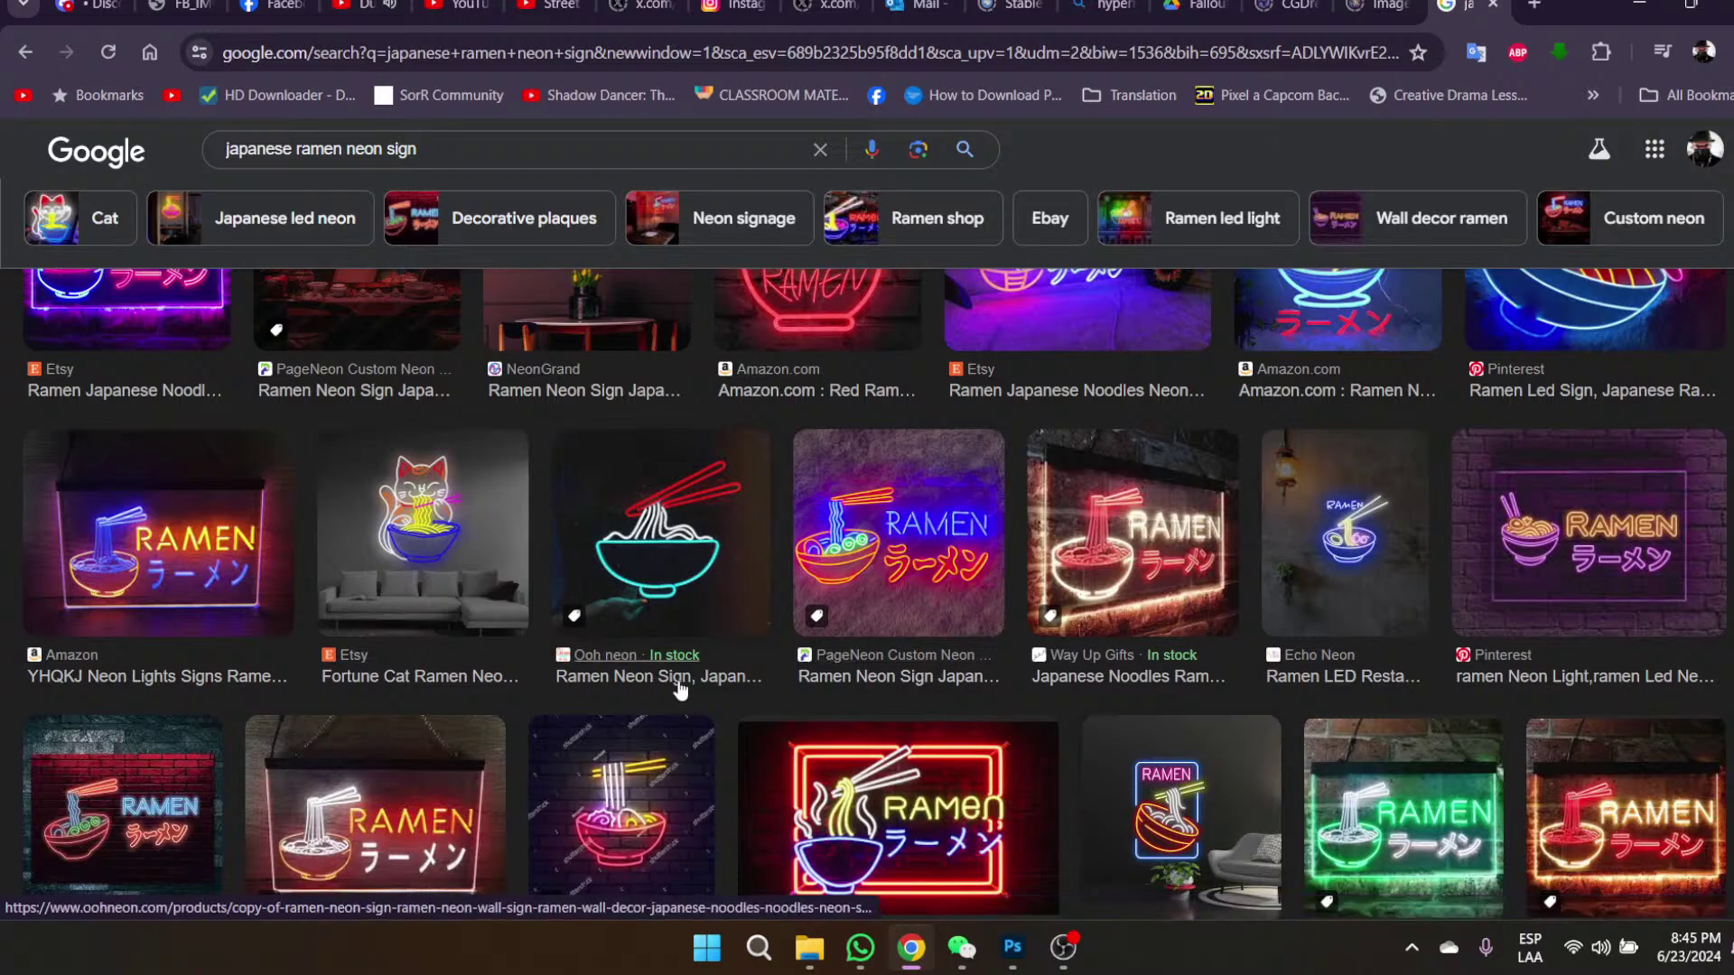
scroll(989, 720, "down", 1)
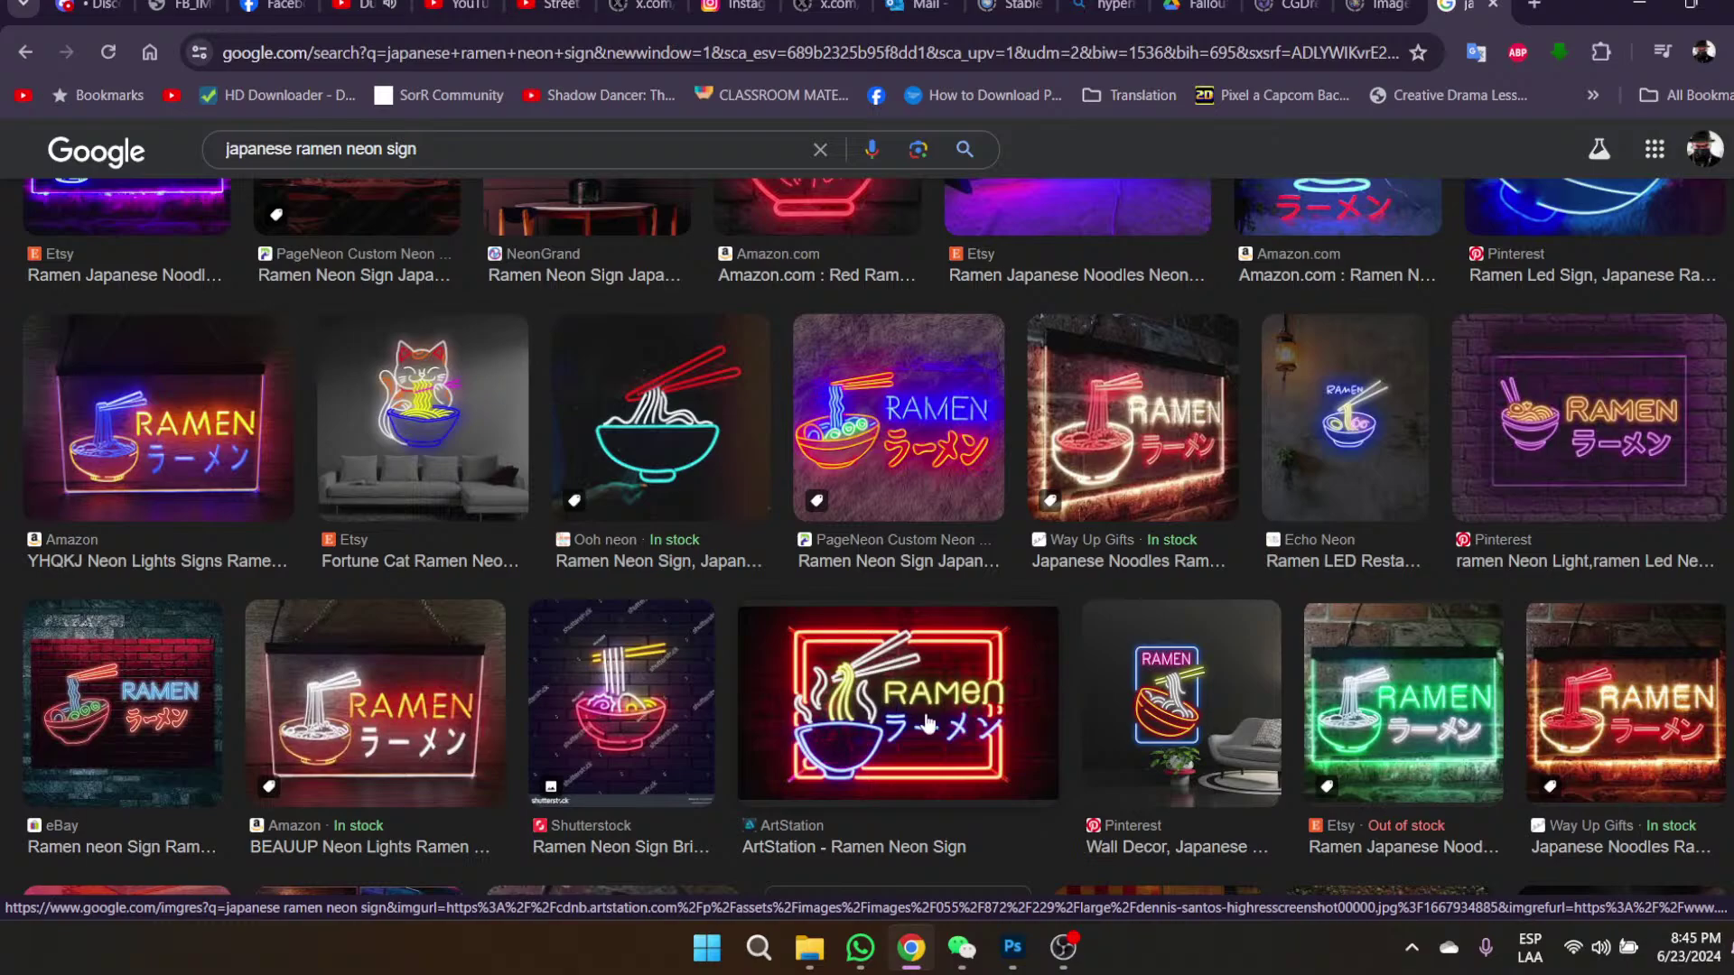
scroll(894, 704, "up", 4)
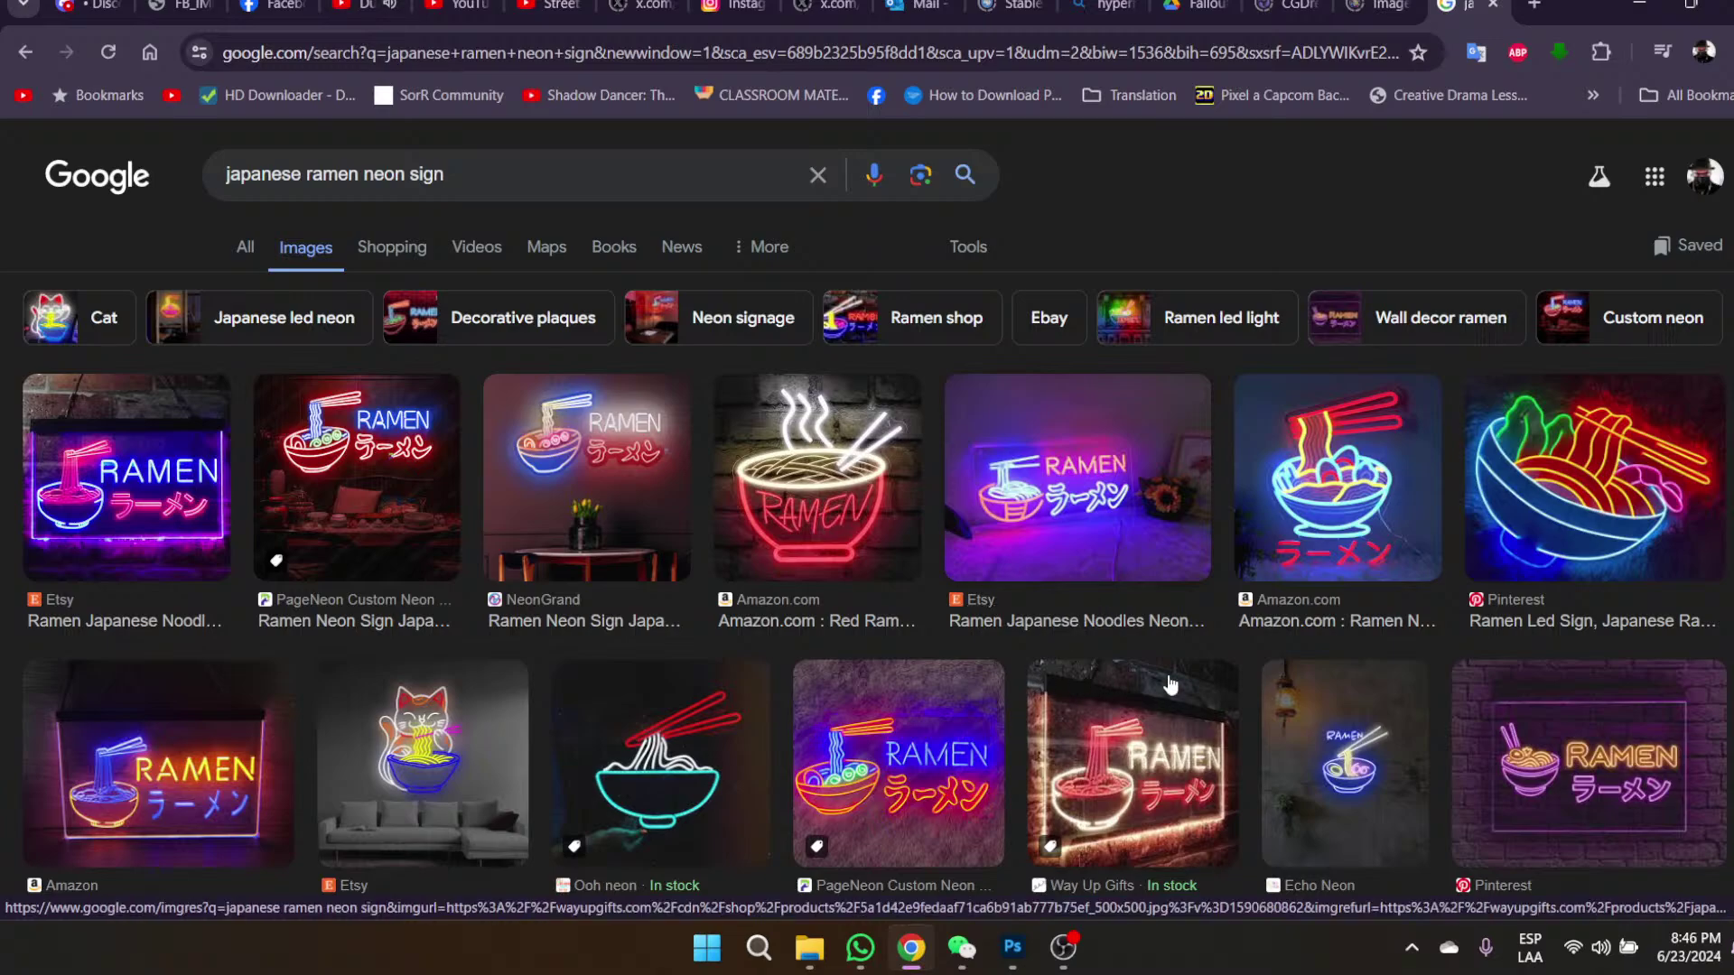
scroll(1170, 687, "down", 2)
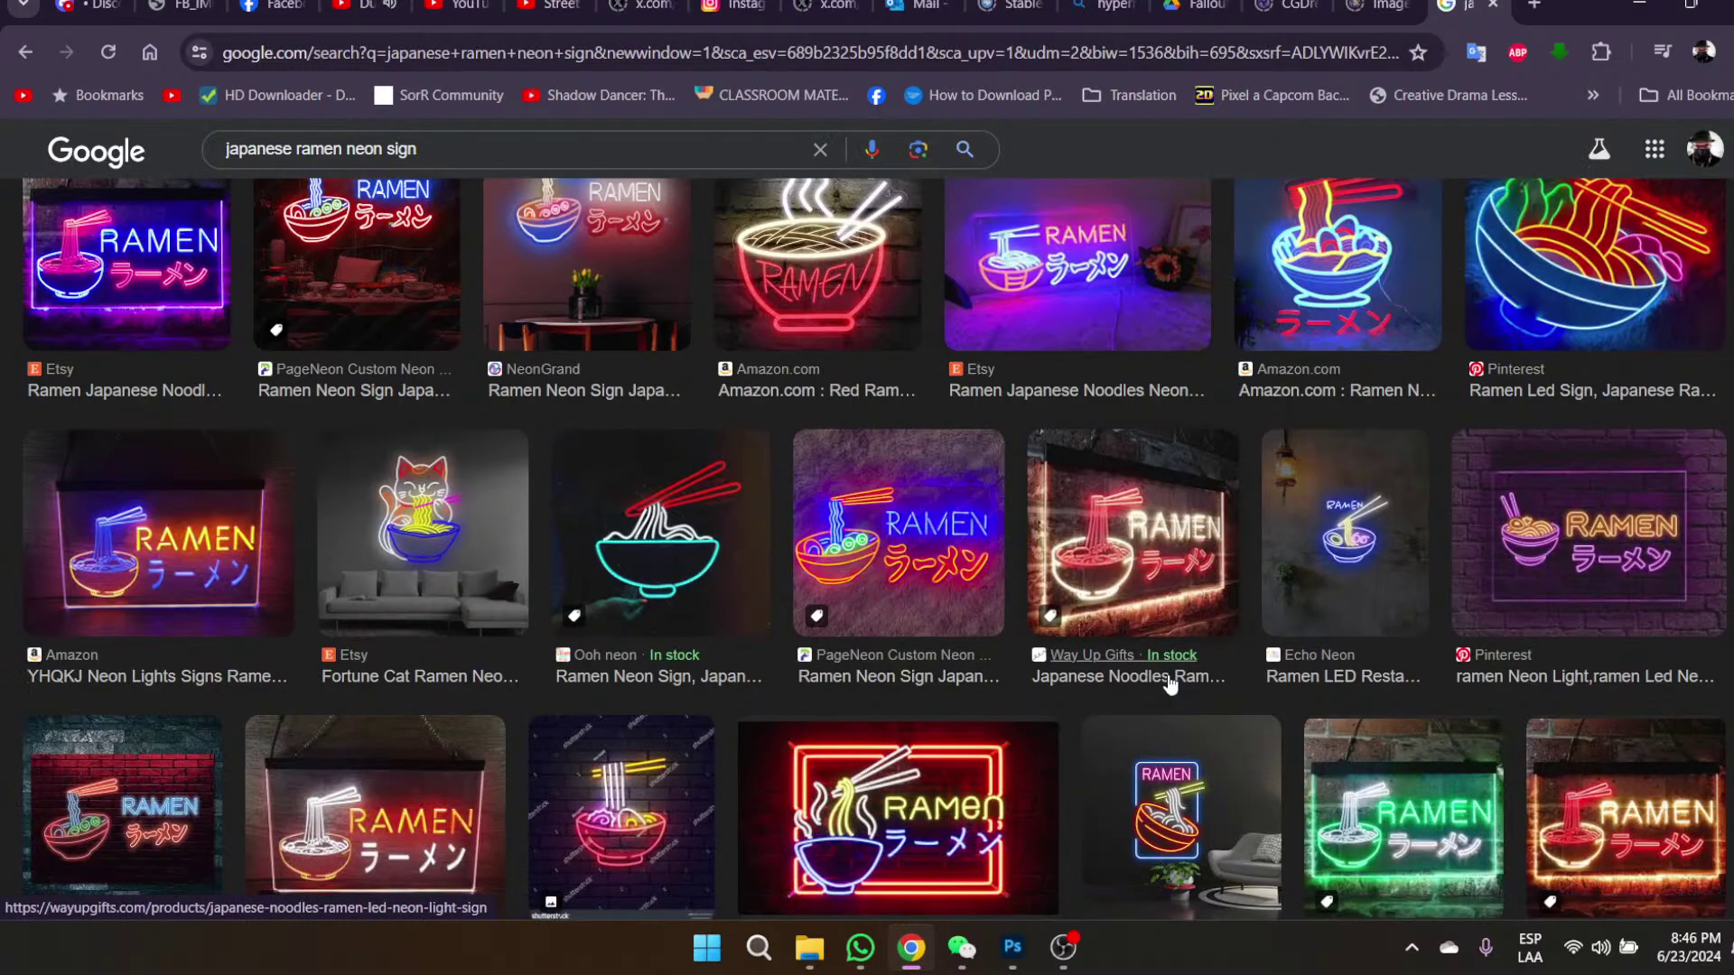
scroll(1171, 686, "down", 10)
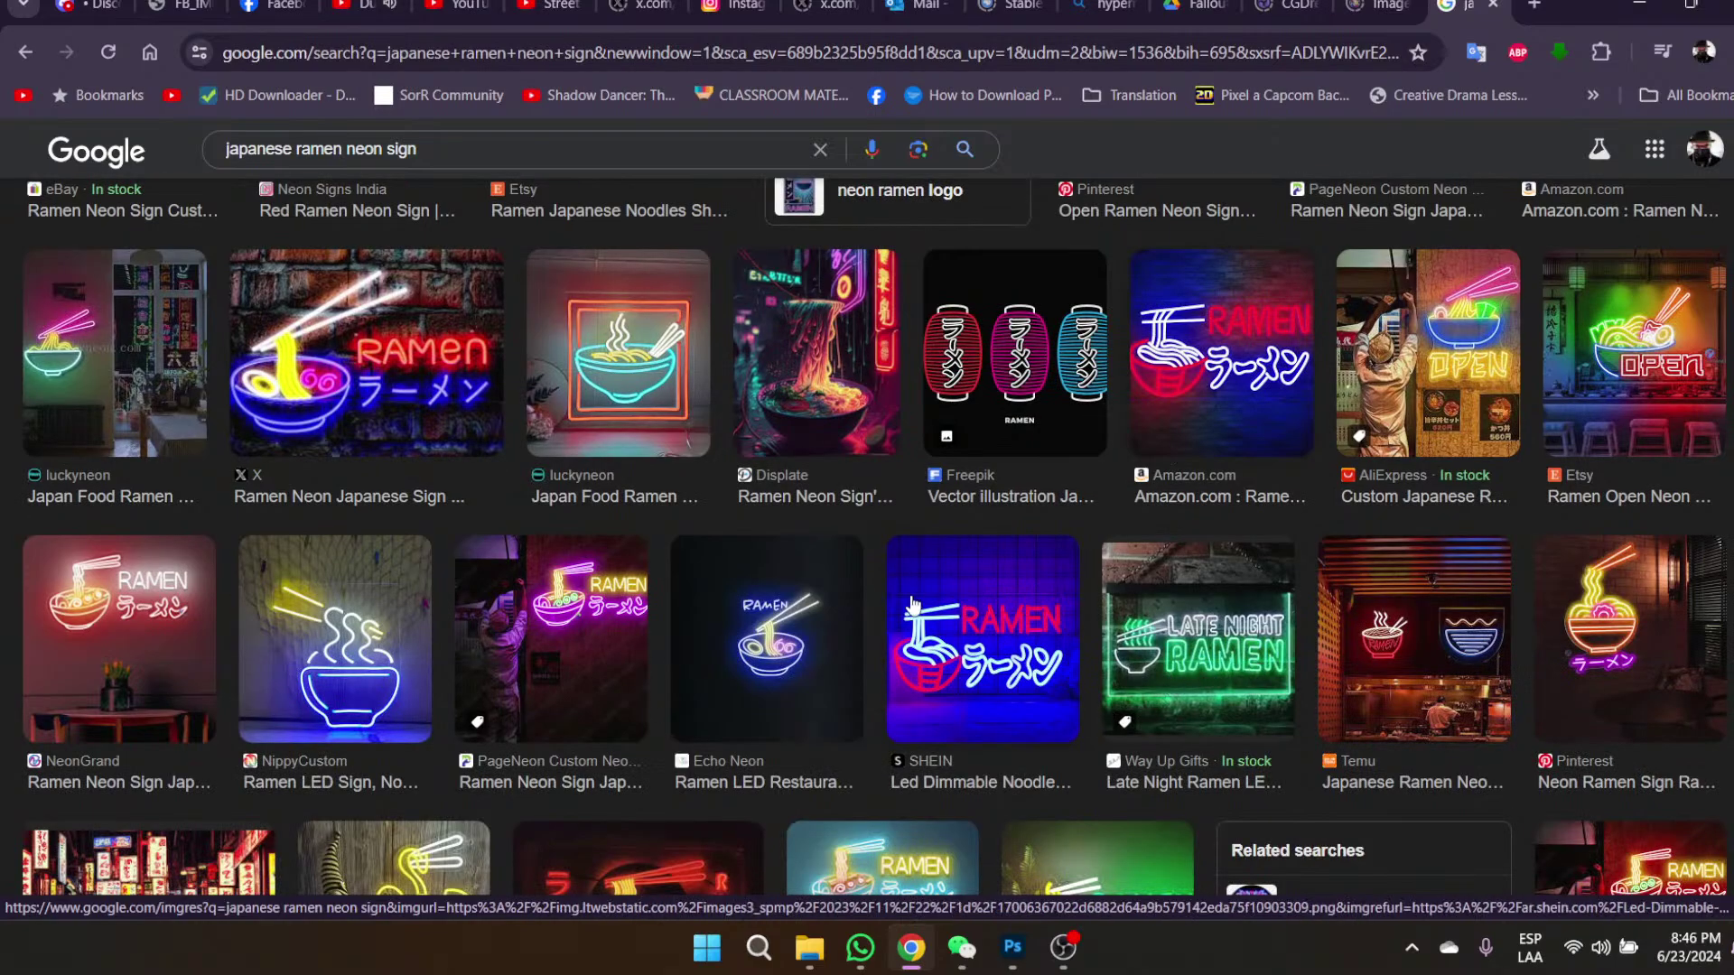
scroll(1546, 623, "down", 2)
scroll(1546, 623, "down", 1)
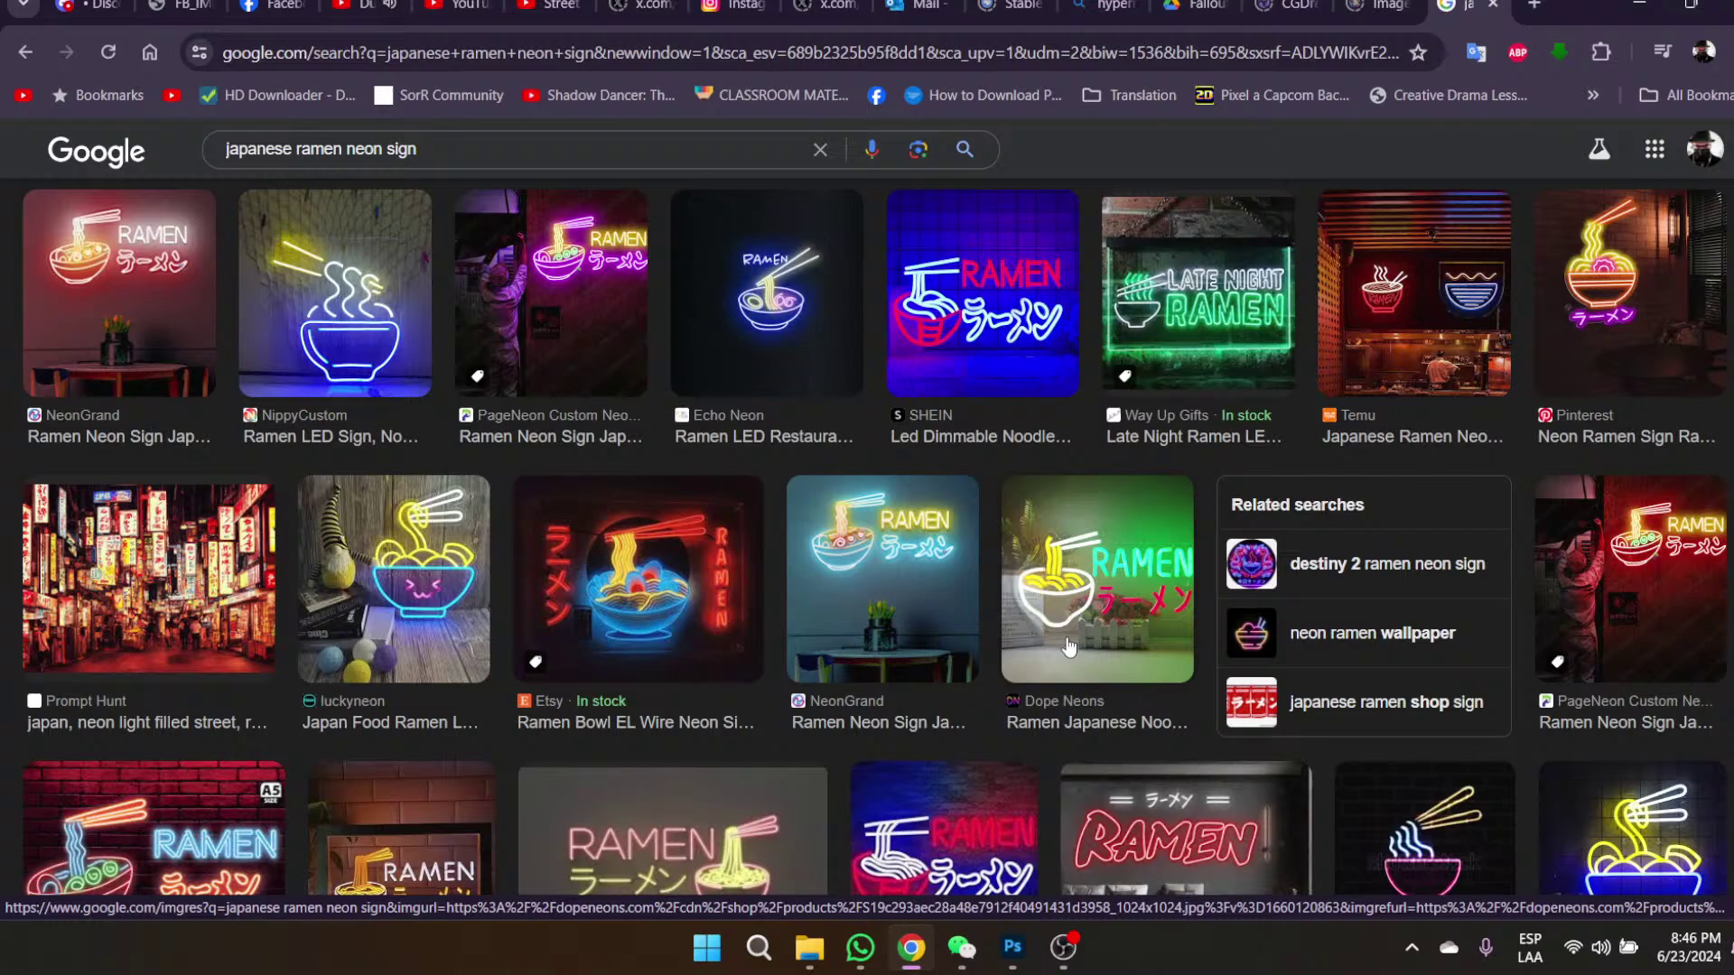
scroll(1098, 631, "down", 2)
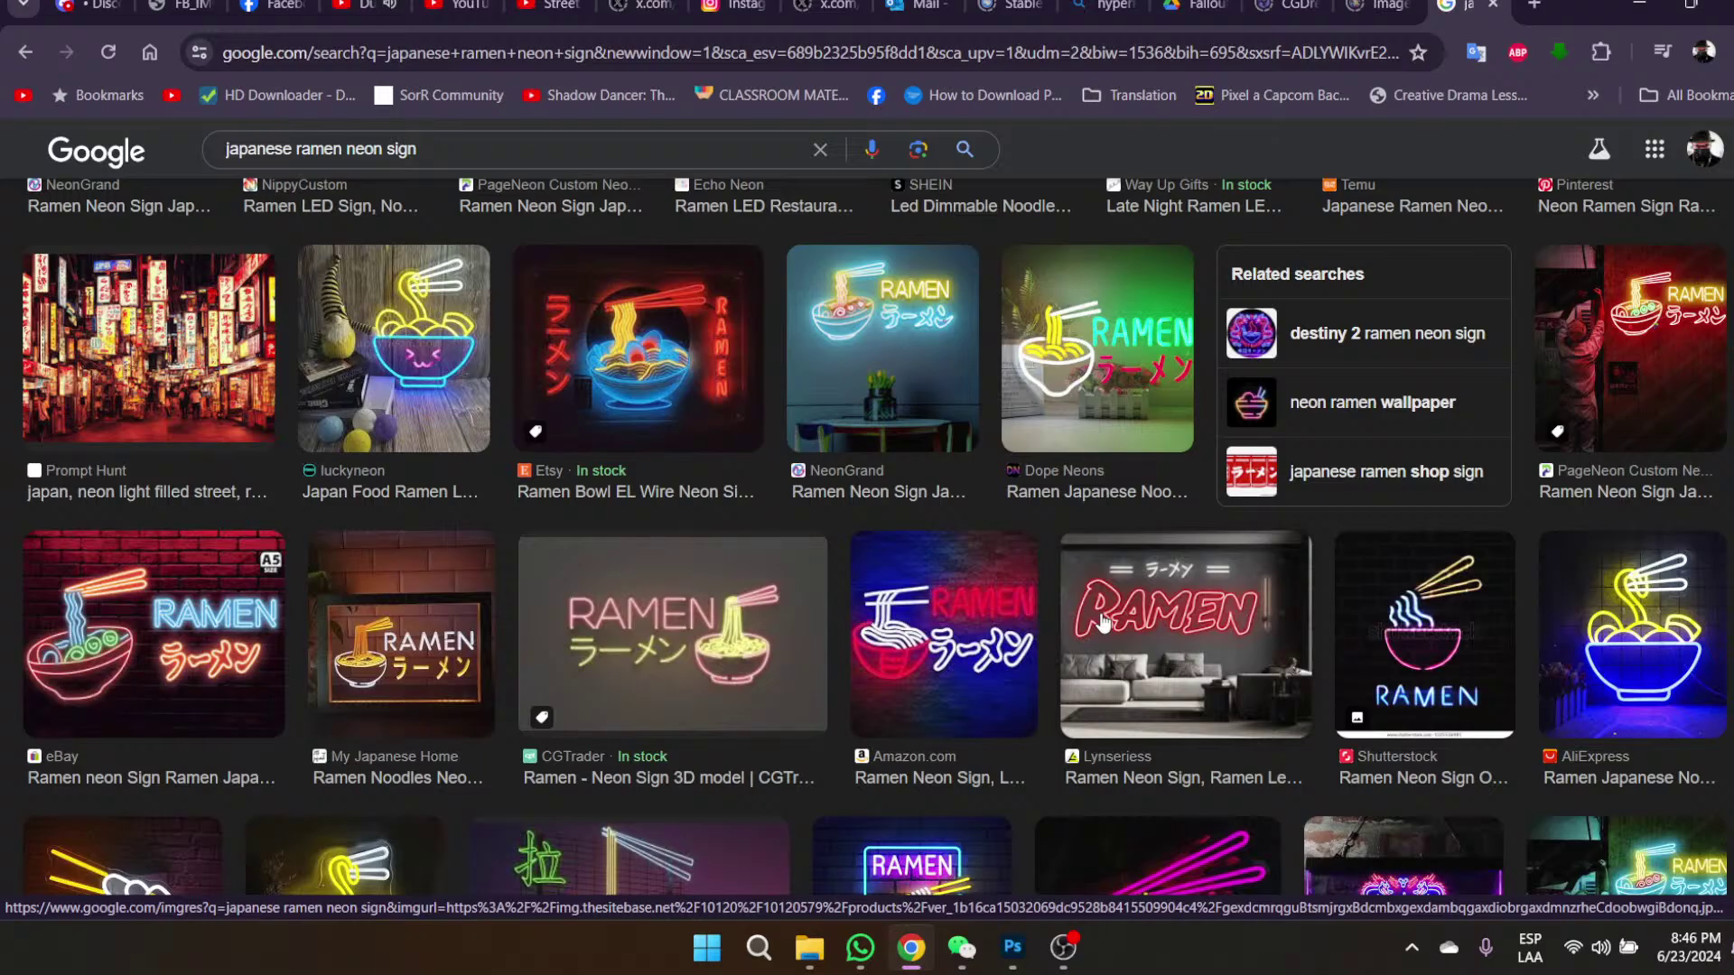
scroll(1100, 621, "up", 3)
scroll(1100, 621, "down", 8)
scroll(1100, 621, "up", 4)
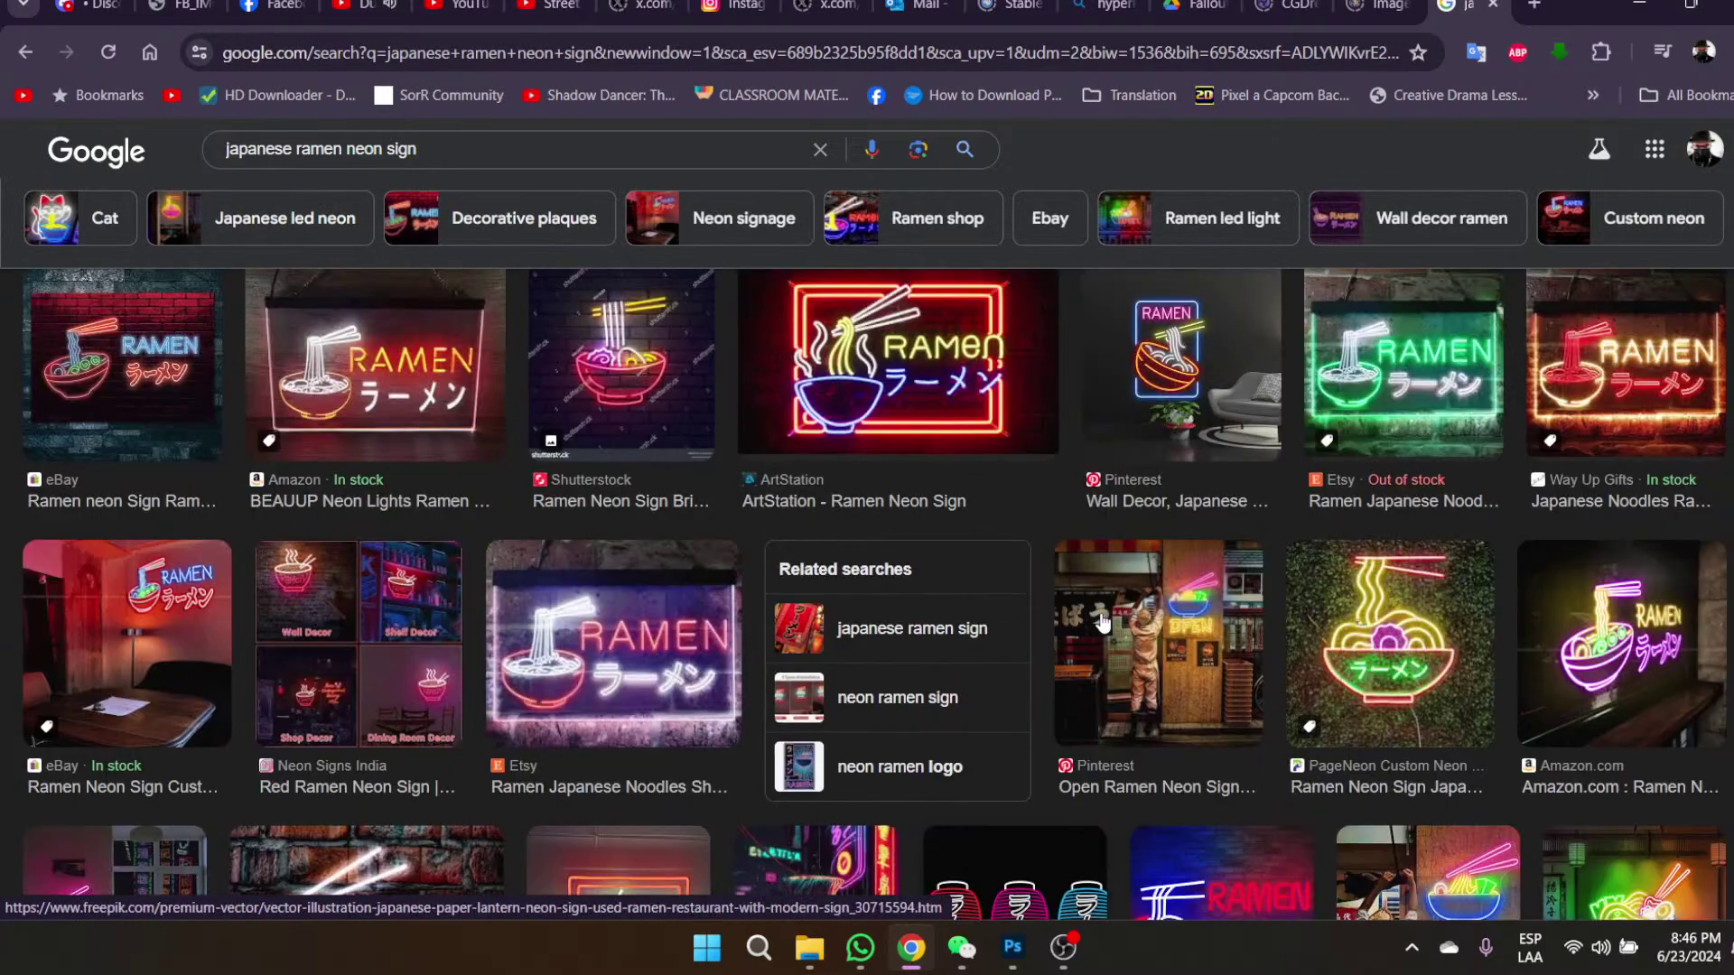
scroll(1102, 621, "up", 1)
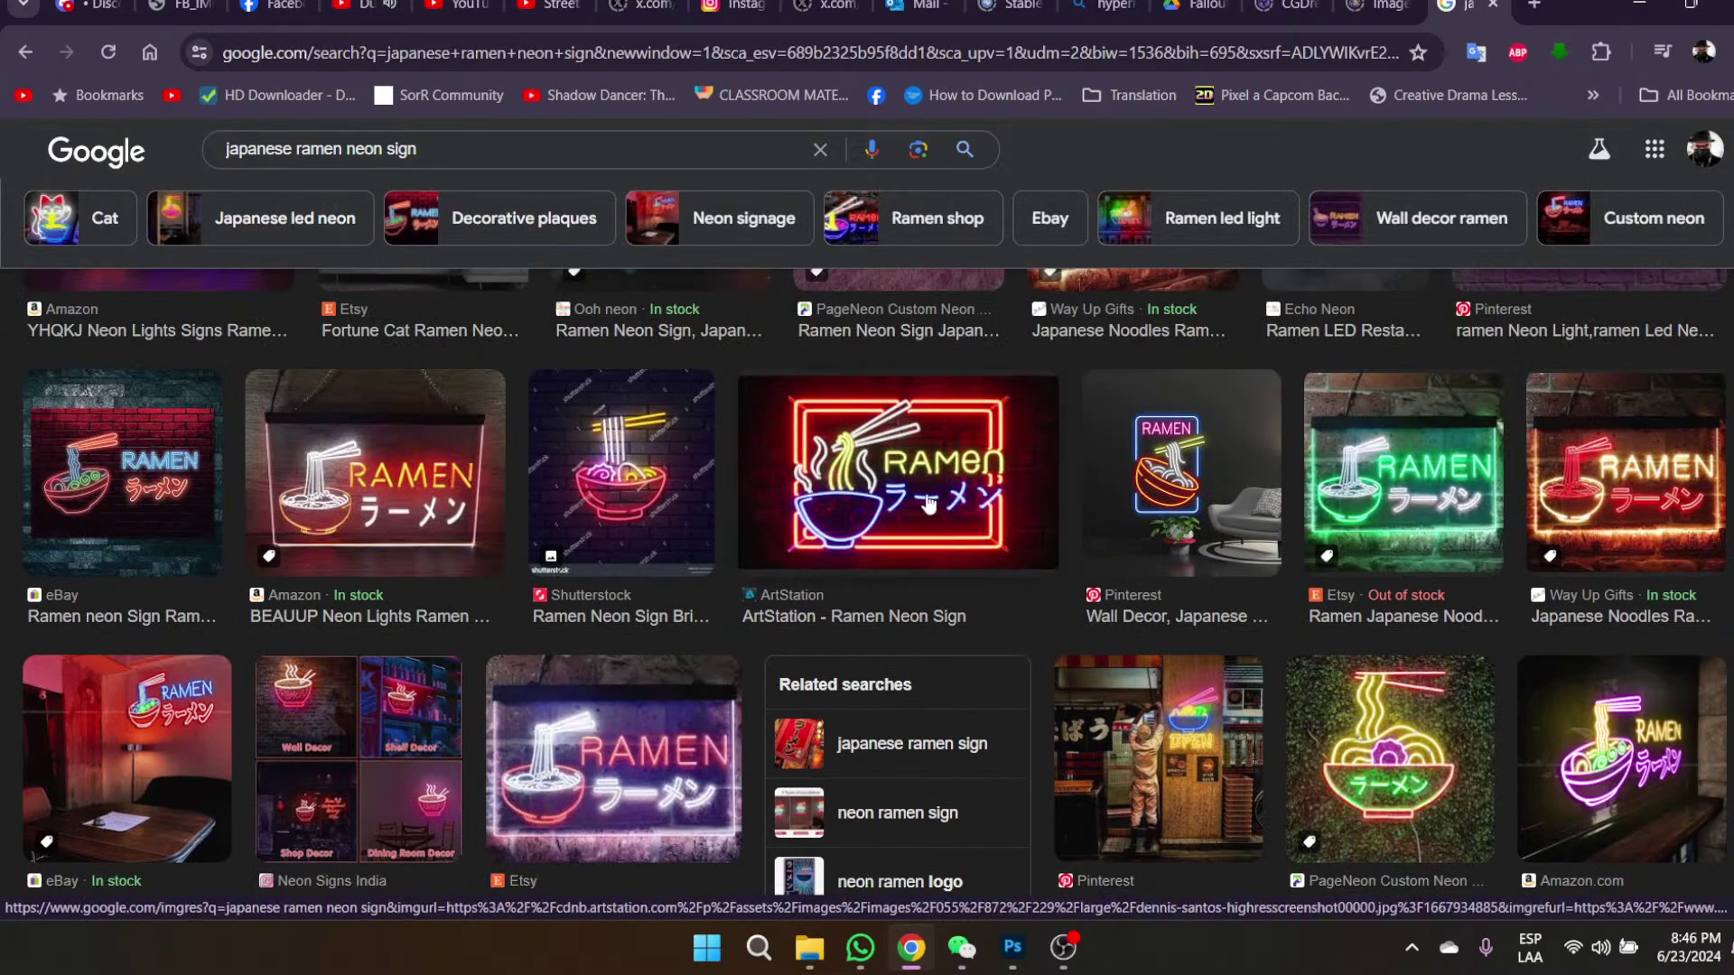
left_click(878, 487)
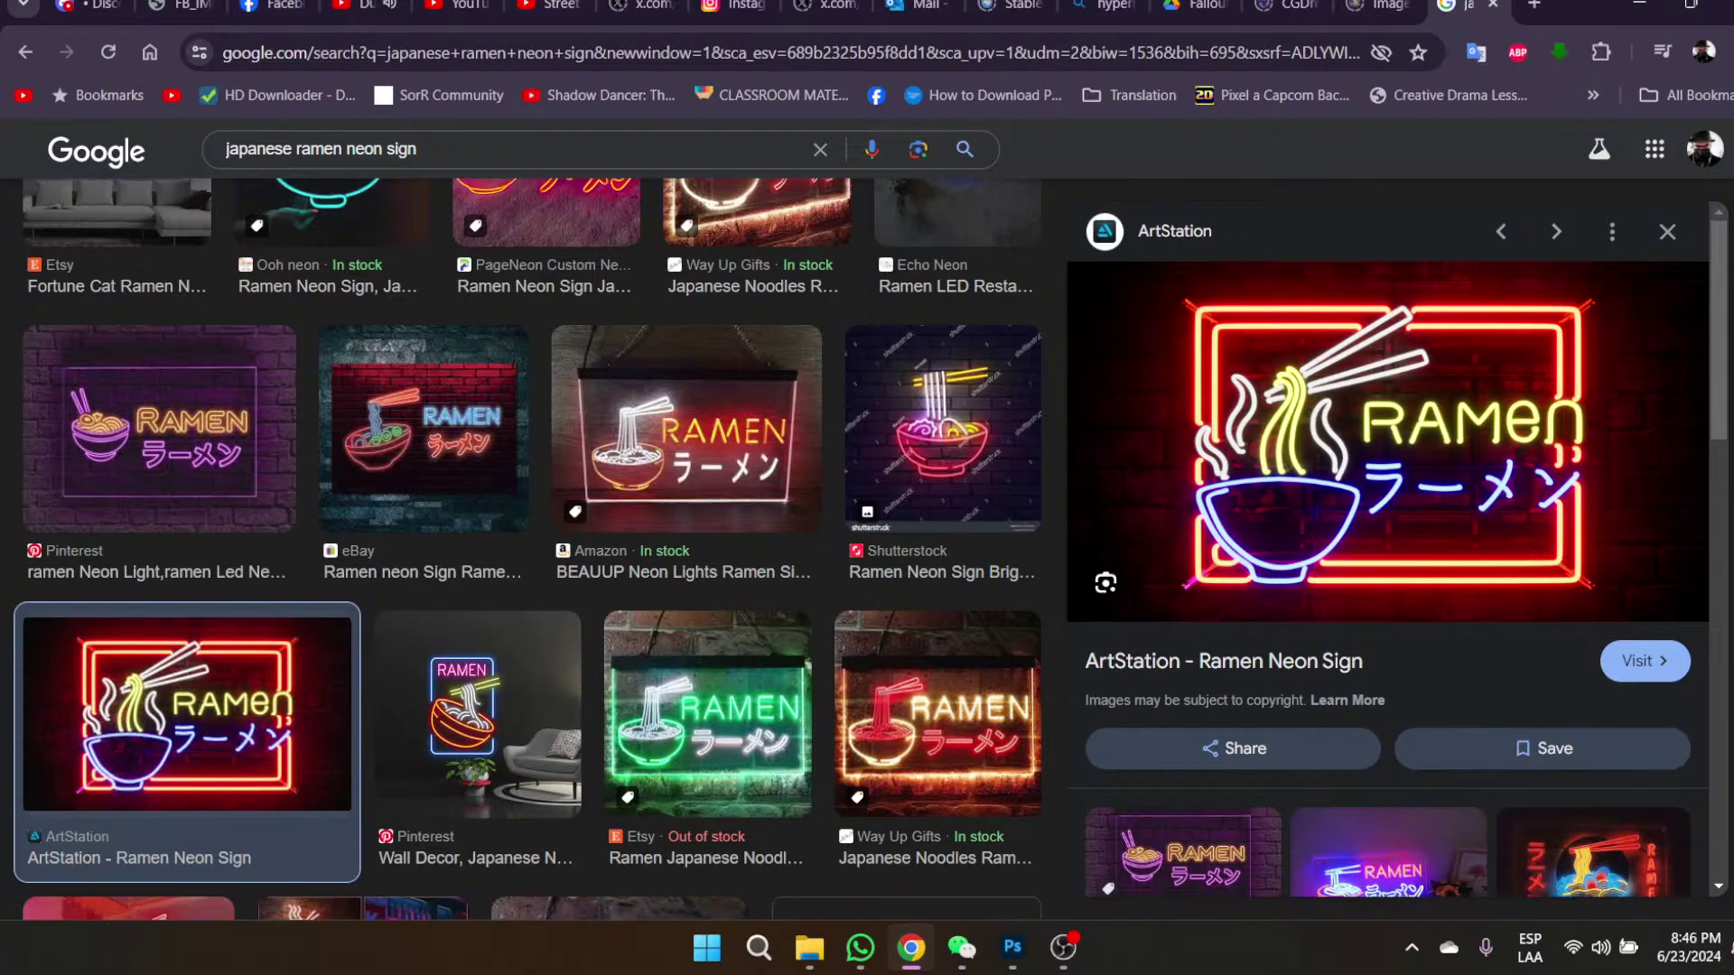
- Look through the Leonardo.Ai generation history and examine an enlarged image of the noodle restaurant with the long red sign and bamboo
left_click(1377, 7)
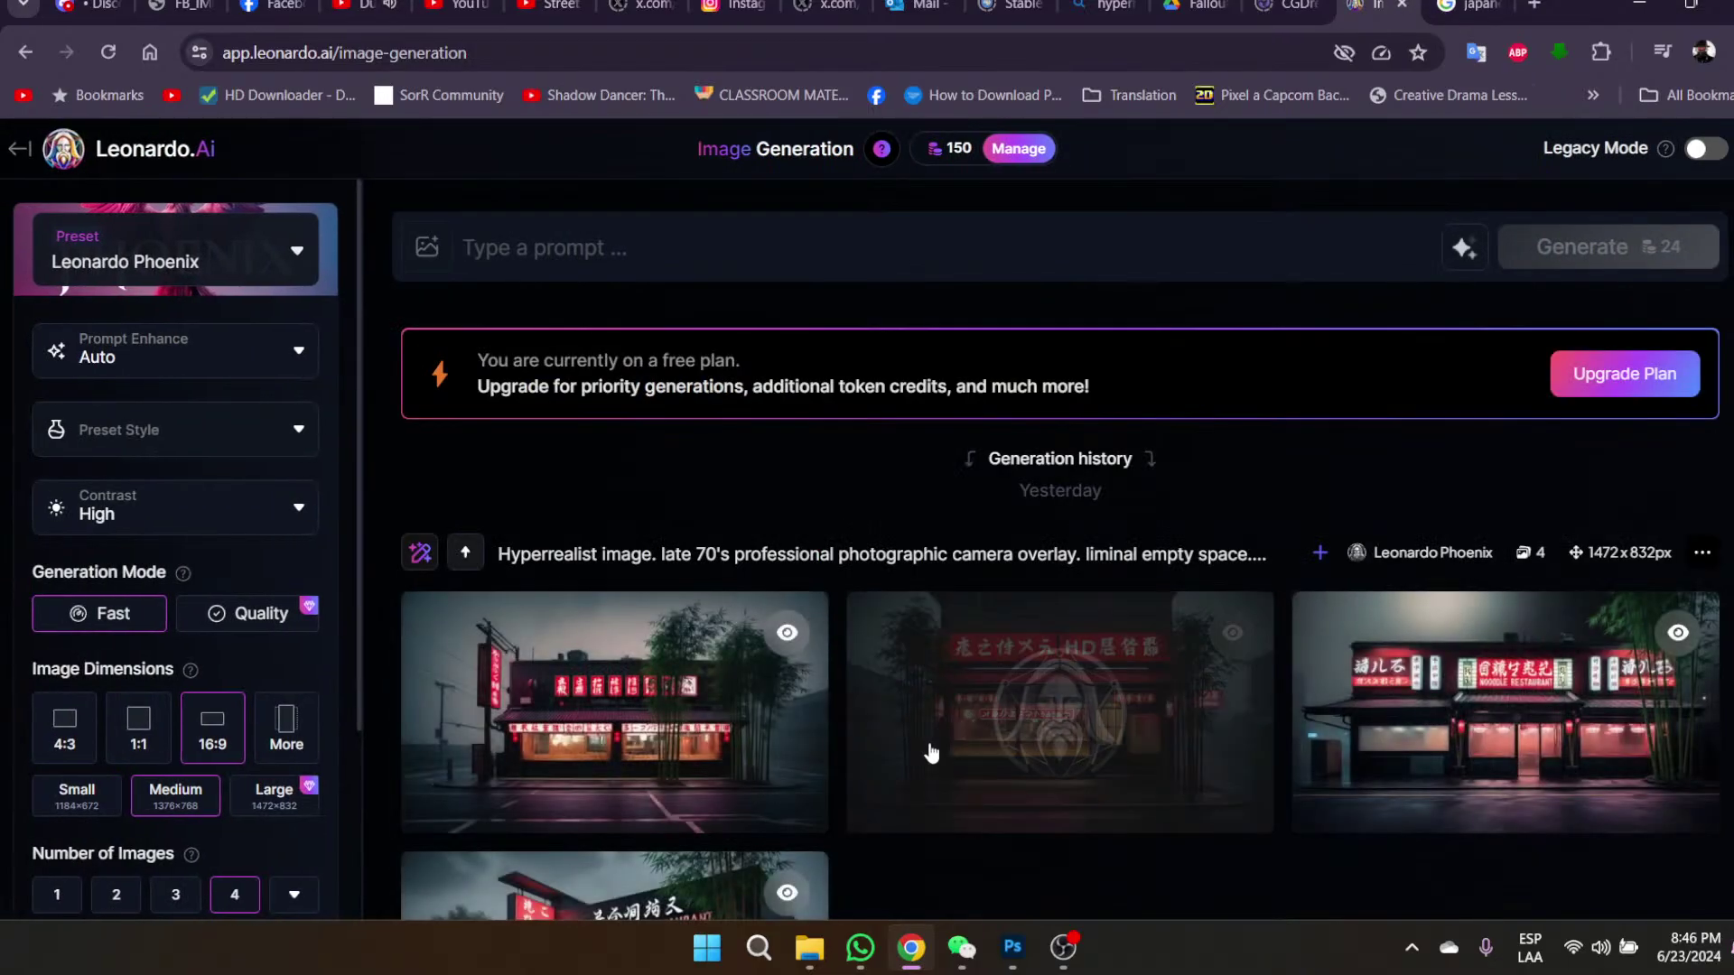
scroll(1156, 614, "down", 3)
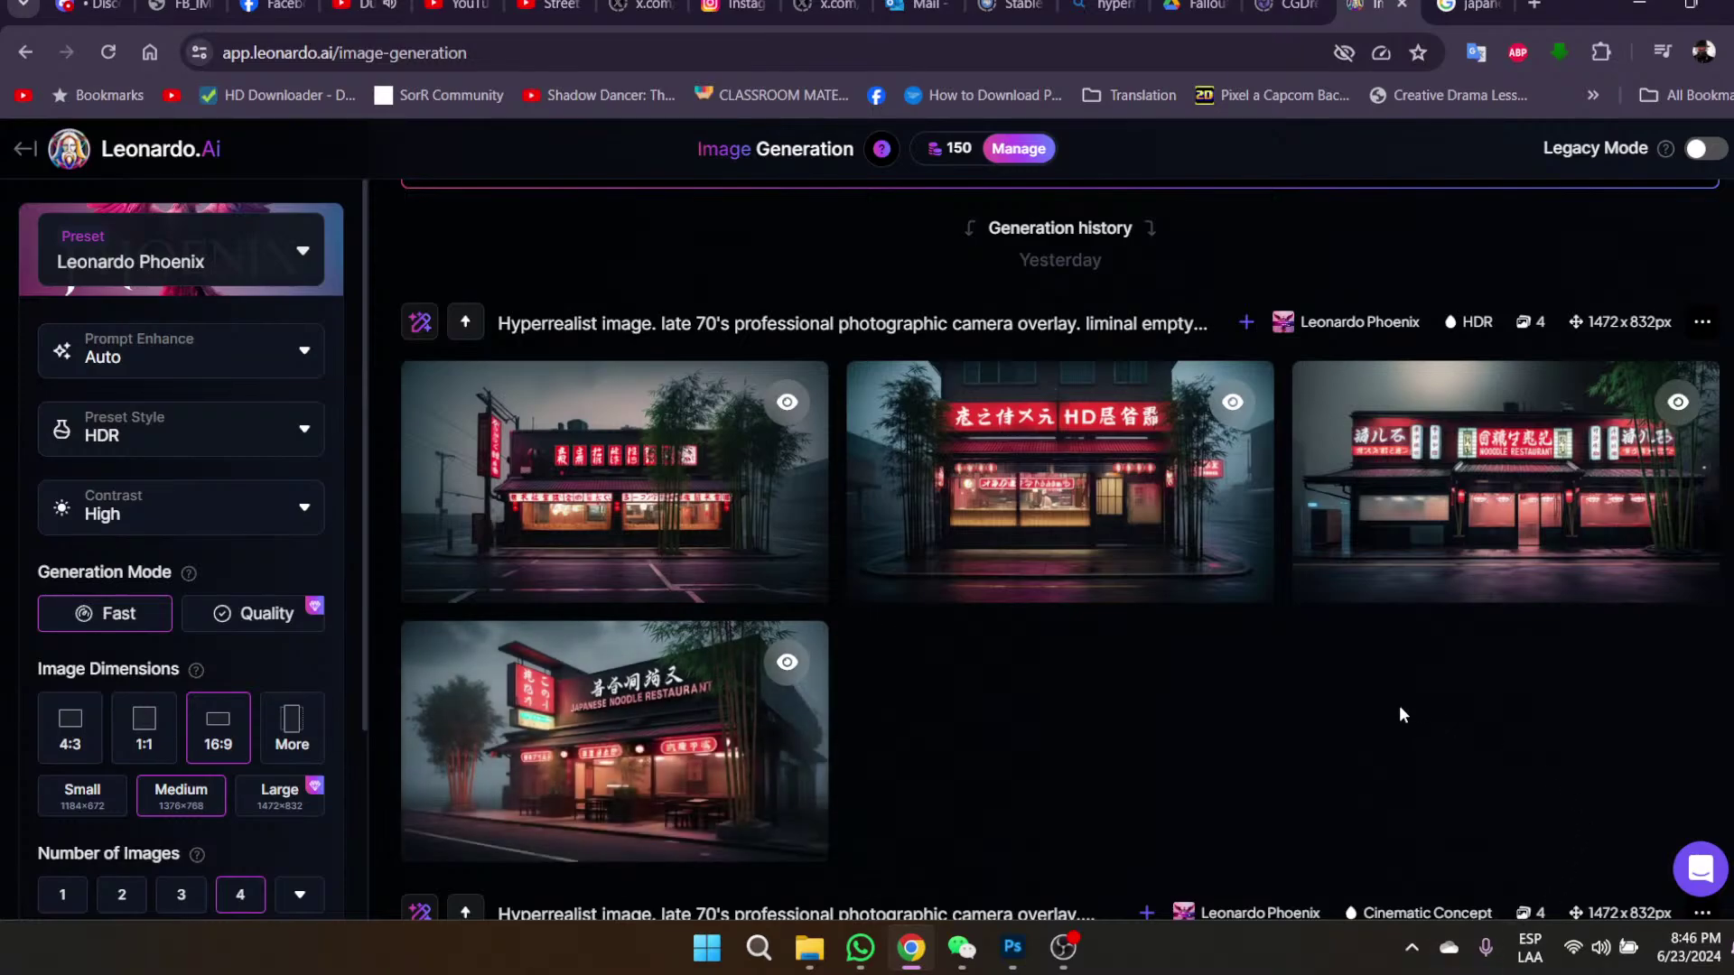
scroll(1401, 704, "down", 4)
scroll(1444, 687, "down", 5)
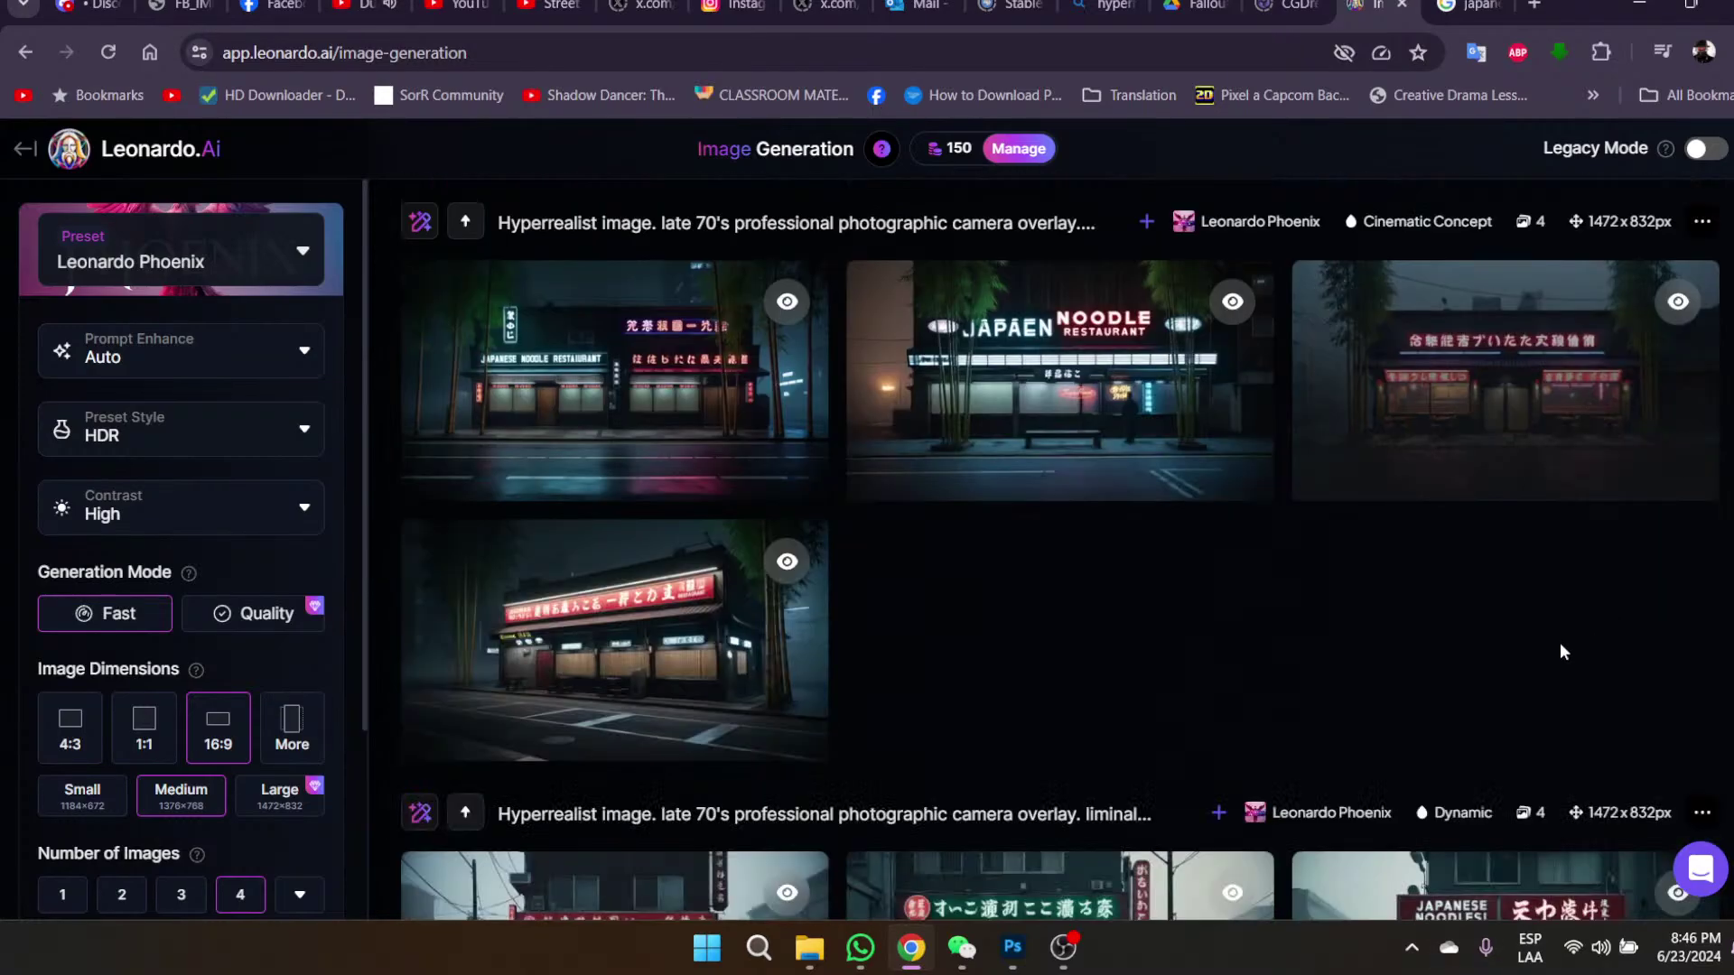
left_click(642, 598)
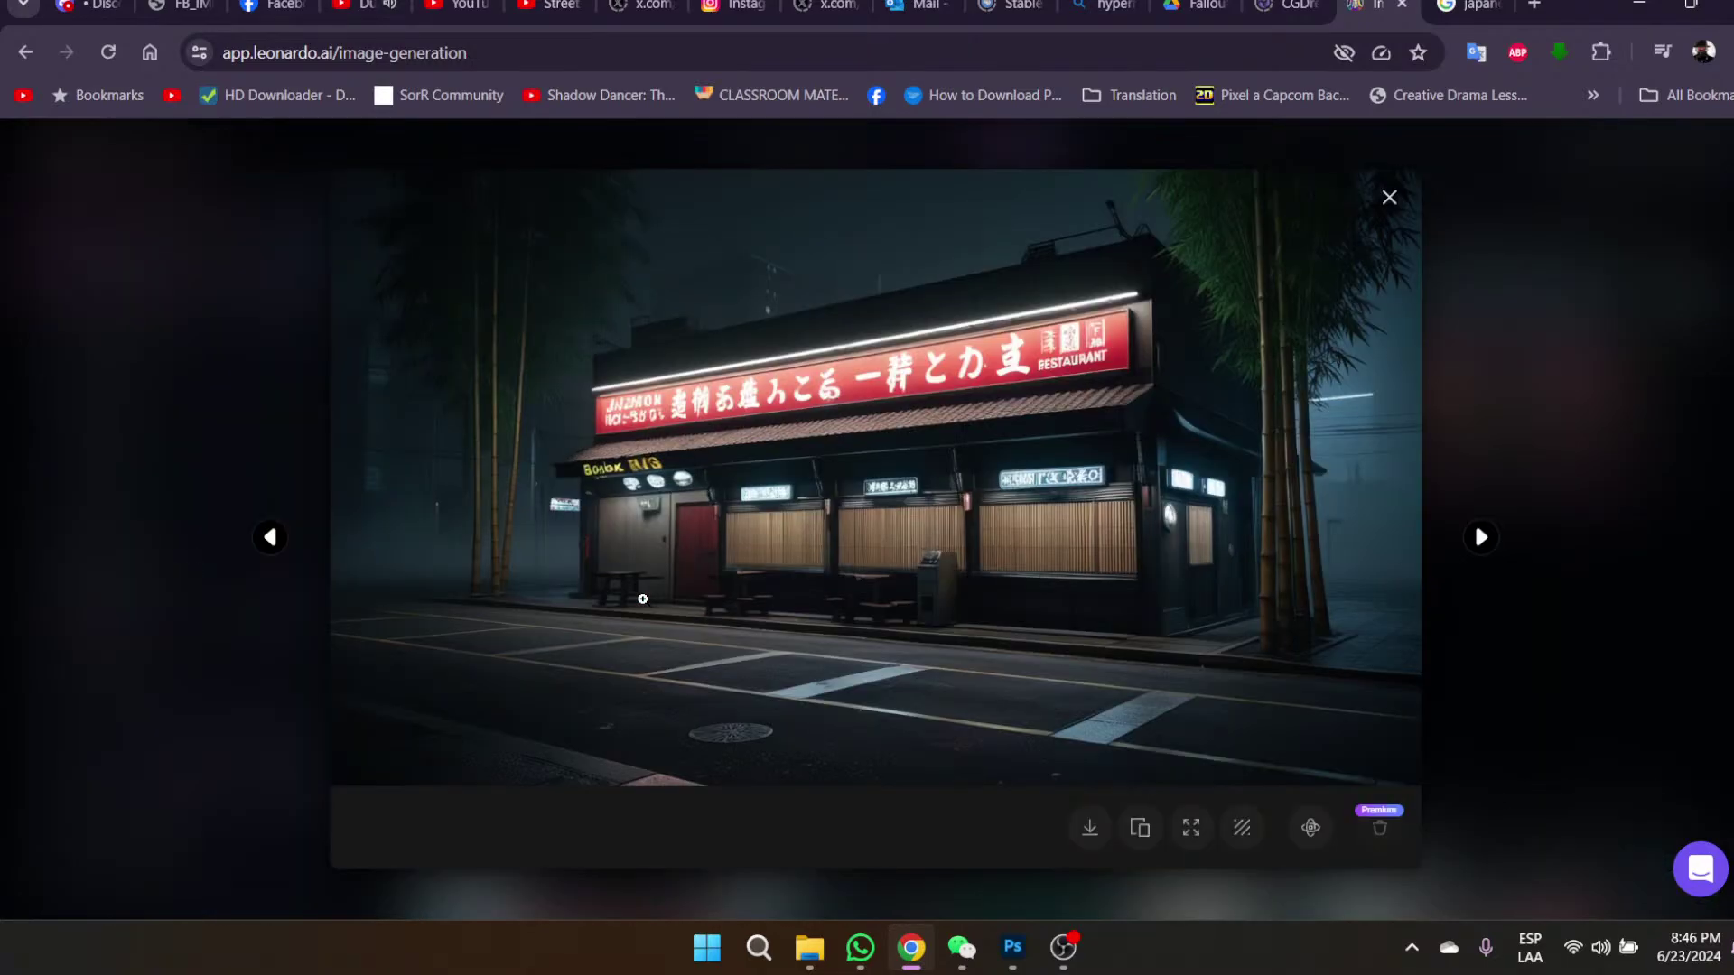
left_click(1033, 537)
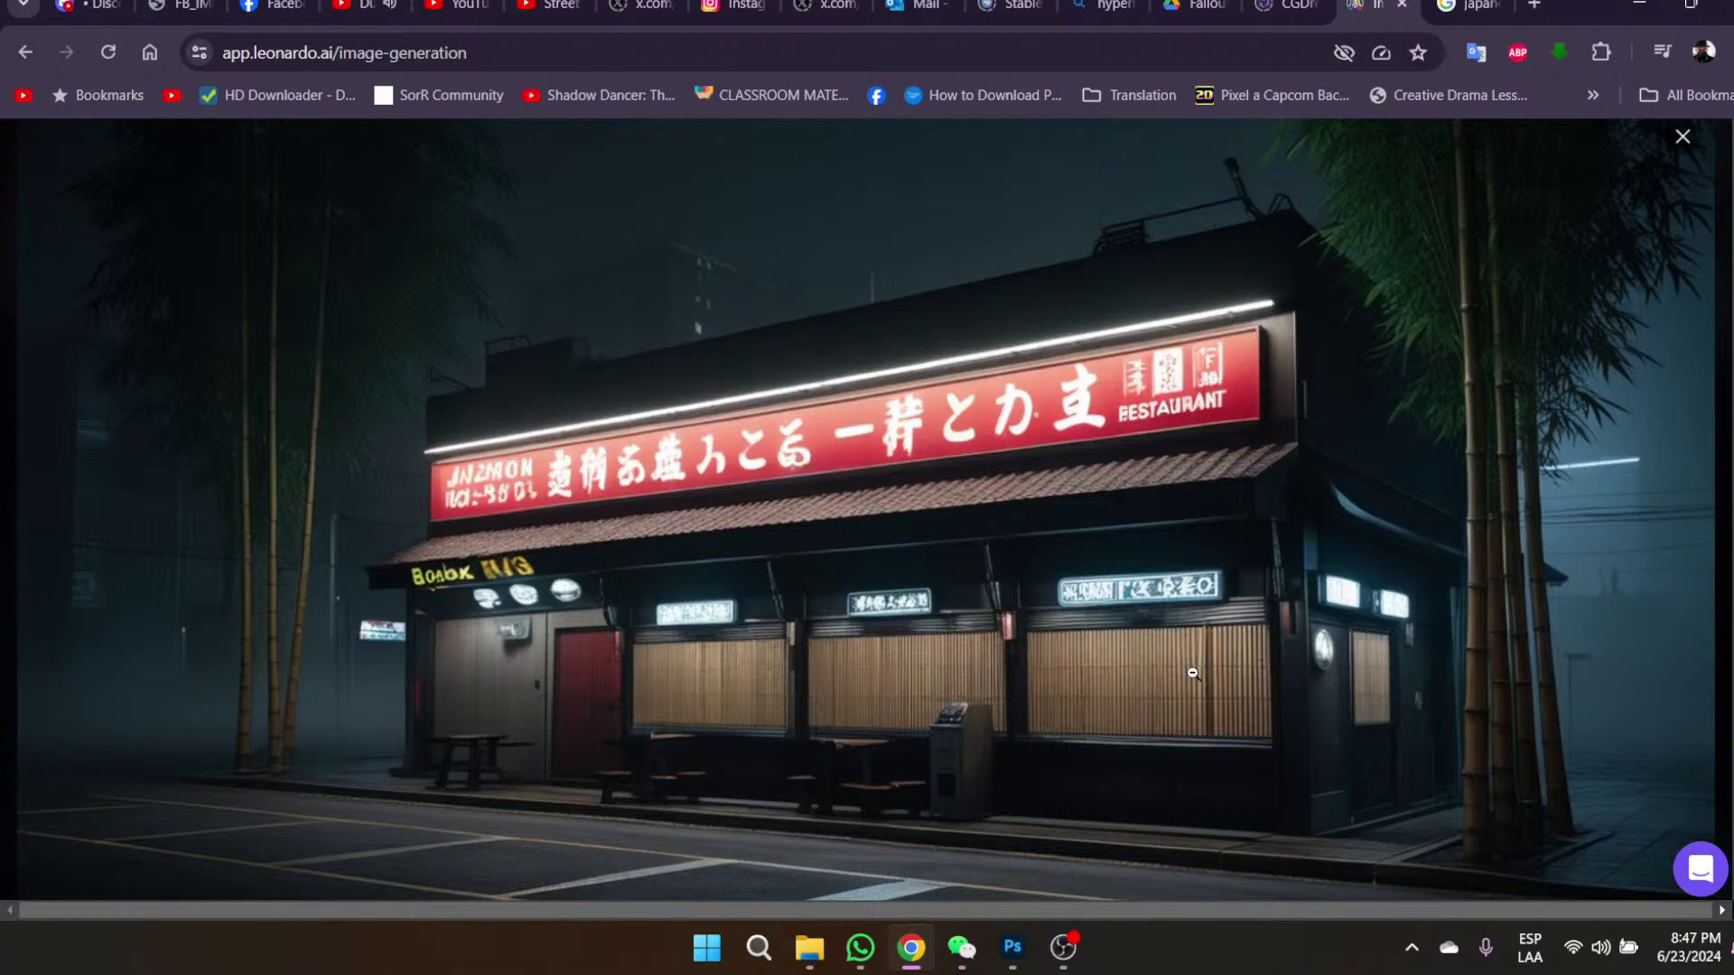
left_click(1683, 139)
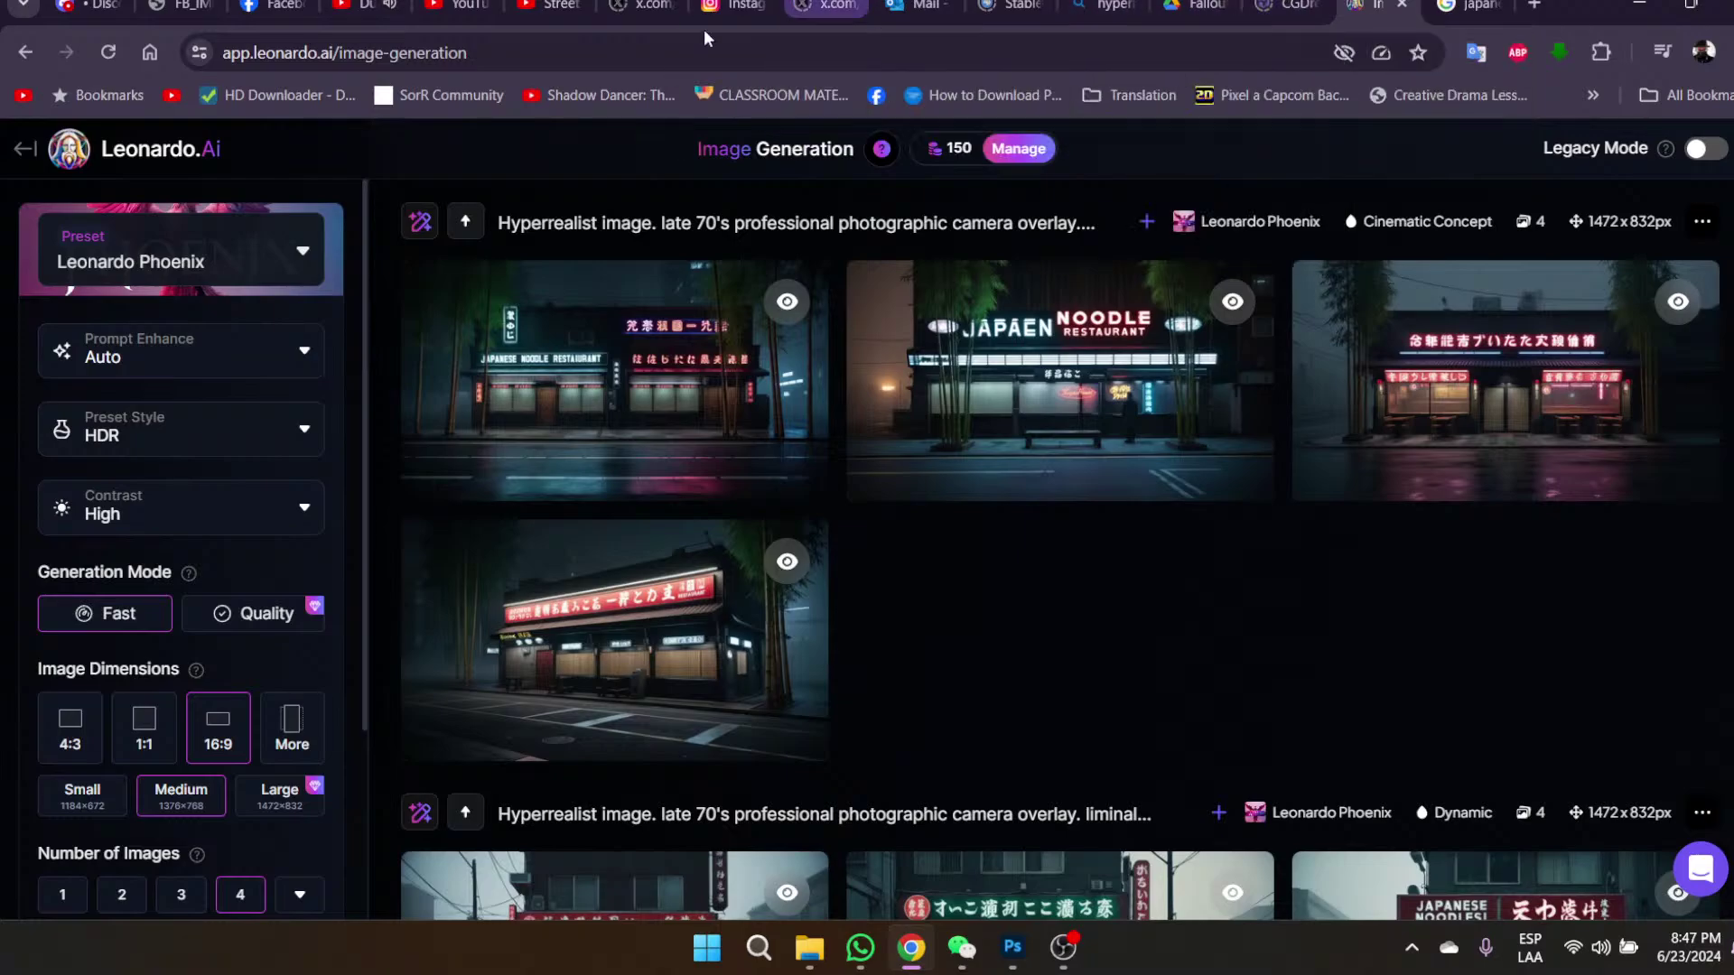
- Examine the first two images of the "stylish Japanese noodle restaurant" set with bamboo trees in Copilot Designer
left_click(1084, 4)
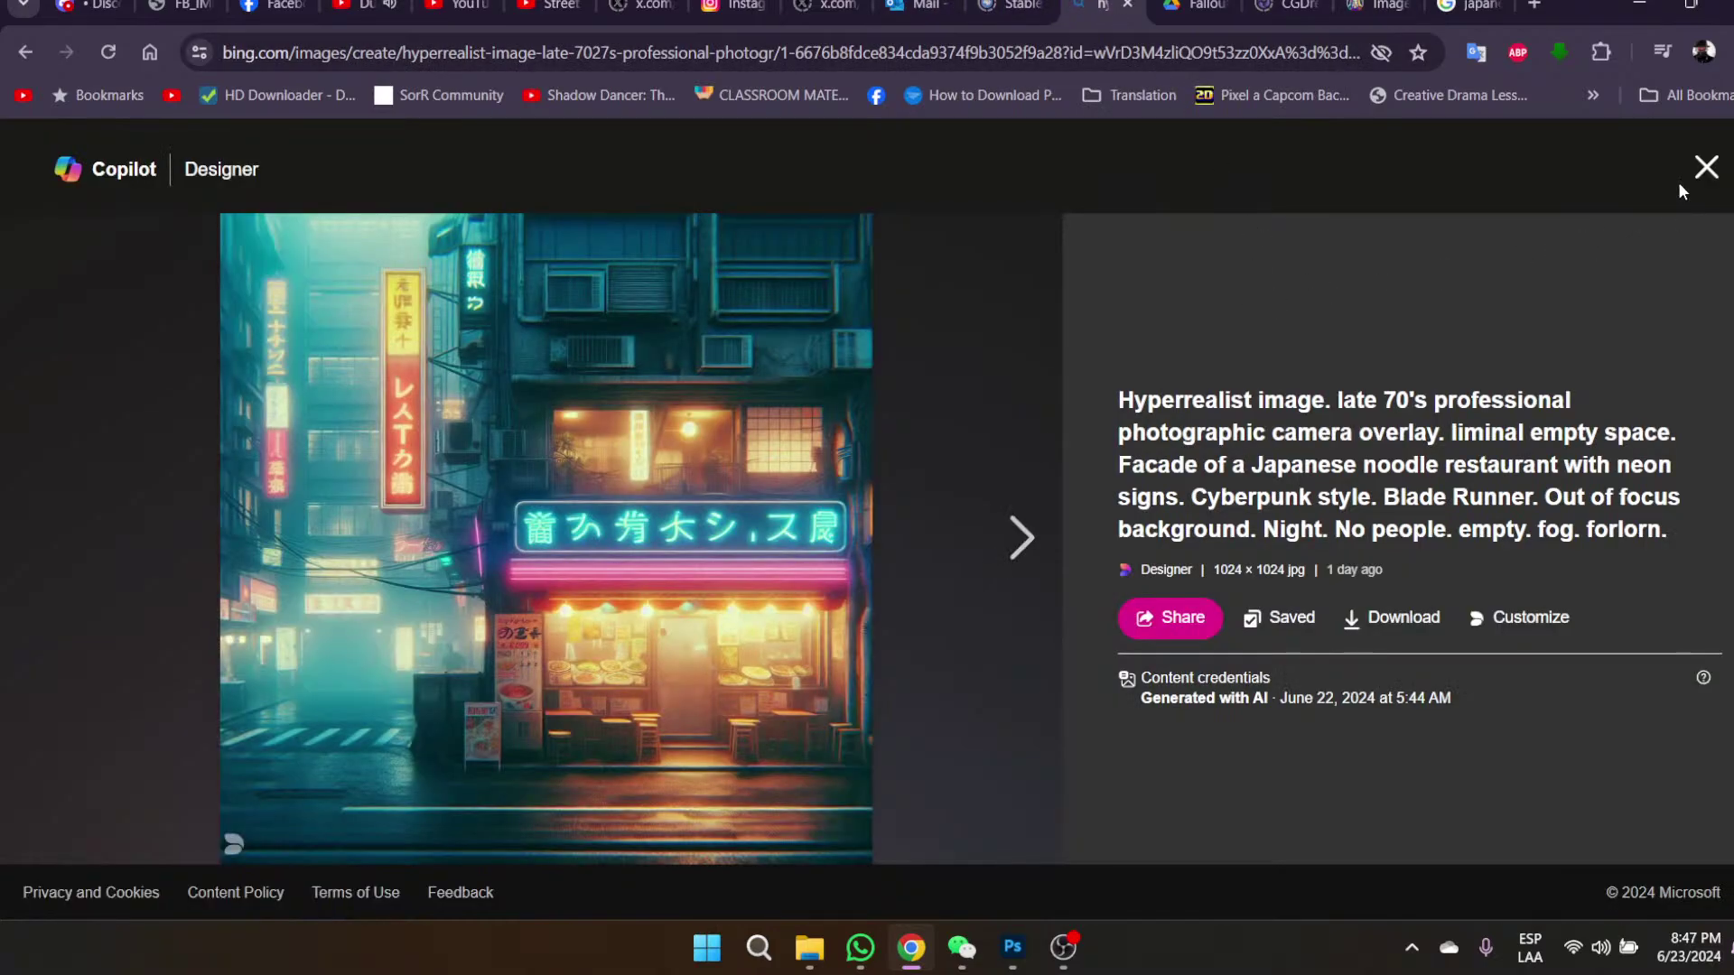
left_click(1706, 168)
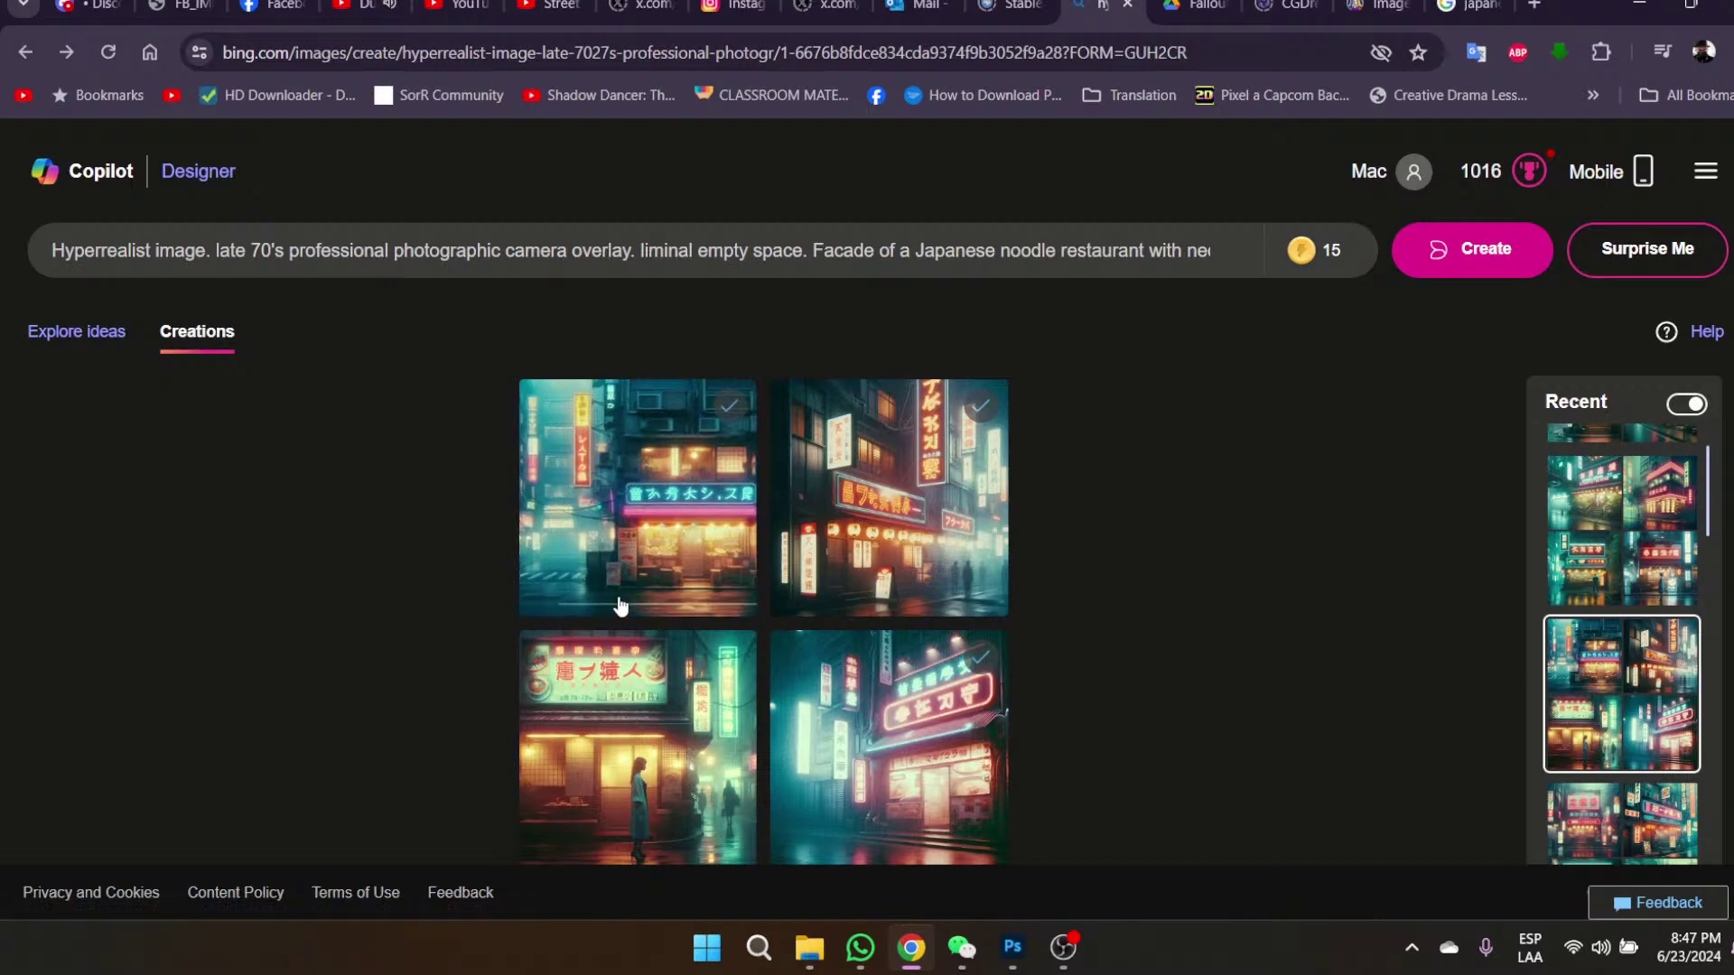
left_click(1627, 539)
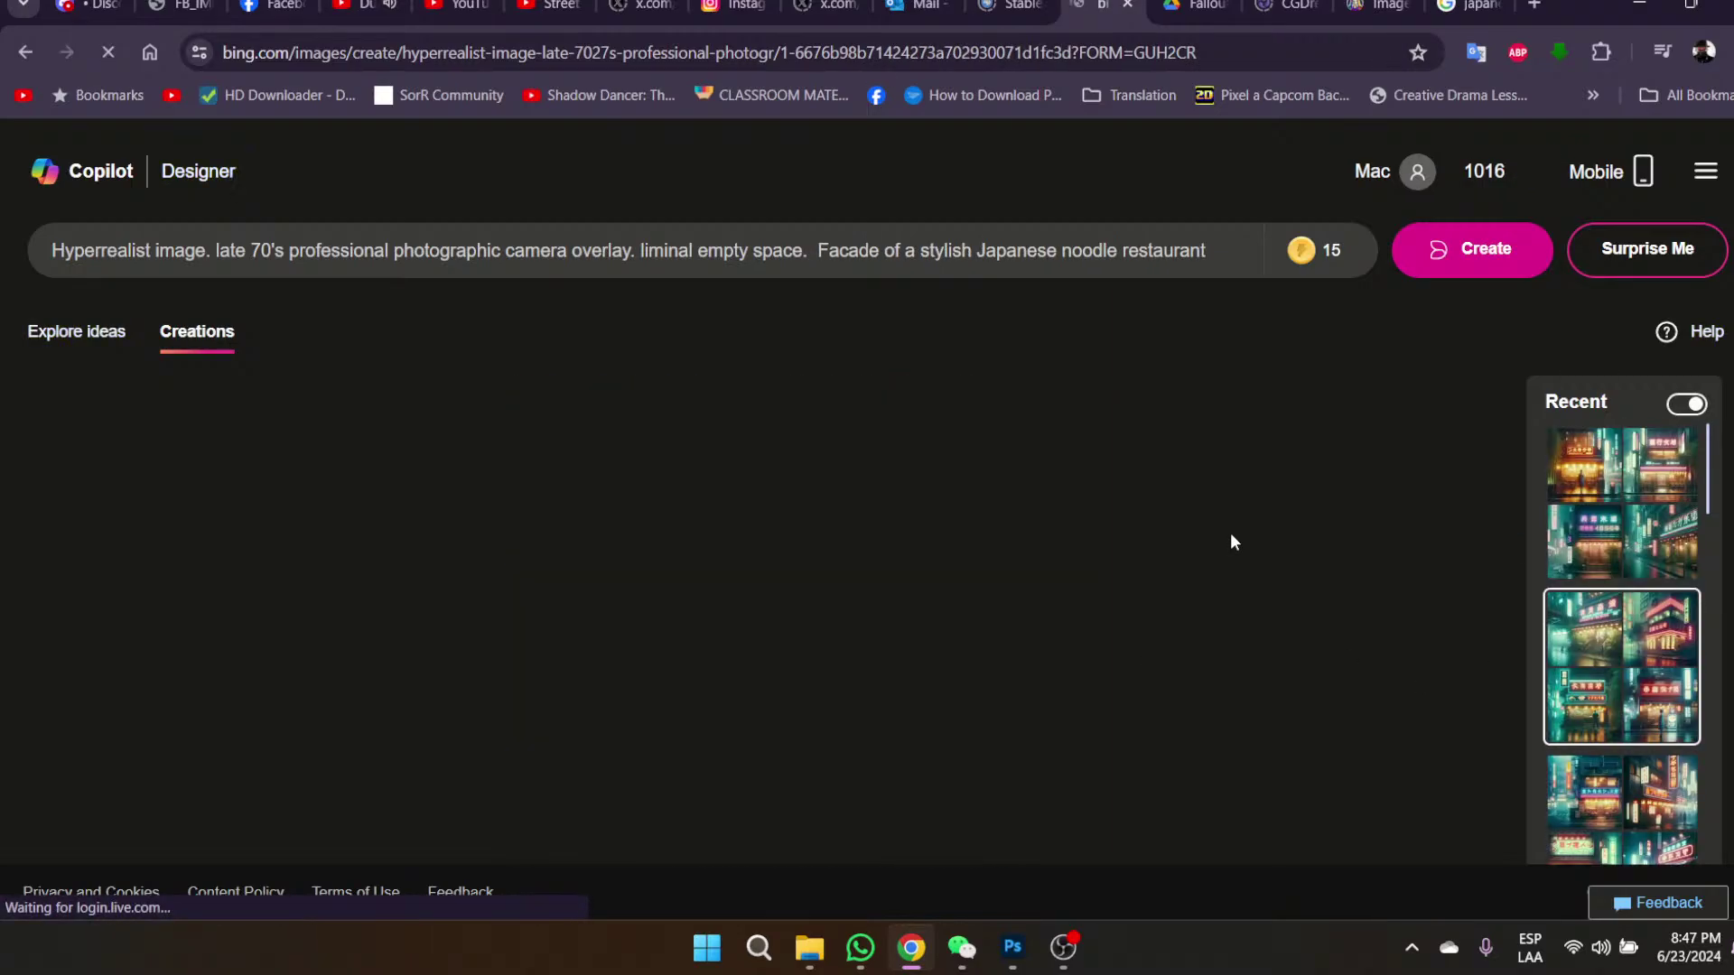
left_click(657, 479)
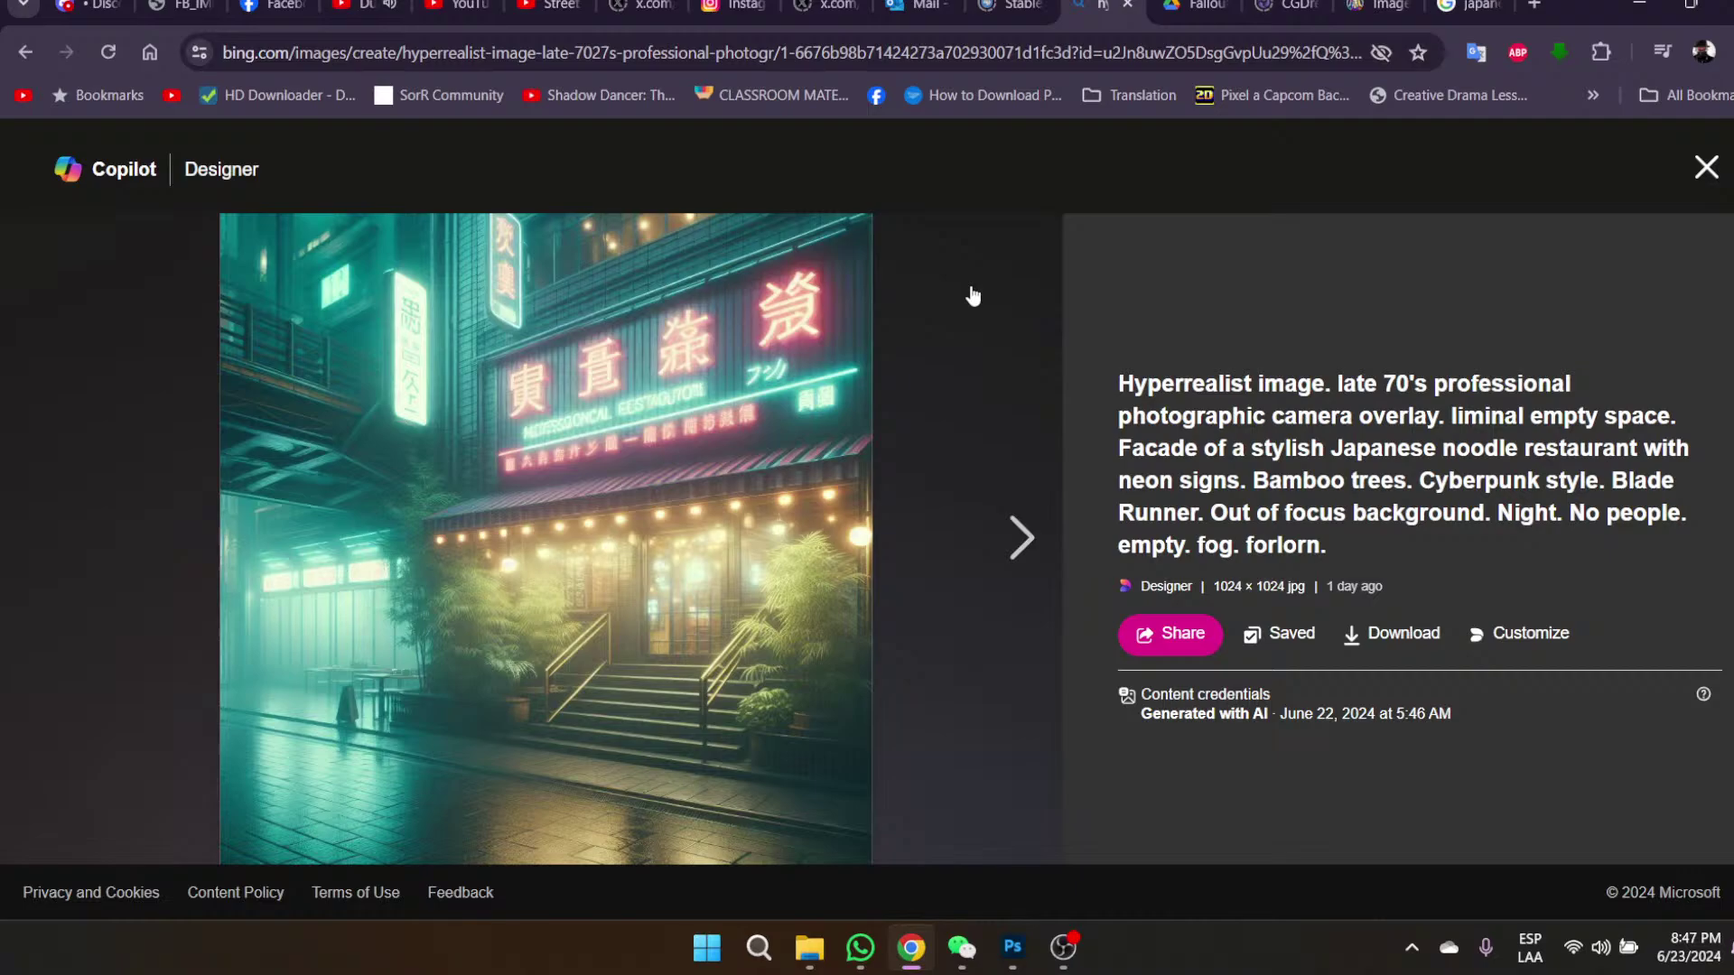
left_click(1706, 167)
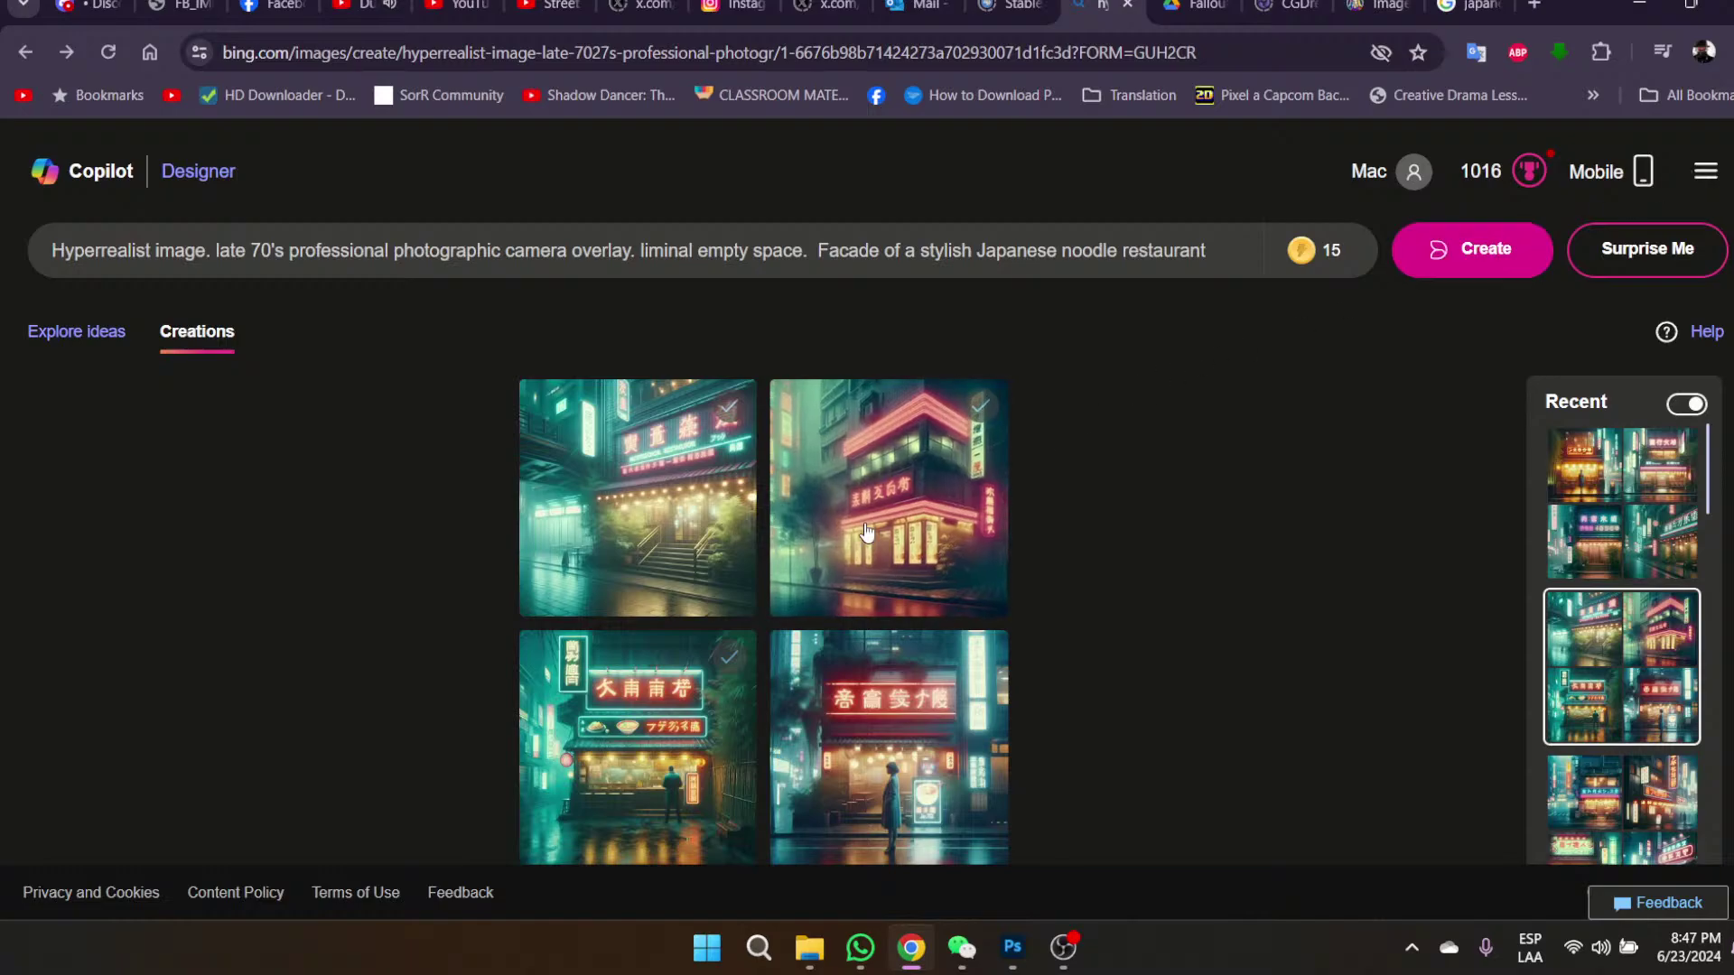
left_click(855, 497)
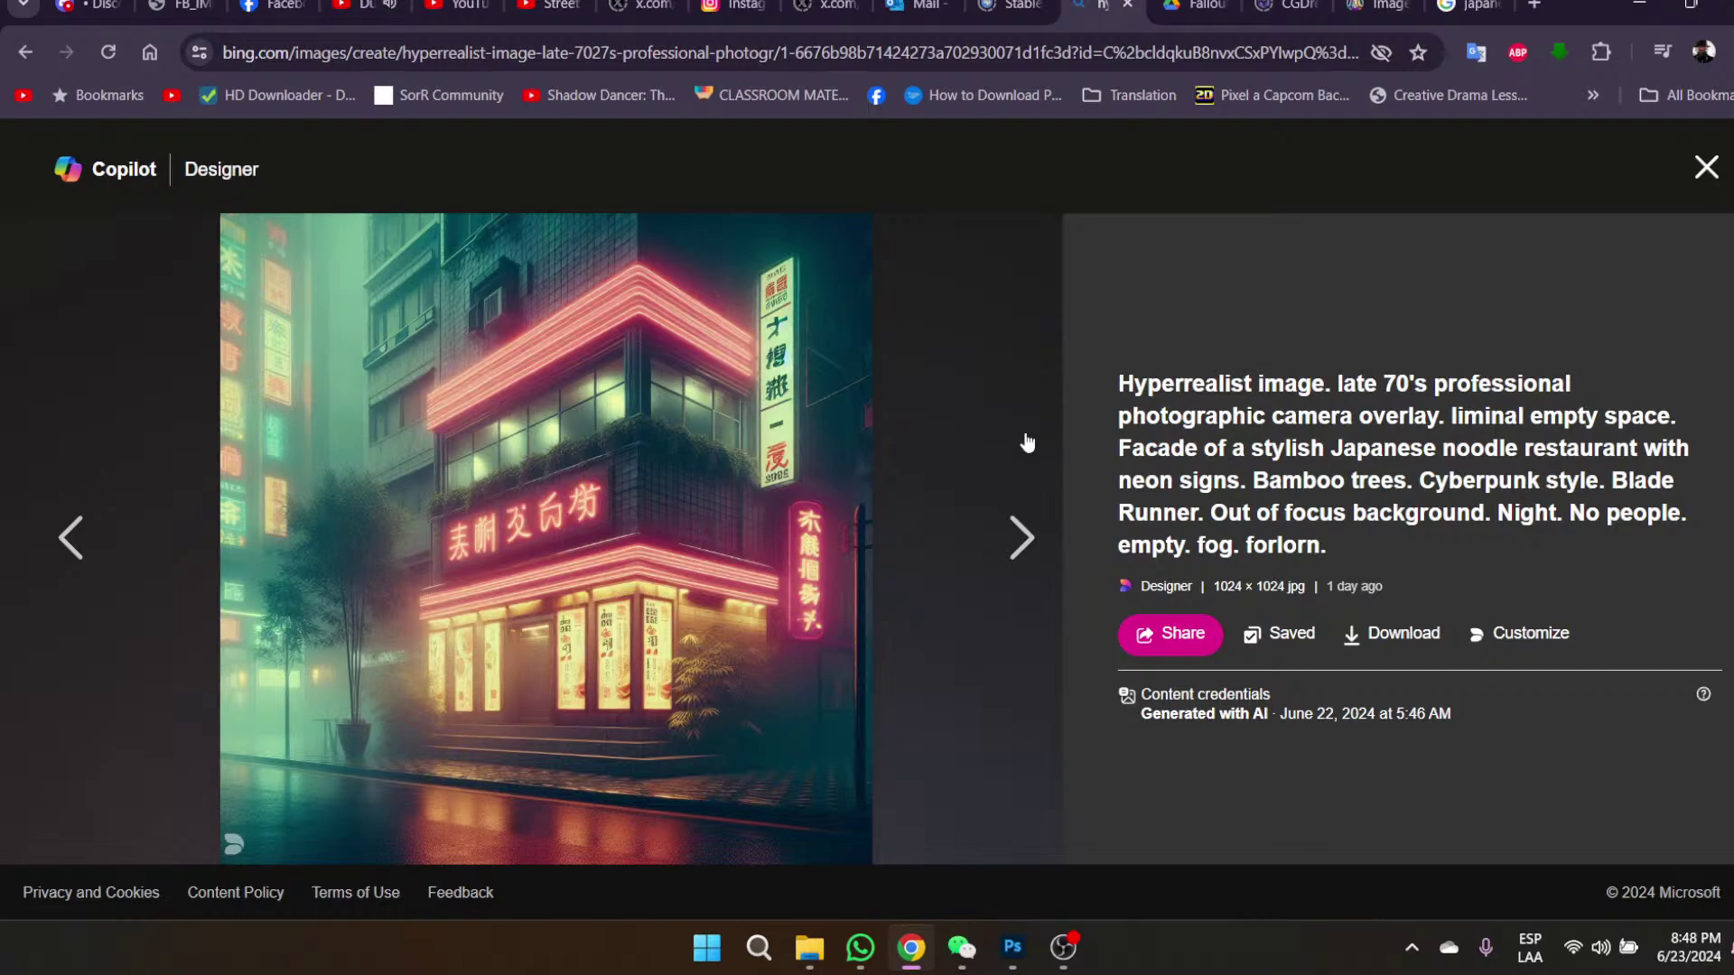
left_click(1704, 169)
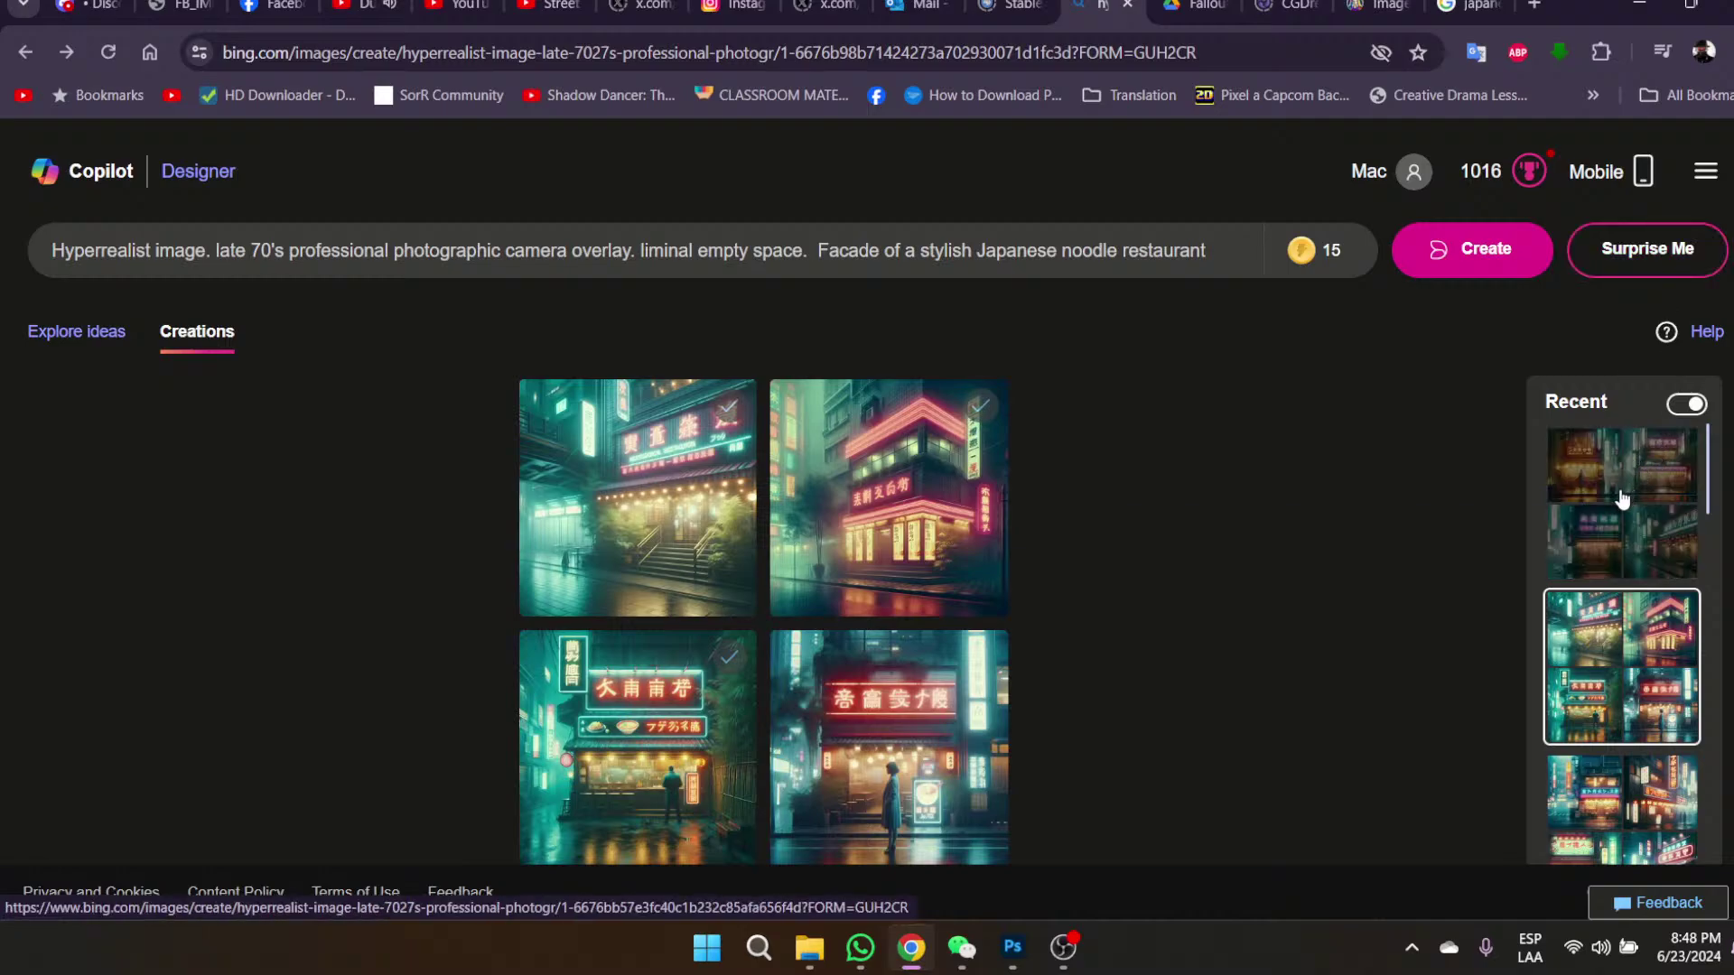
- View all four images of the "stylish, classy Japanese ramen restaurant" set and return to the neon restaurant reference image
left_click(1574, 495)
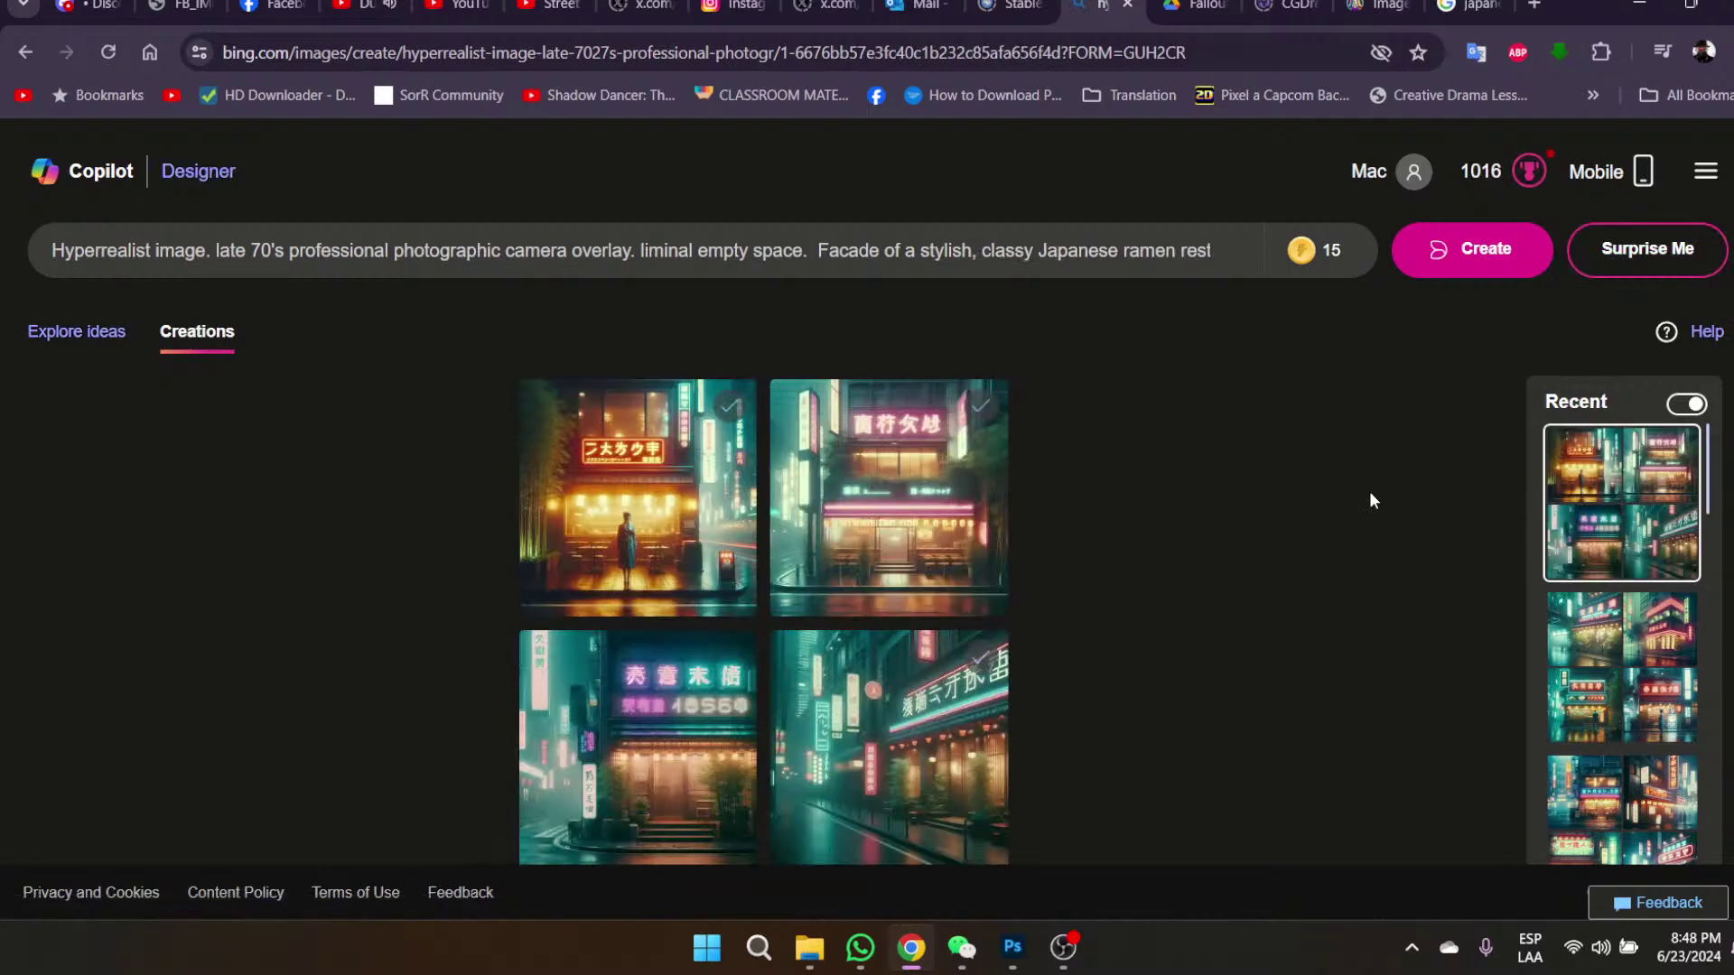
left_click(642, 498)
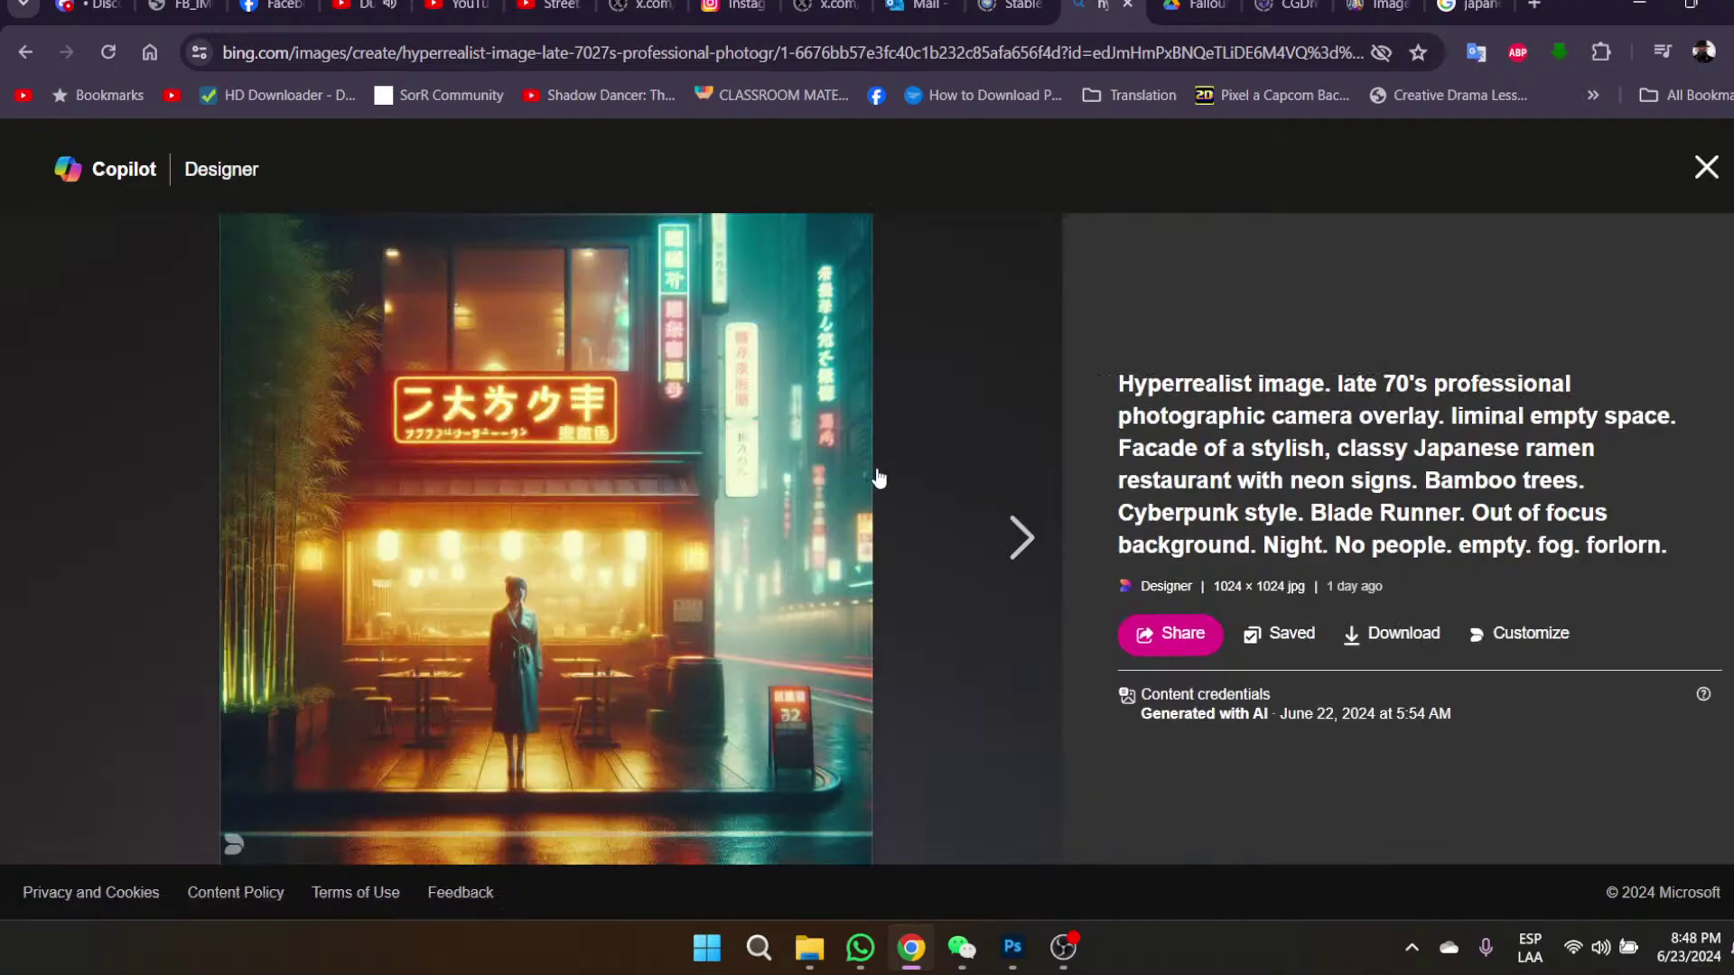
left_click(1009, 540)
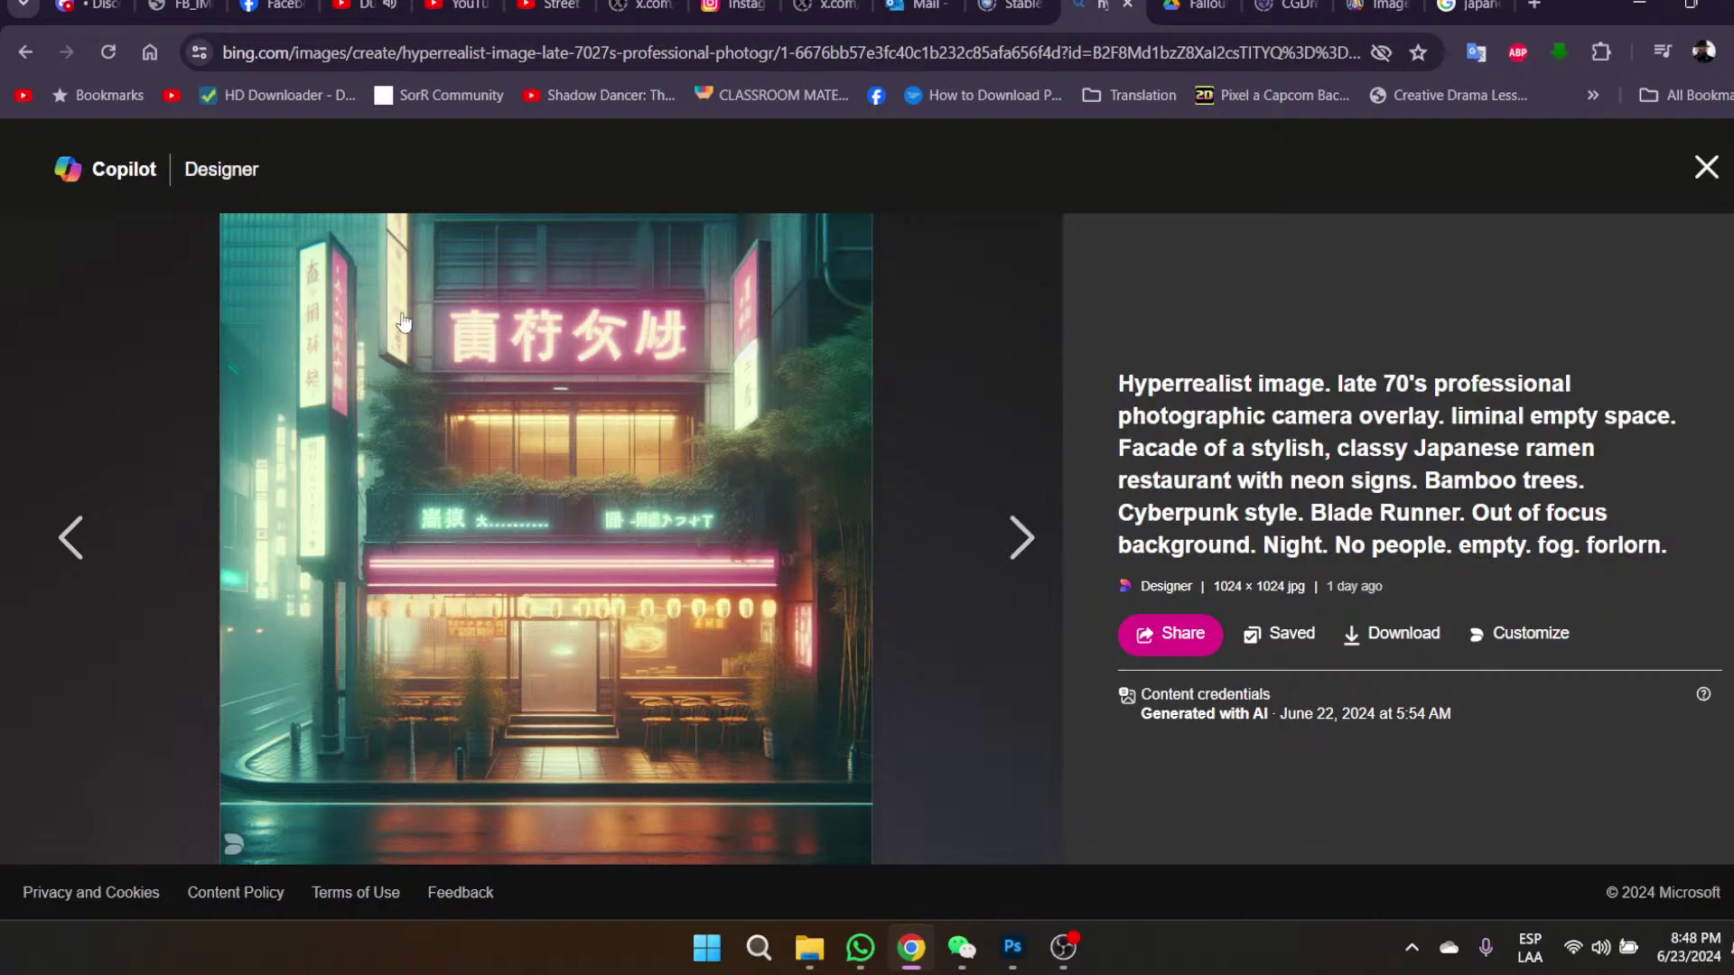
left_click(1023, 540)
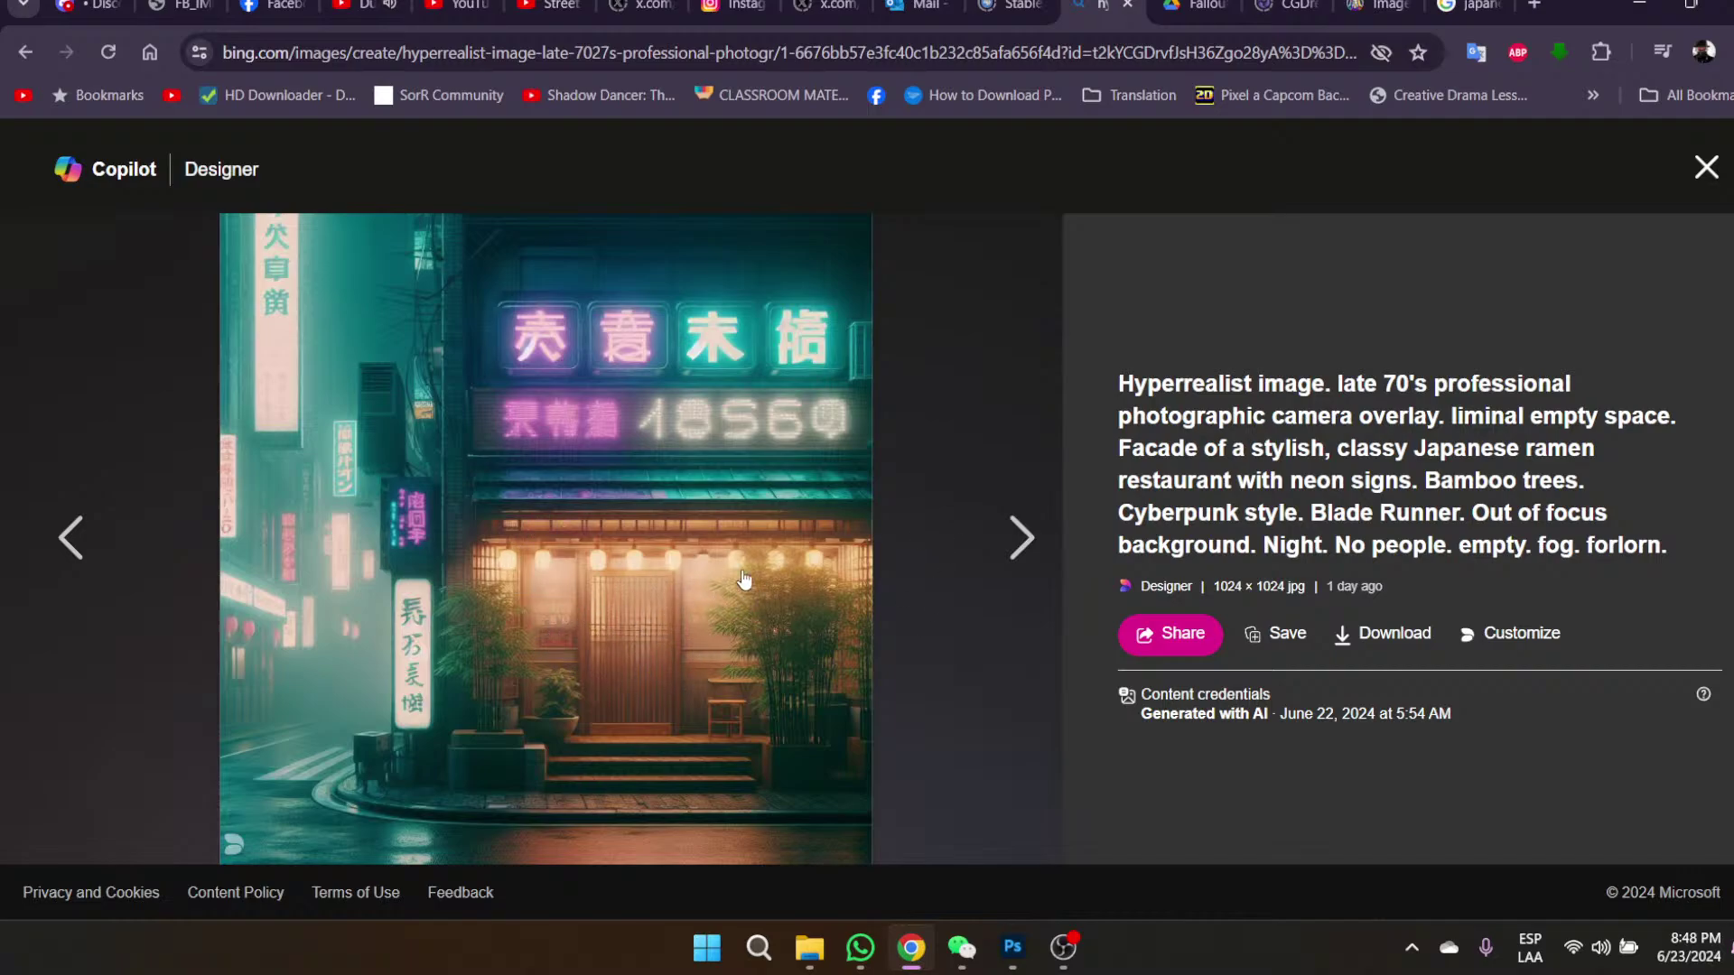
left_click(1010, 540)
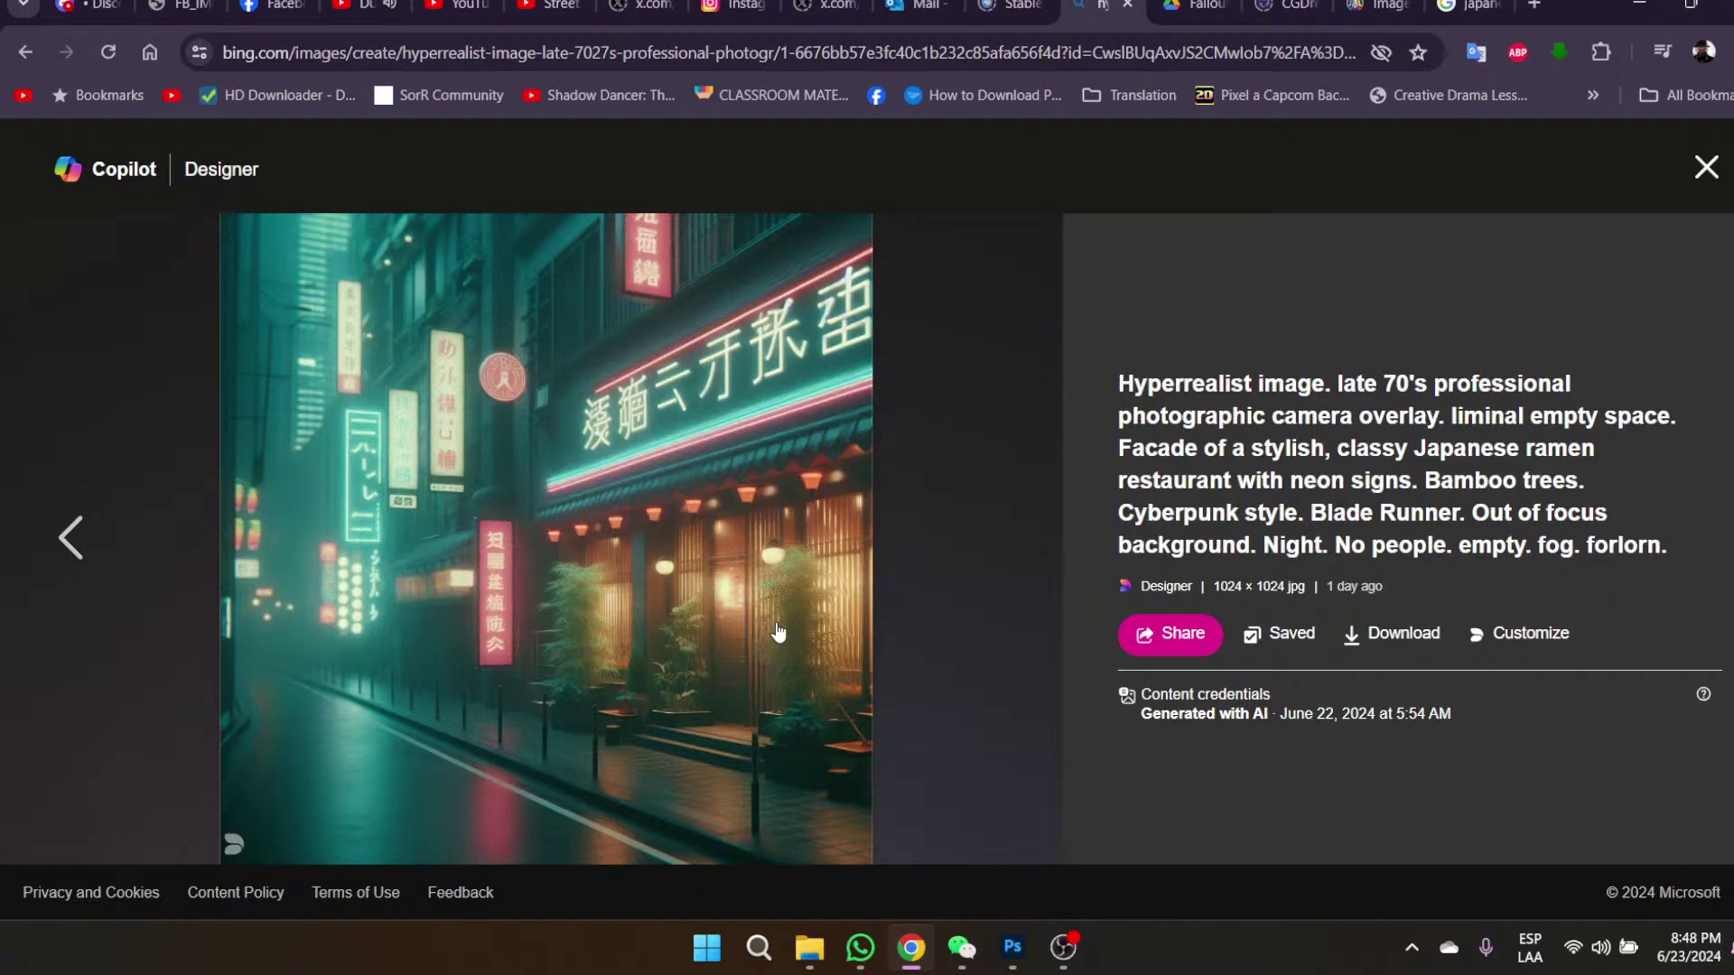
left_click(1707, 181)
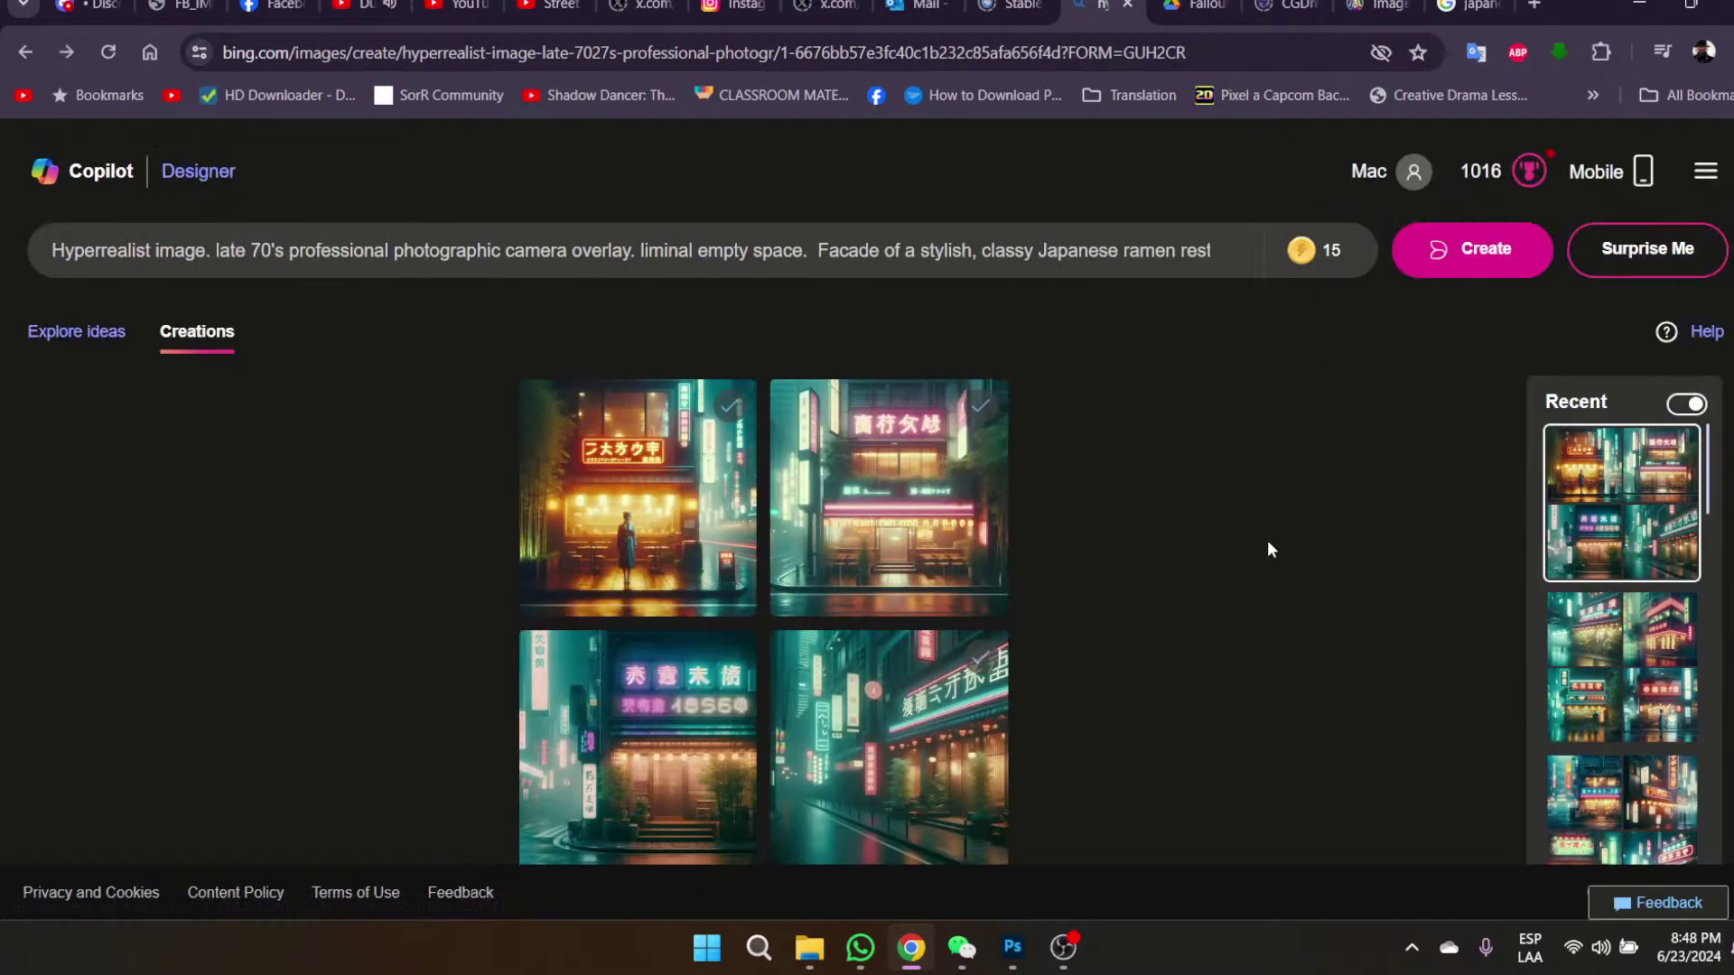
left_click(186, 5)
- Switch to Photoshop, copy a rectangle of the dark brick pavement between the fence post and the tree in SNESFF_Stage4.png, and minimize the image
mouse_move(1007, 947)
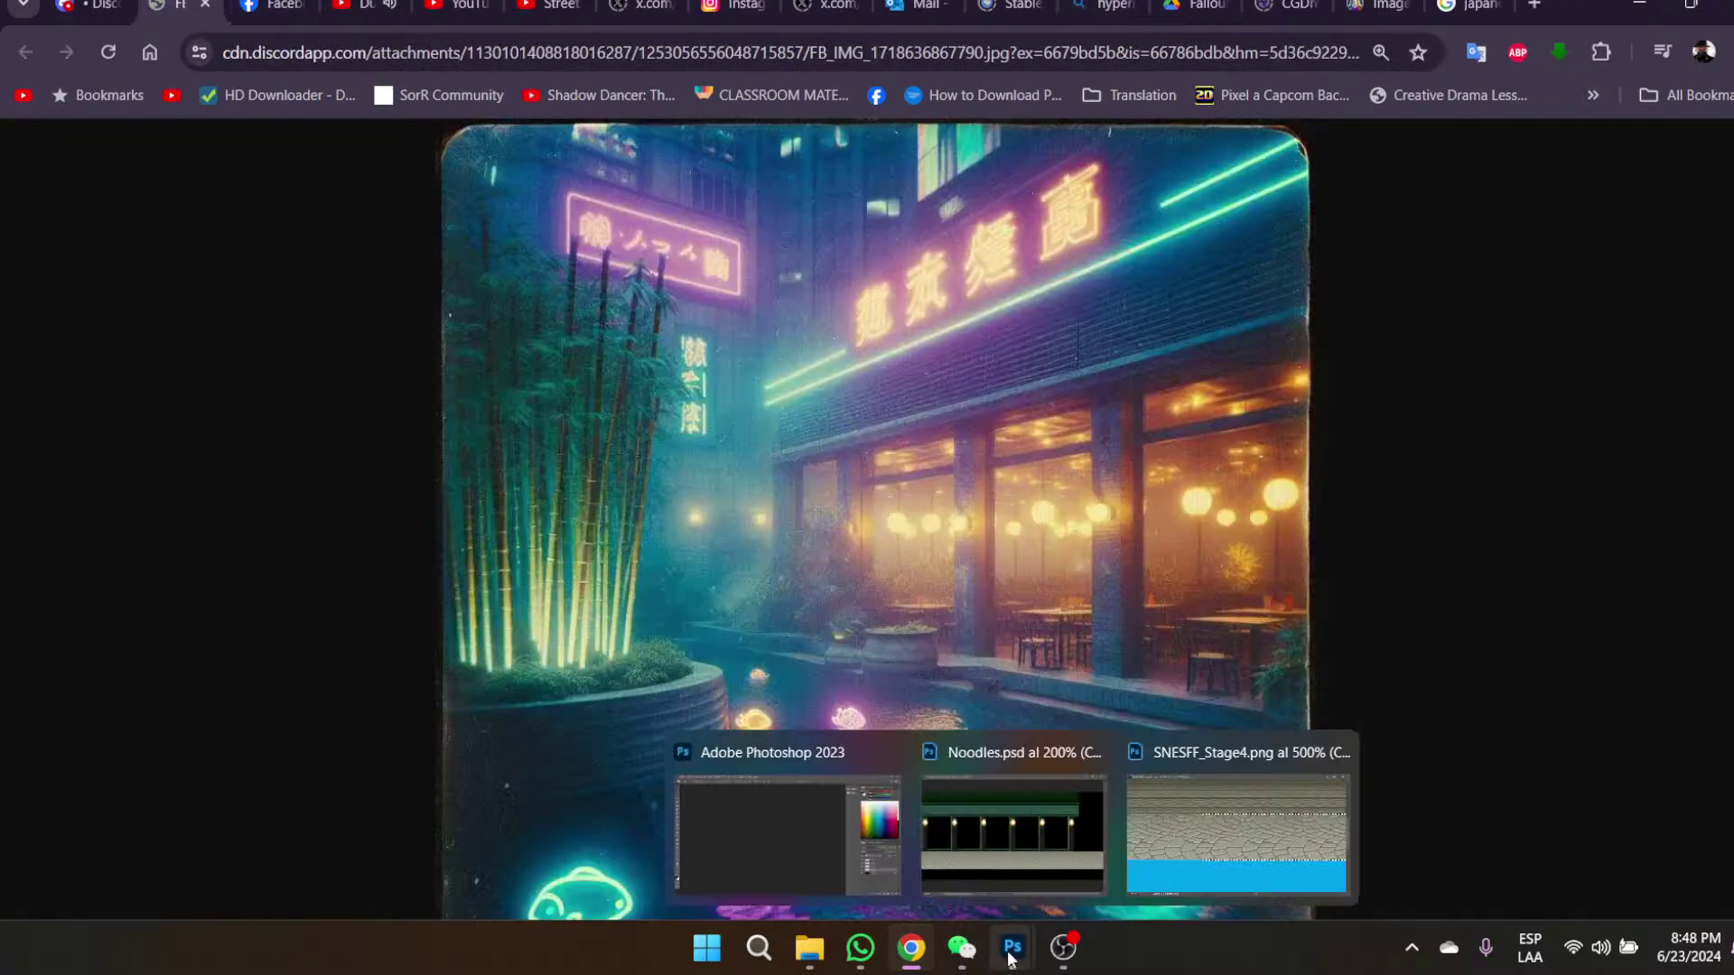
left_click(979, 831)
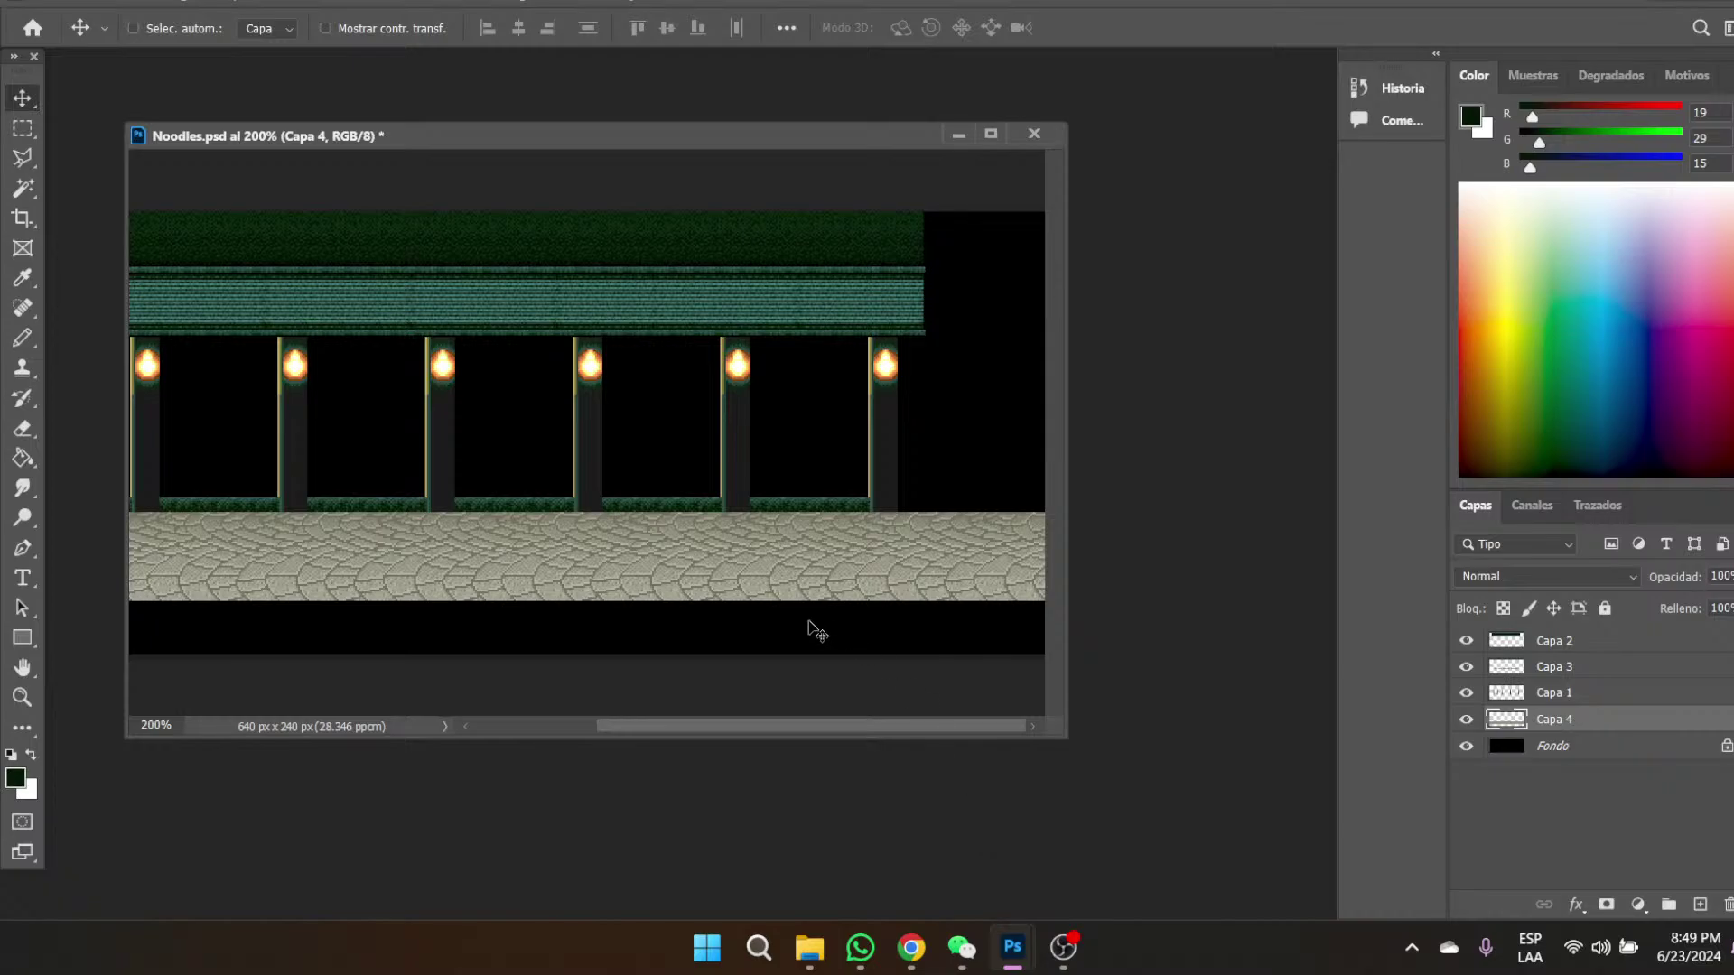
mouse_move(1030, 968)
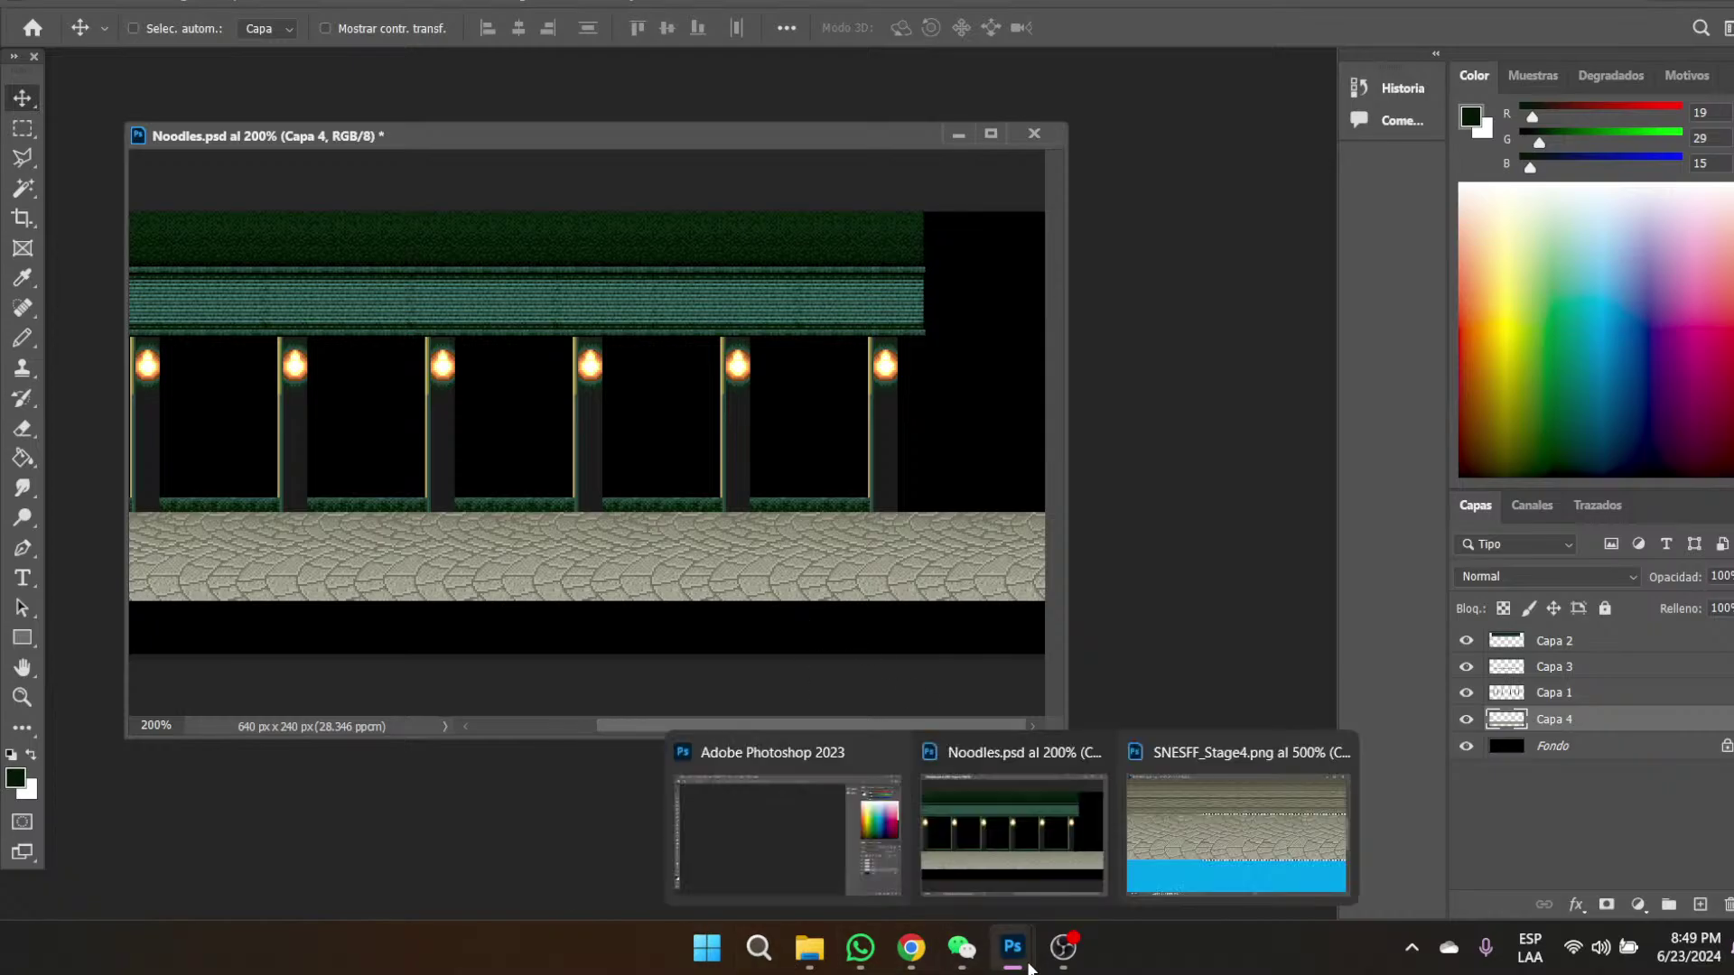
left_click(1210, 860)
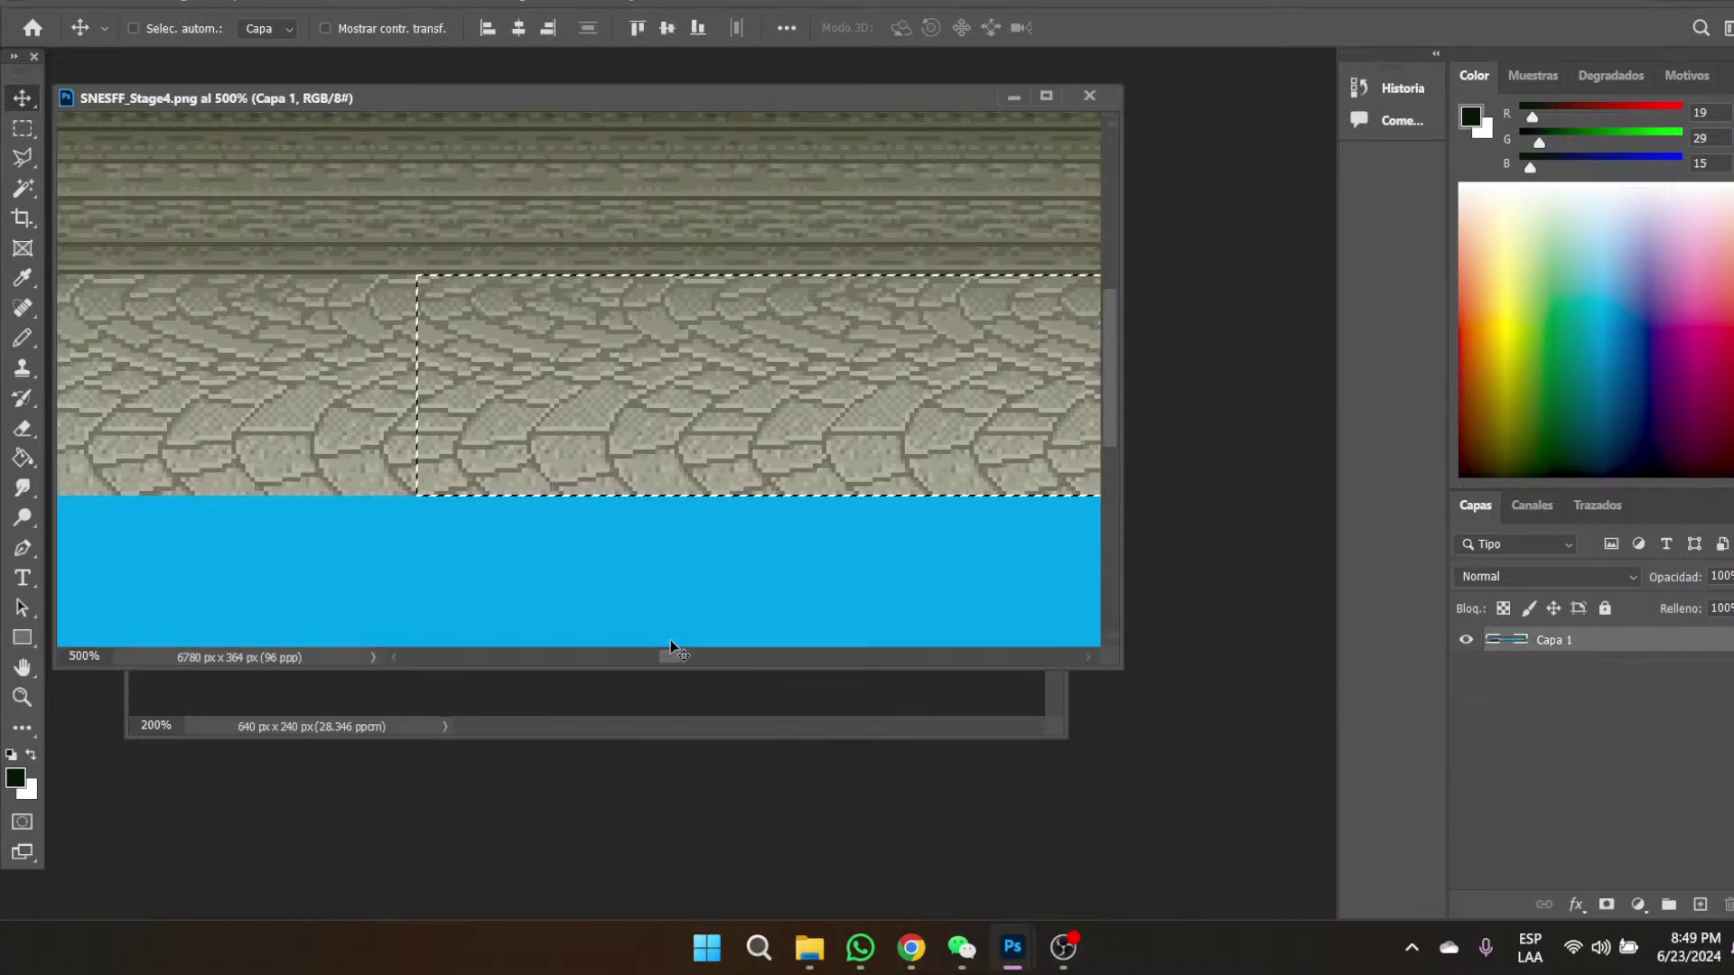
left_click(22, 128)
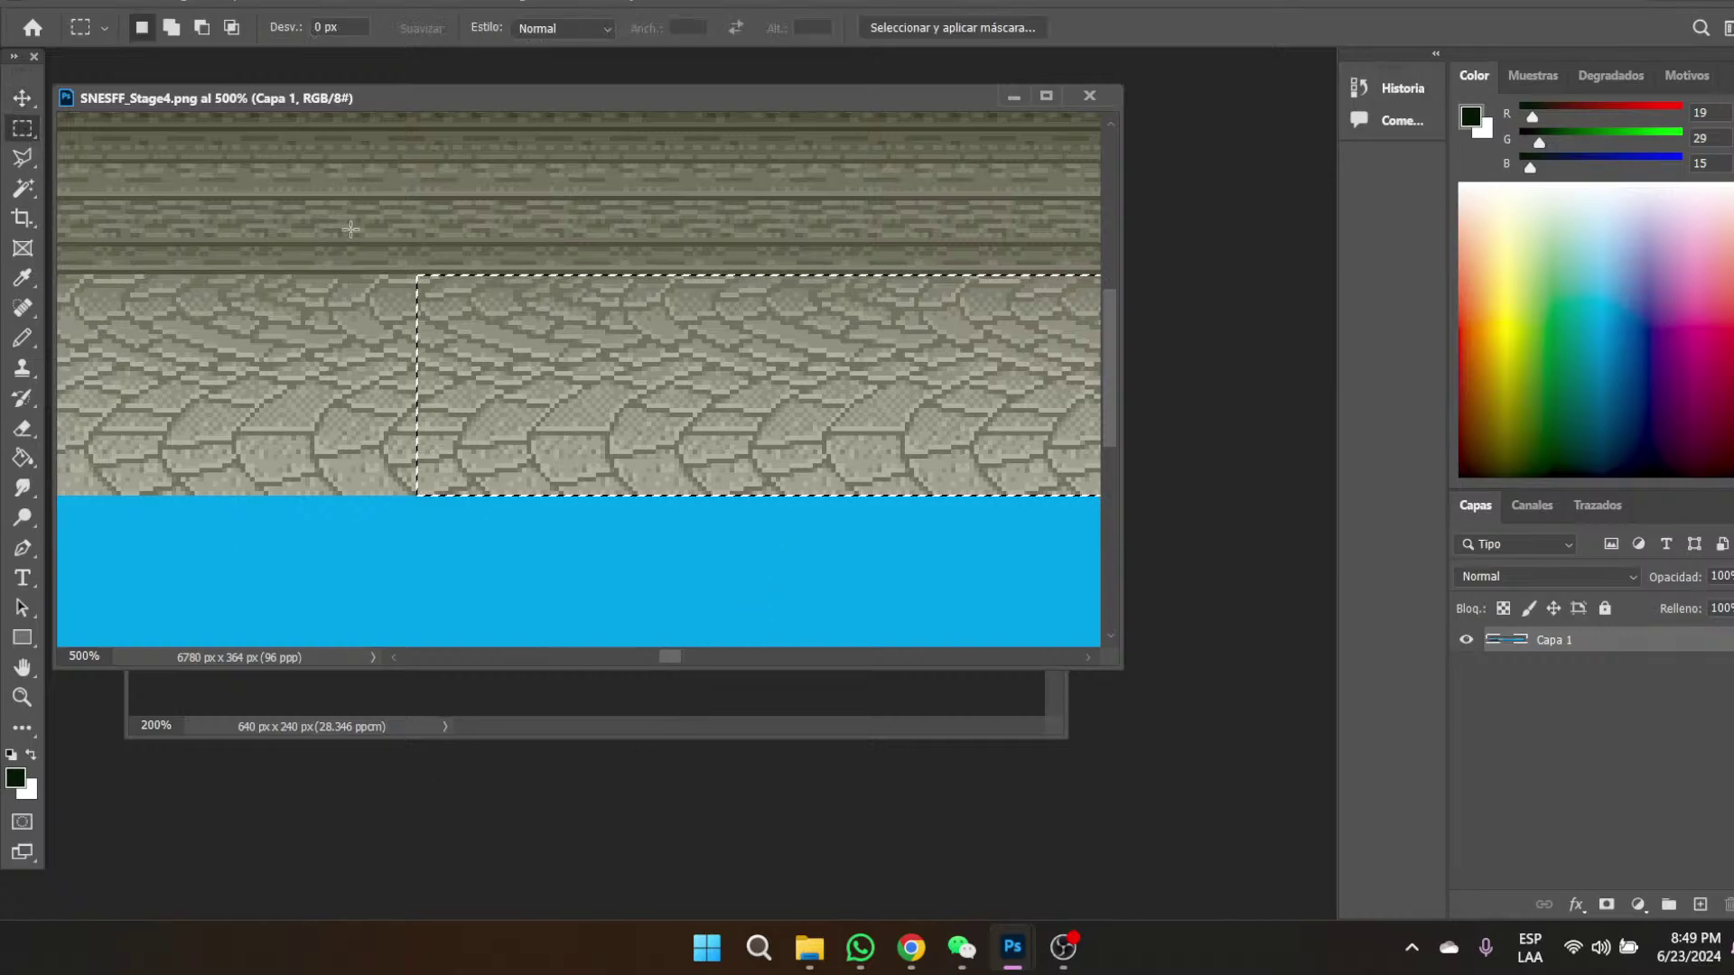
scroll(486, 187, "up", 3)
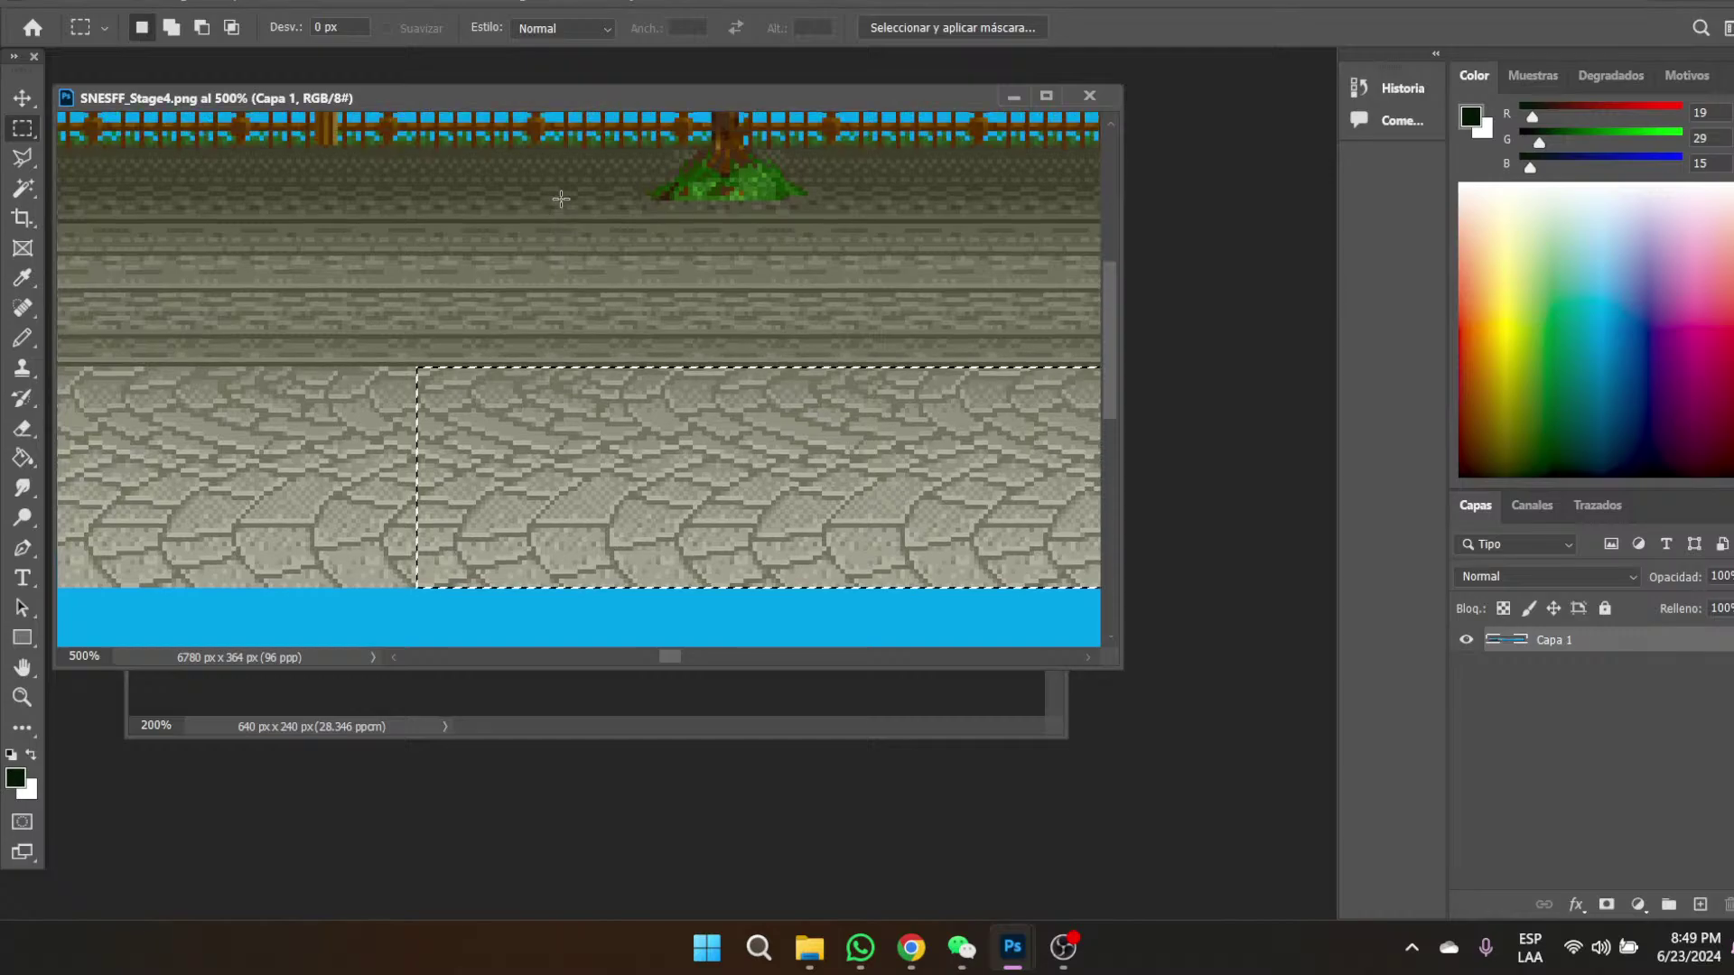
left_click(304, 150)
left_click_drag(303, 150, 634, 254)
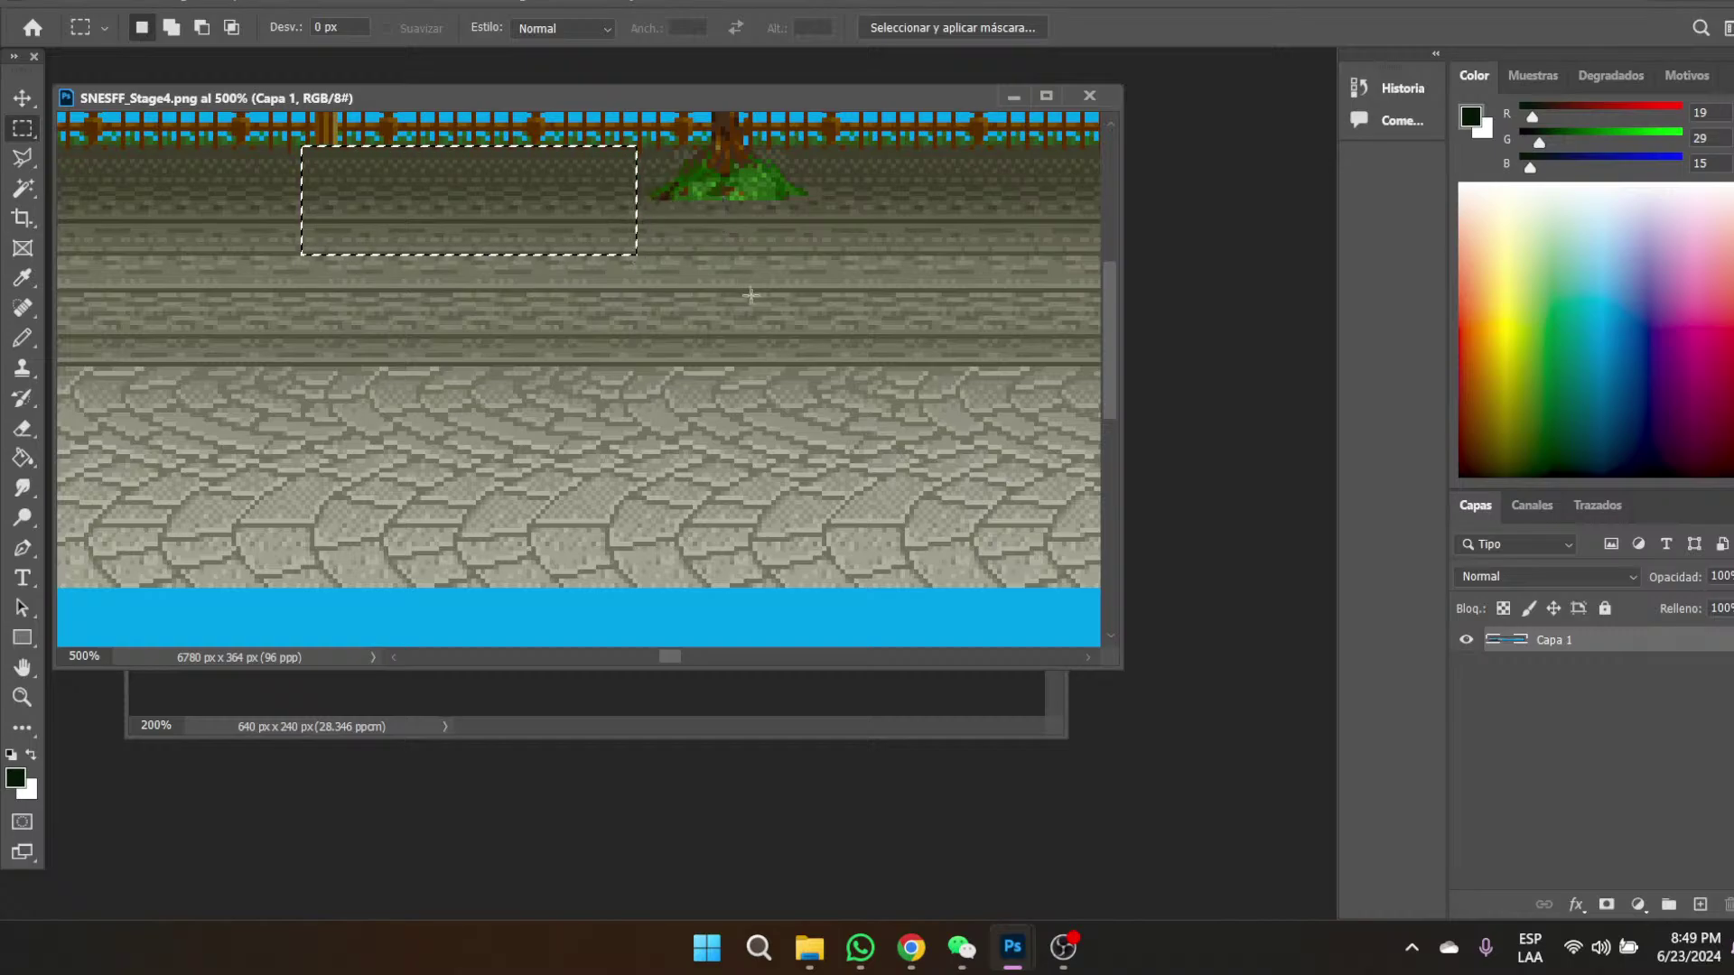
left_click(1013, 96)
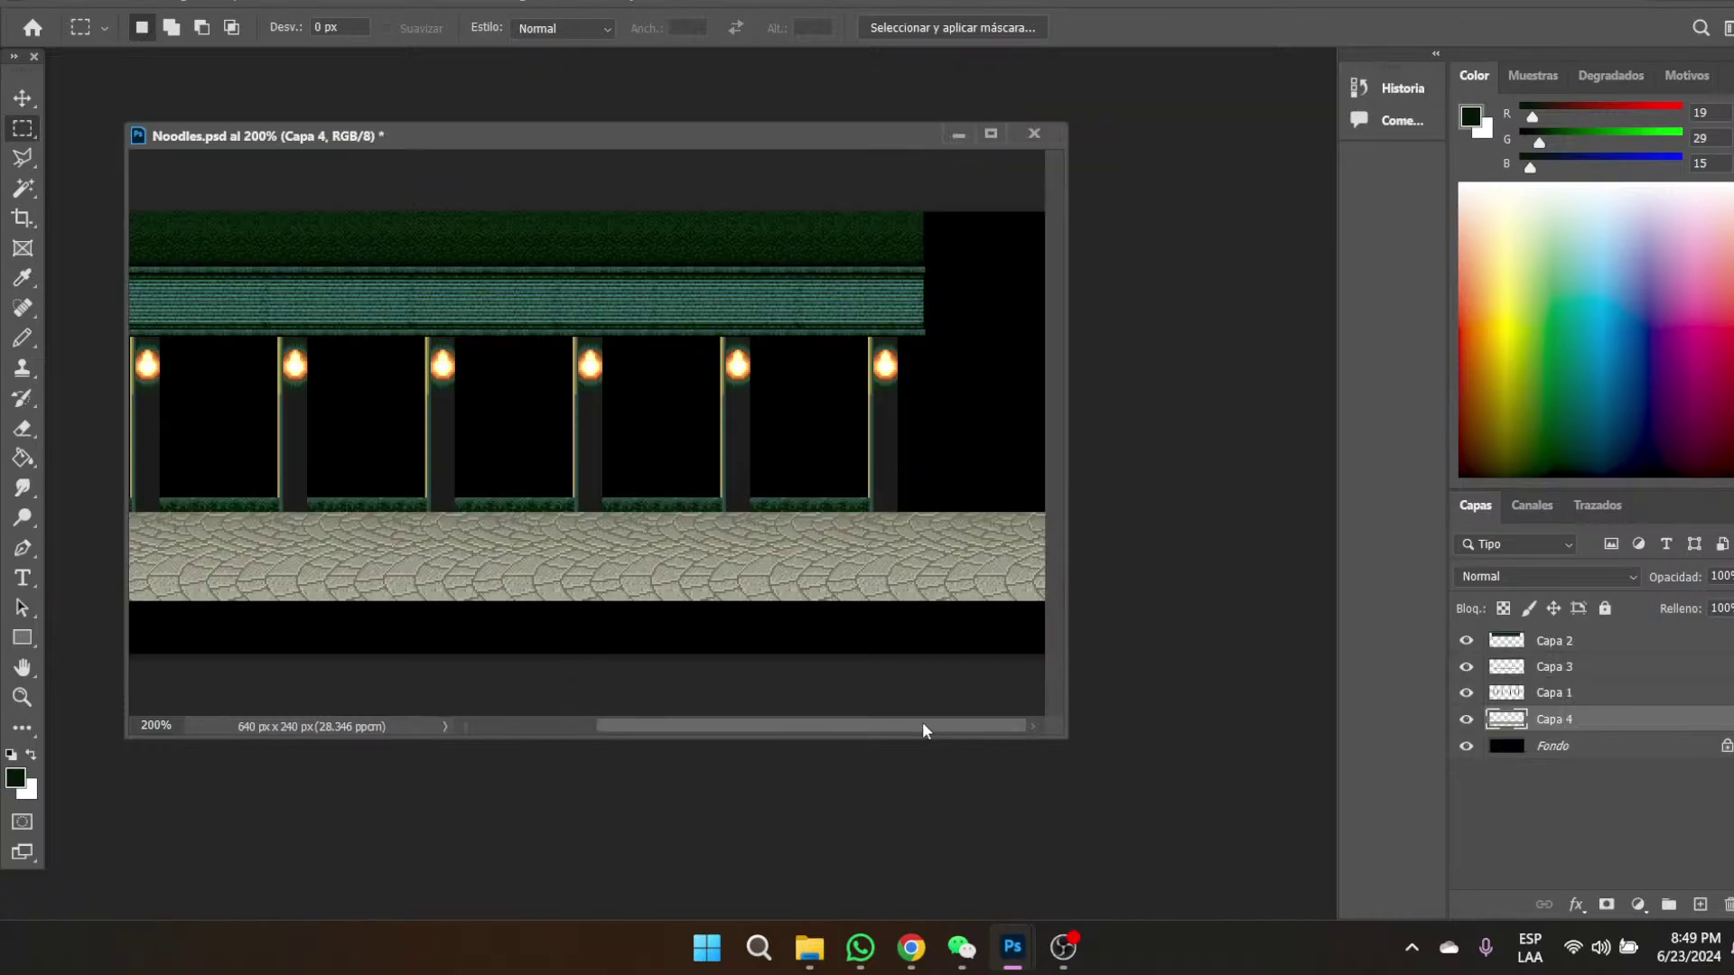
- Paste the brick section above Capa 4 in Noodles.psd and, with the Fondo layer hidden, fit it flush beside the first column and above the cobblestones
left_click_drag(894, 727, 620, 753)
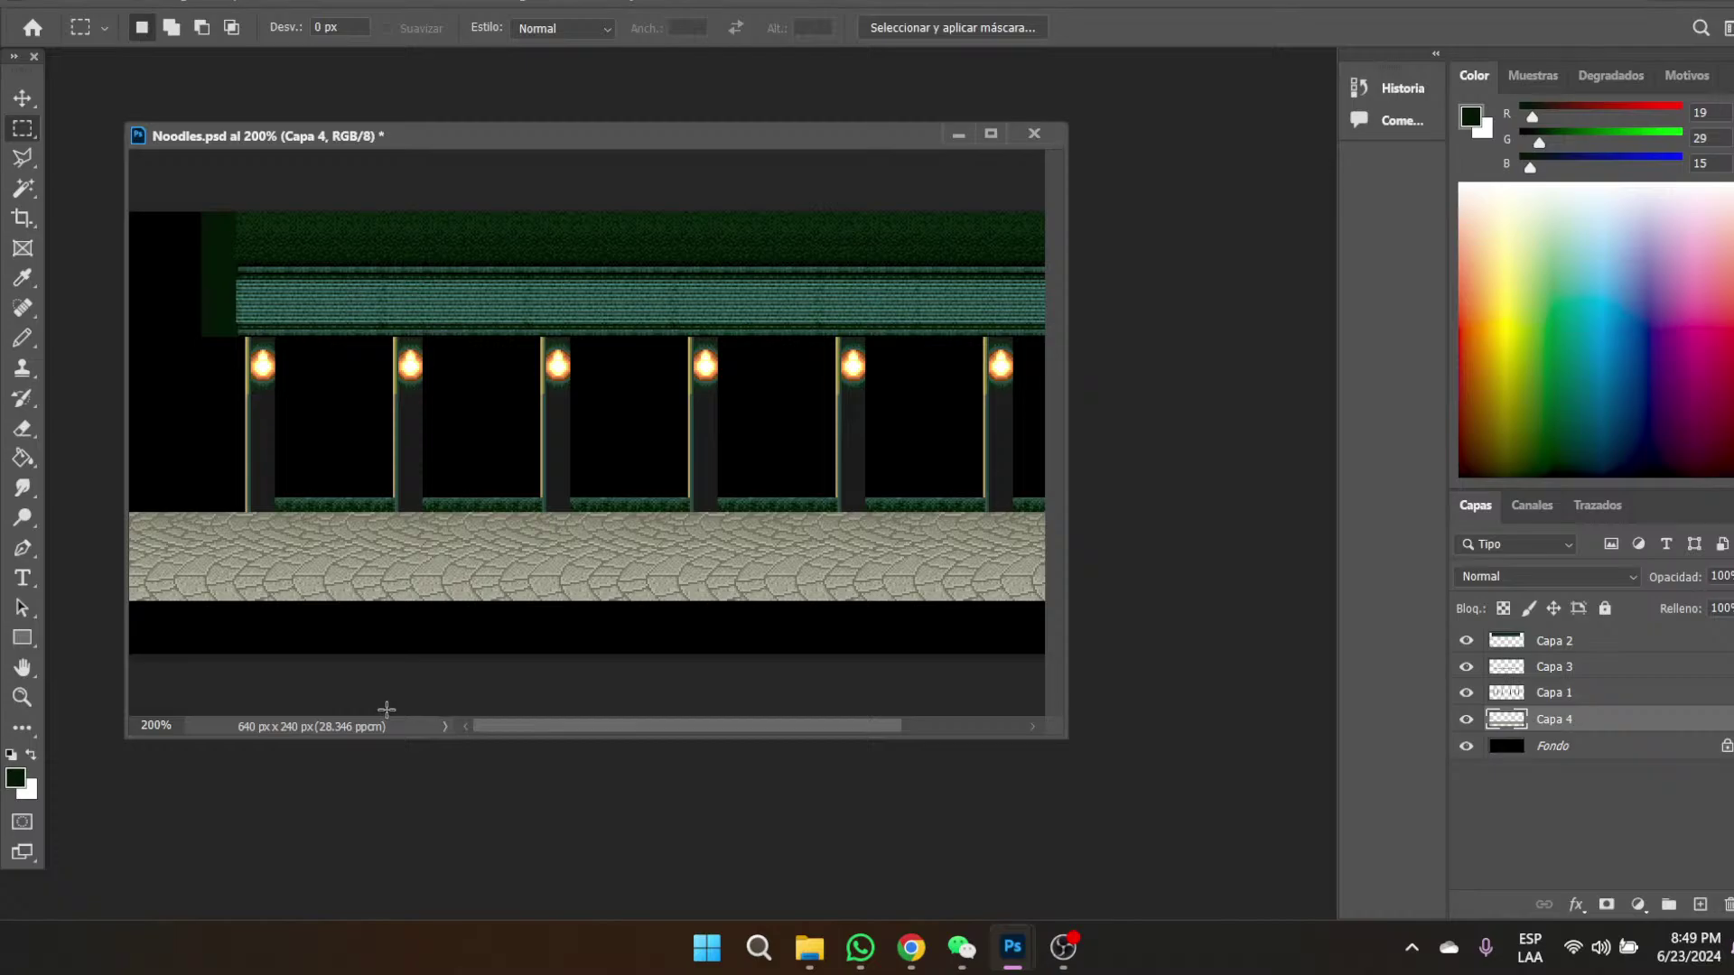
key("ctrl+v")
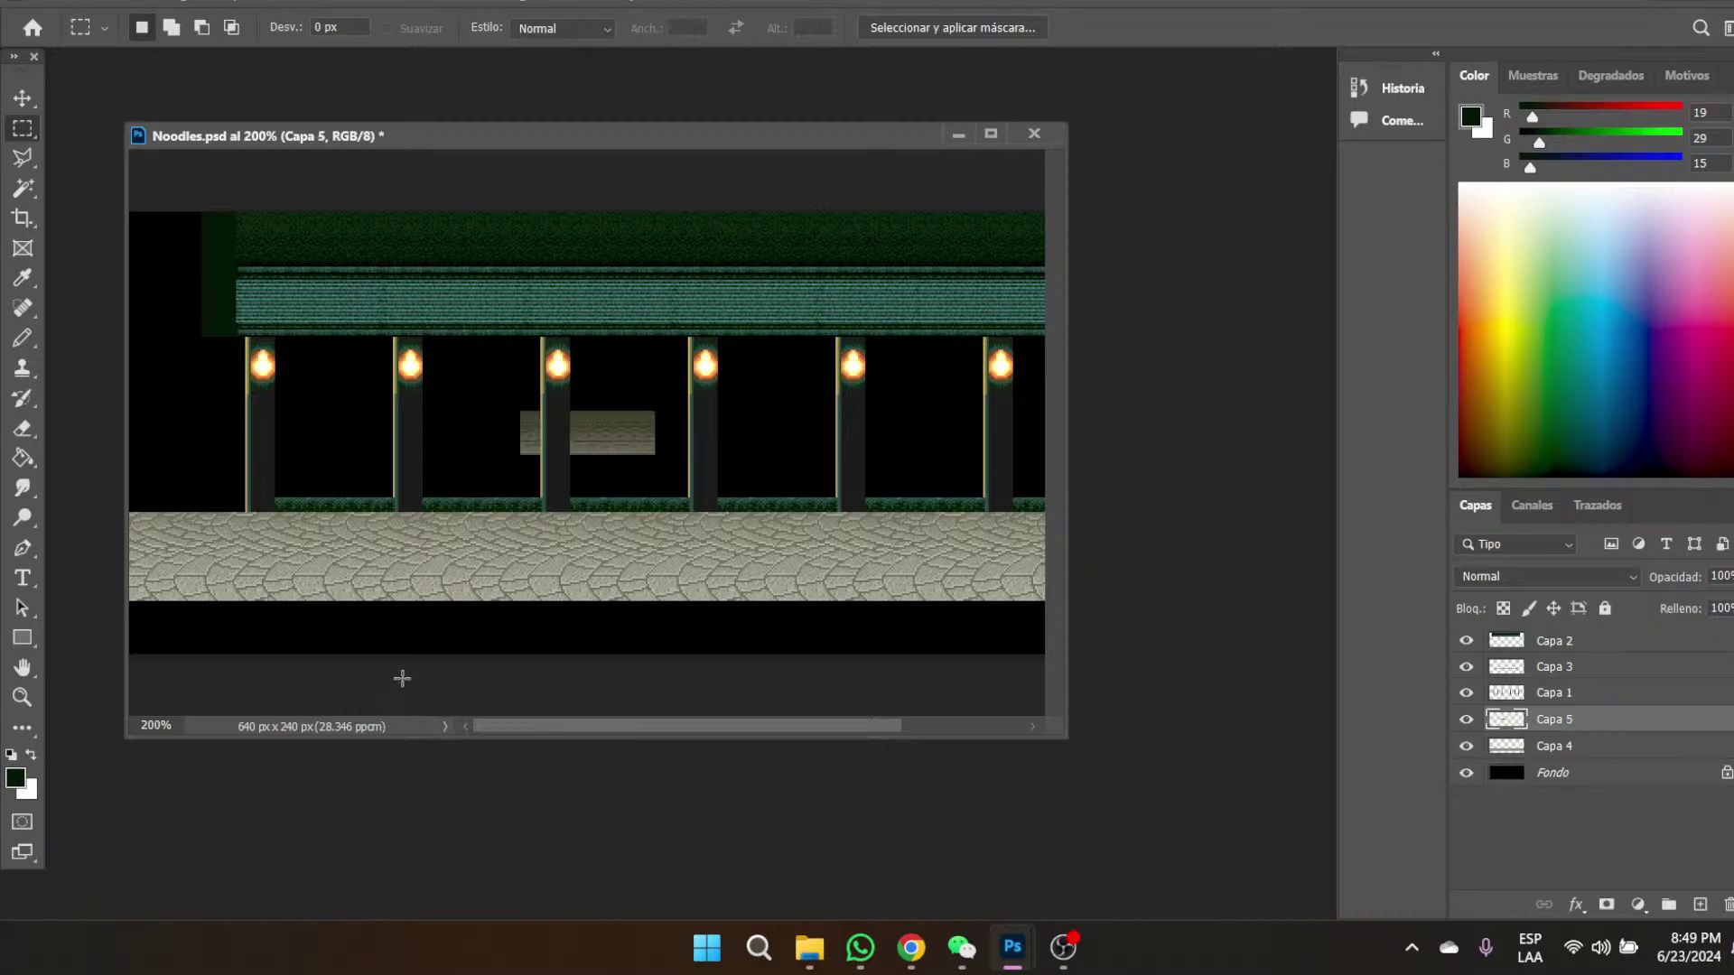
left_click(22, 97)
left_click_drag(625, 450, 224, 489)
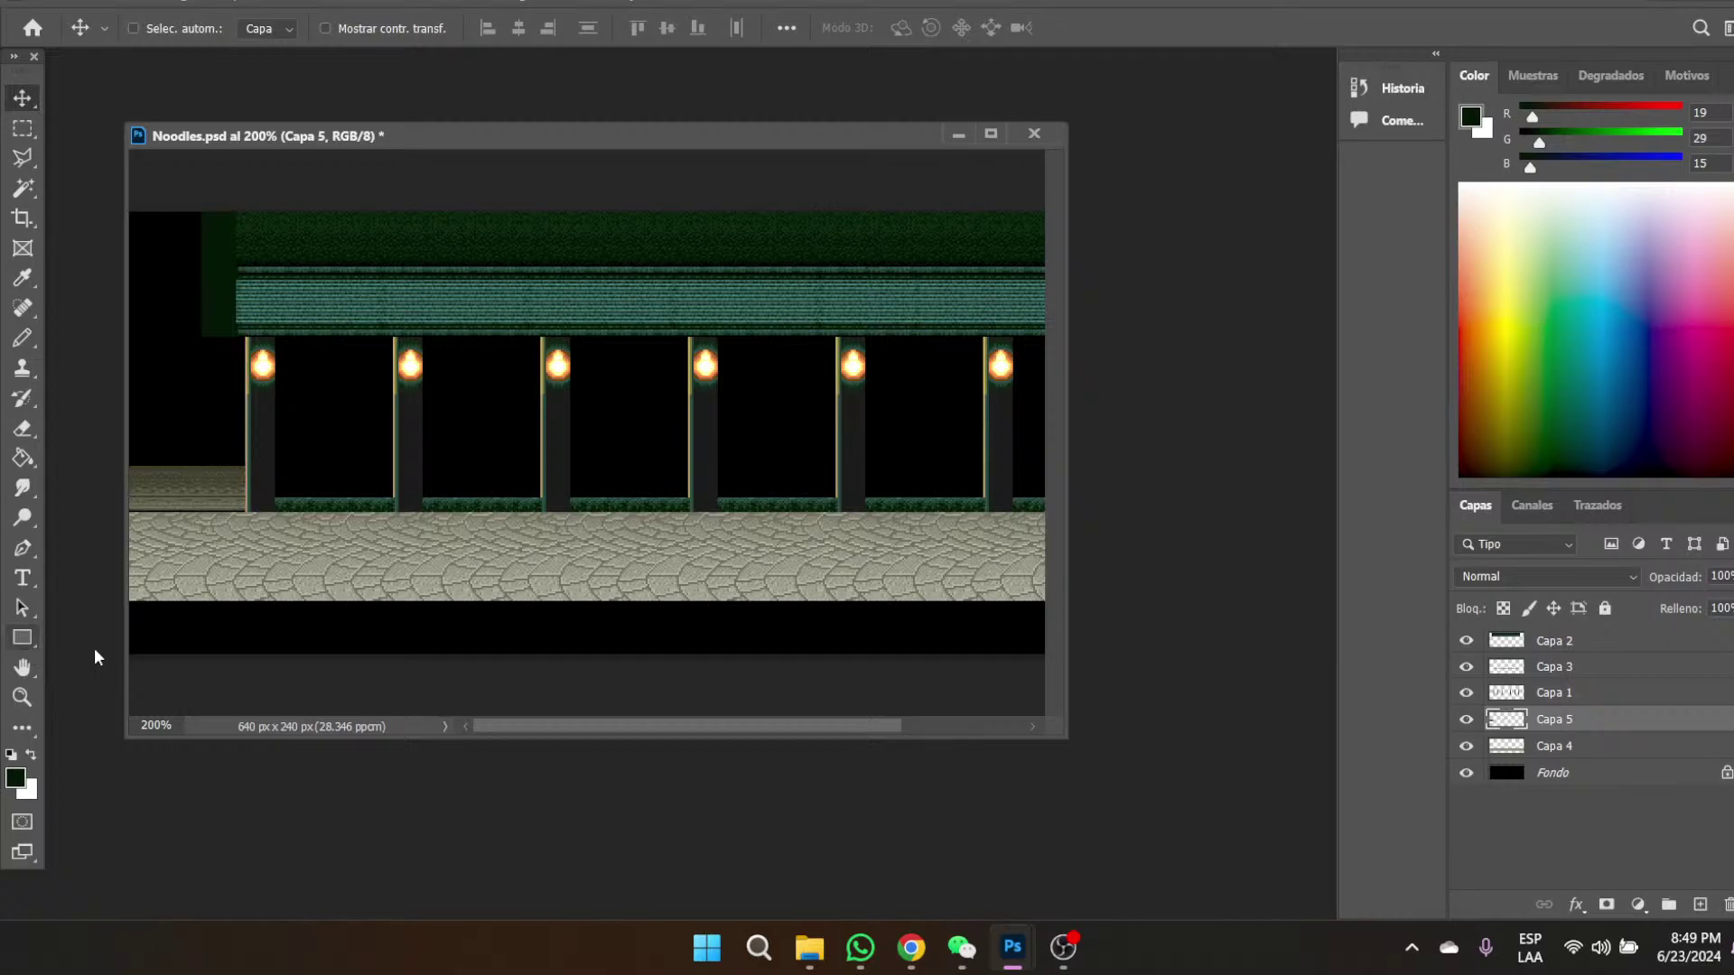
left_click(1466, 773)
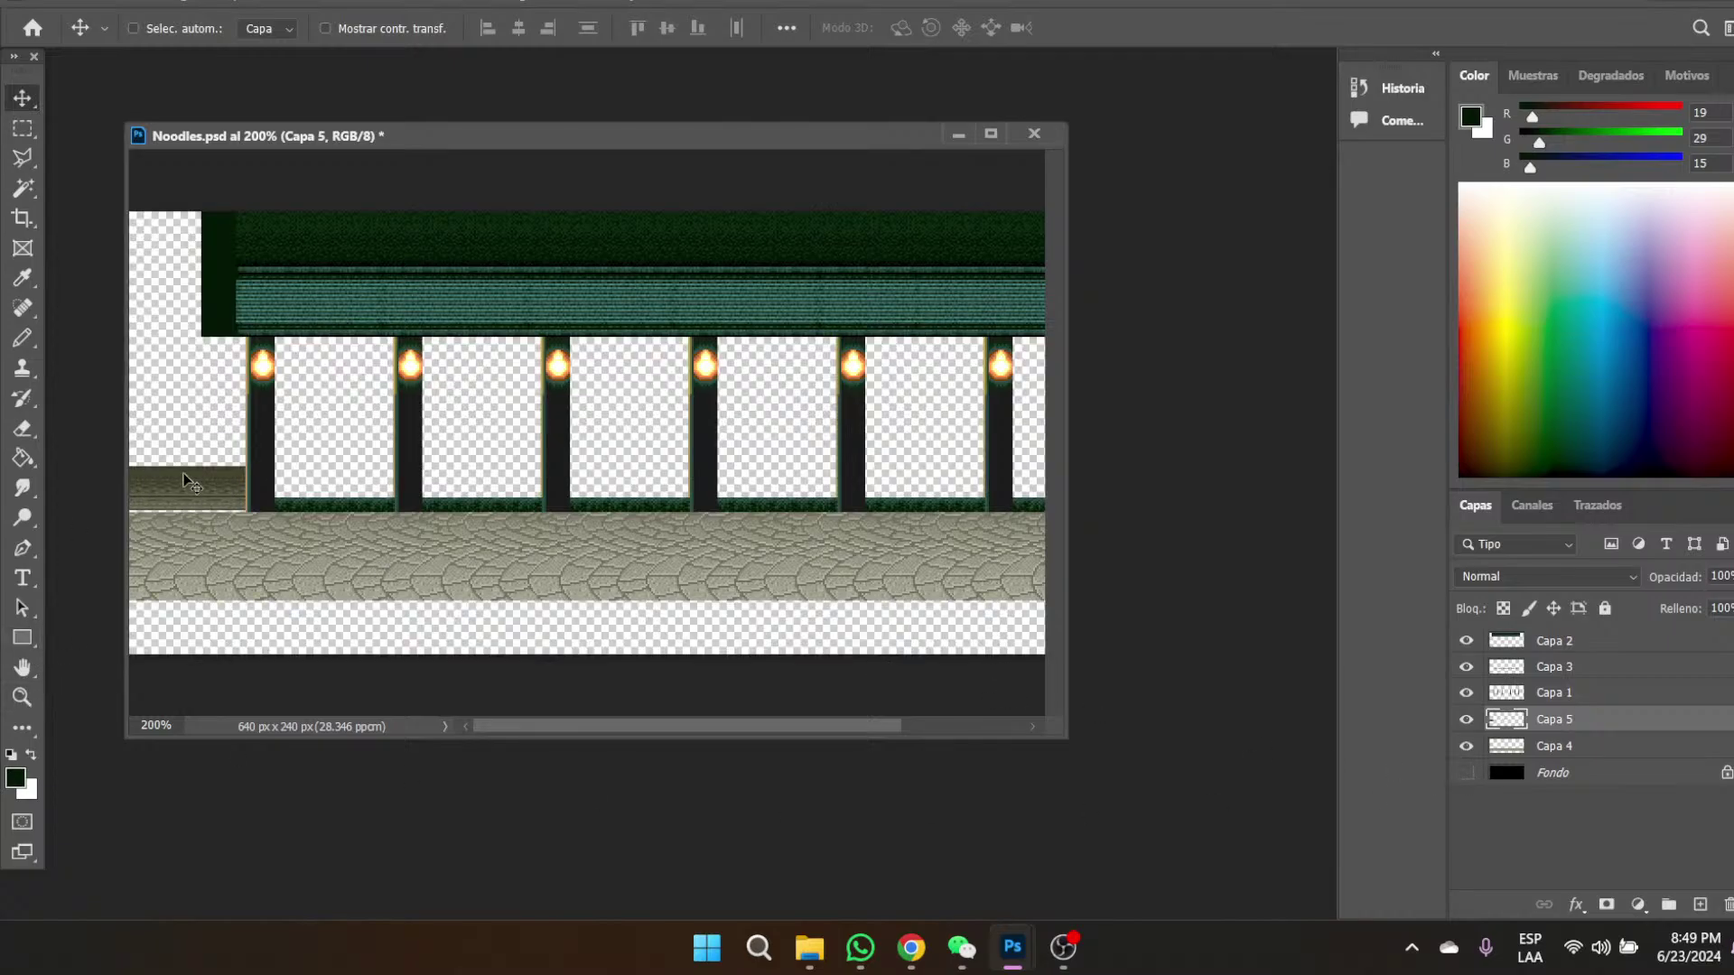
left_click_drag(183, 478, 204, 489)
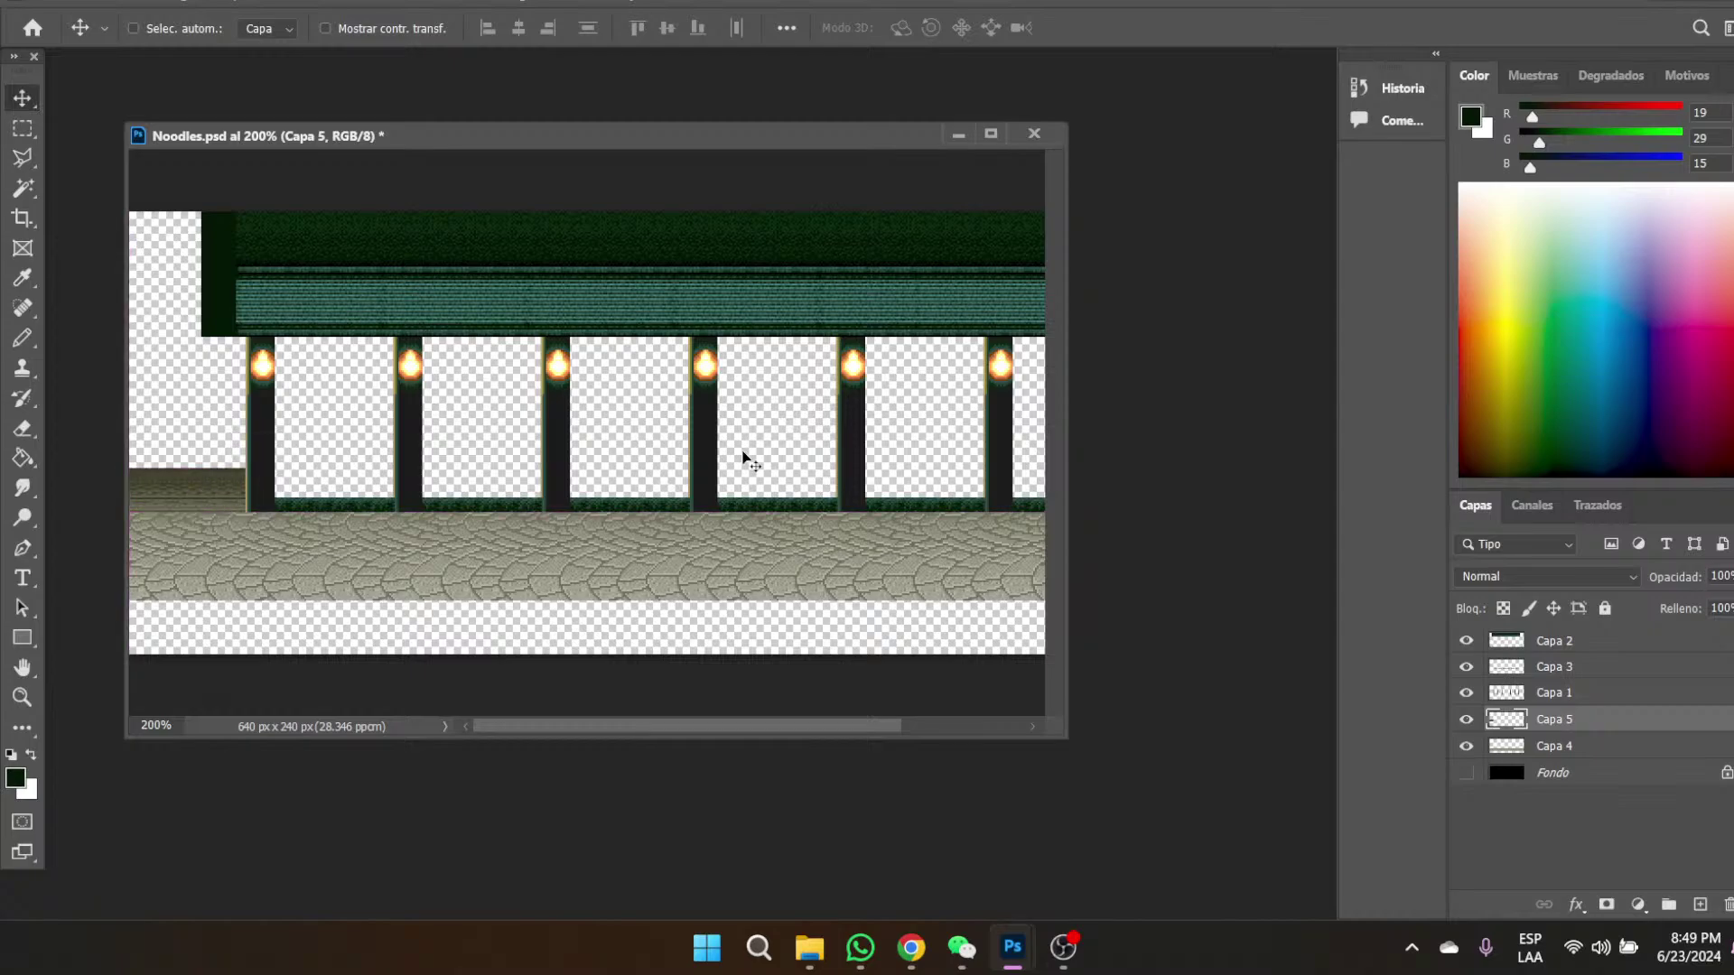
- Merge the brick pavement layer down into the cobblestone layer and check the stage's right end
right_click(1563, 717)
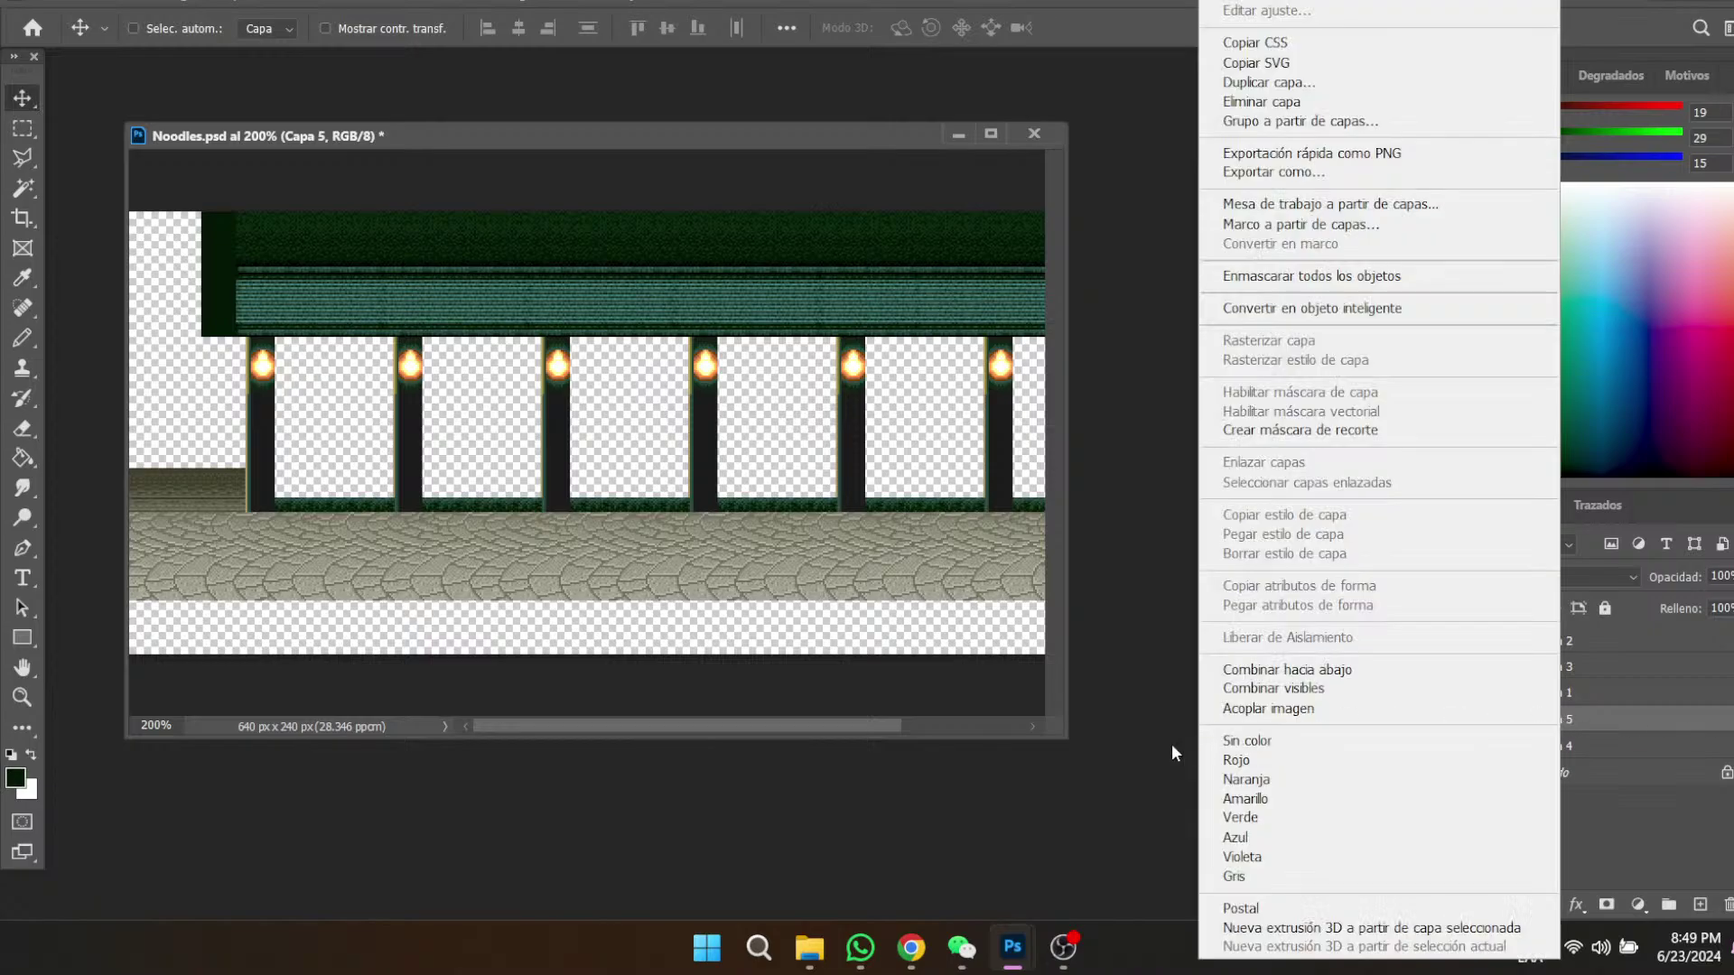
left_click(1289, 668)
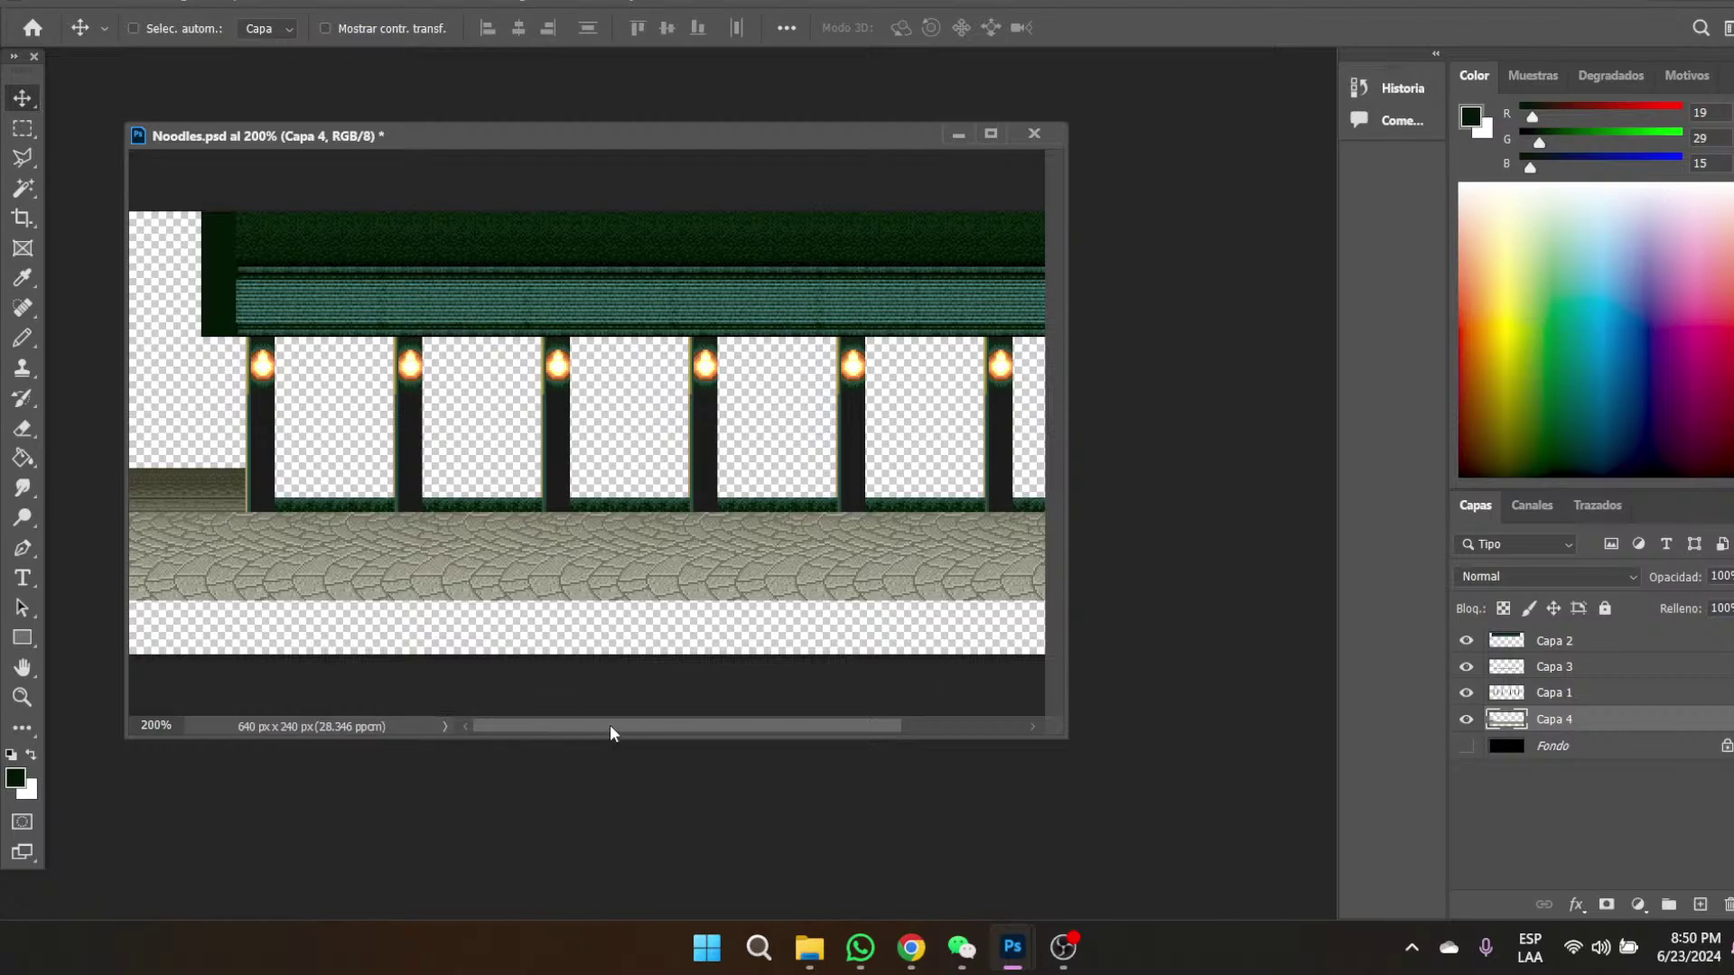
left_click_drag(643, 728, 1107, 732)
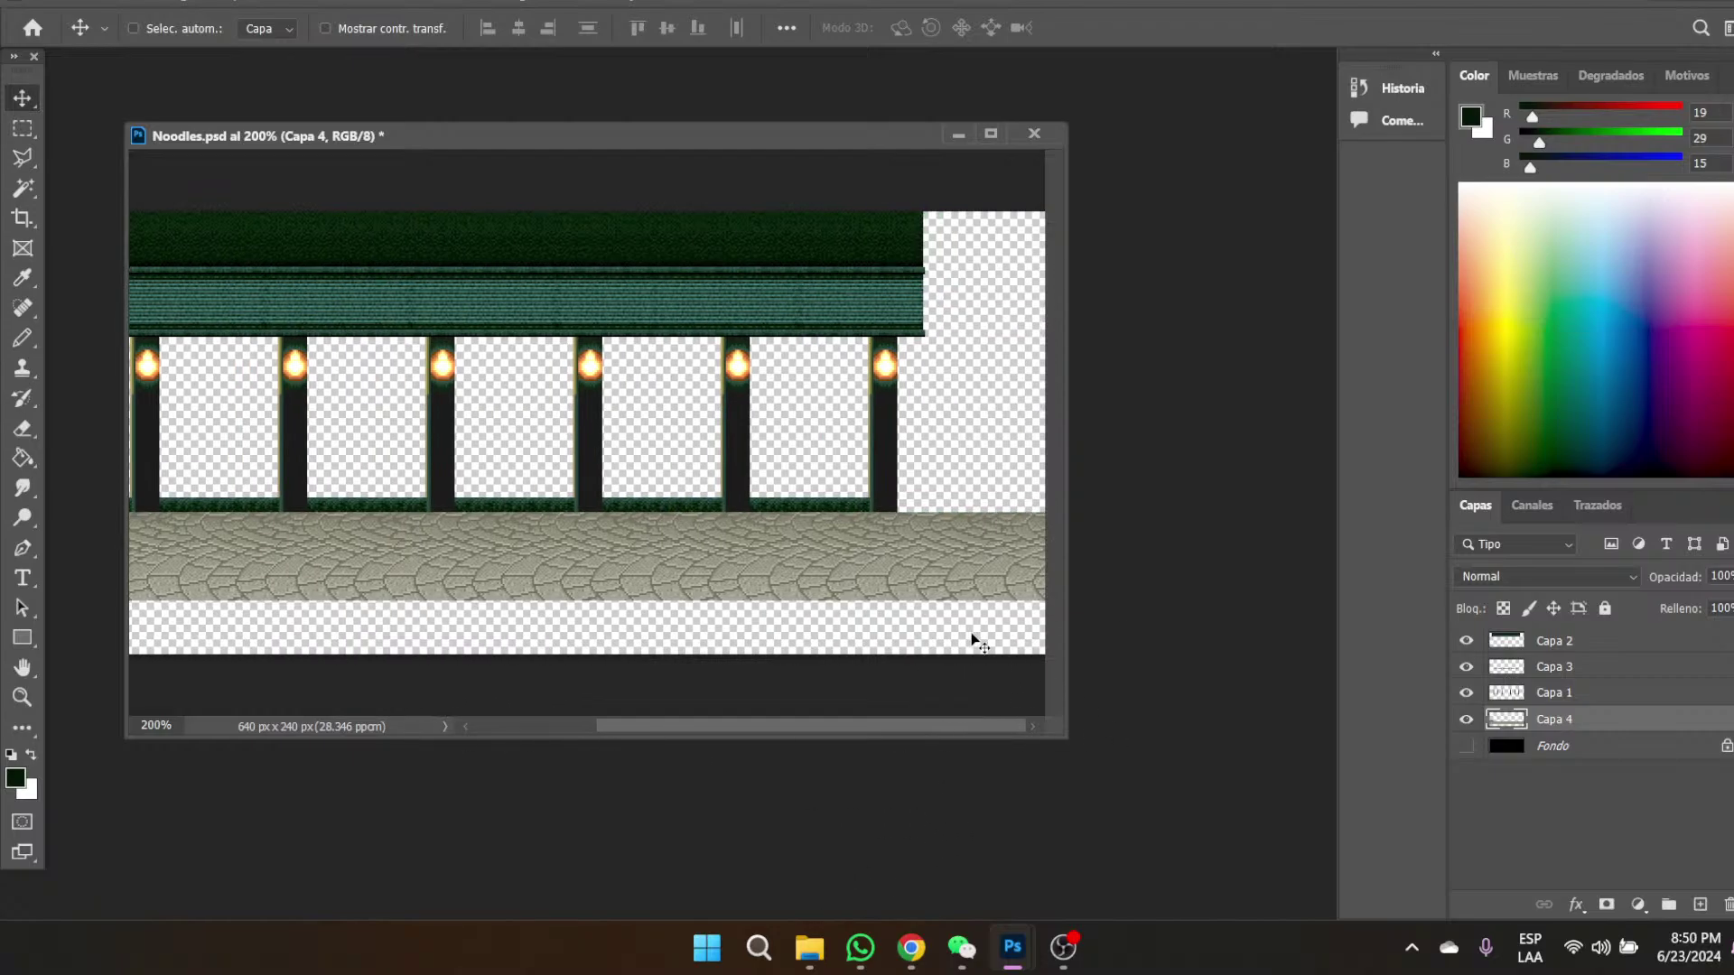
- Paste the brick section at the stage's right end, fit it flush above the cobblestones, and merge it down into Capa 4
key("ctrl+v")
left_click_drag(533, 423, 923, 480)
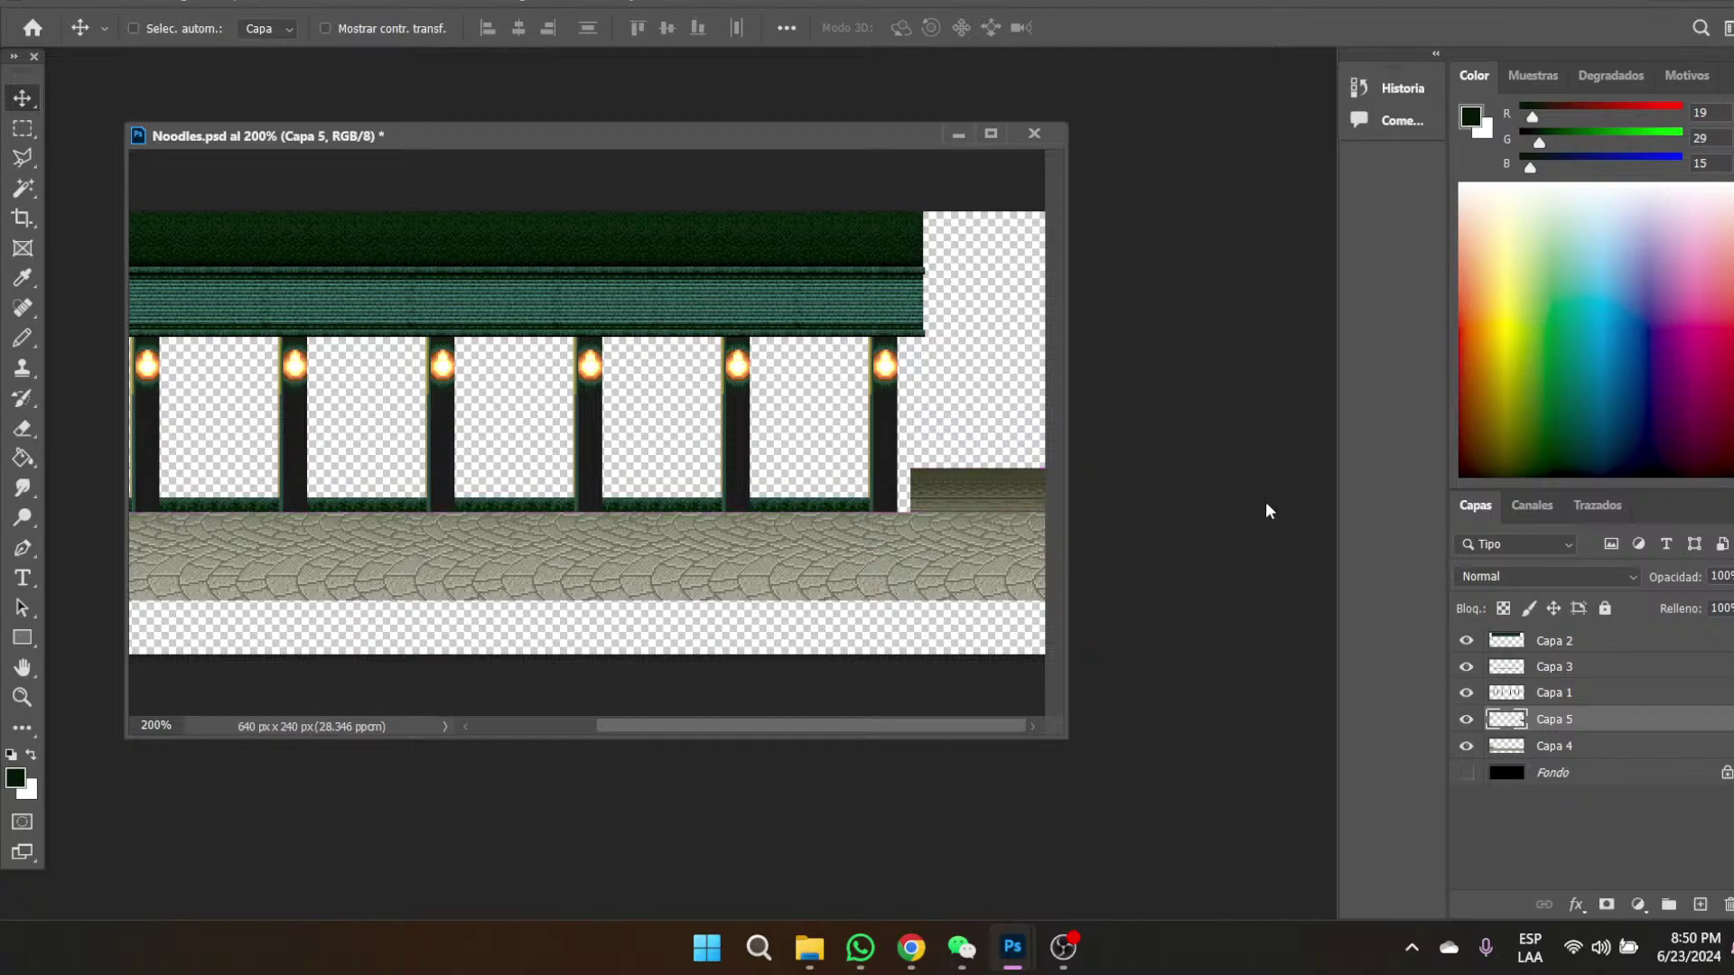
right_click(1546, 714)
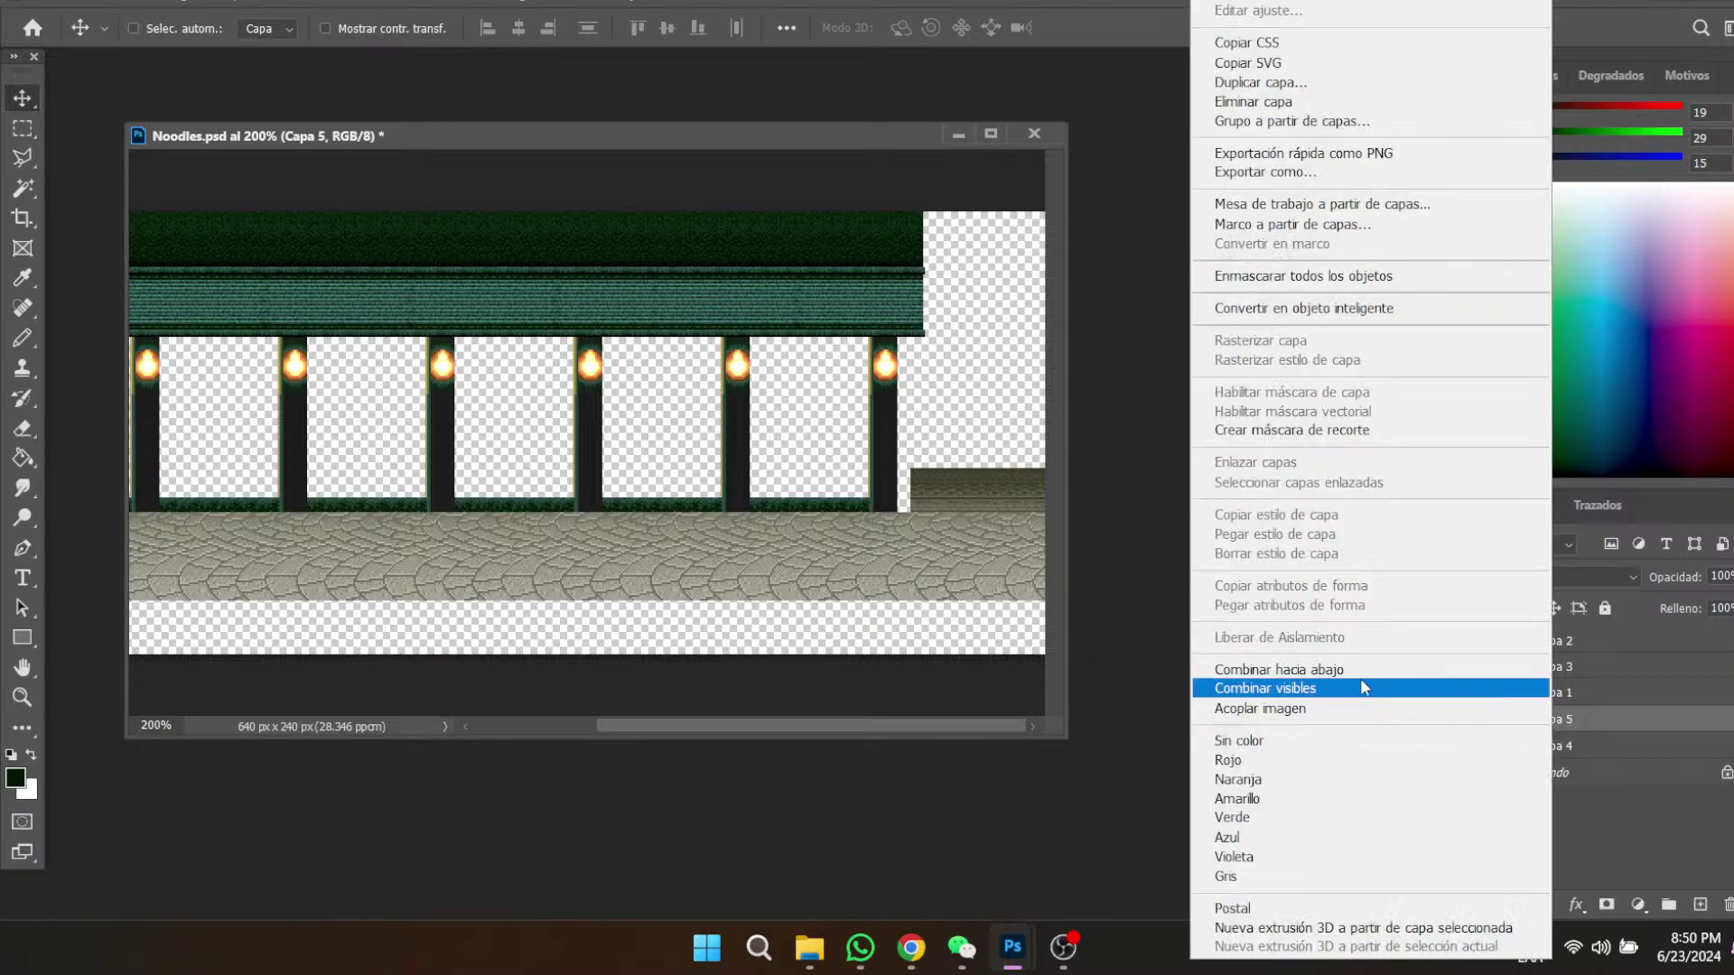
left_click(1319, 671)
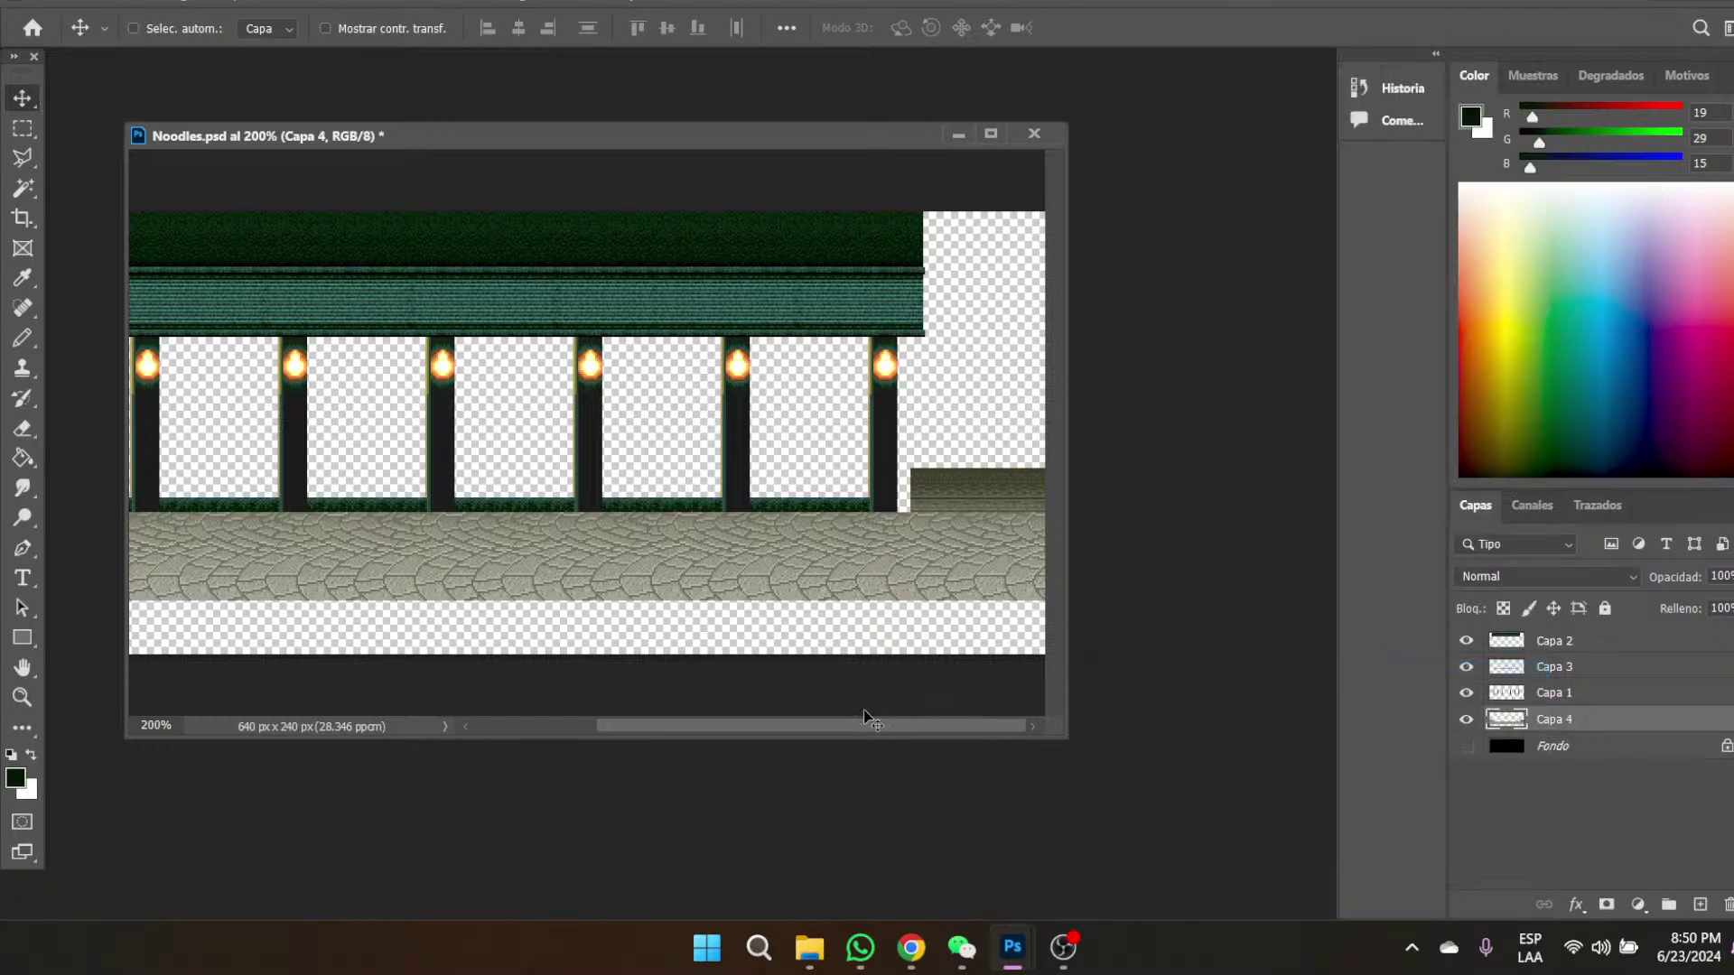
- Check the contents of Capa 1 and Capa 3 by toggling their visibility, and merge Capa 3 down into Capa 1
left_click(1466, 694)
left_click(1466, 694)
left_click(1467, 671)
left_click(1467, 671)
right_click(1558, 672)
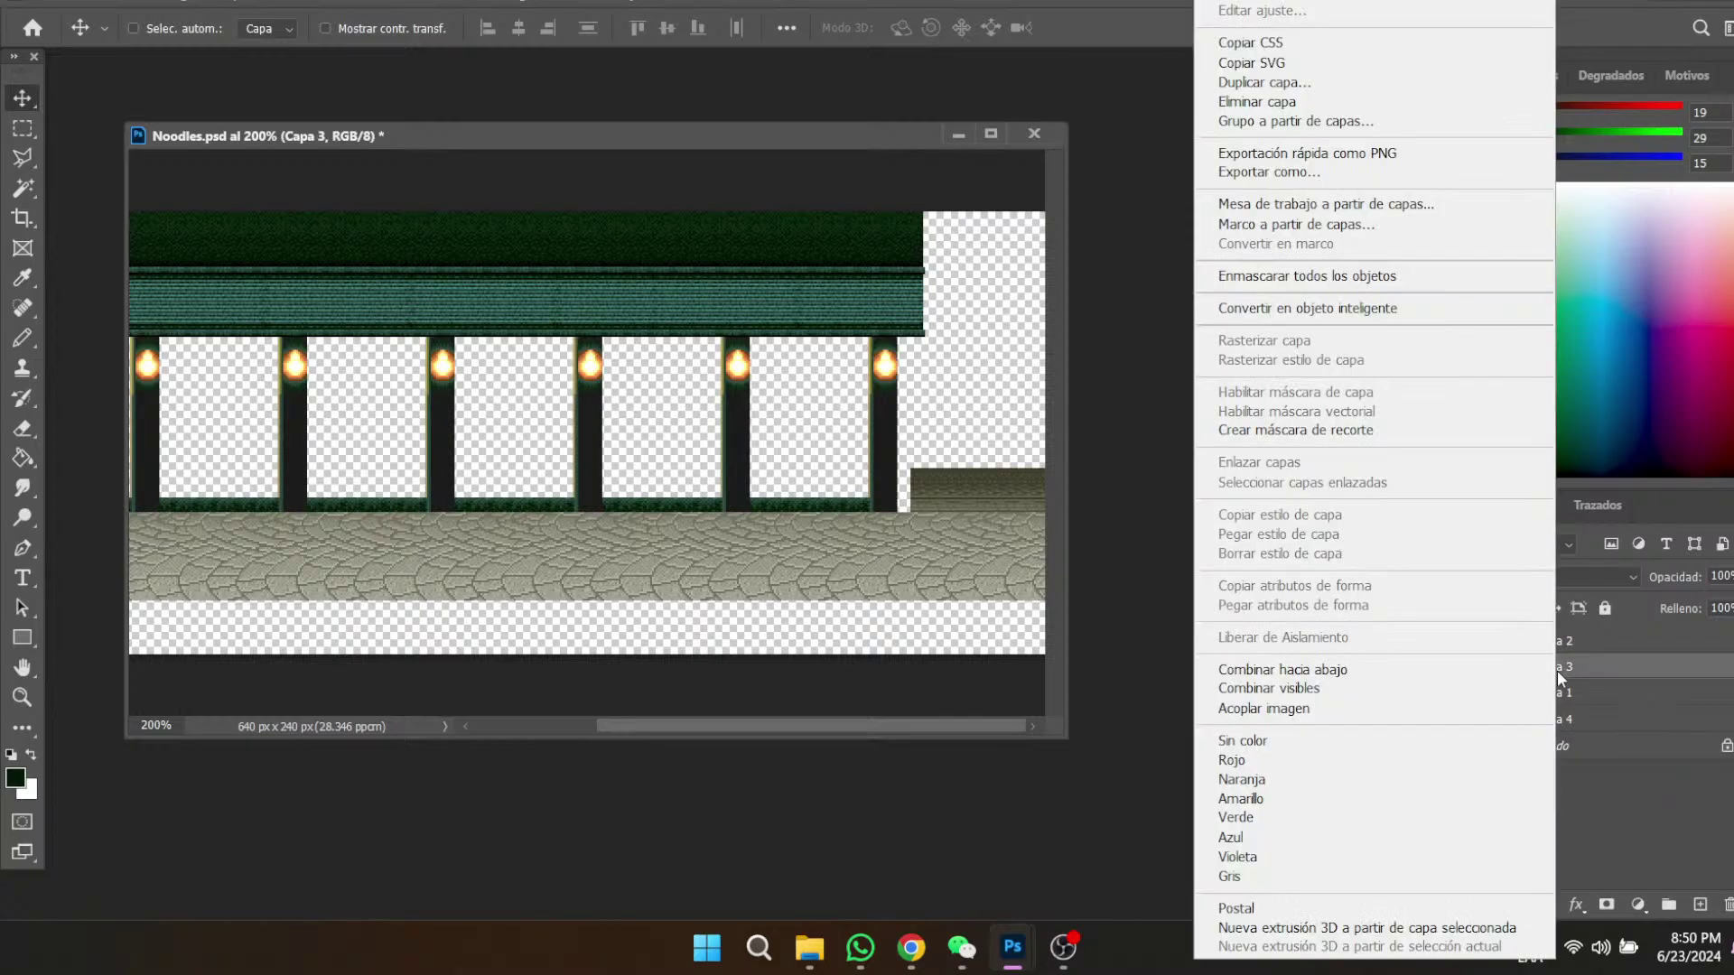
left_click(1357, 671)
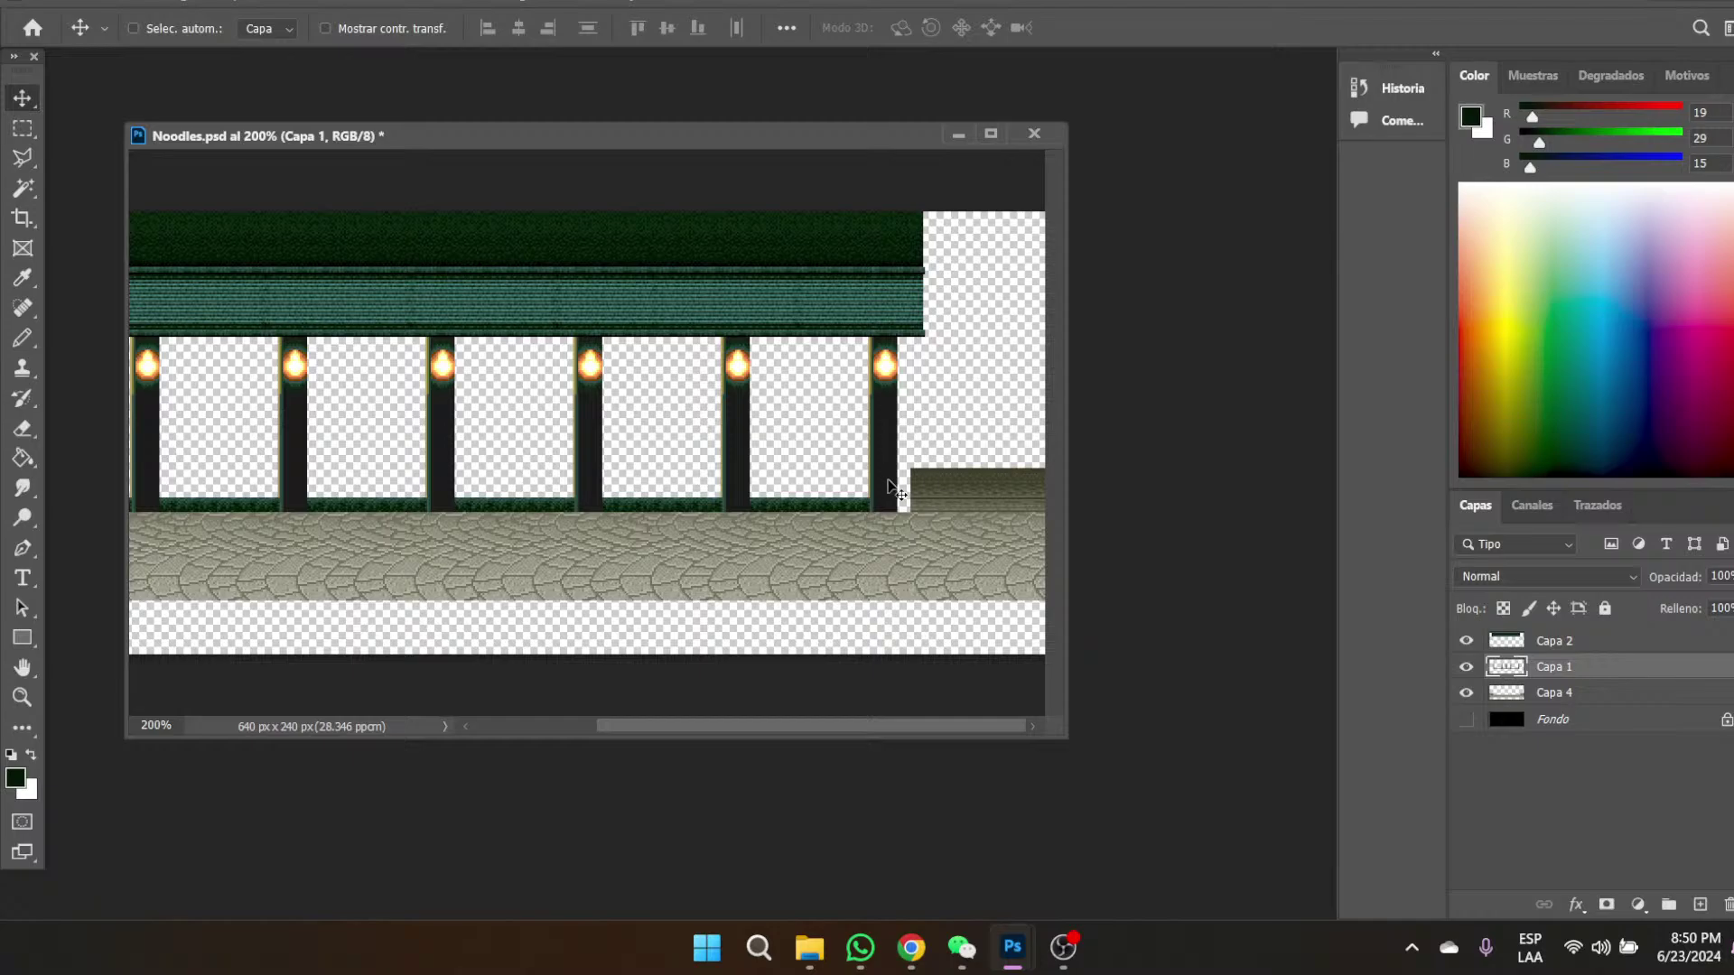
- Shift the Capa 1 columns right until the last column meets the brick pavement, and check both stage ends
left_click_drag(889, 480, 903, 481)
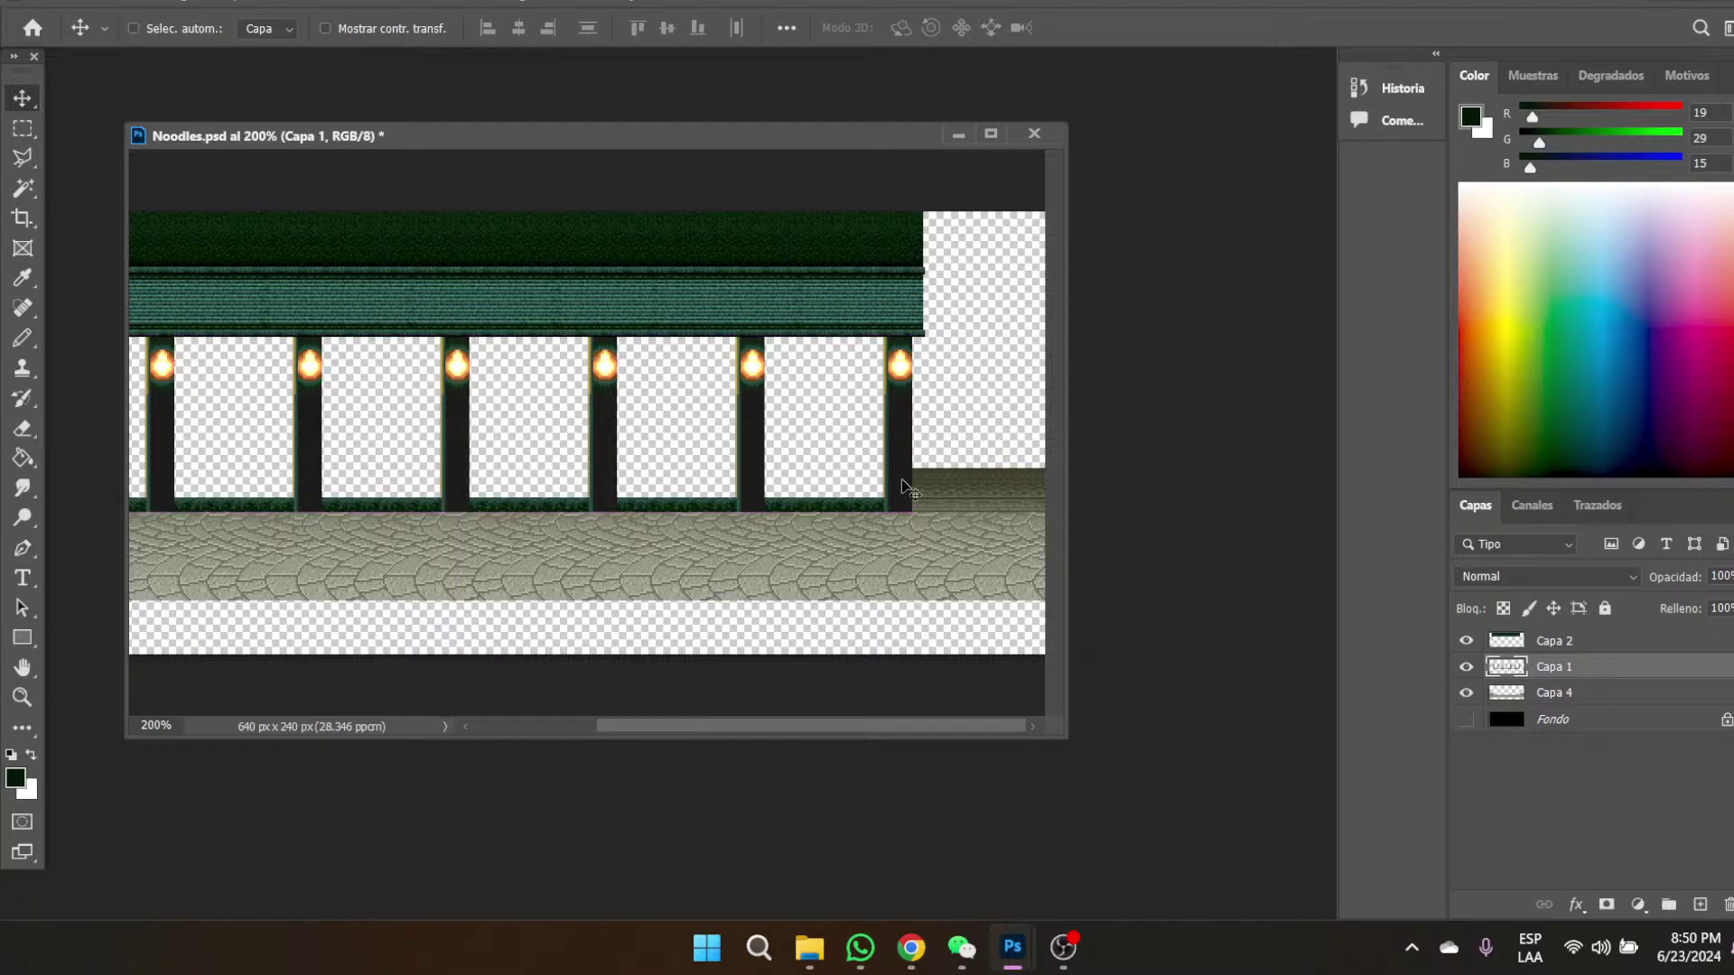
scroll(880, 734, "left", 3)
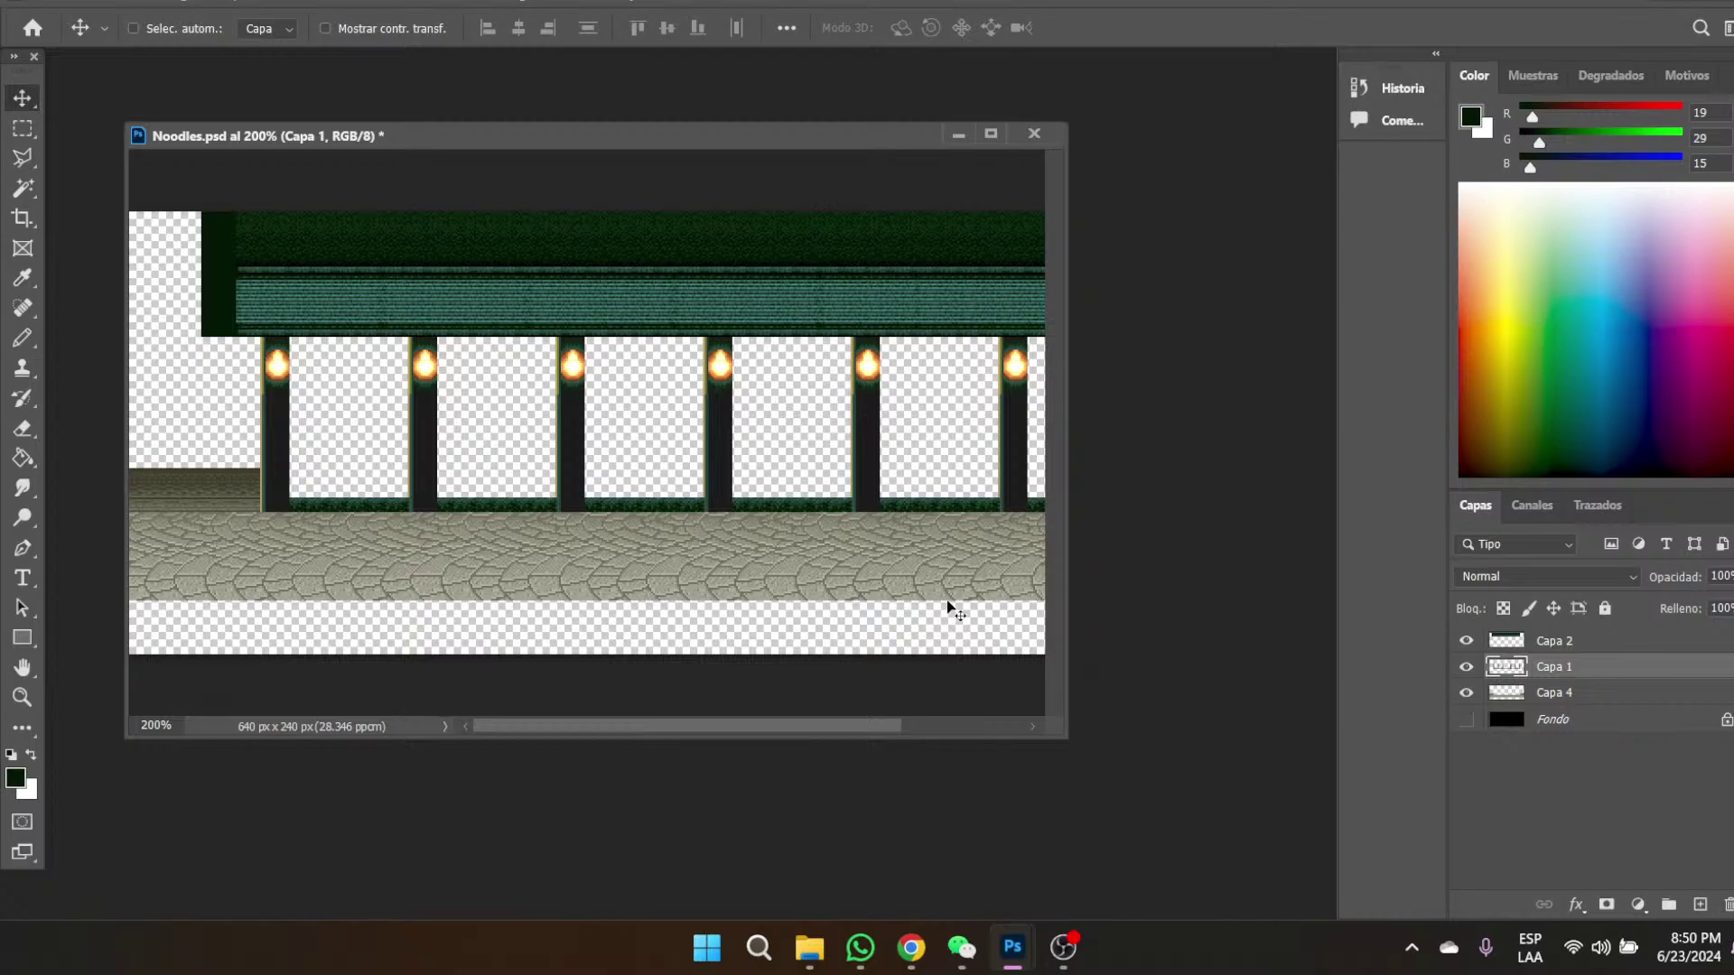
left_click(1468, 720)
left_click(1467, 719)
left_click_drag(798, 726, 1042, 753)
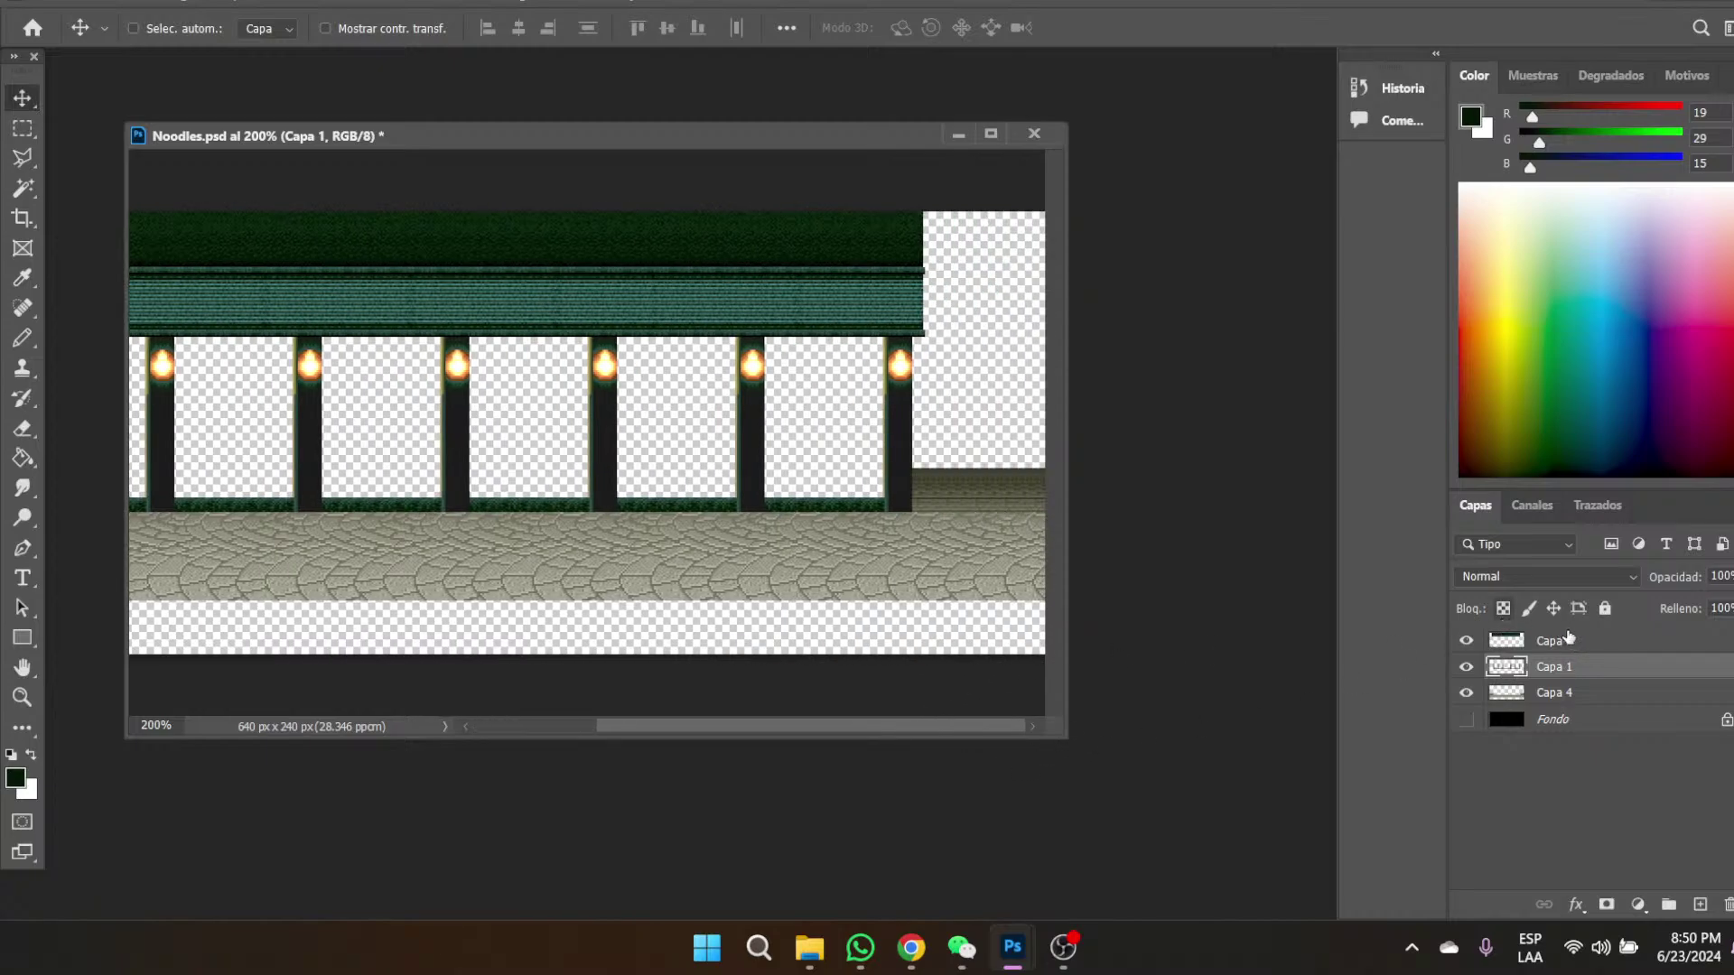
- Shift the Capa 2 roof right so its teal awning starts in line with the first column's left edge
key("alt+bracketright")
left_click_drag(793, 282, 813, 287)
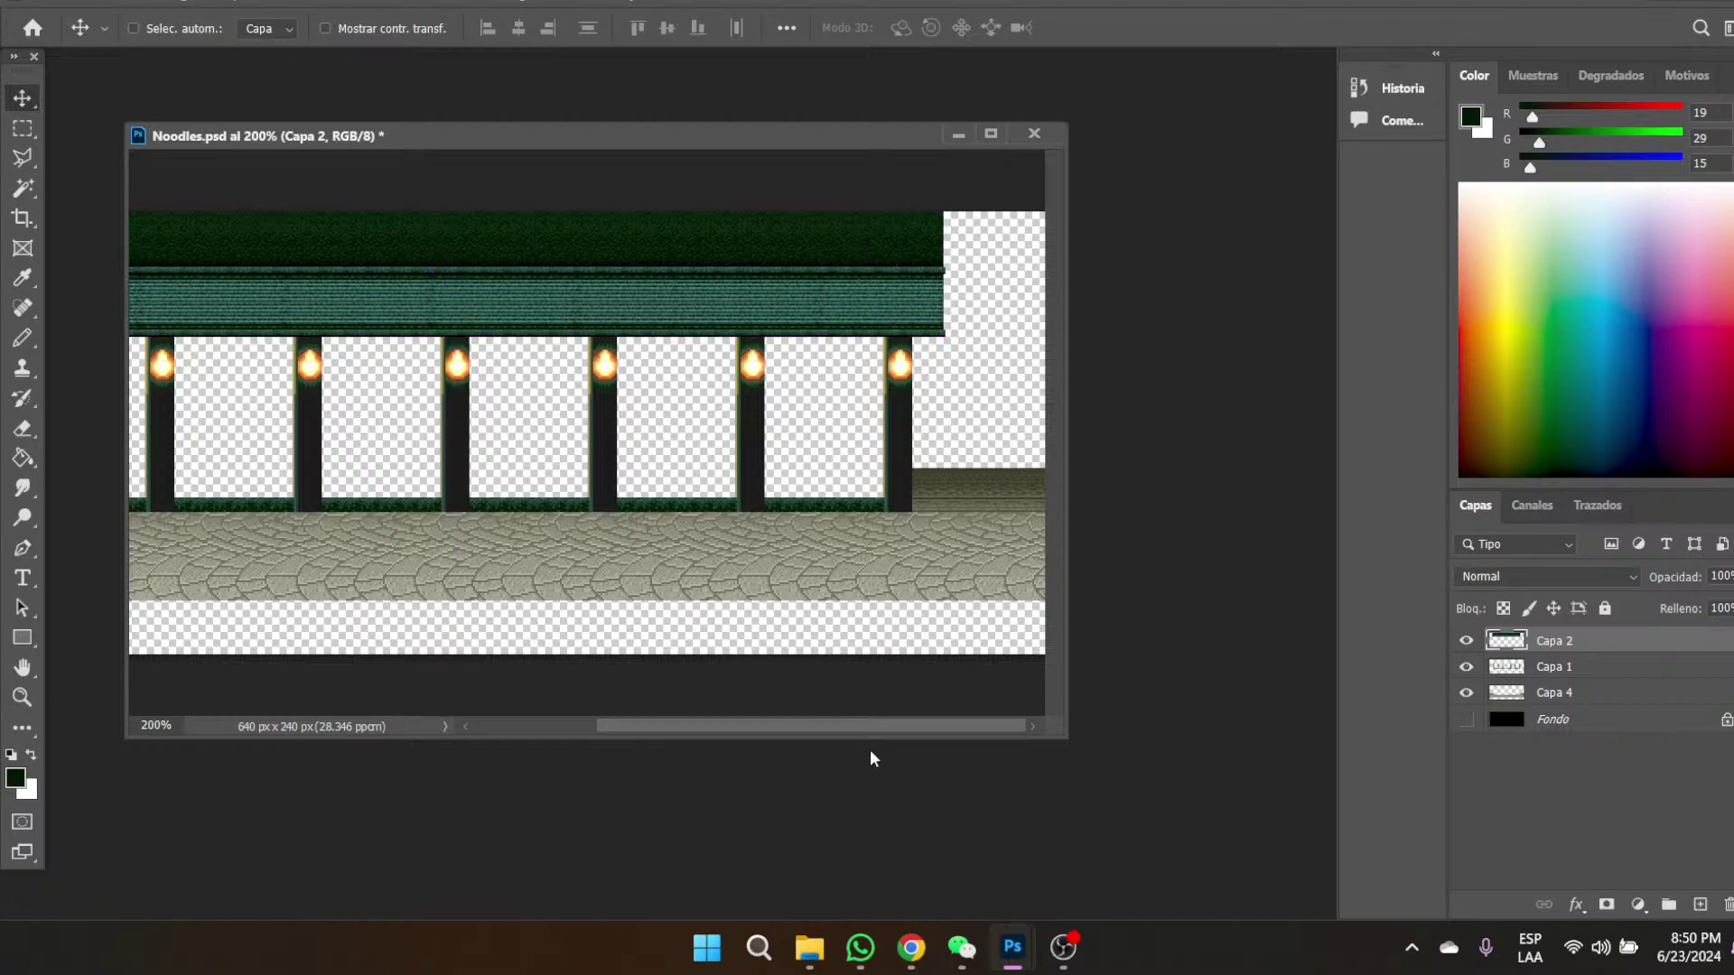
scroll(864, 736, "left", 5)
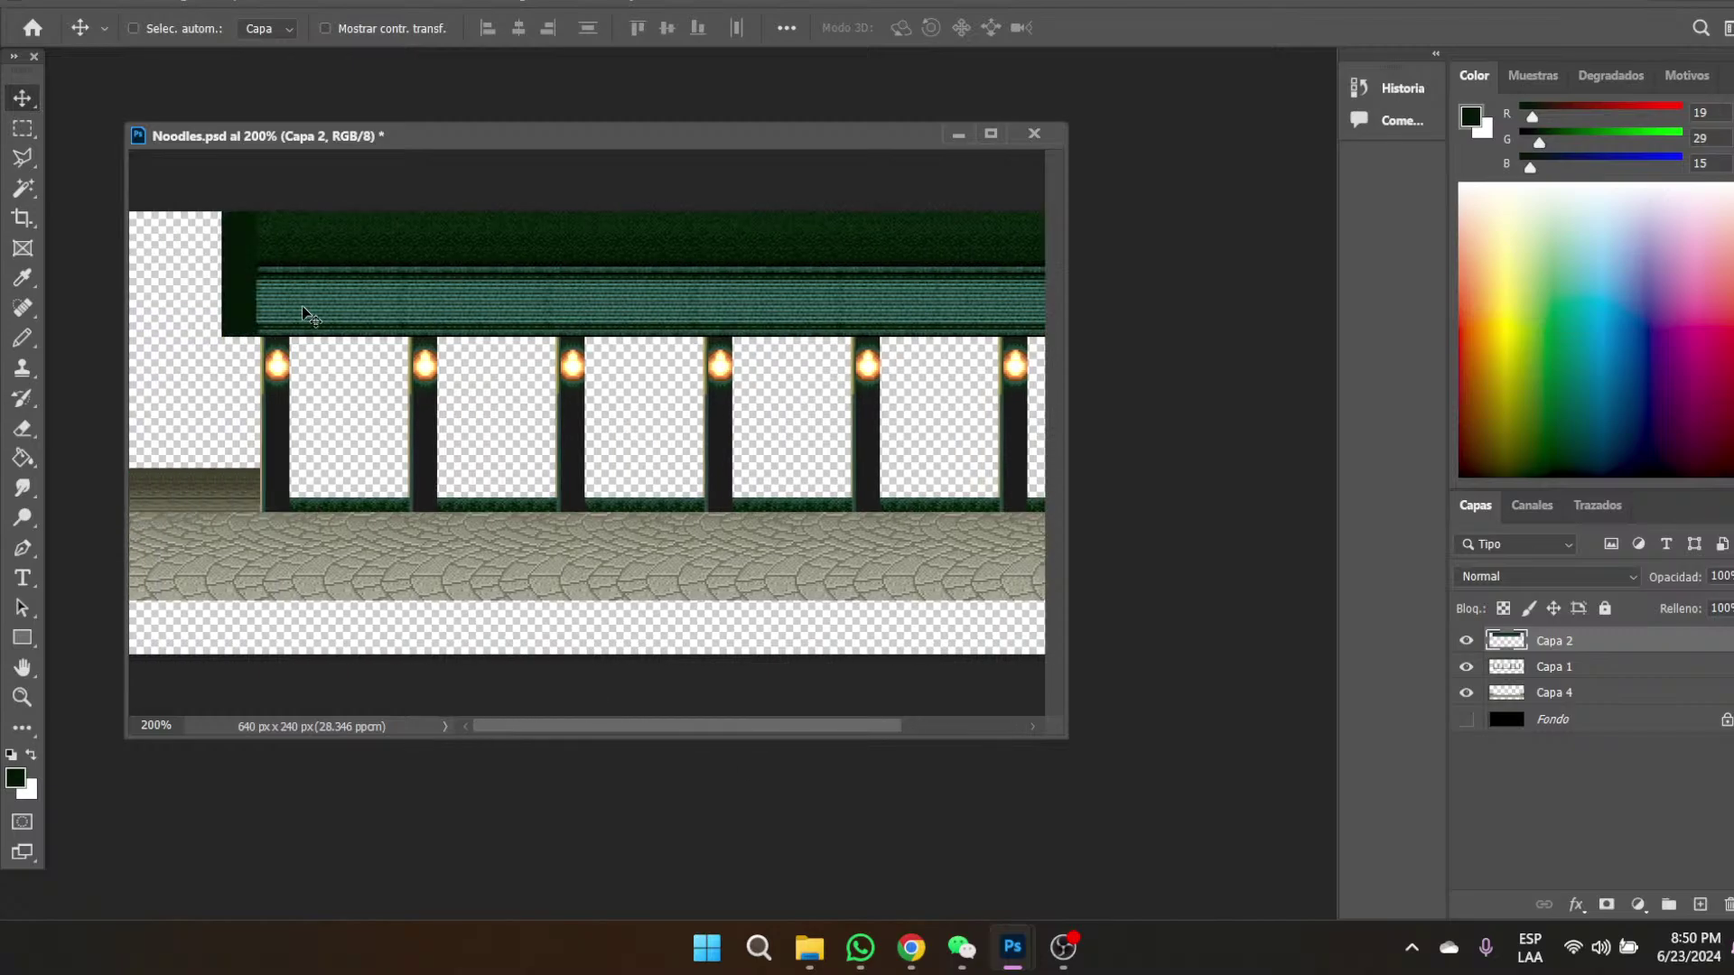
left_click_drag(305, 308, 308, 310)
- Examine the first column at 700% where it meets the roof, the brick pavement and the cobblestones
left_click(22, 698)
left_click(260, 344)
left_click(208, 337)
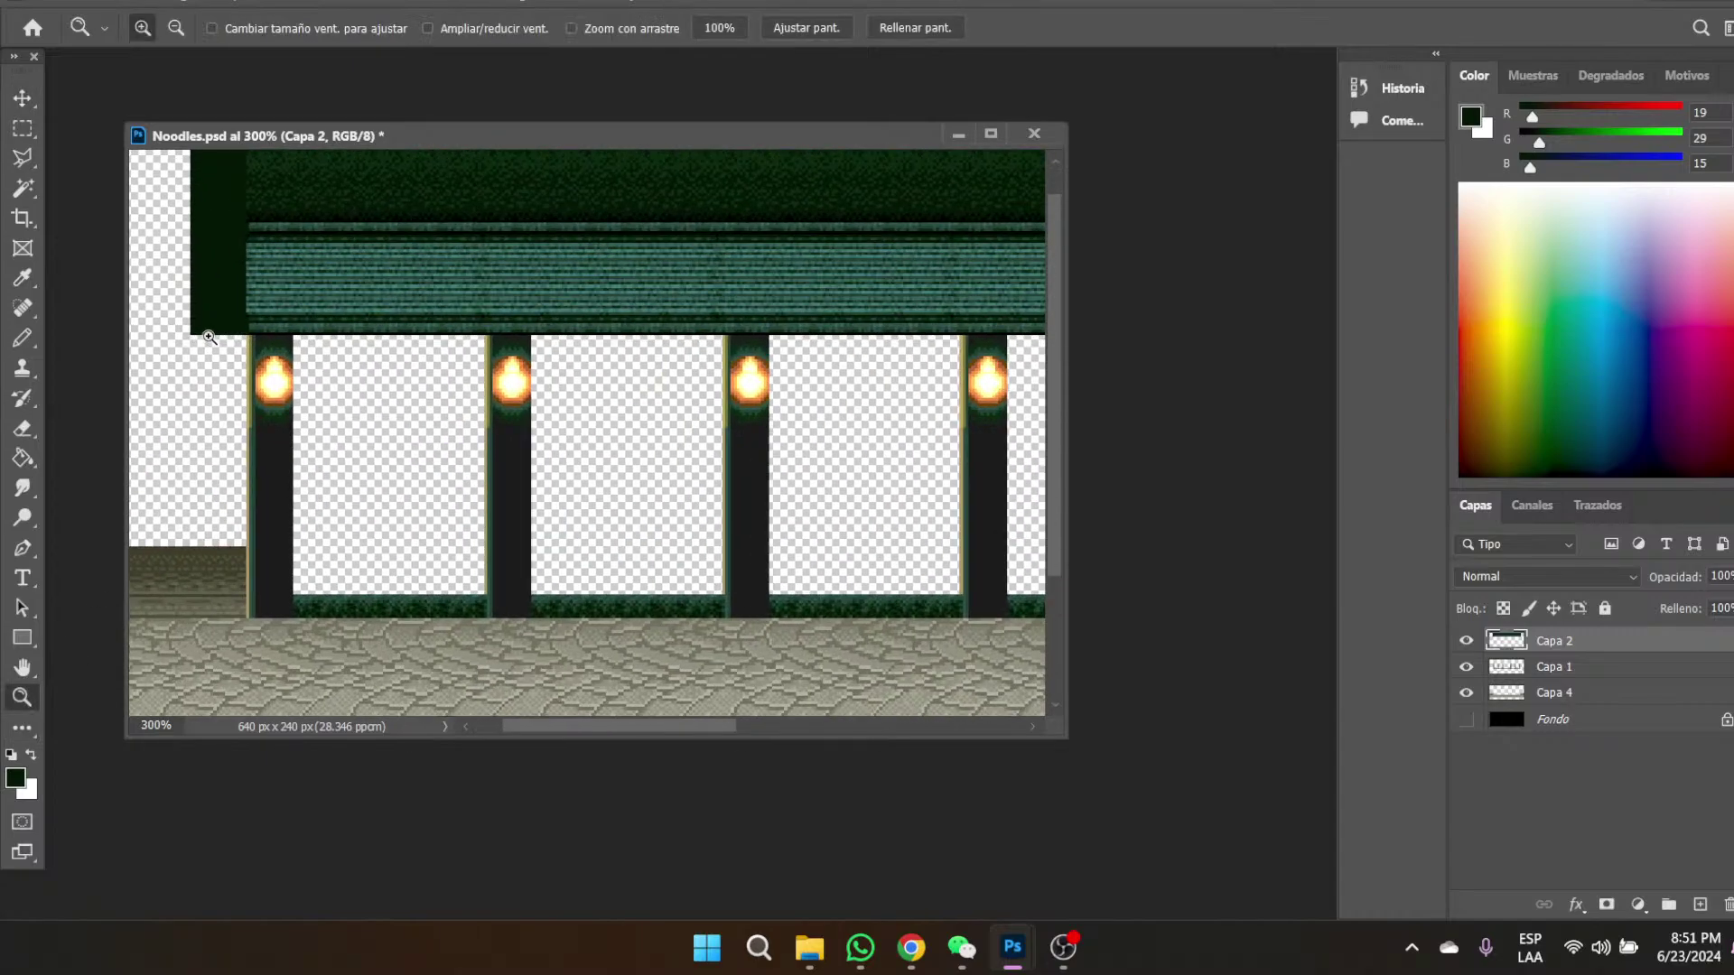
left_click(209, 337)
left_click(208, 337)
left_click(252, 384)
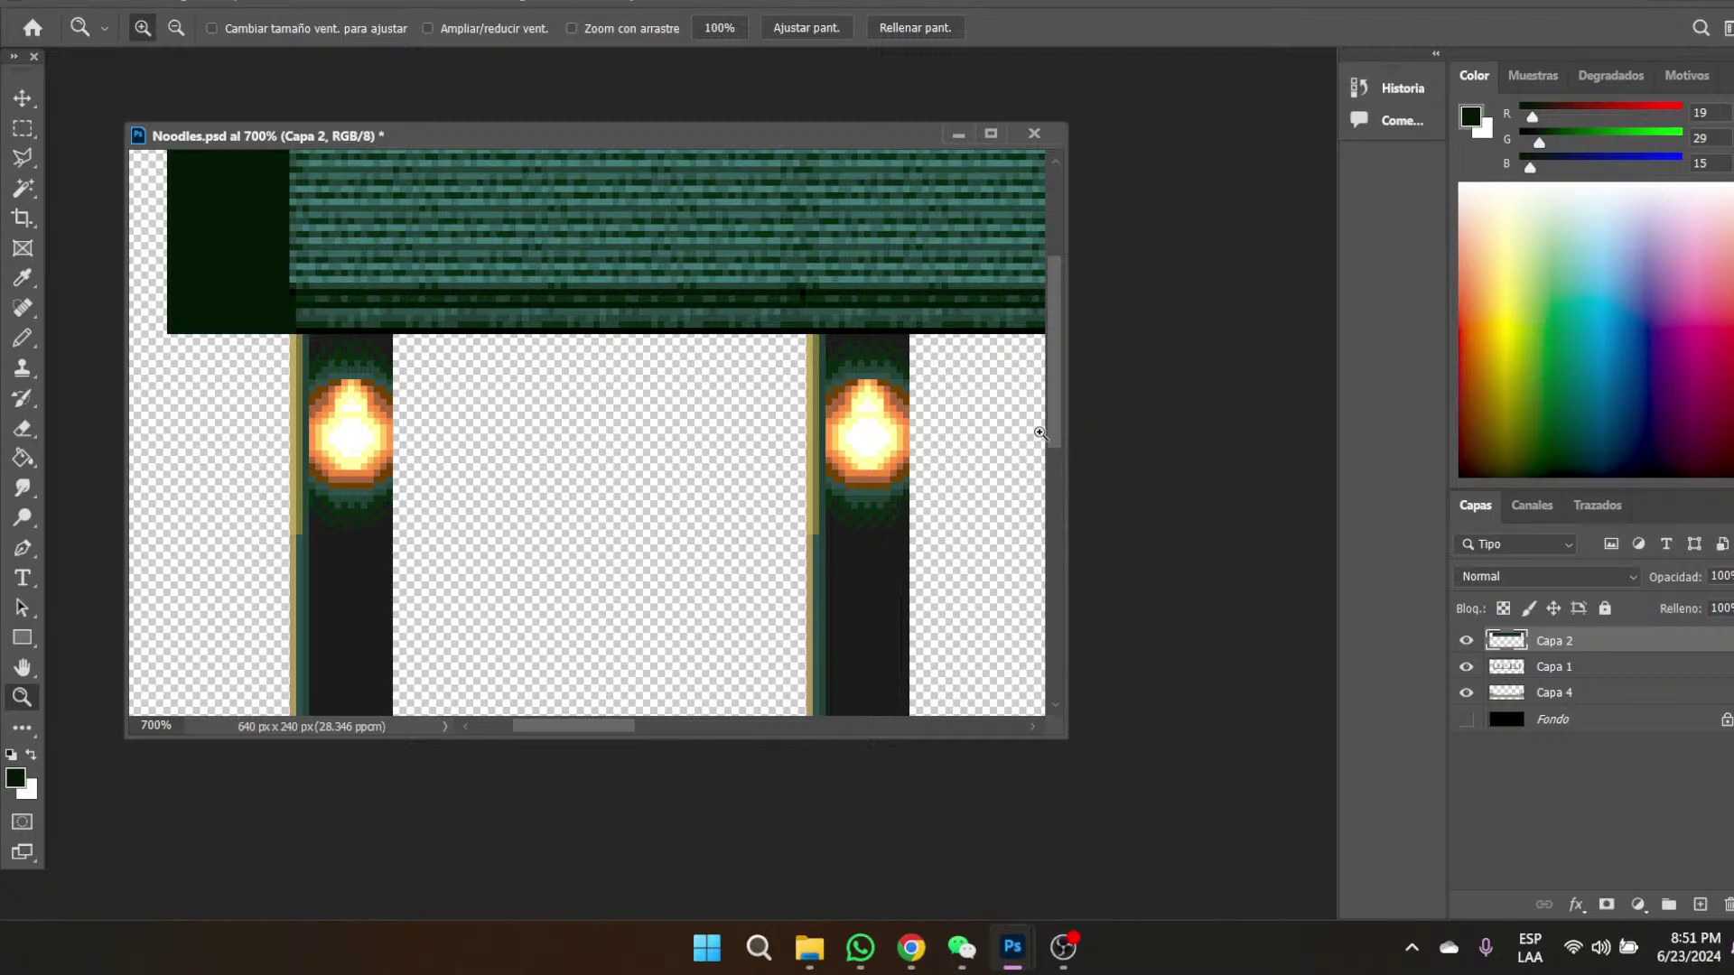
left_click_drag(1053, 430, 1053, 502)
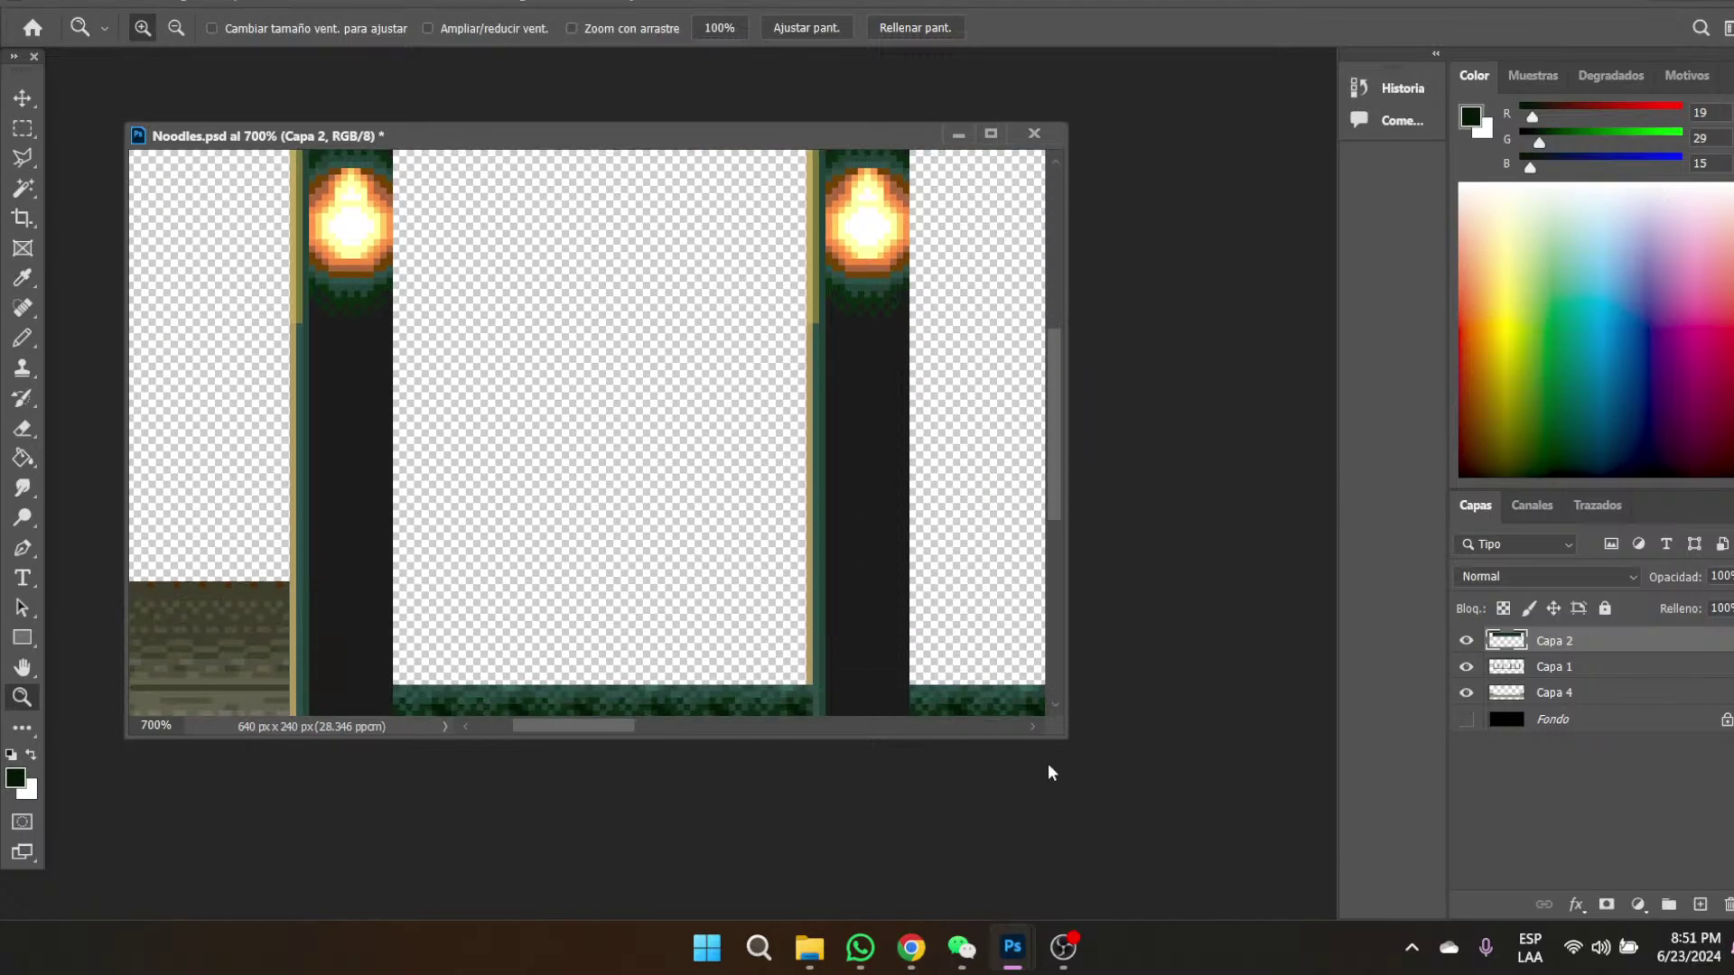
left_click_drag(1068, 738, 1149, 912)
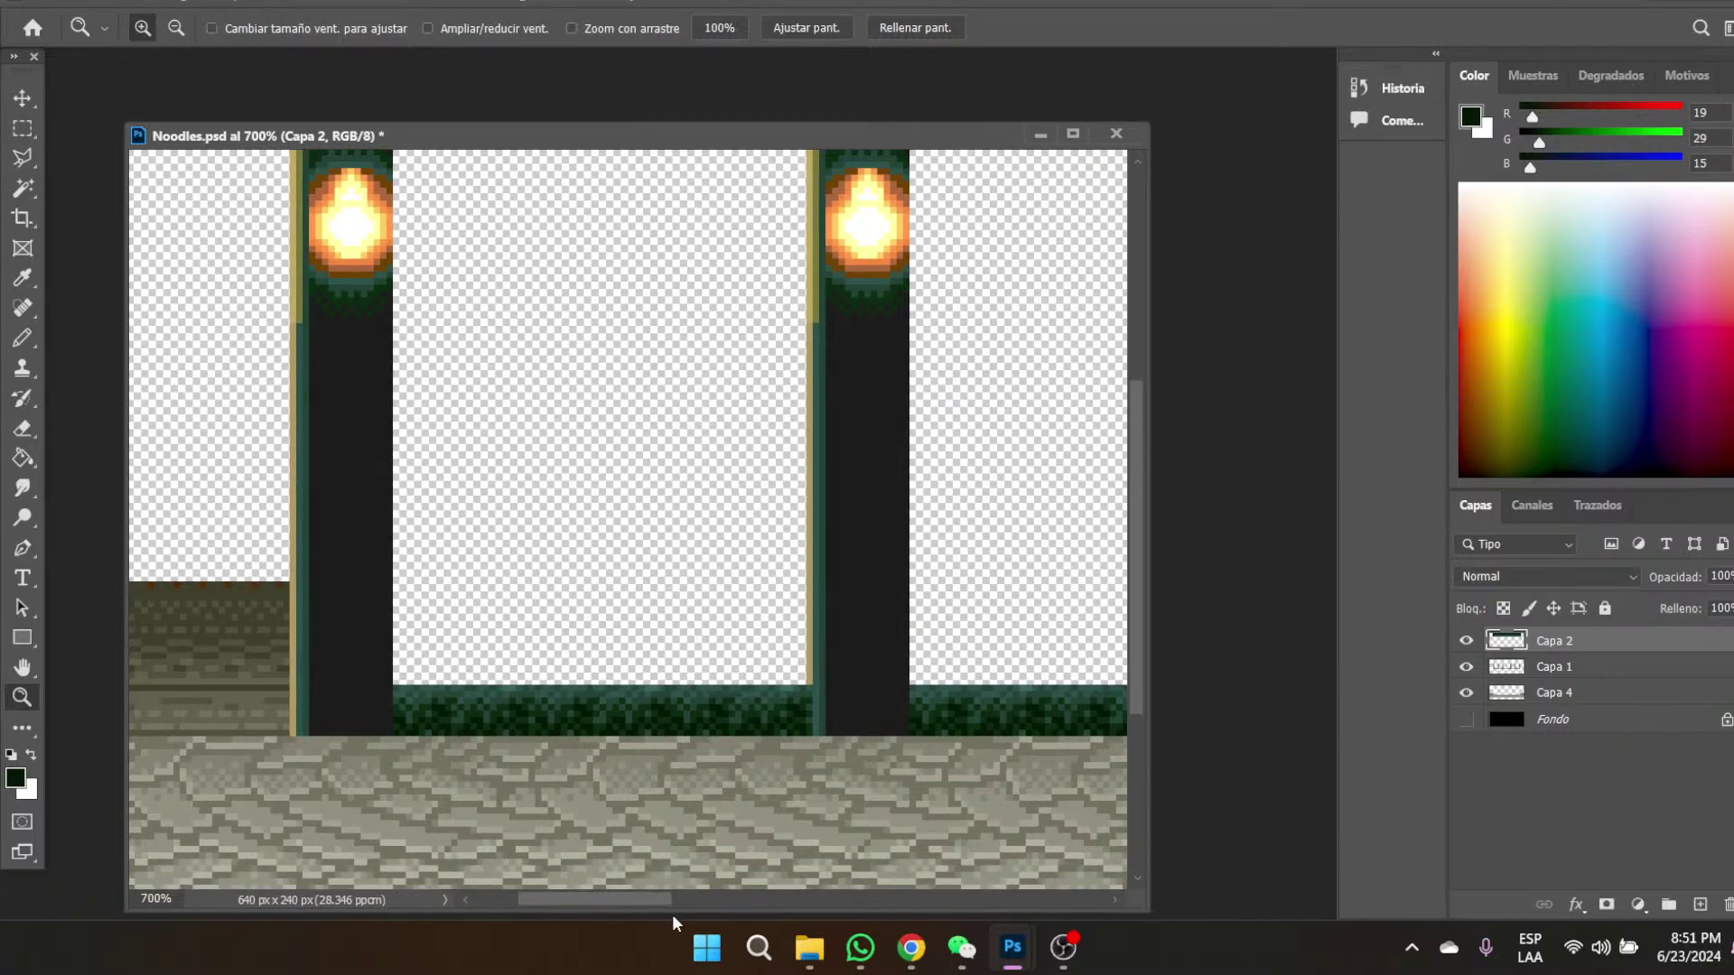
left_click_drag(635, 904, 560, 898)
scroll(434, 654, "up", 3)
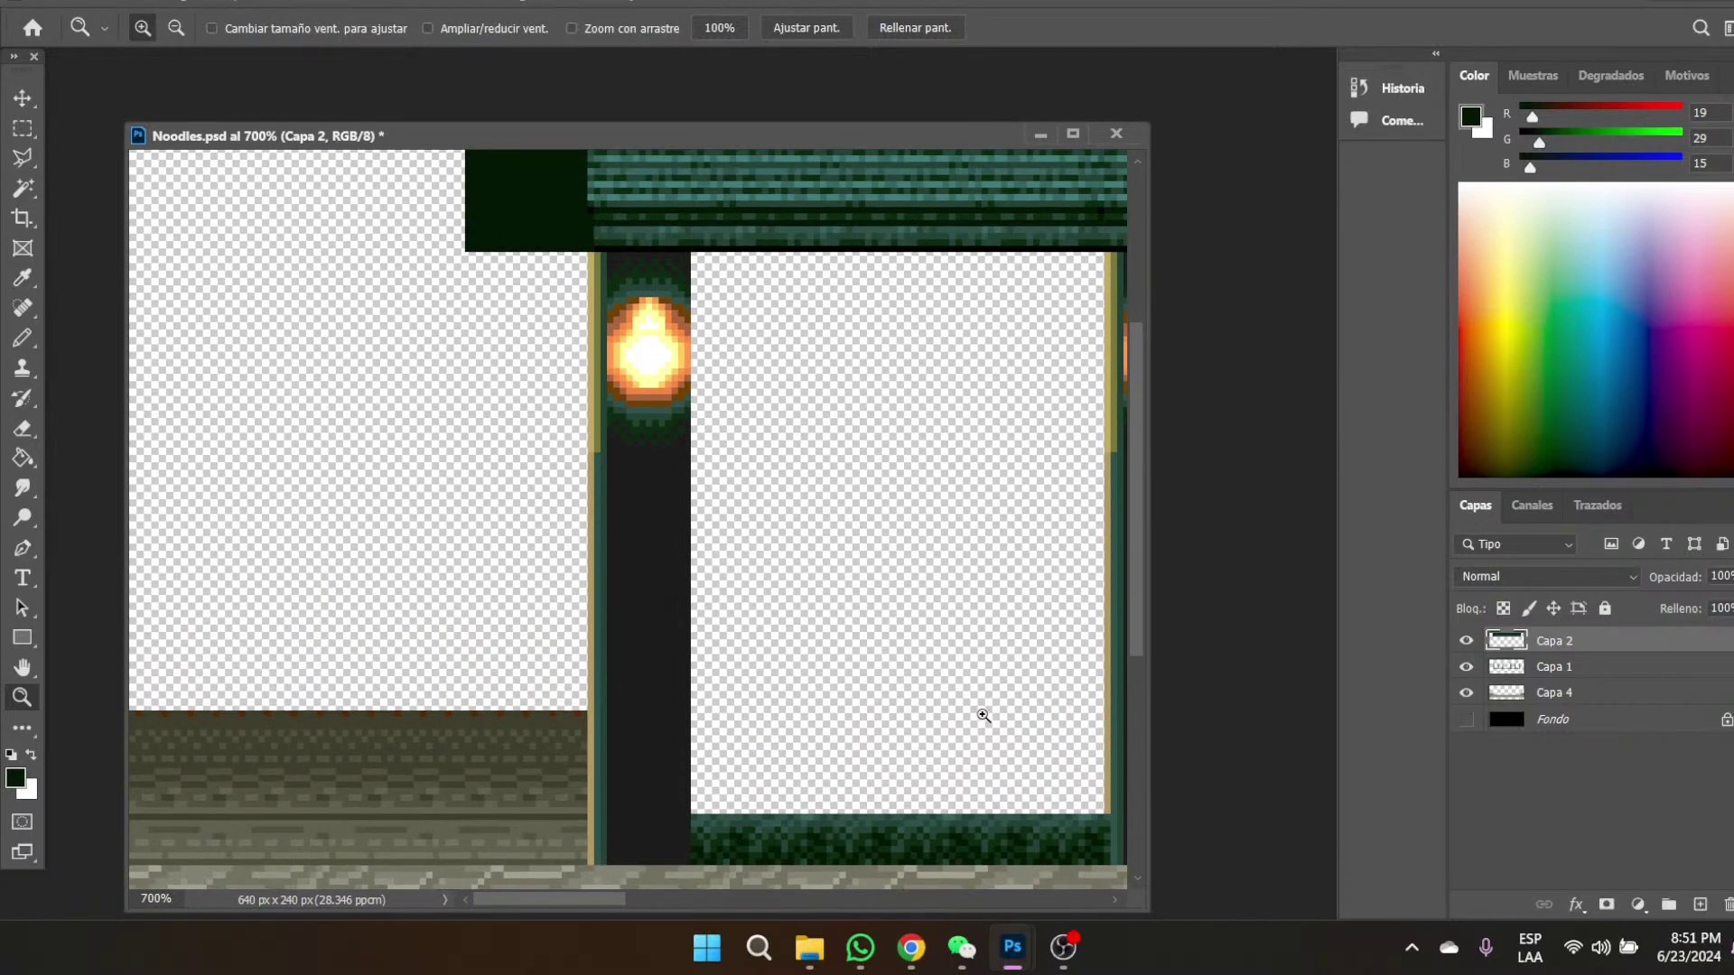
- Switch to the FFCD File Explorer window and open the Ultimate folder inside Resources
mouse_move(810, 949)
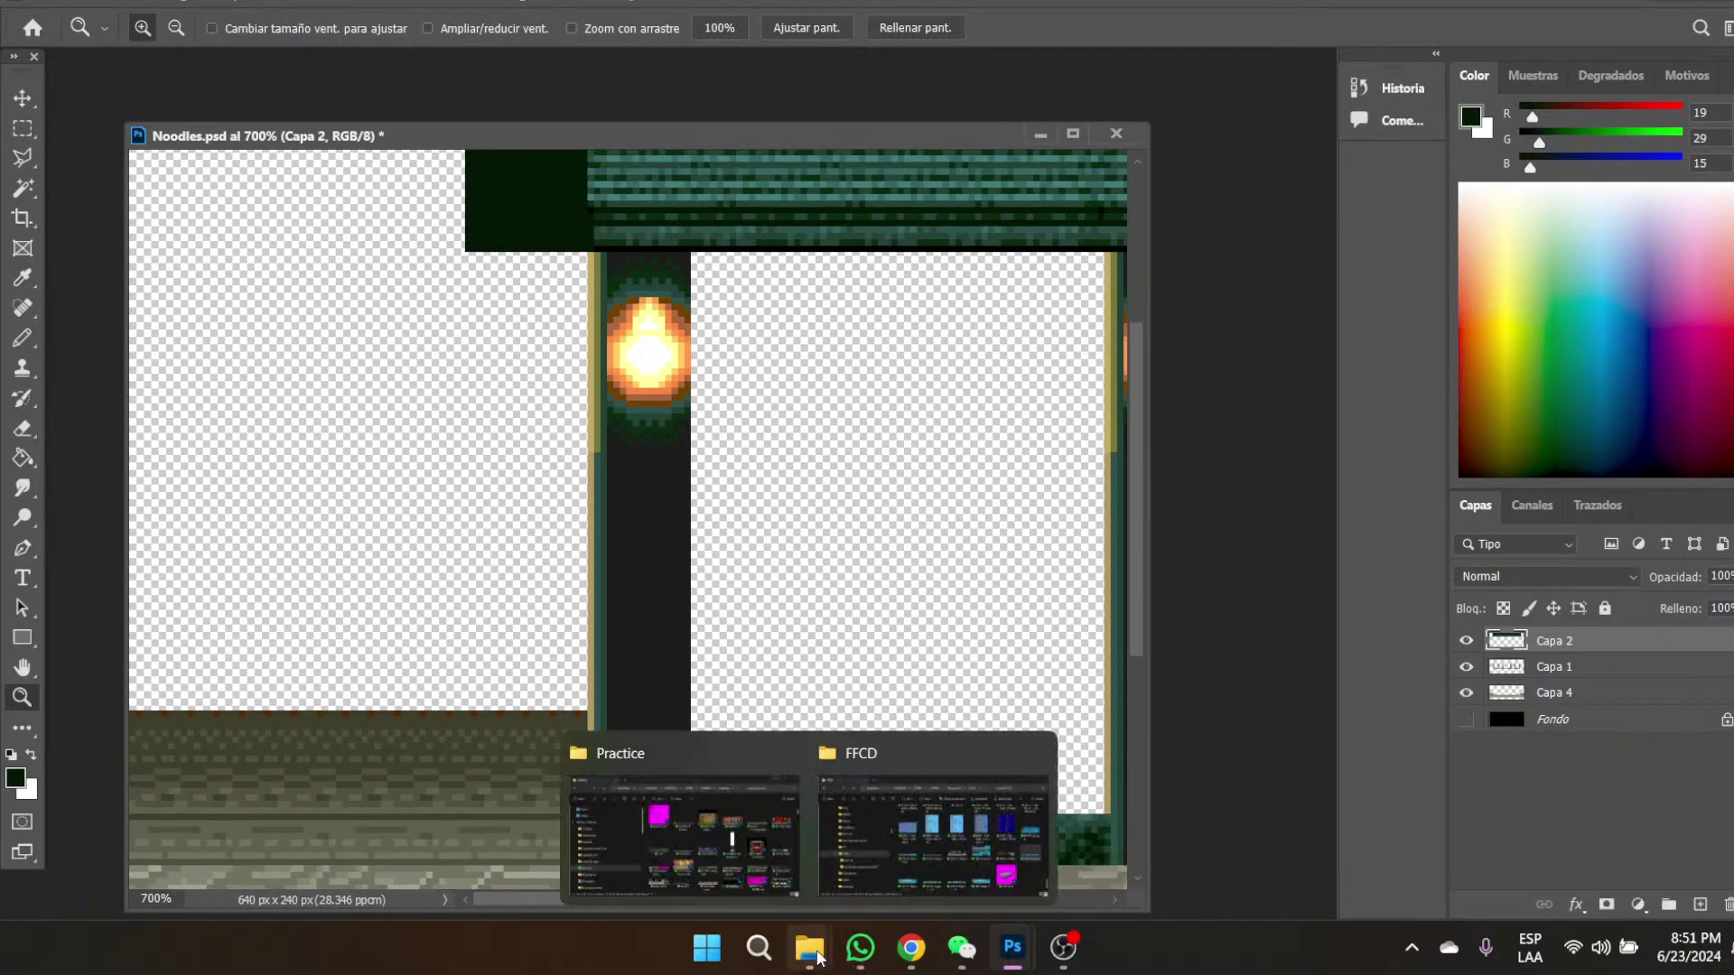
left_click(930, 810)
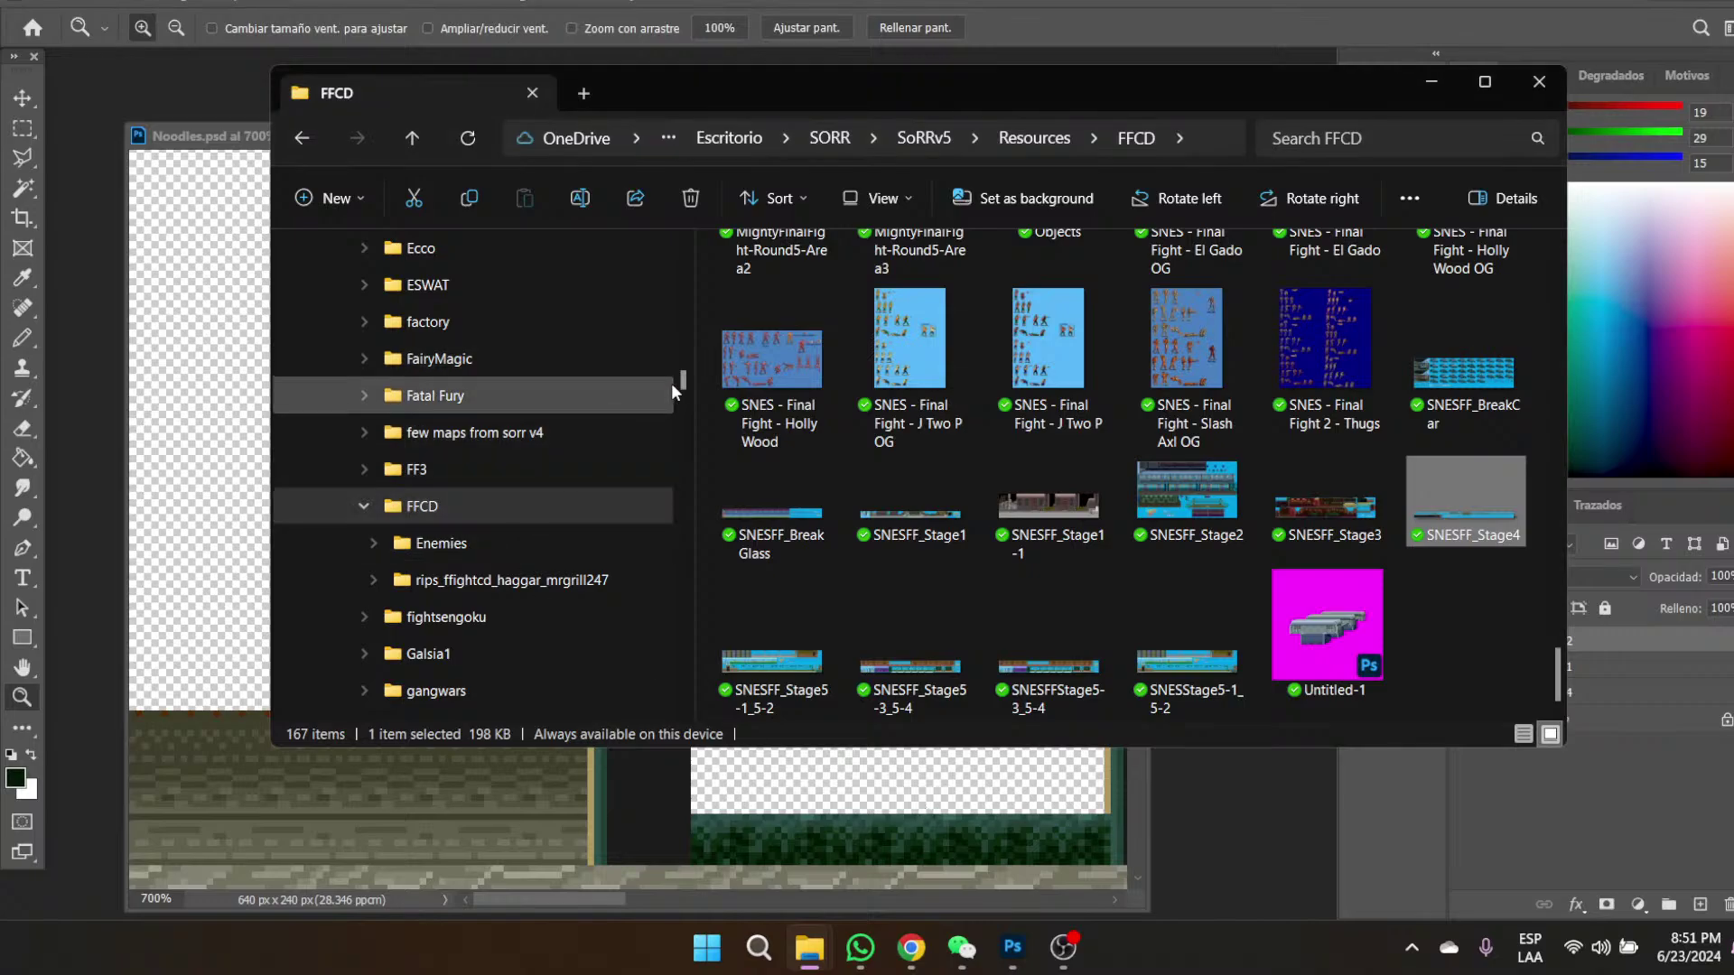
left_click_drag(683, 381, 689, 525)
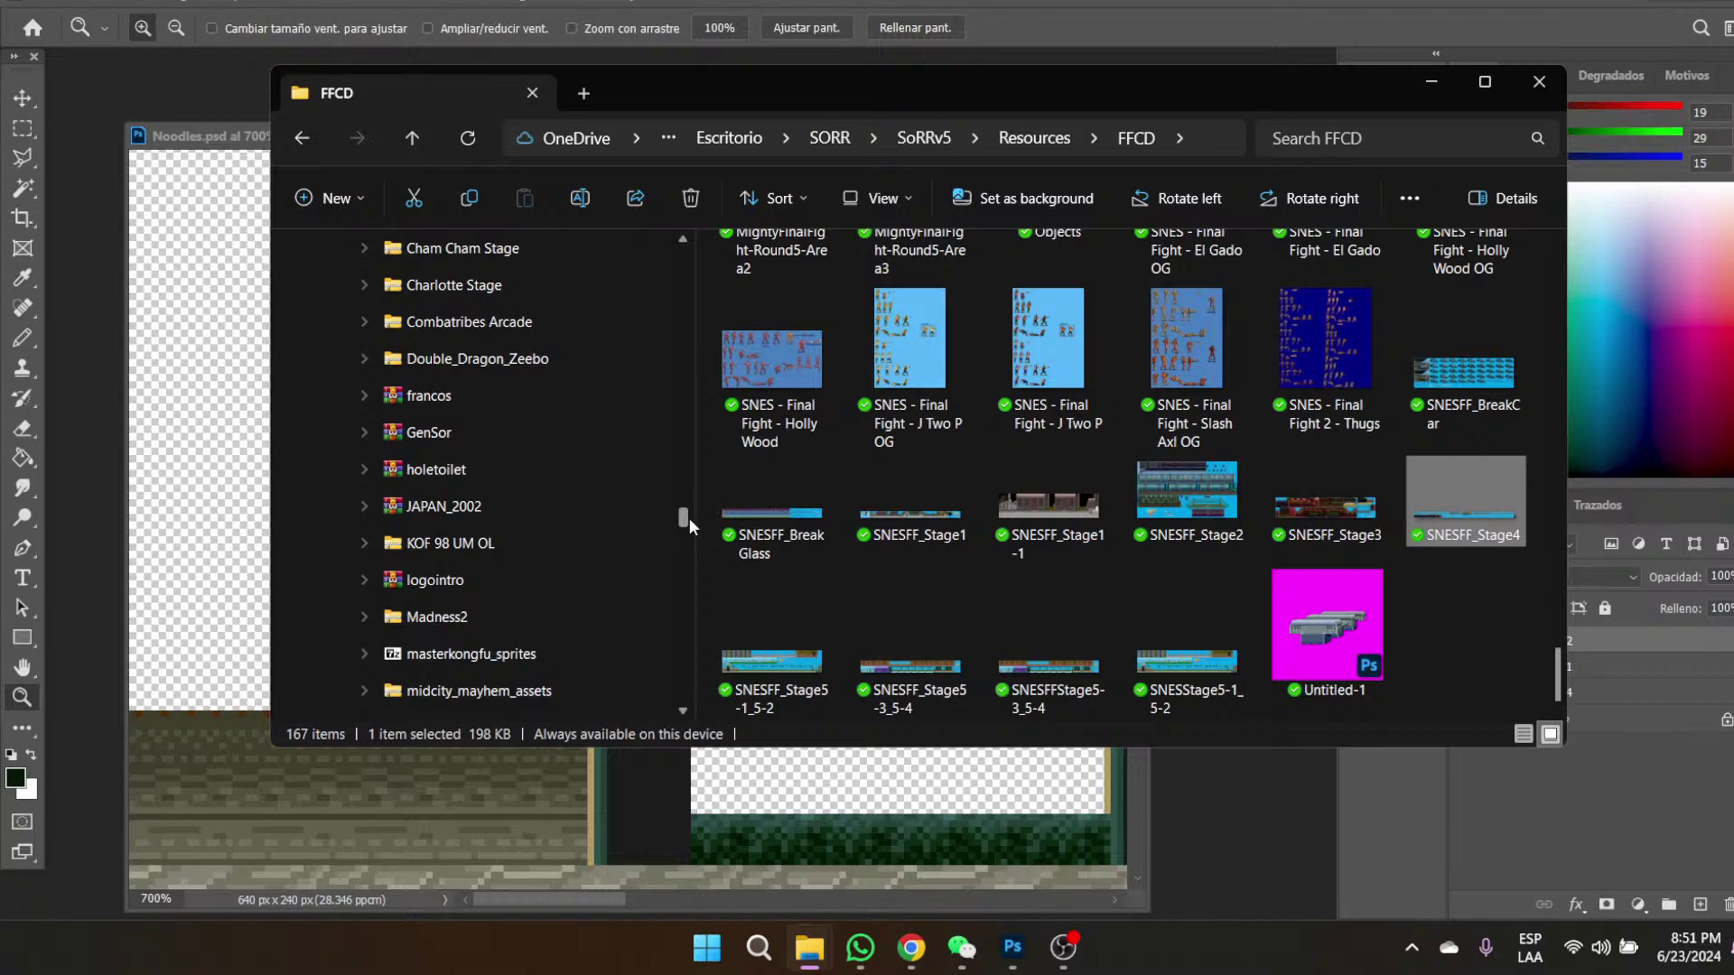
left_click_drag(690, 517, 695, 486)
scroll(609, 443, "up", 3)
scroll(610, 446, "down", 5)
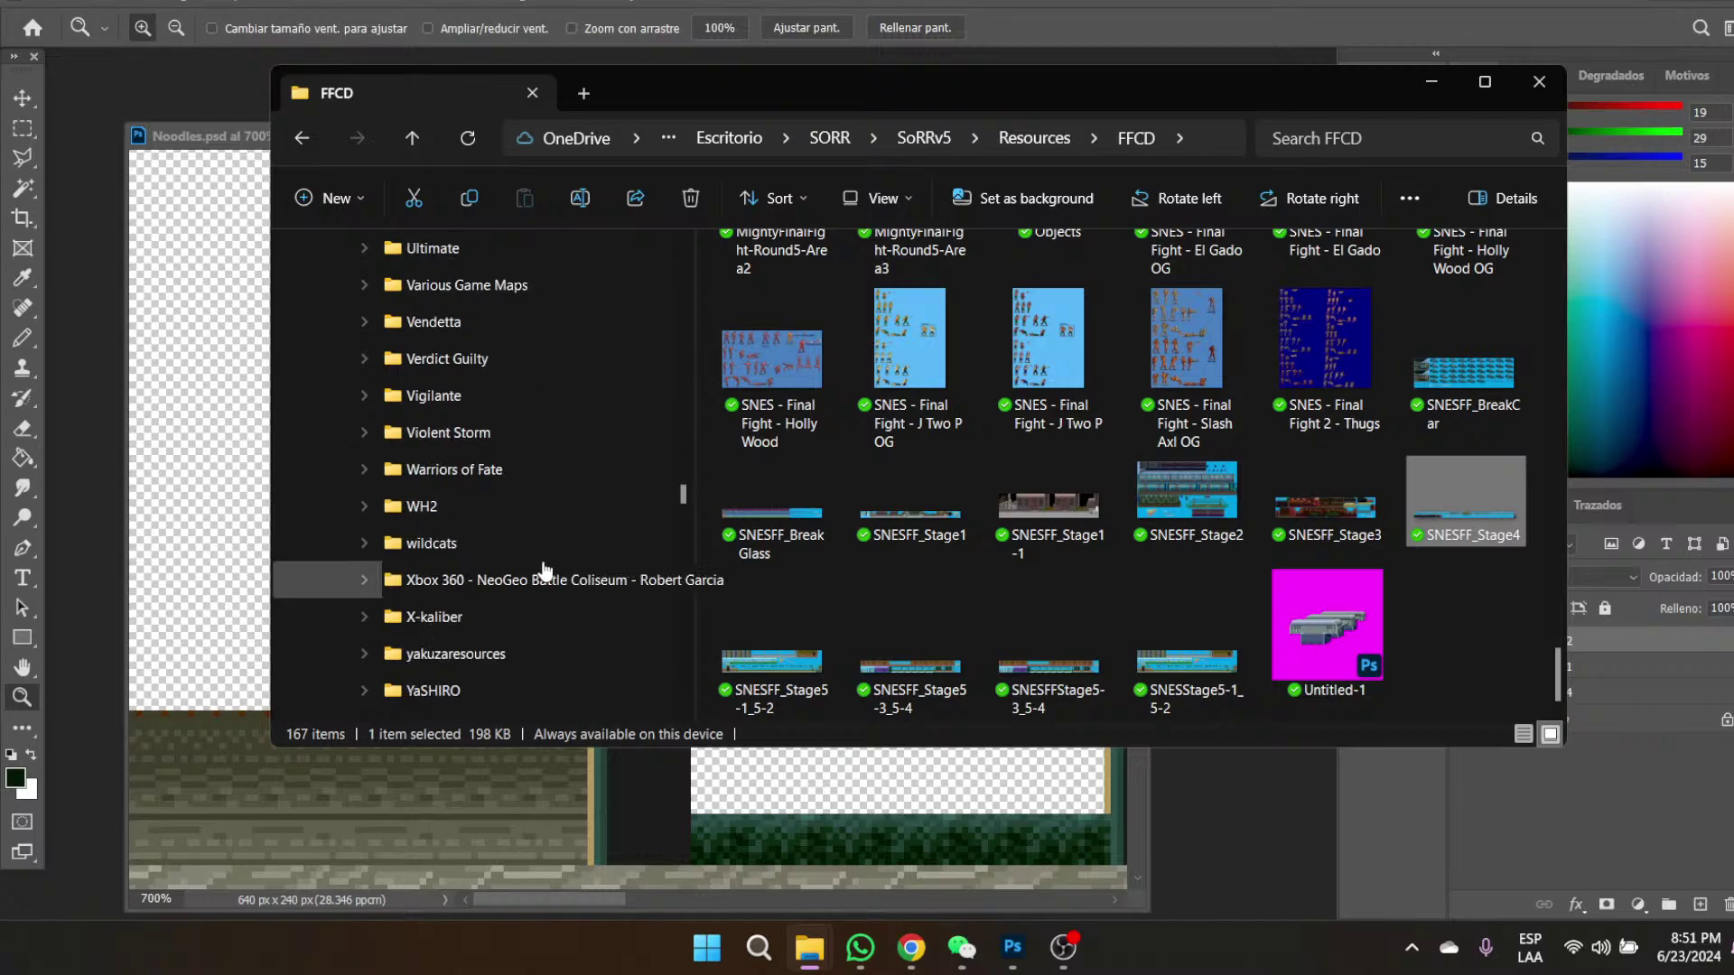
scroll(545, 567, "up", 1)
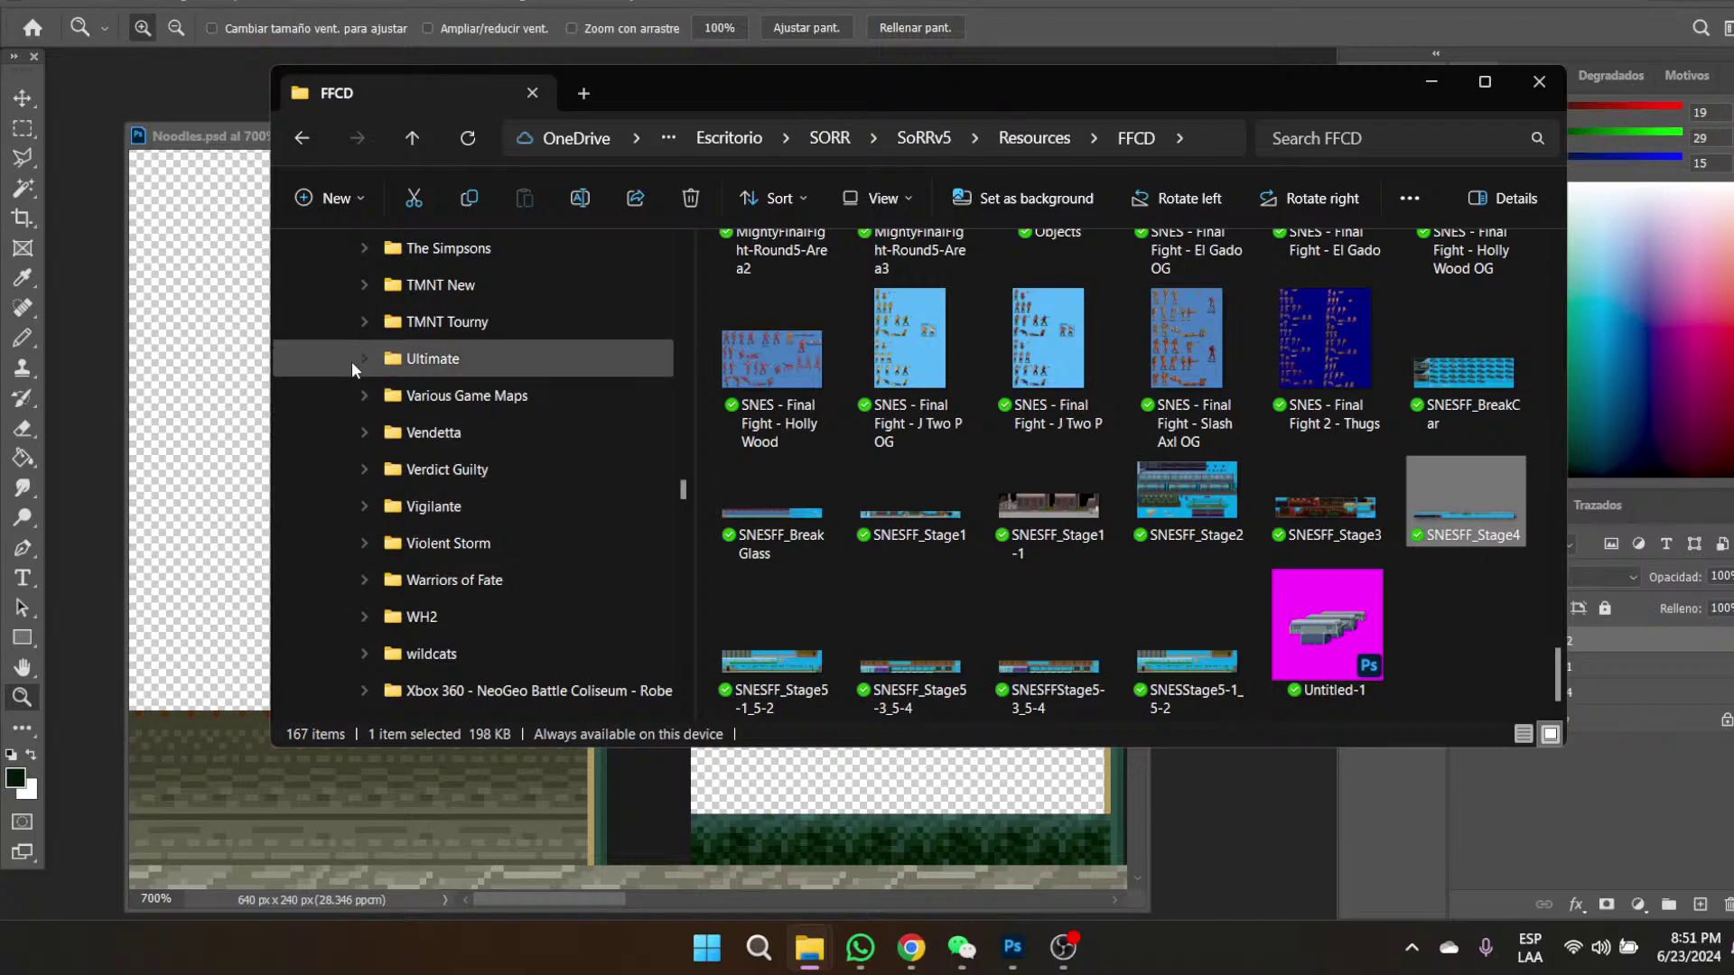
left_click(441, 361)
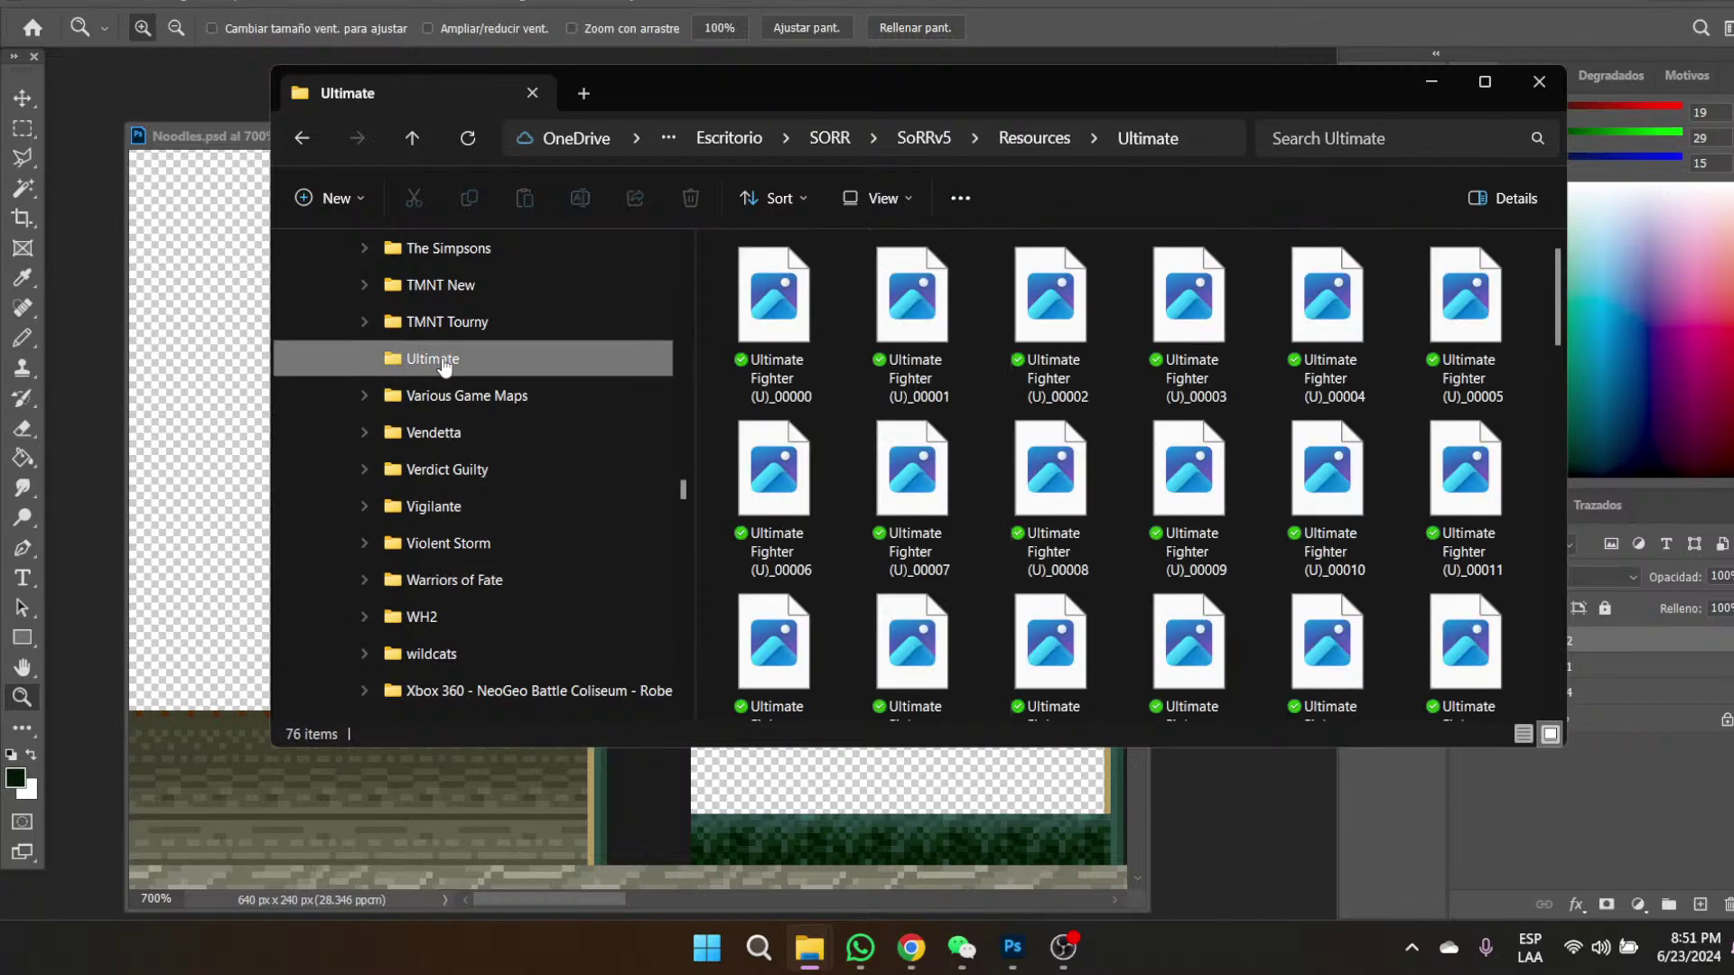
- Browse the Ultimate Fighter screenshots and view Ultimate Fighter (U)_00046 enlarged in the image viewer, closing it again
scroll(1382, 519, "down", 3)
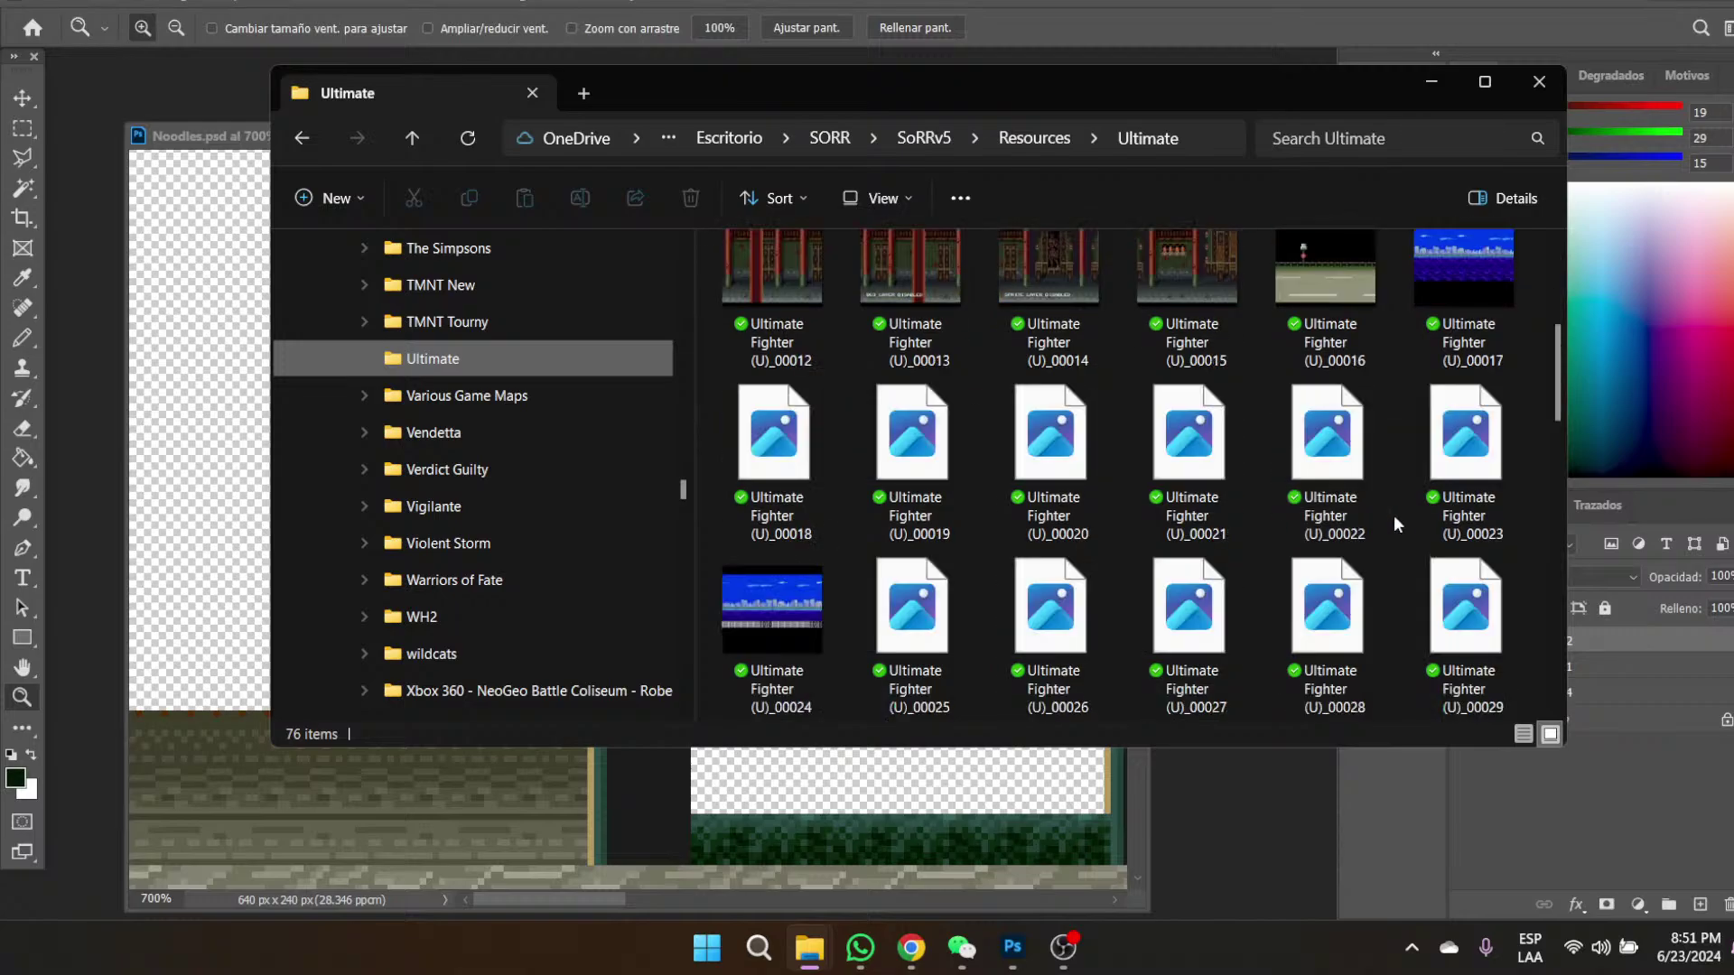
scroll(1394, 515, "down", 2)
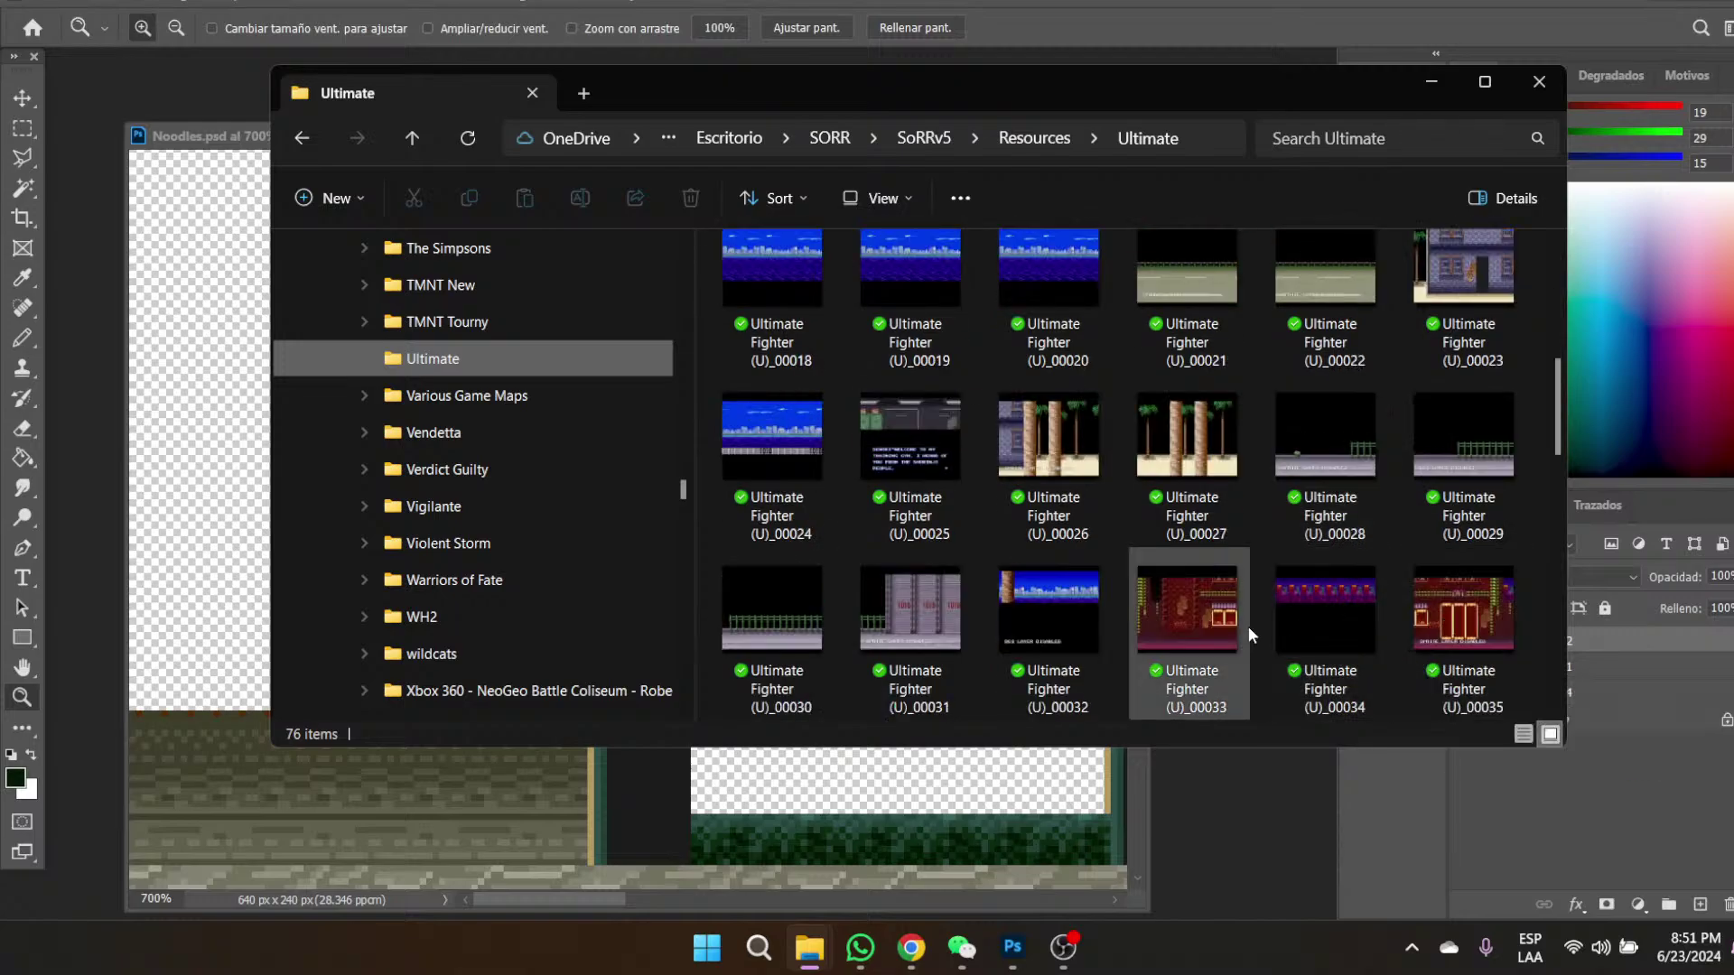
scroll(1389, 589, "down", 3)
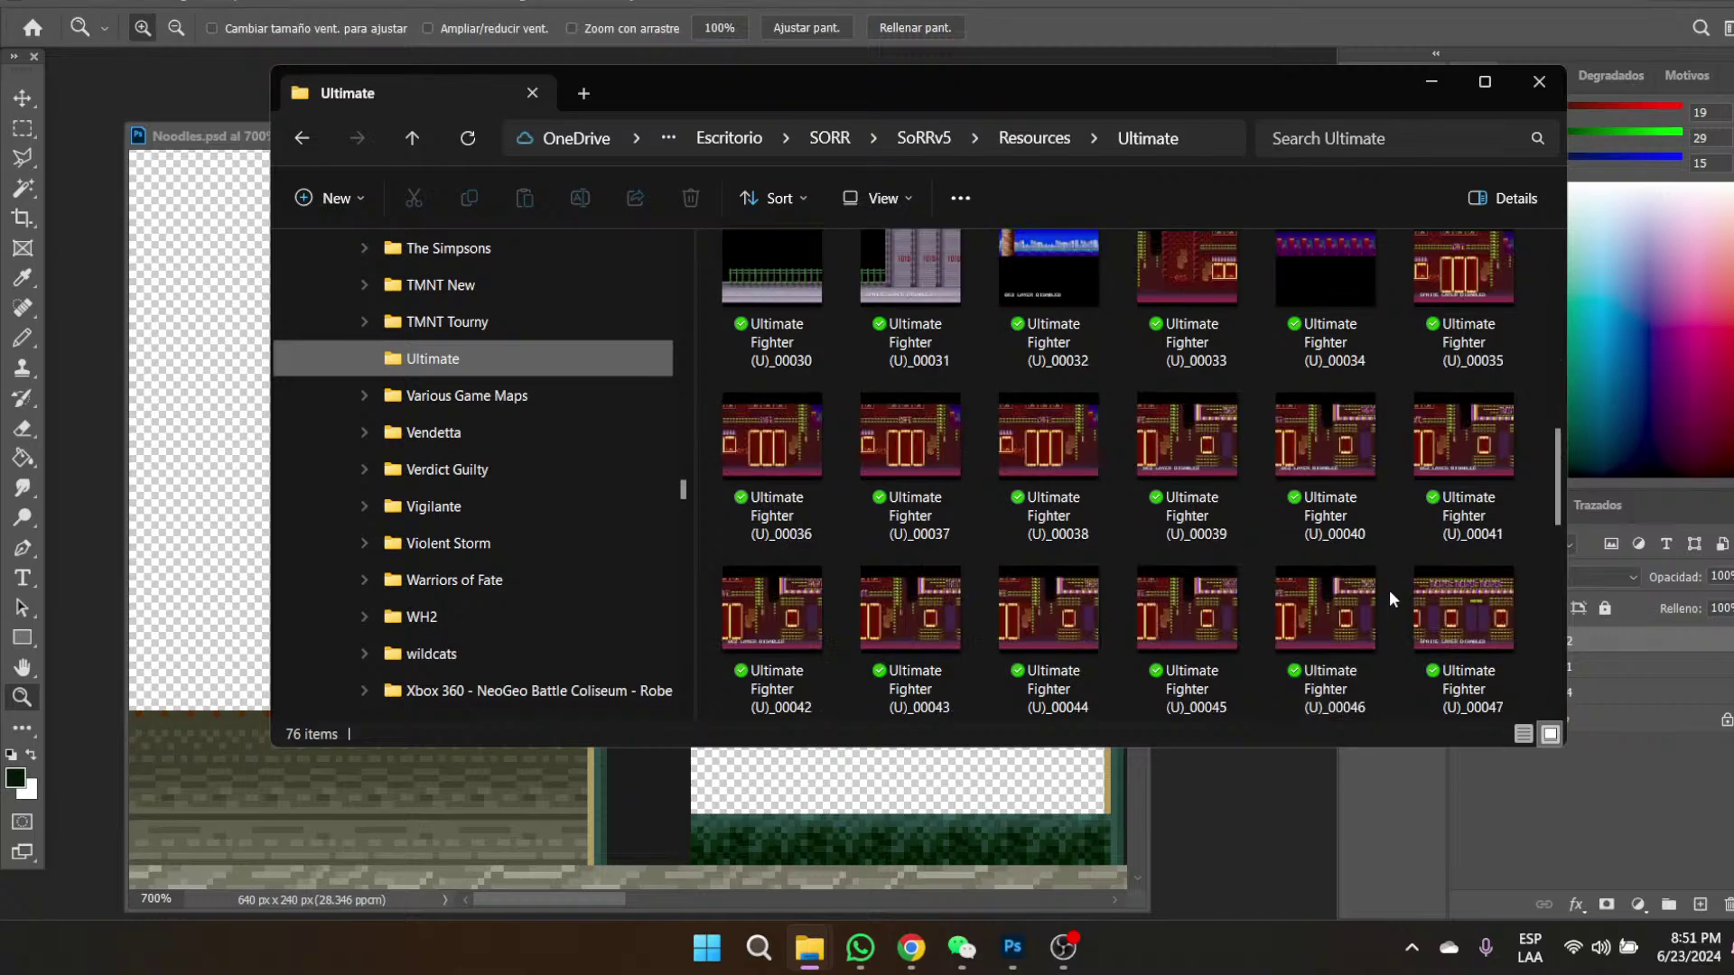
left_click(1313, 613)
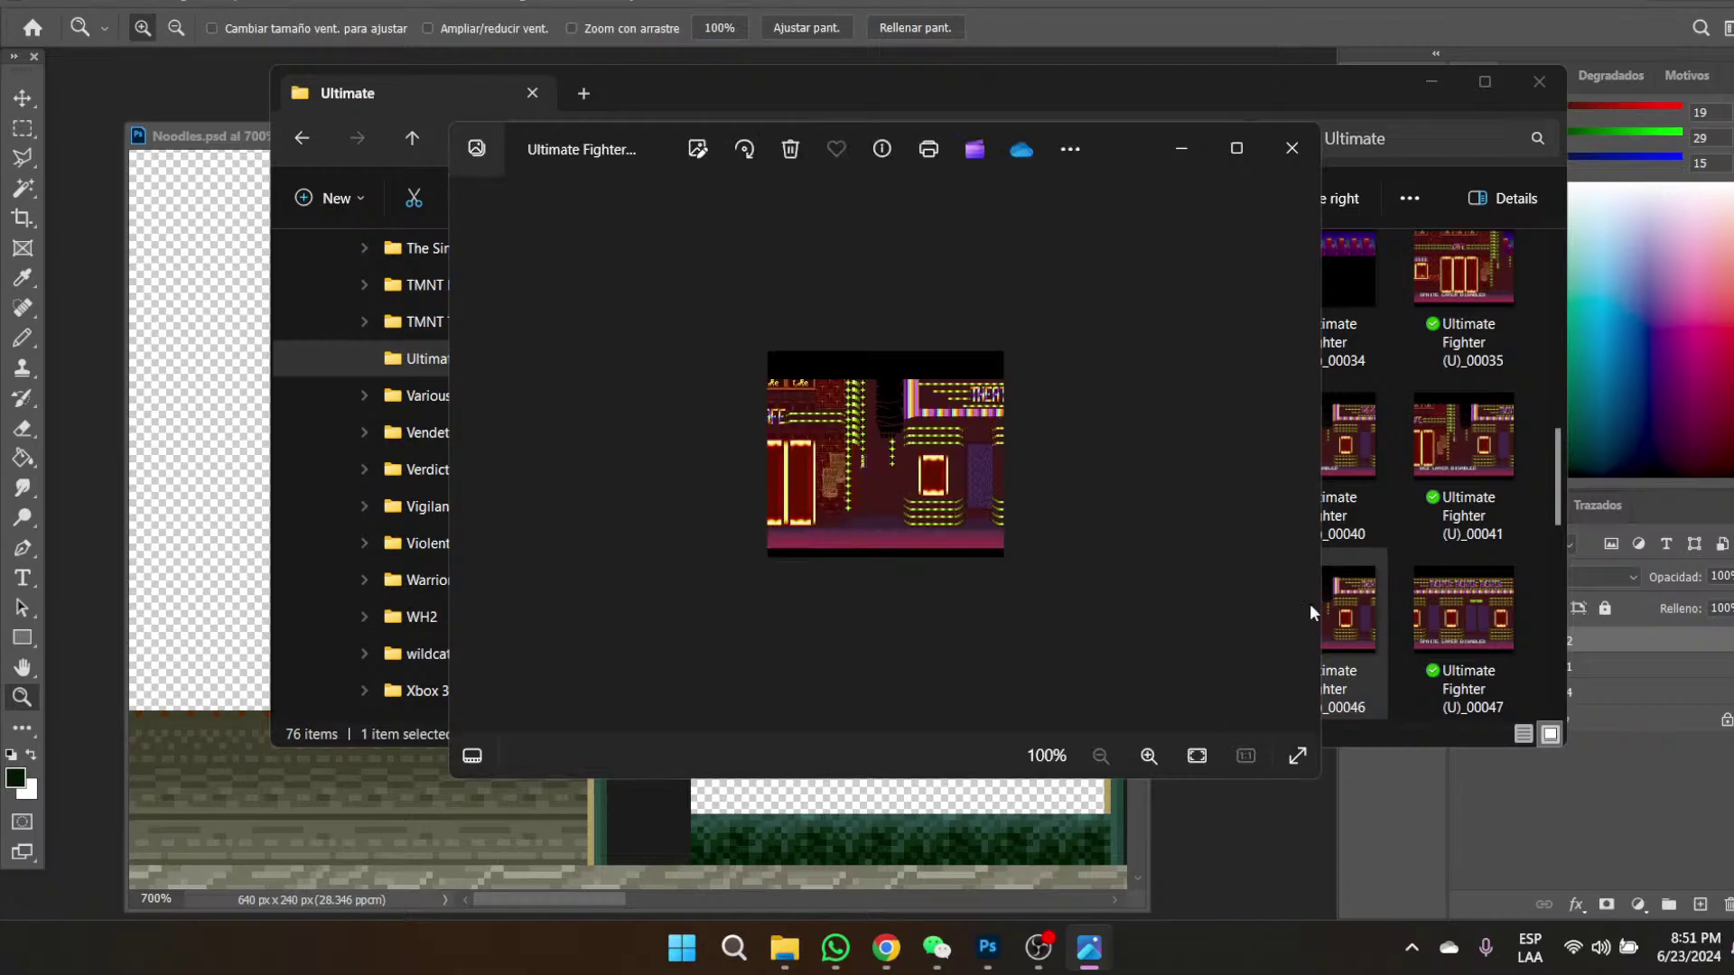
scroll(898, 424, "up", 3)
scroll(907, 423, "up", 2)
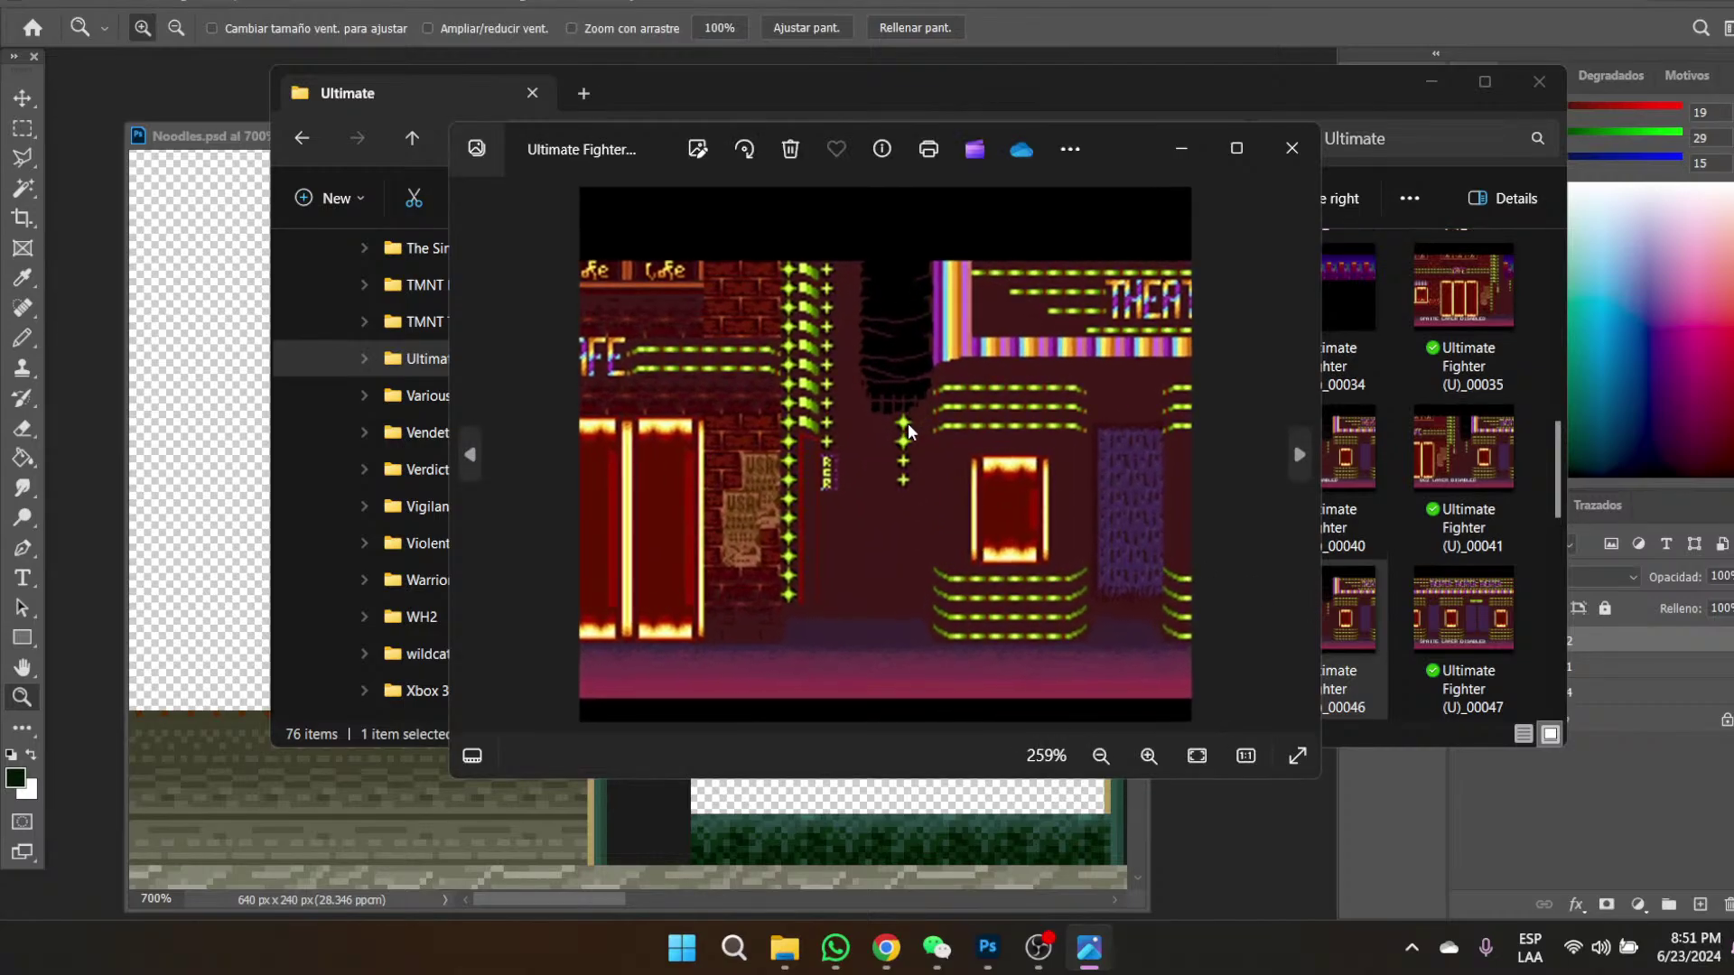
left_click(1292, 147)
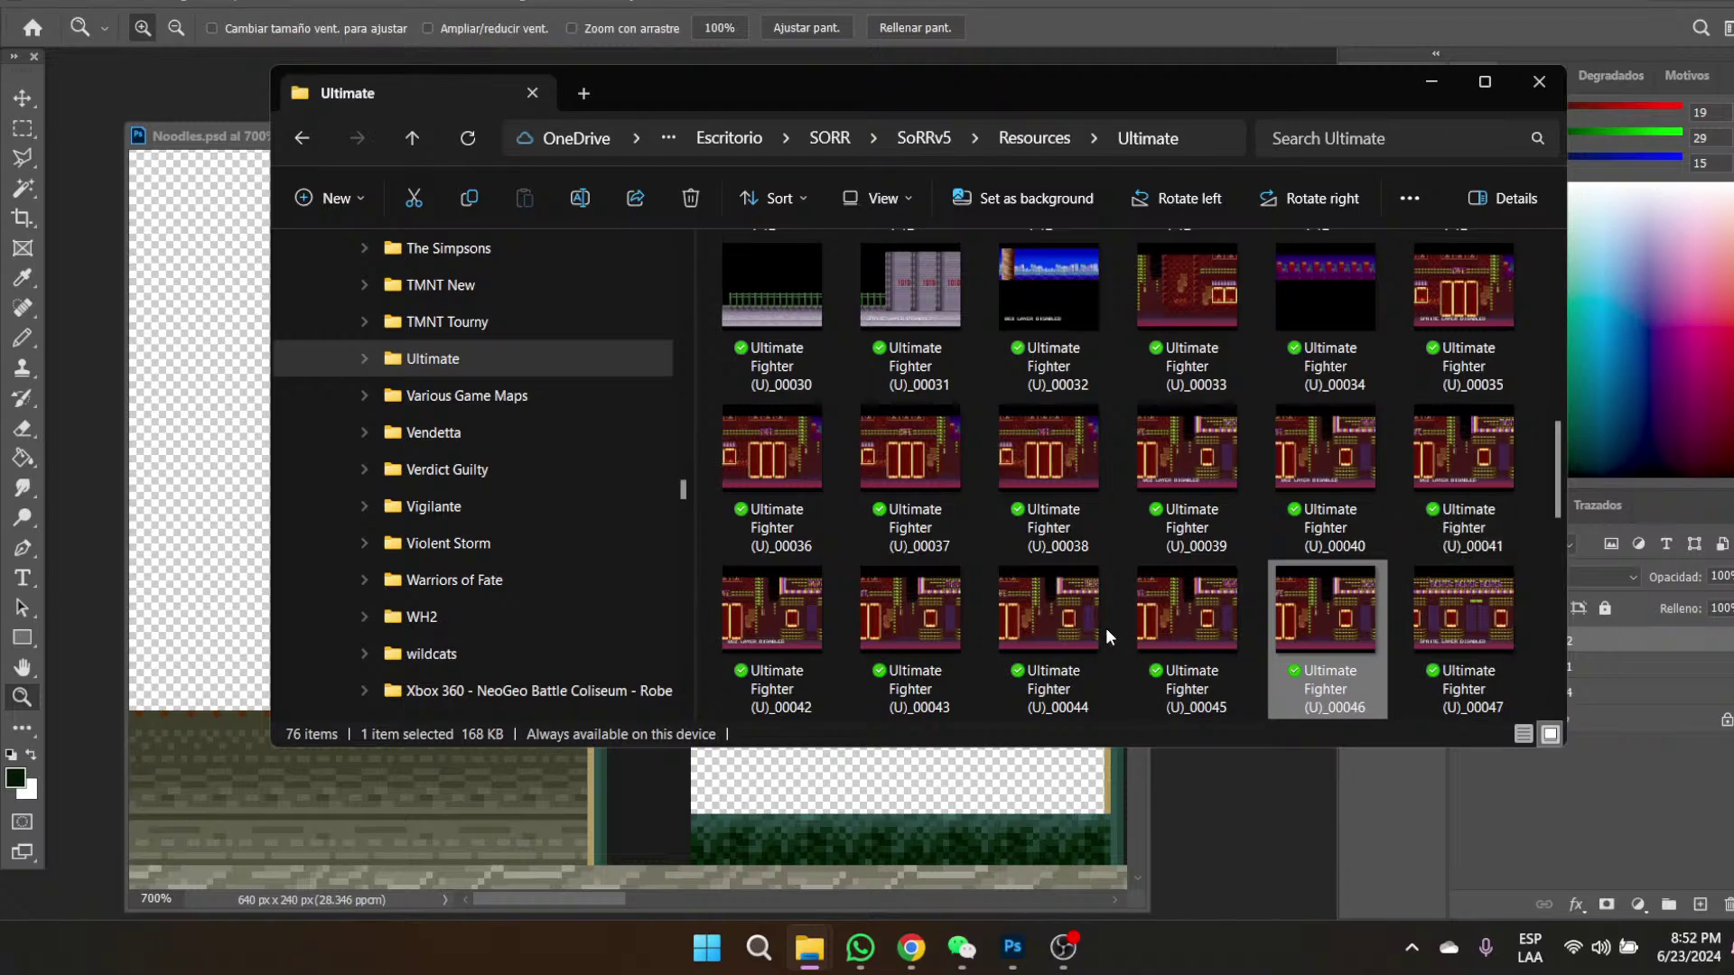
- Open Ultimate Fighter (U)_00035.bmp in Photoshop as a floating window, enlarged and zoomed to 400%
mouse_move(755, 611)
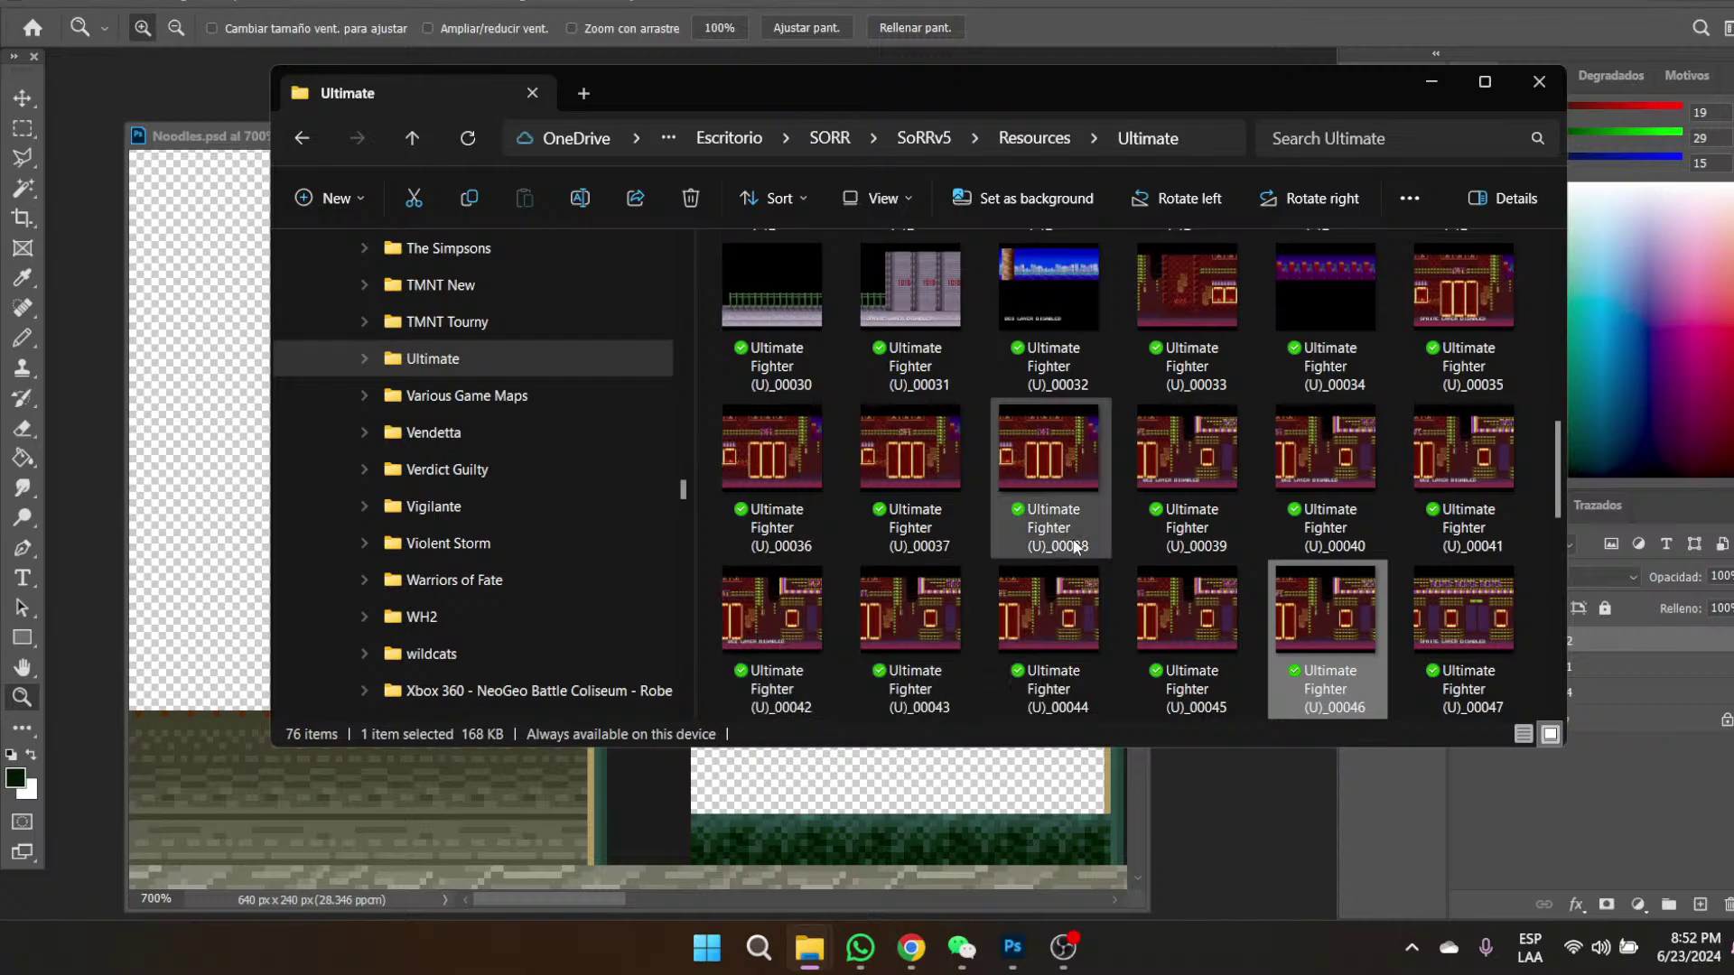
left_click_drag(1487, 302, 1184, 723)
left_click(1085, 471)
key("z")
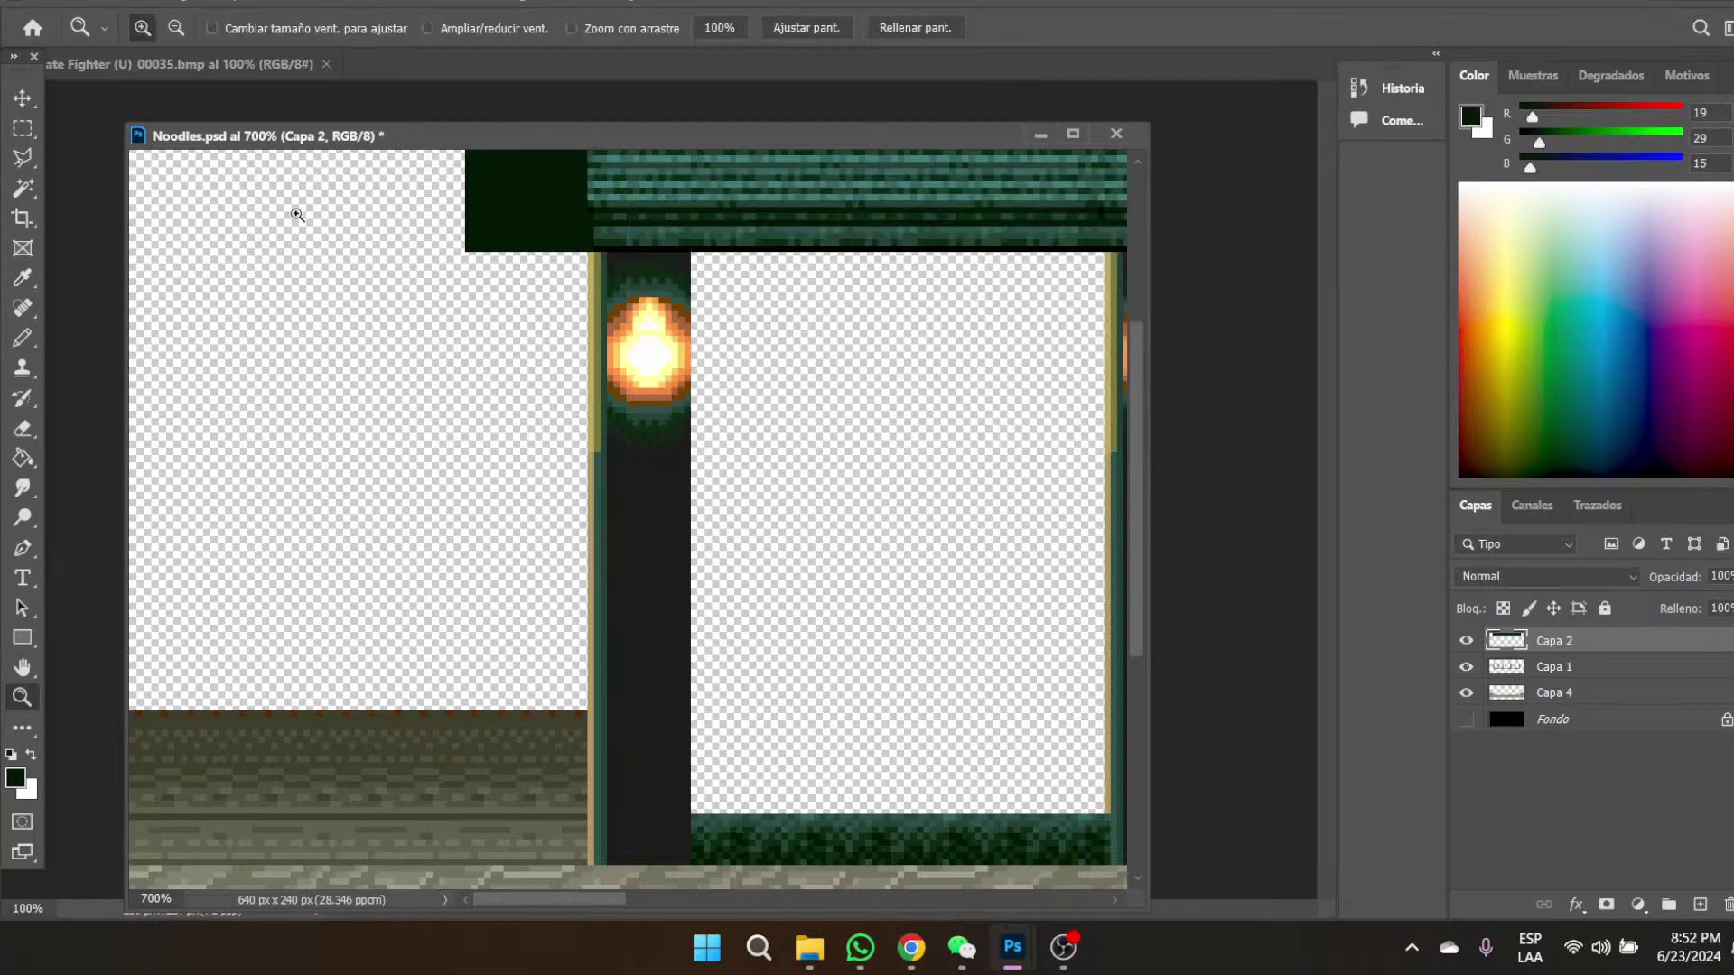
left_click_drag(65, 60, 253, 100)
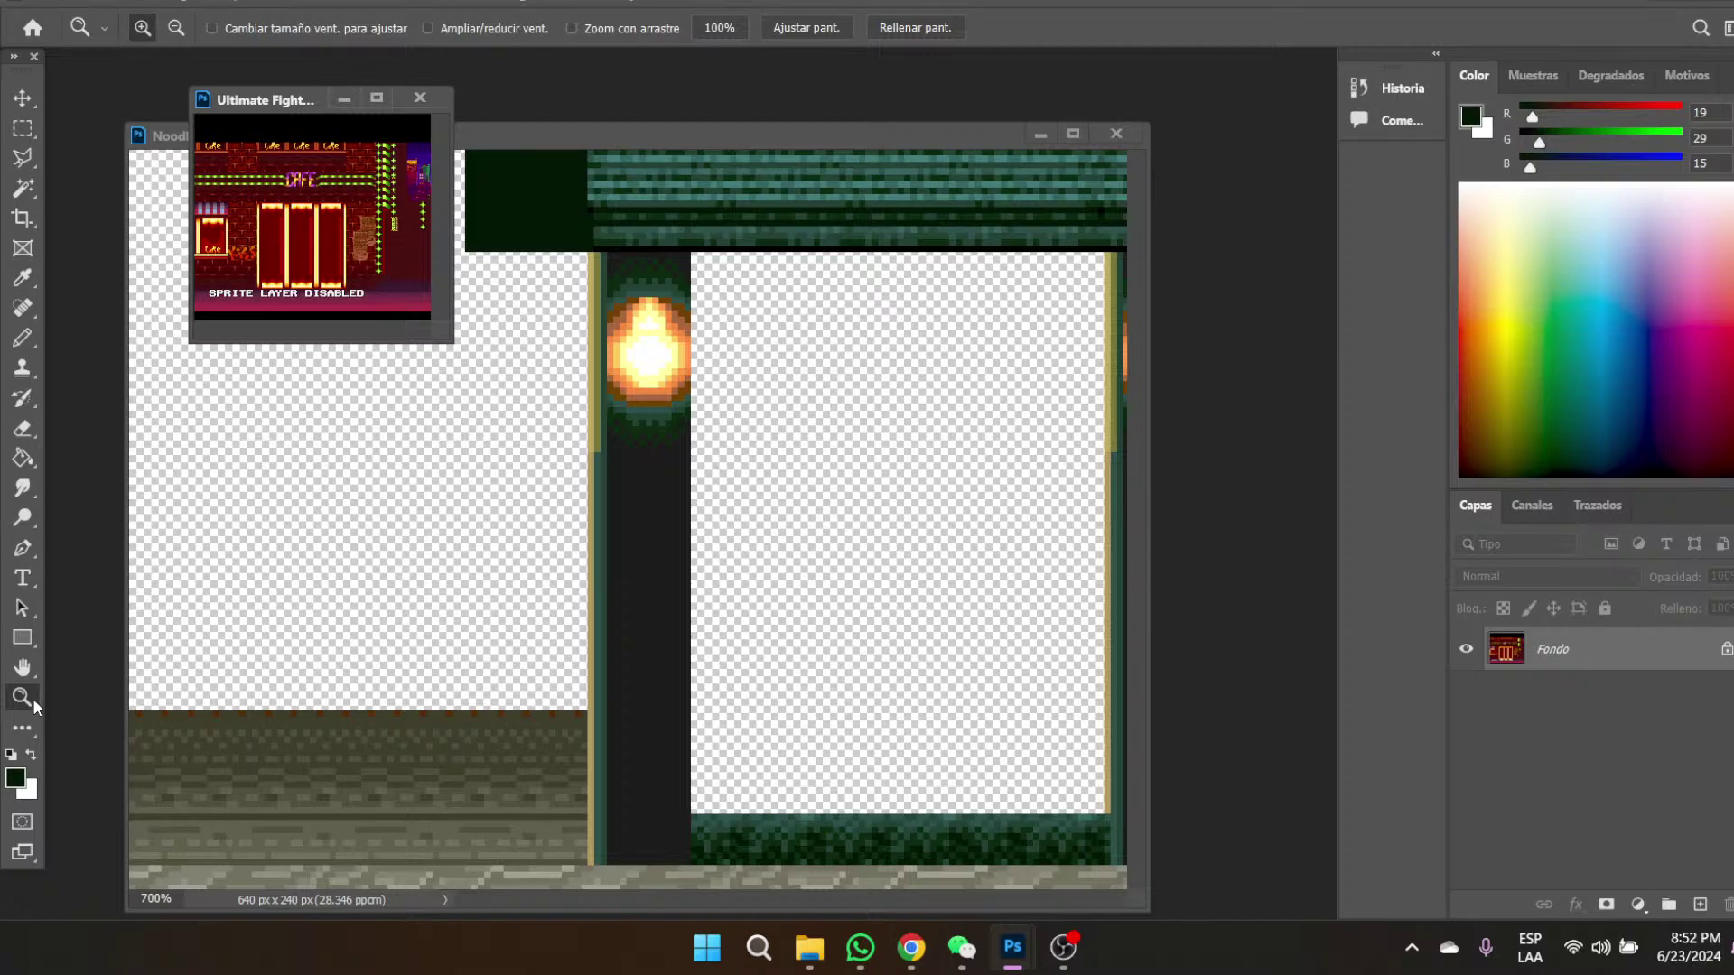
left_click(382, 238)
left_click(382, 239)
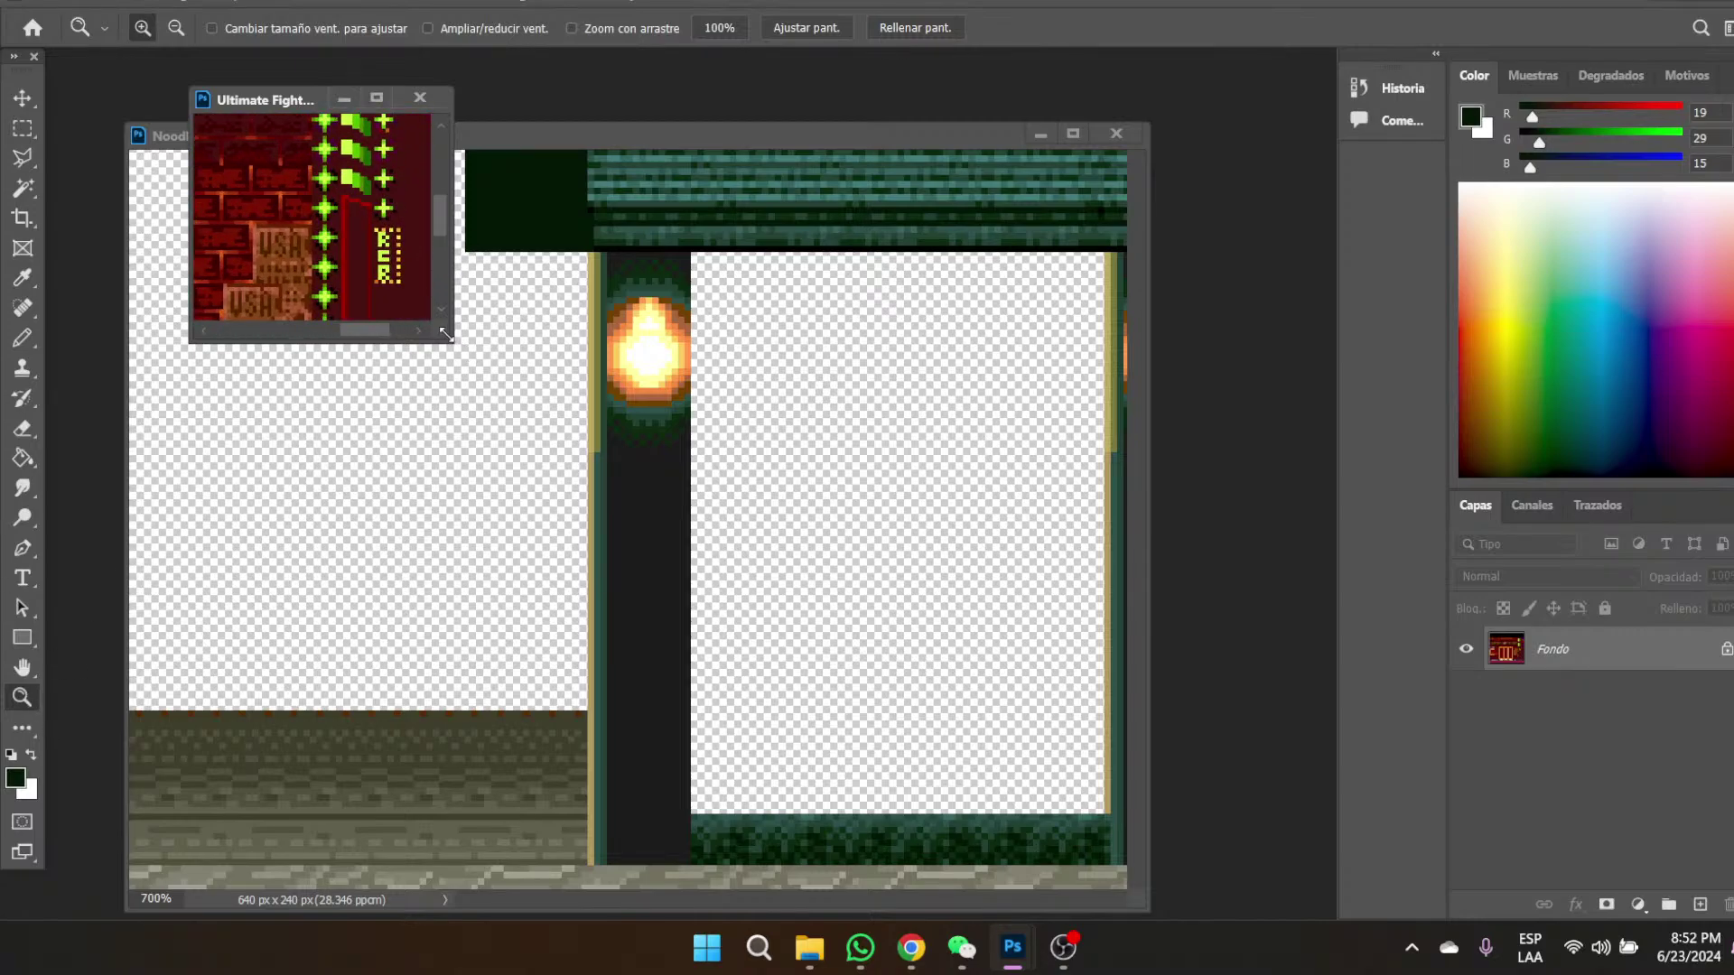
left_click_drag(446, 334, 1076, 887)
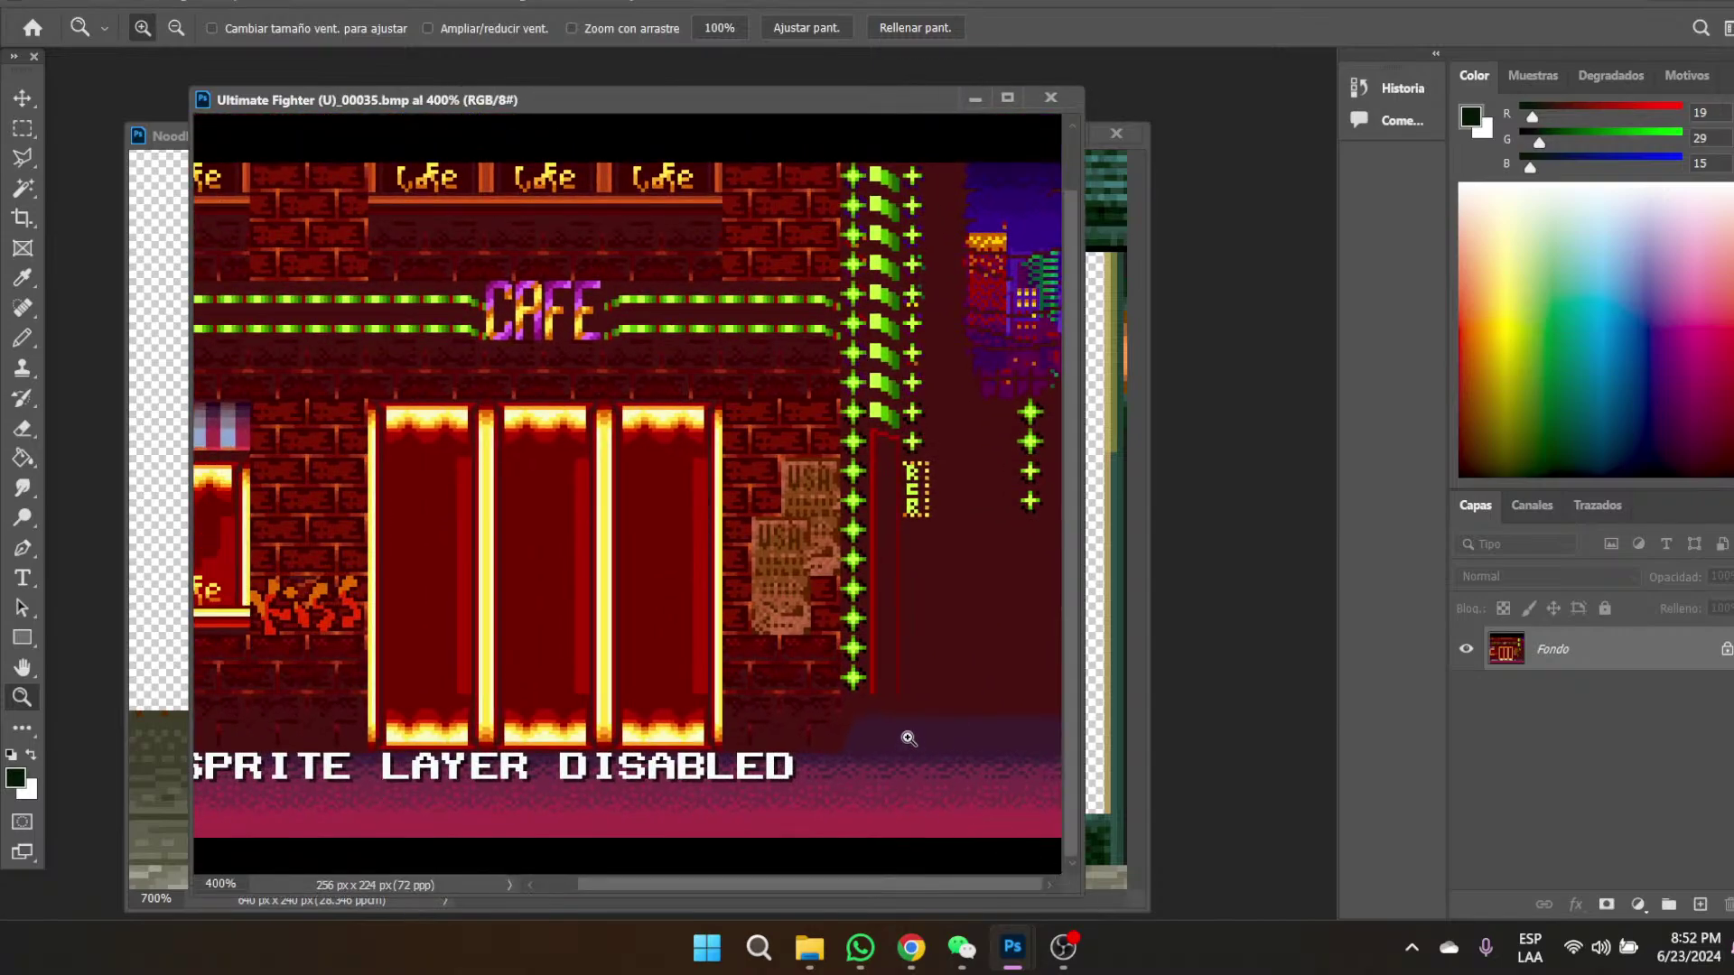
- Select a rectangle around the green neon star strings and small vertical sign beside the café's brick wall, and minimize the image
left_click(23, 127)
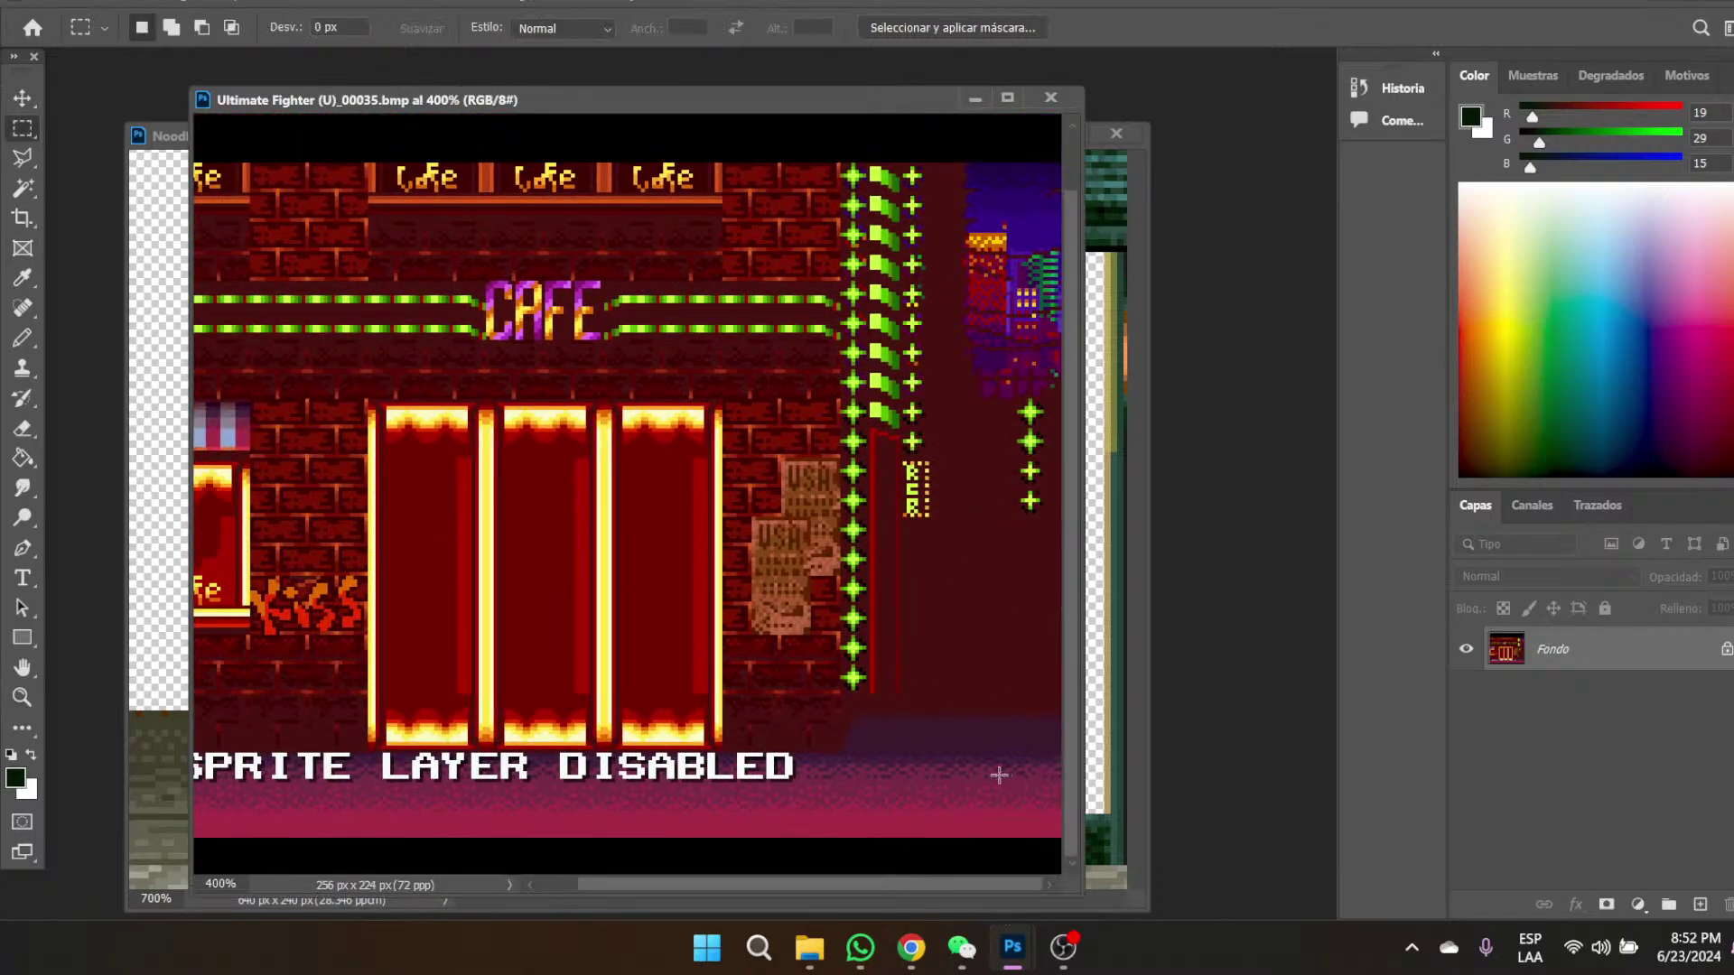
left_click_drag(845, 715, 961, 284)
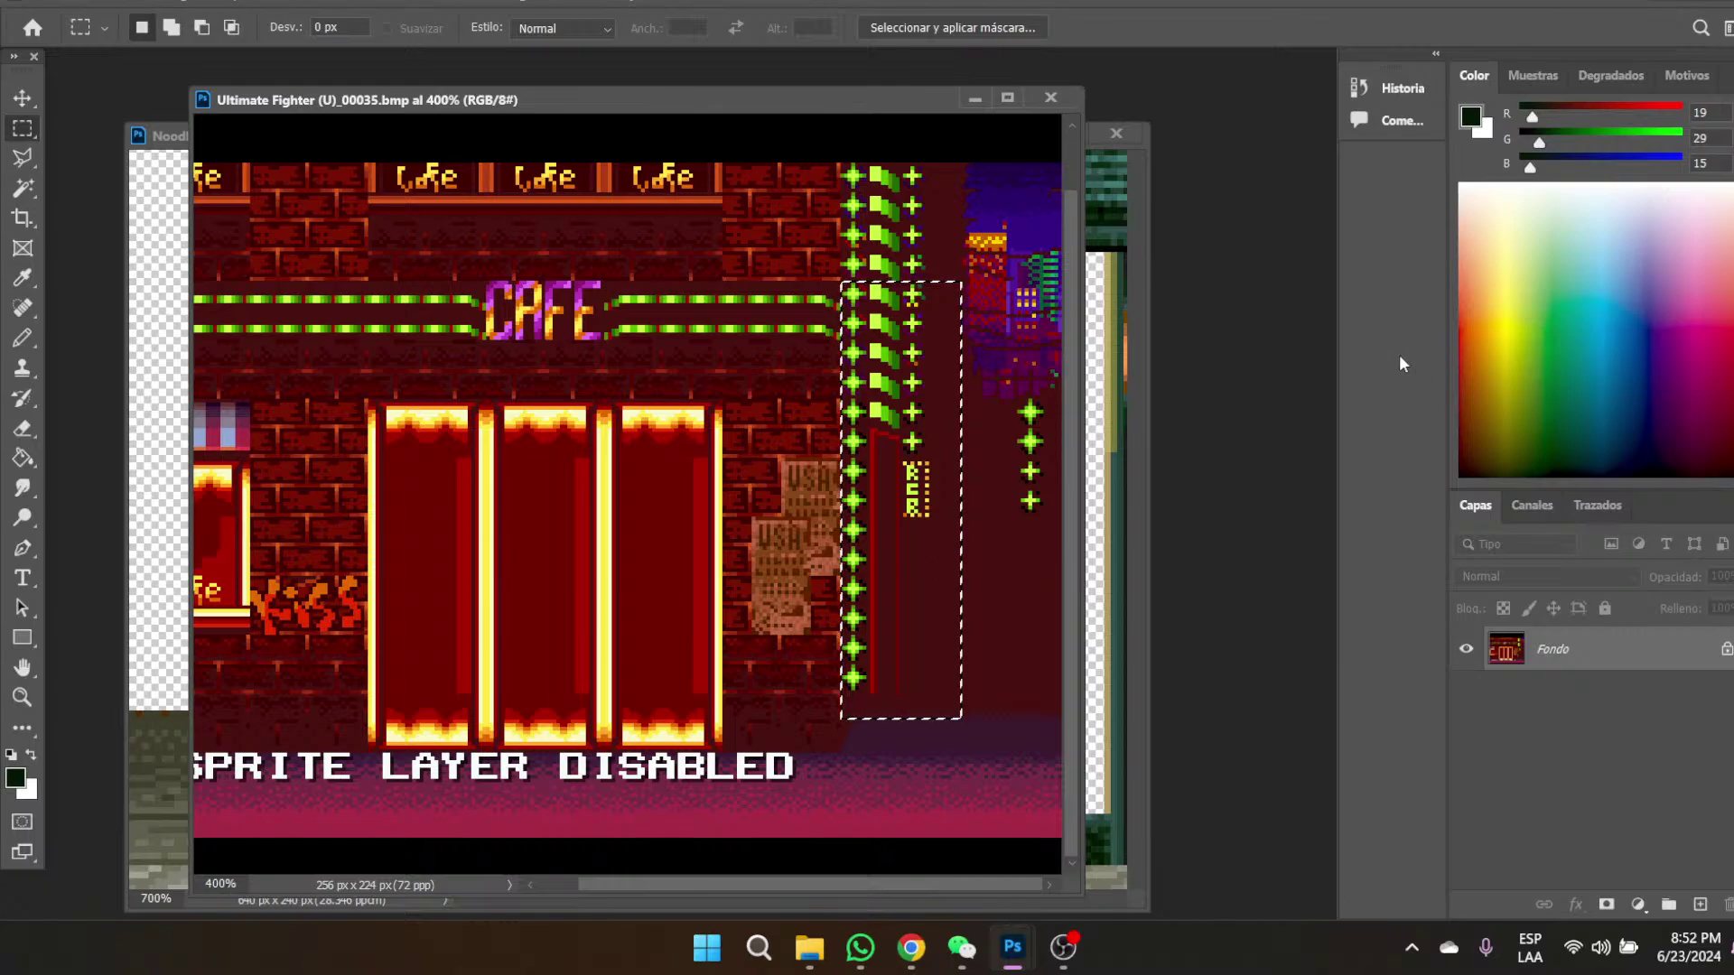
left_click(973, 100)
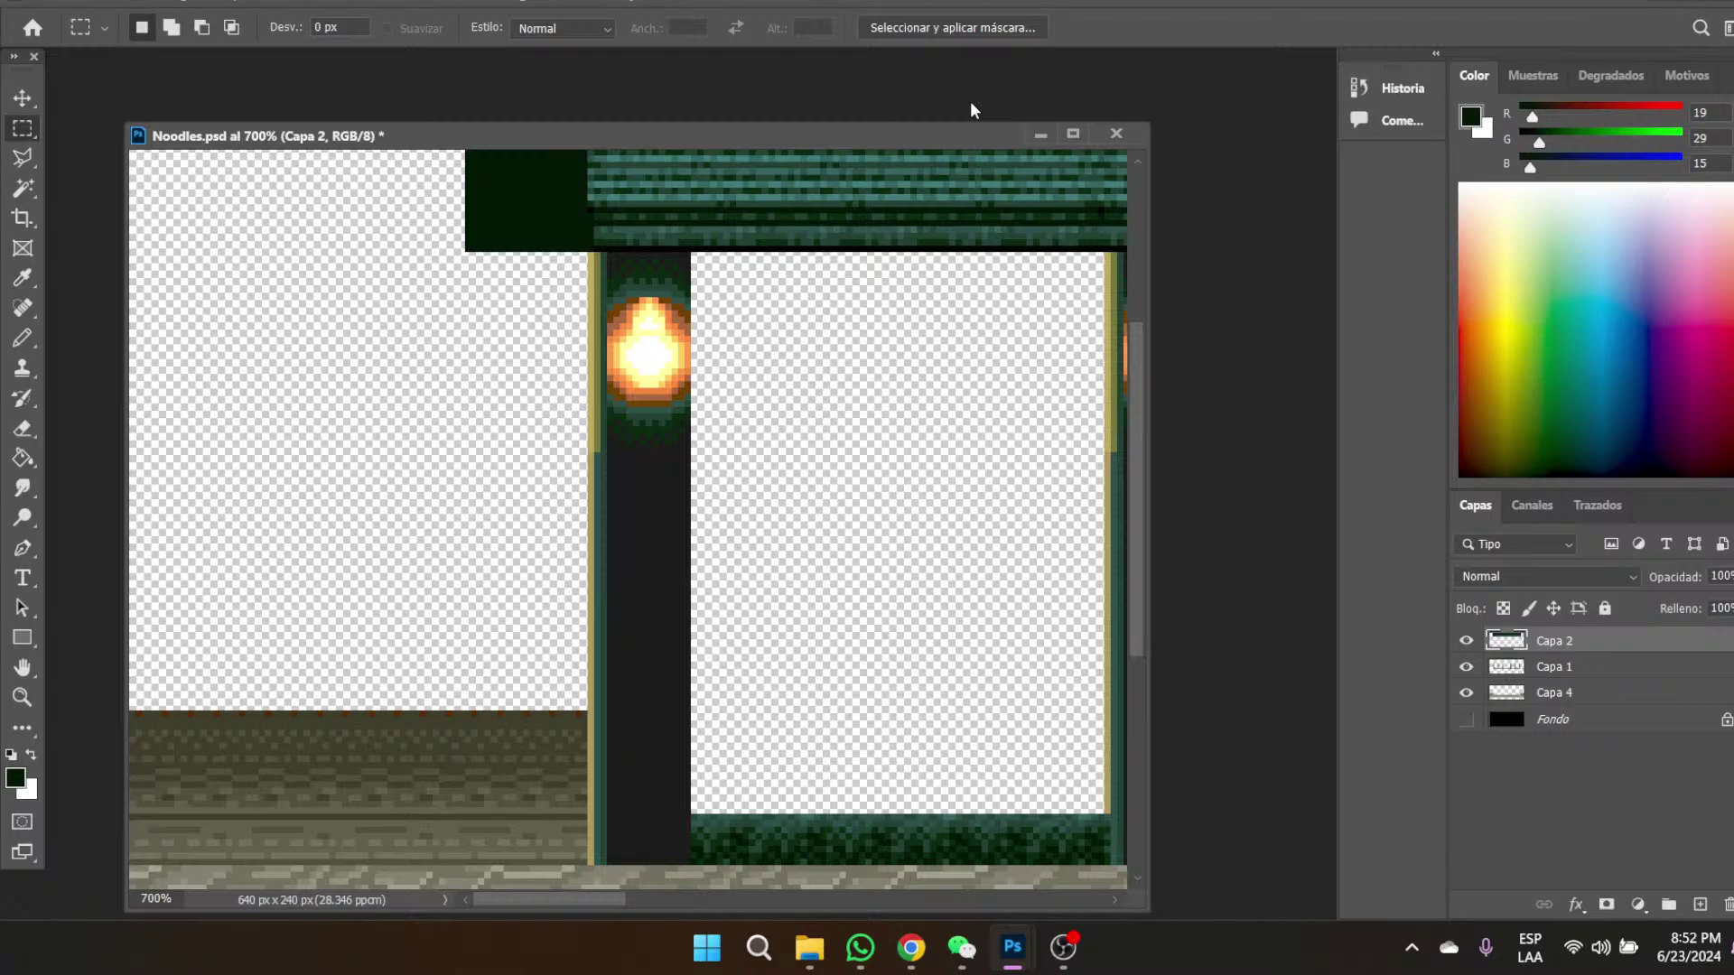
- Paste the copied neon strip into Noodles.psd, flip it horizontally and place it against the outer edge of the first column
key("ctrl+v")
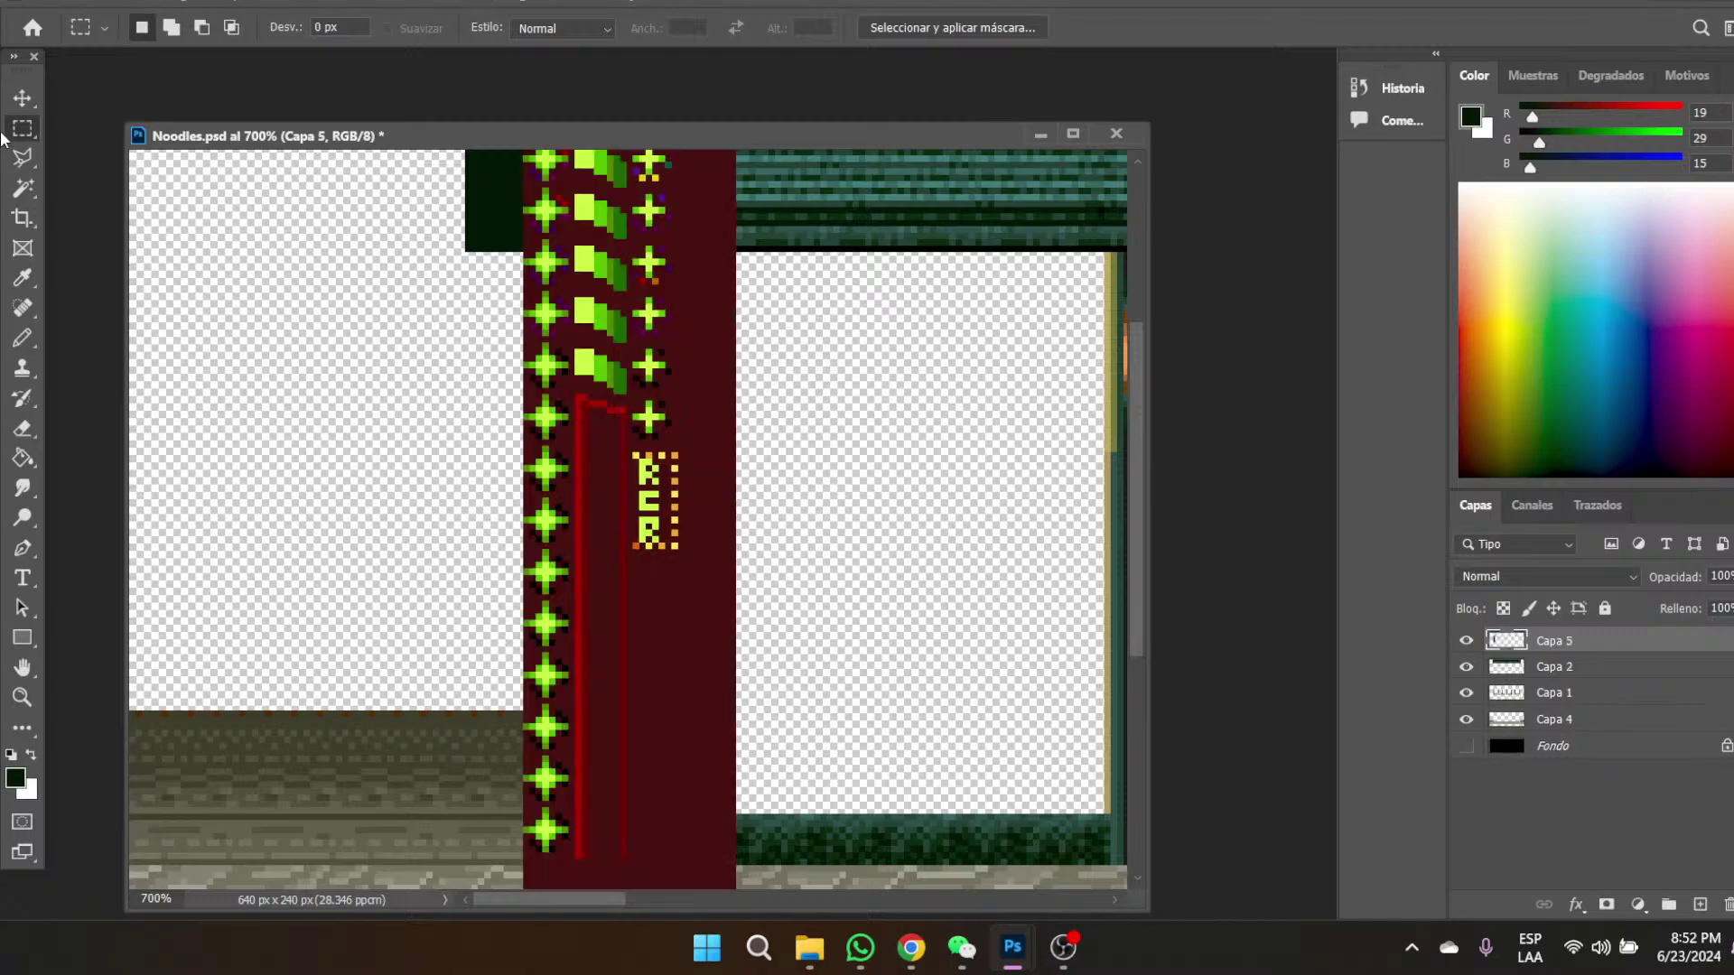
right_click(655, 473)
left_click(767, 679)
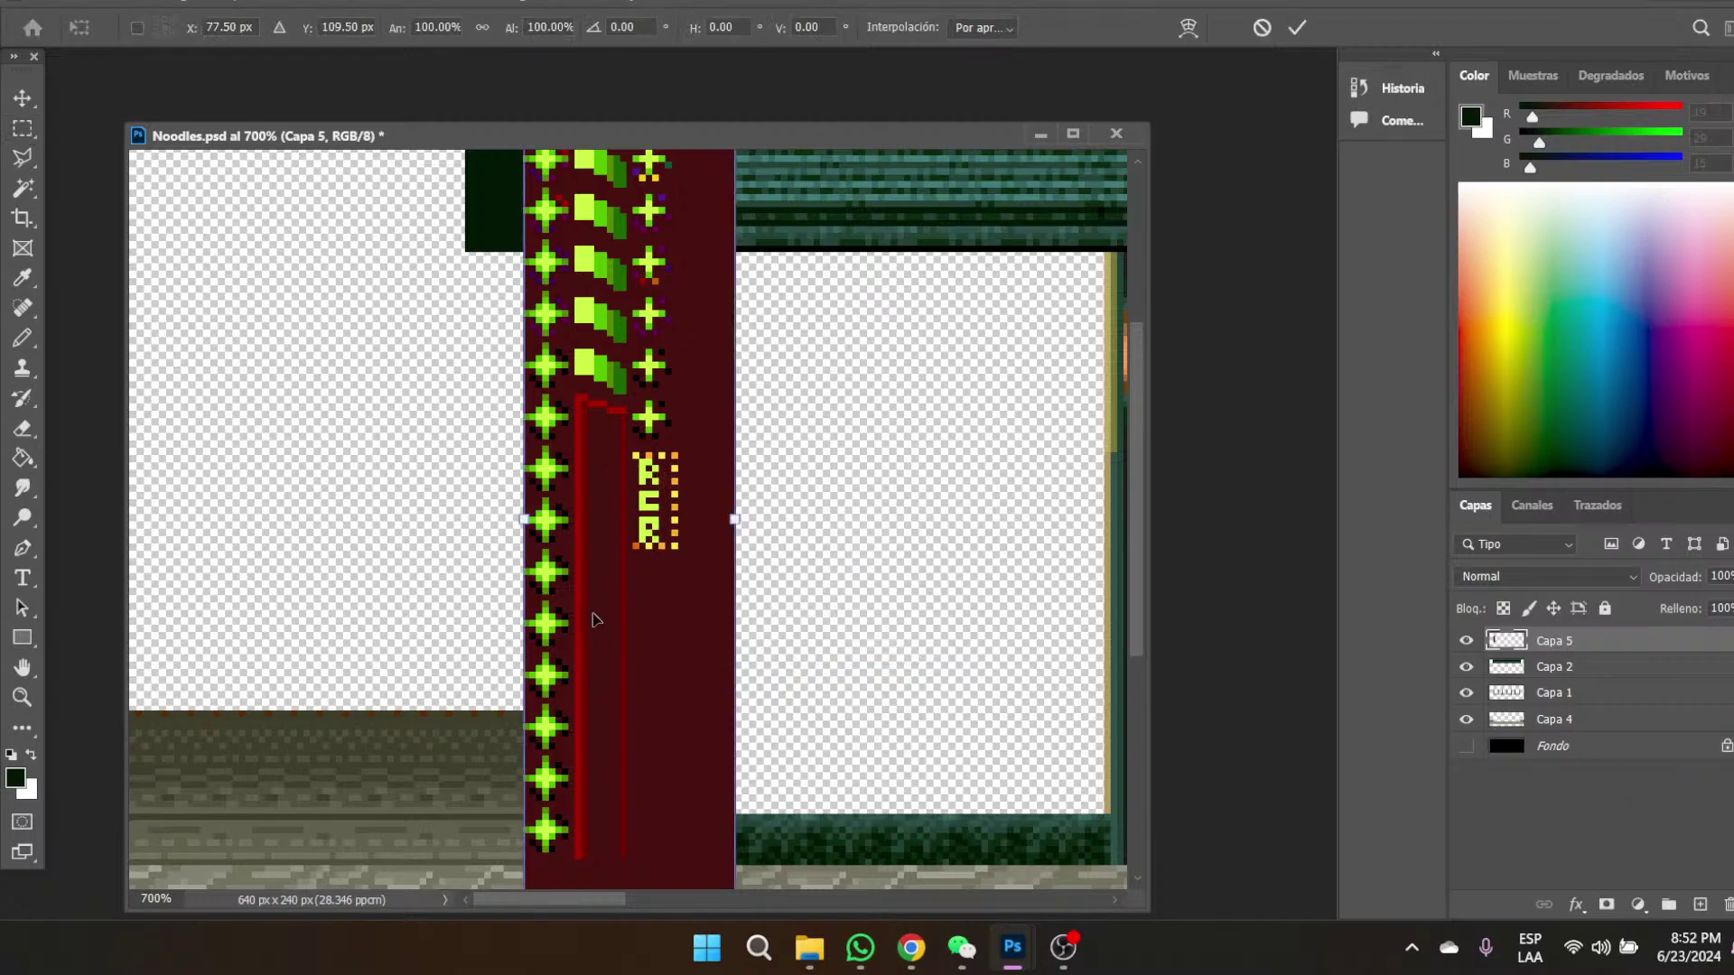
right_click(622, 607)
left_click(747, 572)
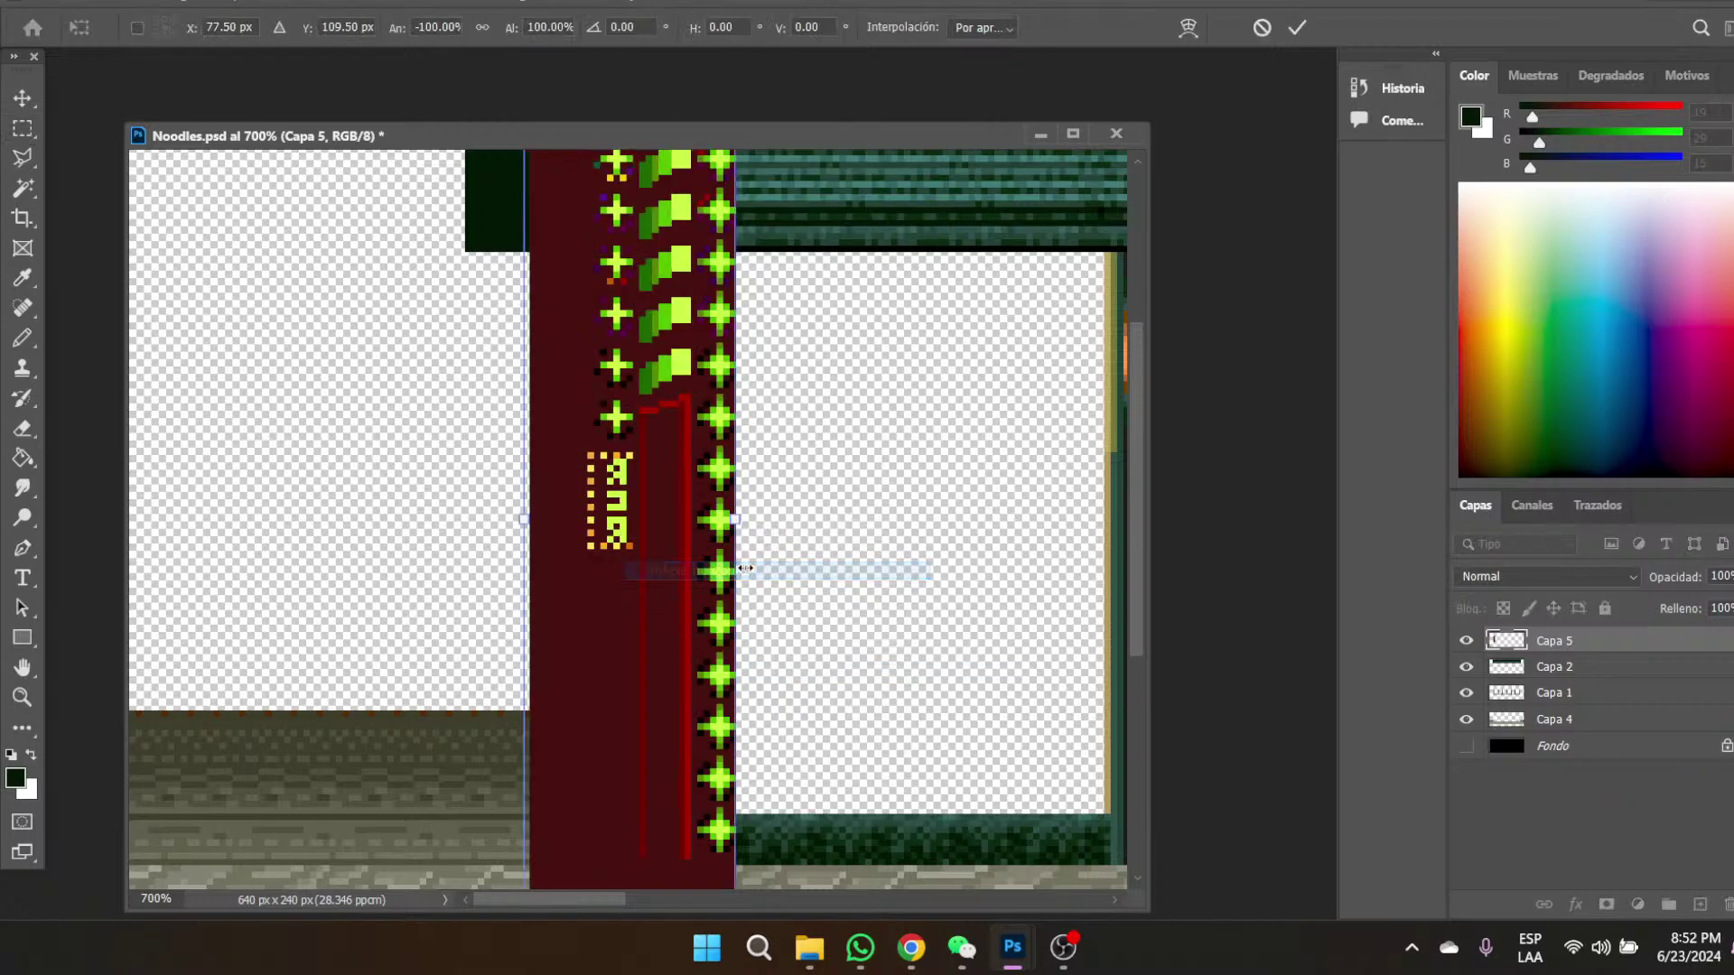
key("Return")
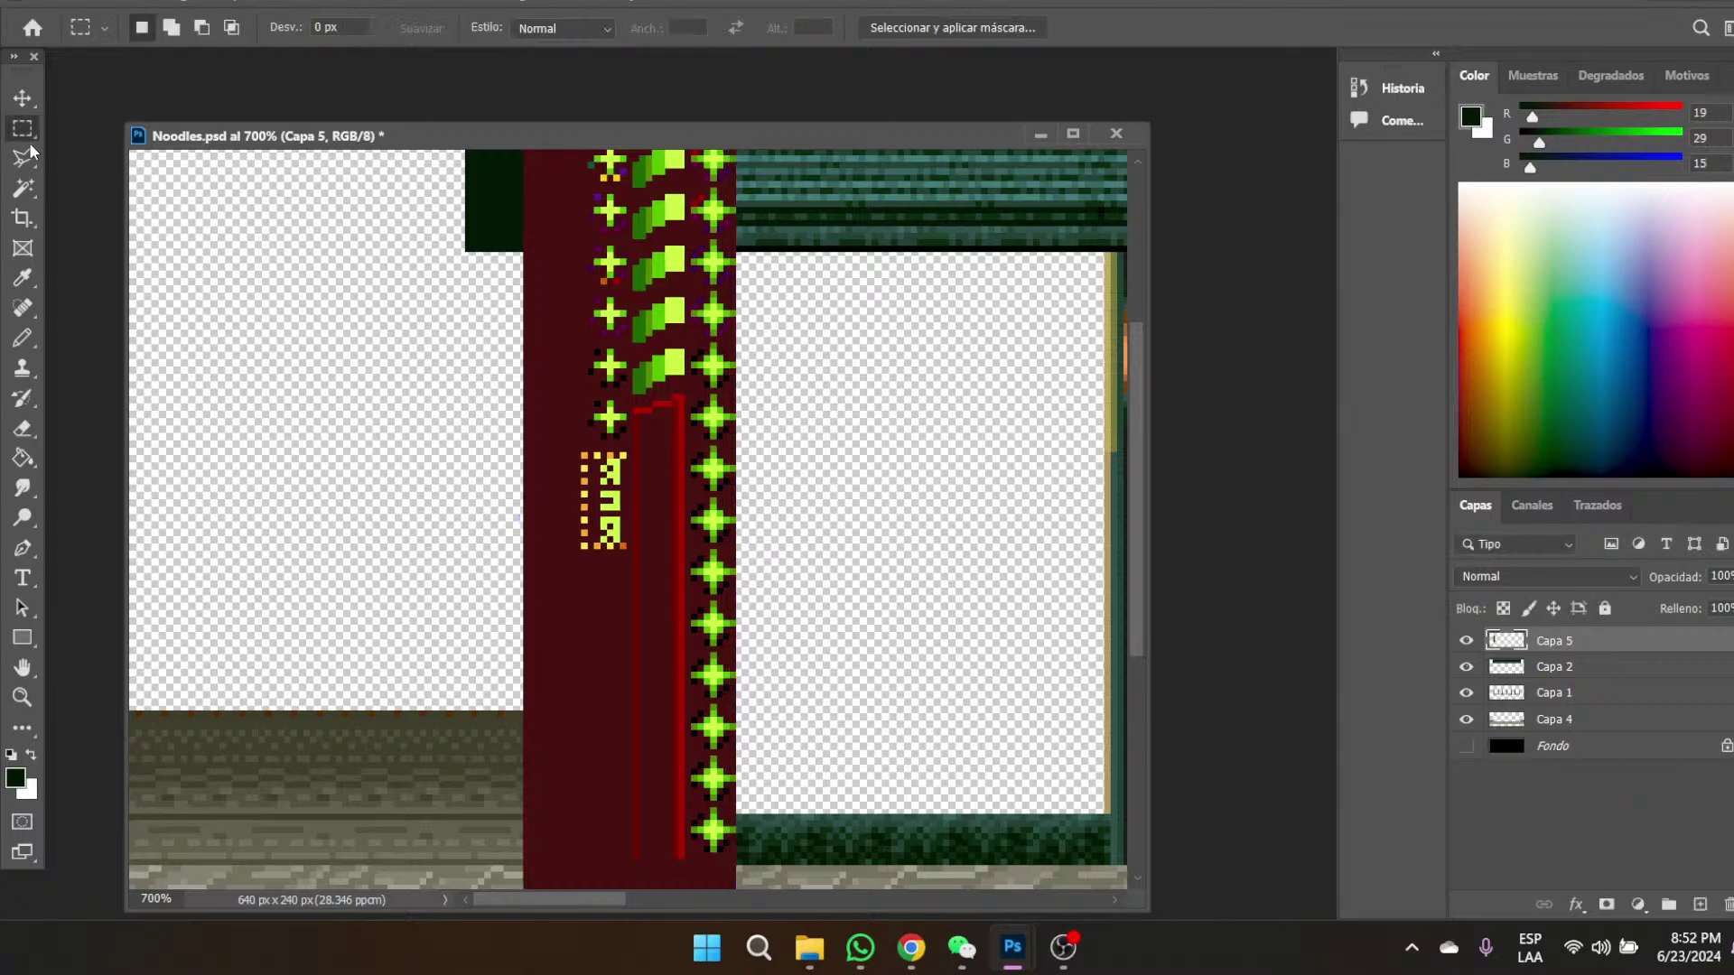
left_click(23, 100)
left_click_drag(684, 708, 524, 701)
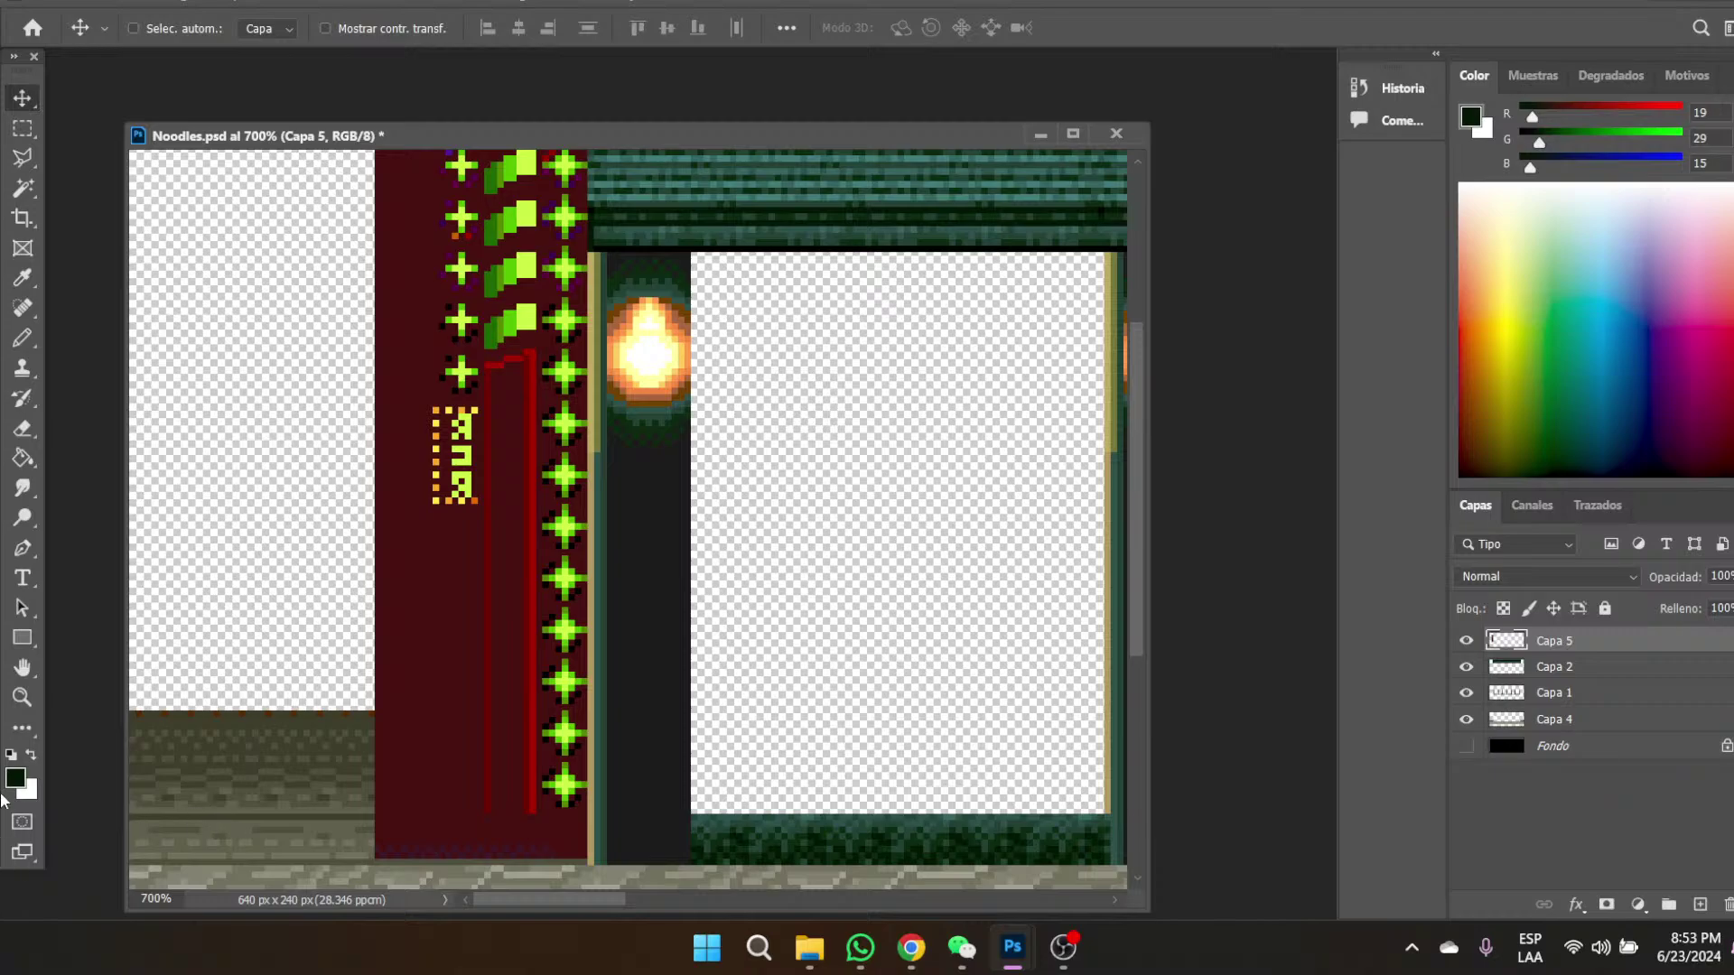
- Erase the red panel's lower outer corner in small rectangular cuts to form a stepped diagonal base, and trim its outermost pixel column
left_click(22, 697)
left_click(607, 815)
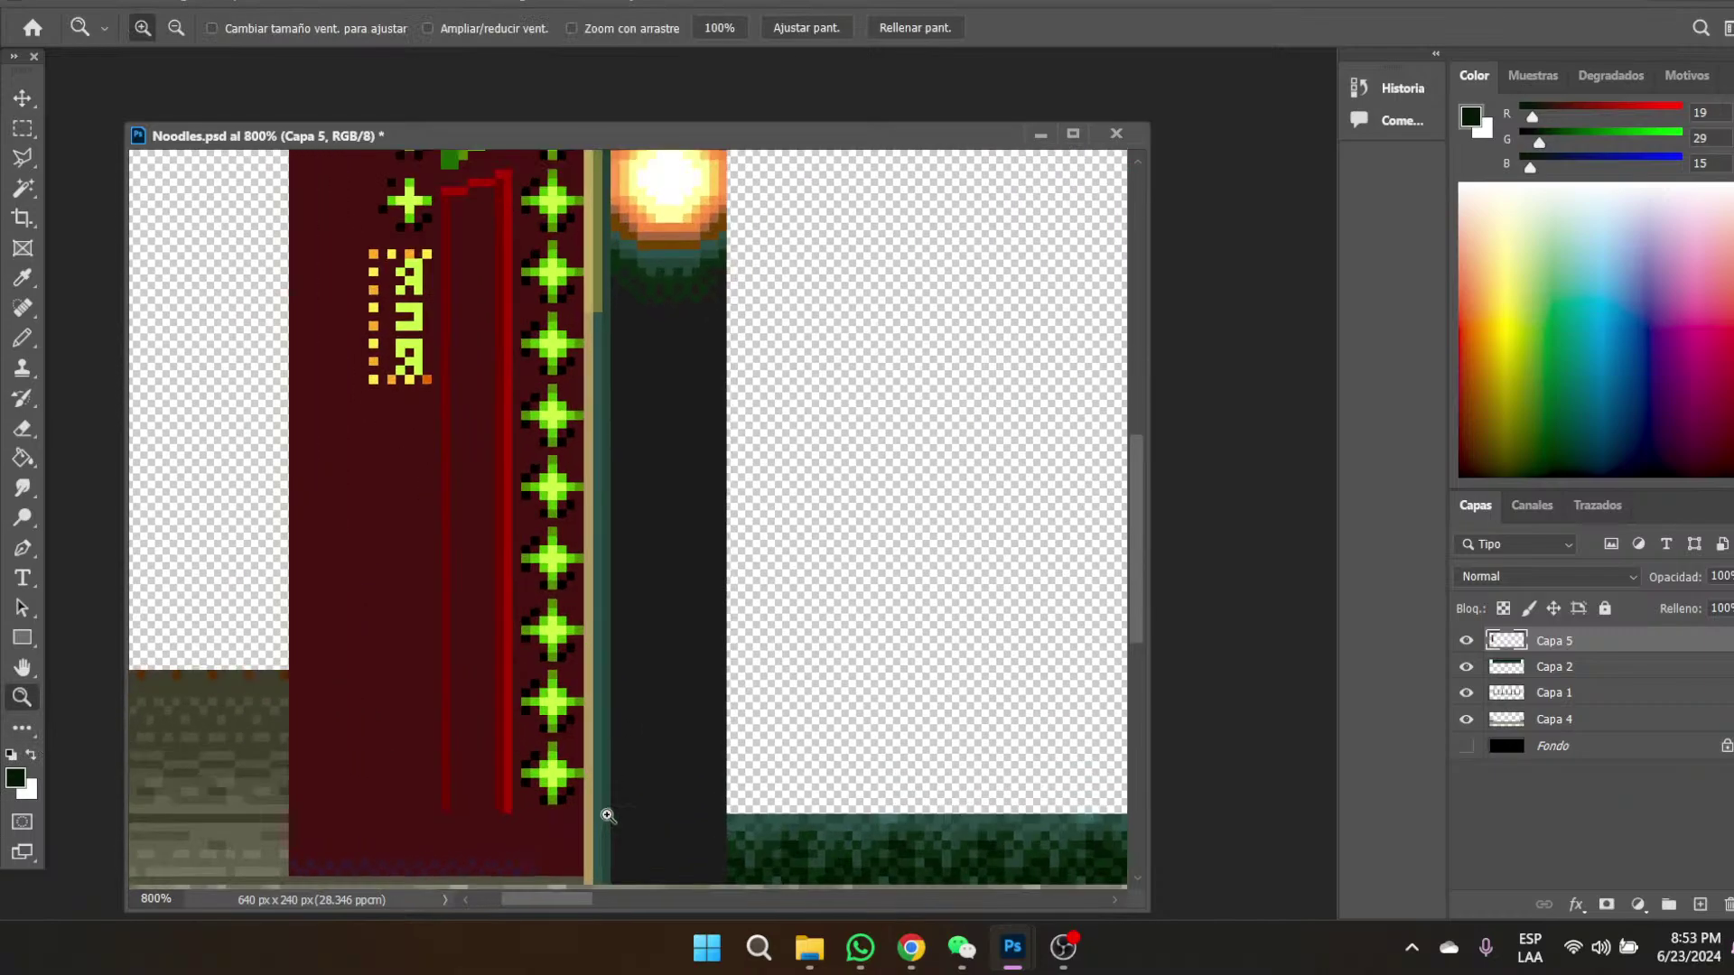
left_click(607, 815)
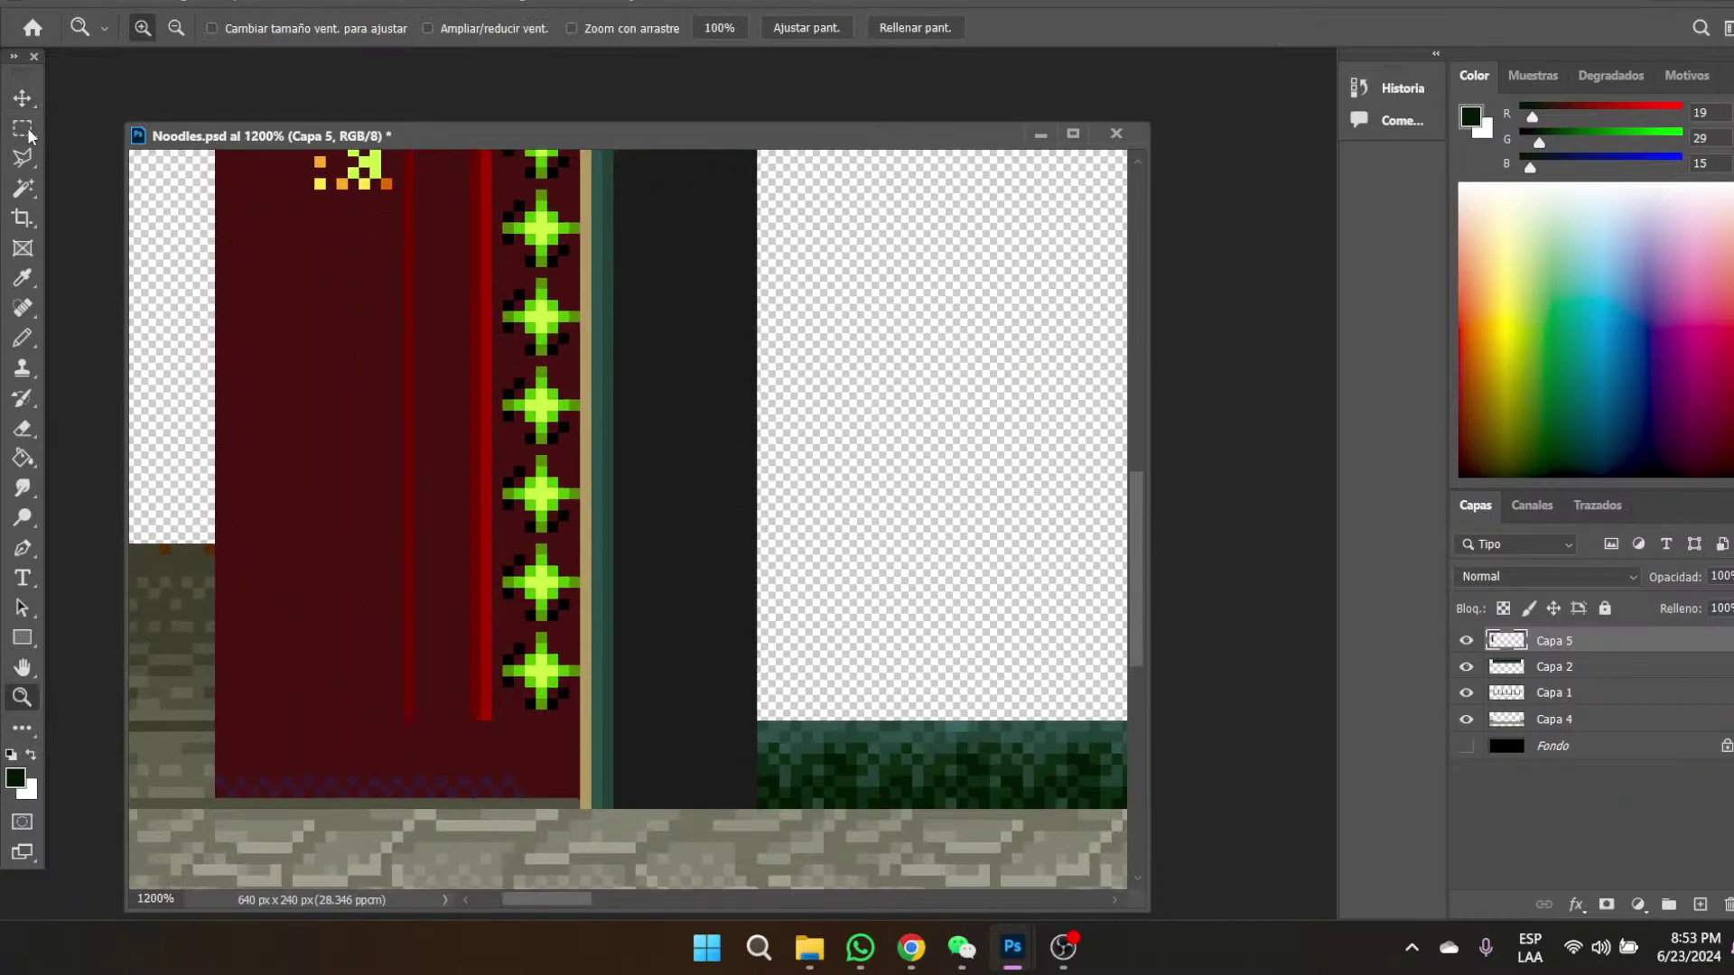
left_click(22, 129)
left_click_drag(191, 790, 364, 743)
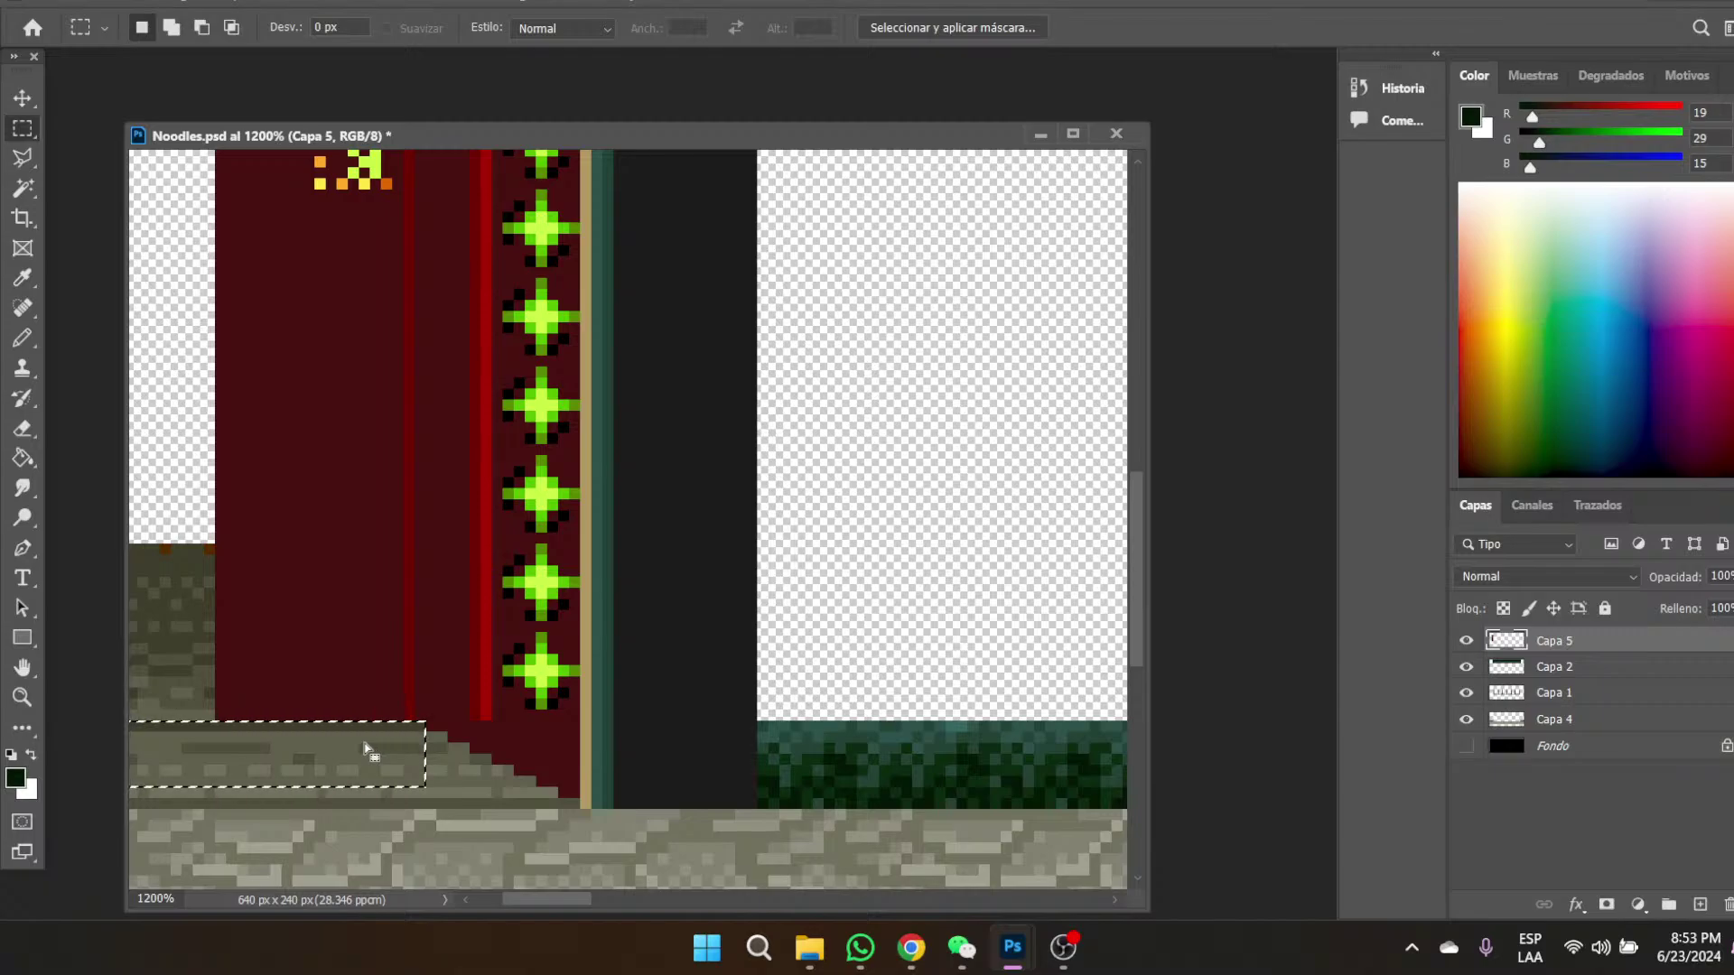
left_click_drag(370, 749, 330, 716)
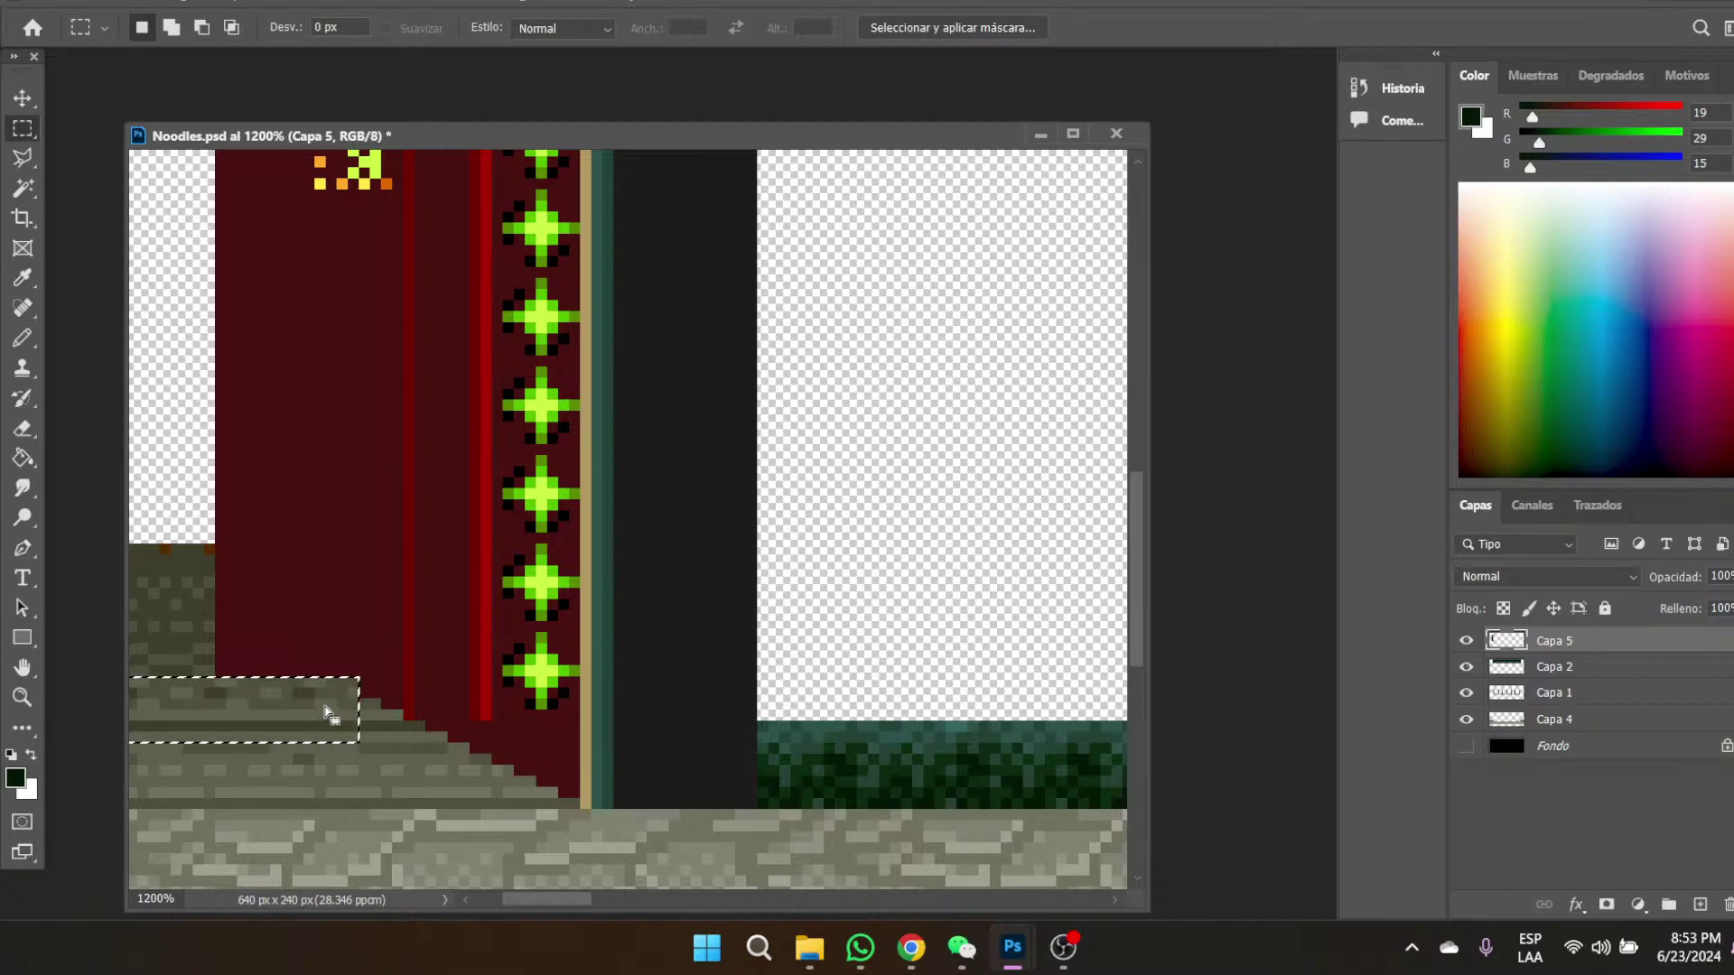
key("ctrl+z")
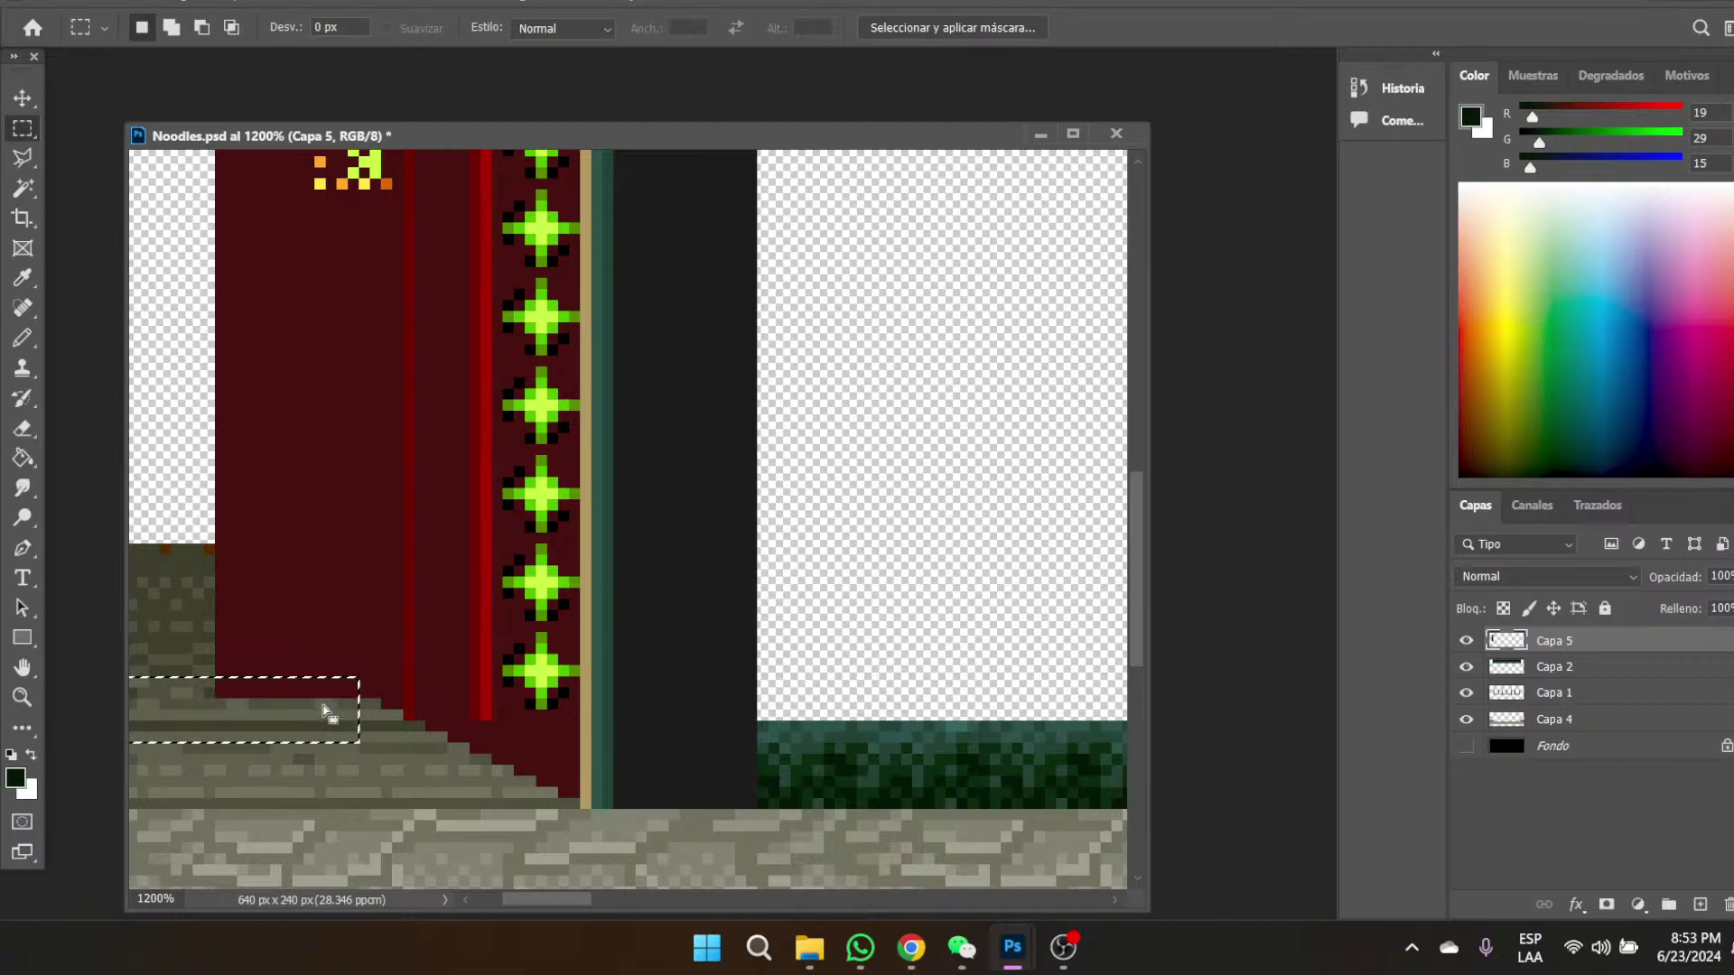
left_click_drag(330, 713, 283, 690)
mouse_move(181, 655)
left_mouse_down()
mouse_move(282, 679)
mouse_move(298, 705)
mouse_move(185, 641)
left_mouse_up()
scroll(490, 693, "up", 5)
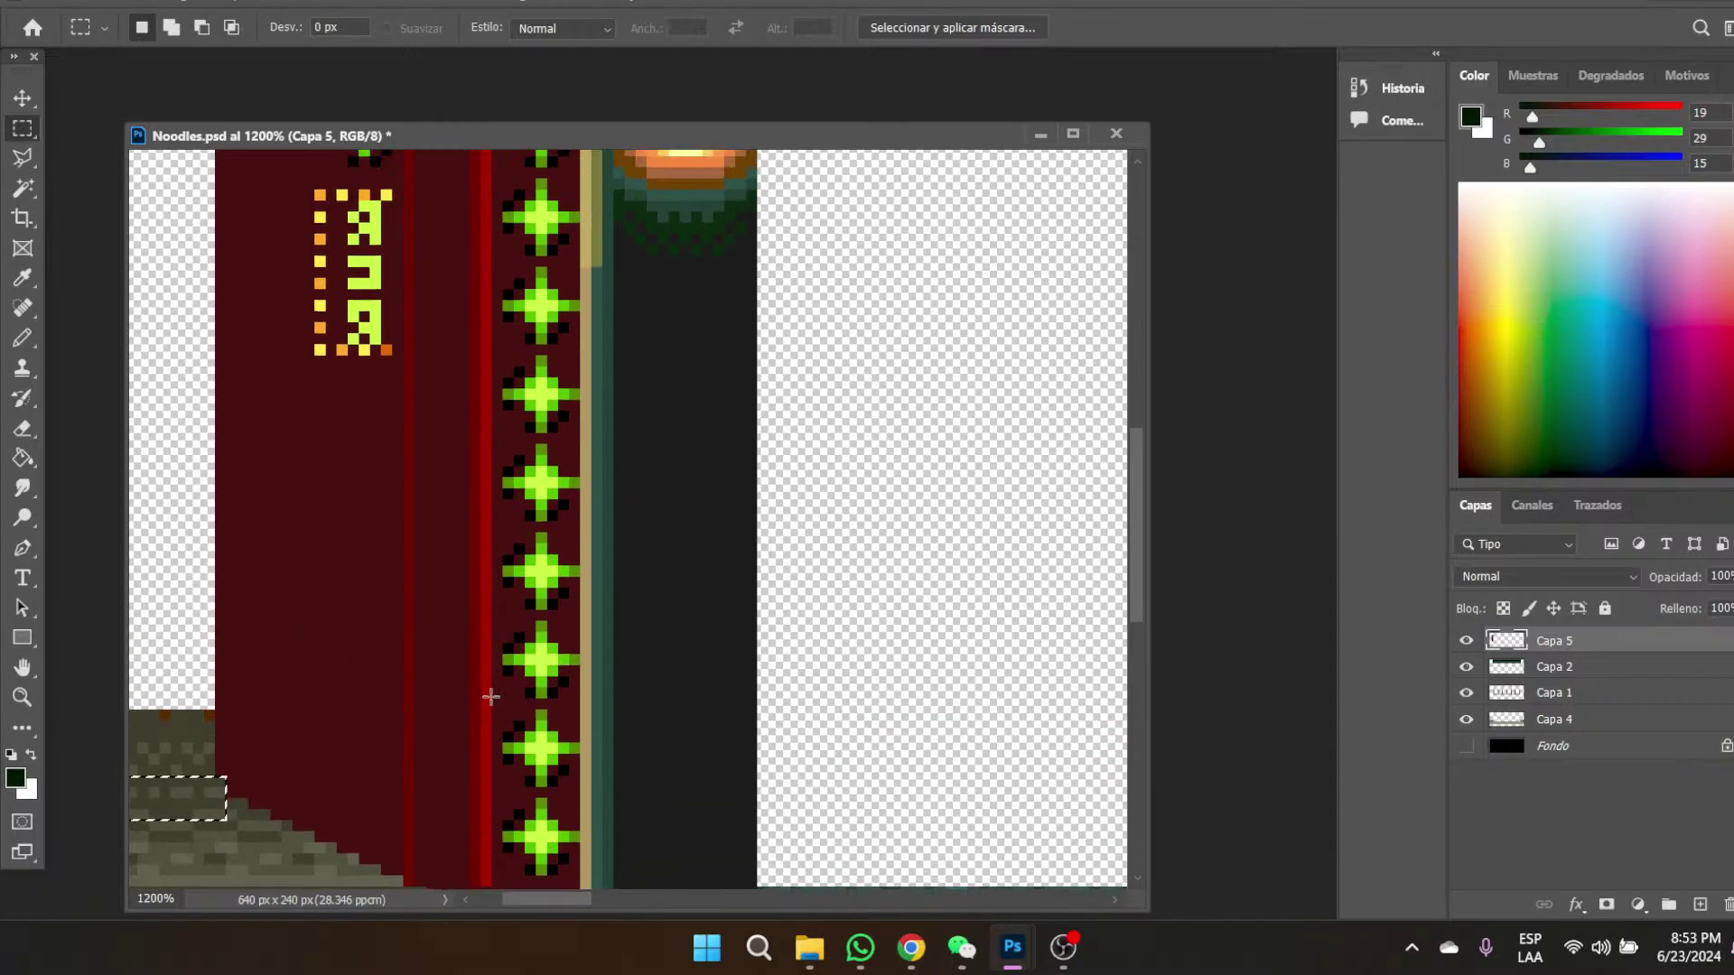
scroll(491, 696, "down", 3)
scroll(491, 697, "down", 1)
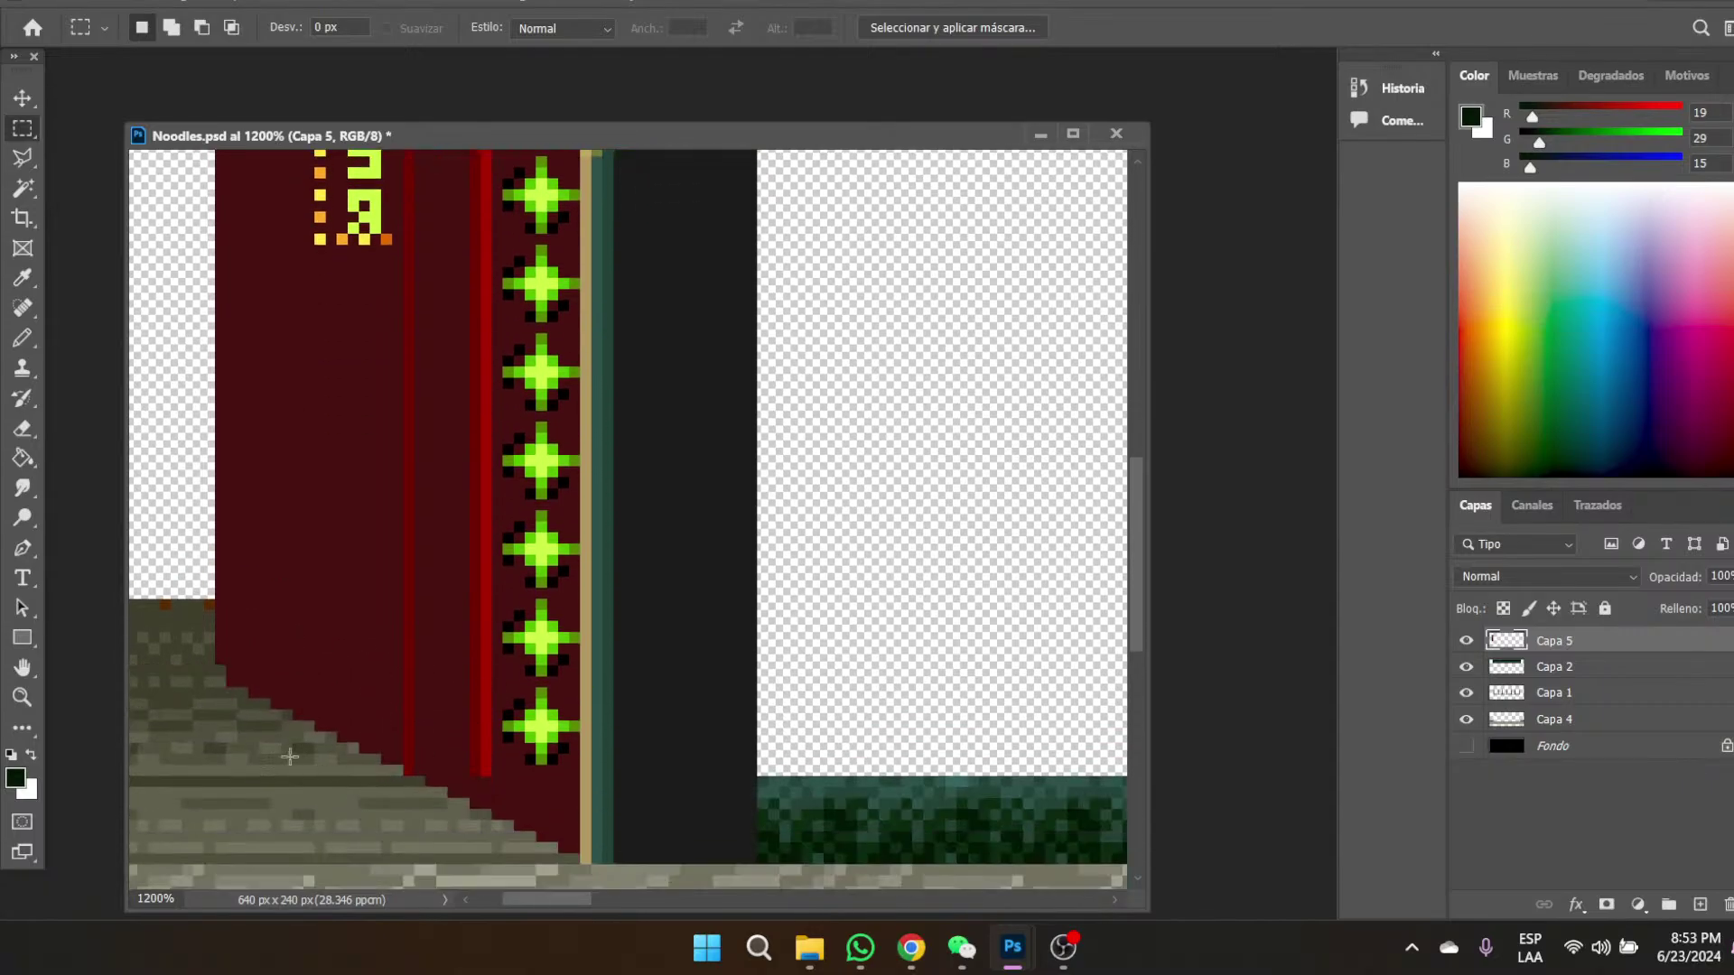
left_click_drag(216, 674, 178, 276)
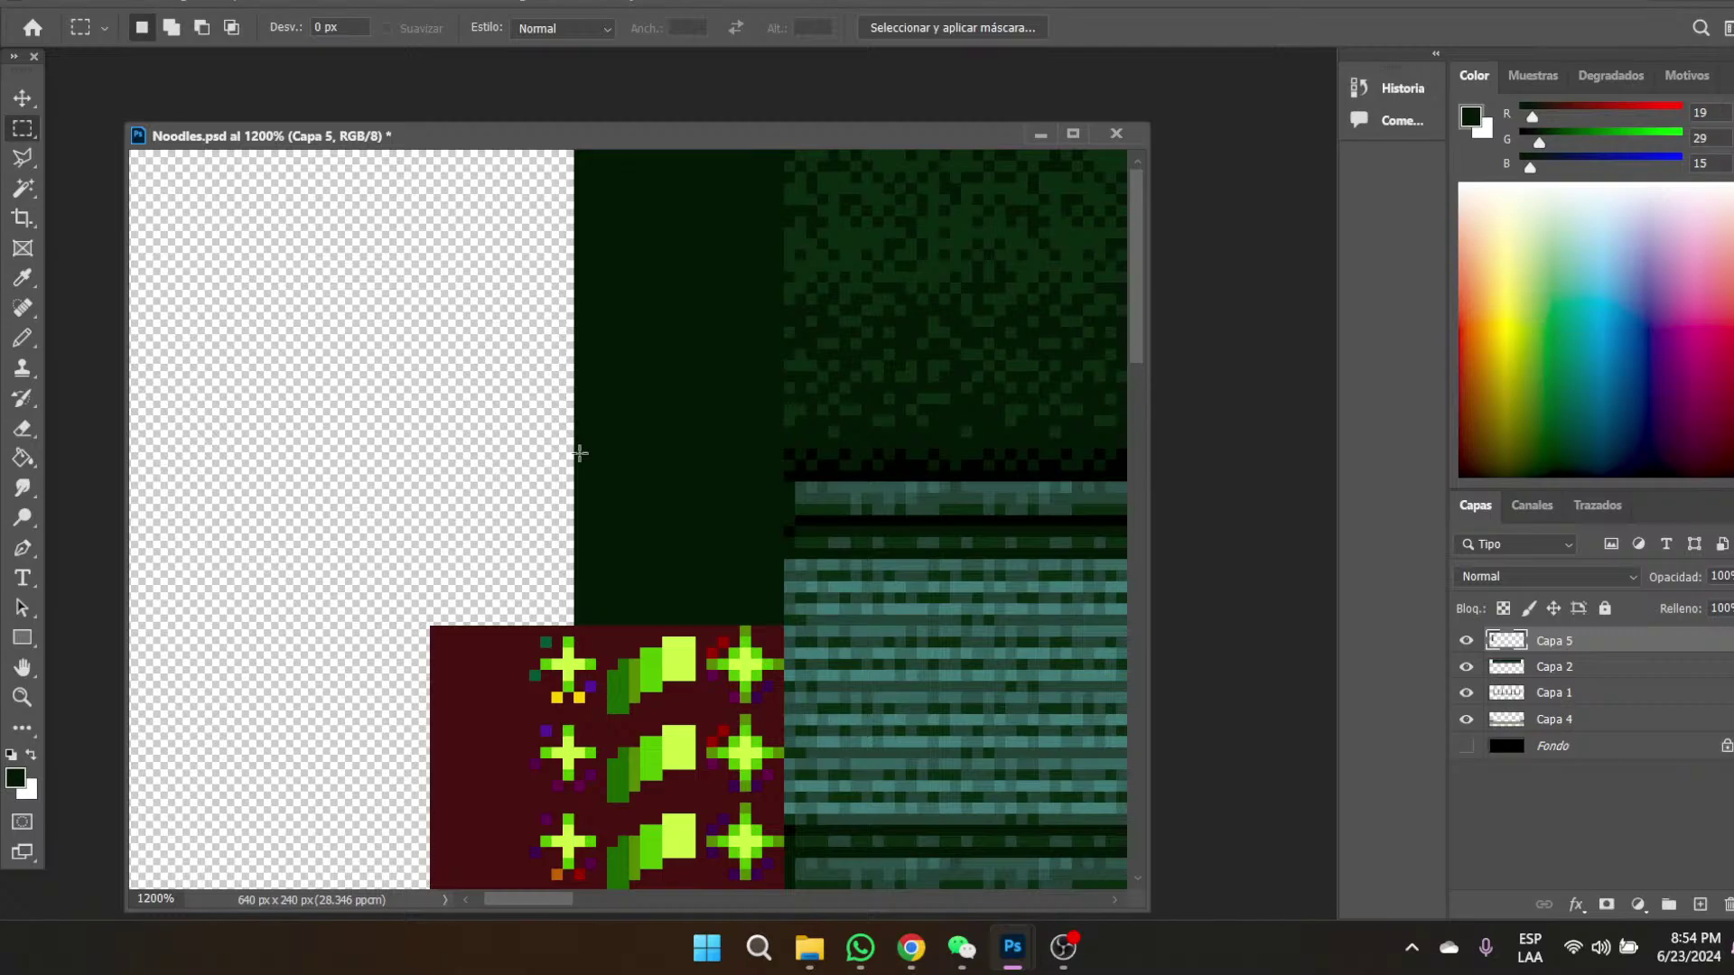
- Narrow the red neon panel by selecting and deleting a vertical strip along its outer edge
scroll(581, 452, "down", 5)
left_click(21, 702)
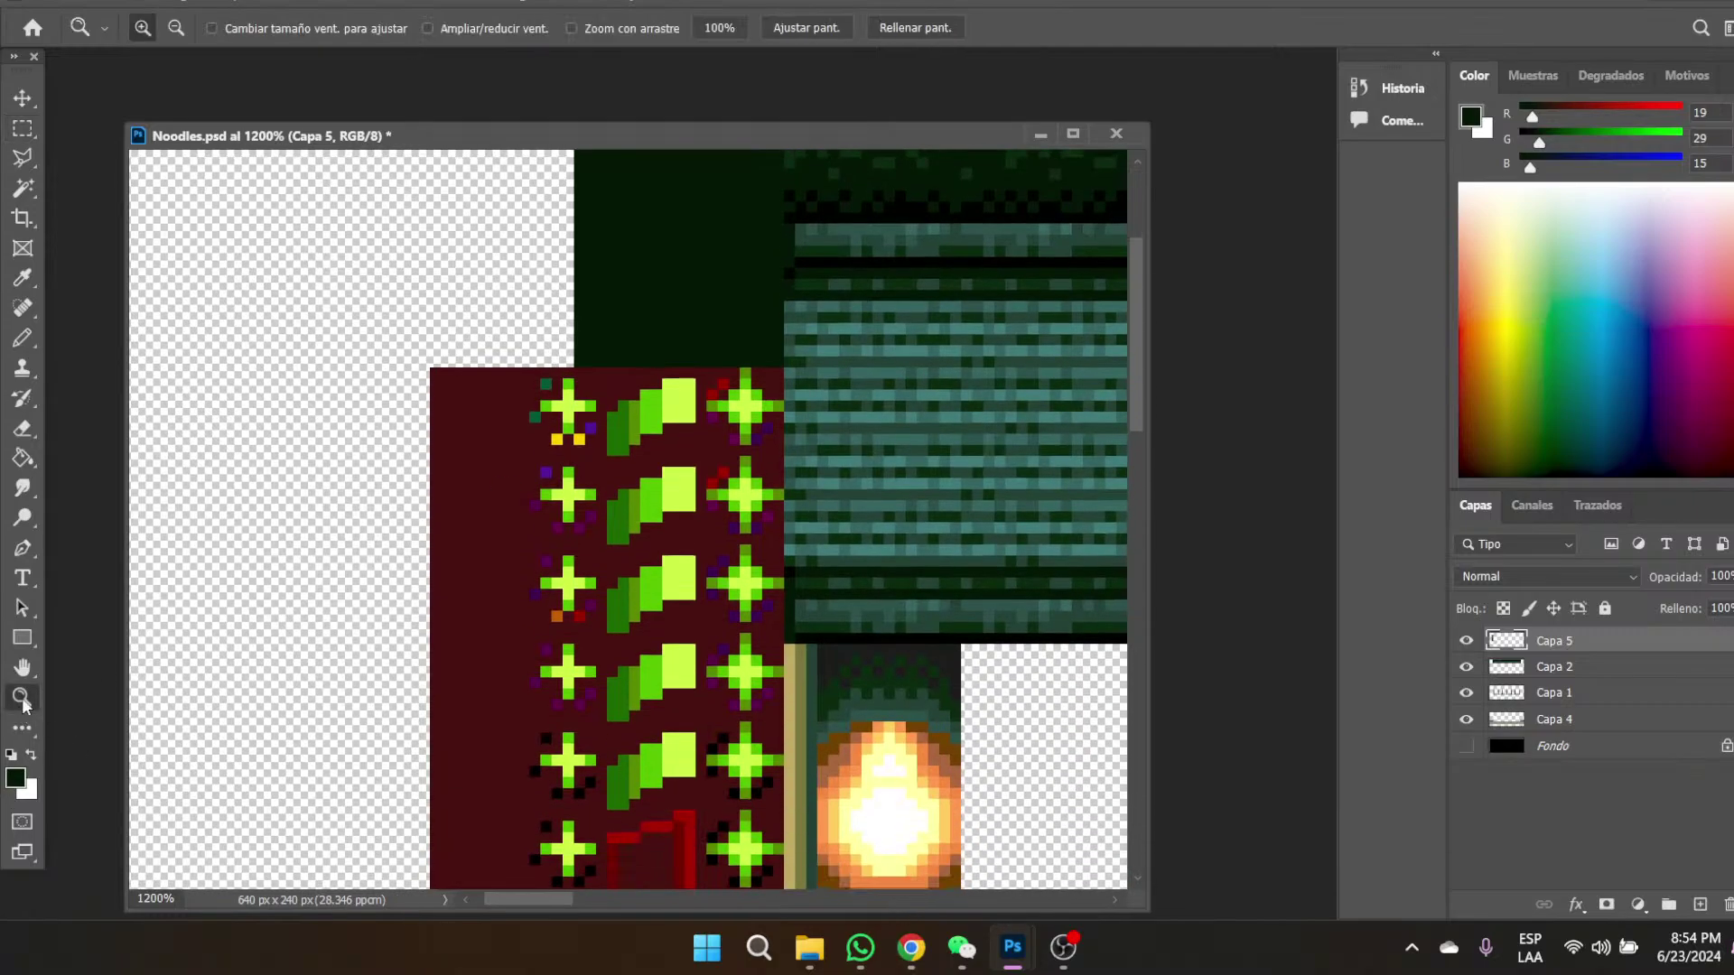
left_click(719, 28)
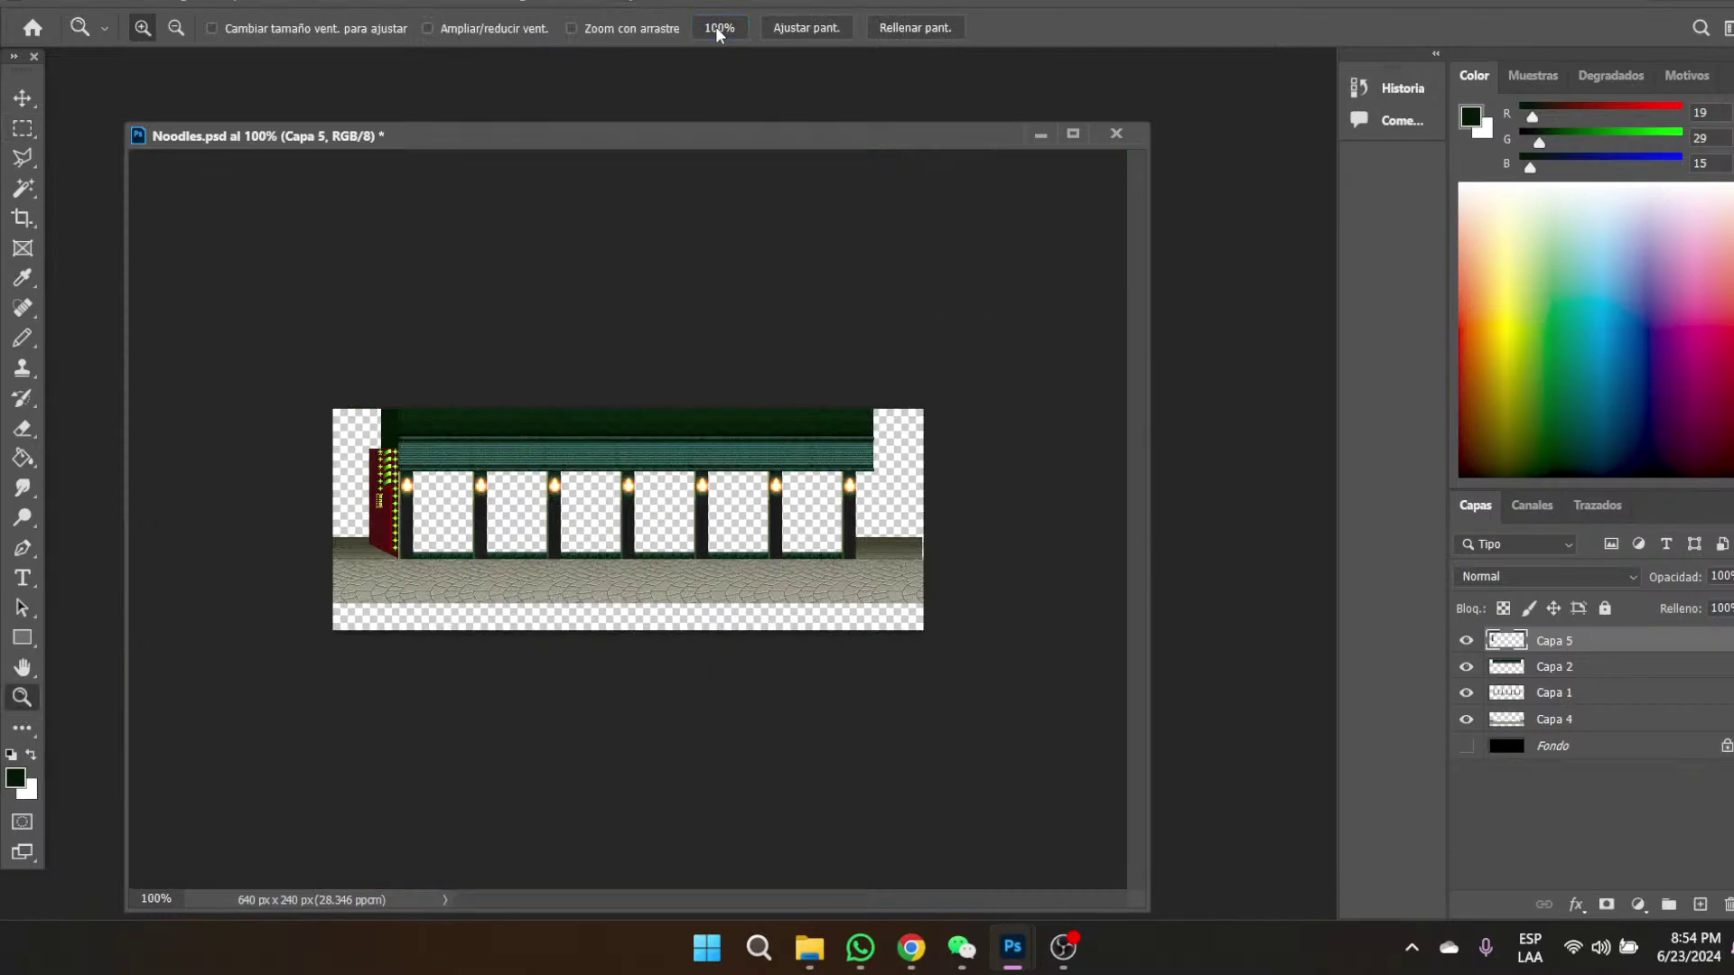
left_click(401, 516)
left_click(400, 516)
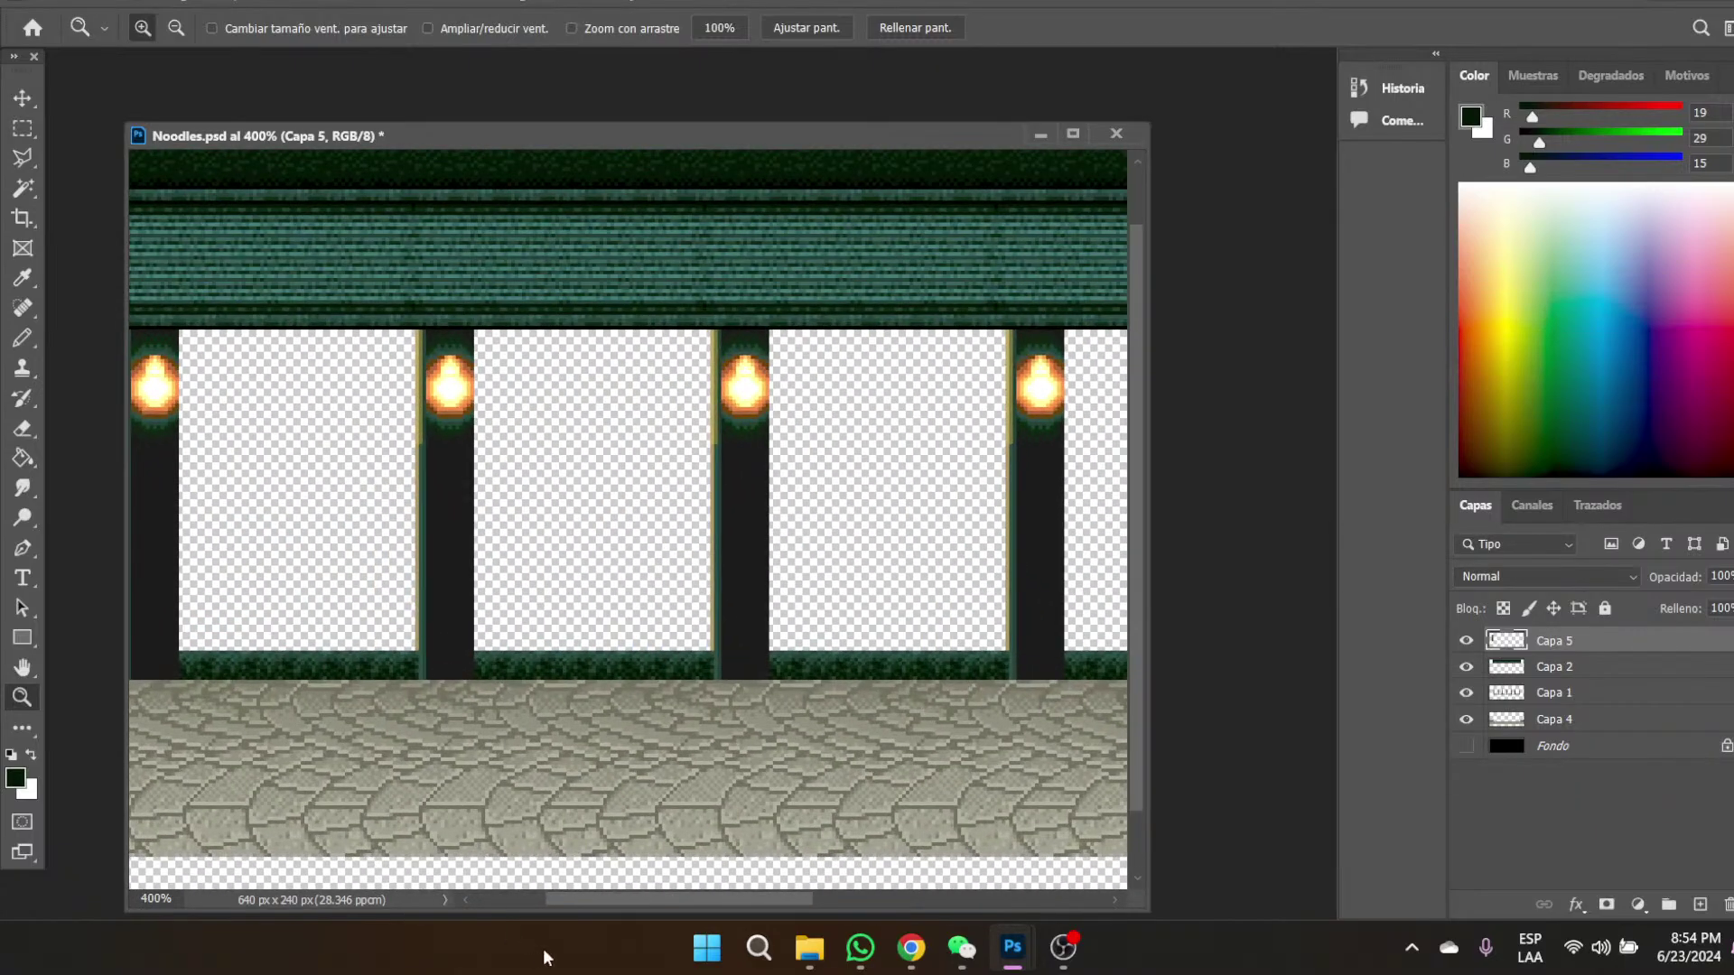
left_click_drag(686, 907, 581, 911)
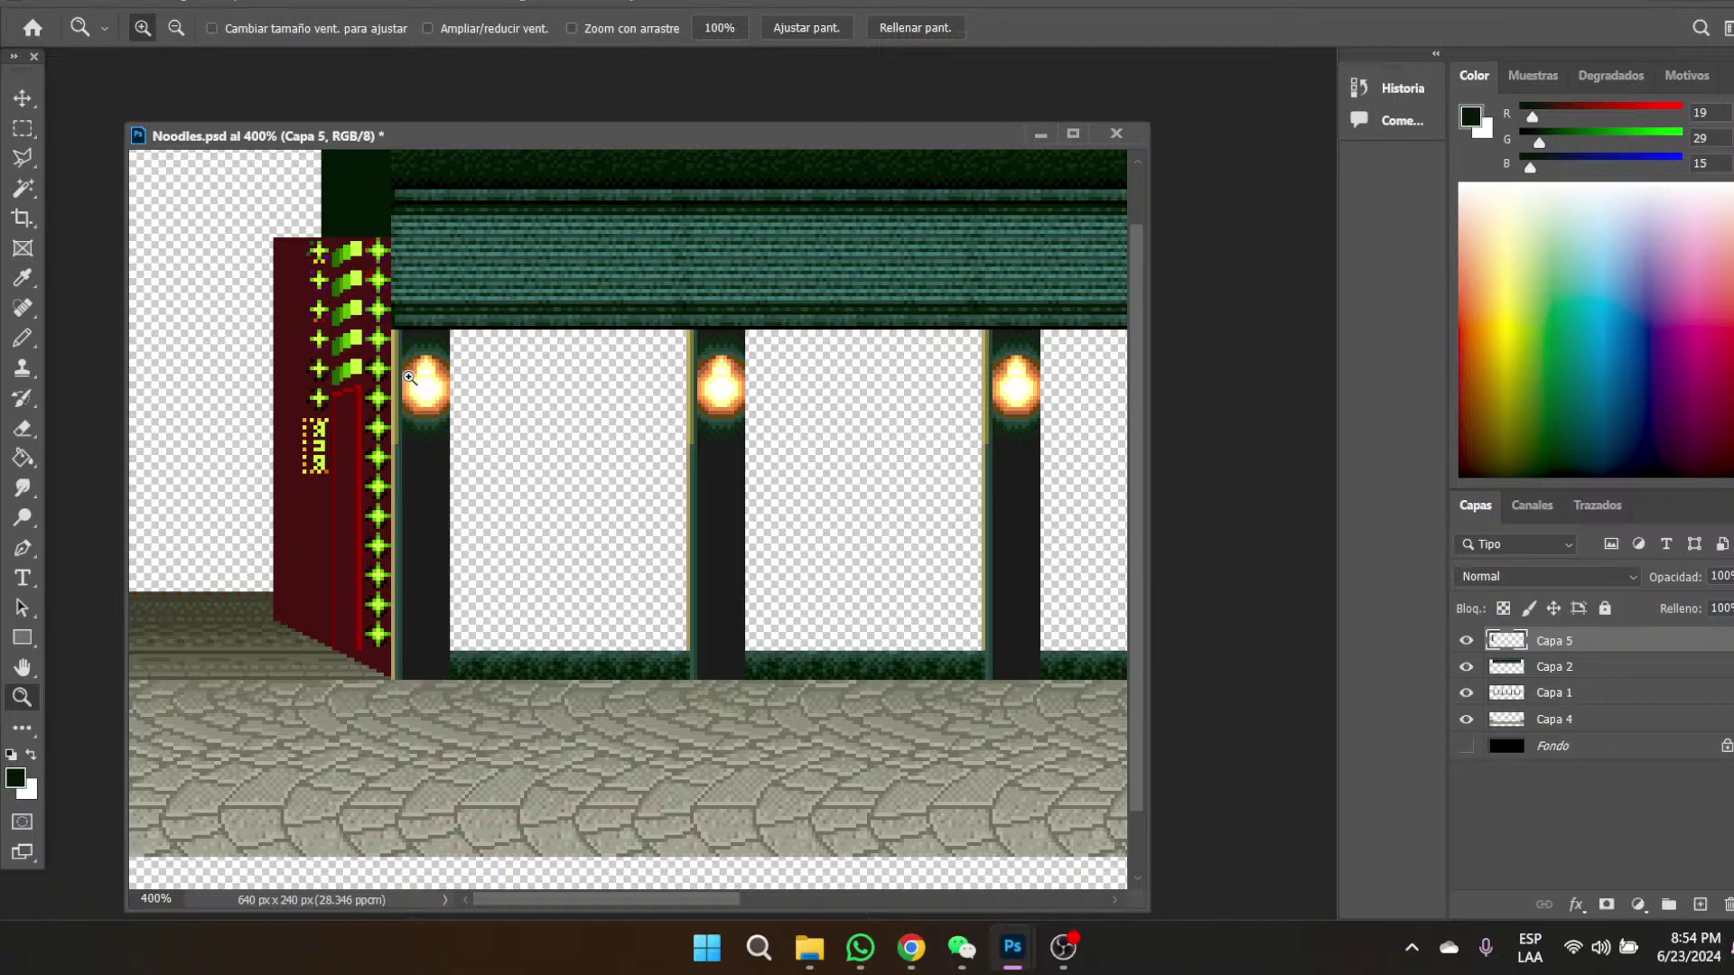
left_click(22, 128)
left_click_drag(182, 238, 286, 690)
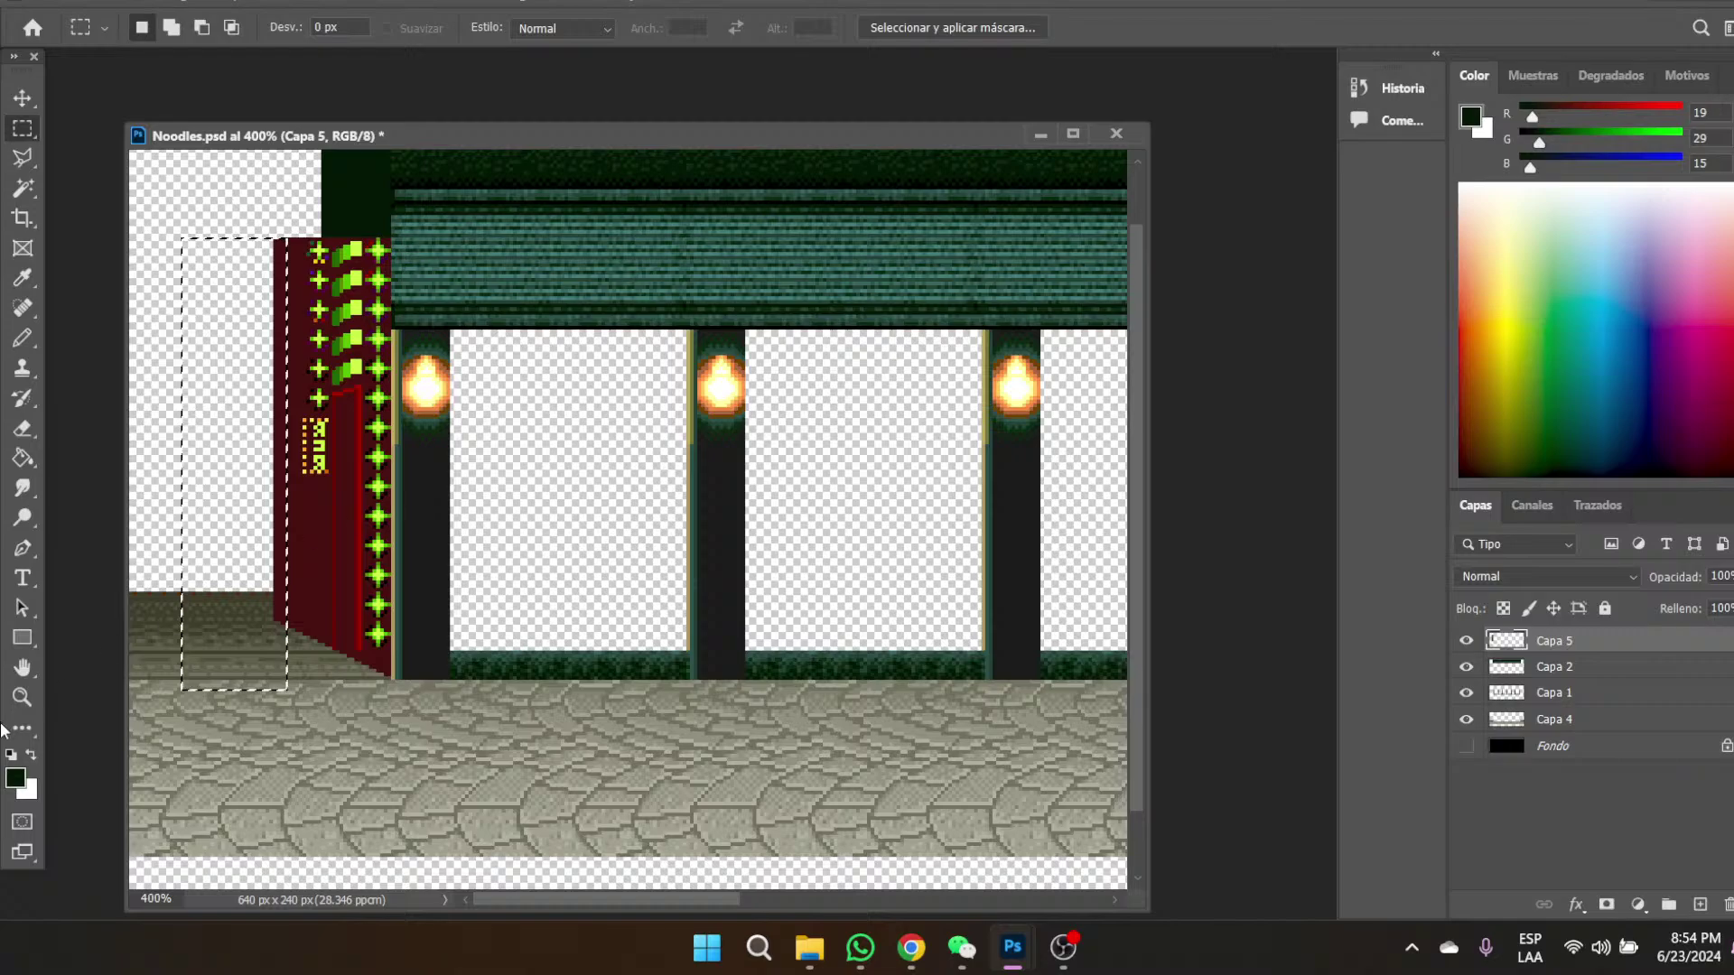
left_click(22, 696)
left_click(247, 635)
left_click(247, 635)
left_click(247, 635)
left_click(247, 635)
scroll(317, 581, "left", 1)
scroll(328, 581, "up", 5)
scroll(329, 578, "up", 3)
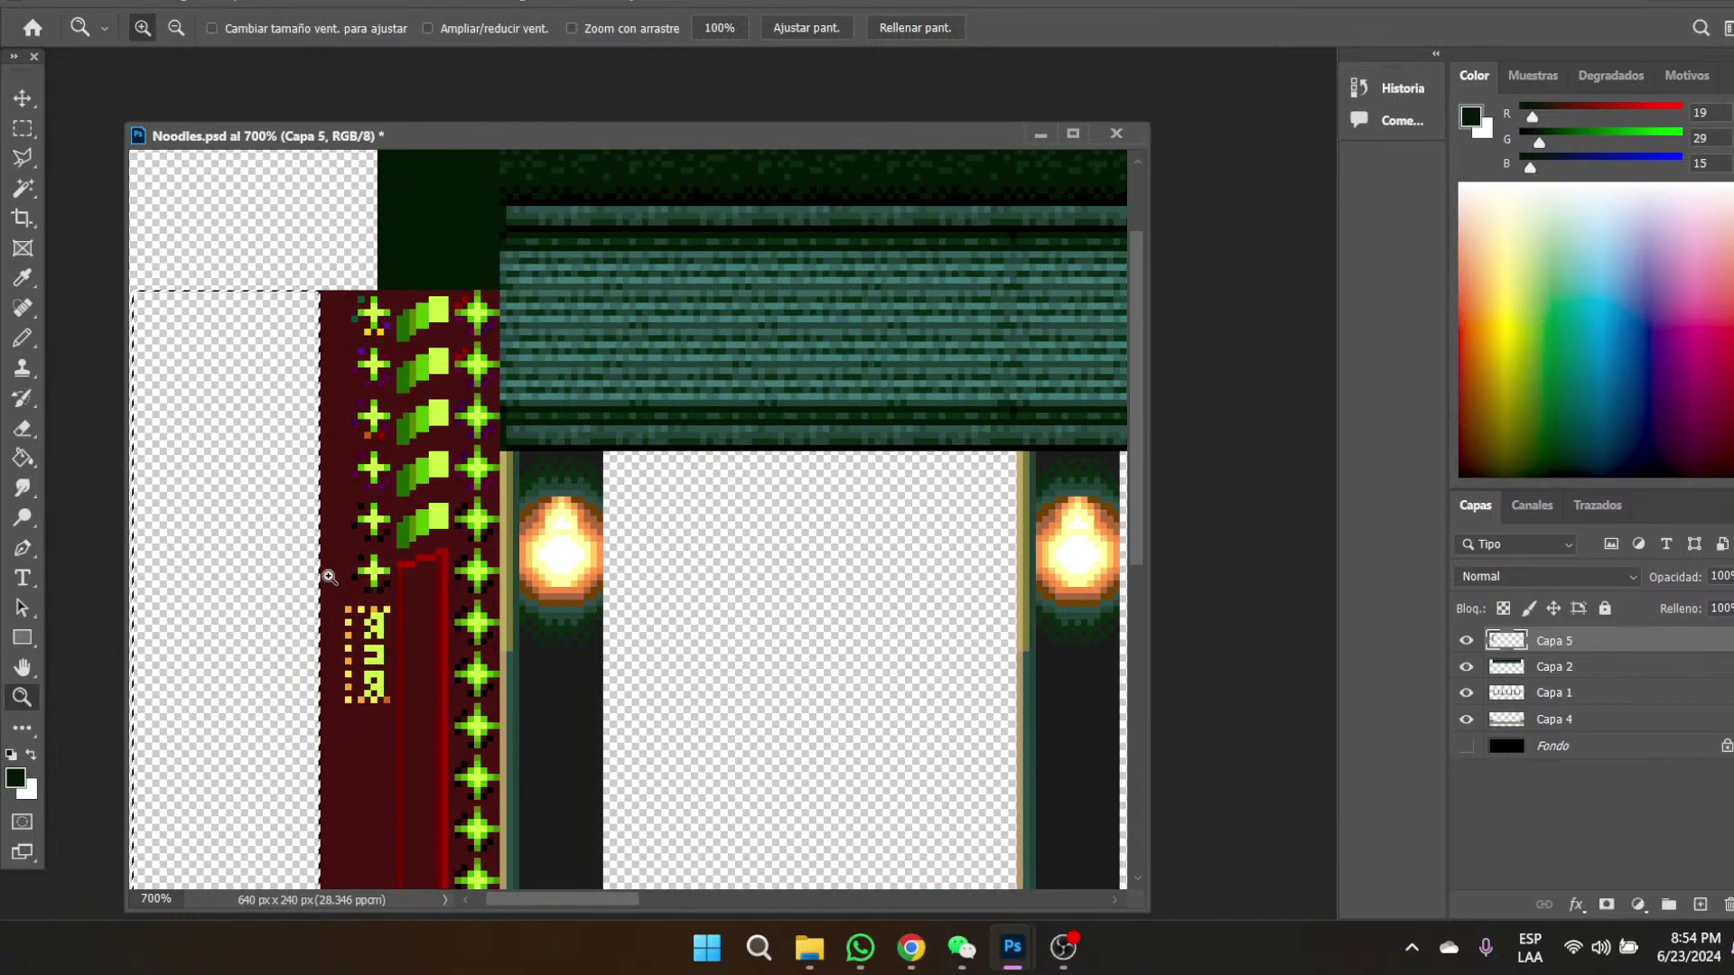
- Clear the selection, sample the dark green beside the roof and fill the neon panel's dark red background with it
left_click(23, 131)
left_click(464, 220)
left_click(23, 278)
left_click(398, 301)
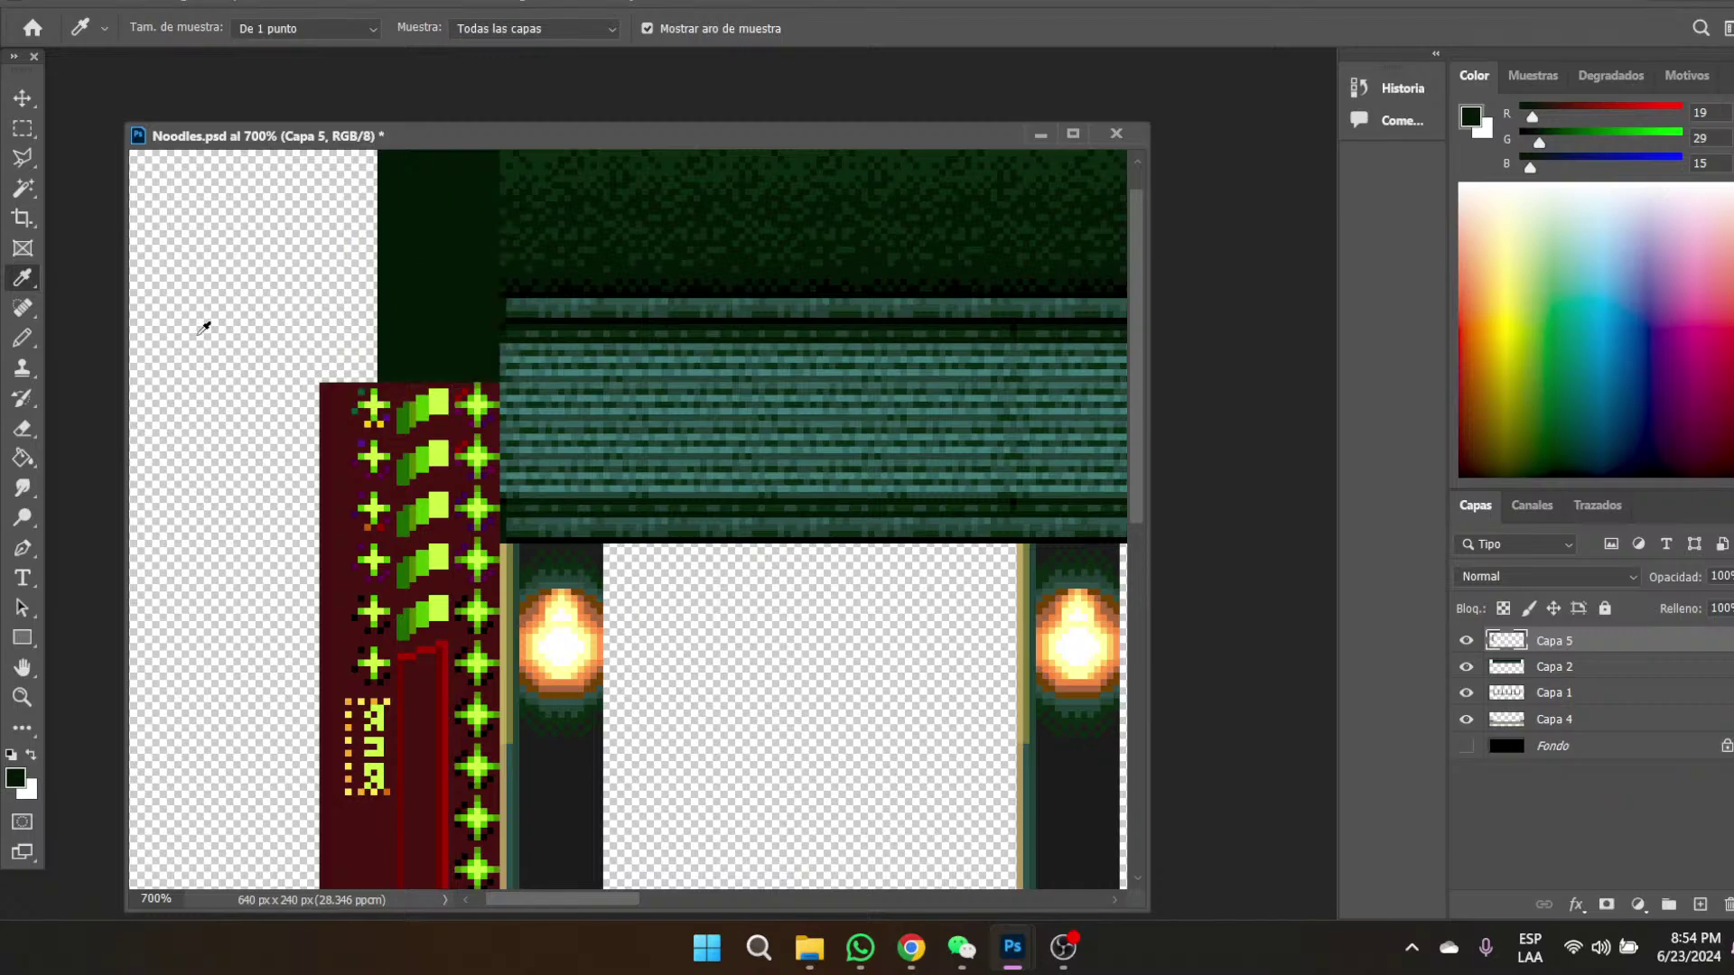
left_click(23, 458)
left_click(336, 449)
scroll(336, 449, "down", 2)
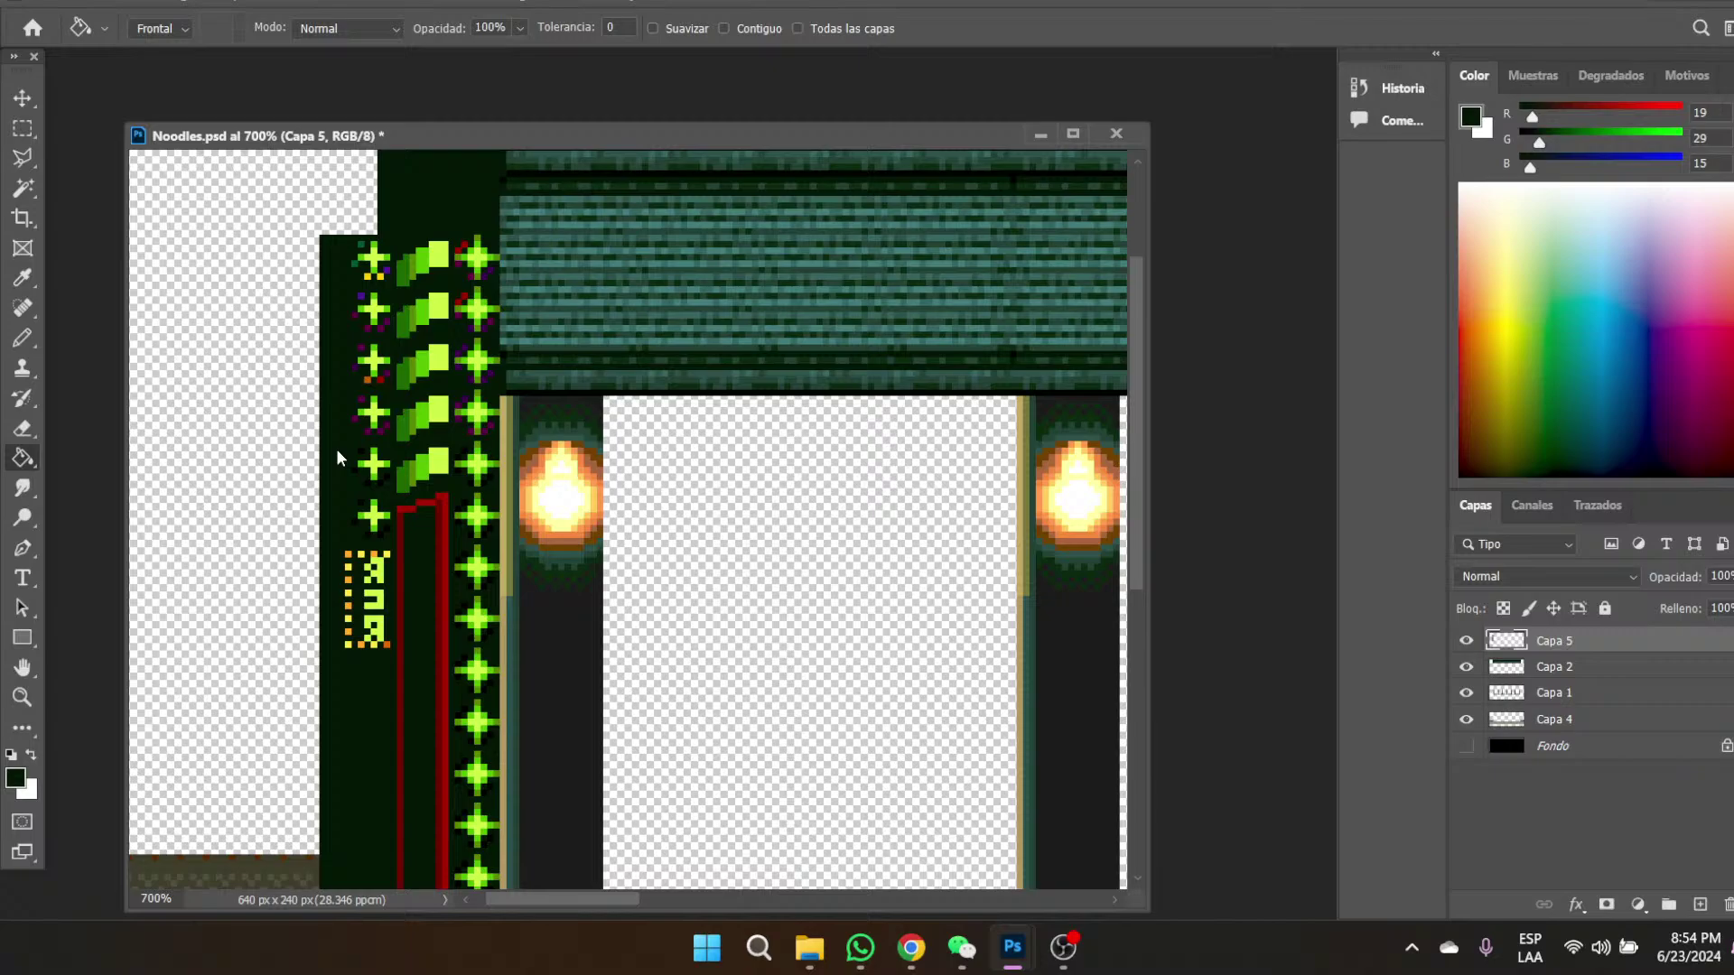
- Fill the transparent gap above the neon panel with the same dark green up to the canvas edge, and clear the selection
scroll(335, 448, "up", 3)
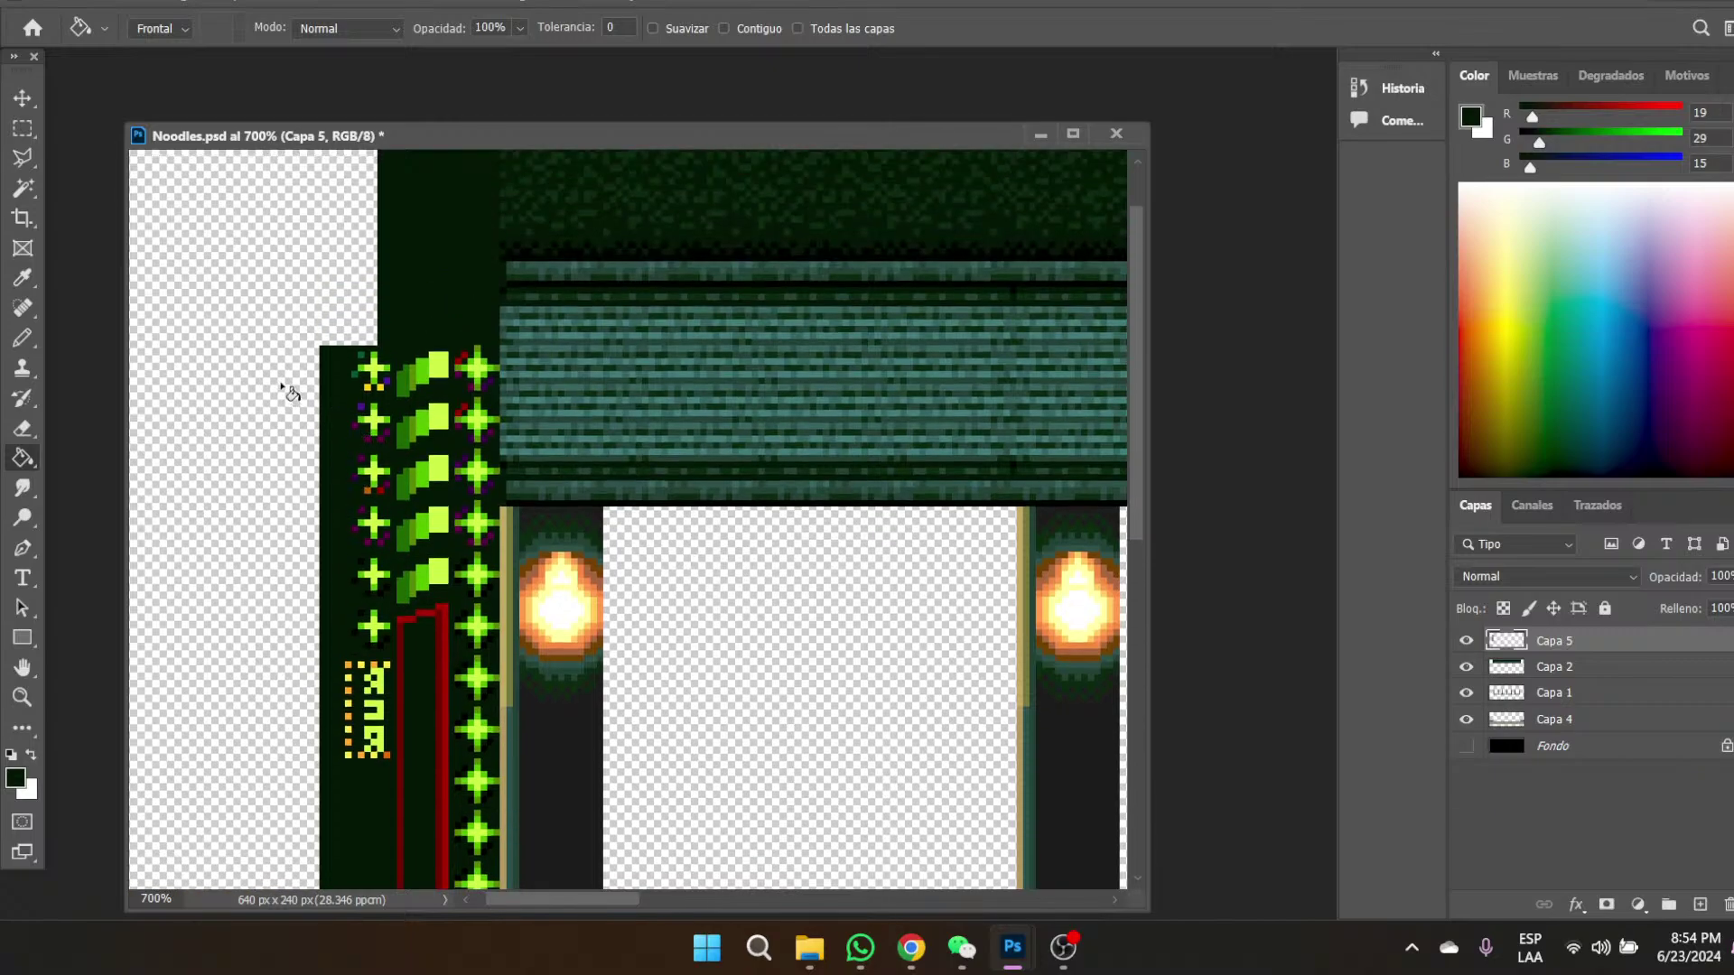
left_click(21, 128)
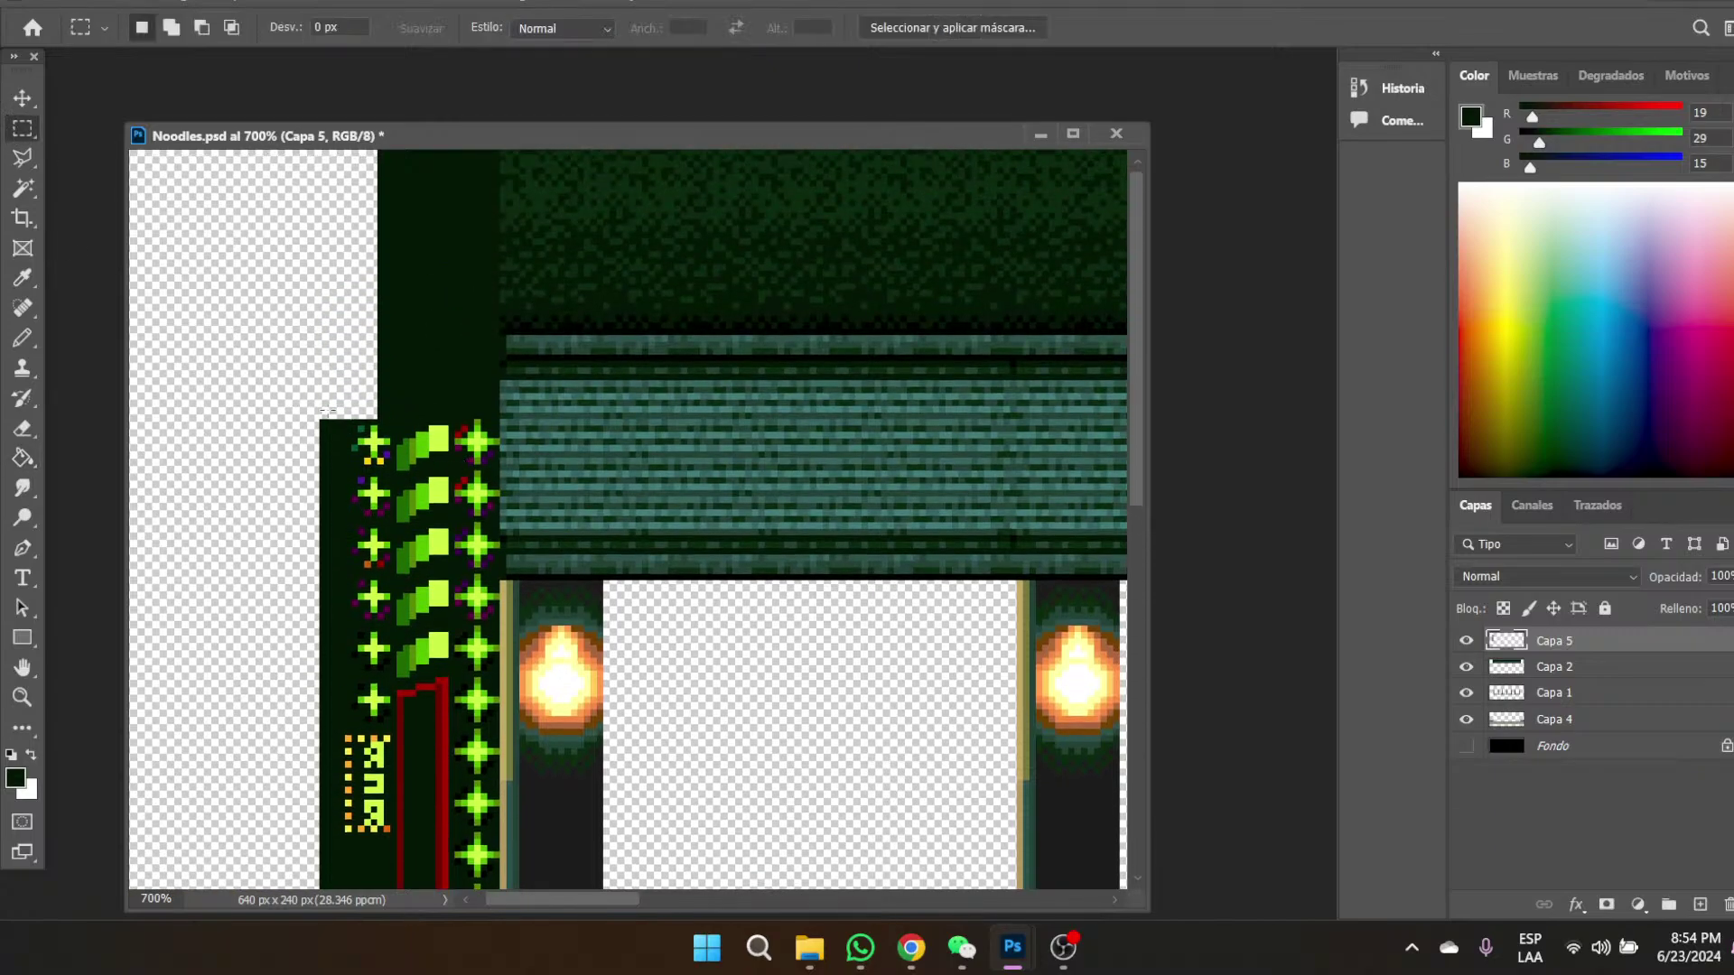
left_click_drag(320, 420, 396, 109)
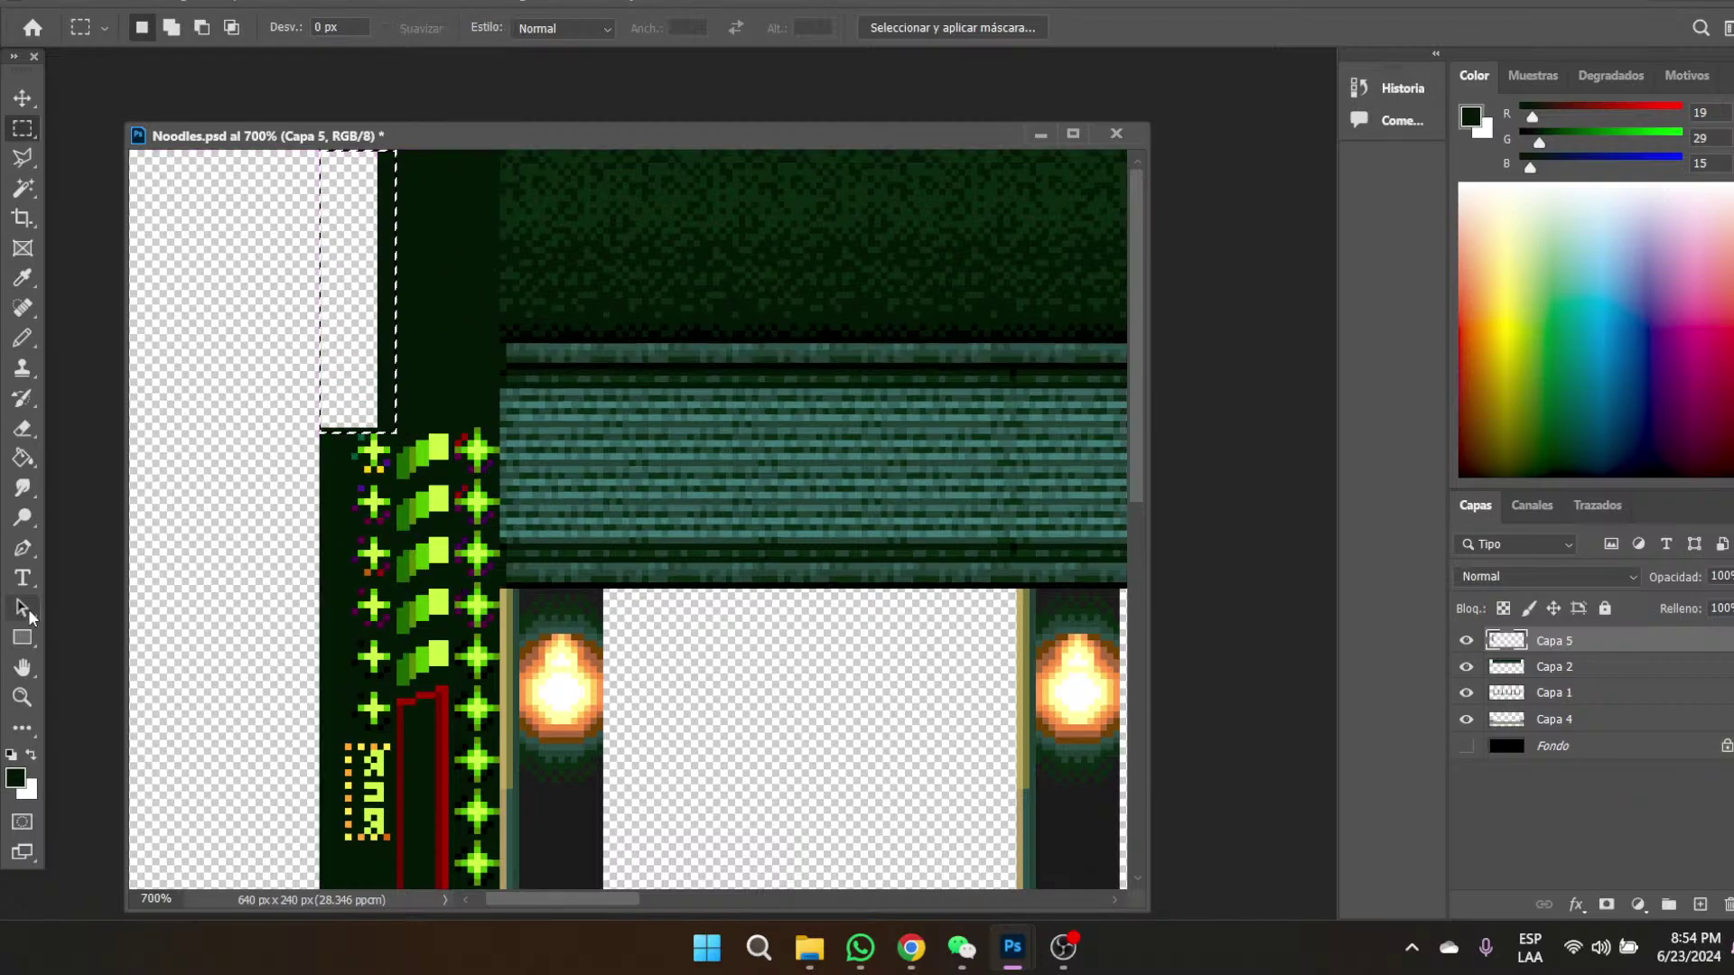
left_click(22, 697)
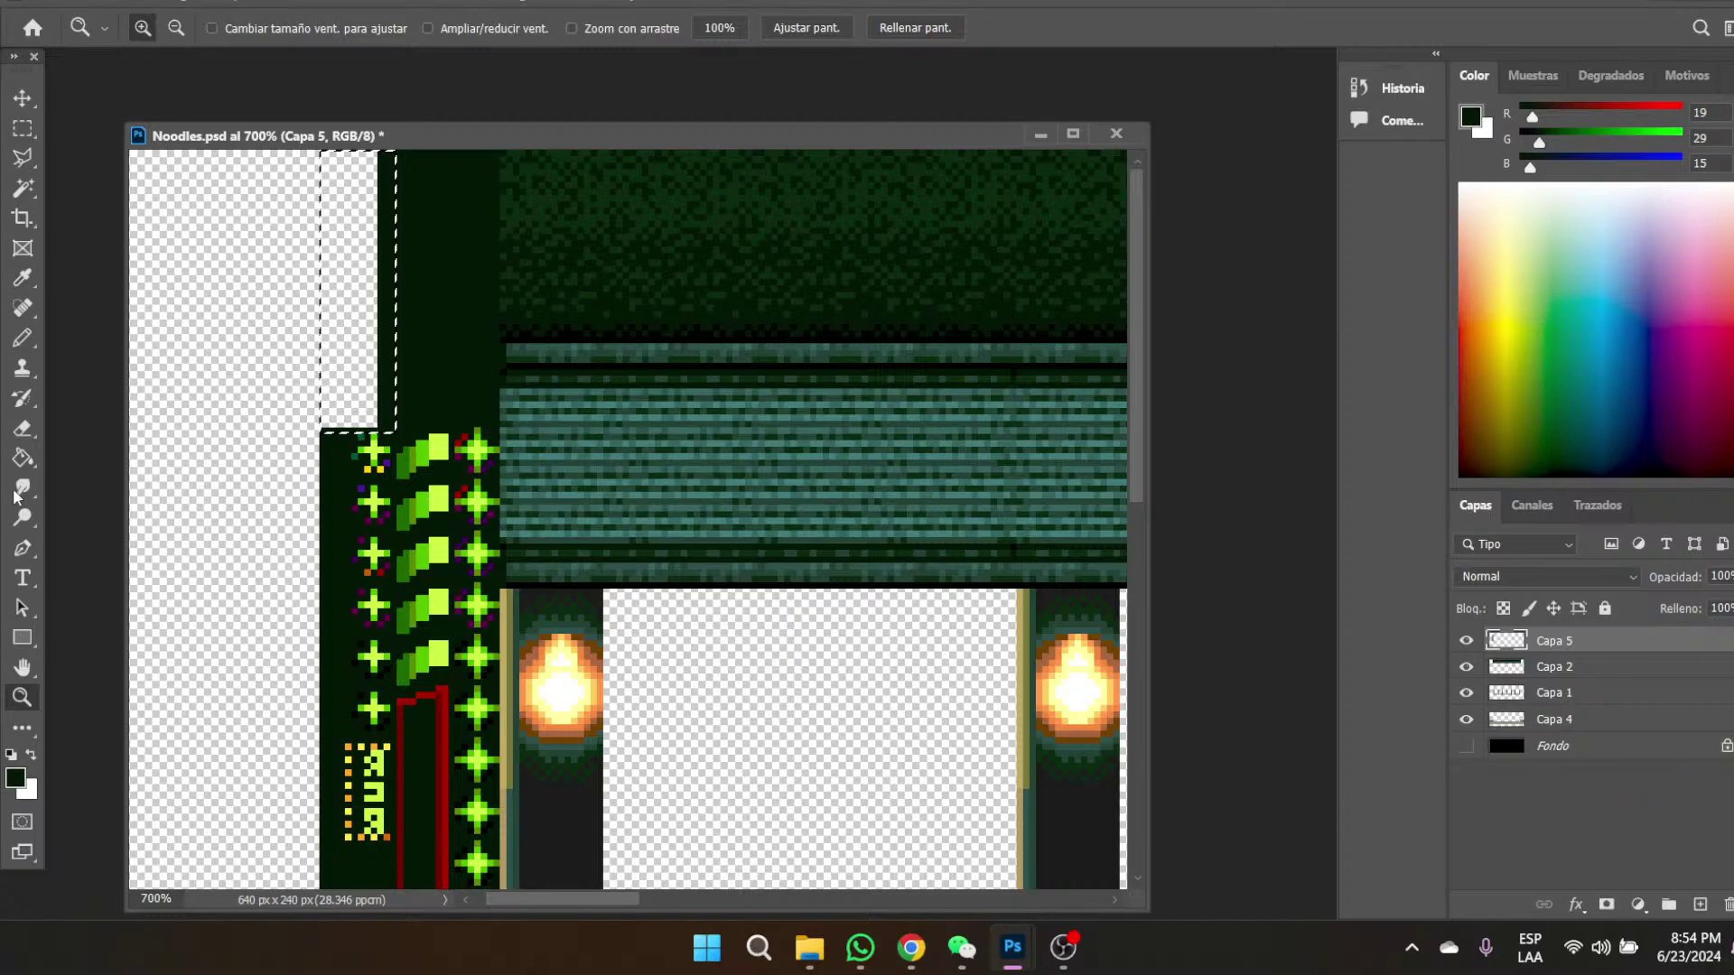
left_click(23, 458)
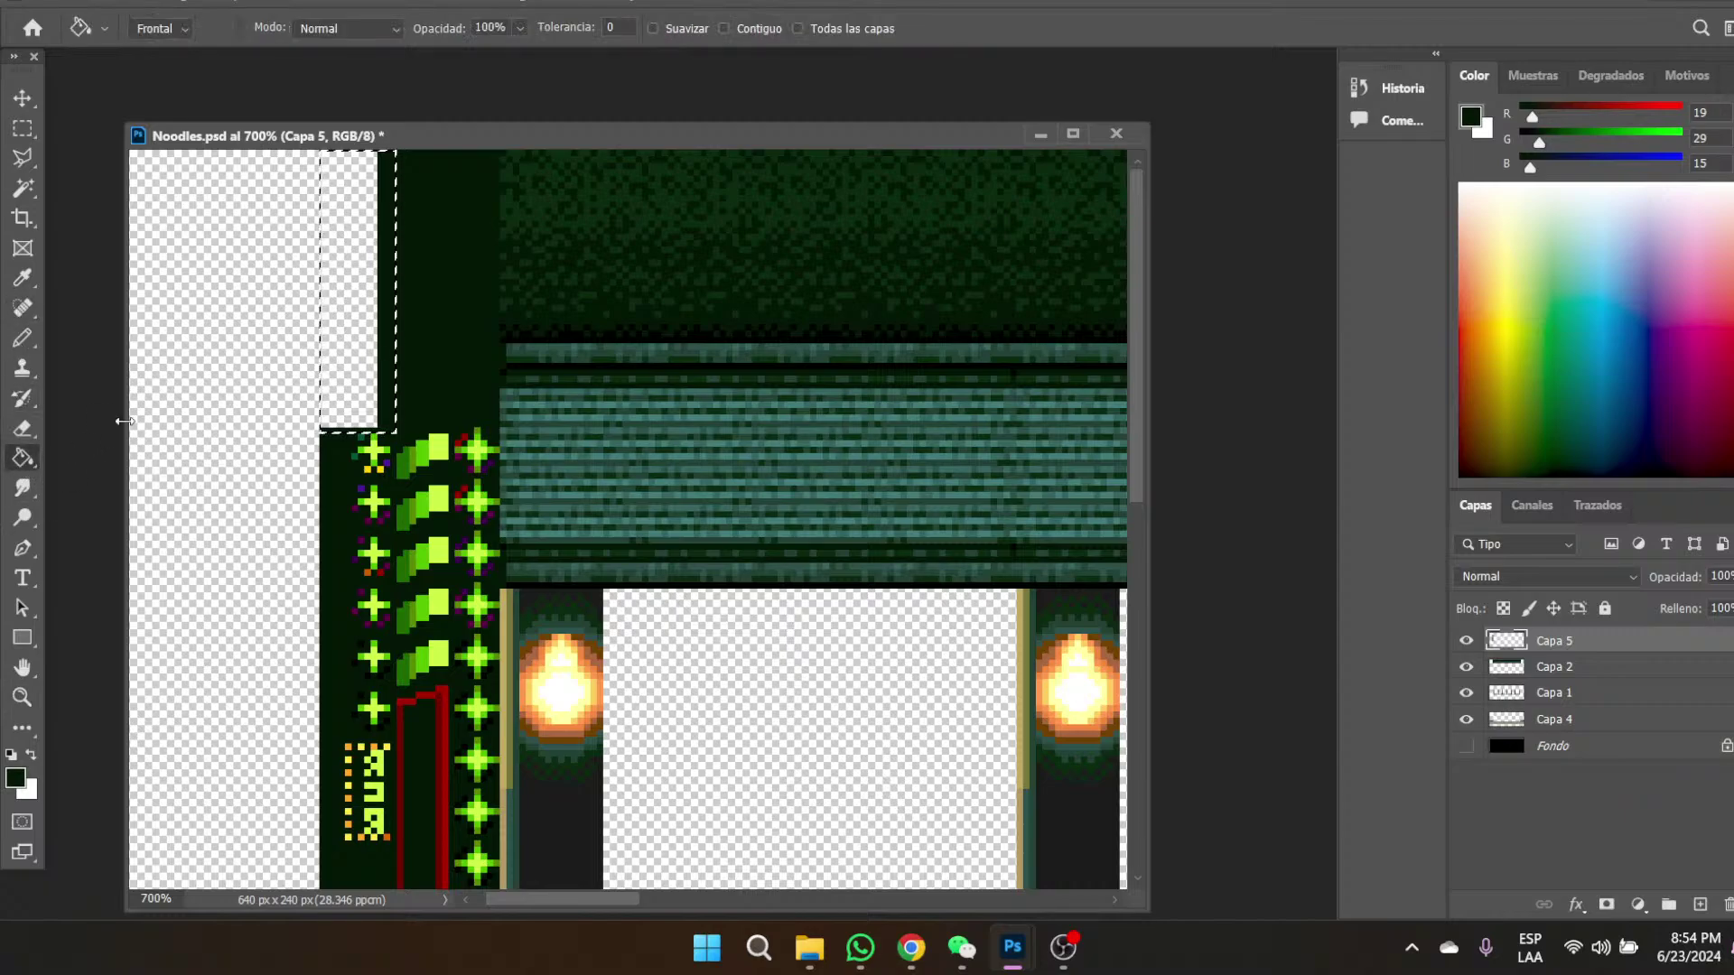
left_click(357, 376)
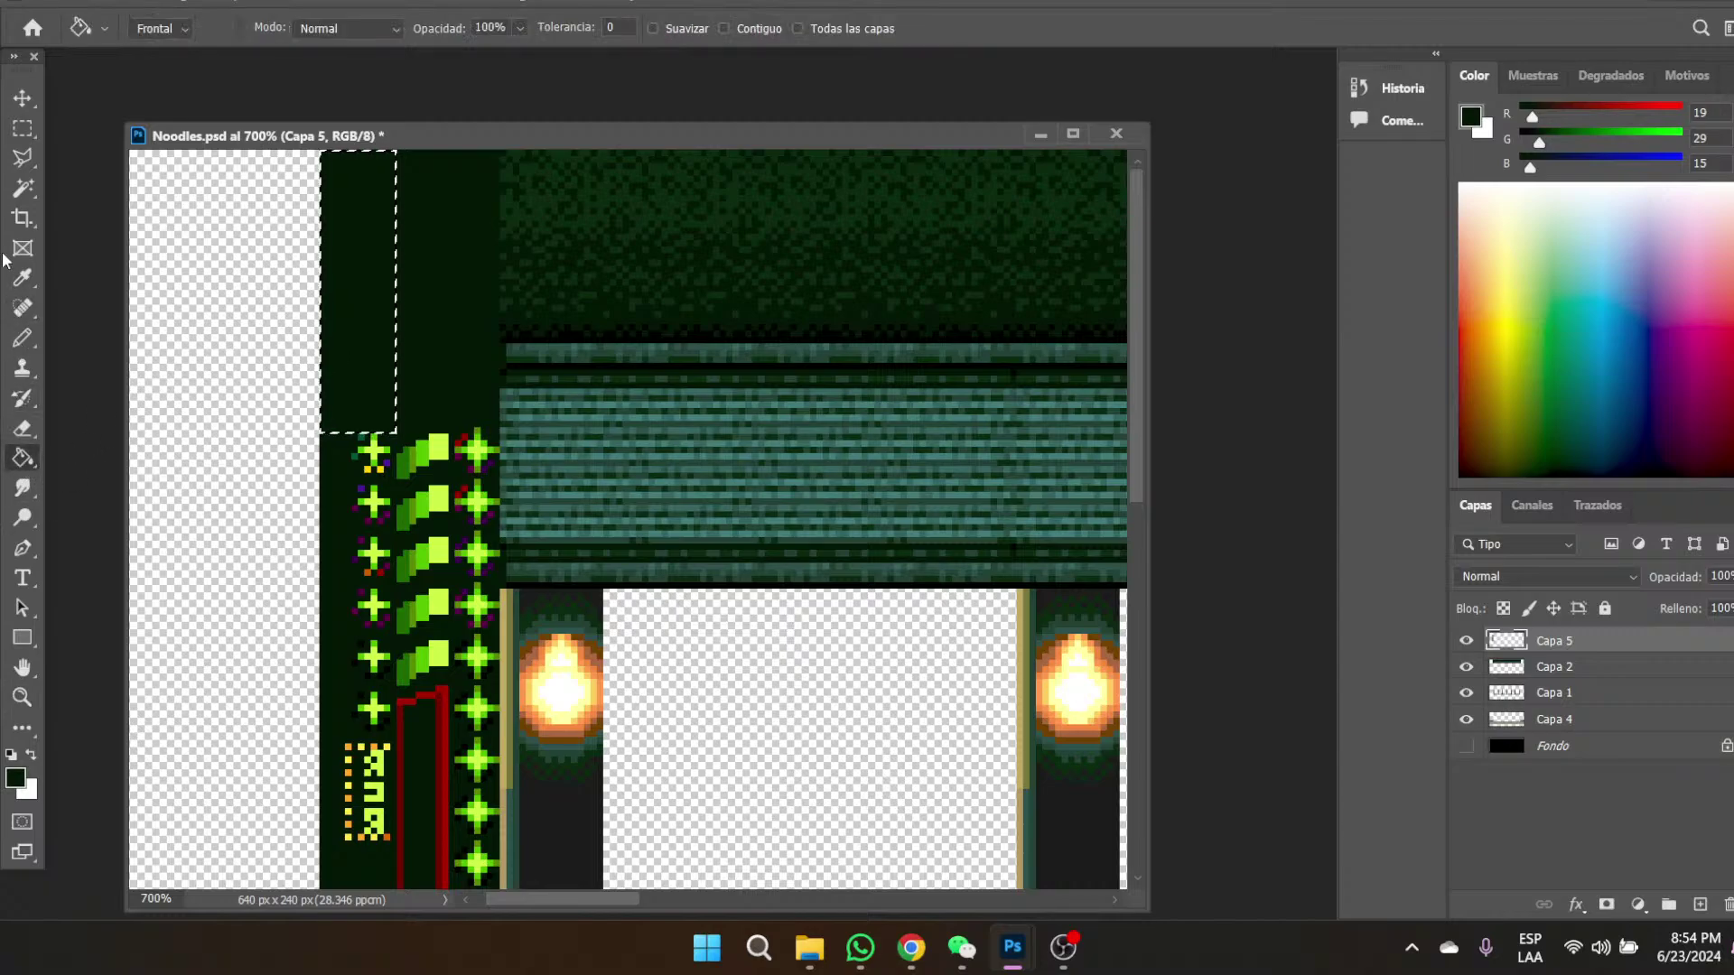
key("ctrl+d")
- Shift the neon panel on Capa 5 slightly upward along the first column, and place Capa 5 beneath Capa 2
left_click(23, 129)
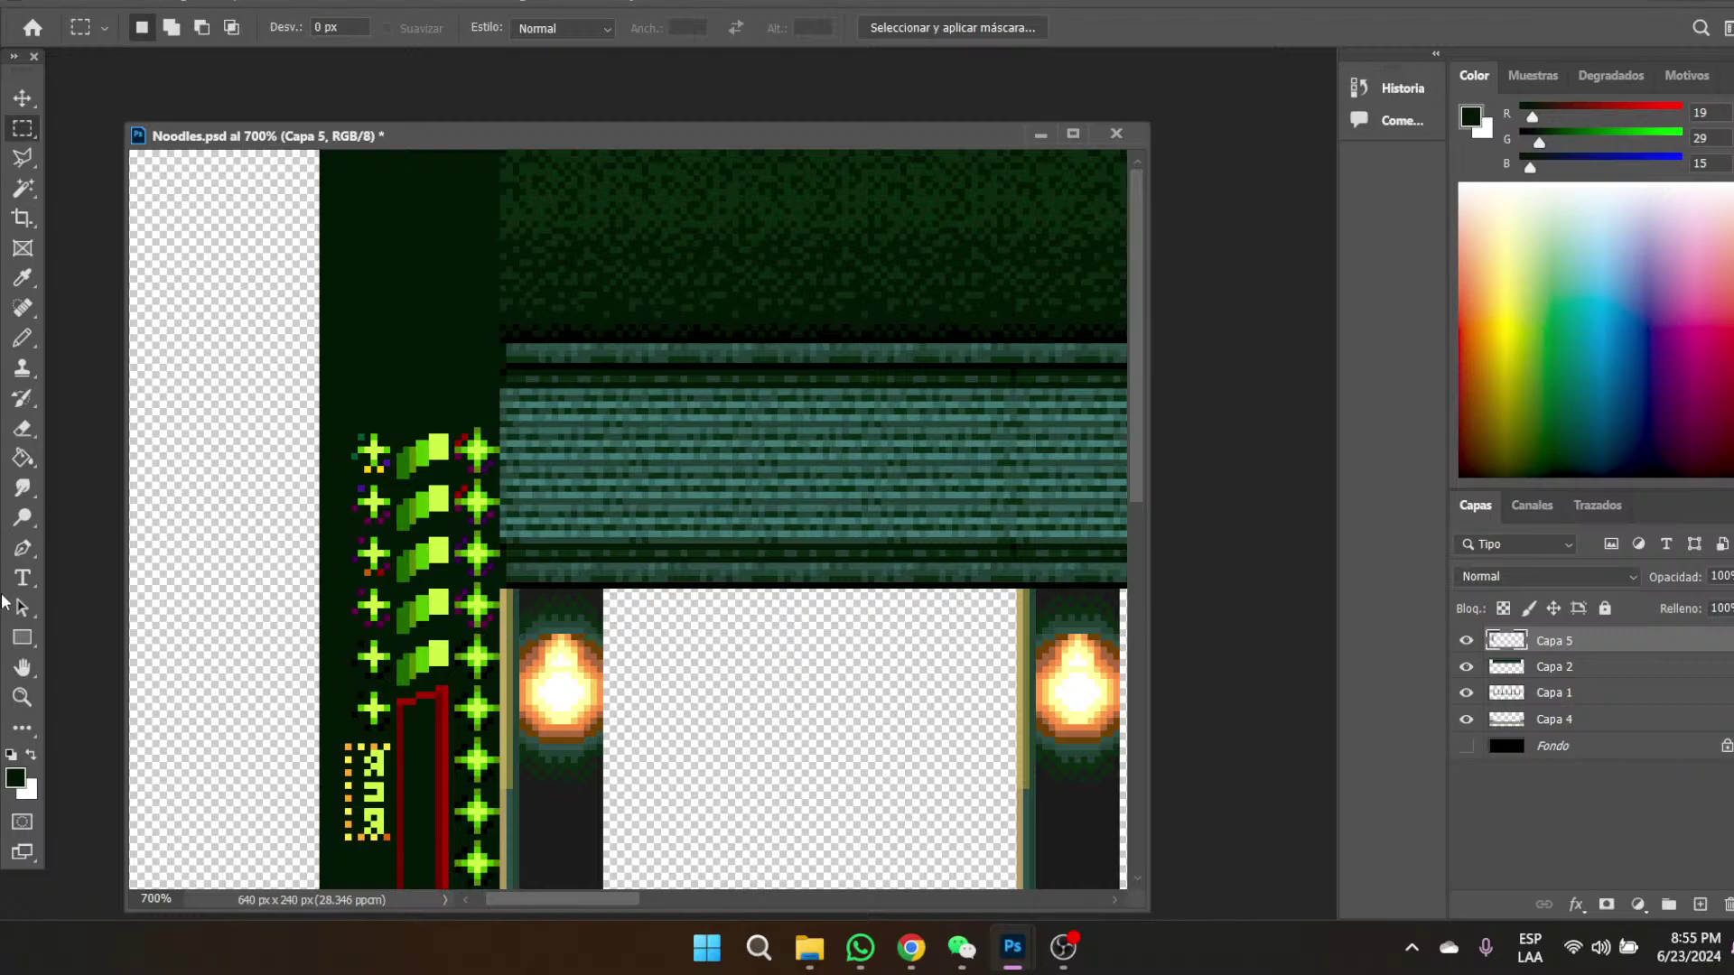
left_click(22, 696)
left_click(722, 24)
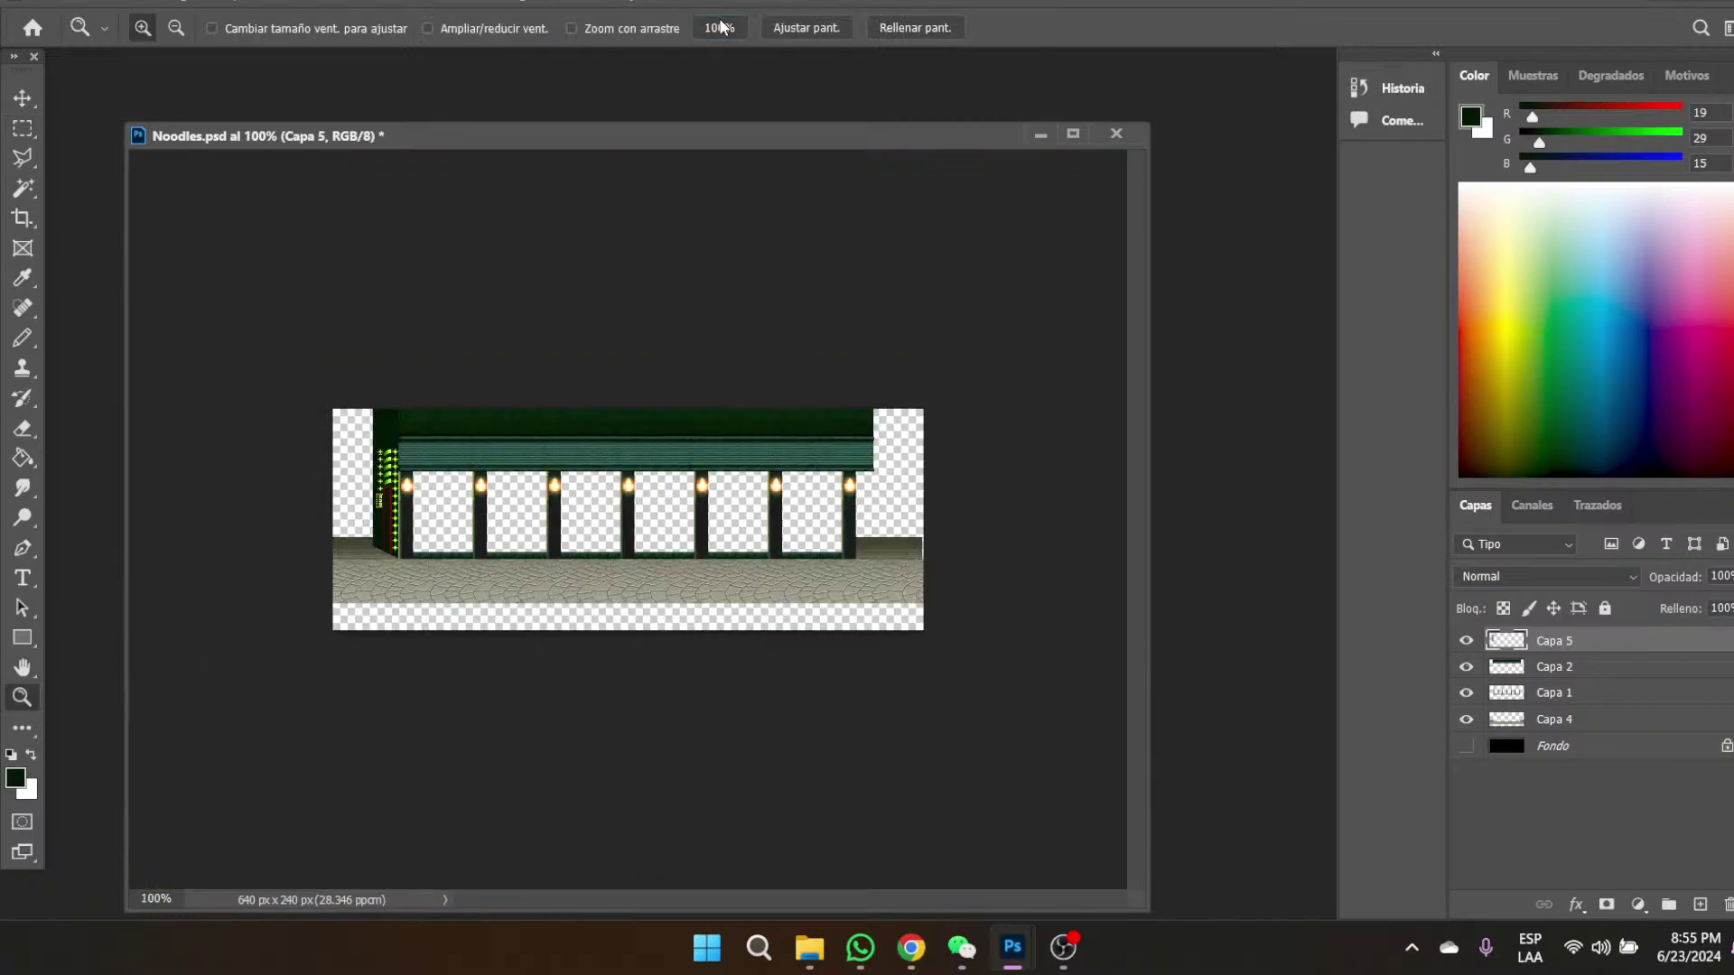
left_click(384, 506)
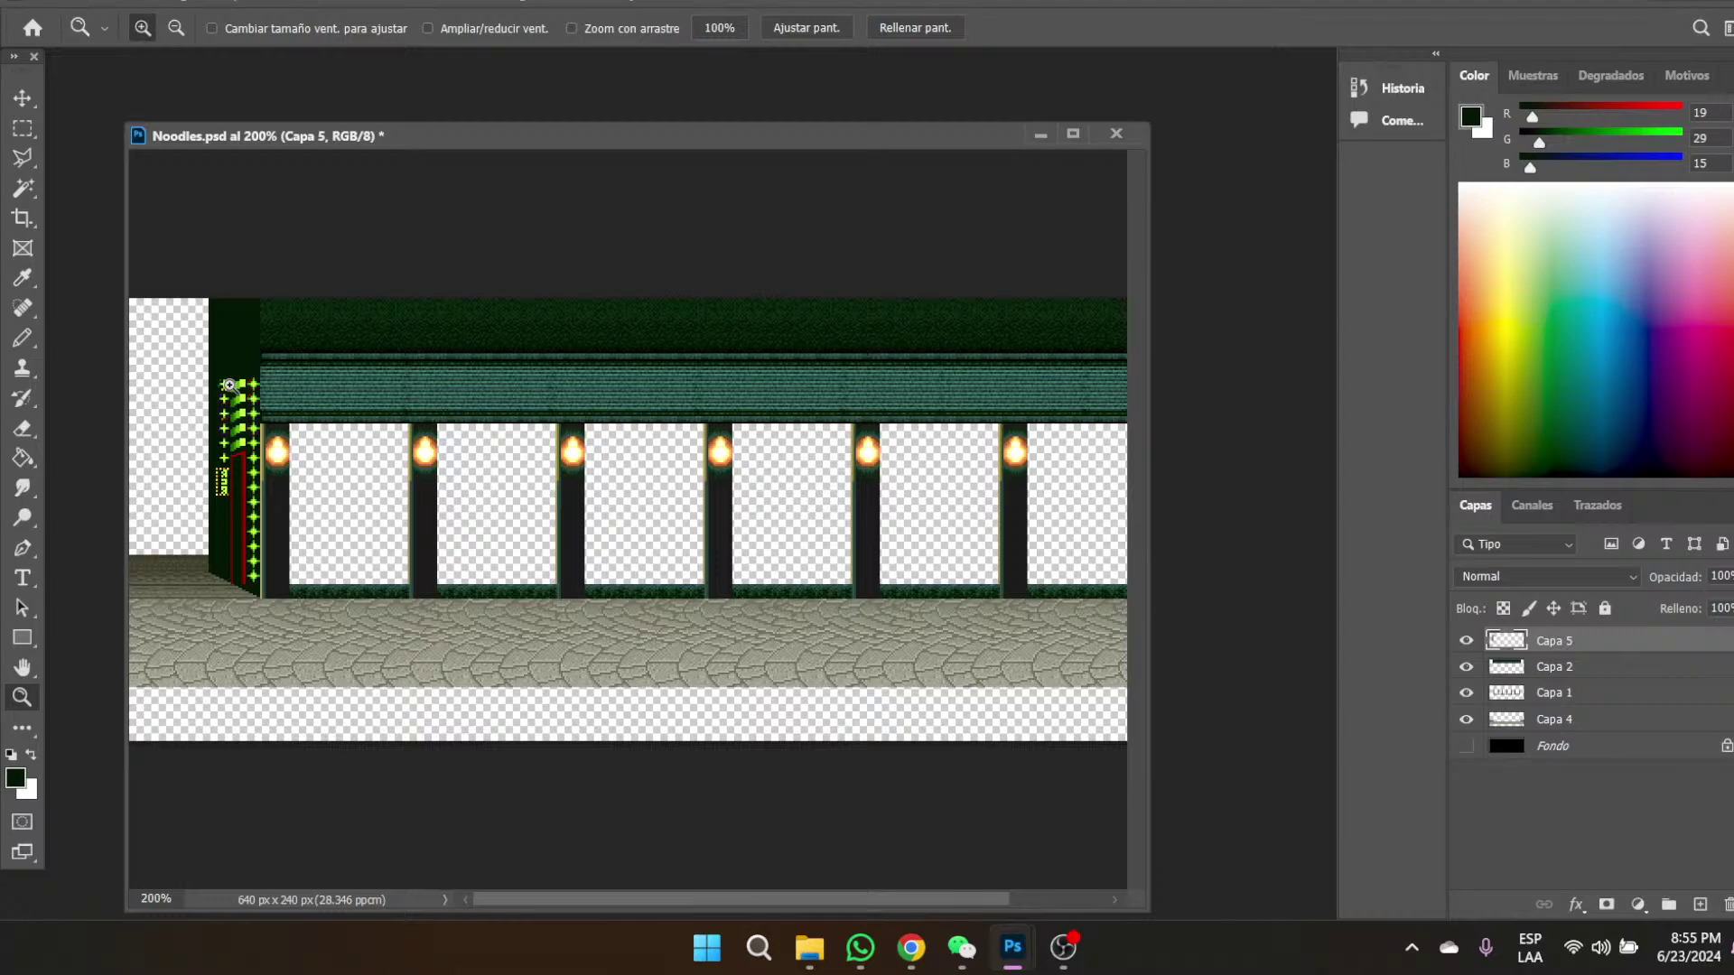
left_click(23, 97)
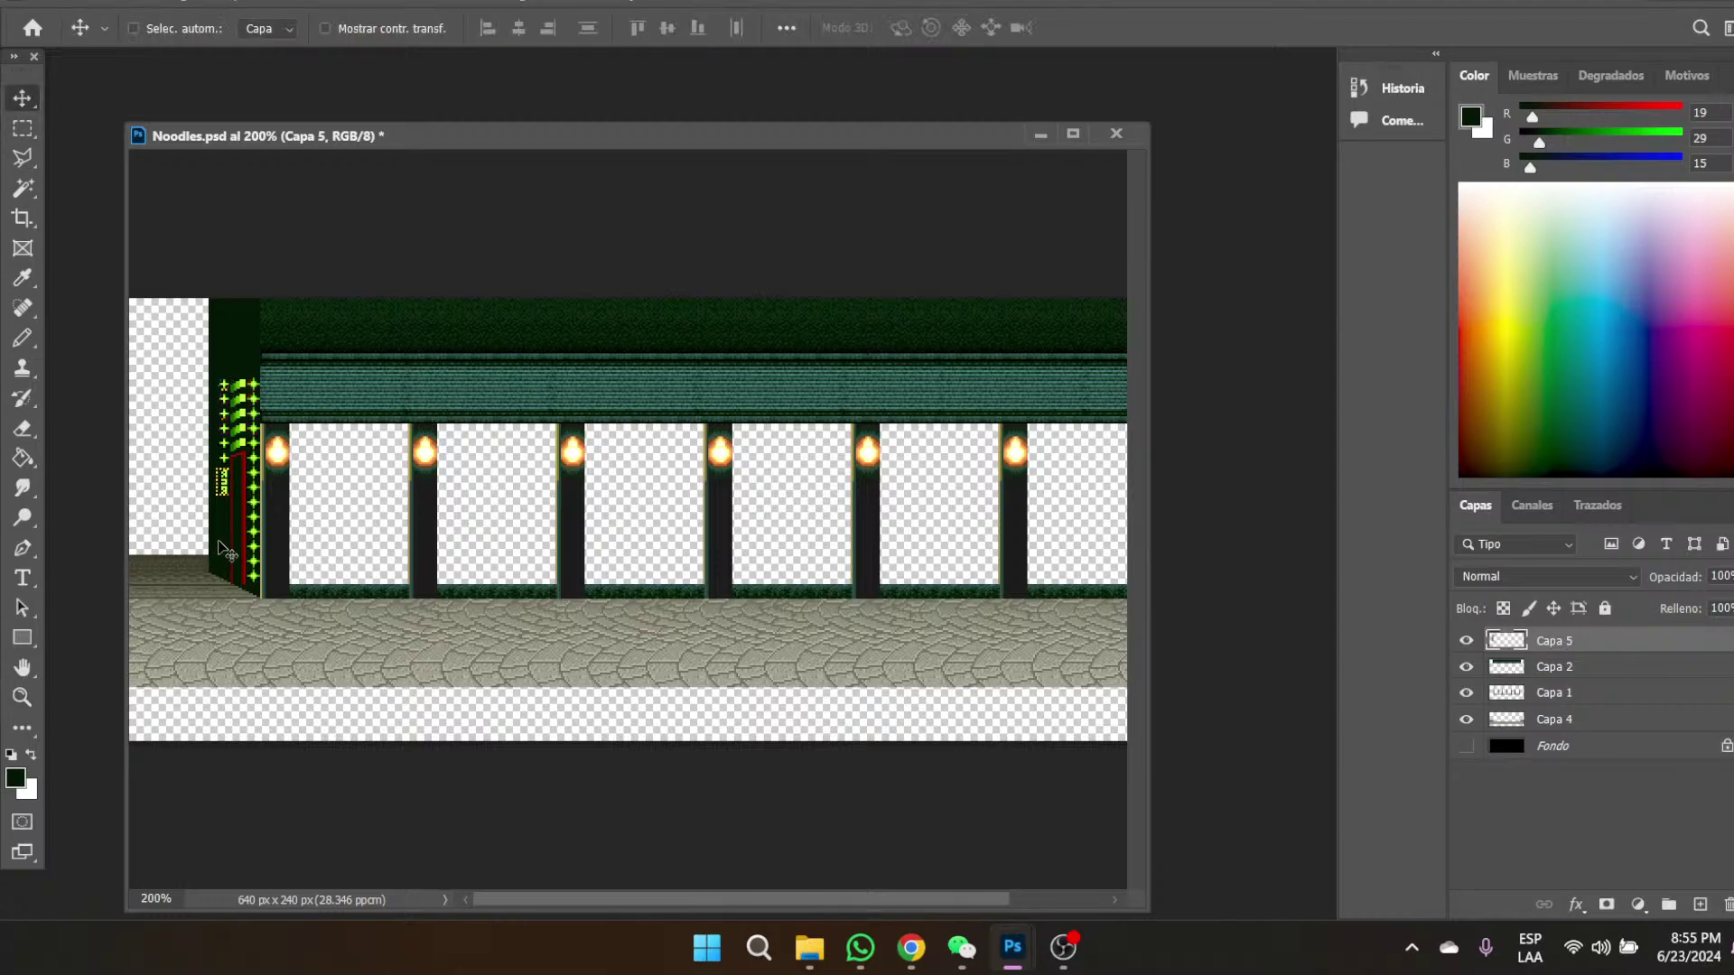
left_click(22, 697)
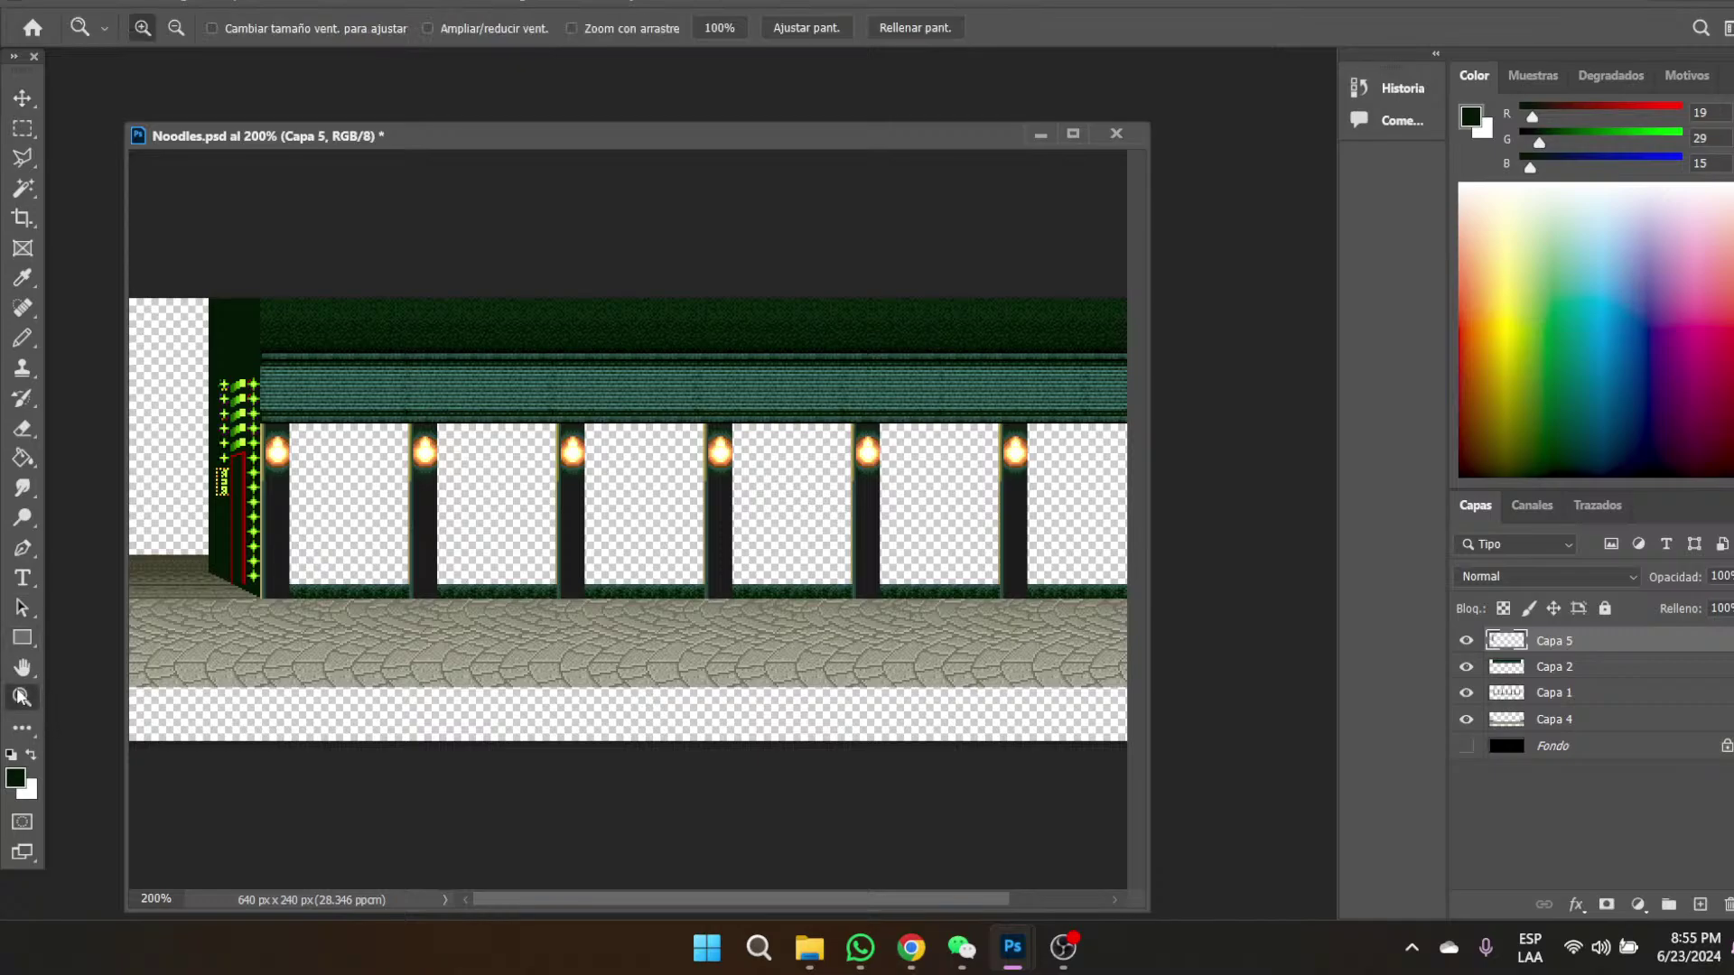
left_click(223, 504)
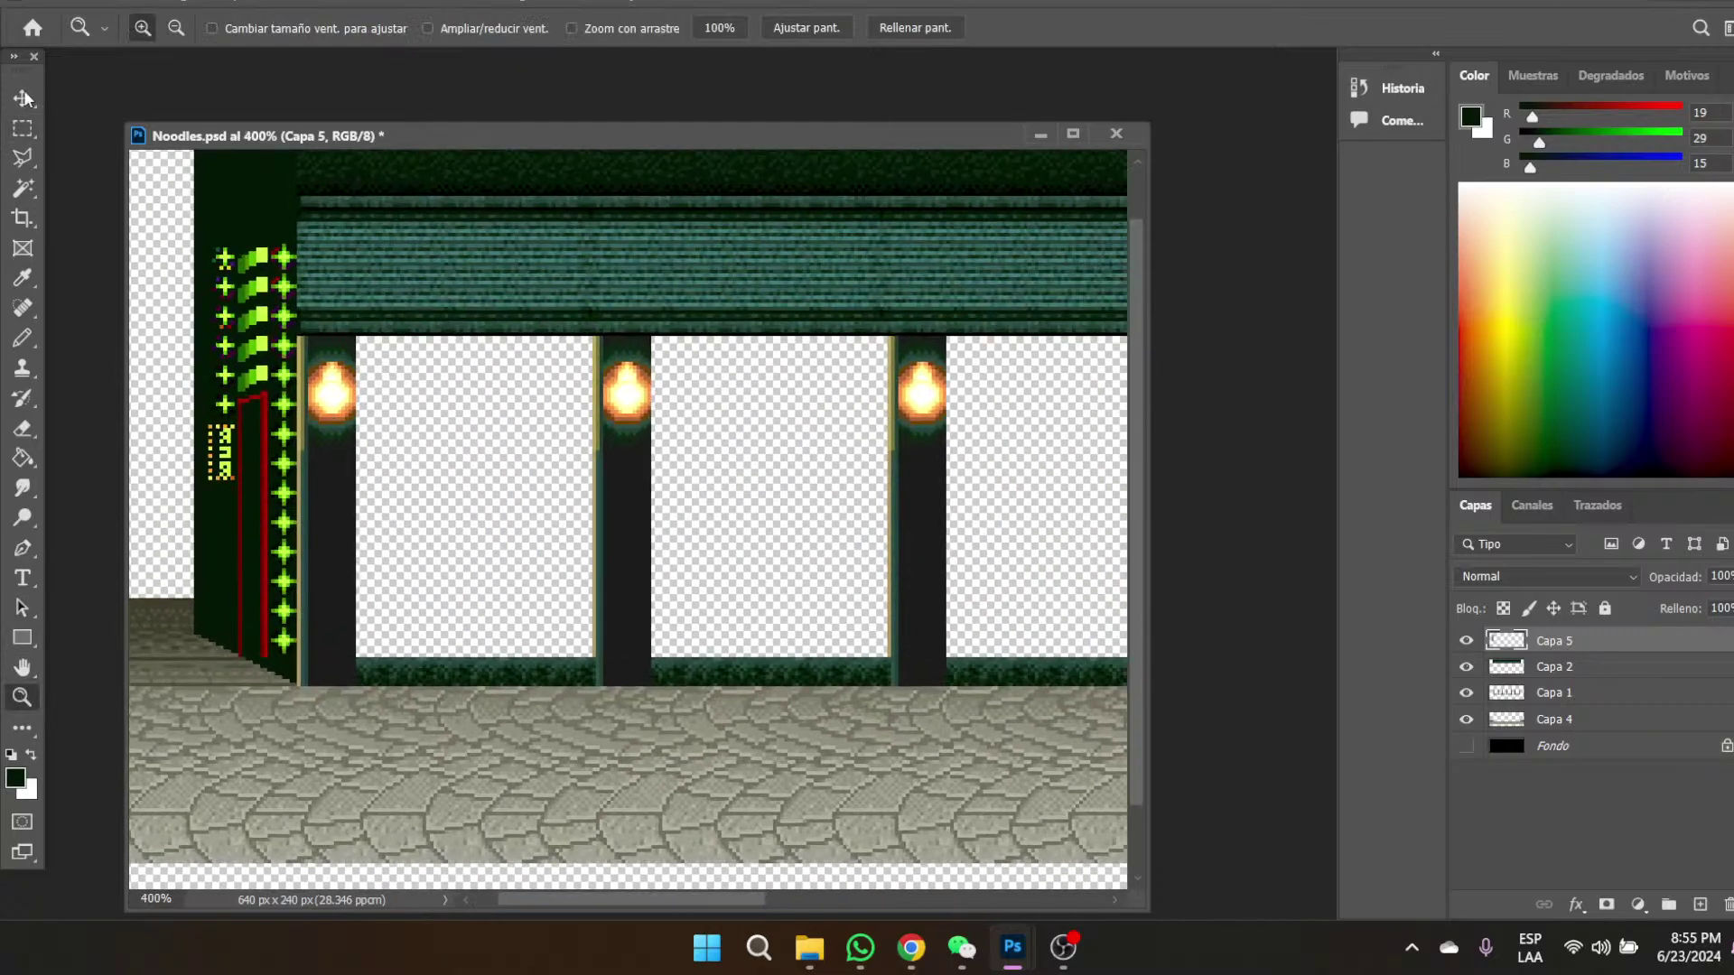
left_click(23, 98)
left_click_drag(259, 488, 259, 437)
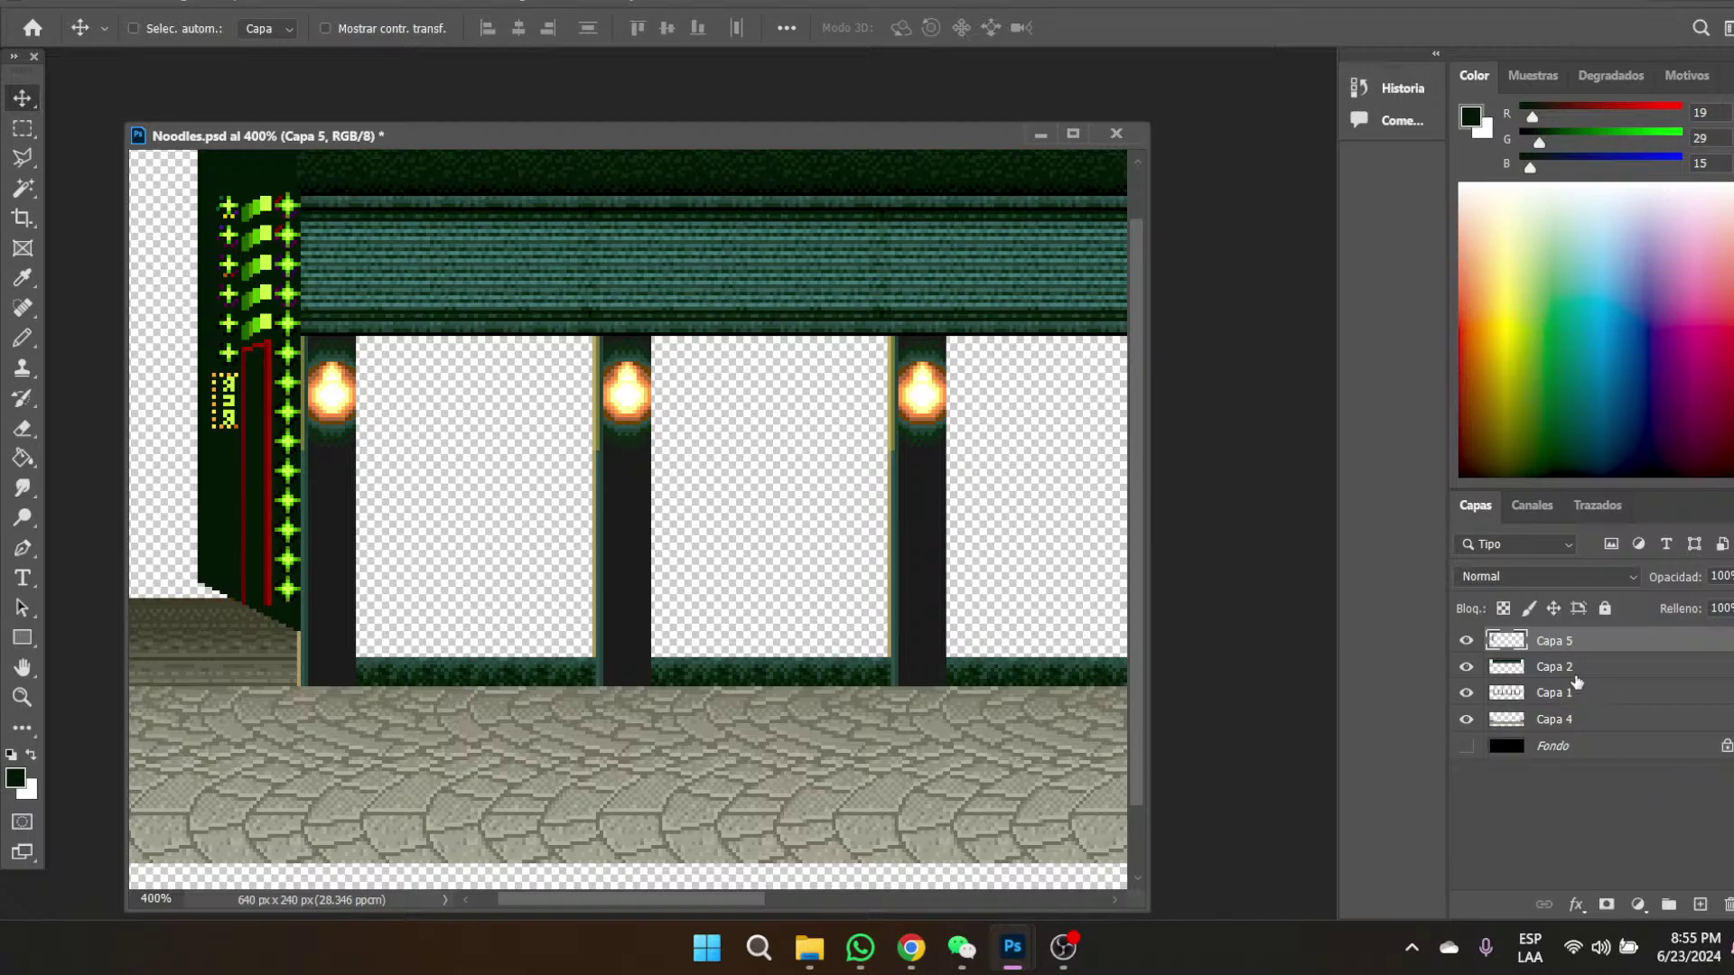
left_click_drag(1580, 642, 1576, 691)
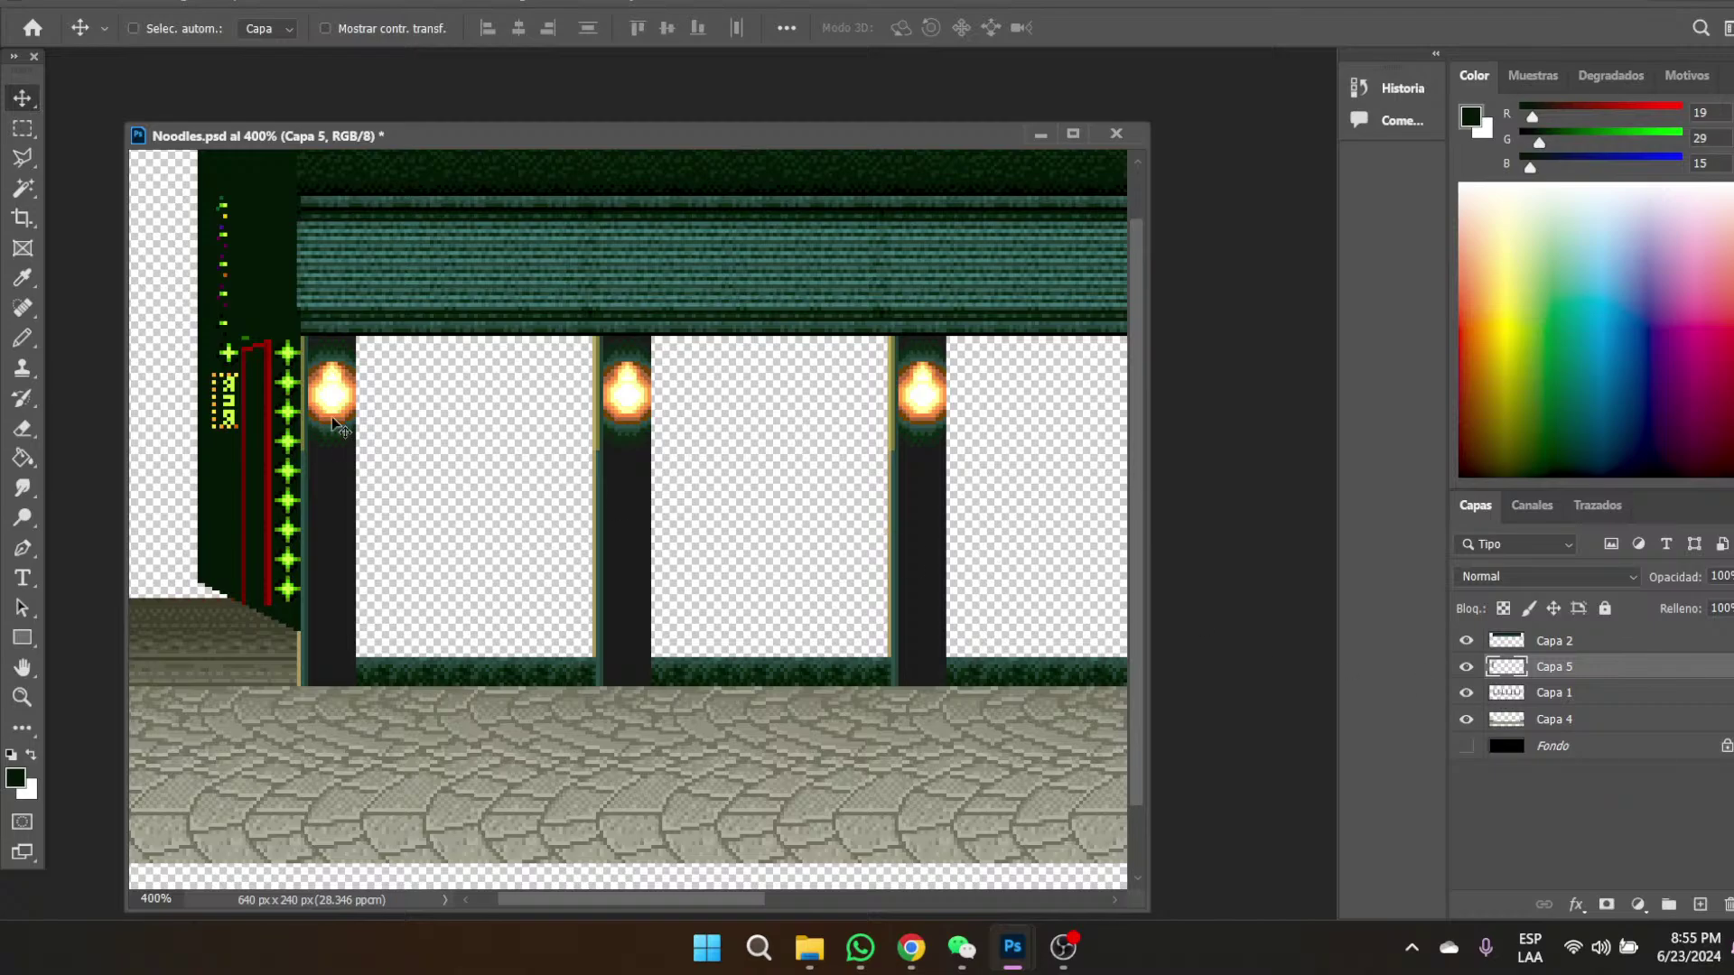
- Hide Capa 2, marquee-select the upper neon decorations on the side wall beside the roof, and show Capa 2 again
left_click(23, 128)
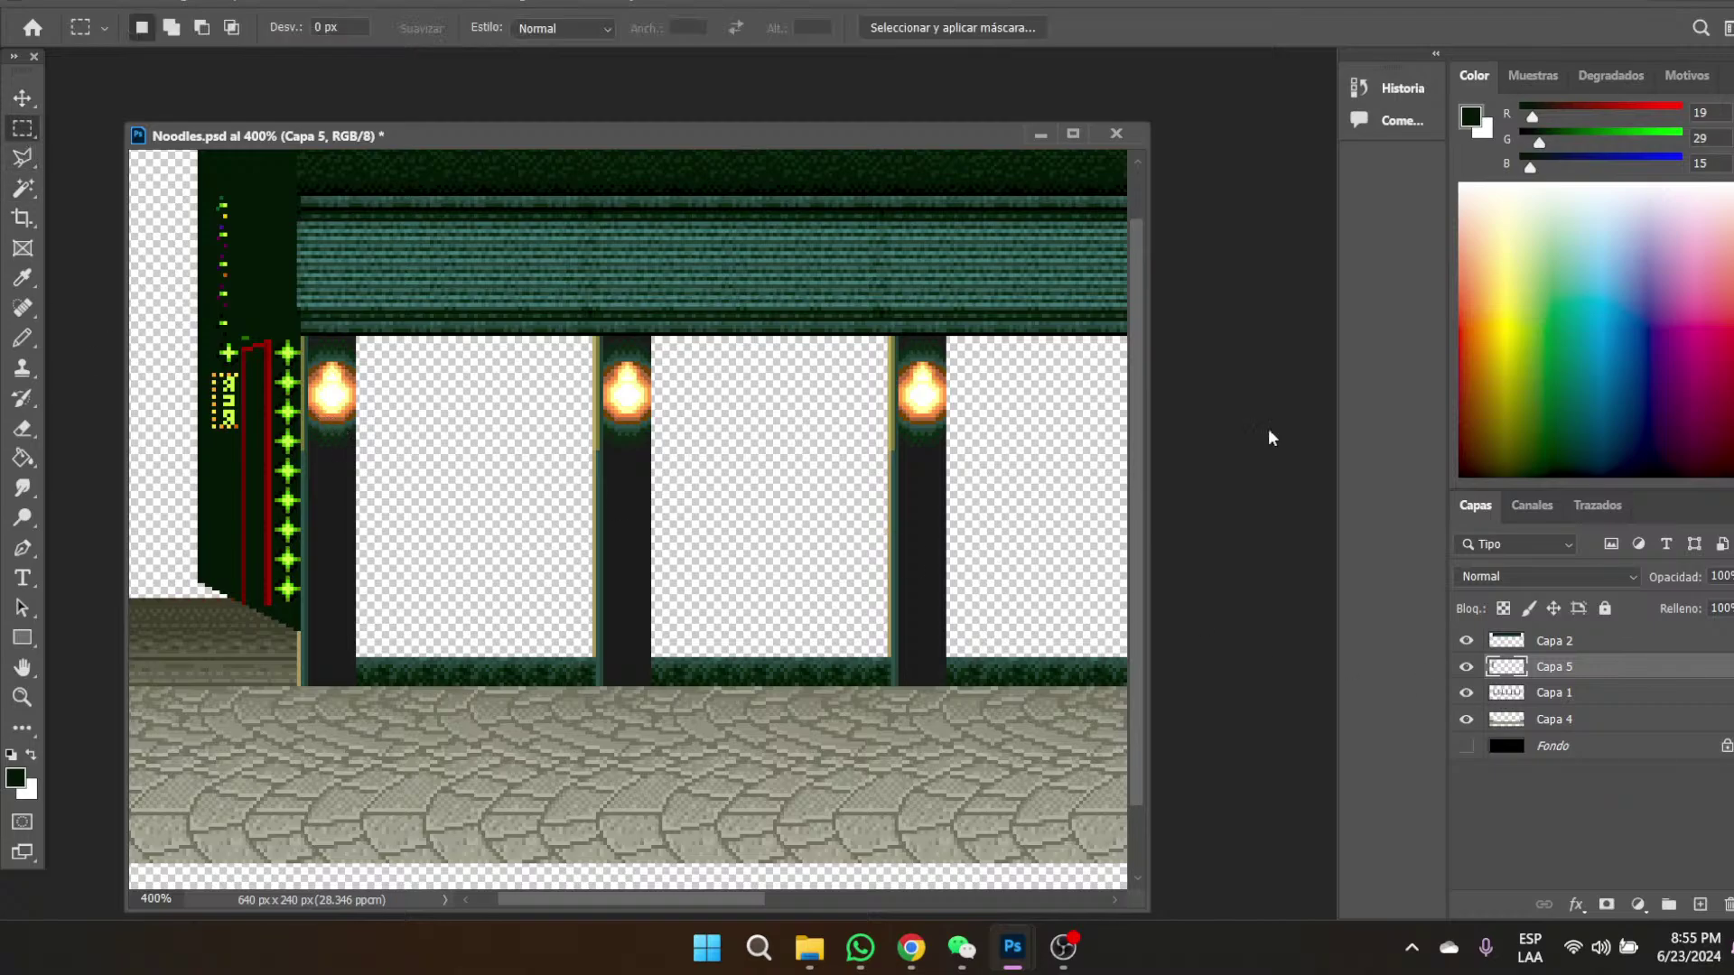
left_click(1469, 643)
left_click(1469, 643)
left_click(1468, 643)
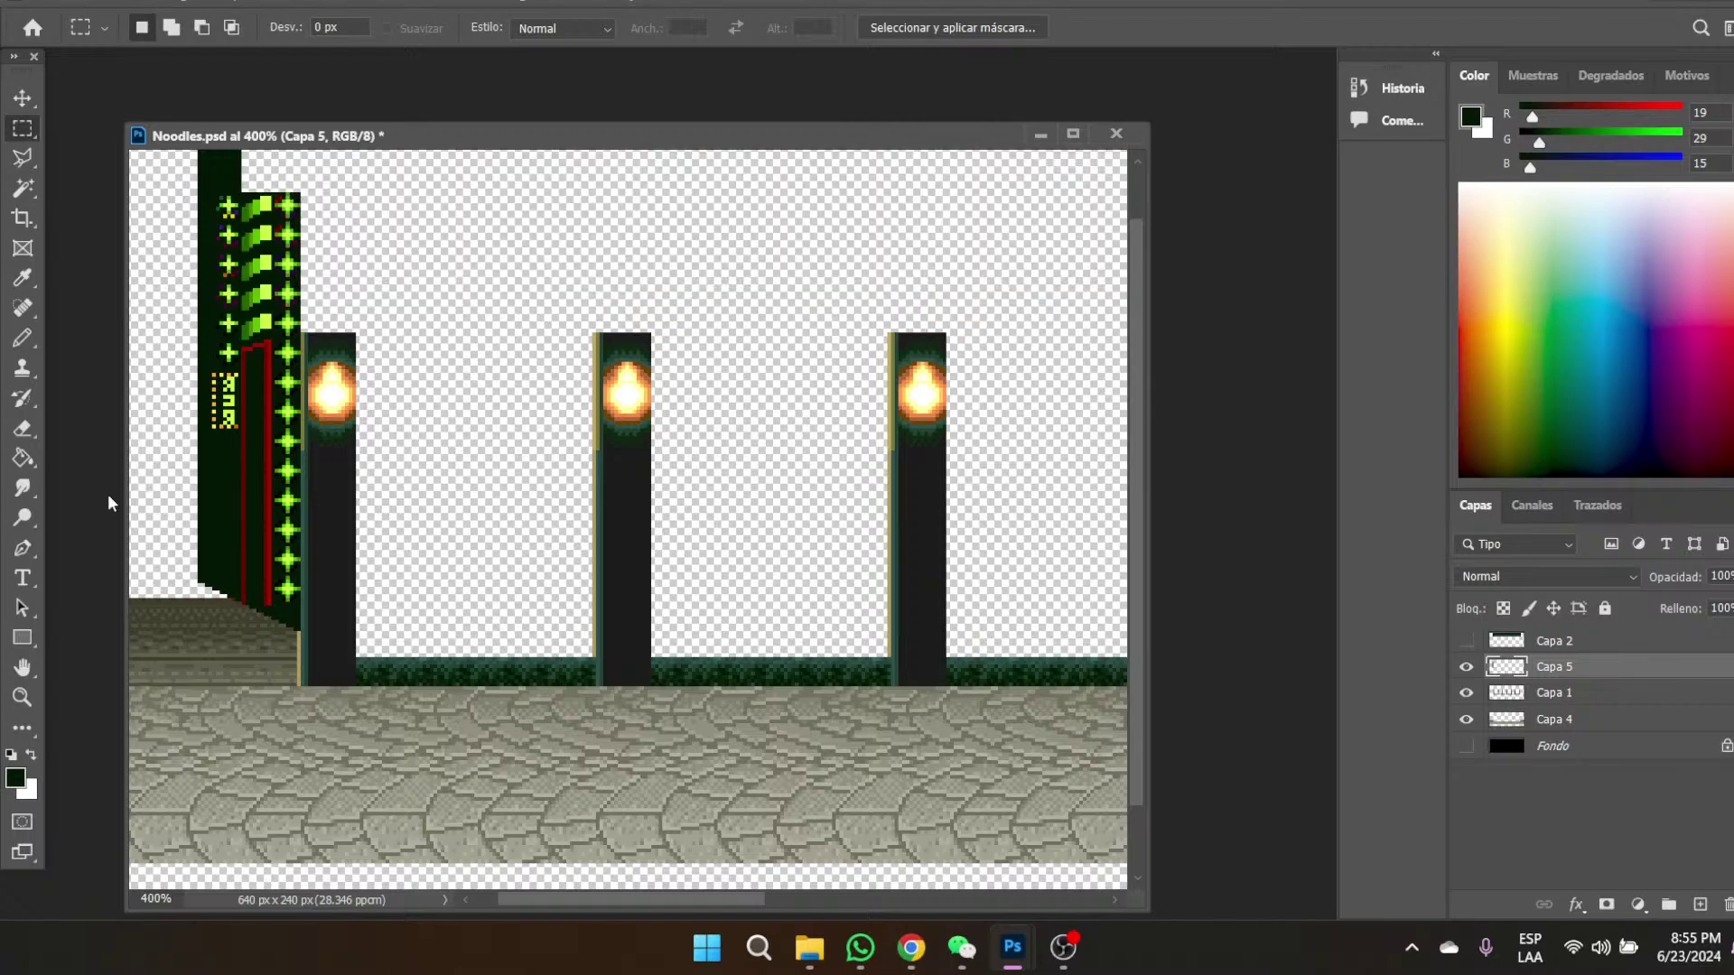
left_click(21, 696)
left_click(530, 337)
left_click(530, 337)
left_click(530, 337)
left_click_drag(637, 898, 523, 896)
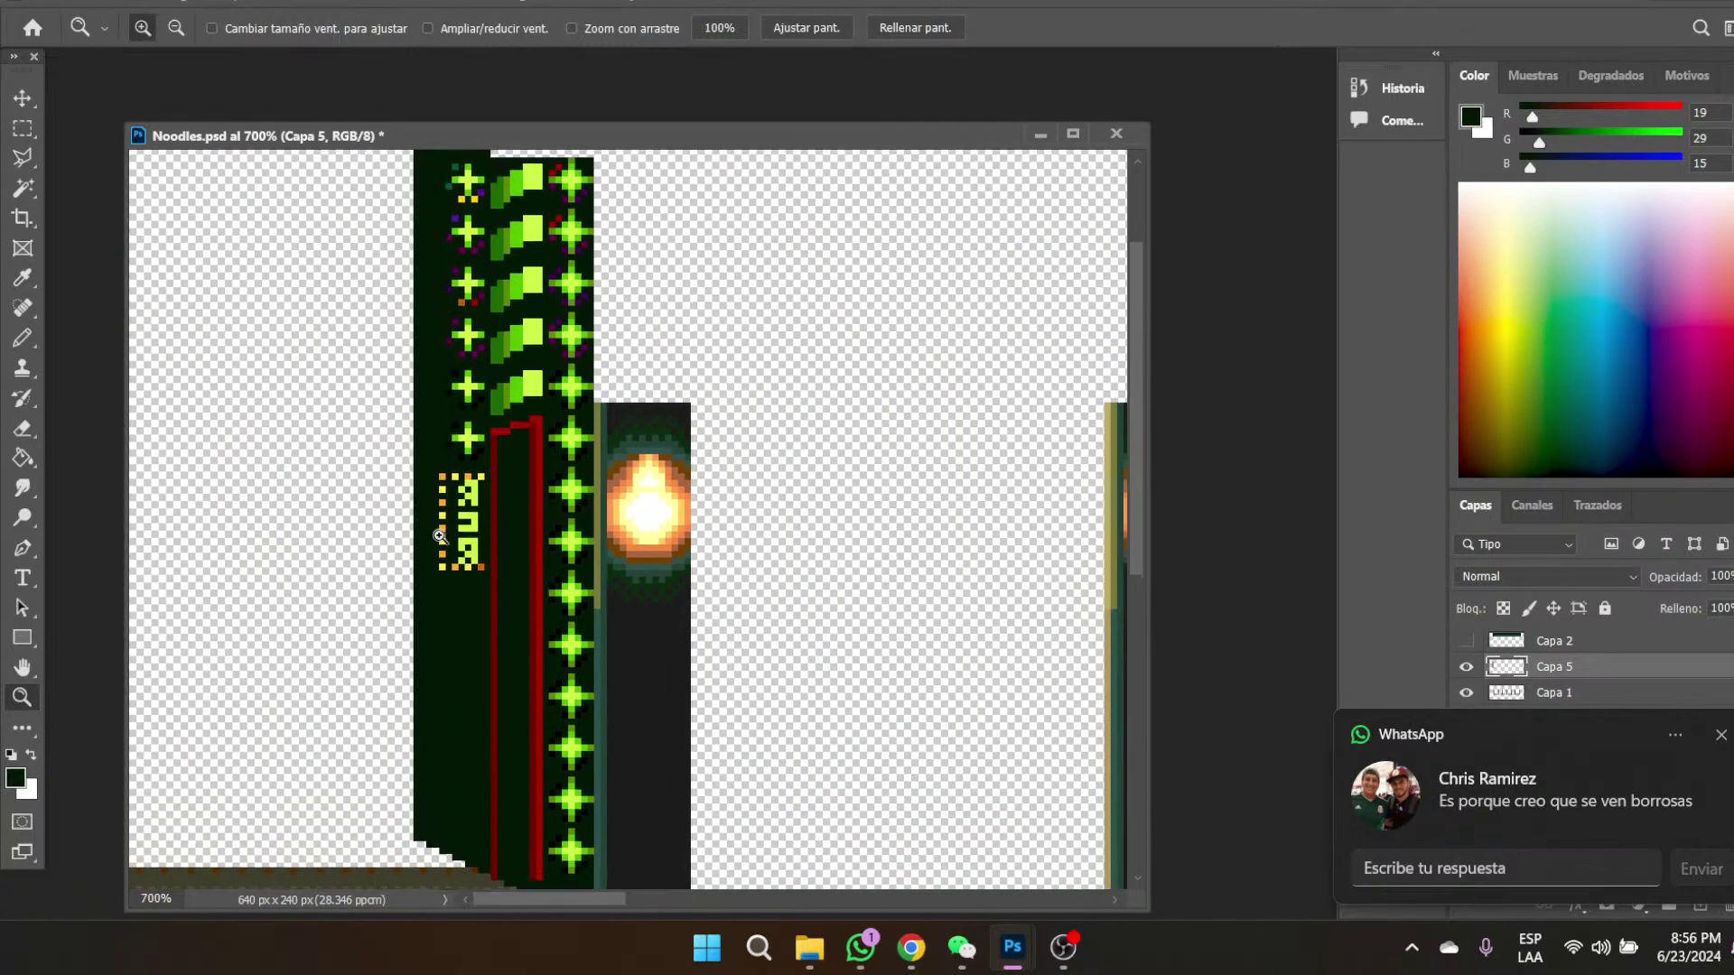
left_click(23, 128)
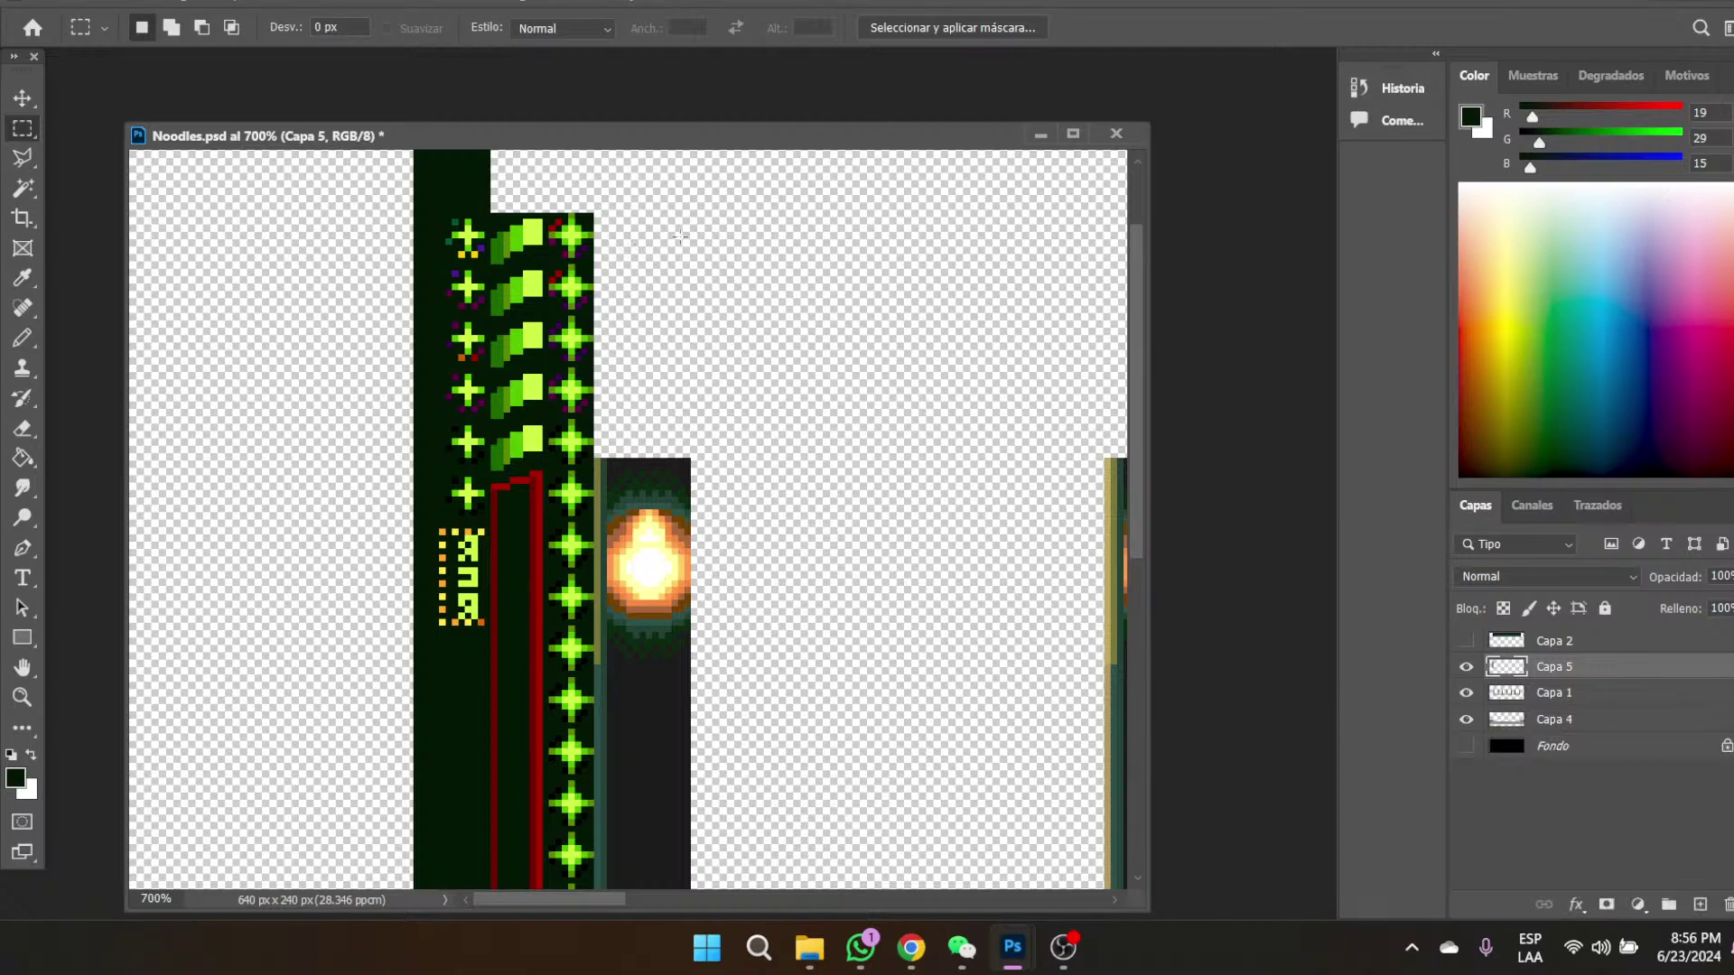
left_click_drag(590, 215, 388, 521)
left_click(1465, 641)
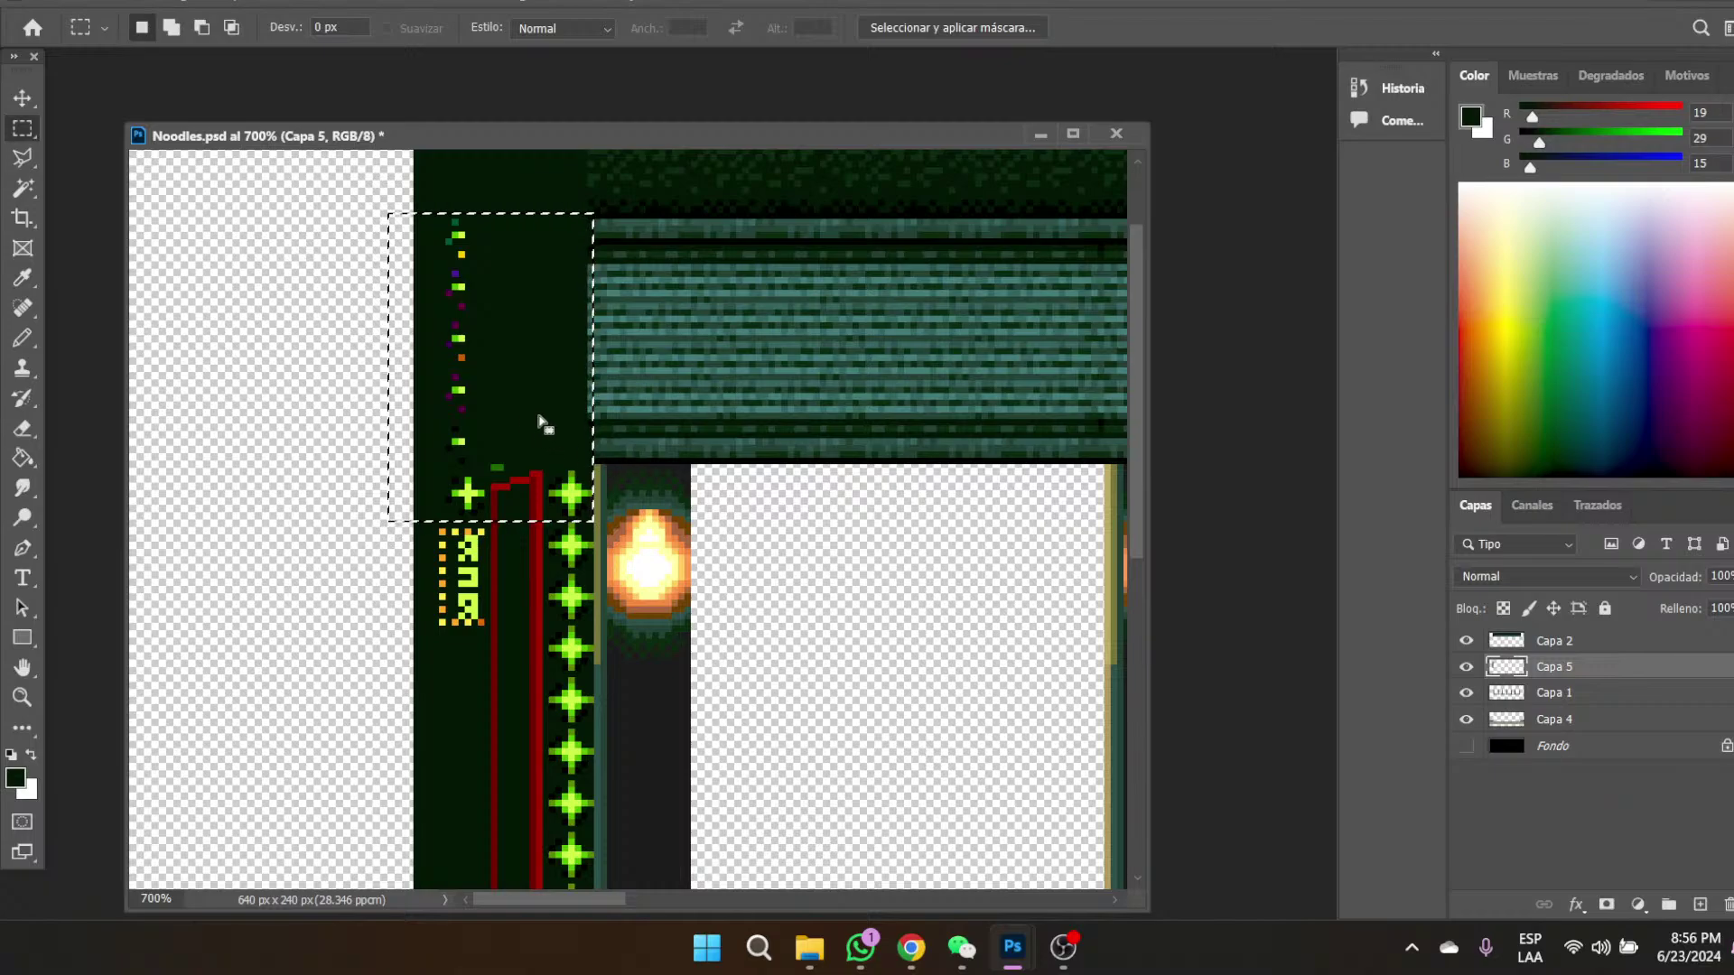
- Align the selection with the roof's edge and try to delete the selected area from Capa 5
left_click_drag(580, 419, 569, 426)
key("Delete")
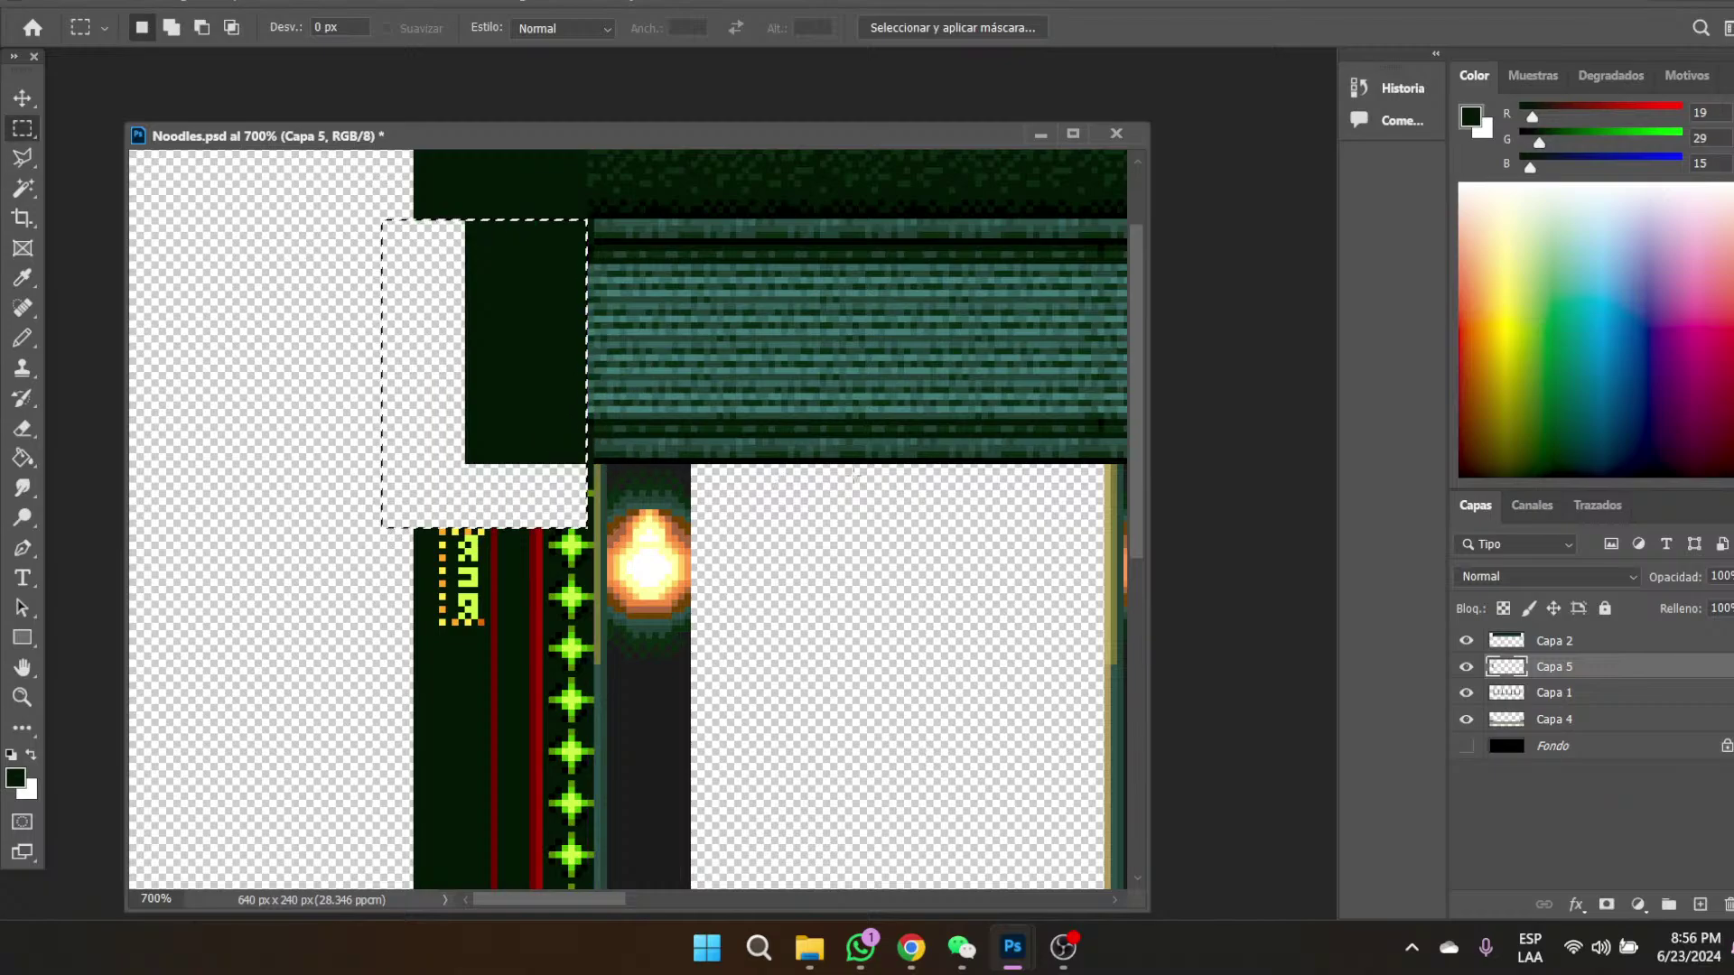
key("Delete")
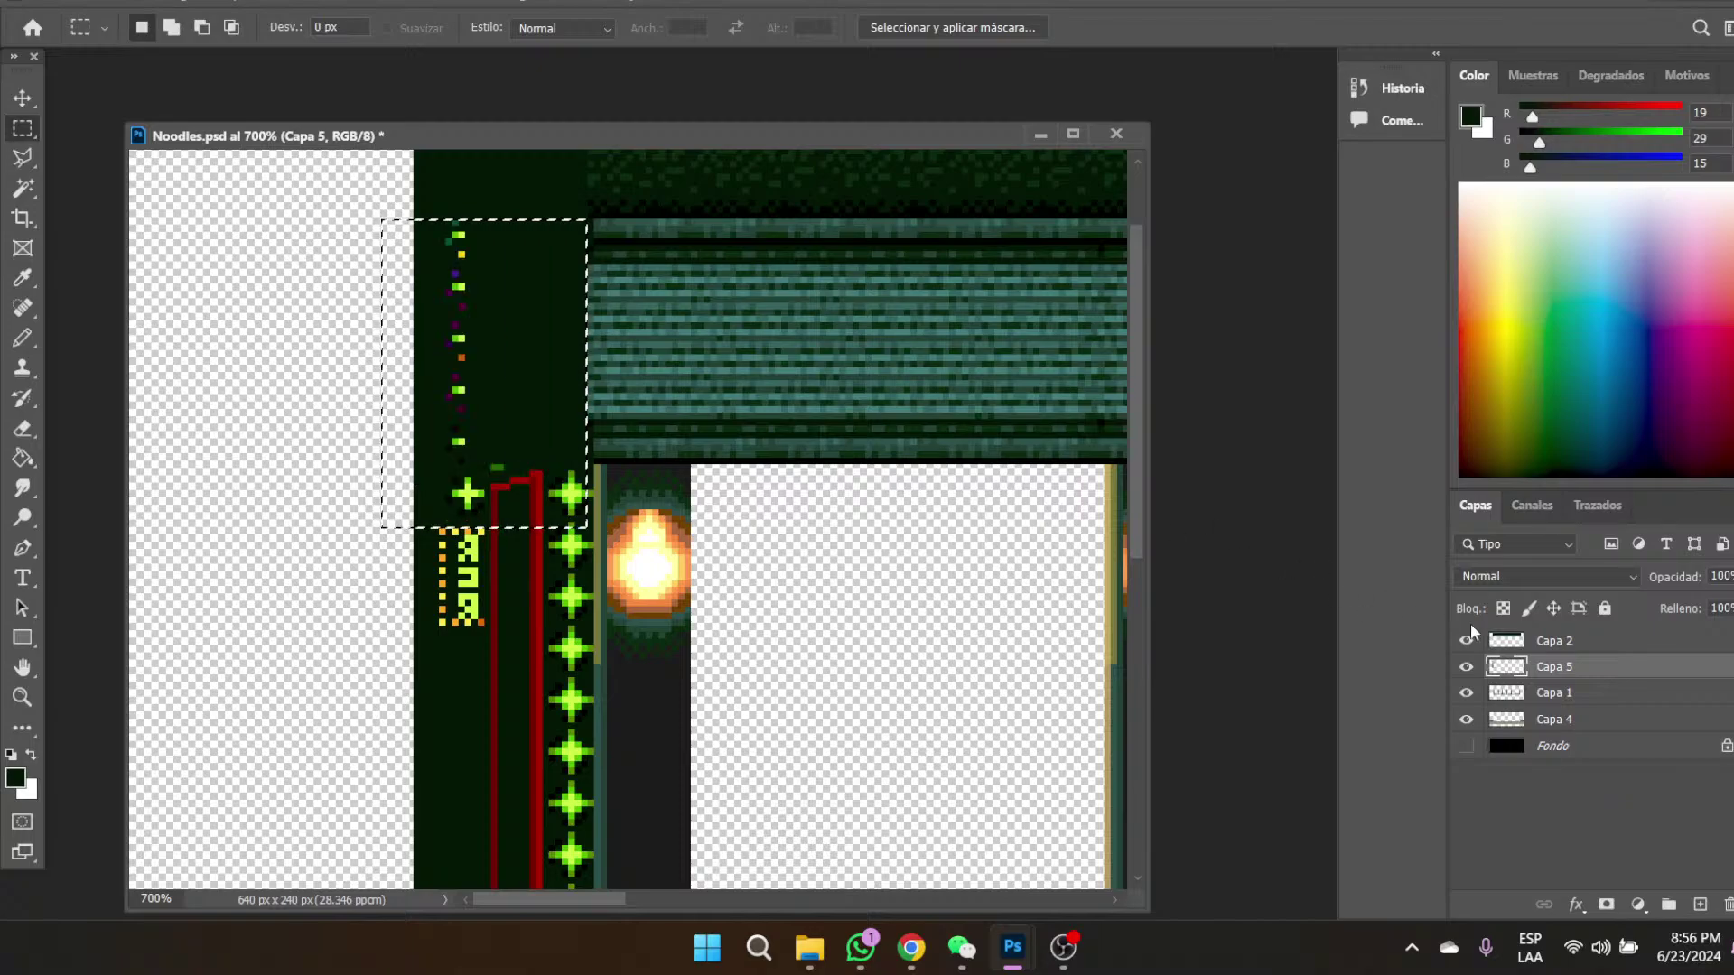
- On Capa 2, delete the dark green covering the outer stars and curved neon shapes, keeping the star column beside the roof covered
left_click(1597, 652)
left_click(835, 492)
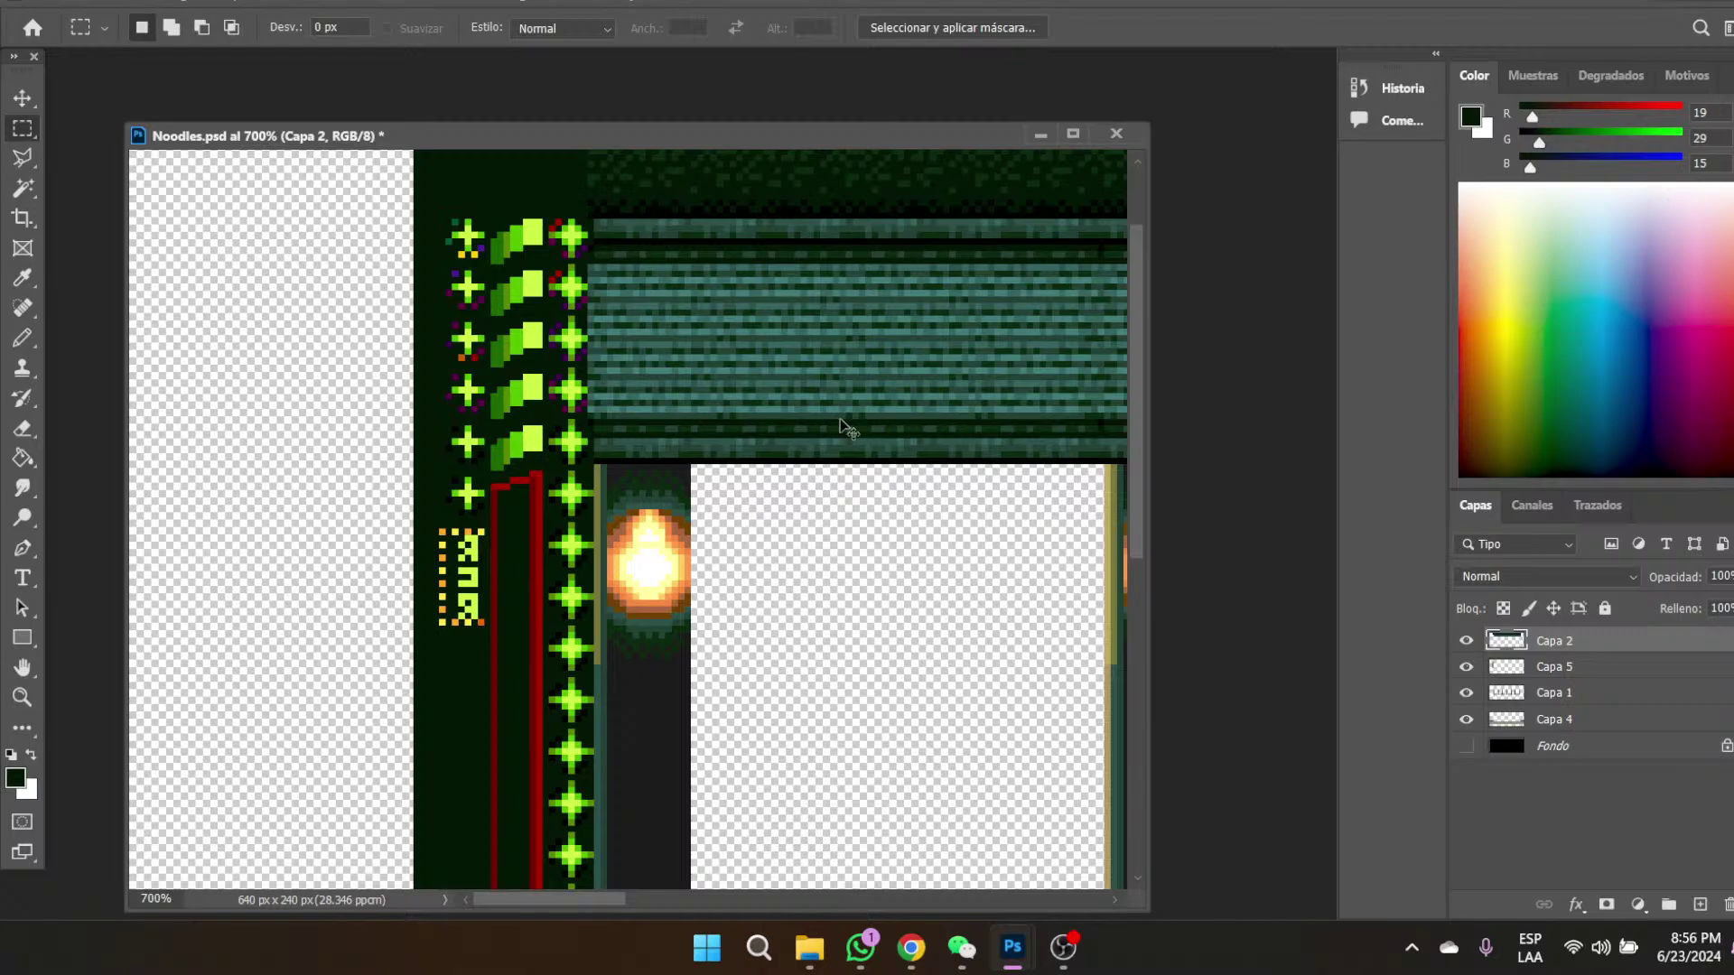
key("ctrl+shift+d")
key("Delete")
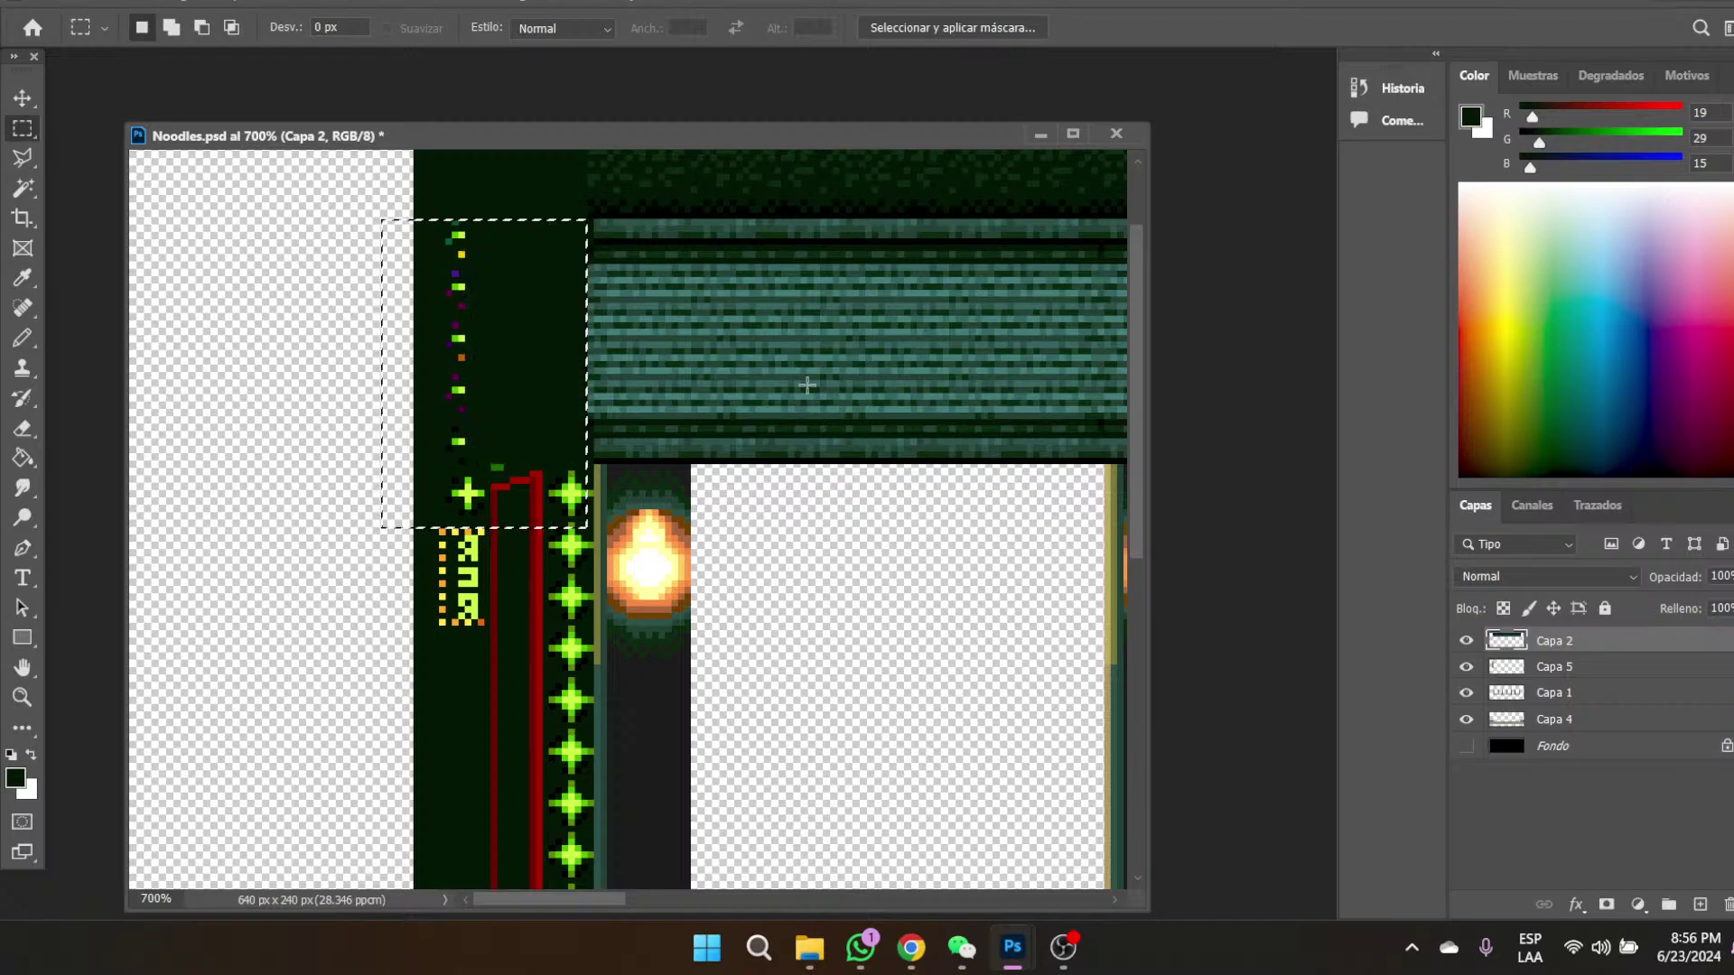
left_click_drag(579, 449, 534, 449)
key("ctrl+z")
key("ctrl+z")
key("ctrl+z")
key("ctrl+z")
key("ctrl+z")
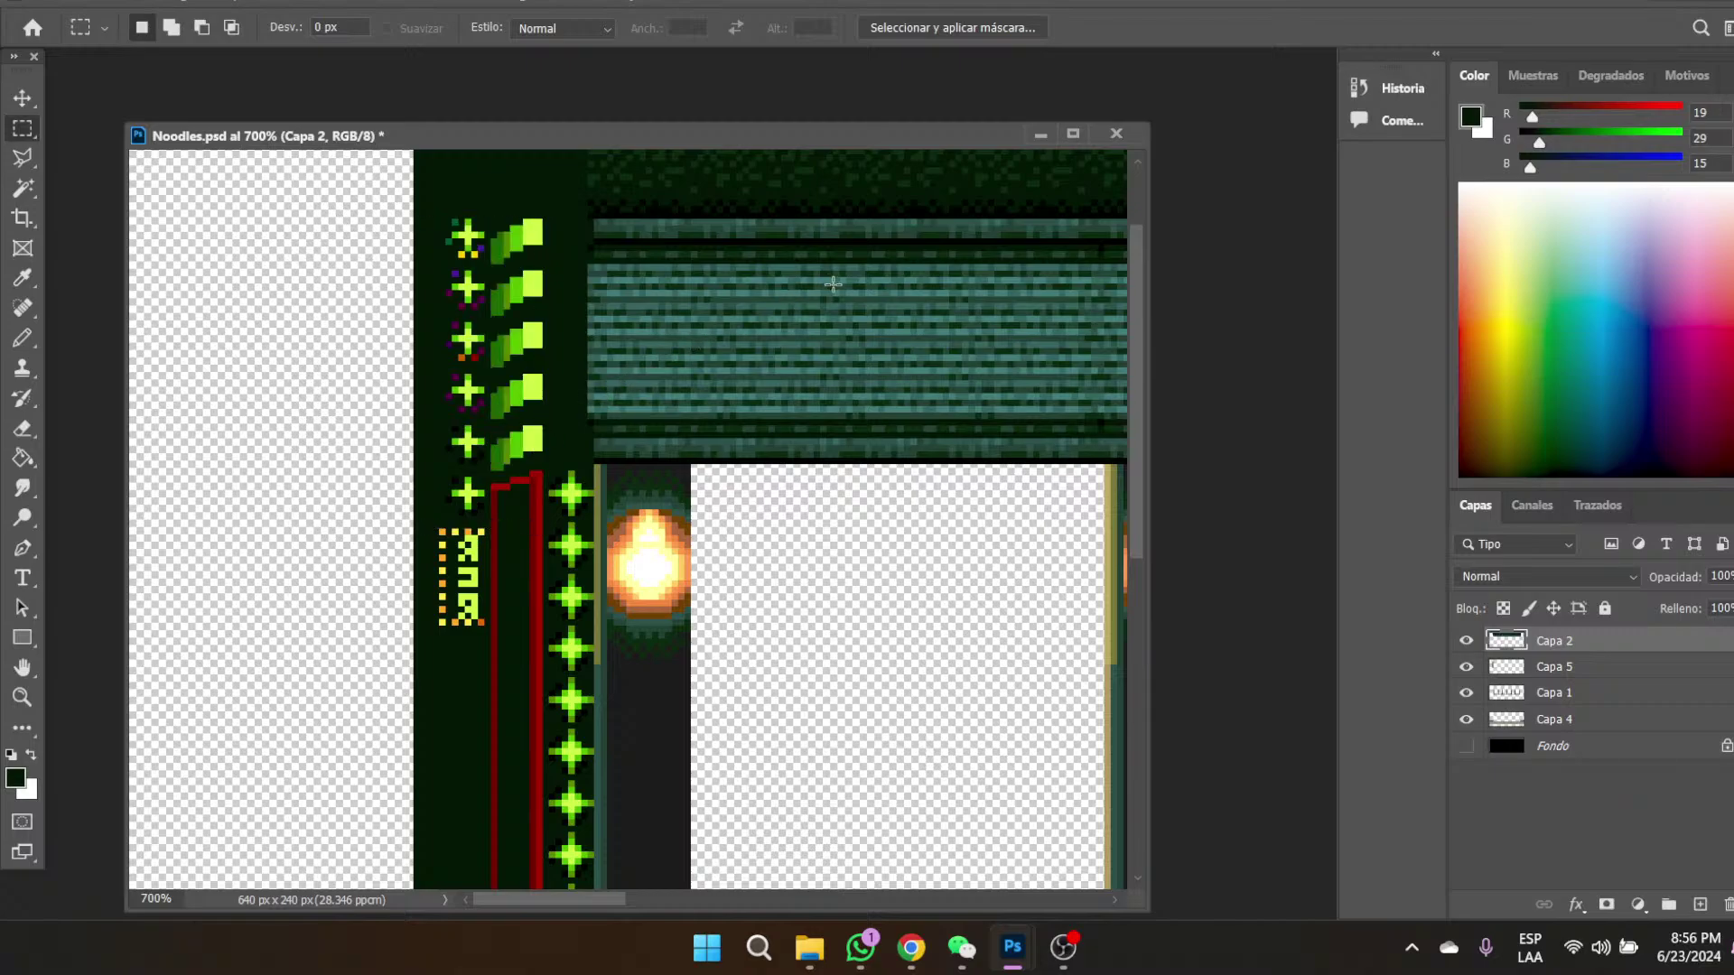
- Load the pixels of Capa 5 as a selection and shift its outline down to the edge of the light pavement
scroll(861, 301, "up", 3)
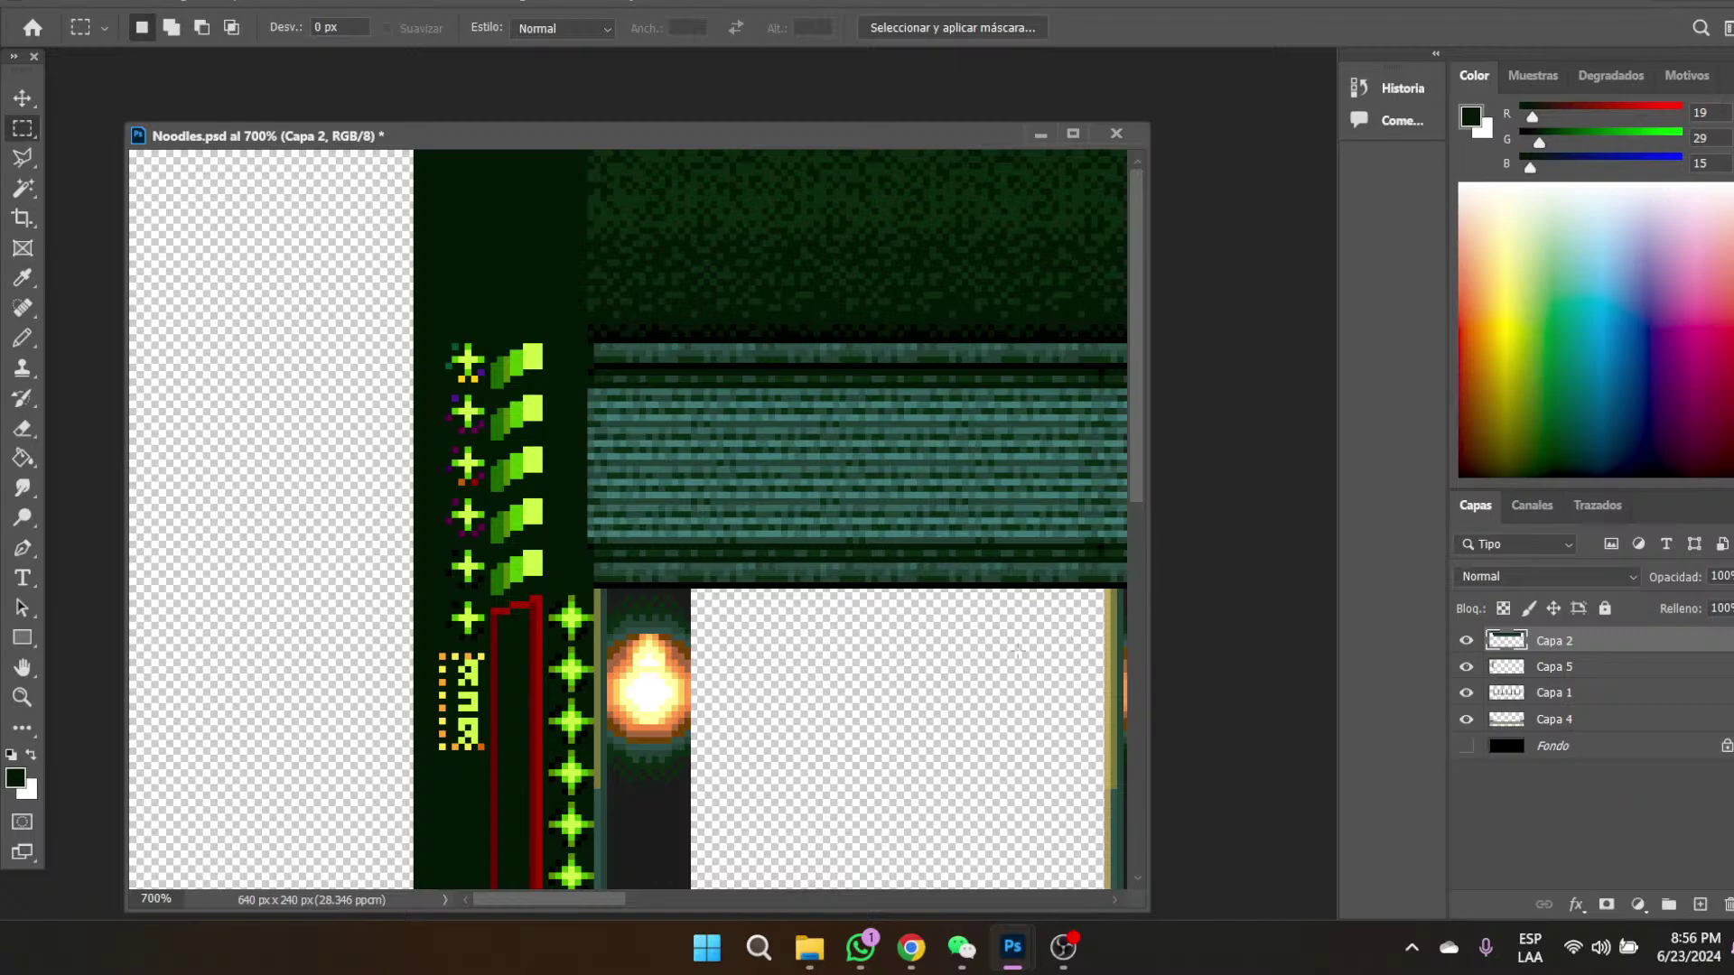
scroll(1018, 650, "down", 10)
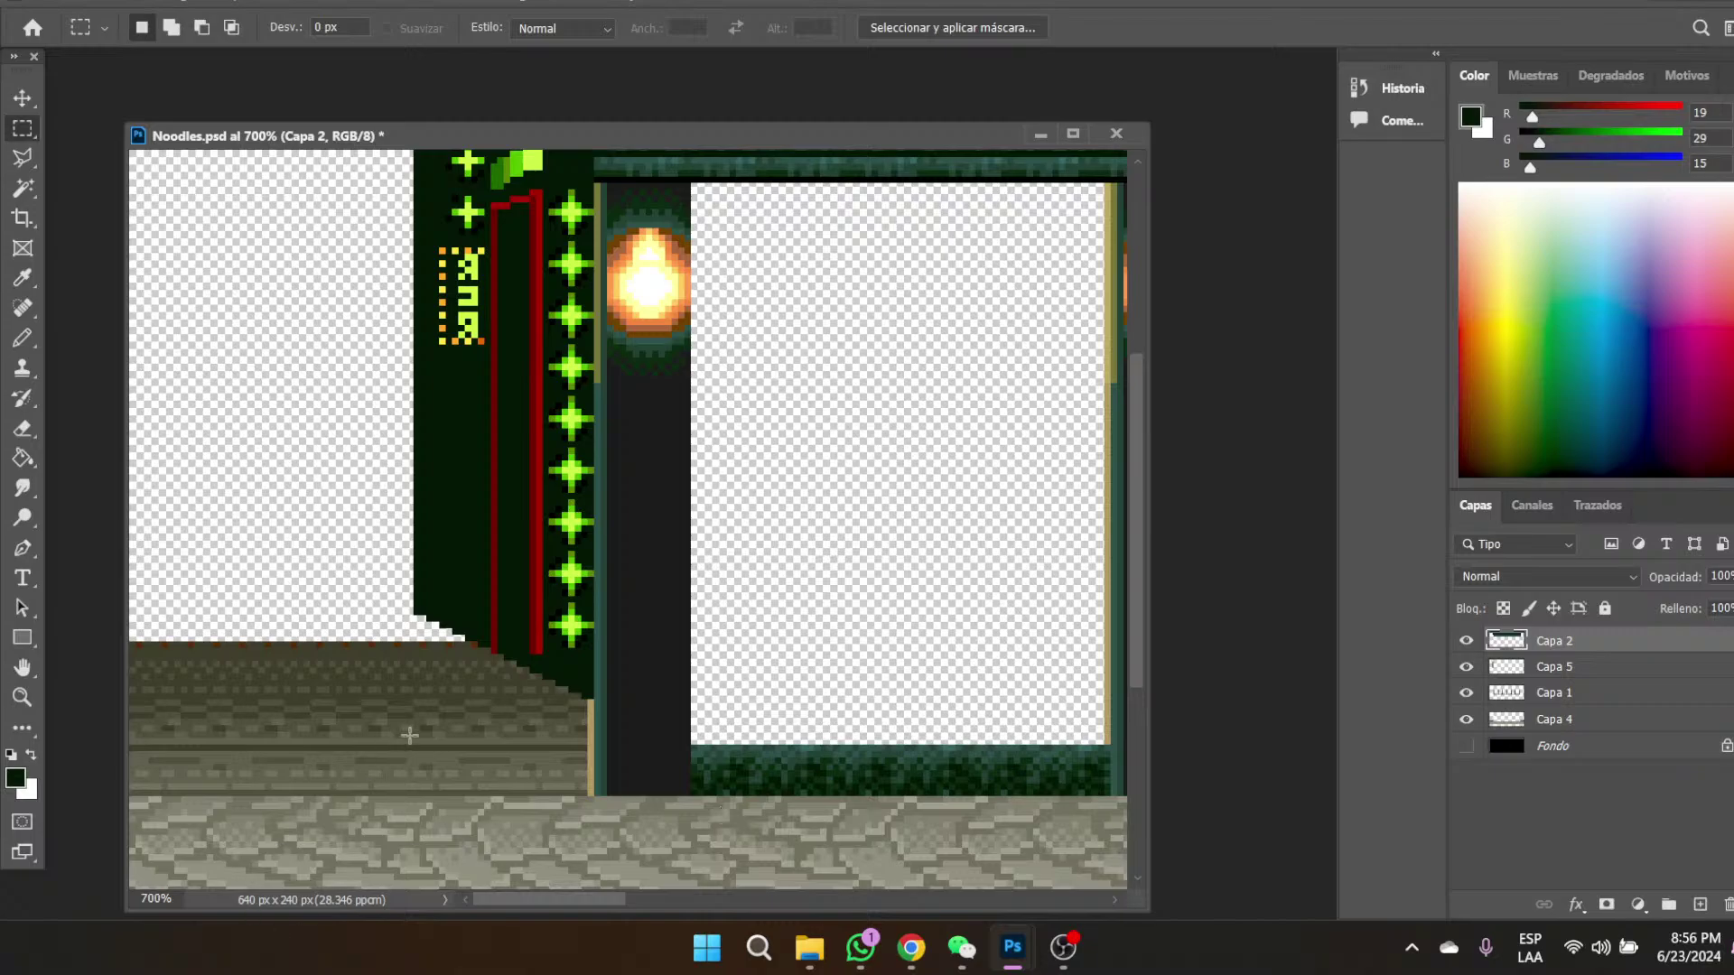
left_click(23, 191)
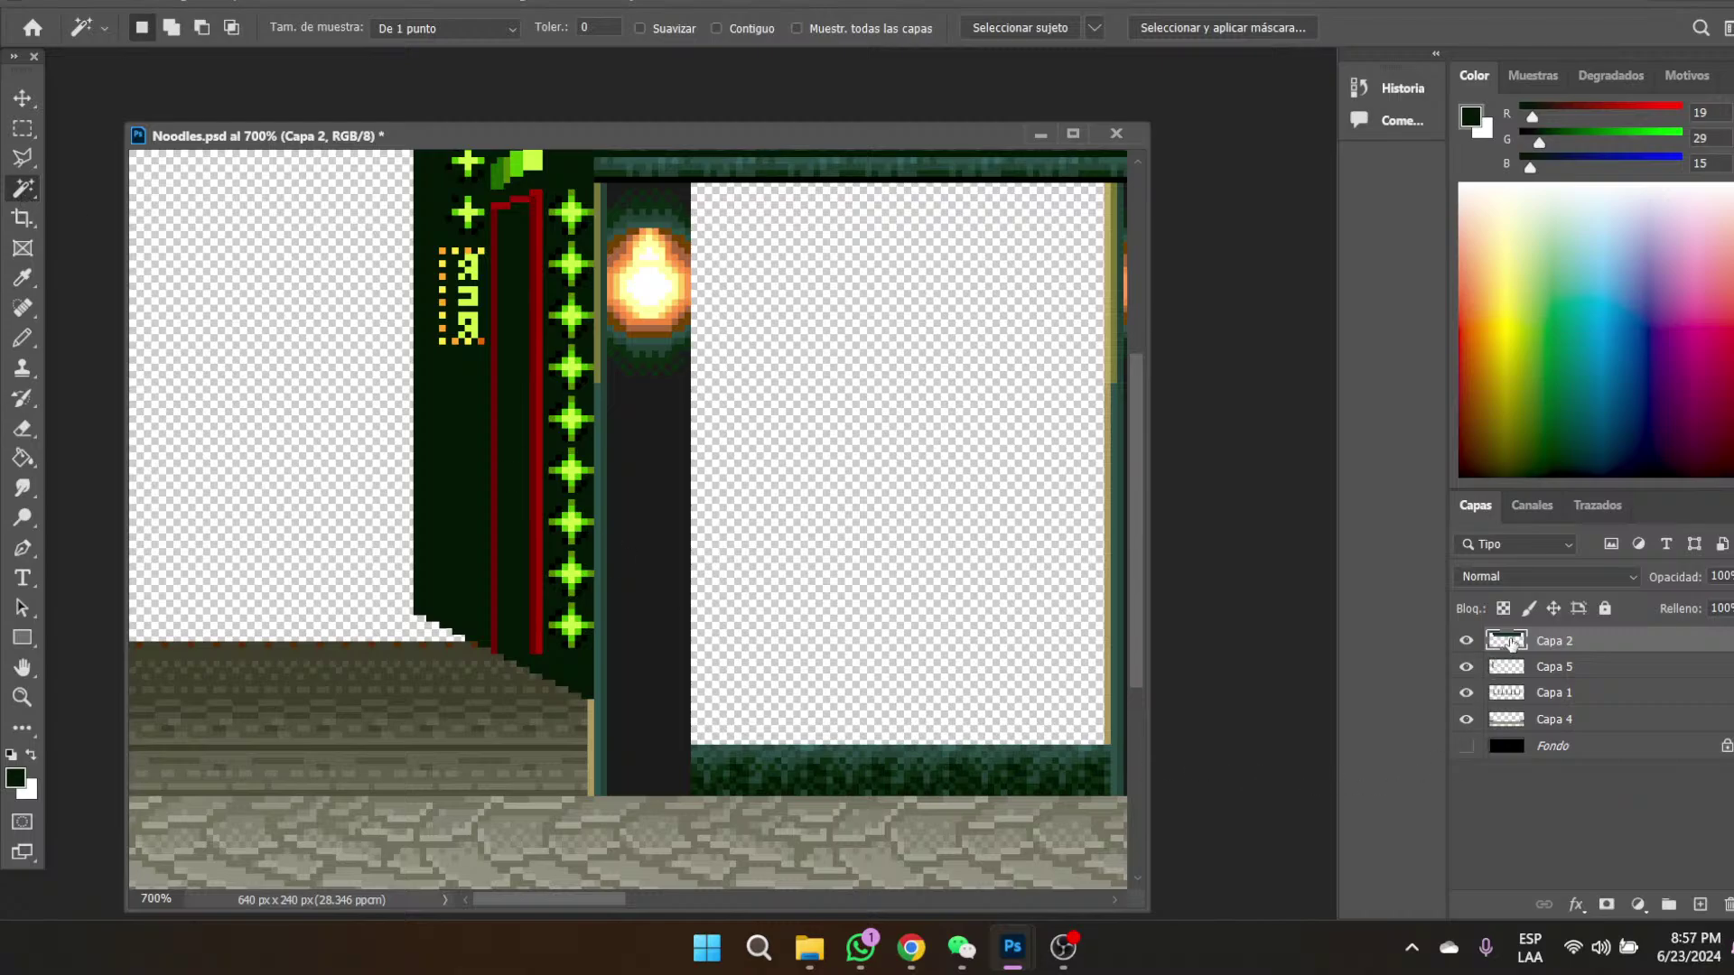
right_click(1506, 675)
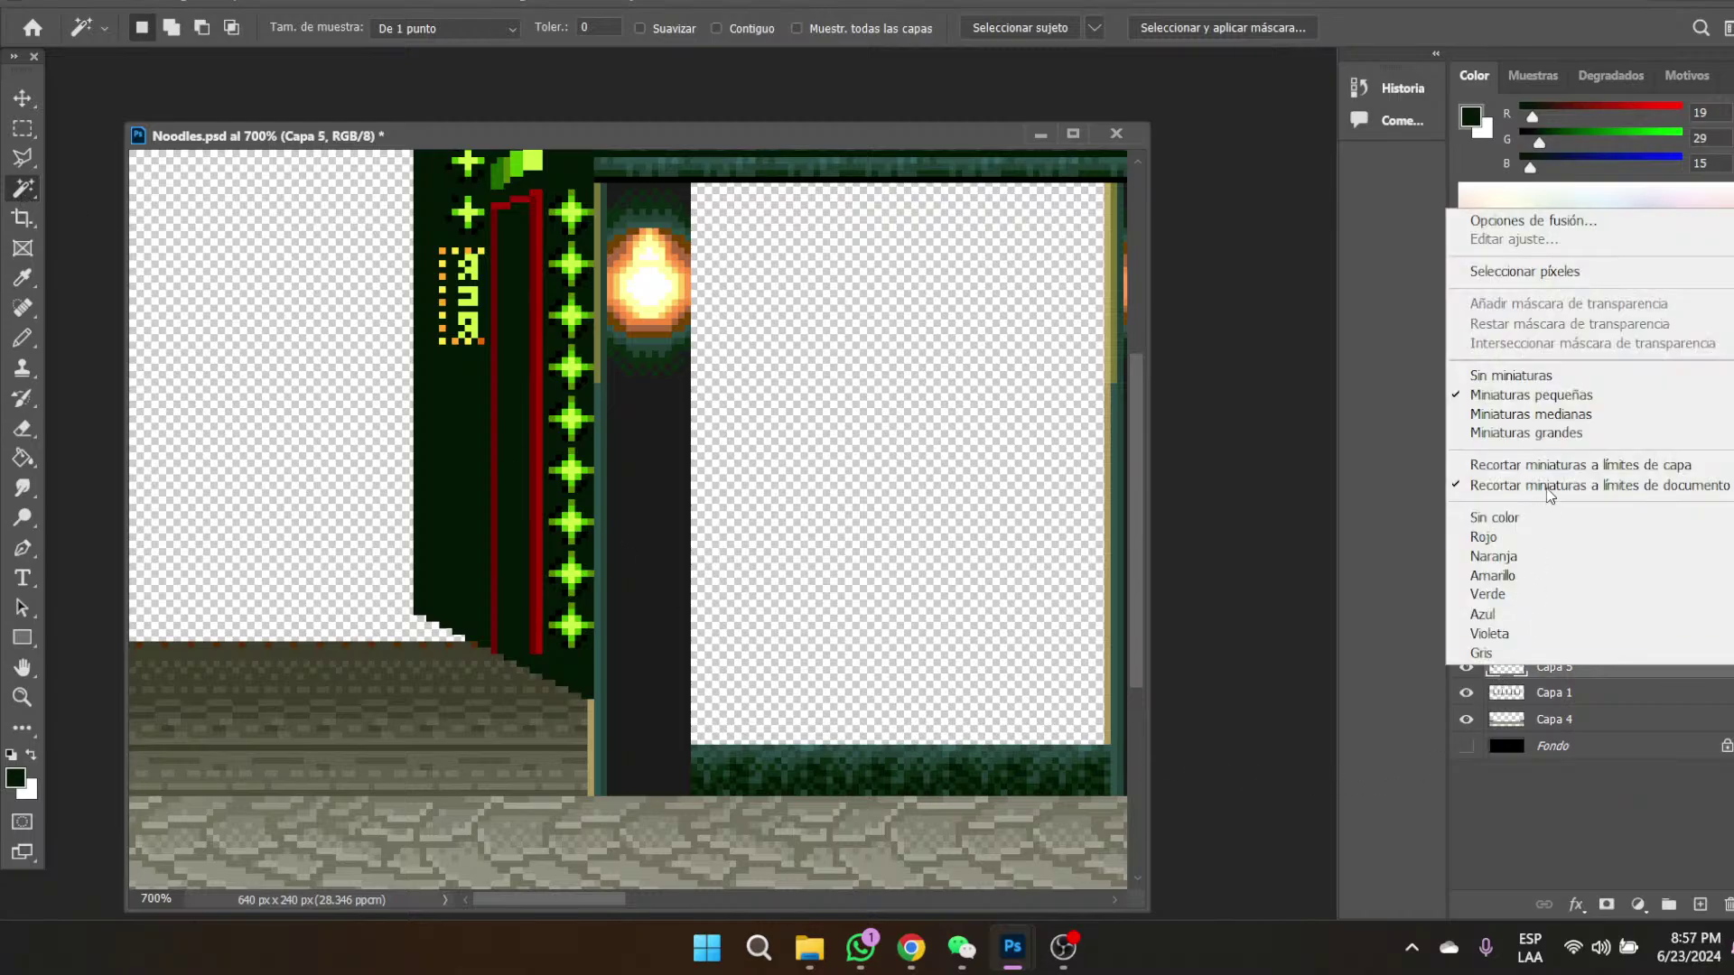
left_click(1514, 271)
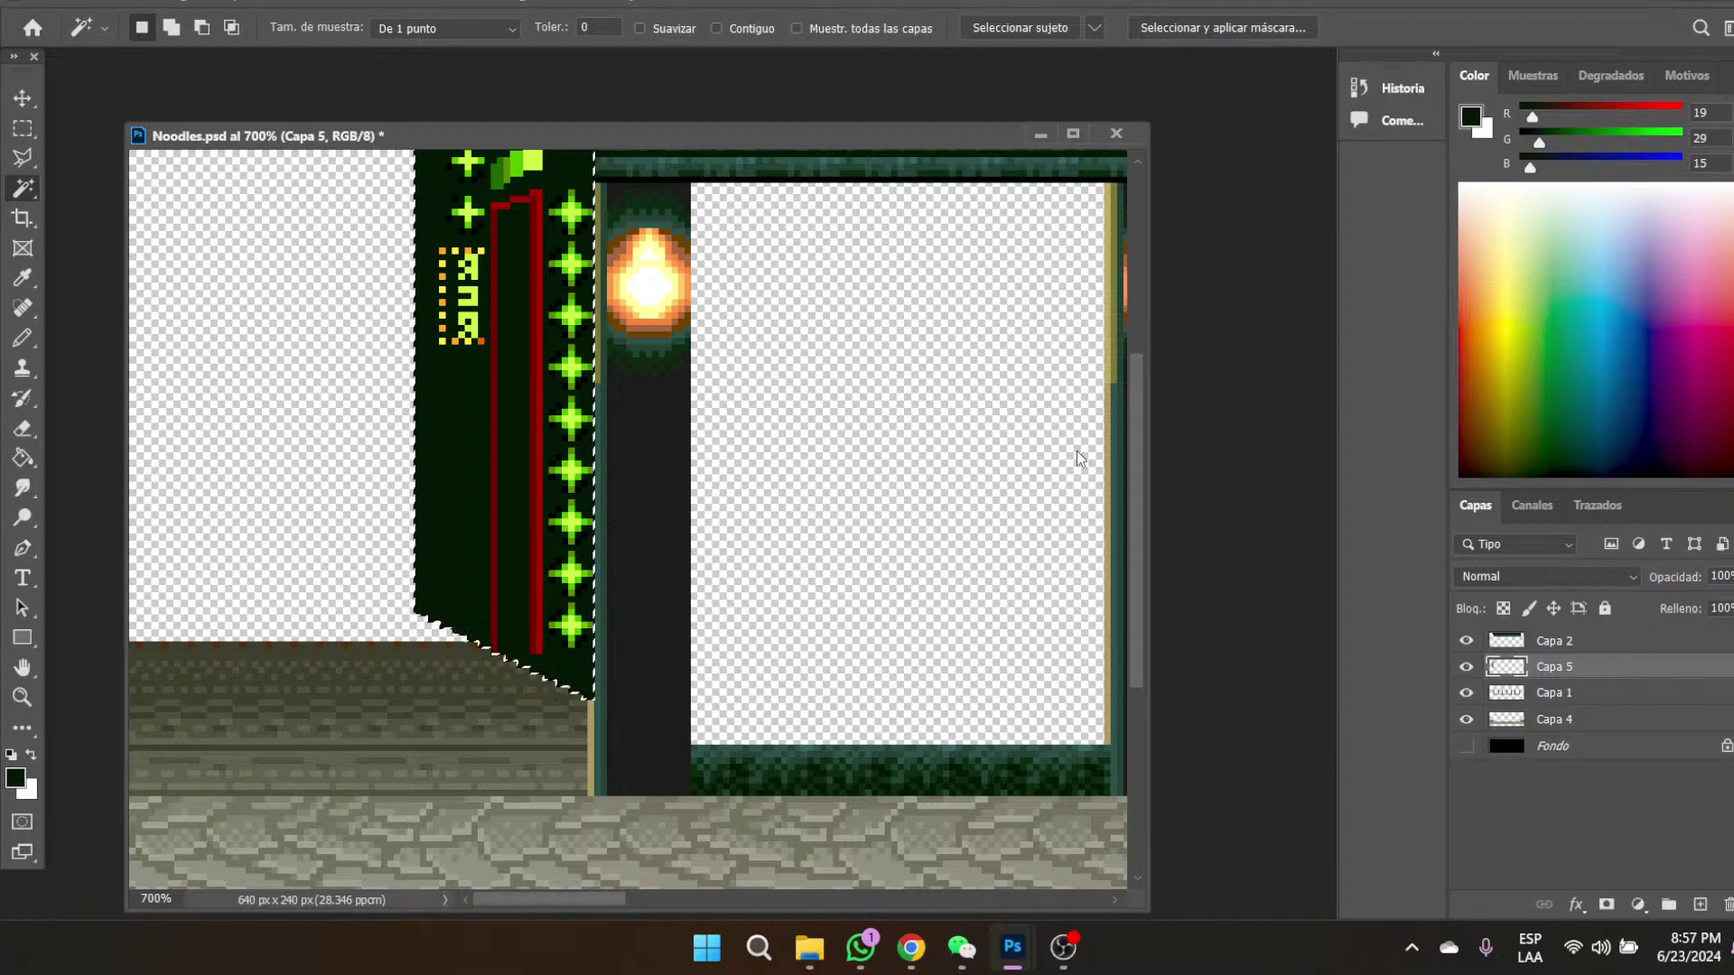
left_click(20, 129)
left_click_drag(552, 591, 553, 664)
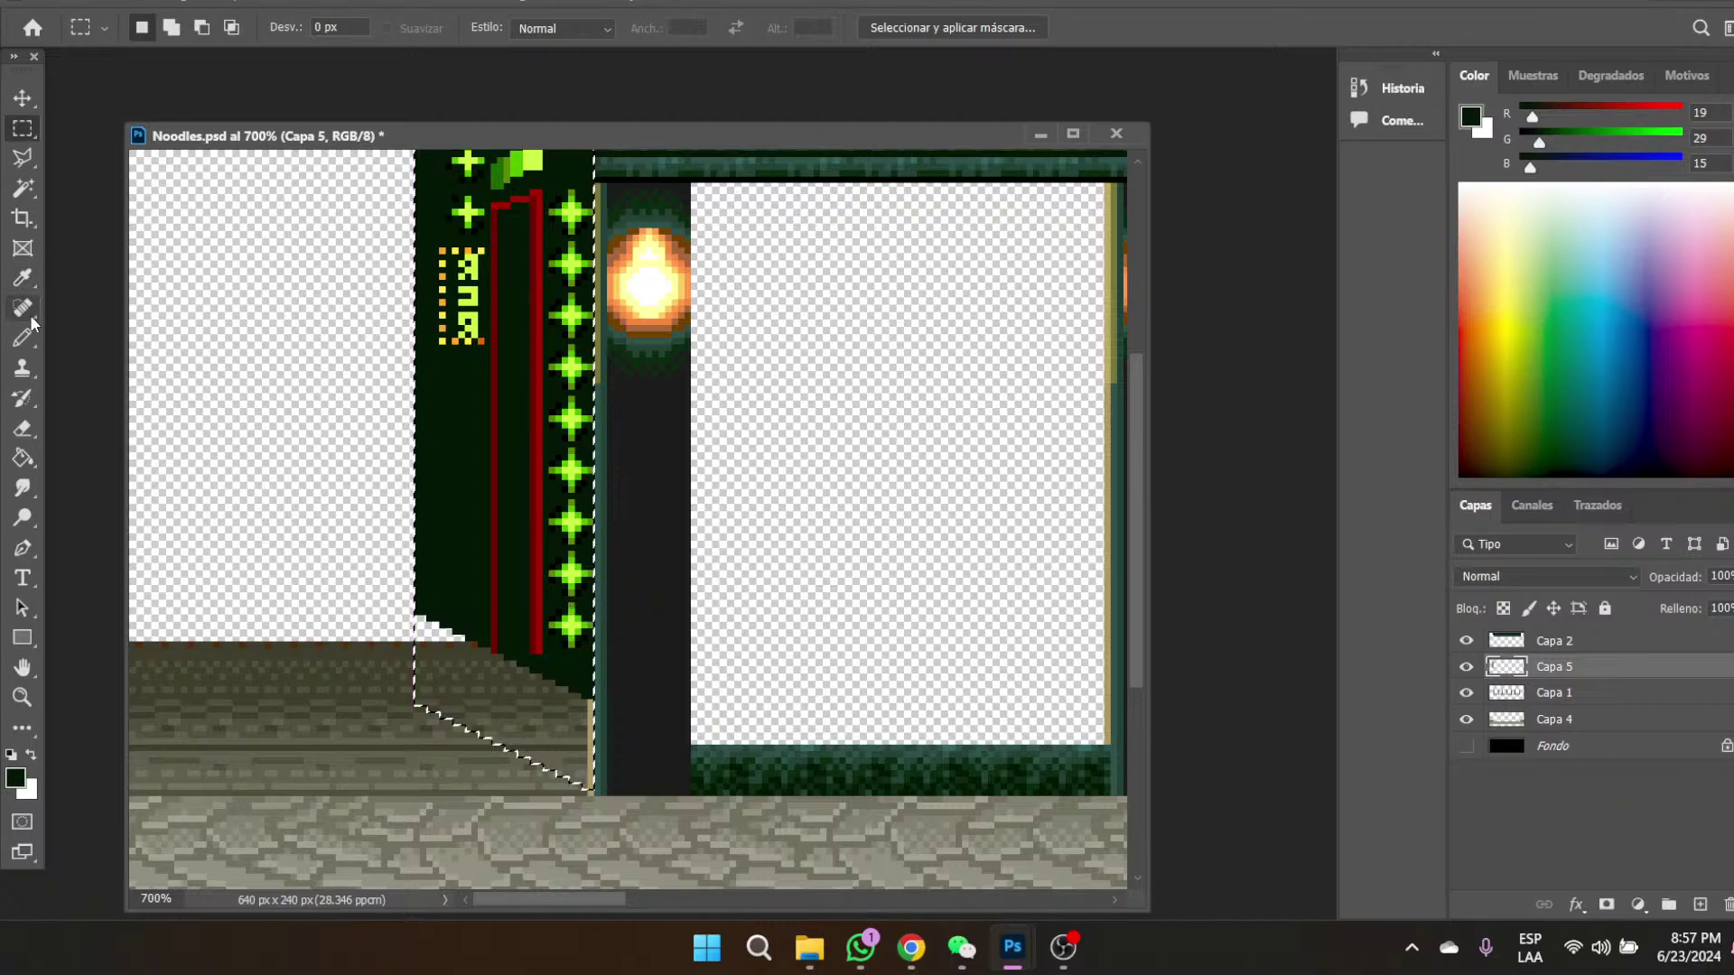
- Extend the side wall on Capa 5 by filling the selected area beneath it with the dark green, and clear the selection
left_click(22, 277)
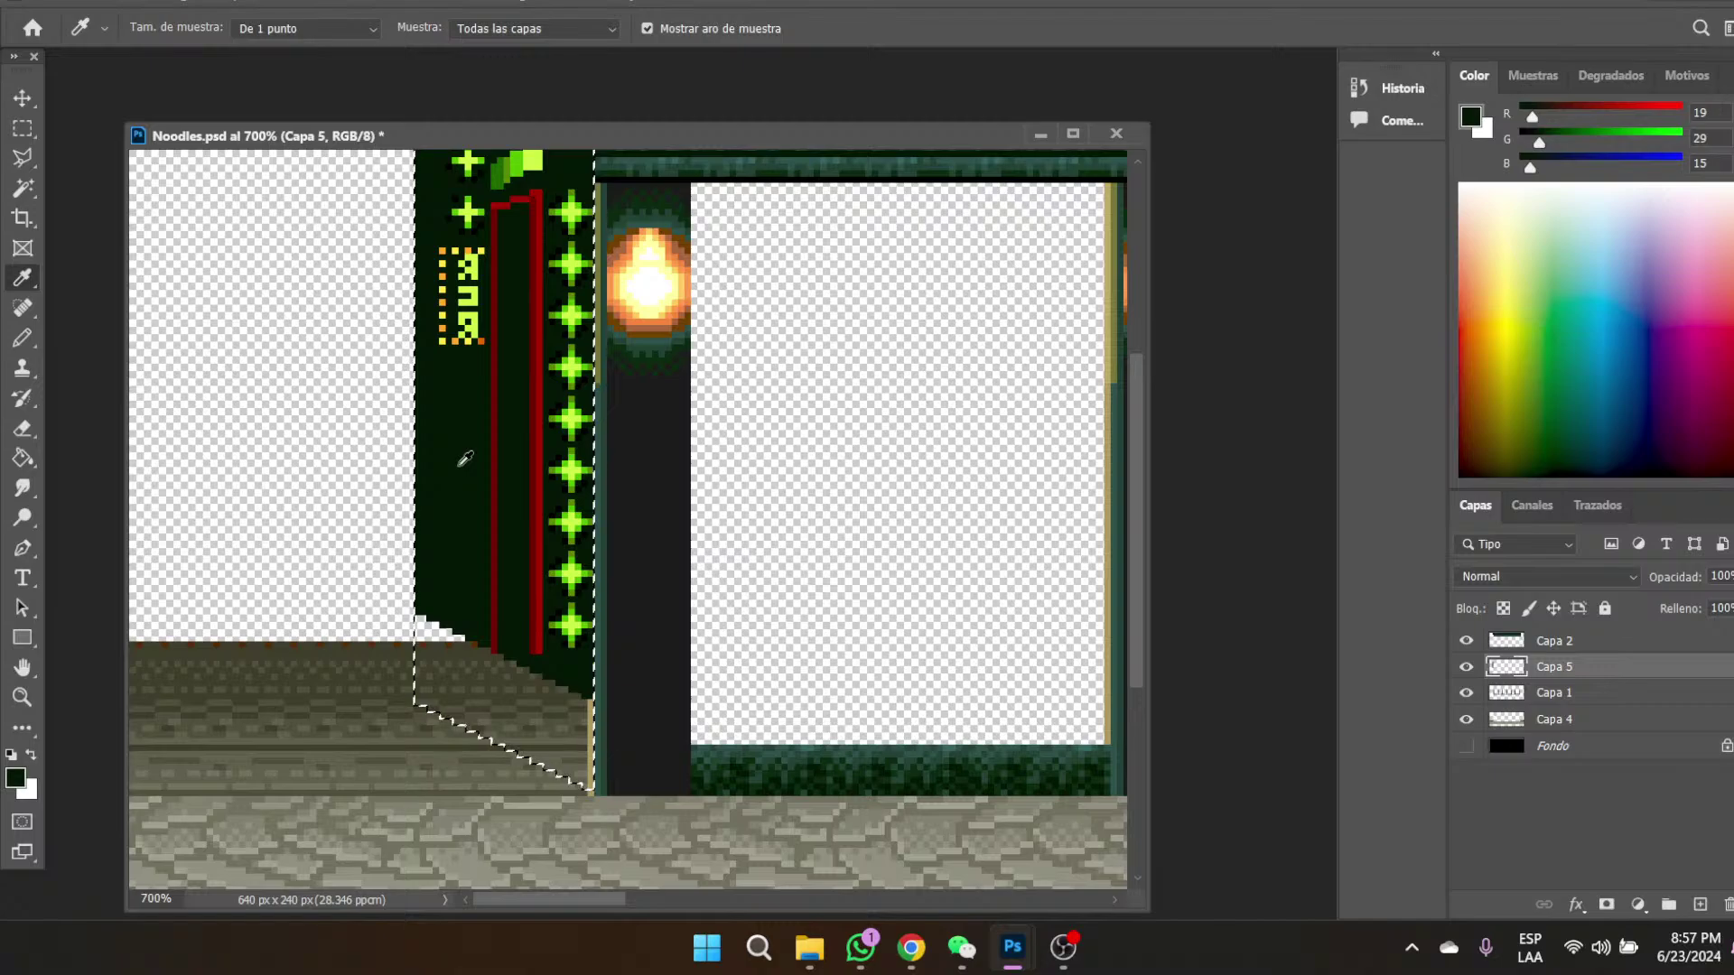
left_click(22, 458)
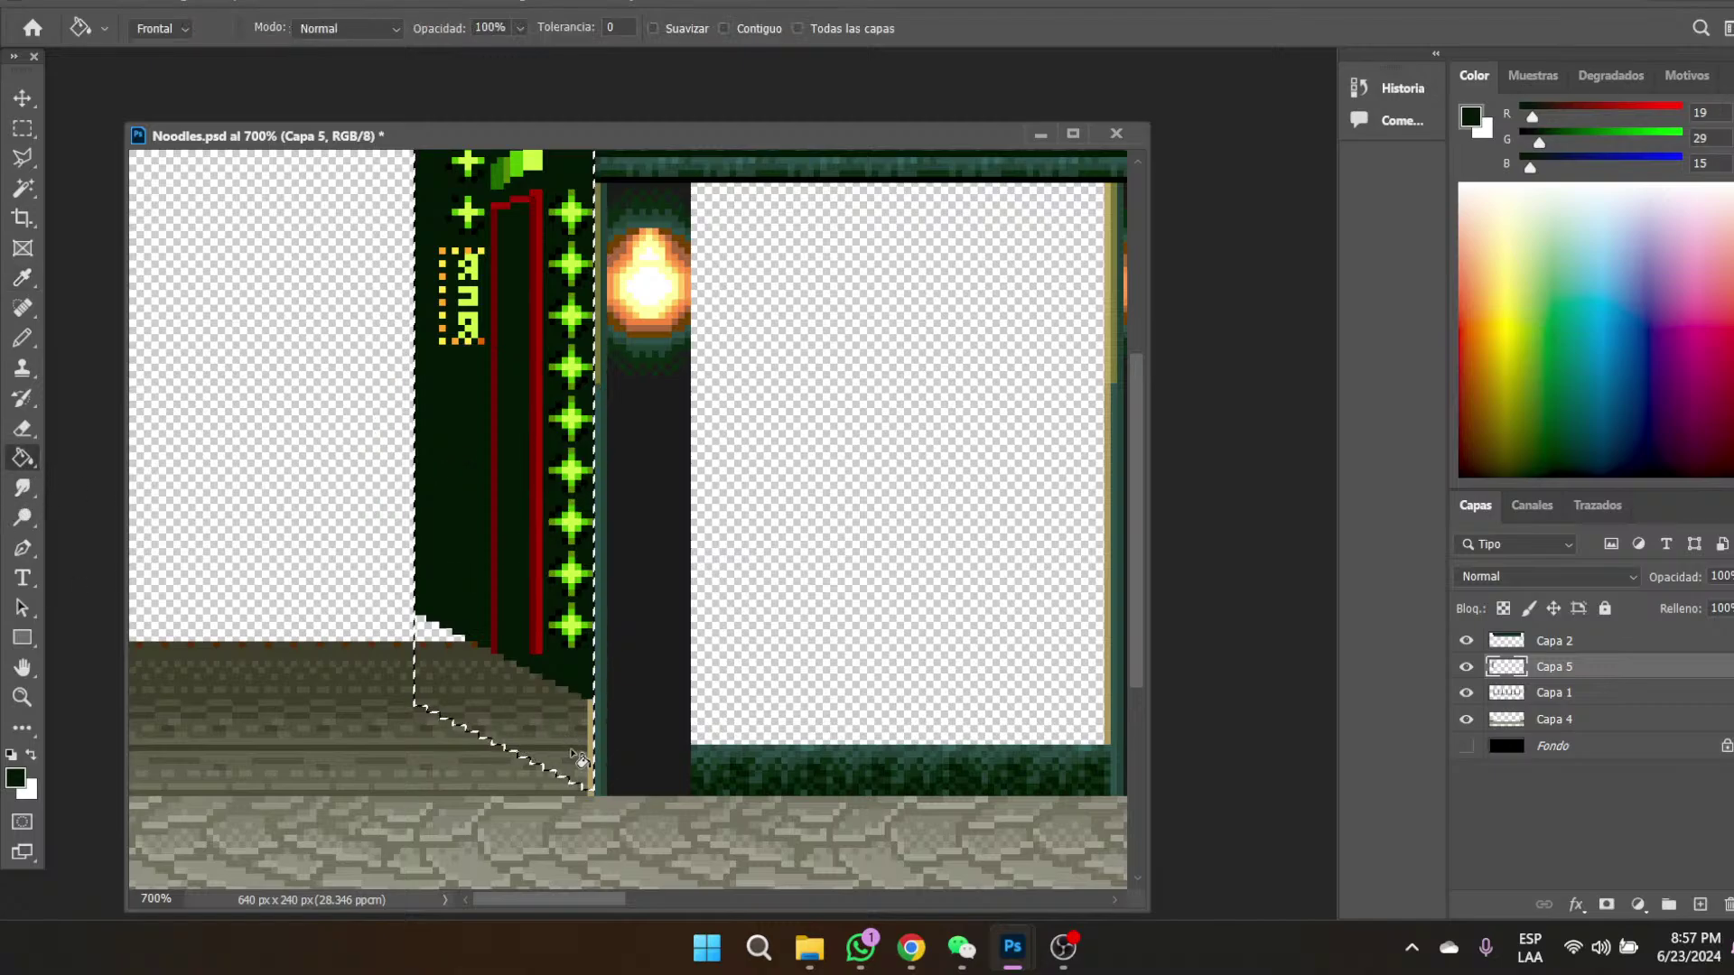
left_click(518, 728)
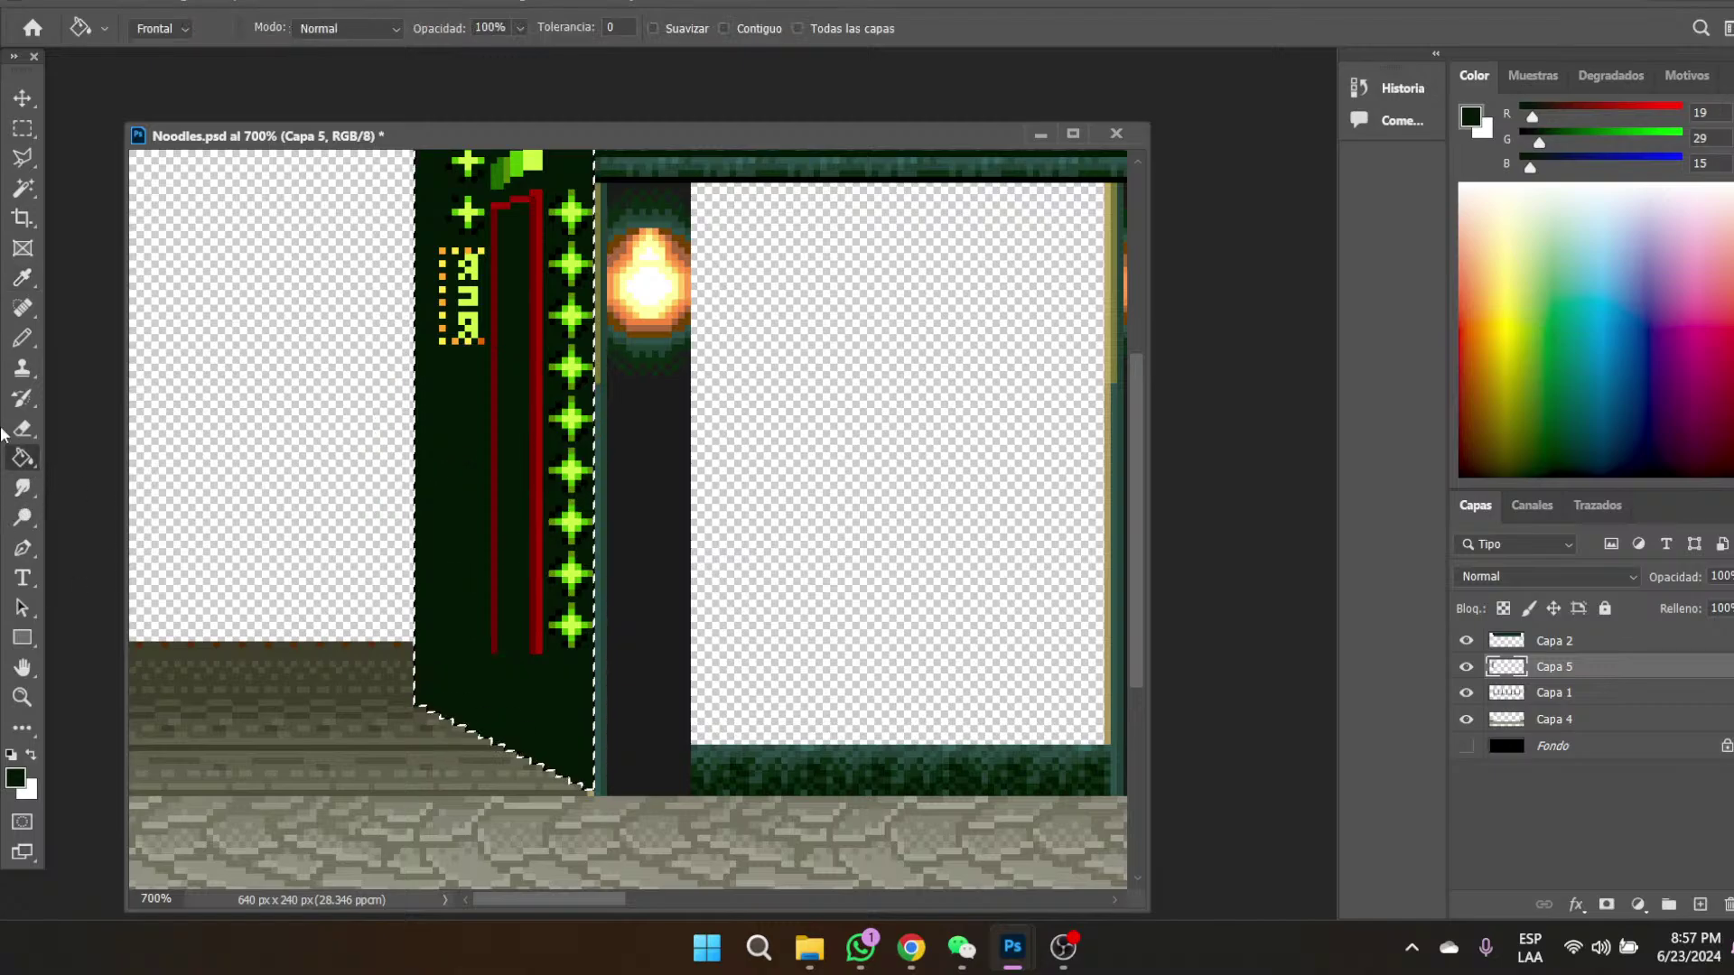
left_click(23, 128)
left_click(1035, 469)
- Select the lower end of the red neon frame, stretch it downward to 466.67% height with Free Transform, and clear the selection
left_click_drag(485, 637, 538, 652)
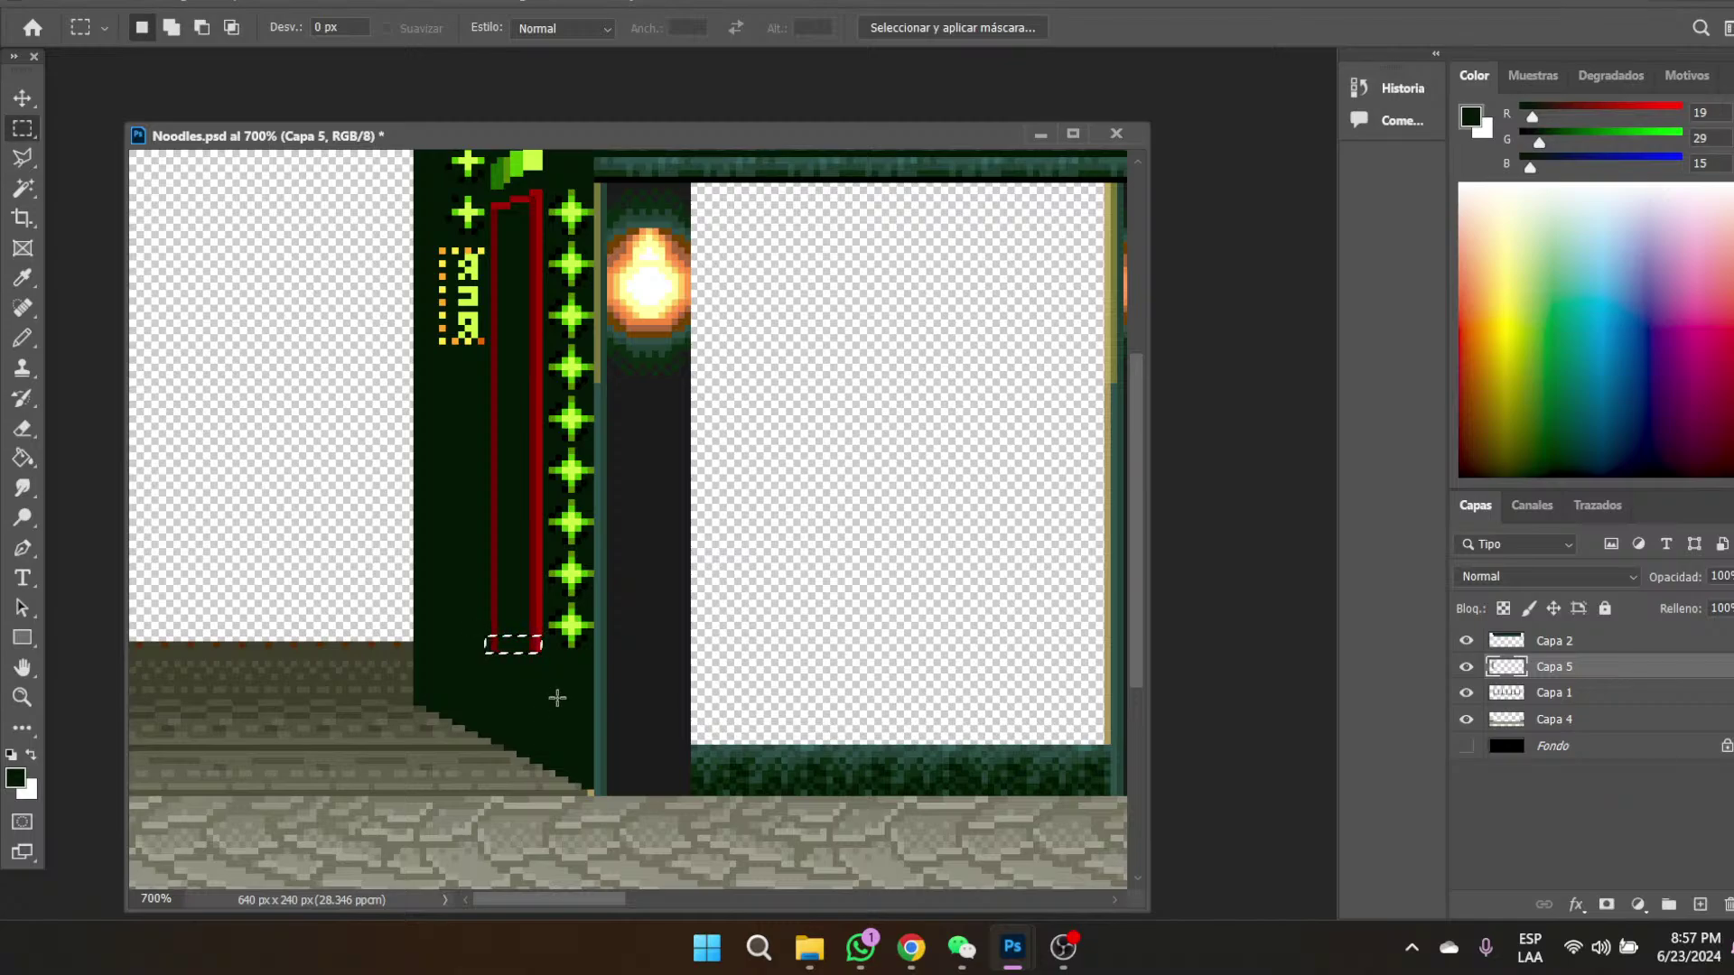
right_click(557, 697)
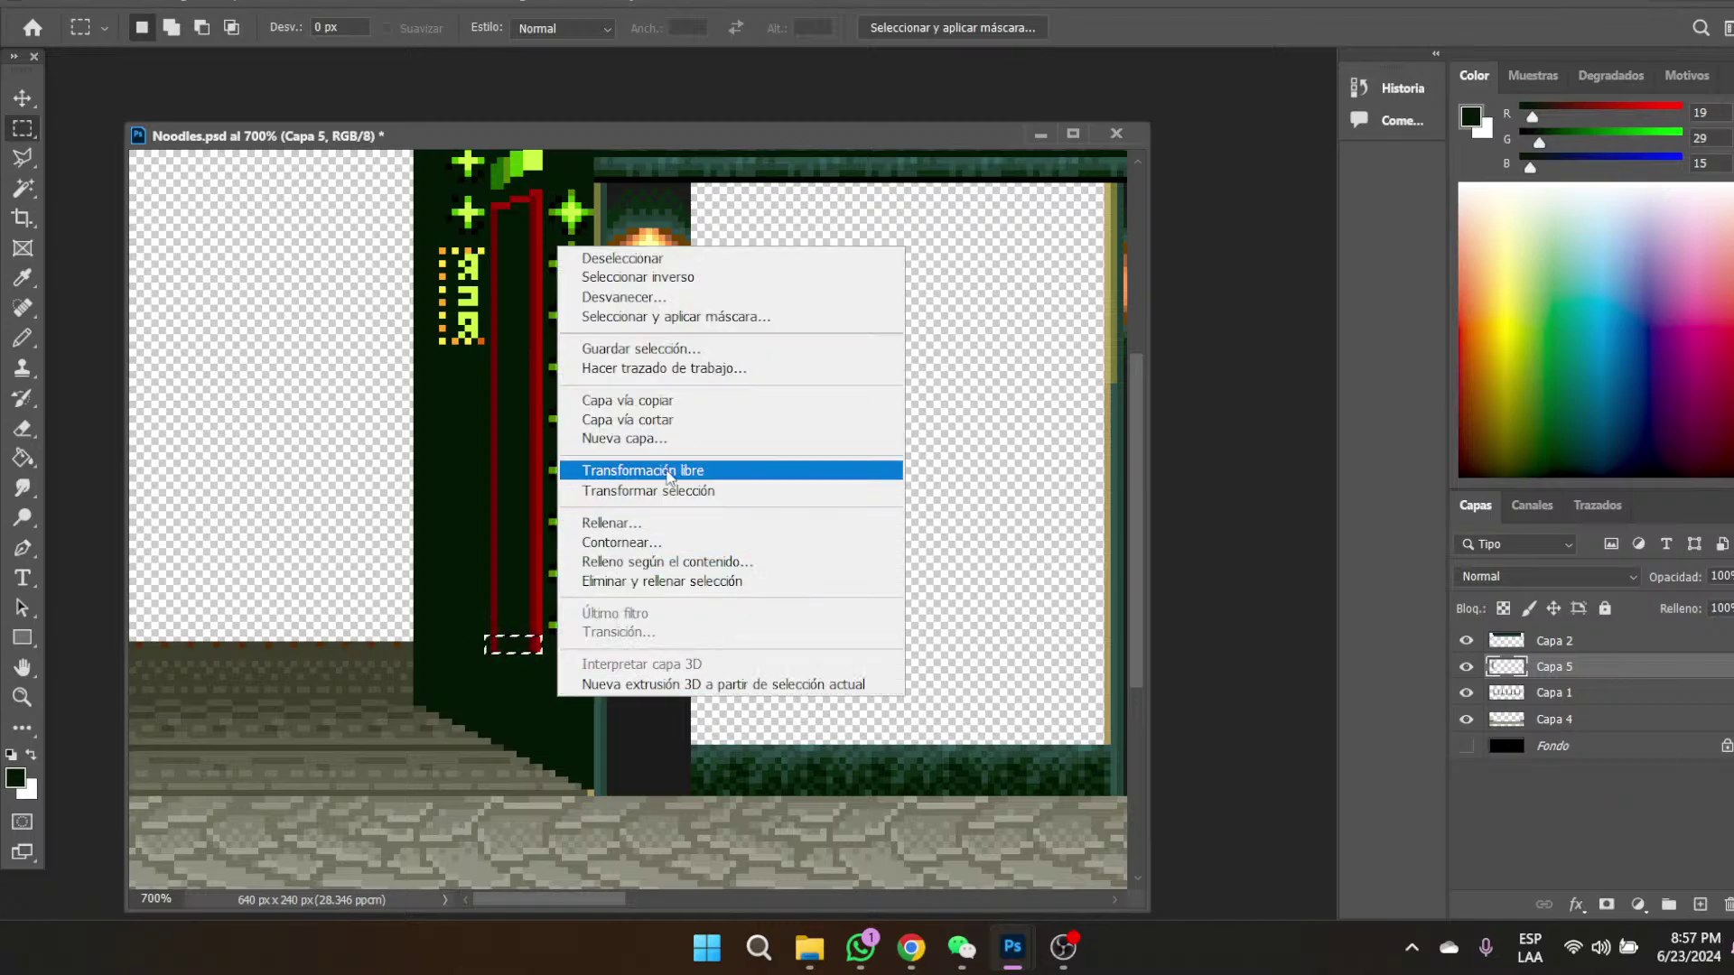
left_click(714, 471)
left_click_drag(512, 662, 517, 732)
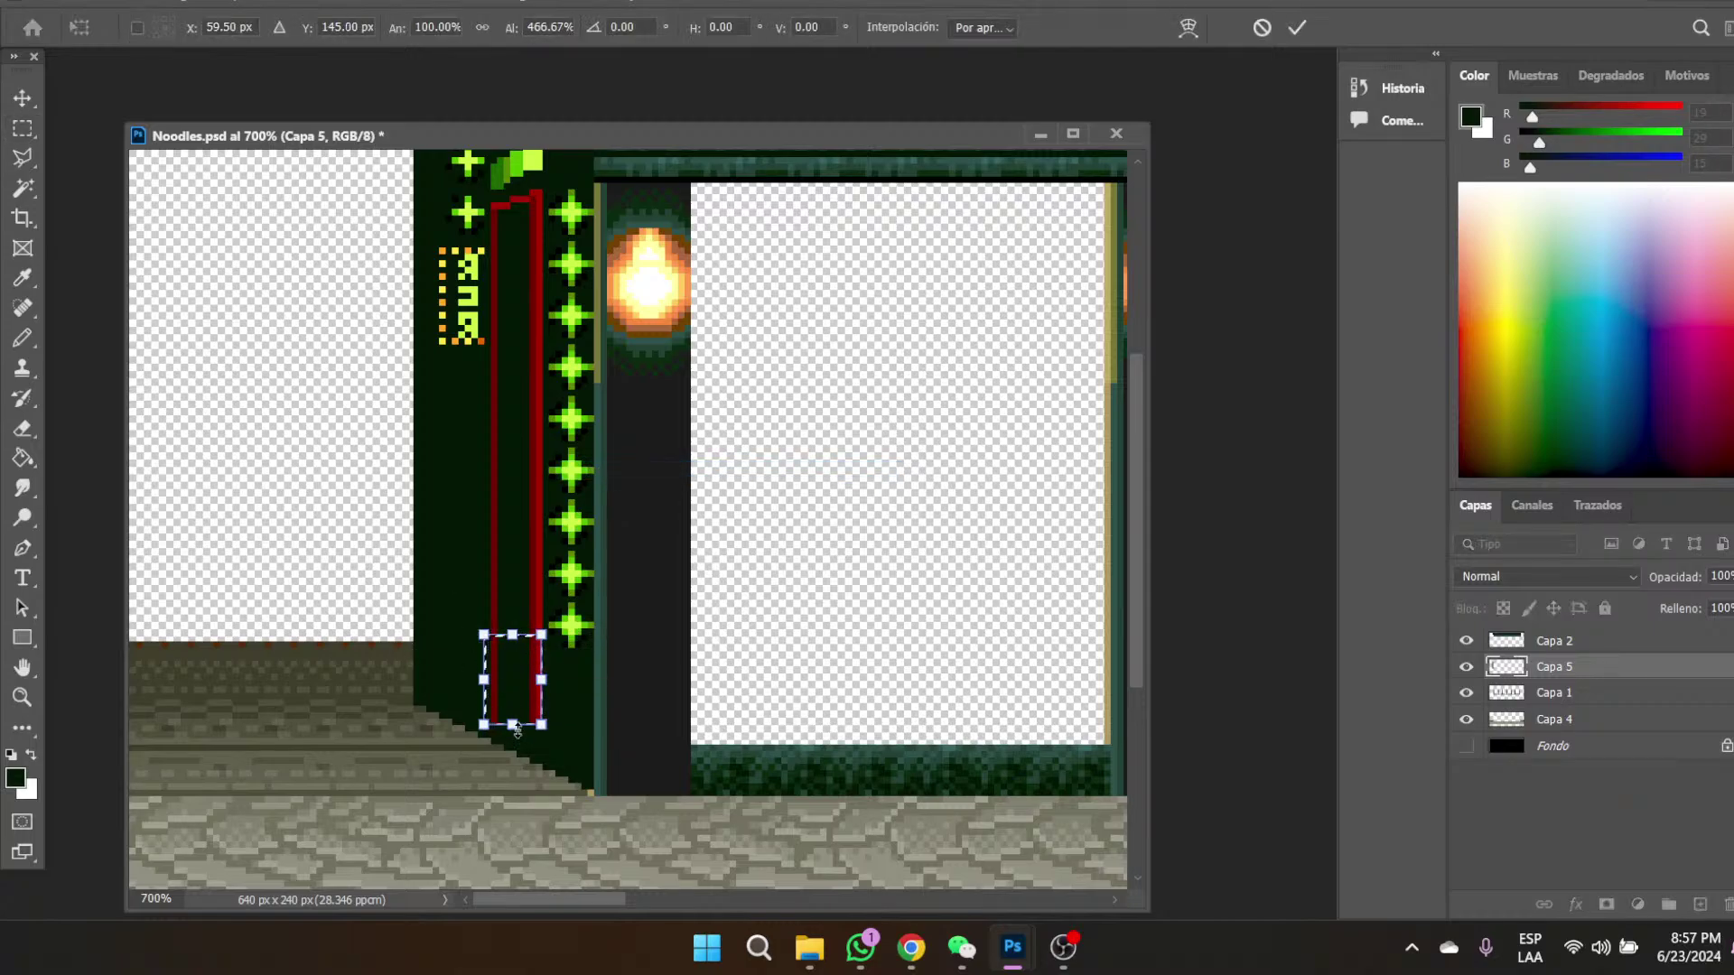
key("Return")
key("ctrl+d")
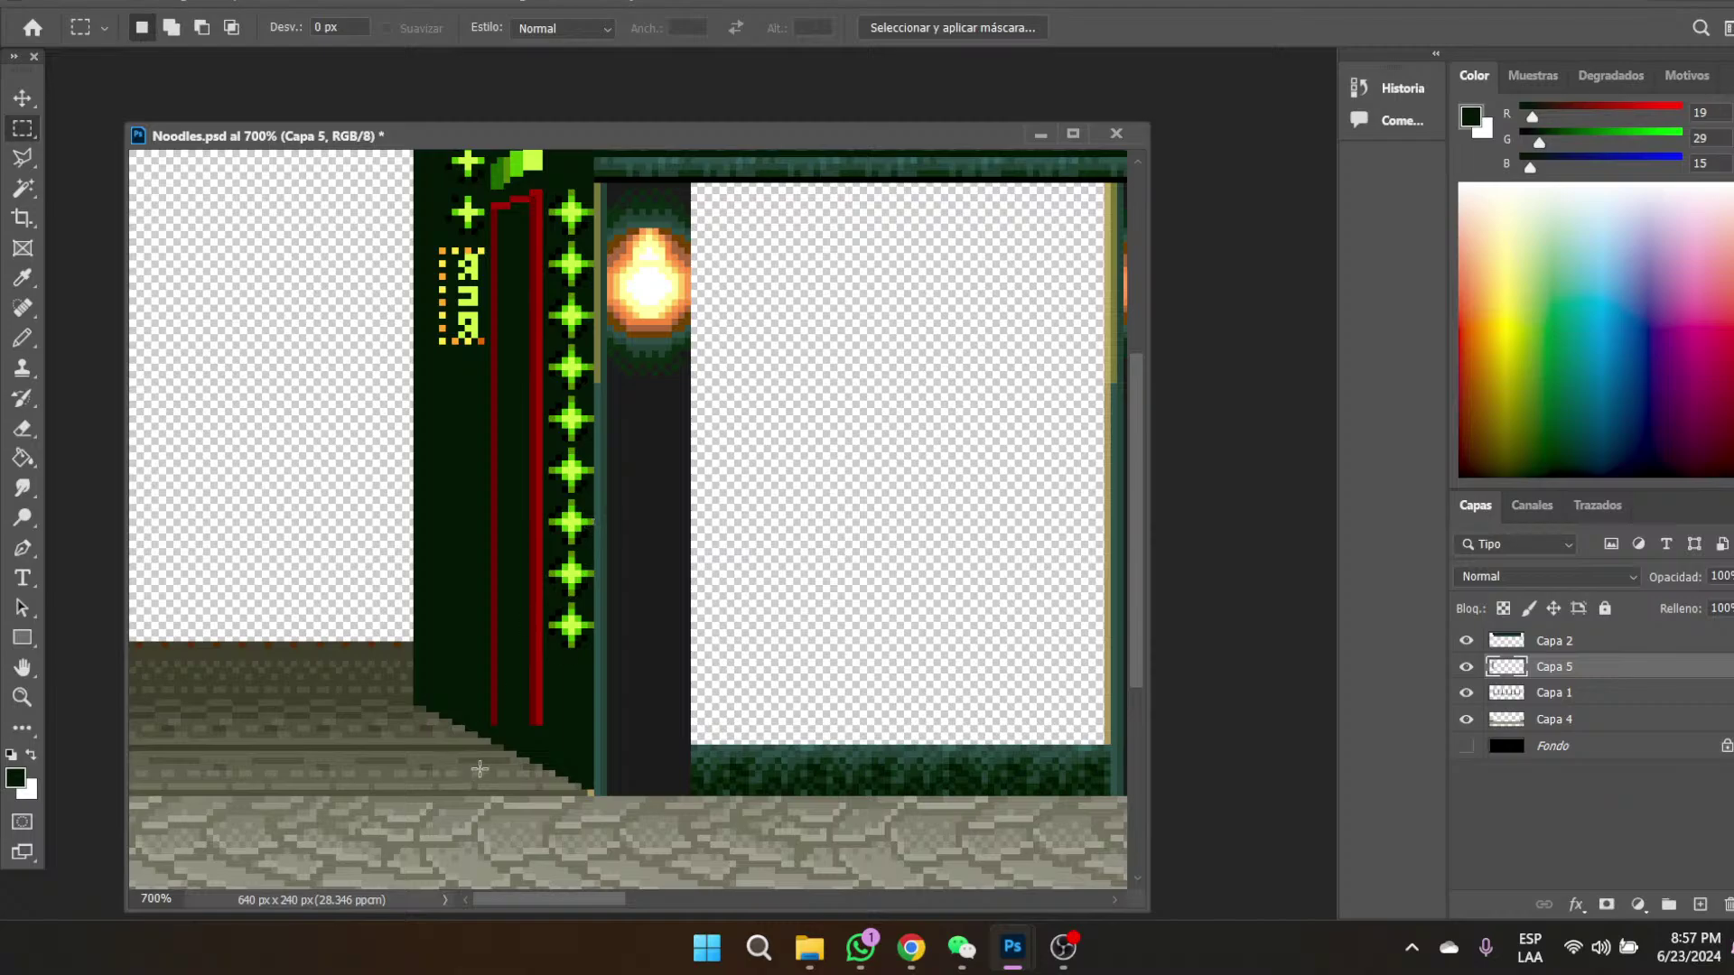
- Select the lower tip of the thicker red line and stretch it down to 300% height (6 px) with Free Transform
left_click_drag(532, 714, 538, 723)
right_click(572, 717)
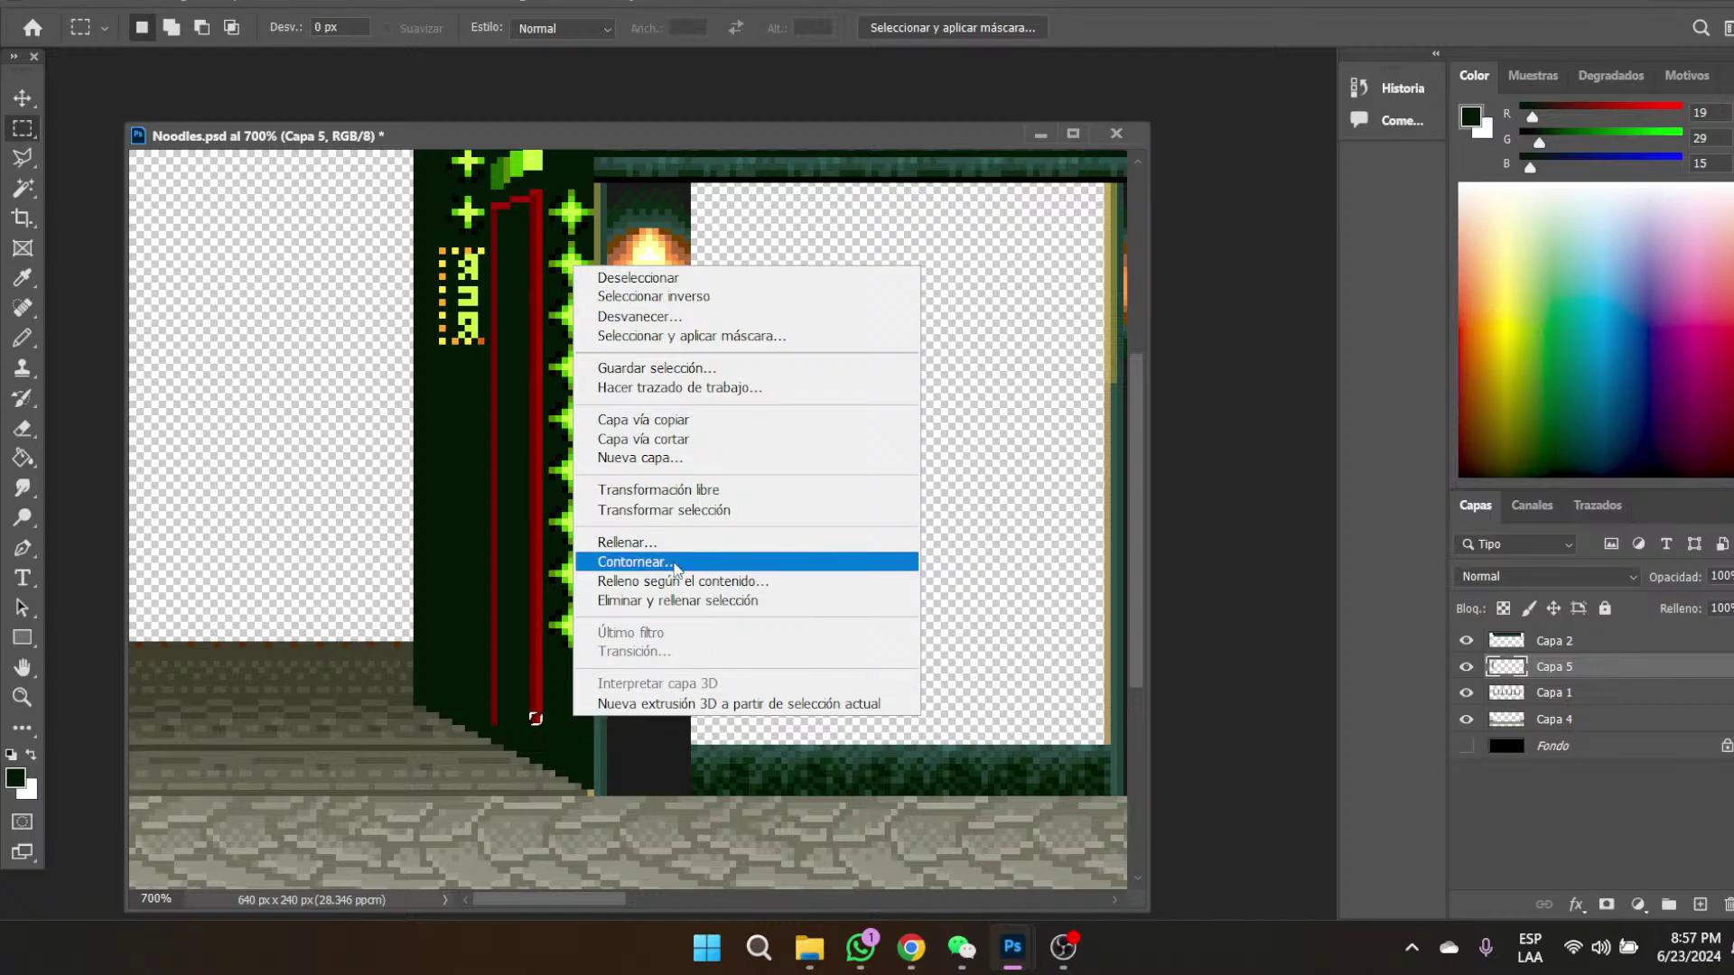
left_click(675, 490)
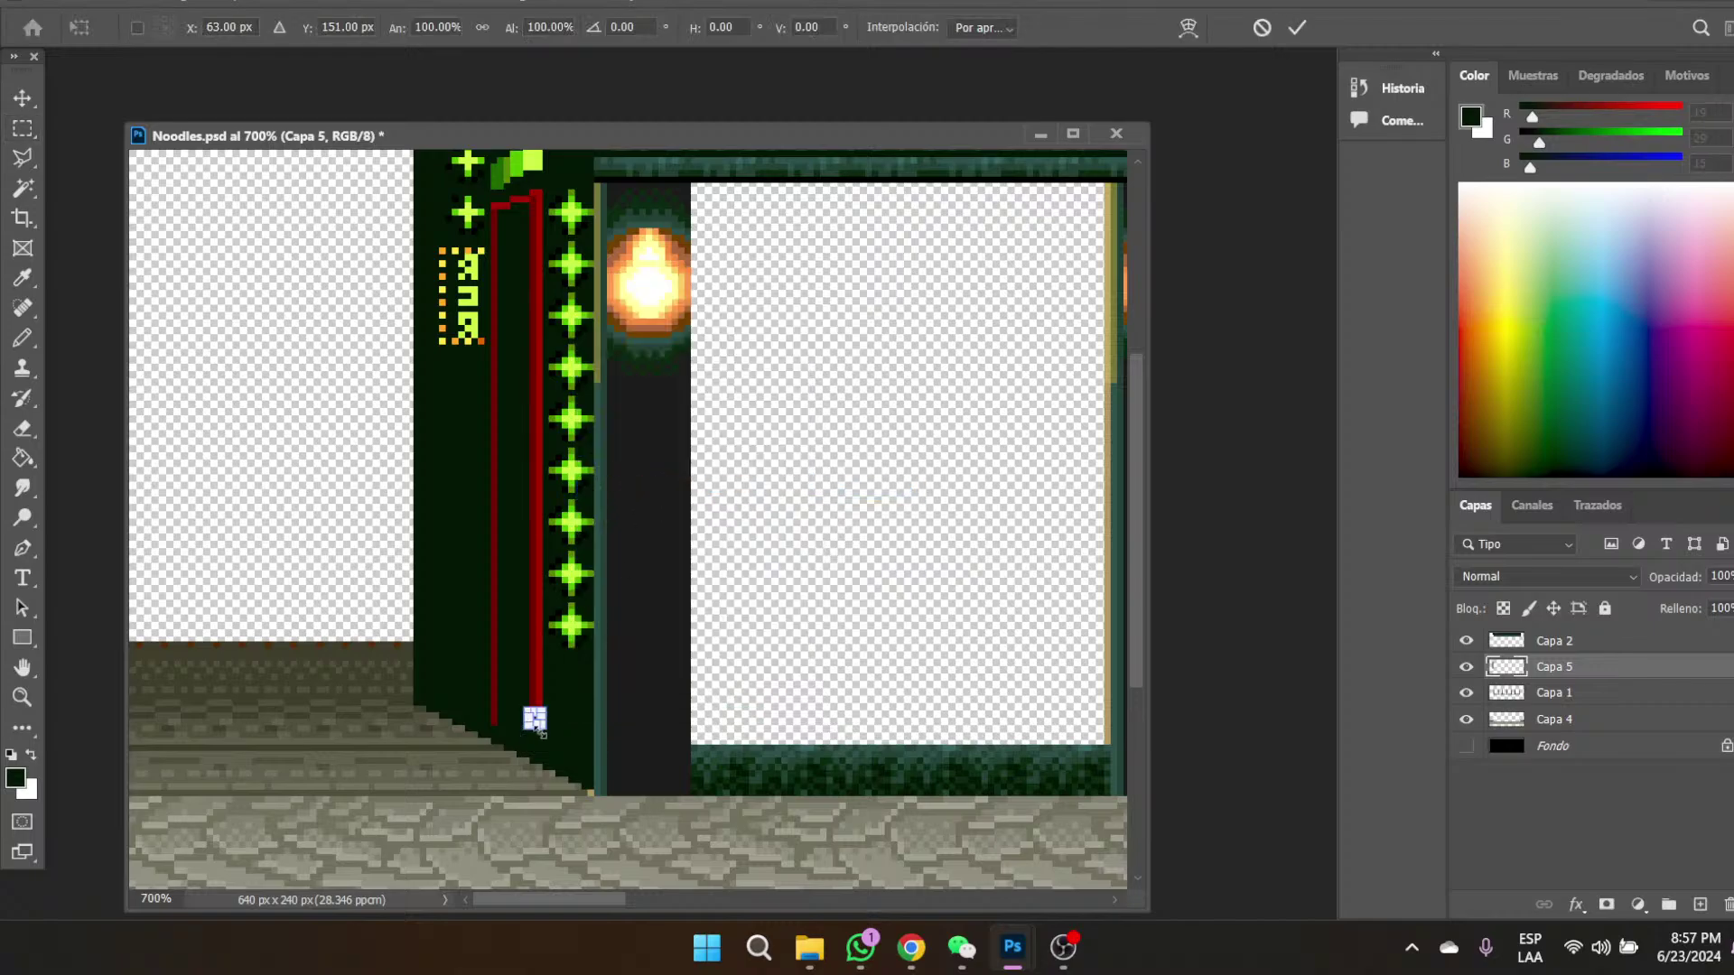
left_click_drag(536, 736, 536, 763)
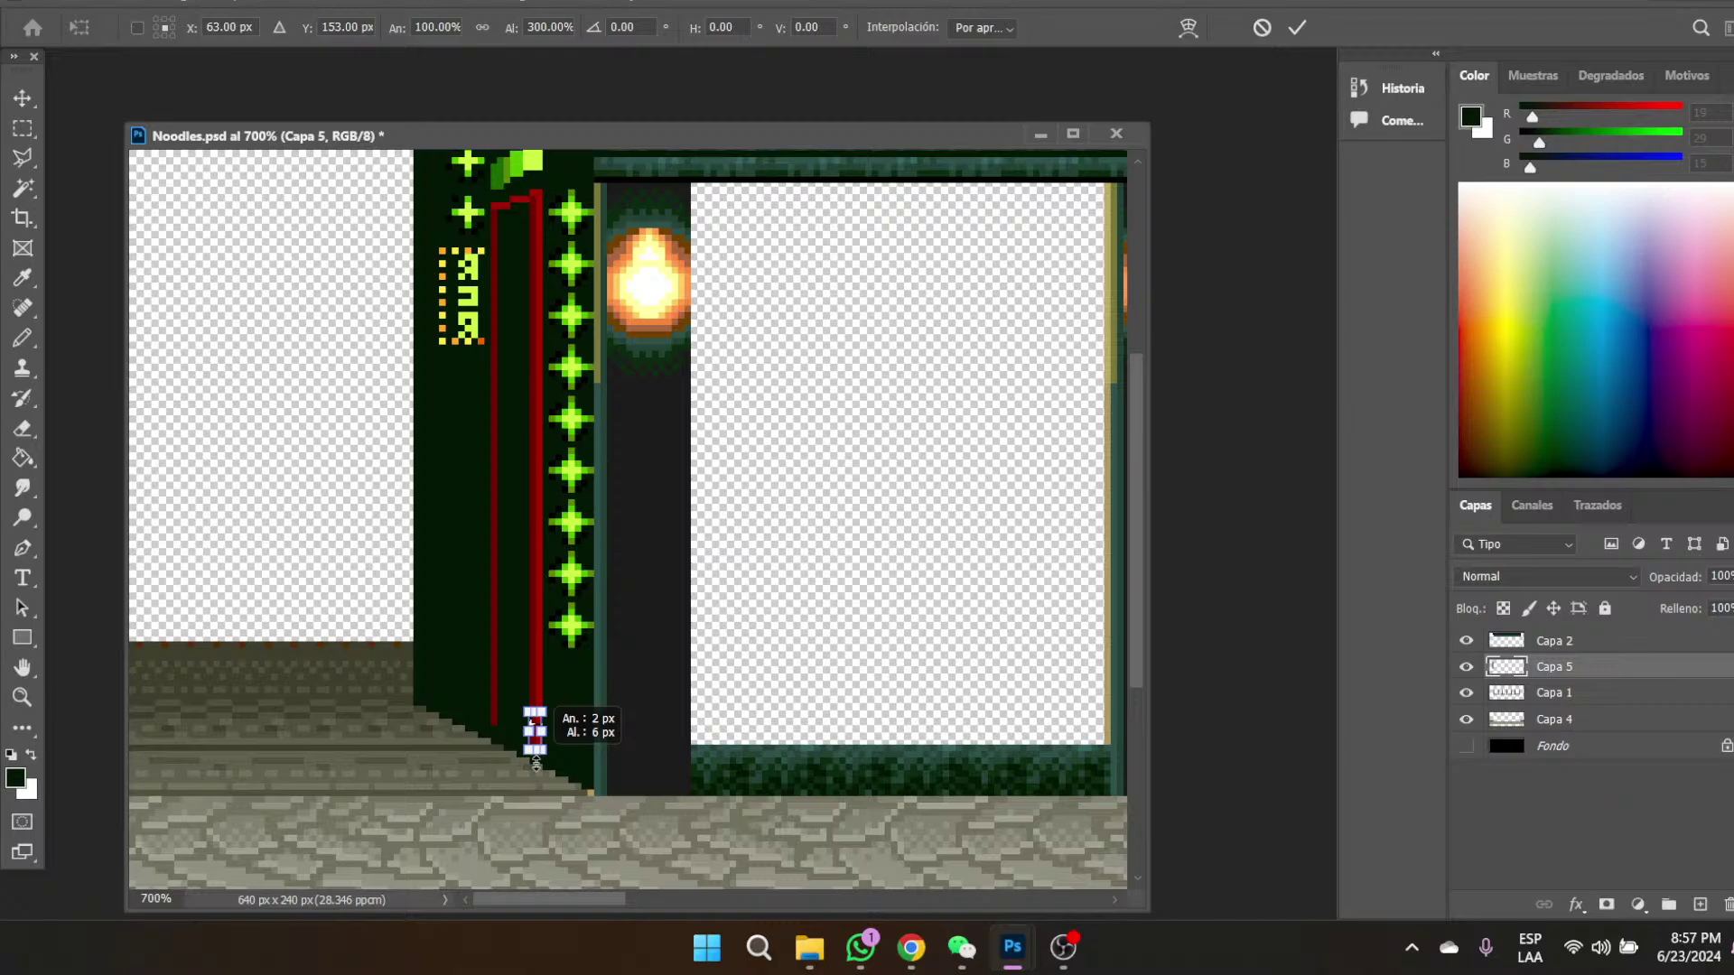
key("Return")
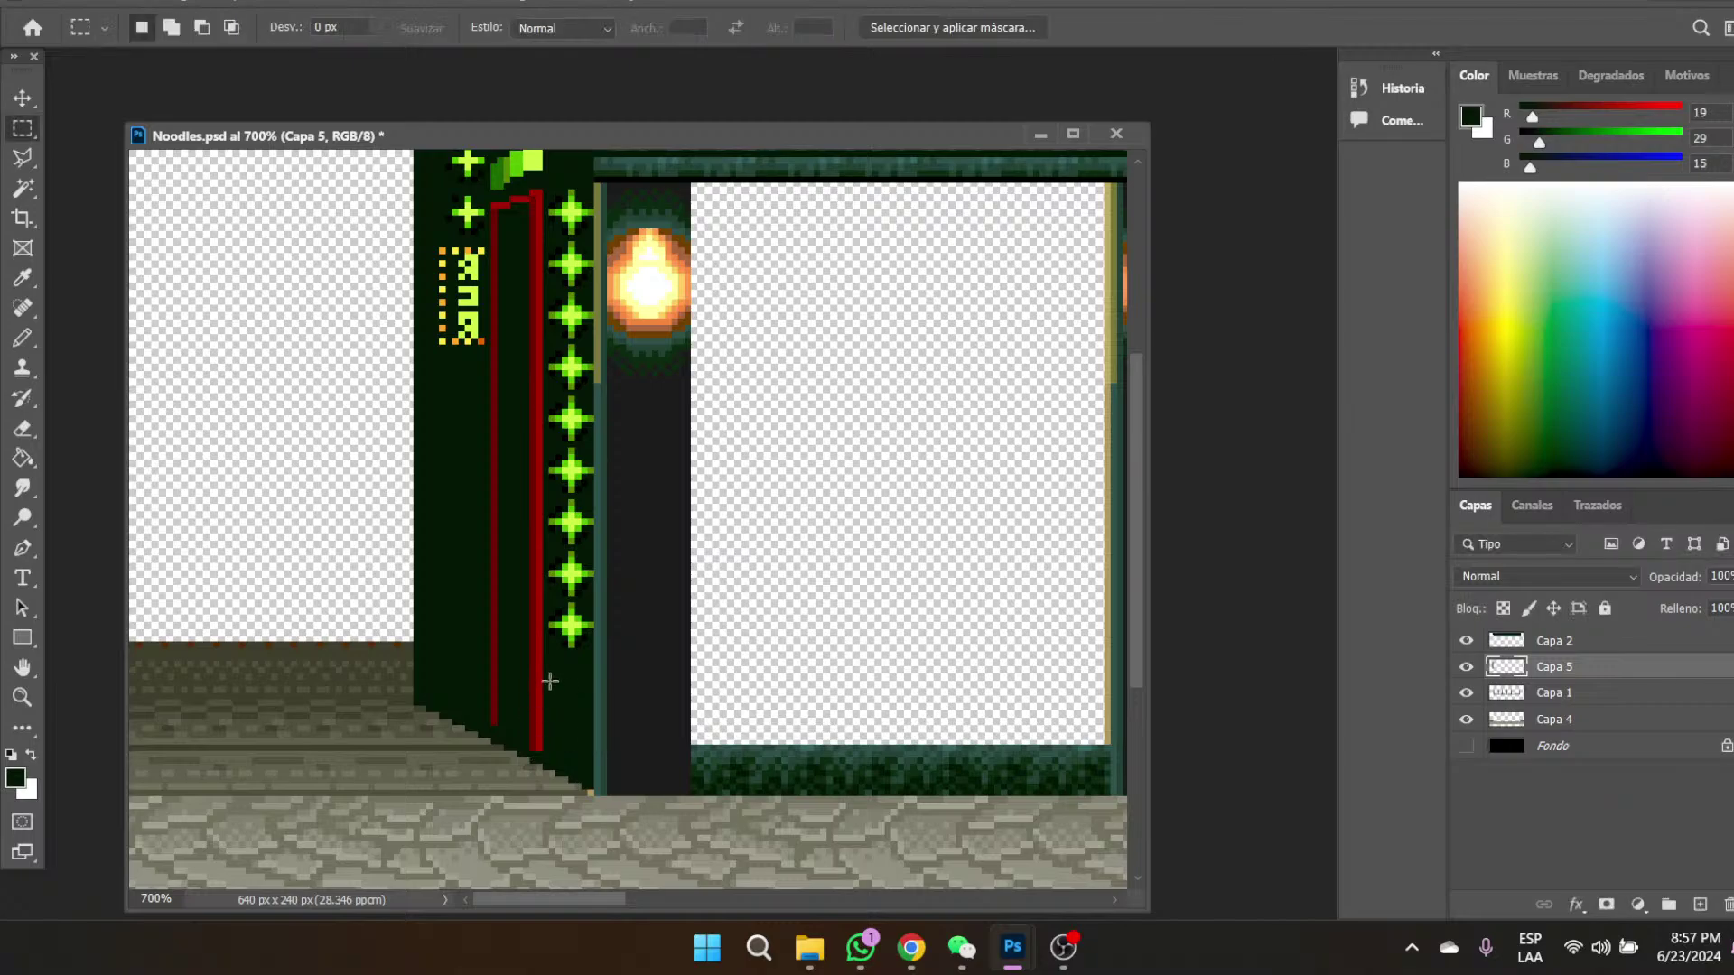
- Examine the side wall and its neon decorations from the pavement up to the roof
scroll(452, 500, "up", 3)
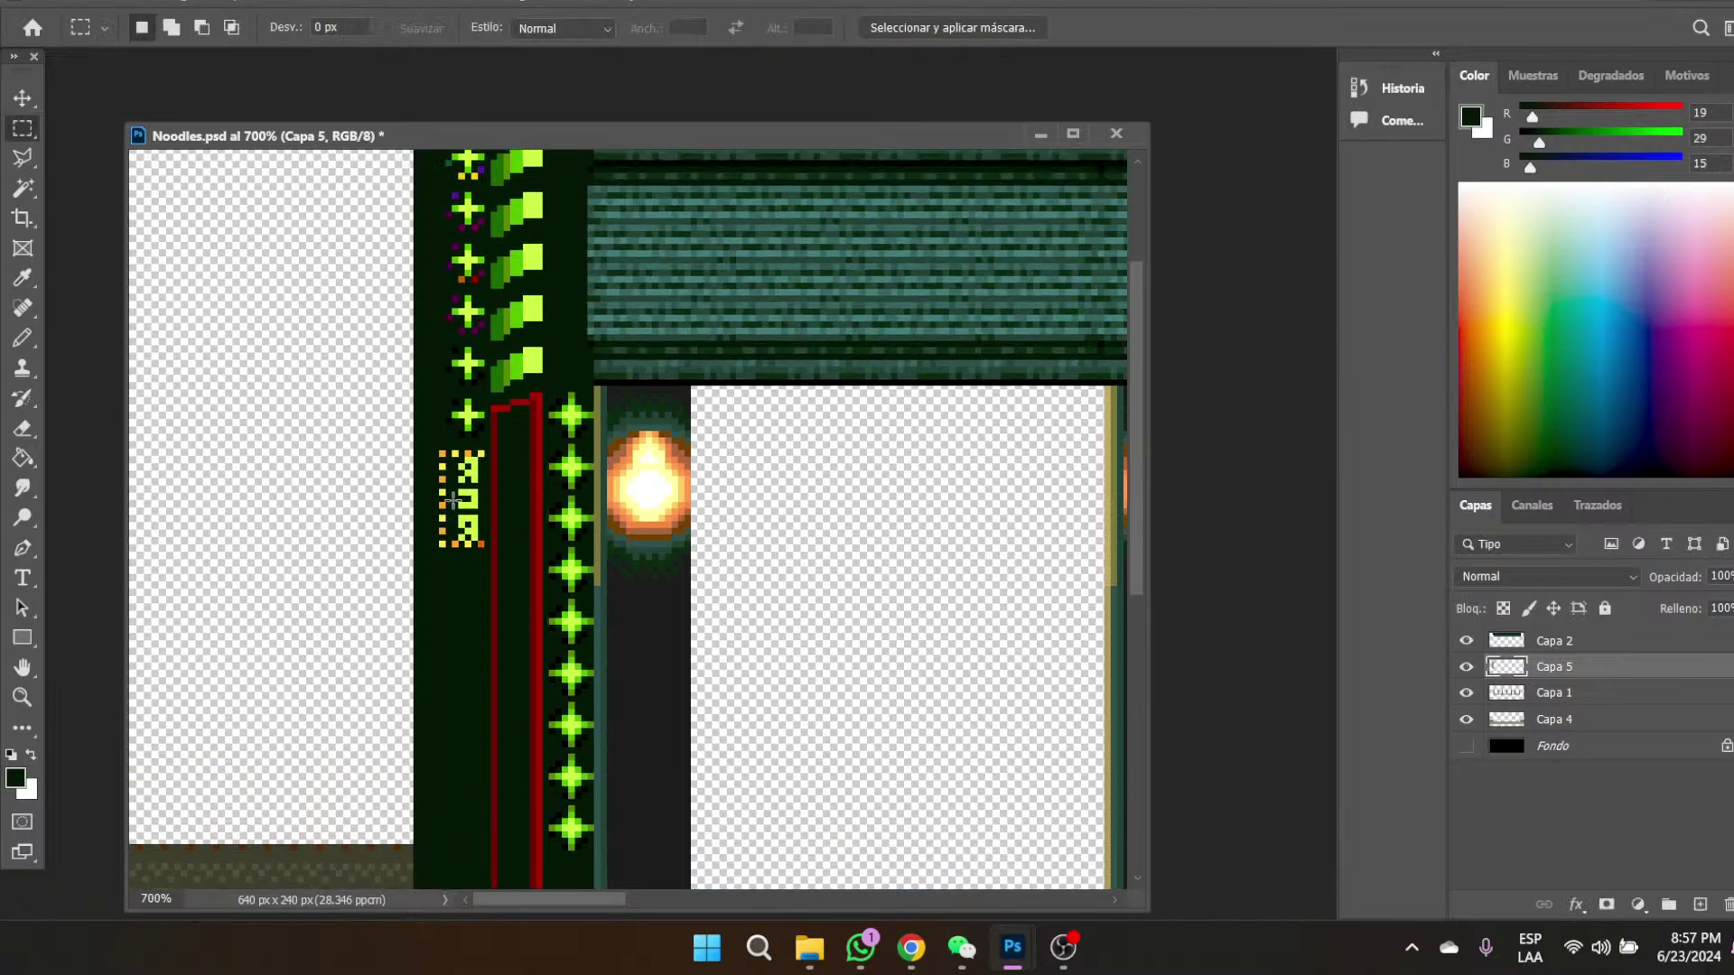
scroll(452, 500, "down", 2)
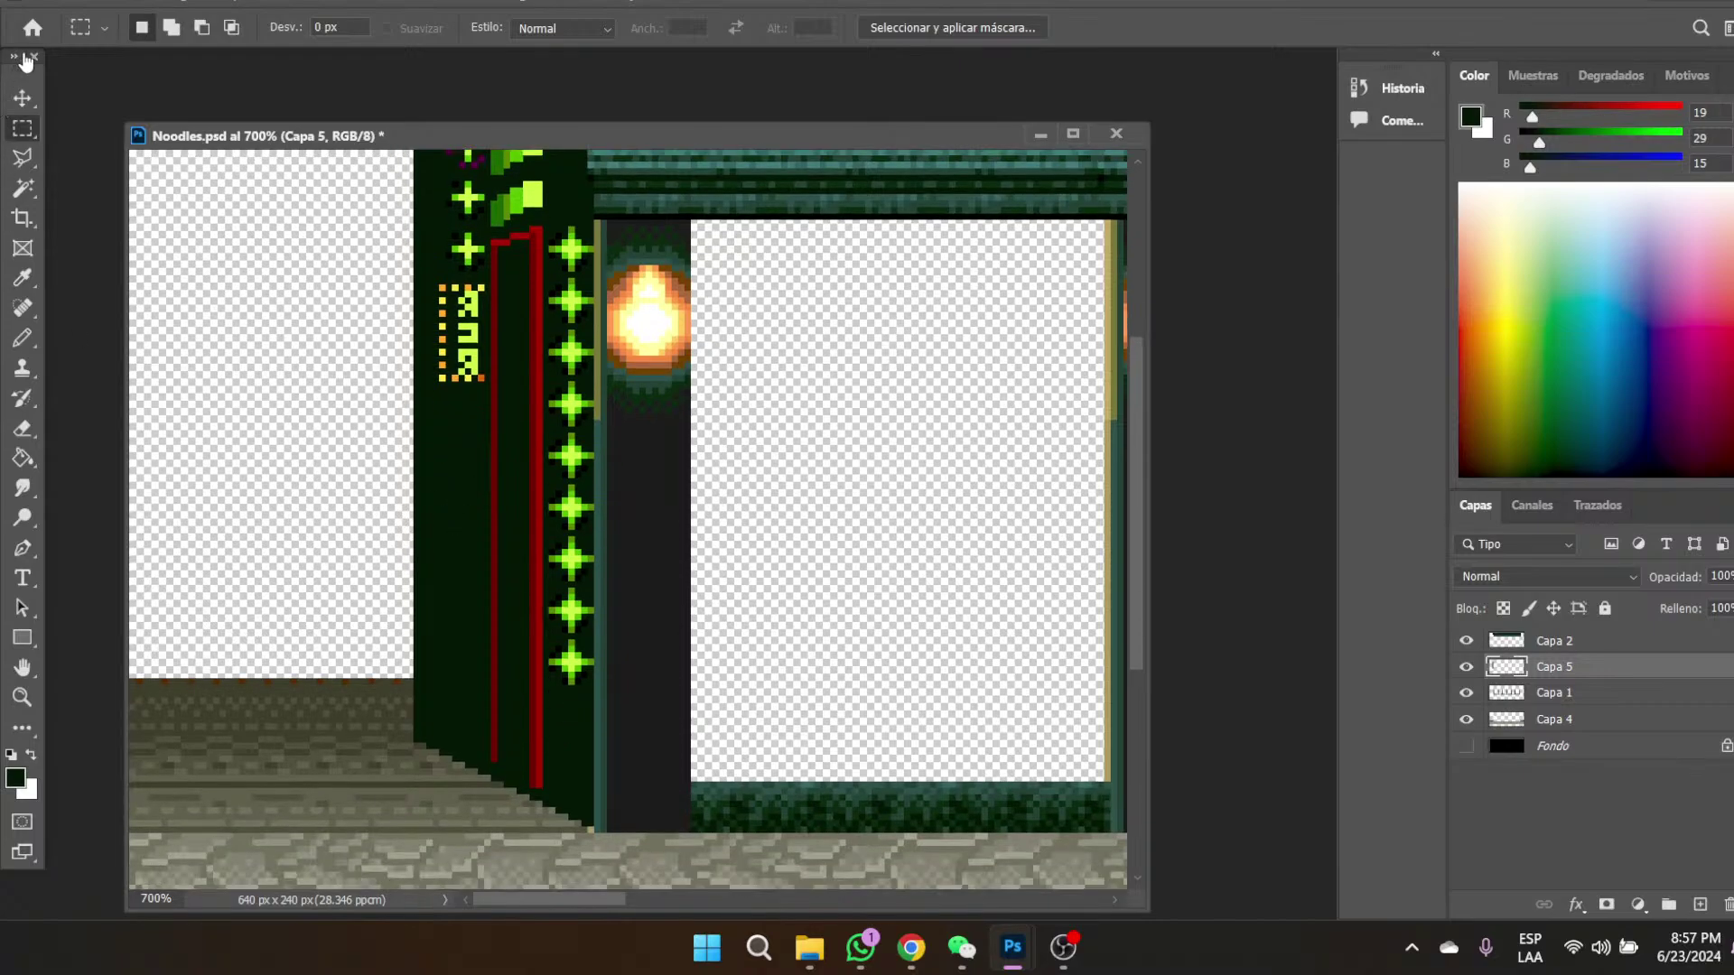
left_click(23, 97)
left_click_drag(583, 678, 575, 676)
scroll(578, 677, "up", 5)
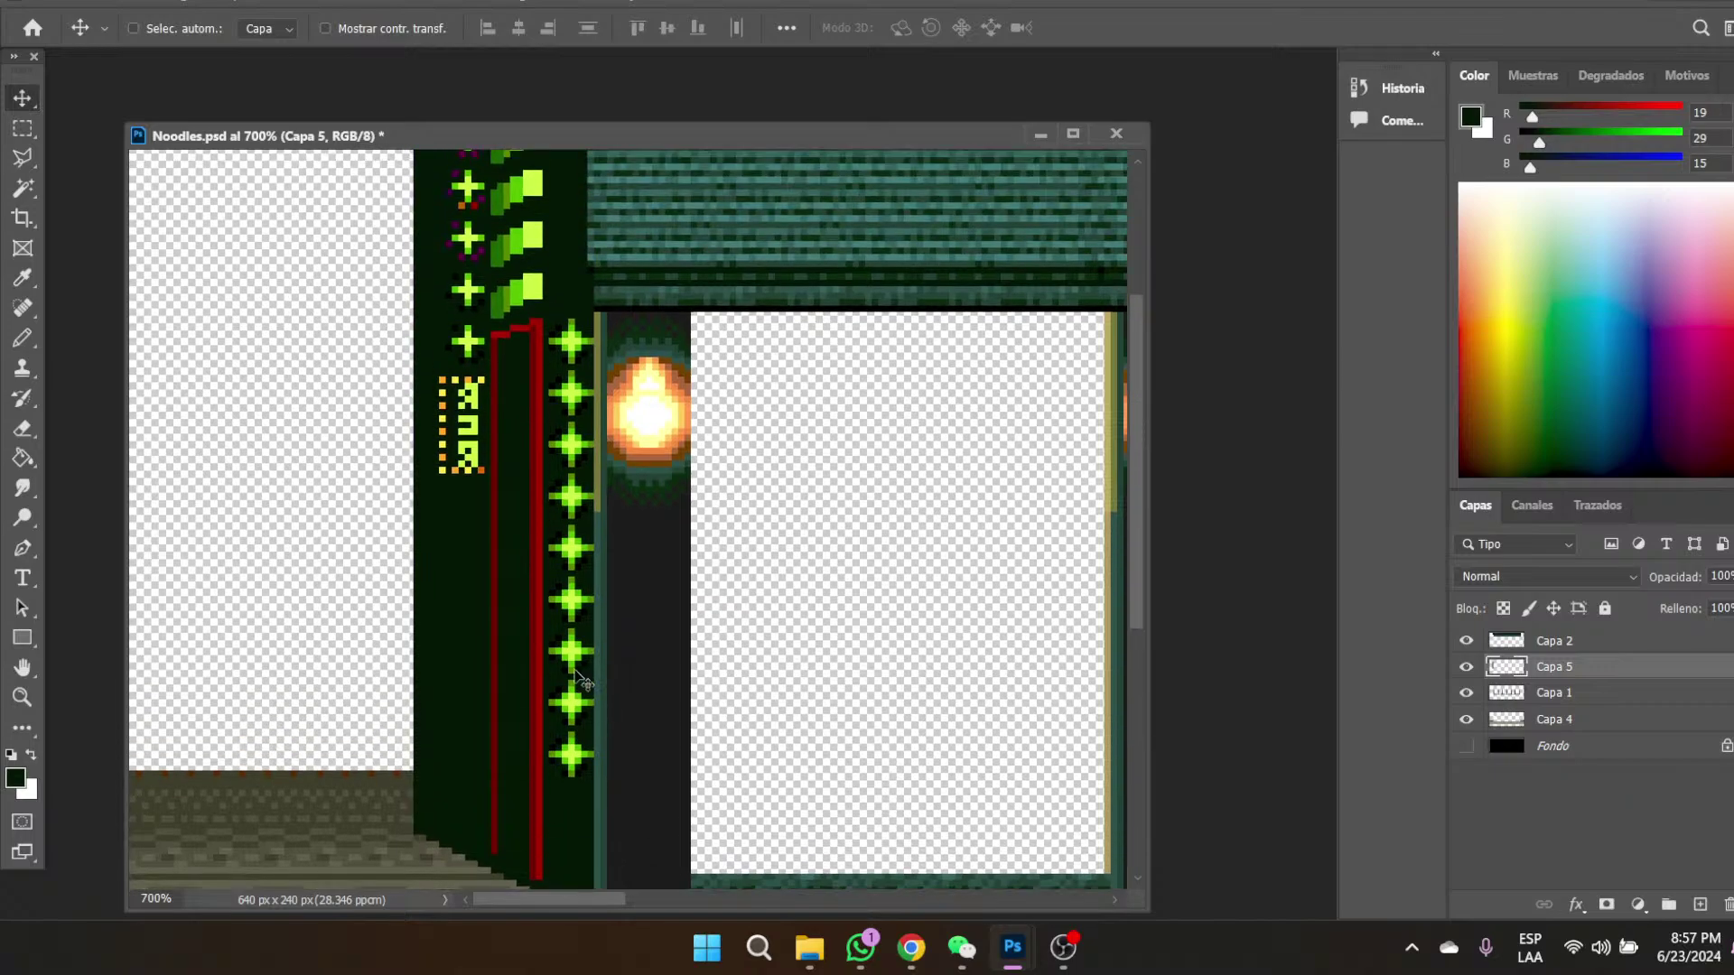
scroll(578, 678, "up", 1)
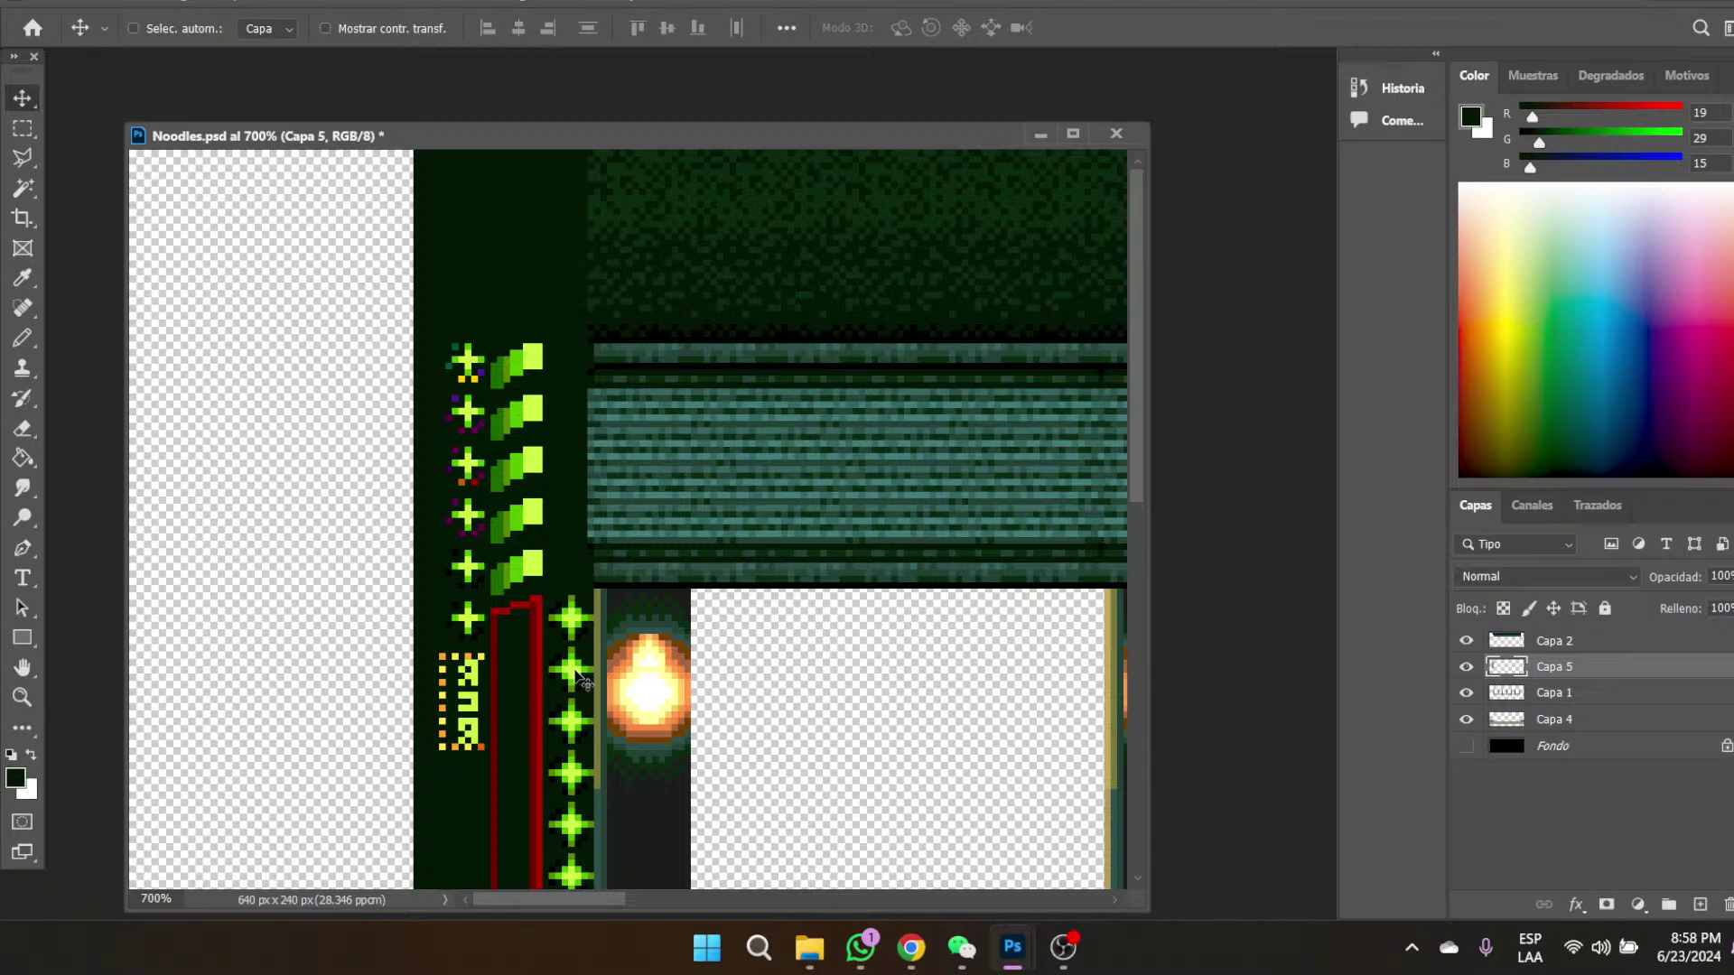
scroll(515, 577, "down", 5)
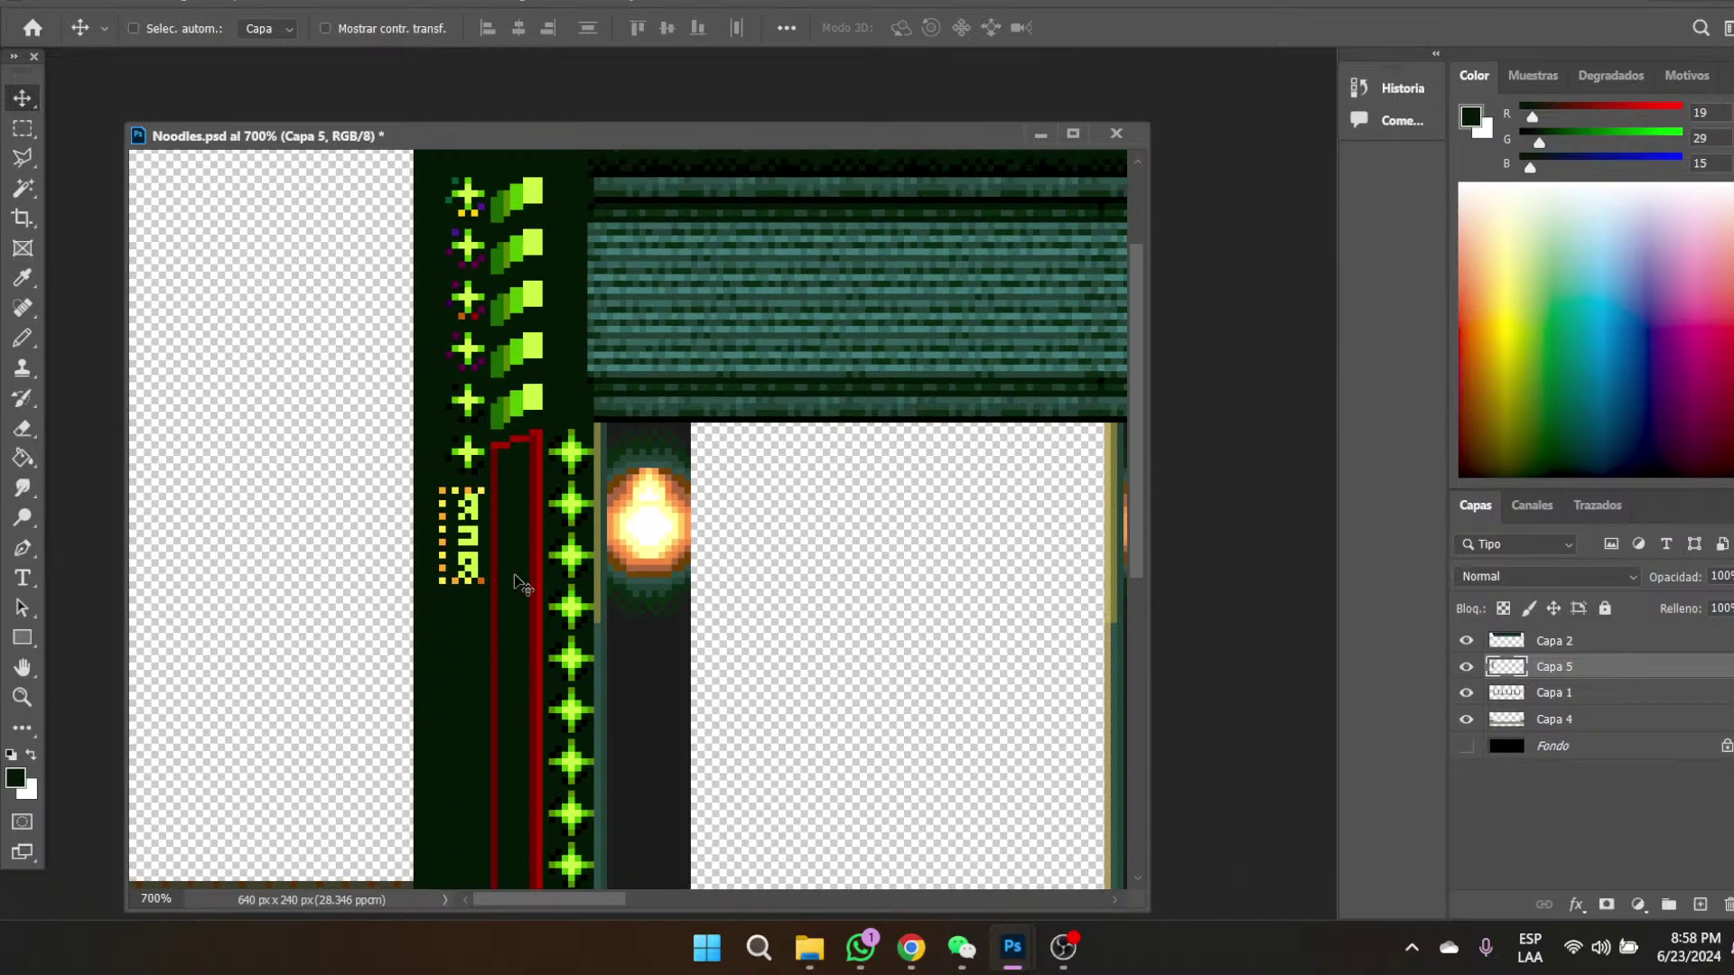
scroll(522, 585, "up", 4)
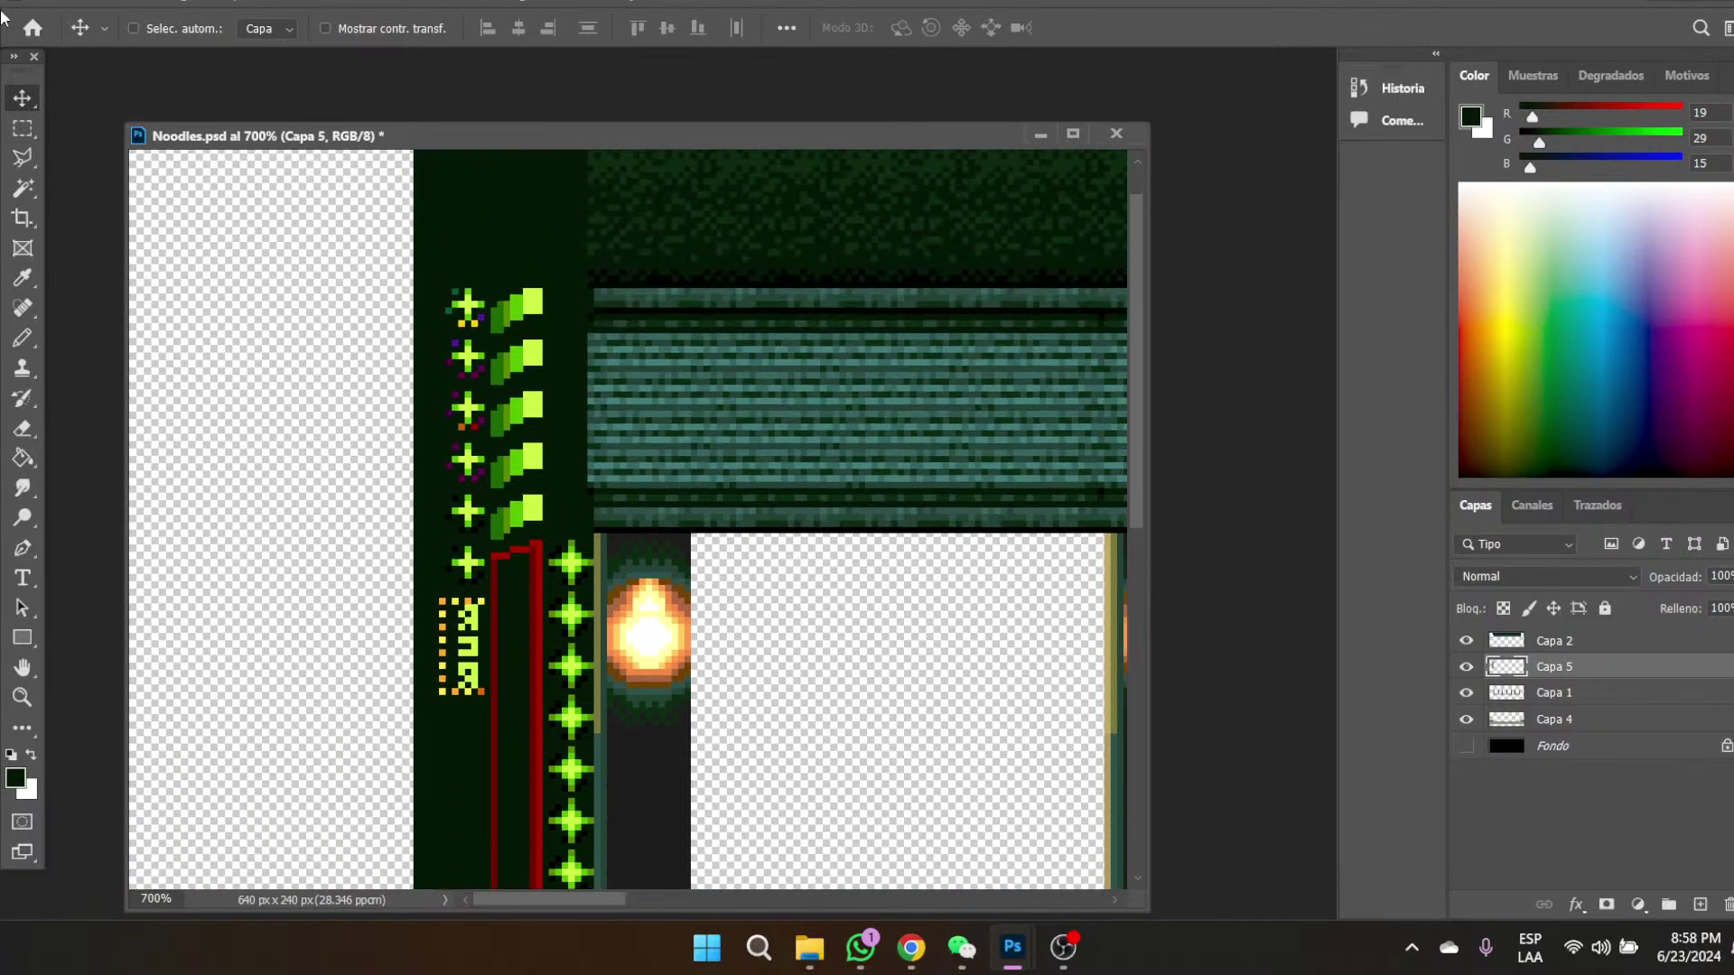
- Select the top four stars of the outer neon column on Capa 5 and copy them onto a new layer
left_click(20, 129)
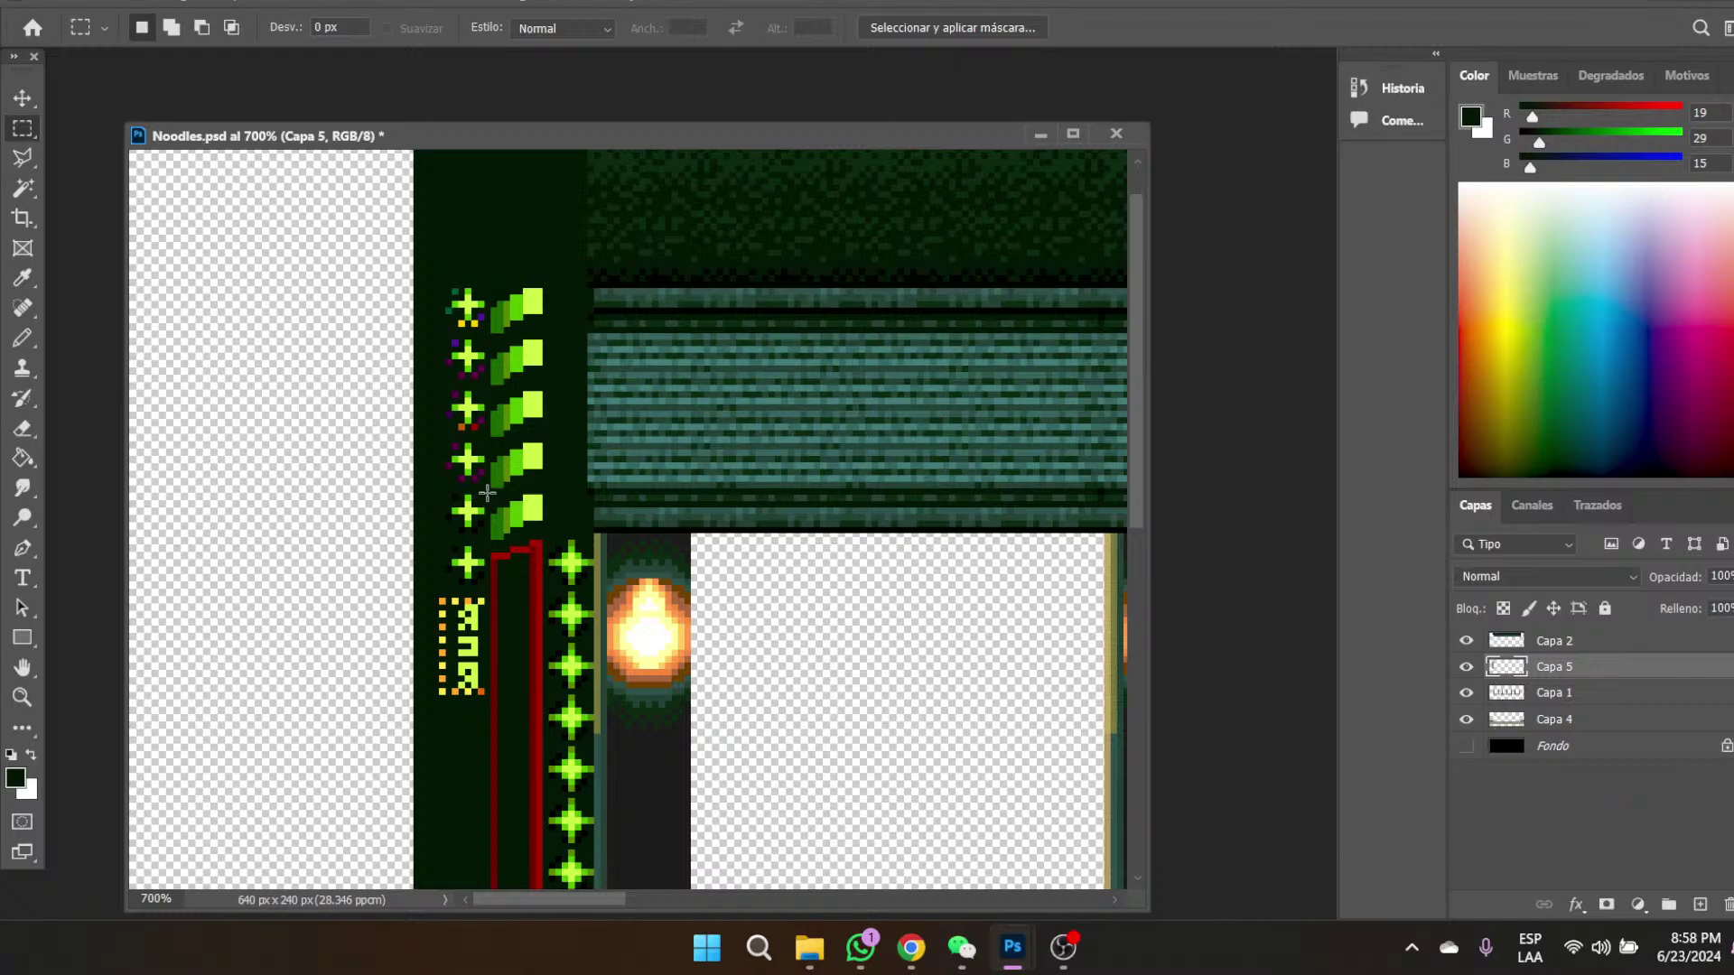
left_click_drag(486, 486, 427, 261)
key("ctrl+j")
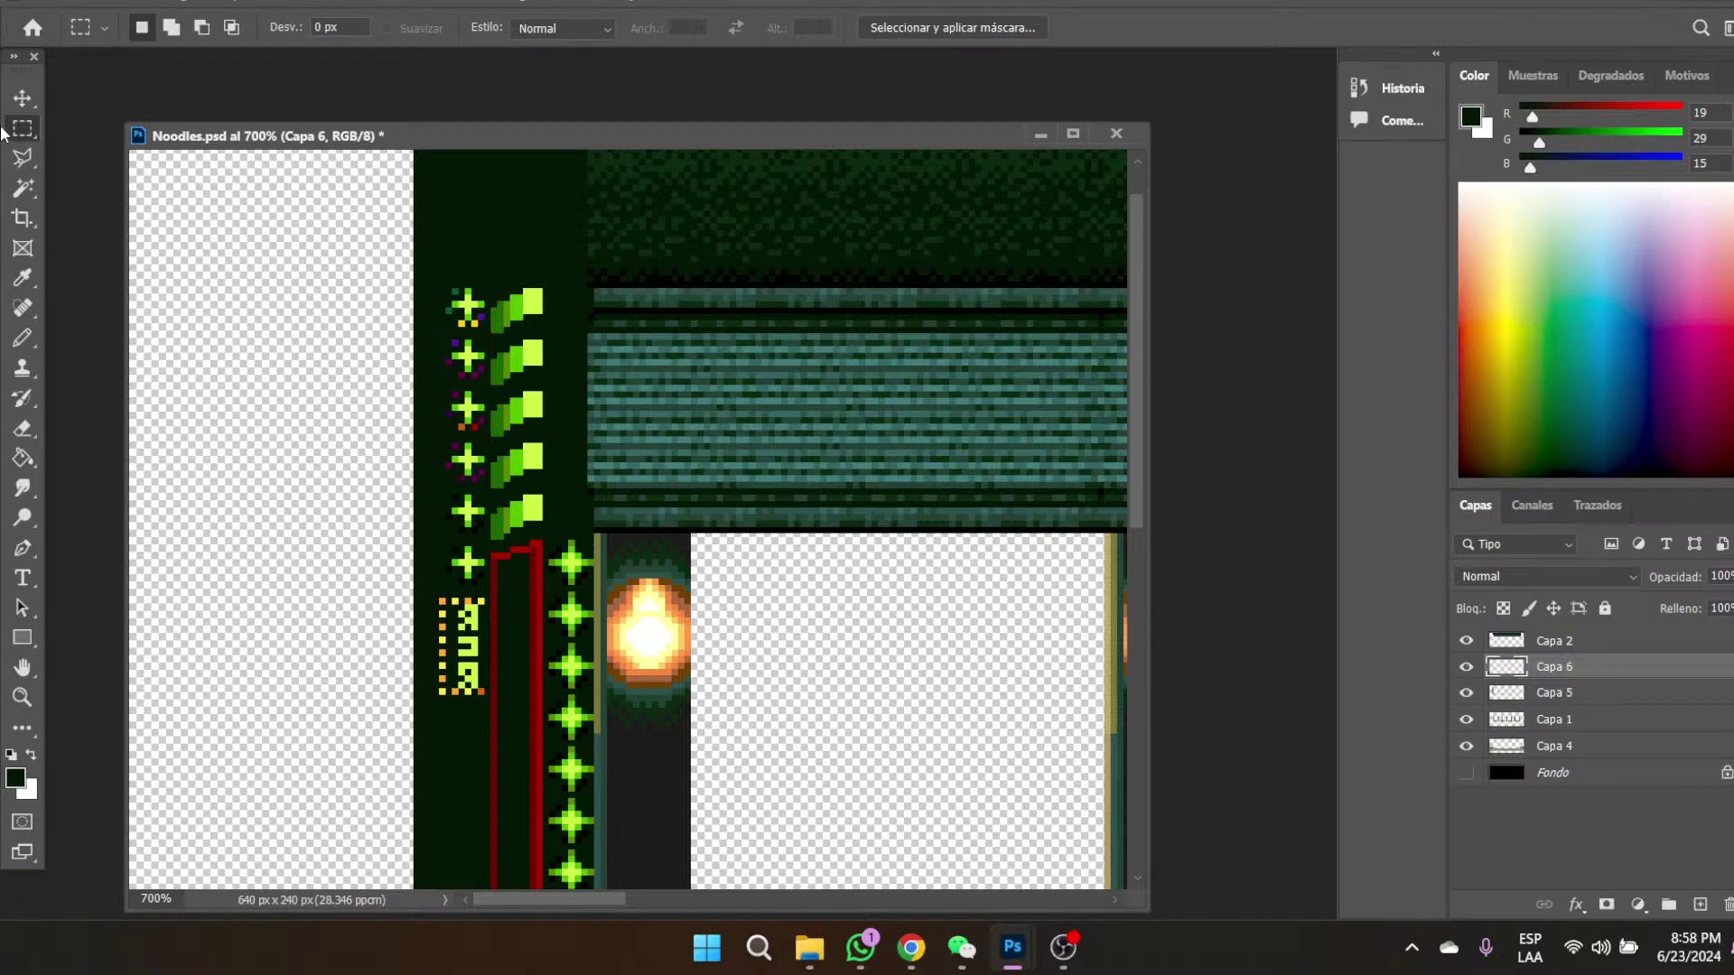
- Move the copied stars up to extend the outer neon column and clear the part of Capa 2 that covers them
left_click(23, 97)
left_click_drag(486, 450, 468, 235)
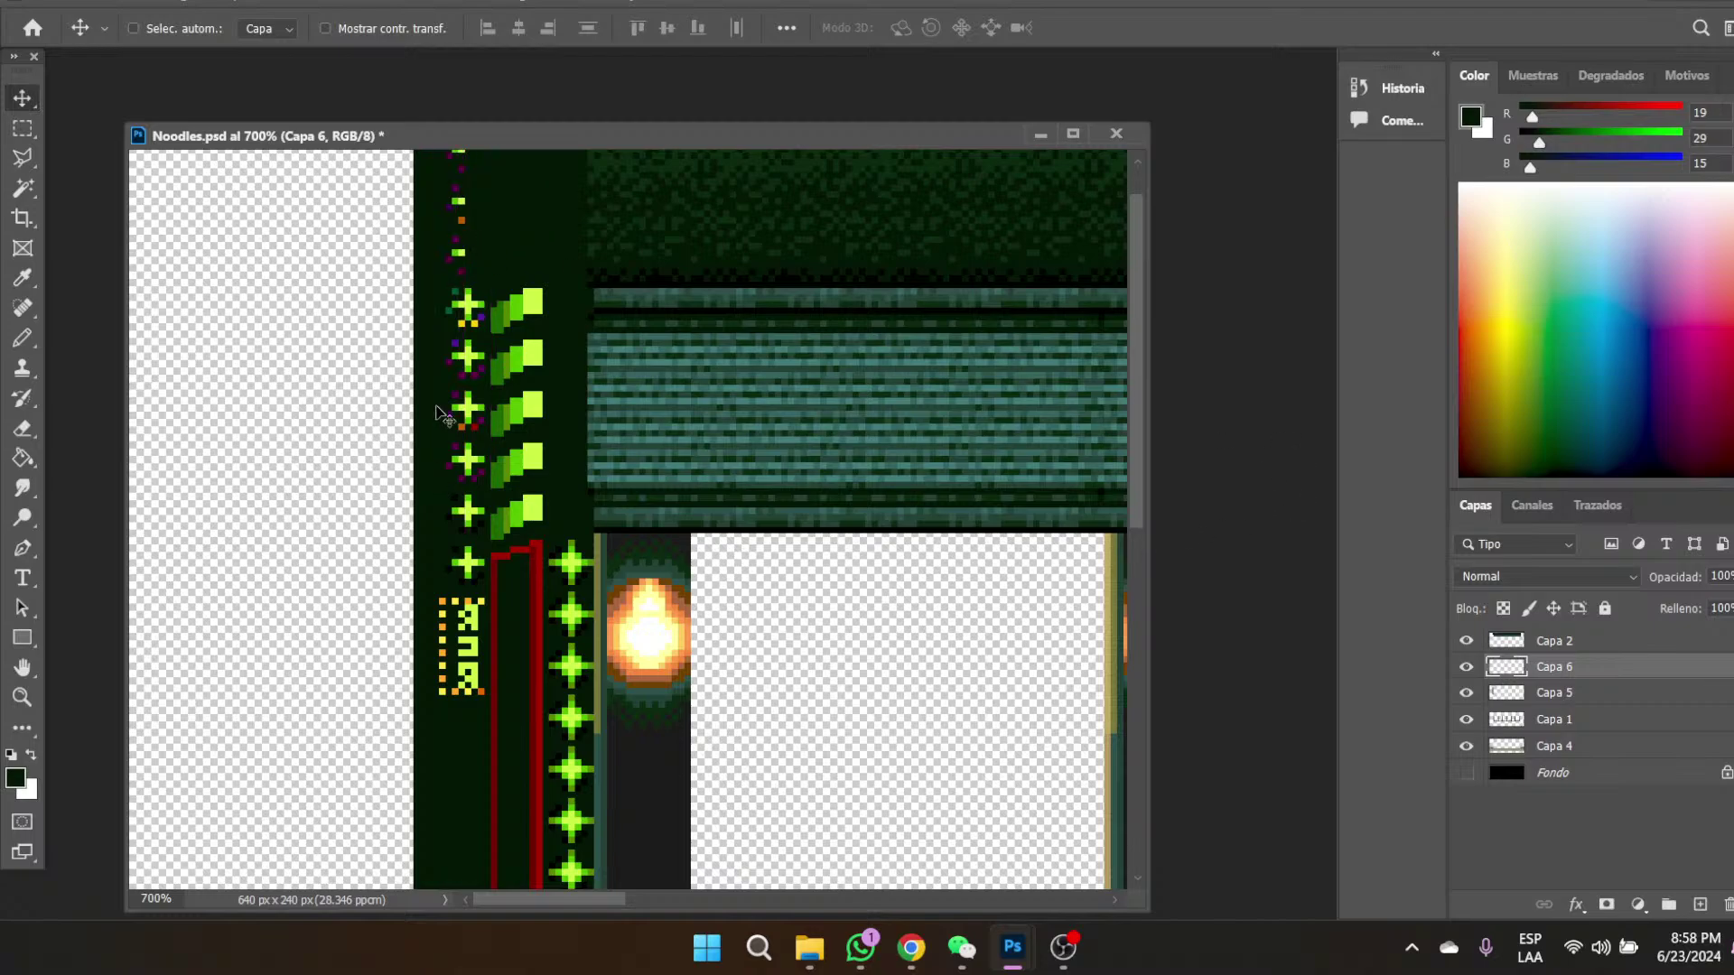
left_click(1594, 642)
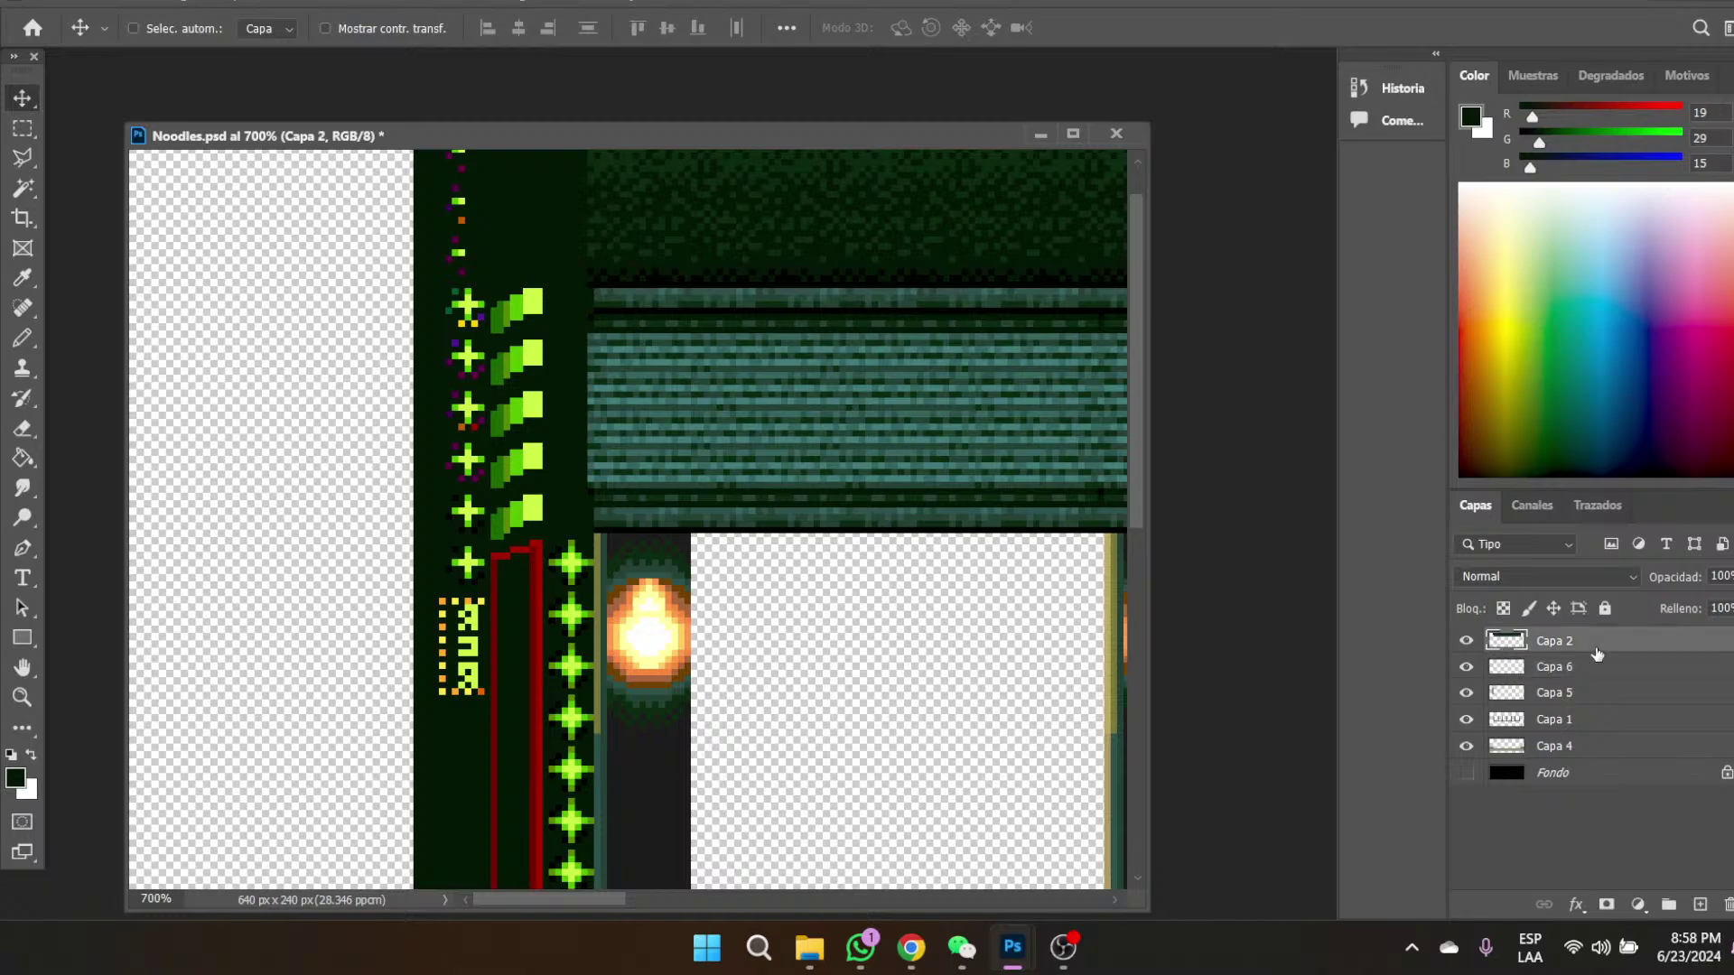
left_click(23, 128)
left_click_drag(485, 291, 397, 101)
left_click(732, 299)
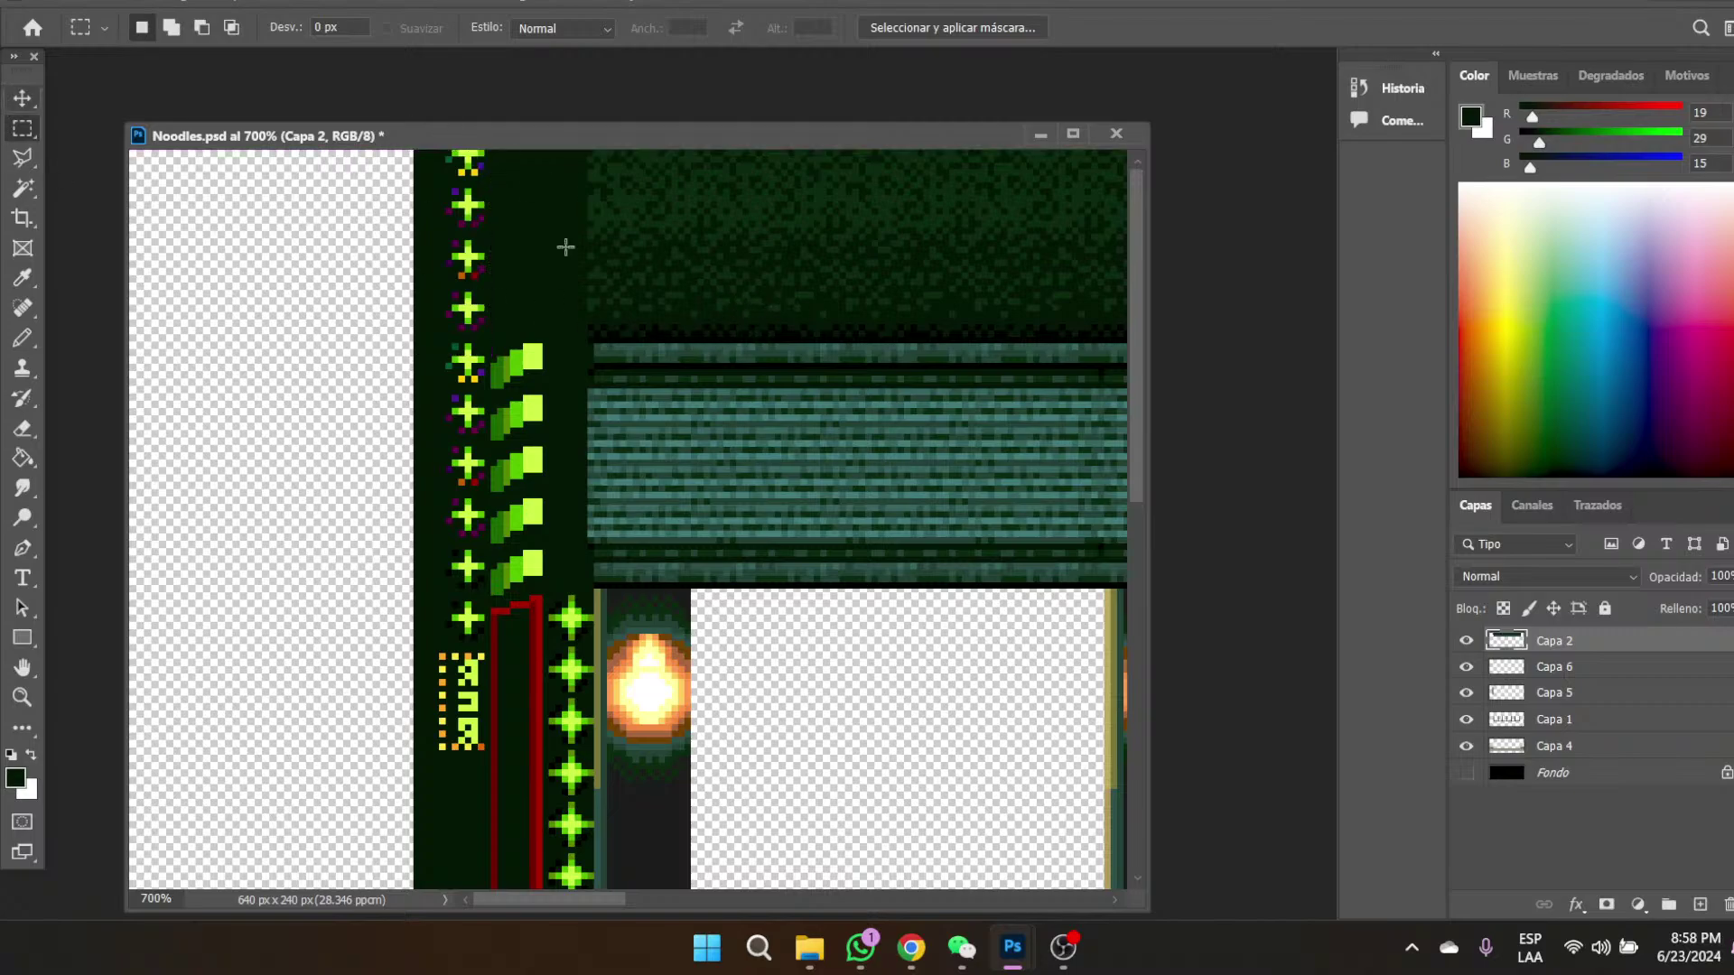
- Merge the copied stars on Capa 6 down into Capa 5, and merge Capa 2 down into the same layer
left_click(1573, 670)
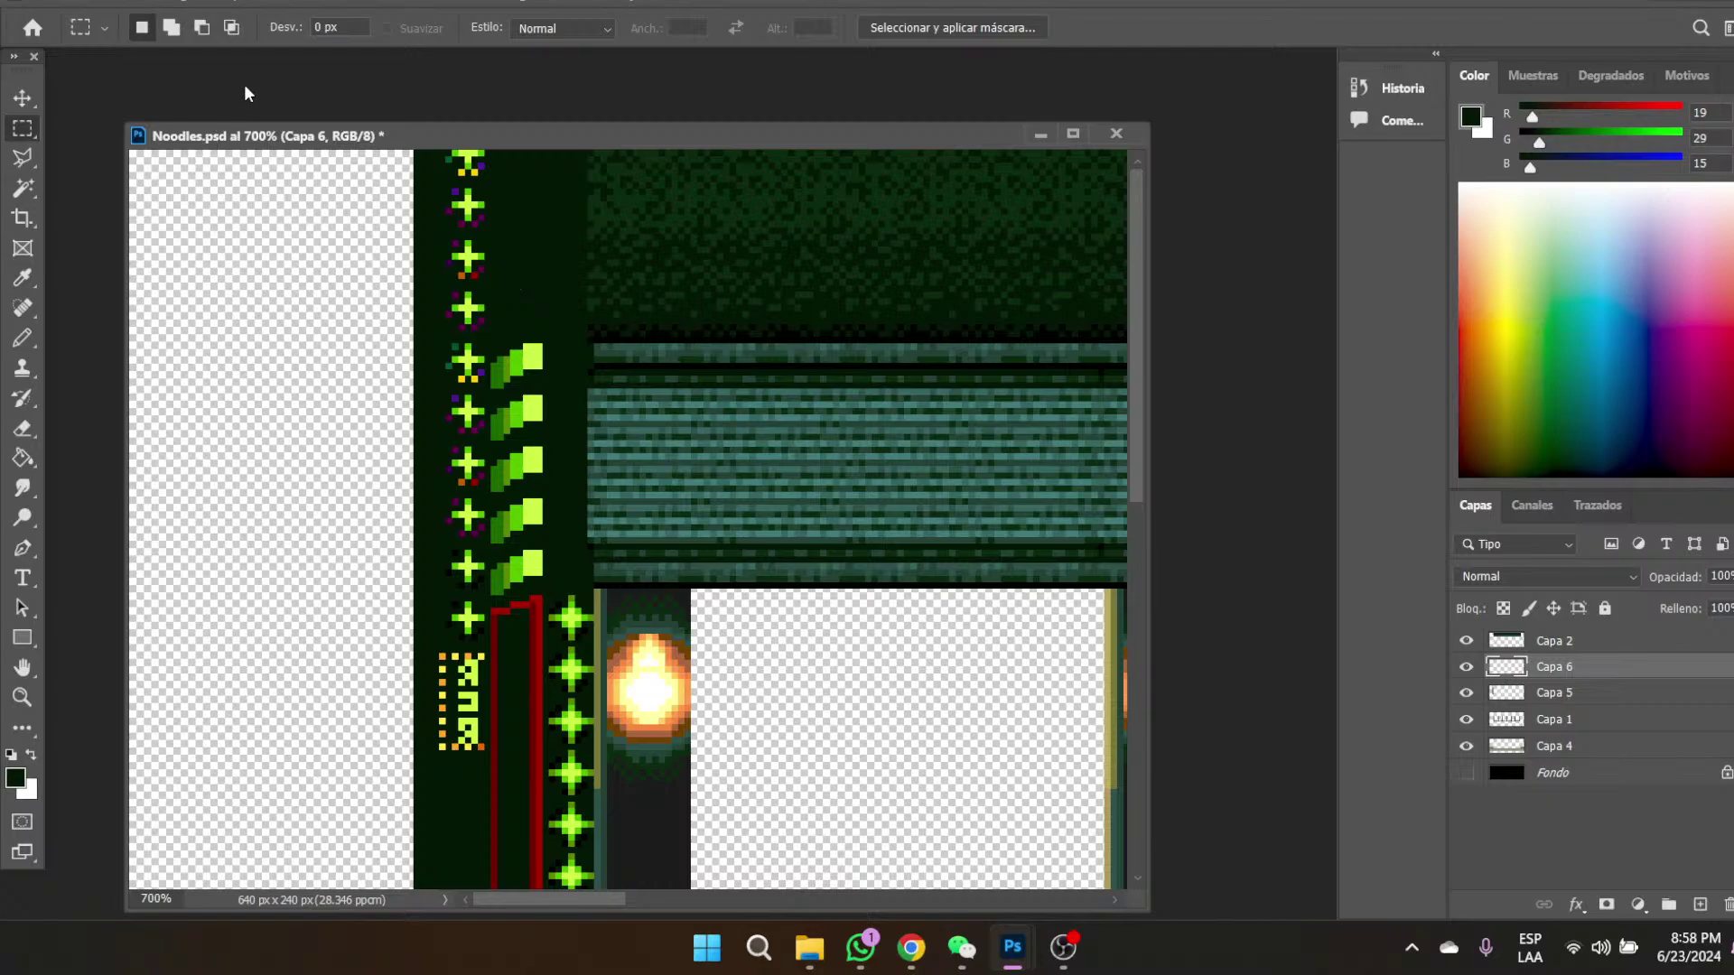
left_click(23, 97)
left_click_drag(466, 273, 465, 278)
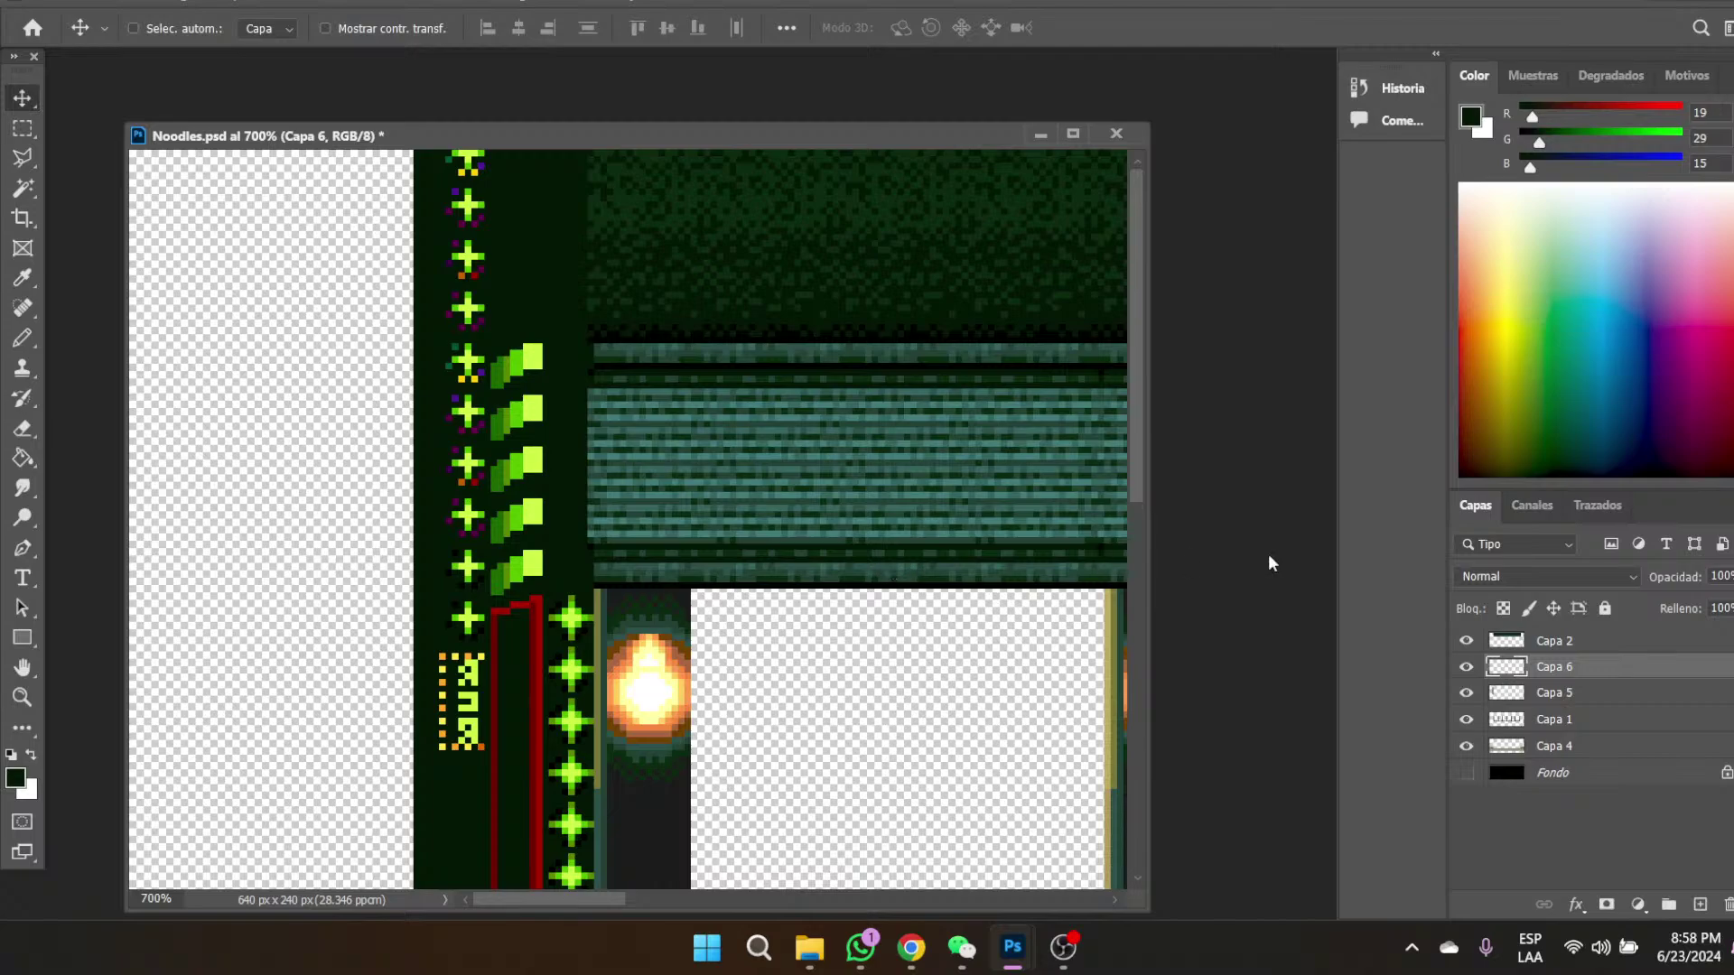
right_click(1560, 670)
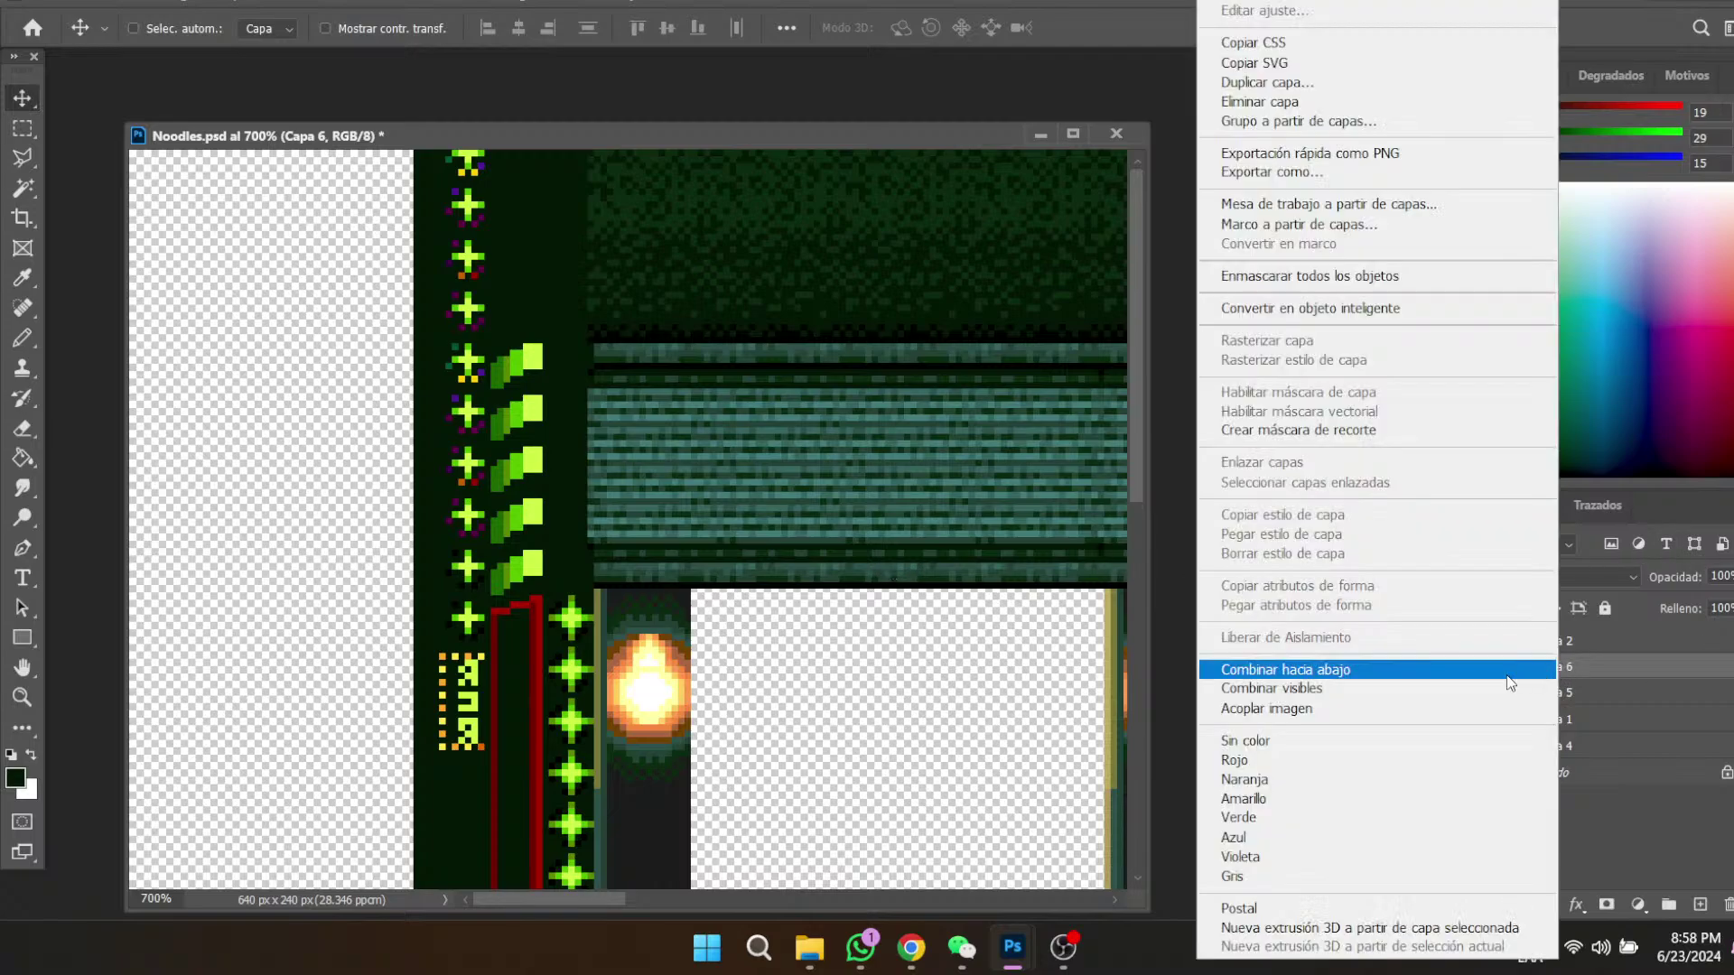
left_click(1331, 670)
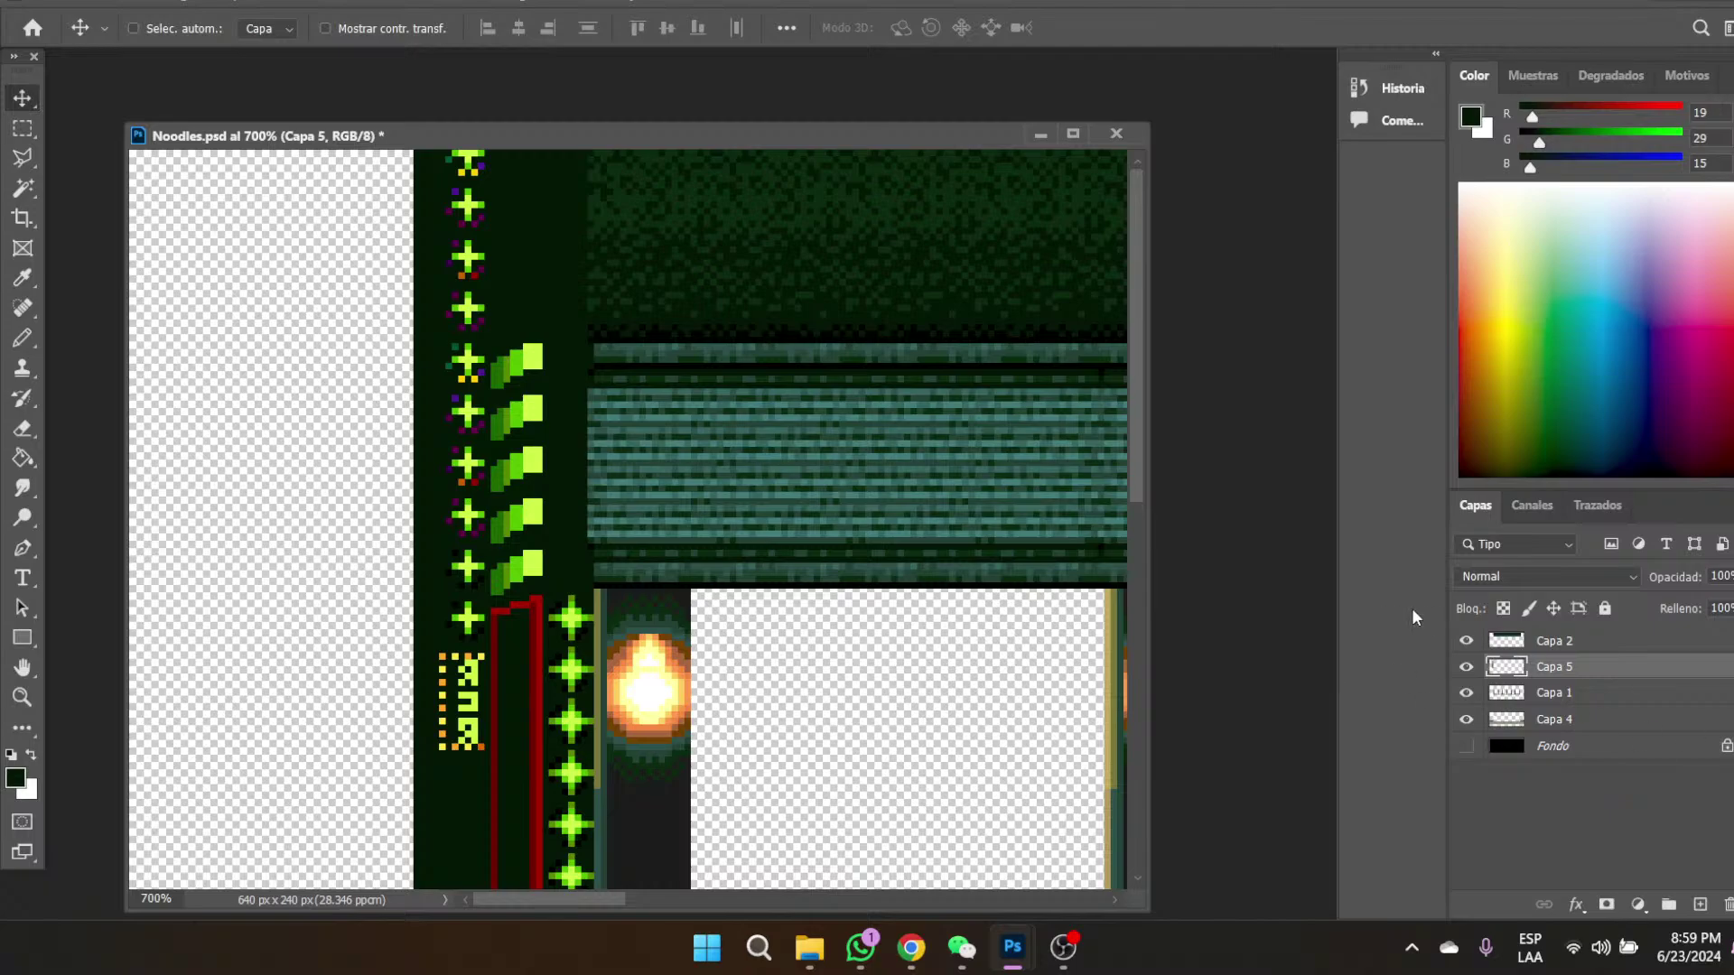
right_click(1553, 638)
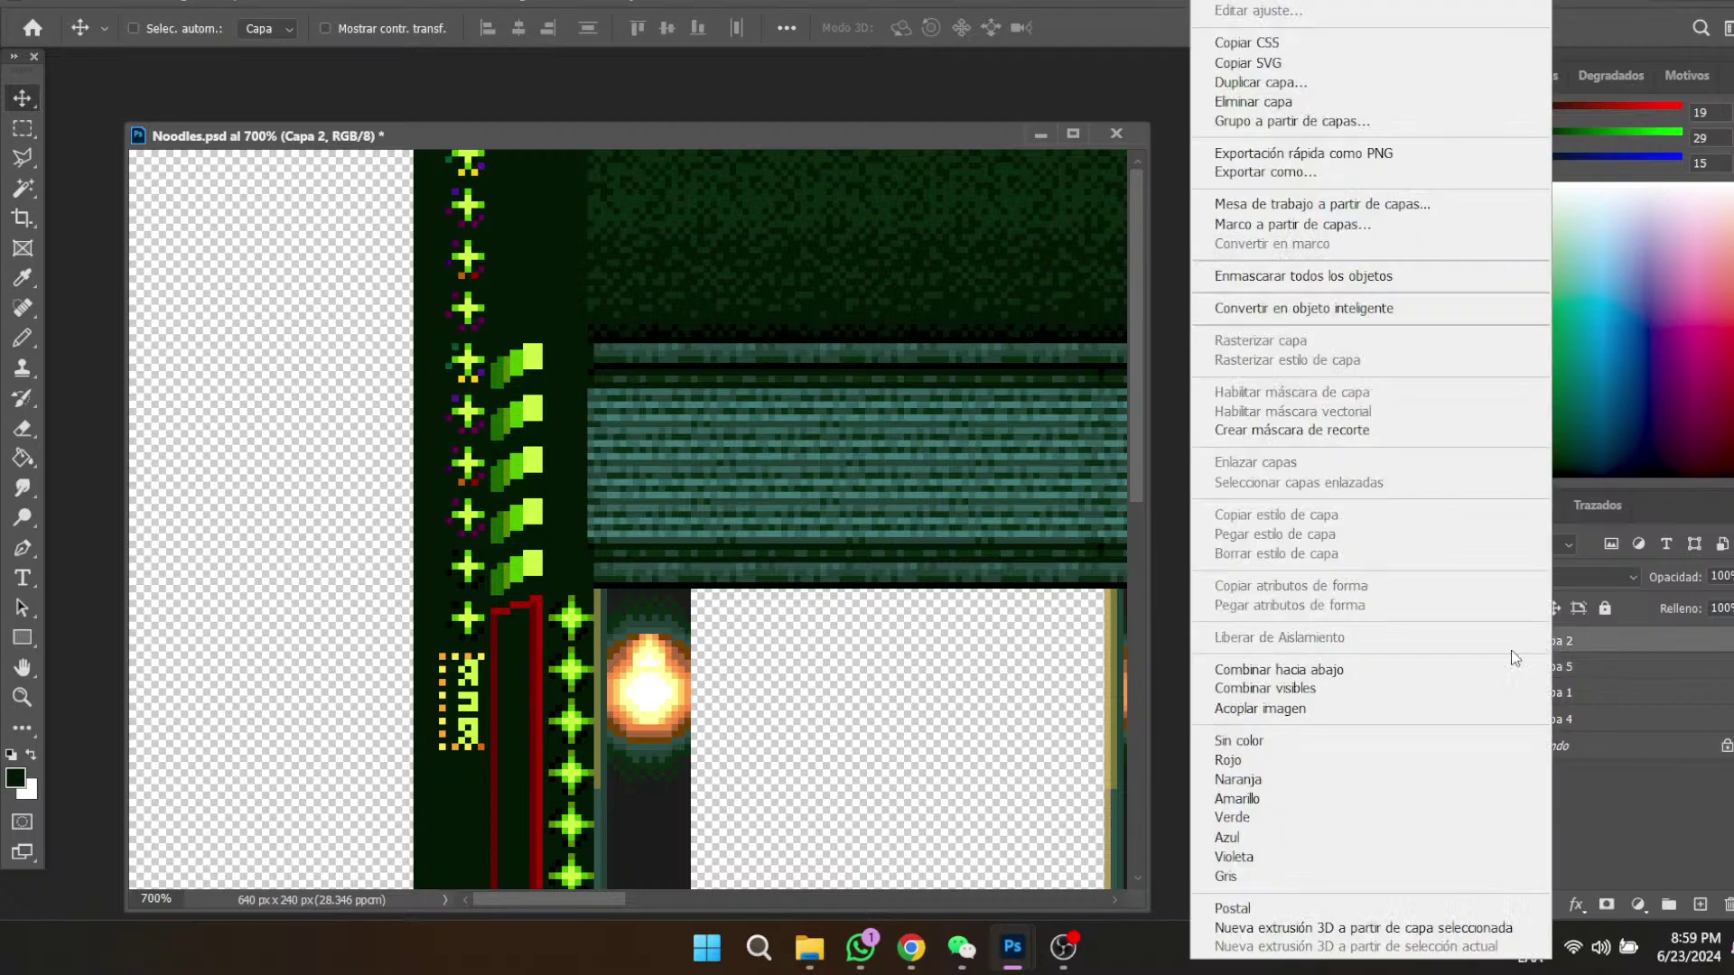
left_click(1325, 673)
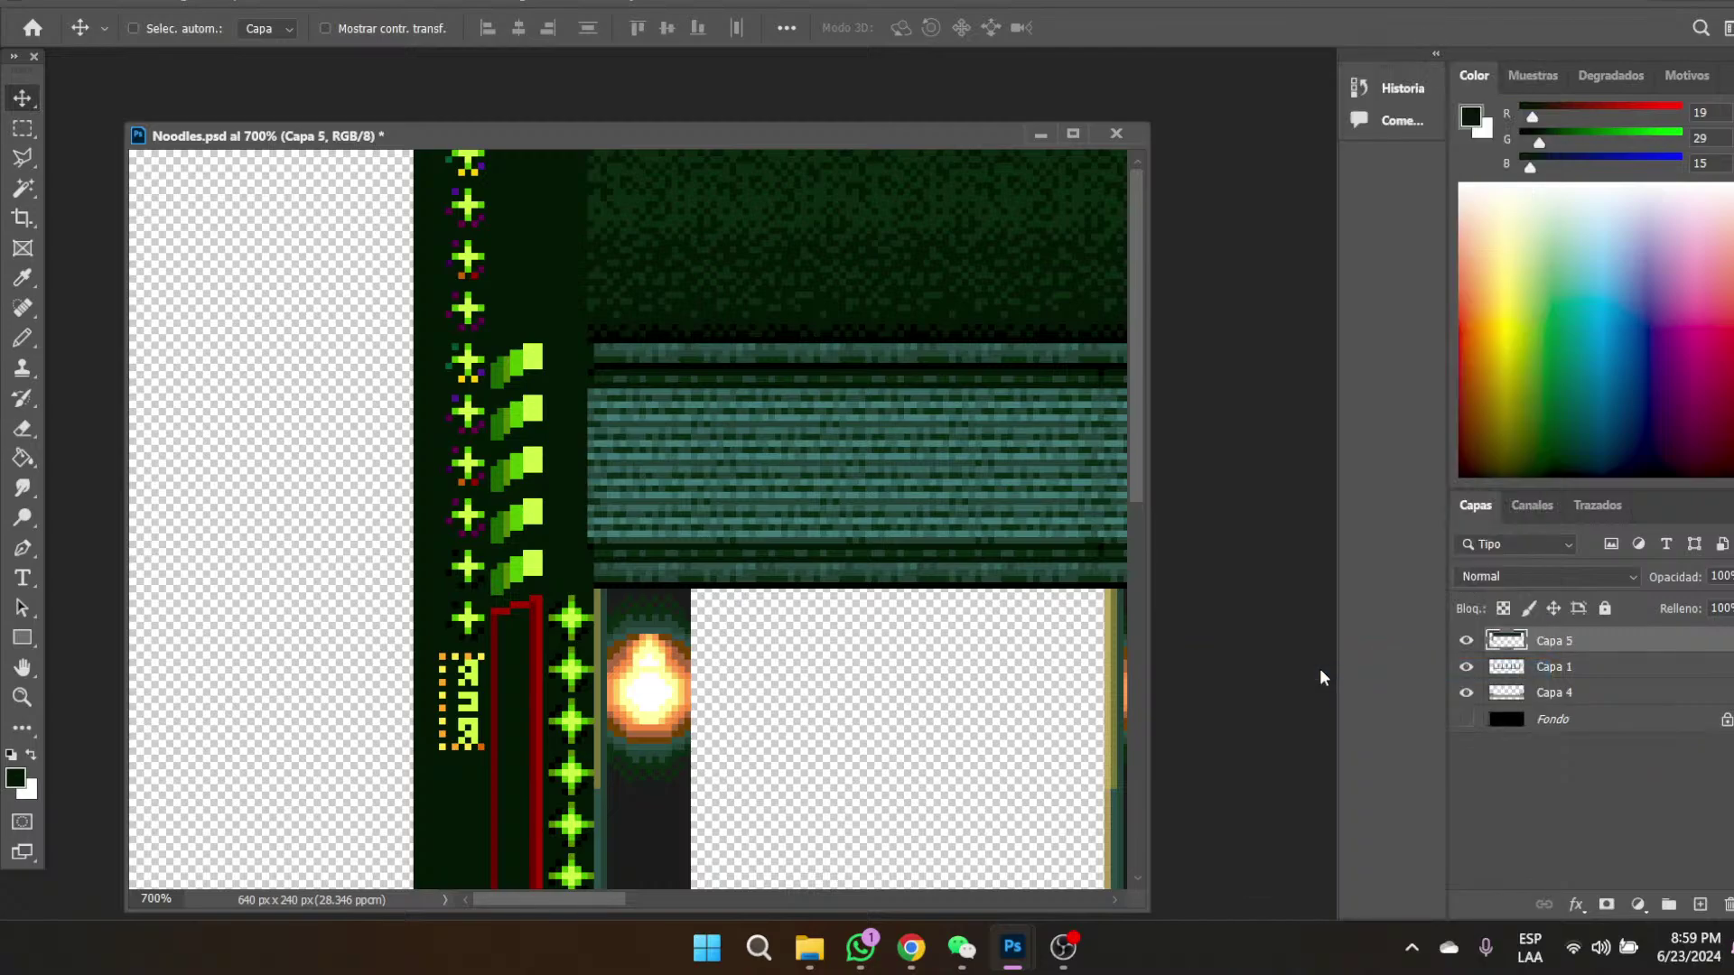
- Show the black Fondo layer behind the stage and view the side wall at 300%
left_click(21, 697)
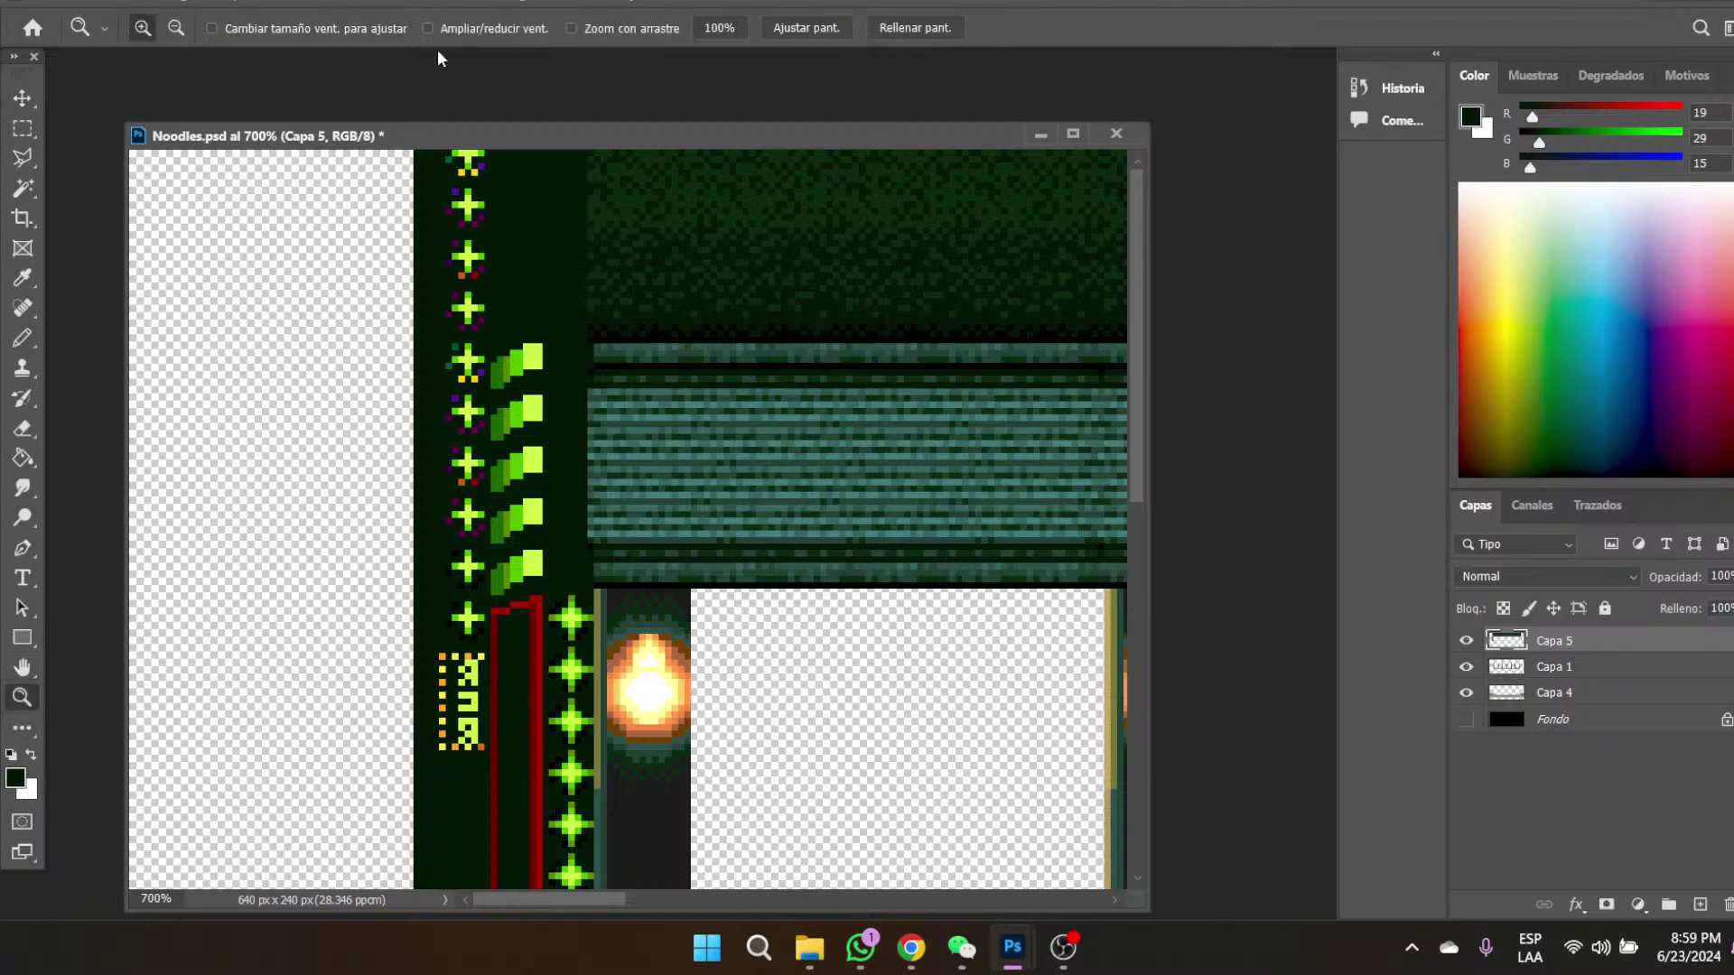
left_click(717, 28)
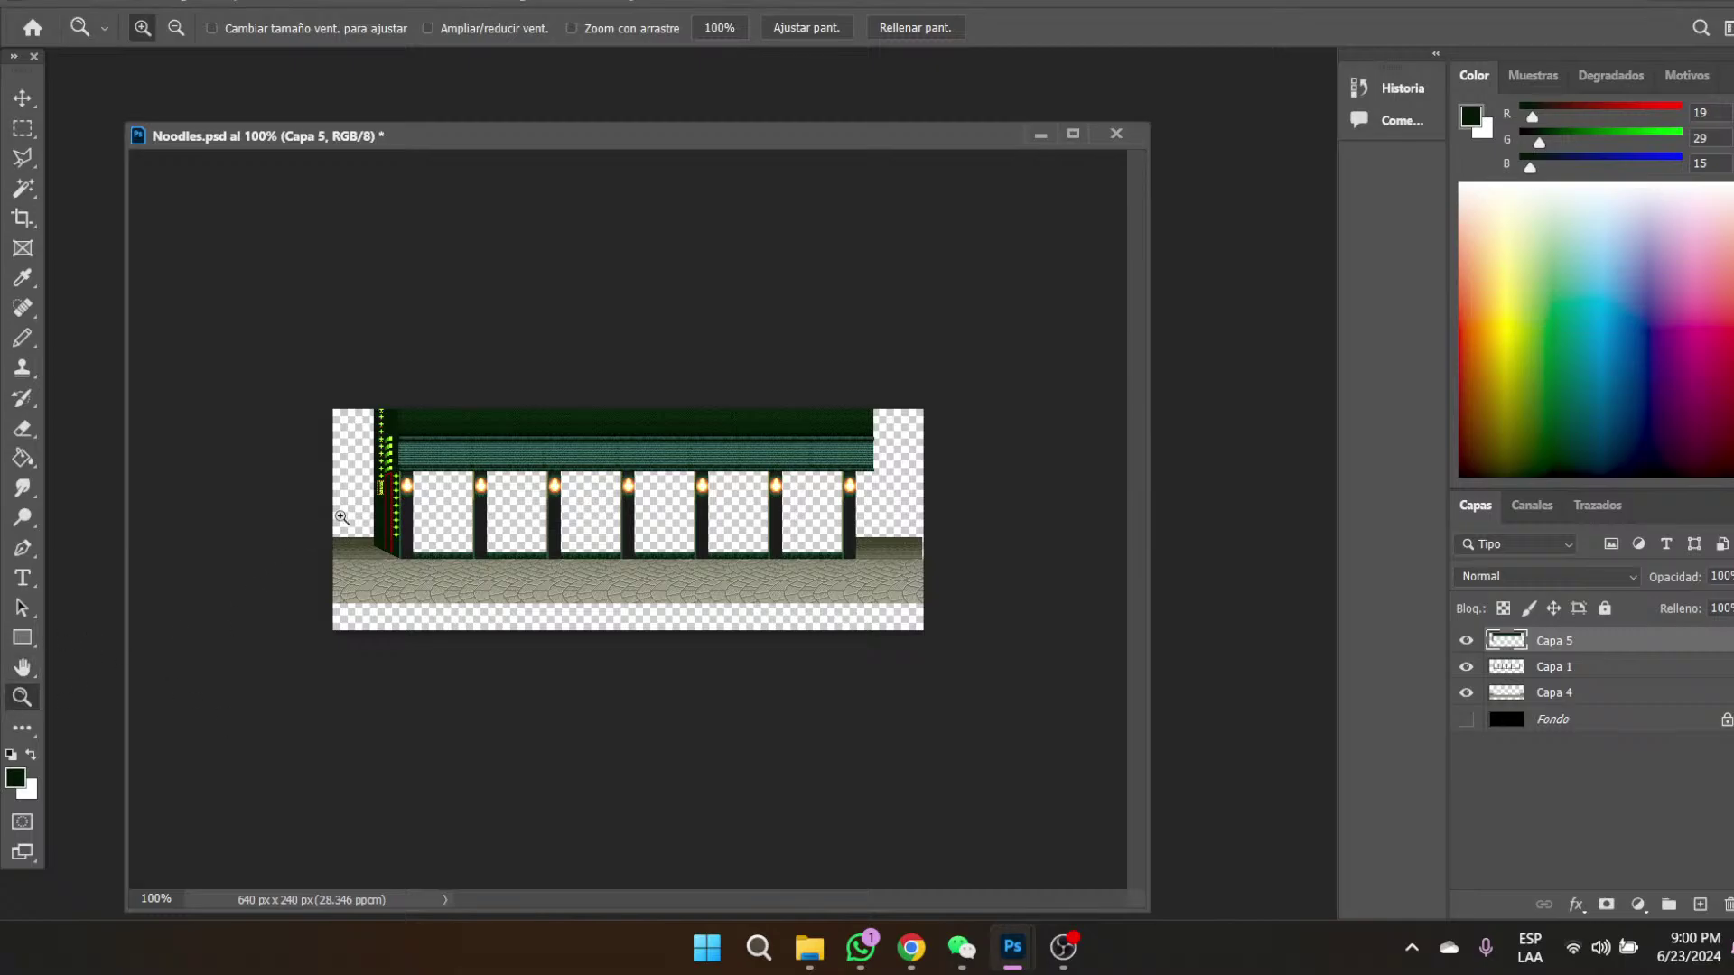
left_click(541, 464)
left_click(542, 463)
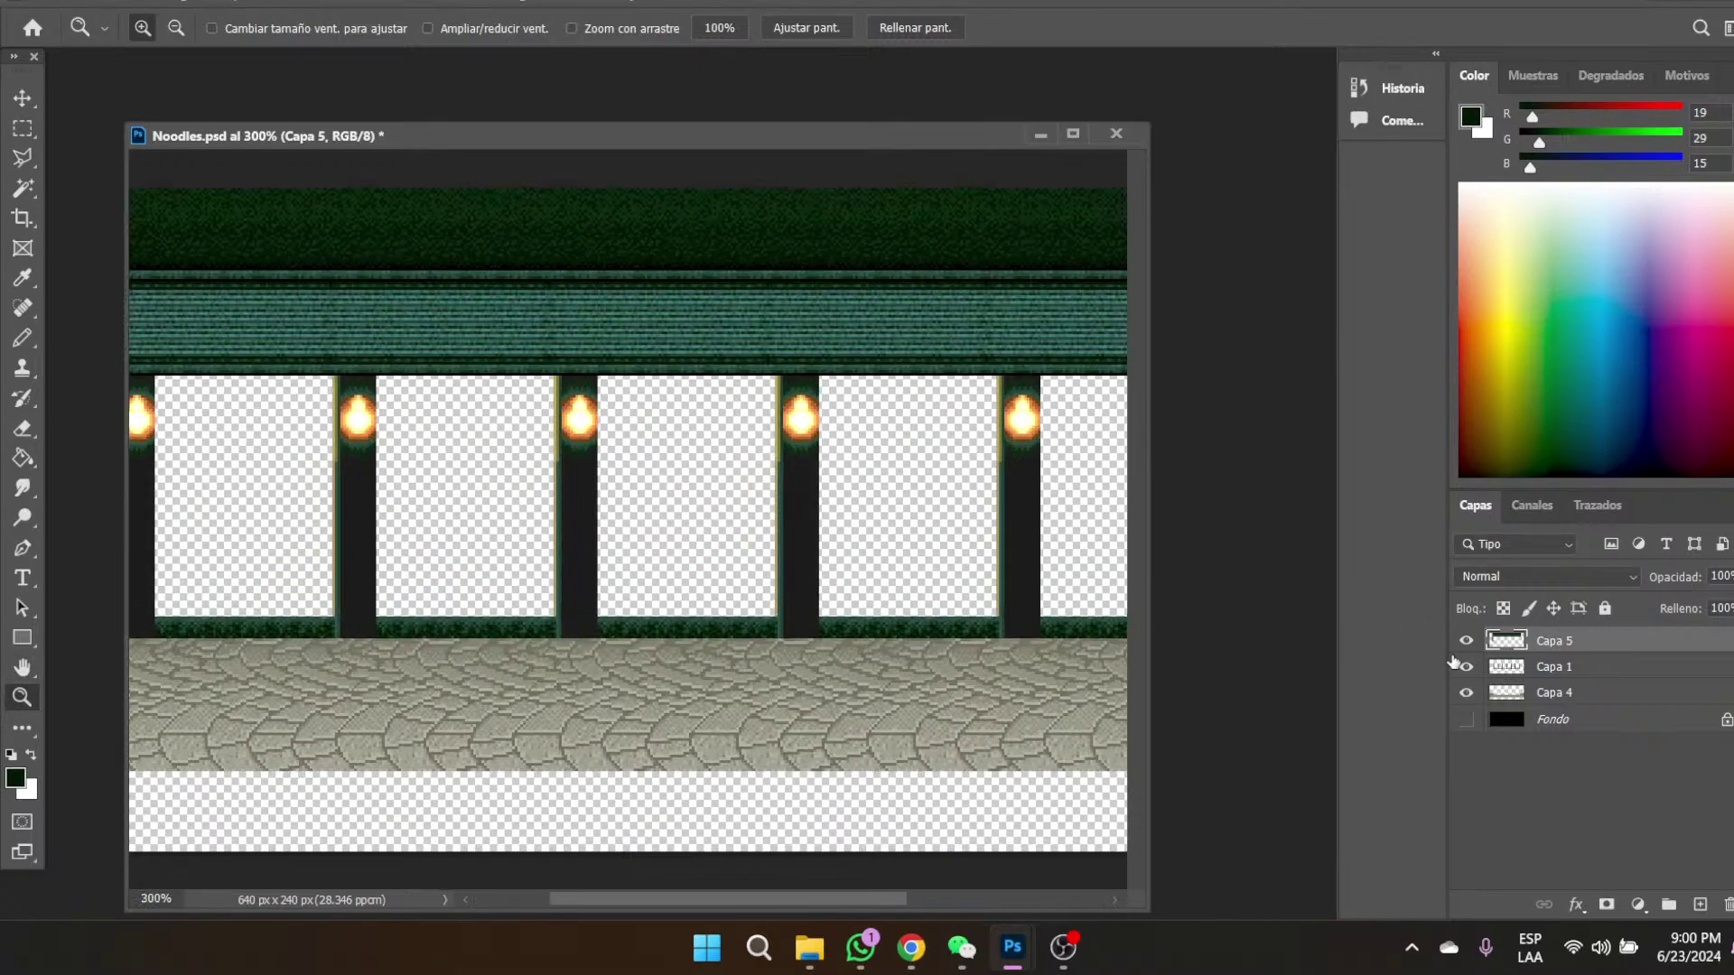
left_click(1466, 720)
left_click_drag(624, 905, 471, 916)
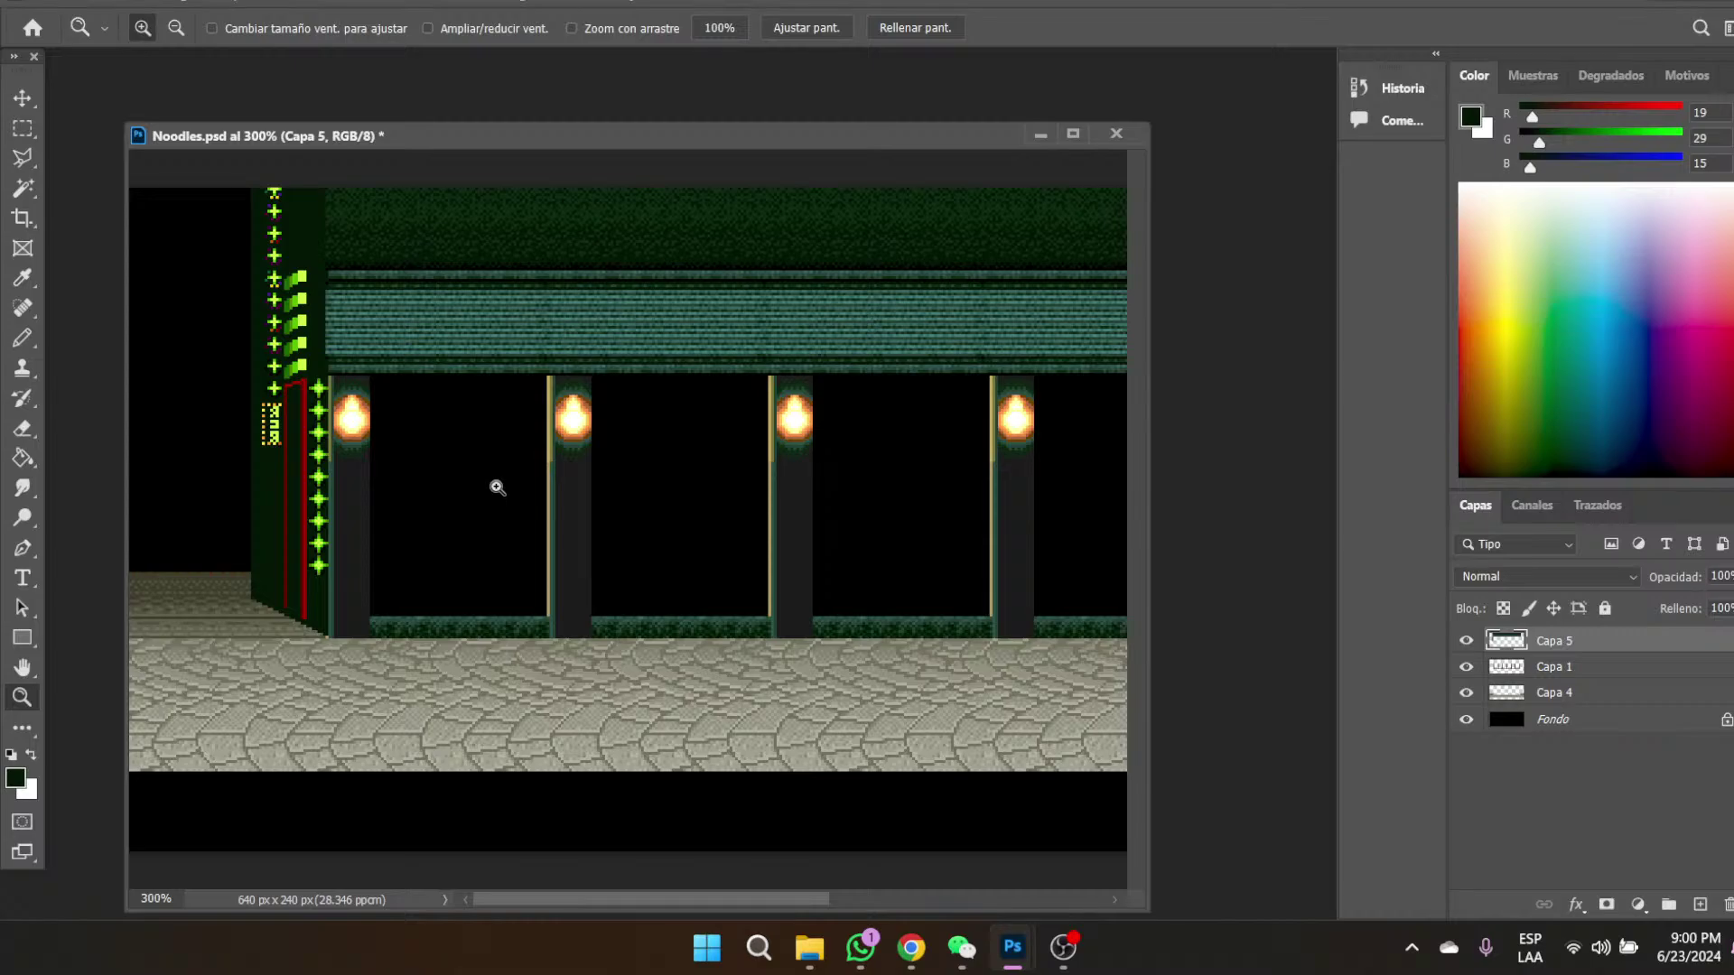
- On Capa 1, stretch a piece of the first column's plain teal edge up to 1166.67% height with Free Transform, covering the yellow strip
left_click(1571, 669)
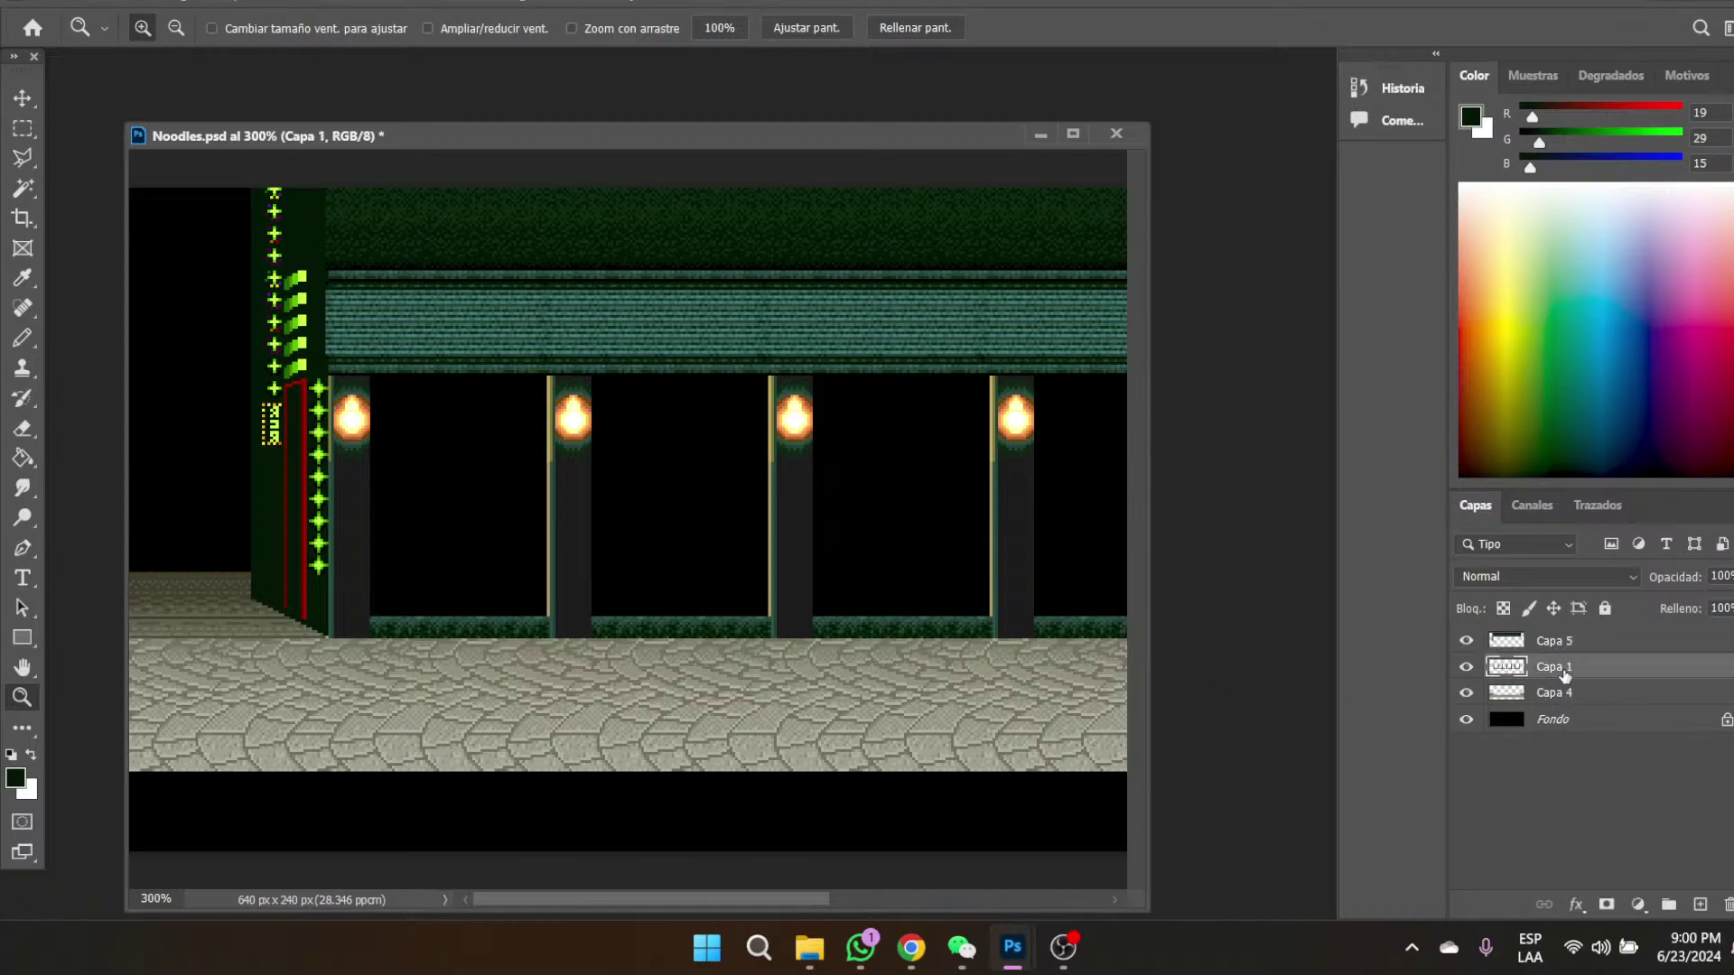
left_click_drag(309, 458, 312, 461)
key("m")
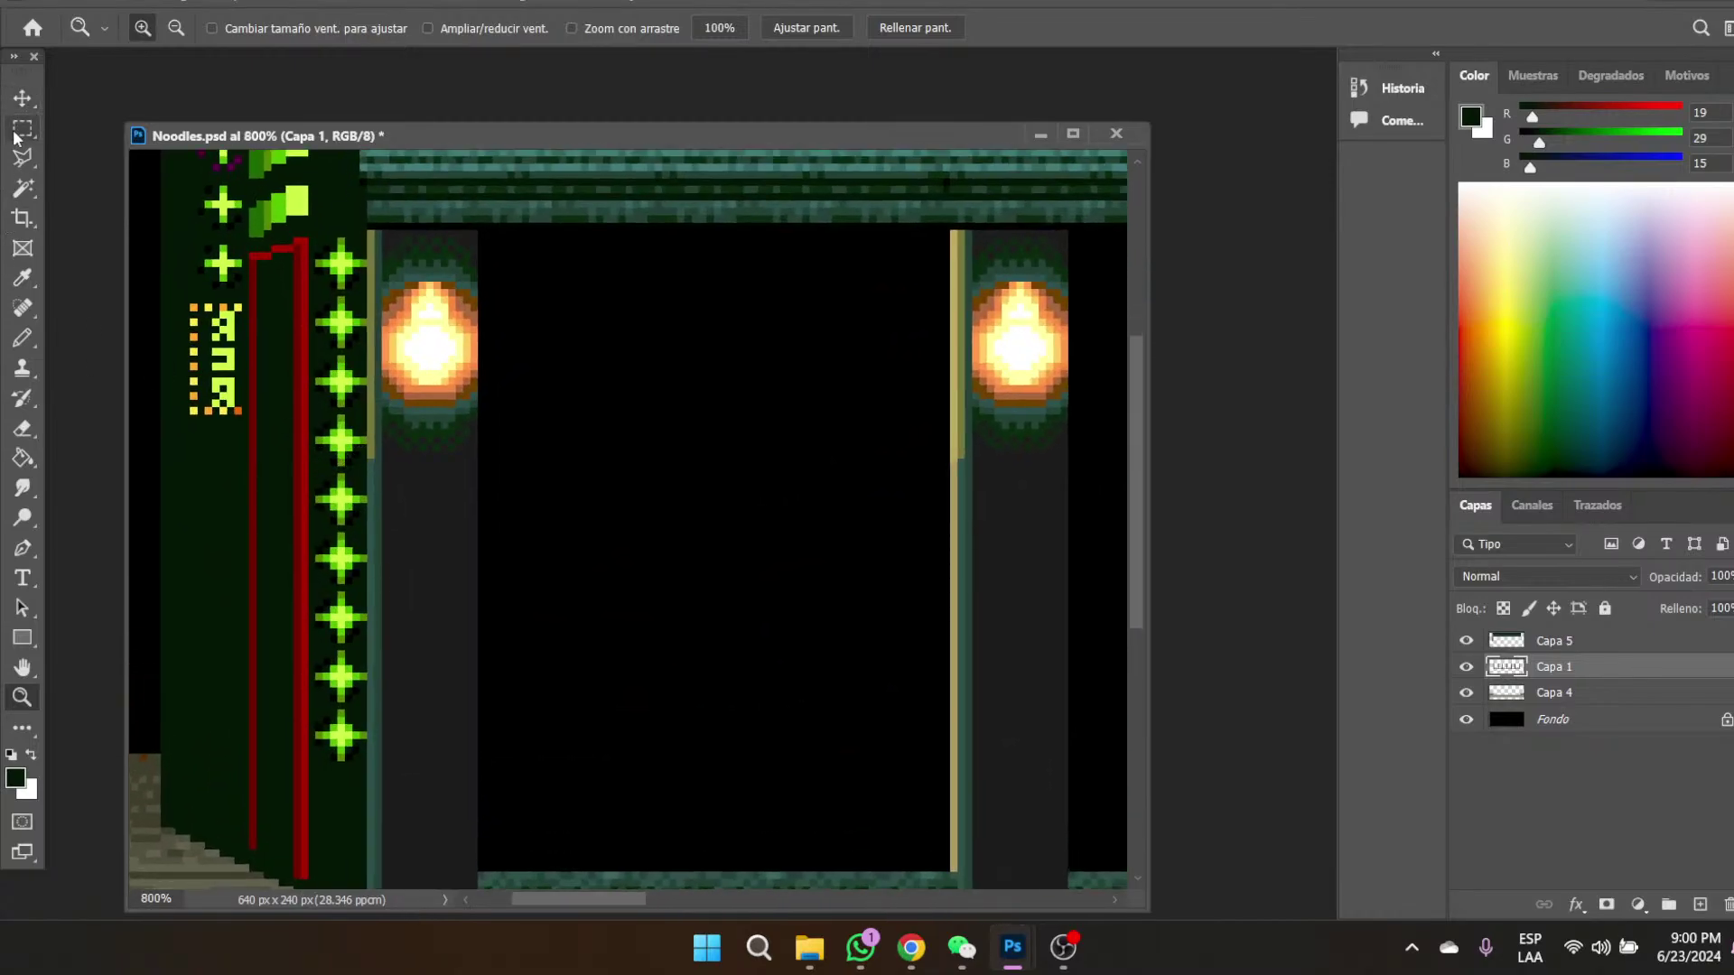
left_click_drag(366, 461, 376, 487)
right_click(522, 523)
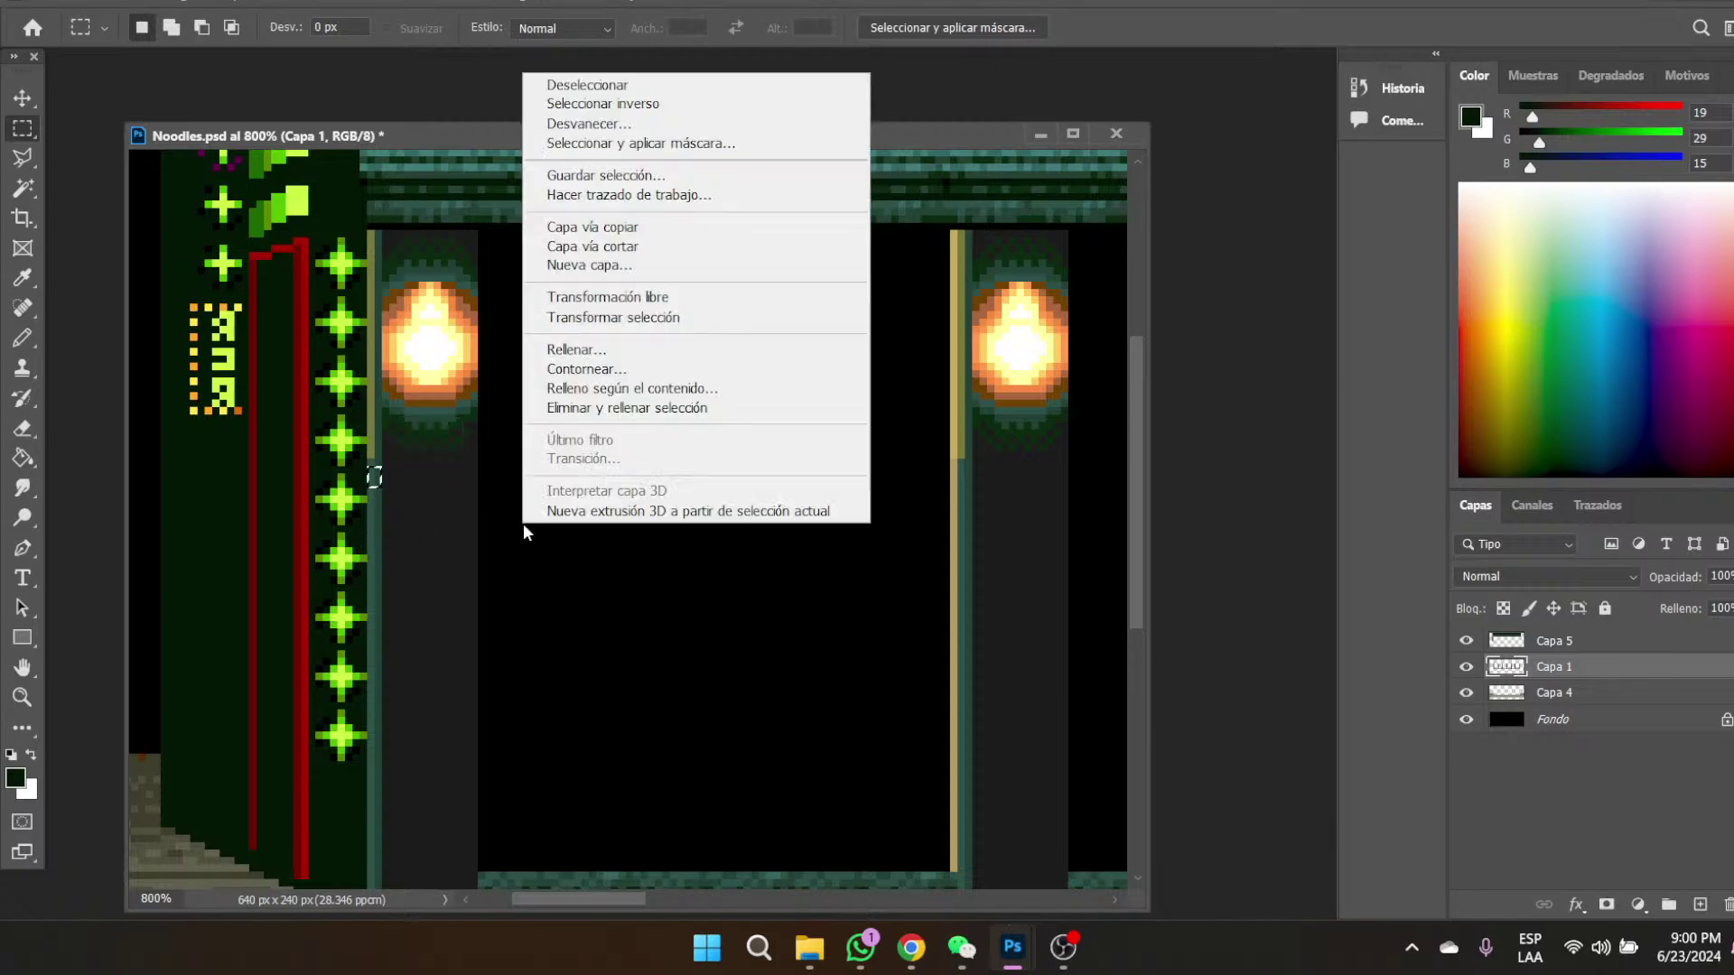
left_click(658, 298)
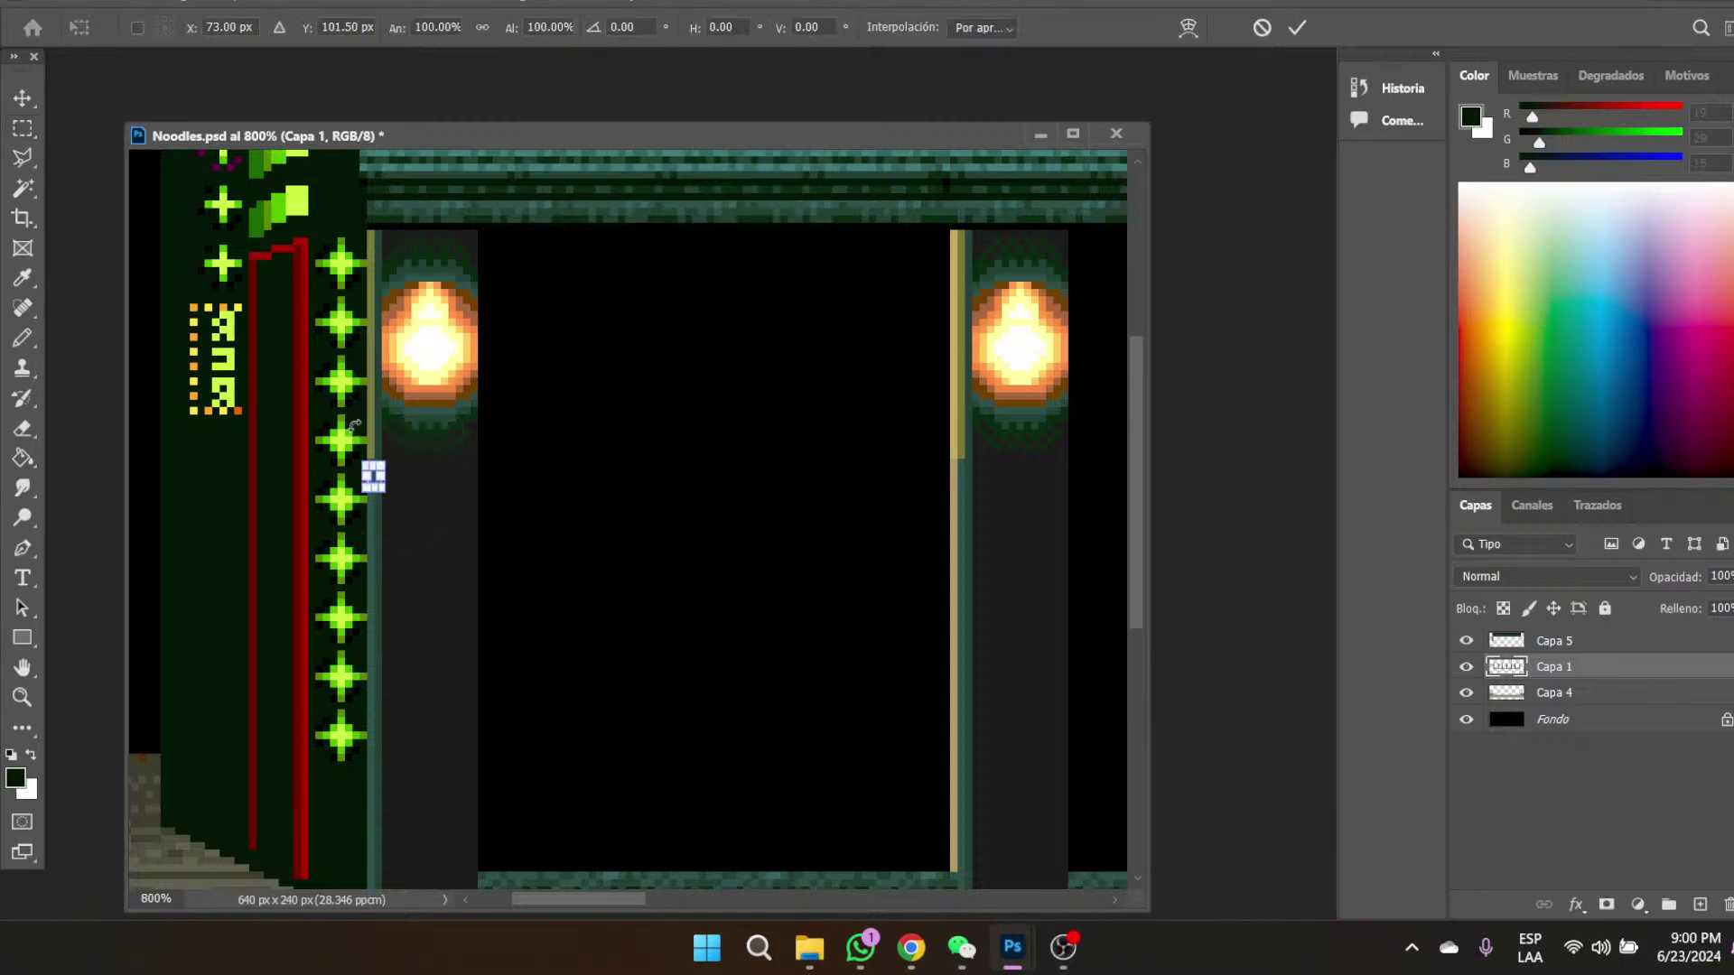
left_click_drag(372, 463, 389, 223)
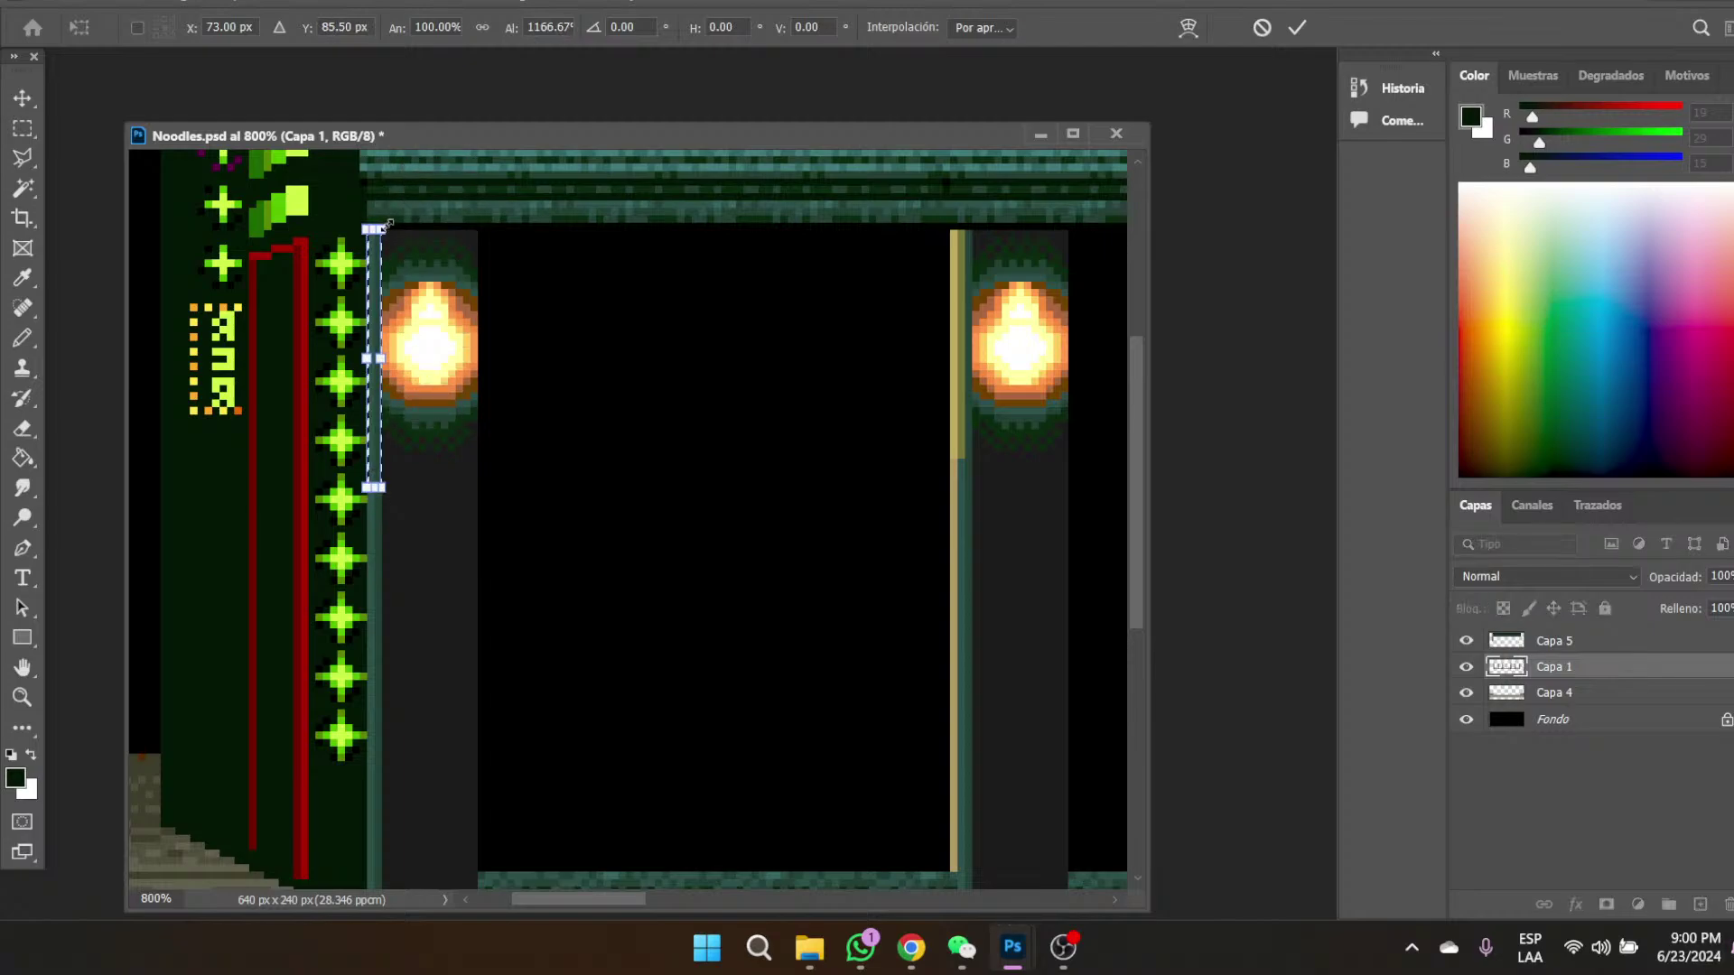
key("Return")
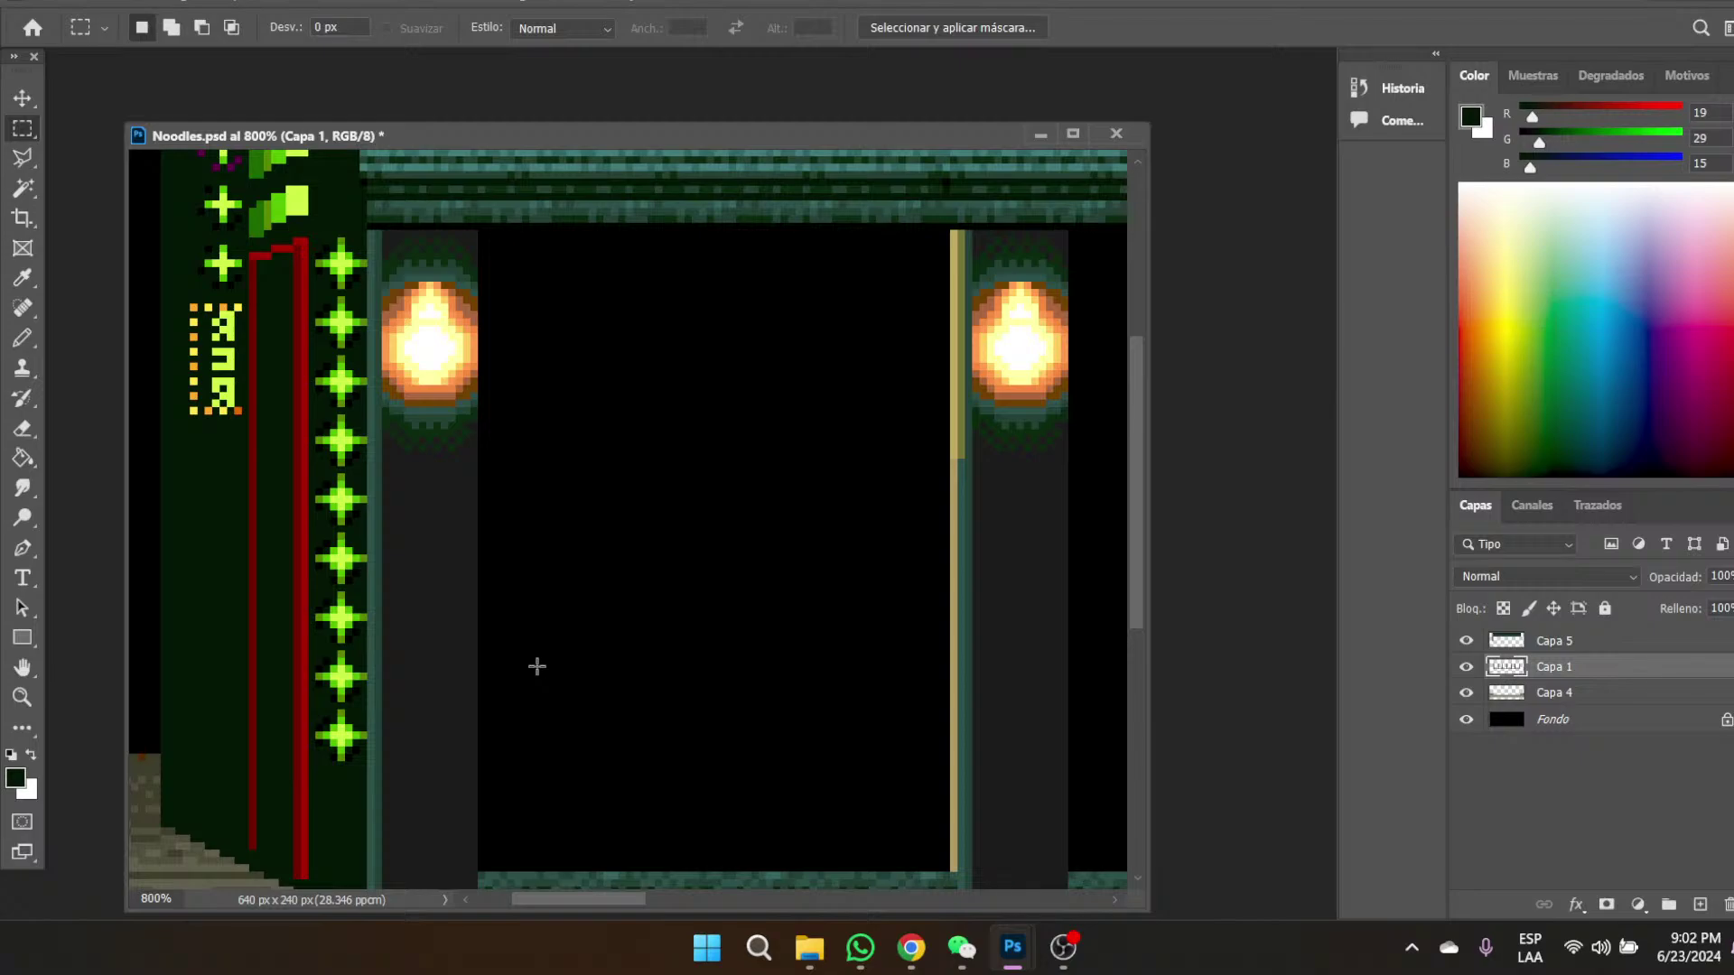
- View the whole stage at 100%, switch to the Ultimate folder in File Explorer and look through the neighbouring Resources folders
left_click(24, 697)
left_click(717, 25)
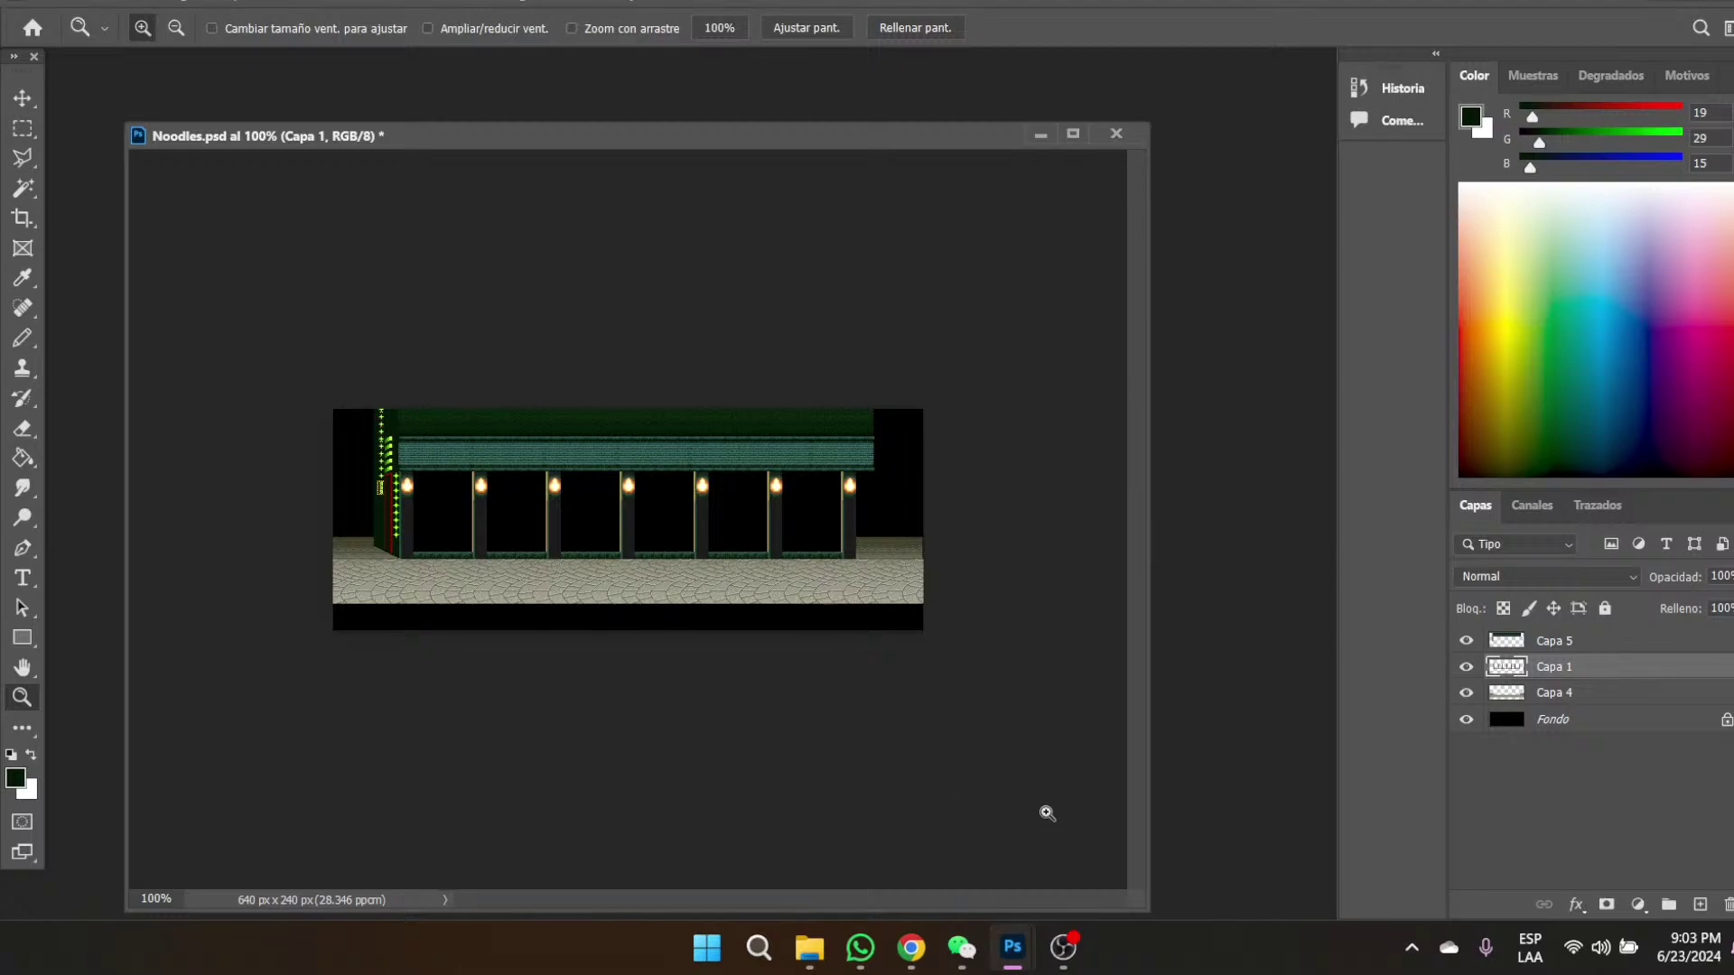
mouse_move(877, 962)
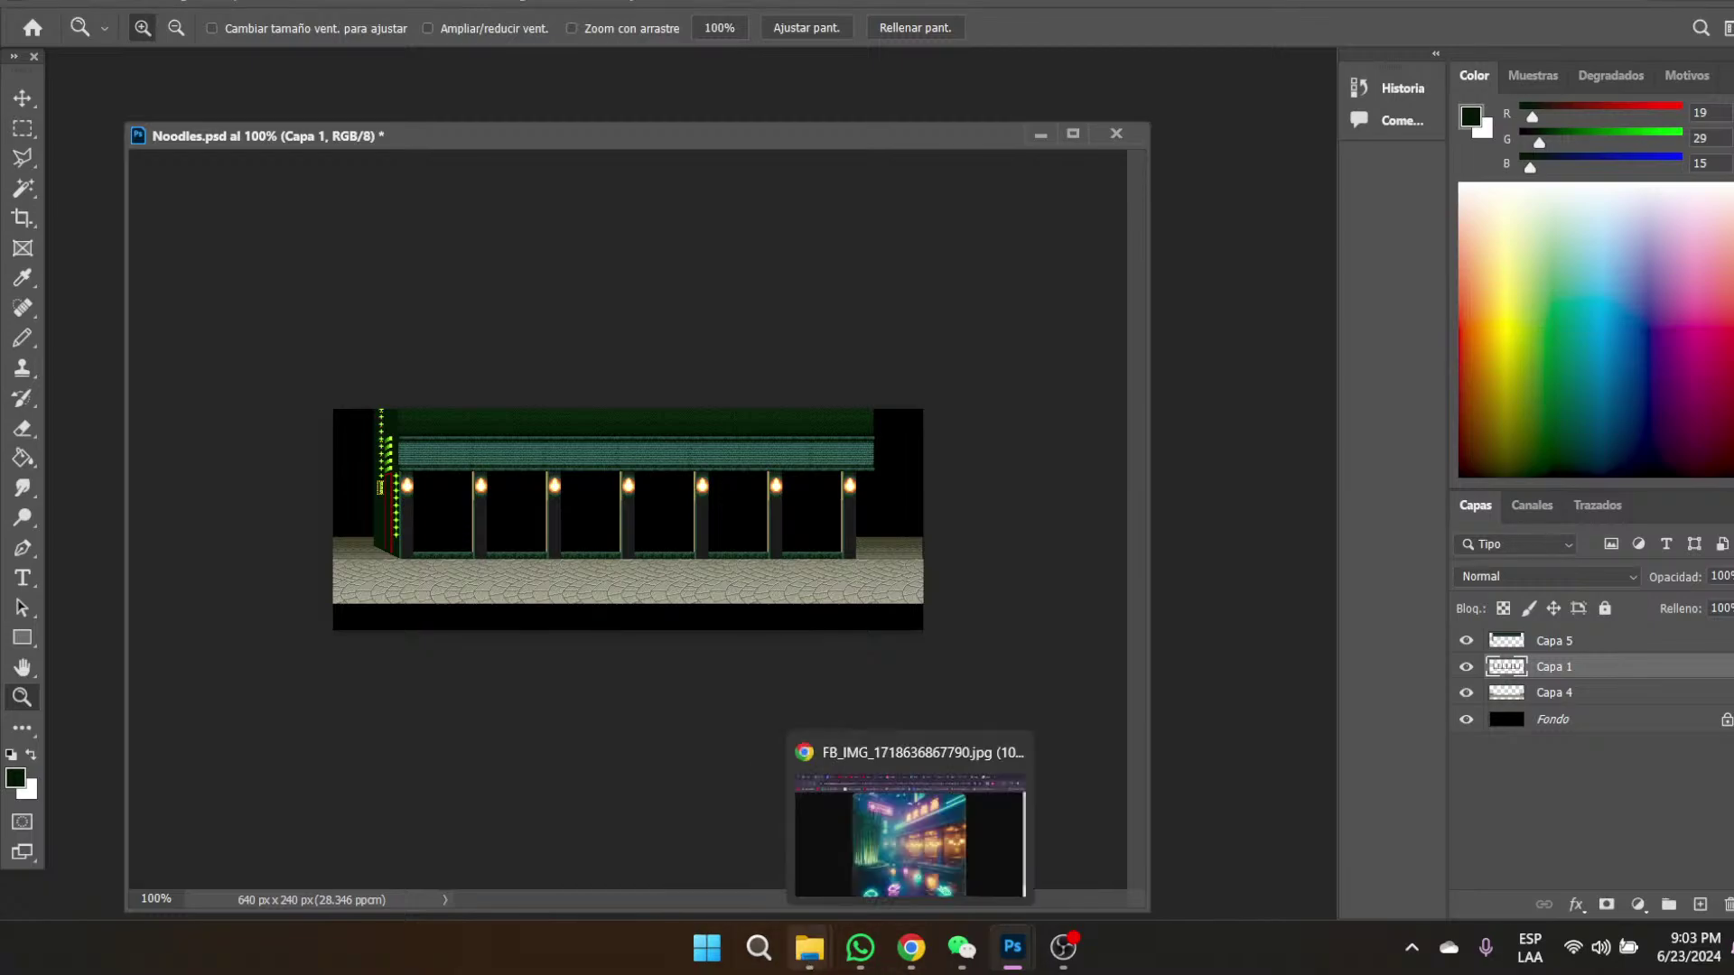
mouse_move(801, 967)
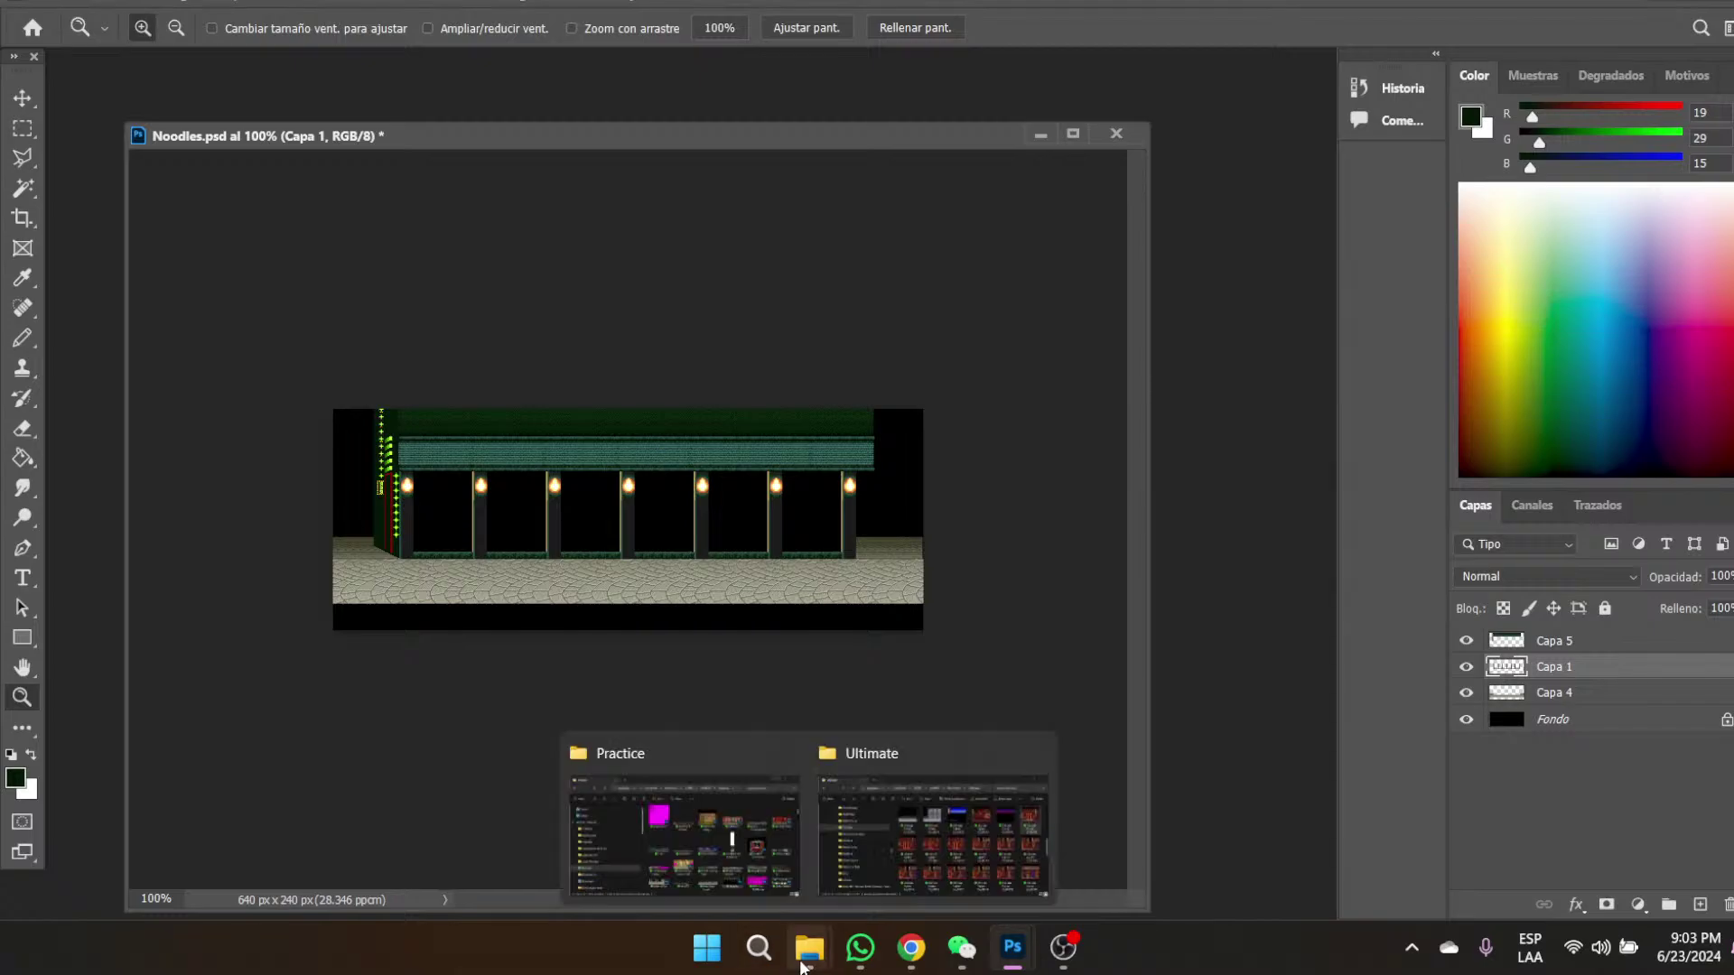
left_click(940, 851)
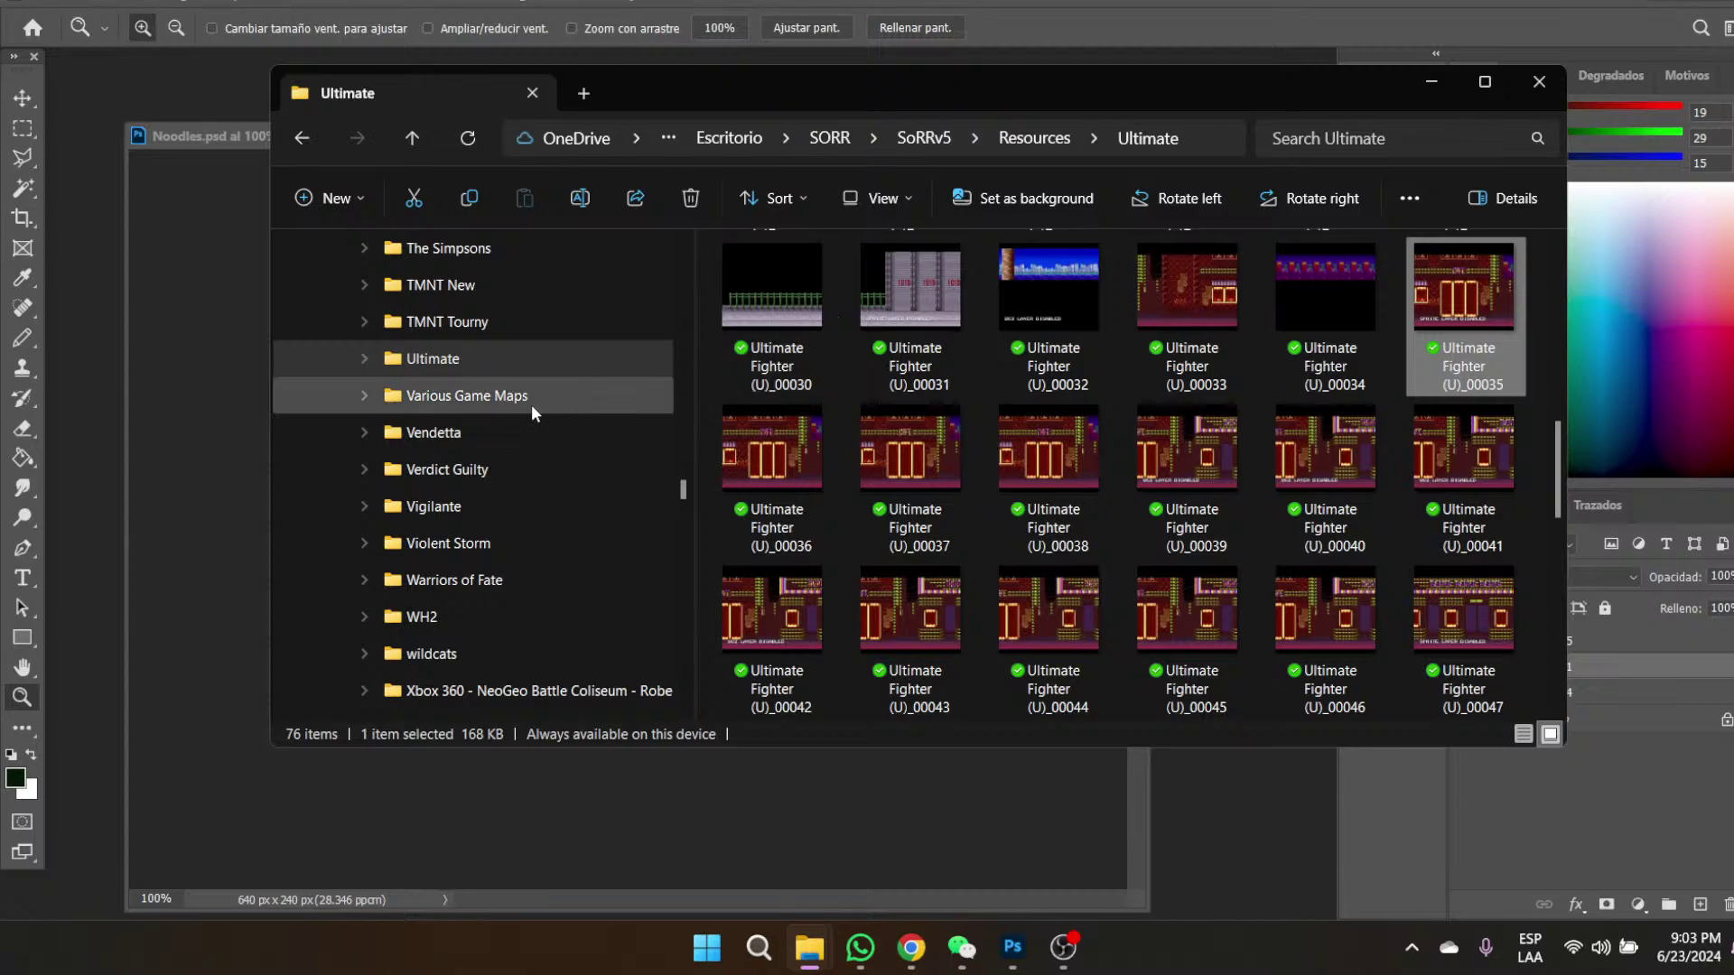
scroll(543, 397, "up", 4)
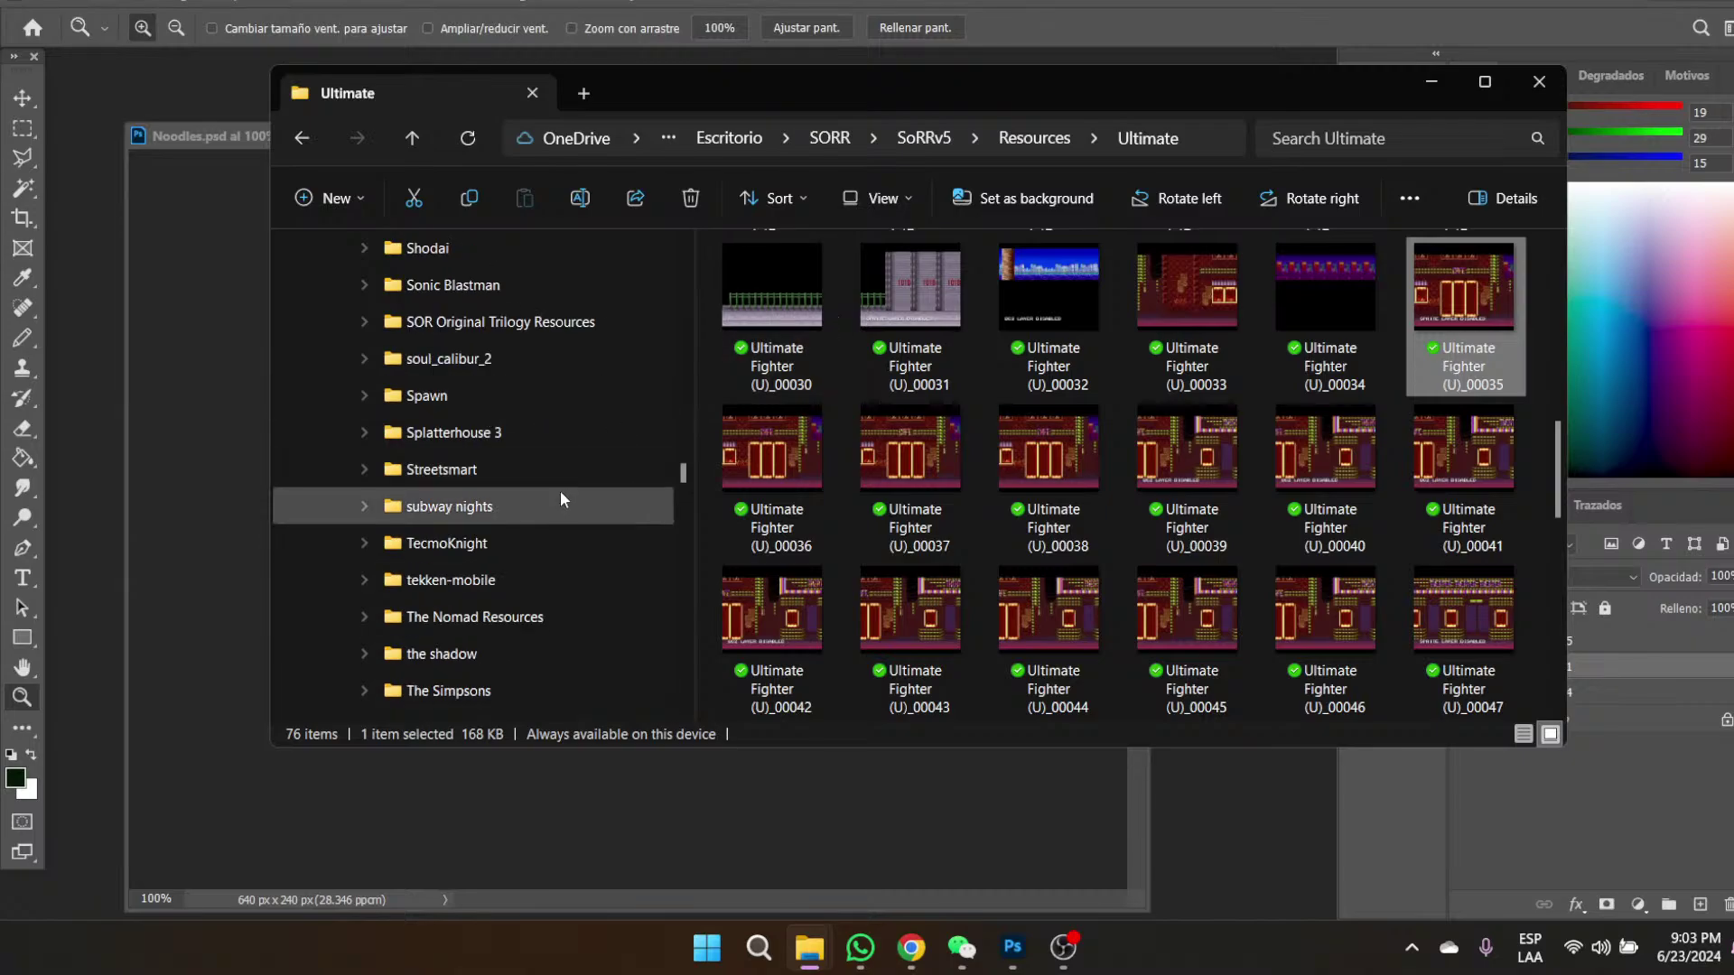
scroll(560, 491, "up", 4)
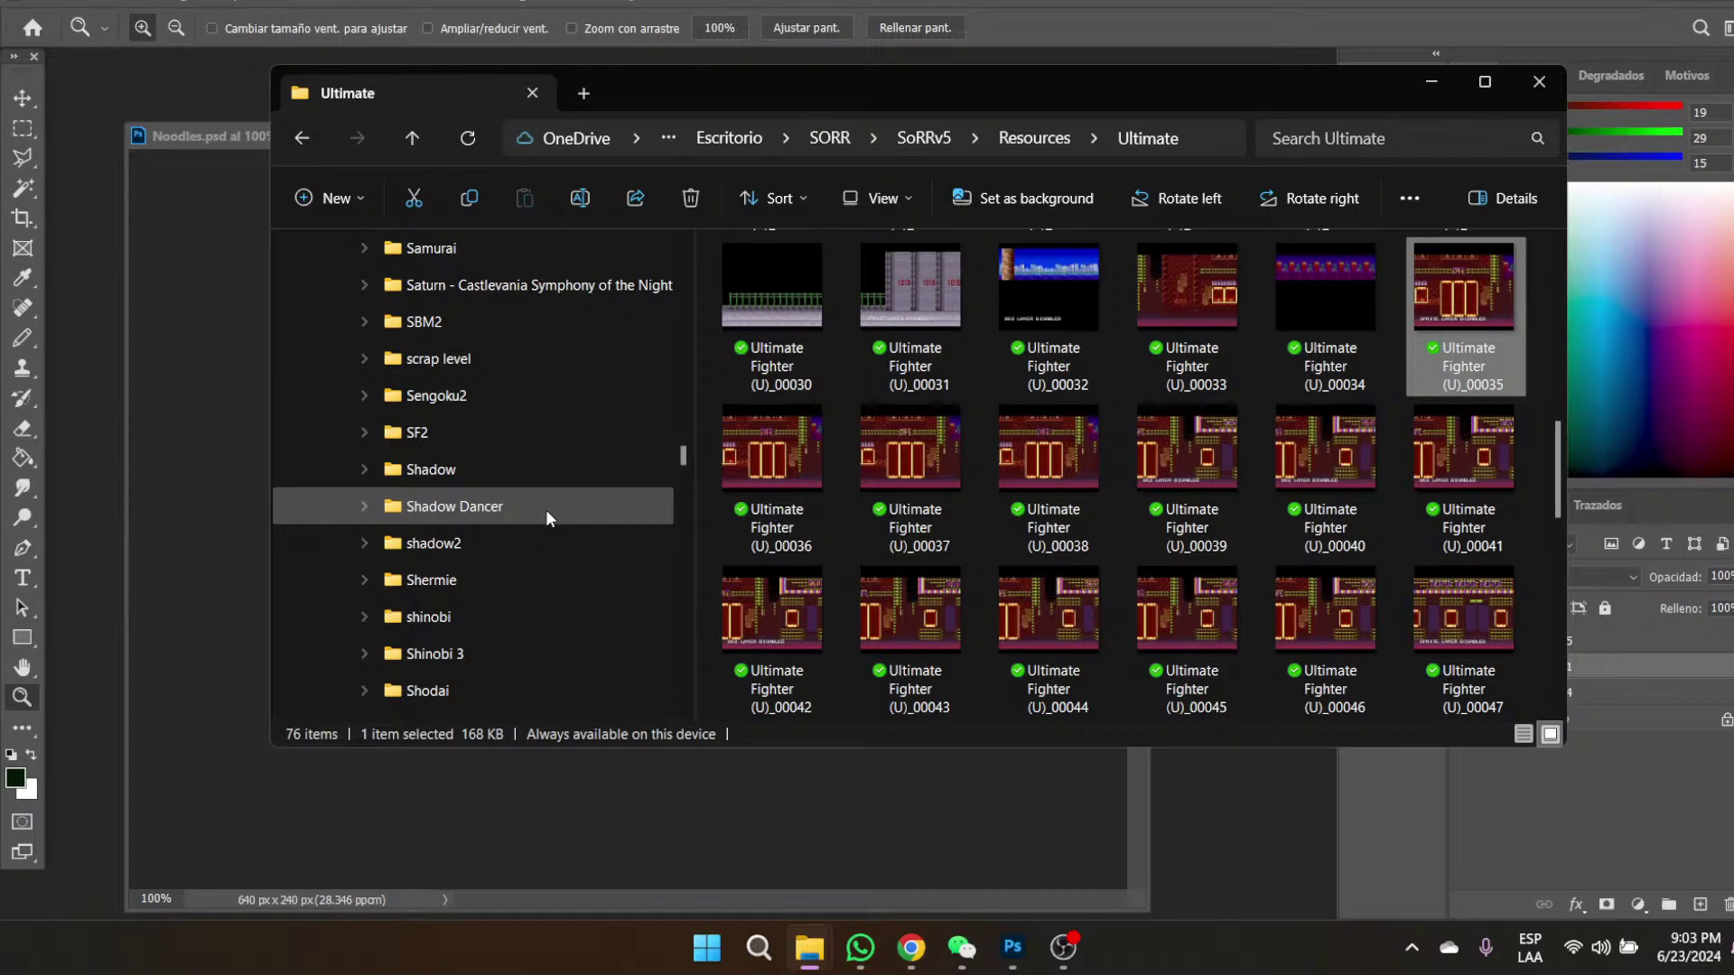
scroll(546, 510, "up", 4)
scroll(545, 516, "up", 2)
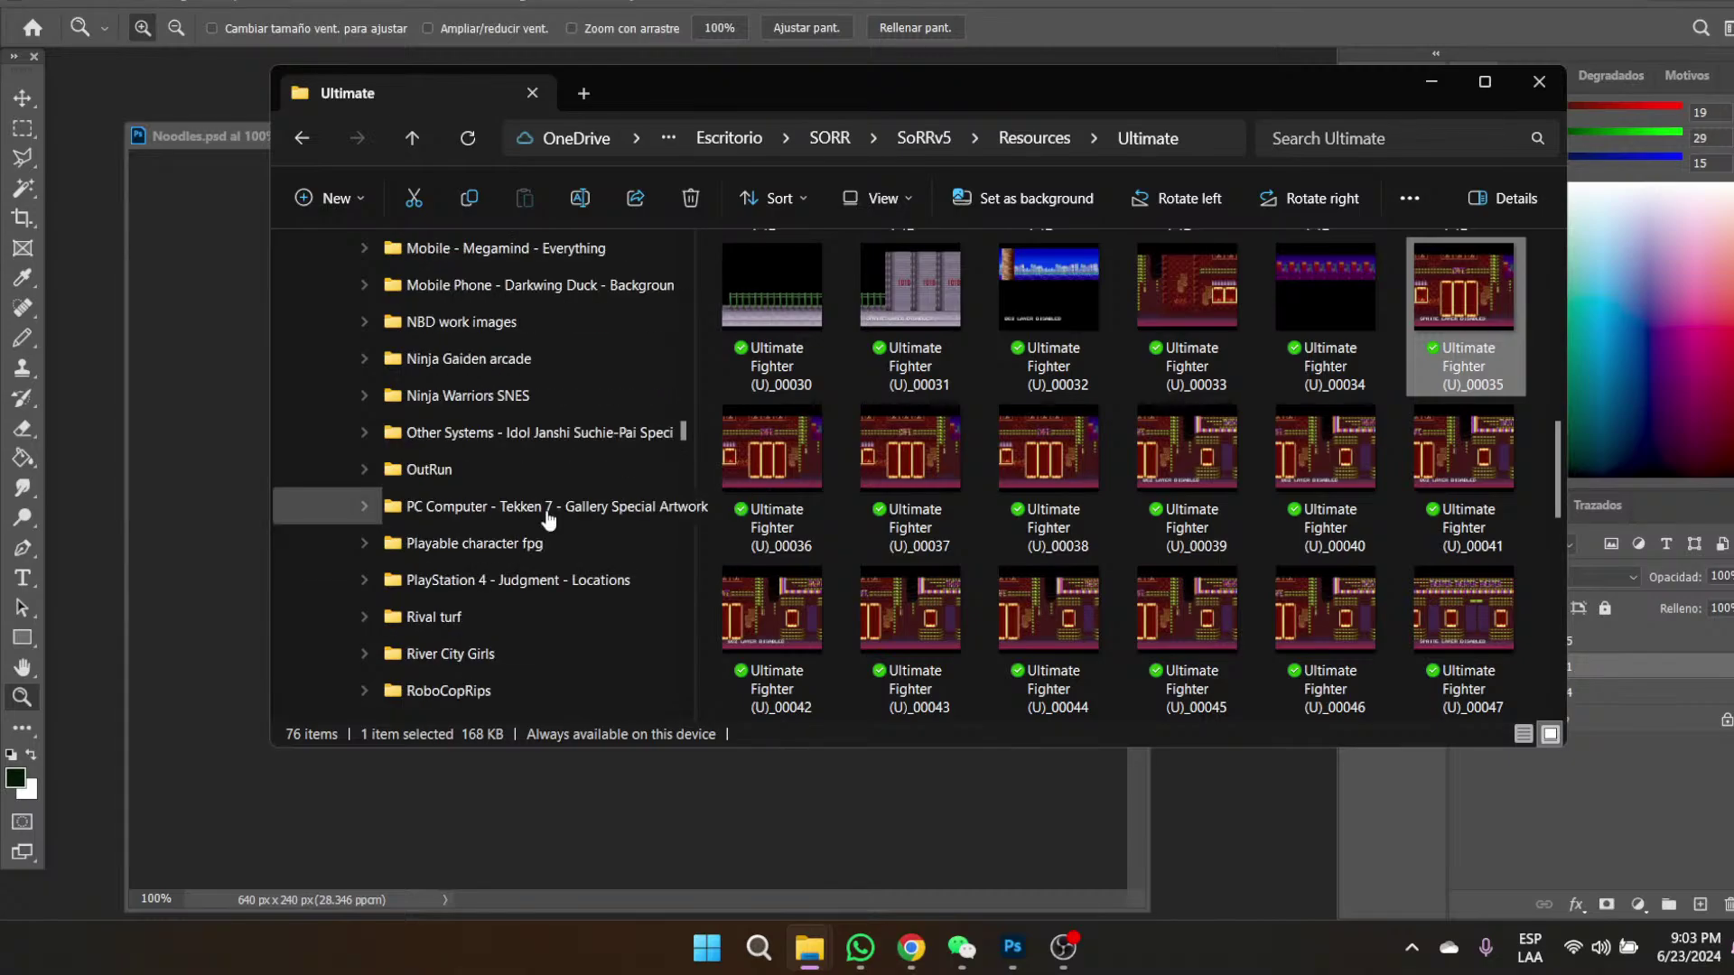
scroll(548, 518, "down", 1)
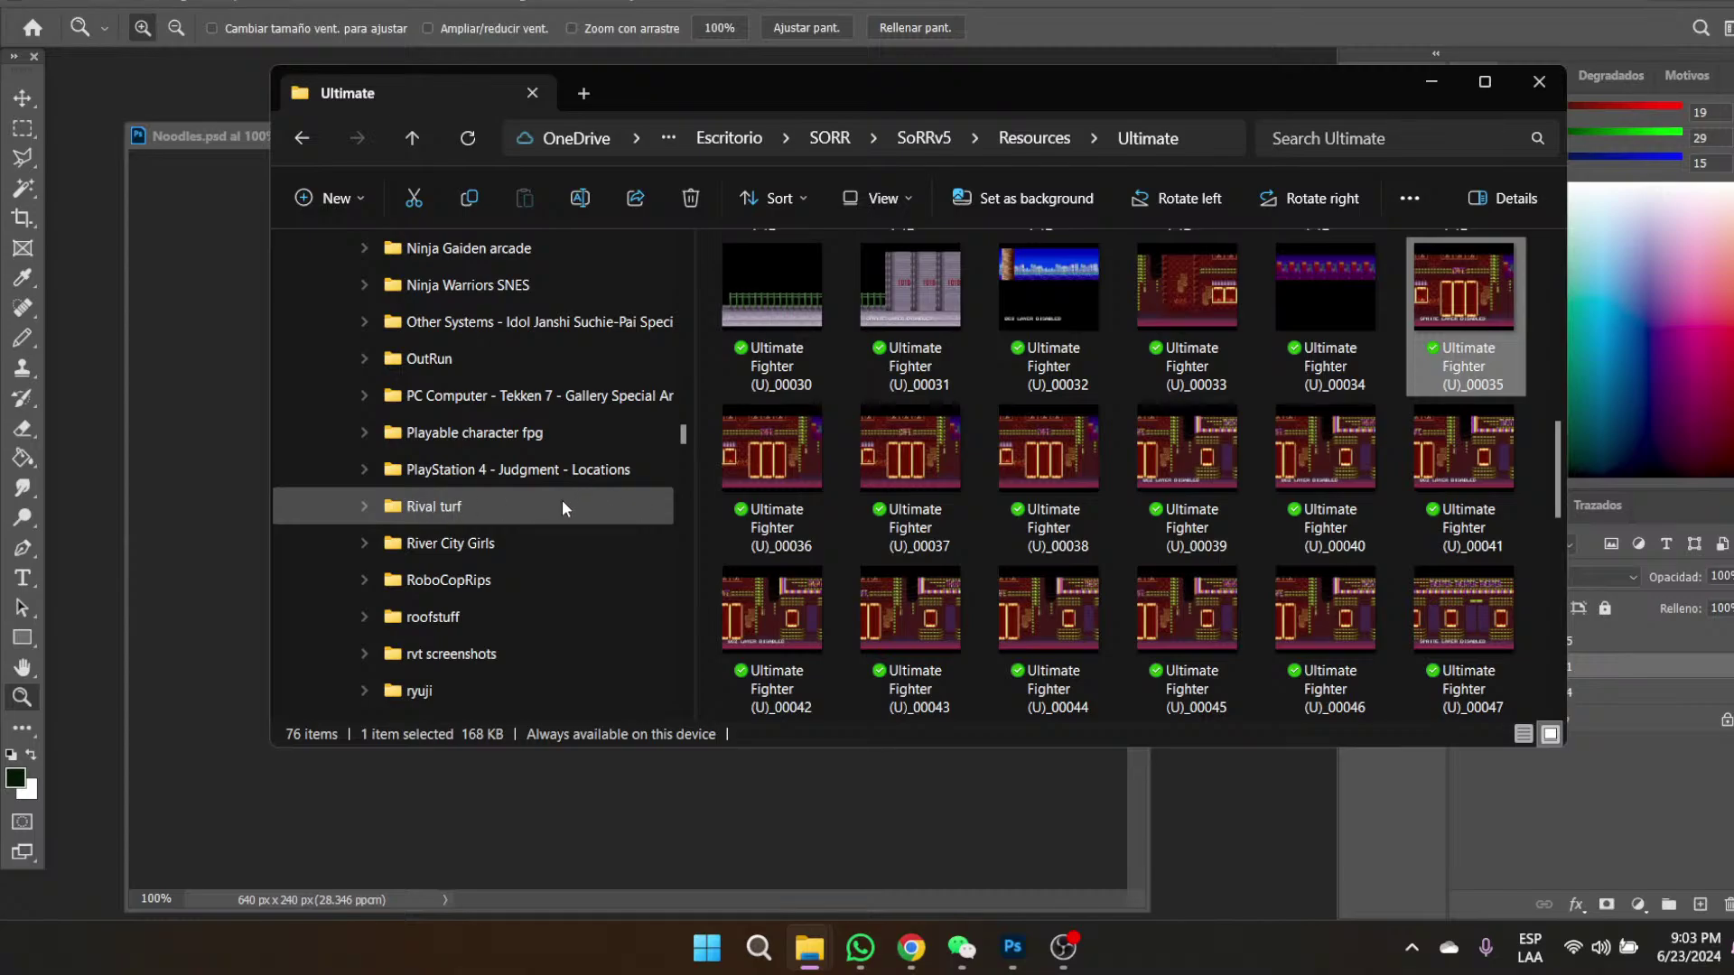
scroll(562, 496, "up", 4)
scroll(561, 495, "down", 5)
scroll(562, 496, "down", 7)
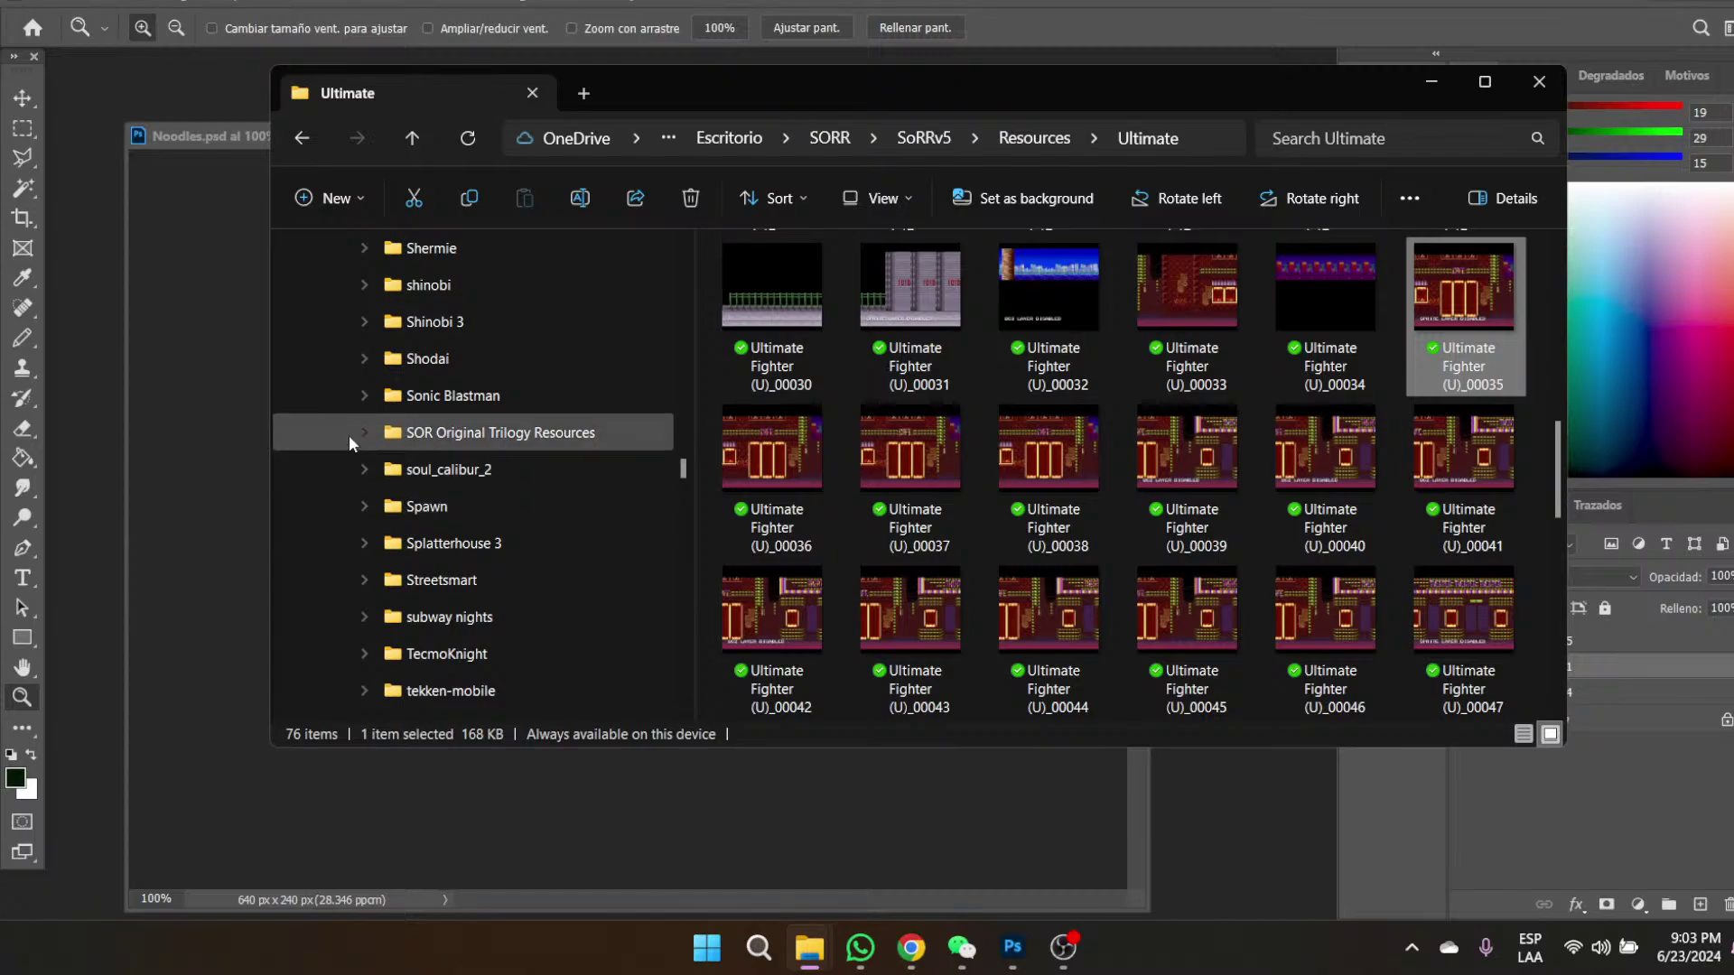
- Open the Scroller image from SOR Original Trilogy Resources, SoR1 Resources, Round 4, BKM 3 in Photoshop
left_click(366, 436)
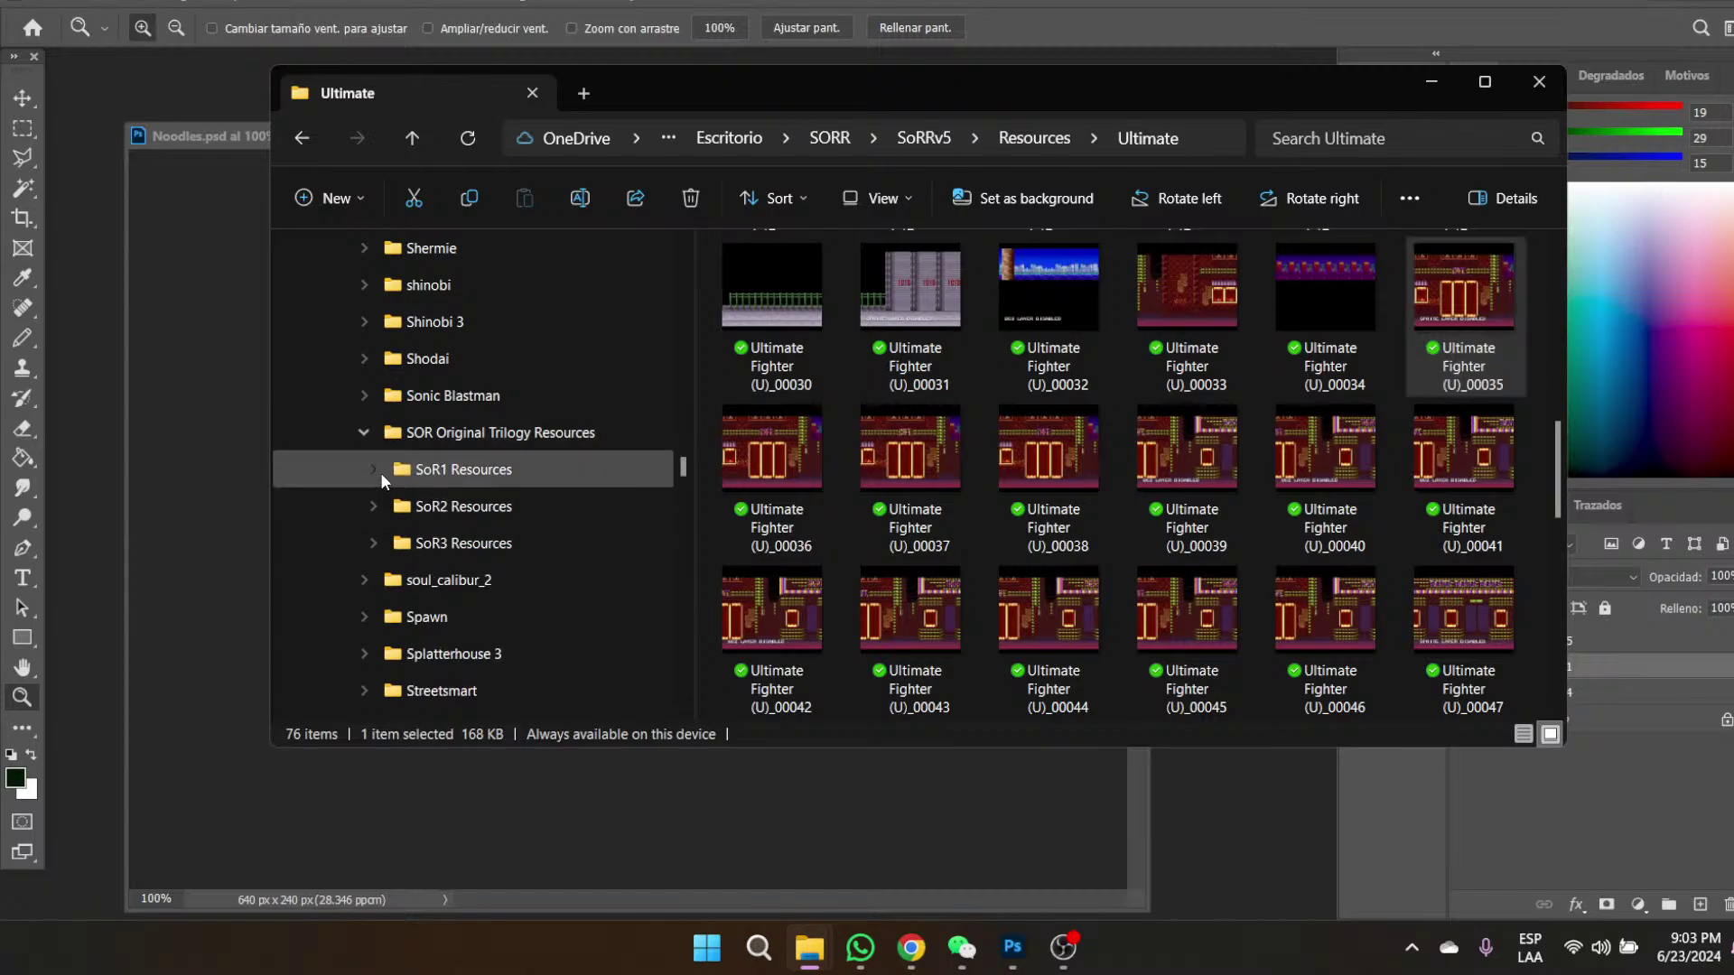
left_click(379, 471)
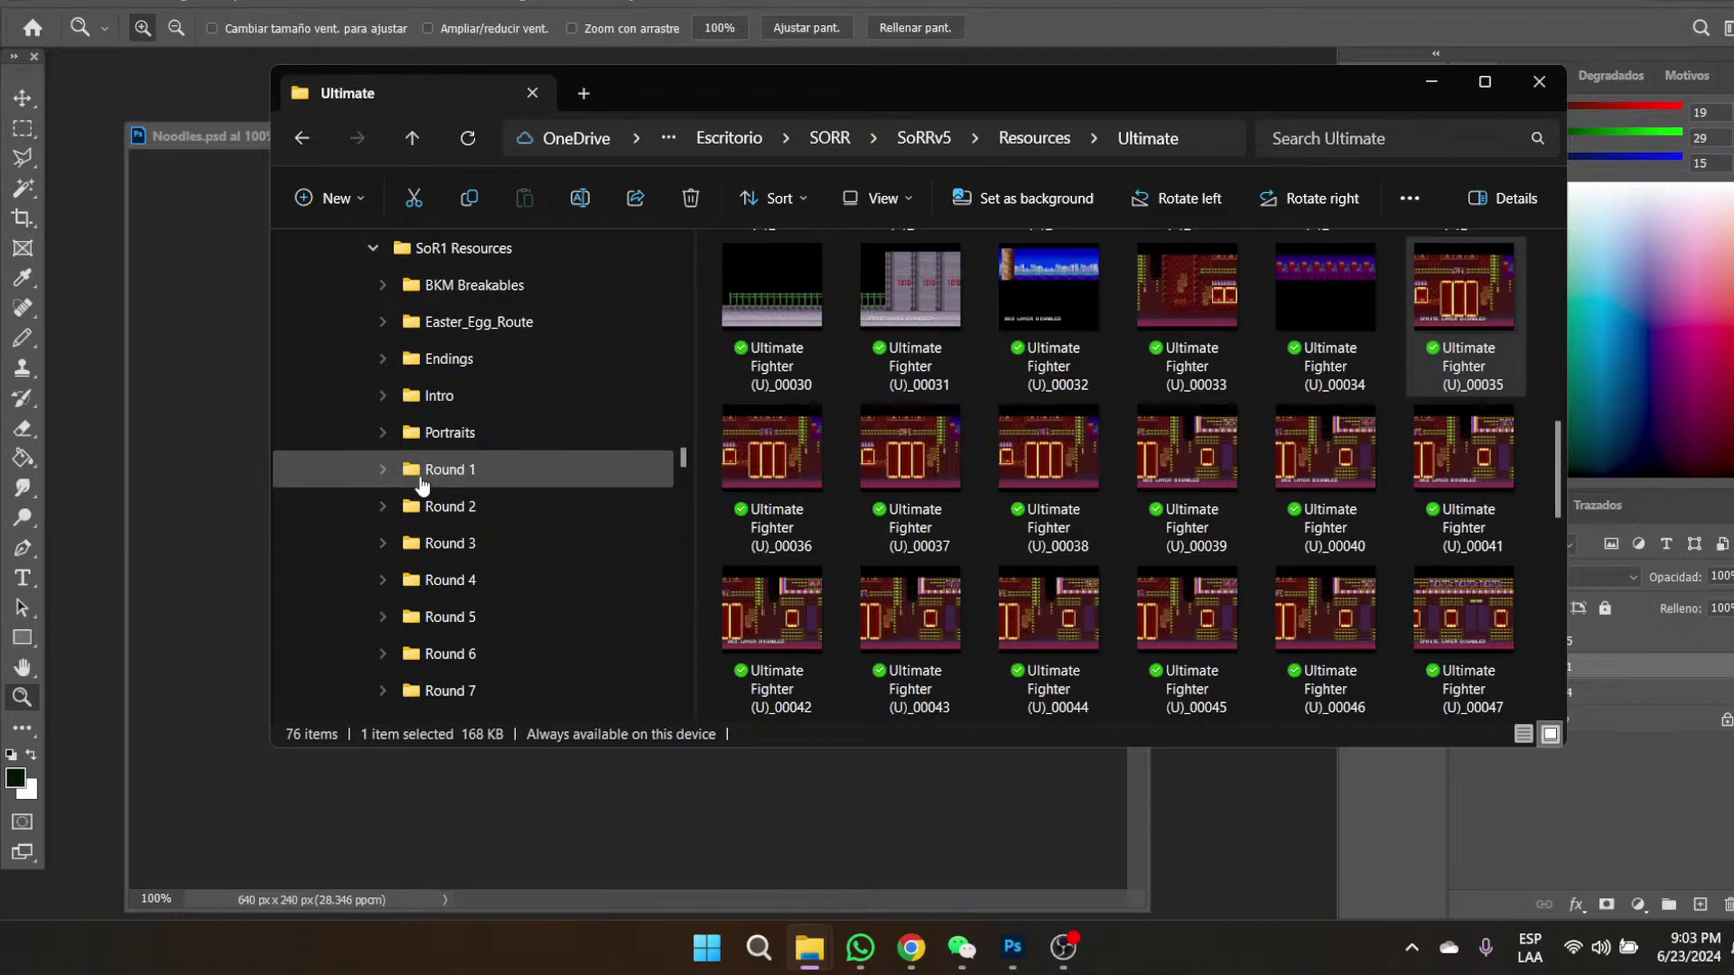
left_click(382, 584)
left_click(390, 540)
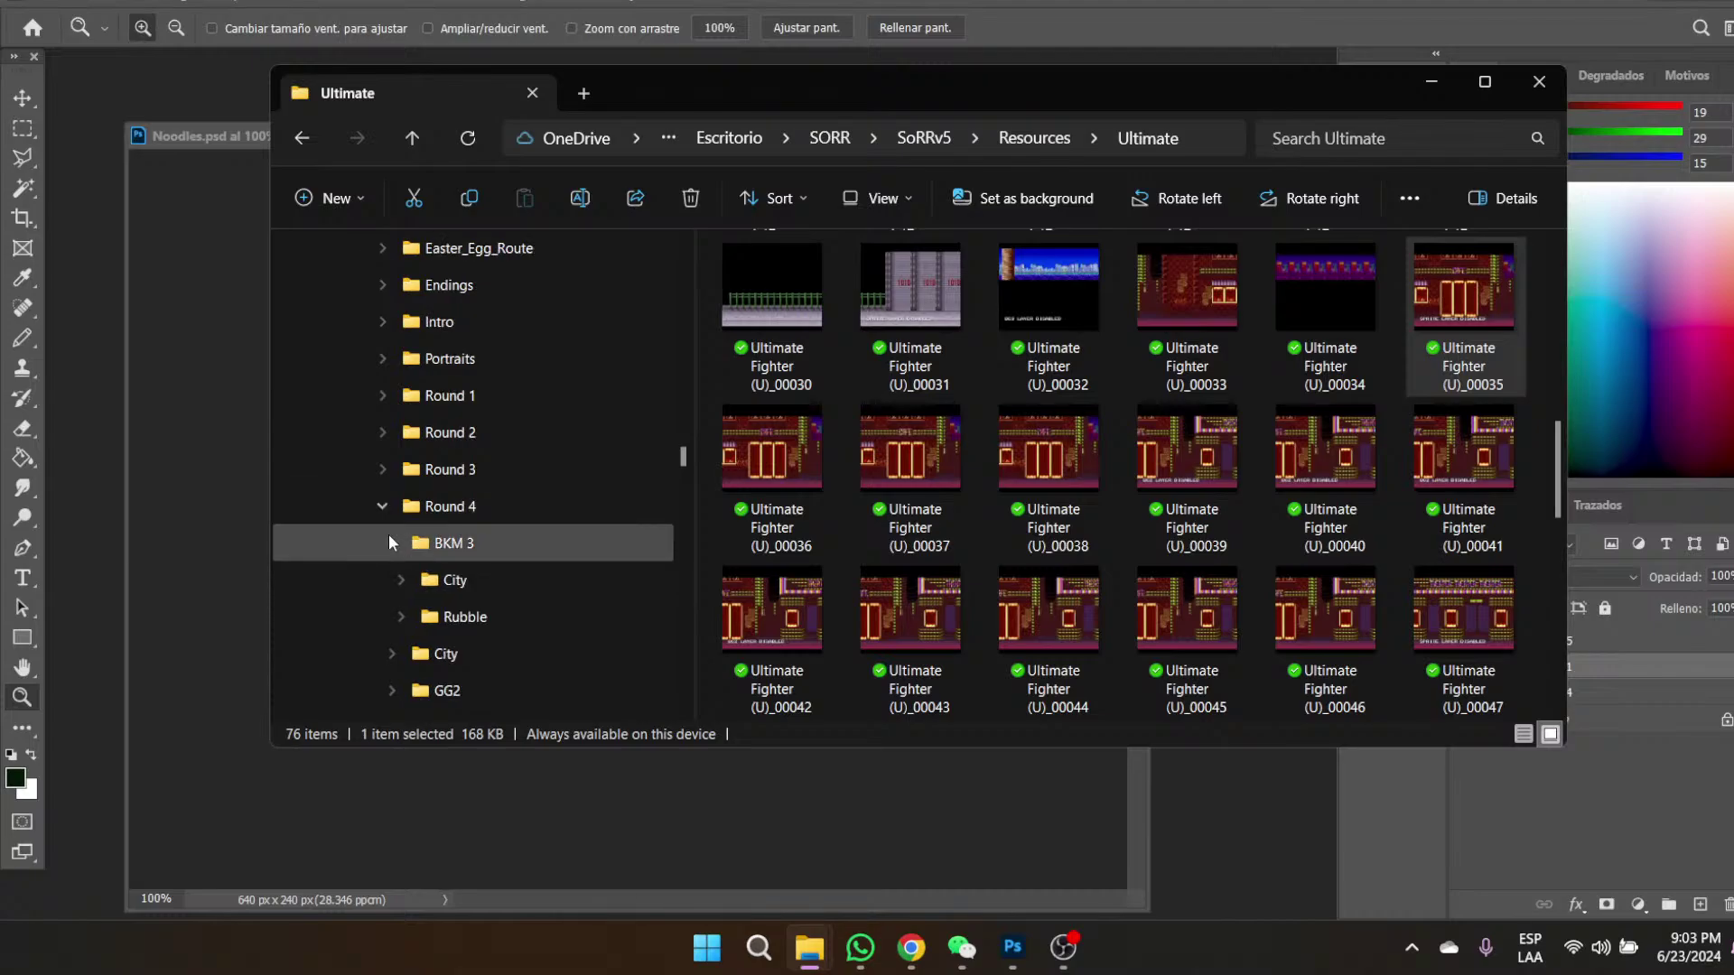
left_click(455, 557)
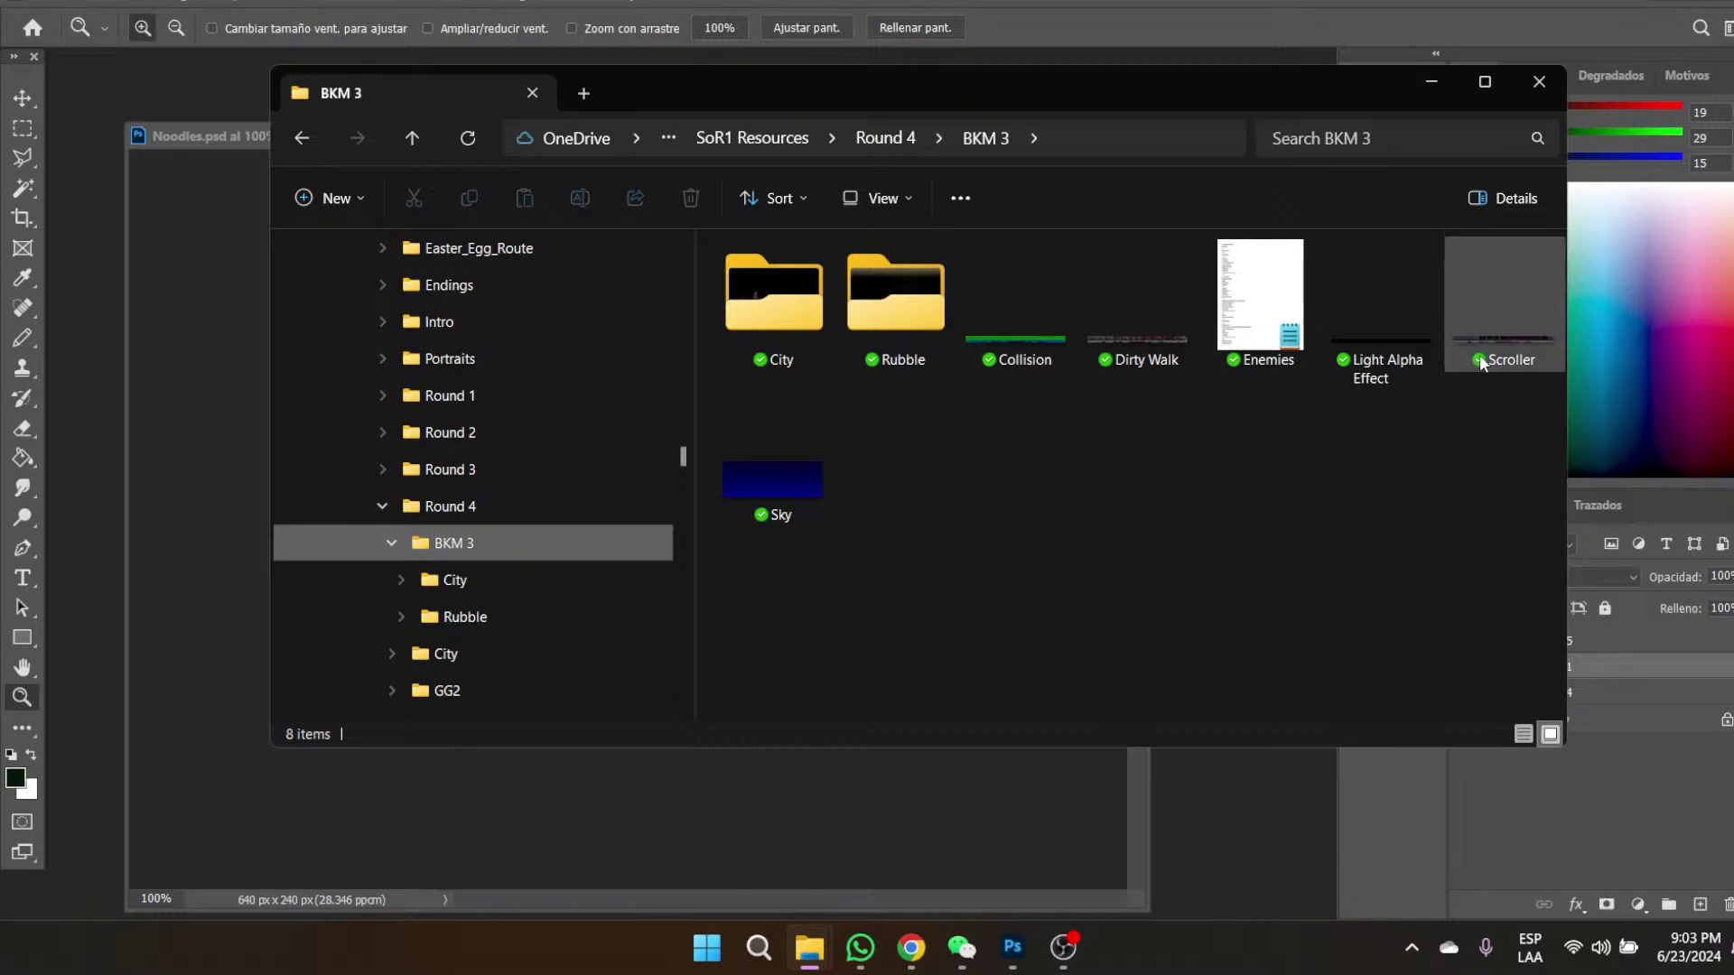
left_click_drag(1465, 338, 1174, 770)
left_click(1091, 455)
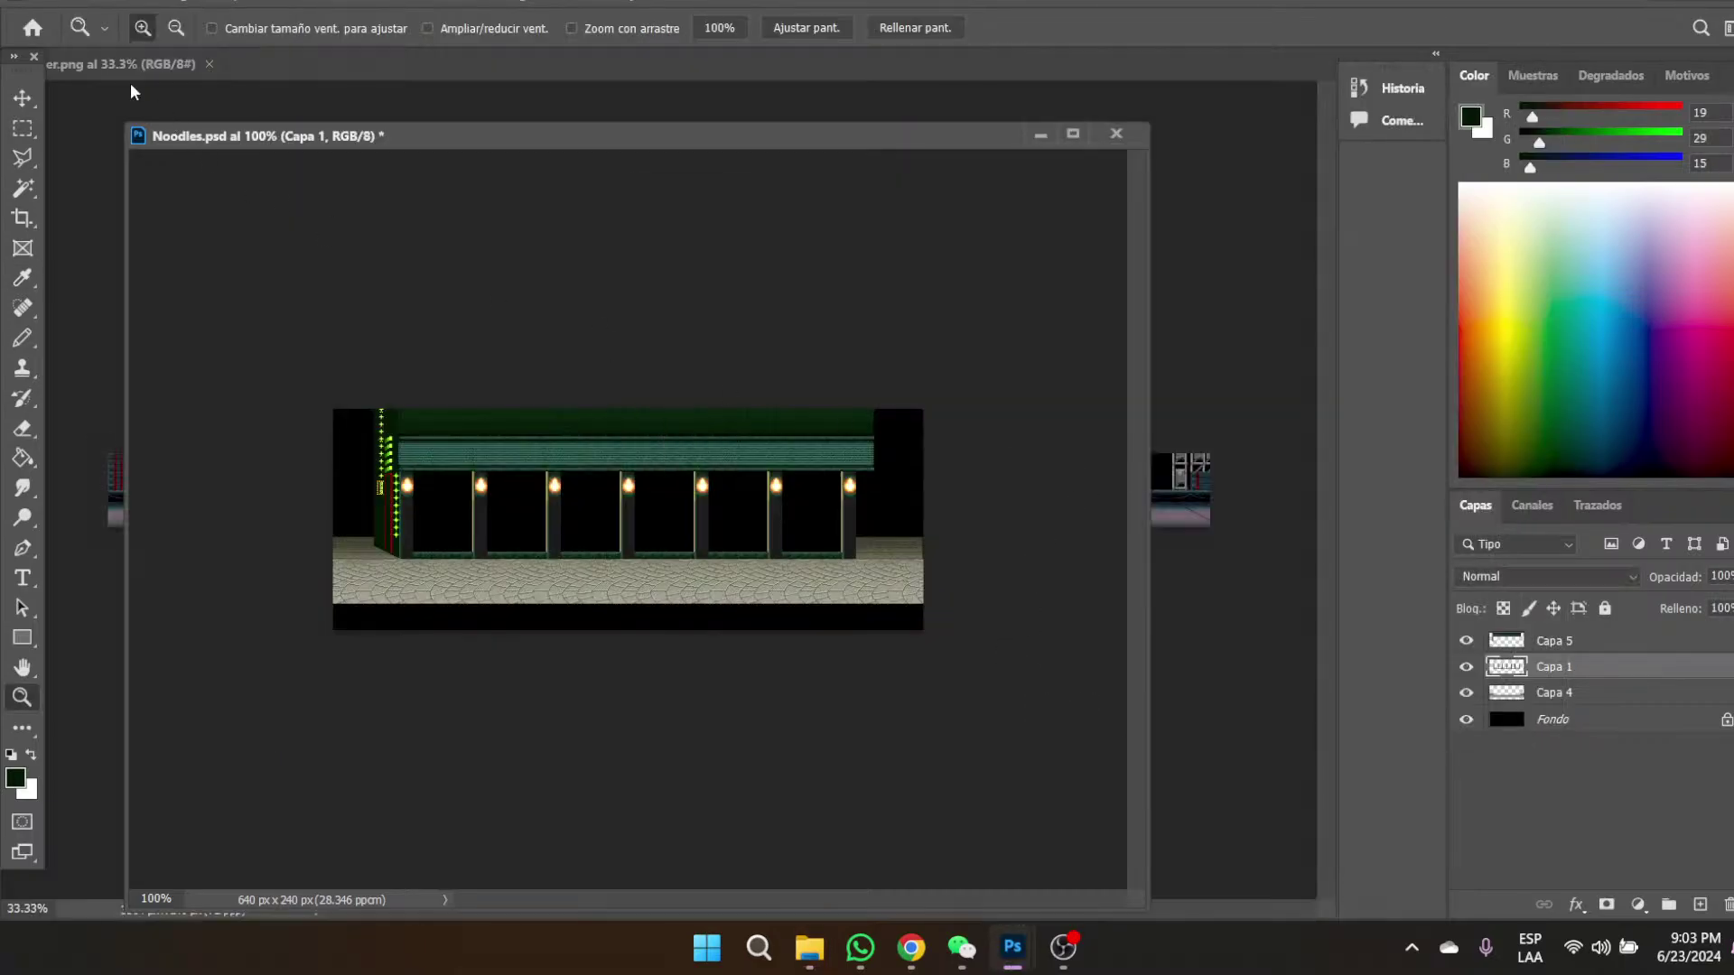
- Float Scroller.png in its own window and magnify the bridge scene to 500%
left_click_drag(70, 74, 208, 149)
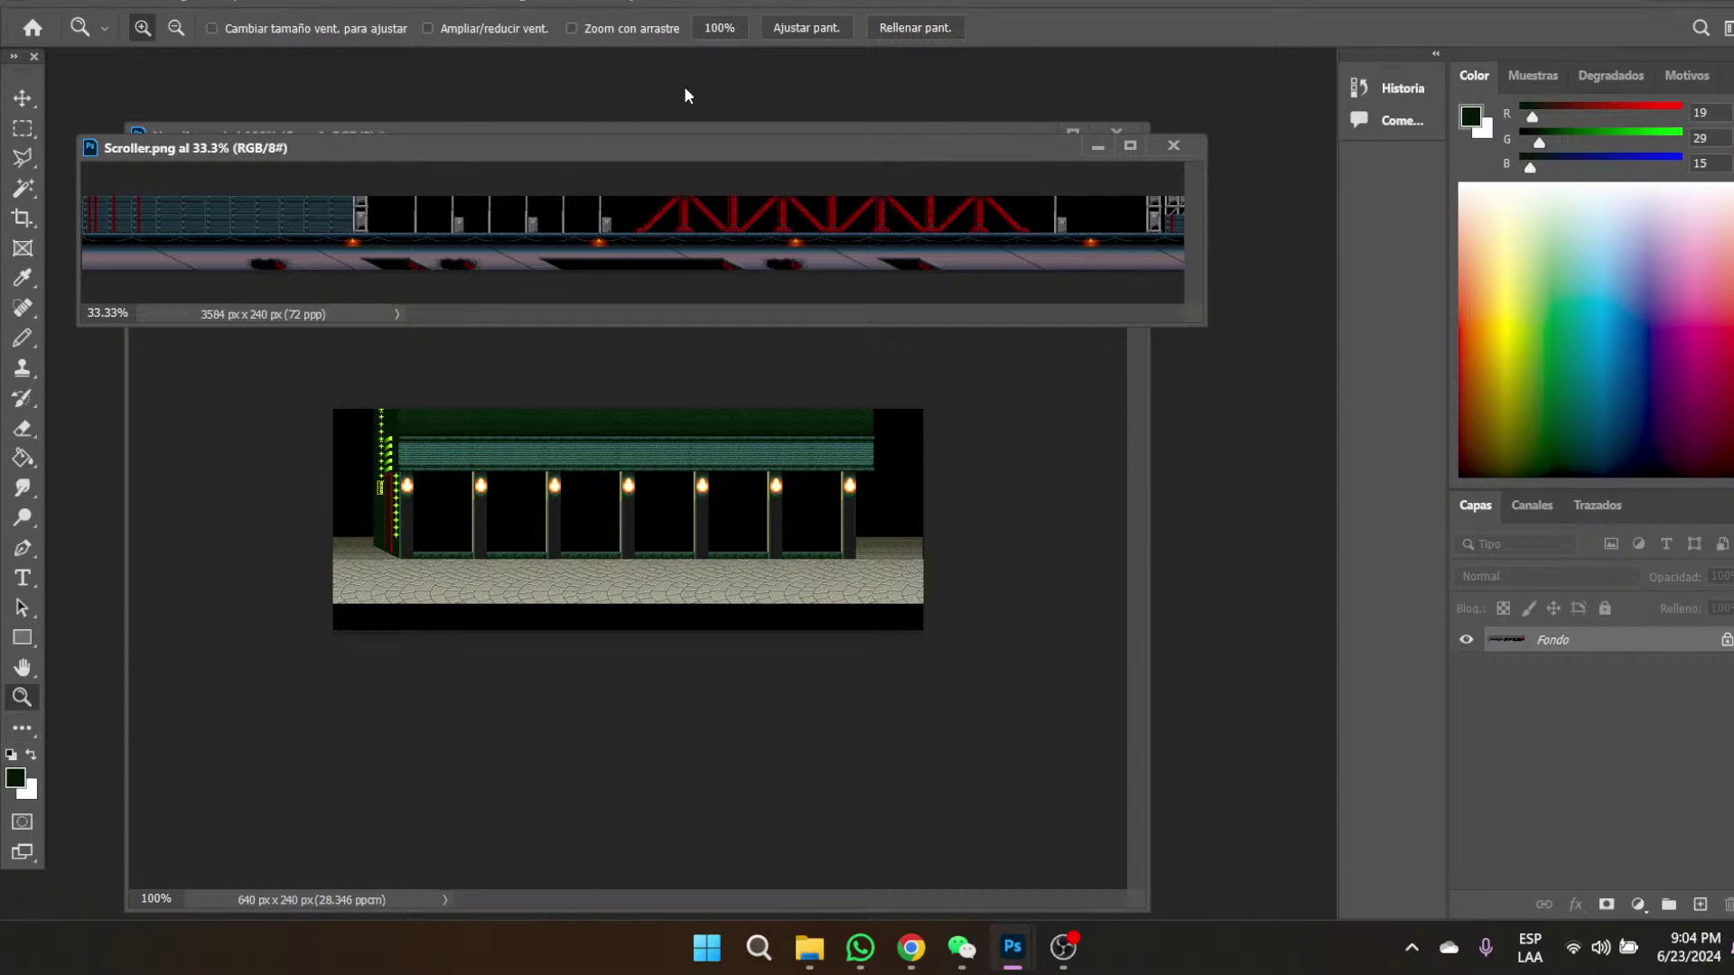
left_click(722, 25)
left_click(280, 264)
left_click(280, 264)
left_click(281, 263)
left_click(283, 264)
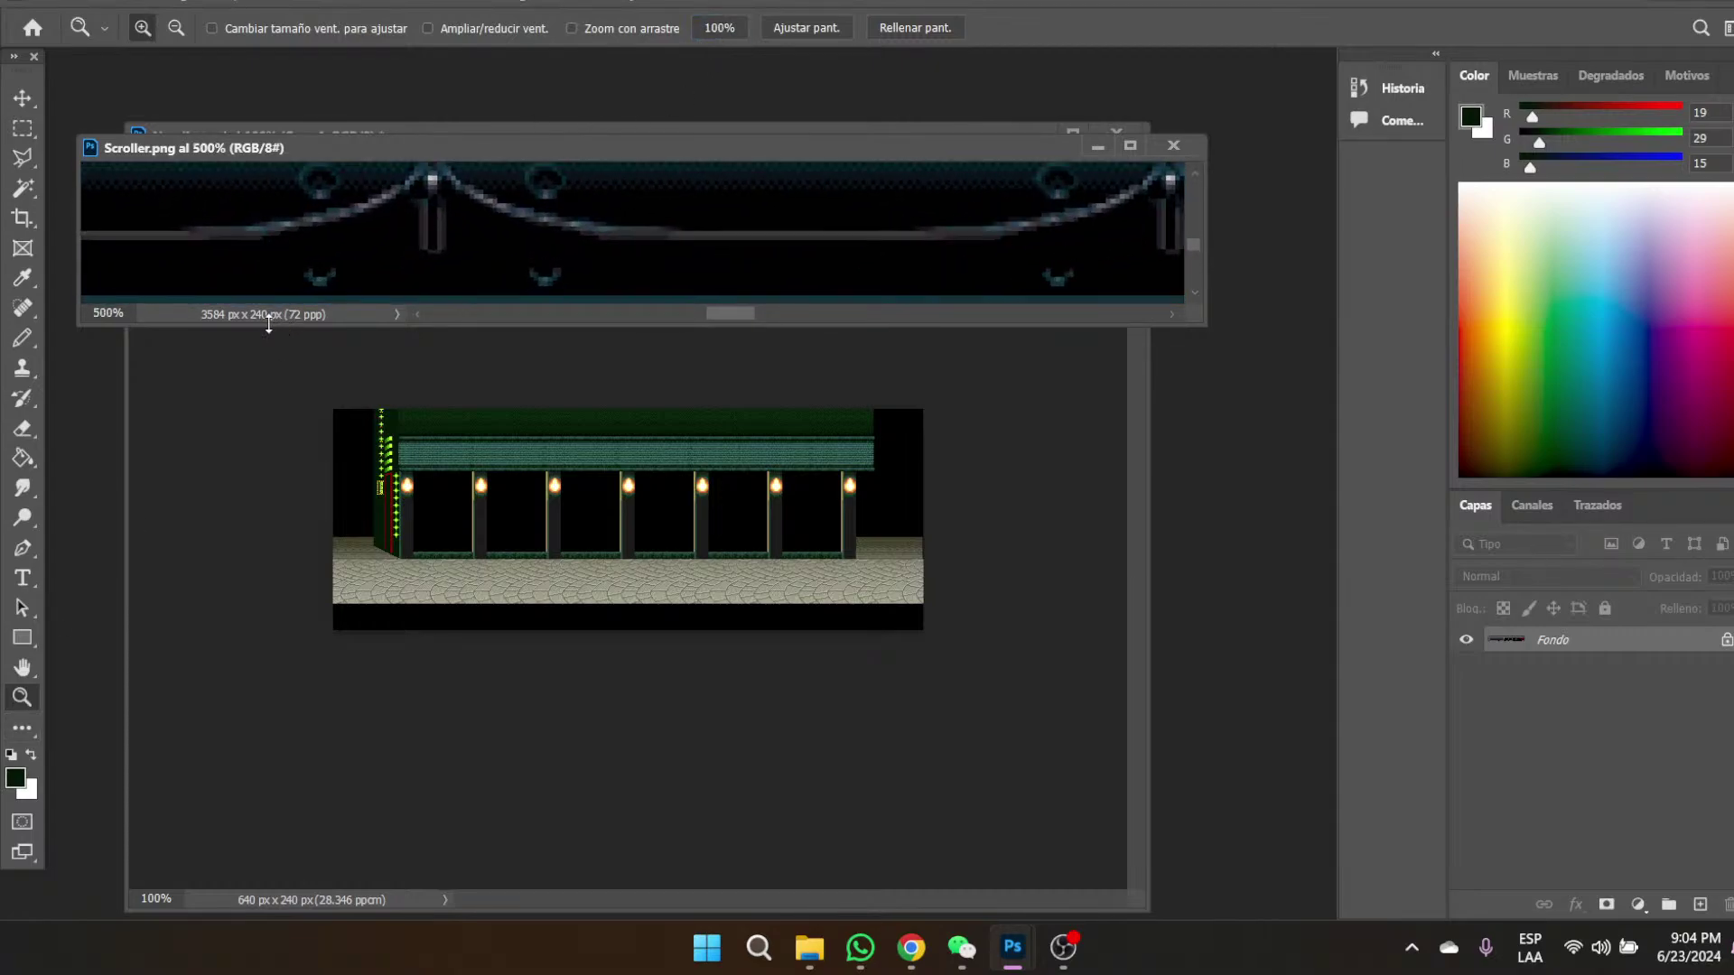
- Enlarge the floating Scroller.png window and place the Noodles.psd window so that both images are accessible side by side
left_click(250, 335)
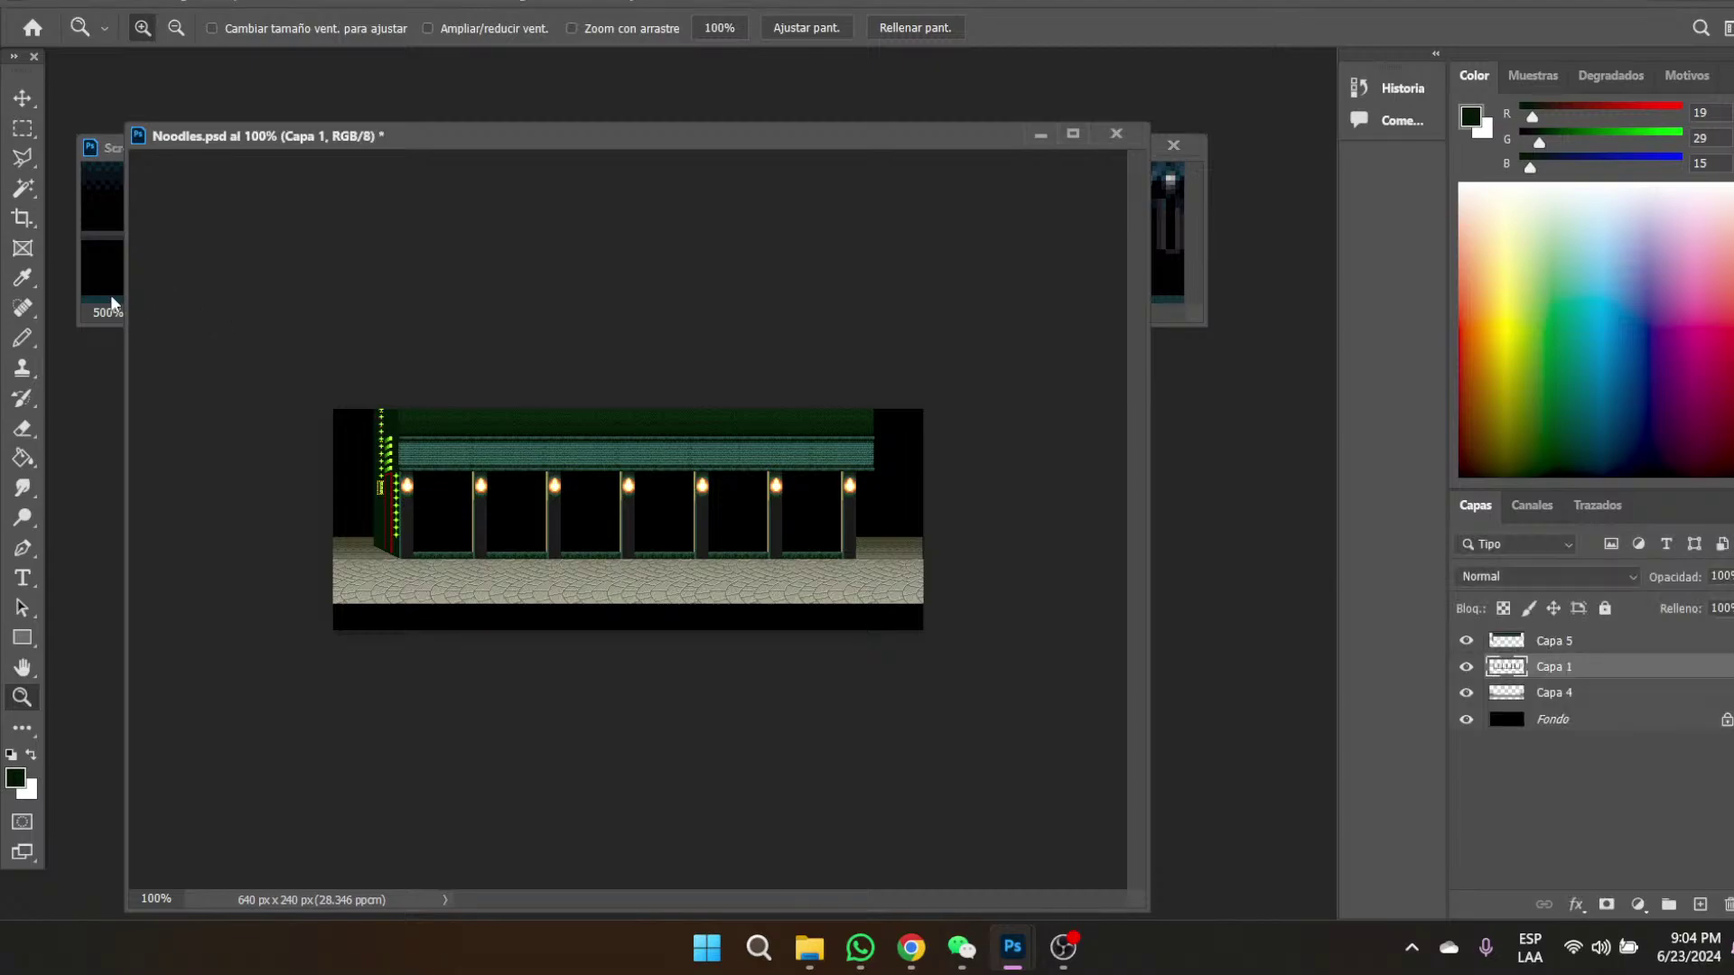
left_click(109, 283)
left_click_drag(287, 325, 232, 611)
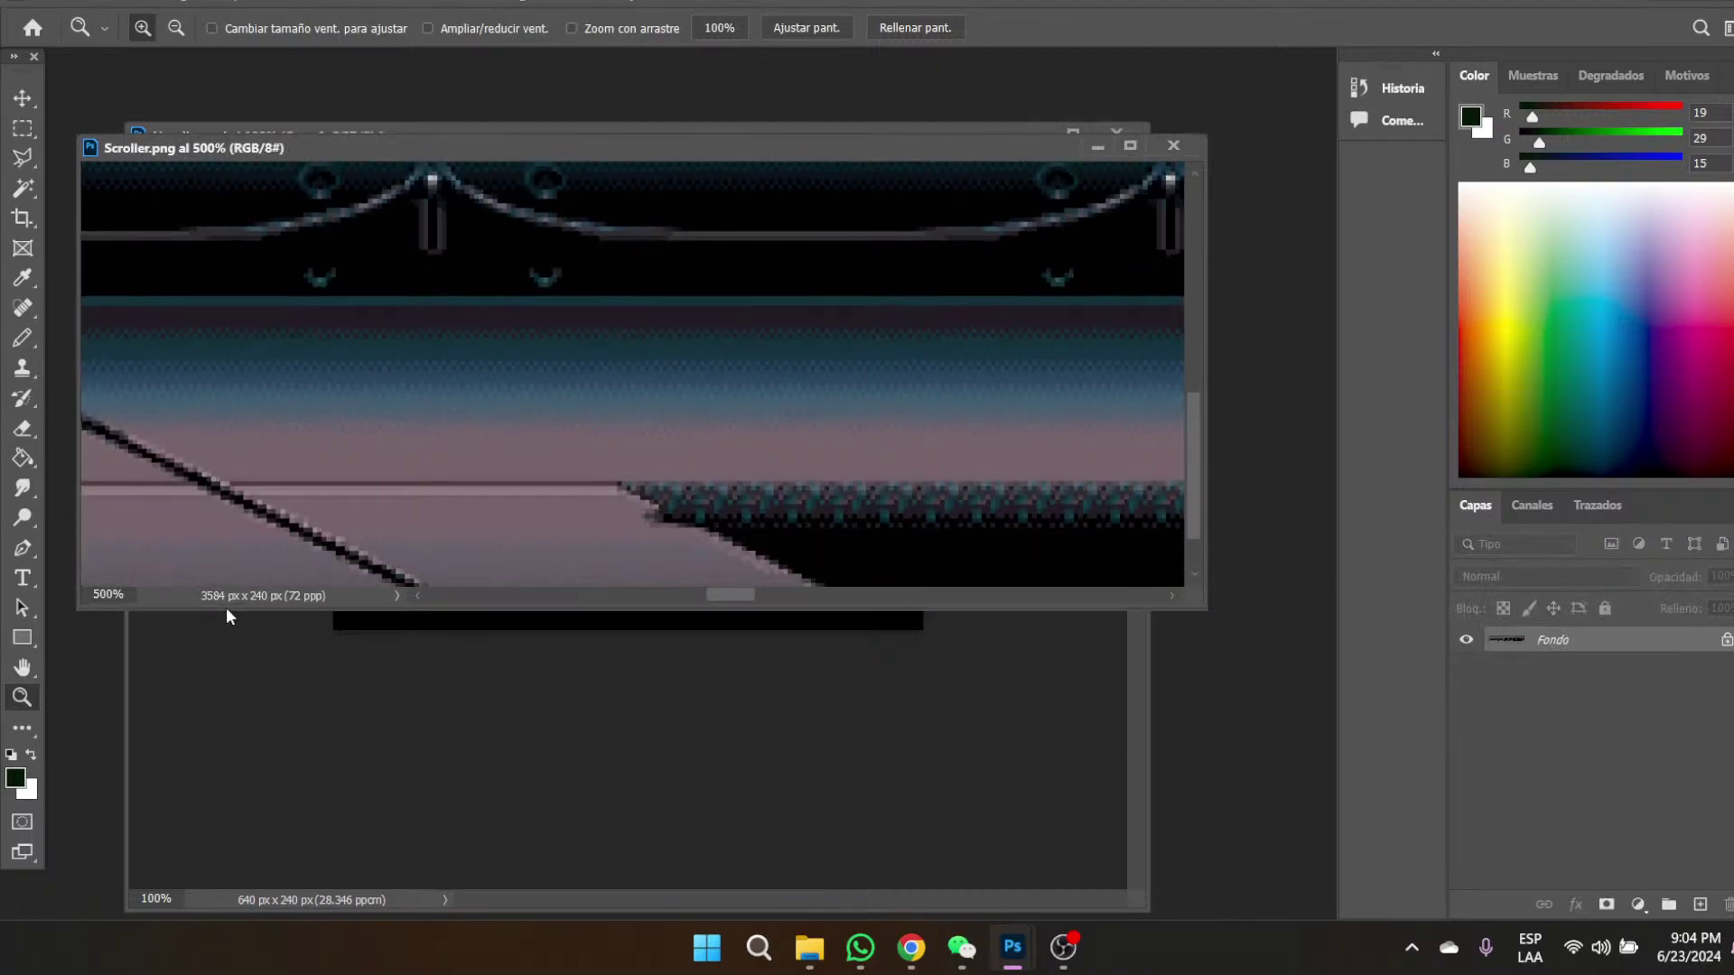
left_click(163, 742)
left_click_drag(415, 131, 609, 132)
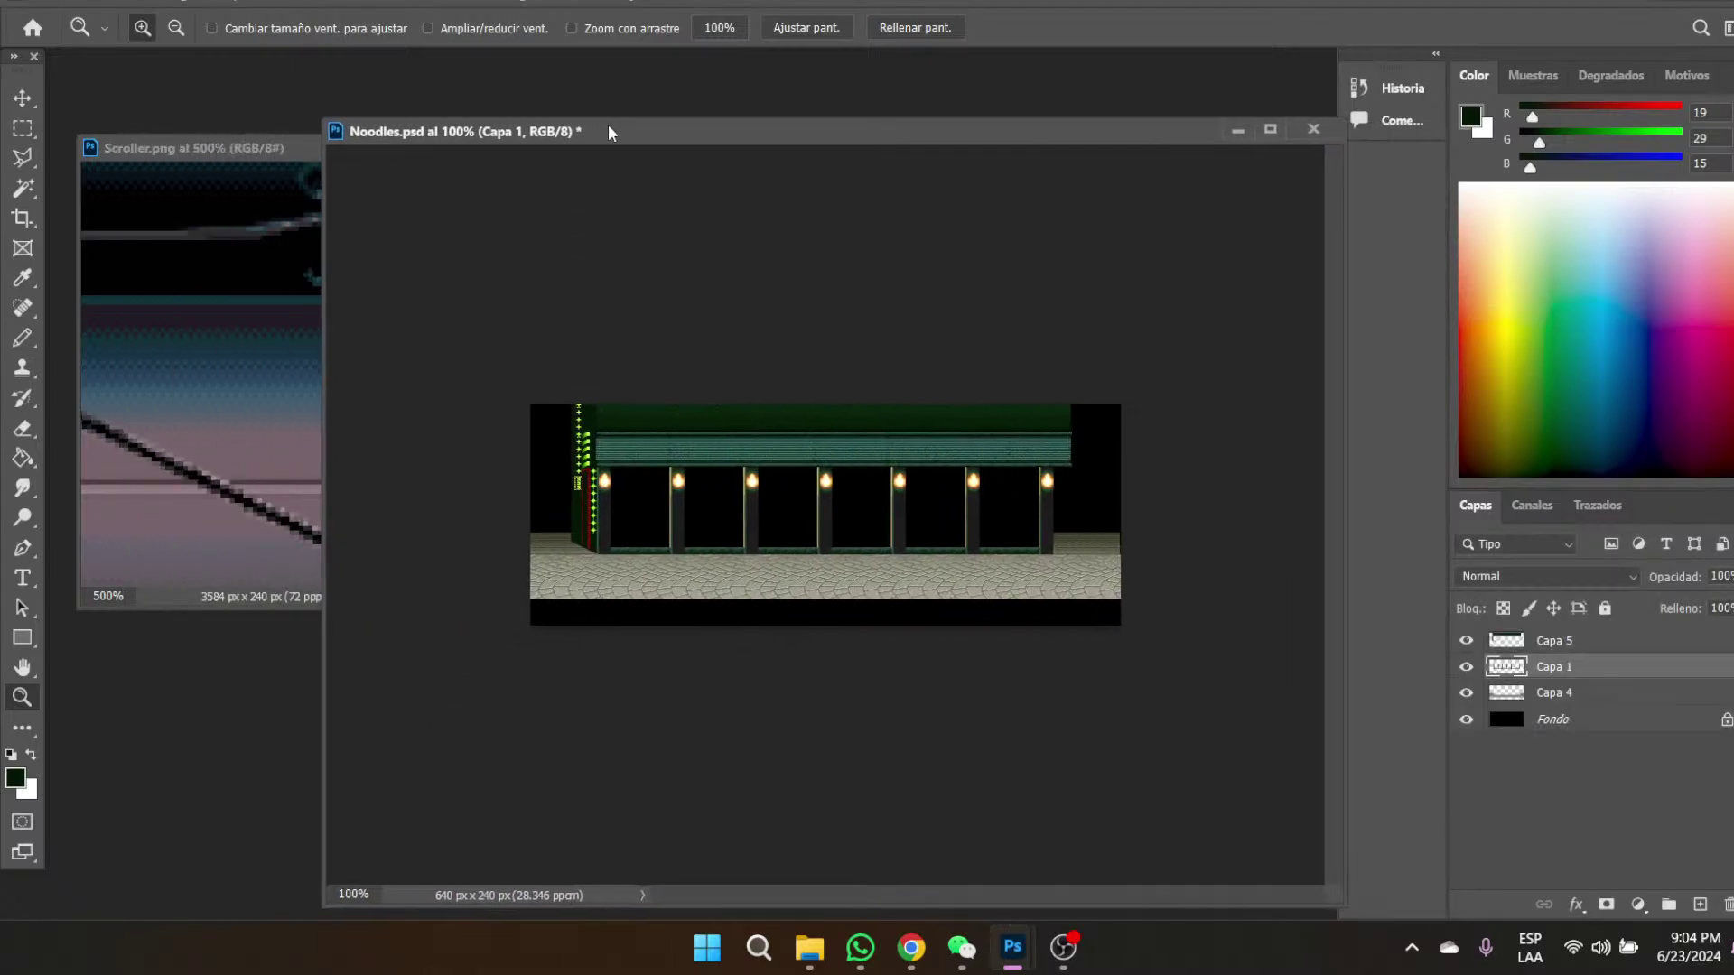
left_click_drag(827, 143, 792, 142)
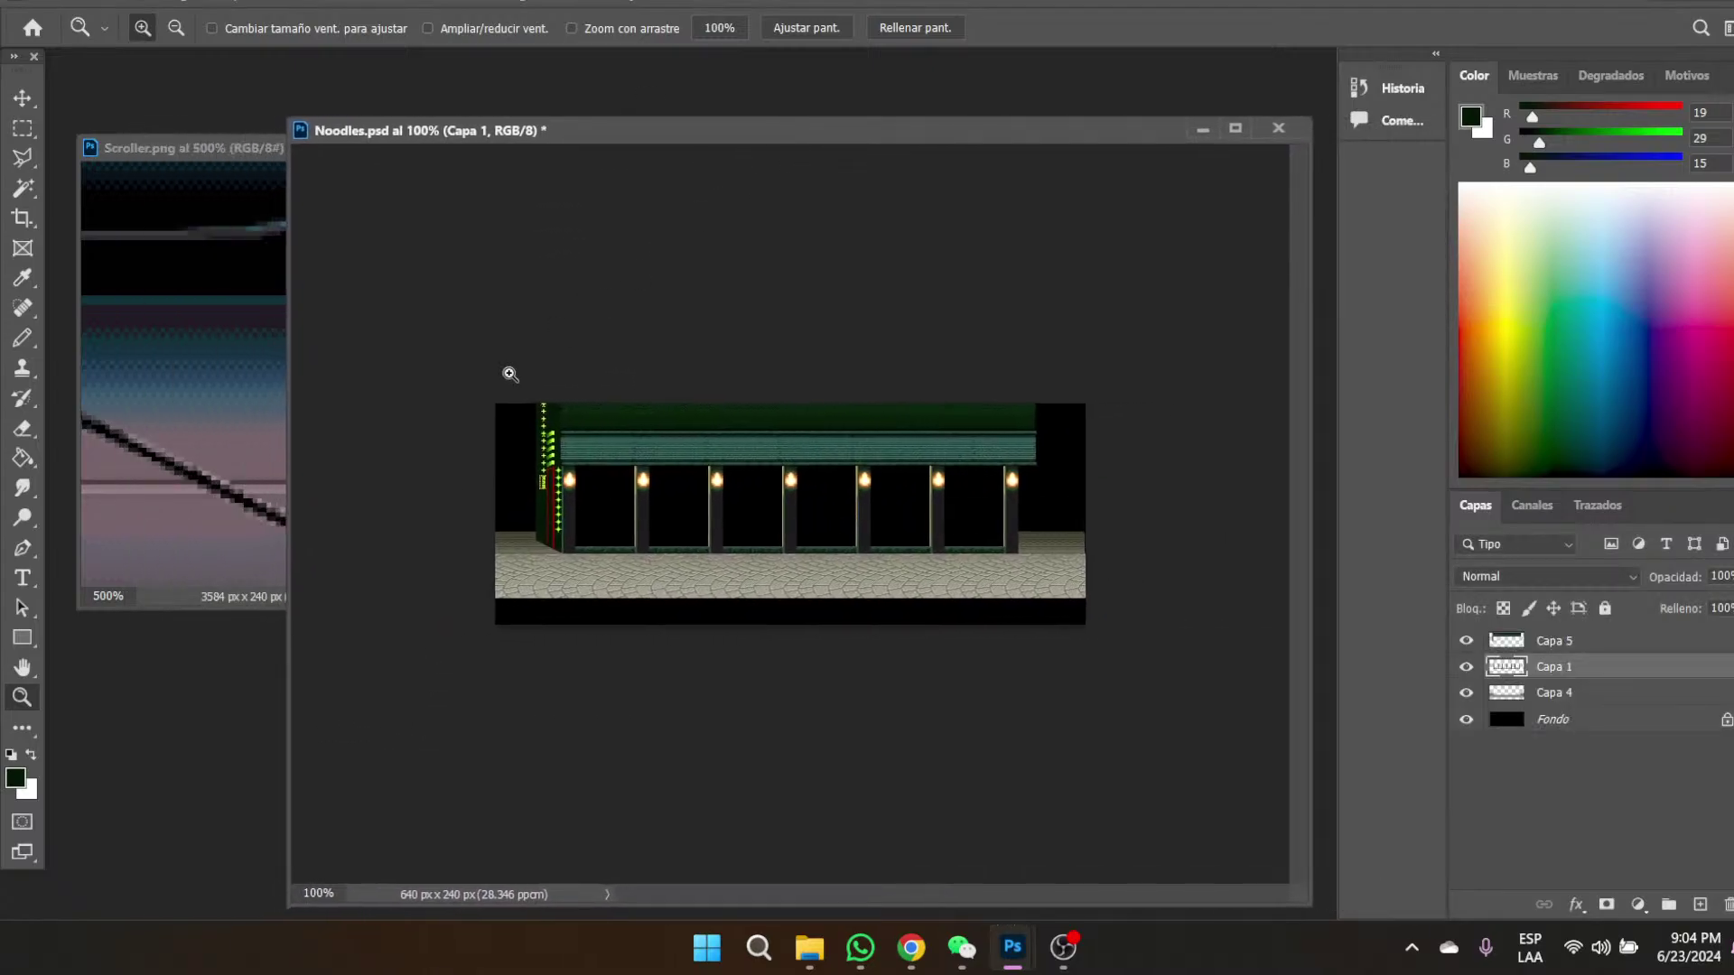
- Make Capa 4 the active layer in Noodles.psd and magnify the pavement beside the neon side wall to 1200%
left_click(1580, 695)
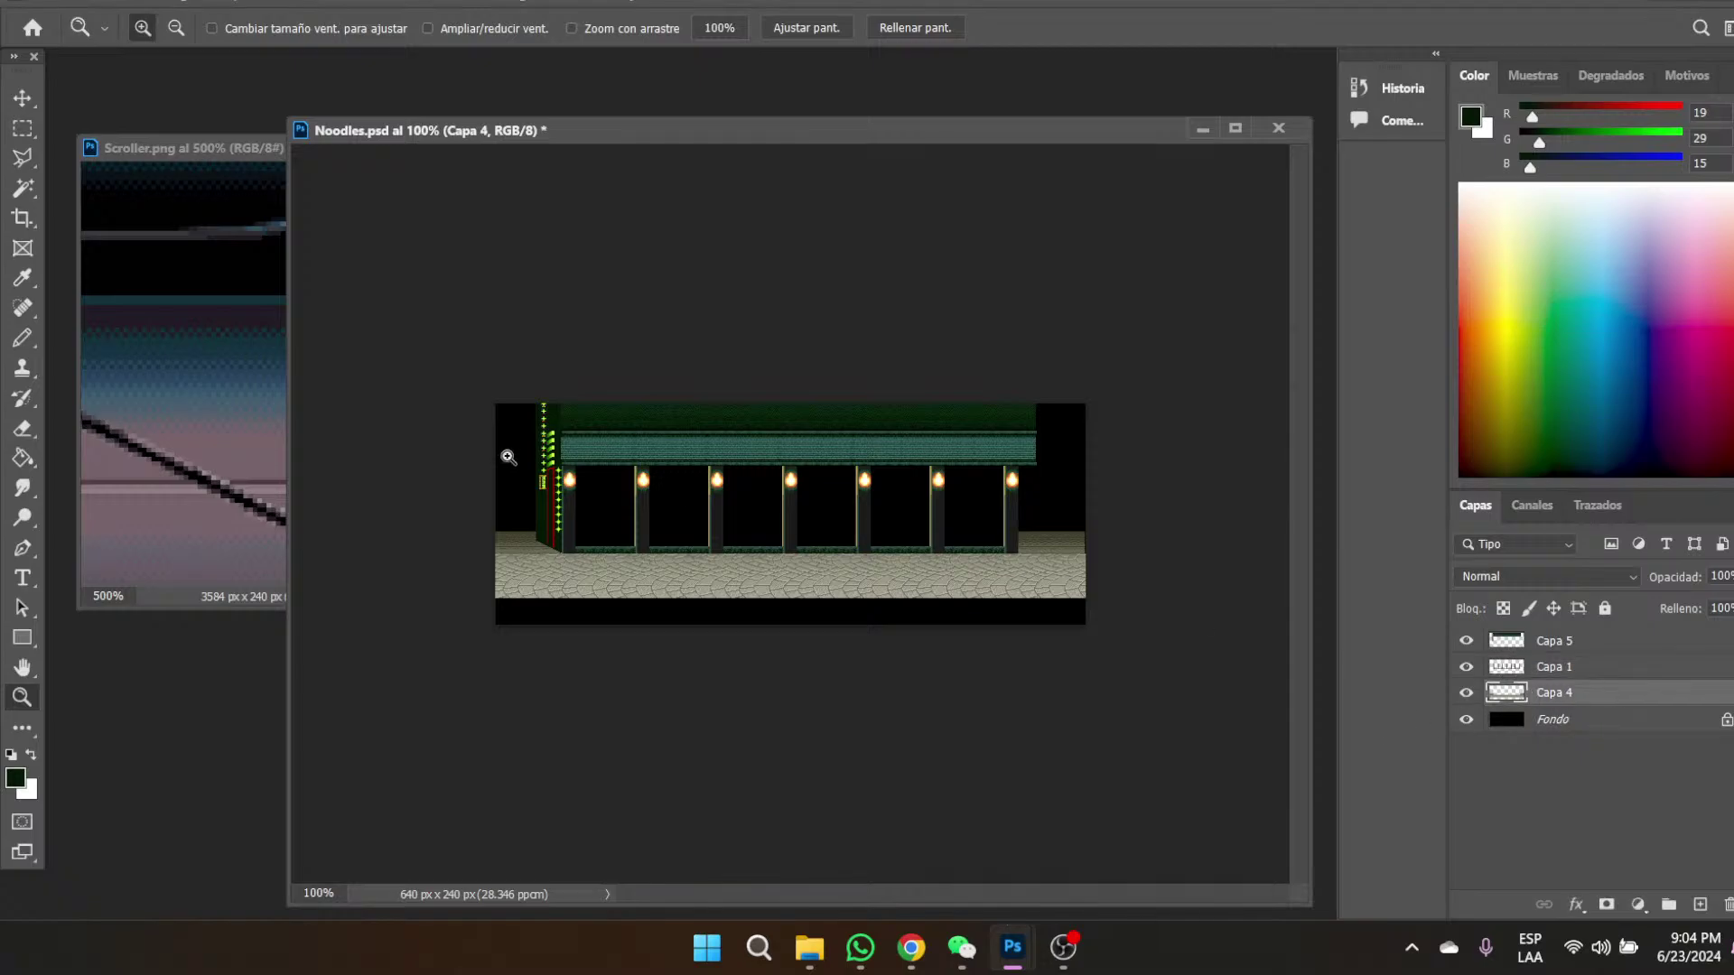
left_click(592, 534)
left_click(592, 534)
left_click(585, 526)
left_click(580, 519)
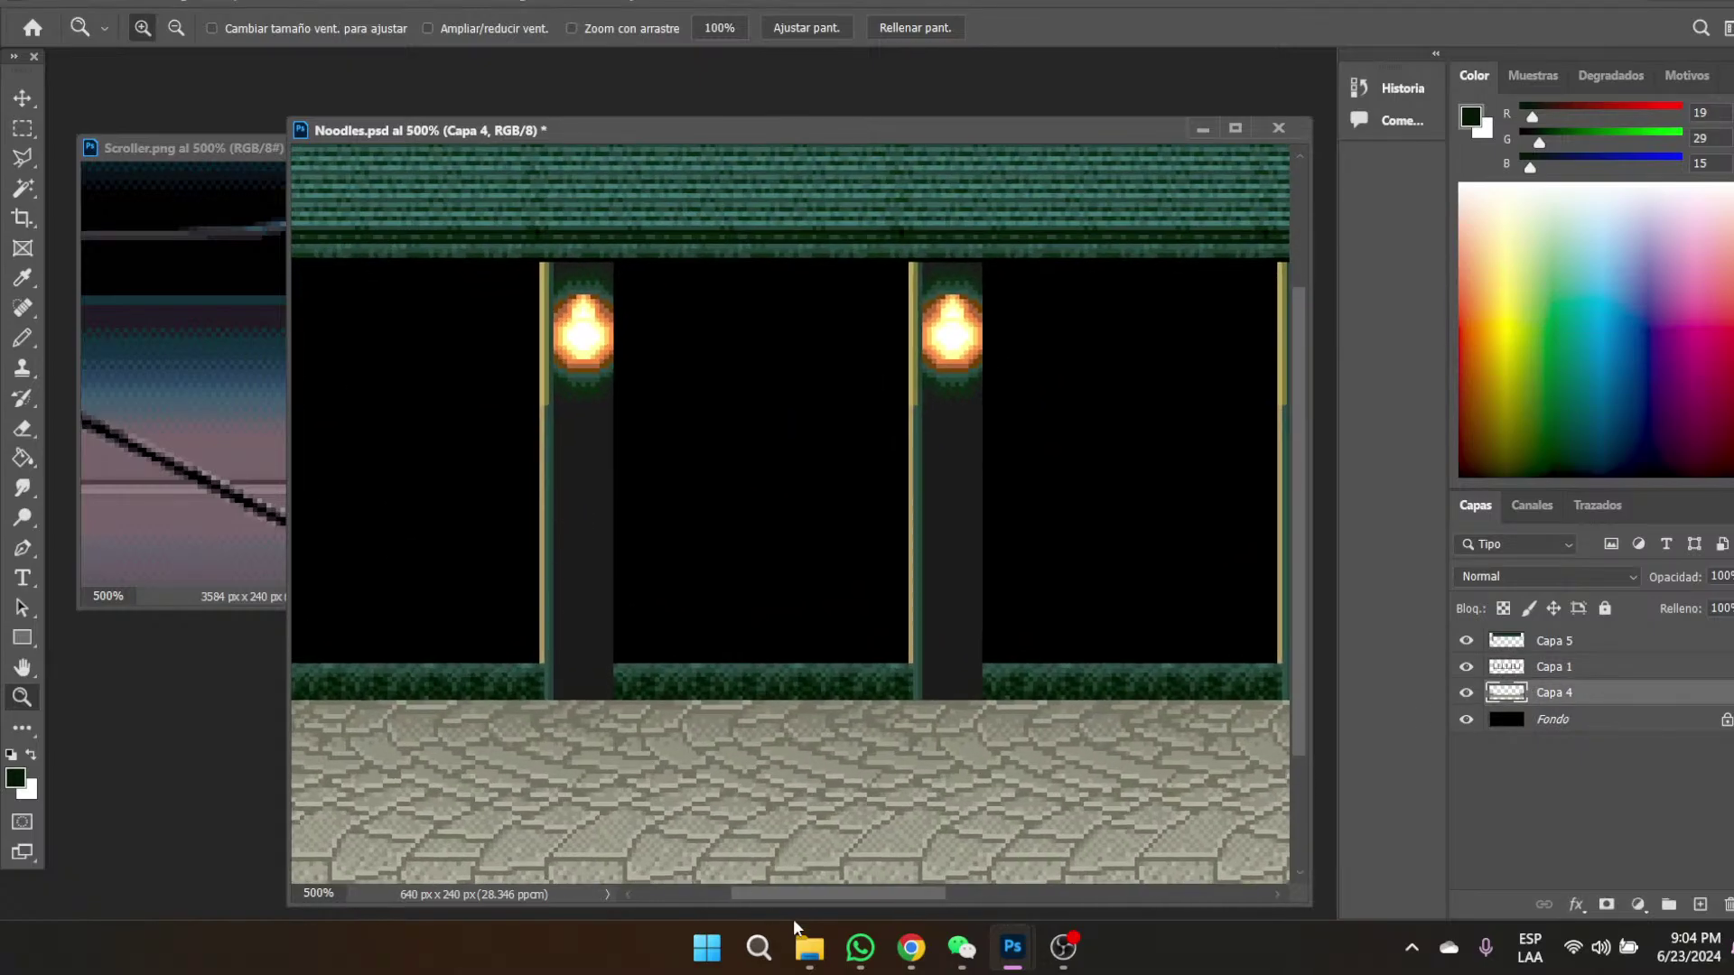
mouse_move(793, 918)
left_click_drag(921, 903, 757, 898)
left_click(410, 630)
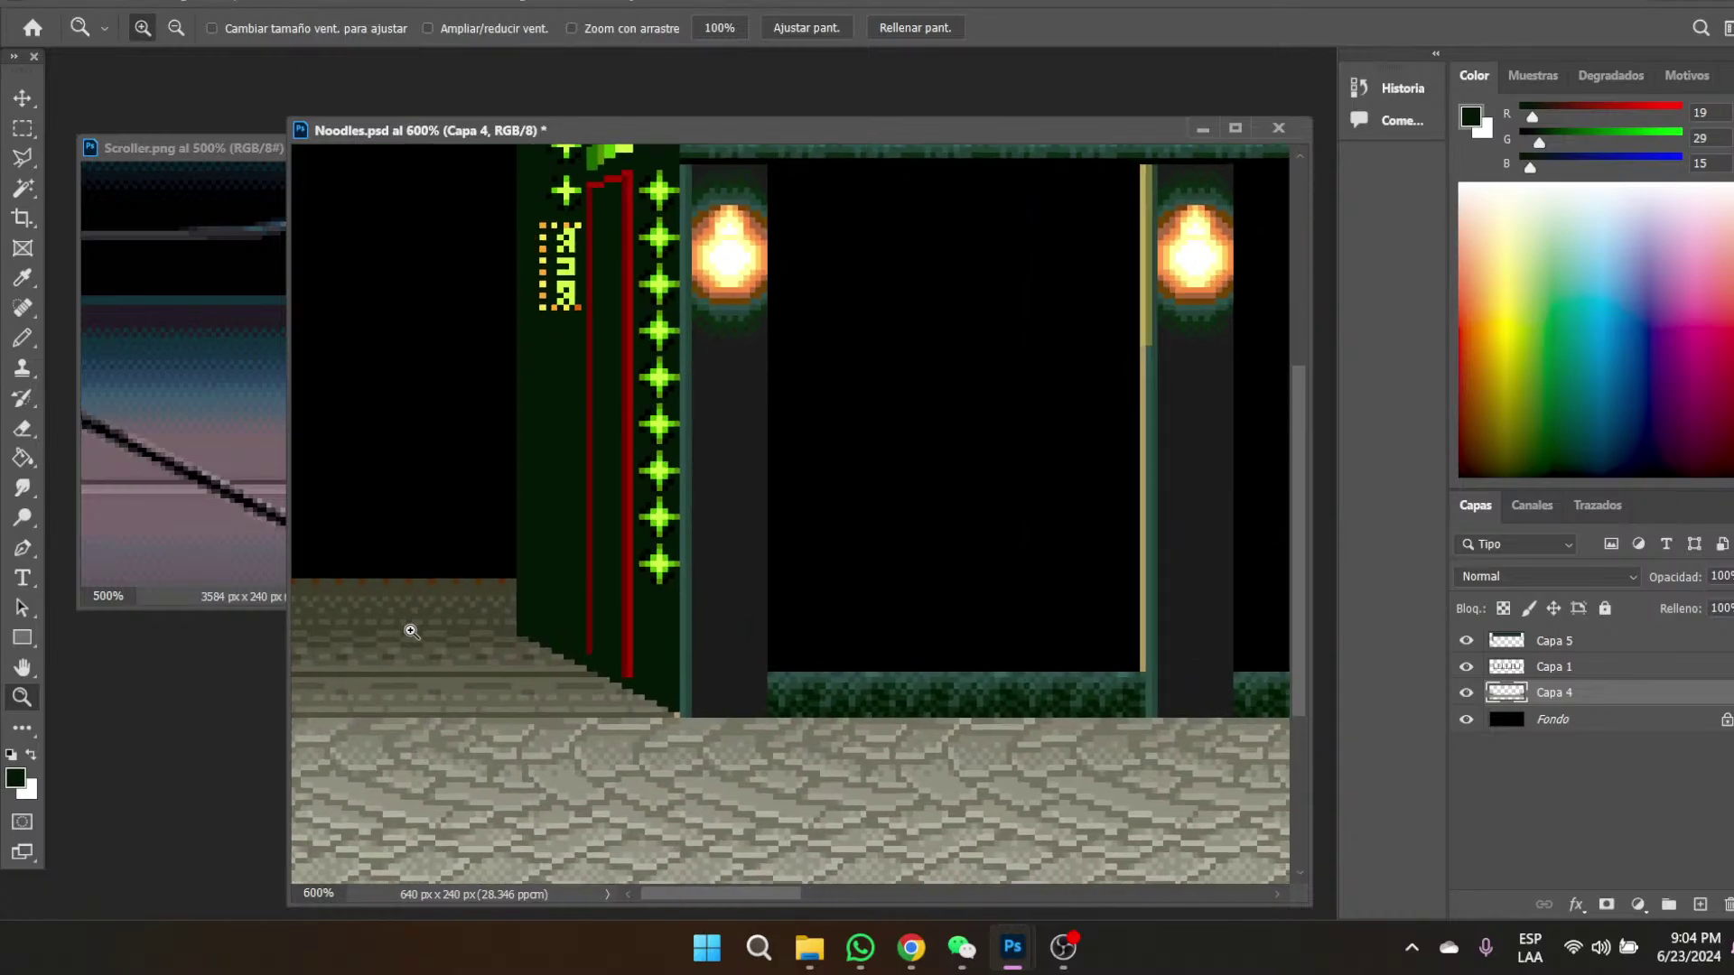
left_click(411, 631)
left_click(411, 630)
left_click(407, 627)
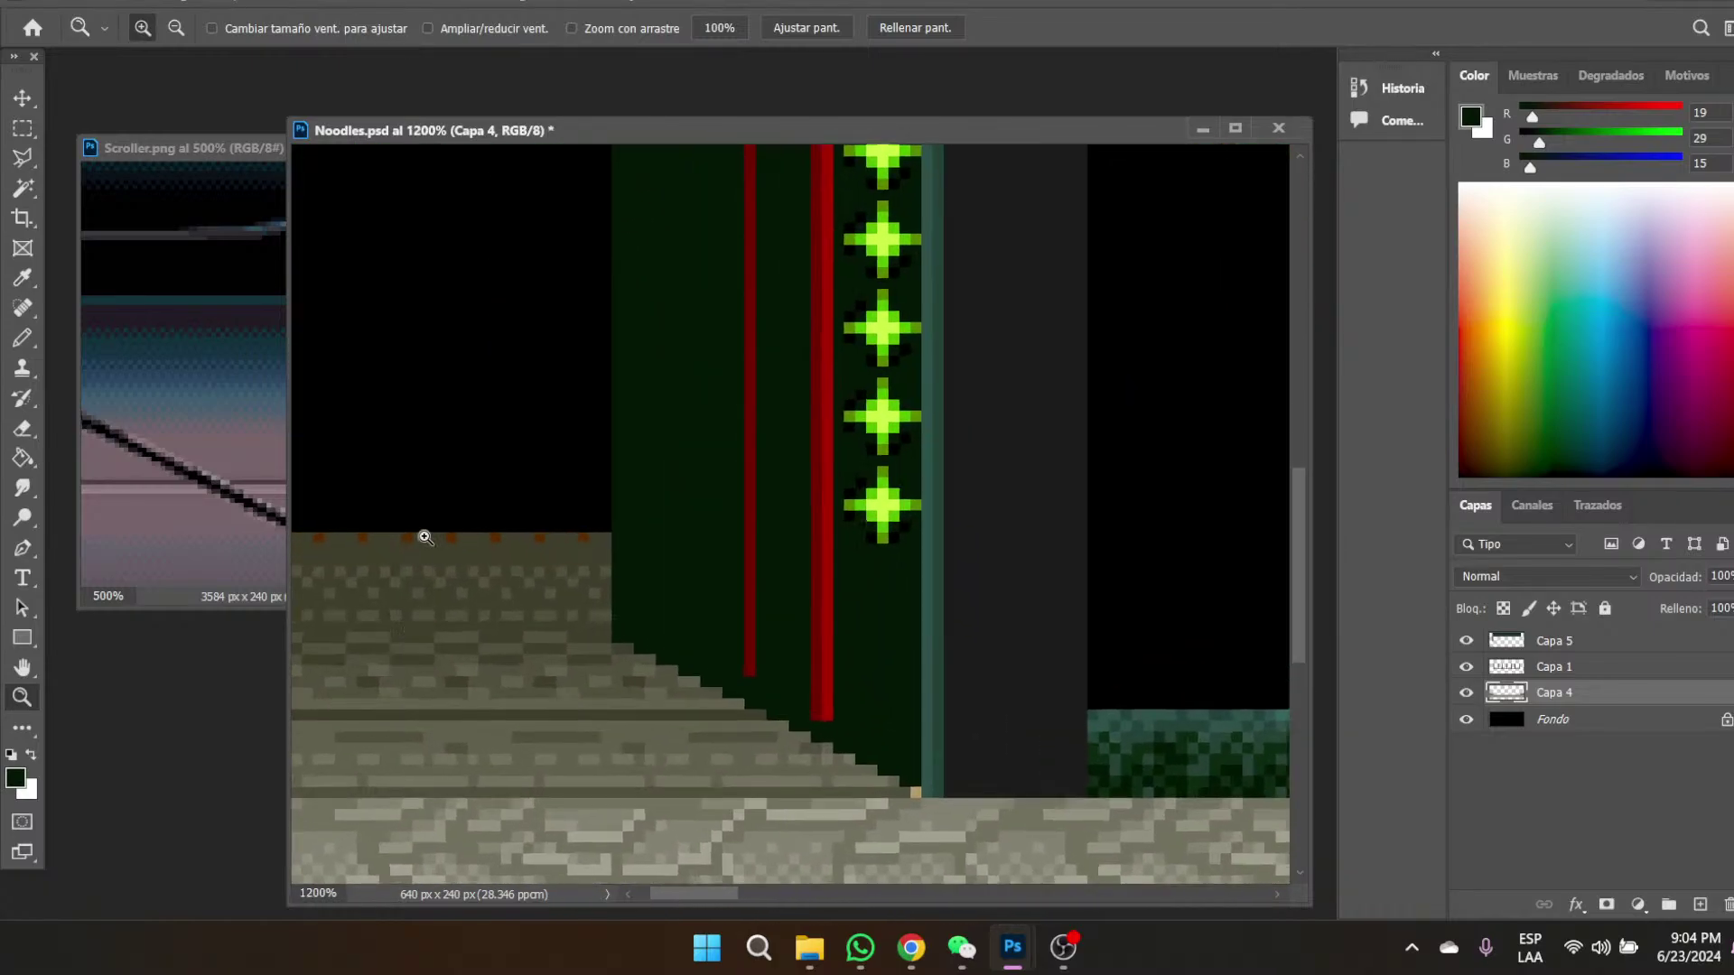
- Sample near-black RGB 5, 5, 5 from the bridge in Scroller.png and keep its window floating behind Noodles.psd
left_click(185, 351)
left_click(233, 317)
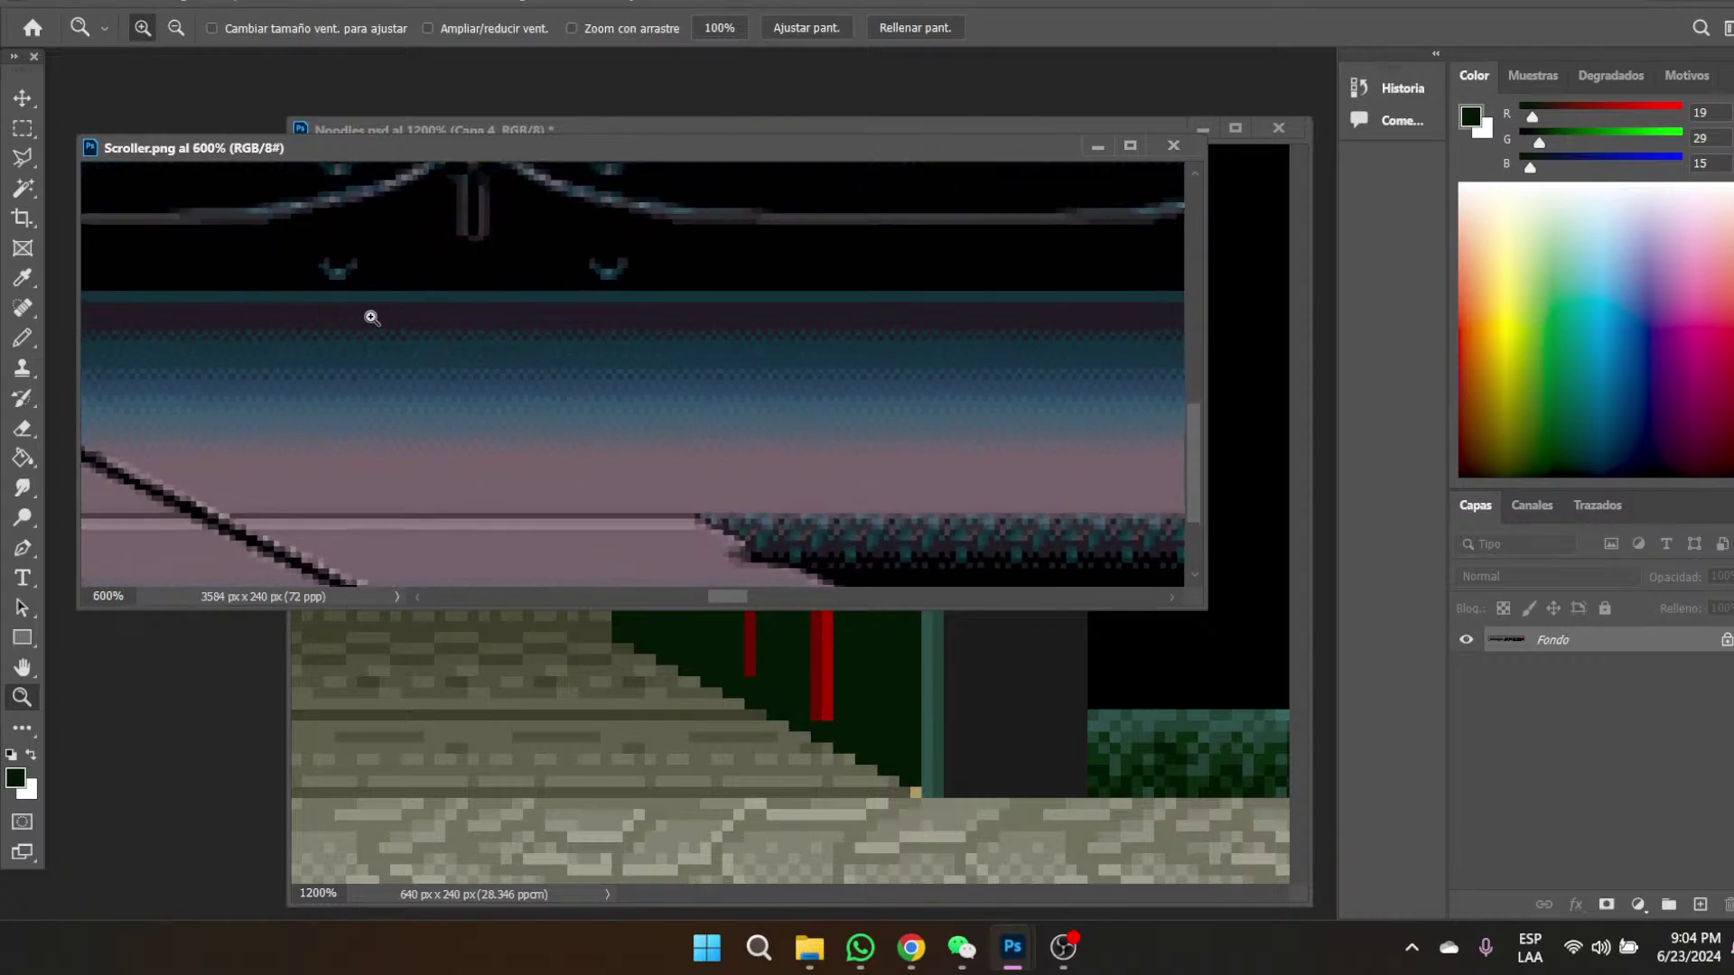
left_click(380, 348)
scroll(379, 348, "up", 2)
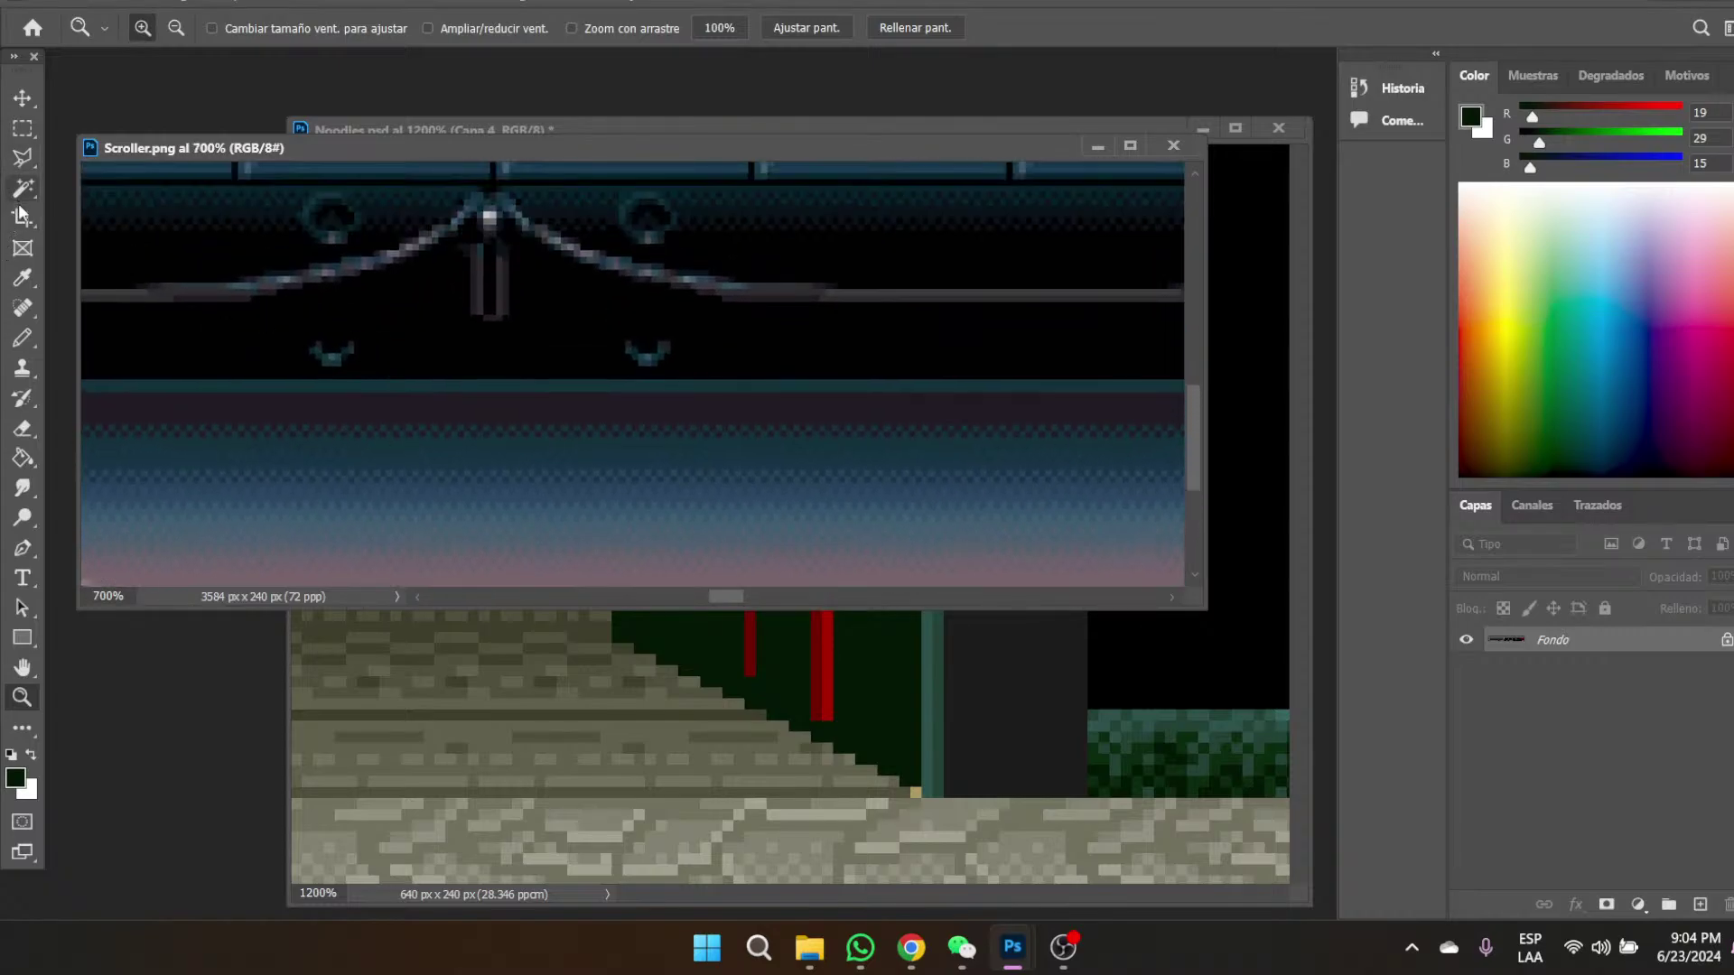
left_click(23, 277)
left_click(222, 245)
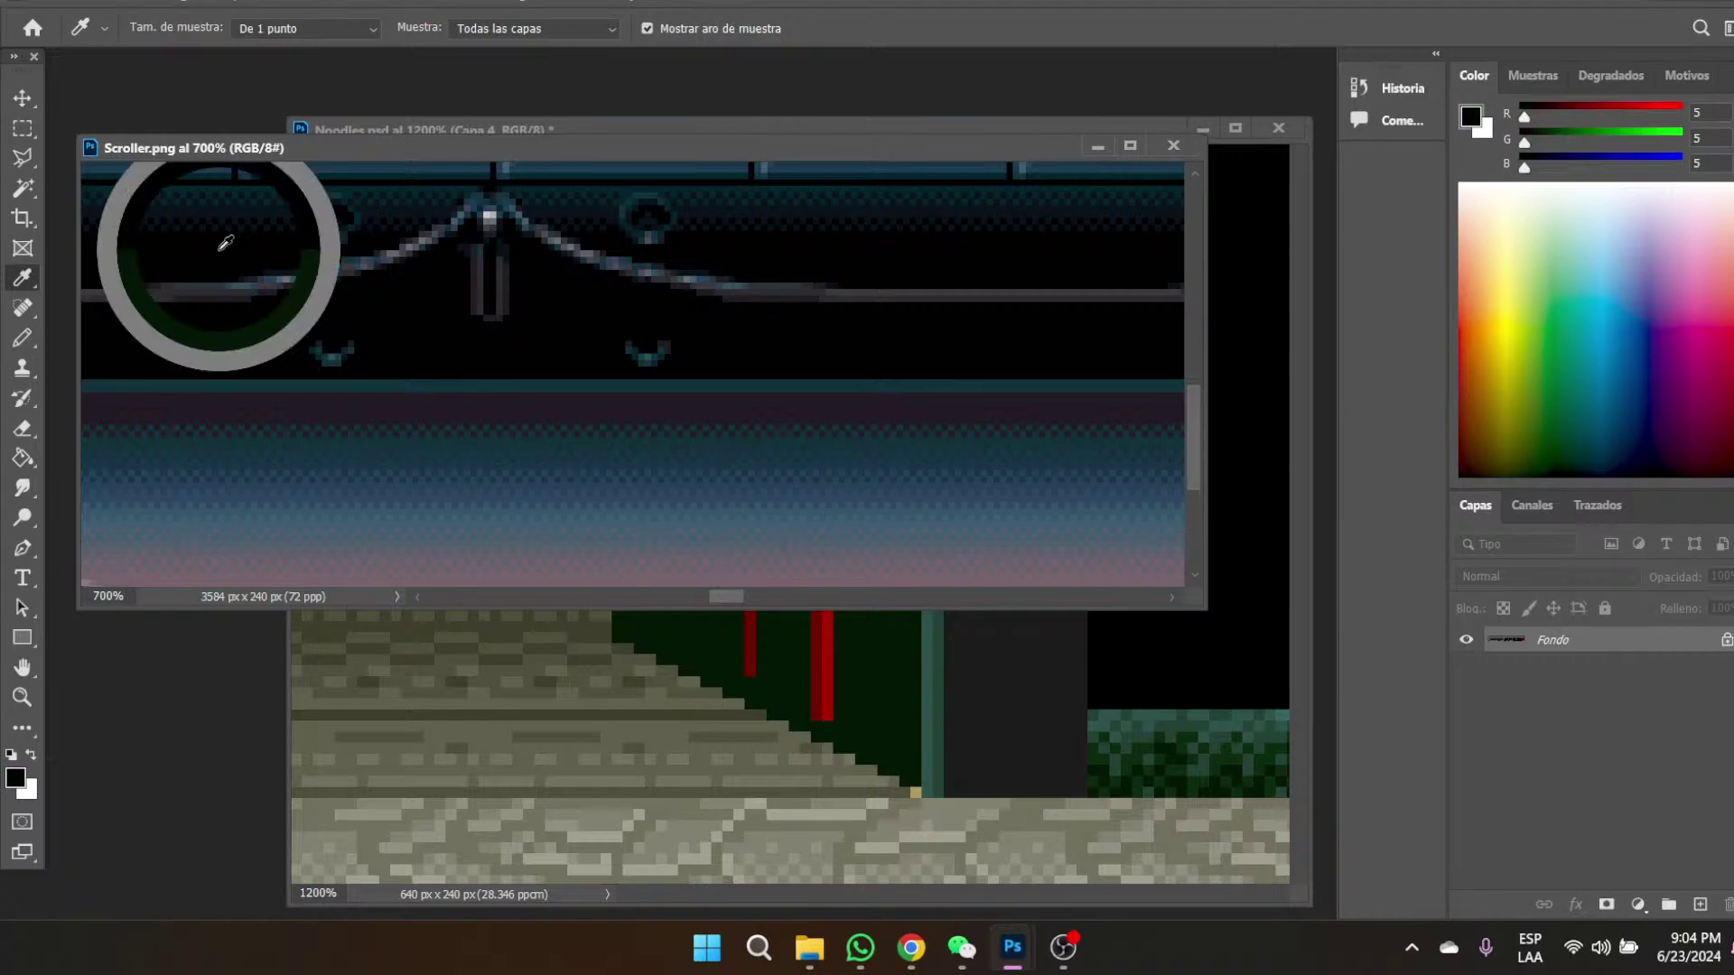
scroll(713, 488, "up", 2)
scroll(728, 507, "down", 2)
left_click_drag(824, 148, 1017, 128)
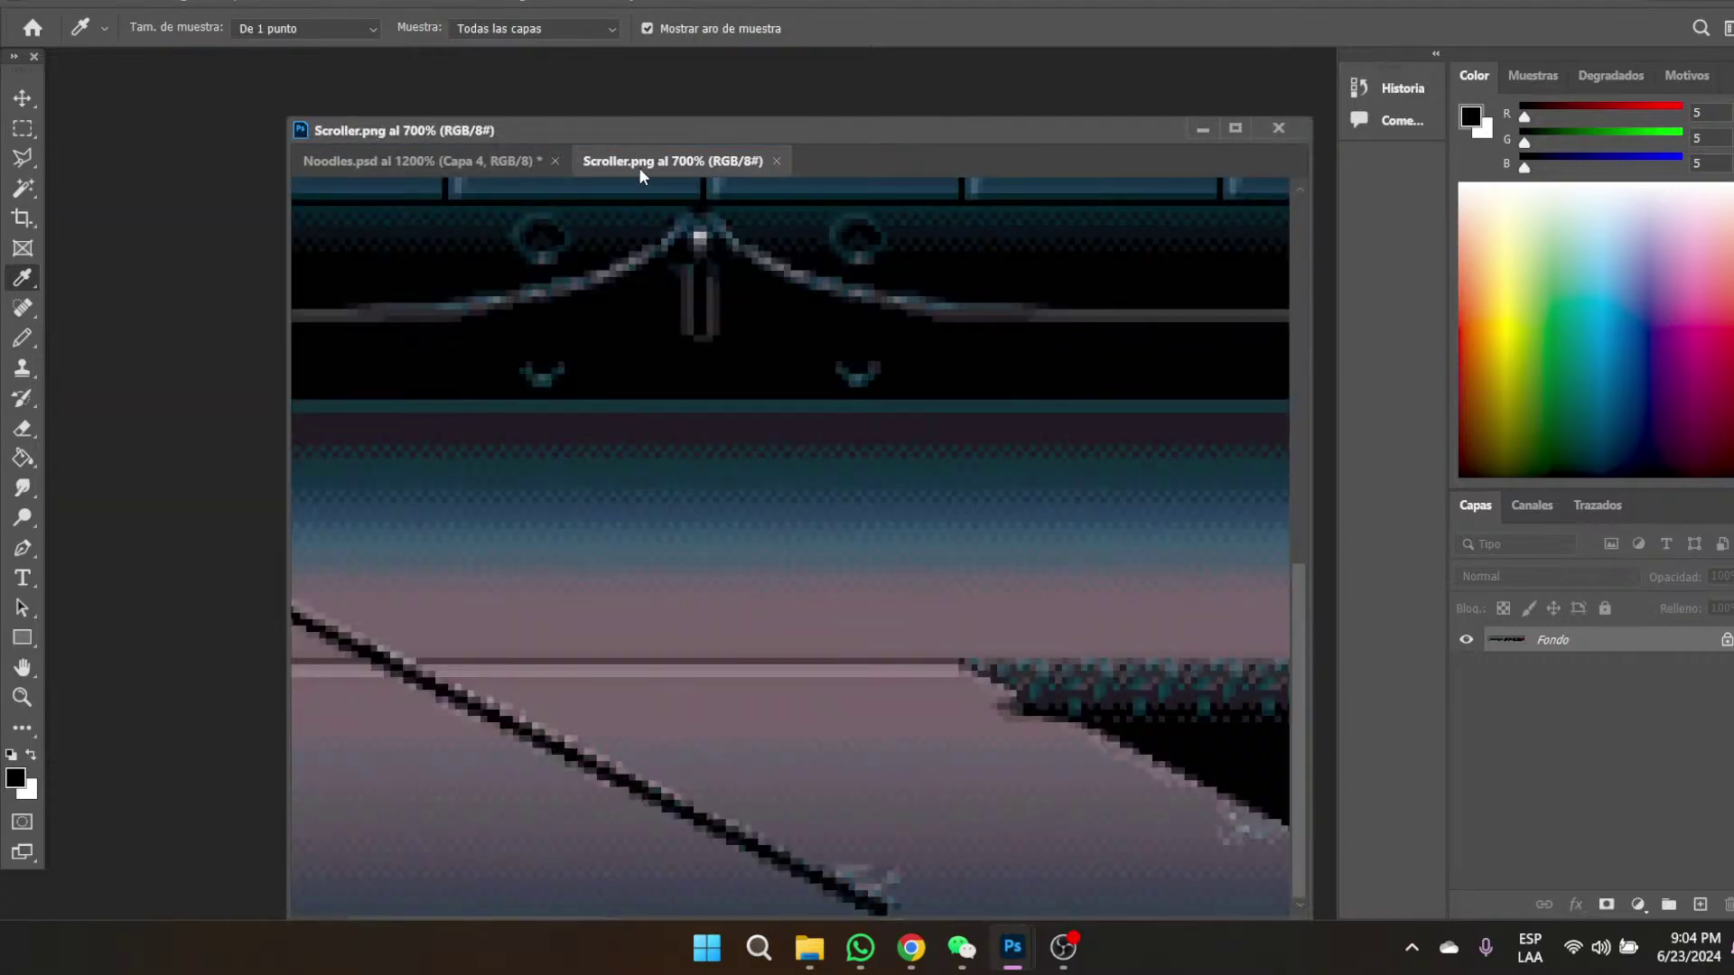
left_click_drag(636, 160, 481, 169)
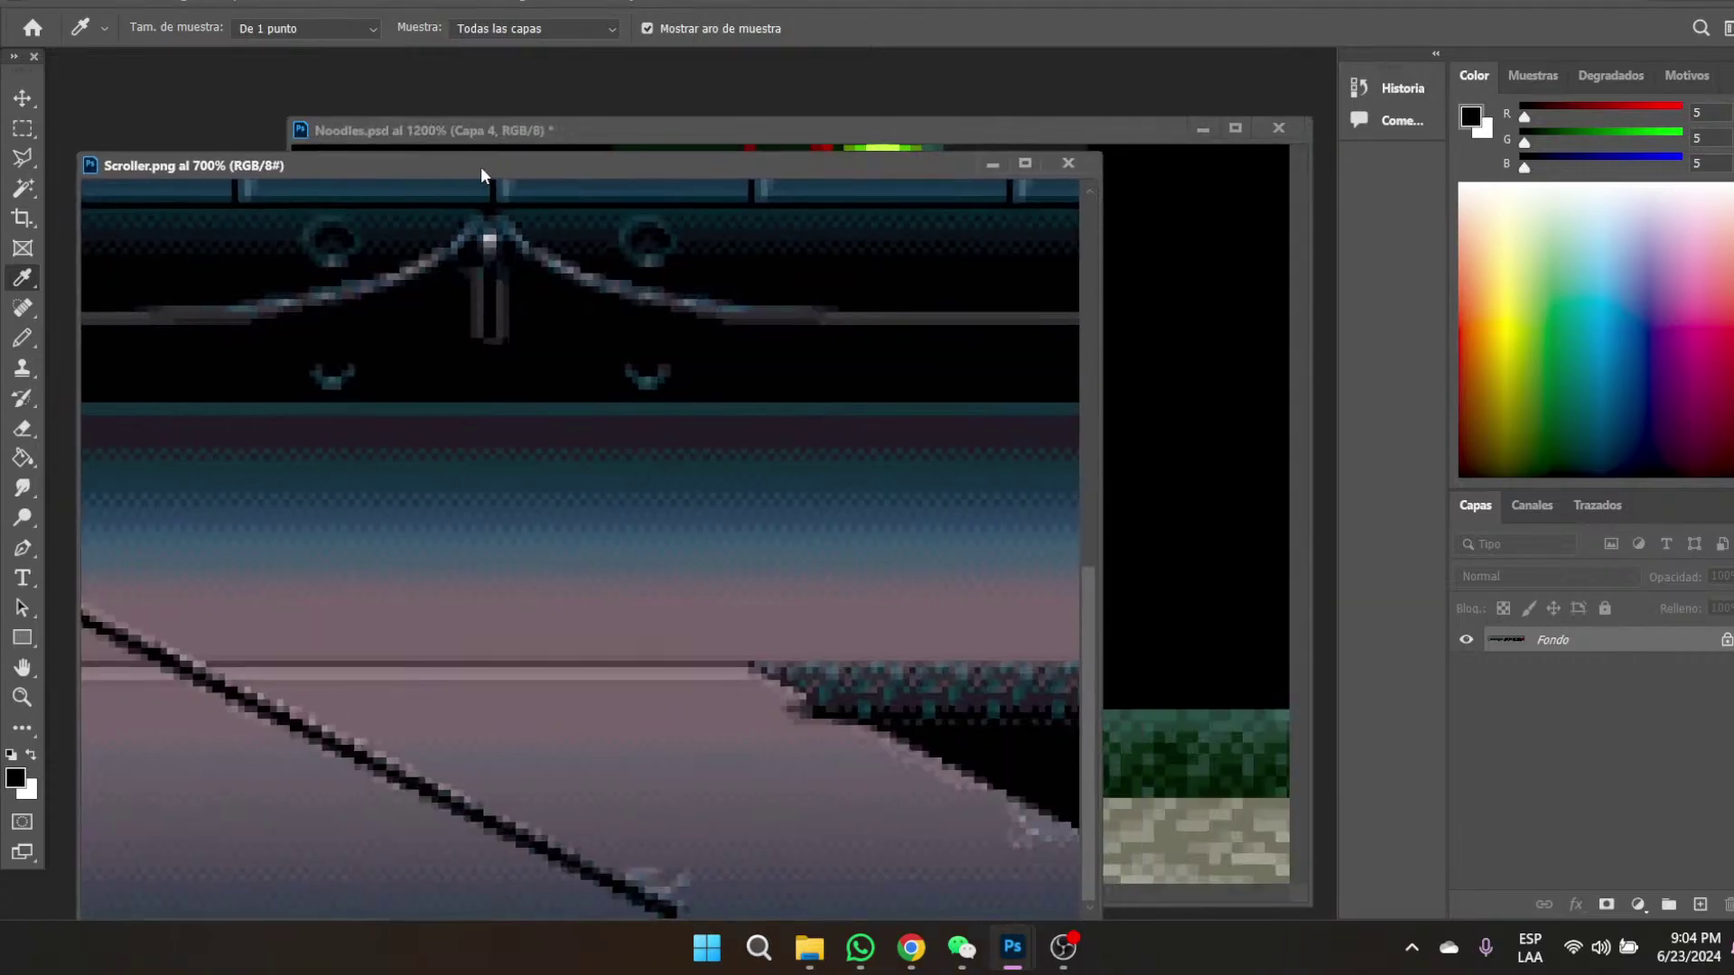
left_click(1096, 123)
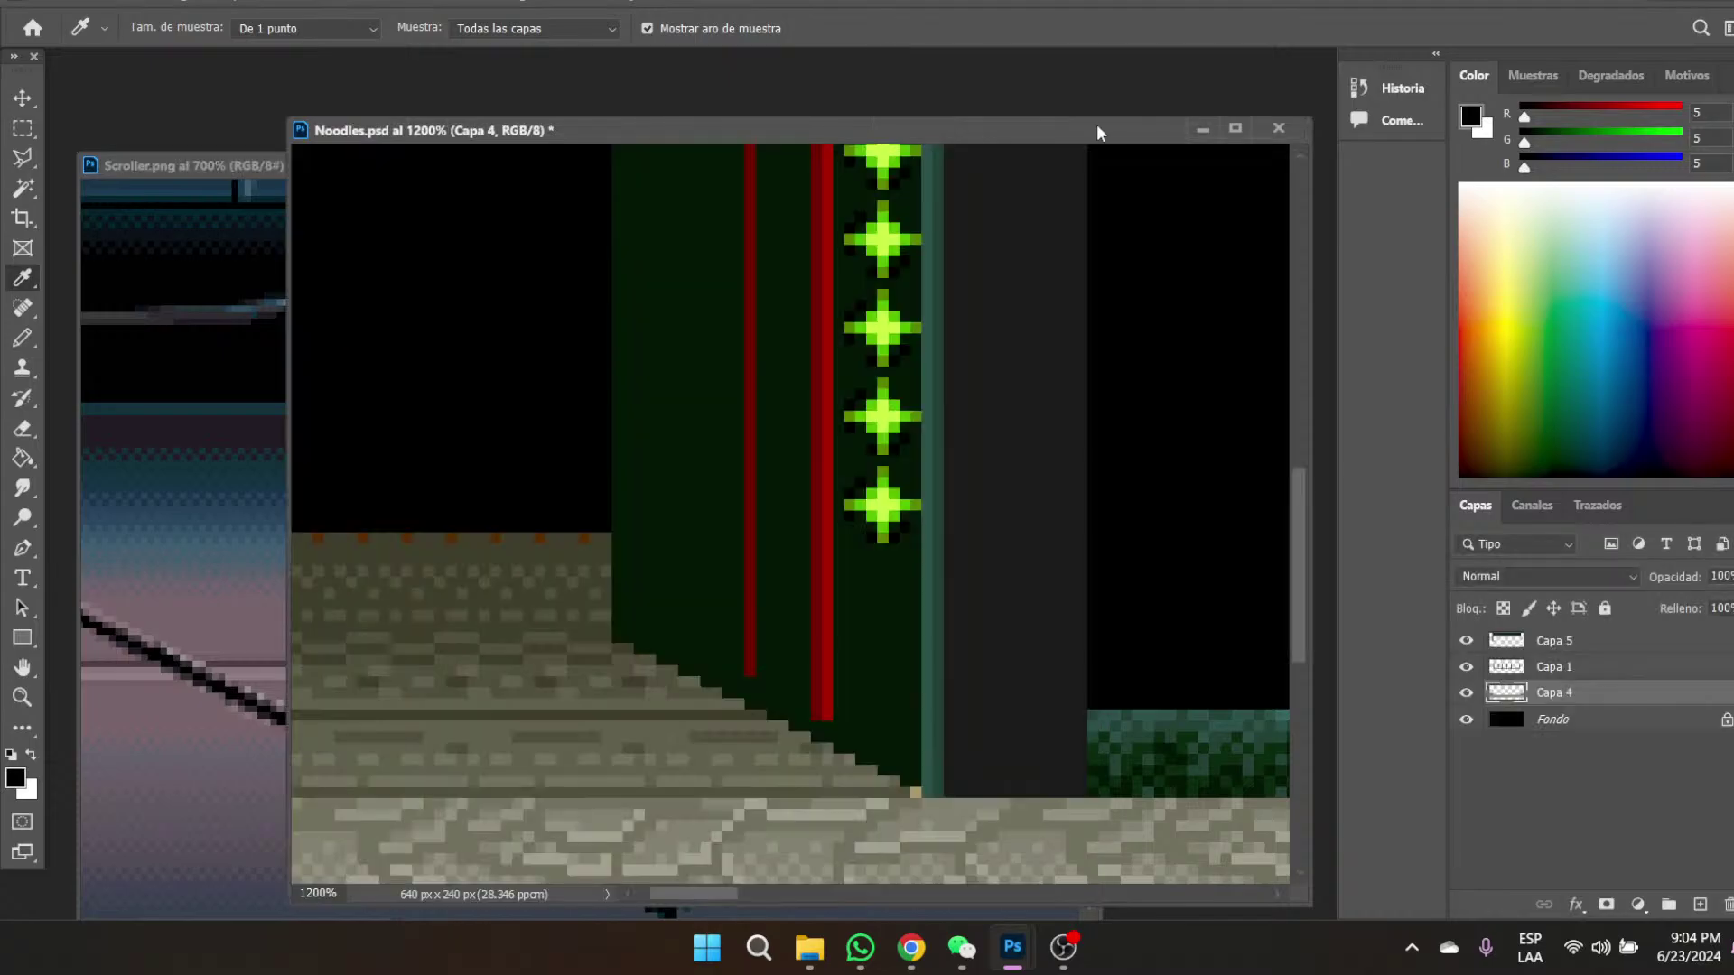
- Recolour the orange pixels along the pavement's back edge on Capa 4 with the sampled near-black using Paint Bucket
left_click(21, 697)
left_click(503, 555)
left_click(503, 555)
left_click(503, 555)
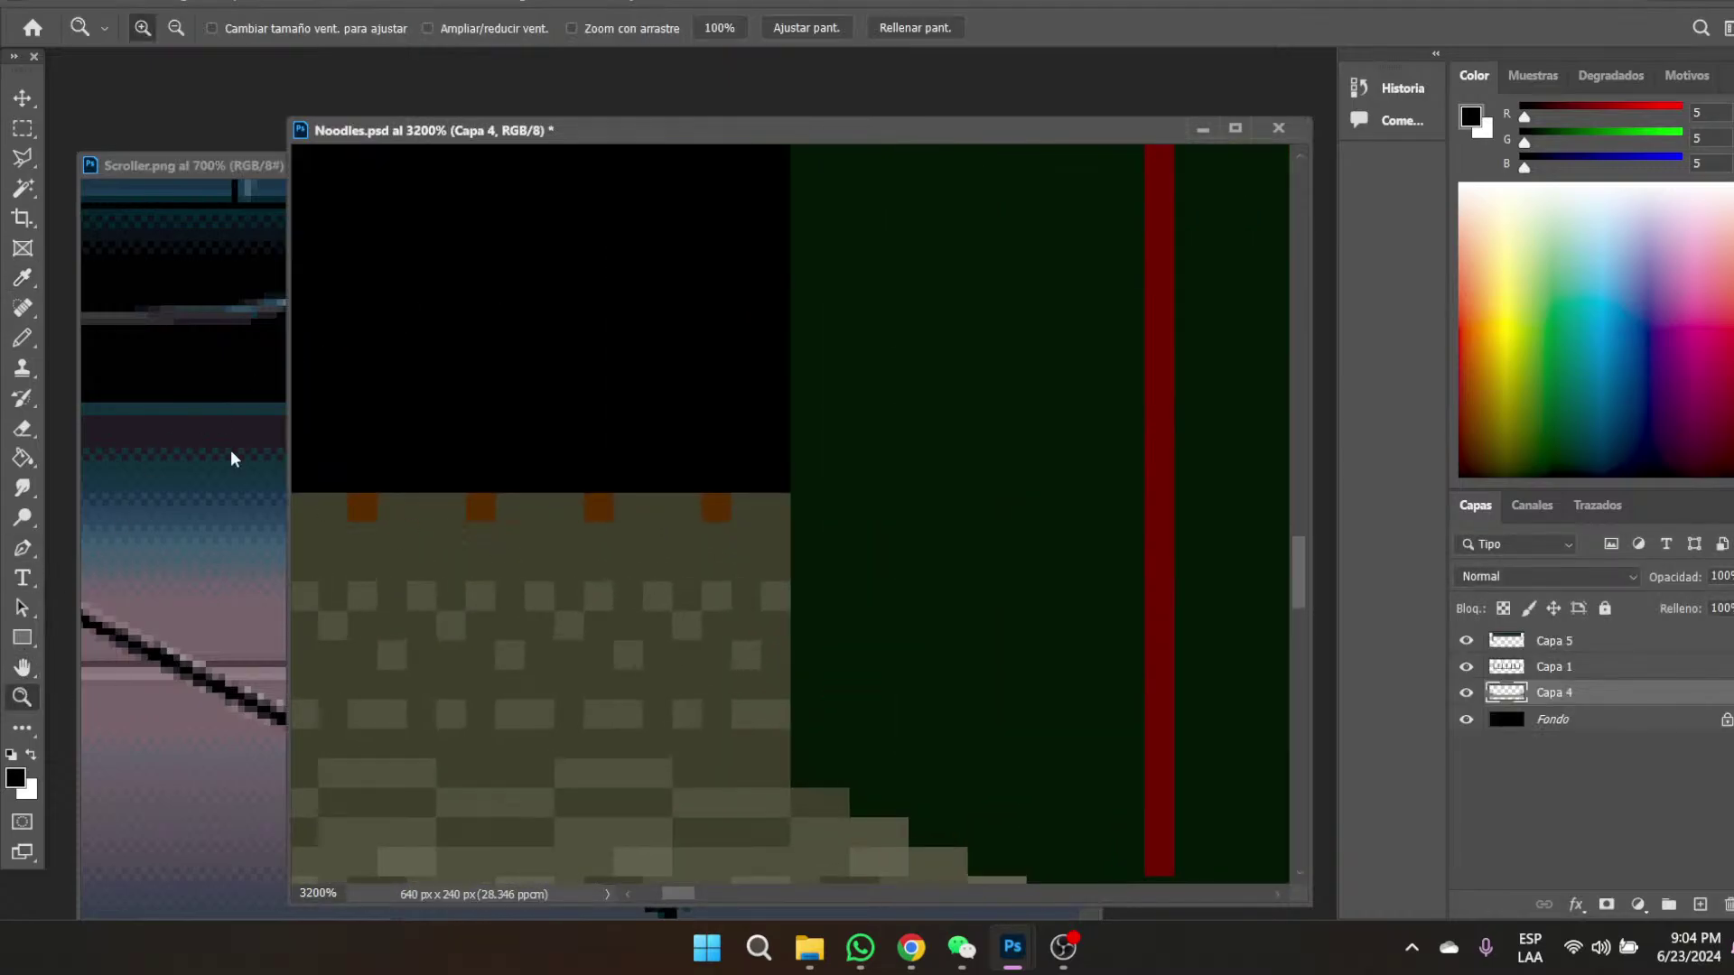
left_click(22, 458)
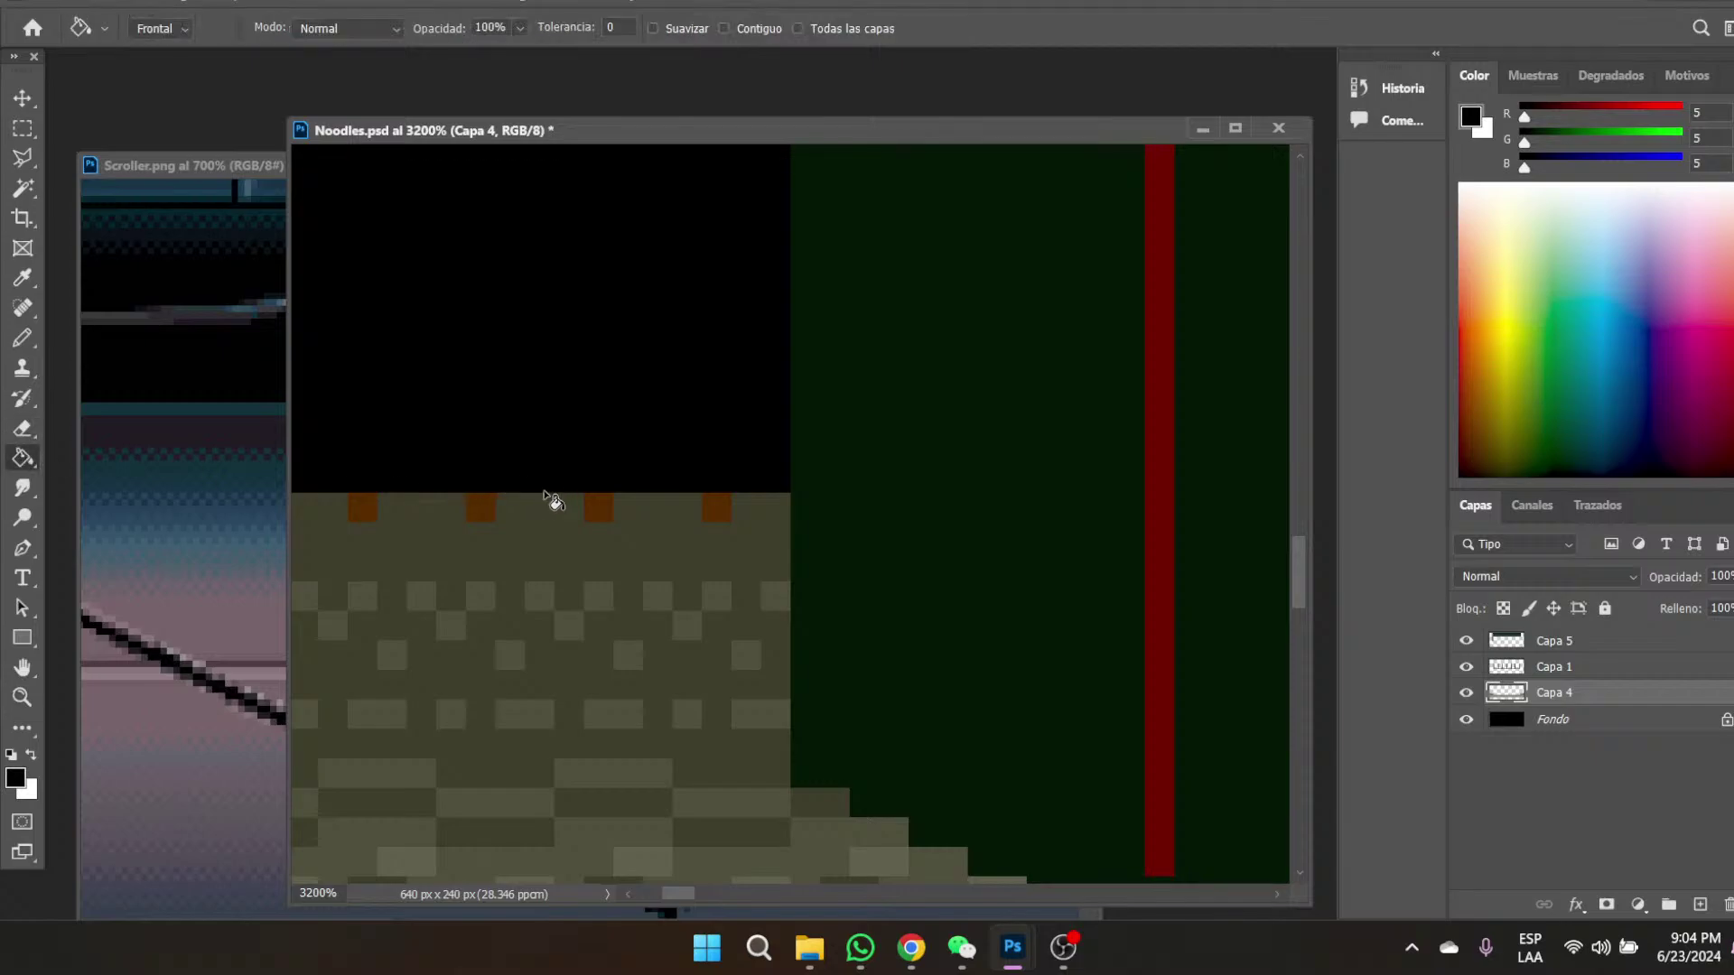
left_click(600, 508)
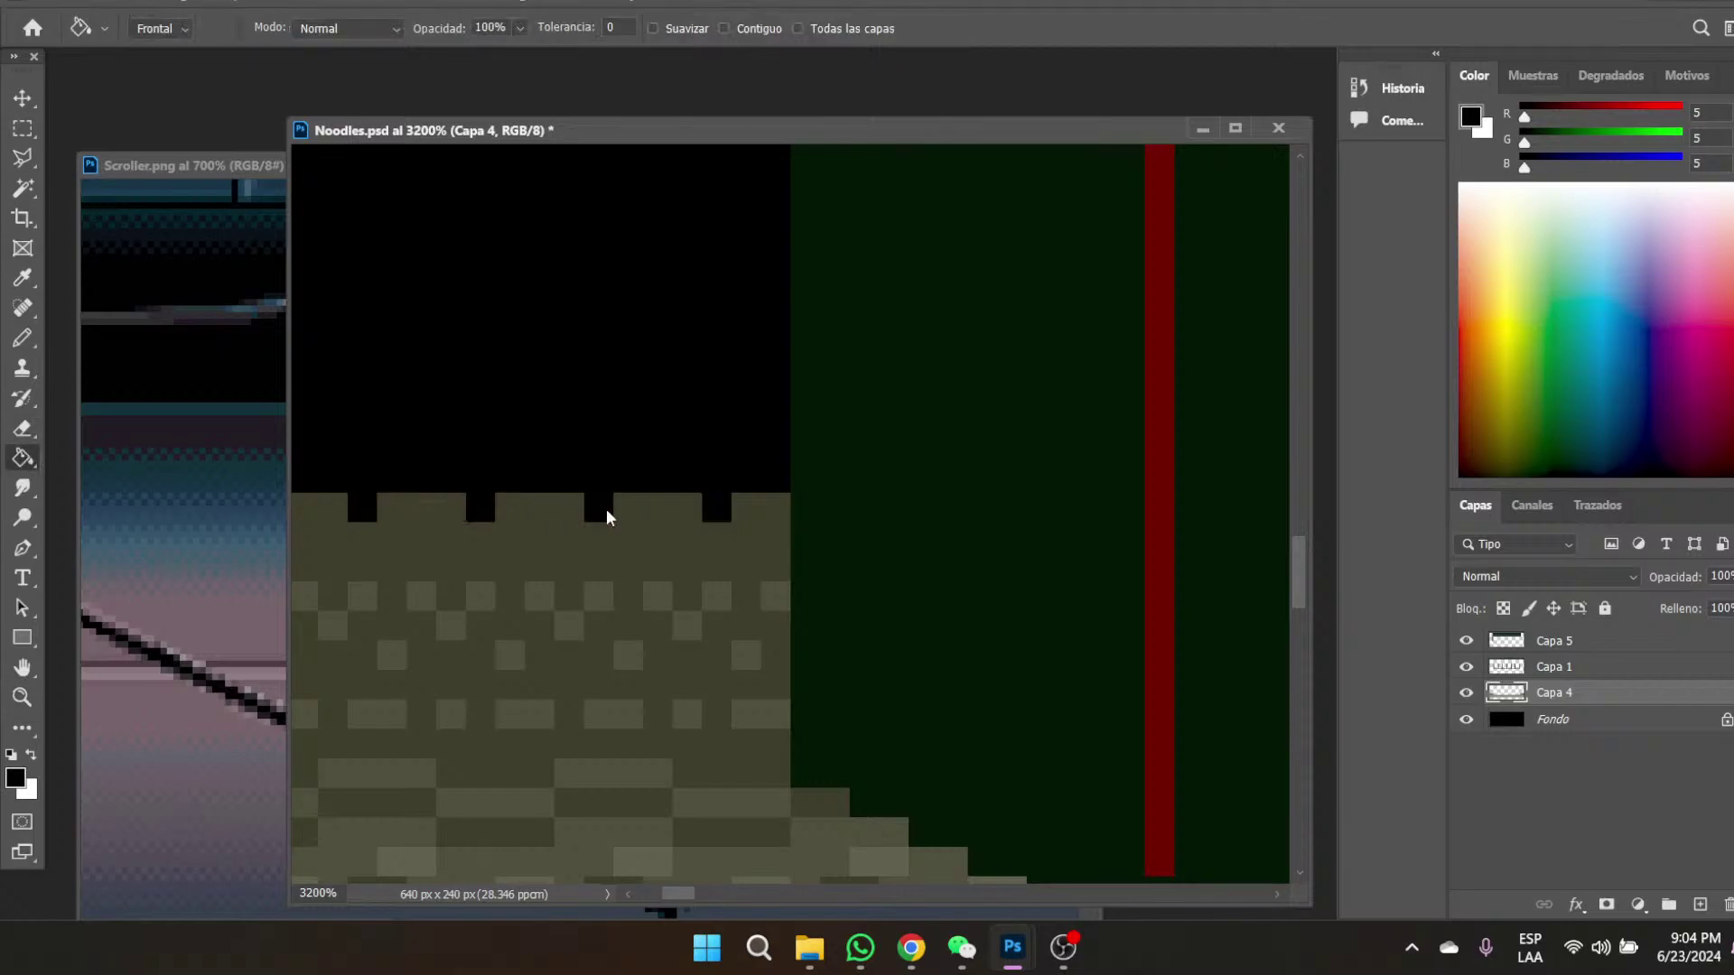
- Sample dark navy RGB 20, 25, 31 from Scroller.png and fill the pavement's darkest olive shade with it
left_click(21, 277)
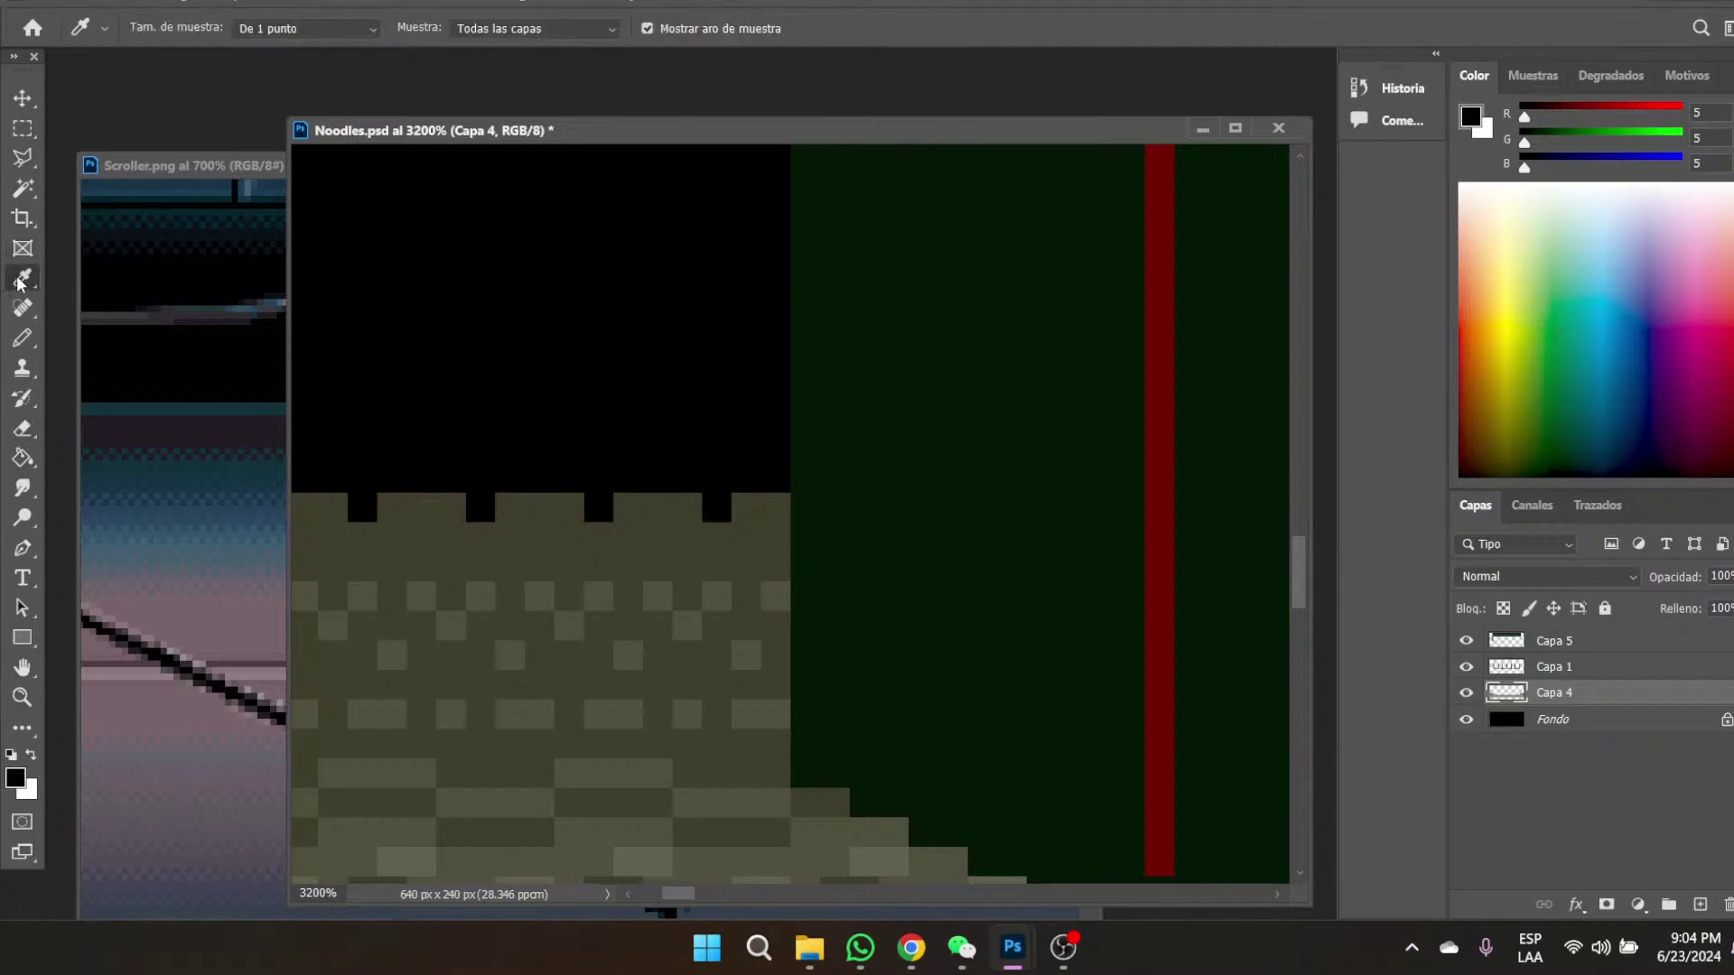
left_click(177, 227)
left_click(21, 458)
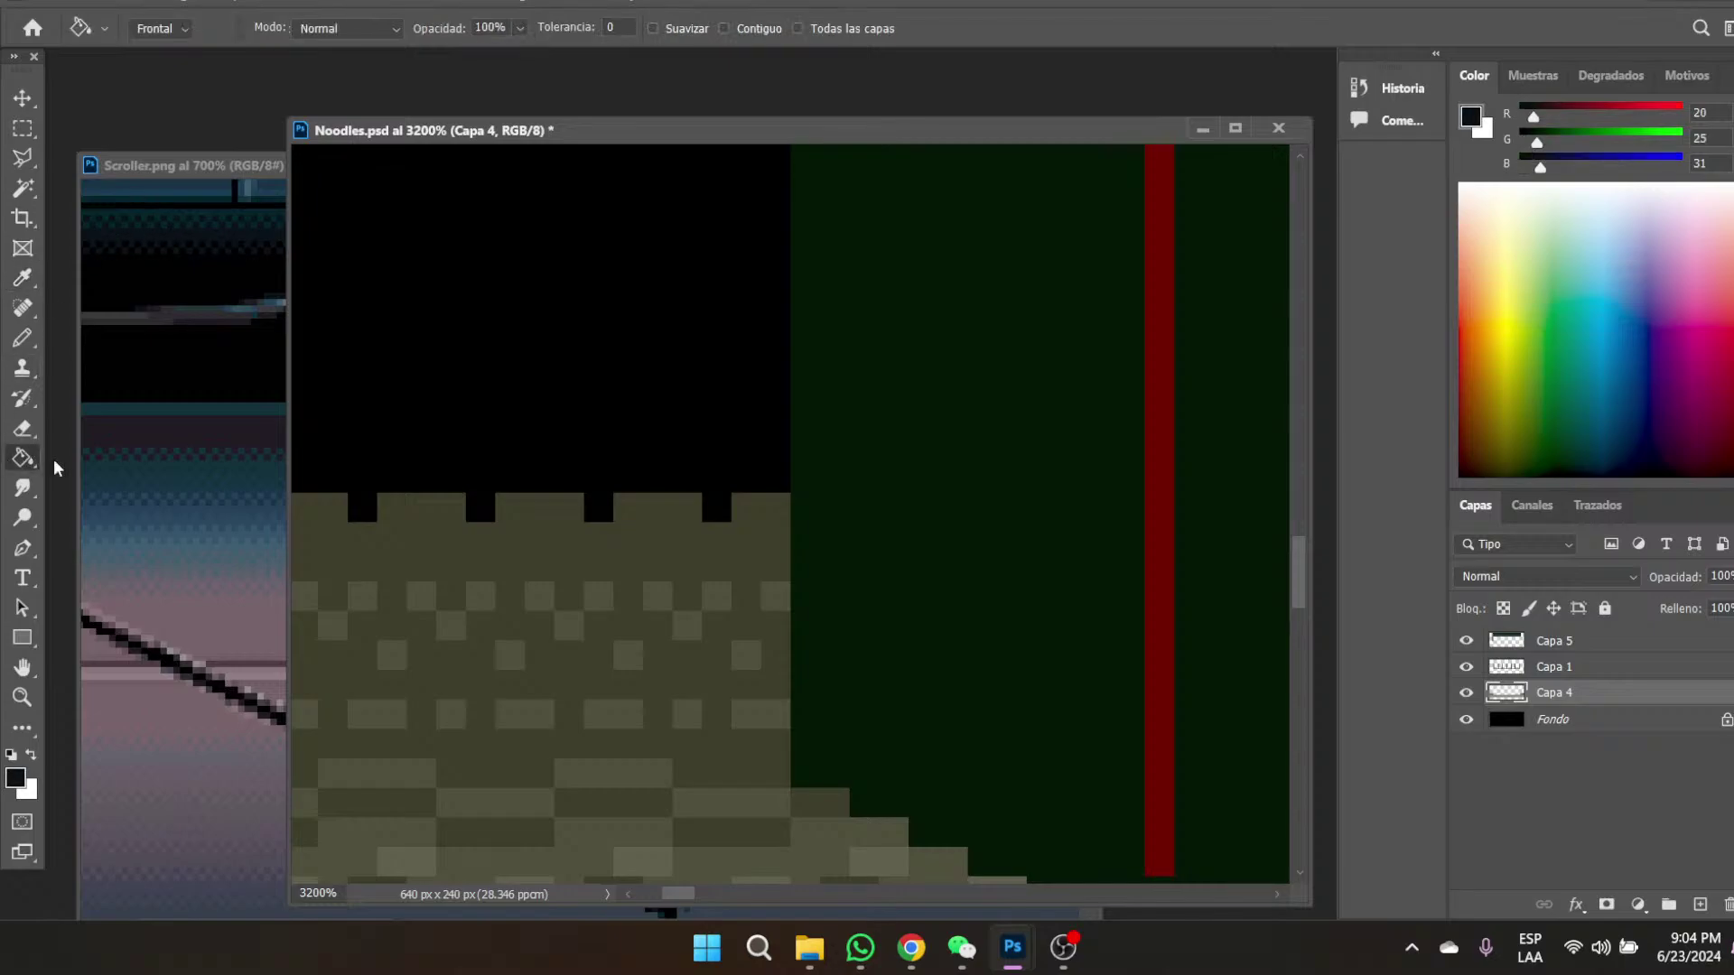
left_click(565, 566)
scroll(632, 554, "down", 3)
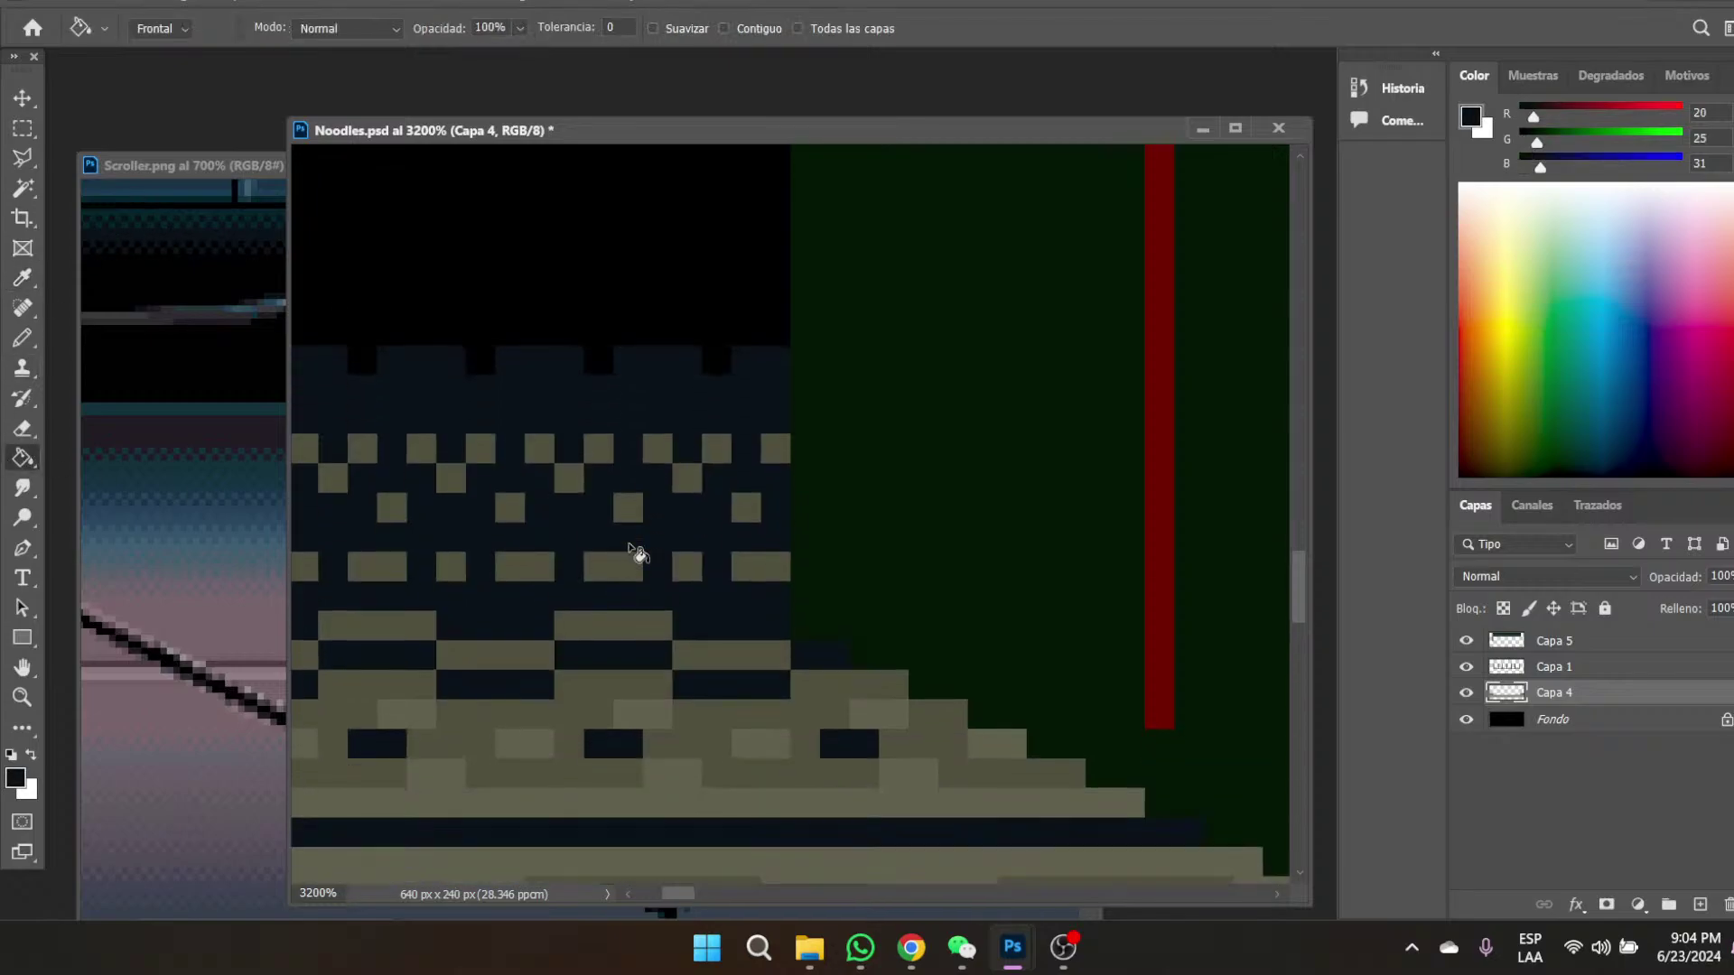
- Sample dark teal RGB 24, 40, 48 from Scroller.png and fill the pavement's second-darkest olive shade with it
left_click(22, 278)
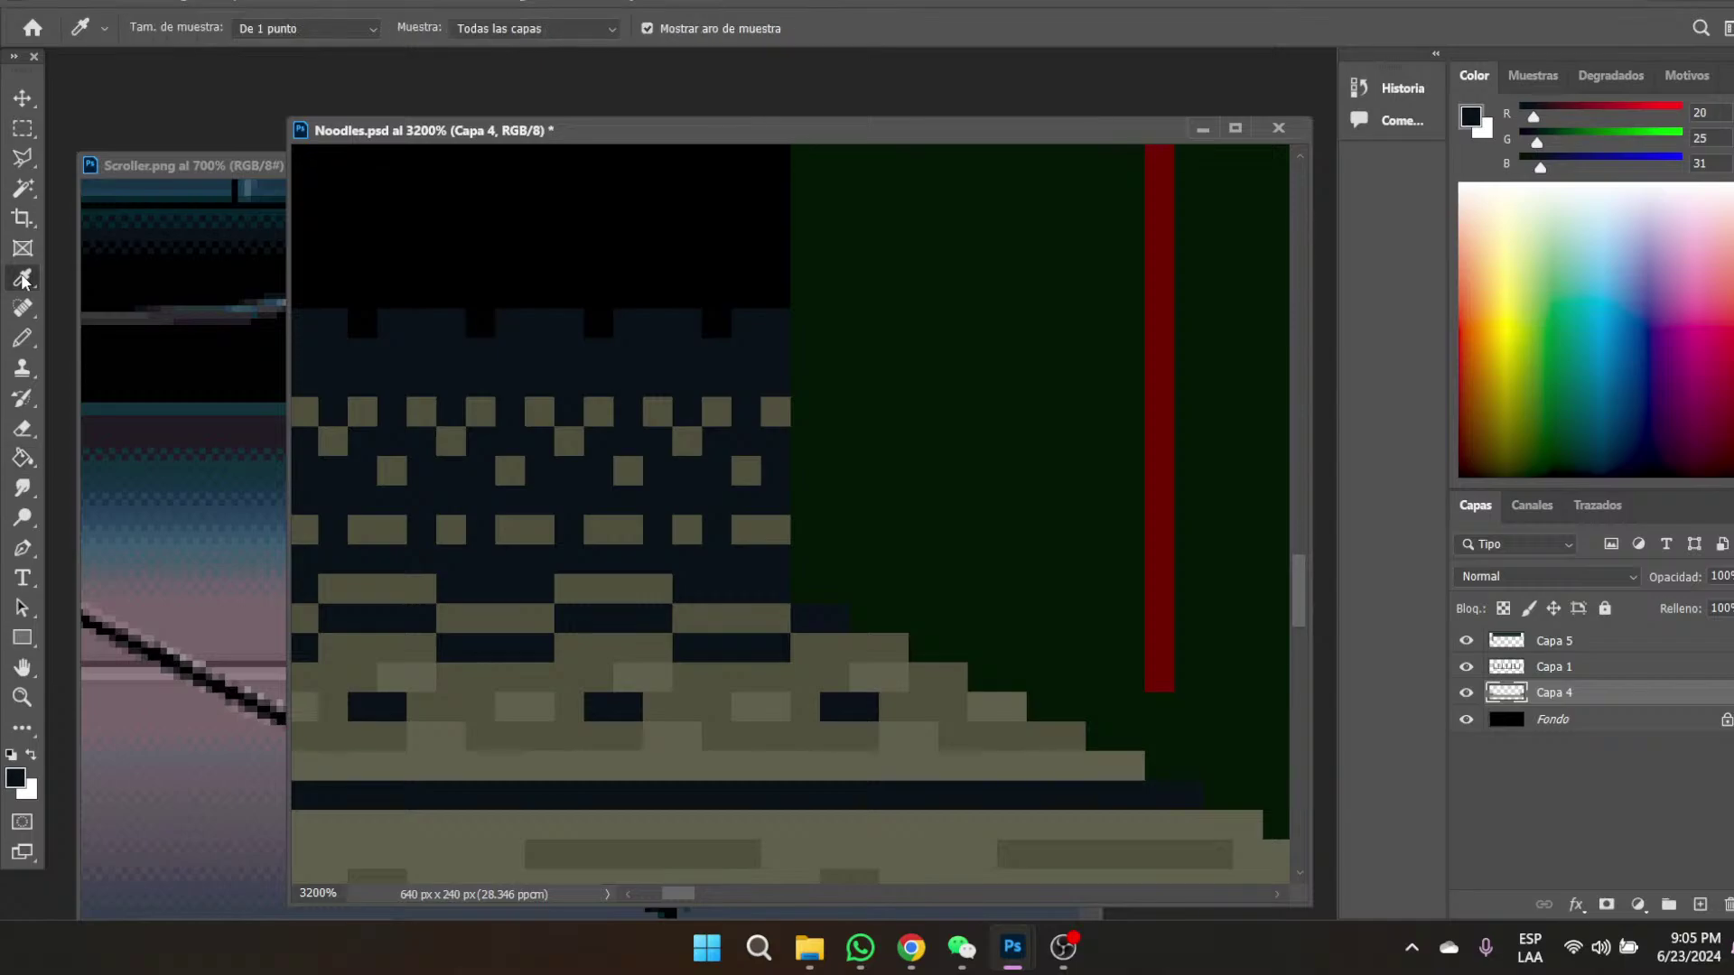
left_click(203, 206)
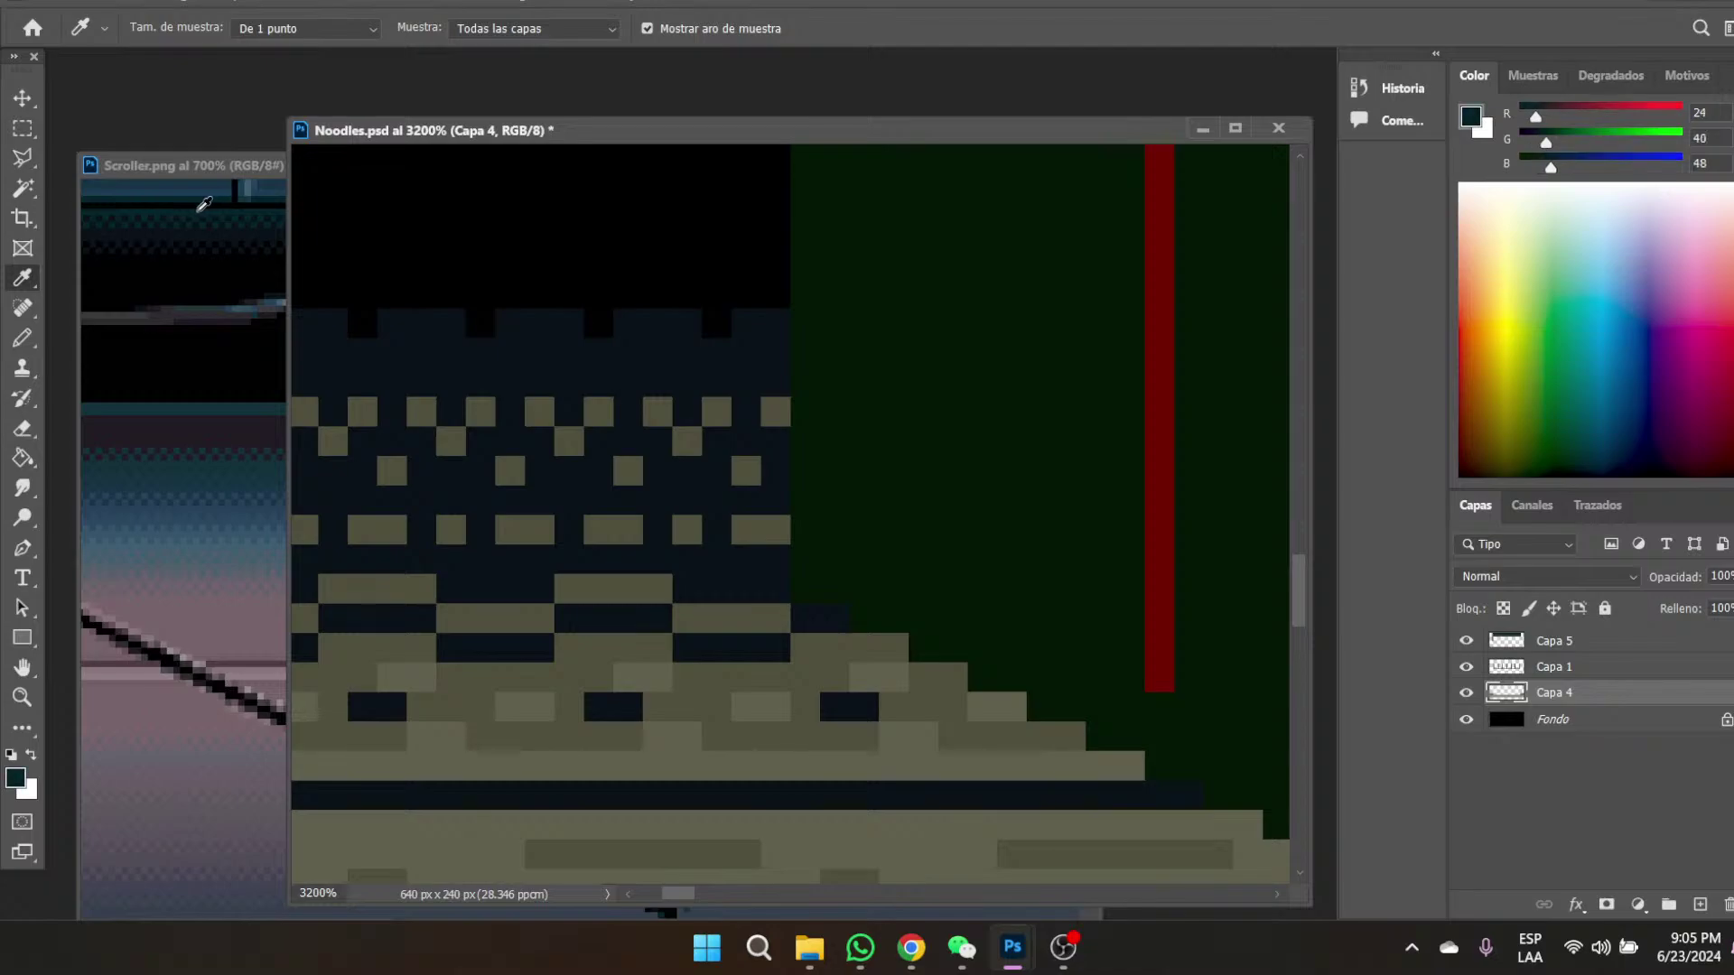
left_click(23, 458)
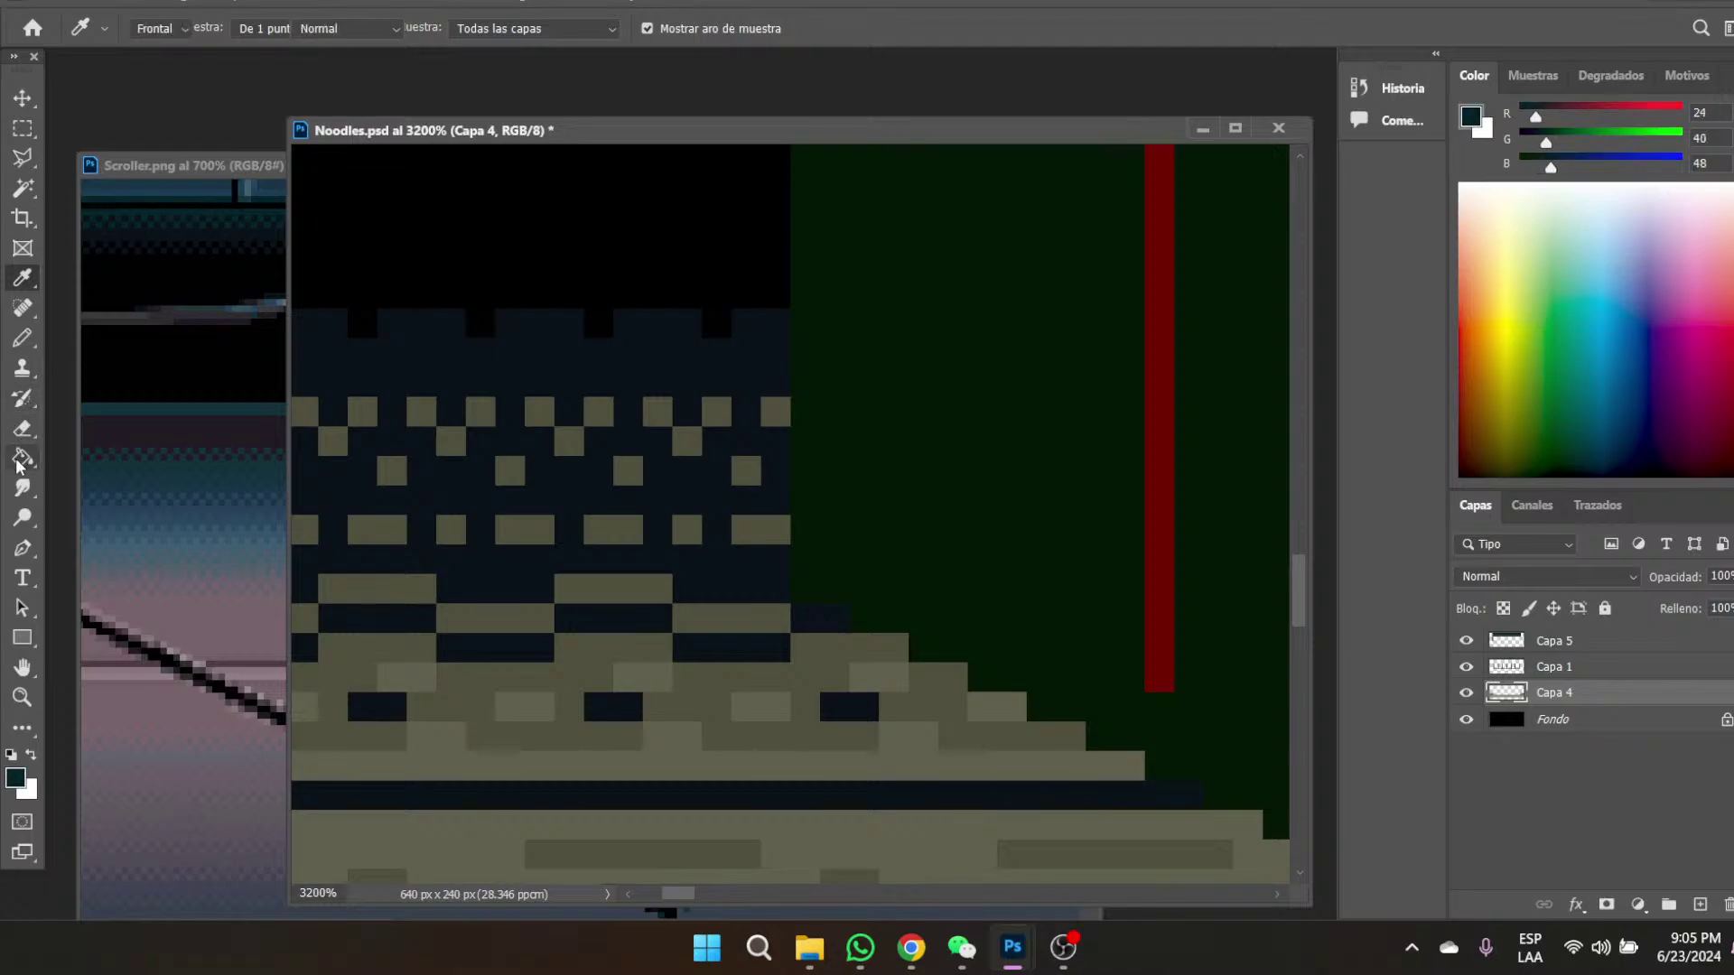
left_click(420, 414)
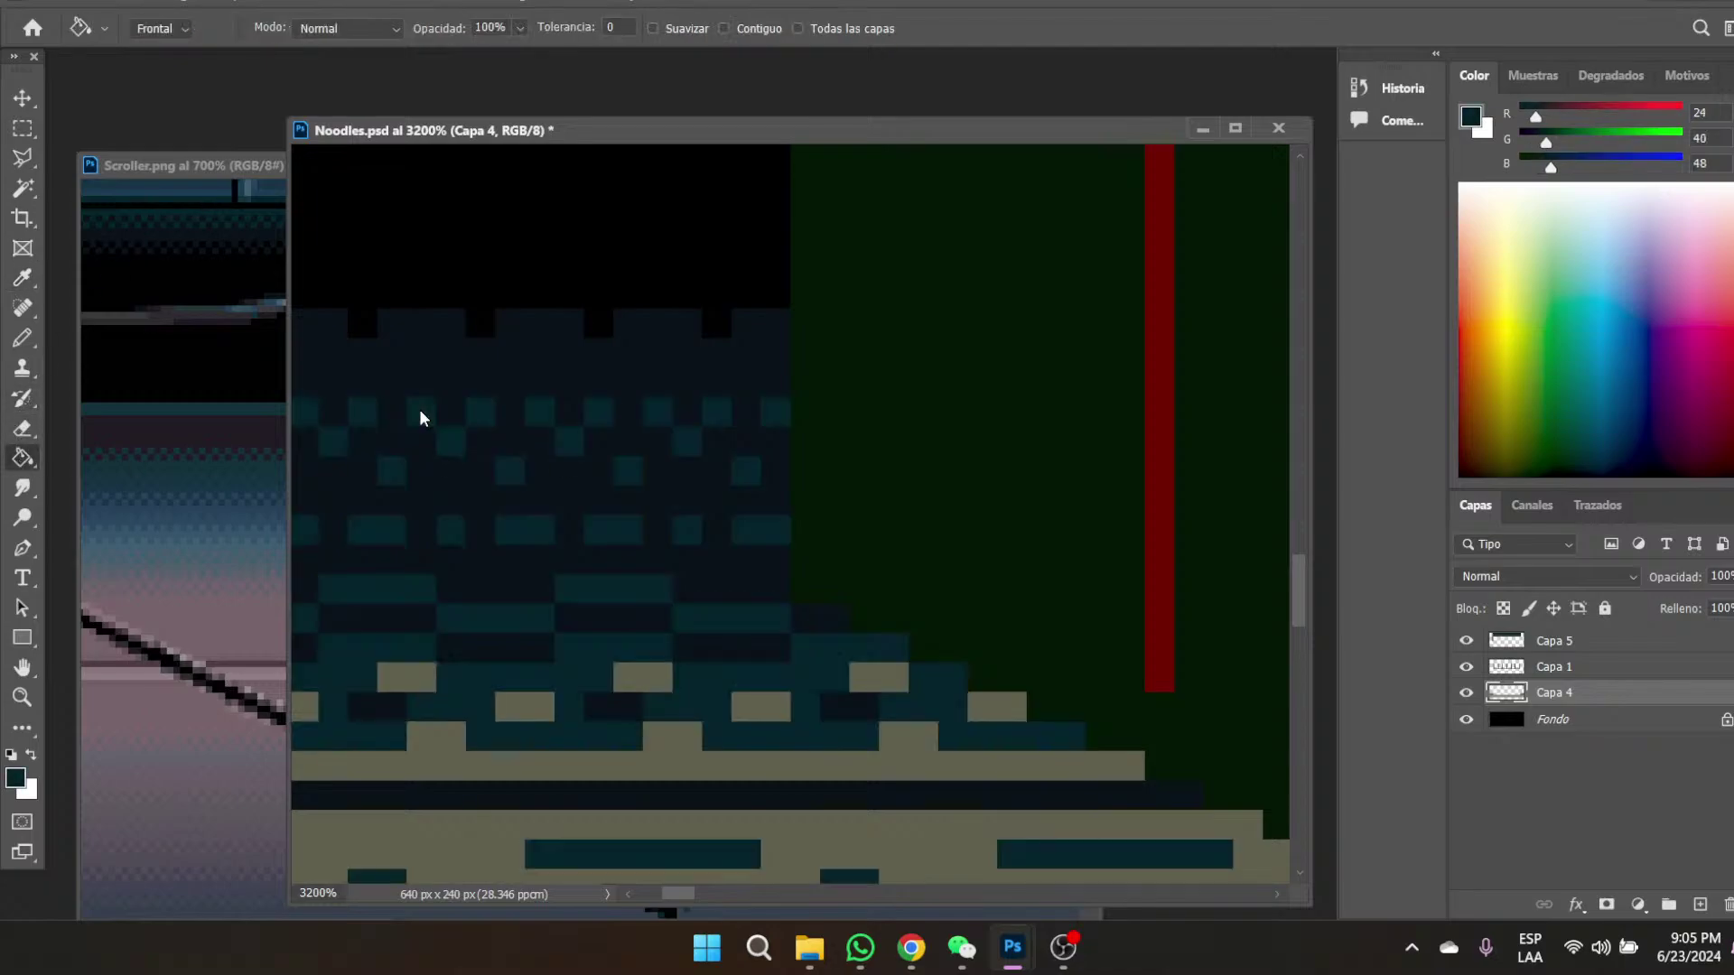
- Compare several bridge colours in Scroller.png, choose teal RGB 35, 52, 60 and fill the pavement's mid-olive shade with it
left_click(22, 280)
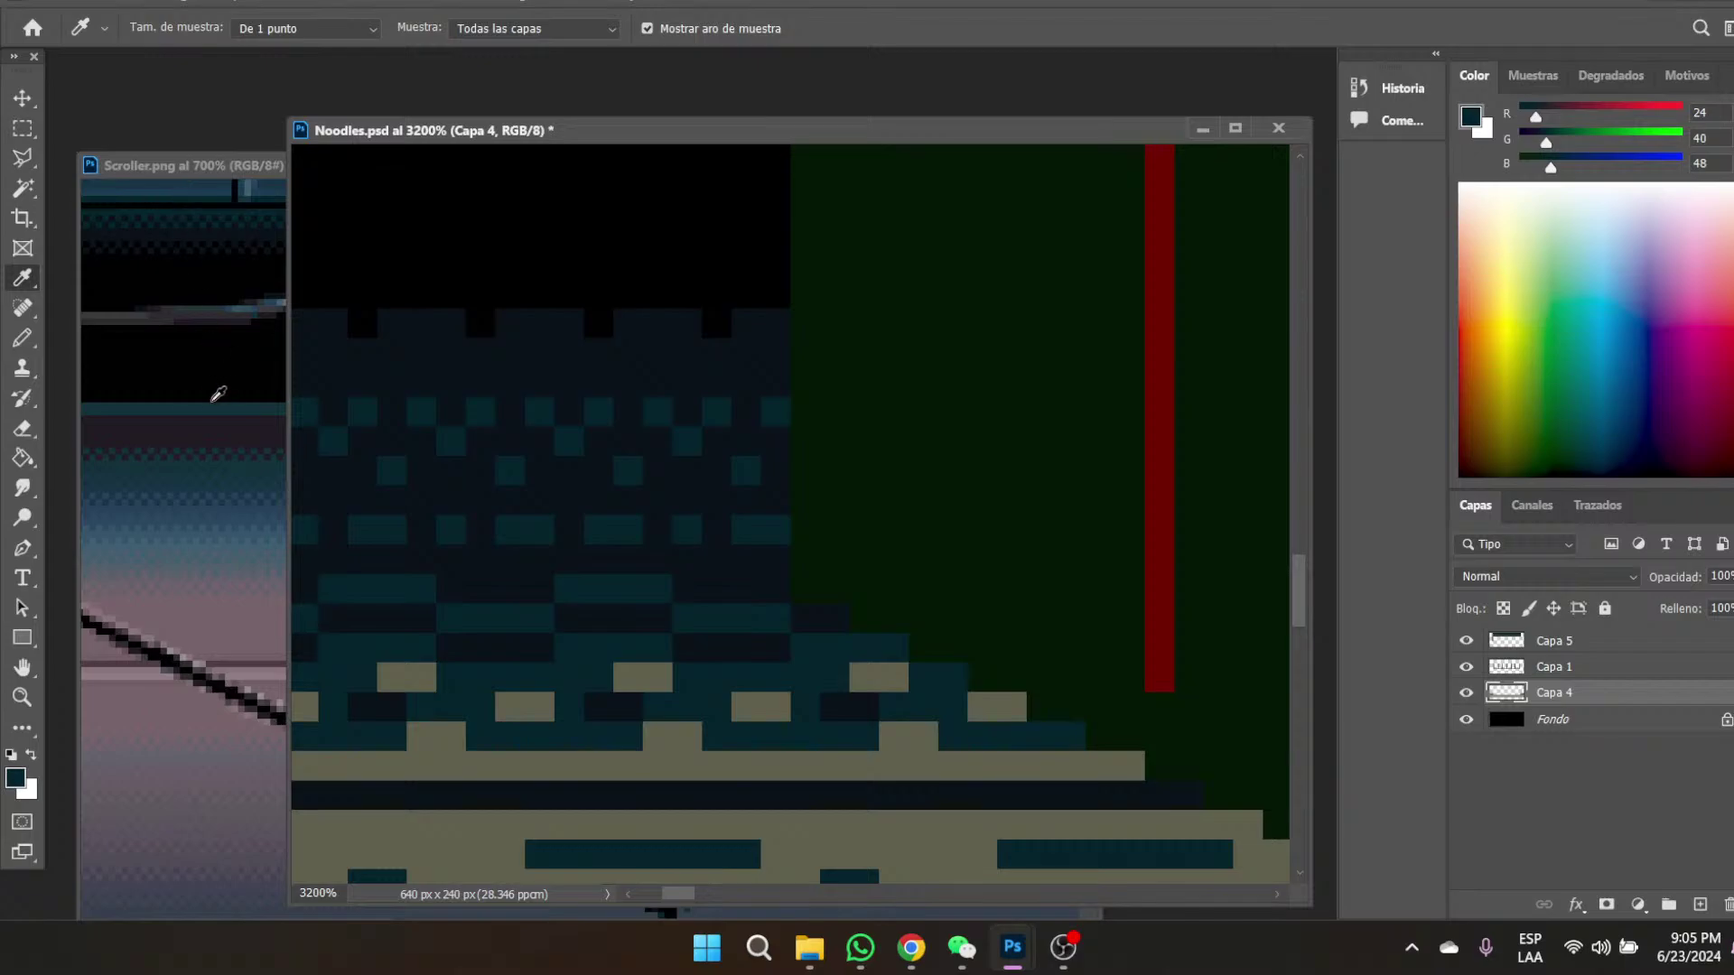
left_click(177, 427)
left_click(213, 156)
scroll(189, 220, "up", 1)
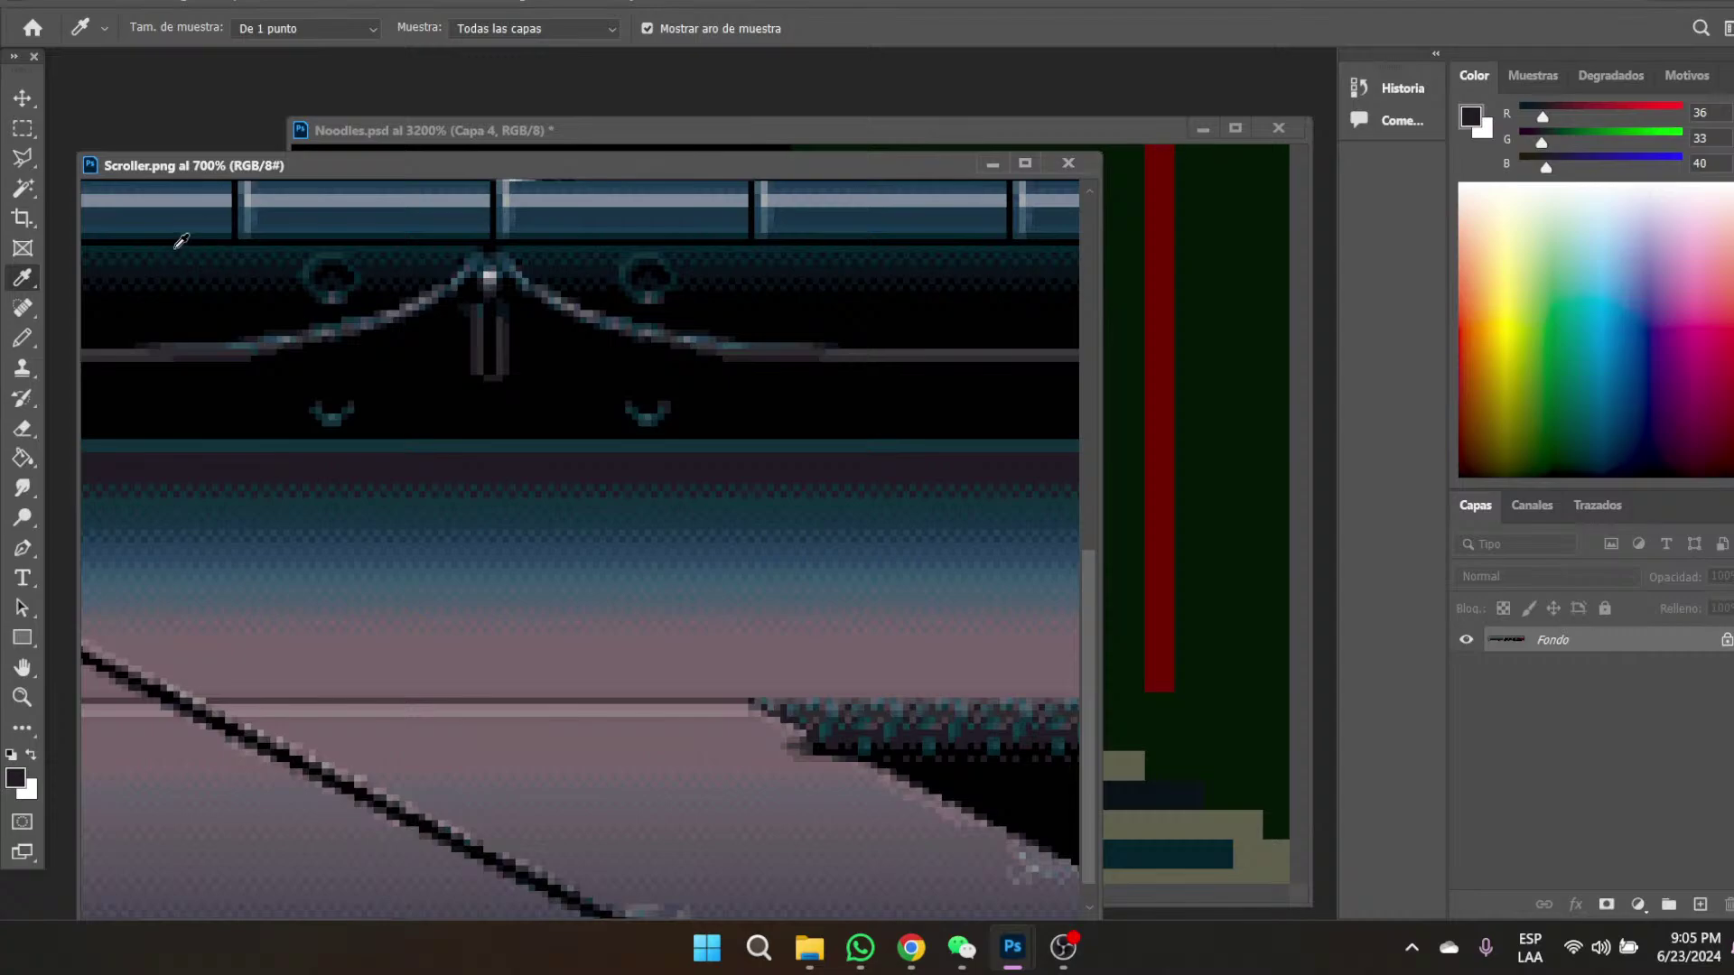
left_click(174, 244)
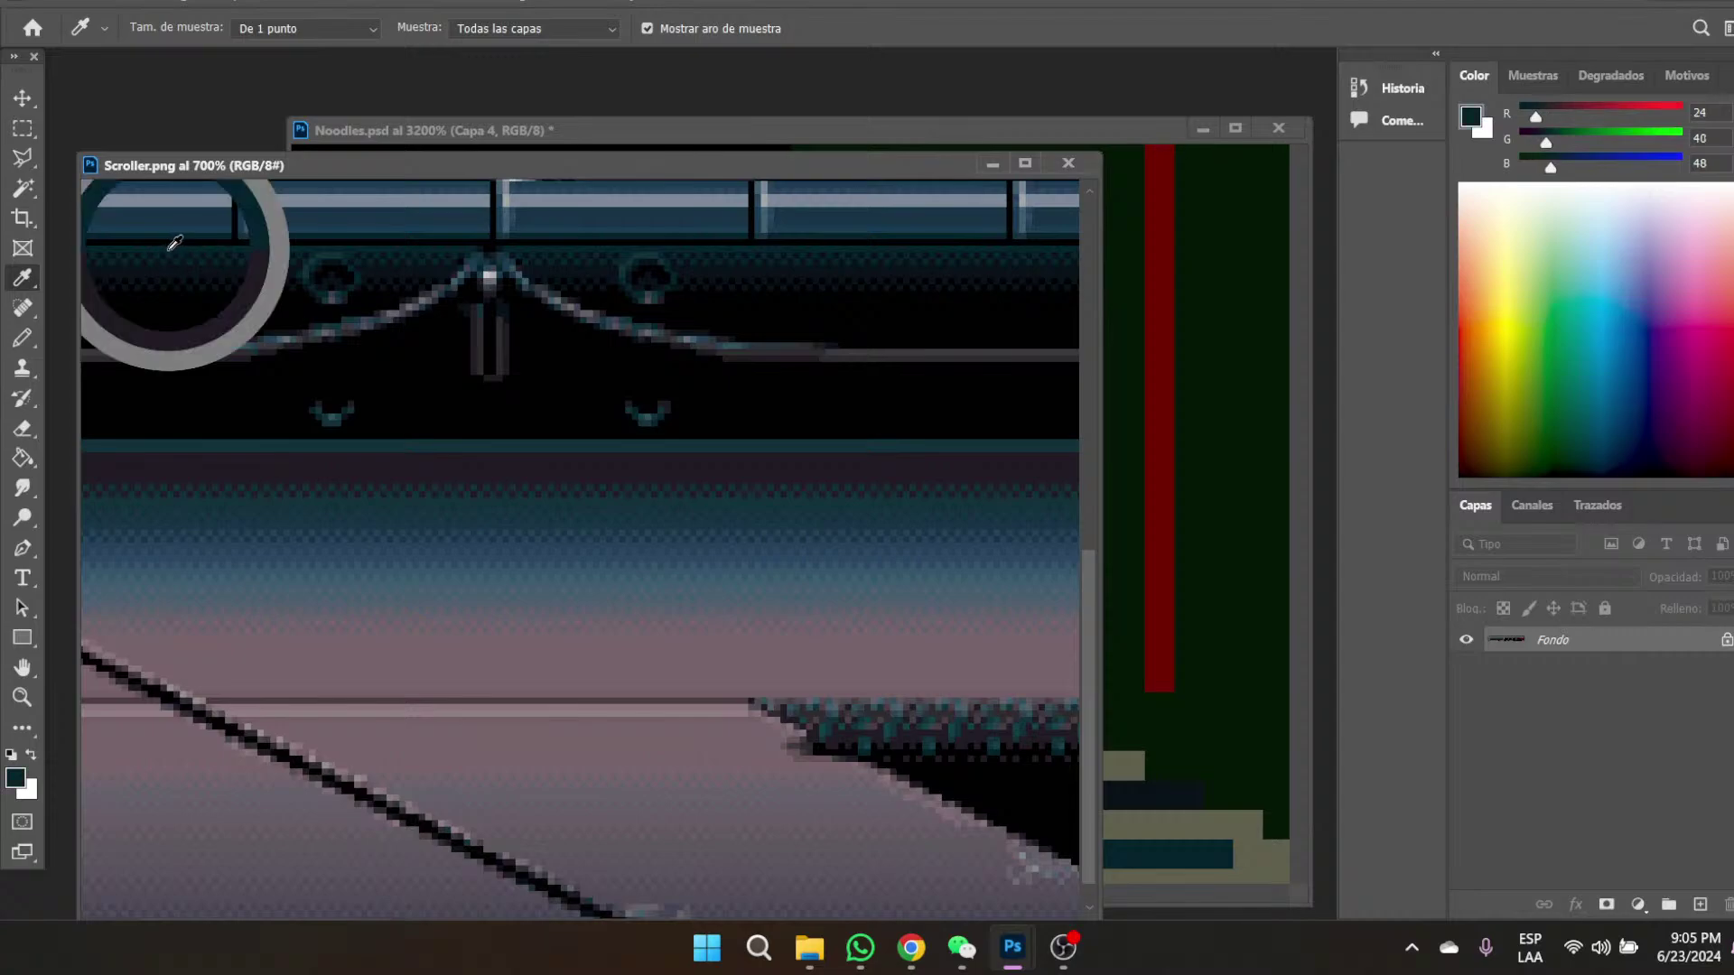
left_click(164, 210)
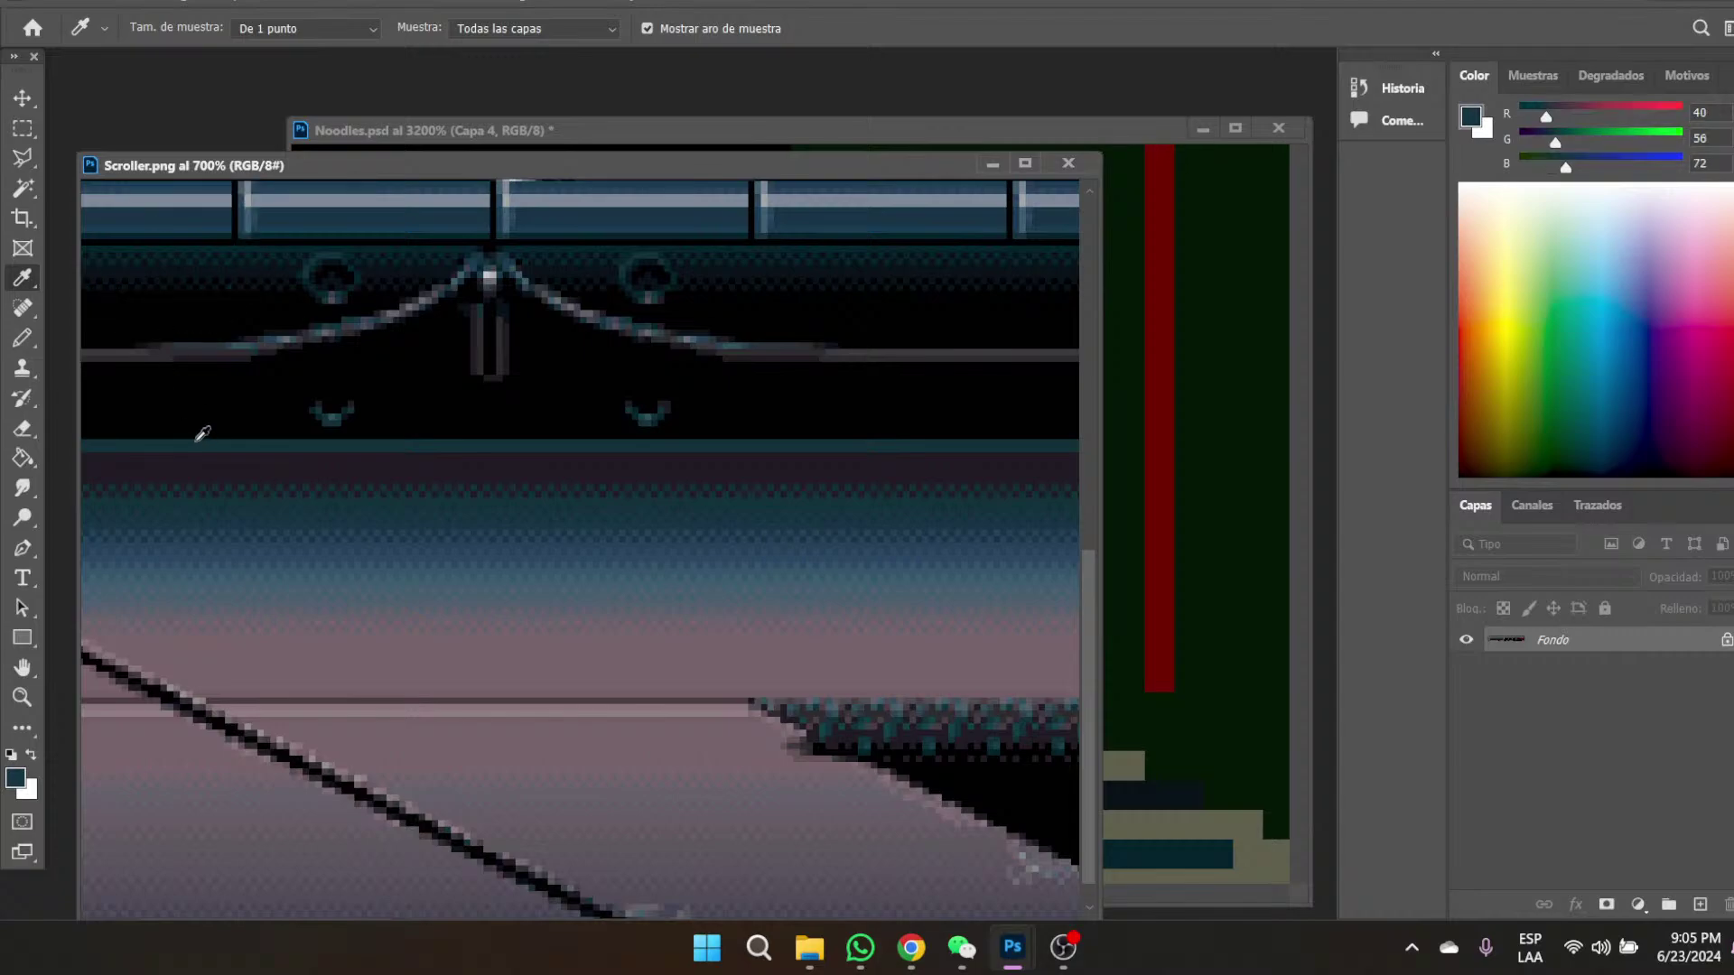
left_click(196, 440)
left_click(1049, 133)
scroll(1021, 425, "down", 5)
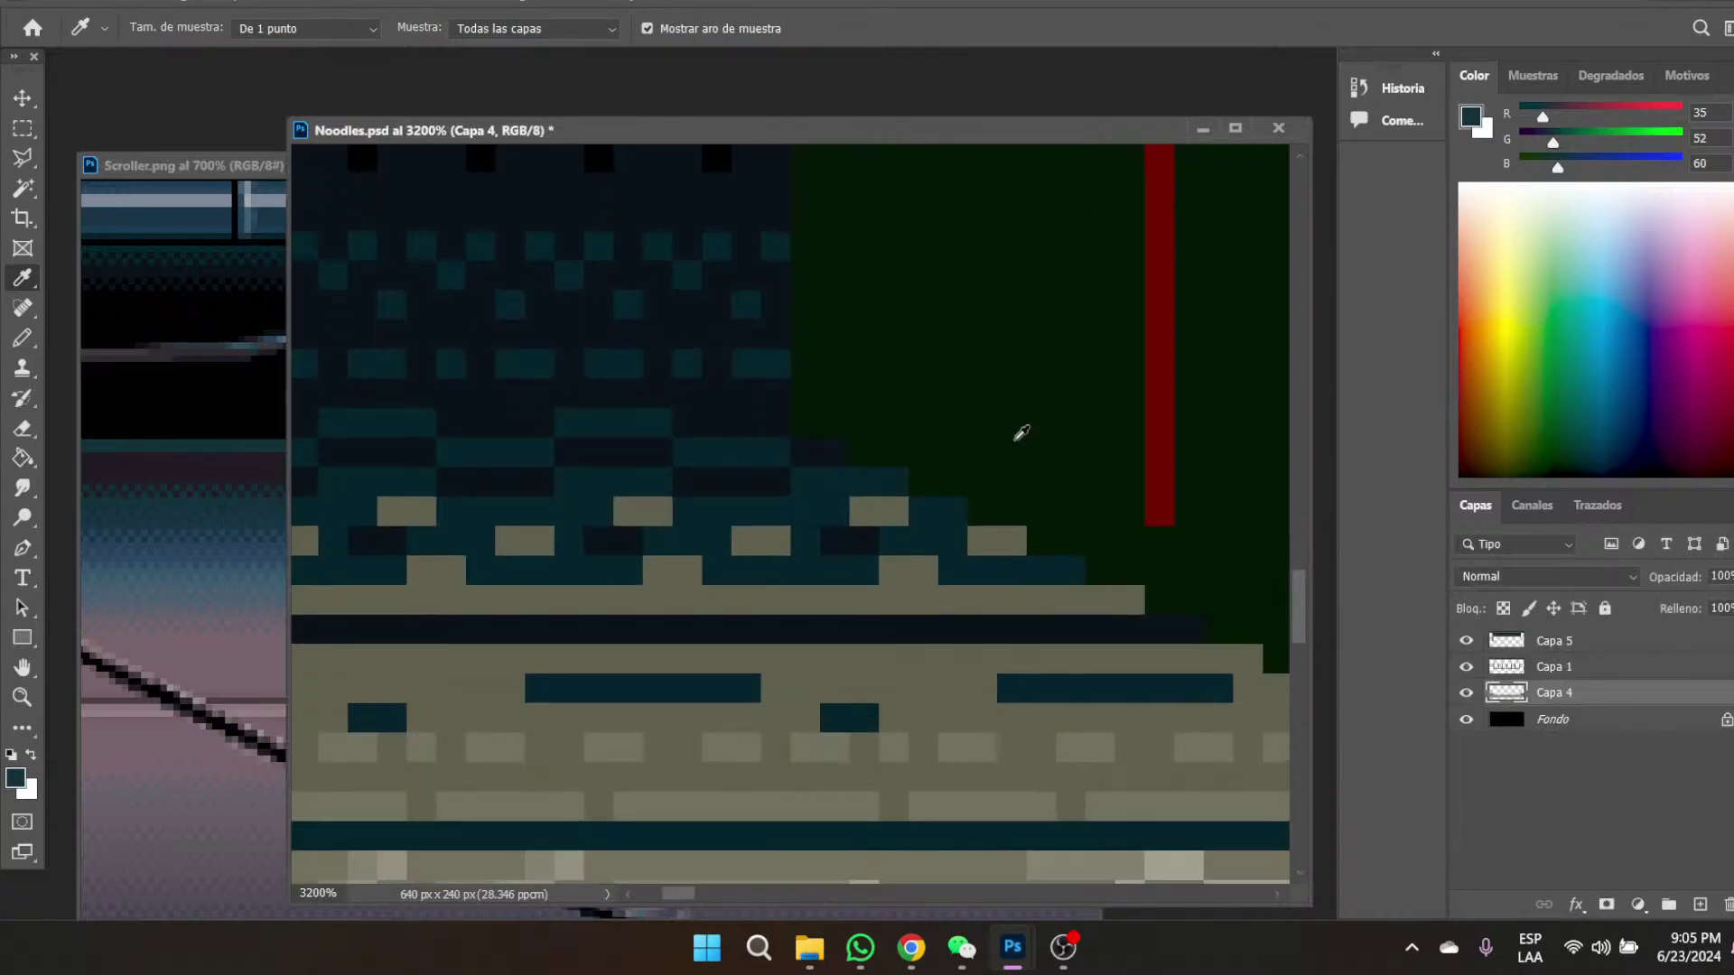
left_click(23, 458)
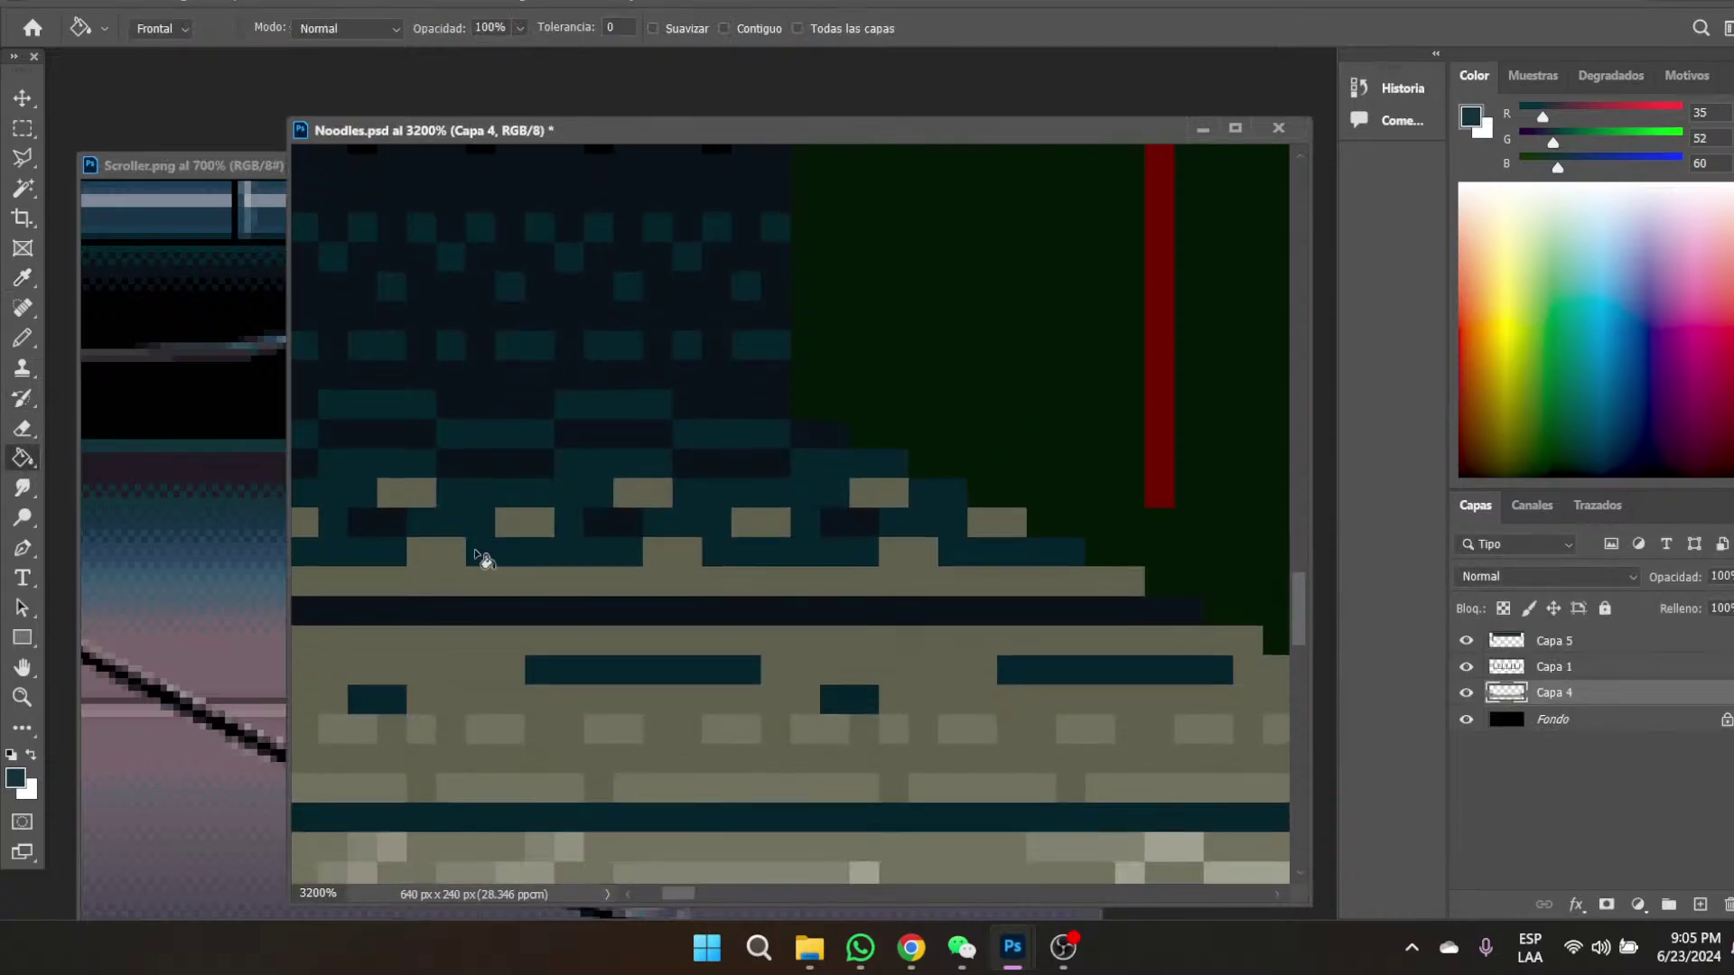
left_click(420, 493)
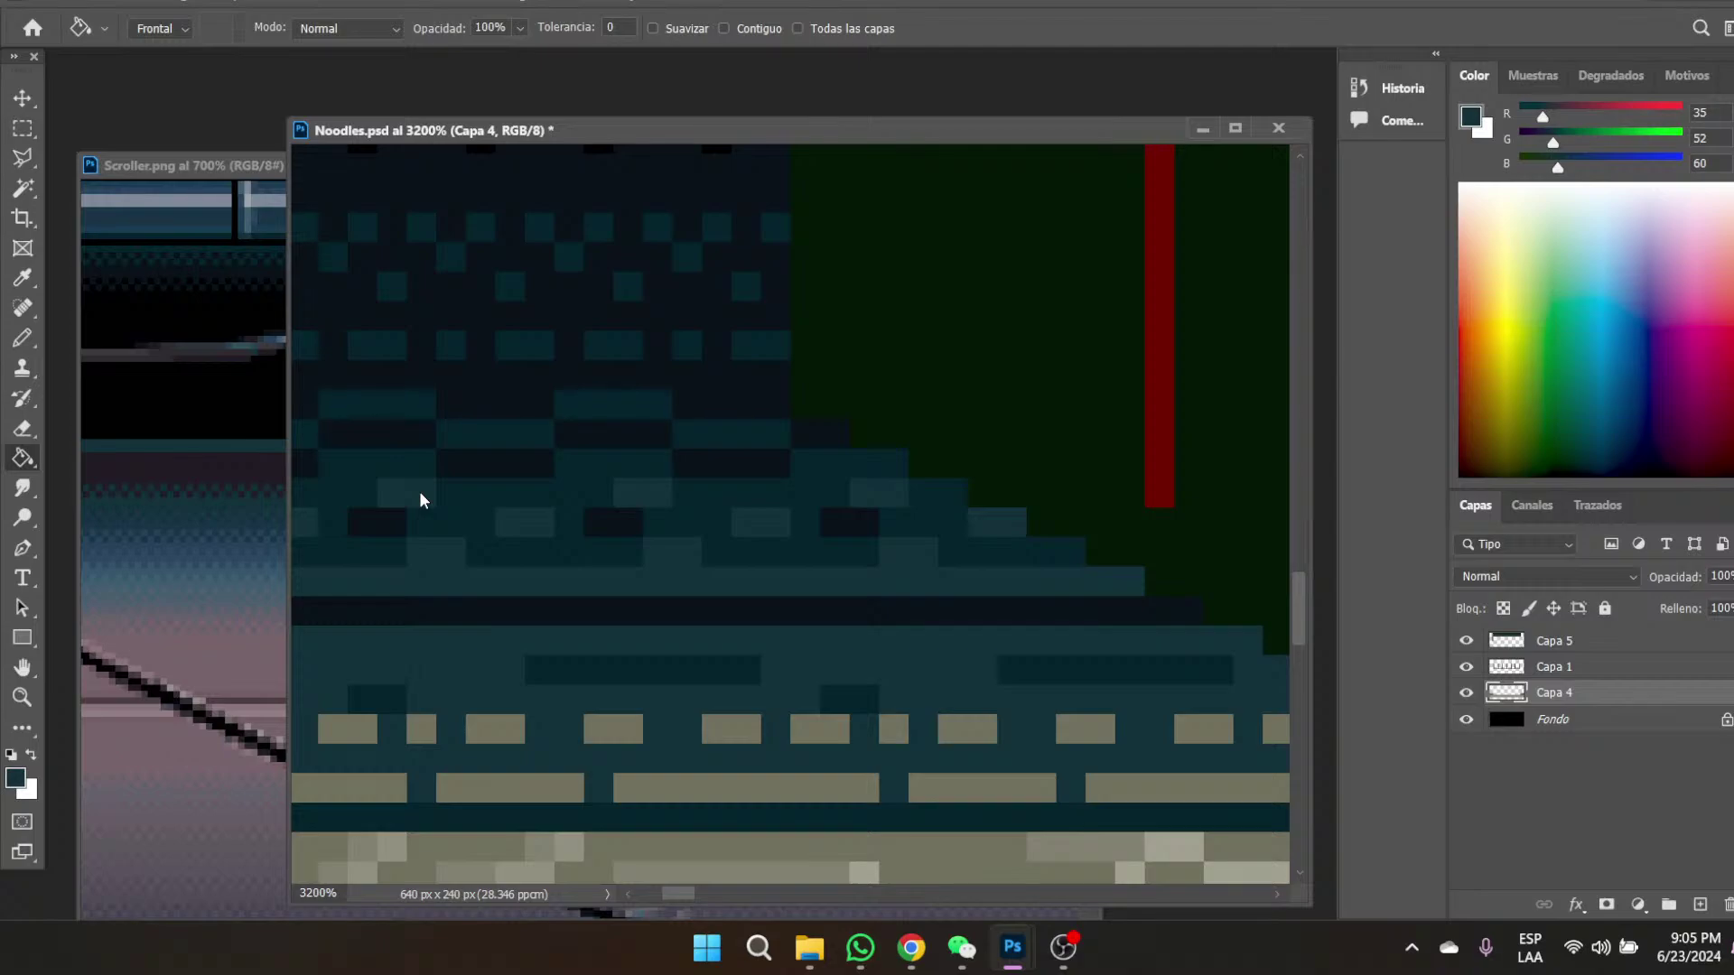
- Sample slate blue RGB 40, 56, 72 from the bridge railing and fill the pavement's light olive dashes and stone joints with it
left_click(24, 276)
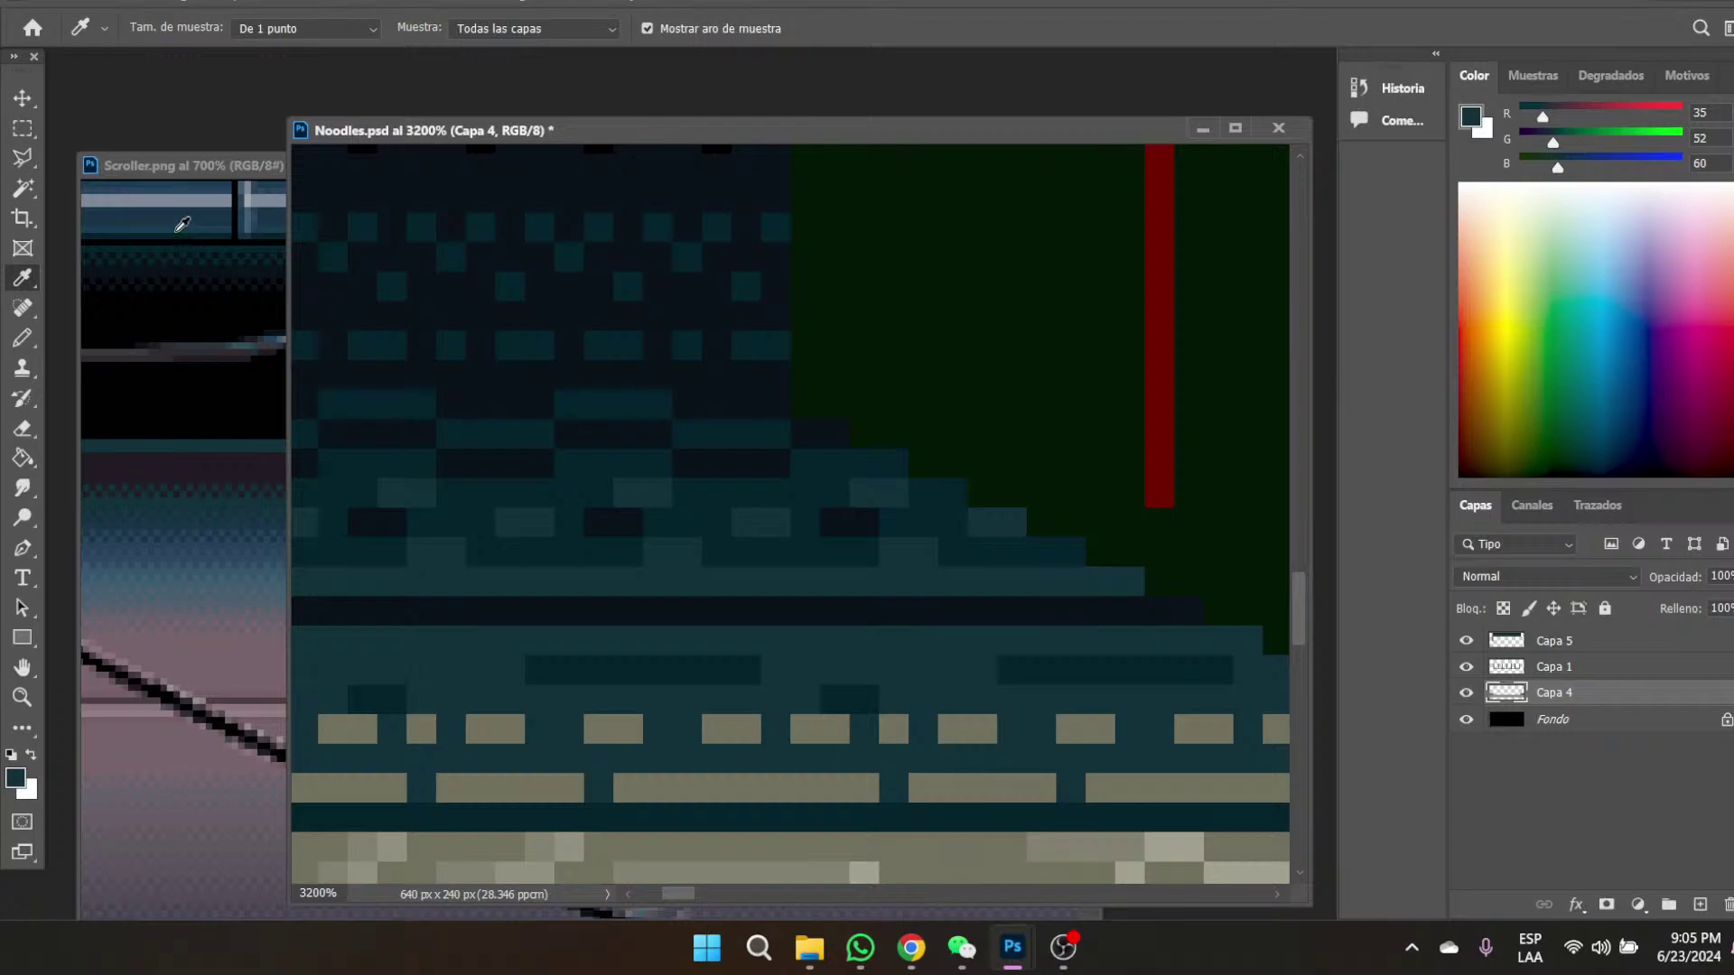
left_click(181, 214)
left_click(22, 460)
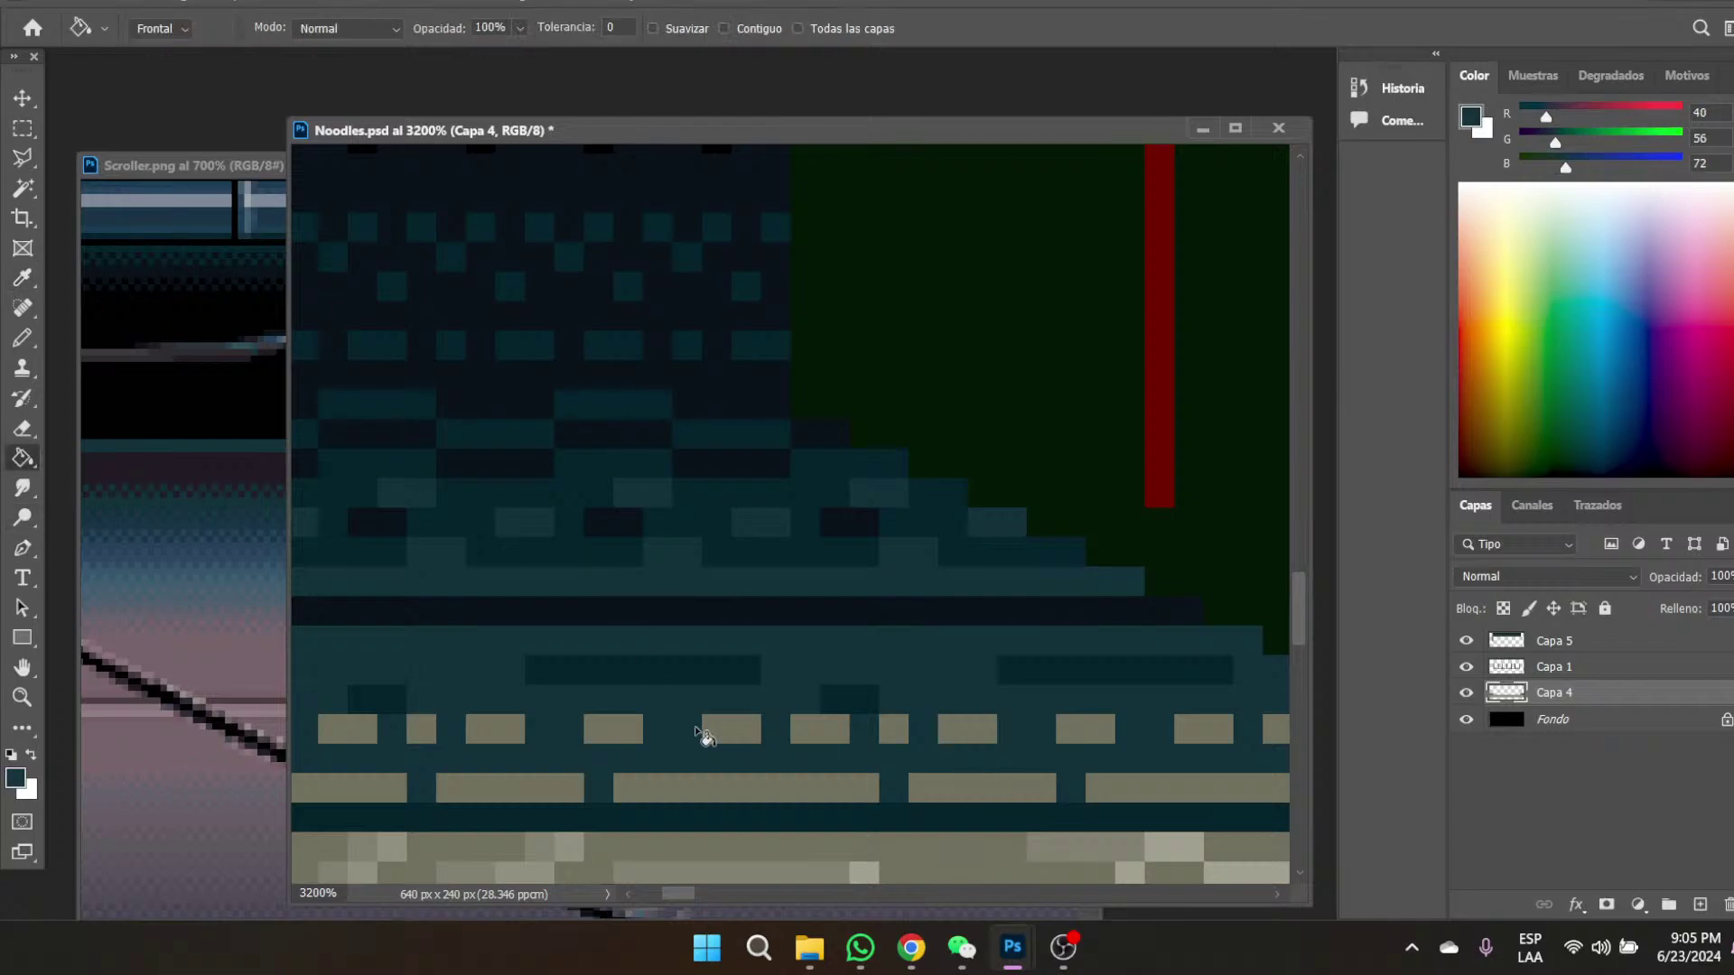
left_click(620, 728)
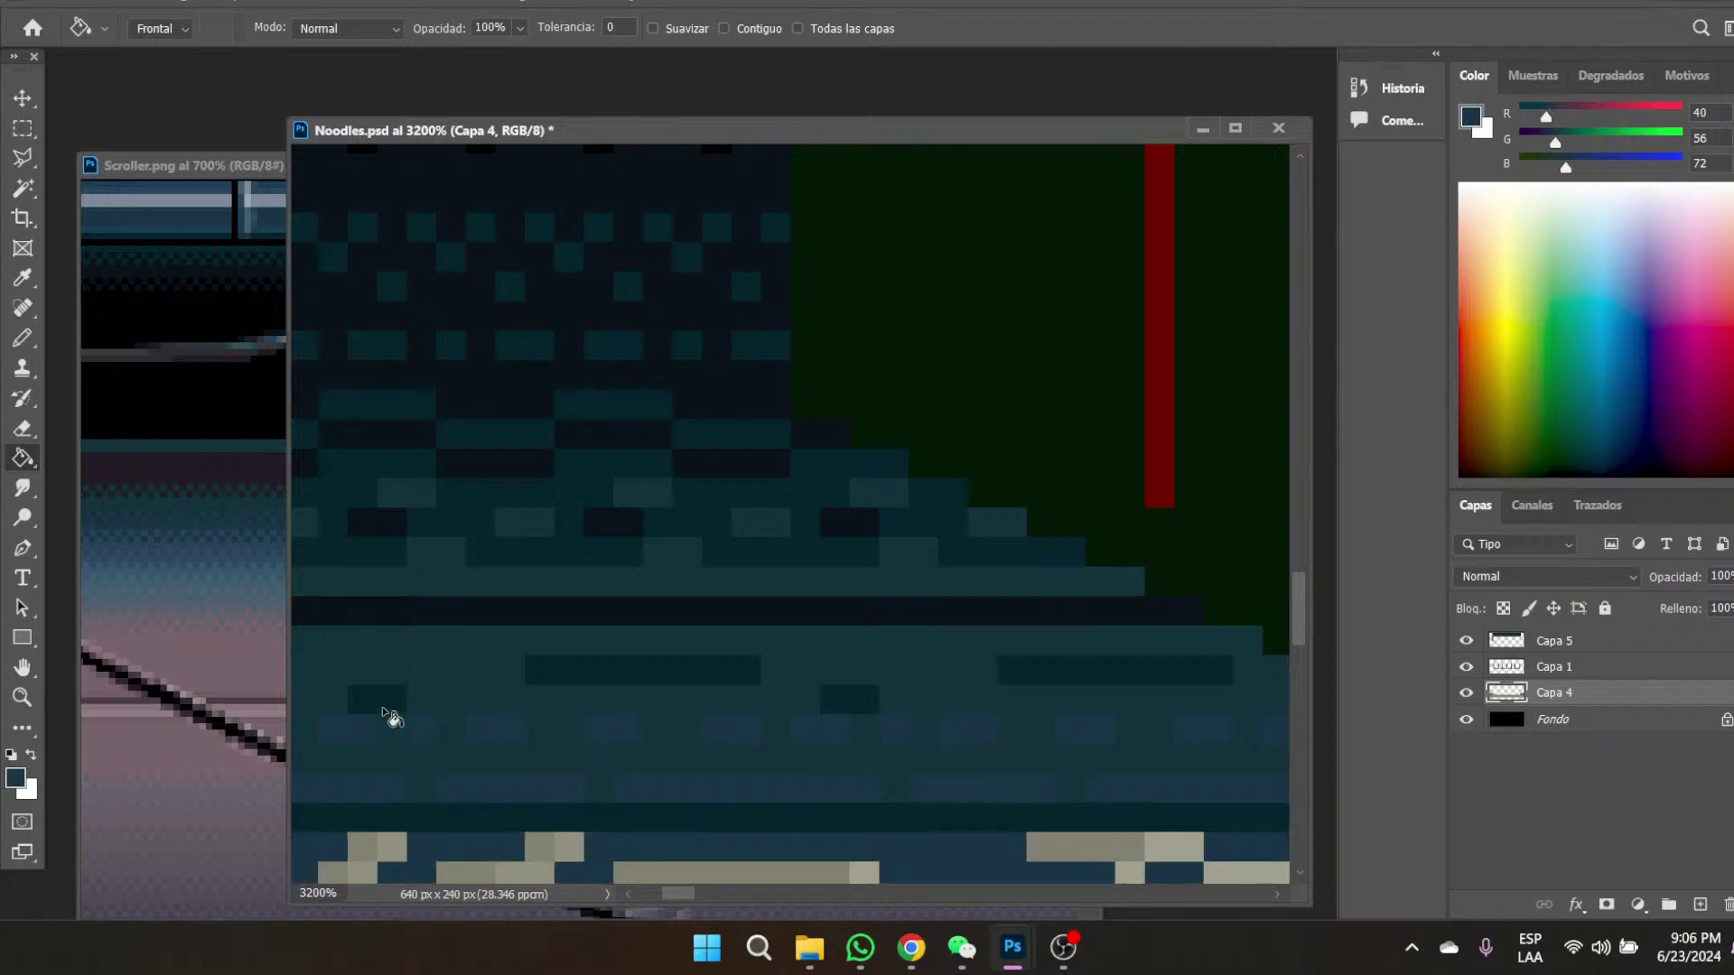
- Compare several sky-gradient colours in Scroller.png, choose blue RGB 52, 68, 89 and fill the darkest beige shade of the pavement stones with it
left_click(22, 278)
scroll(722, 595, "down", 5)
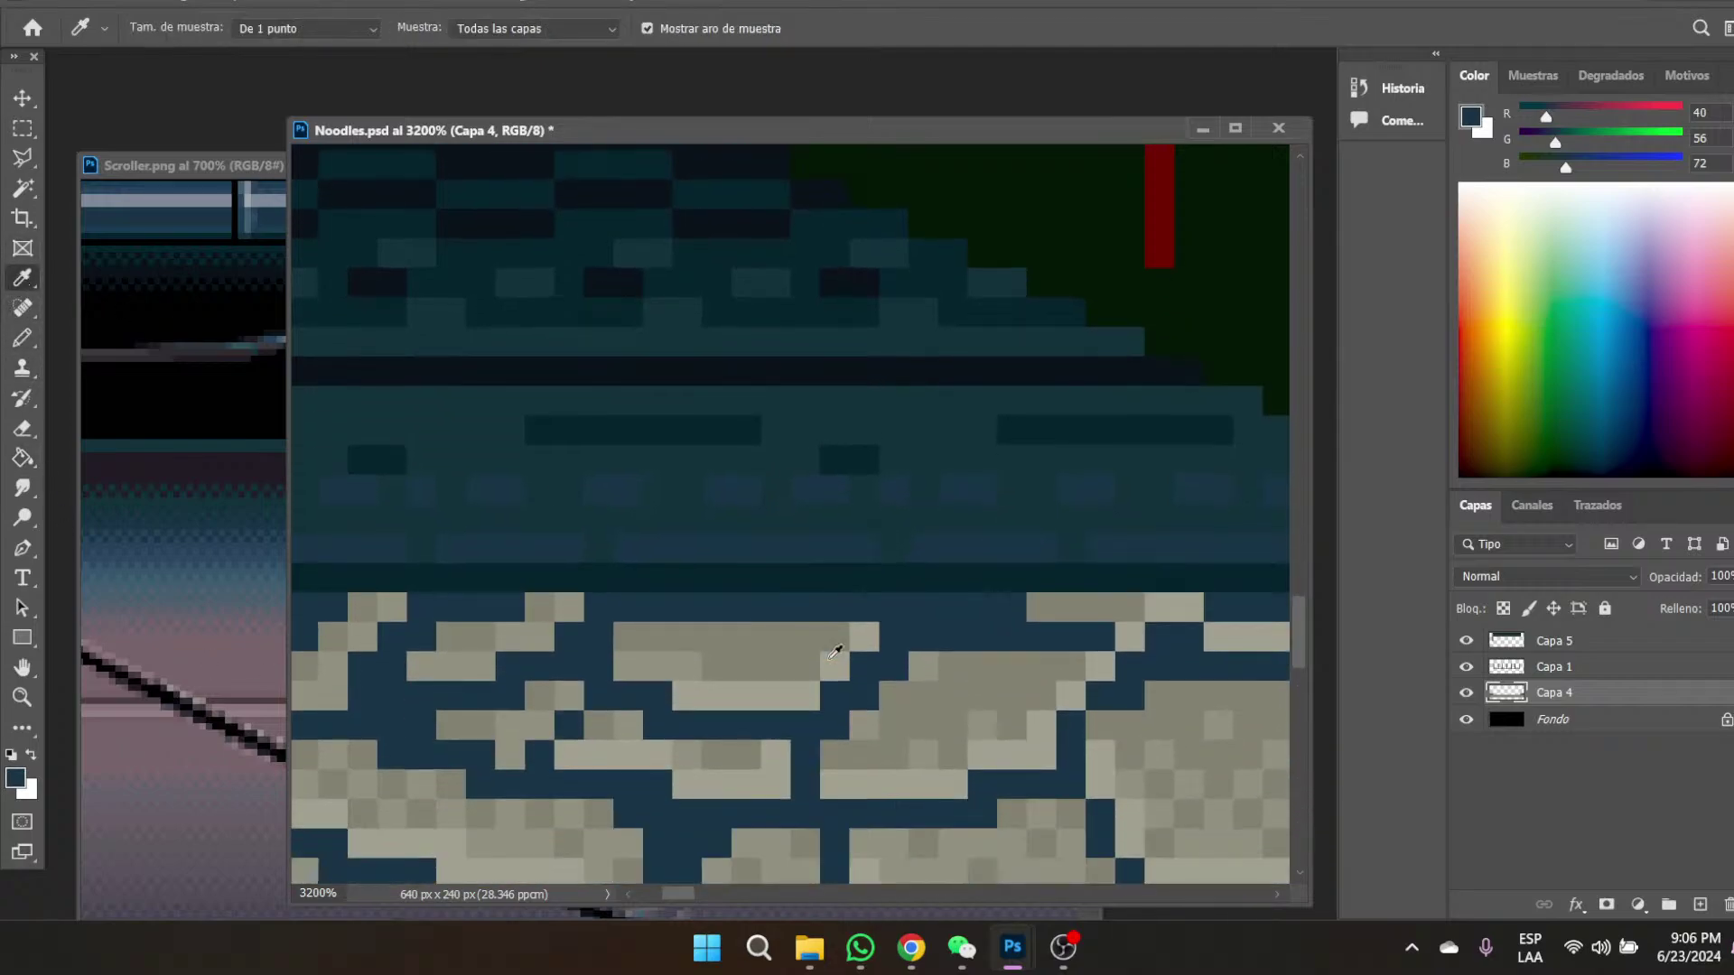
left_click(178, 496)
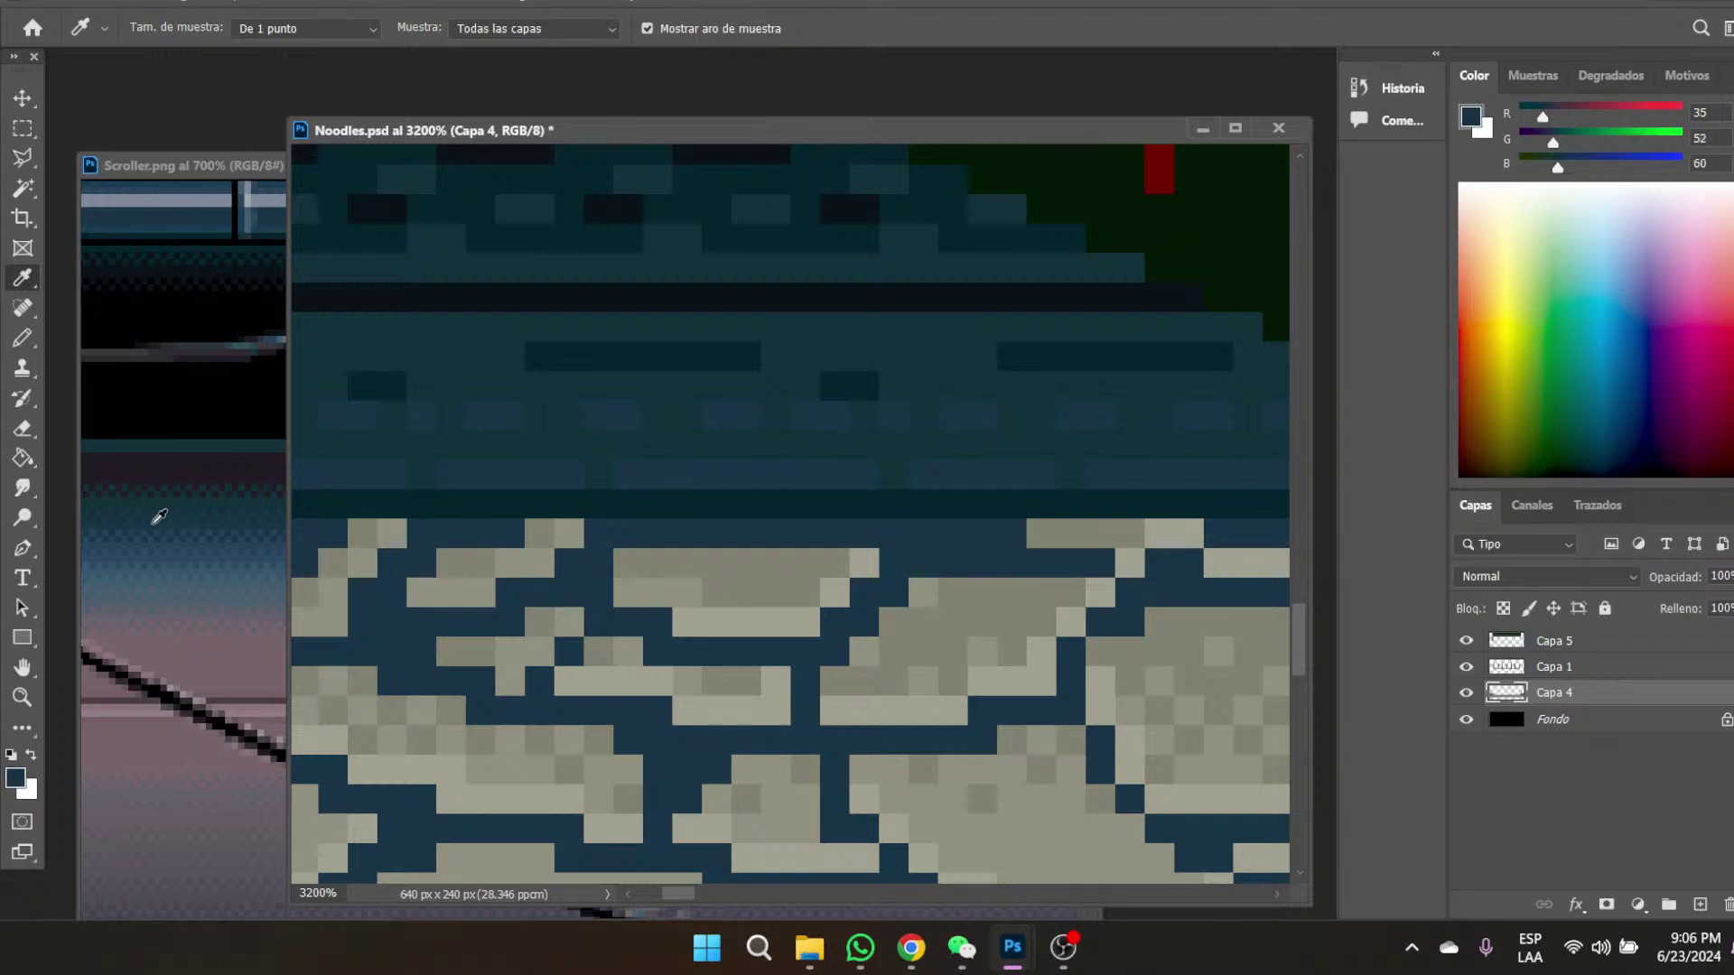
left_click(158, 516)
left_click(155, 539)
left_click(22, 458)
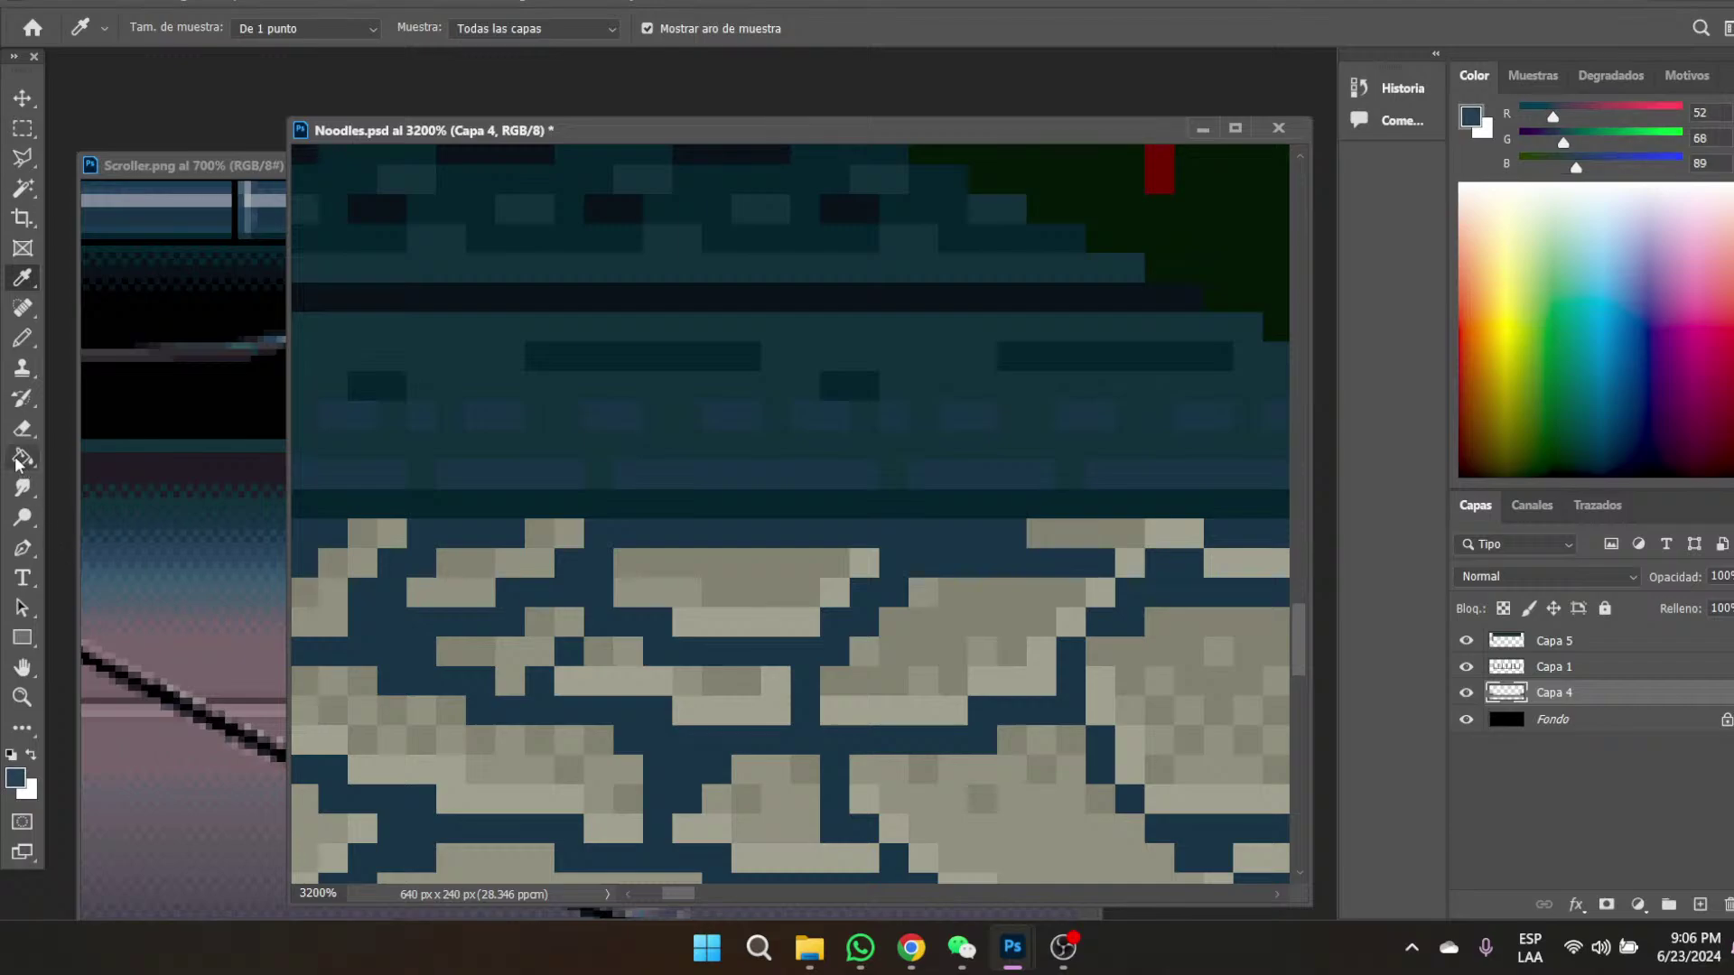
left_click(360, 542)
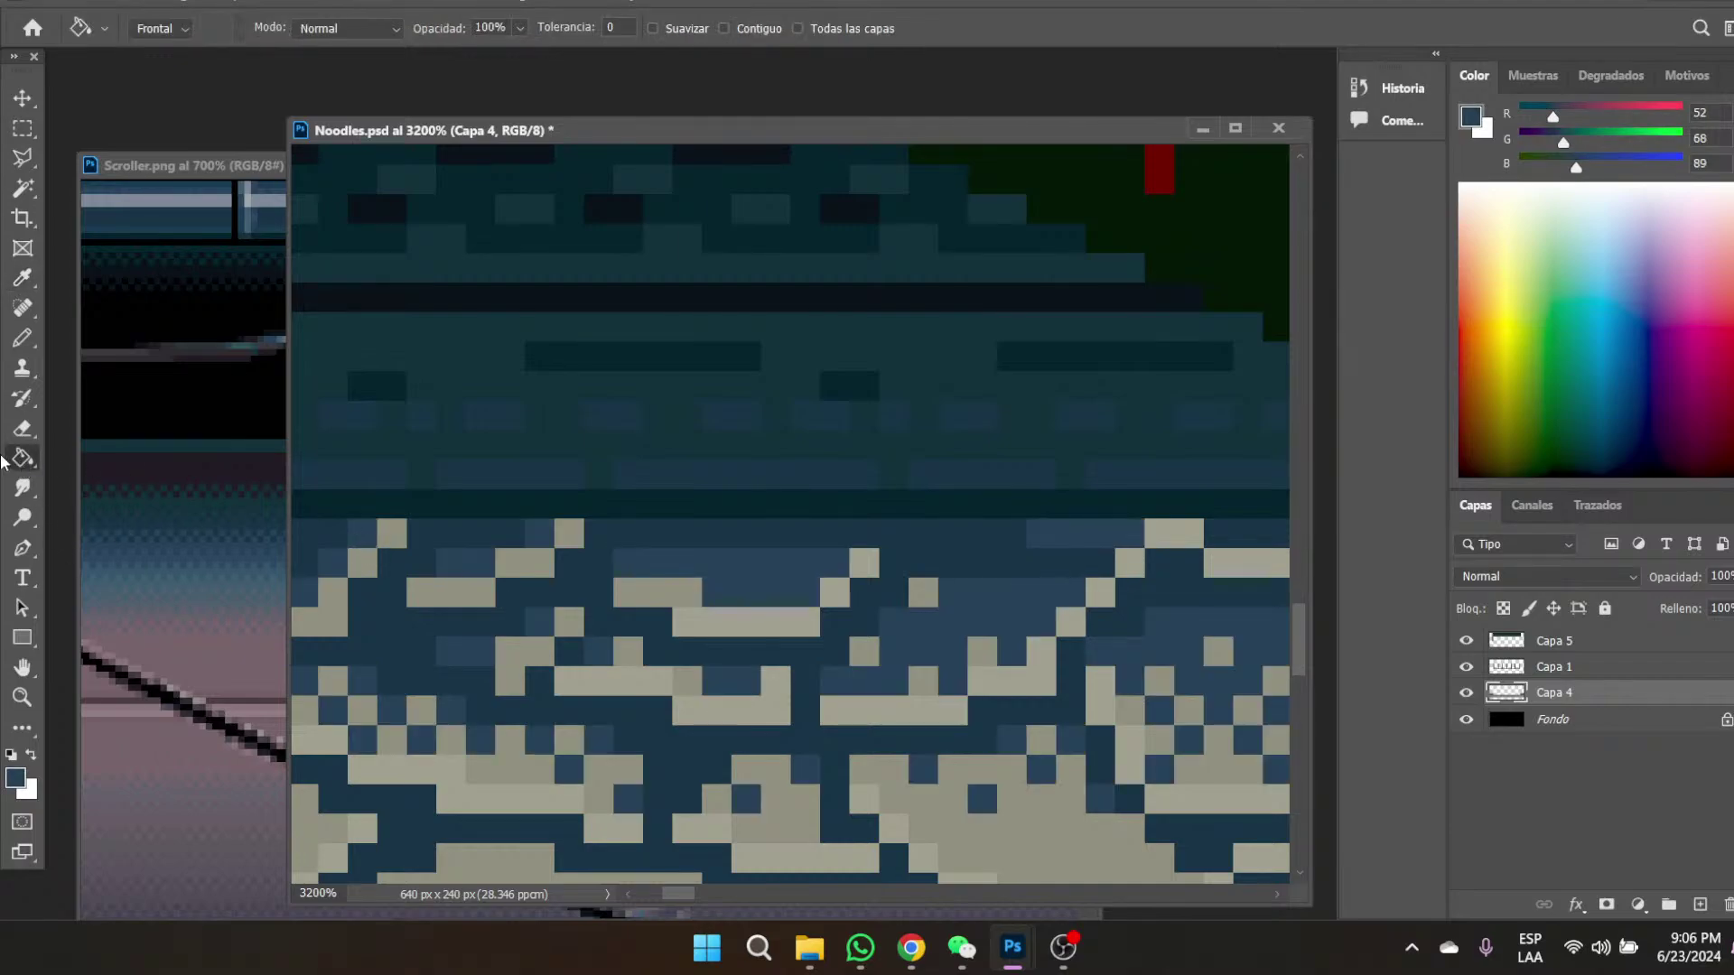
- Sample blue RGB 67, 87, 107 from the Scroller.png sky gradient and fill the mid-beige shade of the stones with it
left_click(22, 277)
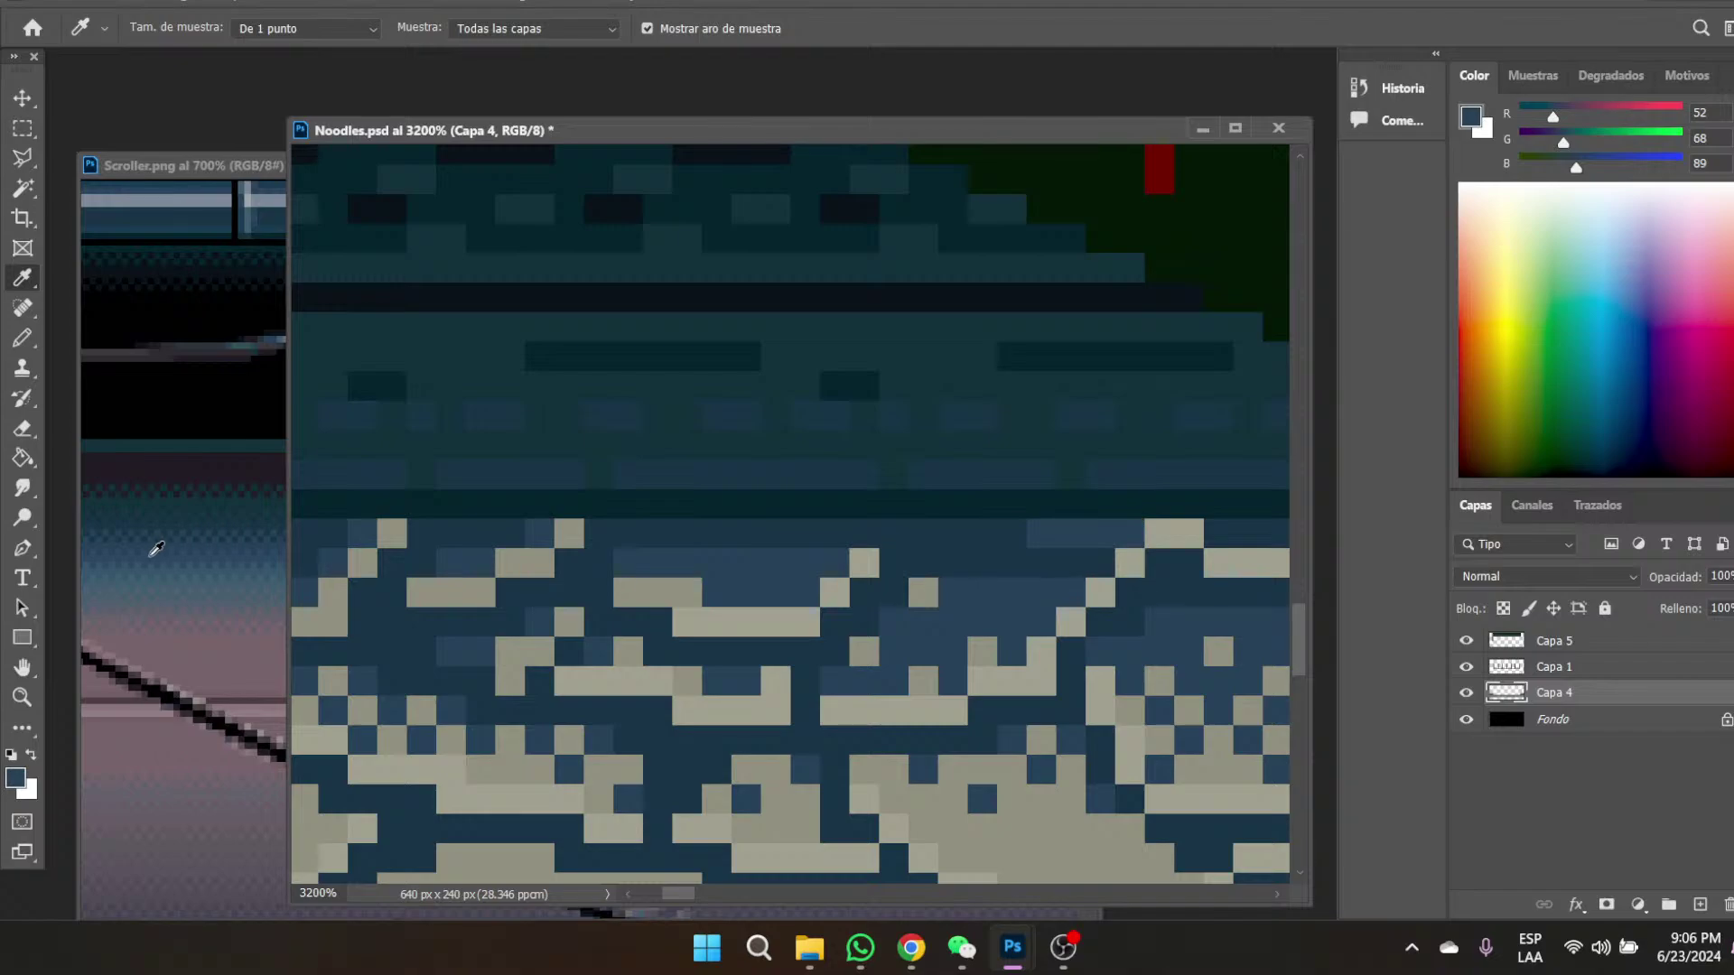
left_click(151, 564)
left_click(23, 458)
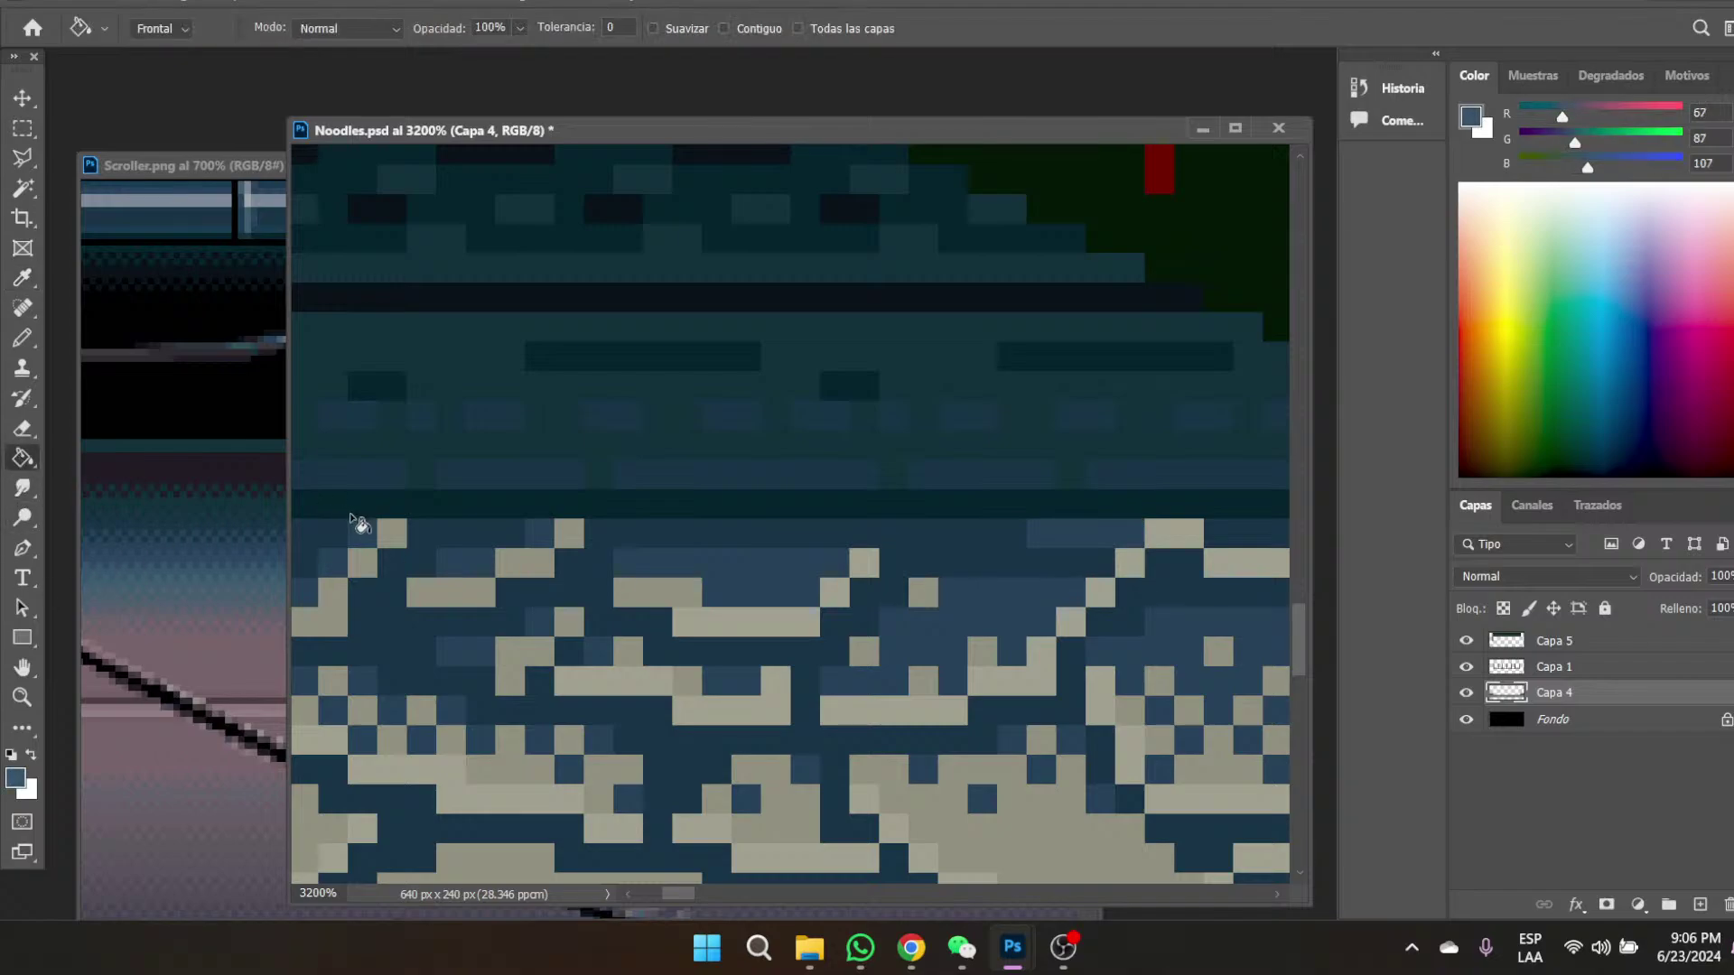
left_click(401, 540)
- Sample blue-grey RGB 75, 94, 111 from the Scroller.png gradient and fill the light beige edges of the upper stones with it
scroll(1021, 567, "down", 3)
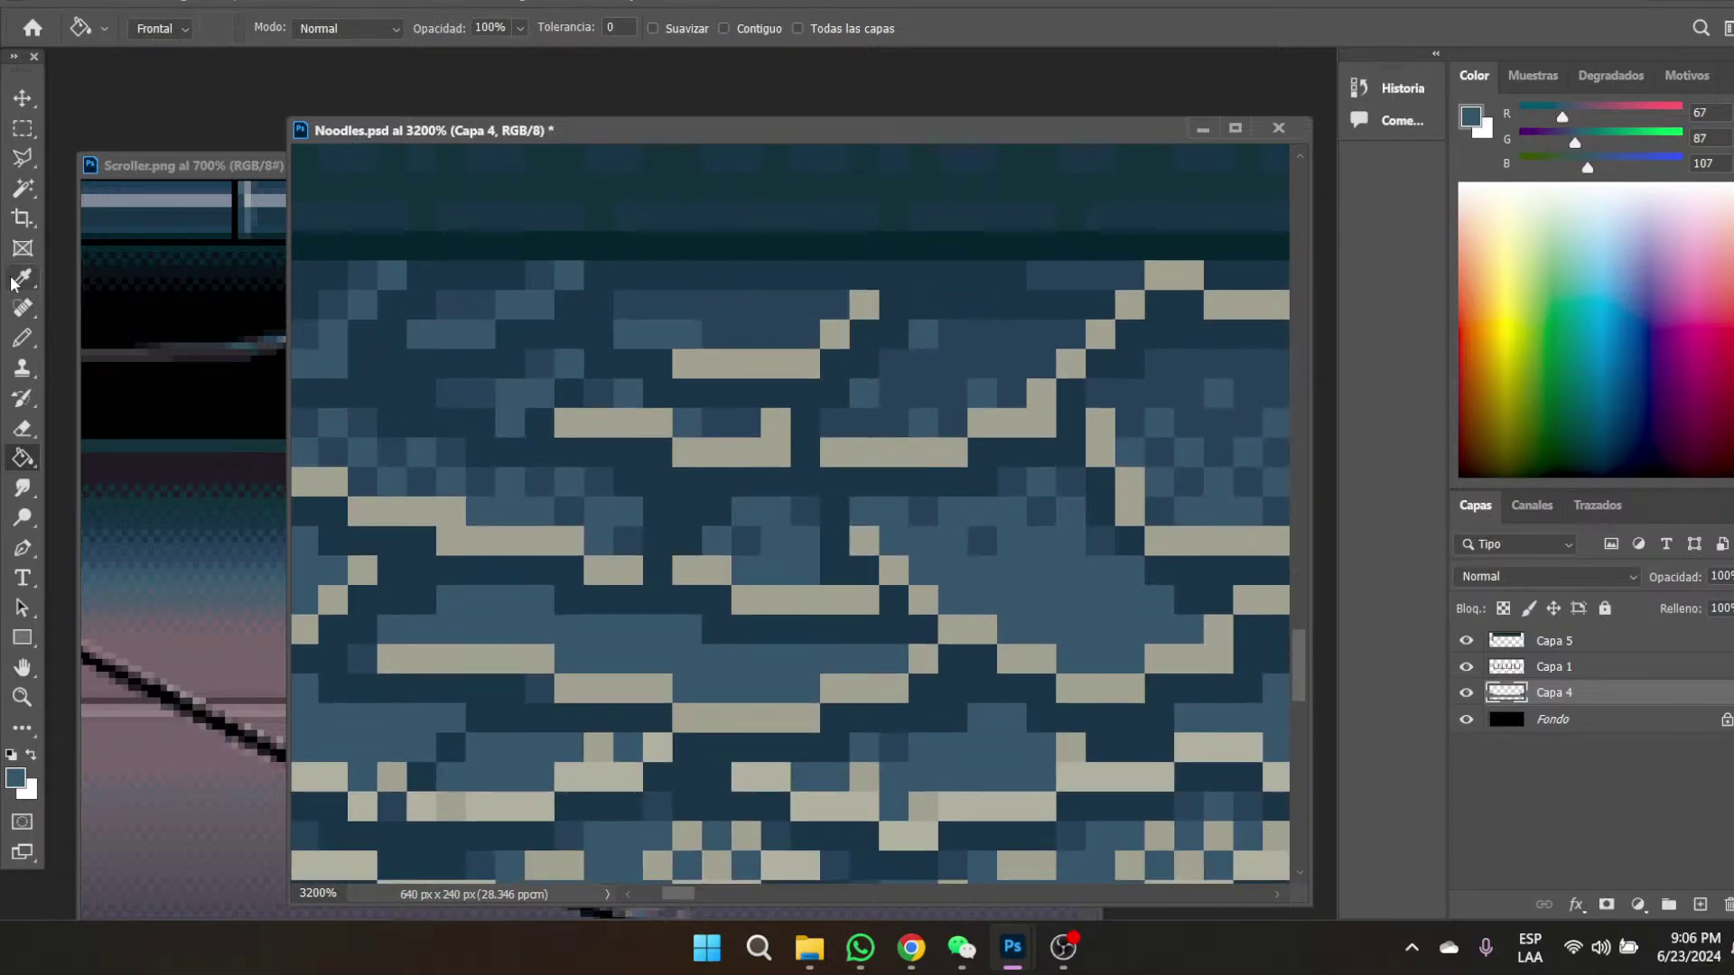
left_click(22, 277)
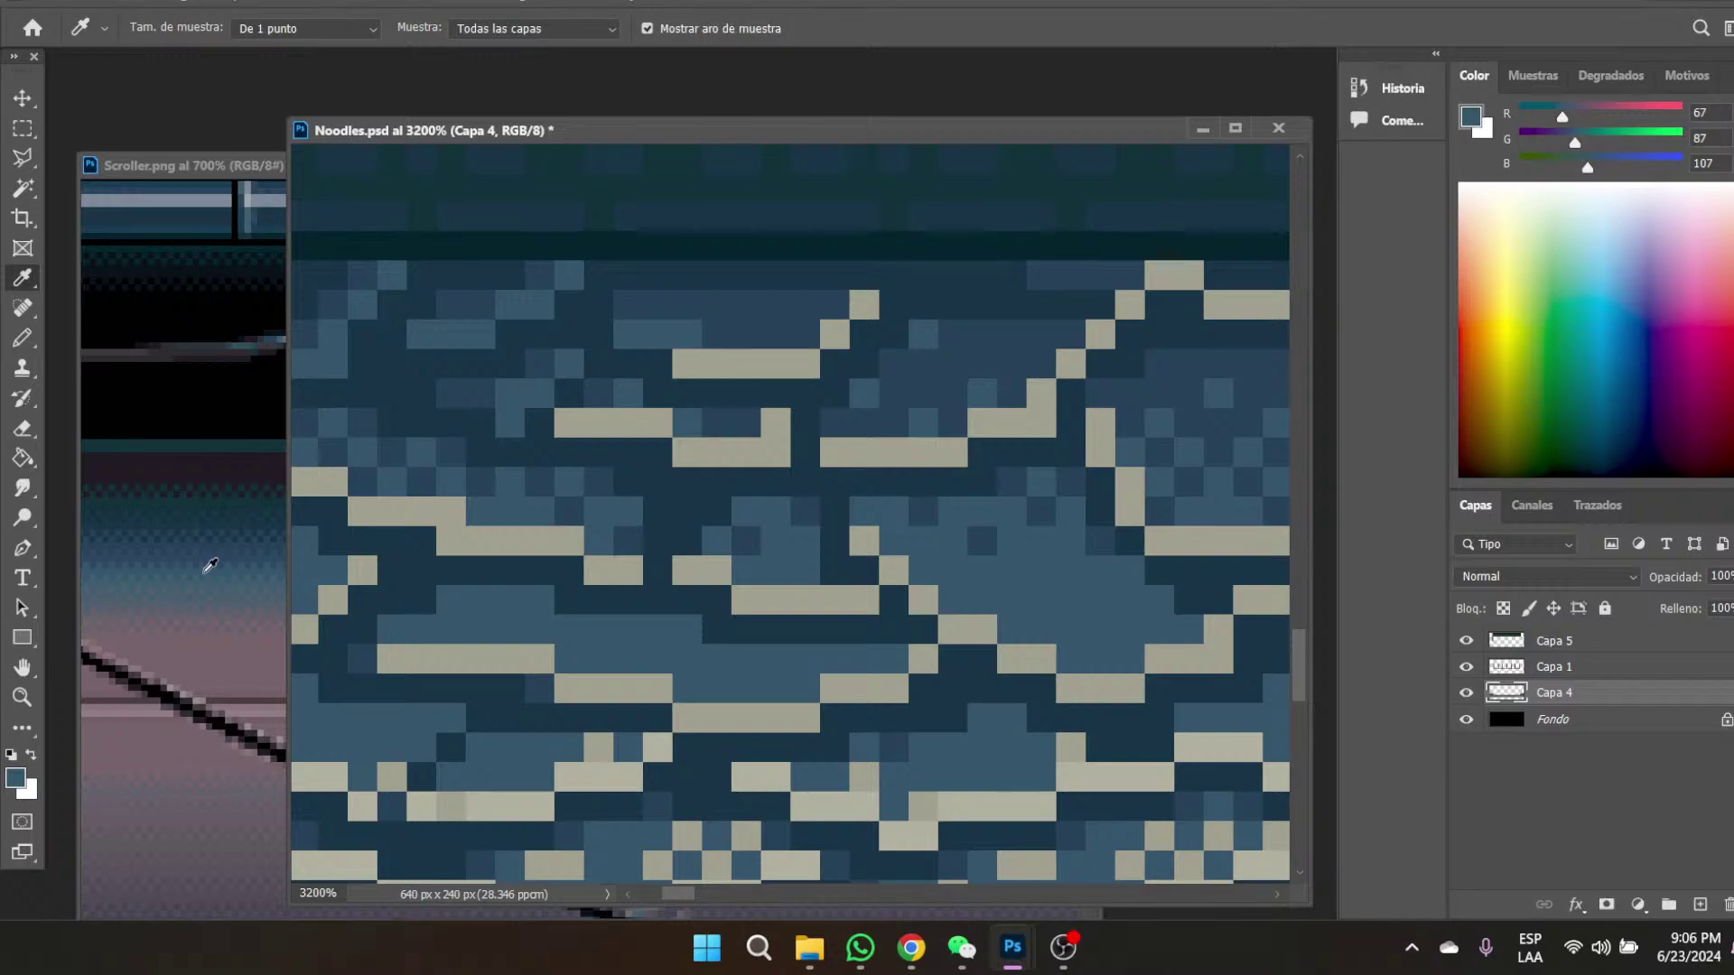
left_click(199, 582)
left_click(23, 457)
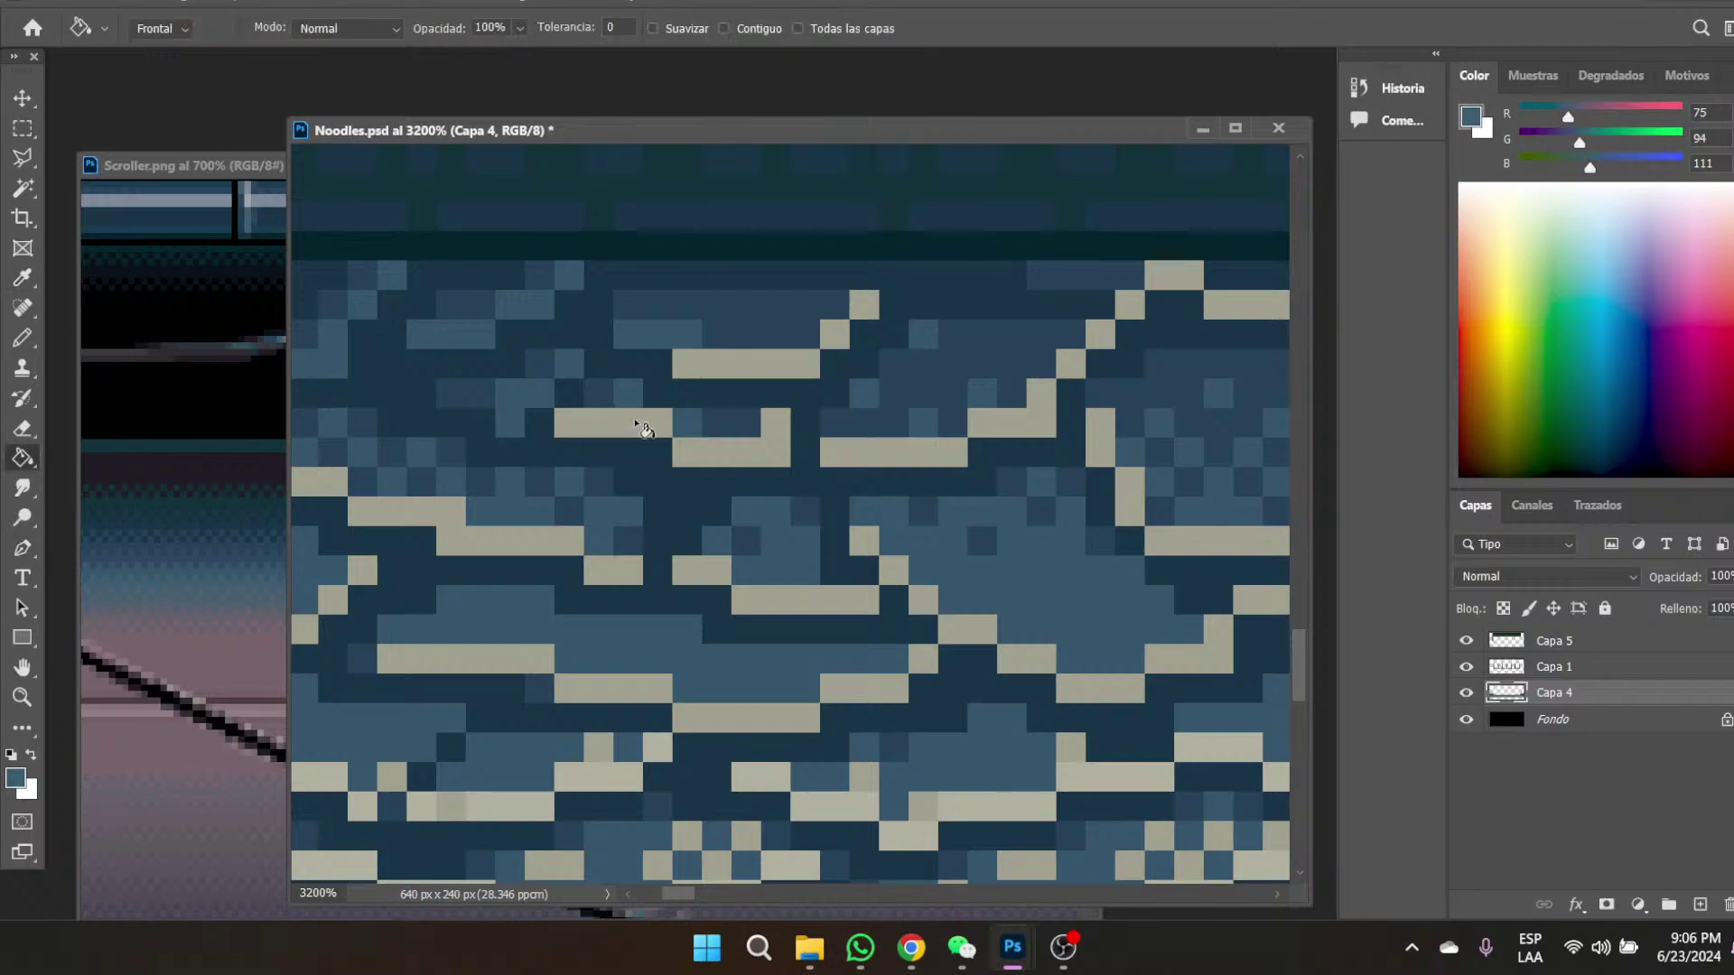
left_click(325, 566)
- Sample mauve grey RGB 100, 97, 107 from the Scroller.png gradient and fill the lightest beige edges of the lower stones with it
scroll(445, 495, "down", 3)
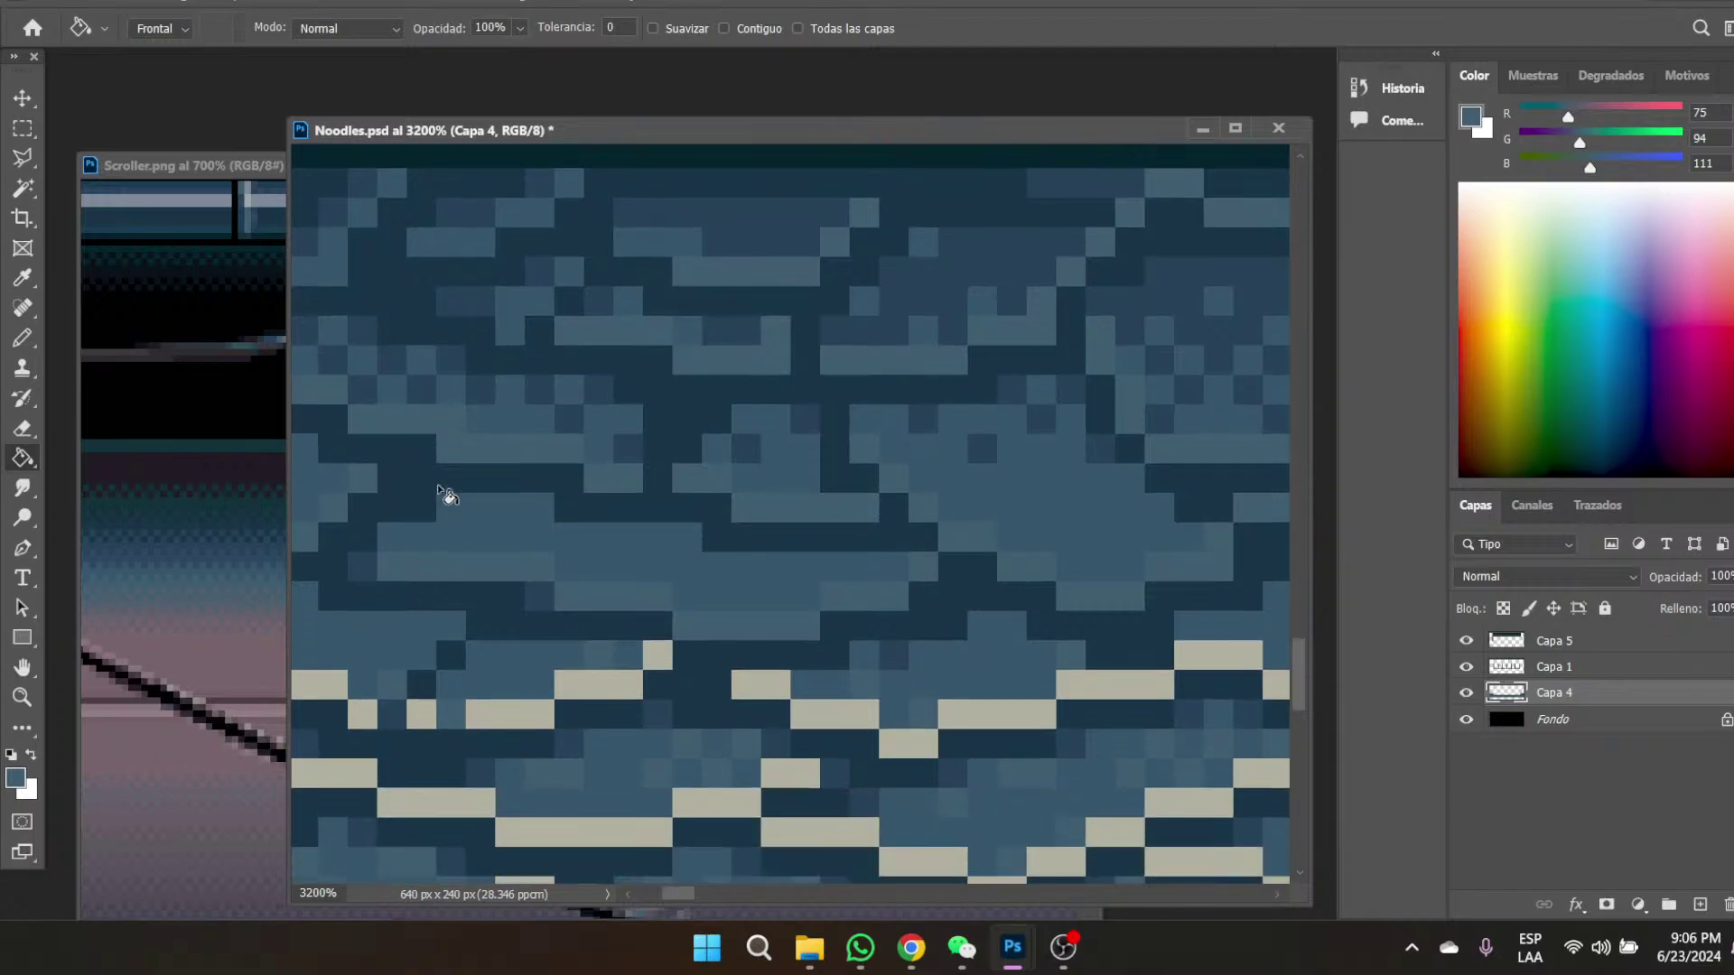
left_click(22, 279)
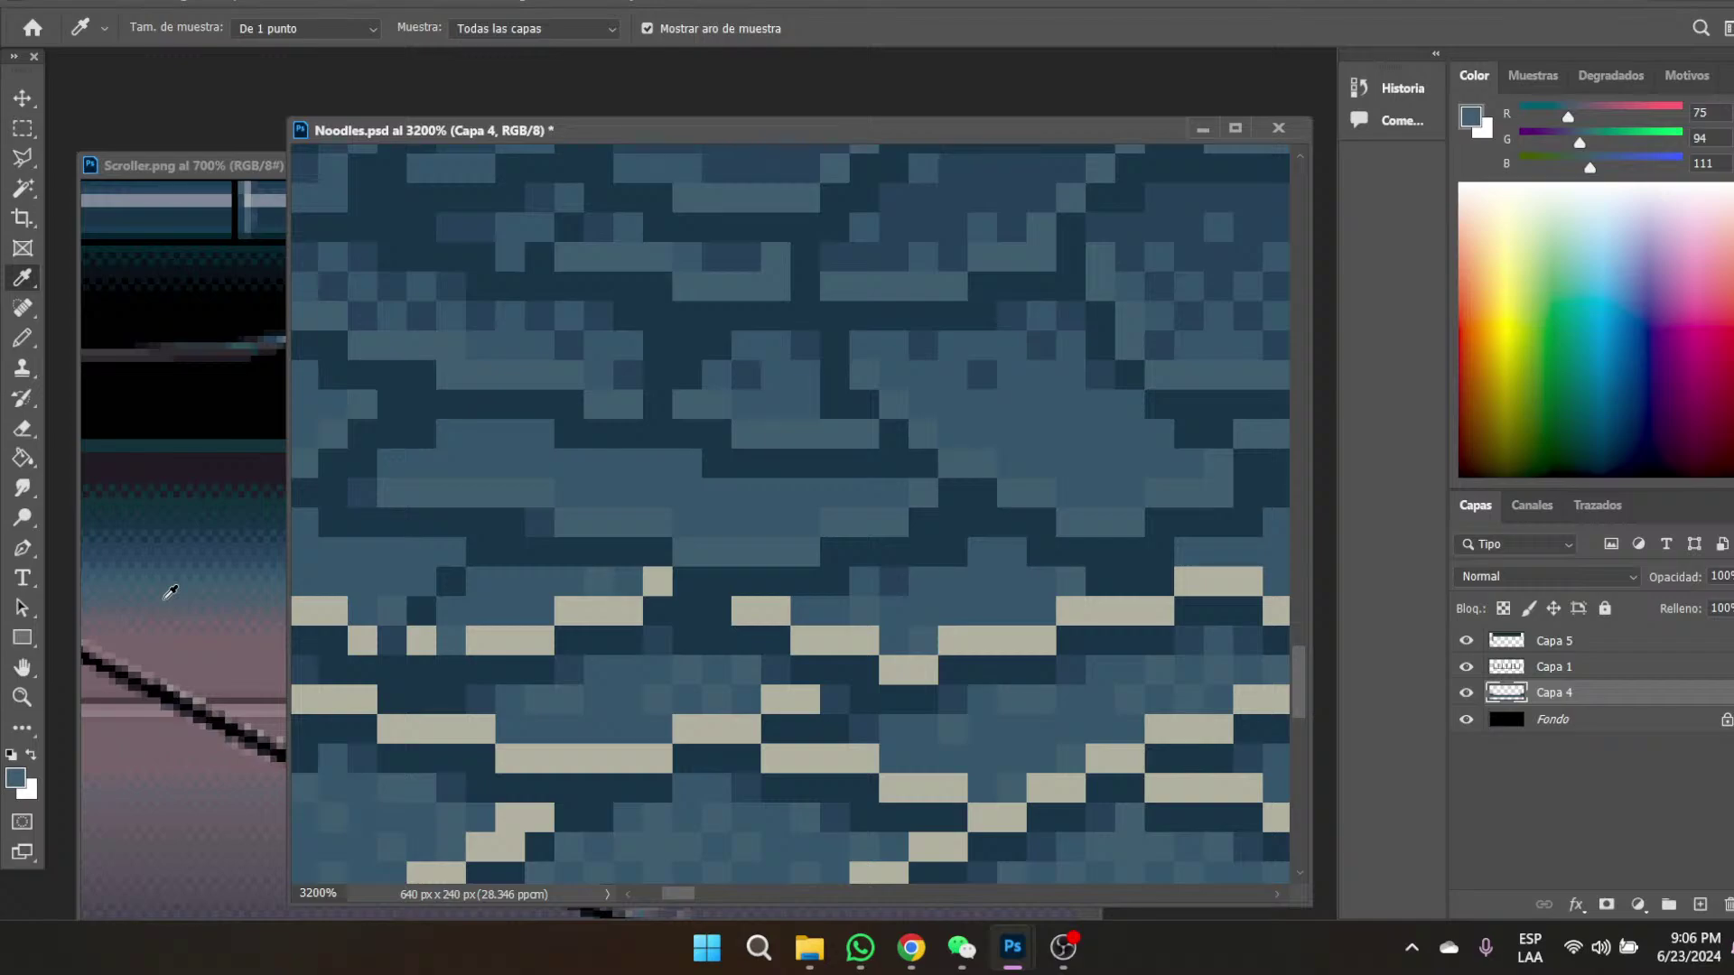
left_click(179, 606)
left_click(23, 458)
scroll(848, 701, "down", 1)
left_click(598, 542)
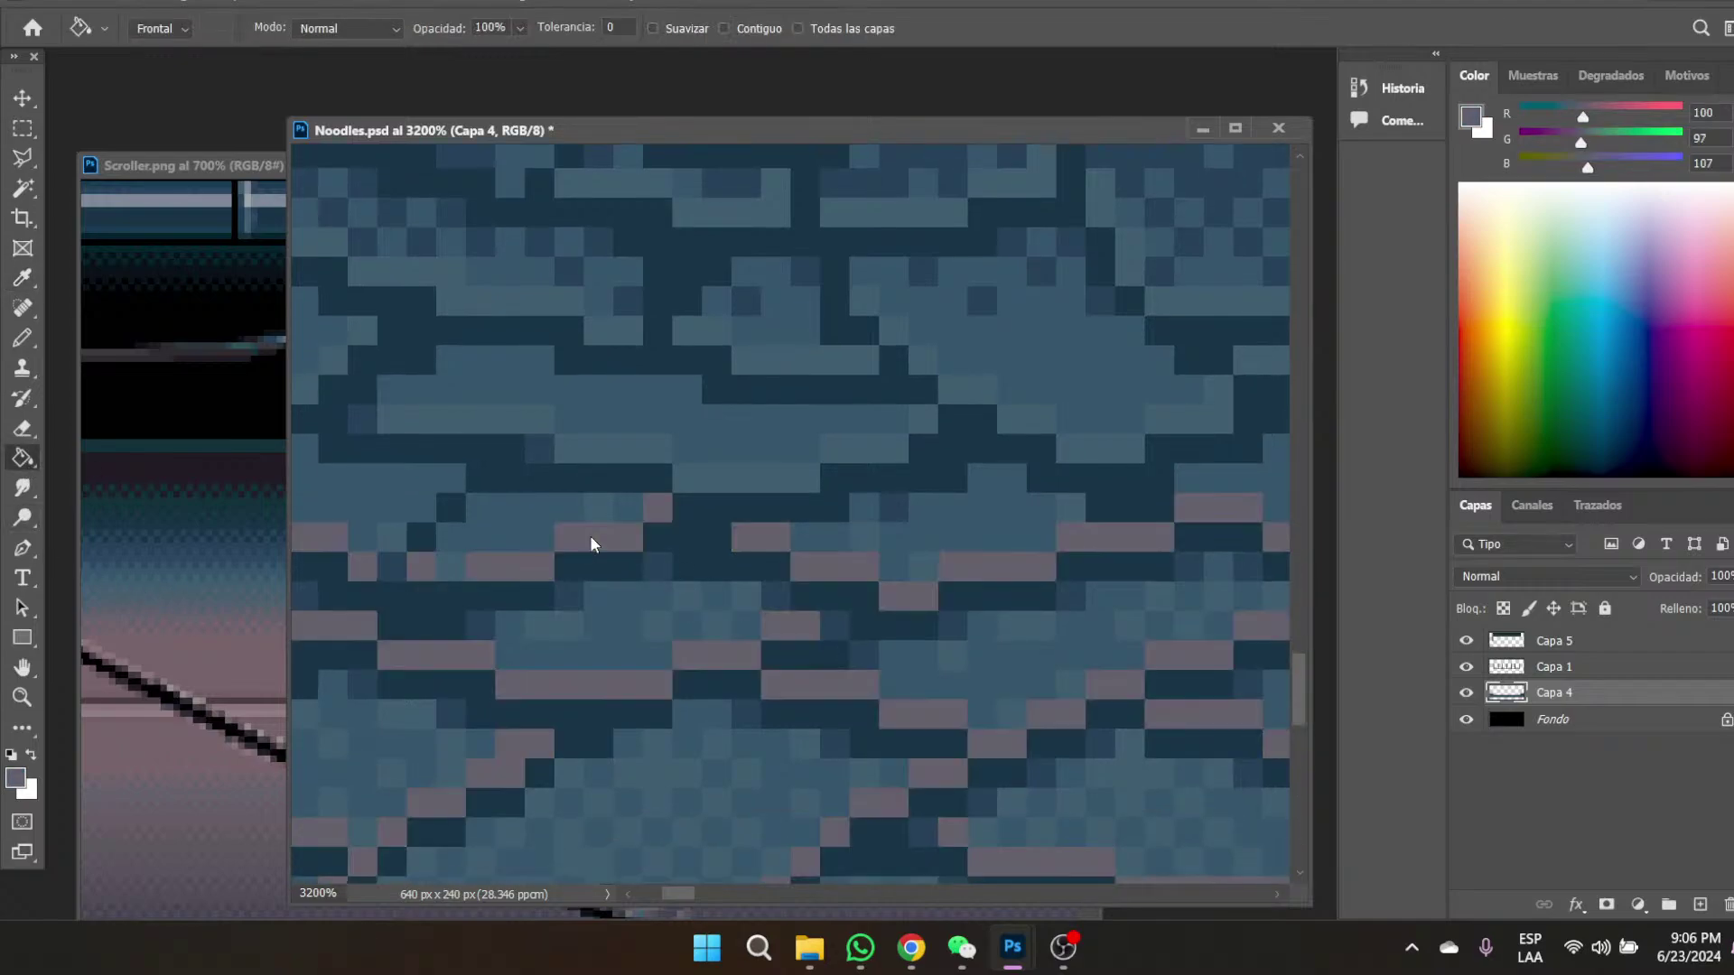
- Check the recoloured pavement in the whole Noodles.psd stage at 100% zoom
scroll(539, 608, "down", 4)
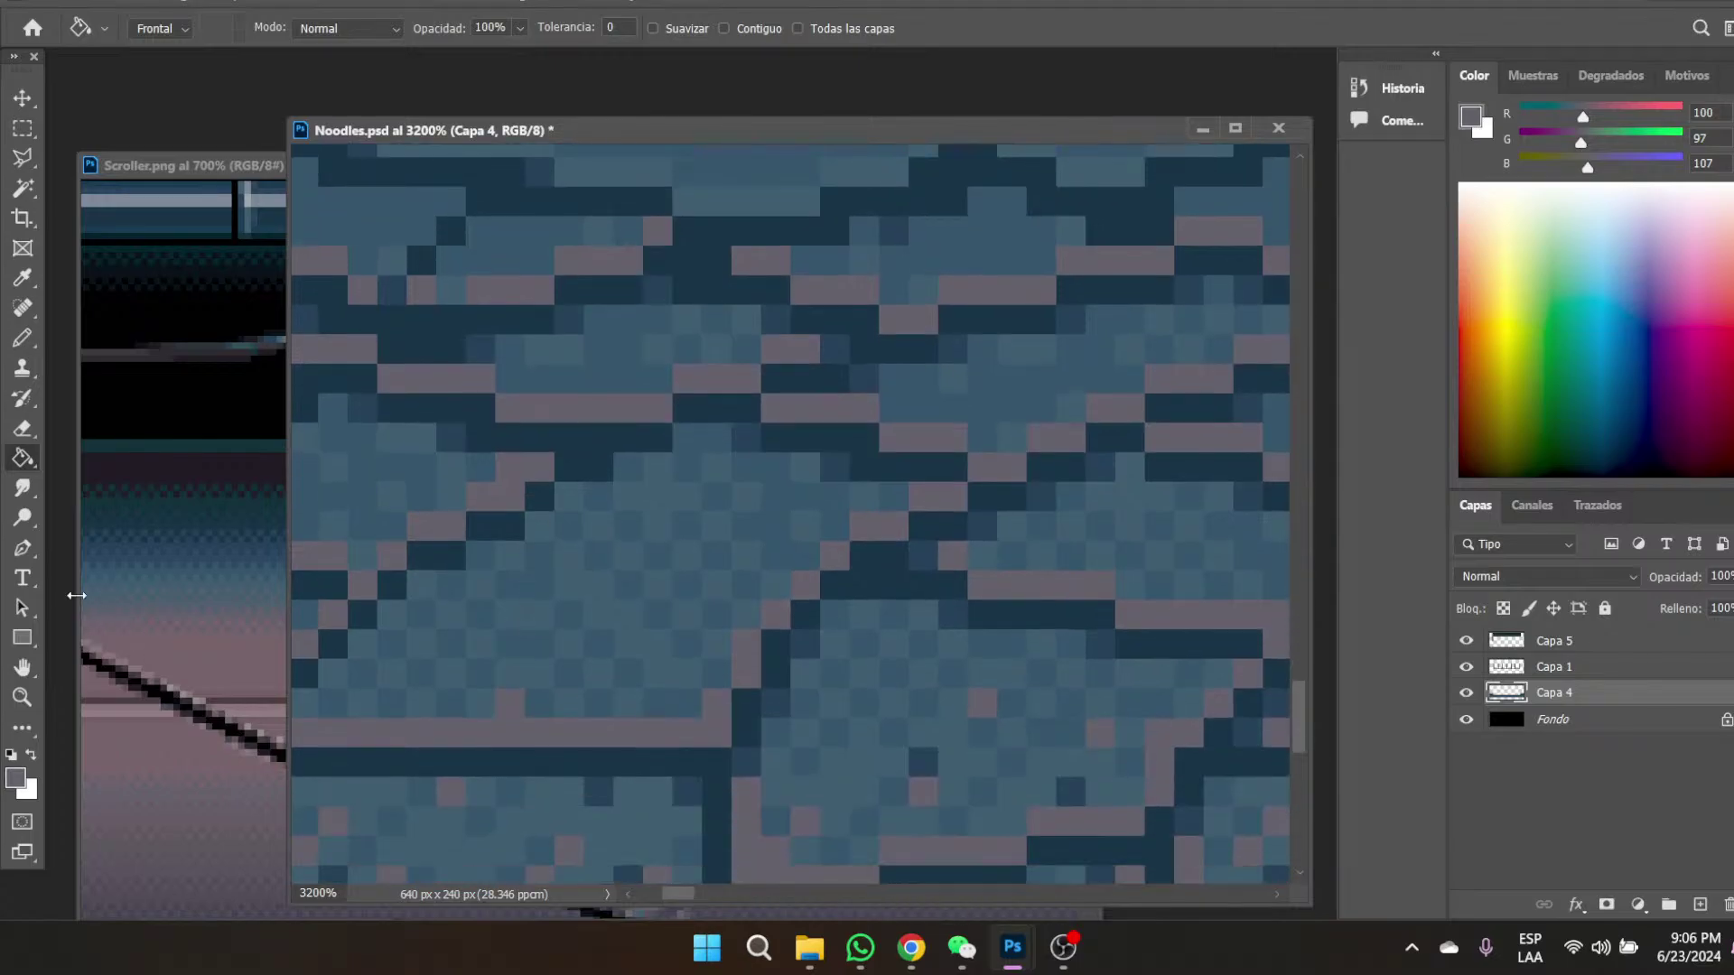
left_click(23, 697)
left_click(715, 29)
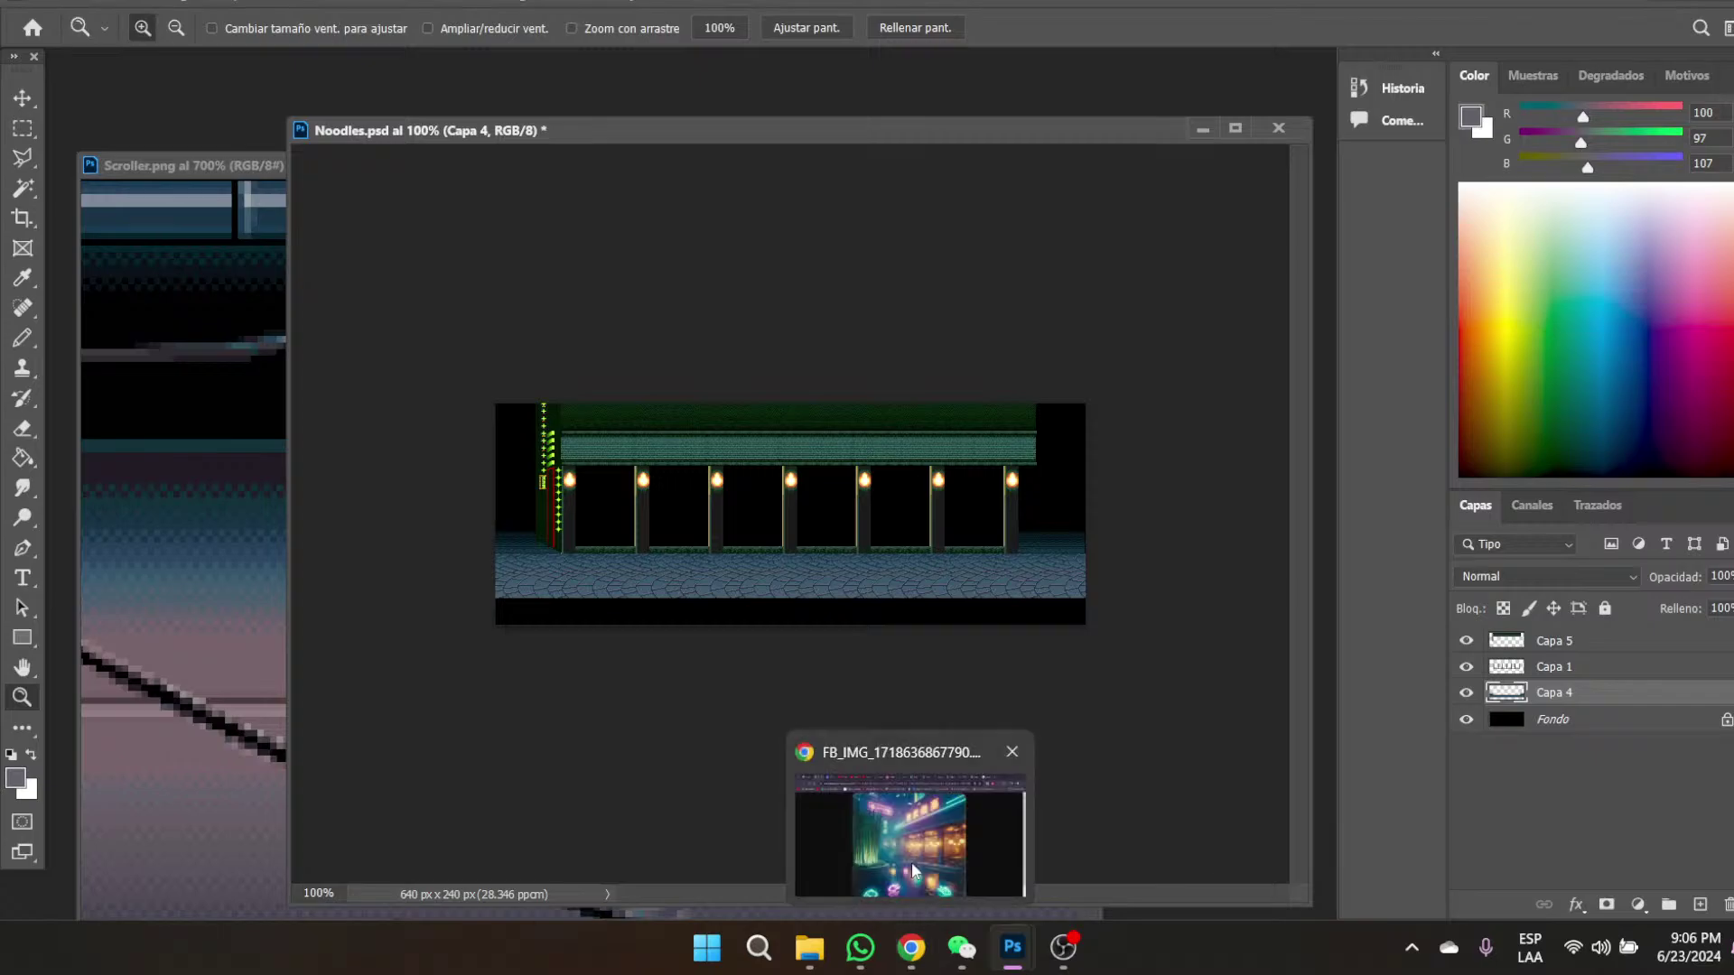
- Switch to the YouTube page in Chrome and search for "ridge racer 4 urban fragments"
left_click(910, 964)
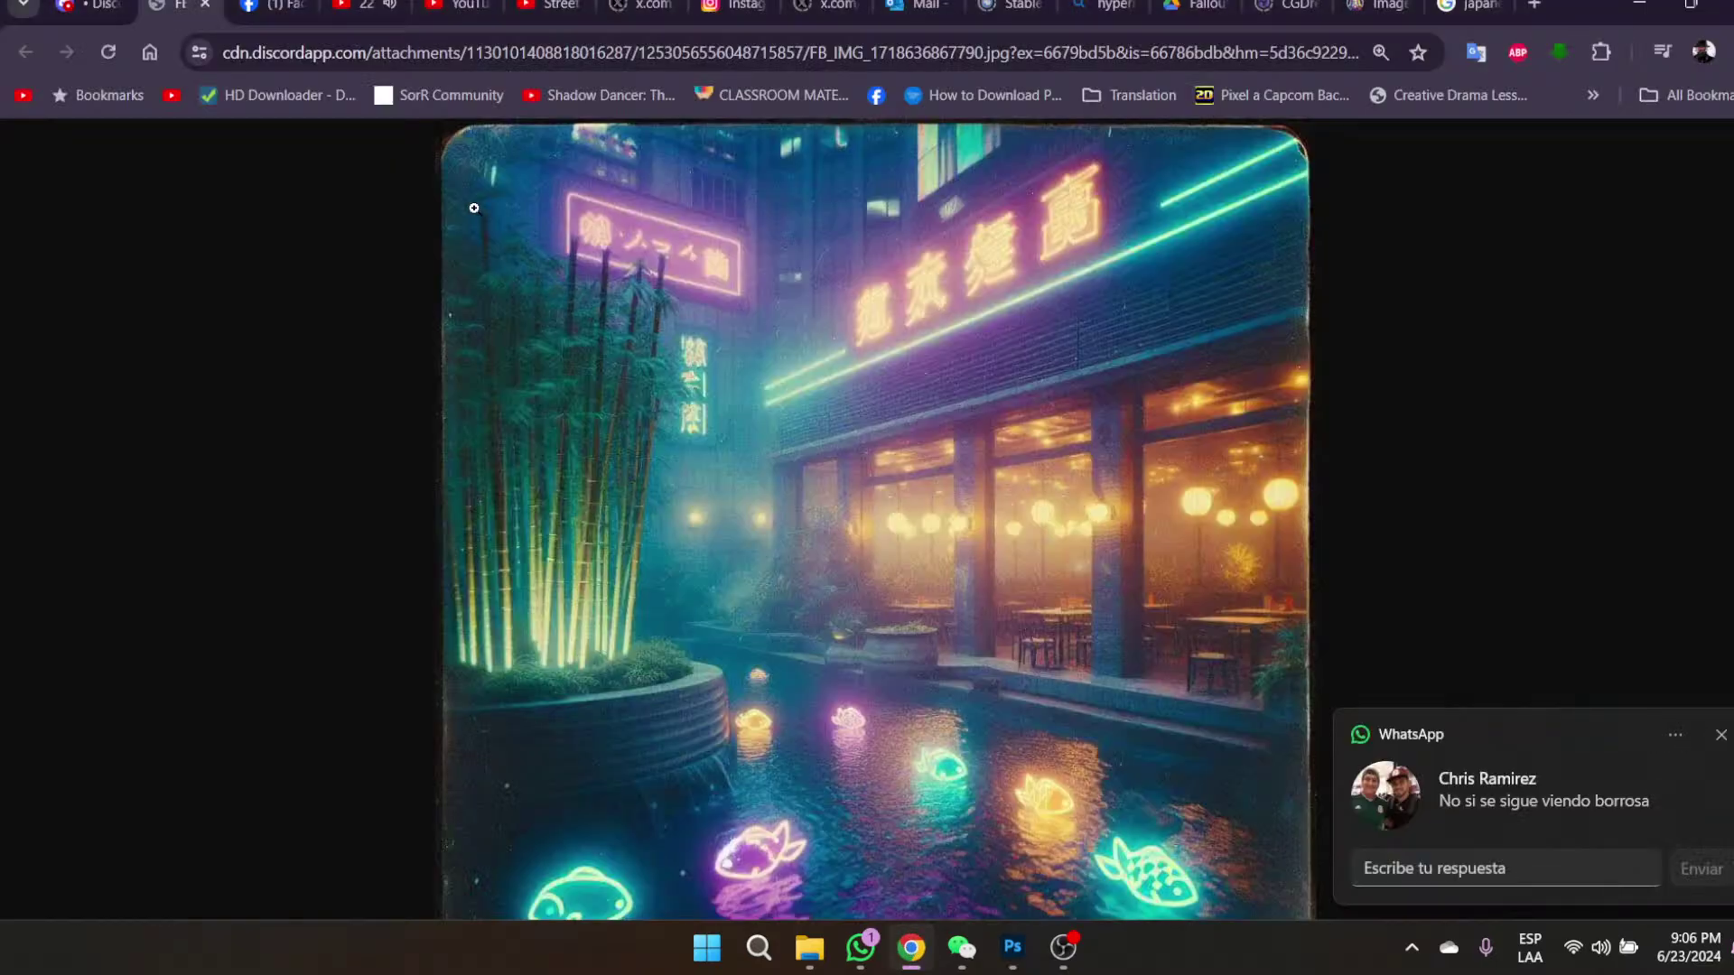
left_click(363, 6)
left_click(772, 320)
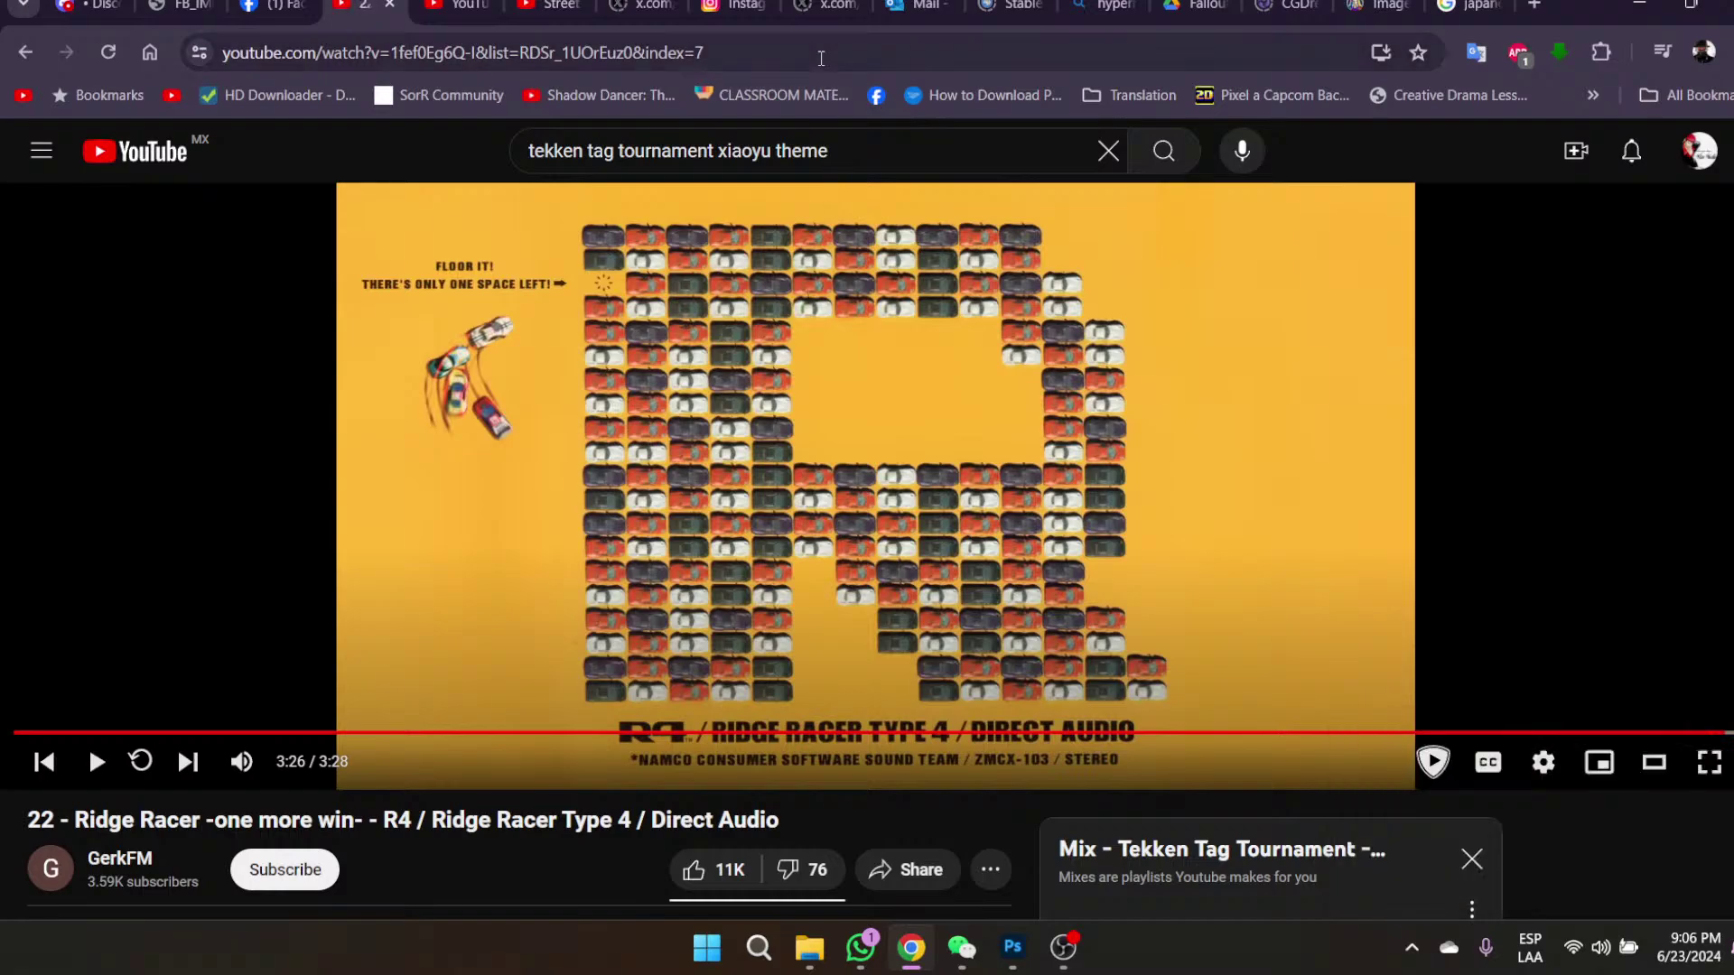
left_click(1108, 150)
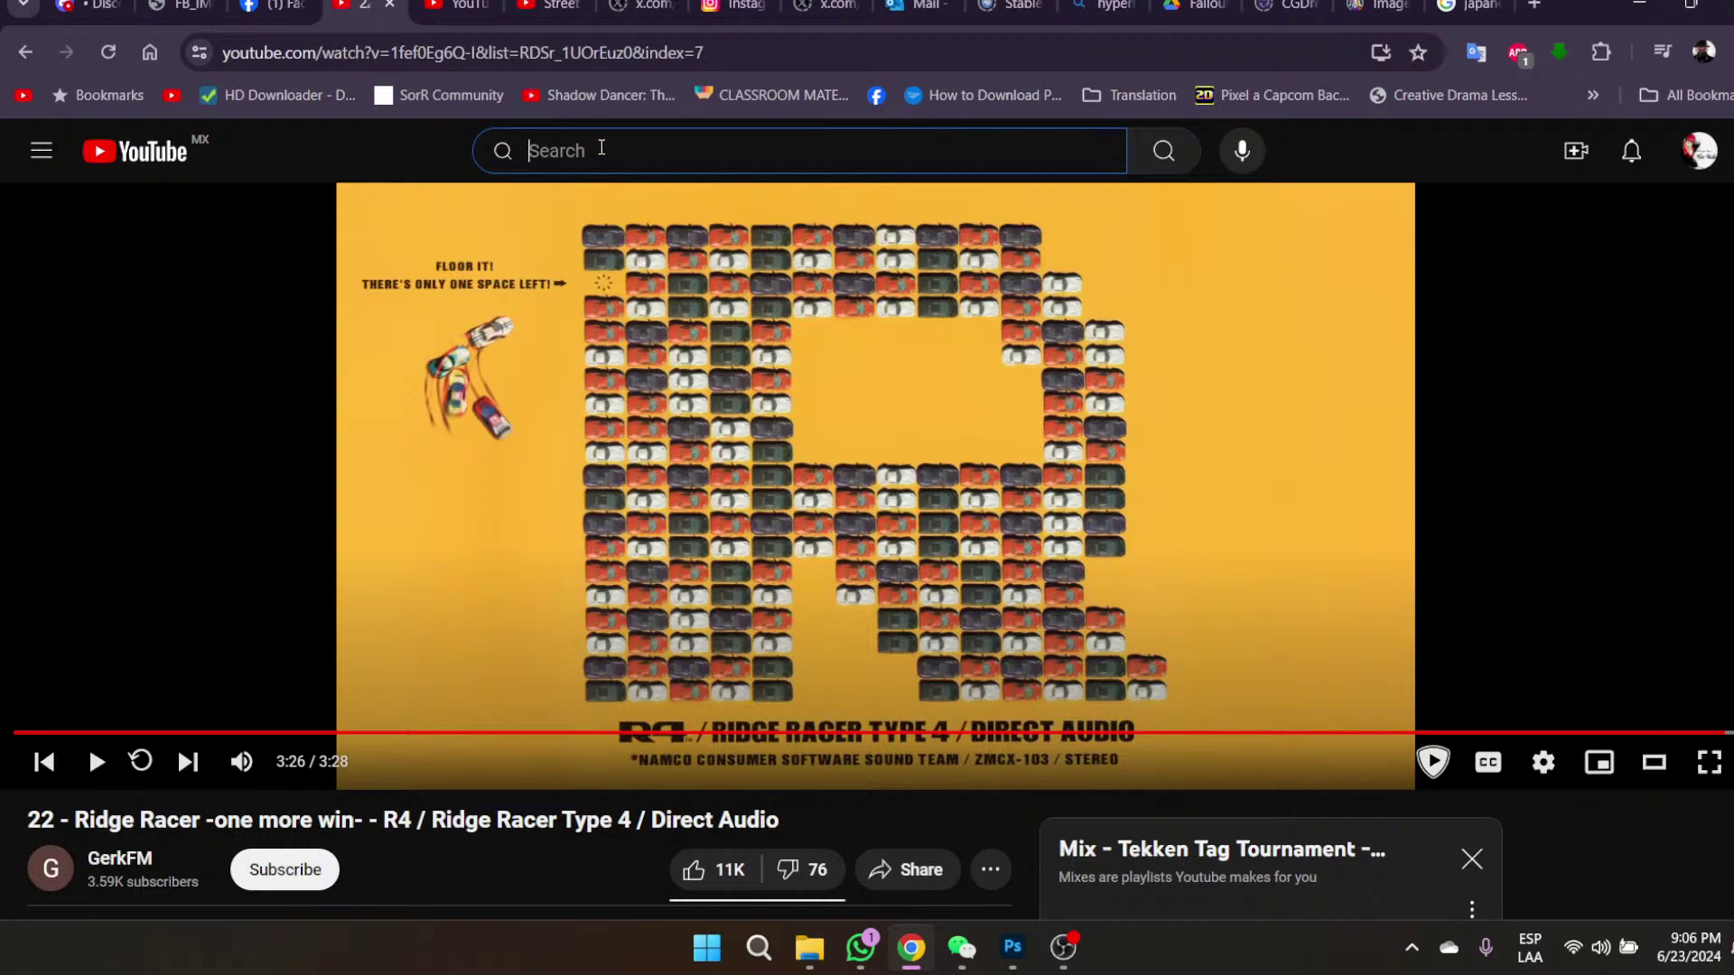
type("ride")
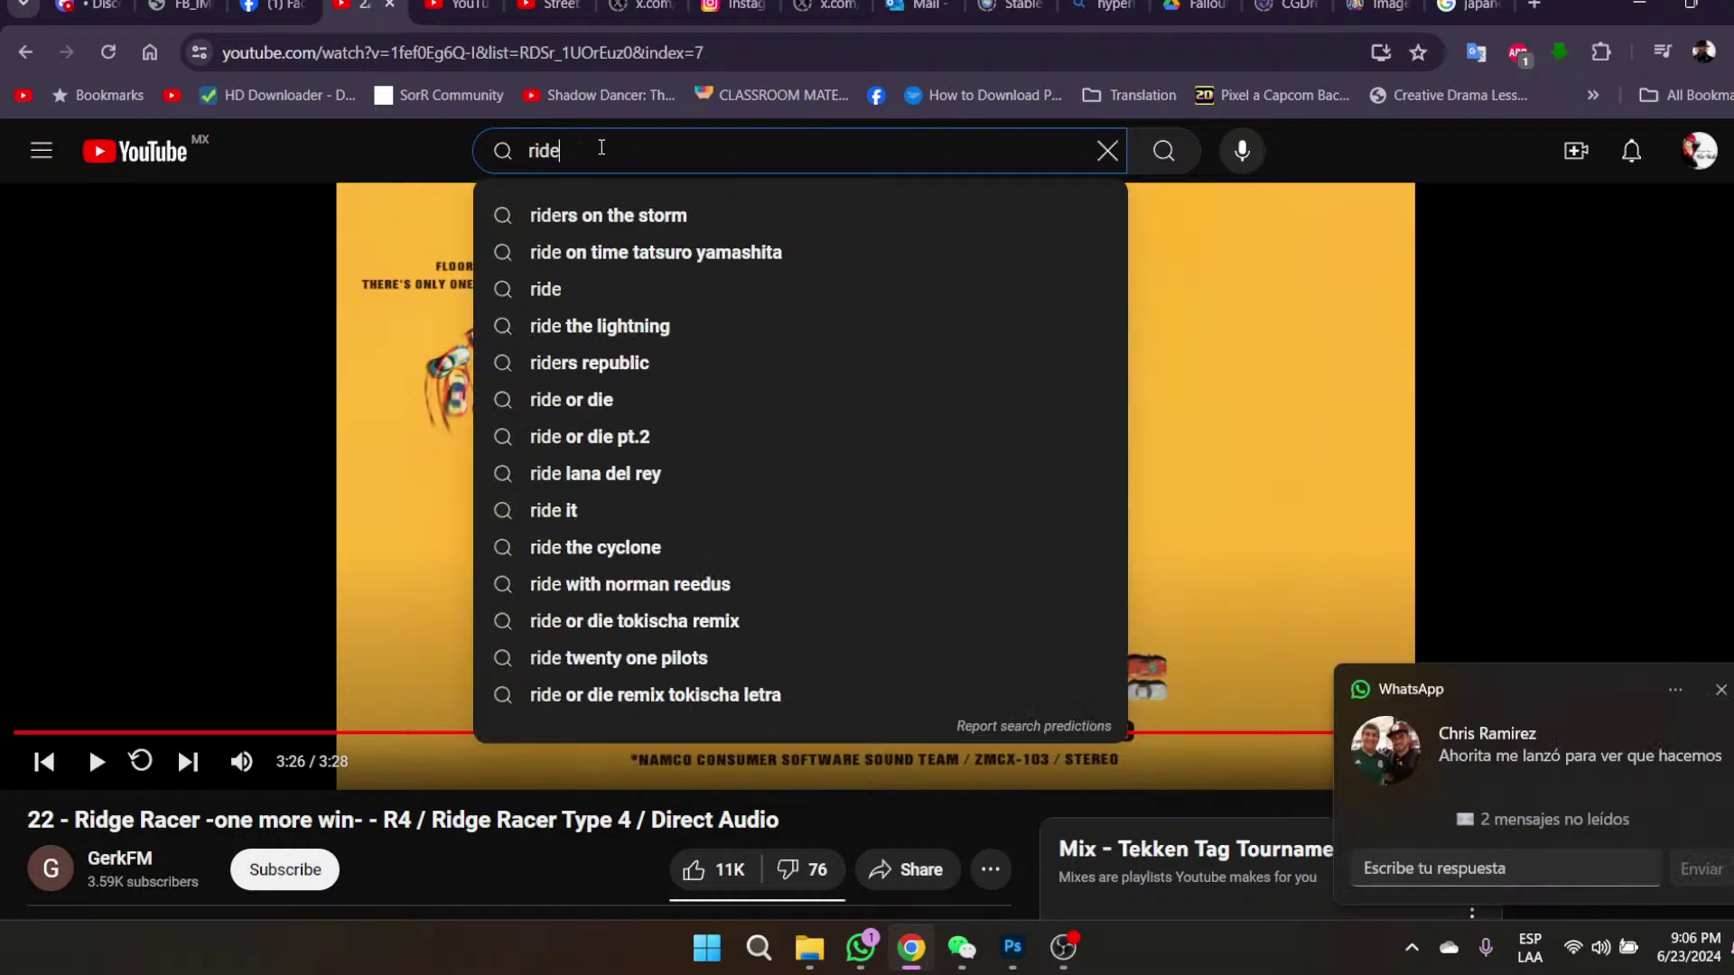
type(" racer 4 ")
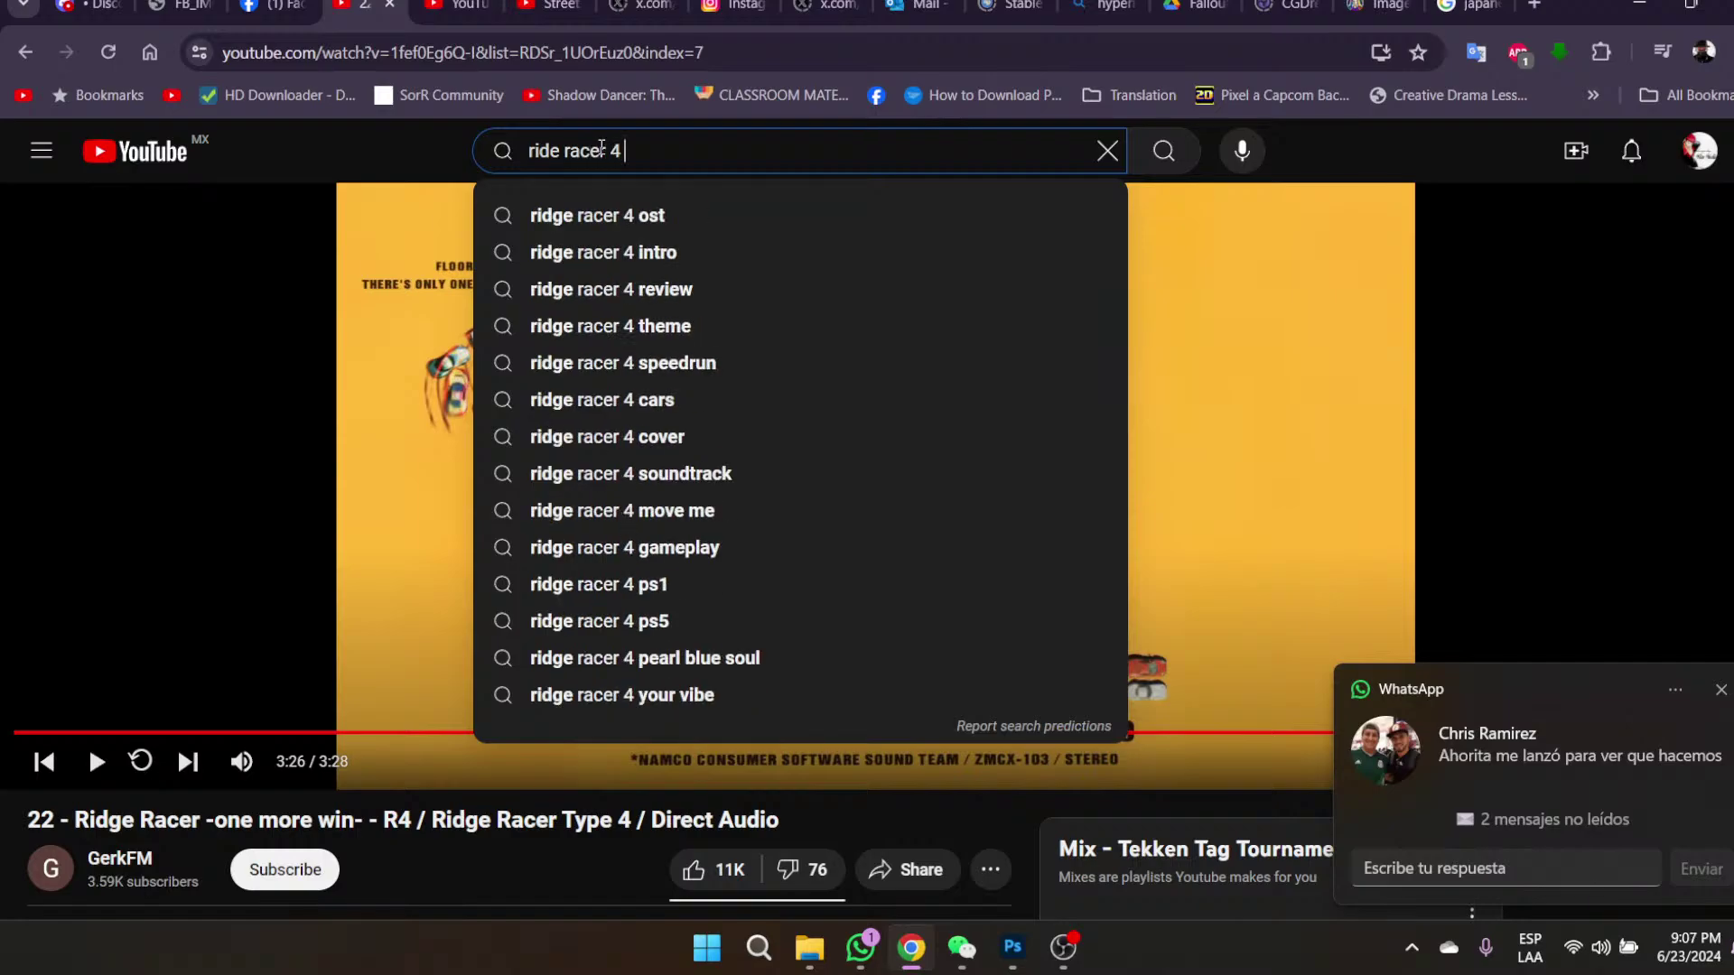
type("u")
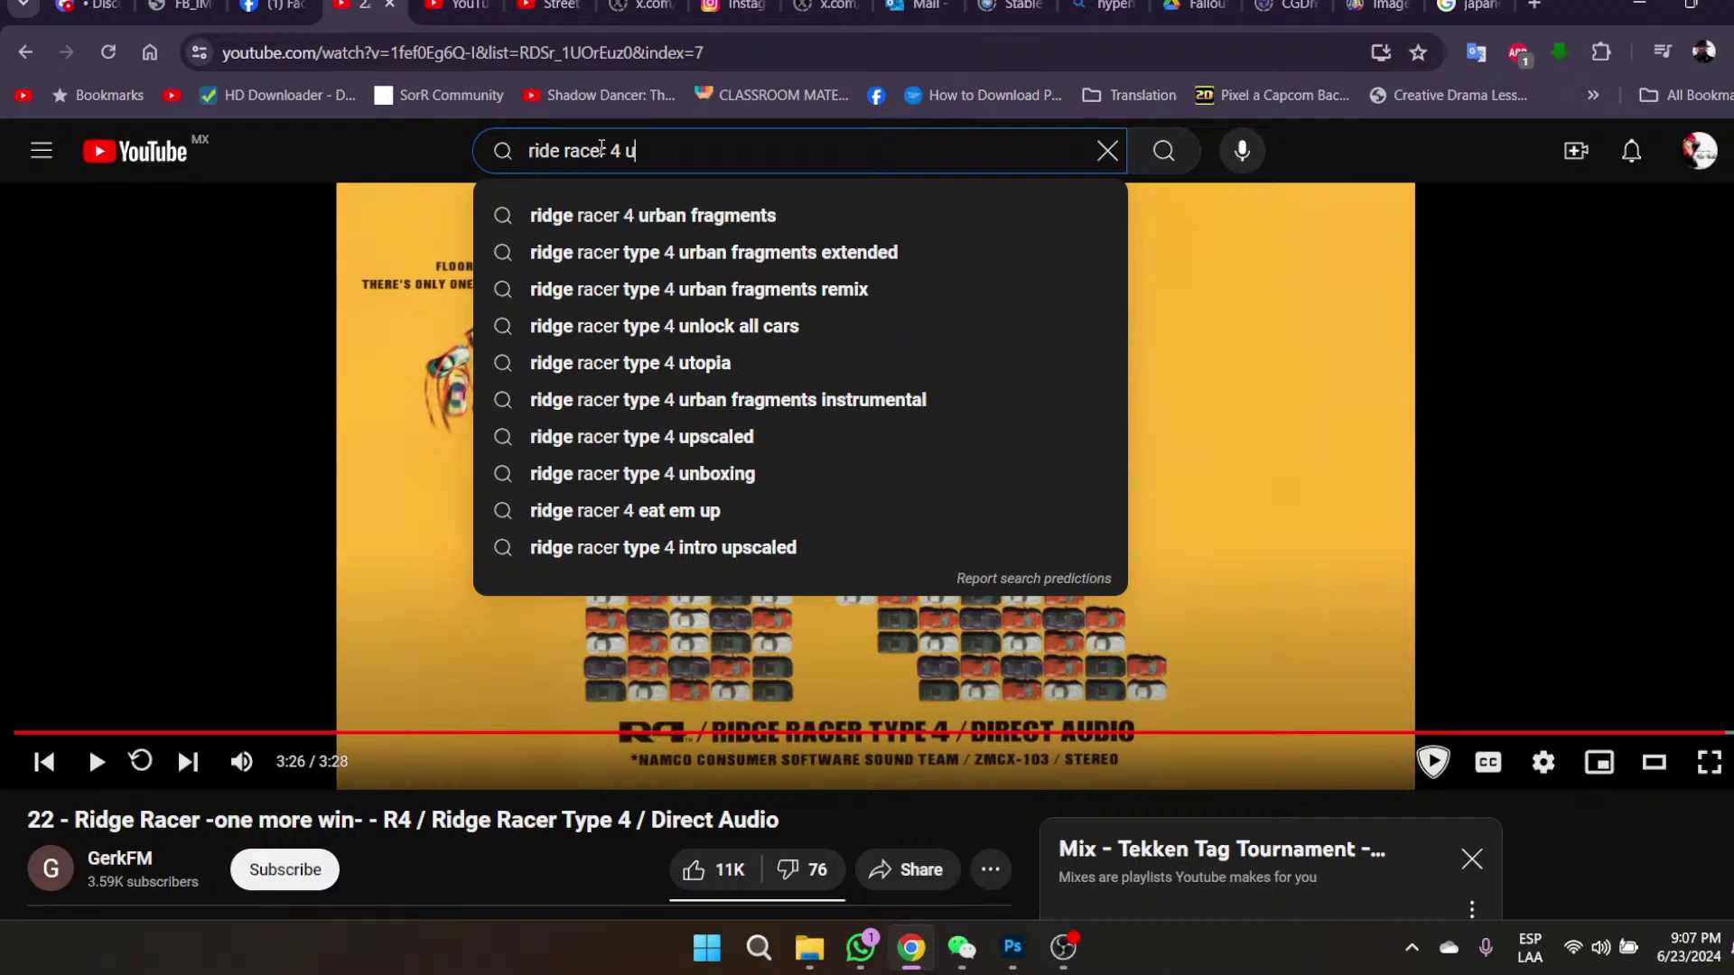
key("Down")
key("Return")
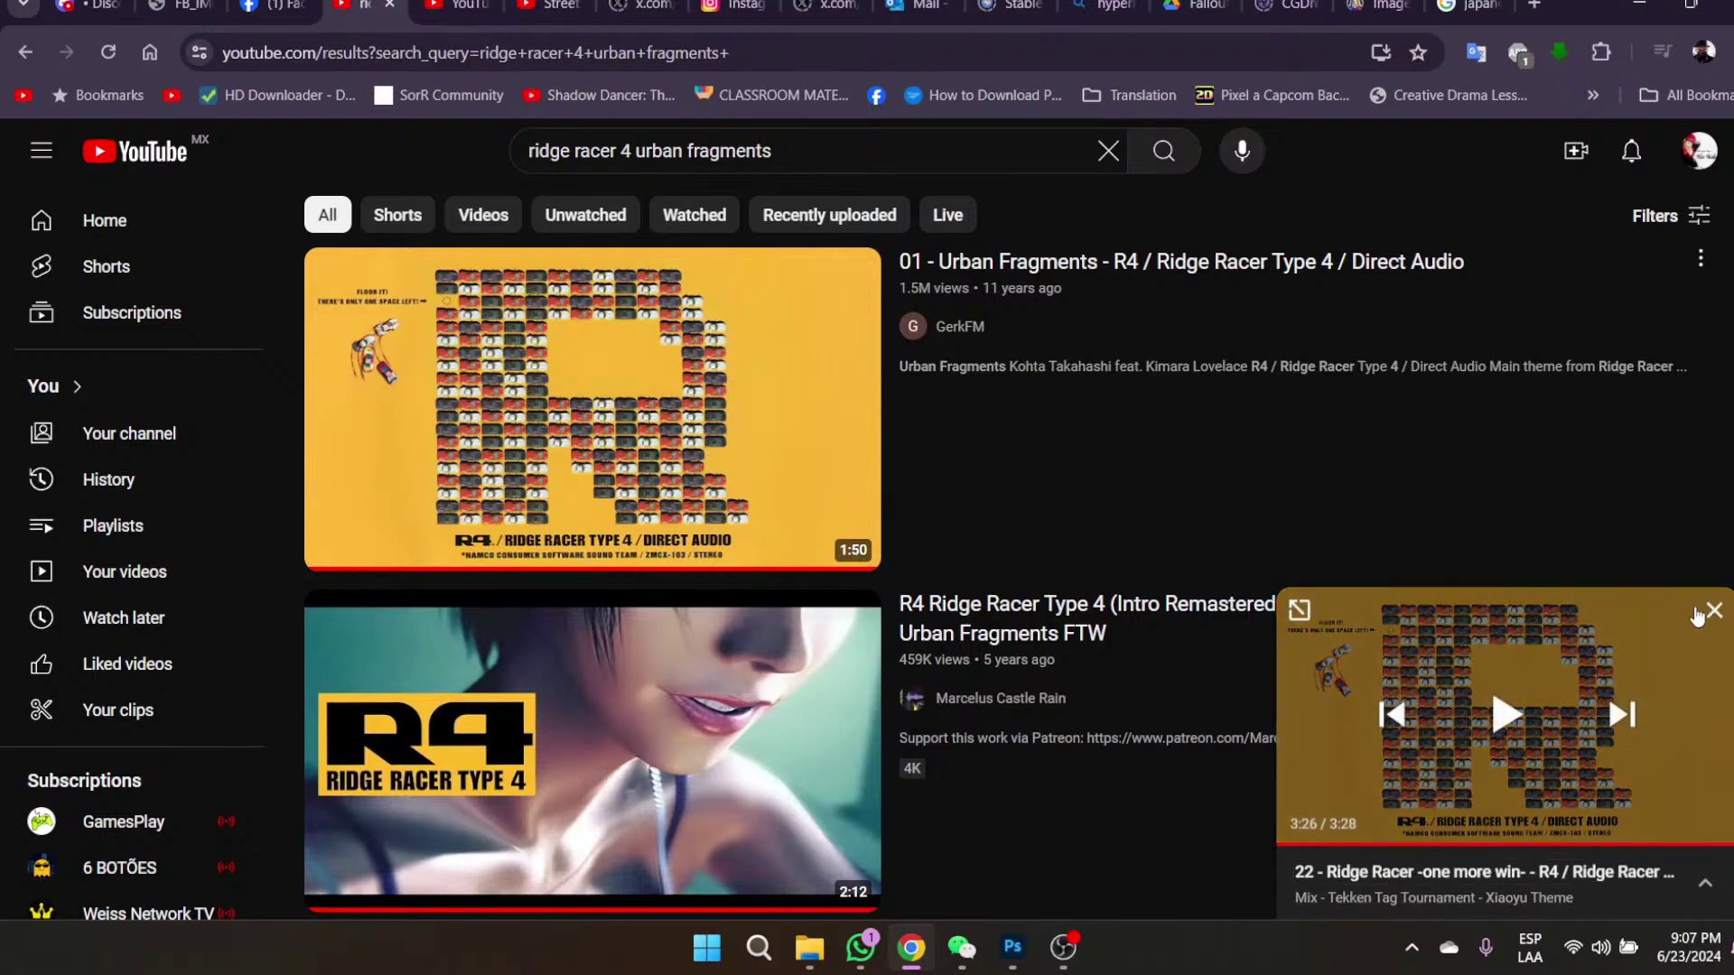
- Close the miniplayer and play the R4 Ridge Racer Type 4 intro remastered at 4K 60 FPS from the search results
left_click(1713, 615)
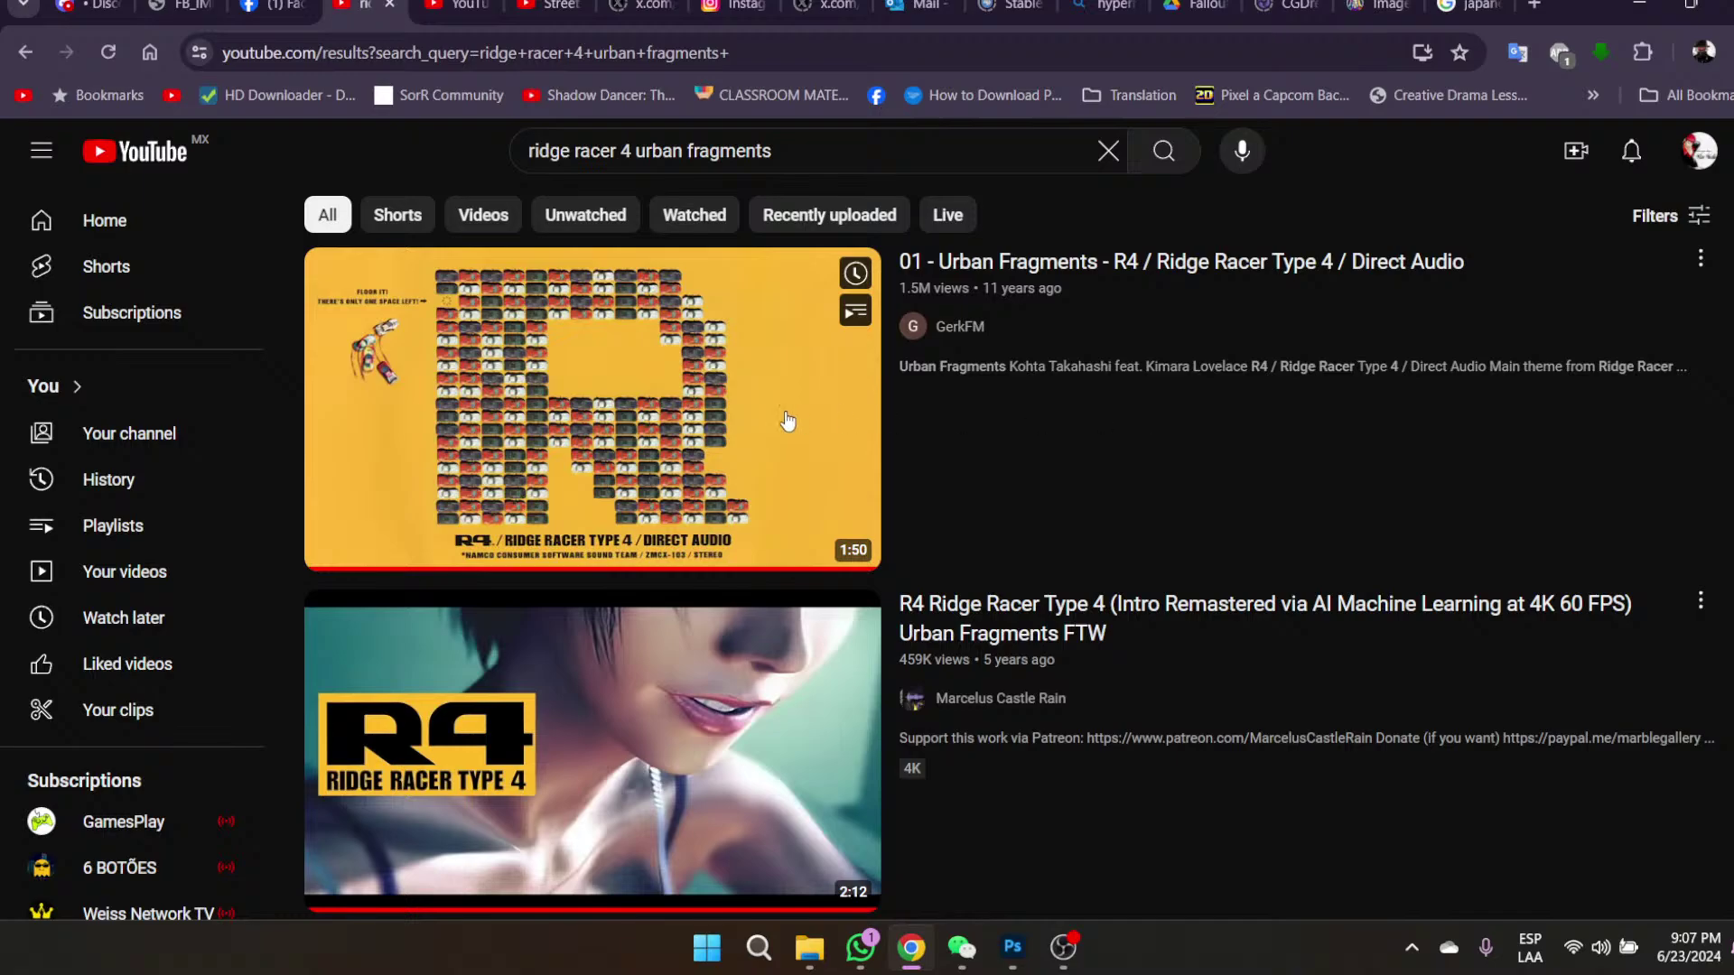
scroll(1287, 408, "down", 2)
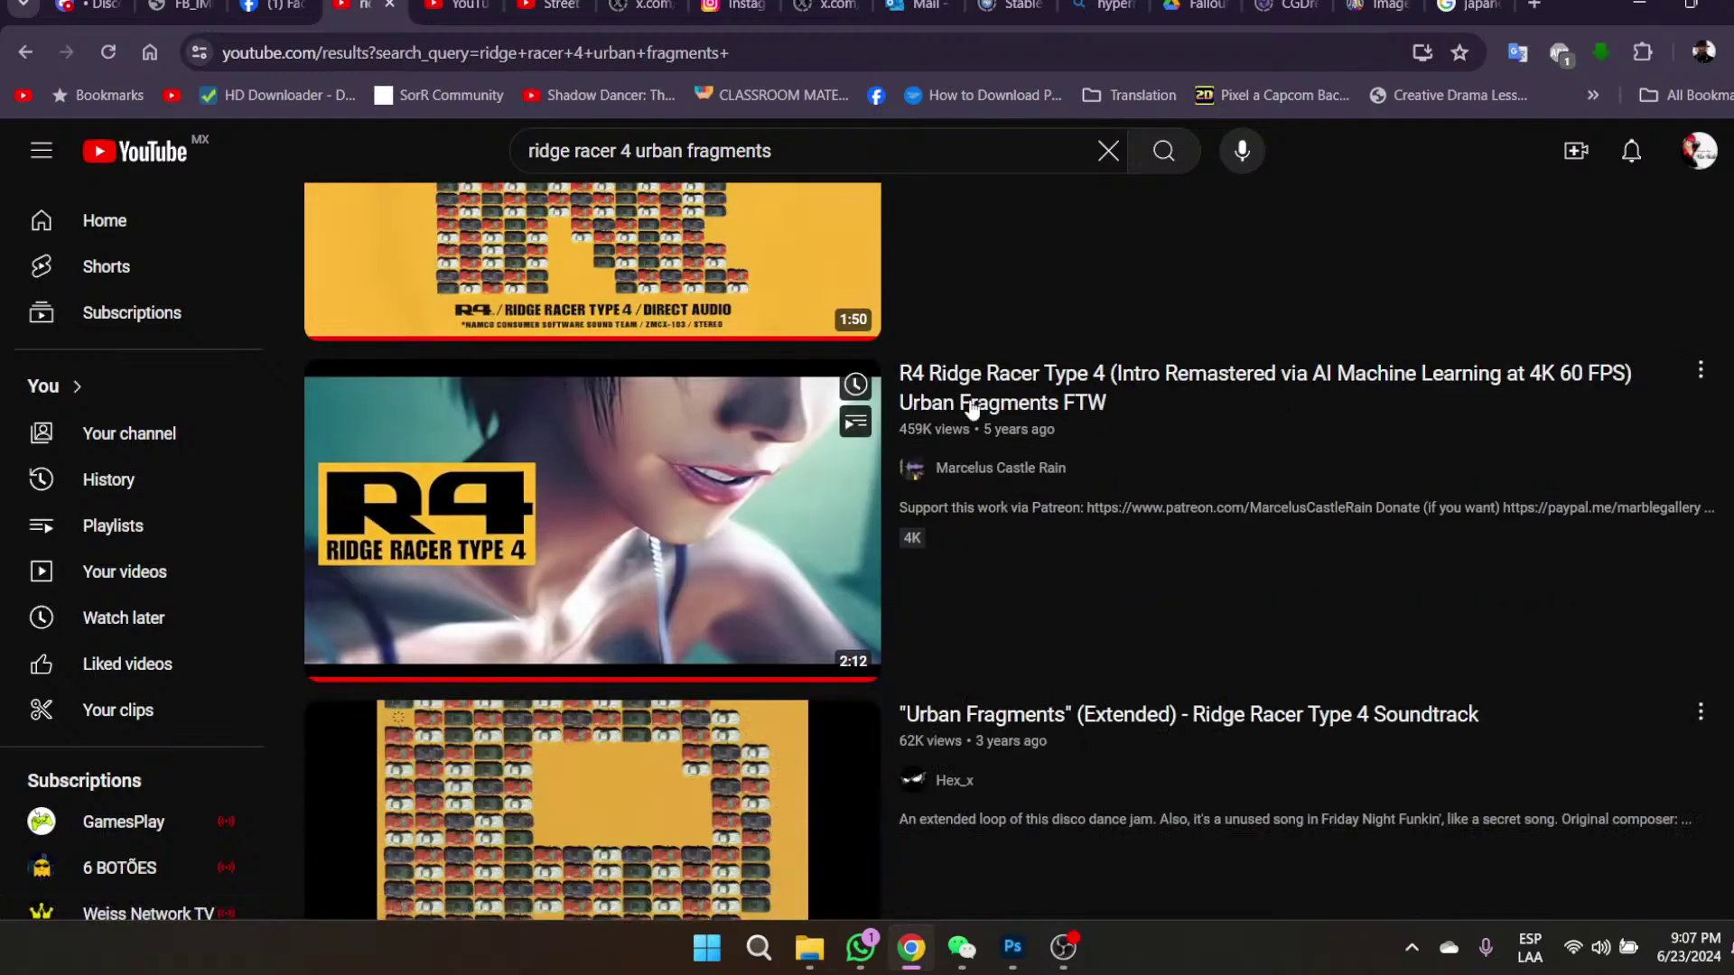
scroll(939, 400, "up", 2)
scroll(858, 407, "down", 1)
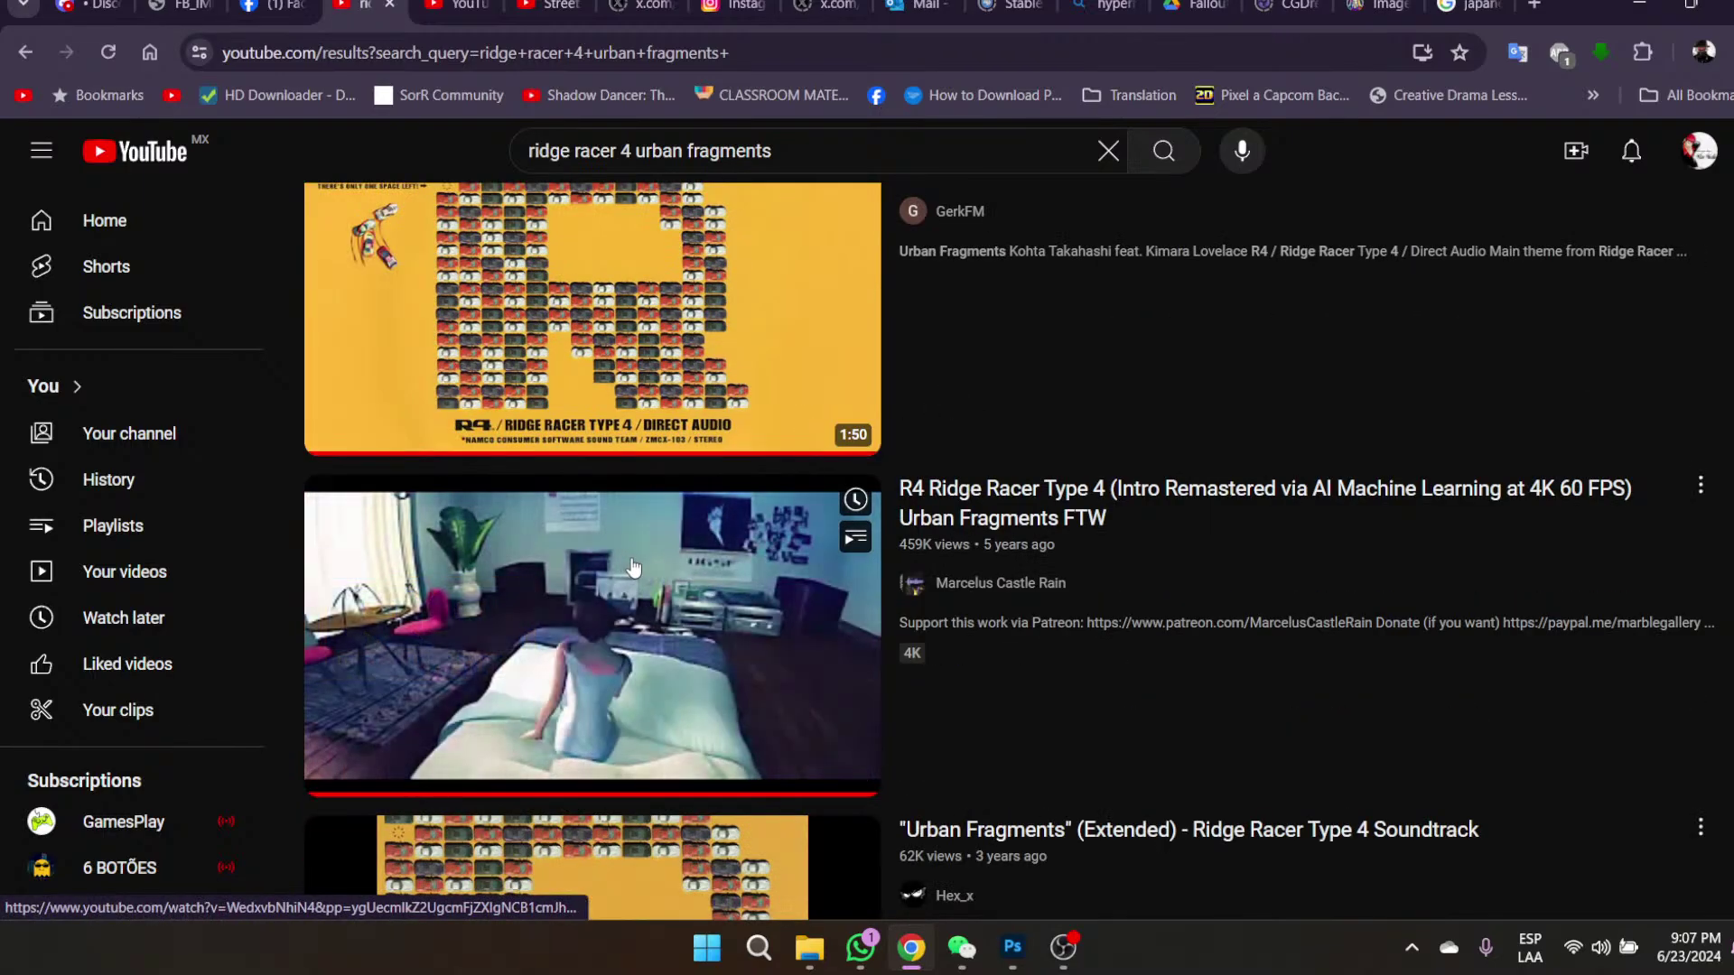
left_click(611, 579)
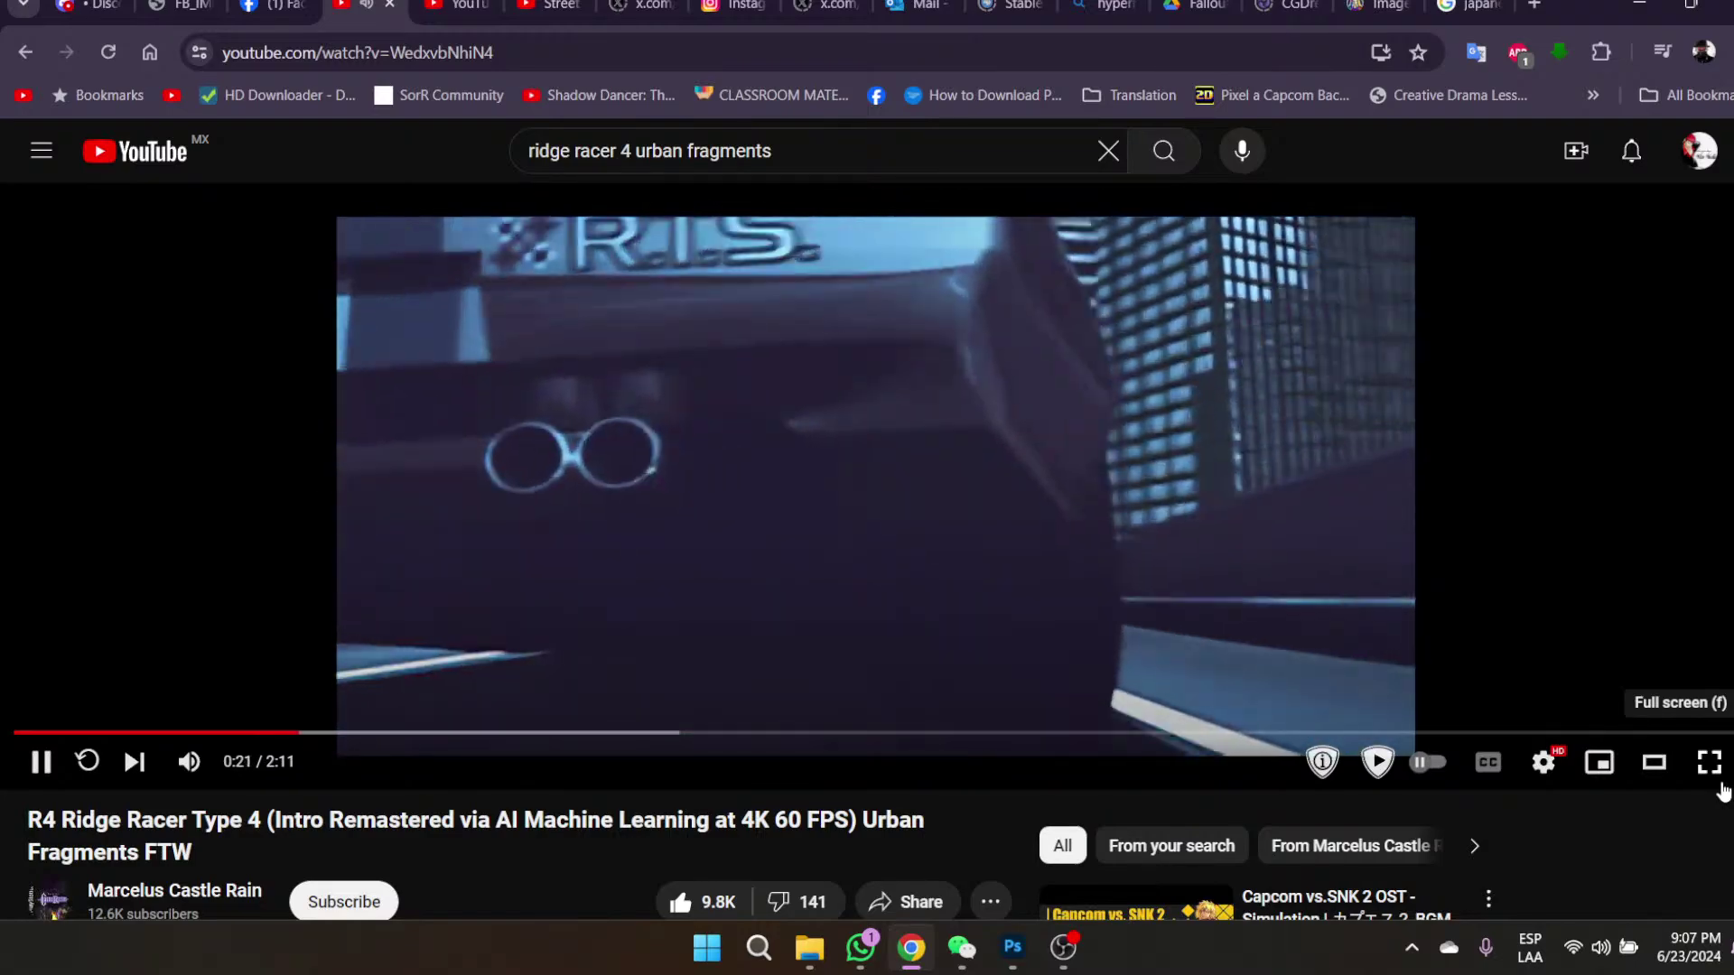
- Return to the search results, play "01 - Urban Fragments - R4 / Ridge Racer Type 4 / Direct Audio" and browse its comments and suggested videos
mouse_move(240, 768)
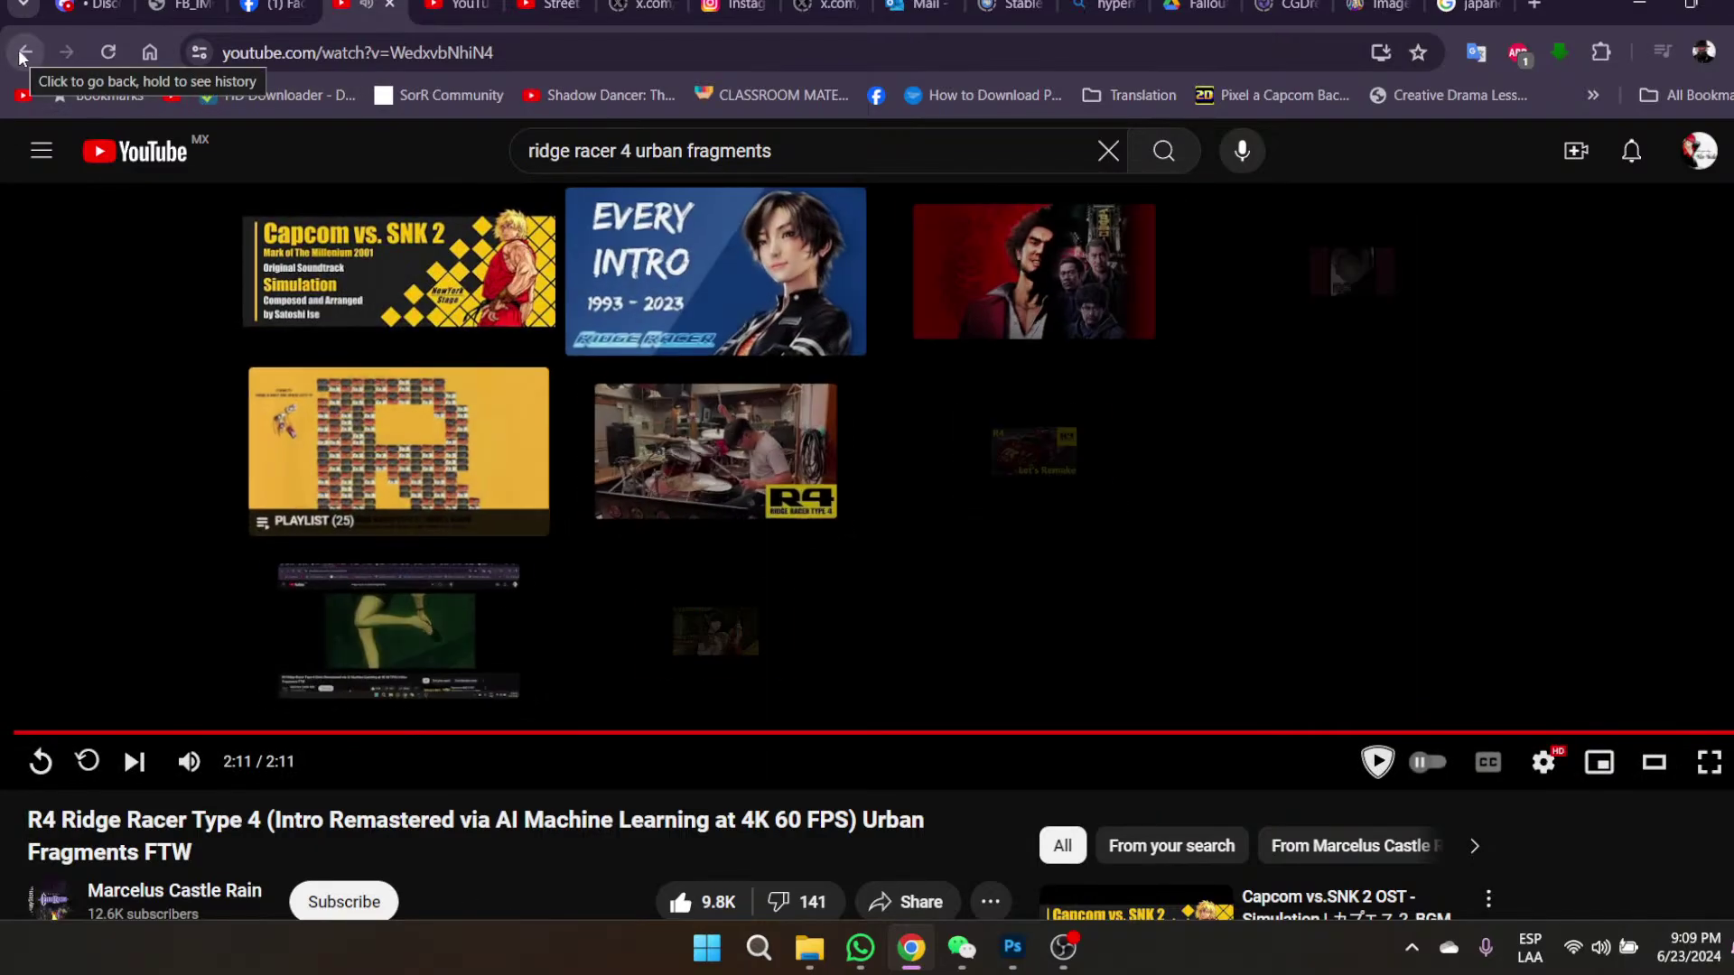
left_click(22, 56)
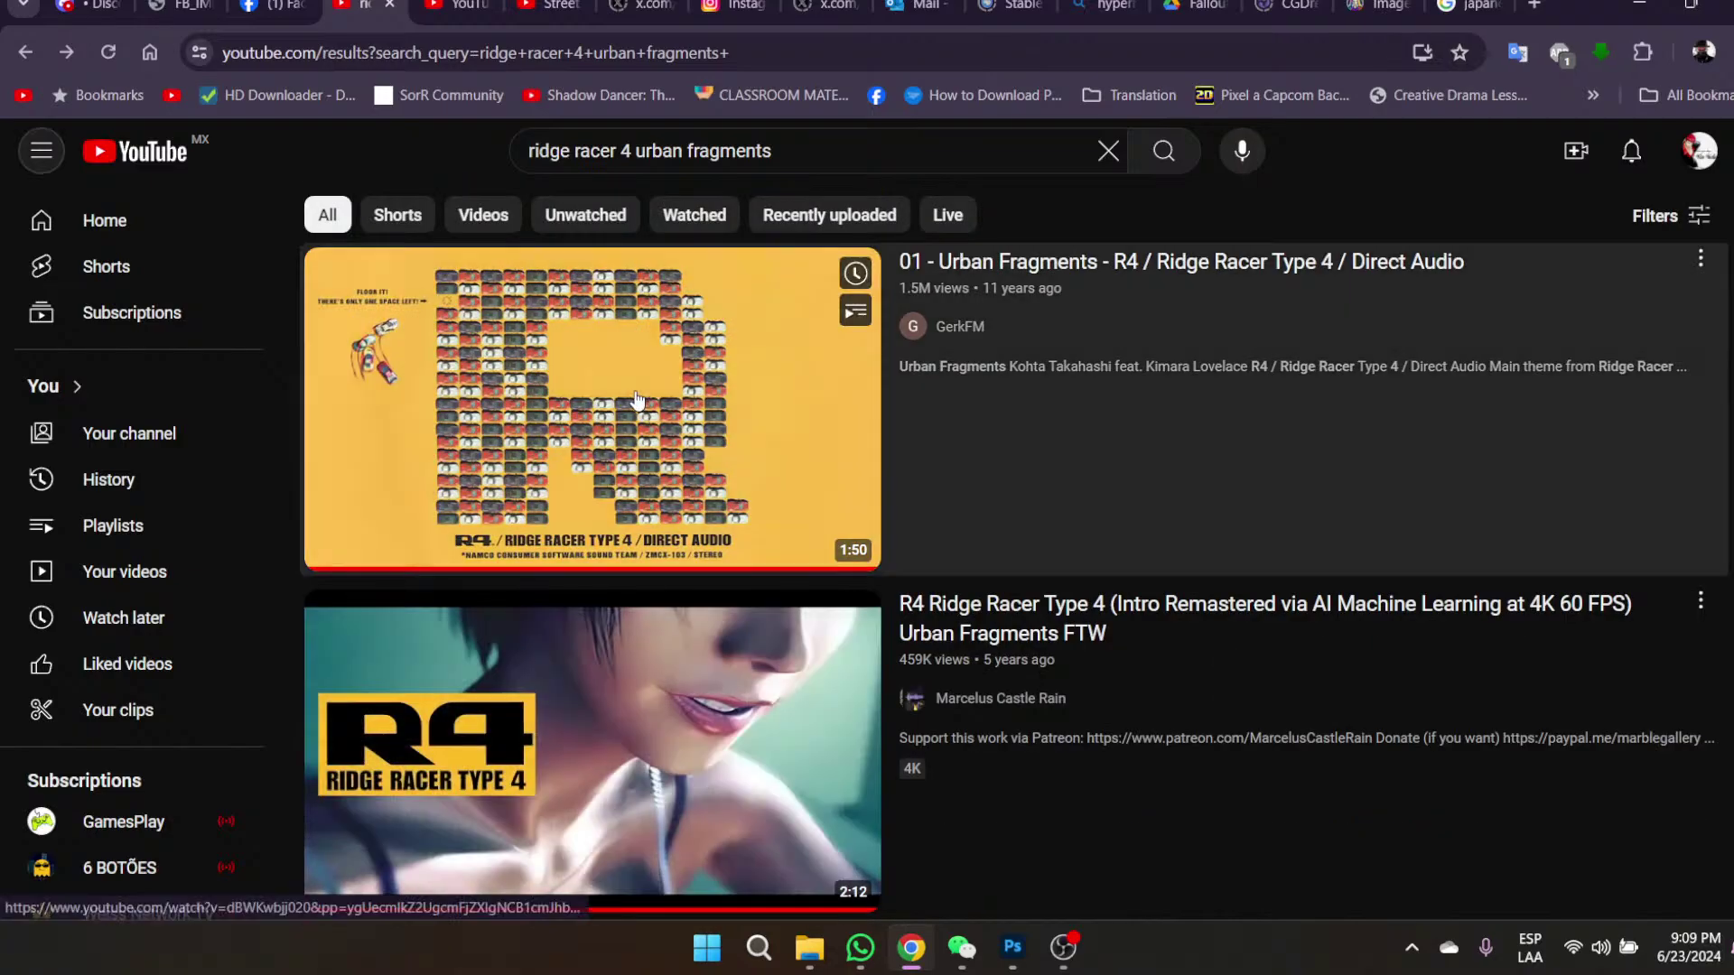
left_click(636, 396)
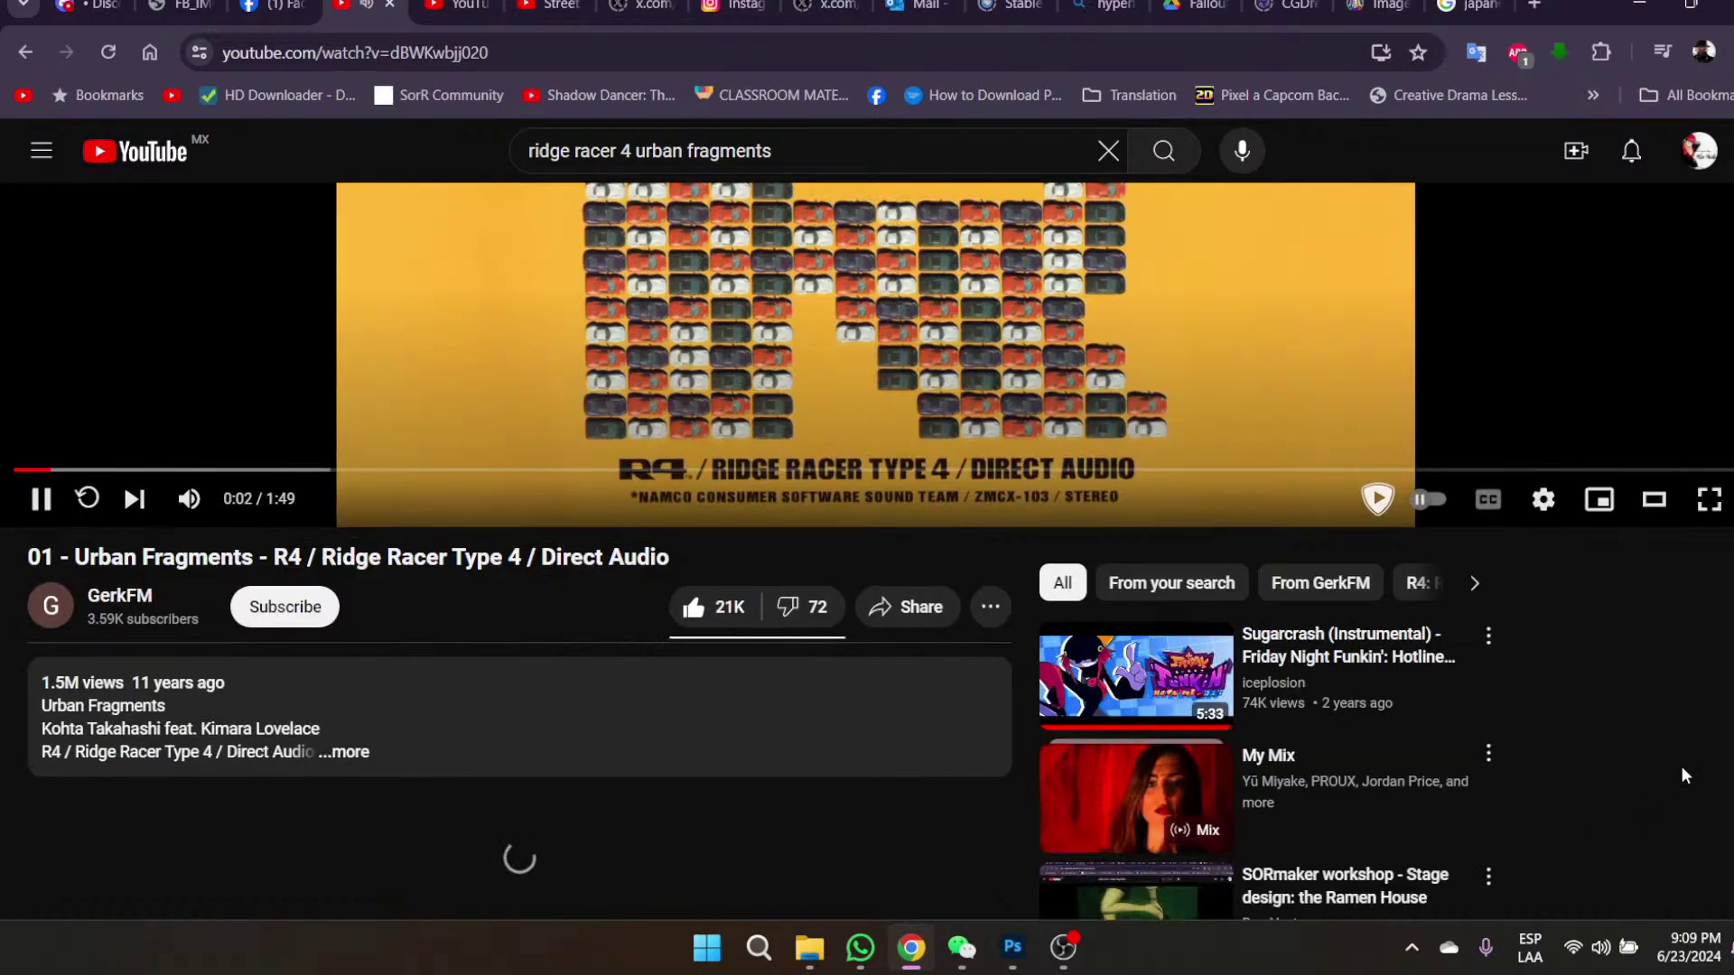
scroll(1712, 764, "down", 4)
scroll(1711, 765, "down", 3)
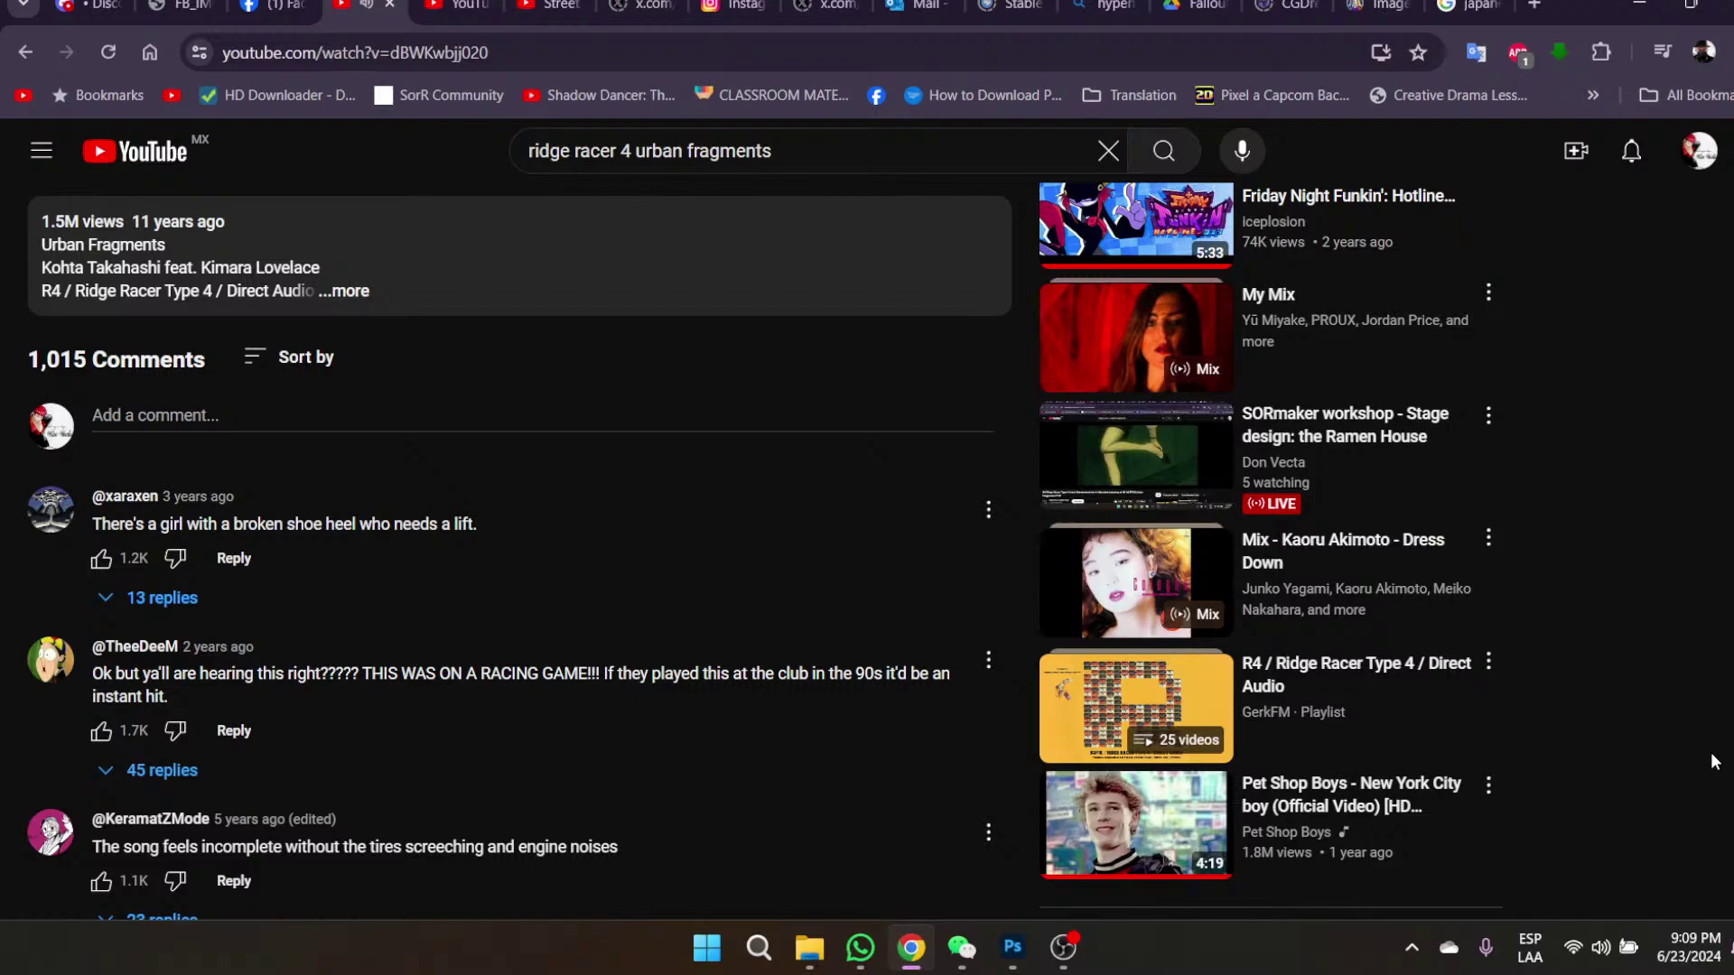
scroll(1713, 761, "down", 1)
scroll(1456, 633, "down", 1)
scroll(1445, 614, "up", 7)
scroll(1439, 589, "down", 2)
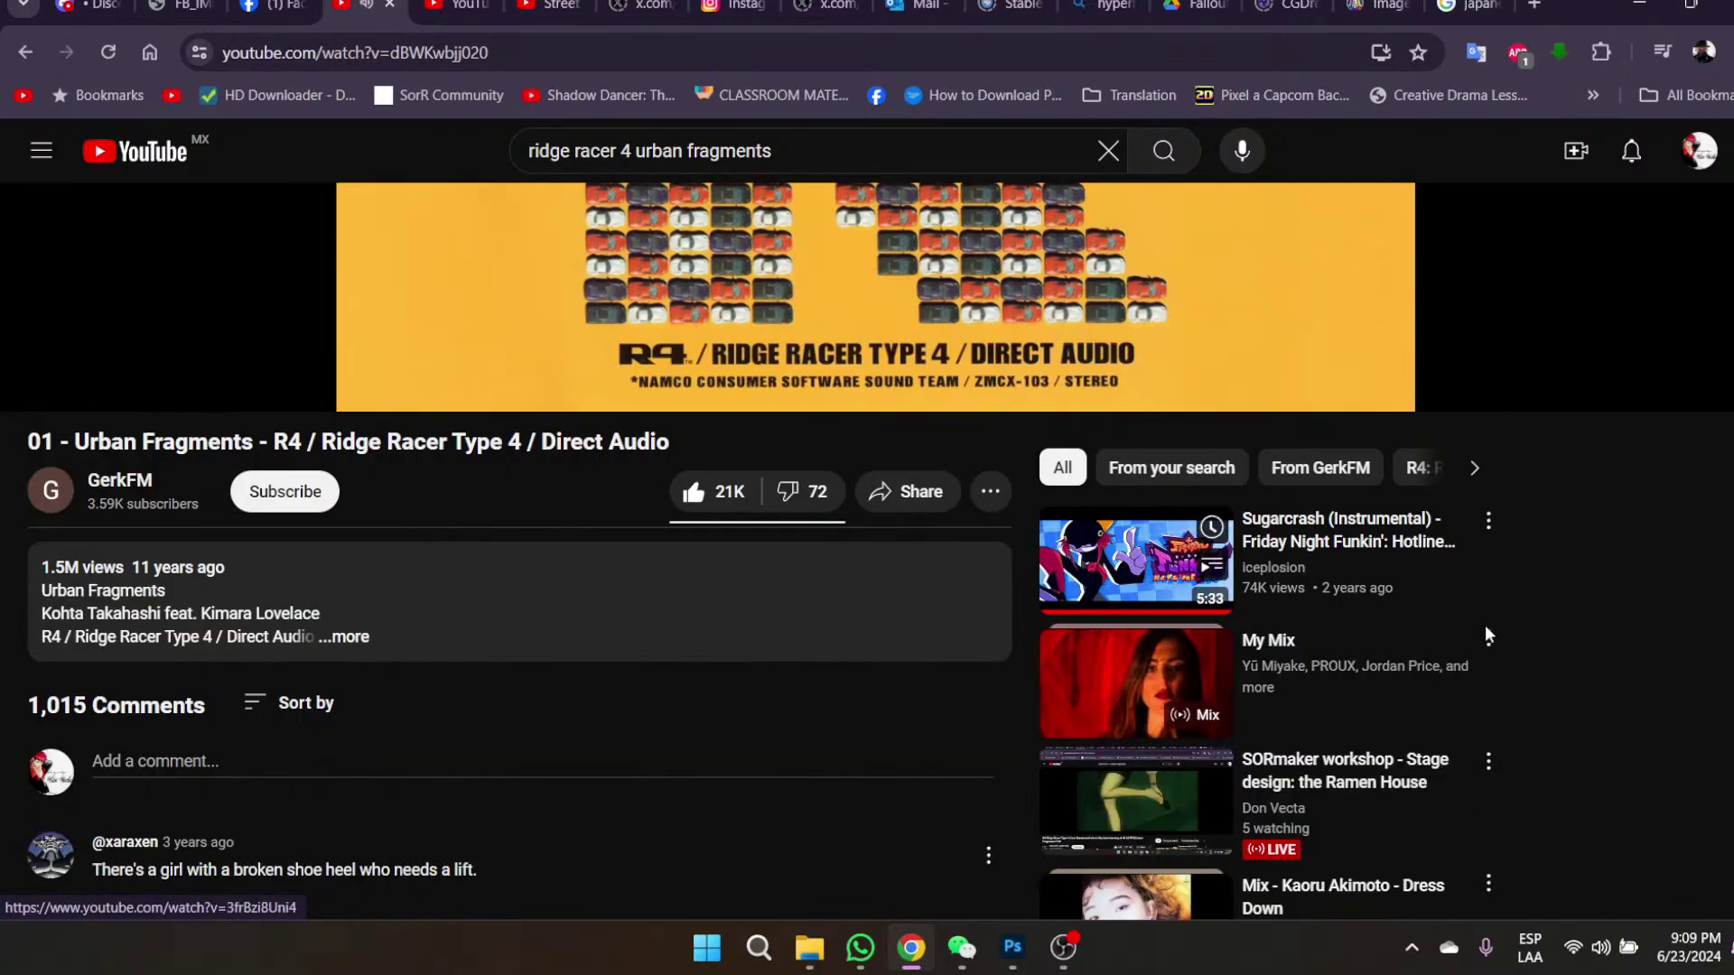
scroll(1689, 650, "up", 3)
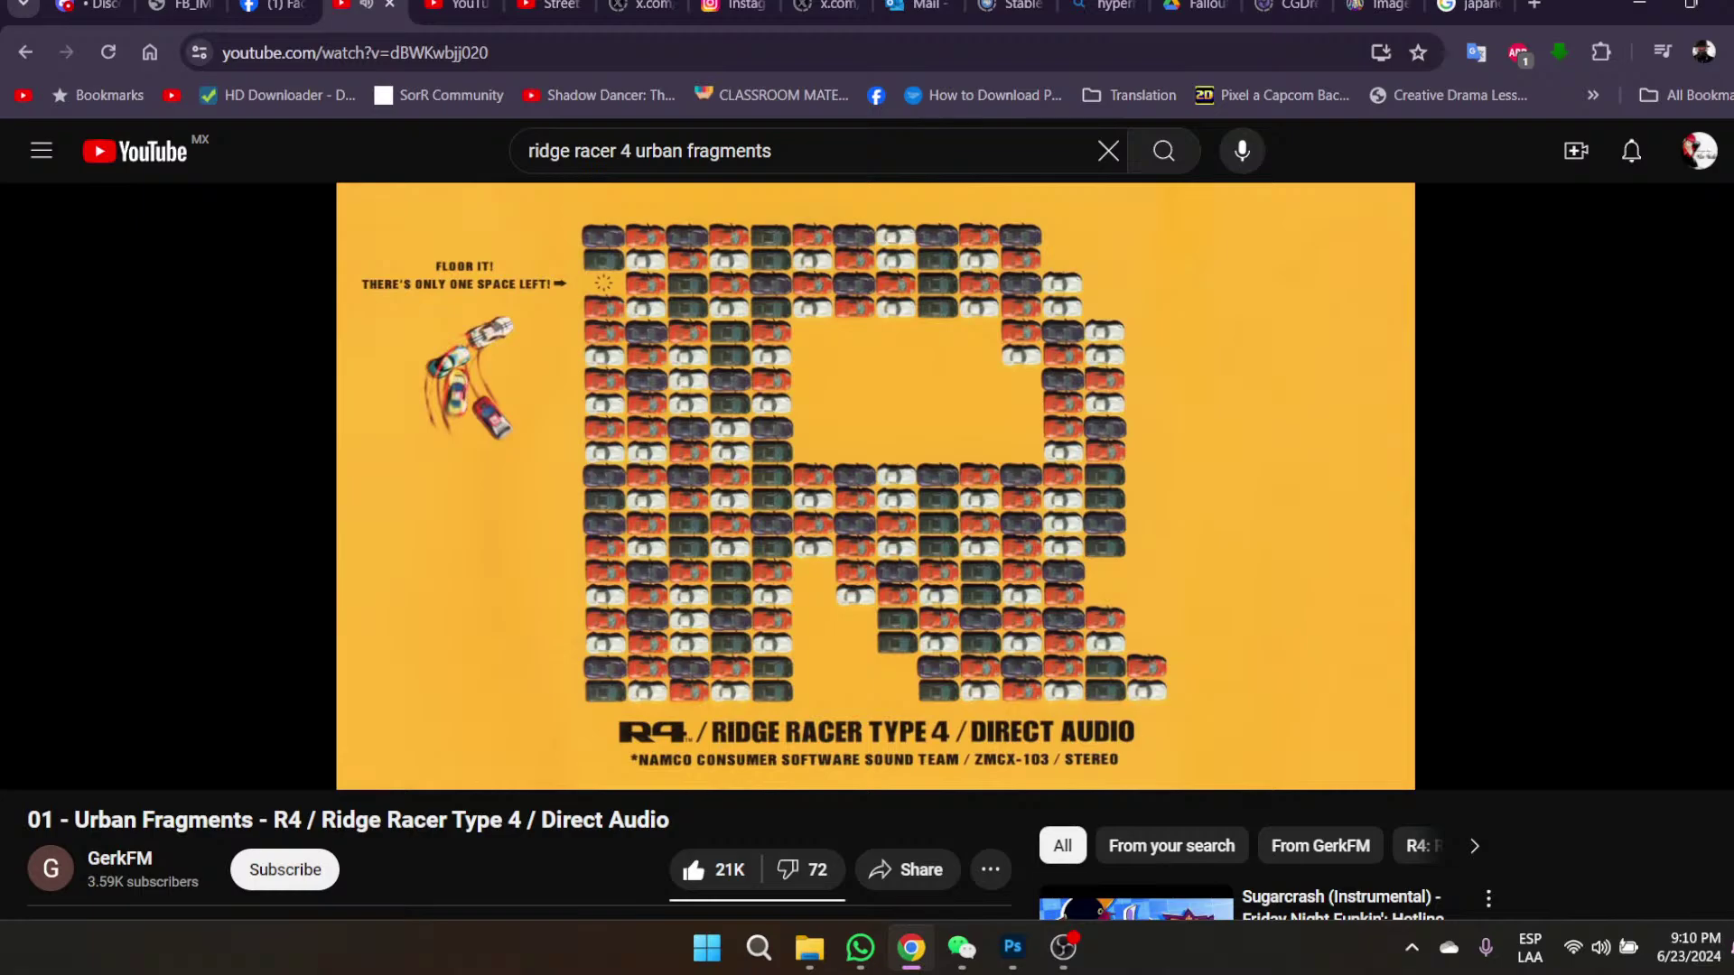
- Return to the search results and play the mix based on "01 - Urban Fragments - R4 / Ridge Racer Type 4 / Direct Audio"
left_click(26, 53)
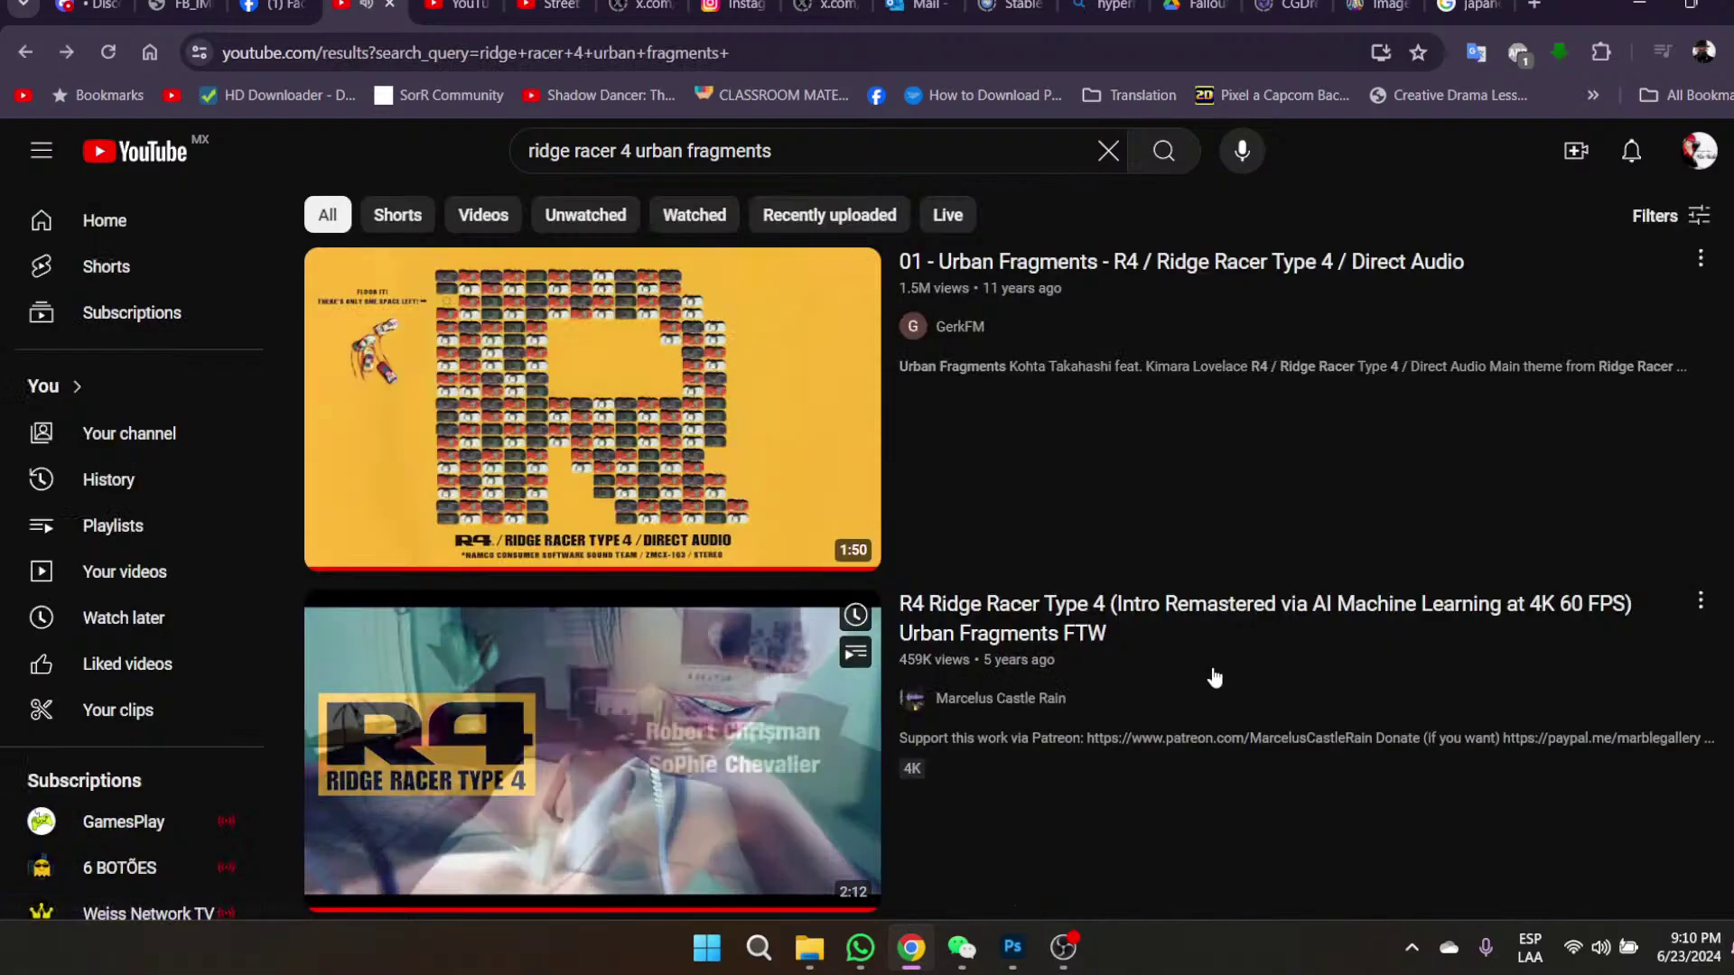
scroll(1212, 678, "down", 5)
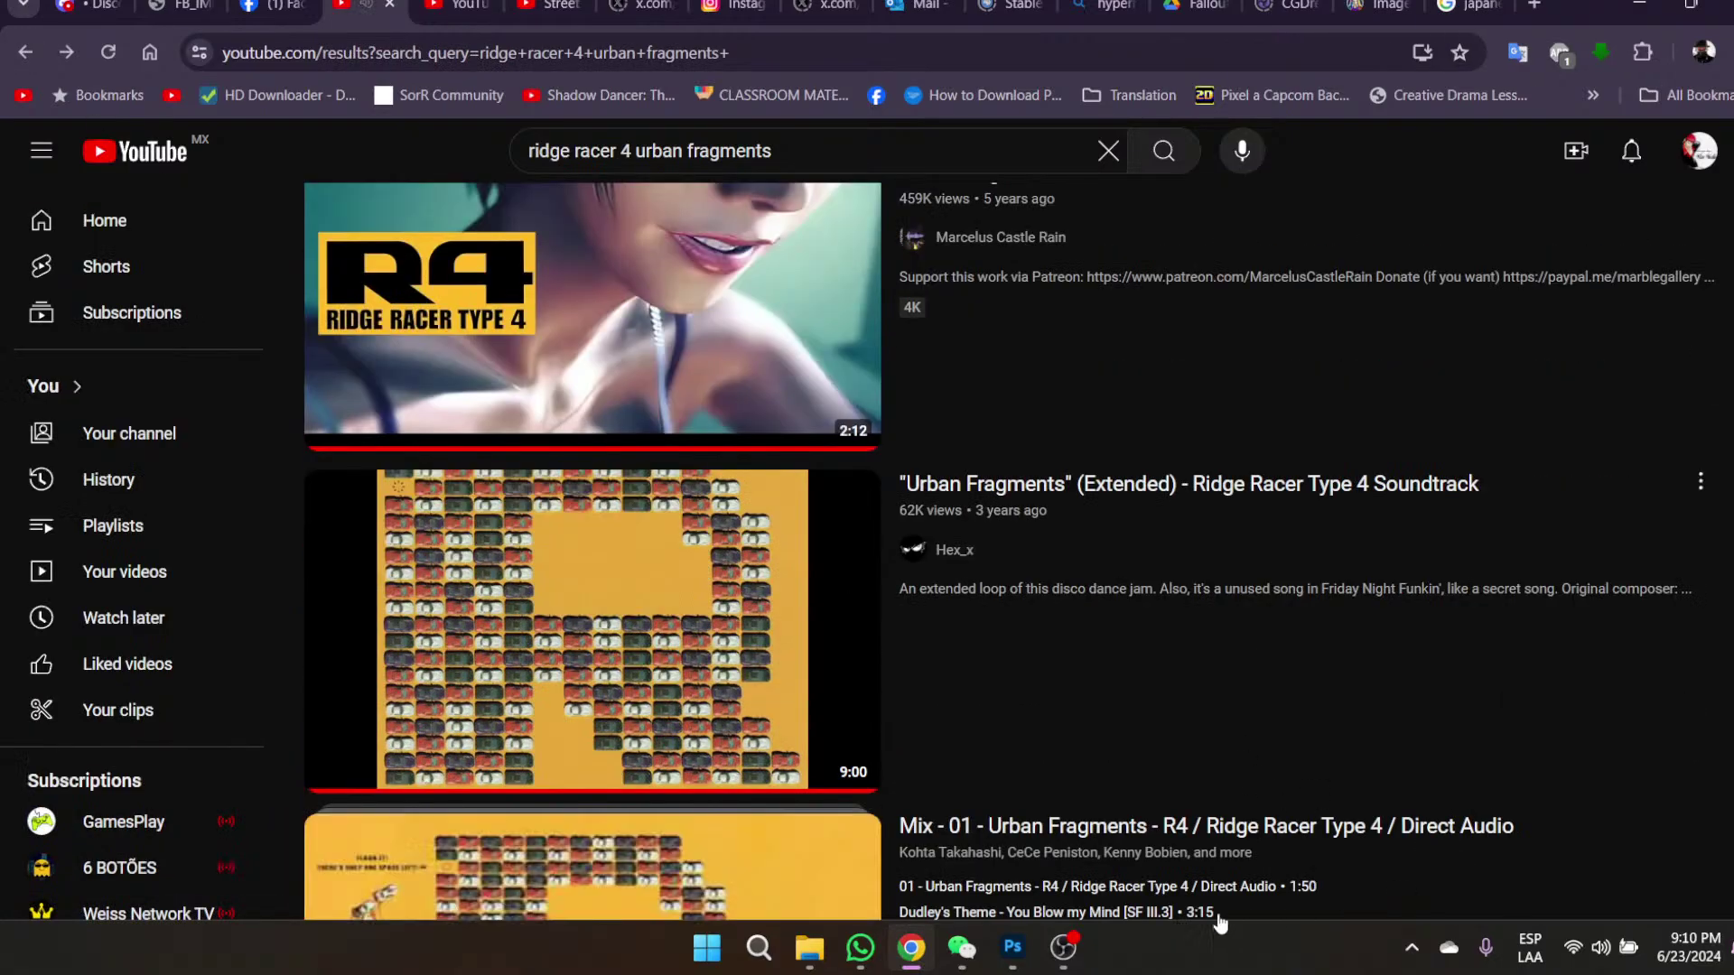
scroll(1347, 827, "down", 2)
scroll(1373, 776, "down", 1)
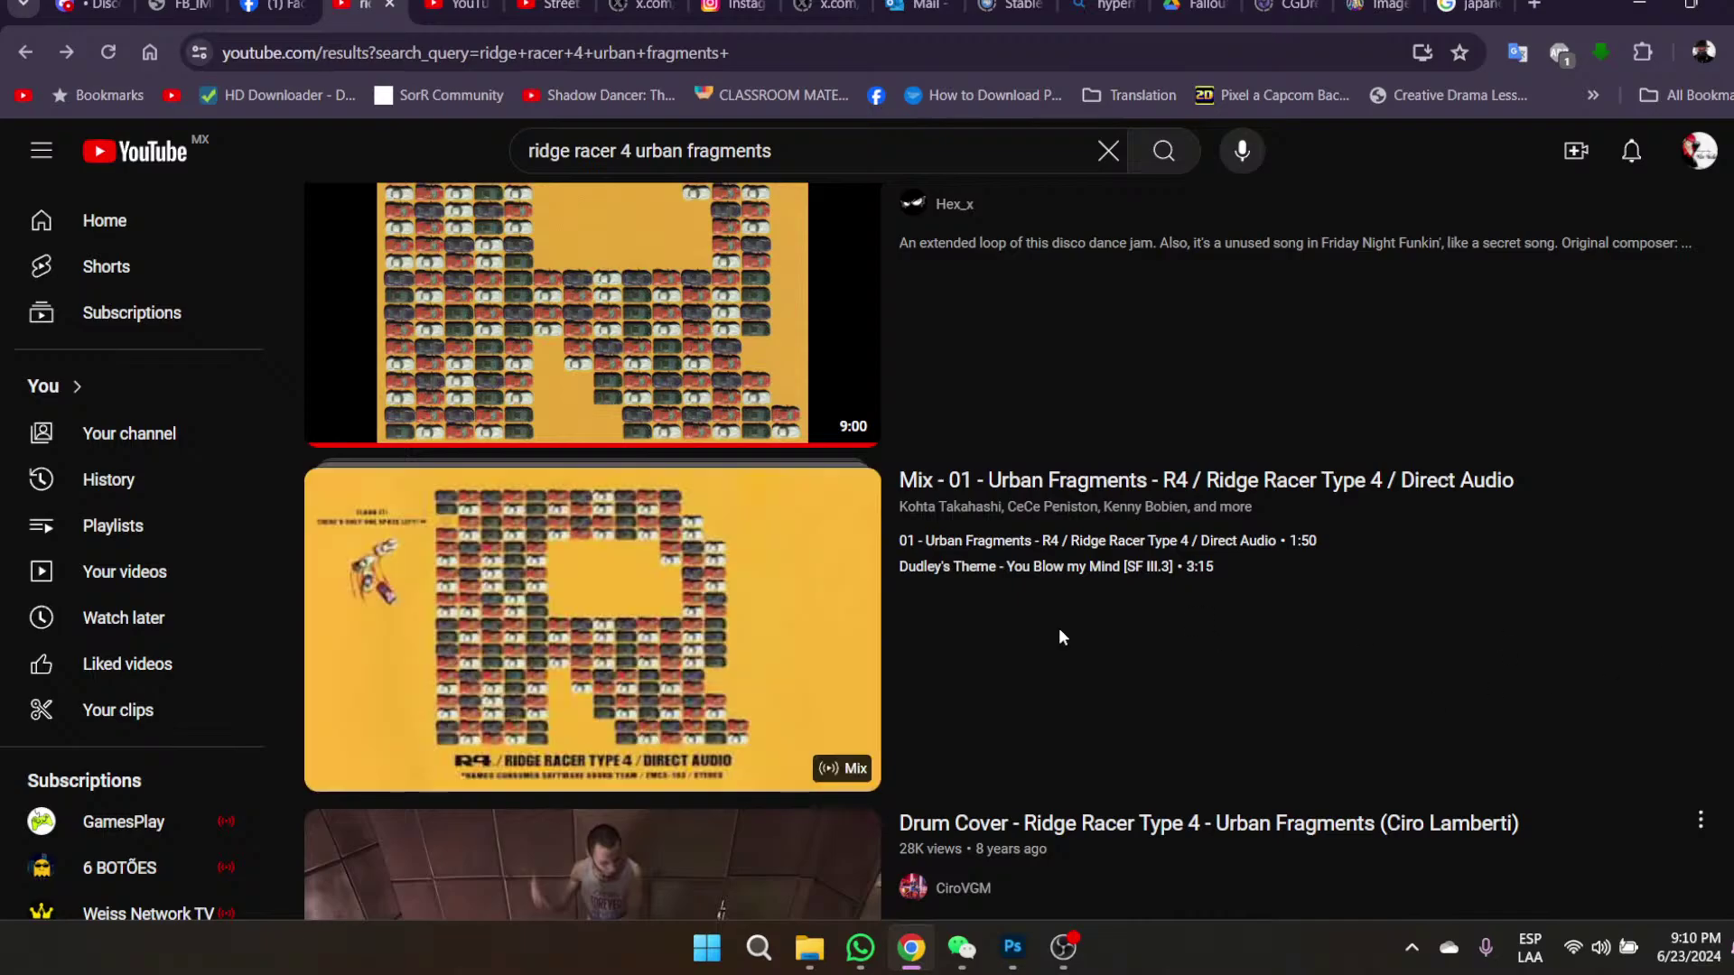
left_click(669, 636)
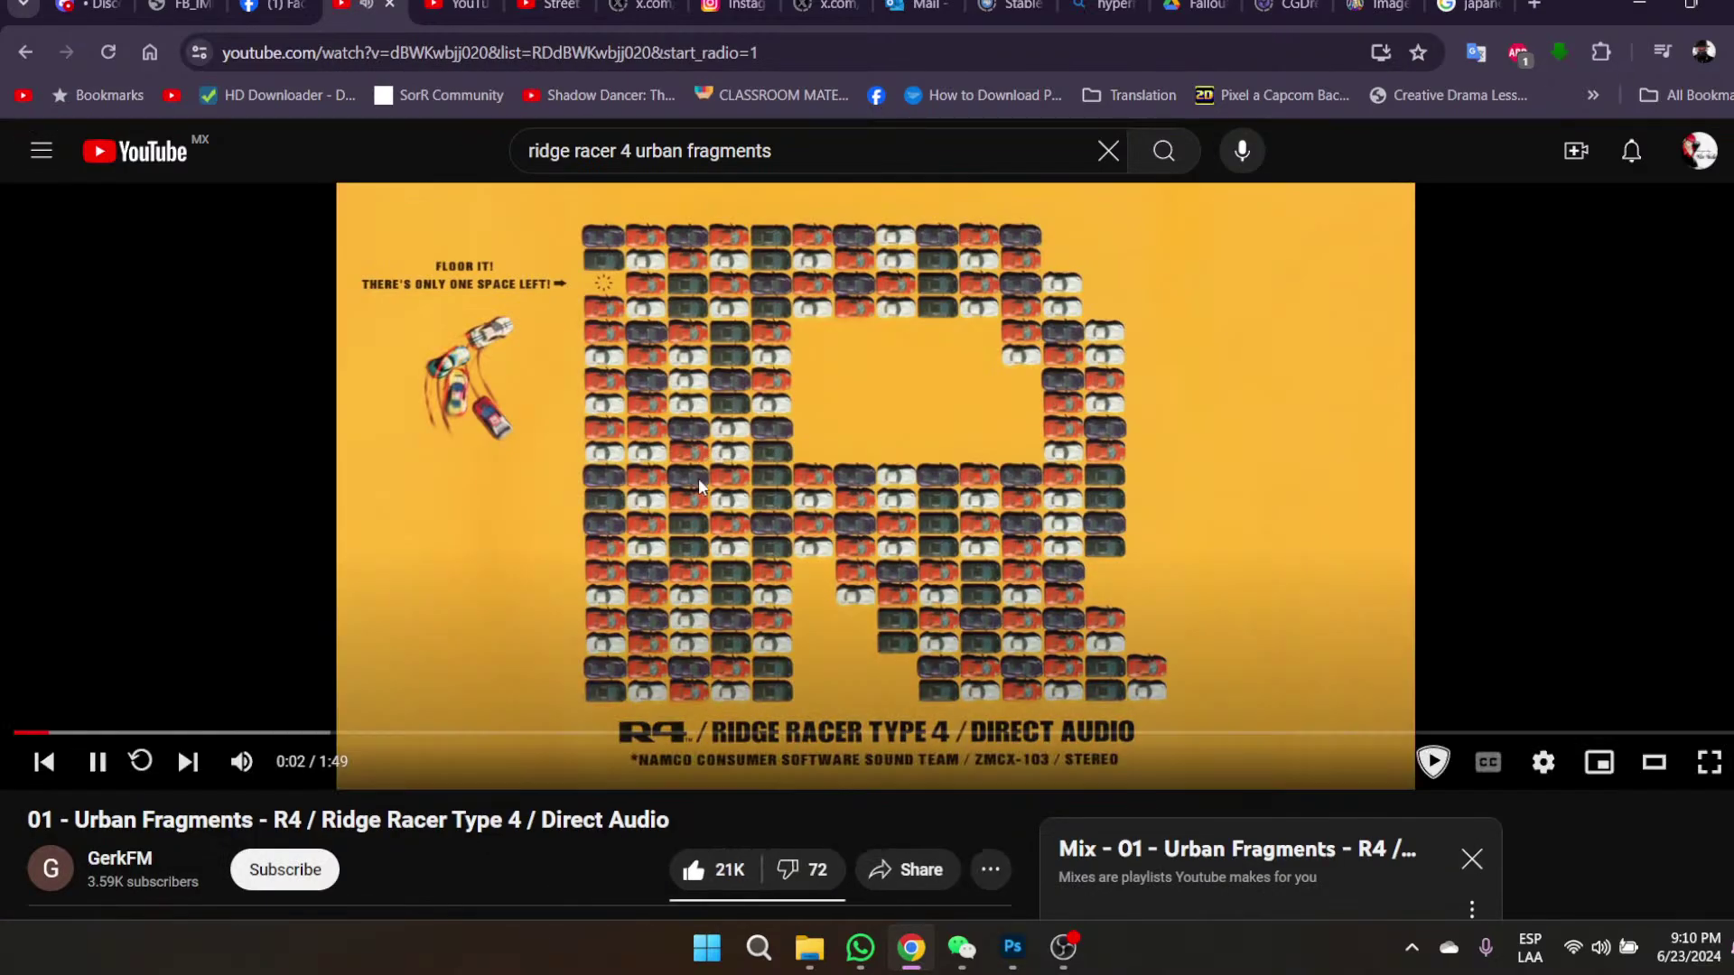
- Switch to Noodles.psd in Photoshop and sample the white core of a pillar lamp as the foreground colour
mouse_move(1012, 950)
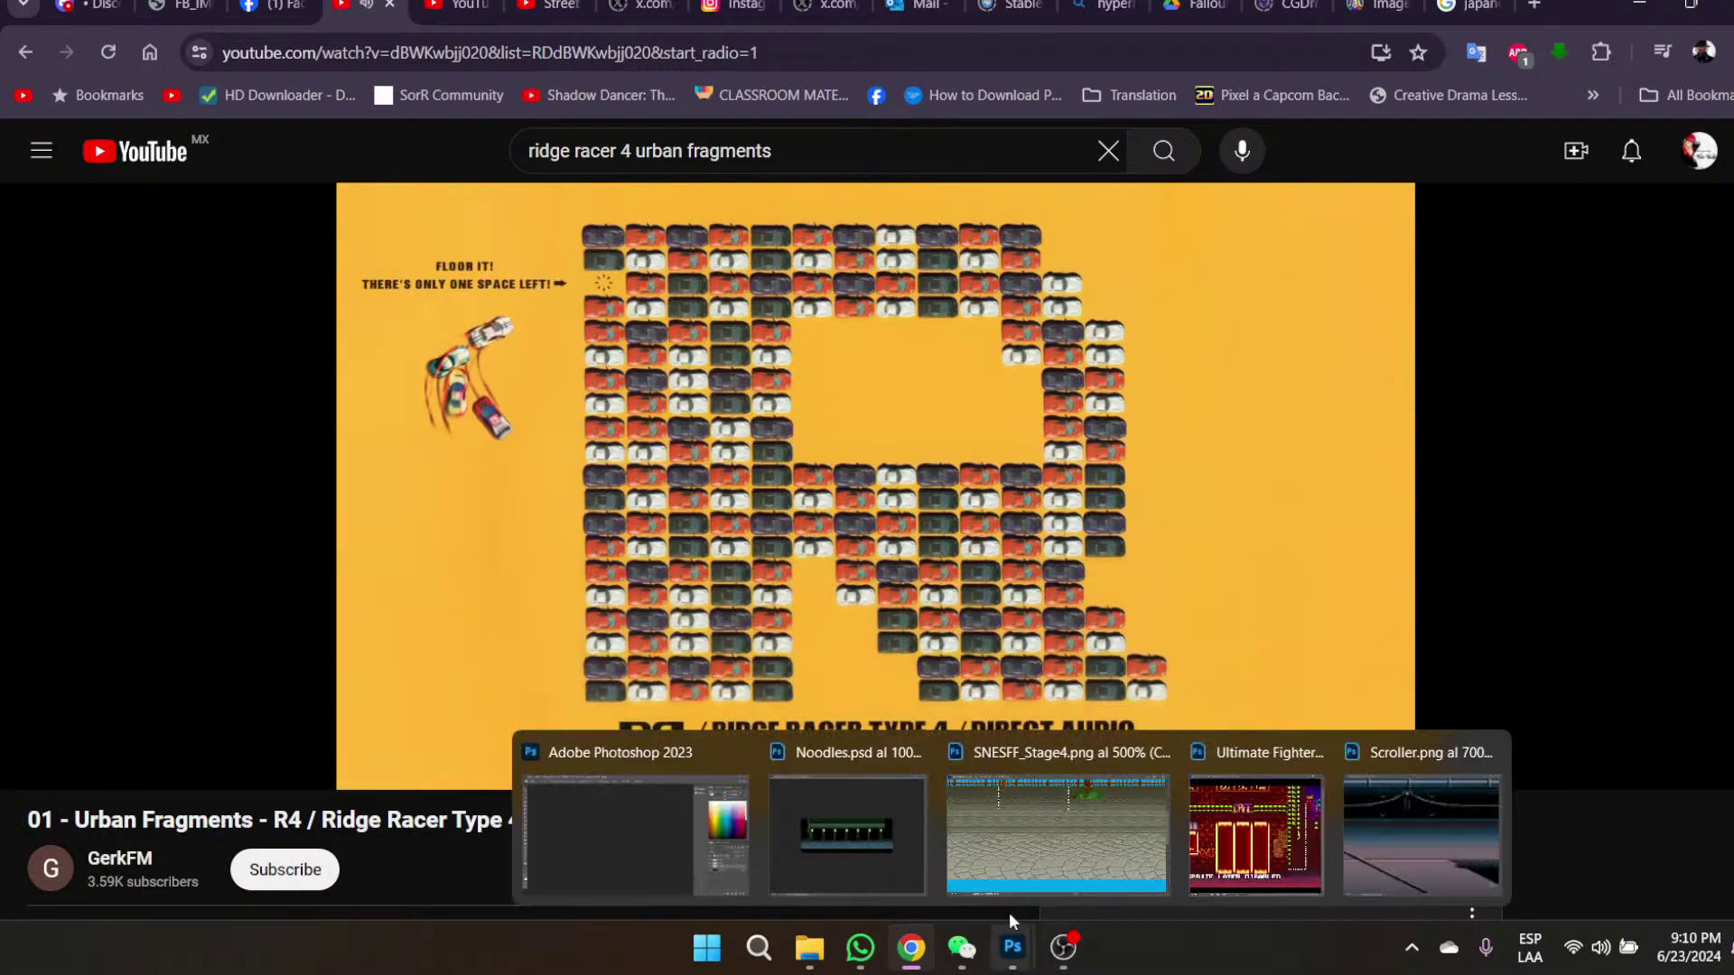
left_click(889, 837)
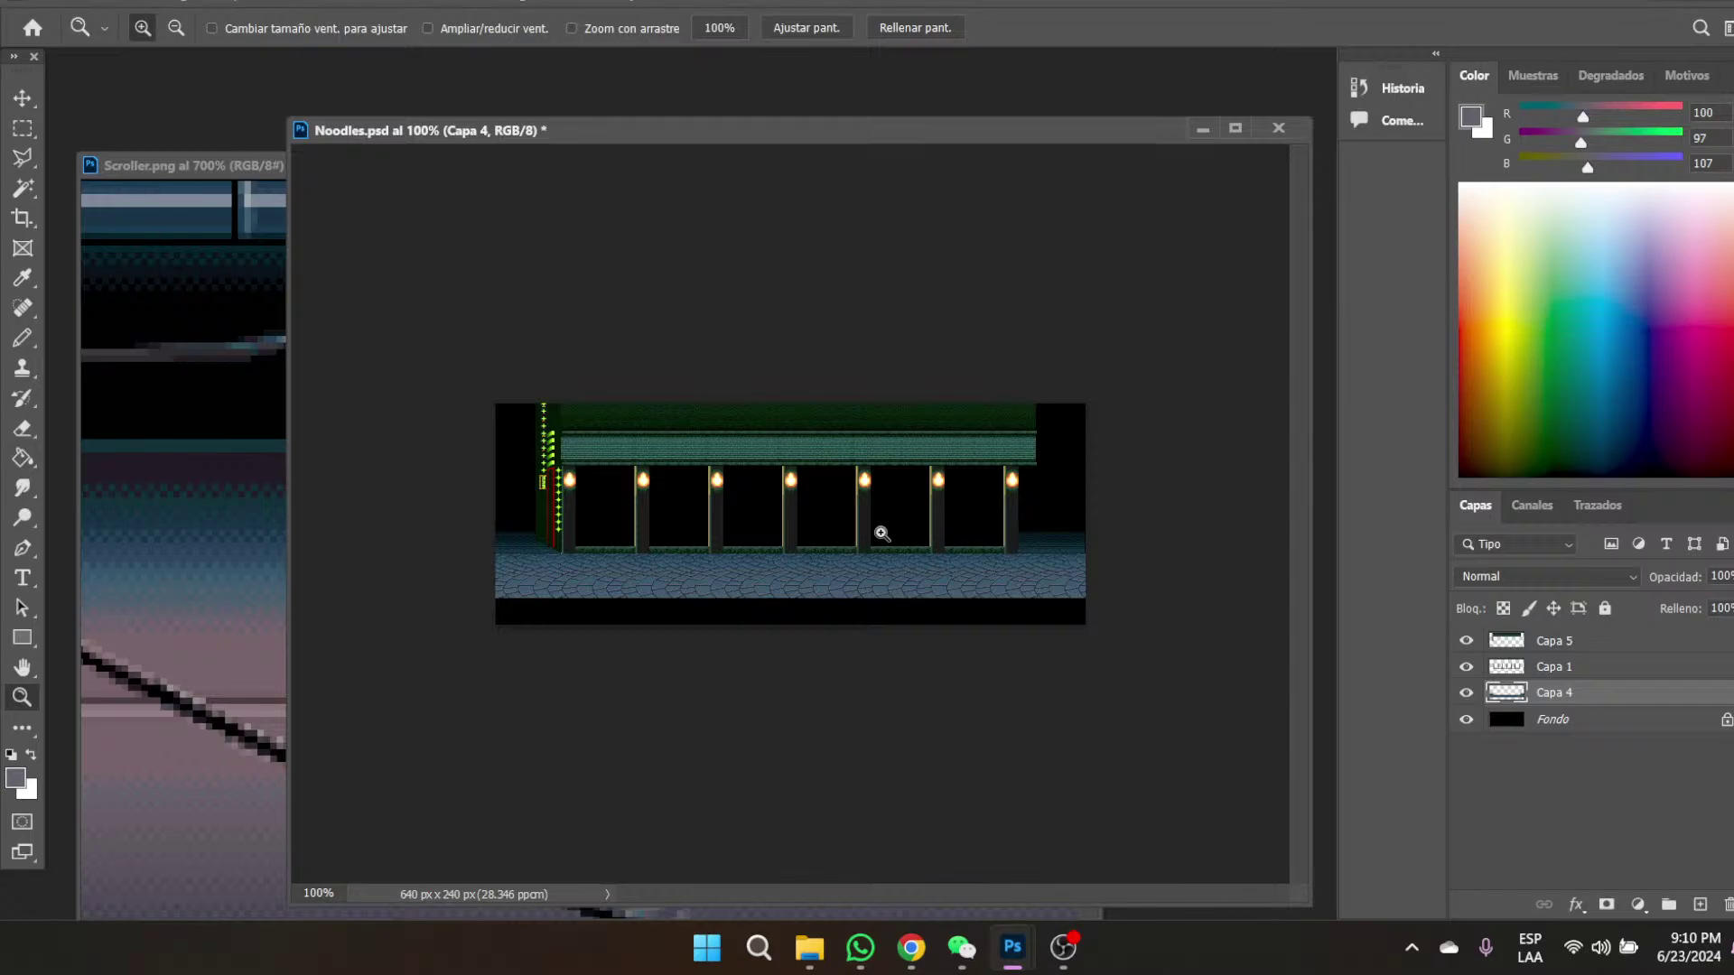
left_click(816, 488)
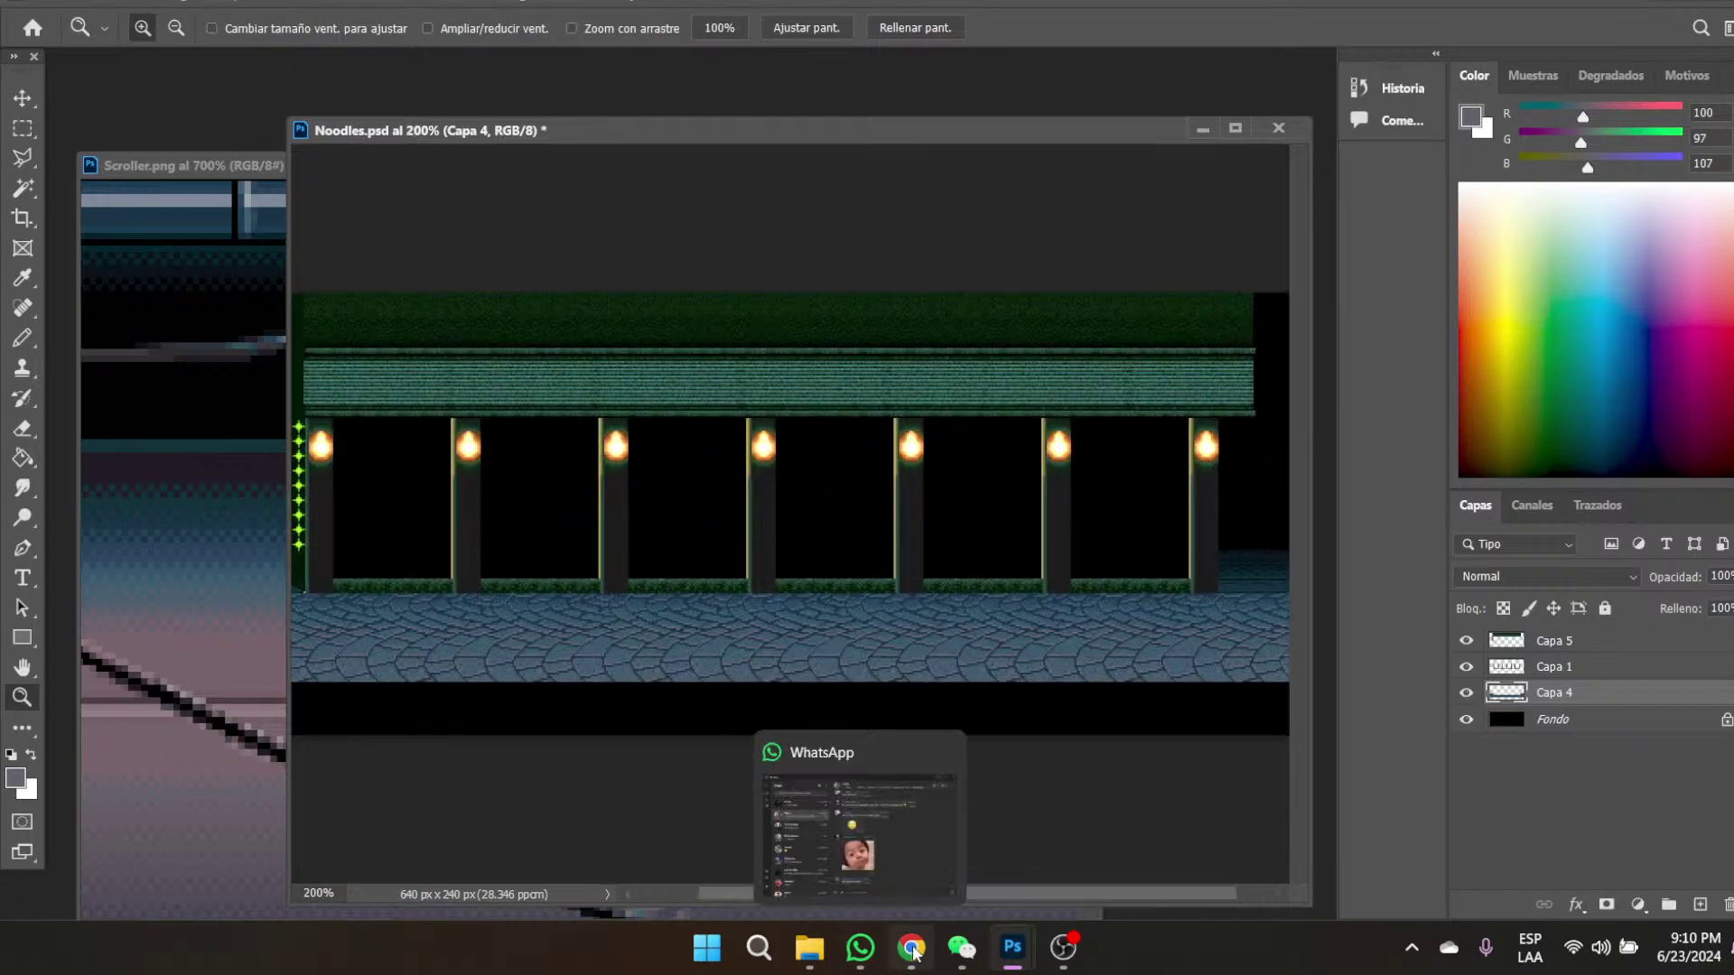
left_click_drag(741, 898, 581, 869)
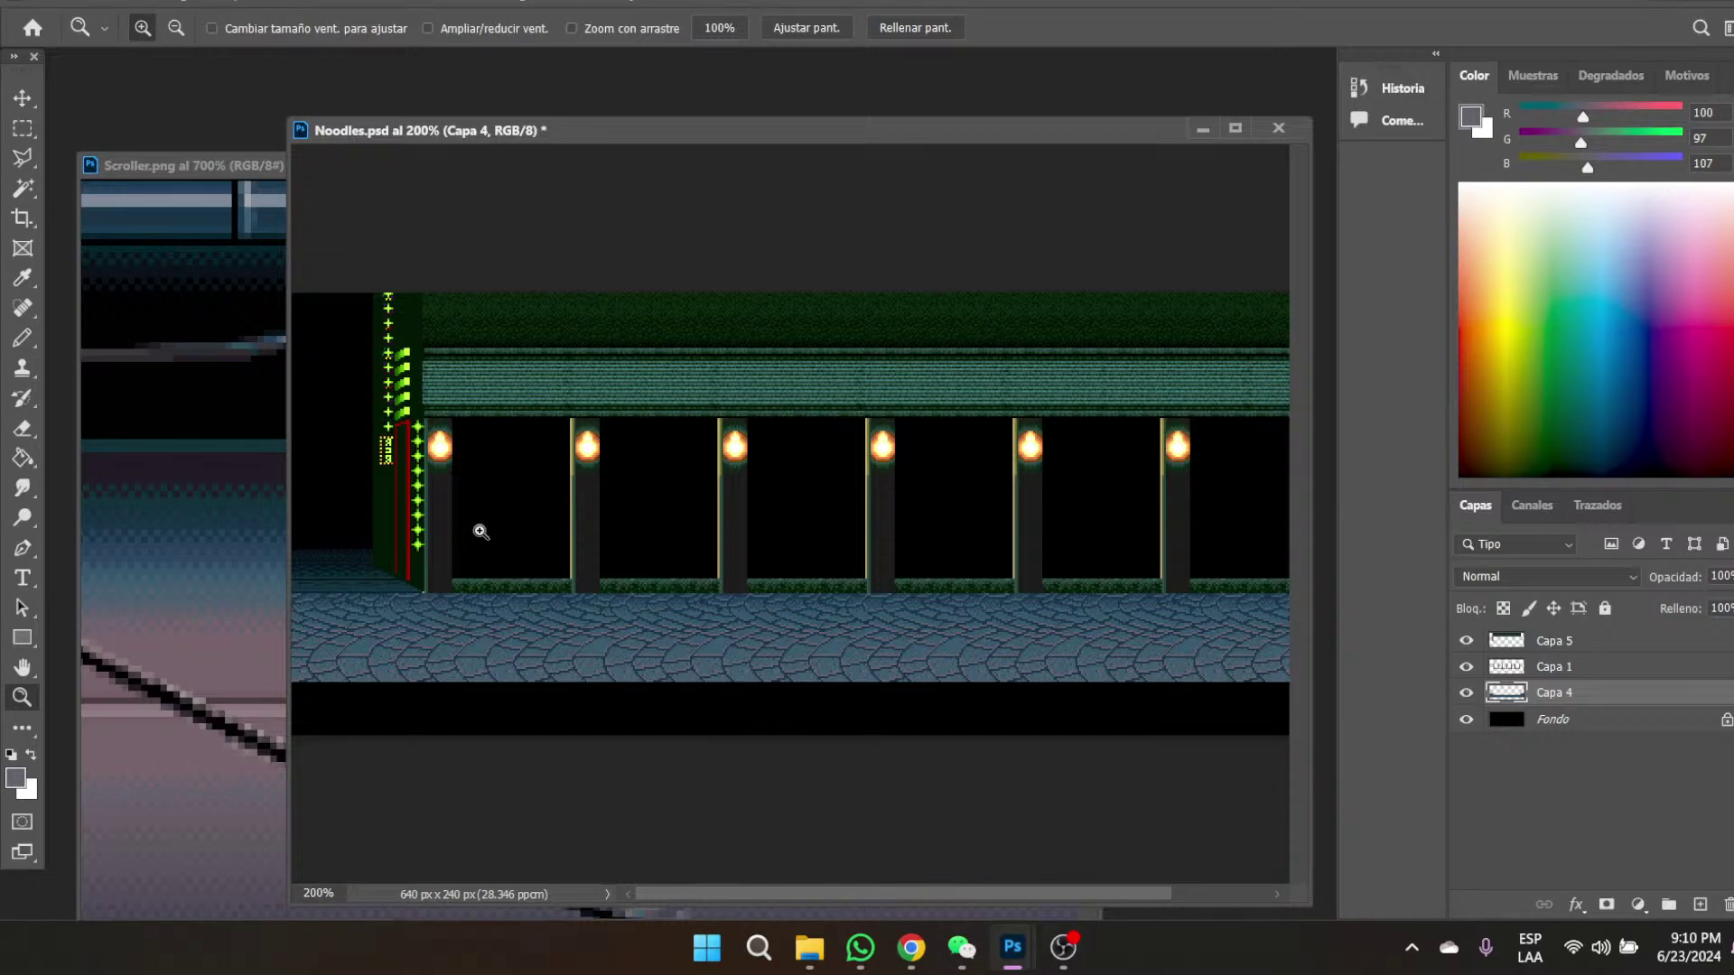
left_click(22, 285)
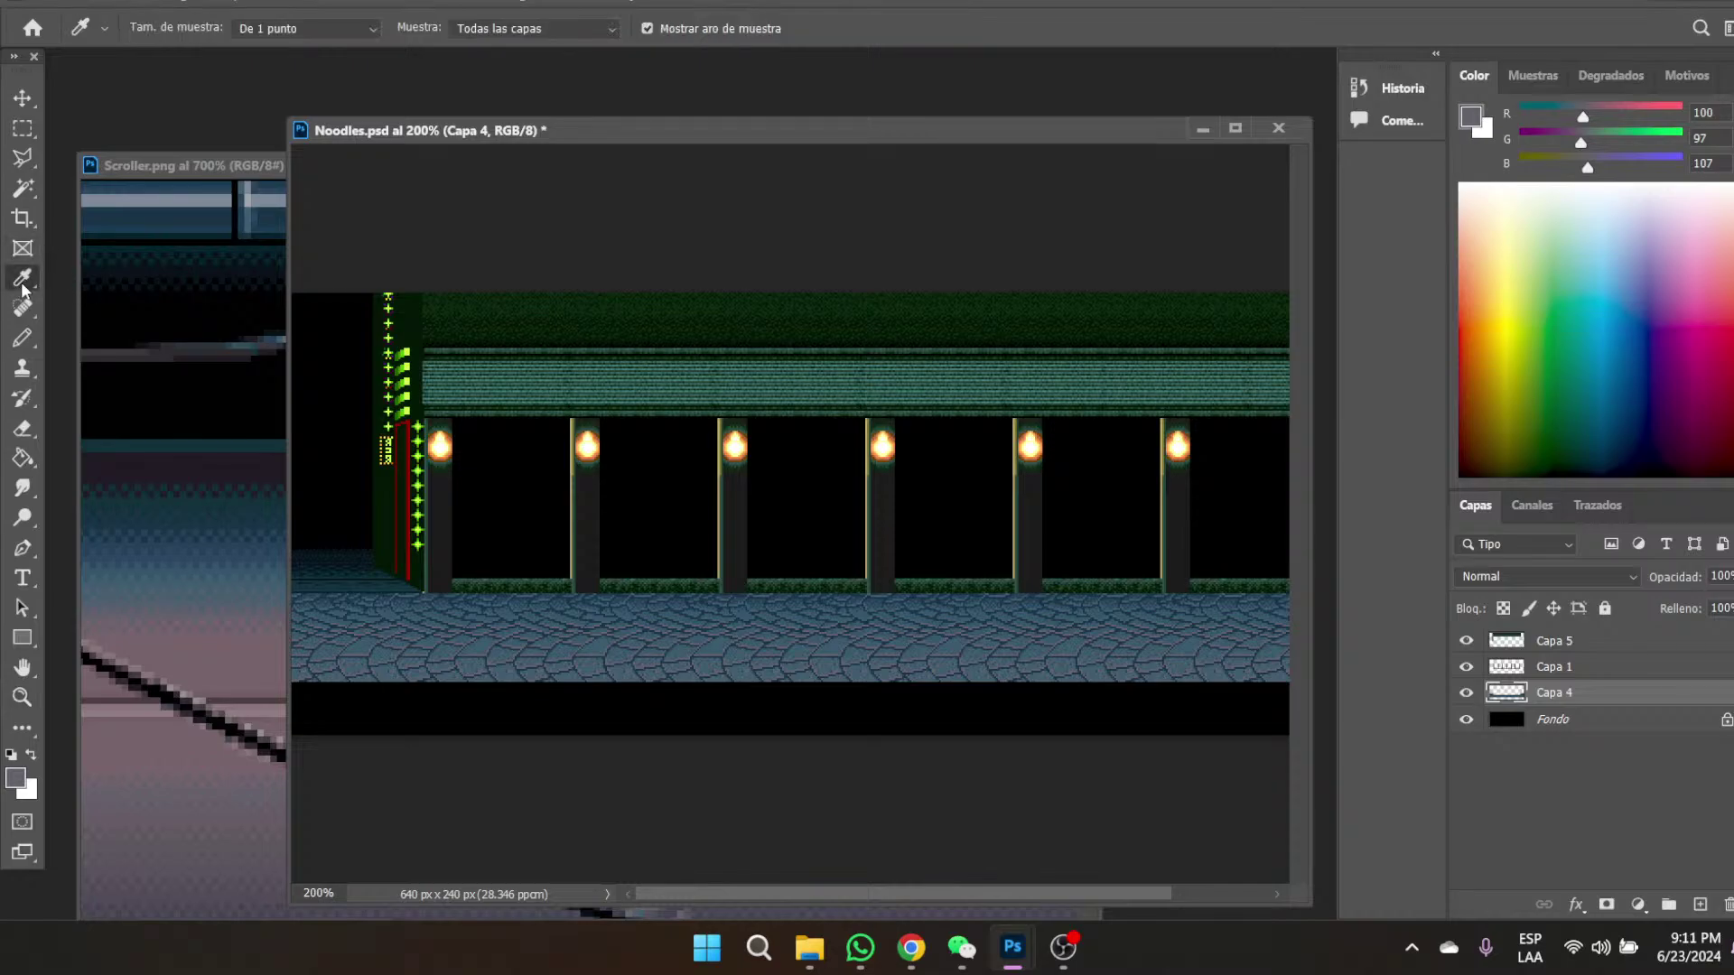
left_click(20, 697)
left_click(574, 480)
left_click(575, 480)
left_click(575, 479)
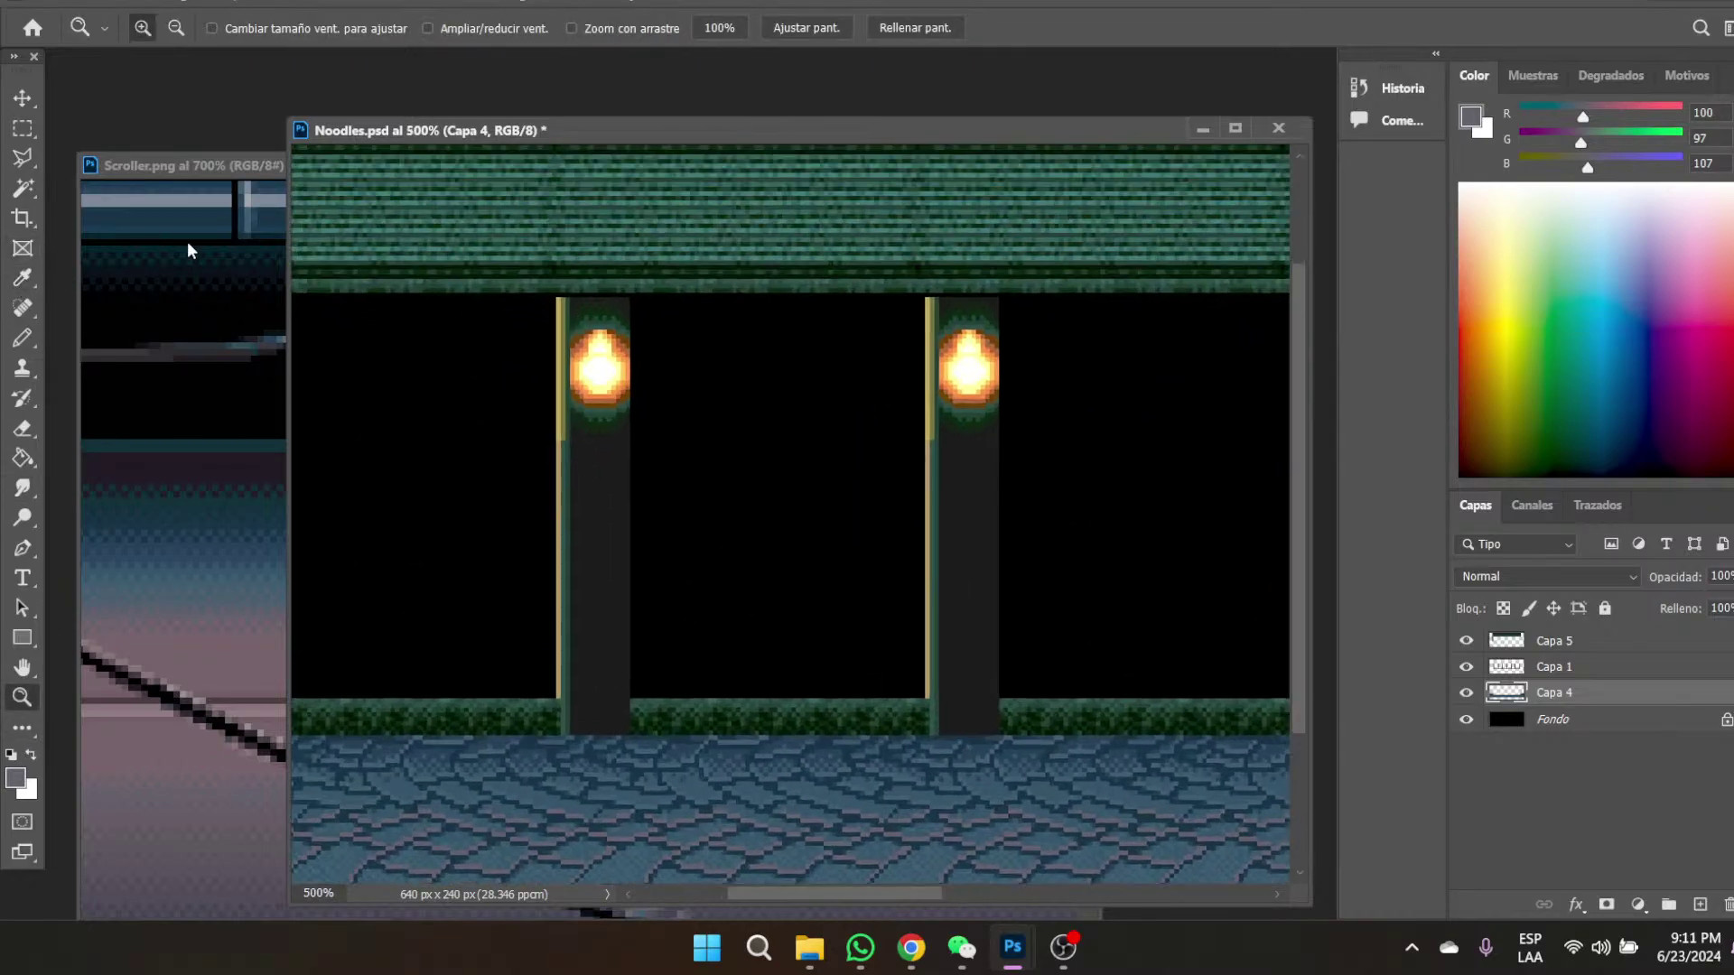
left_click(22, 279)
left_click(599, 360)
- Set the foreground colour to R 240, G 240, B 240
scroll(1076, 525, "up", 2)
scroll(1077, 526, "up", 3)
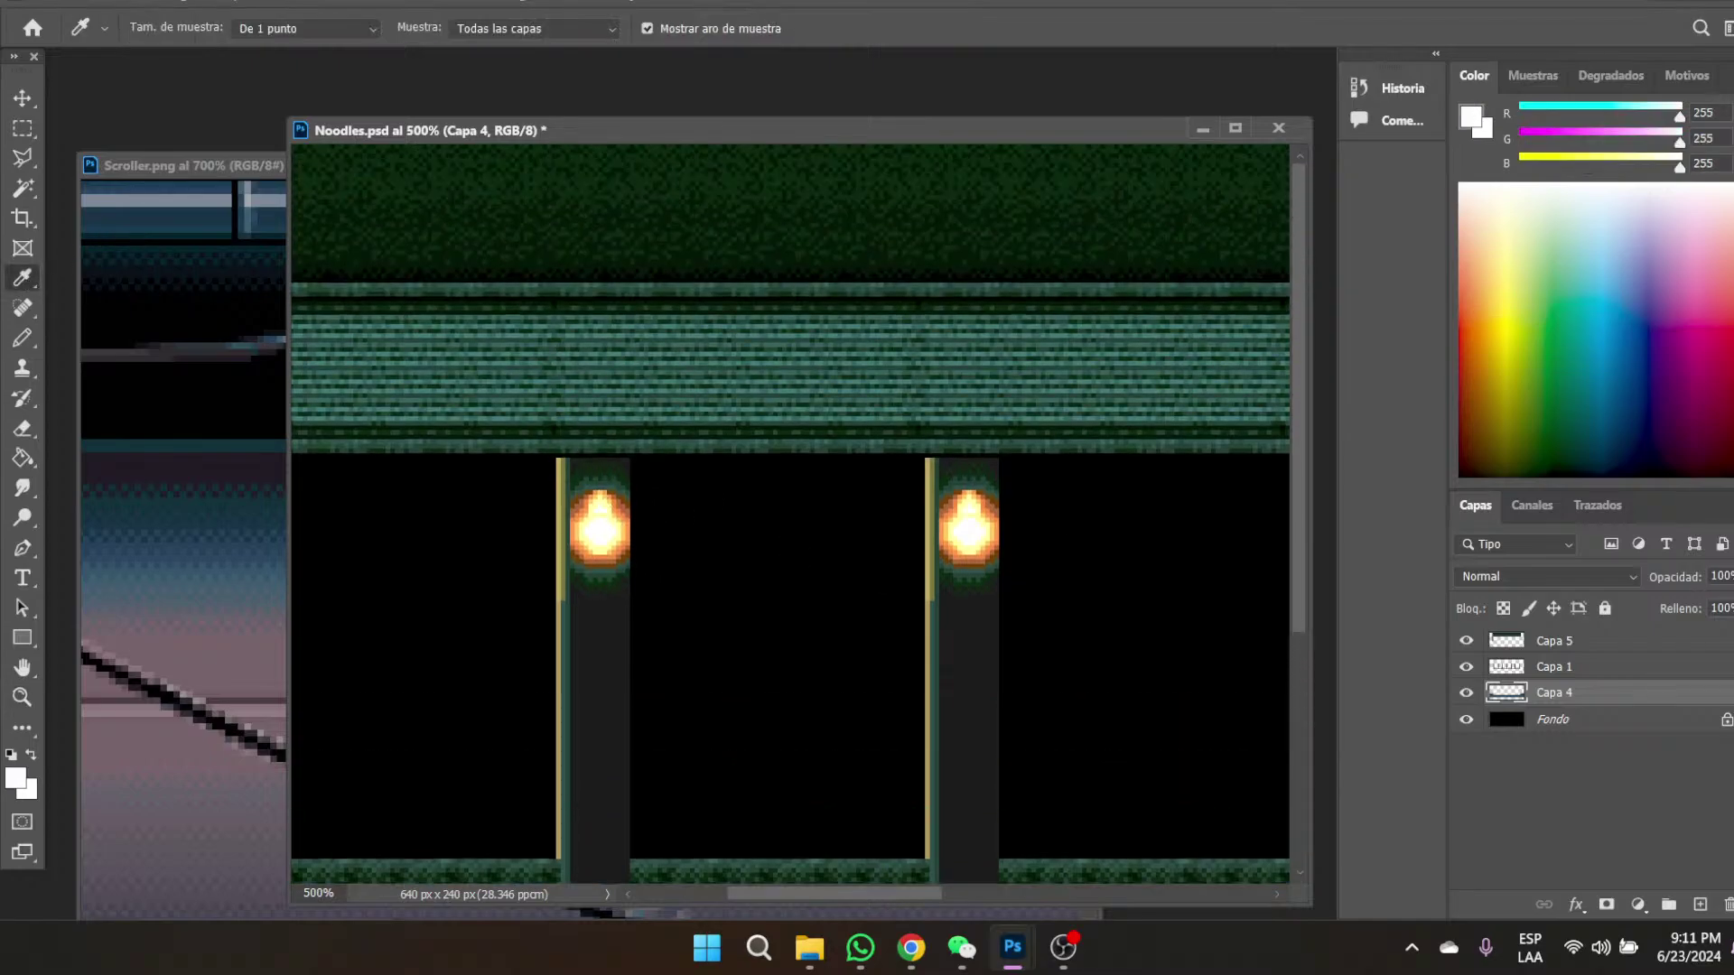
left_click(1723, 112)
type("240")
left_click(1711, 136)
type("240")
left_click(1705, 161)
type("240")
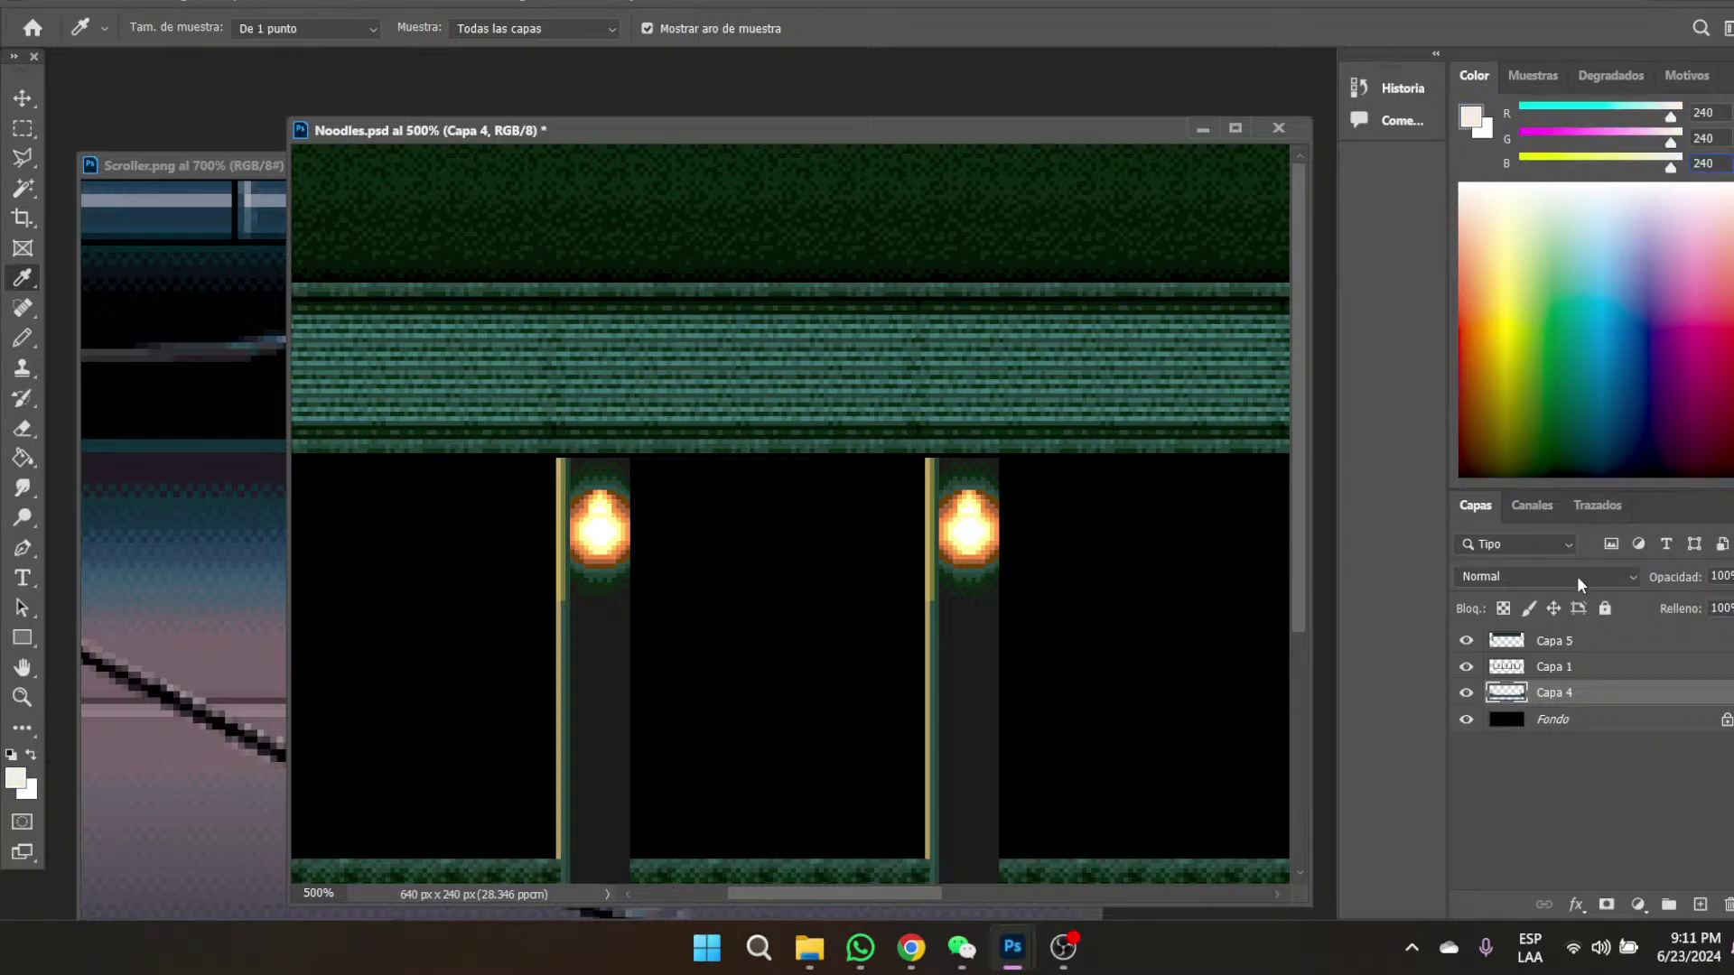
- Fill the white cores of the pillar lamps on layer Capa 1 with the foreground colour and inspect one lamp closely
left_click(1554, 667)
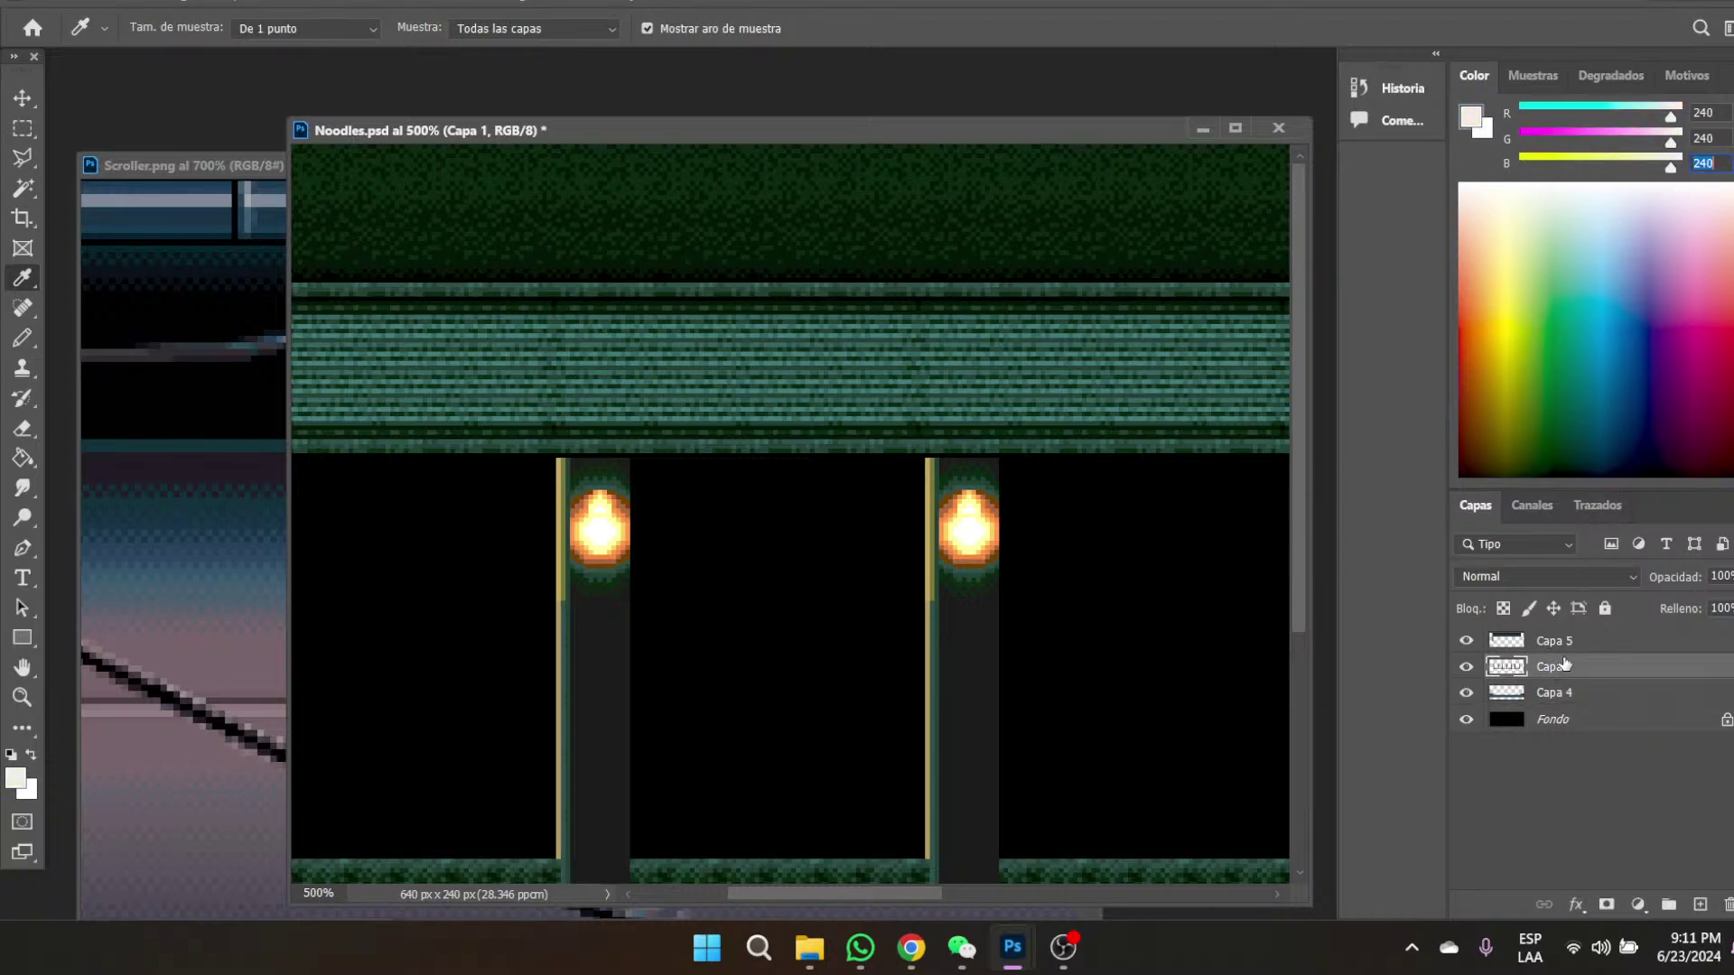
left_click(23, 458)
left_click(601, 534)
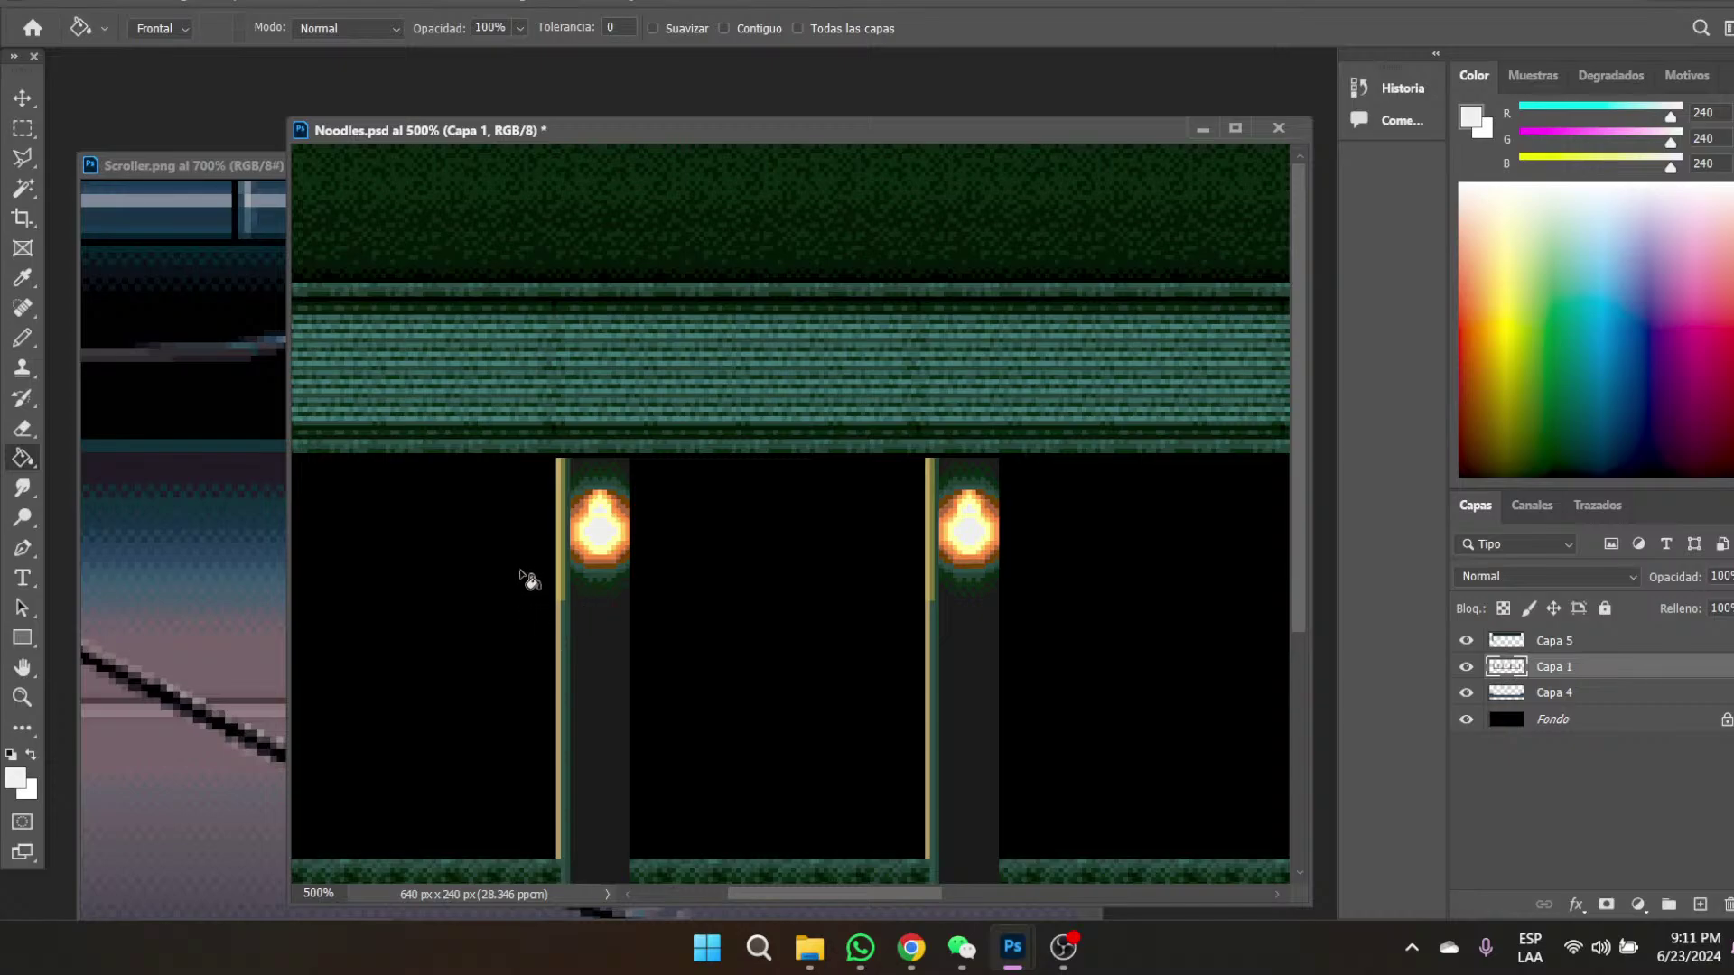
left_click(22, 696)
left_click_drag(612, 515, 612, 515)
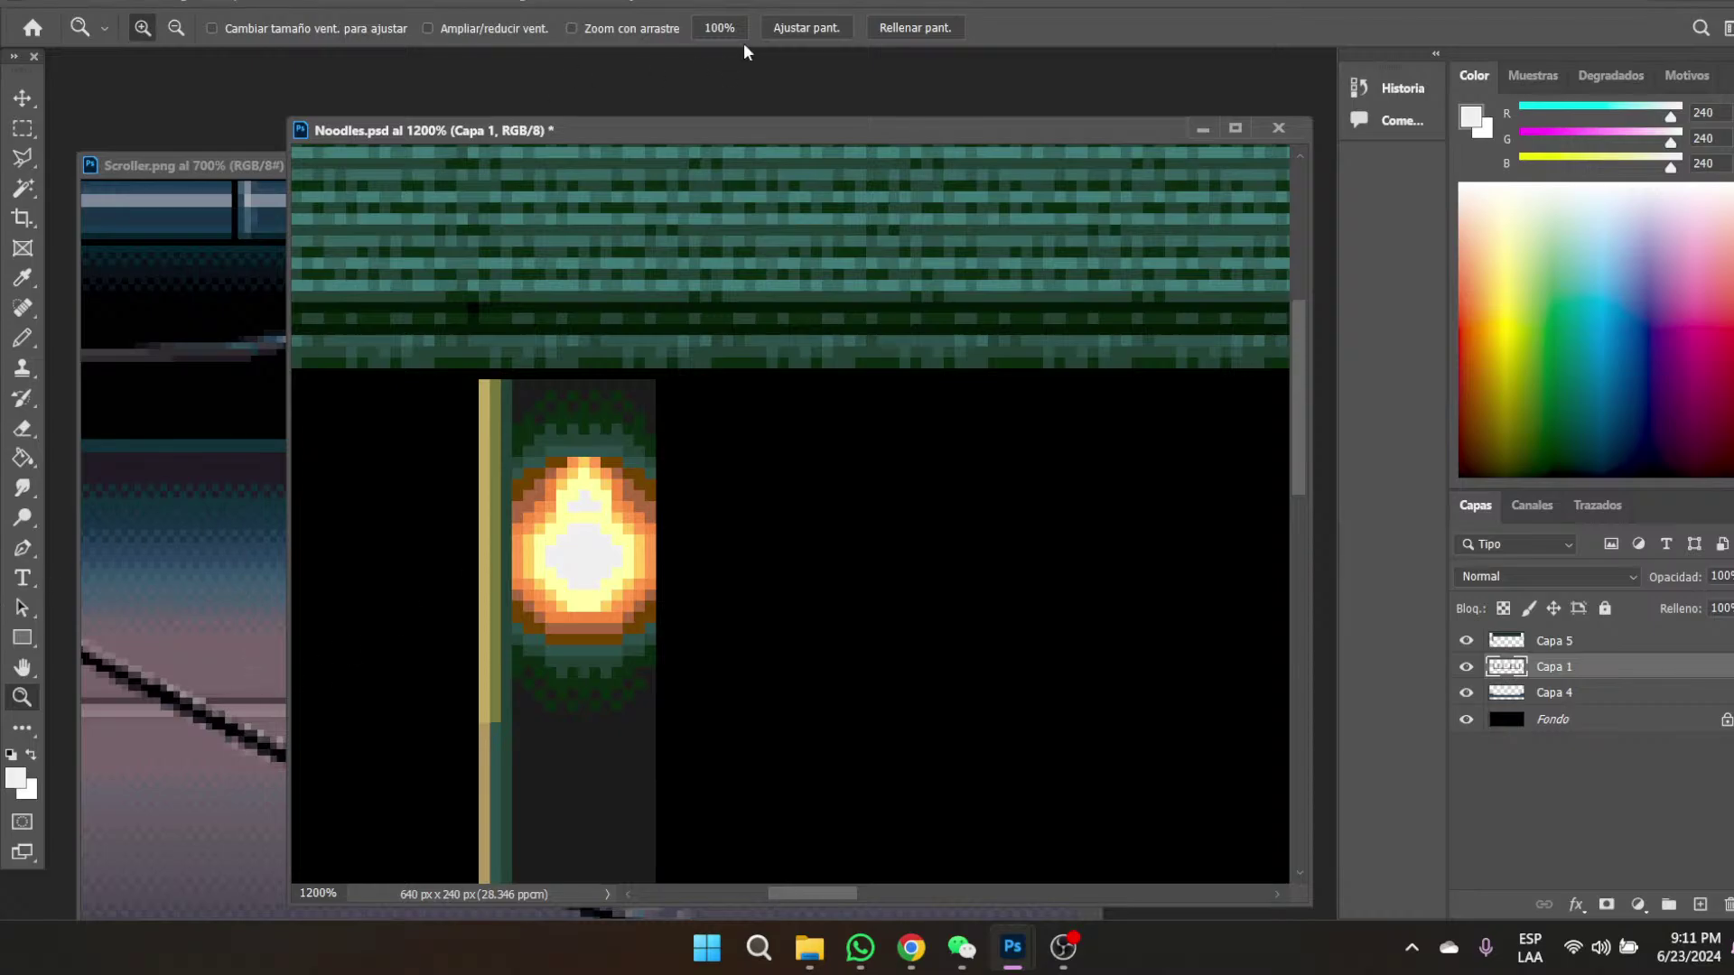
- Draw a short horizontal off-white line with the Pencil on layer Capa 5, in the black area beside the green sign wall
left_click(716, 28)
left_click(669, 496)
left_click(666, 496)
left_click_drag(915, 900, 849, 894)
left_click(1610, 647)
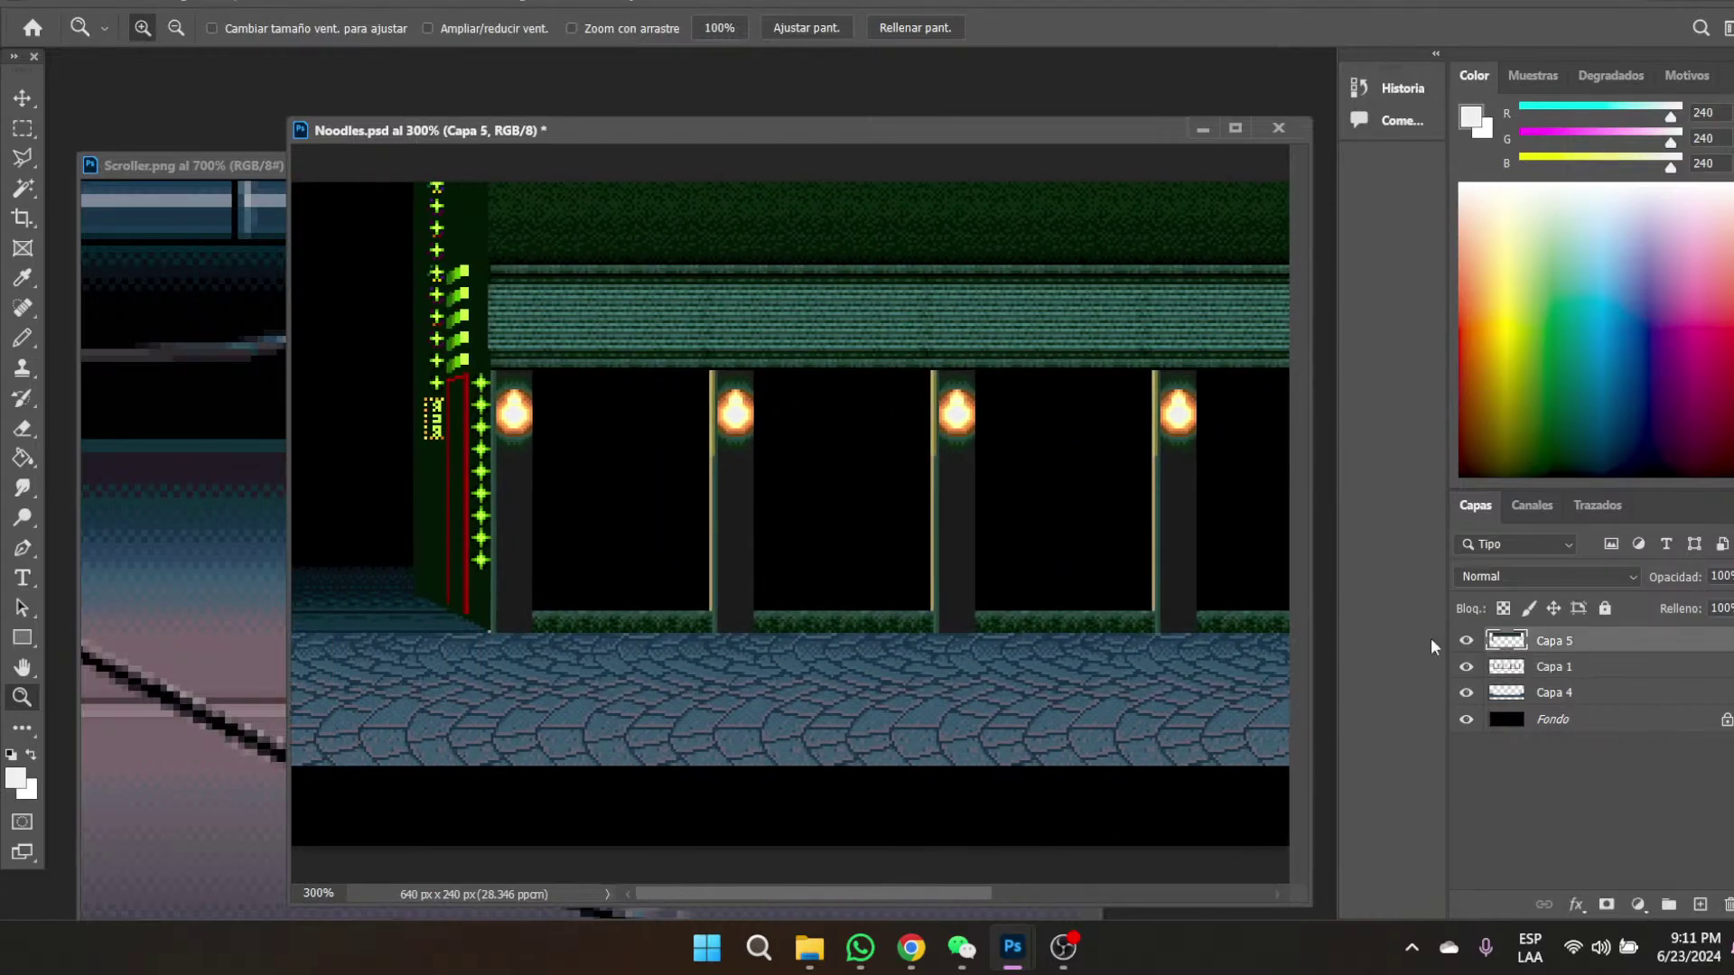
left_click(347, 369)
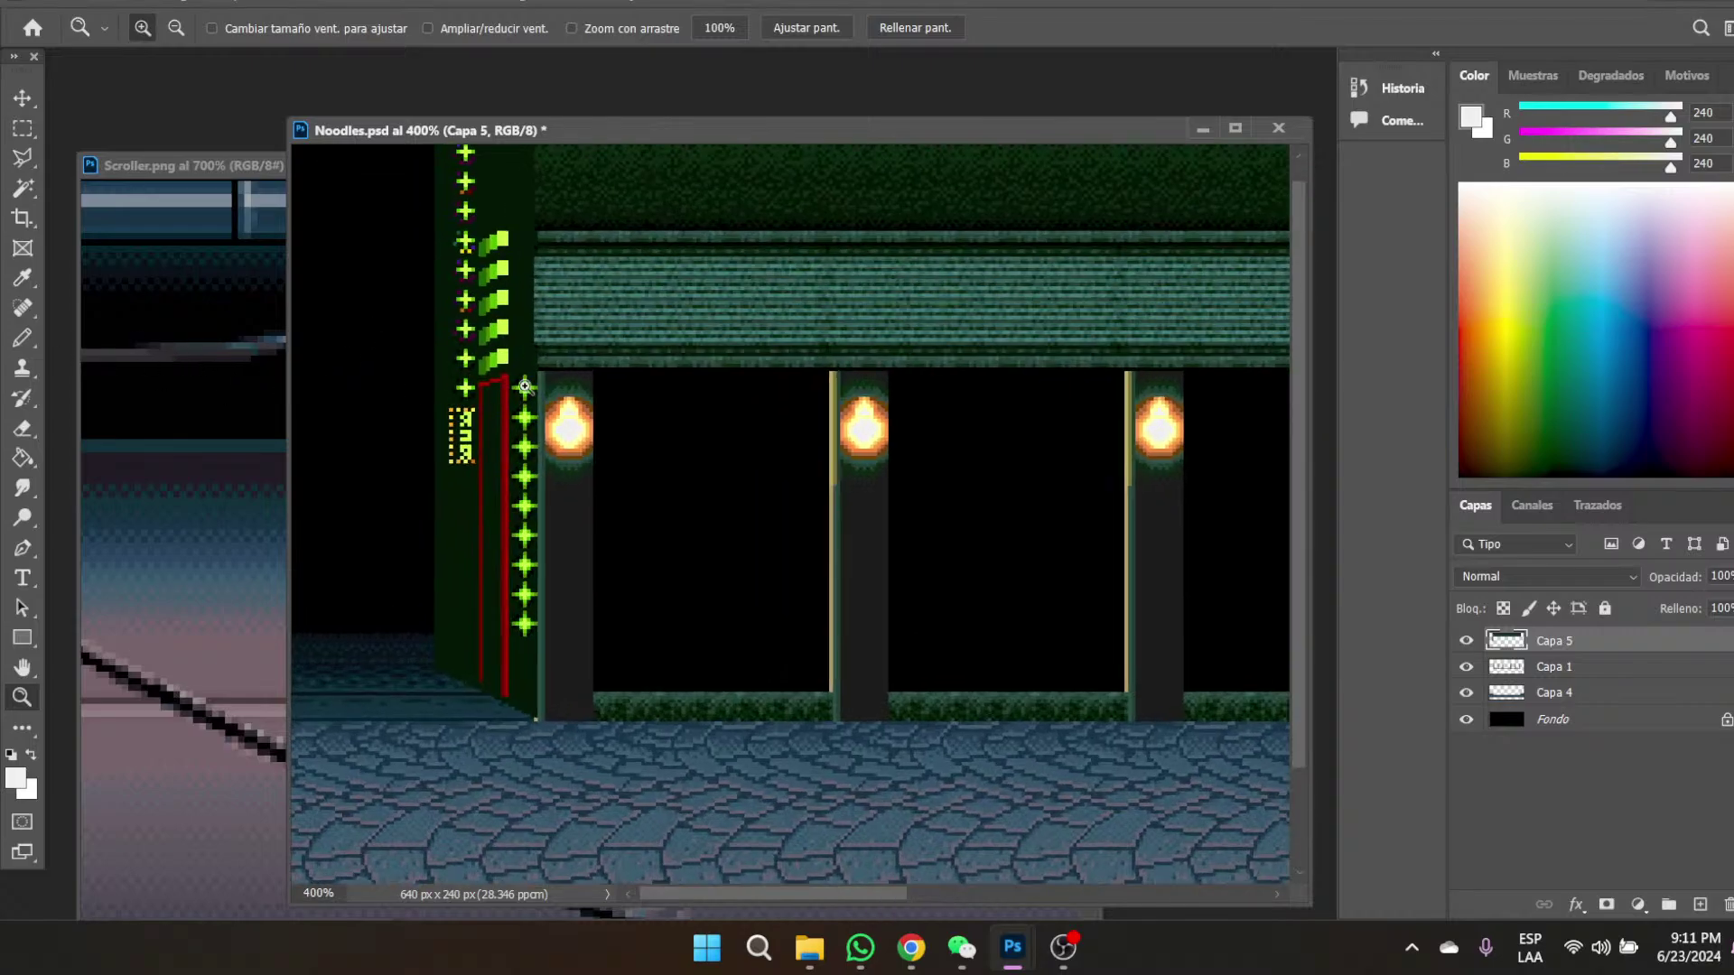
left_click(358, 267)
left_click(358, 267)
left_click(358, 268)
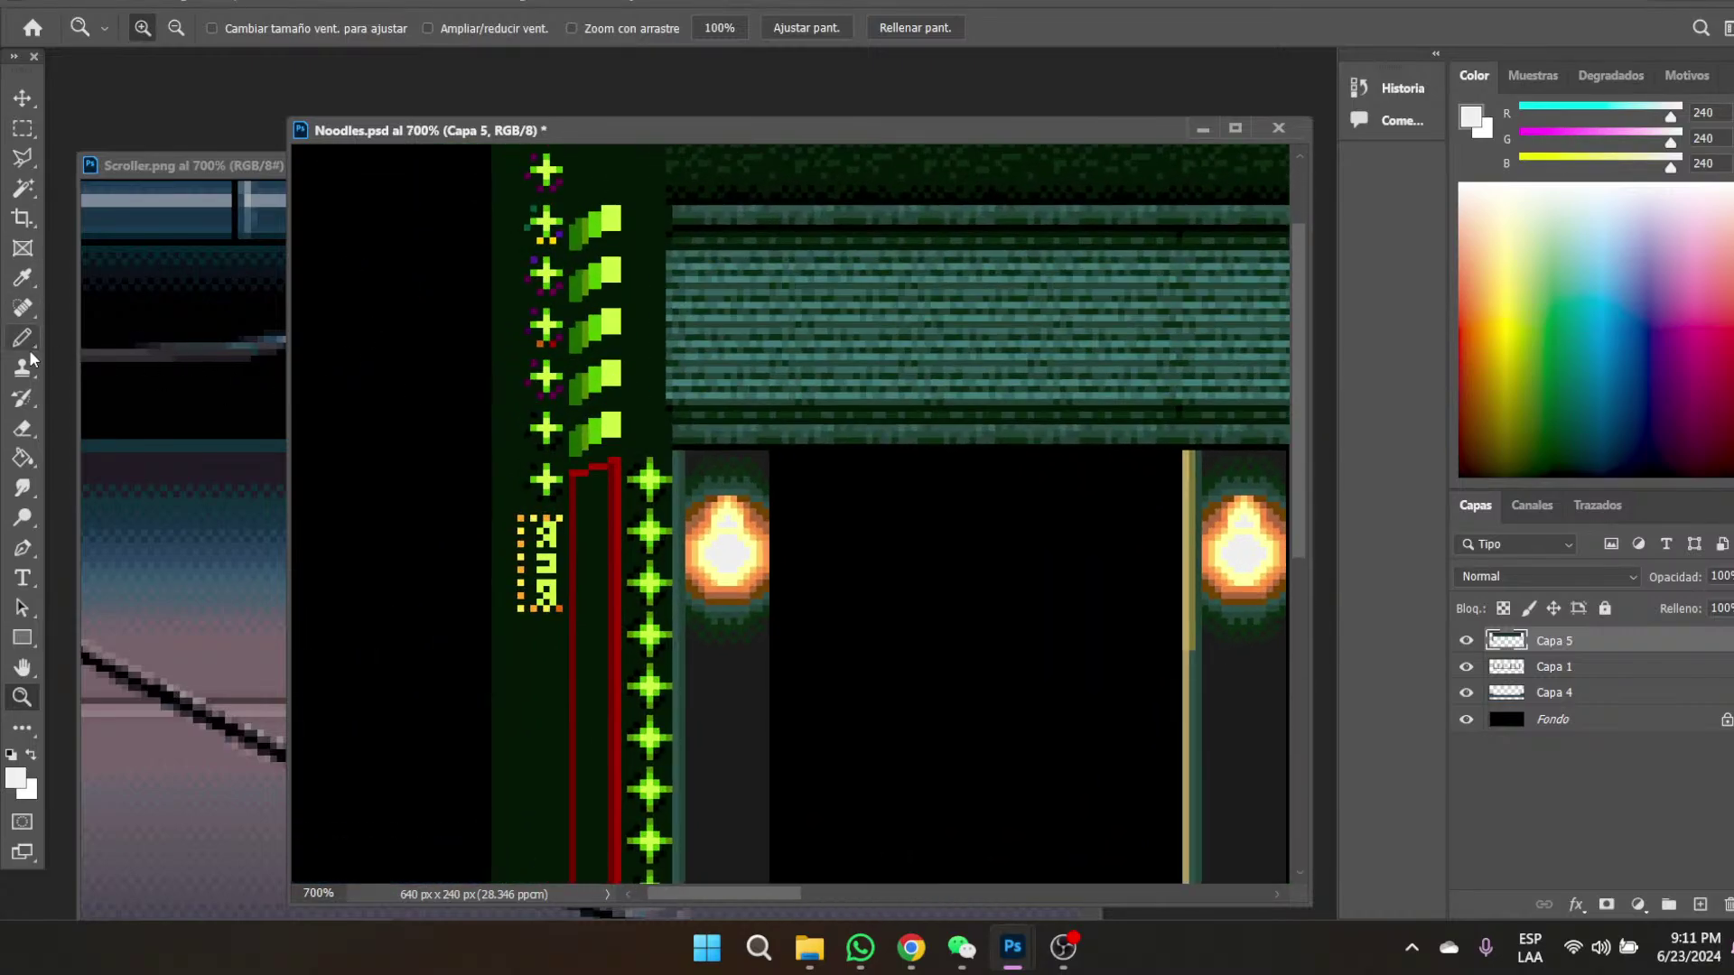
left_click(22, 339)
left_click_drag(368, 313, 415, 312)
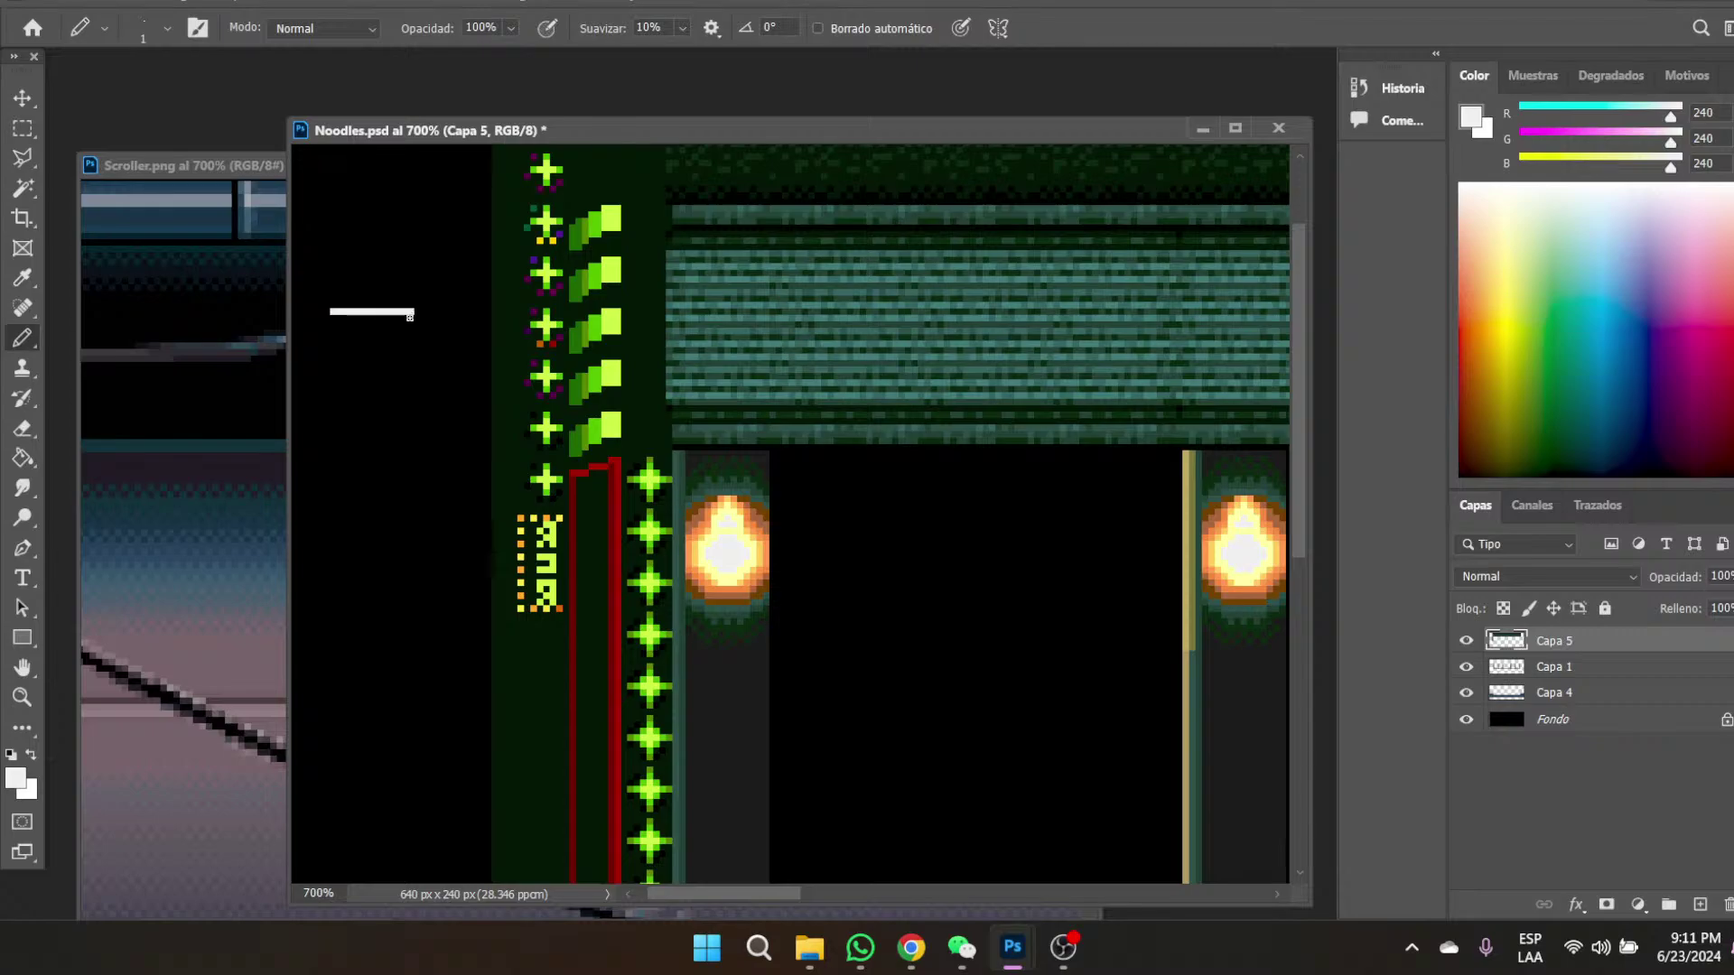
- Sample lime green (R 216, G 248, B 88) from the sign wall and pencil it around the off-white line, undoing stray strokes
left_click(23, 279)
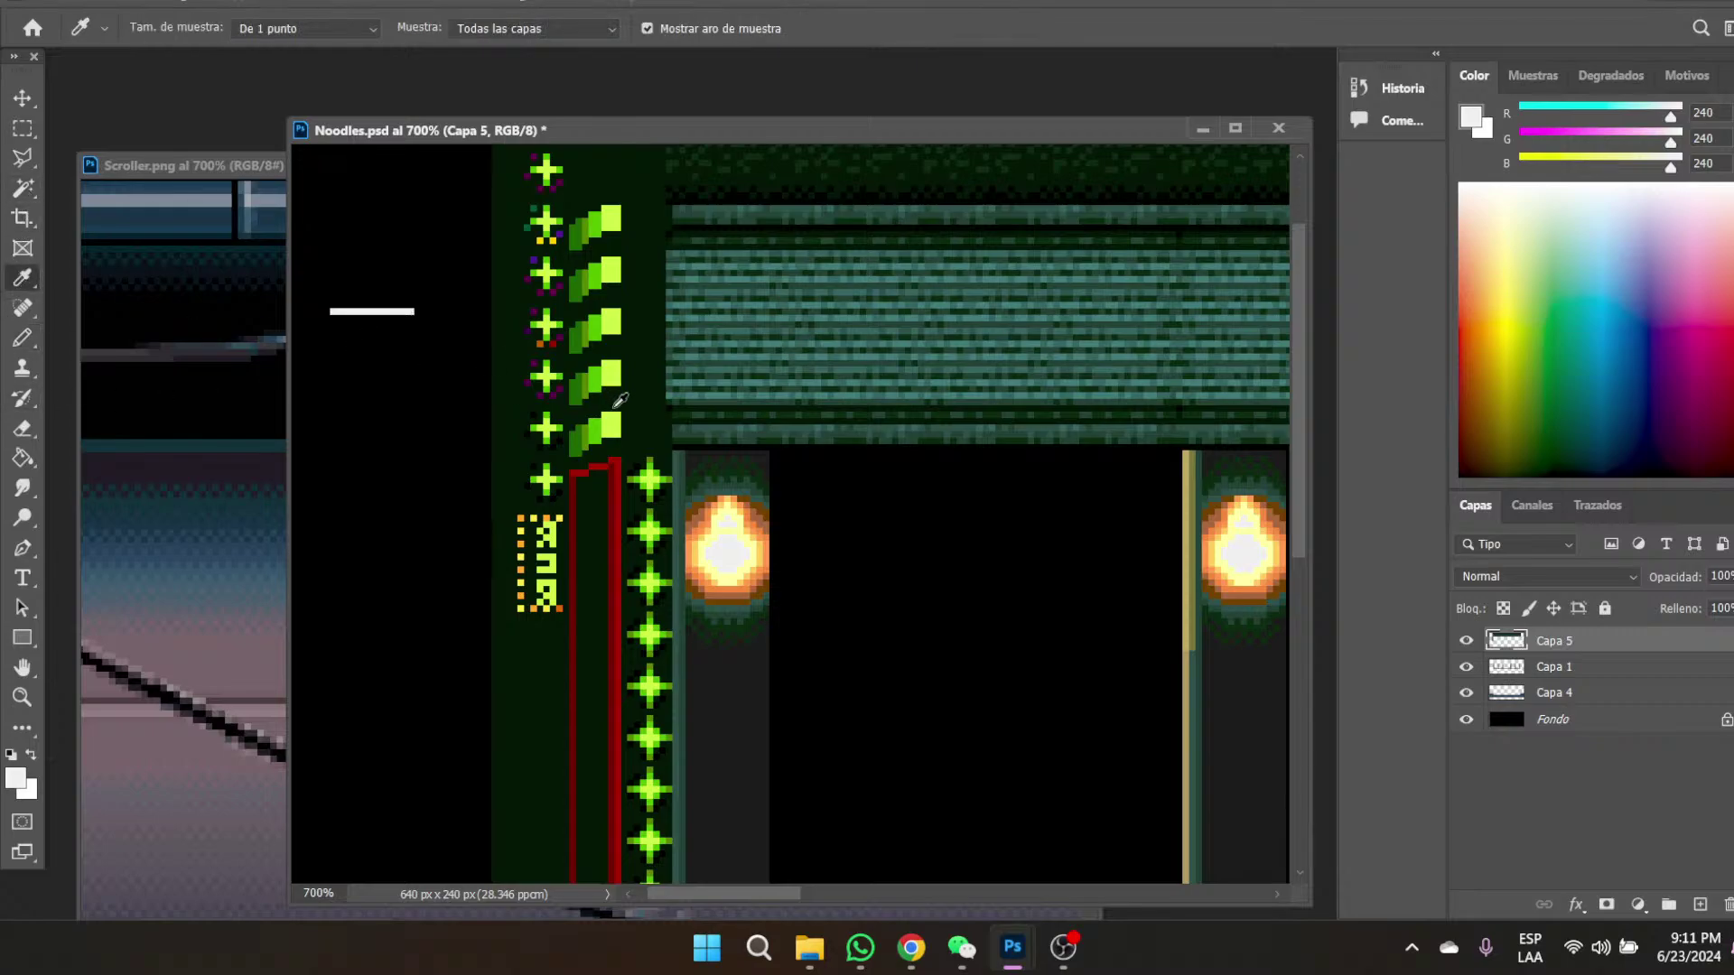
left_click(617, 418)
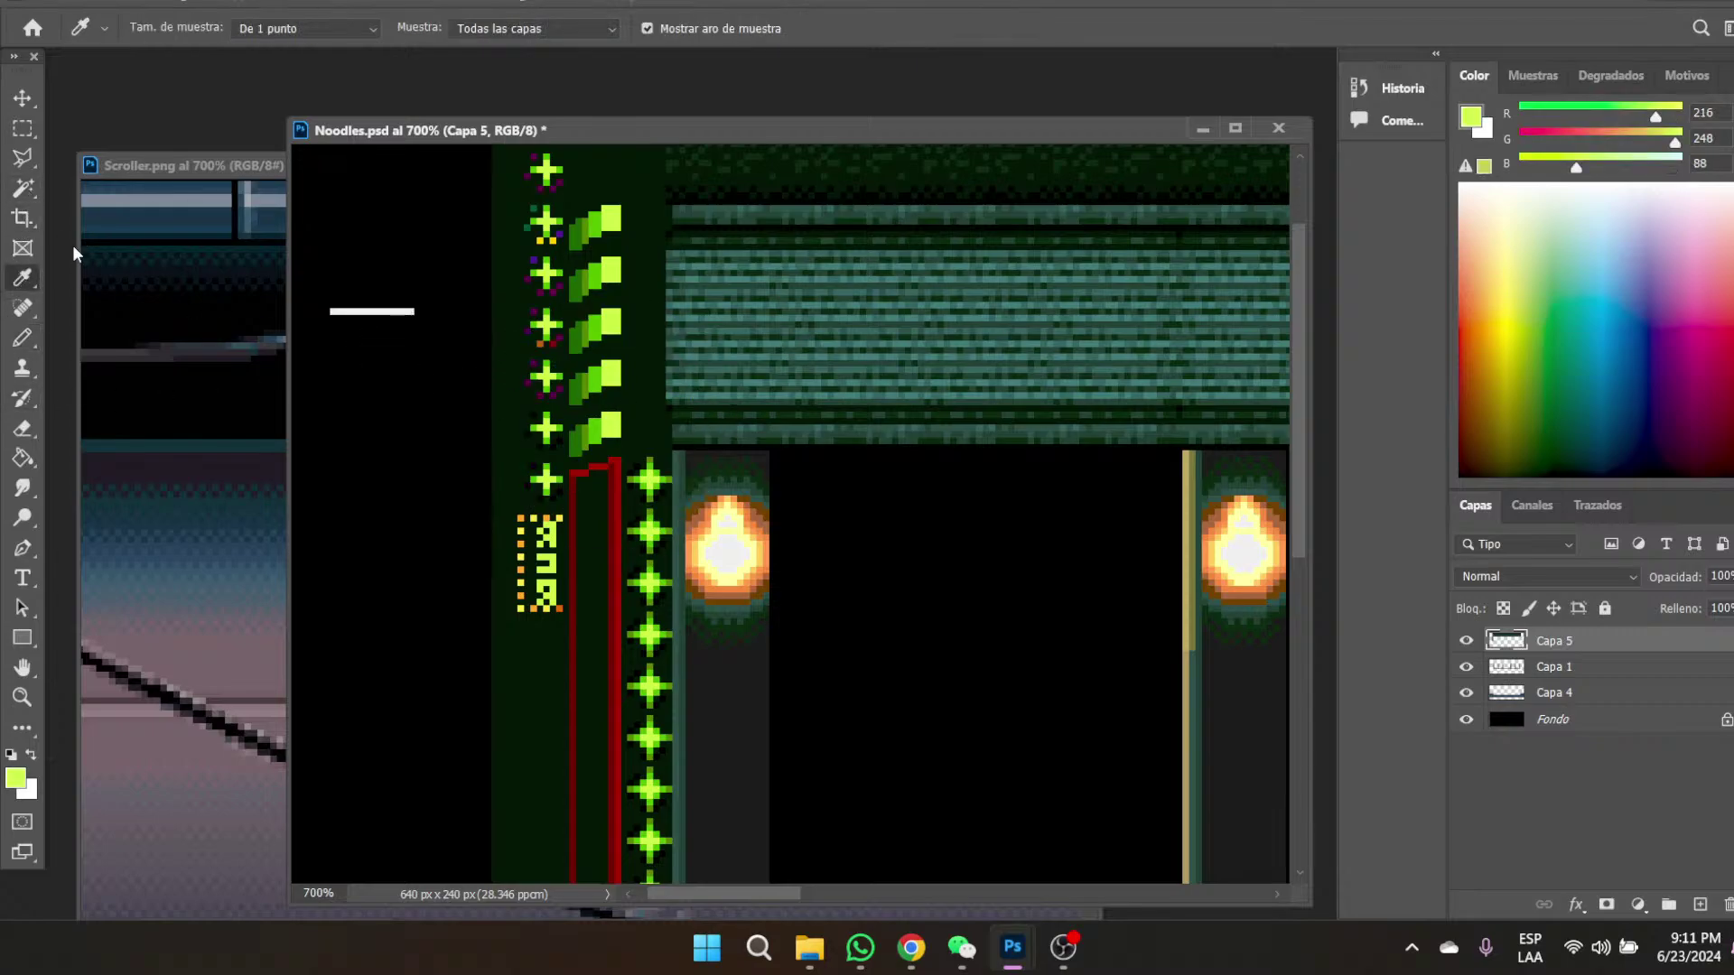
left_click(23, 338)
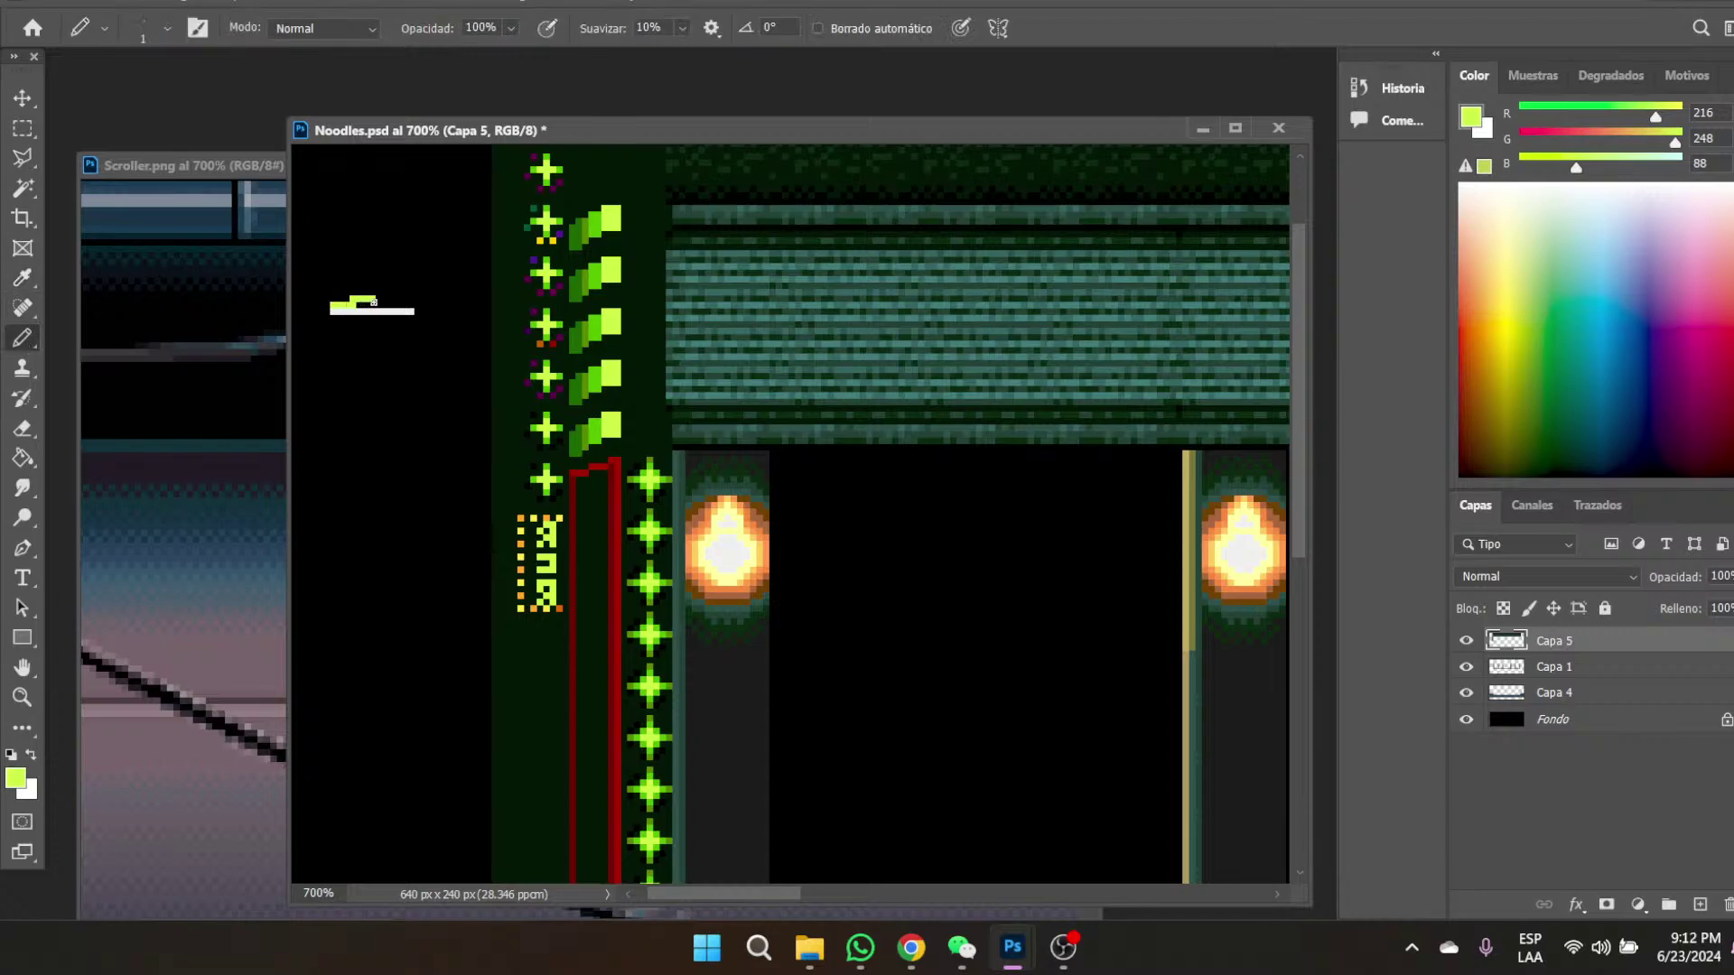
key("ctrl+z")
key("ctrl+z")
- Select the unfinished end of the off-white line and extend its lime outline to the line's tip
left_click(23, 696)
left_click(361, 314)
left_click(361, 314)
left_click(361, 314)
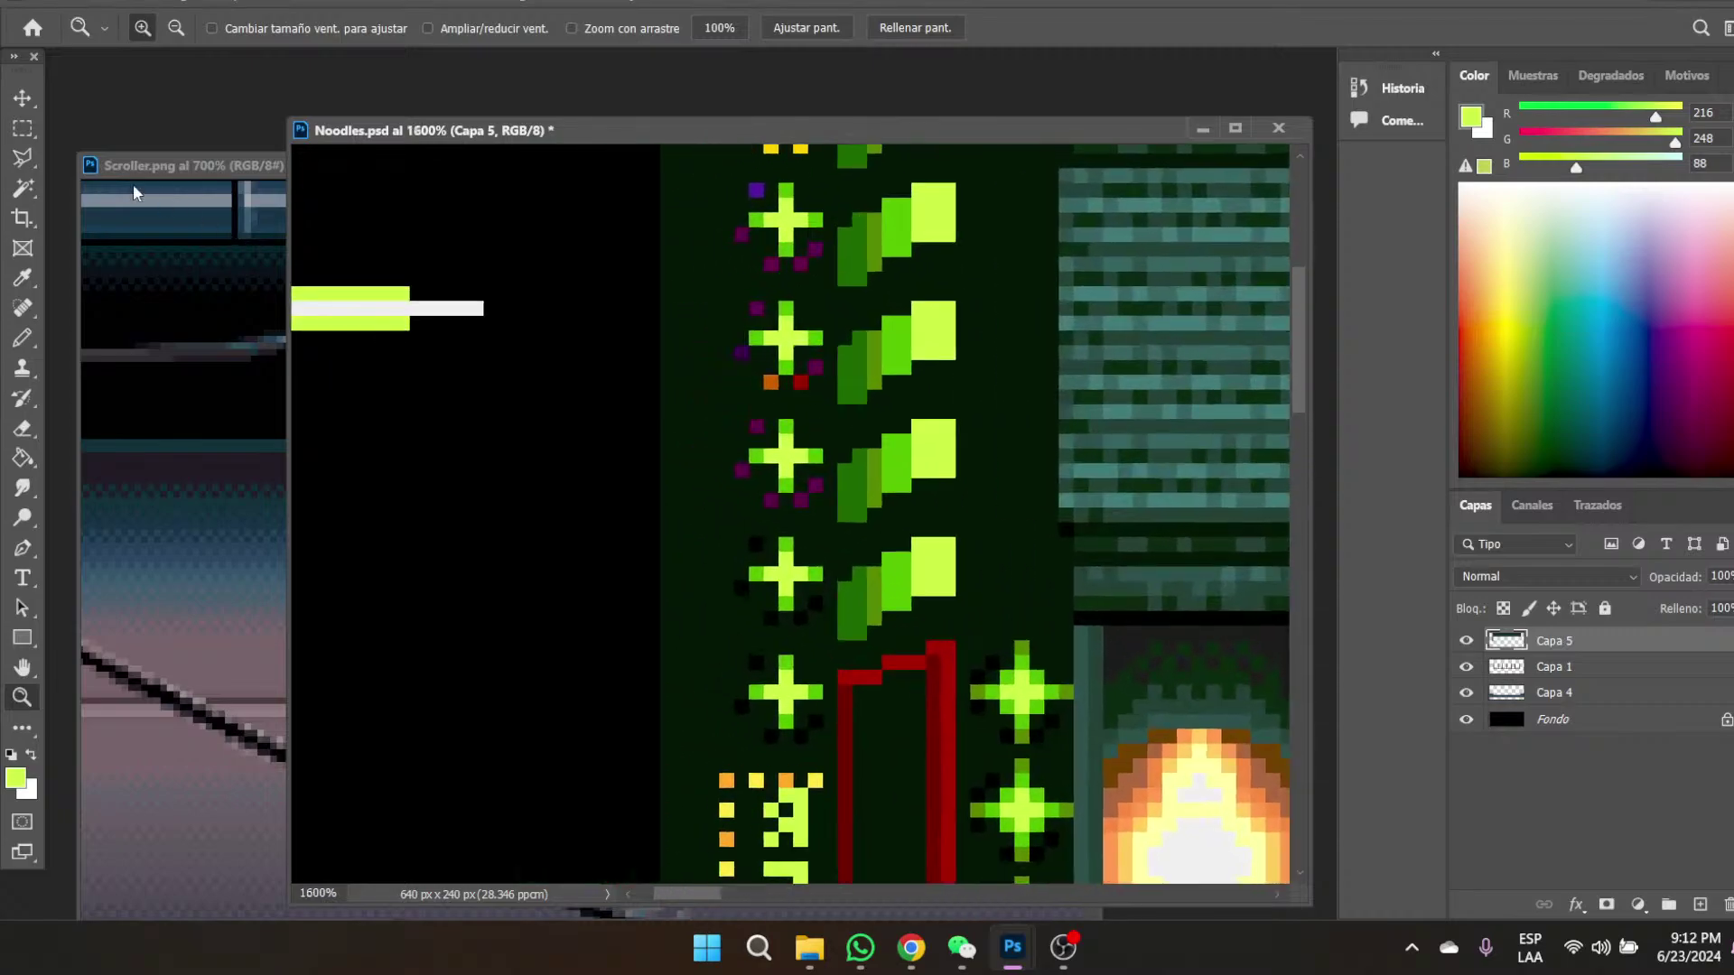
left_click(29, 130)
mouse_move(395, 287)
left_mouse_down()
mouse_move(408, 330)
mouse_move(500, 309)
left_mouse_up()
right_click(456, 357)
left_click(604, 582)
key("Return")
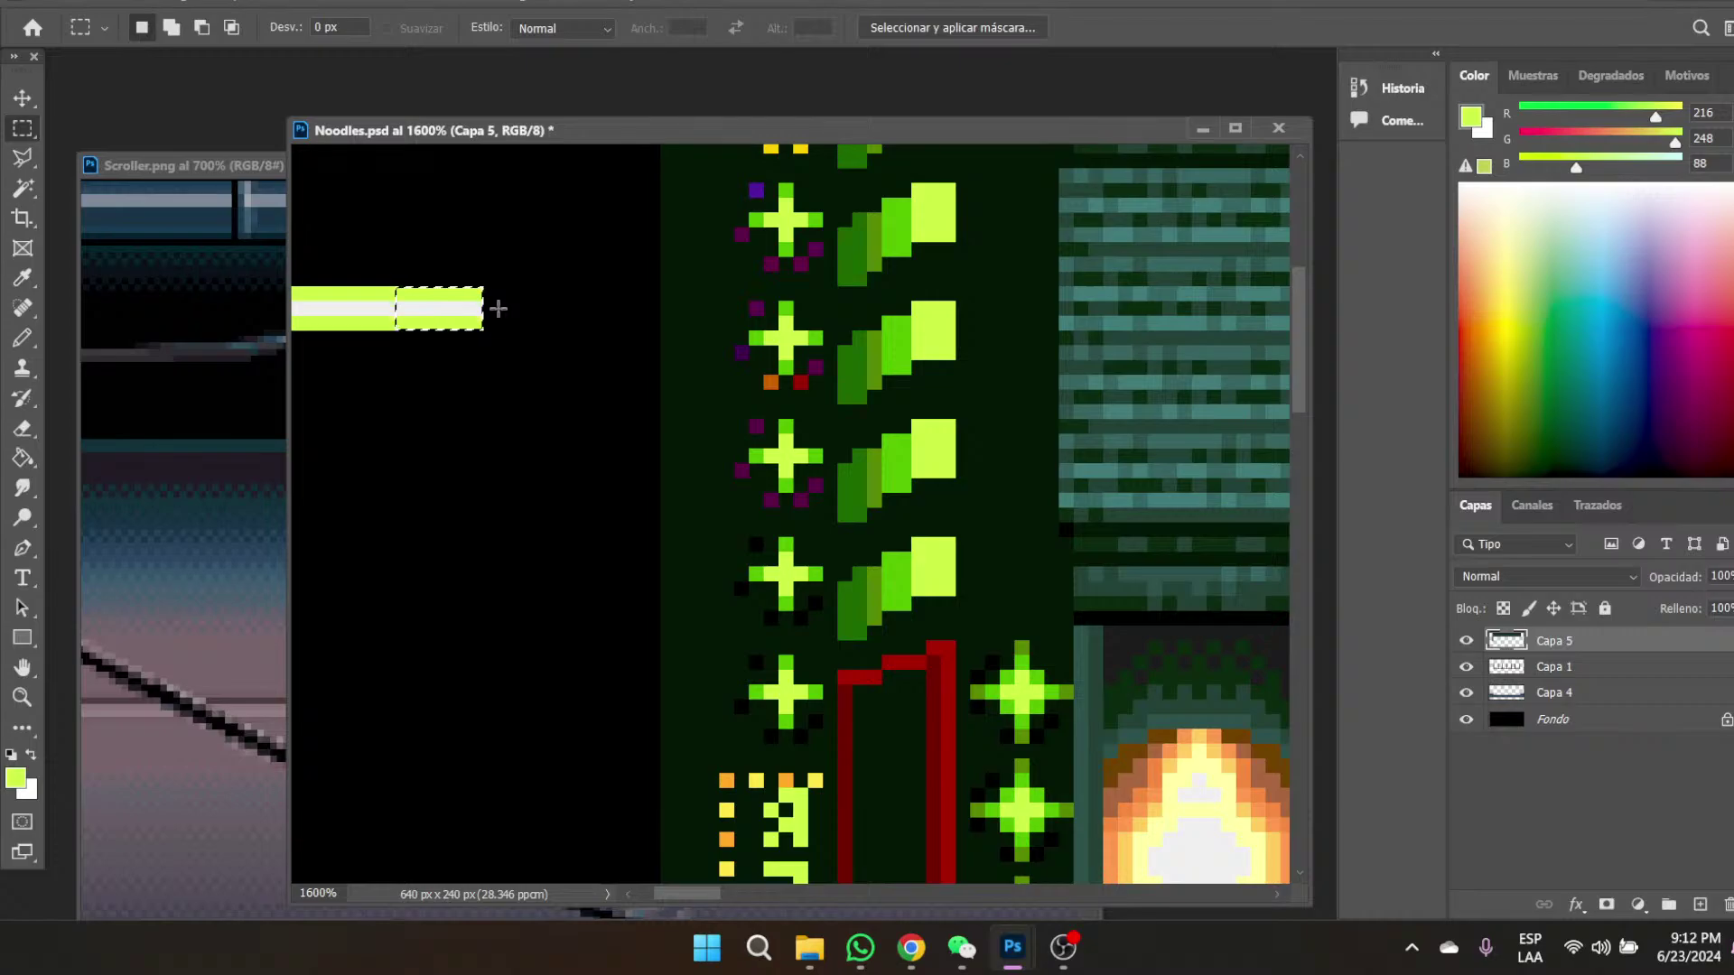
- Cut the white-and-lime segment out of Capa 5 and paste it as a separate layer onto the roof's lower part
left_click_drag(483, 329, 572, 289)
key("Delete")
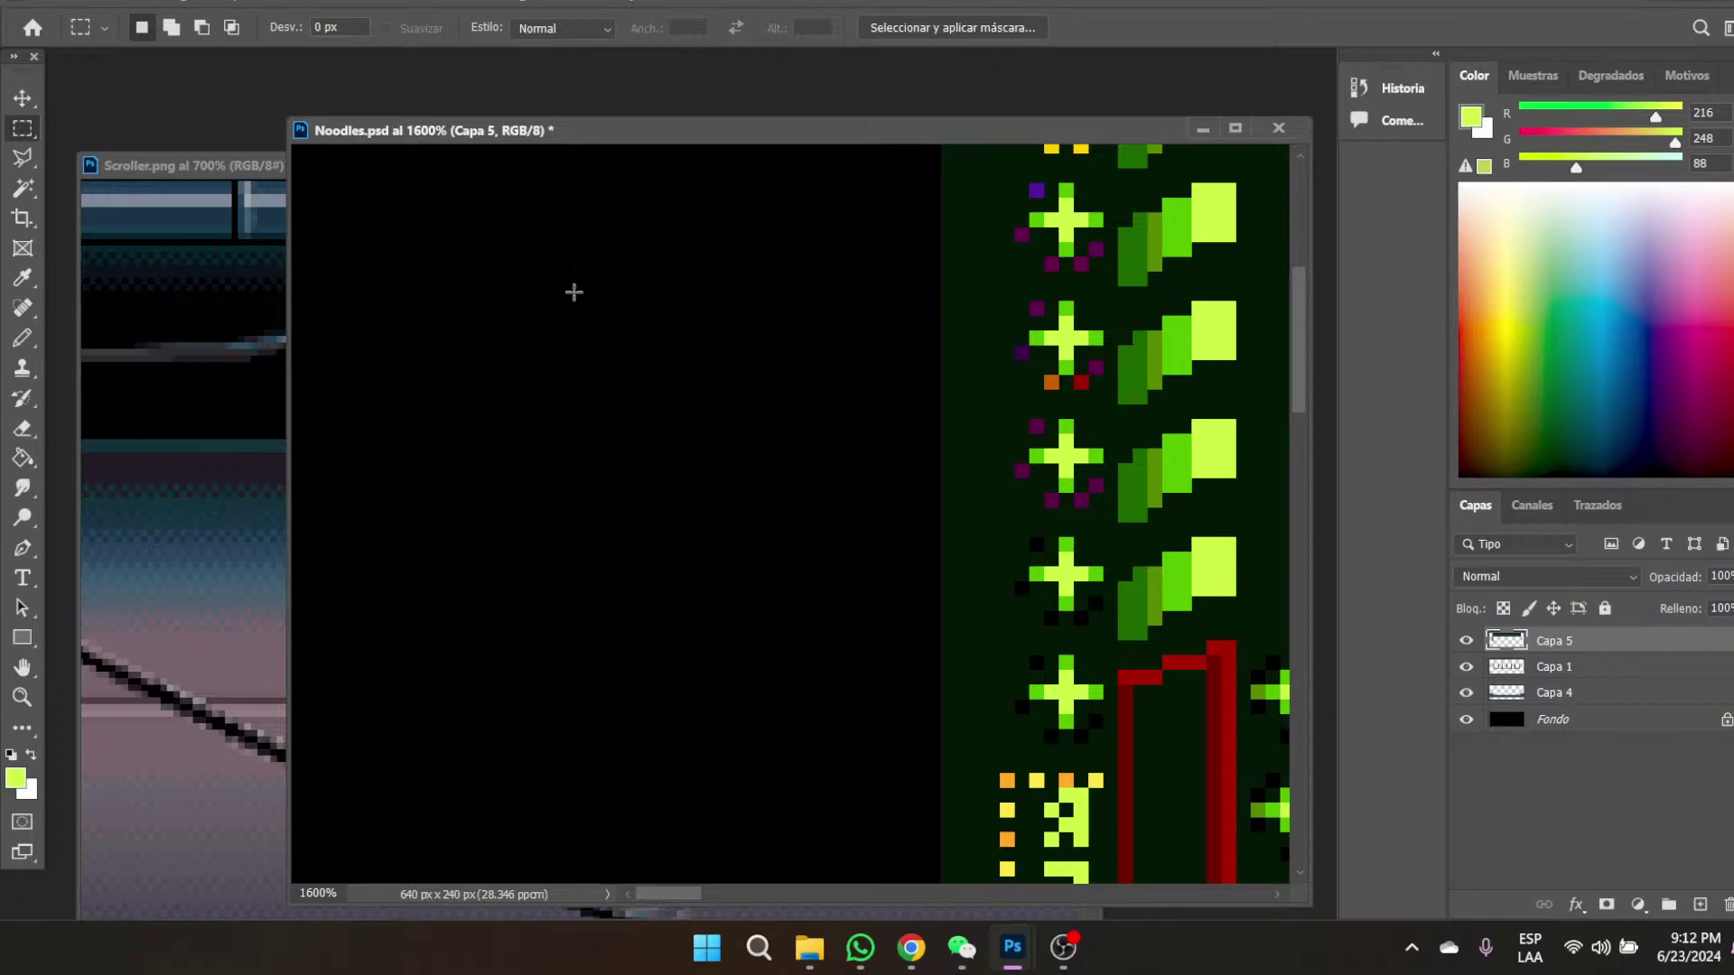
left_click(23, 696)
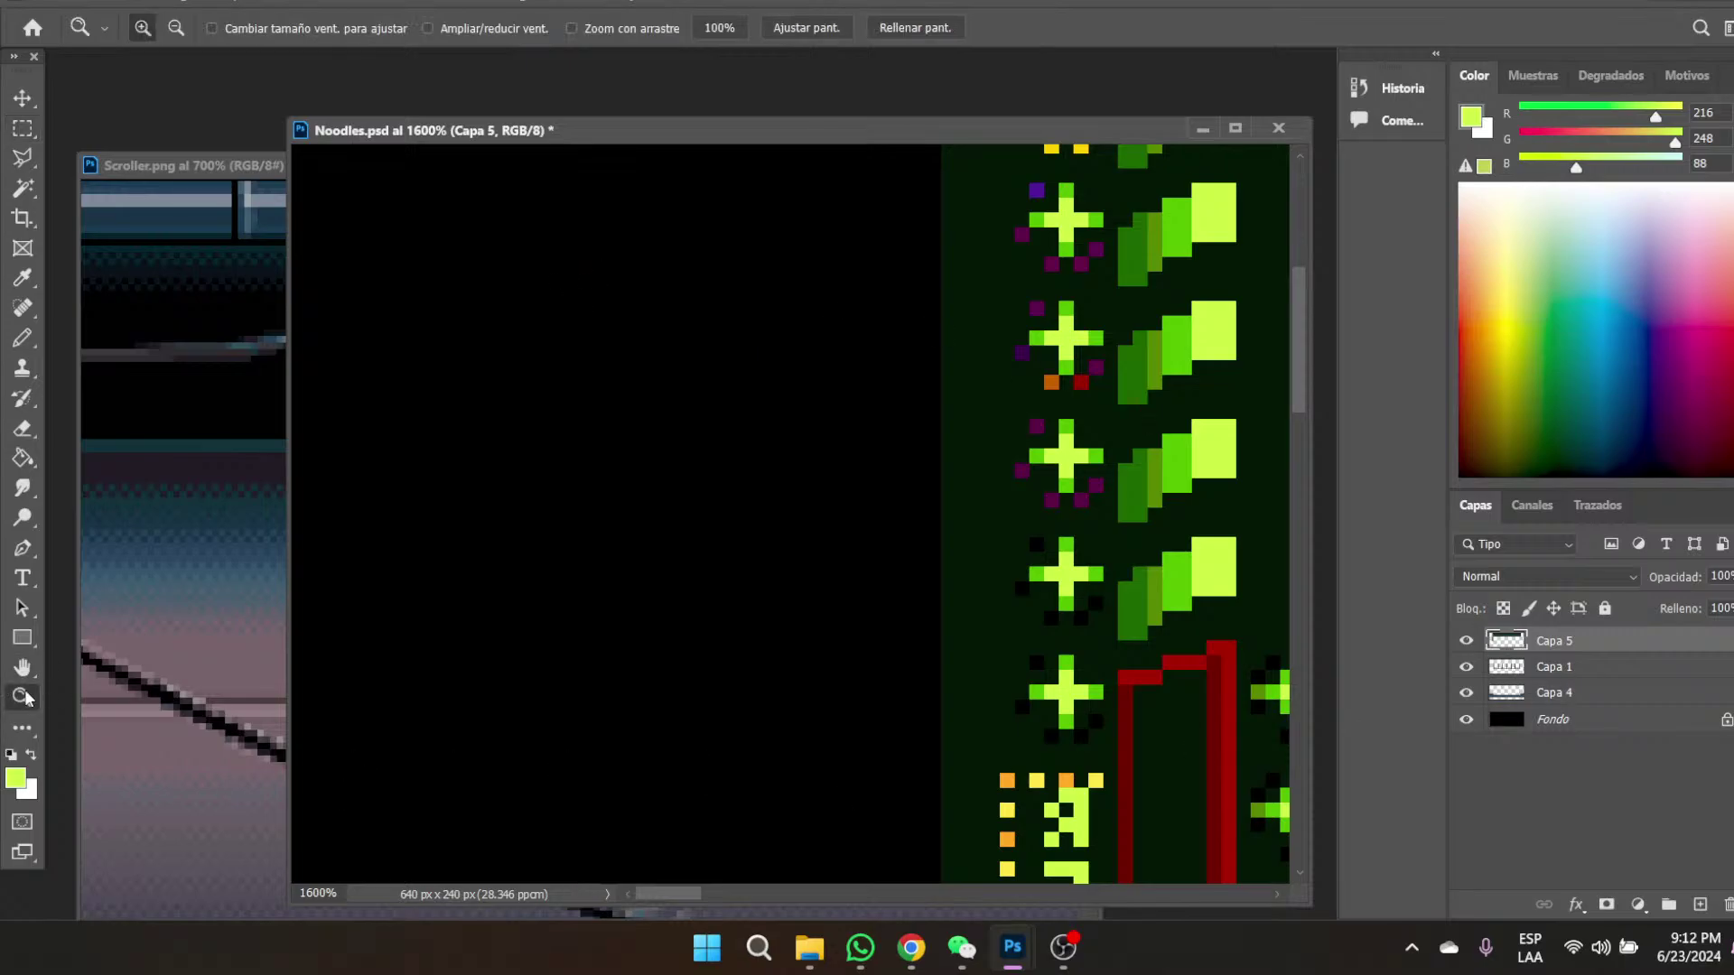
left_click(729, 28)
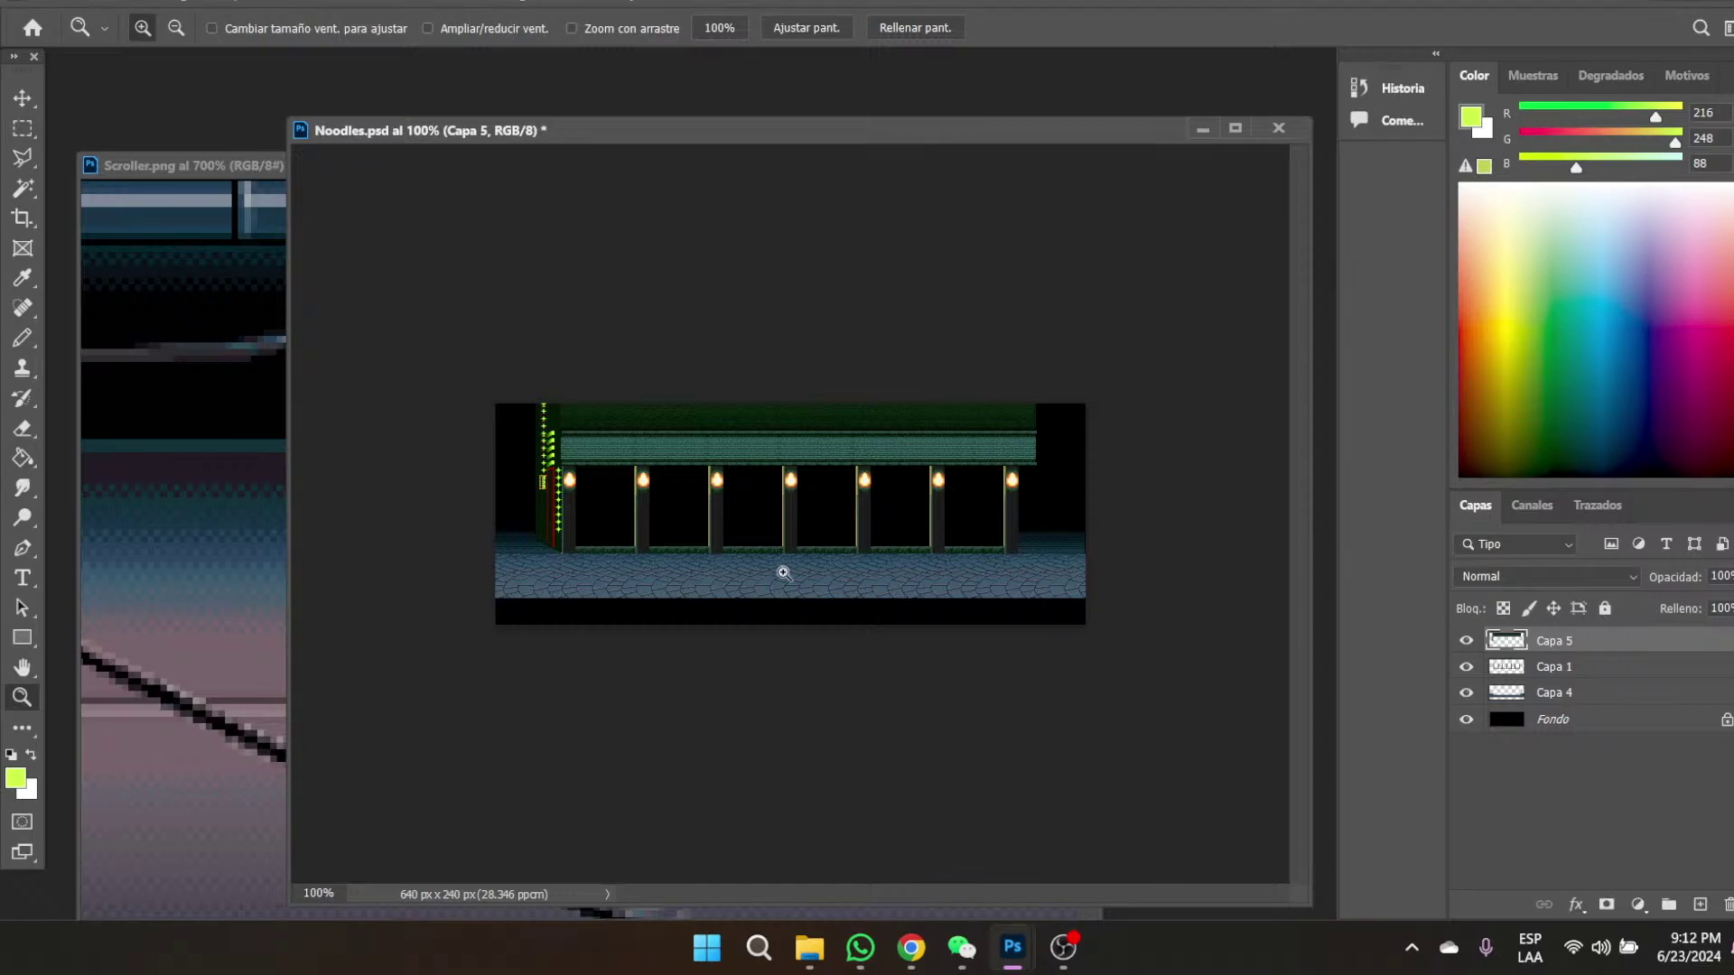
left_click(702, 424)
left_click(810, 554)
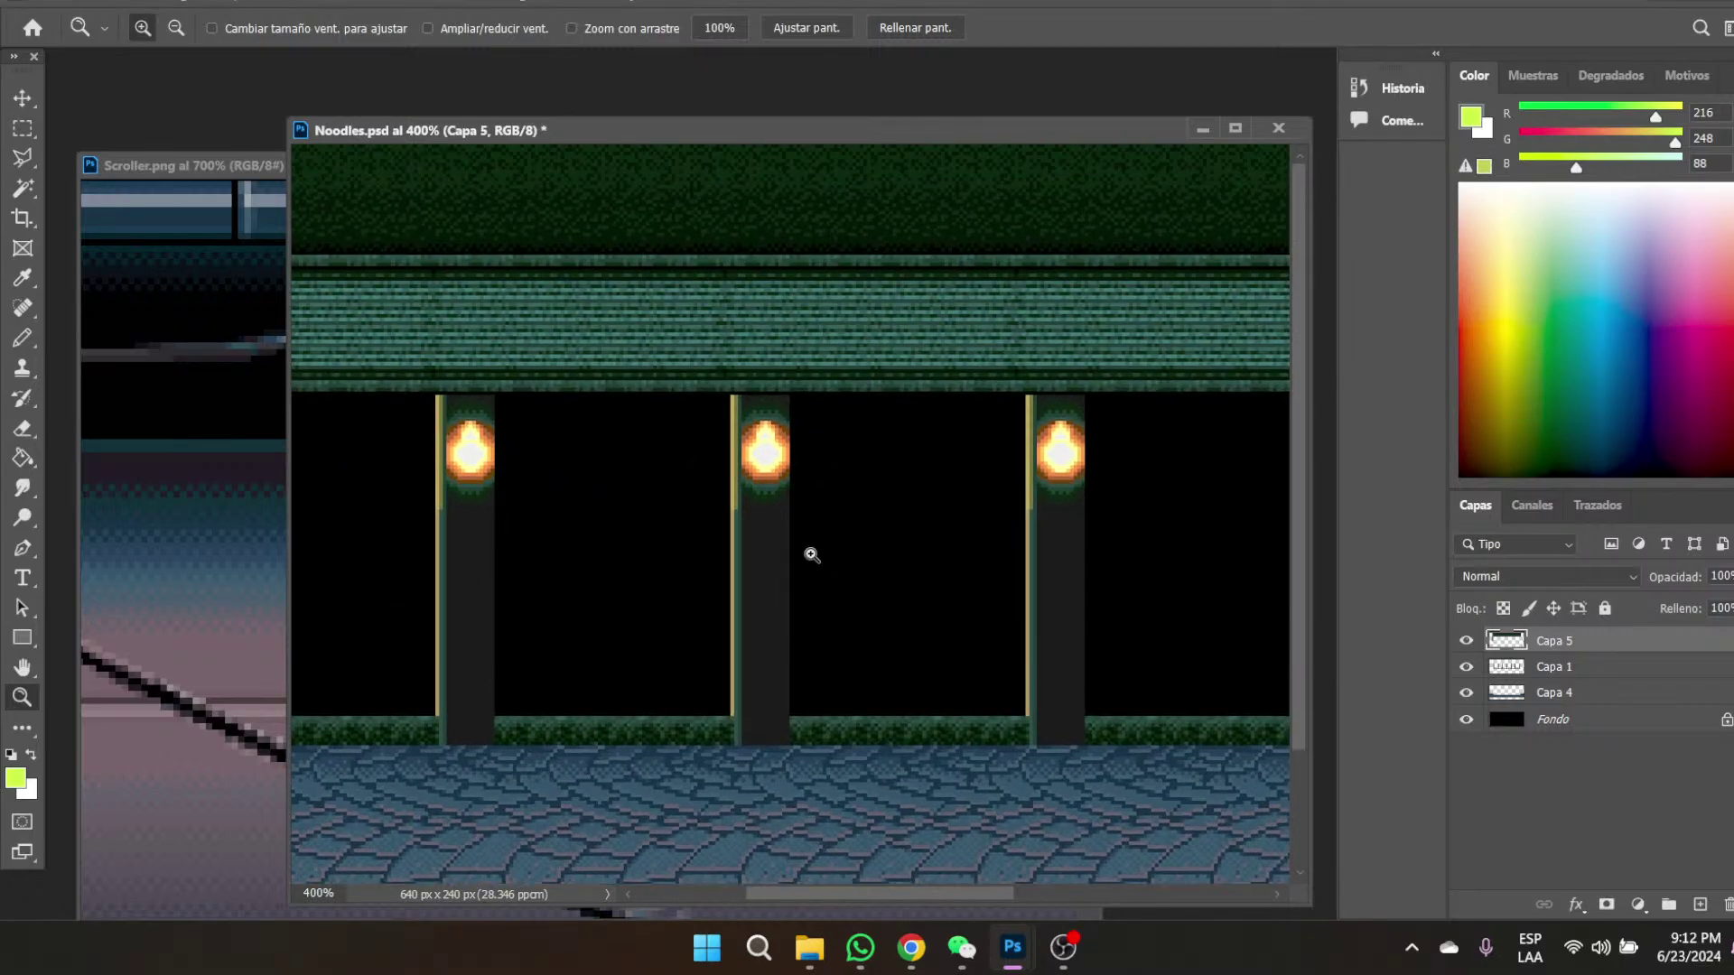
key("ctrl+v")
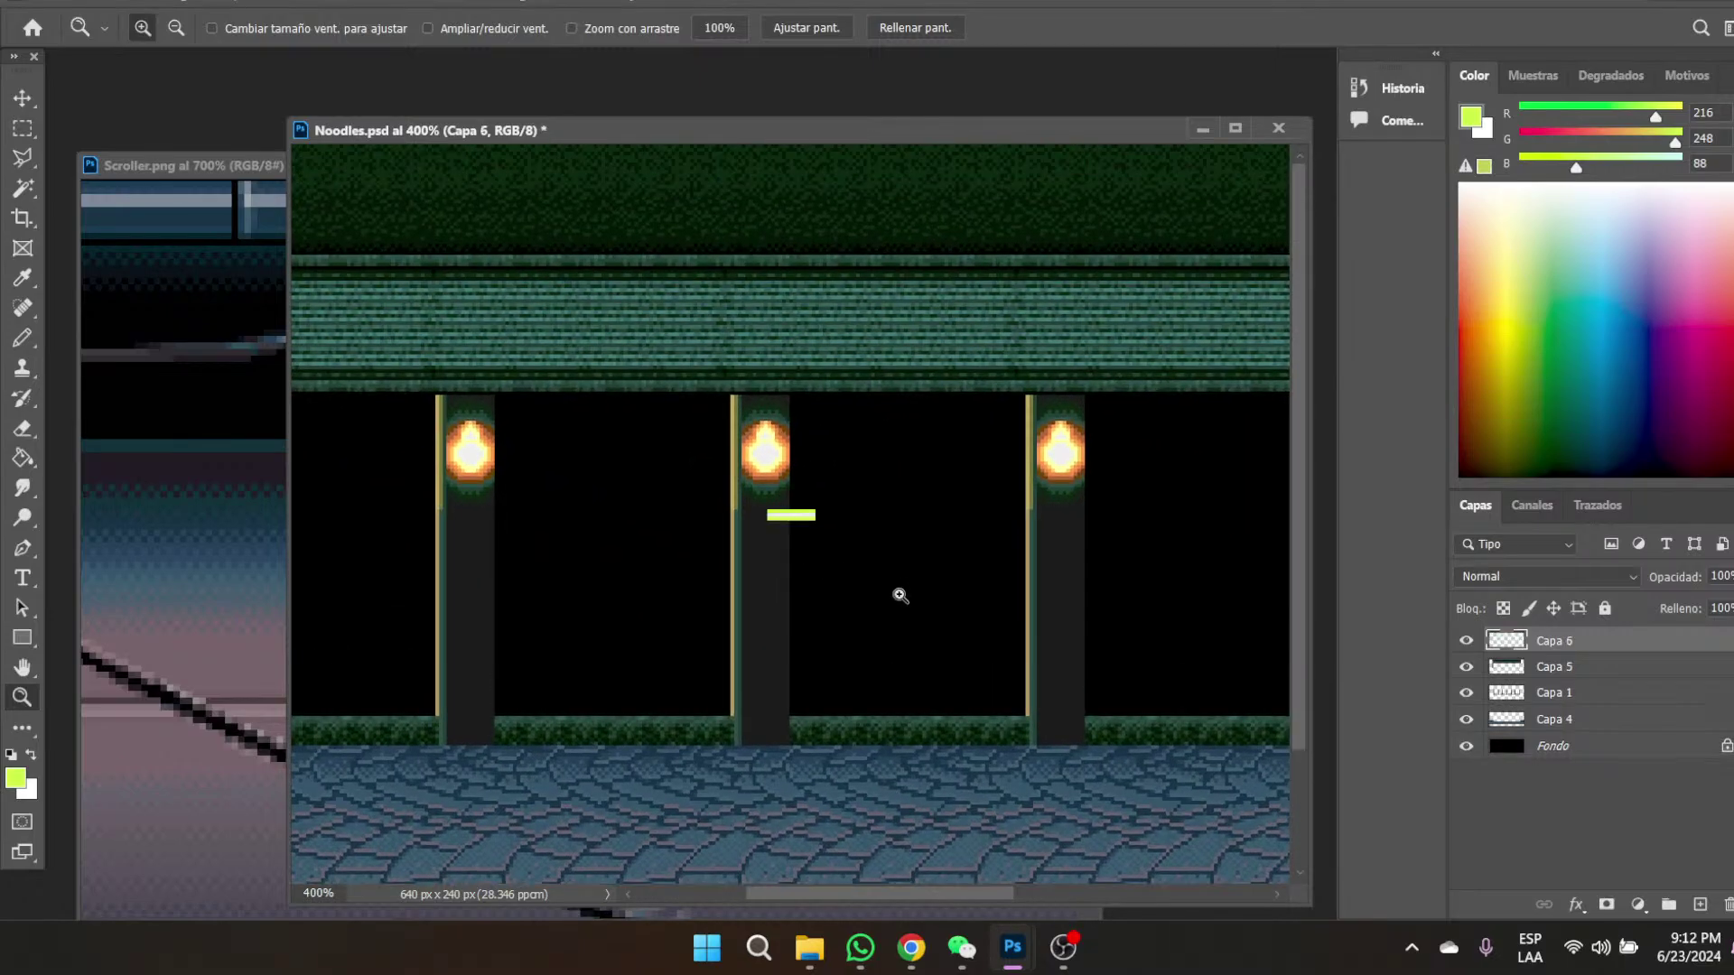
left_click(15, 102)
left_click_drag(802, 519, 487, 364)
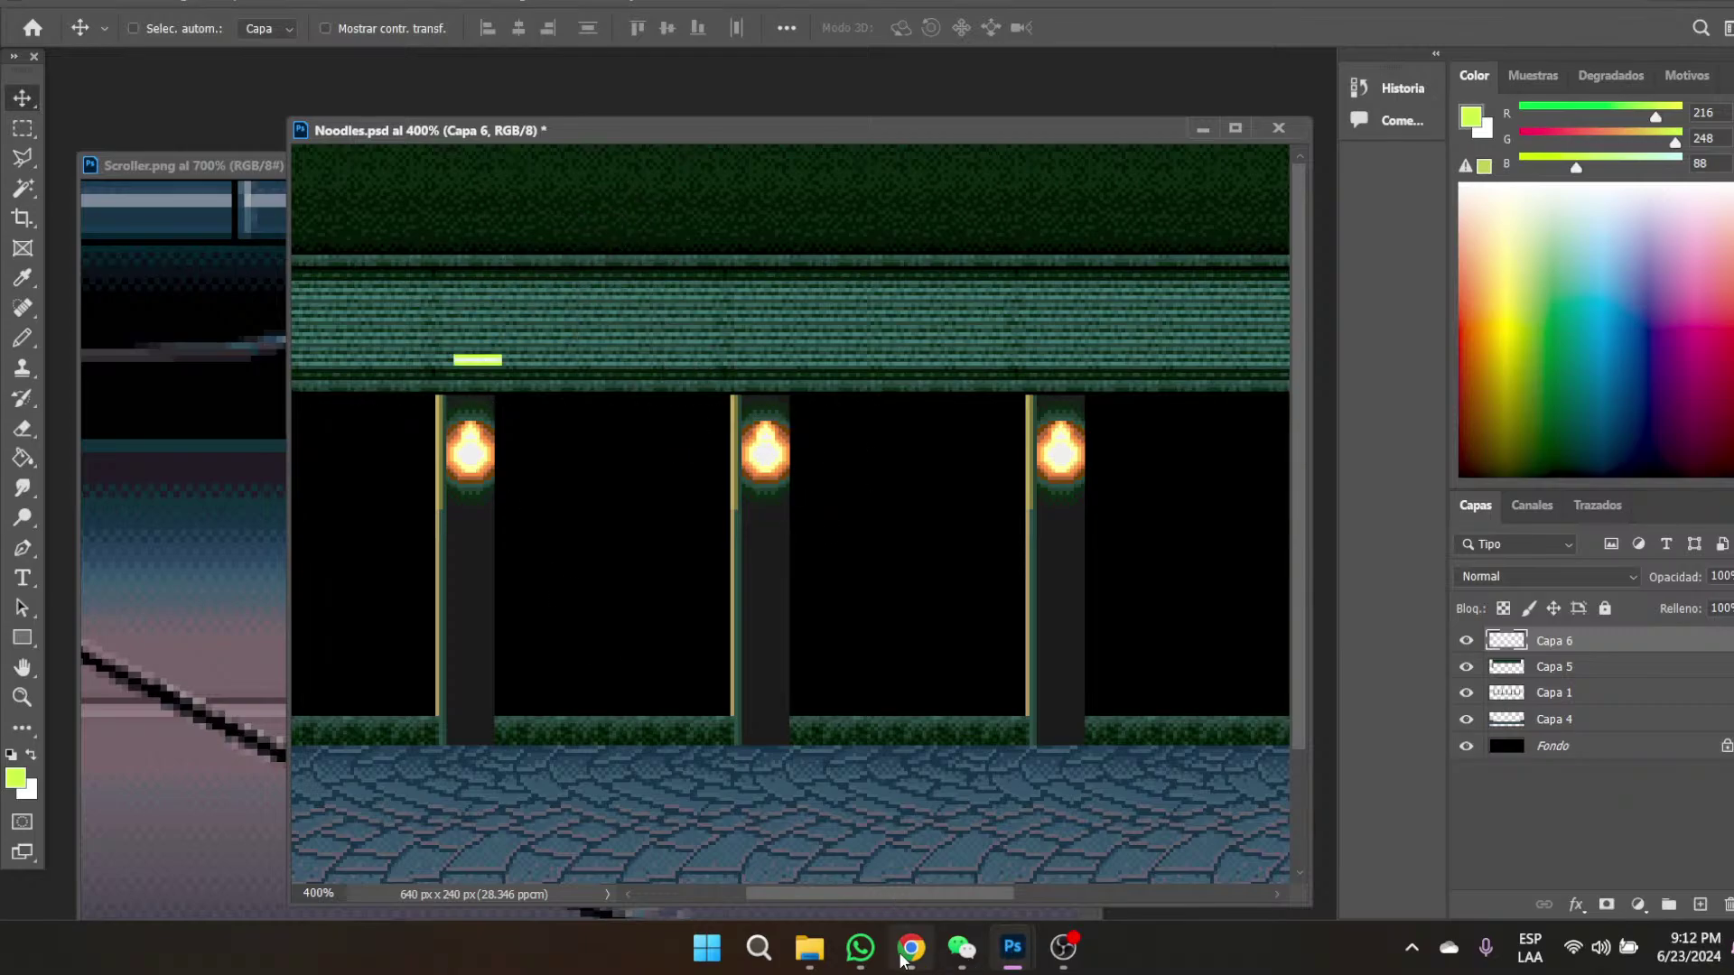
- Check the neon restaurant reference picture and the ramen neon sign results in Chrome, and return to Noodles.psd in Photoshop
mouse_move(903, 960)
left_click(926, 831)
left_click(178, 9)
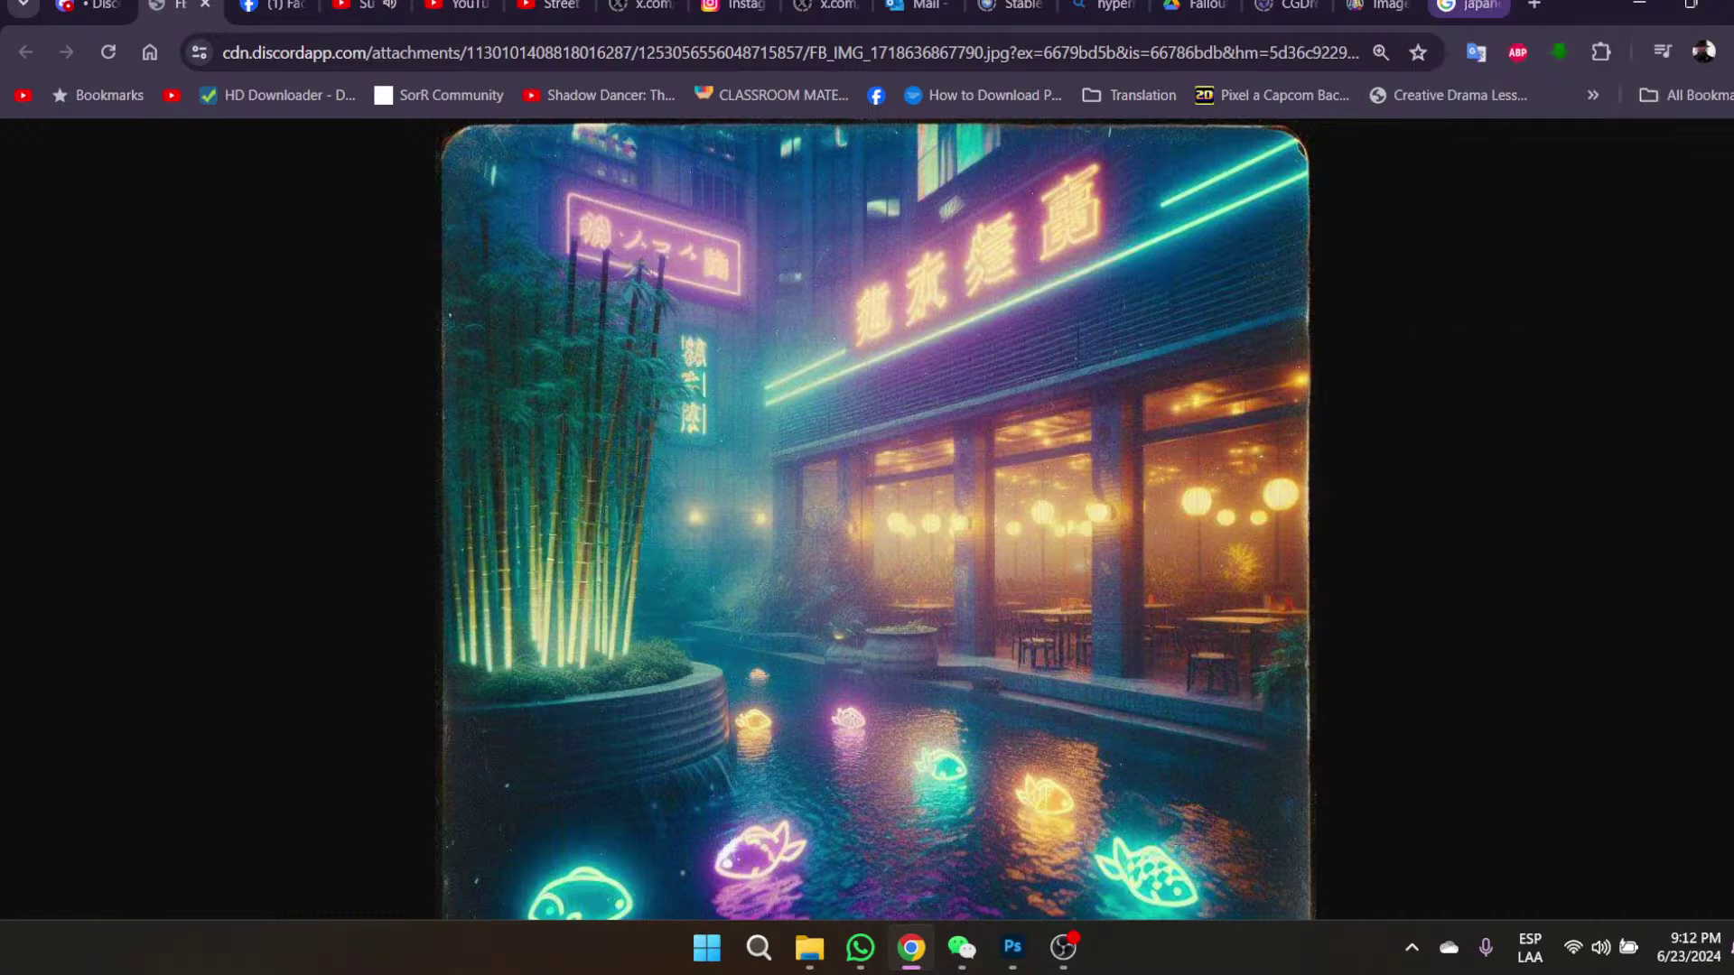
left_click(1474, 6)
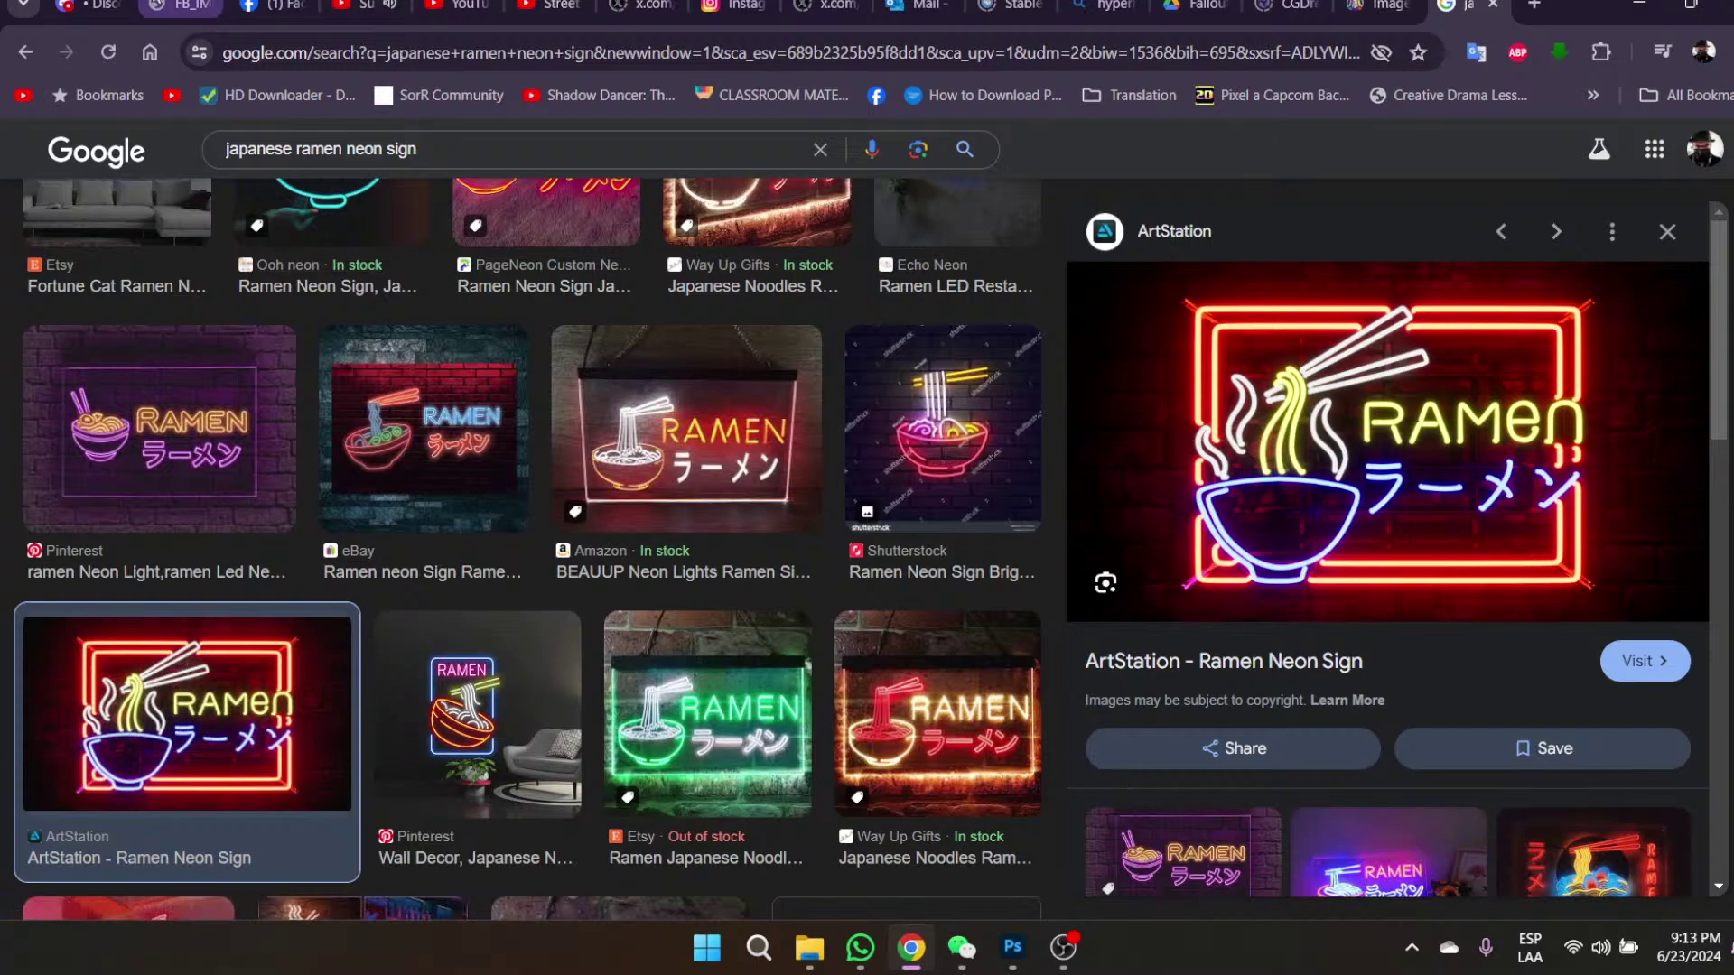
left_click(181, 7)
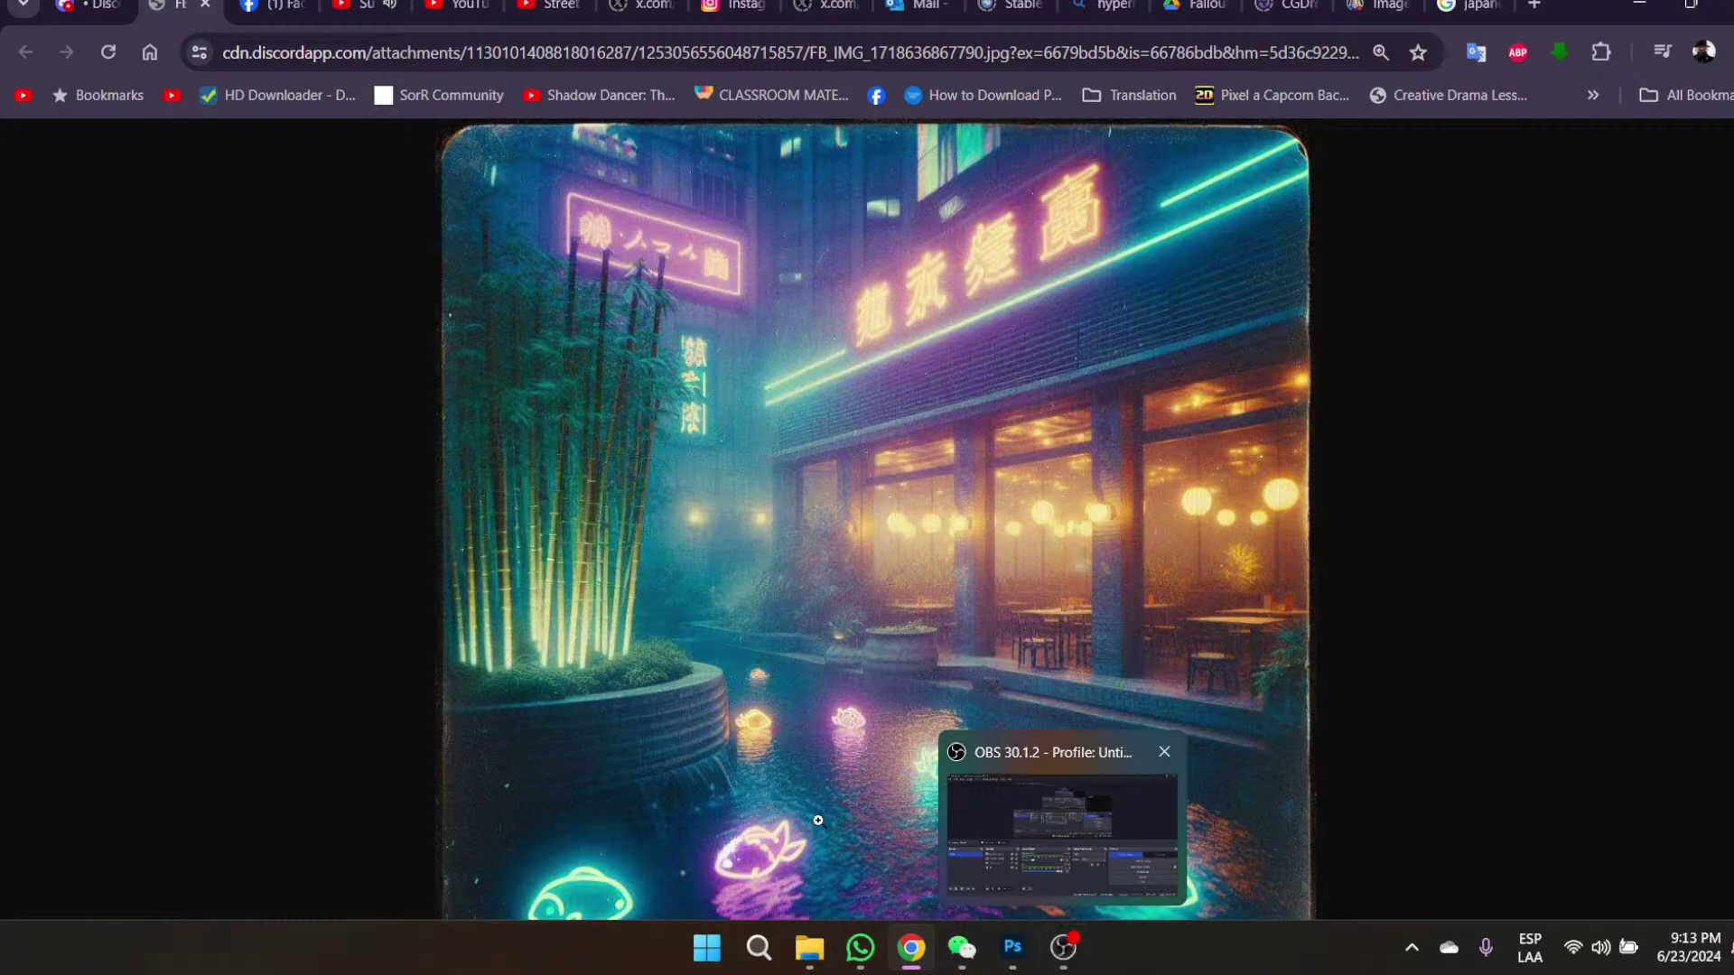
mouse_move(1012, 948)
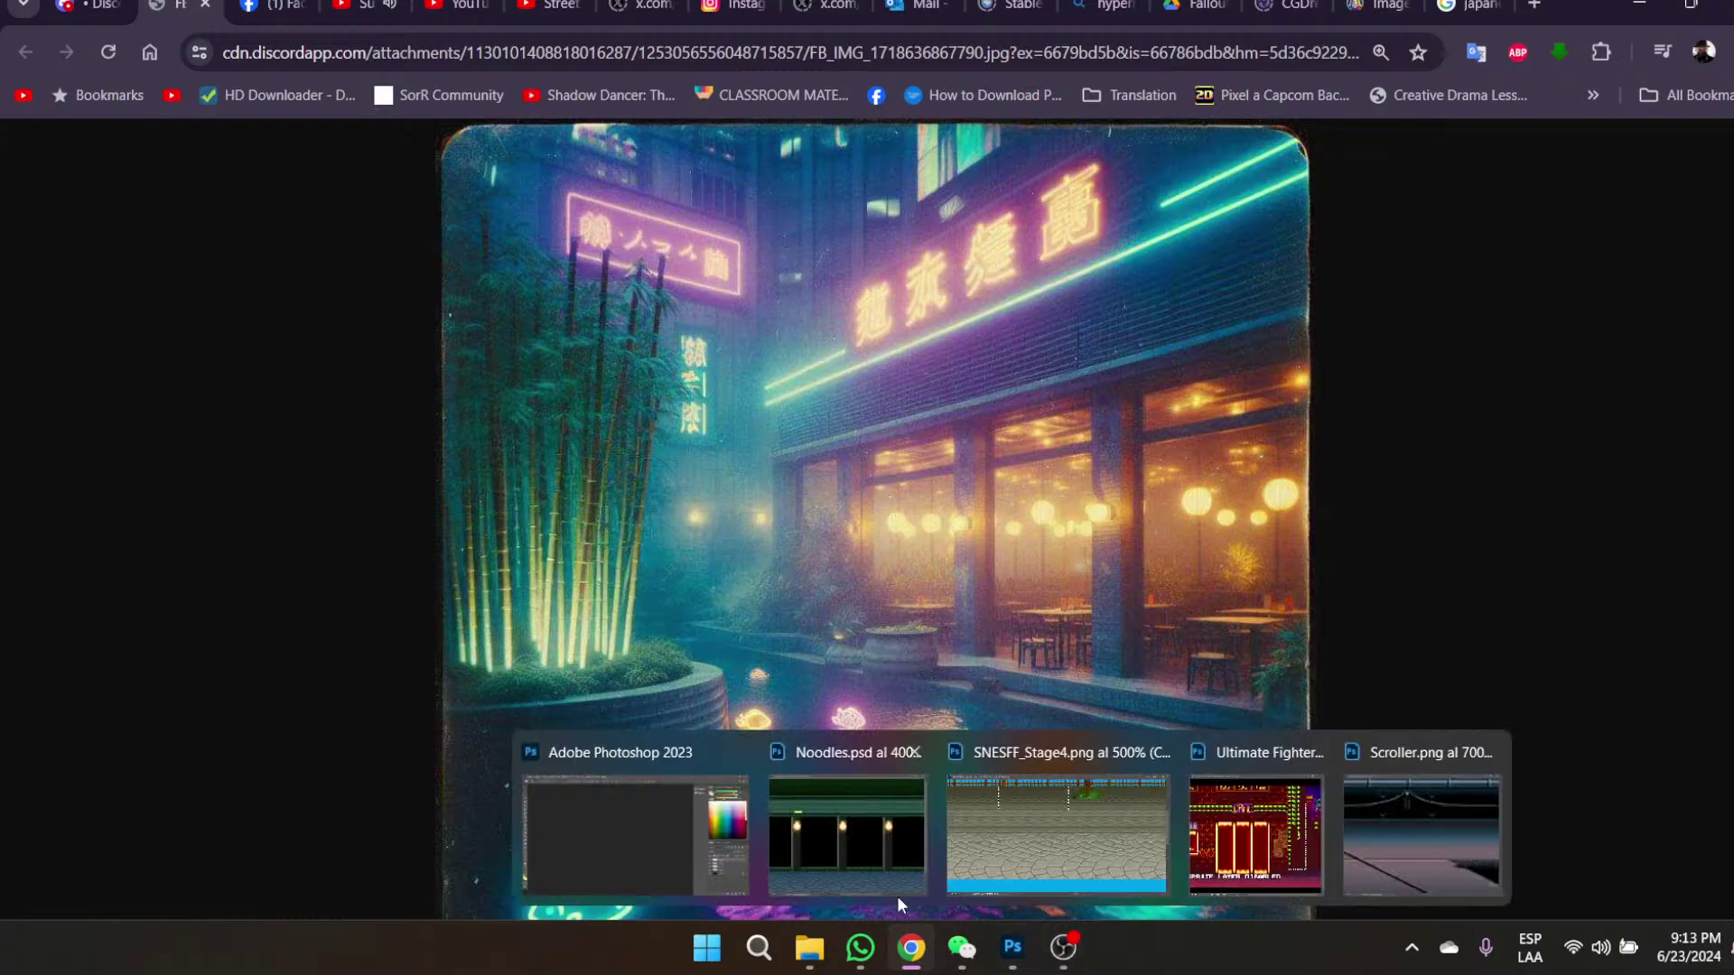
left_click(773, 848)
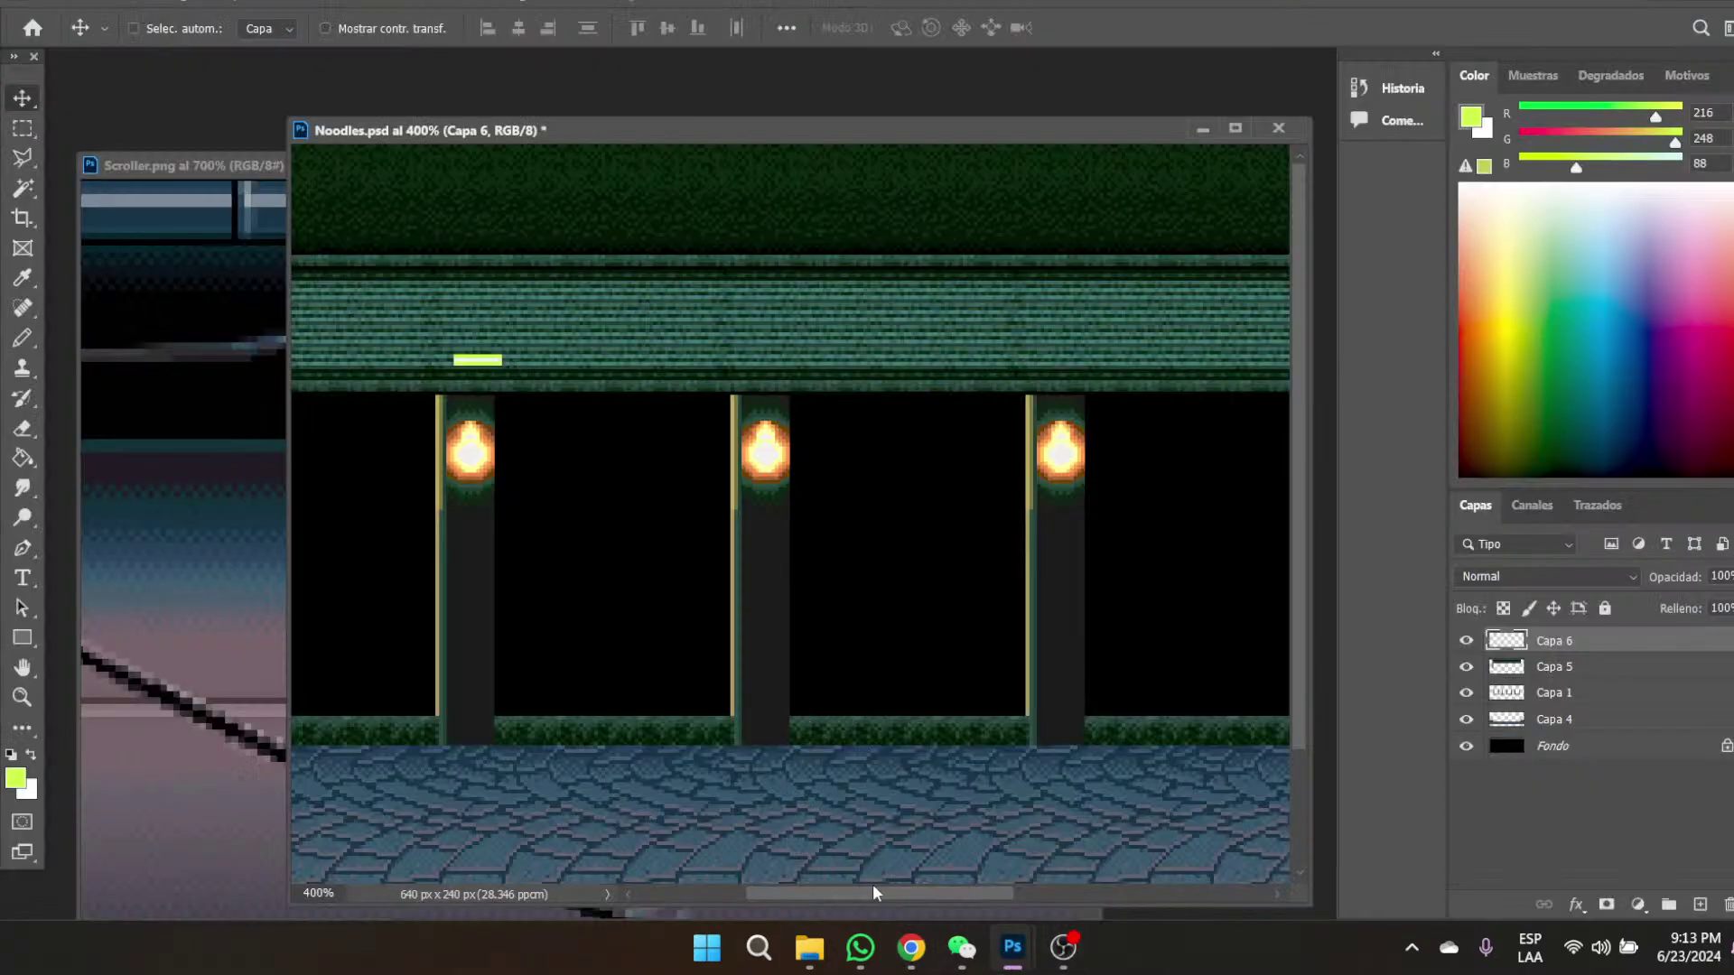
- Move the neon segment to the roof's lower edge above the first lamp pillar and get the Eyedropper ready at close range
left_click_drag(840, 892, 665, 896)
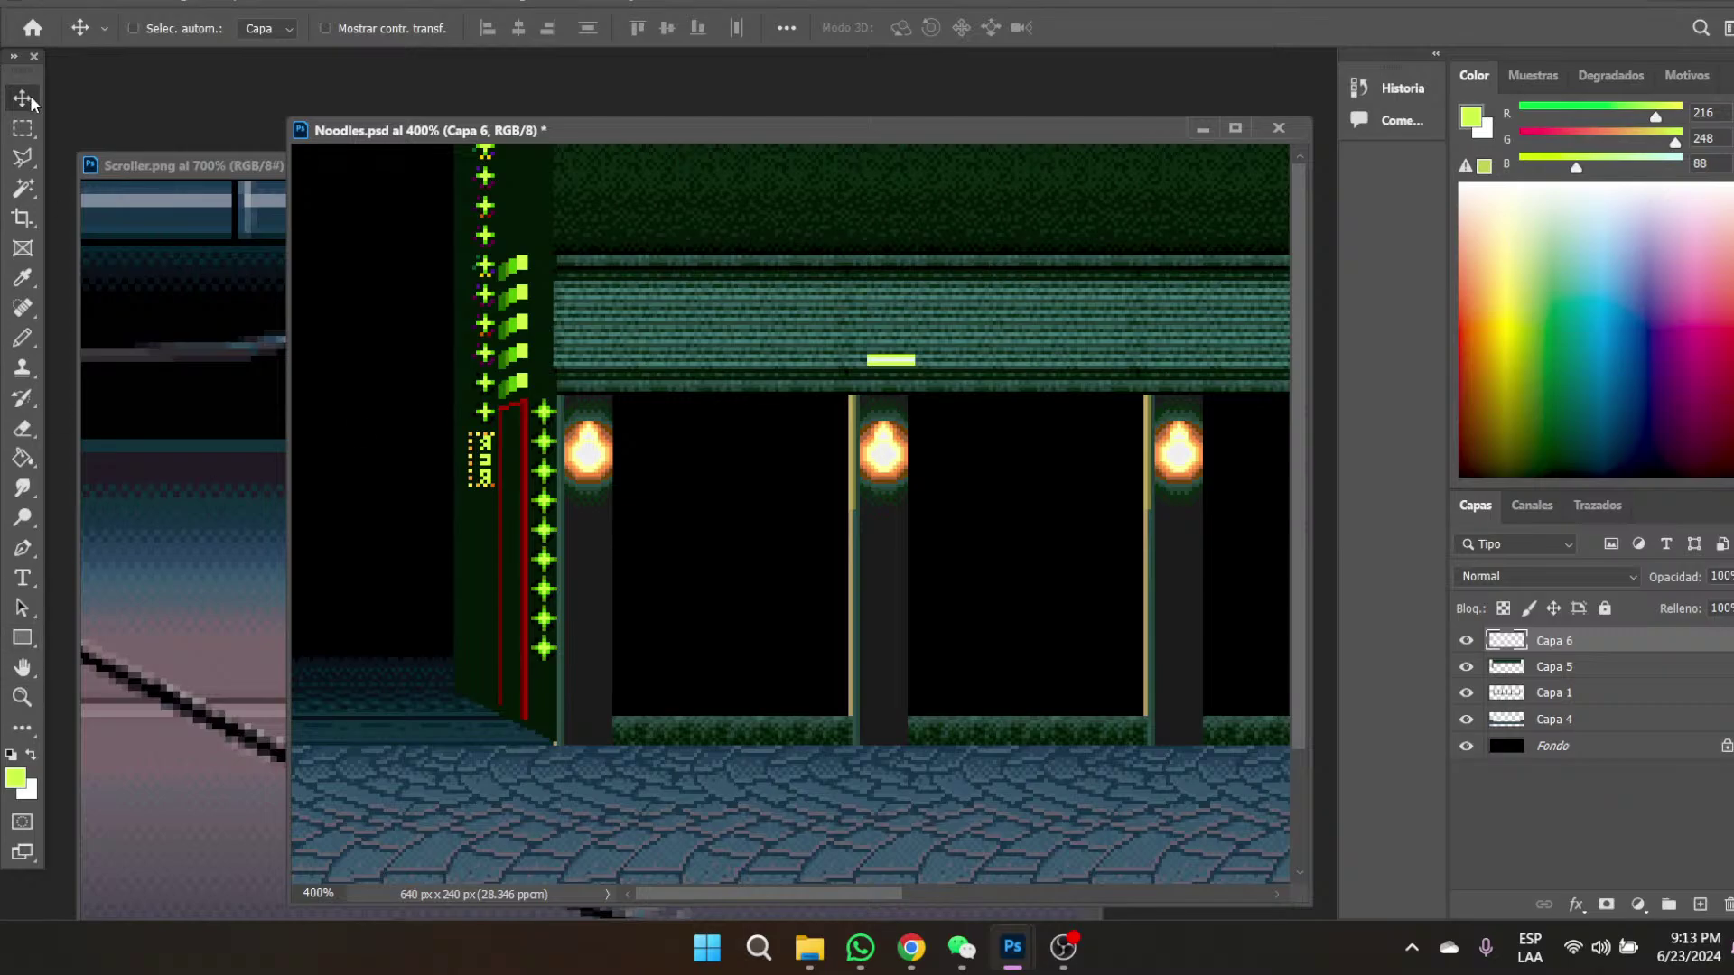
left_click_drag(898, 361, 582, 377)
left_click(22, 697)
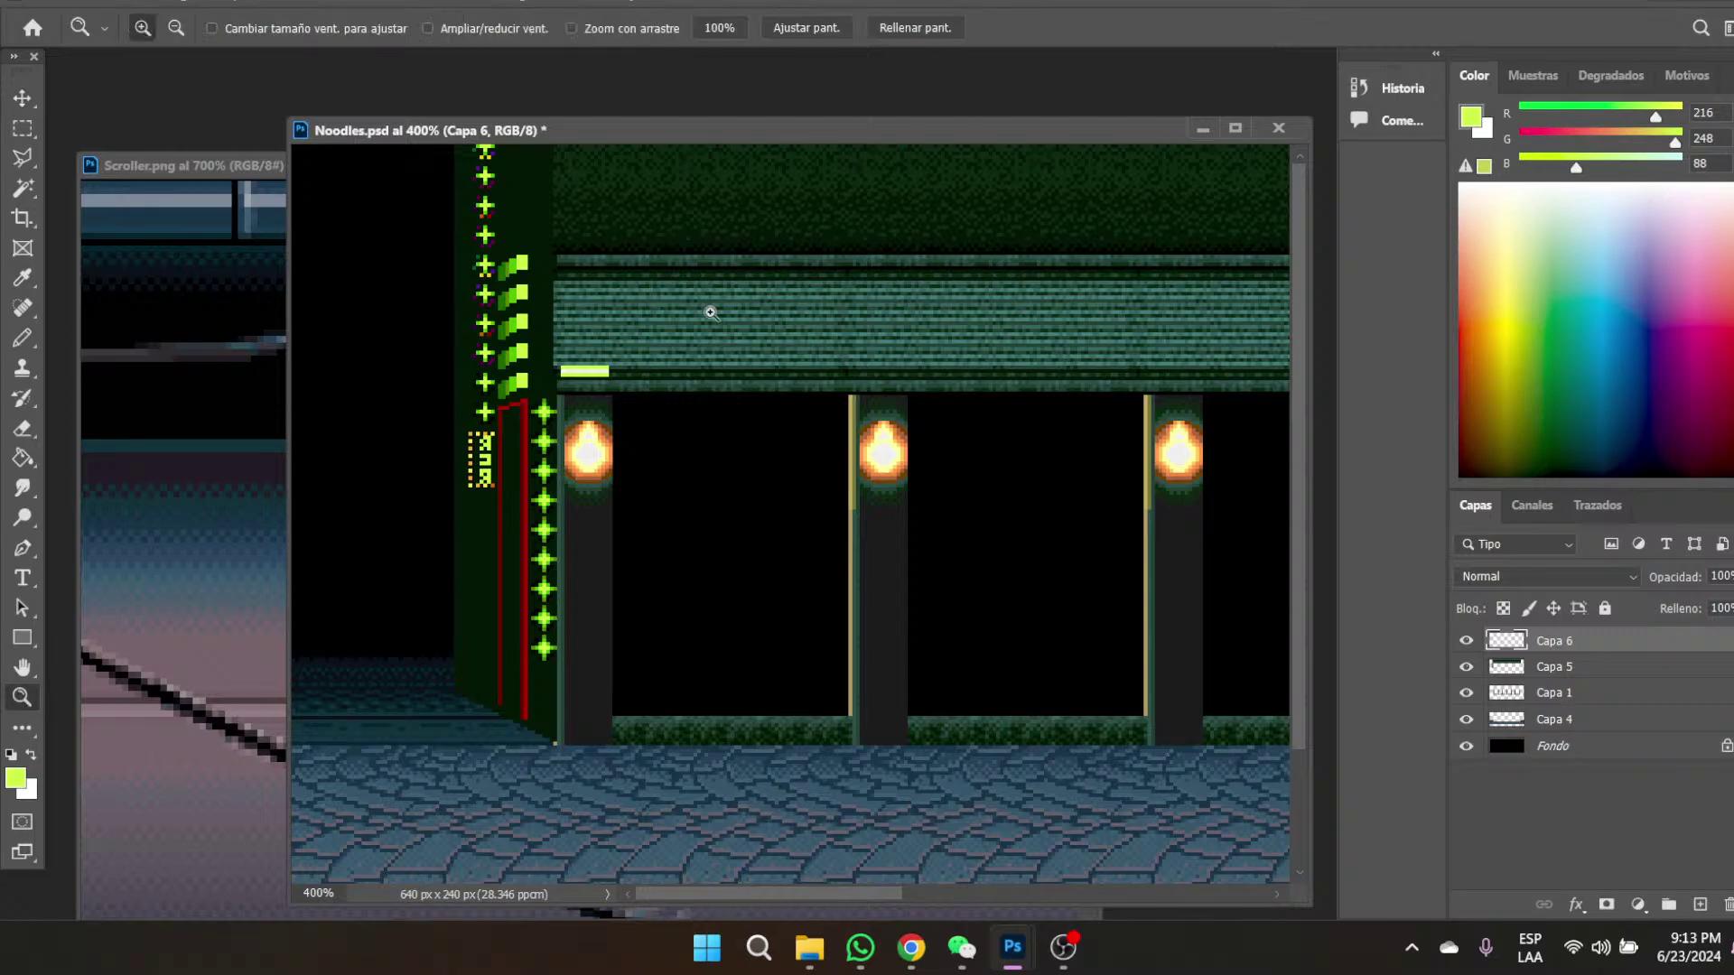
left_click(563, 356)
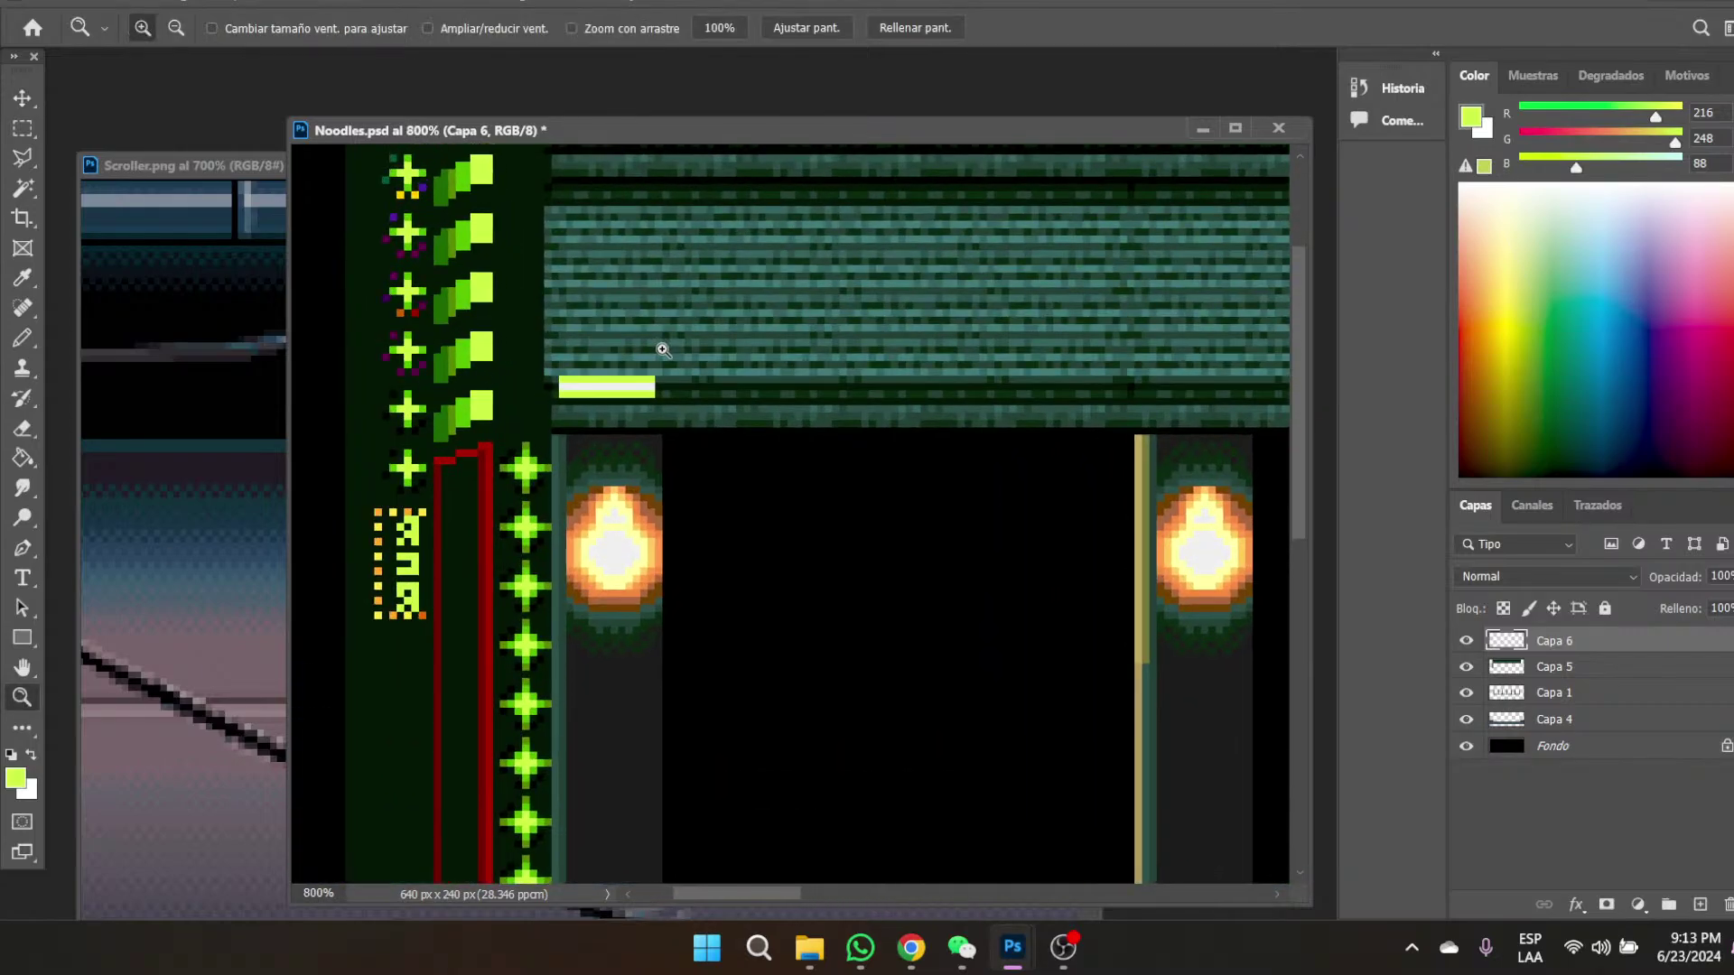
left_click(662, 350)
key("i")
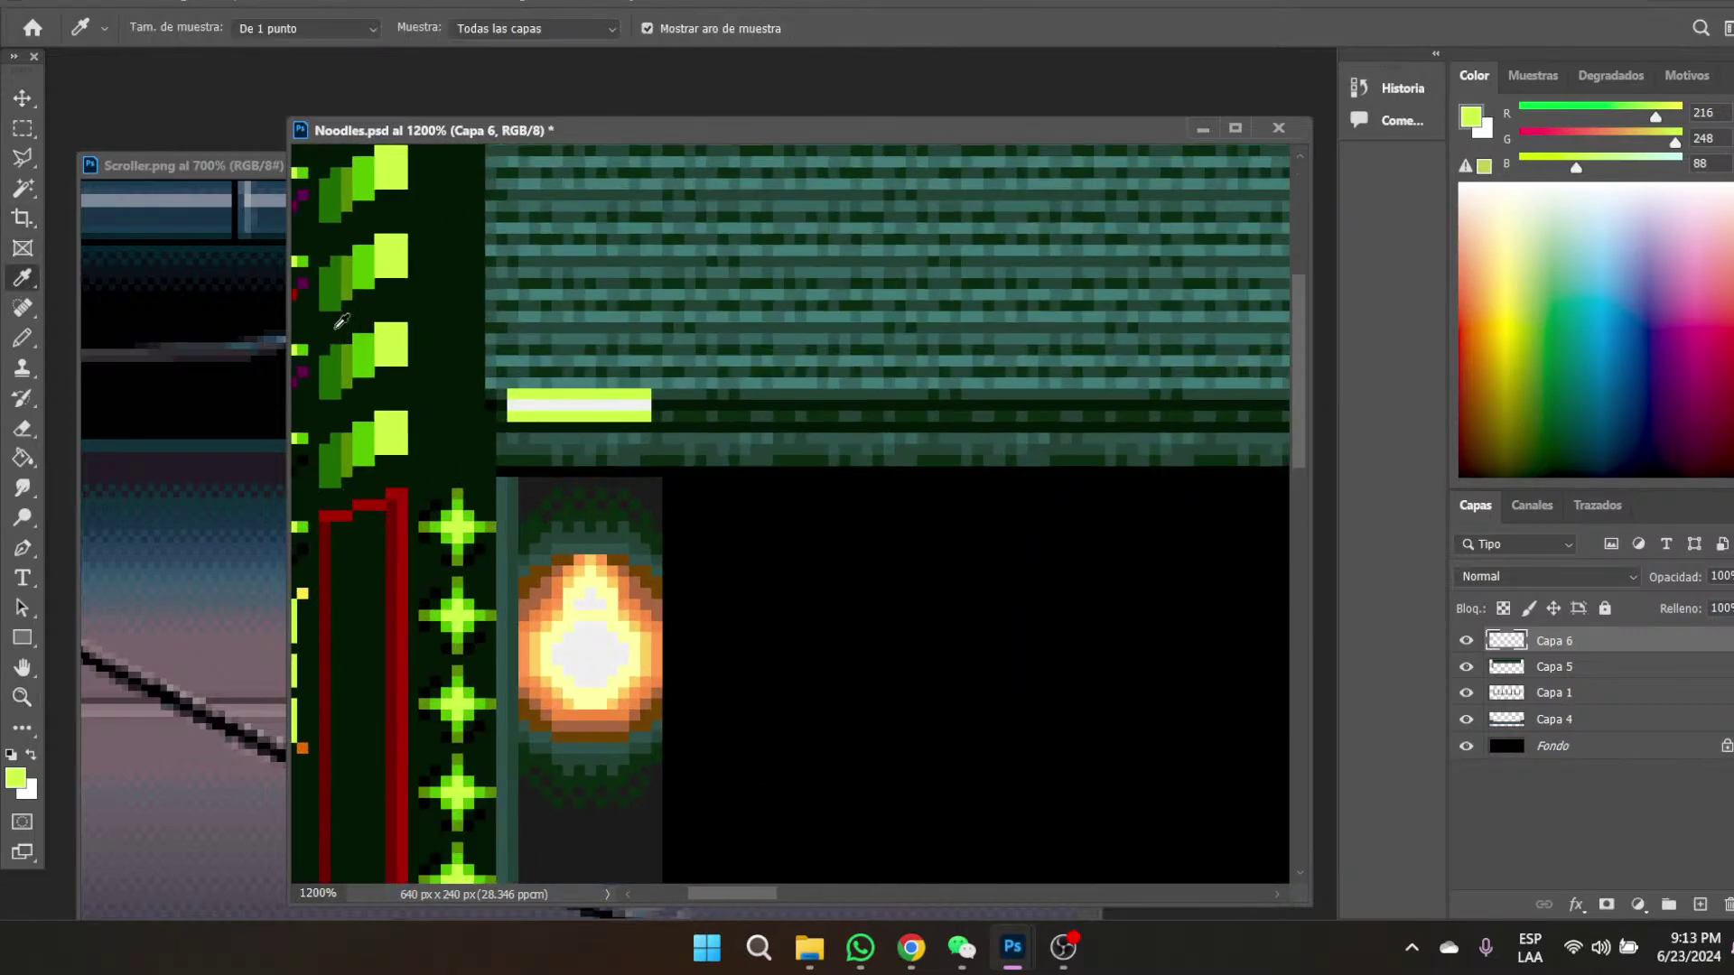
- Cap the neon segment's left end with mid-green (128, 192, 0) corner pixels and a lime (216, 248, 88) centre pixel sampled from the green sign
left_click(369, 344)
left_click(21, 338)
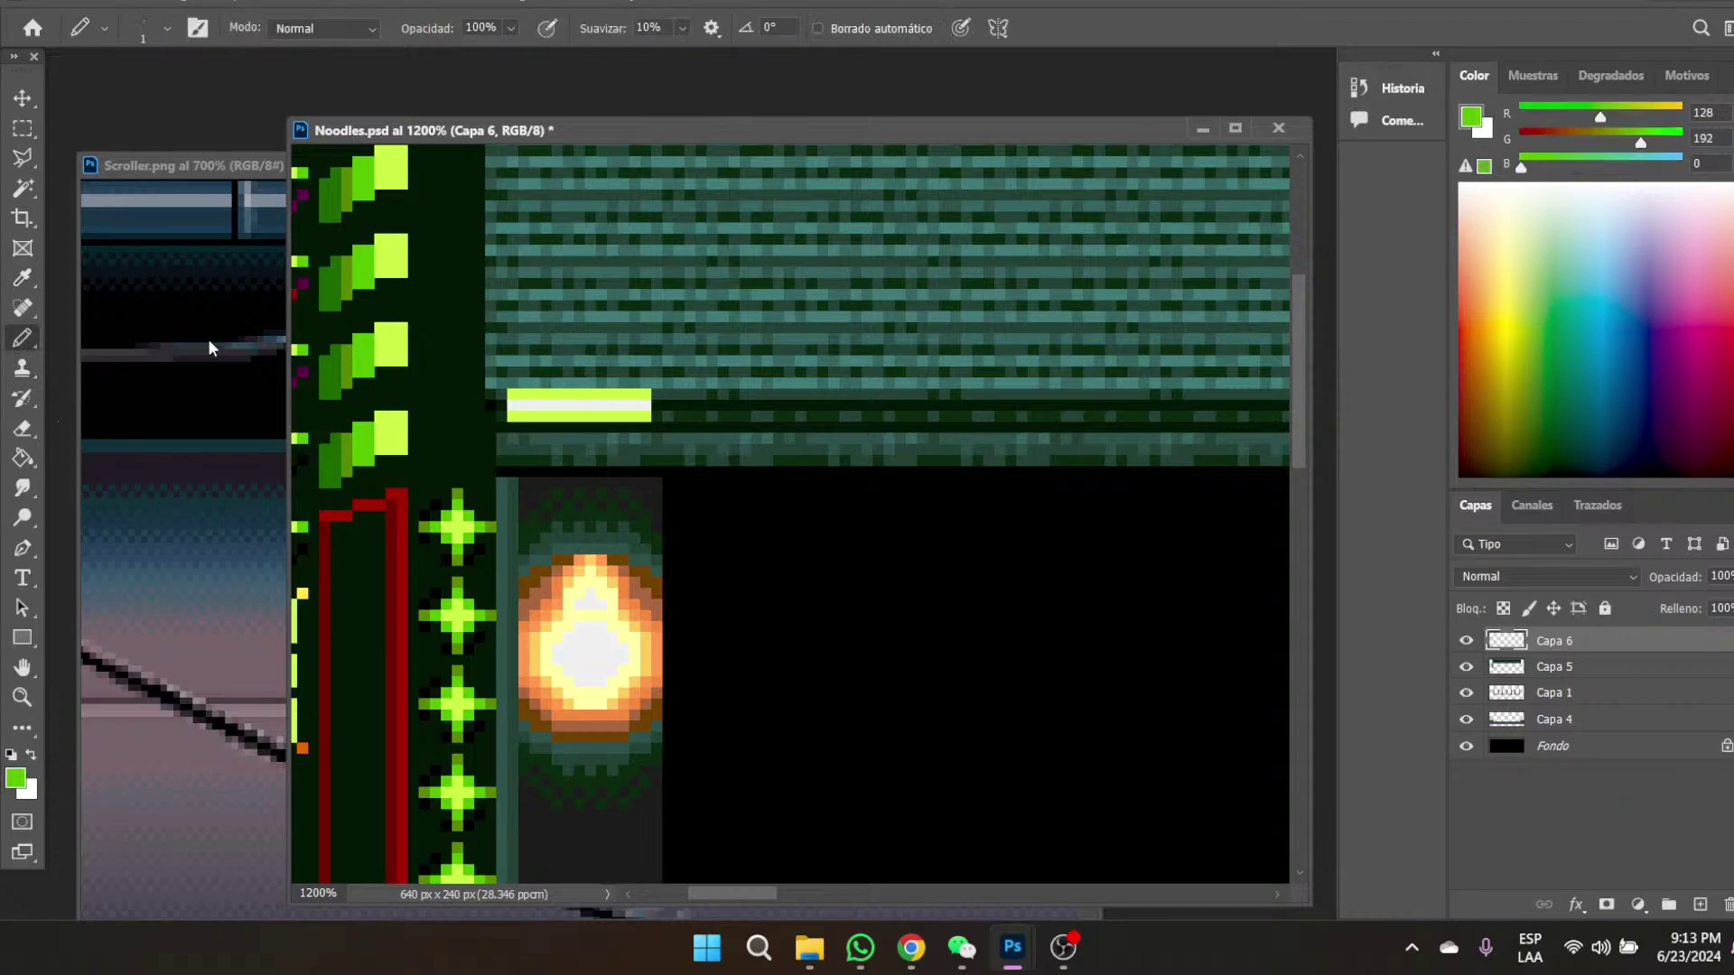
left_click(501, 383)
key("ctrl+z")
left_click(502, 395)
left_click(22, 278)
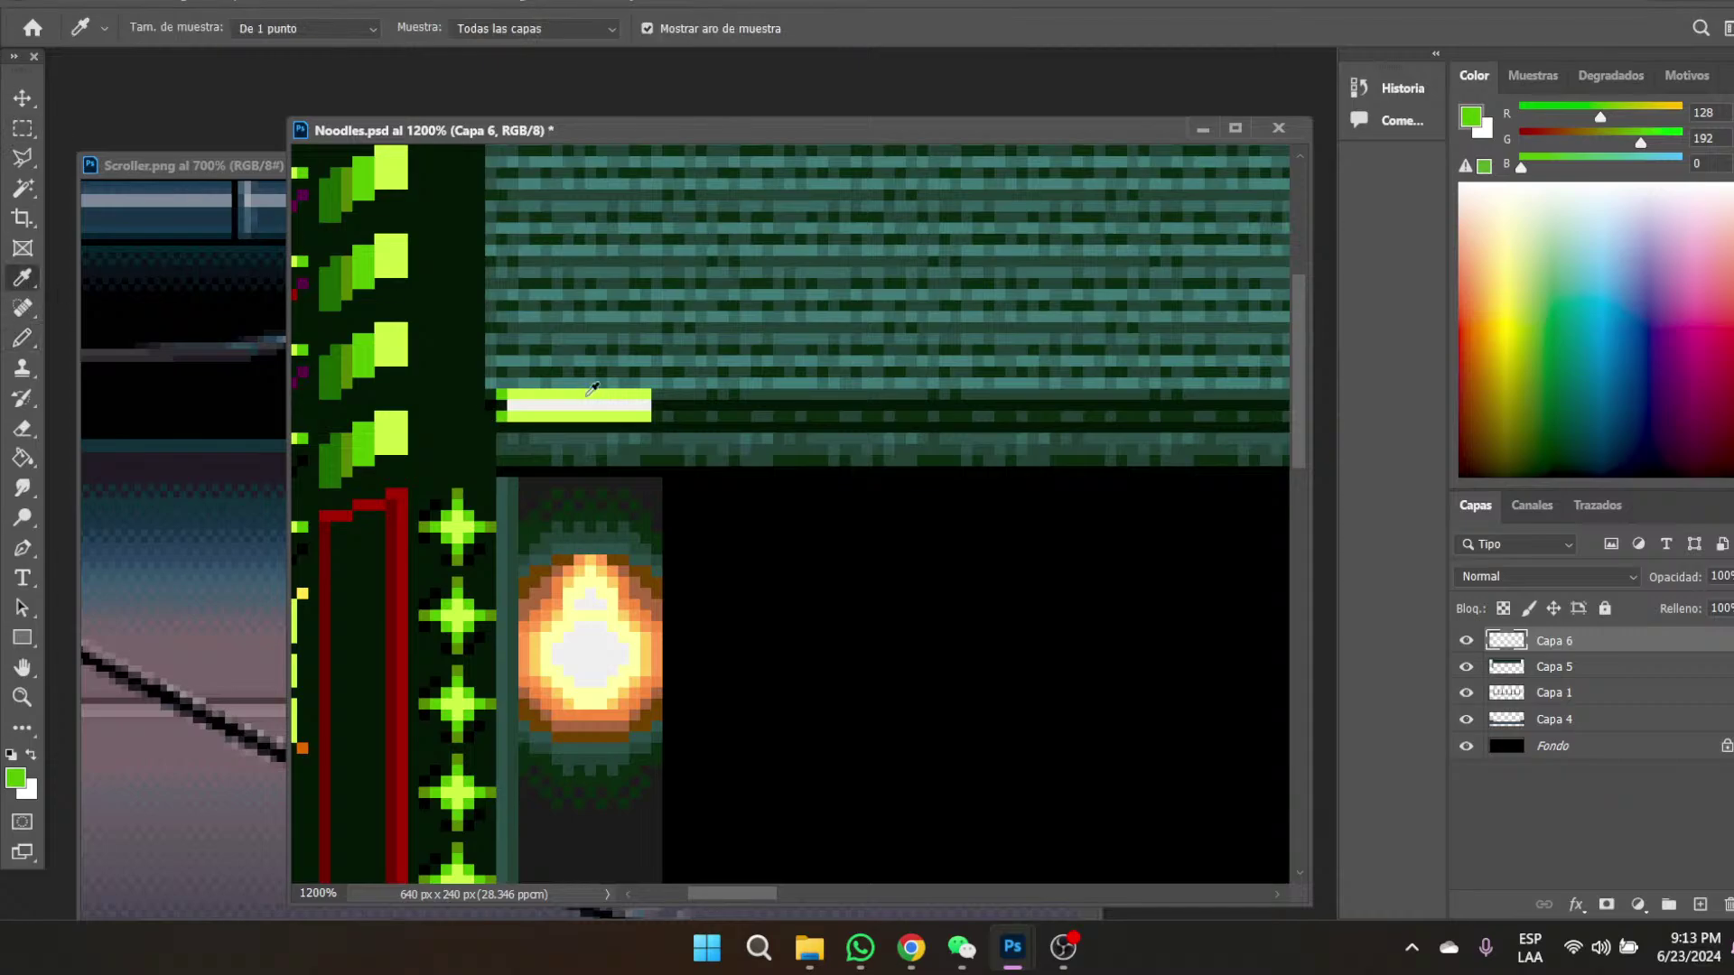
left_click(379, 330)
left_click(393, 336)
left_click(22, 338)
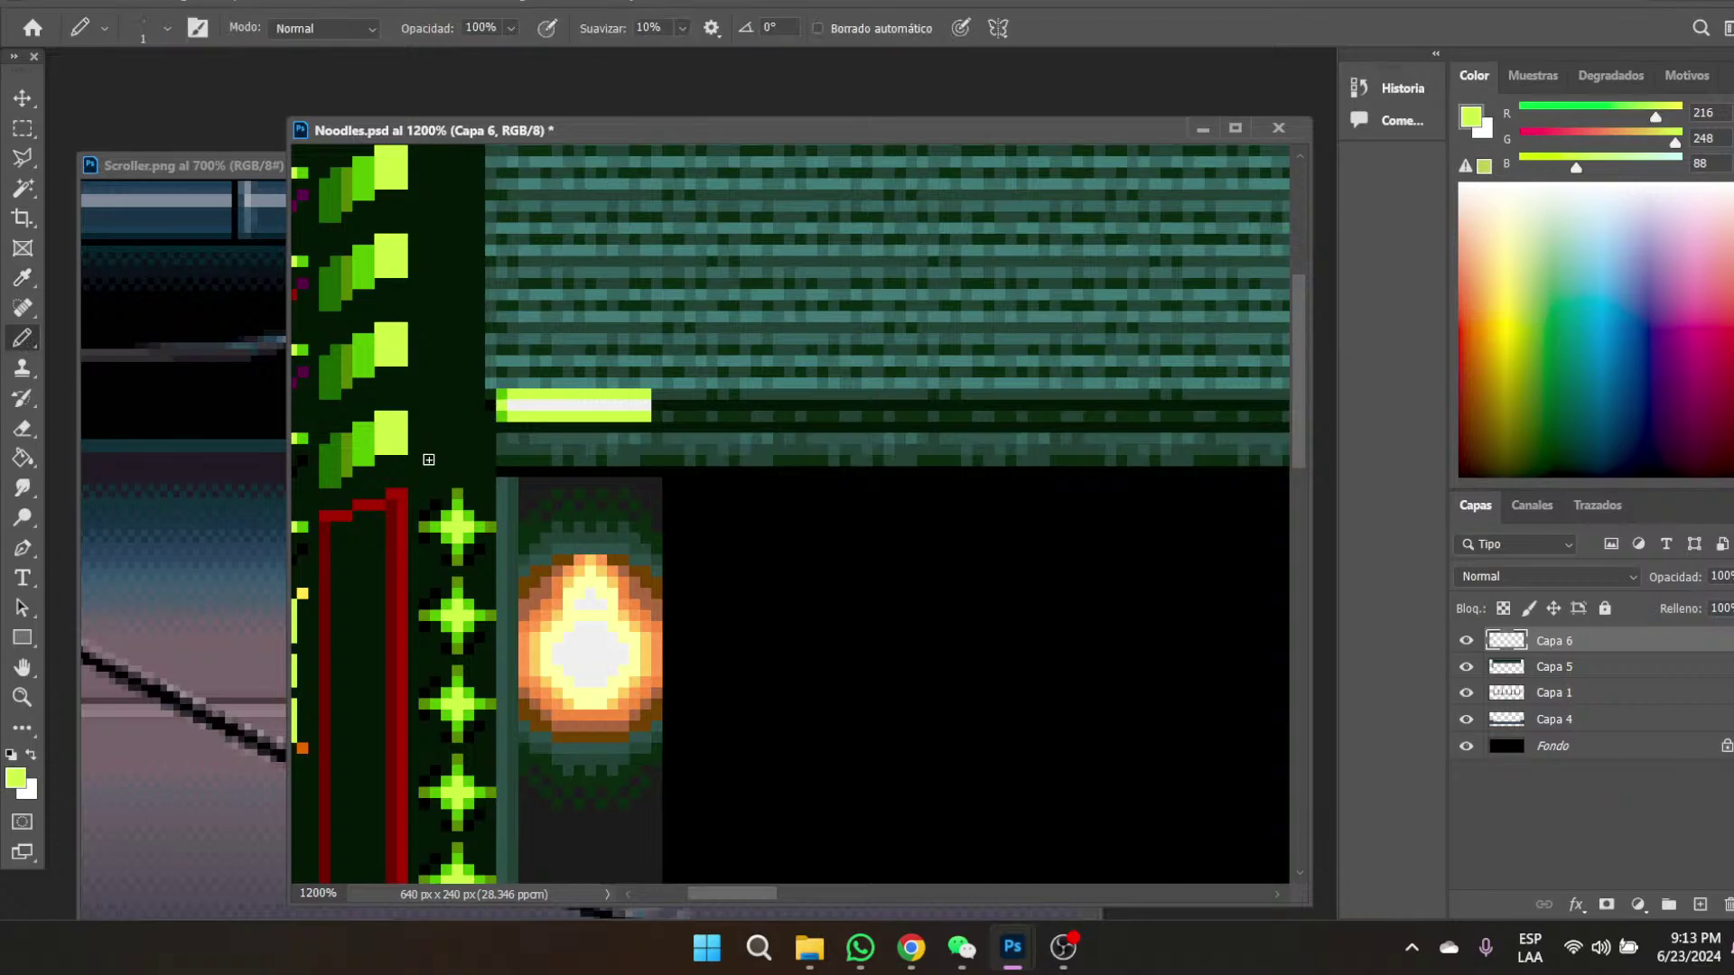
- Select the right end of the neon segment on Capa 6 and stretch it along the roof's lower edge to just short of the roof's right end
left_click(21, 129)
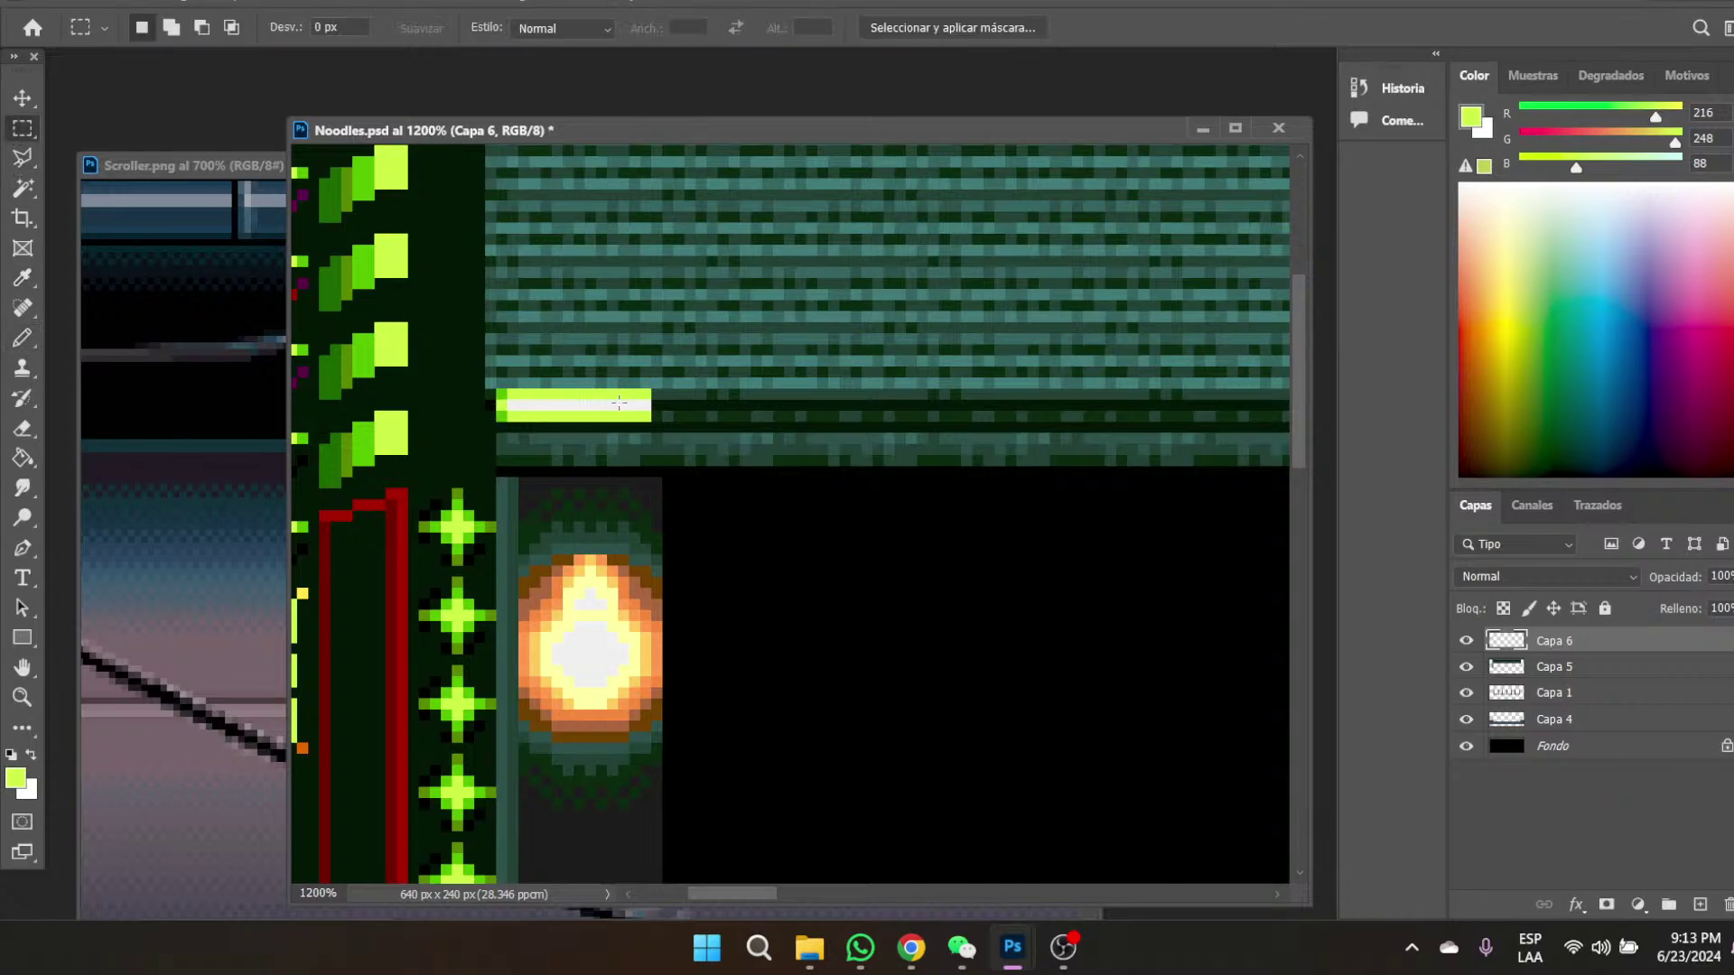
left_click_drag(624, 394, 651, 422)
right_click(806, 417)
left_click(939, 643)
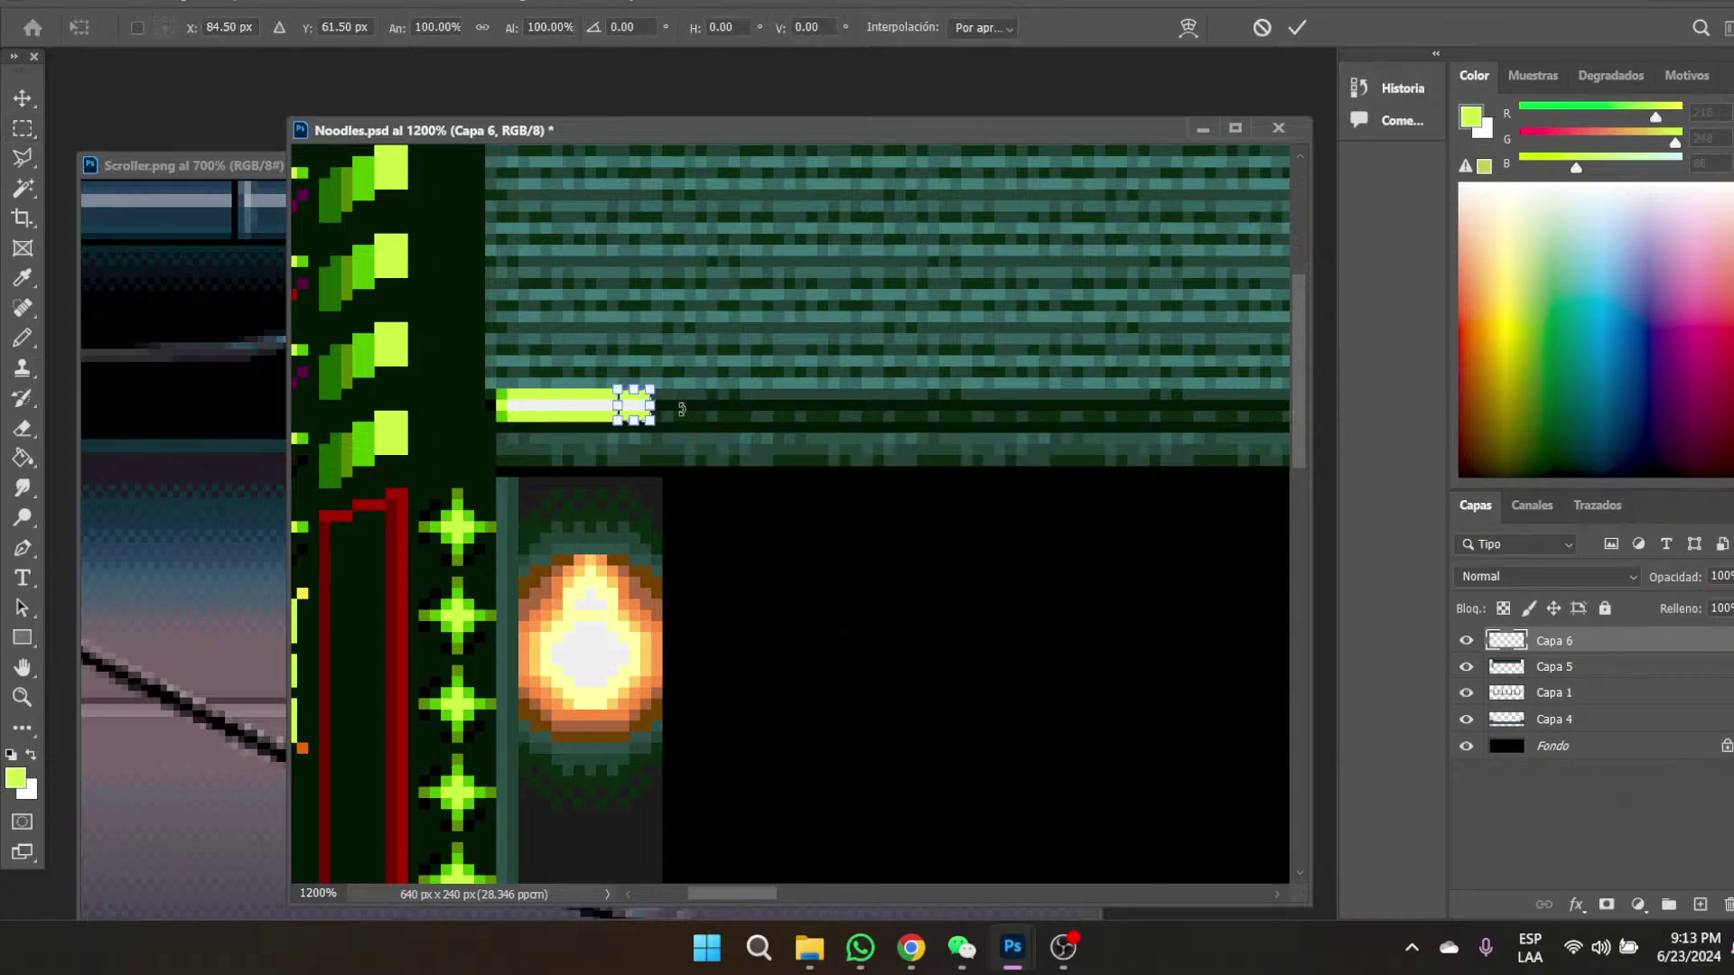
left_click_drag(662, 409, 989, 422)
key("Return")
key("ctrl+d")
- Paint a lime tip pixel at the centre of the neon strip's right end and check the stage at 100%
left_click(21, 341)
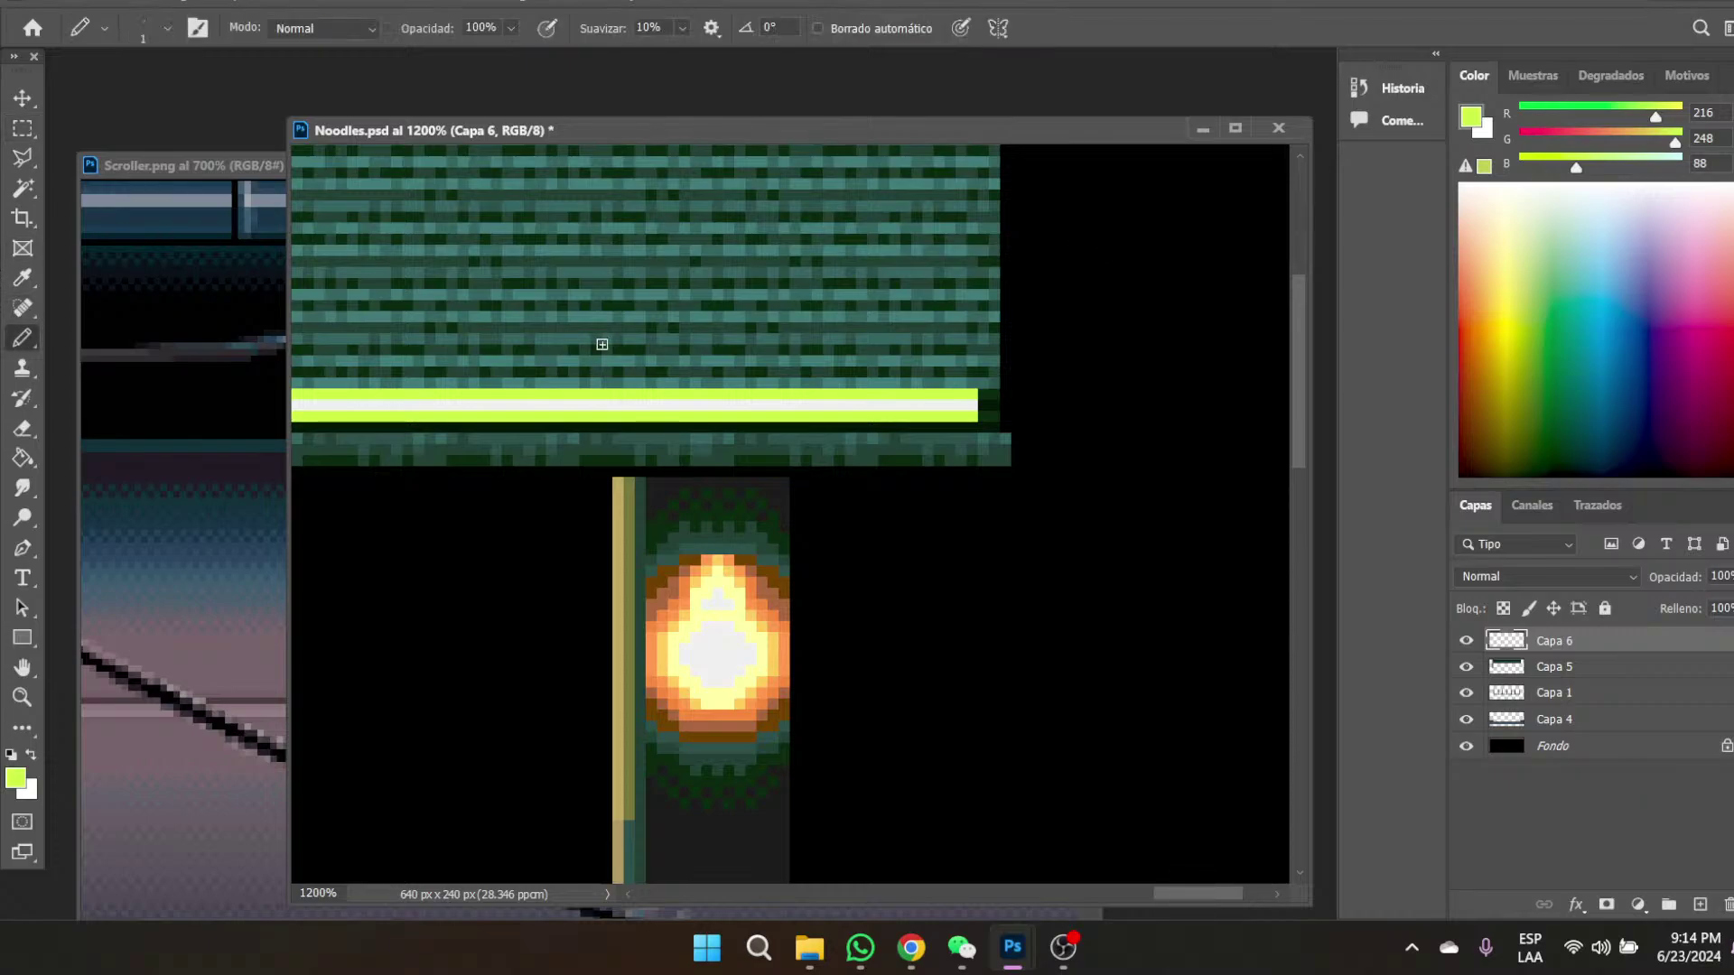
left_click(984, 405)
left_click(22, 697)
left_click(719, 28)
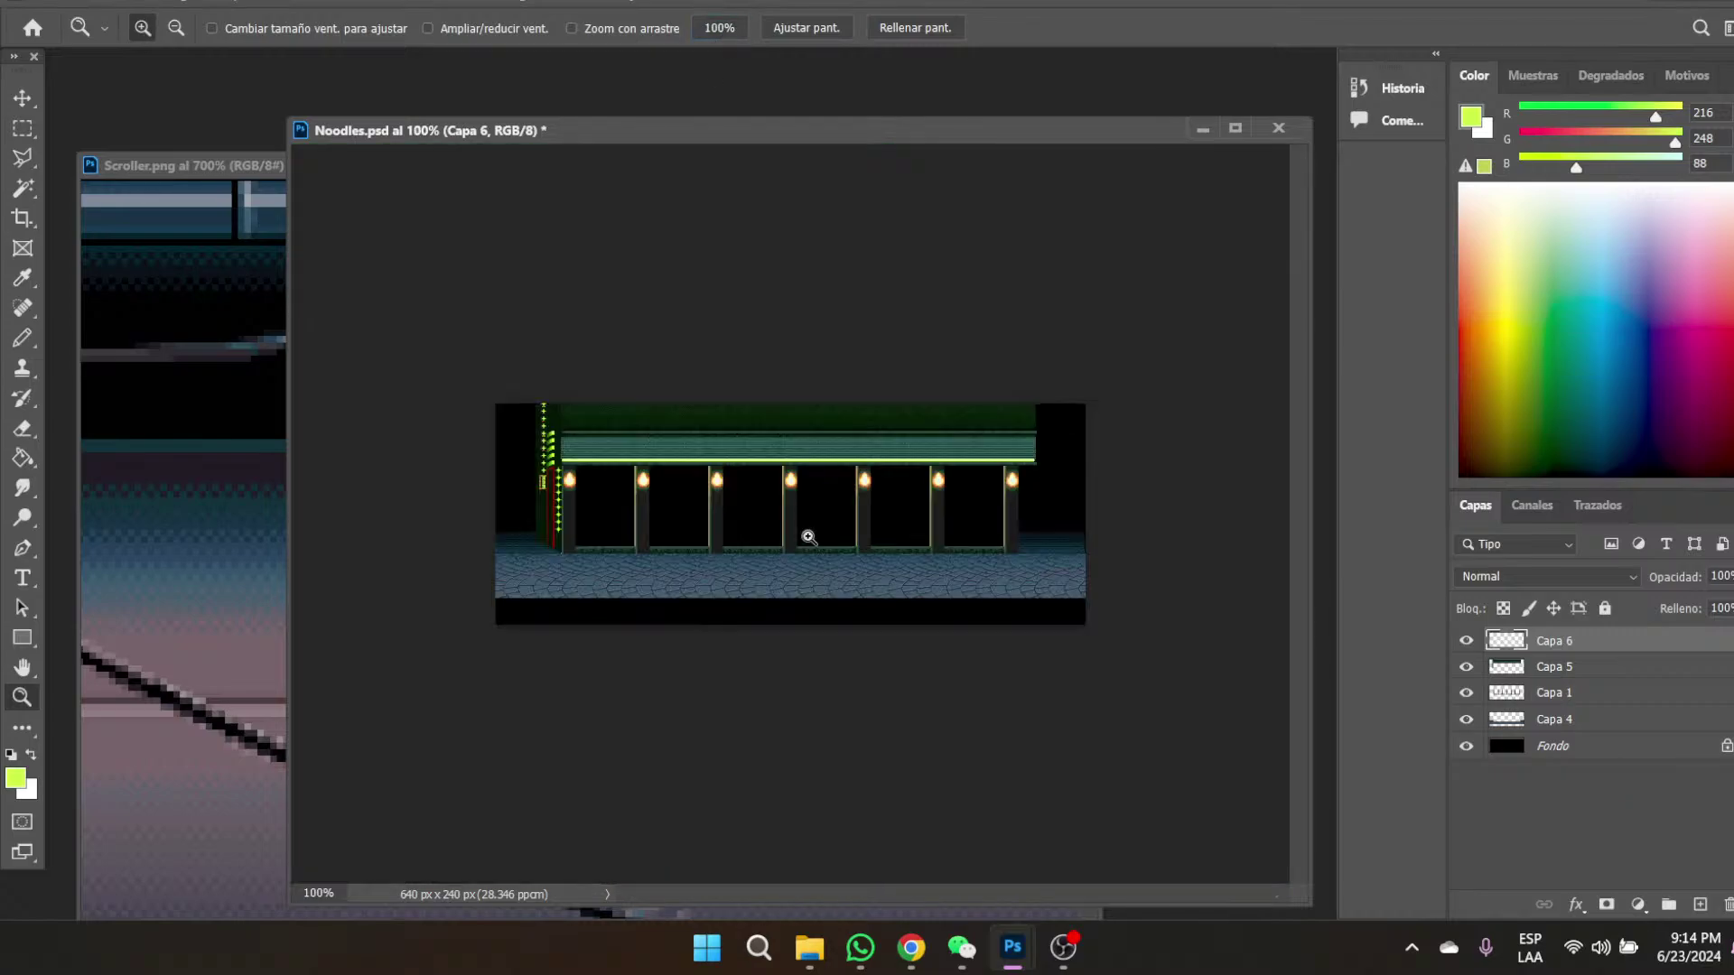
- Sample the mid-green (128, 192, 0) from the sign beside the roof and paint the corner pixels of the neon strip's right end
left_click(503, 437)
left_click(503, 437)
left_click(503, 437)
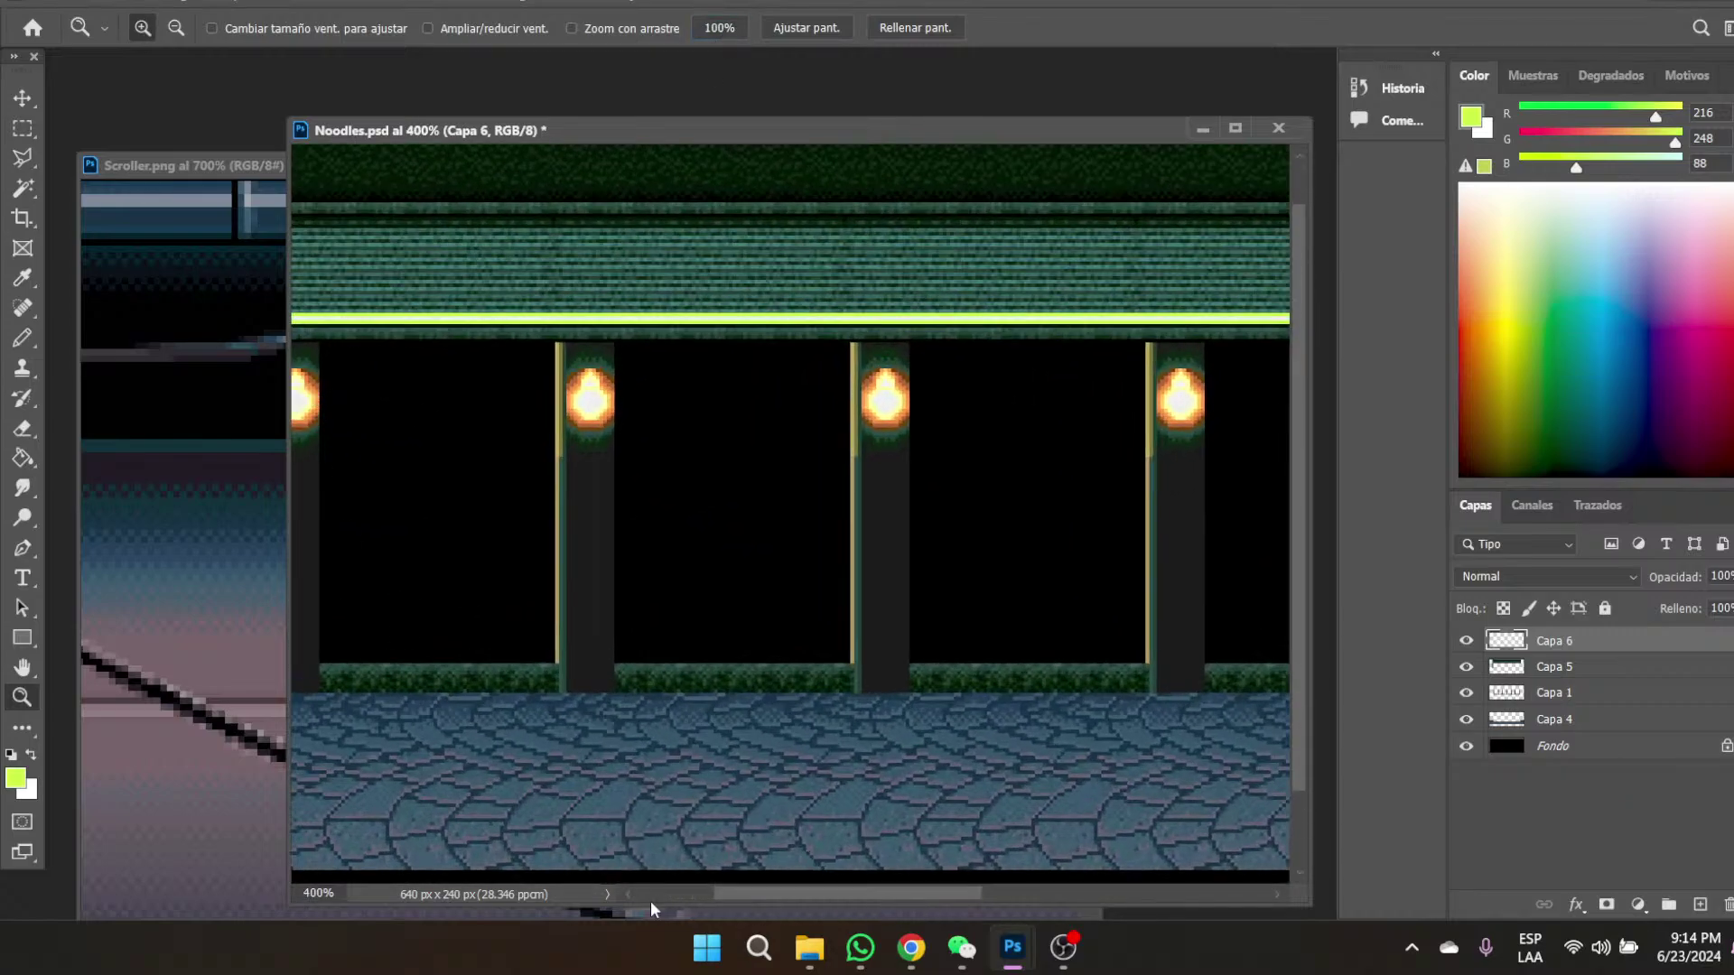
mouse_move(809, 948)
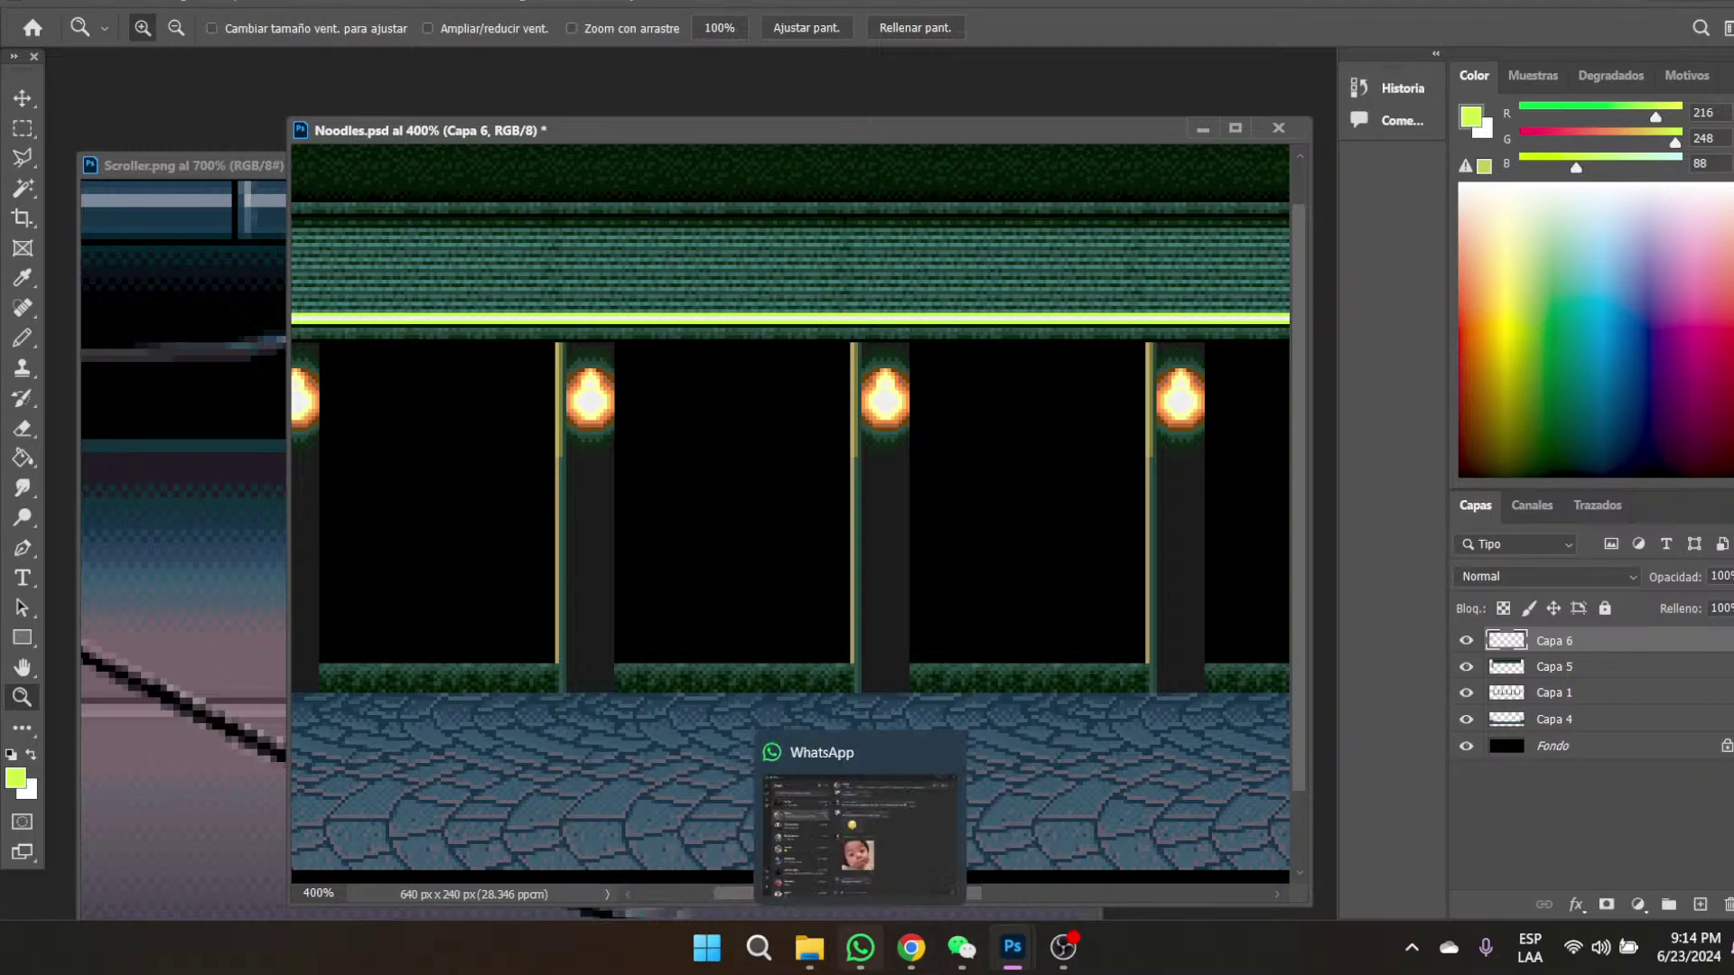
mouse_move(1012, 948)
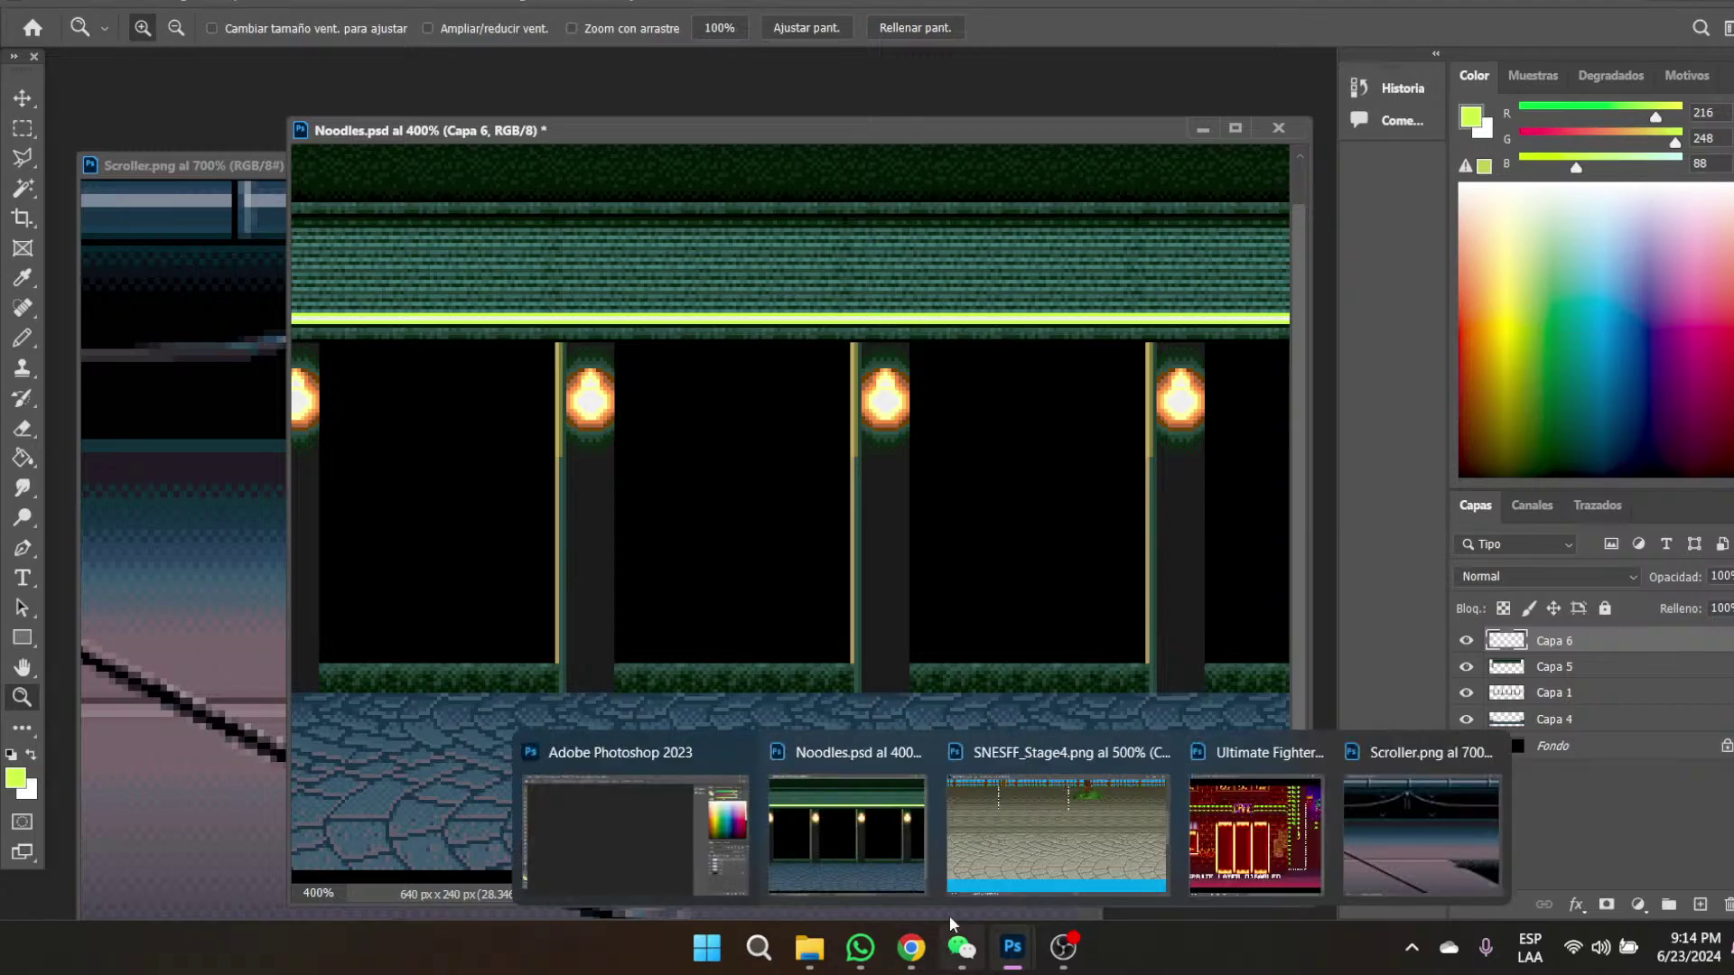
left_click(23, 277)
left_click_drag(885, 894, 836, 894)
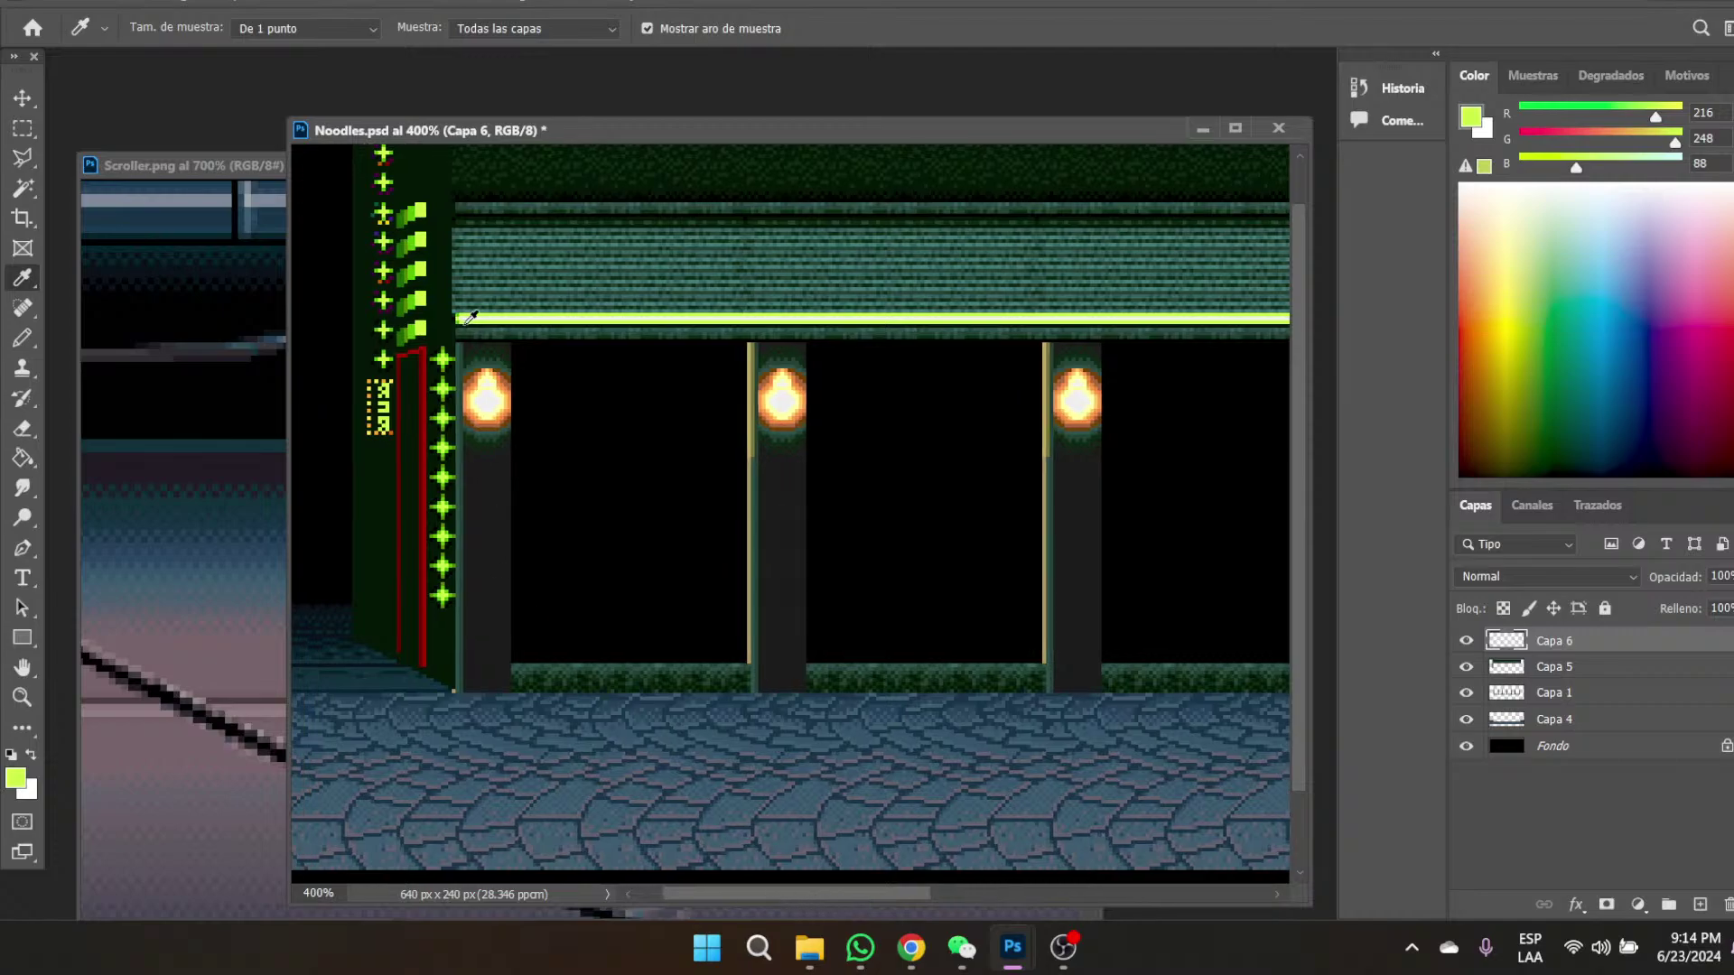
left_click(413, 300)
left_click_drag(842, 892, 1269, 896)
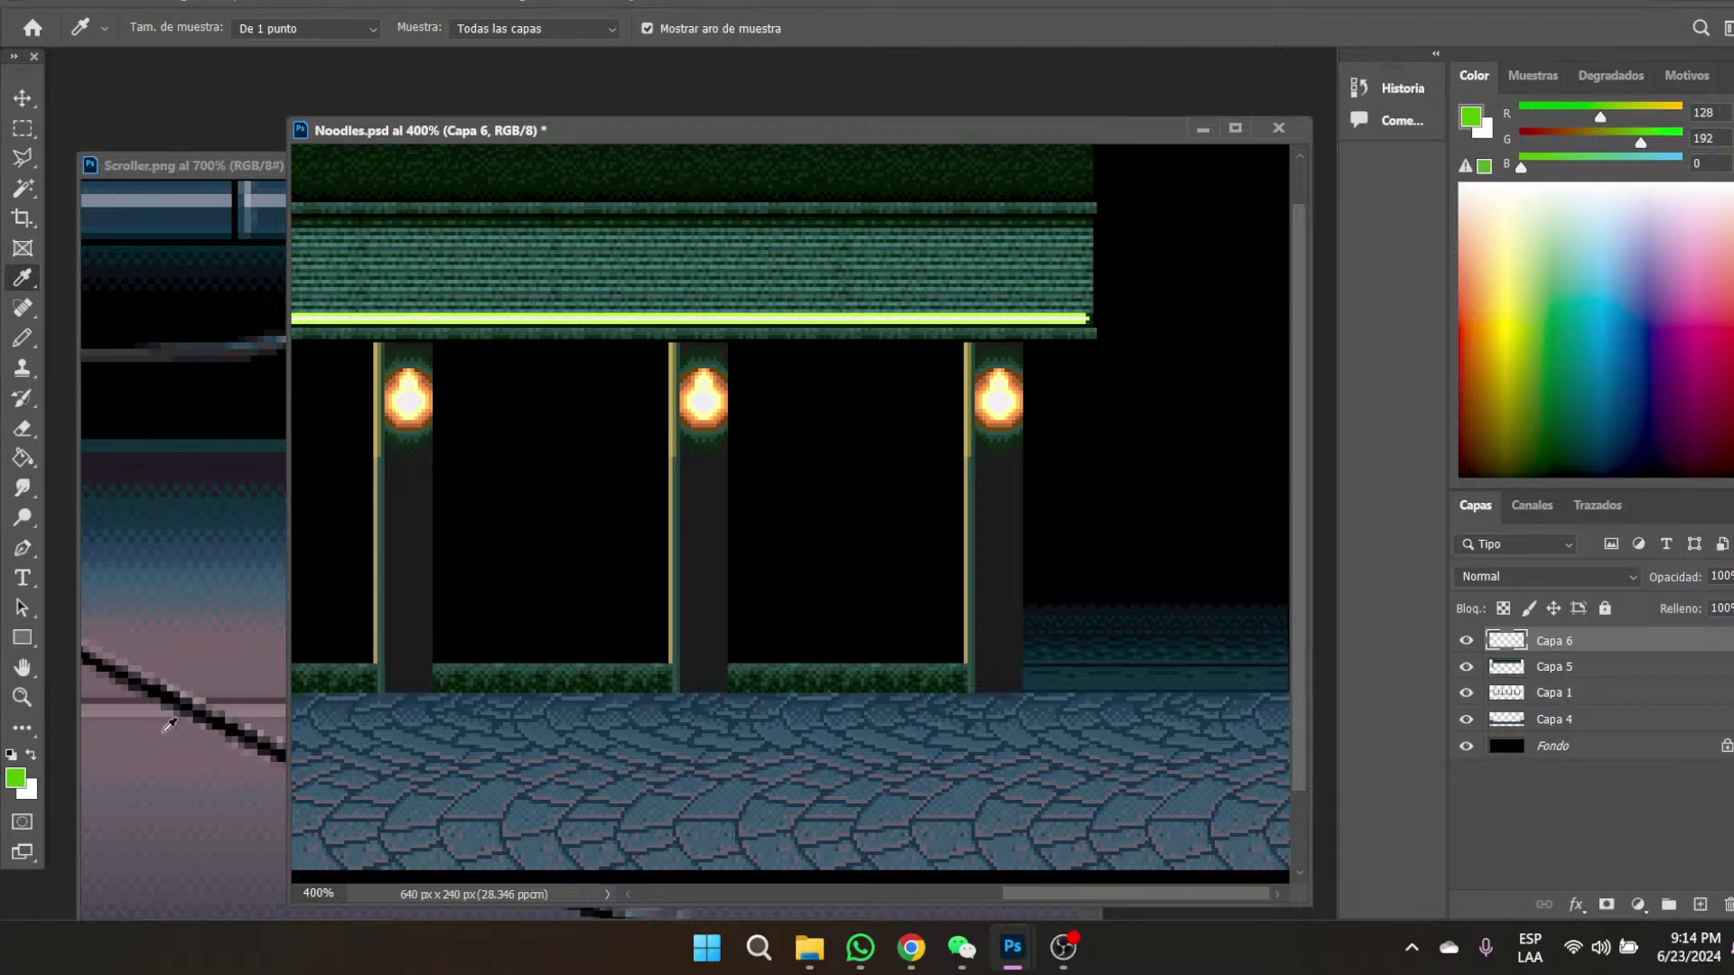
left_click(22, 696)
left_click(1079, 313)
left_click(1079, 313)
left_click(1079, 313)
left_click(1079, 312)
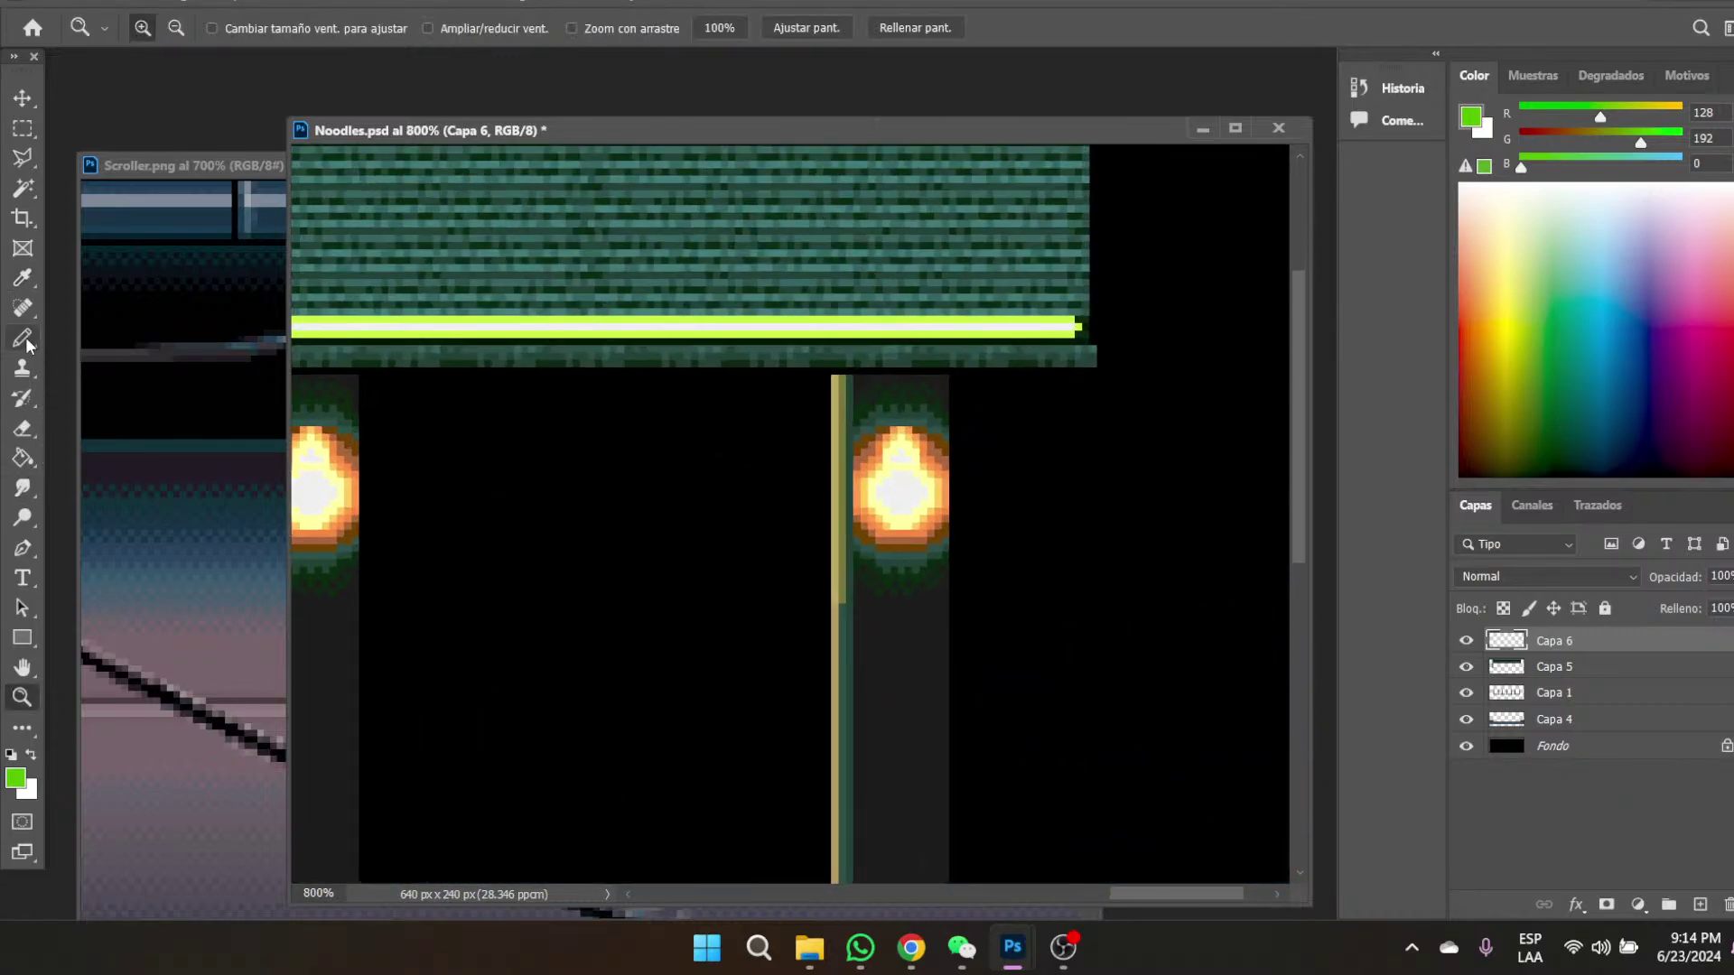
key("b")
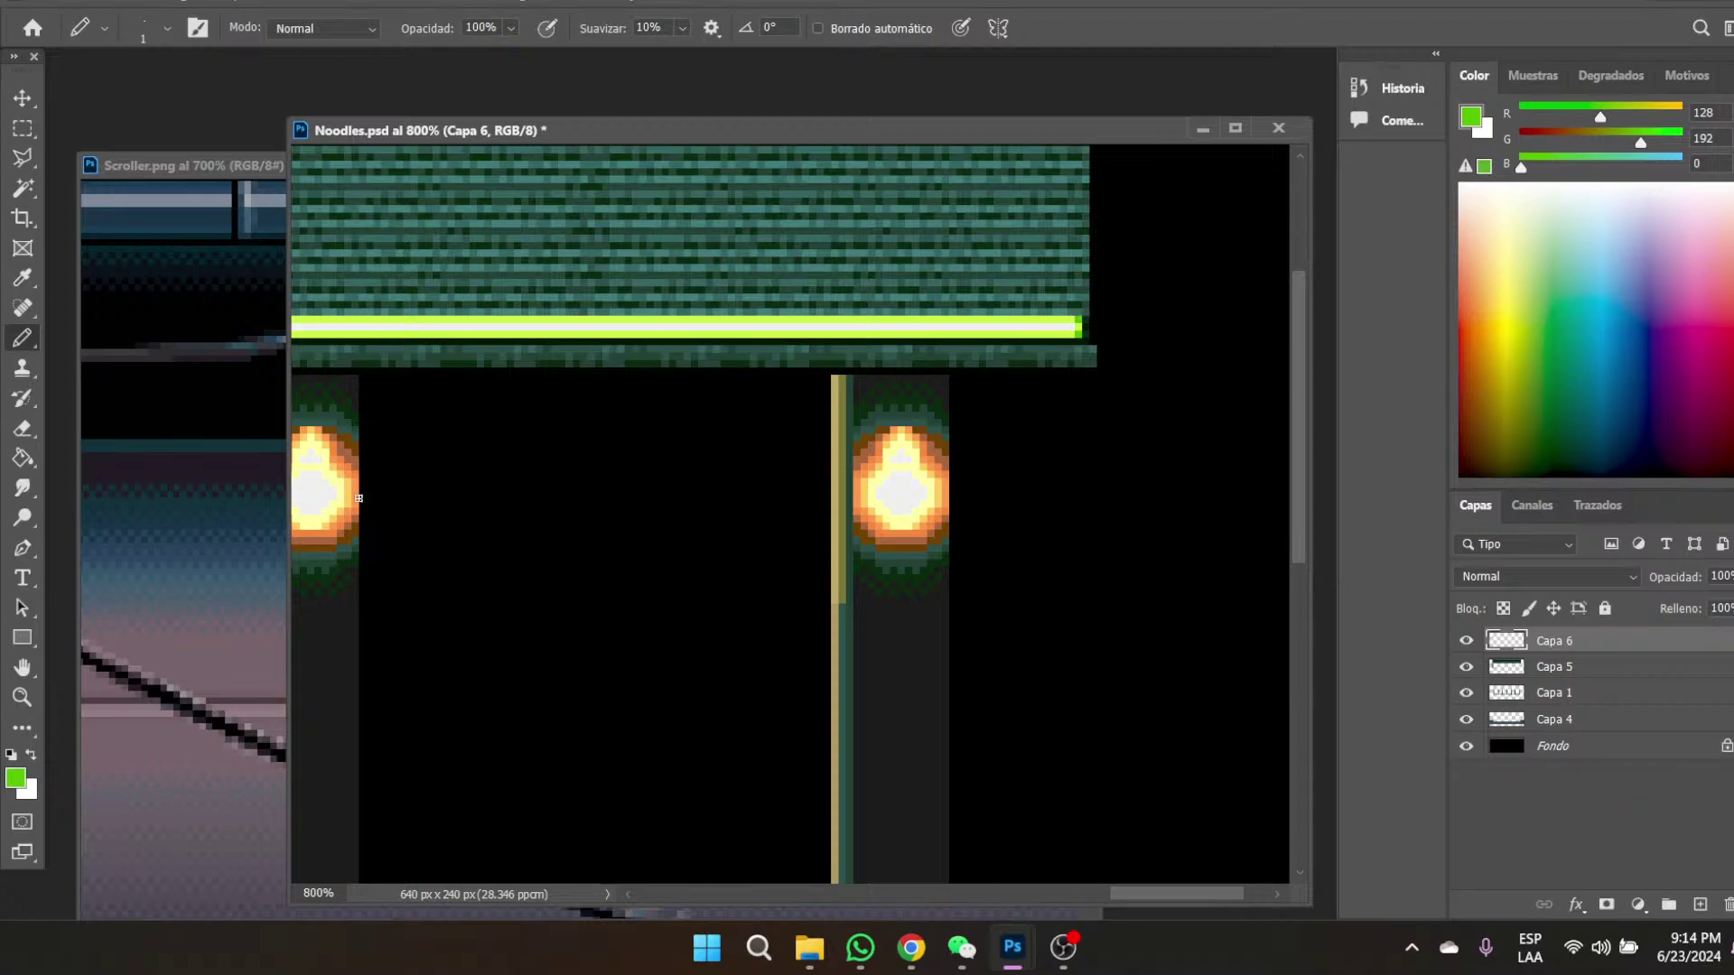
- Review the neon strip across the whole stage at 100% and at 400% beside the green sign
left_click(23, 696)
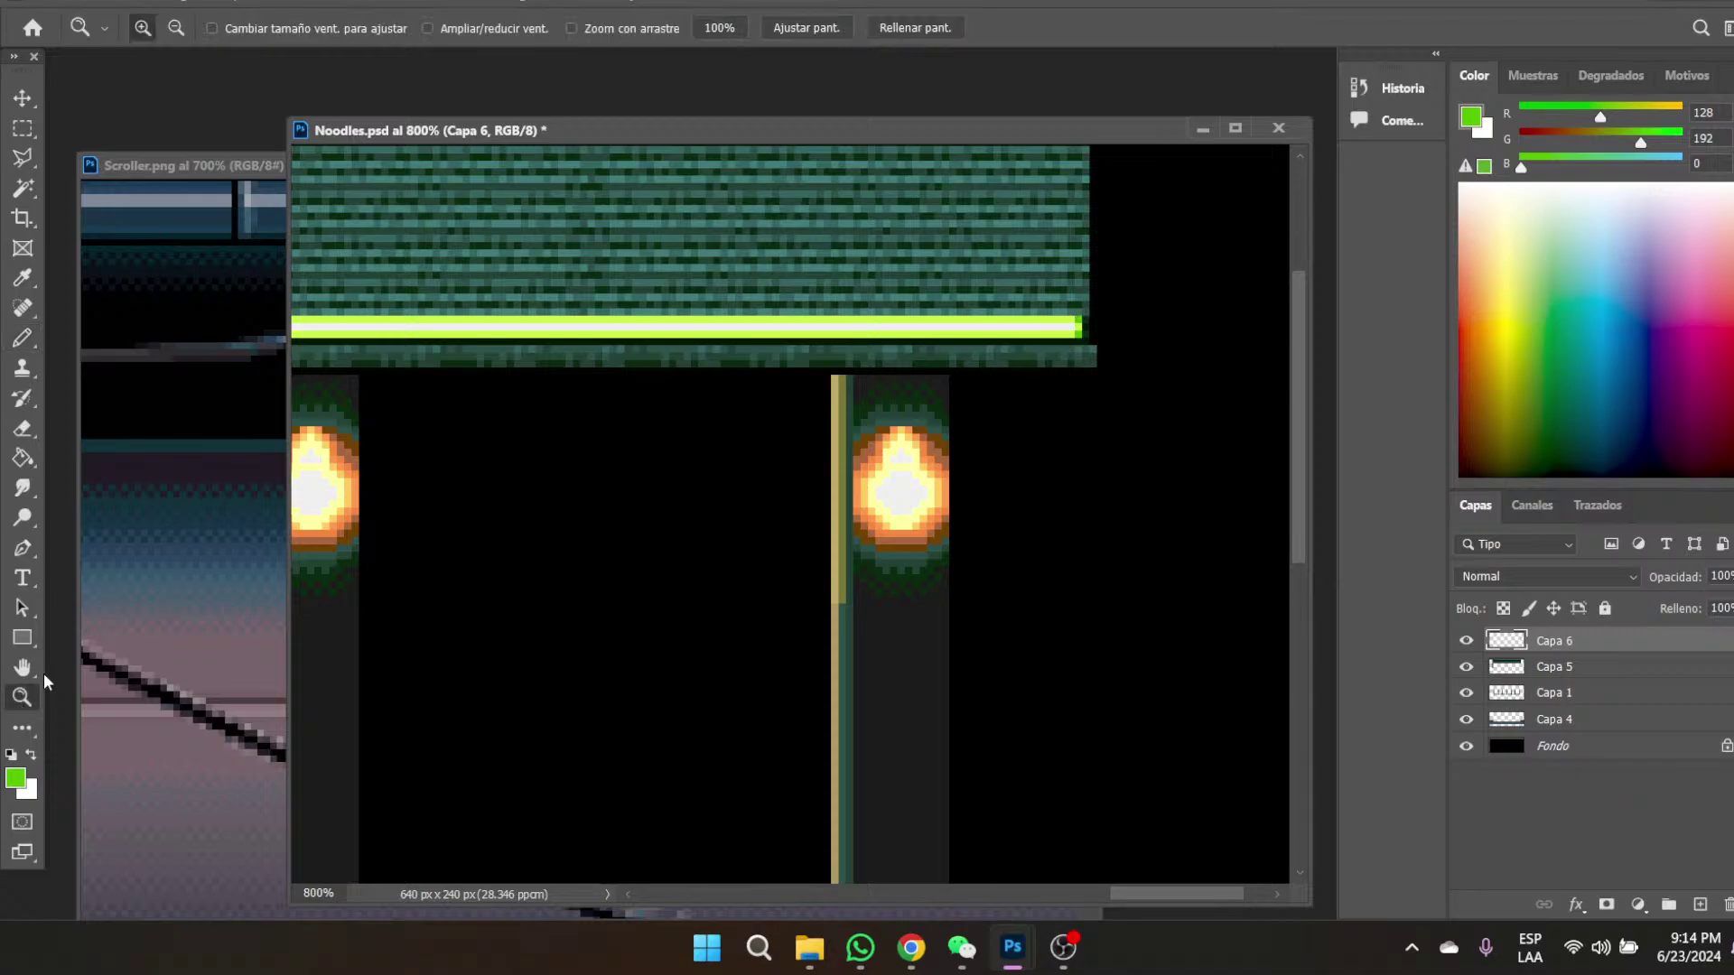
left_click(720, 28)
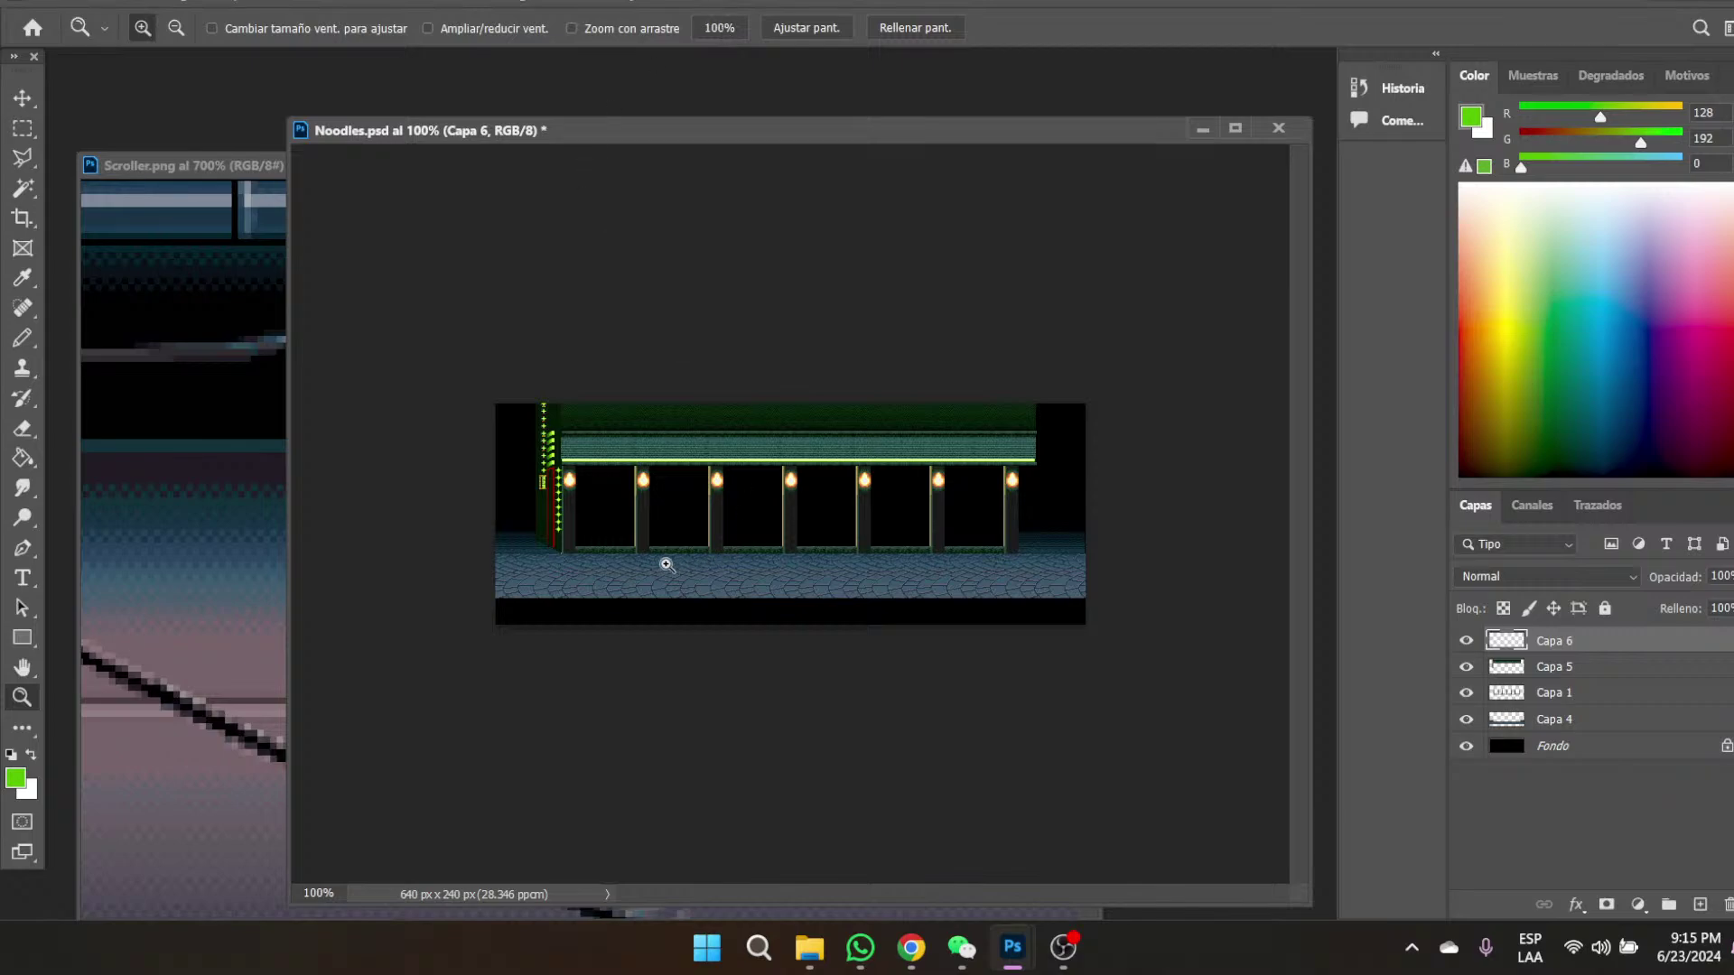
left_click(659, 446)
left_click_drag(659, 446, 659, 446)
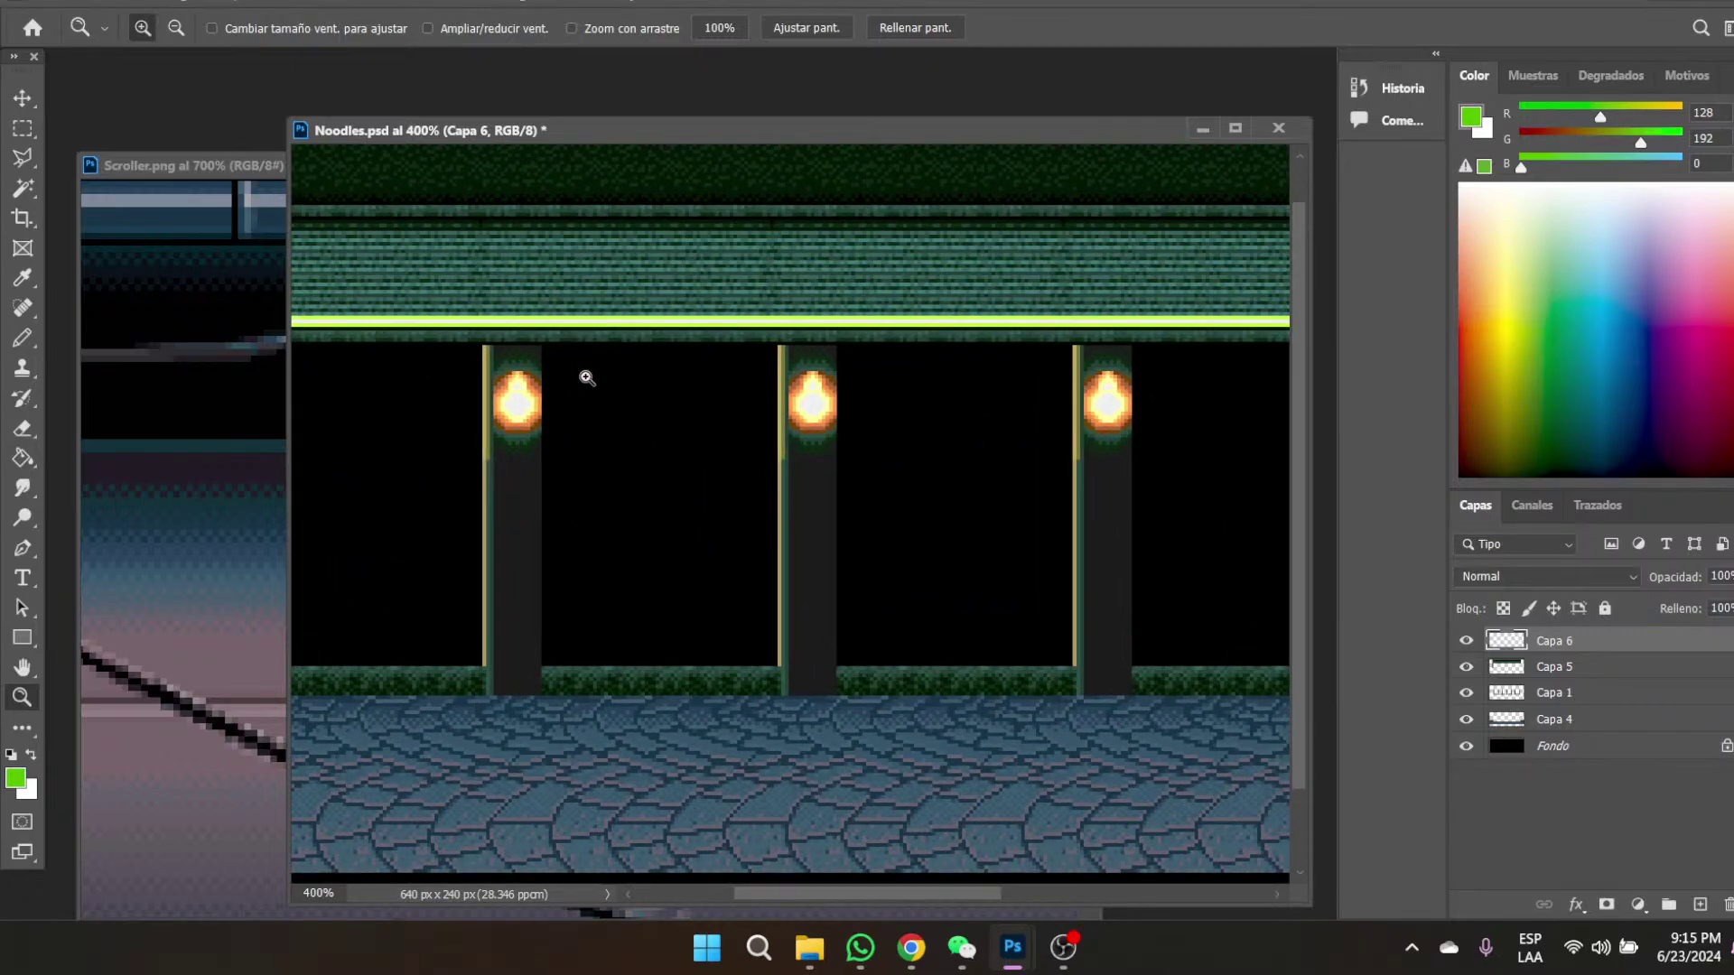
left_click_drag(737, 890, 767, 891)
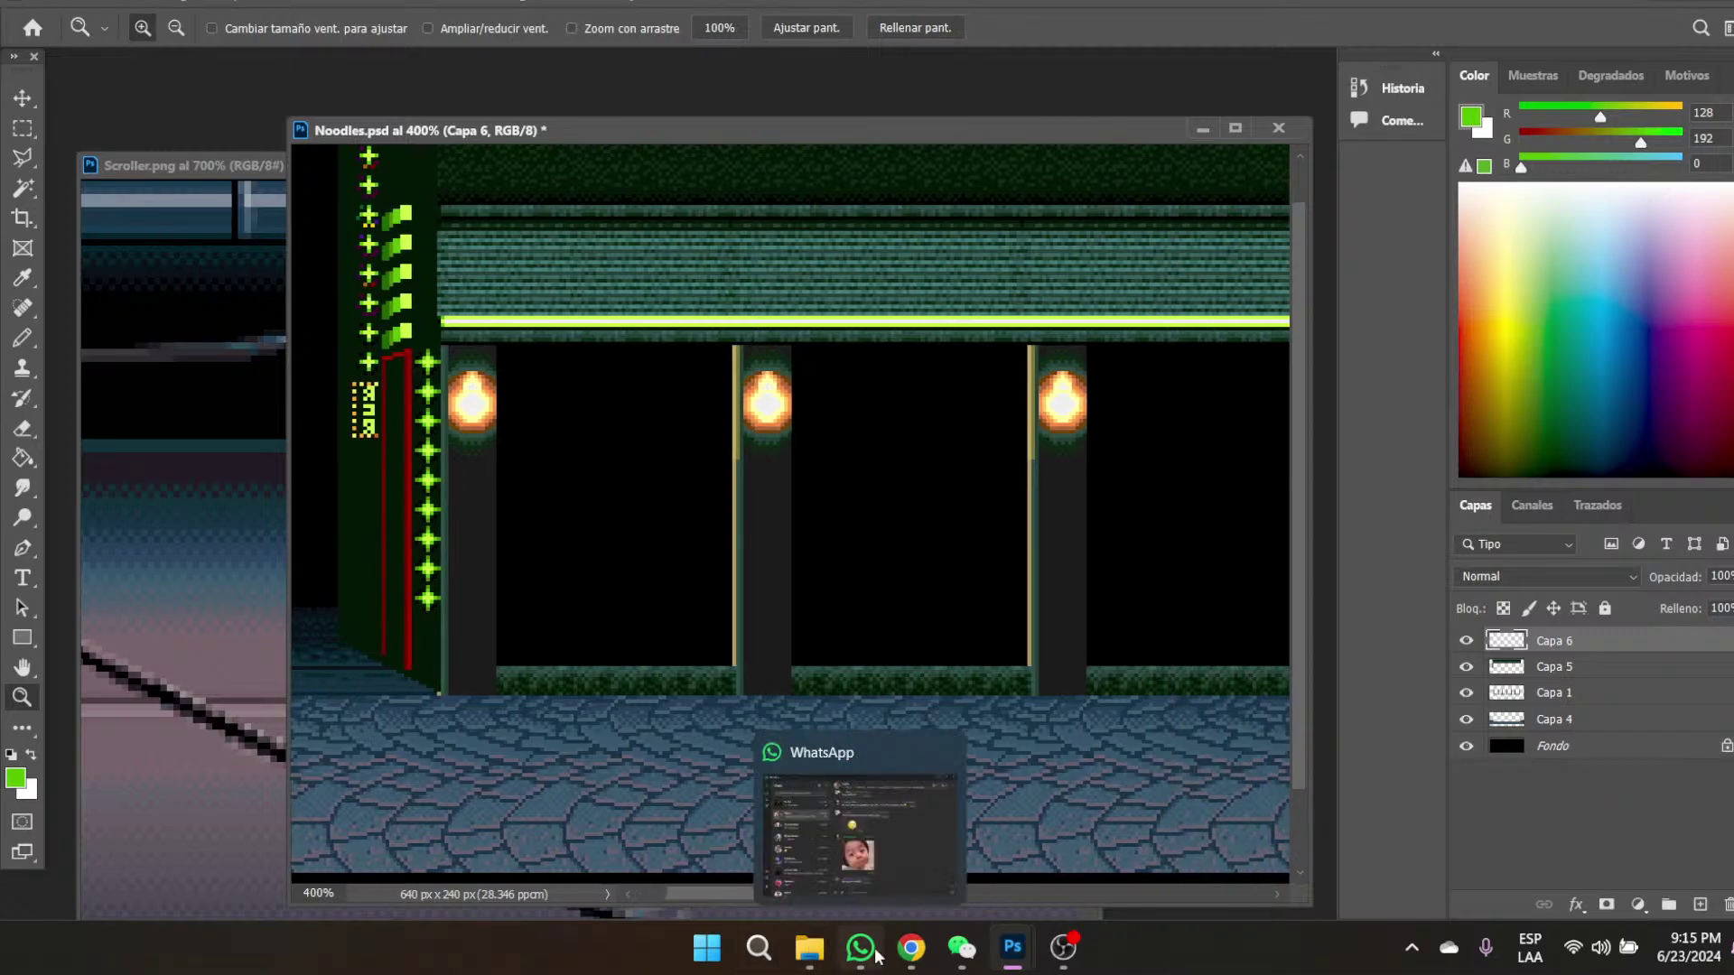
mouse_move(980, 956)
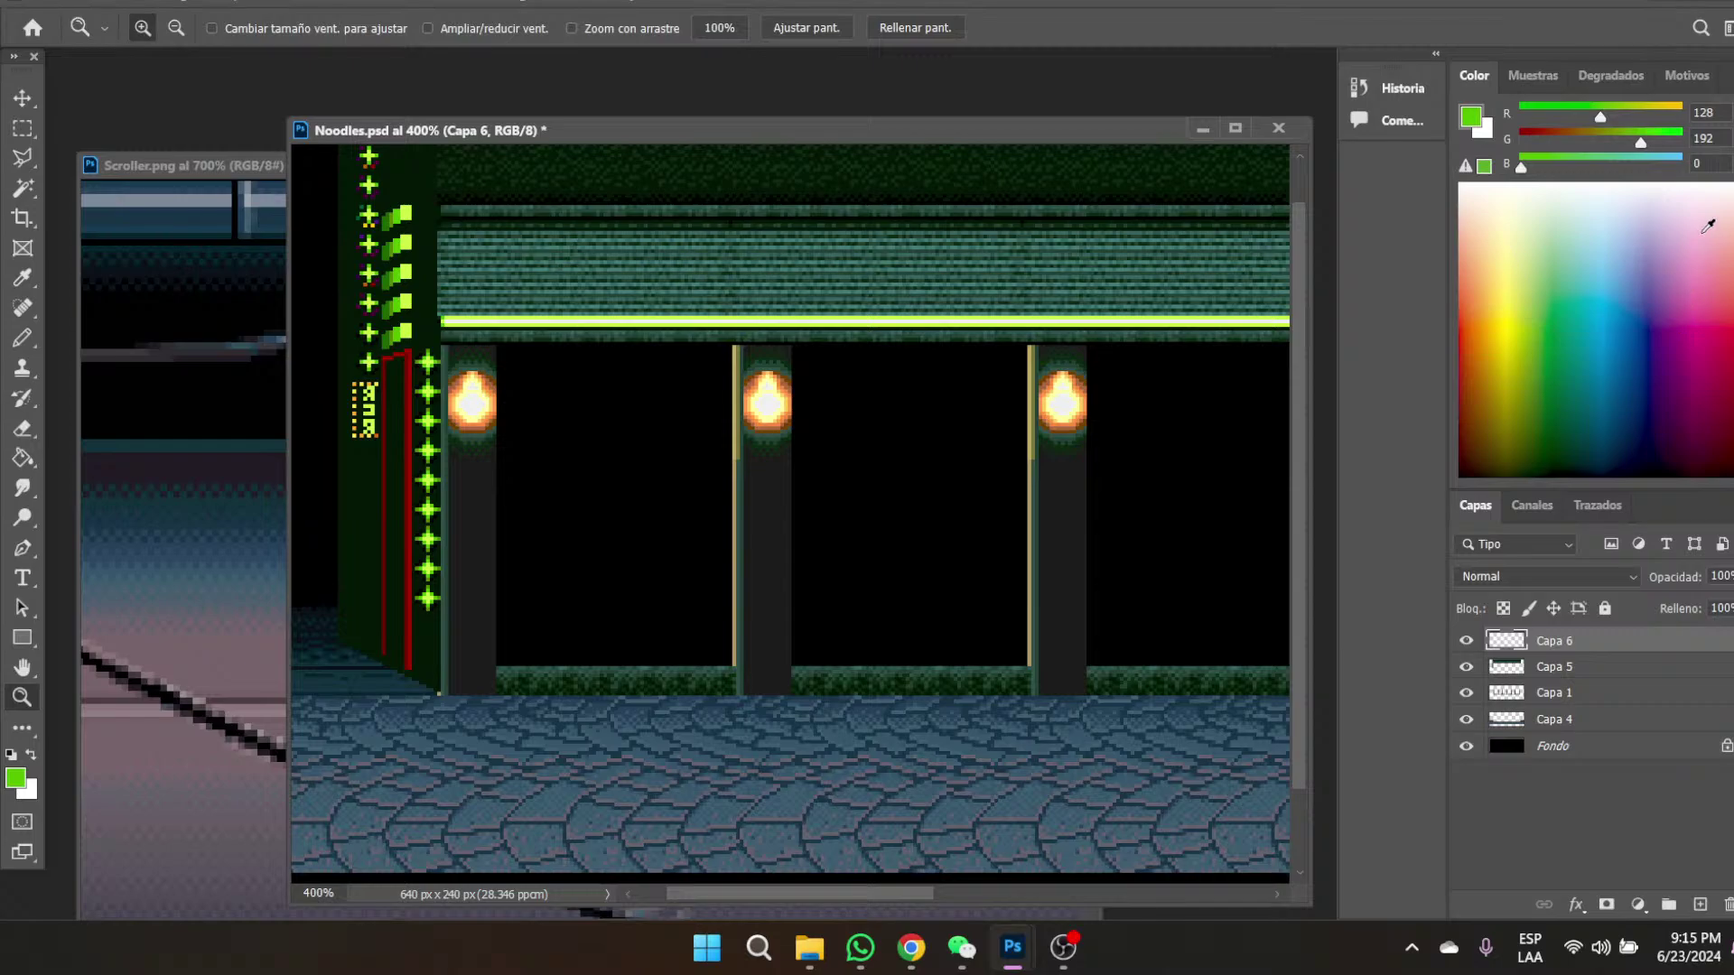
left_click(1730, 138)
type("0")
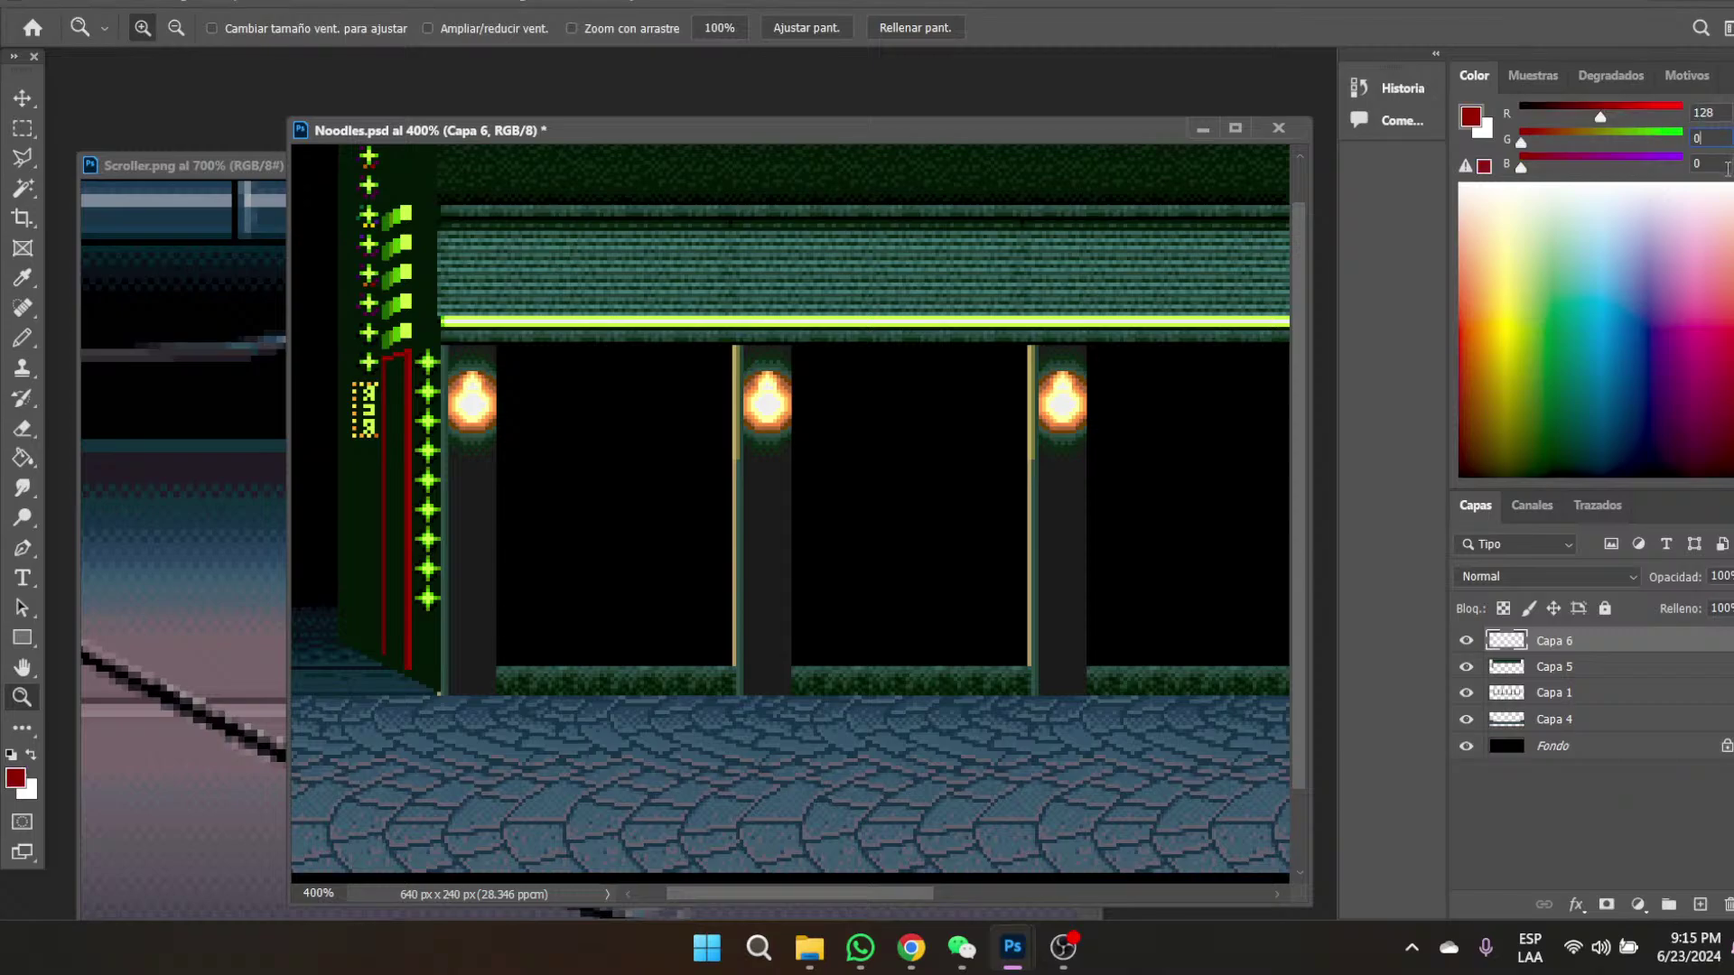
type("192")
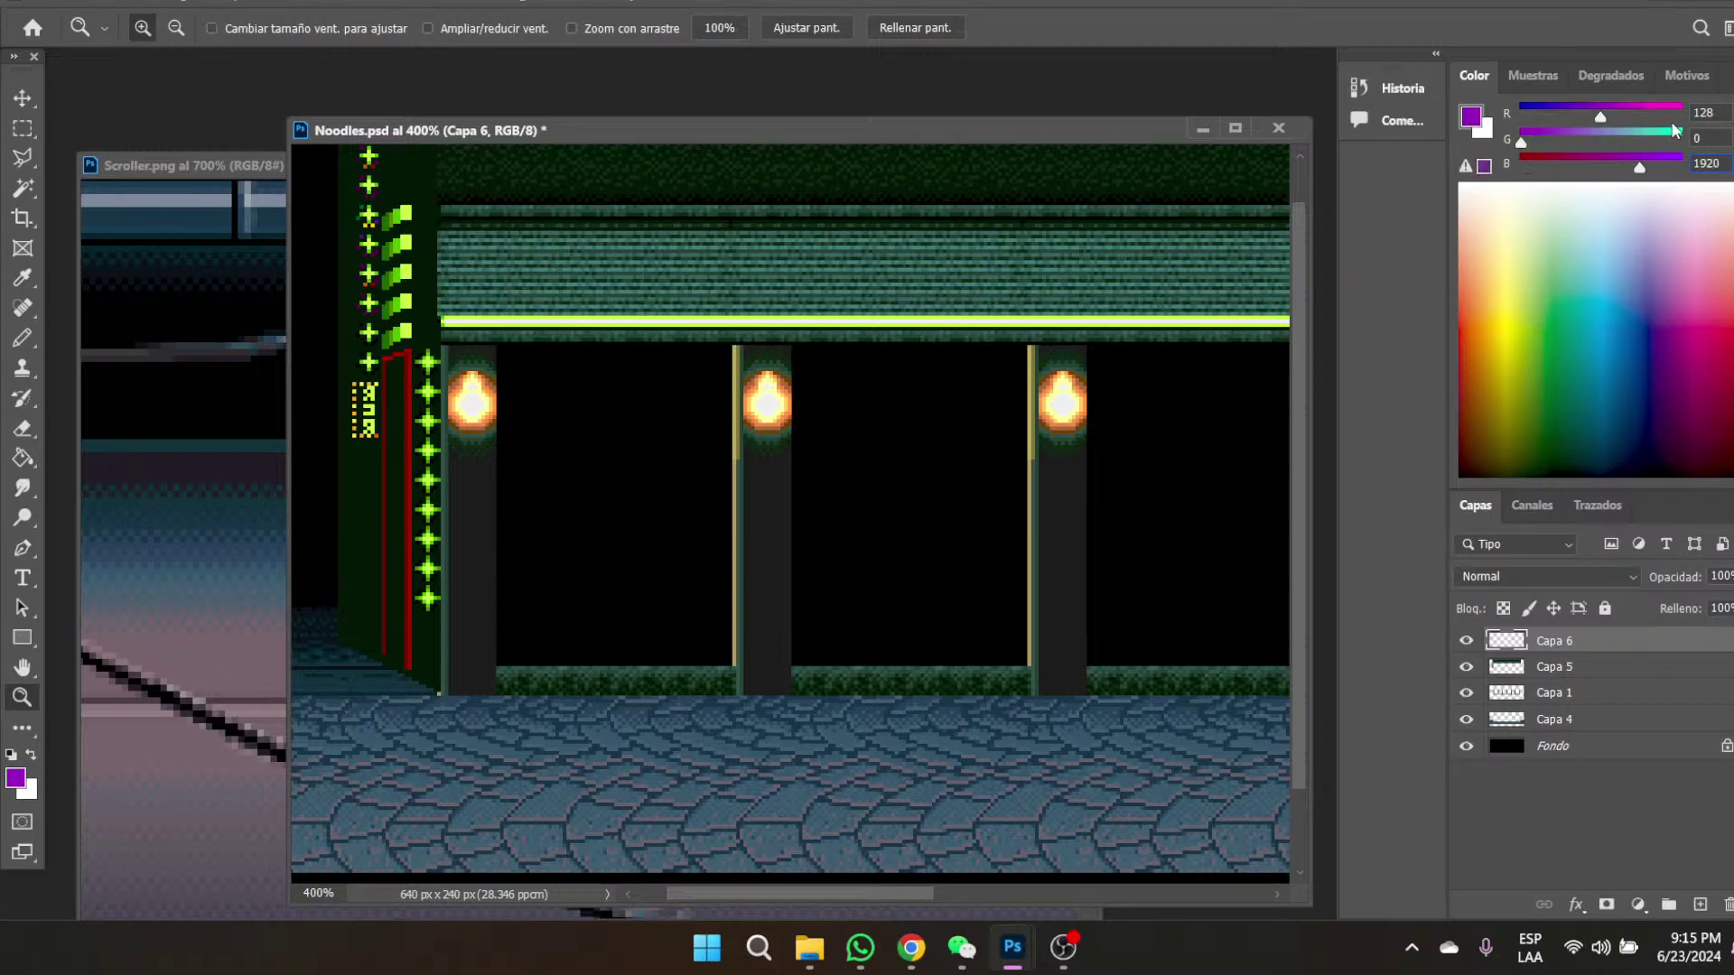
left_click(1716, 112)
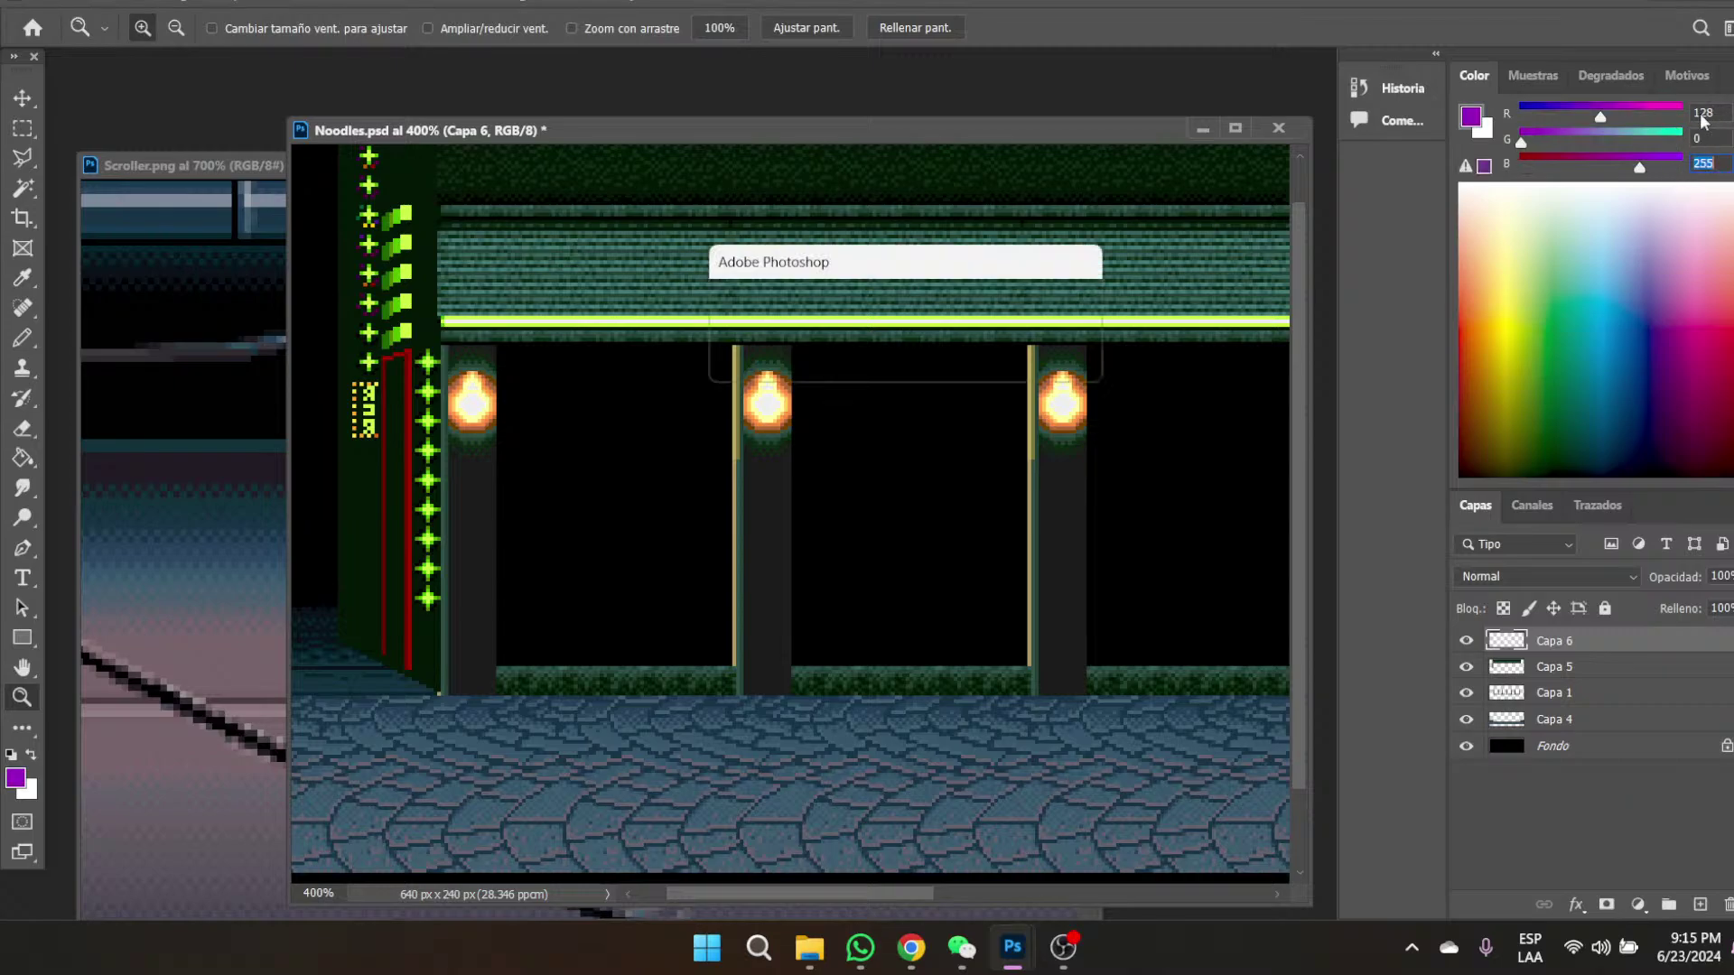
left_click(910, 359)
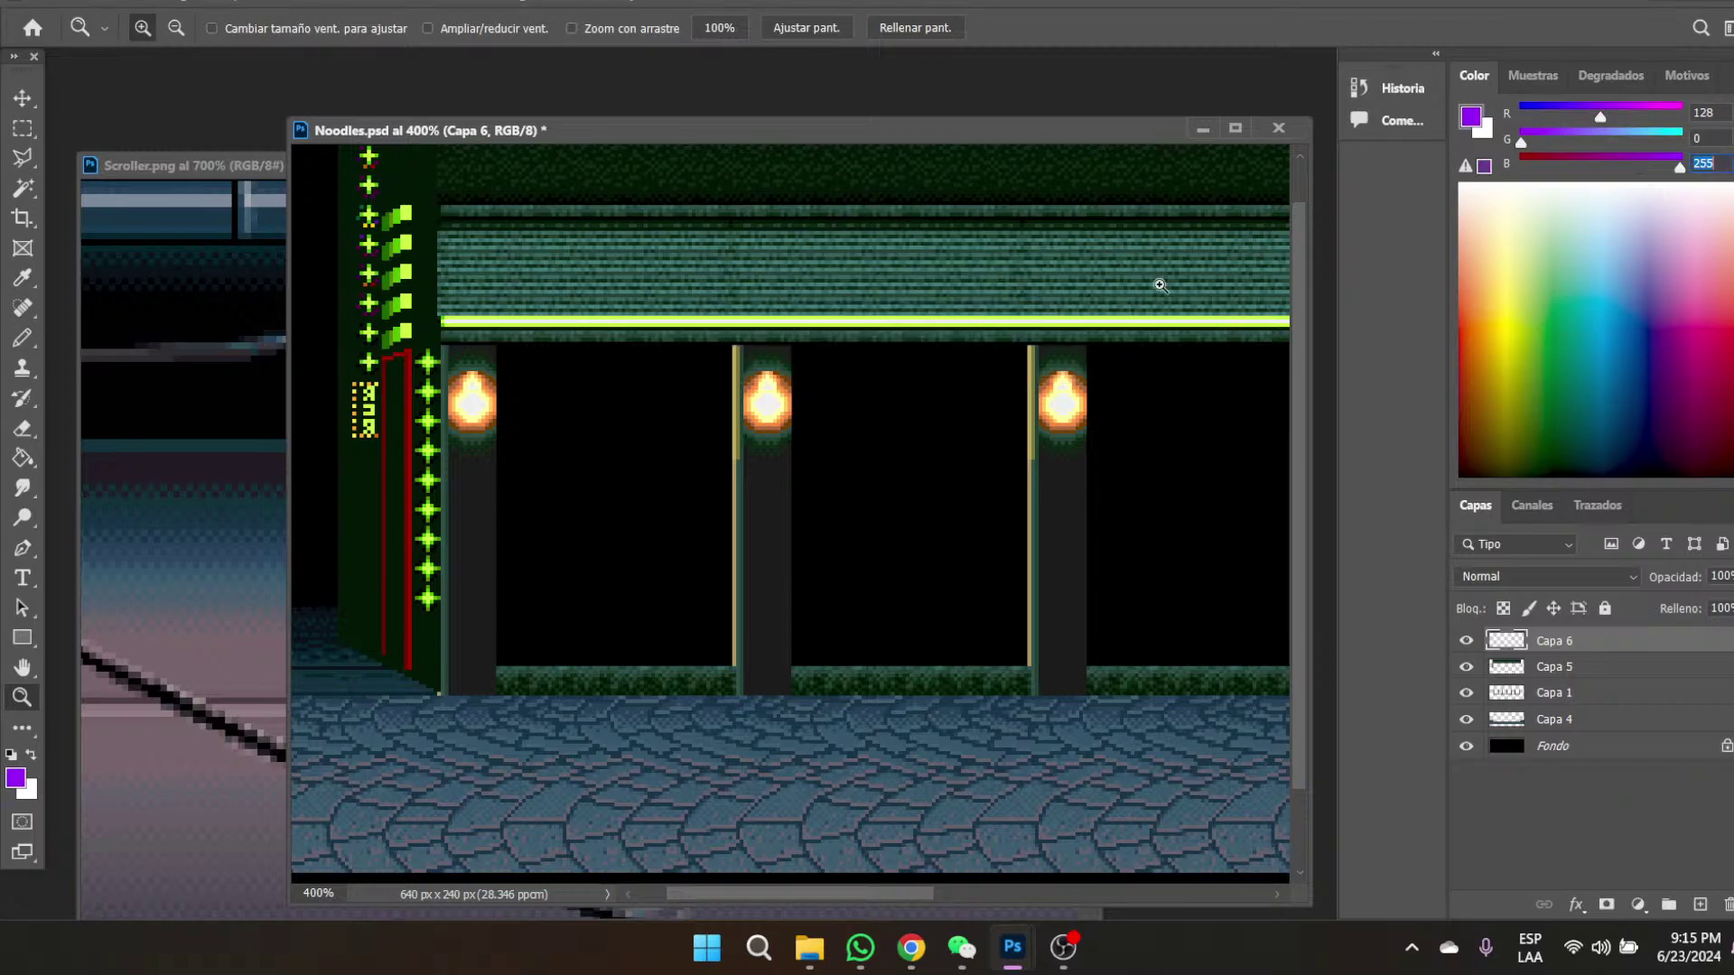
left_click(1663, 117)
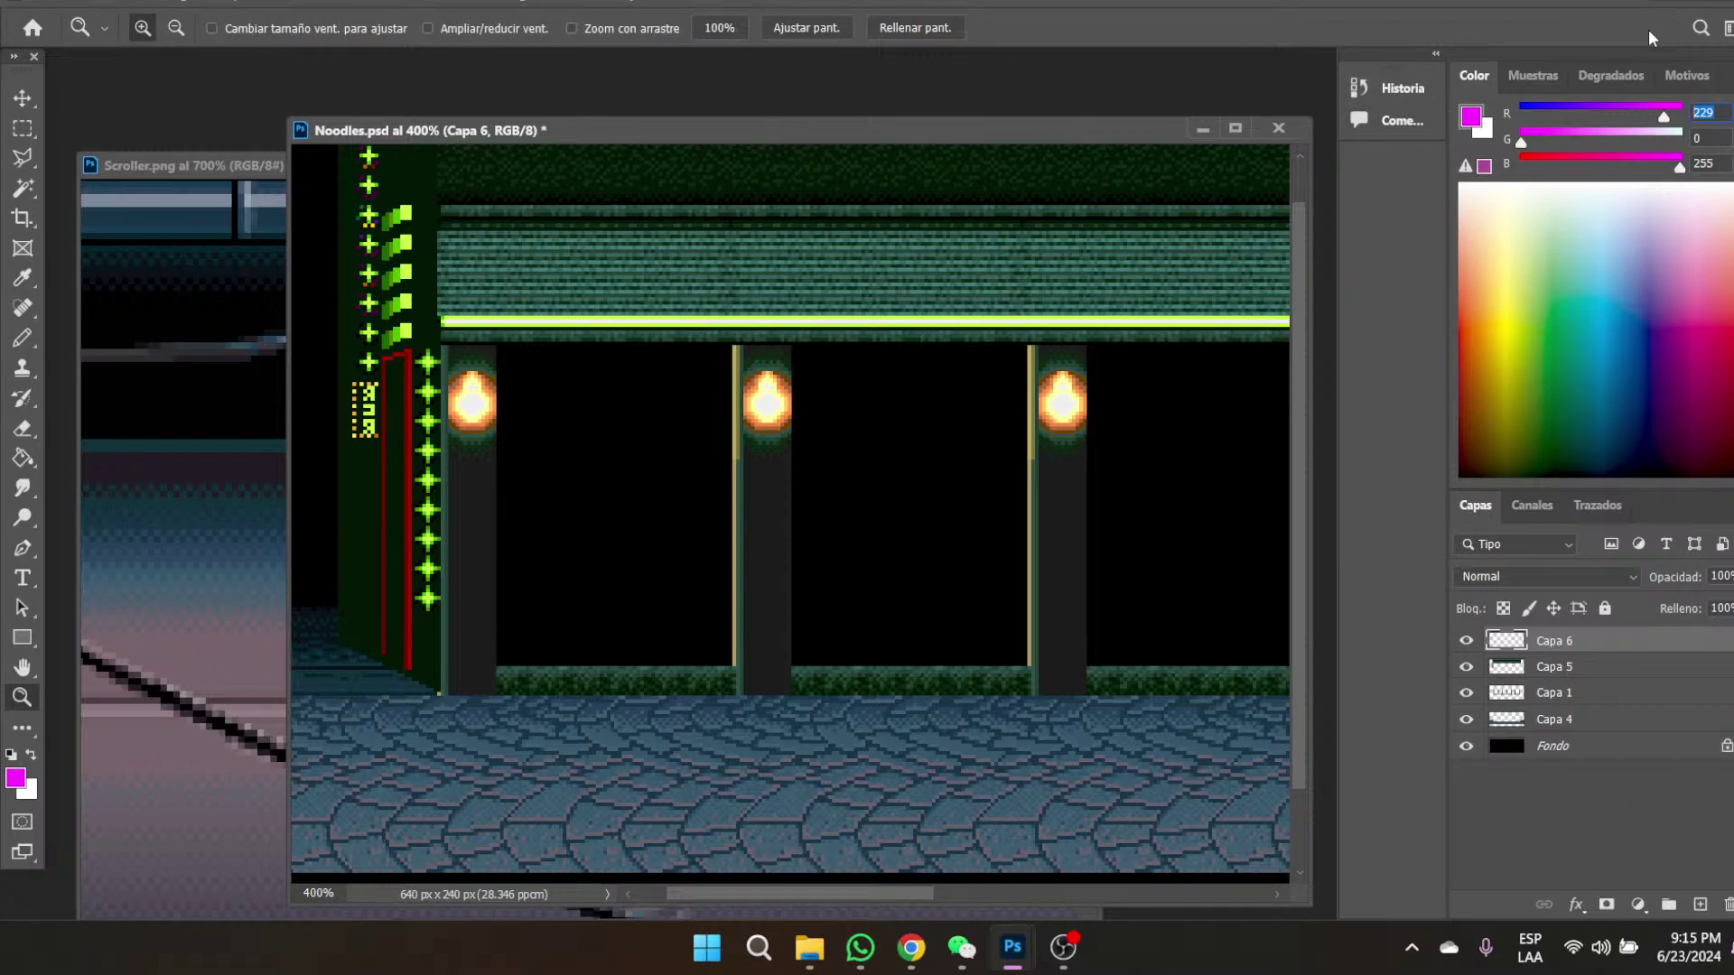
- Sample the green at the neon strip's left end and change the foreground colour to R 0, G 128
left_click(22, 277)
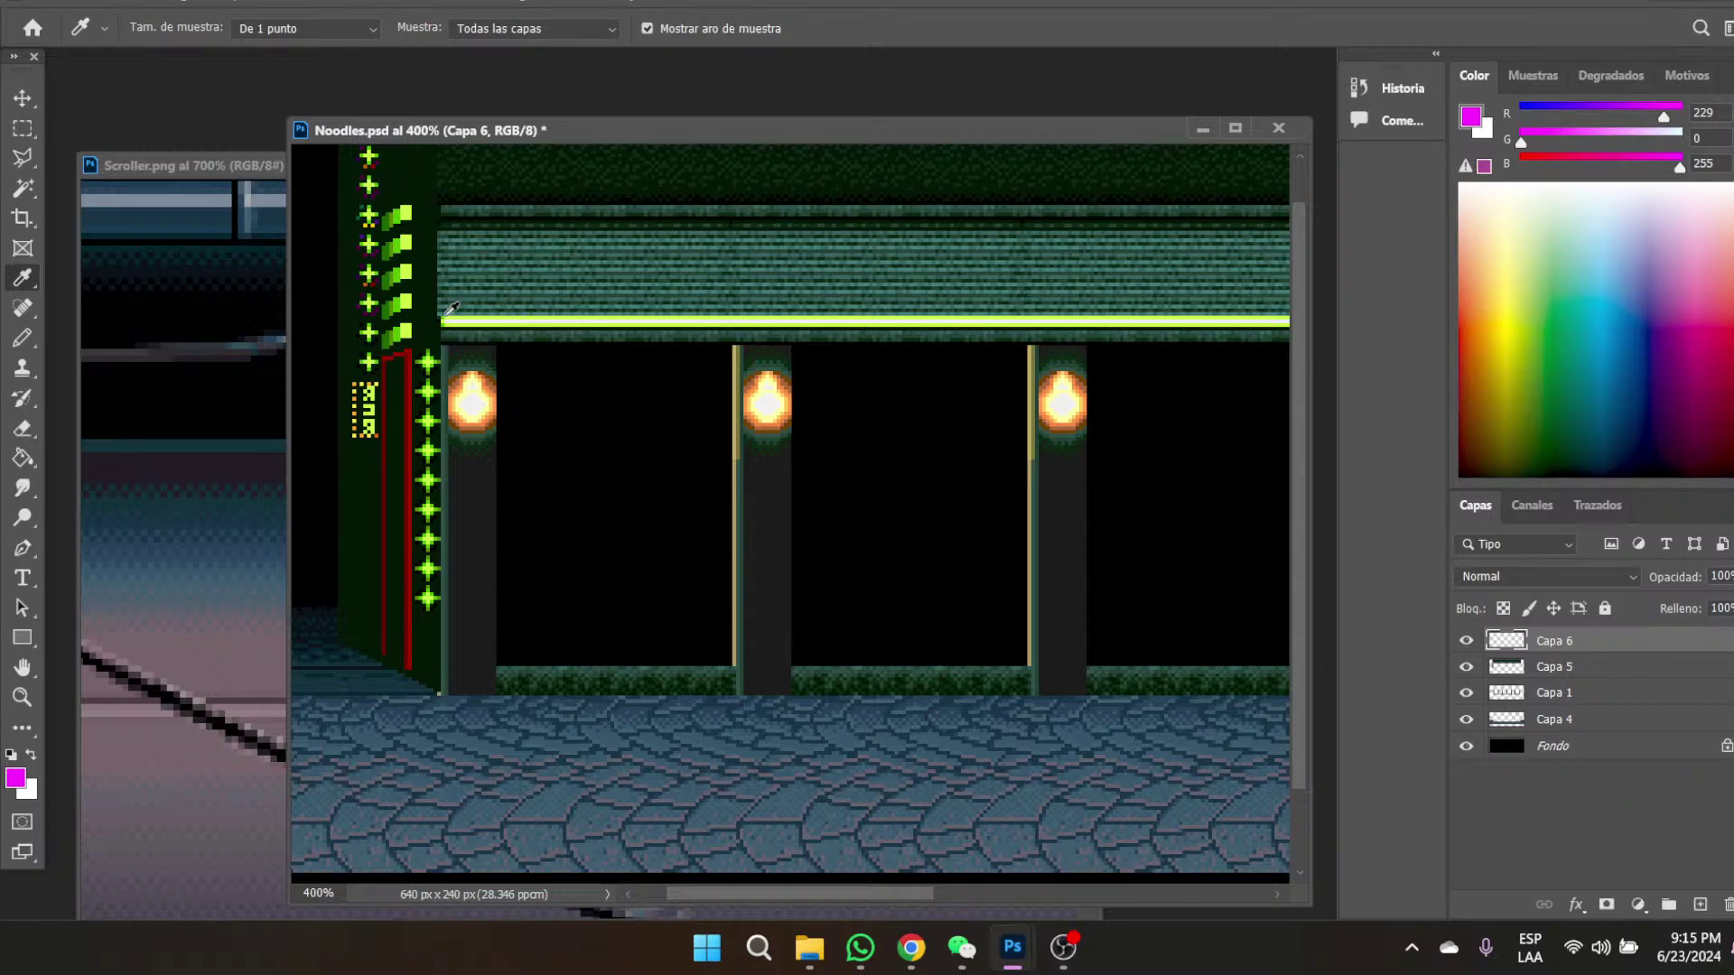
left_click(466, 318)
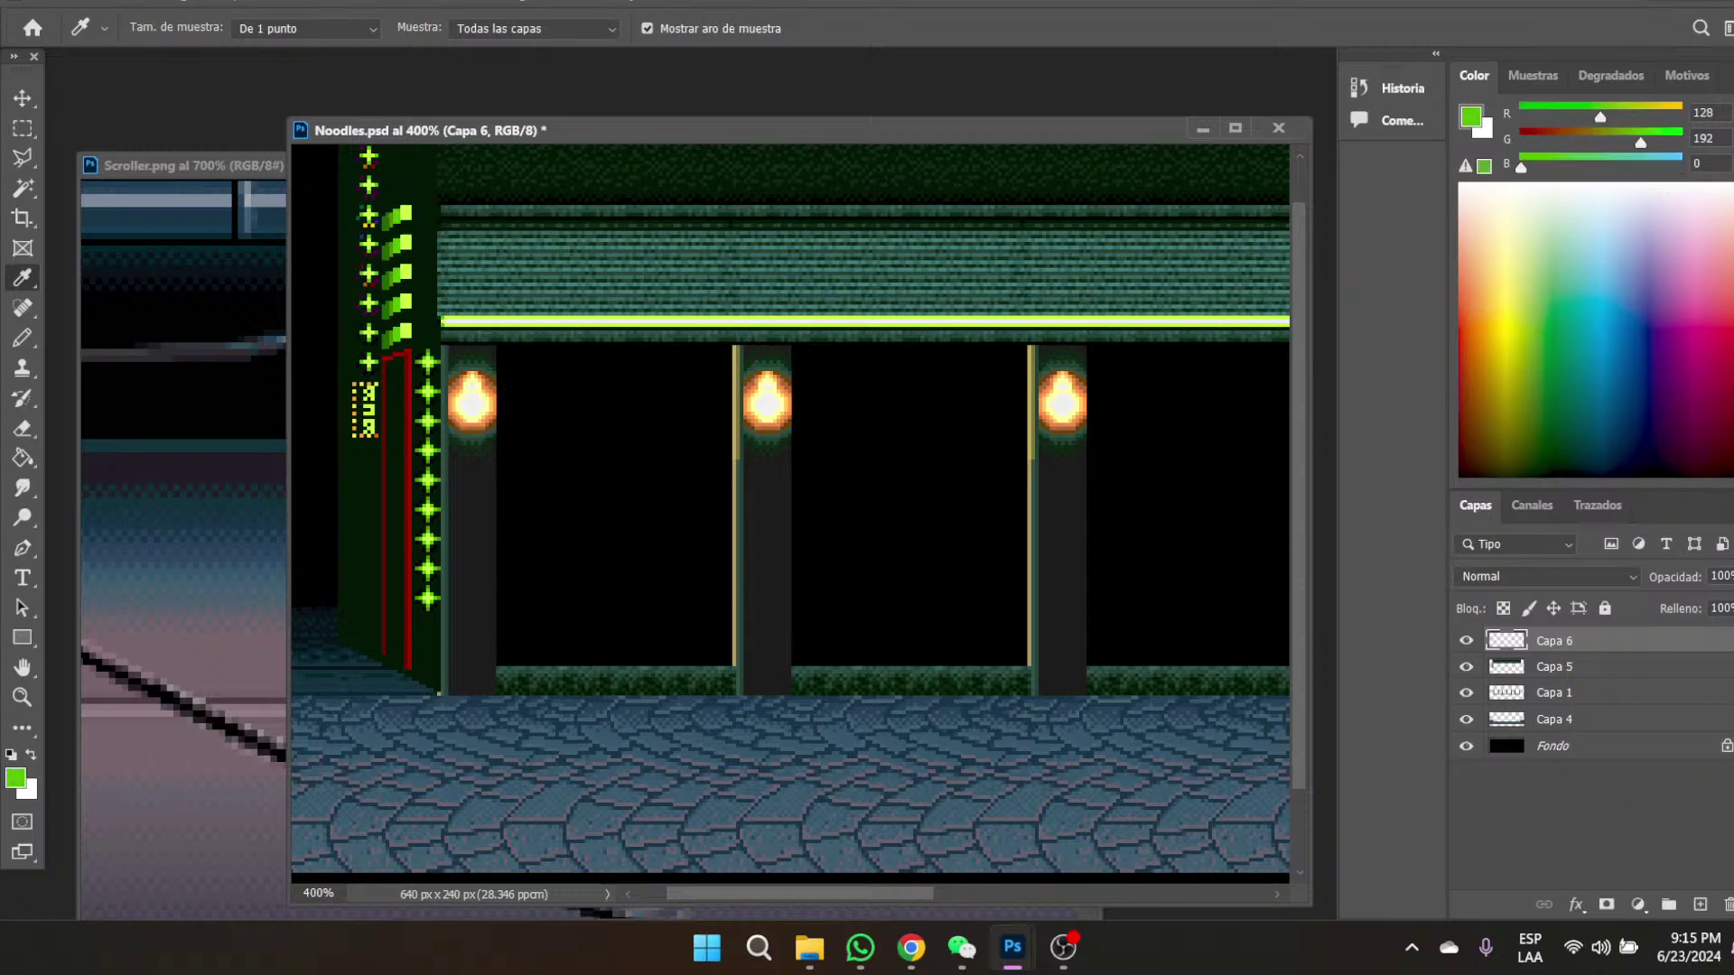
left_click(1716, 113)
type("0")
left_click(1694, 140)
type("128")
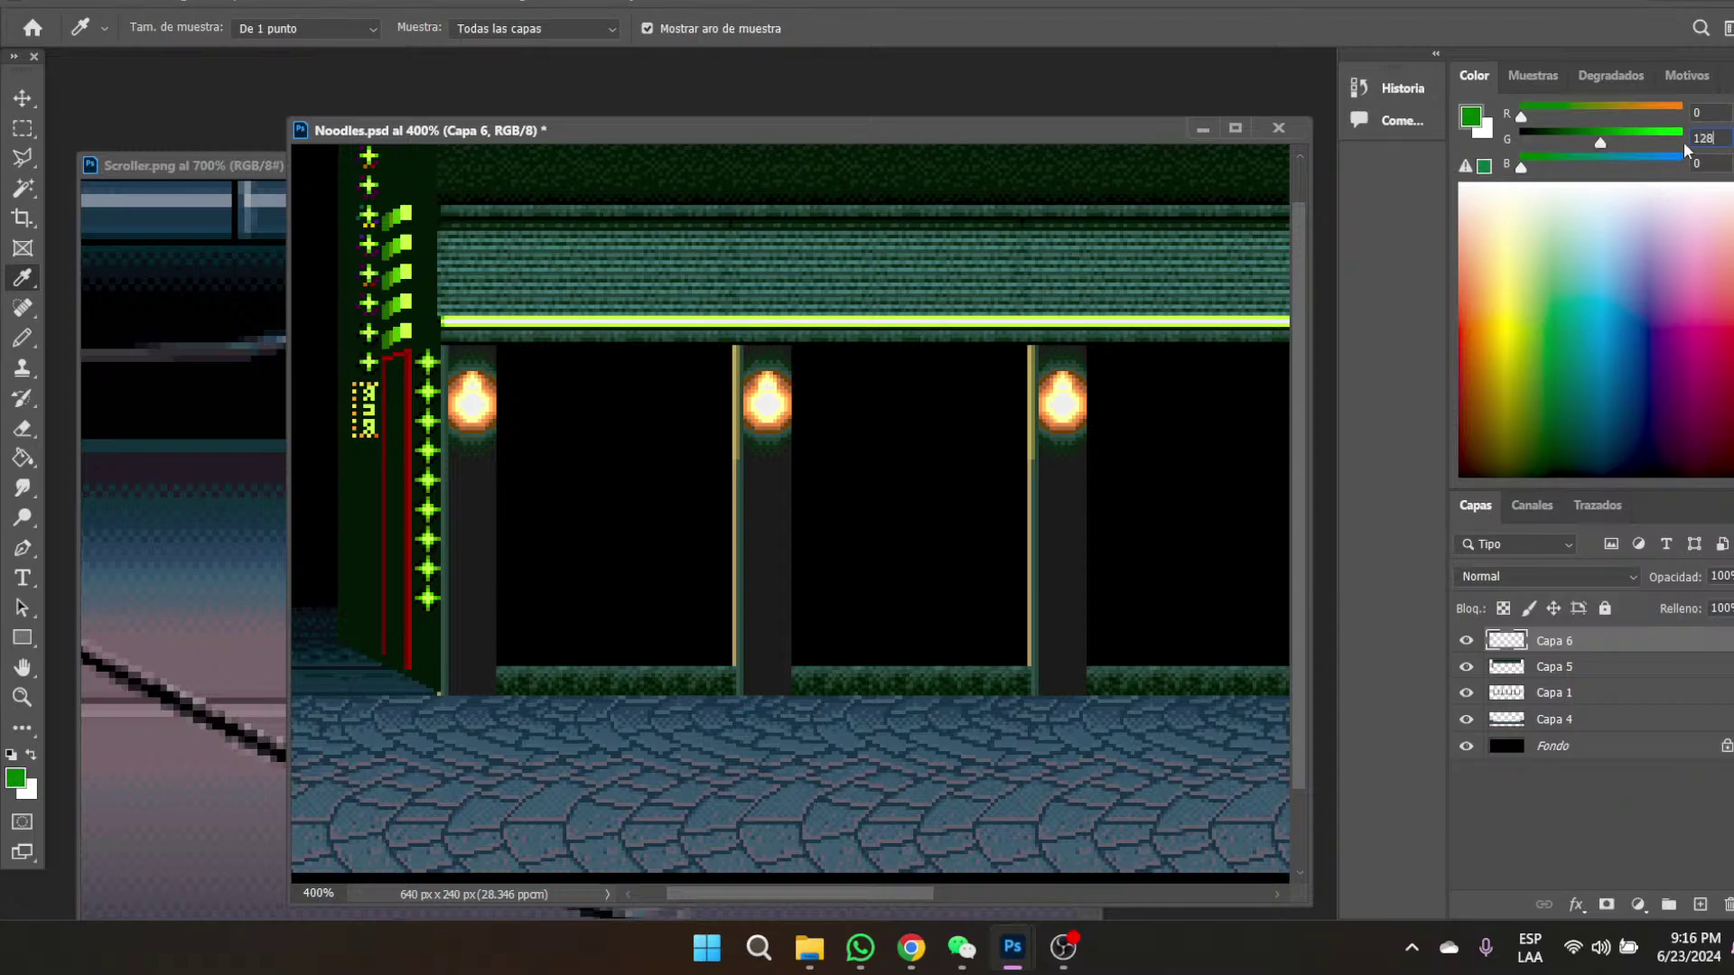
- Set the foreground color to purple with RGB values 128, 0, 192
type("192")
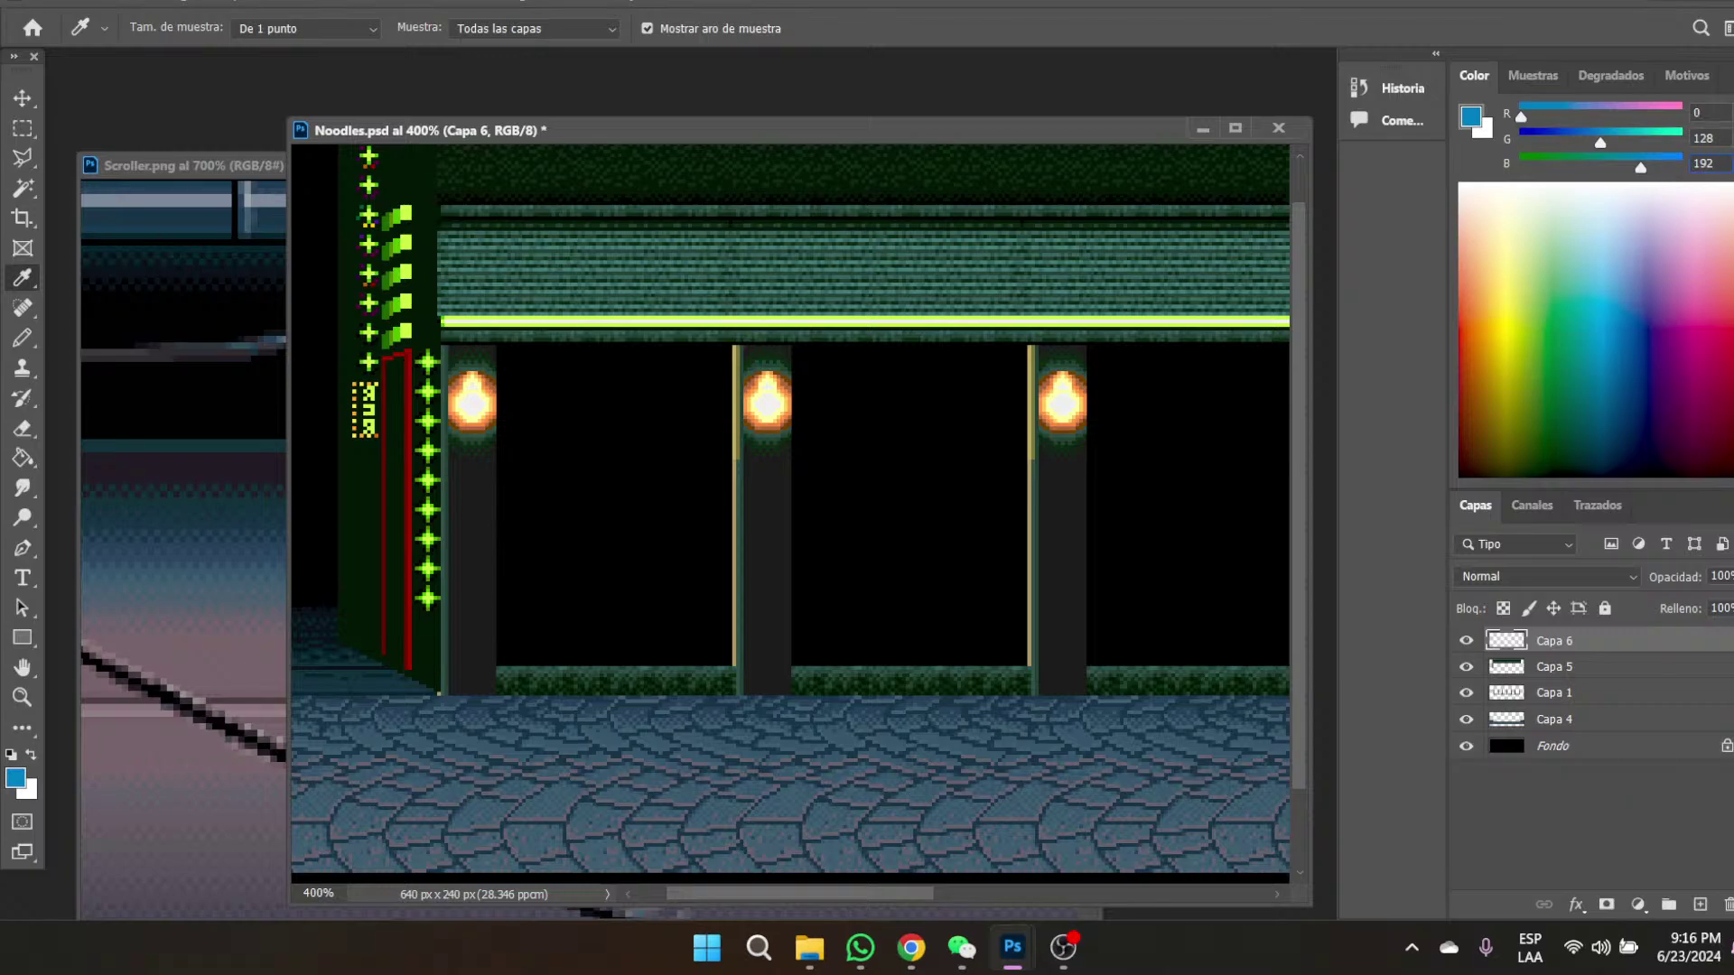
left_click(1704, 137)
type("0")
key("shift+Tab")
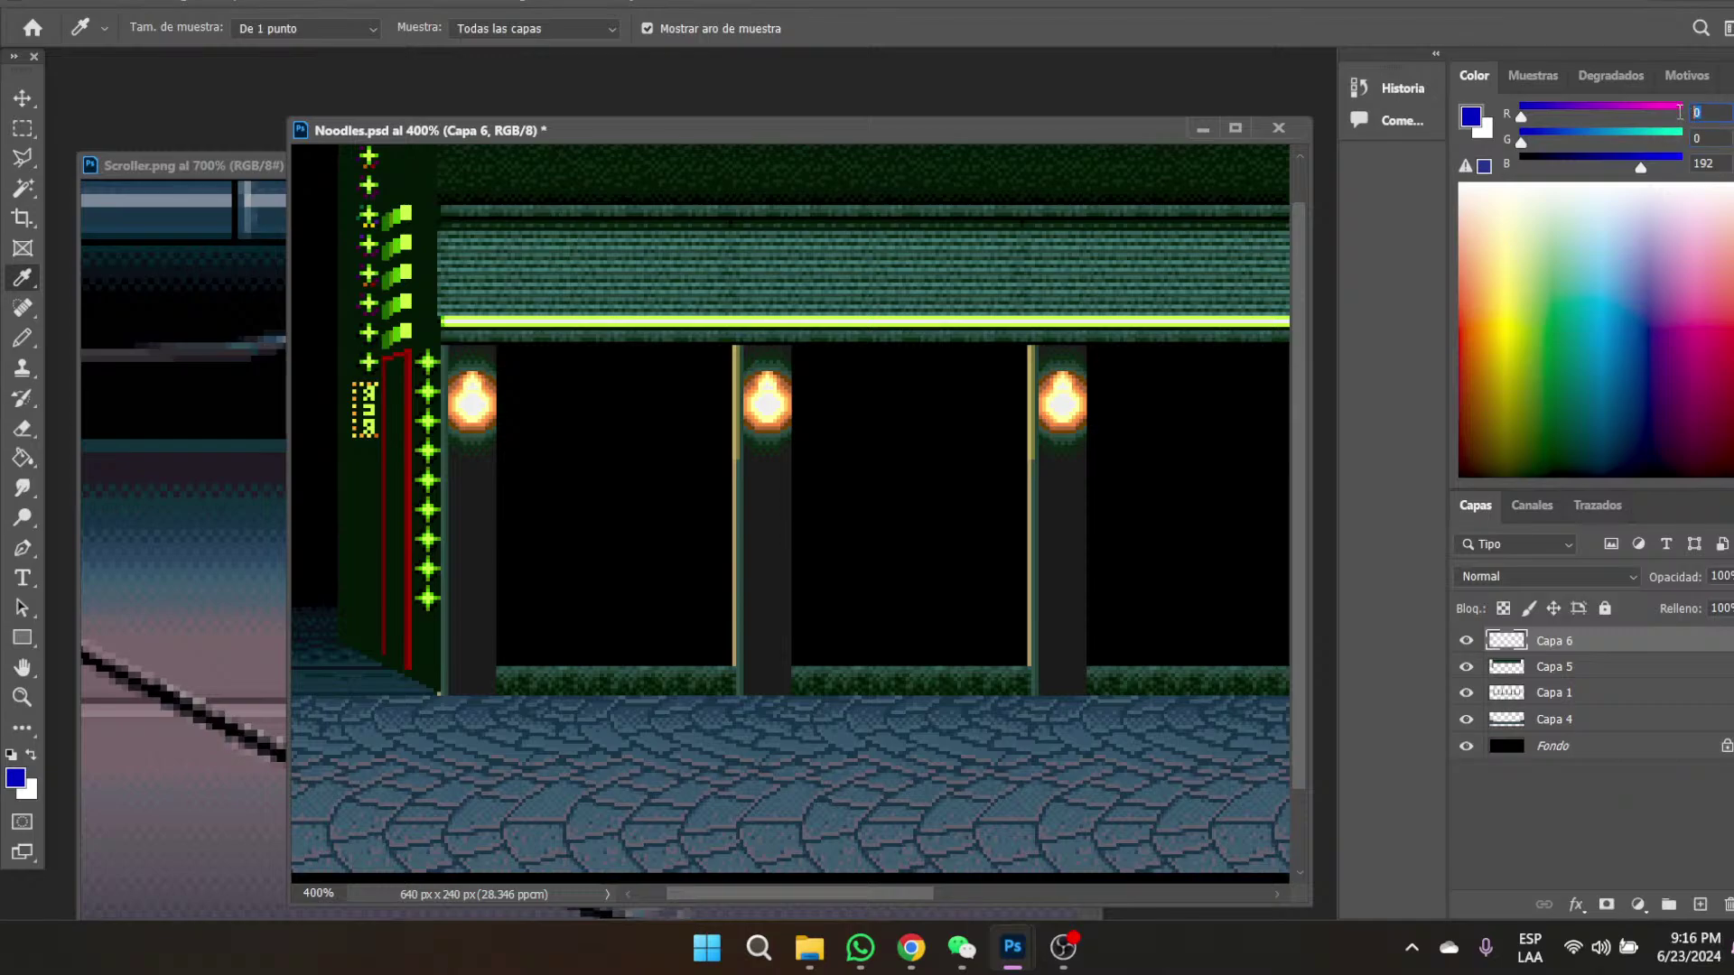
type("128")
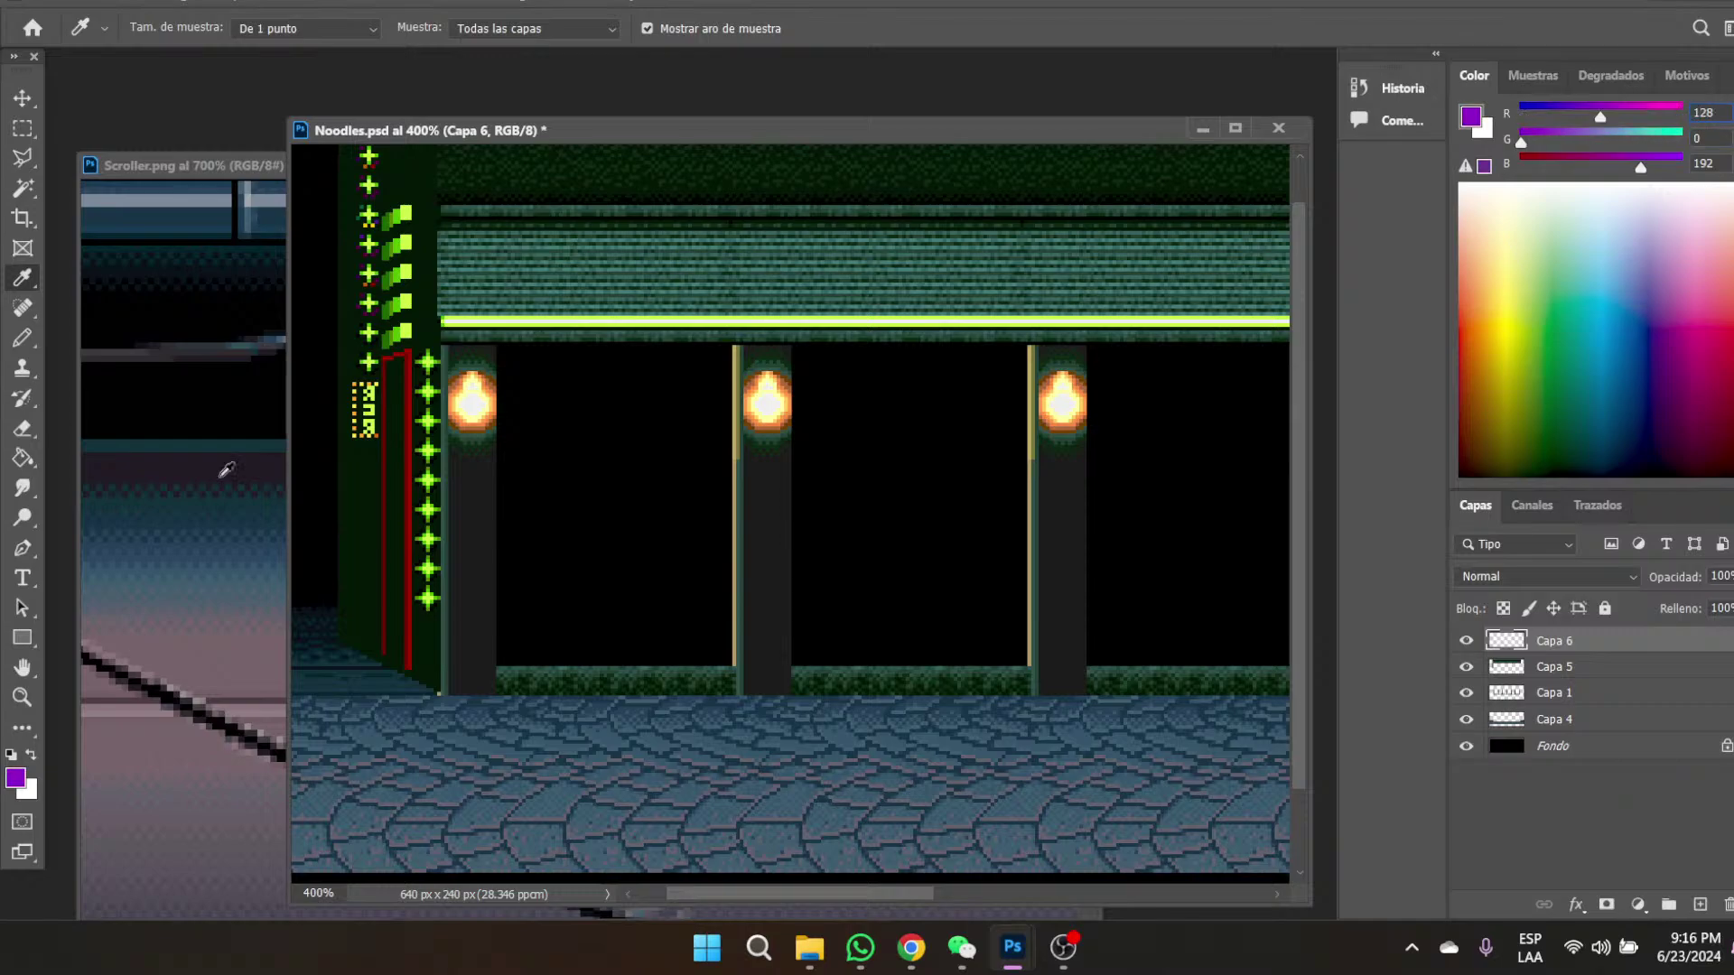
- Fill the darker green end pixels of the neon strip on Capa 6 with the purple foreground color
left_click(22, 697)
left_click(445, 319)
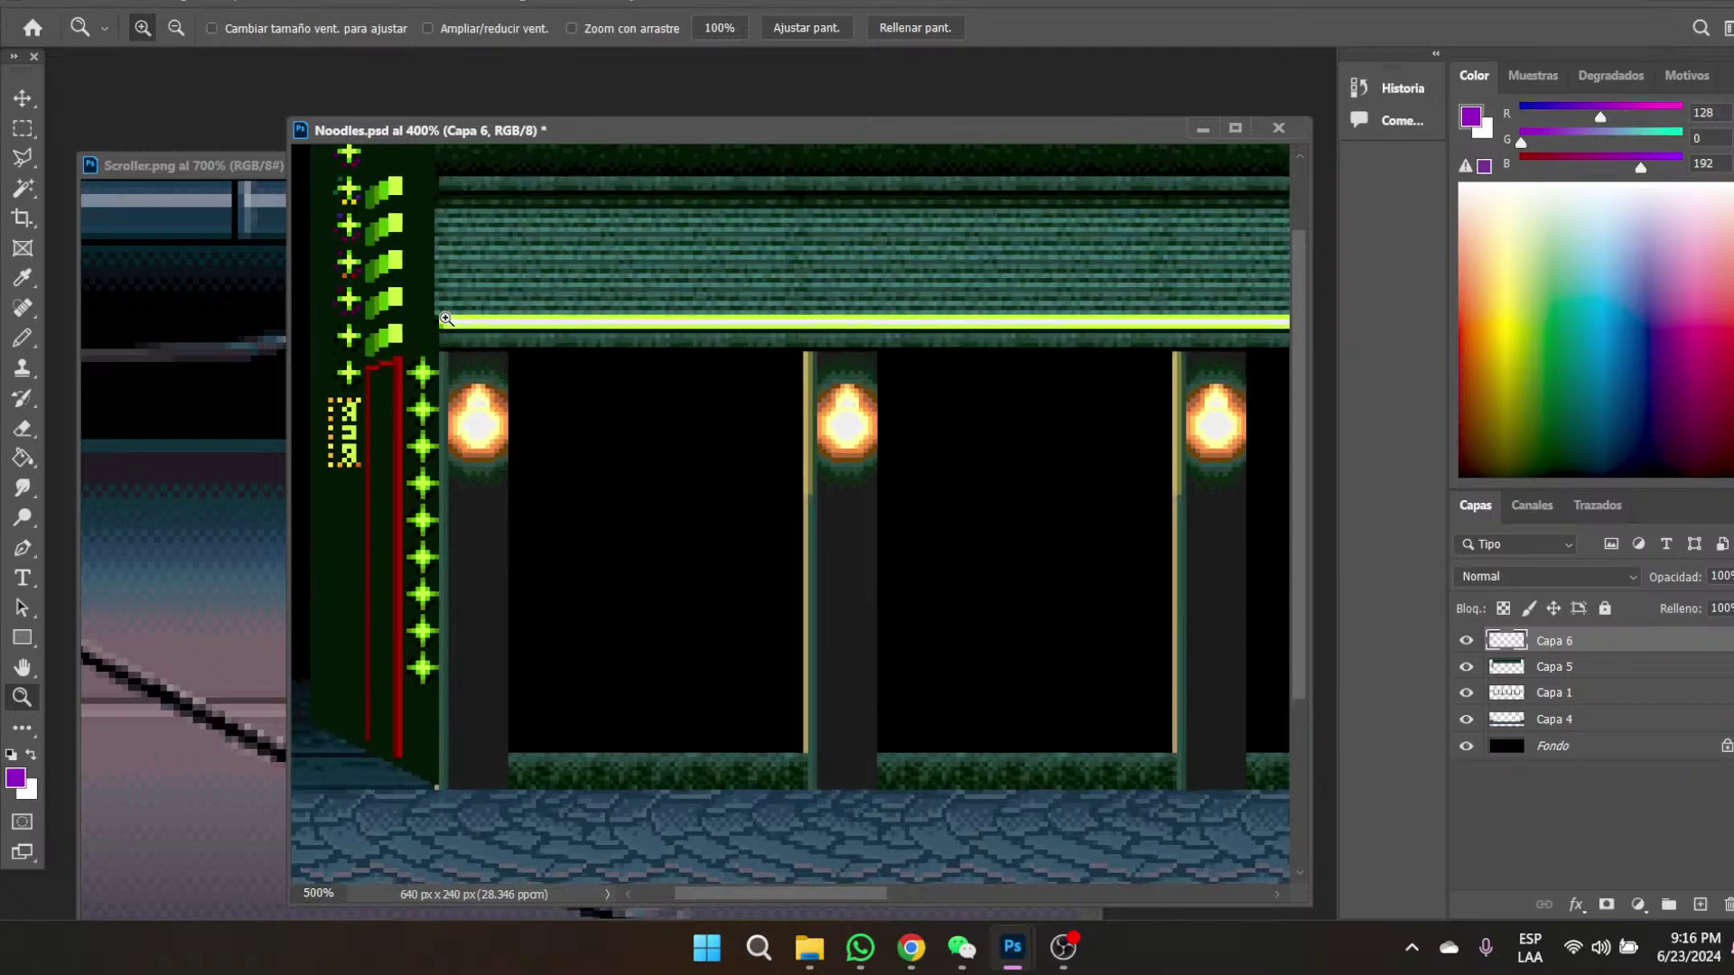
left_click(446, 319)
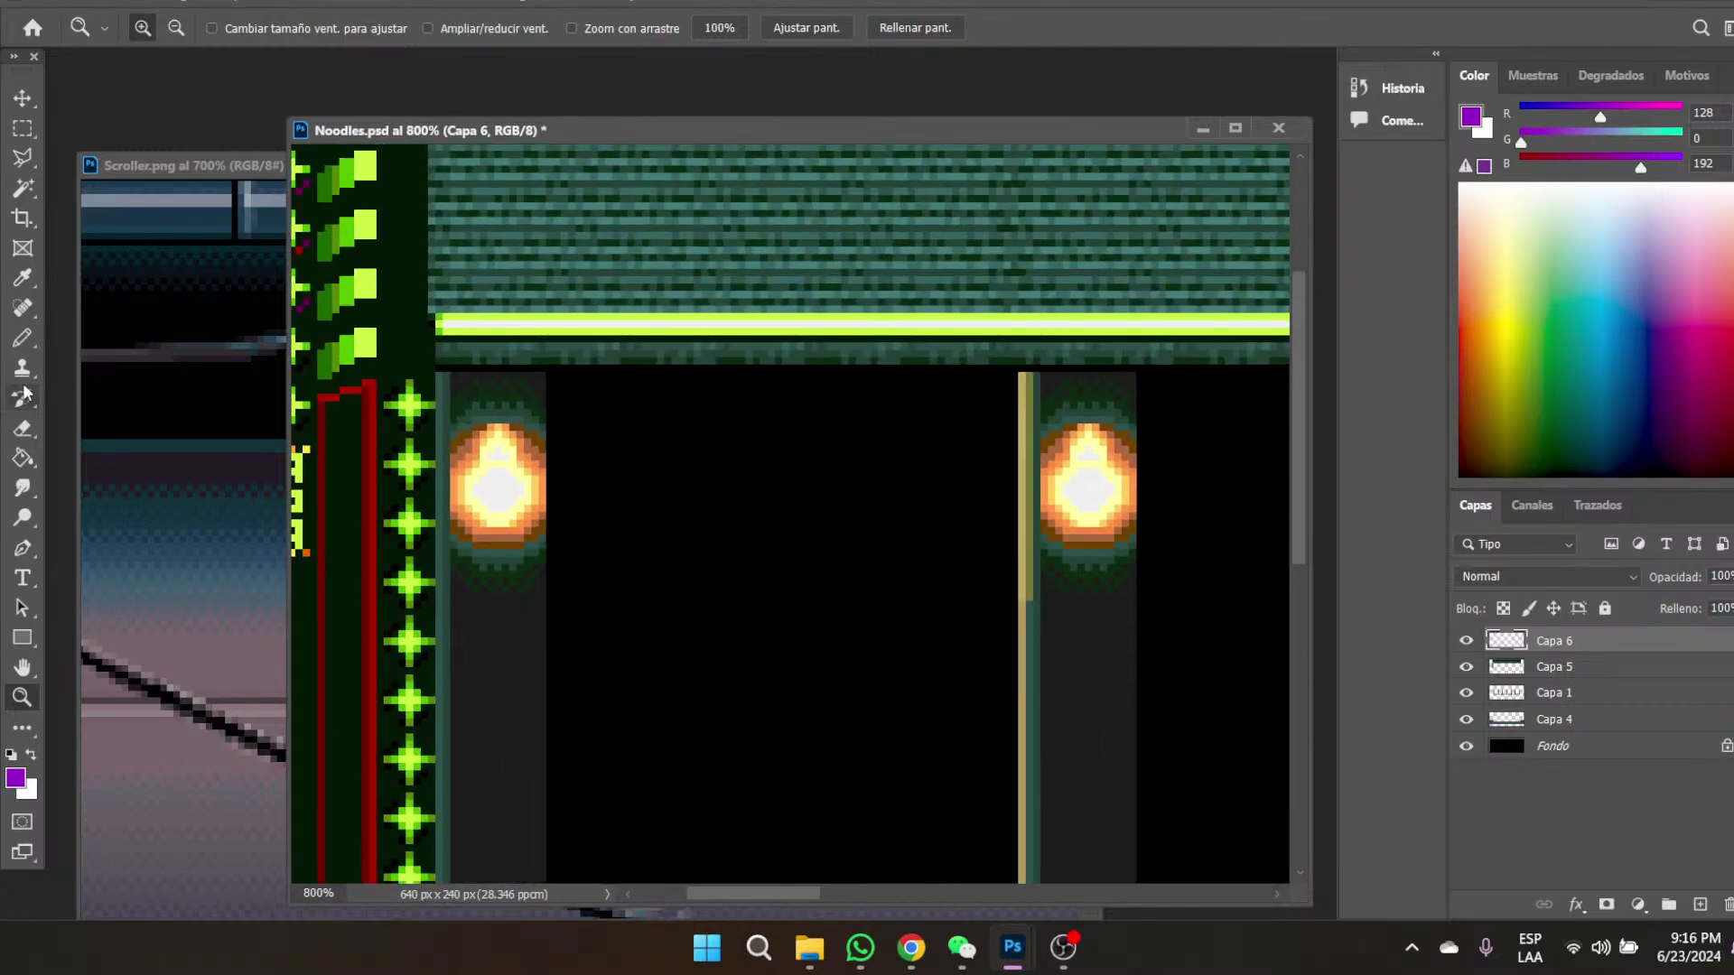
left_click(22, 458)
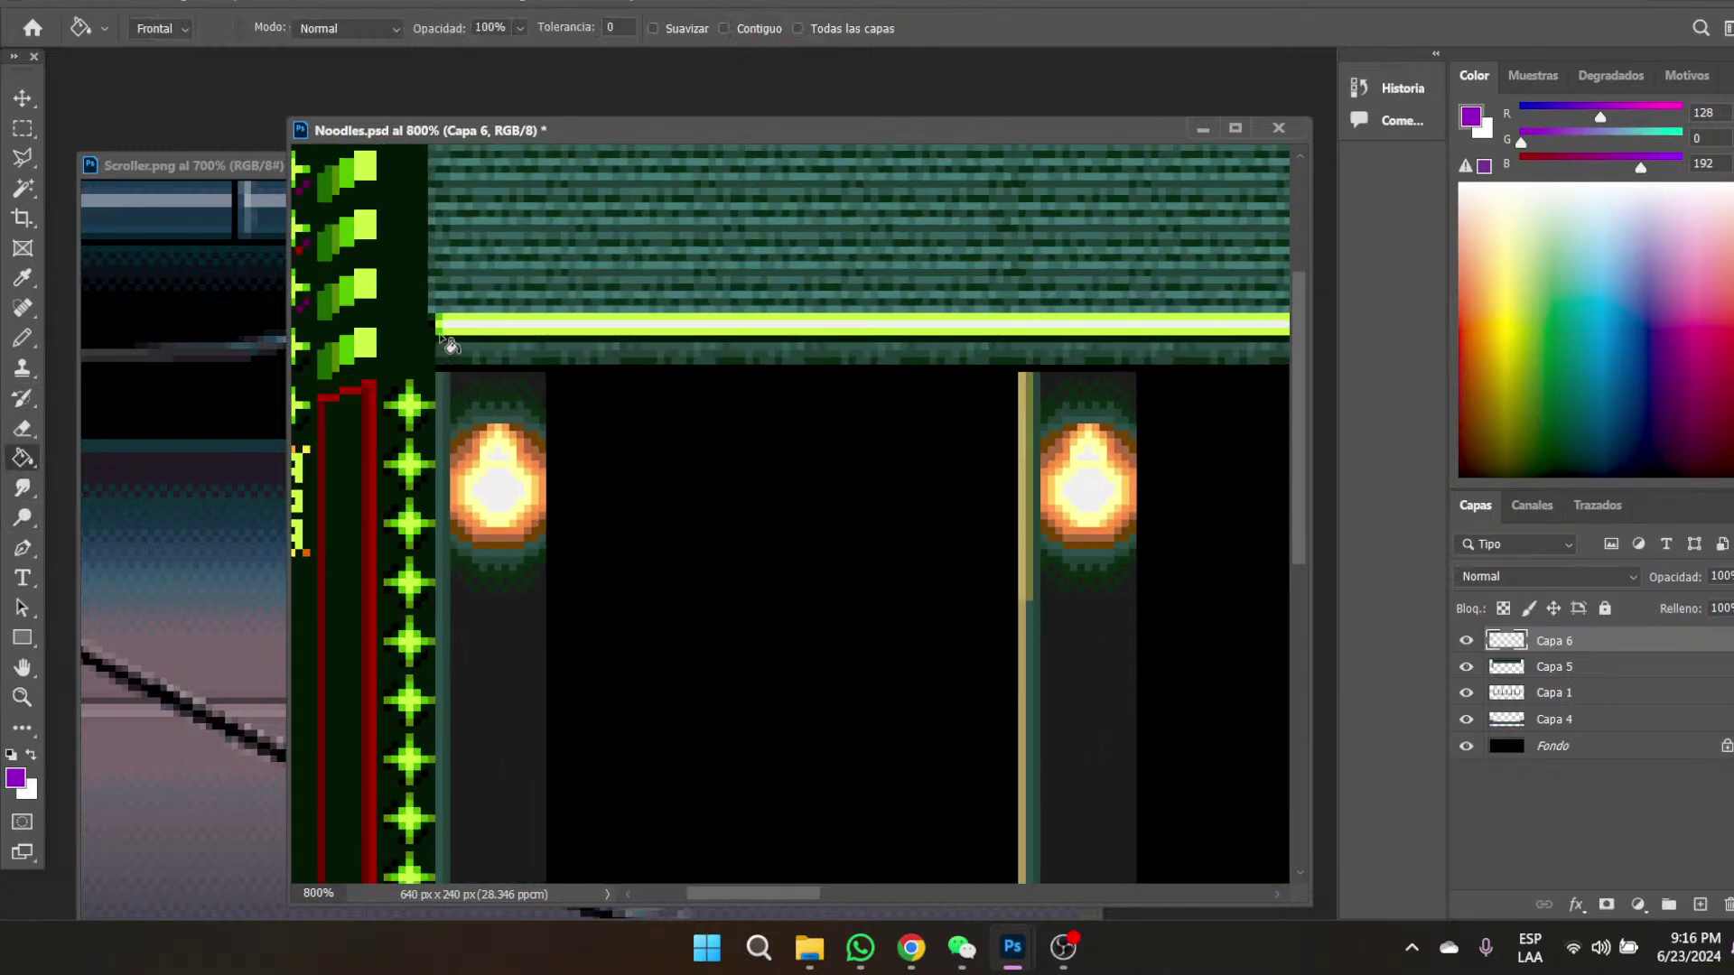
left_click(439, 332)
- Sample the ornaments' light green, change it to RGB 216, 88, 248, and fill the neon strip's green edges with this magenta
left_click(23, 277)
left_click(365, 225)
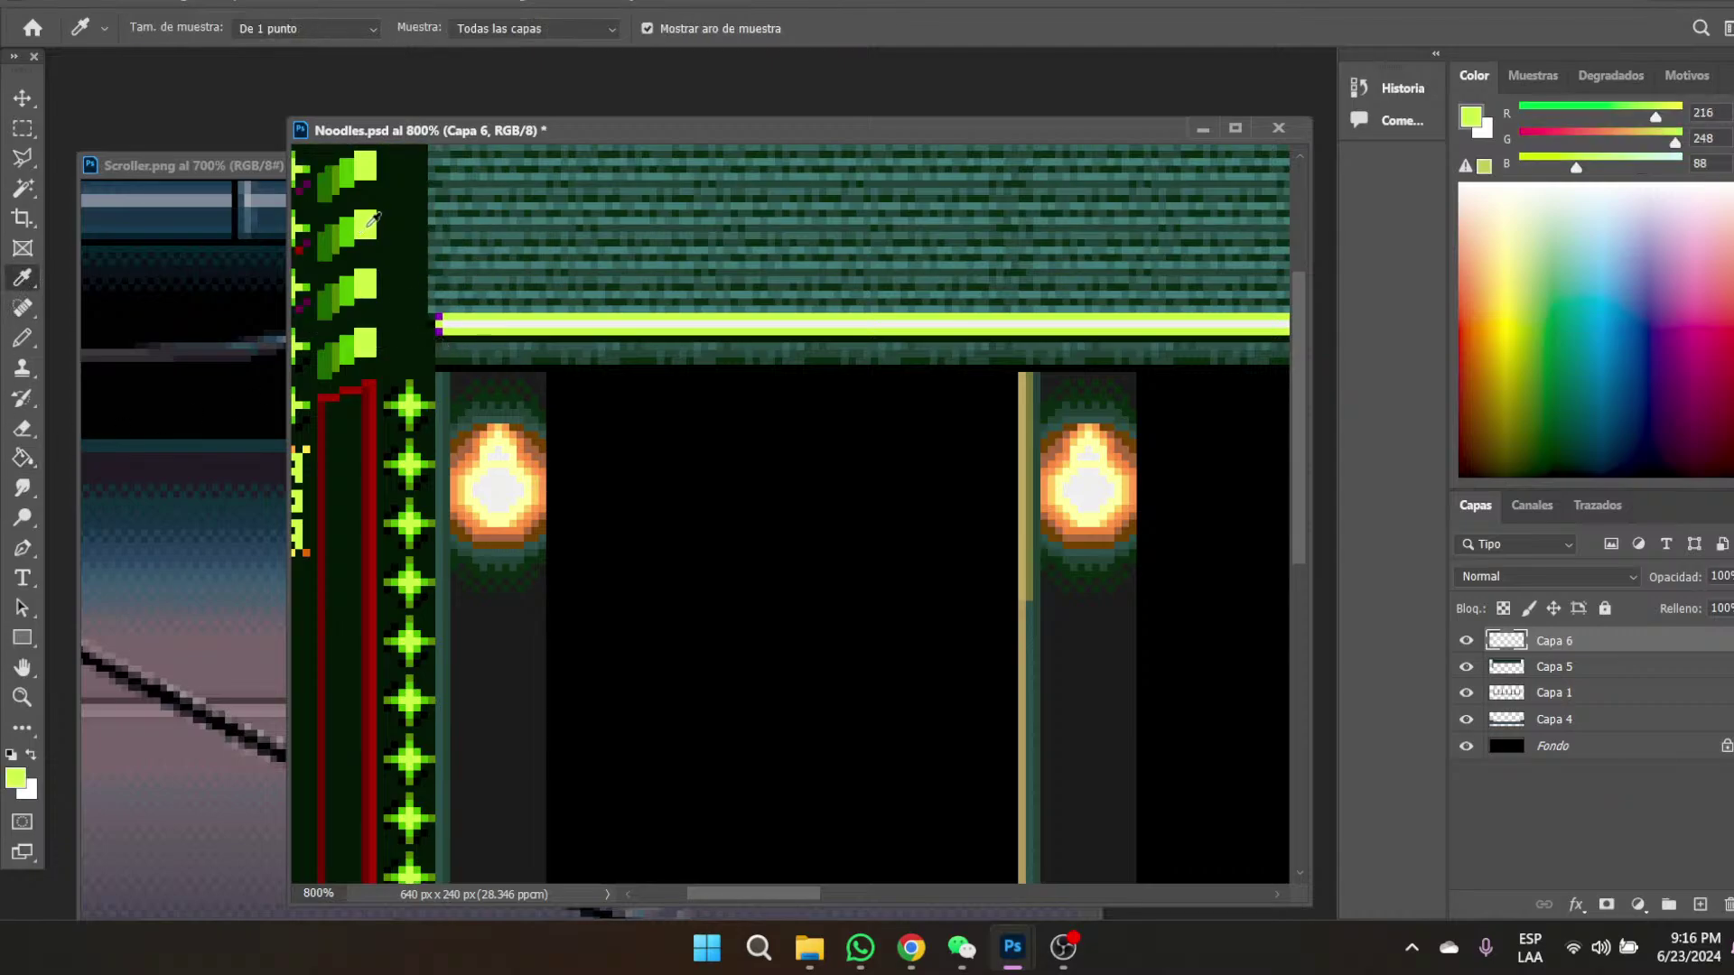
left_click(1709, 164)
type("248")
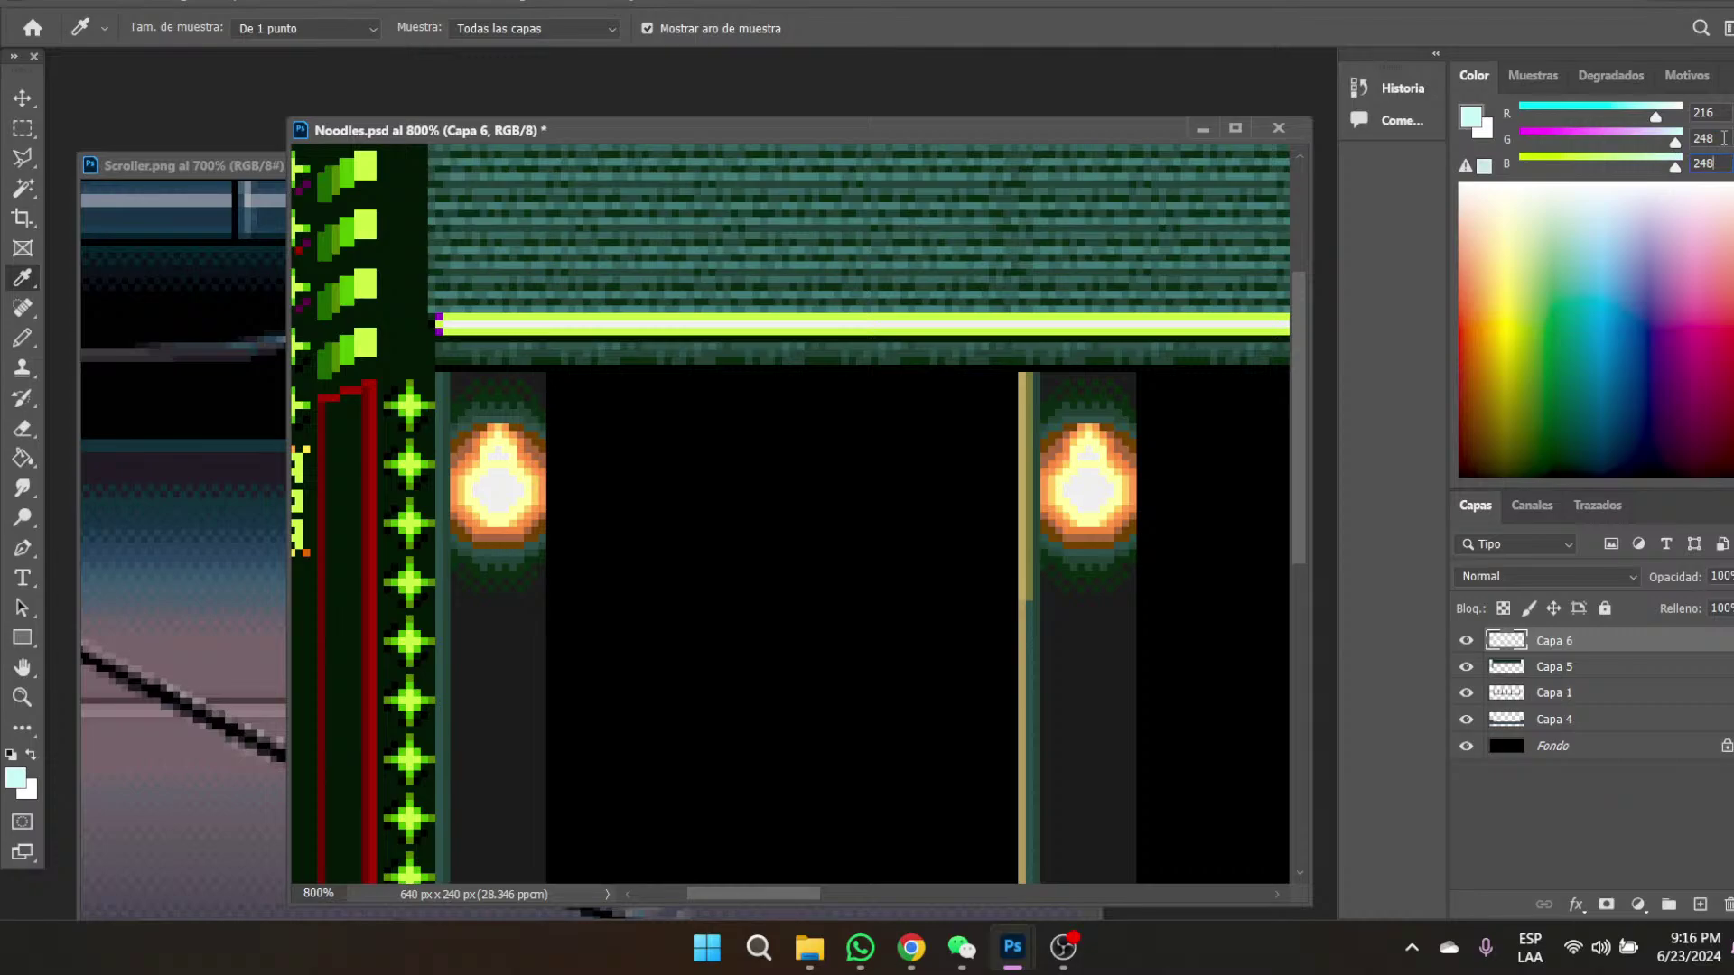
left_click_drag(1722, 137, 1683, 137)
type("88")
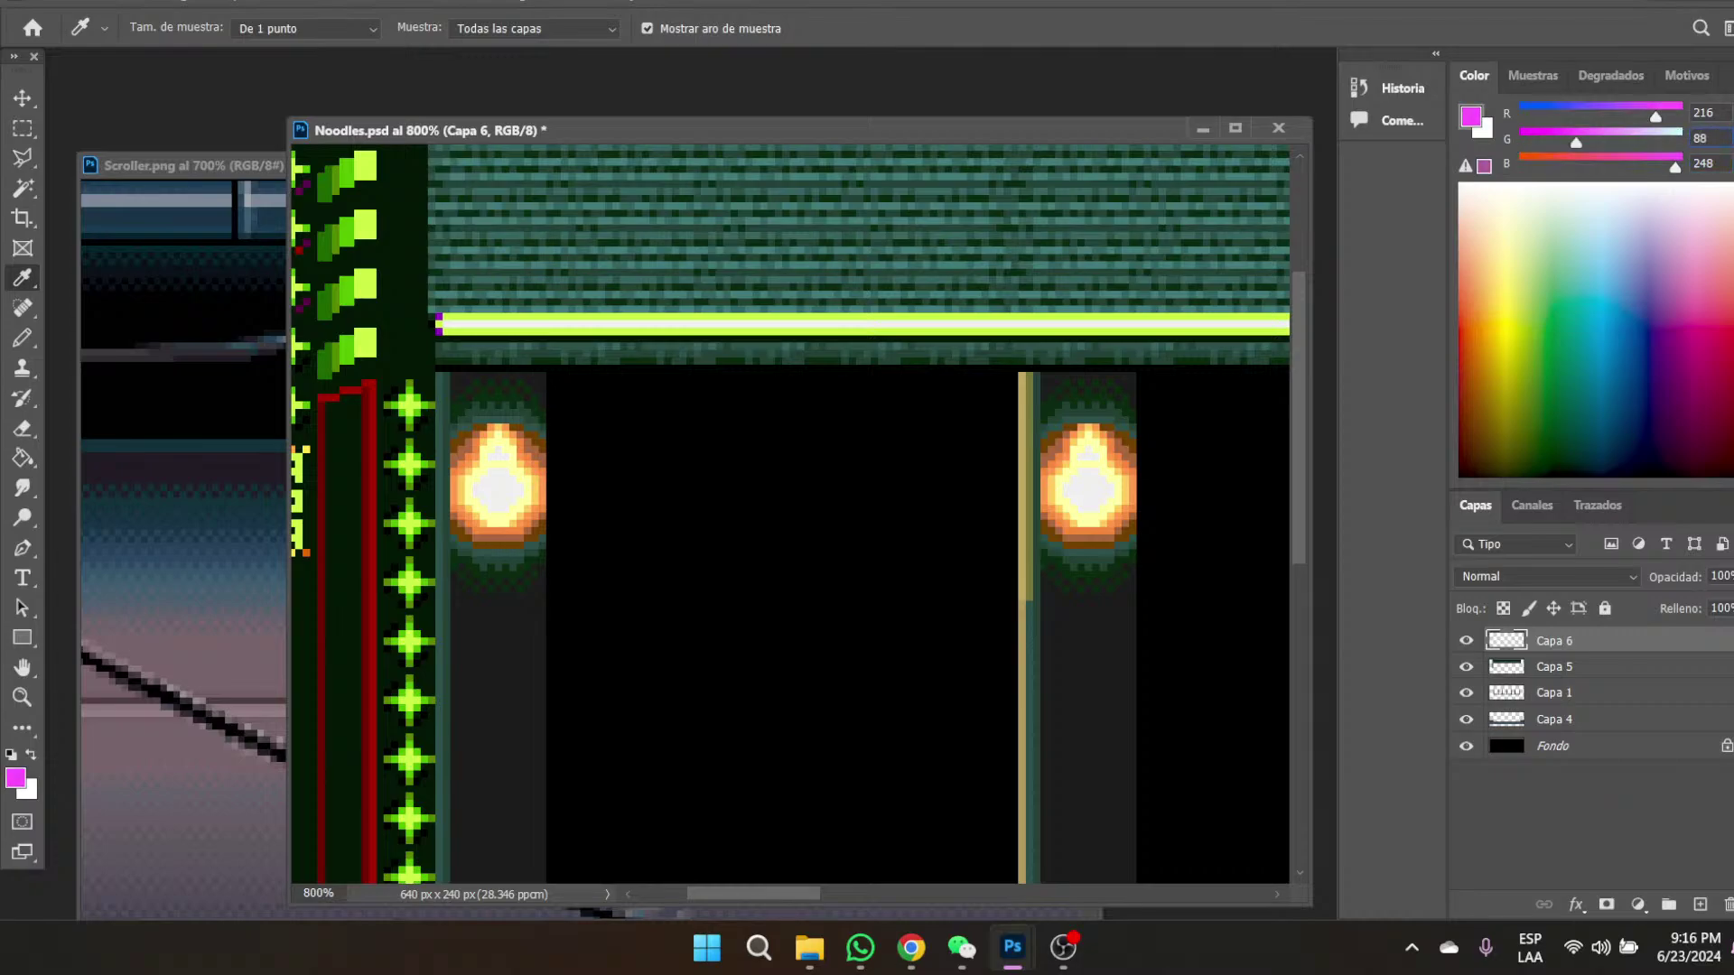
left_click(22, 458)
left_click(493, 326)
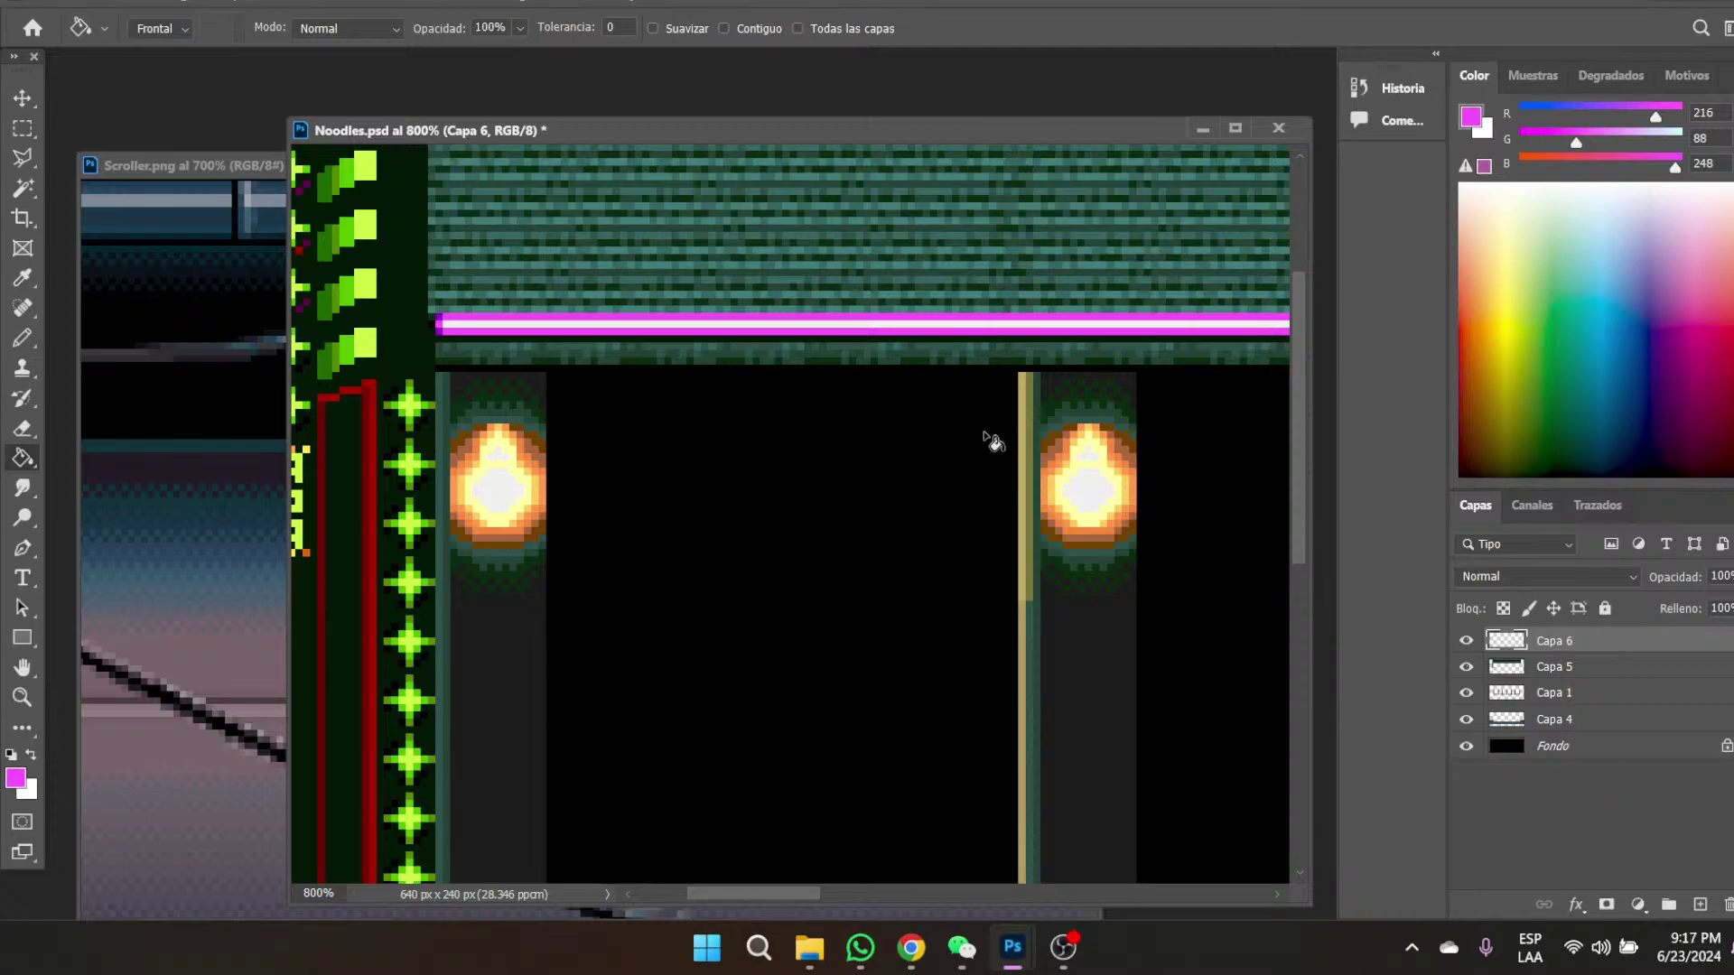
- Select the green neon ornaments on the side wall in Capa 5 with a rectangular marquee and copy them to a new layer
left_click(22, 697)
left_click(731, 28)
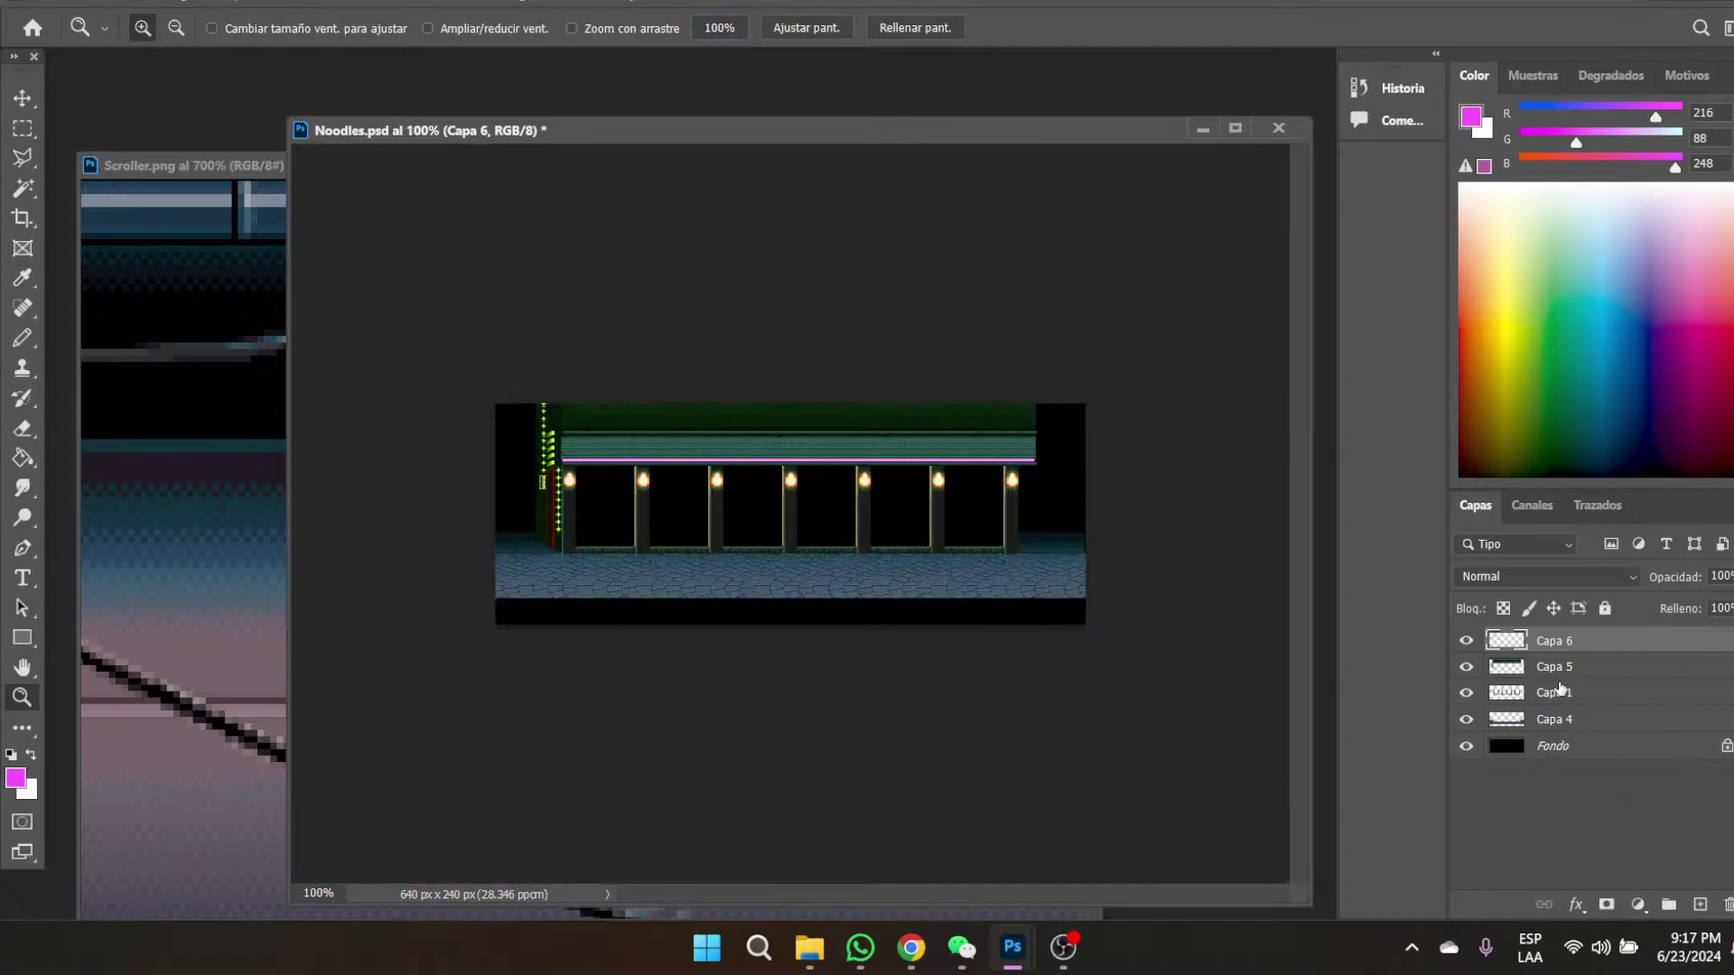
left_click(1587, 671)
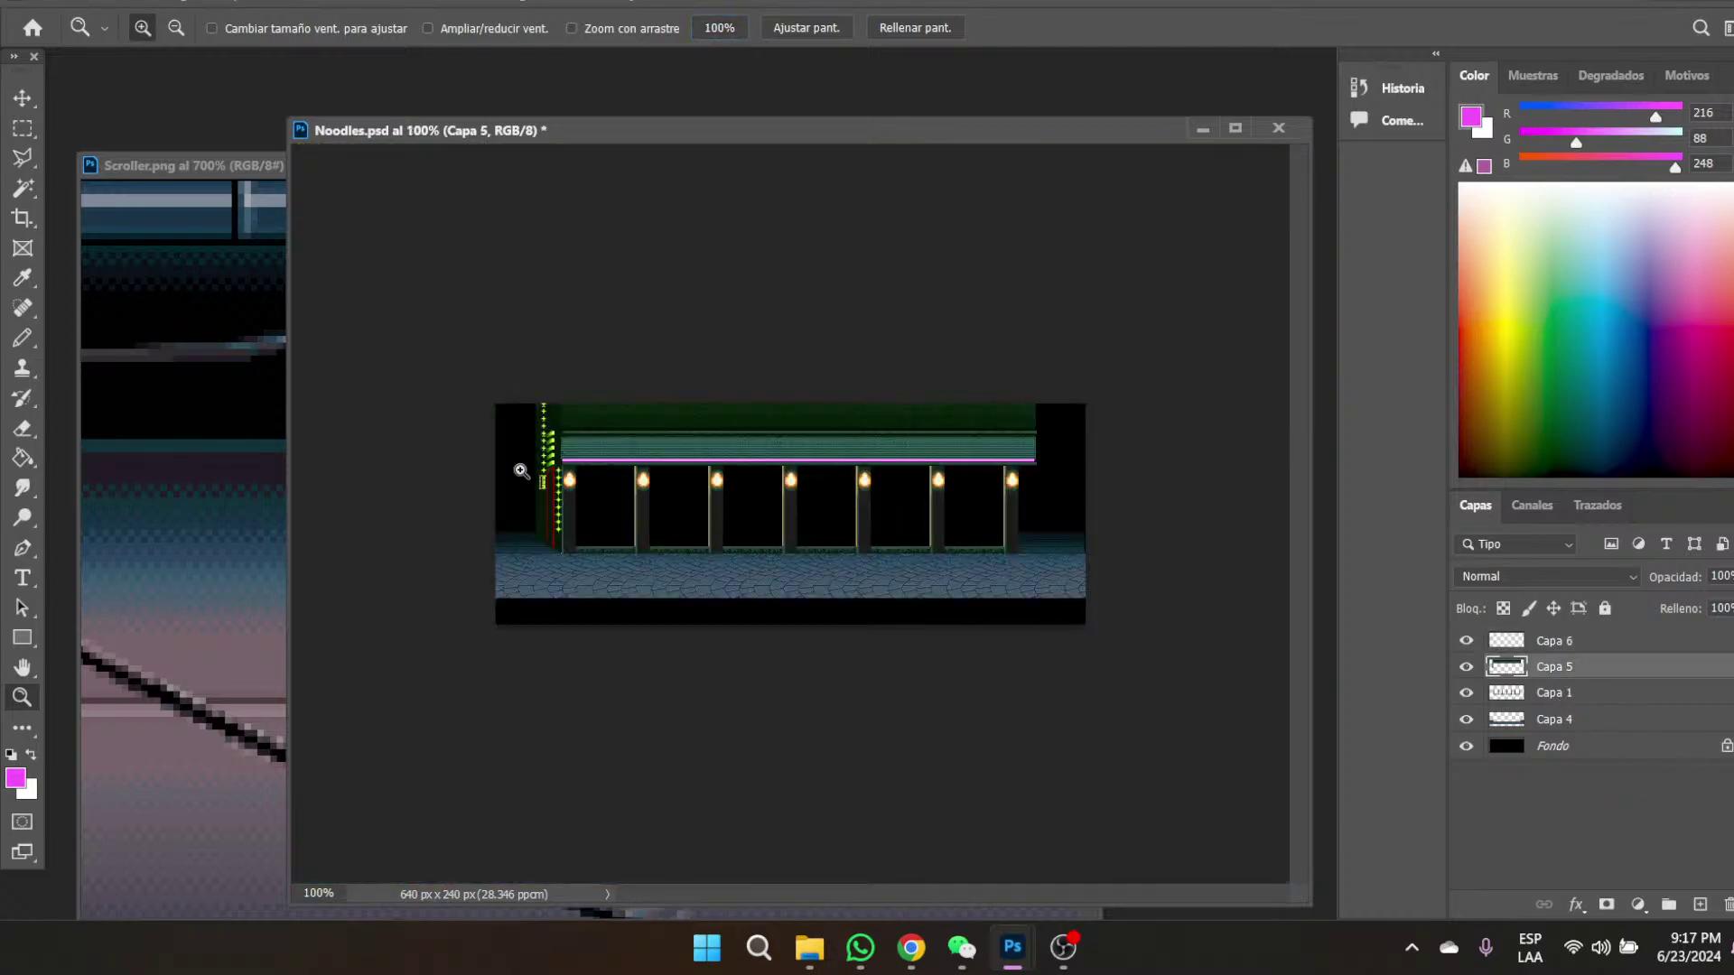
left_click_drag(555, 461, 561, 457)
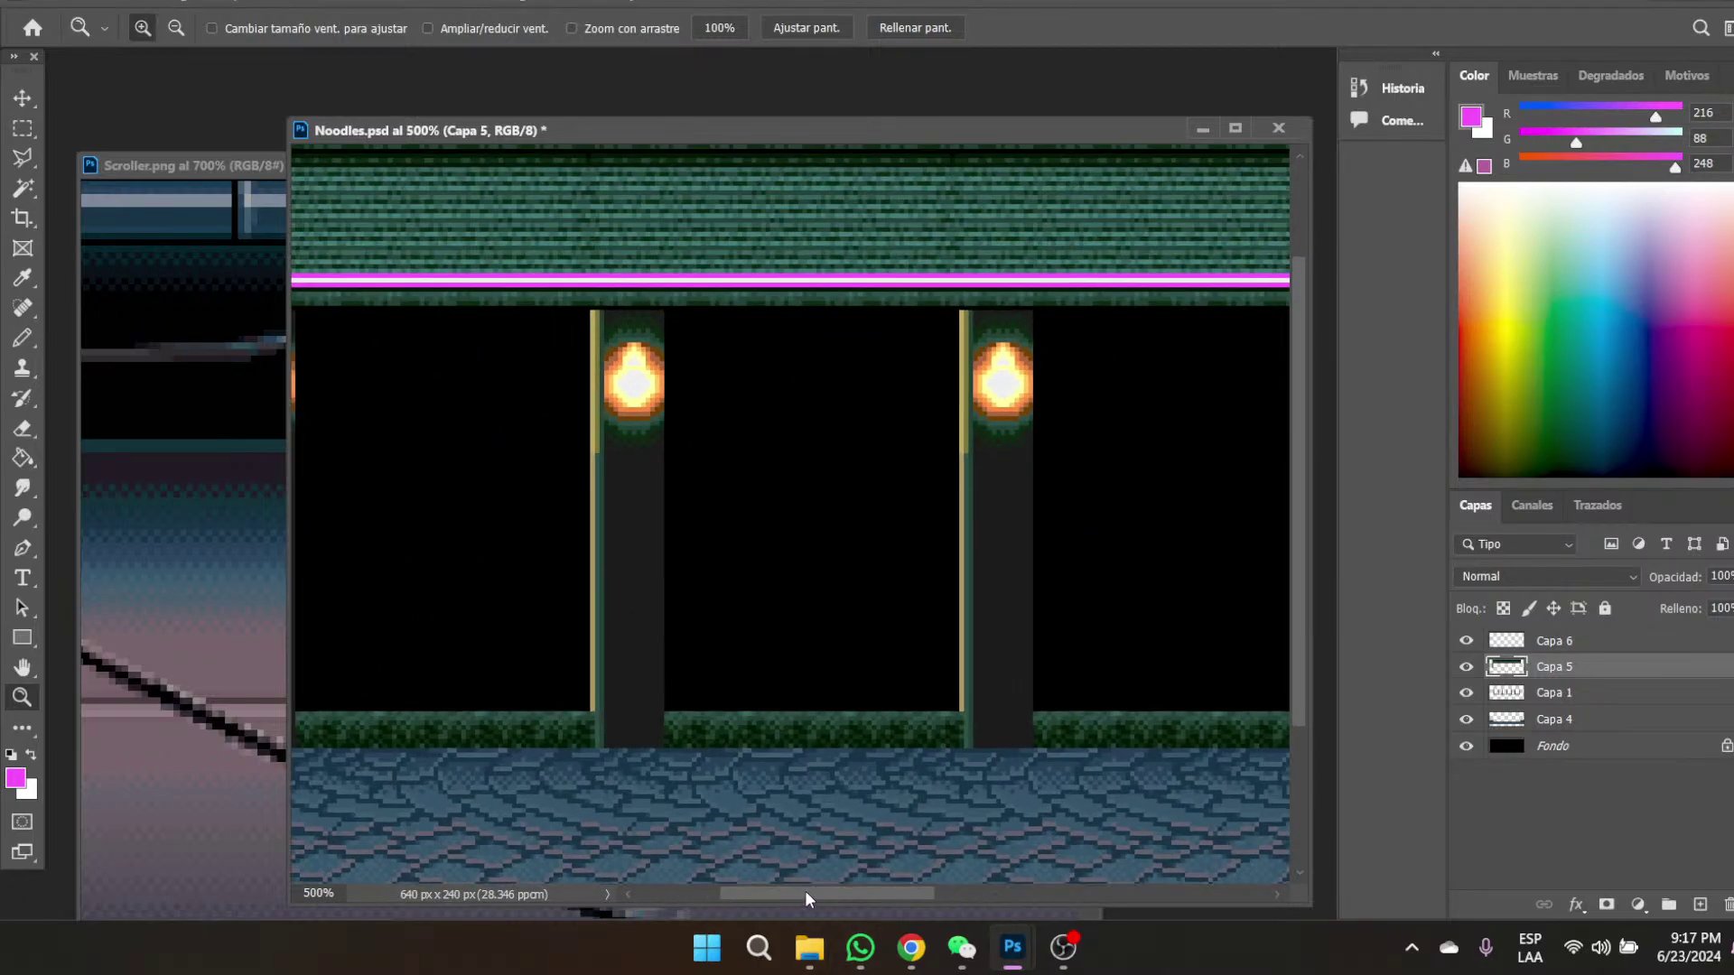
left_click_drag(810, 898, 705, 899)
left_click(23, 129)
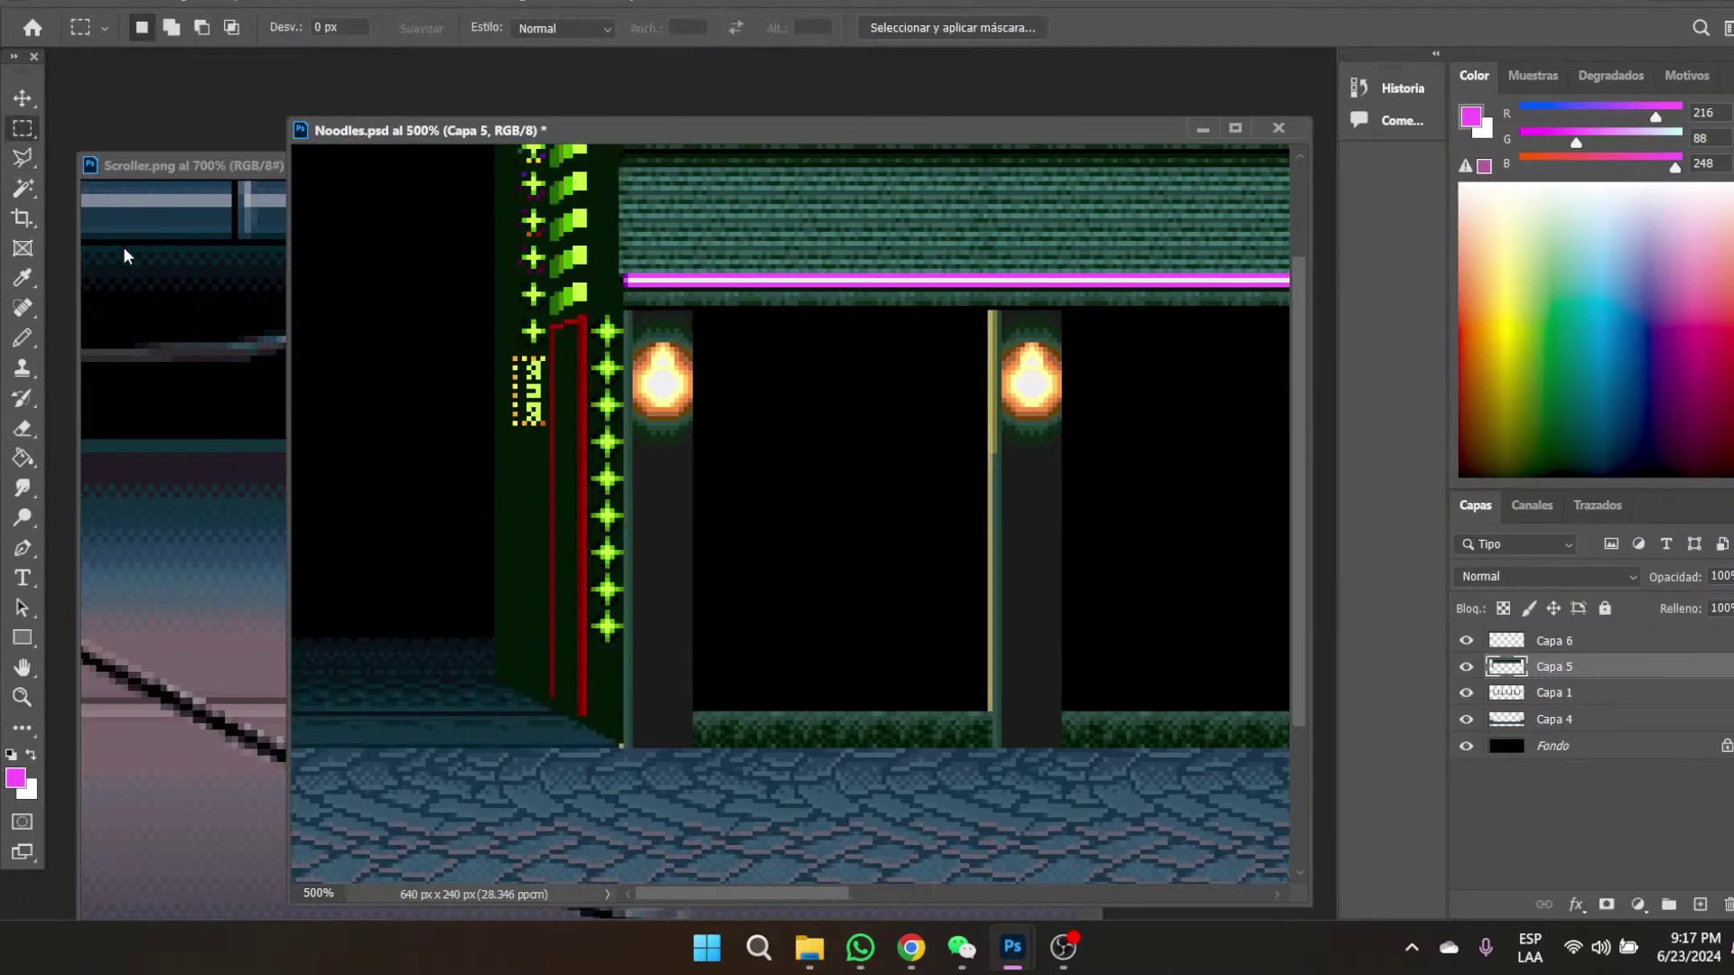
left_click_drag(622, 647, 507, 97)
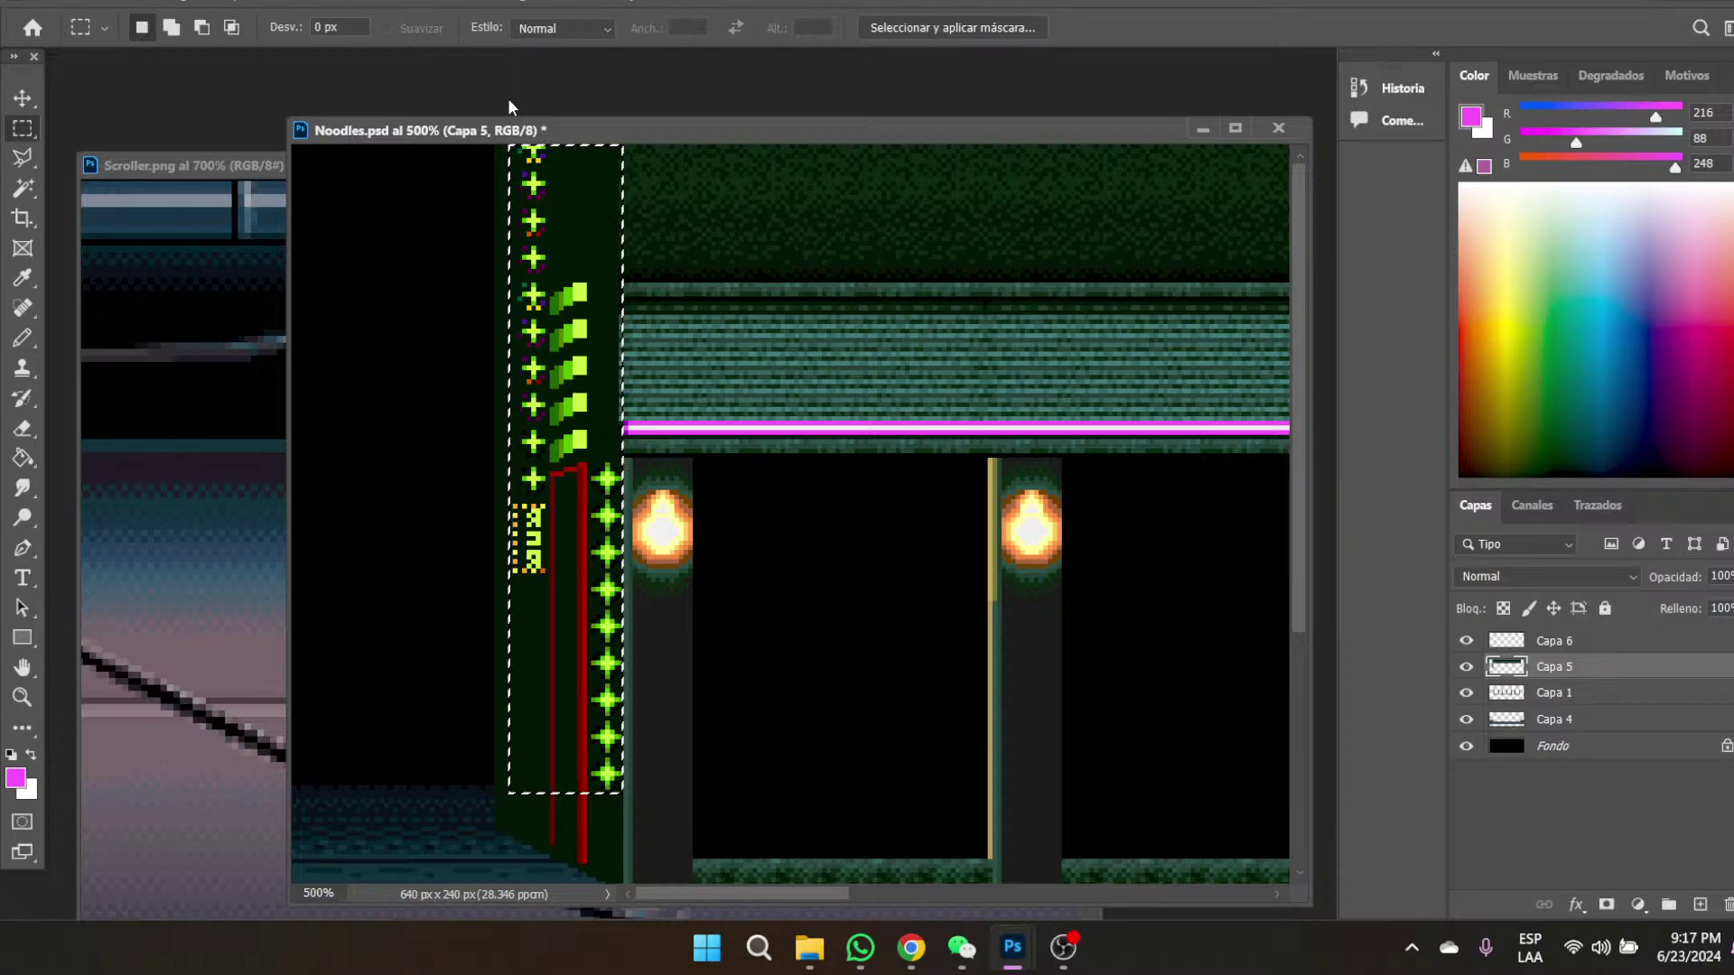
key("ctrl+j")
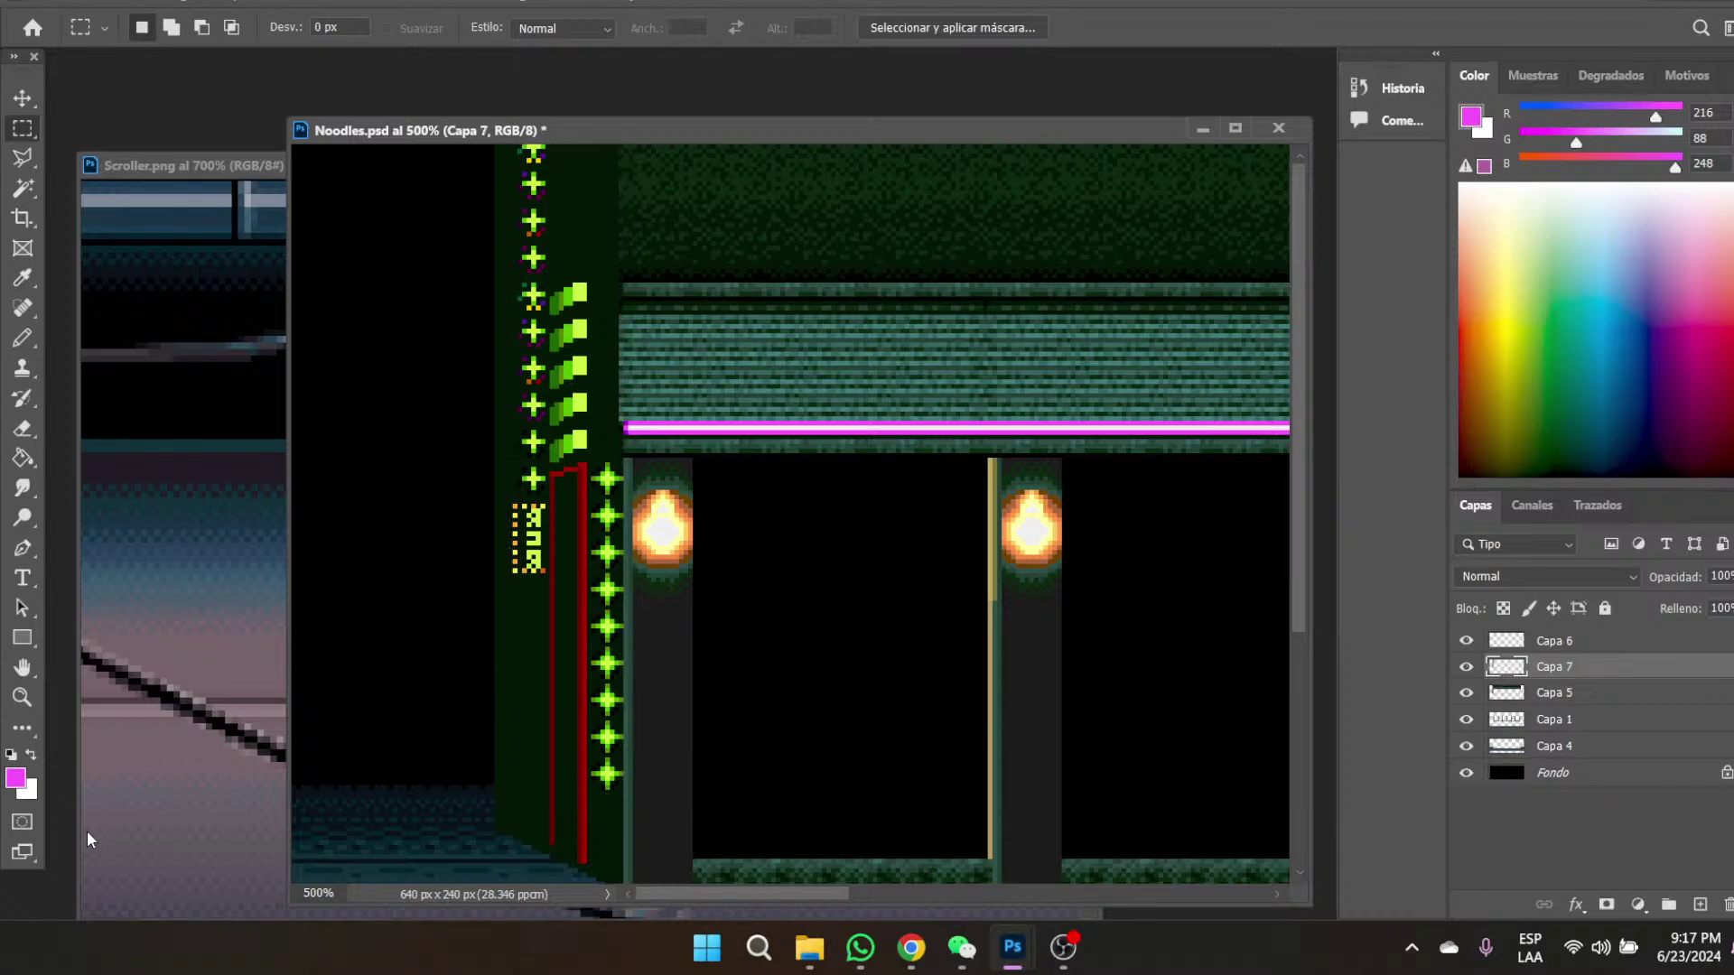
- Fill the lightest green of the side-wall ornaments on Capa 7 with the magenta foreground color
left_click(22, 697)
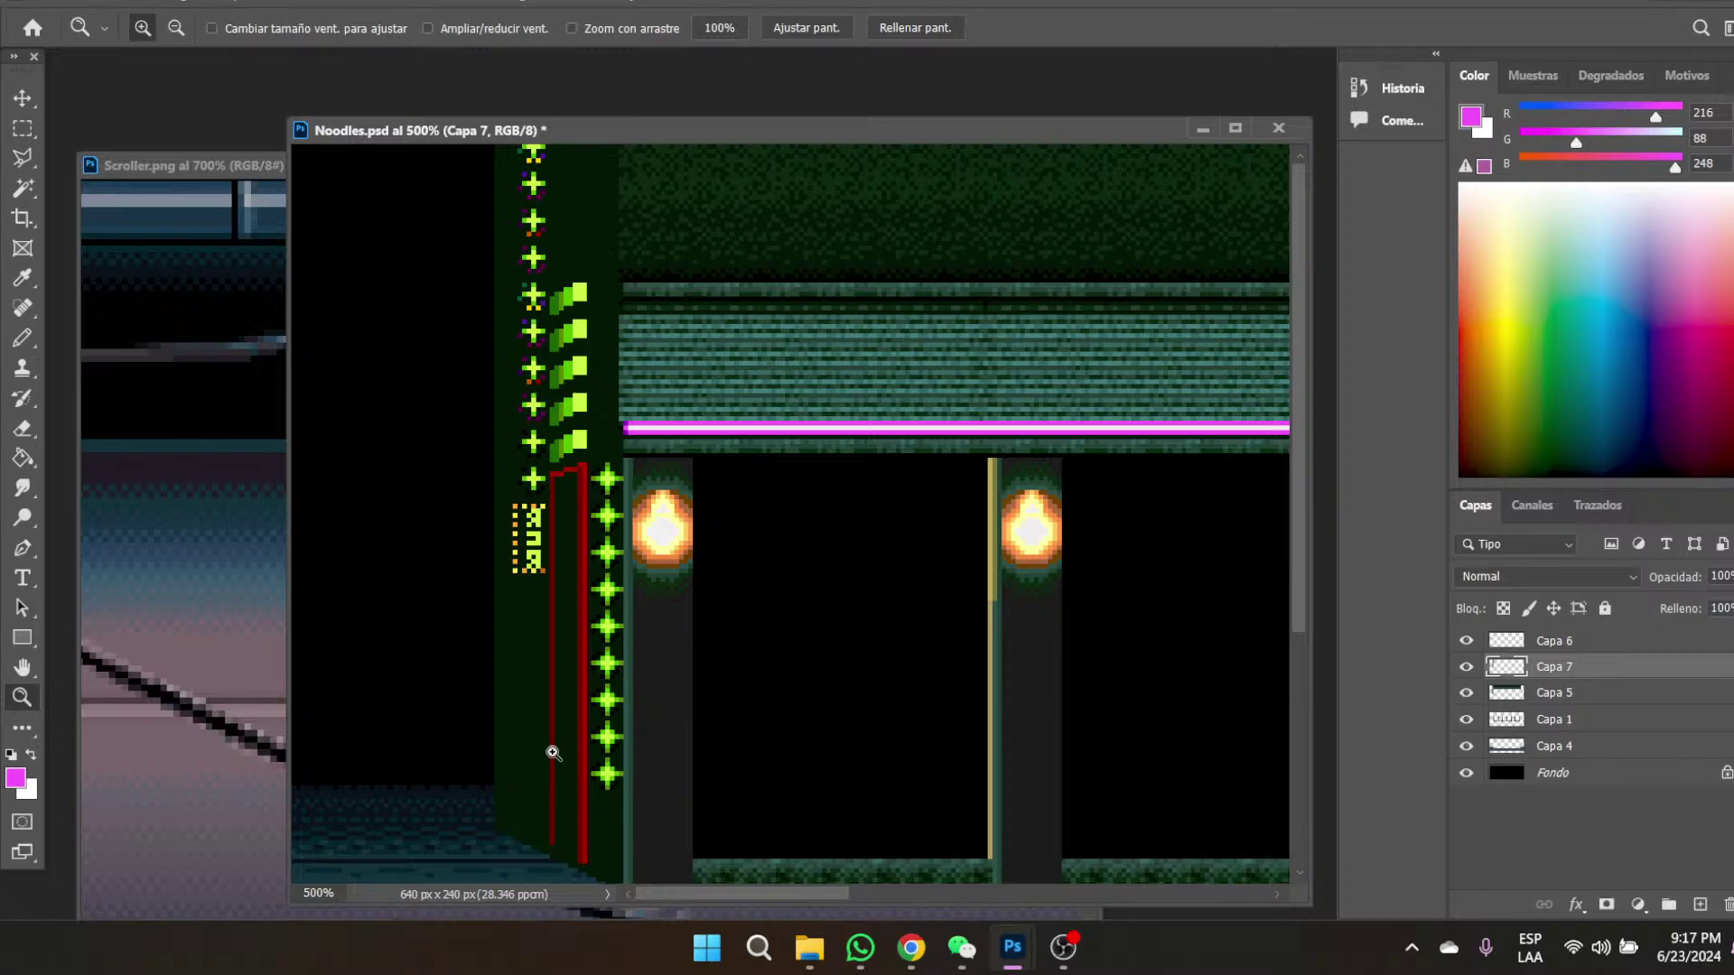
left_click(621, 646)
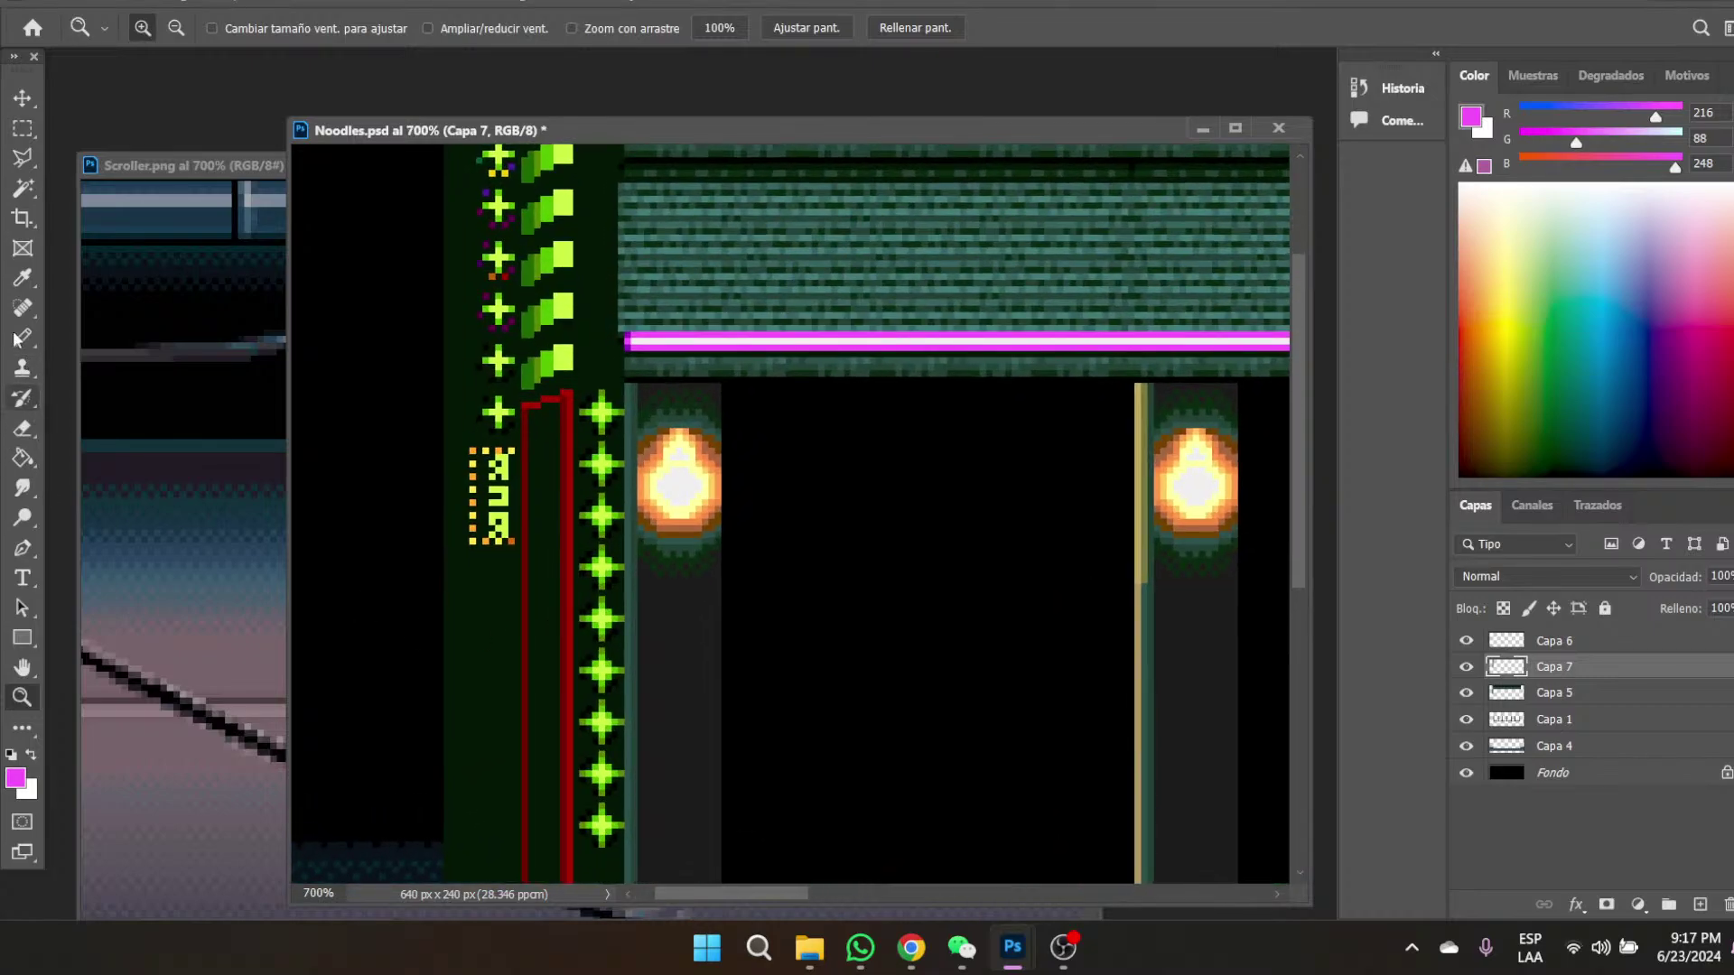
left_click(22, 458)
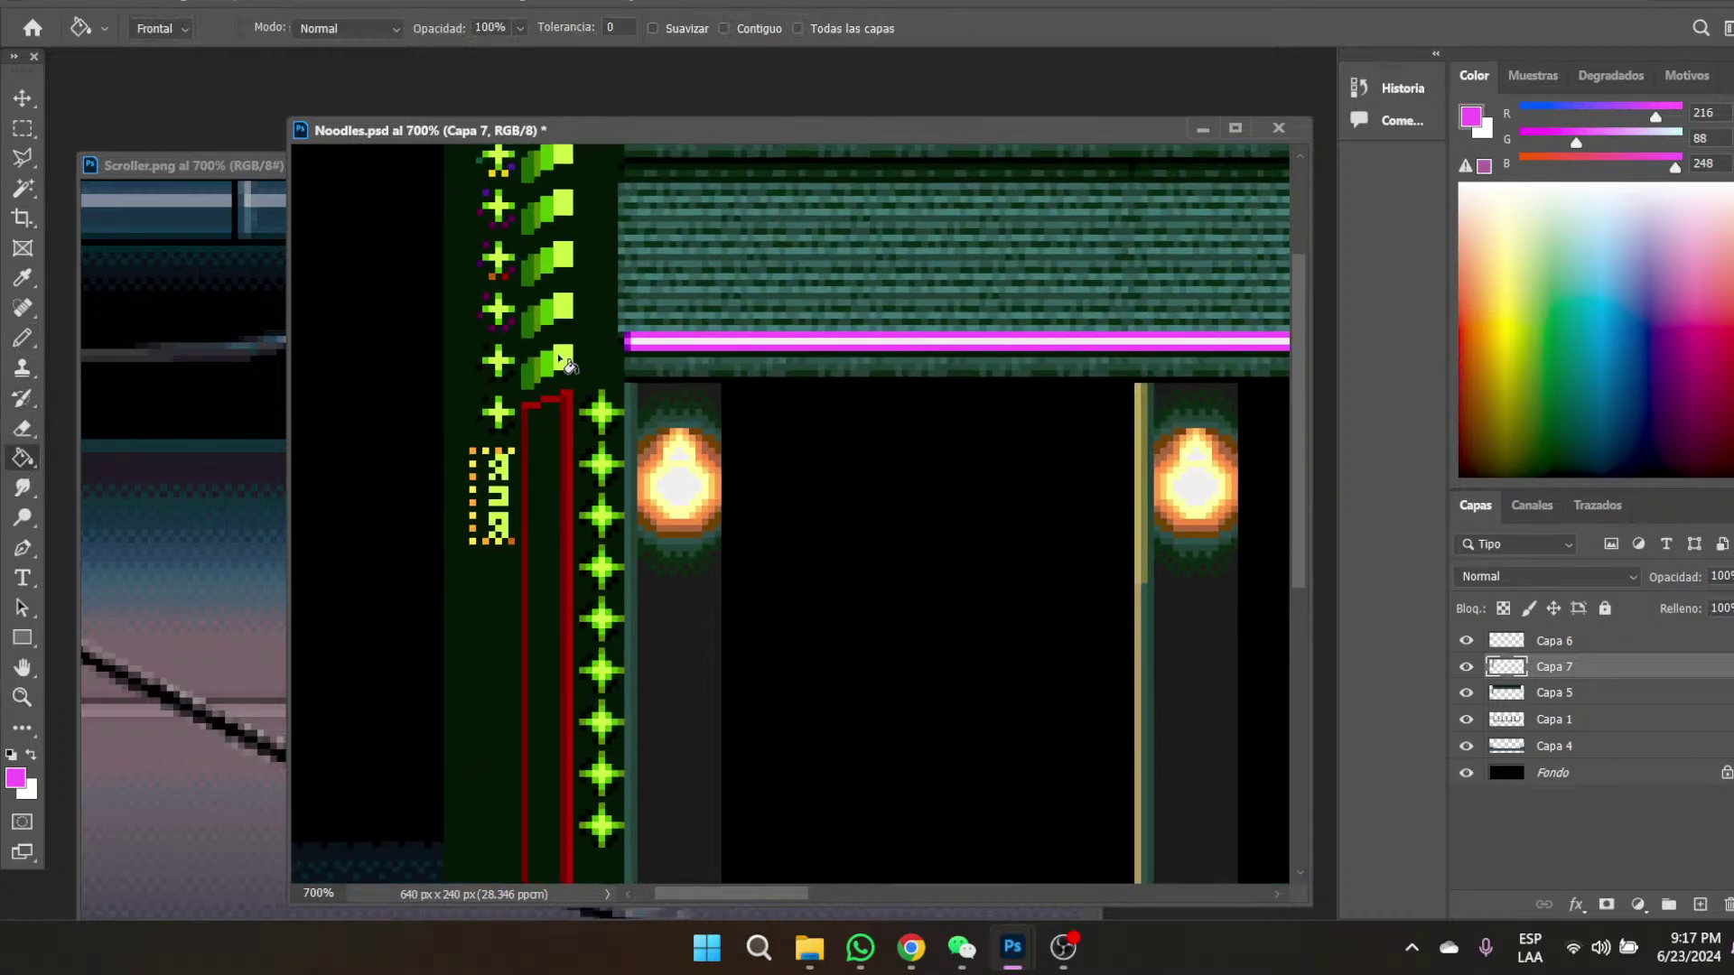
left_click(561, 303)
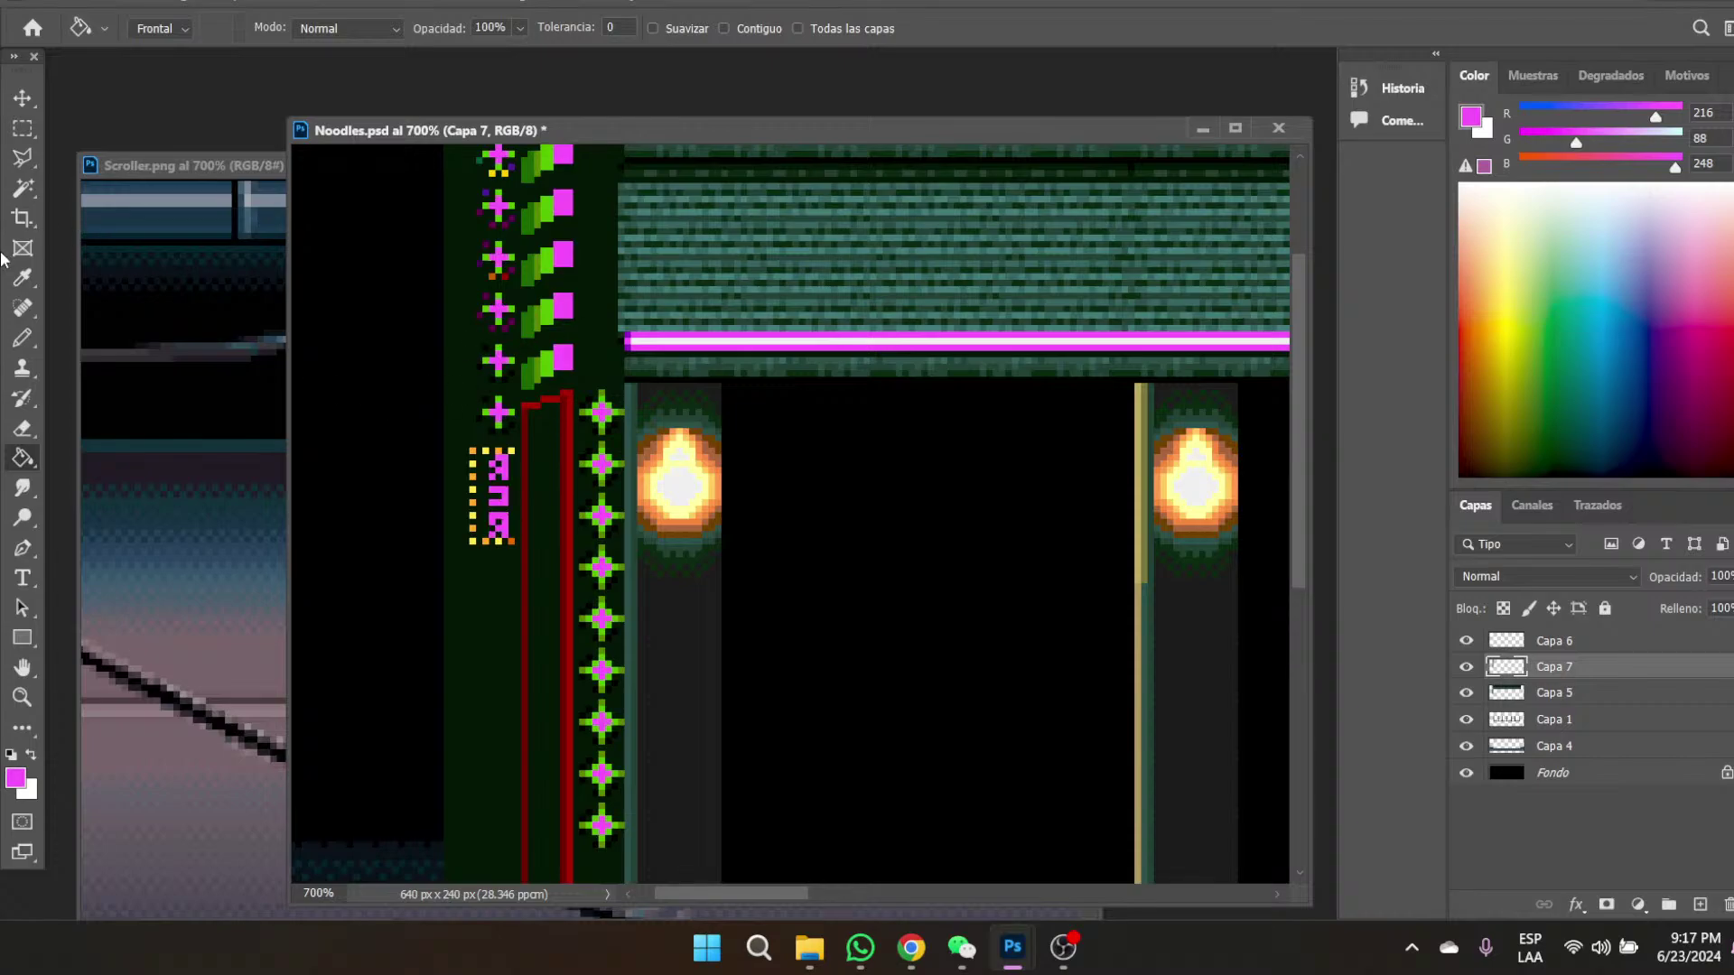
- Sample the purple at the end of the neon strip and fill the ornaments' bright mid-green with it
left_click(21, 277)
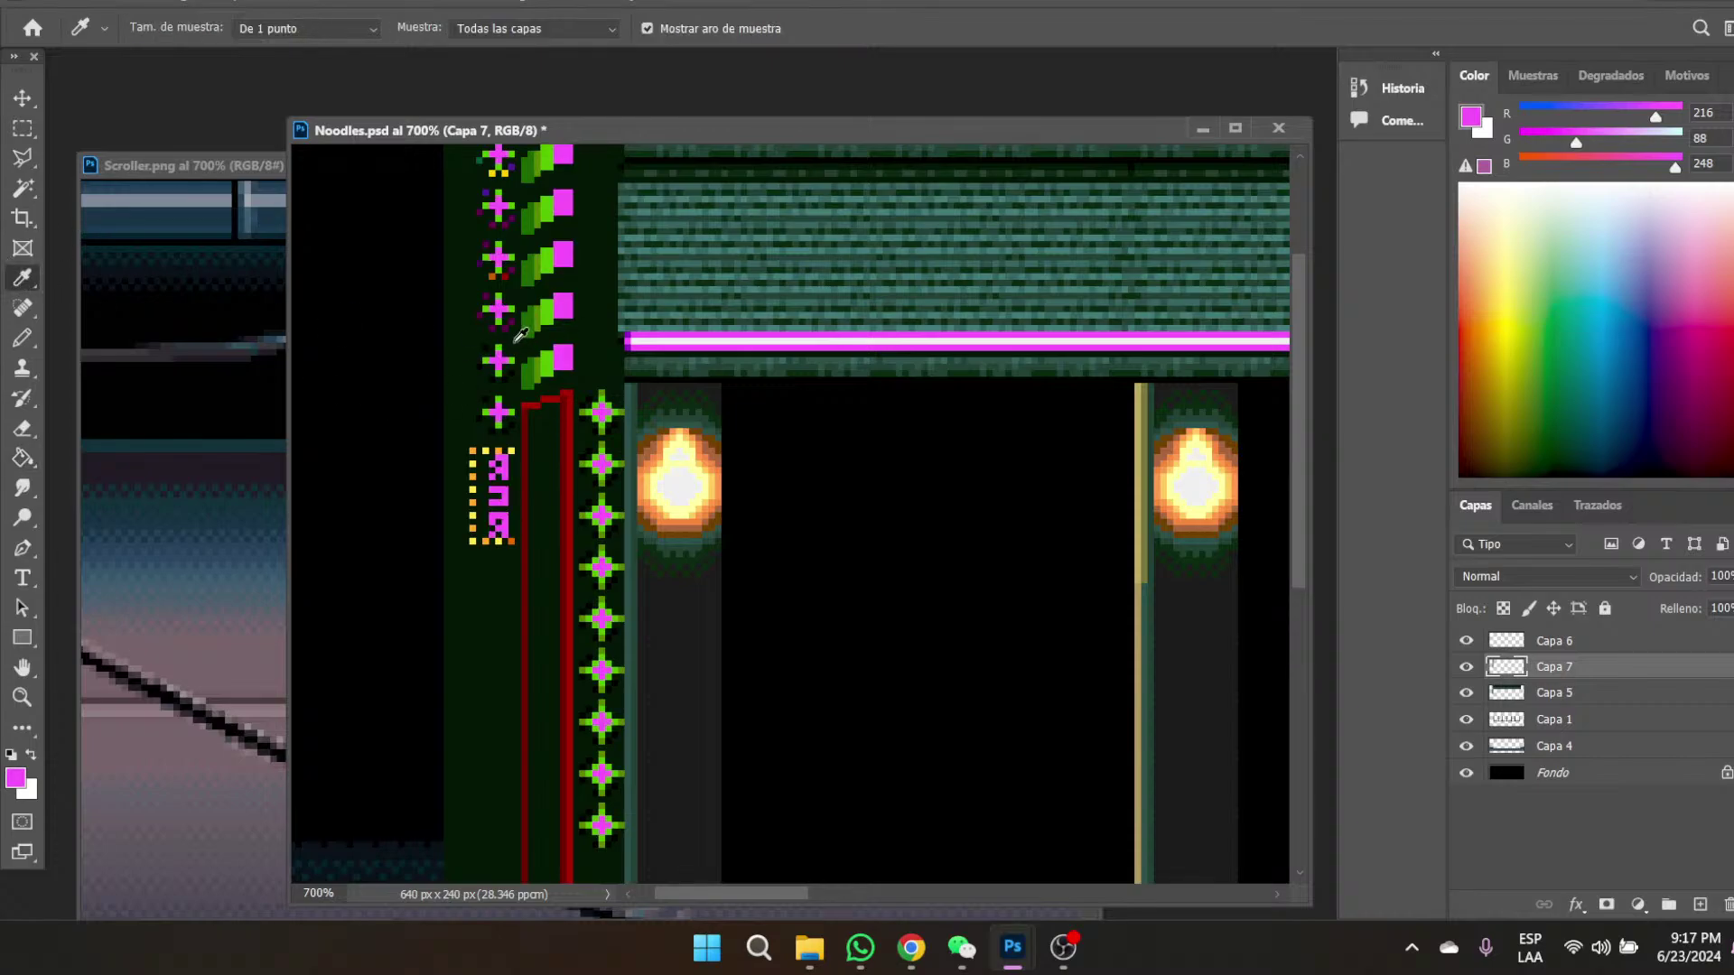
left_click(634, 341)
left_click(22, 458)
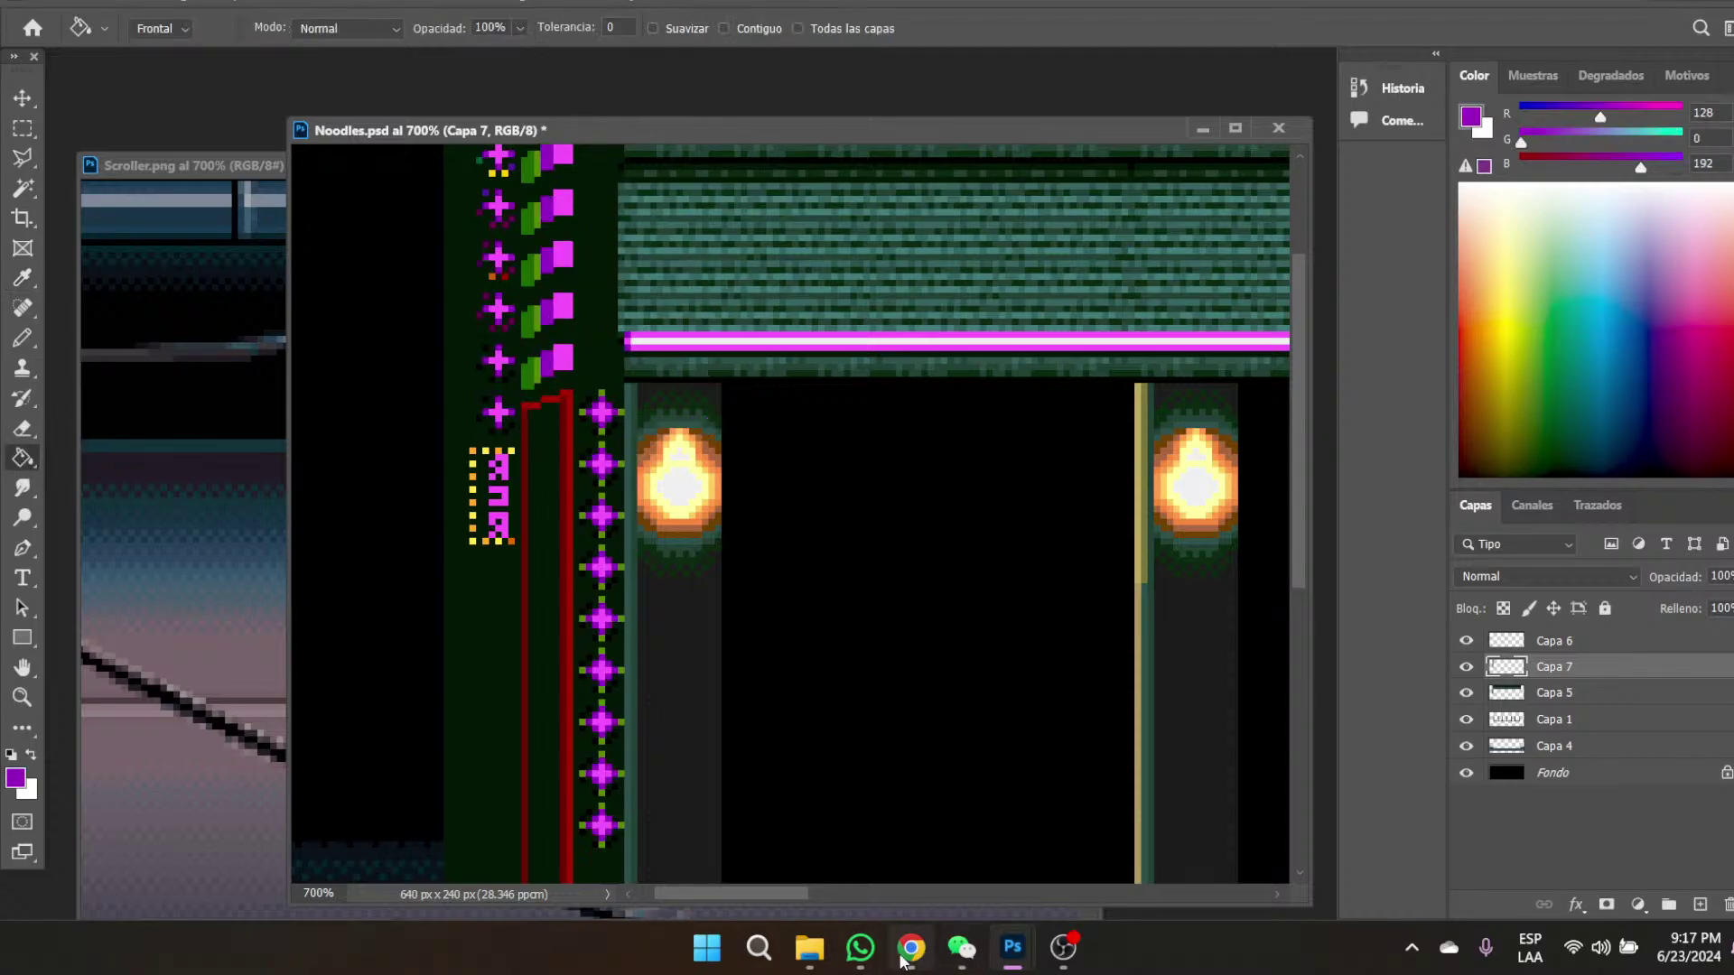
- Check the neon restaurant reference image in Chrome, look through the YouTube music playlist, and return to Photoshop
left_click(912, 953)
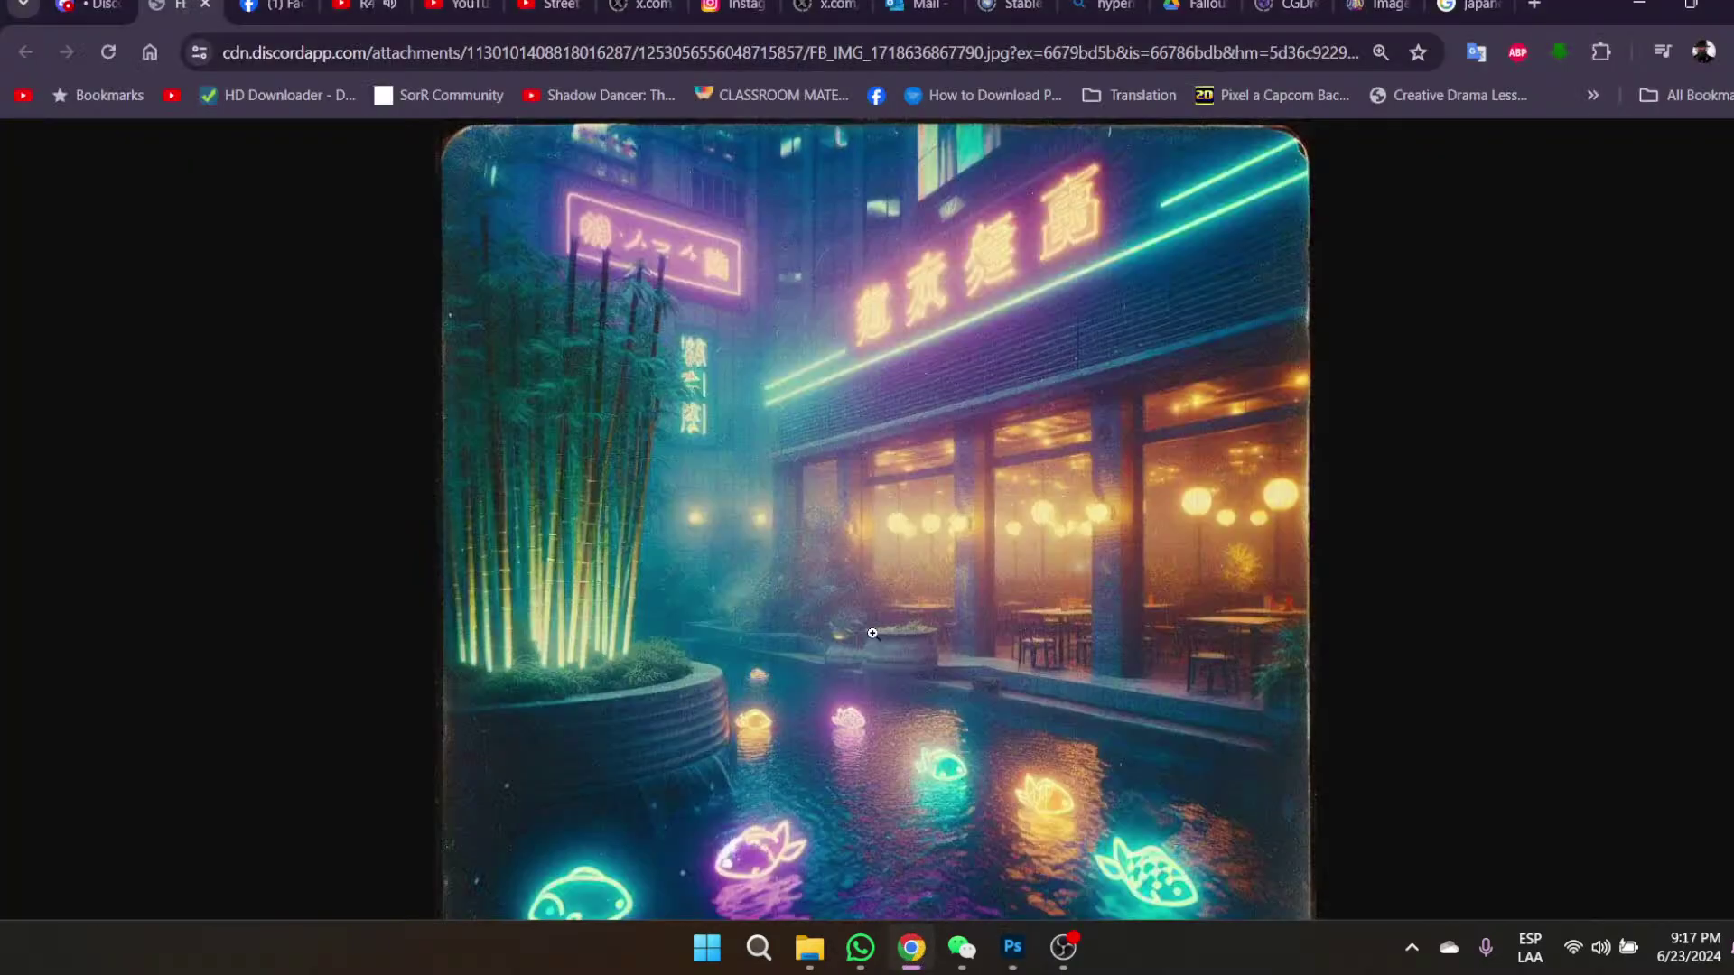
left_click(395, 11)
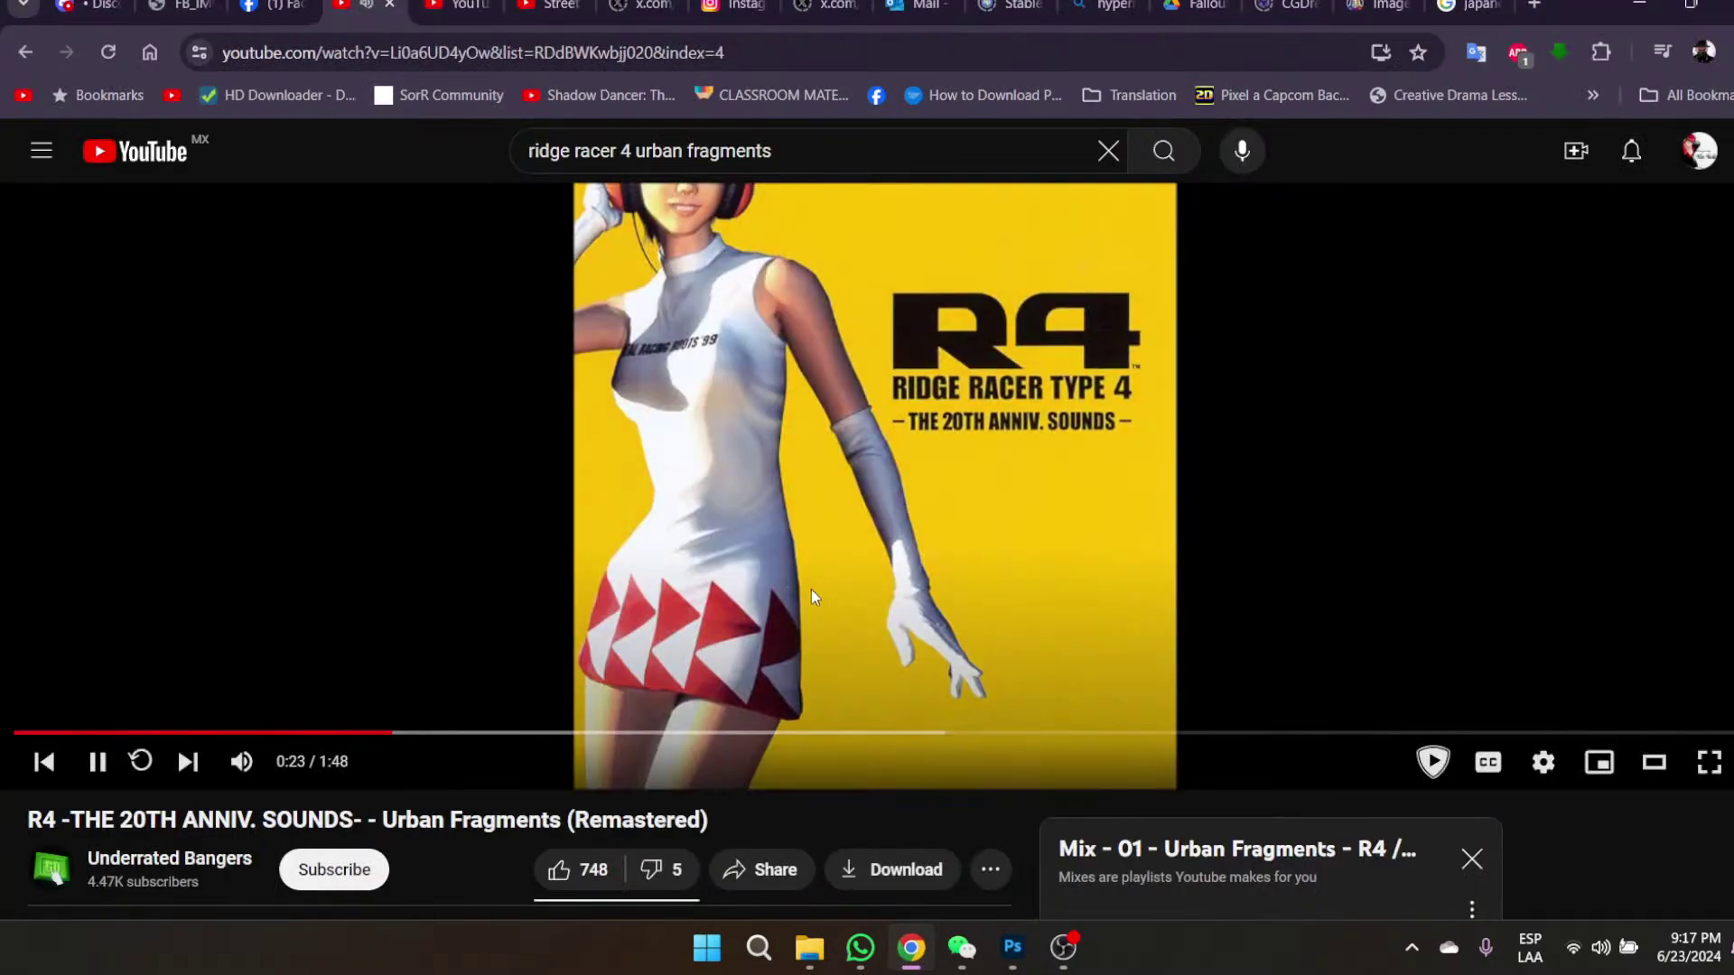
scroll(956, 679, "down", 5)
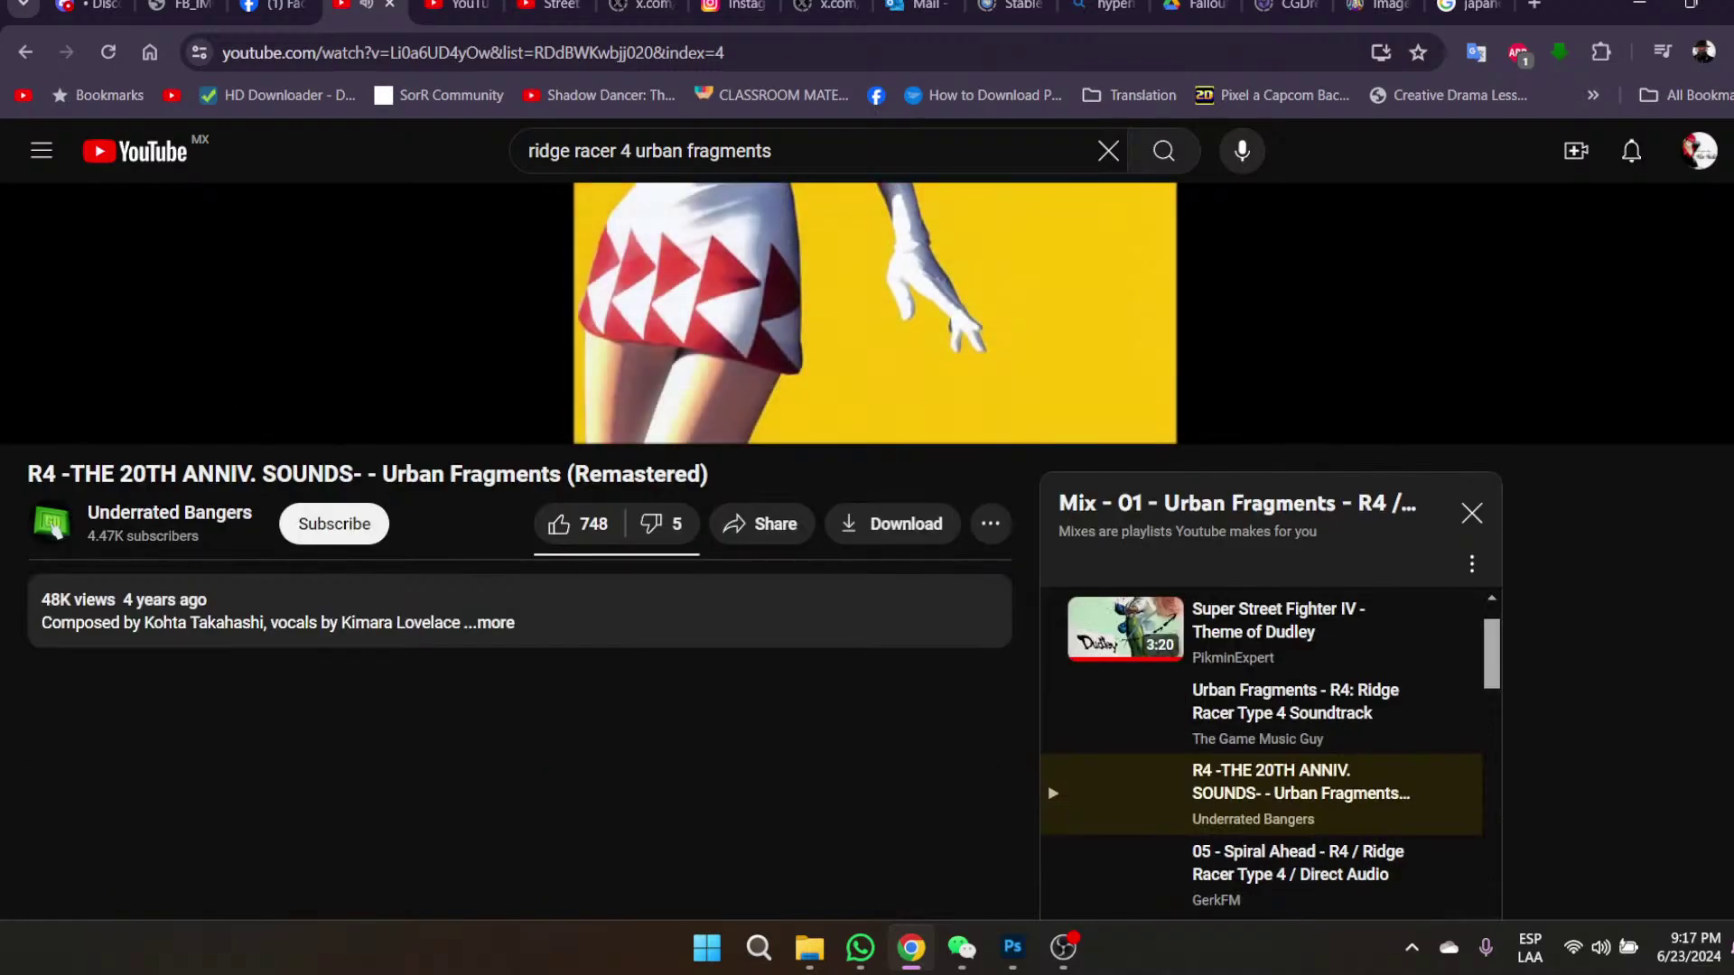
scroll(1569, 785, "down", 3)
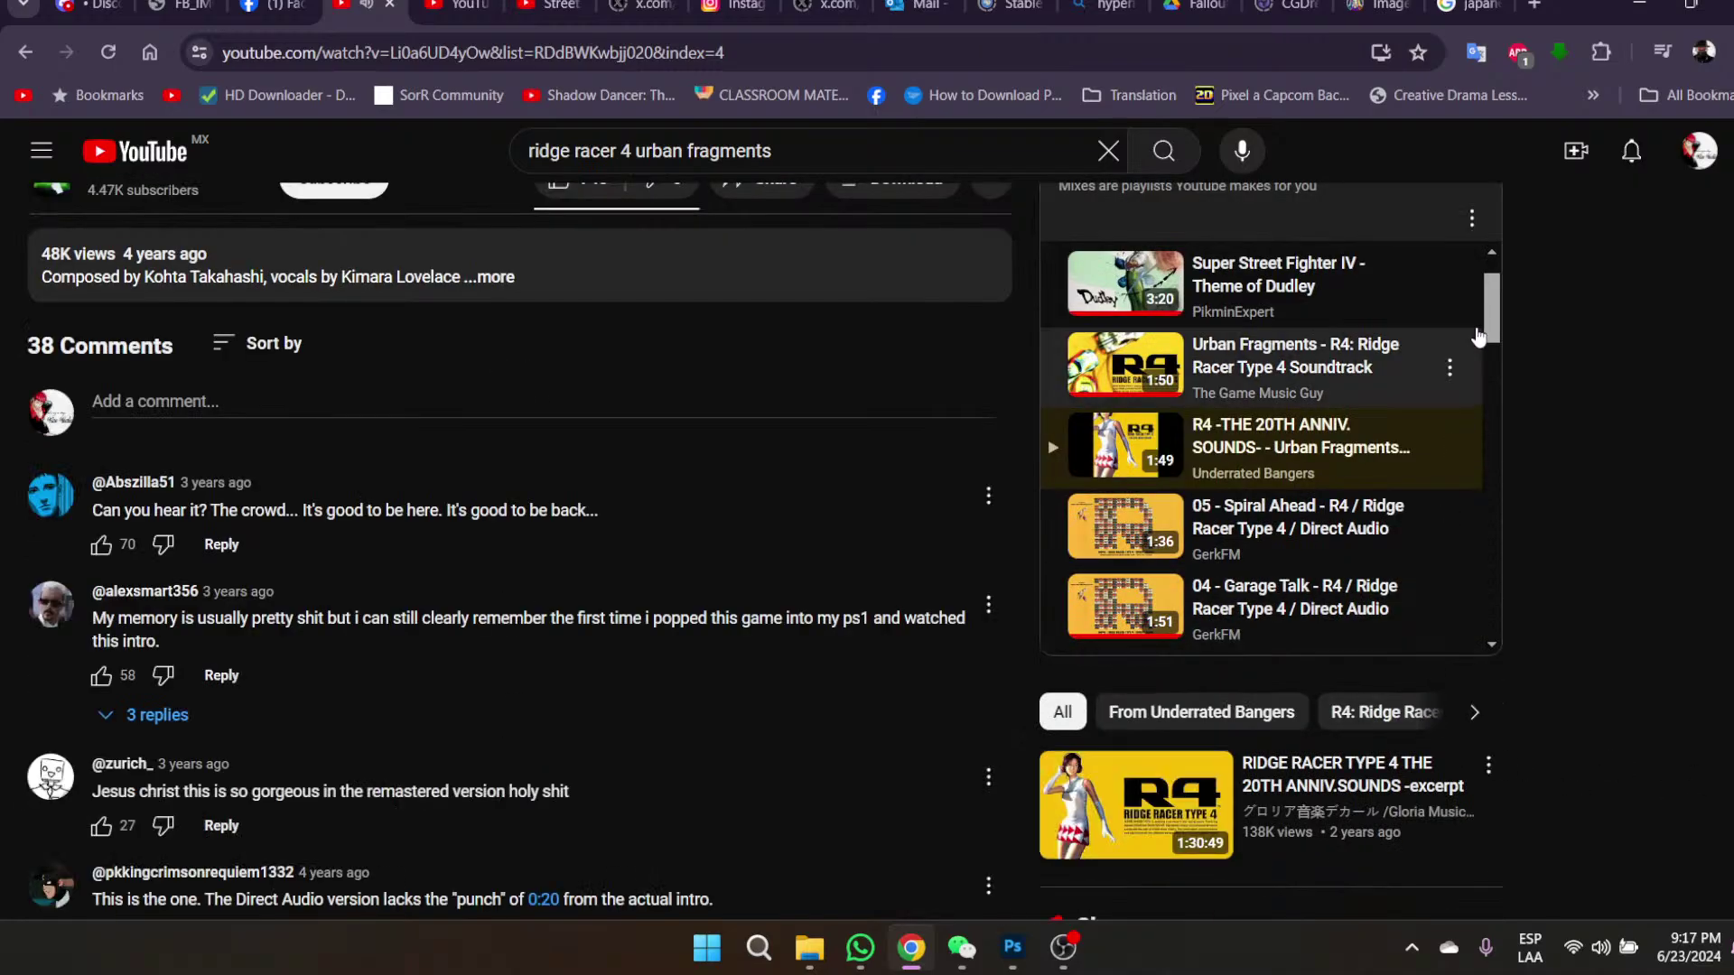
mouse_move(1499, 318)
left_mouse_down()
mouse_move(1501, 364)
mouse_move(1499, 307)
left_mouse_up()
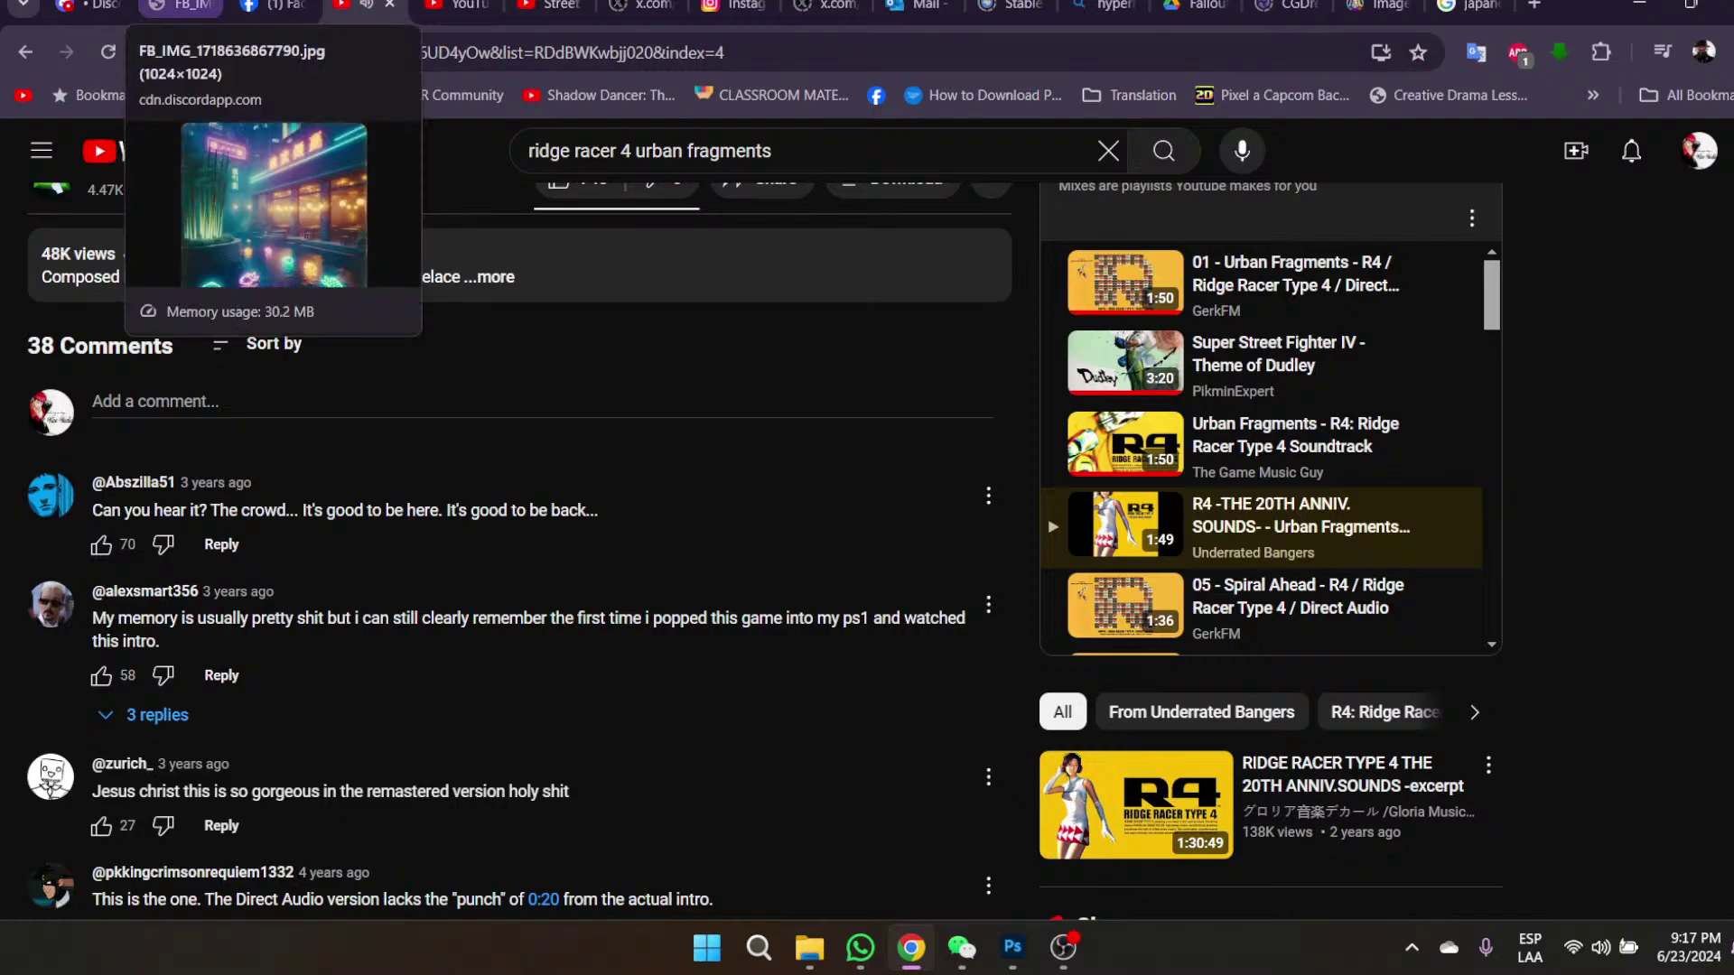
left_click(180, 5)
mouse_move(1013, 948)
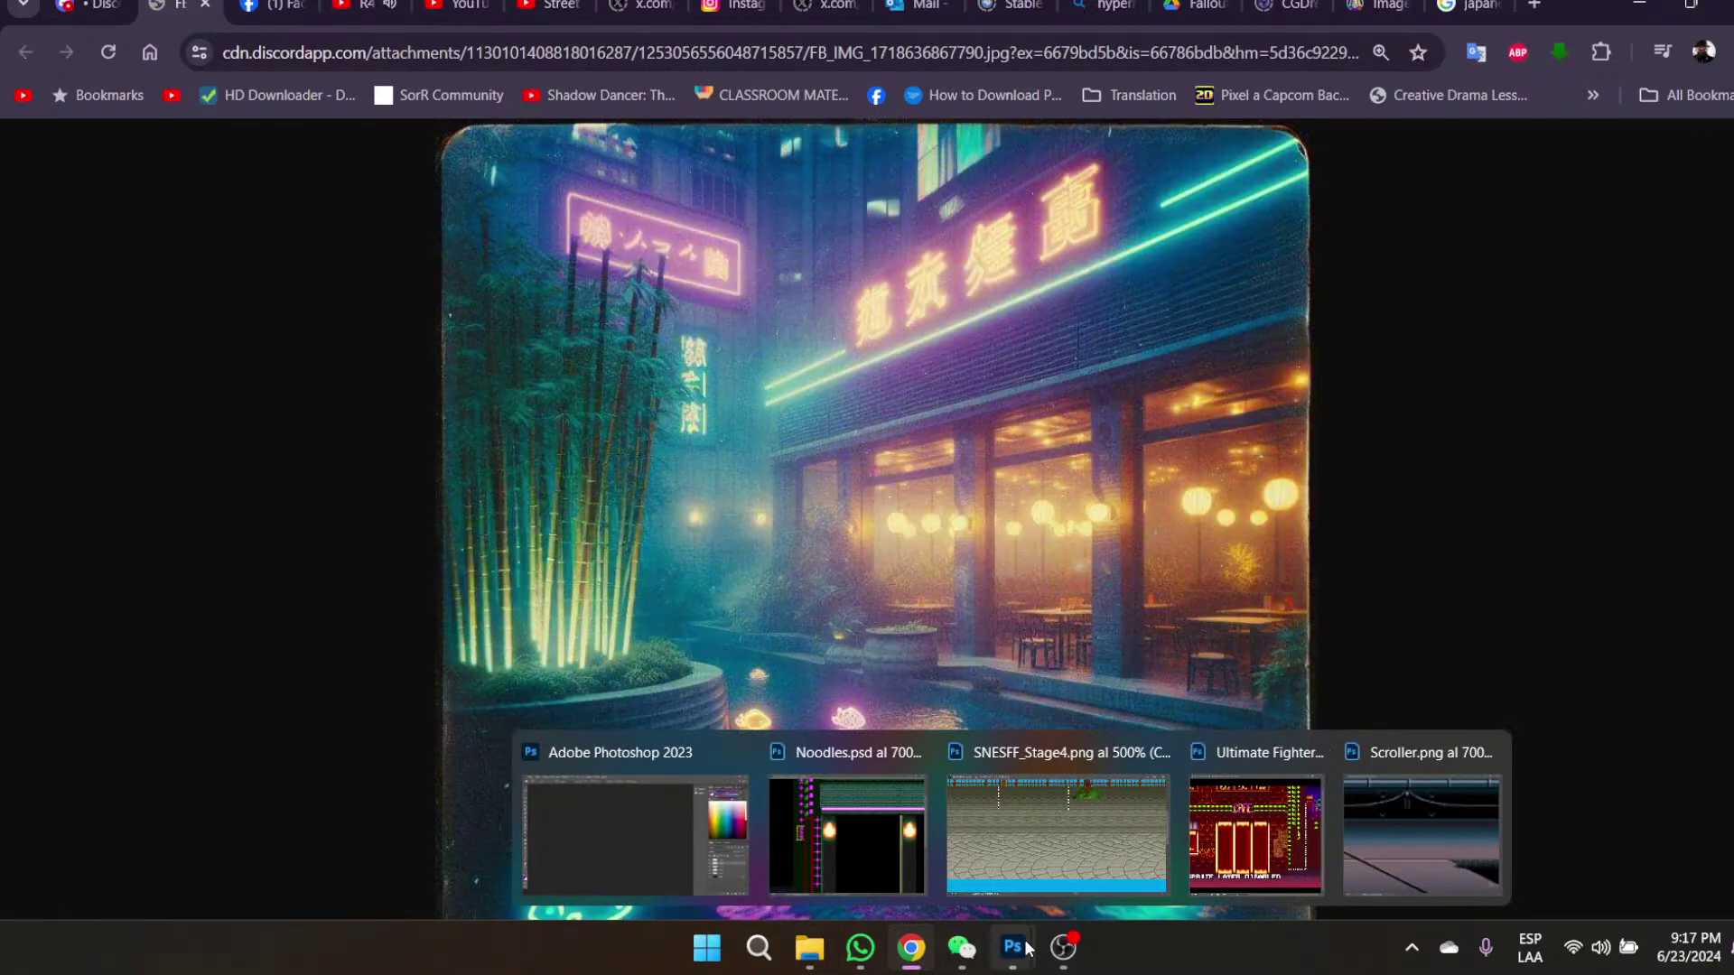
left_click(613, 835)
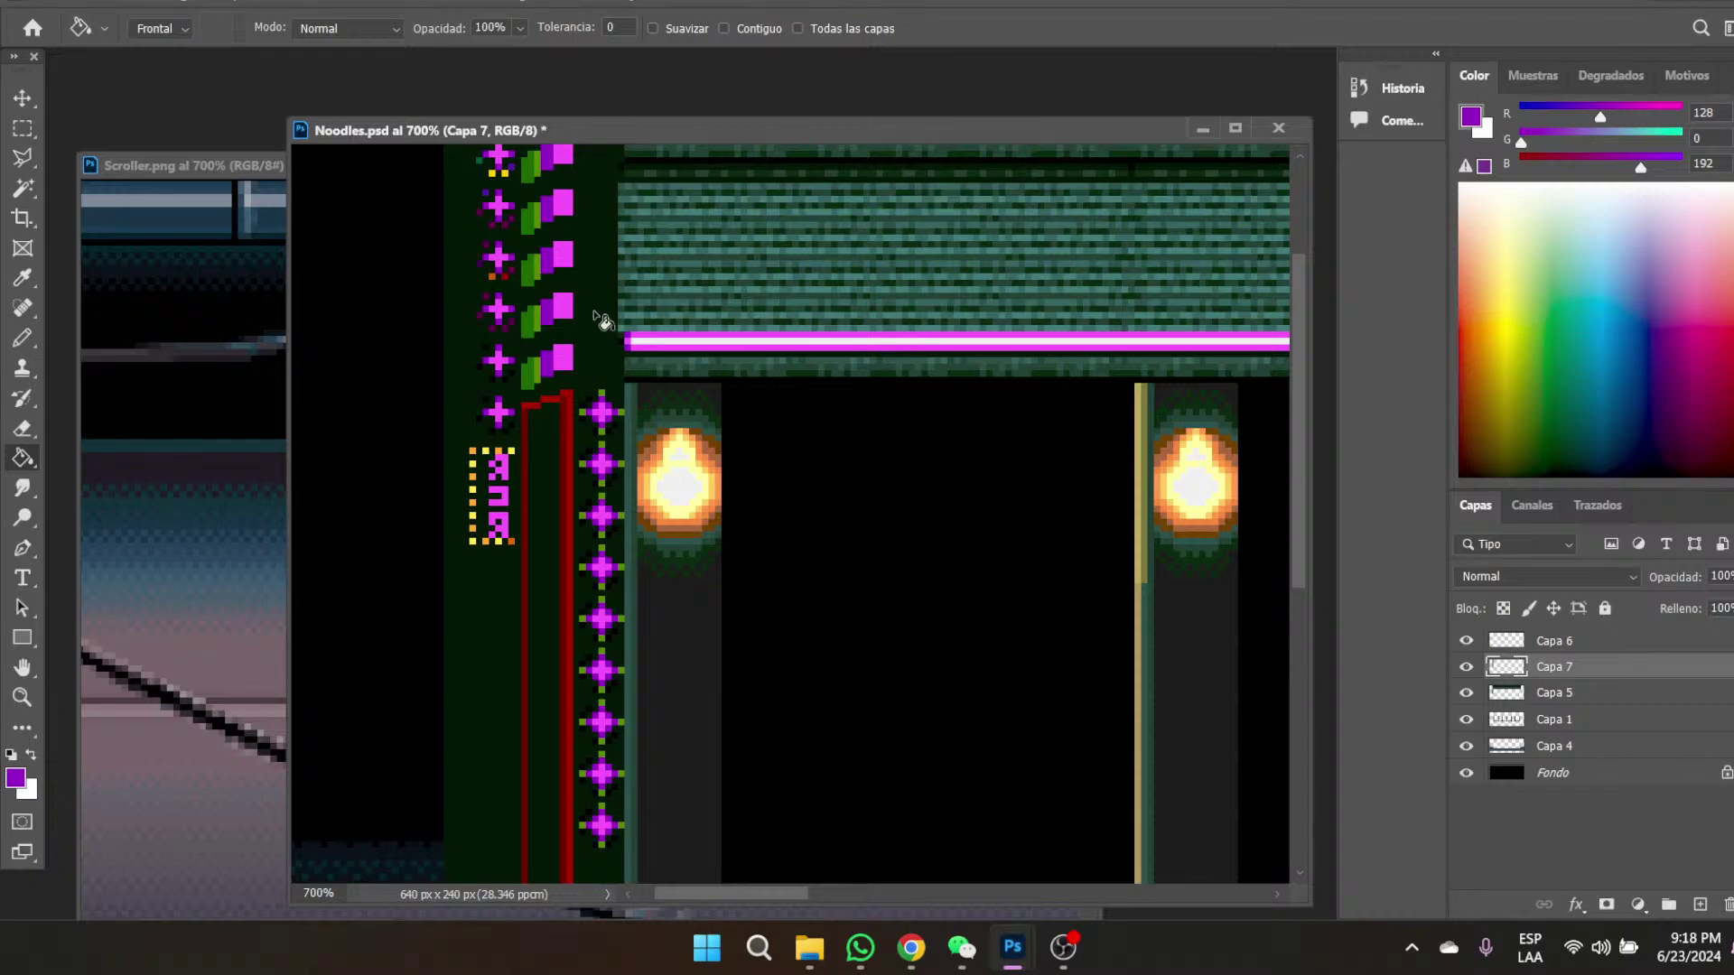
- Sample the ornaments' olive green, change the color to RGB 104, 0, 136, and fill that green with it on Capa 7
left_click(22, 696)
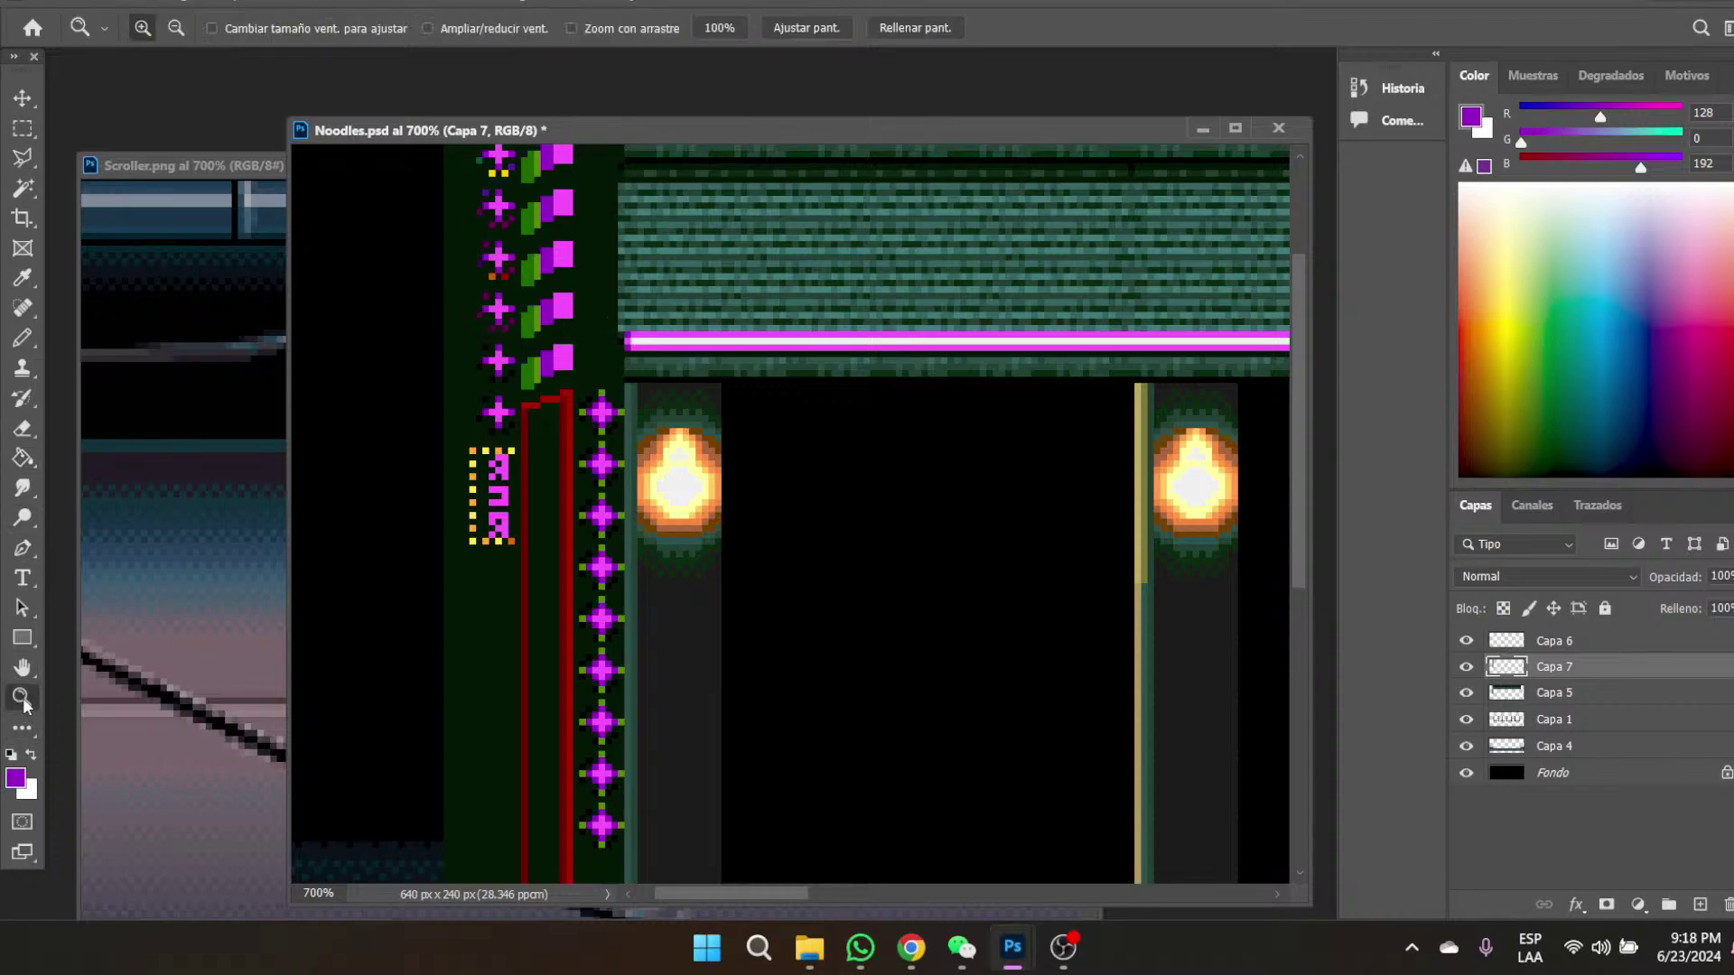
left_click(456, 391)
left_click(456, 391)
left_click(542, 342)
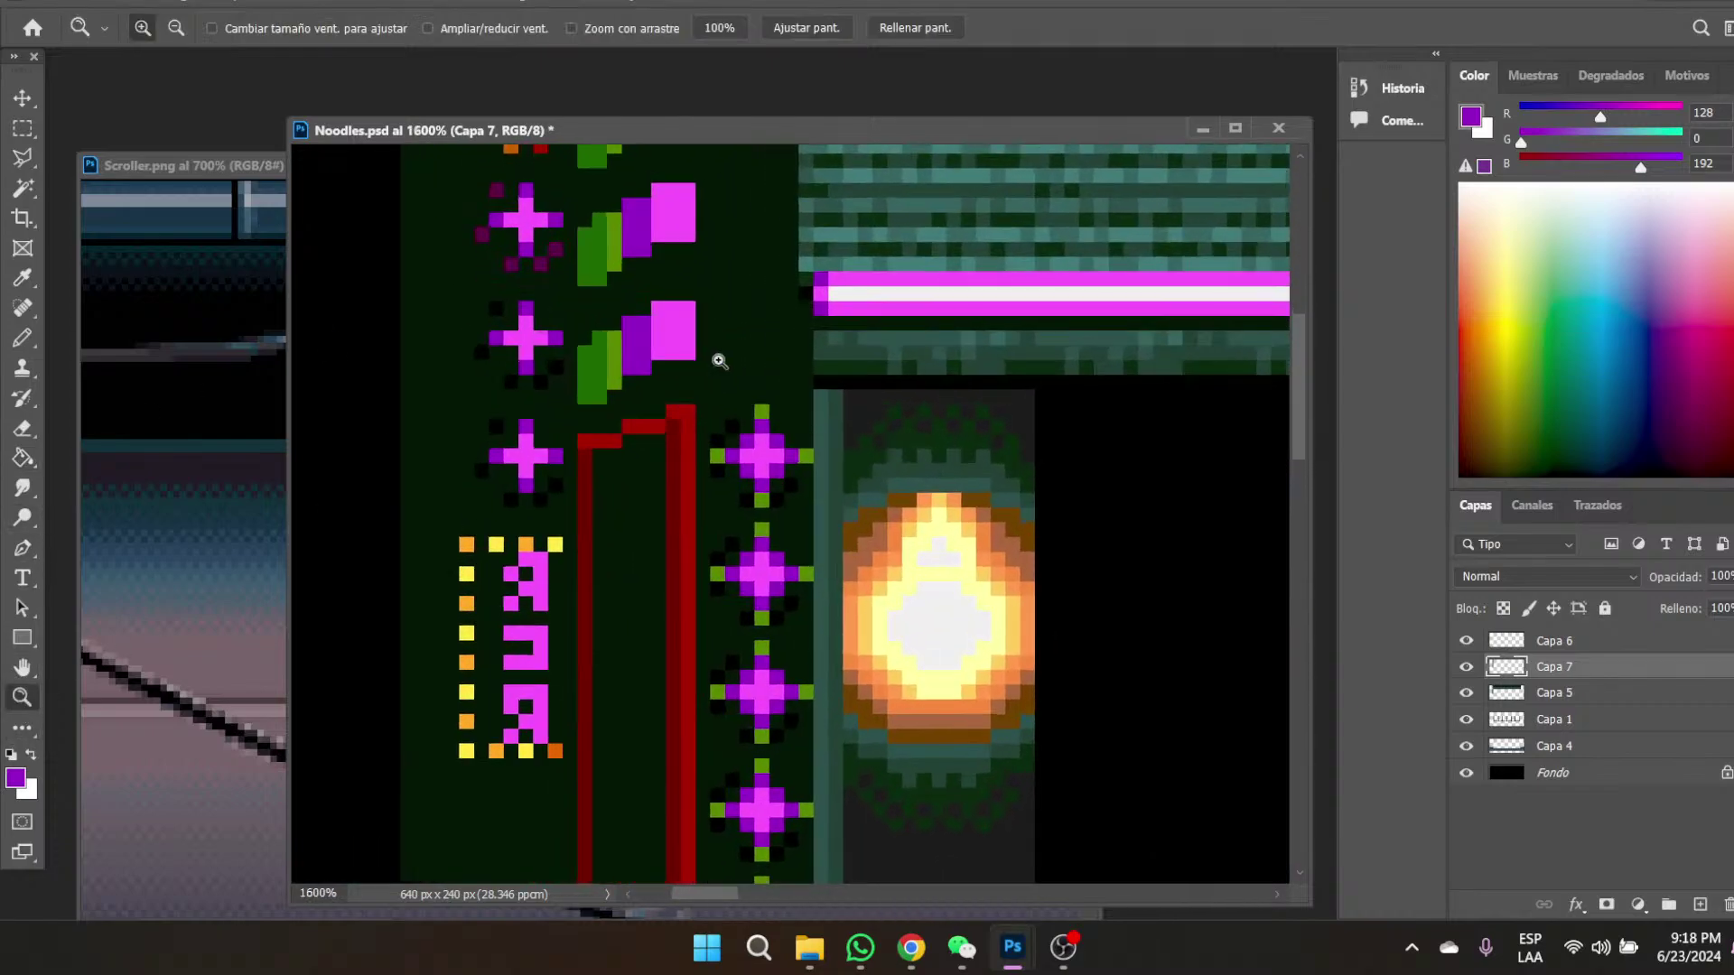
scroll(716, 361, "up", 1)
left_click(23, 188)
left_click(18, 280)
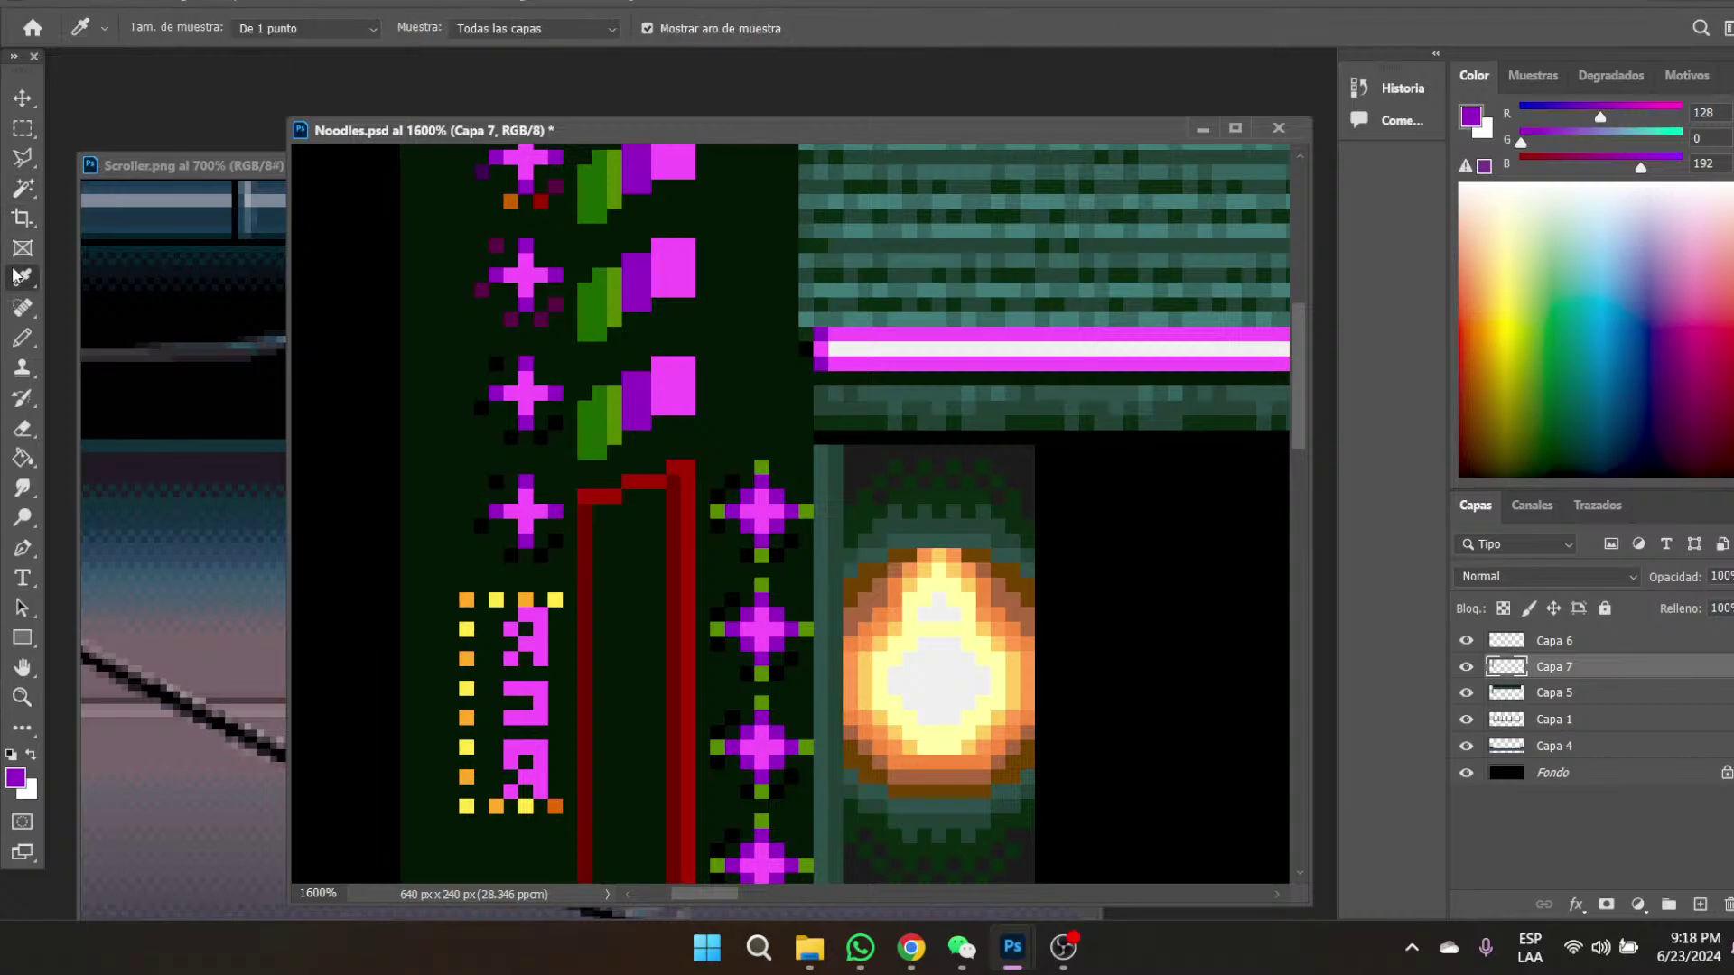
left_click(617, 405)
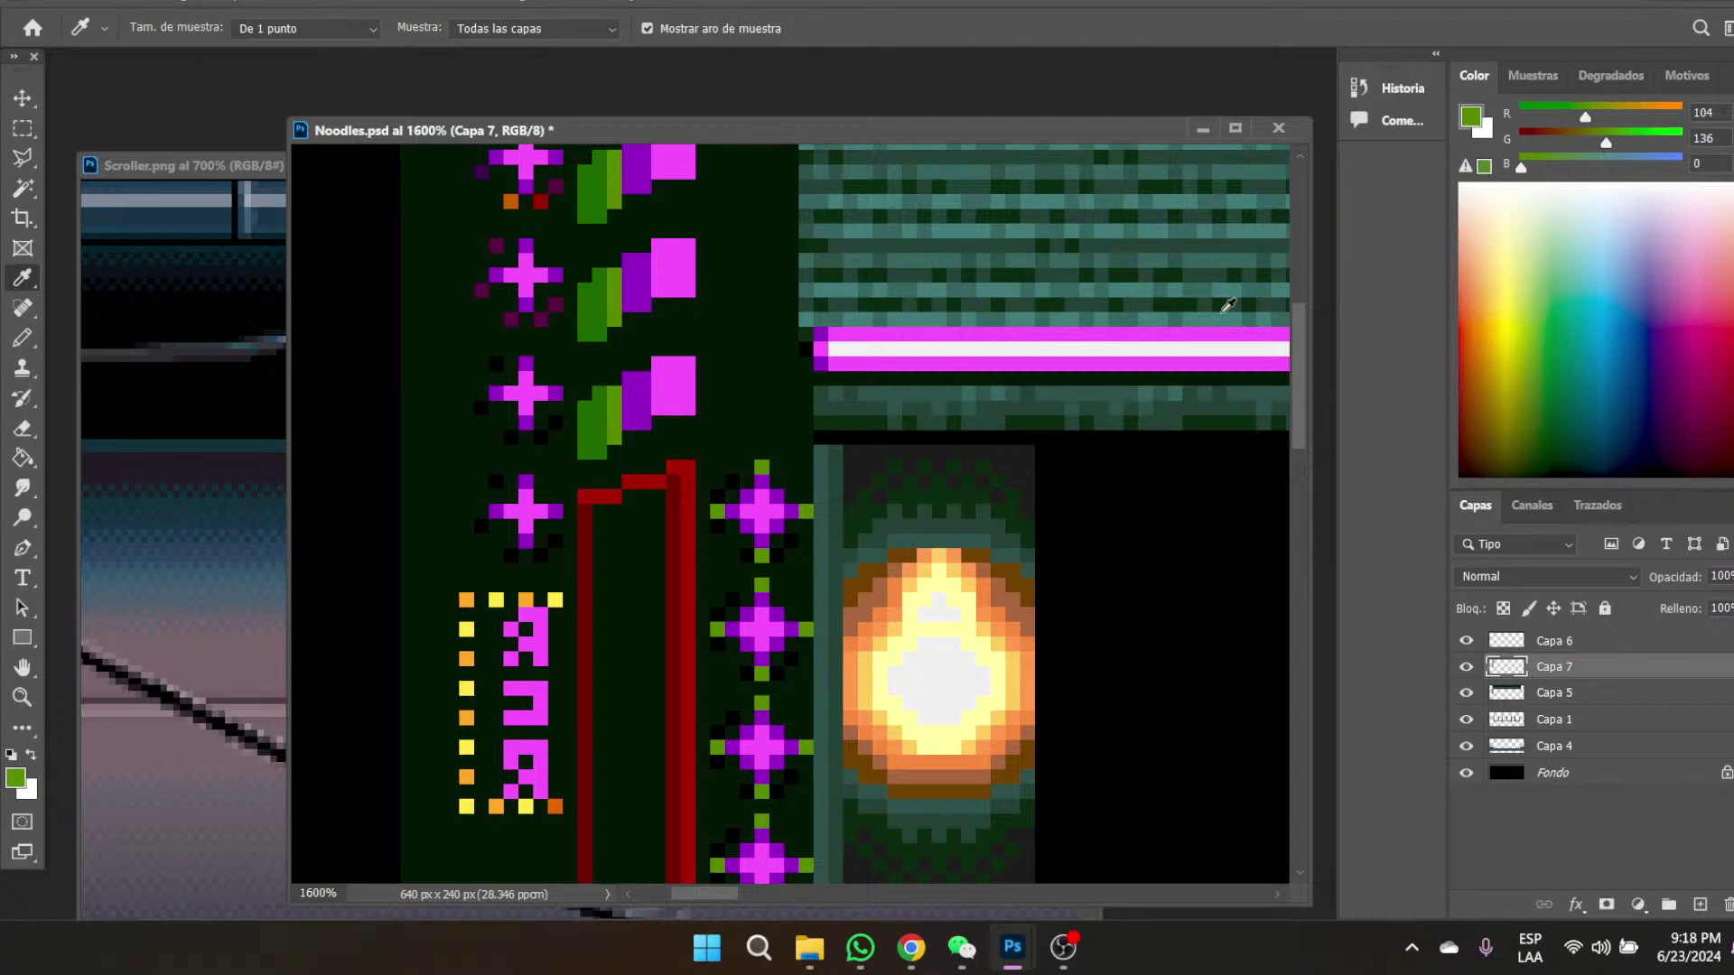
type("136")
double_click(1711, 138)
type("0")
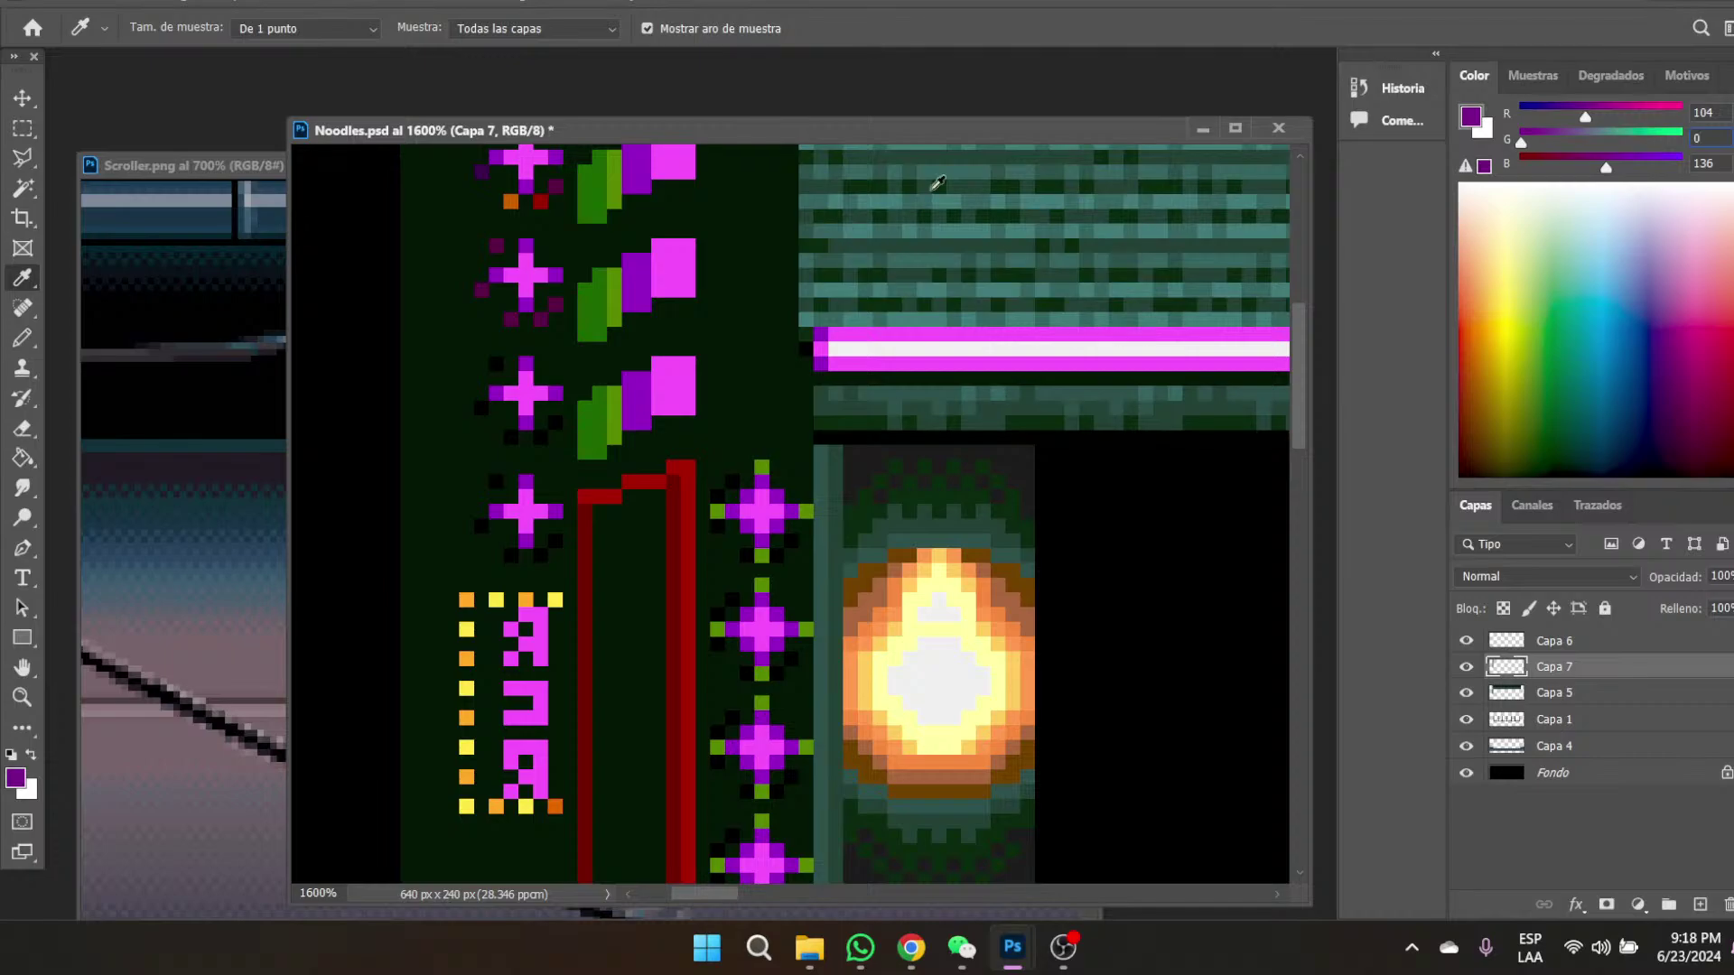
left_click(22, 458)
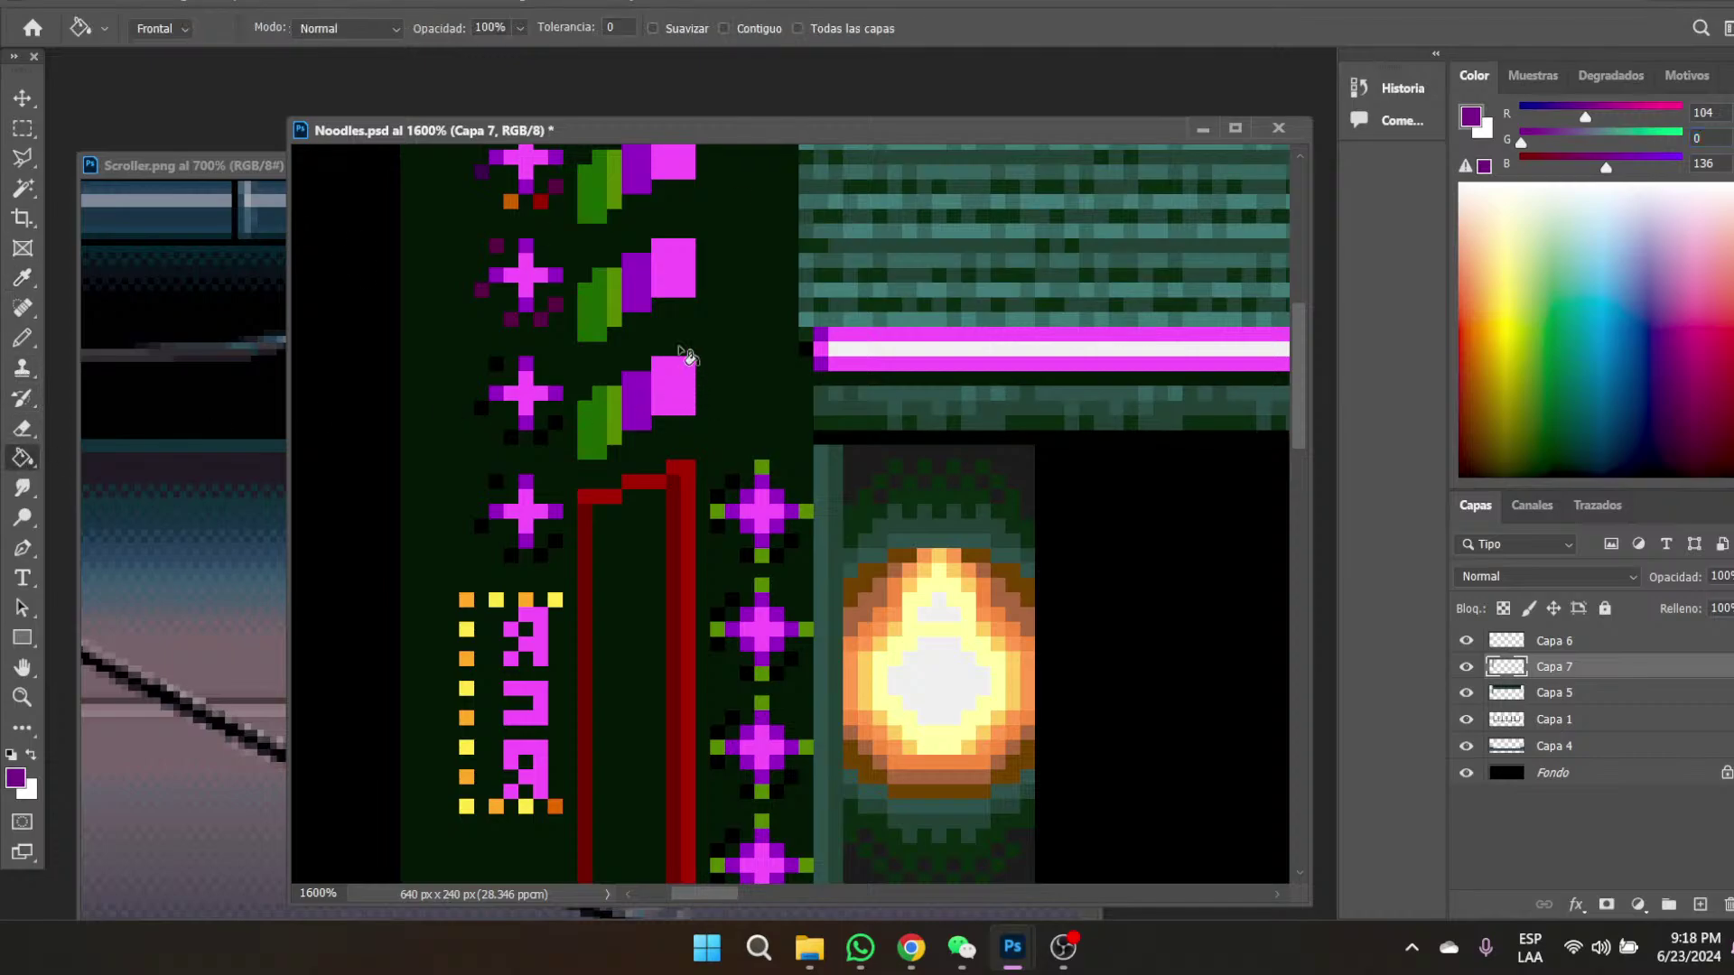
left_click(615, 305)
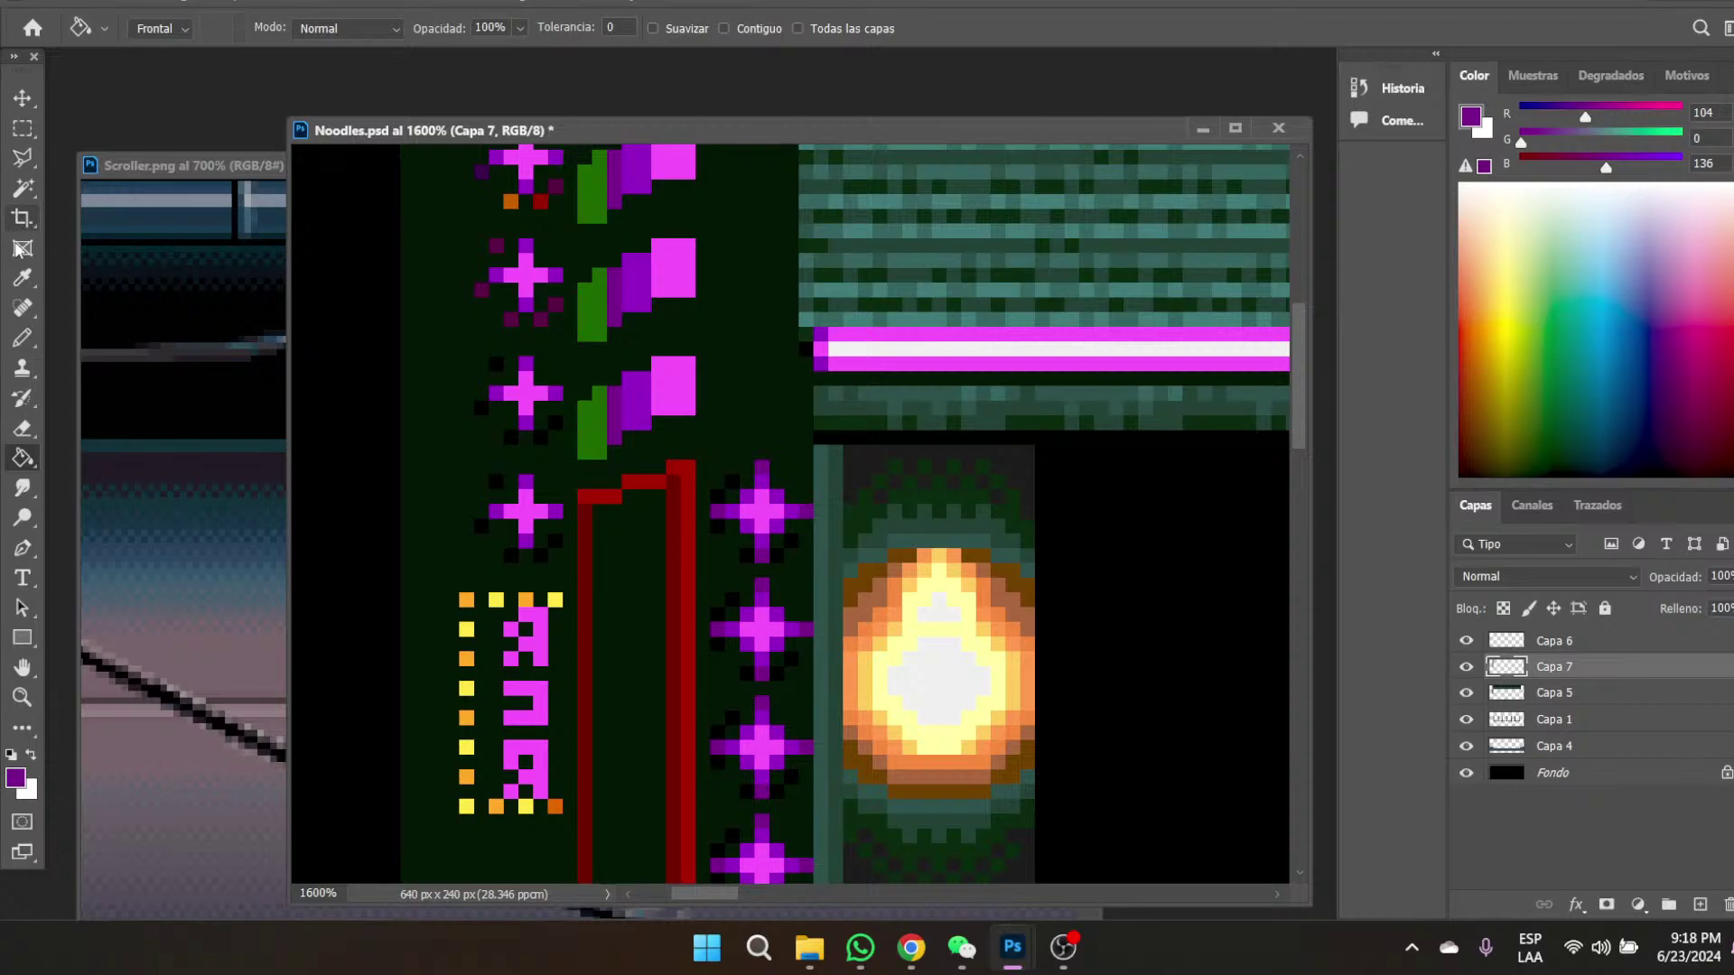
- Sample the ornaments' remaining dark green, change the color to RGB 64, 0, 104, and fill that green with it
left_click(22, 278)
left_click(594, 310)
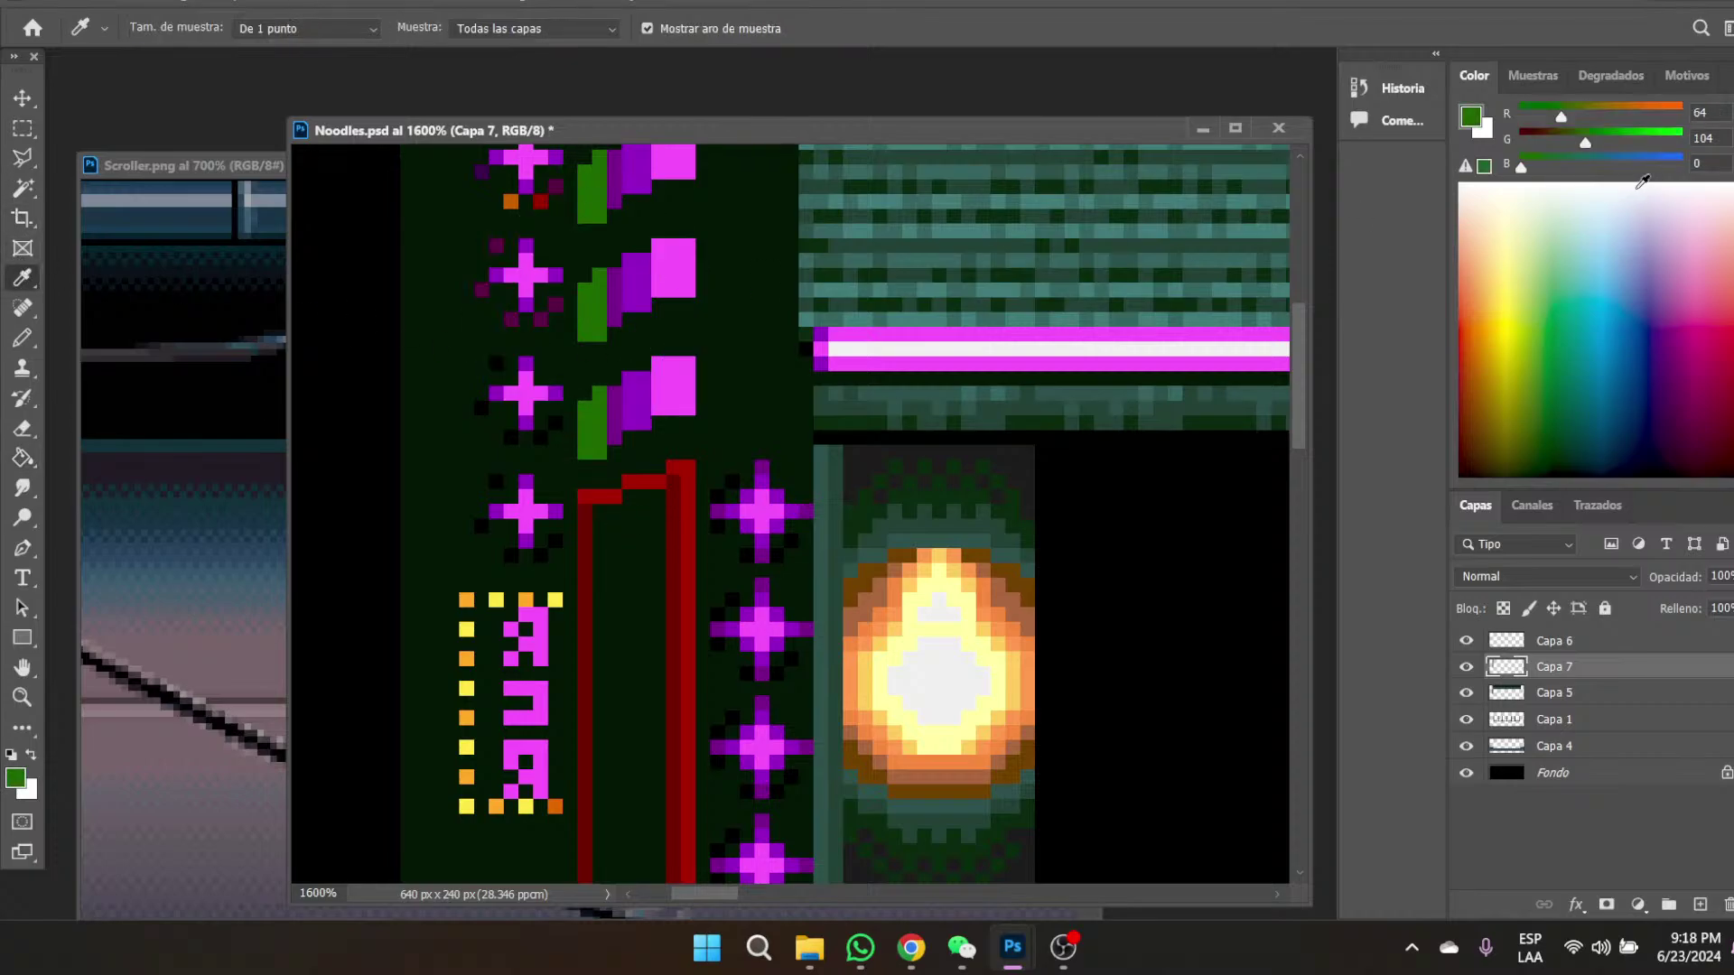
left_click(1714, 170)
type("104")
left_click_drag(1726, 137, 1676, 141)
type("0")
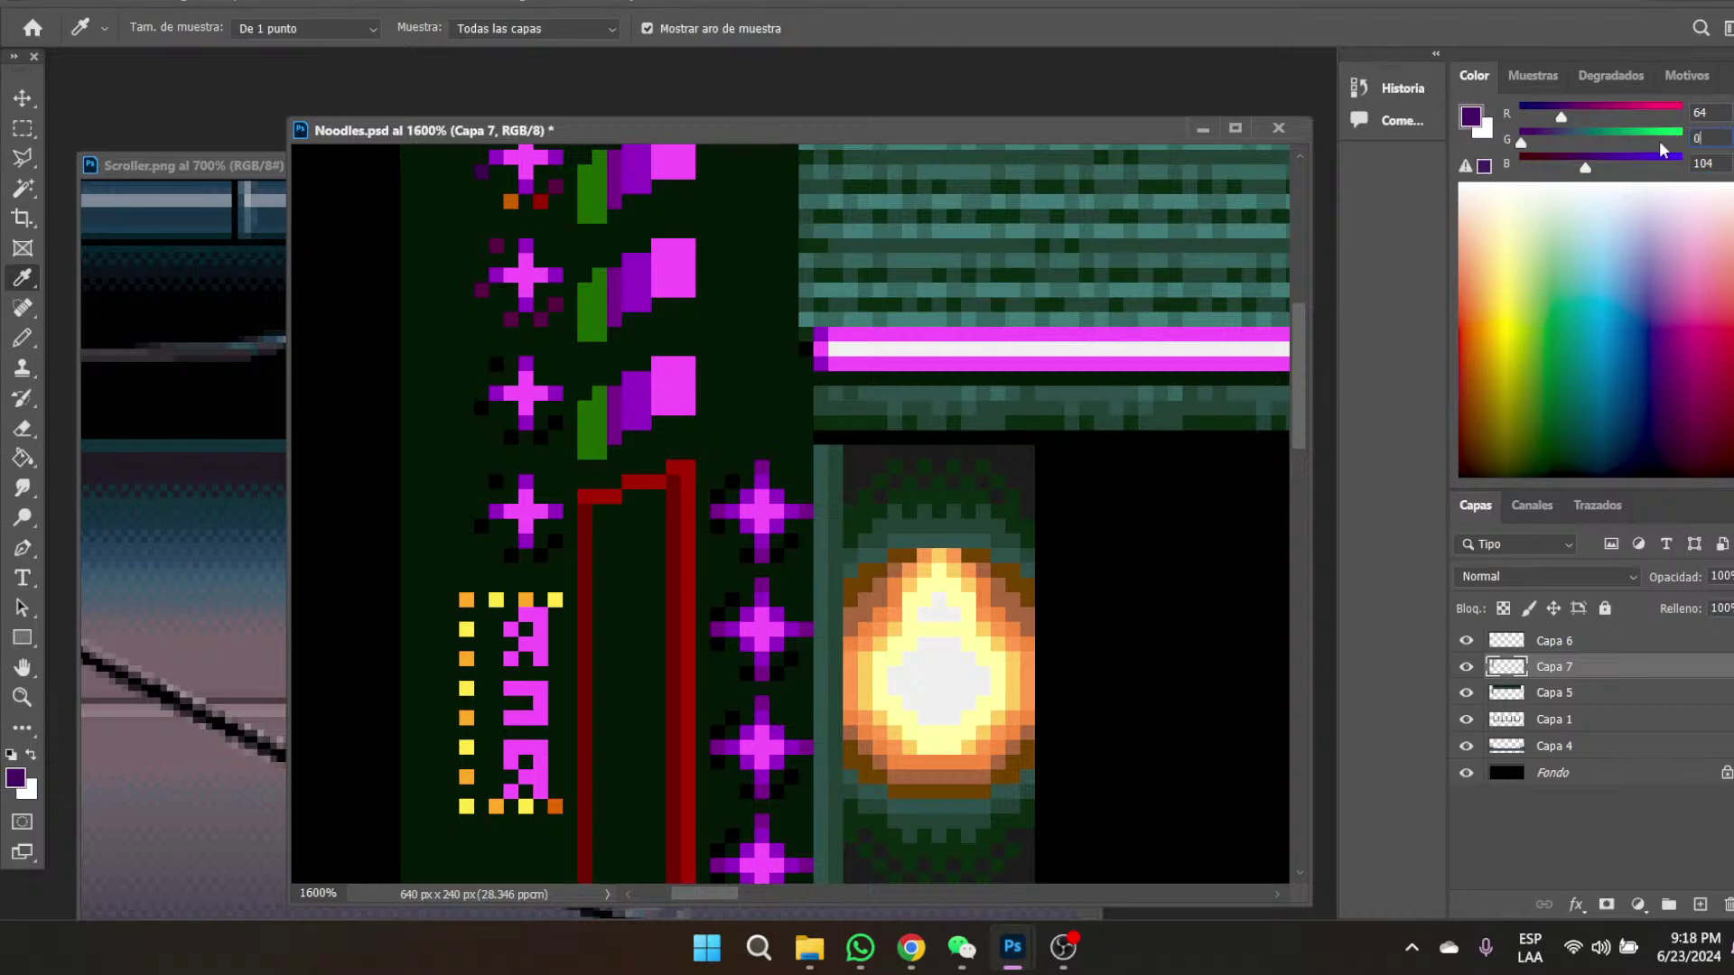
left_click(22, 458)
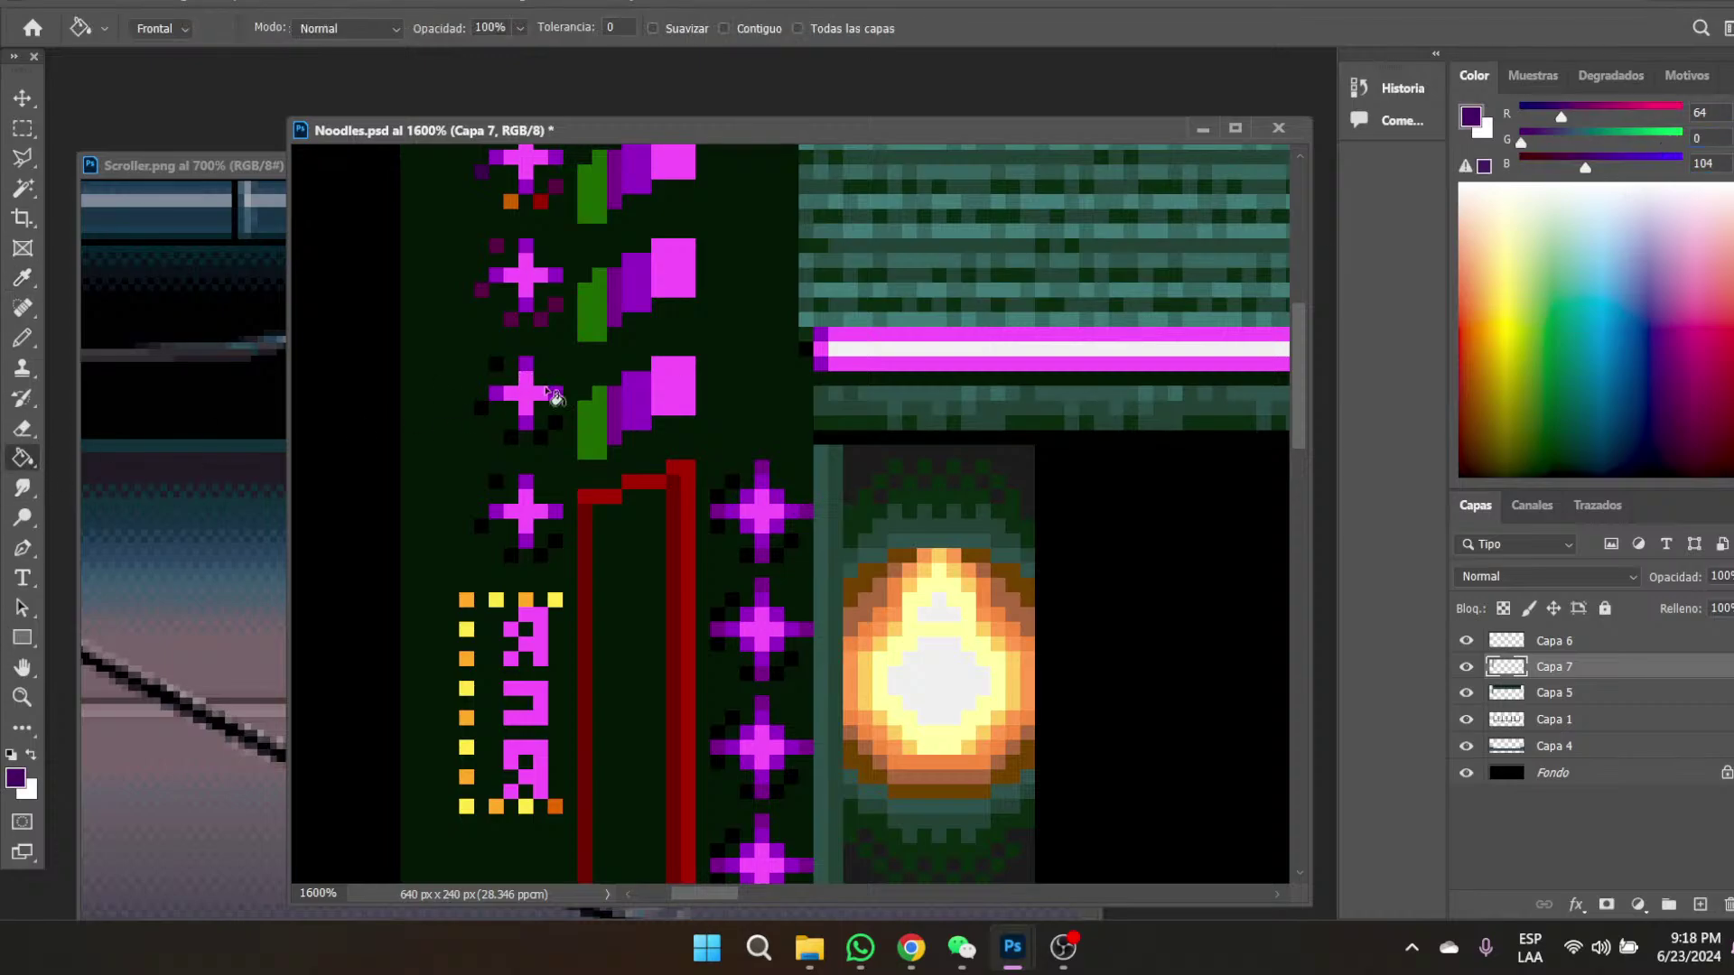
left_click(598, 442)
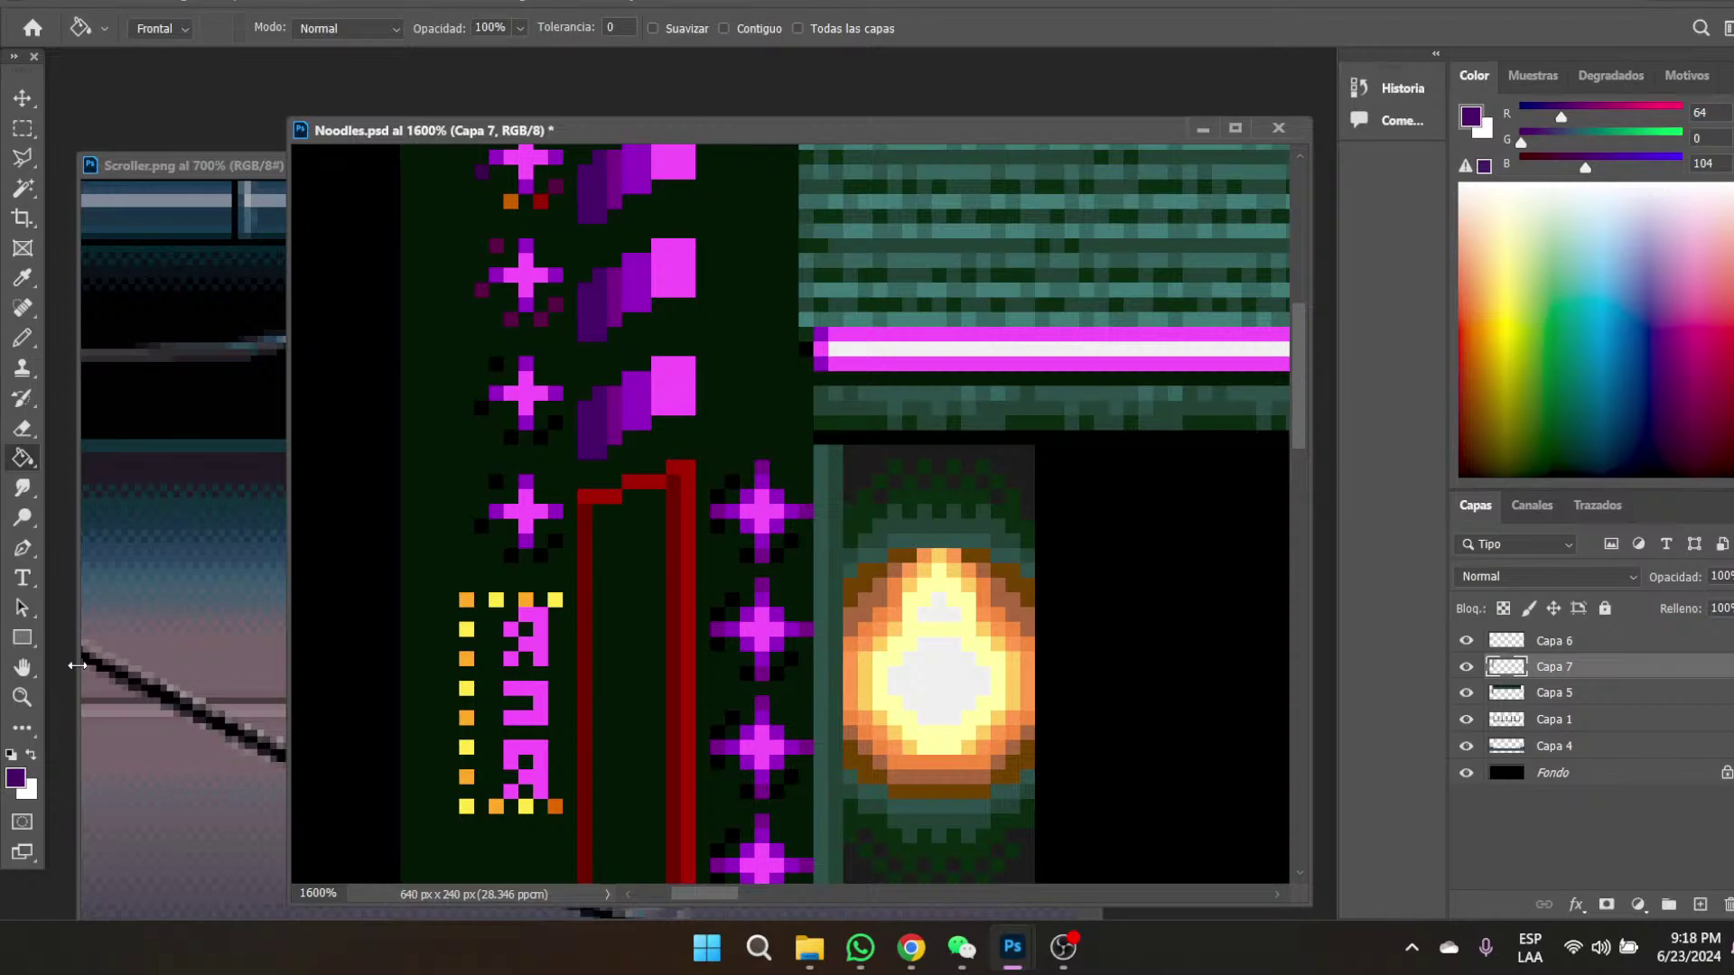
- Compare the purple side-wall ornaments with the original green ones by repeatedly hiding and showing Capa 7 at 300% zoom
left_click(23, 696)
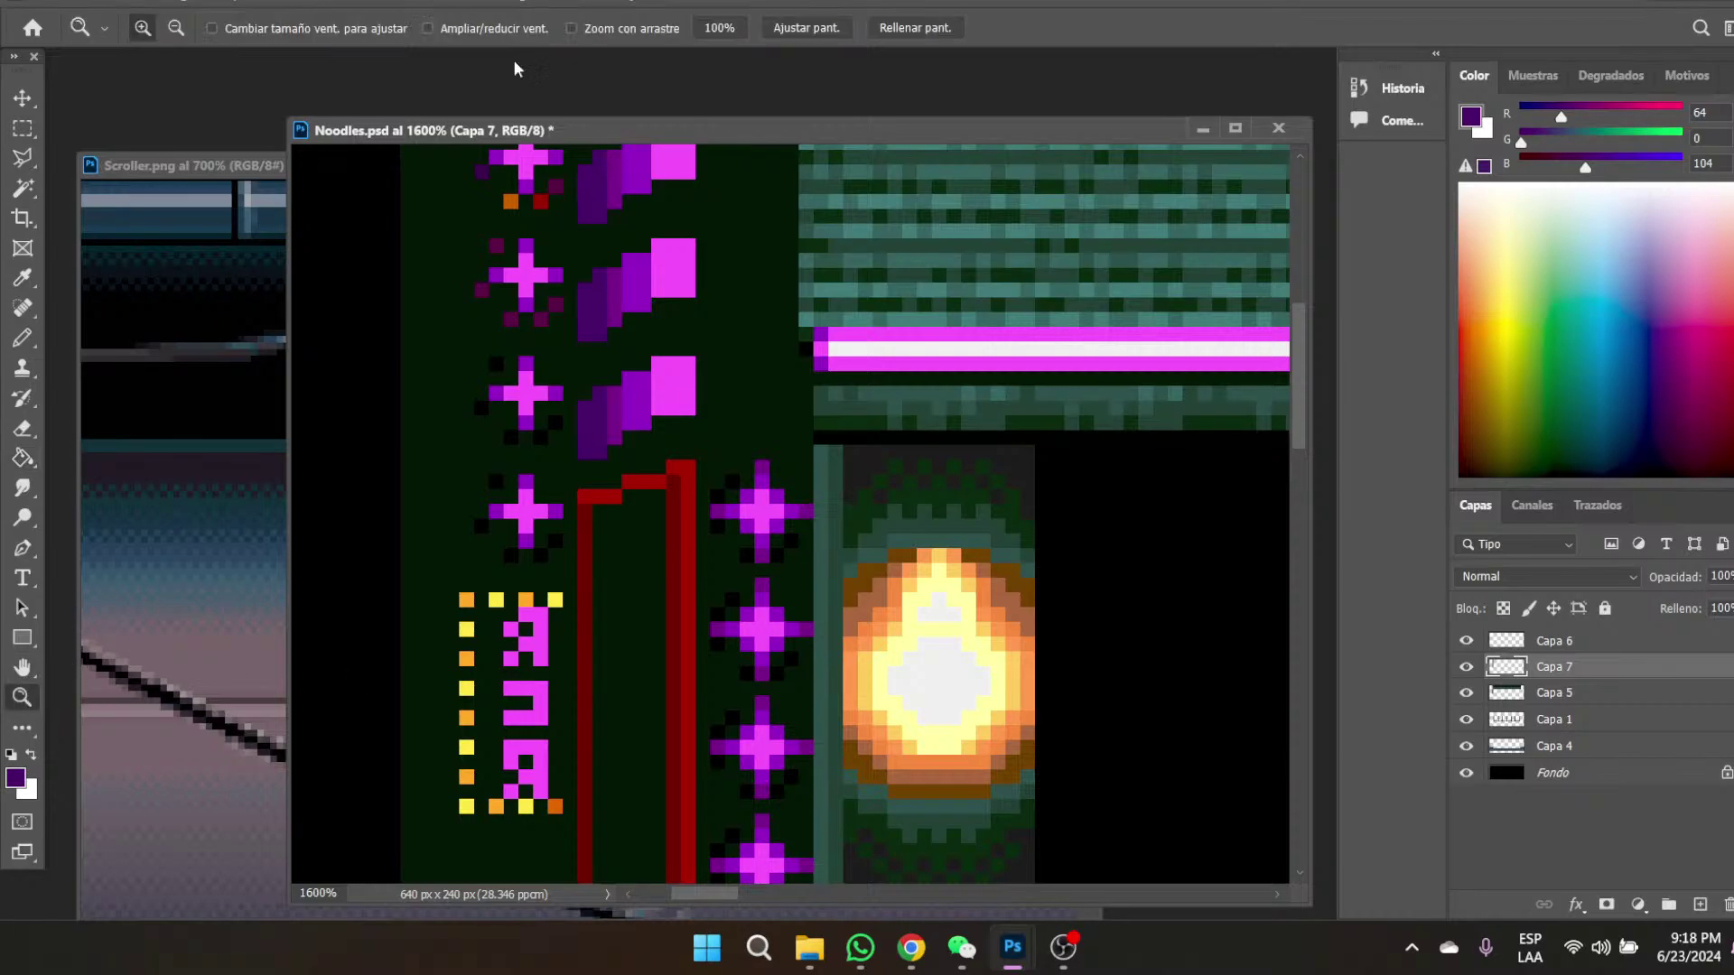
left_click(720, 28)
left_click(534, 457)
left_click(534, 457)
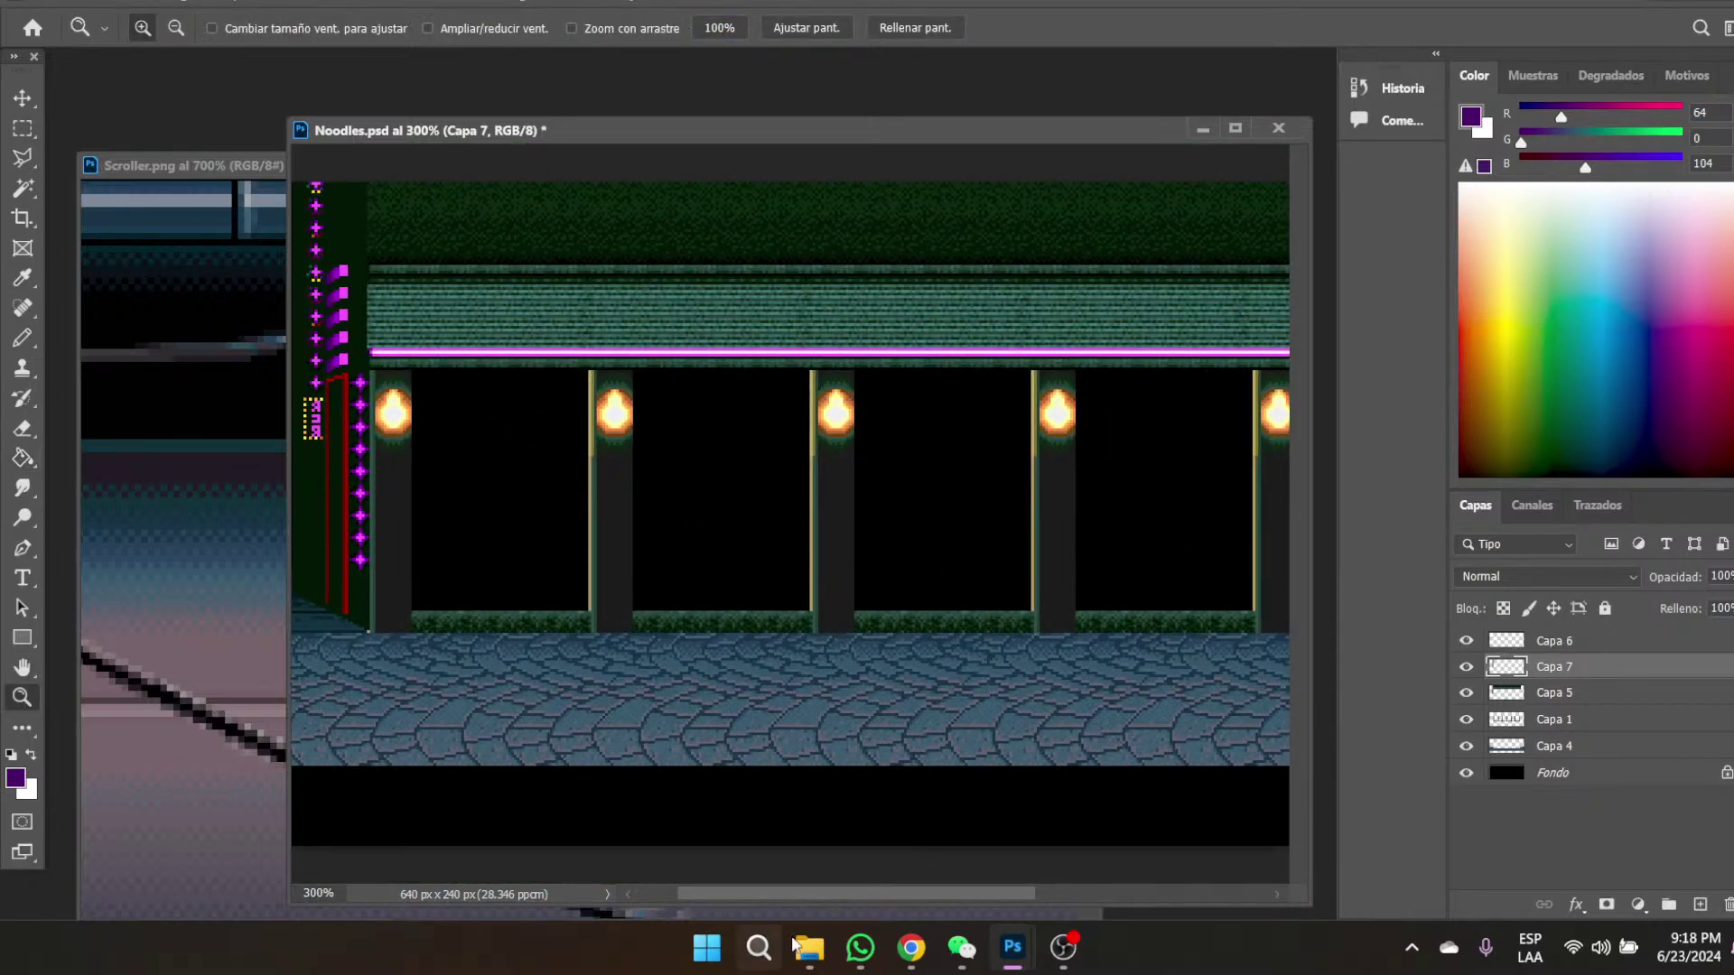
mouse_move(810, 948)
left_click_drag(871, 895, 824, 895)
left_click(1465, 667)
left_click(1465, 667)
left_click(1466, 667)
left_click(1466, 666)
left_click(1466, 666)
left_click(1466, 666)
left_click(1466, 667)
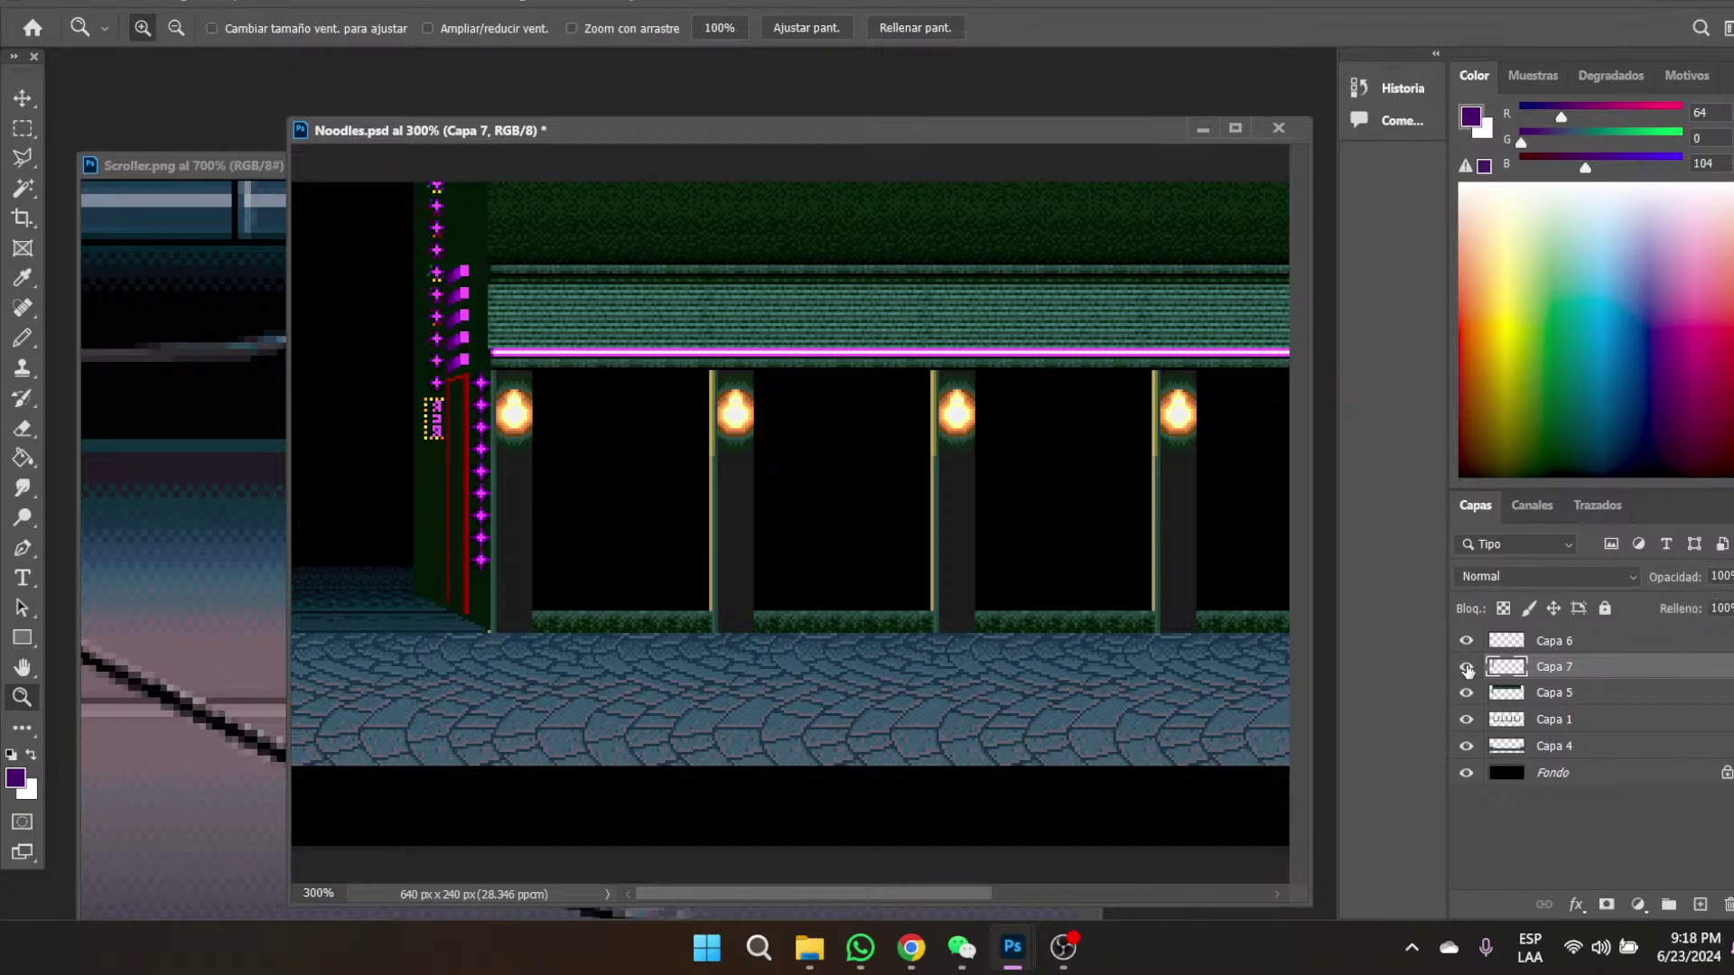
left_click(1466, 667)
left_click(1466, 666)
left_click(1466, 666)
left_click(1466, 666)
left_click(1466, 666)
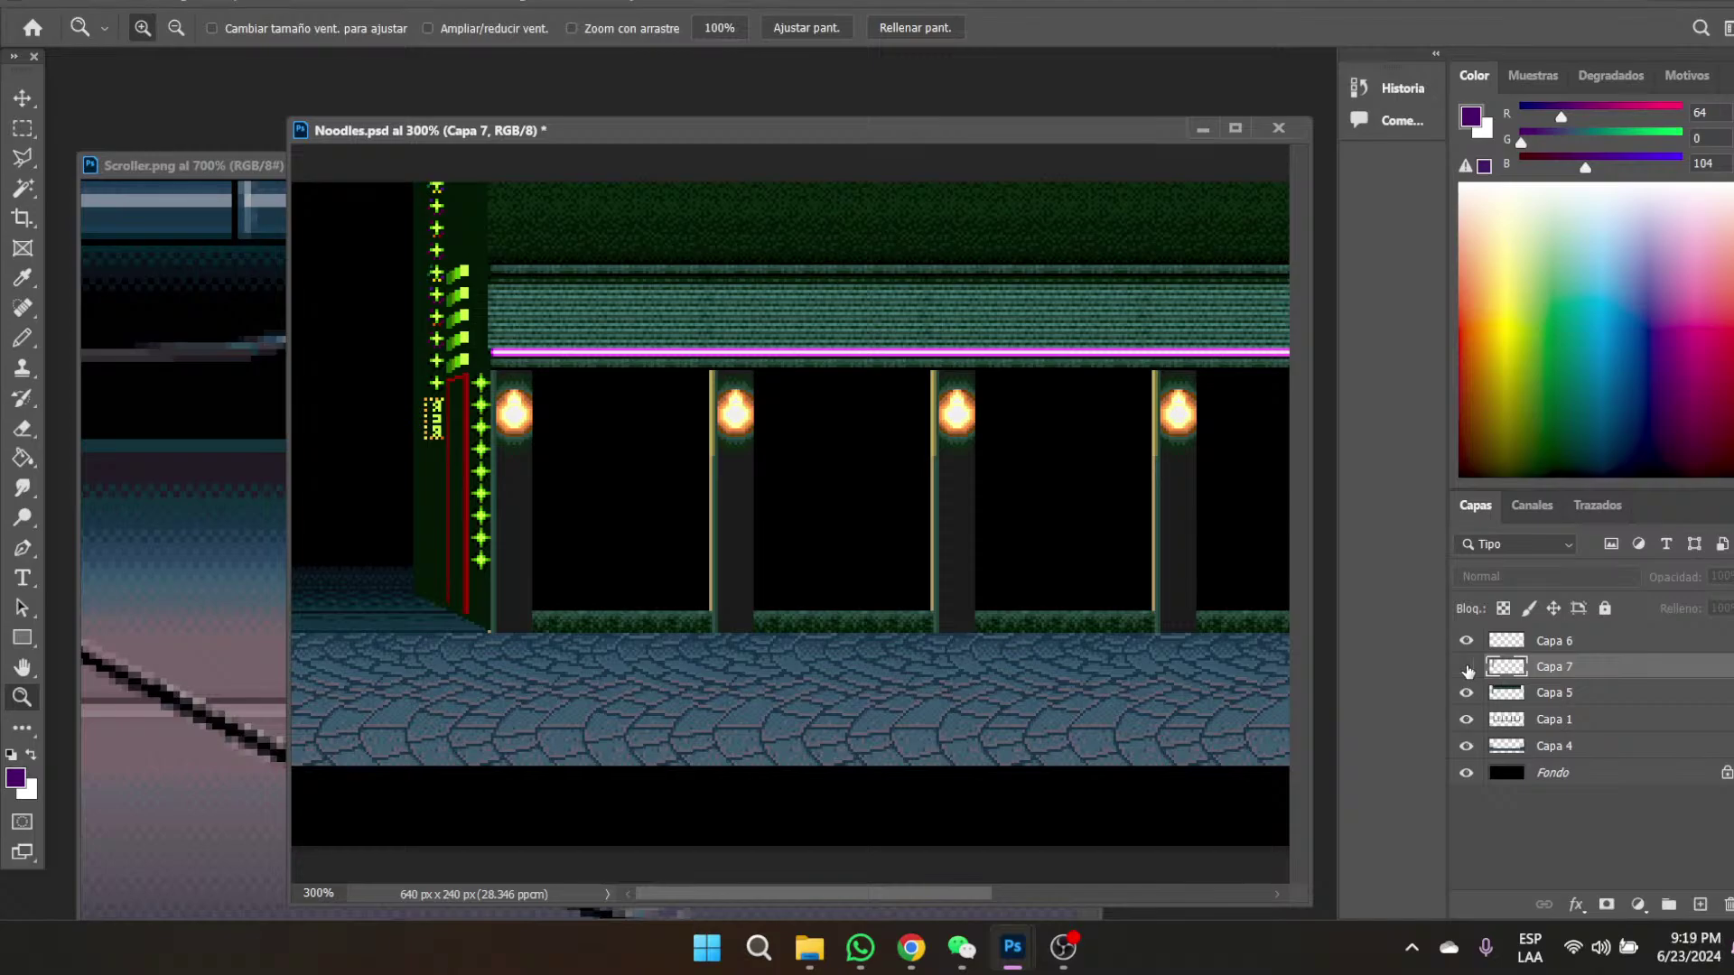
left_click(1466, 668)
left_click(1467, 667)
left_click(1467, 667)
left_click(1466, 667)
left_click(1467, 667)
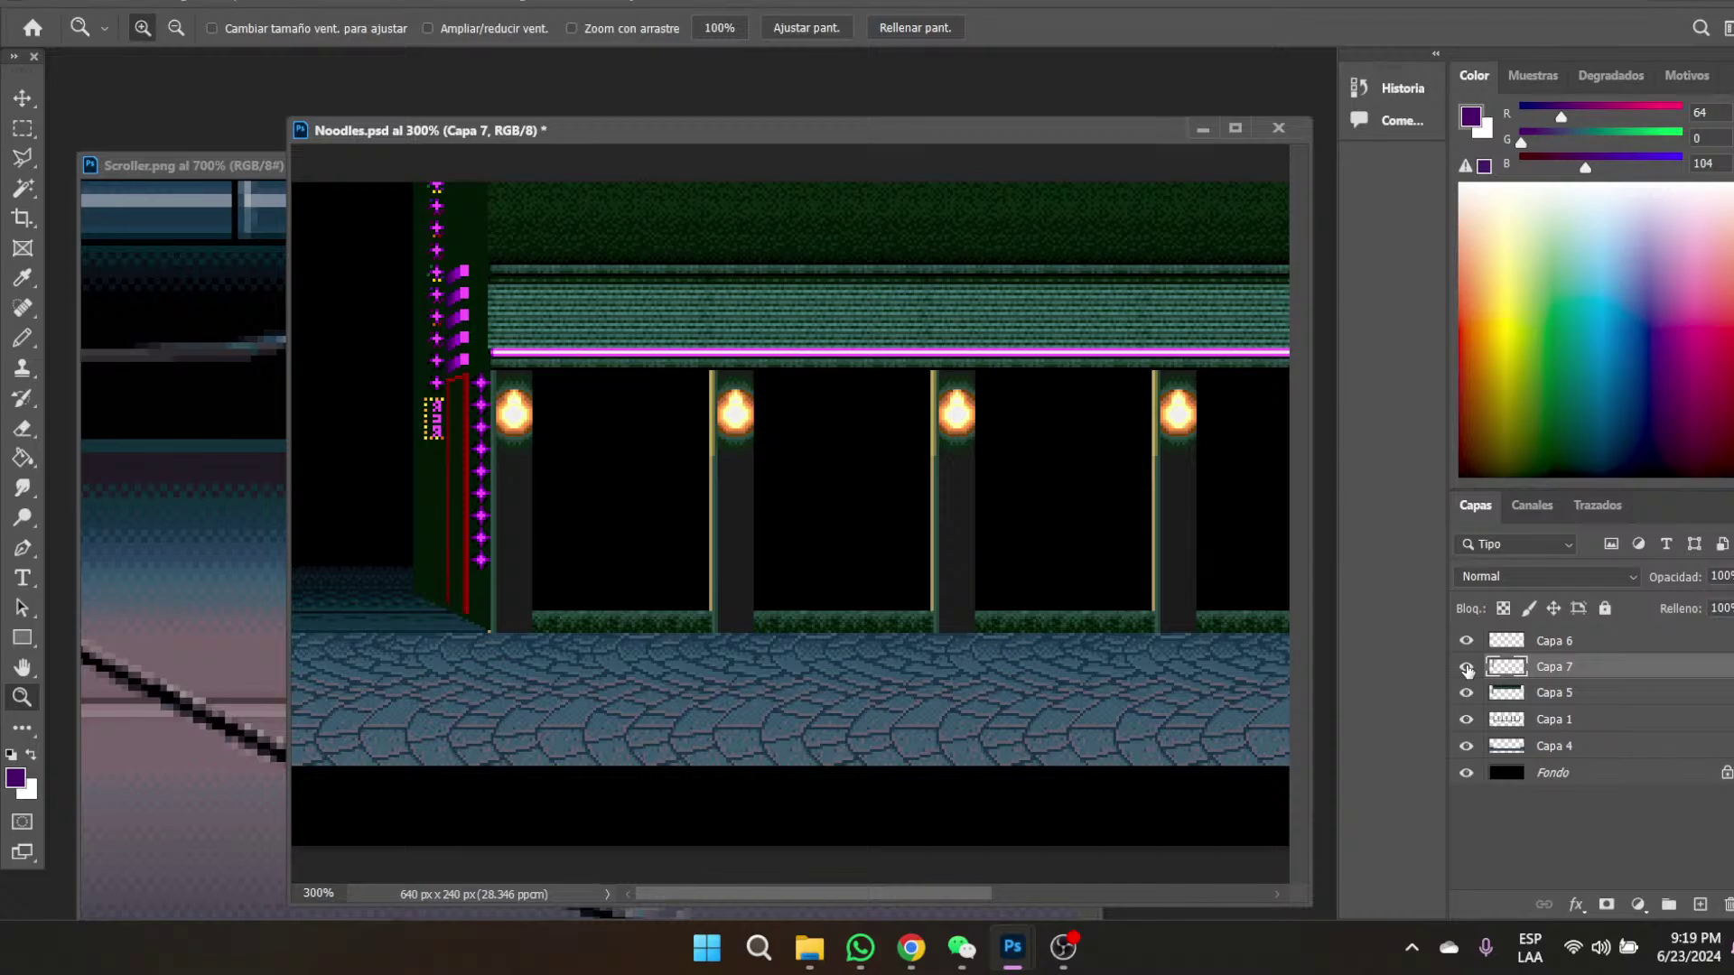
left_click(1467, 668)
left_click(1466, 668)
left_click(1467, 667)
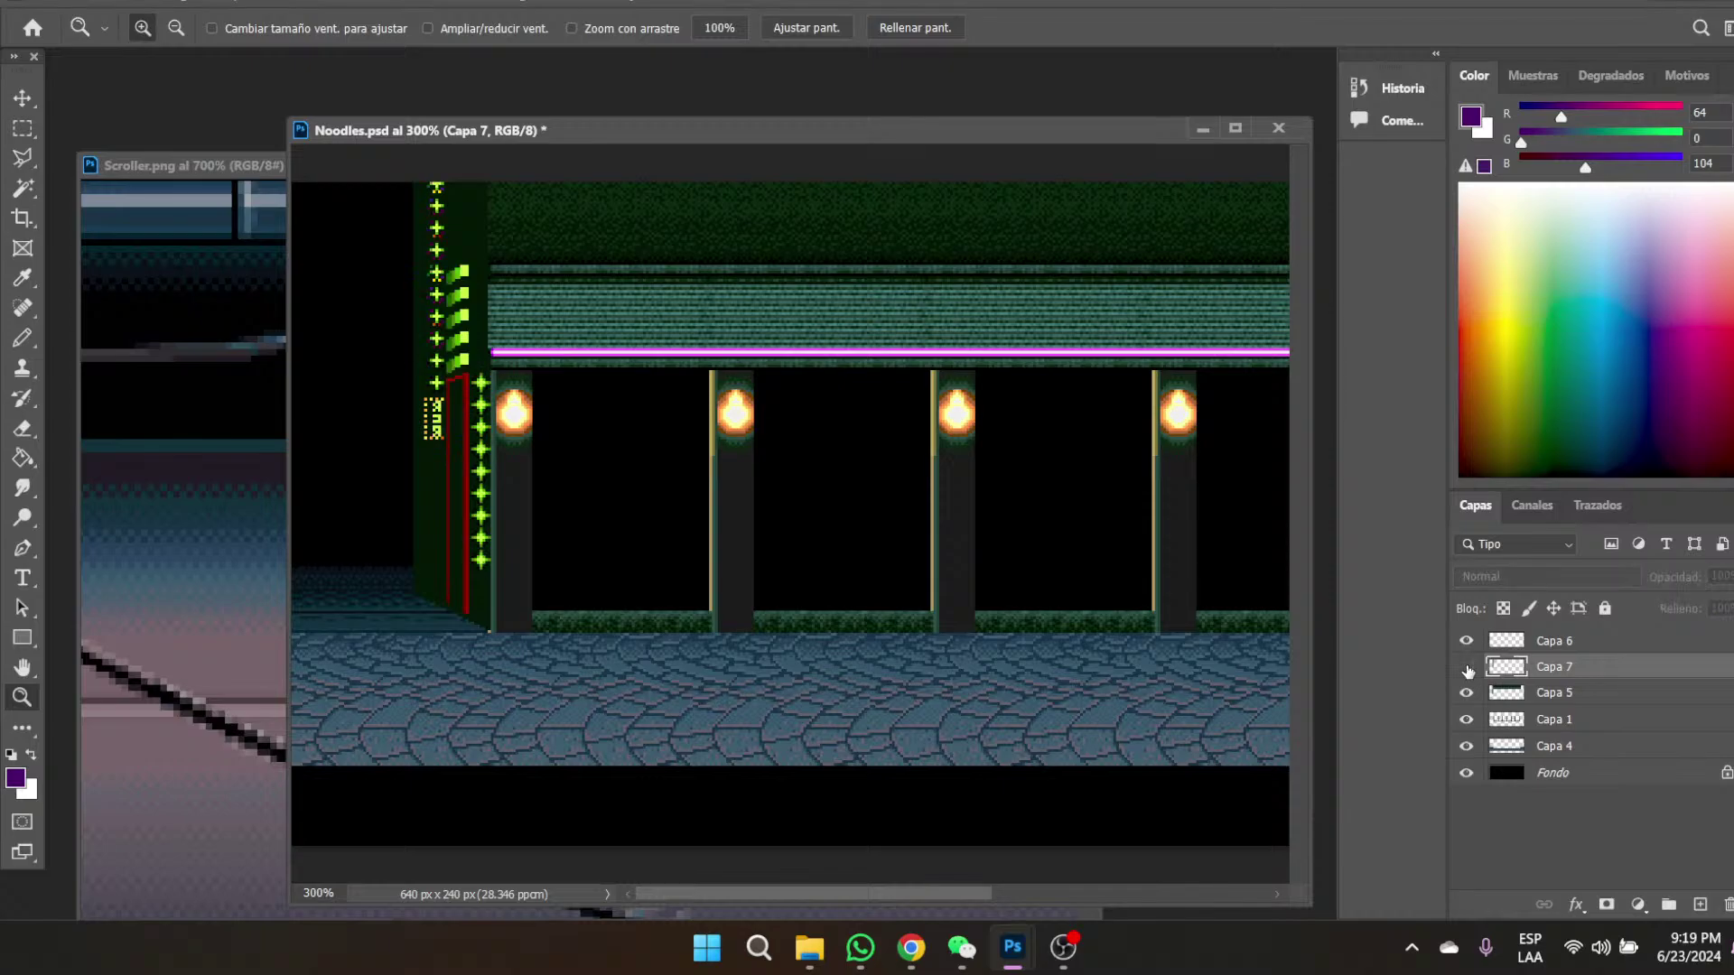
left_click(1466, 667)
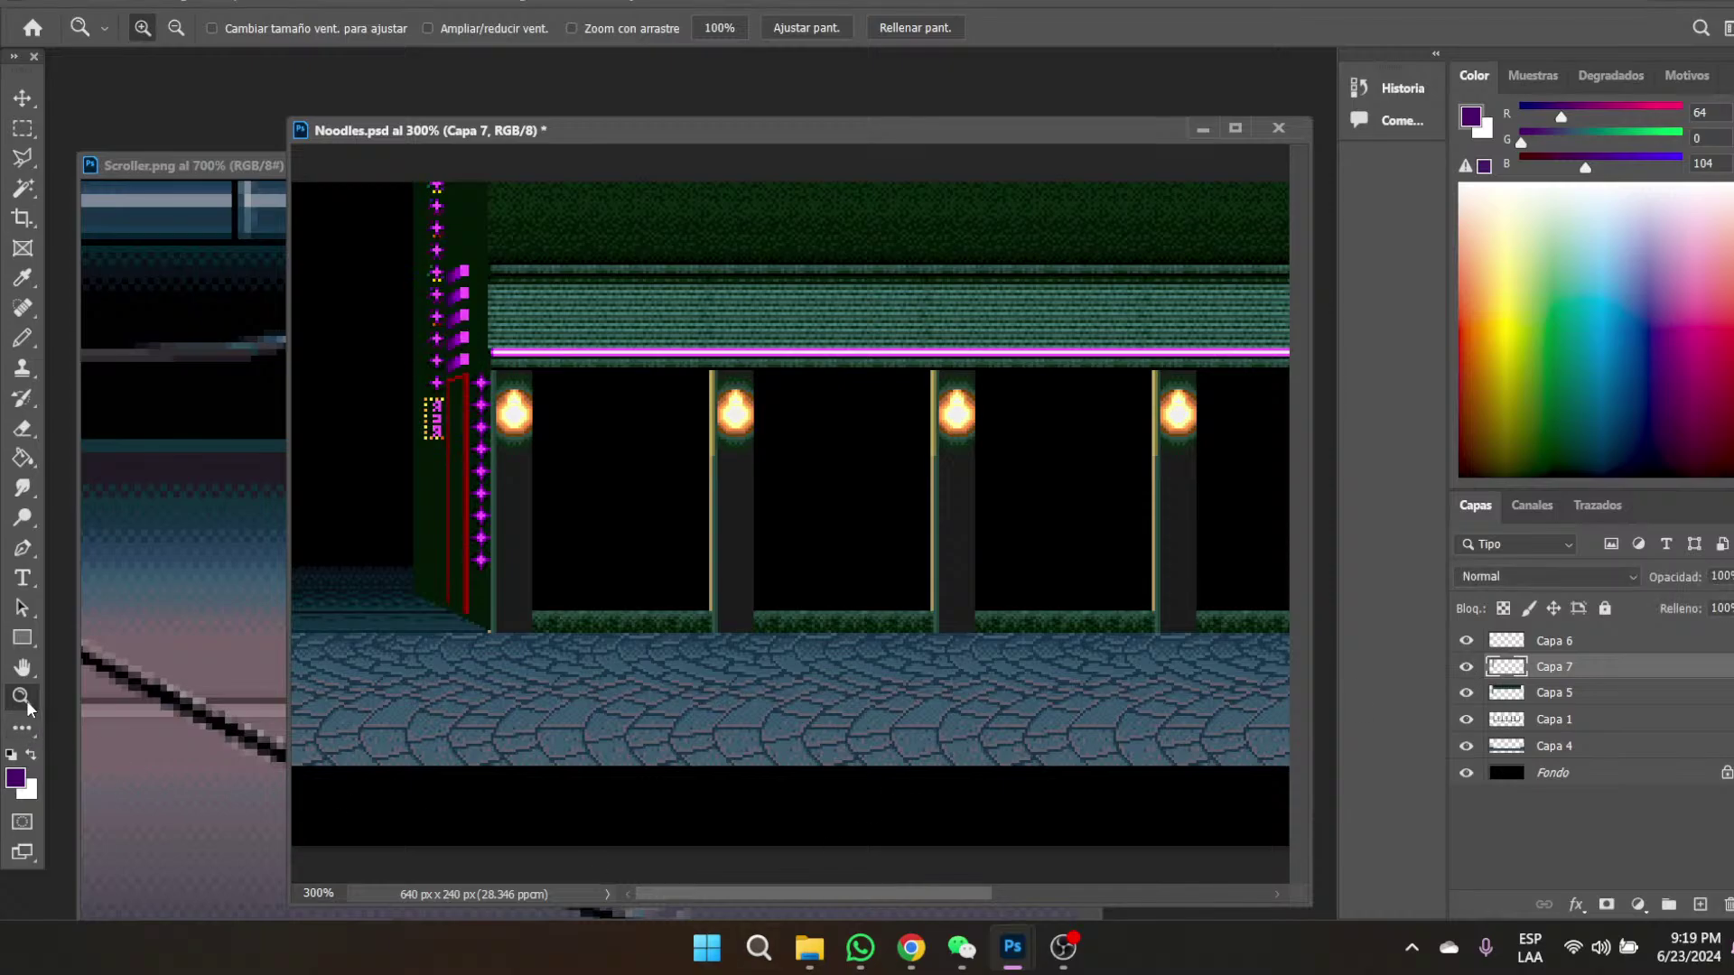
- Sample the off-white of the neon strip's core and pencil one pixel into the center of each star beside the first pillar
left_click(427, 425)
left_click(427, 430)
left_click(428, 430)
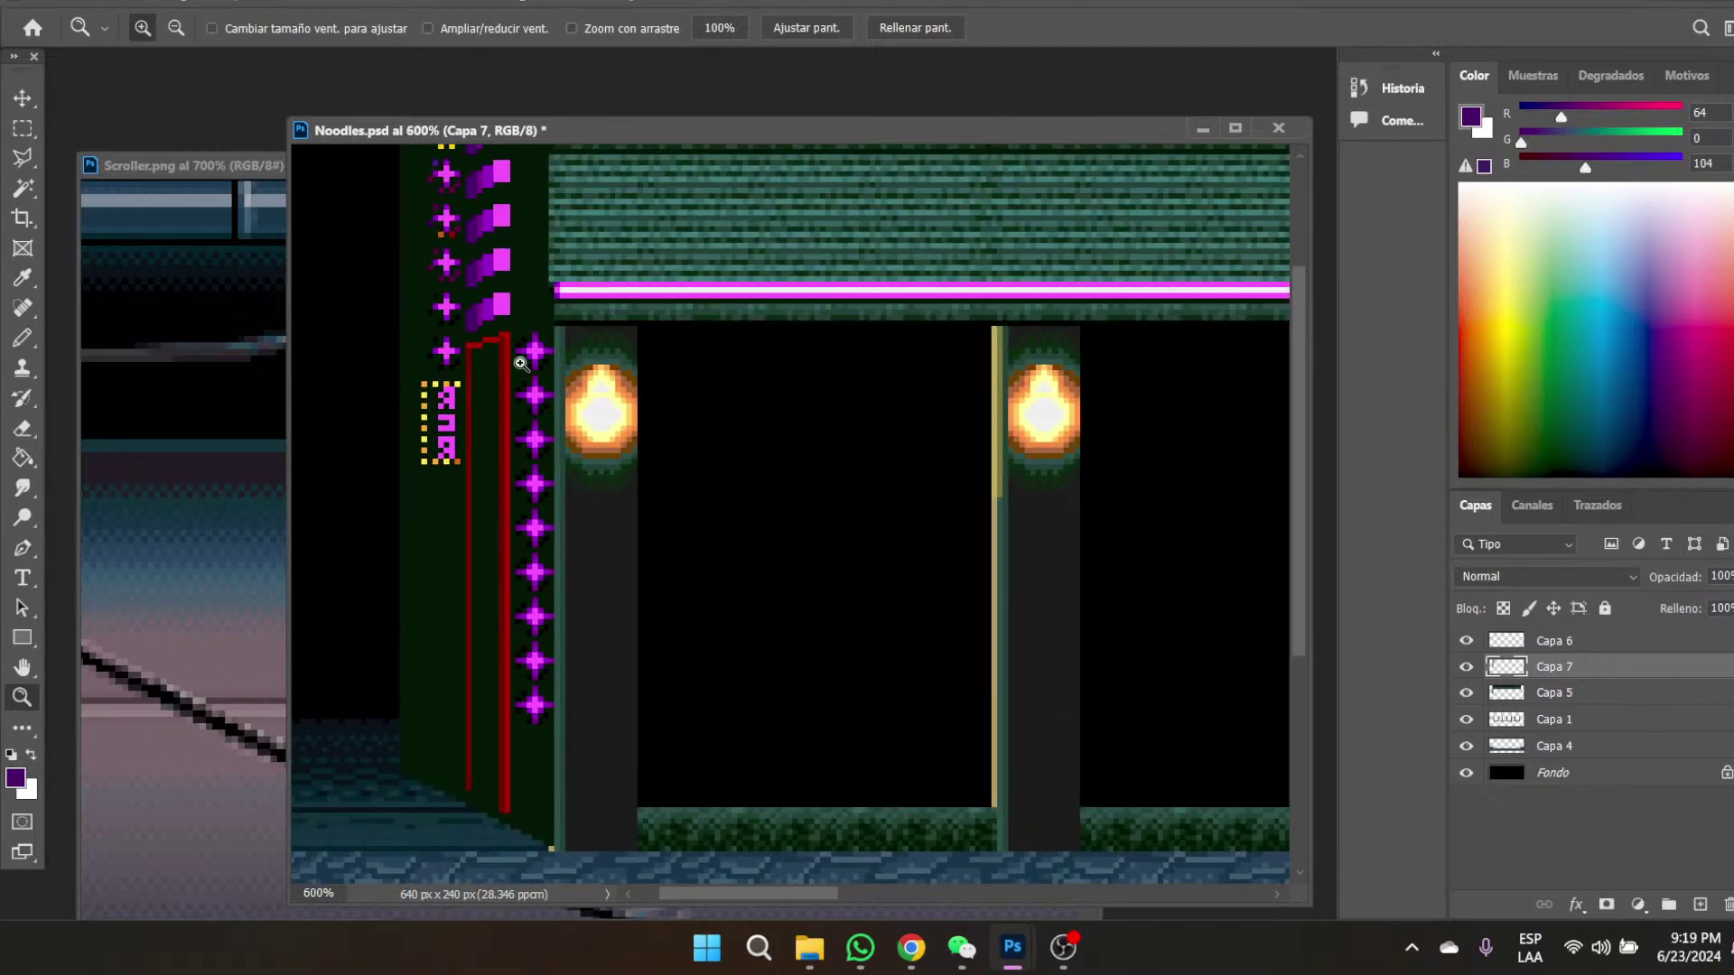
left_click(23, 279)
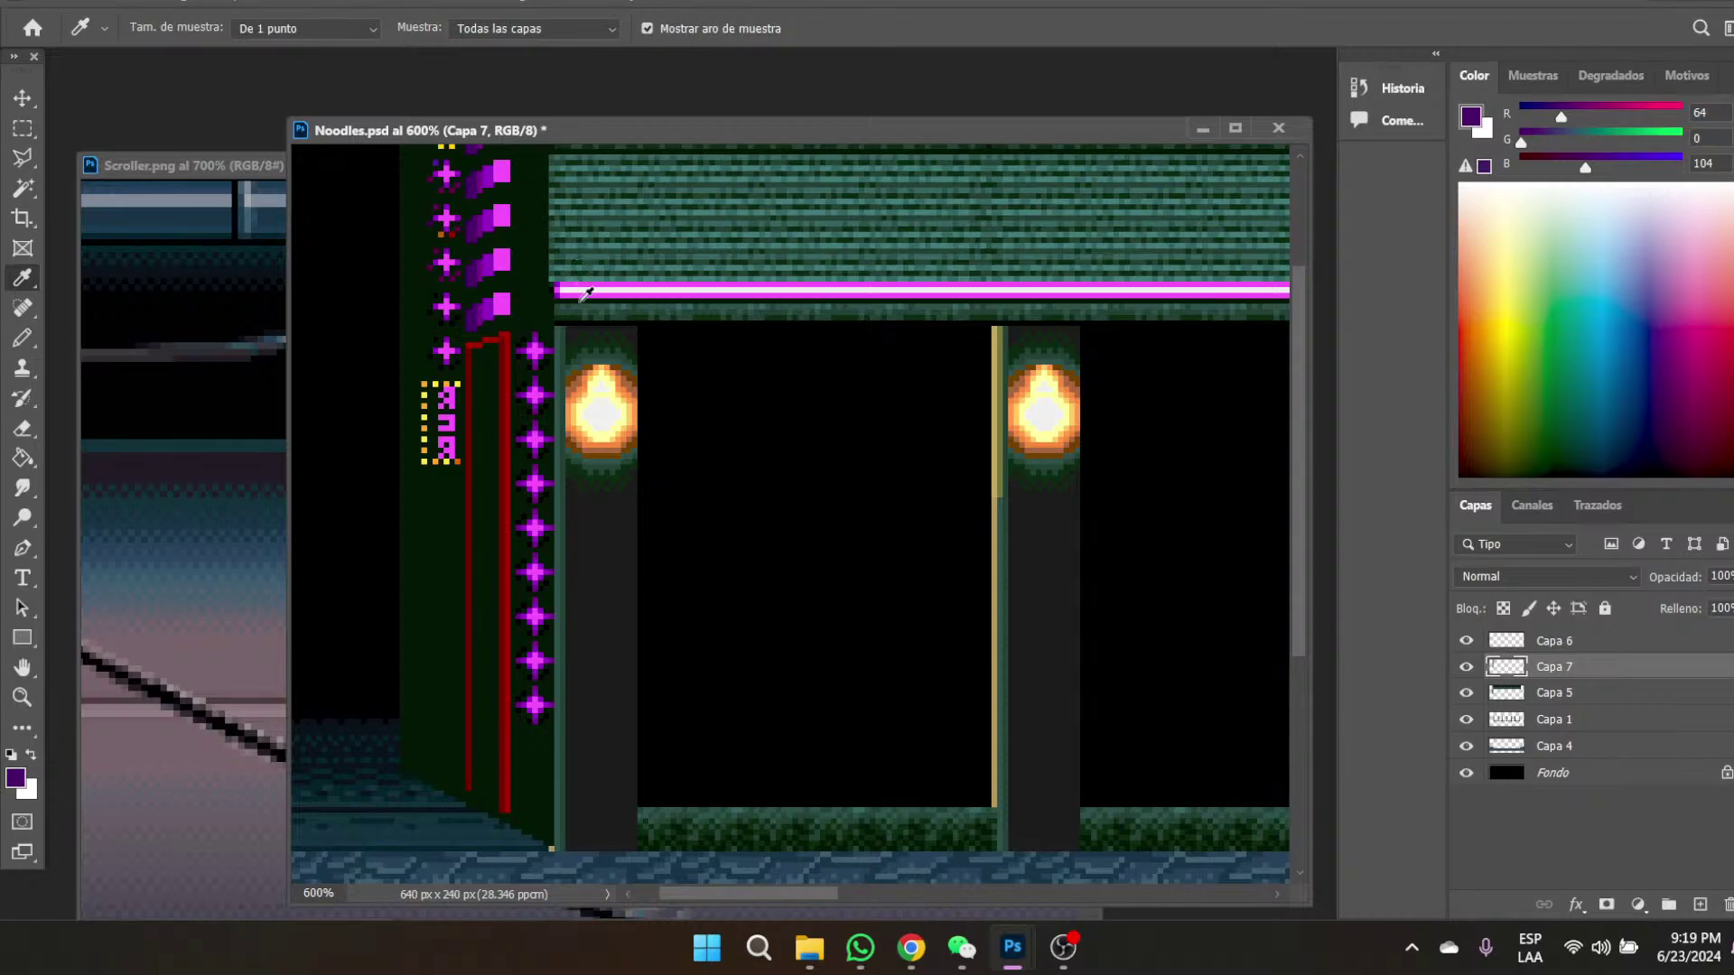
left_click(579, 290)
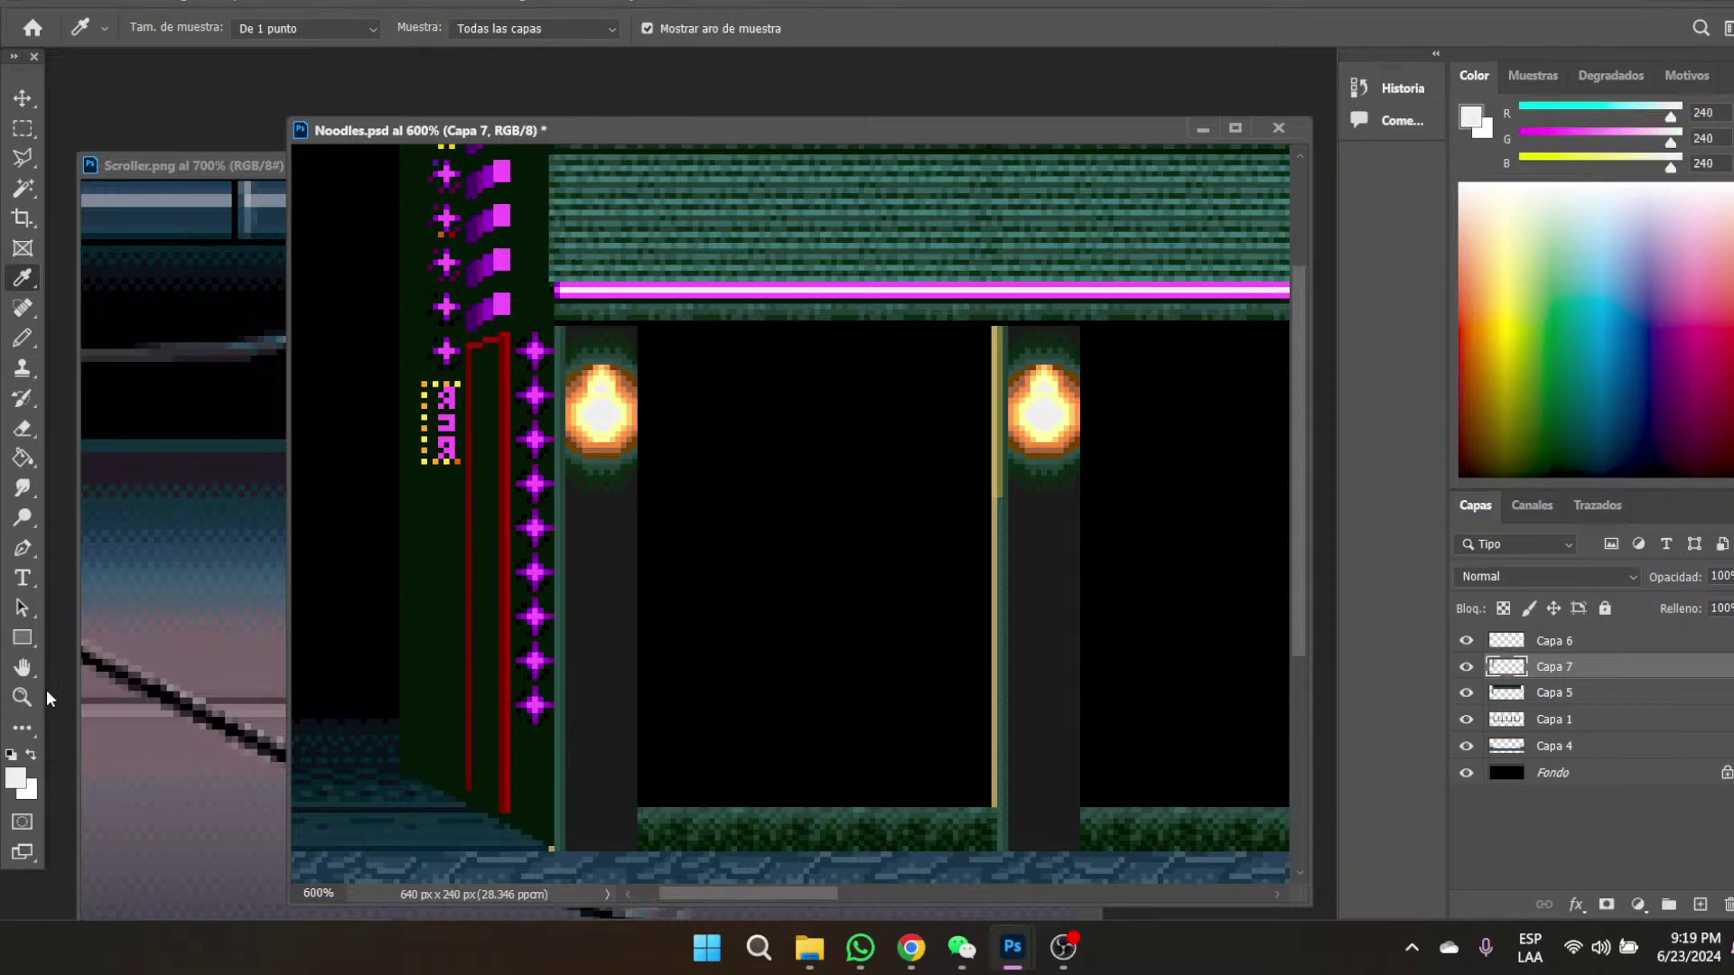
left_click(21, 696)
left_click(507, 509)
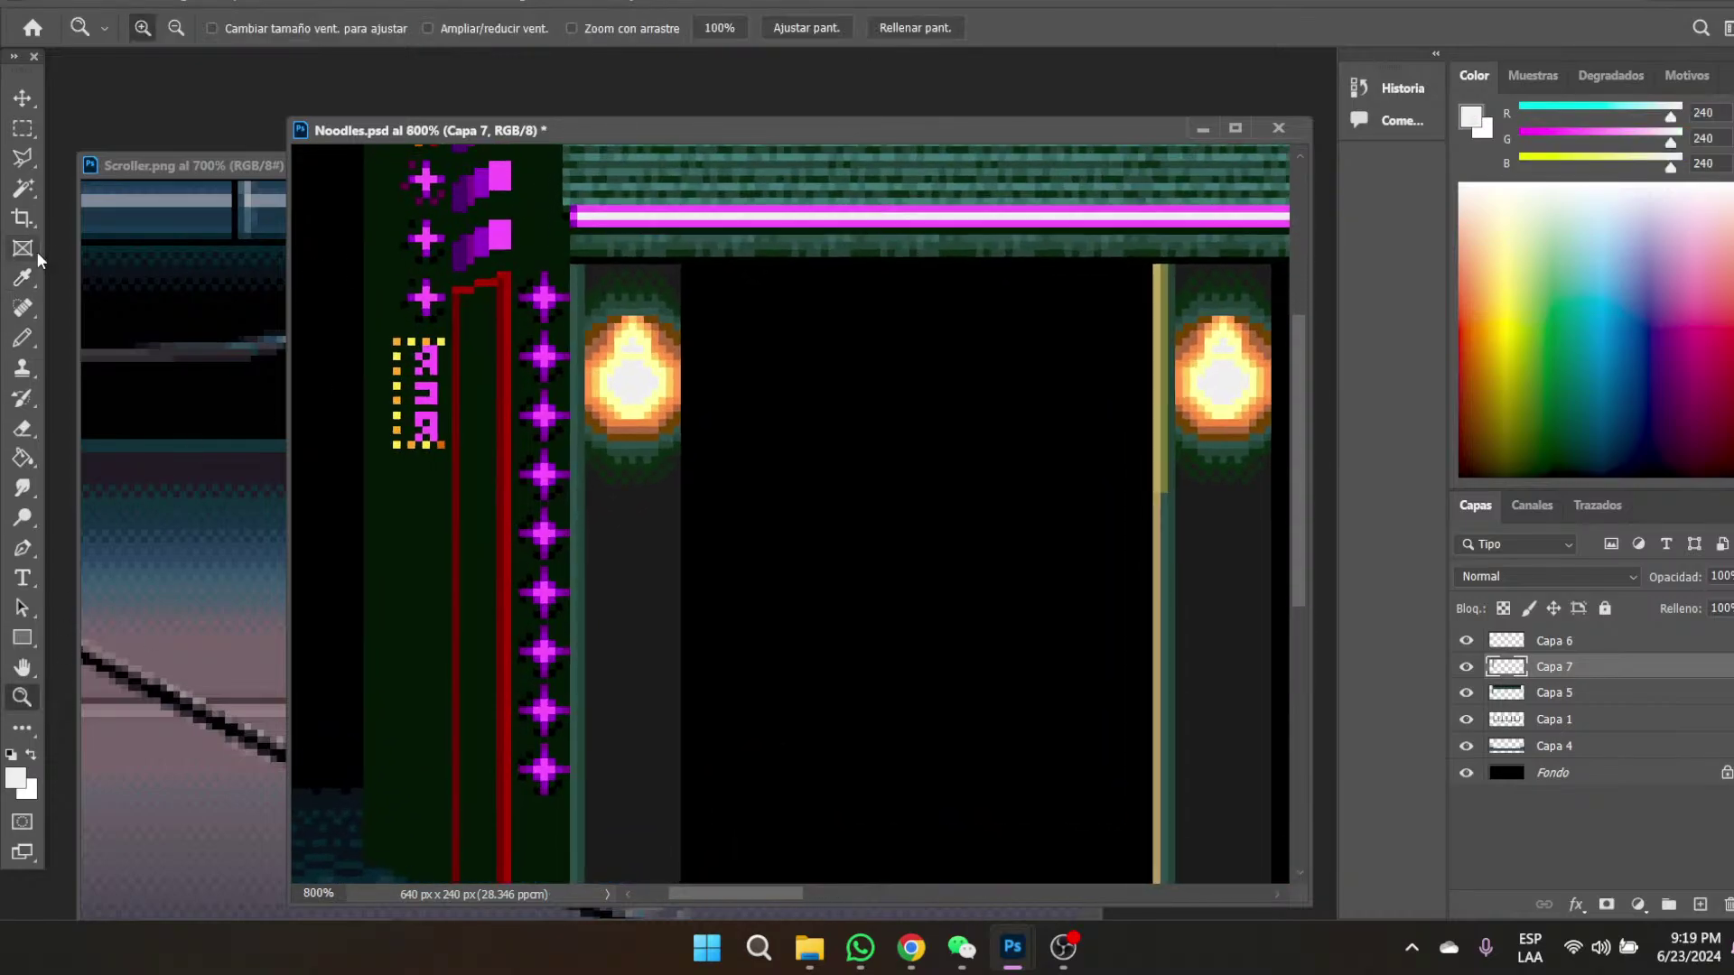
left_click(27, 343)
left_click(544, 297)
left_click(544, 356)
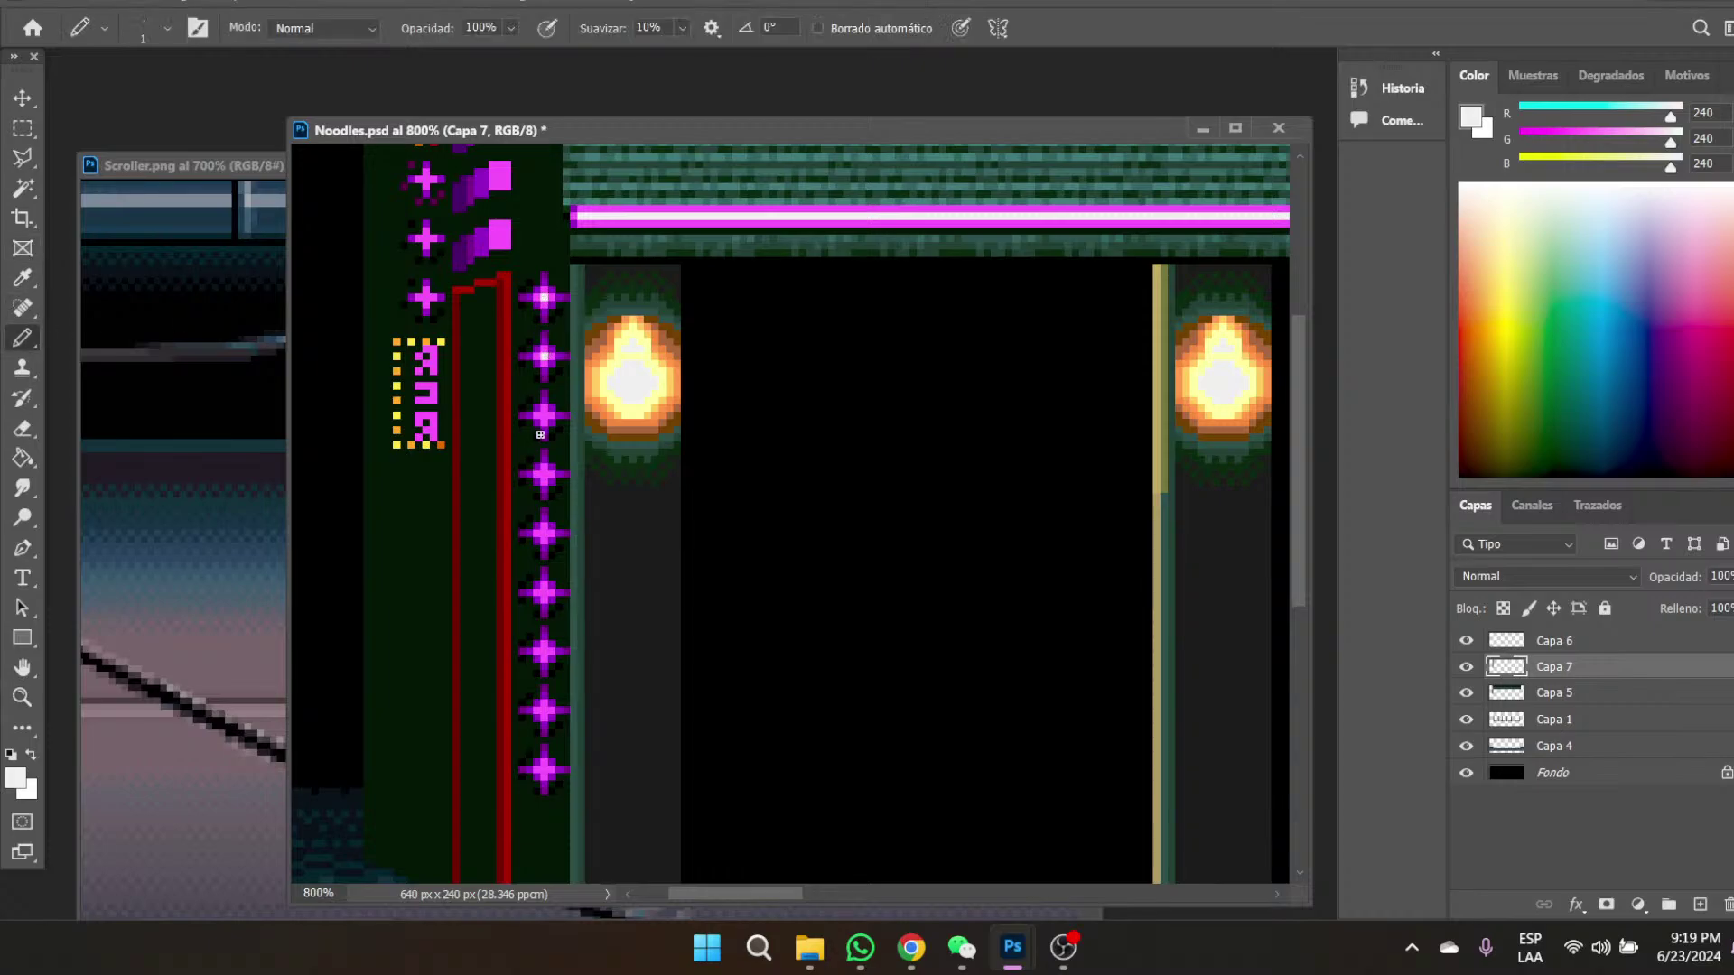
left_click(543, 415)
left_click(545, 473)
left_click(545, 532)
scroll(544, 542, "down", 1)
left_click(543, 554)
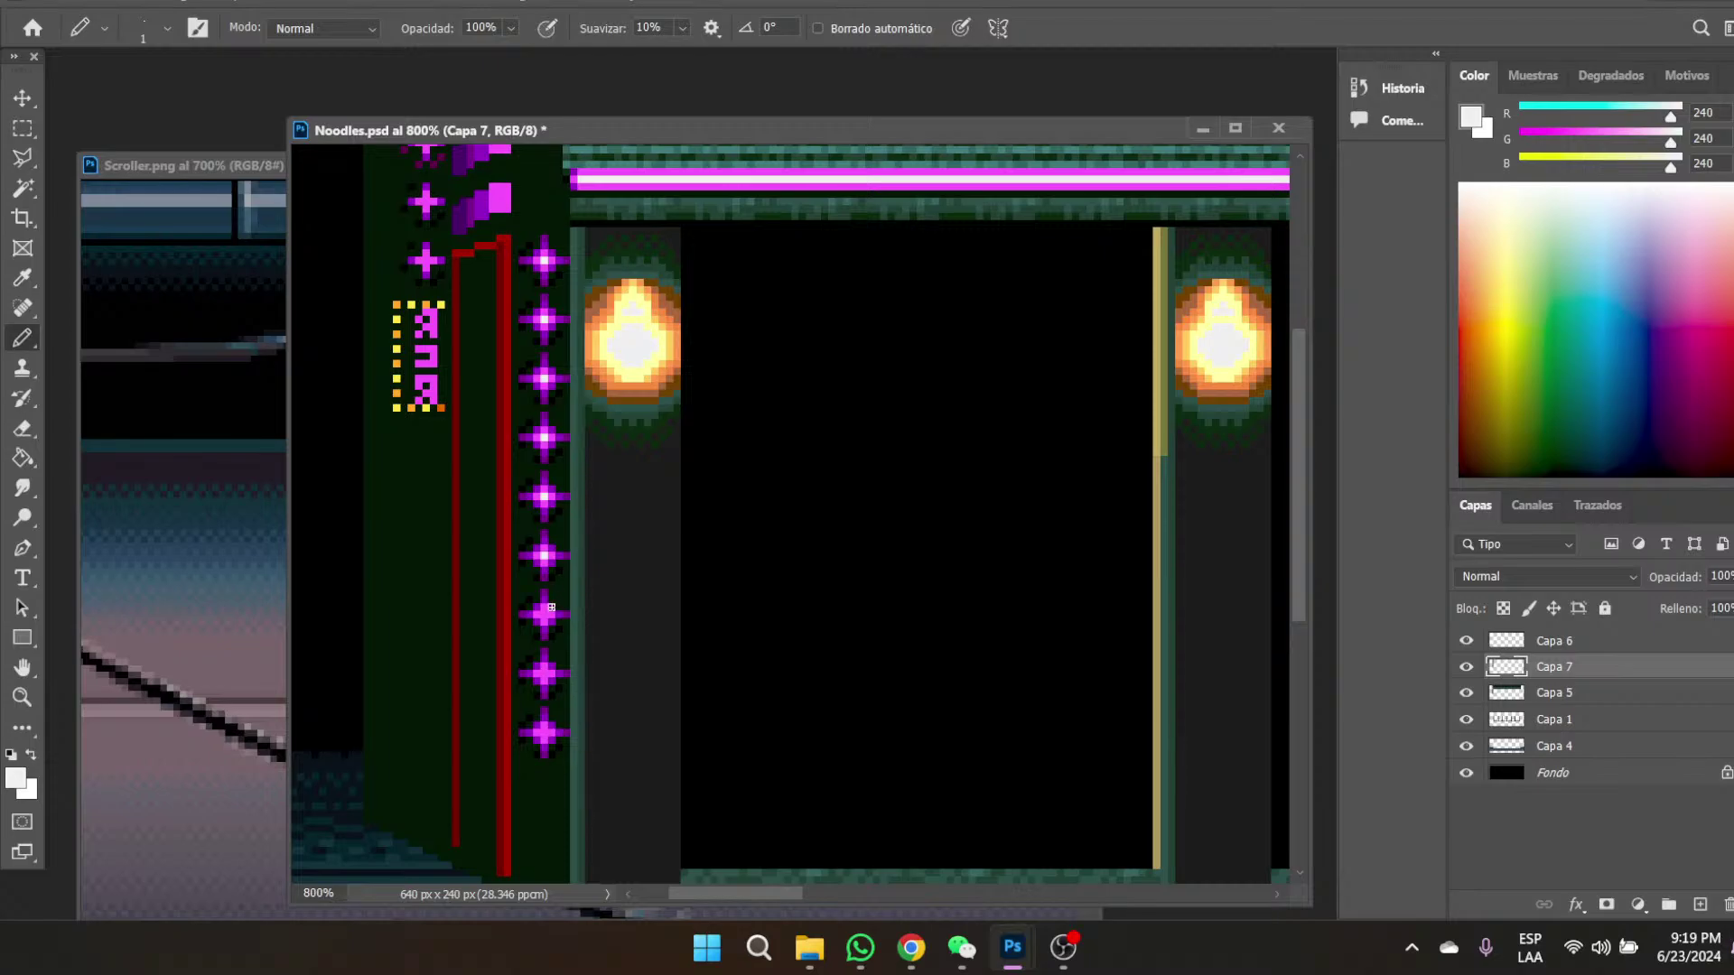
left_click(544, 615)
left_click(544, 674)
left_click(544, 732)
- Pencil off-white pixels into the centers of the stars in the outer column on the upper side wall
scroll(465, 506, "up", 5)
scroll(465, 513, "up", 1)
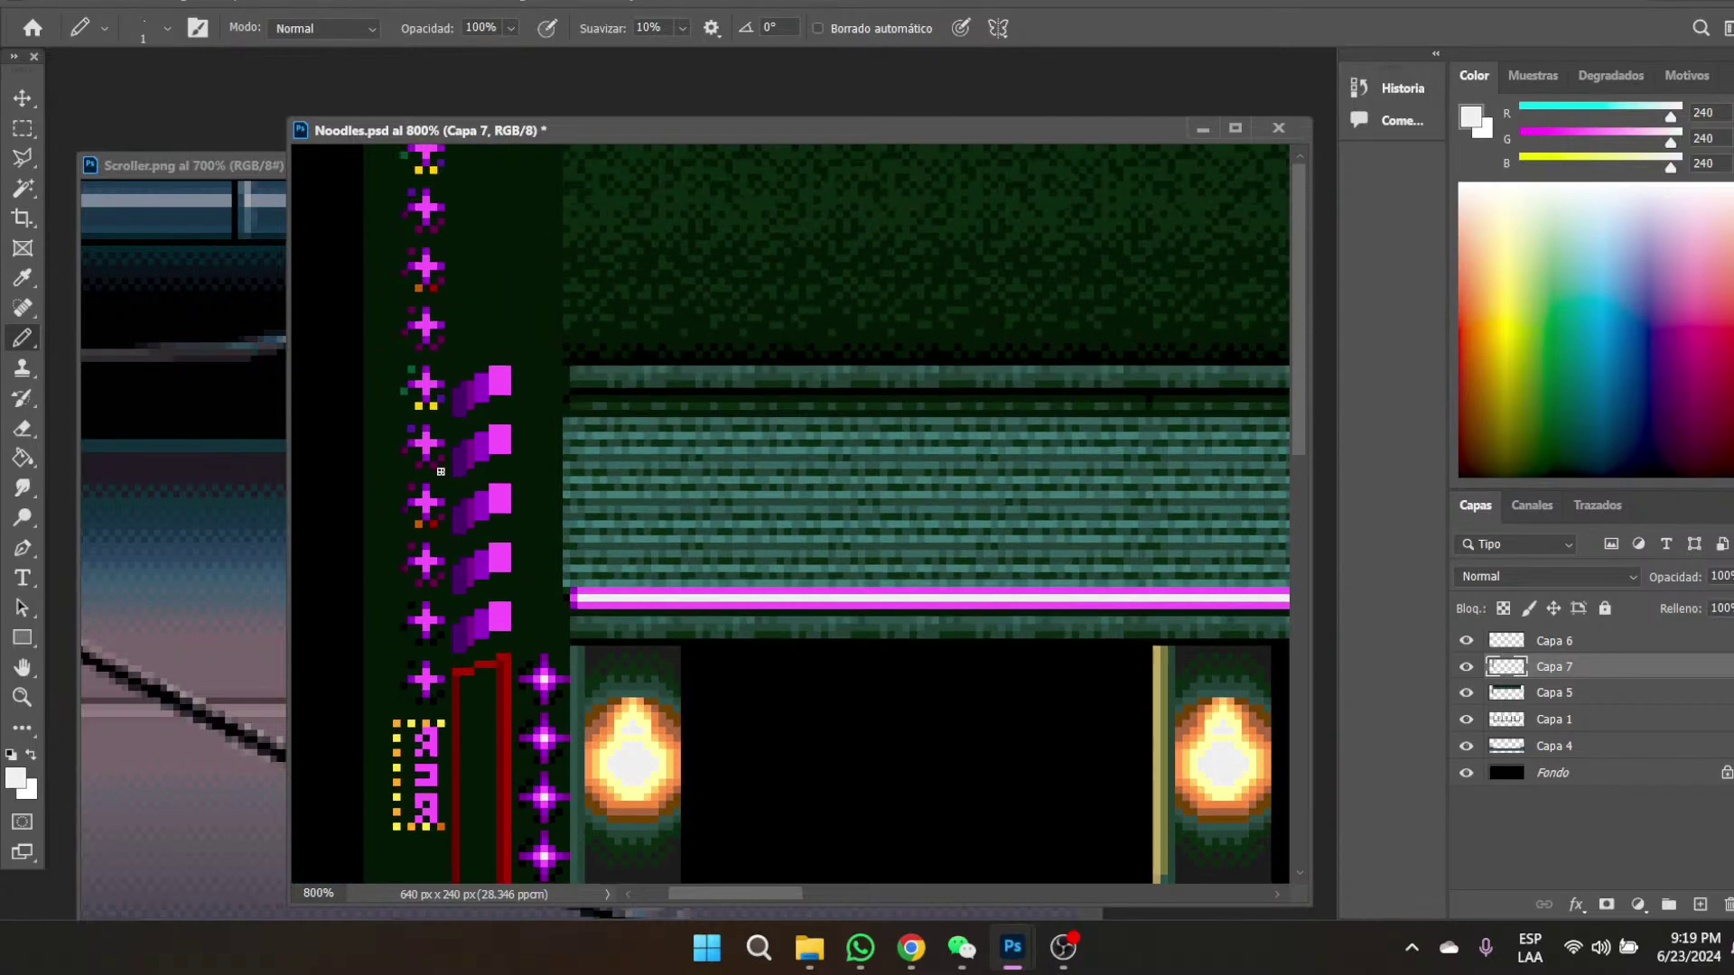
left_click(427, 620)
left_click(427, 561)
left_click(426, 502)
left_click(426, 443)
left_click(426, 385)
left_click(427, 325)
left_click(427, 266)
left_click(426, 207)
- Copy the neon strip on Capa 6 to a new layer and move it up along the teal band's upper edge
left_click(22, 697)
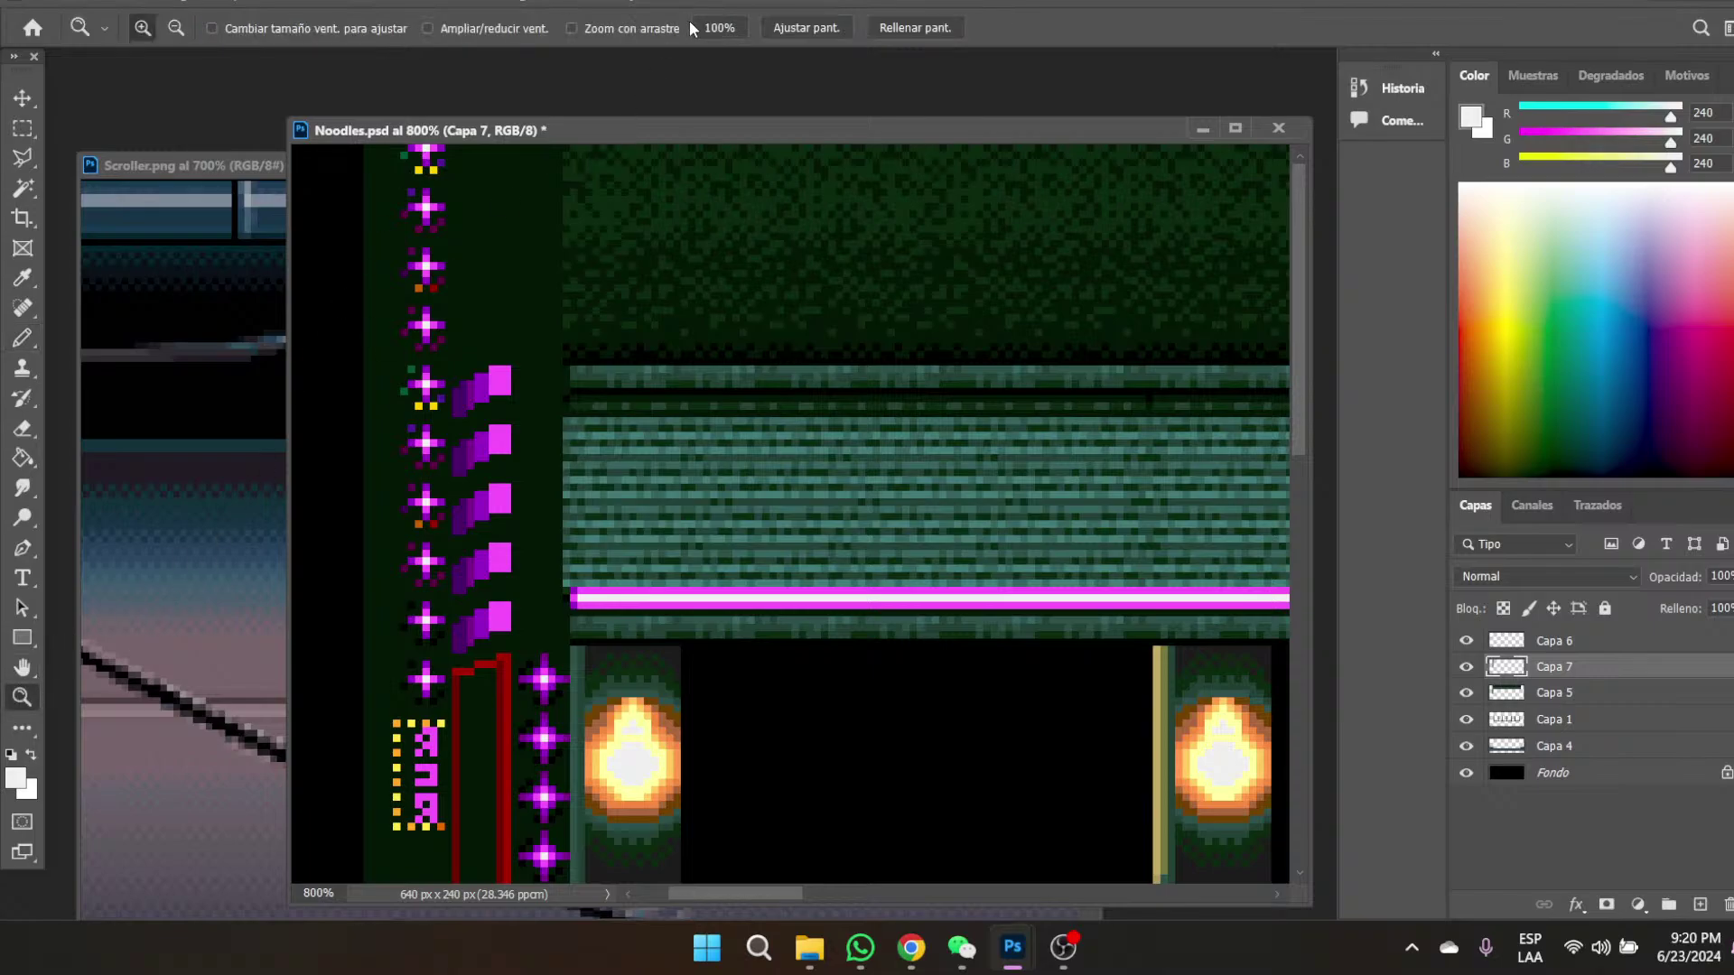
left_click(718, 27)
left_click(664, 482)
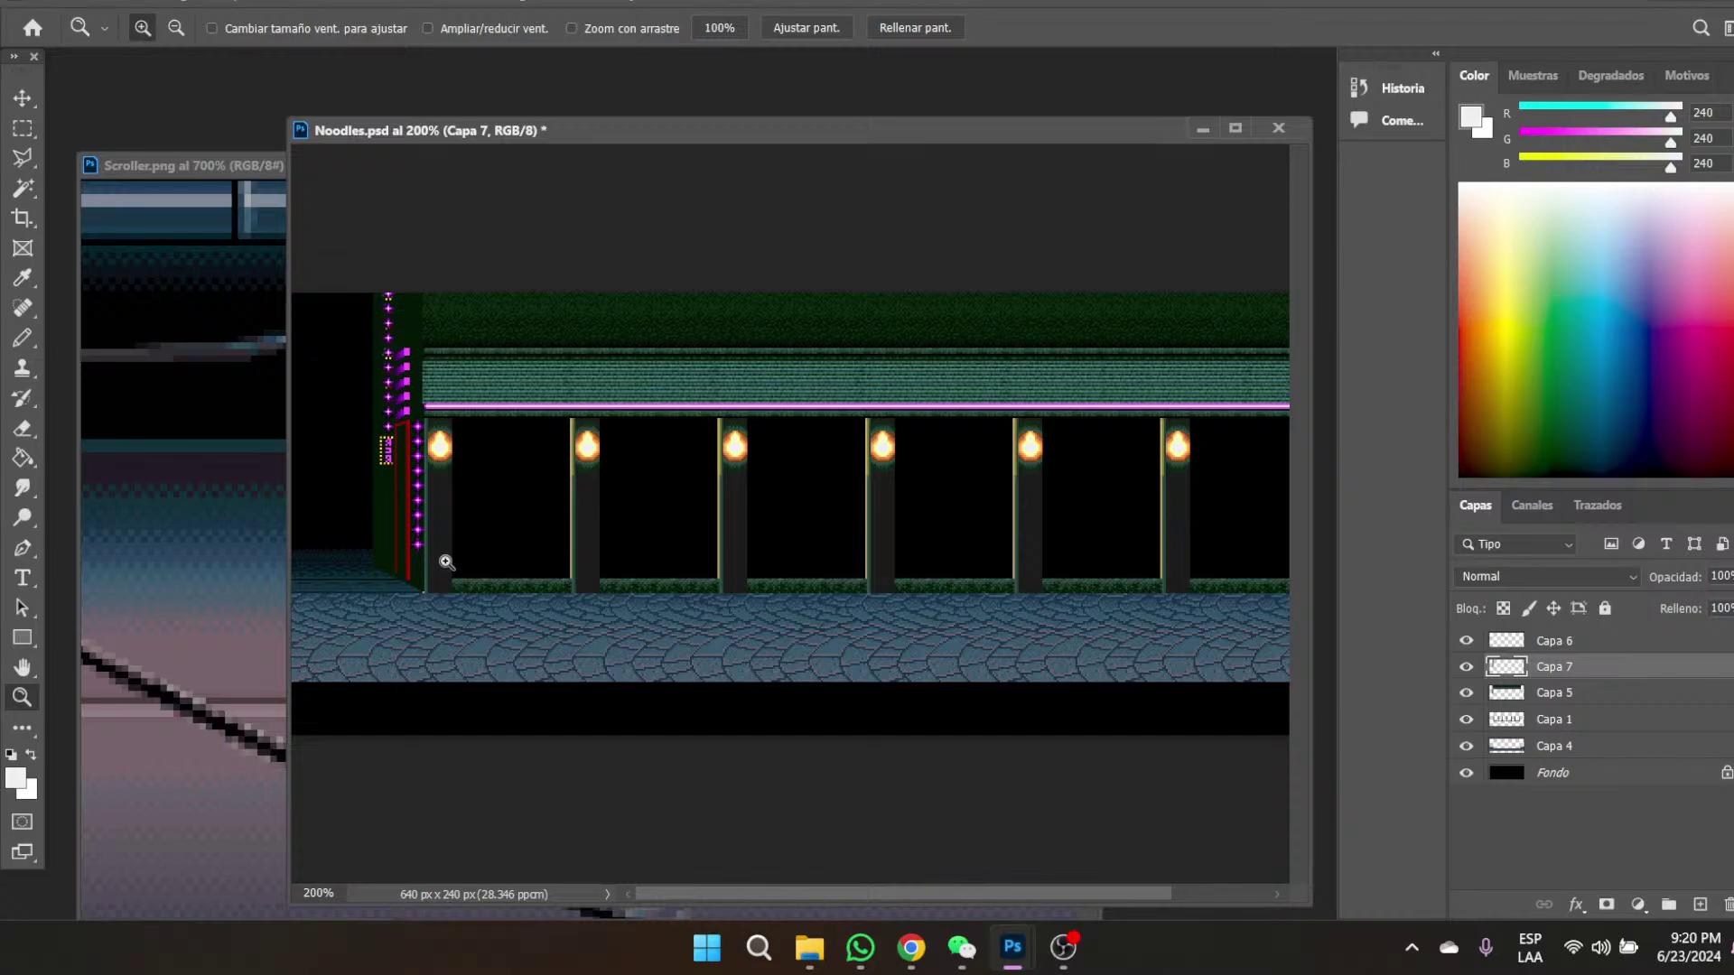
left_click(1571, 642)
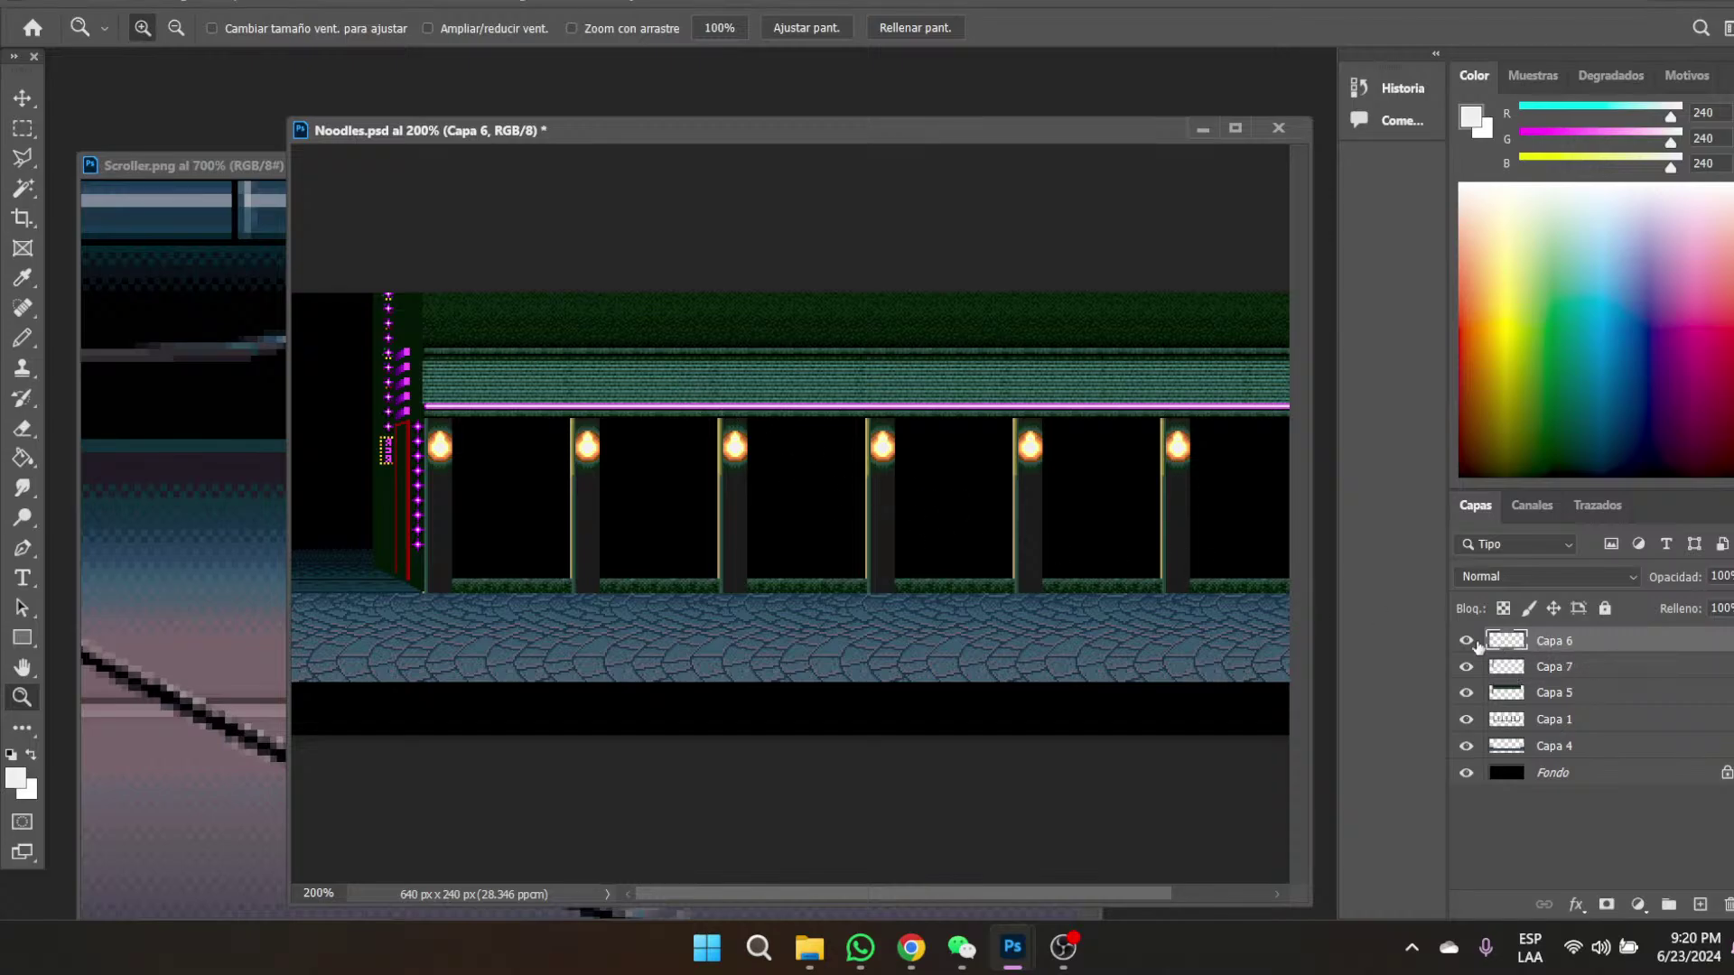
key("ctrl+a")
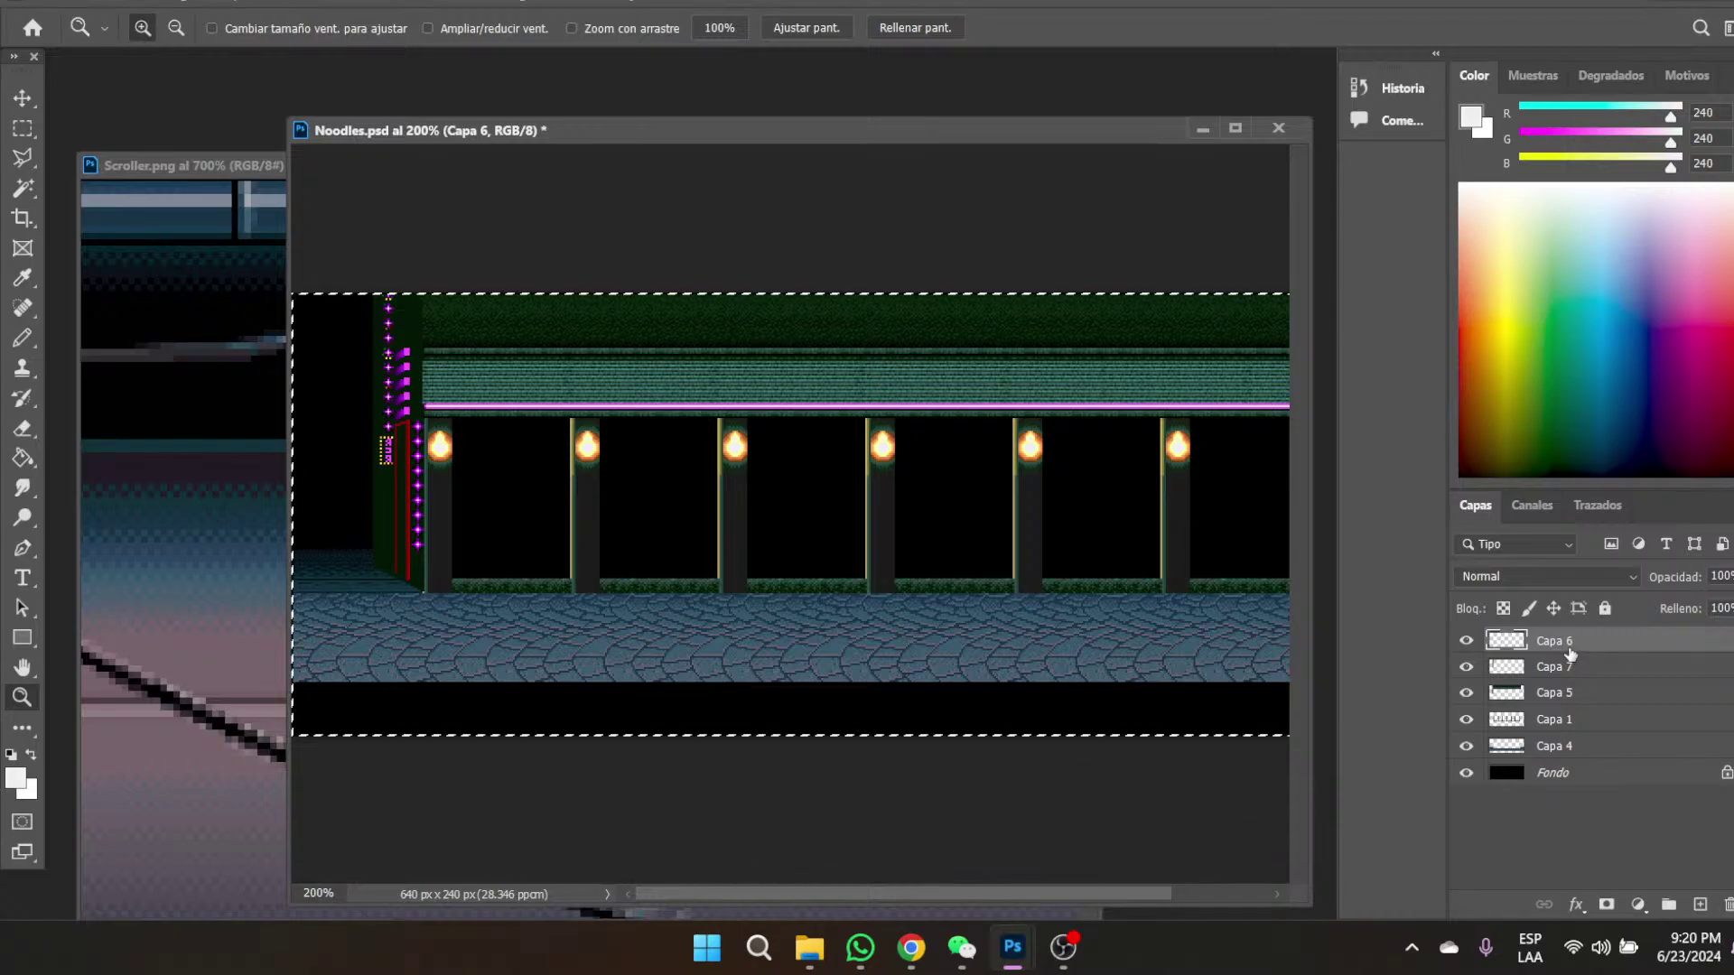
key("ctrl+v")
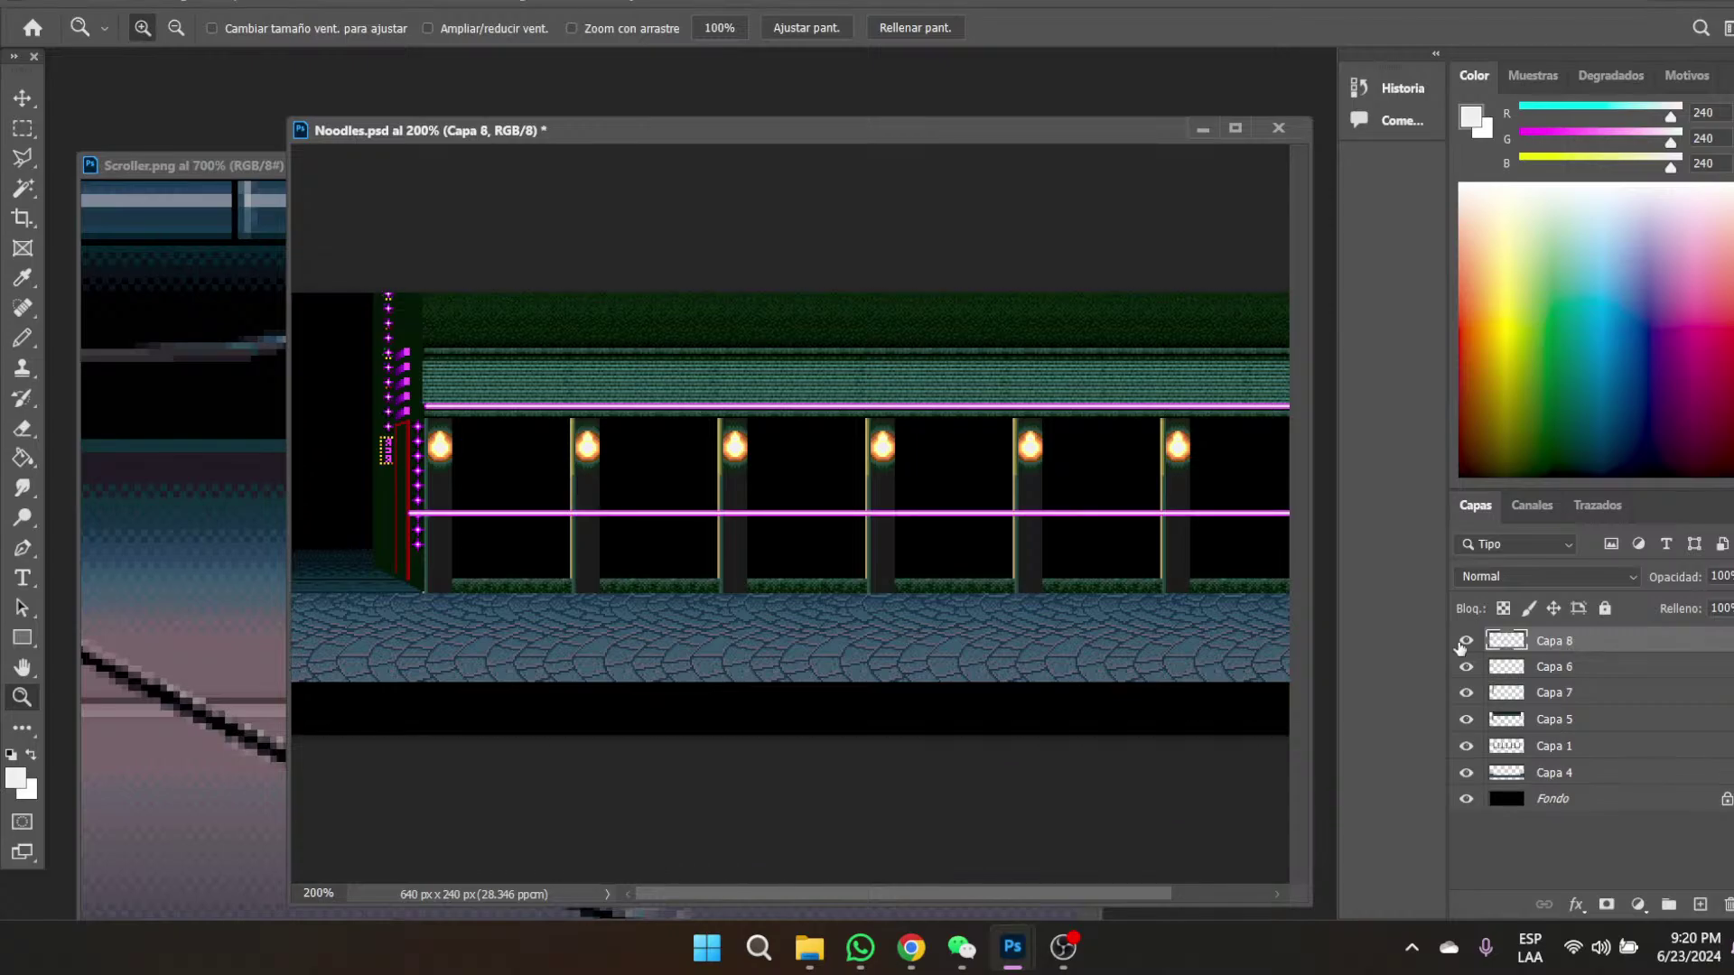
left_click(29, 101)
left_click_drag(450, 514, 452, 353)
- Merge the duplicated neon strip layer down into Capa 6
left_click_drag(824, 893, 1024, 888)
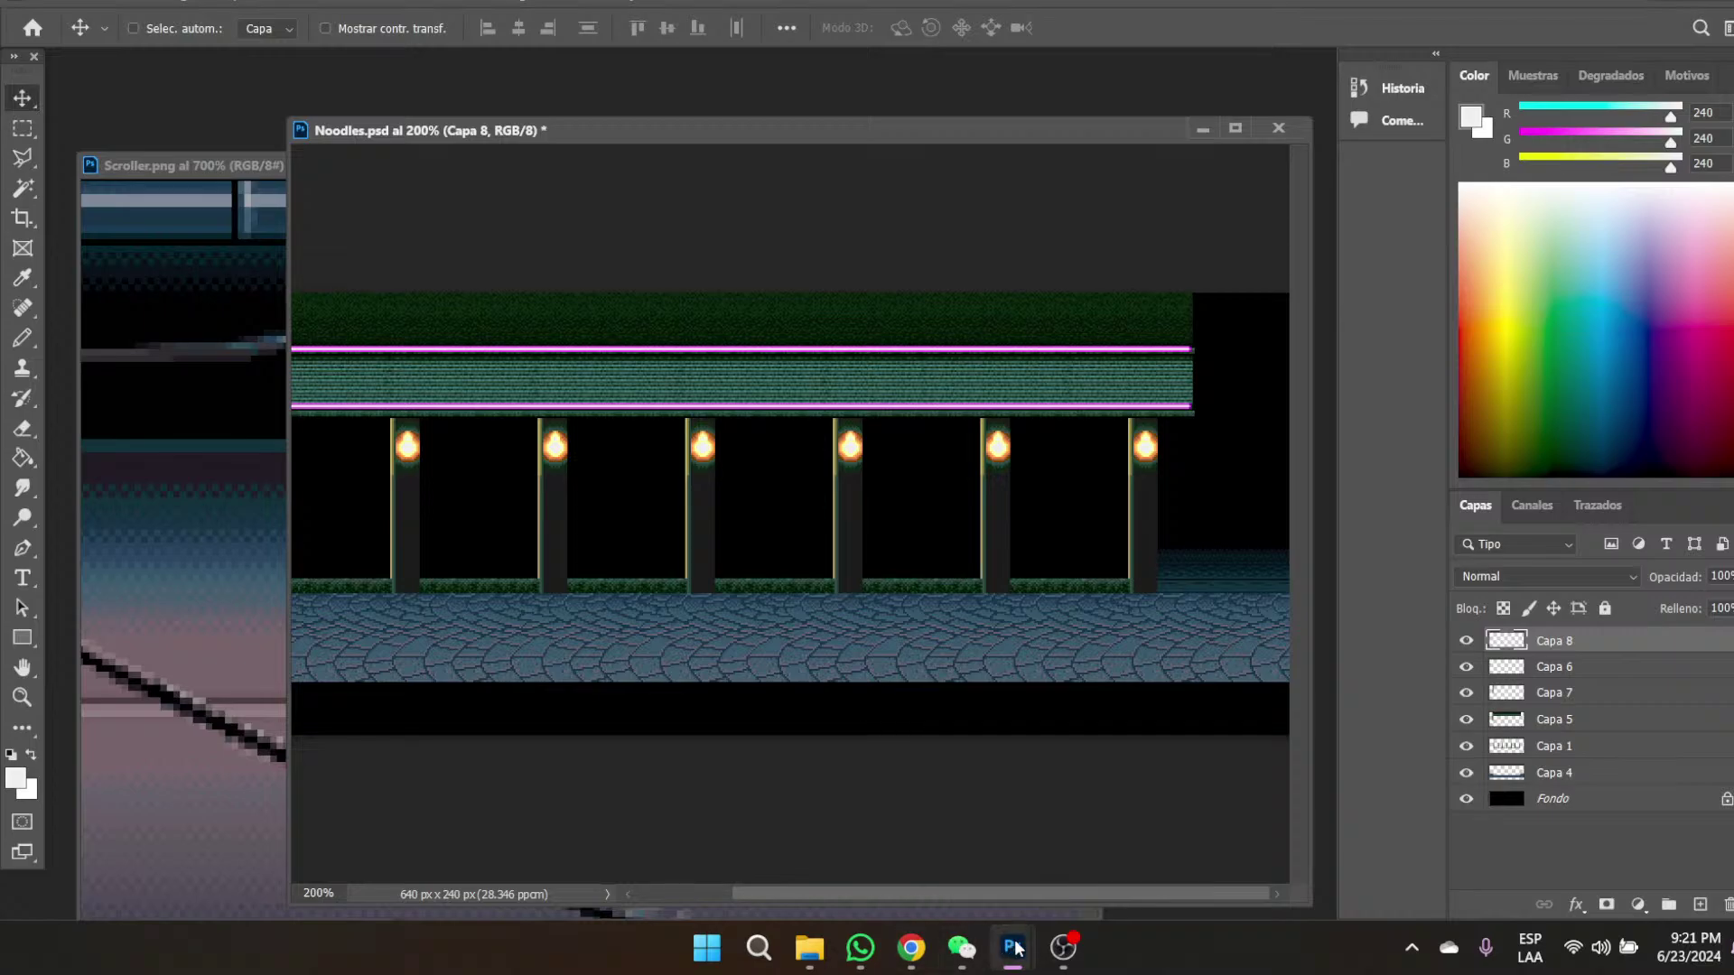
right_click(1554, 641)
left_click(1327, 670)
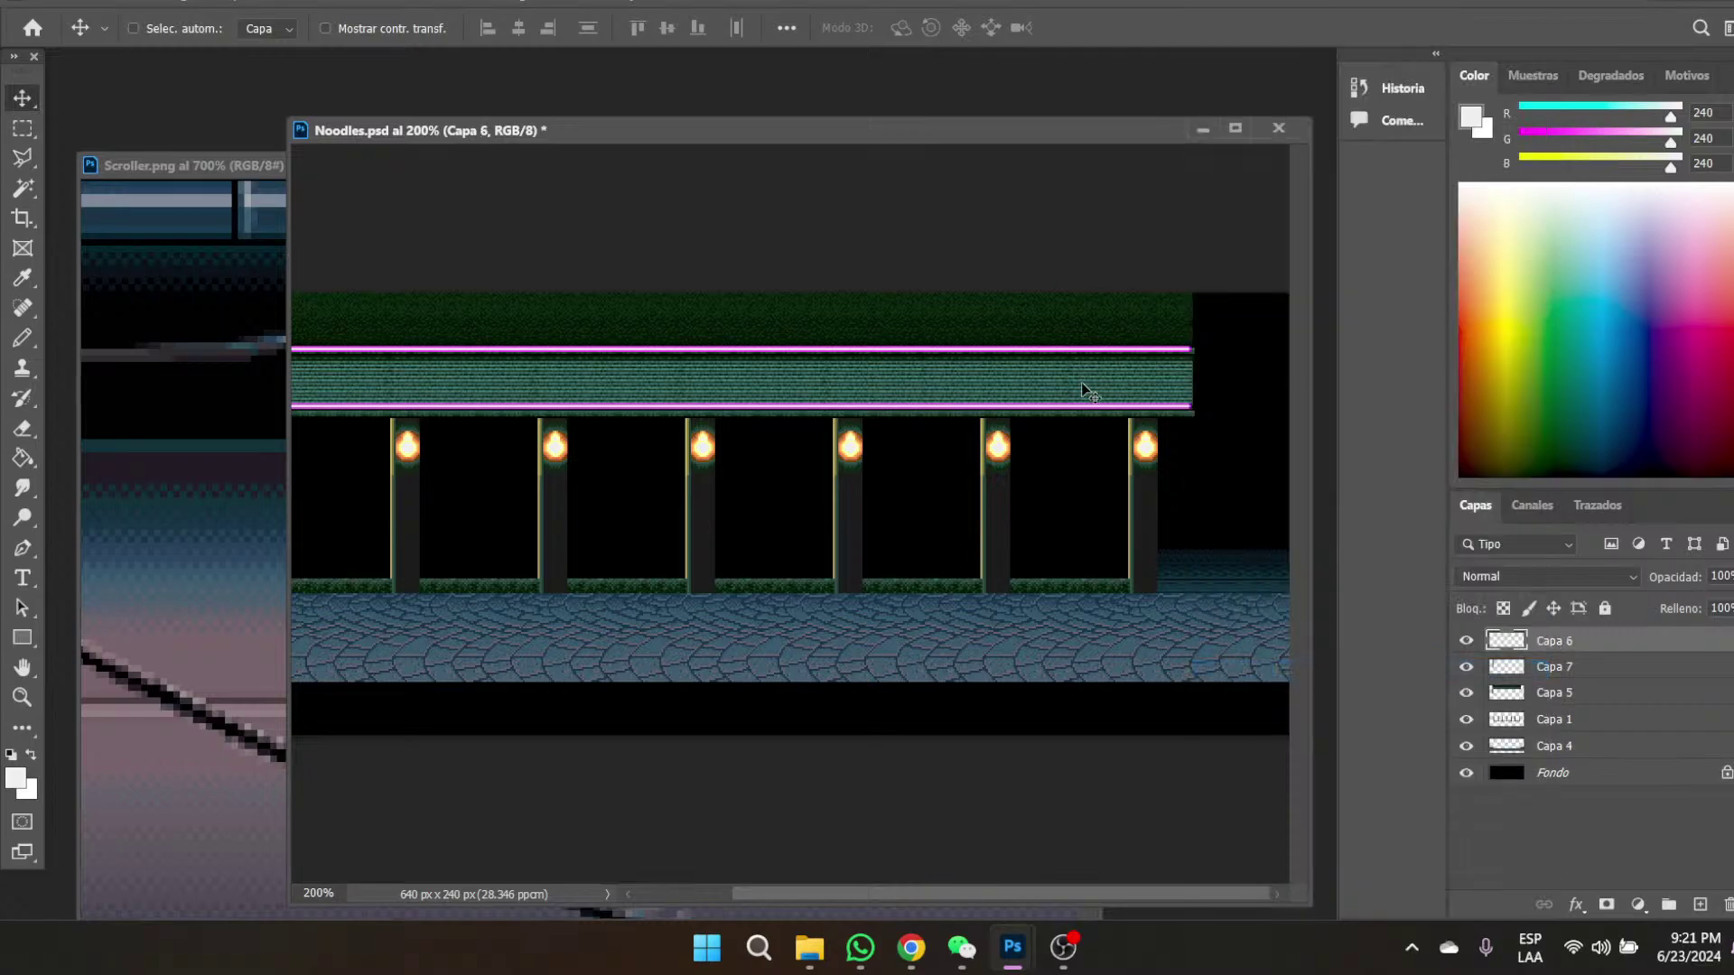
- Switch to Chrome and bring up the Google image results for the Japanese ramen neon sign
left_click(914, 959)
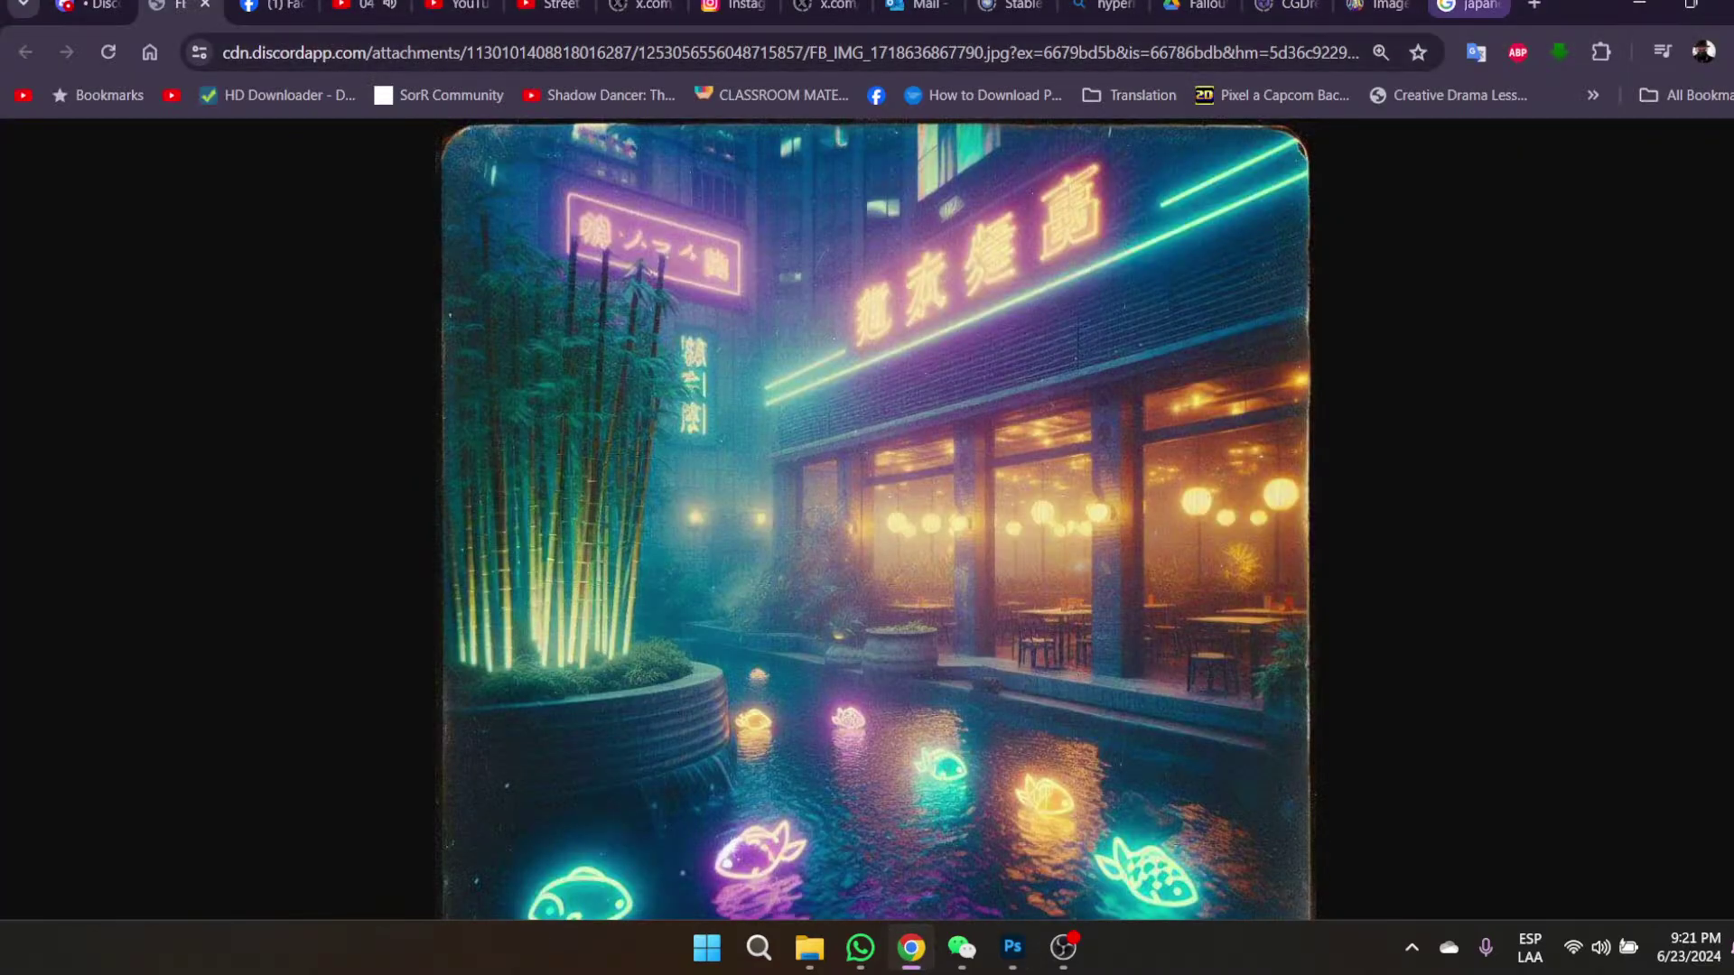
left_click(1470, 5)
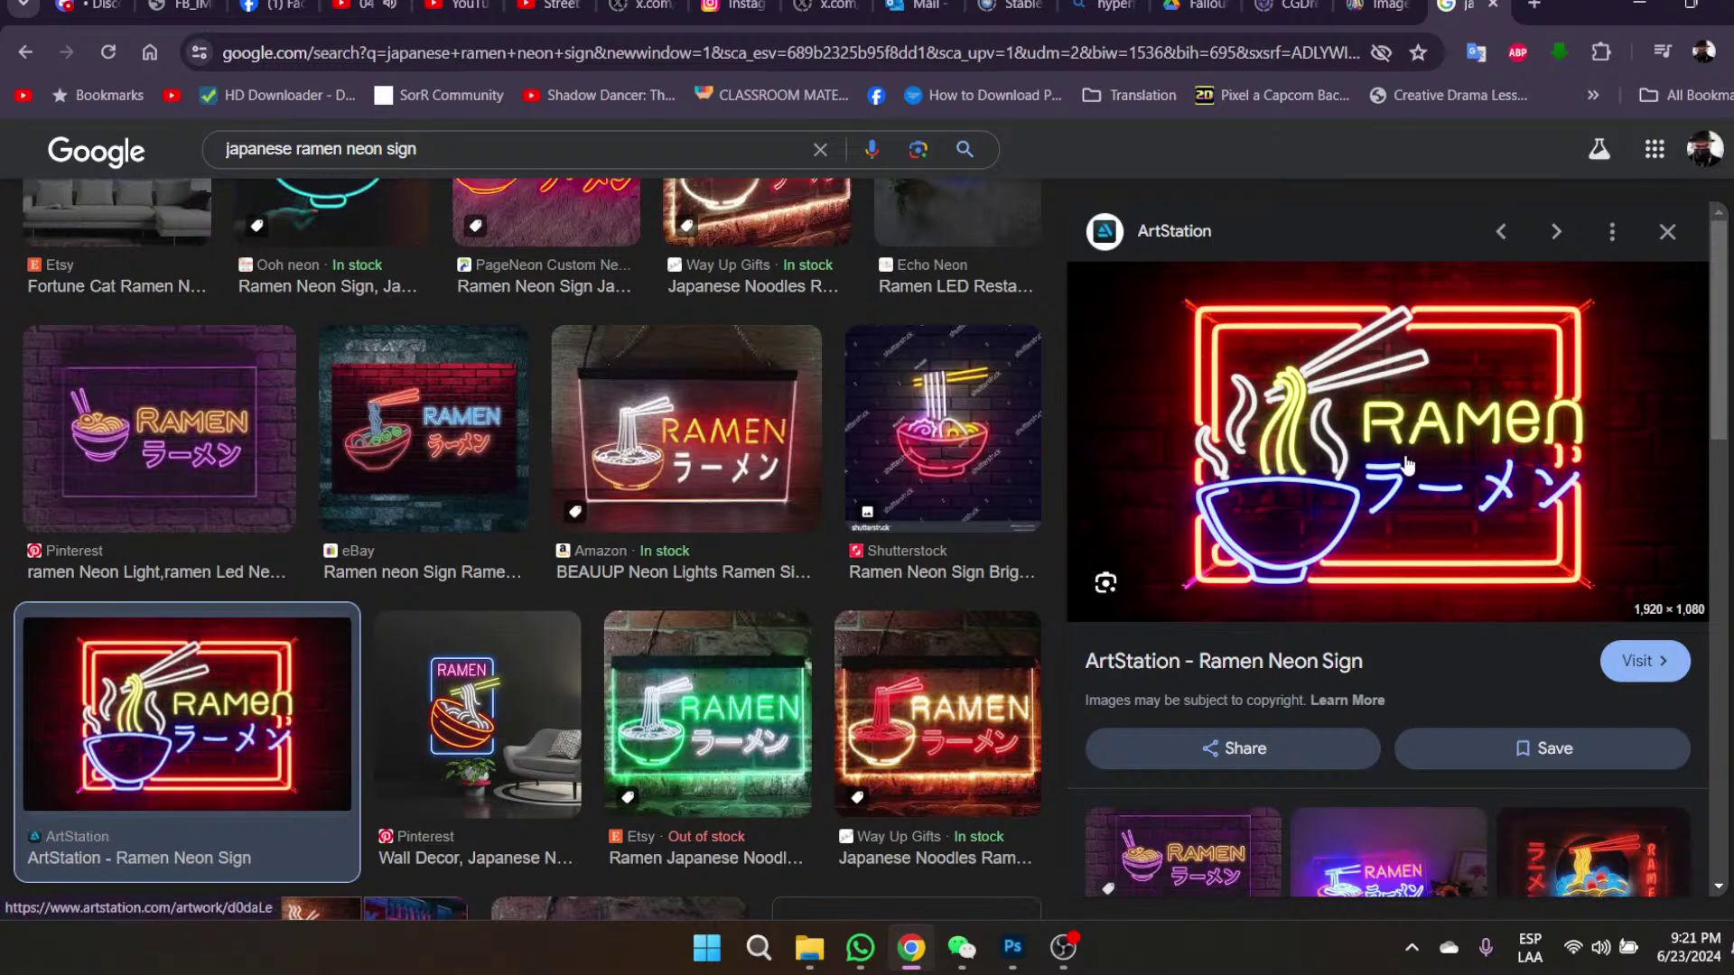
right_click(1400, 415)
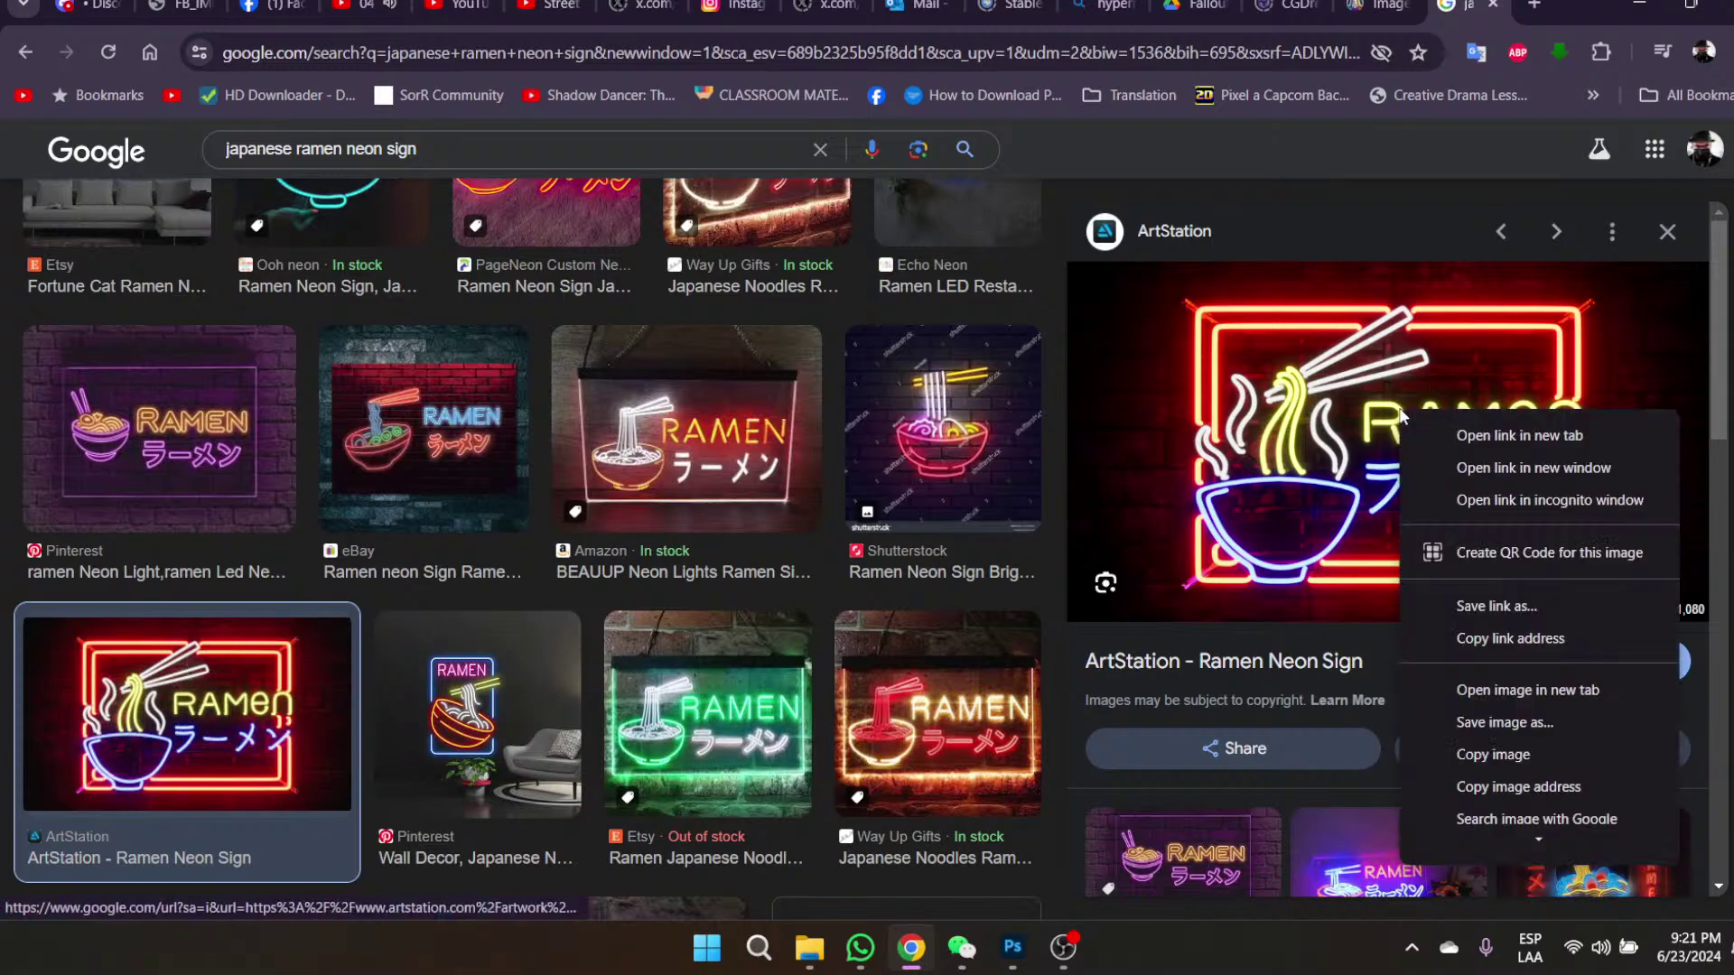
left_click(1513, 437)
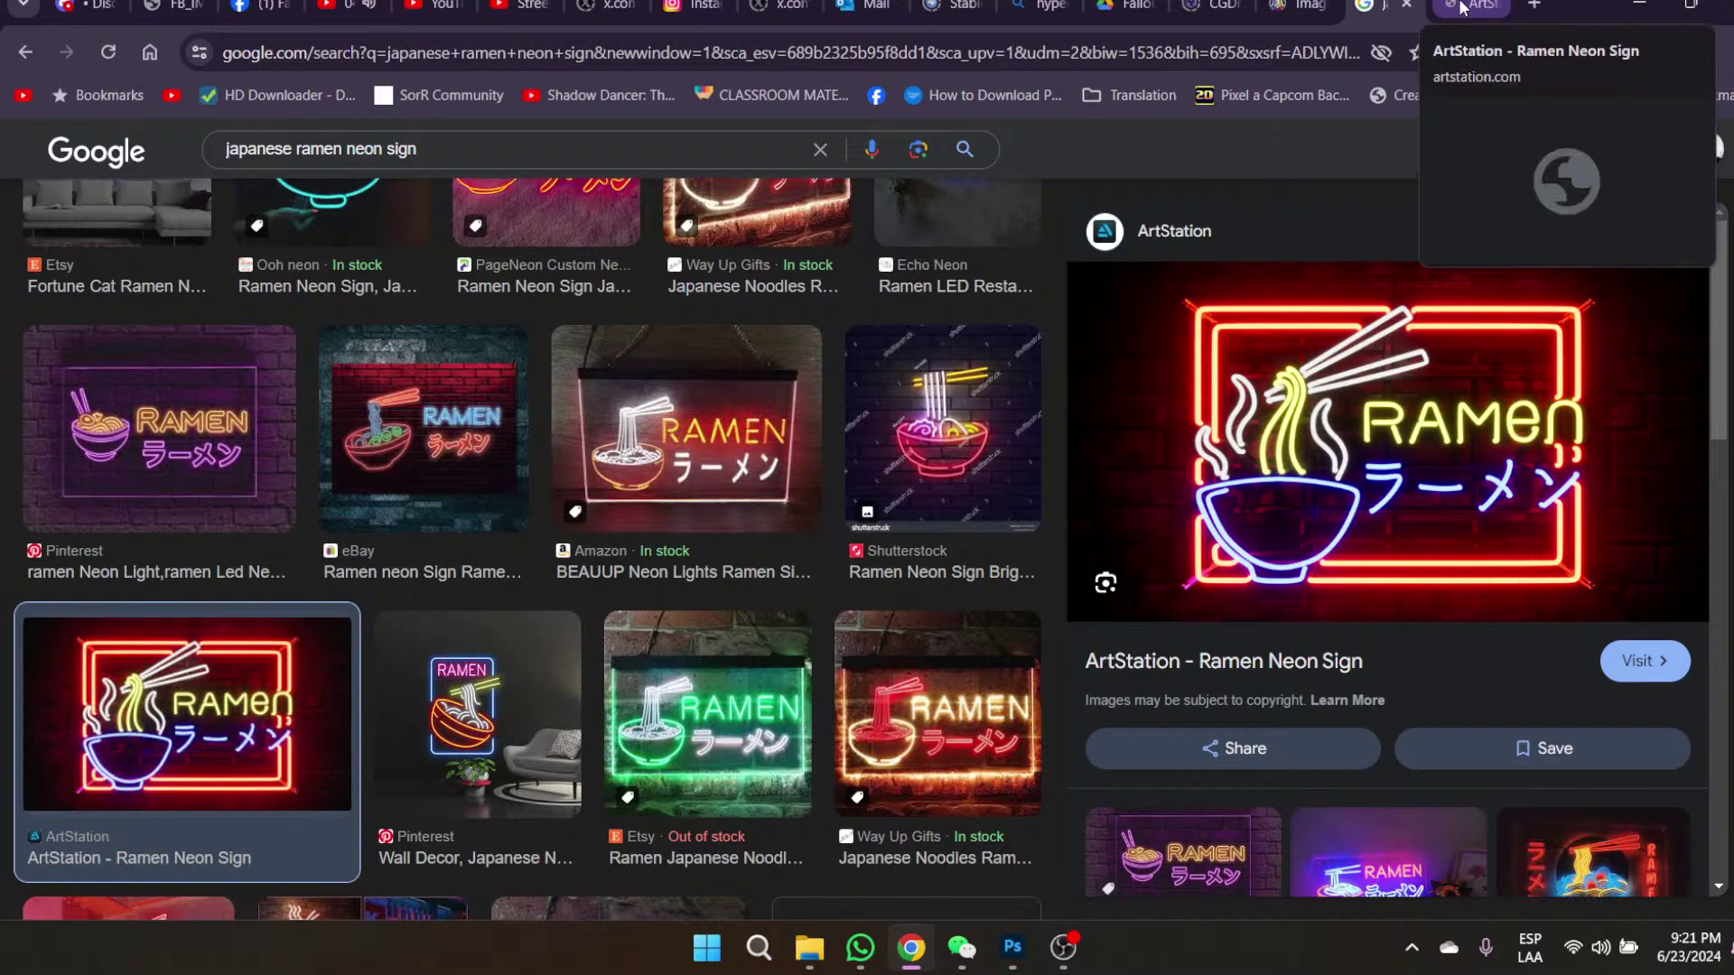
left_click(1466, 9)
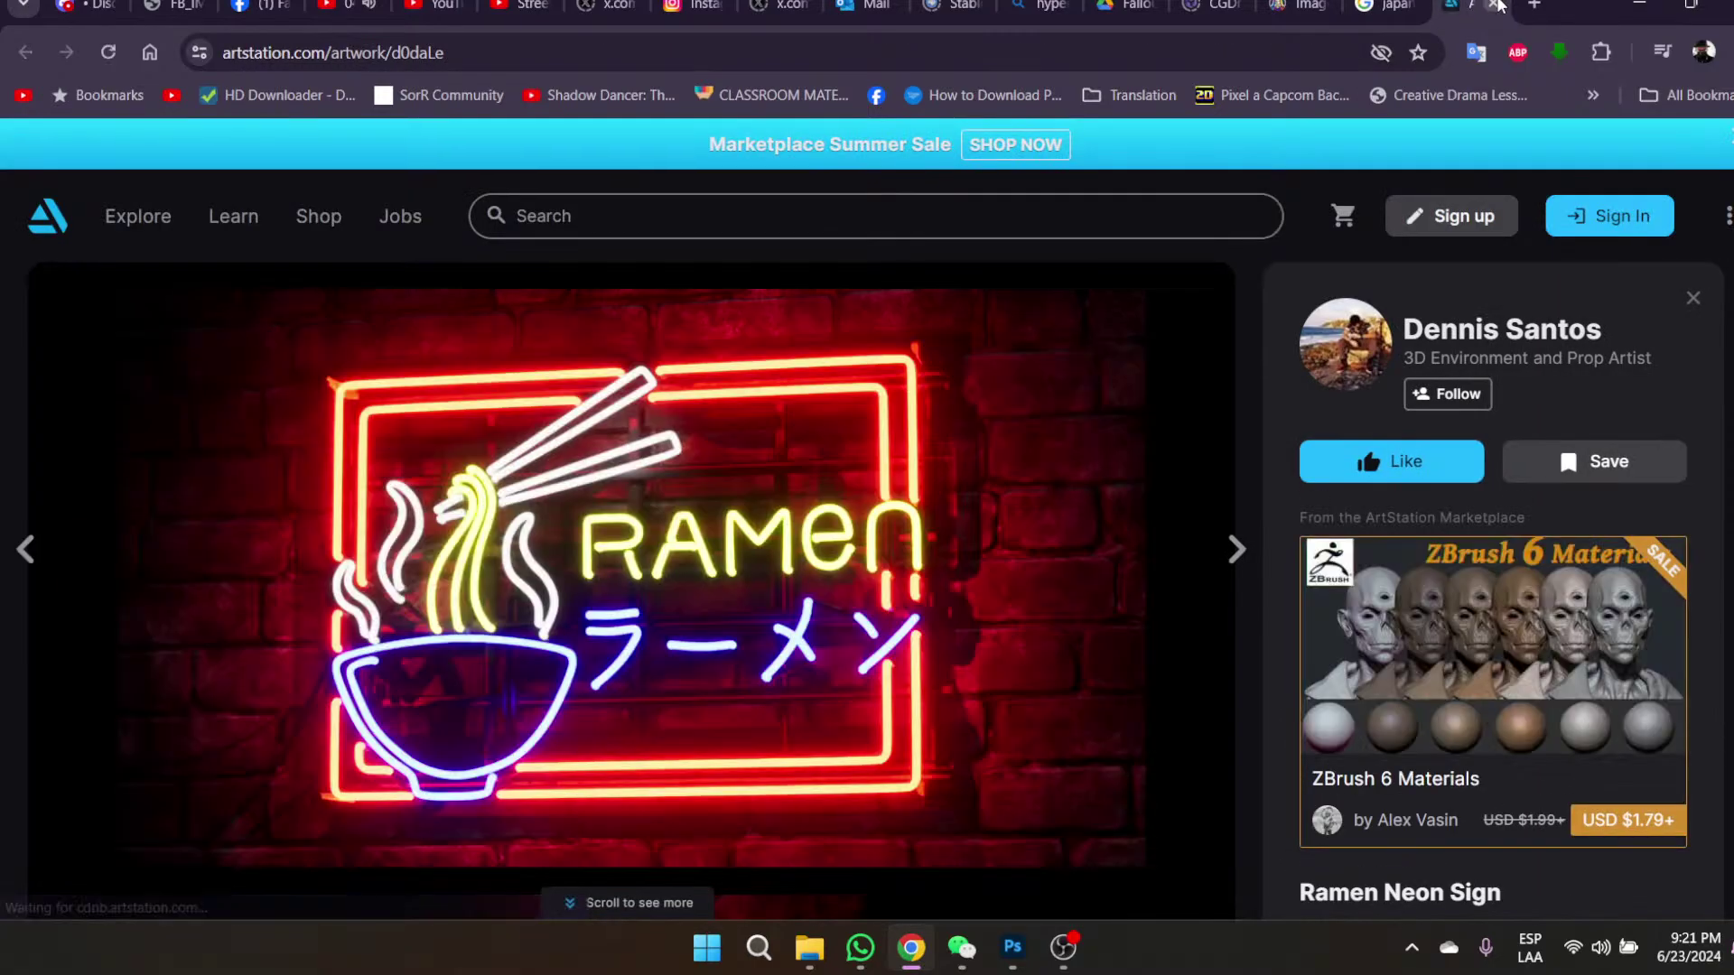
left_click(1495, 5)
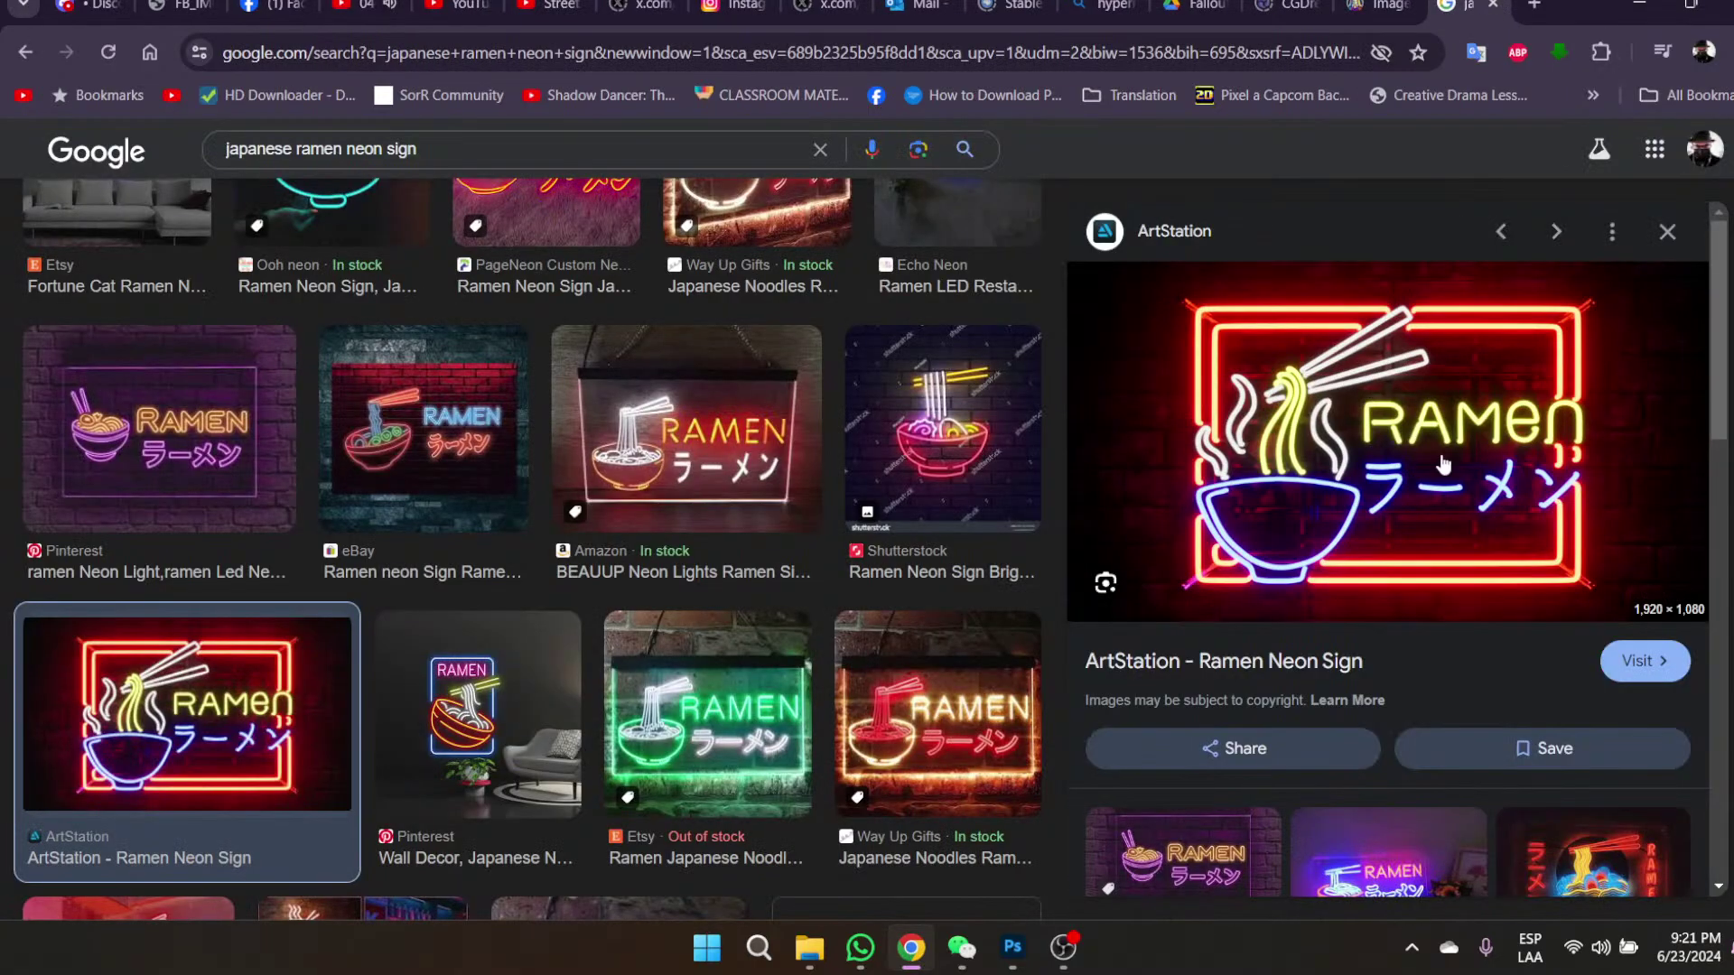
- Open the ArtStation ramen neon sign image in its own tab and move that tab beside the restaurant reference image
right_click(1411, 450)
scroll(1514, 820, "down", 1)
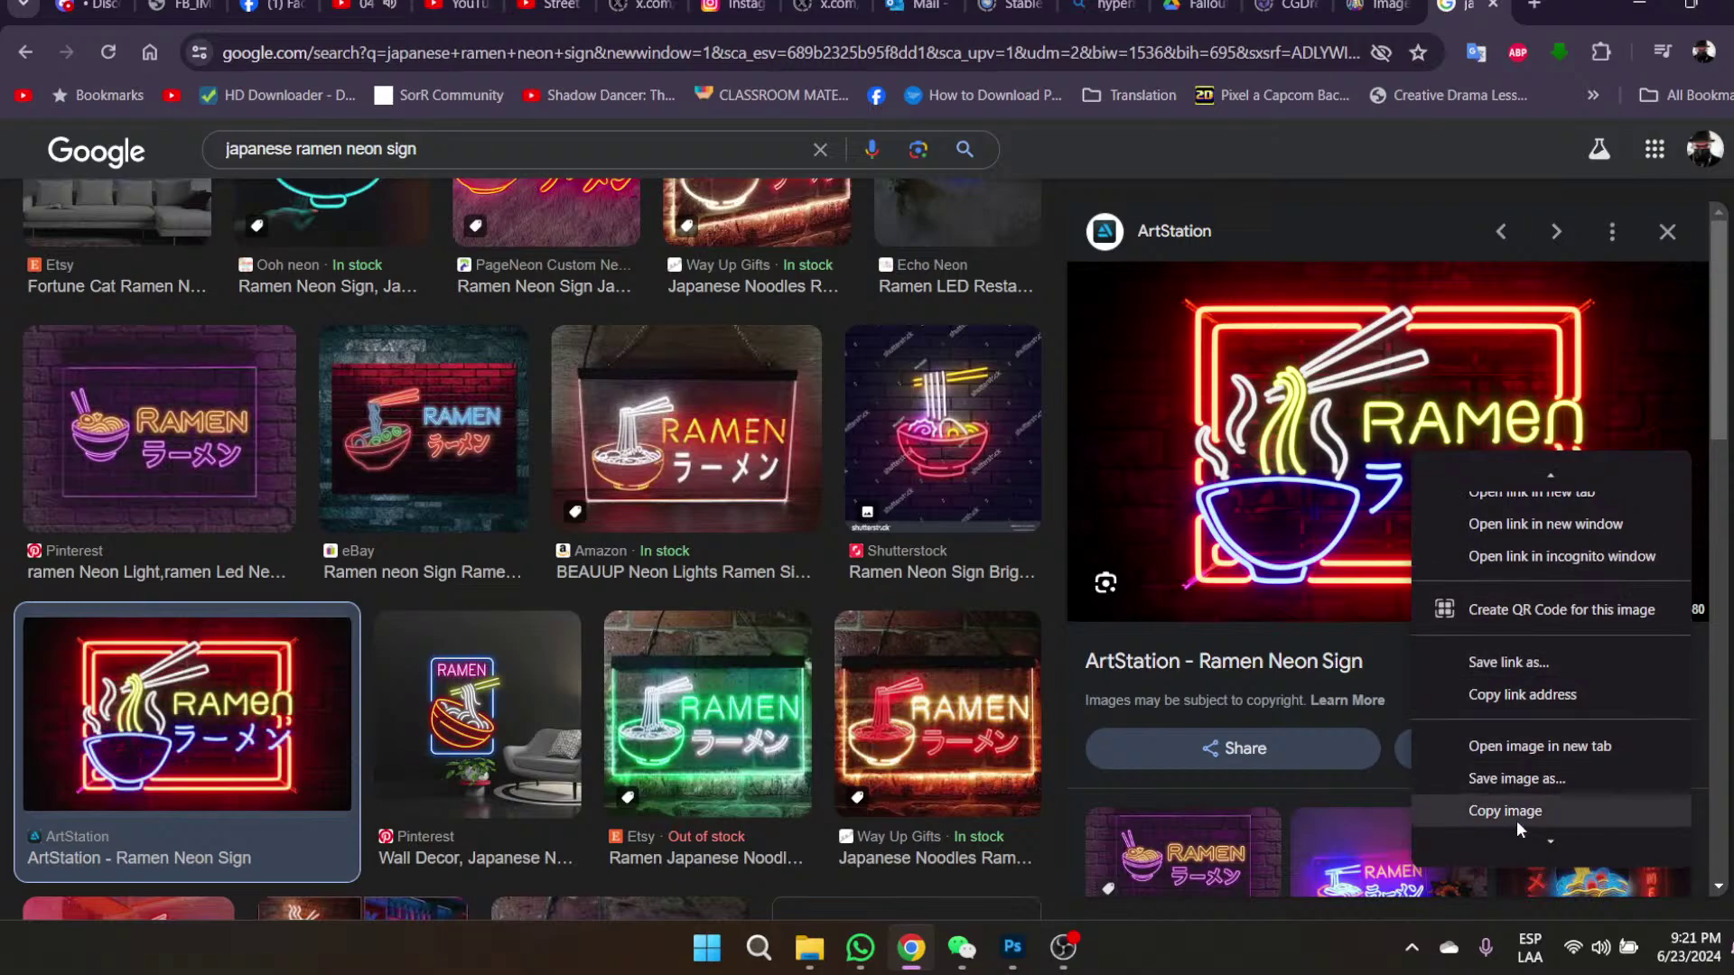
left_click(1550, 746)
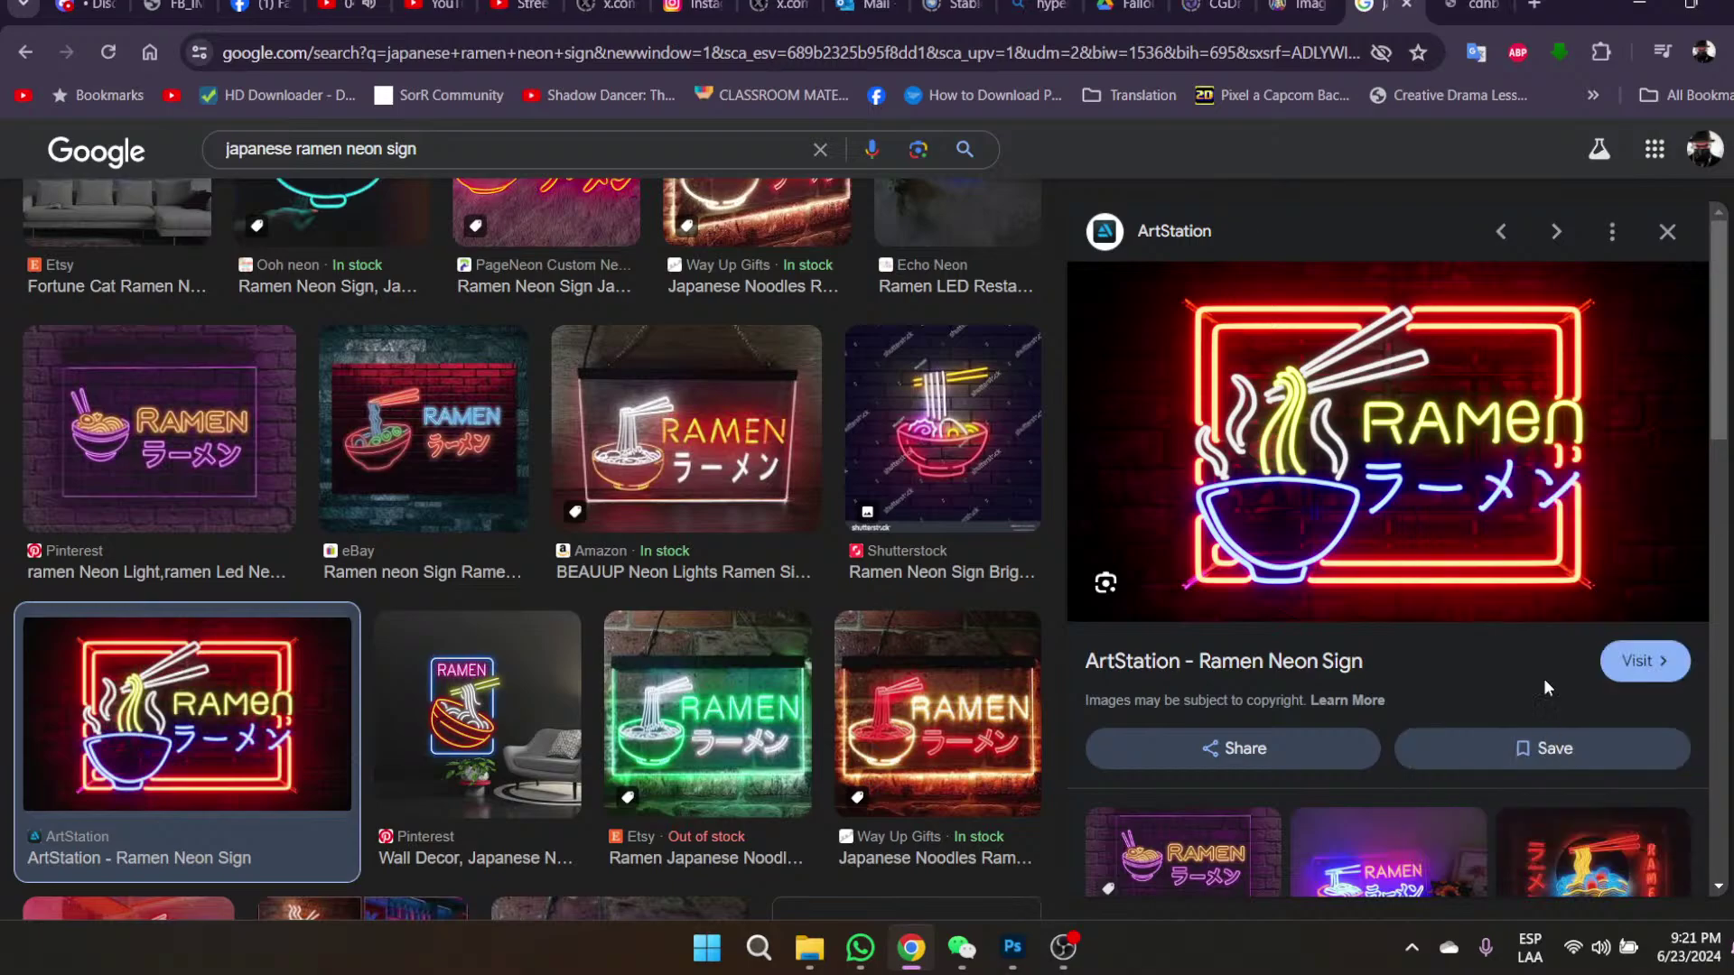
left_click(1458, 5)
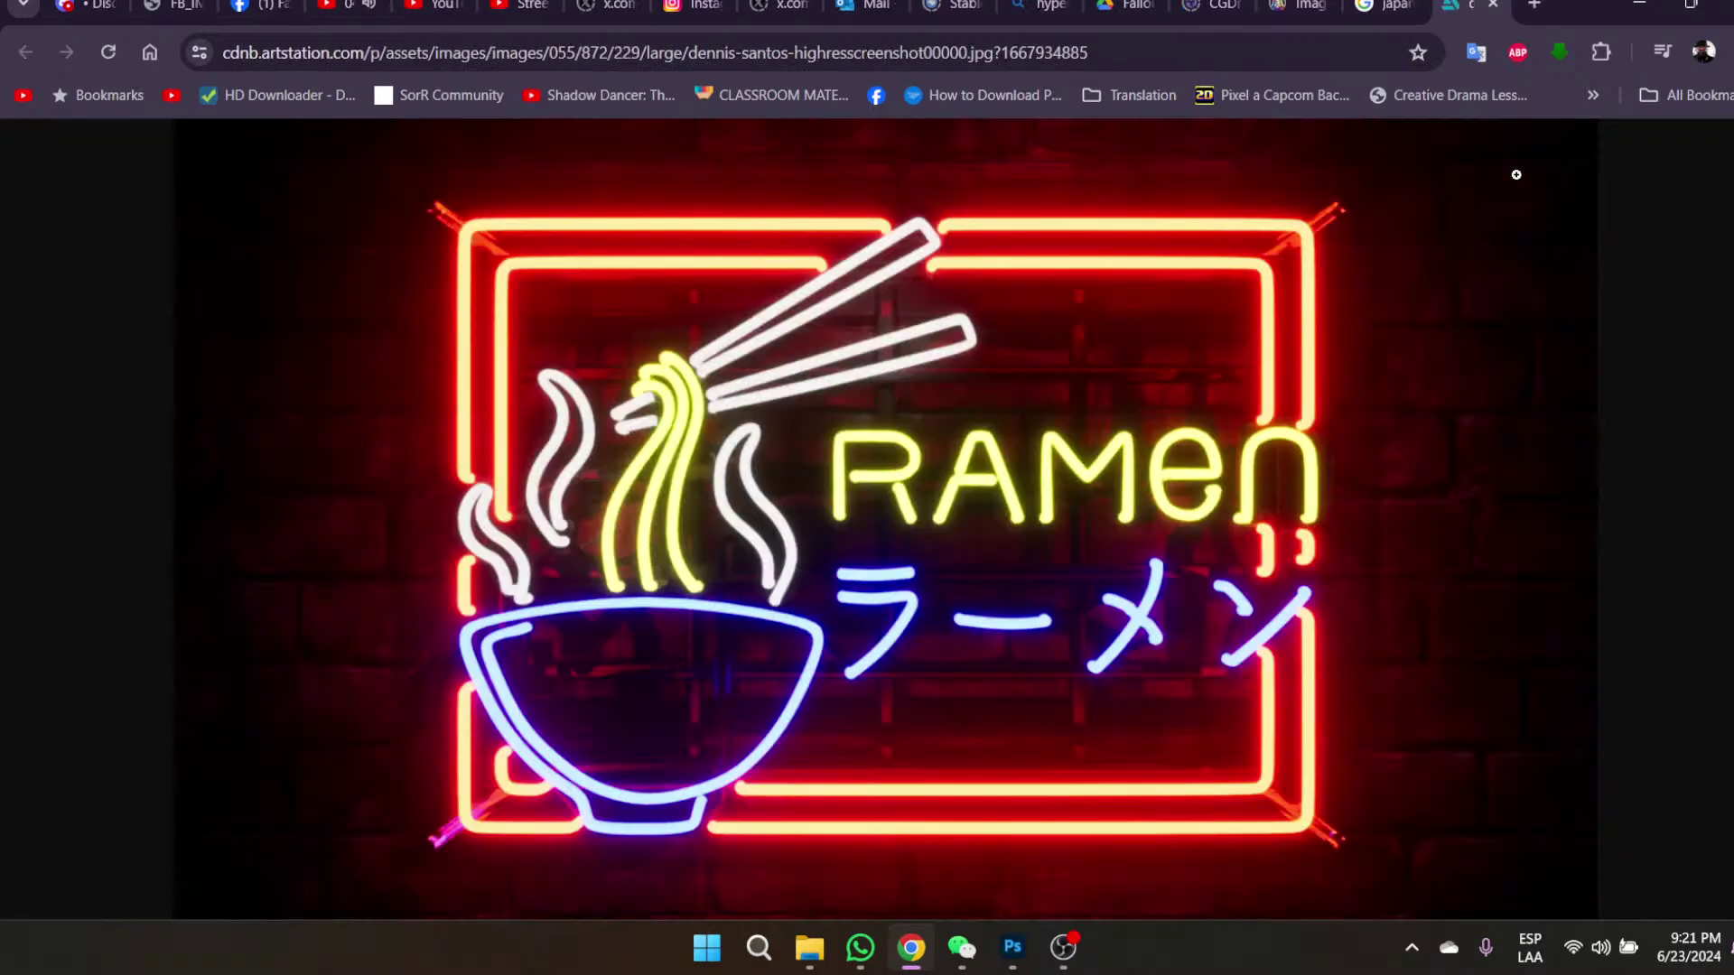
left_click_drag(1456, 8, 244, 7)
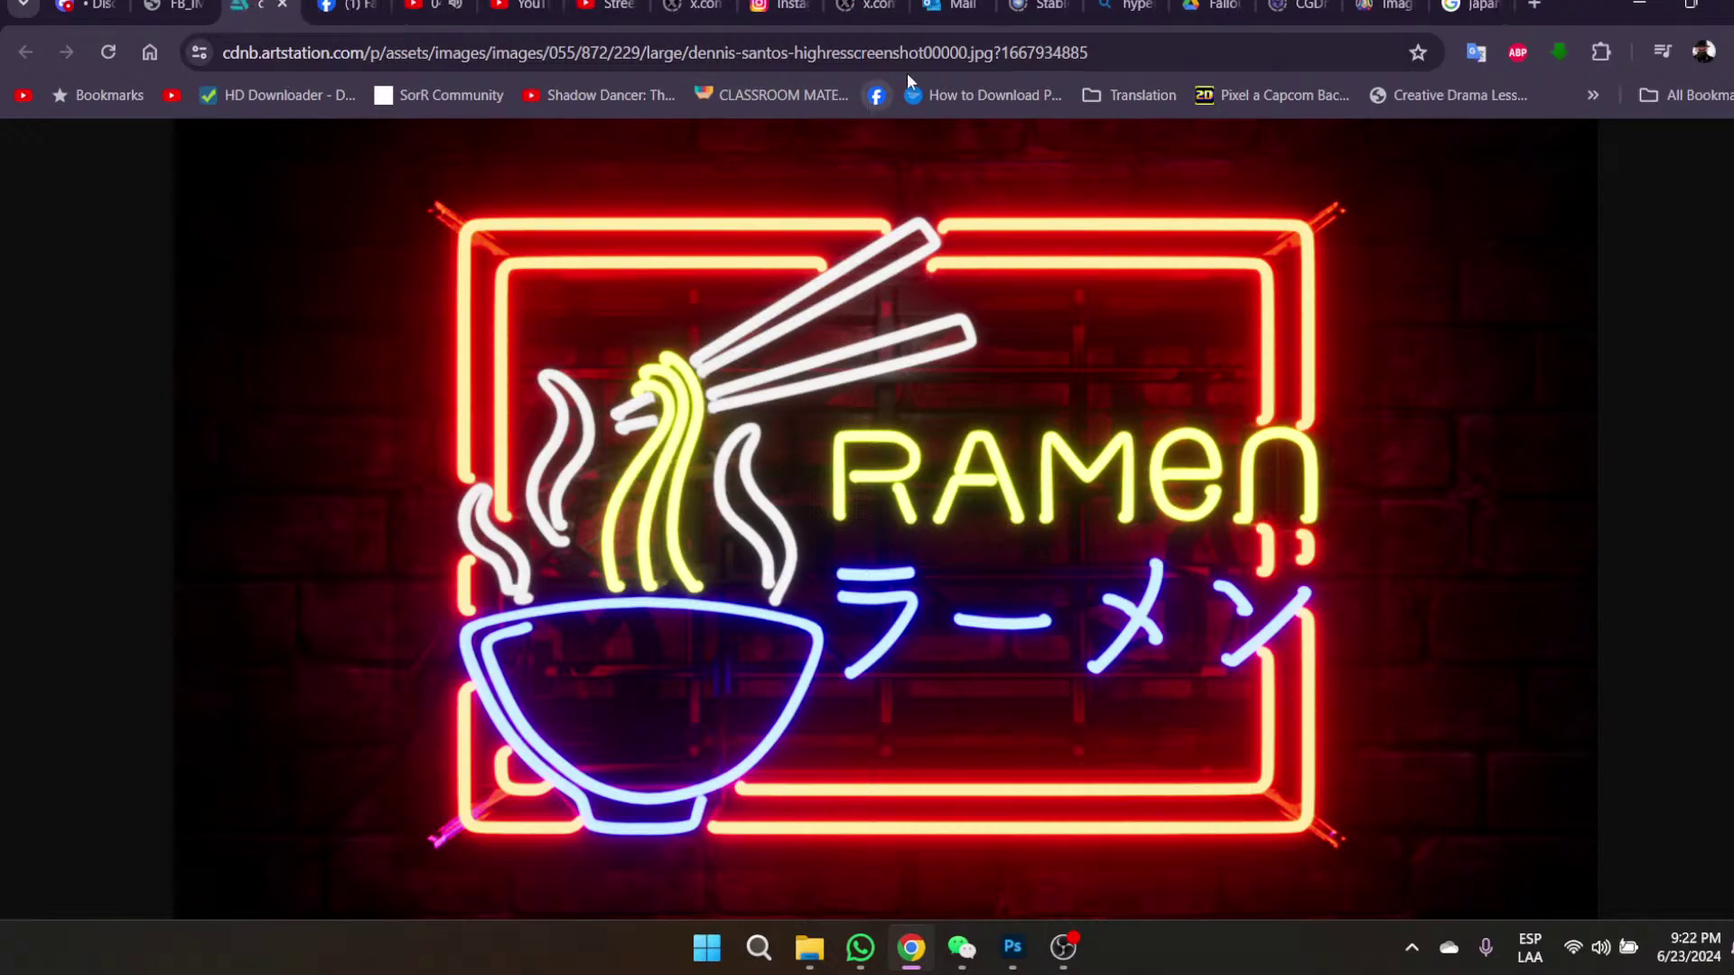
- Close the Google image results tab and return to the ramen neon sign image
left_click(1492, 4)
key("ctrl+shift+Tab")
key("ctrl+shift+Tab")
key("ctrl+shift+Tab")
key("ctrl+shift+Tab")
key("ctrl+shift+Tab")
key("ctrl+shift+Tab")
key("ctrl+shift+Tab")
key("ctrl+shift+Tab")
key("ctrl+shift+Tab")
key("ctrl+shift+Tab")
key("ctrl+shift+Tab")
key("ctrl+shift+Tab")
key("ctrl+shift+Tab")
key("ctrl+shift+Tab")
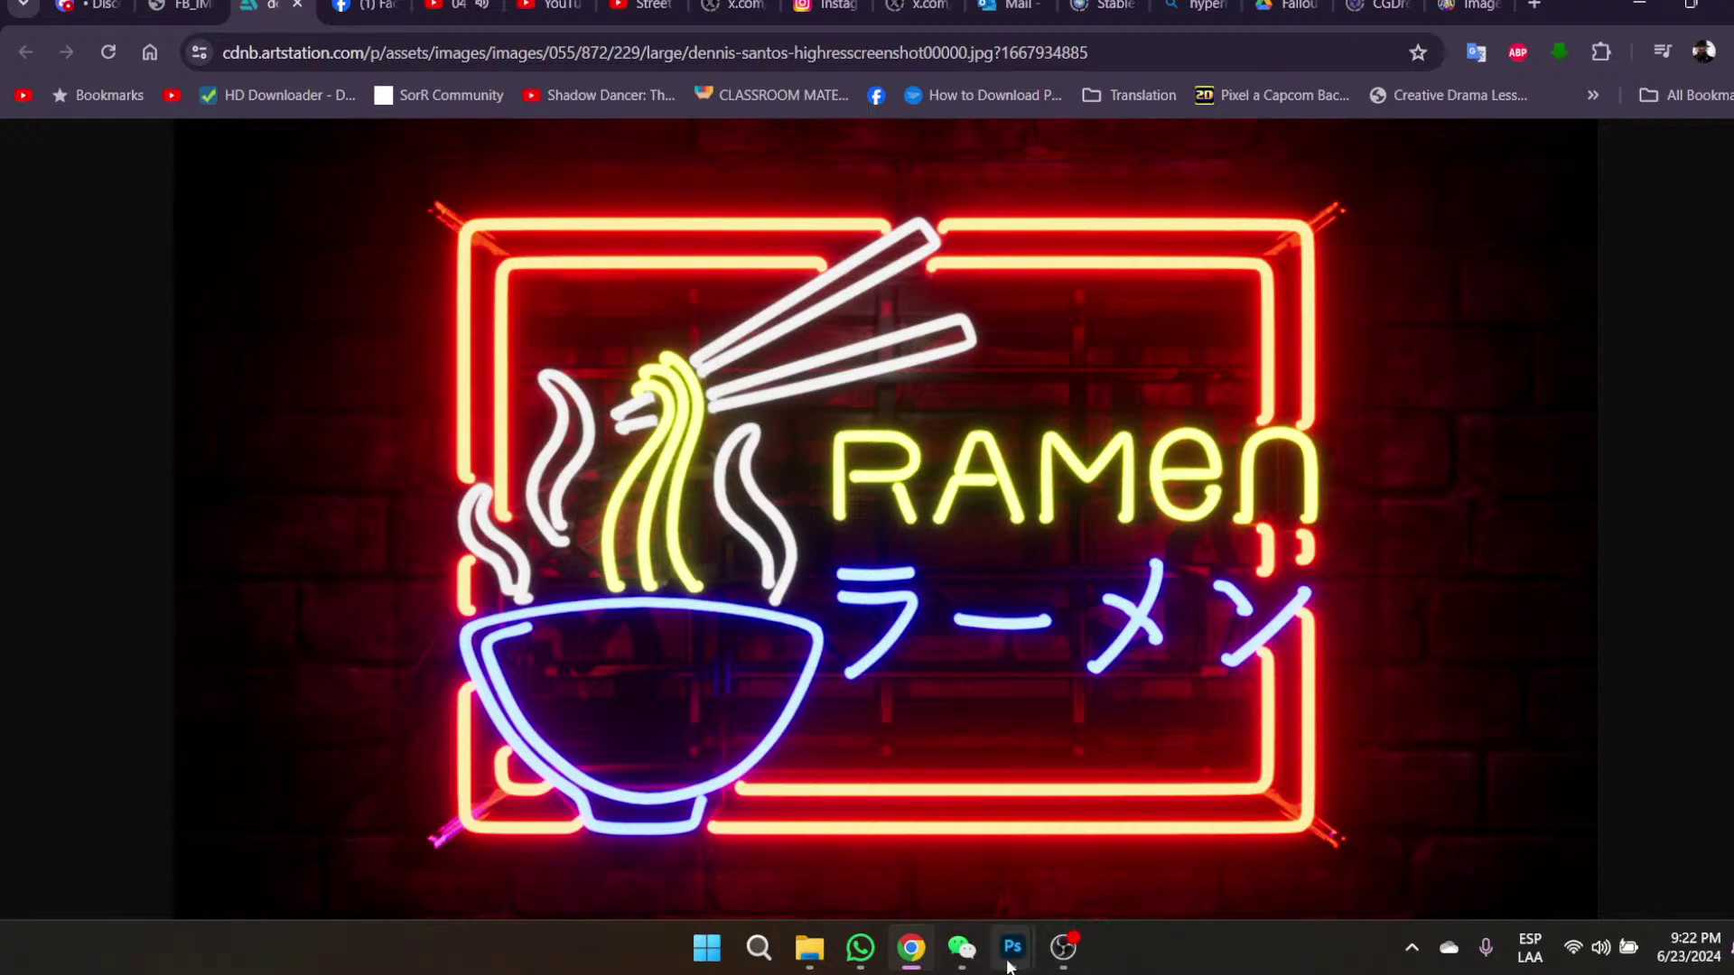
- Switch to Photoshop, sample the pale yellow of the second pillar's lamp, and set the foreground color to R 240, G 240, B 170
mouse_move(1012, 947)
left_click(793, 840)
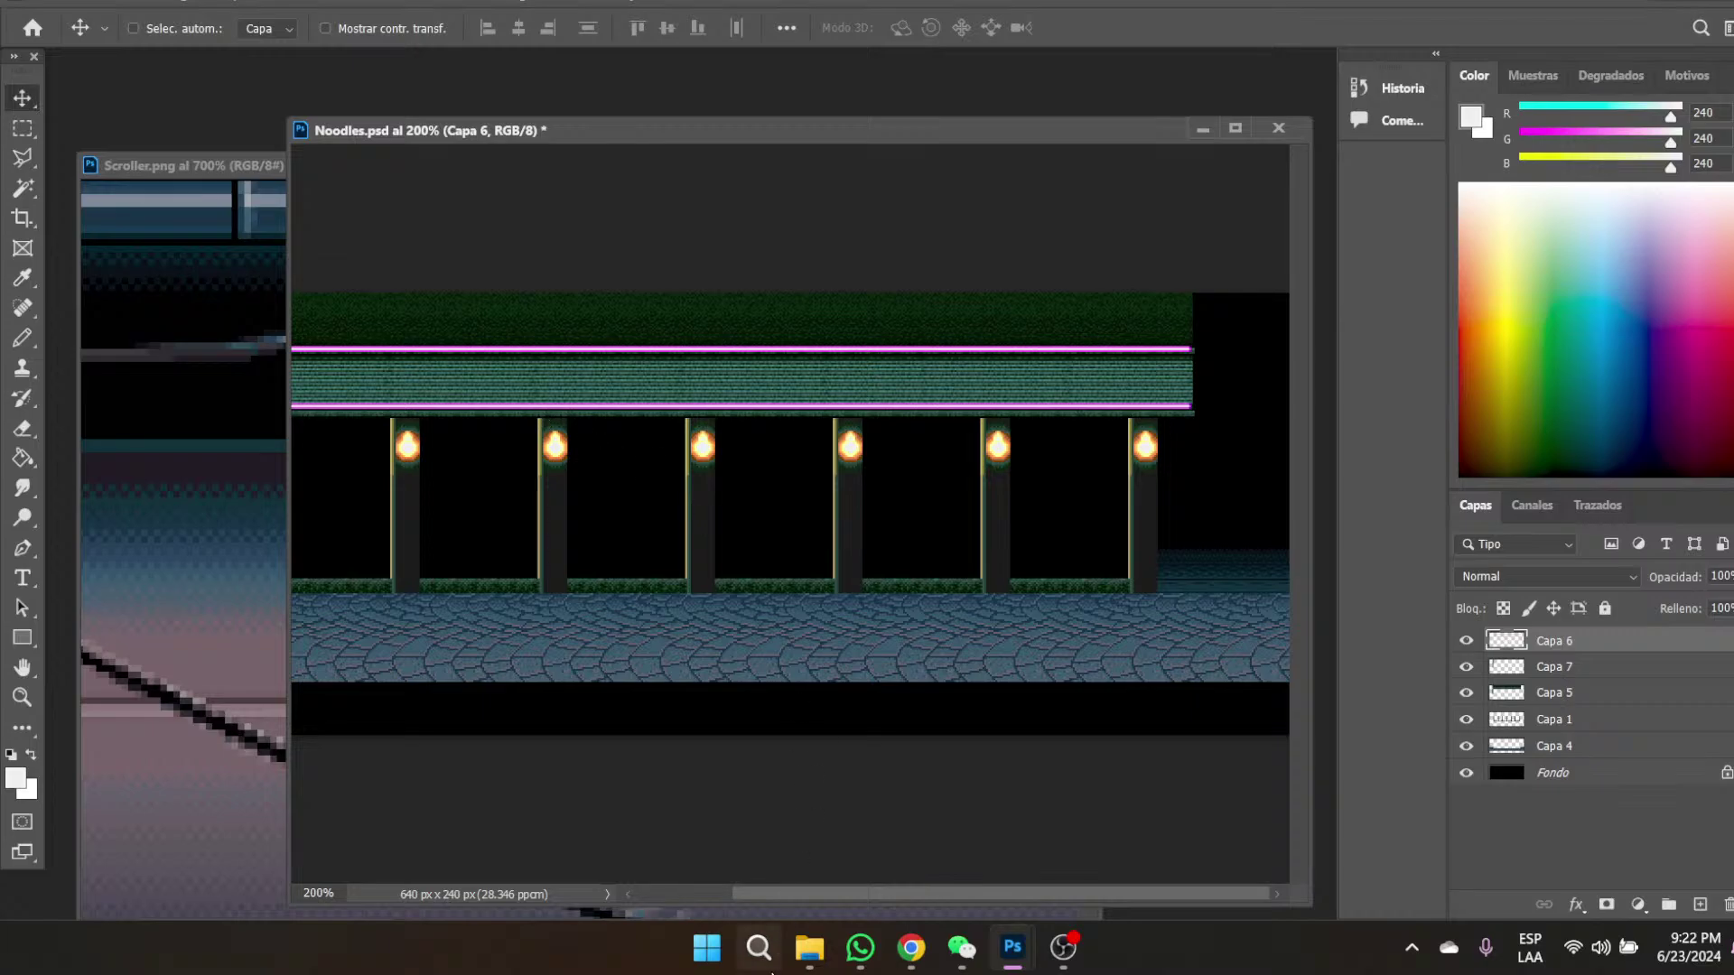
mouse_move(809, 949)
left_click_drag(1185, 898, 963, 894)
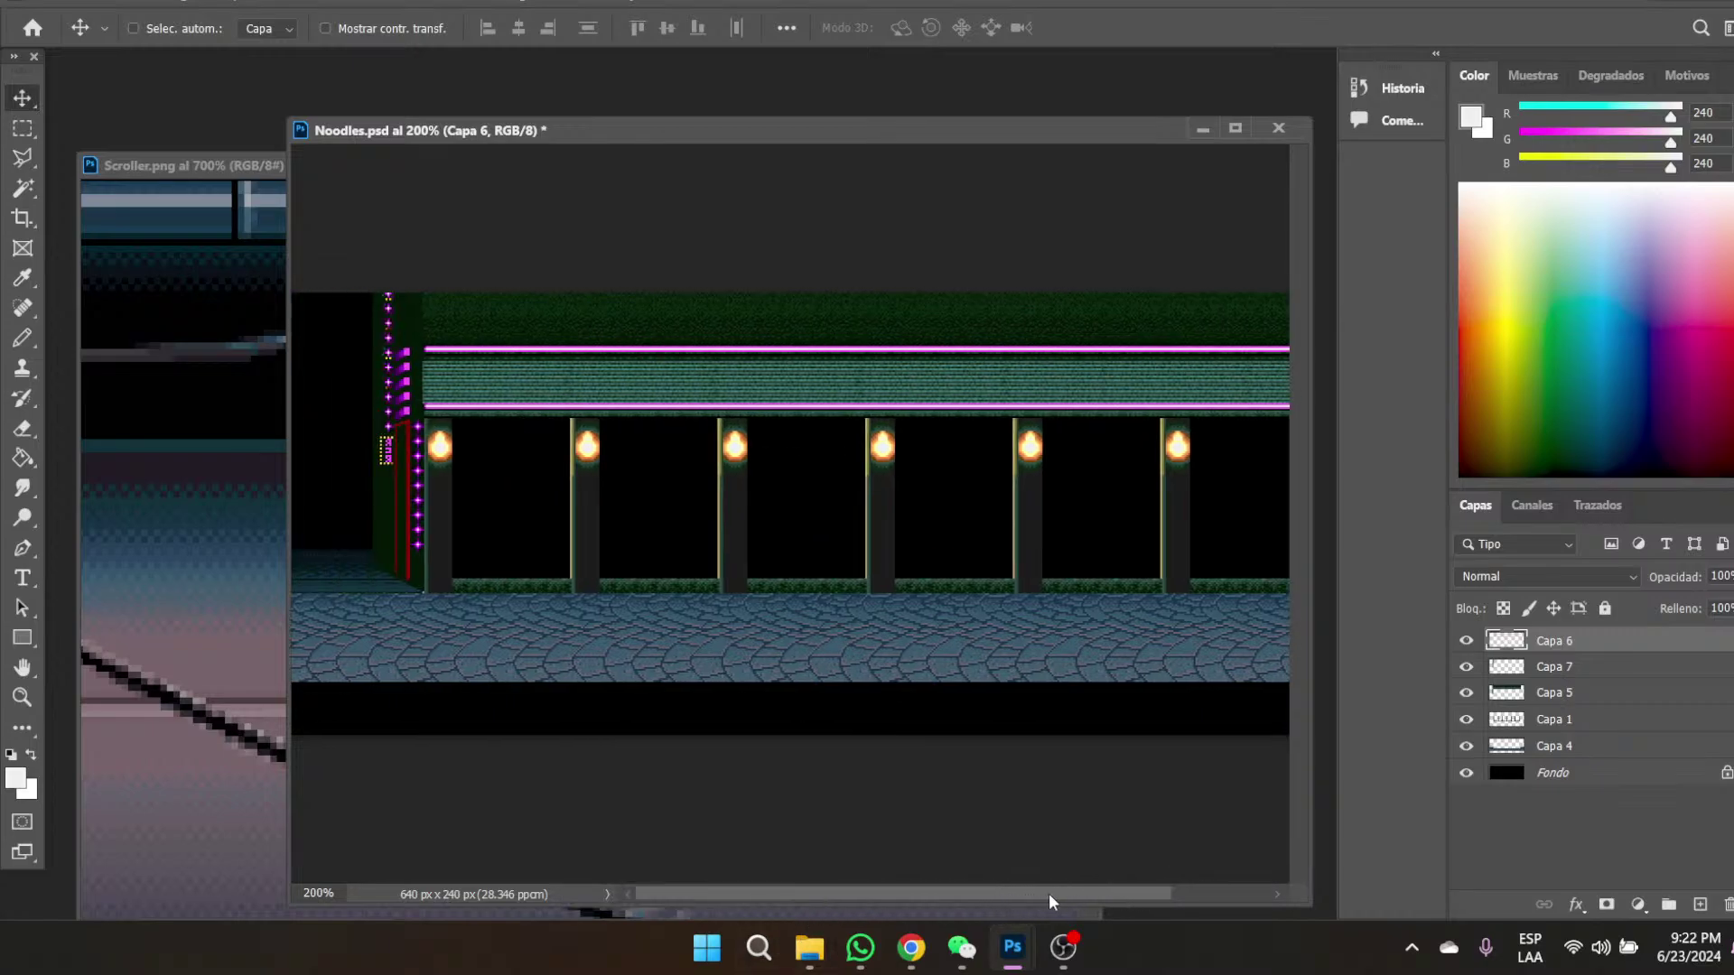
mouse_move(1070, 892)
left_mouse_down()
mouse_move(1151, 892)
mouse_move(1081, 896)
left_mouse_up()
left_click(22, 697)
left_click_drag(417, 492, 418, 491)
left_click(23, 278)
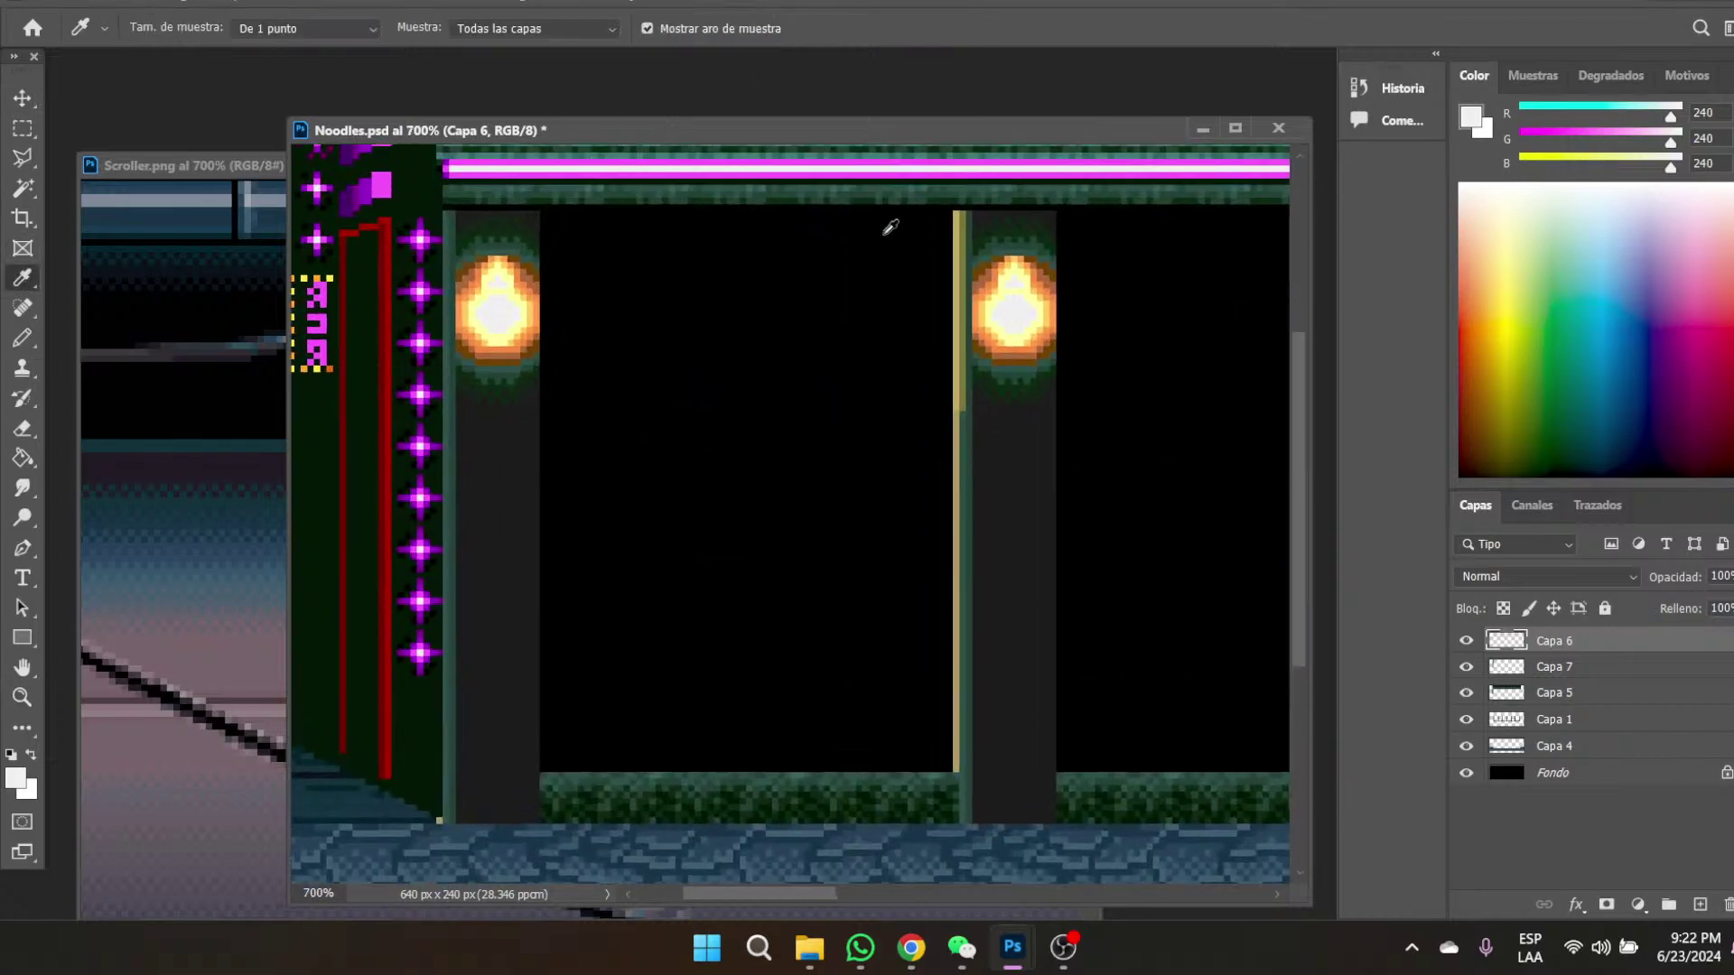
left_click(1021, 262)
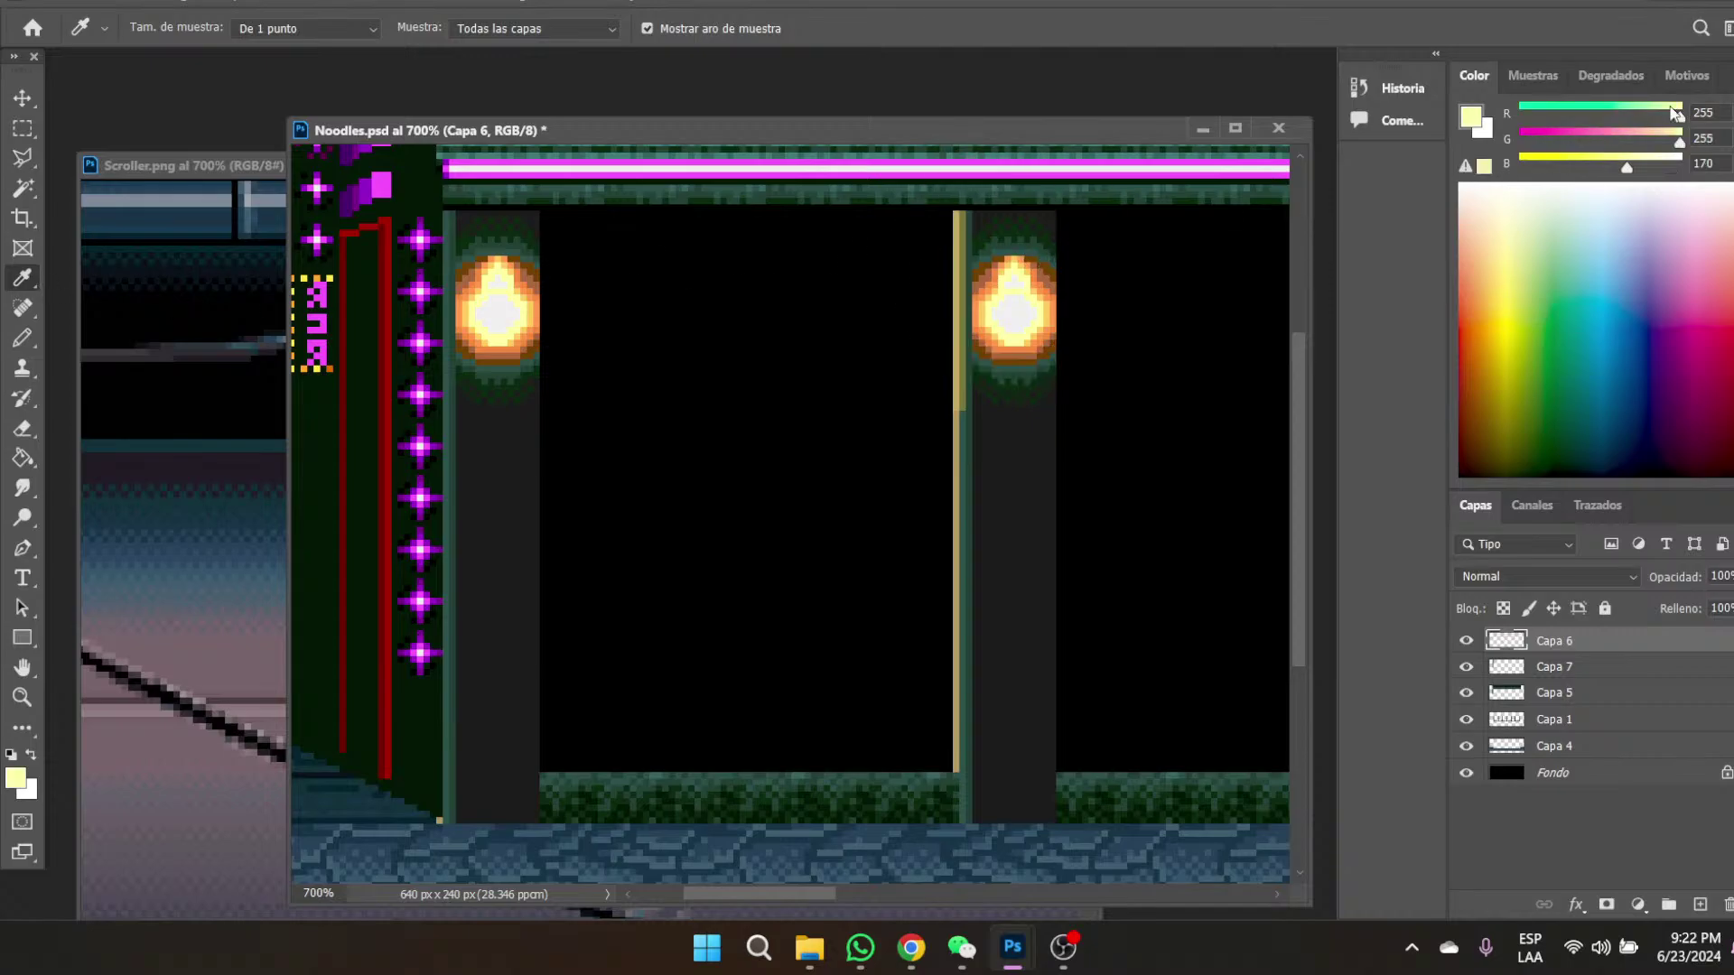
type("240")
left_click(1703, 138)
type("20")
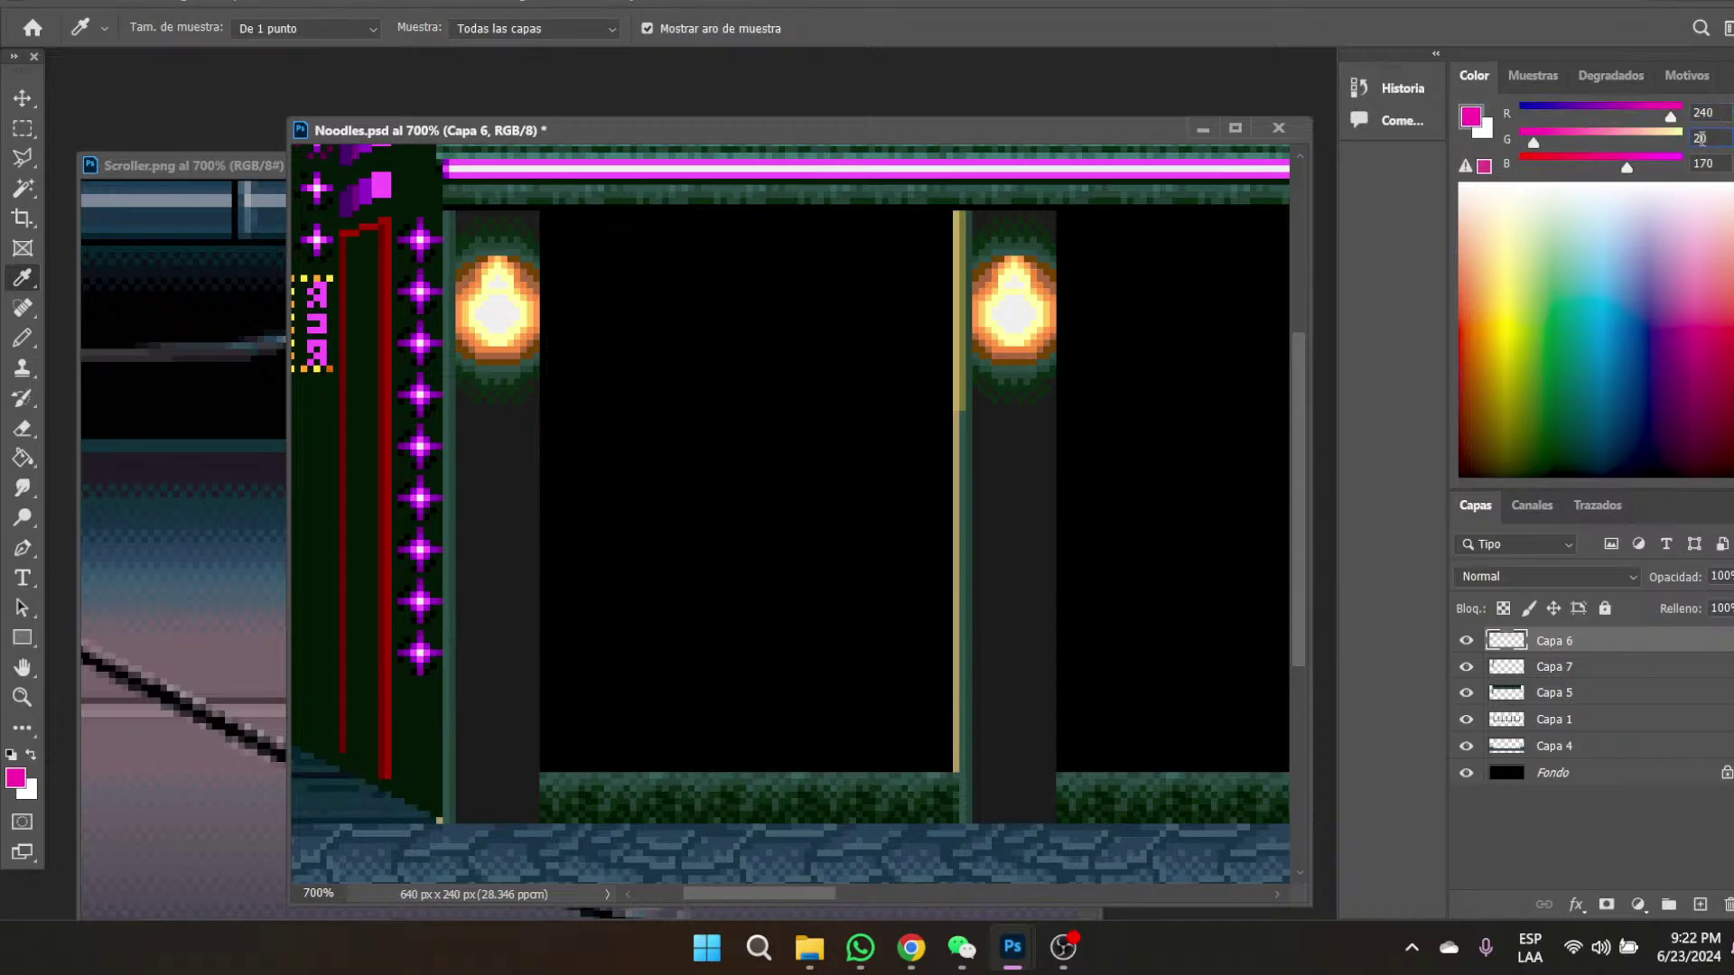
key("BackSpace")
type("40")
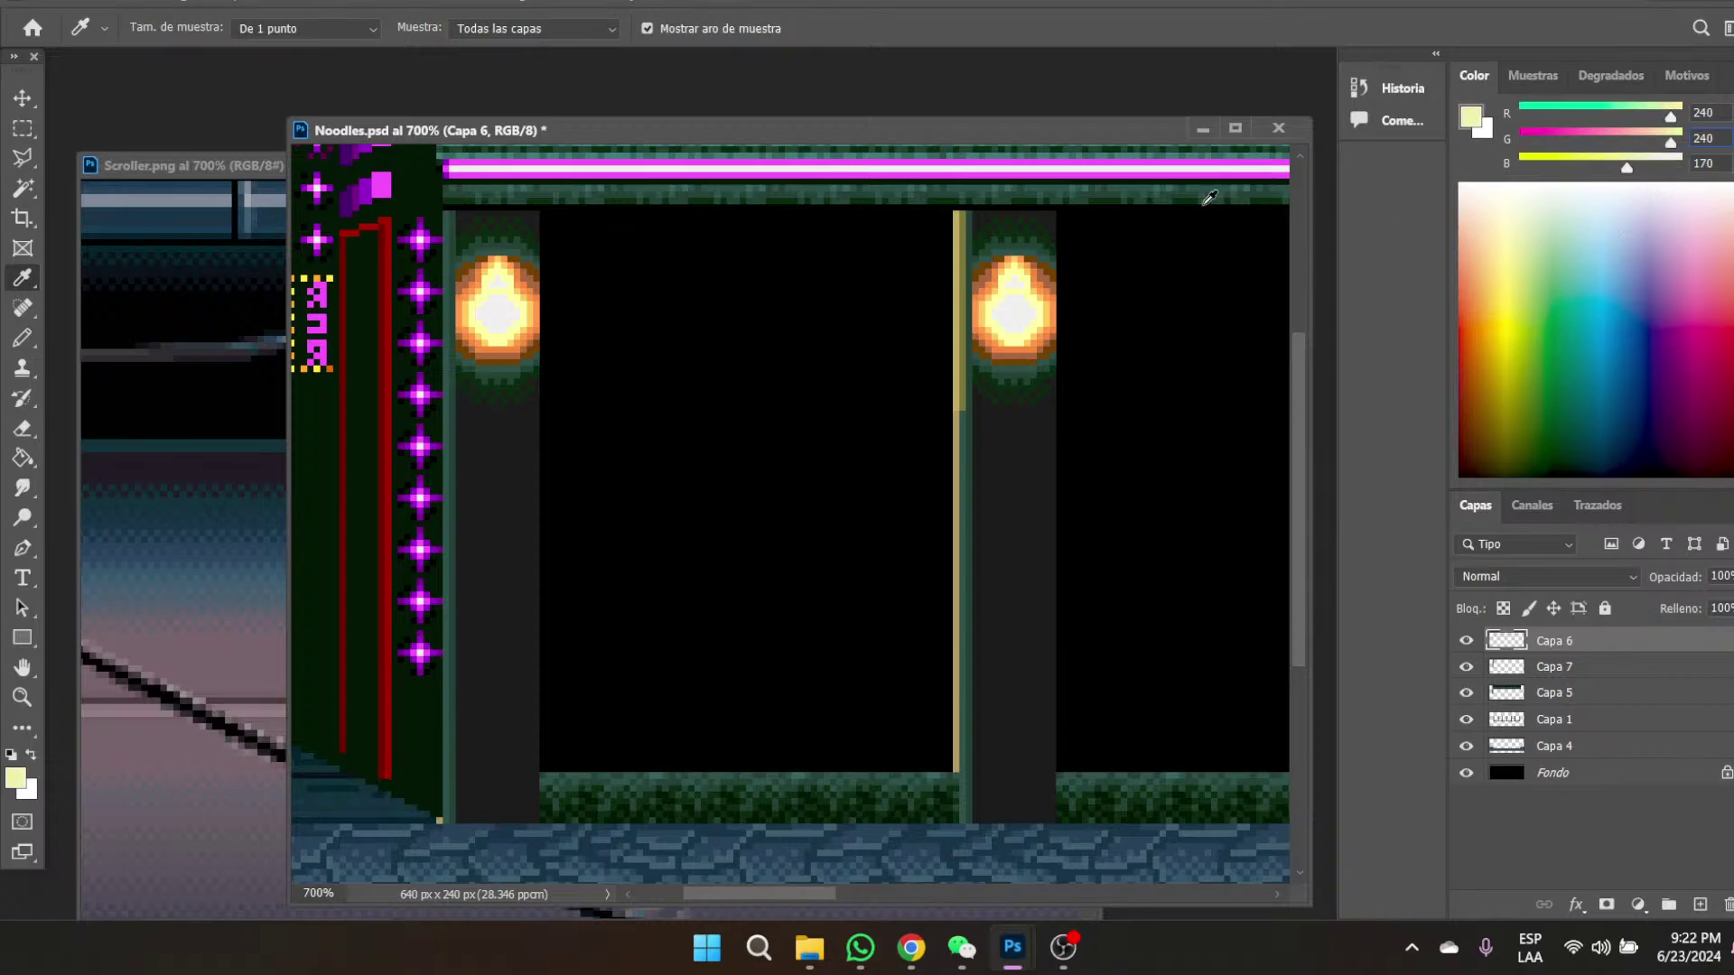
- Apply the pale yellow to the second pillar's lamp on Capa 1 with the Paint Bucket
left_click(29, 455)
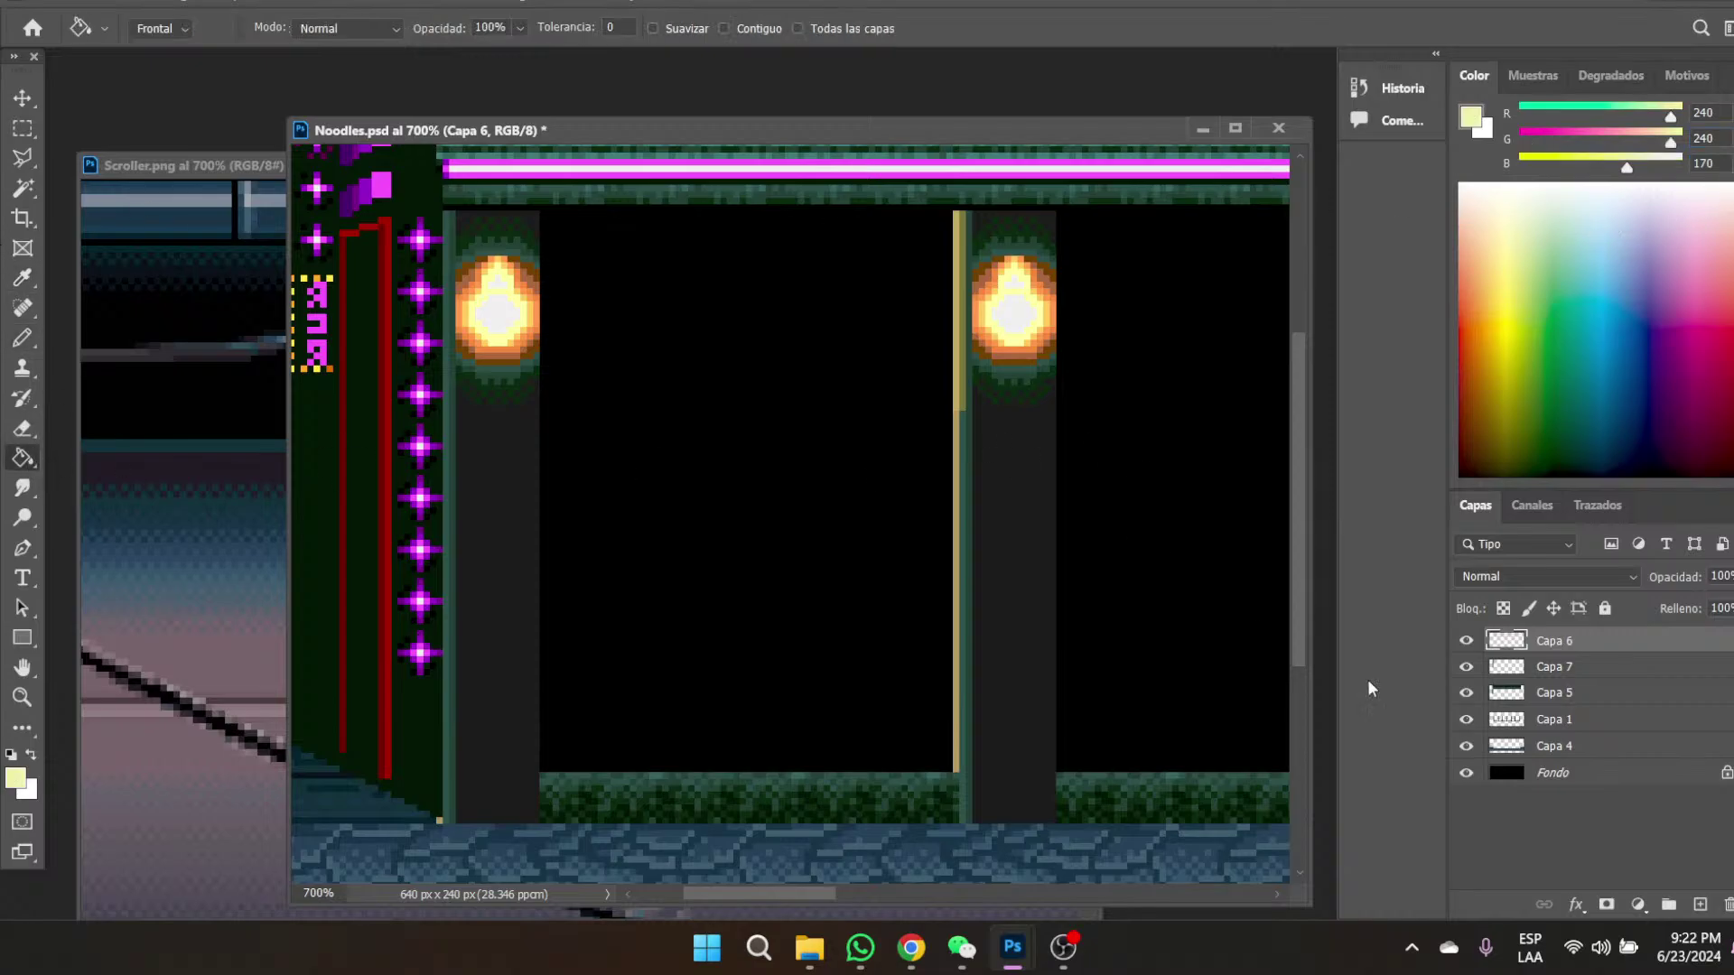
left_click(1570, 720)
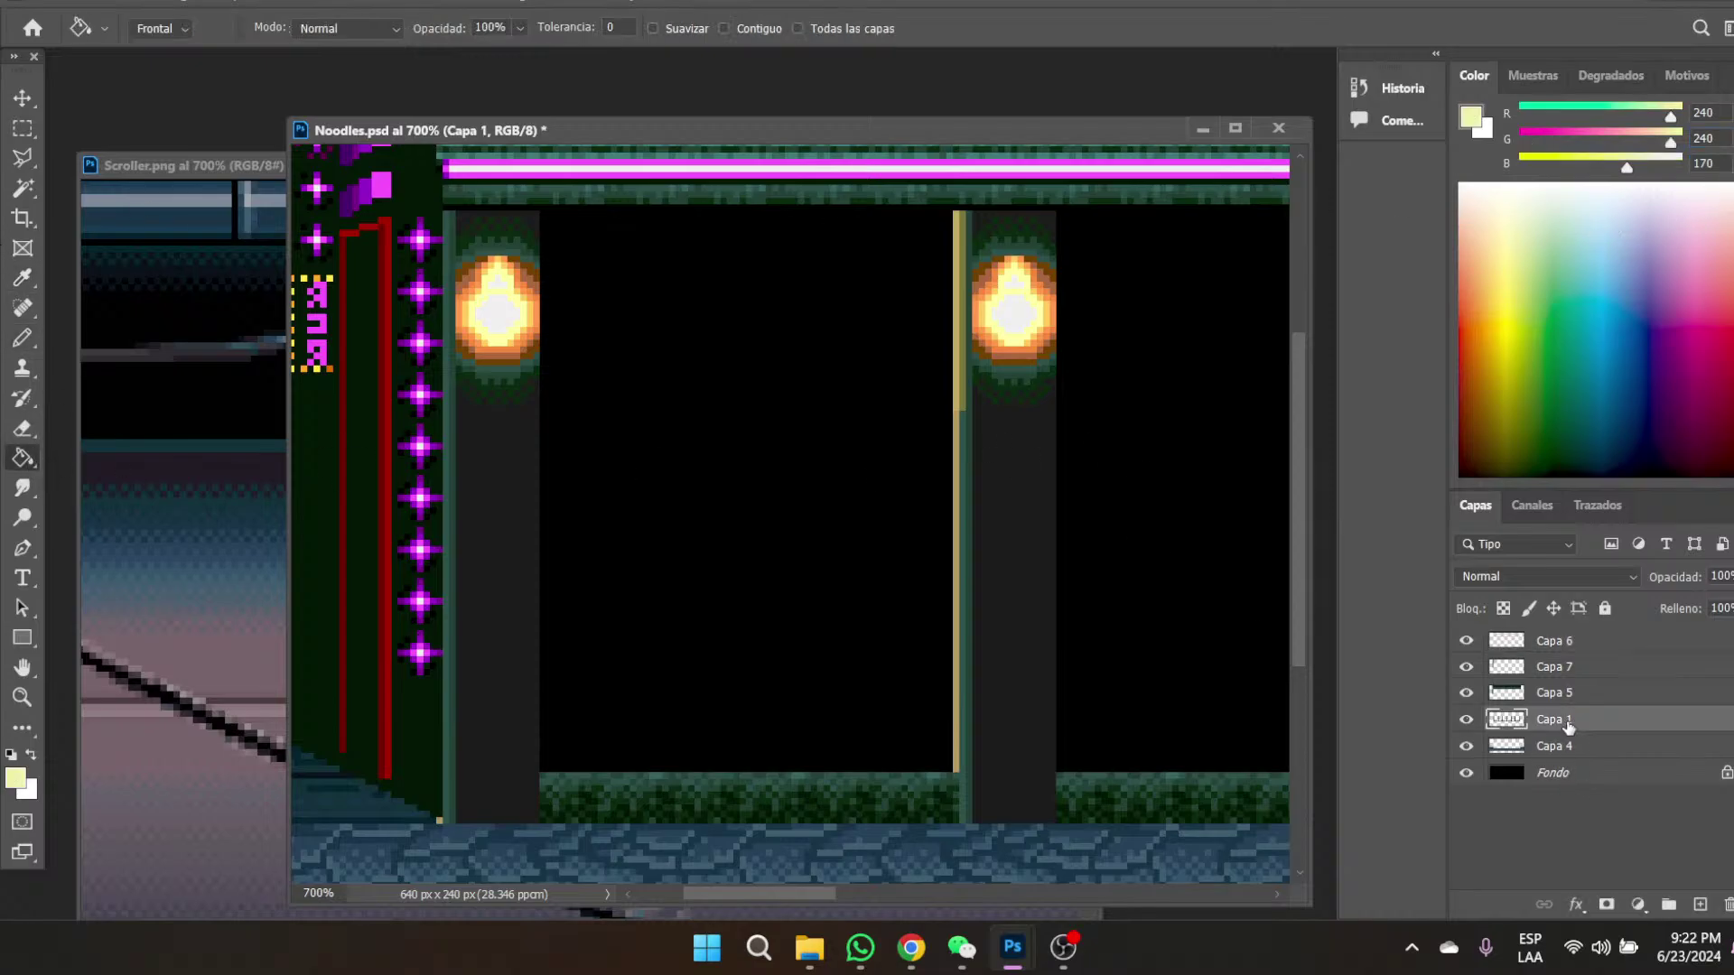
left_click(1011, 310)
- Pencil a short vertical pale yellow line on Capa 1 in the black area outside the side wall
scroll(766, 437, "up", 3)
scroll(766, 437, "up", 1)
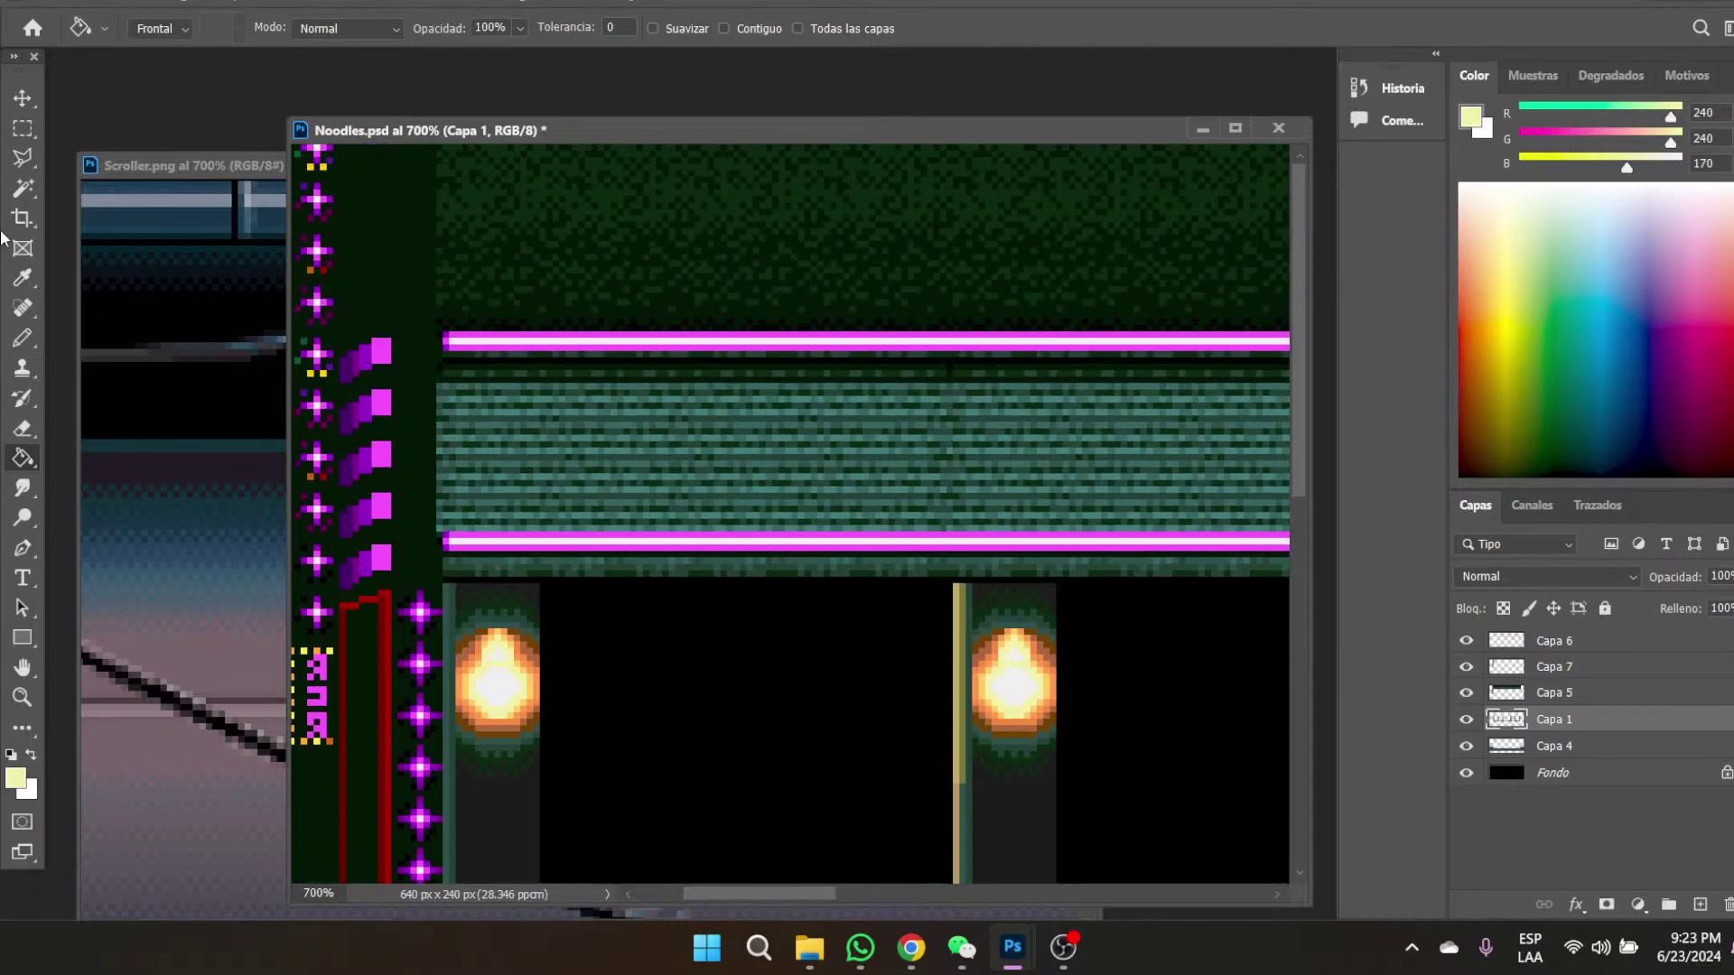
left_click(23, 336)
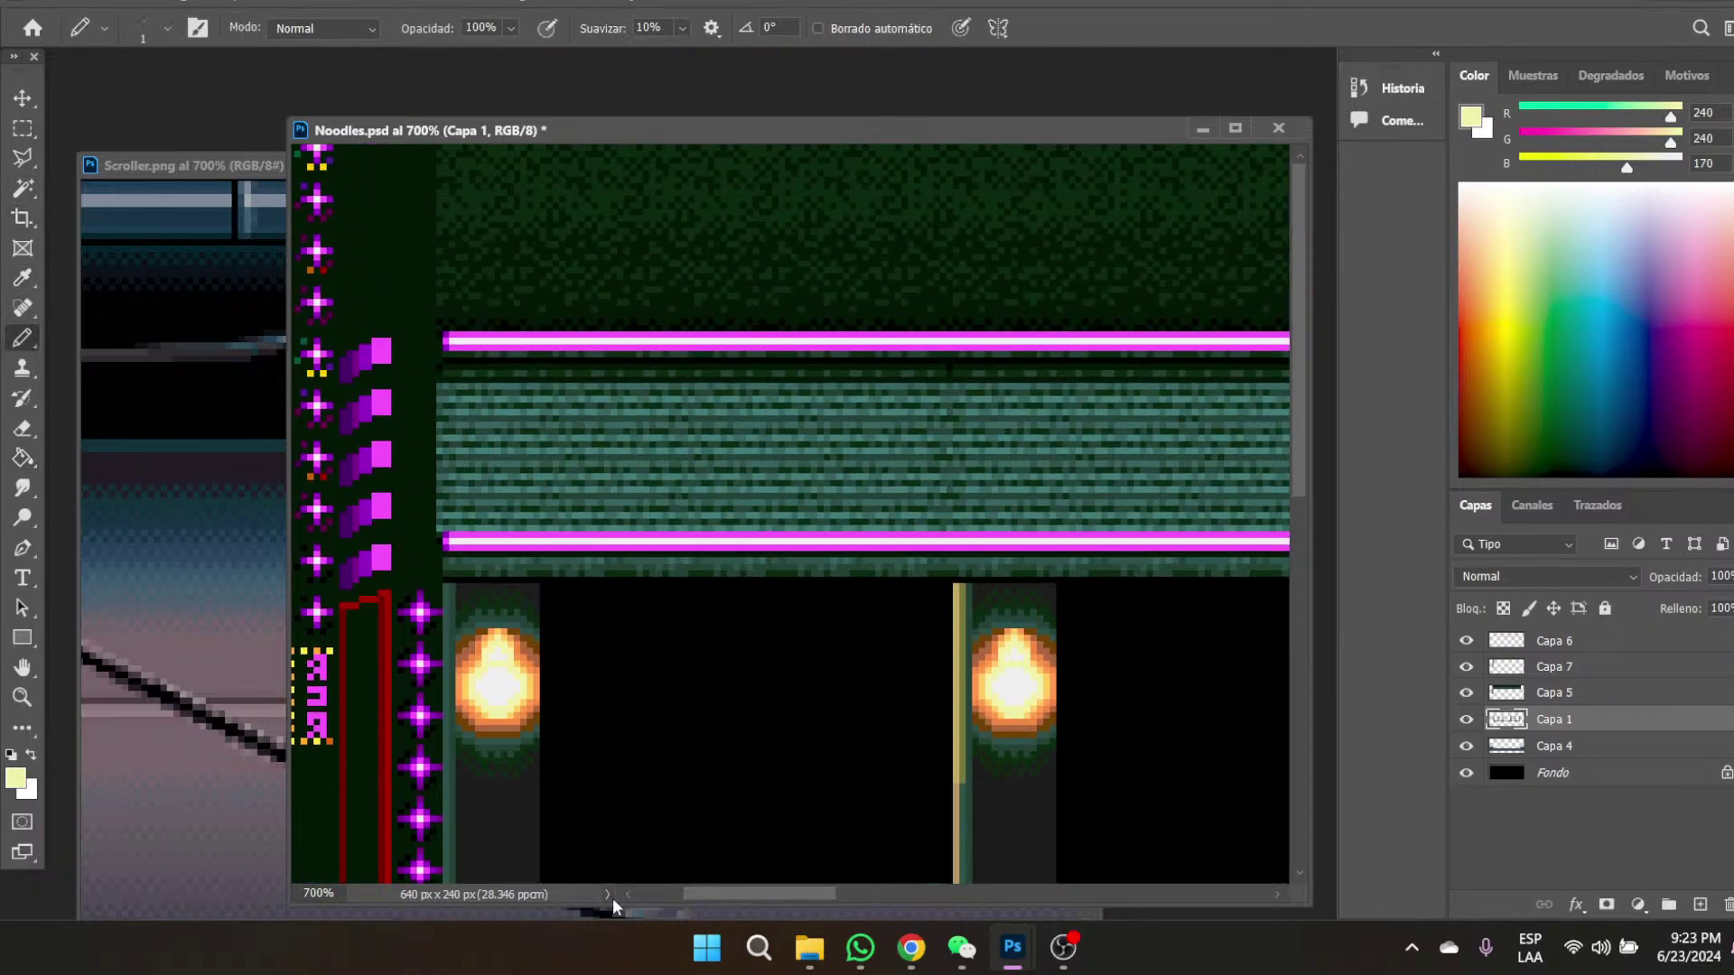
left_click_drag(762, 894, 645, 894)
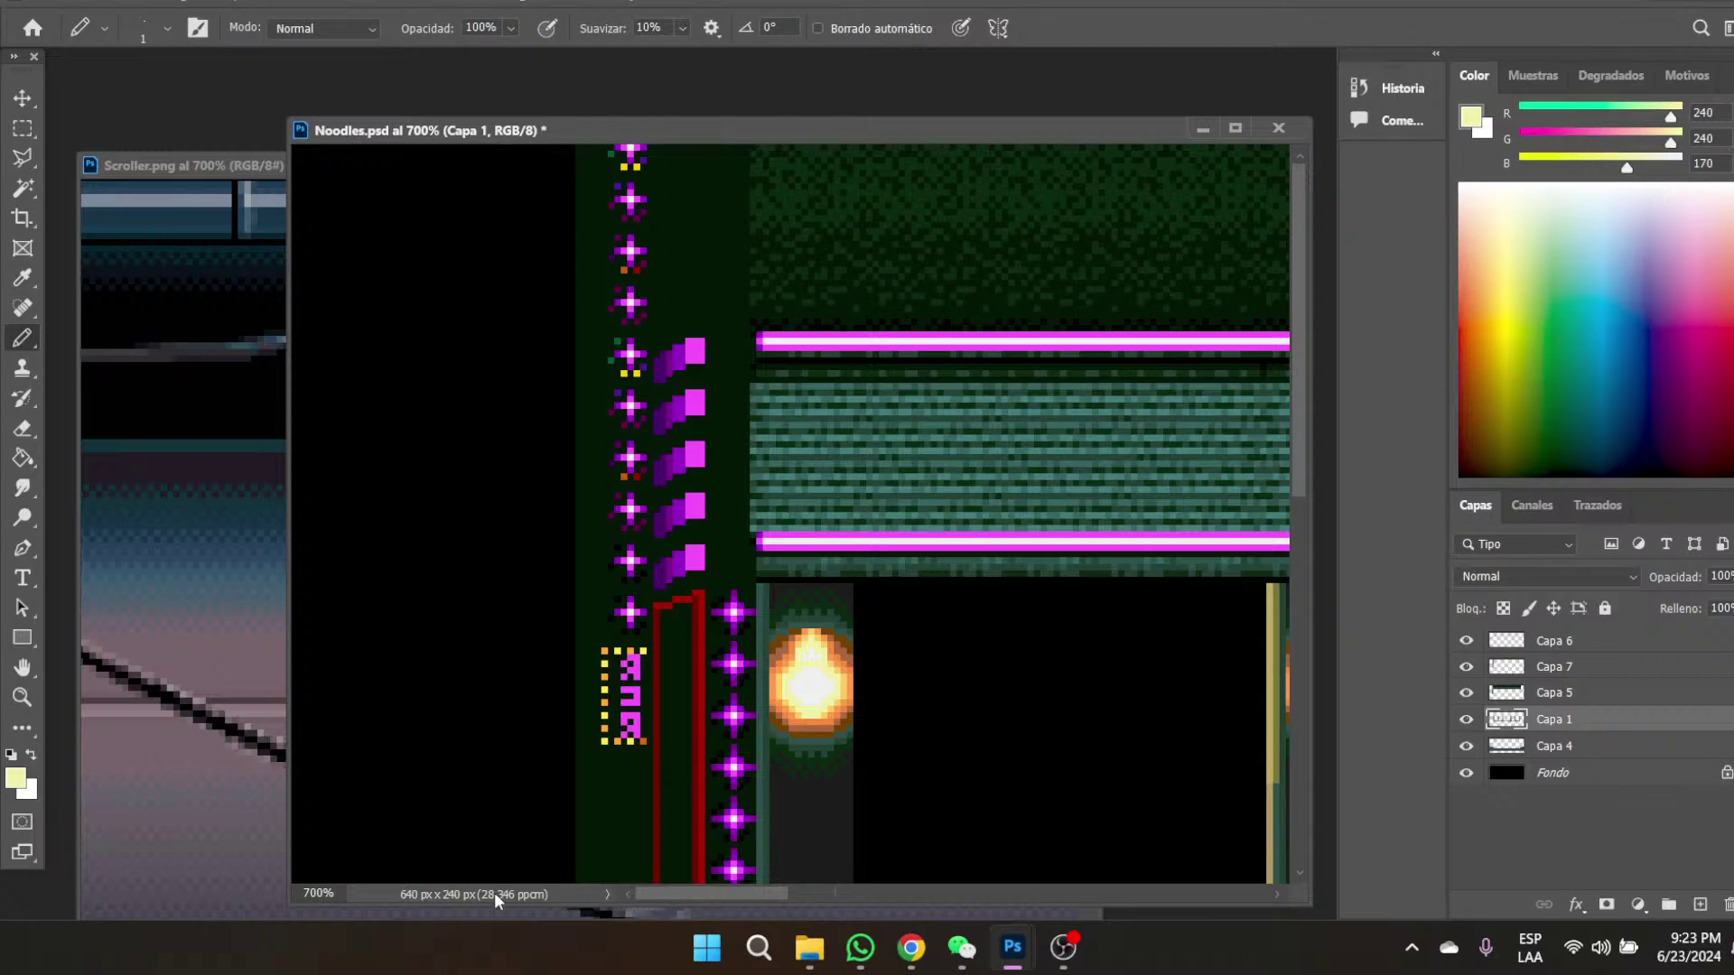
left_click_drag(352, 336, 352, 368)
- Sample the side wall frame's dark red, set it to R 192, G 32, and pencil it along both sides of the yellow line
left_click(20, 280)
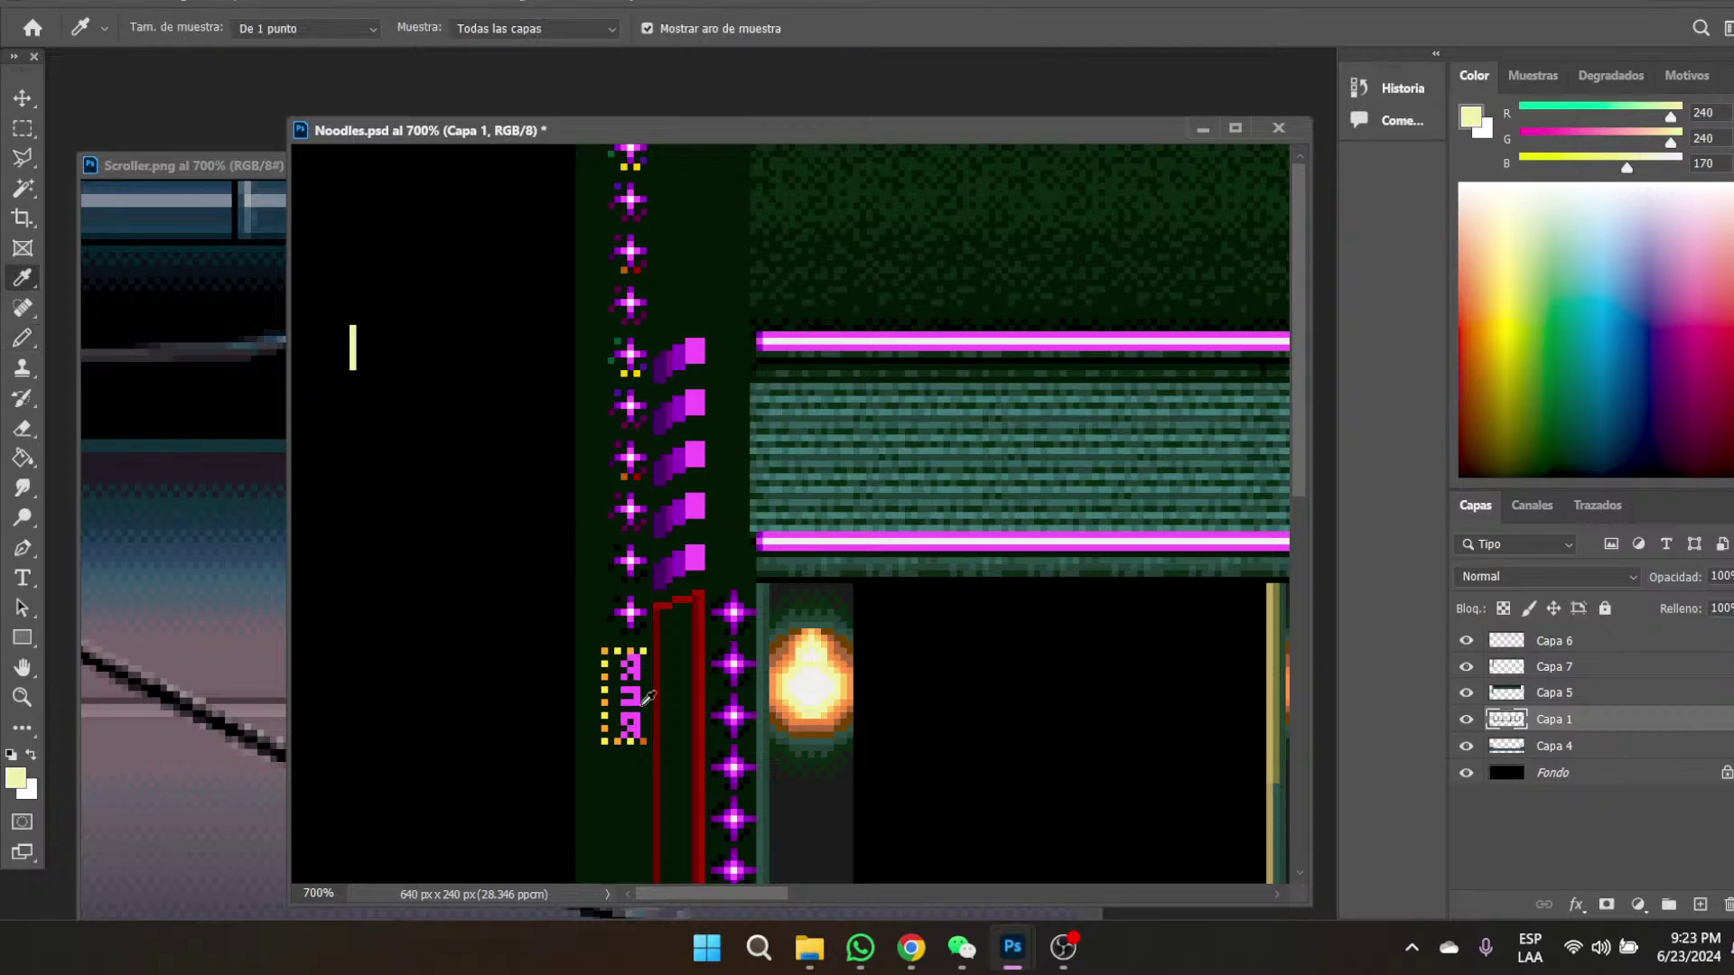
left_click(709, 660)
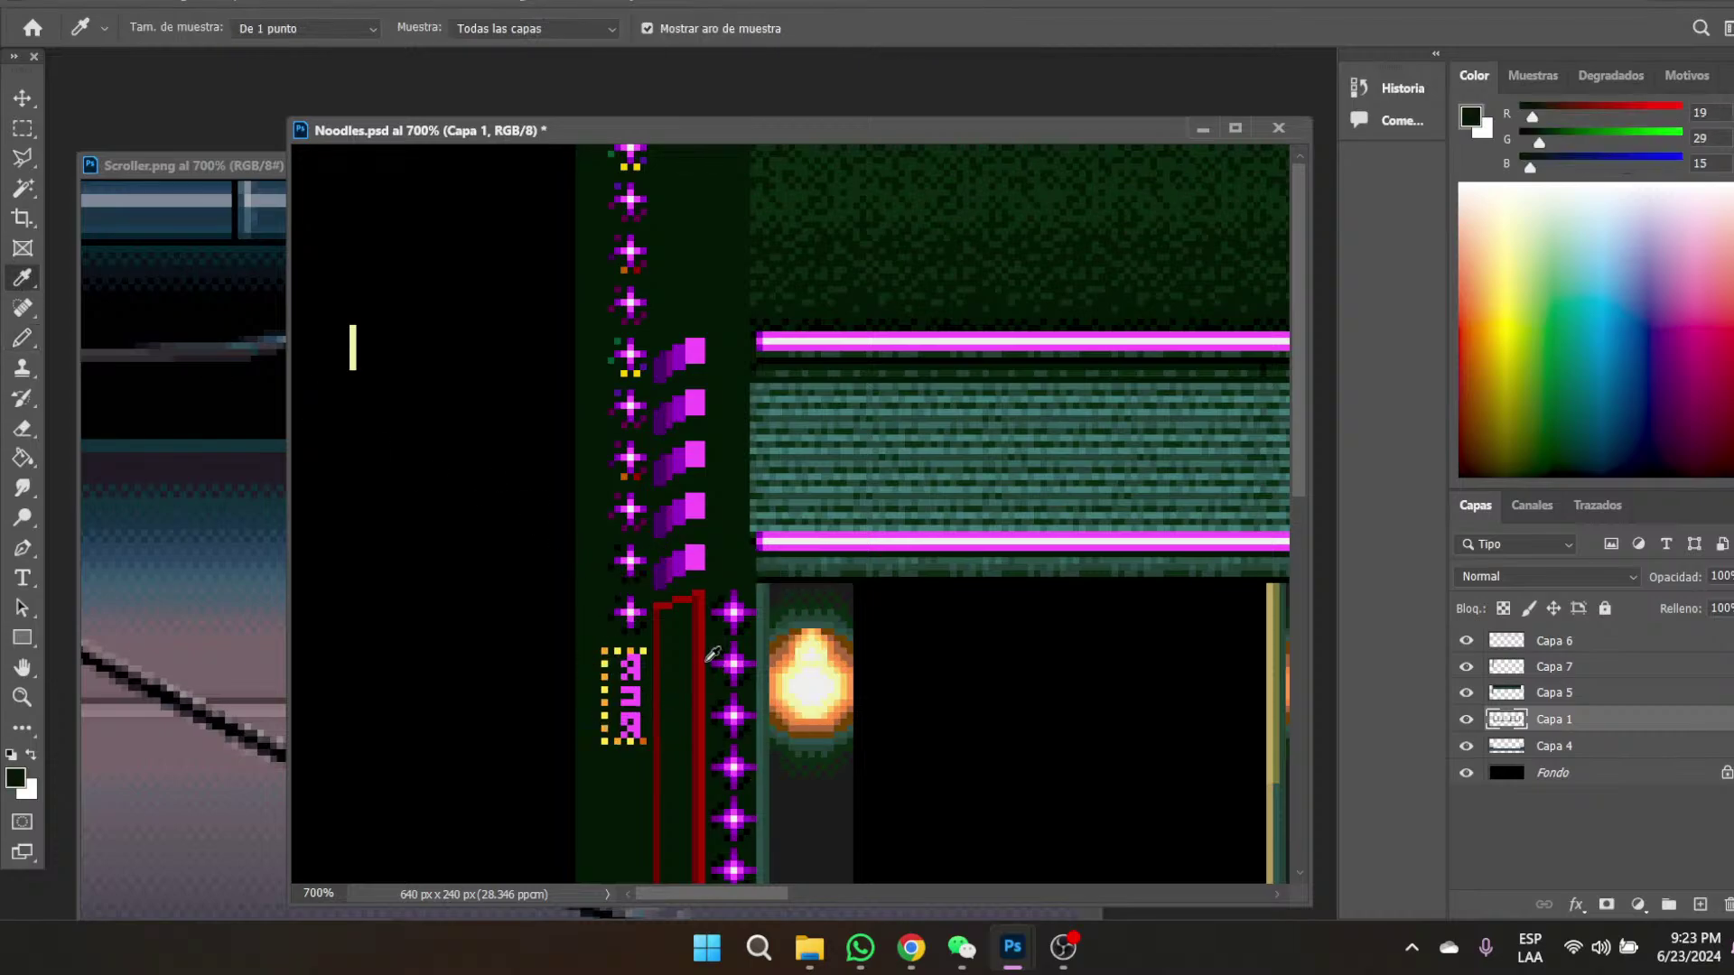
left_click(702, 657)
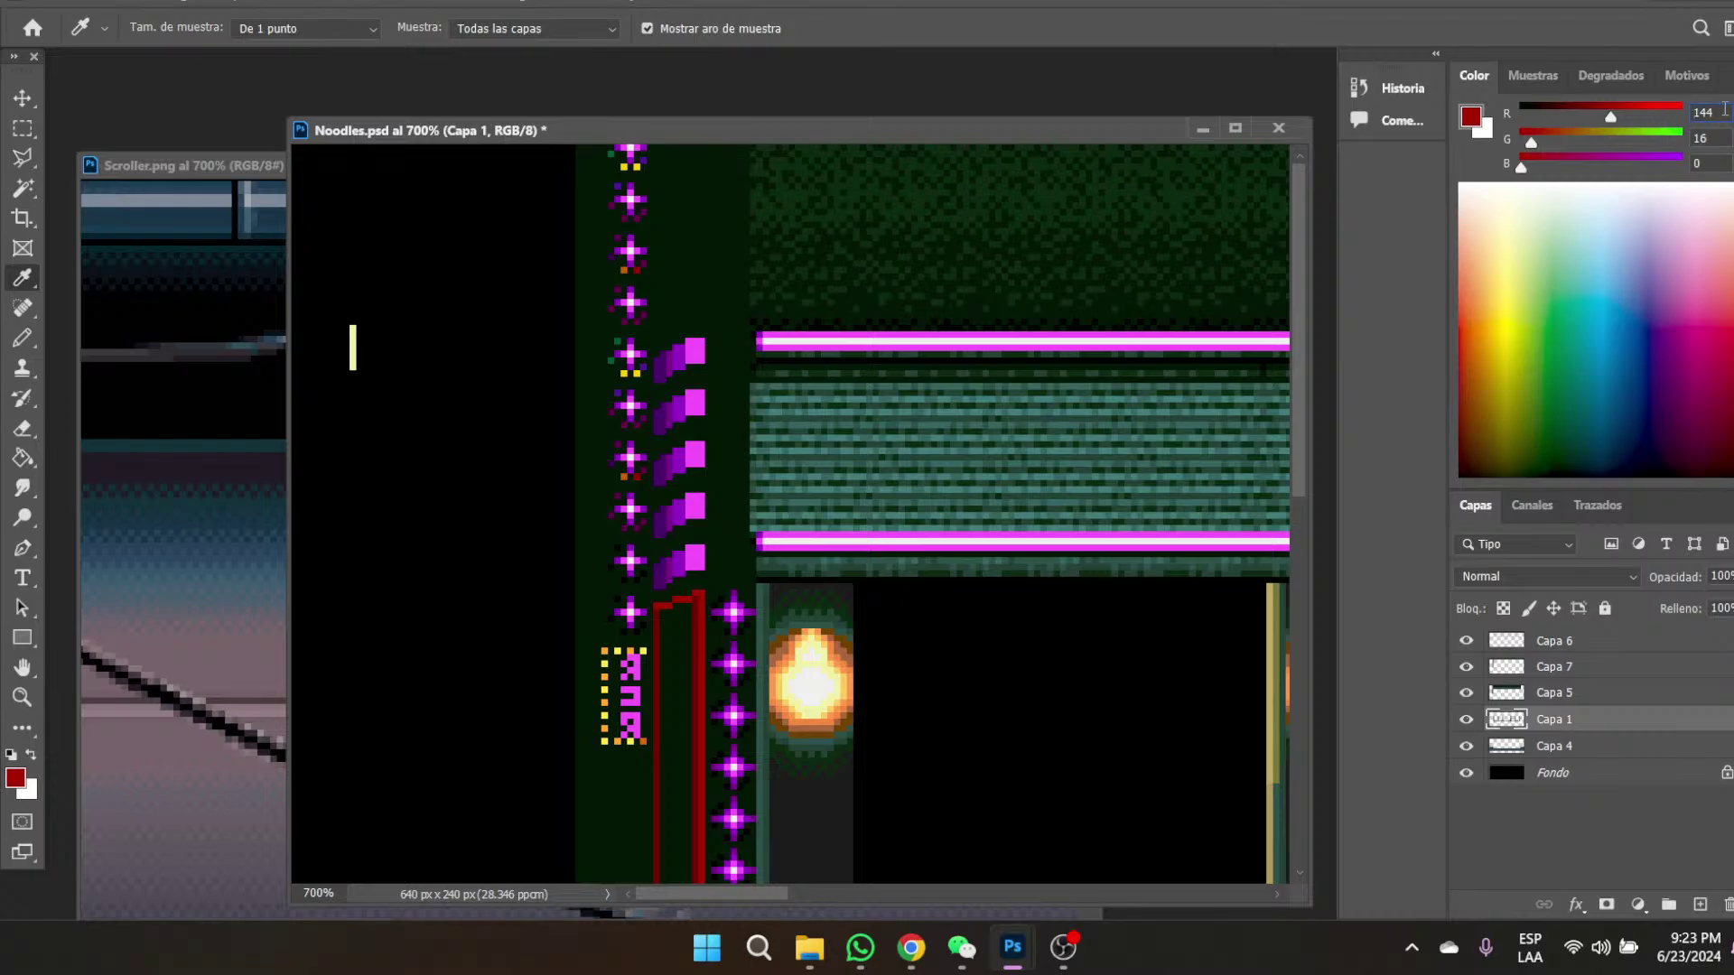
left_click_drag(1723, 114, 1686, 115)
type("192")
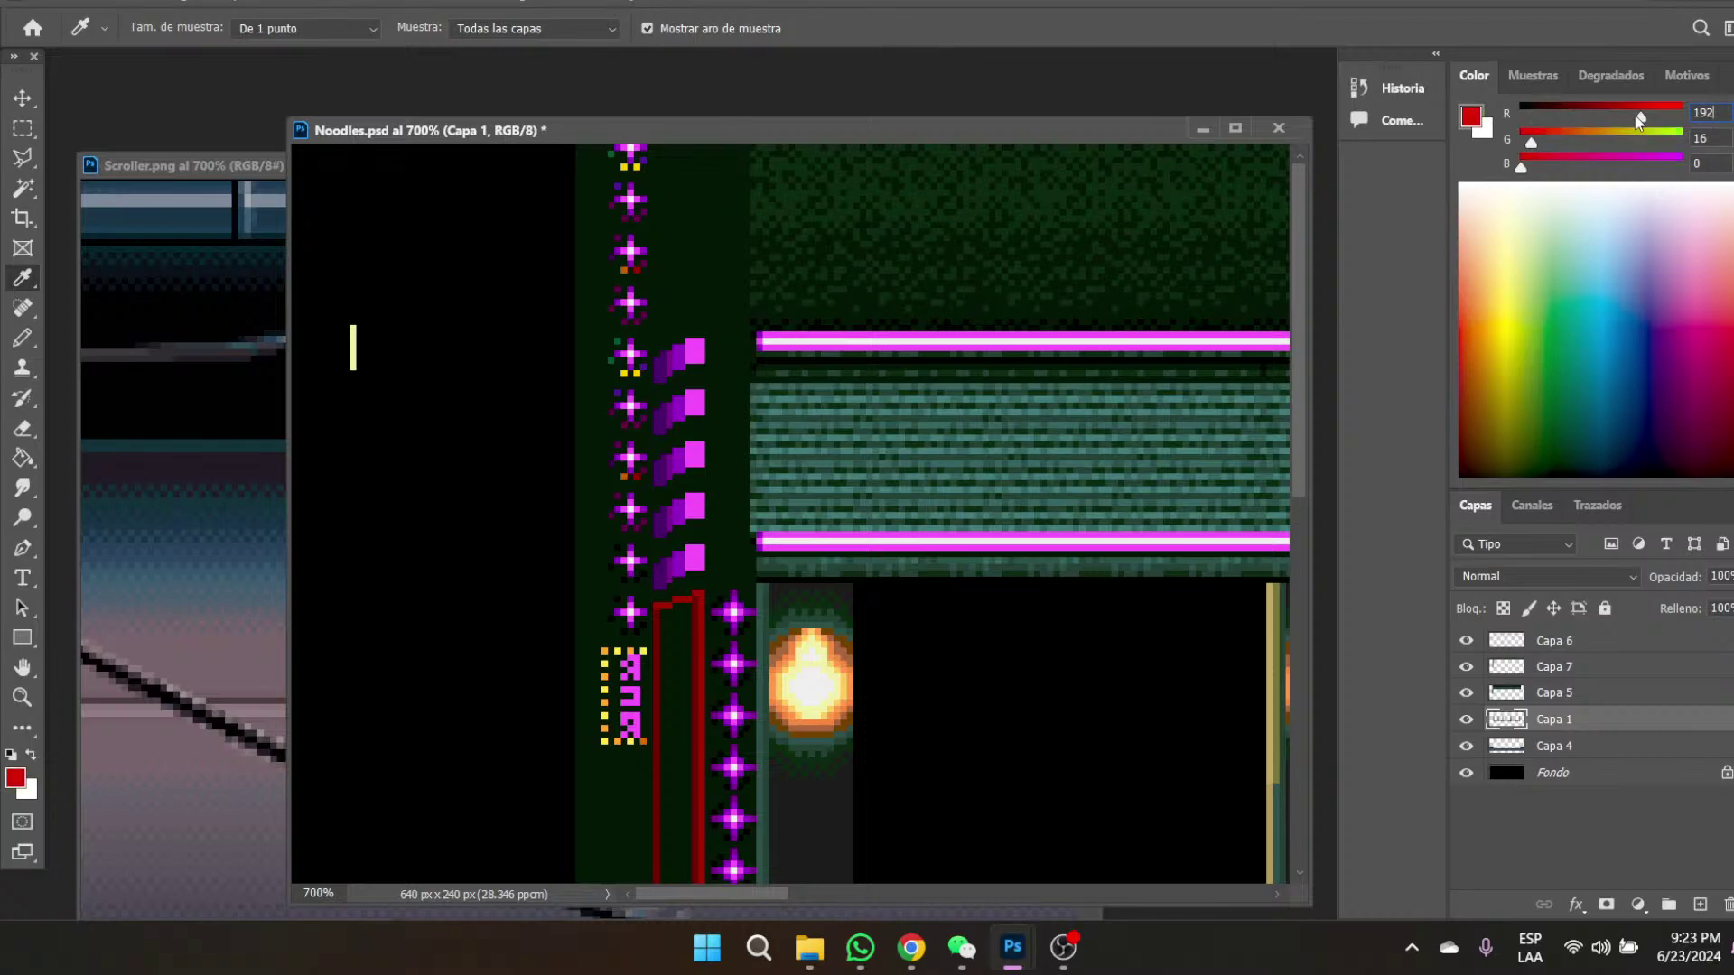
left_click_drag(1719, 138, 1669, 137)
type("32")
left_click(24, 338)
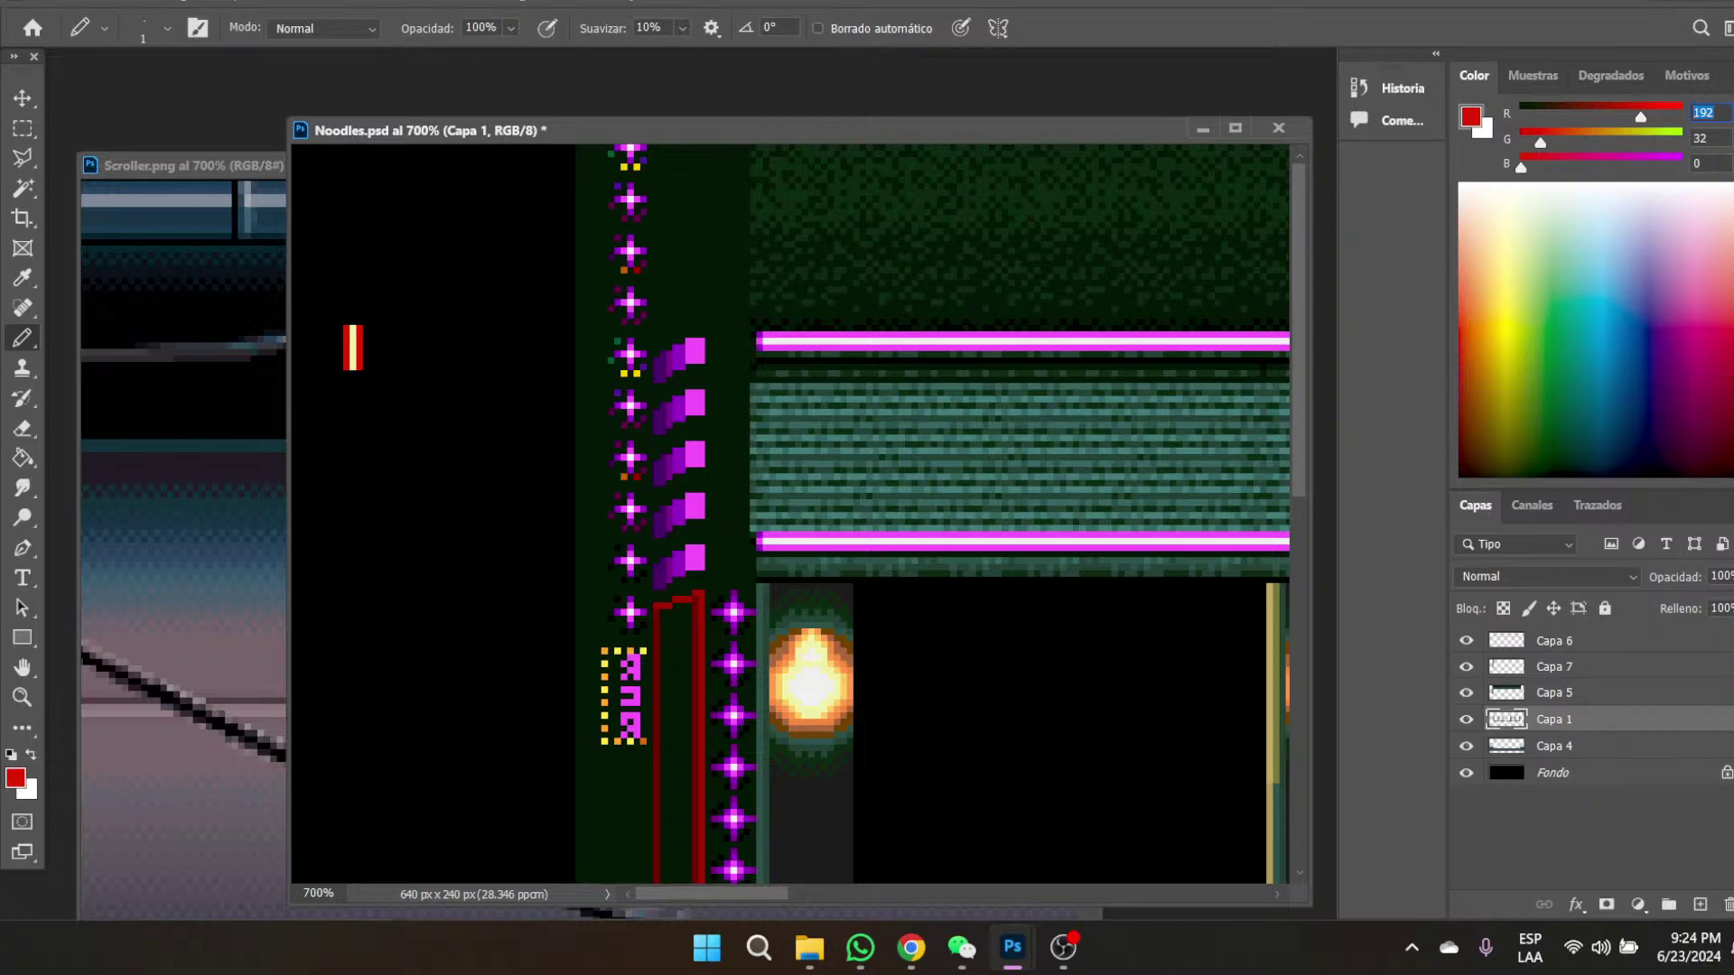
- Open vendetta03_1.png from the Vendetta resources' Stage 3 folder in Photoshop, leaving its color profile unmodified
mouse_move(809, 948)
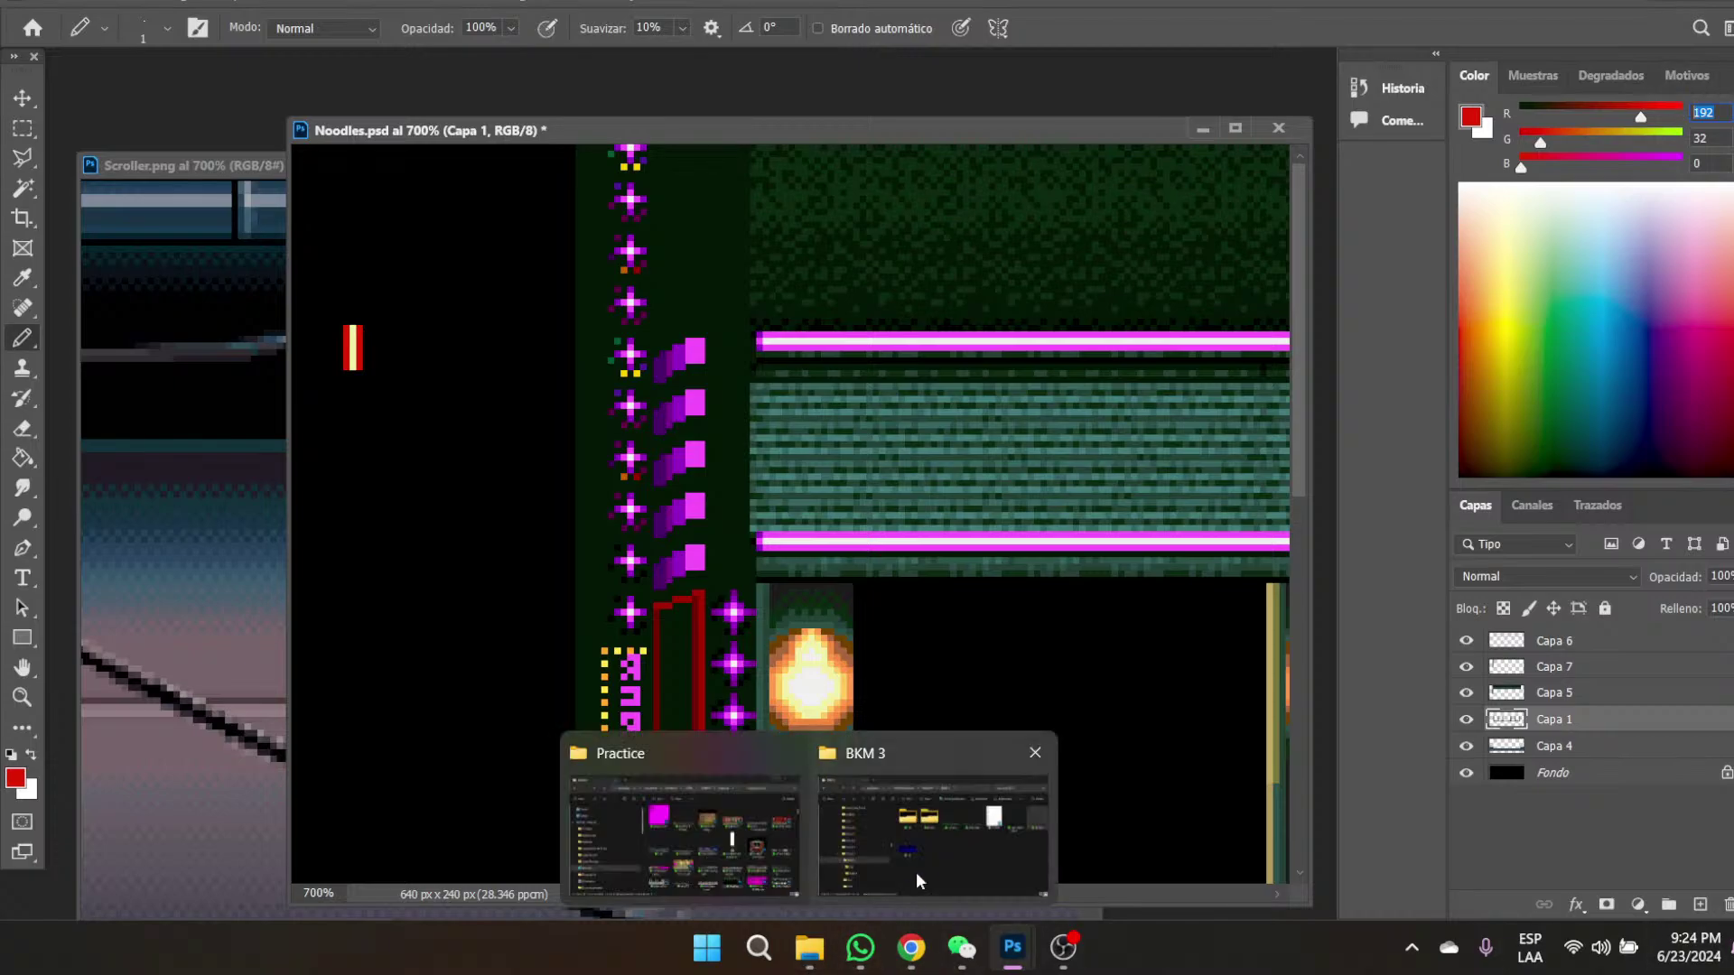
left_click(918, 870)
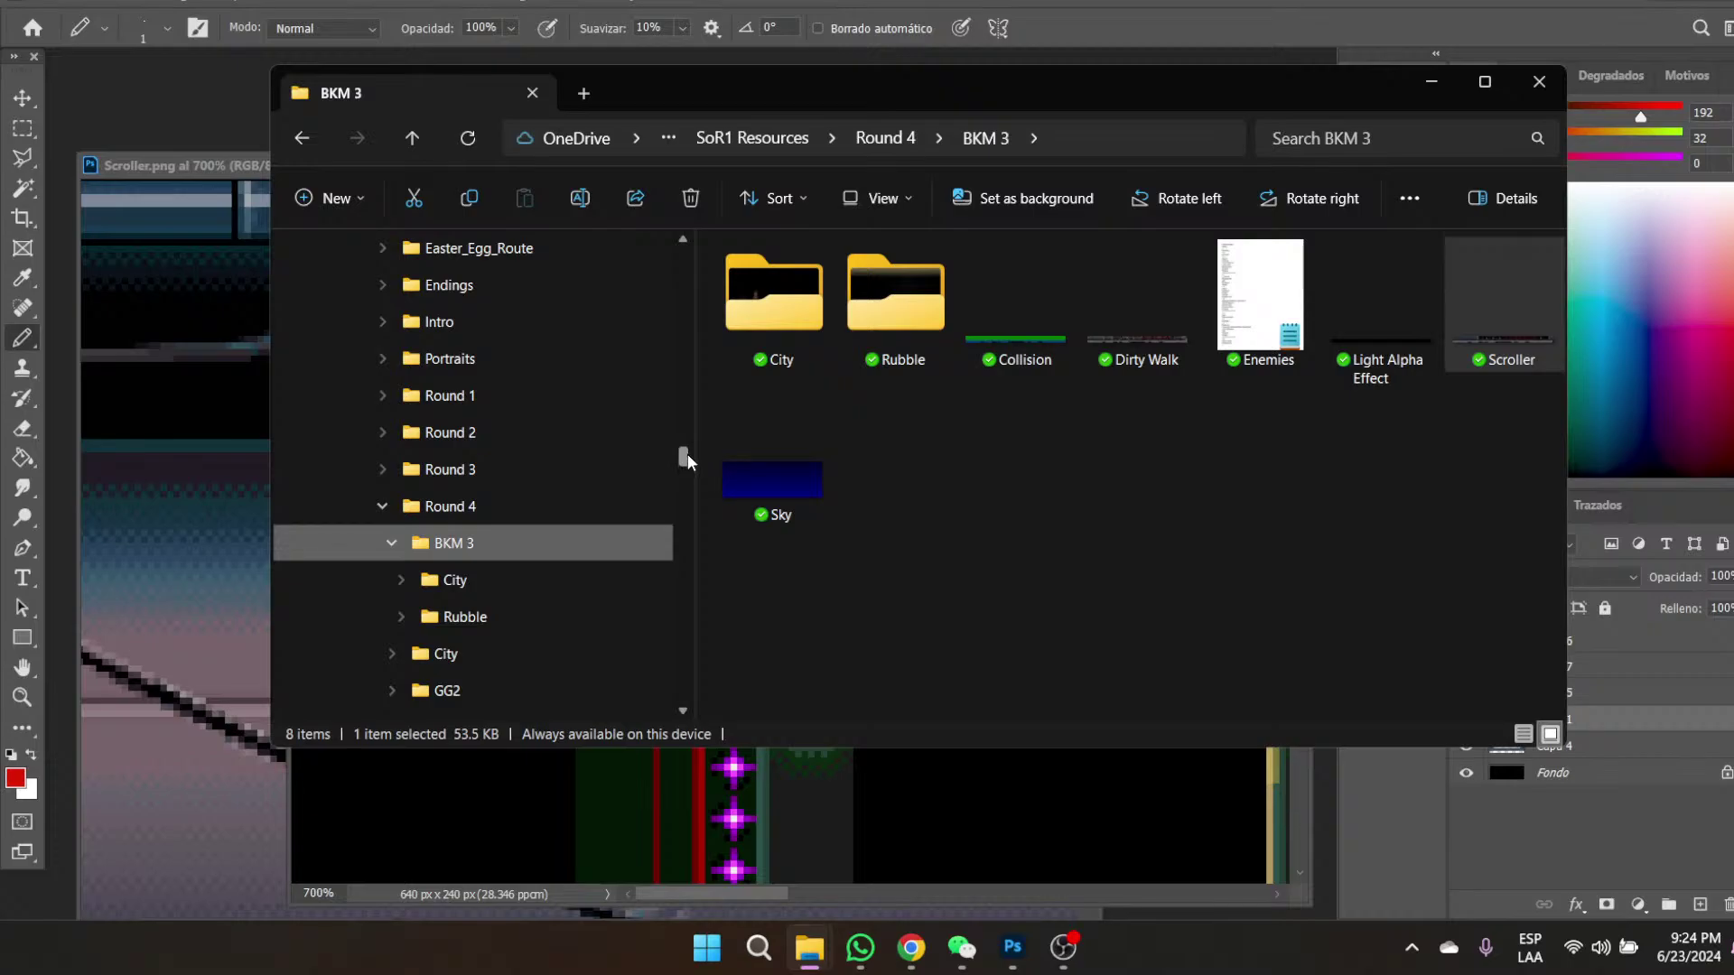
left_click_drag(687, 455, 685, 509)
left_click(493, 576)
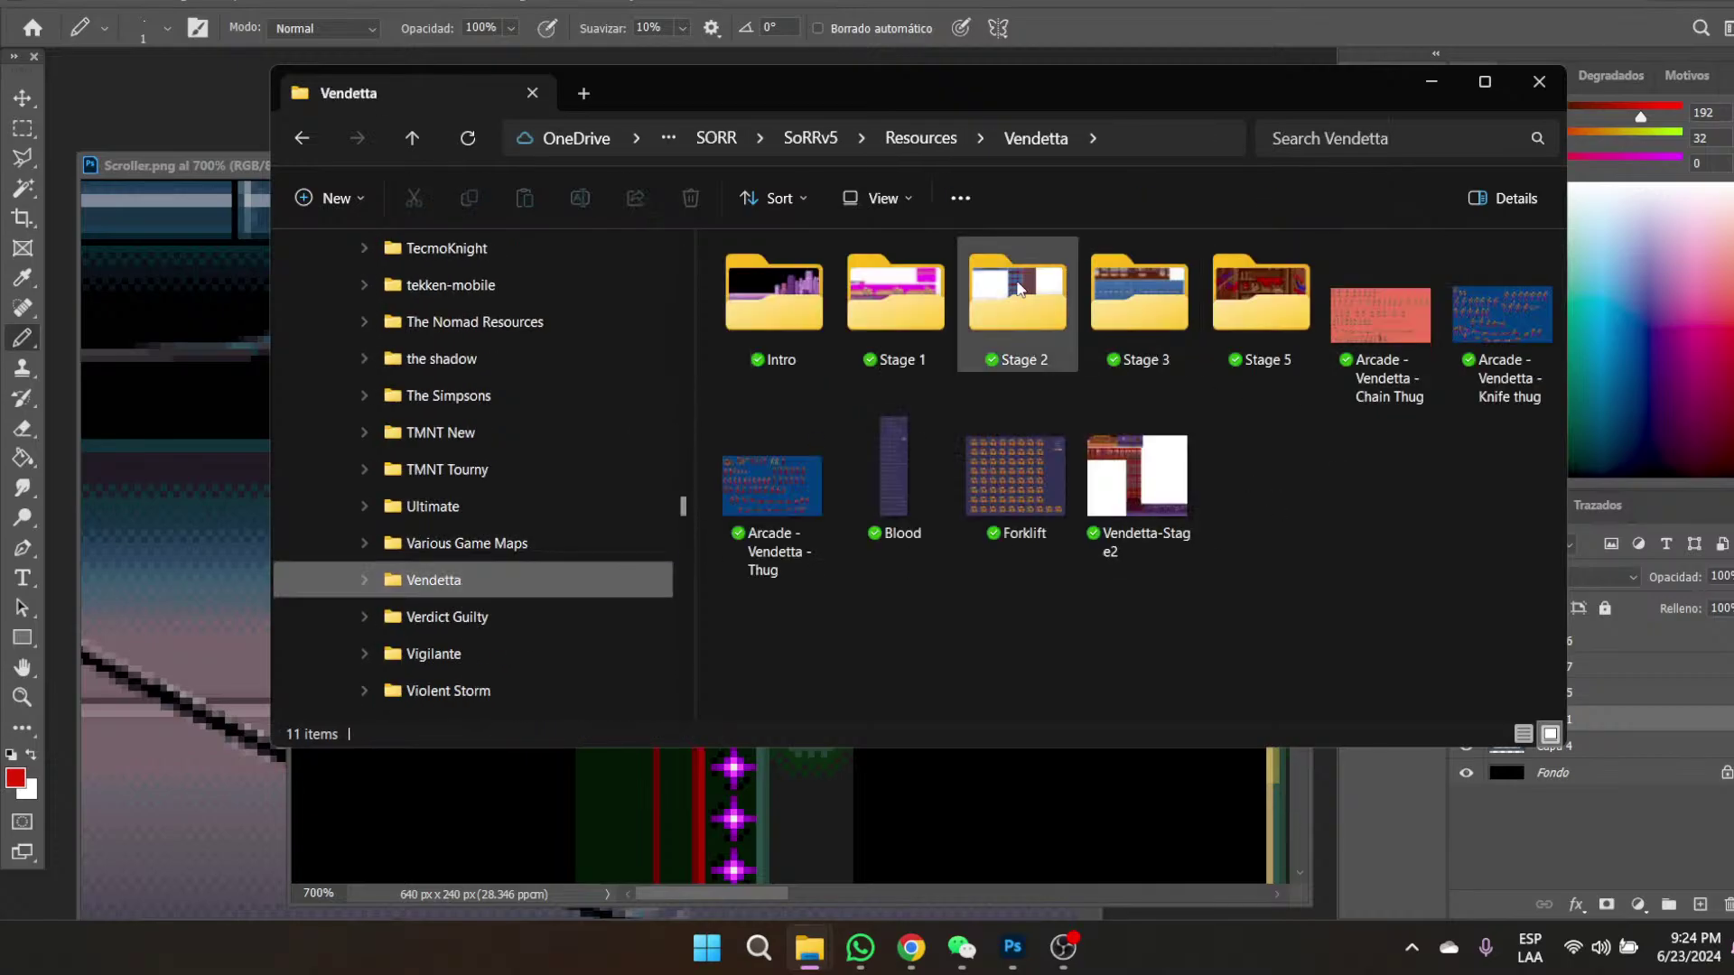
left_click(1130, 312)
double_click(1130, 305)
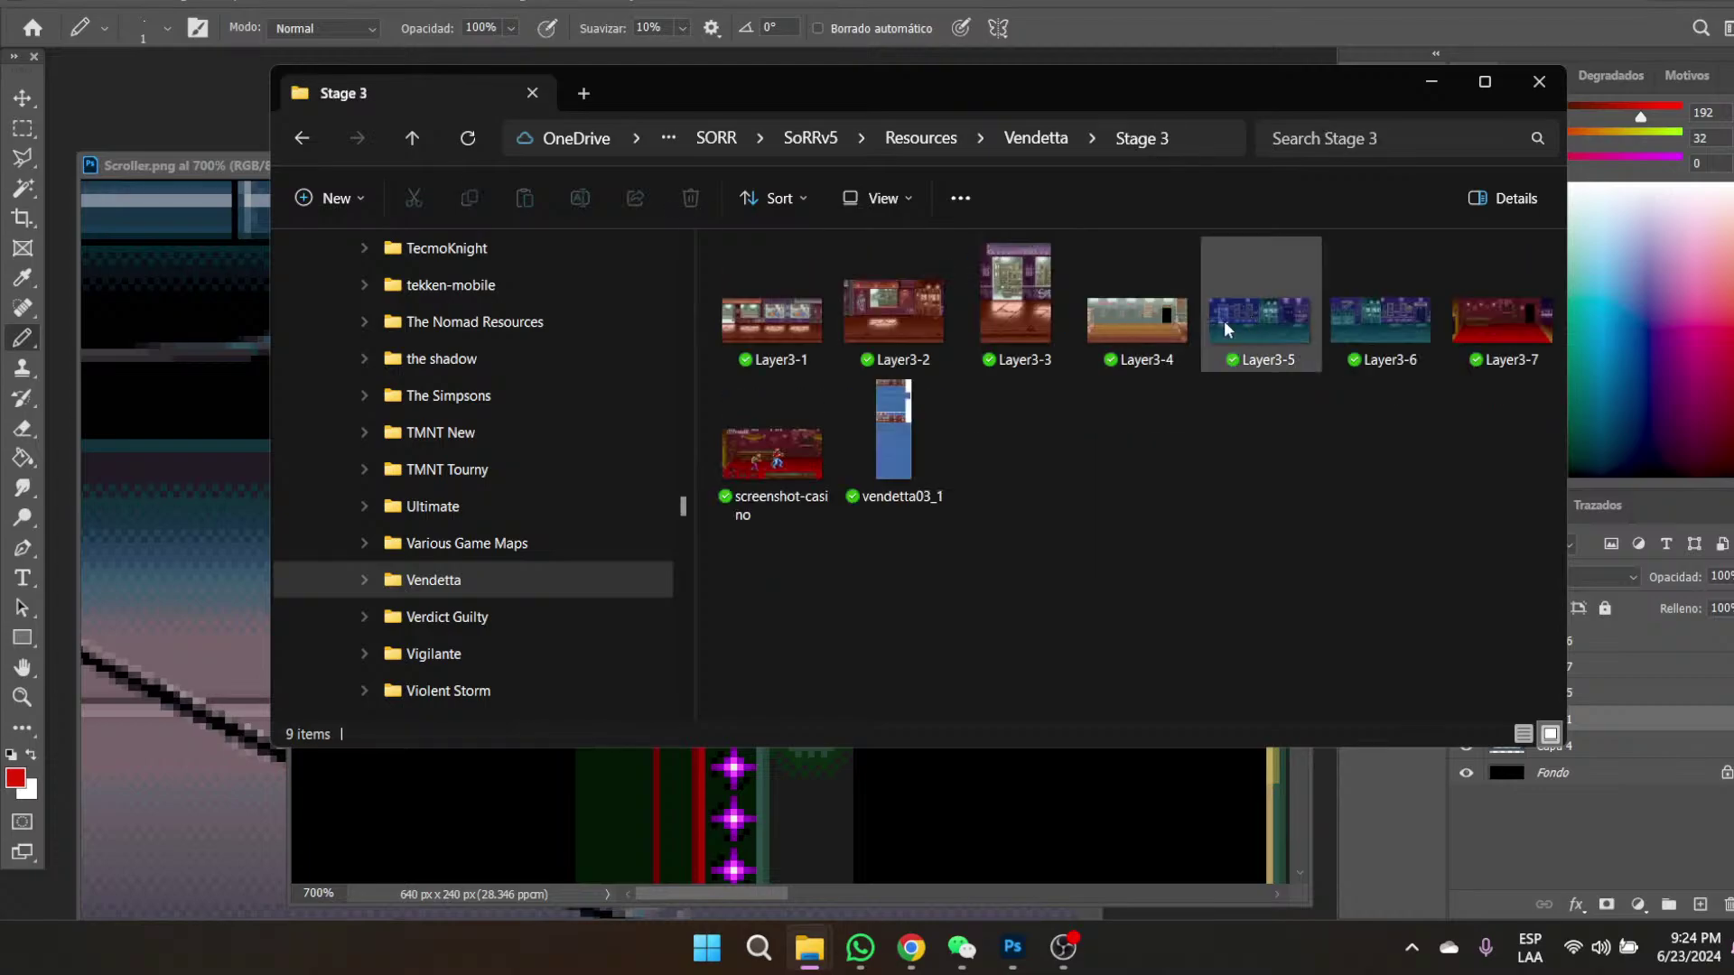
left_click_drag(914, 462, 113, 89)
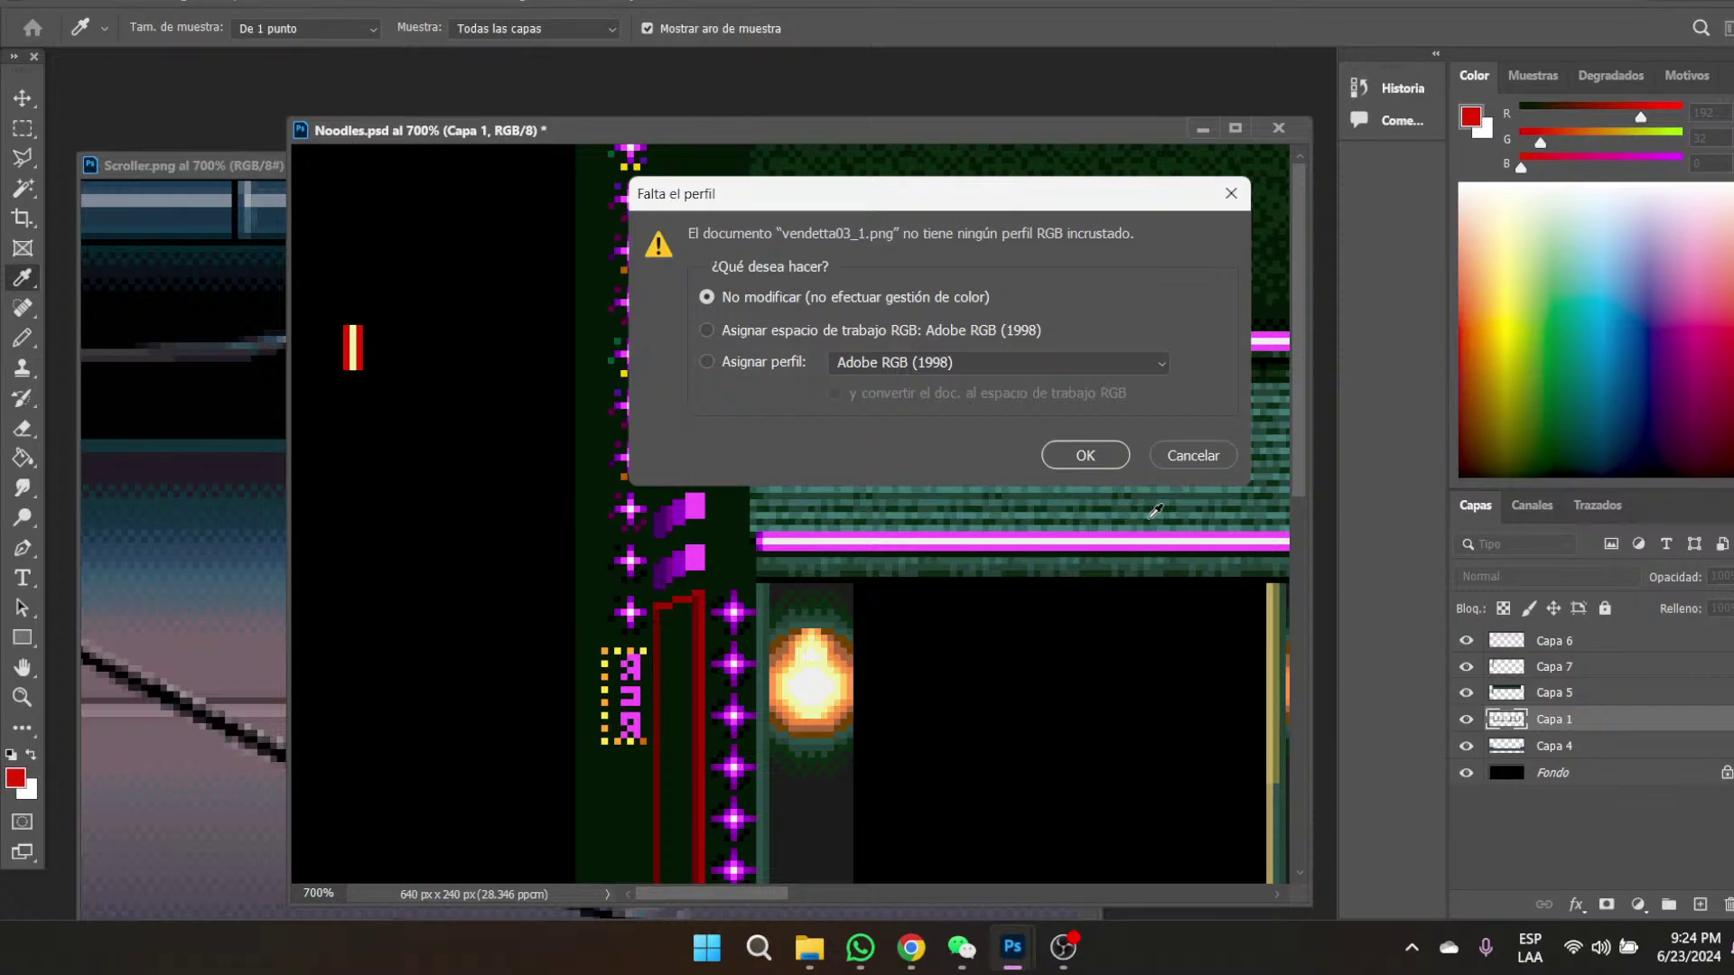
left_click(1084, 455)
- Enlarge the neon outline in vendetta03_1.png and sample its pure red (R 255, G 0, B 0), then minimize that document
key("b")
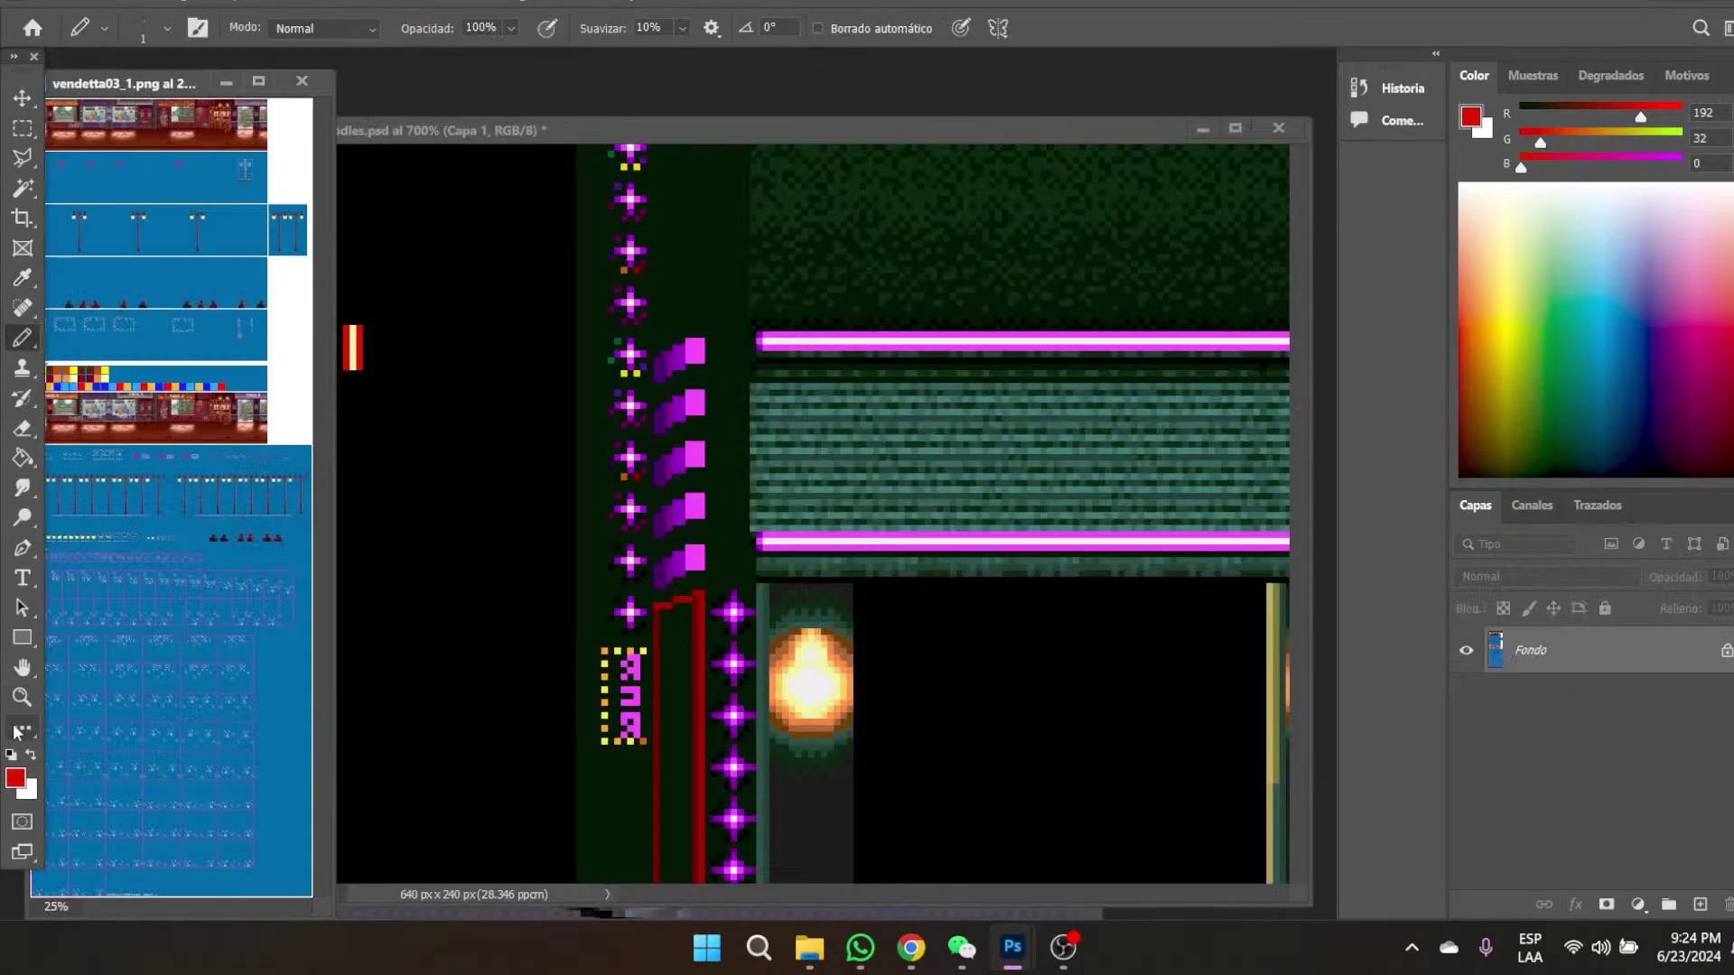
left_click(22, 697)
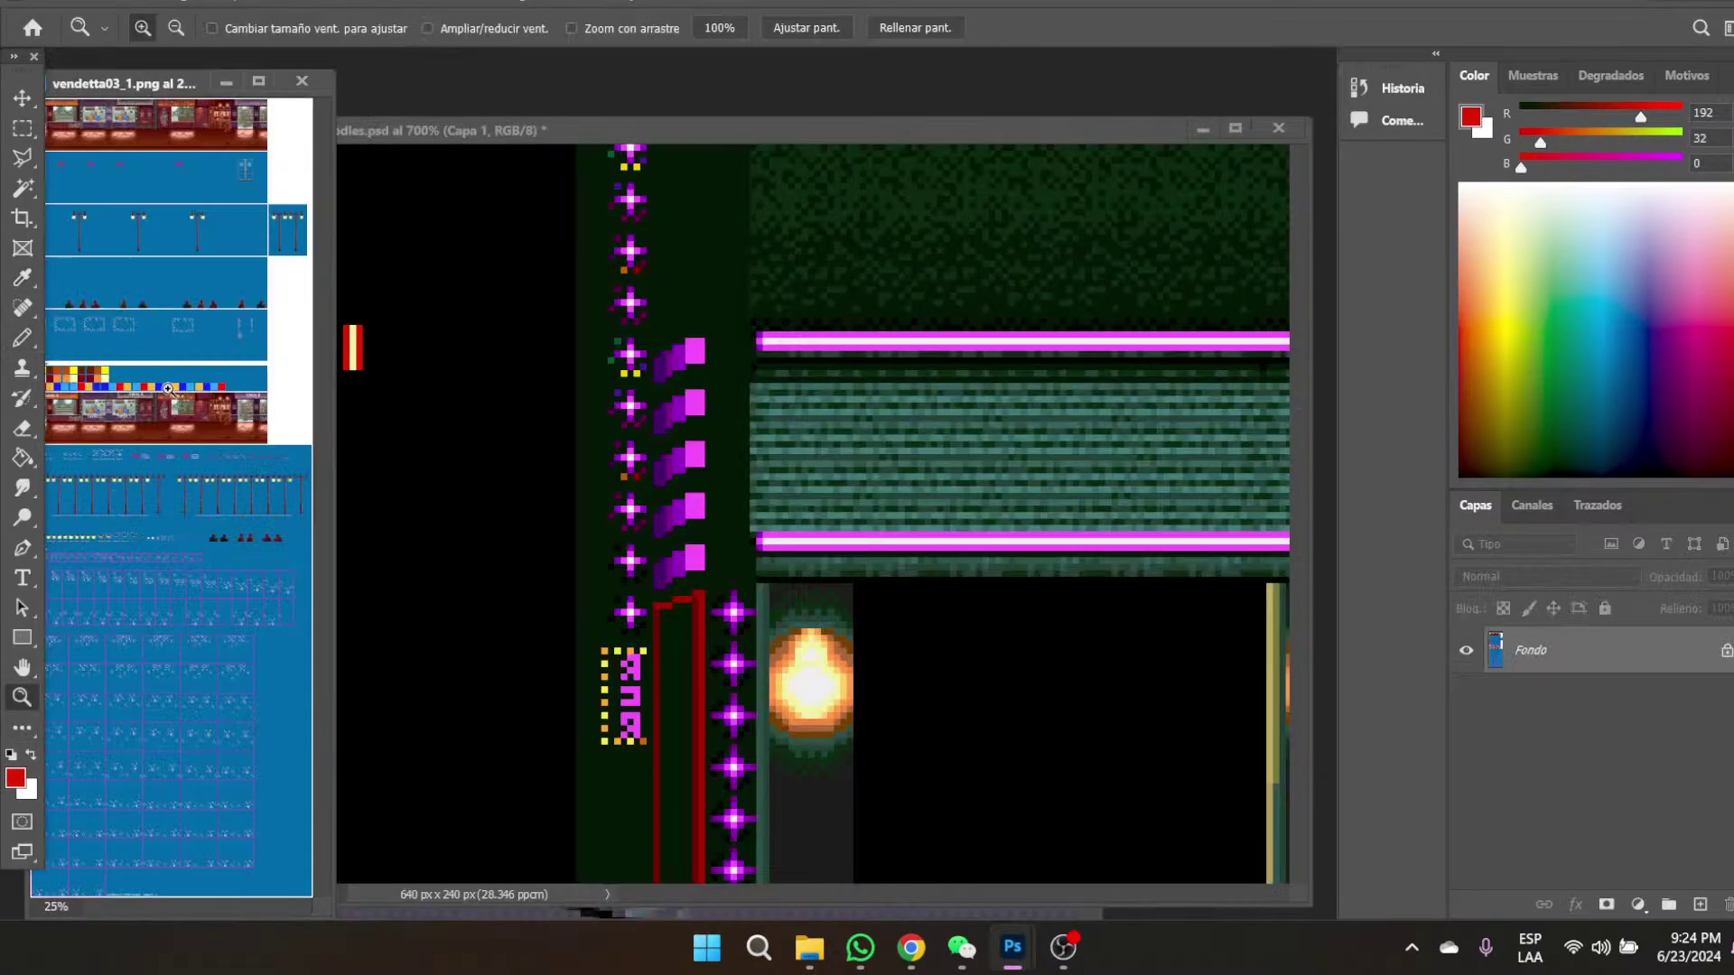
left_click(184, 168)
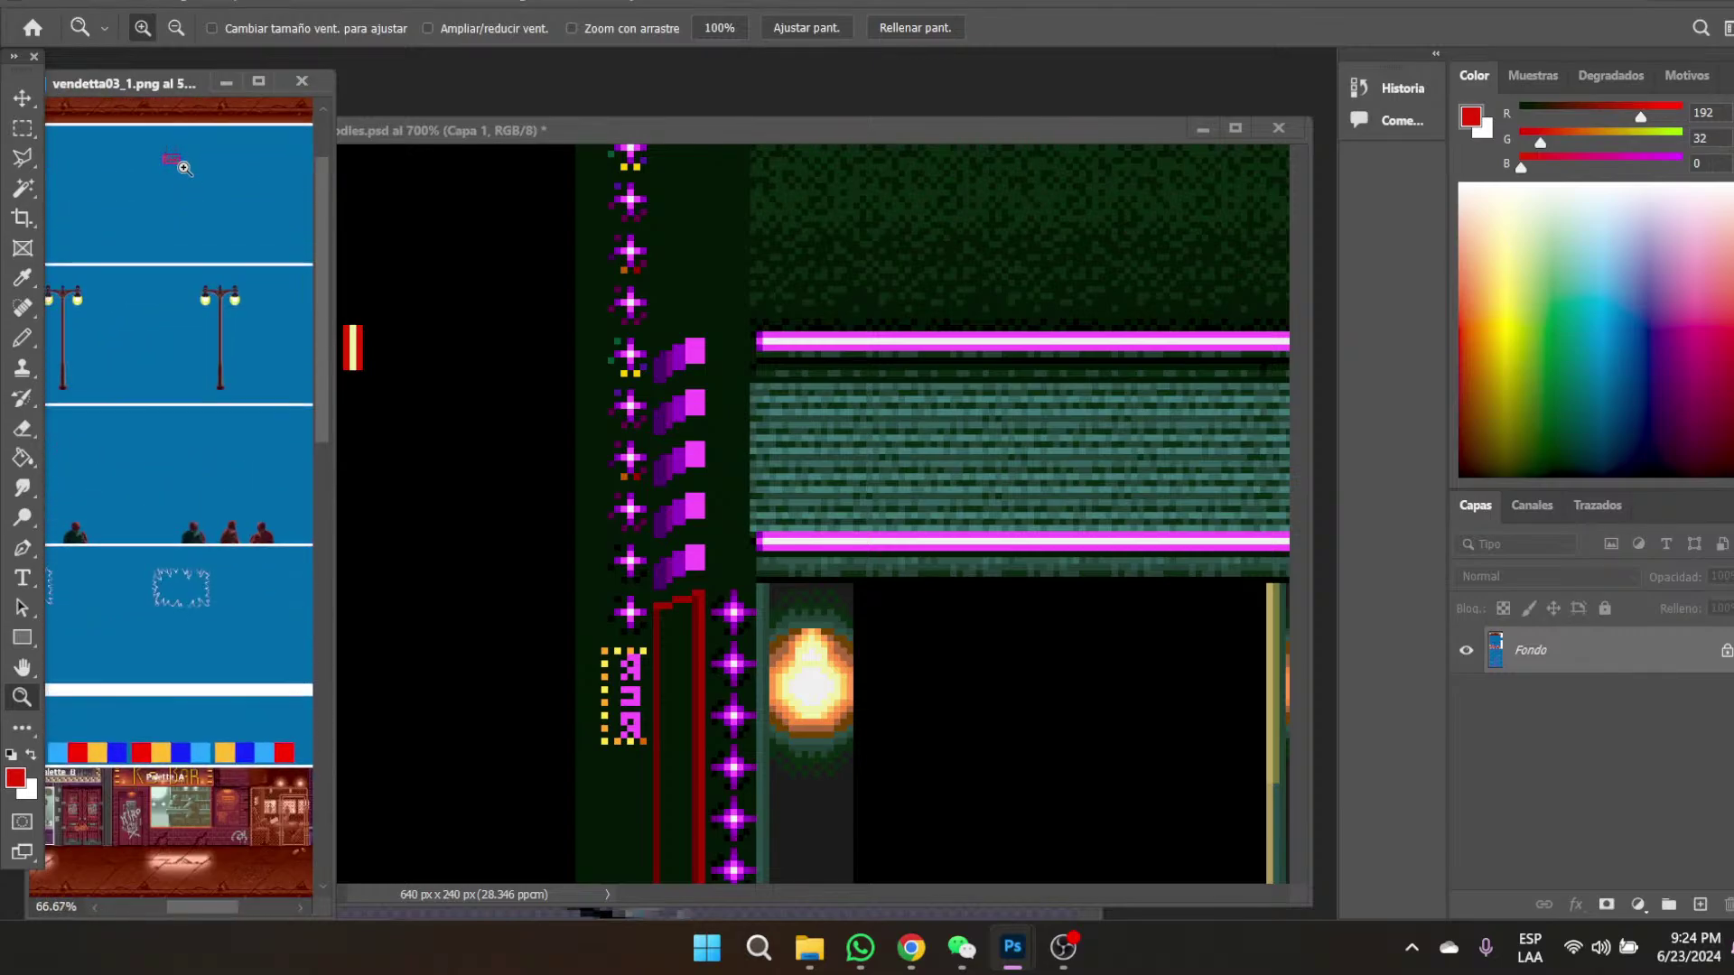
left_click(184, 168)
left_click(184, 168)
left_click(184, 168)
left_click(185, 168)
left_click(184, 168)
left_click(22, 277)
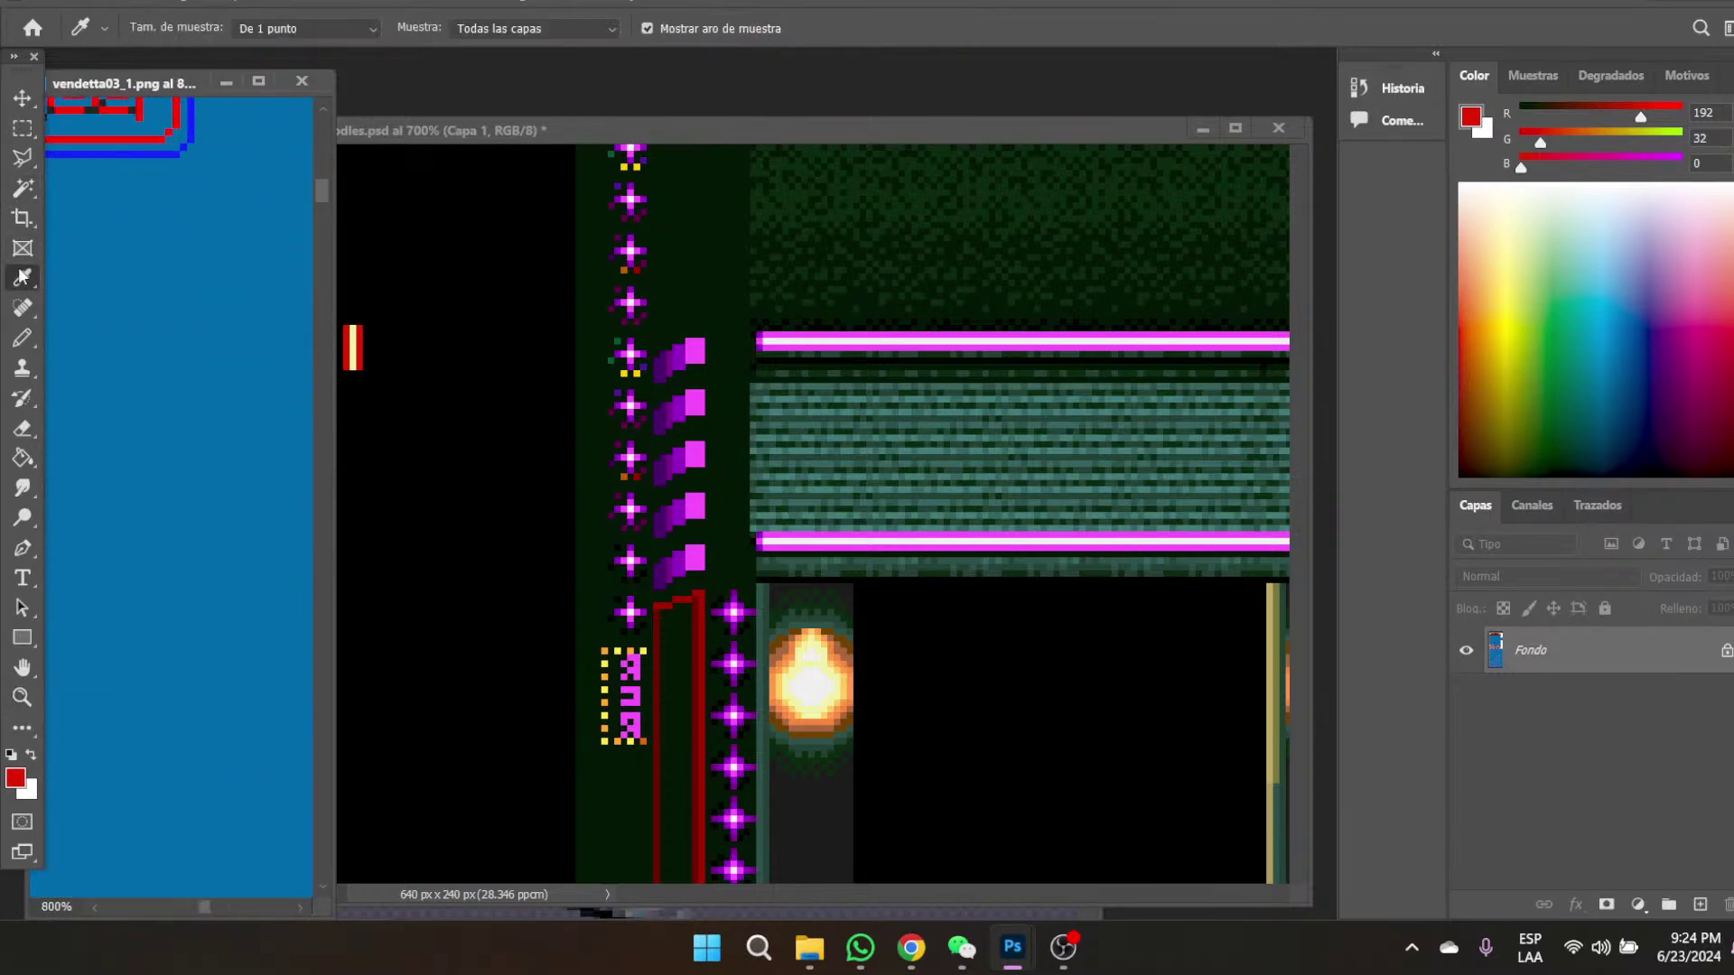
left_click(117, 132)
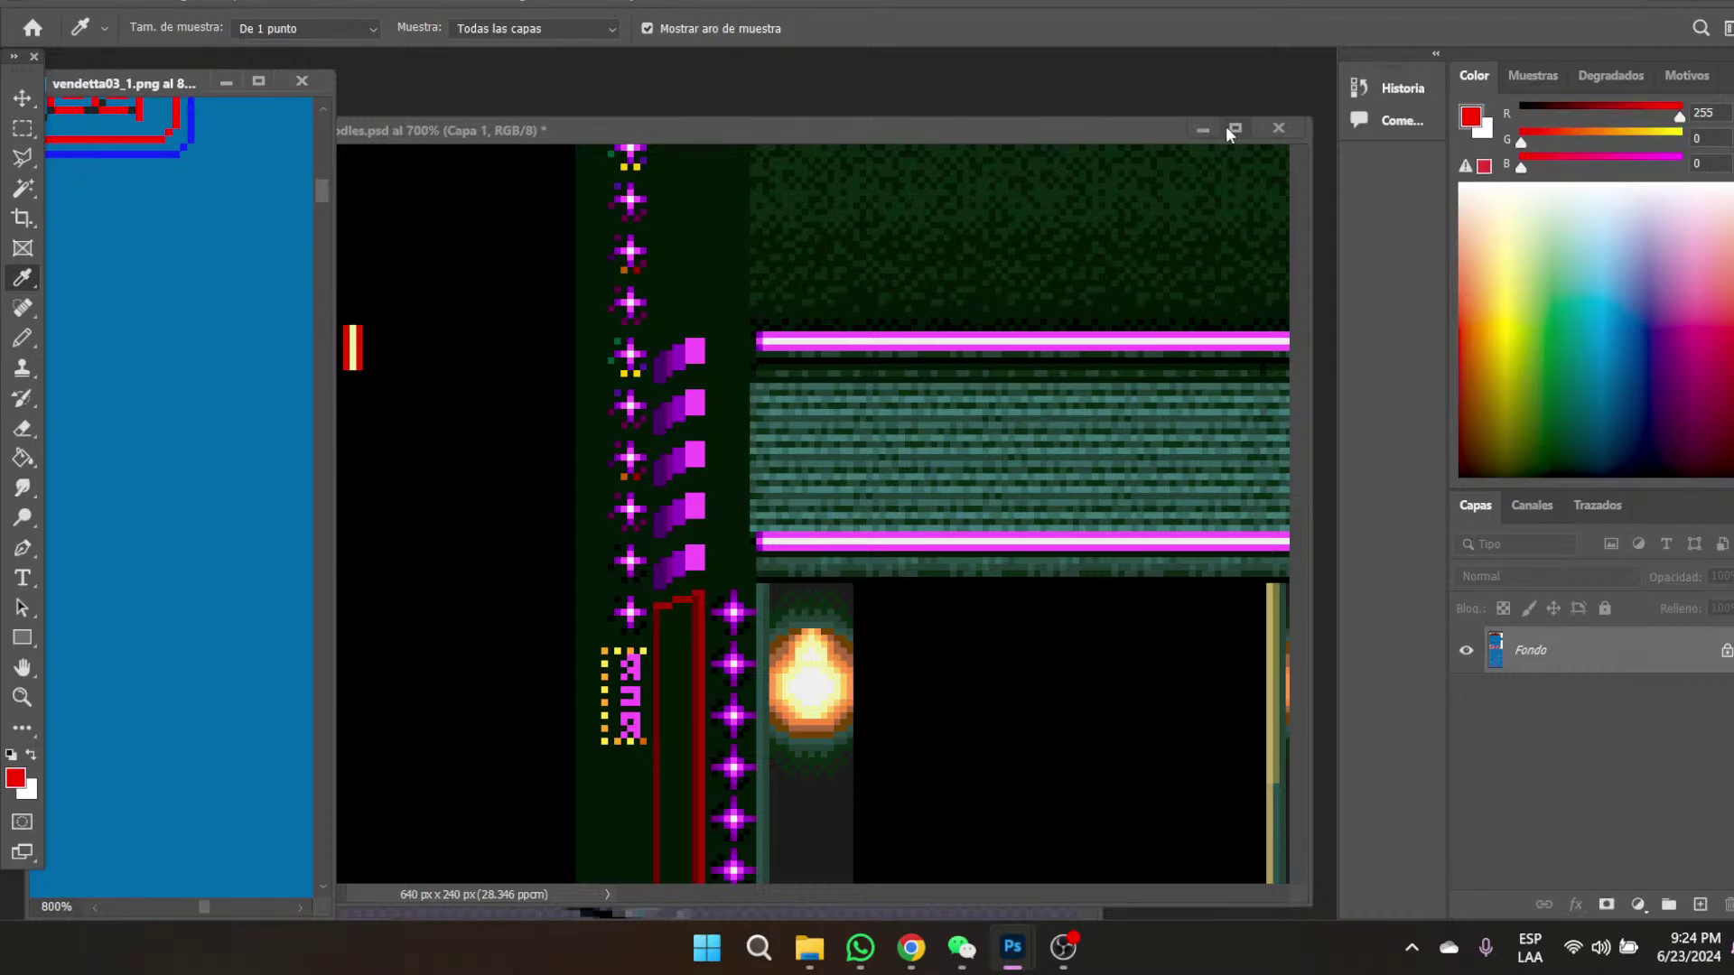
left_click(226, 83)
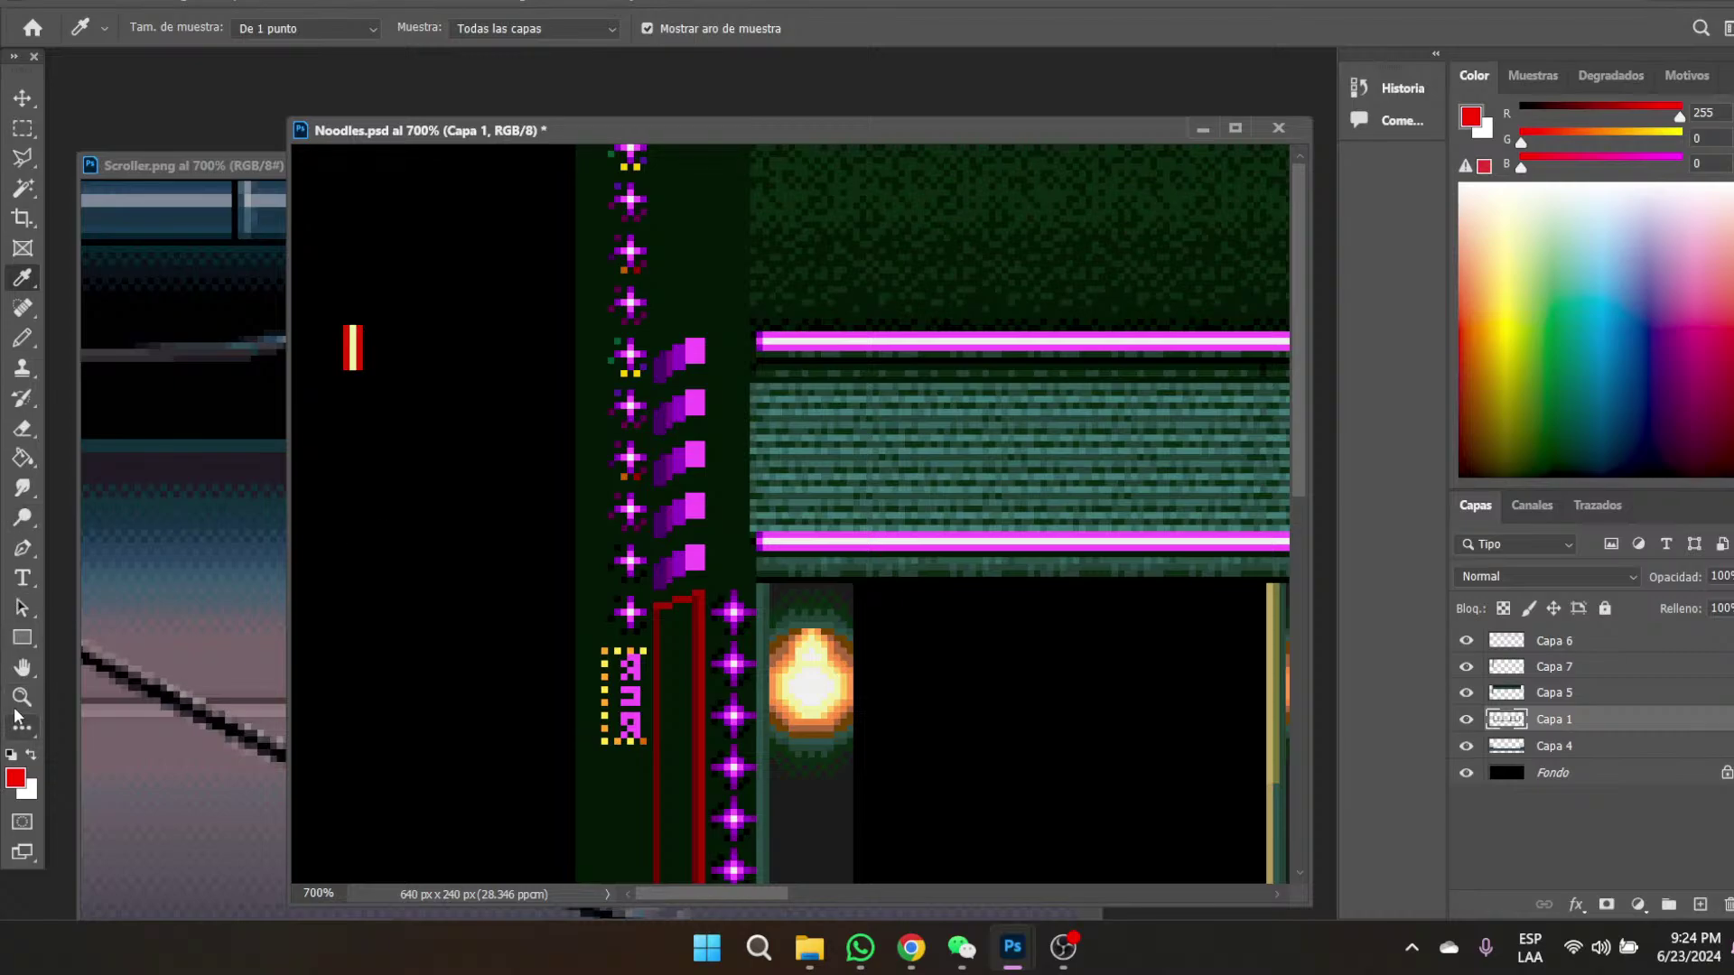
left_click(22, 458)
left_click(352, 359)
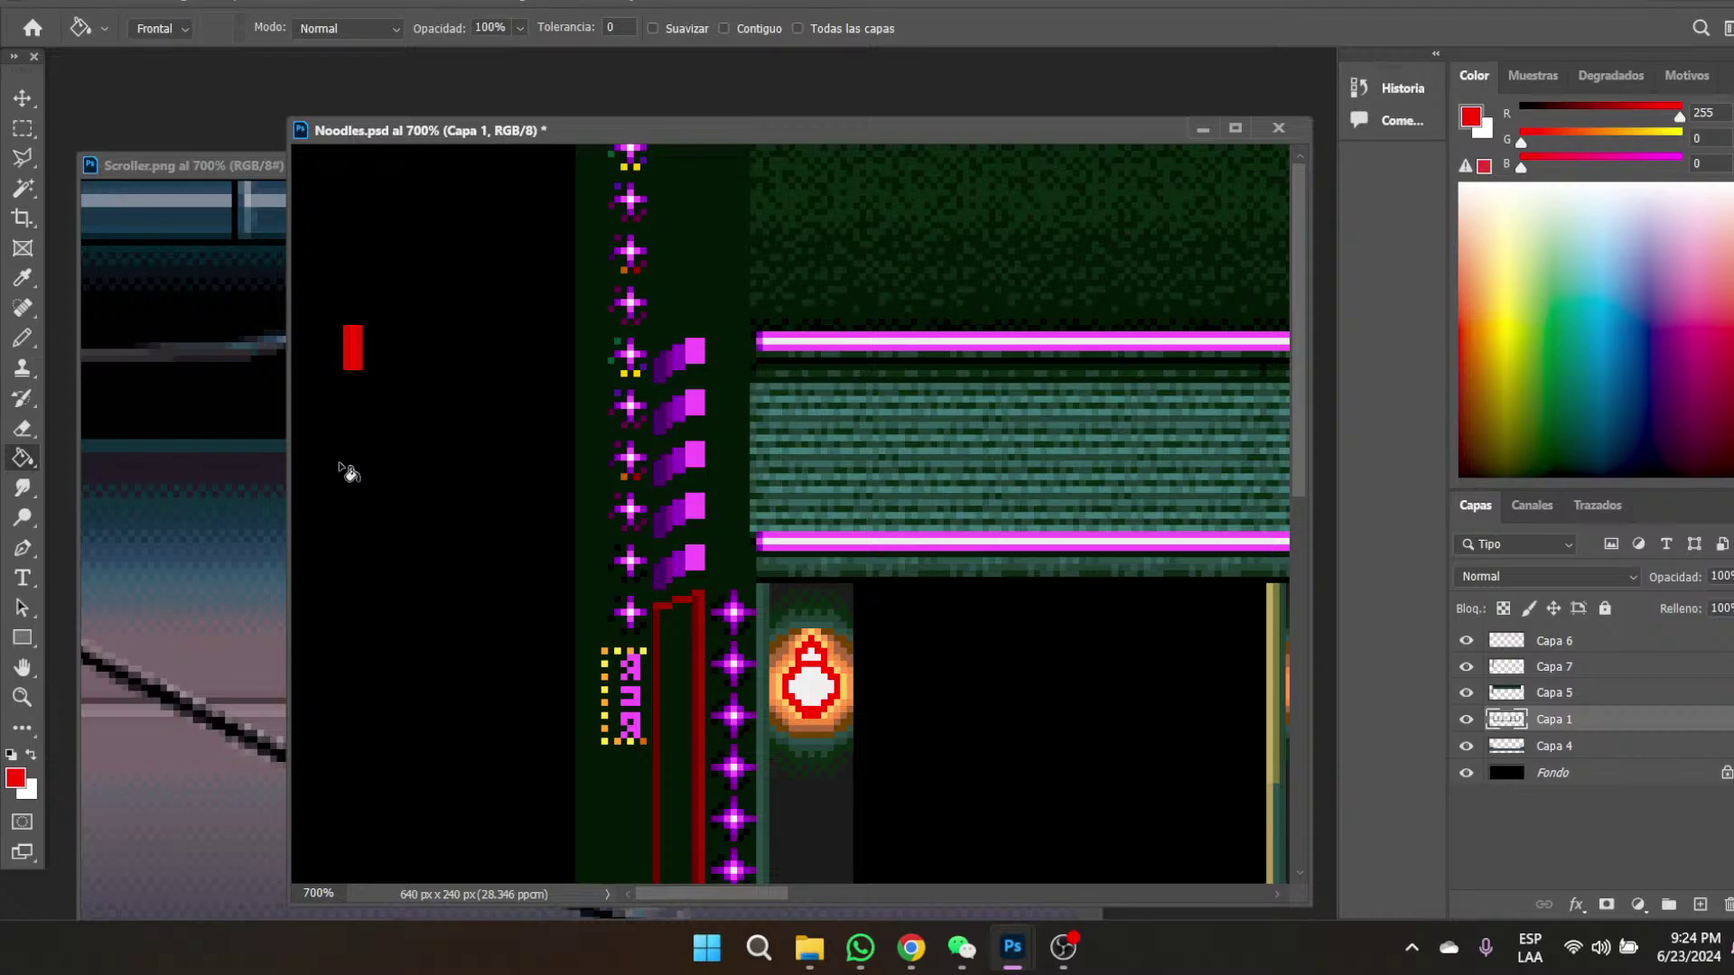
key("ctrl+z")
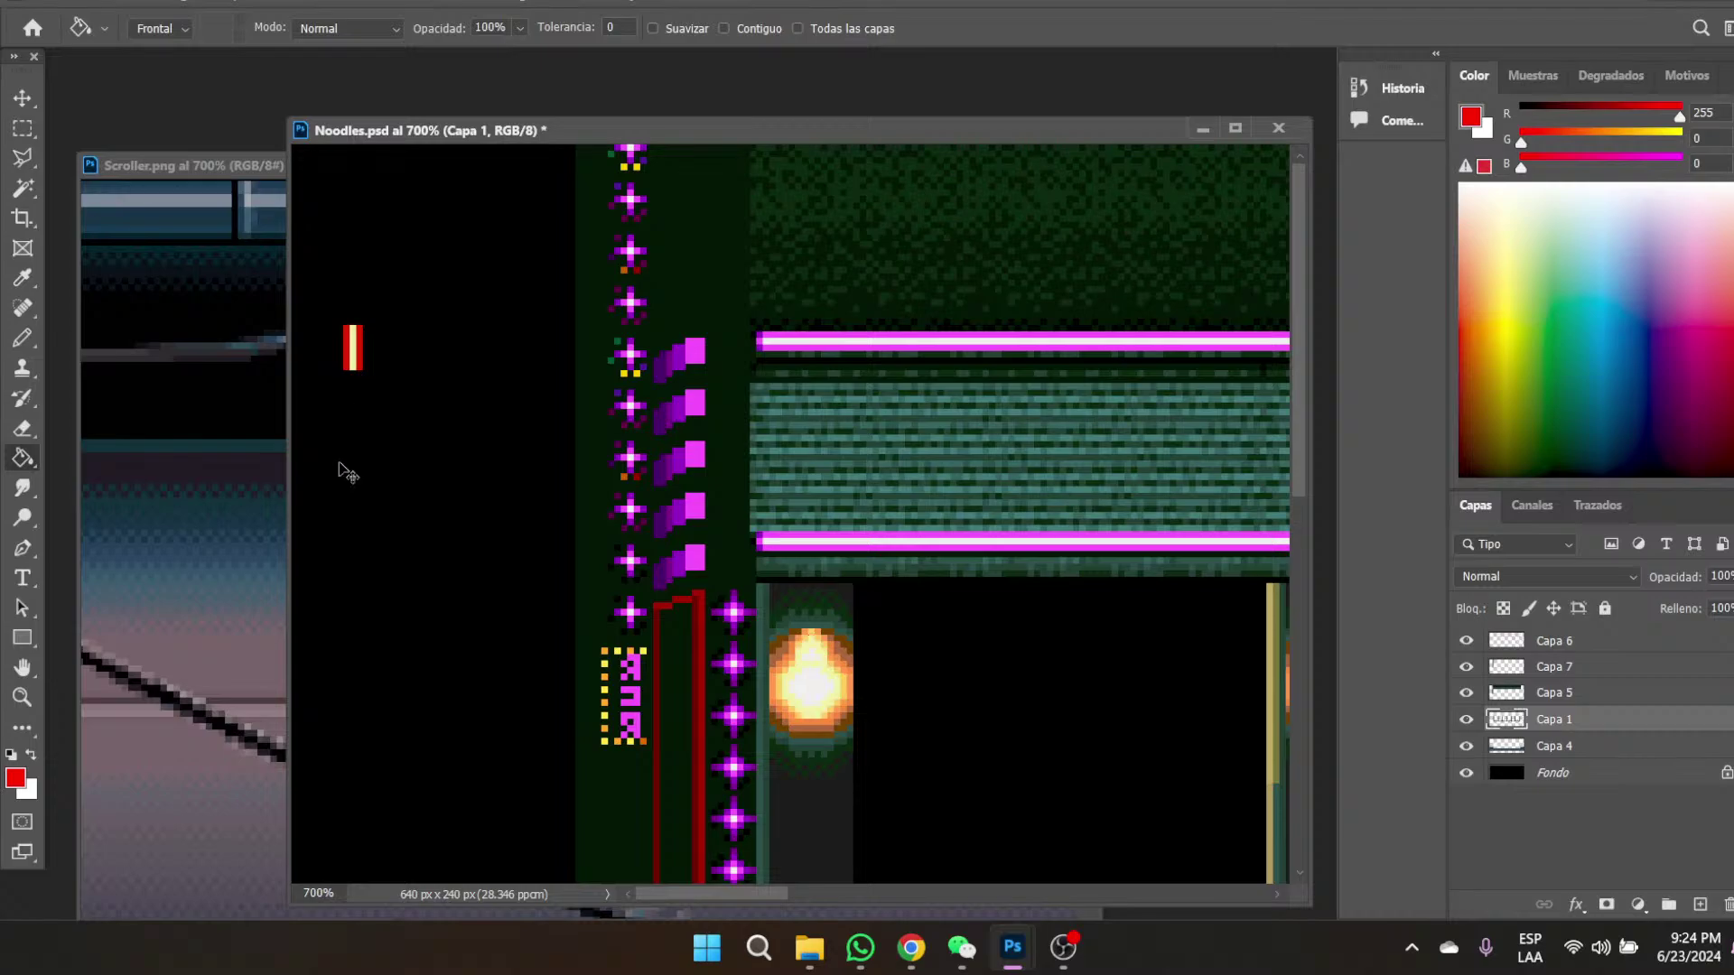
- Pencil the pure red over the pale yellow centre line of the small neon bar on Capa 1
left_click(23, 128)
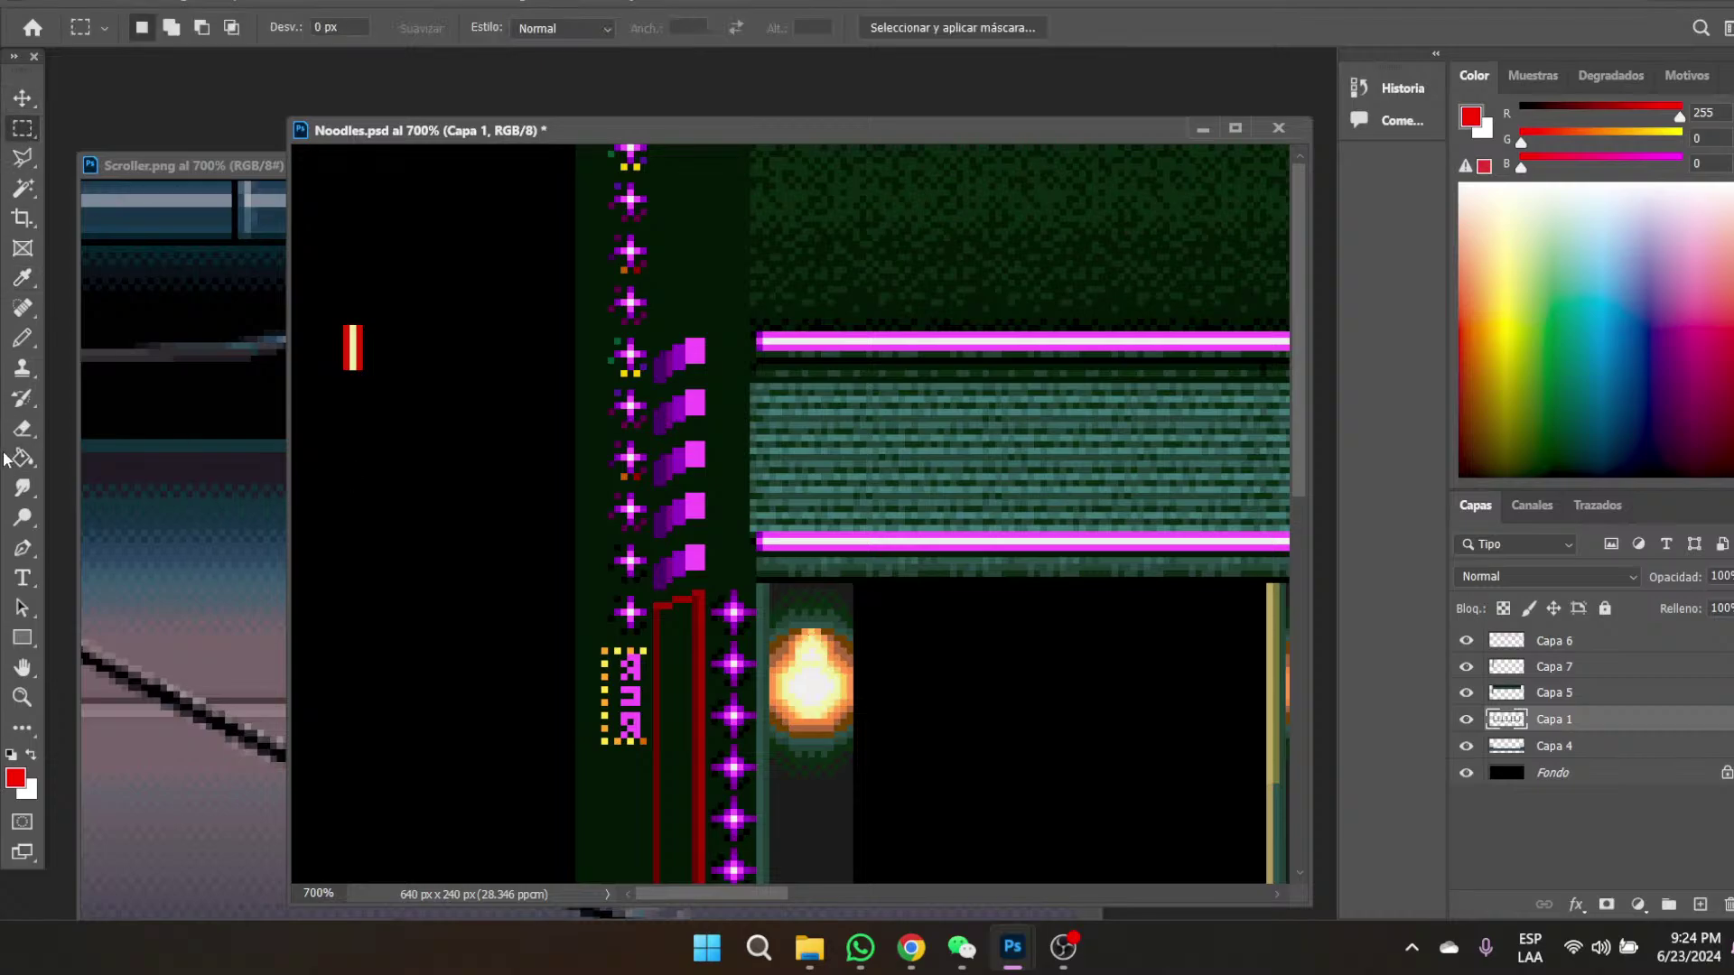
left_click(22, 697)
left_click(365, 331)
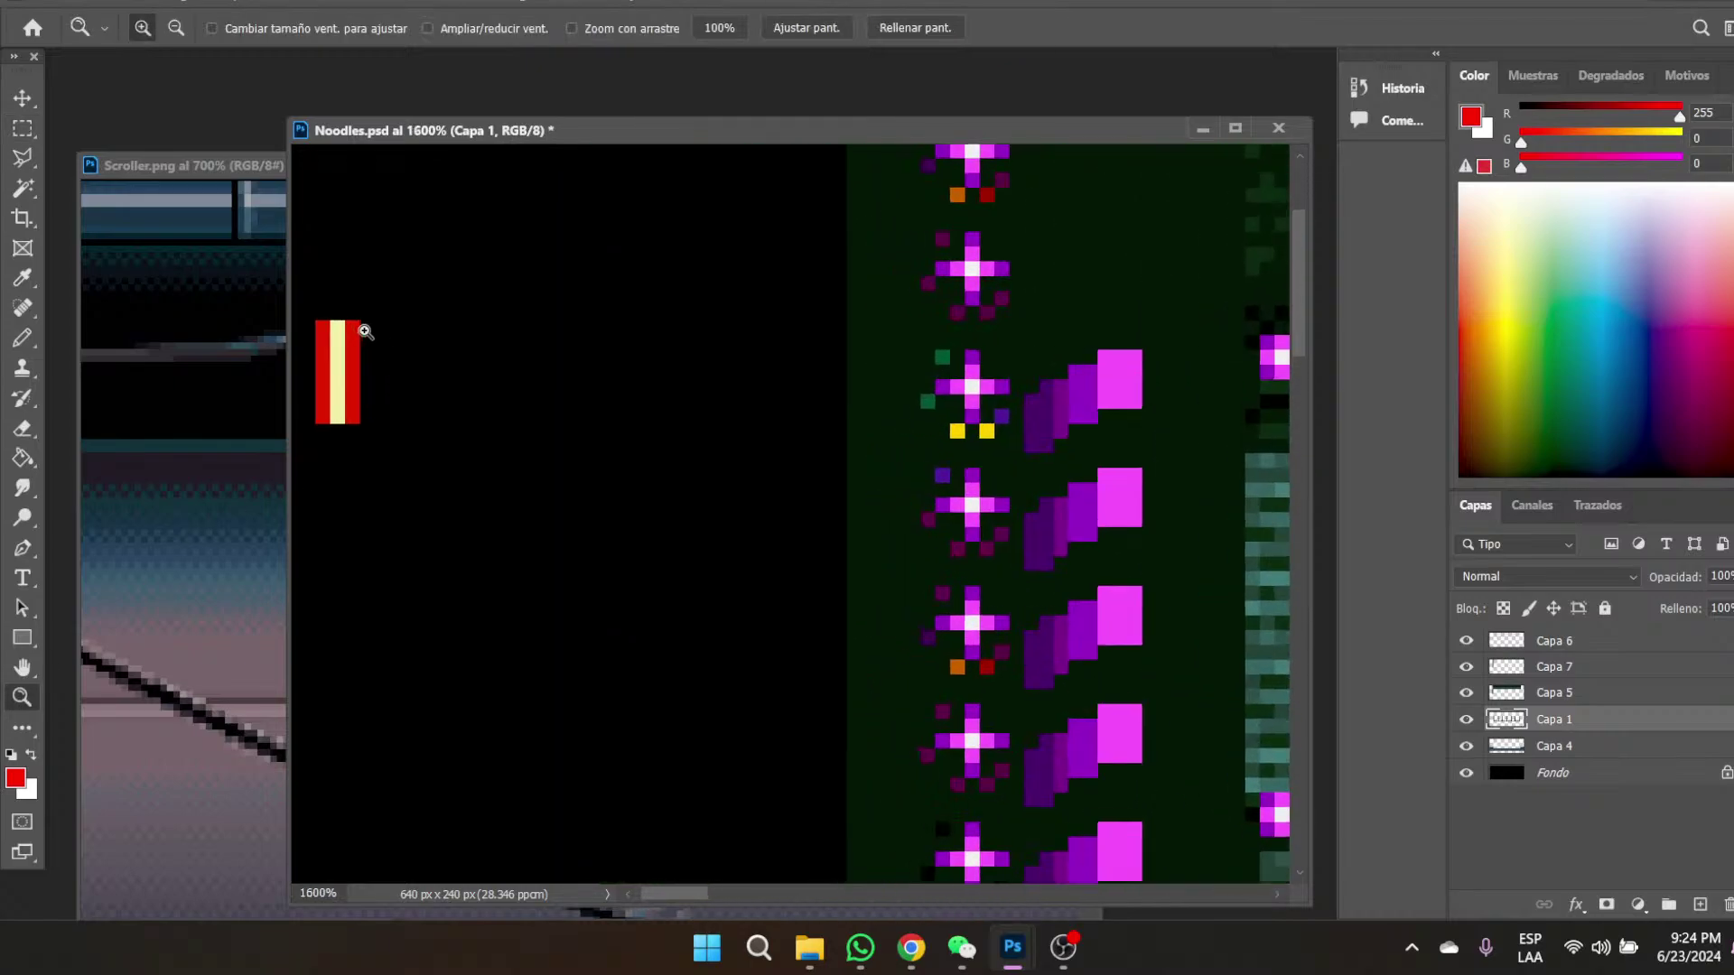
left_click(23, 338)
left_click_drag(330, 325, 340, 422)
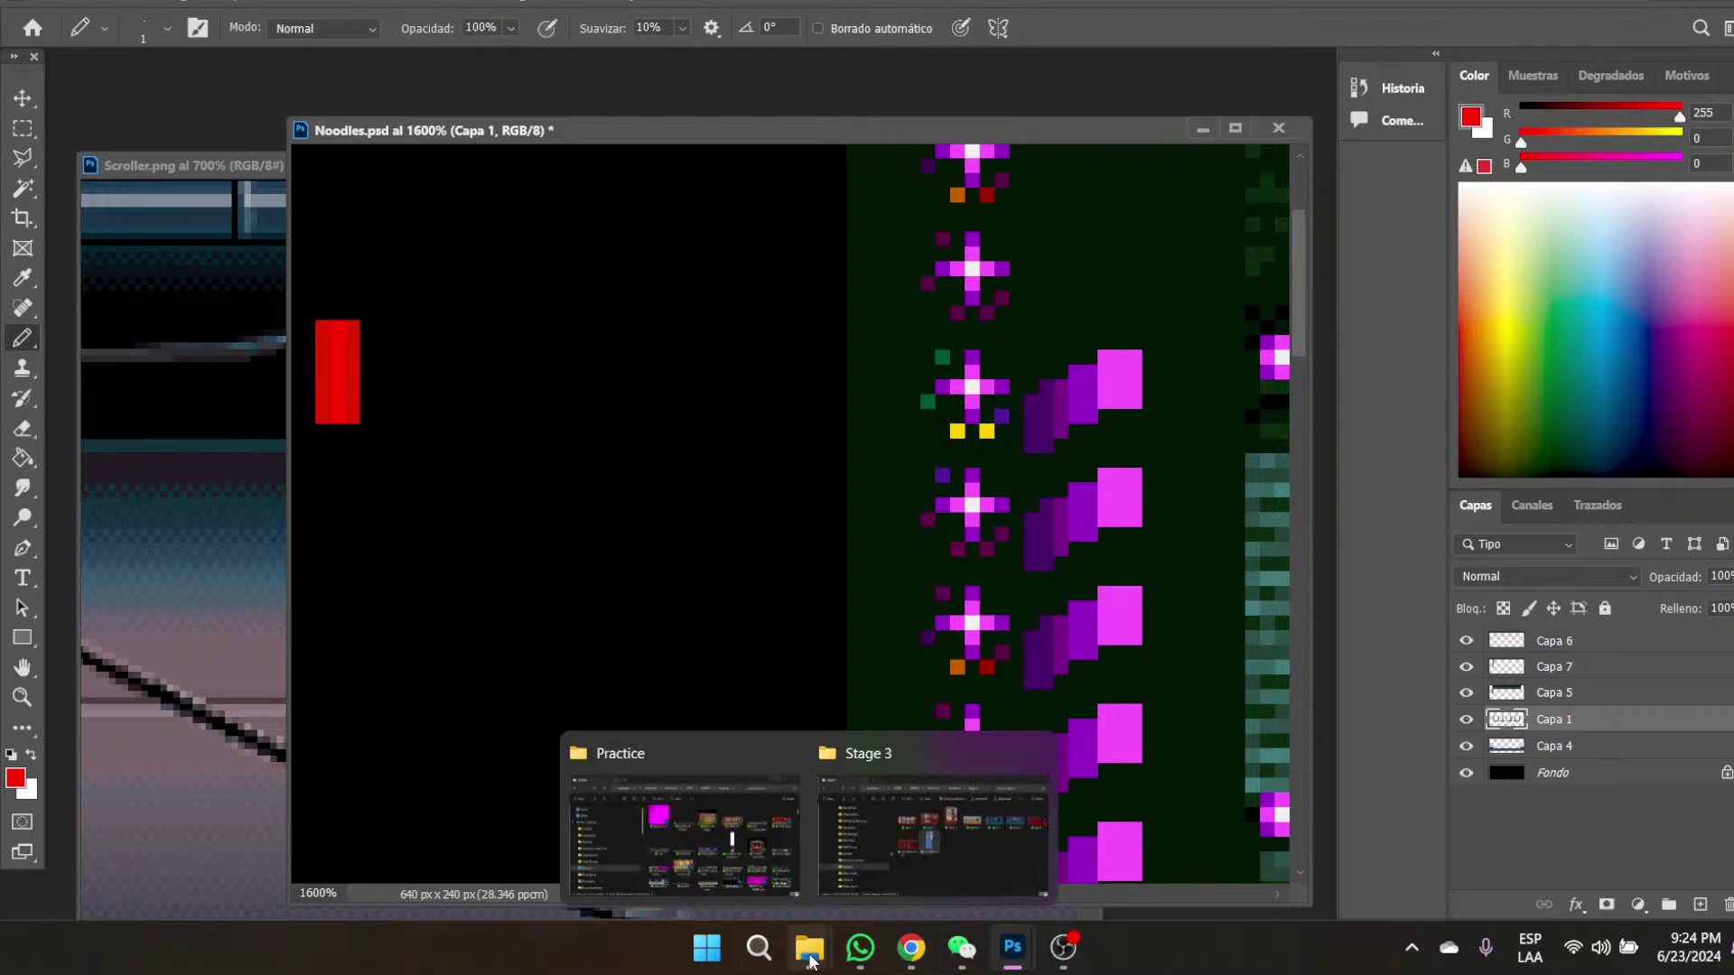
- Switch to Chrome to examine the tube colors of the ArtStation ramen neon sign, and return to Photoshop
mouse_move(912, 950)
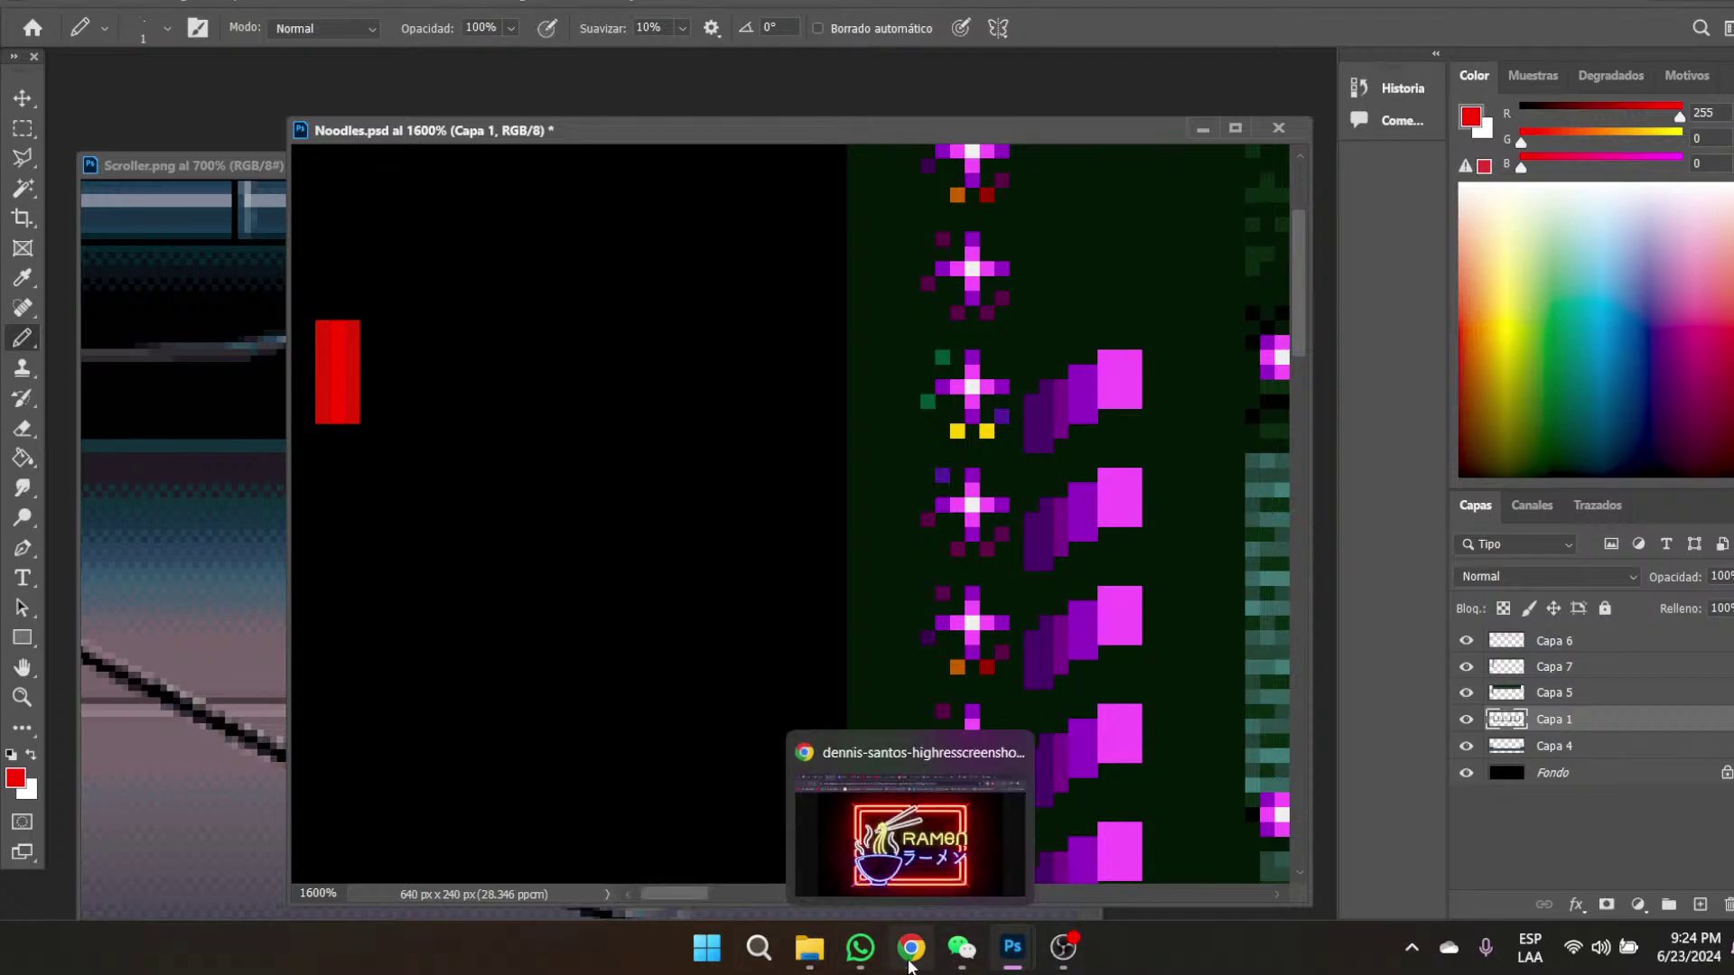
left_click(897, 889)
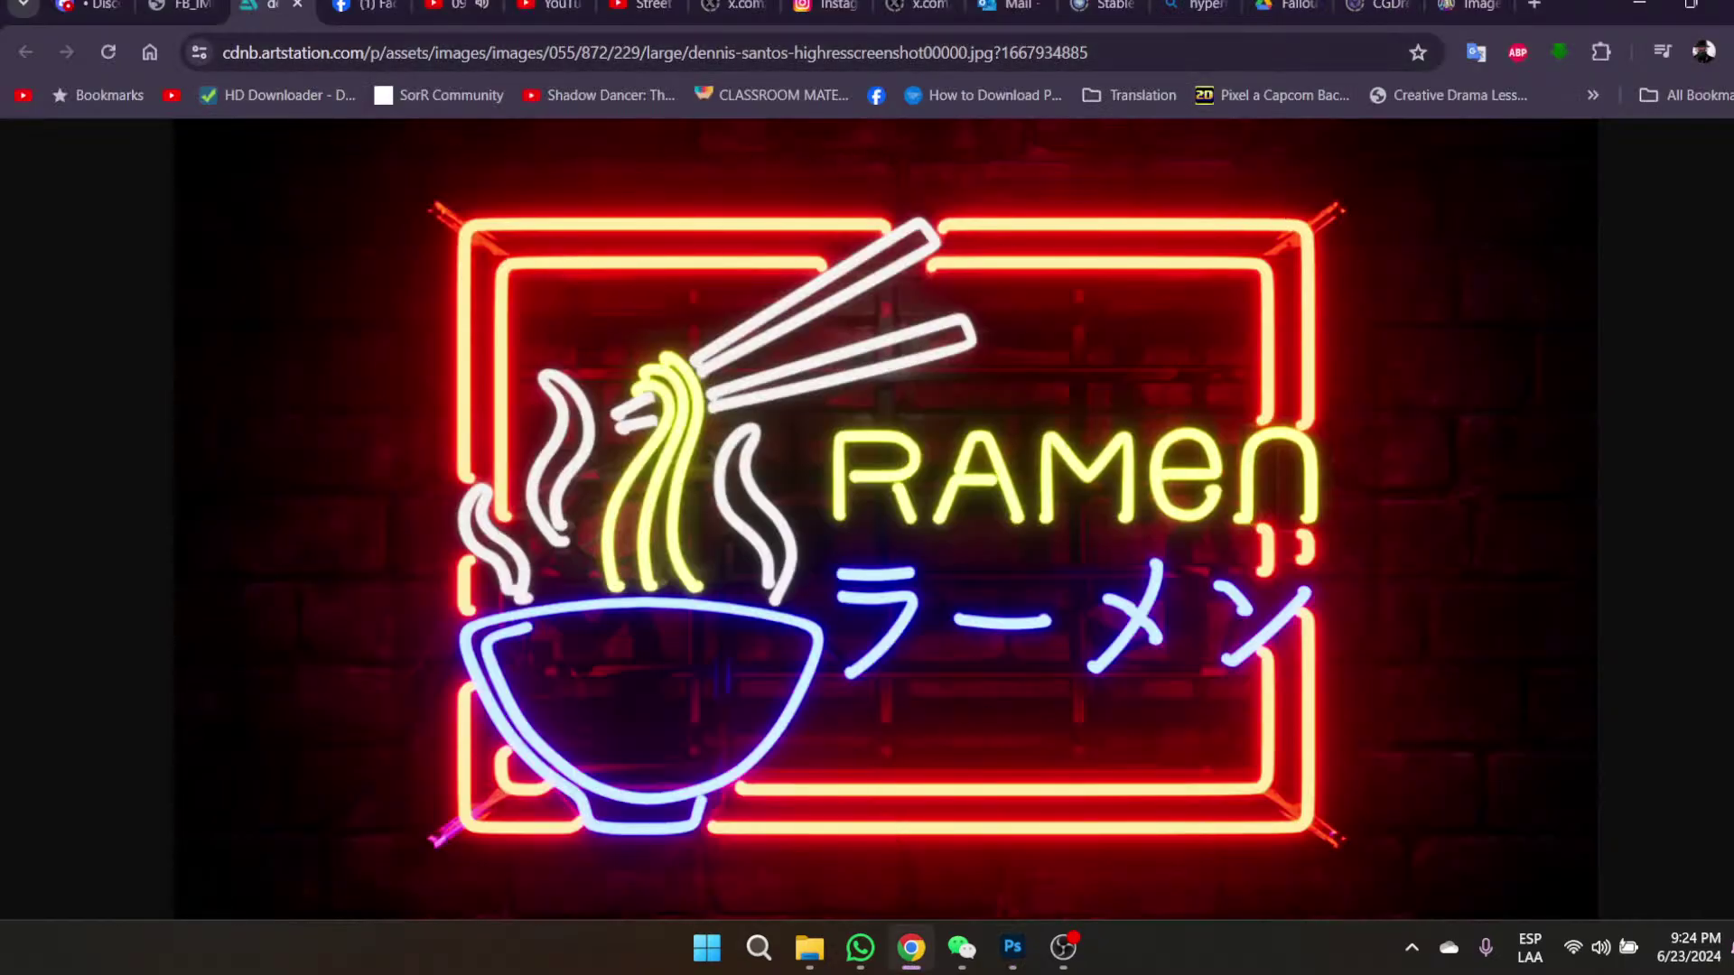
mouse_move(1018, 954)
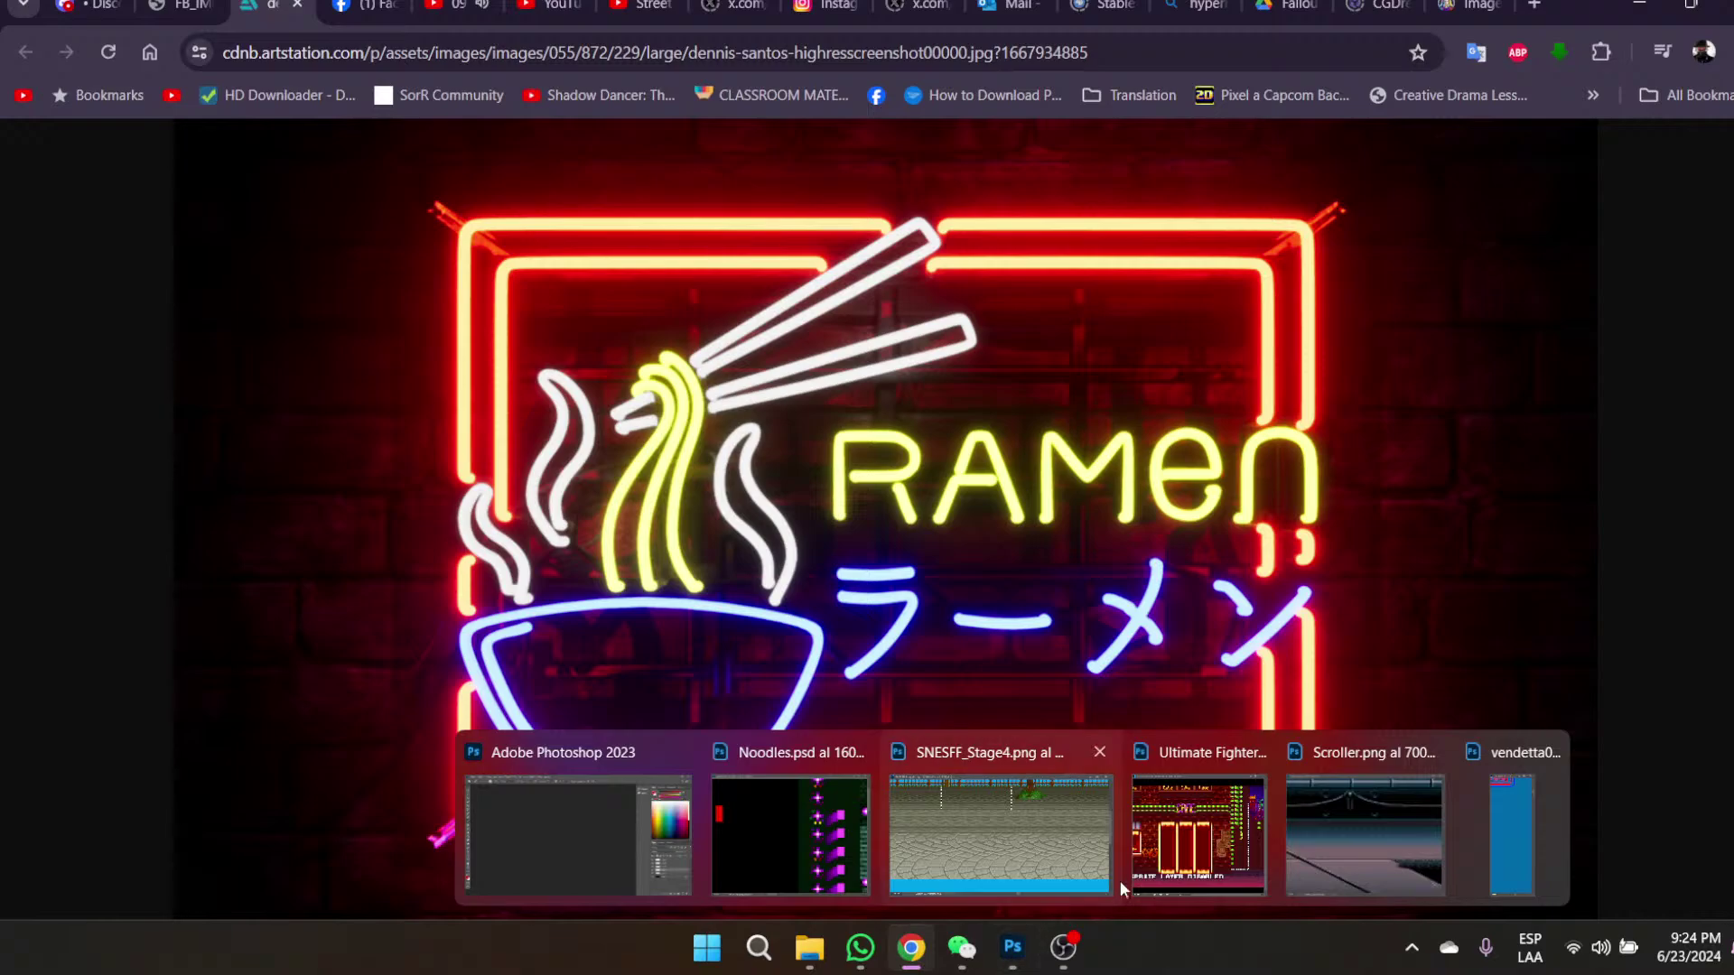
left_click(545, 833)
- Sample the orange R 248, G 168, B 56 from the café window in the Ultimate Fighter image and fill the selected bar's centre stripe on Capa 1
mouse_move(1023, 968)
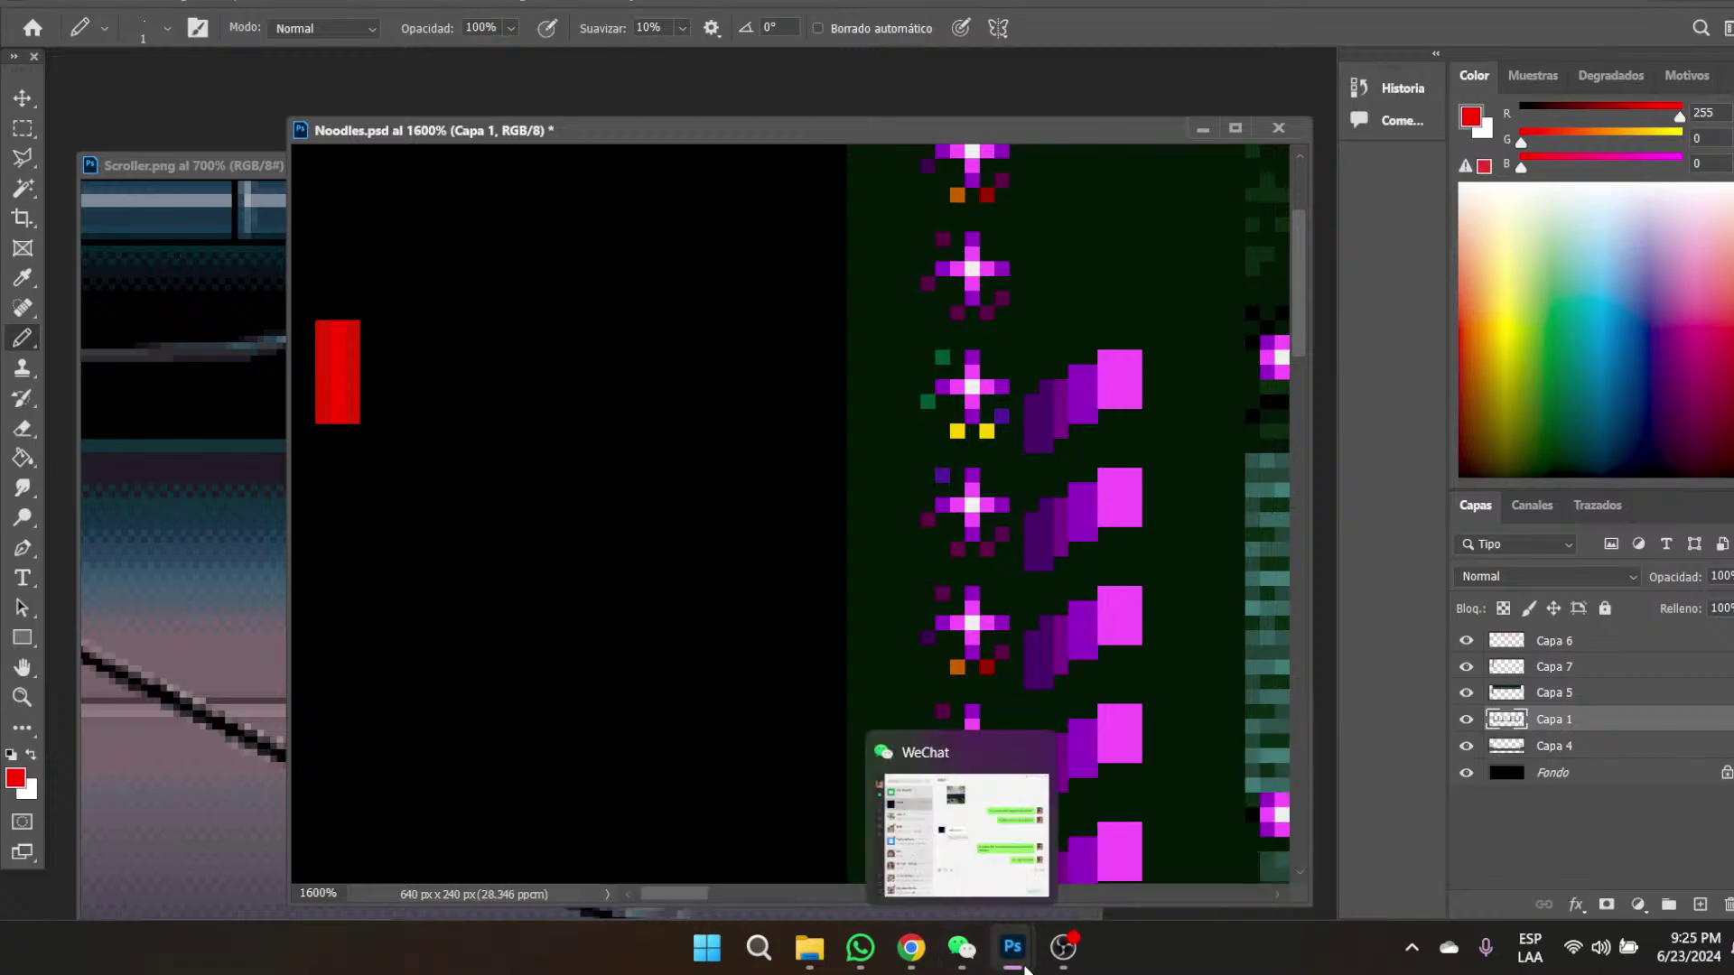
left_click(1199, 817)
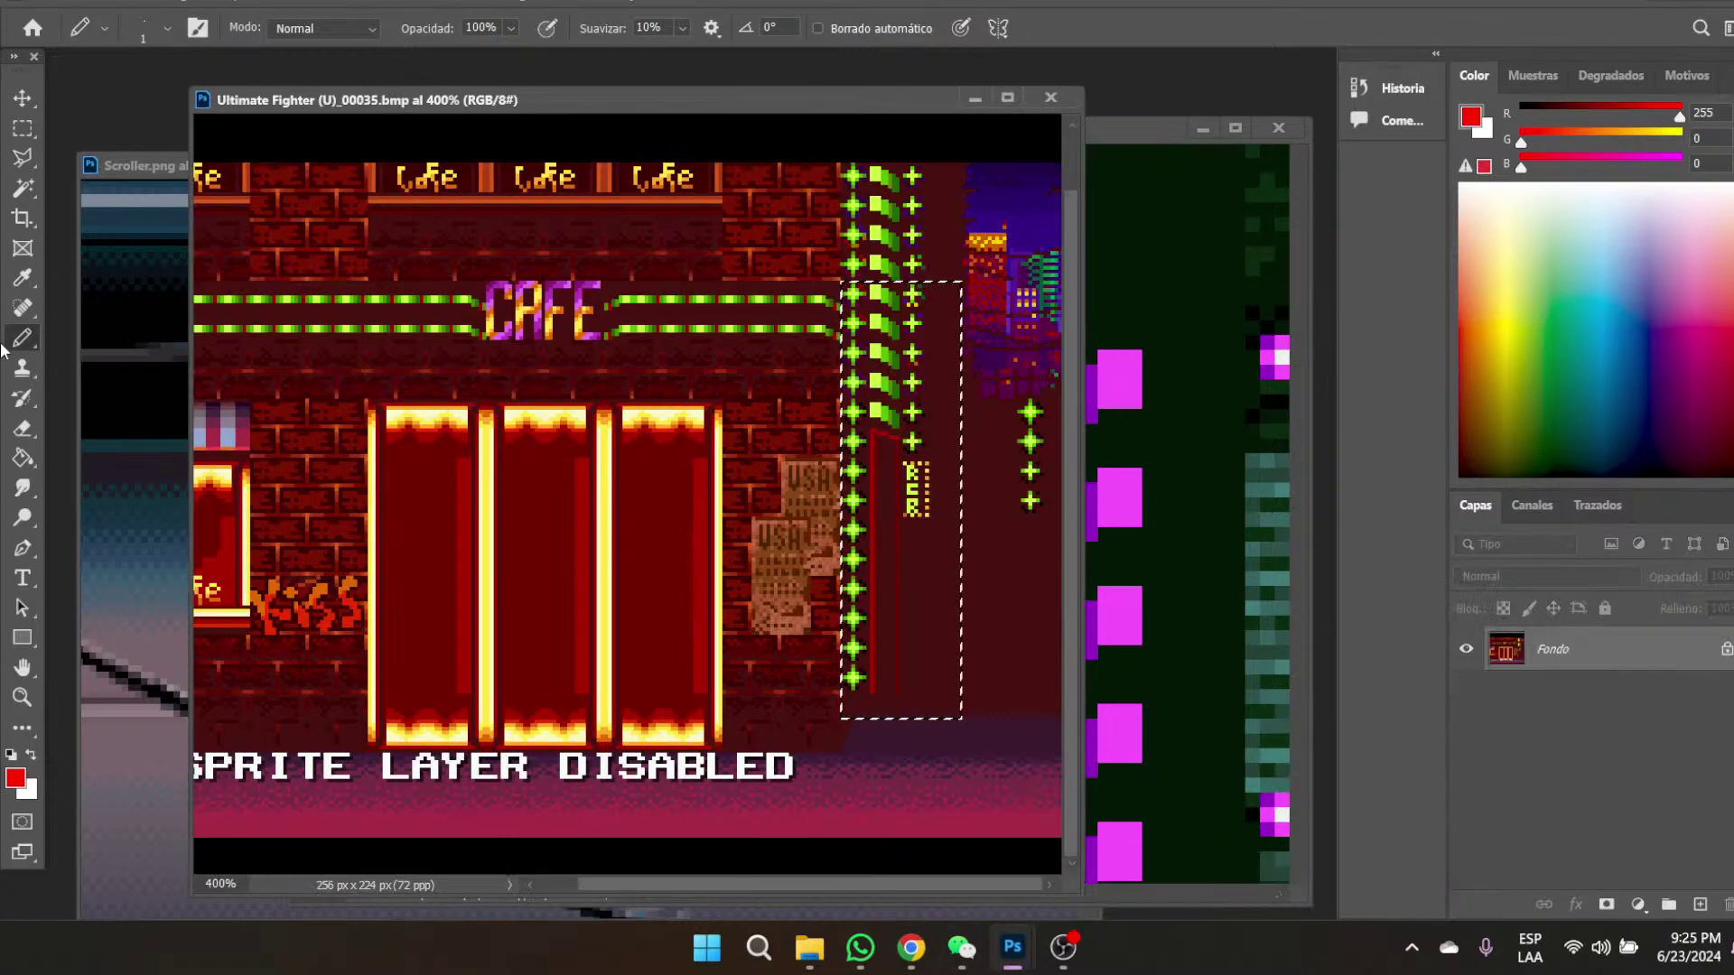
left_click(23, 278)
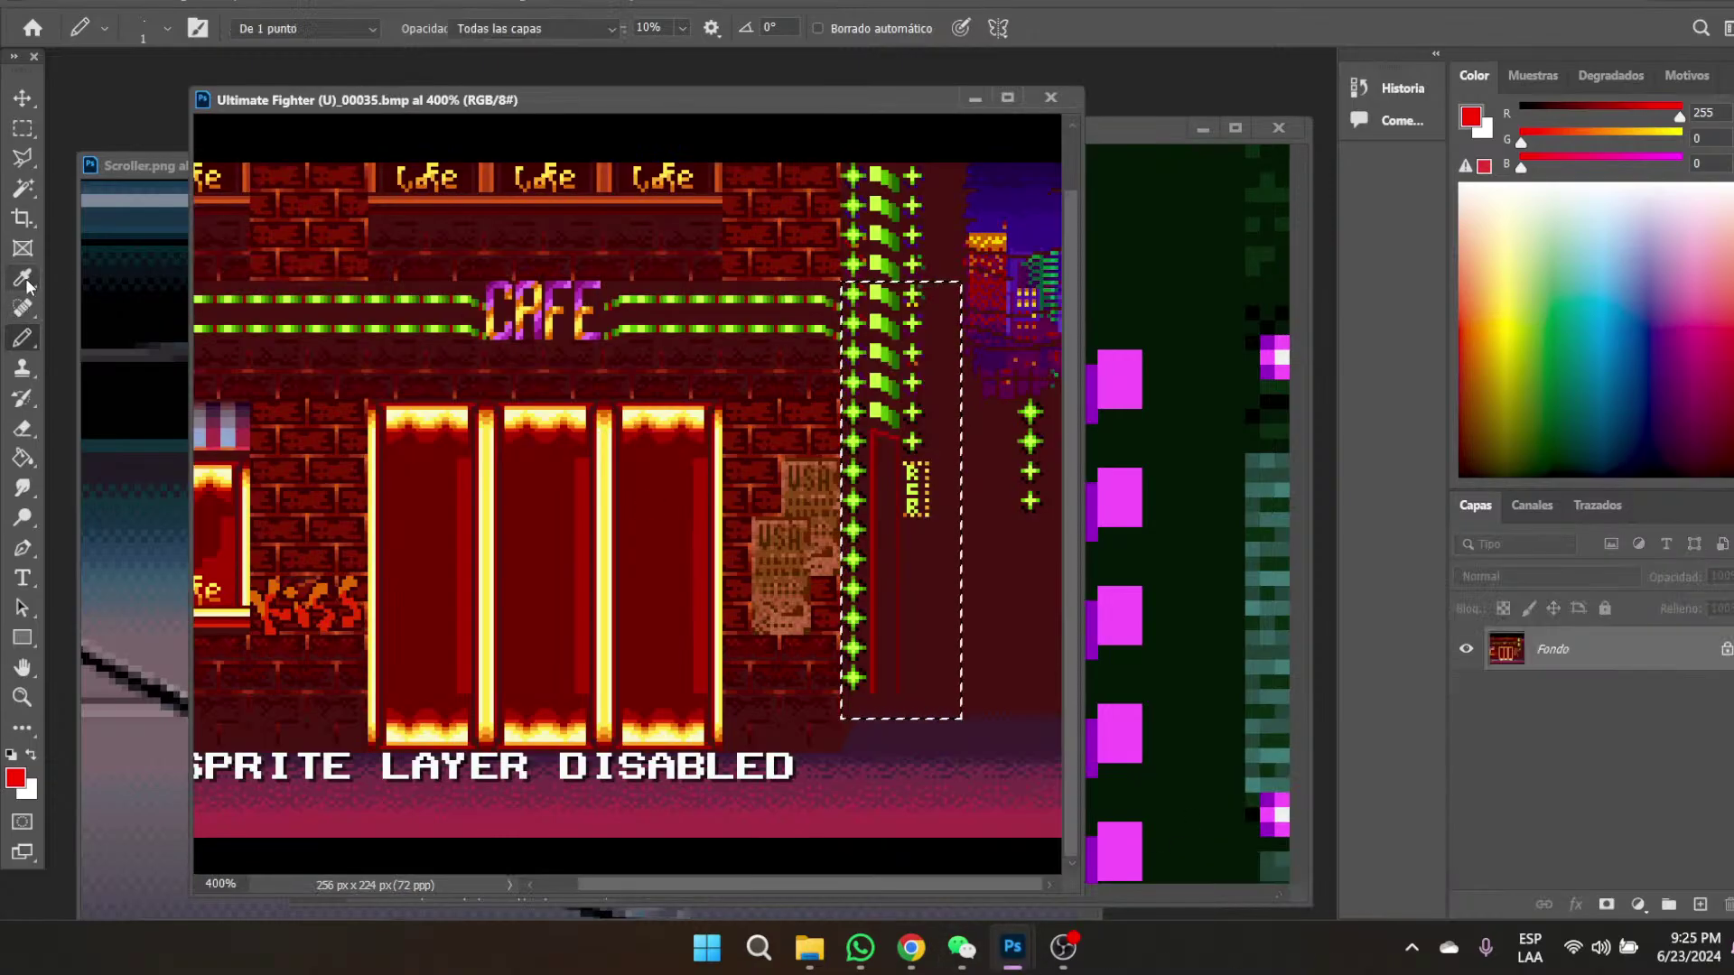
left_click(548, 424)
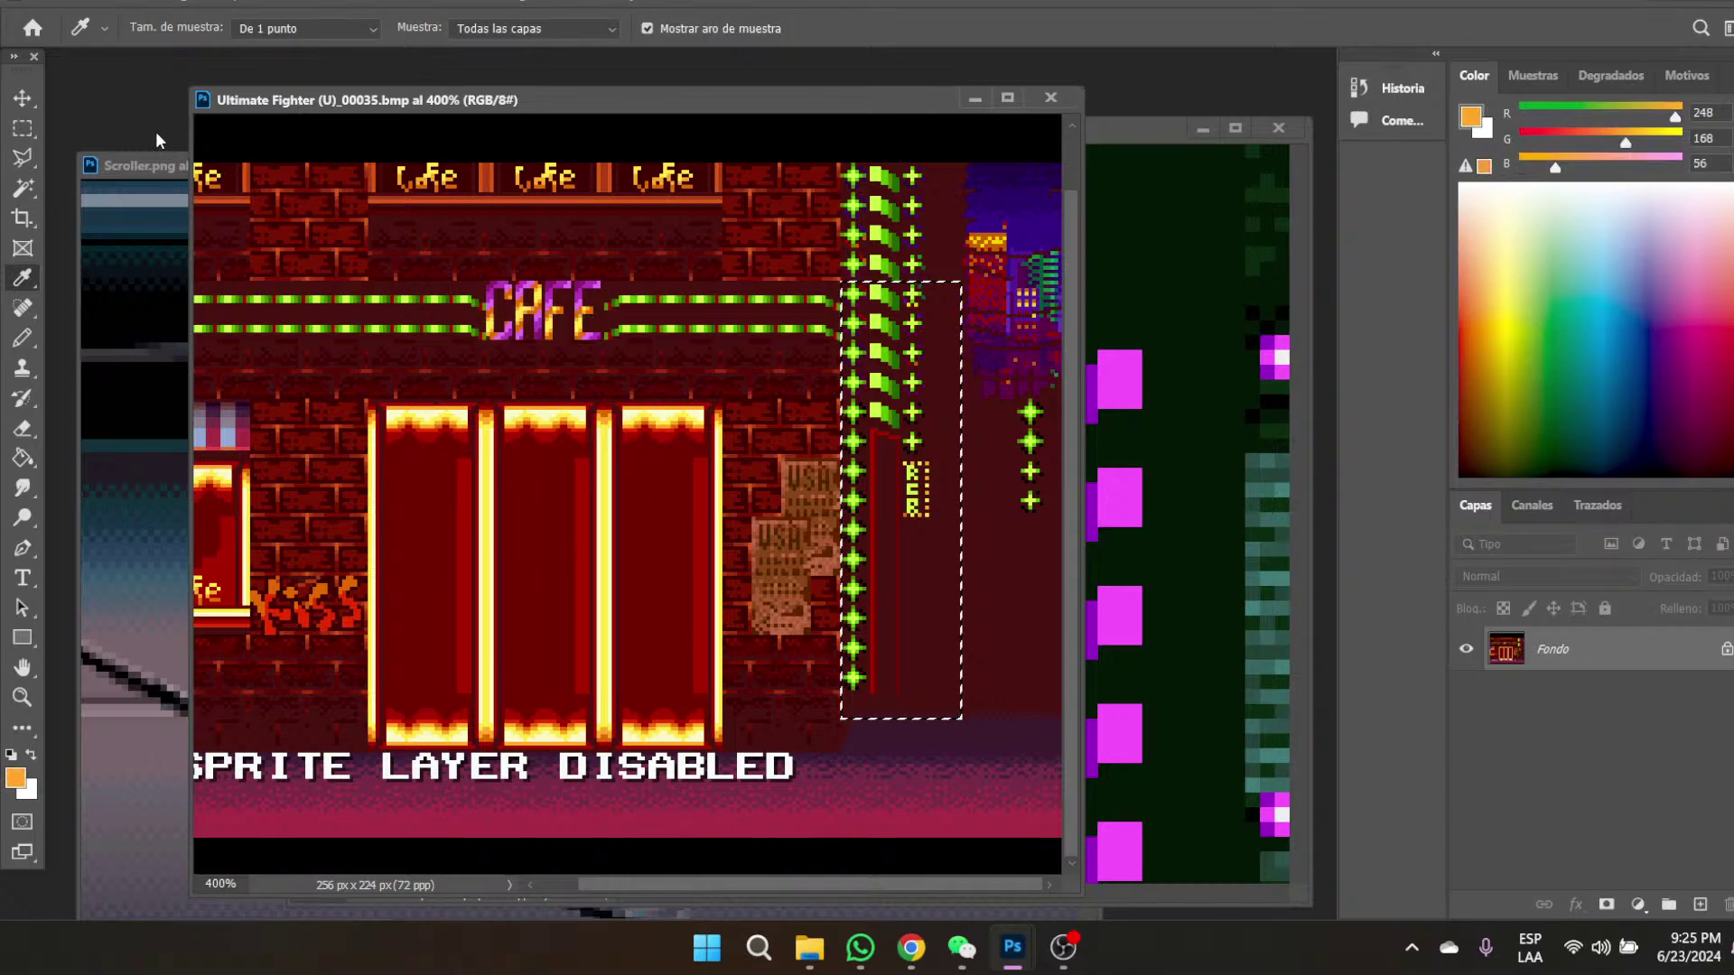
left_click(1129, 126)
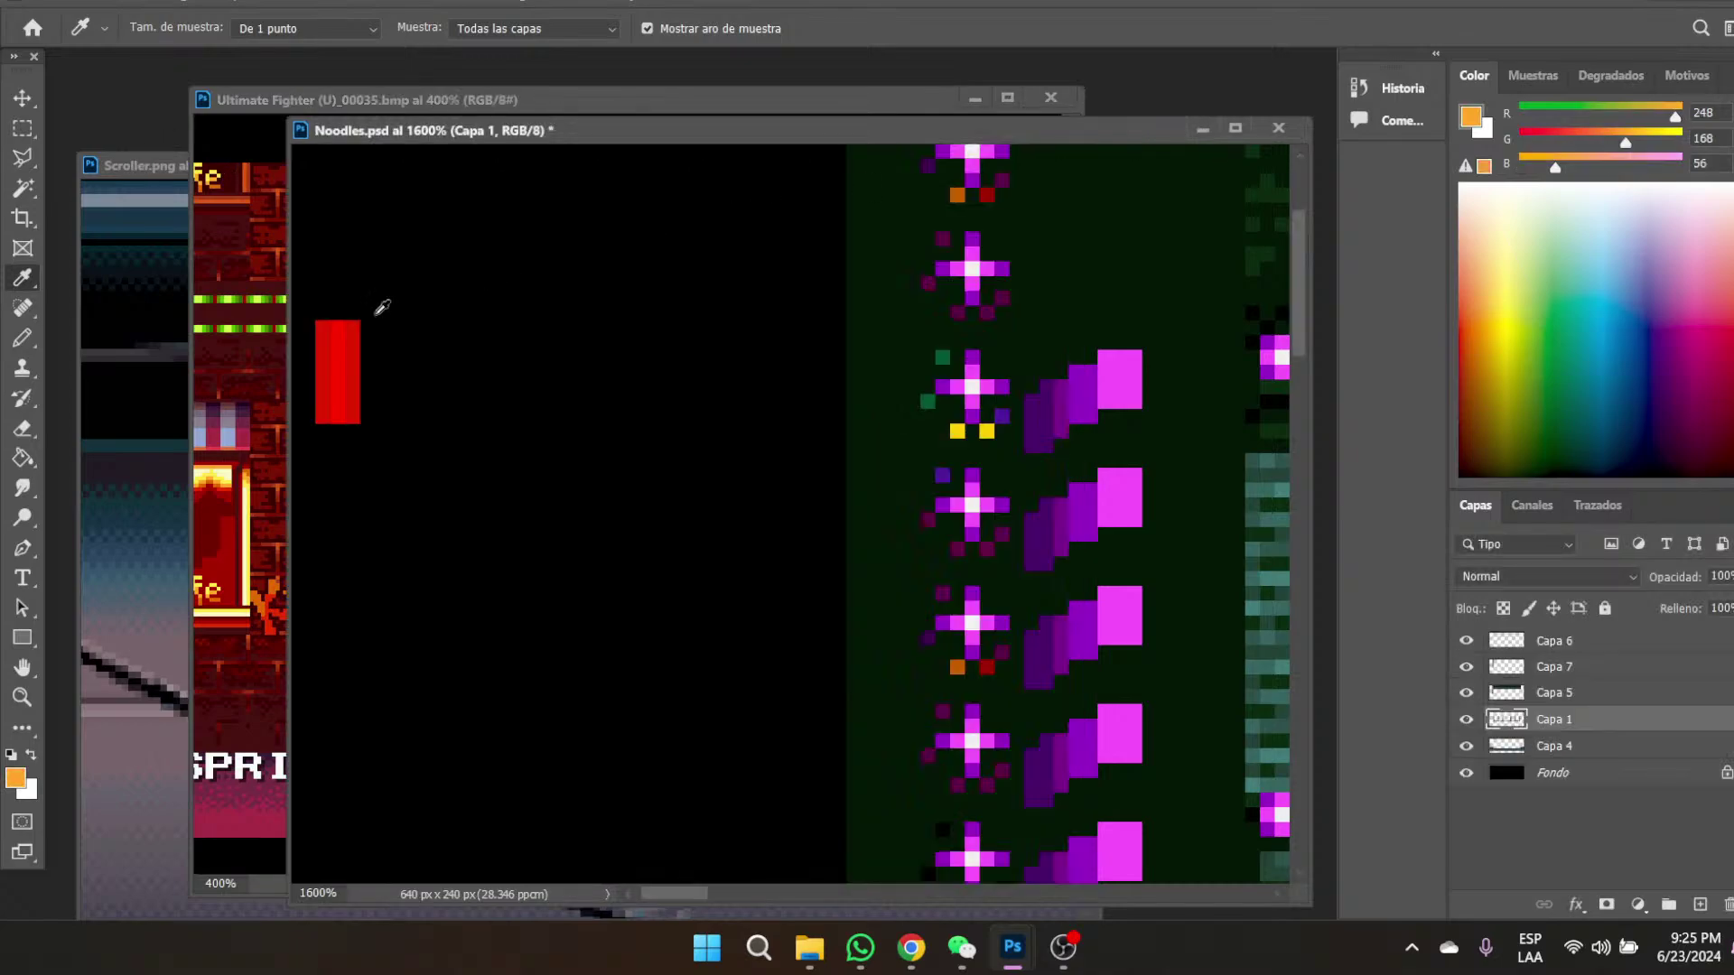
left_click(23, 128)
left_click_drag(304, 309, 389, 438)
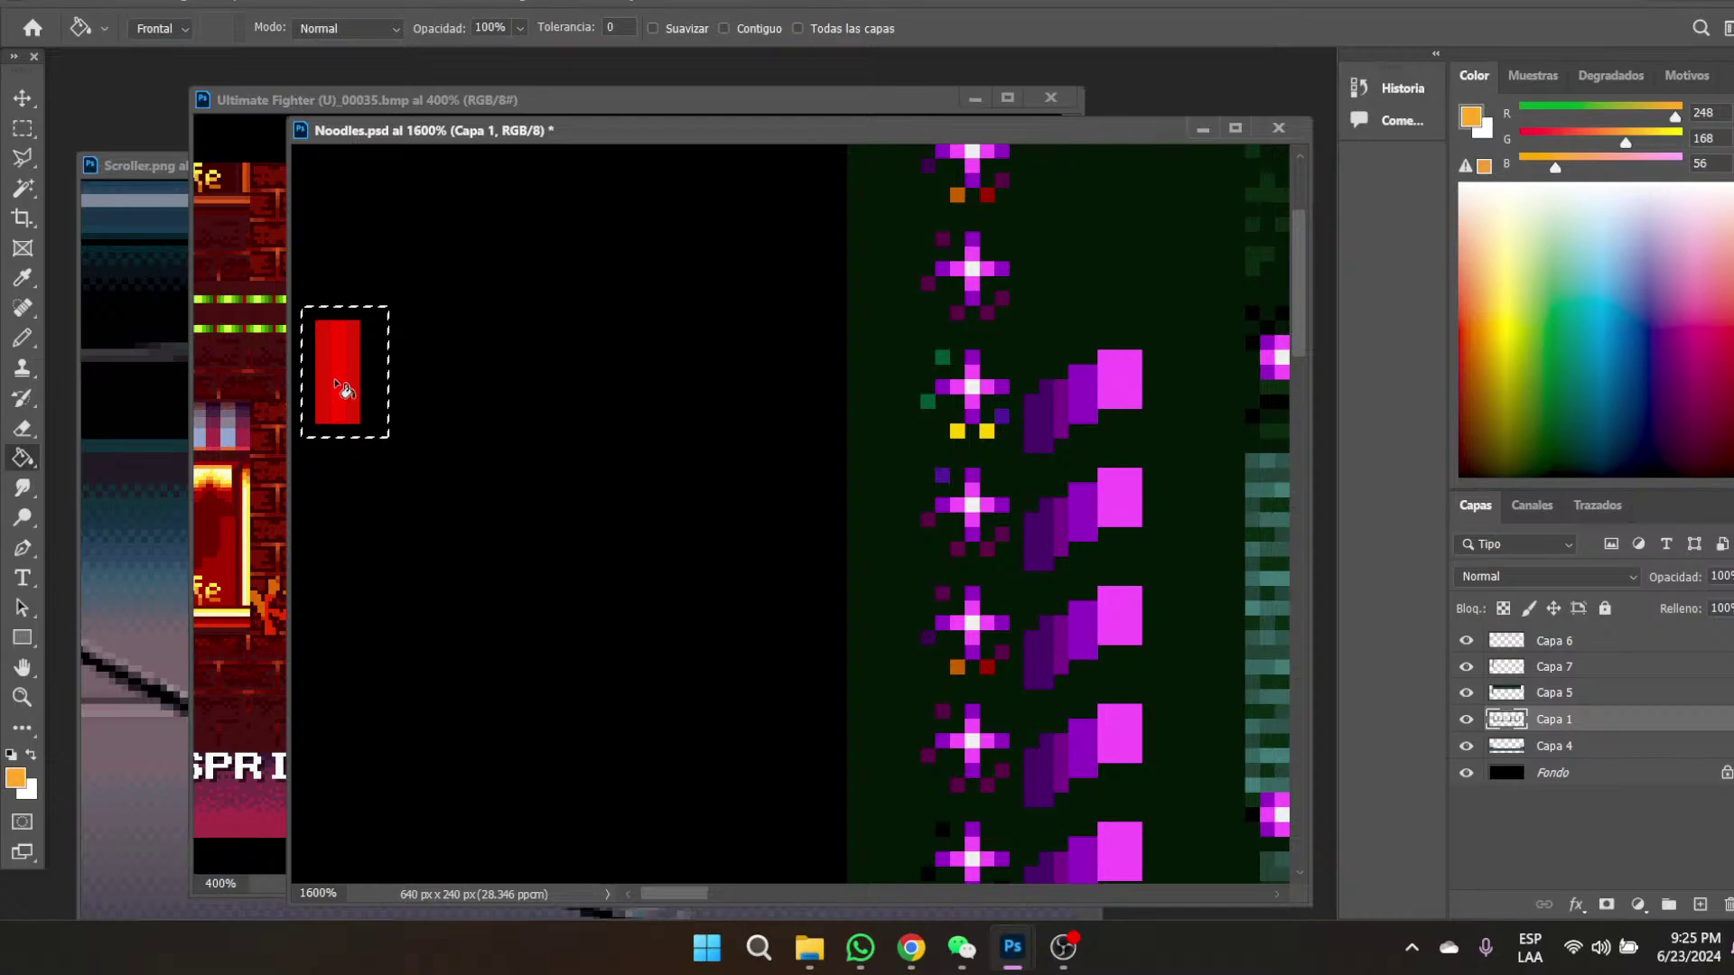
- Sample the red R 255, G 0, B 0 from vendetta03_1.png again and fill the bar's two outer stripes inside the selection on Capa 1
left_click(21, 278)
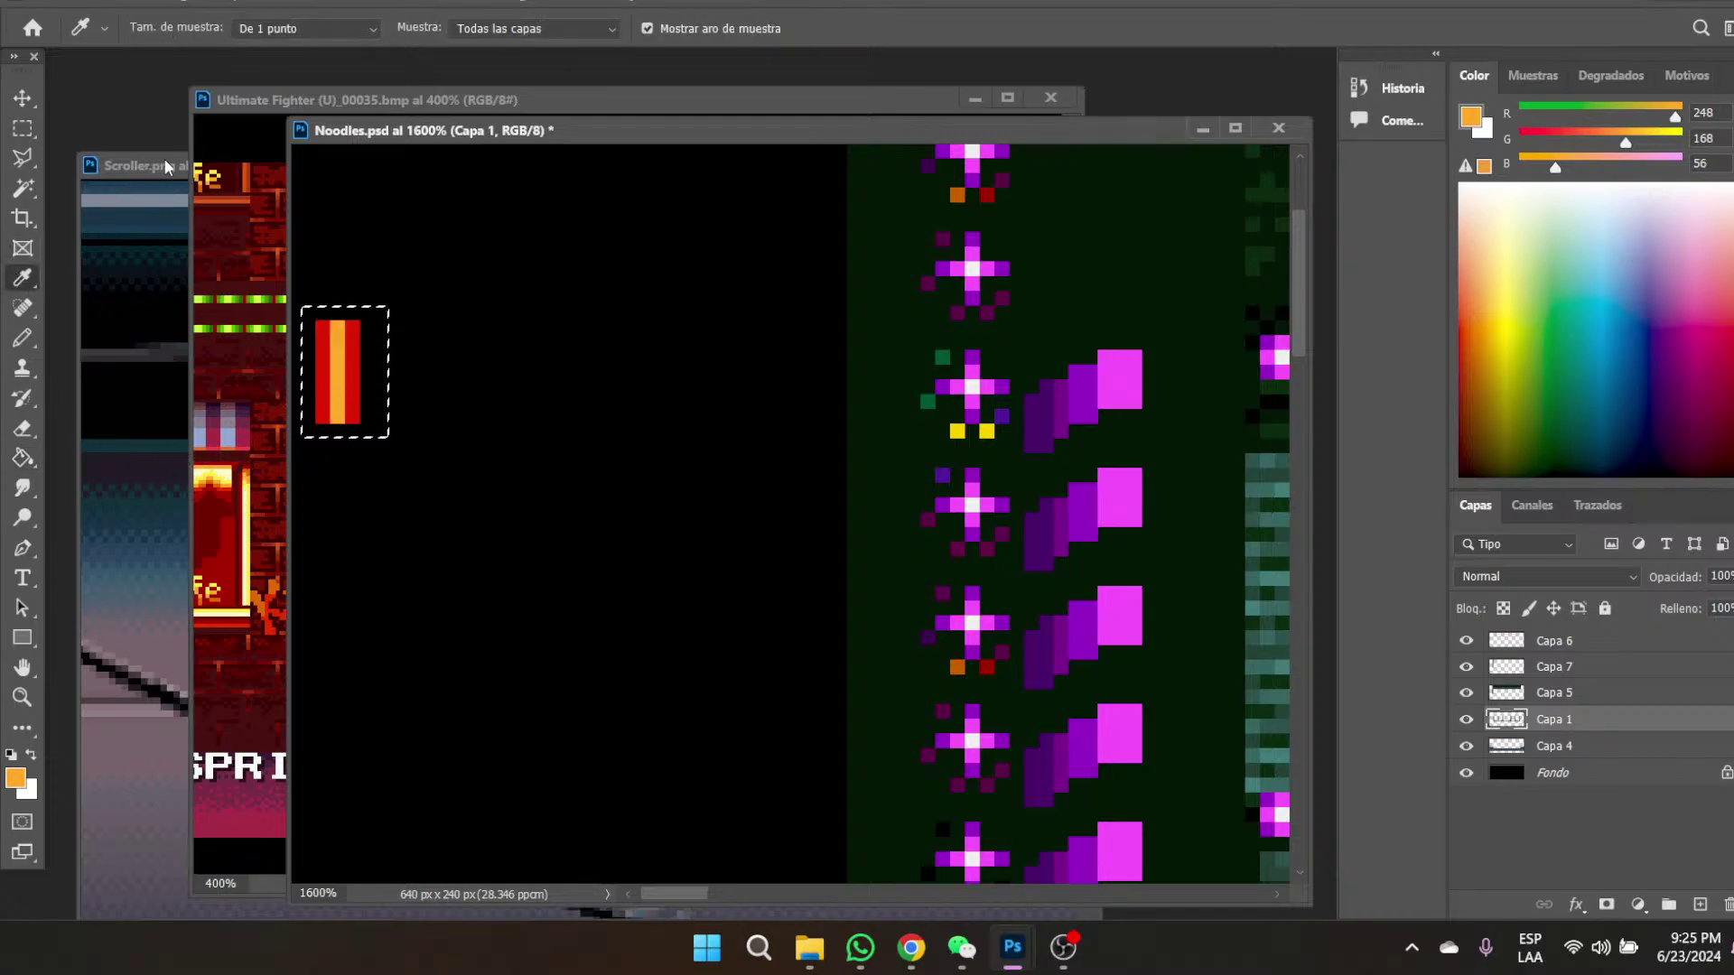
left_click(120, 209)
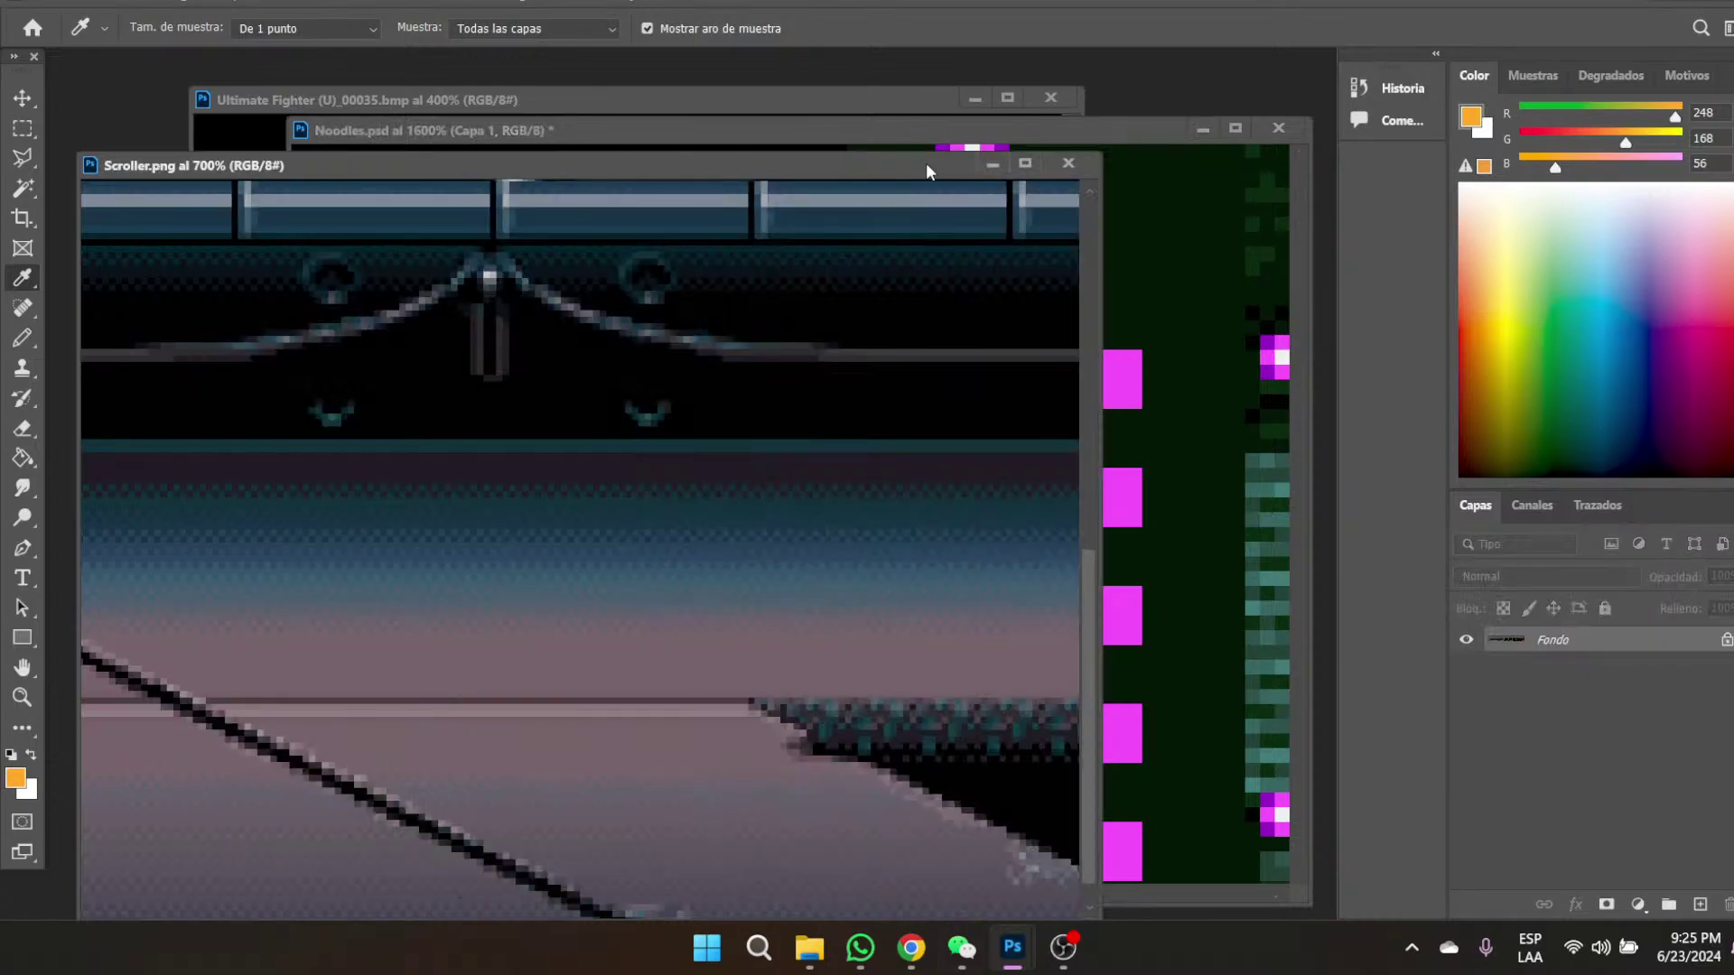
left_click(991, 168)
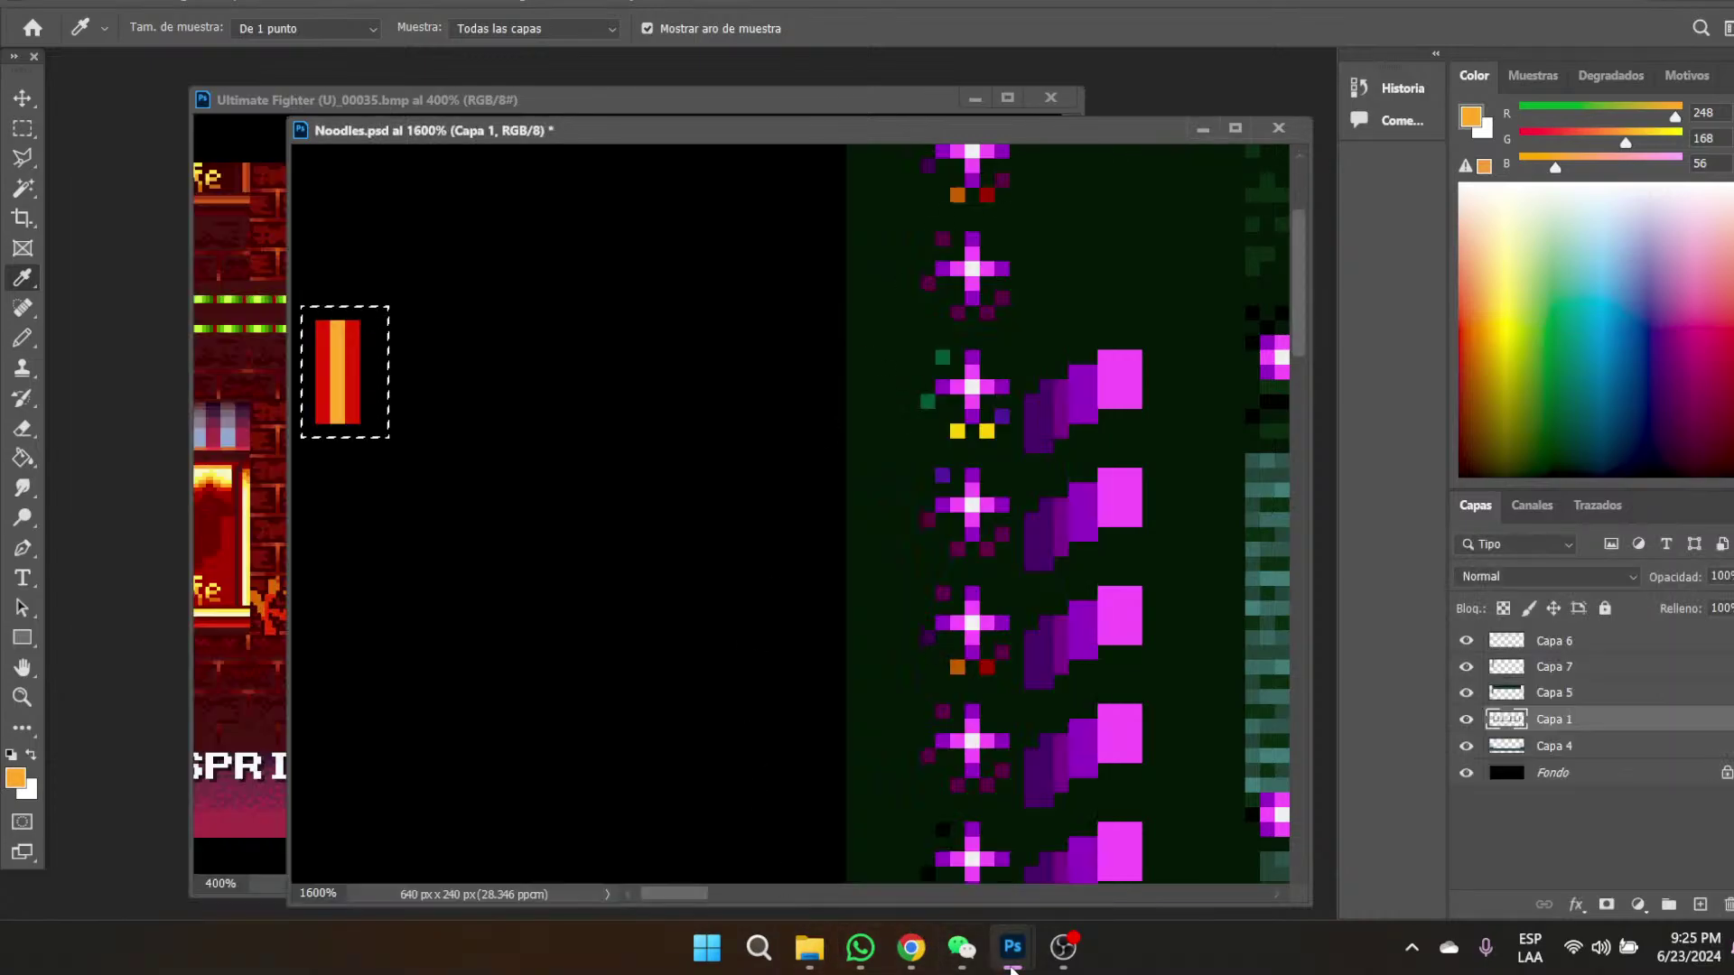
mouse_move(1012, 947)
left_click(1513, 835)
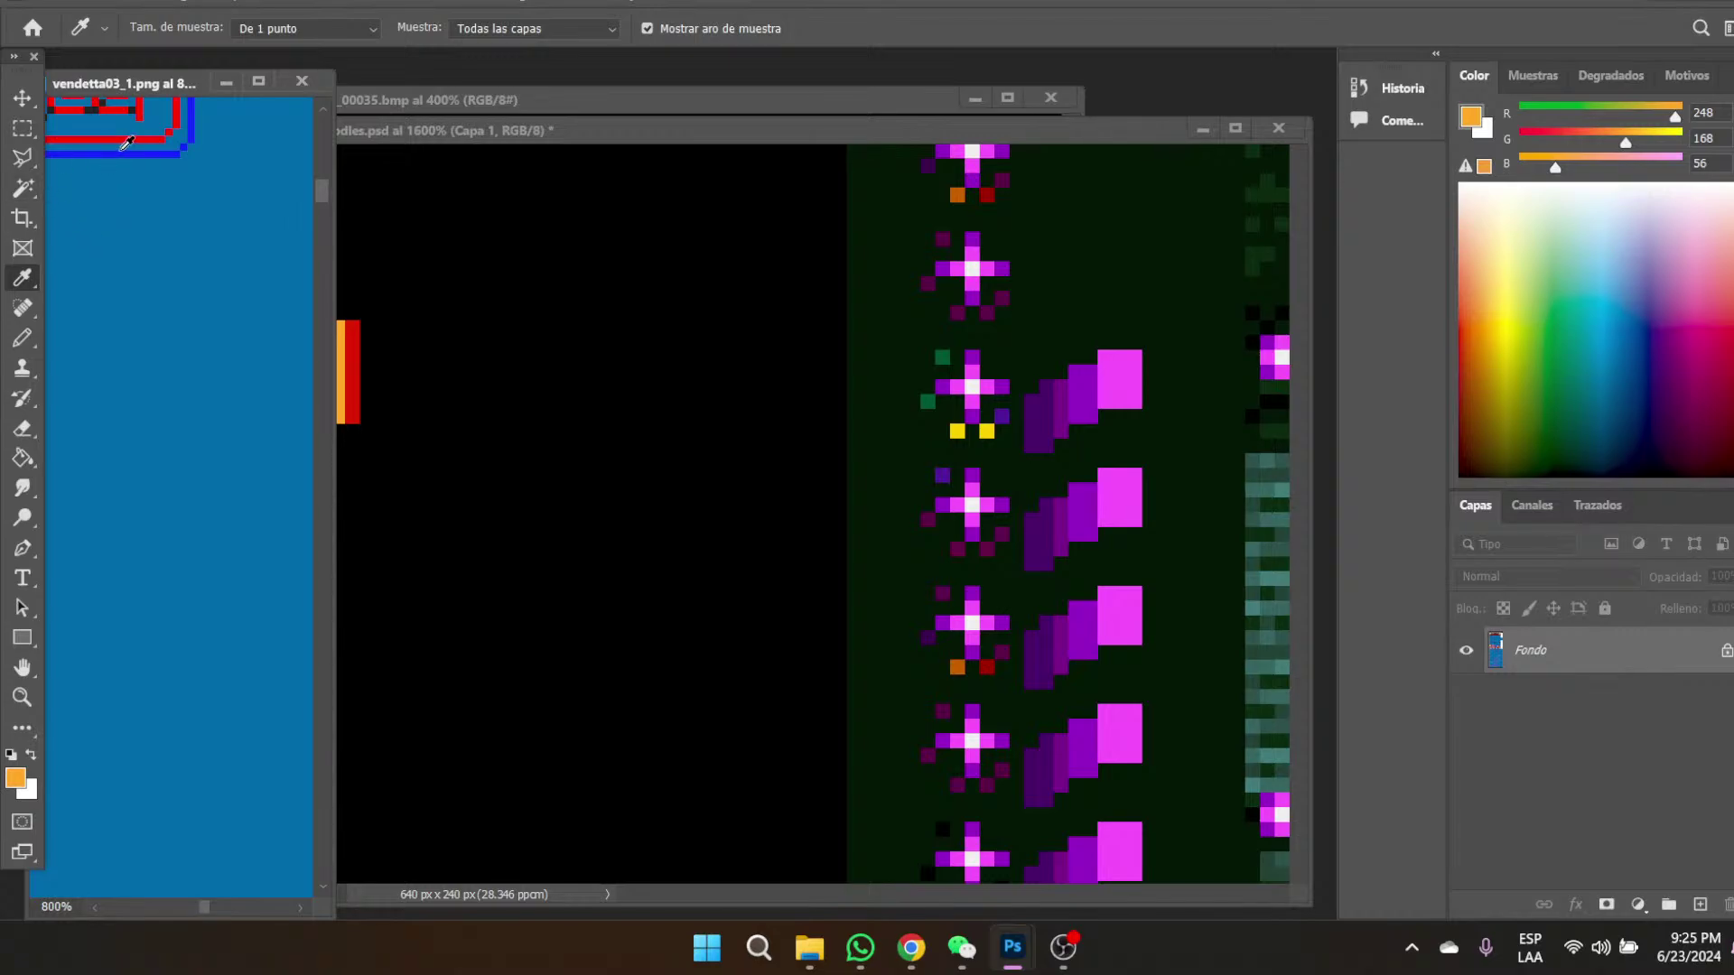
left_click(124, 129)
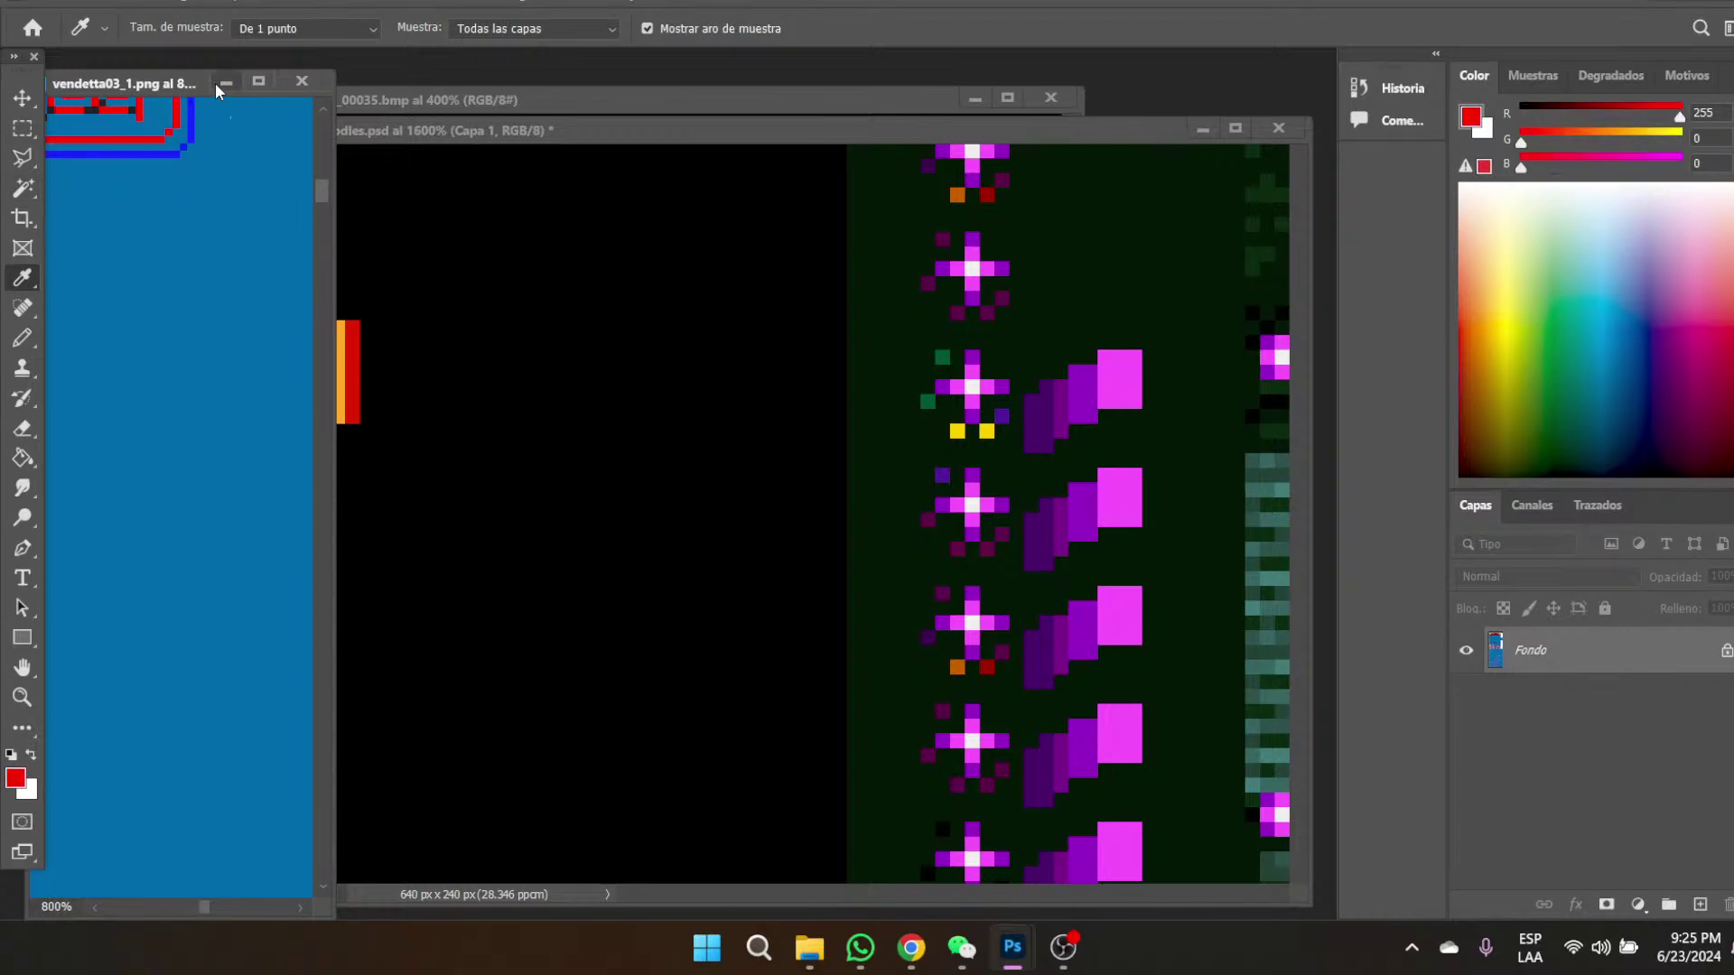
left_click(226, 82)
left_click(21, 460)
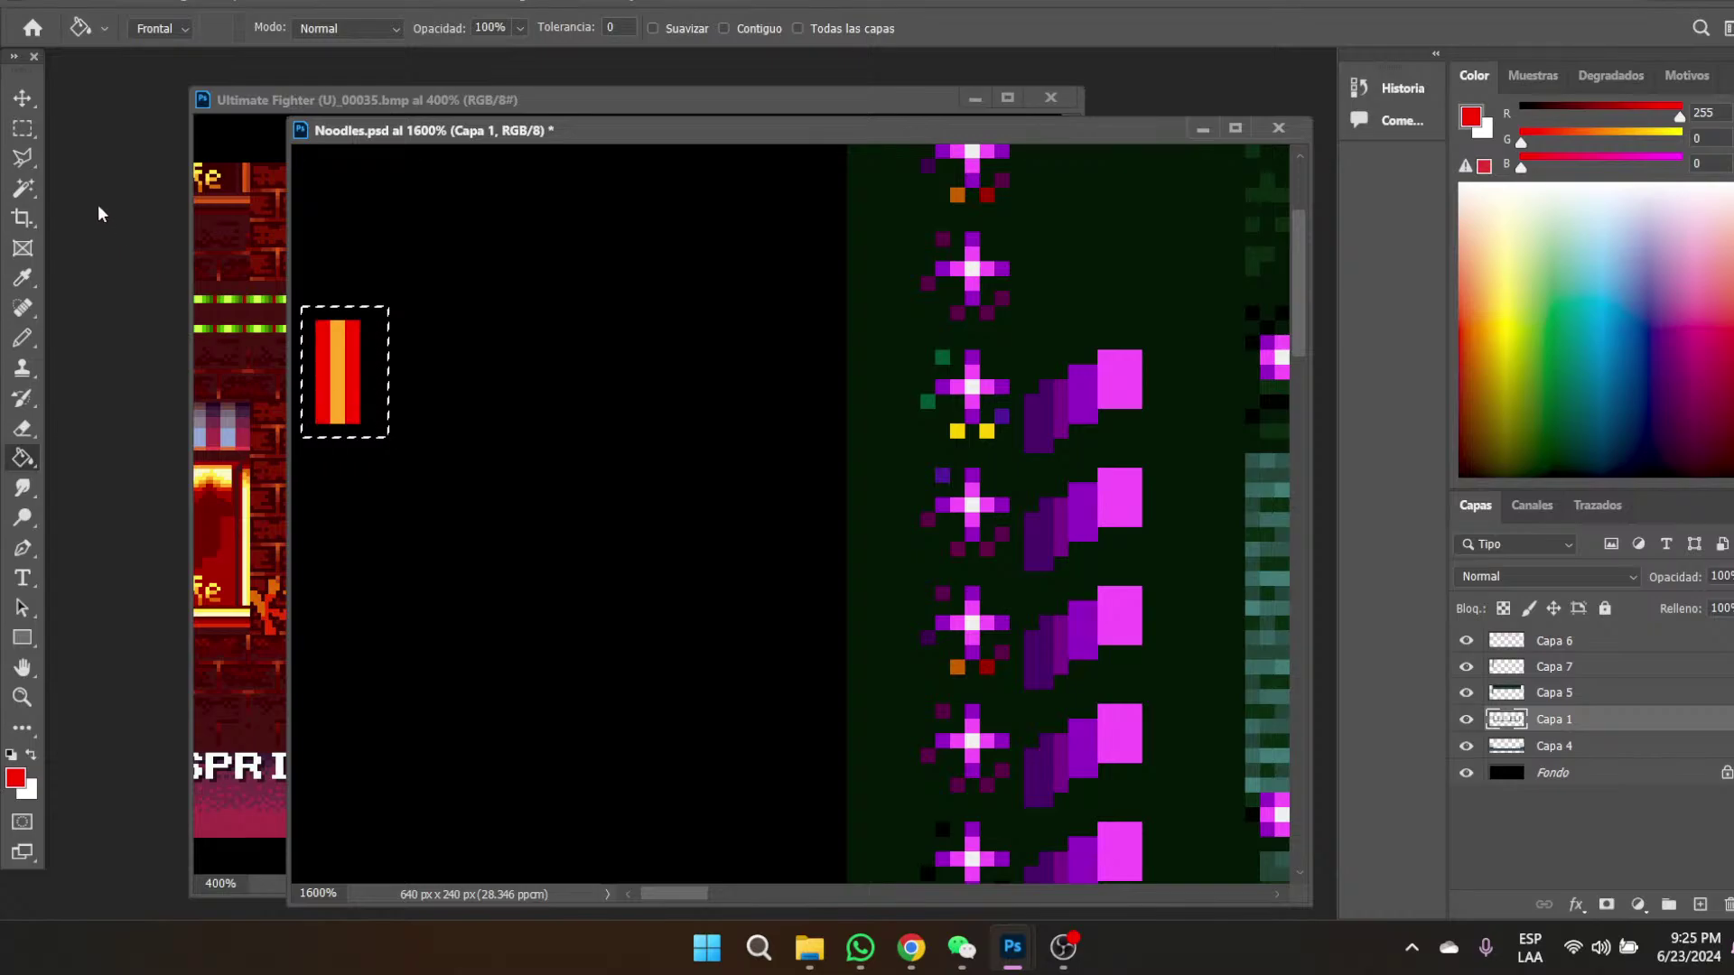
left_click(1530, 643)
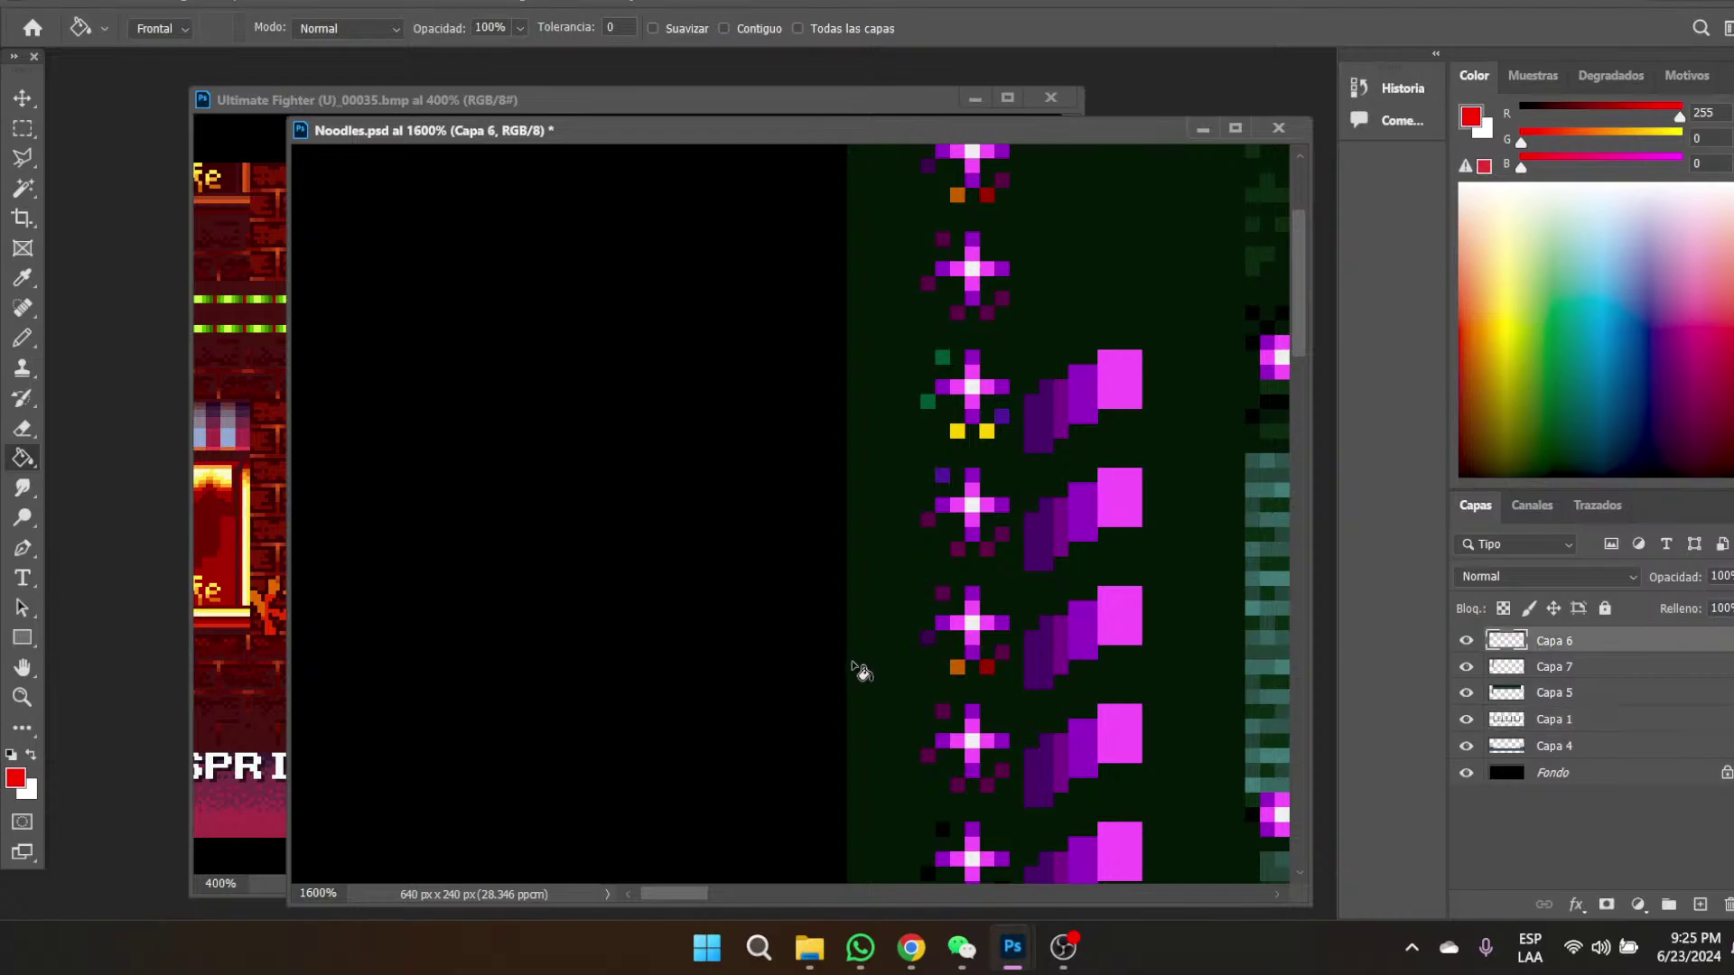
key("ctrl+v")
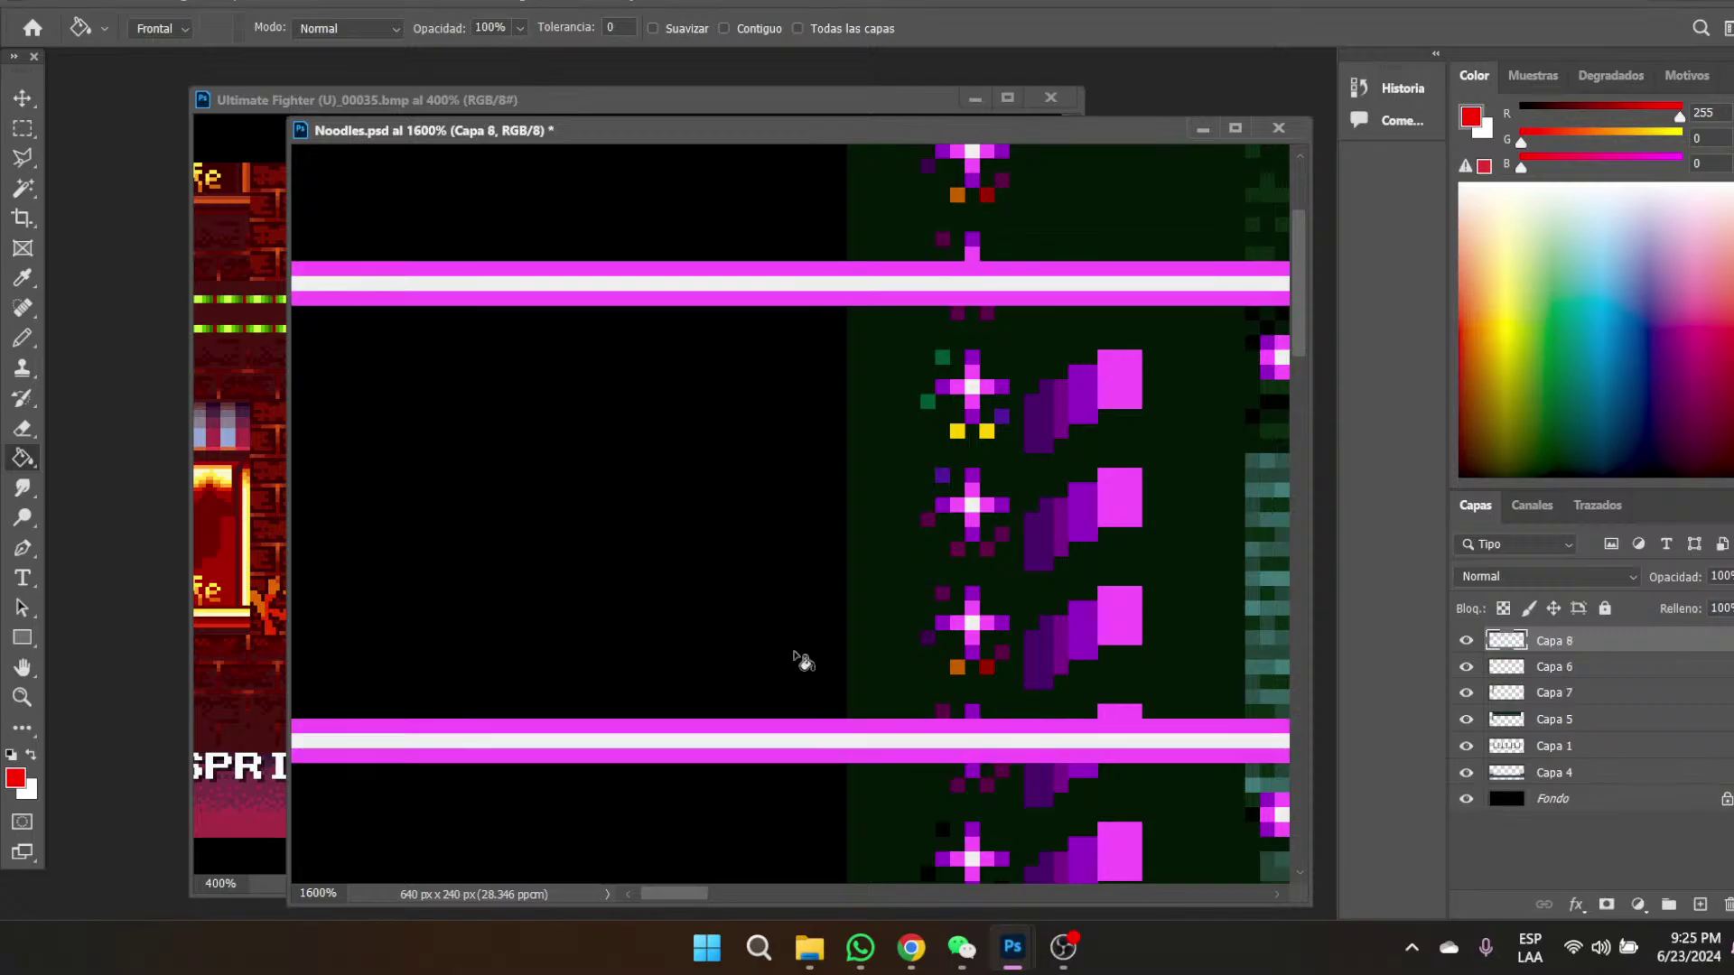
key("ctrl+z")
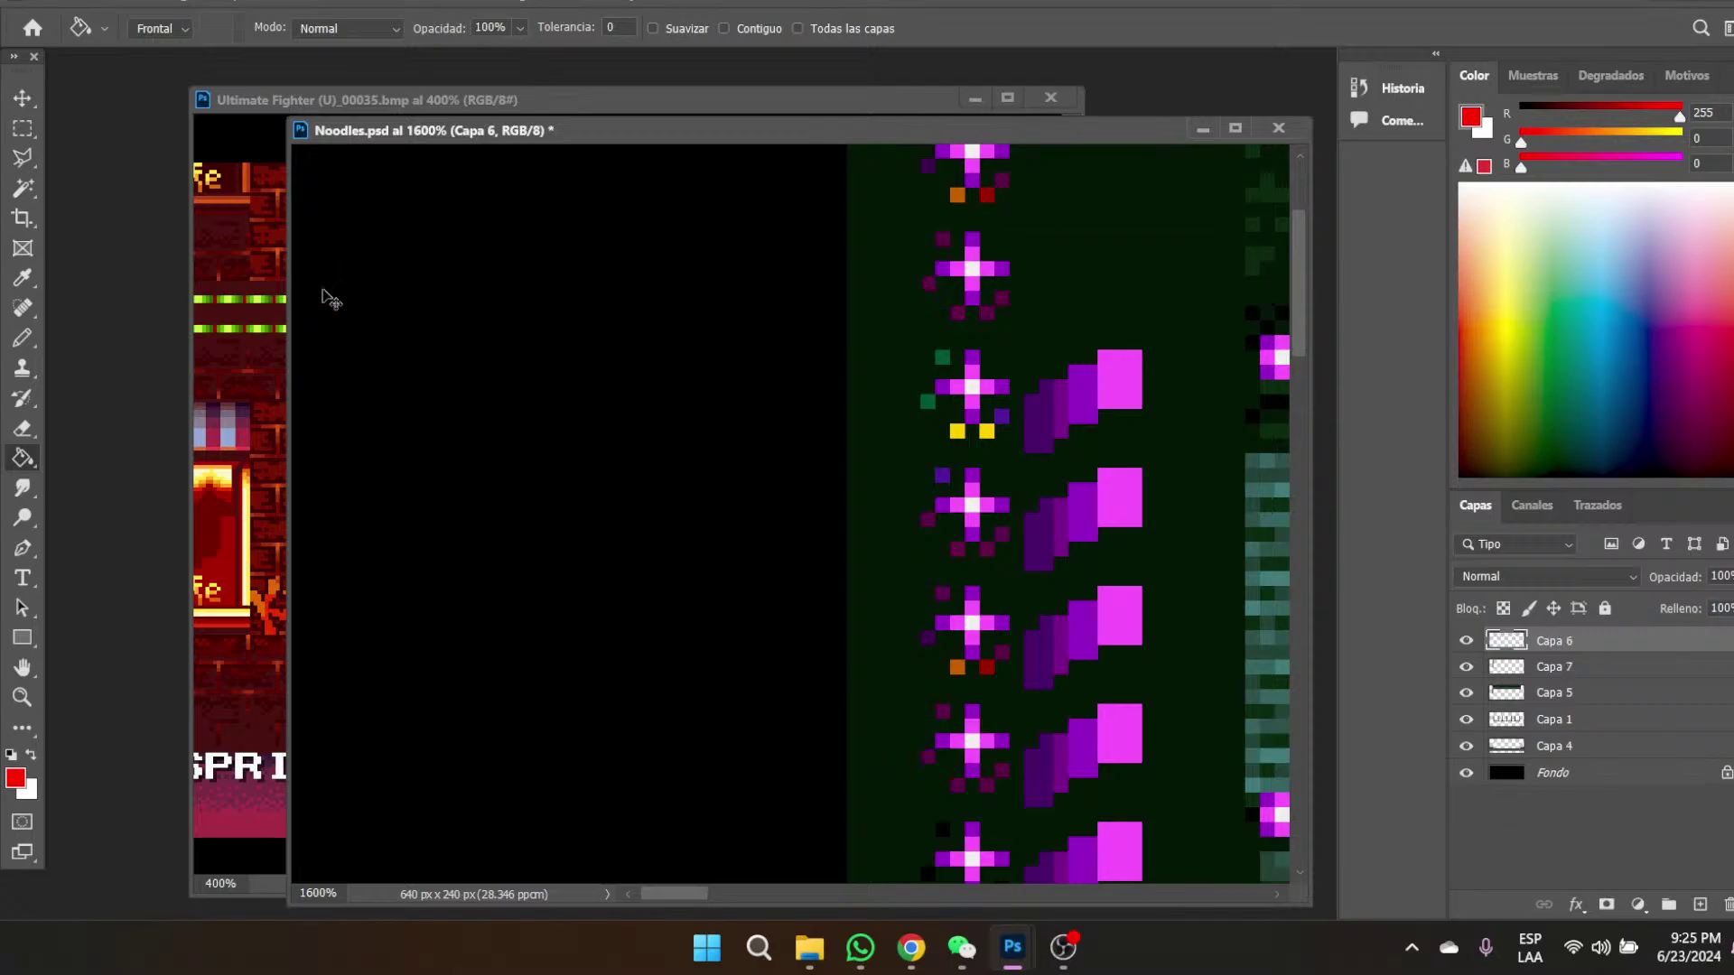
key("ctrl+z")
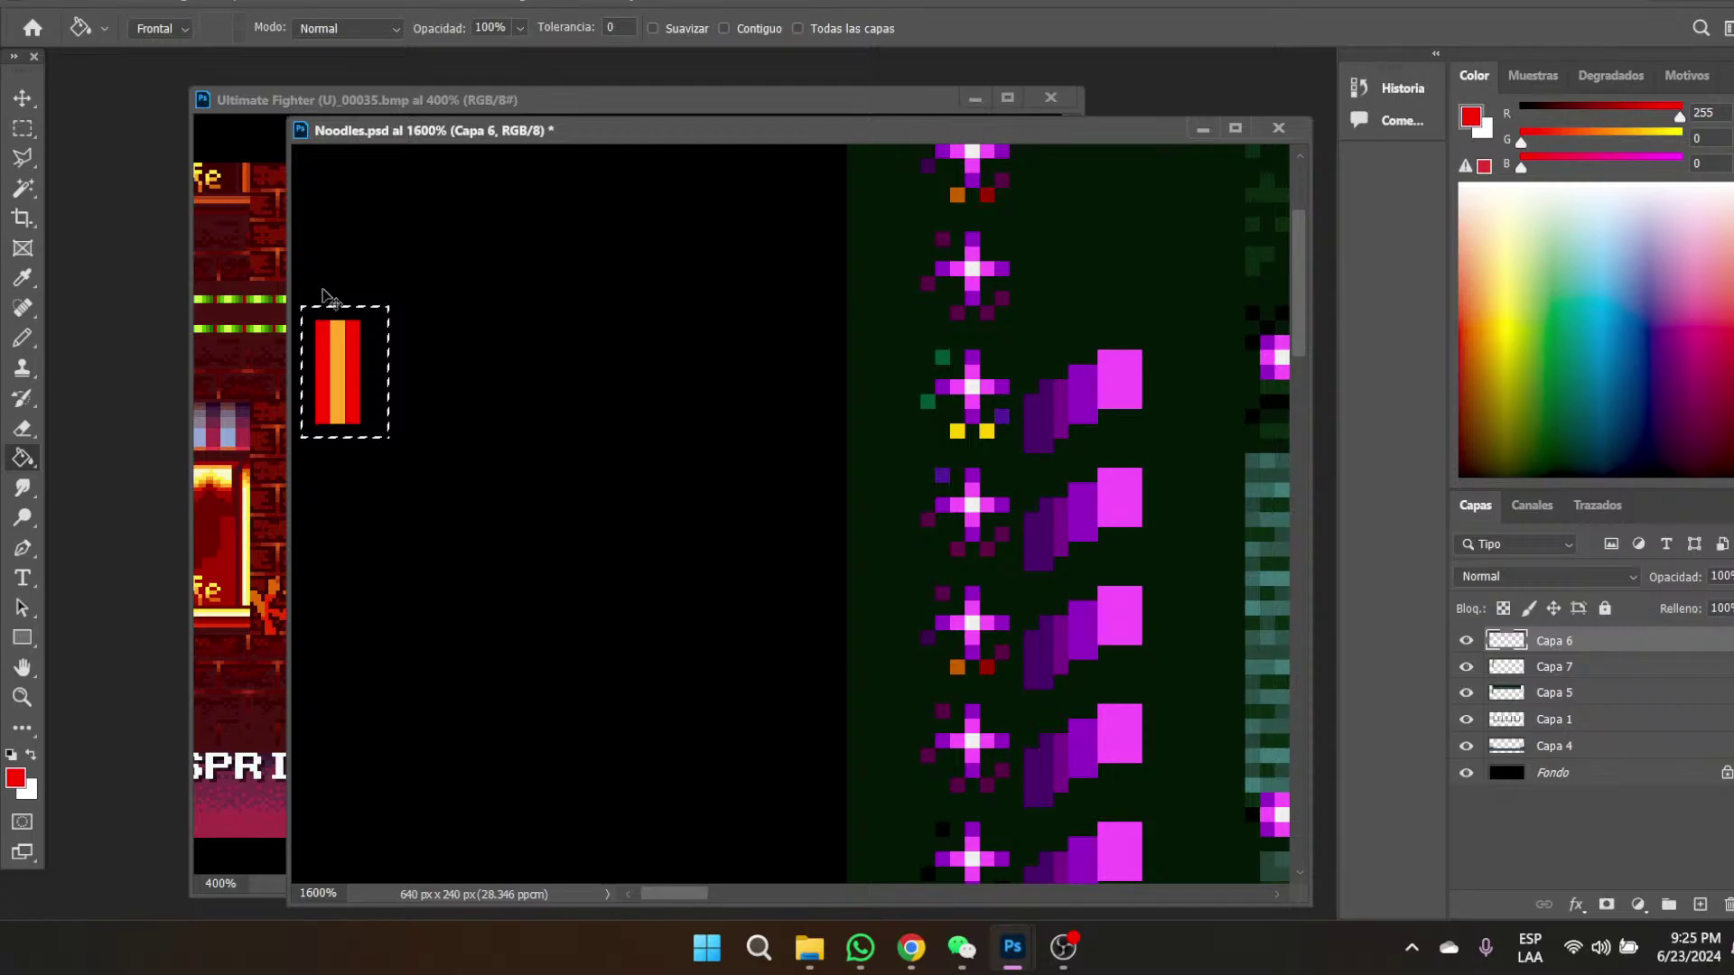
key("ctrl+x")
left_click(898, 358)
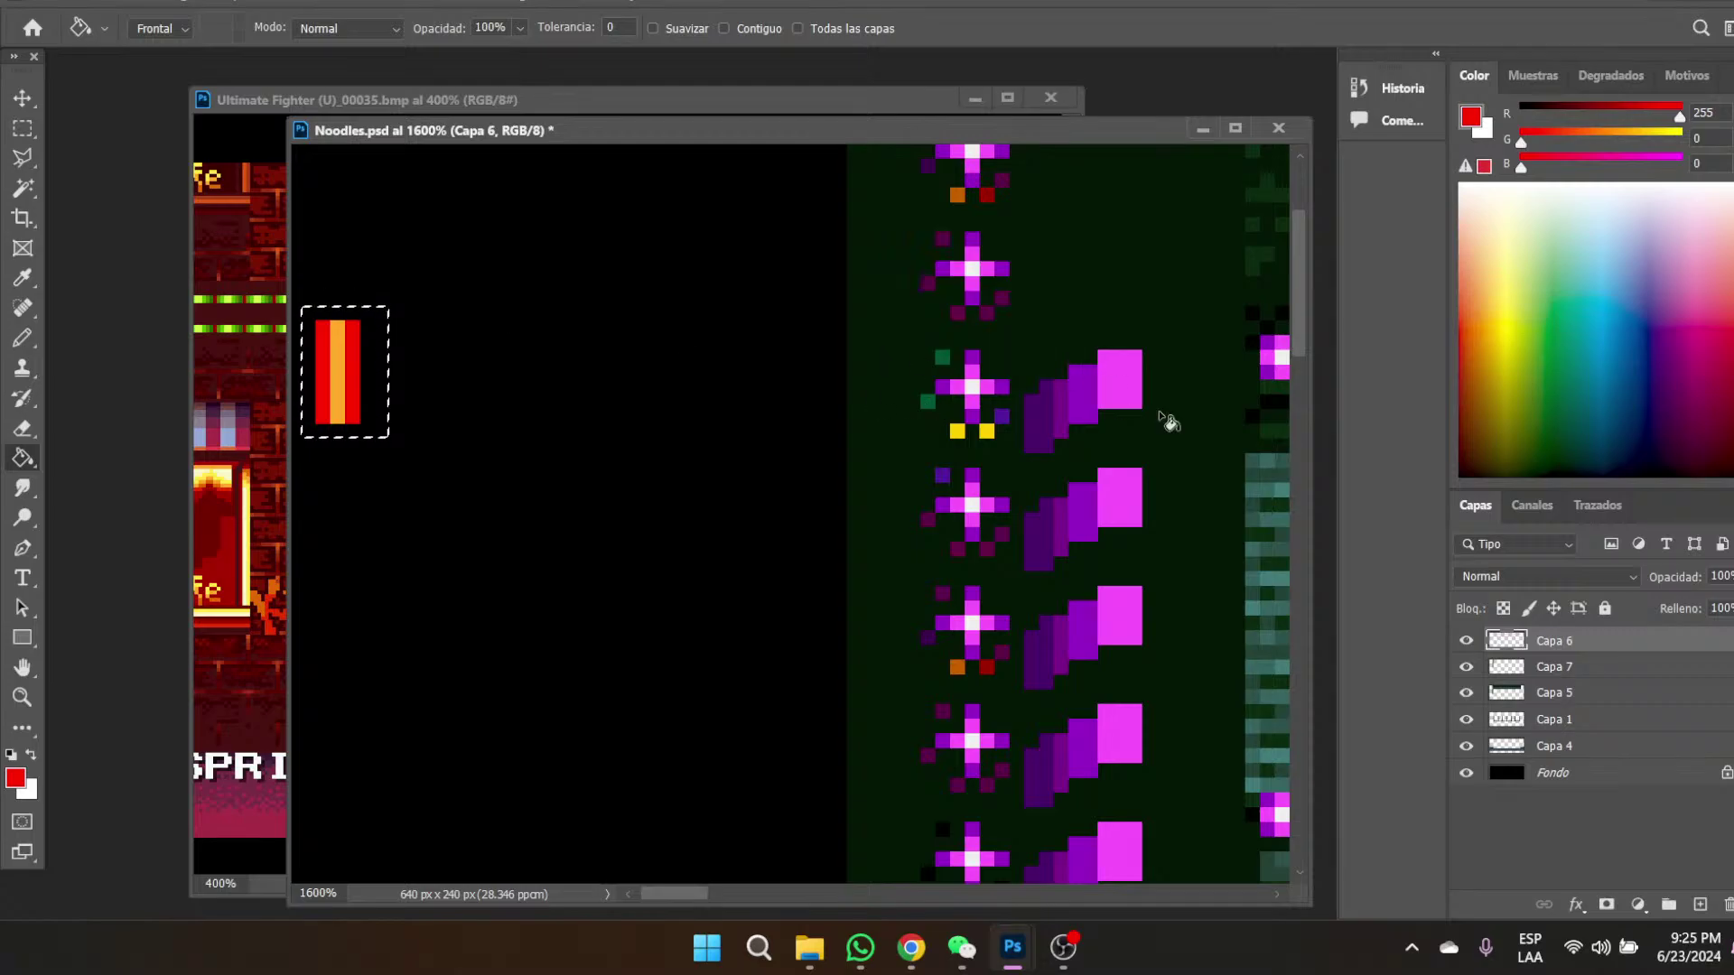
- Cut the selected red and orange bar from Capa 1 and paste it onto a new layer above Capa 6
left_click(1467, 720)
left_click(1466, 720)
left_click(1563, 720)
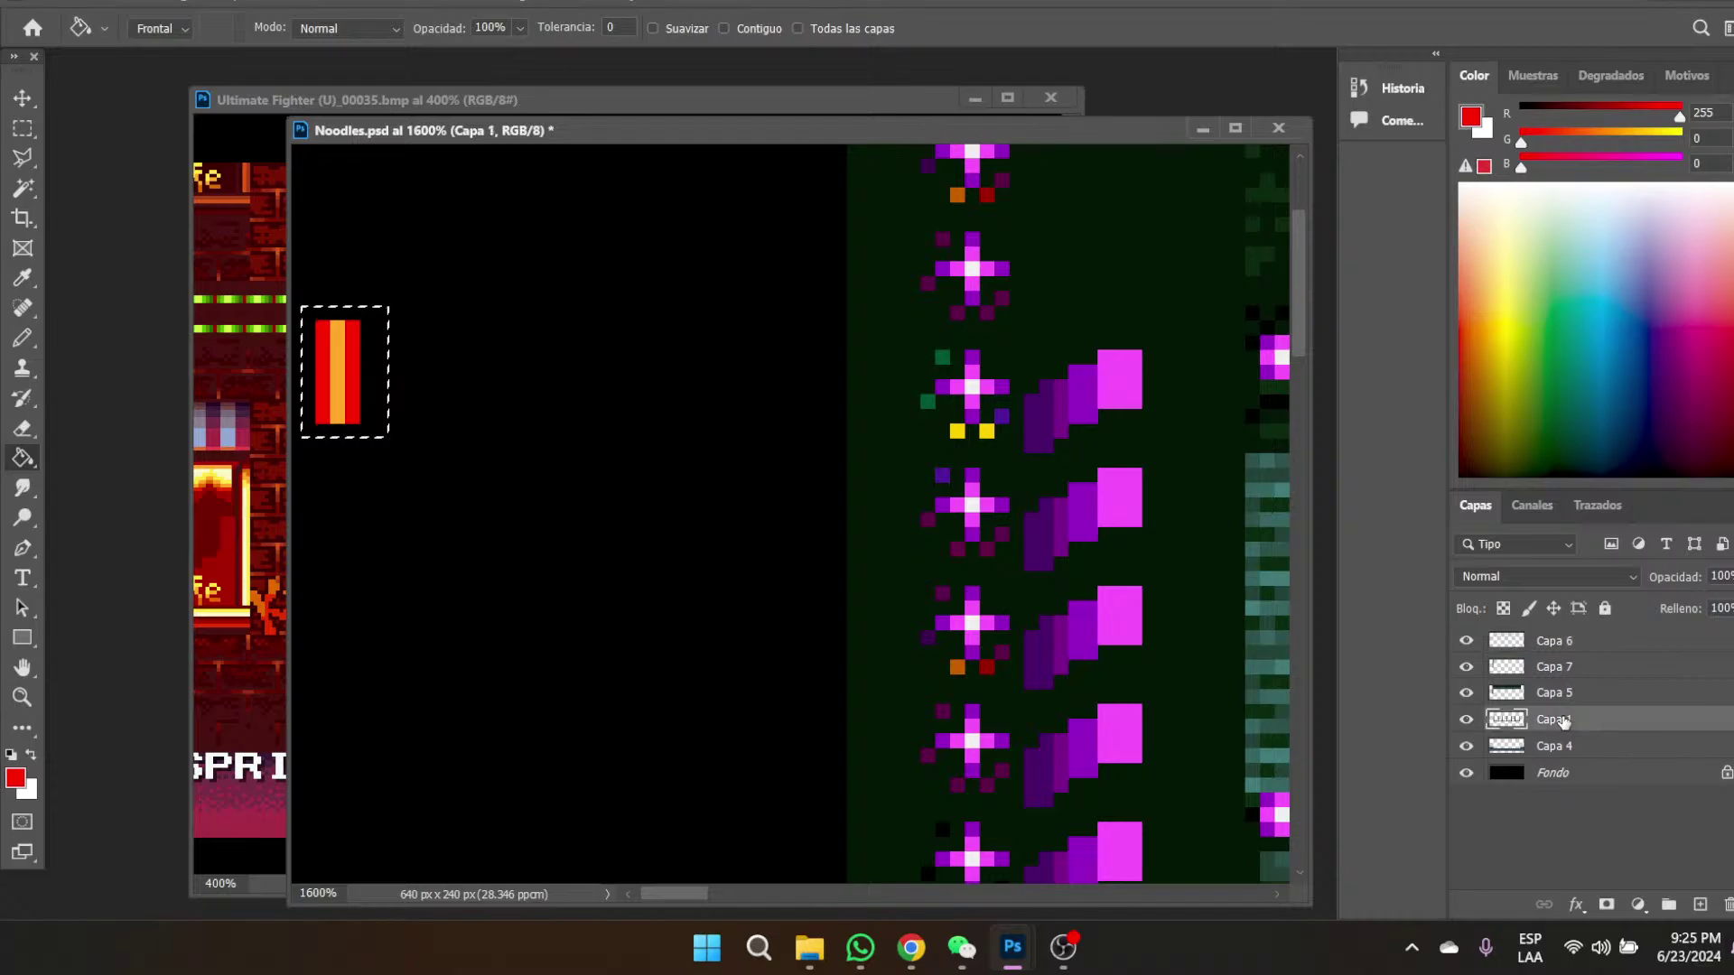
key("ctrl+x")
left_click(1626, 643)
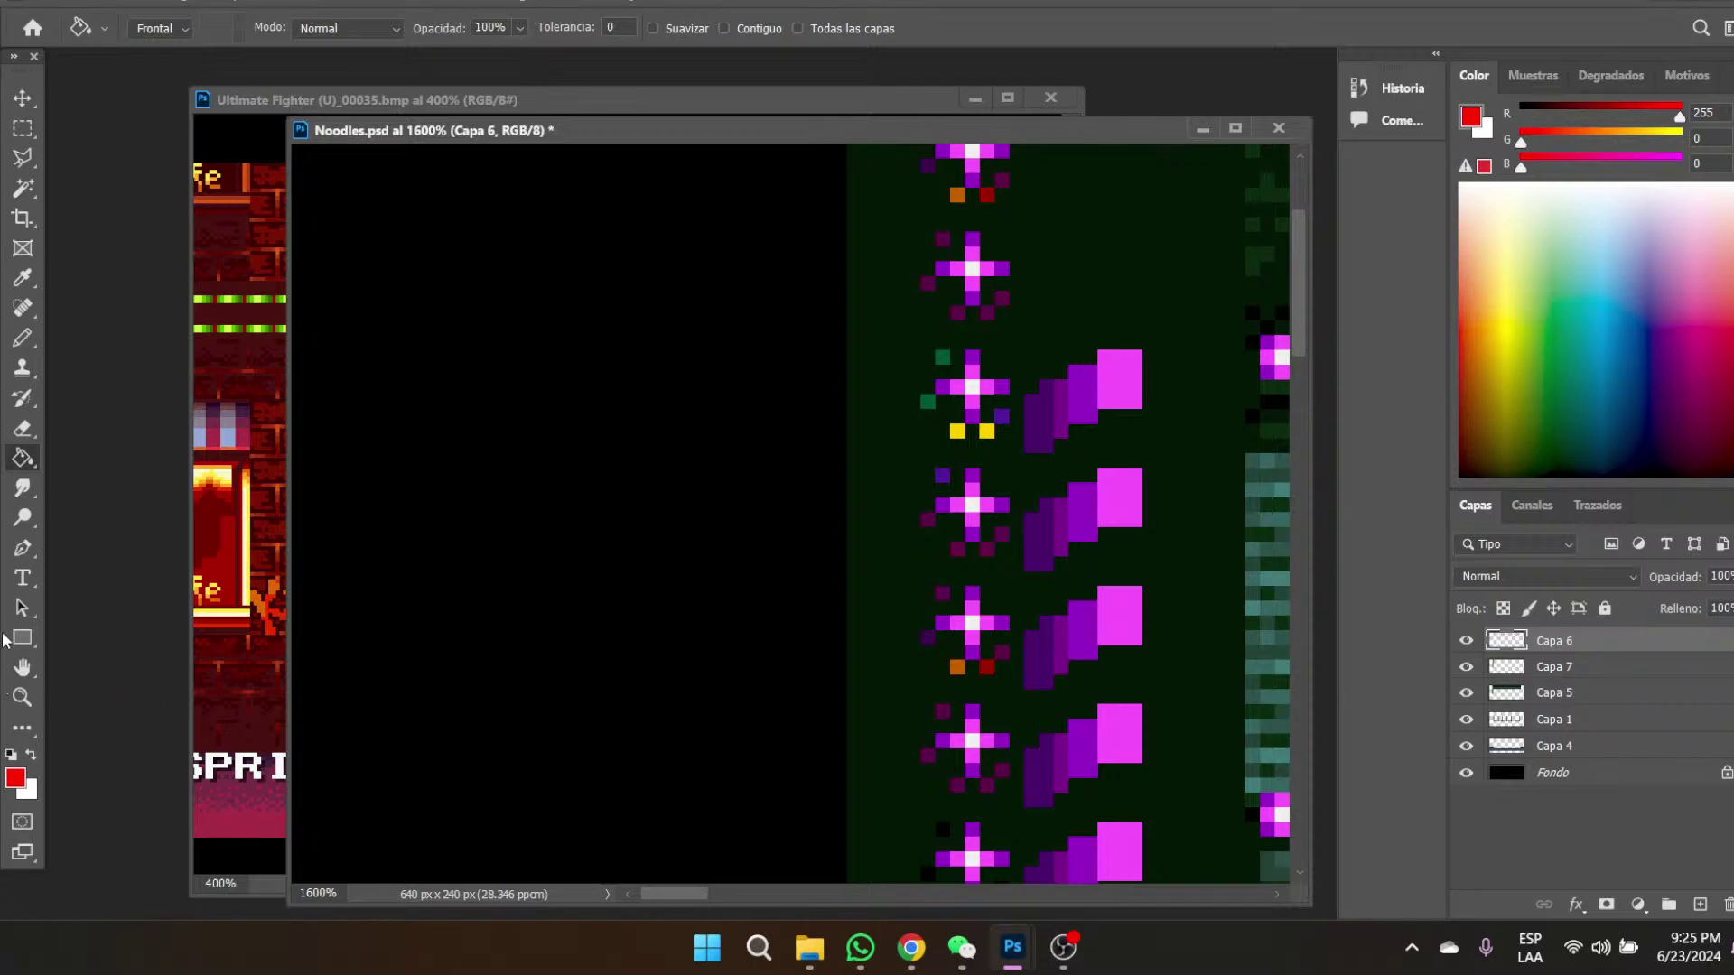
key("ctrl+v")
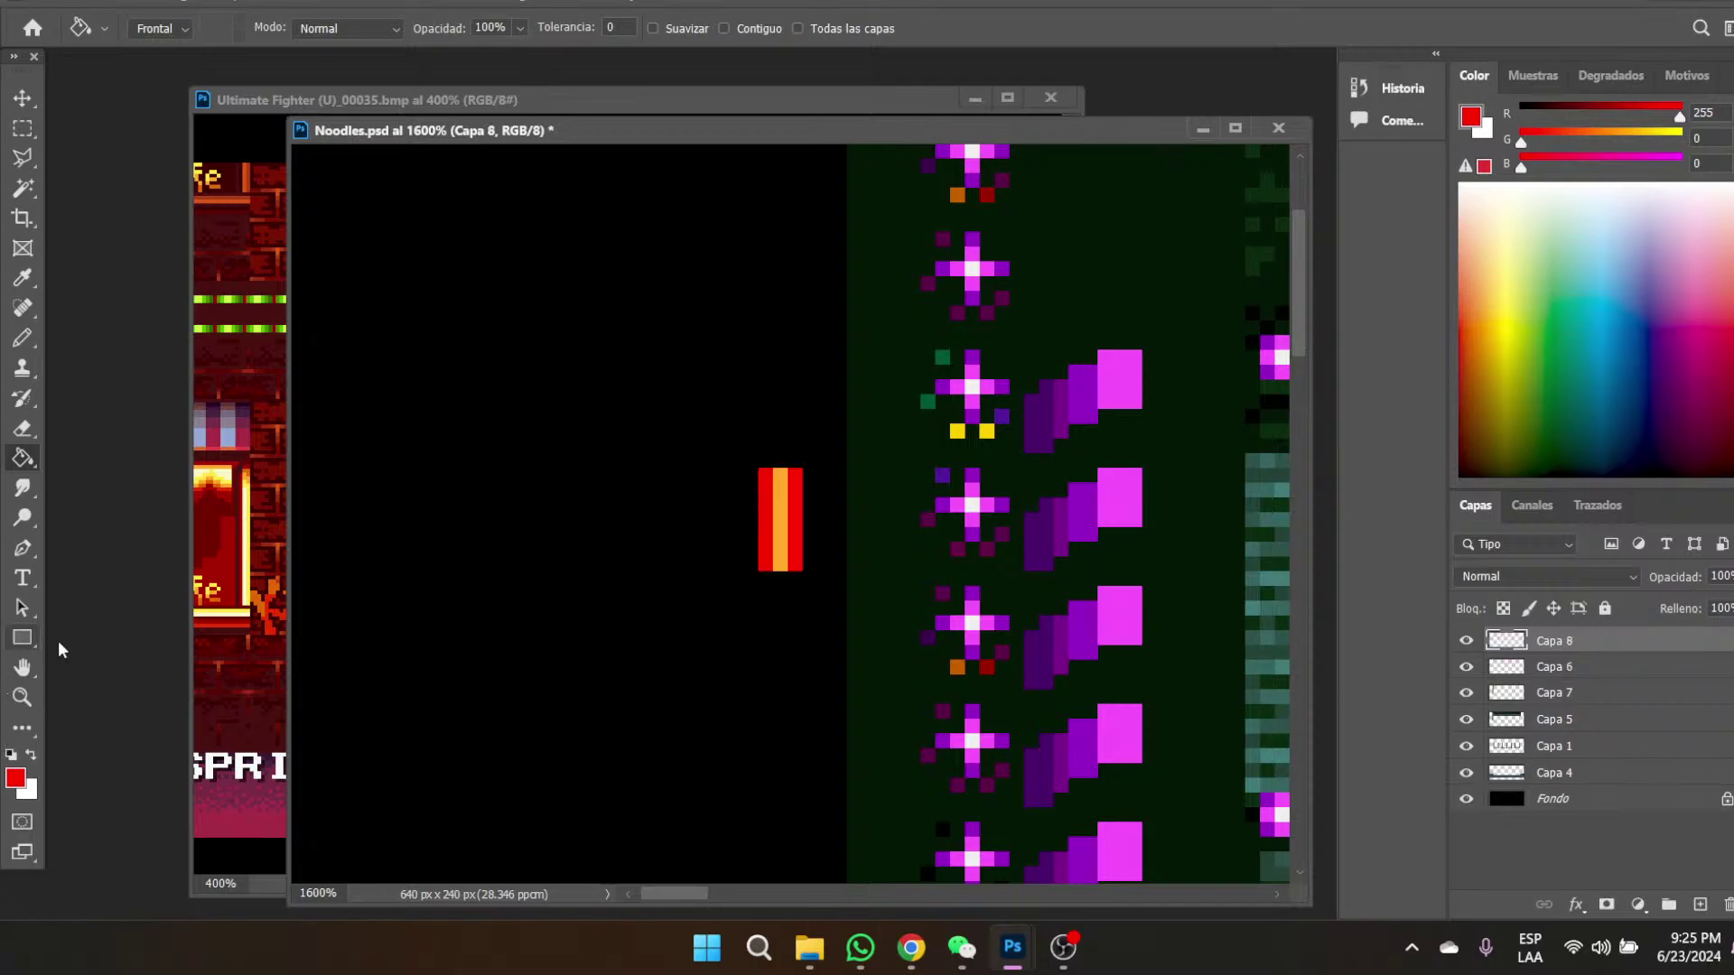
- Stretch the red and orange bar on Capa 8 vertically at both ends into a longer neon tube with Free Transform
left_click(22, 129)
right_click(772, 535)
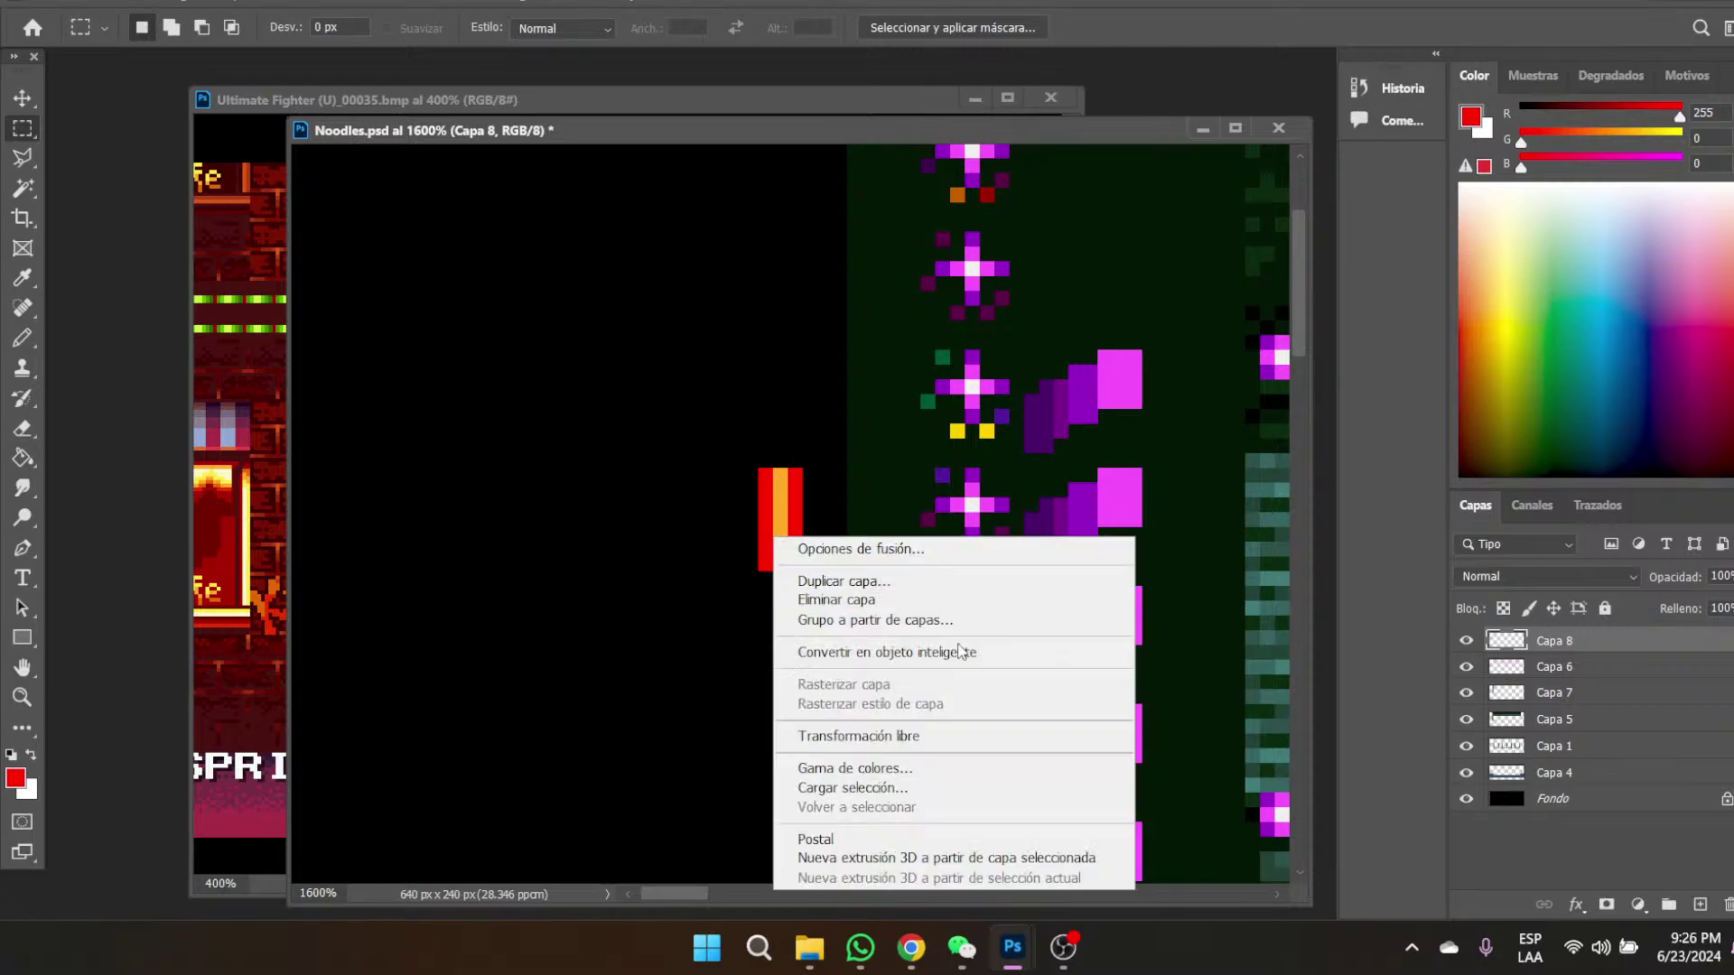
left_click(885, 737)
left_click_drag(778, 463, 774, 232)
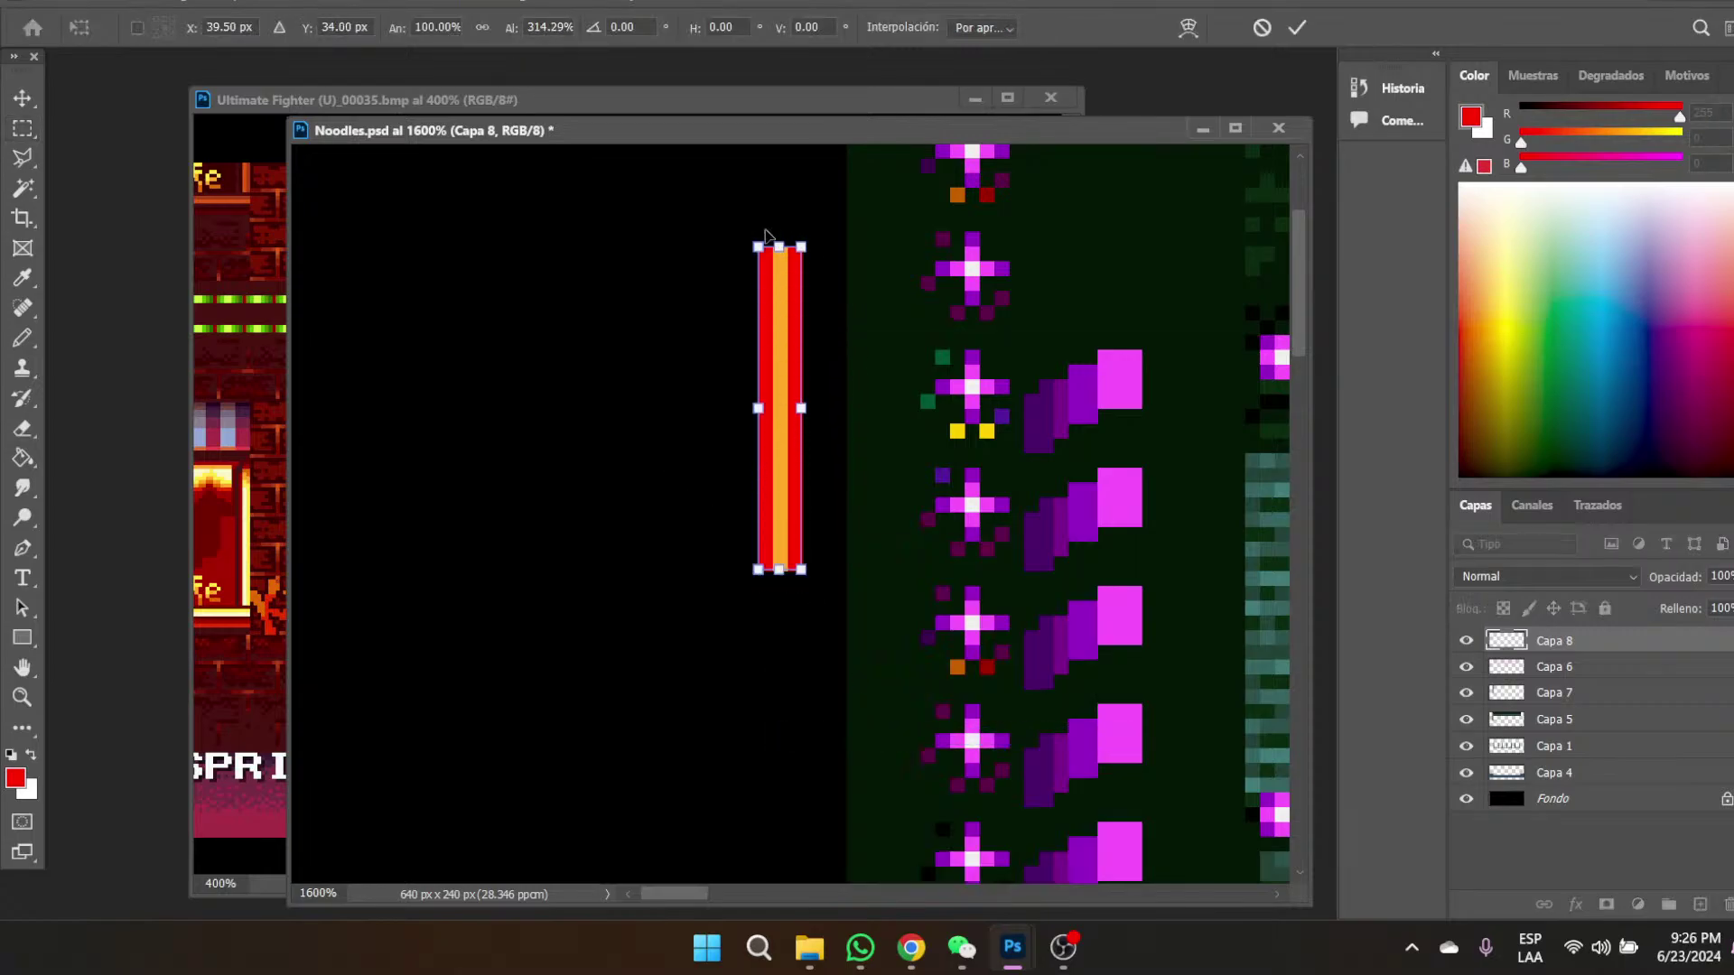
left_click_drag(787, 576, 777, 762)
key("Return")
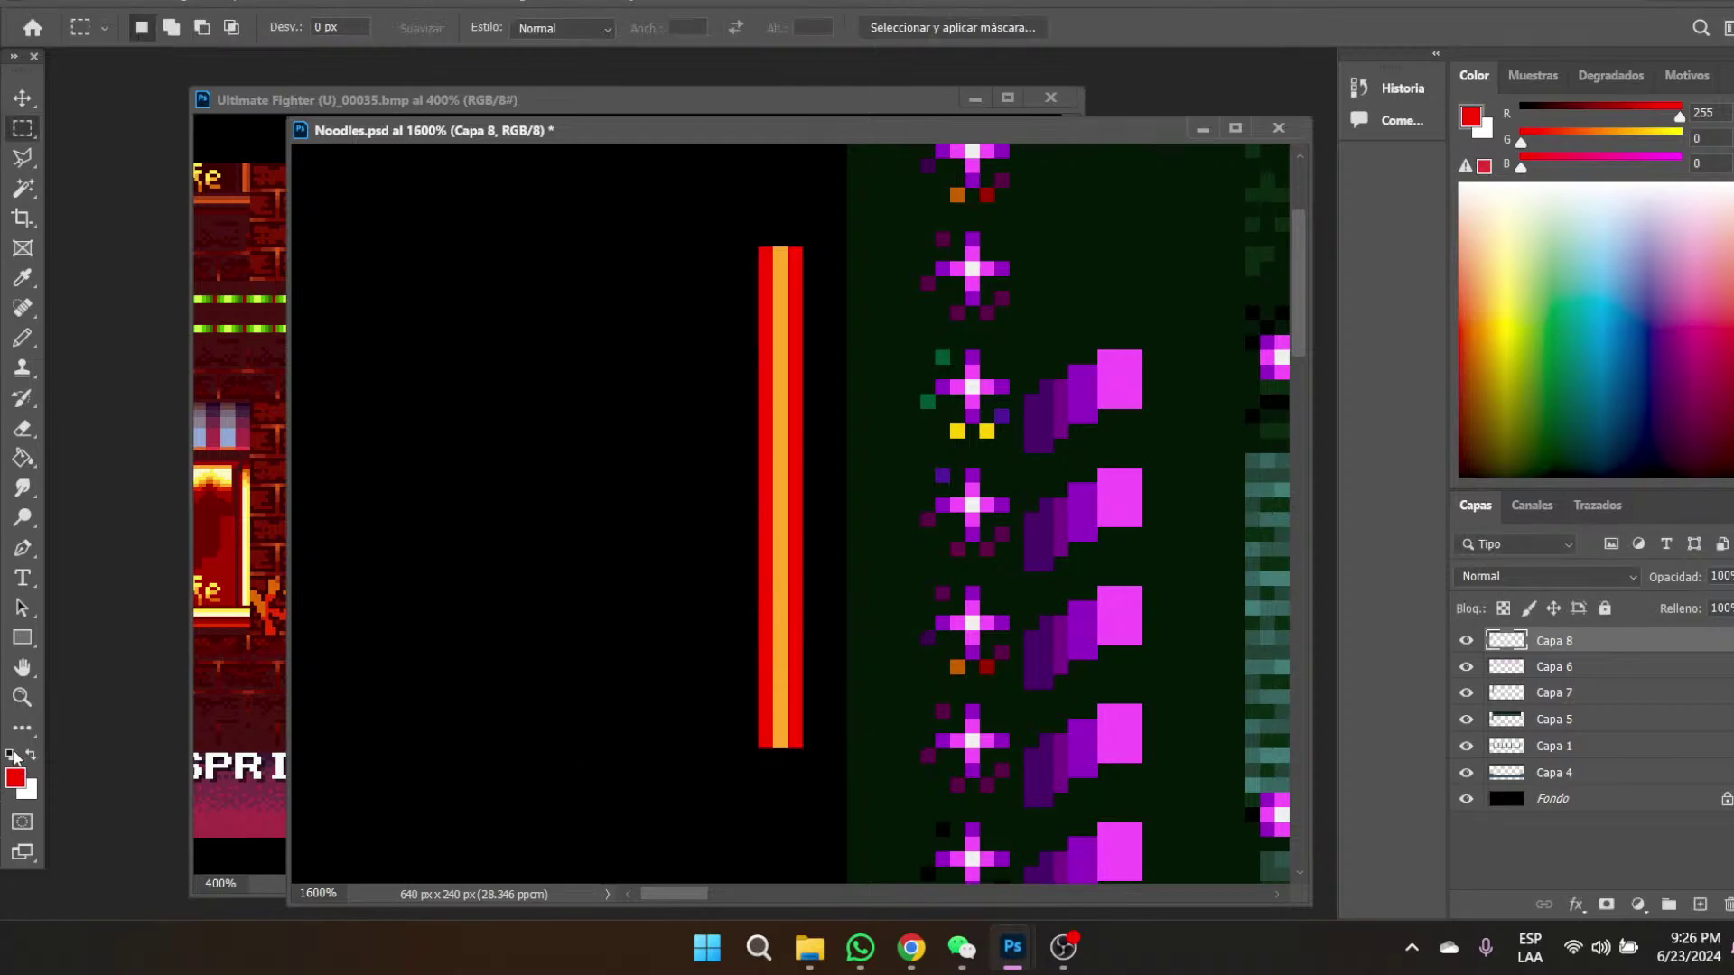
- Move the red and orange tube from the black area beside the building onto the facade's upper middle, crossing the upper magenta line
left_click(22, 700)
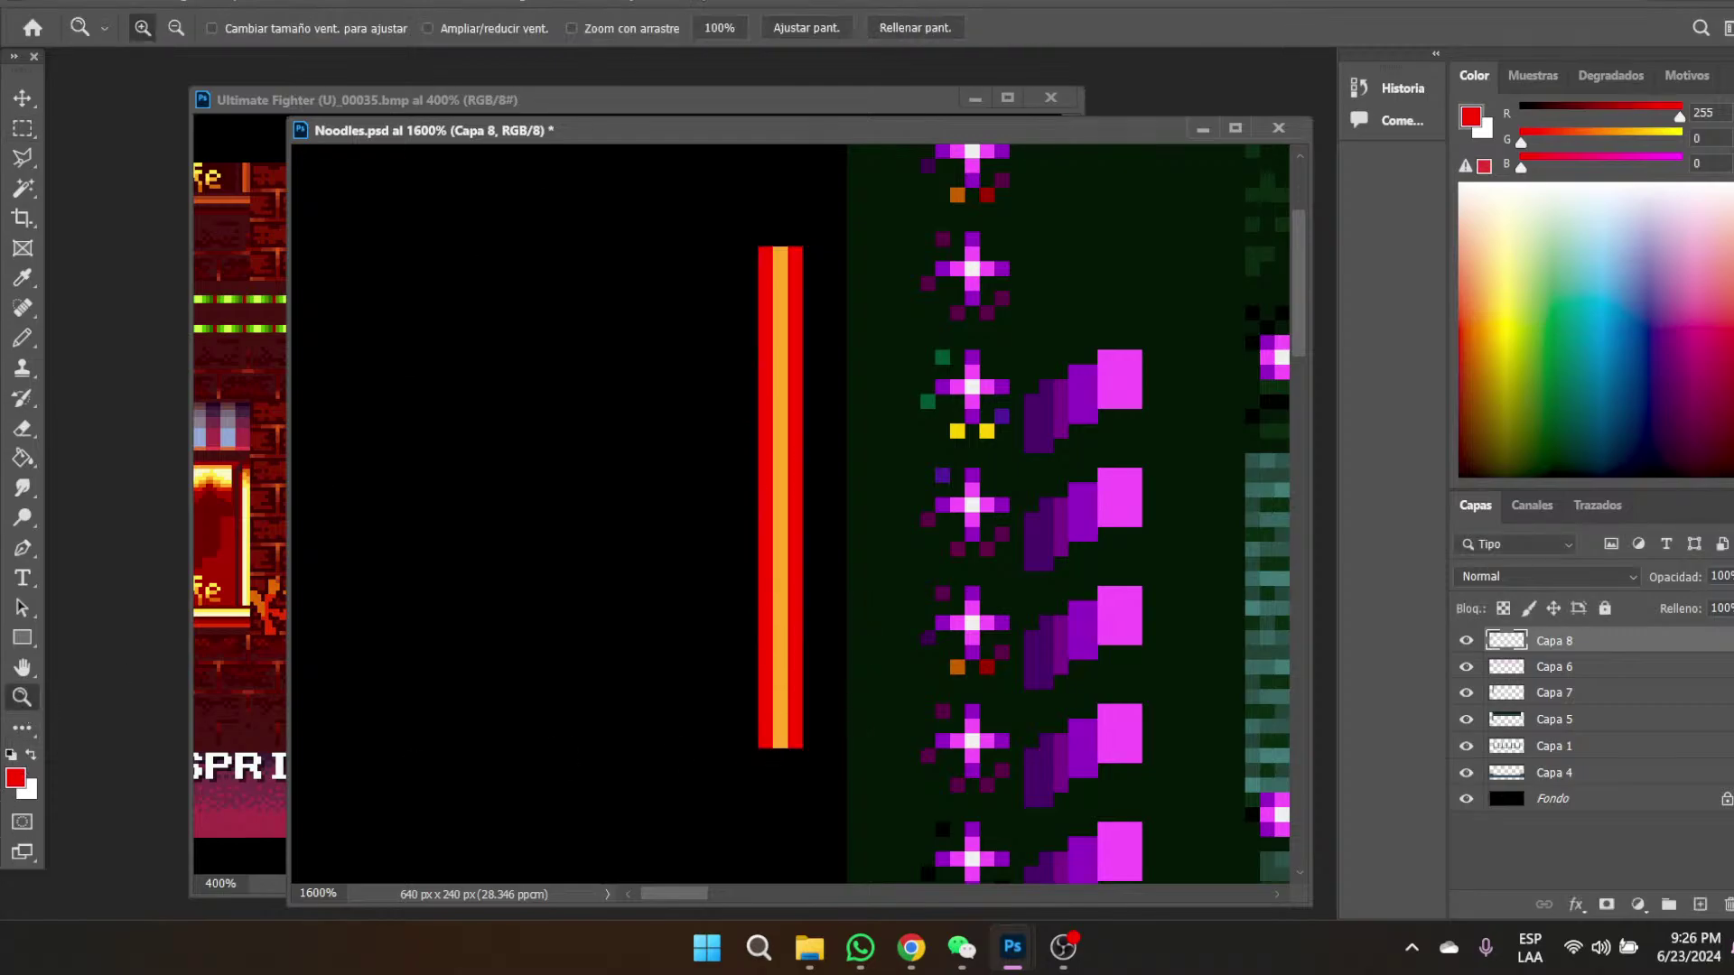
left_click(718, 27)
left_click(23, 99)
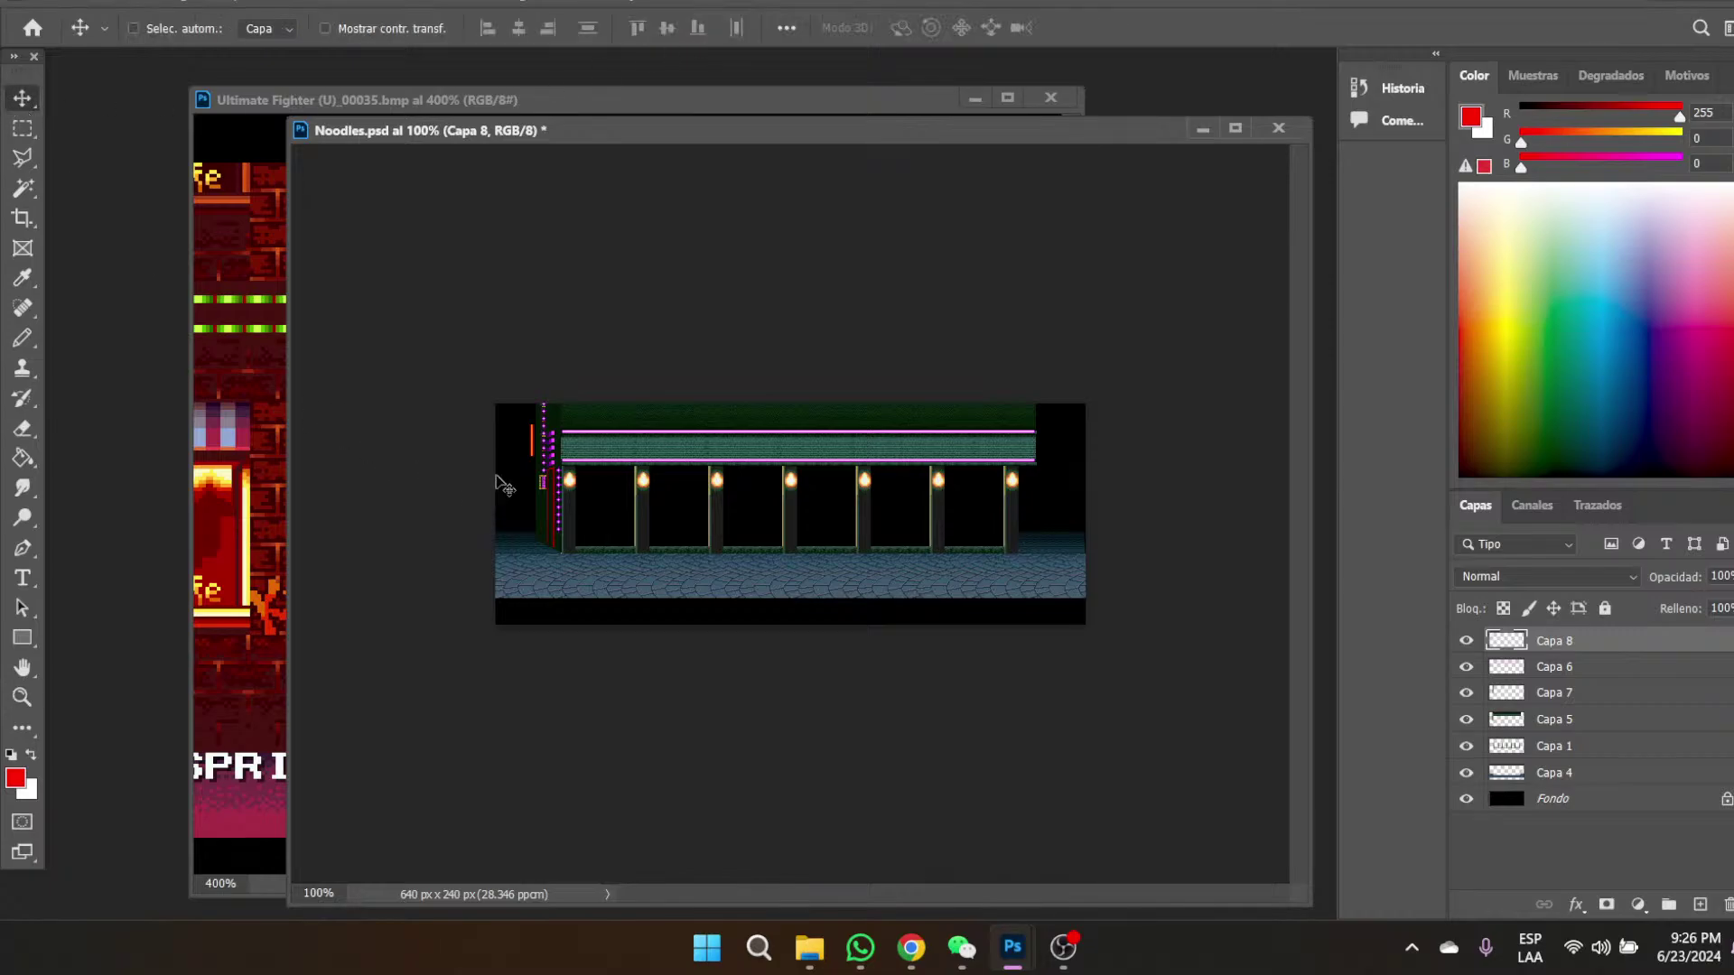
left_click_drag(536, 444, 749, 437)
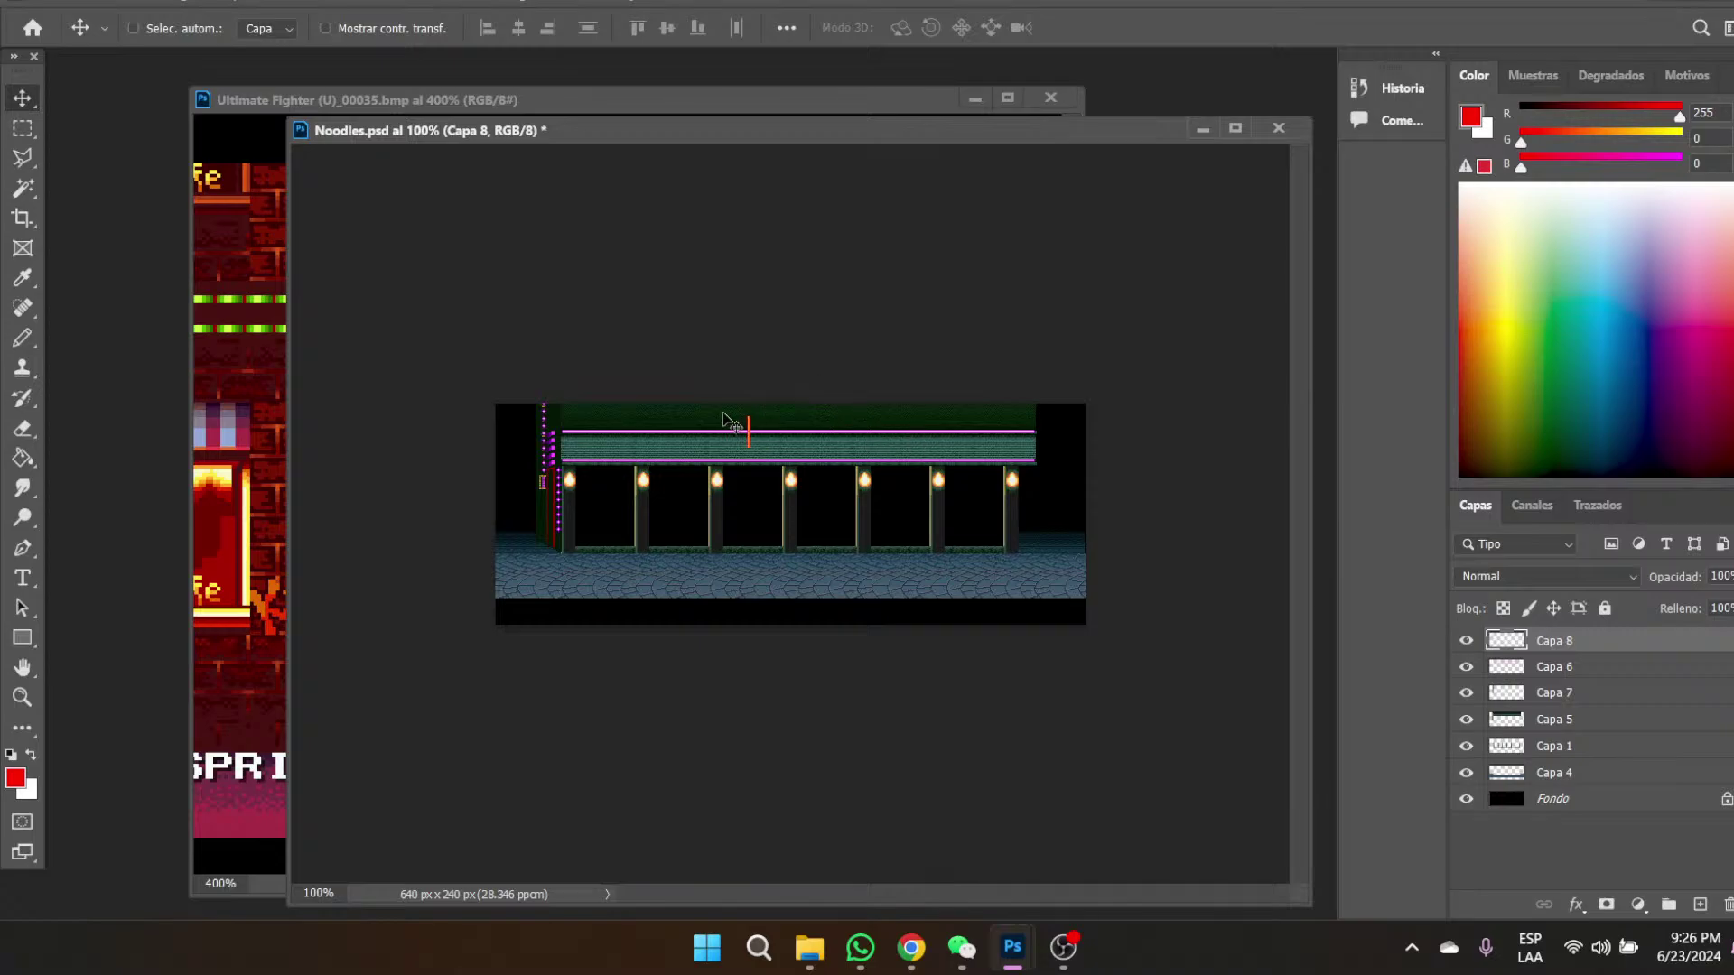
- Lengthen the vertical tube further with Free Transform and shift it up so it crosses only the facade's upper magenta line
left_click(23, 698)
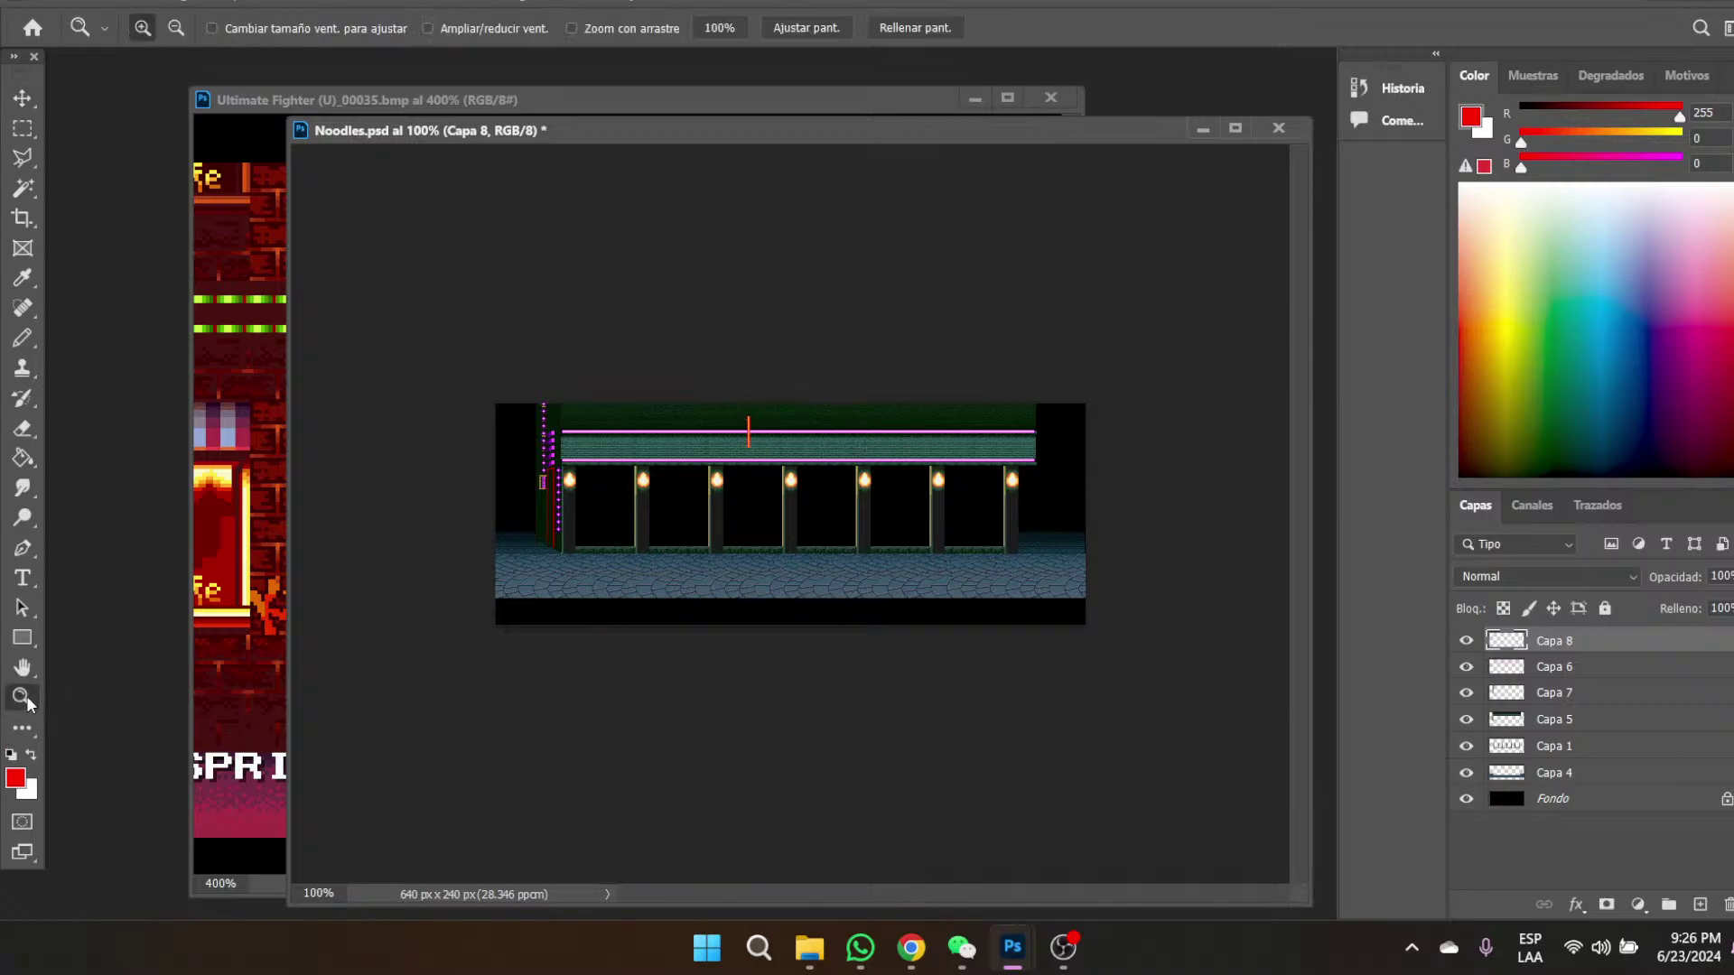
left_click(778, 417)
left_click(778, 417)
left_click(779, 417)
left_click(659, 295)
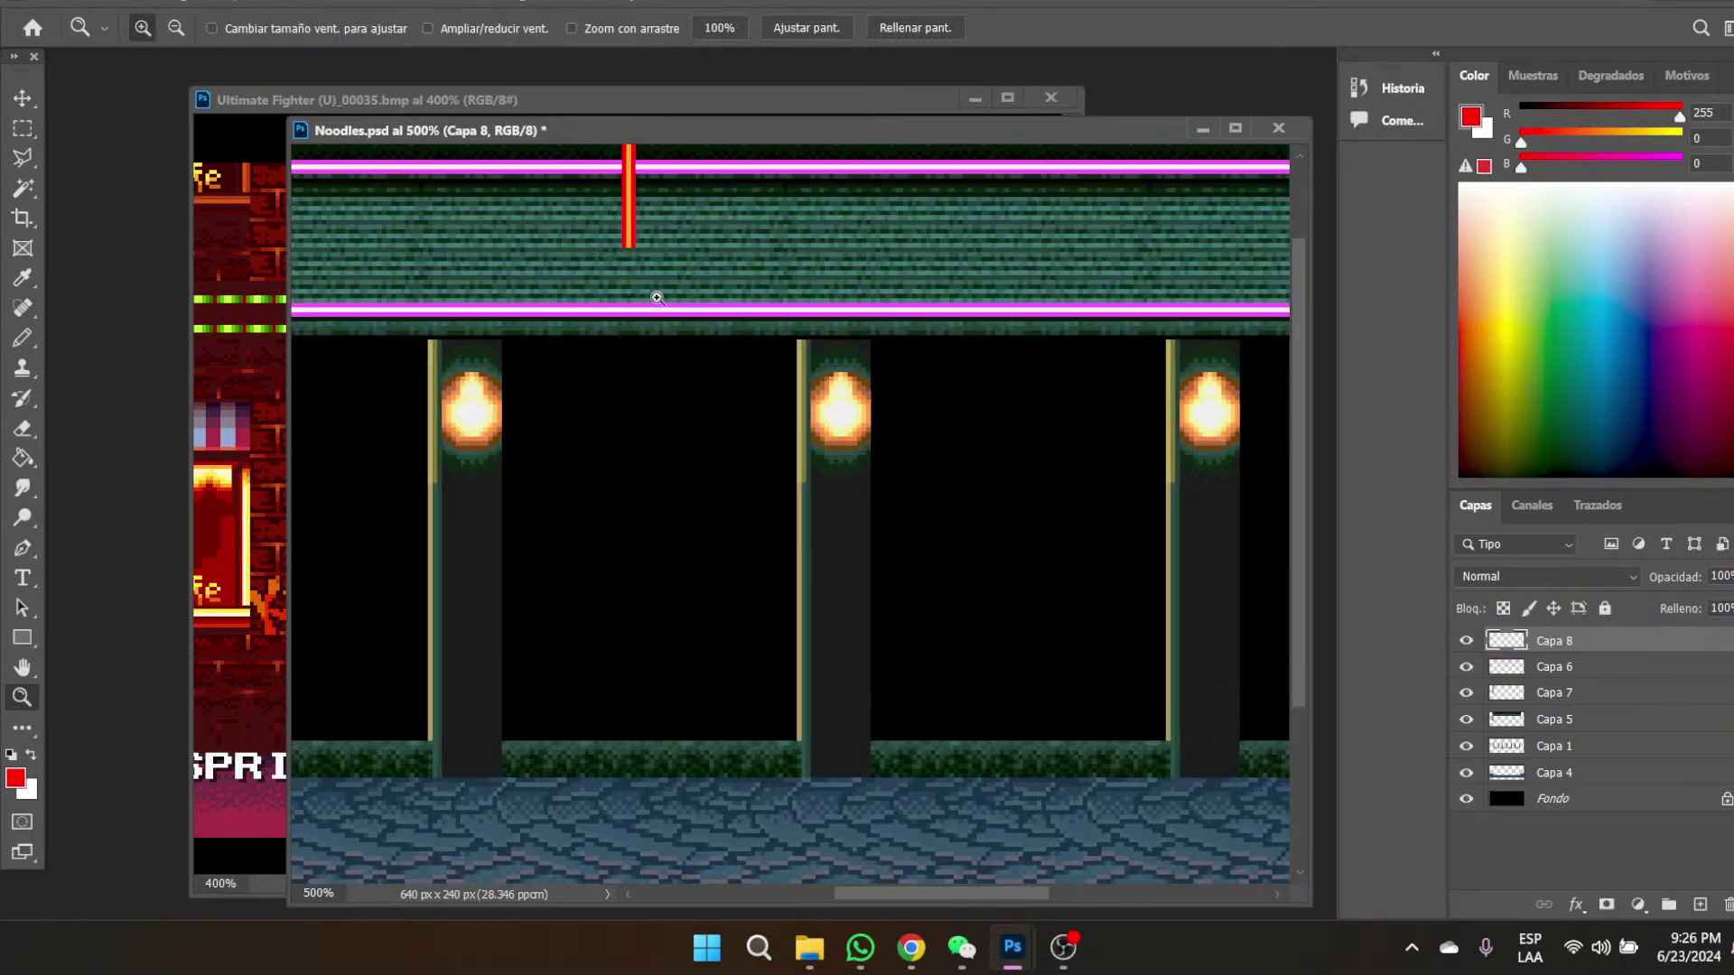
left_click(658, 294)
scroll(652, 294, "up", 3)
left_click(572, 224)
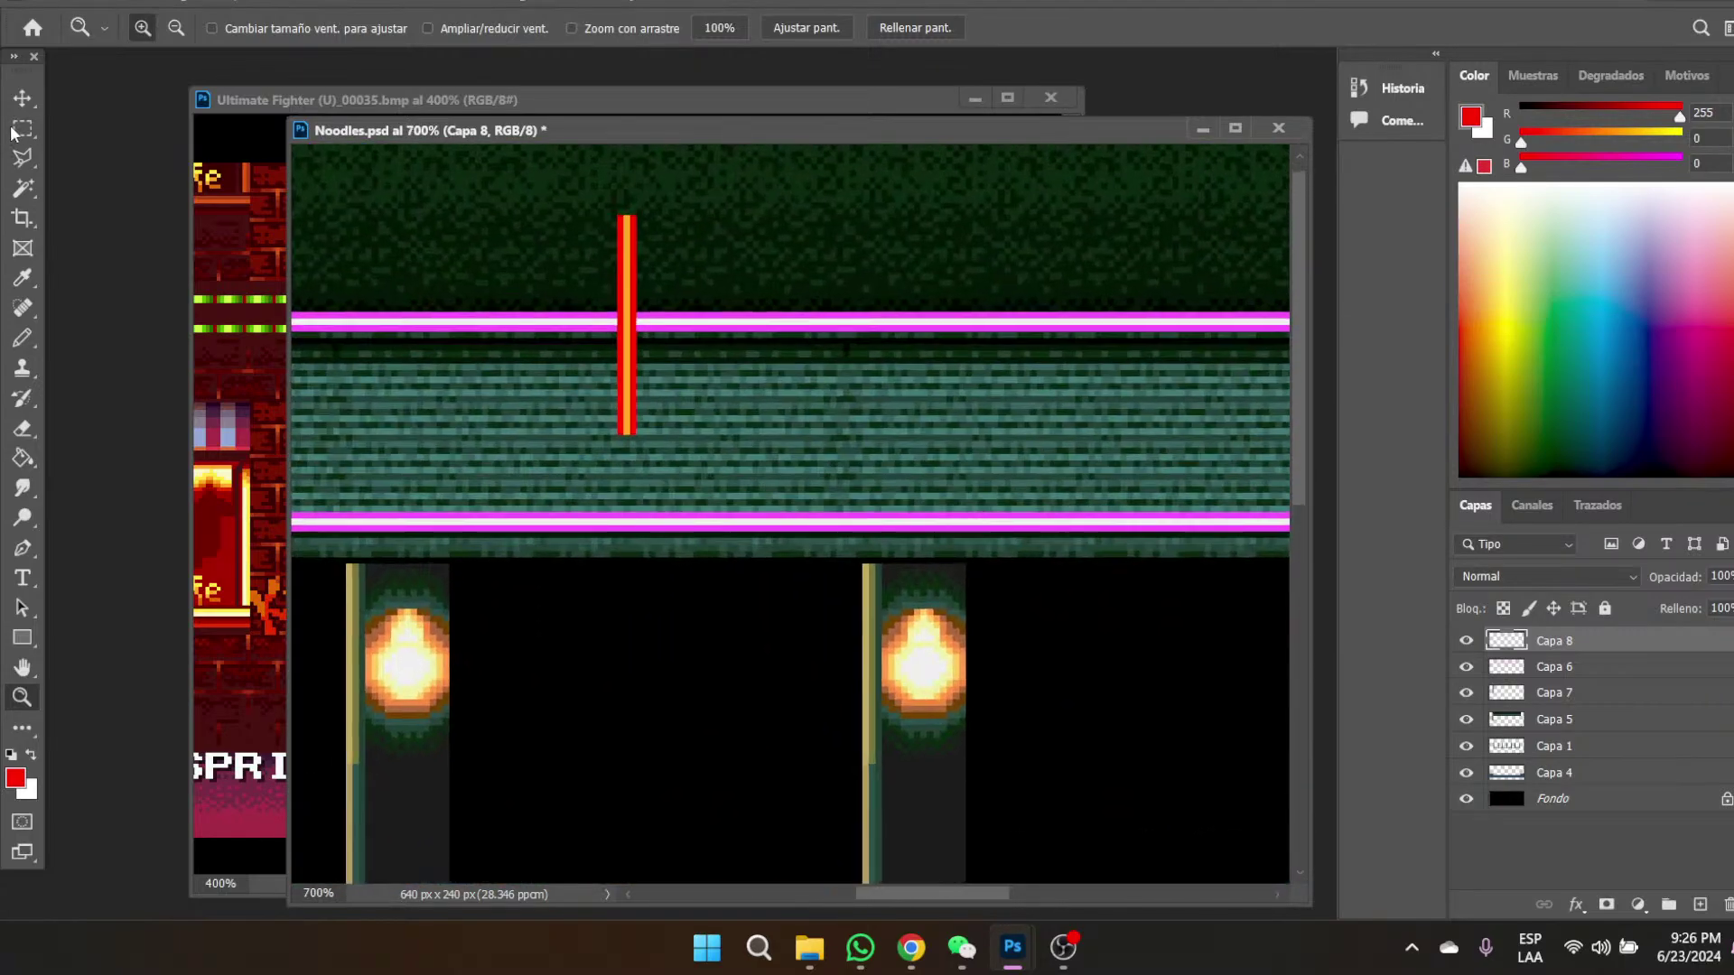
left_click(24, 129)
right_click(652, 385)
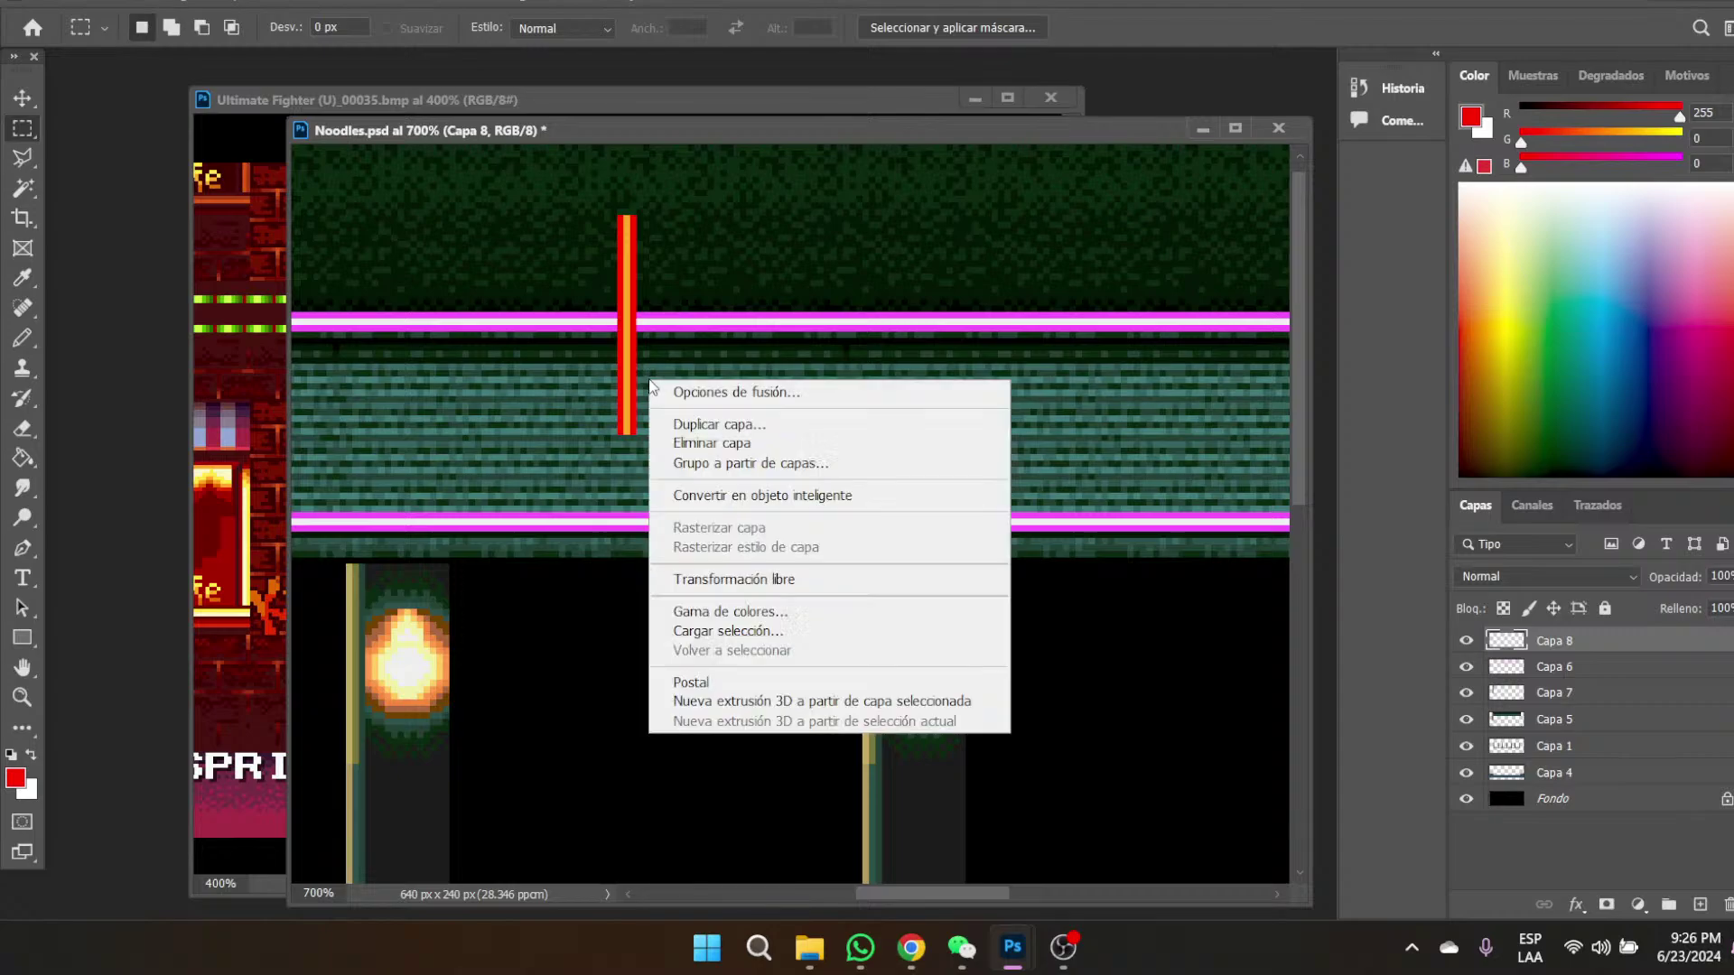
left_click(769, 578)
left_click_drag(625, 440, 626, 512)
left_click_drag(626, 447, 631, 404)
key("Return")
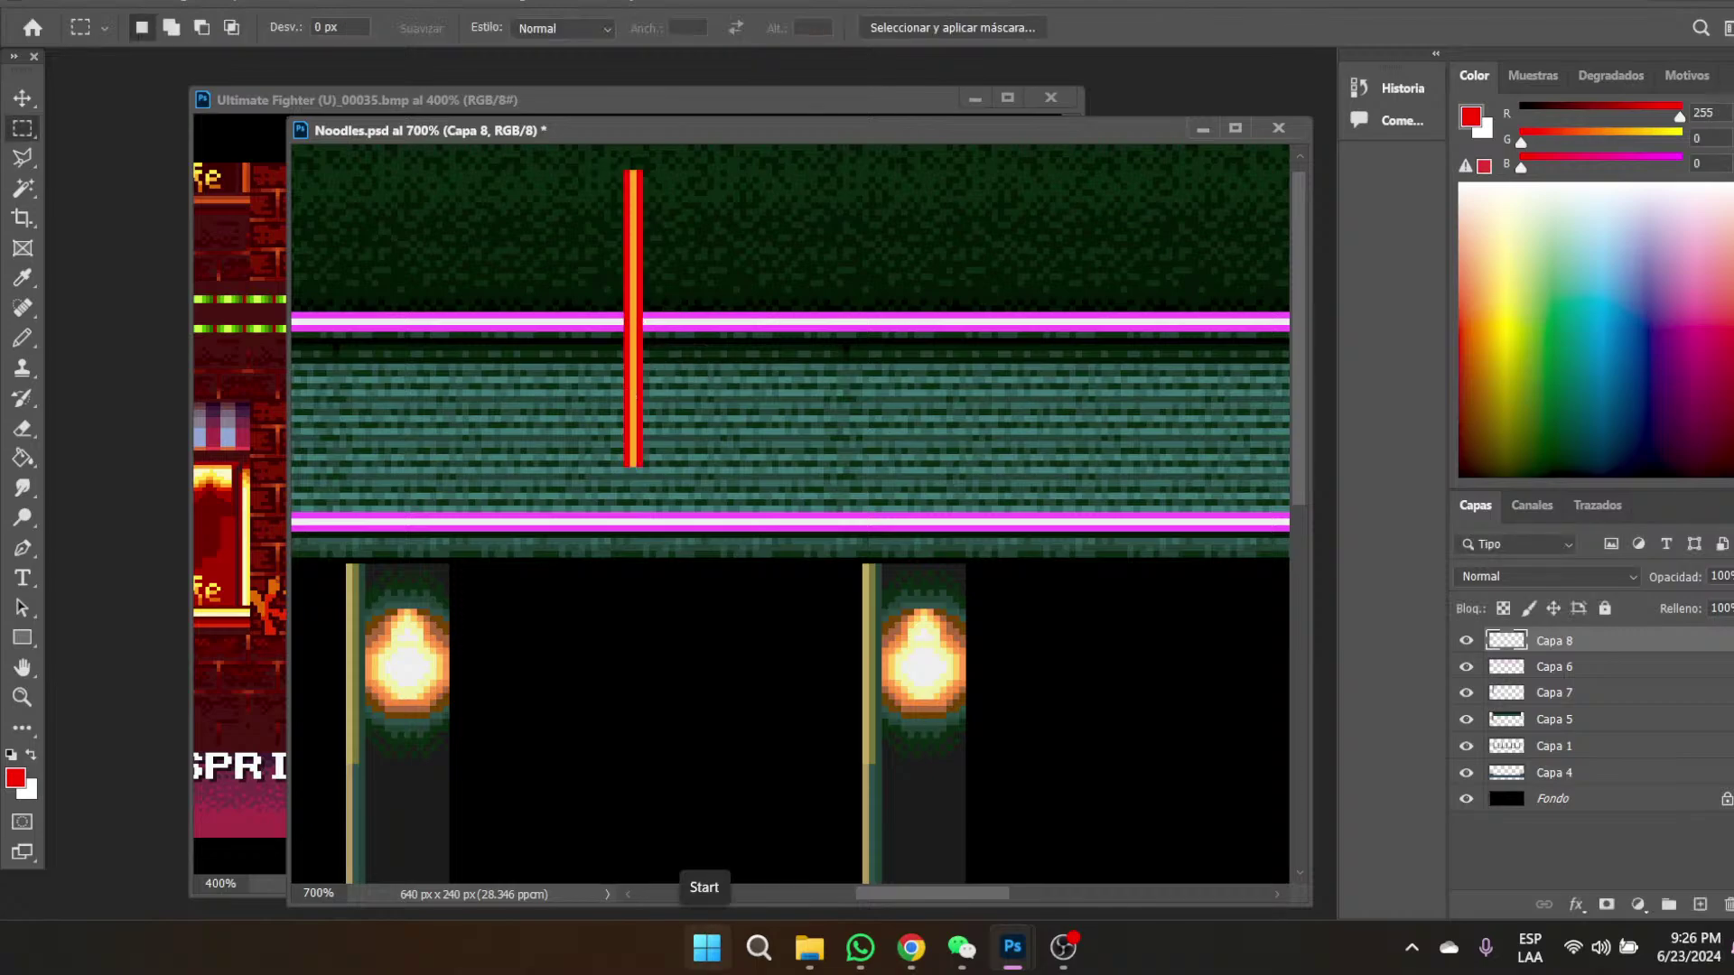
- Switch to Chrome to examine the frame shape of the ArtStation ramen neon sign, and return to Photoshop
left_click(911, 957)
mouse_move(798, 957)
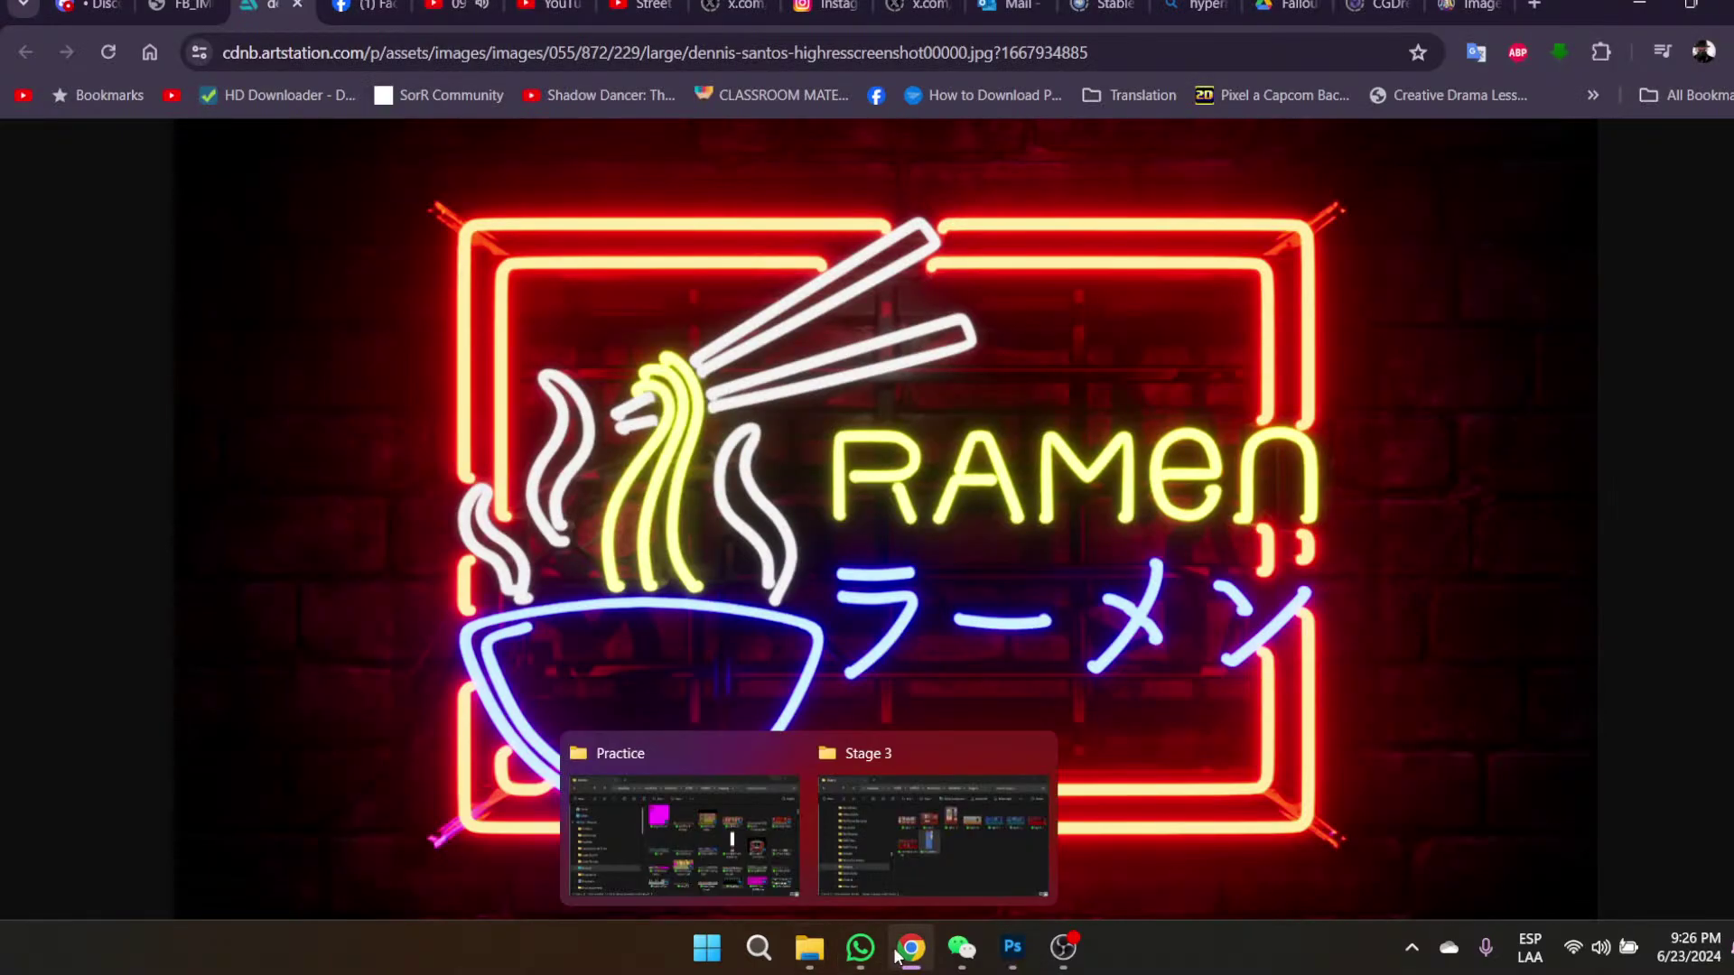
mouse_move(983, 965)
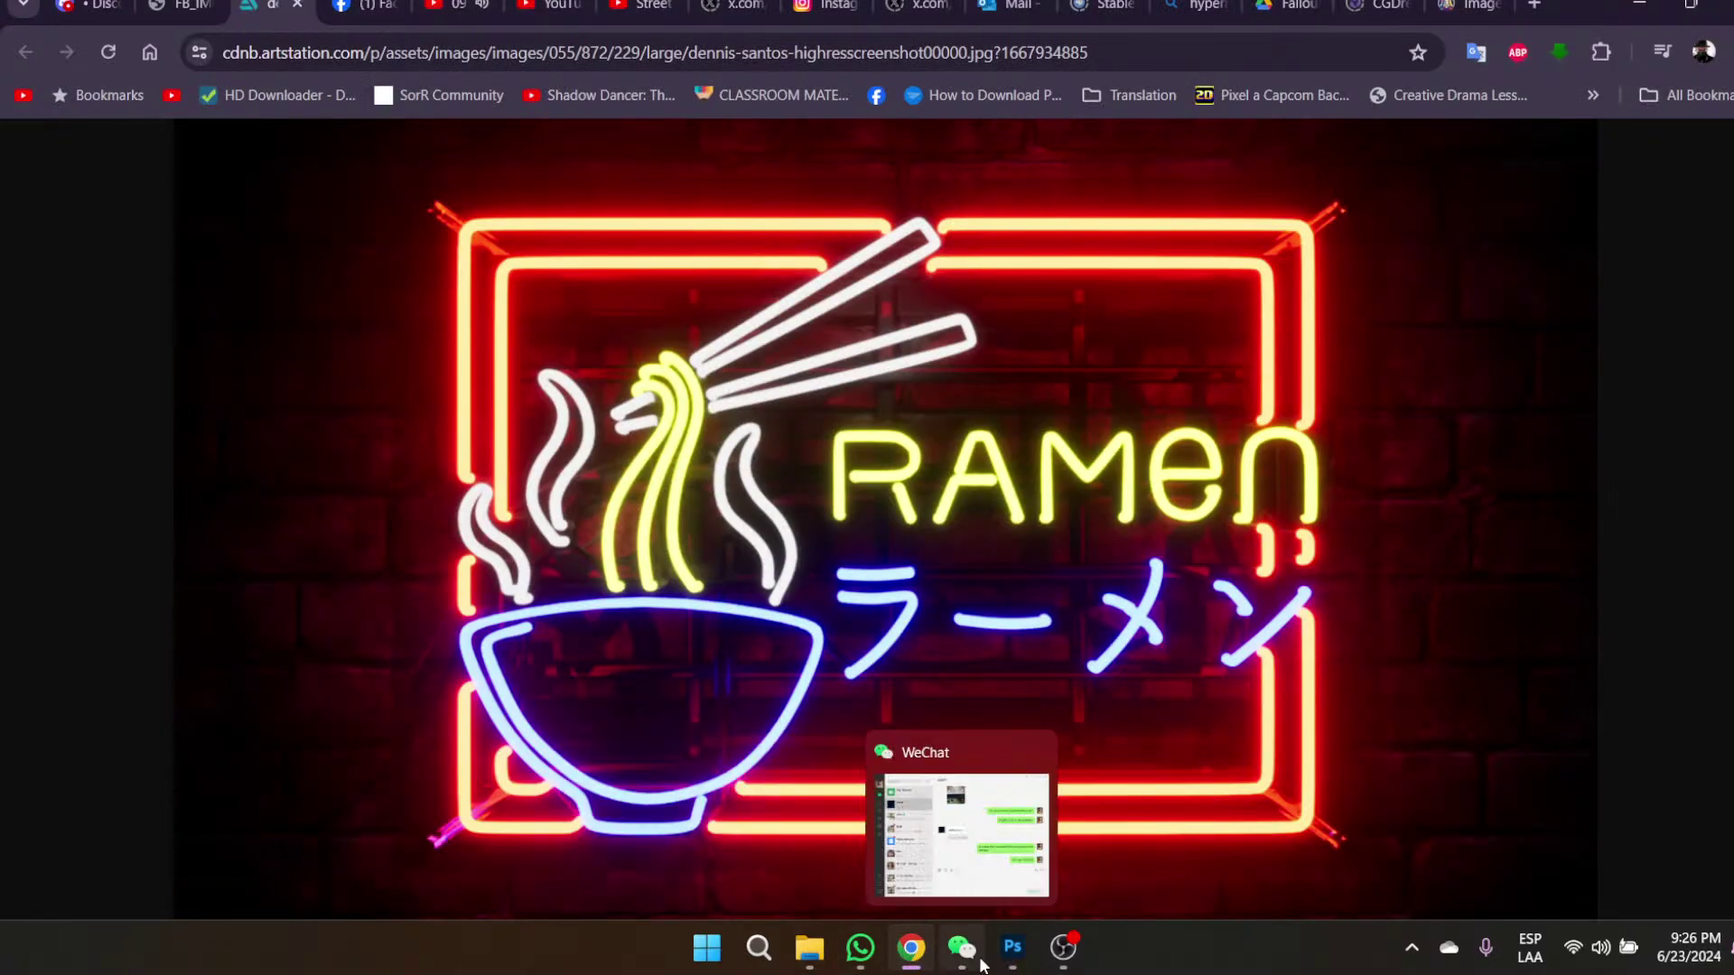
left_click(765, 830)
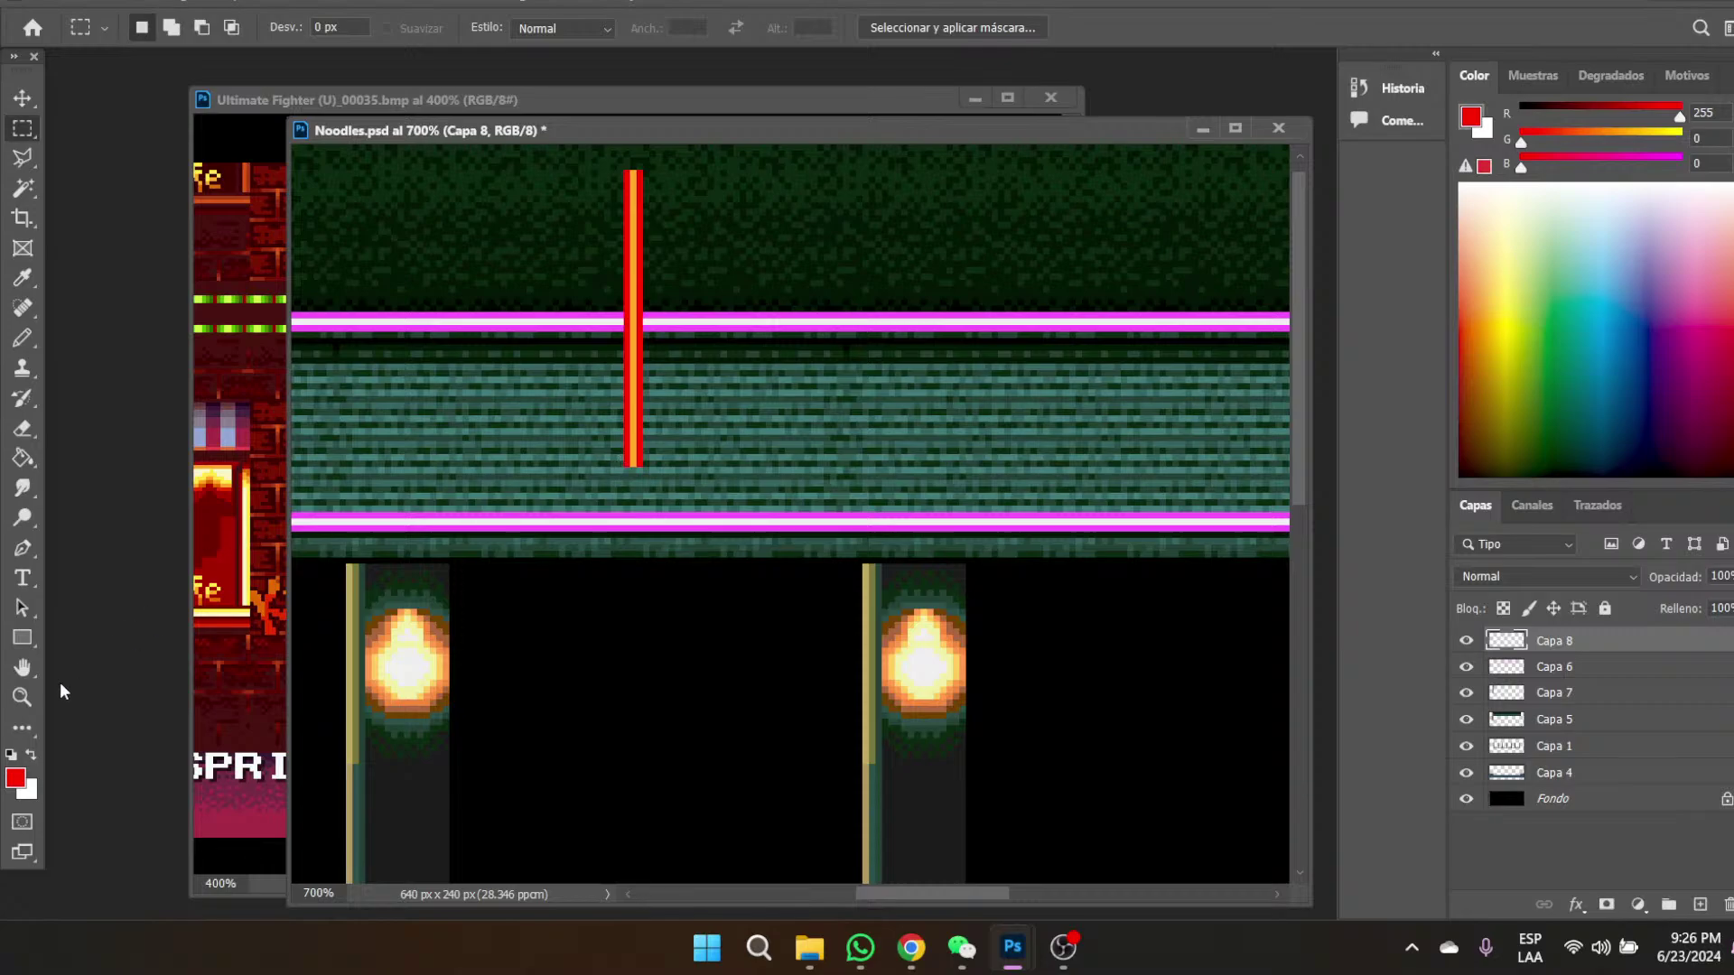
- Sample orange R 248, G 168, B 56 from the tube's centre and pencil two diagonal pixels toward the right at its upper and lower ends
left_click(20, 699)
left_click(696, 418)
left_click(696, 418)
left_click(696, 418)
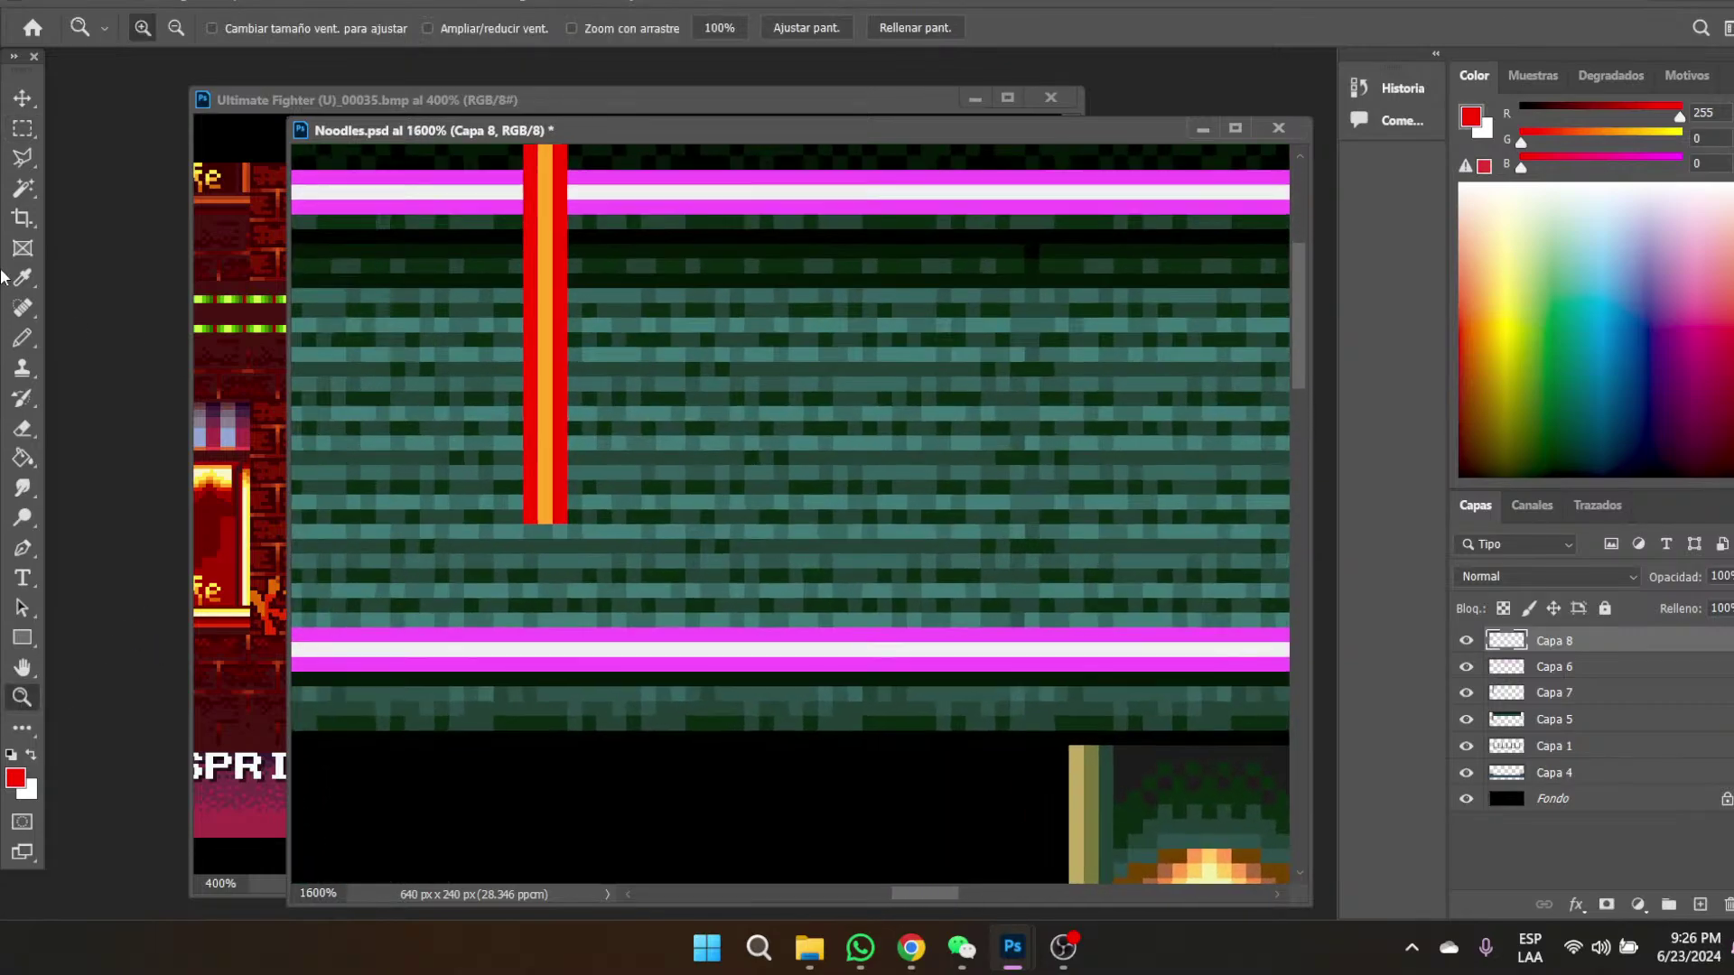
left_click(22, 277)
left_click(554, 465)
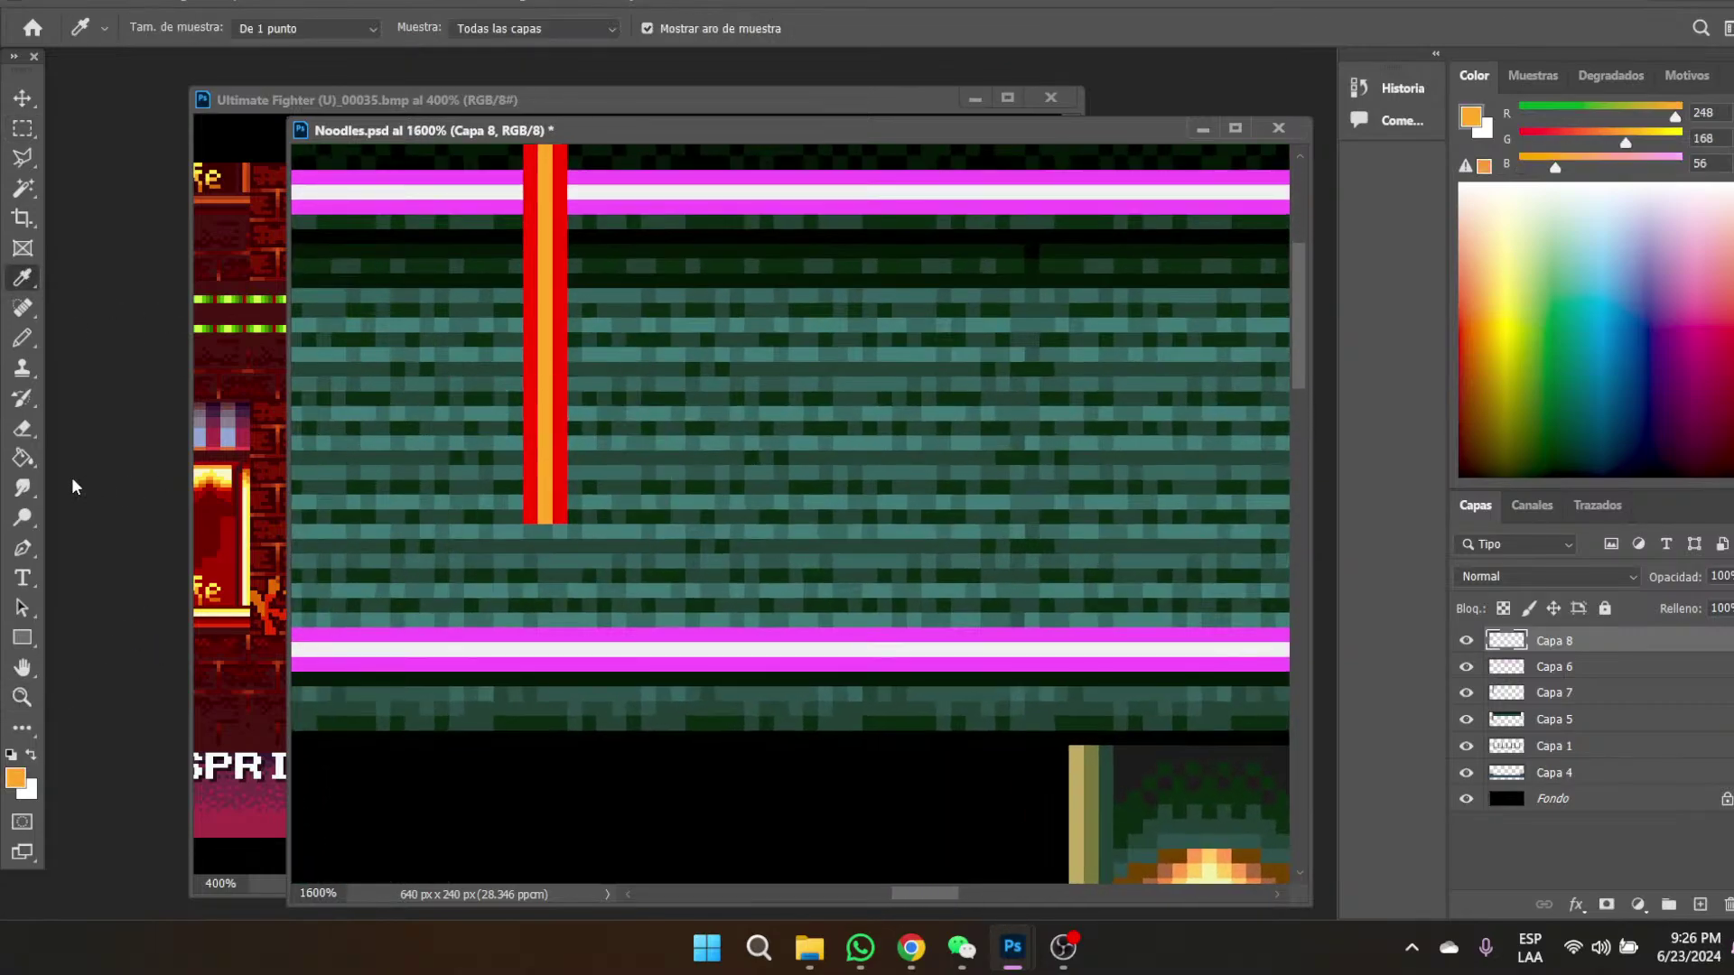
left_click(24, 341)
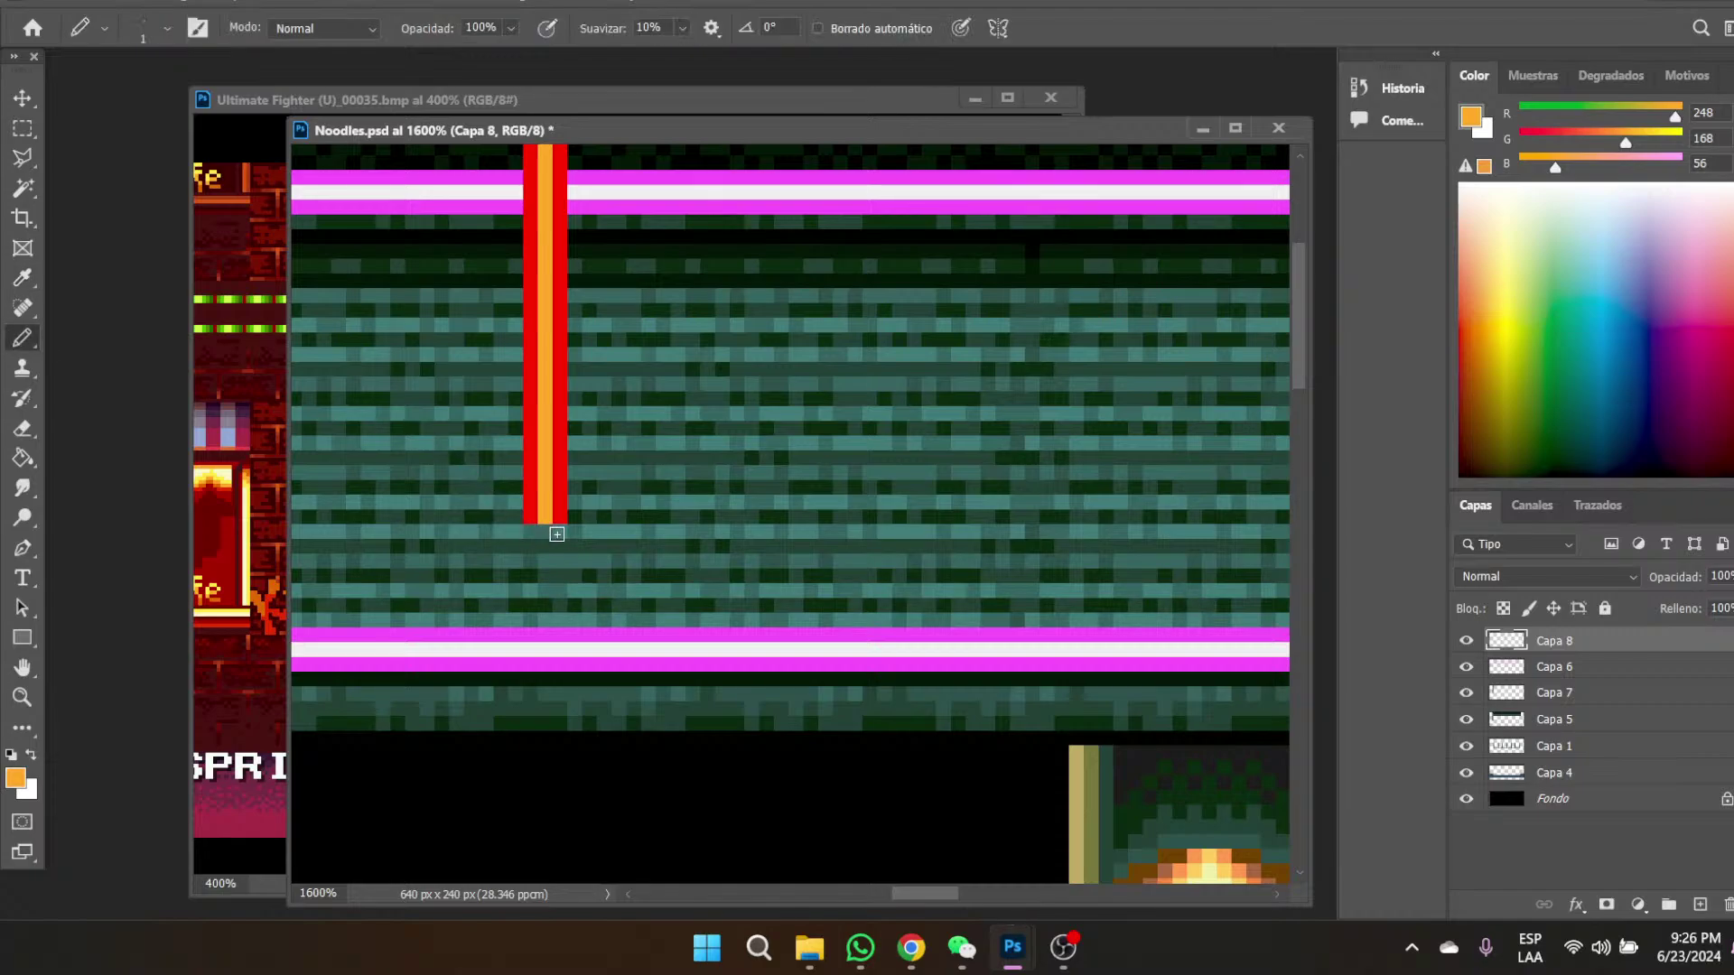
scroll(638, 384, "up", 5)
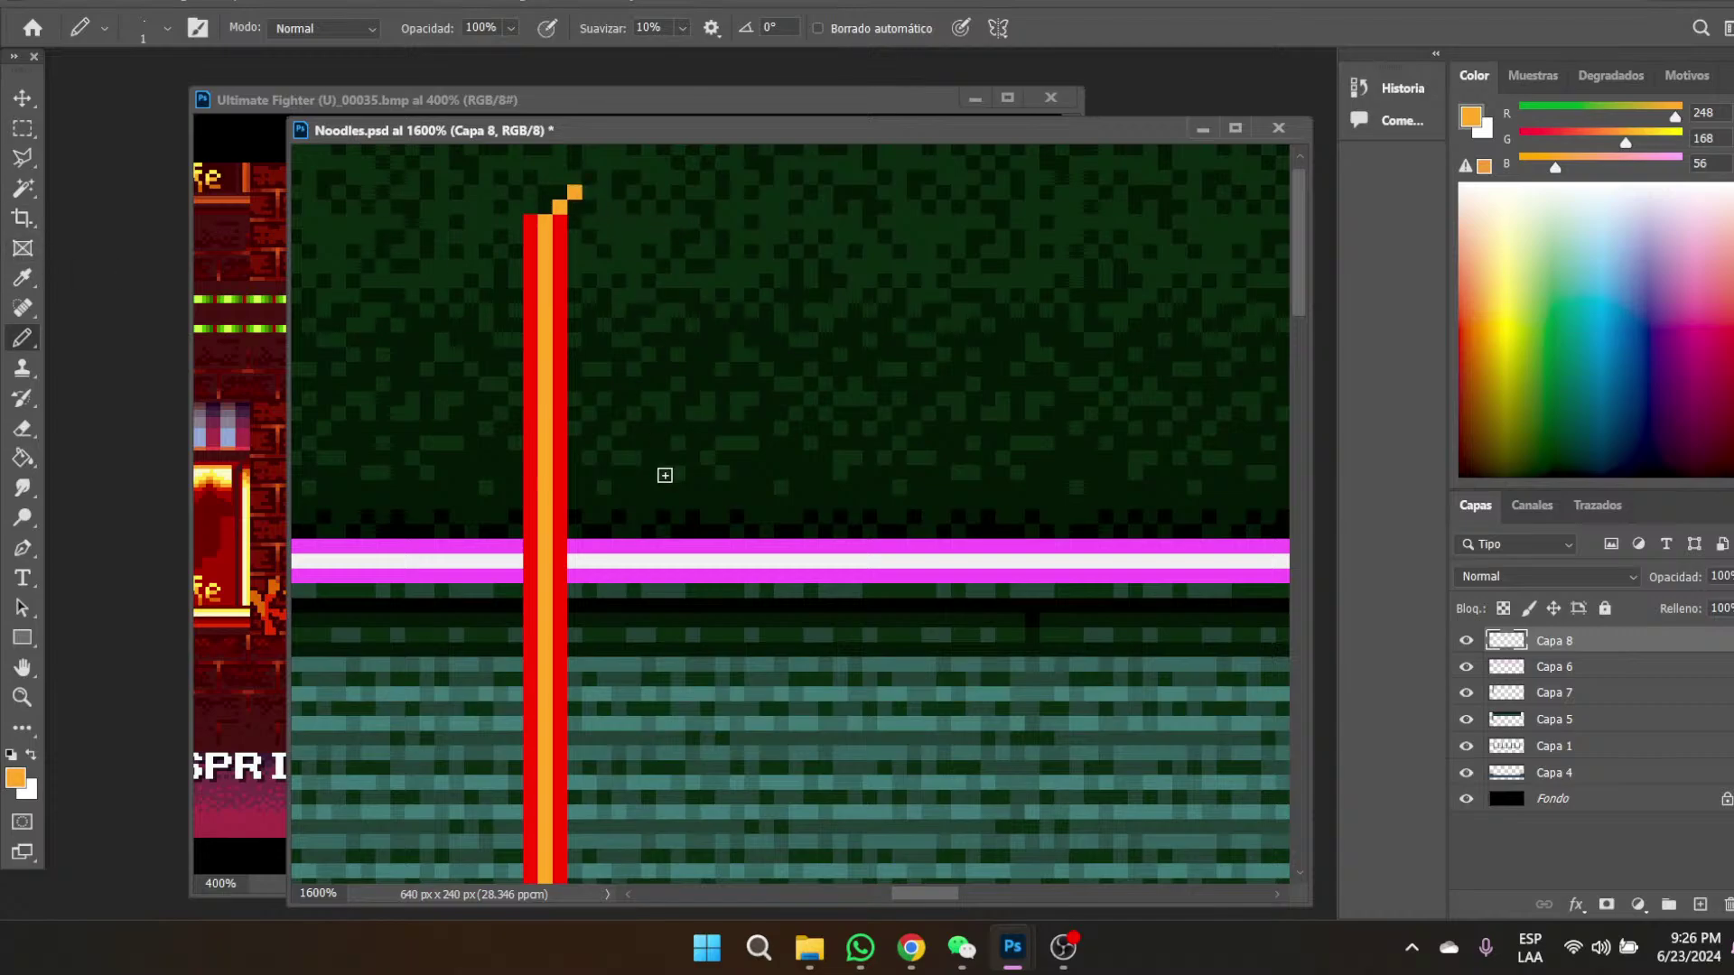
scroll(662, 472, "down", 2)
left_click(575, 749)
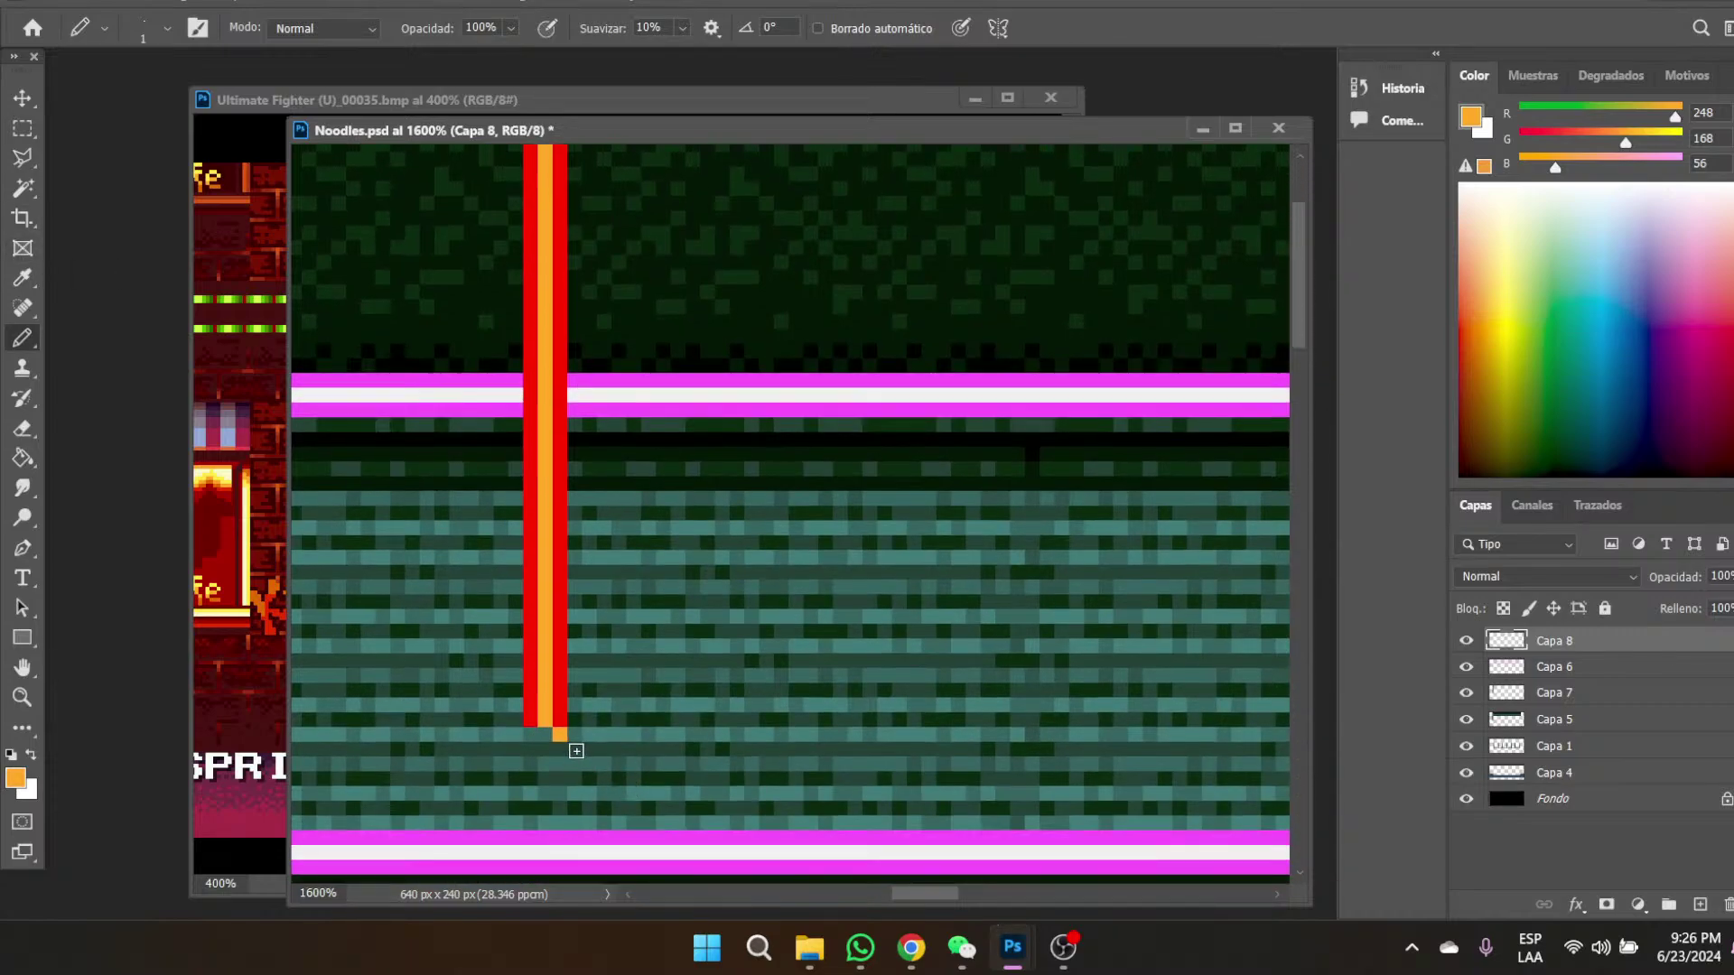
- Sample red R 255, G 0, B 0 from the tube's edge and outline the orange diagonal corner pixels at both ends with the Pencil
left_click(23, 278)
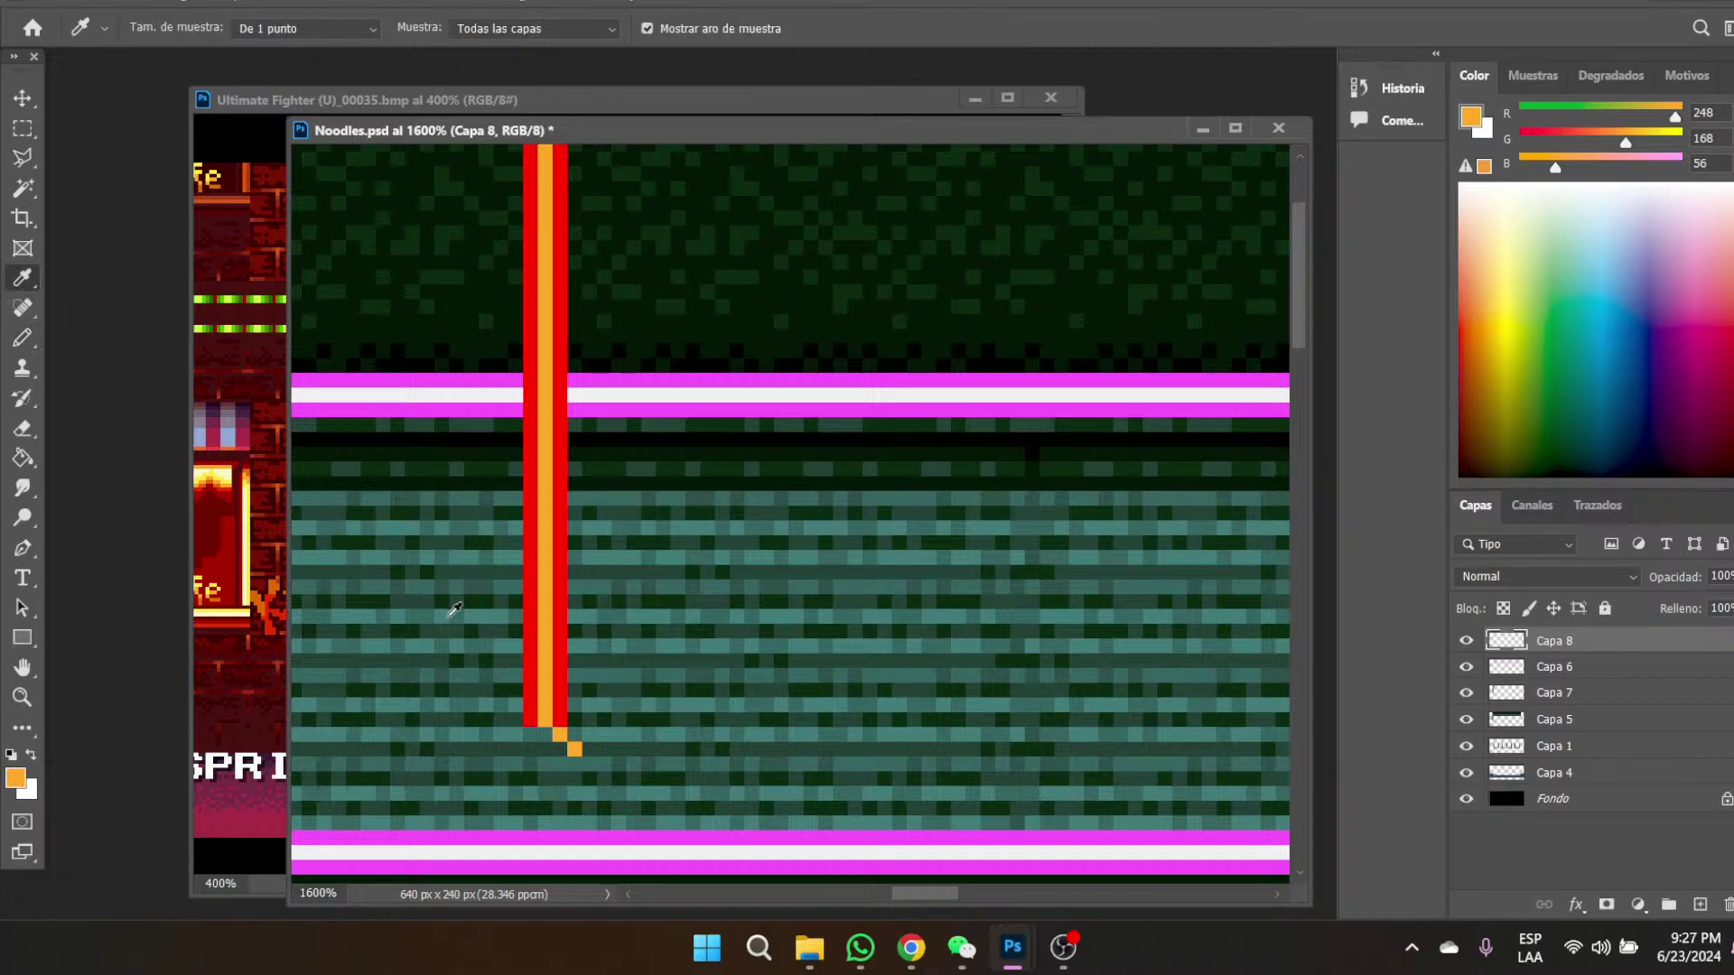
left_click(561, 680)
left_click(22, 340)
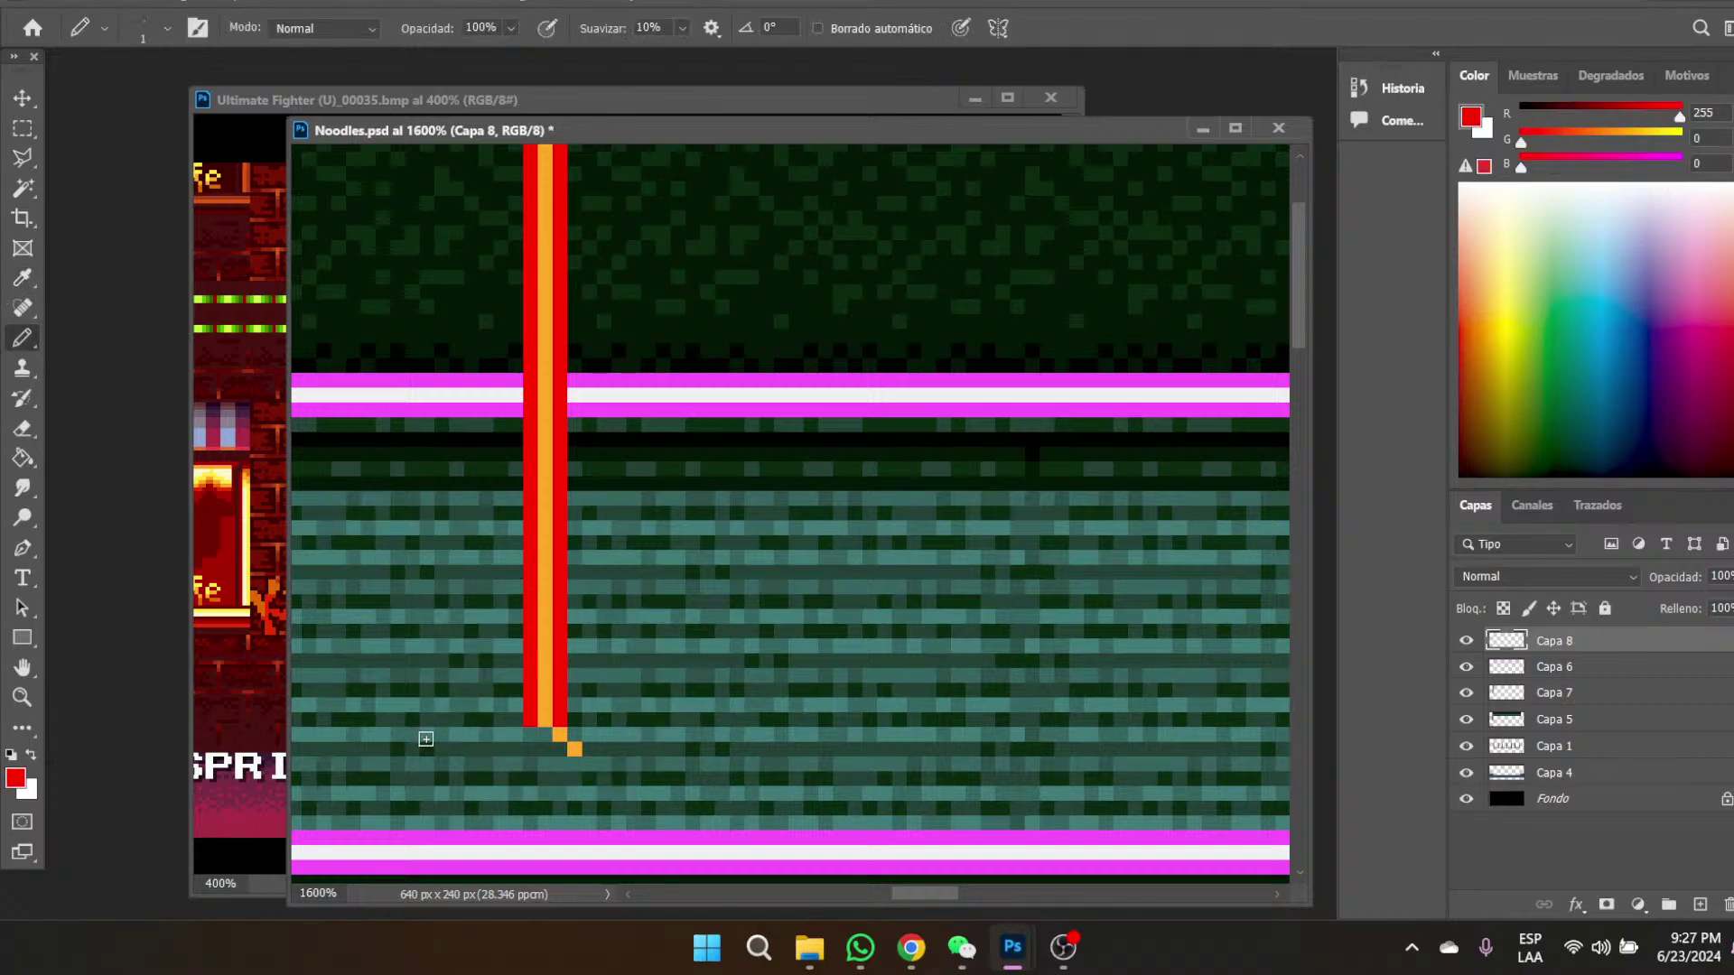
left_click(554, 749)
scroll(579, 761, "up", 5)
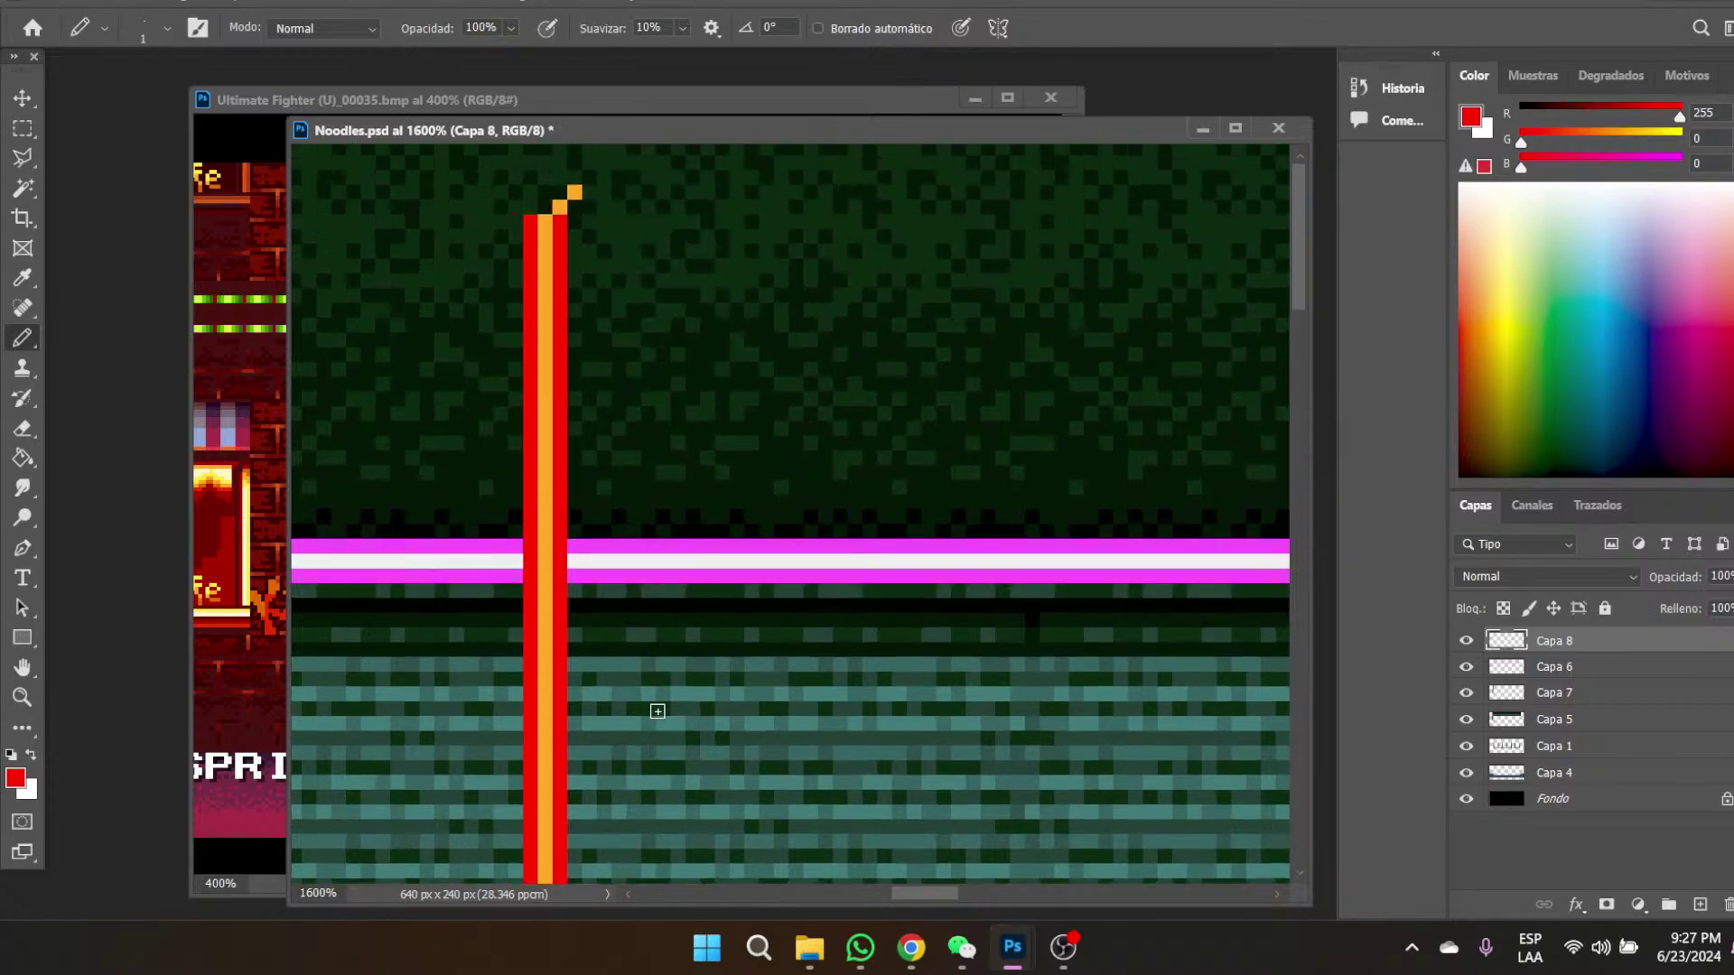
left_click(543, 241)
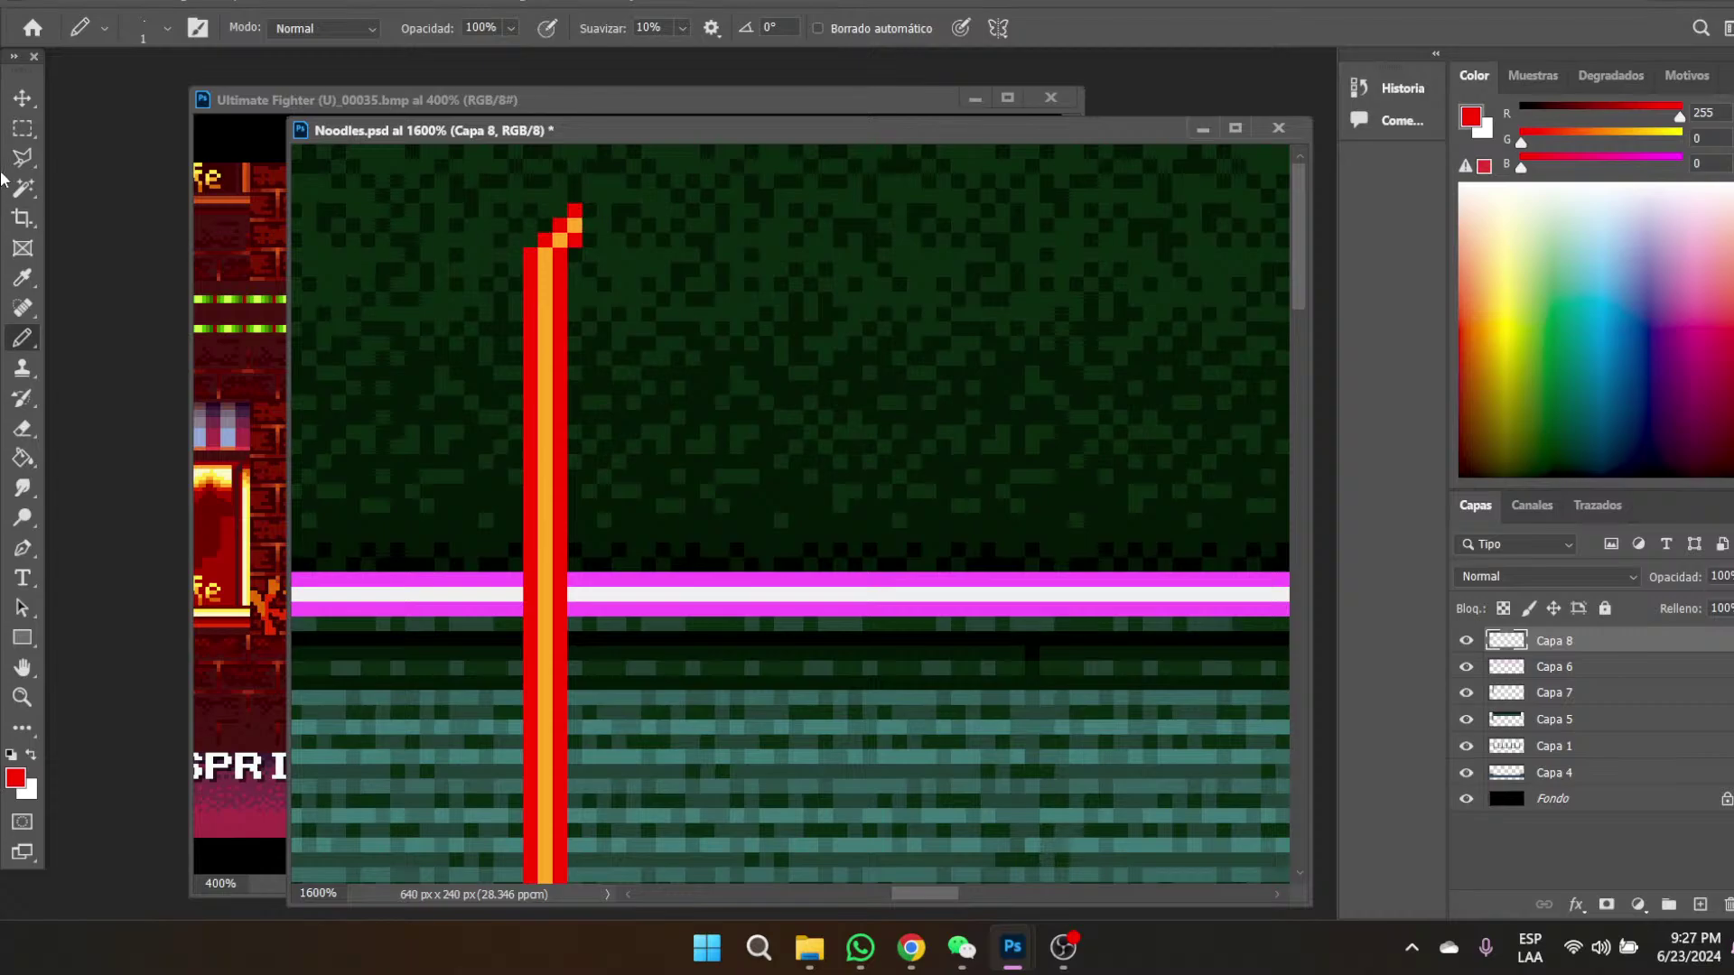
- Select the one-pixel column at the tips of both corners and stretch it rightward with Free Transform into two horizontal tubes
left_click(21, 131)
mouse_move(575, 210)
left_mouse_down()
mouse_move(564, 903)
mouse_move(582, 813)
mouse_move(578, 83)
mouse_move(578, 206)
left_mouse_up()
left_click(581, 816)
right_click(711, 330)
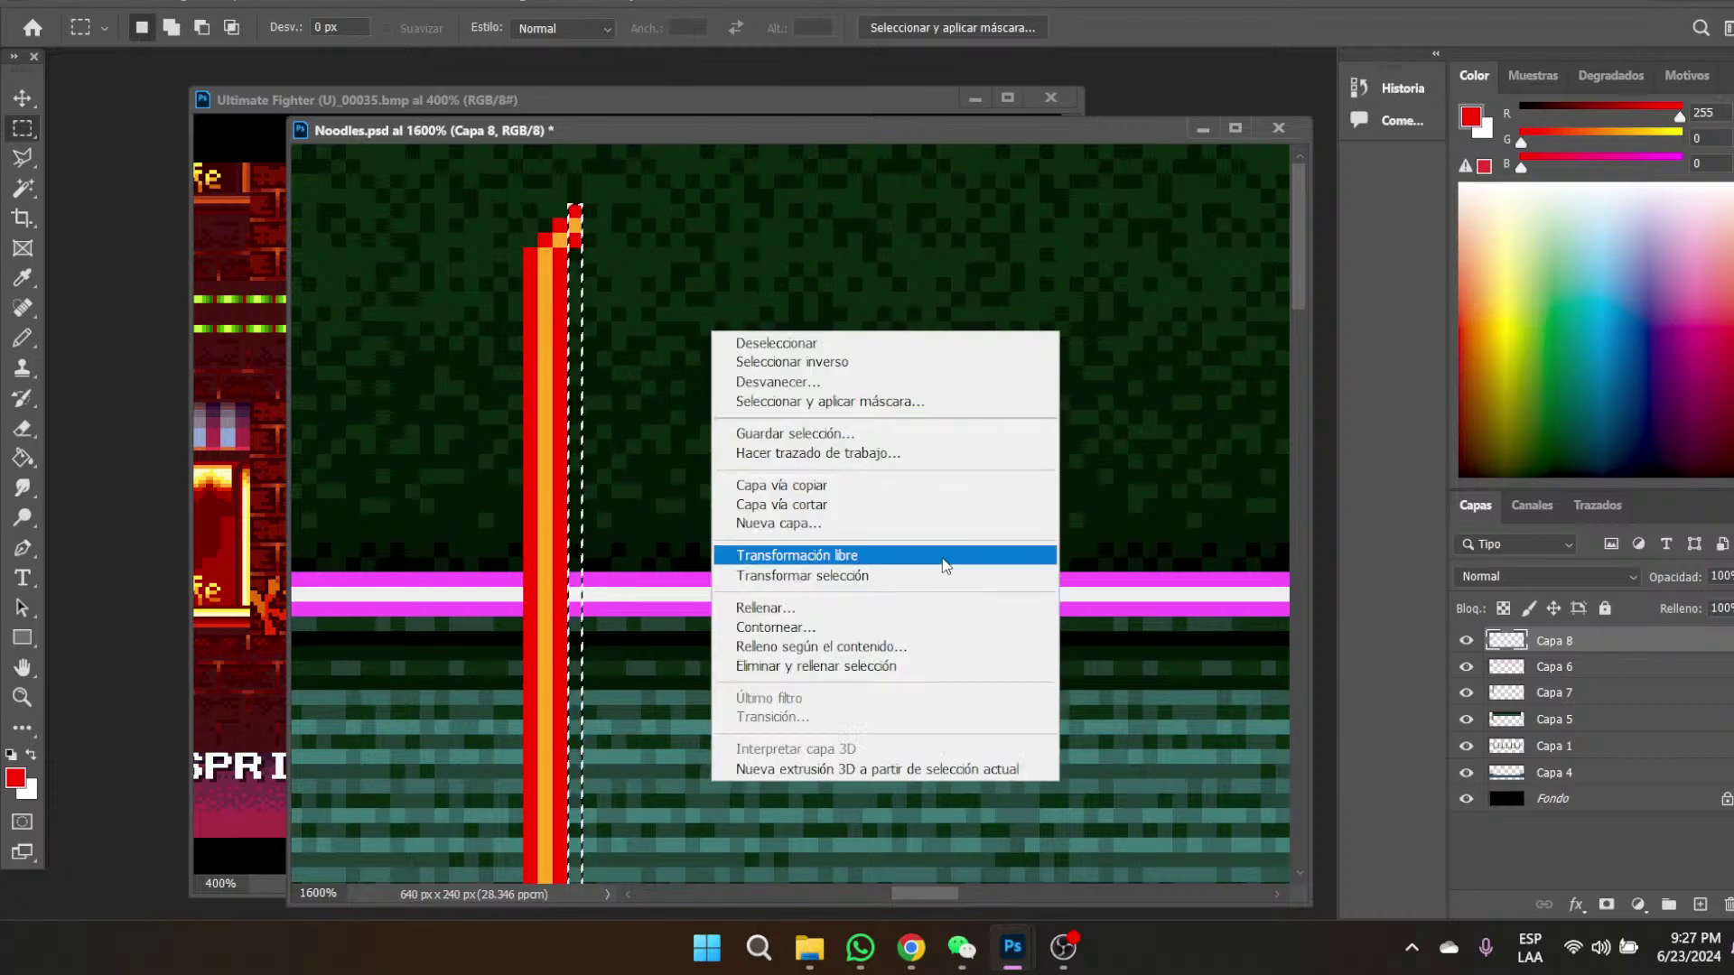
left_click(837, 552)
scroll(838, 550, "down", 1)
left_click_drag(579, 494, 1082, 595)
key("Return")
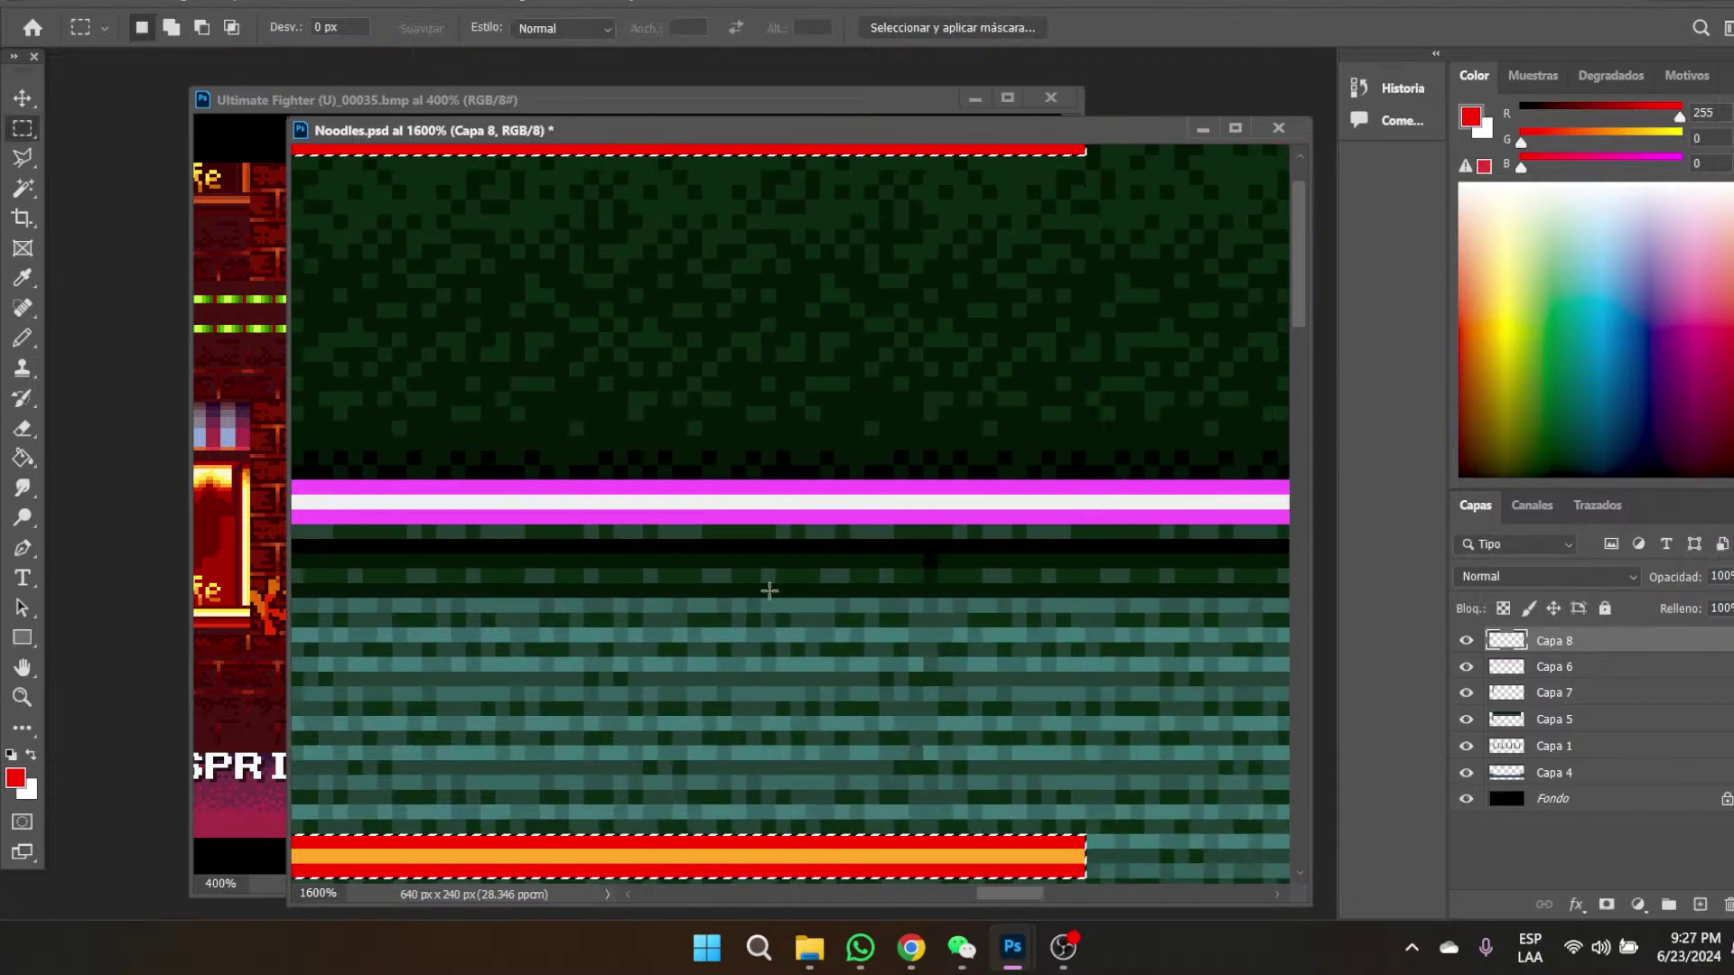
- Shorten the sign frame's selected horizontal tubes by pulling their right ends inward with Free Transform
key("z")
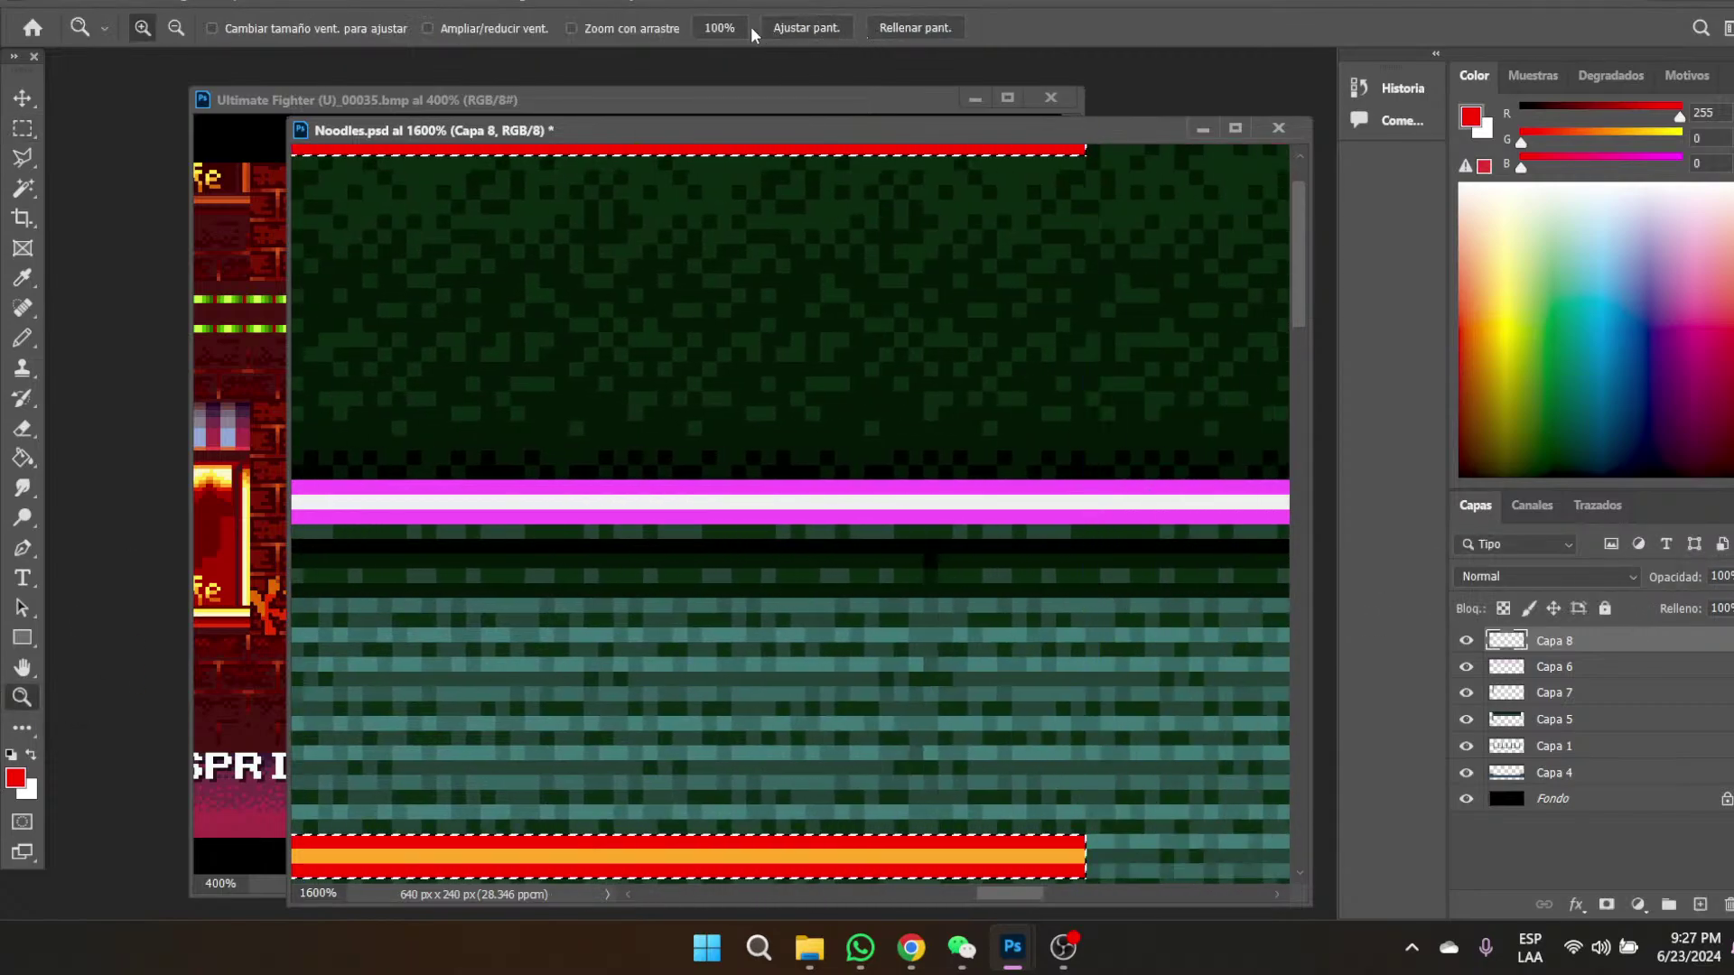
left_click(722, 27)
left_click(787, 418)
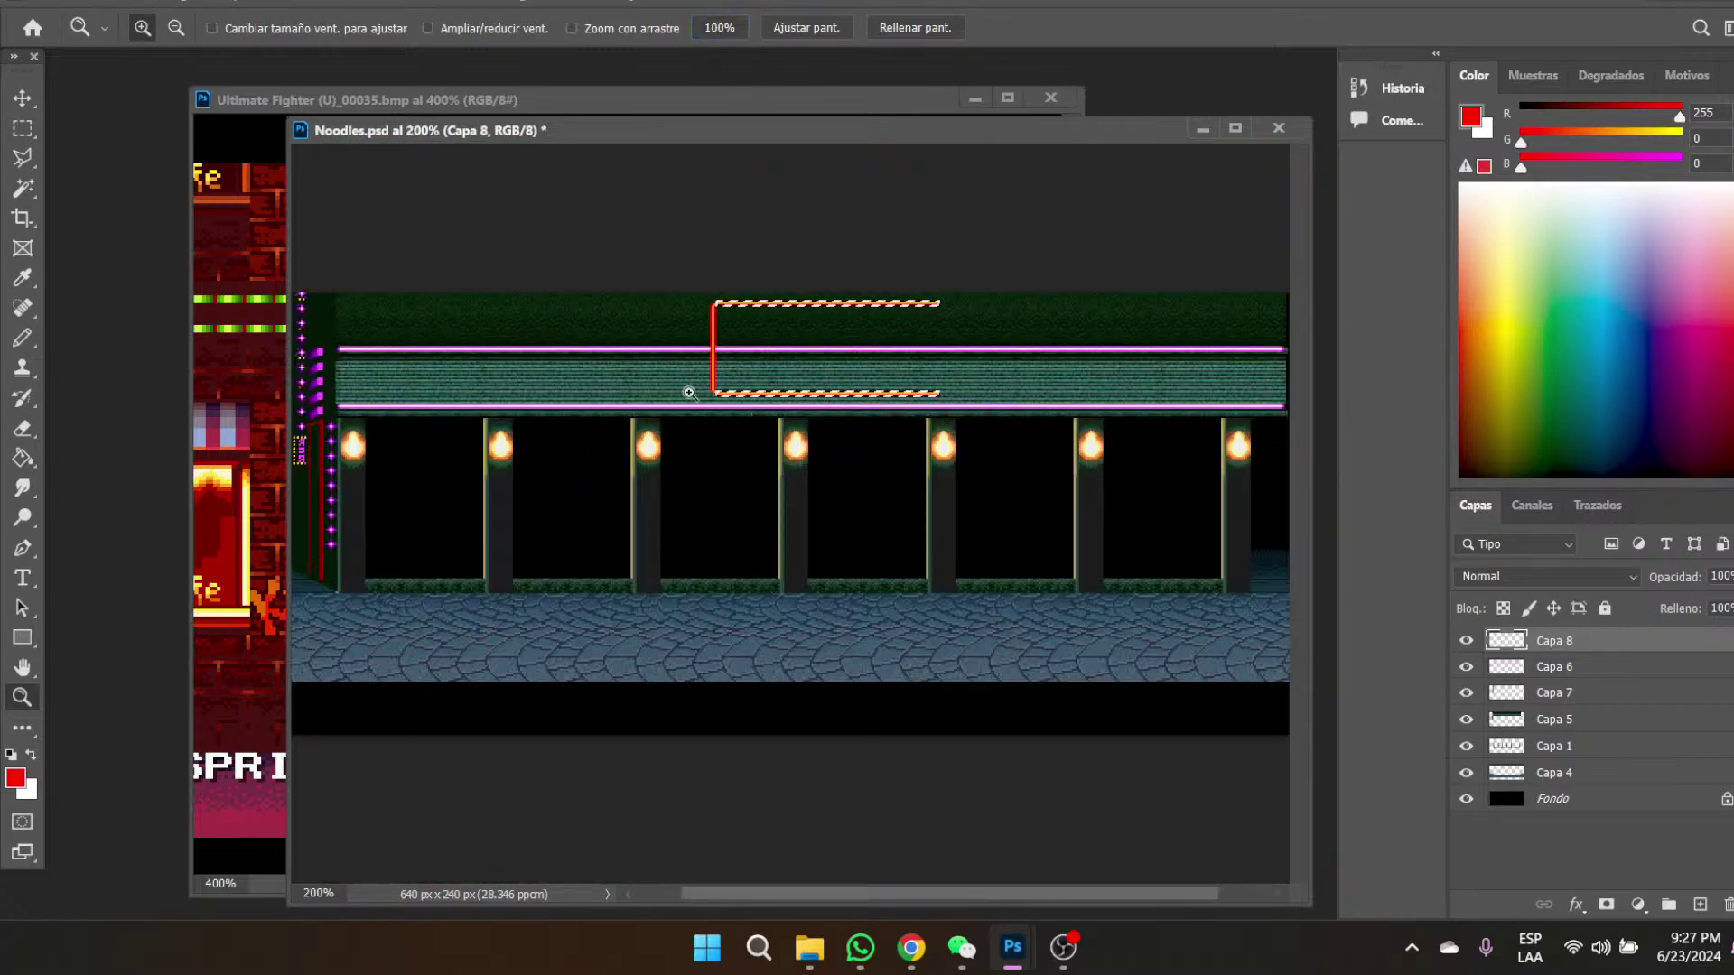
left_click(708, 375)
left_click(708, 376)
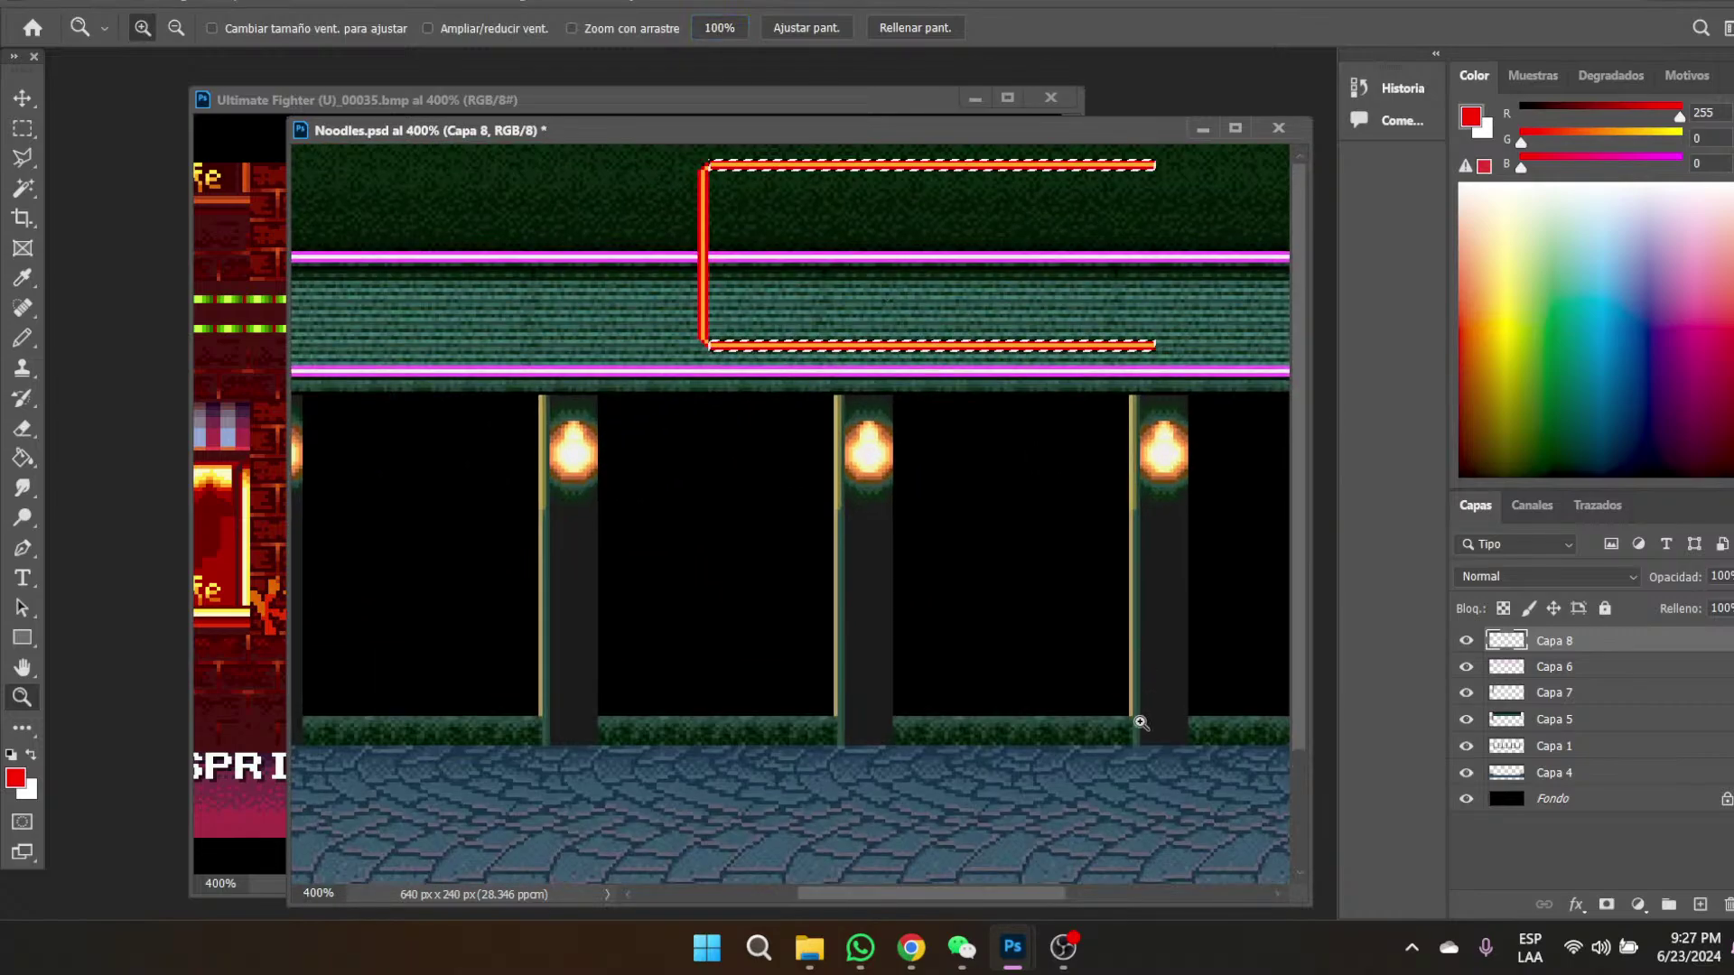
key("m")
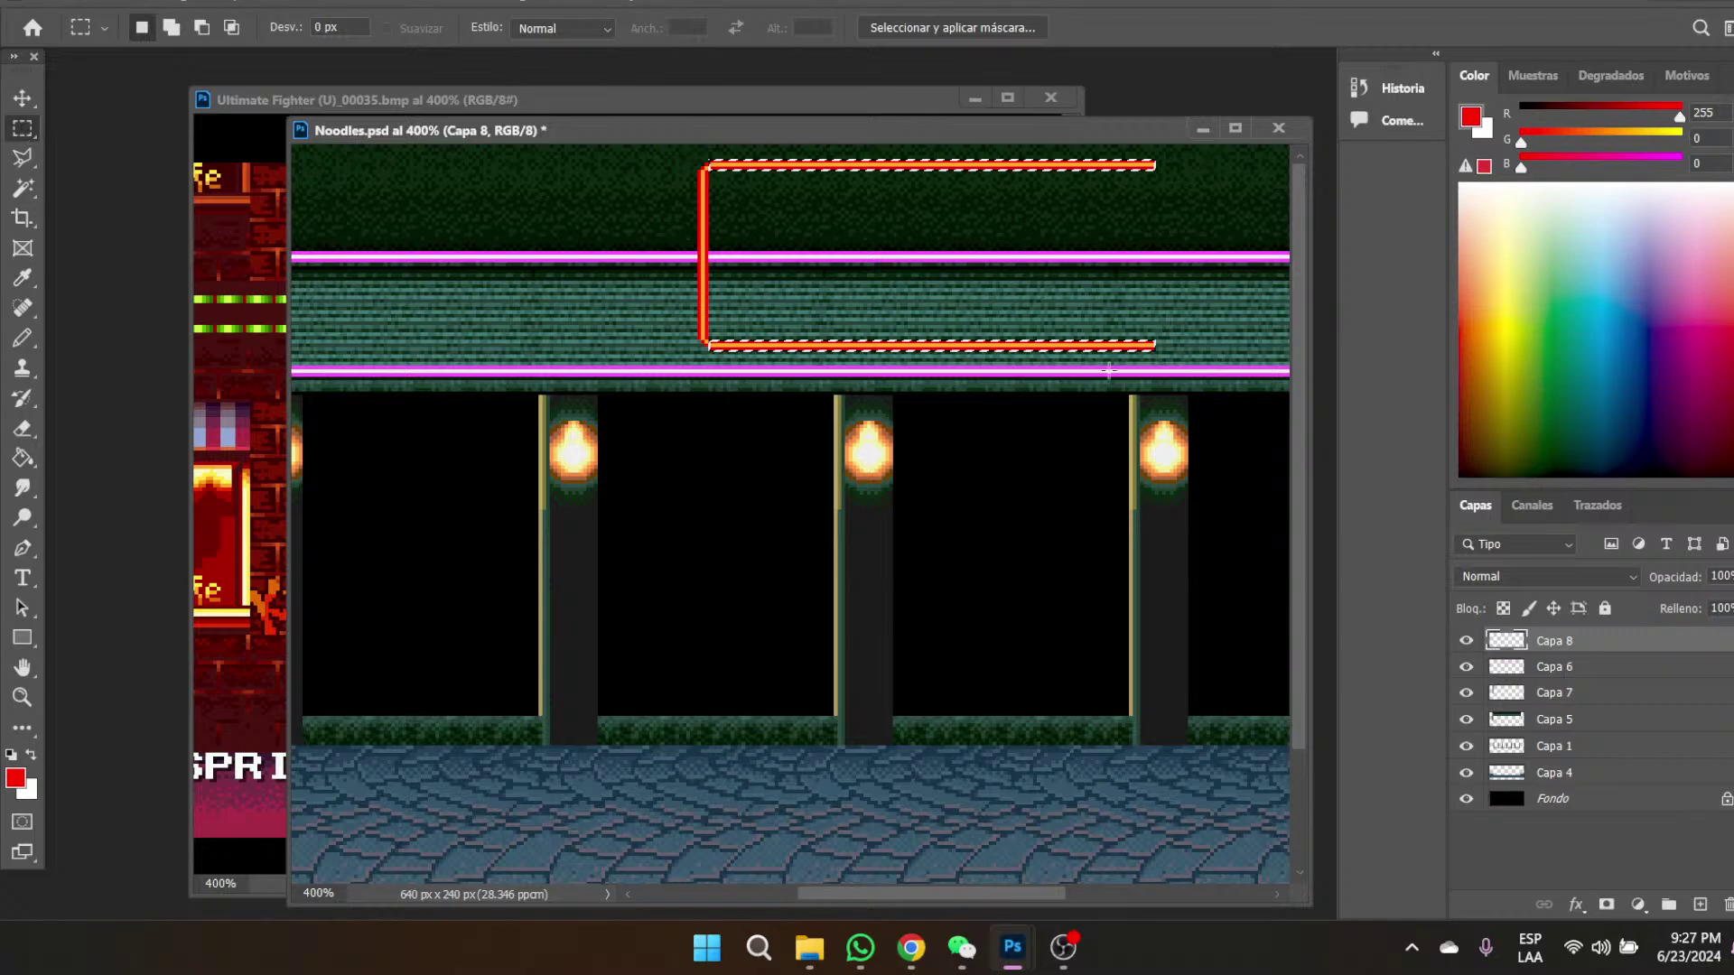
right_click(956, 262)
left_click(1059, 486)
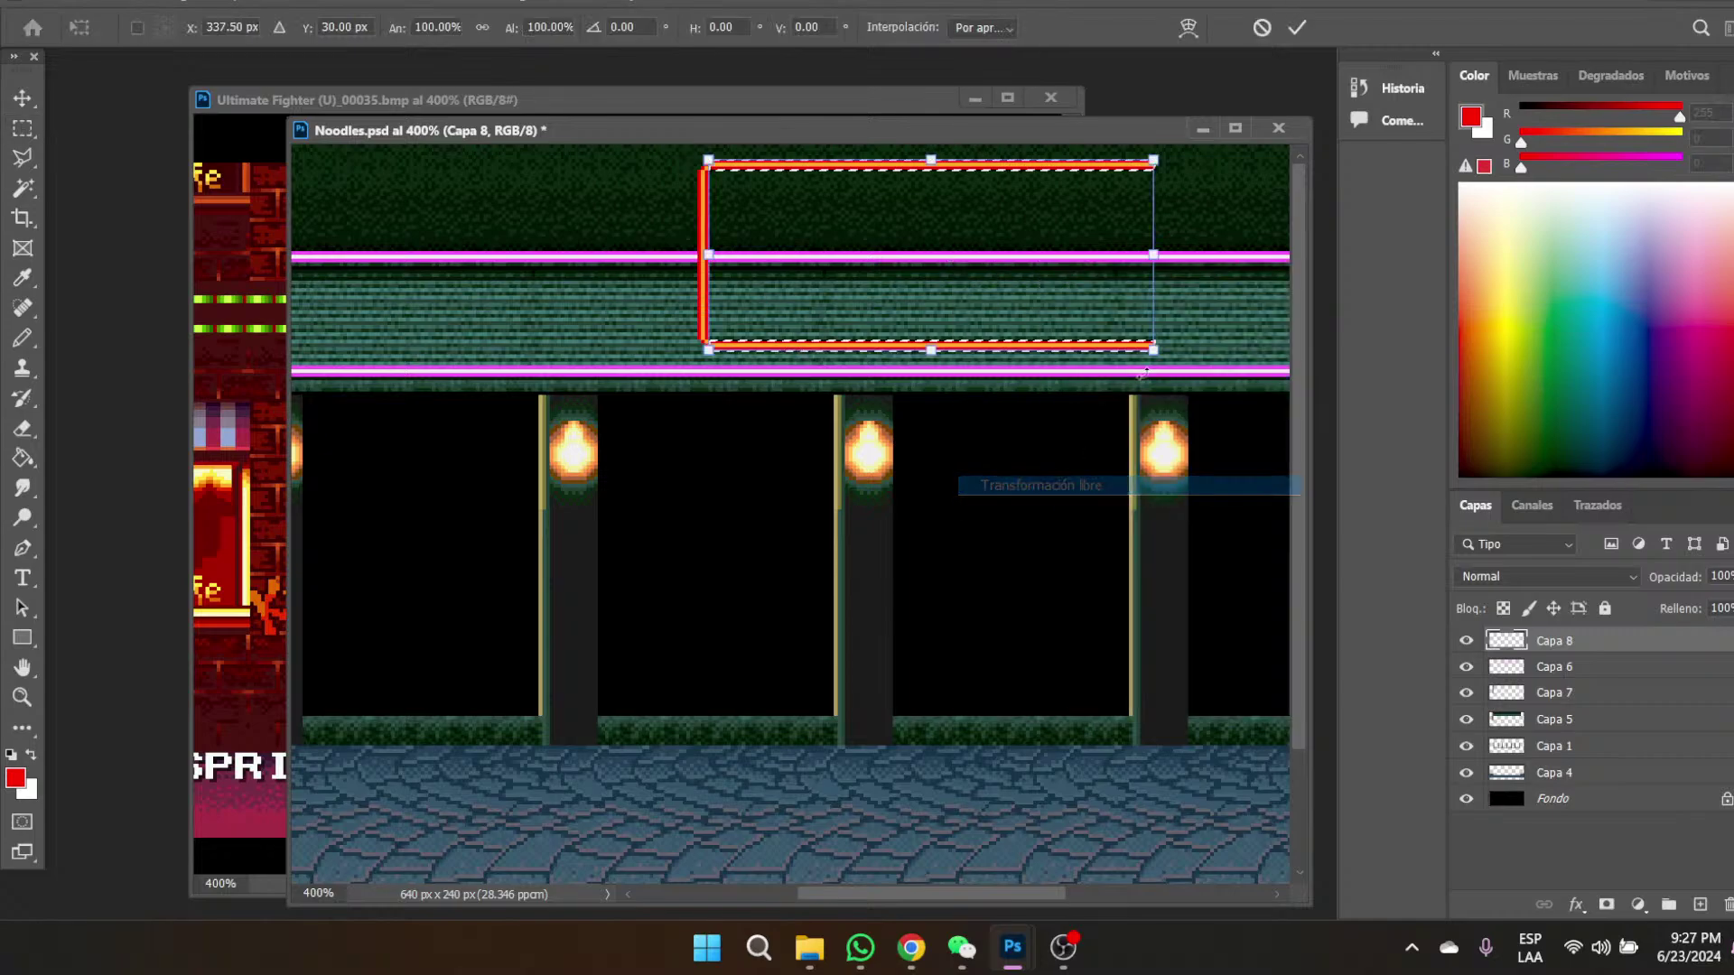
left_click_drag(1154, 254, 1063, 254)
key("Return")
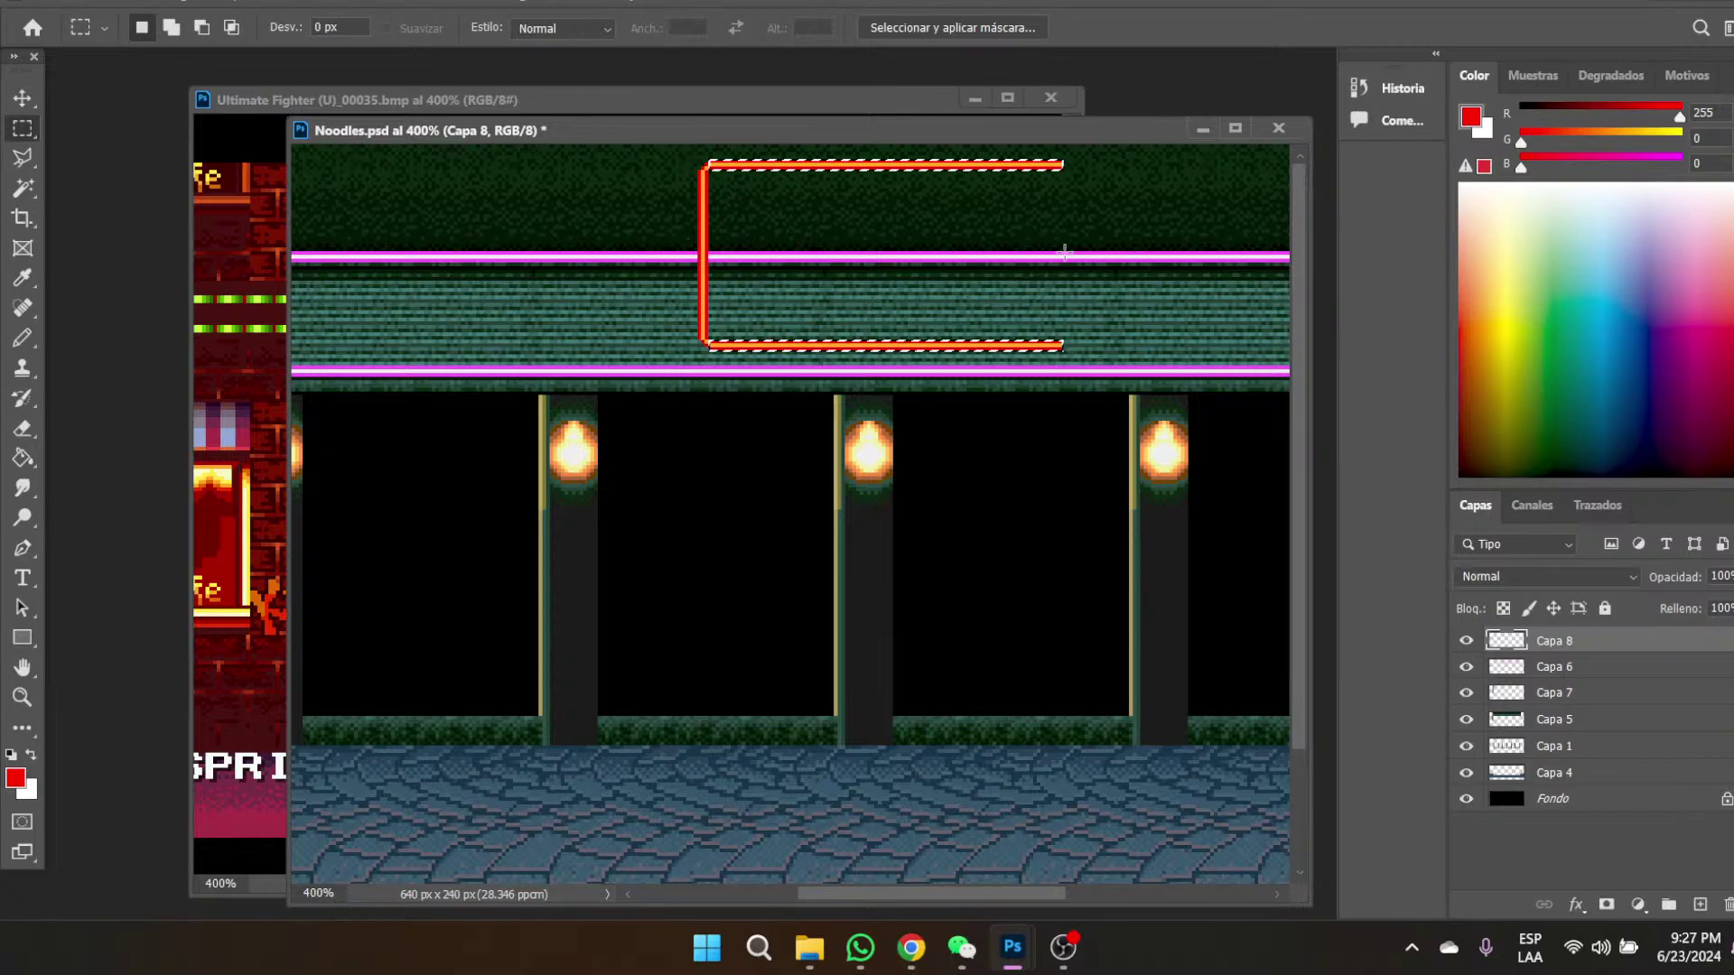
- Select the sign frame's left vertical tube with its corner pixels and duplicate it onto a new layer
left_click_drag(690, 162, 704, 363)
left_click(22, 698)
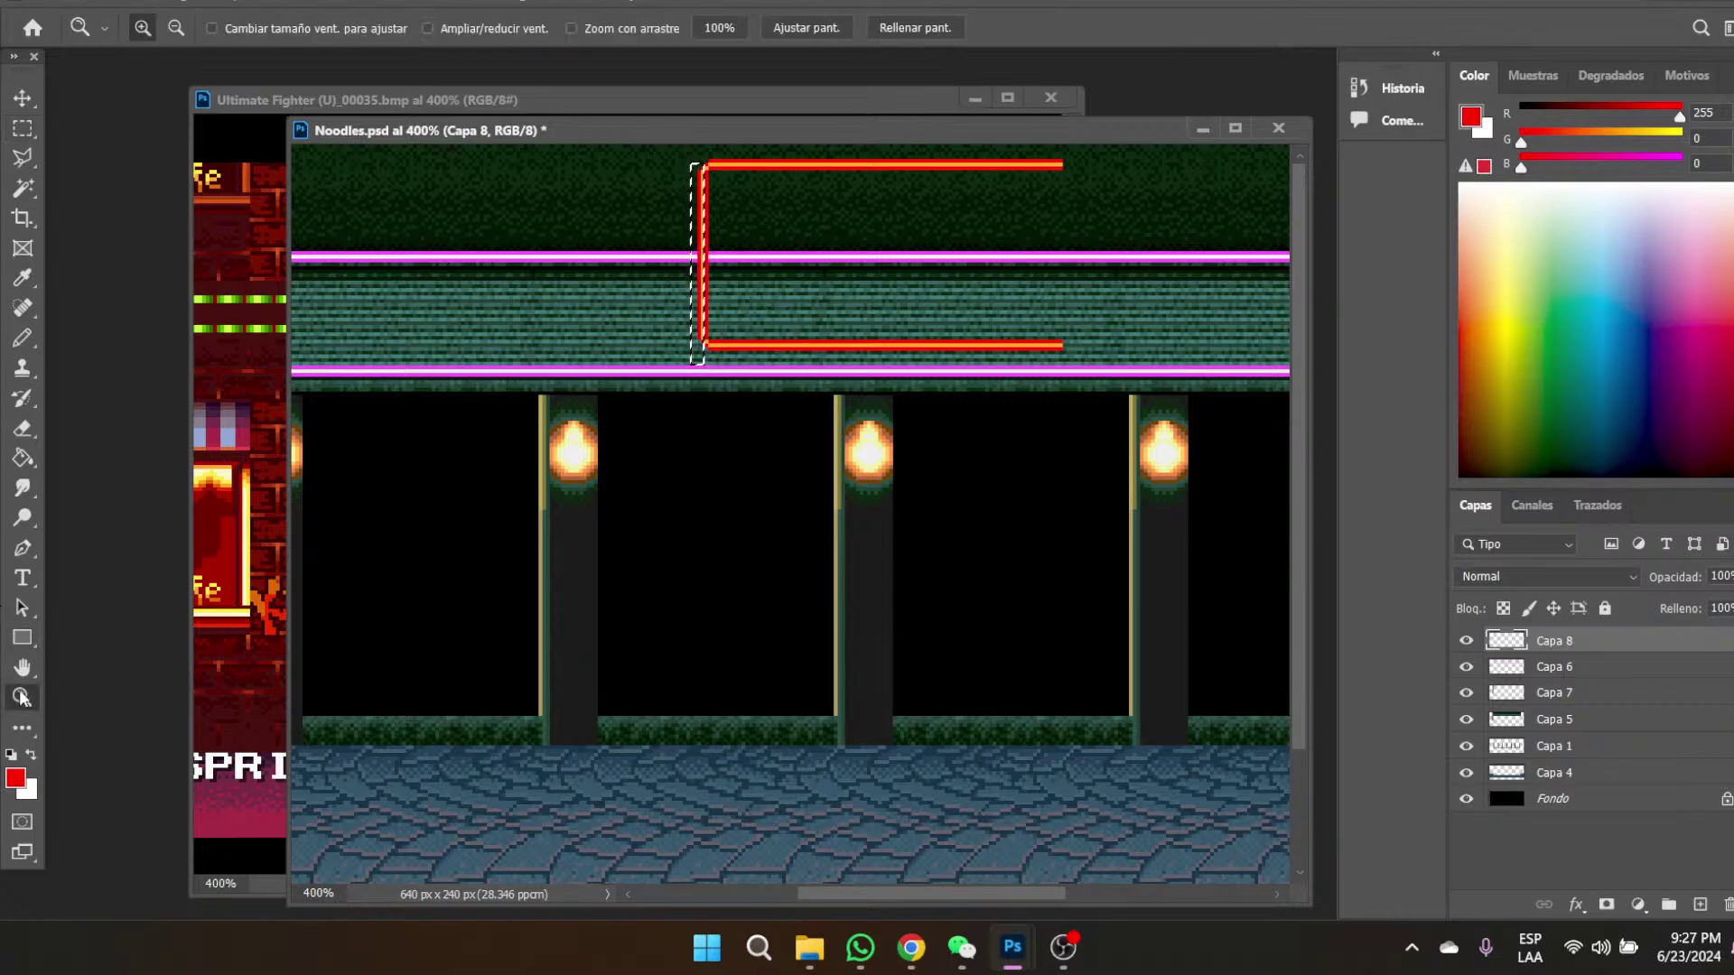
left_click(739, 229)
left_click(15, 132)
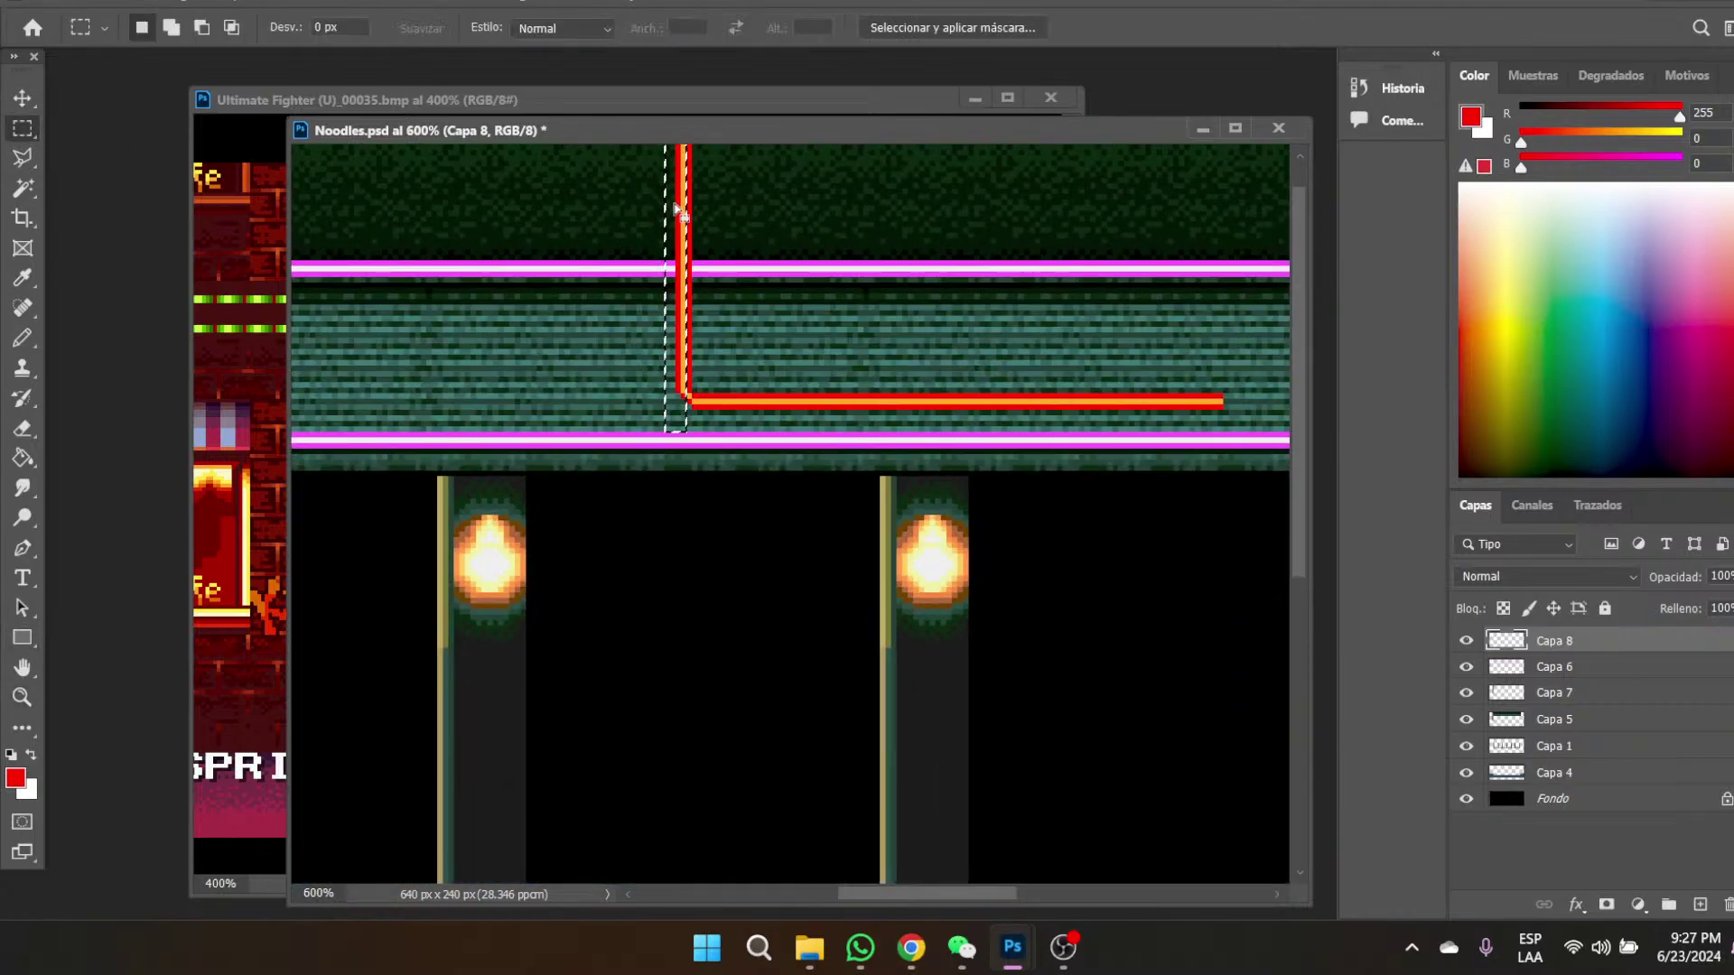
left_click_drag(678, 250, 683, 249)
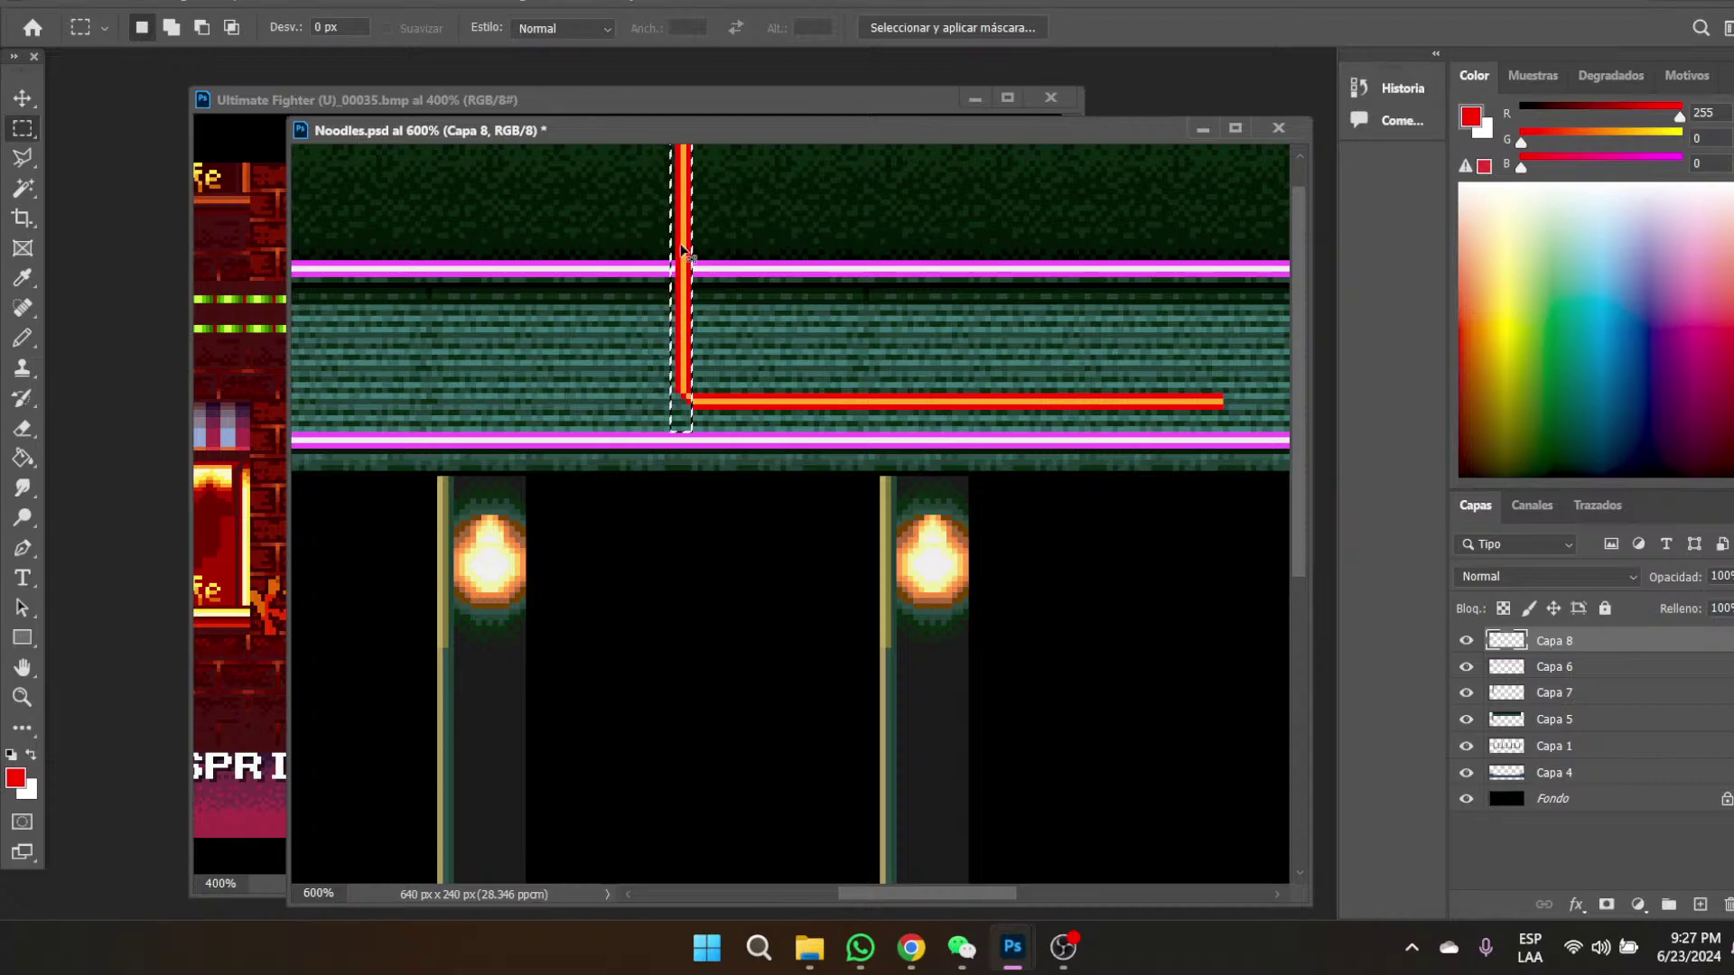
key("ctrl+j")
- Rotate the duplicated vertical tube 180° and move it to the right ends of the horizontal tubes to close the frame
right_click(755, 246)
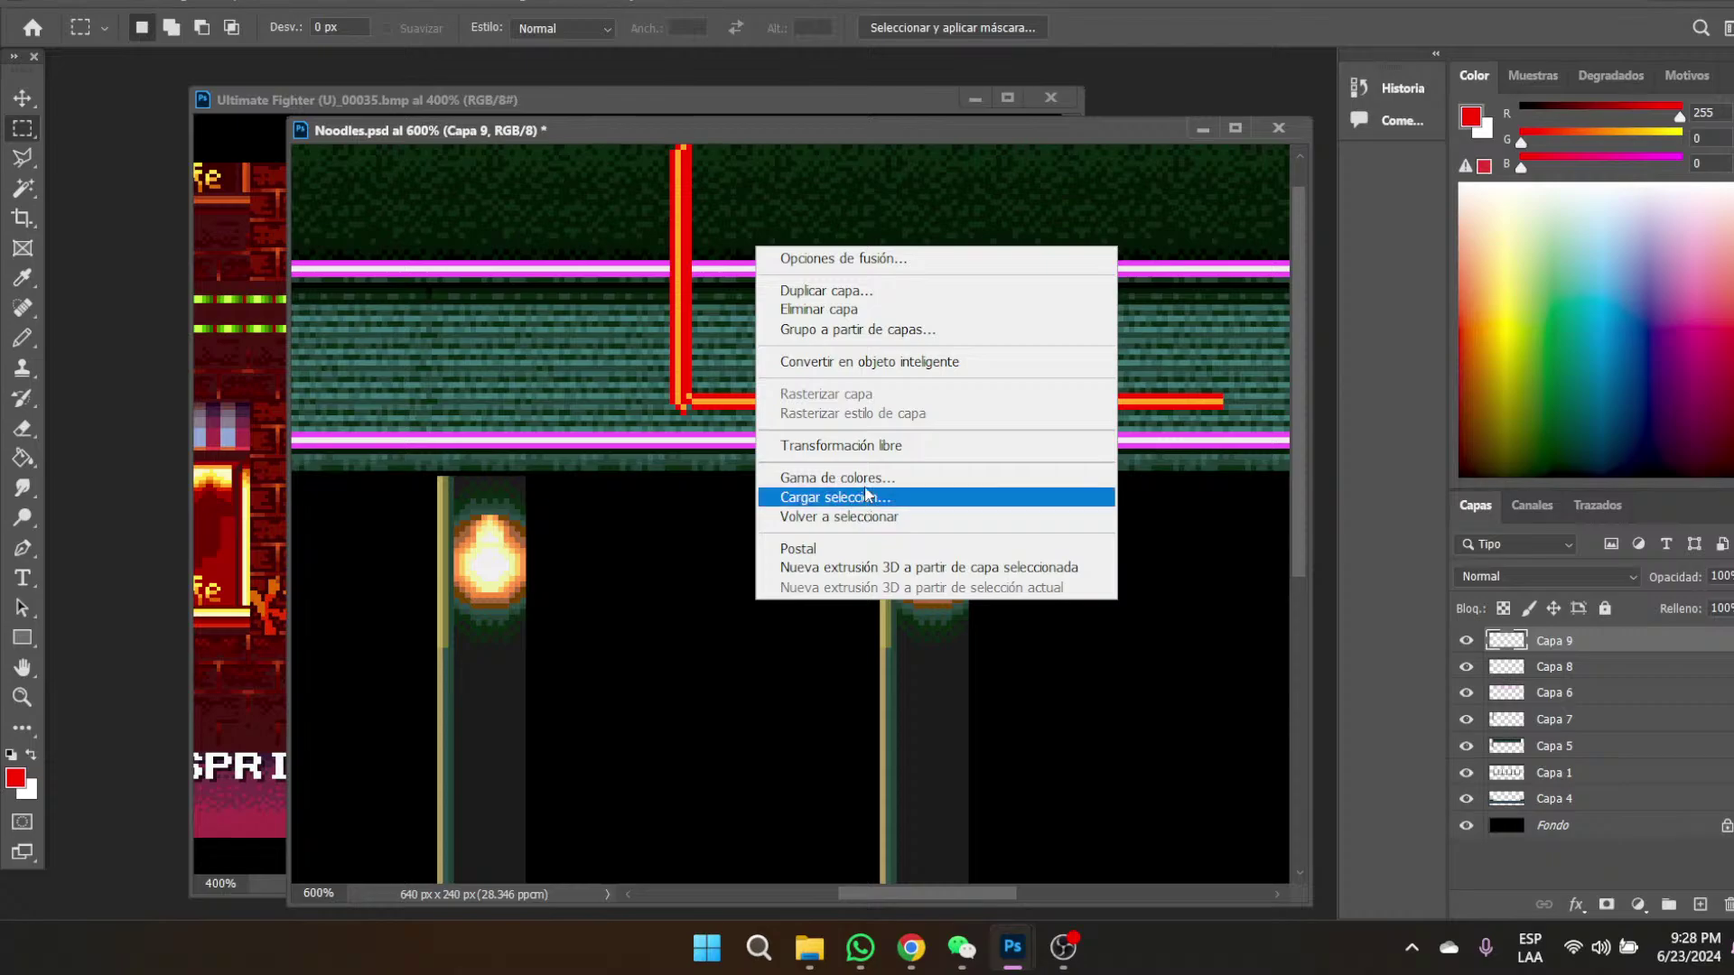
left_click(840, 445)
right_click(605, 274)
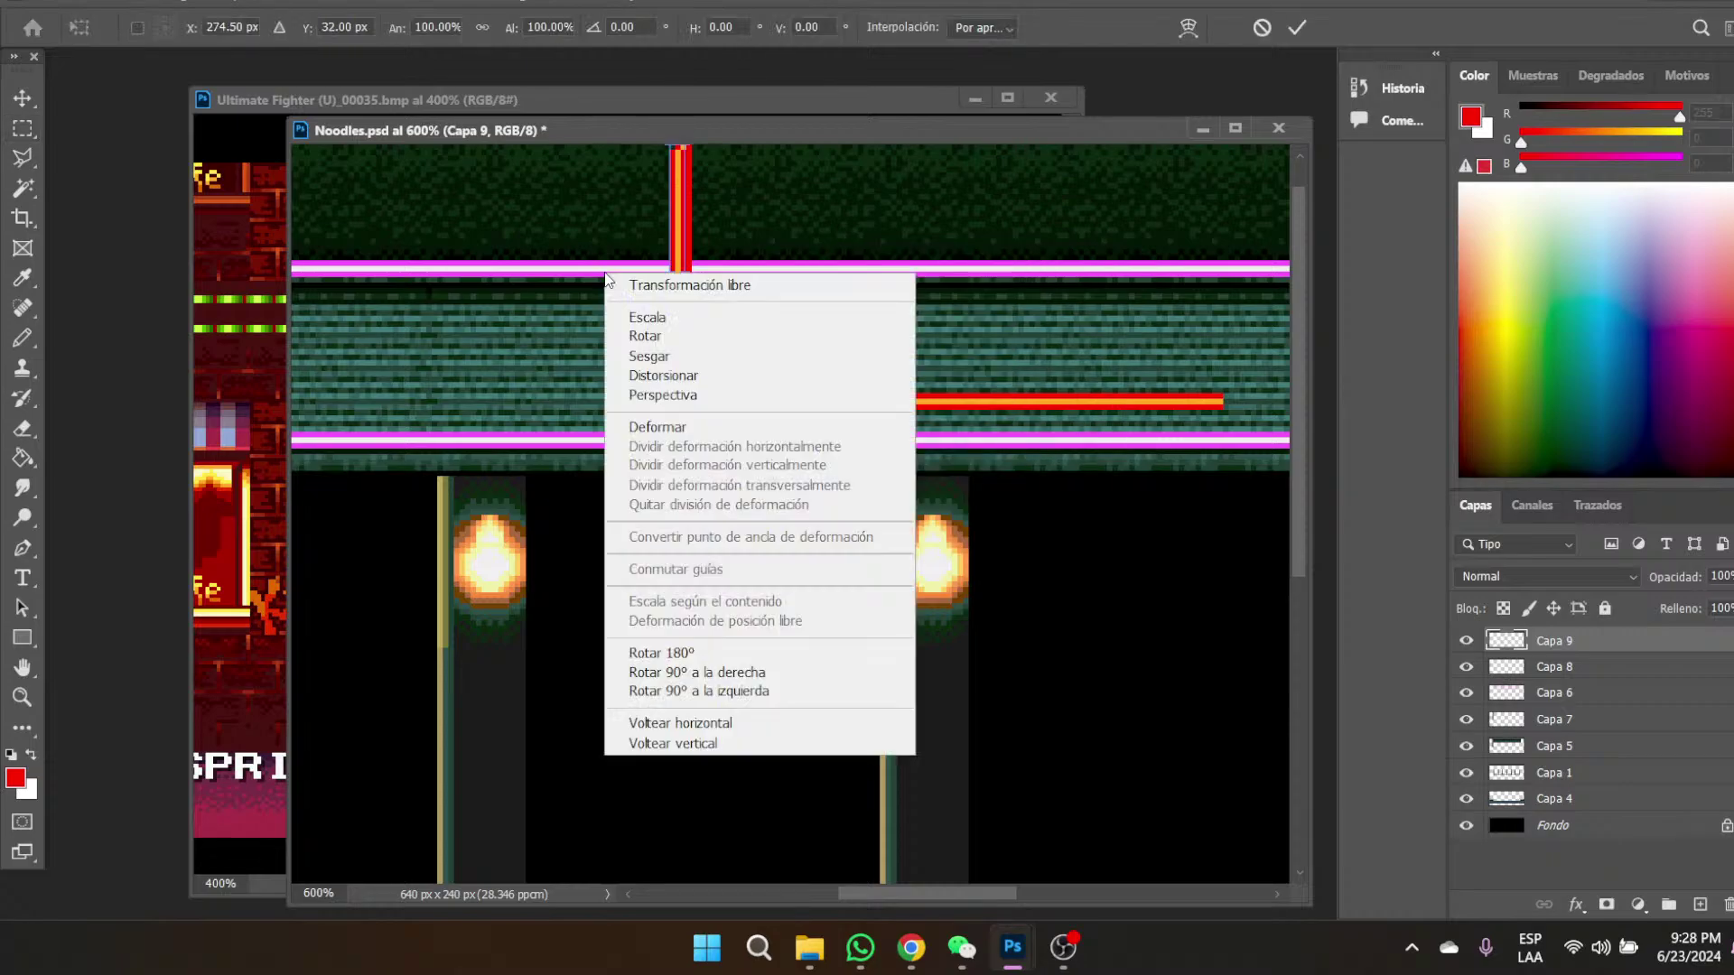
left_click(714, 650)
key("Return")
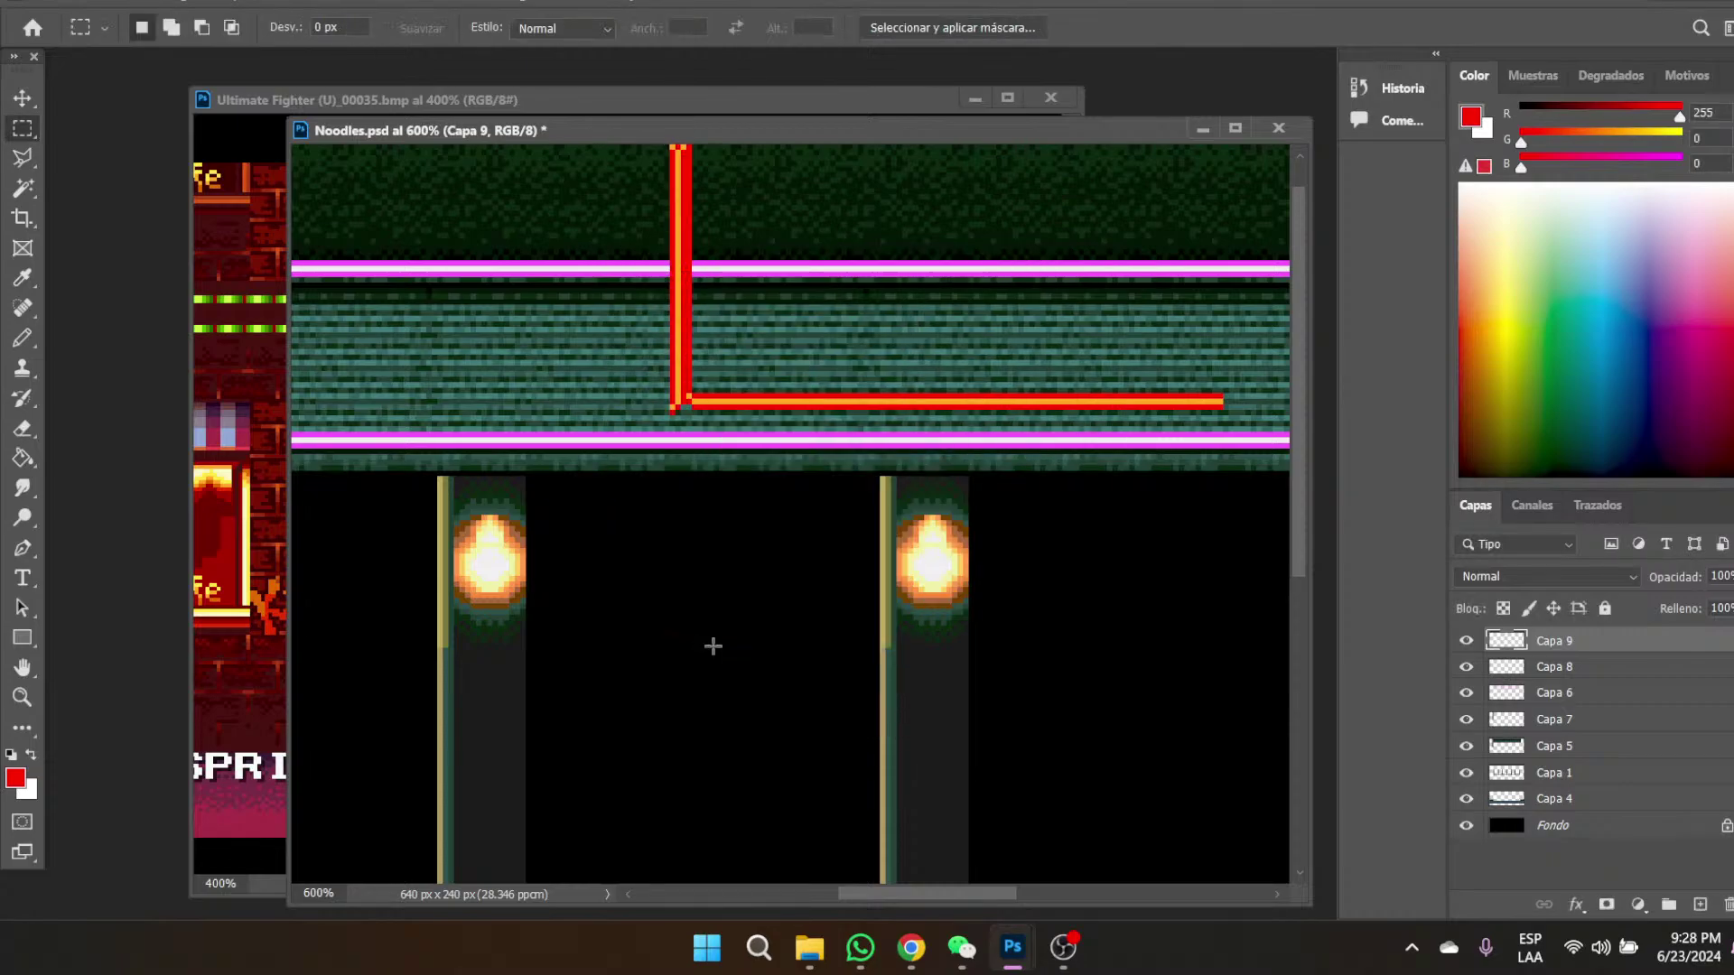
left_click(22, 99)
left_click_drag(668, 411, 1225, 381)
scroll(1161, 330, "up", 1)
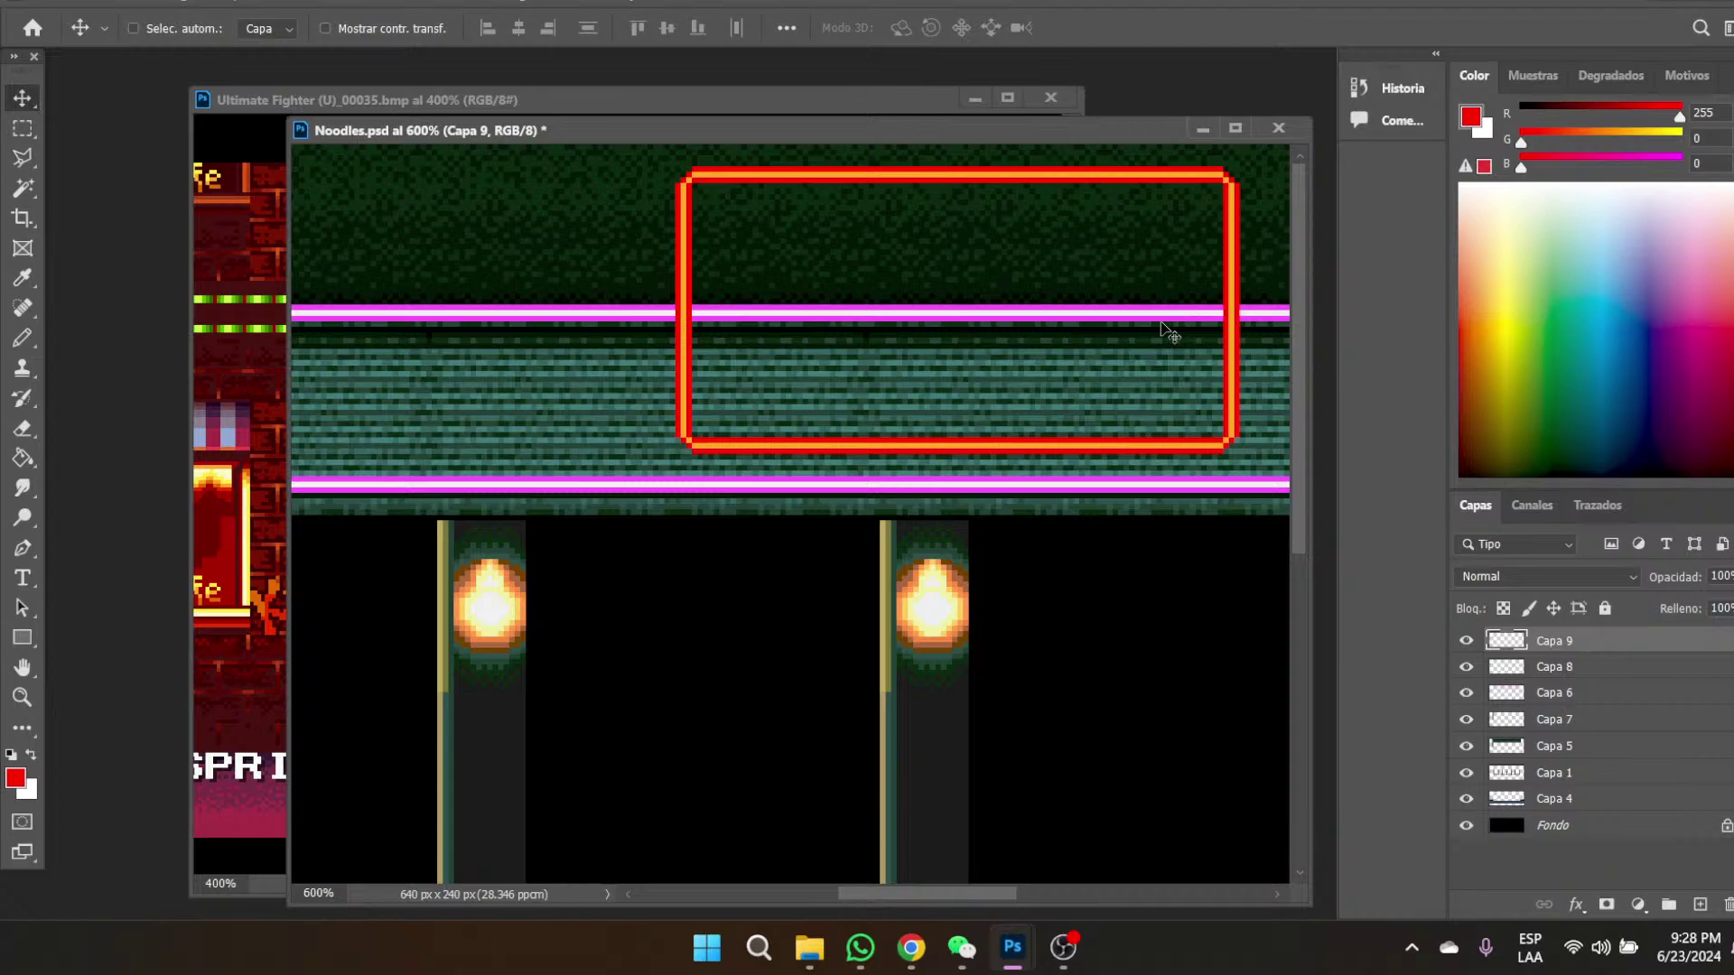
- Merge the right tube's layer down into Capa 8 and shift the complete frame slightly left to centre it on the facade
right_click(1565, 642)
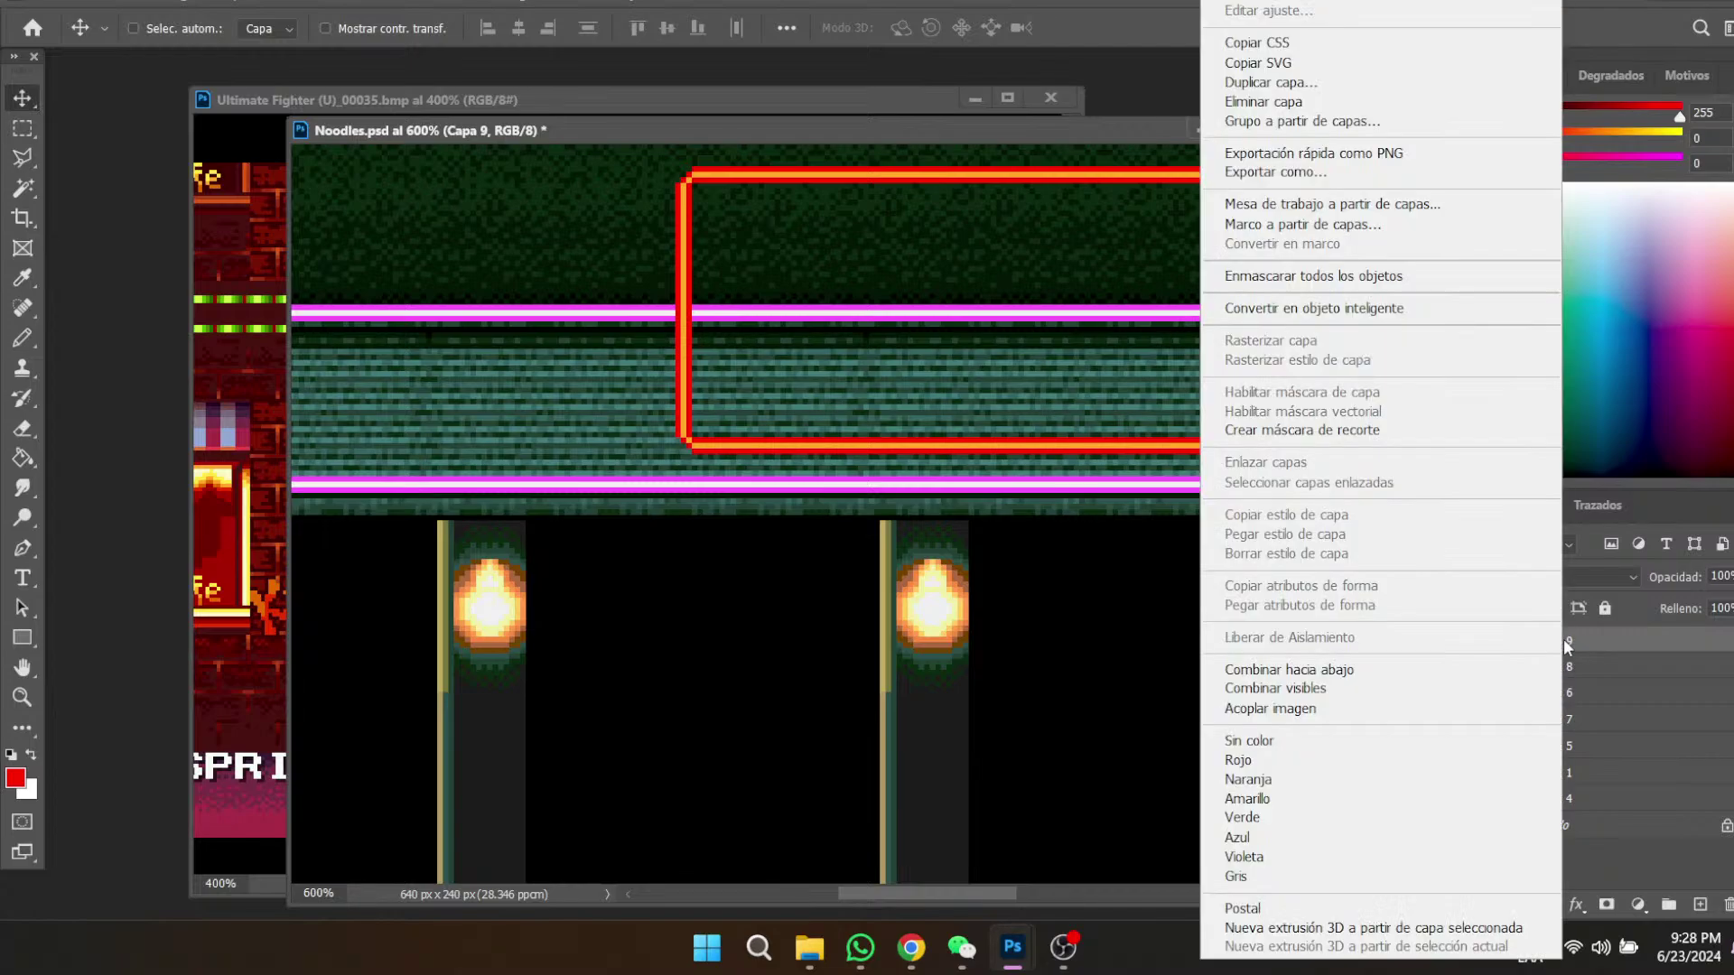
left_click(1282, 665)
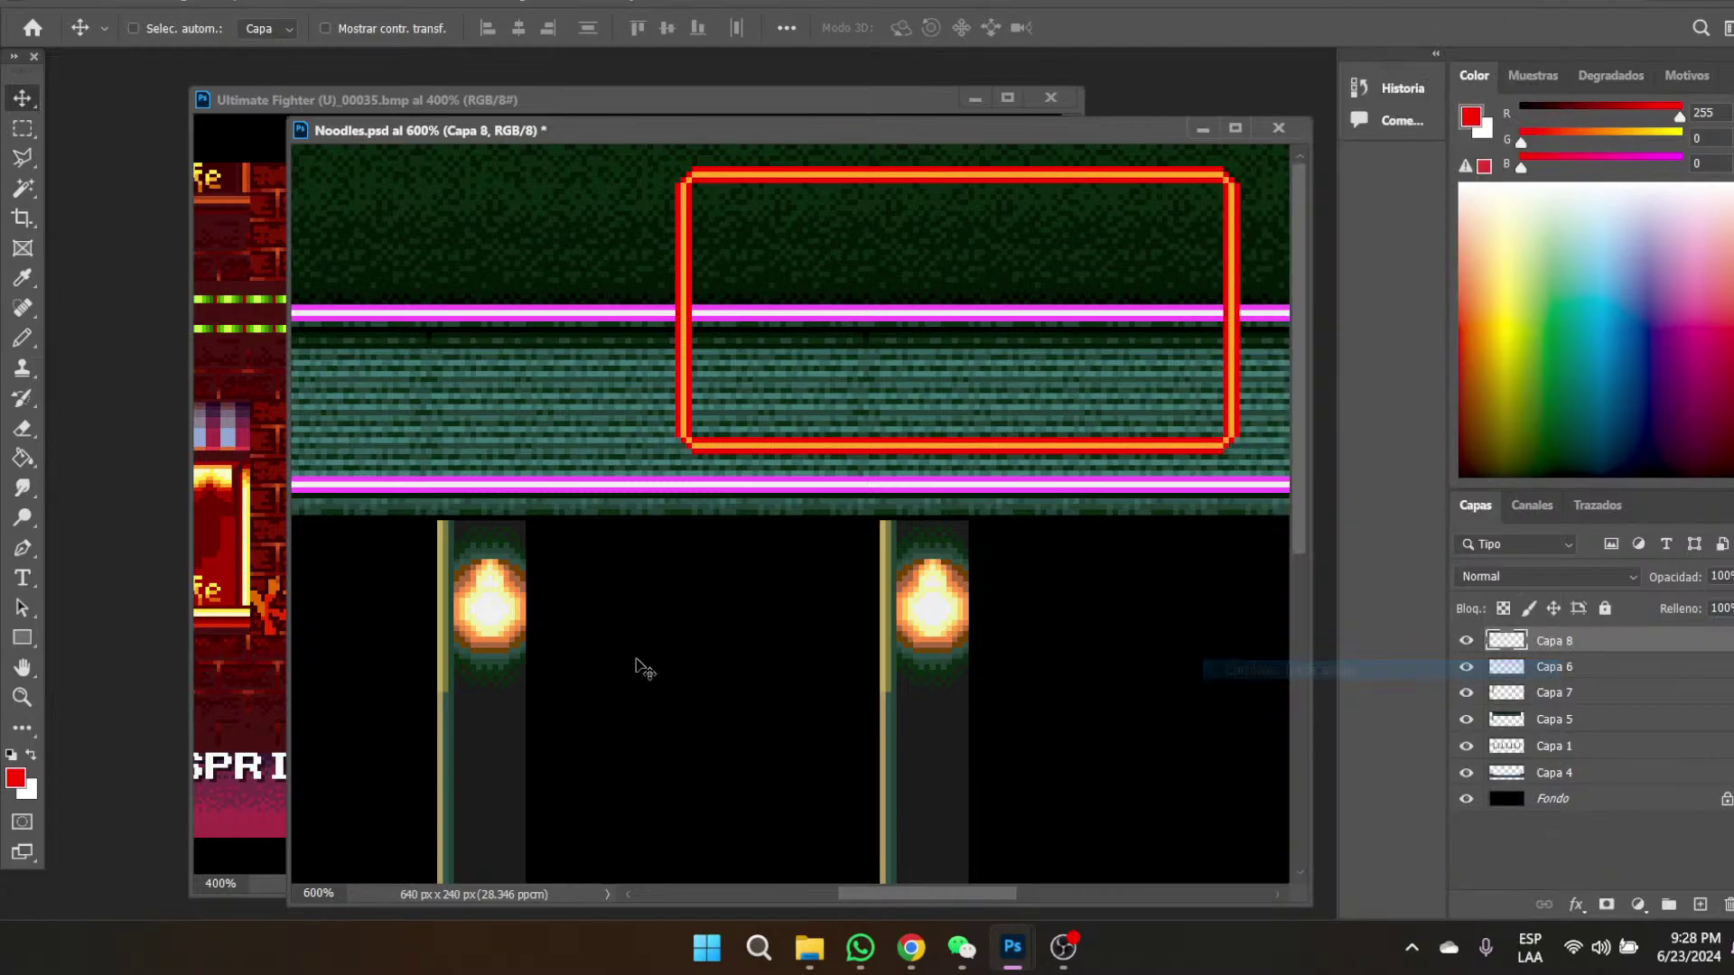
left_click(16, 699)
left_click(710, 28)
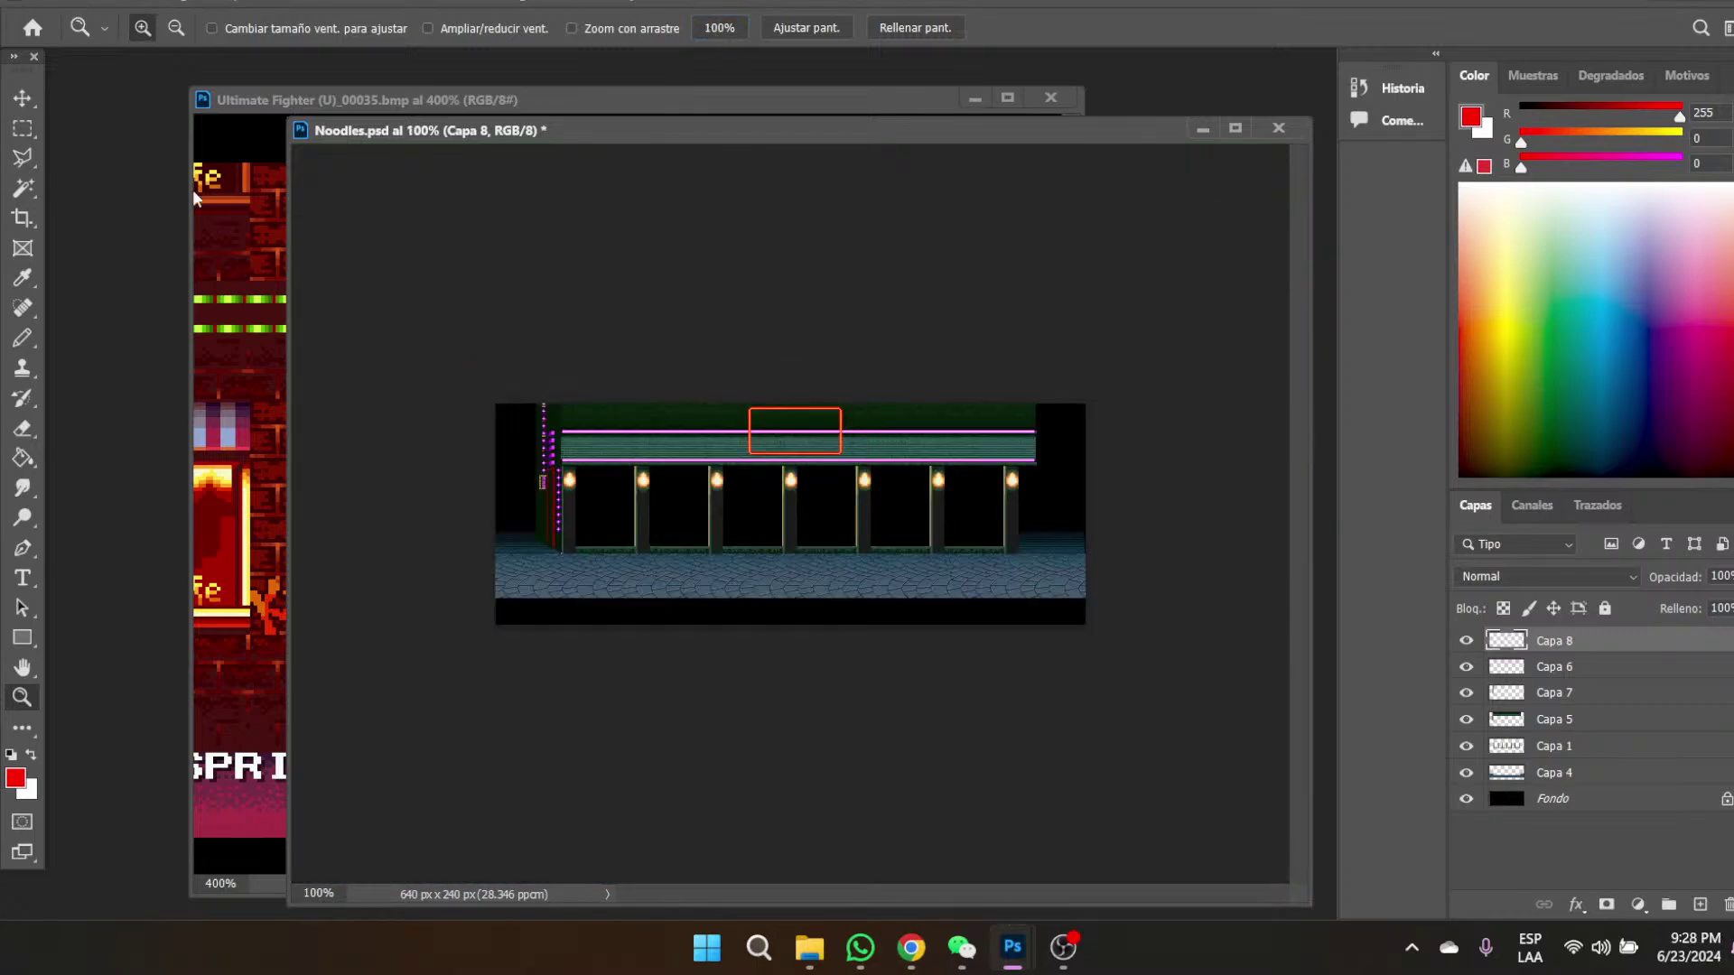
left_click(23, 98)
left_click_drag(786, 442, 783, 441)
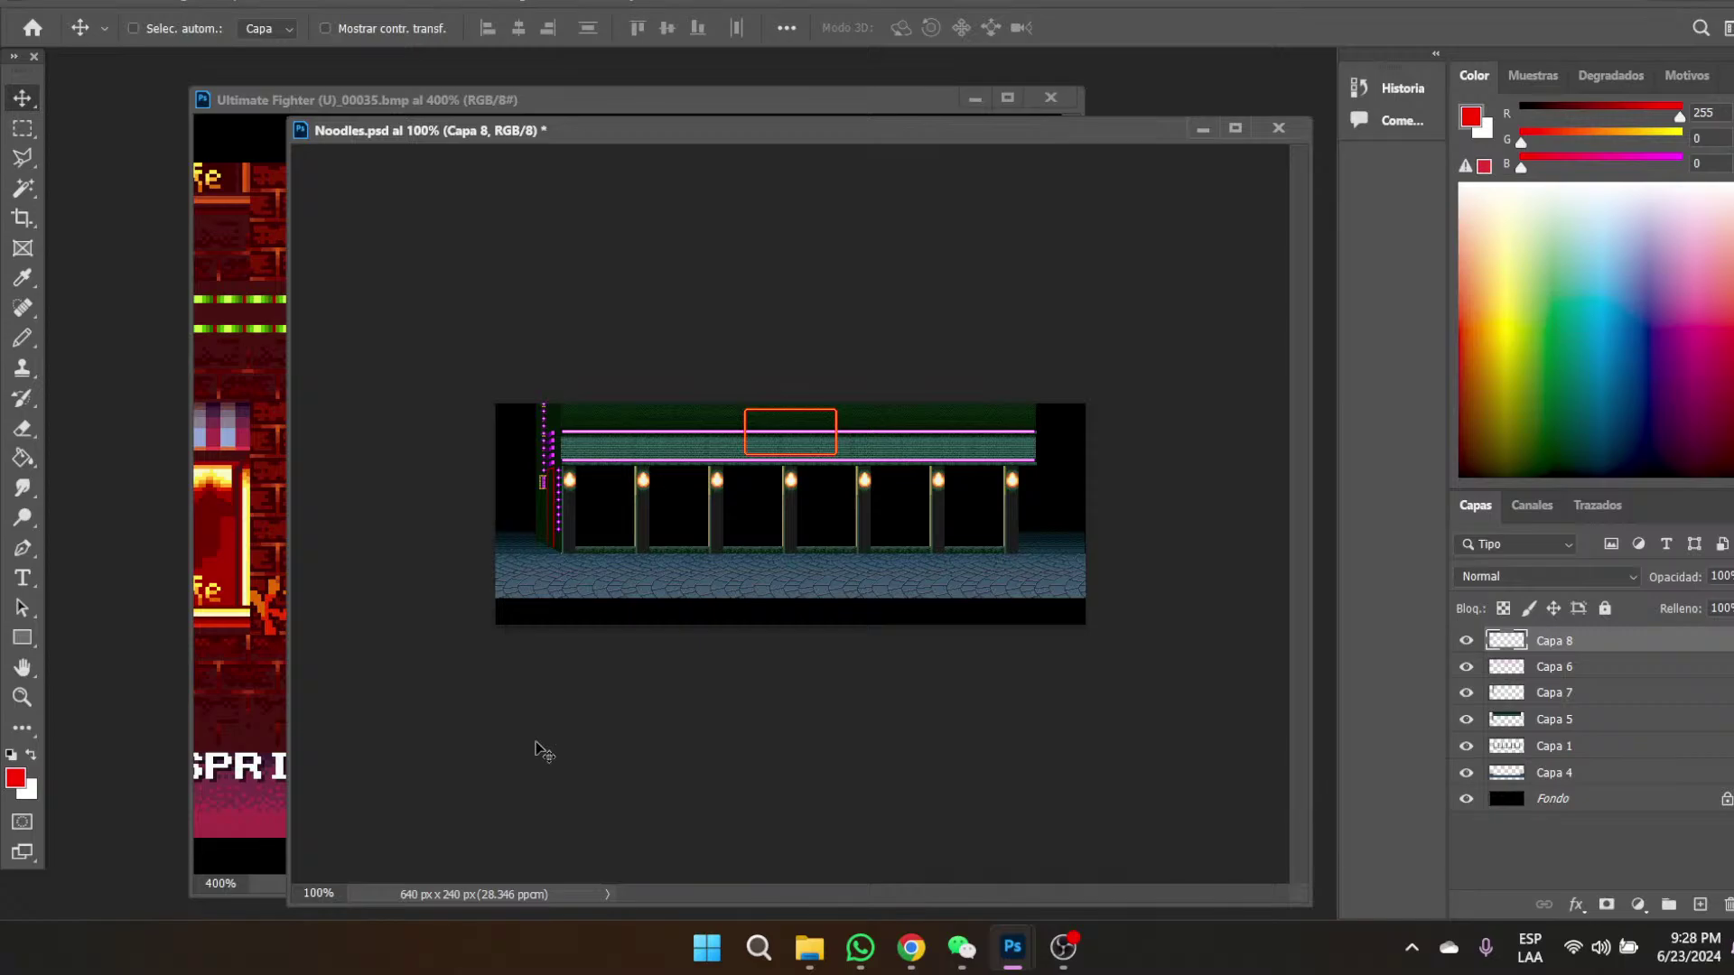
- Switch to Chrome to examine the double red frame in the ramen neon reference, and return to Photoshop
mouse_move(911, 948)
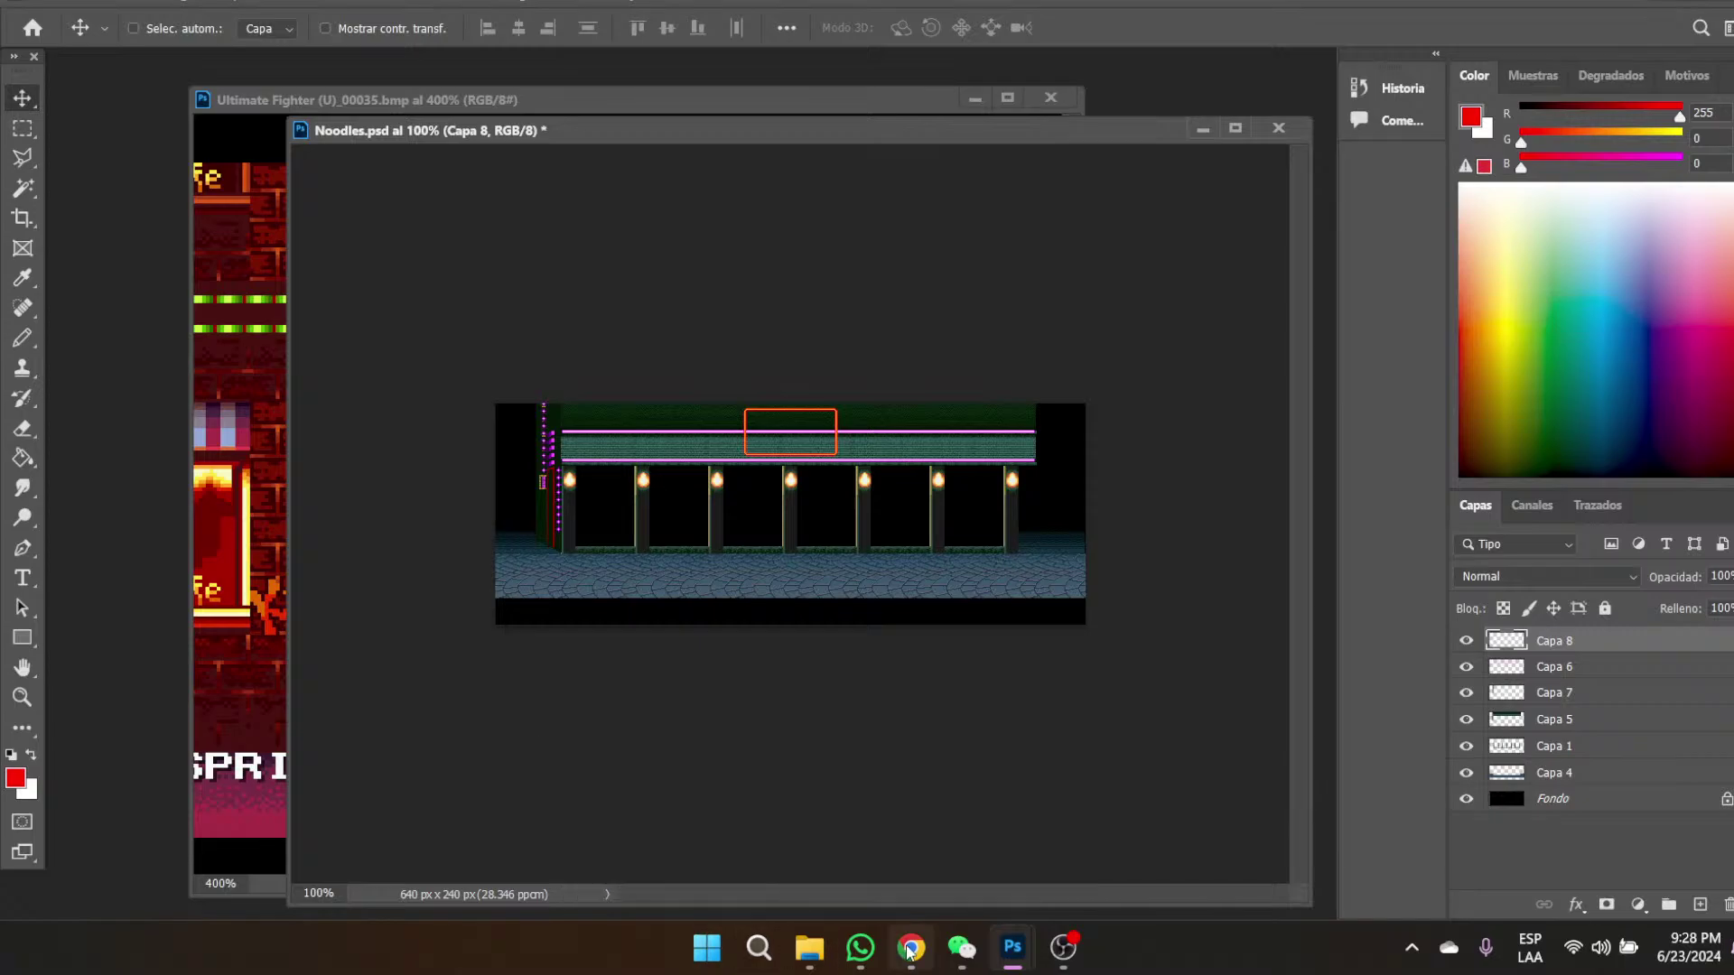
left_click(912, 835)
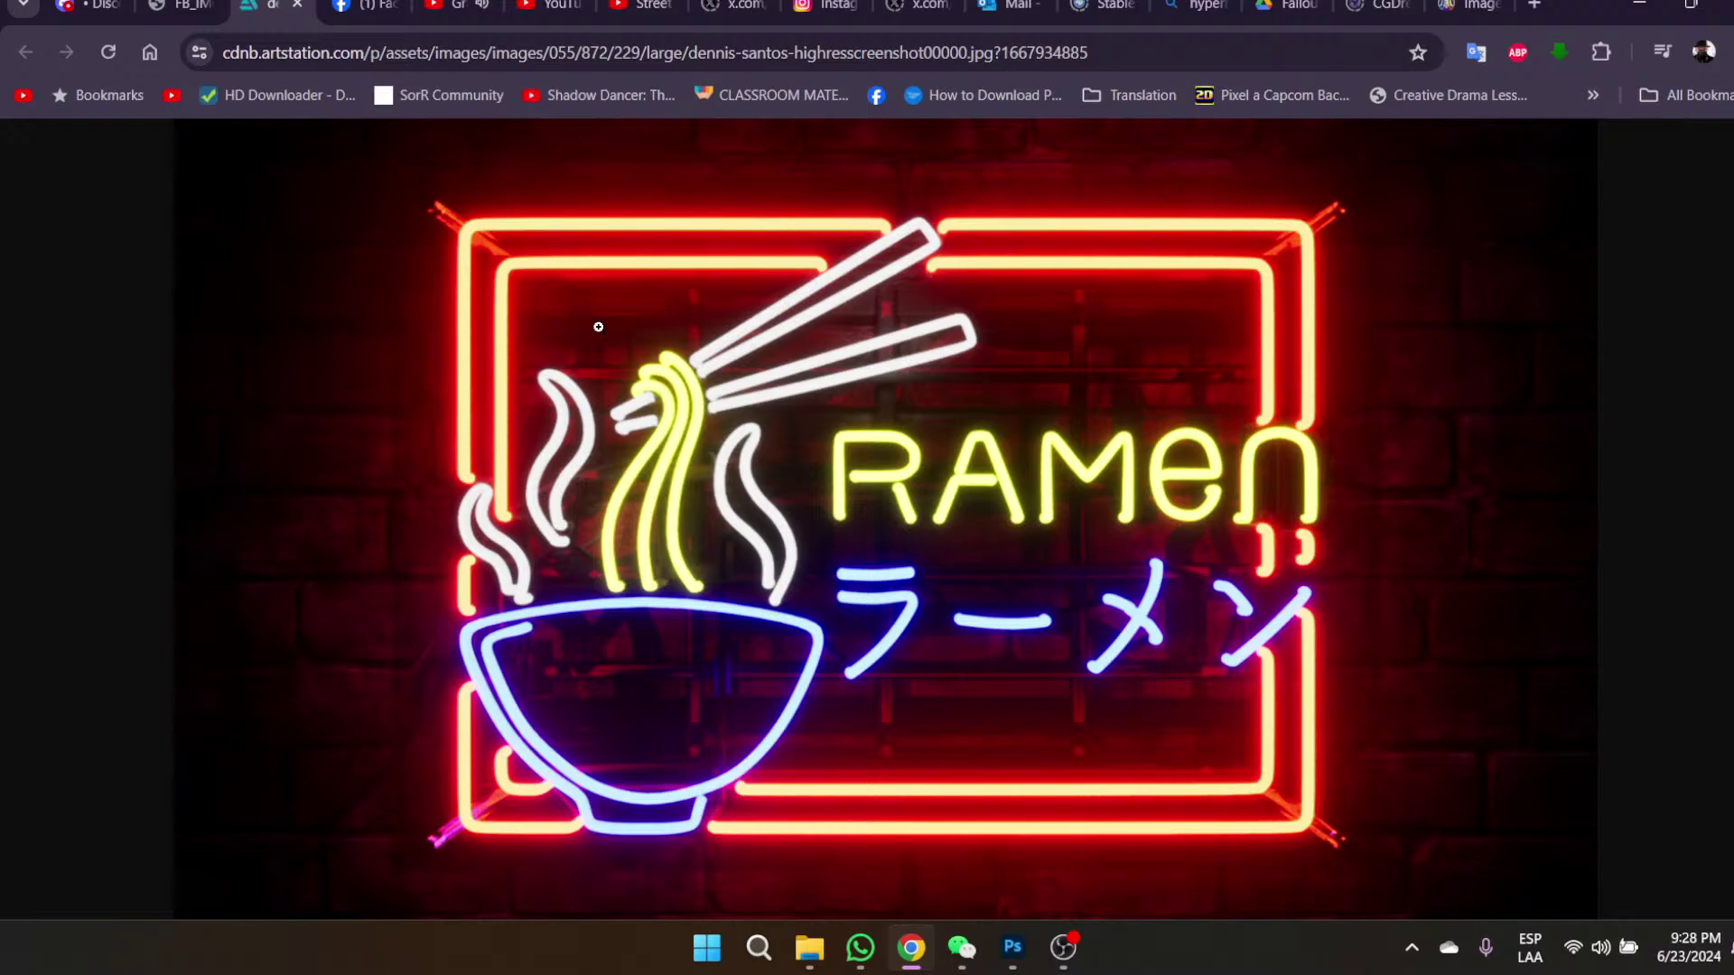
mouse_move(1066, 956)
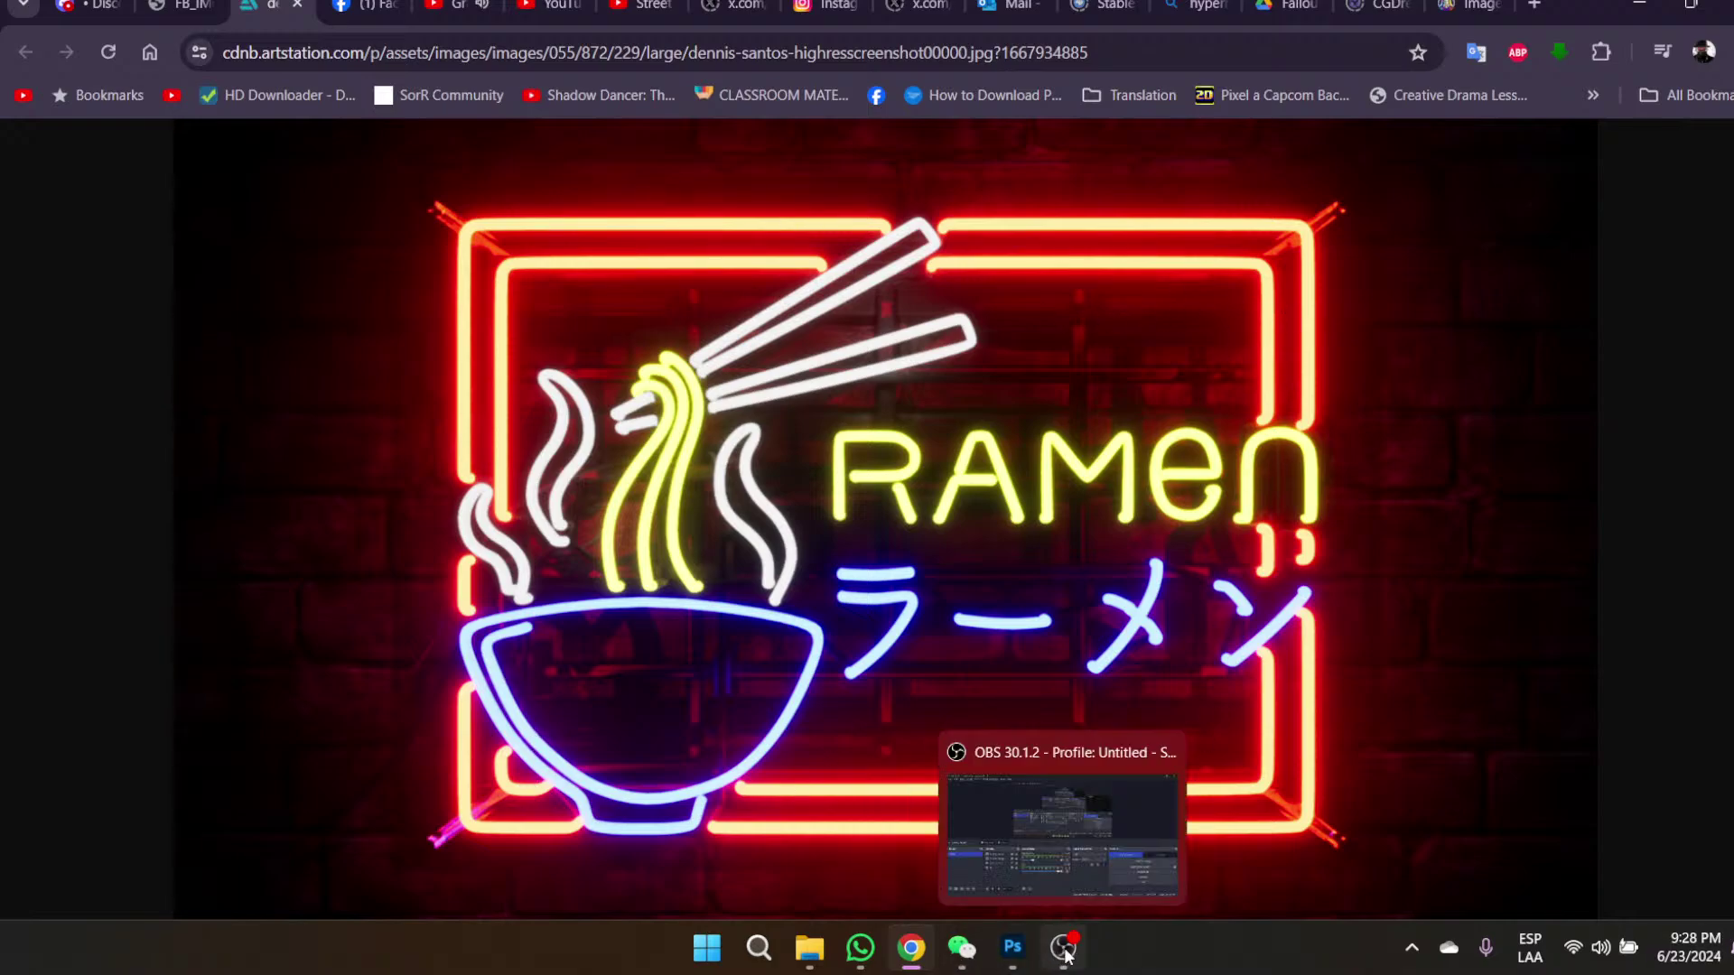
mouse_move(966, 959)
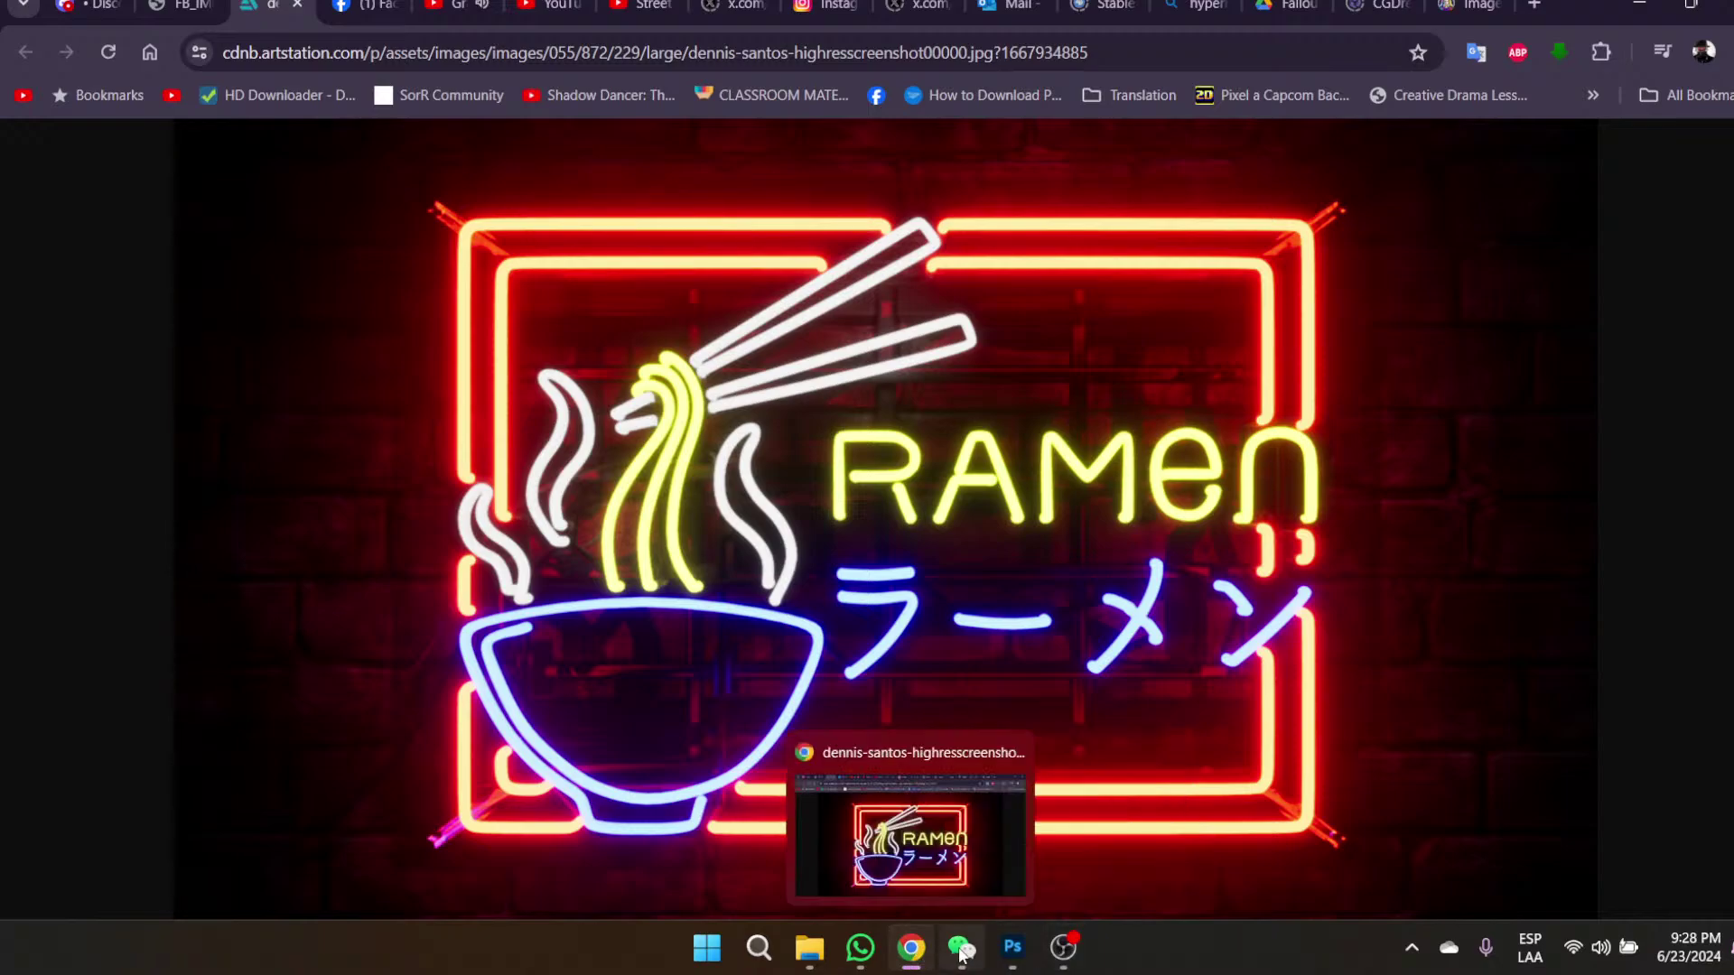
mouse_move(1013, 948)
left_click(821, 858)
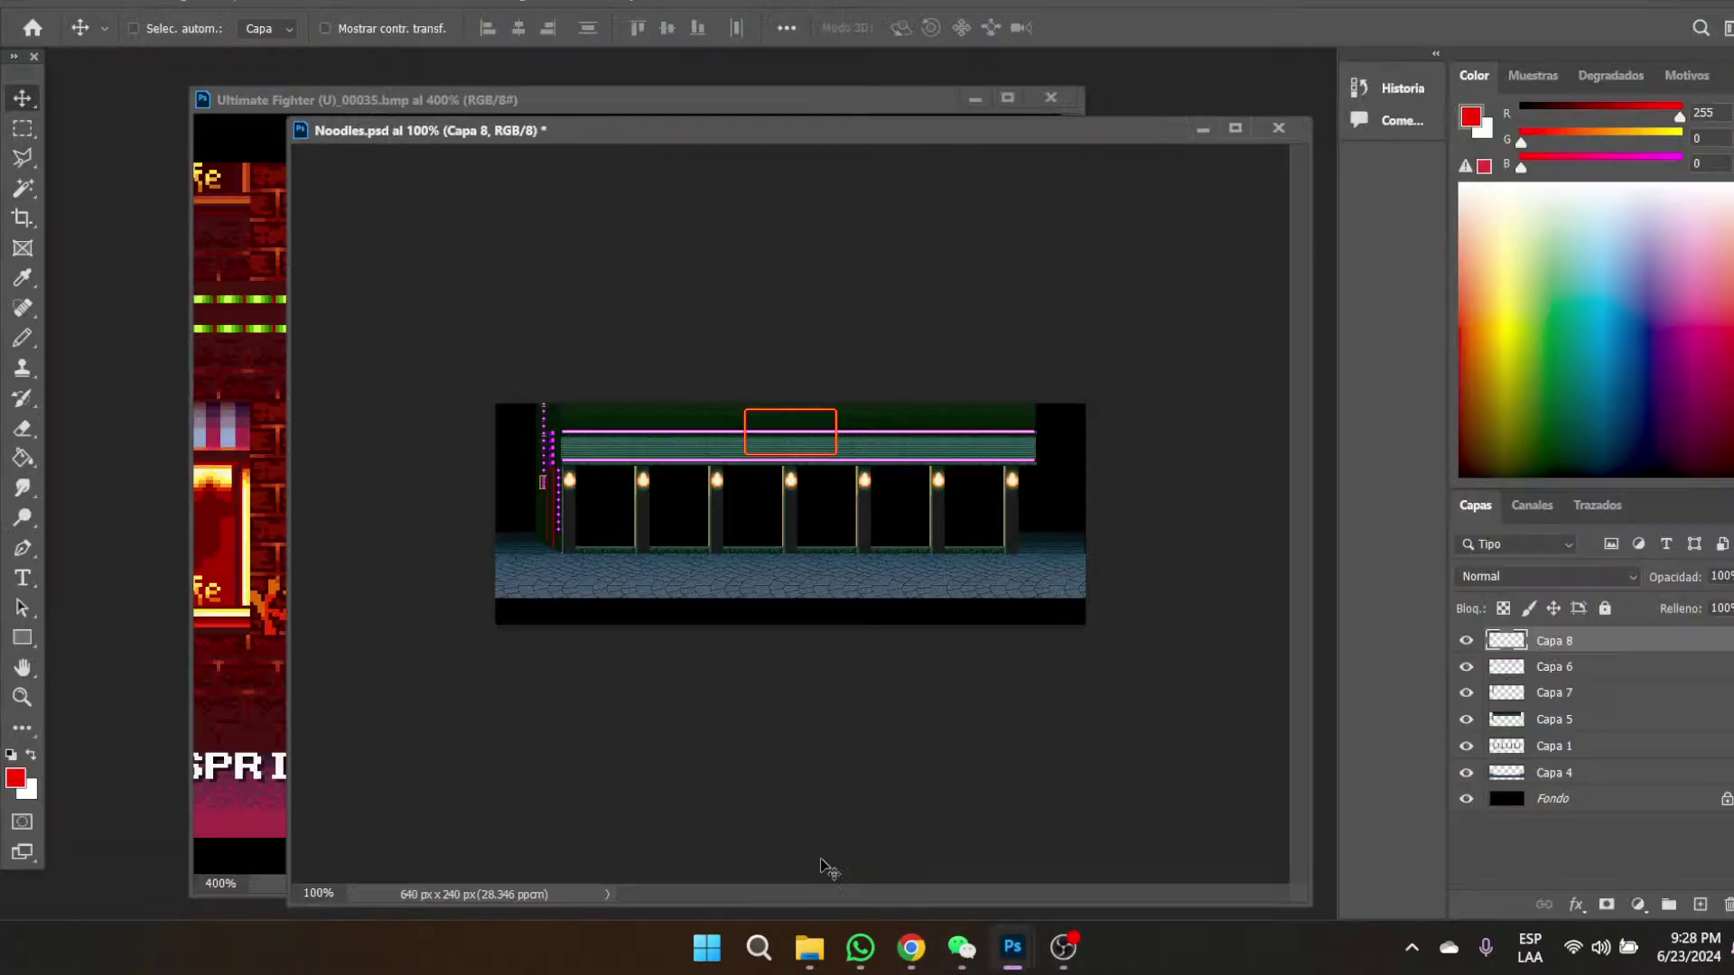
- Paste a copy of the vertical neon tube and place it just inside the frame's left side
left_click(22, 696)
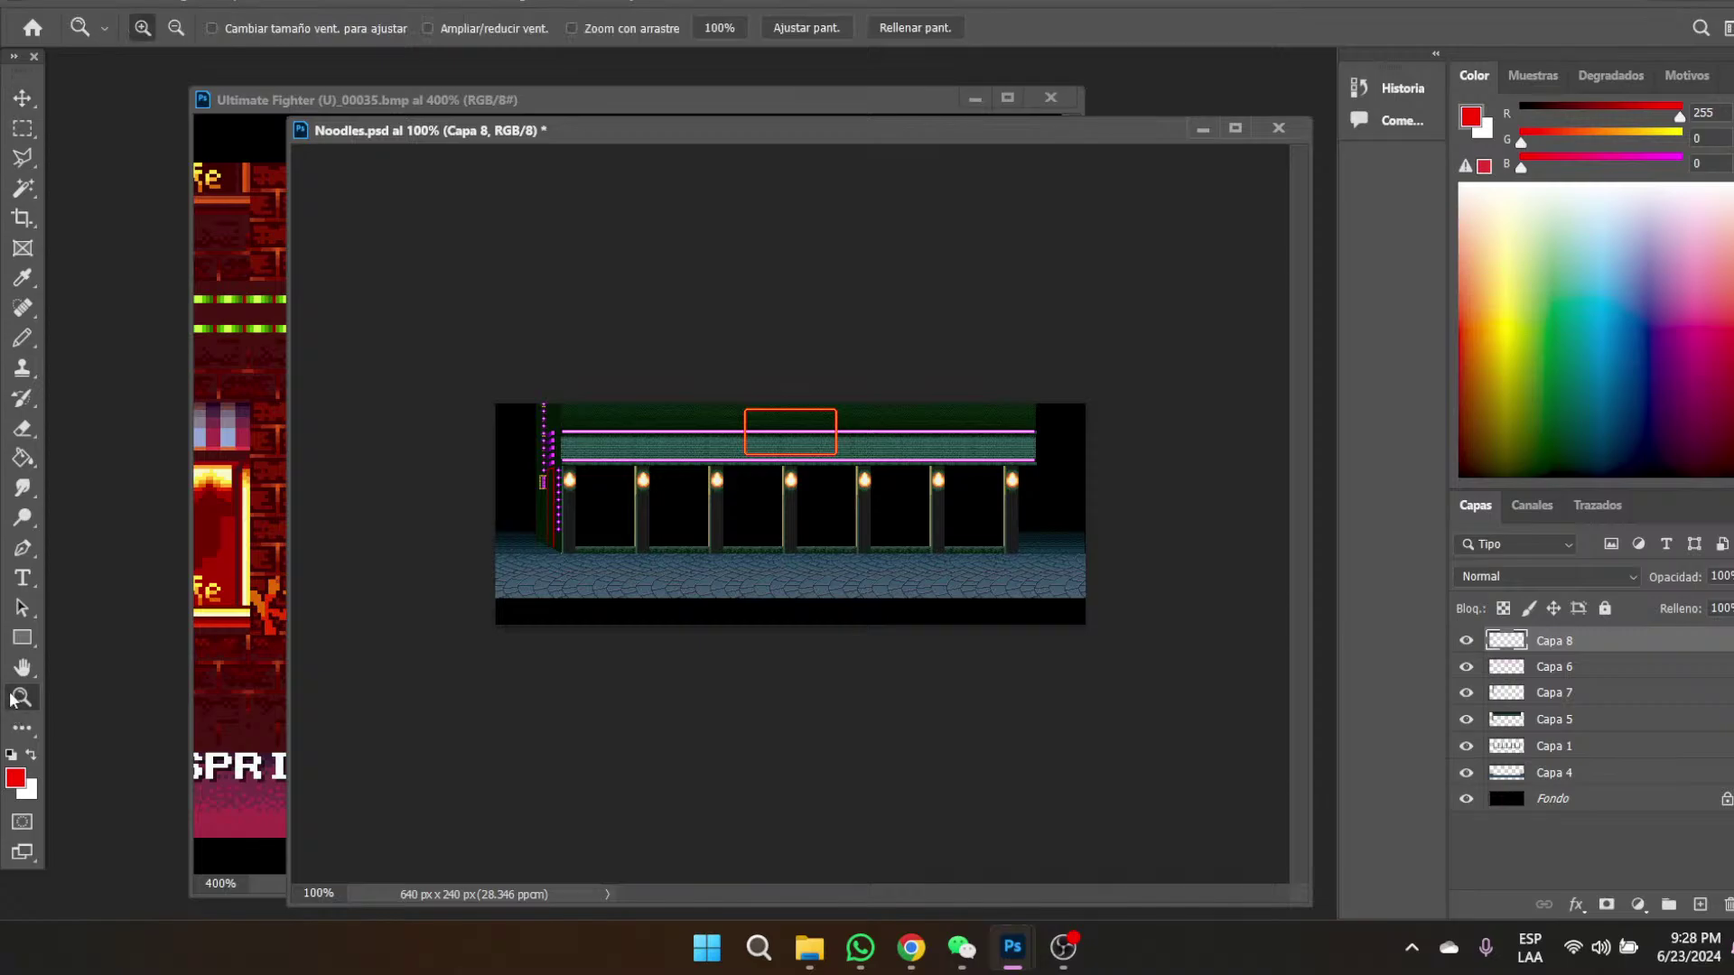
left_click_drag(767, 411, 767, 413)
left_click(767, 413)
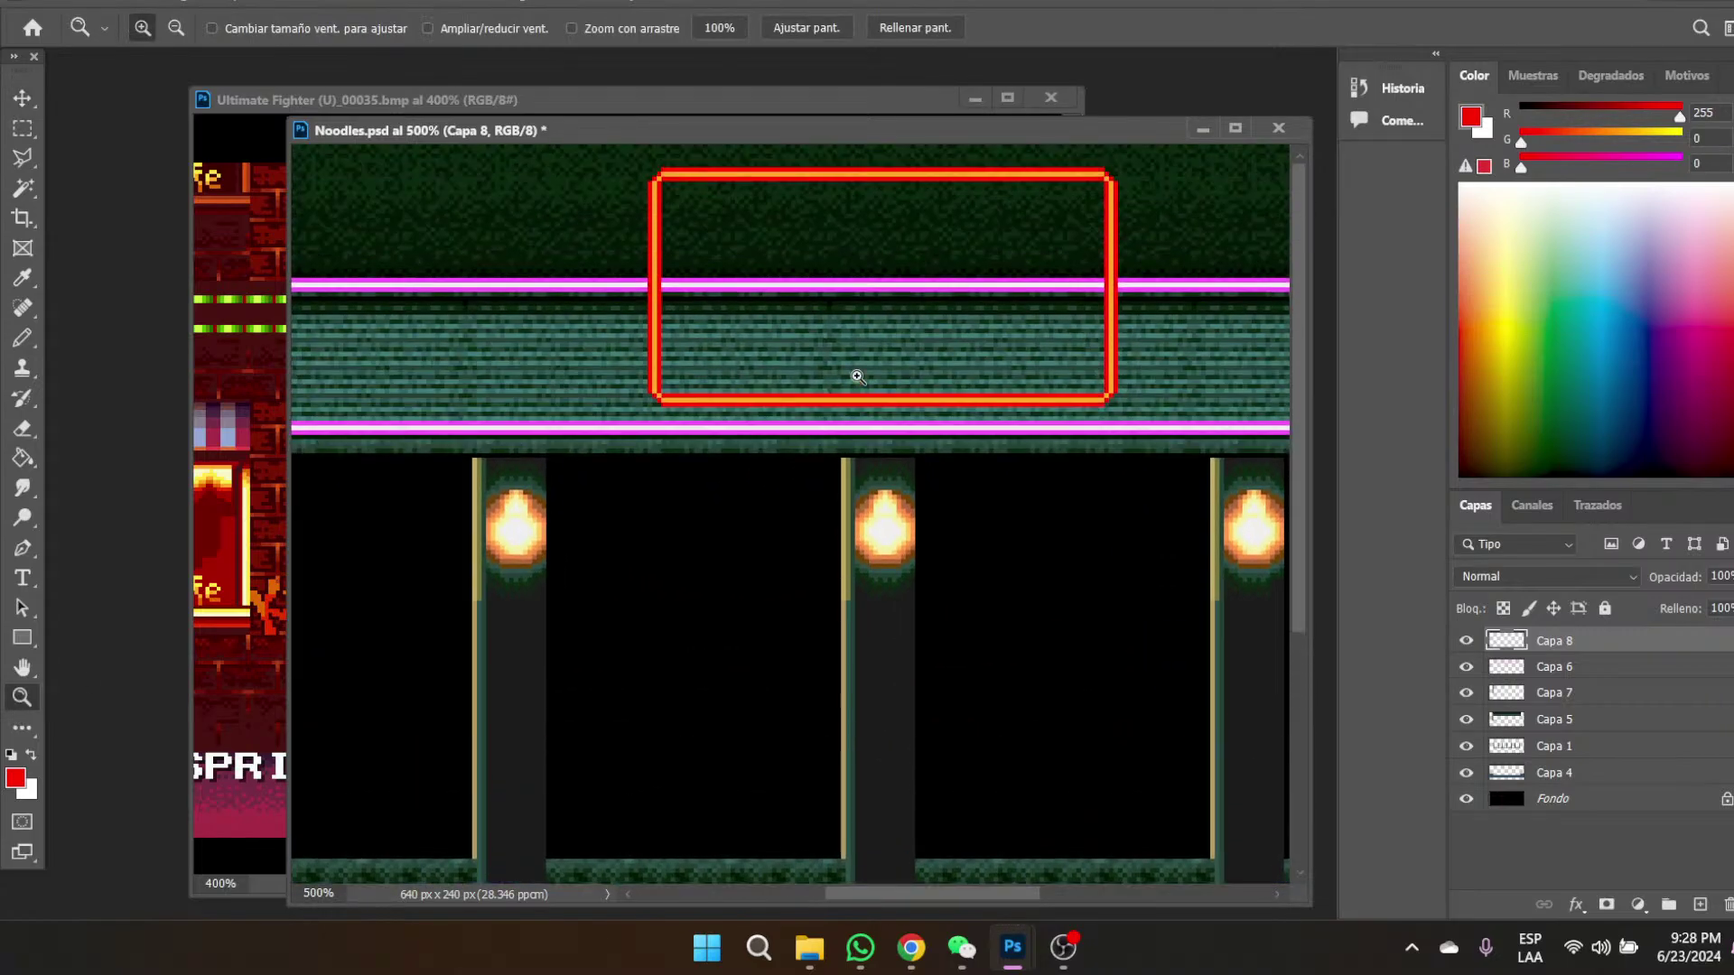
left_click(746, 188)
left_click(747, 188)
left_click(657, 252)
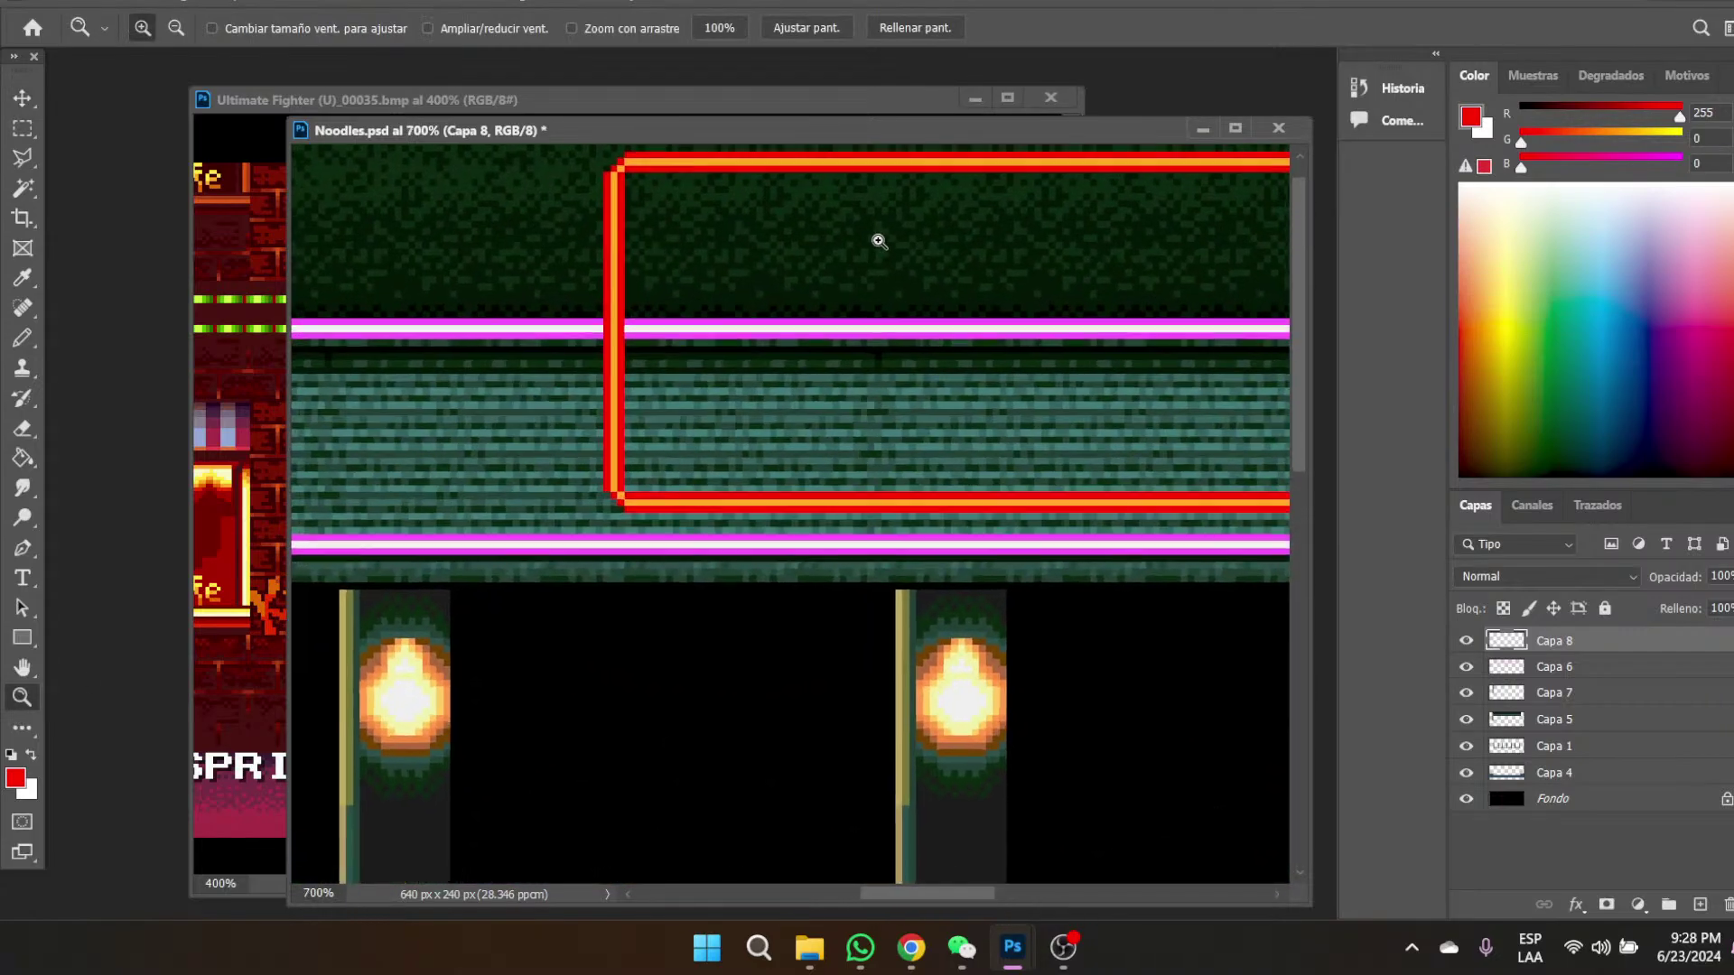
key("ctrl+v")
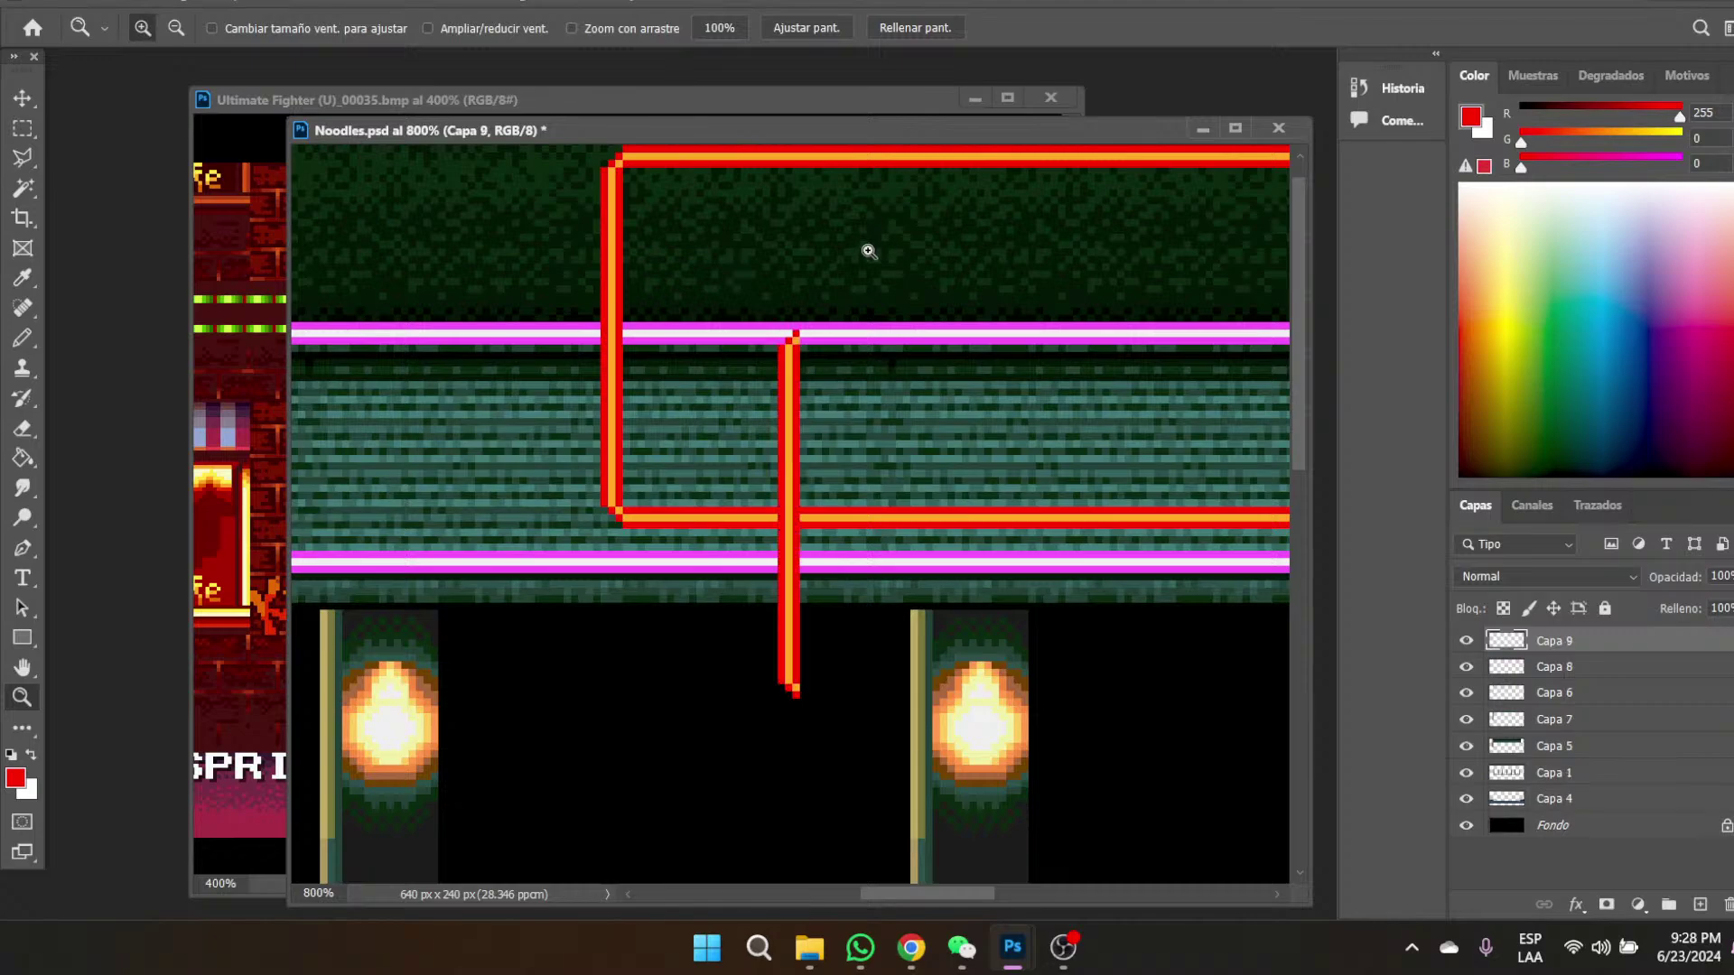
left_click(23, 98)
left_click_drag(782, 405, 654, 254)
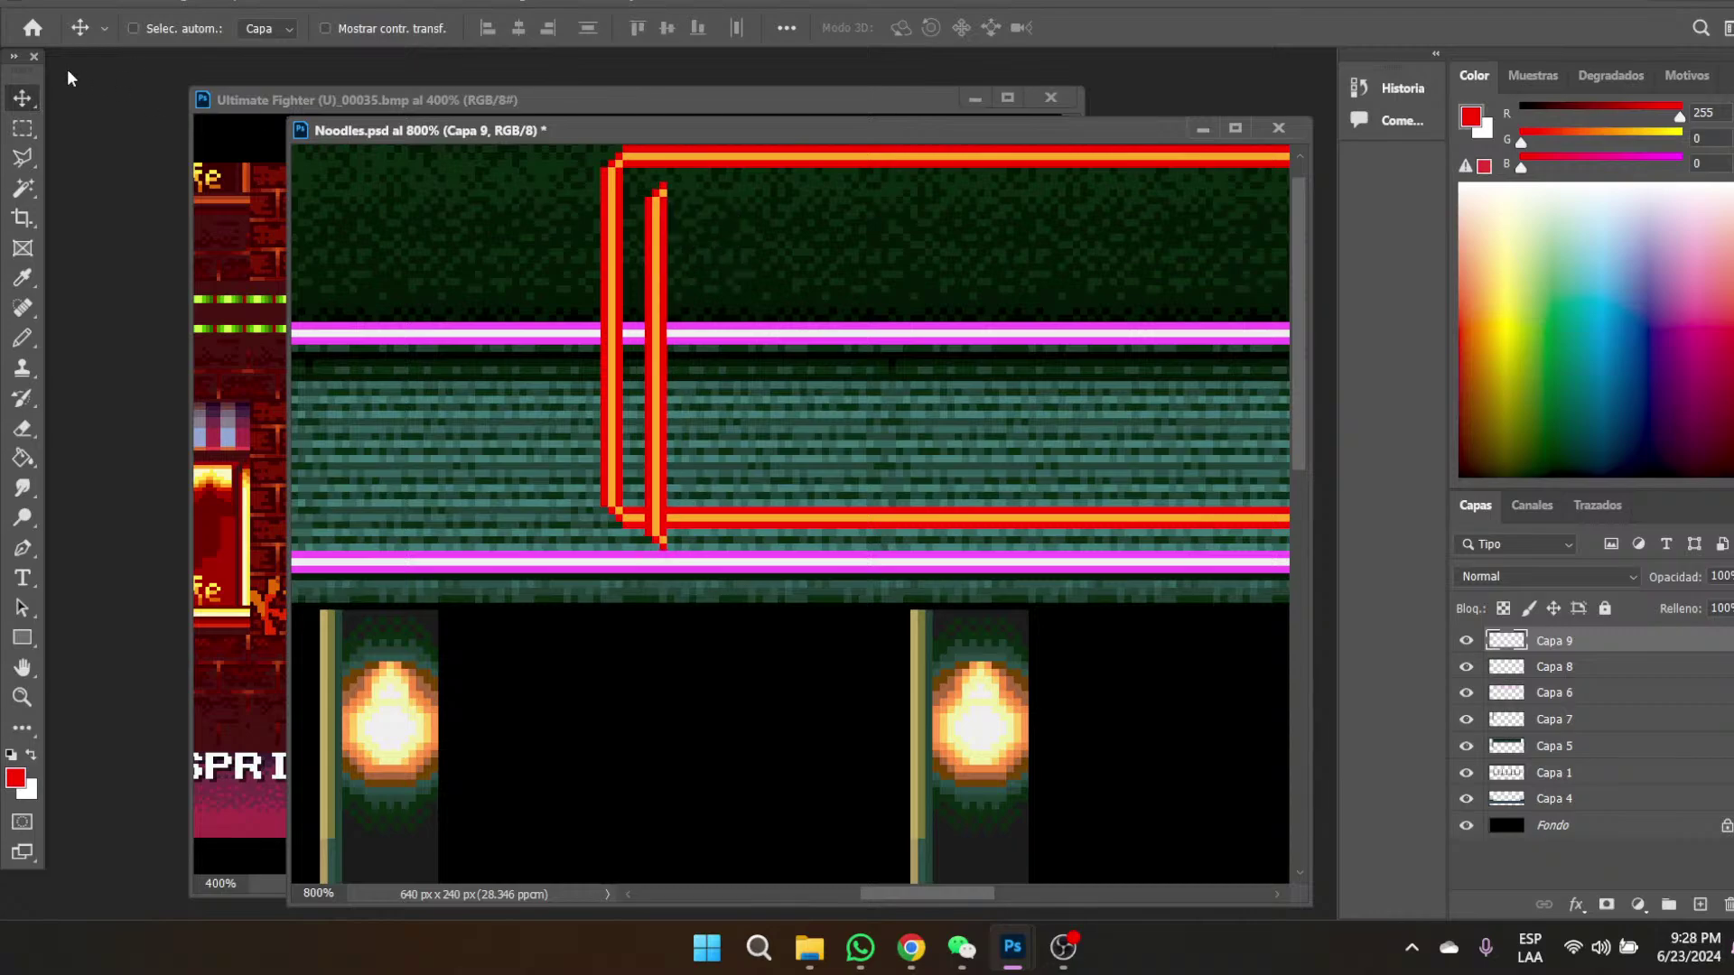
- Shorten the inner vertical tube by moving its lower end up inside the frame, and shift the tube one pixel left
left_click(16, 126)
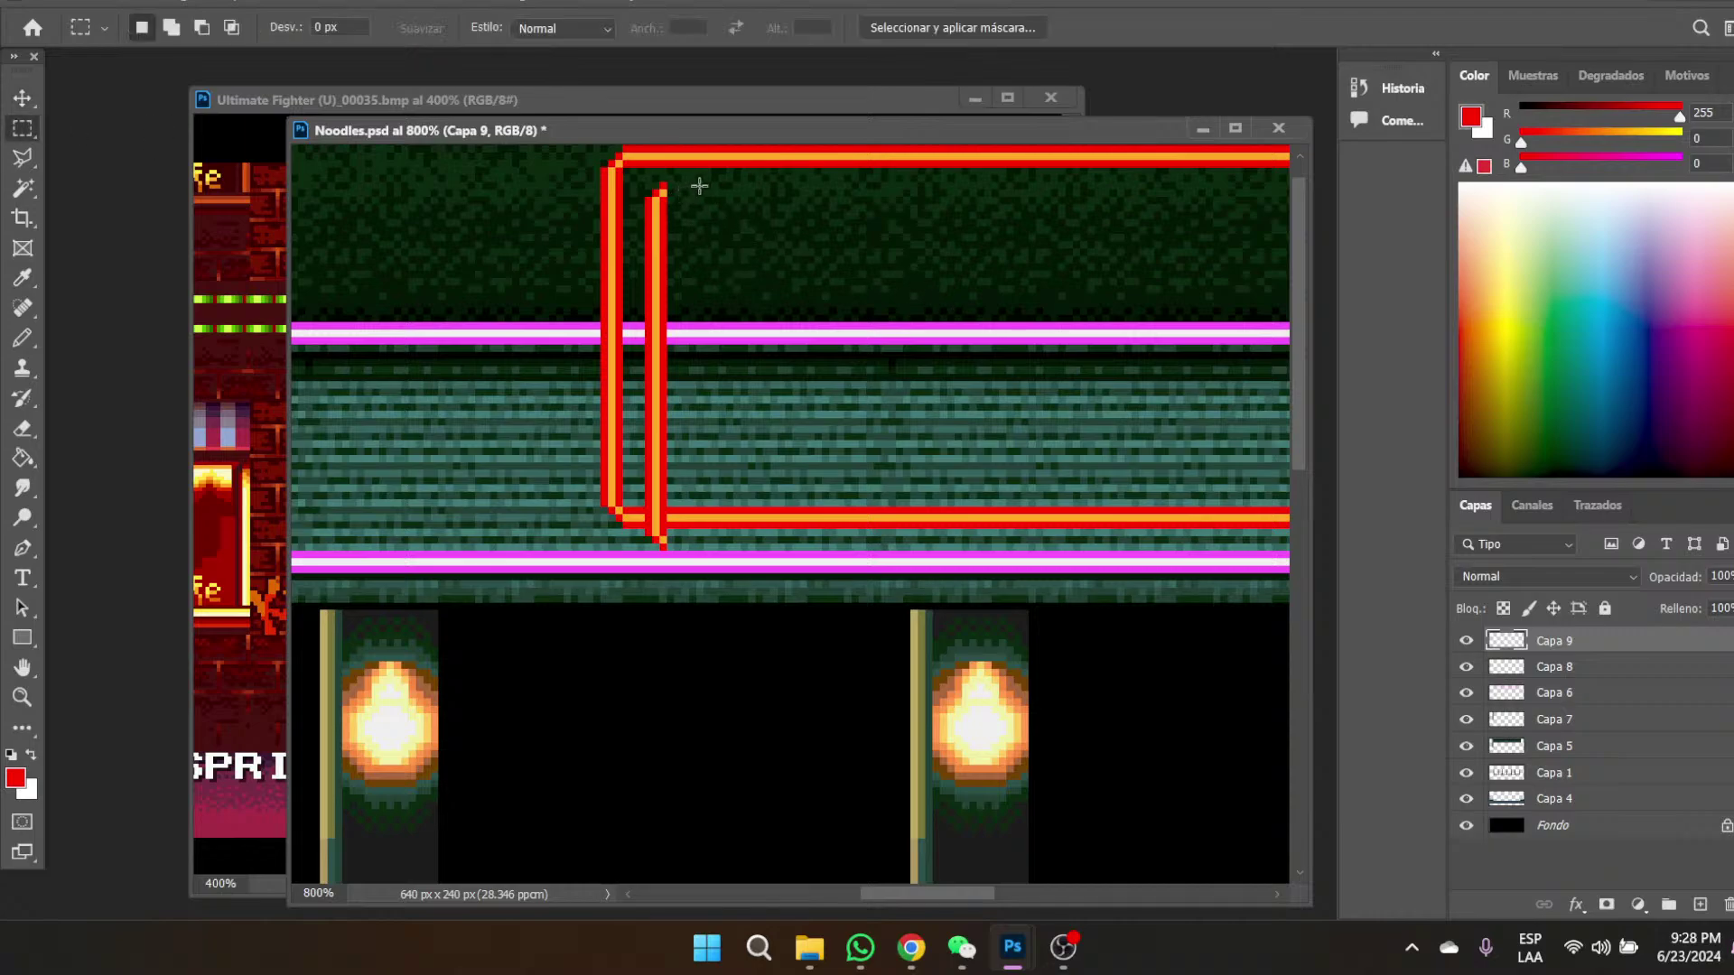
left_click_drag(632, 480, 711, 594)
key("v")
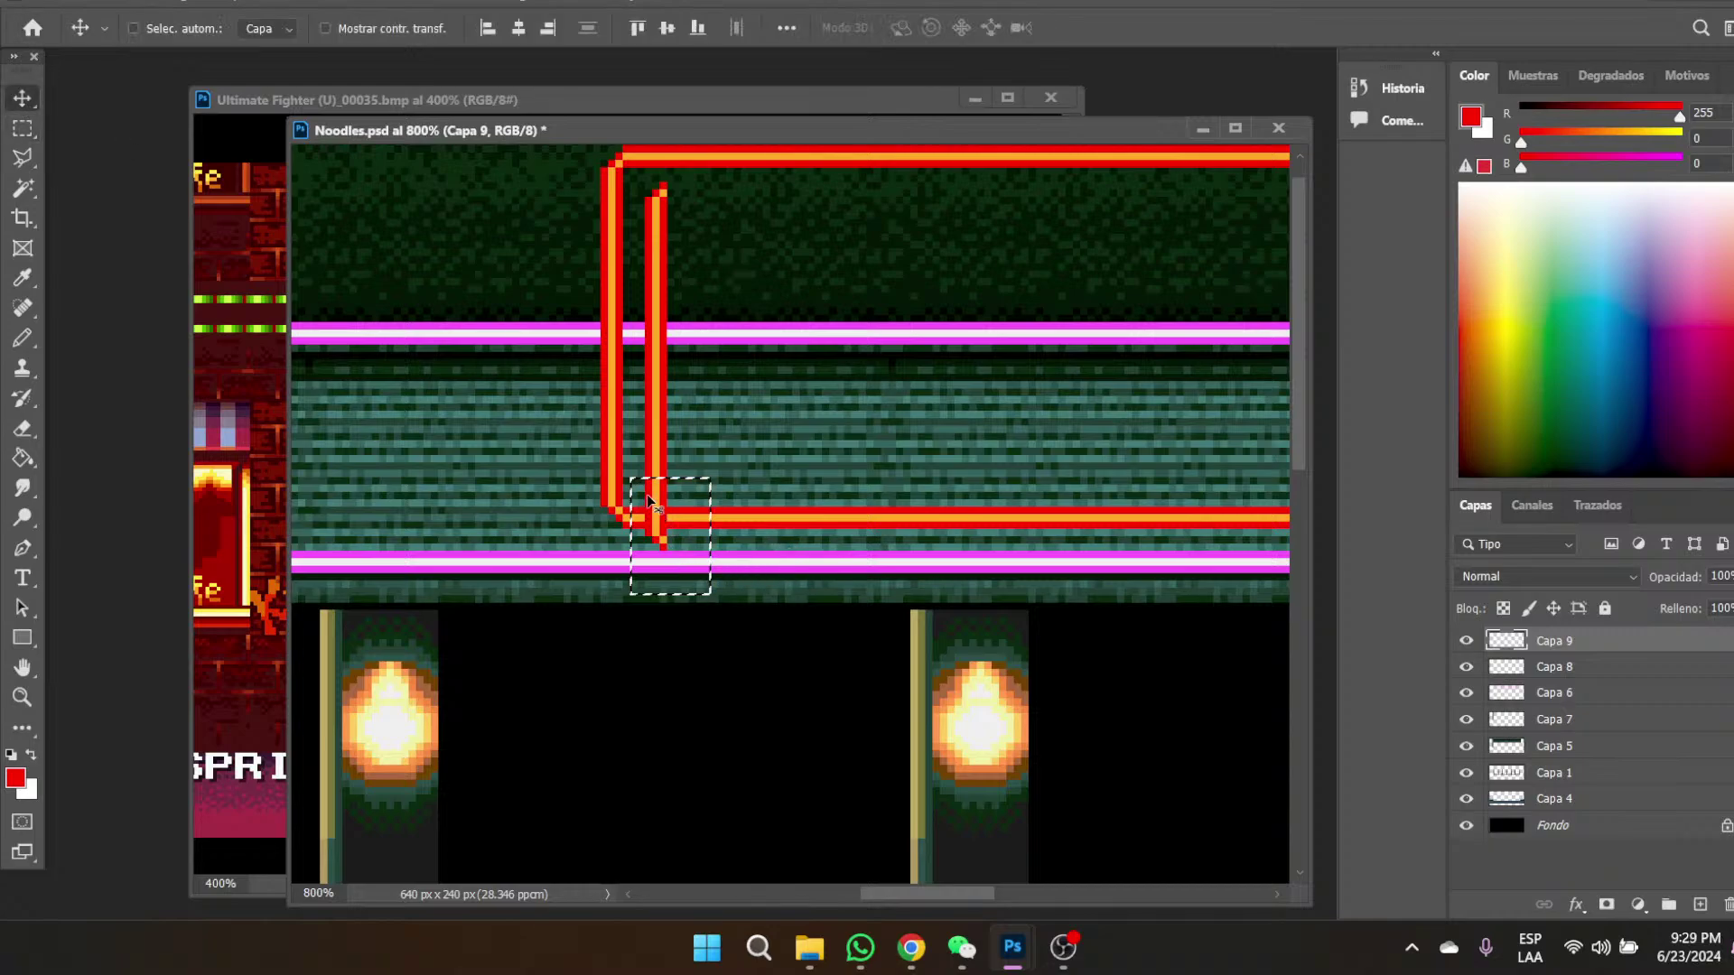
left_click_drag(653, 495, 653, 440)
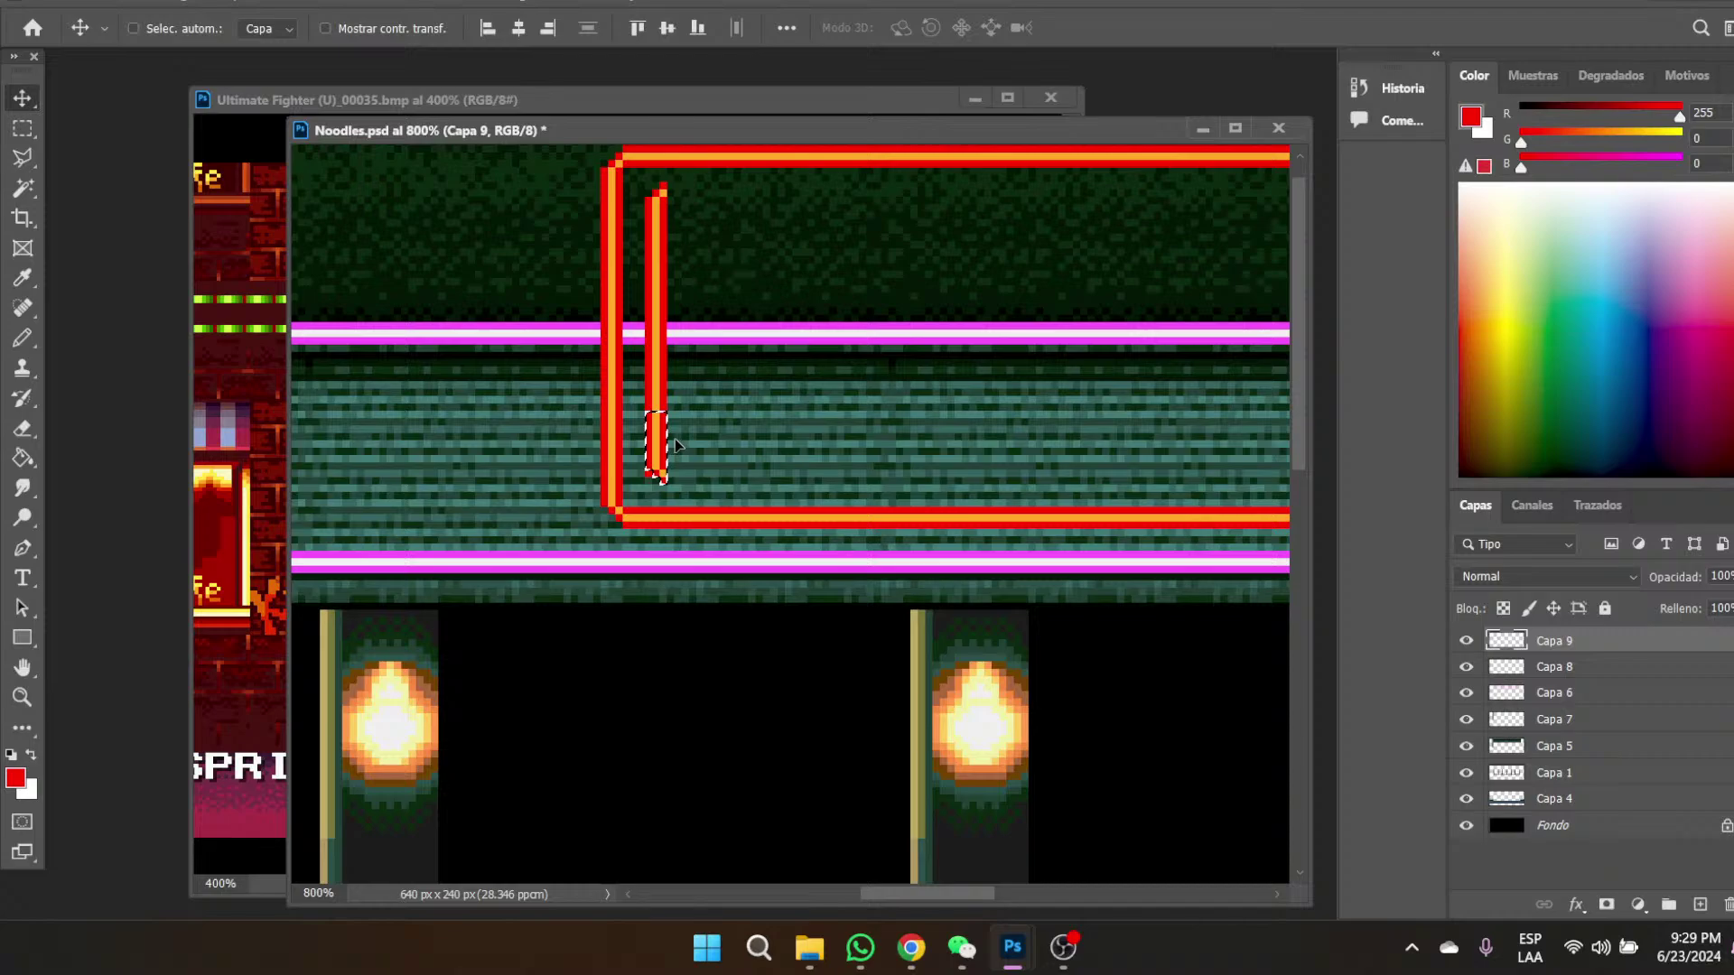
left_click_drag(657, 457, 657, 463)
left_click(23, 129)
left_click(942, 366)
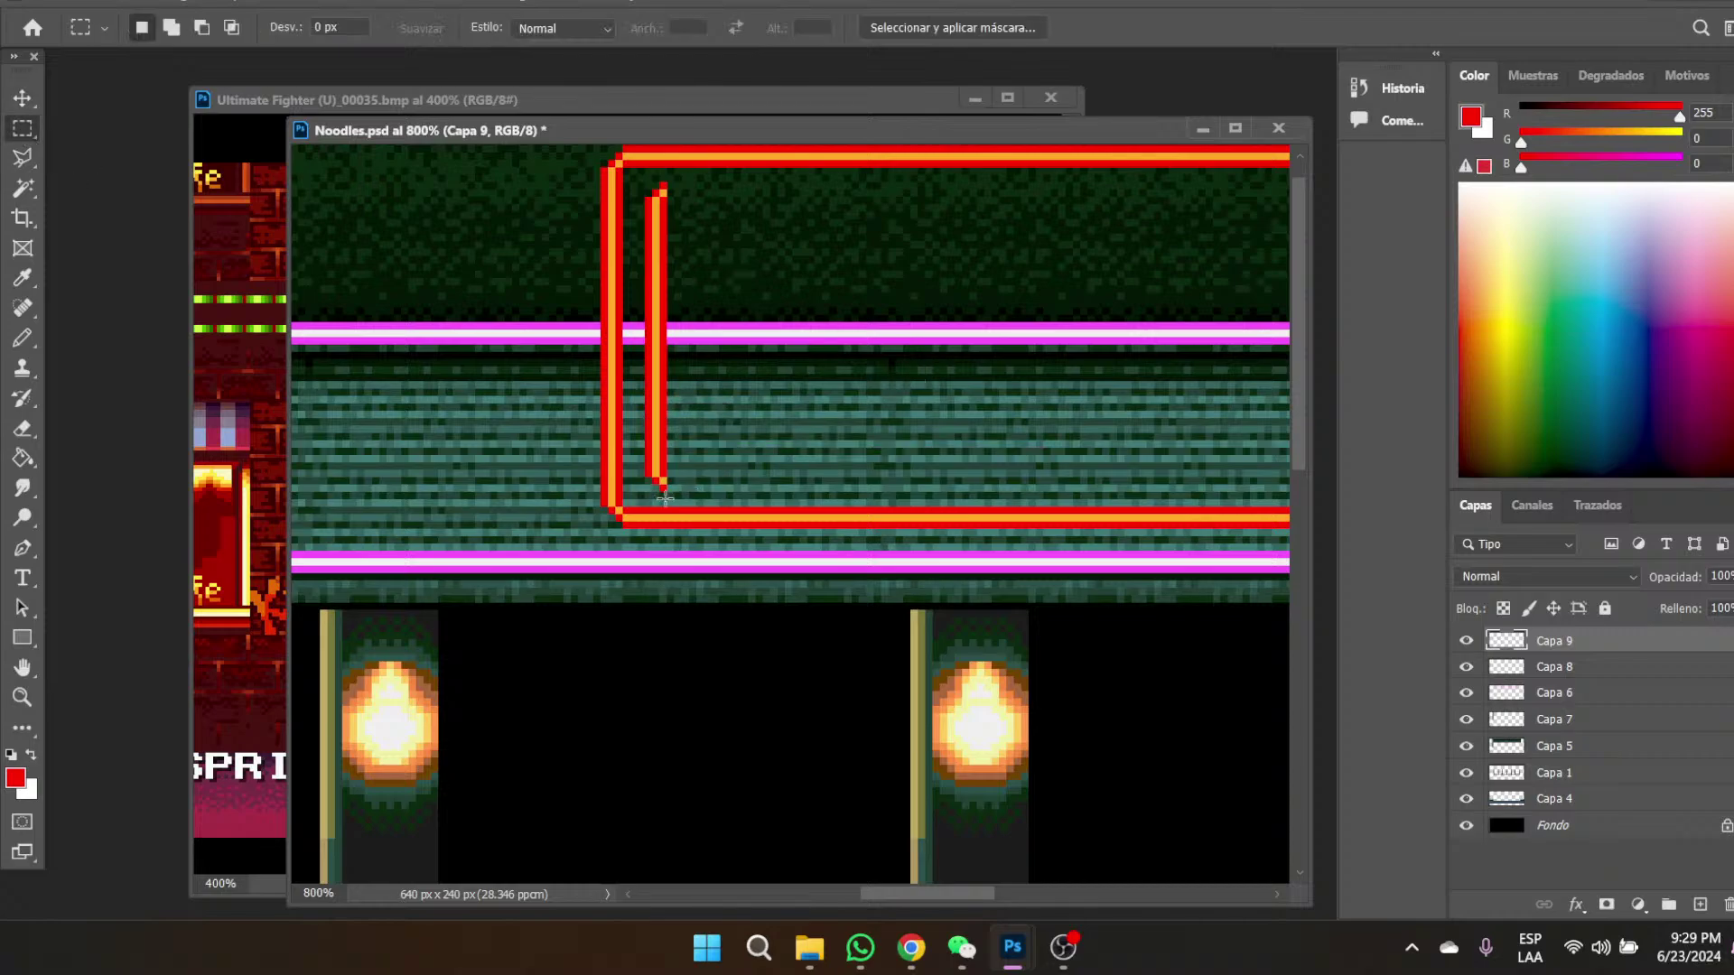
left_click(20, 101)
left_click_drag(662, 271, 655, 270)
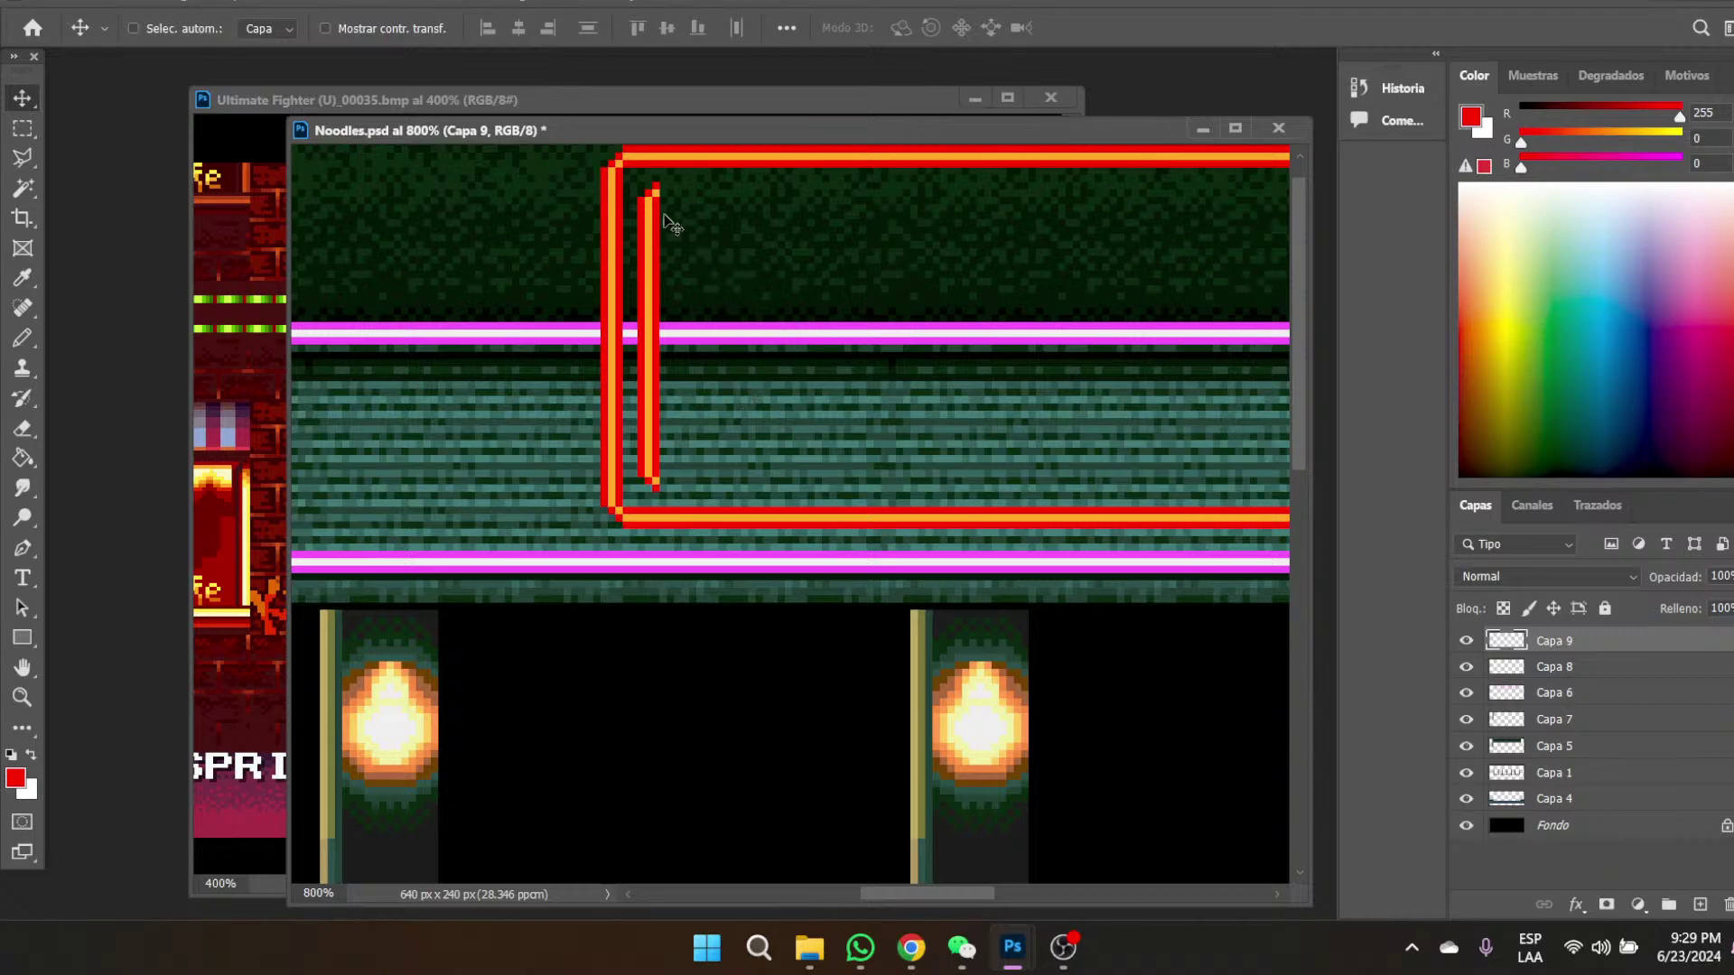
- Select the one-pixel column at the inner tube's upper tip and stretch it with Free Transform to just short of the right tube
left_click(22, 697)
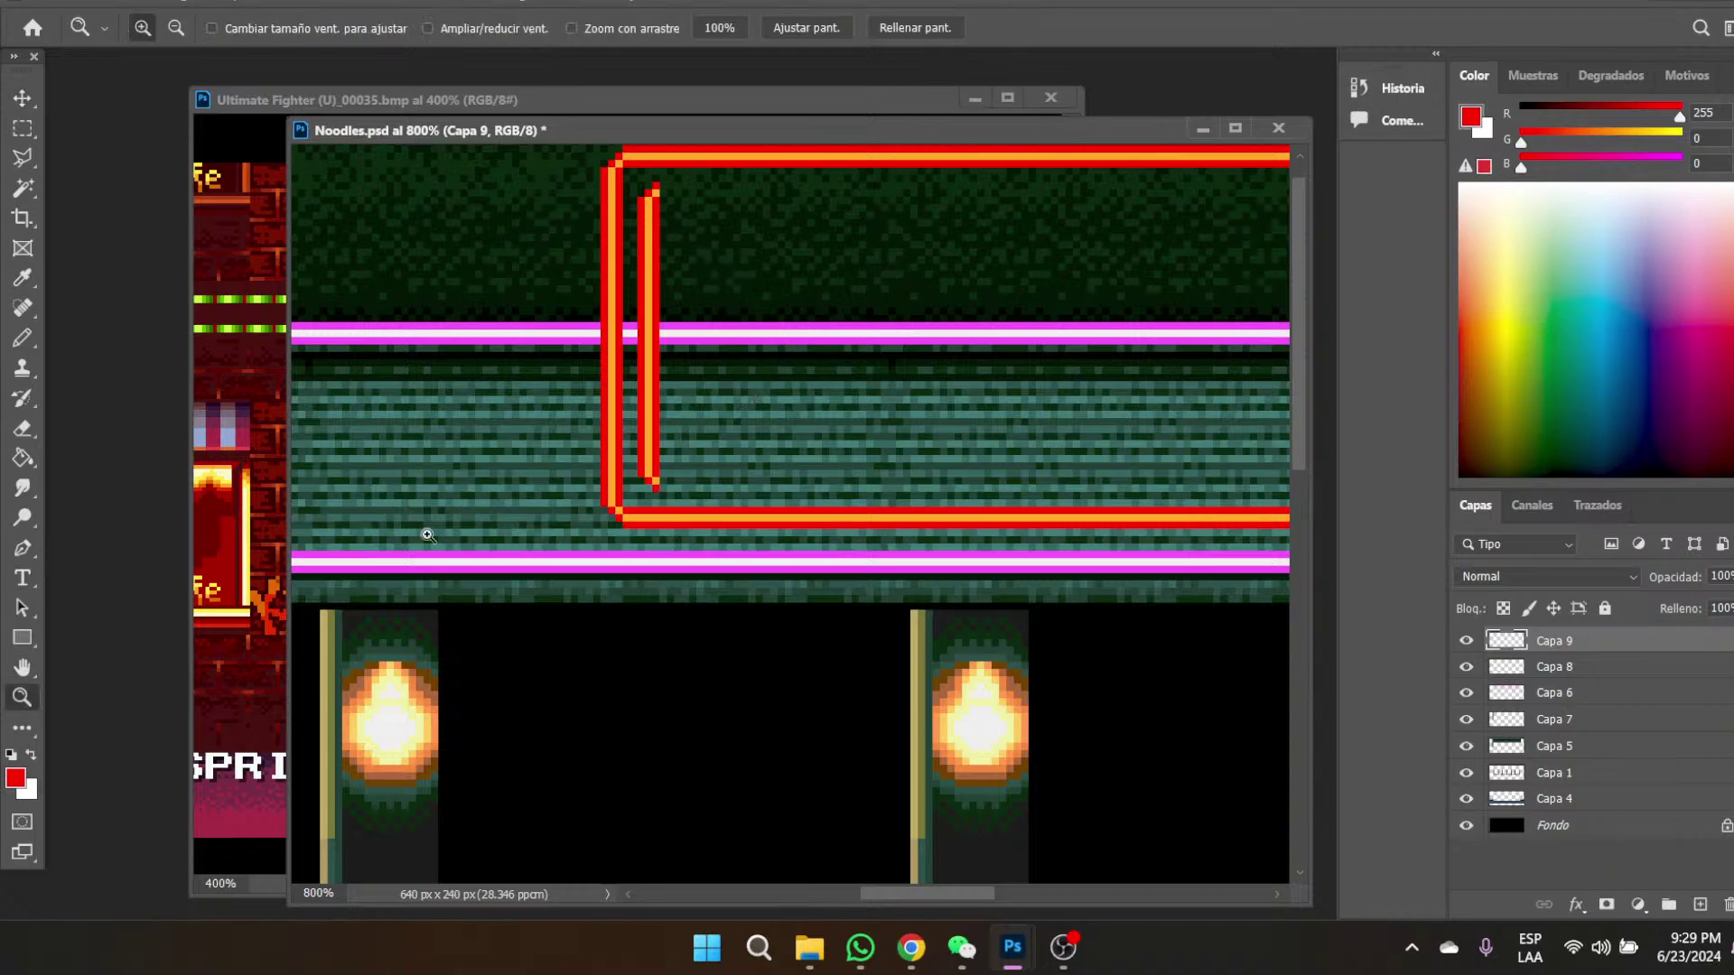
left_click(660, 222)
left_click(660, 222)
key("m")
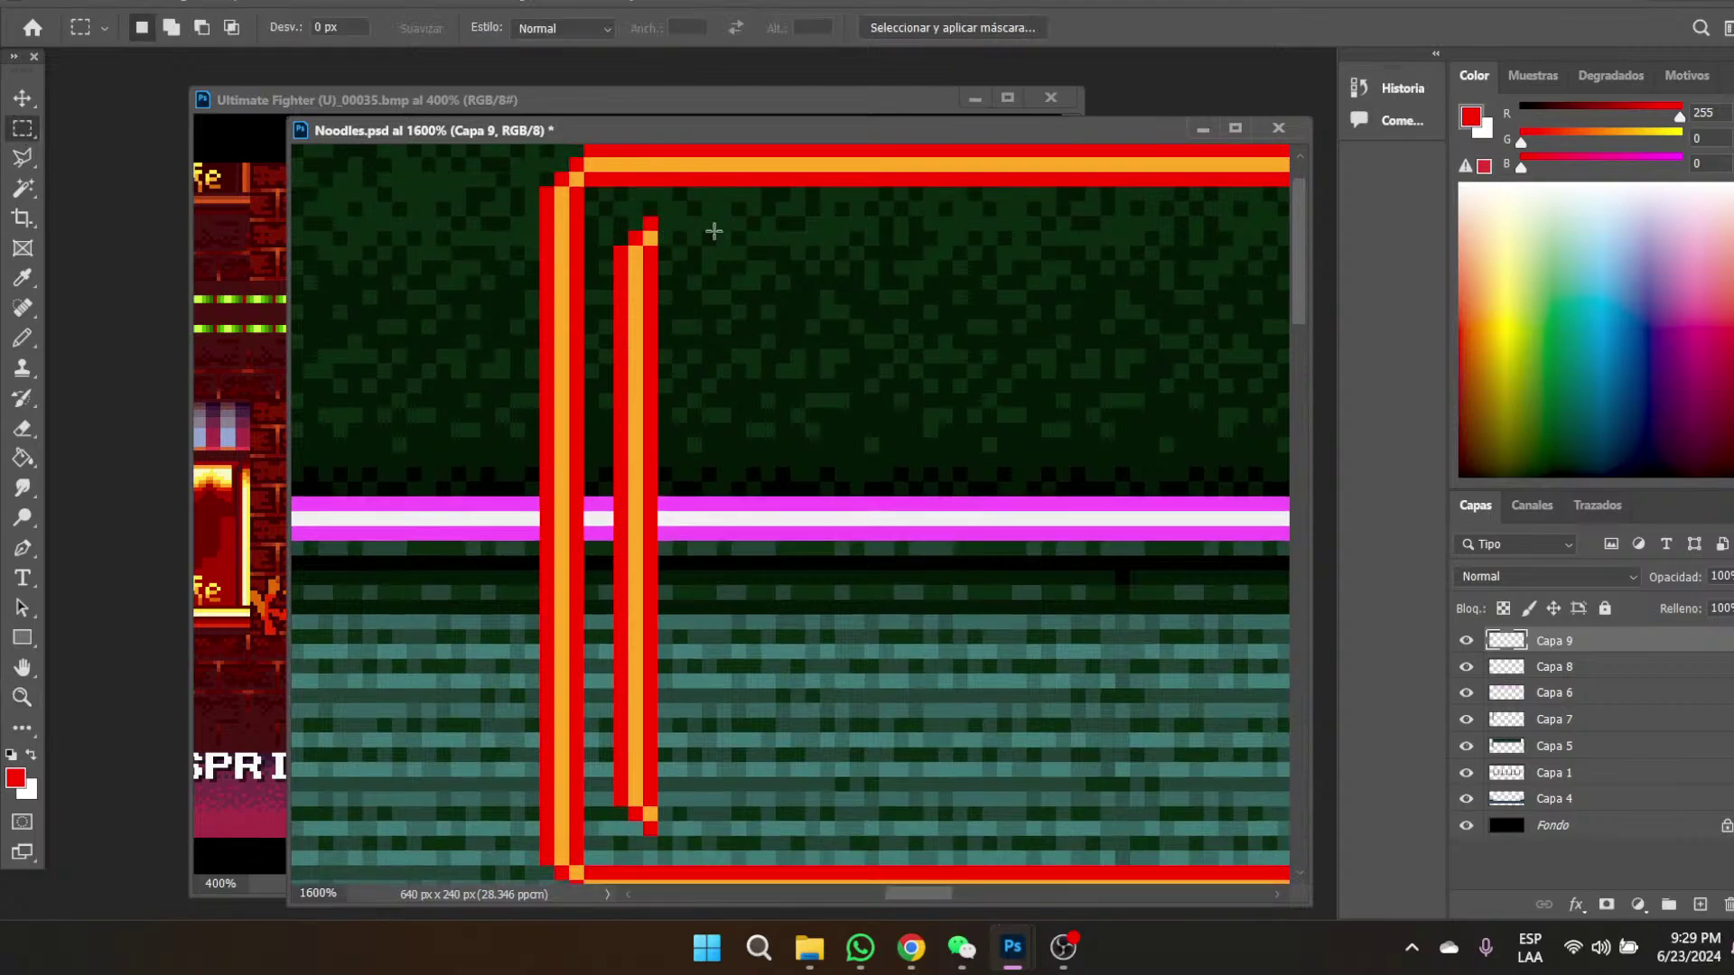
left_click_drag(653, 220, 647, 259)
right_click(780, 270)
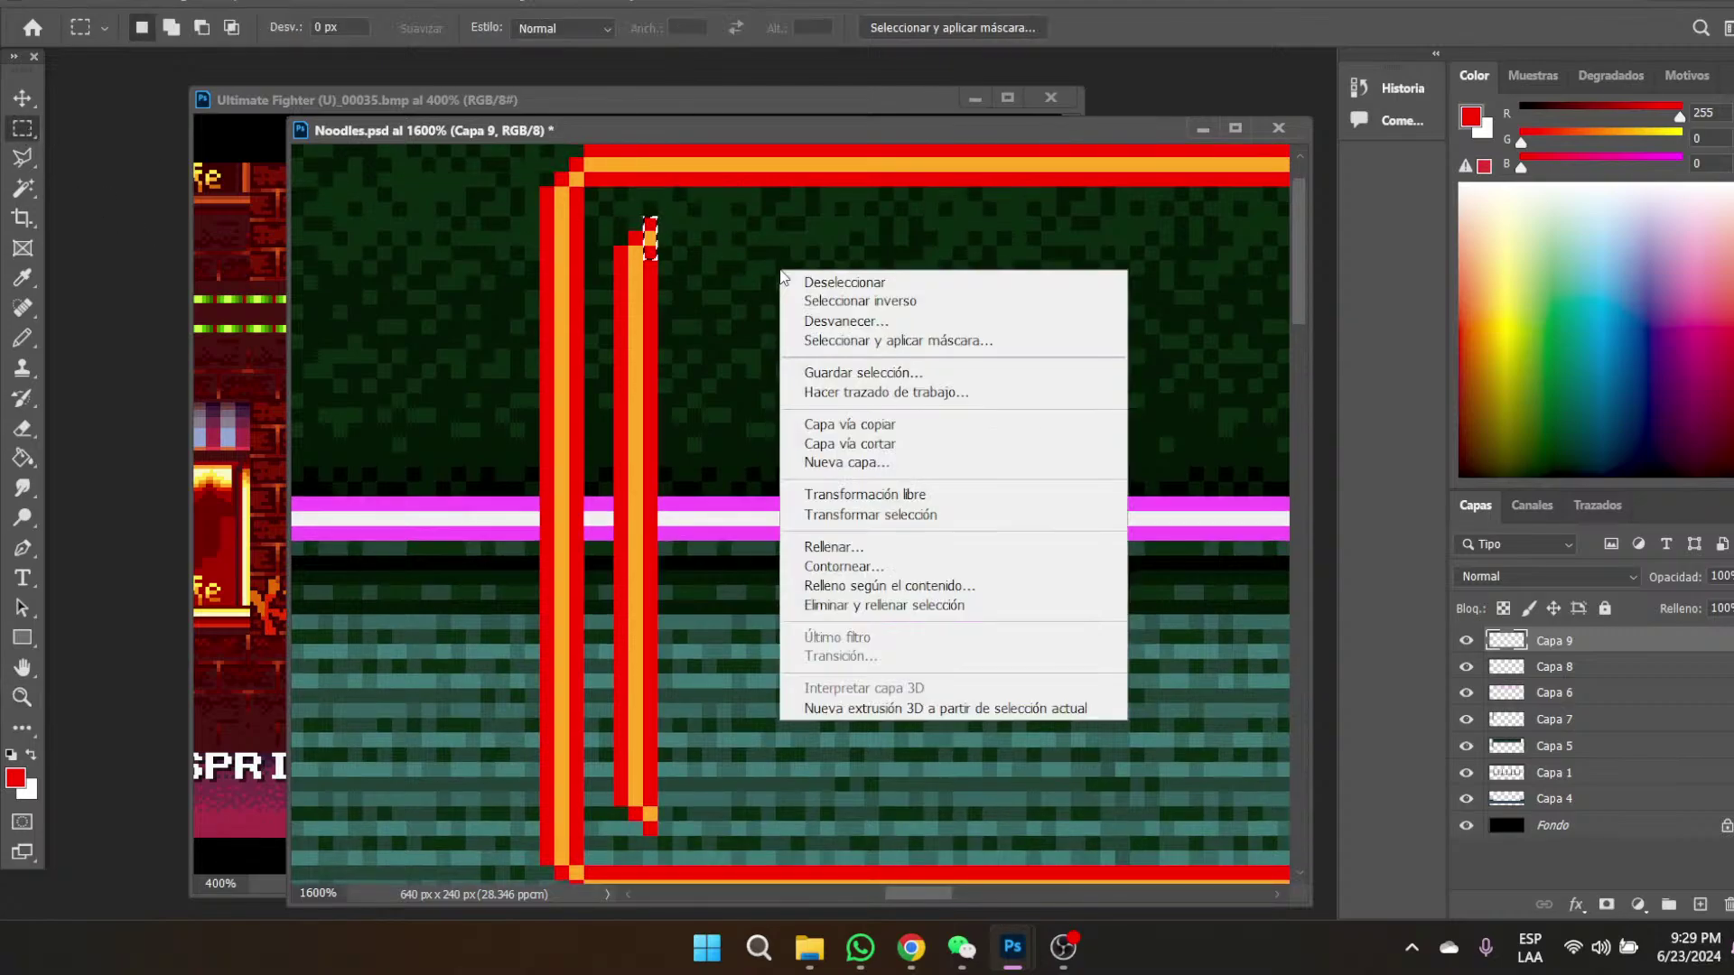
left_click(879, 501)
left_click_drag(657, 239, 694, 262)
key("Return")
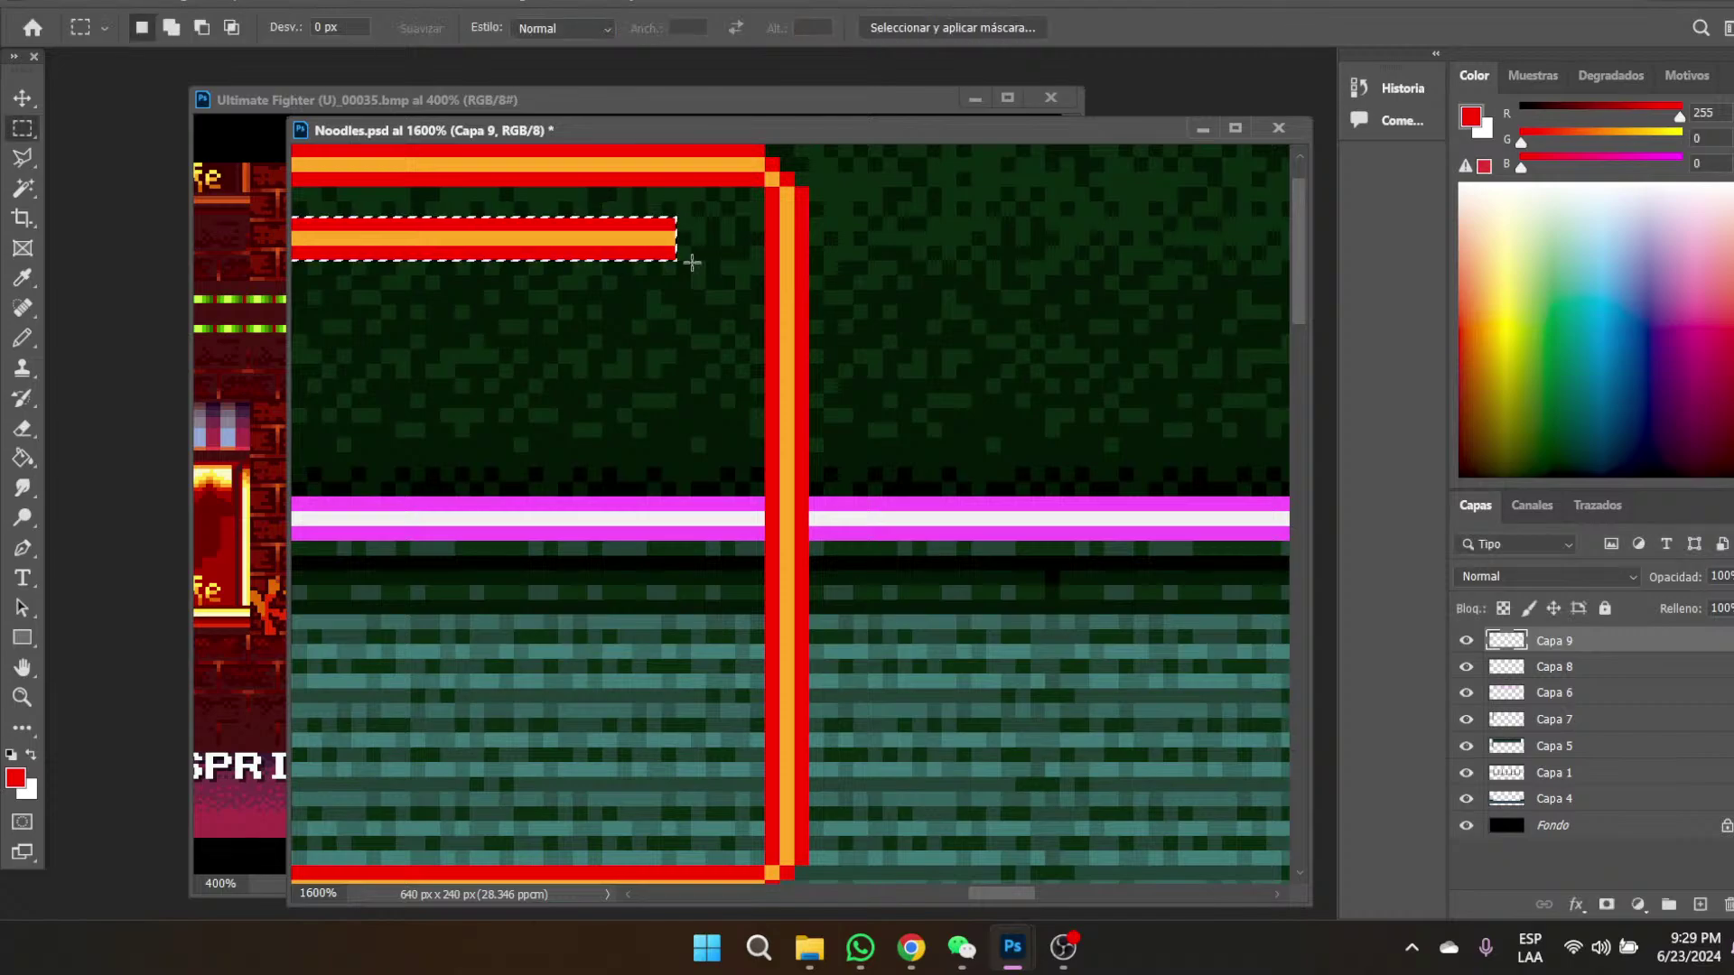
- Stretch the one-pixel column at the inner tube's lower tip rightward to 87 px wide with Free Transform, and deselect it
left_click_drag(993, 892, 903, 899)
left_click_drag(782, 793, 790, 840)
right_click(844, 794)
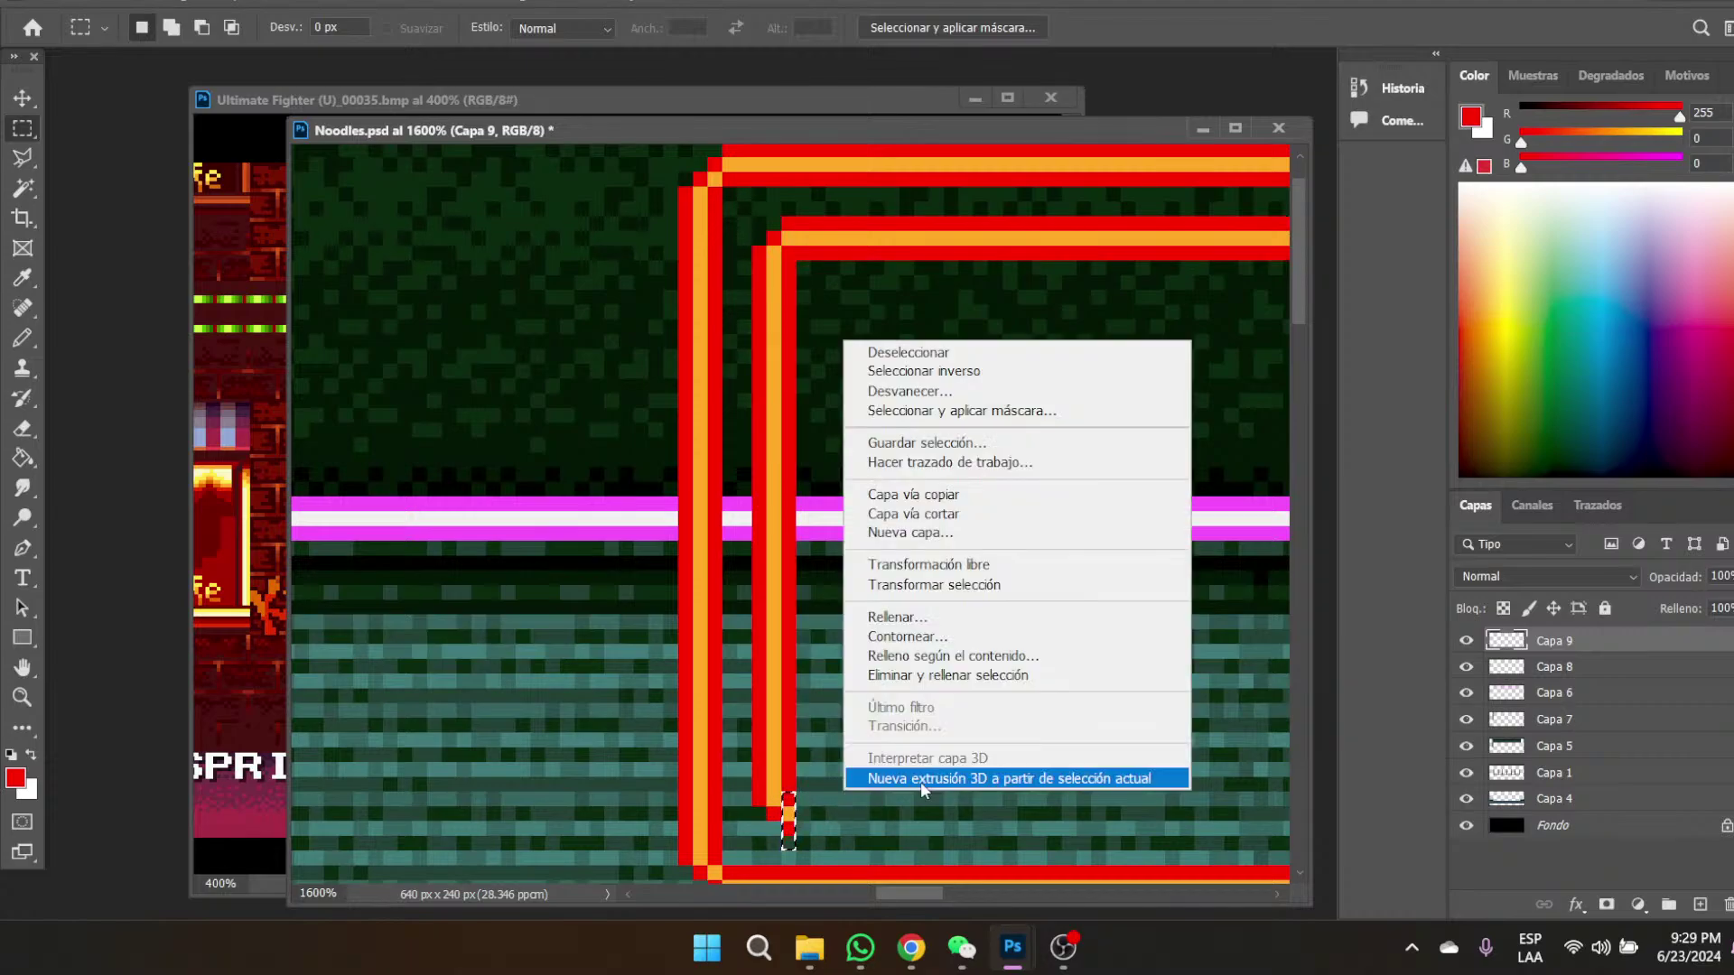
left_click(965, 567)
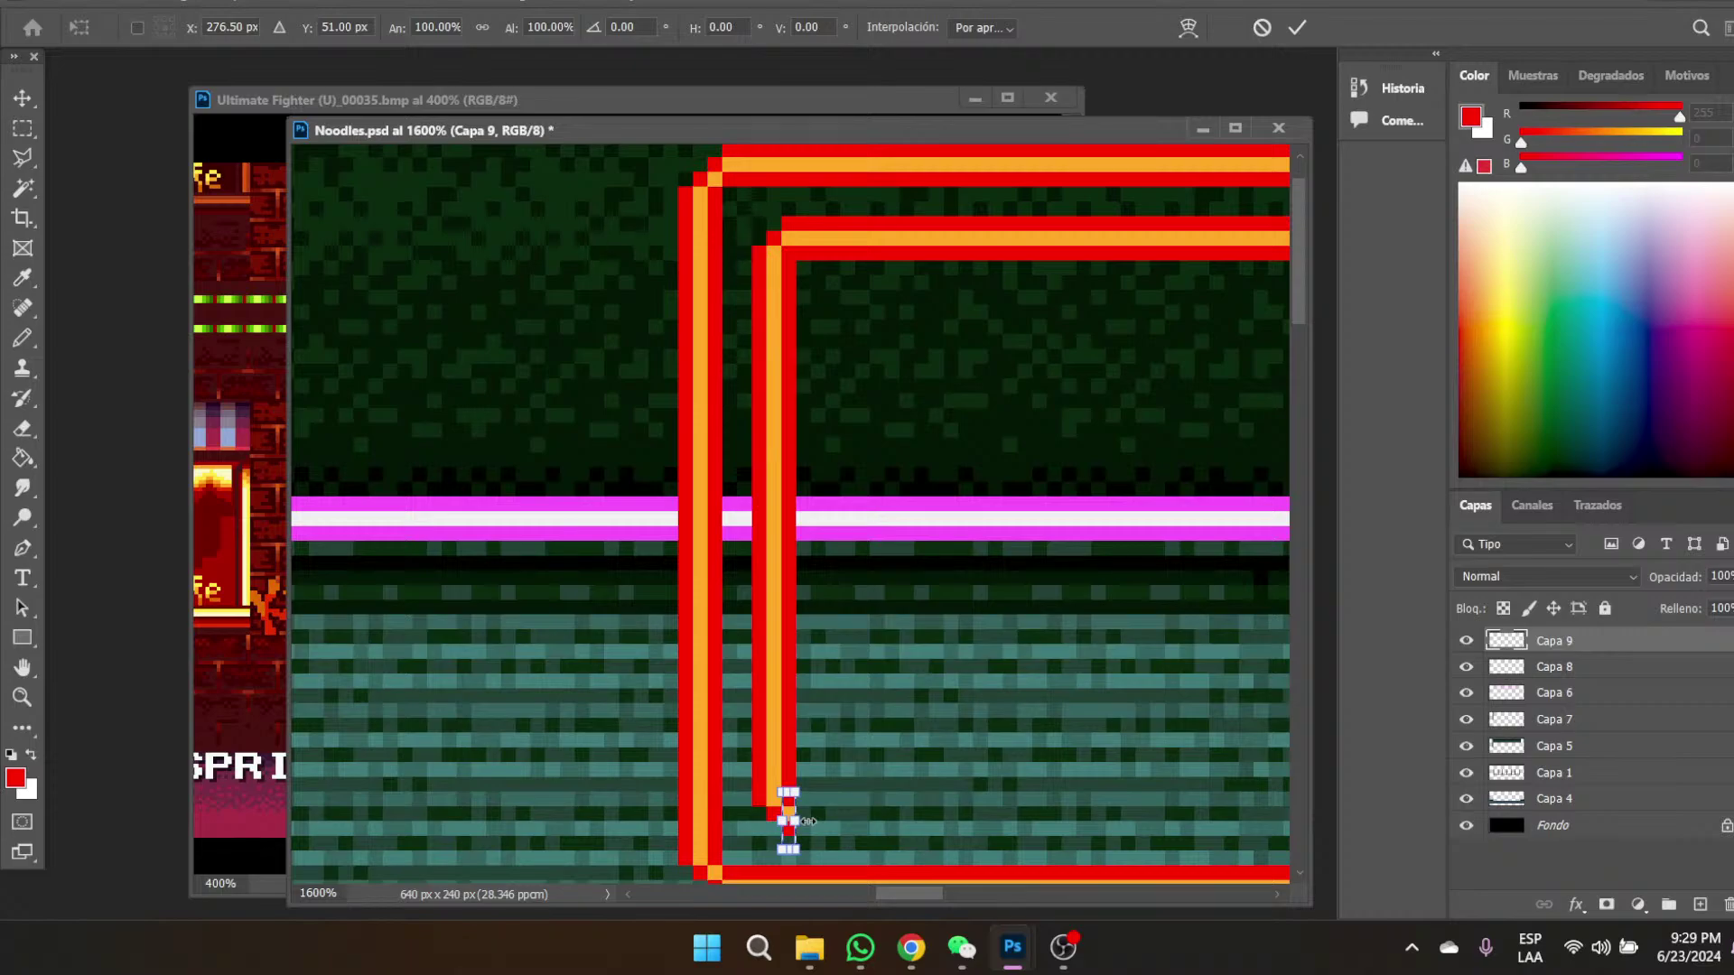
left_click_drag(807, 820, 732, 779)
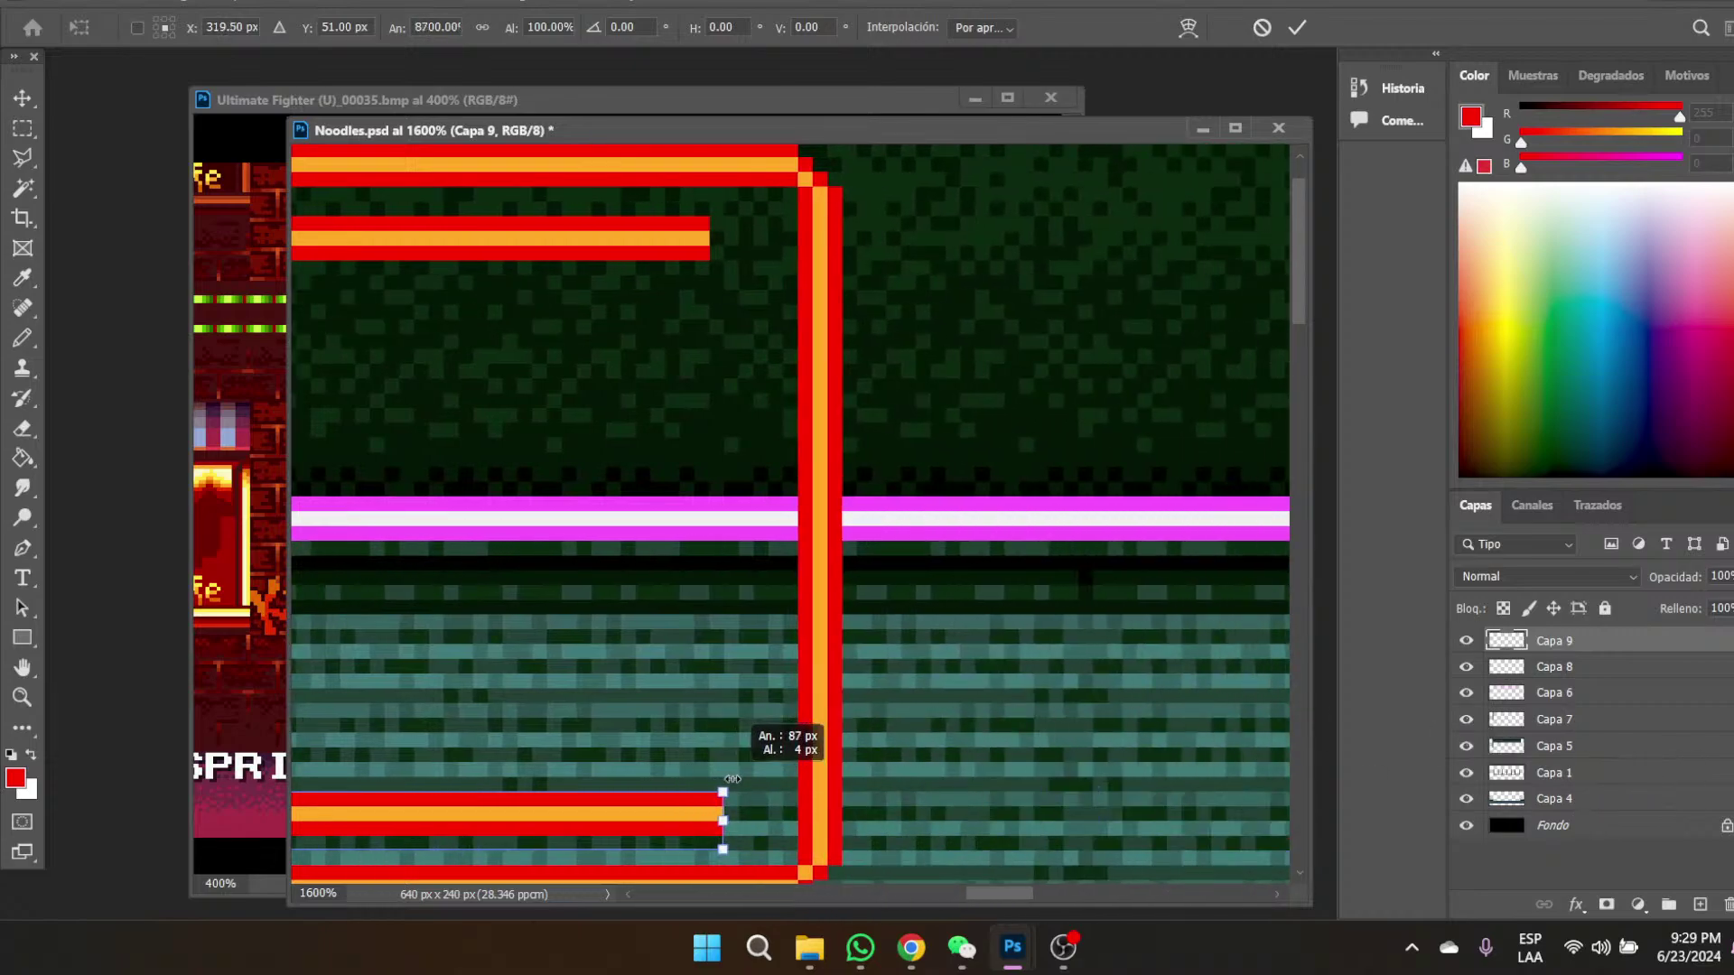
key("Return")
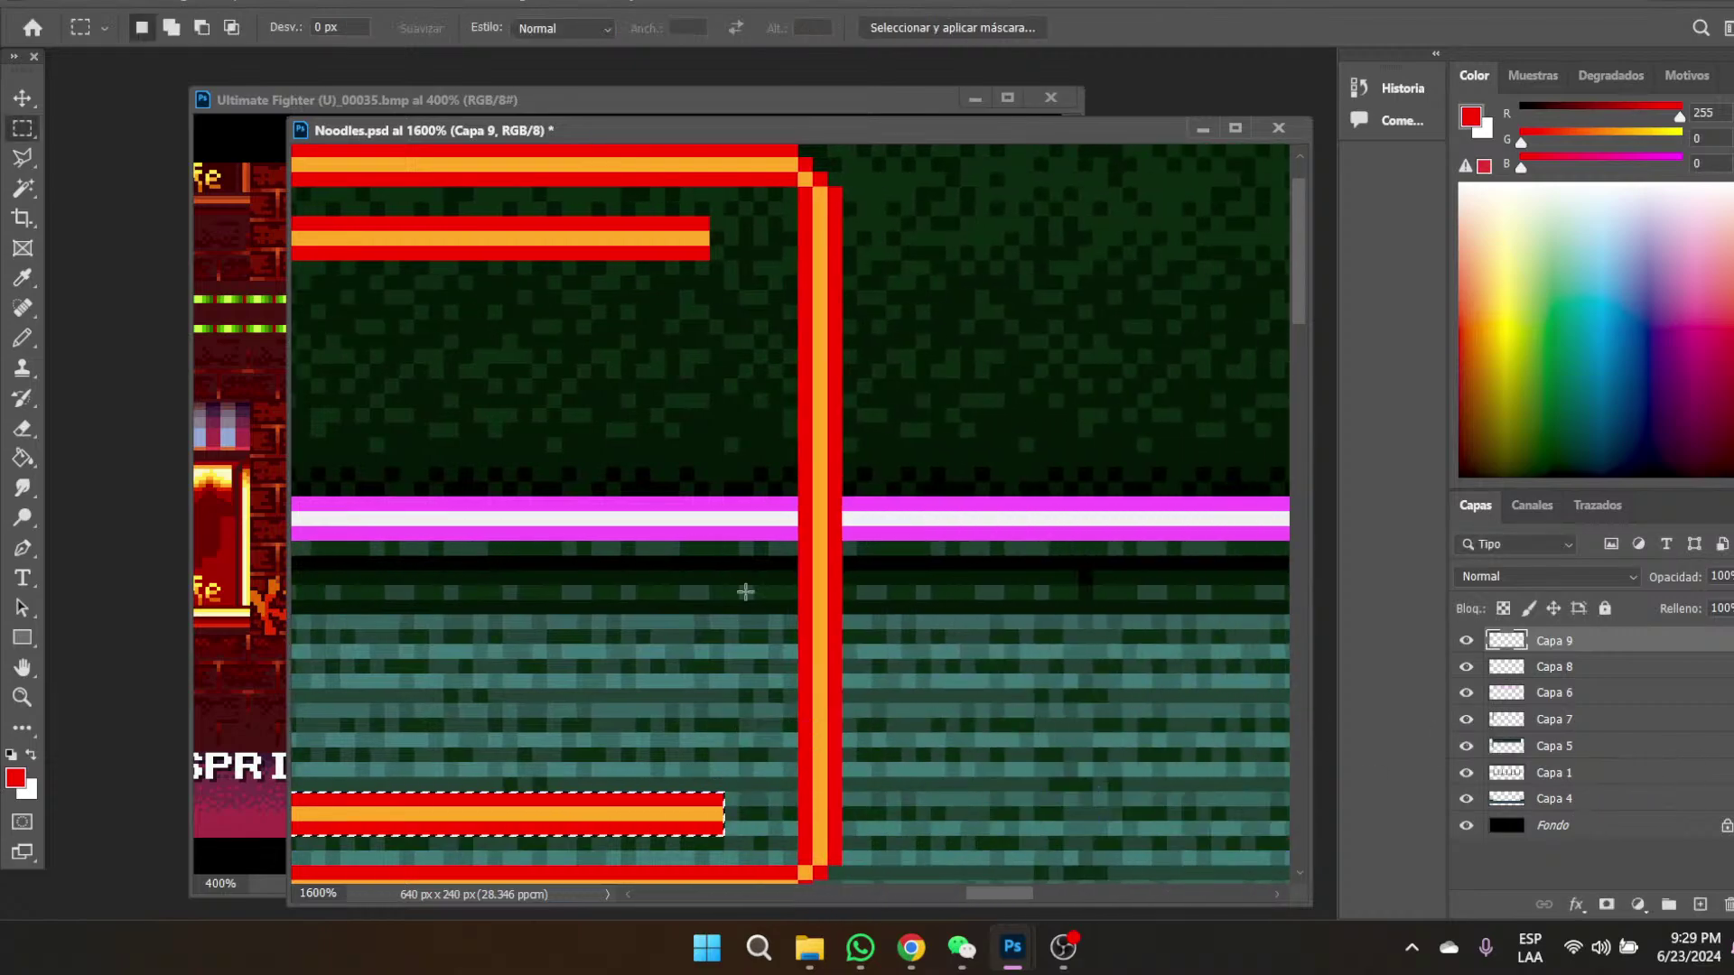
left_click(720, 216)
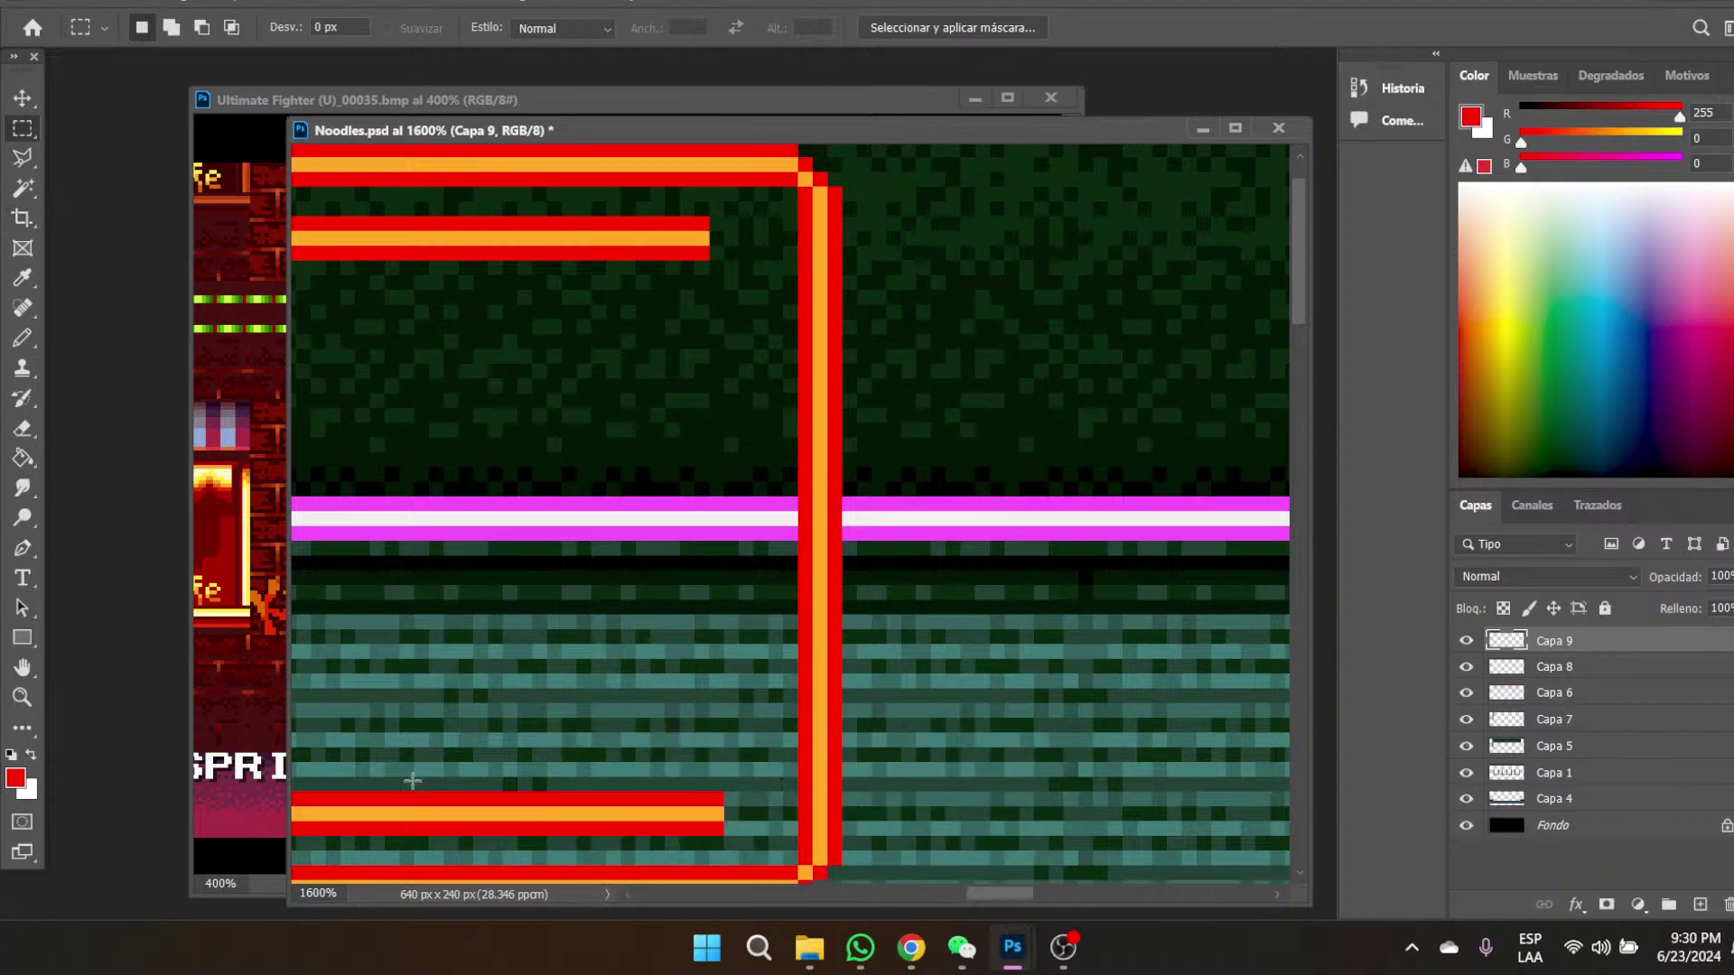
- Copy the inner frame's left vertical tube and paste it across the right ends of the two inner horizontal tubes
left_click_drag(1001, 894, 917, 894)
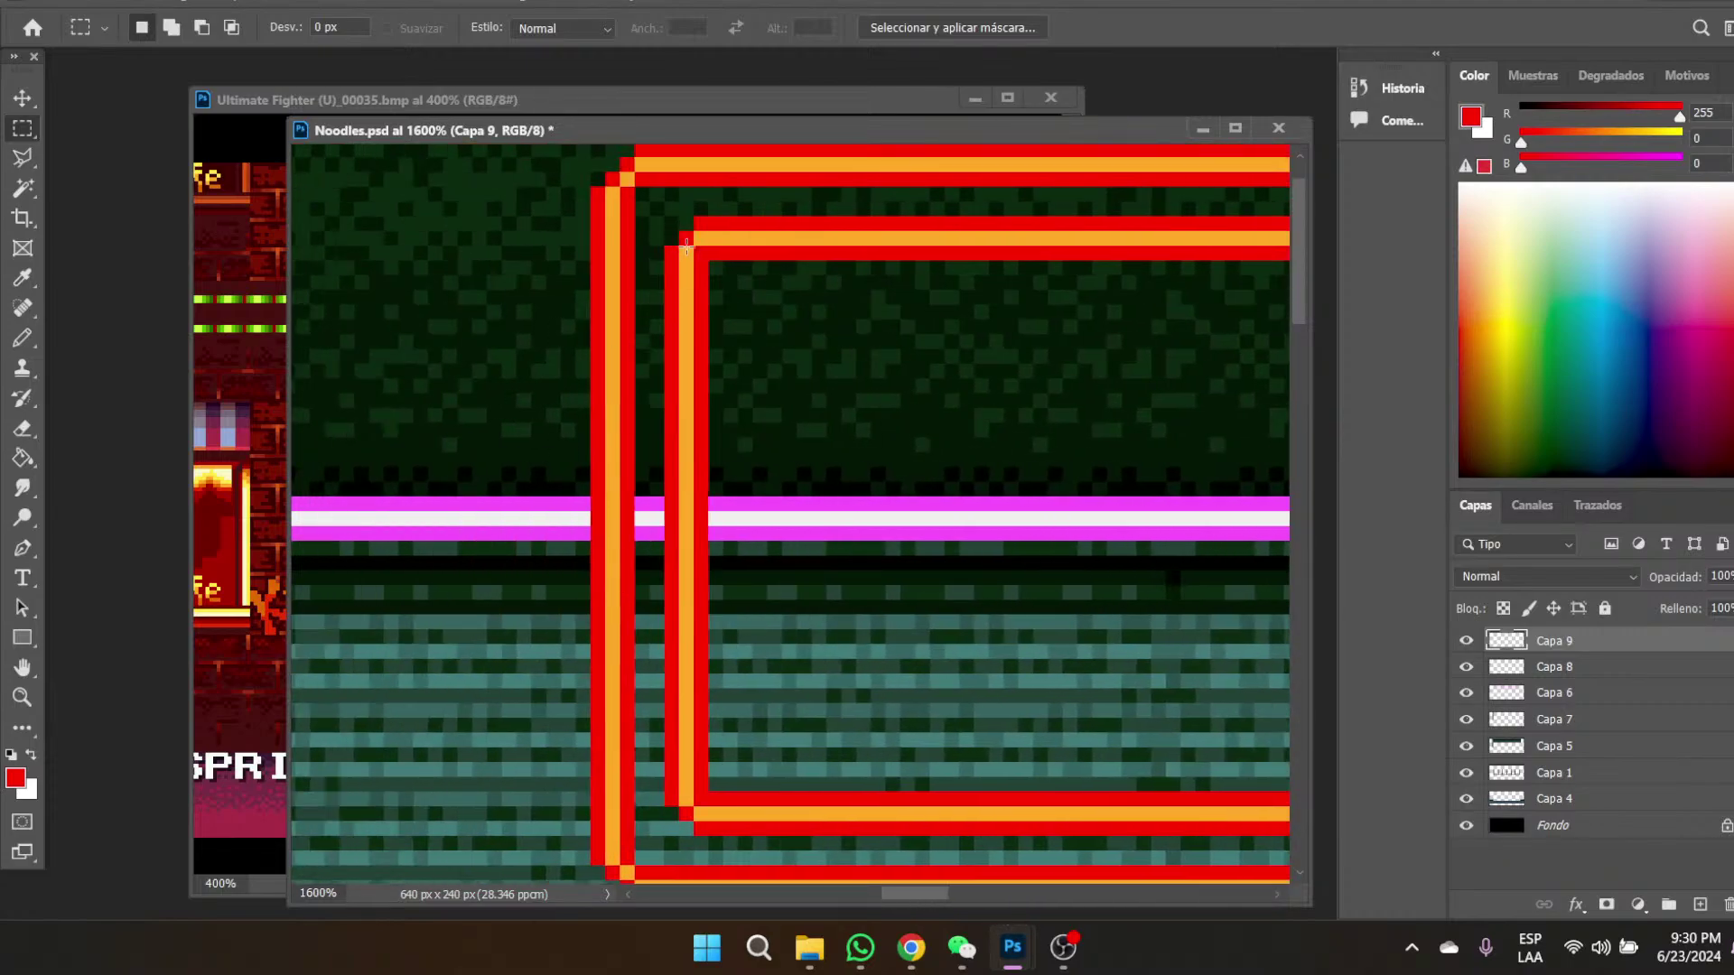
left_click_drag(673, 239, 705, 815)
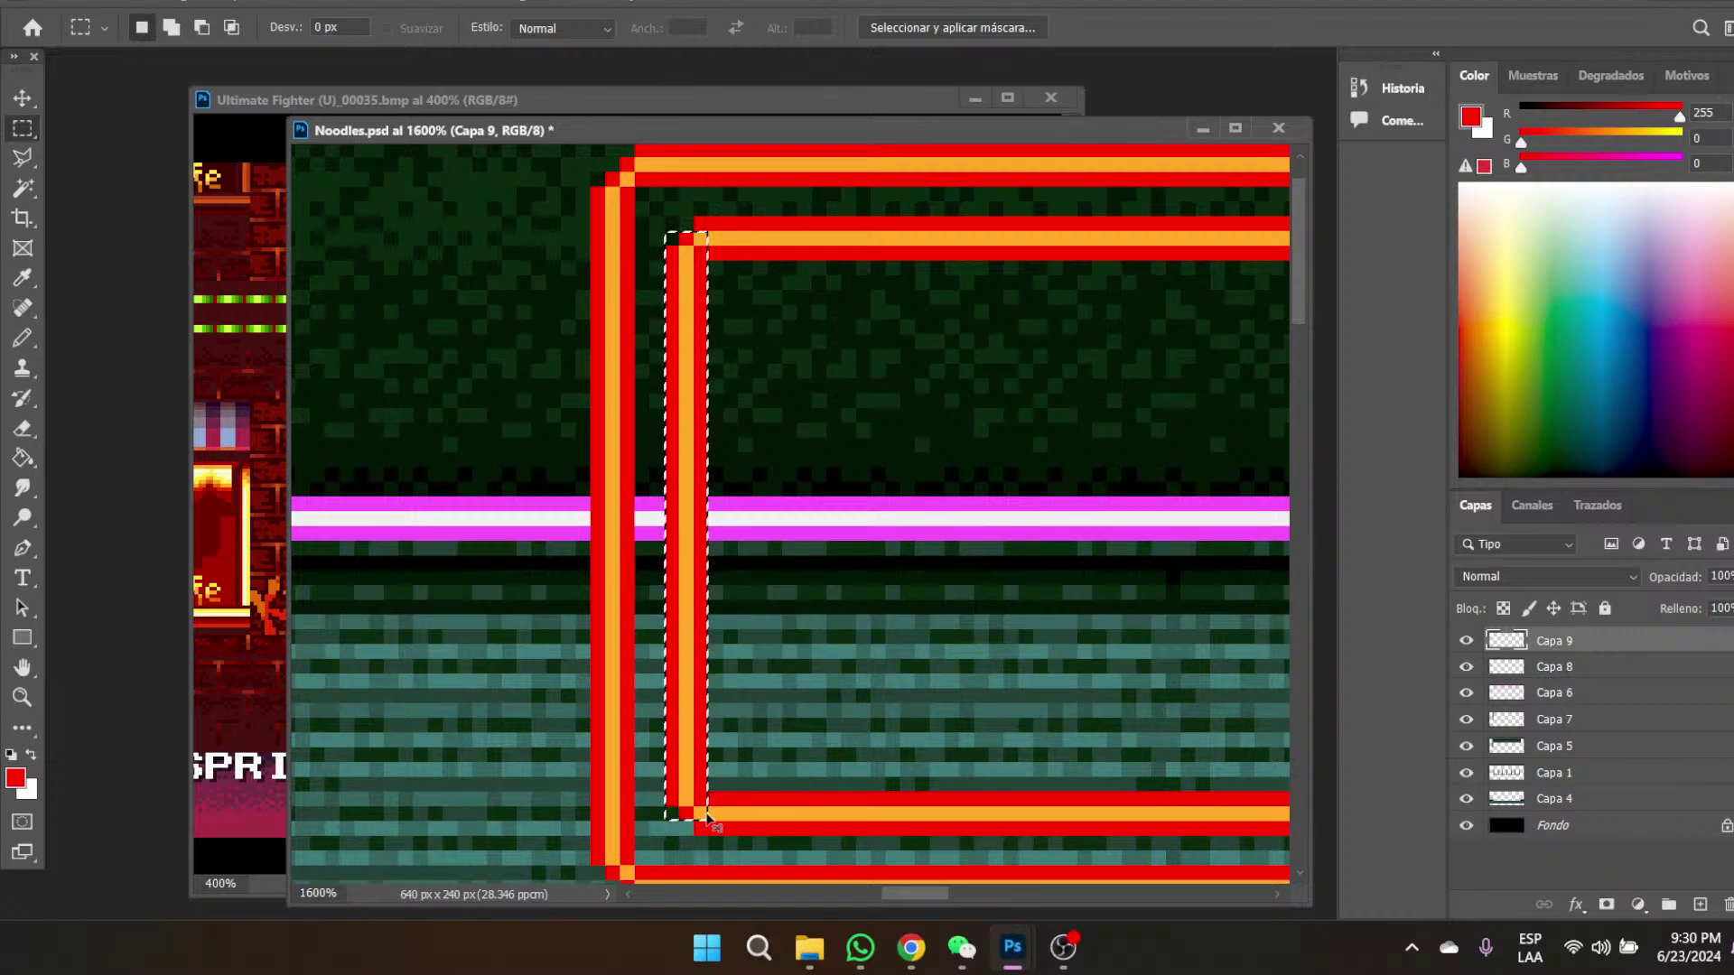
left_click_drag(686, 516, 1113, 517)
left_click_drag(905, 894, 969, 892)
left_click_drag(367, 488, 1234, 489)
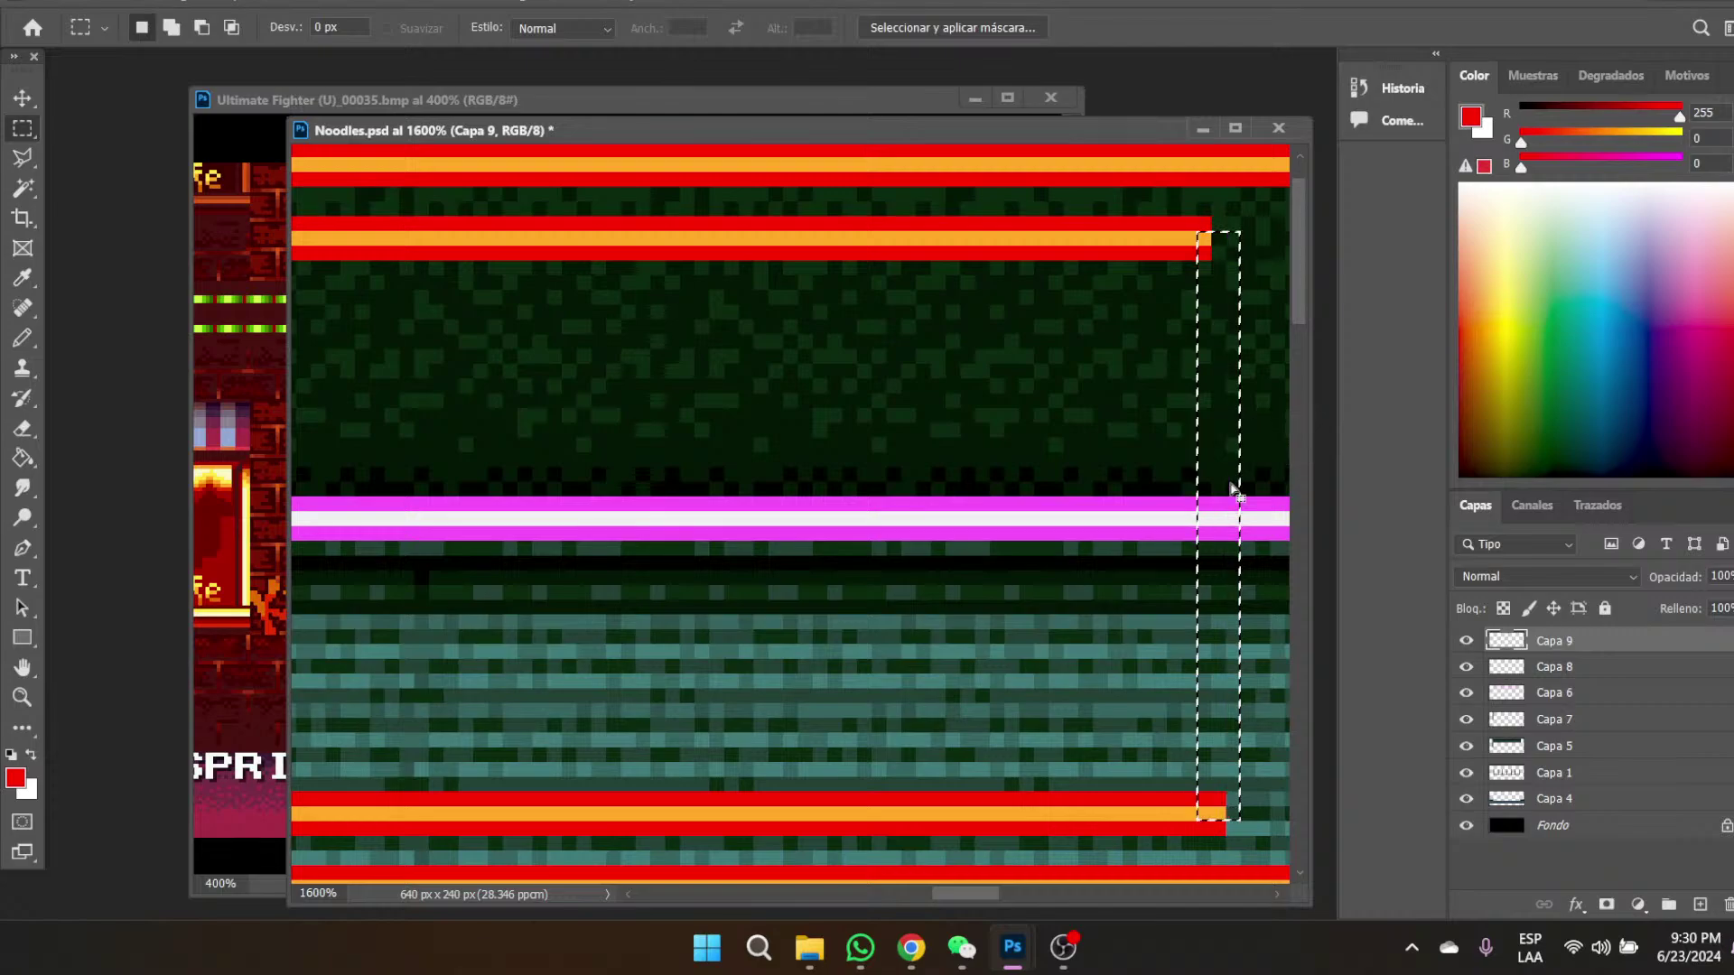
key("ctrl+v")
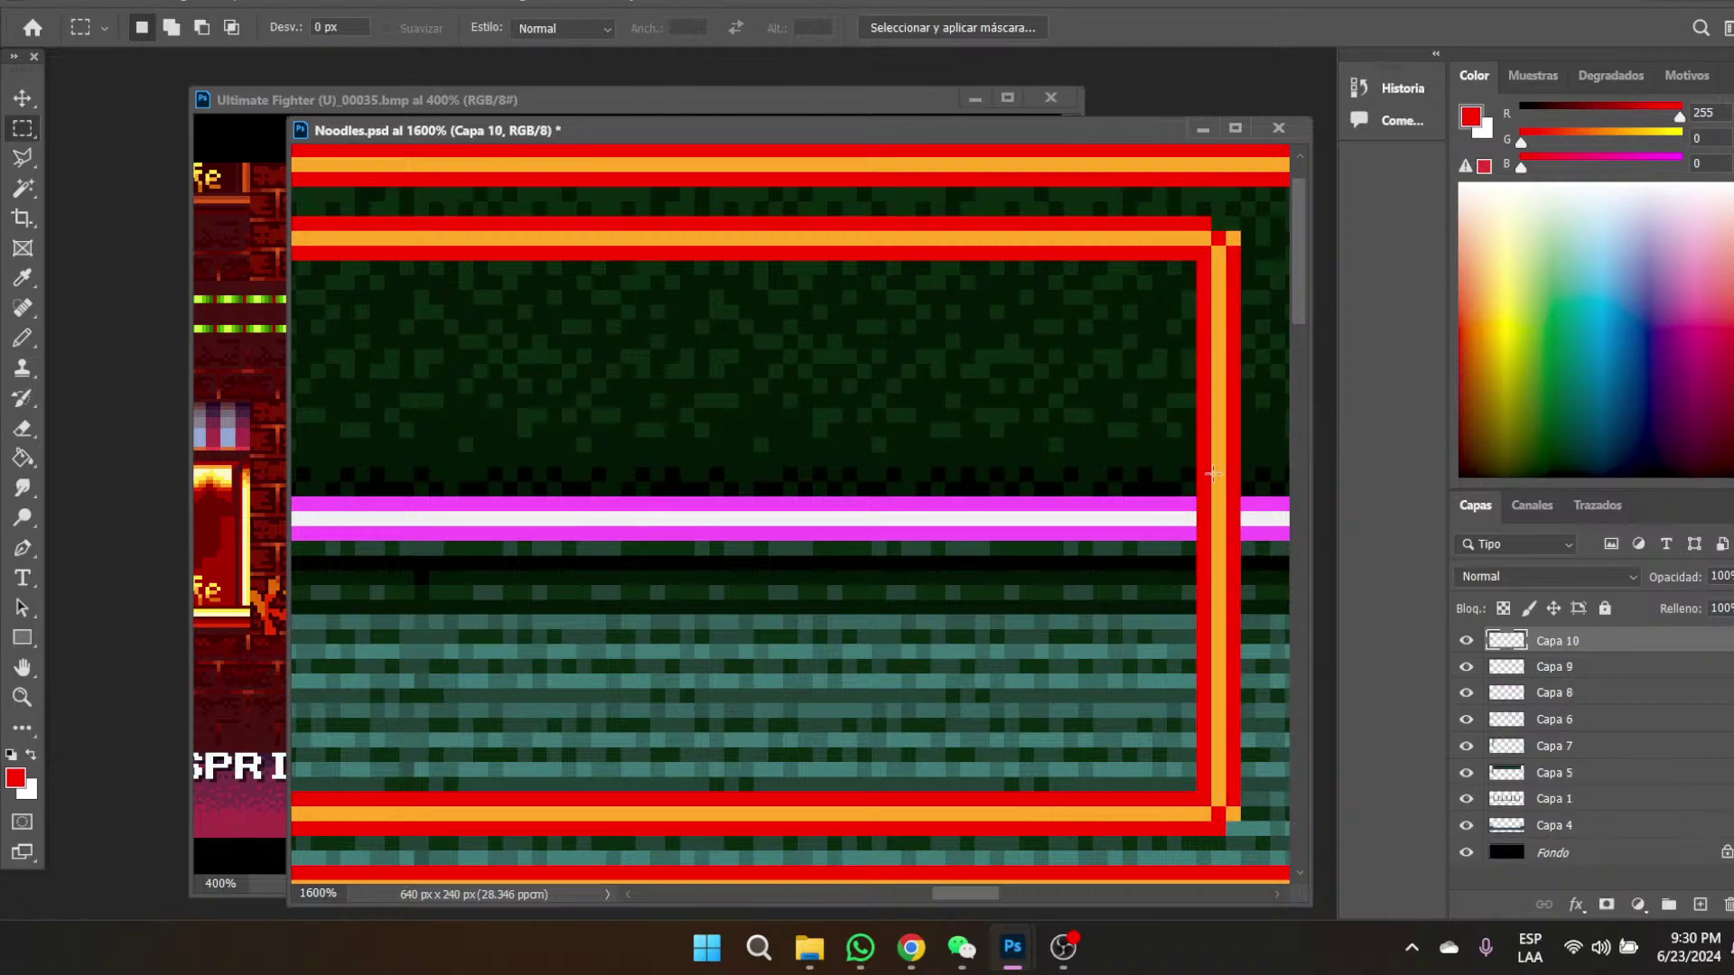
- Flip the pasted right vertical tube horizontally with Free Transform so its corners mirror the left side
right_click(1137, 422)
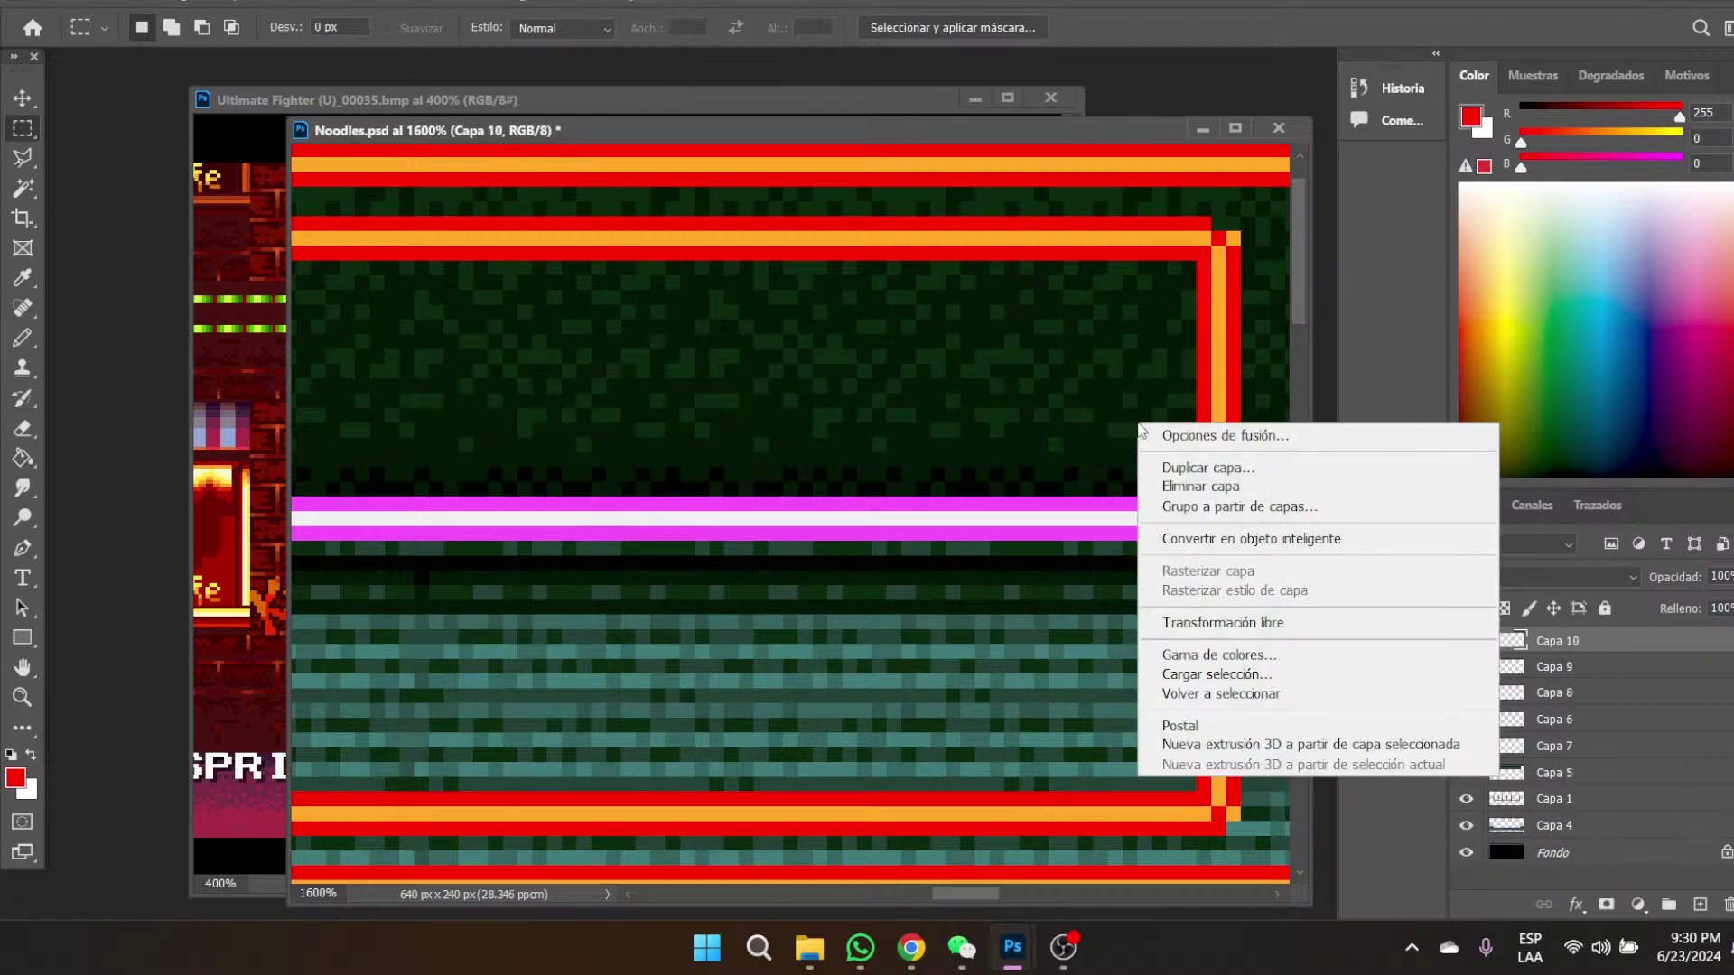
left_click(1265, 617)
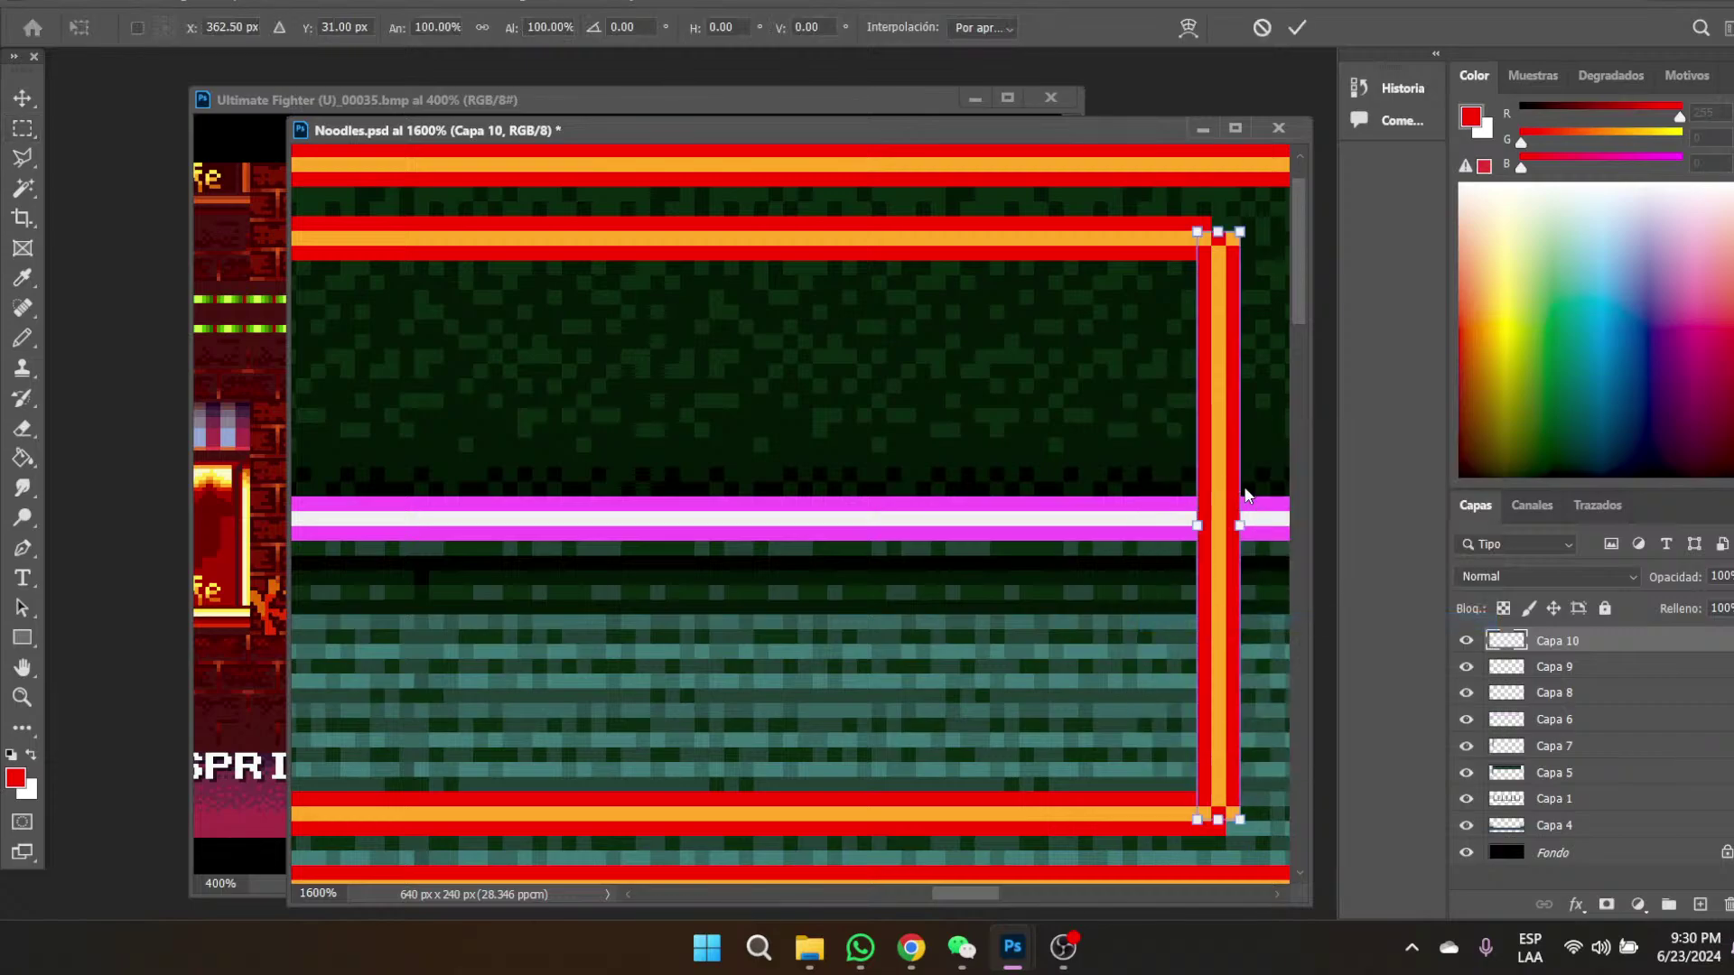
right_click(1244, 488)
left_click(1302, 455)
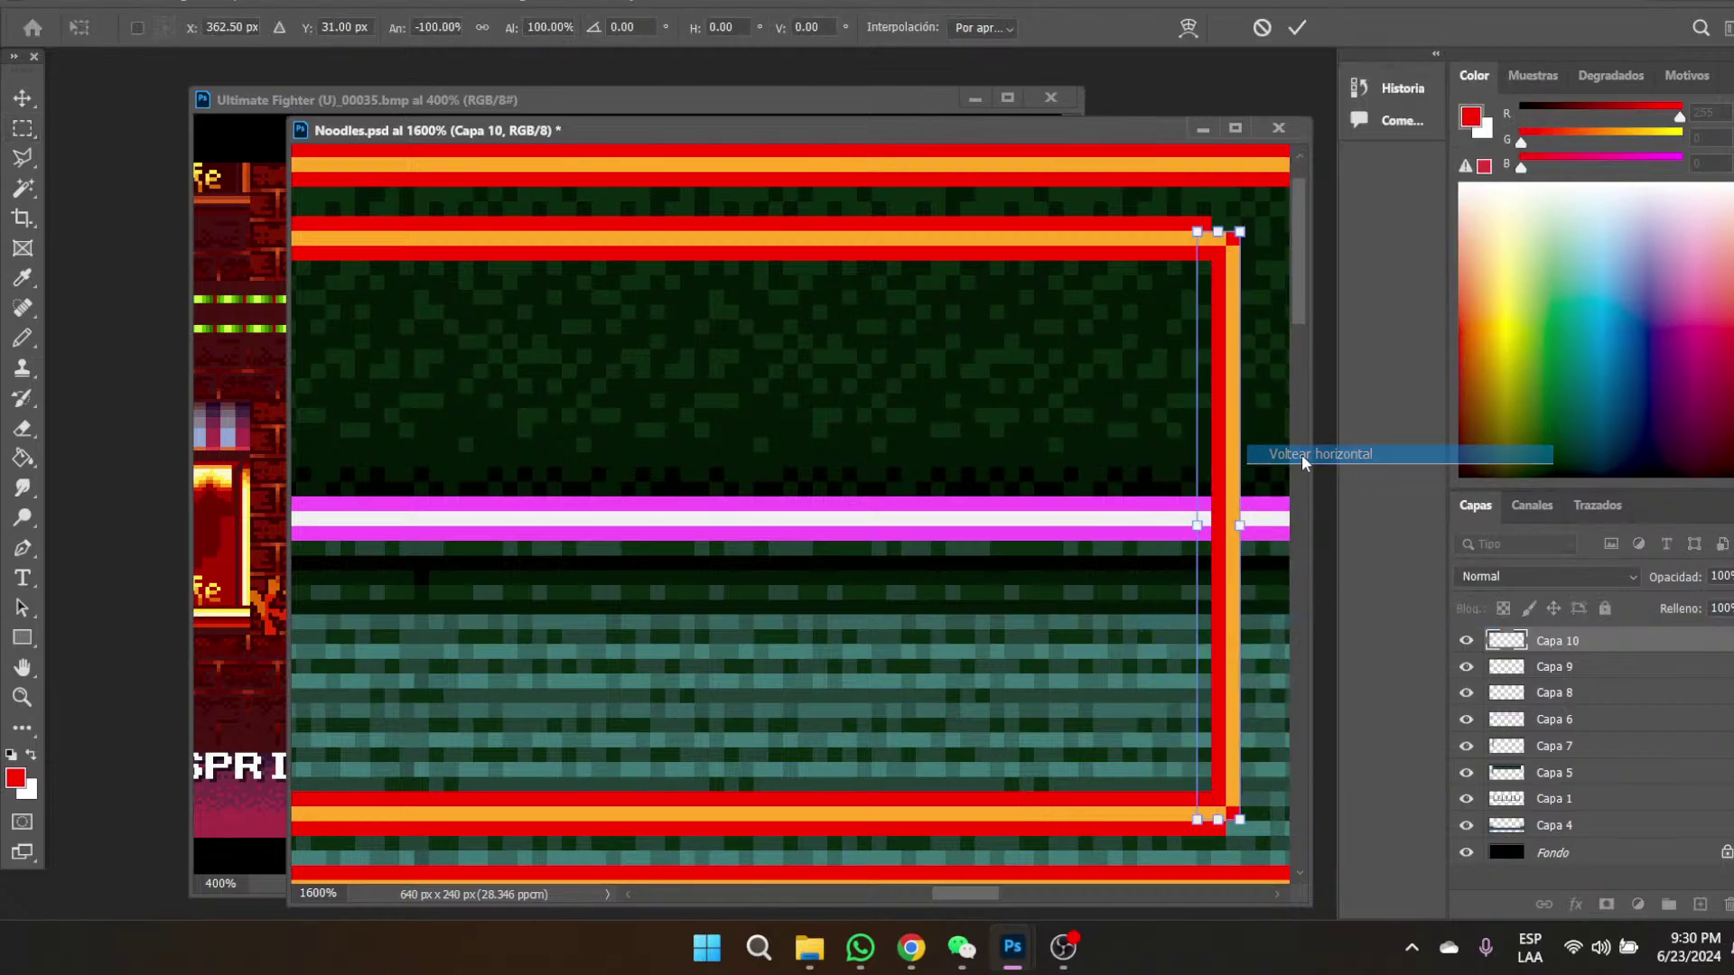
key("Return")
key("m")
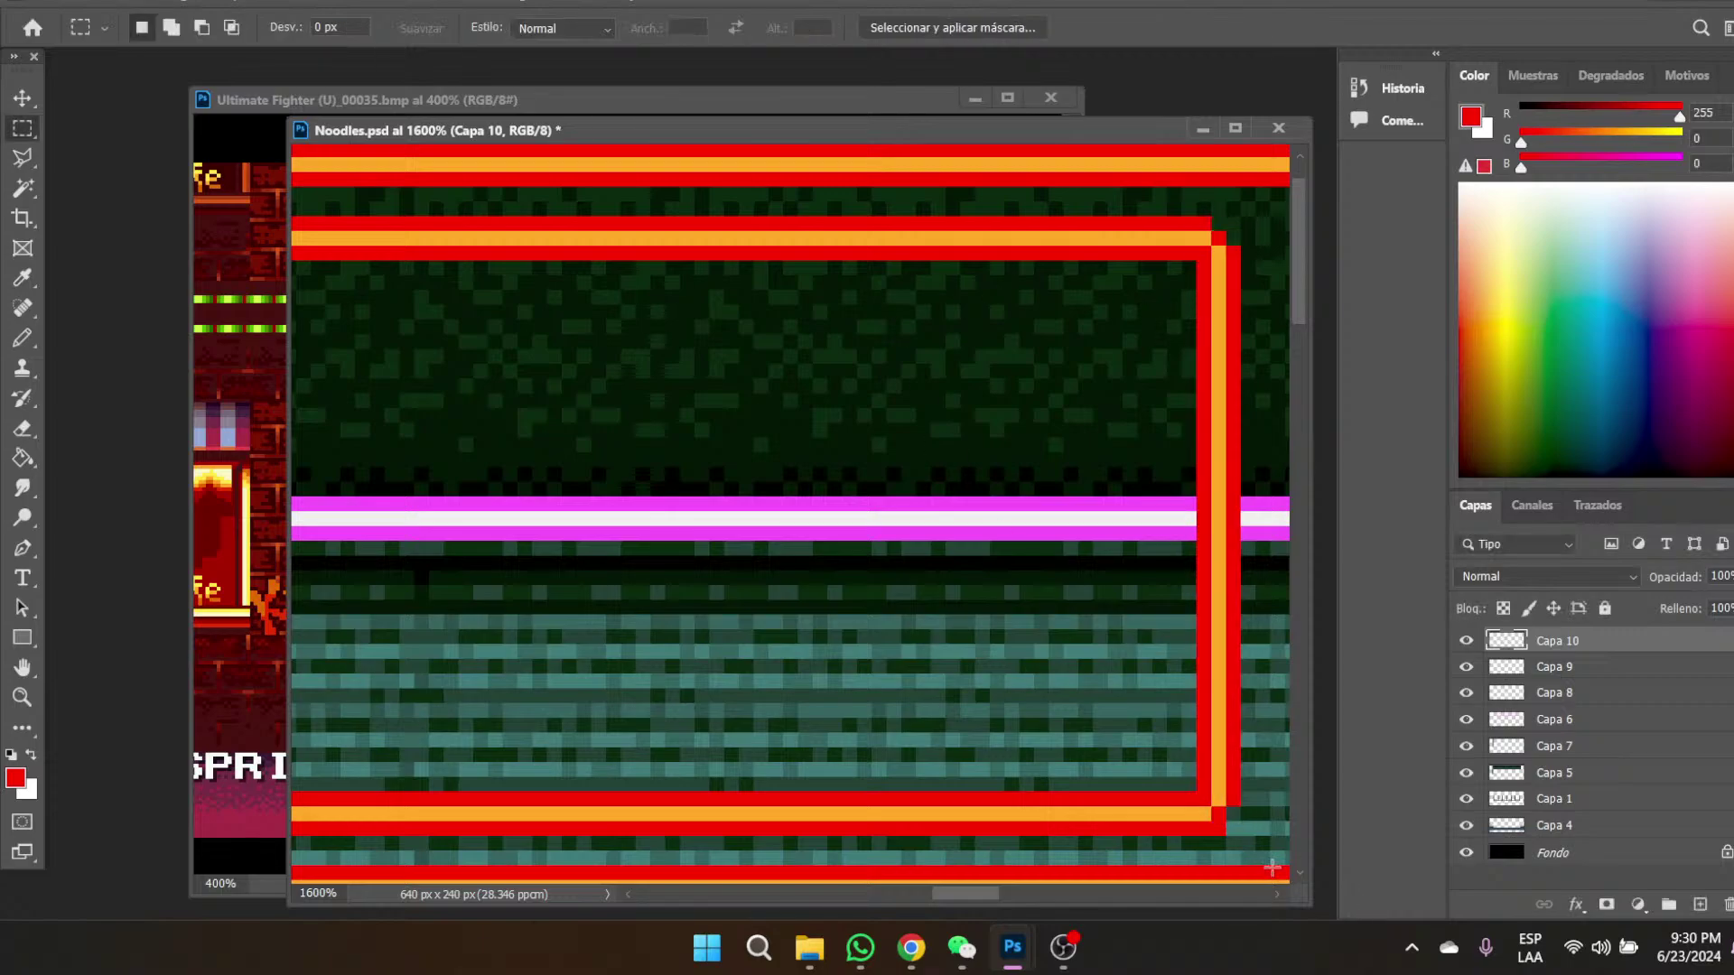
- On layer Capa 9, clear the excess pixels sticking out at the inner frame's lower-right corner and deselect
left_click_drag(1212, 825, 1239, 831)
left_click(1572, 668)
left_click(967, 536)
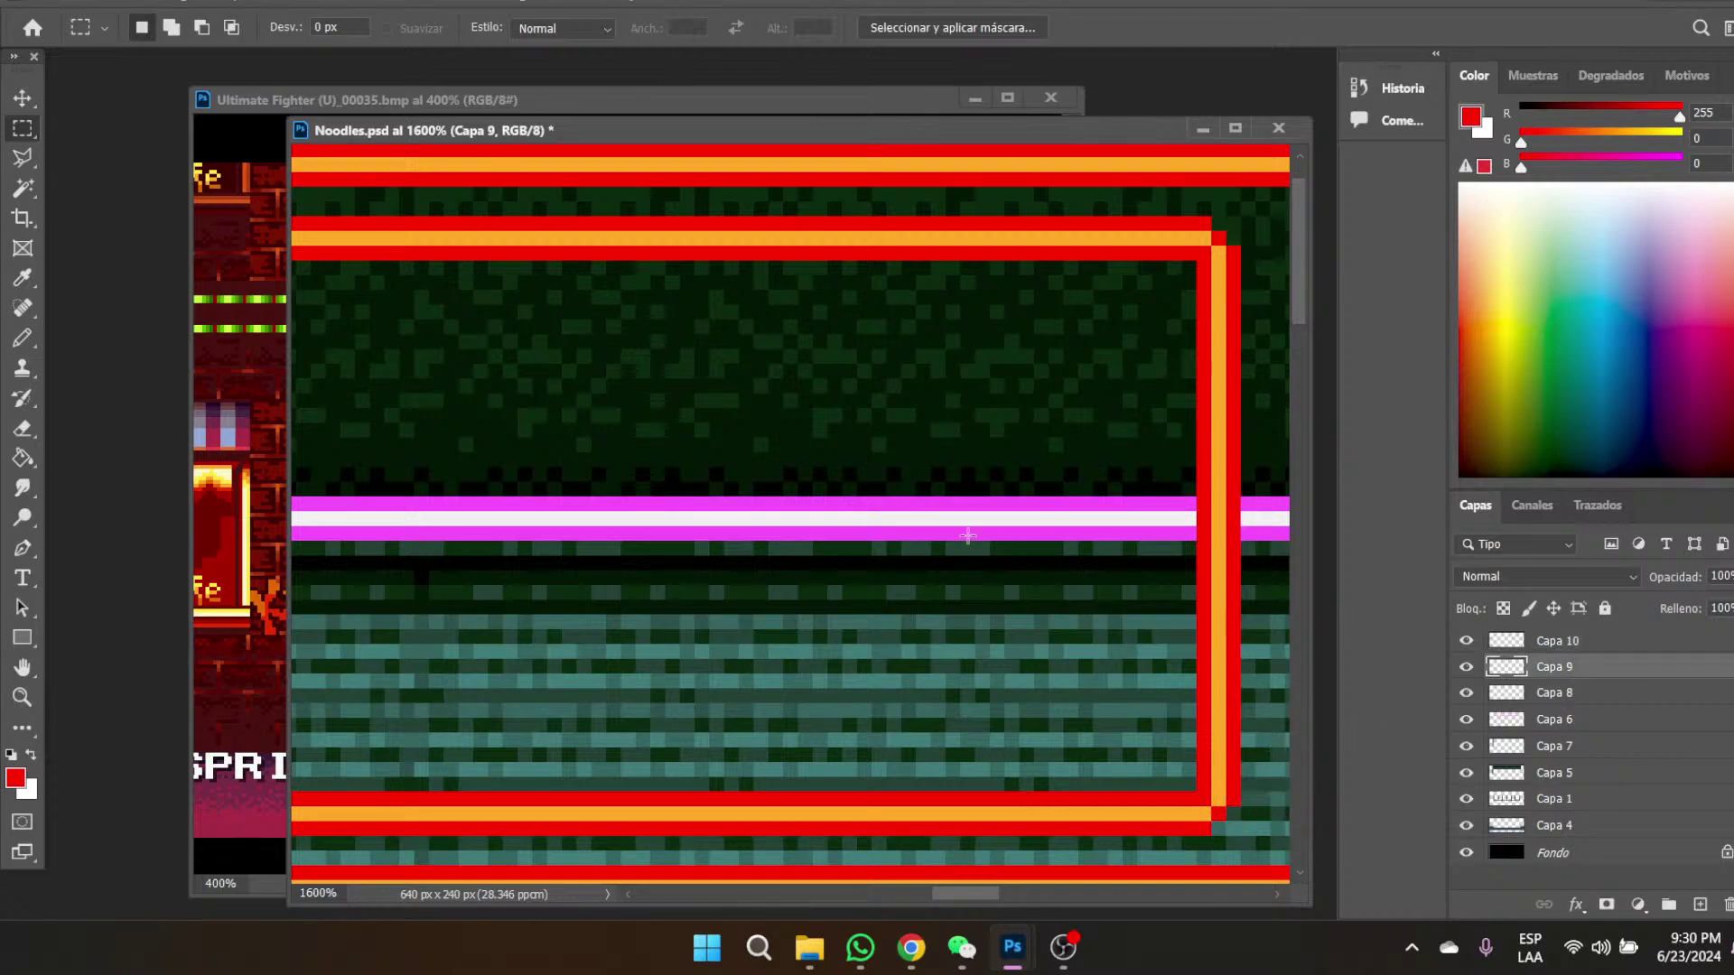
- Merge the right inner tube layer Capa 10 down into Capa 9
left_click(22, 697)
left_click(718, 27)
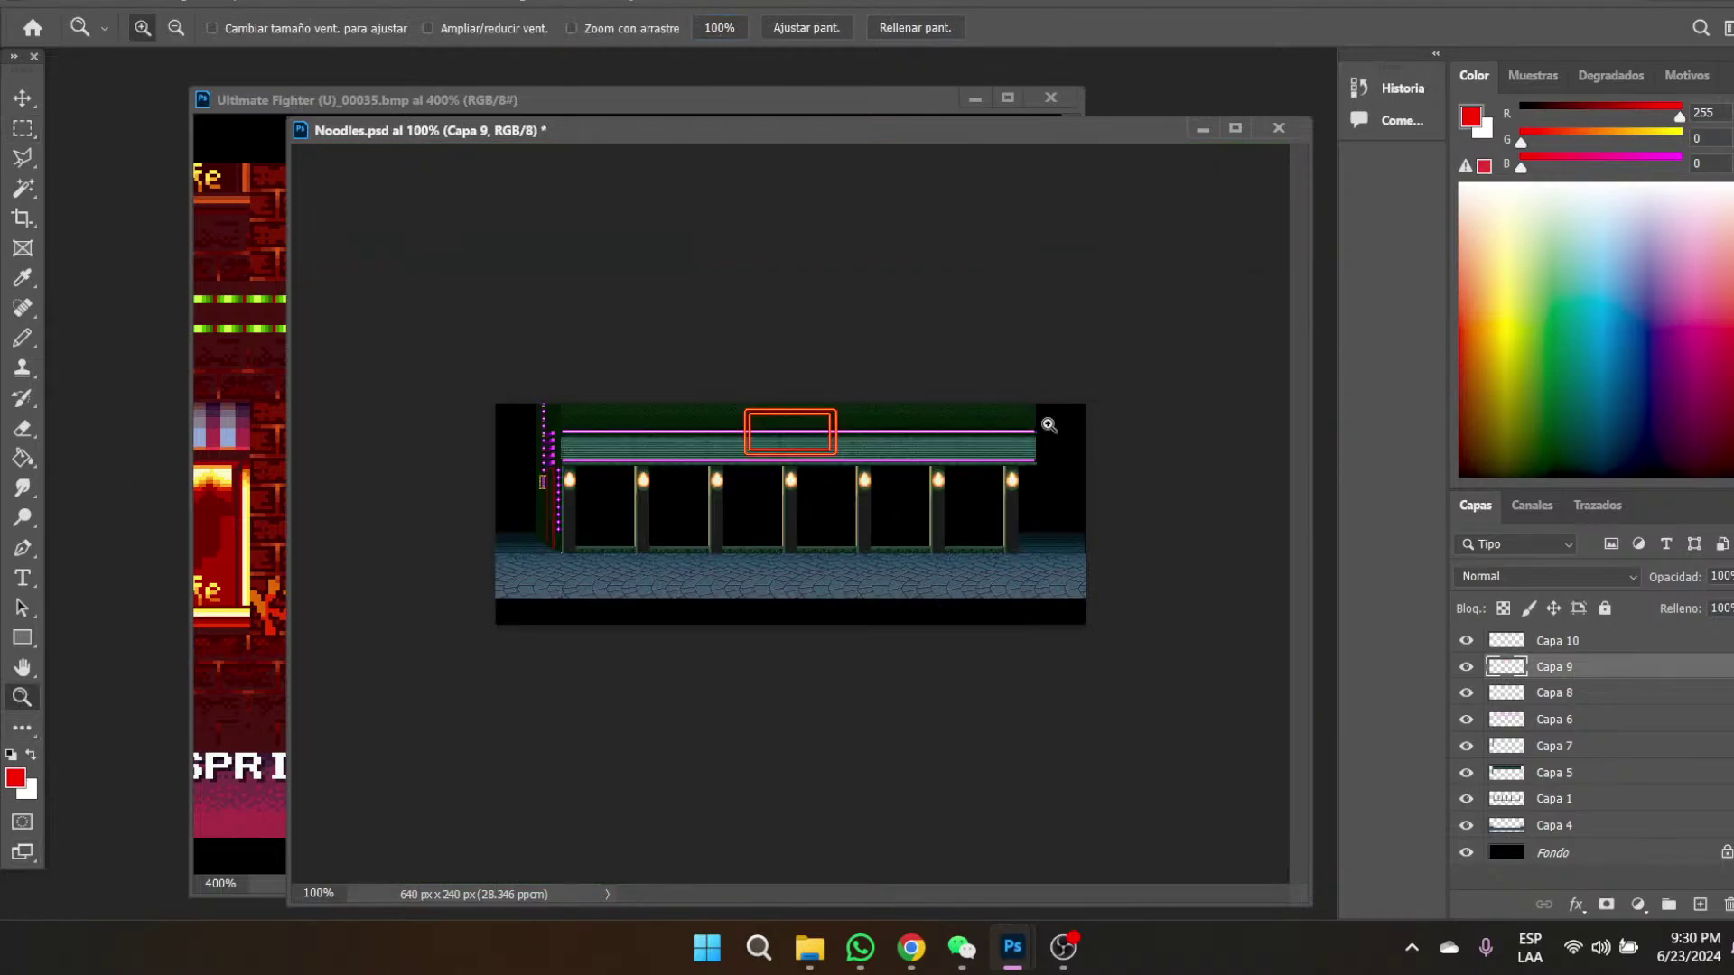
left_click(804, 459)
left_click(804, 459)
left_click(804, 459)
scroll(882, 465, "up", 1)
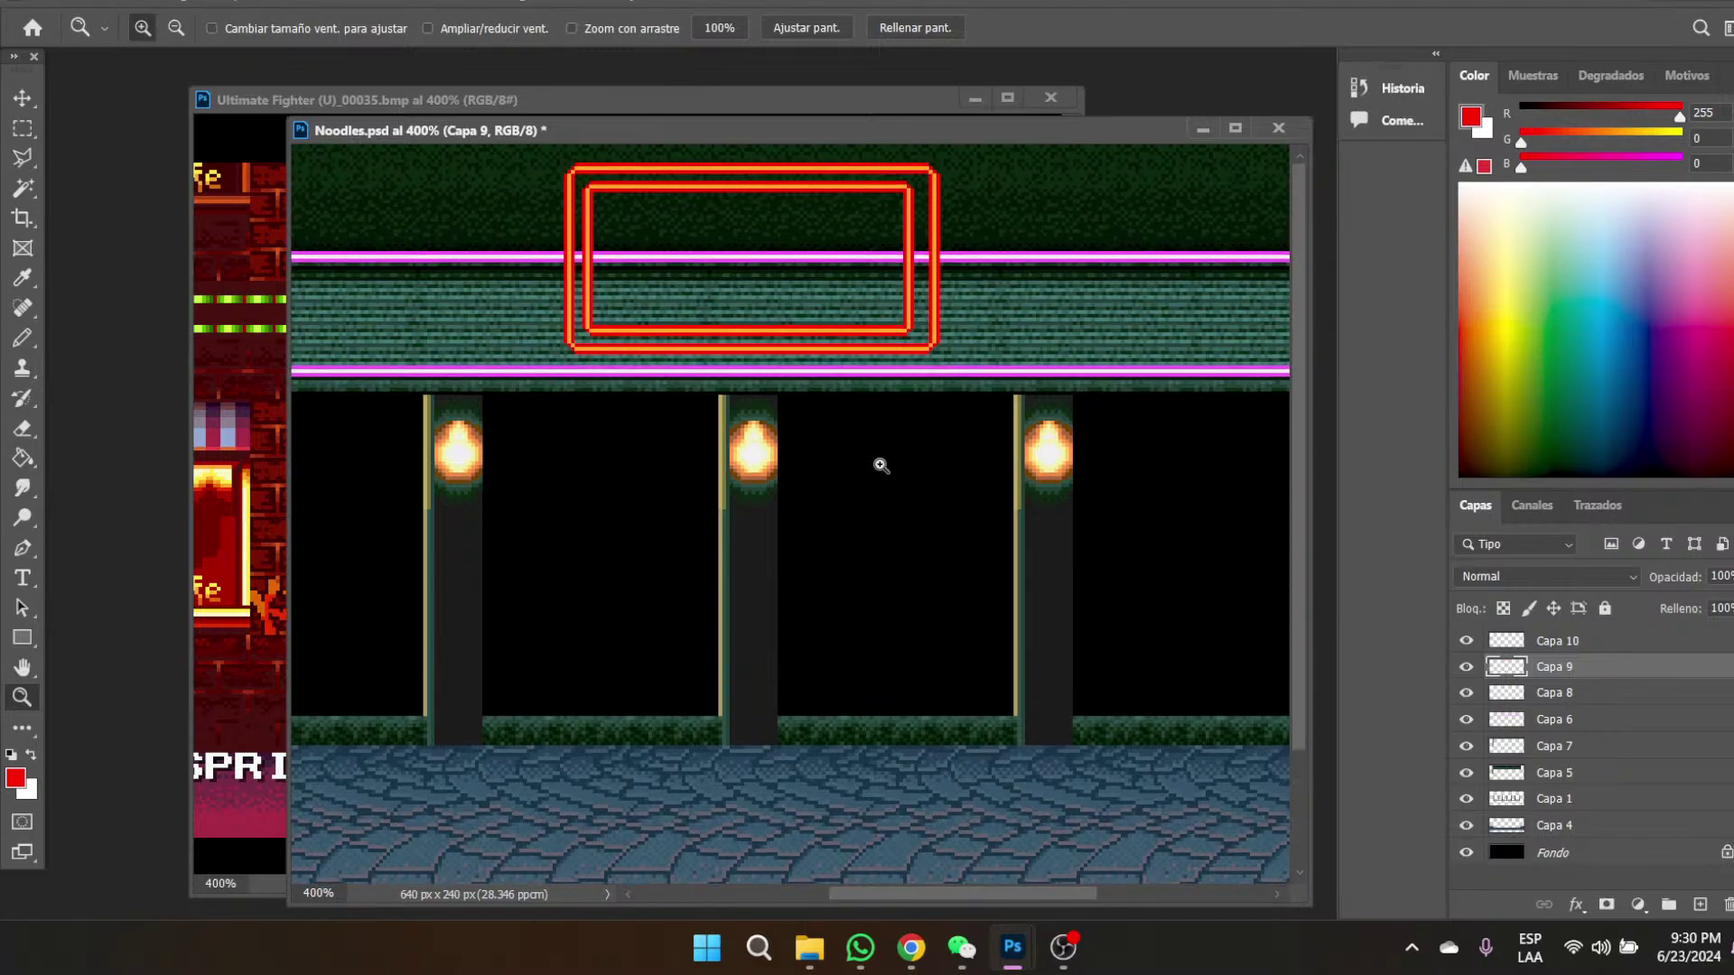
left_click(1567, 643)
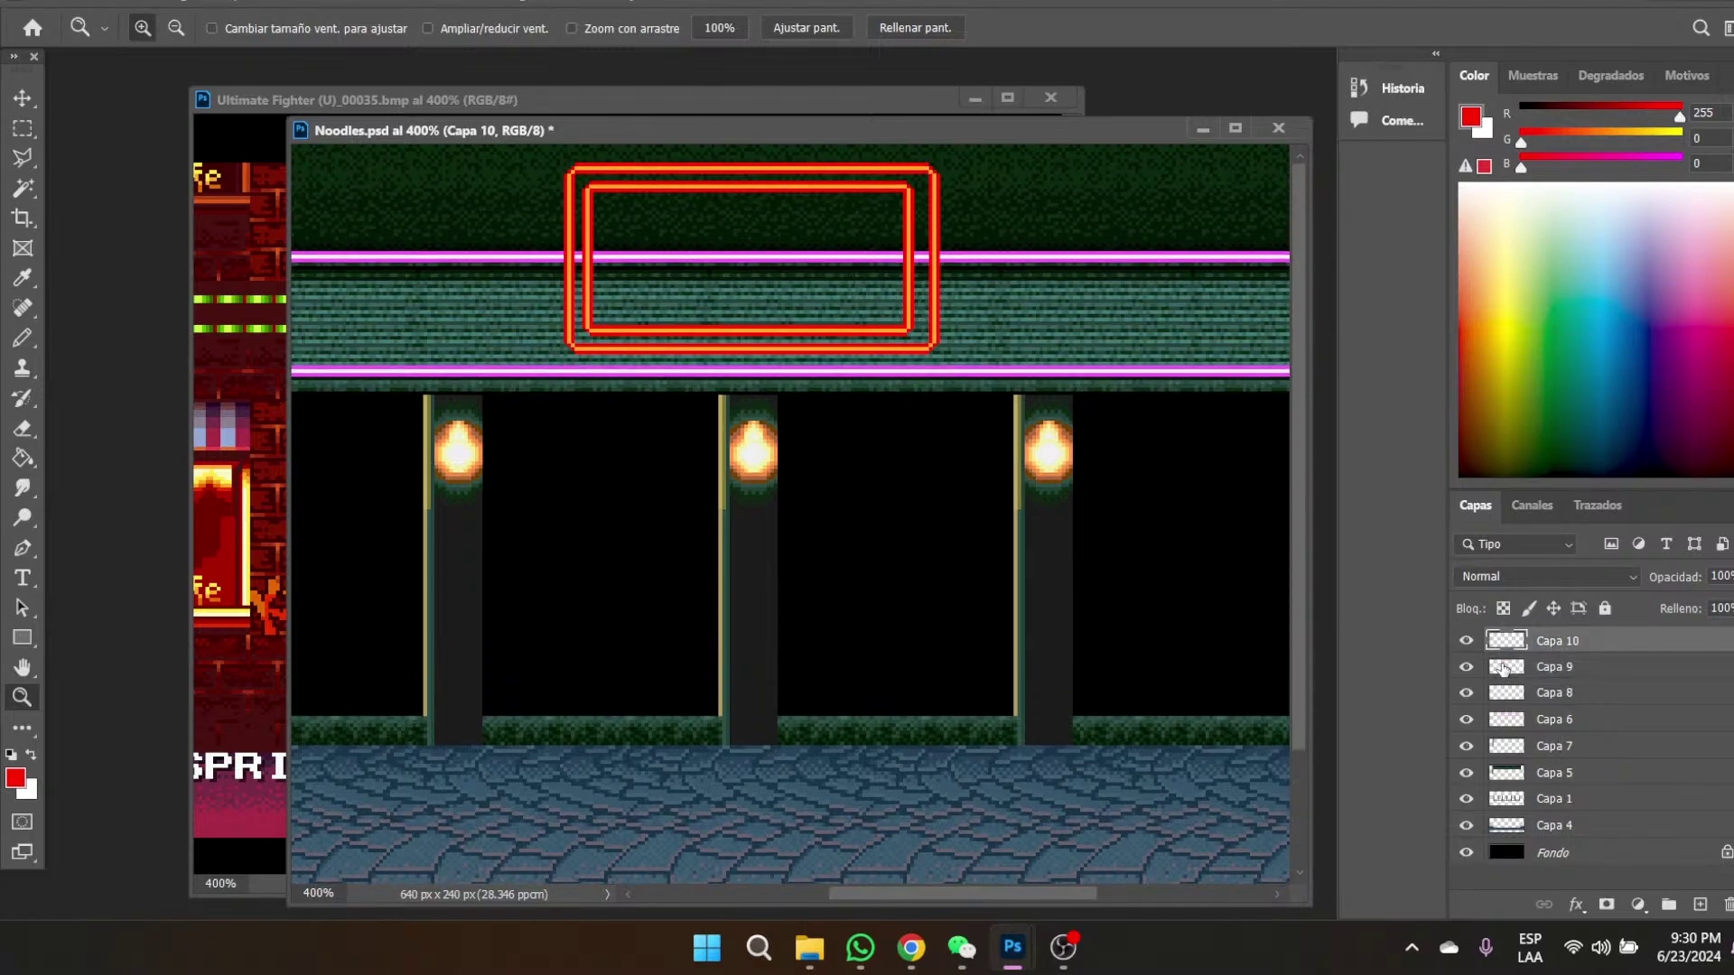
right_click(1586, 643)
left_click(1587, 643)
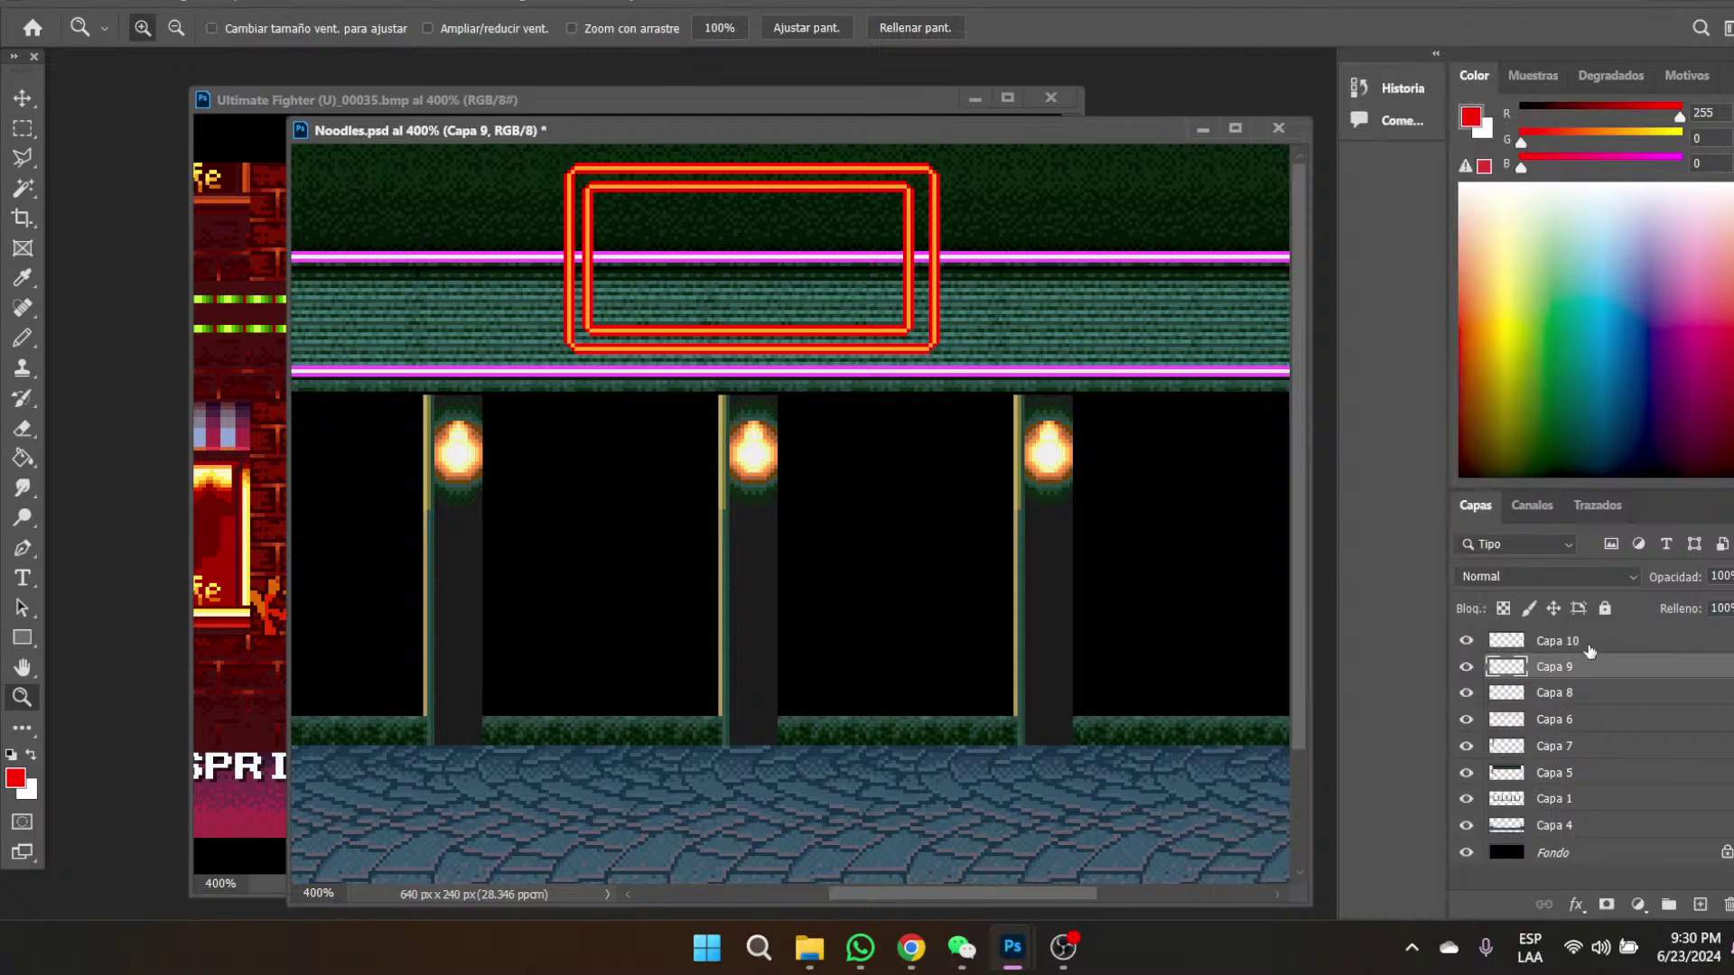
right_click(1588, 643)
left_click(1375, 669)
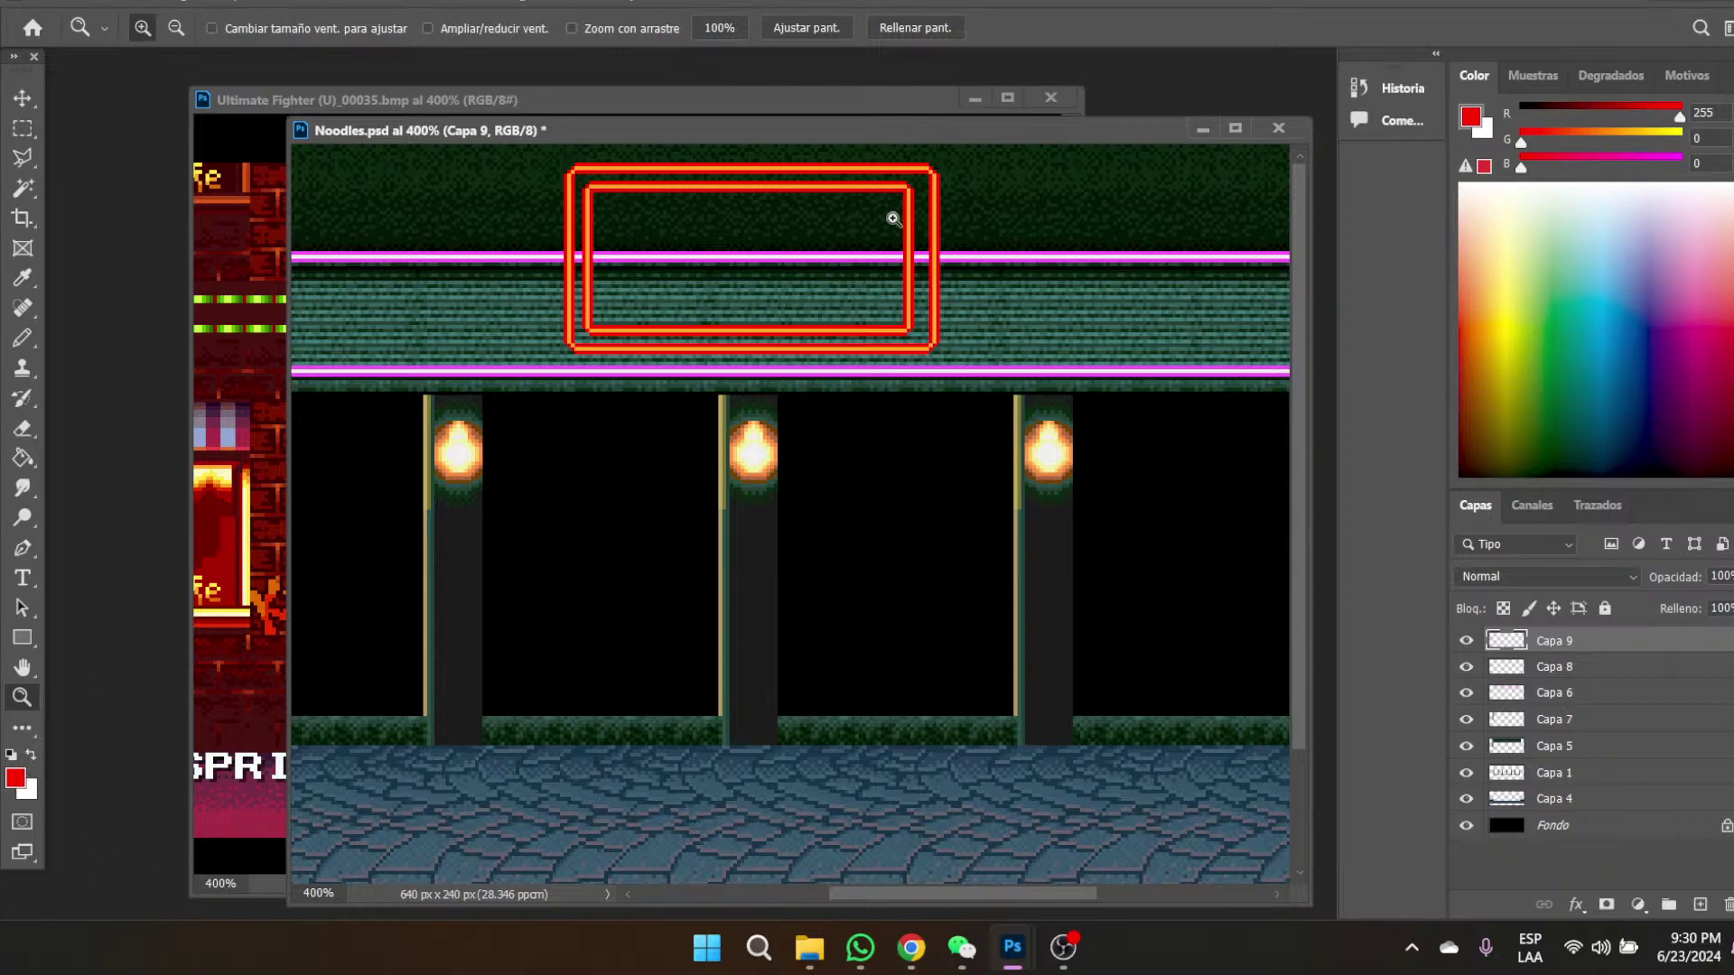
- Select a one-pixel-wide column across the inner frame, a short way in from its left side, and delete it
left_click(893, 226)
left_click(893, 227)
scroll(940, 368, "up", 2)
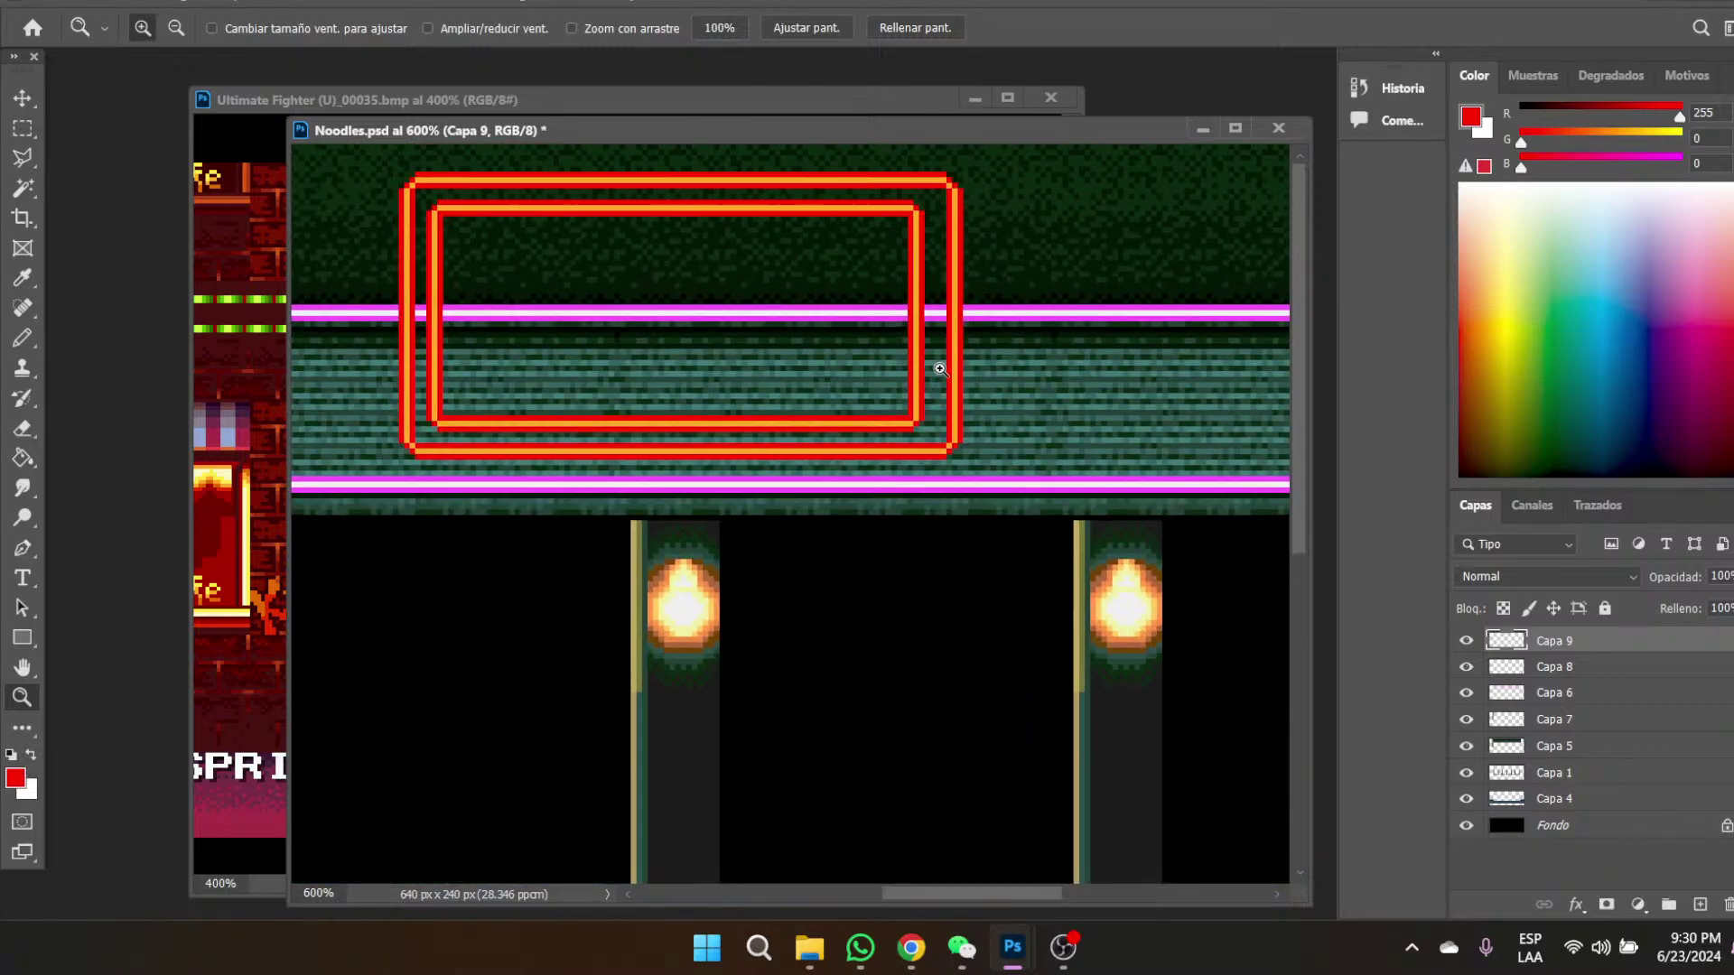
left_click(480, 256)
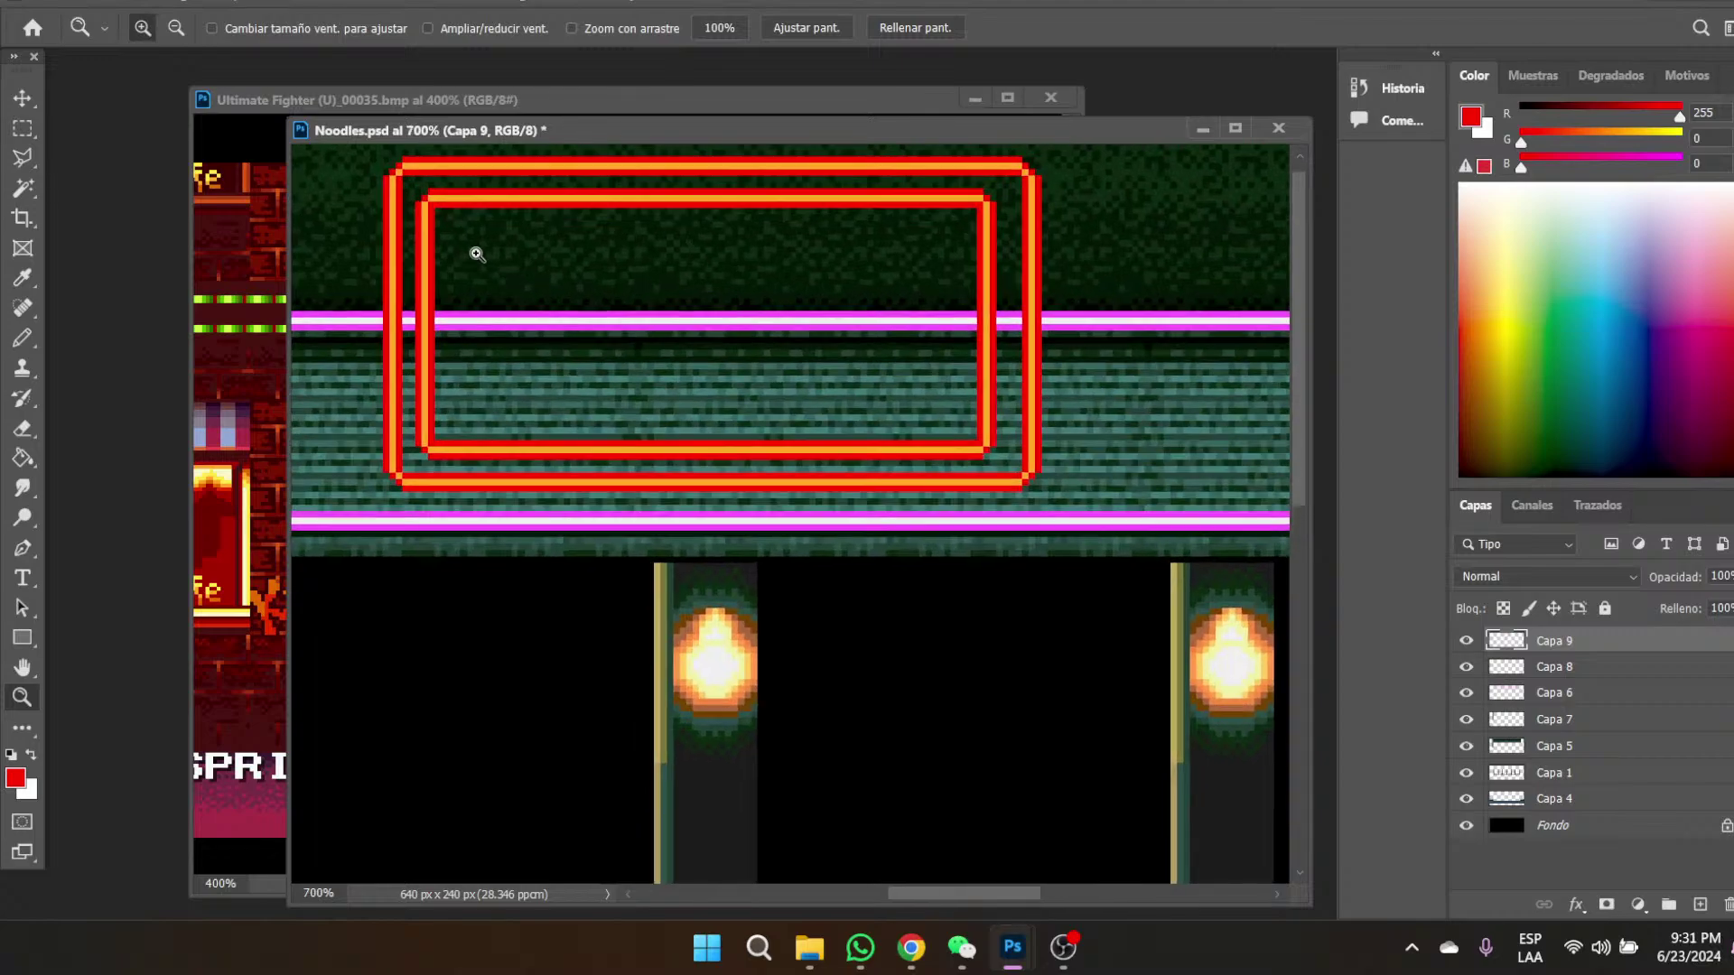
left_click(23, 129)
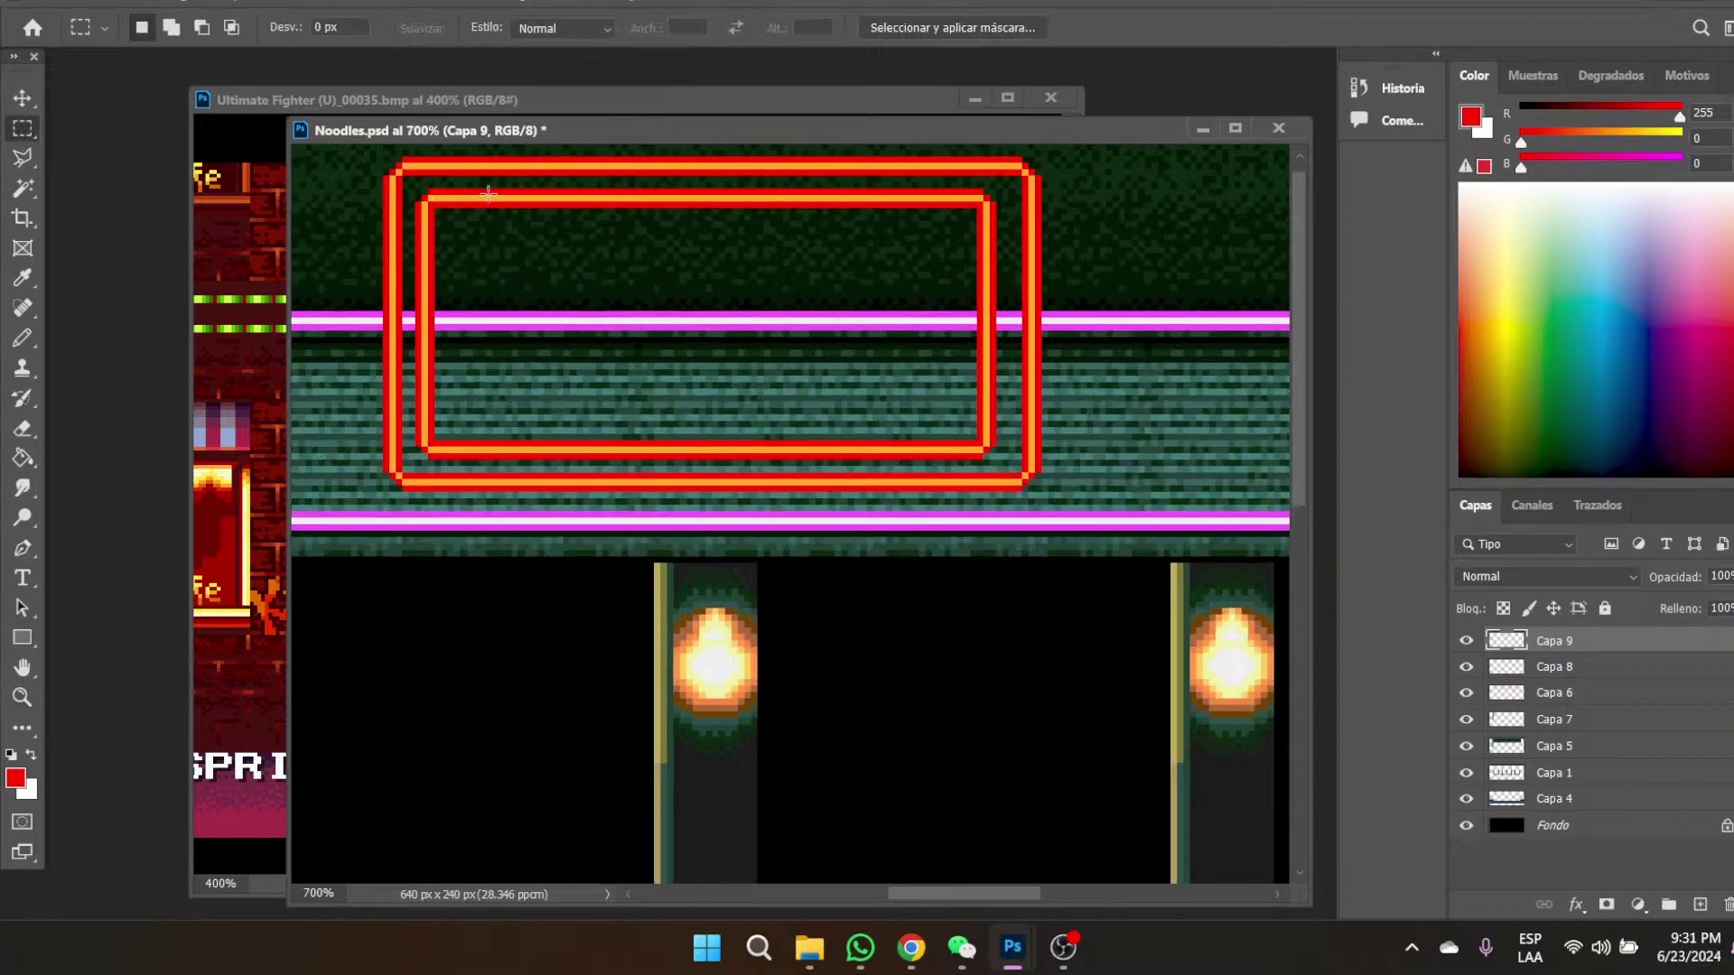
left_click_drag(496, 192, 499, 496)
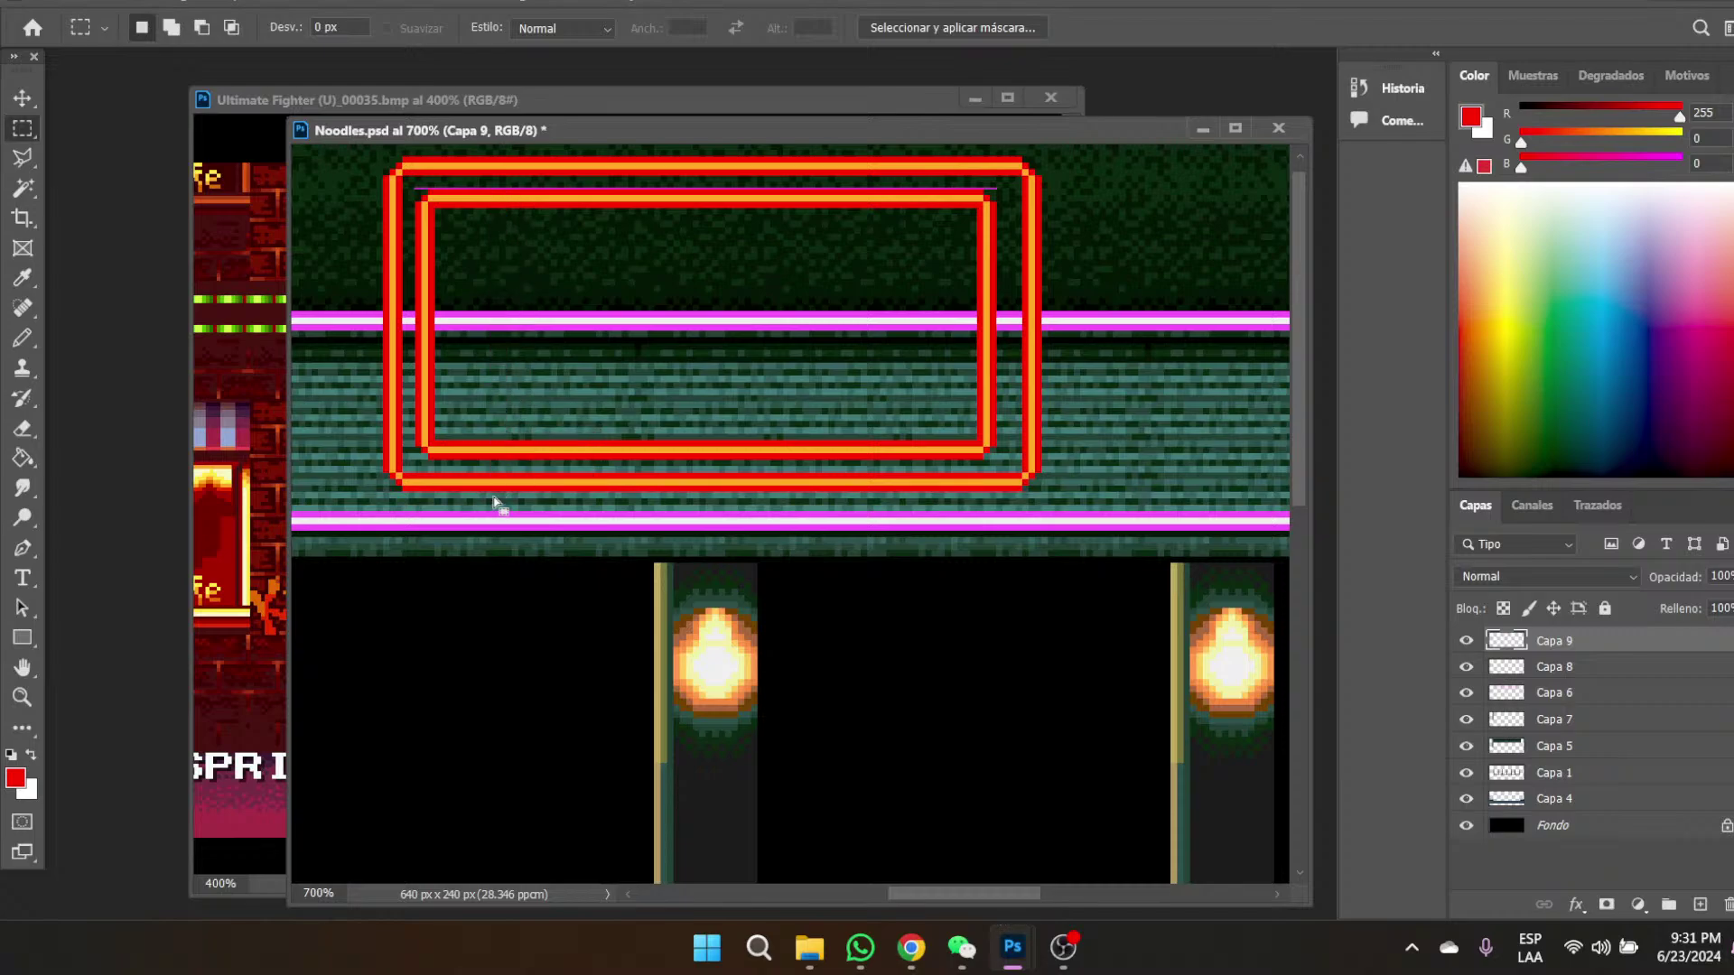
left_click(524, 197)
left_click_drag(510, 184, 515, 465)
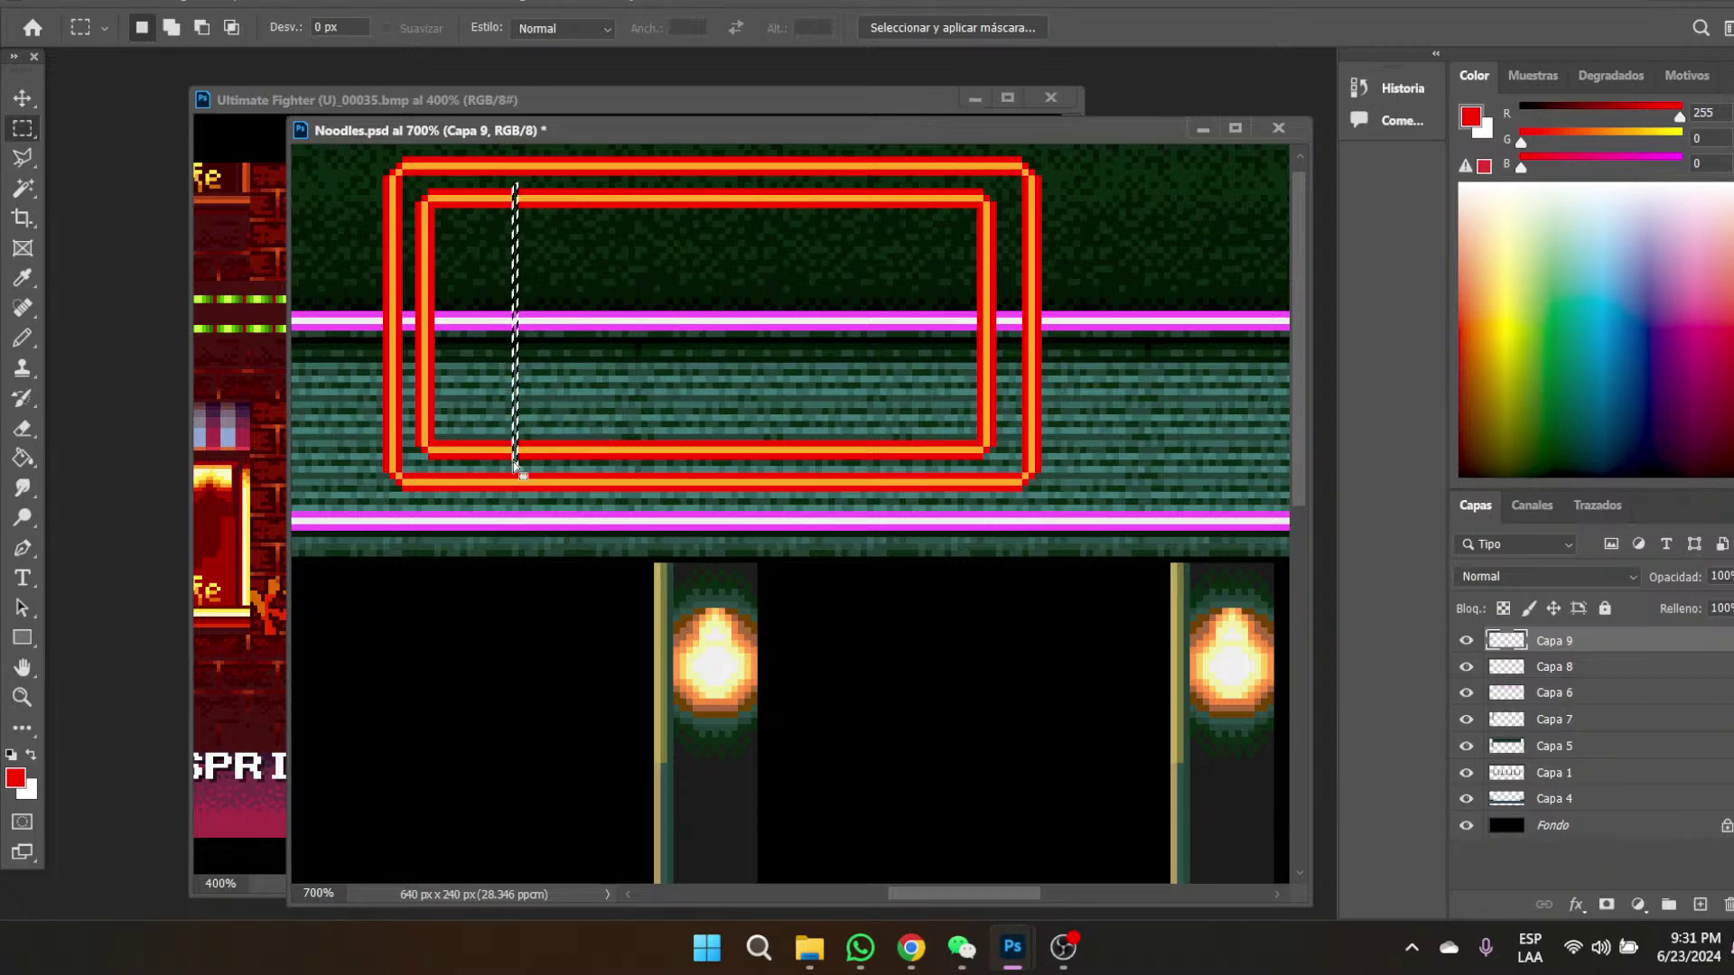
key("Delete")
- Move the left part of the inner frame one pixel right to close the gap, and deselect it
left_click_drag(413, 193, 511, 462)
left_click(22, 98)
left_click_drag(492, 197, 501, 203)
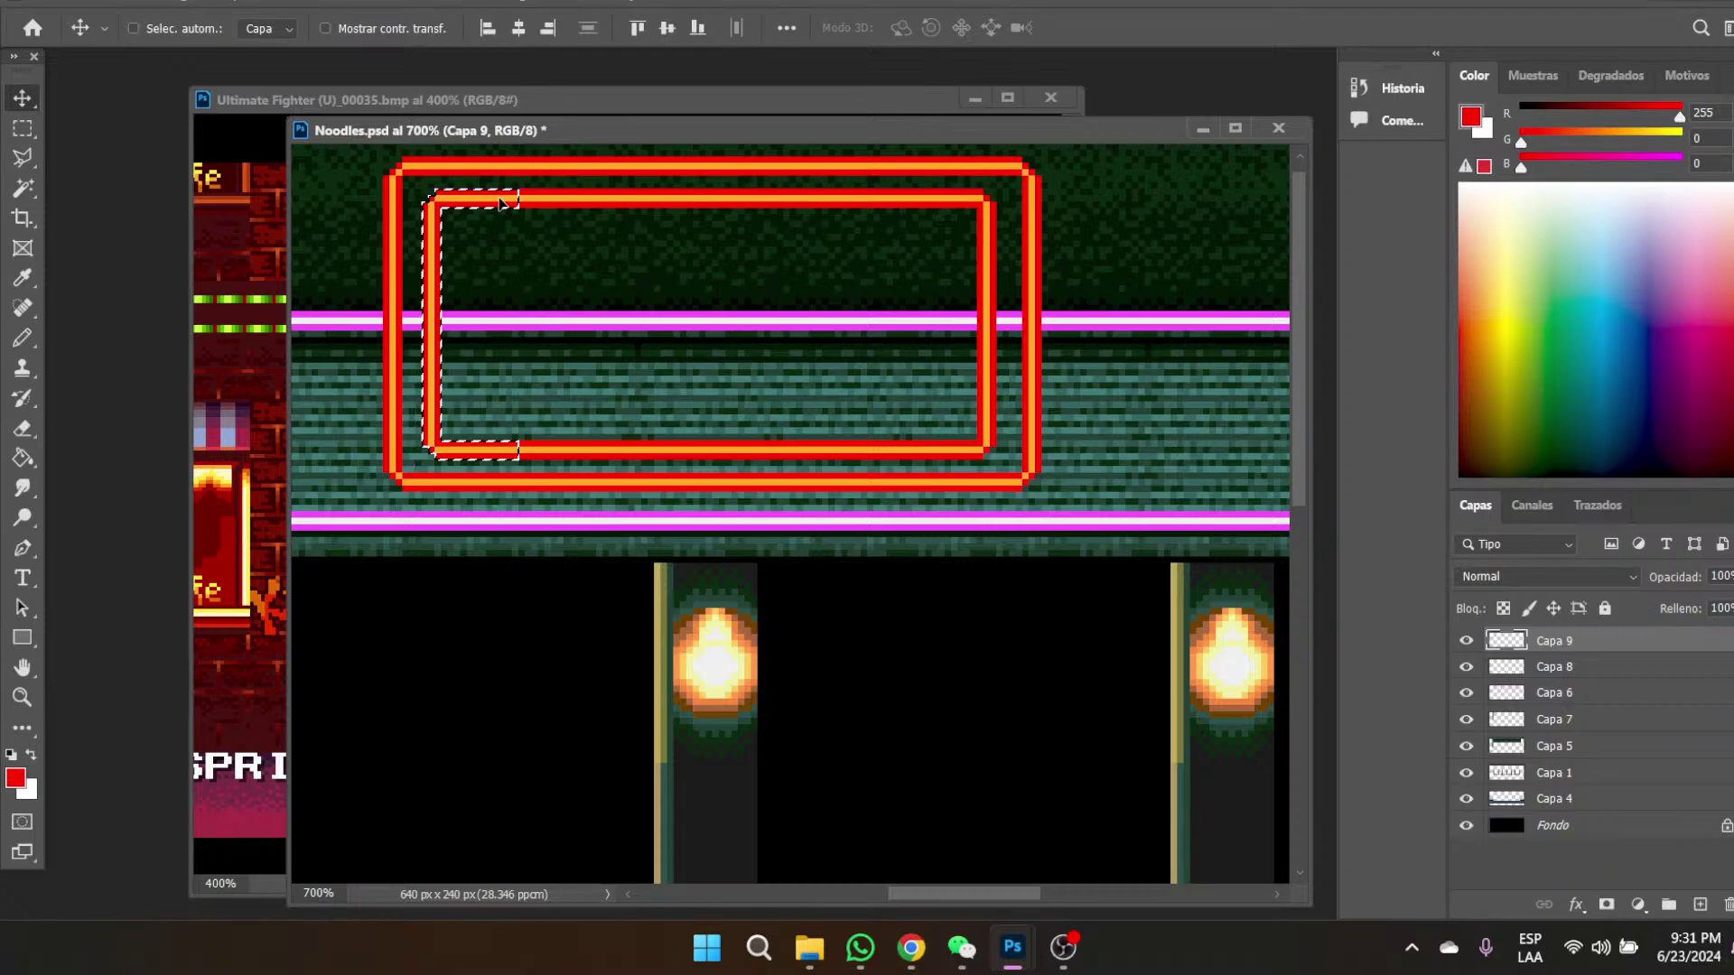
key("m")
left_click(833, 338)
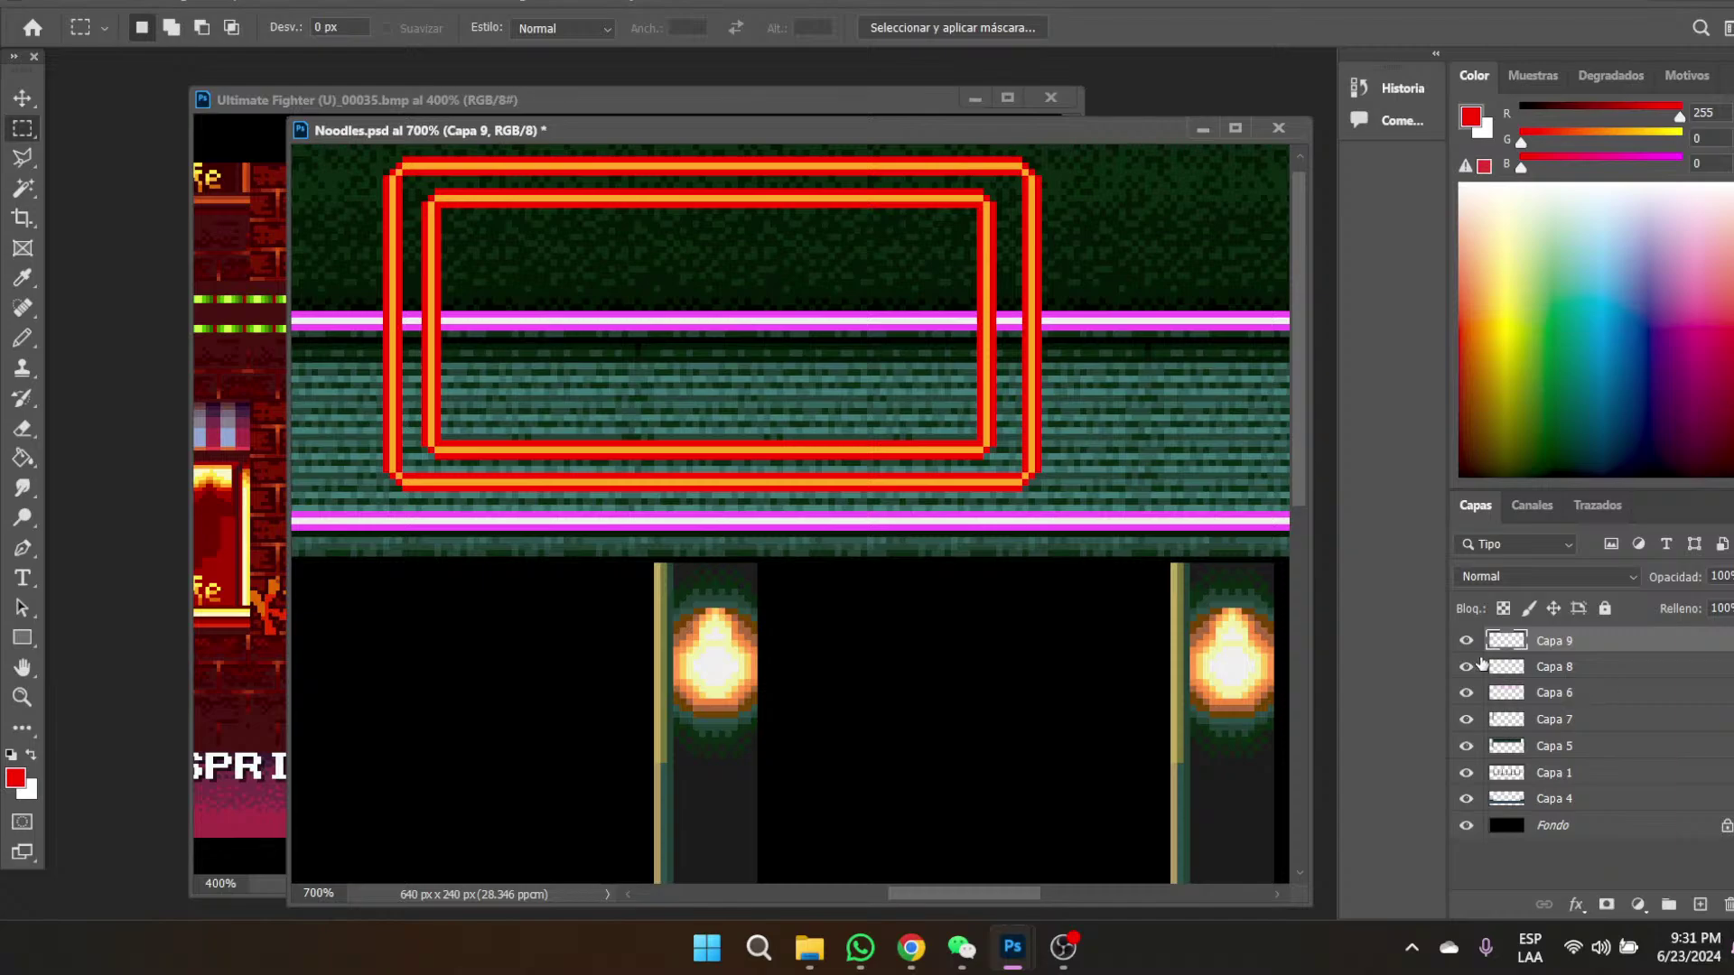
- Merge the inner frame layer Capa 9 down into the outer frame layer Capa 8, toggling visibility to check the layers
left_click(1466, 667)
left_click(1466, 666)
right_click(1560, 647)
left_click(1299, 666)
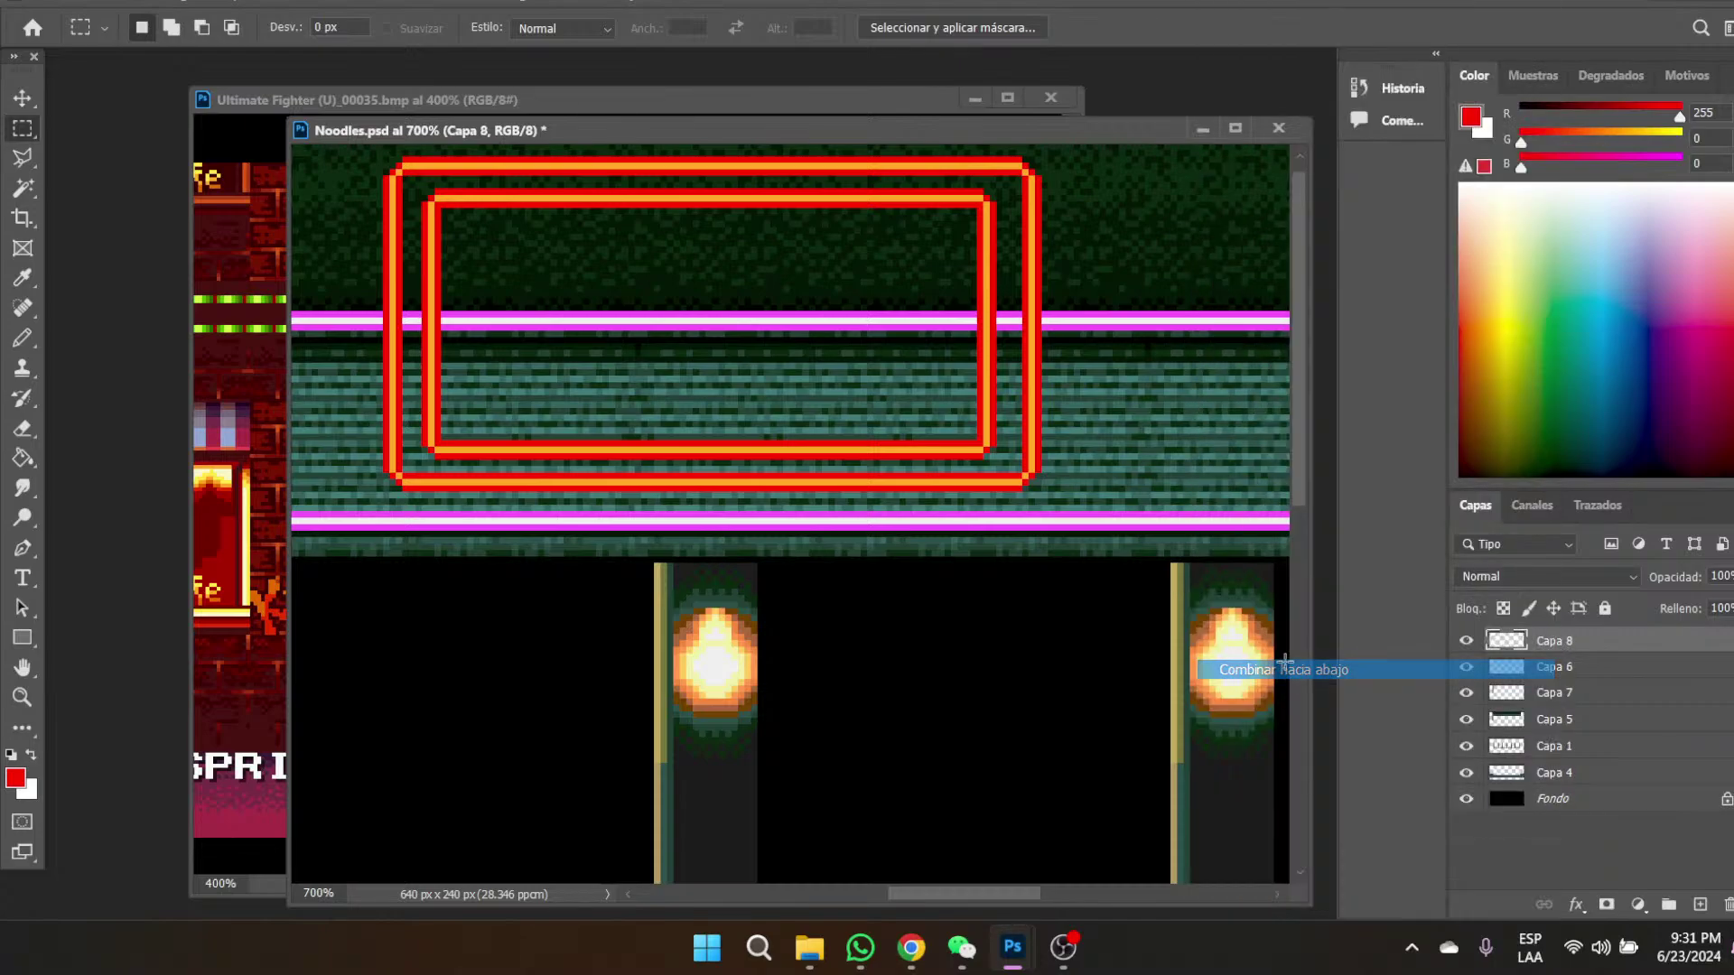
left_click(1465, 641)
left_click(1465, 641)
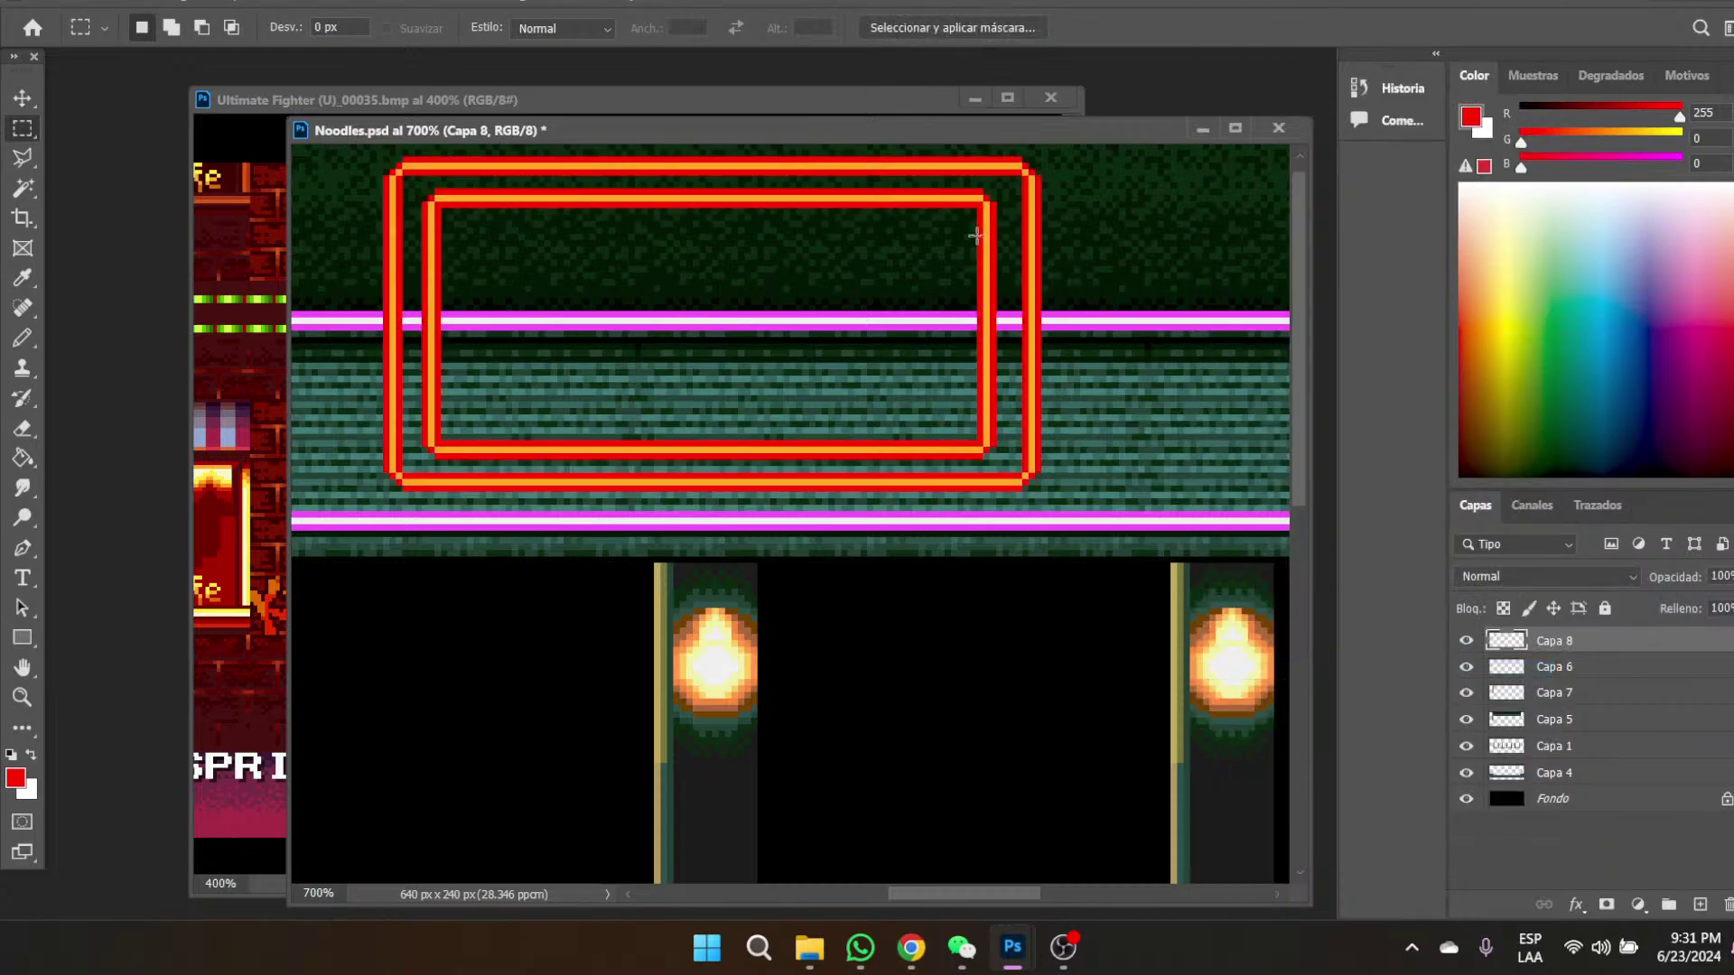
- Select the outer frame's right side and move it one pixel left, and deselect it
left_click_drag(1012, 152, 1097, 498)
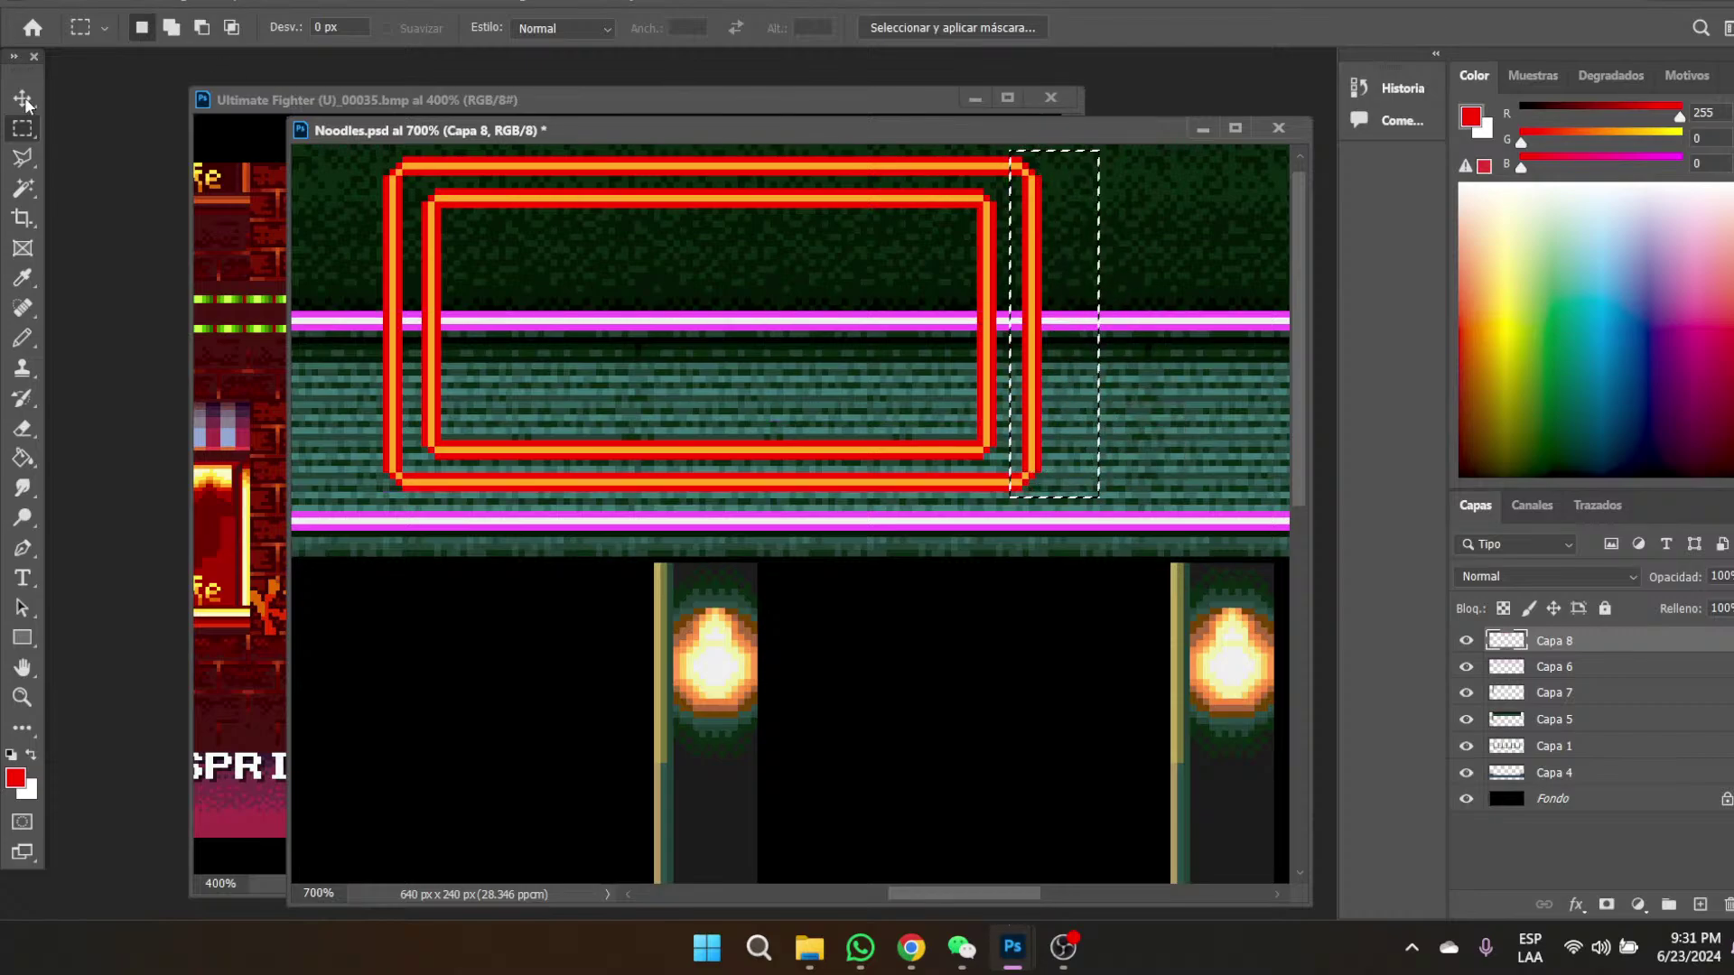
key("v")
mouse_move(1045, 255)
left_mouse_down()
mouse_move(1039, 230)
mouse_move(1033, 244)
left_mouse_up()
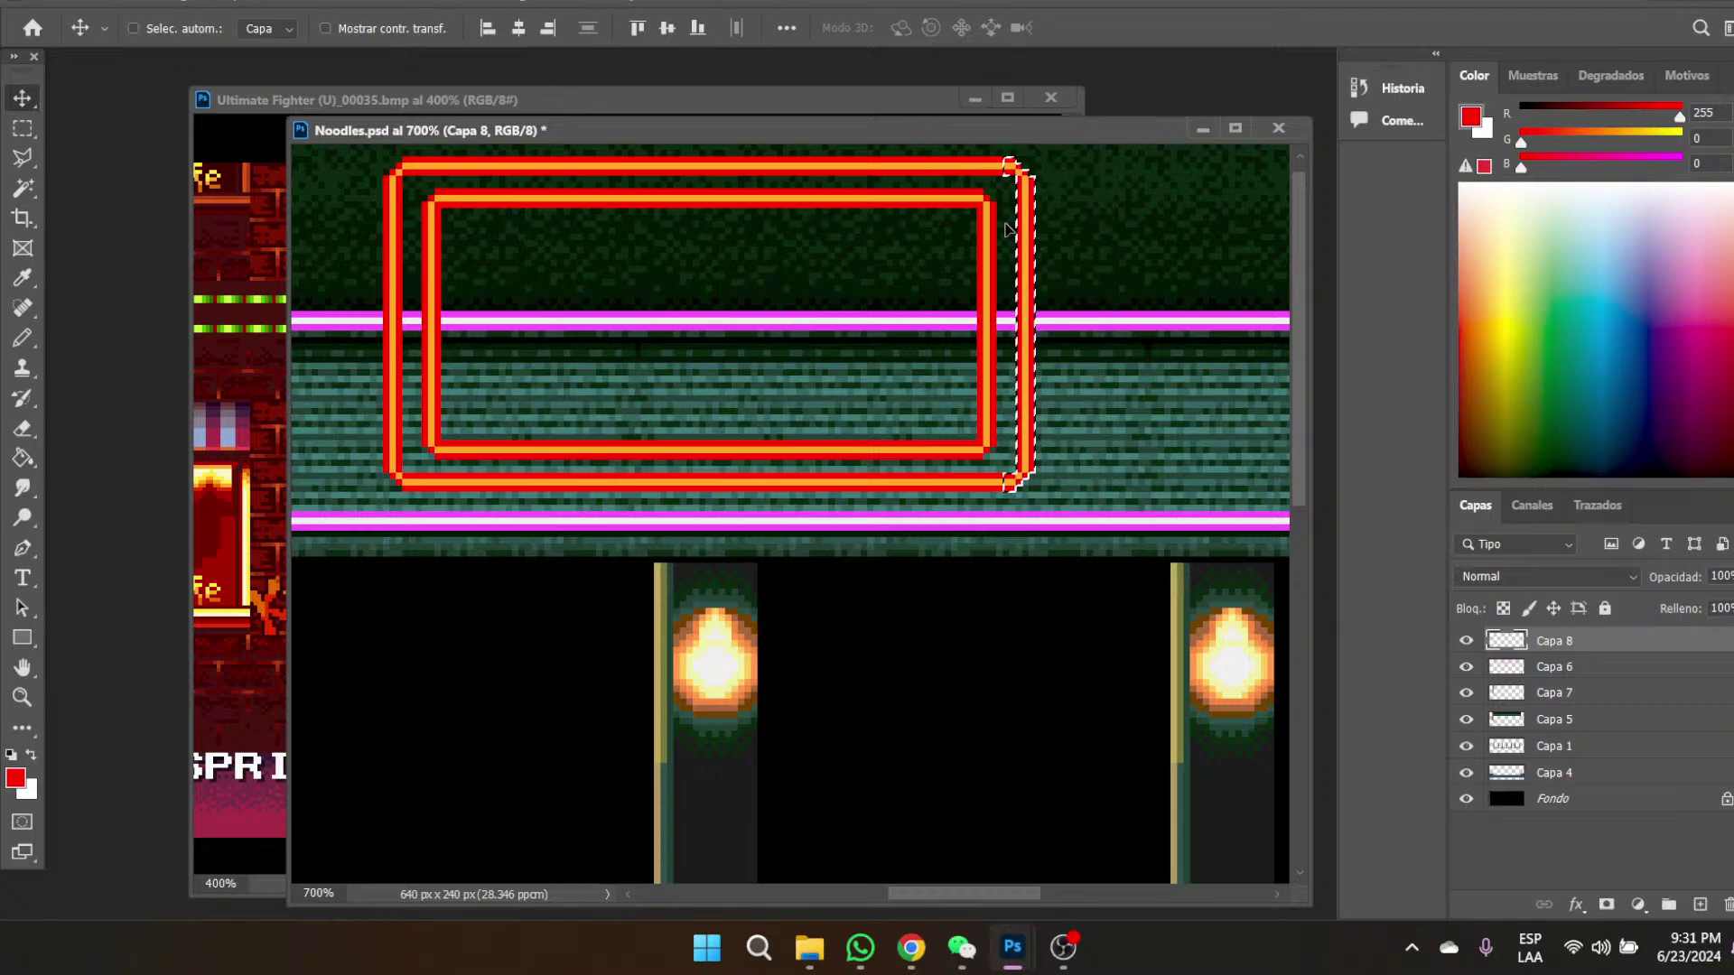
left_click(22, 129)
left_click(1144, 346)
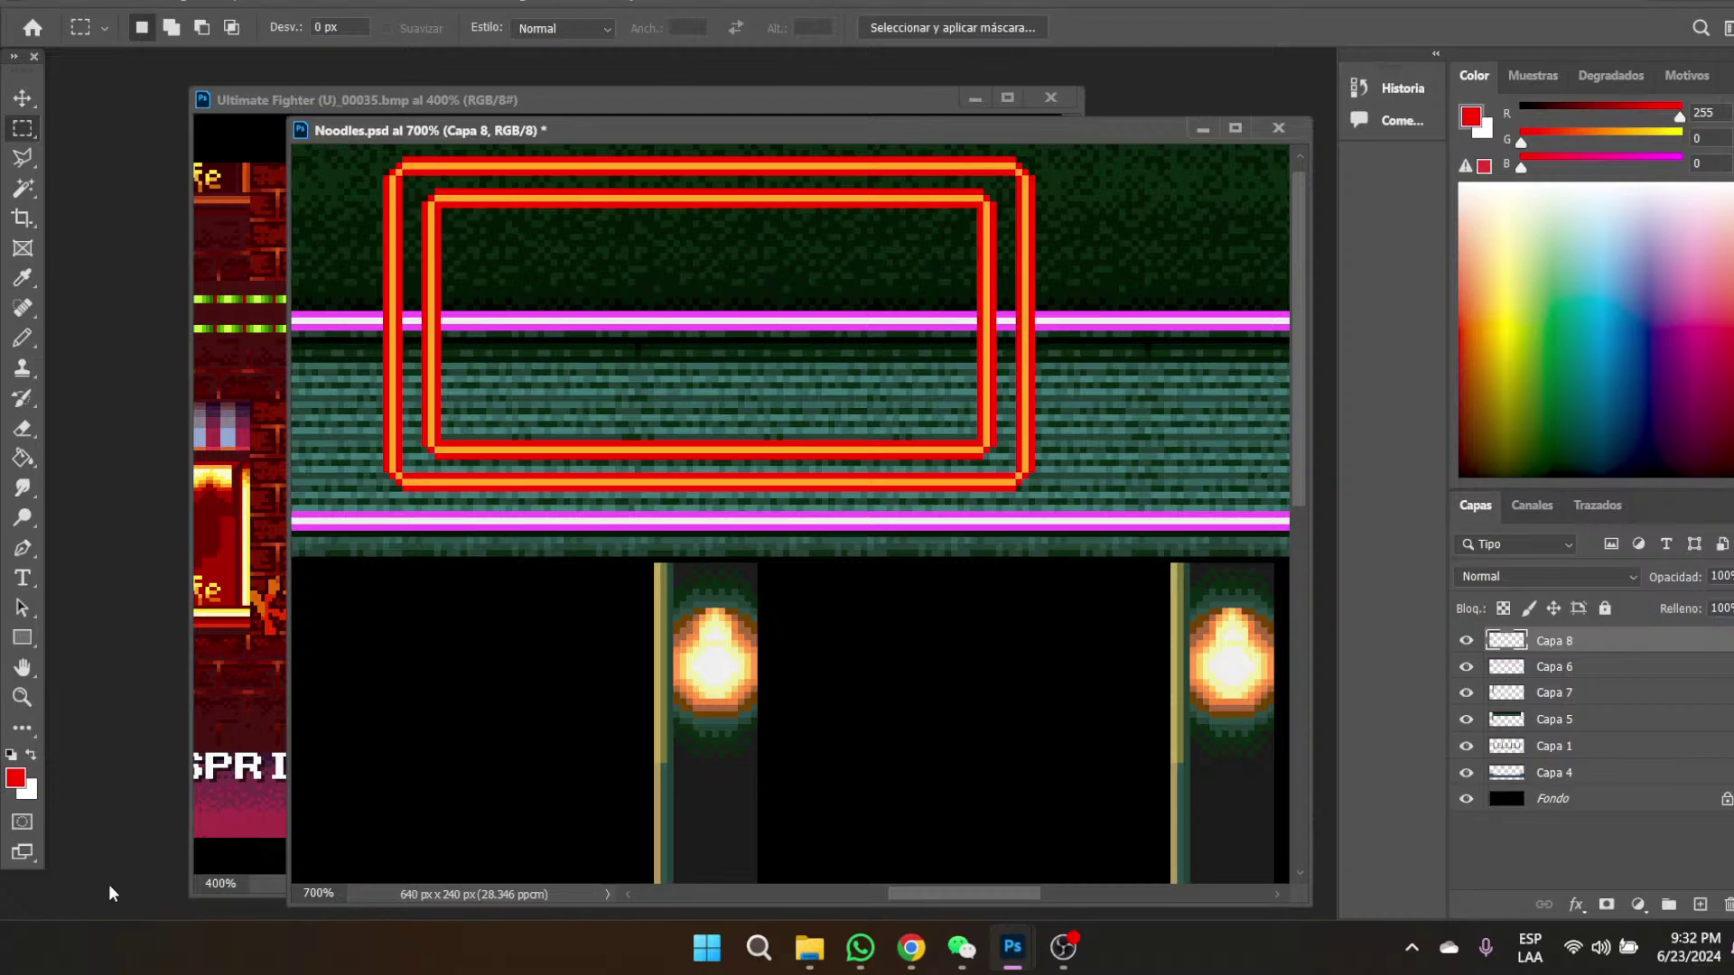
- Examine the sign frame on the whole stage, and compare it with the ramen neon sign and neon restaurant references in Chrome
left_click(22, 697)
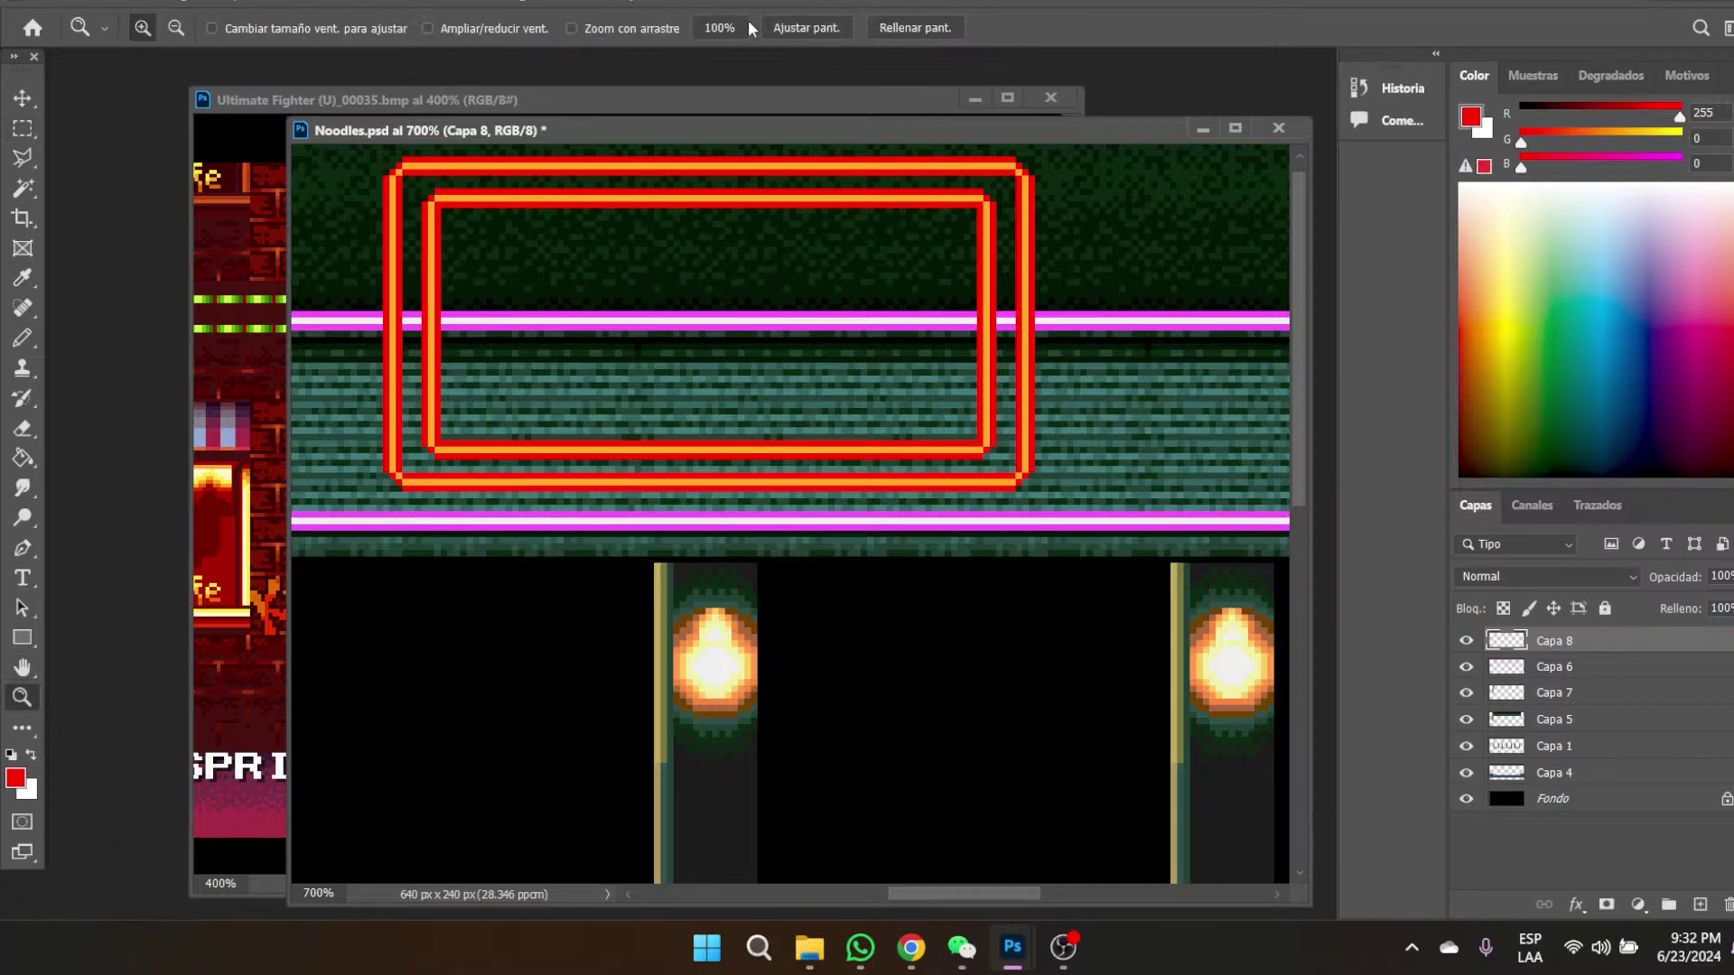
left_click(715, 29)
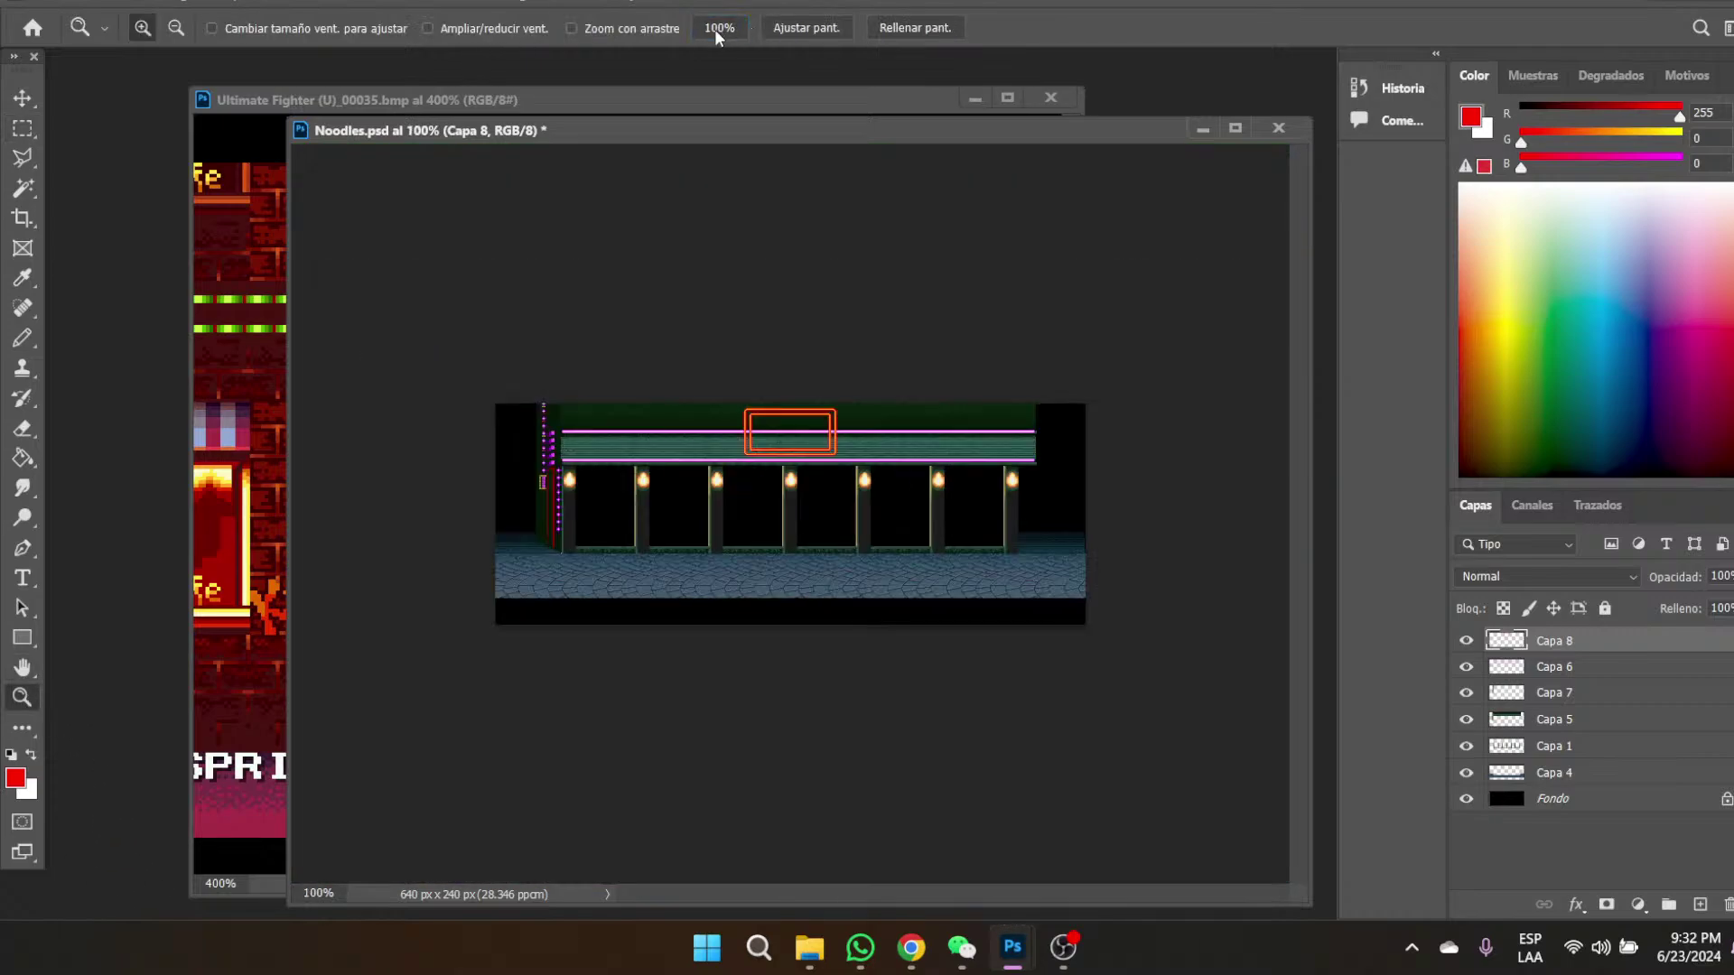
left_click(803, 443)
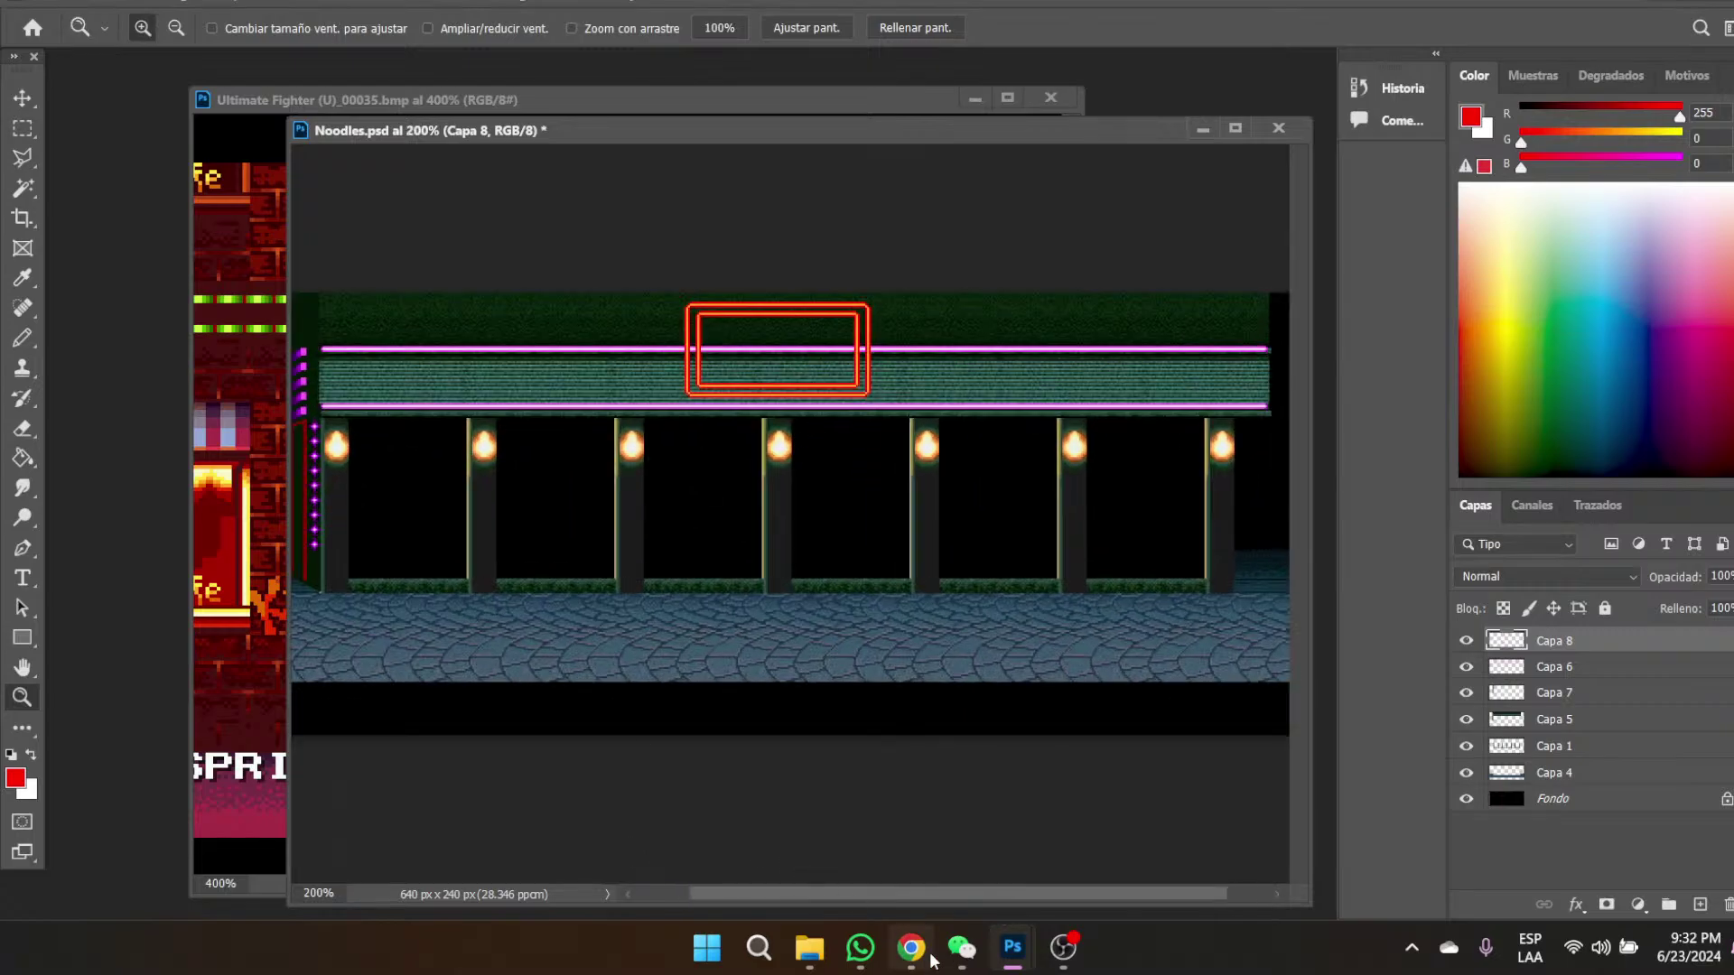
mouse_move(916, 956)
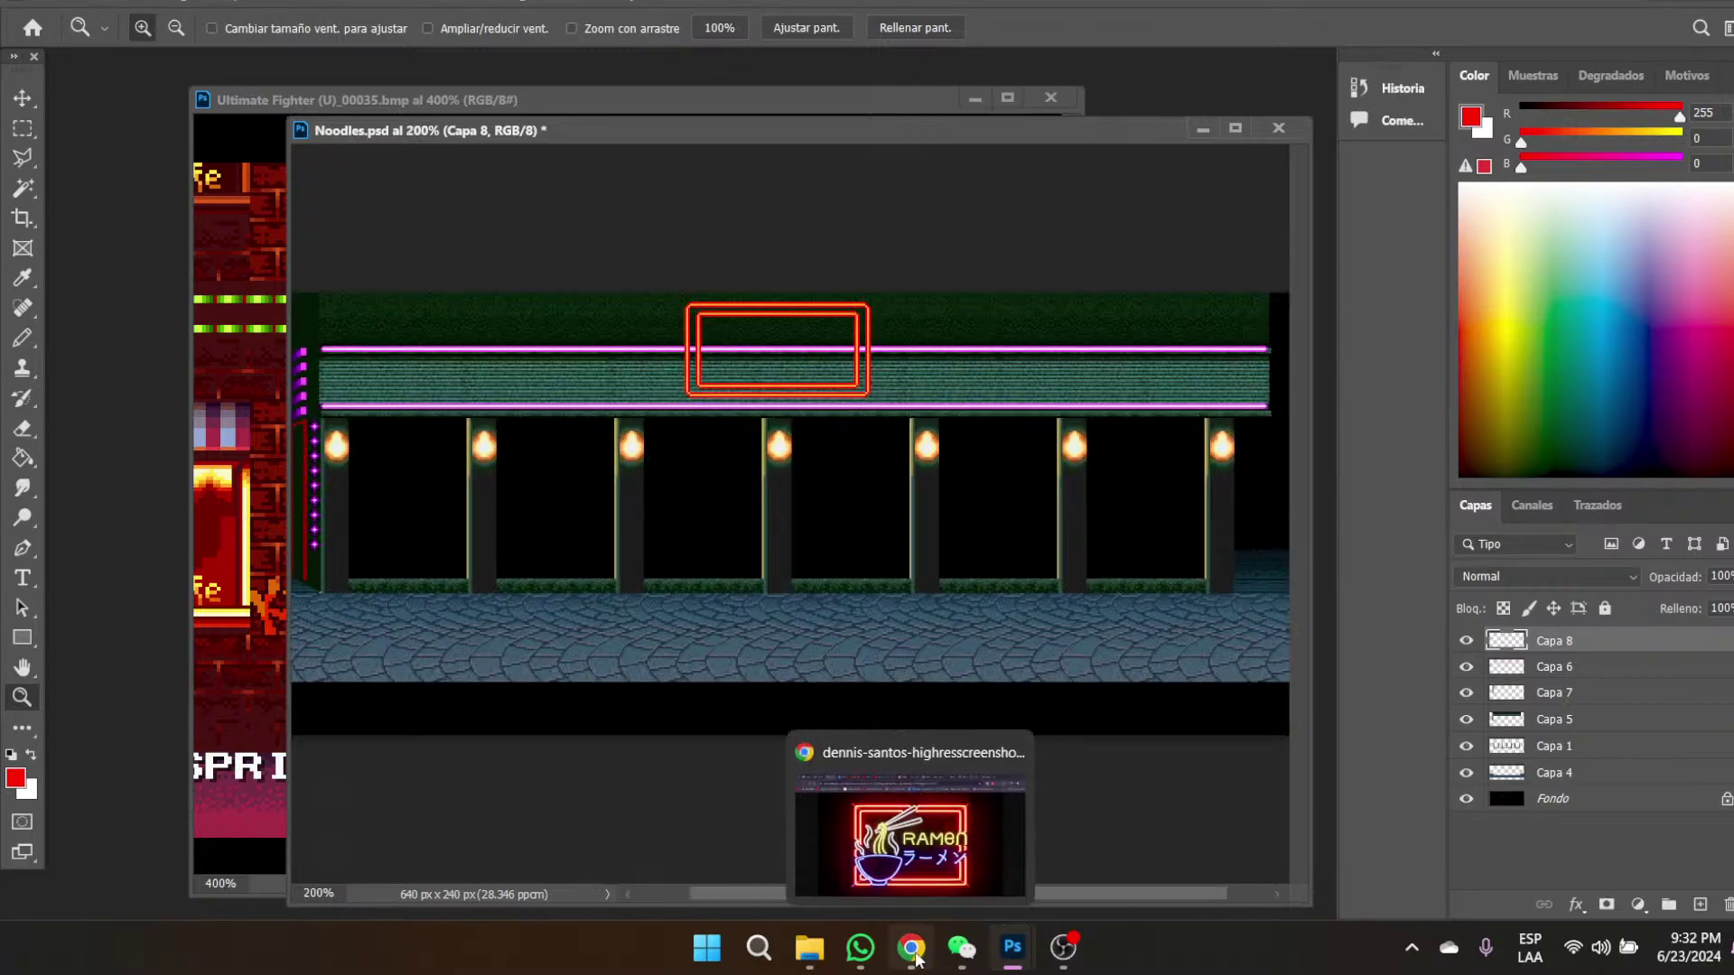
left_click(914, 841)
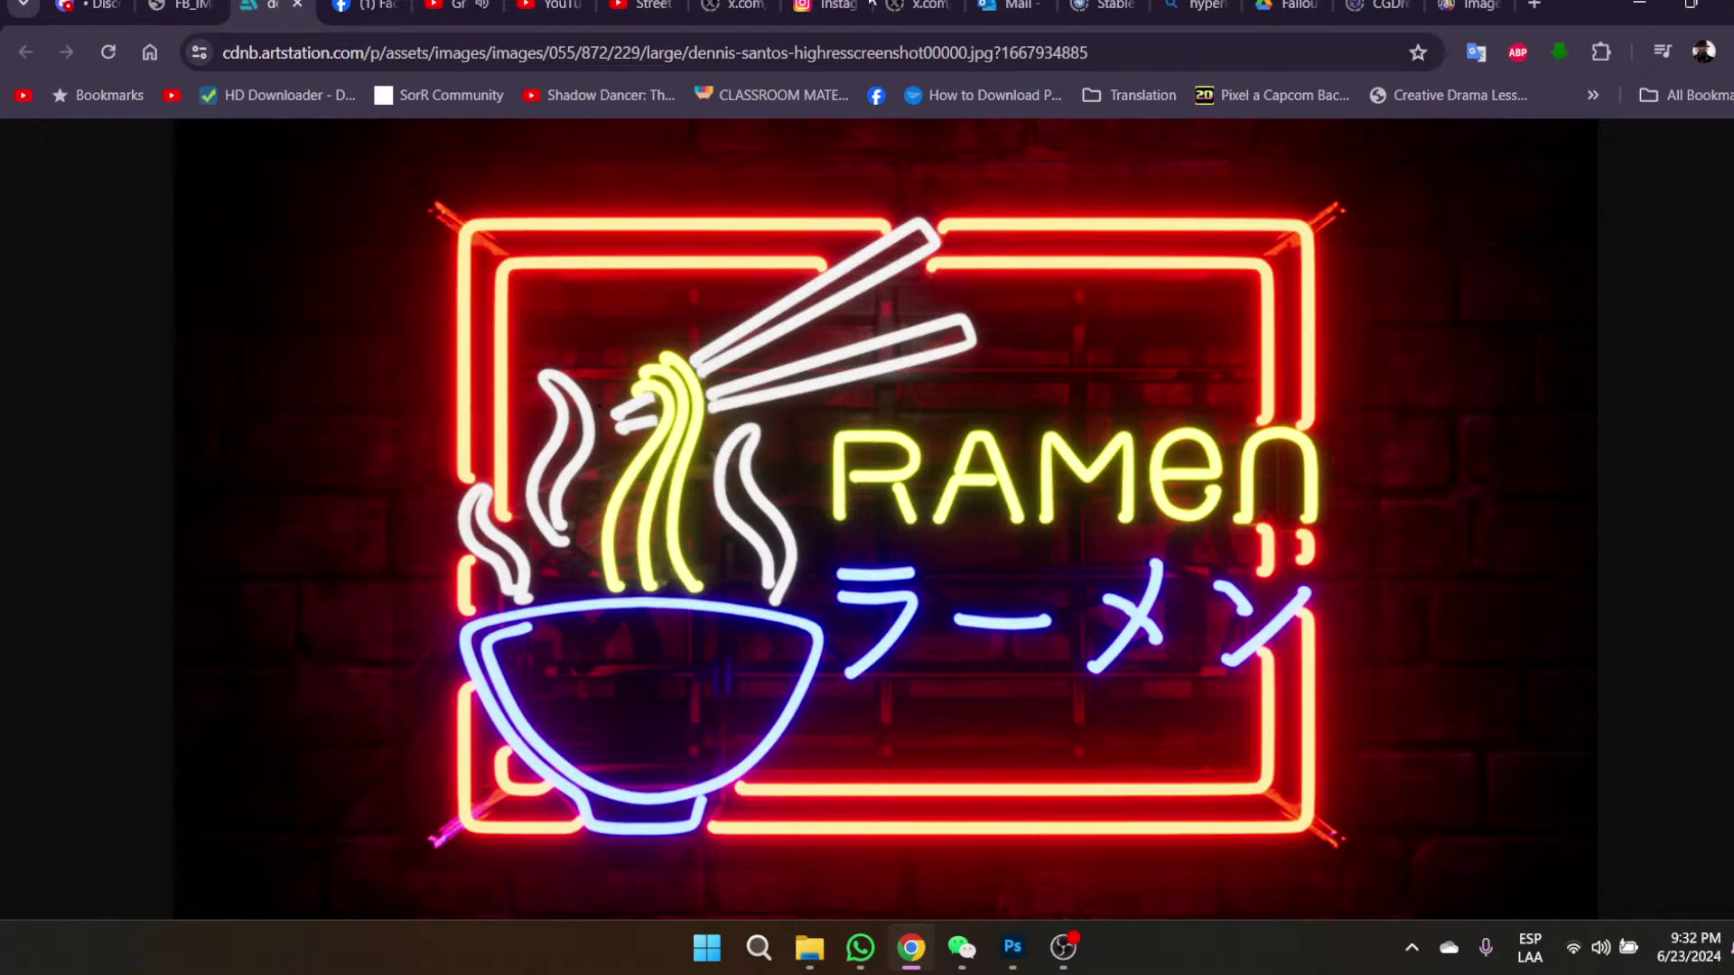
left_click(187, 4)
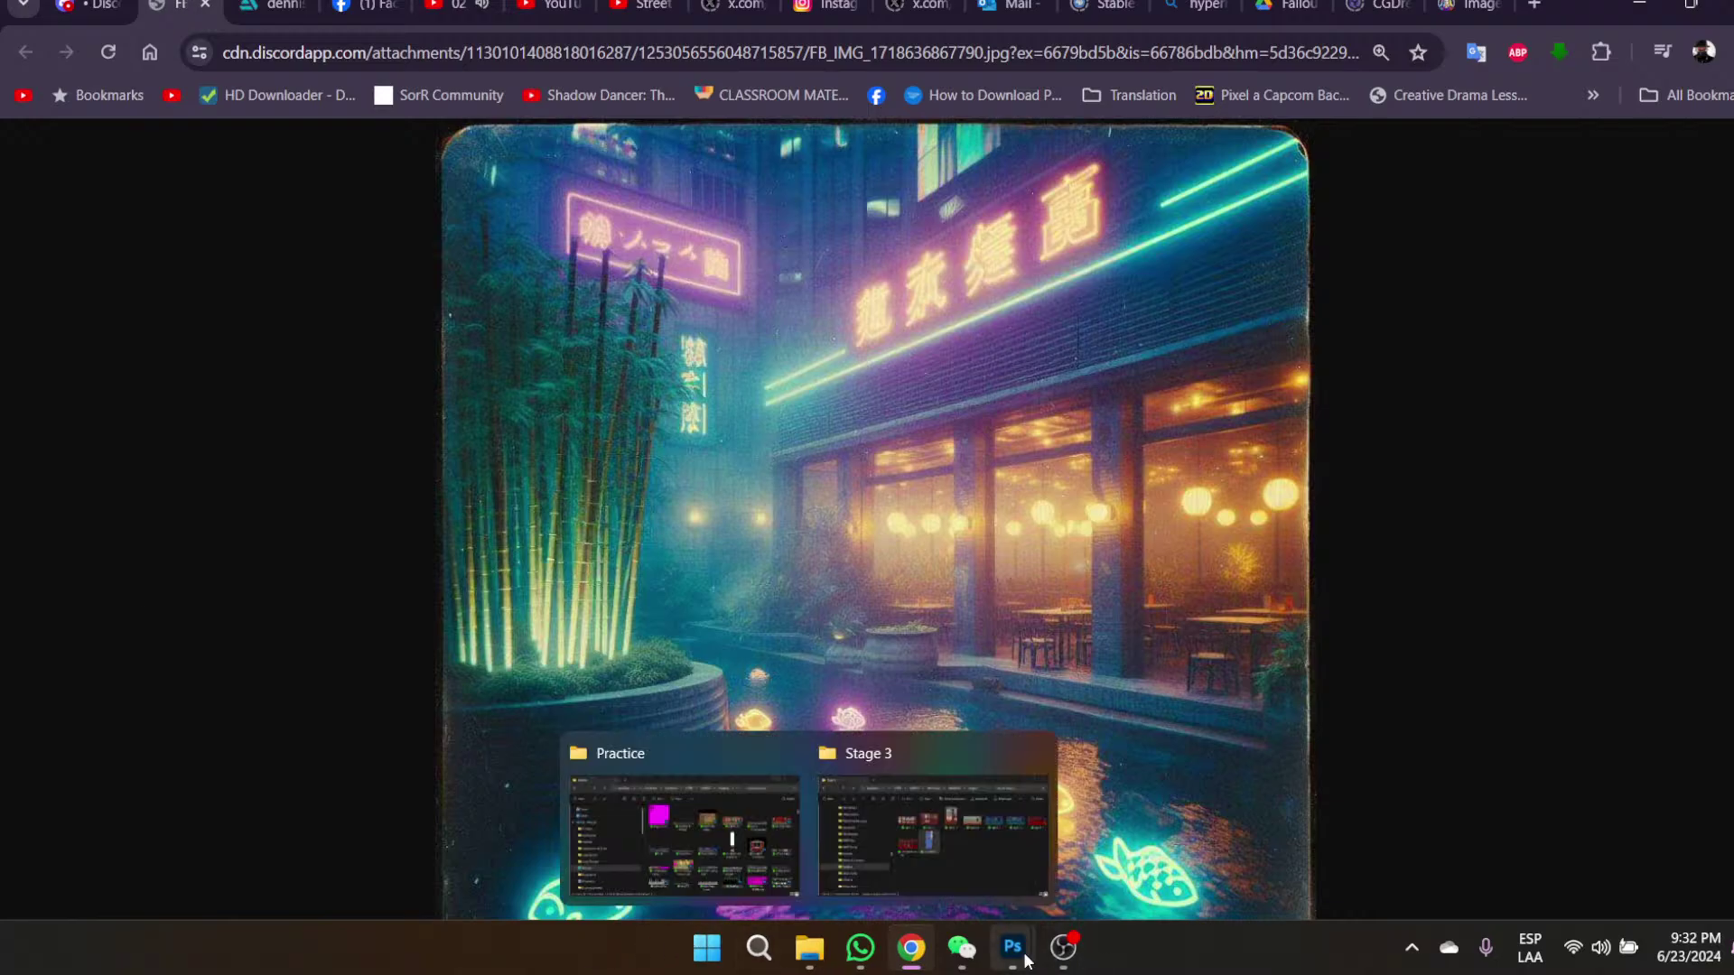
mouse_move(1027, 960)
left_click(773, 835)
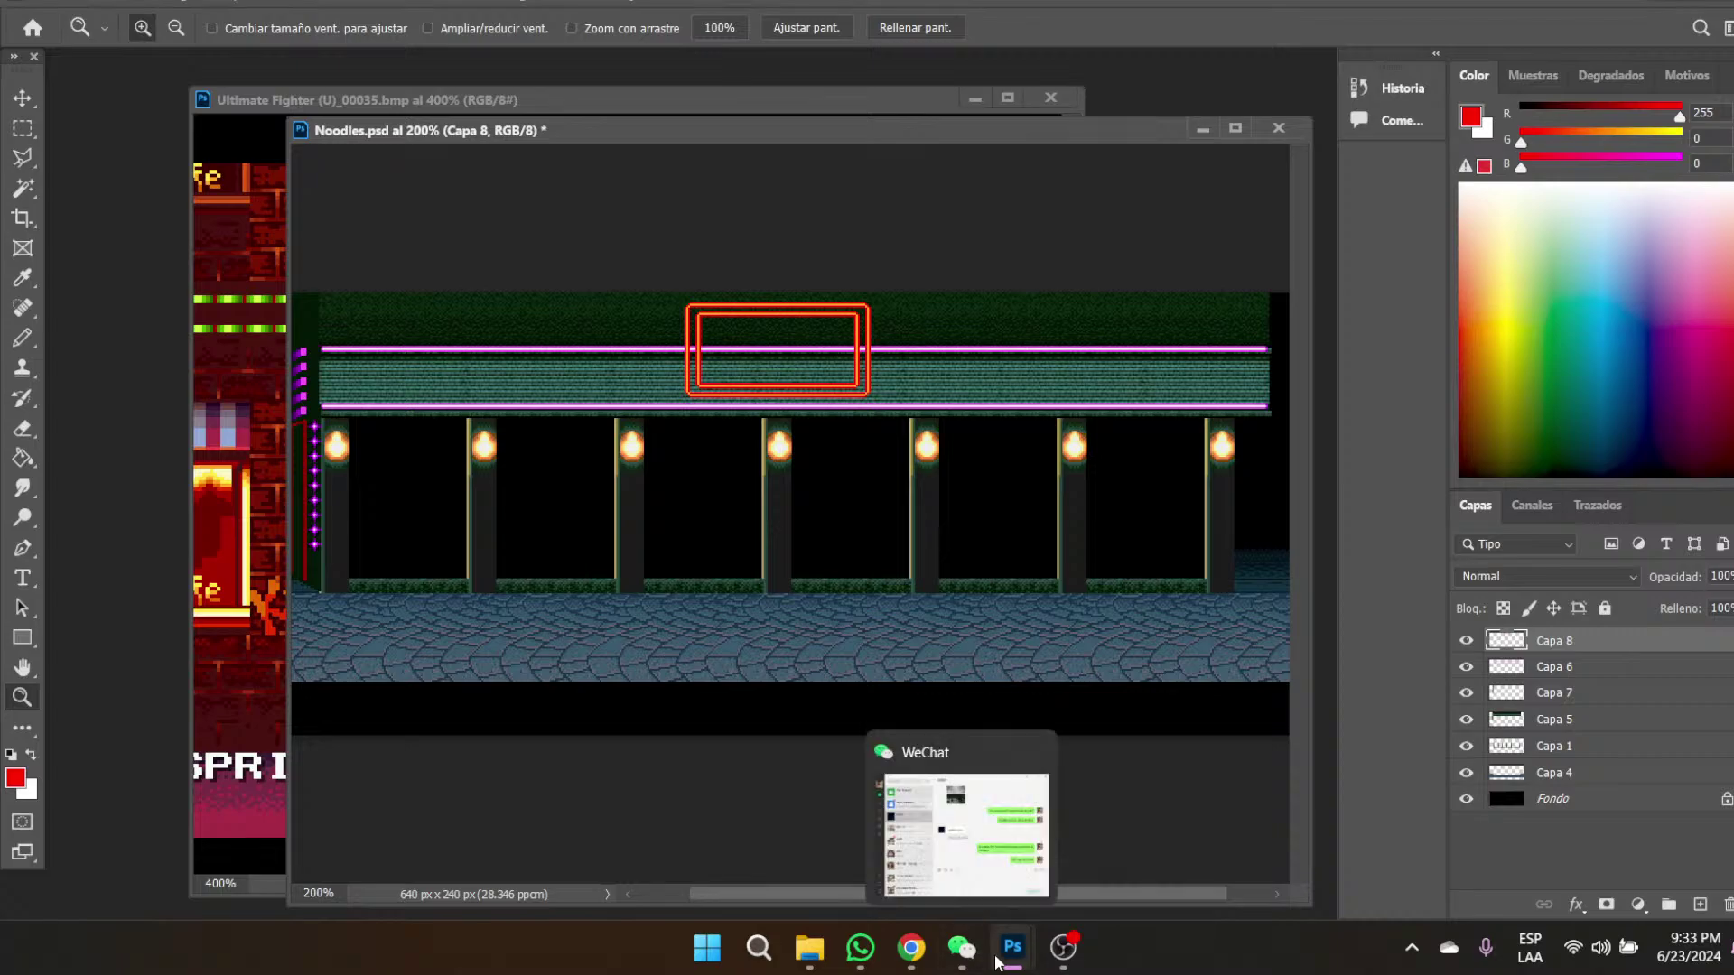
mouse_move(997, 961)
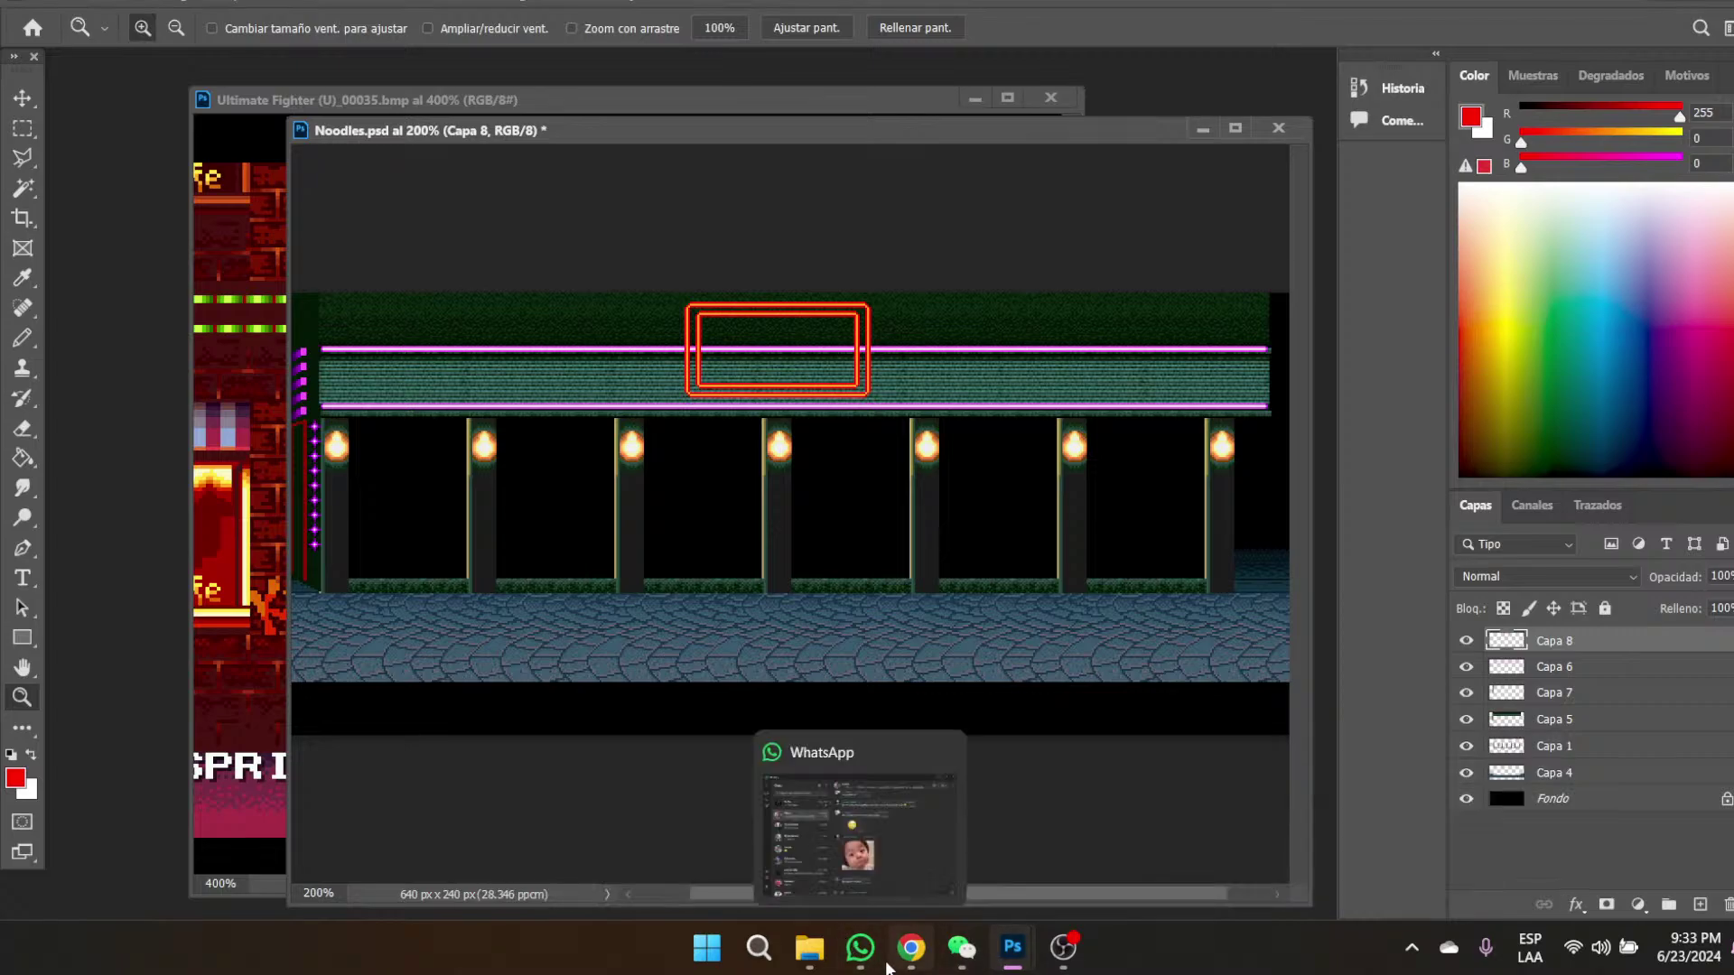
mouse_move(909, 960)
left_click(909, 871)
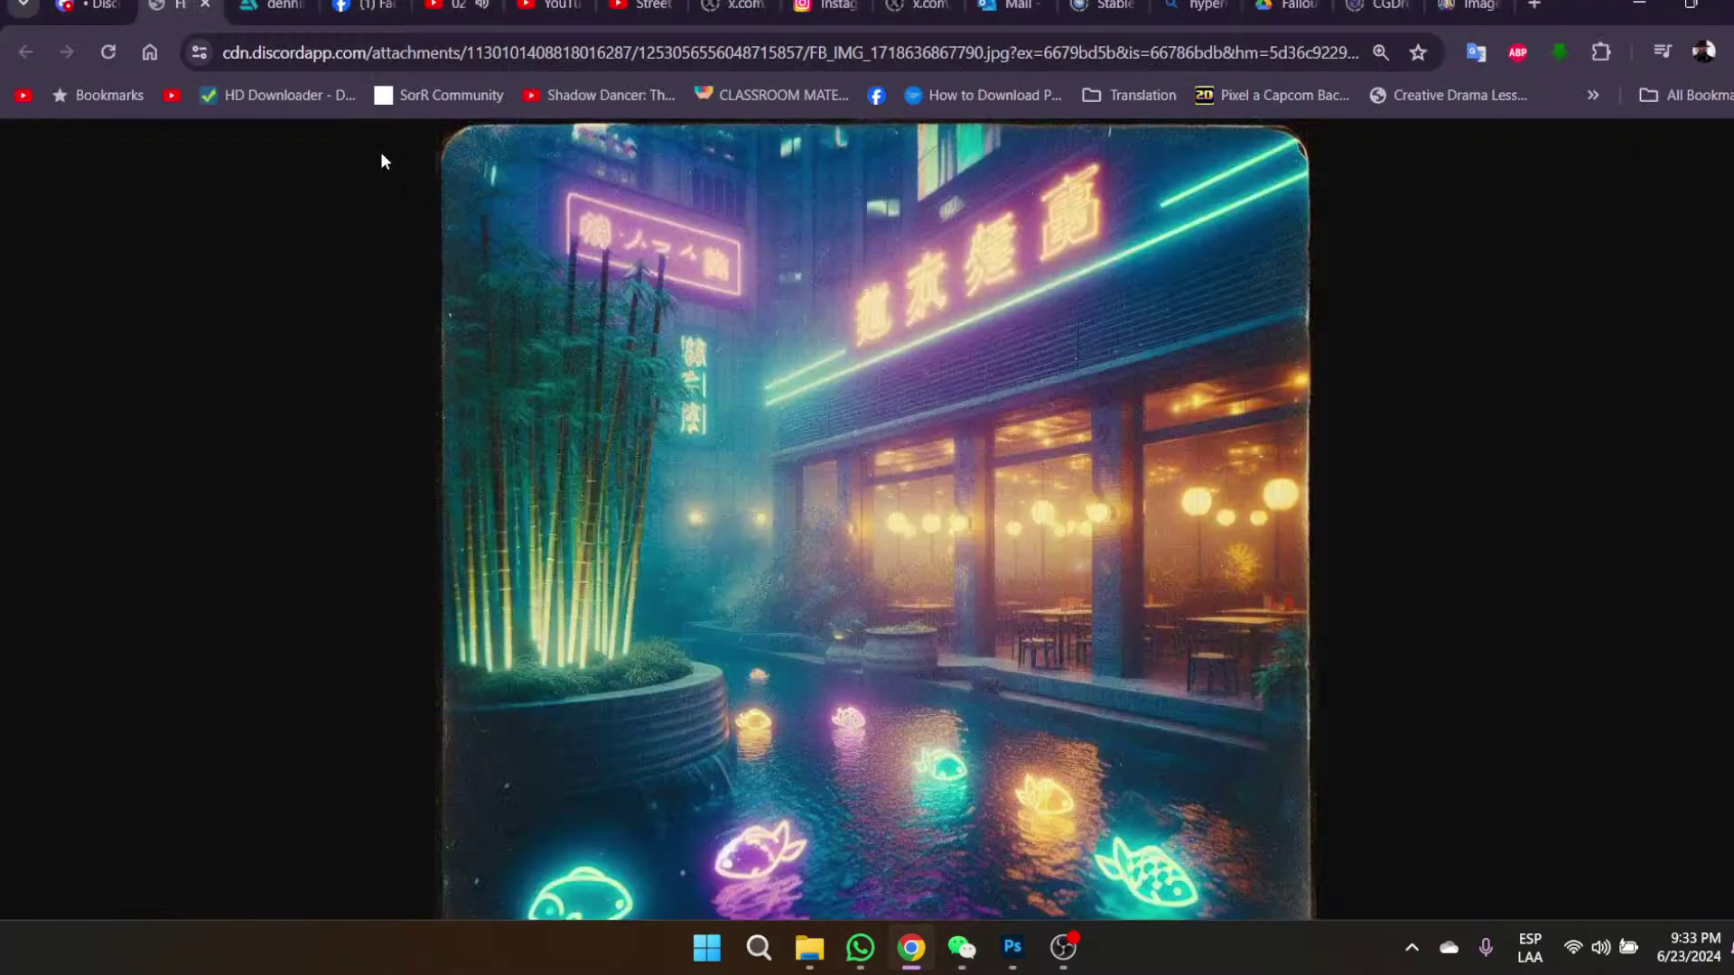
- Look at the ramen neon sign reference in Chrome and return to Noodles.psd in Photoshop
left_click(267, 7)
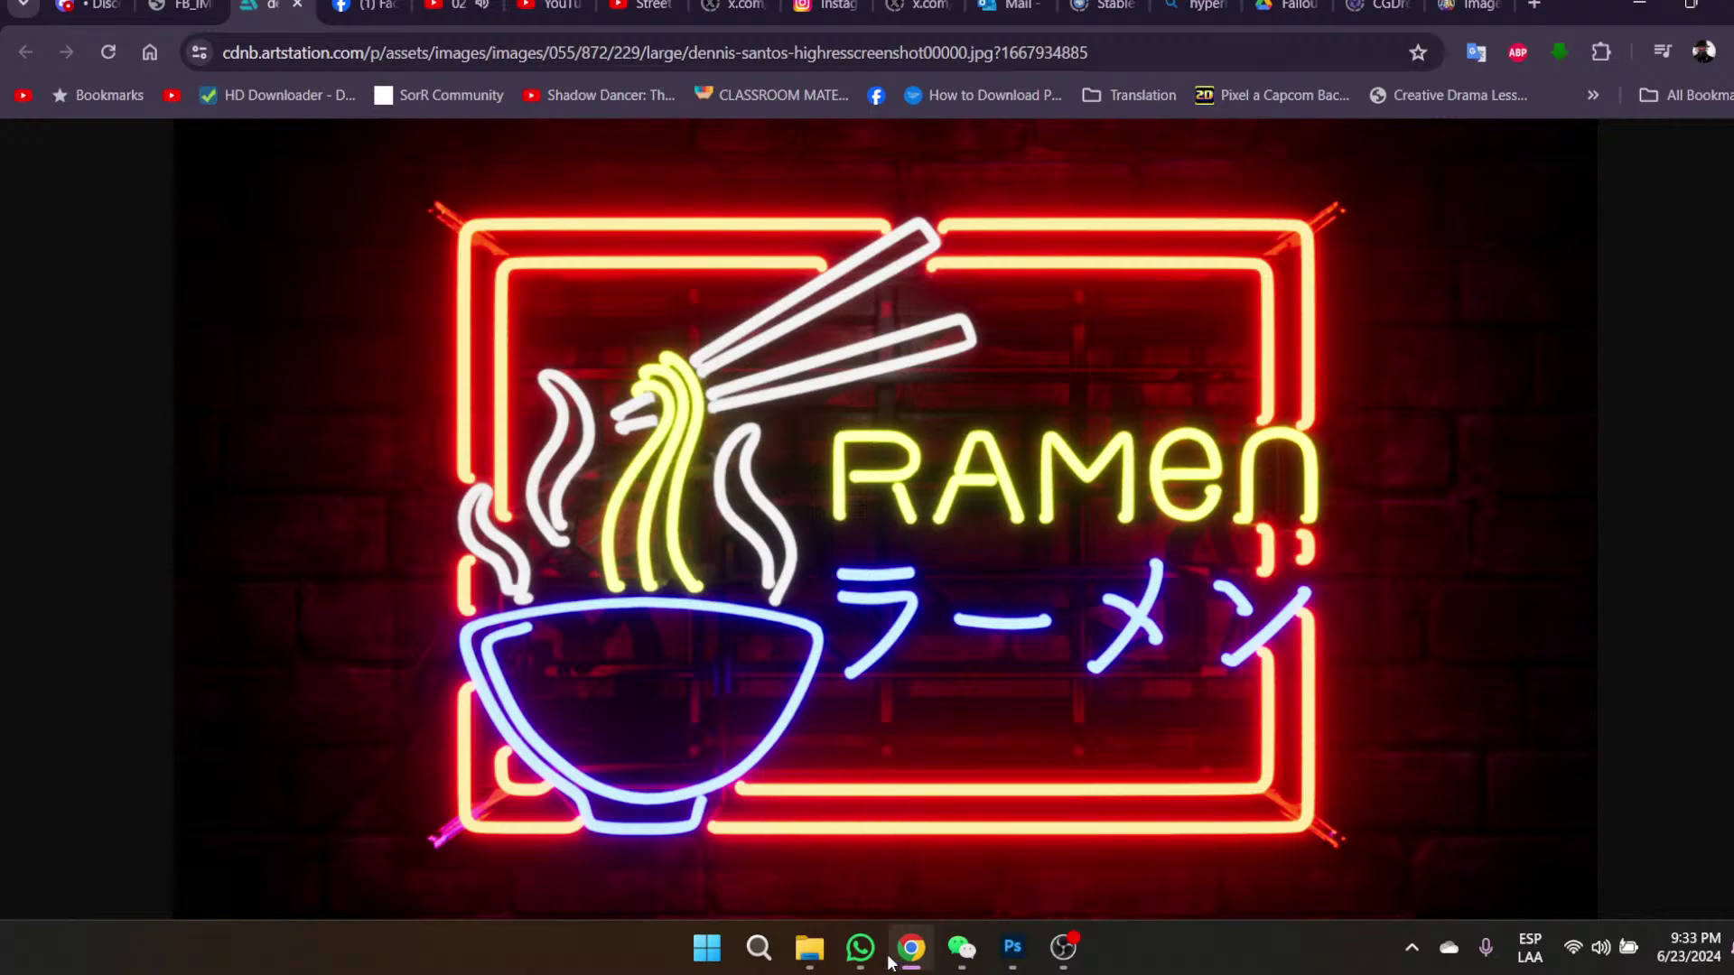
mouse_move(910, 948)
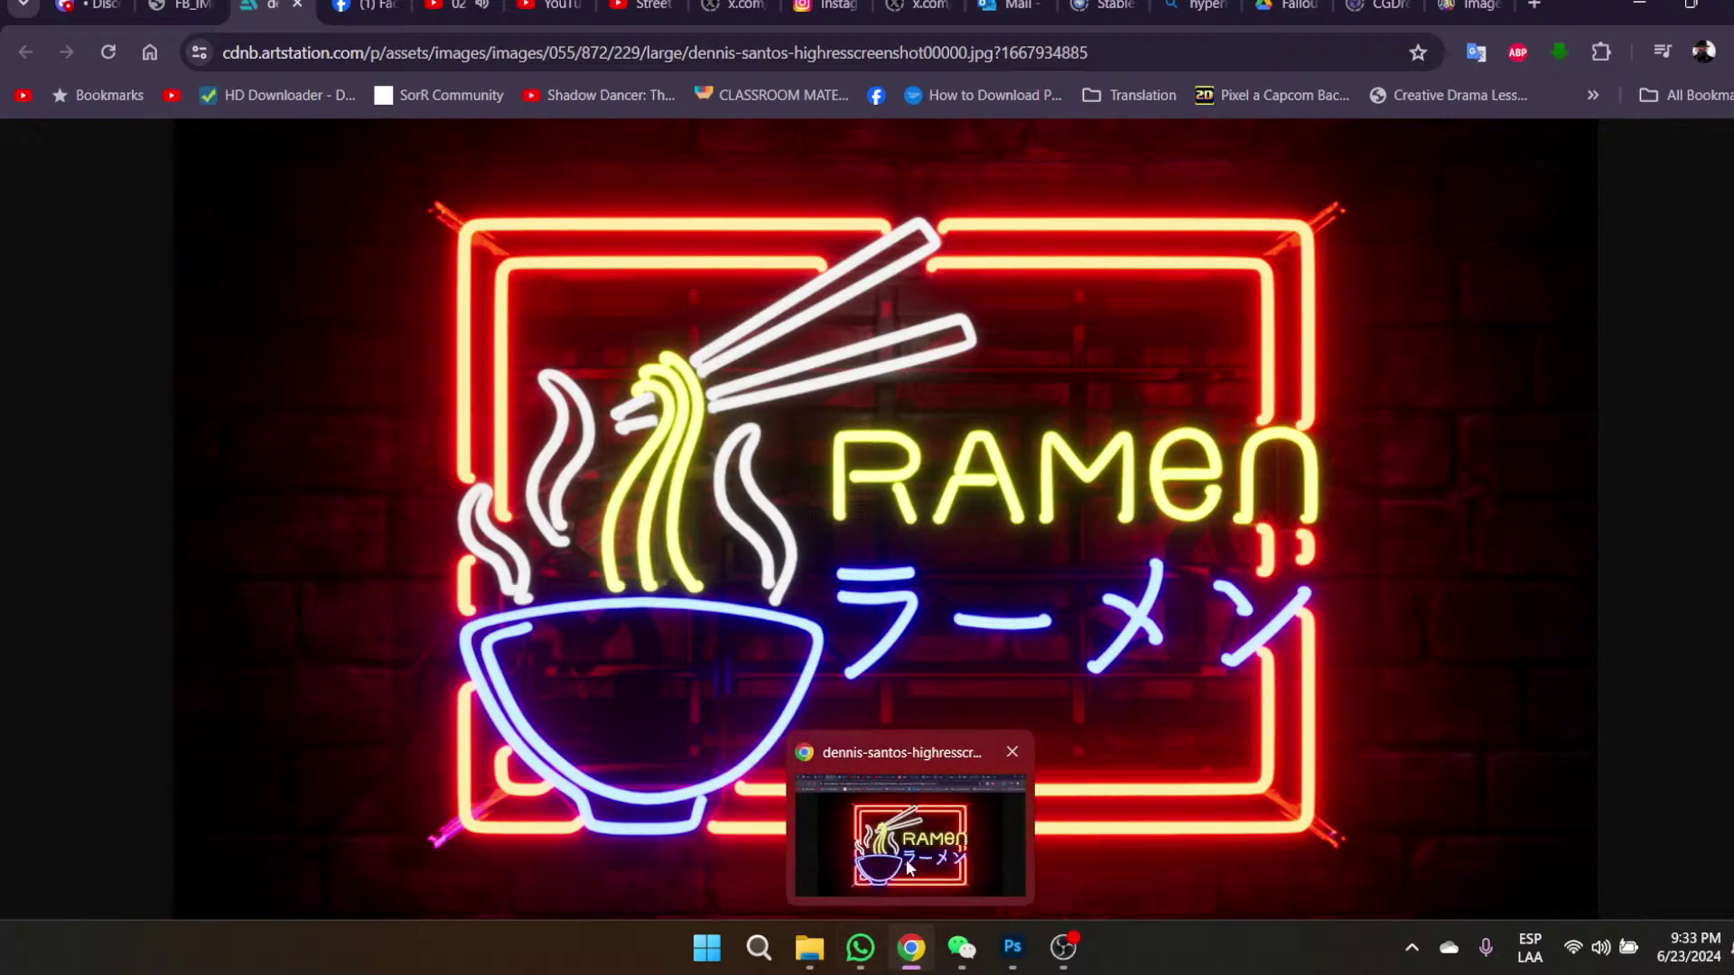
left_click(773, 853)
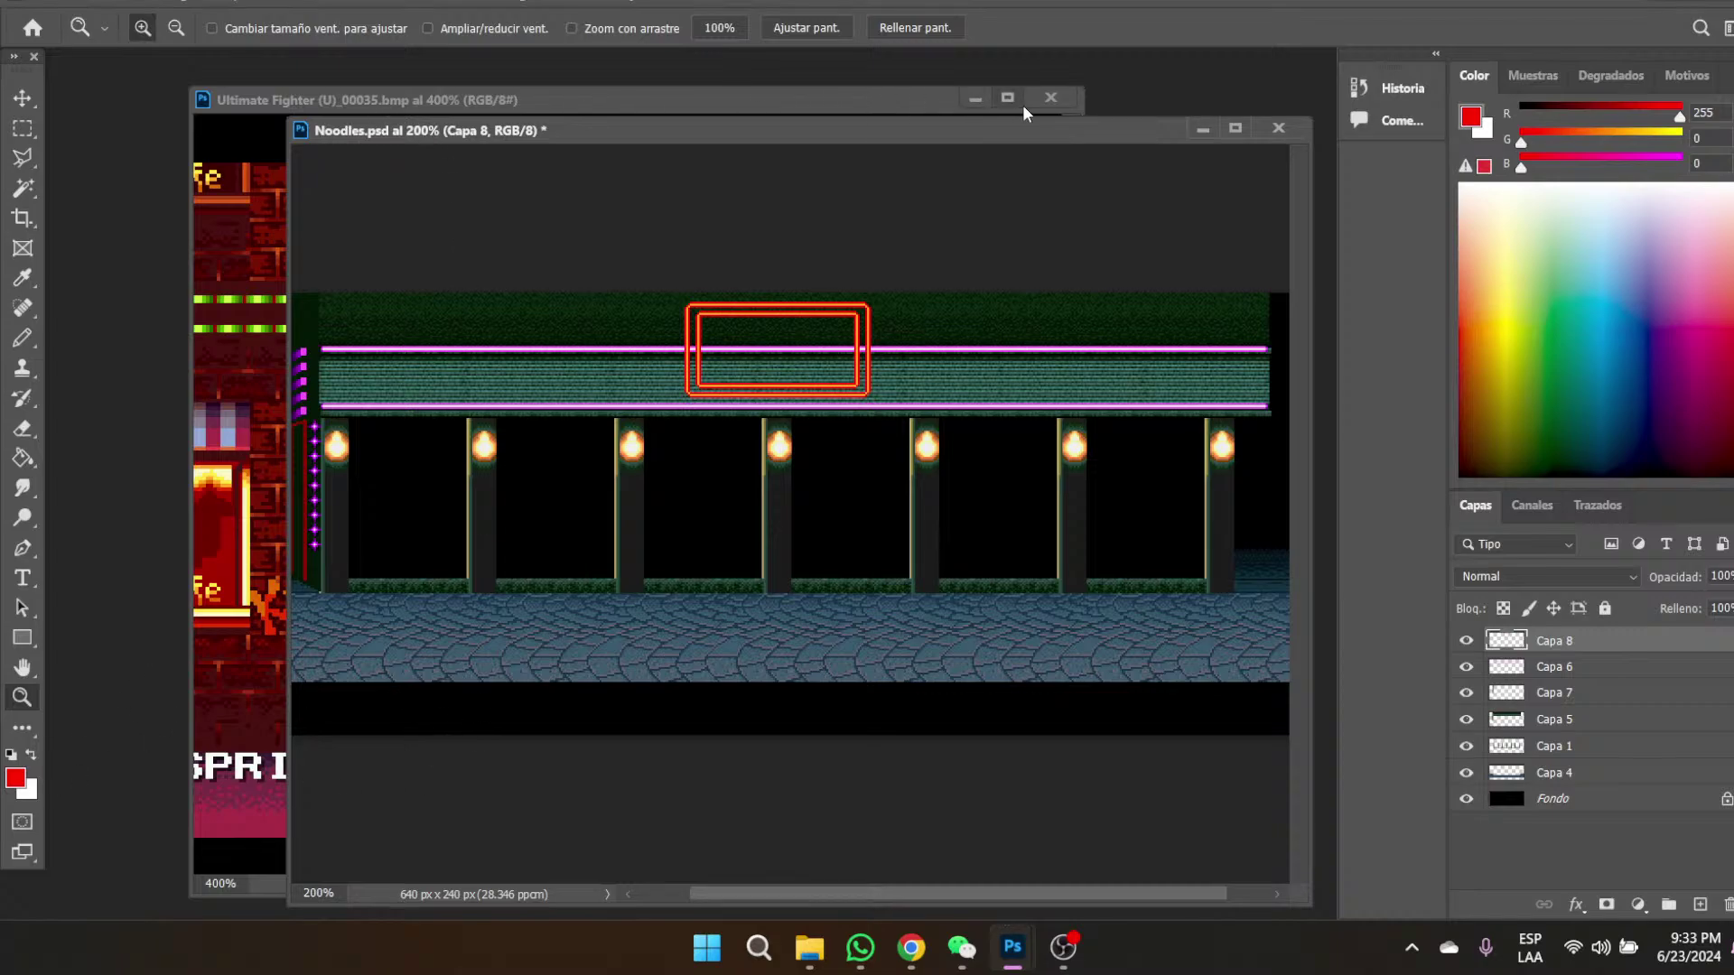
- Minimize the Ultimate Fighter image, sample the blue of the sign outline in vendetta03_1.png, and minimize that image too
left_click(974, 99)
mouse_move(1014, 955)
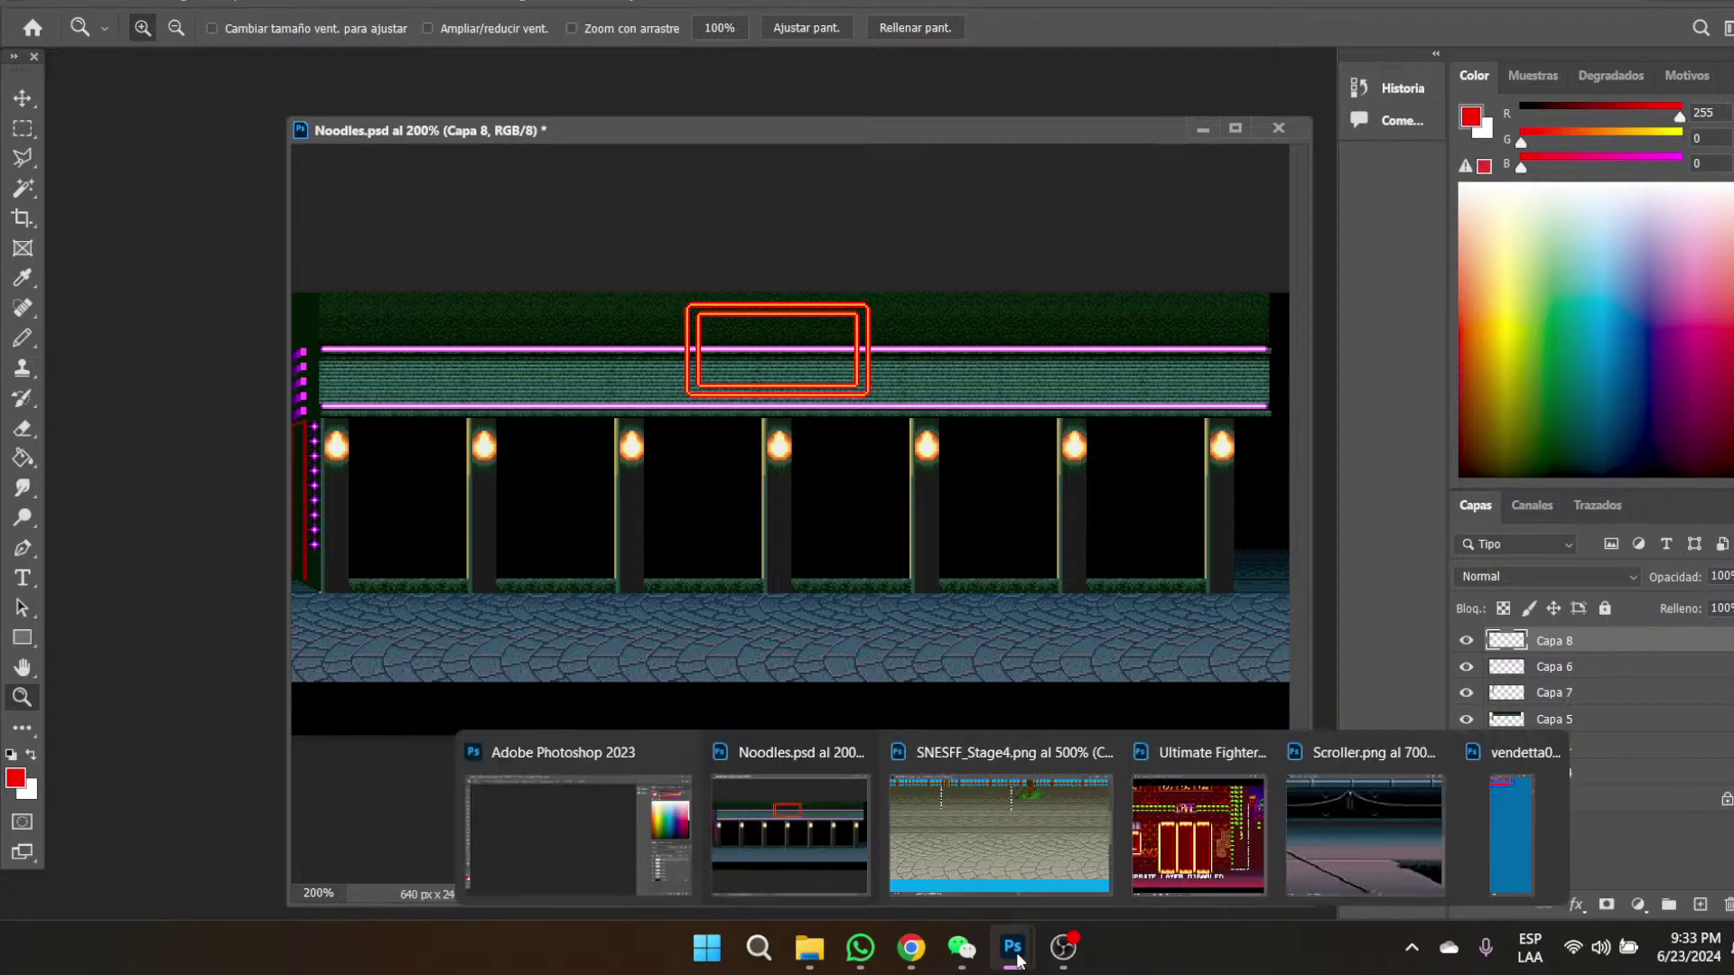
left_click(1504, 828)
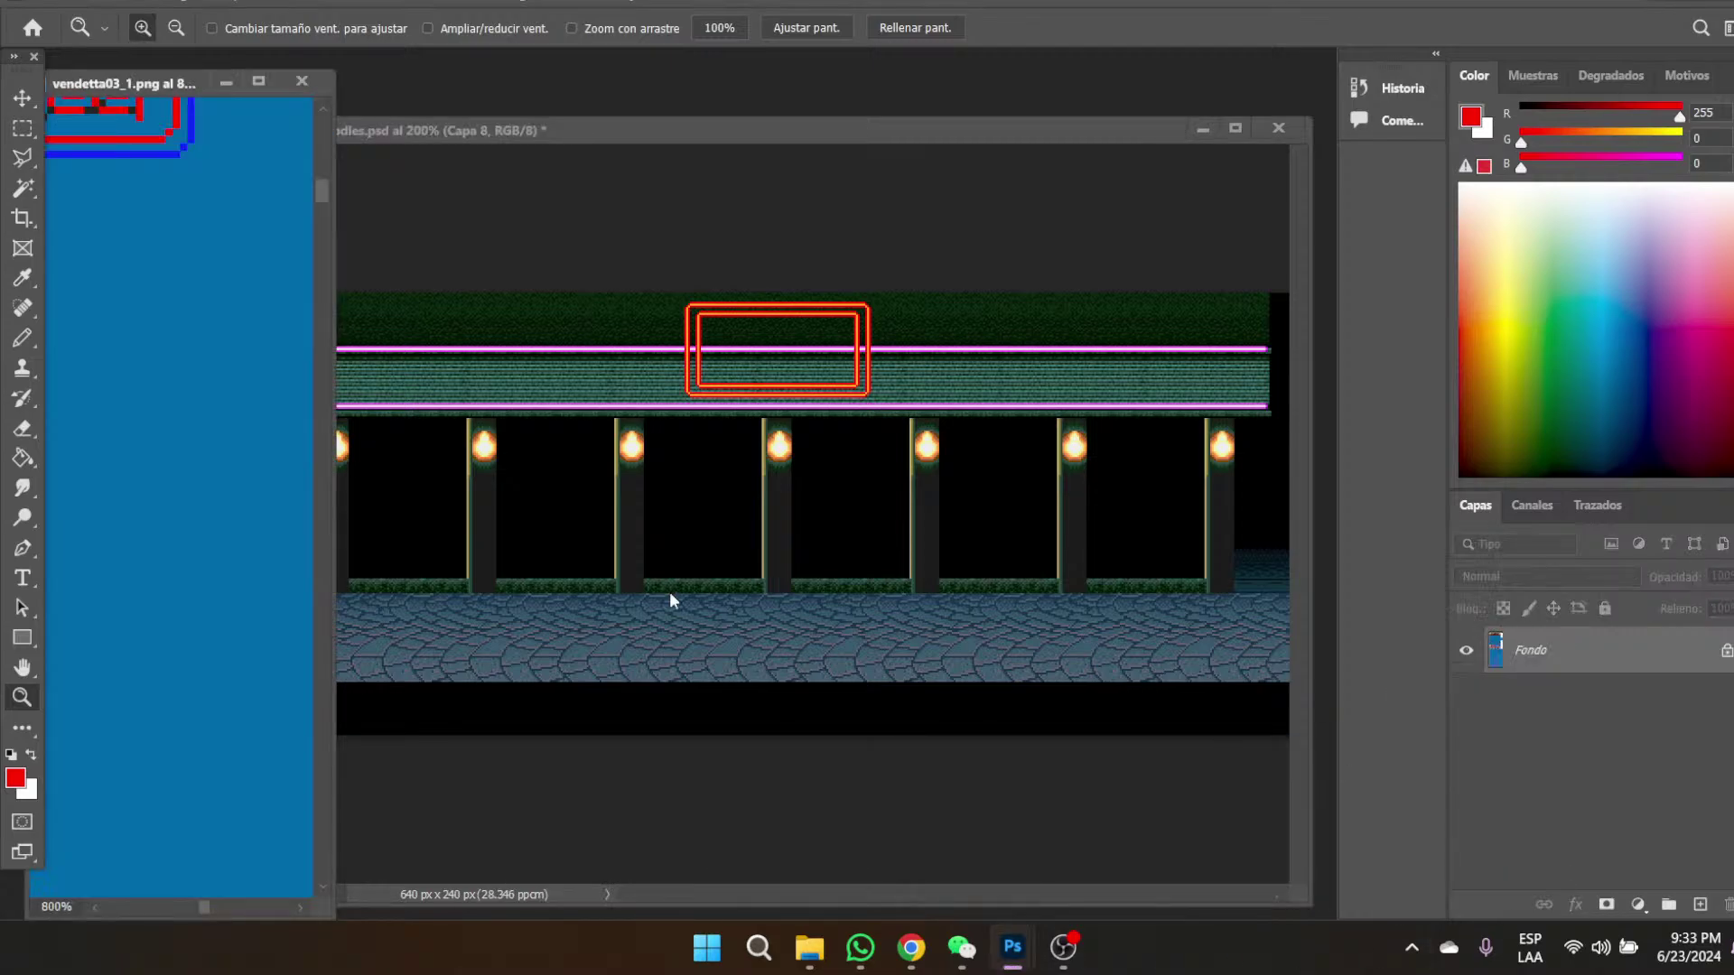
left_click(23, 279)
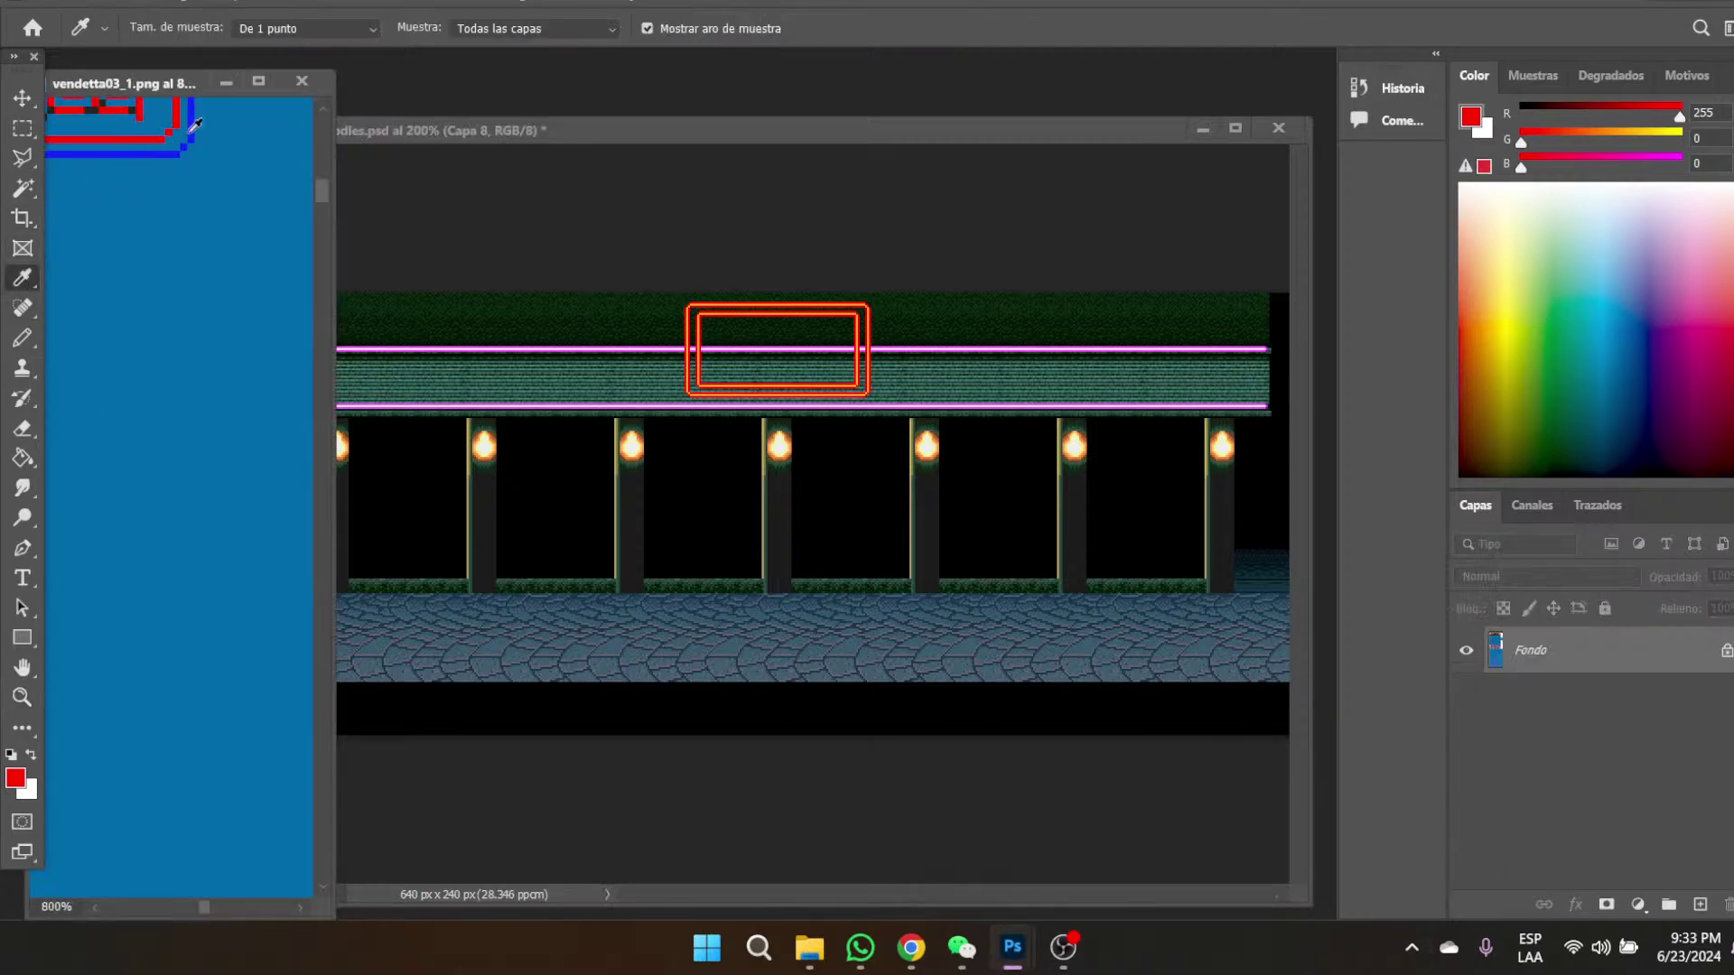
left_click(163, 152)
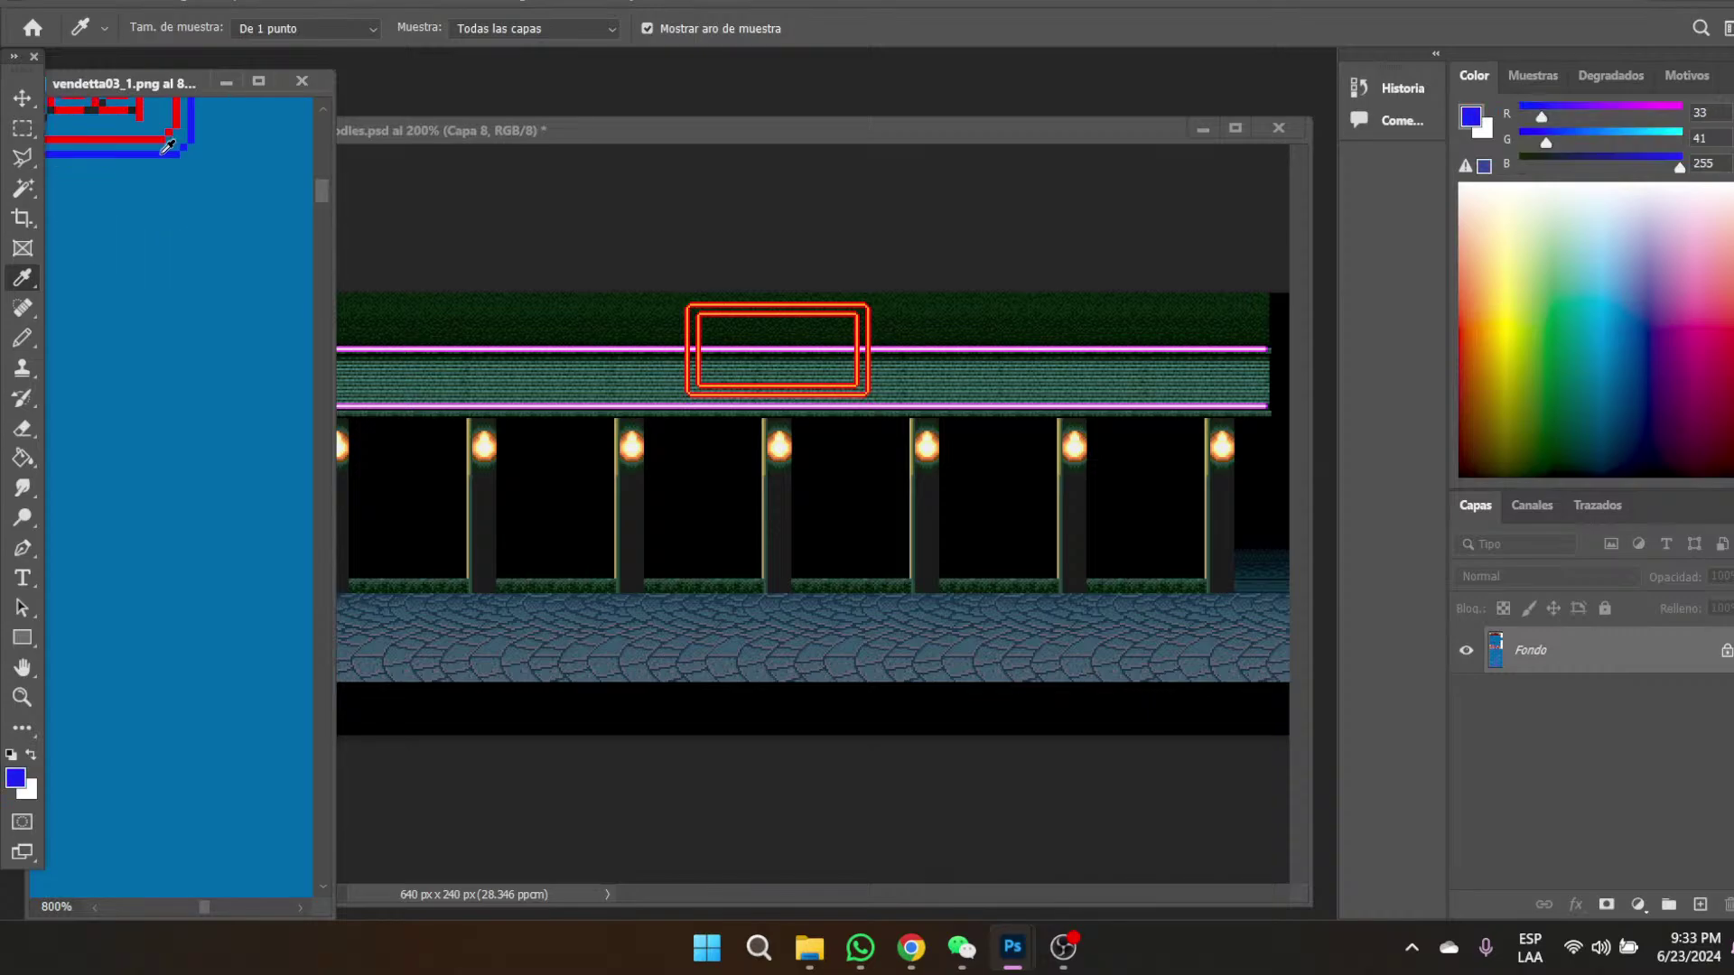
left_click(226, 82)
- Pencil a short one-pixel-wide blue vertical mark on the dark green wall to the left of the red sign frame
left_click(22, 697)
left_click(693, 369)
left_click(693, 368)
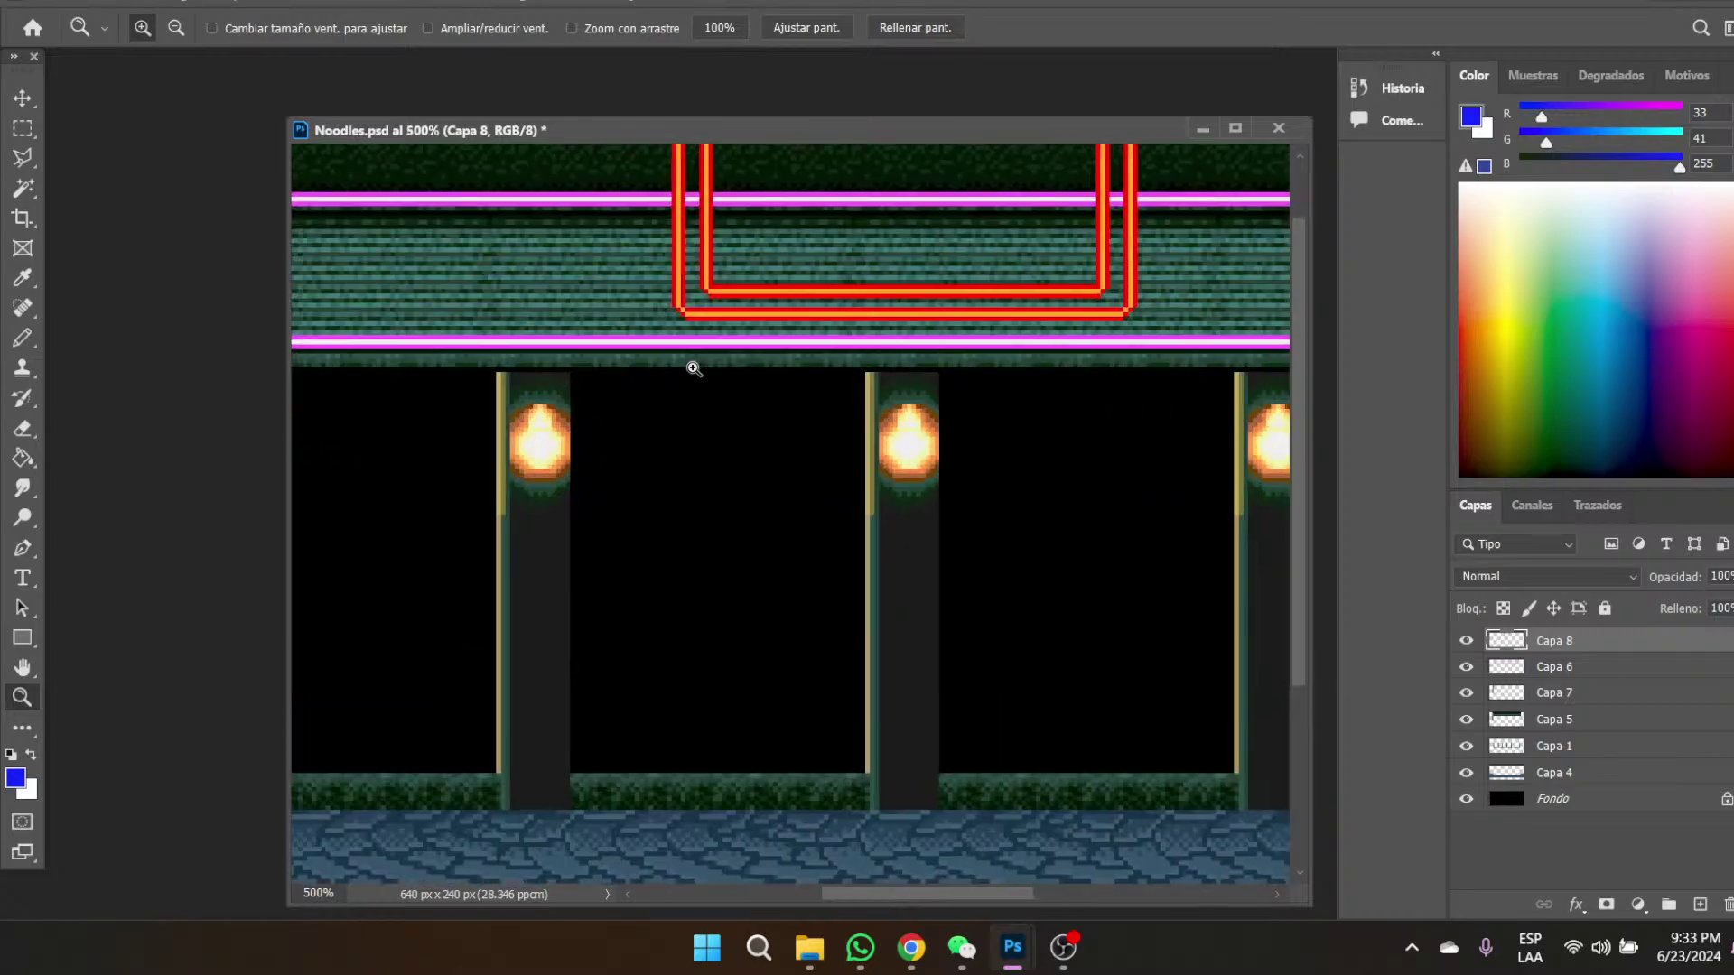
left_click(693, 368)
scroll(848, 514, "up", 3)
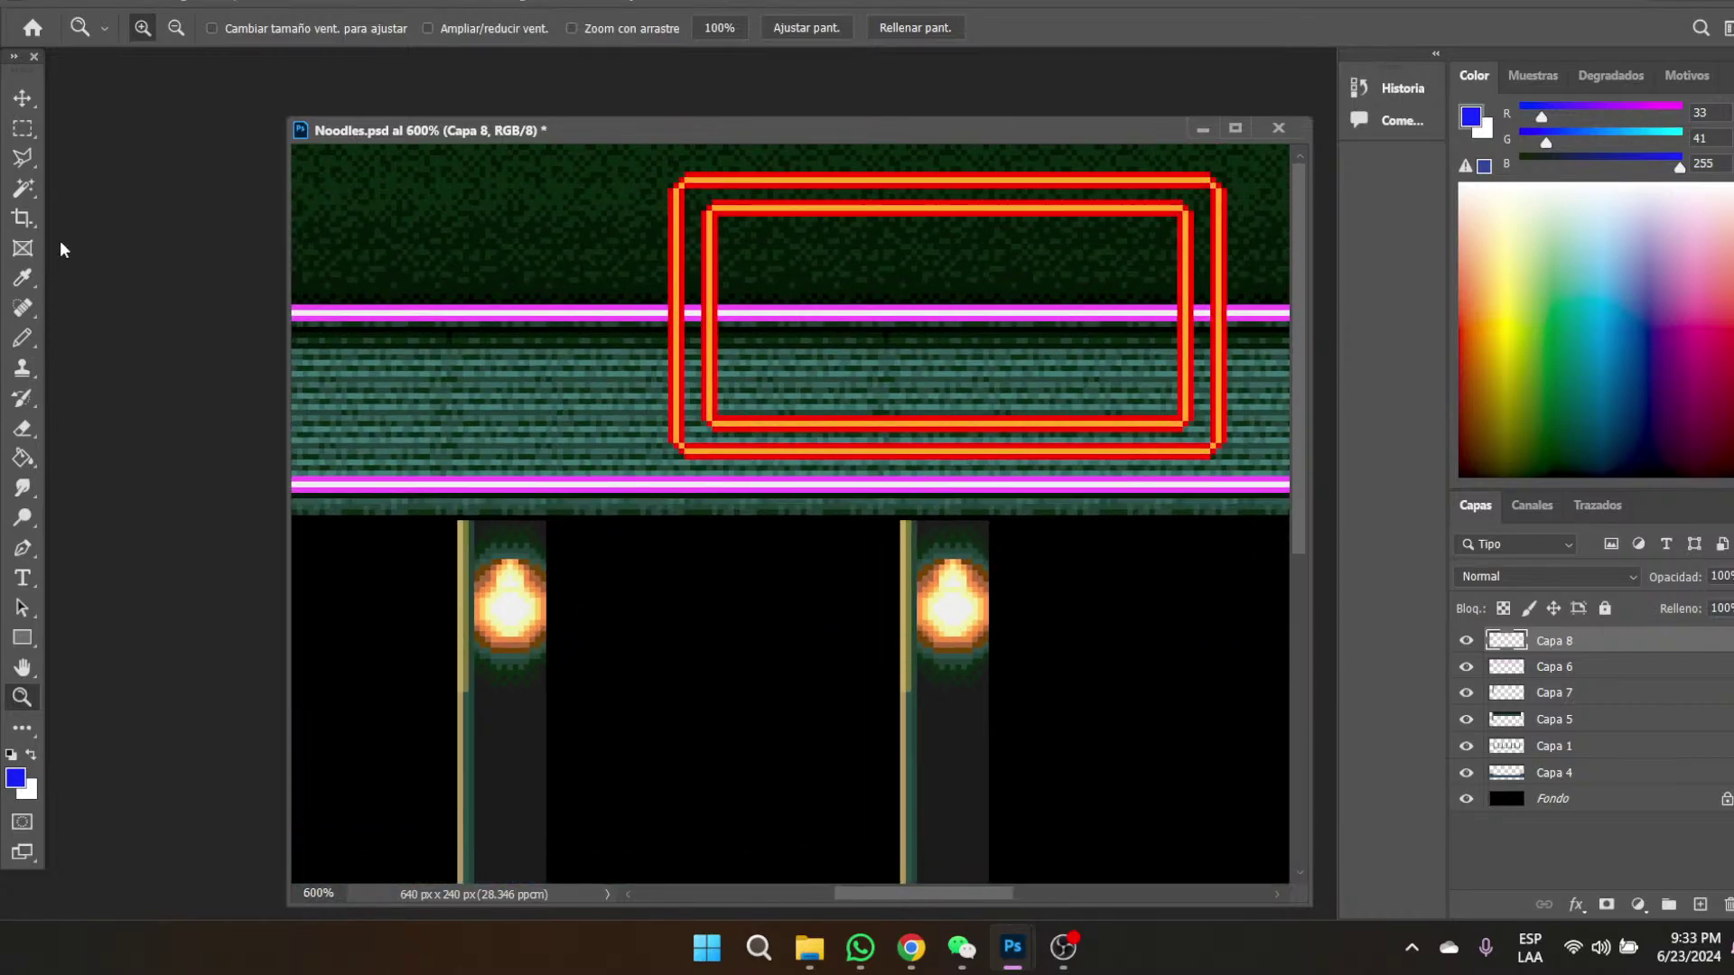
left_click(21, 339)
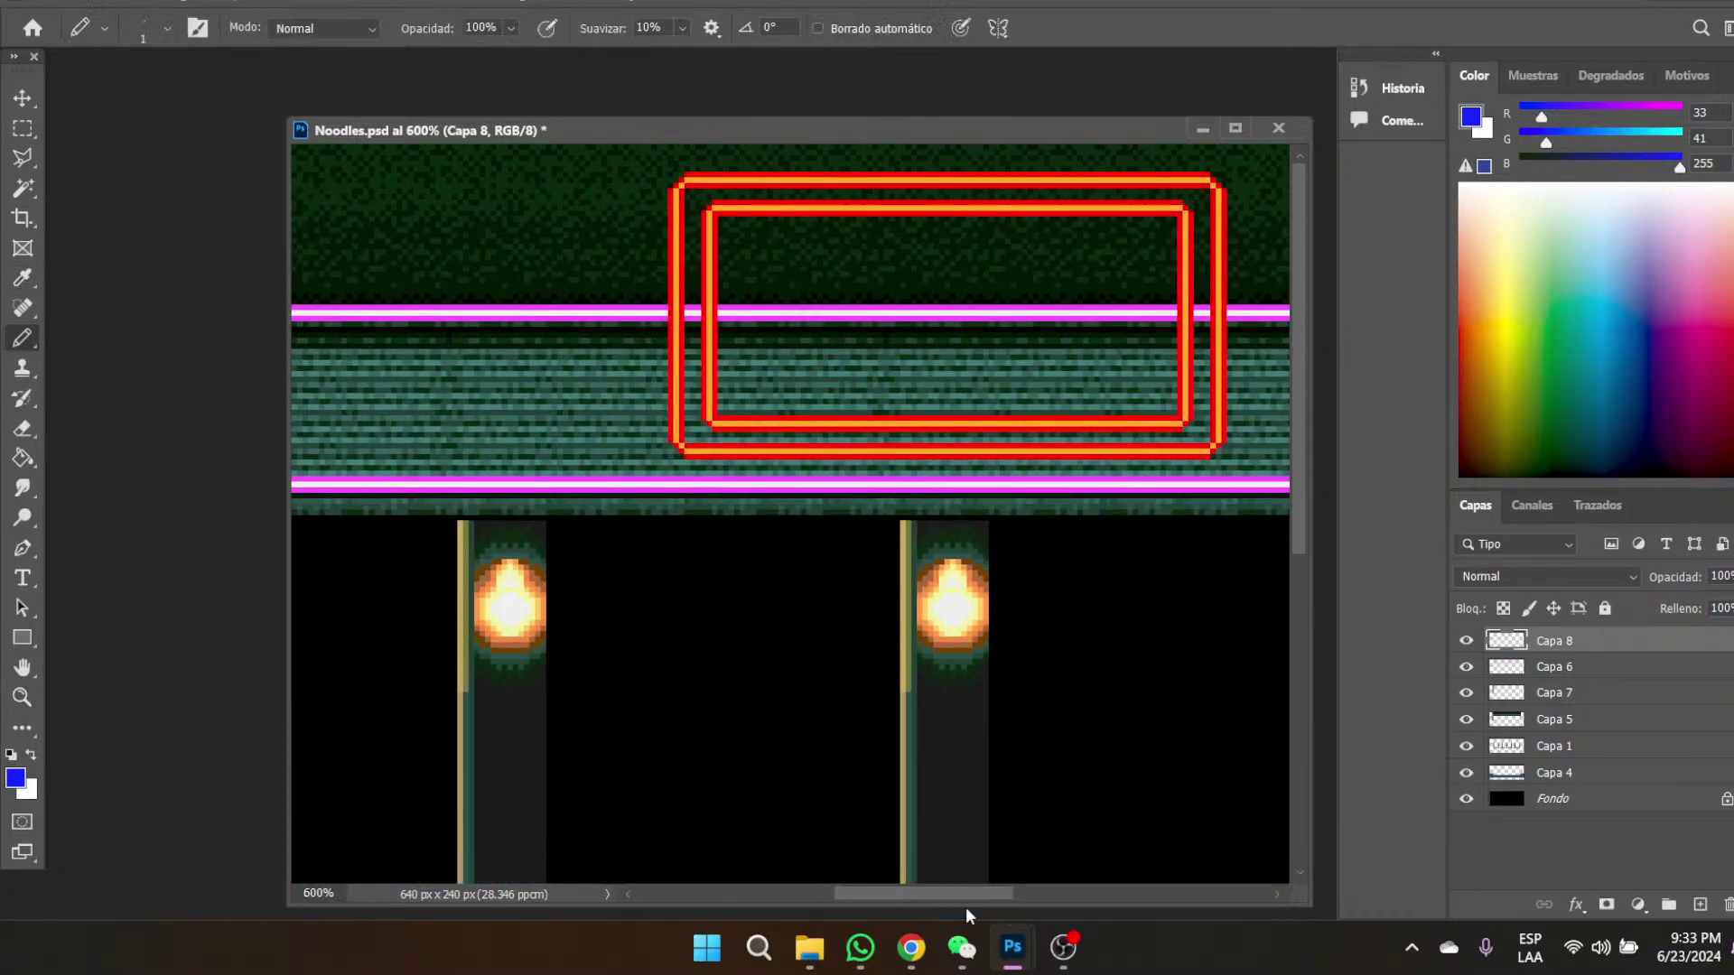
left_click_drag(858, 895, 817, 896)
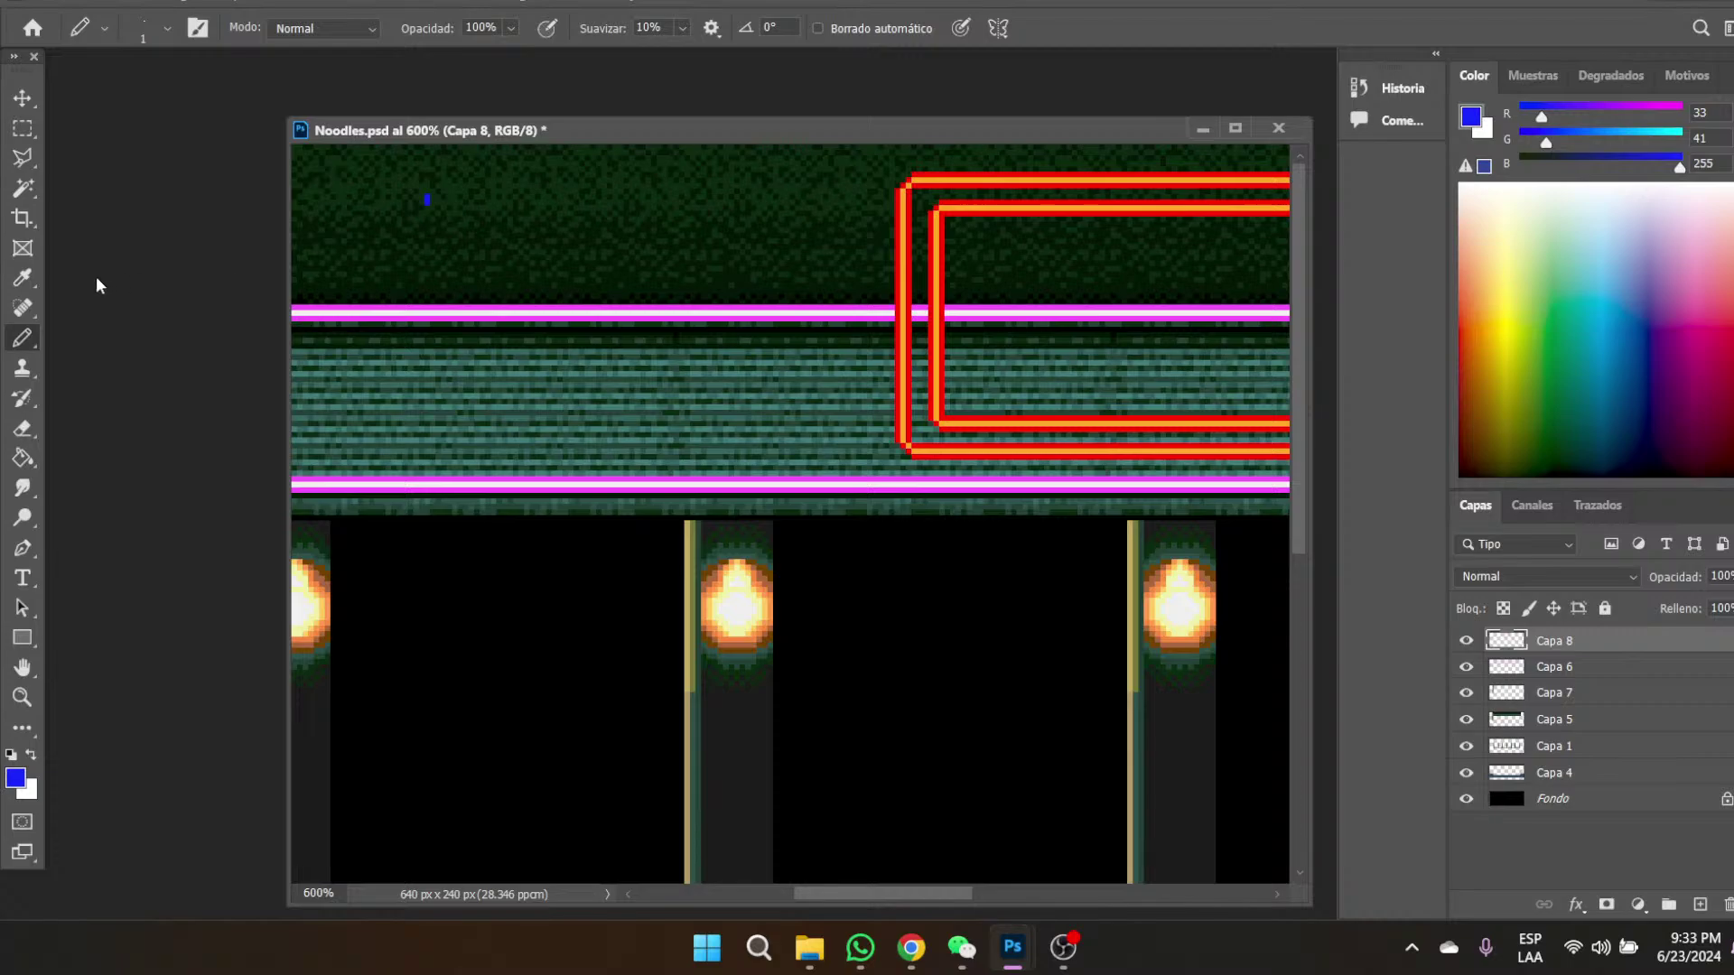
- Sample the near-white core of the magenta neon line and pencil a short vertical line against the blue mark's right side
left_click(22, 278)
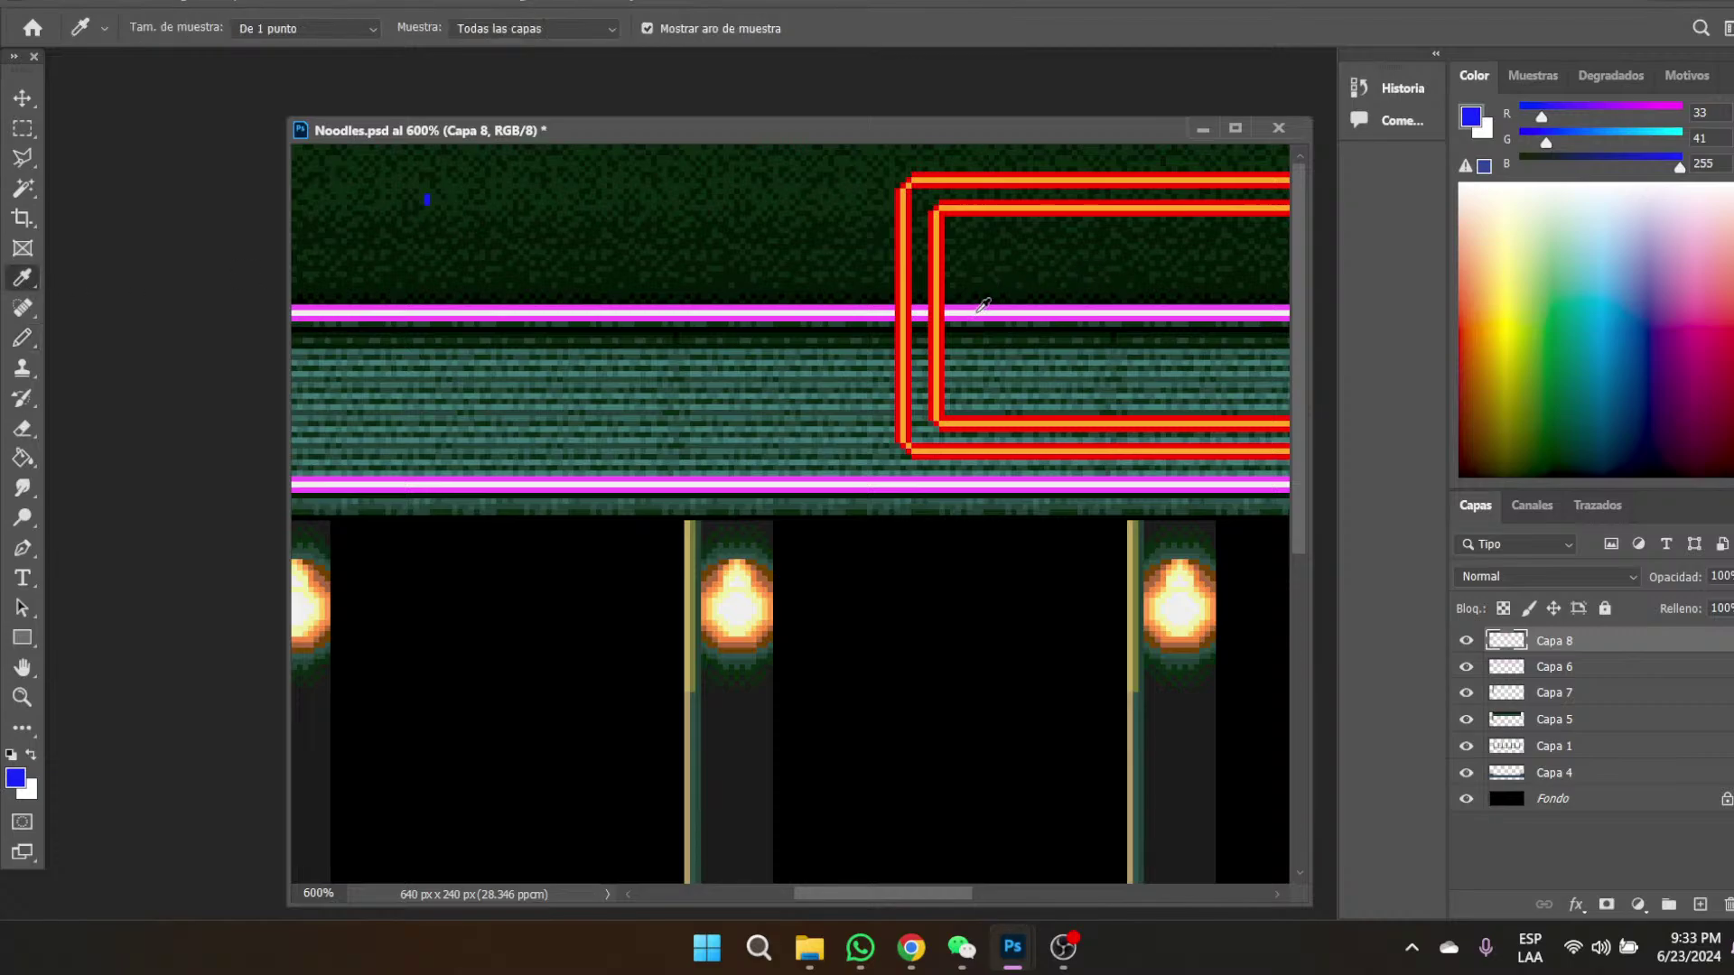
left_click(978, 312)
left_click(22, 340)
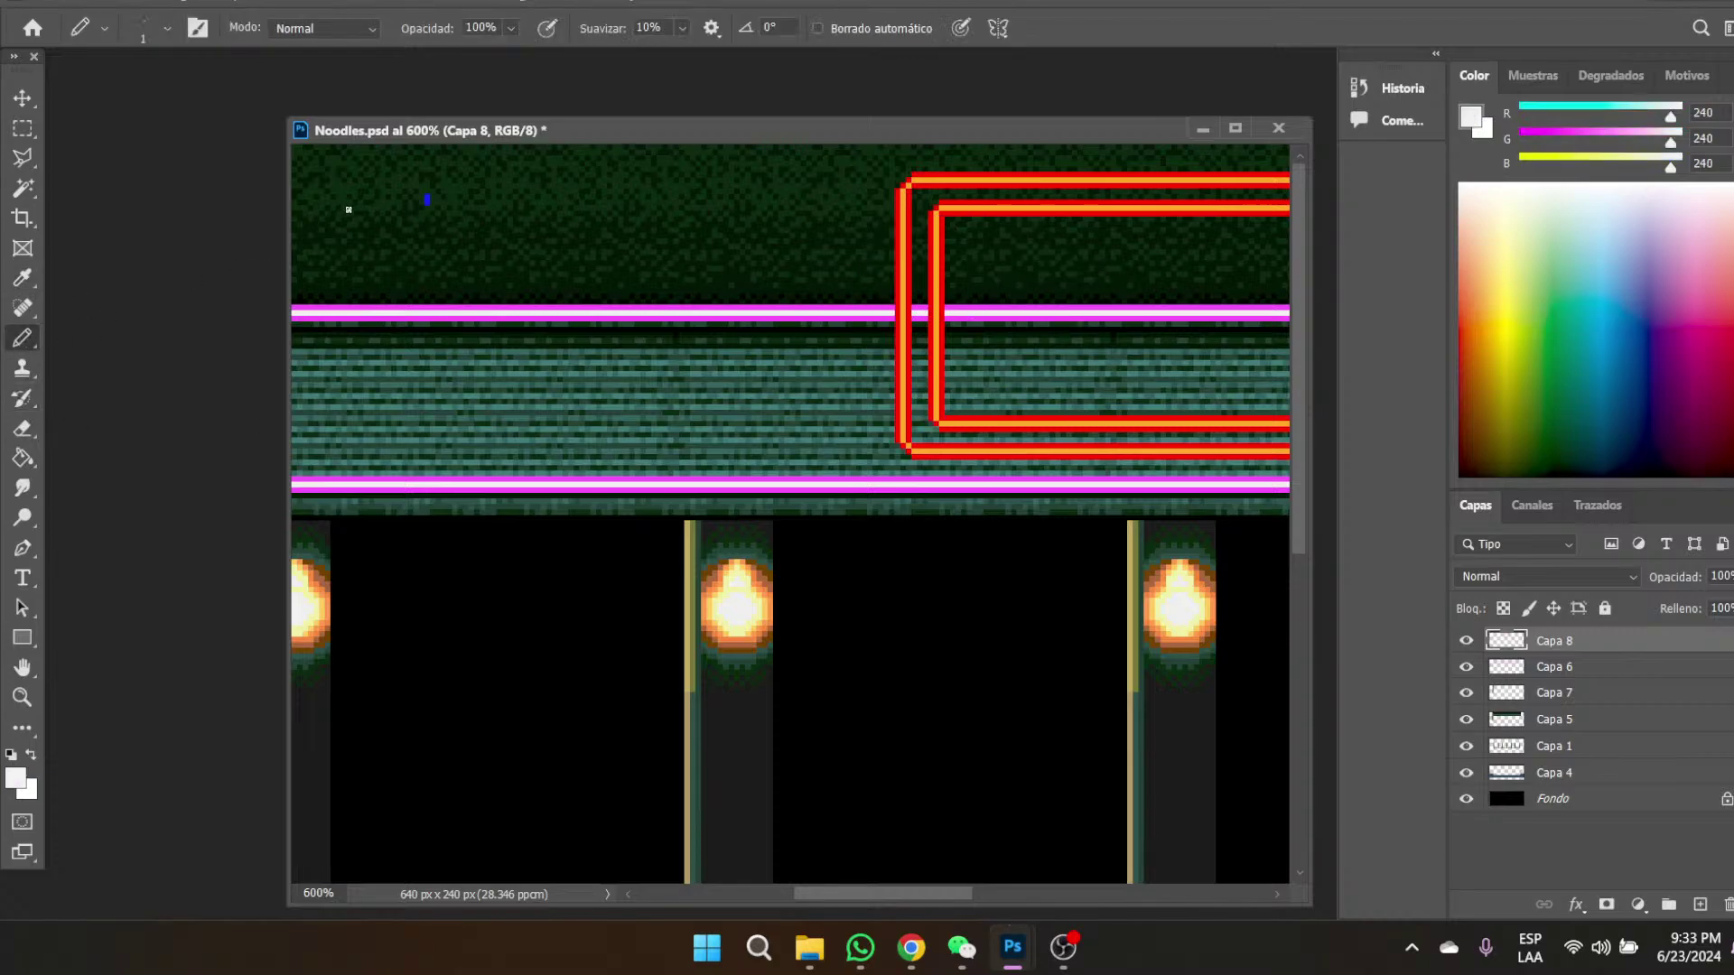
left_click_drag(432, 197, 433, 204)
- Resample the blue and pencil a matching vertical line on the white line's other side to complete a three-pixel-wide neon segment
left_click(22, 696)
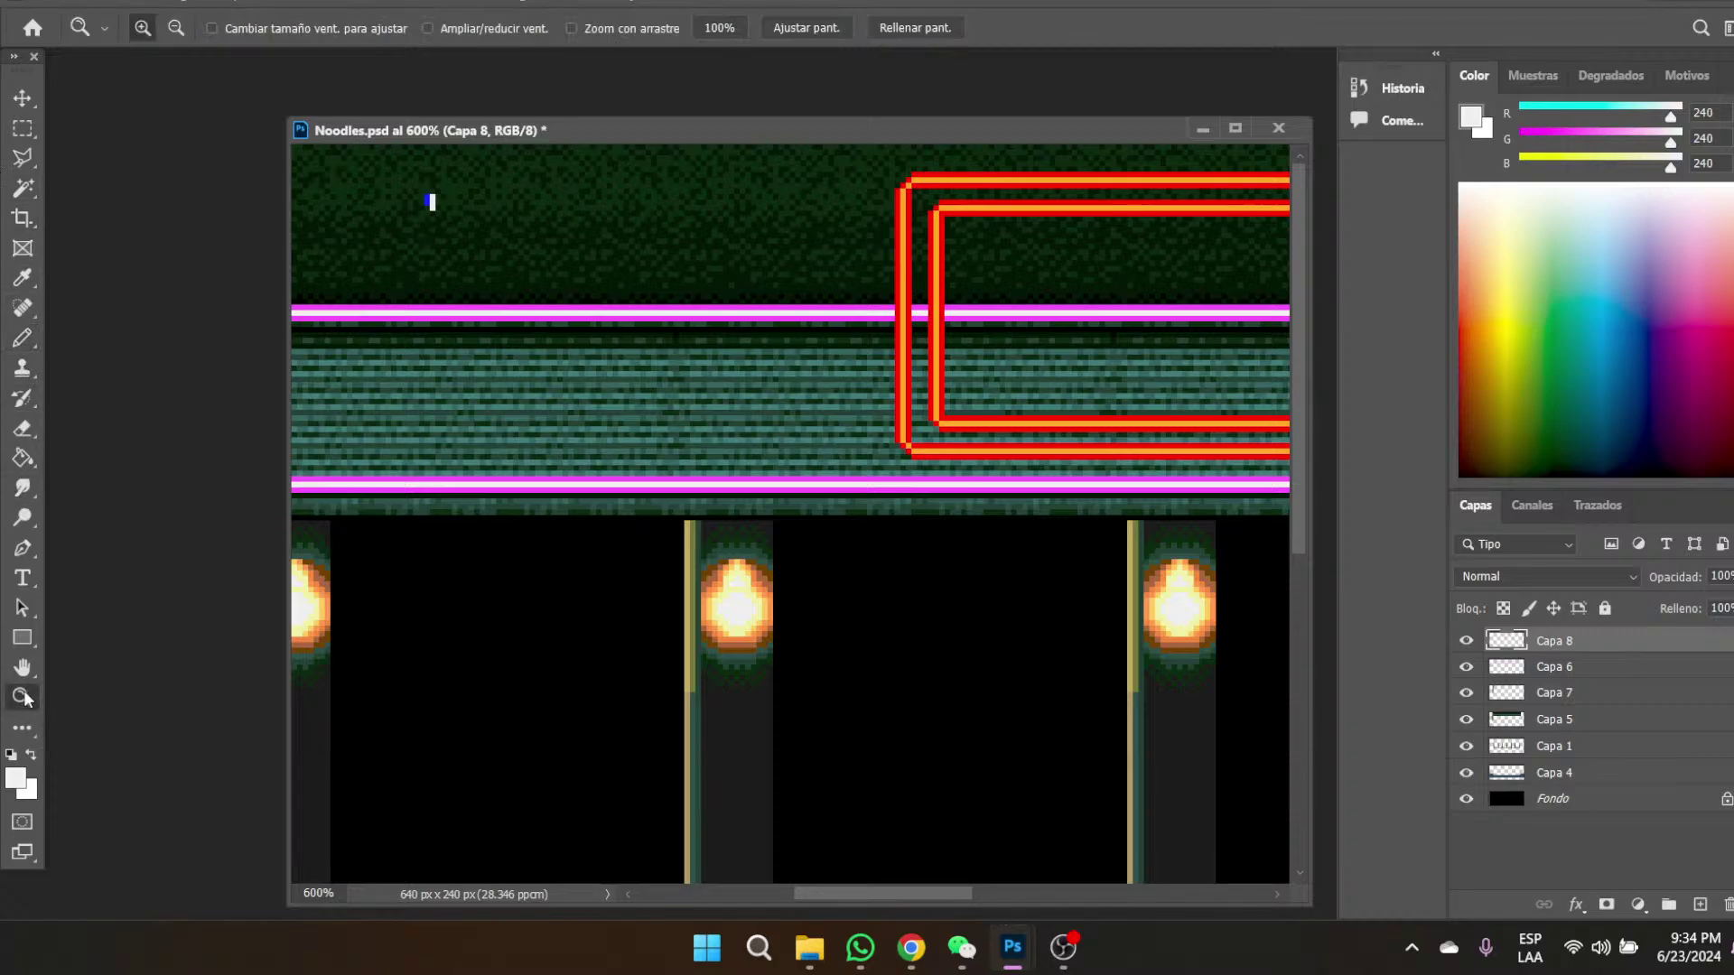
left_click(426, 202)
left_click(22, 277)
left_click(429, 197)
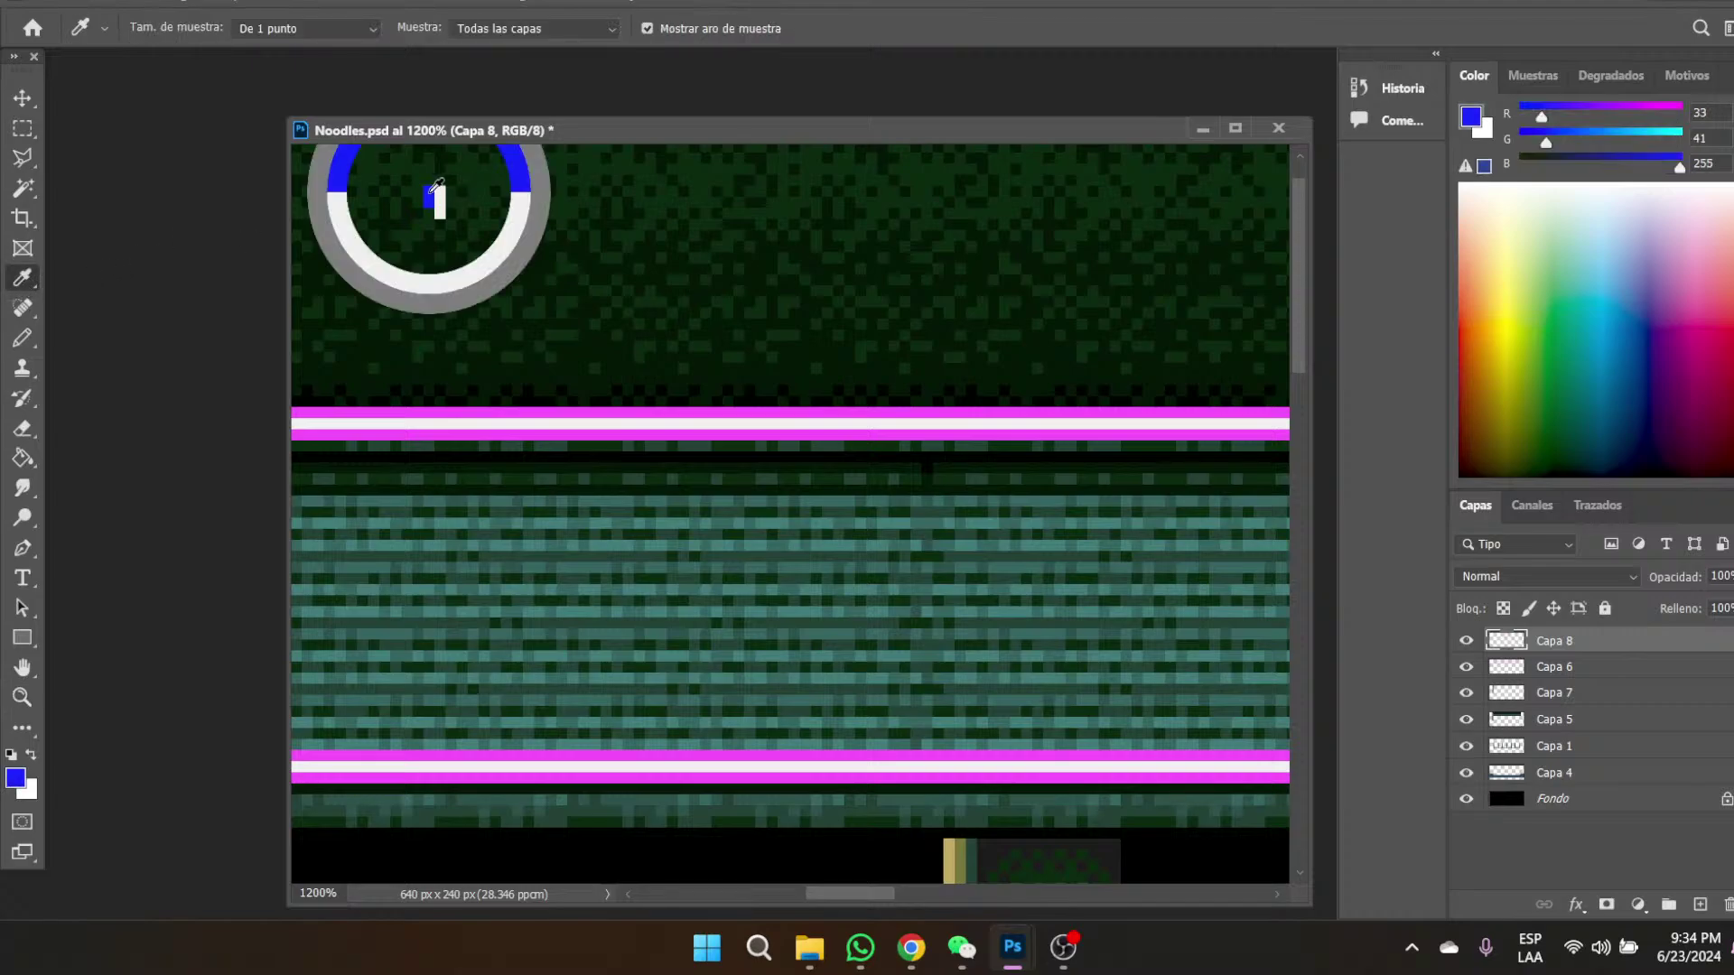
left_click(21, 338)
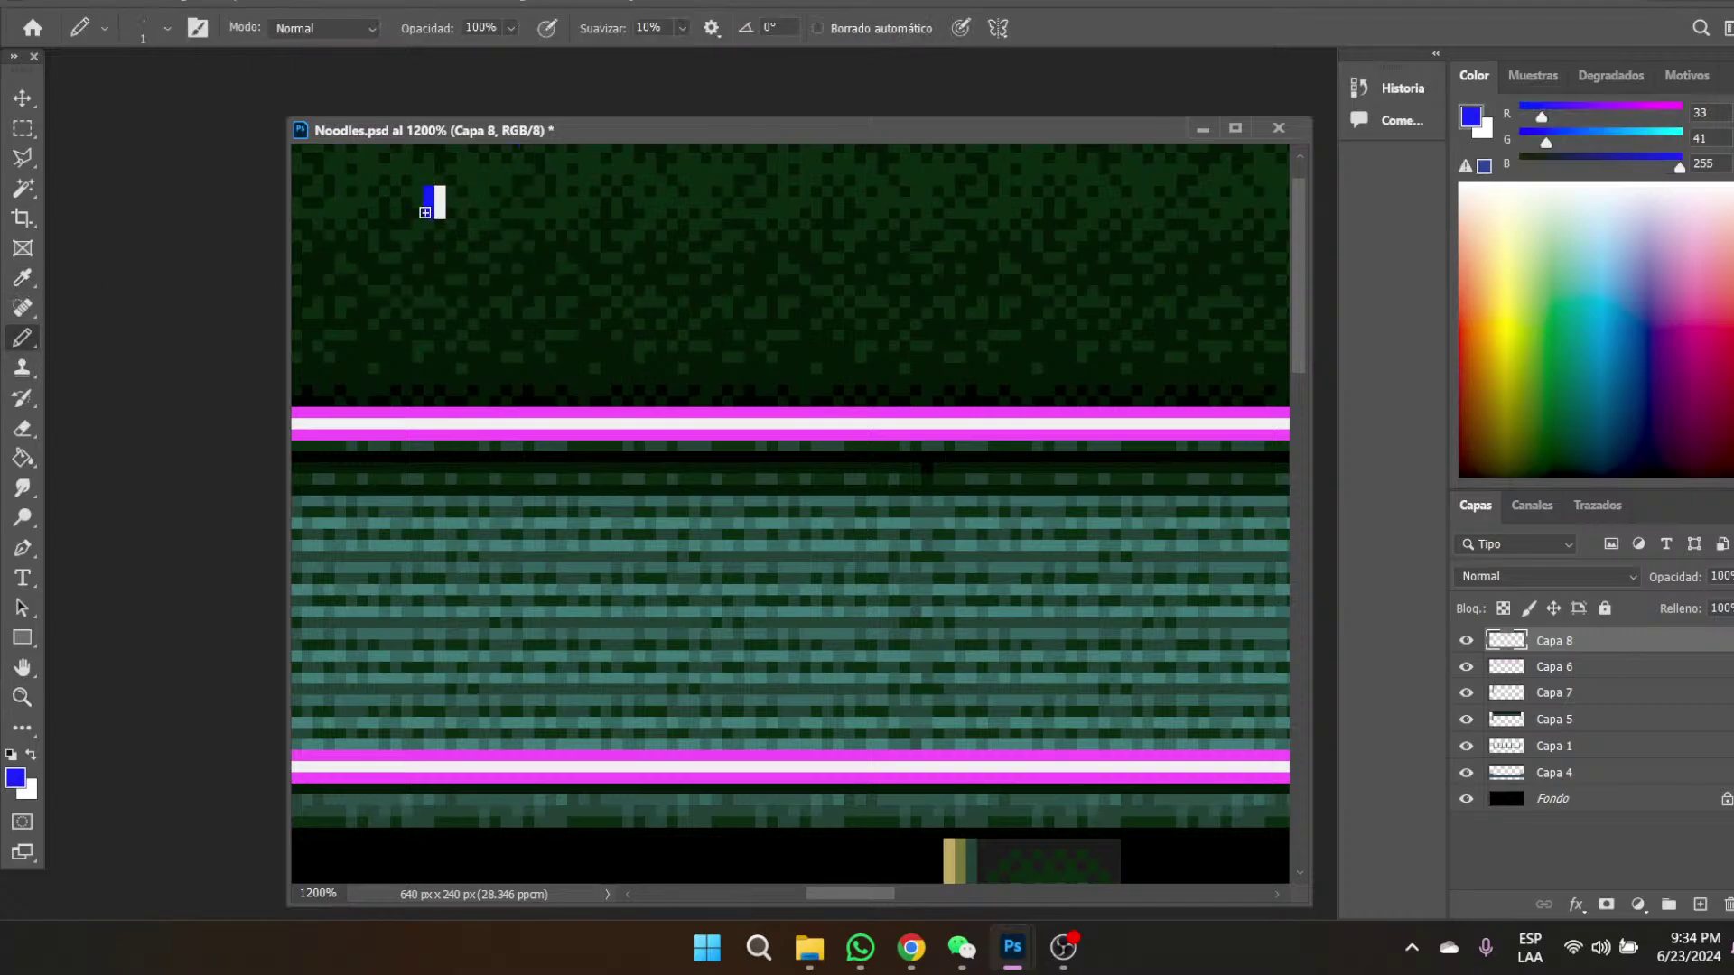
left_click_drag(455, 210, 450, 191)
- Cut the blue and white neon segment and paste it as a new layer closer to the red sign frame
left_click(23, 128)
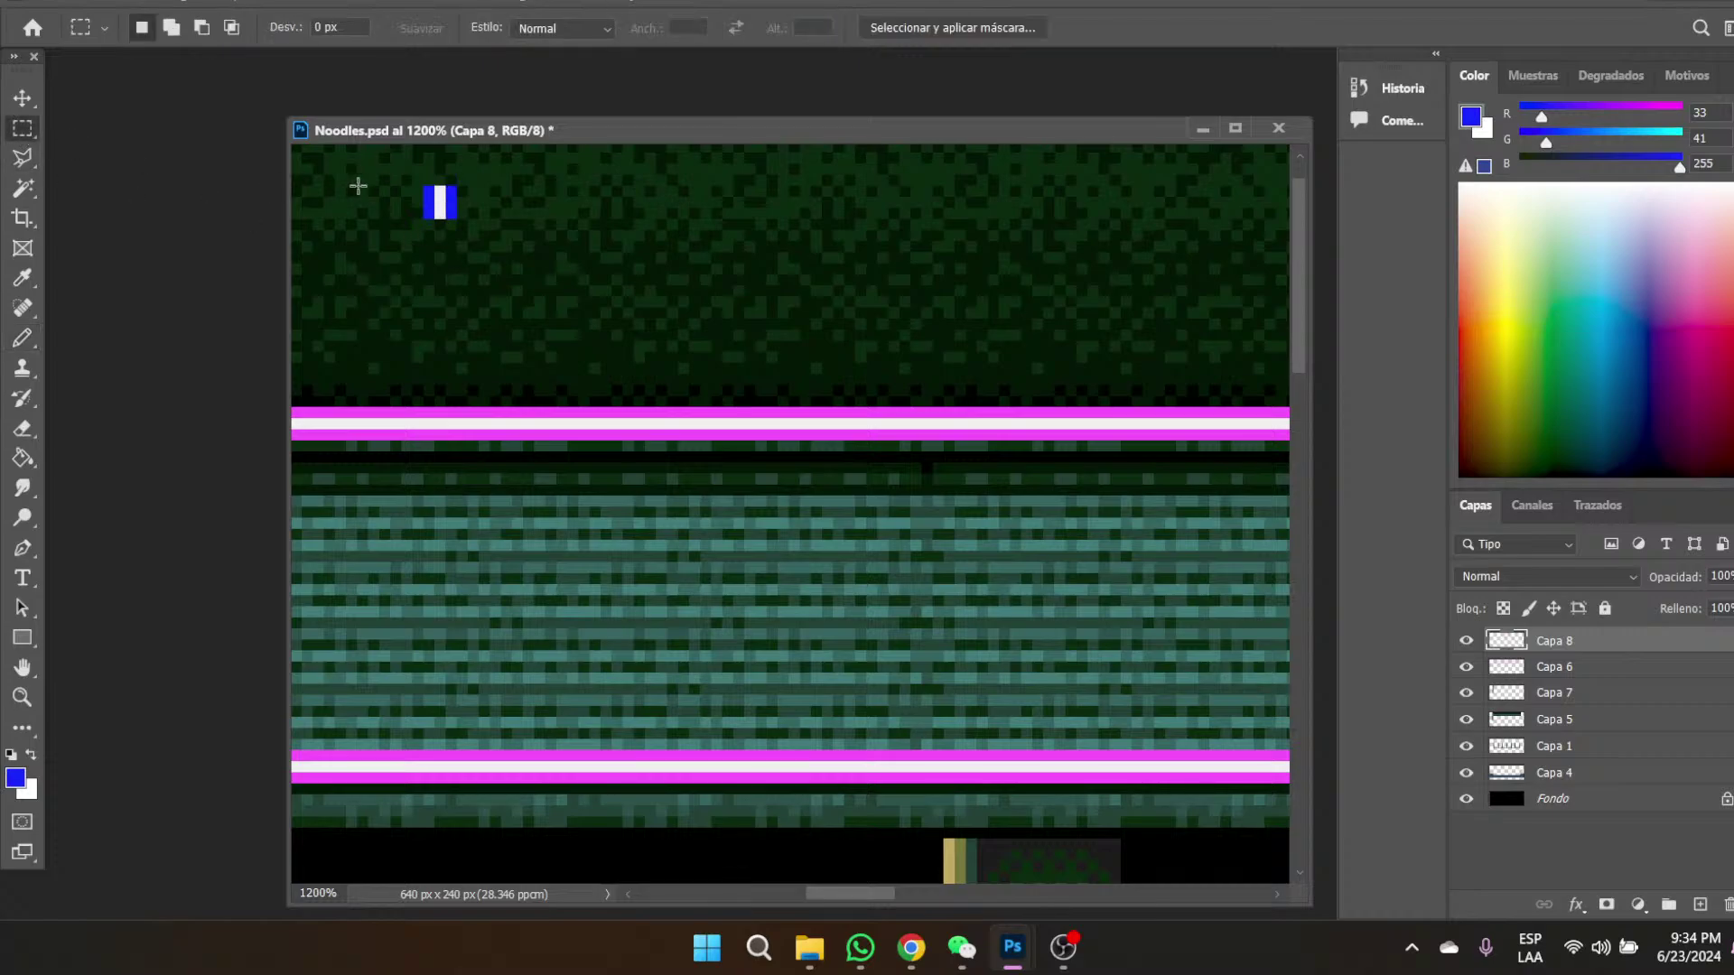
left_click_drag(424, 186, 456, 218)
key("ctrl+x")
left_click_drag(852, 896, 889, 896)
left_click_drag(683, 274, 717, 308)
key("ctrl+v")
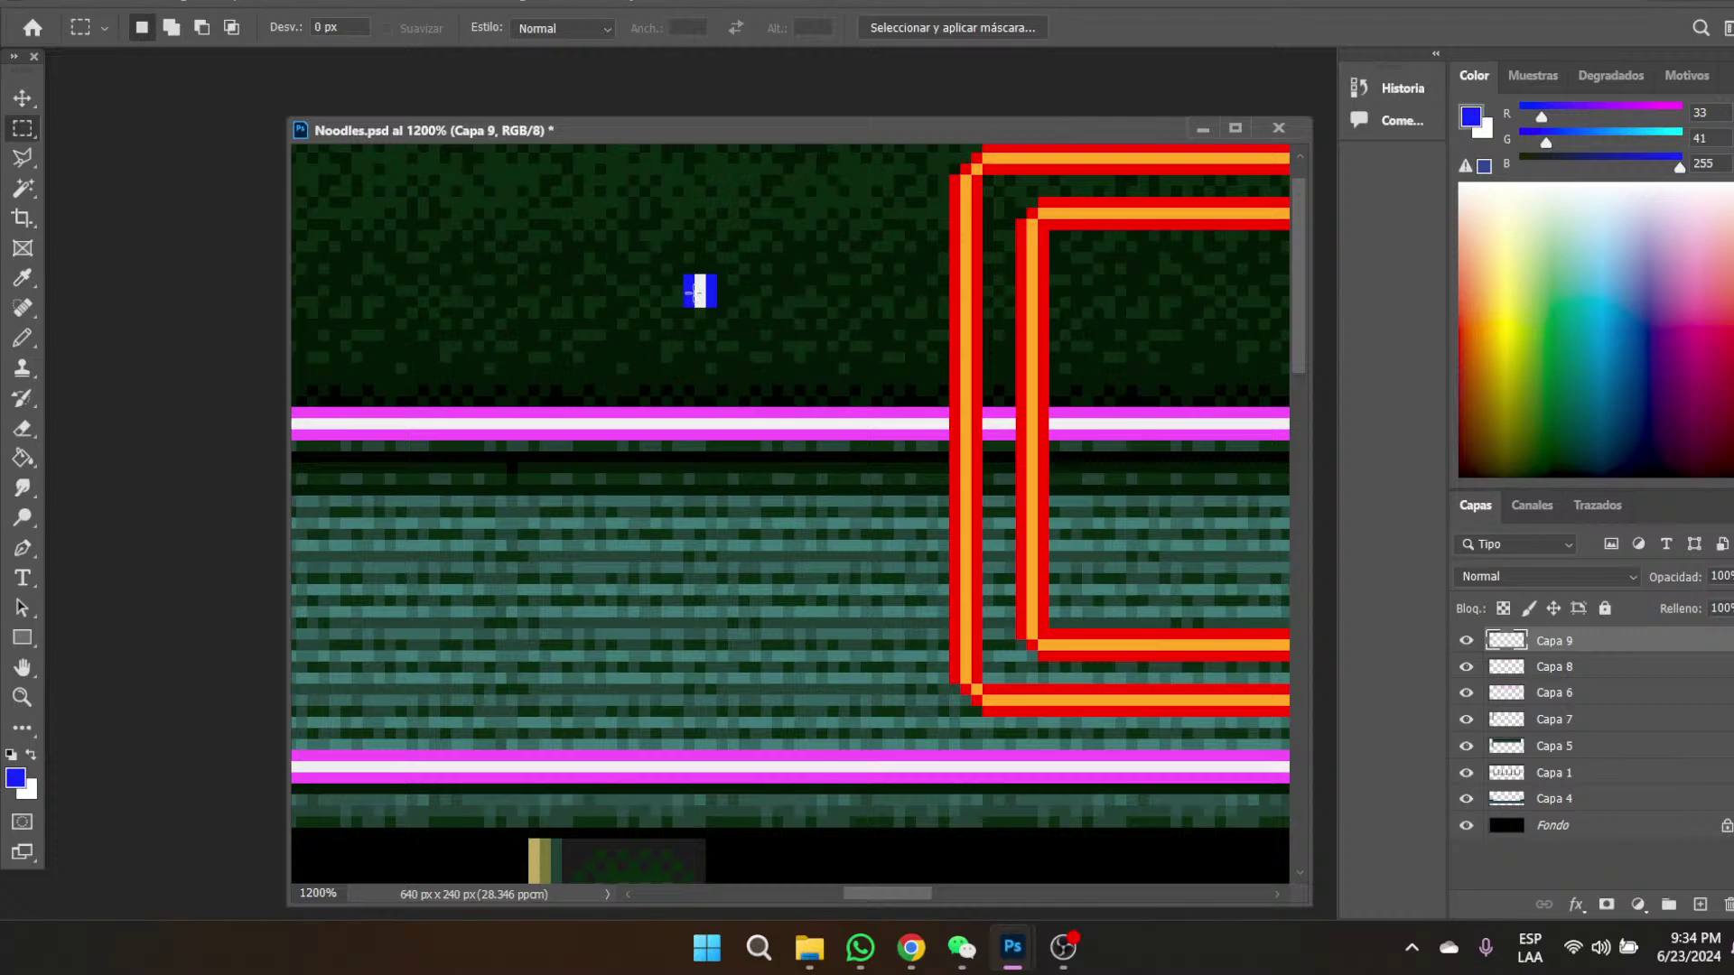
- Paste a second neon segment, place it below the first one pixel to the right, and merge it down into Capa 9
key("ctrl+v")
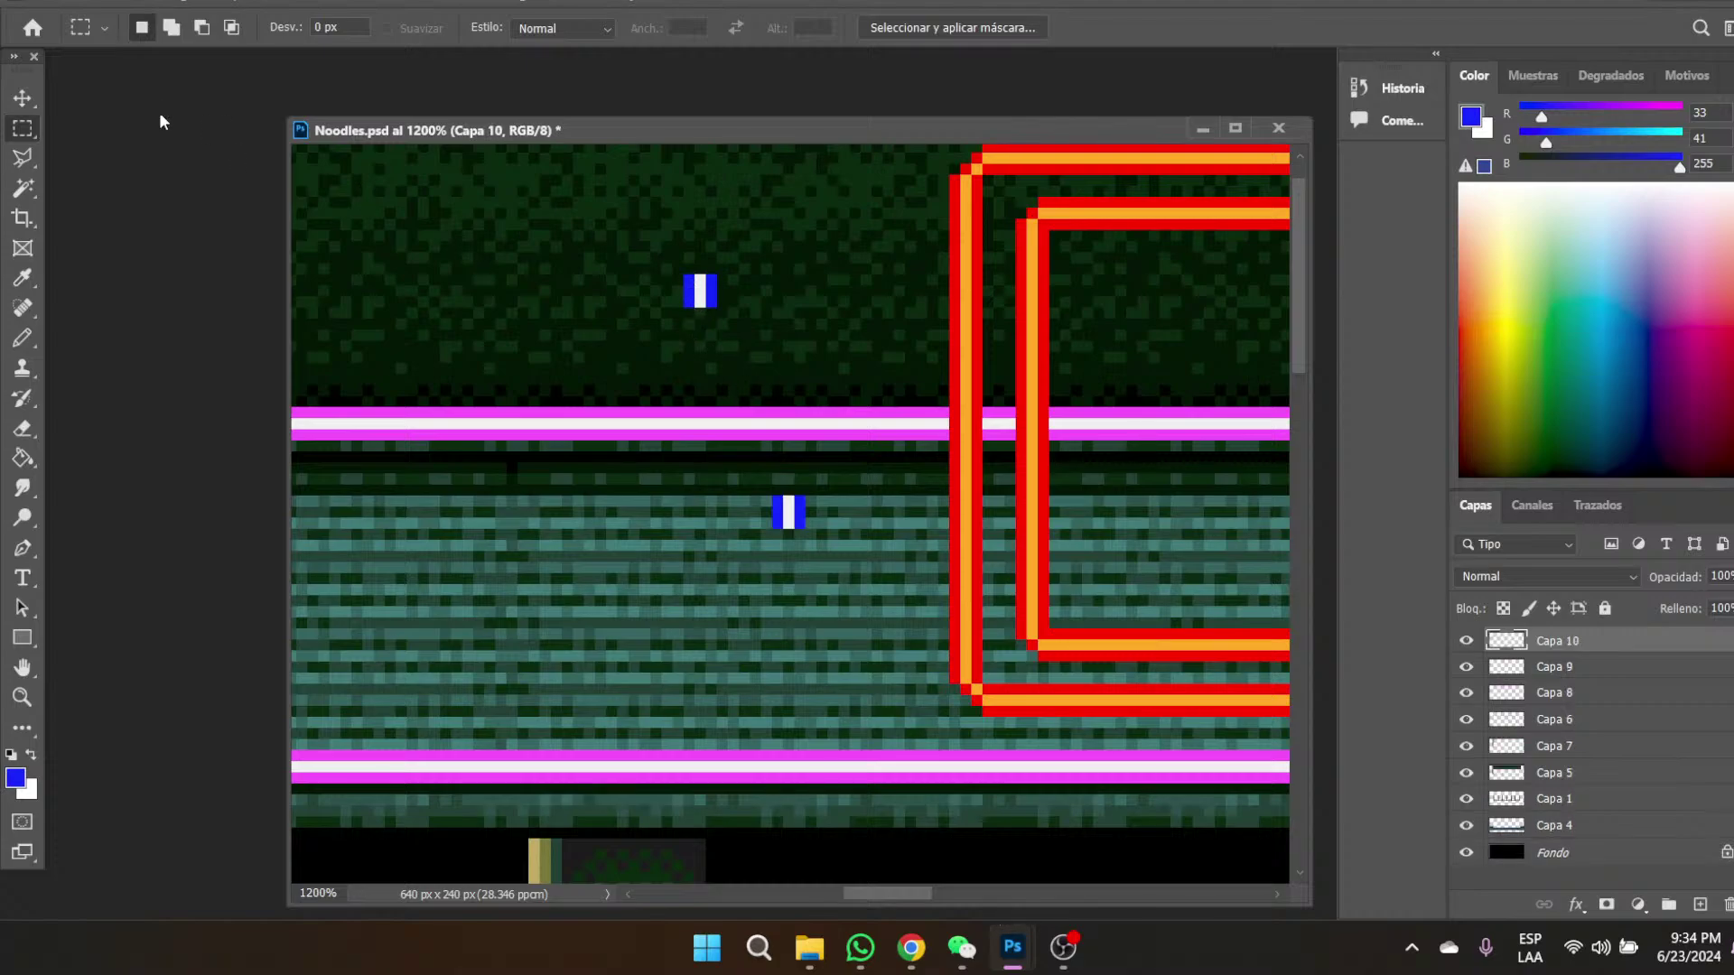
left_click(40, 96)
left_click_drag(784, 522, 706, 336)
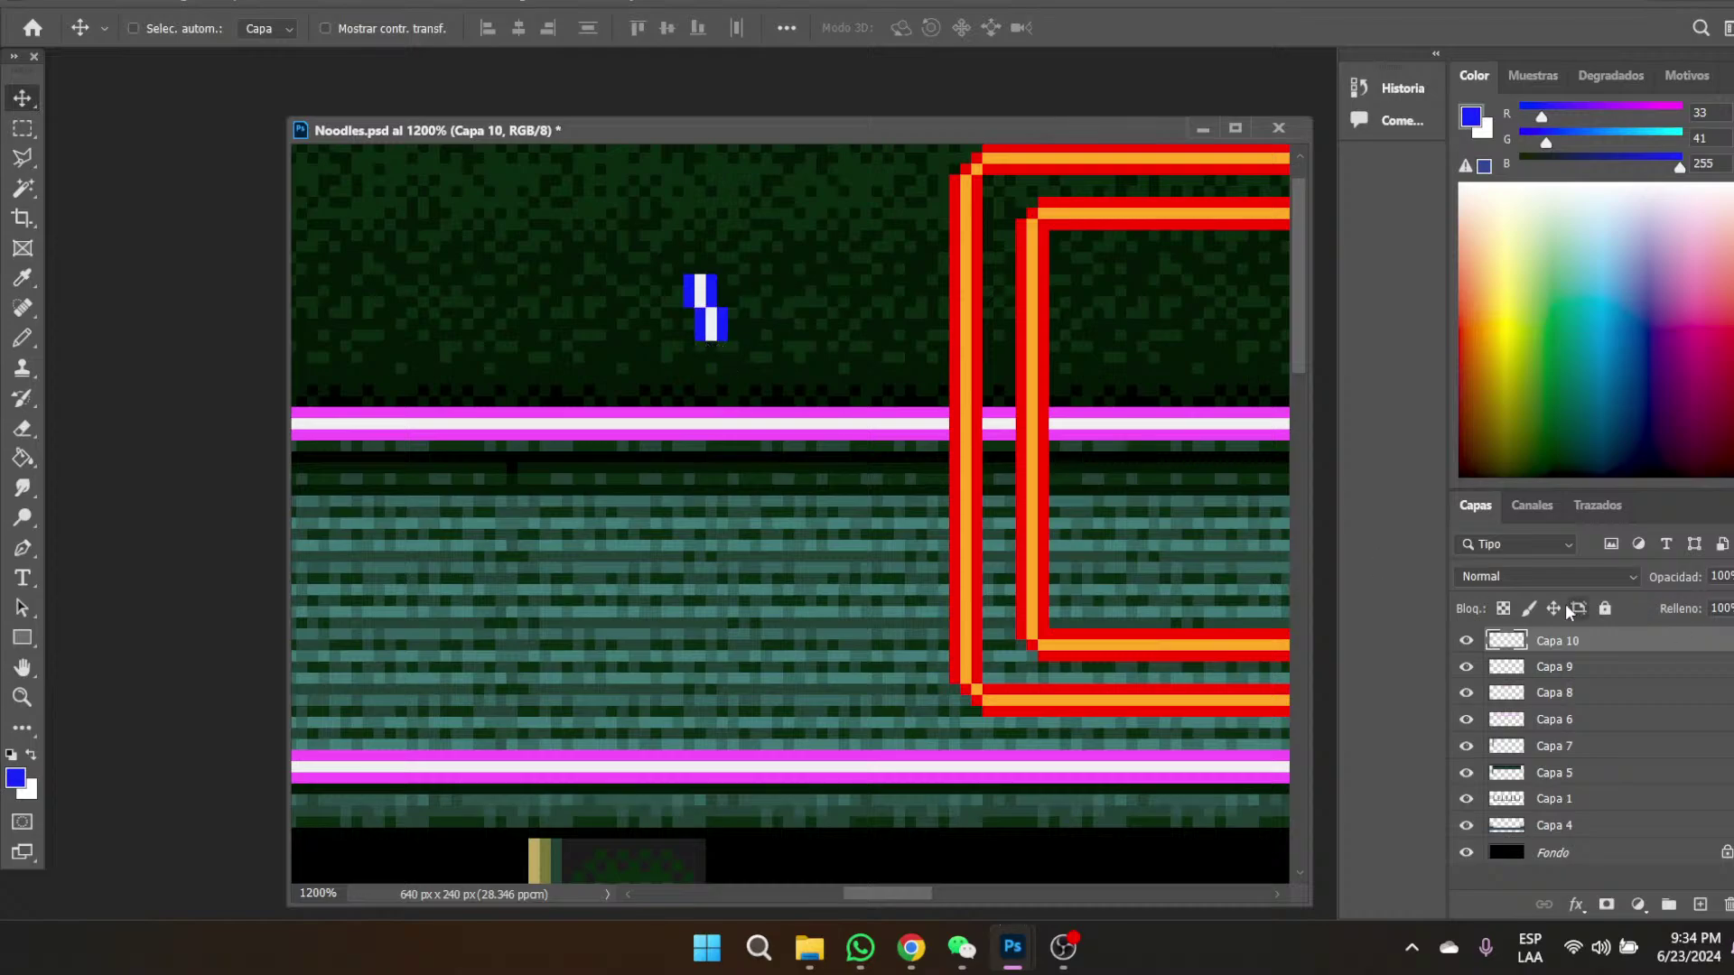
right_click(1560, 646)
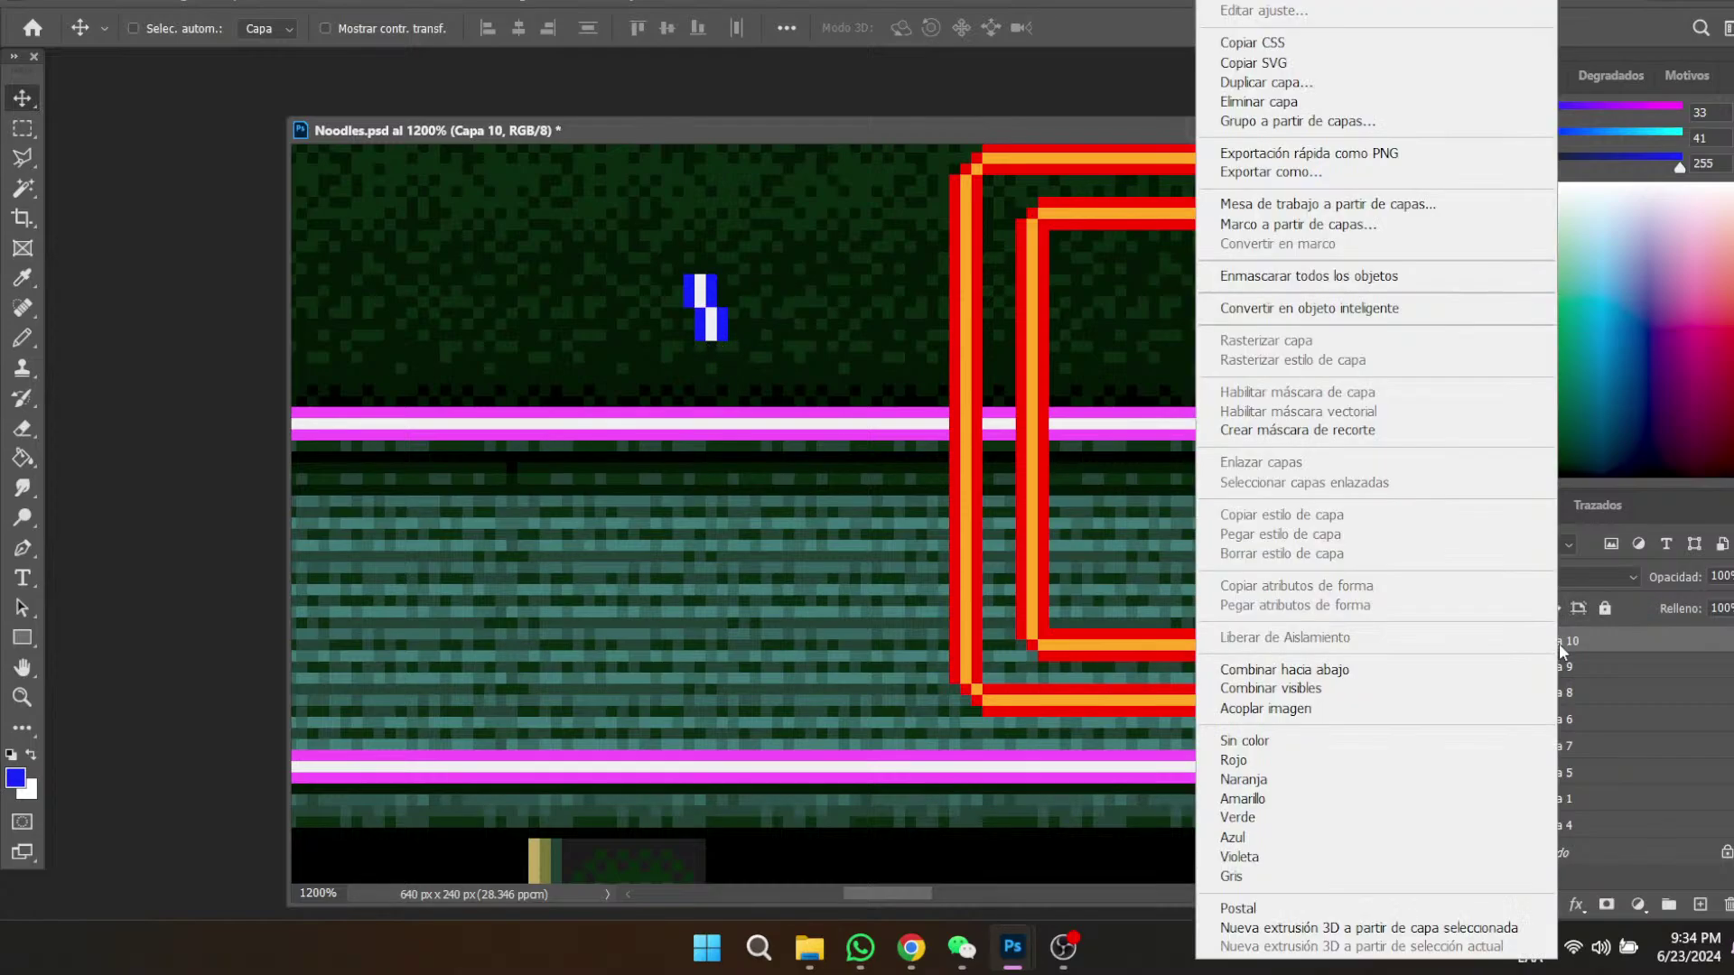
left_click(1314, 670)
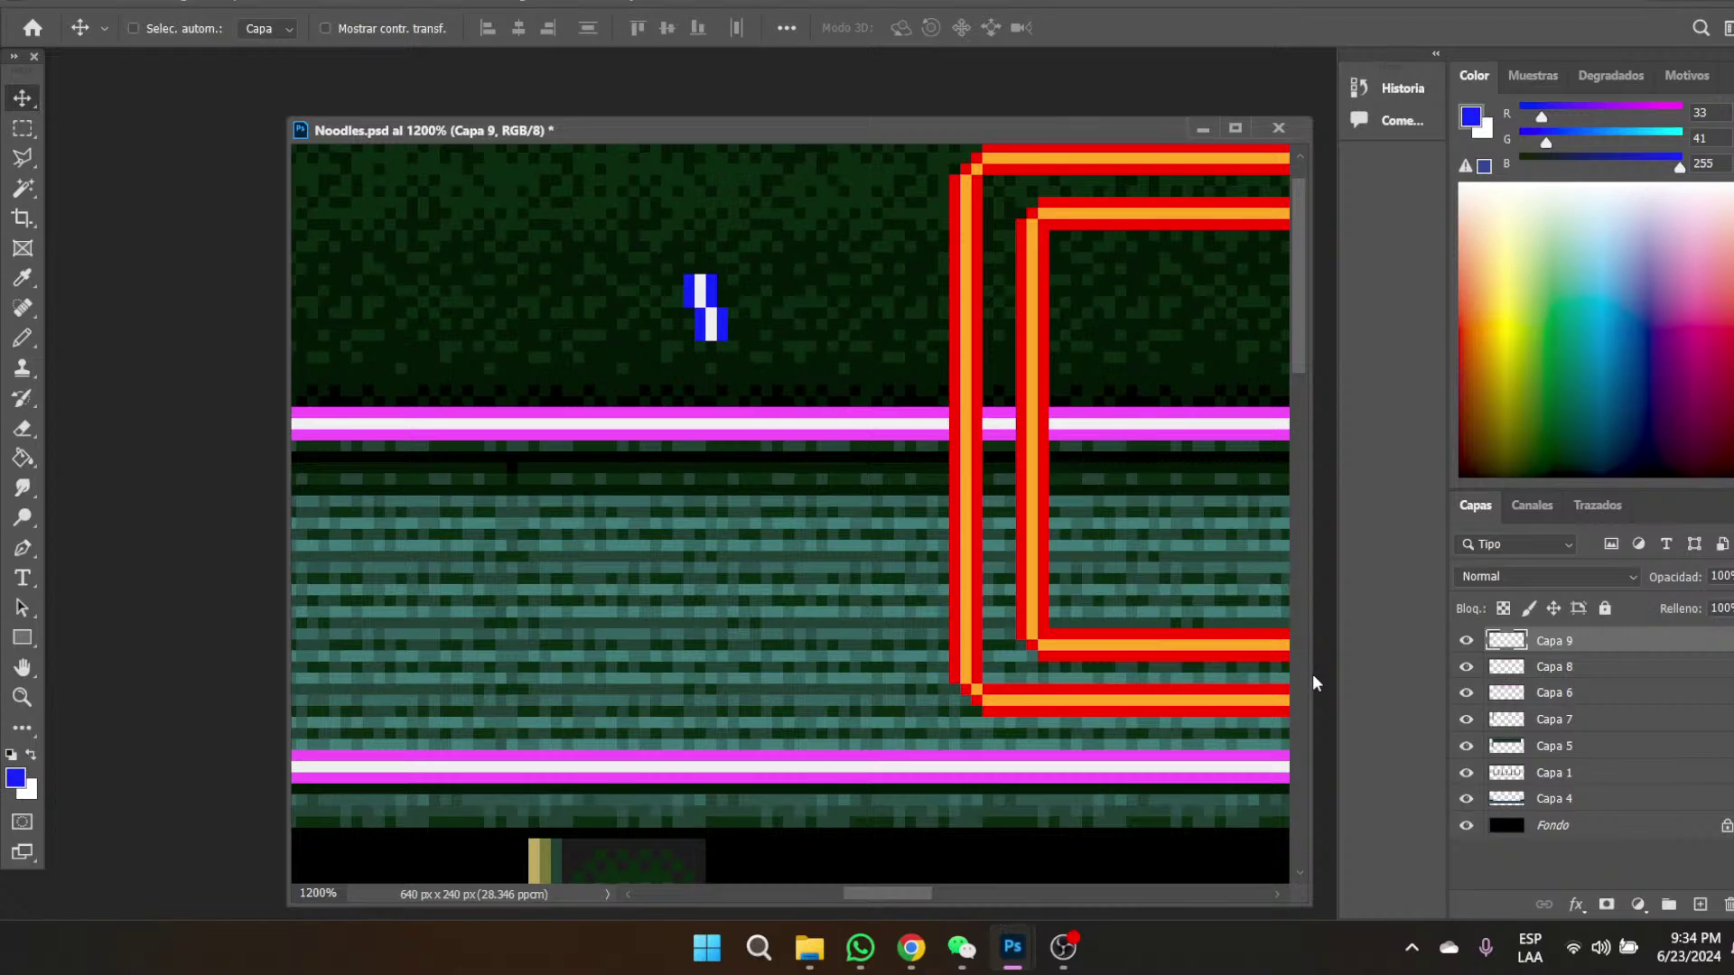
- Add a third neon segment one pixel further right at the stroke's lower end, and merge it down into Capa 9
key("ctrl+v")
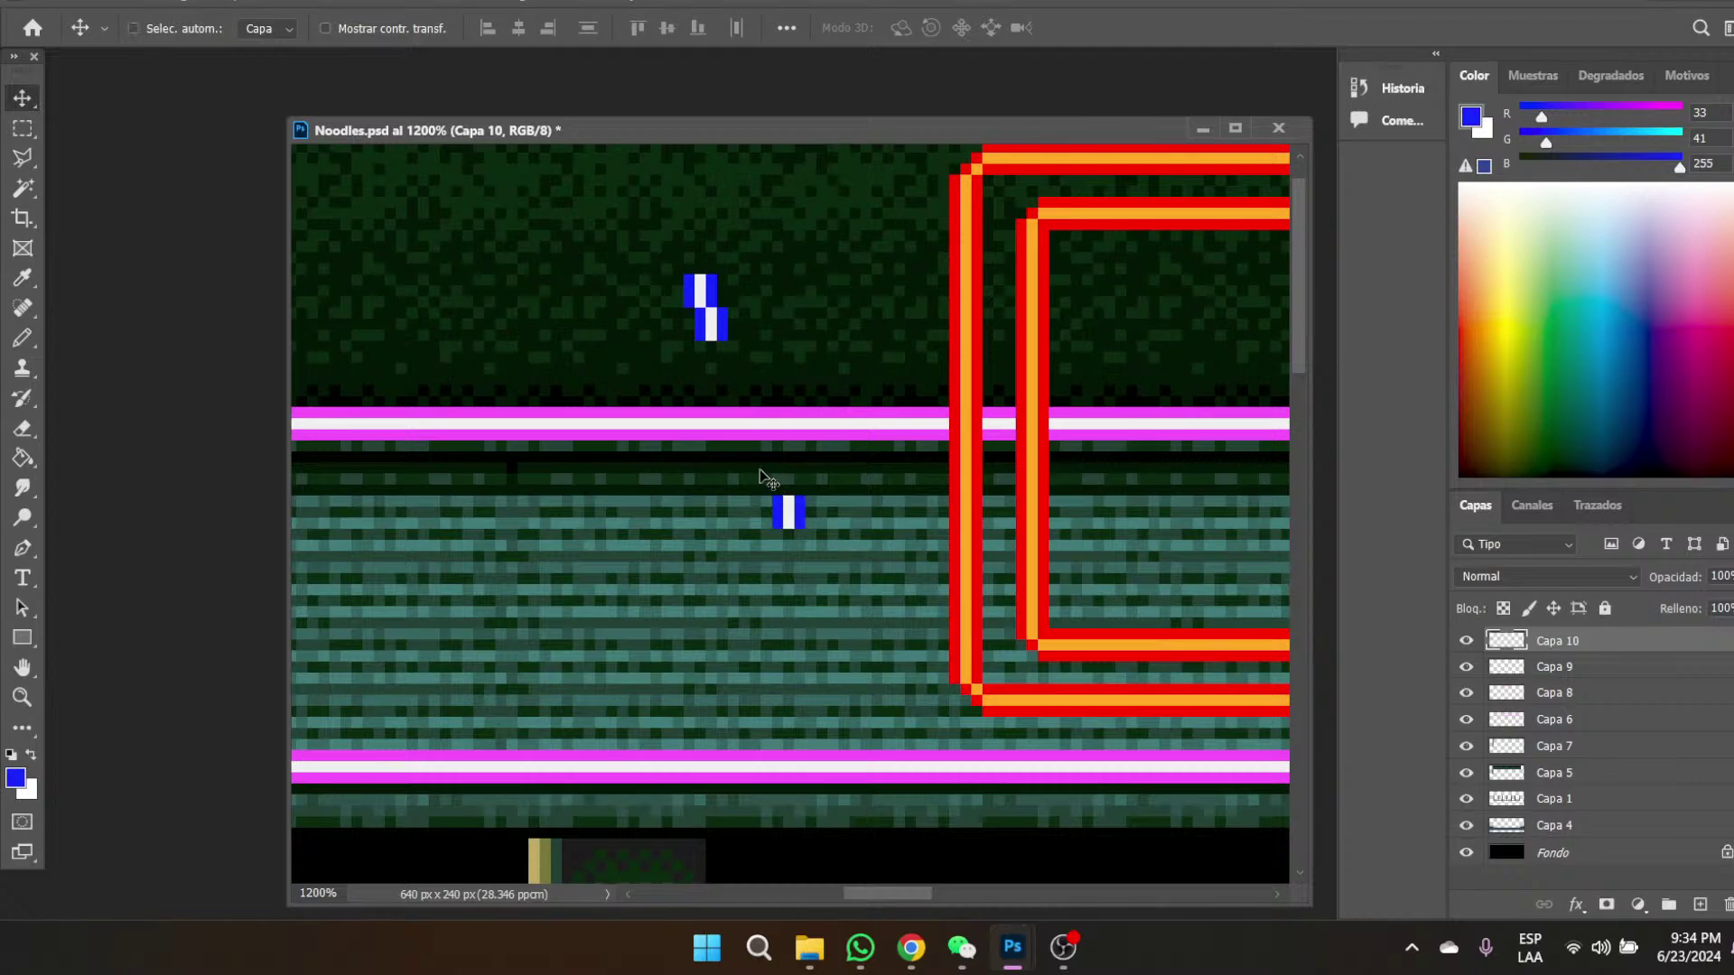
left_click_drag(796, 518, 730, 364)
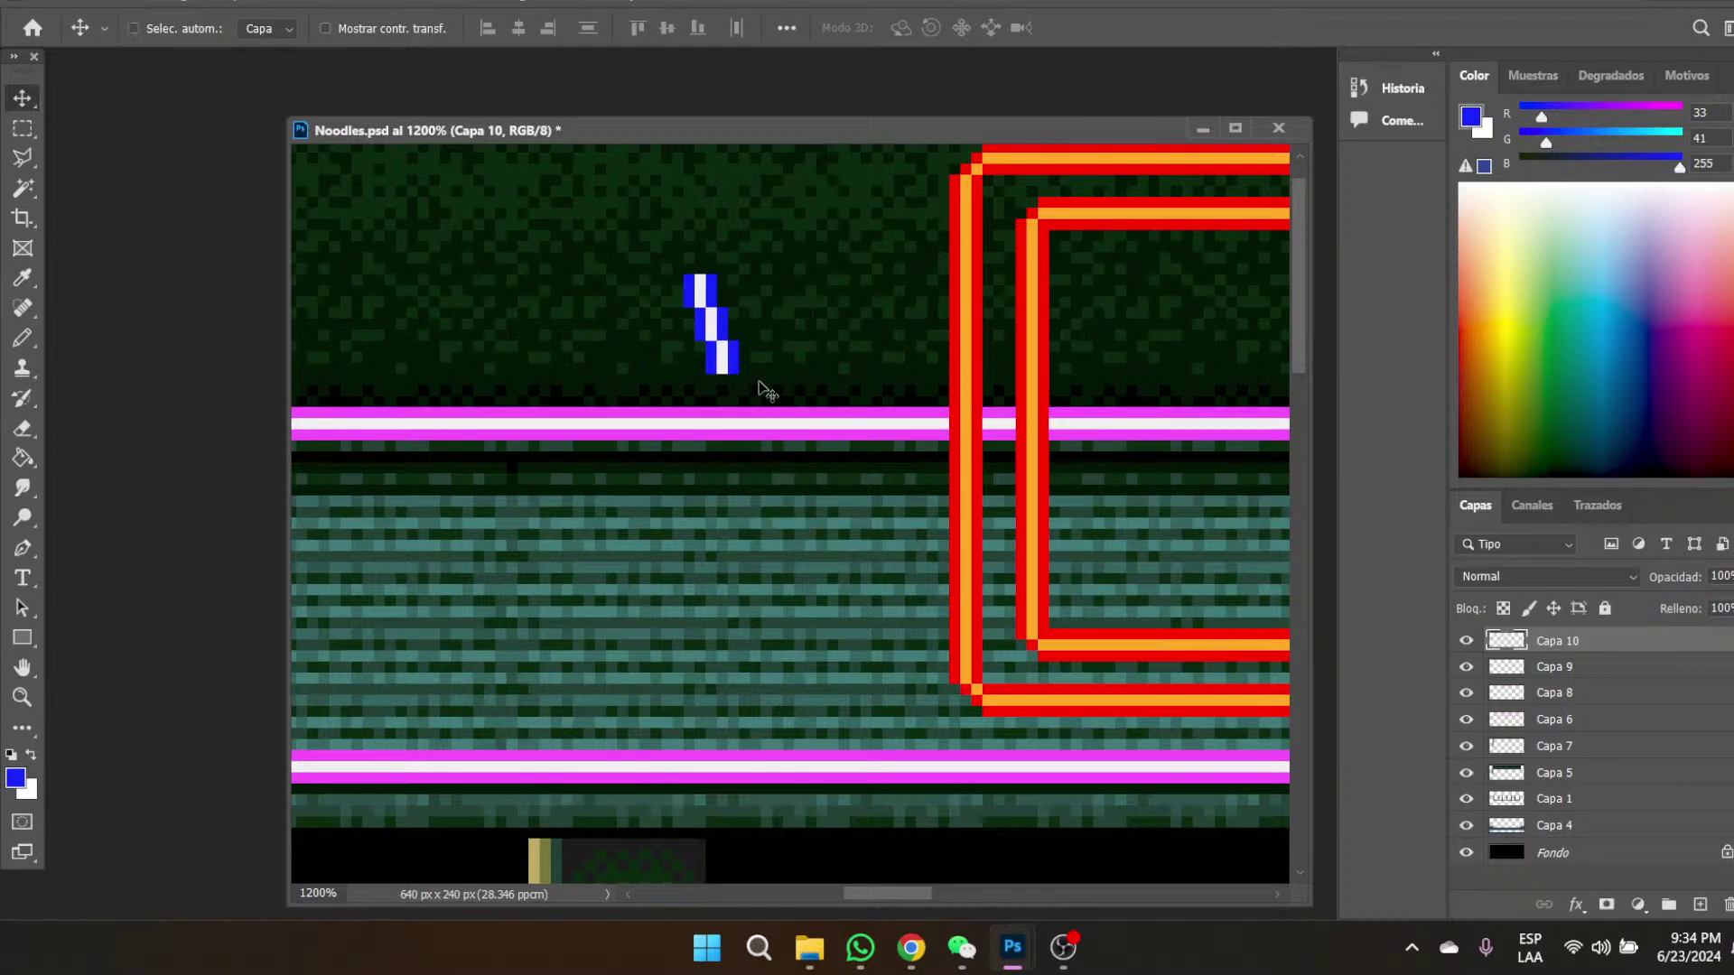
right_click(1573, 641)
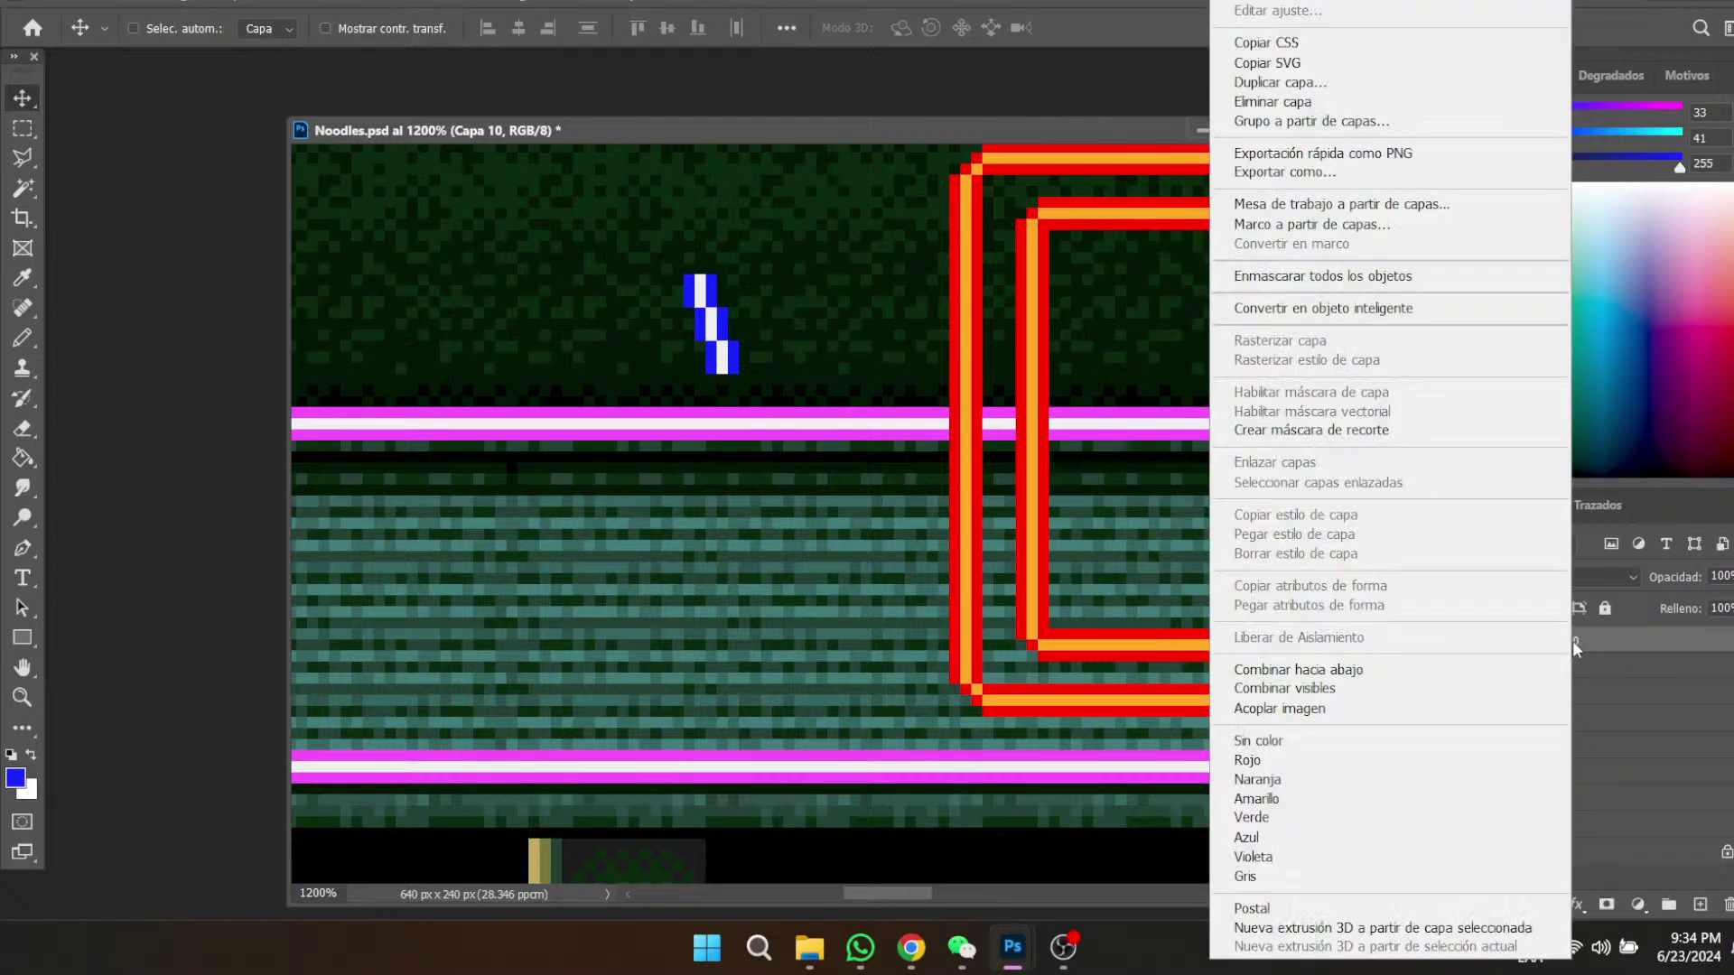
left_click(1361, 667)
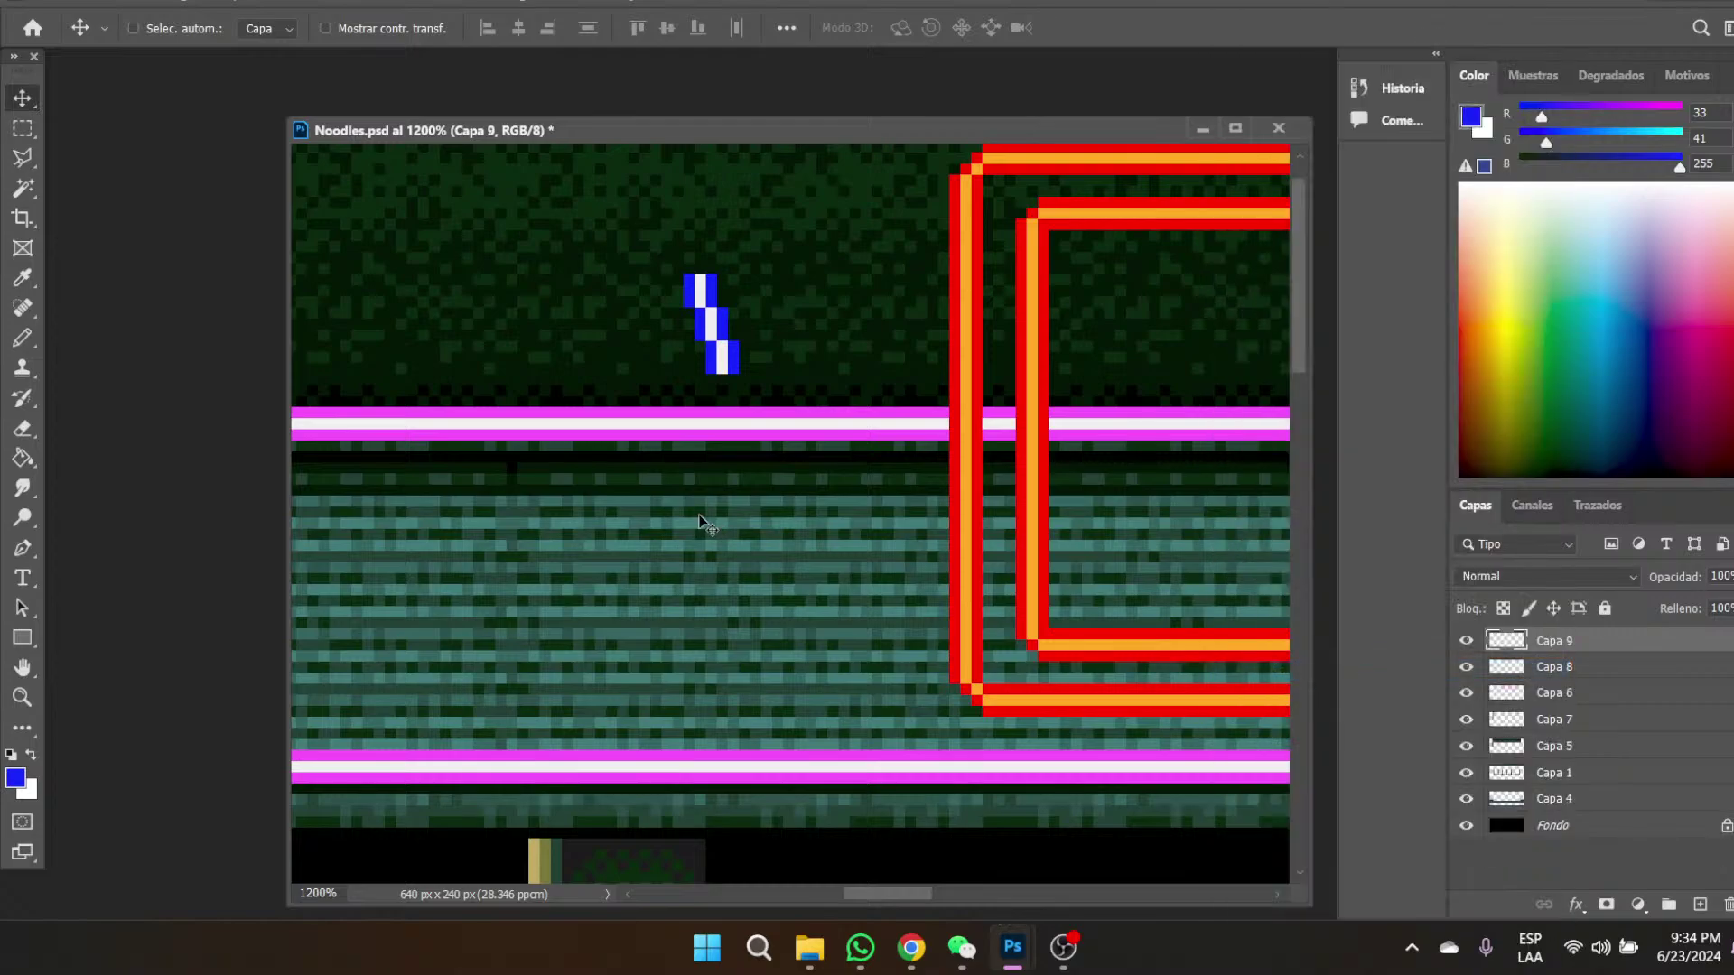
- Paste a fourth neon segment at the stroke's lower end and shift its bottom pixel row one pixel to the right
key("ctrl+v")
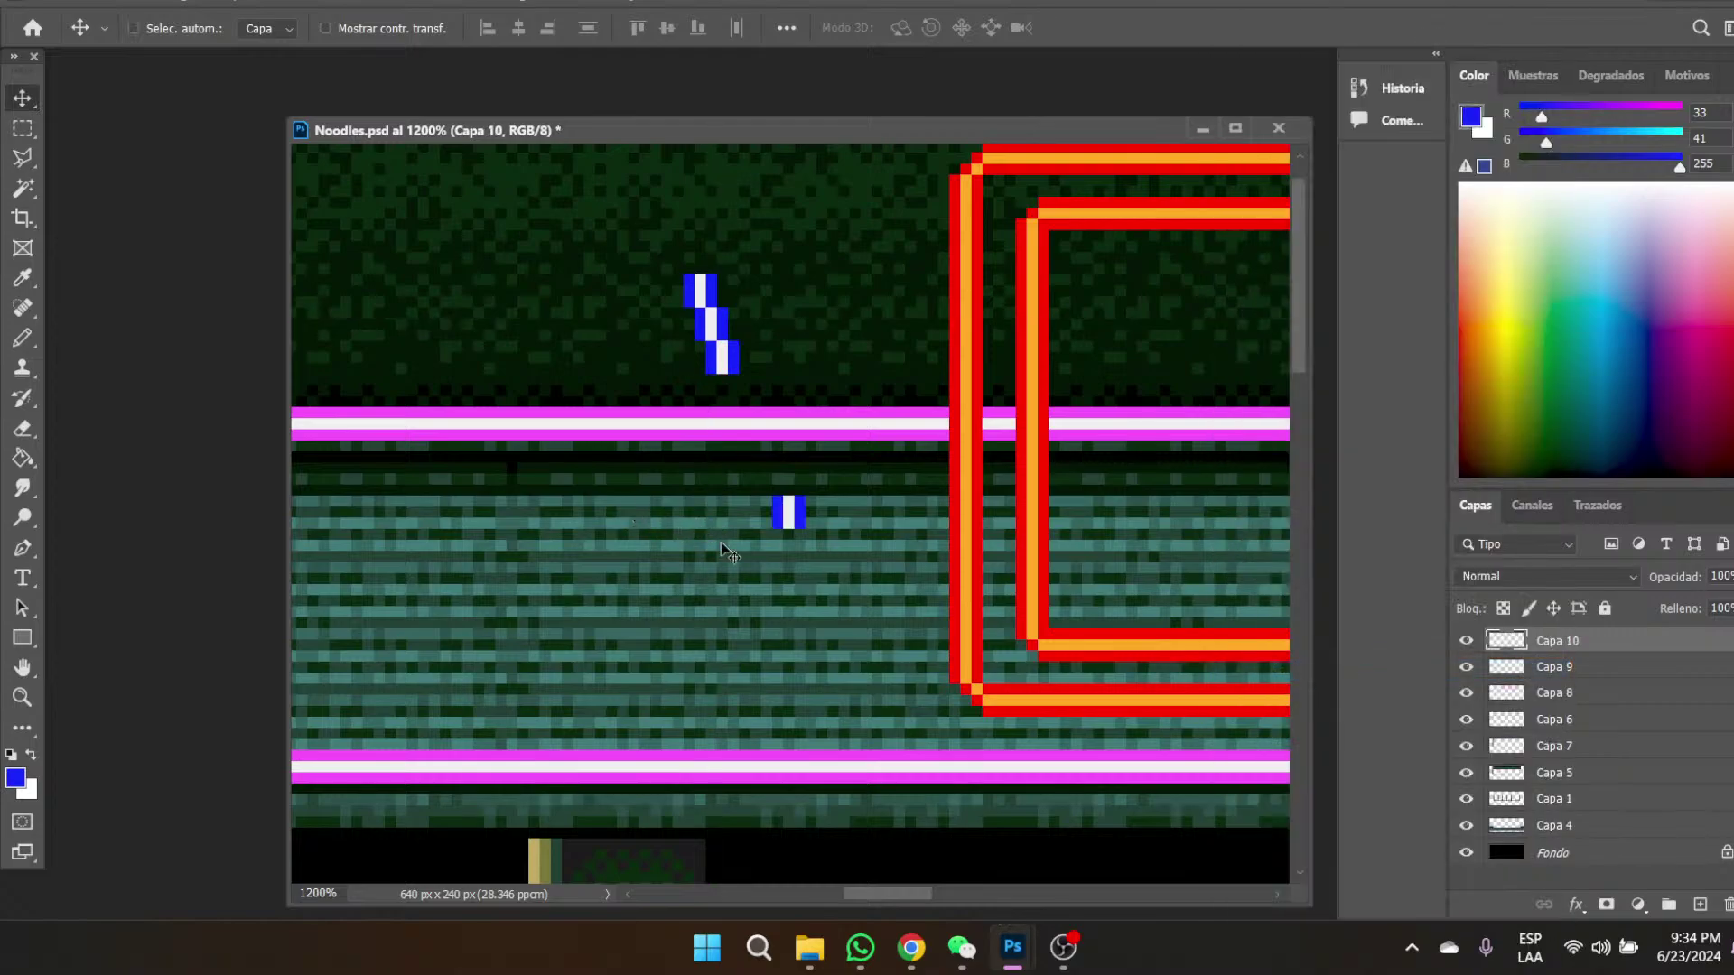
left_click_drag(786, 520, 733, 392)
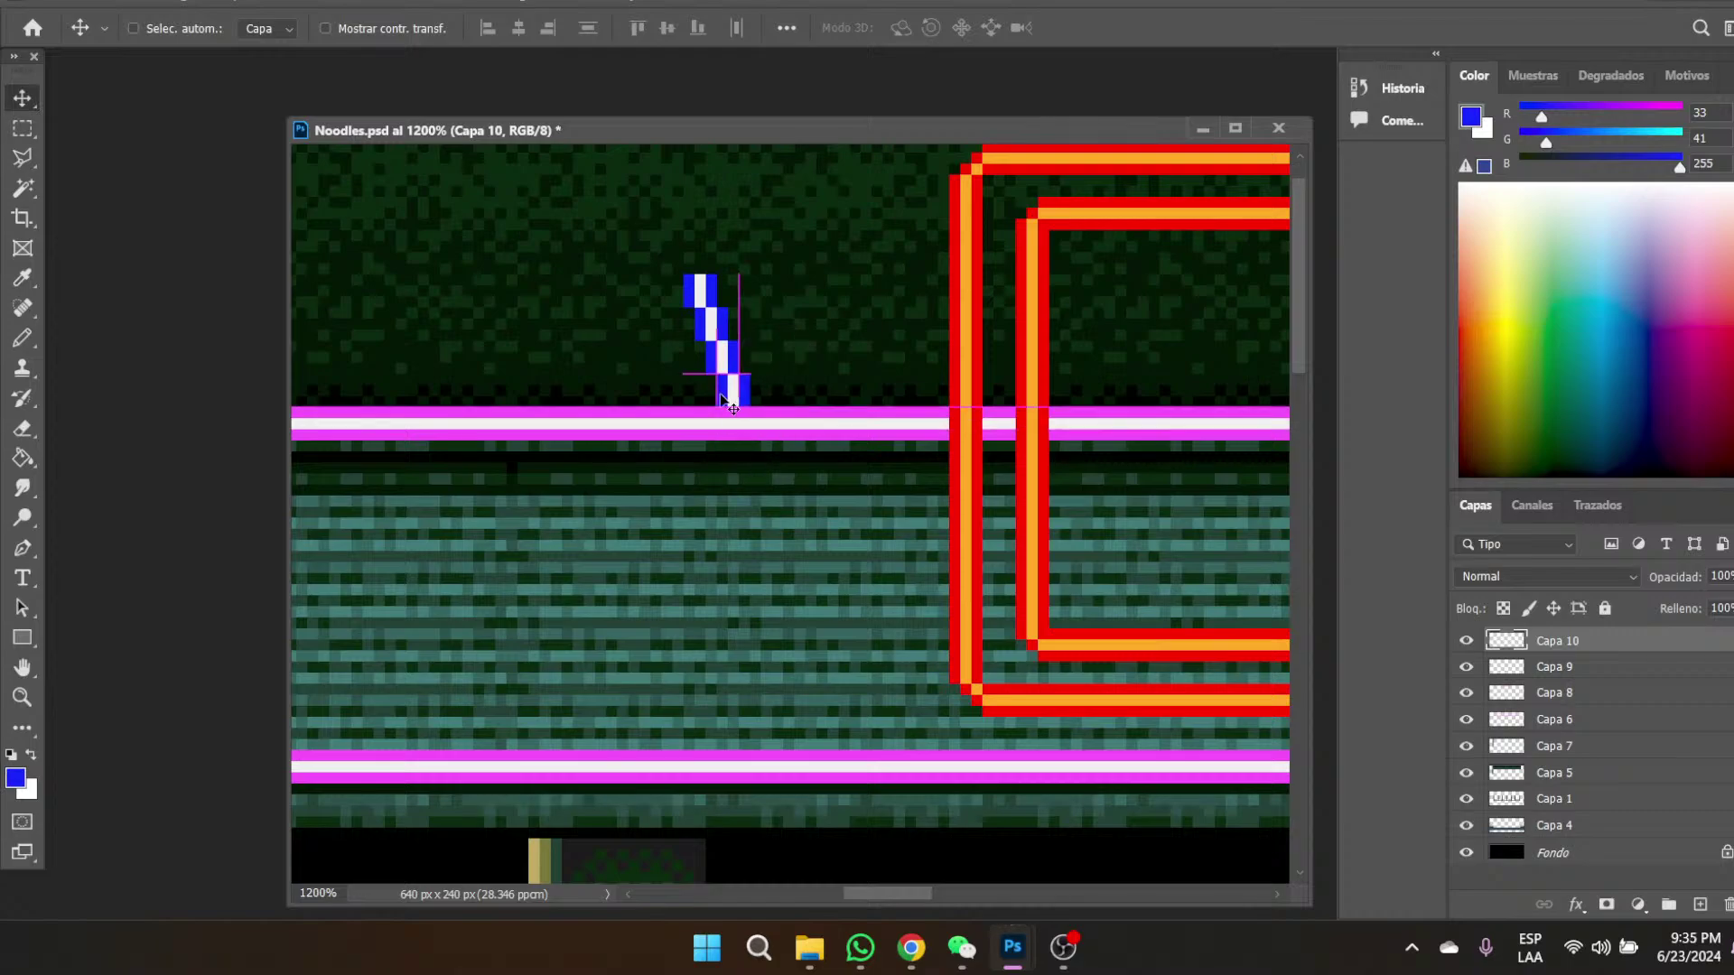
left_click(23, 129)
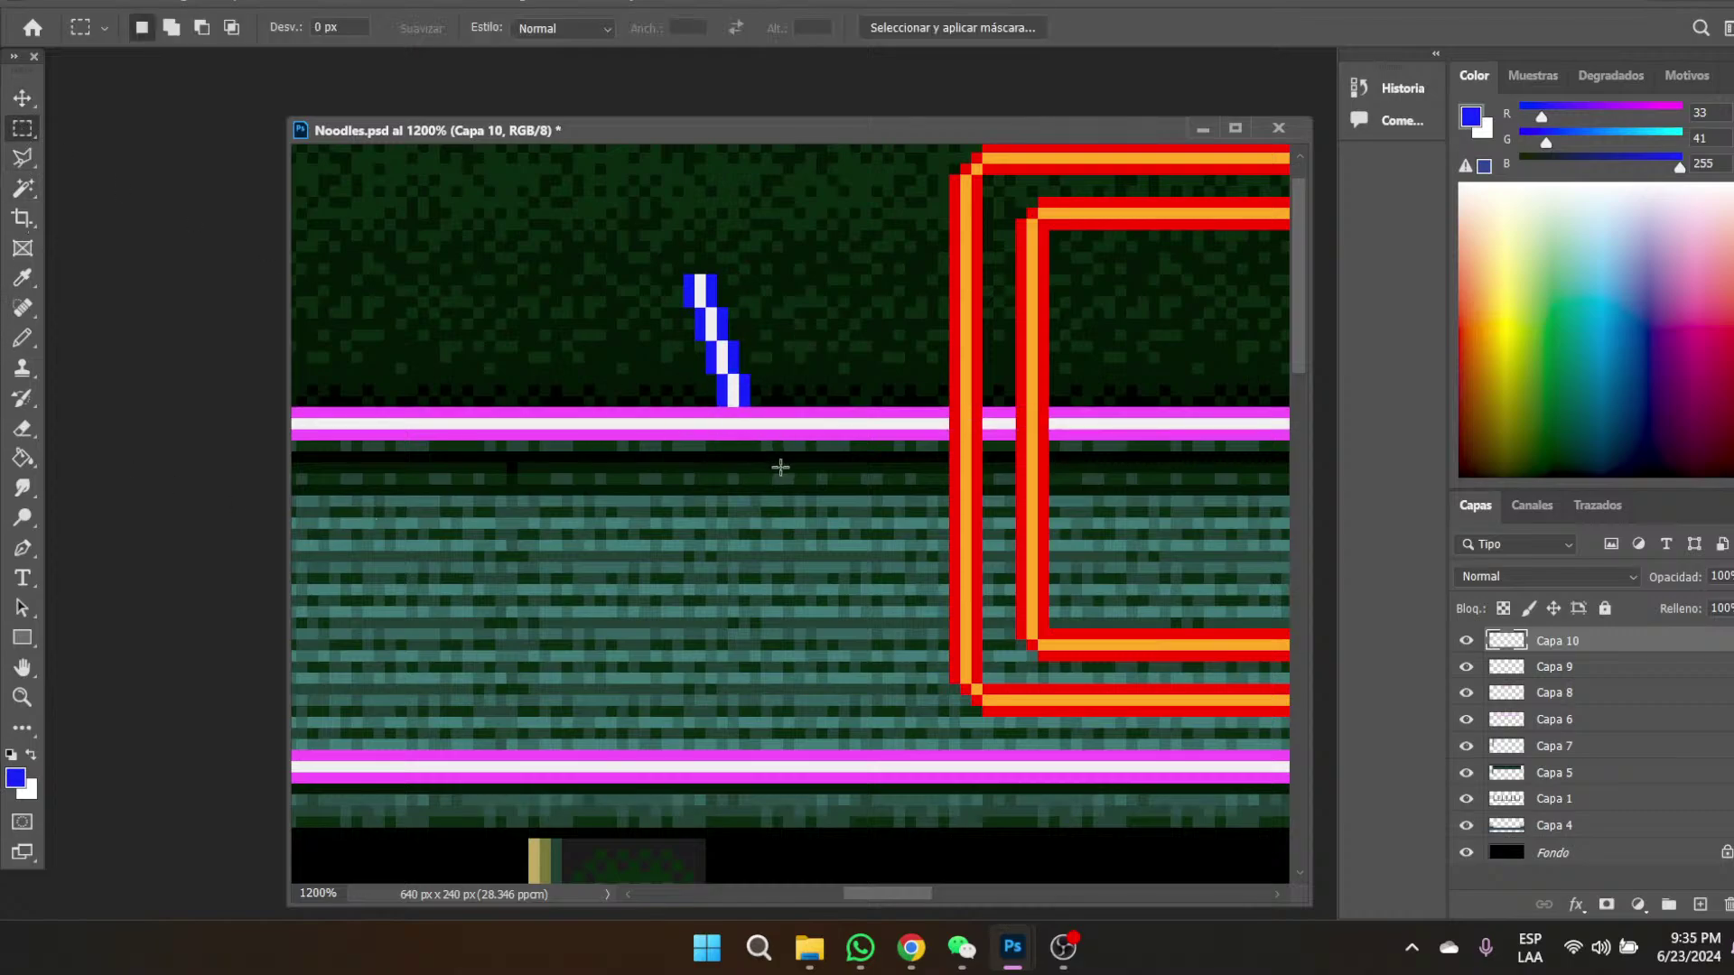
left_click_drag(728, 397, 765, 398)
key("v")
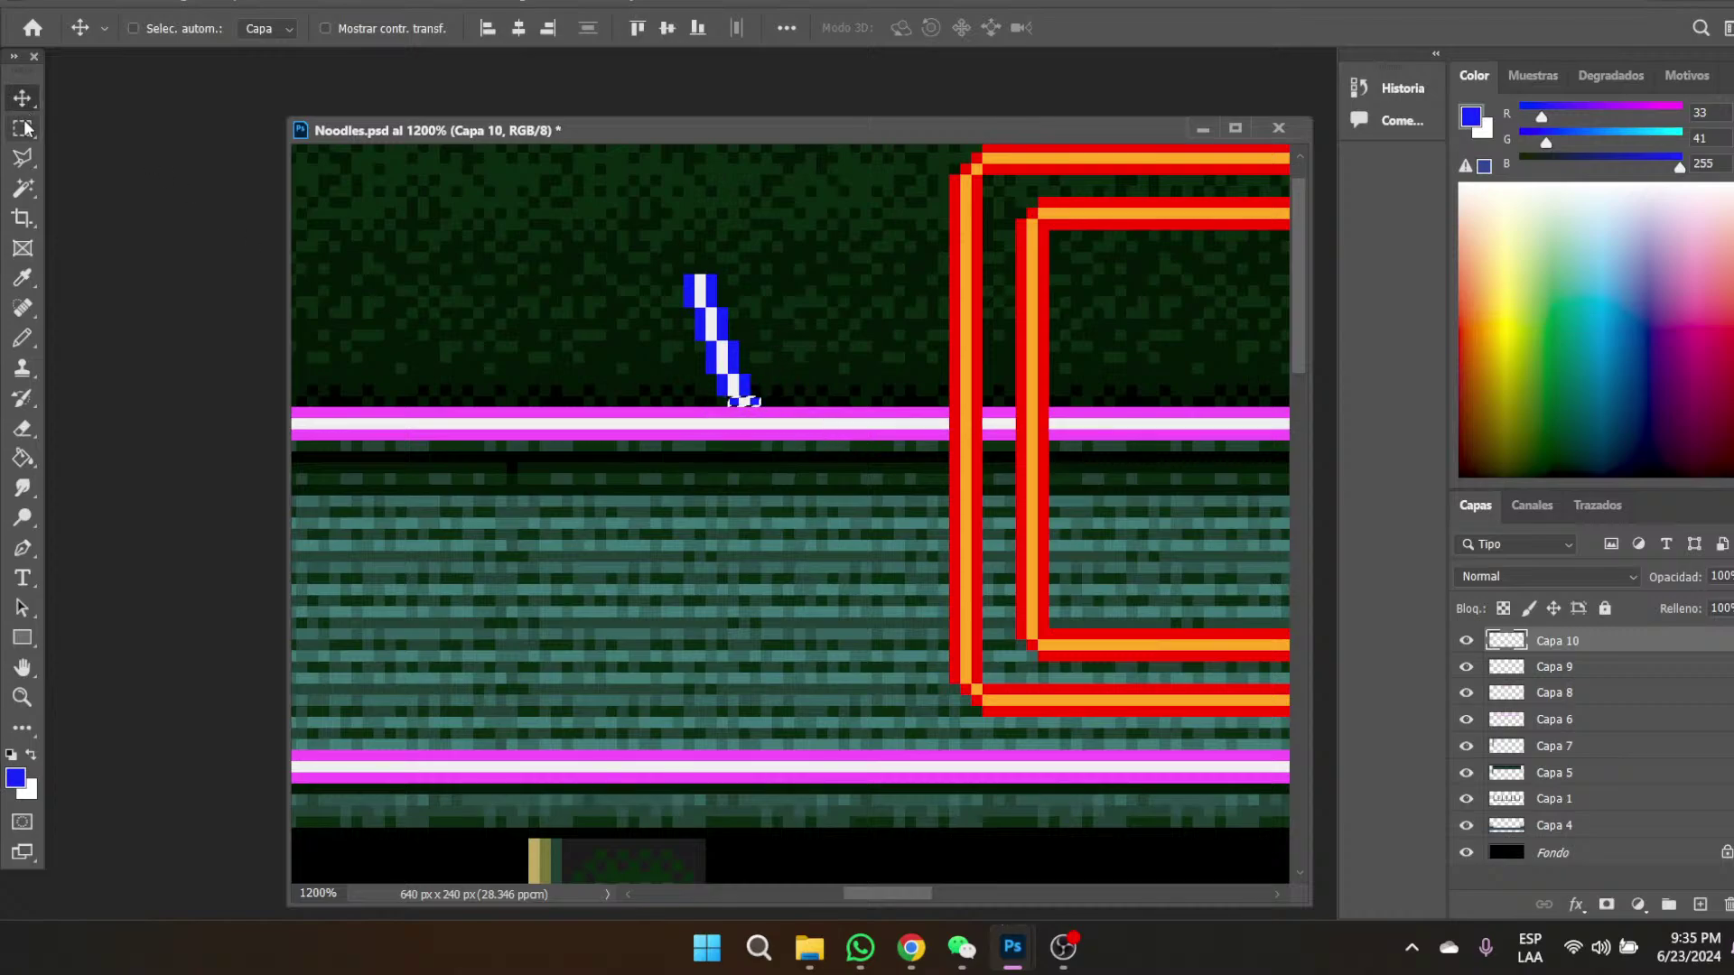
- Deselect the shifted pixels and merge Capa 10 with the fourth neon segment down into Capa 9
left_click(23, 129)
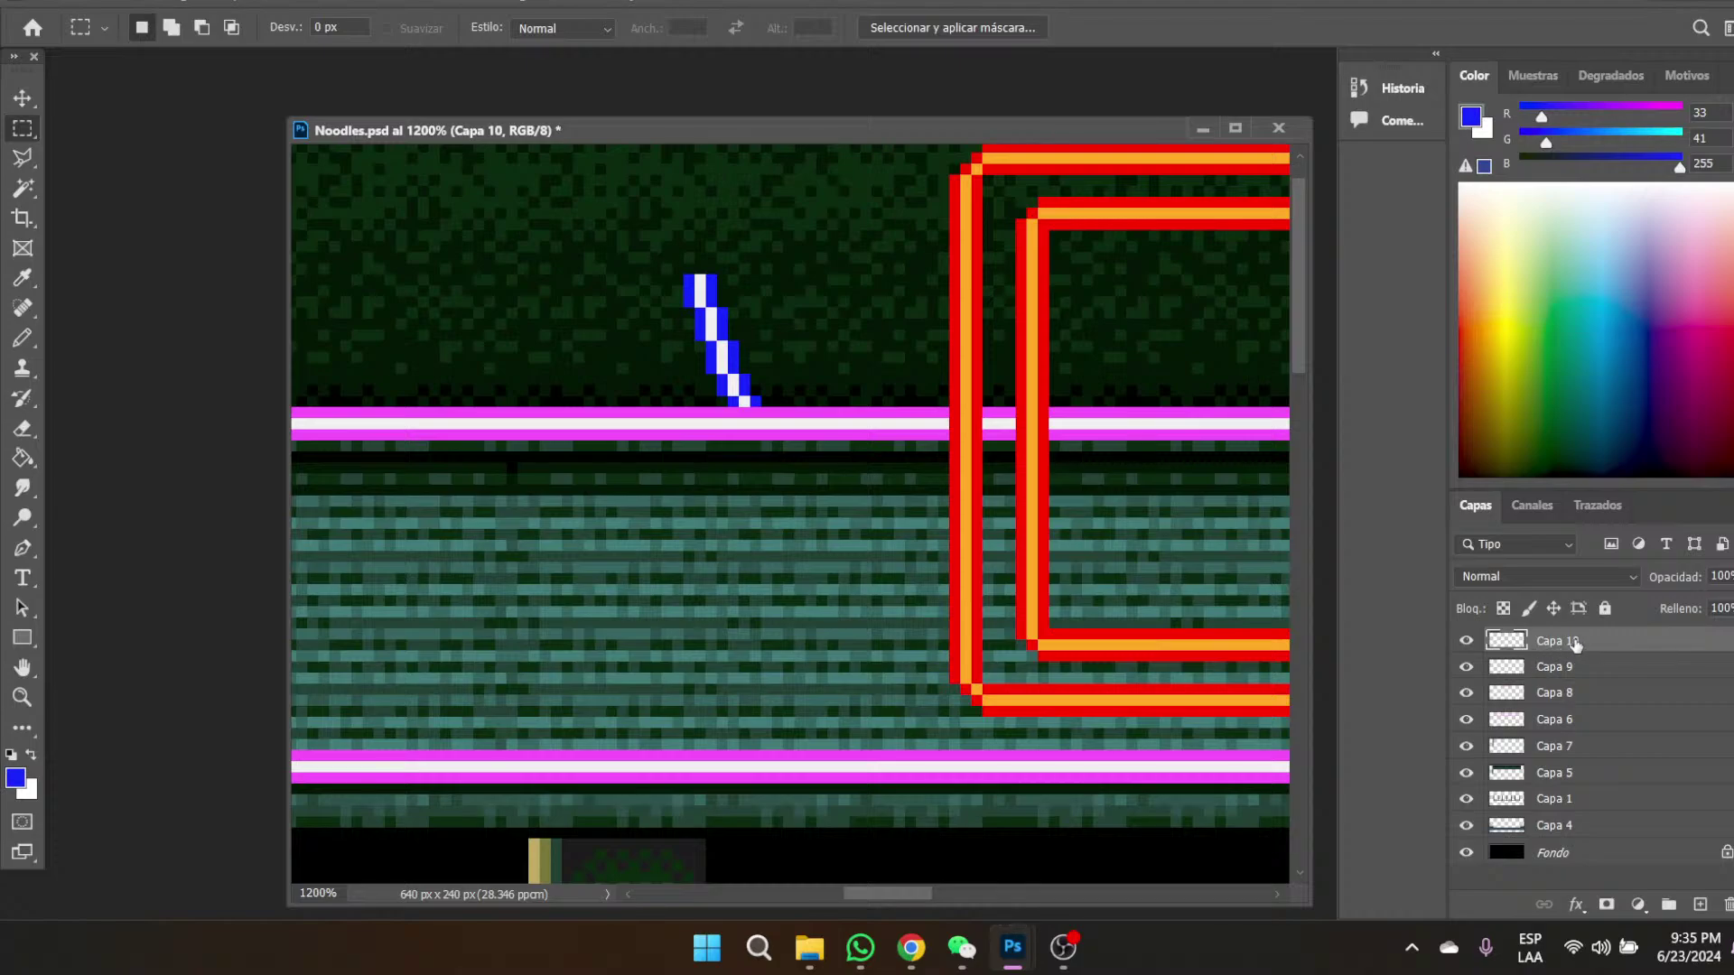
right_click(1559, 643)
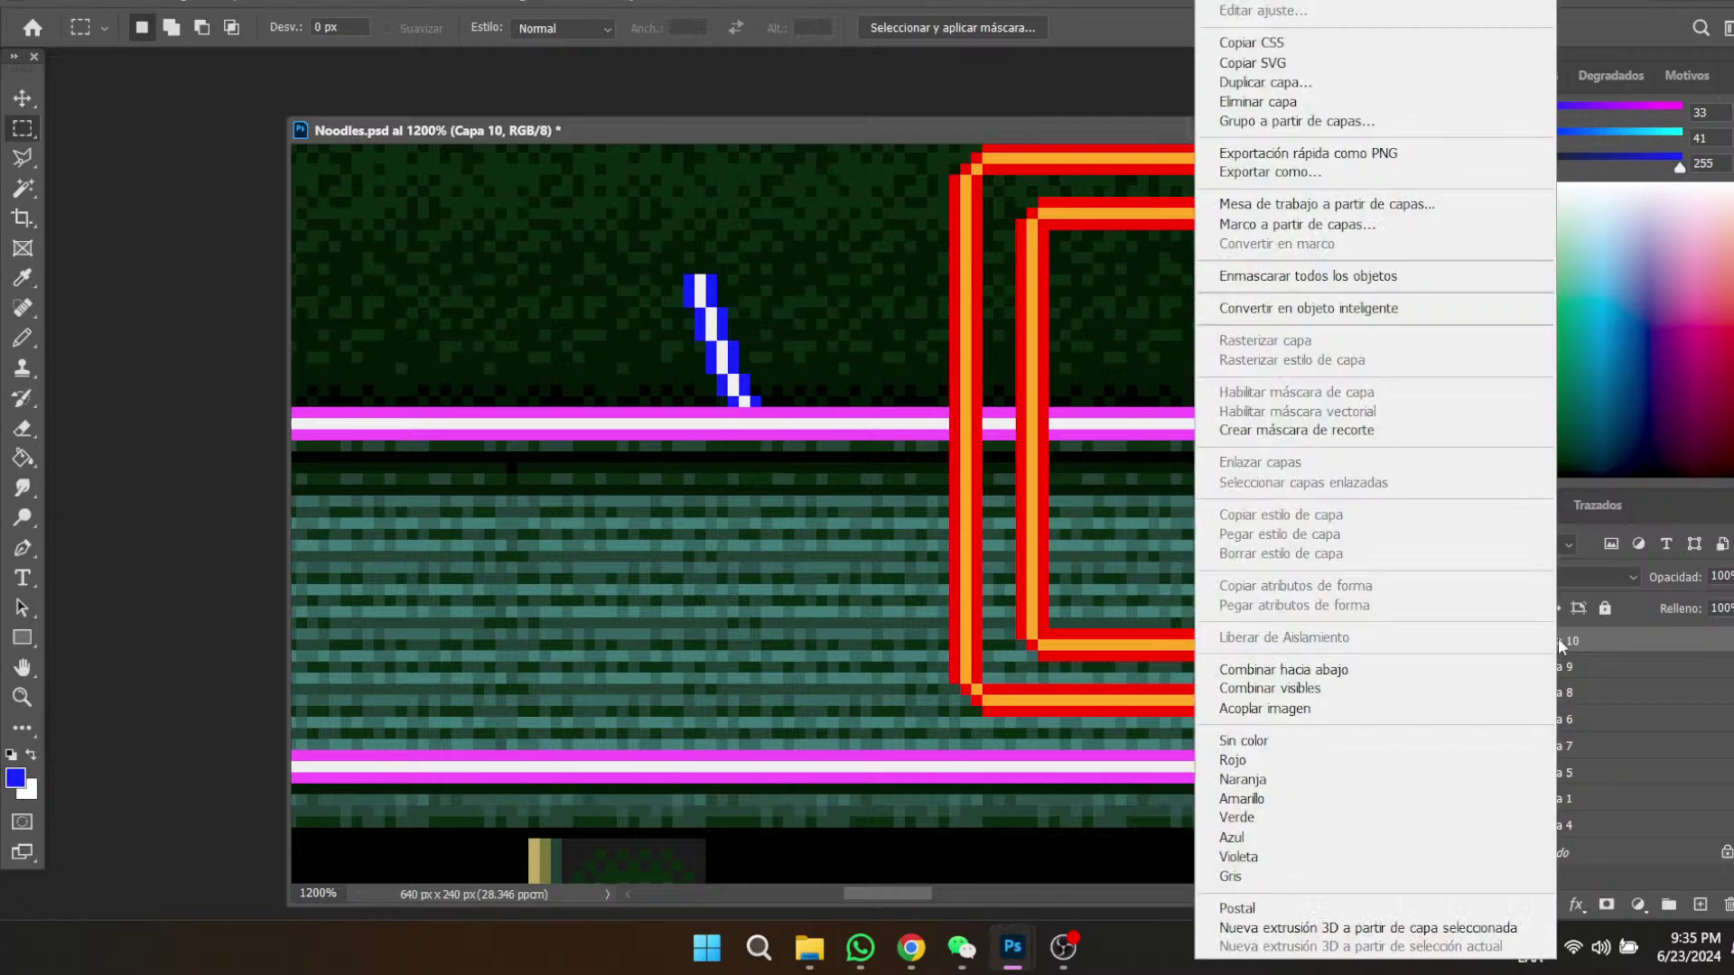
left_click(1341, 676)
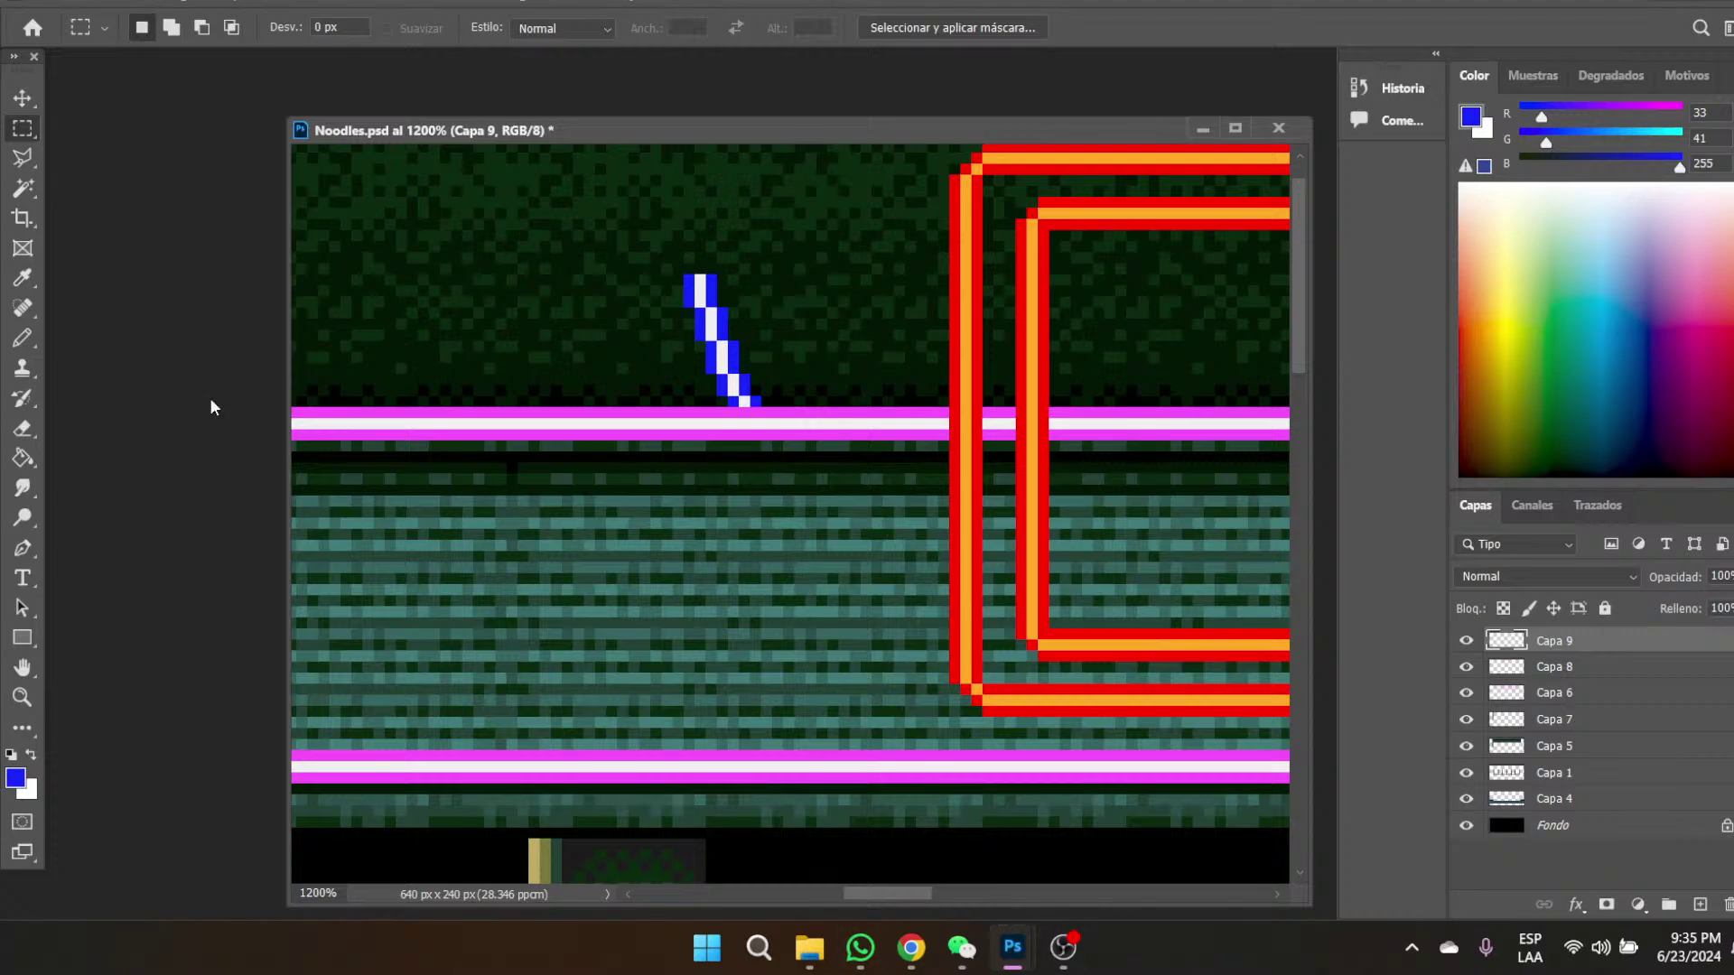
- Move the blue and white curved stroke onto the sign frame's lower-left part, ending at the inner frame's corner
left_click(22, 99)
mouse_move(749, 376)
left_mouse_down()
mouse_move(959, 503)
mouse_move(1003, 599)
left_mouse_up()
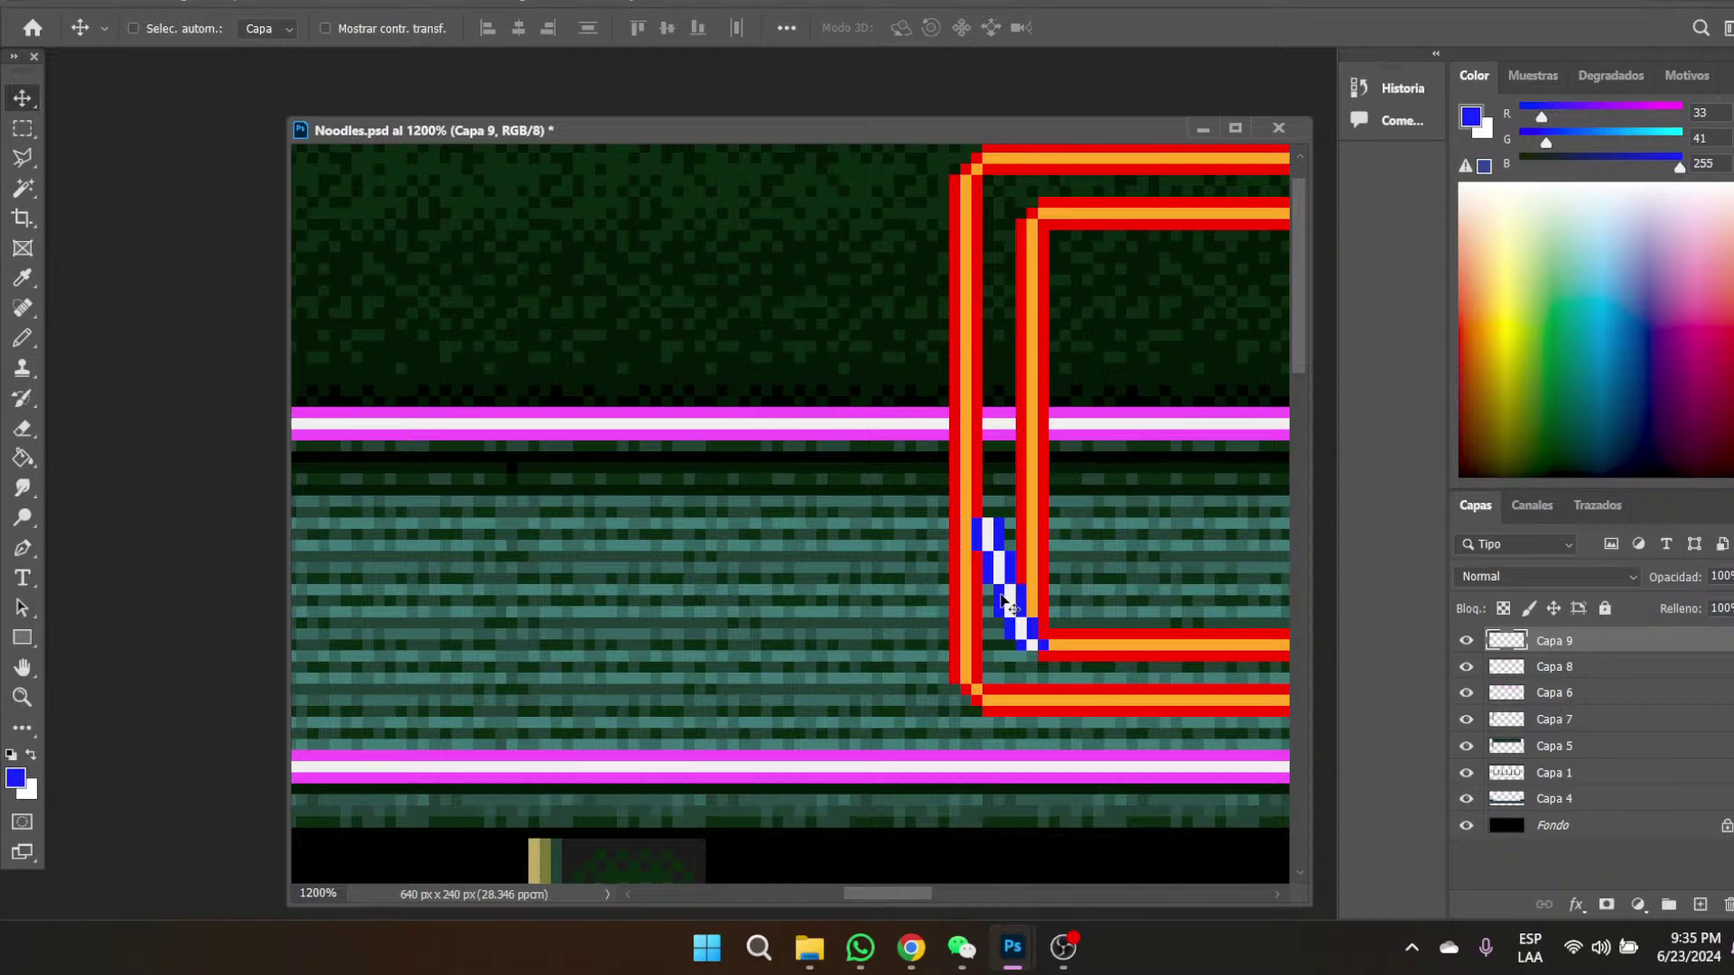
mouse_move(1037, 967)
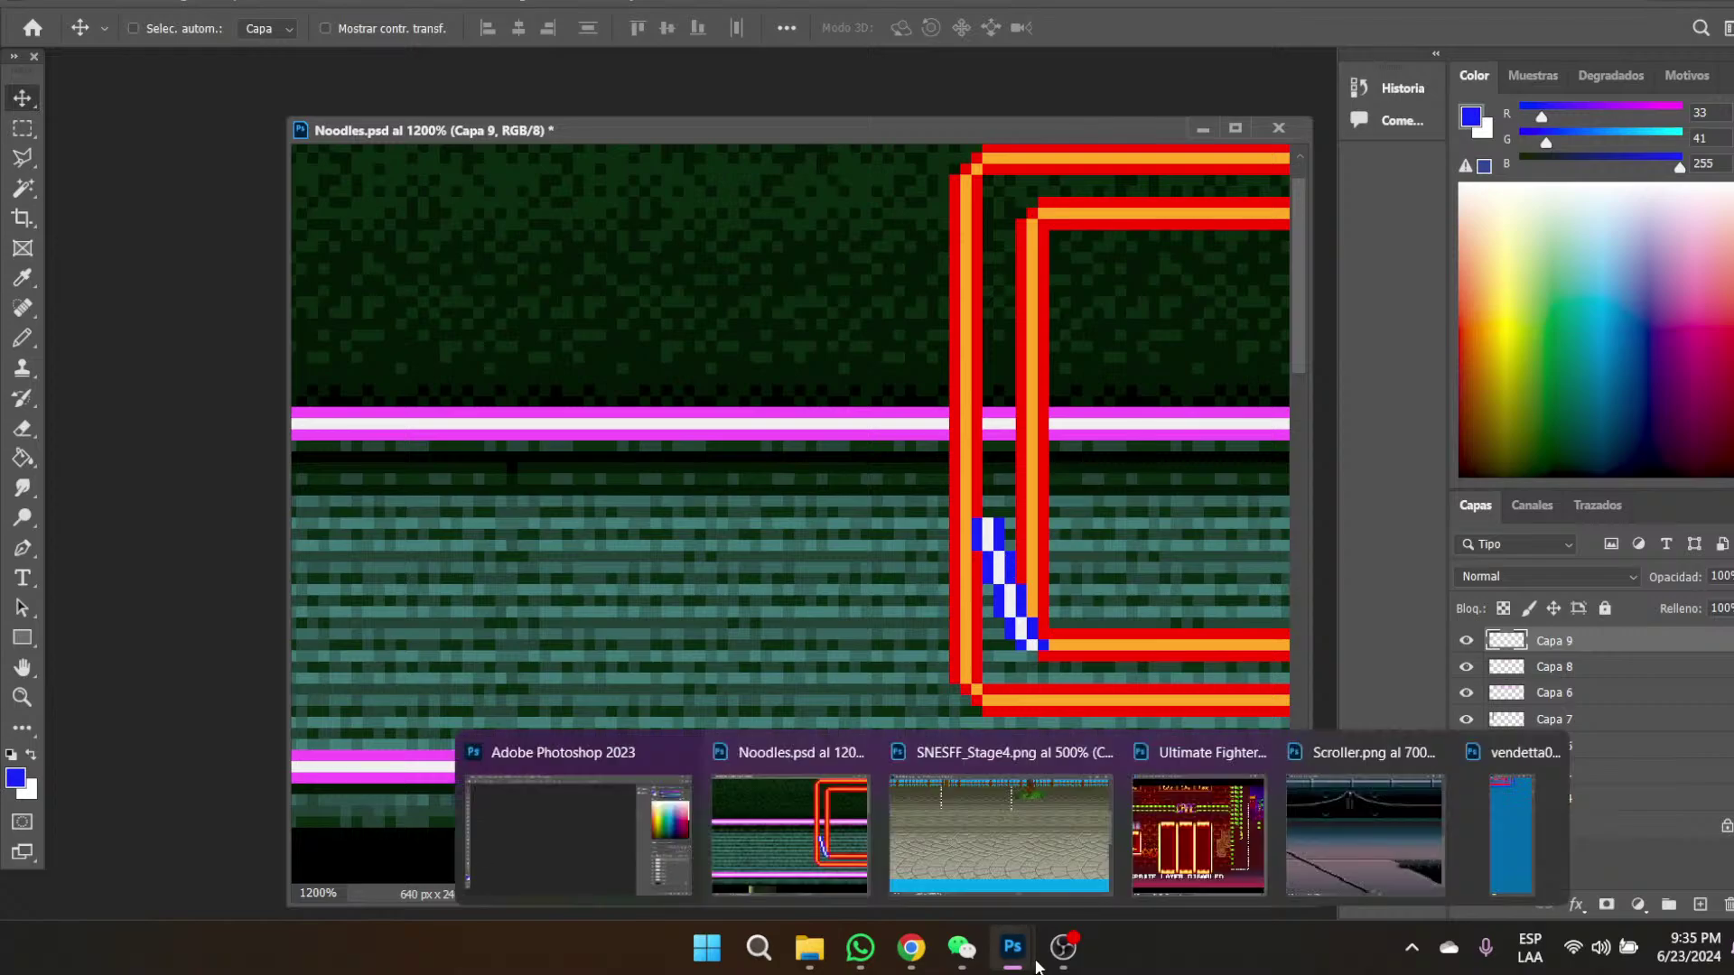
- Check the bowl shape in the ramen neon reference in Chrome and return to Noodles.psd
mouse_move(911, 950)
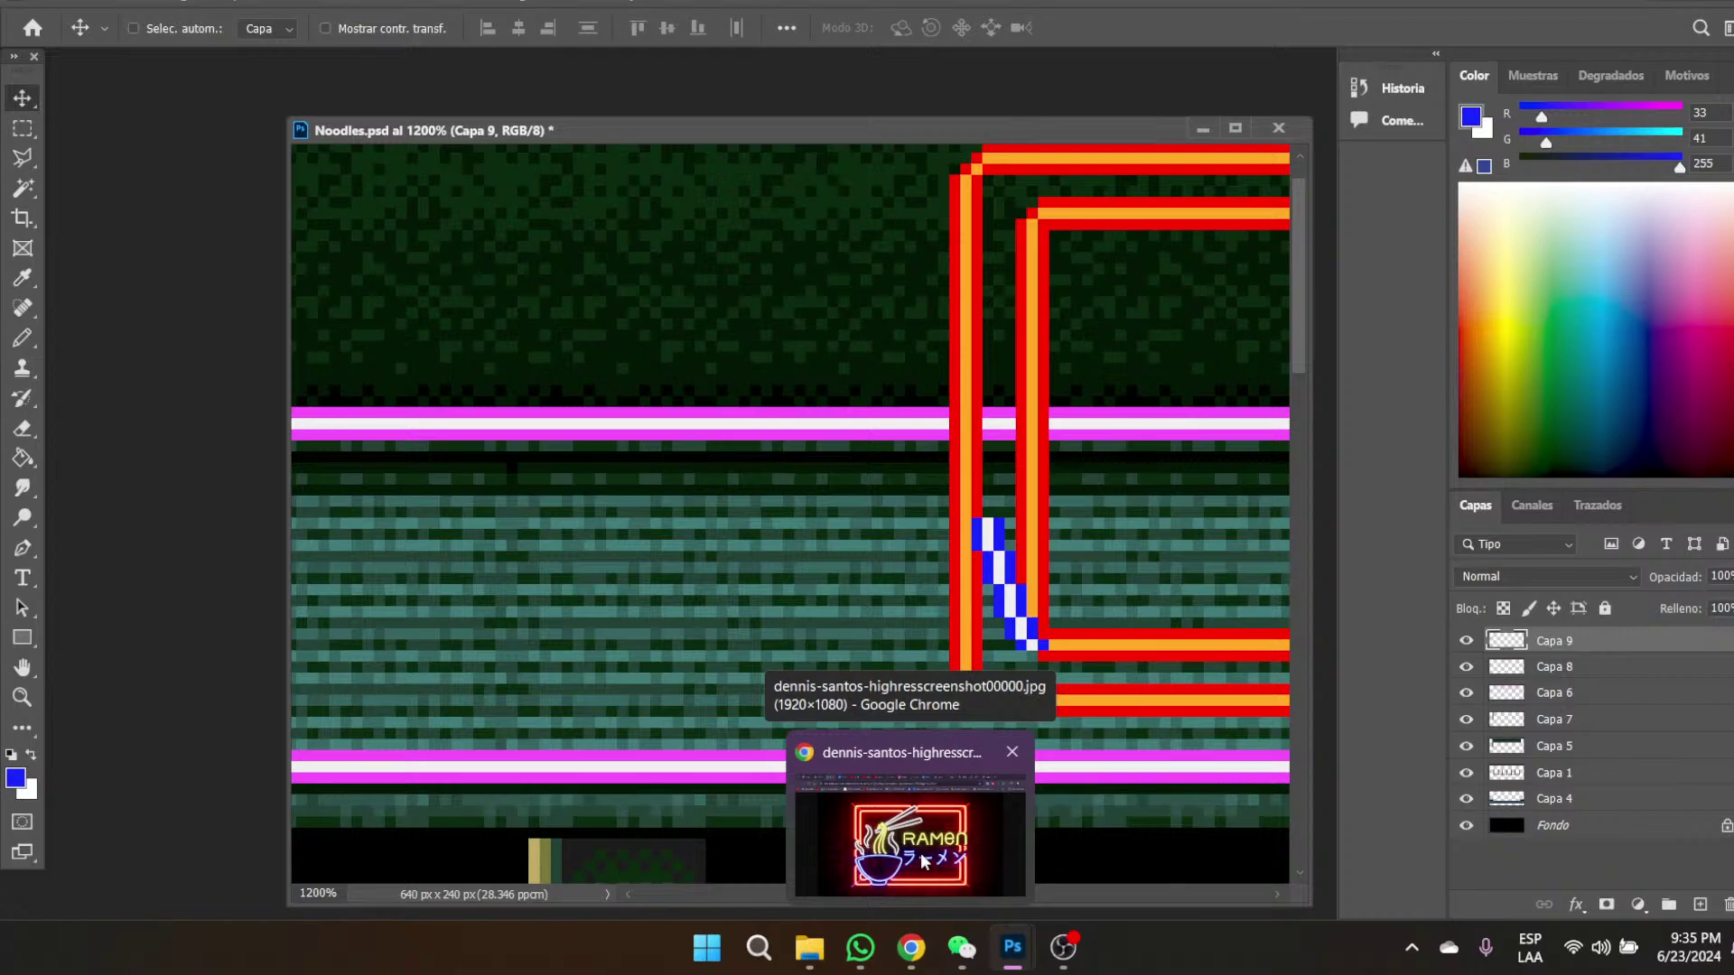
left_click(889, 883)
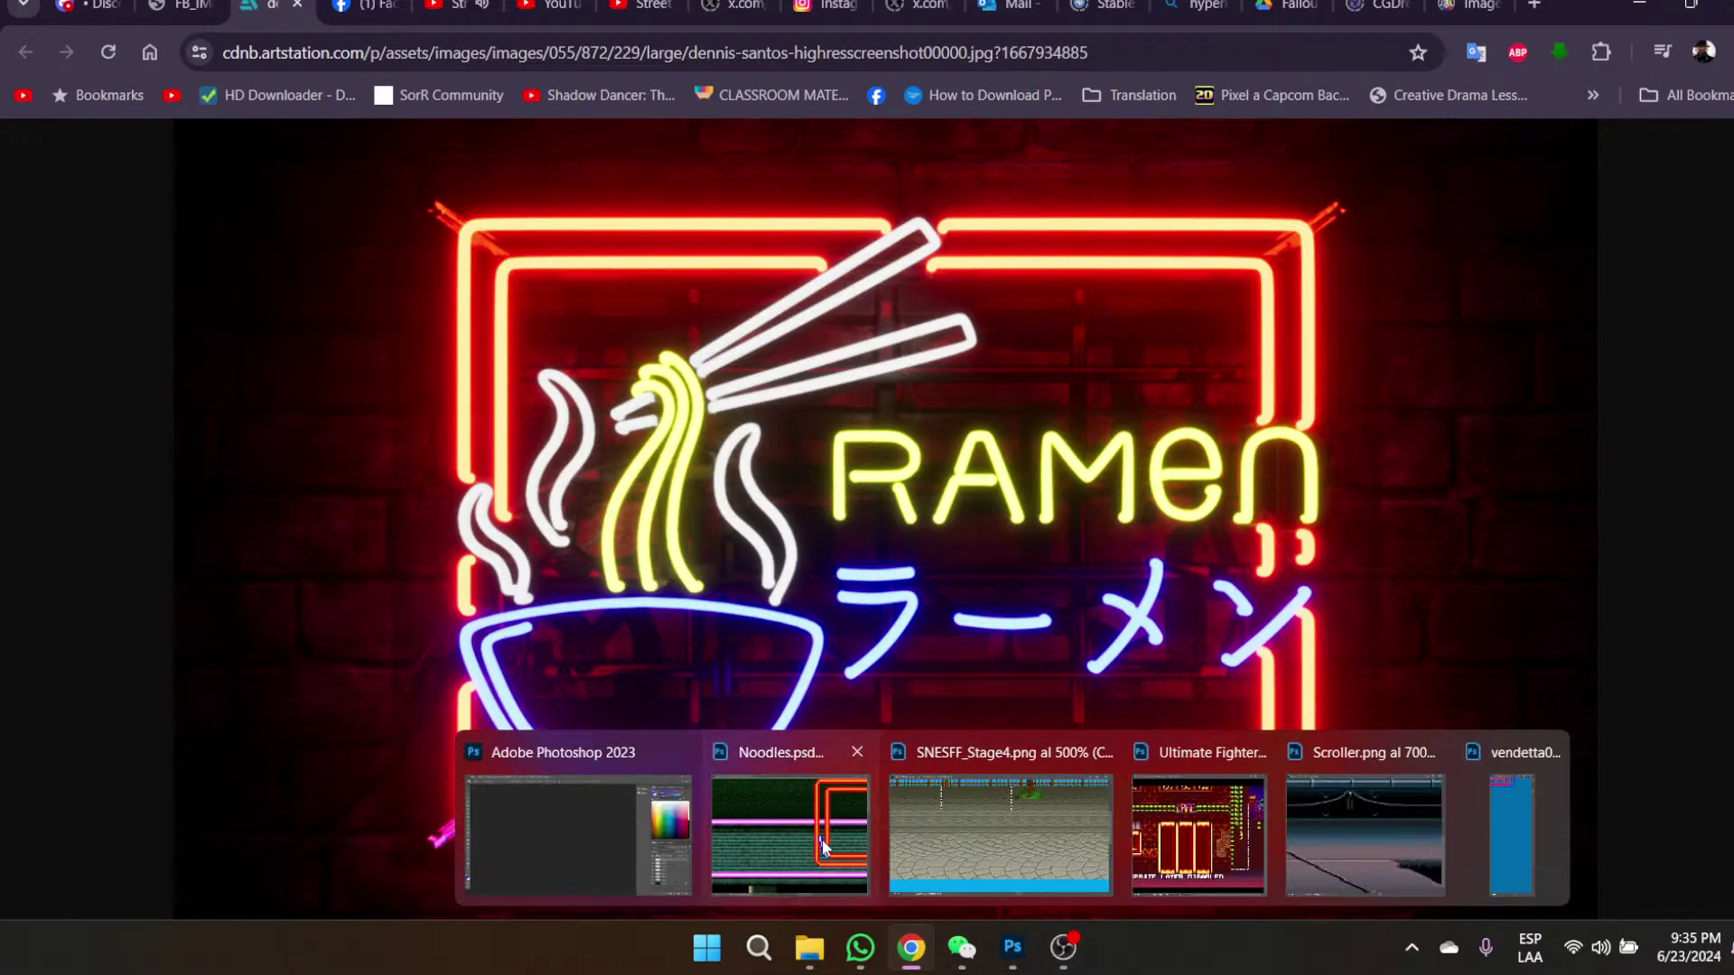
left_click(782, 834)
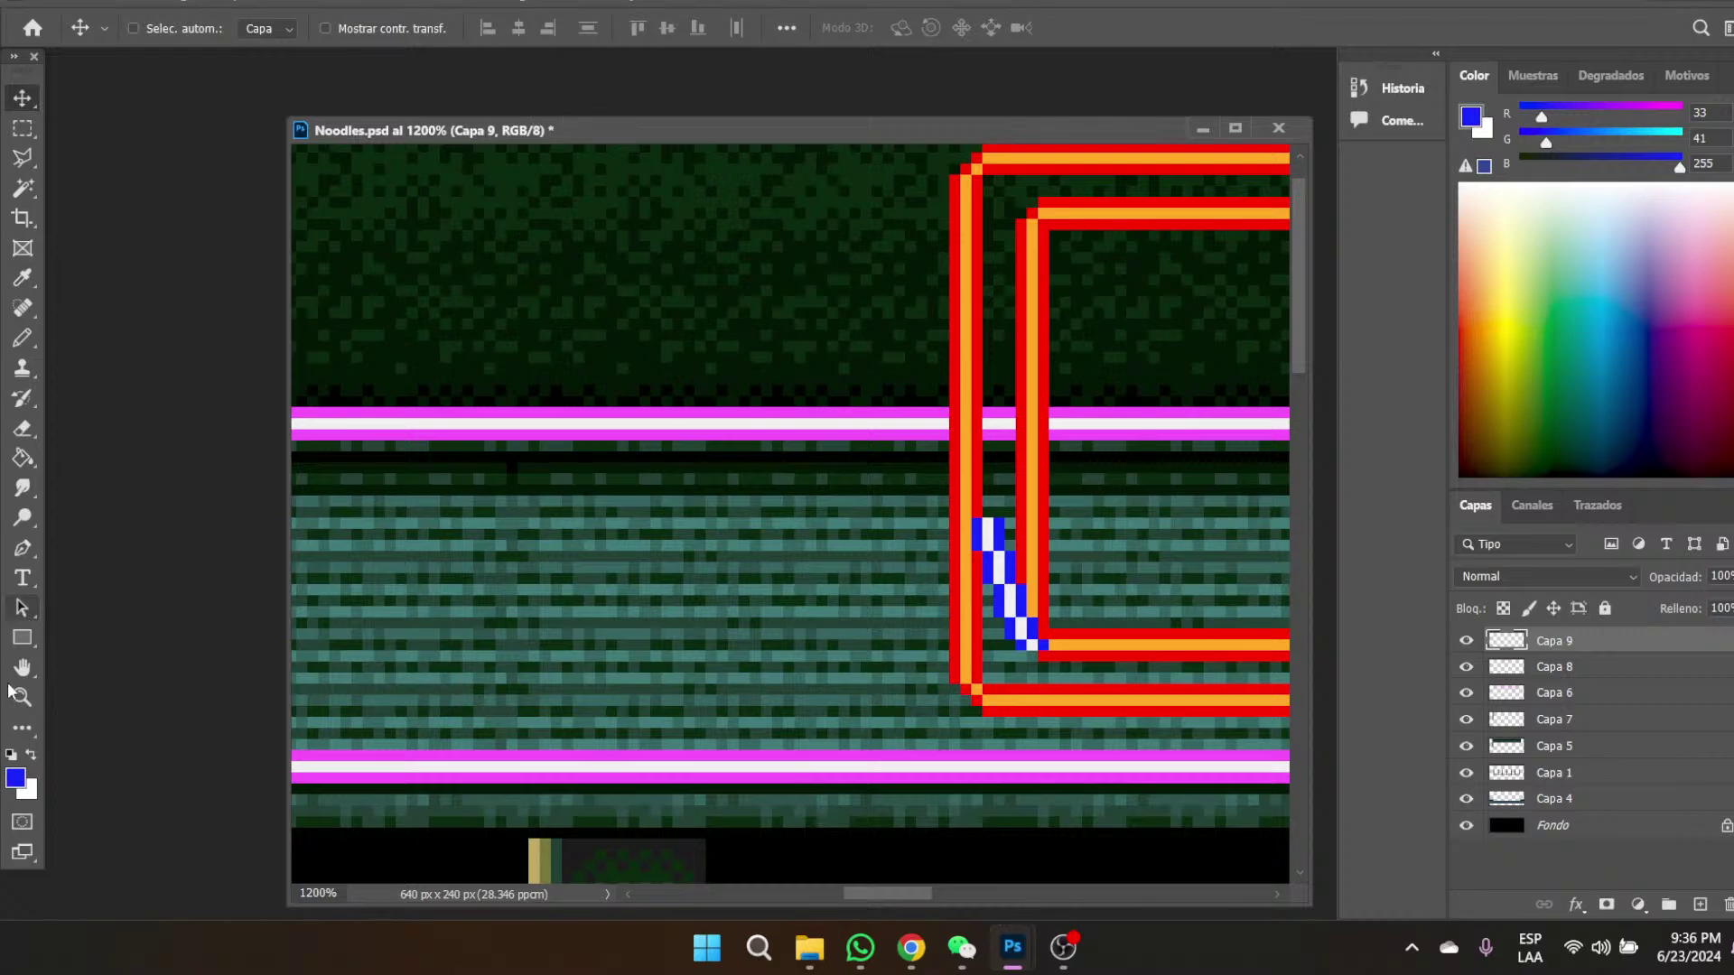
- Shift the bottom pixel row of the blue and white stroke one pixel to the right and deselect it
left_click(24, 341)
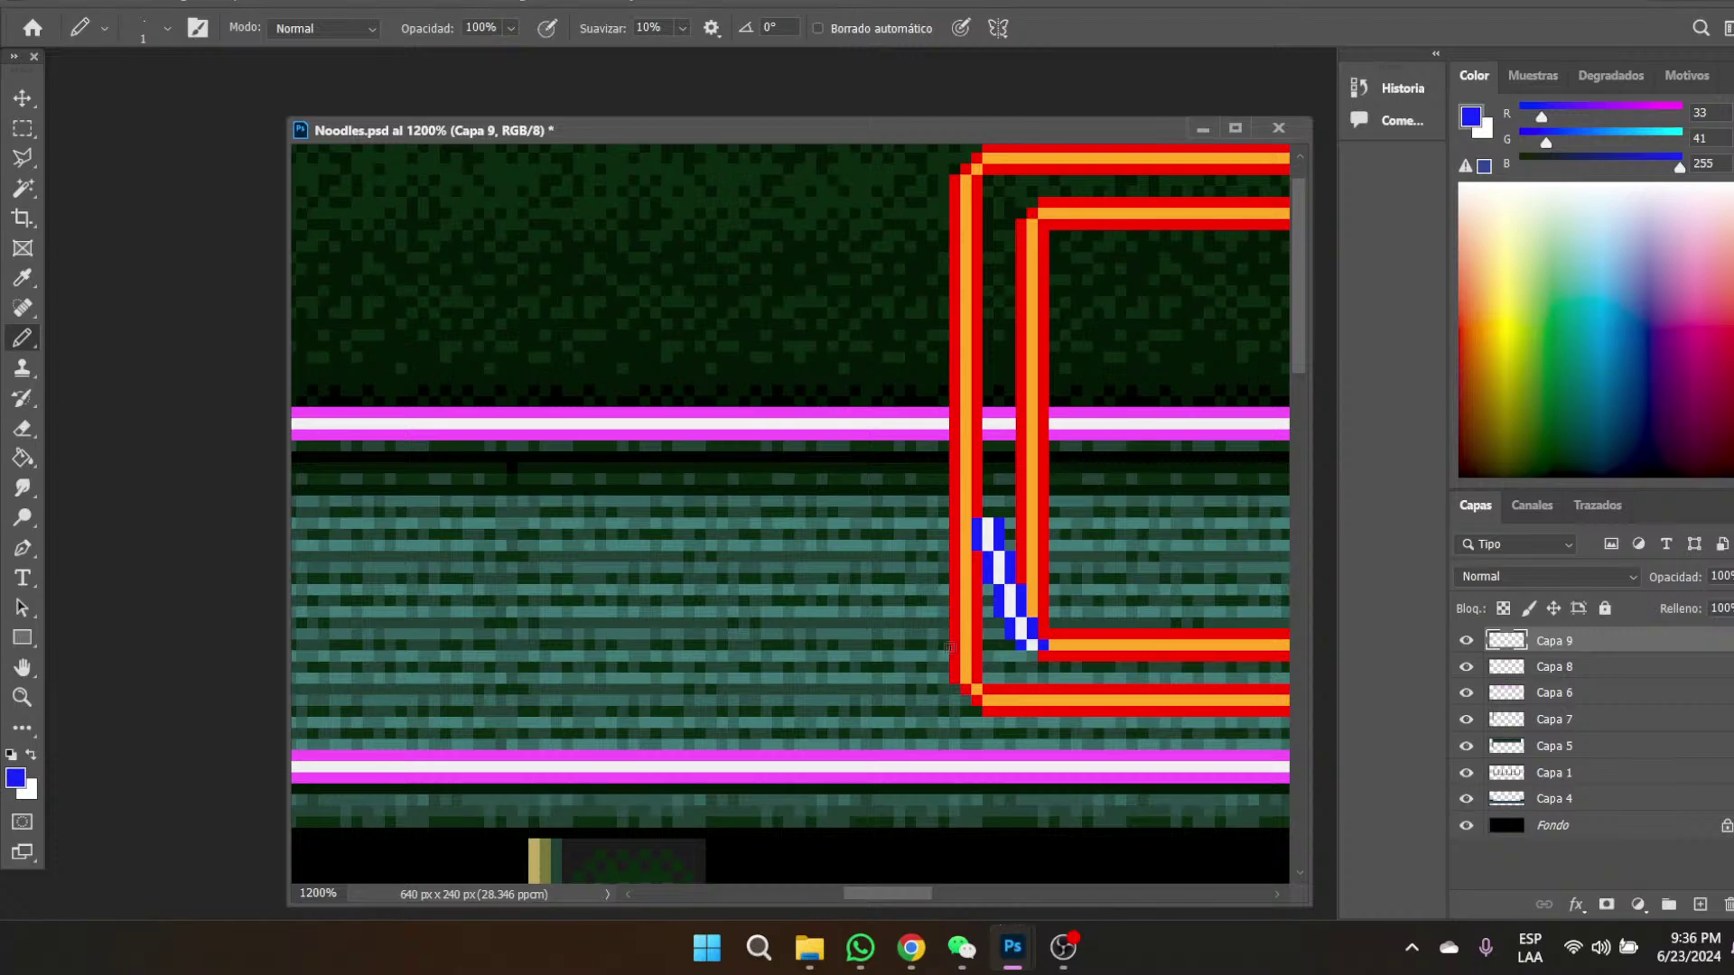
left_click(22, 128)
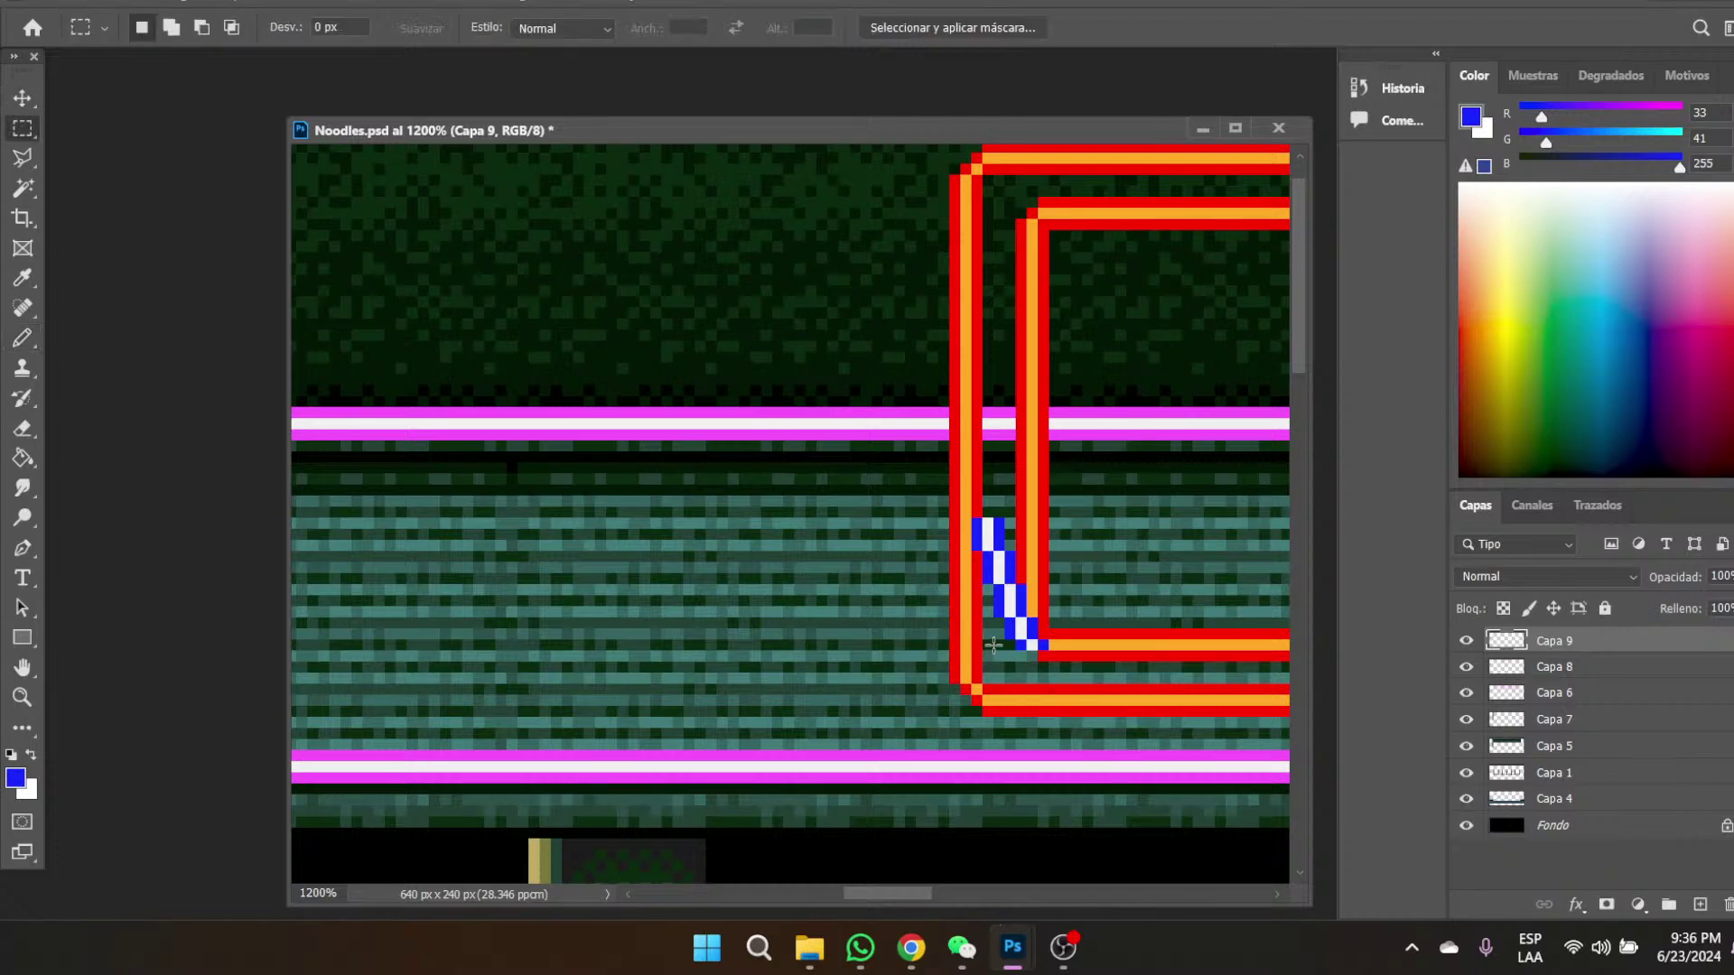
mouse_move(997, 637)
left_mouse_down()
mouse_move(1081, 671)
mouse_move(1044, 638)
left_mouse_up()
key("v")
key("m")
left_click(1100, 657)
- Move the upper part of the blue and white stroke one pixel down, and shift the whole stroke one pixel to the right
left_click_drag(996, 588, 1058, 496)
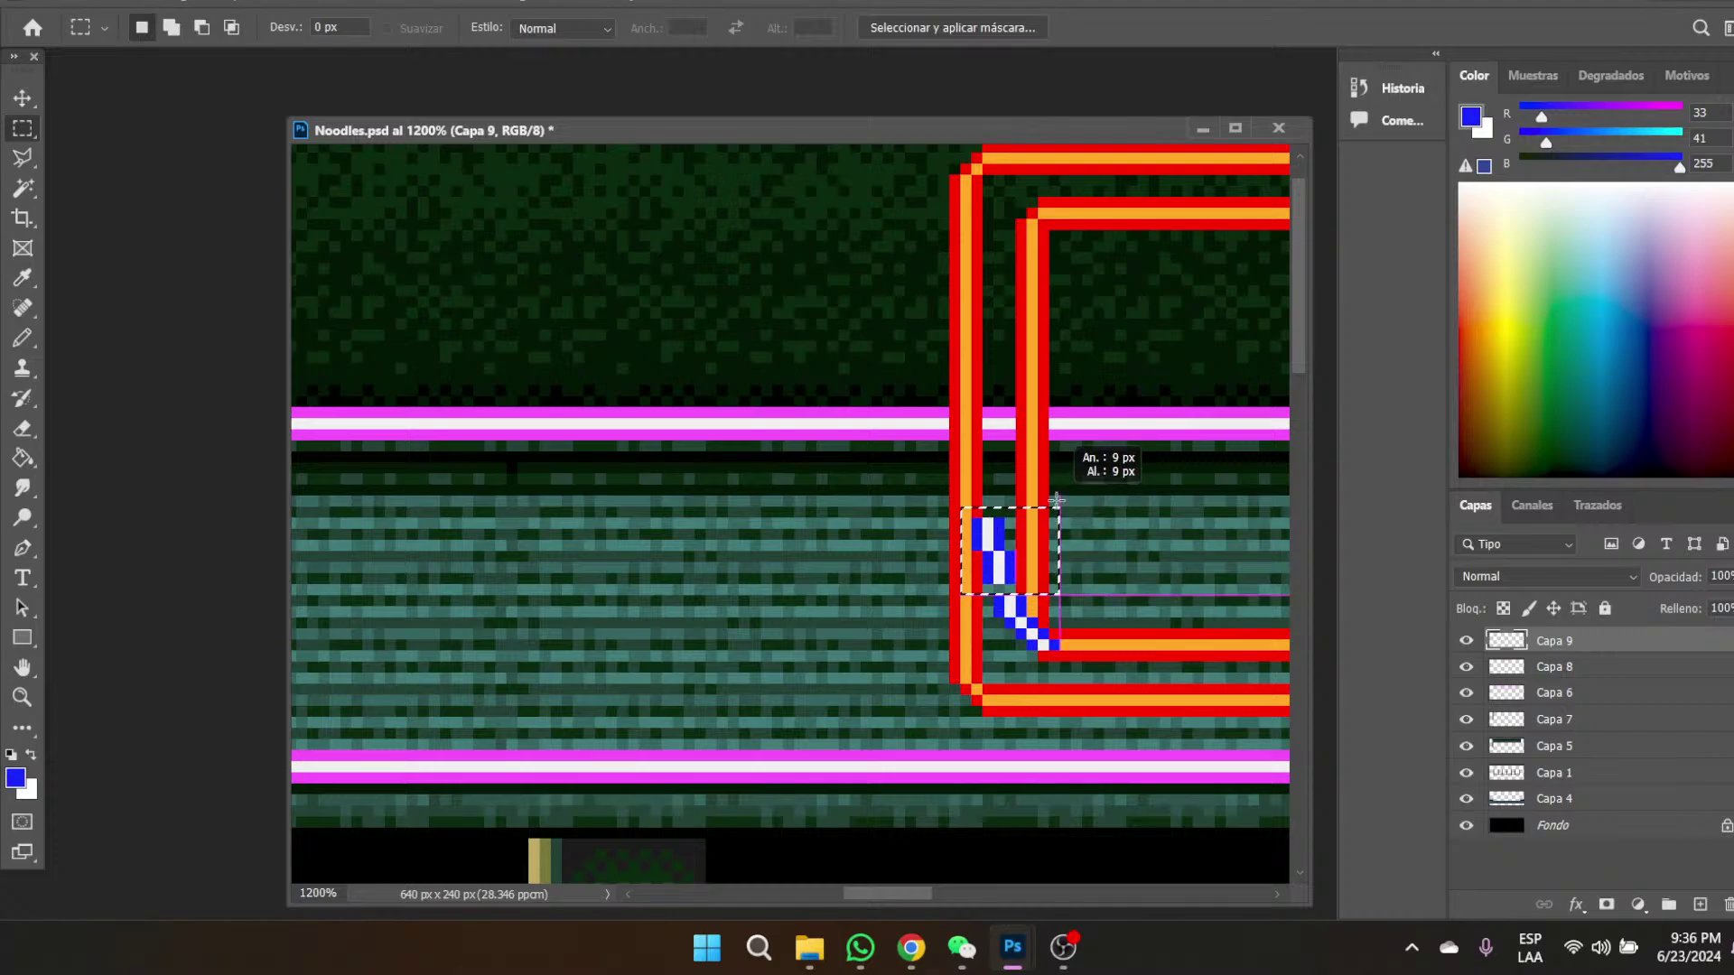
left_click(36, 97)
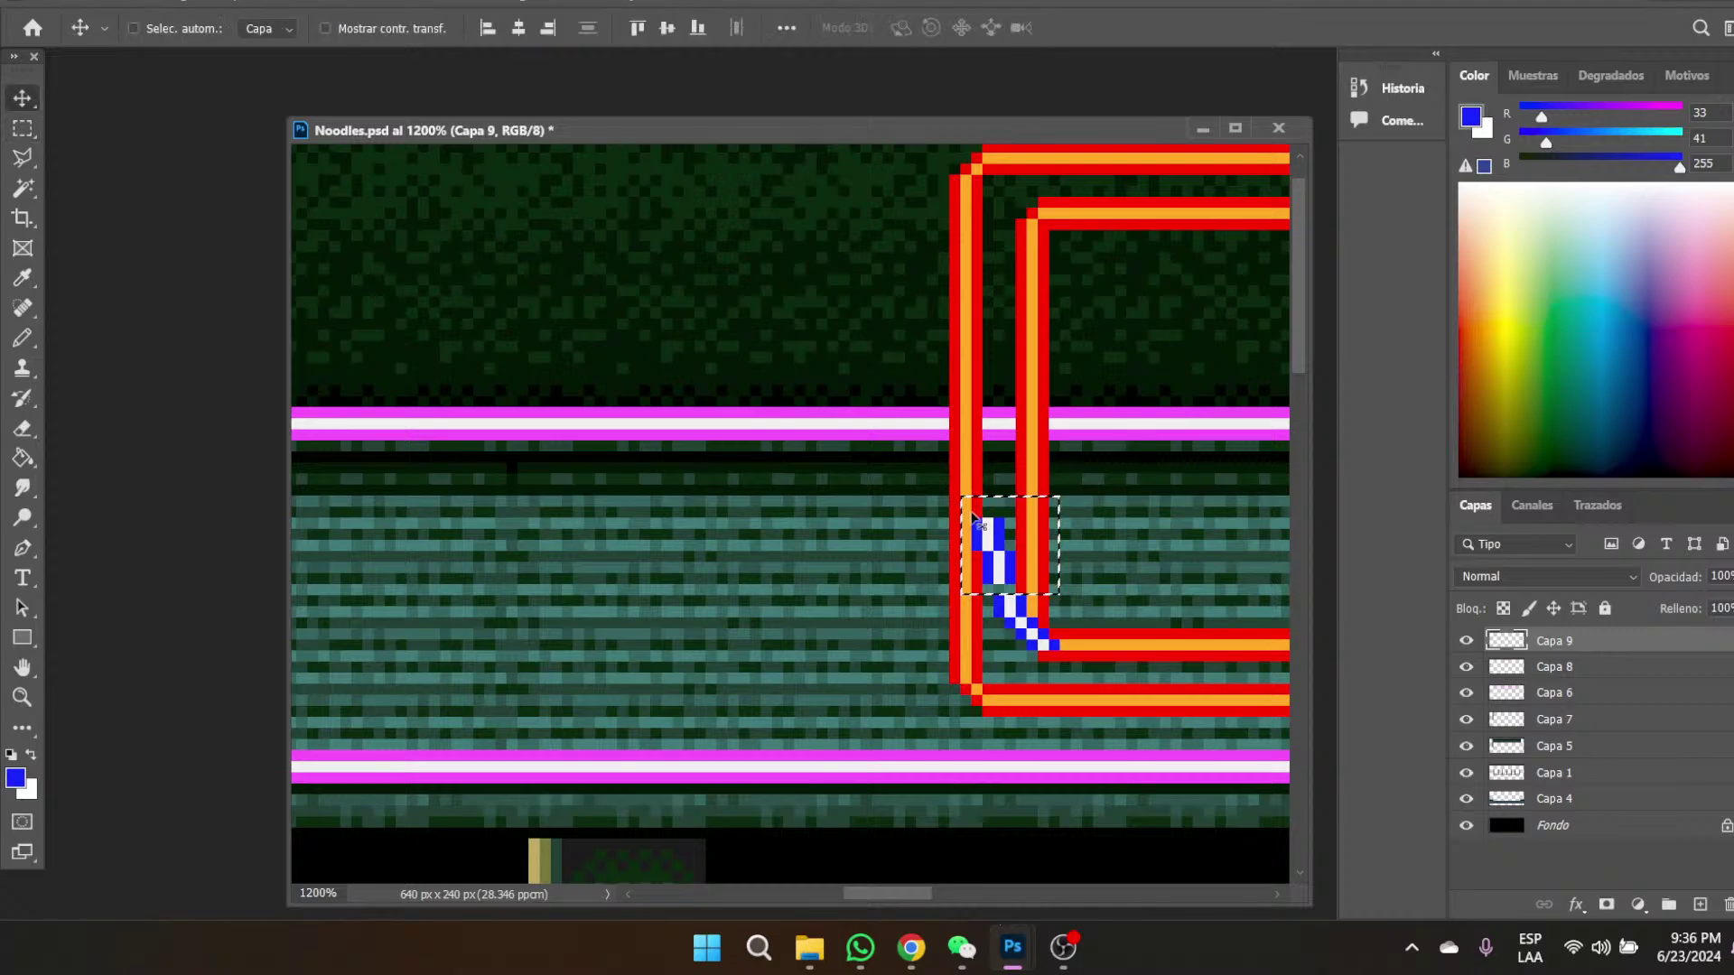
left_click_drag(993, 576, 993, 587)
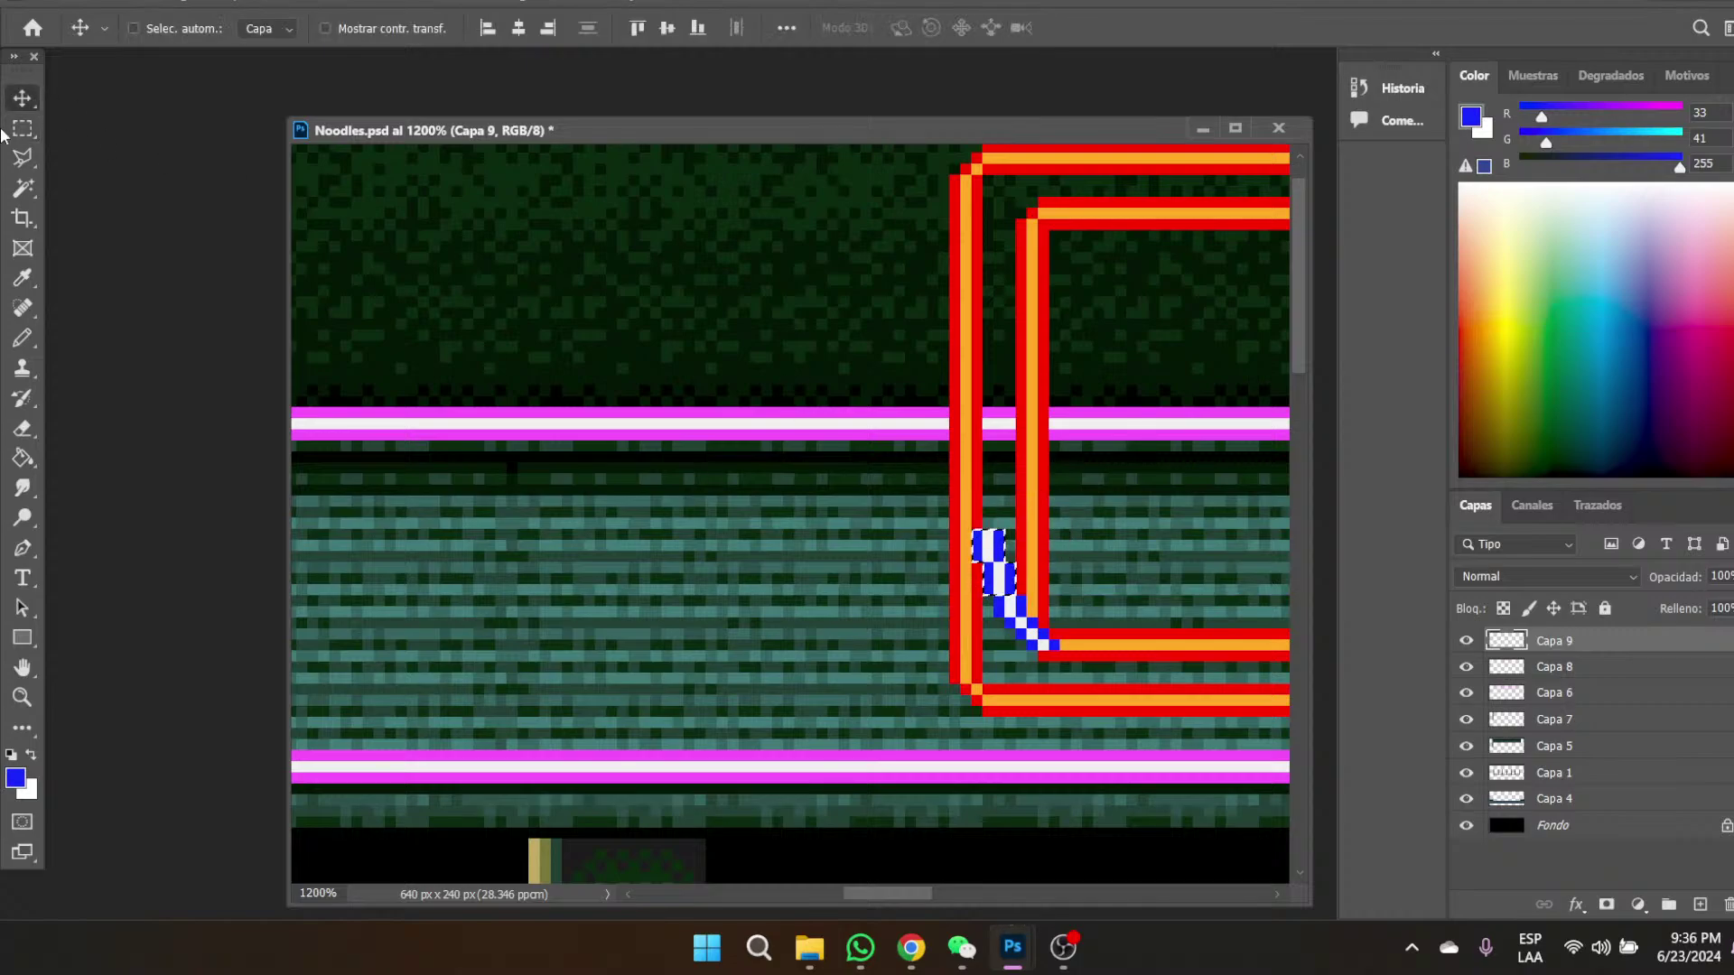
key("m")
left_click(1246, 530)
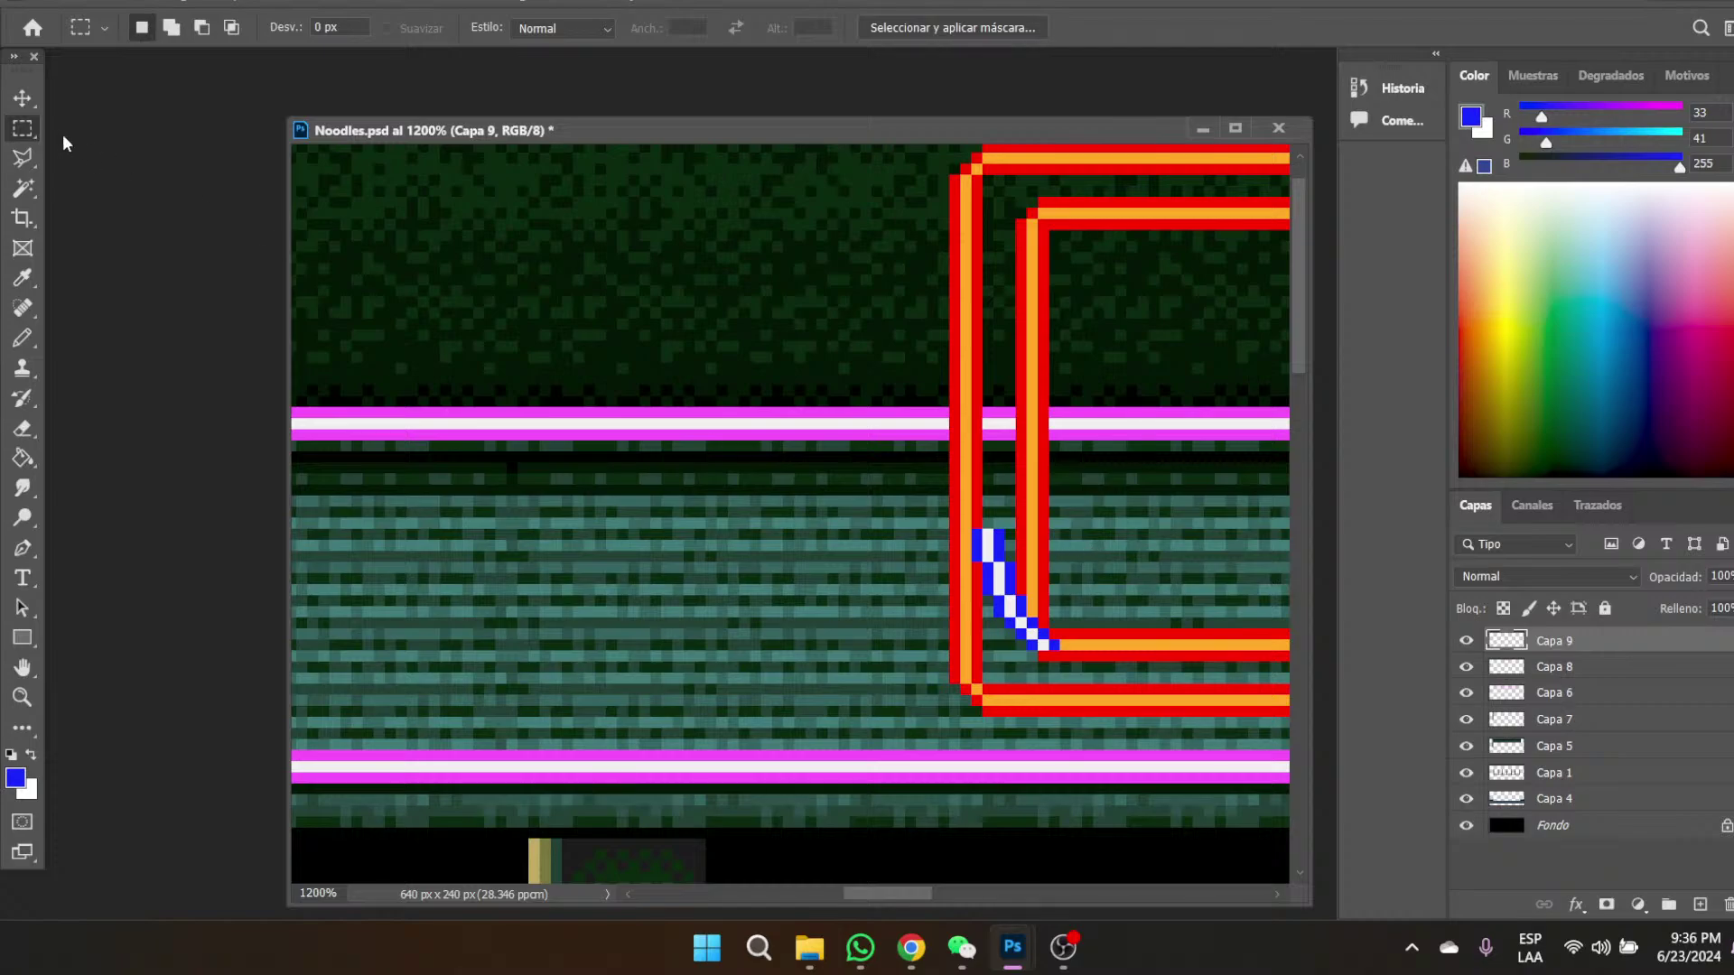
left_click(23, 97)
mouse_move(1018, 625)
left_mouse_down()
mouse_move(1028, 661)
mouse_move(1019, 614)
mouse_move(1030, 624)
left_mouse_up()
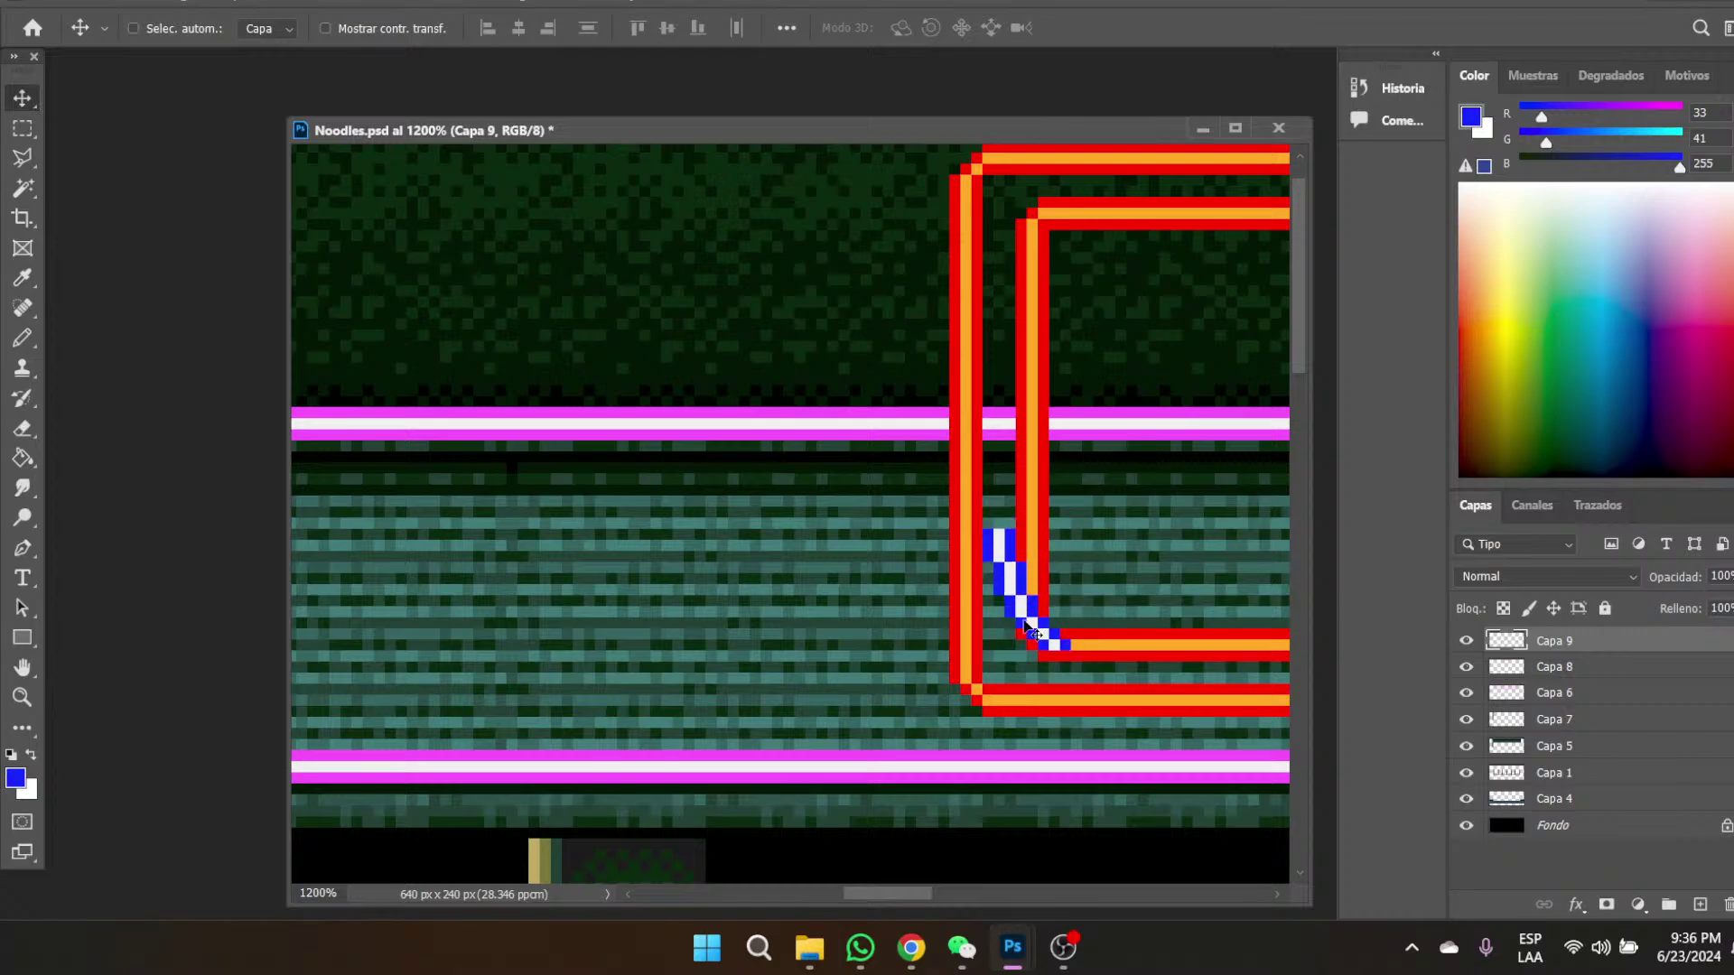
- Sample the stroke's off-white core (240, 240, 240) and extend it two pixels diagonally down to the right with the Pencil
left_click(22, 698)
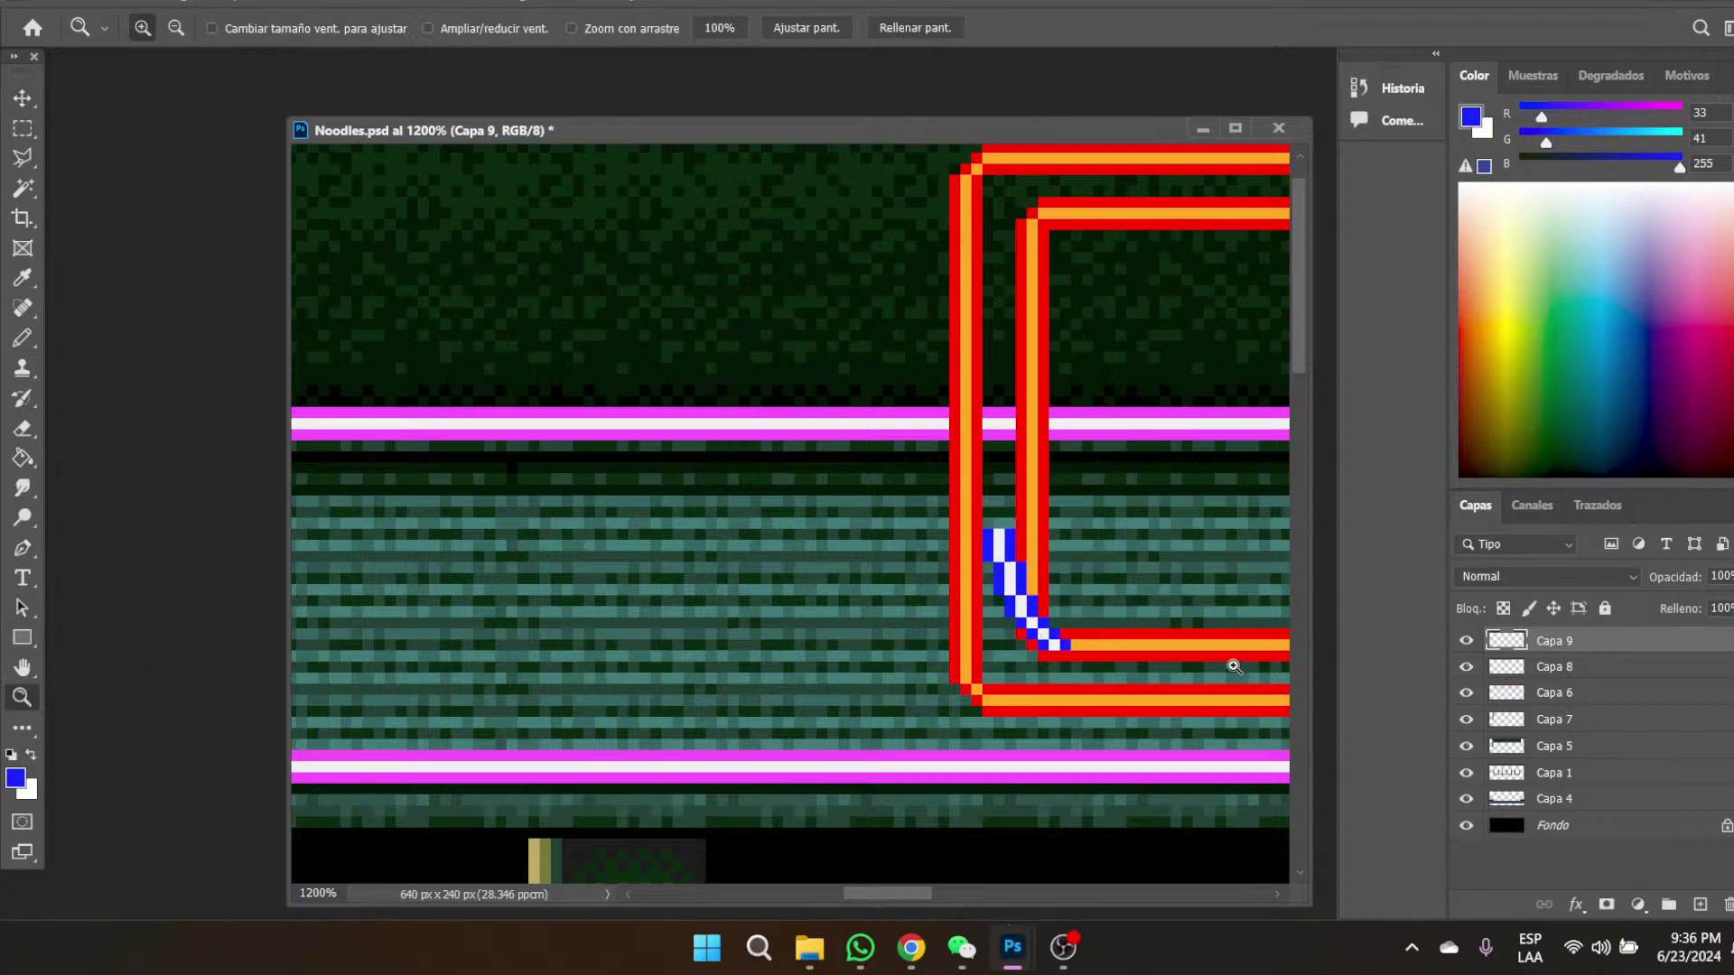
left_click(1100, 651)
left_click(23, 277)
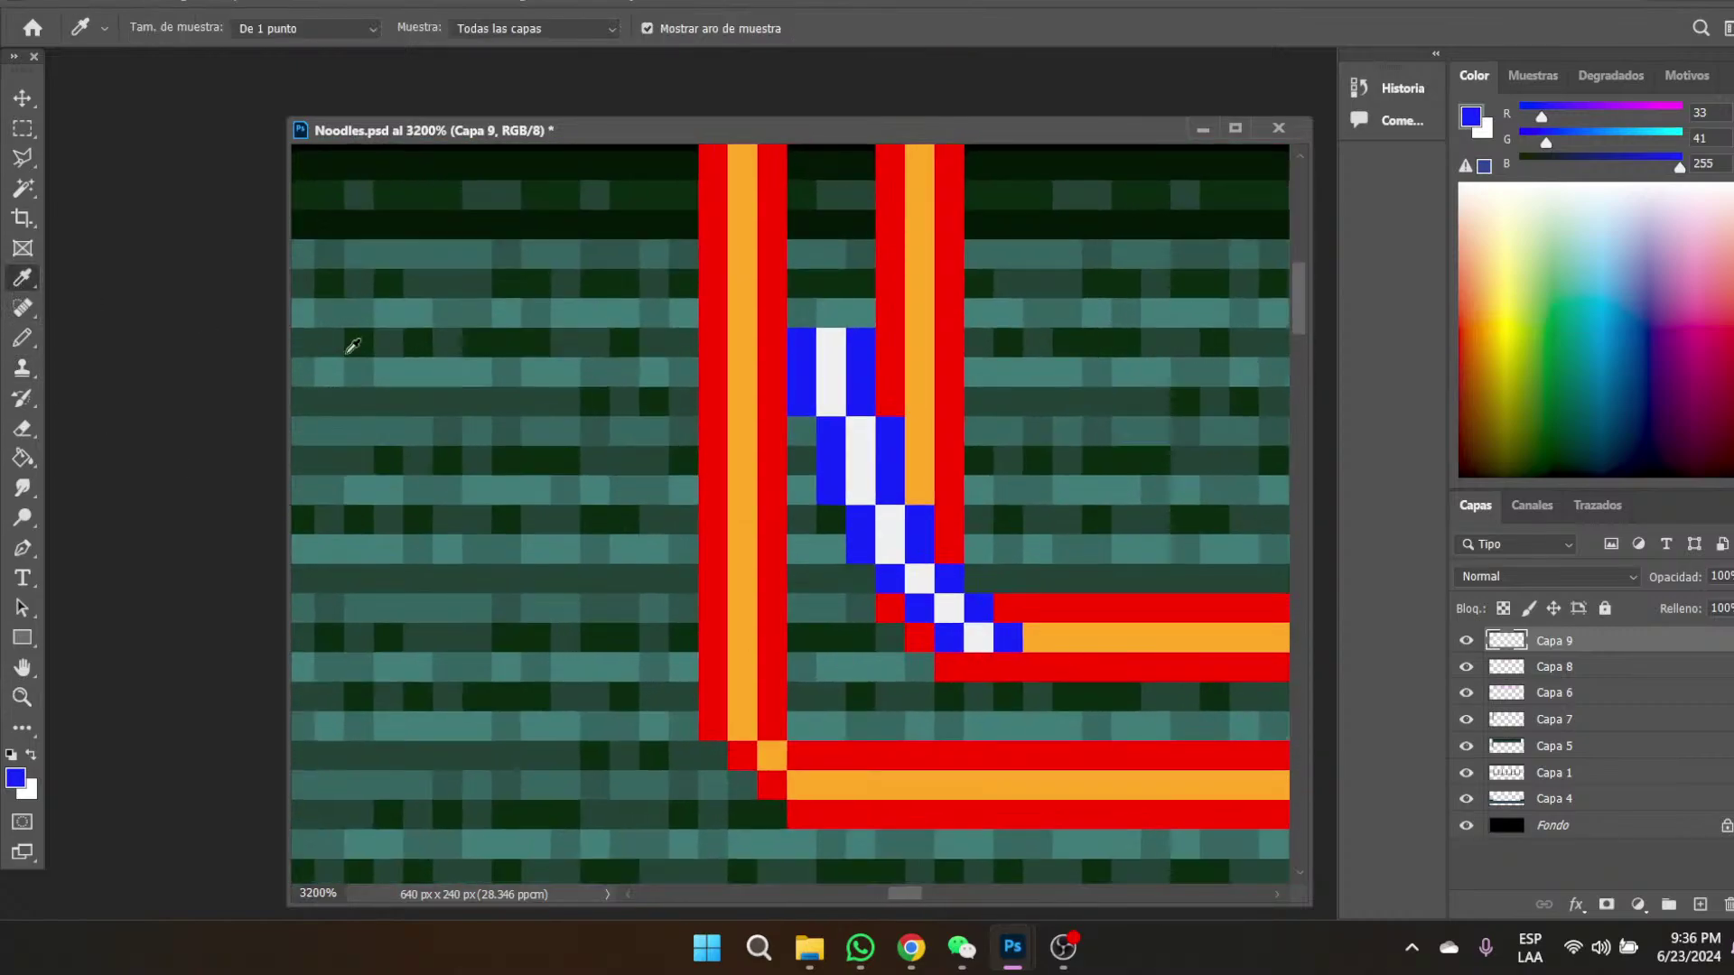
left_click(975, 627)
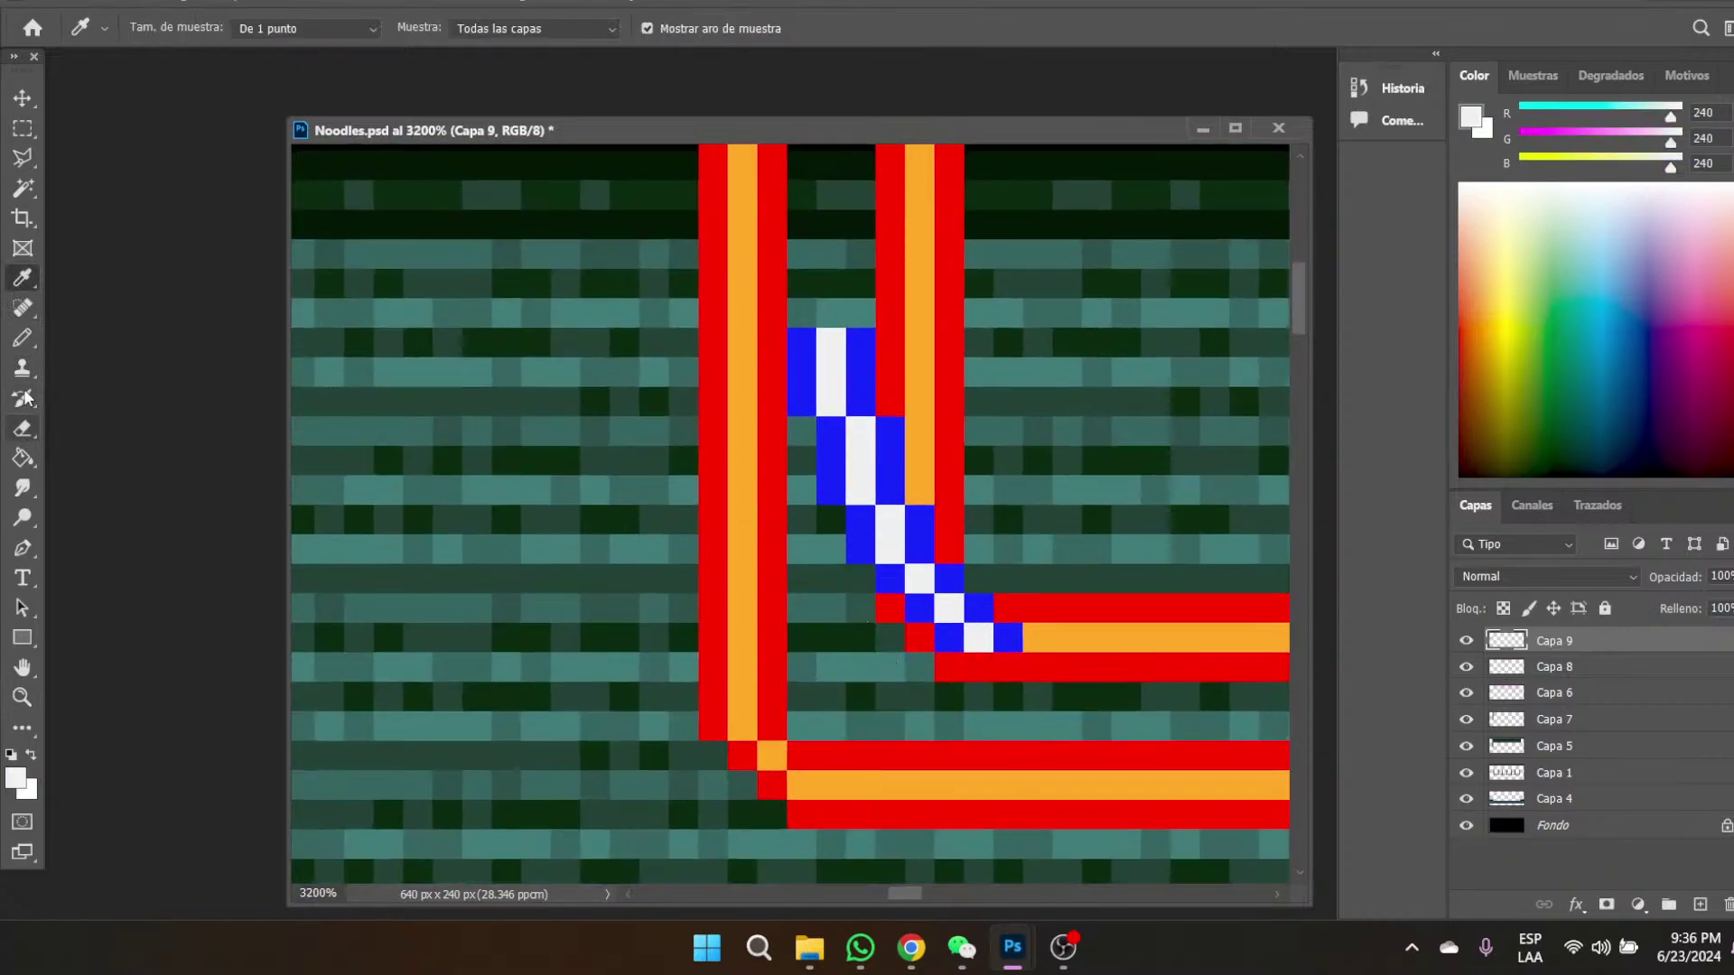
left_click(23, 338)
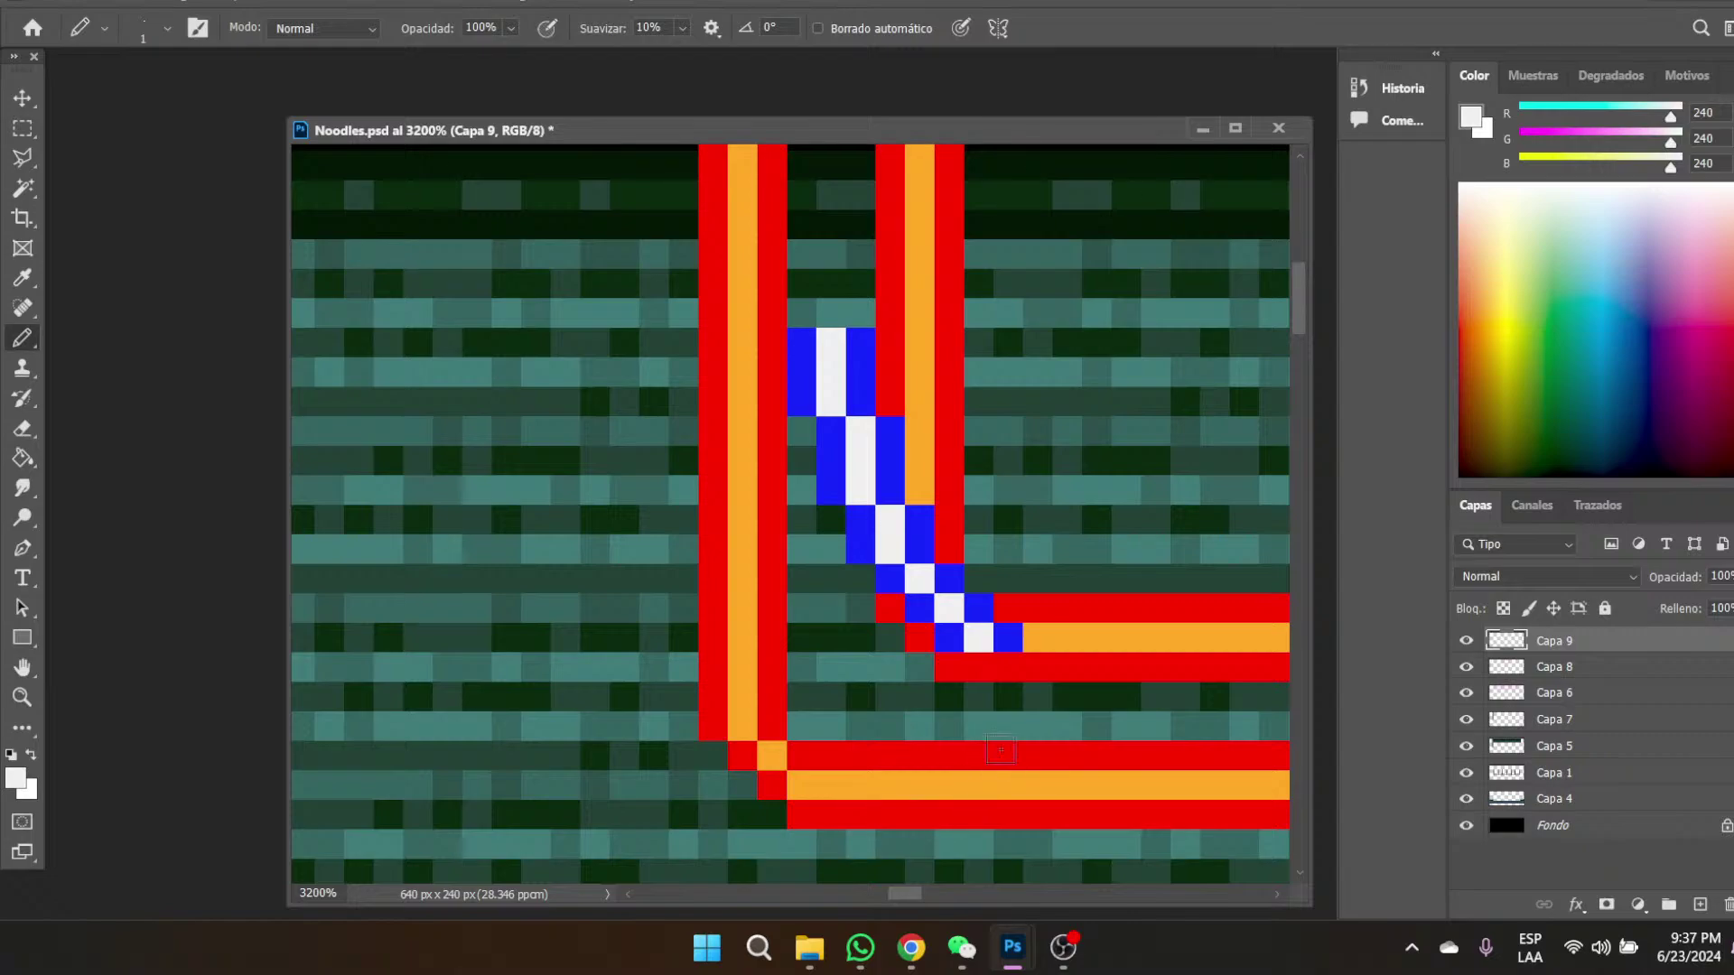
left_click(1003, 664)
mouse_move(967, 963)
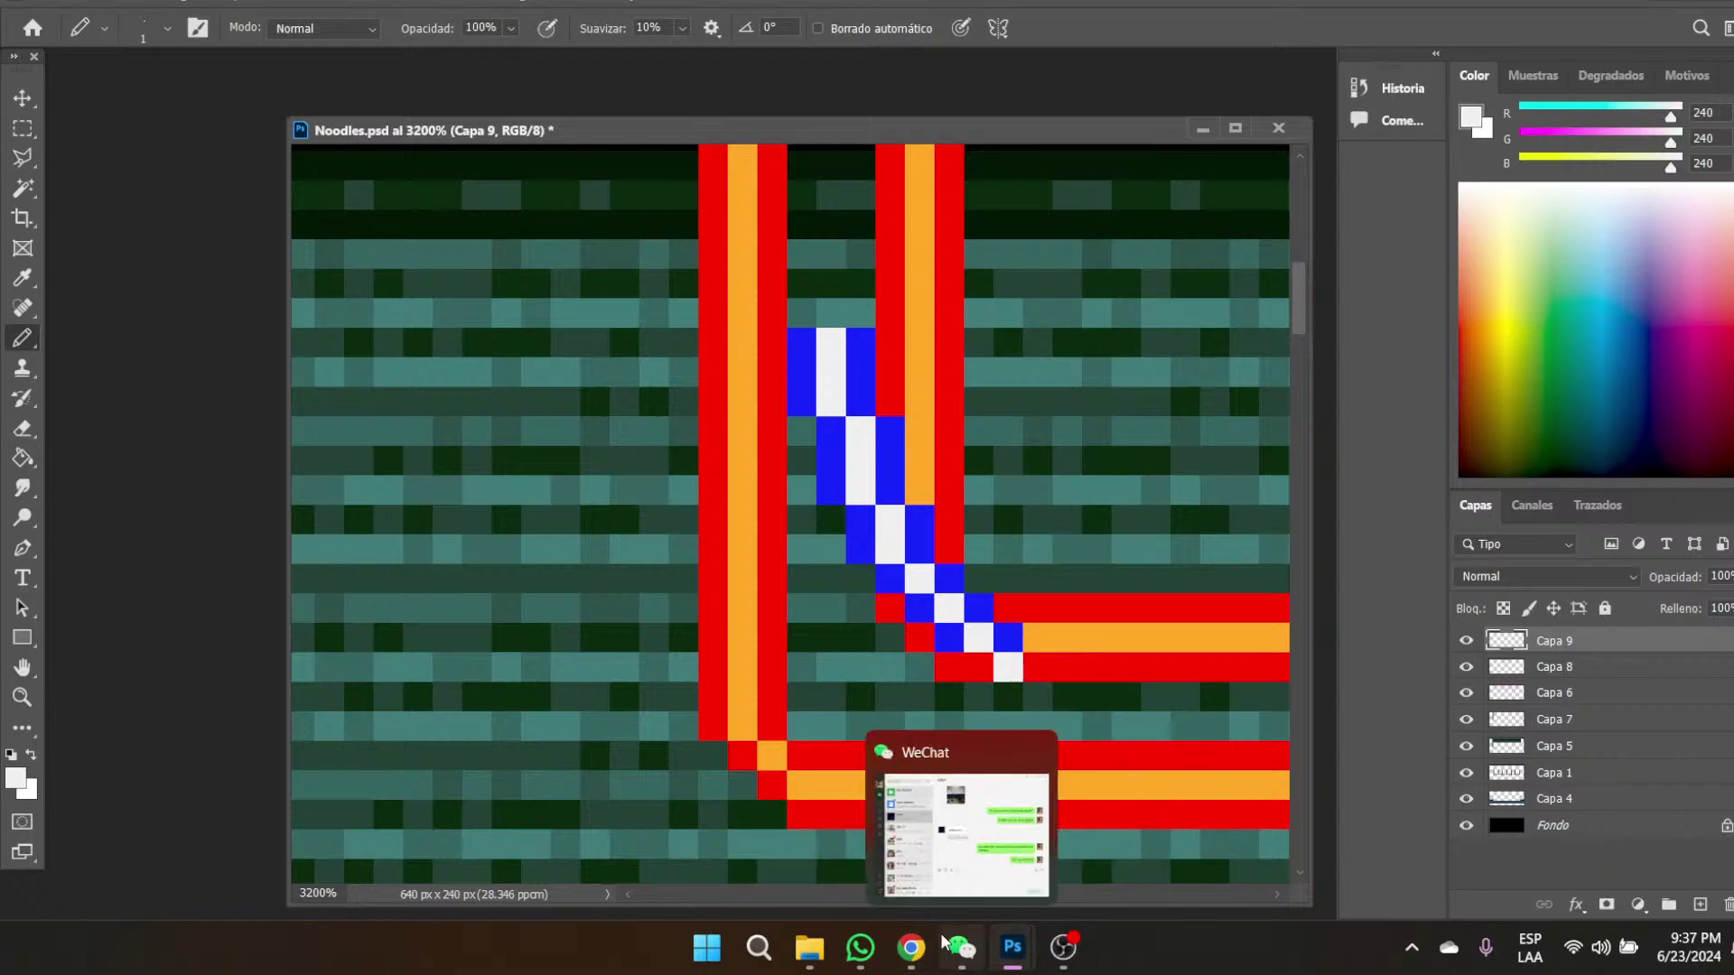
mouse_move(897, 967)
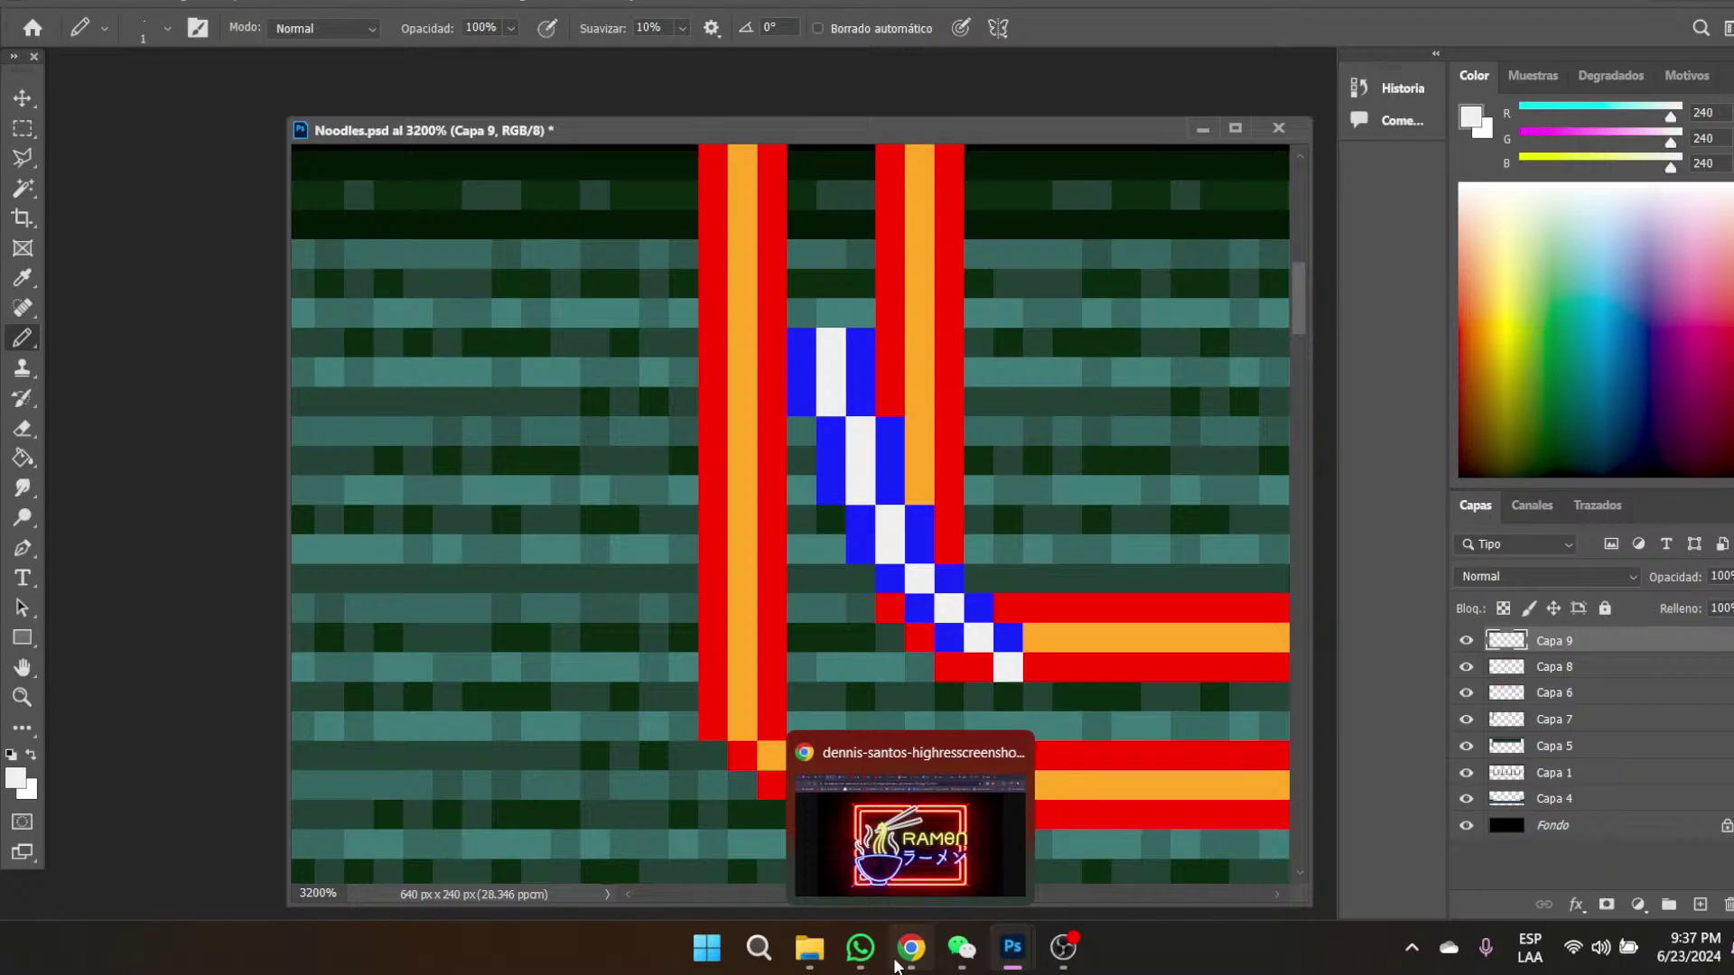
left_click(1038, 696)
- Draw the bowl's horizontal off-white base line, about 9 pixels long, from the end of the diagonal core
left_click(1064, 724)
left_click(1107, 723)
left_click_drag(1106, 723, 1246, 722)
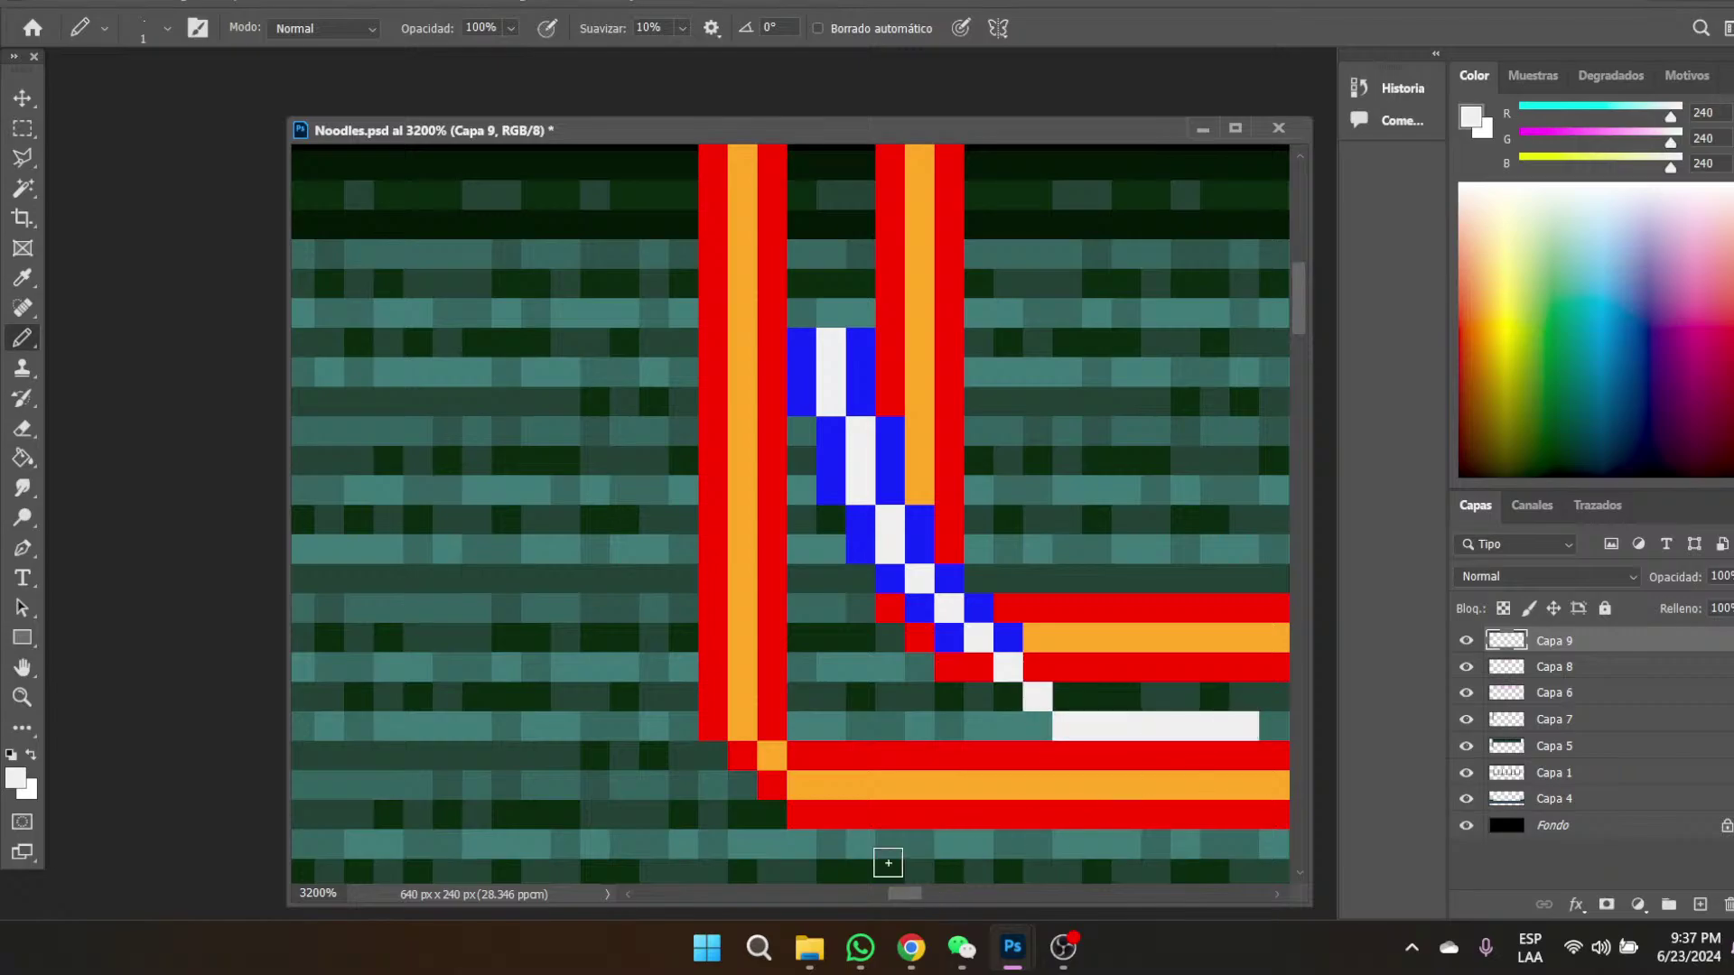
mouse_move(912, 896)
left_mouse_down()
mouse_move(952, 890)
mouse_move(919, 892)
left_mouse_up()
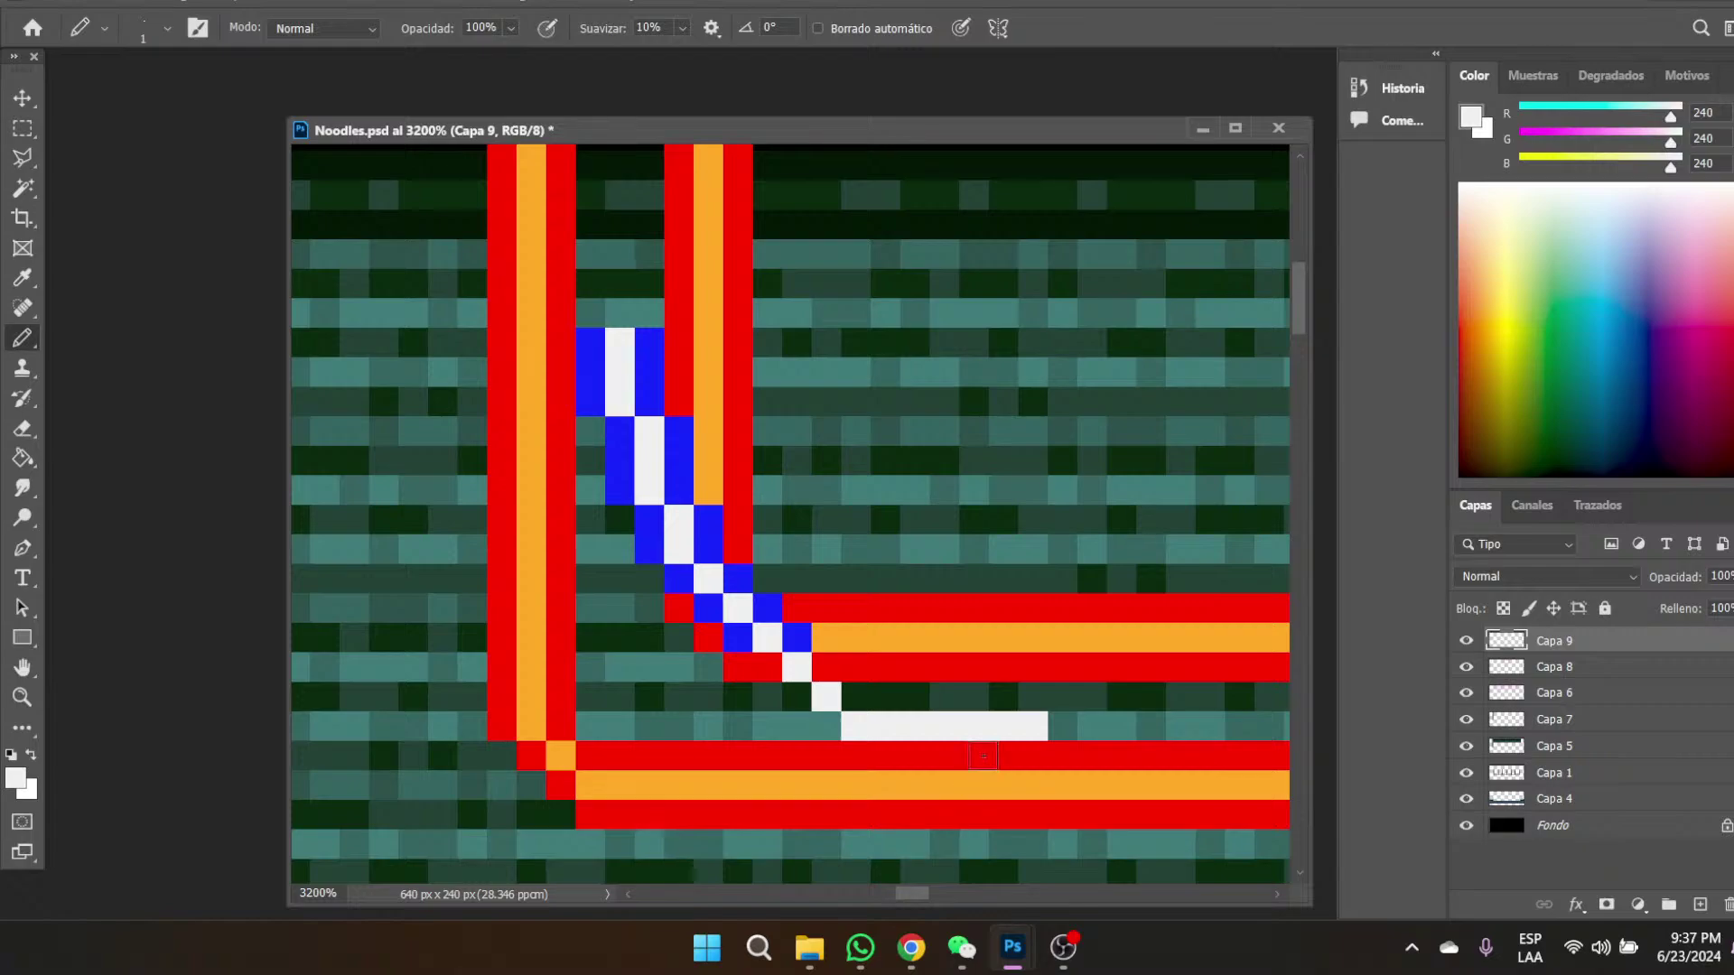
left_click_drag(1046, 725, 1100, 725)
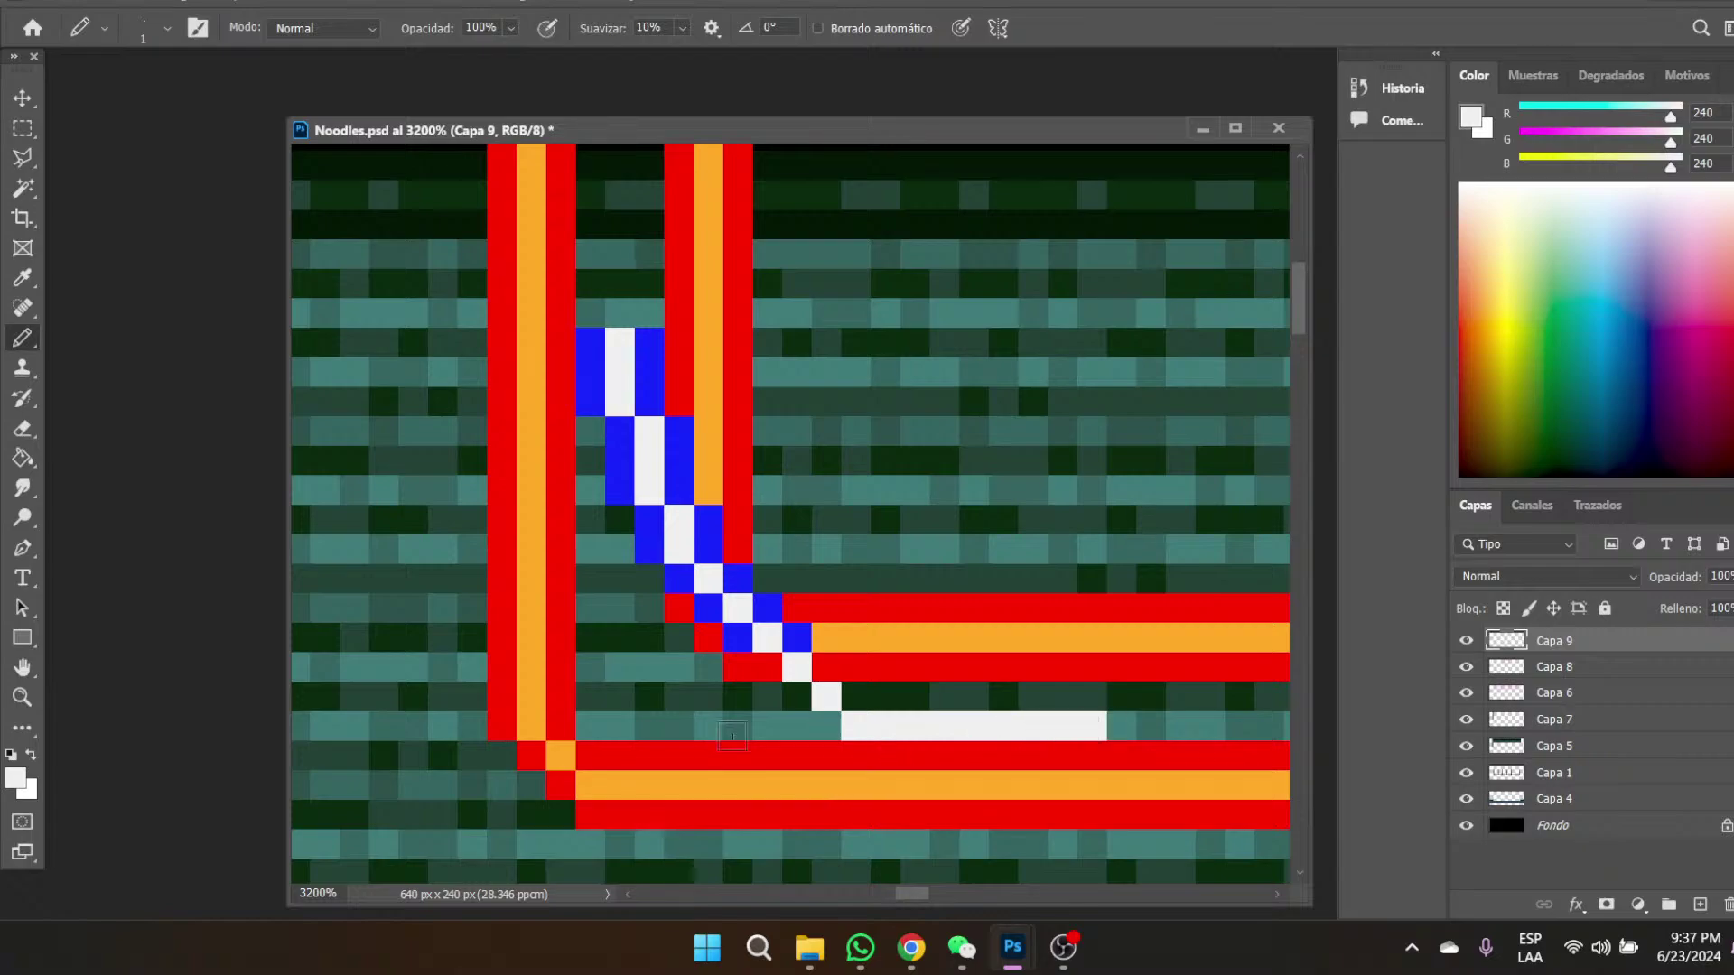
- Sample the stroke's blue and outline both sides of the newly extended diagonal core with single pixels
left_click(22, 278)
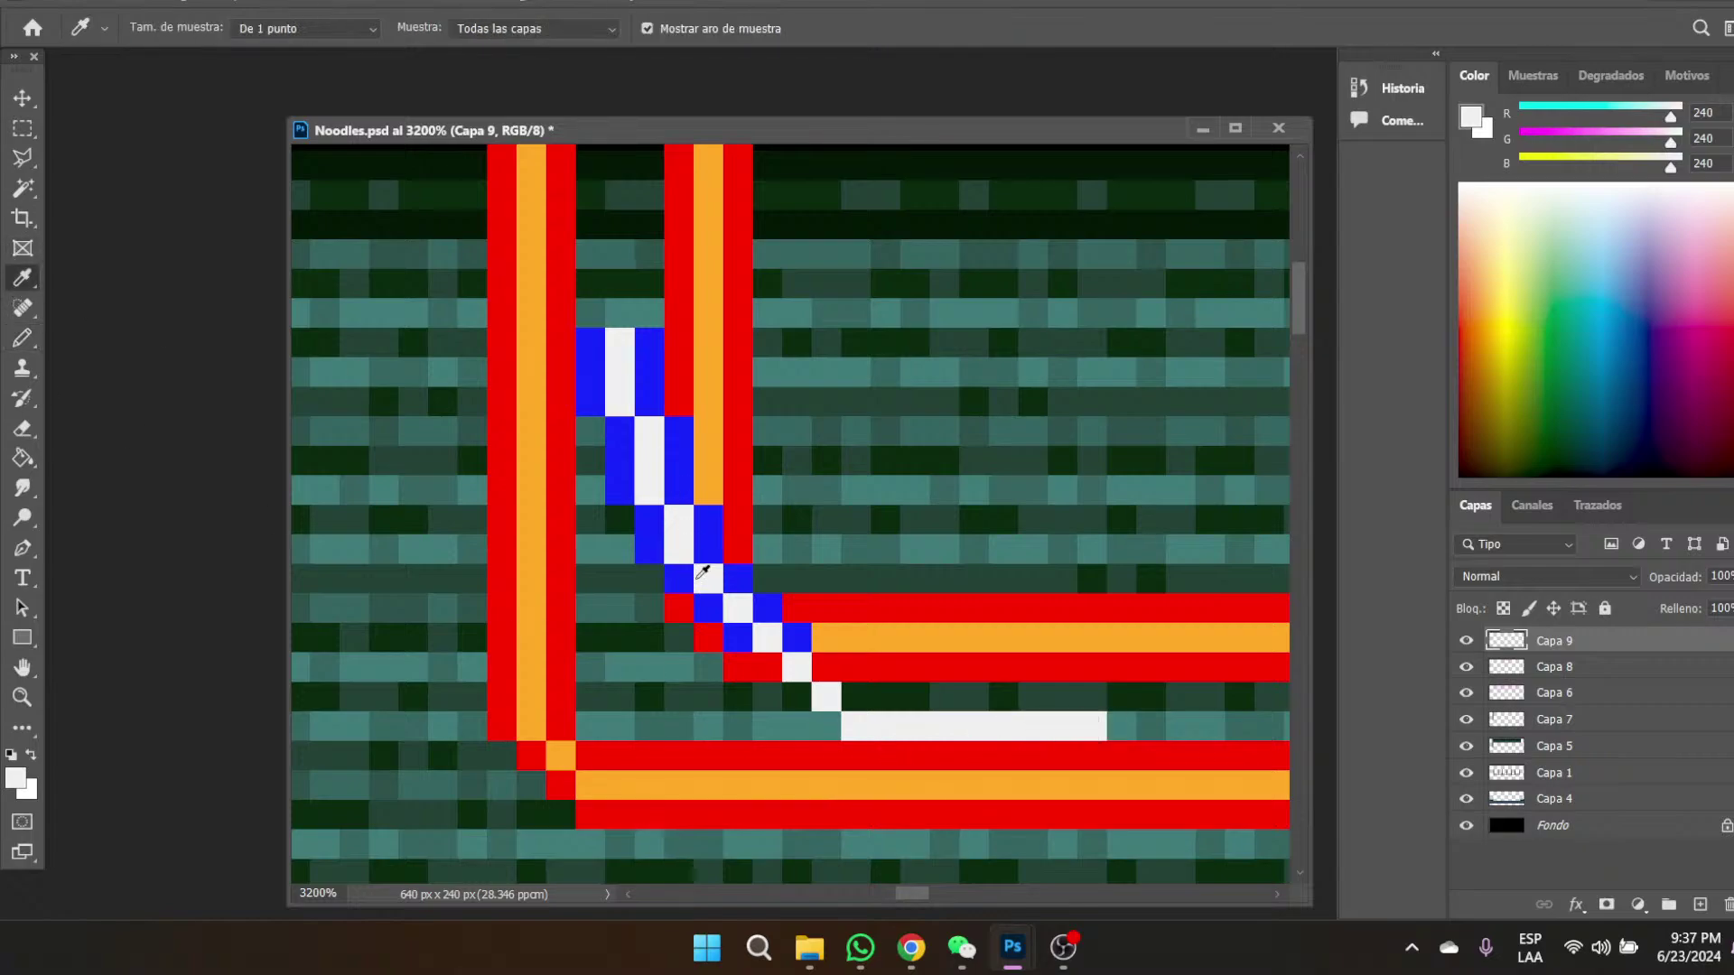
left_click(692, 571)
left_click(23, 338)
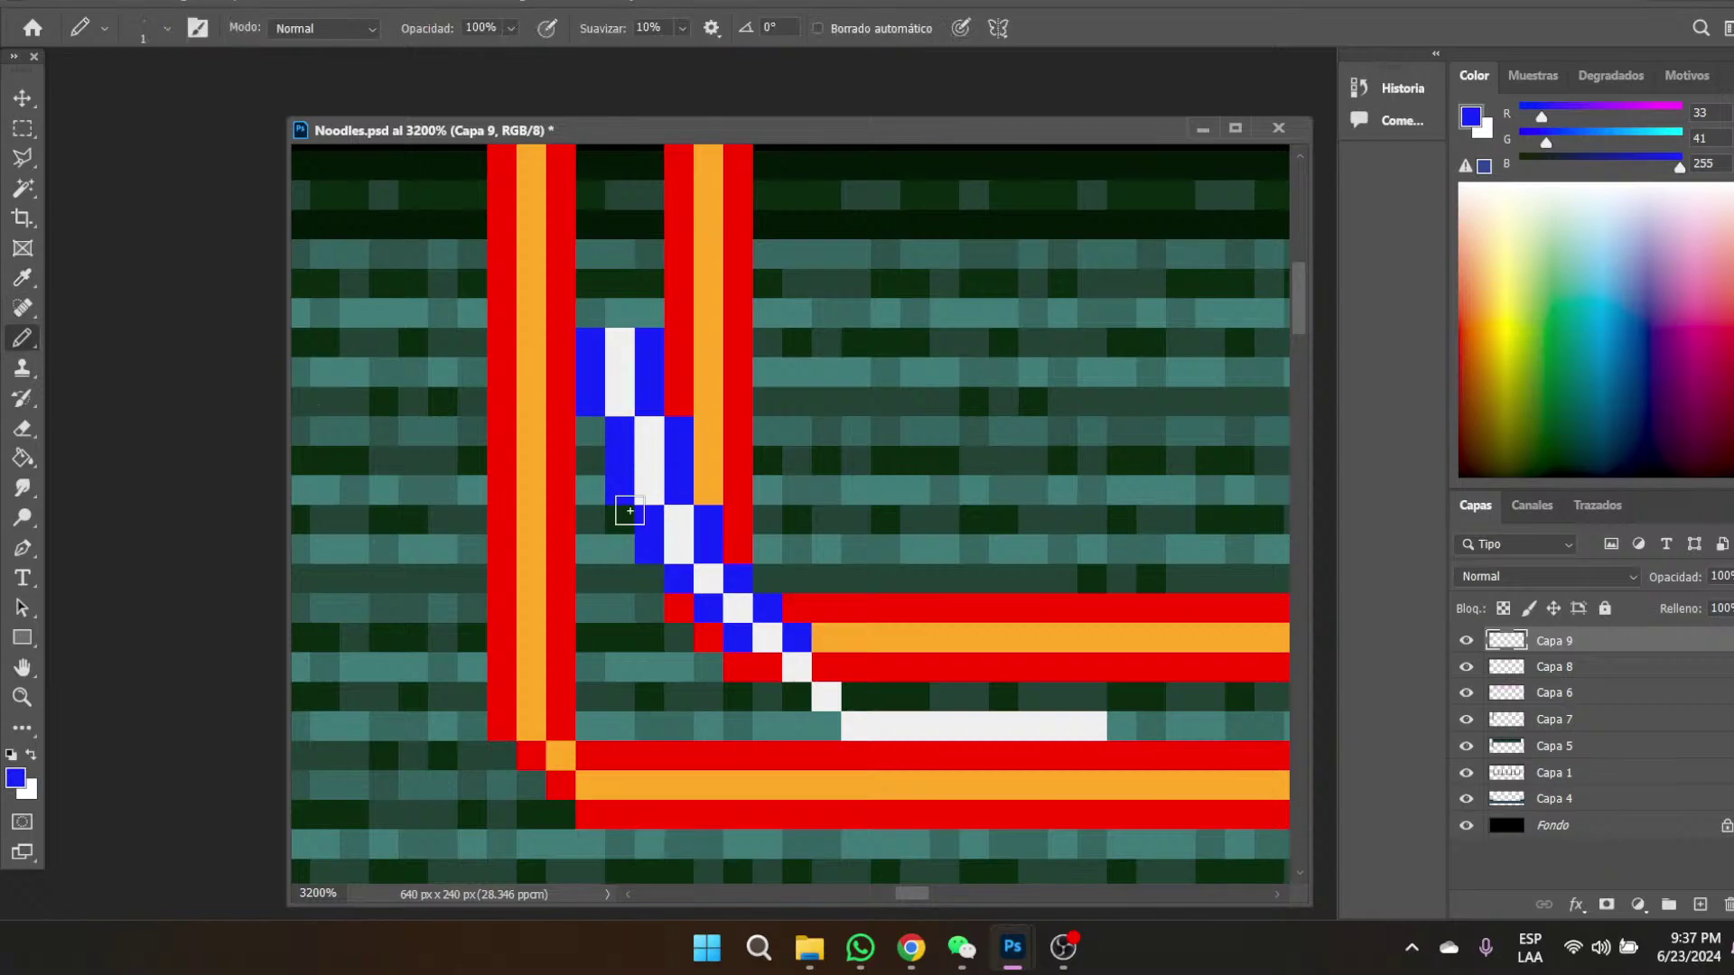
left_click(766, 666)
left_click(796, 696)
left_click(826, 666)
left_click(826, 725)
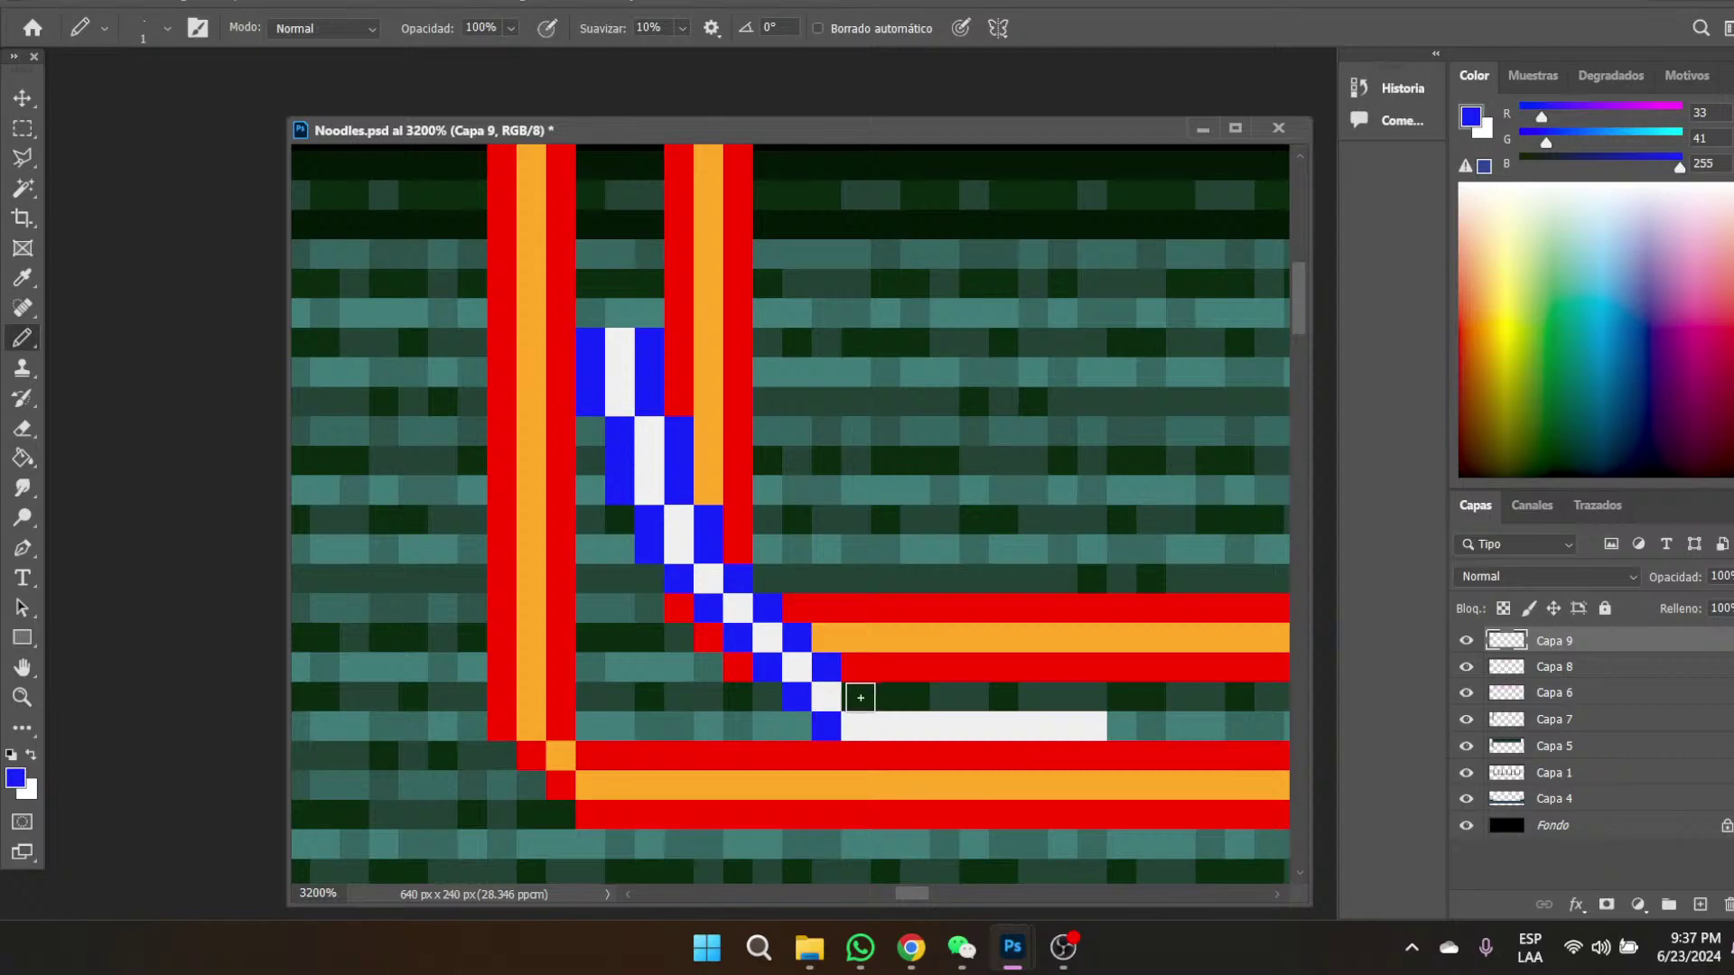
- Draw blue pixel rows directly above and below the bowl's off-white base line, matching its length
left_click(851, 702)
left_click(851, 746)
left_click_drag(880, 697, 1081, 699)
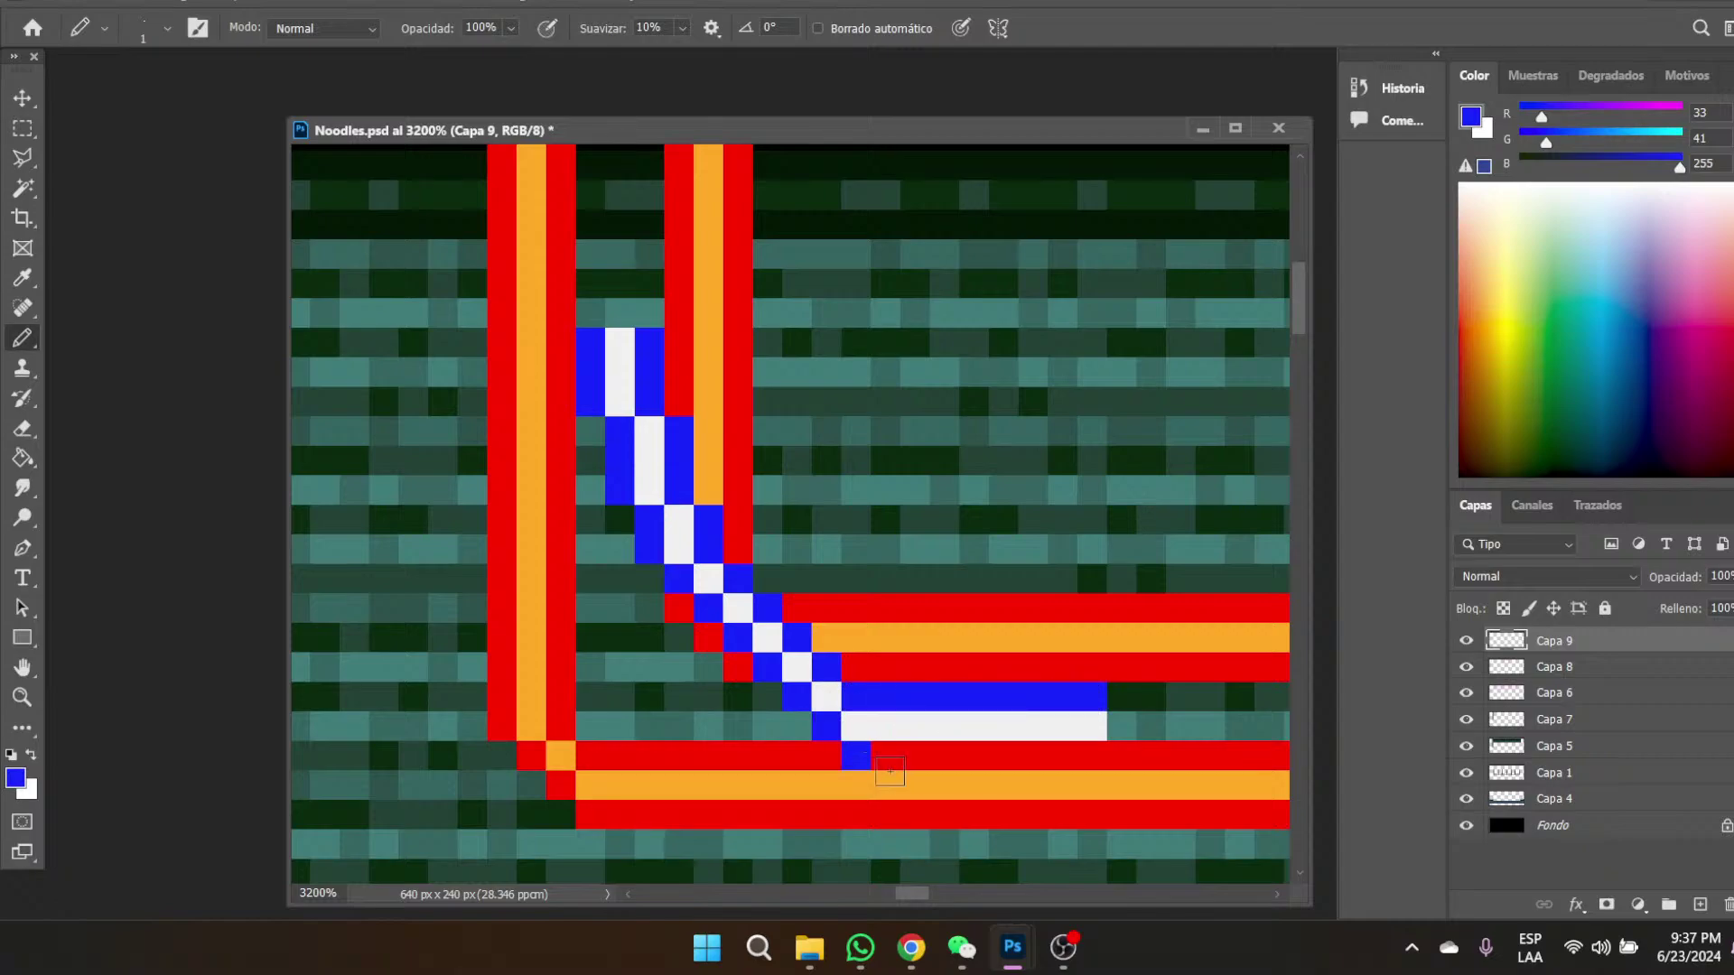
left_click_drag(871, 759, 1090, 759)
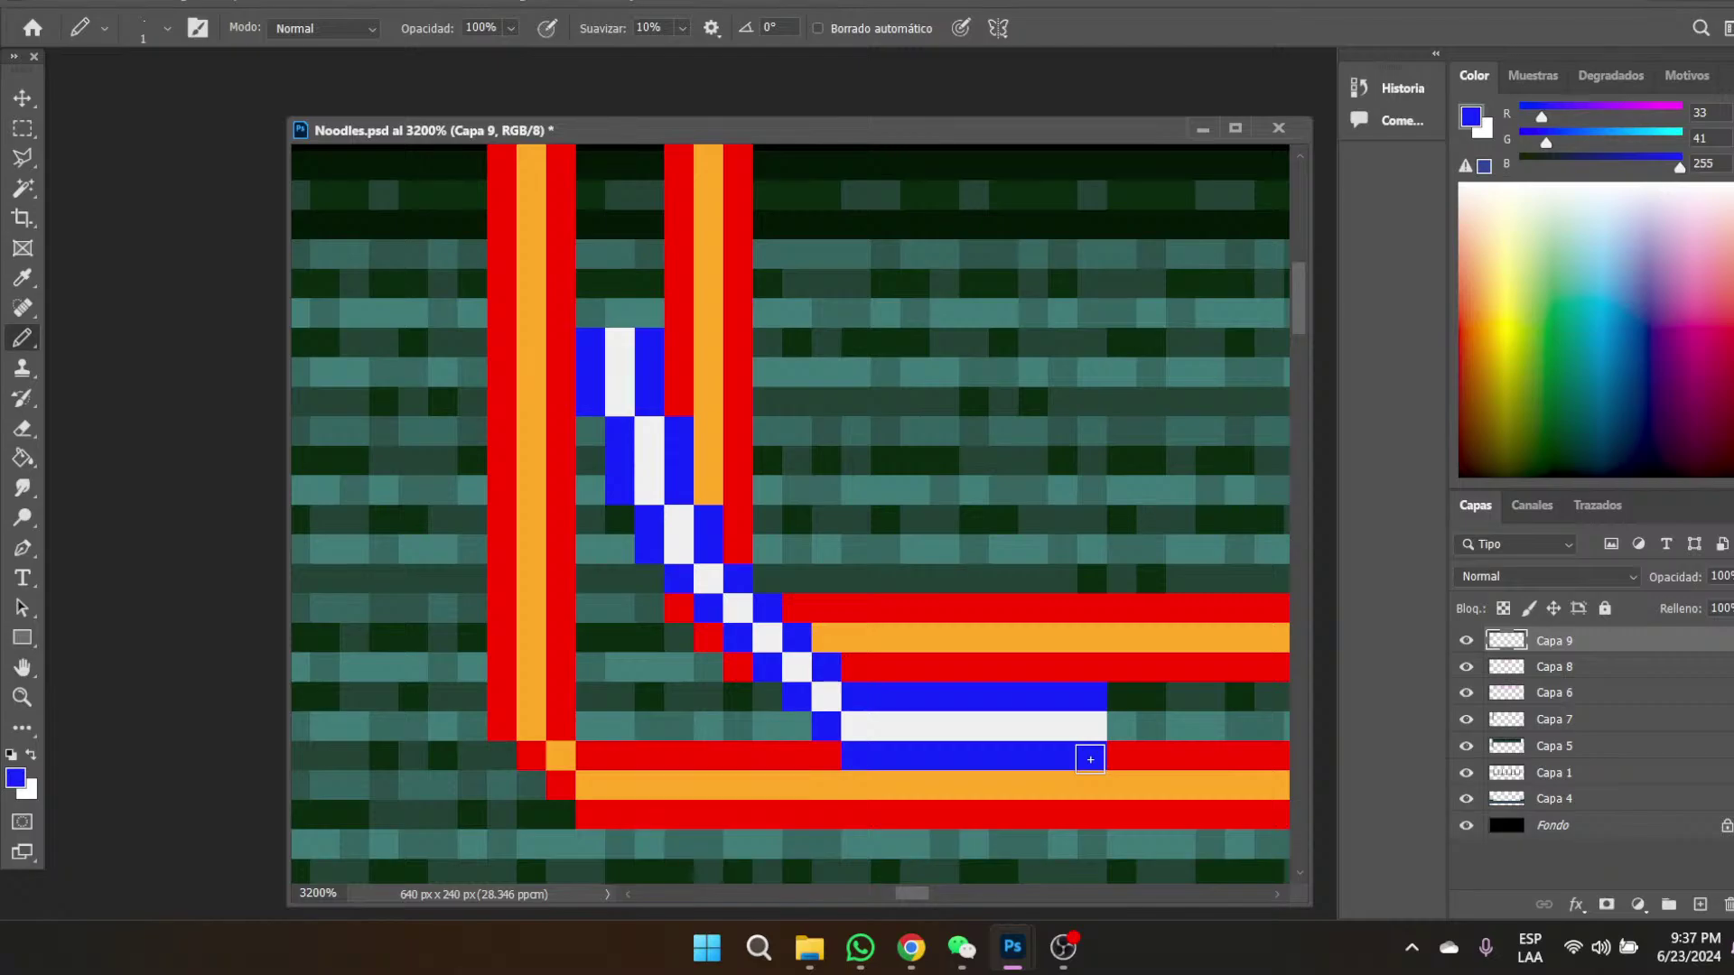
- Sample the off-white and draw a second horizontal line, about 10 pixels long, just above the base's upper blue row
key("i")
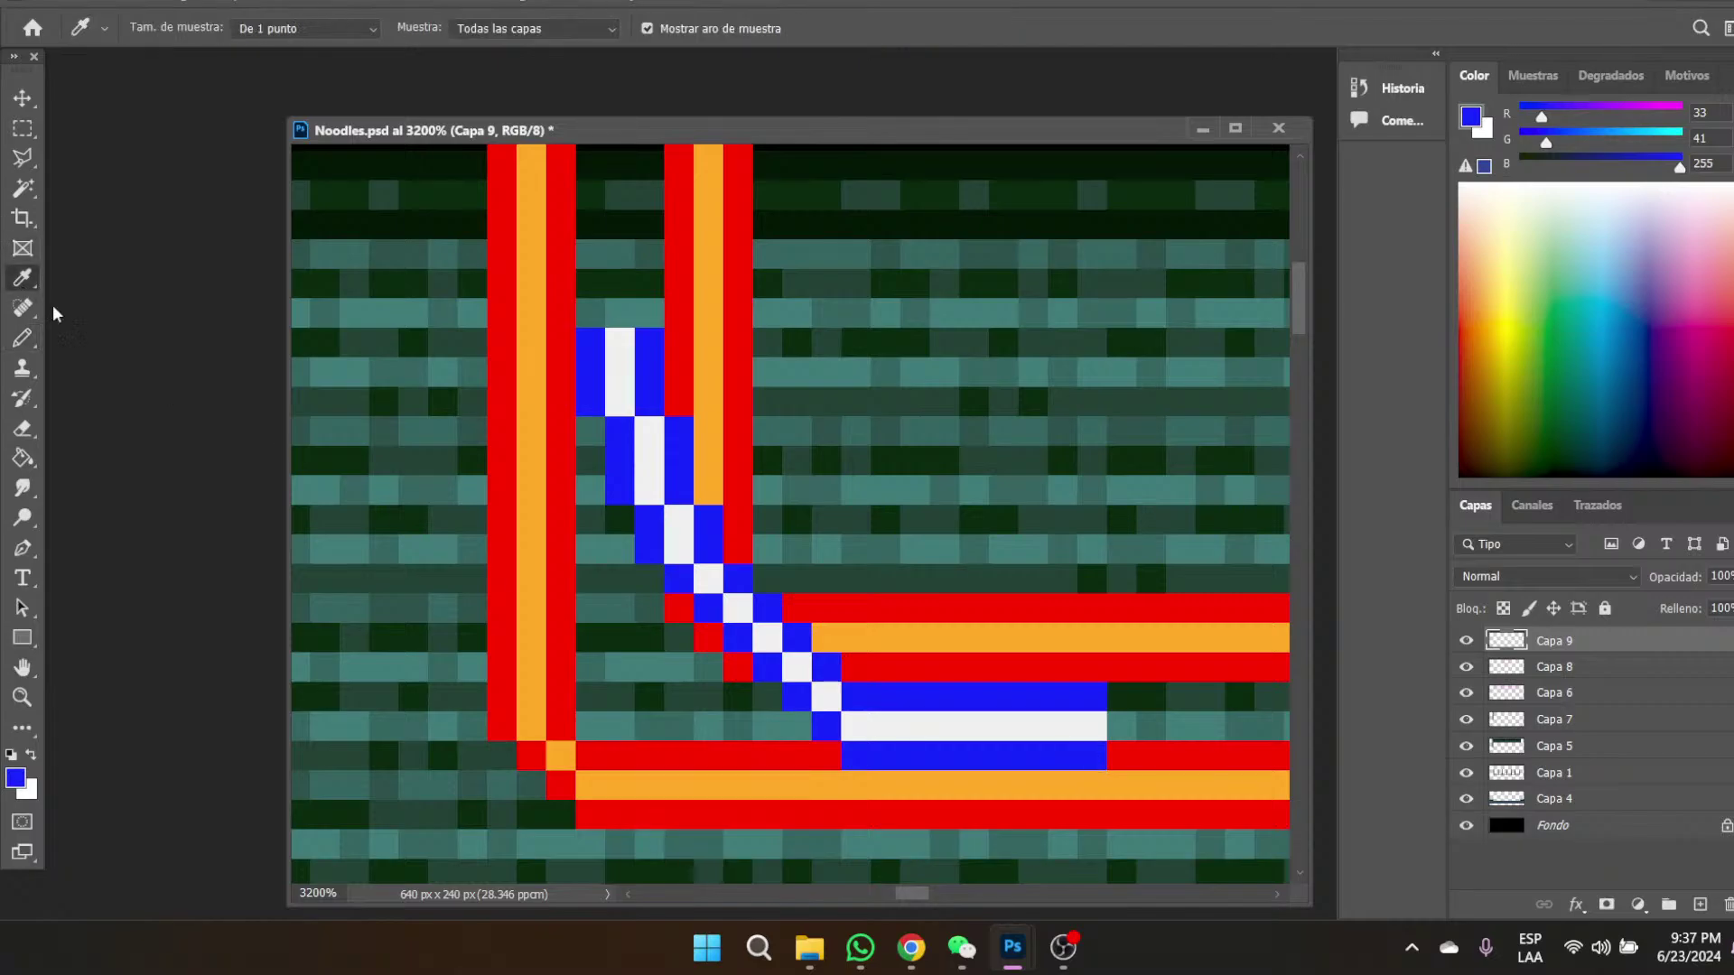
left_click(919, 724)
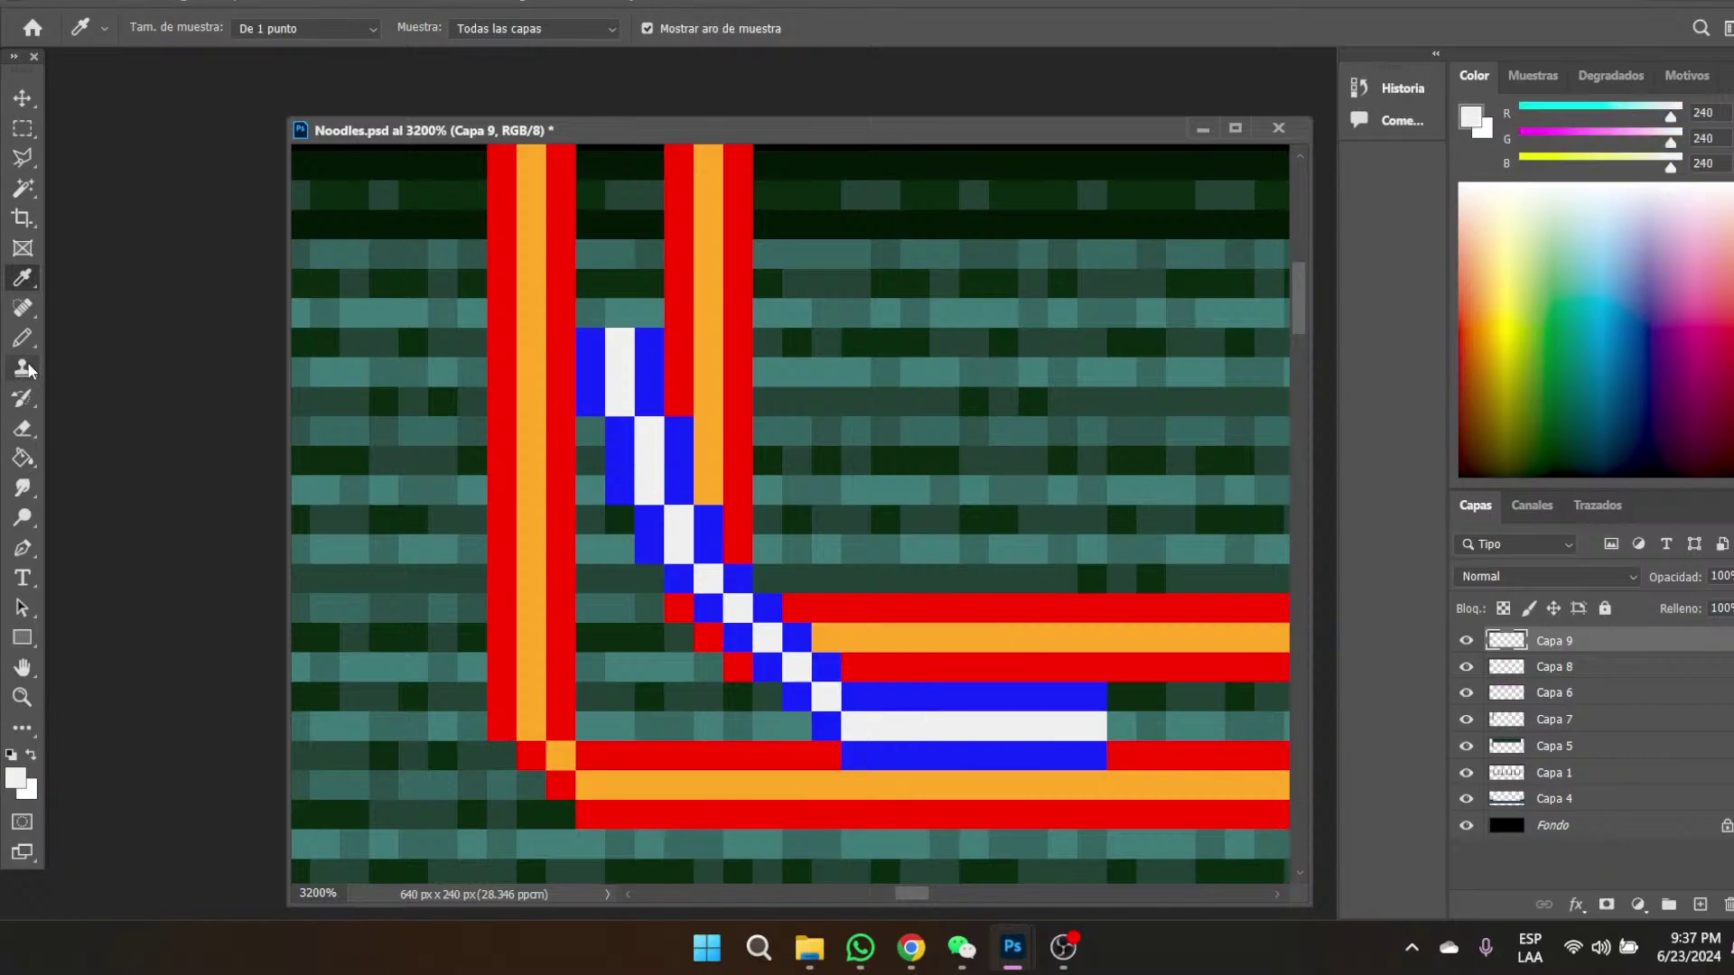
key("b")
left_click_drag(853, 667, 1089, 660)
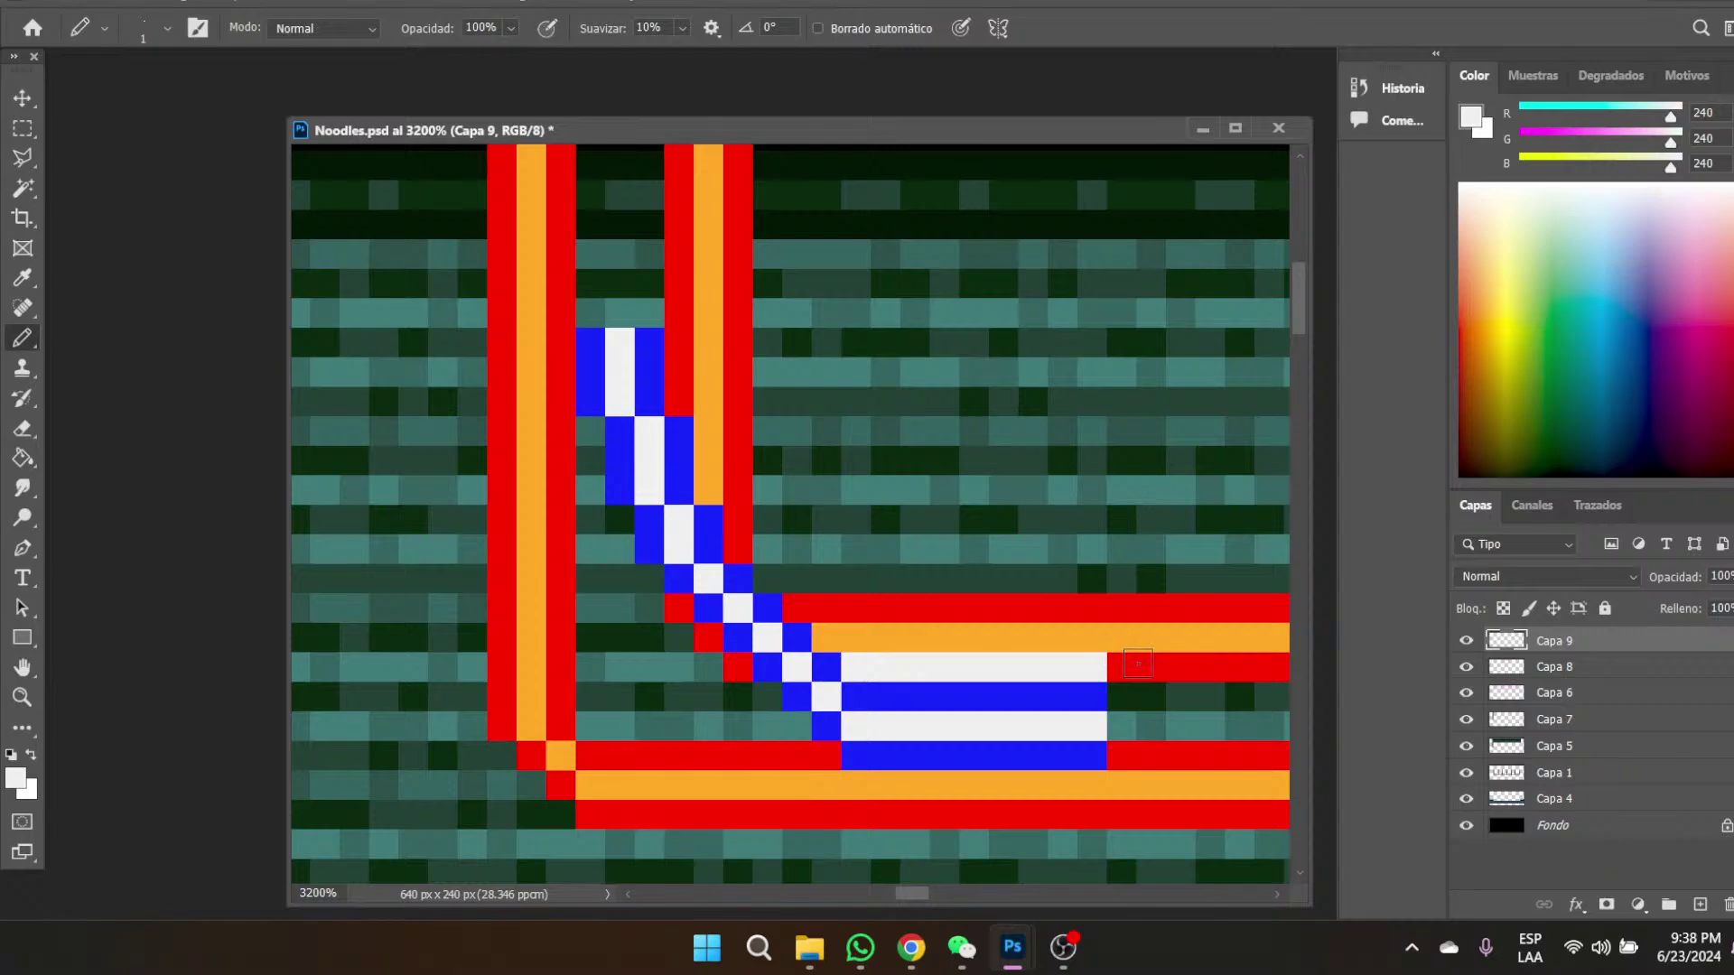
left_click(1119, 665)
- Draw the bowl's right side as a stepped off-white curve rising from the second line to the left side's height
left_click(1155, 644)
left_click(1181, 608)
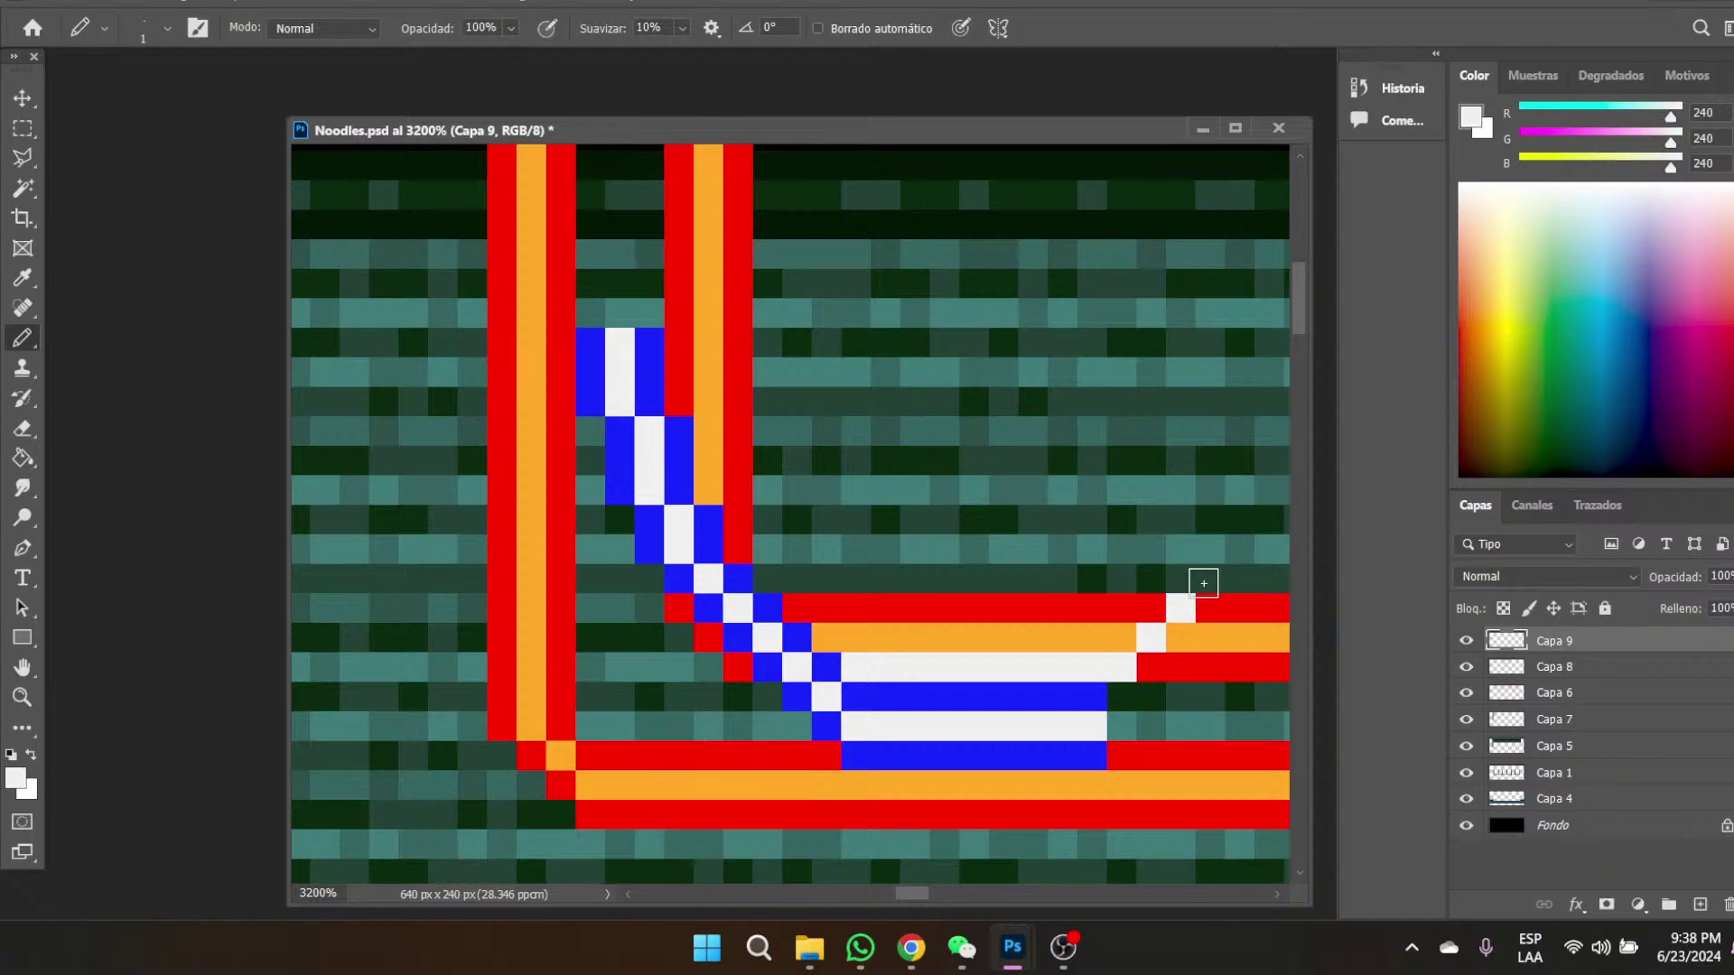
left_click(1211, 578)
left_click_drag(1239, 548, 1269, 432)
left_click_drag(917, 892, 925, 894)
left_click_drag(1043, 400, 1031, 339)
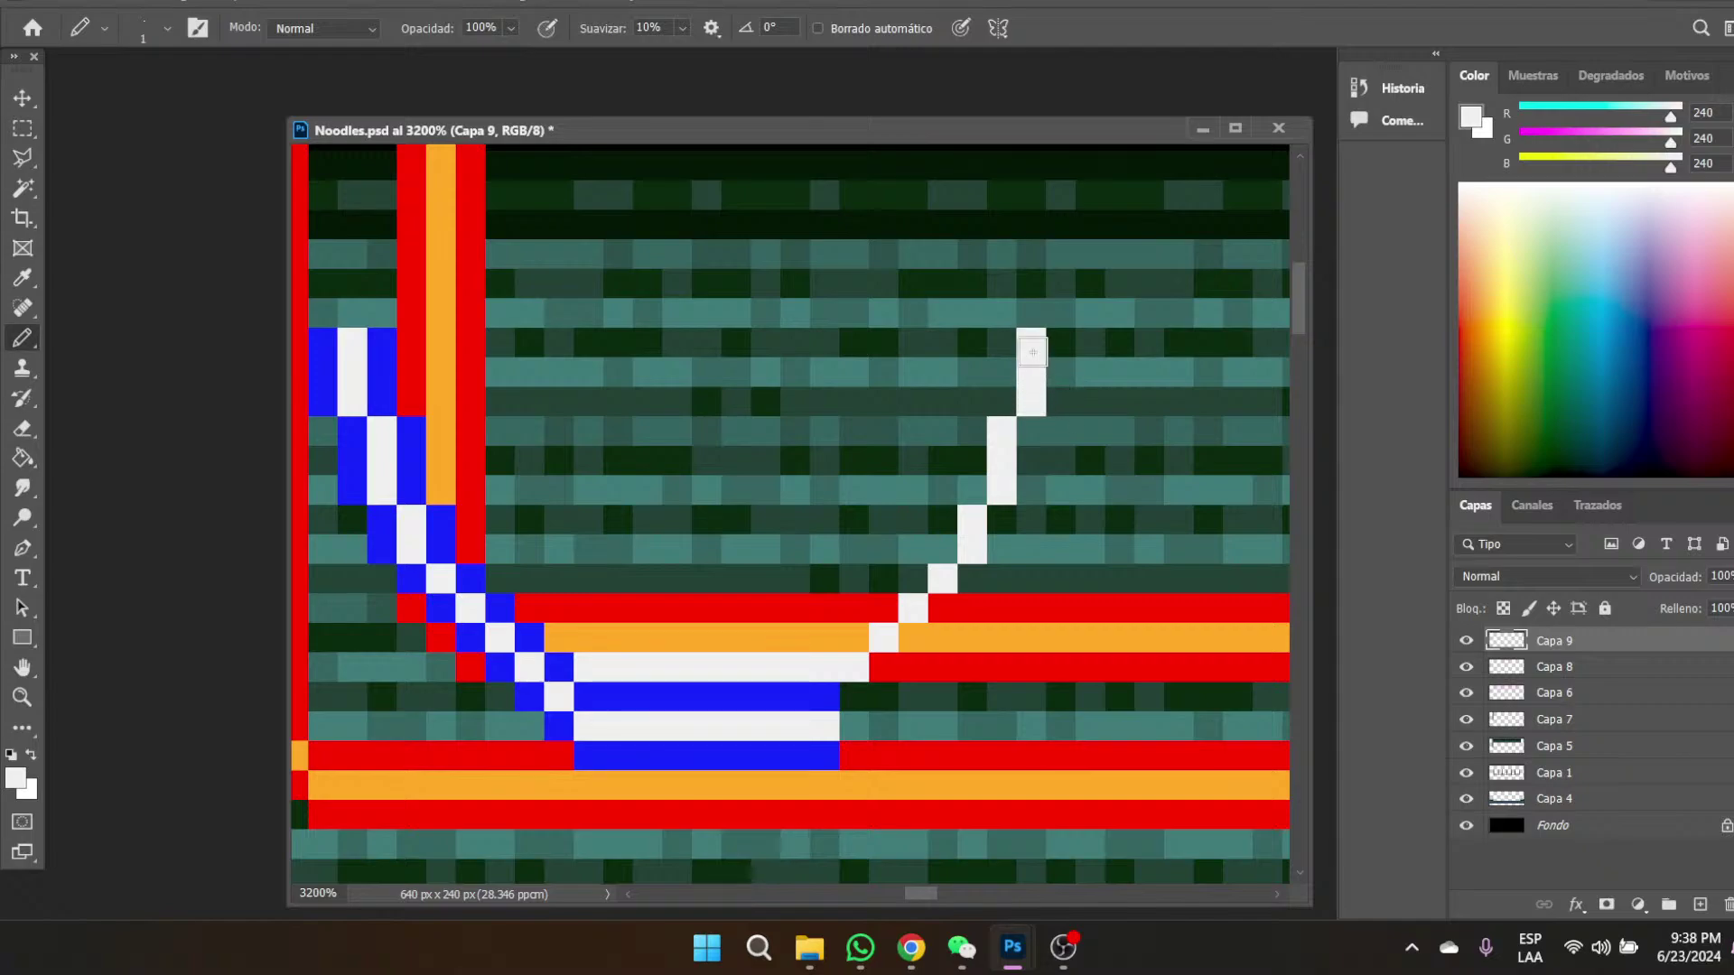
- Sample the blue, close the right end of the base line, and add a blue row above the second off-white line
left_click(22, 277)
left_click(707, 688)
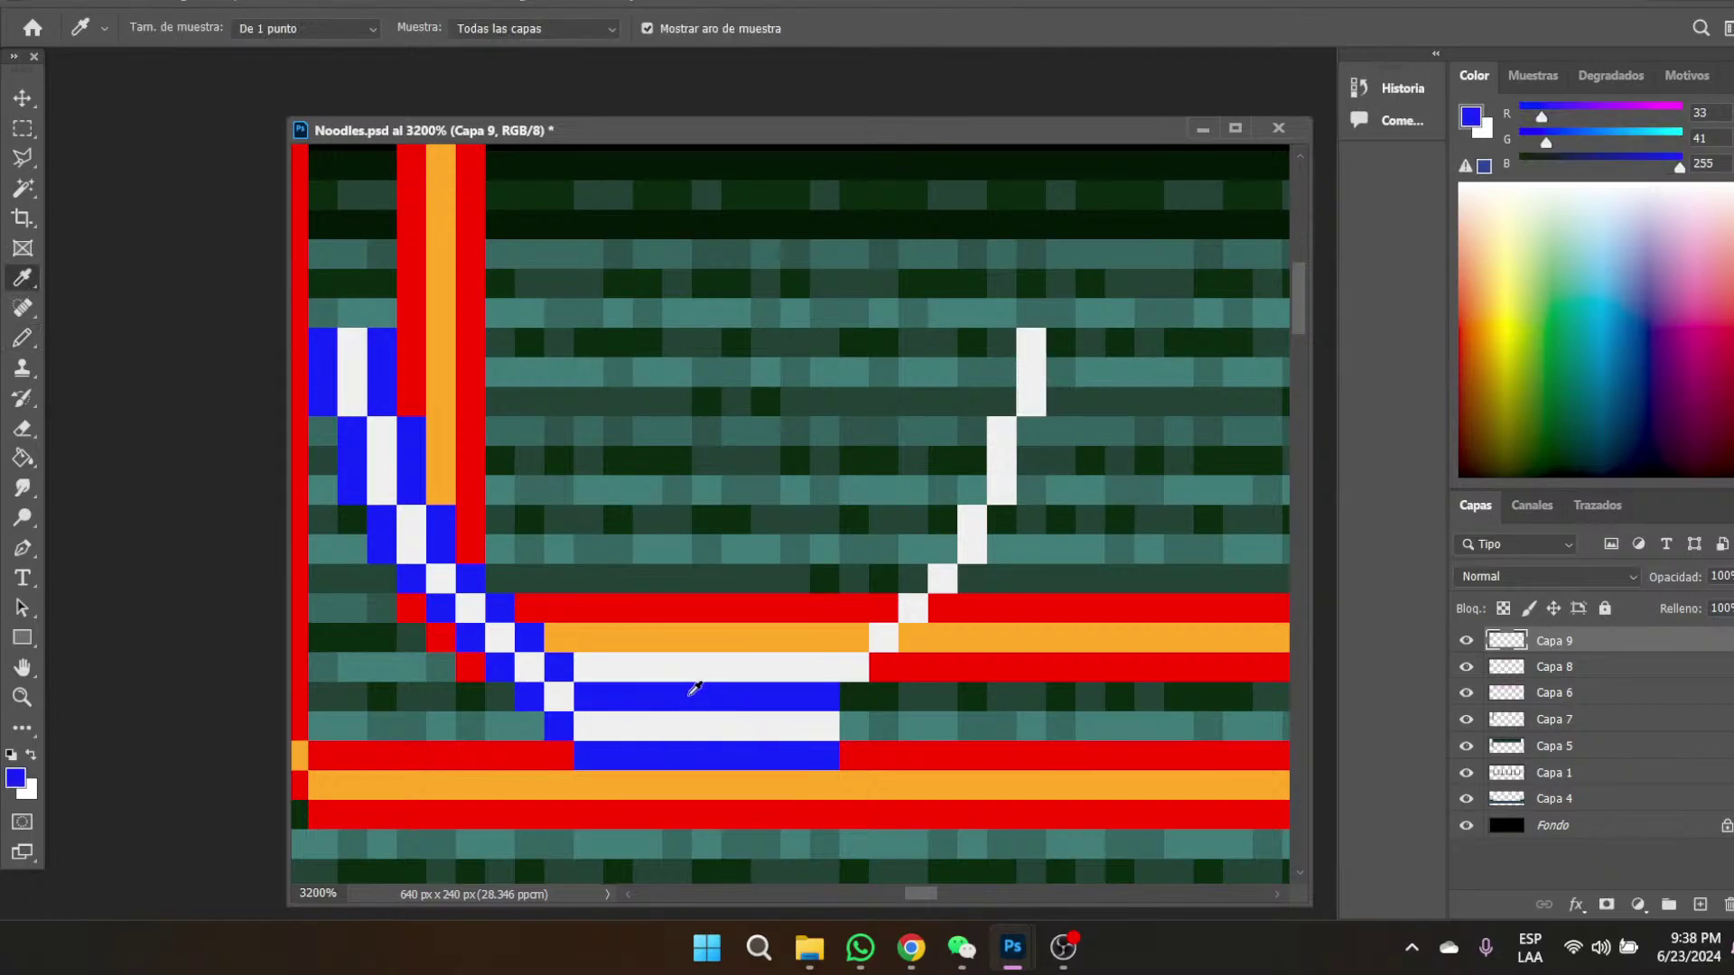
left_click(23, 338)
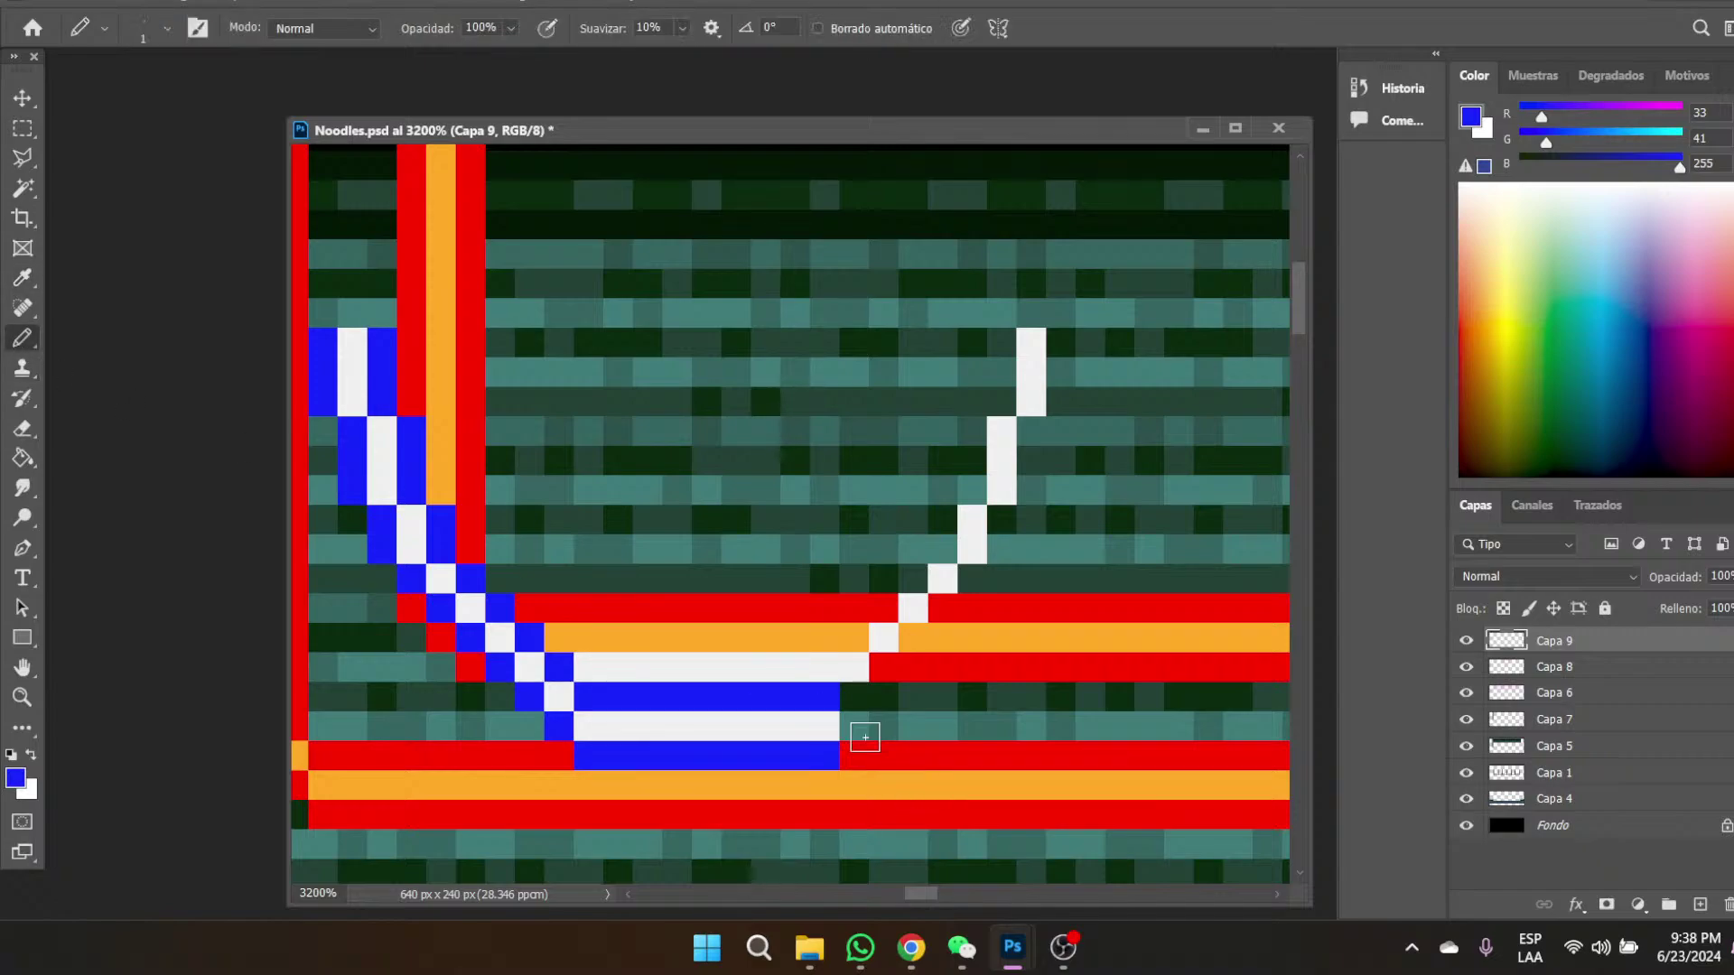
left_click(853, 726)
left_click(853, 697)
mouse_move(589, 666)
left_mouse_down()
mouse_move(617, 640)
mouse_move(854, 638)
left_mouse_up()
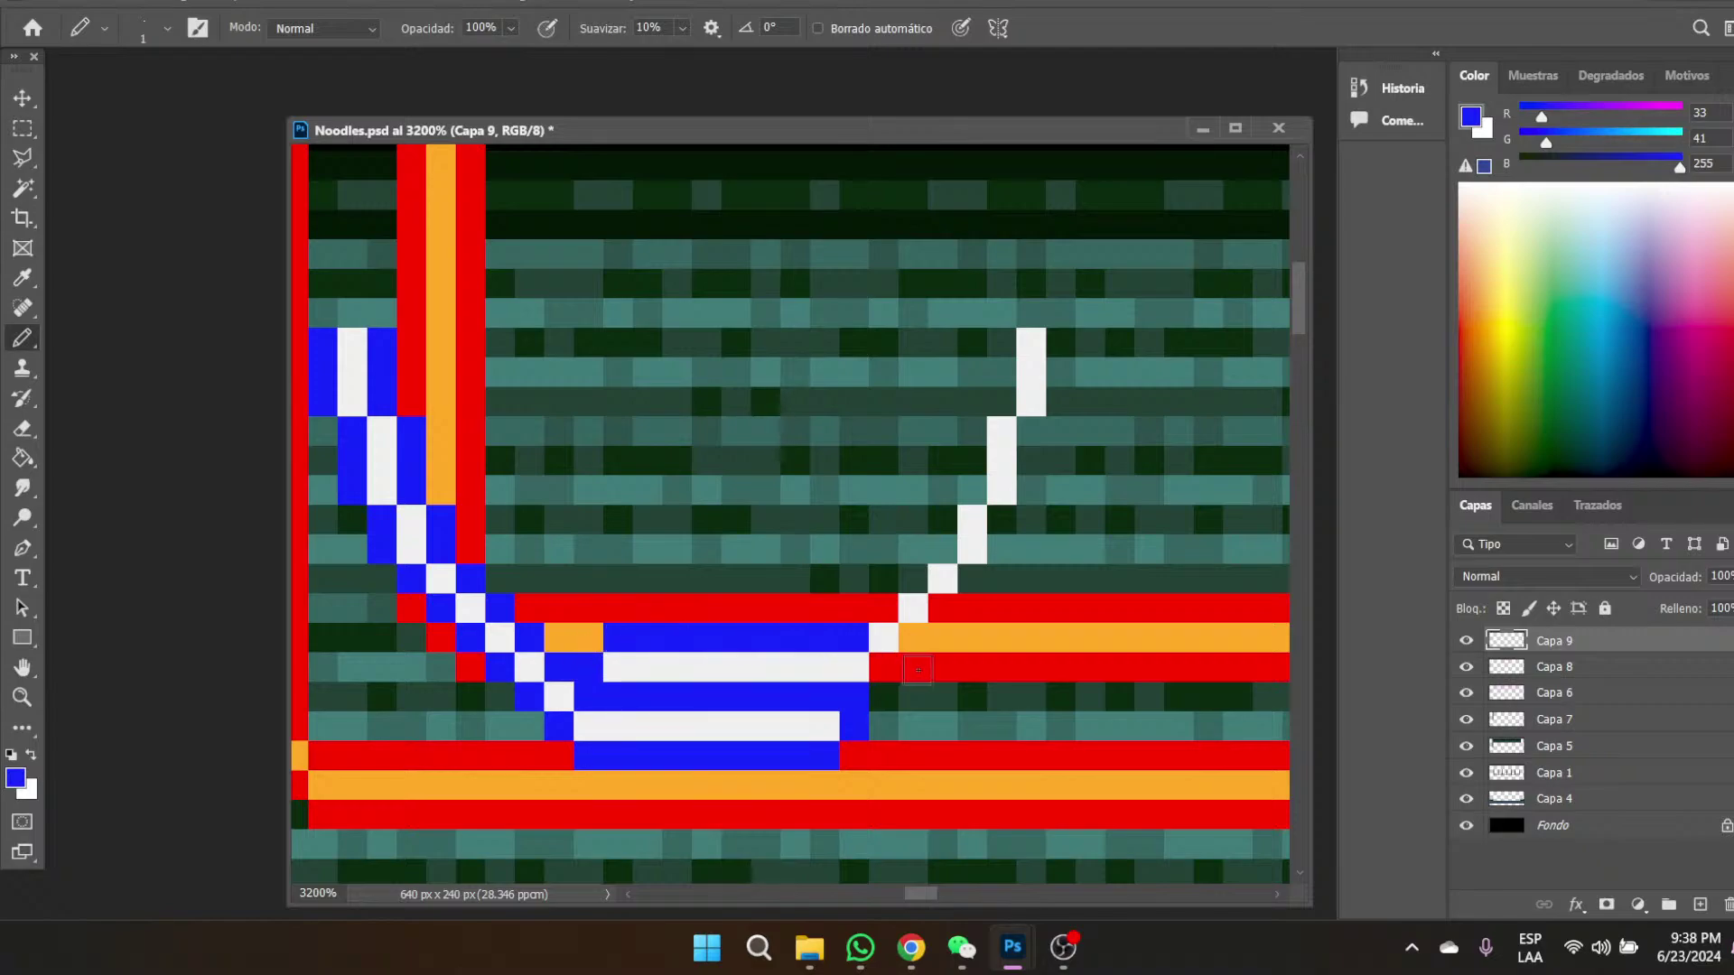
- Outline the lower part of the bowl's right curve with blue pixels on both sides
left_click(890, 667)
left_click(884, 607)
left_click(913, 638)
left_click(939, 606)
left_click(913, 578)
left_click(942, 549)
left_click(941, 520)
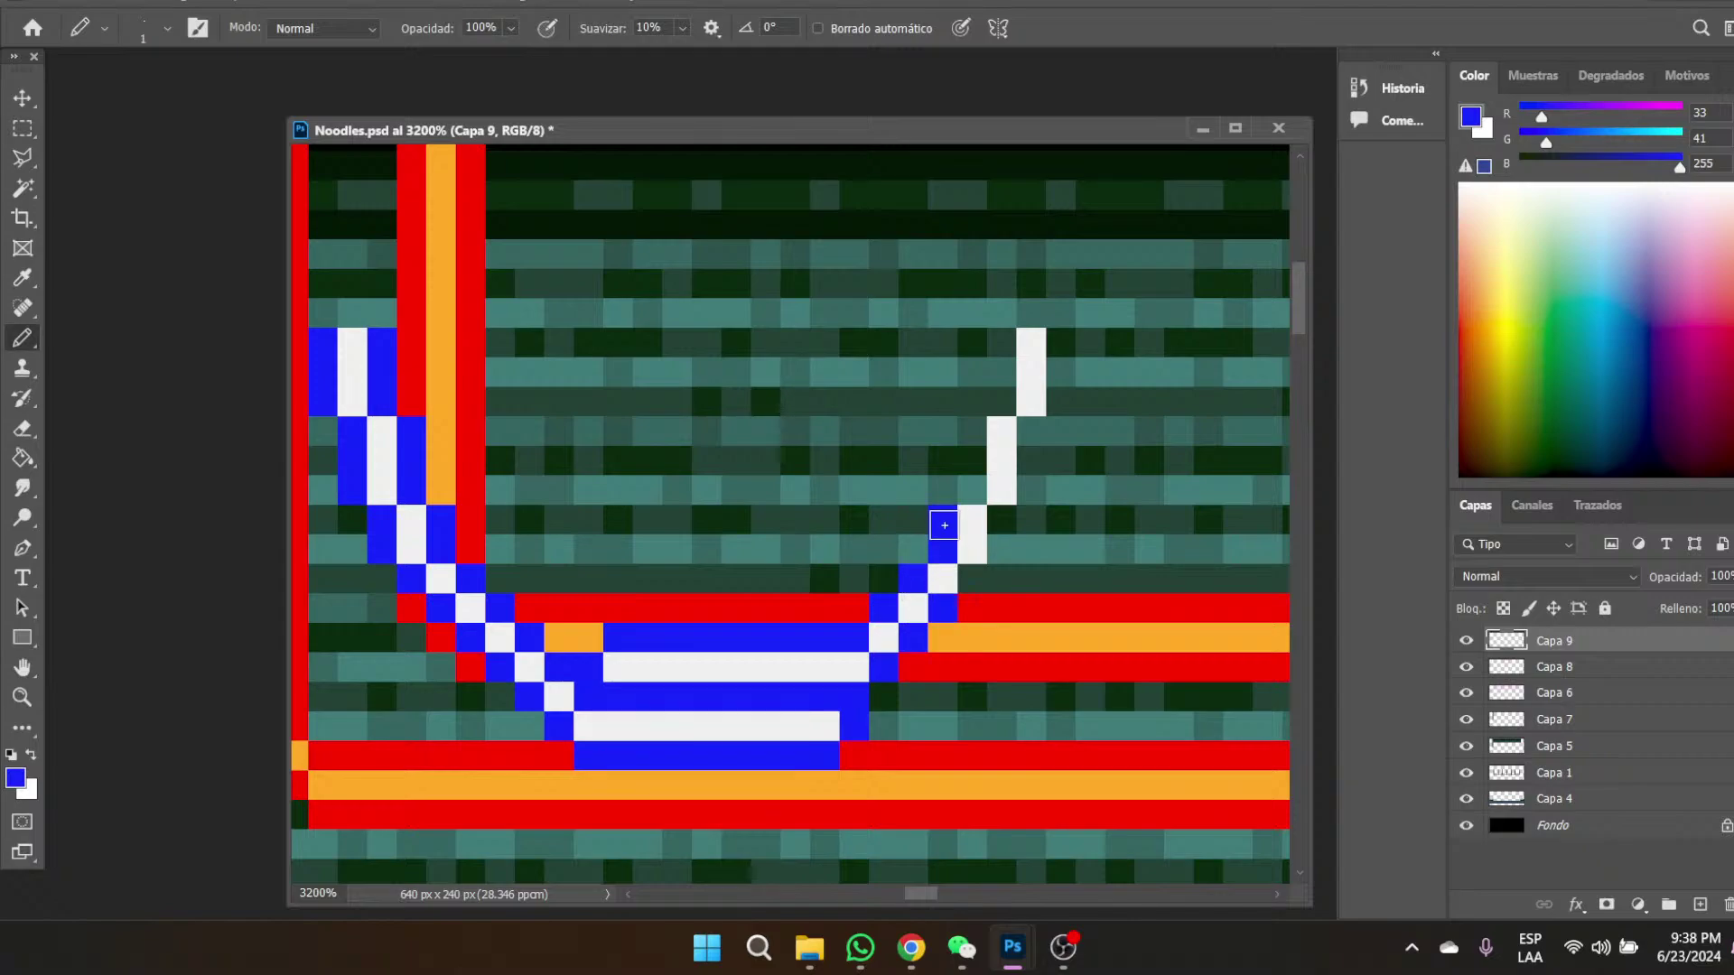
left_click(968, 579)
left_click(1000, 518)
left_click(1001, 550)
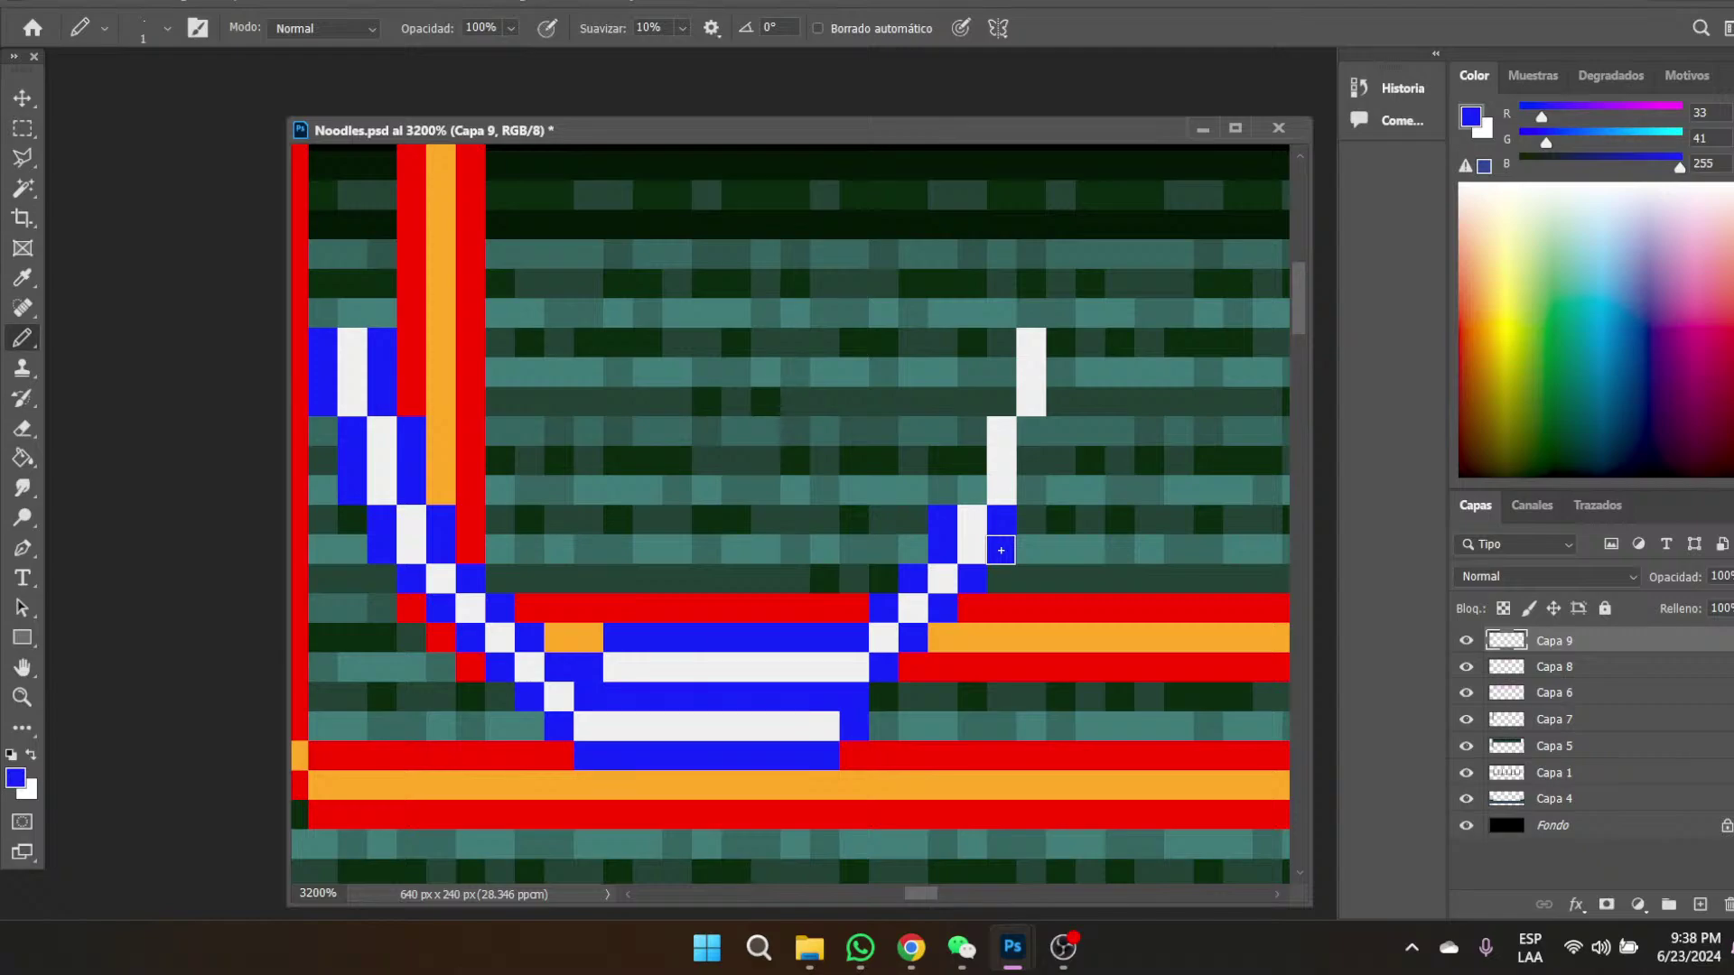
- Outline the two upper vertical segments of the bowl's right curve in blue on both sides
mouse_move(973, 431)
left_mouse_down()
mouse_move(984, 473)
mouse_move(1008, 456)
mouse_move(982, 506)
mouse_move(970, 489)
mouse_move(1028, 426)
mouse_move(1031, 492)
left_mouse_up()
left_click(972, 488)
left_click(1004, 342)
mouse_move(1004, 343)
left_mouse_down()
mouse_move(1000, 402)
mouse_move(1065, 391)
mouse_move(1064, 370)
left_mouse_up()
left_click(1067, 353)
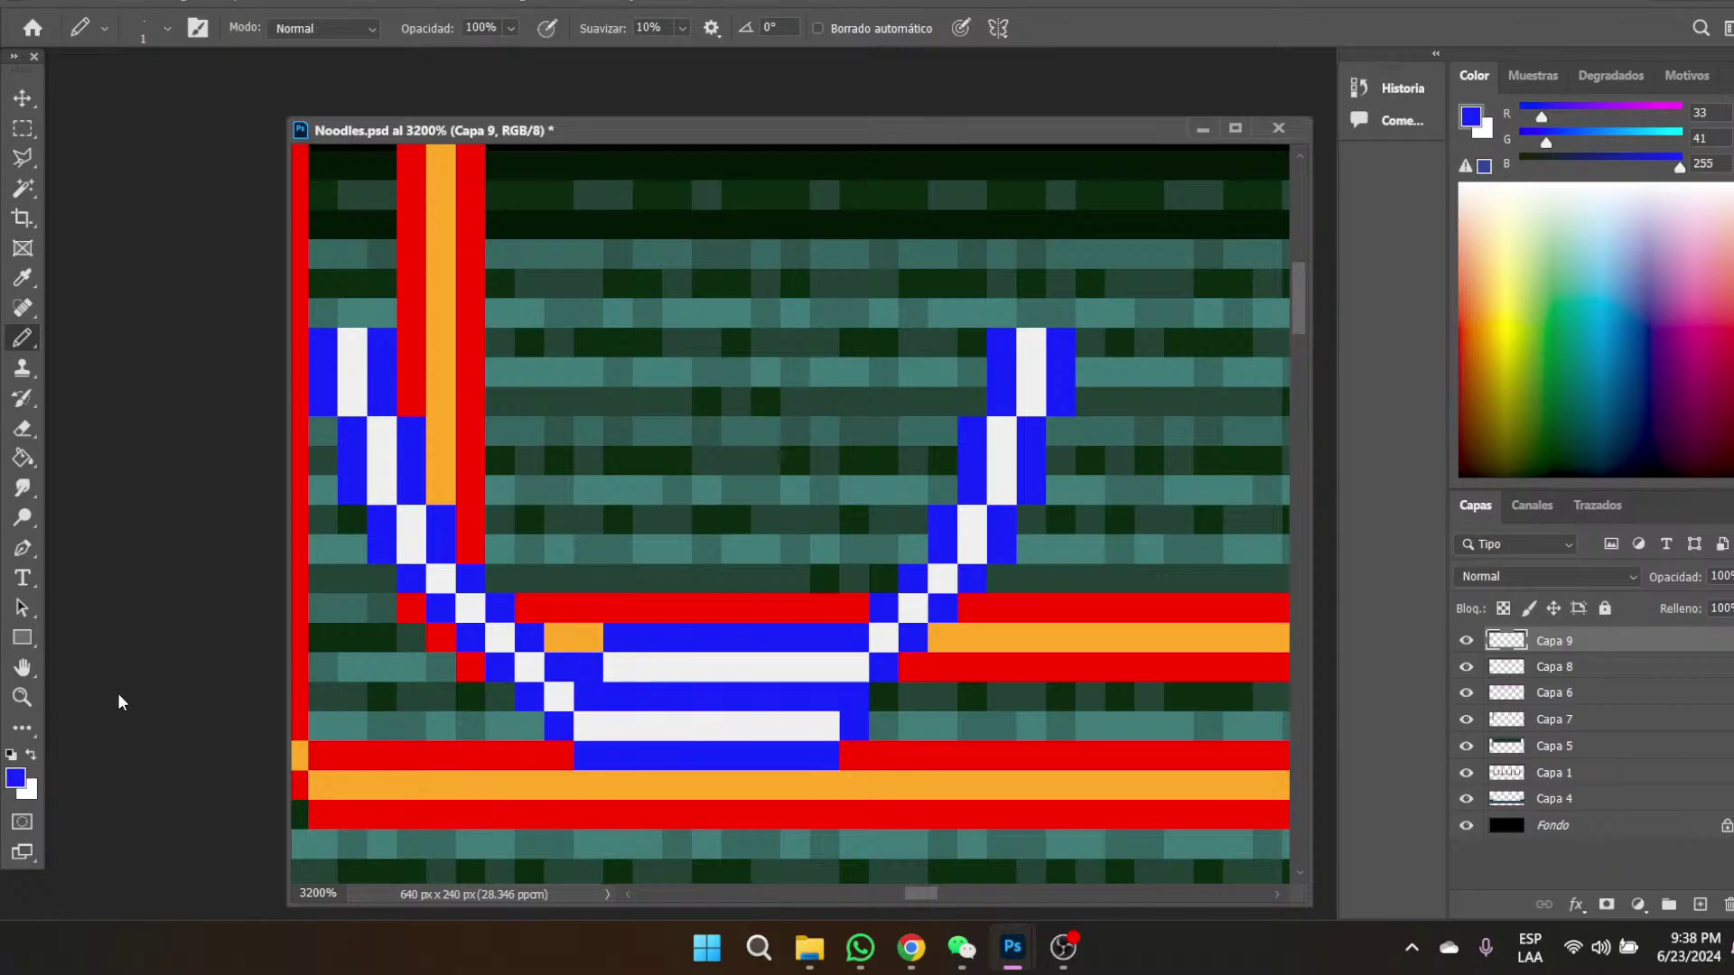
- Inspect the blue bowl against the whole stage at 100% and again at closer range inside the sign frame
left_click(21, 700)
left_click(720, 28)
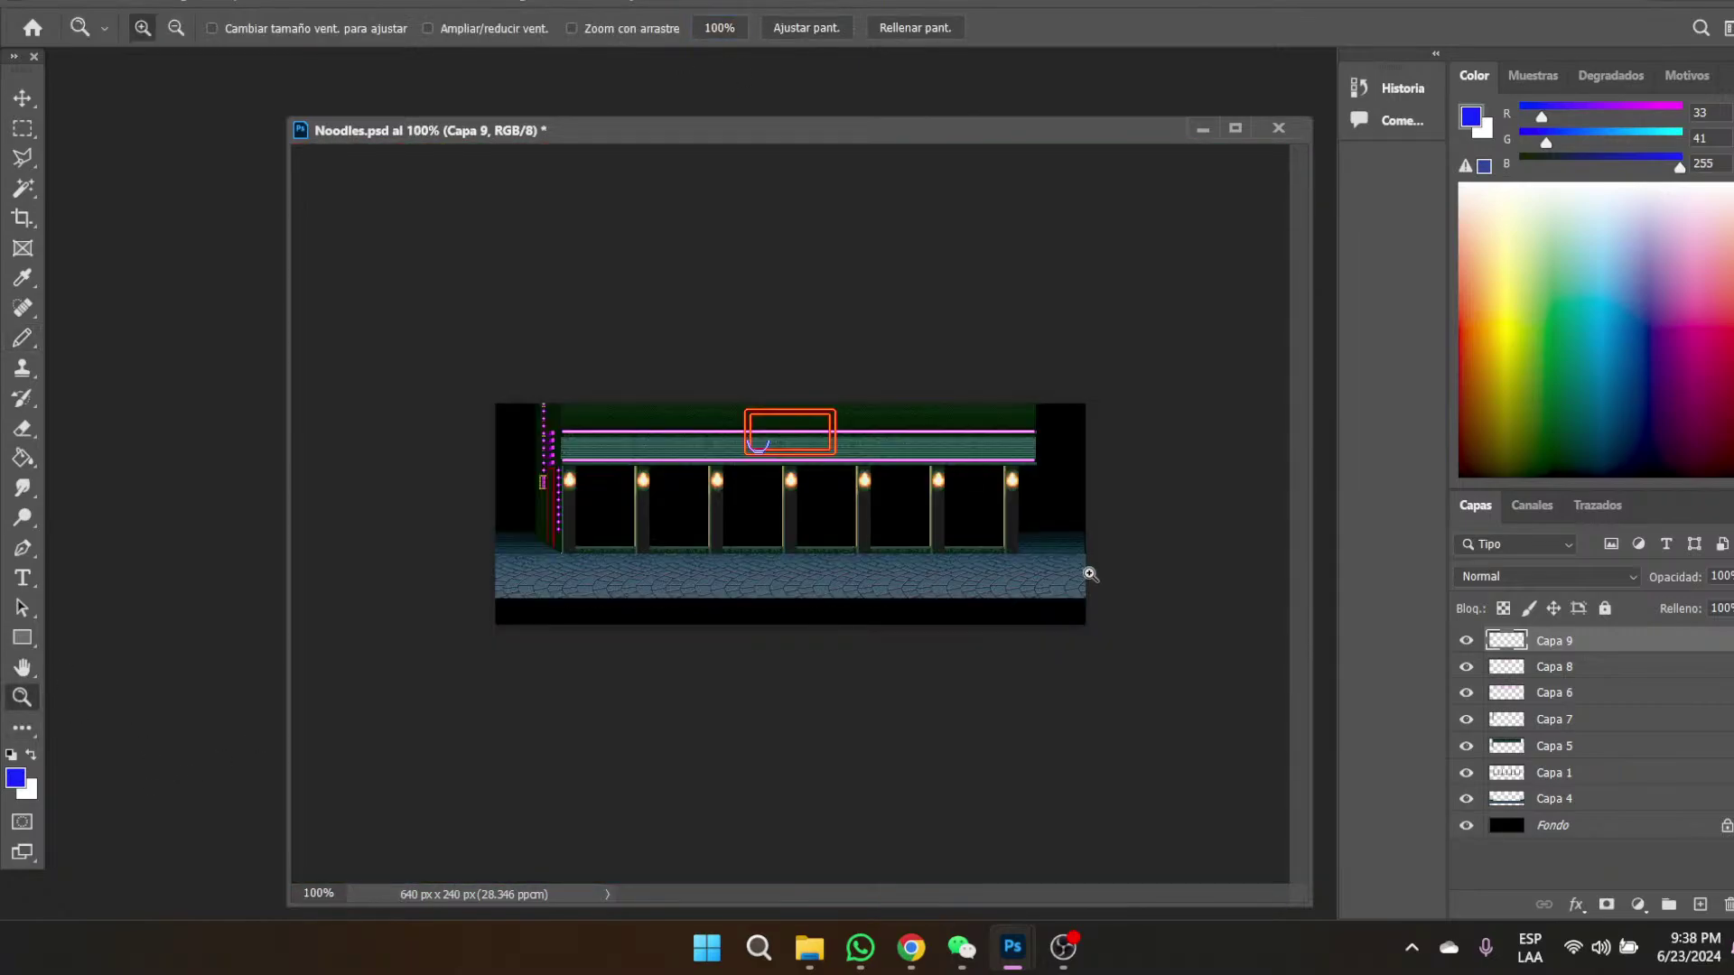
left_click(741, 433)
left_click(741, 434)
left_click(759, 406)
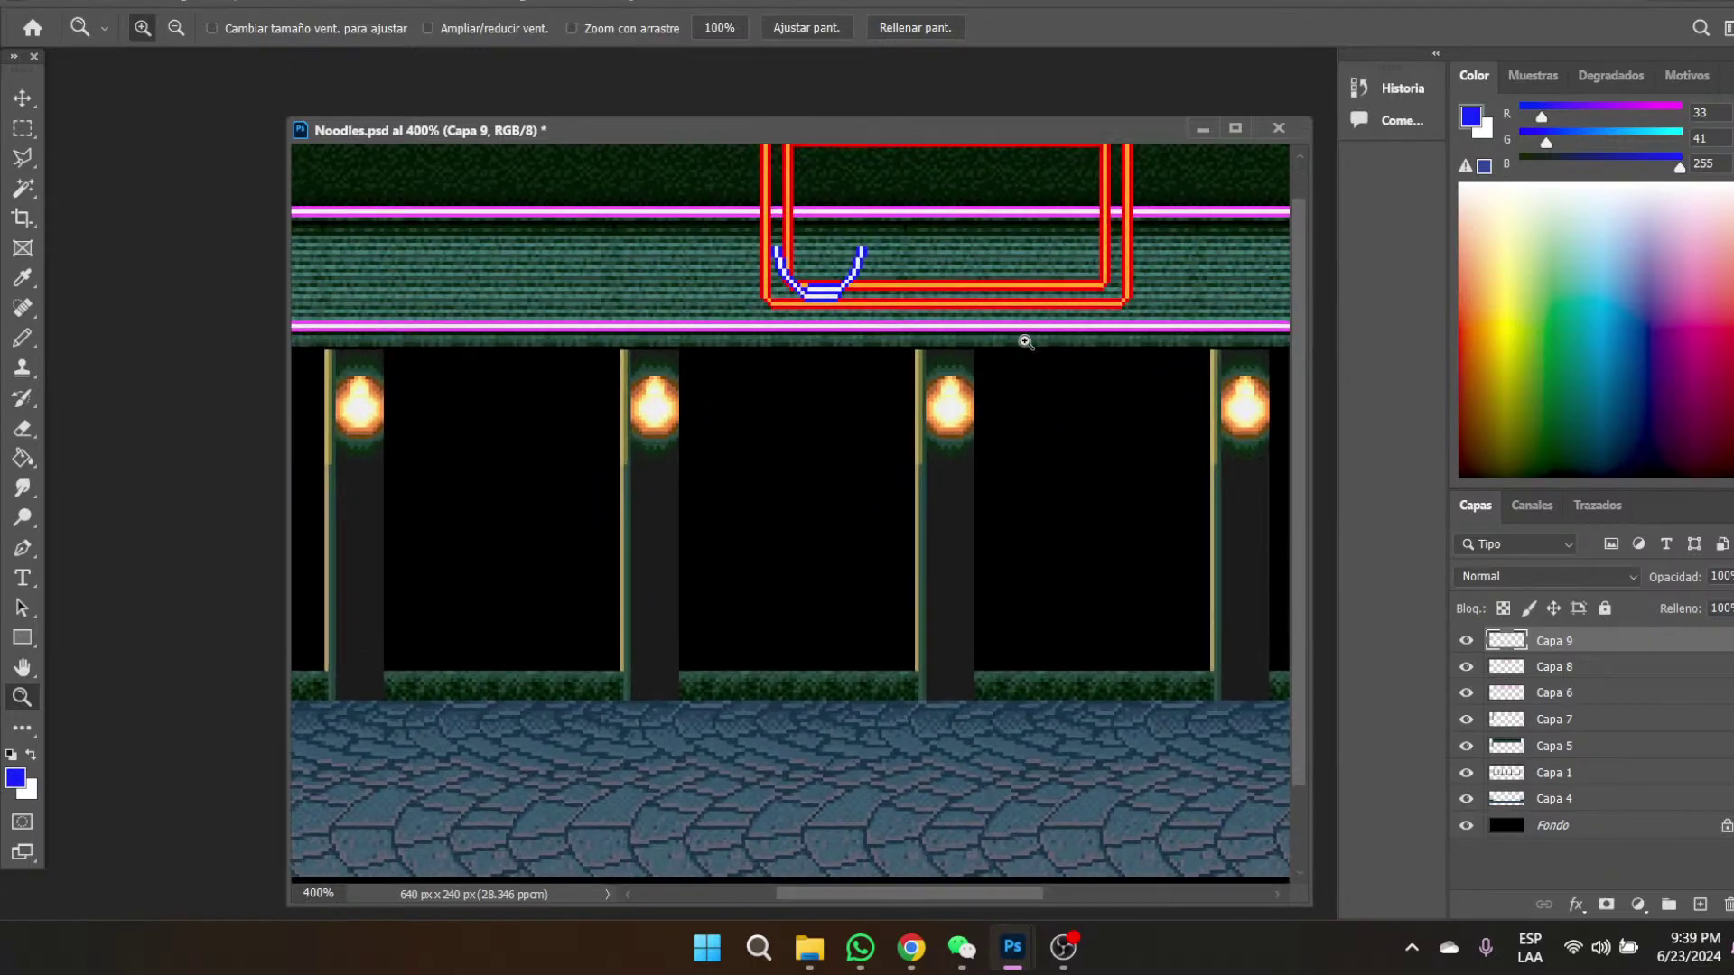
scroll(1025, 343, "up", 1)
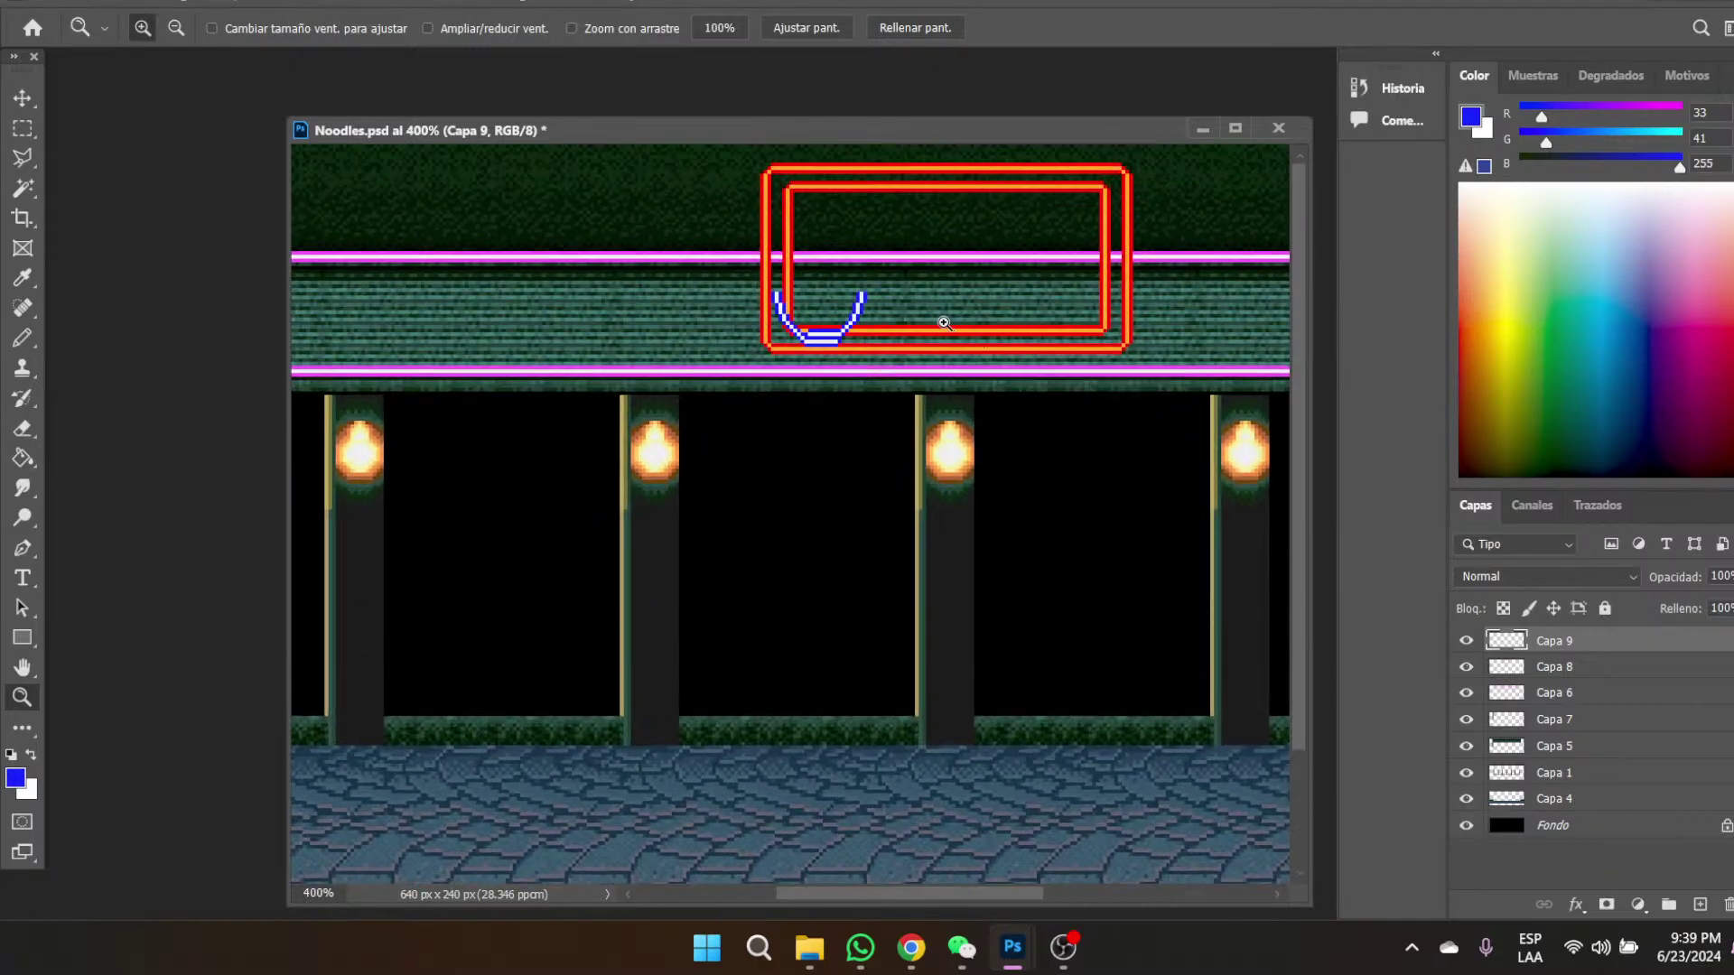
left_click(861, 323)
left_click(859, 325)
left_click(853, 335)
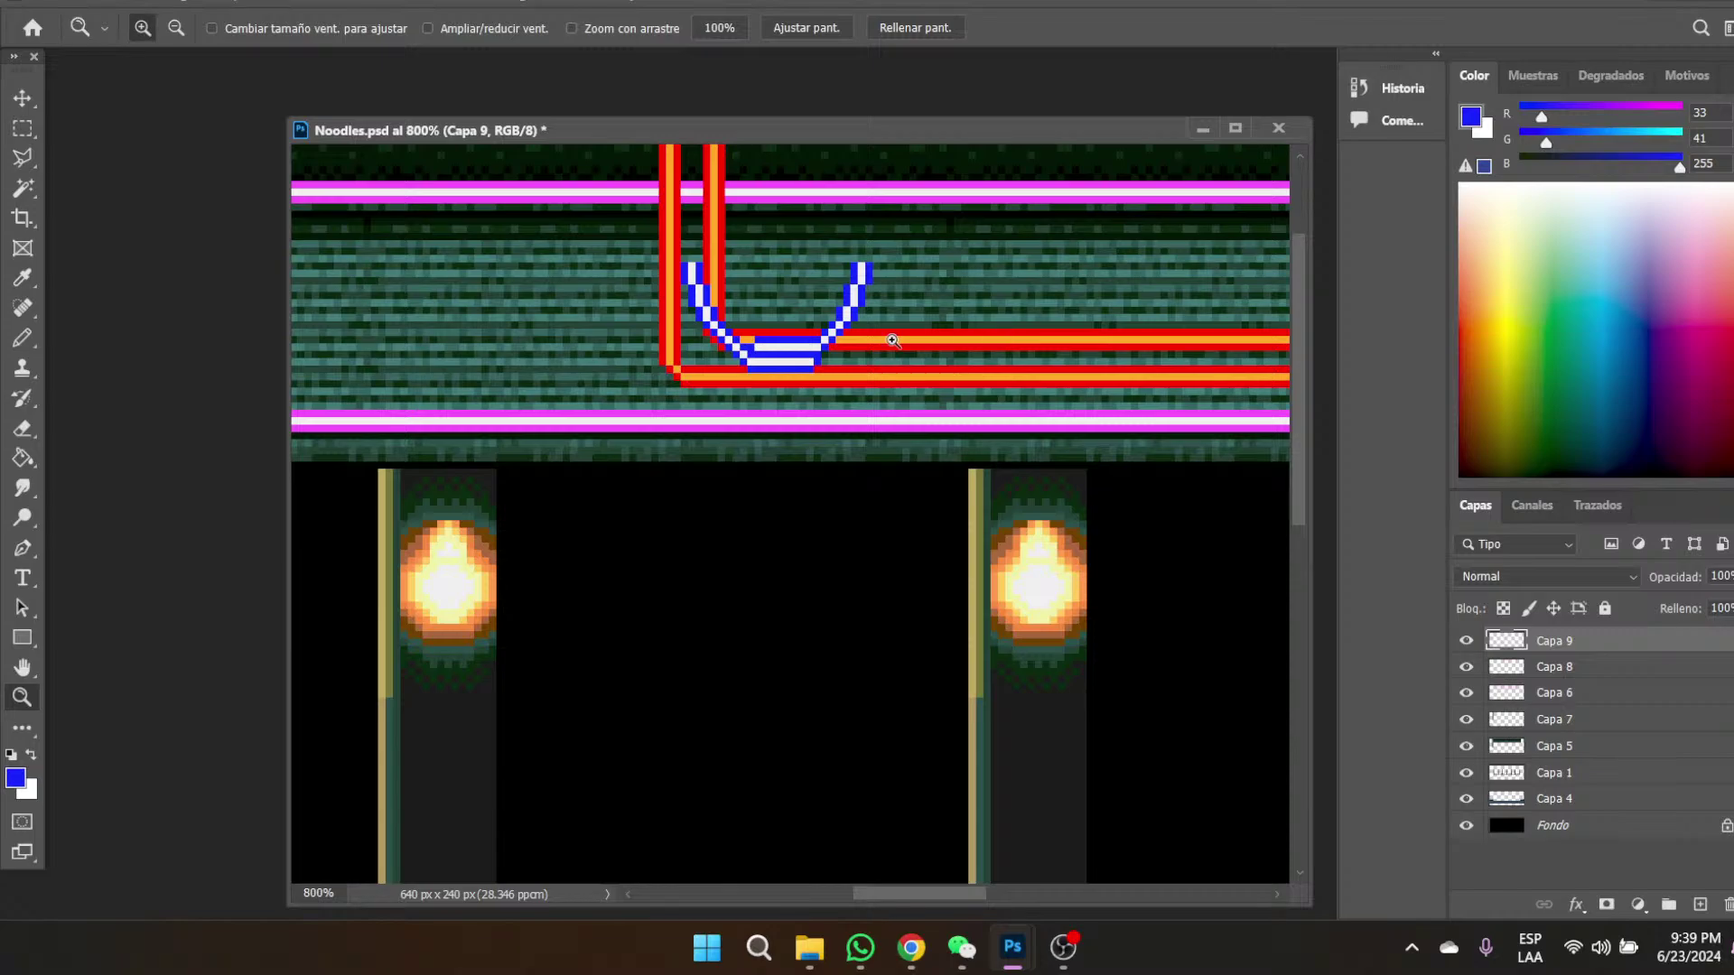
left_click(844, 340)
left_click(844, 341)
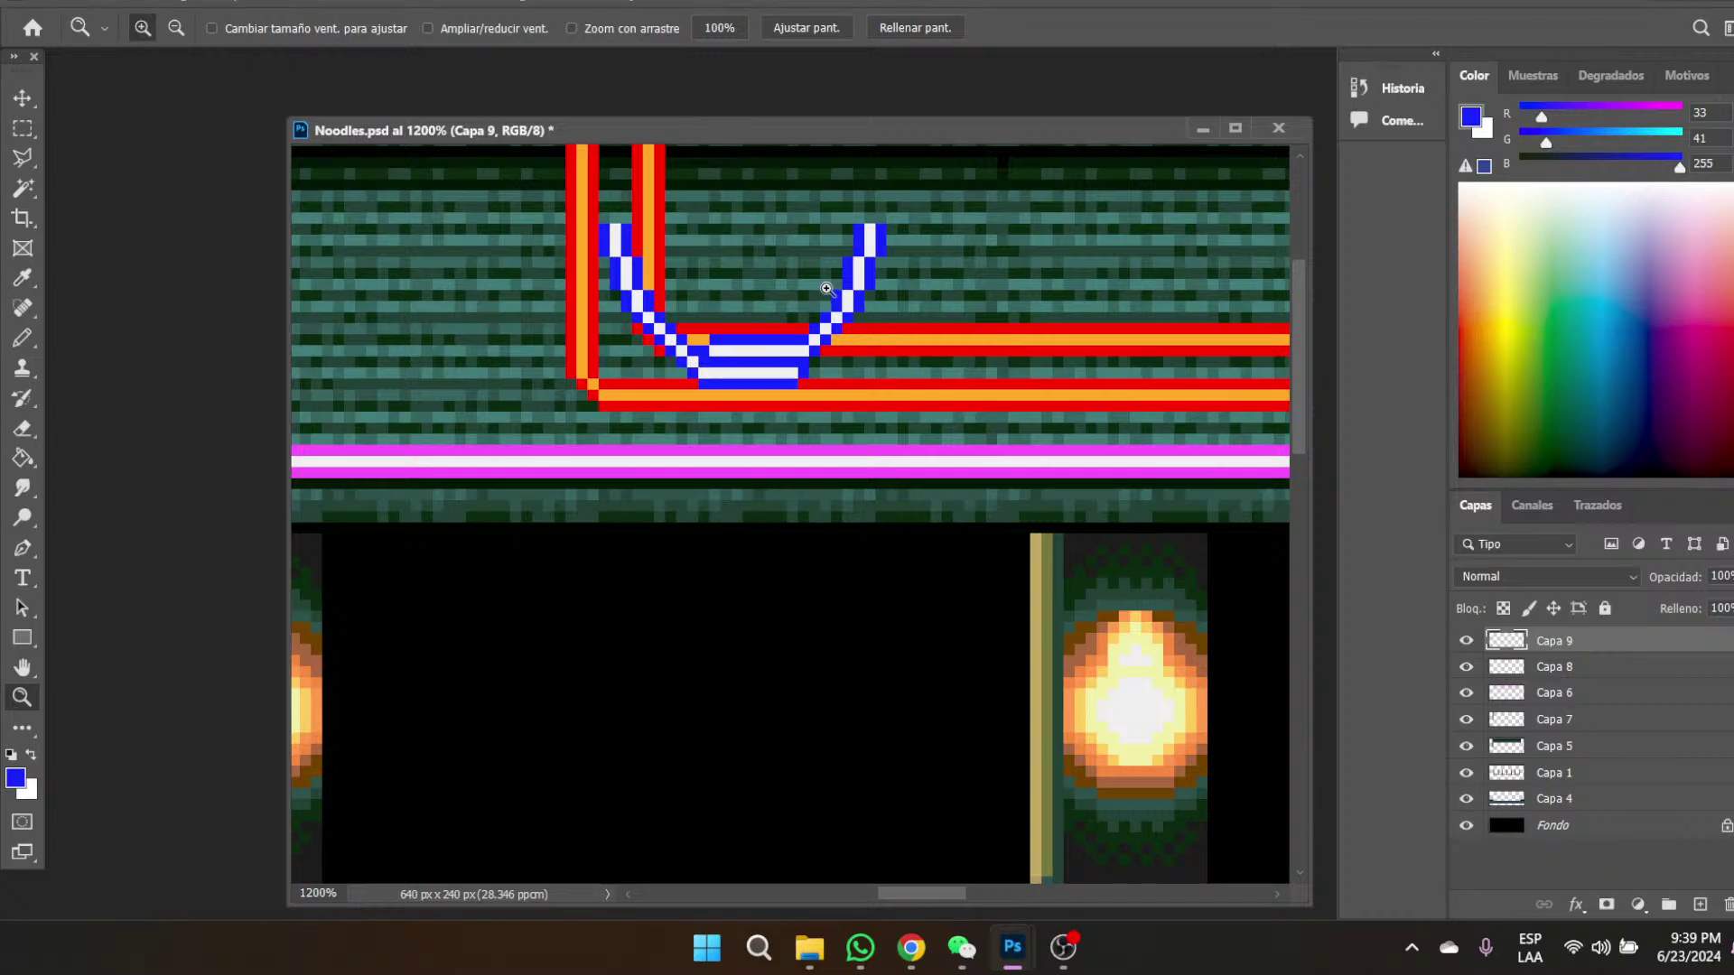
- Select the bowl's right side with its upper off-white line and blue rows, shift them one pixel right, and deselect
left_click(774, 348)
left_click(774, 348)
left_click(774, 348)
key("m")
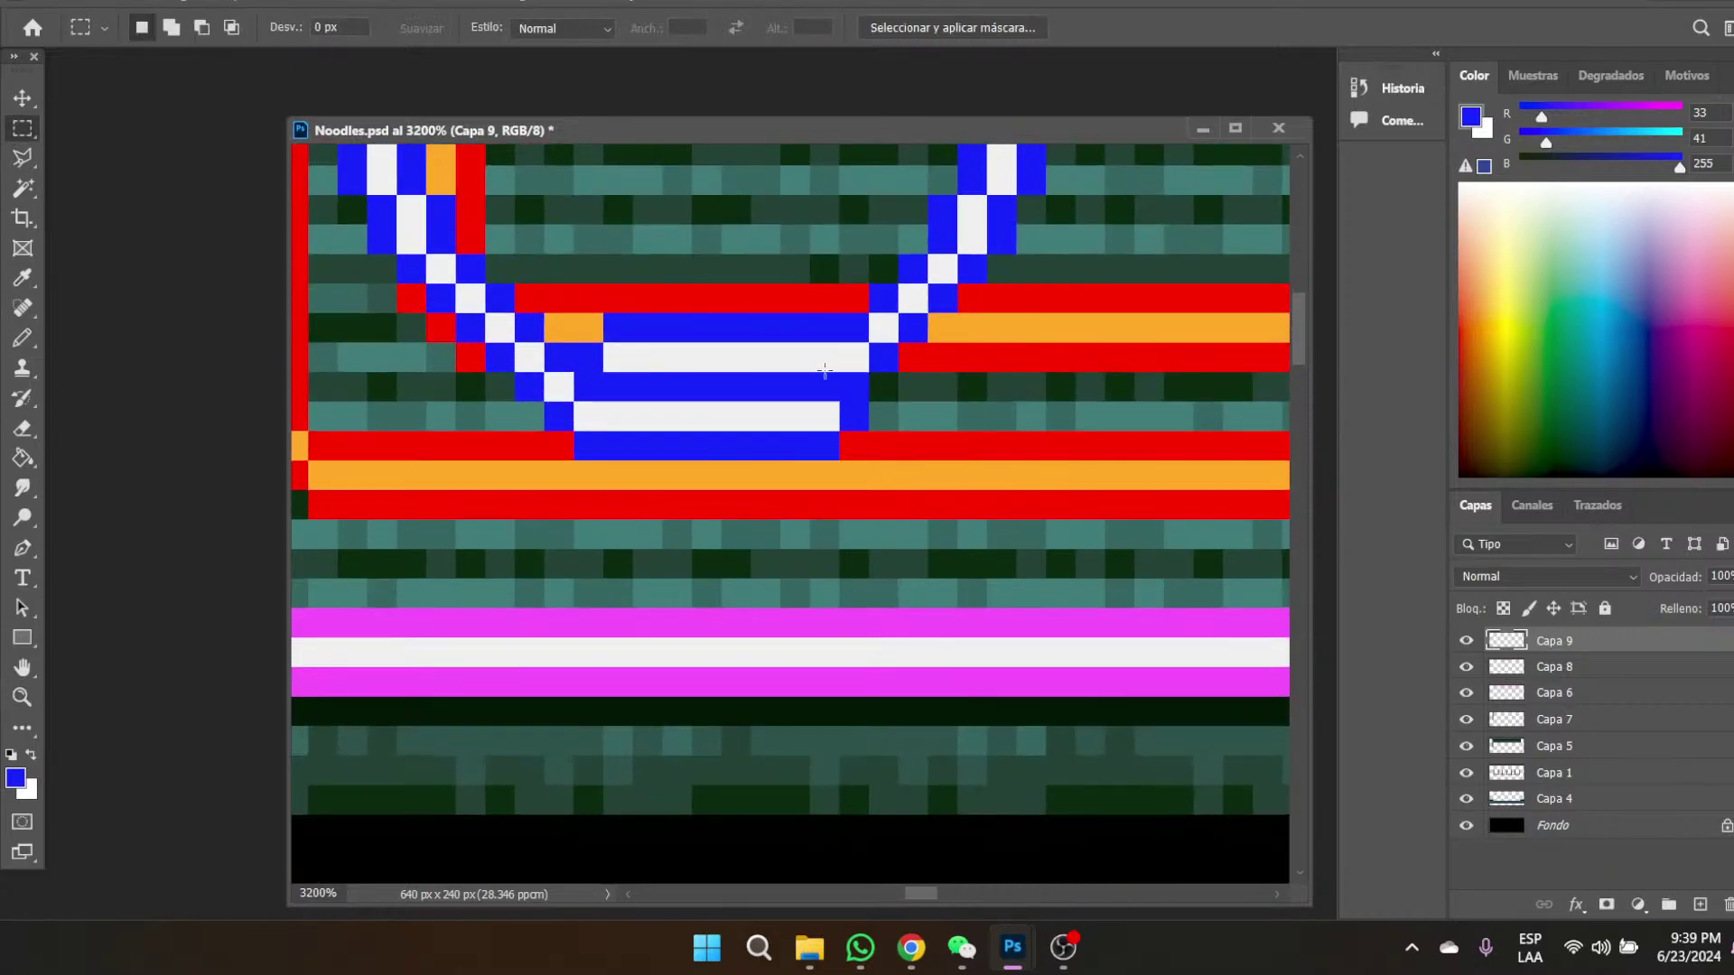
scroll(578, 418, "up", 1)
left_click_drag(605, 471, 1078, 193)
key("v")
left_click_drag(959, 402, 988, 401)
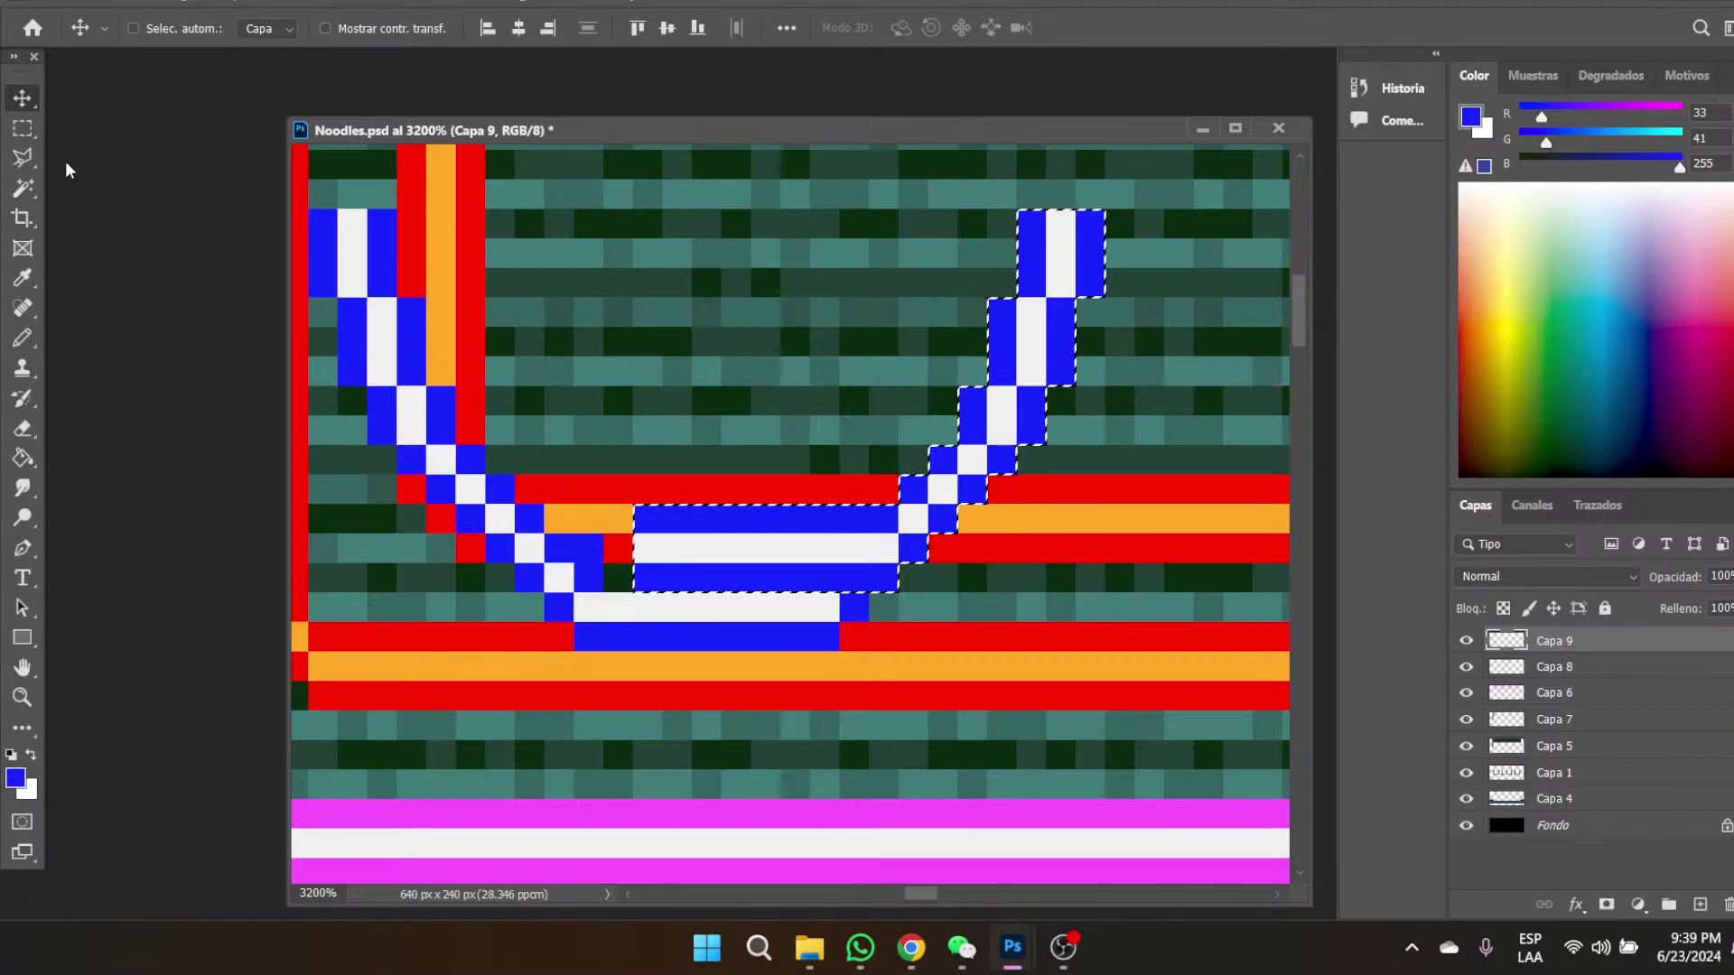
key("m")
key("ctrl+d")
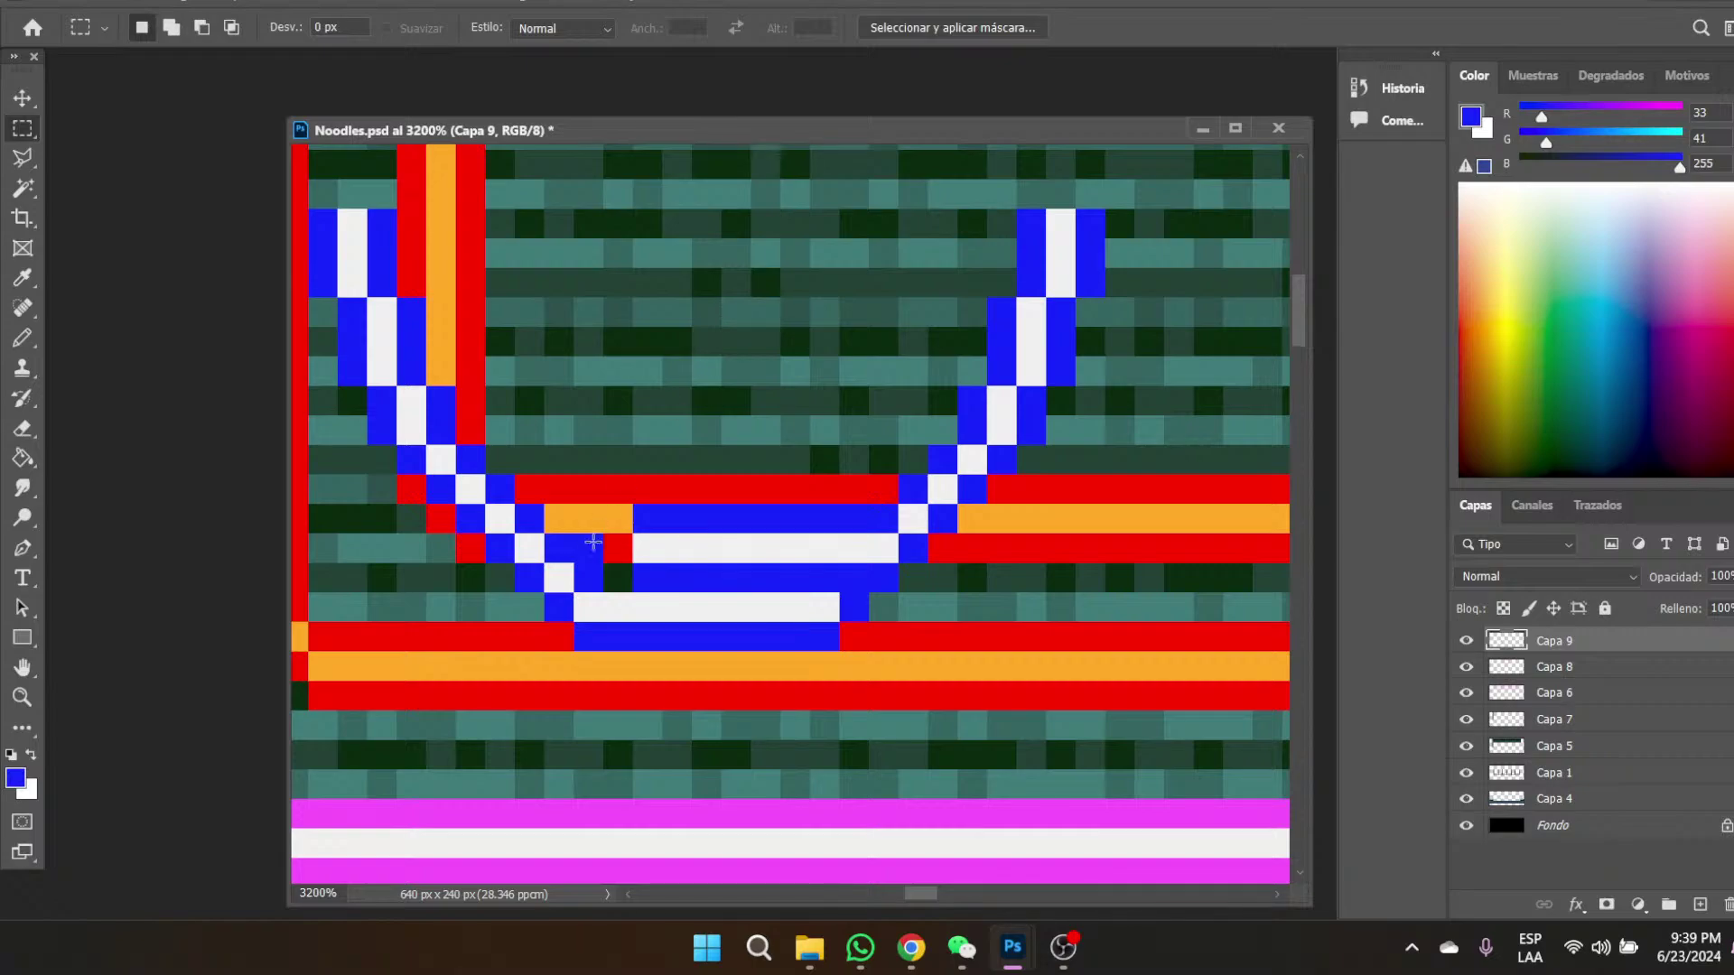
- Shift the blue pixel at the left end of the upper off-white line one pixel right and fill the gap below it in blue
left_click_drag(588, 541, 624, 543)
key("v")
left_click(23, 128)
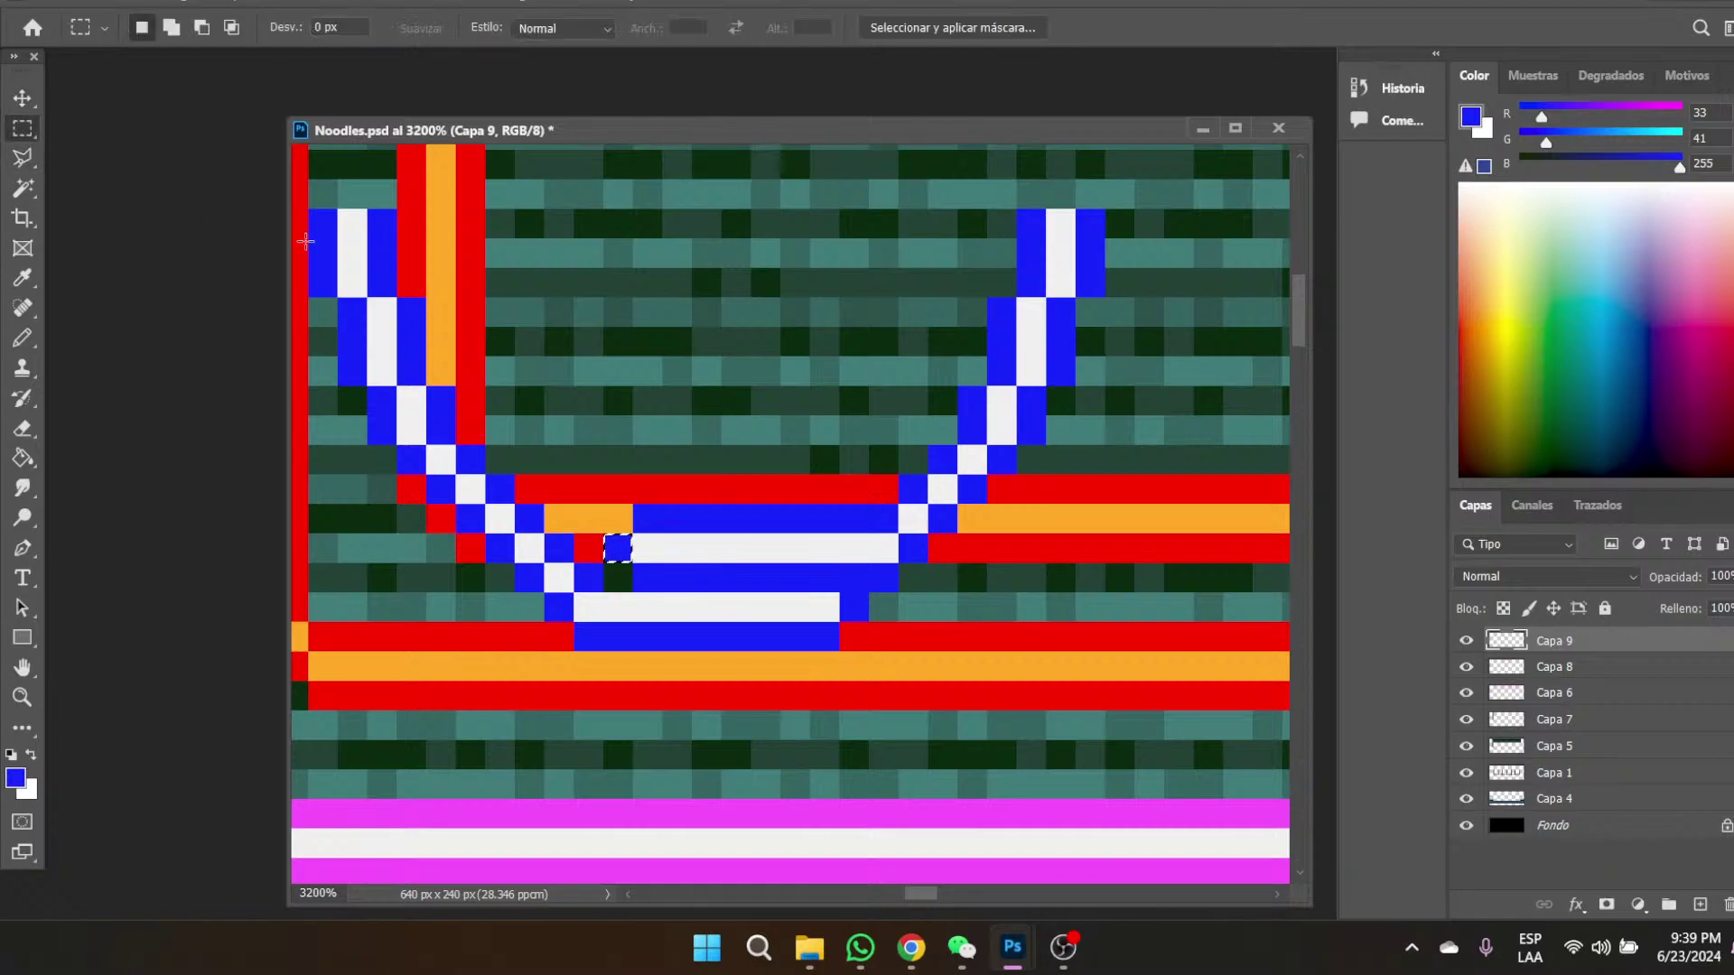
left_click(22, 279)
left_click(22, 338)
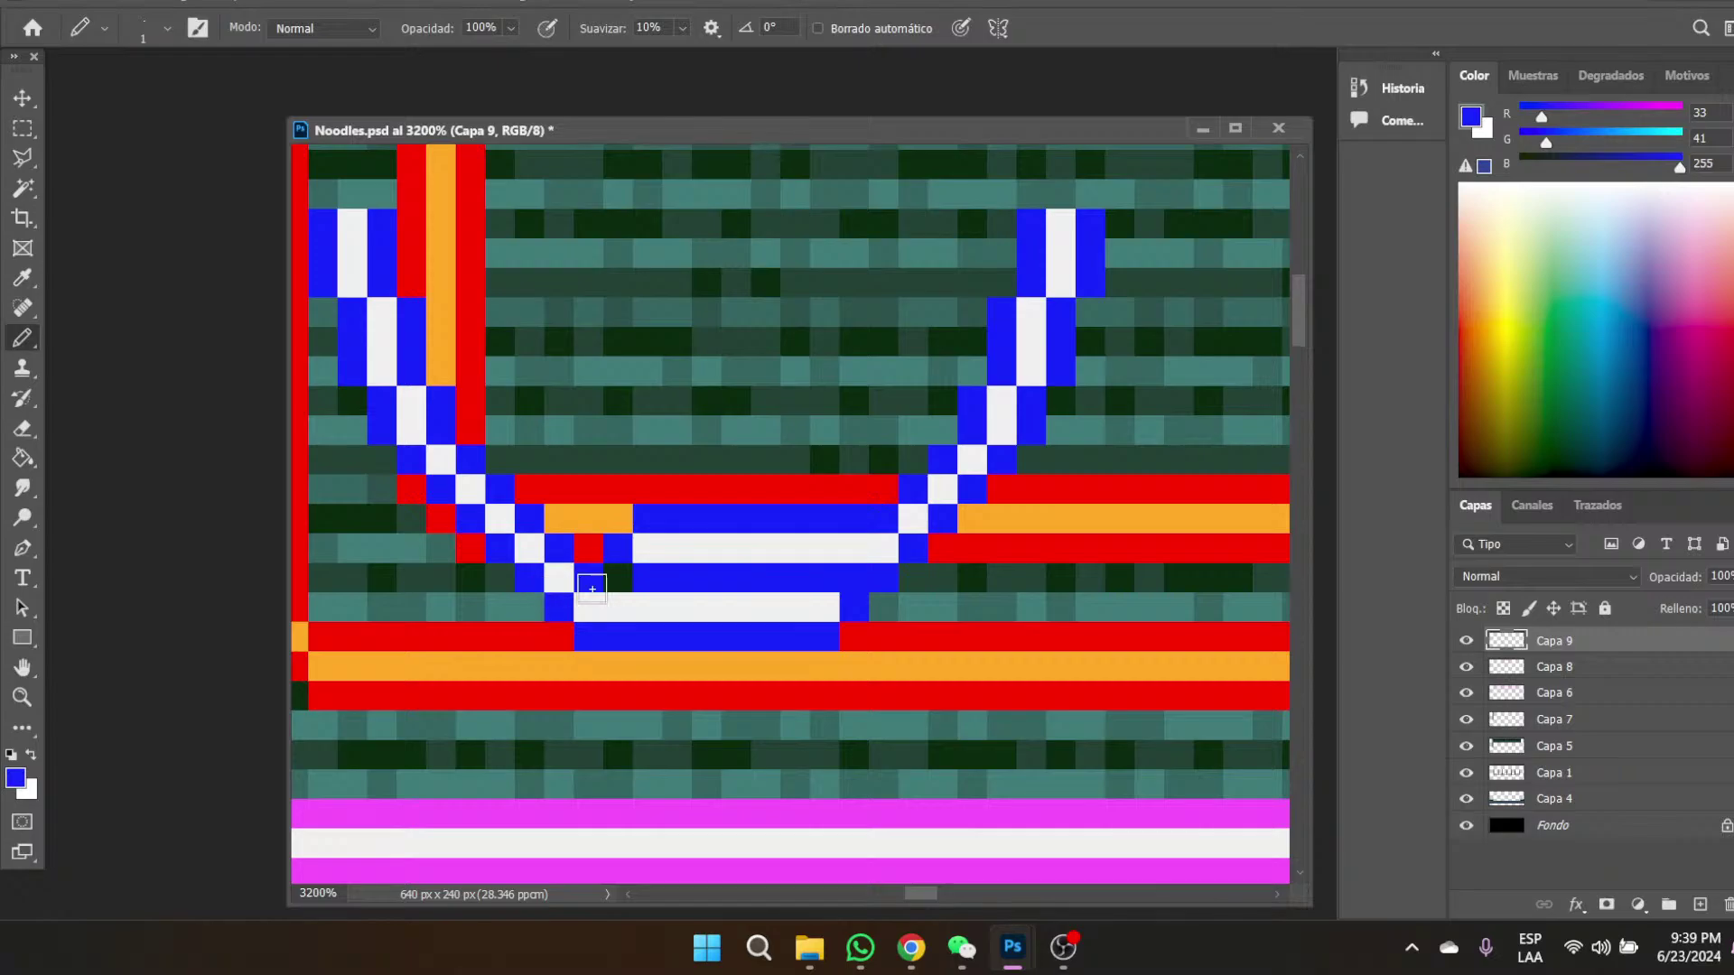
left_click(616, 579)
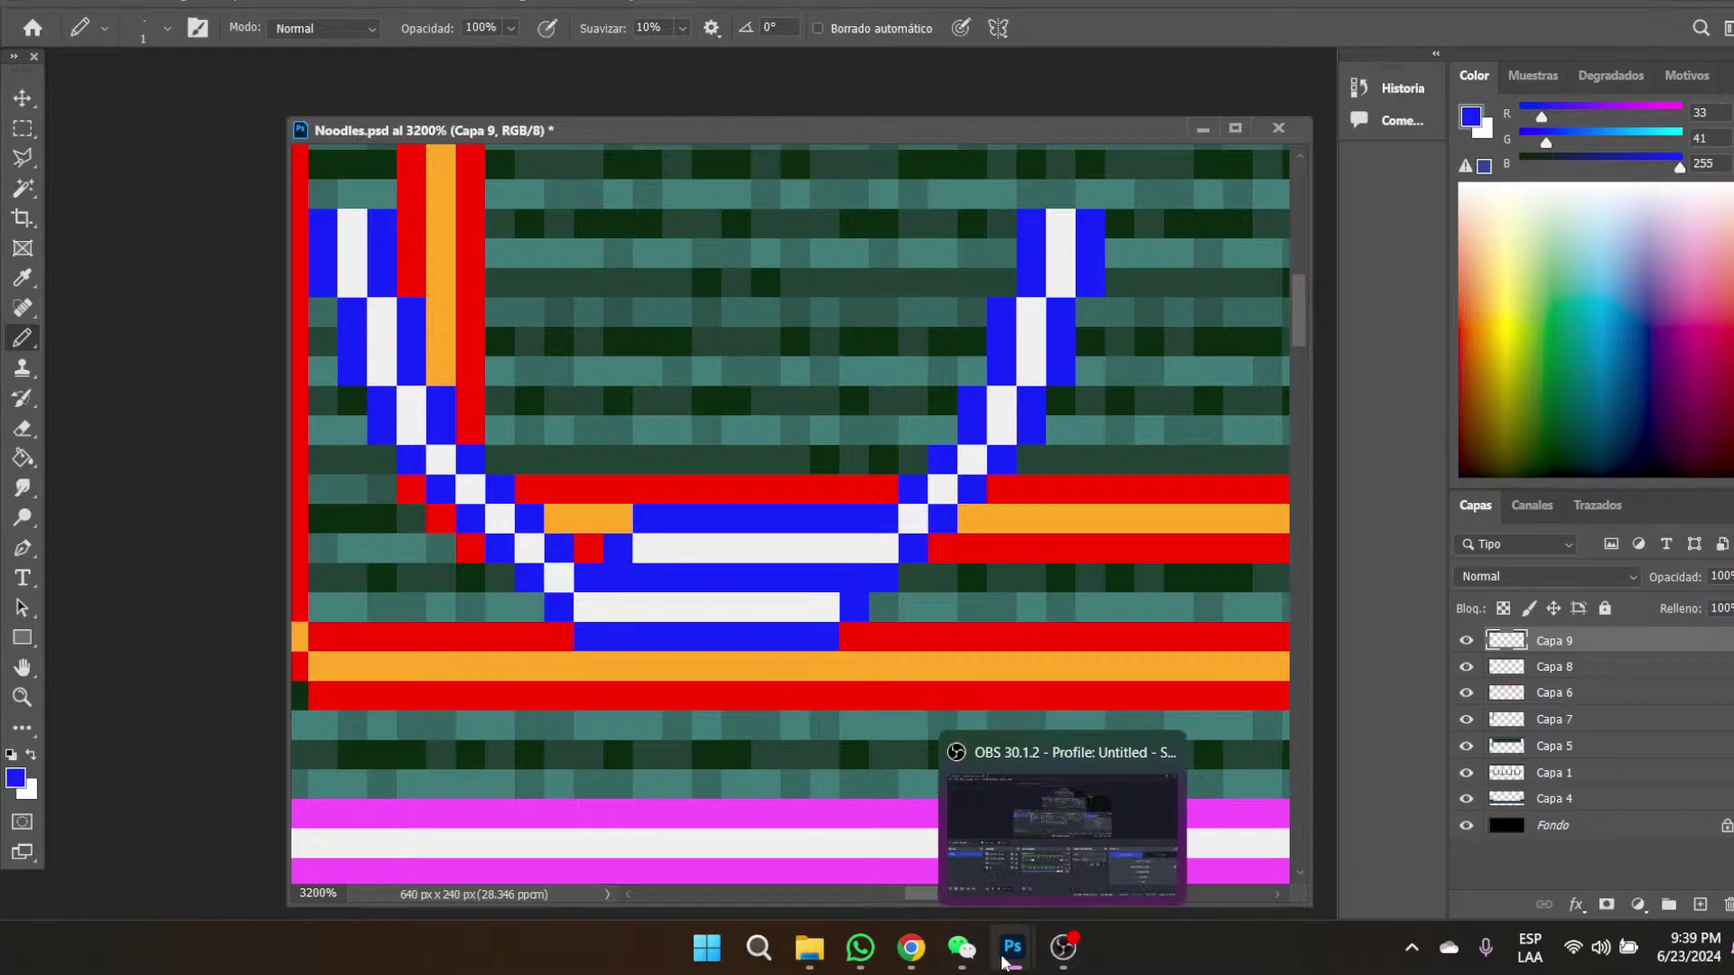
- Switch to Chrome to study the bowl in the ramen neon sign reference and return to Photoshop
mouse_move(1008, 959)
mouse_move(911, 966)
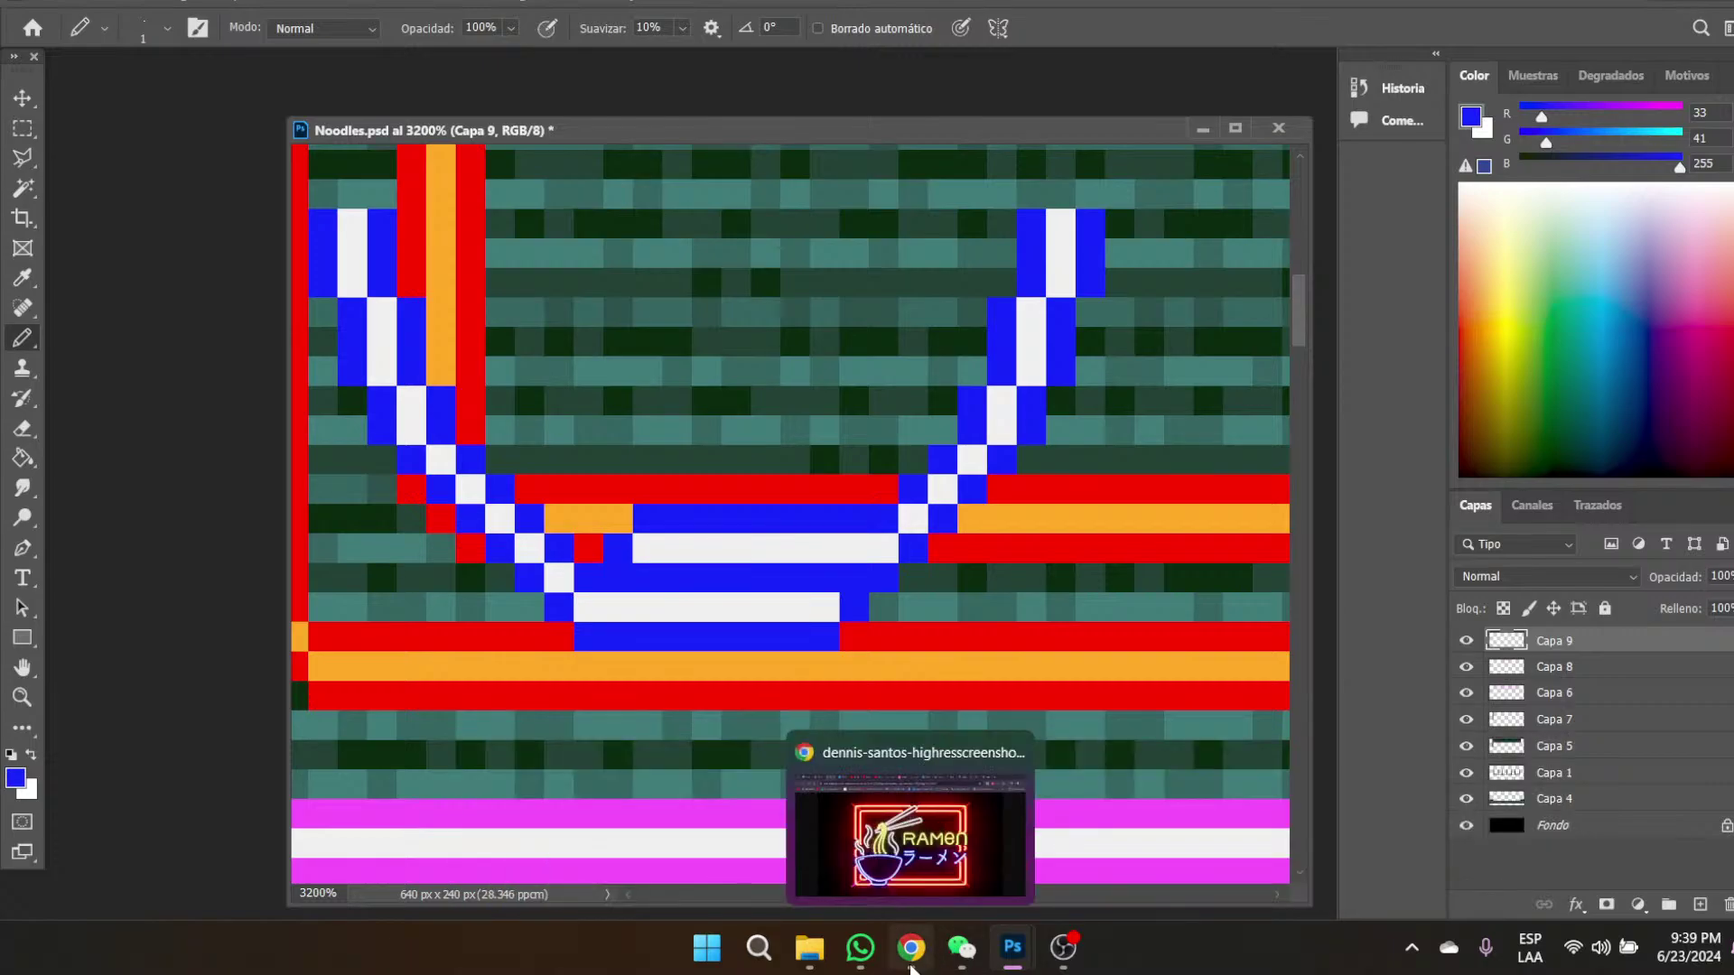
left_click(881, 870)
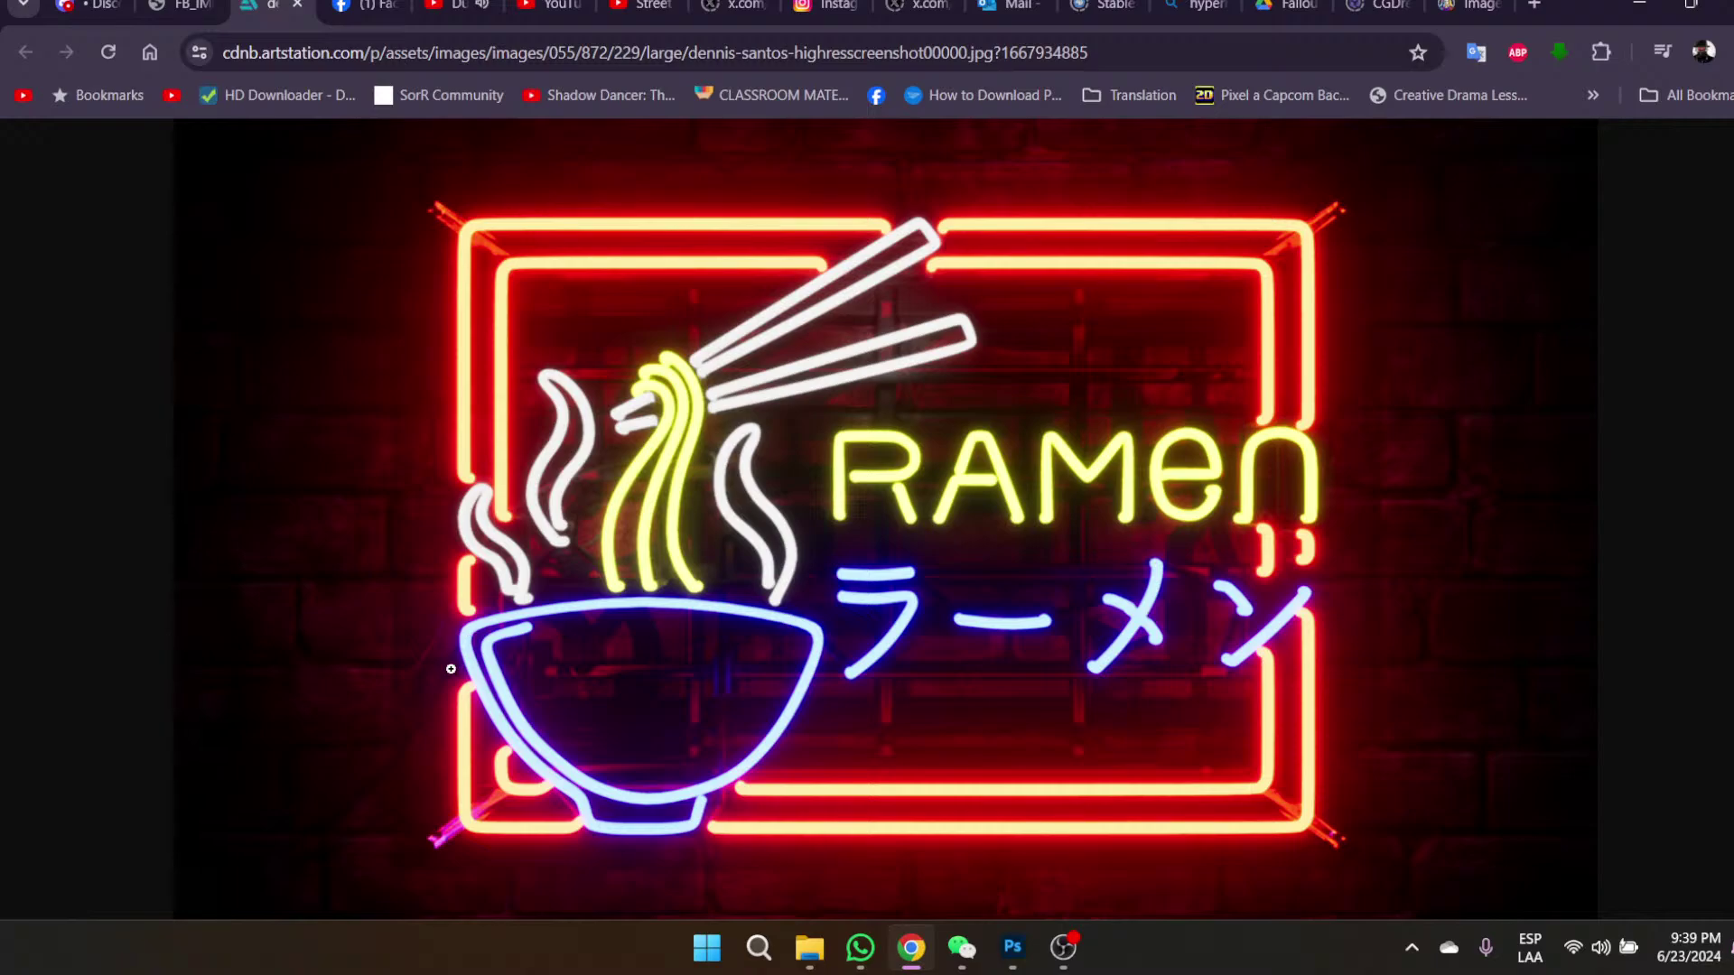
mouse_move(1012, 957)
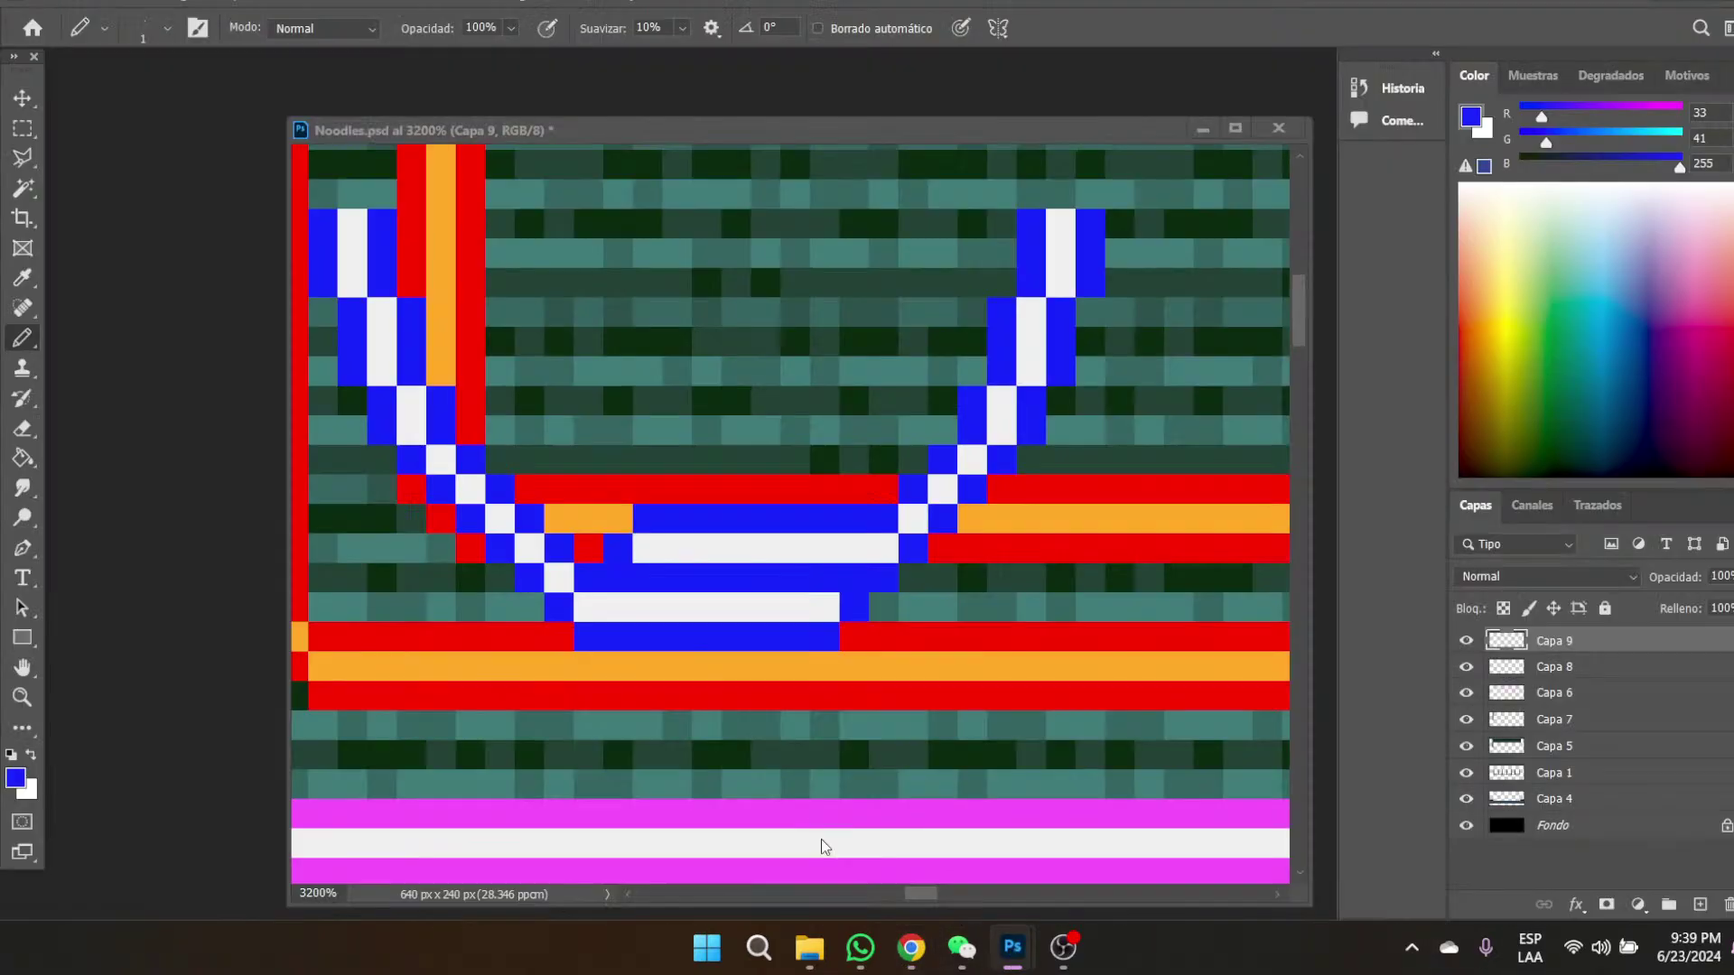
left_click(840, 813)
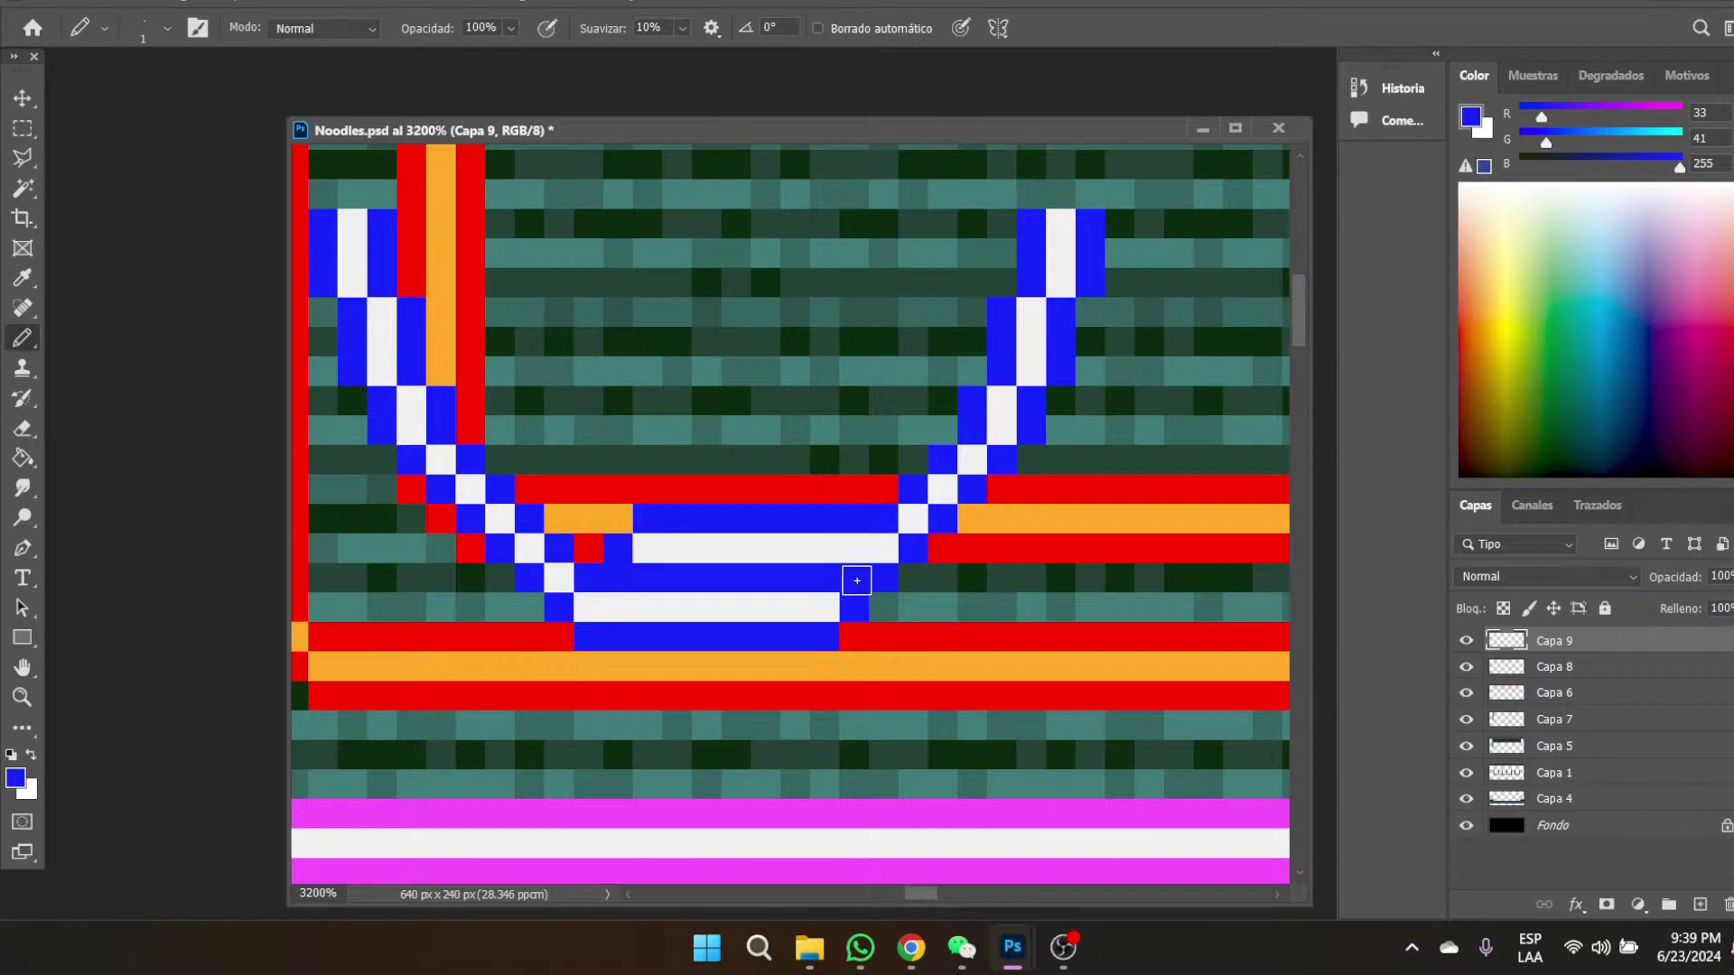
- Sample the off-white and connect the bowl's upper line to the right end of the base line
left_click(36, 279)
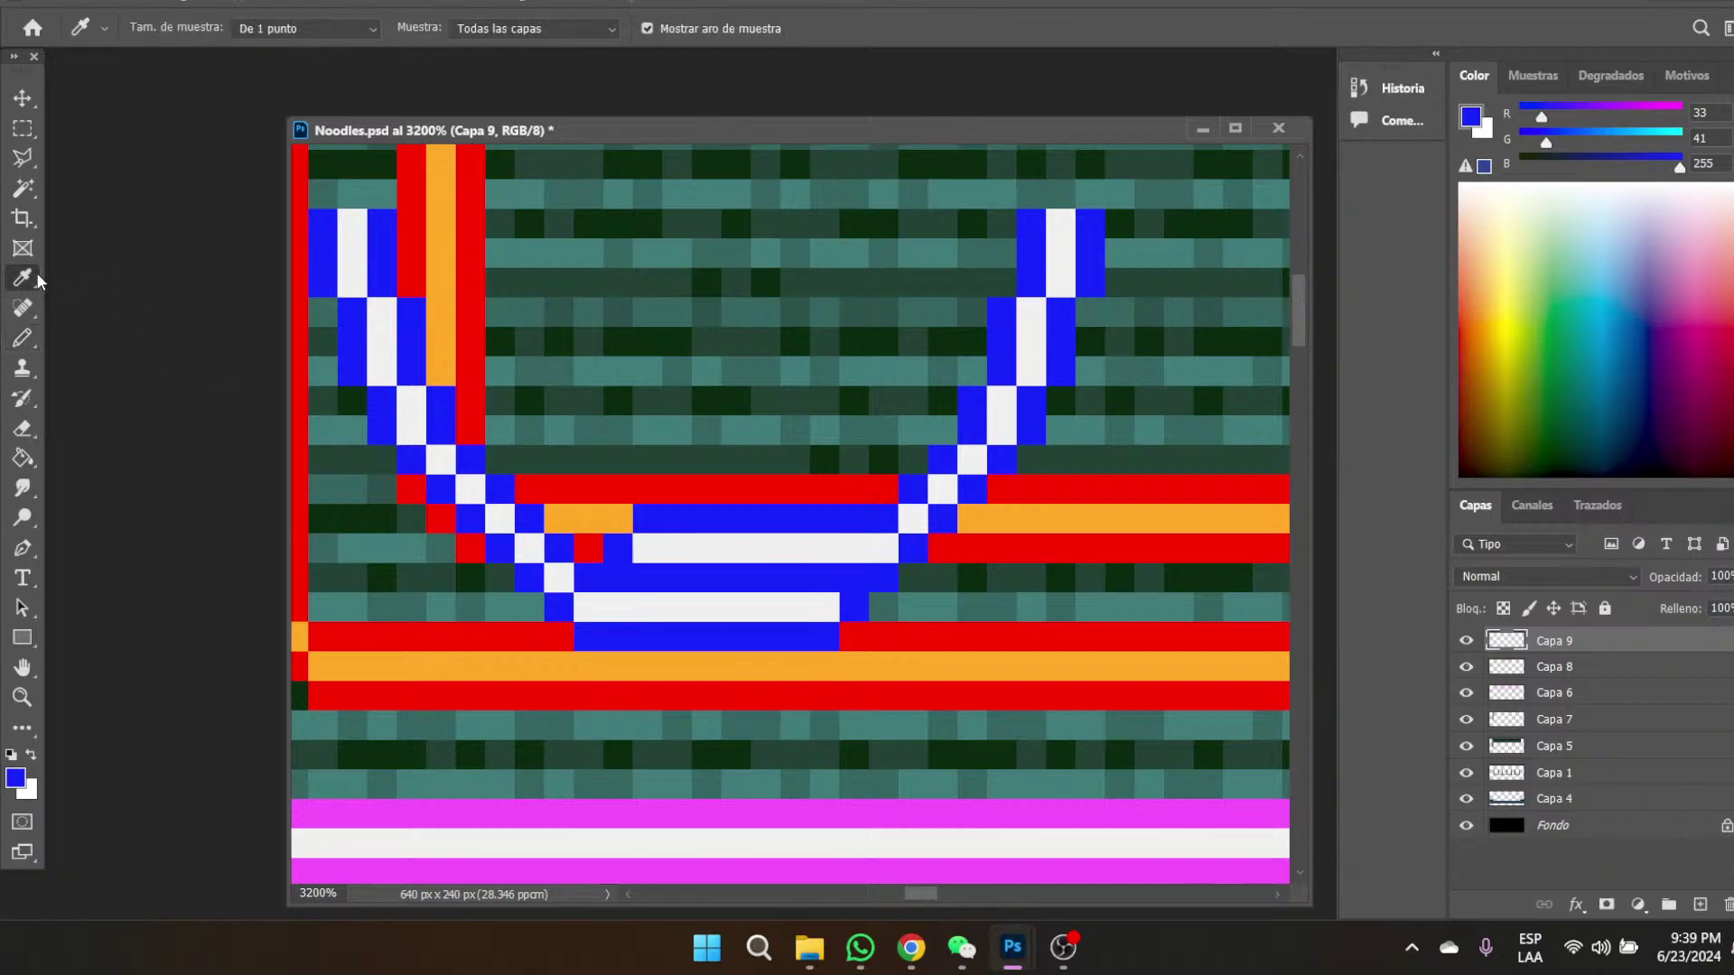
left_click(751, 601)
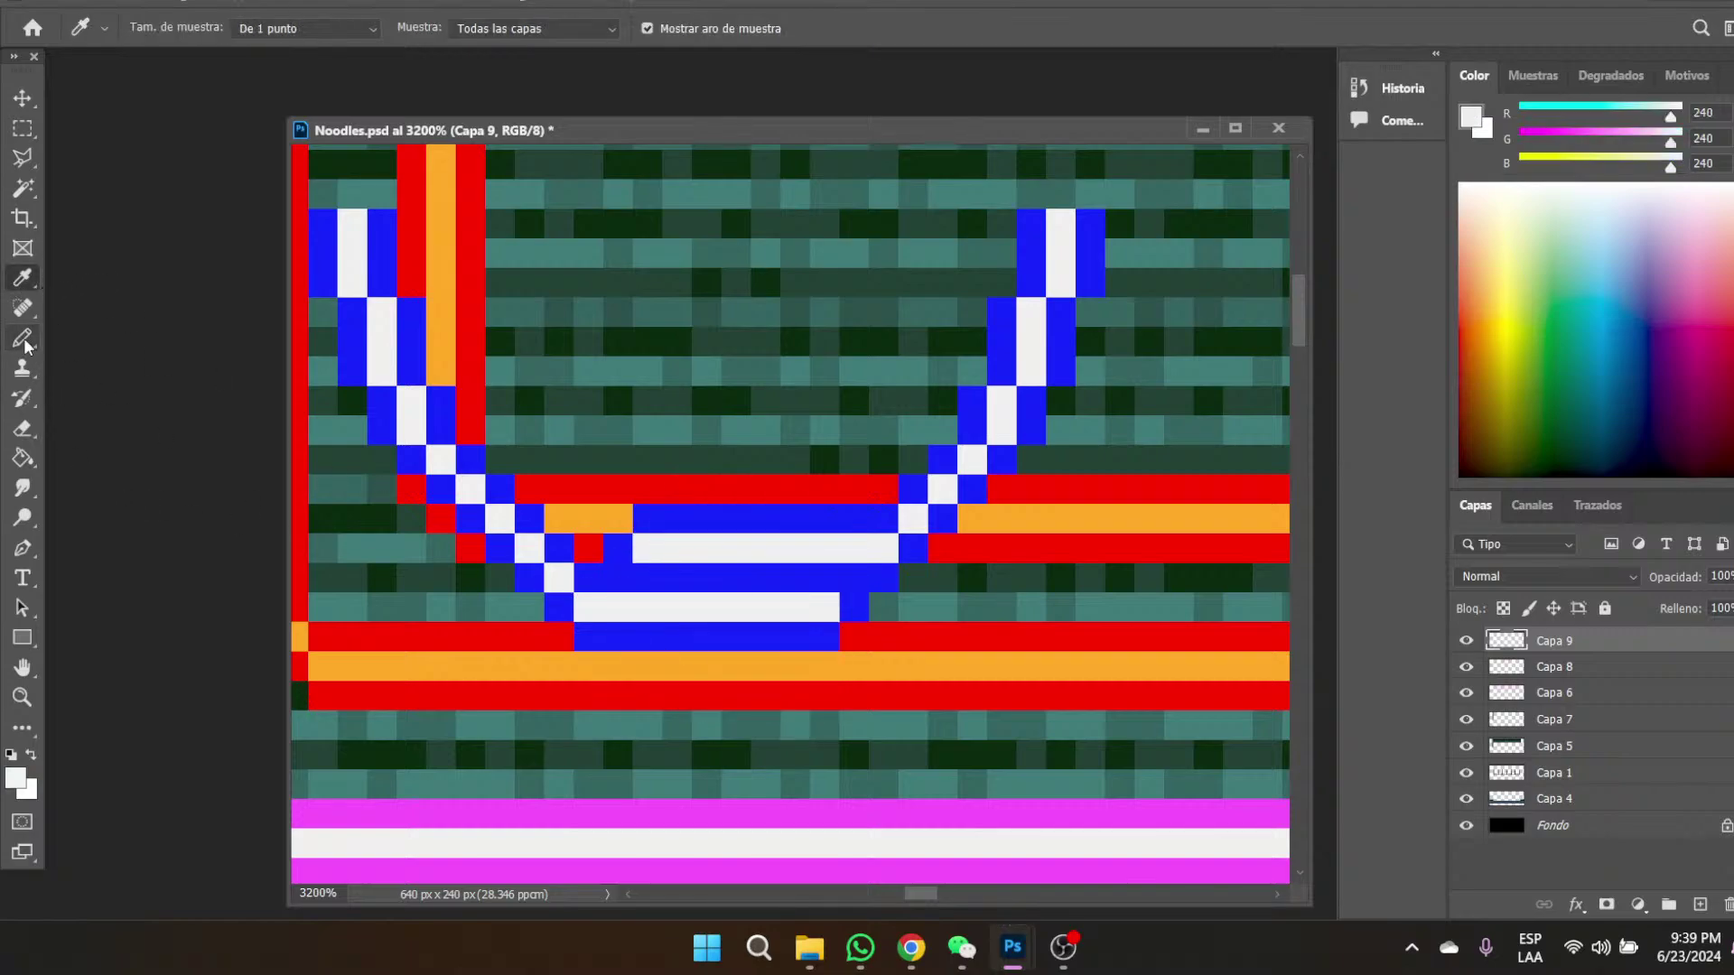
left_click(22, 338)
left_click(854, 578)
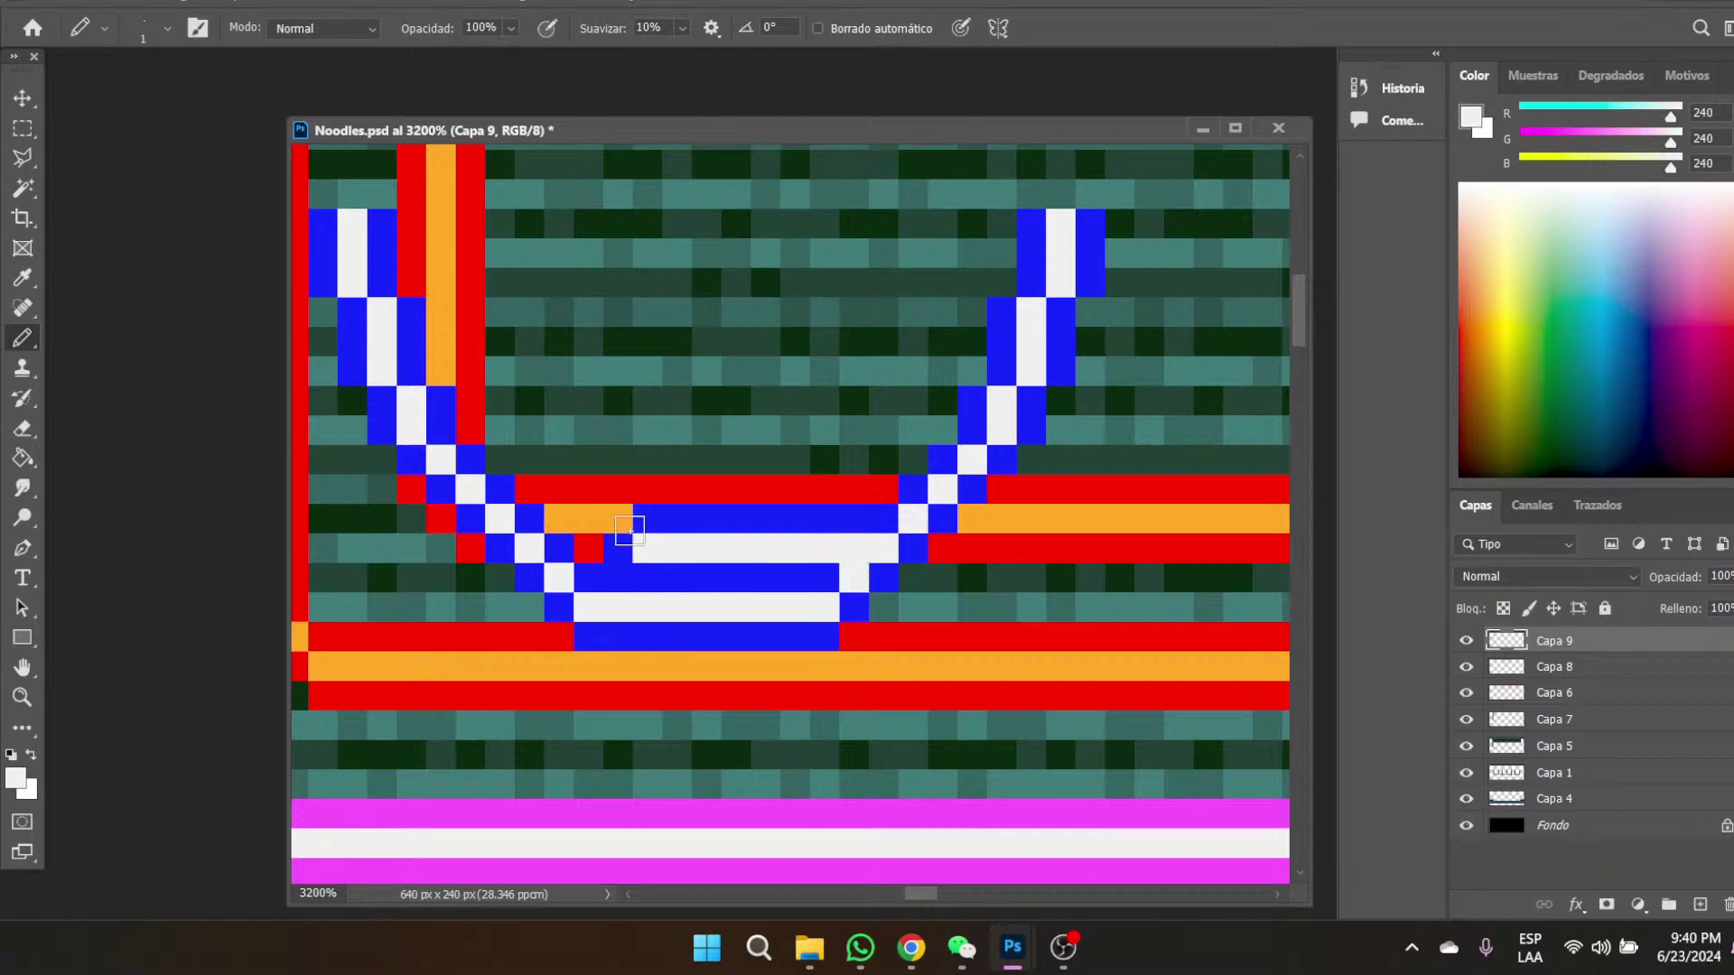
- Draw a second off-white stepped line inside the bowl's left side, from the upper line to just below the rim
left_click(591, 520)
left_click(608, 541)
key("ctrl+z")
mouse_move(594, 542)
left_mouse_down()
mouse_move(483, 447)
mouse_move(471, 400)
left_mouse_up()
left_click(438, 336)
left_click_drag(438, 336, 442, 371)
left_click(441, 311)
left_click(411, 275)
left_click(410, 254)
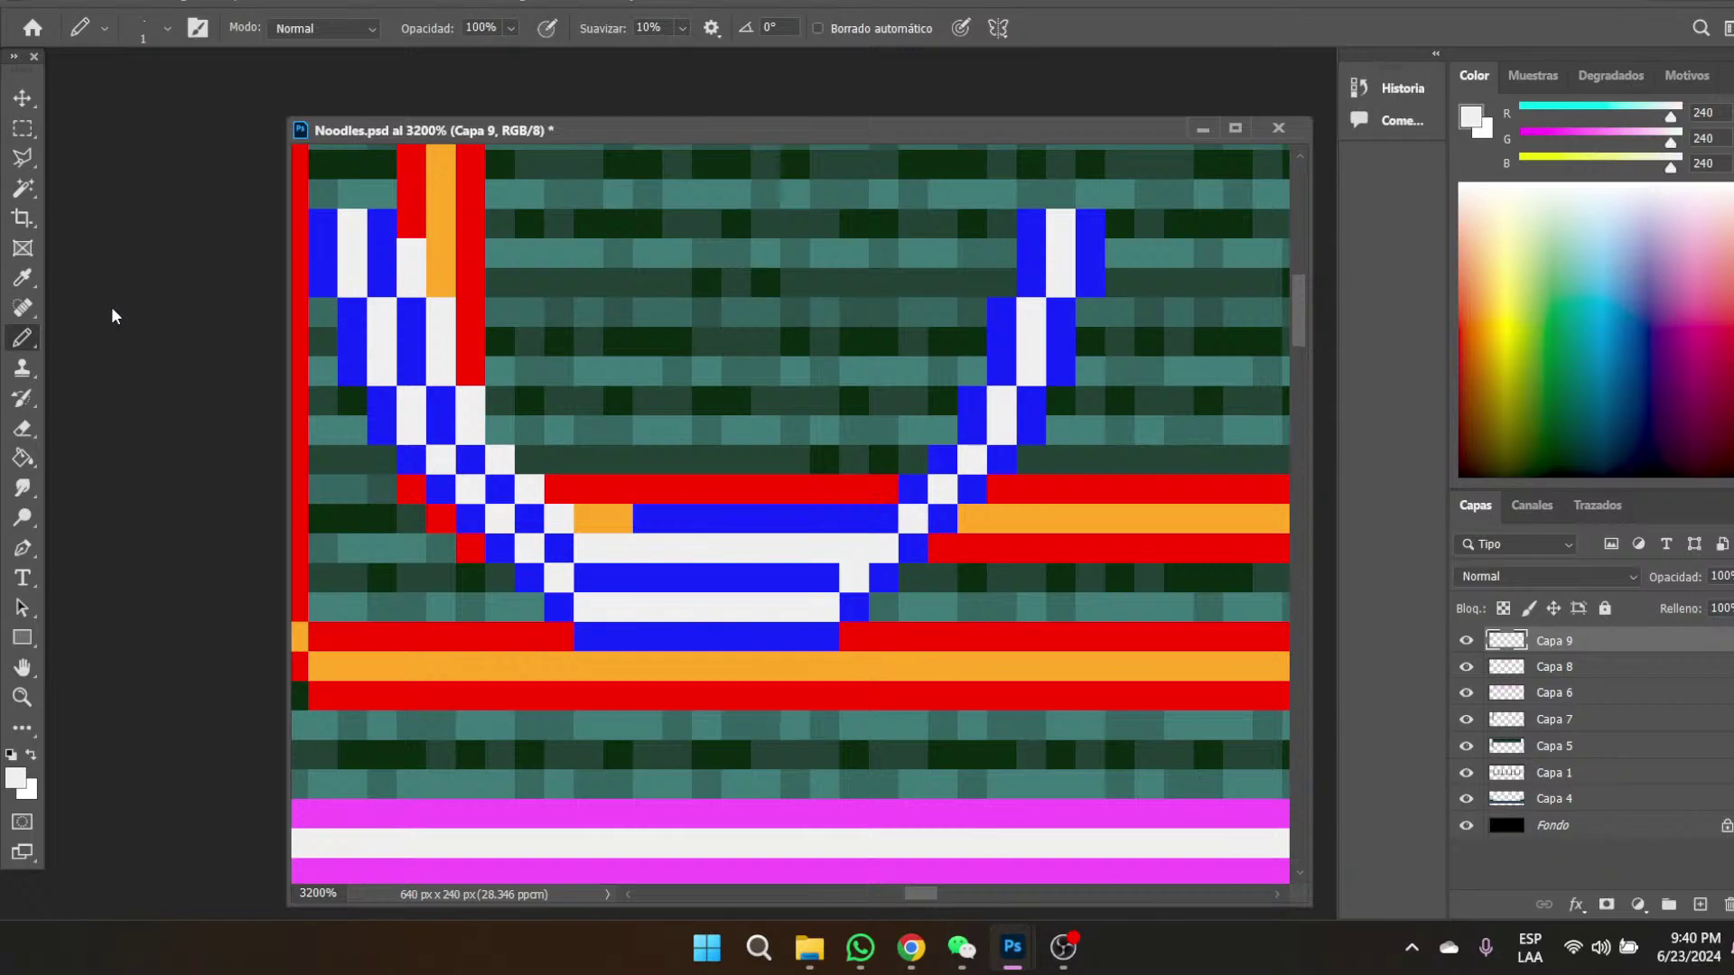
- Sample the blue and extend the row above the upper off-white line left to the inner line
left_click(23, 278)
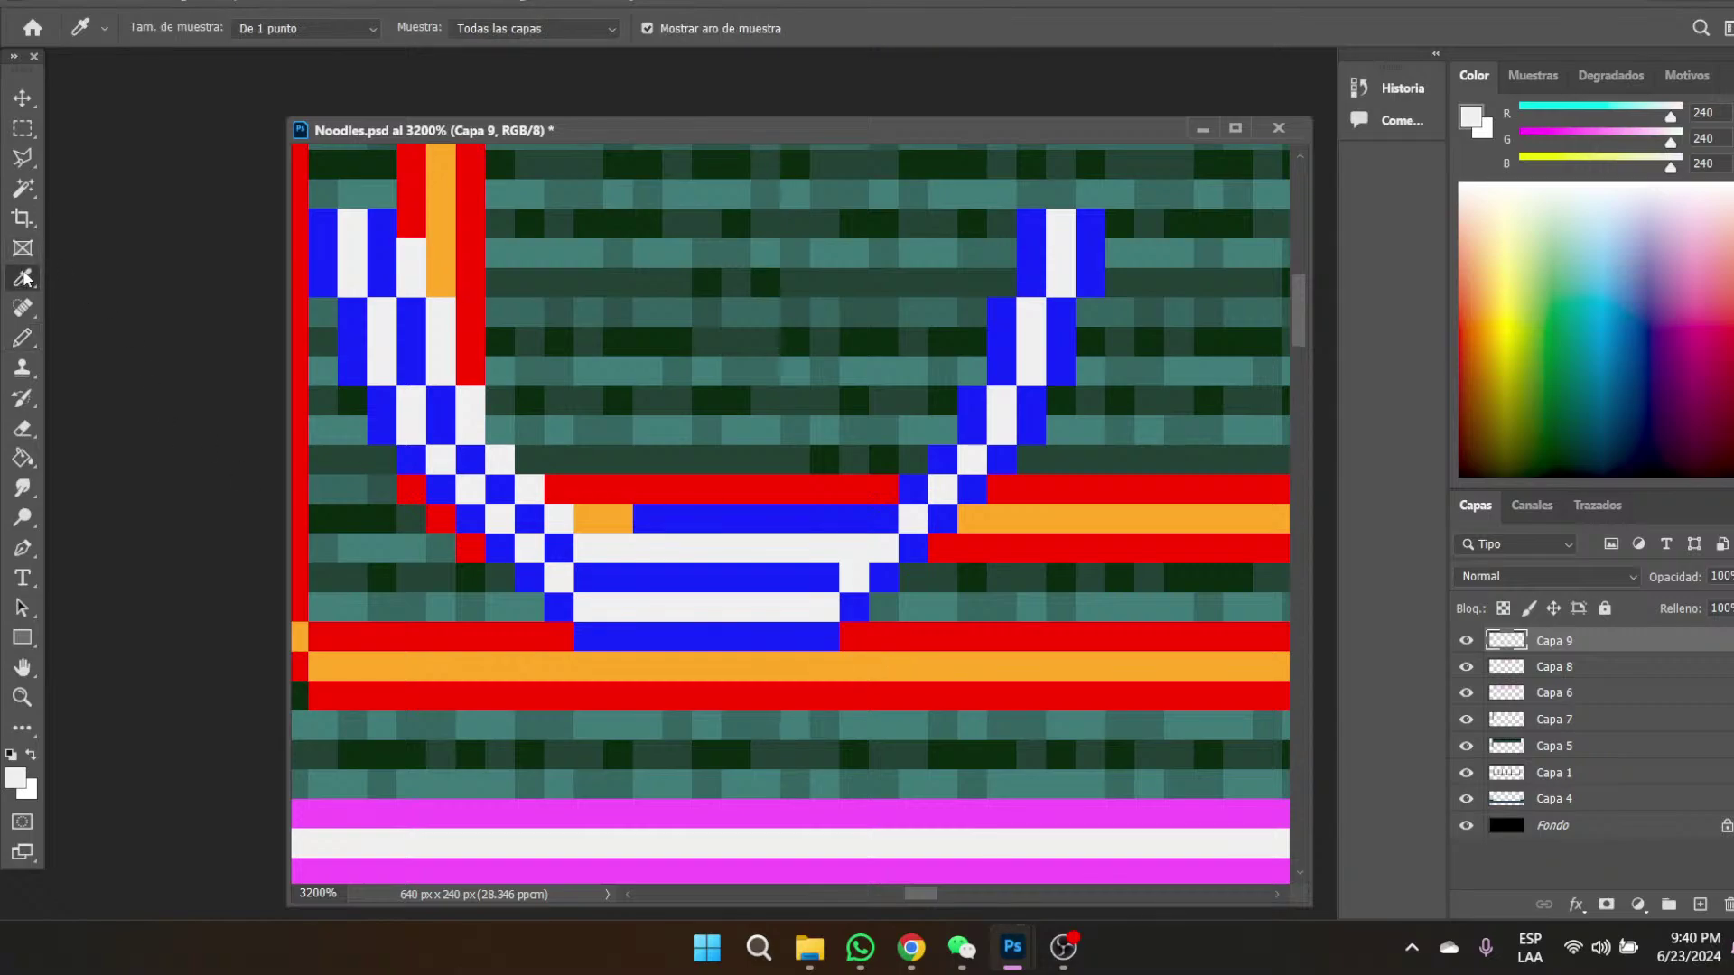
left_click(703, 511)
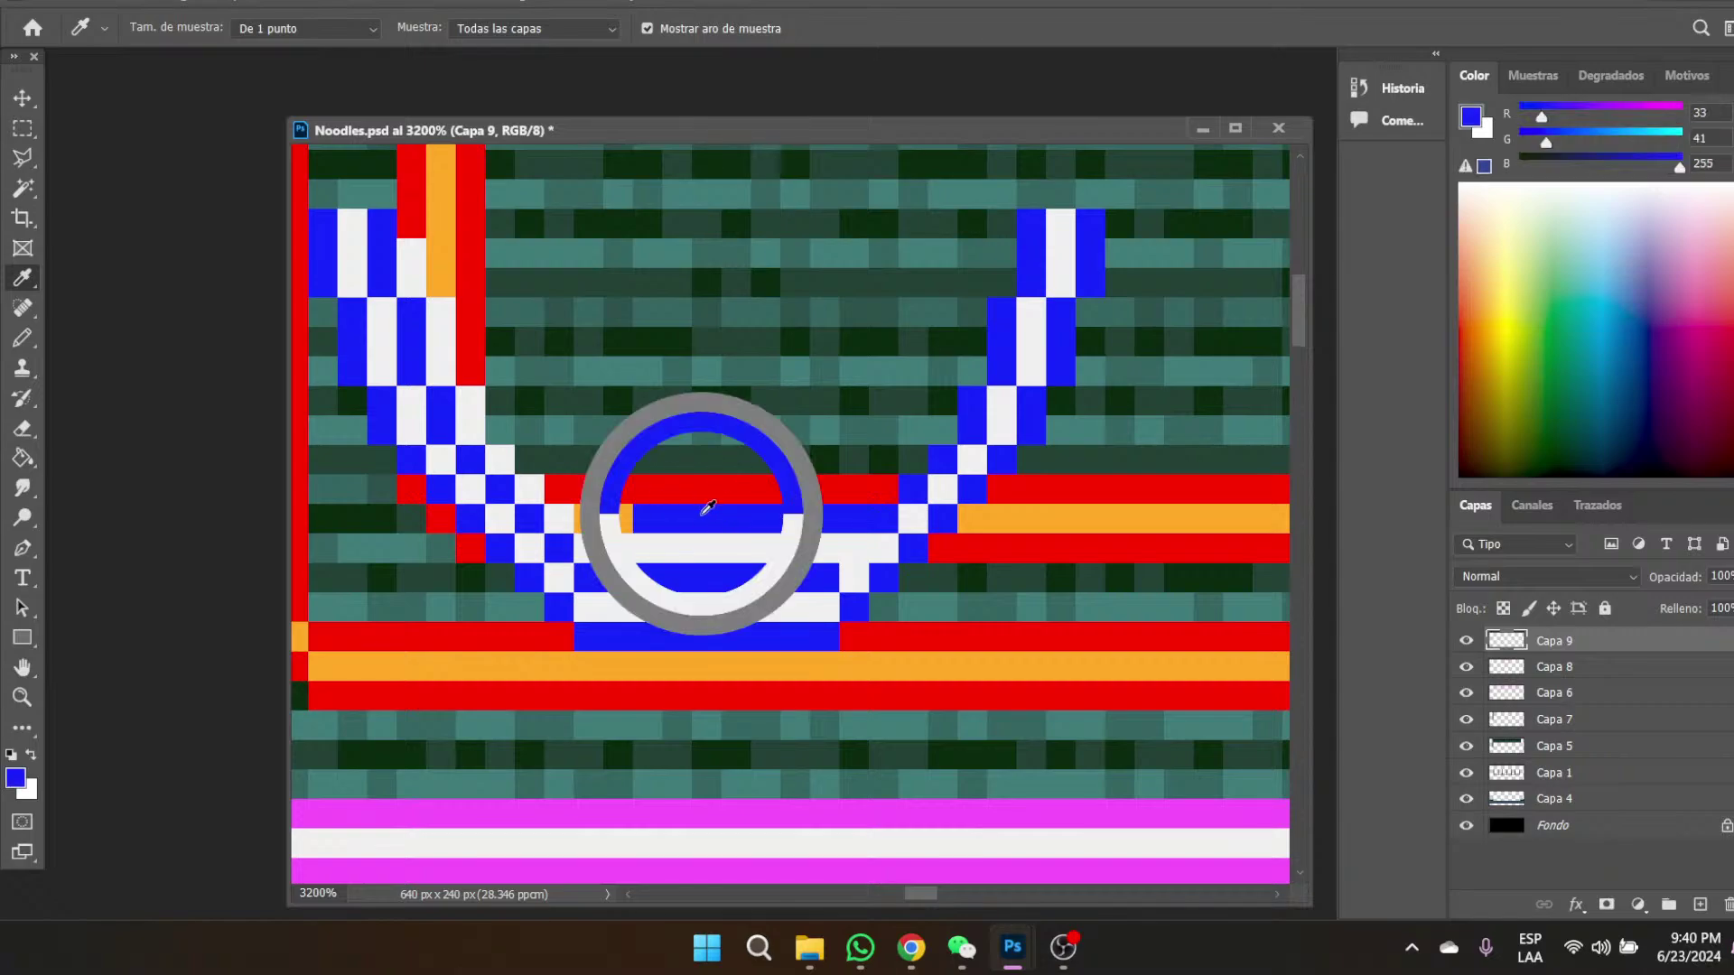
left_click(23, 338)
left_click_drag(588, 518, 623, 518)
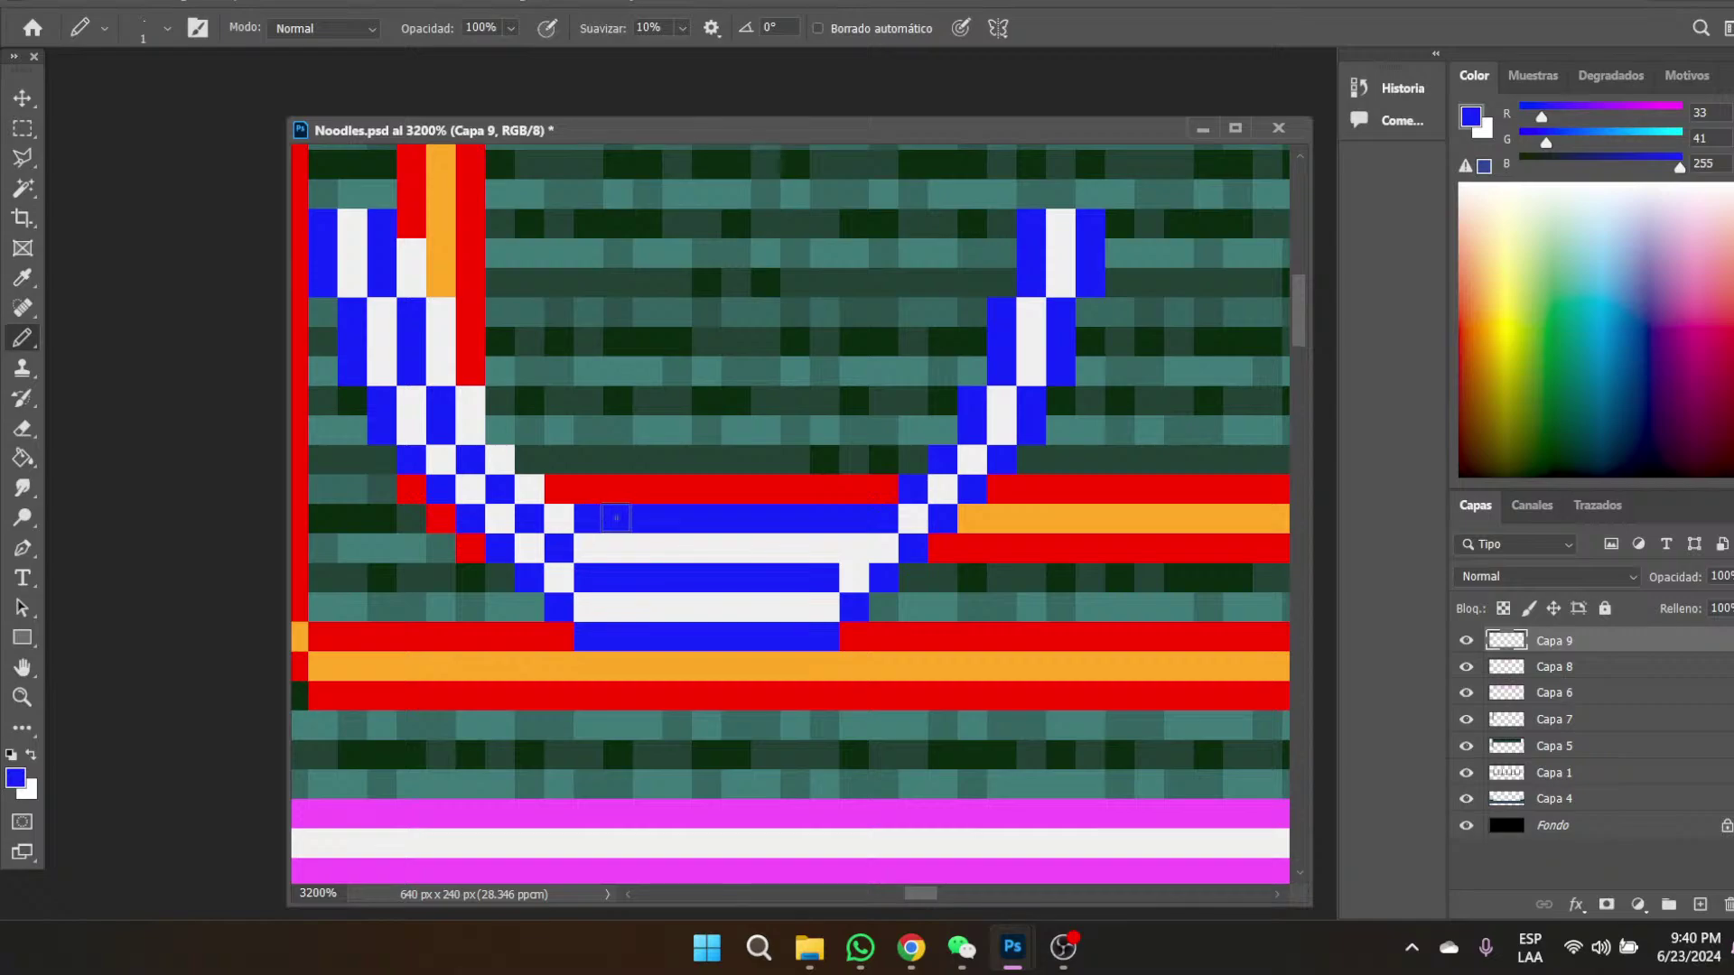
- Outline the right edge and top end of the bowl's inner left line with blue pixels
left_click(559, 490)
left_click(539, 464)
left_click(500, 430)
left_click(497, 403)
left_click_drag(459, 299, 468, 372)
left_click(443, 282)
left_click(440, 253)
left_click(411, 223)
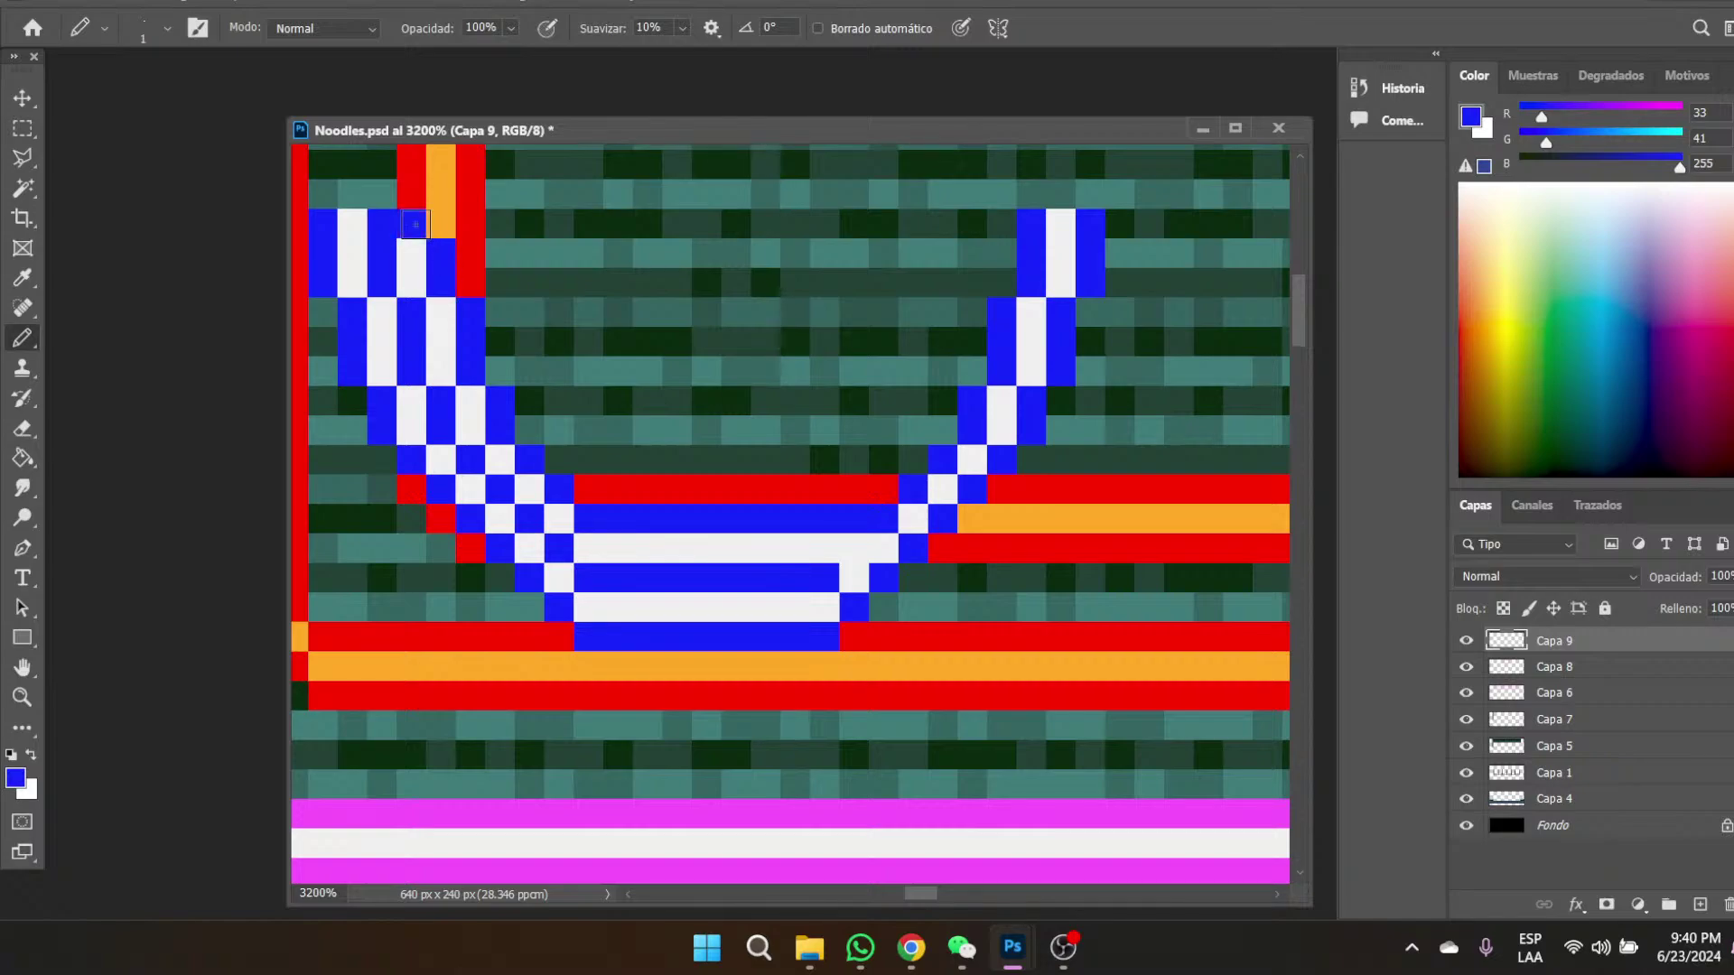
- Extend both upper ends of the bowl one pixel upward with blue edges and an off-white centre
scroll(496, 366, "up", 2)
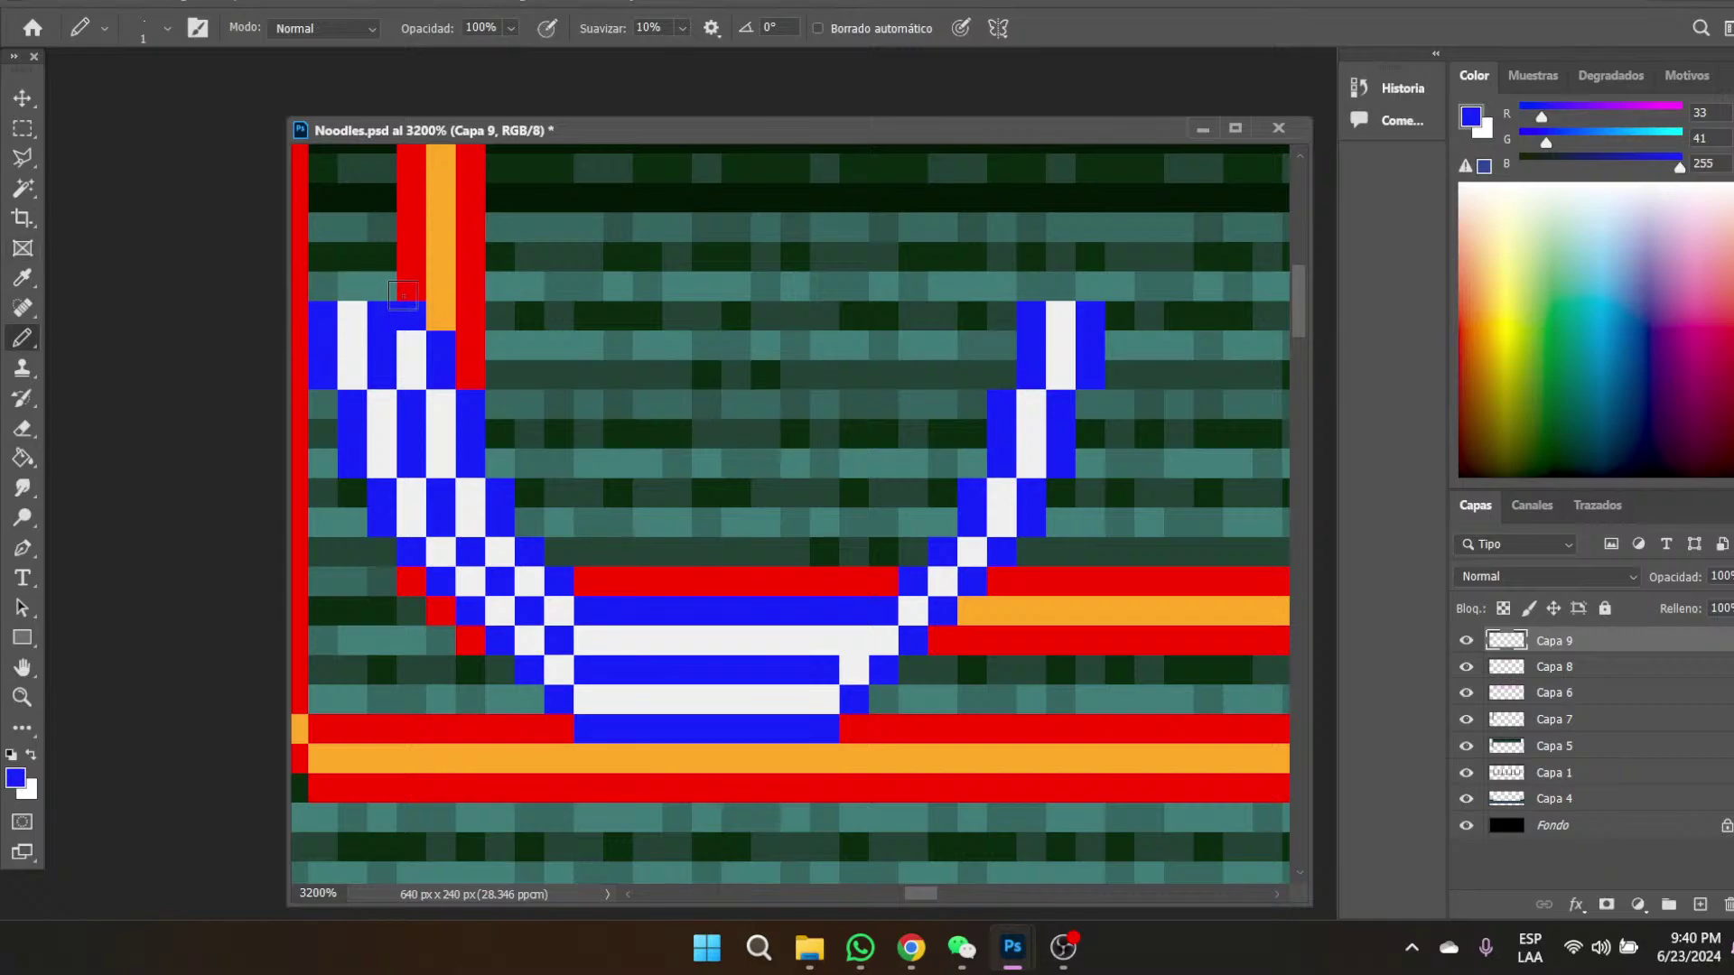
left_click(382, 285)
left_click(323, 285)
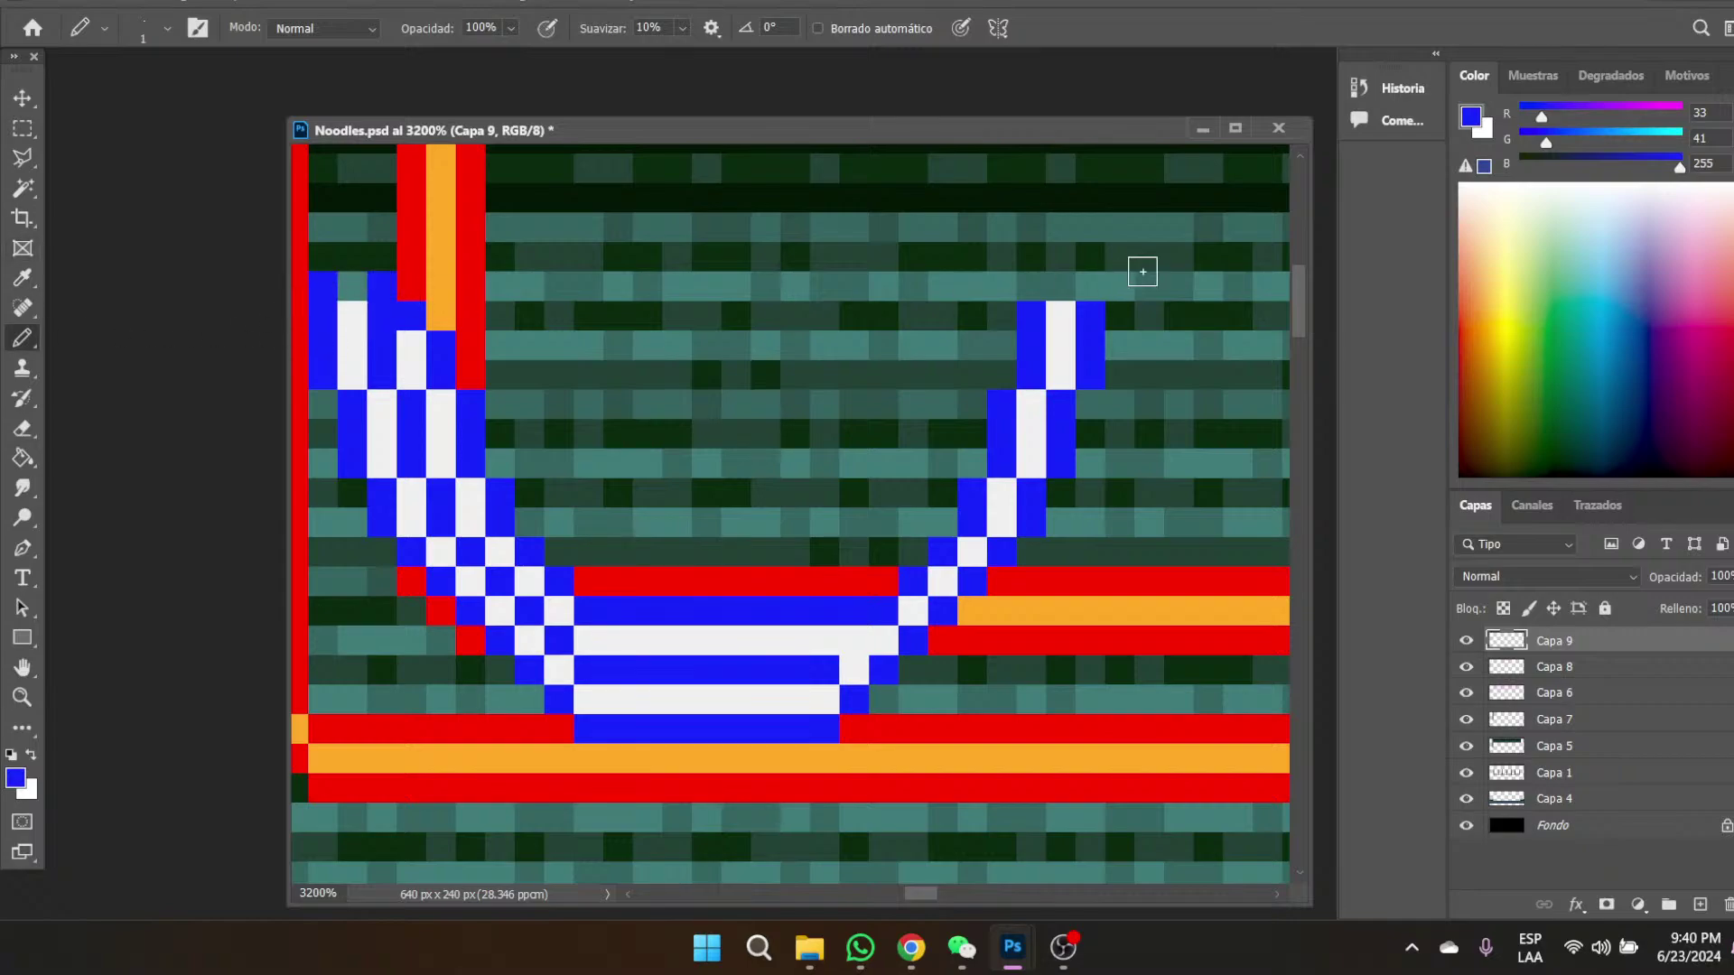
left_click(1089, 285)
left_click(1031, 285)
left_click(23, 278)
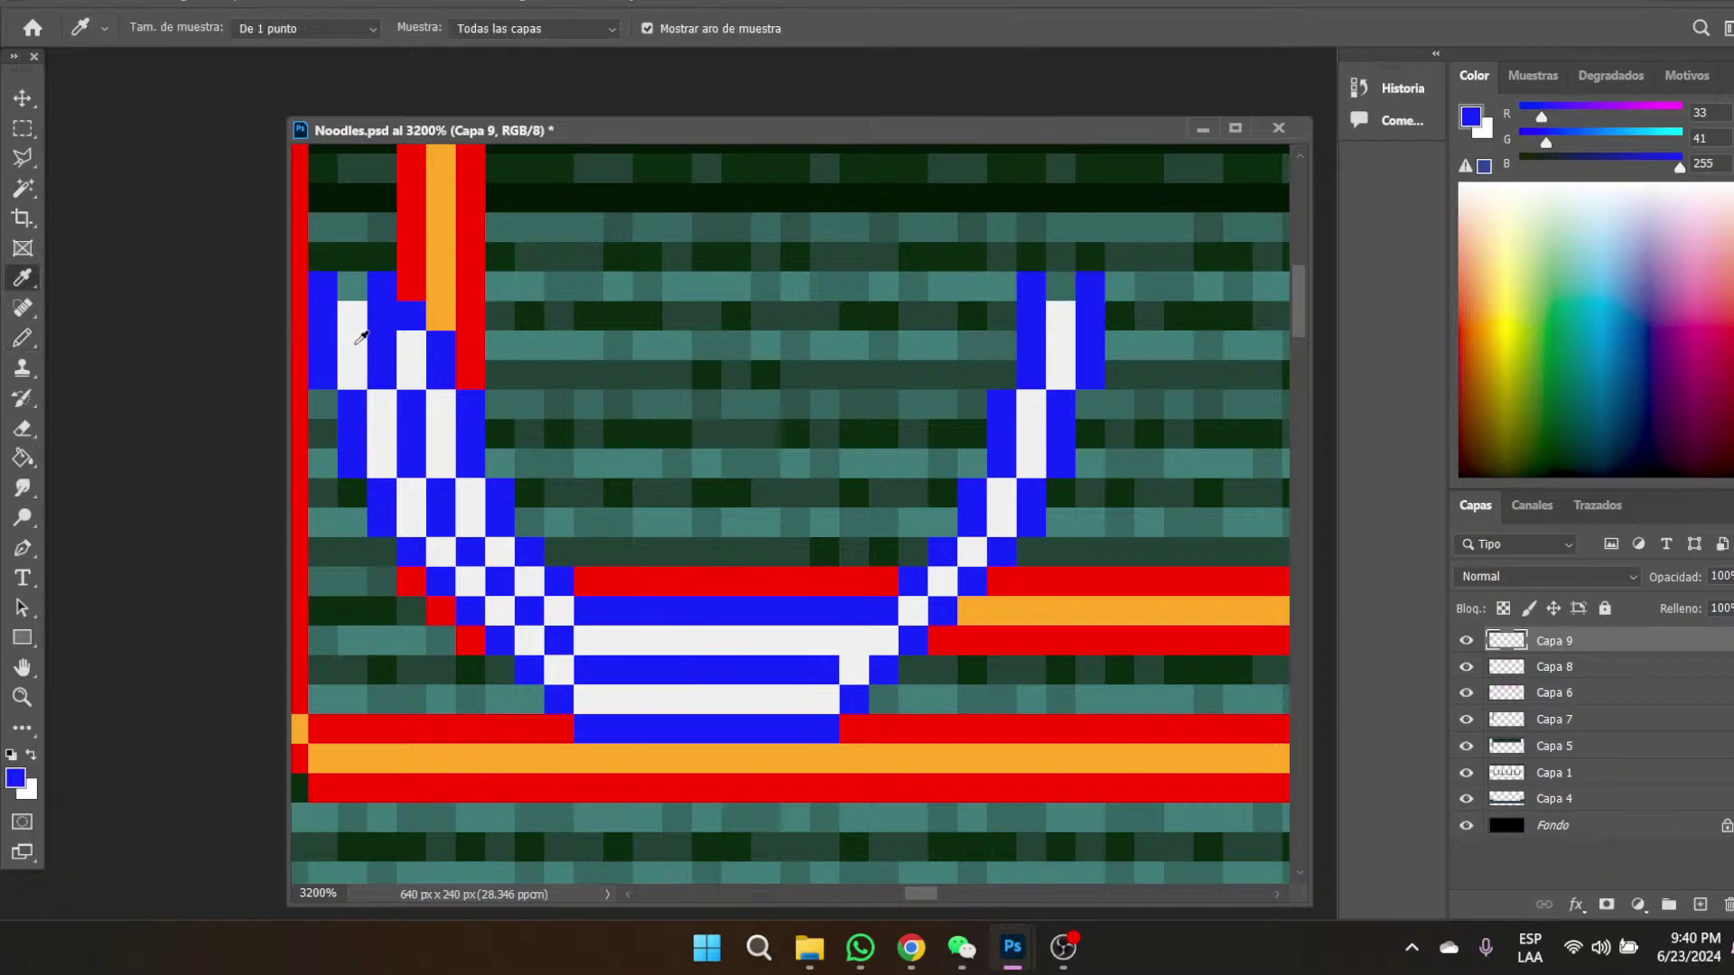
left_click(360, 337)
left_click(23, 338)
left_click(354, 287)
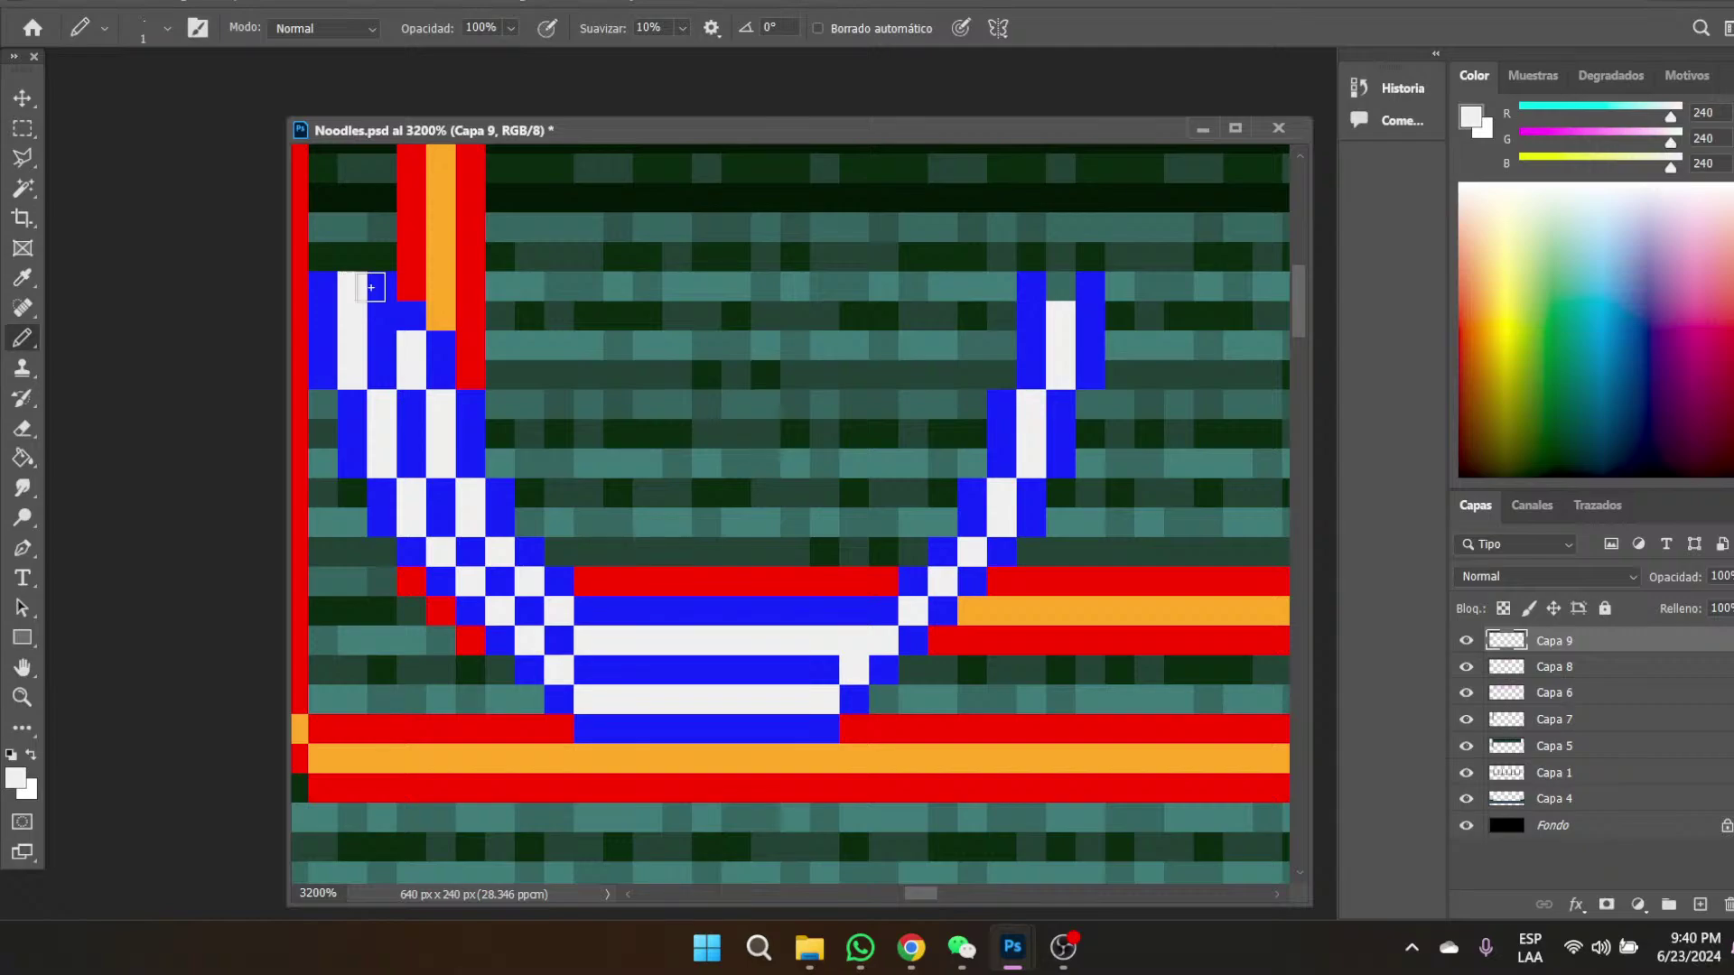
left_click(1061, 286)
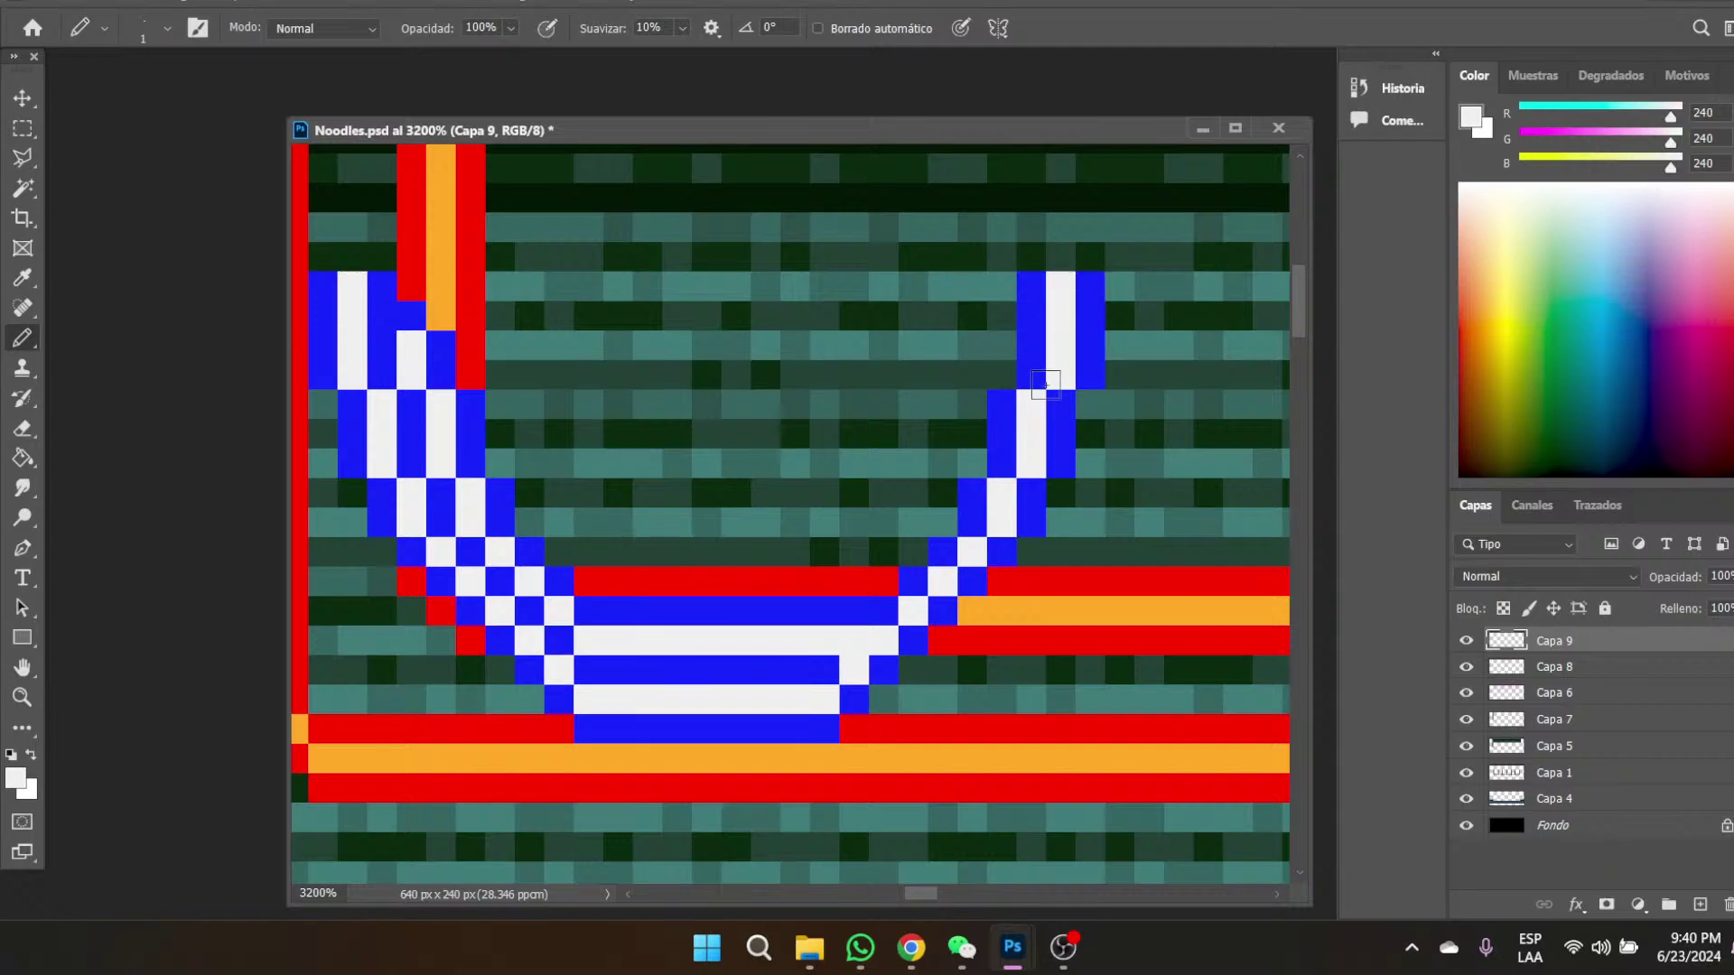
- Check the bowl within the whole stage and save Noodles.psd
left_click(23, 696)
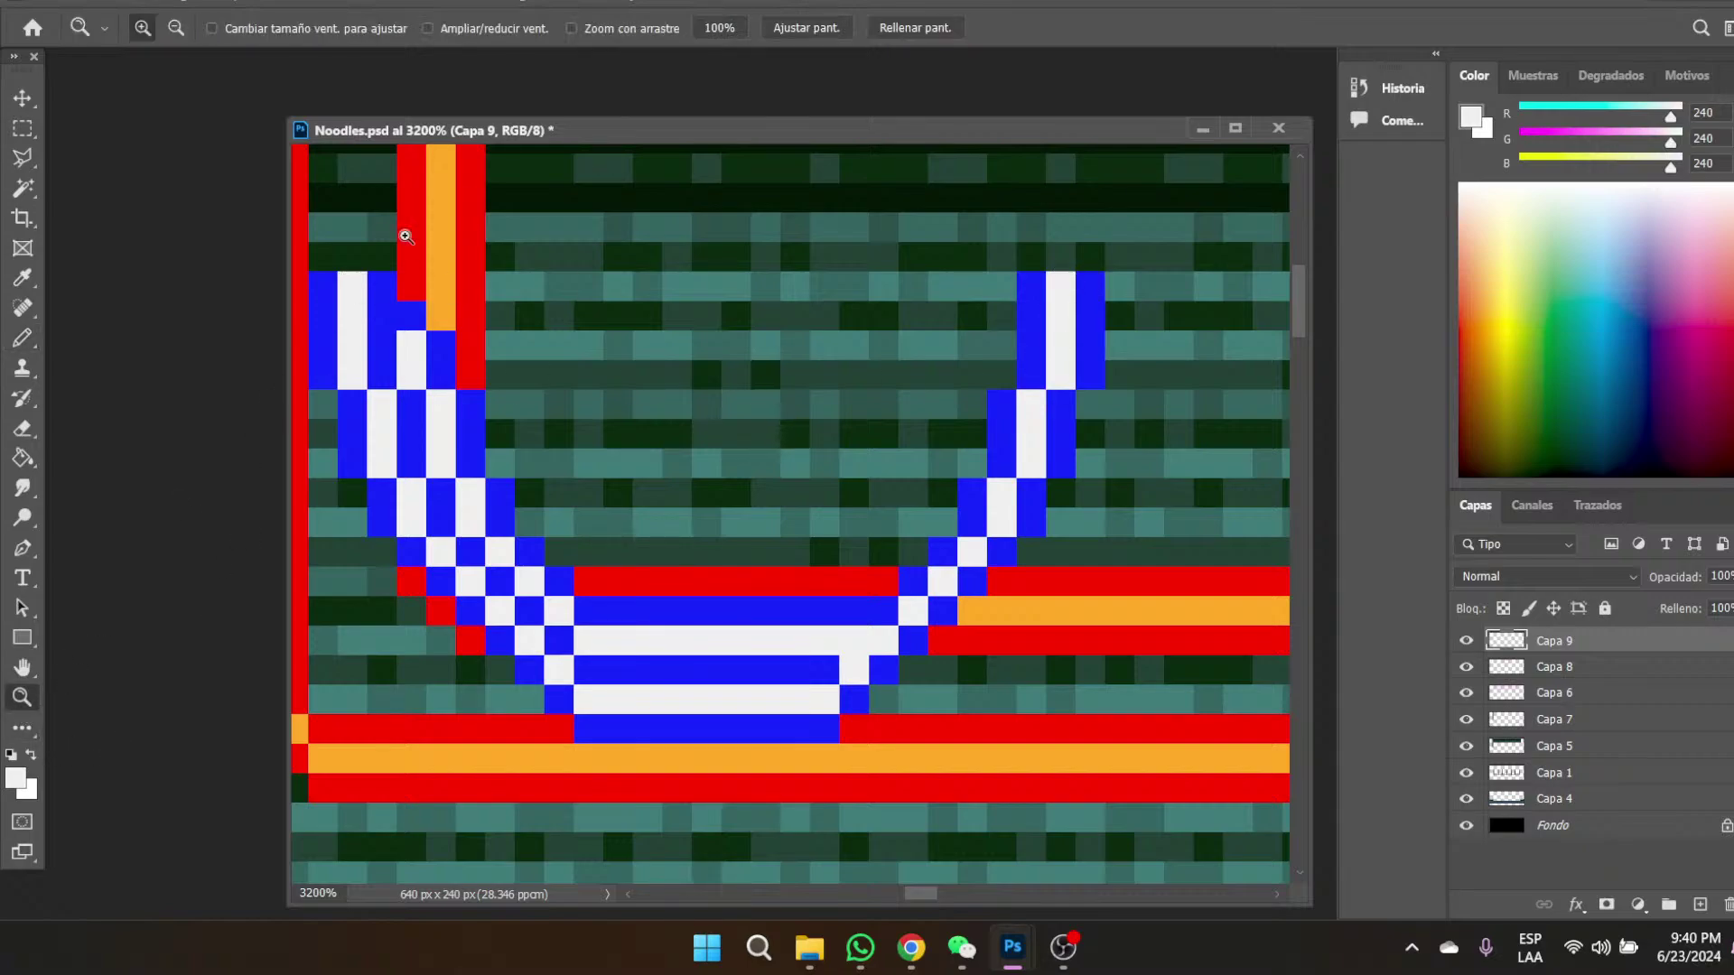
left_click(715, 26)
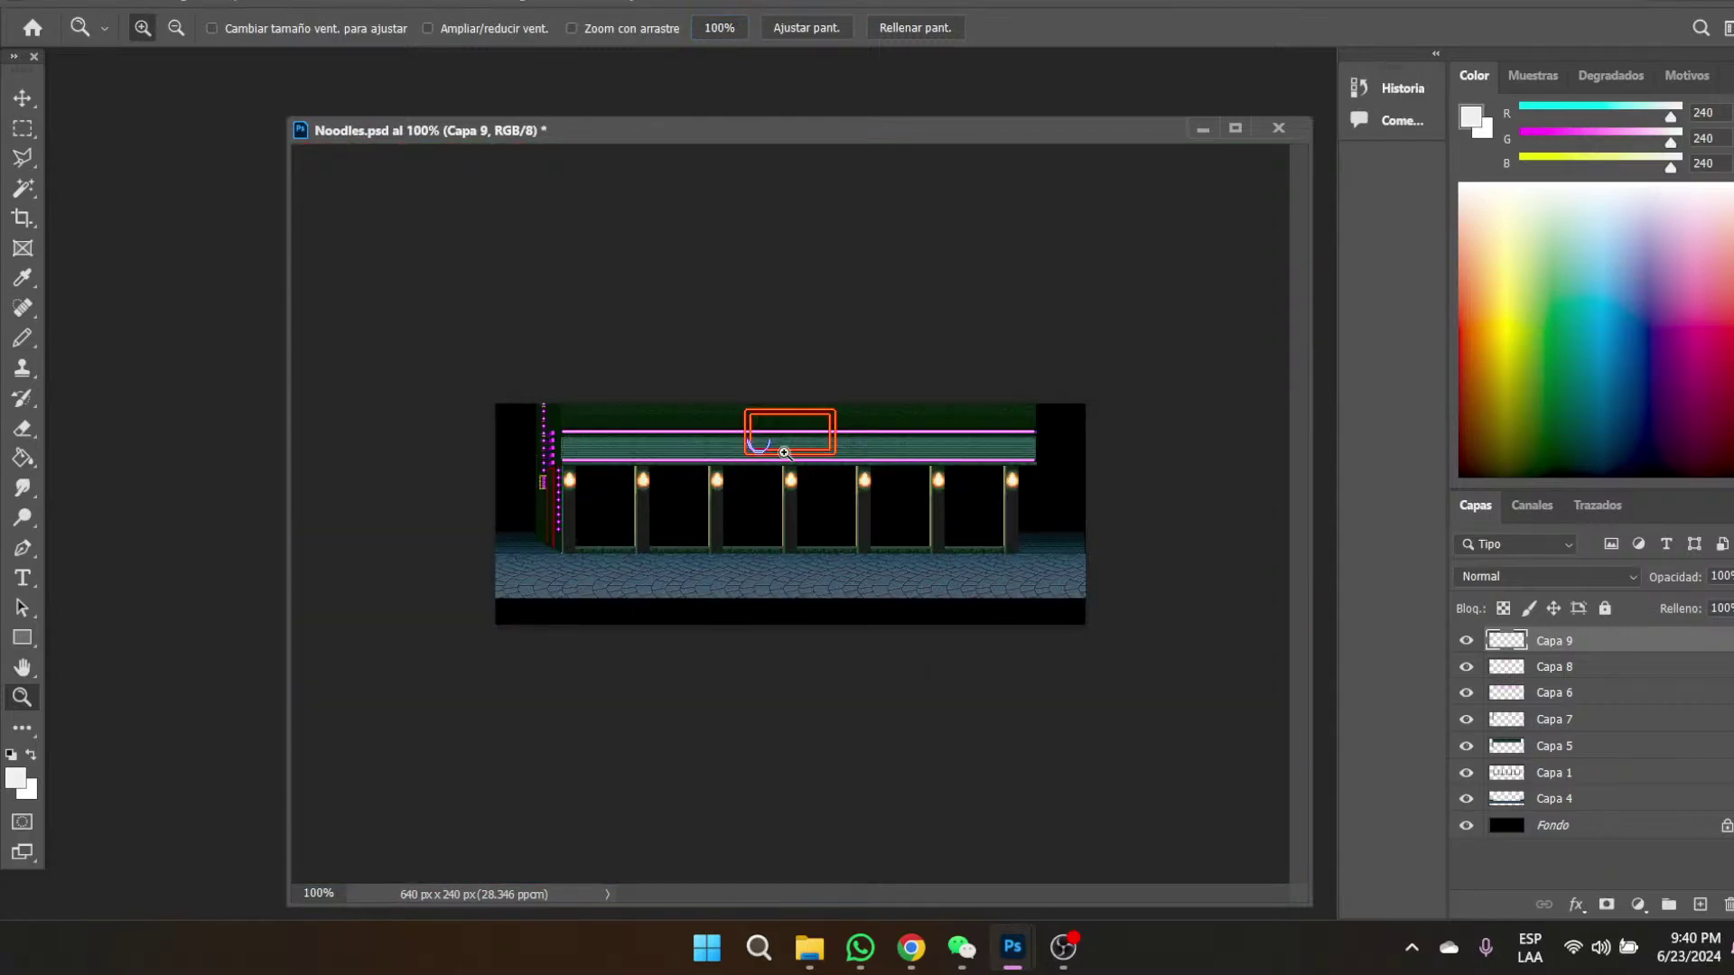
left_click(784, 451)
left_click(717, 354)
left_click(723, 312)
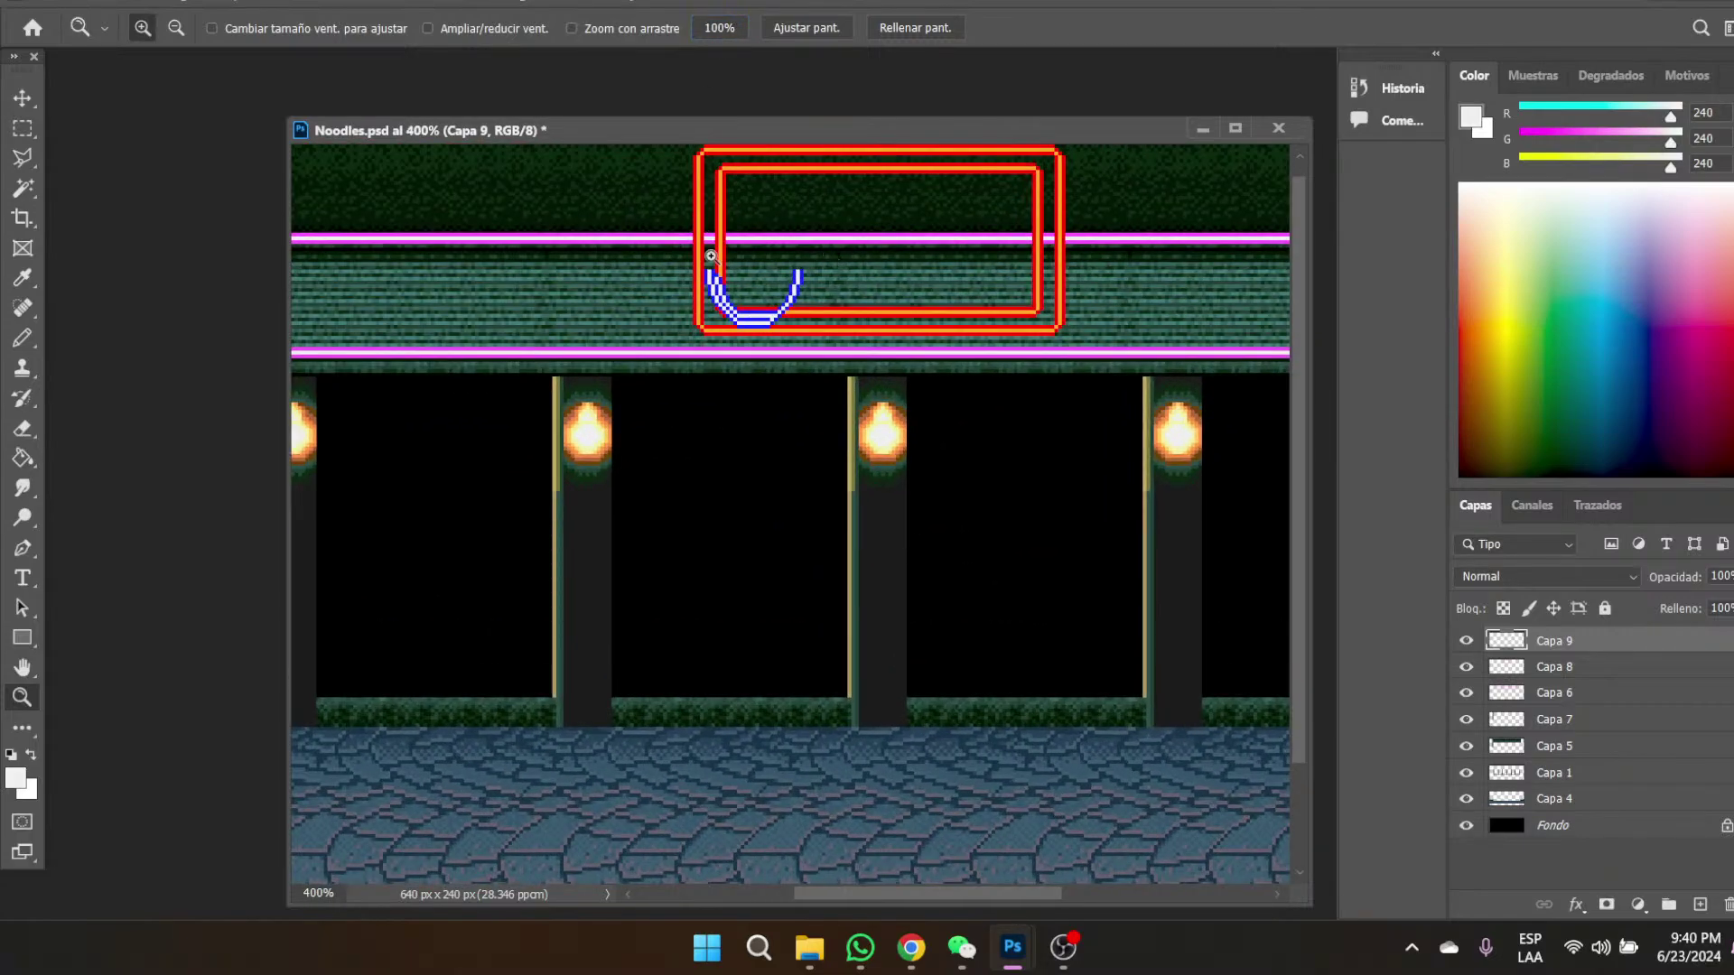
left_click(761, 257)
left_click(77, 3)
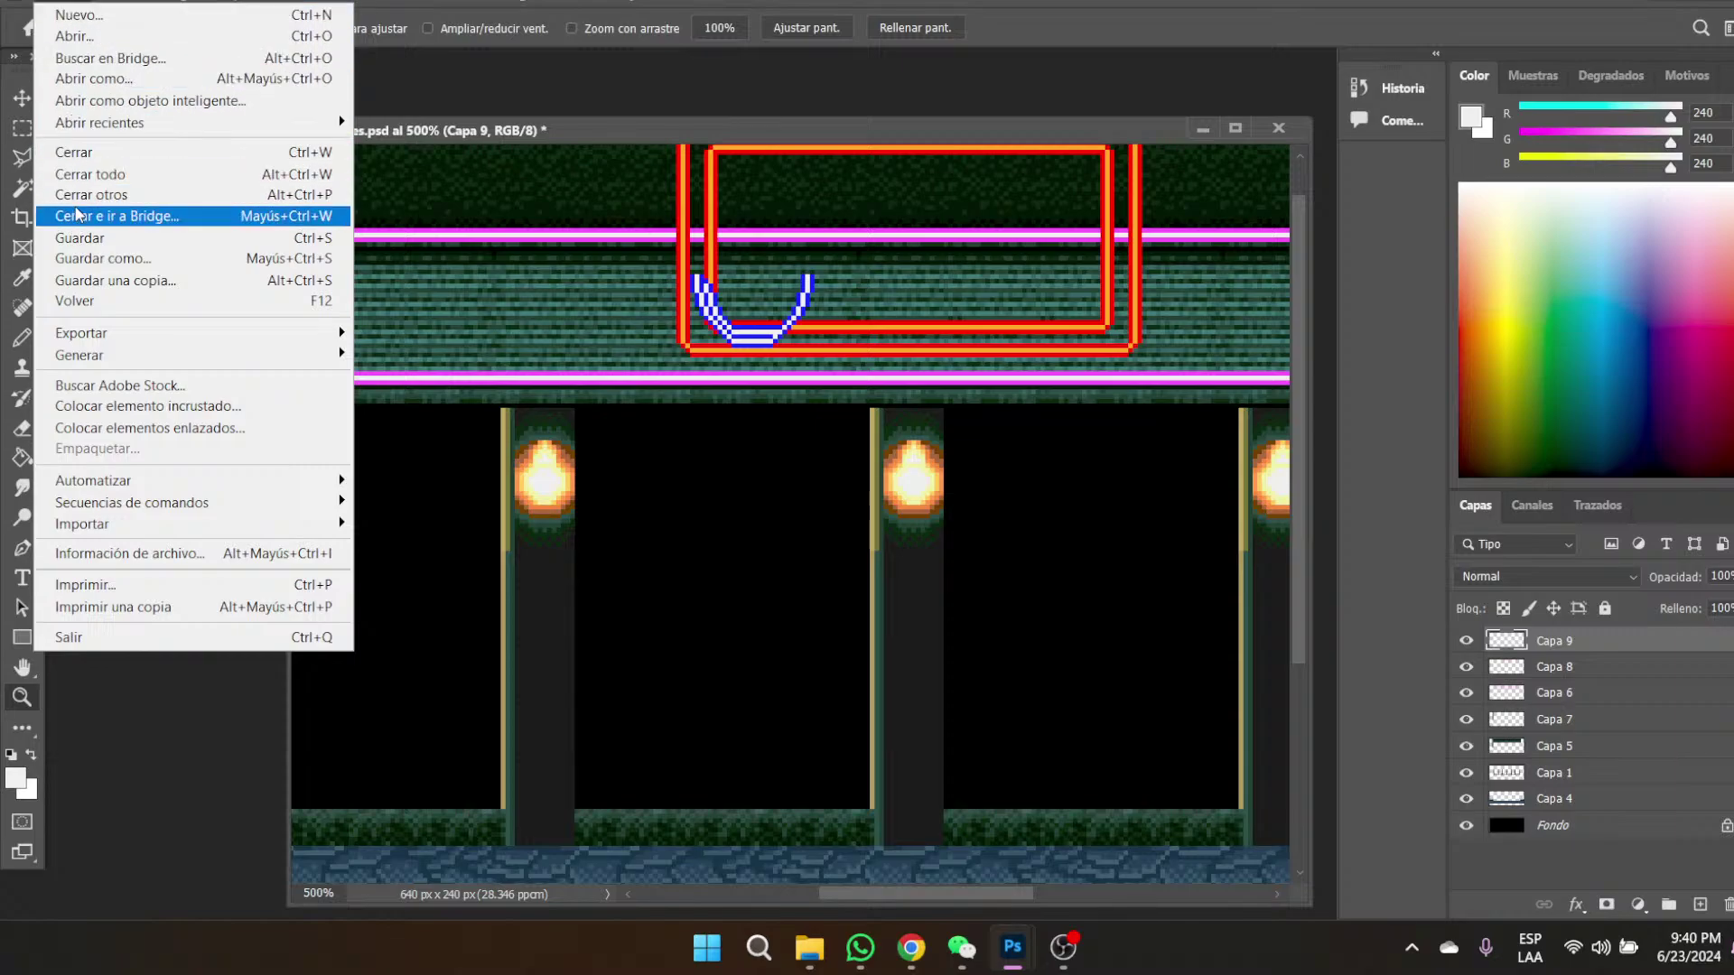
left_click(80, 238)
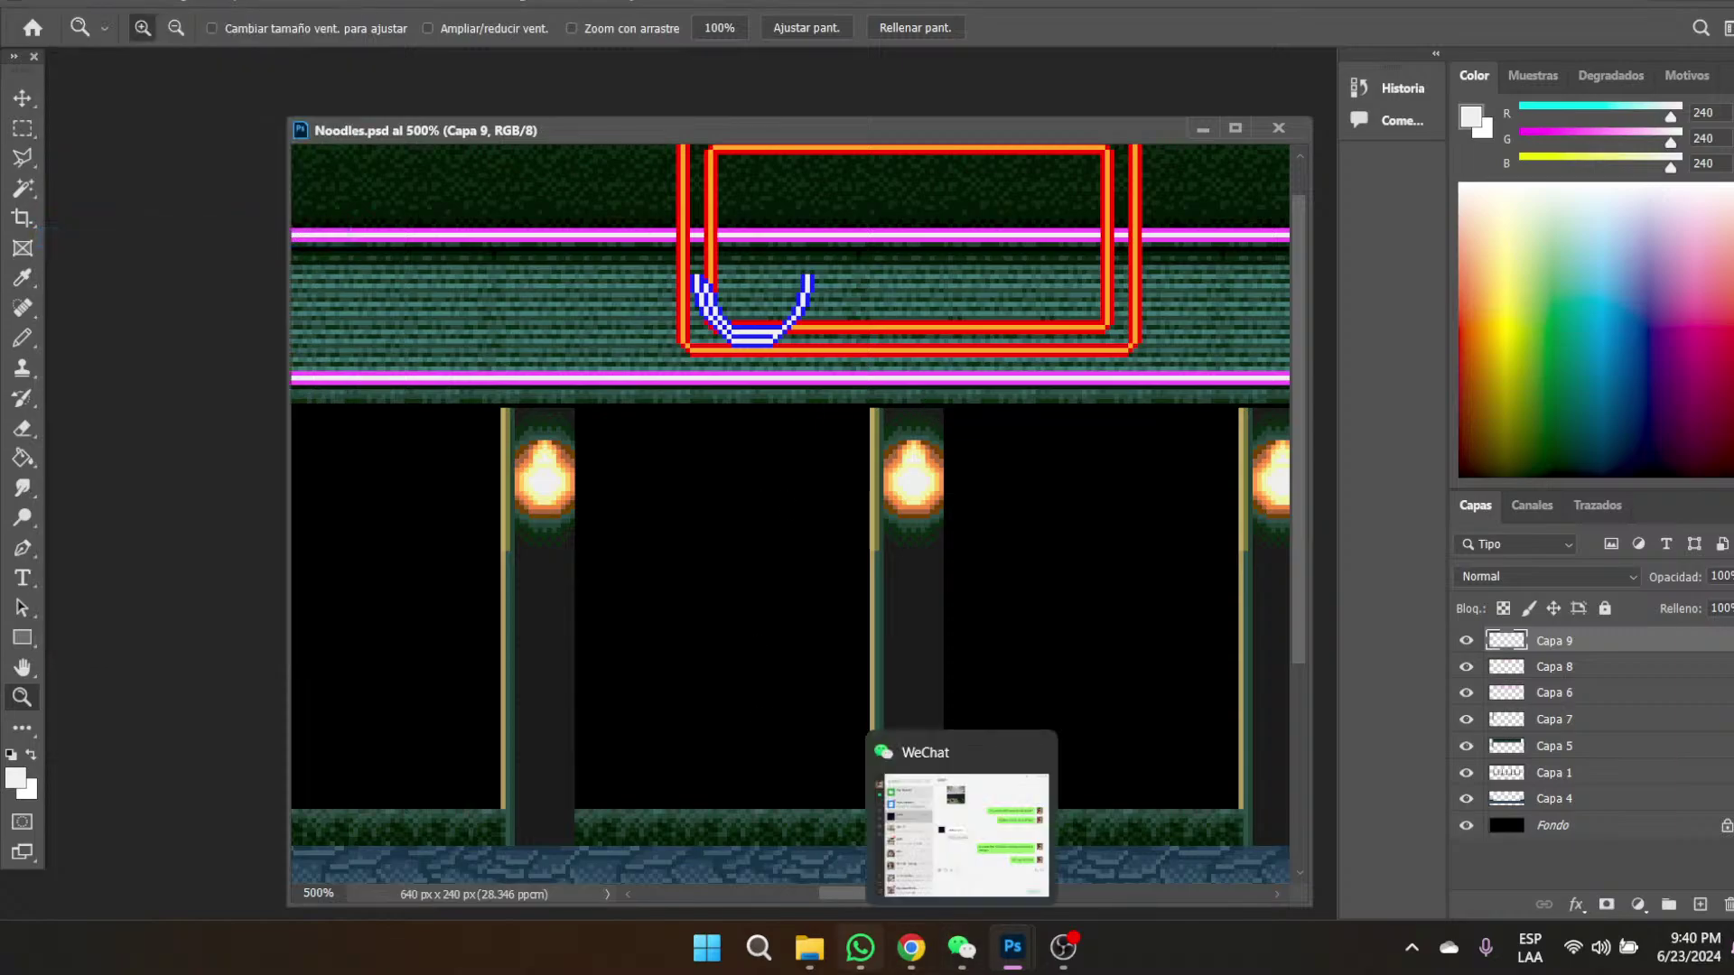
- Switch to Chrome to view the ramen neon sign reference again
mouse_move(812, 964)
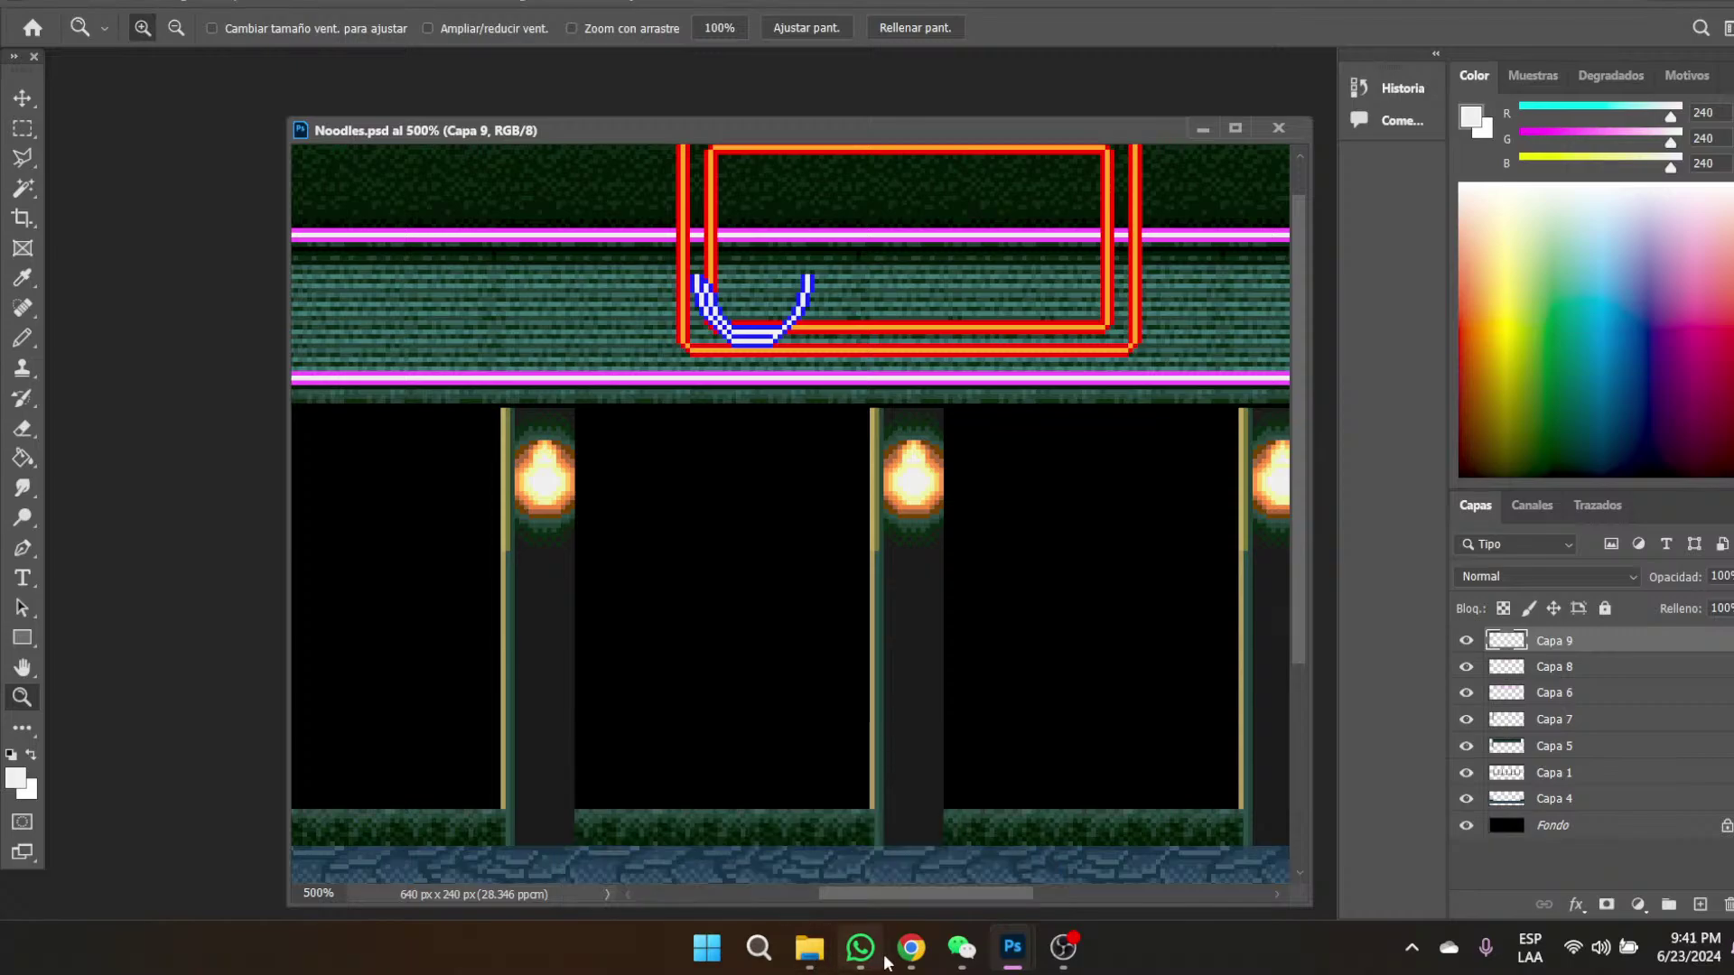
mouse_move(921, 960)
left_click(929, 877)
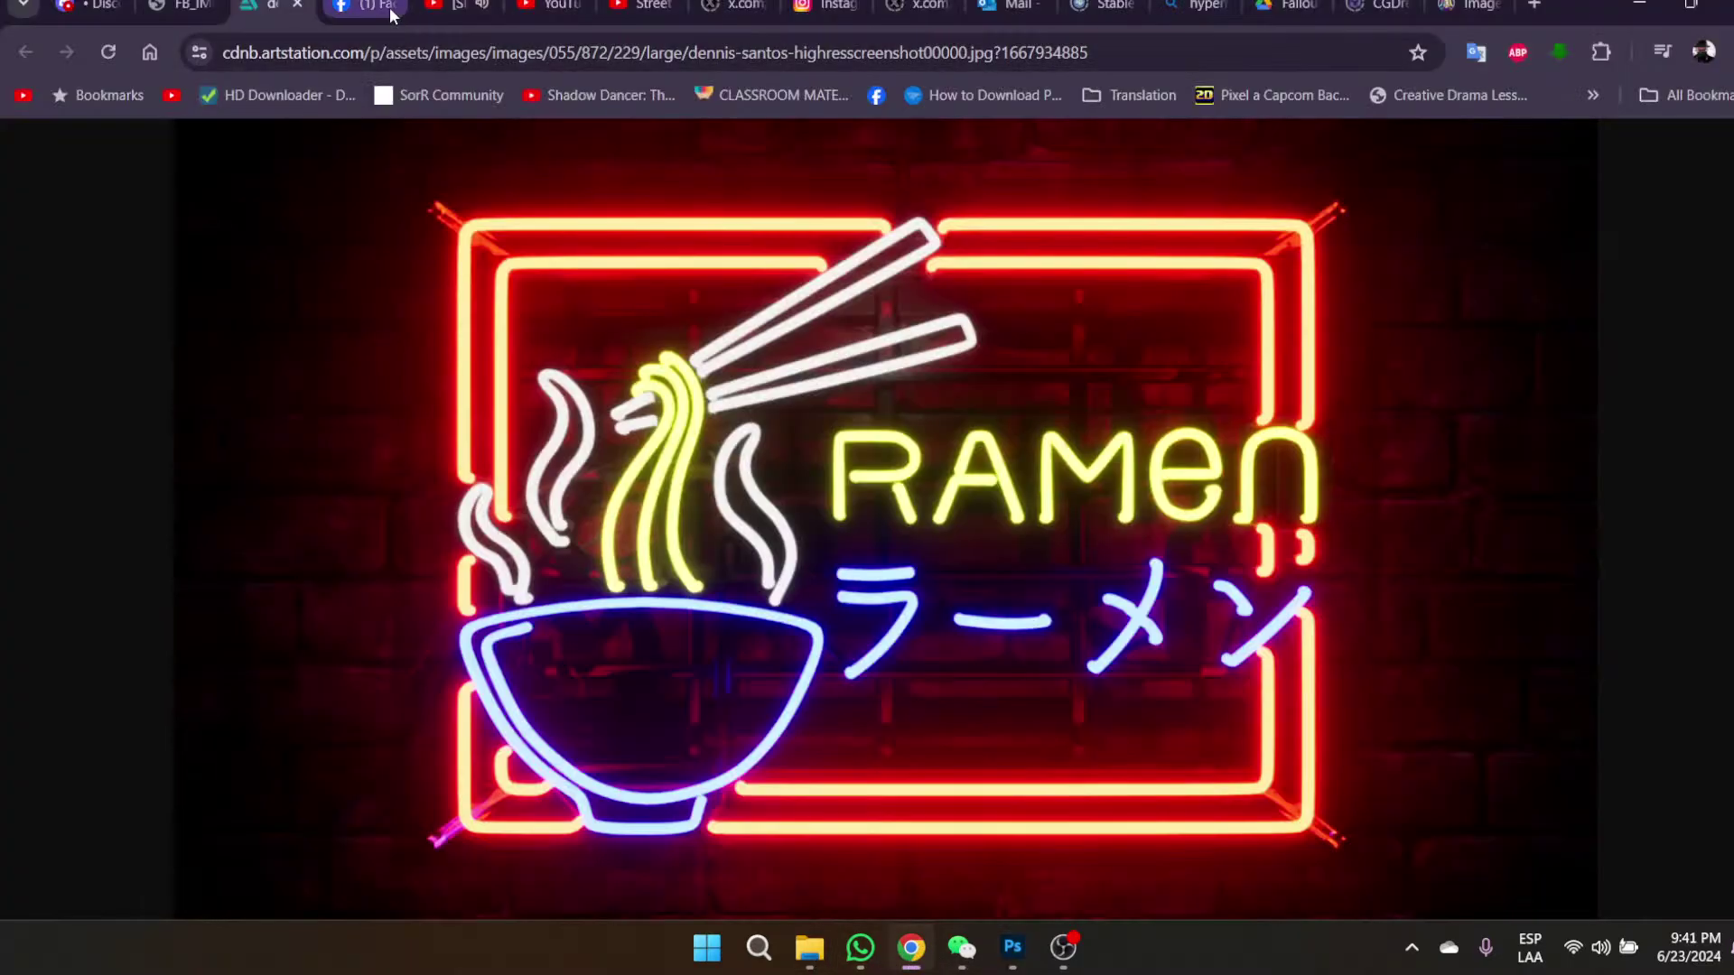
- Open the "Final Fight PC v24" video from its YouTube comment notification and pause it
left_click(456, 7)
left_click(768, 489)
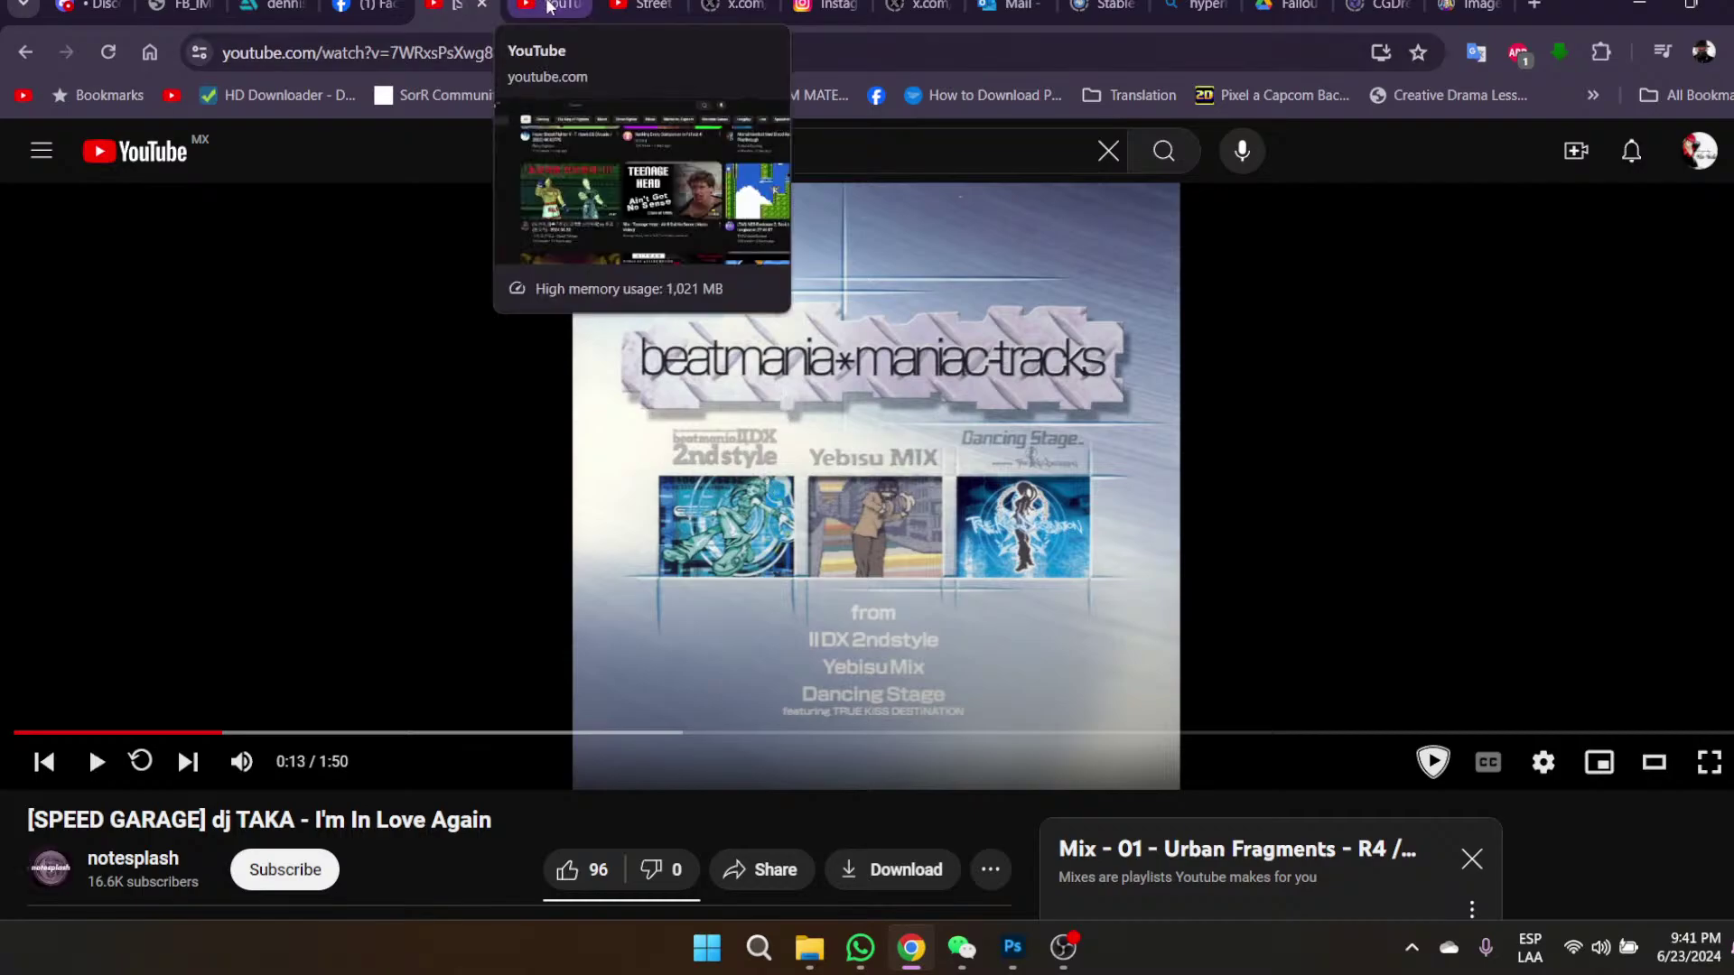
left_click(548, 7)
left_click(1633, 154)
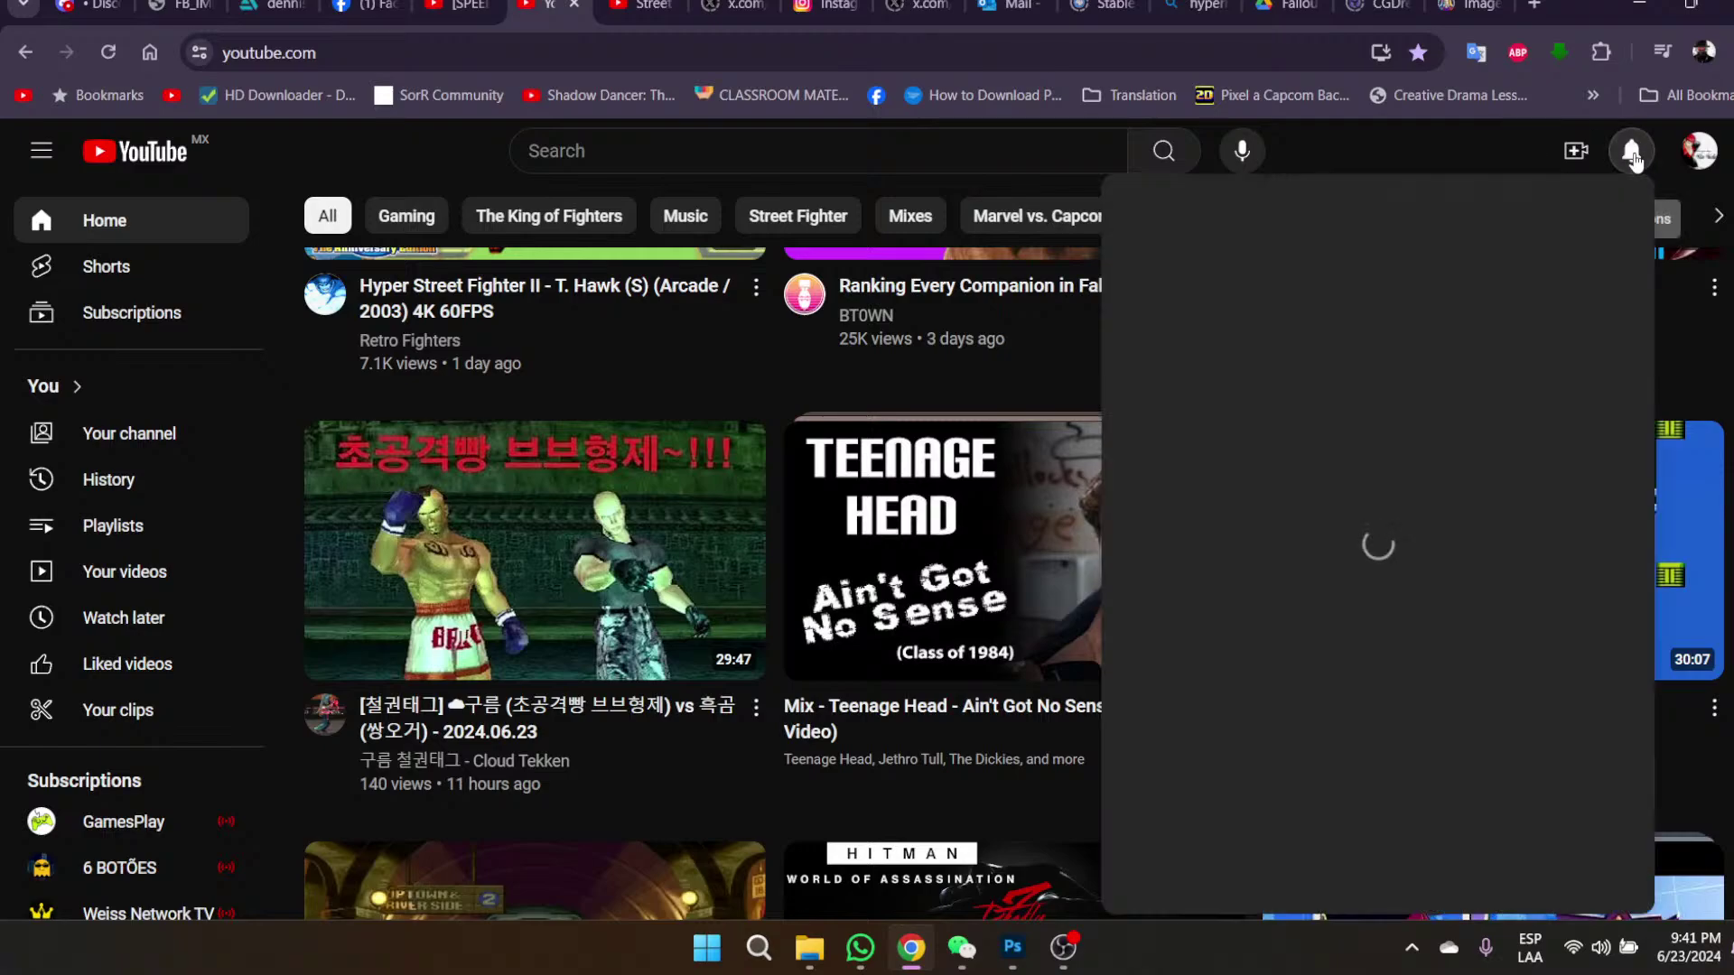
left_click(1339, 333)
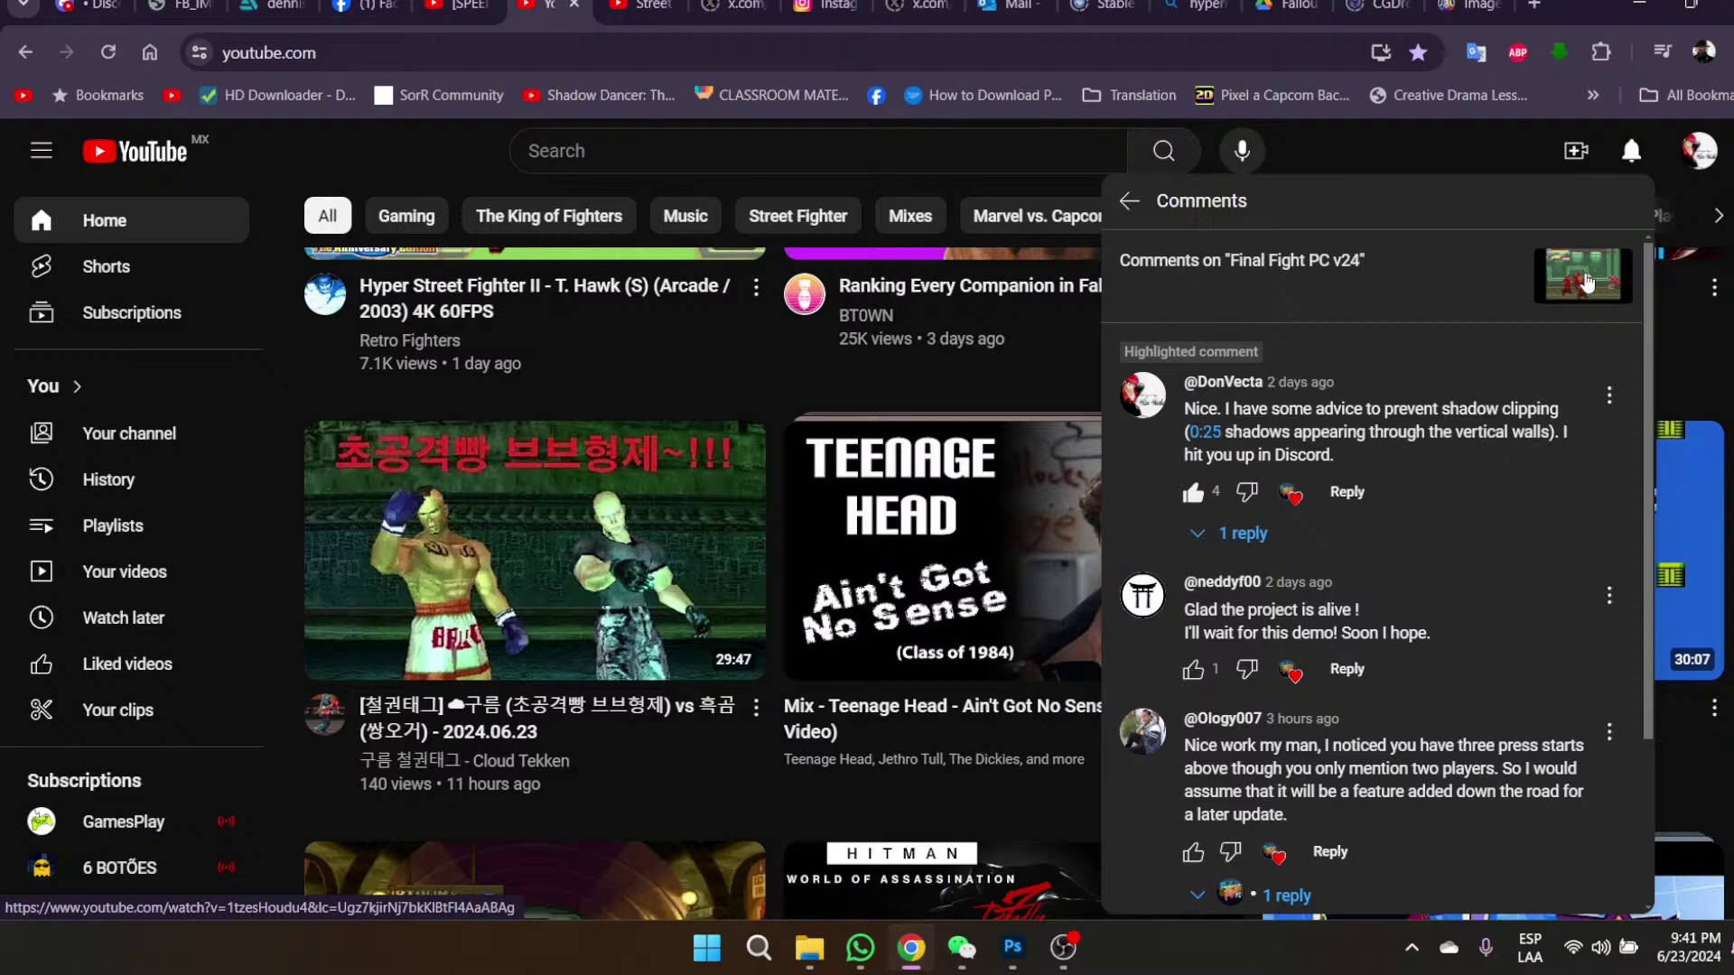
left_click(1587, 283)
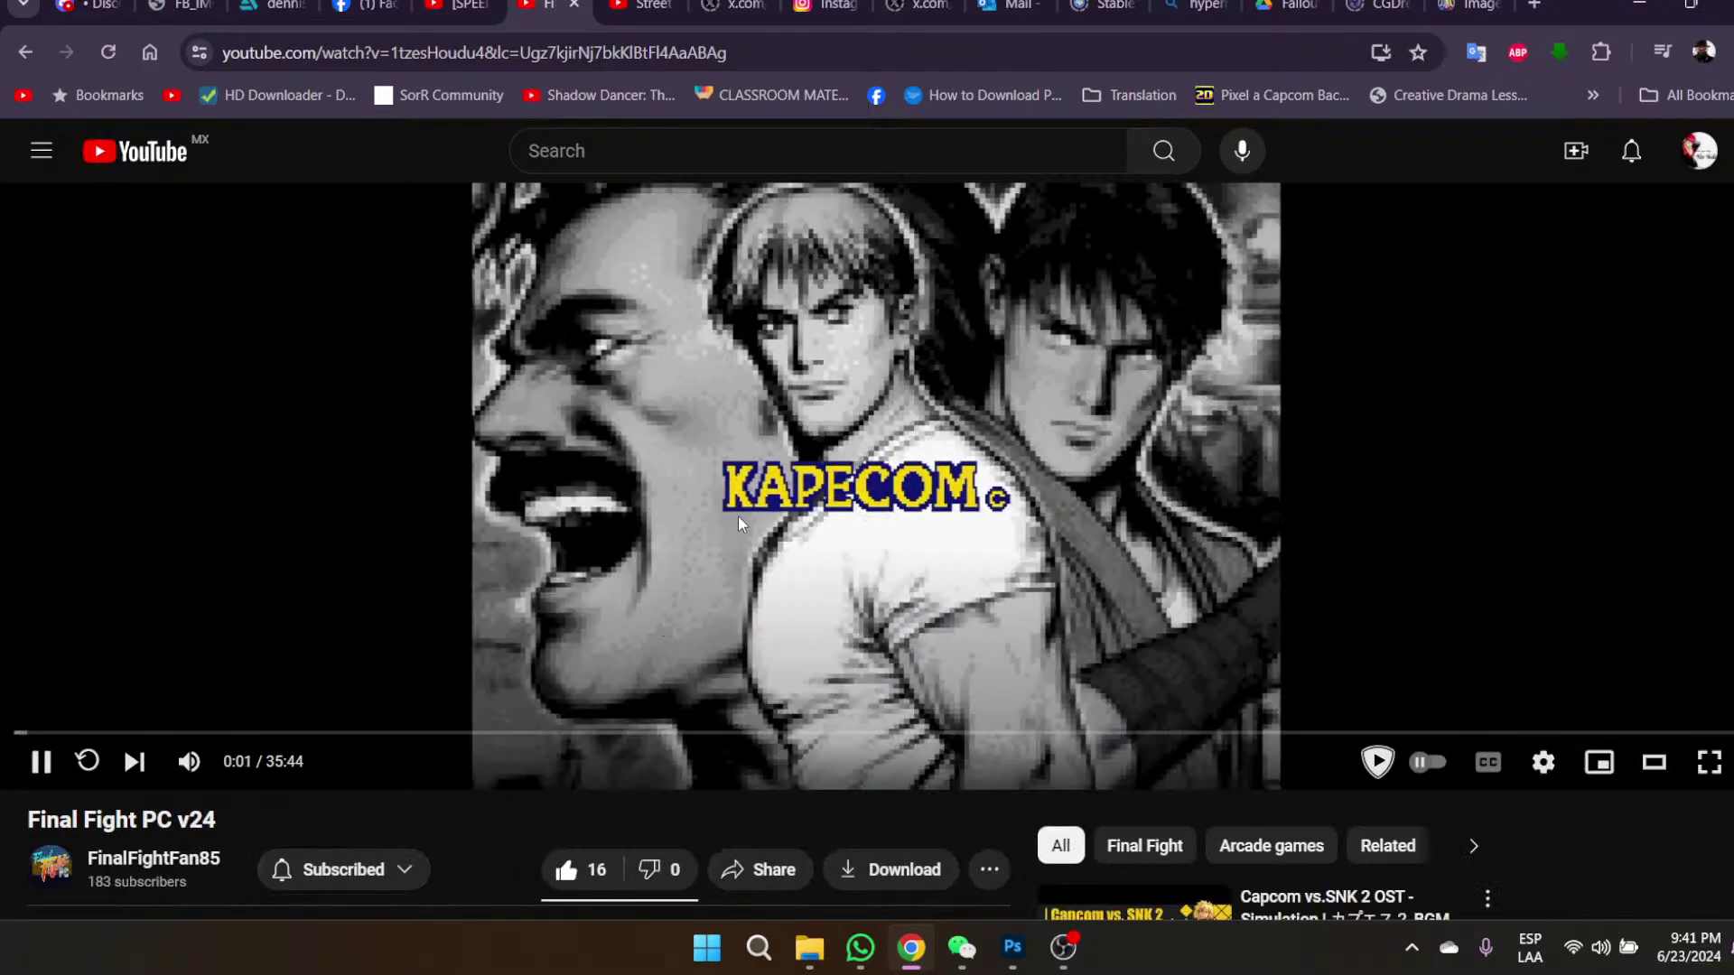
left_click(593, 503)
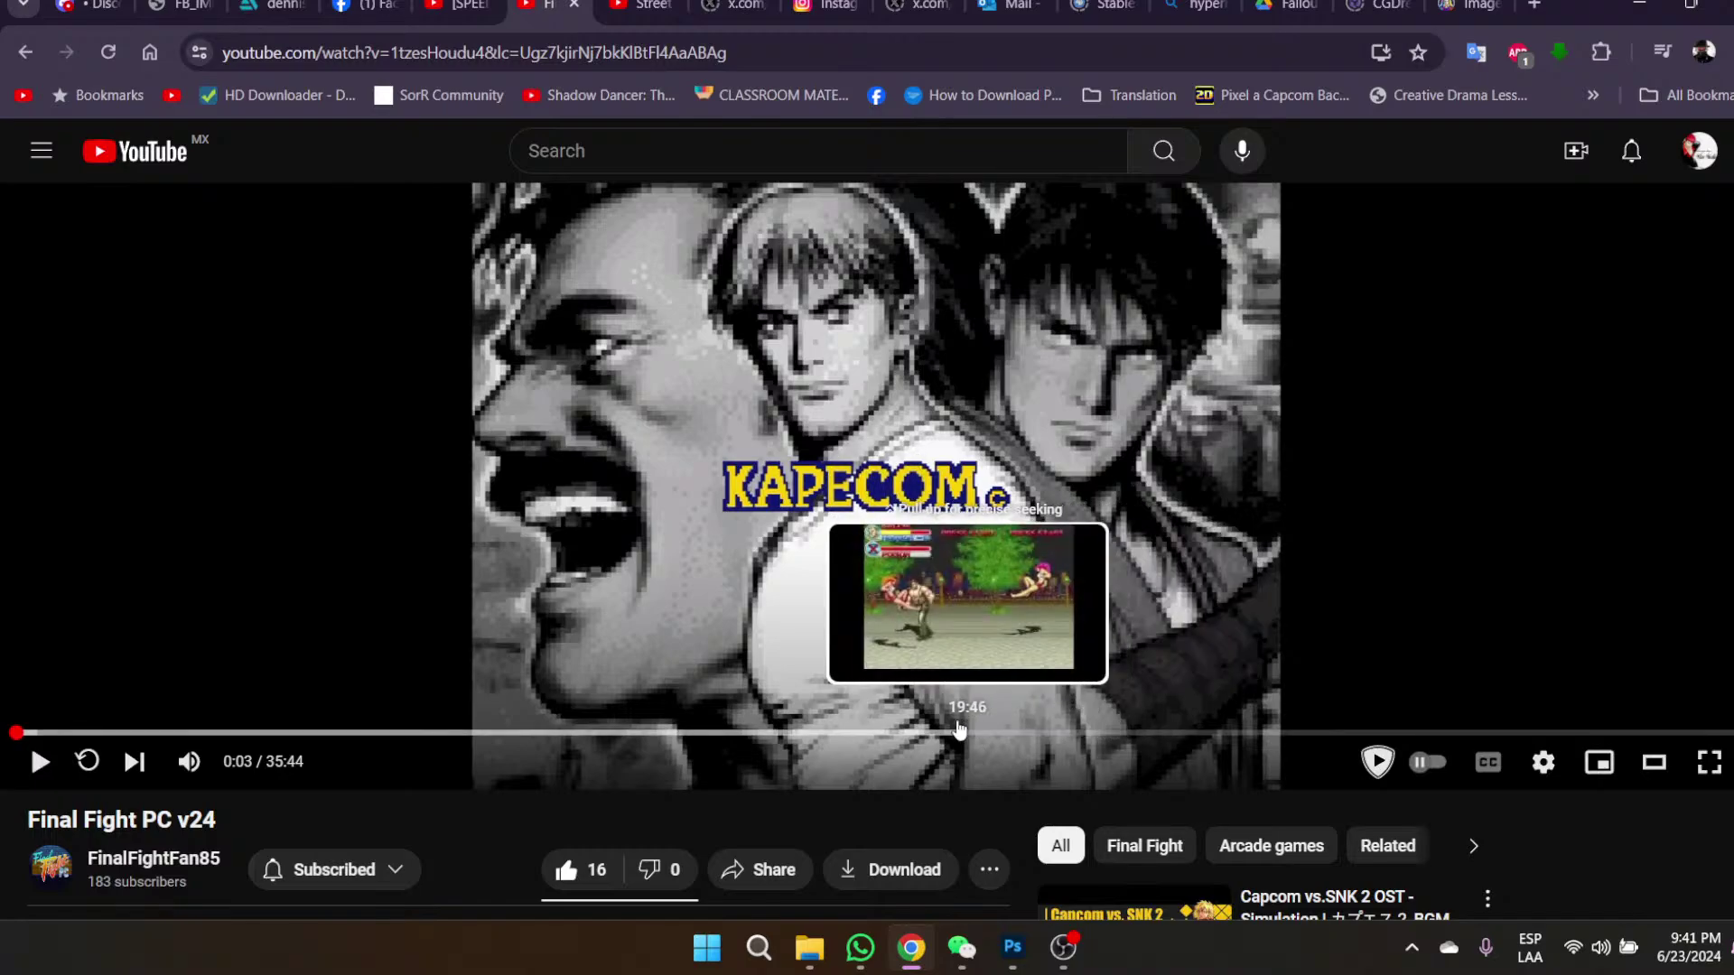
- Seek the video to 16:55 and play a moment of the night waterfront fight
left_click(858, 731)
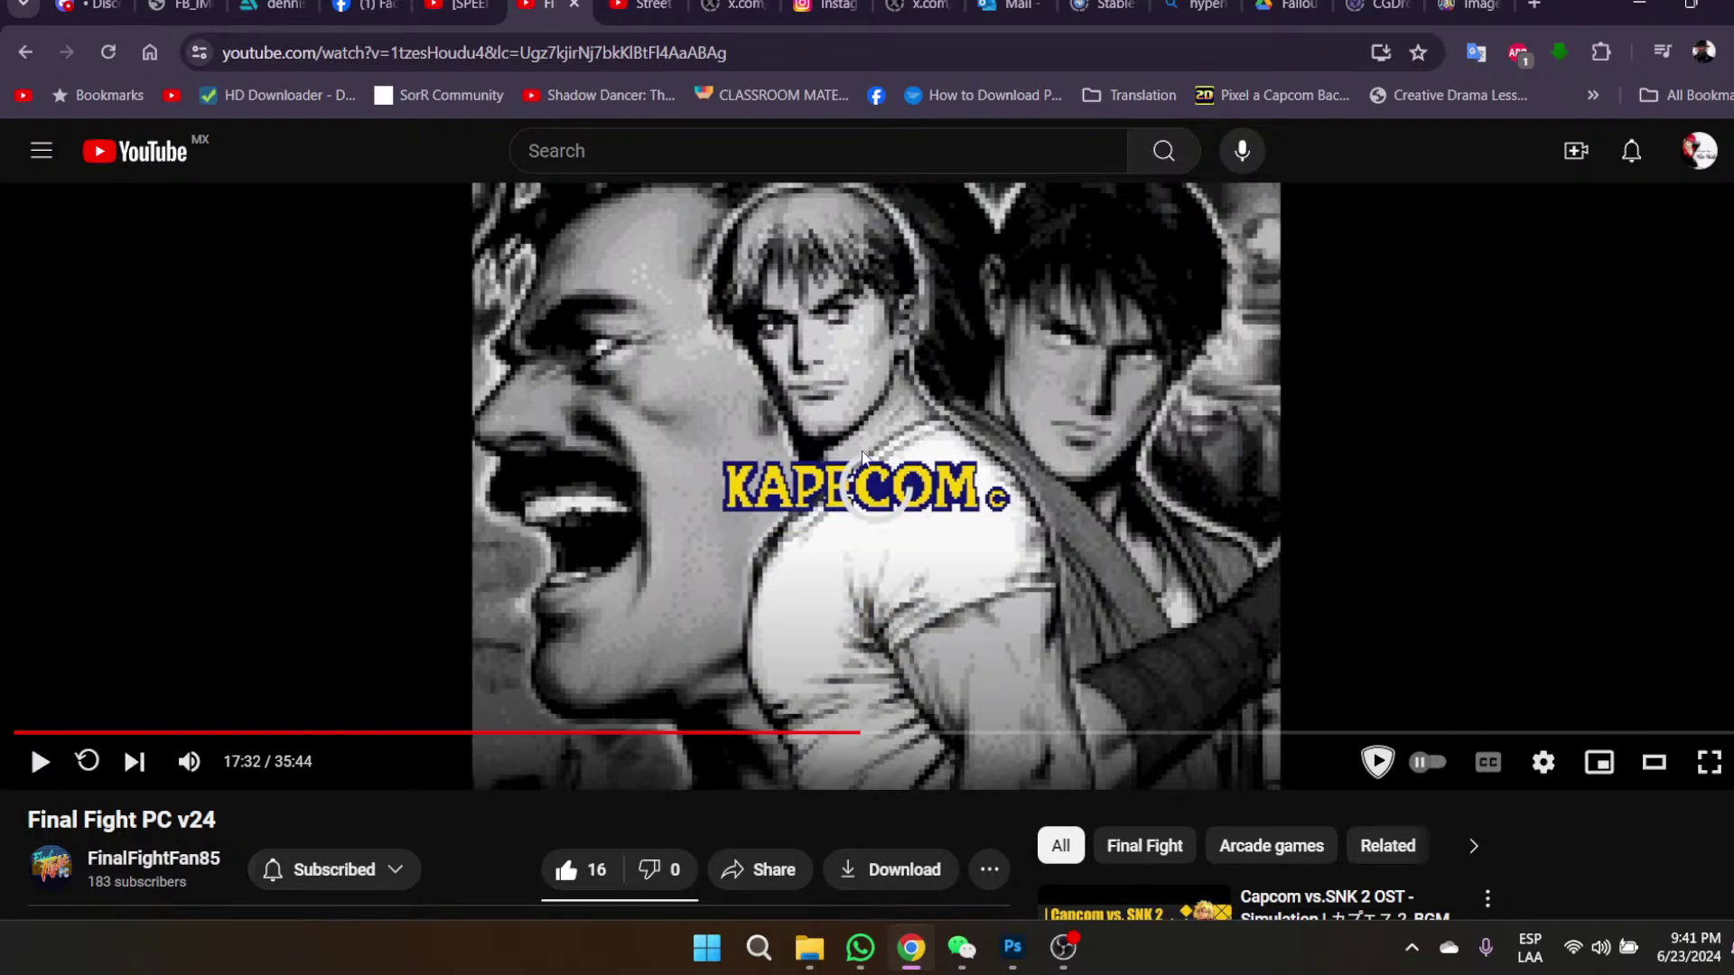
left_click_drag(824, 729, 829, 734)
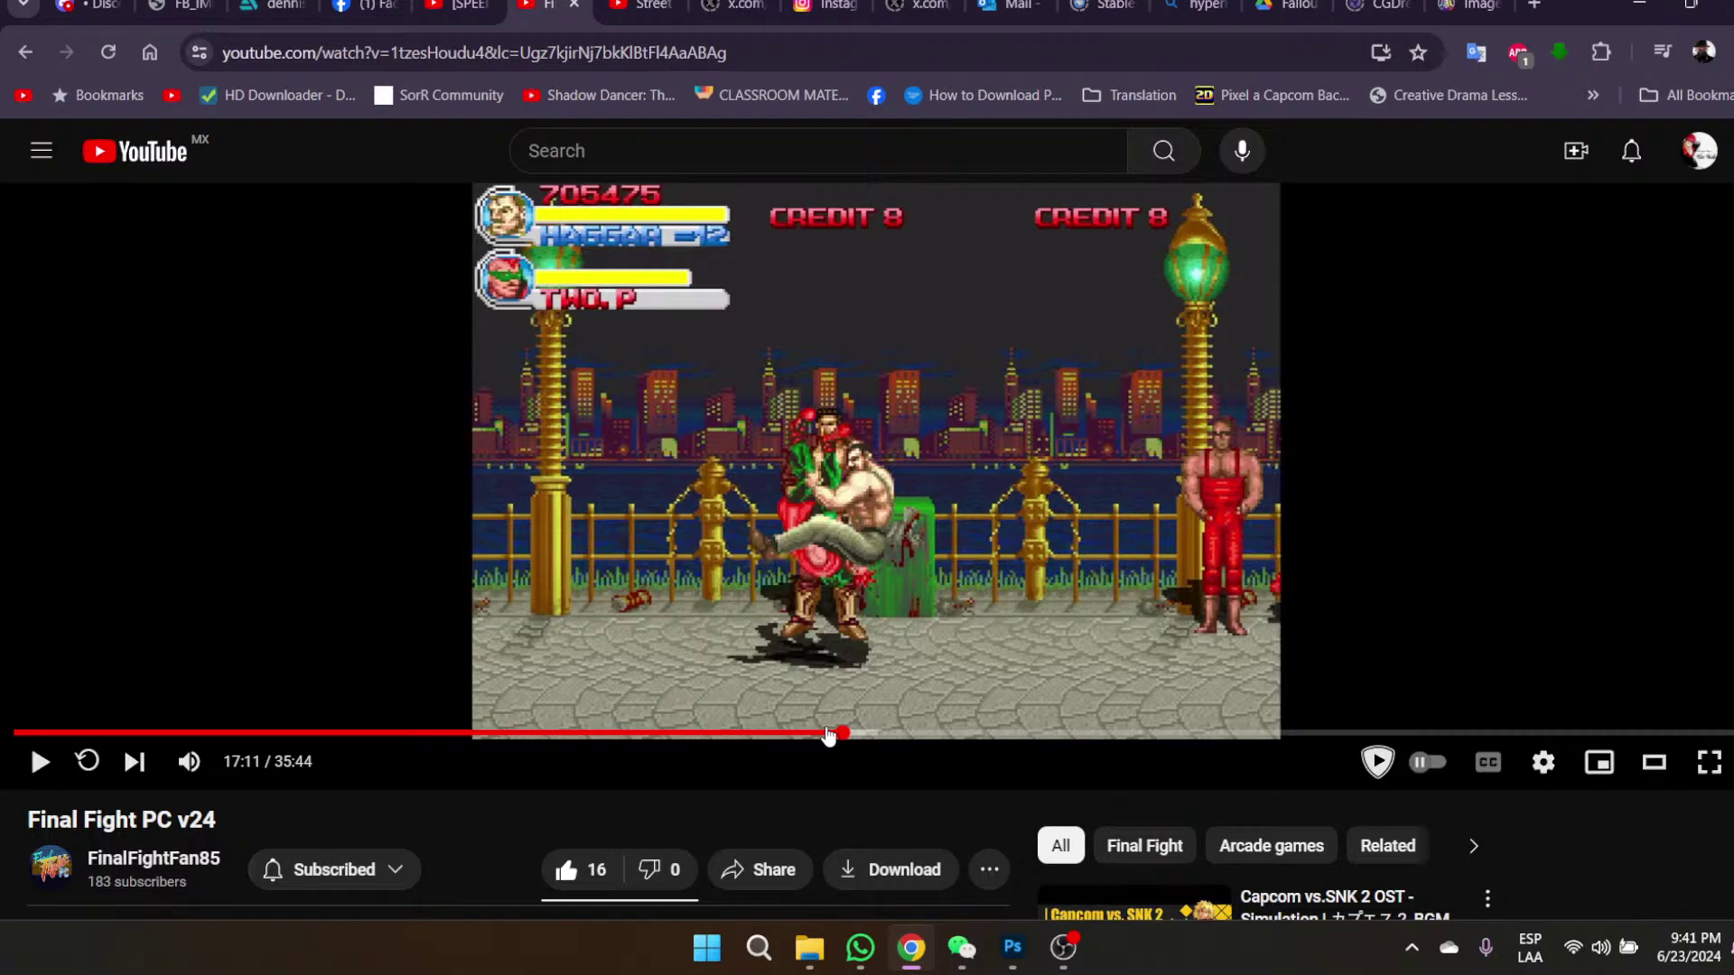
left_click(830, 733)
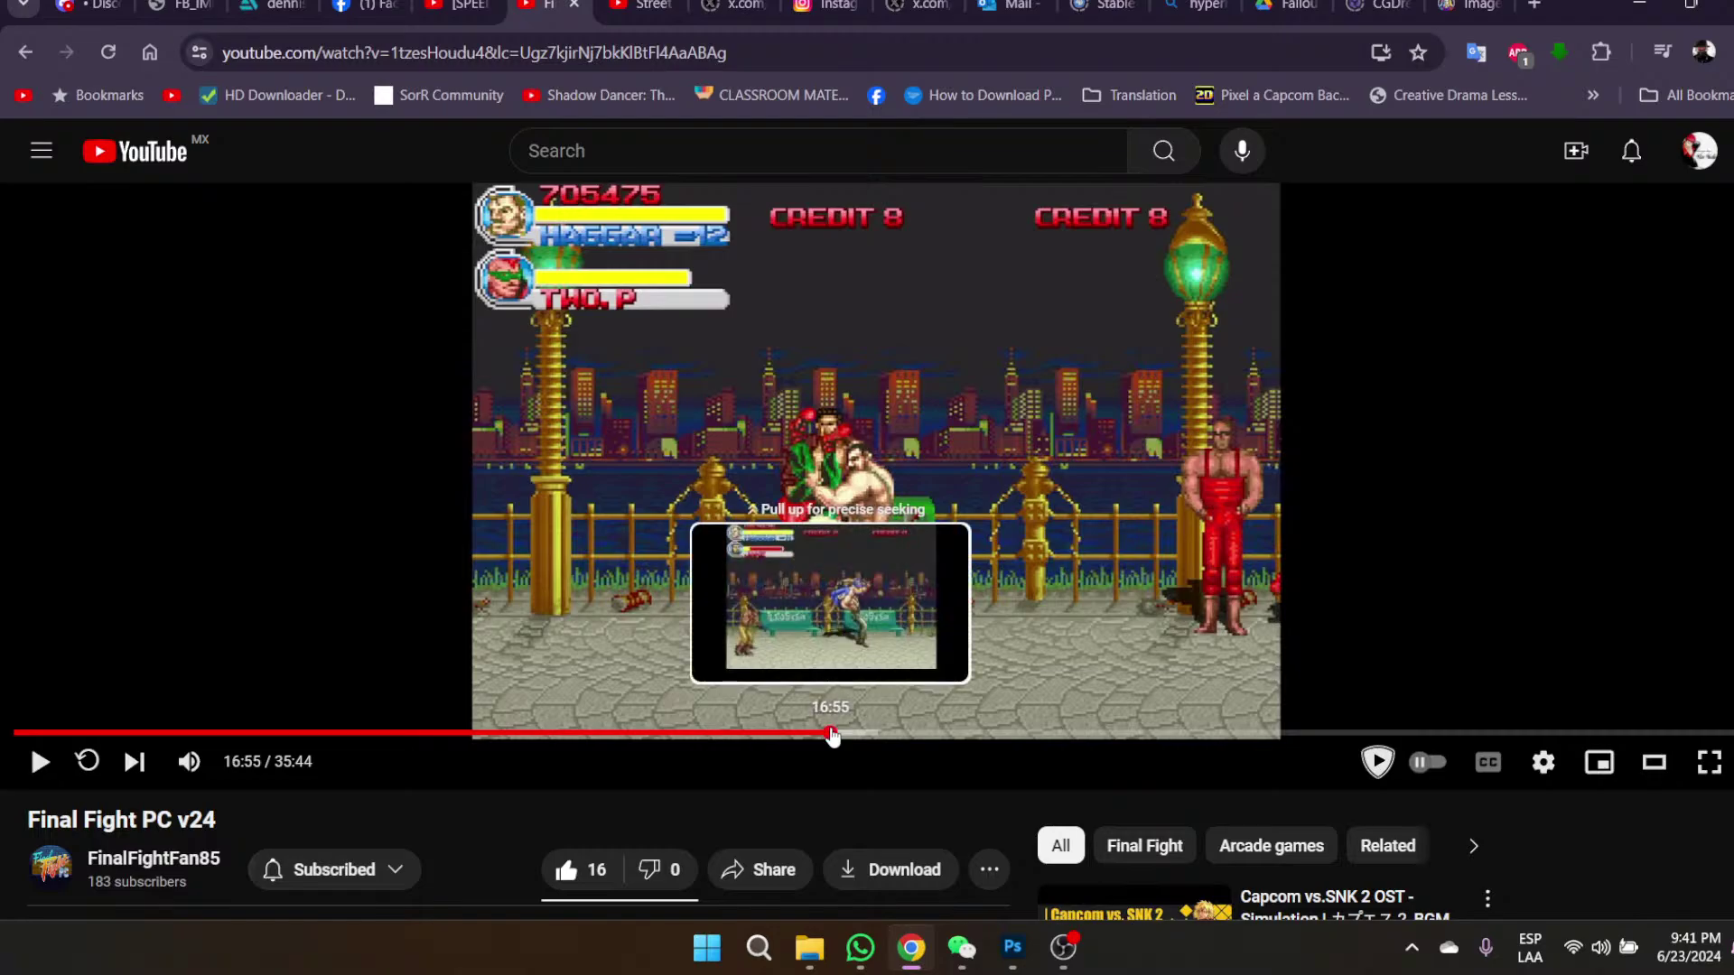
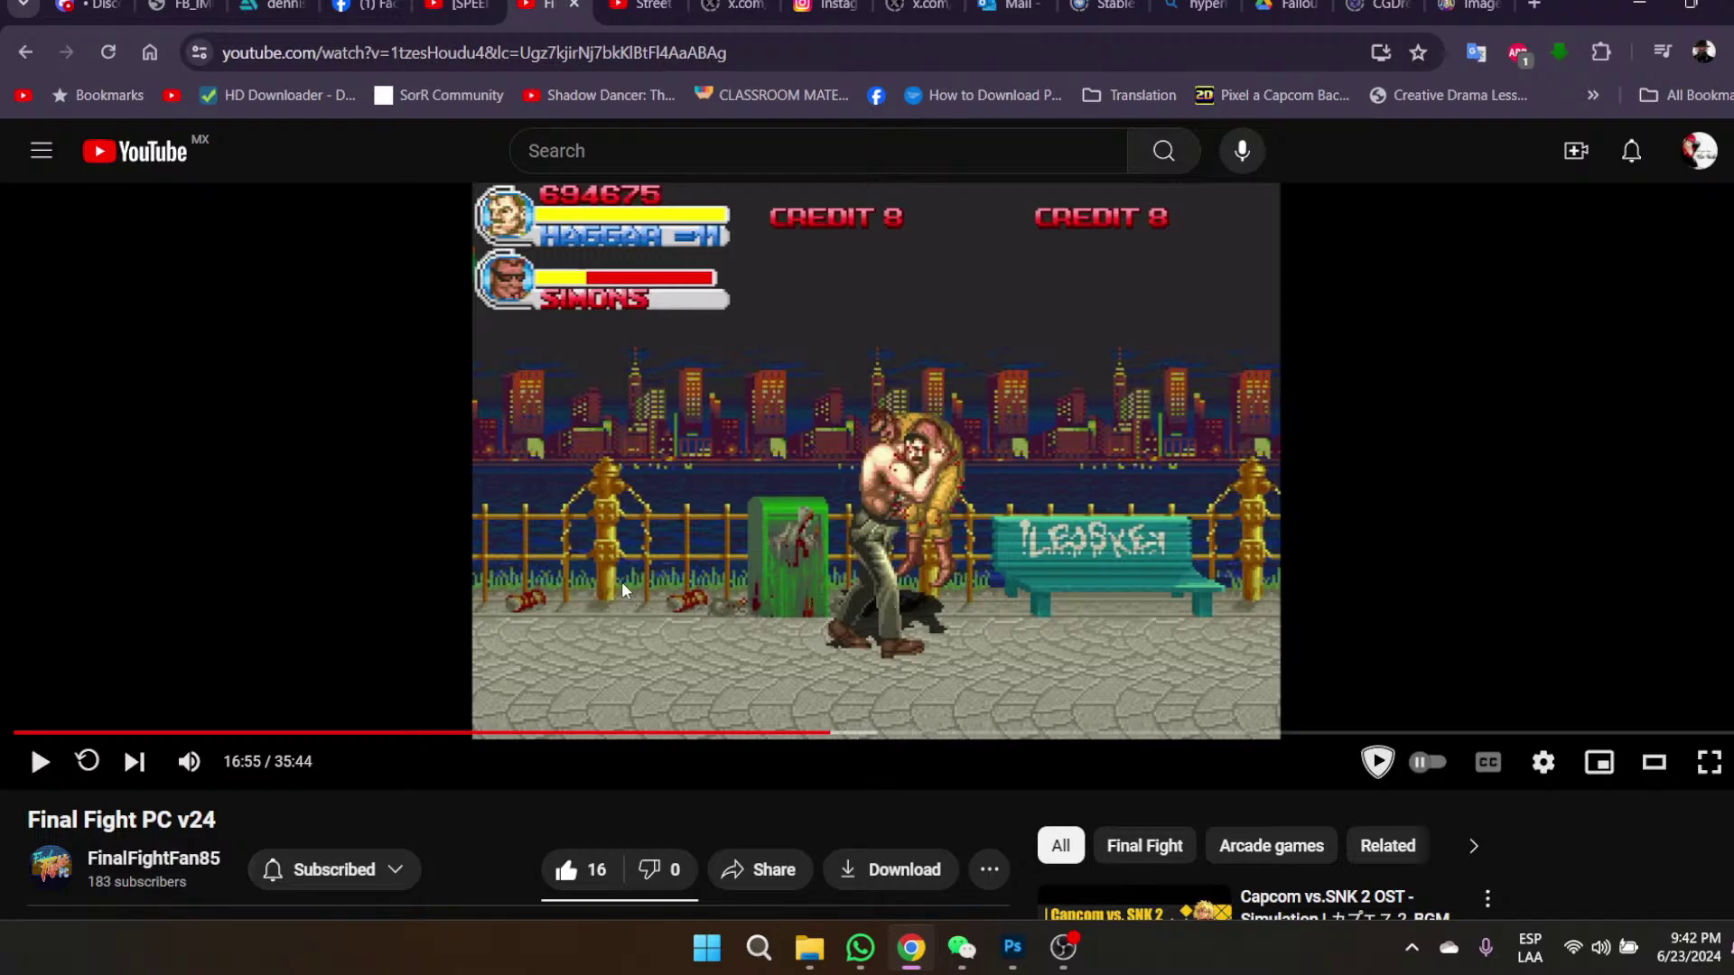
left_click(1091, 664)
left_click(887, 625)
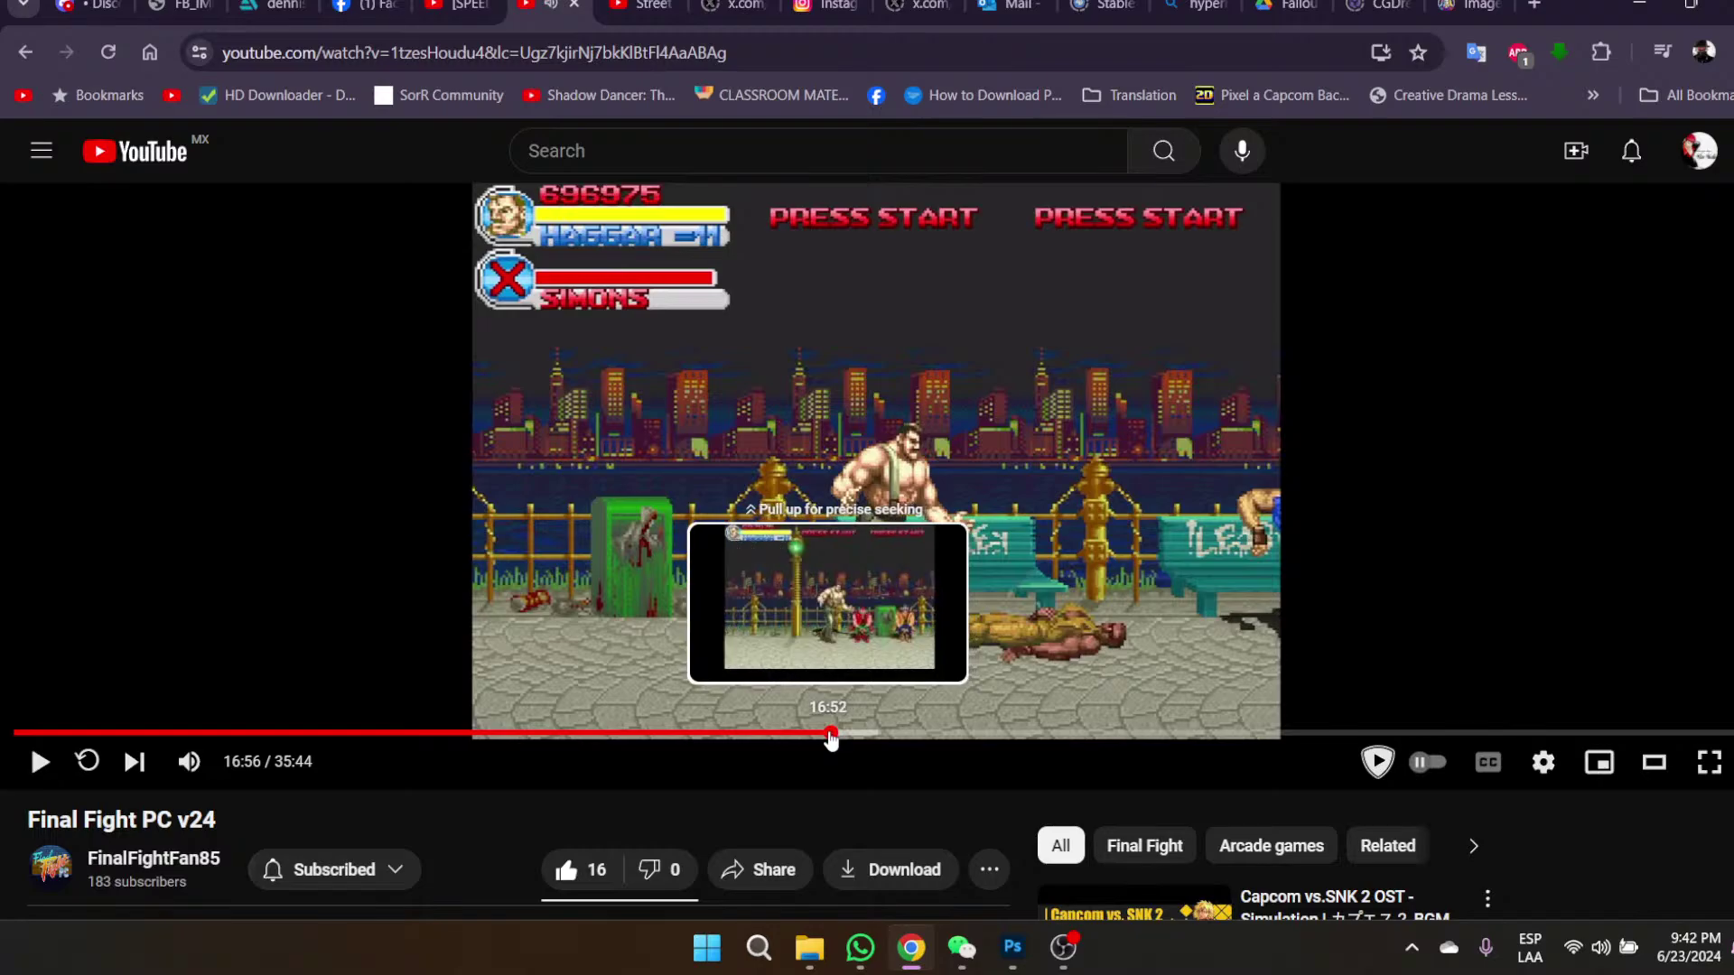
- Replay the waterfront fight from about 16:46 to 16:52, pausing to examine the character shadows against the railing, bin and benches
left_click(826, 732)
left_click(1011, 631)
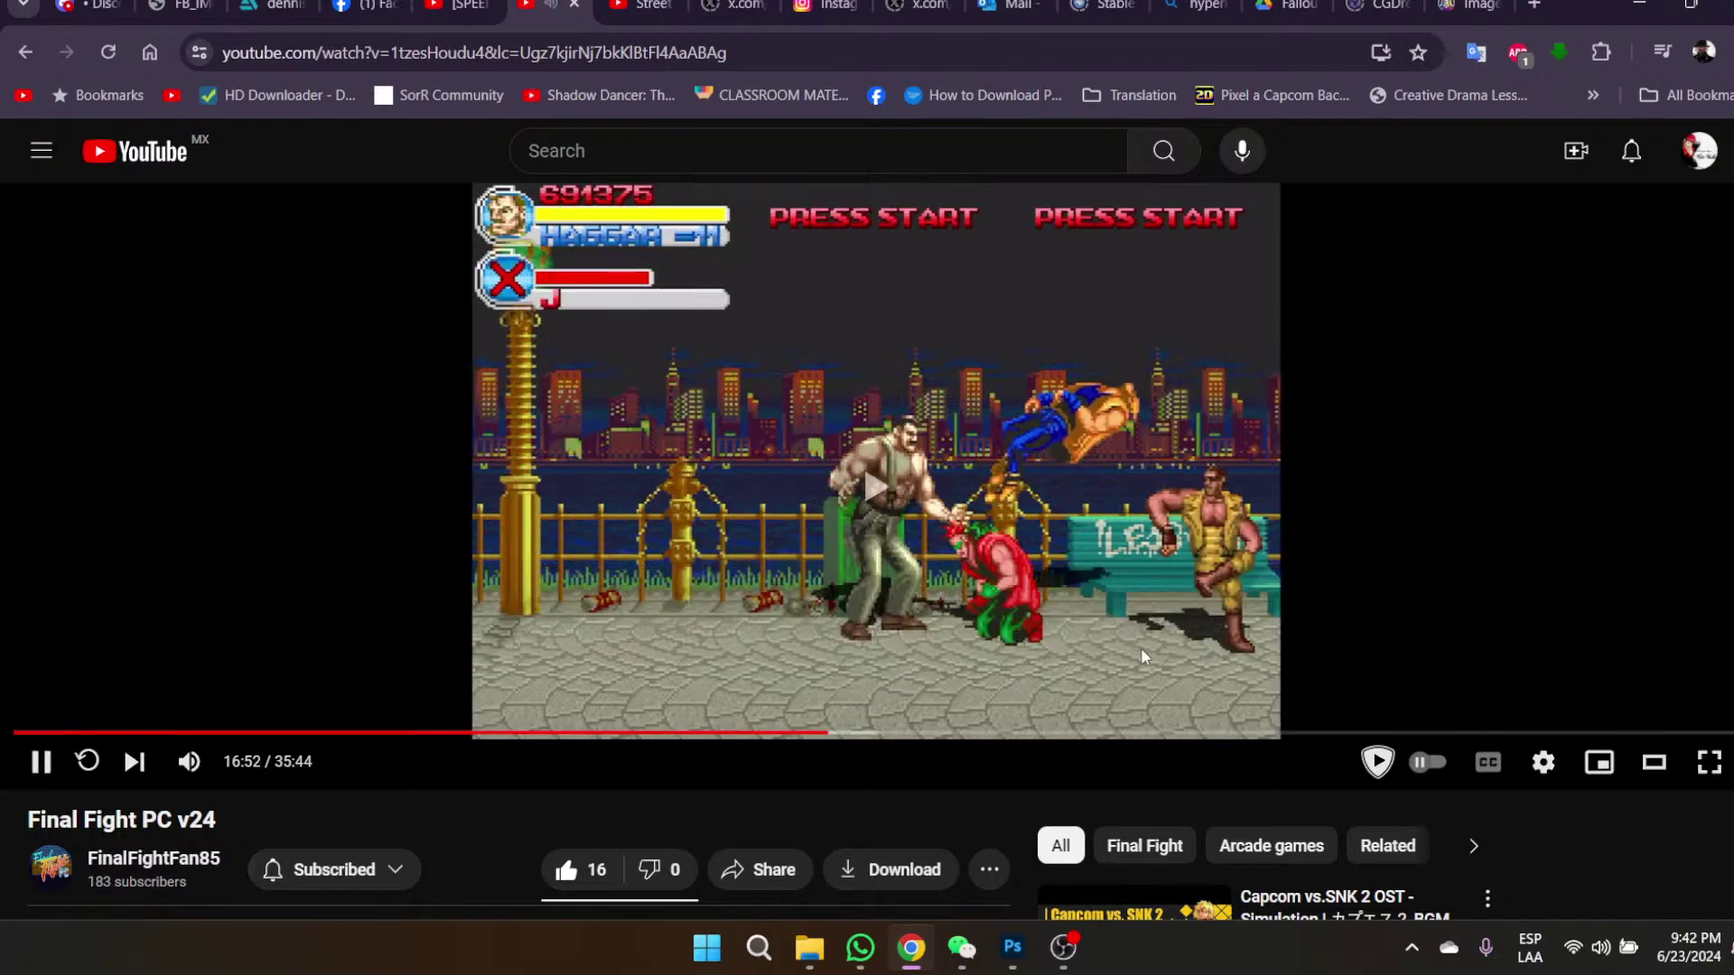
left_click(1186, 603)
left_click(824, 732)
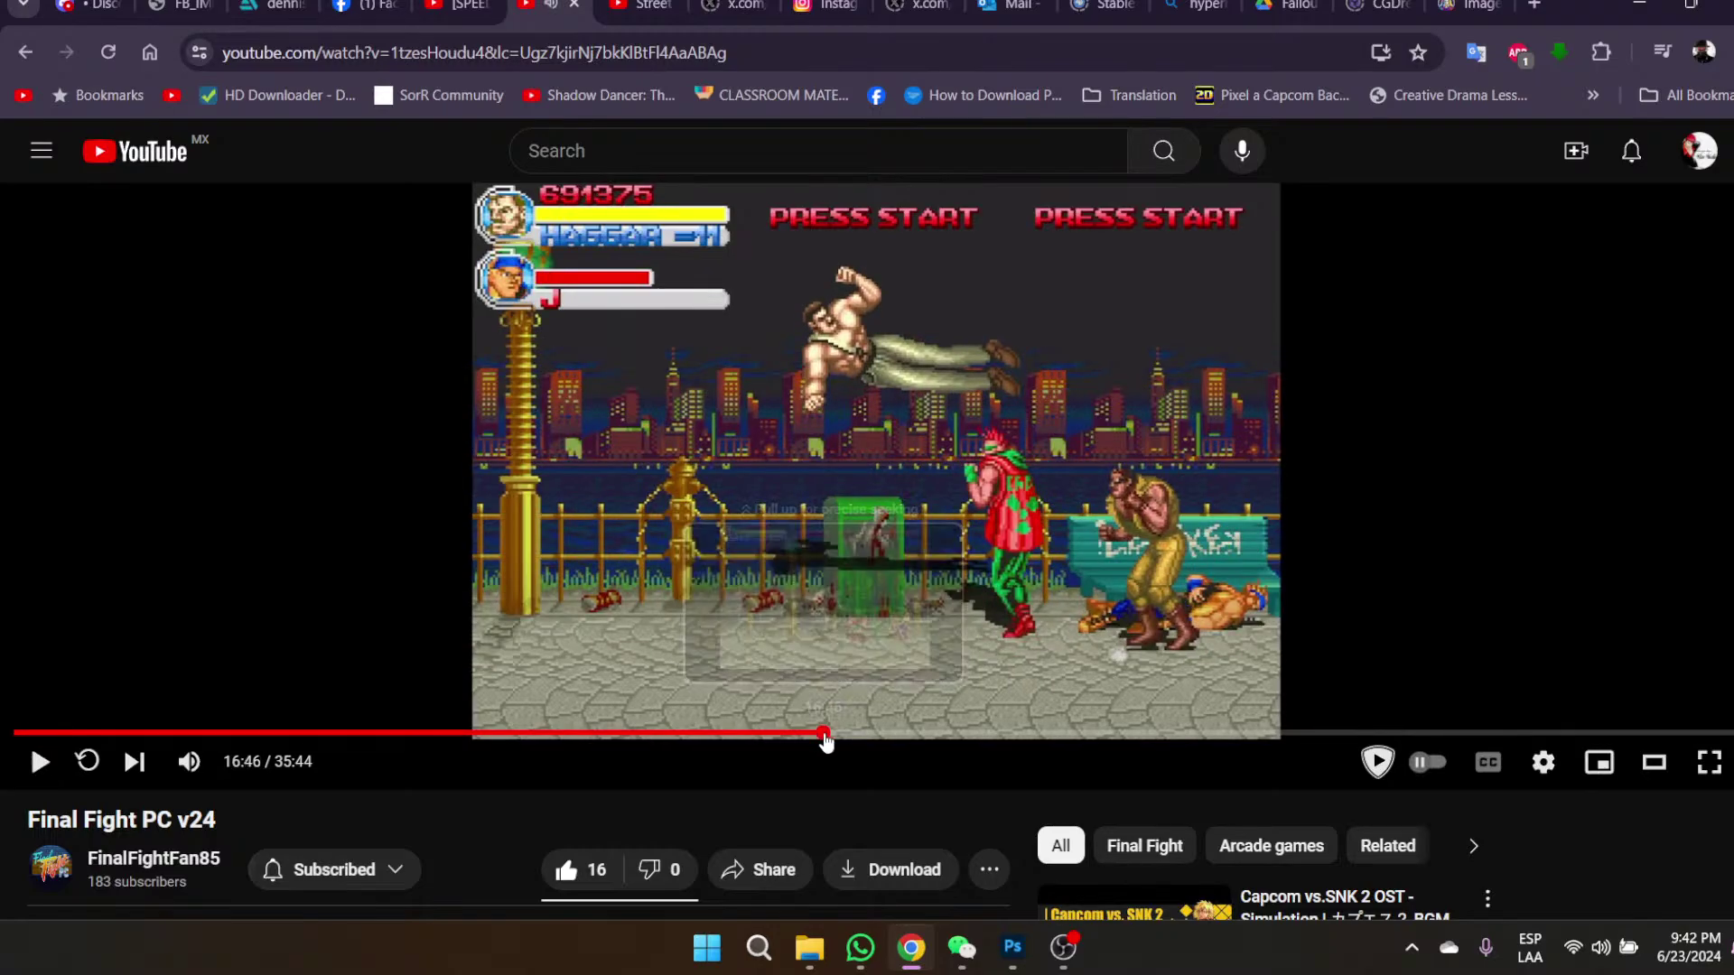
left_click(676, 497)
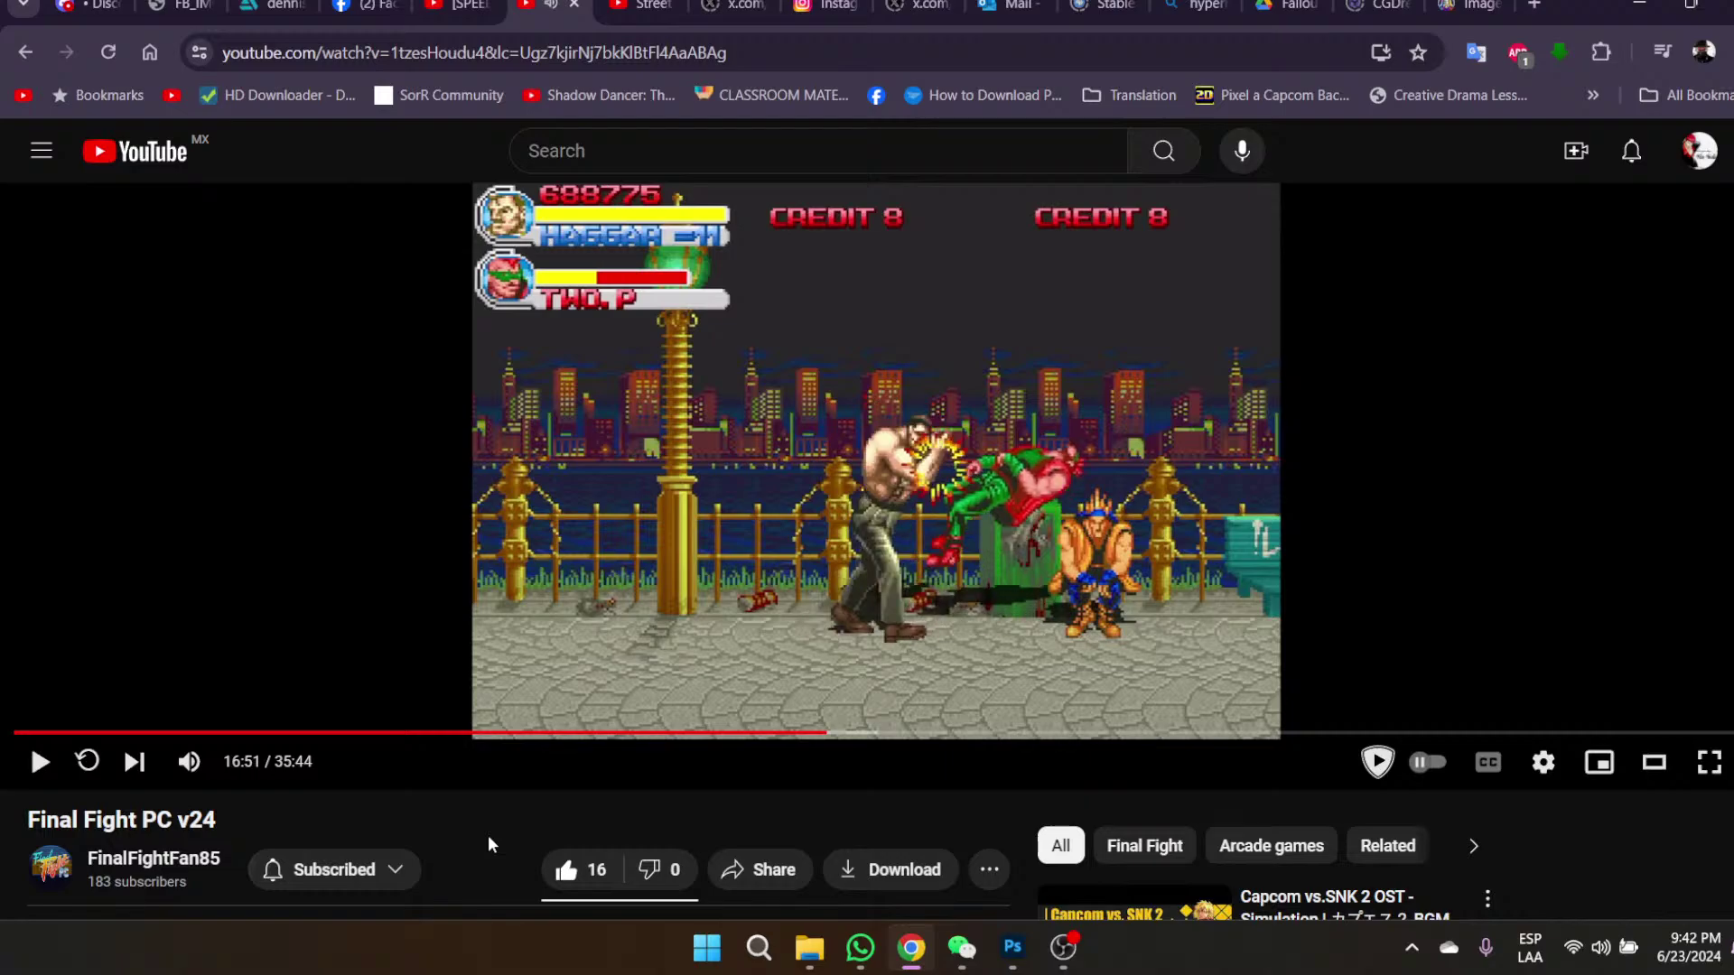
left_click(999, 679)
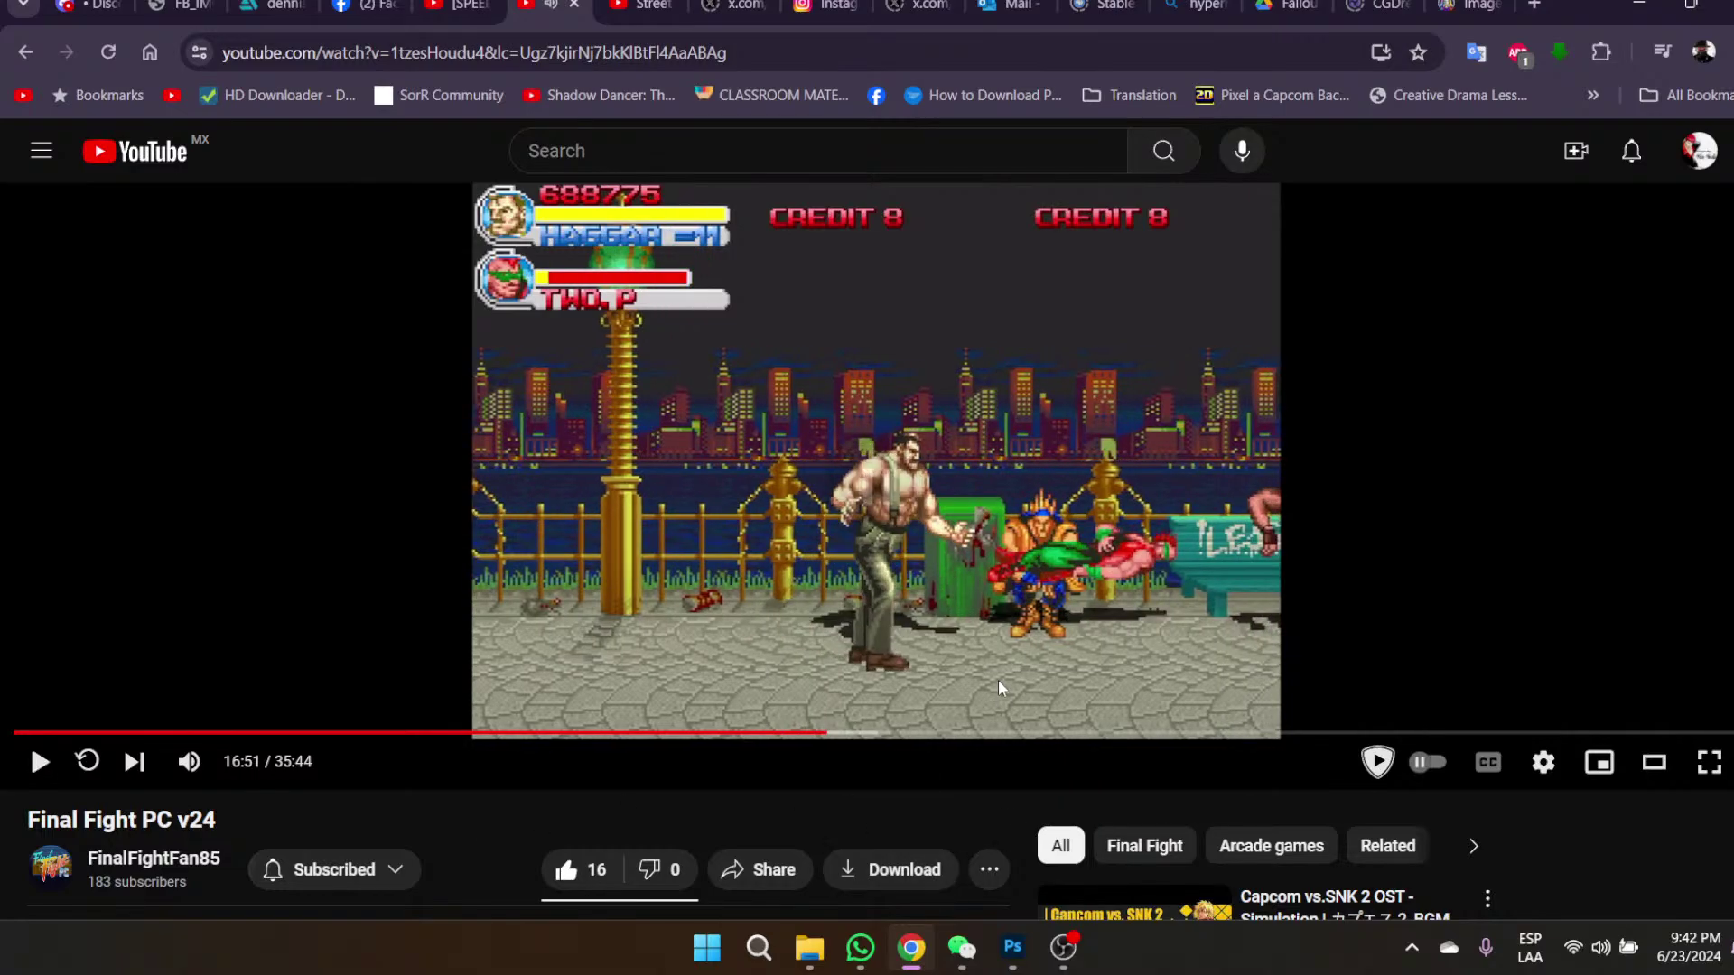
left_click(823, 736)
key("space")
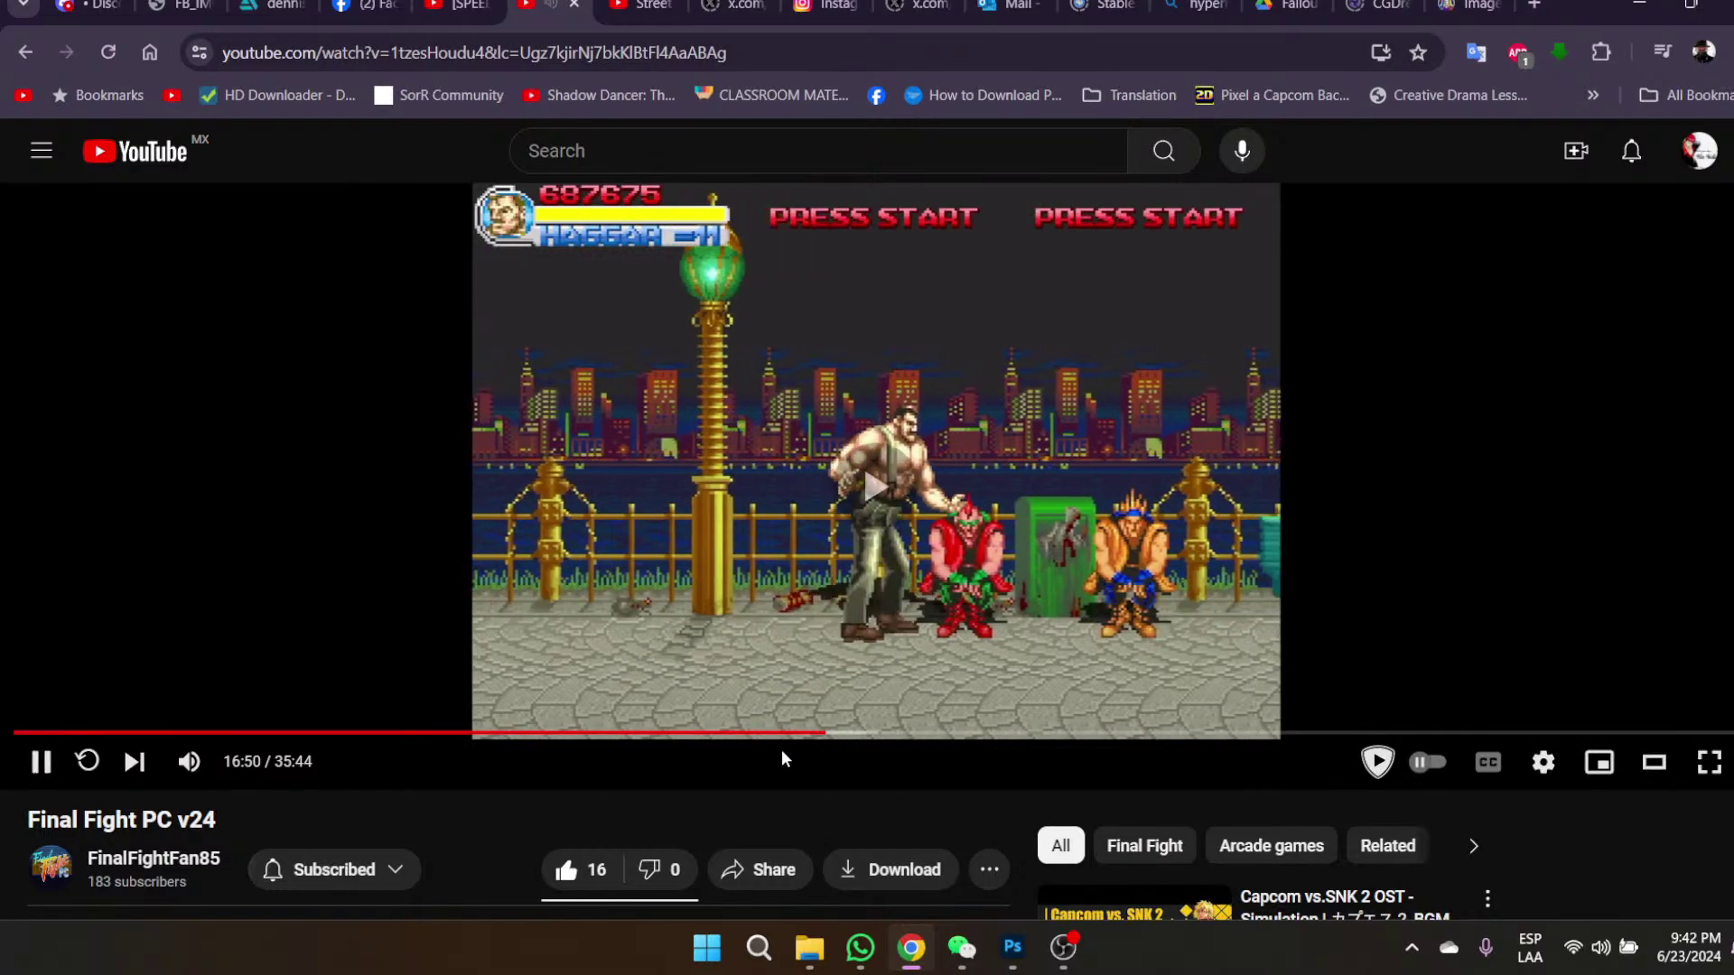
key("space")
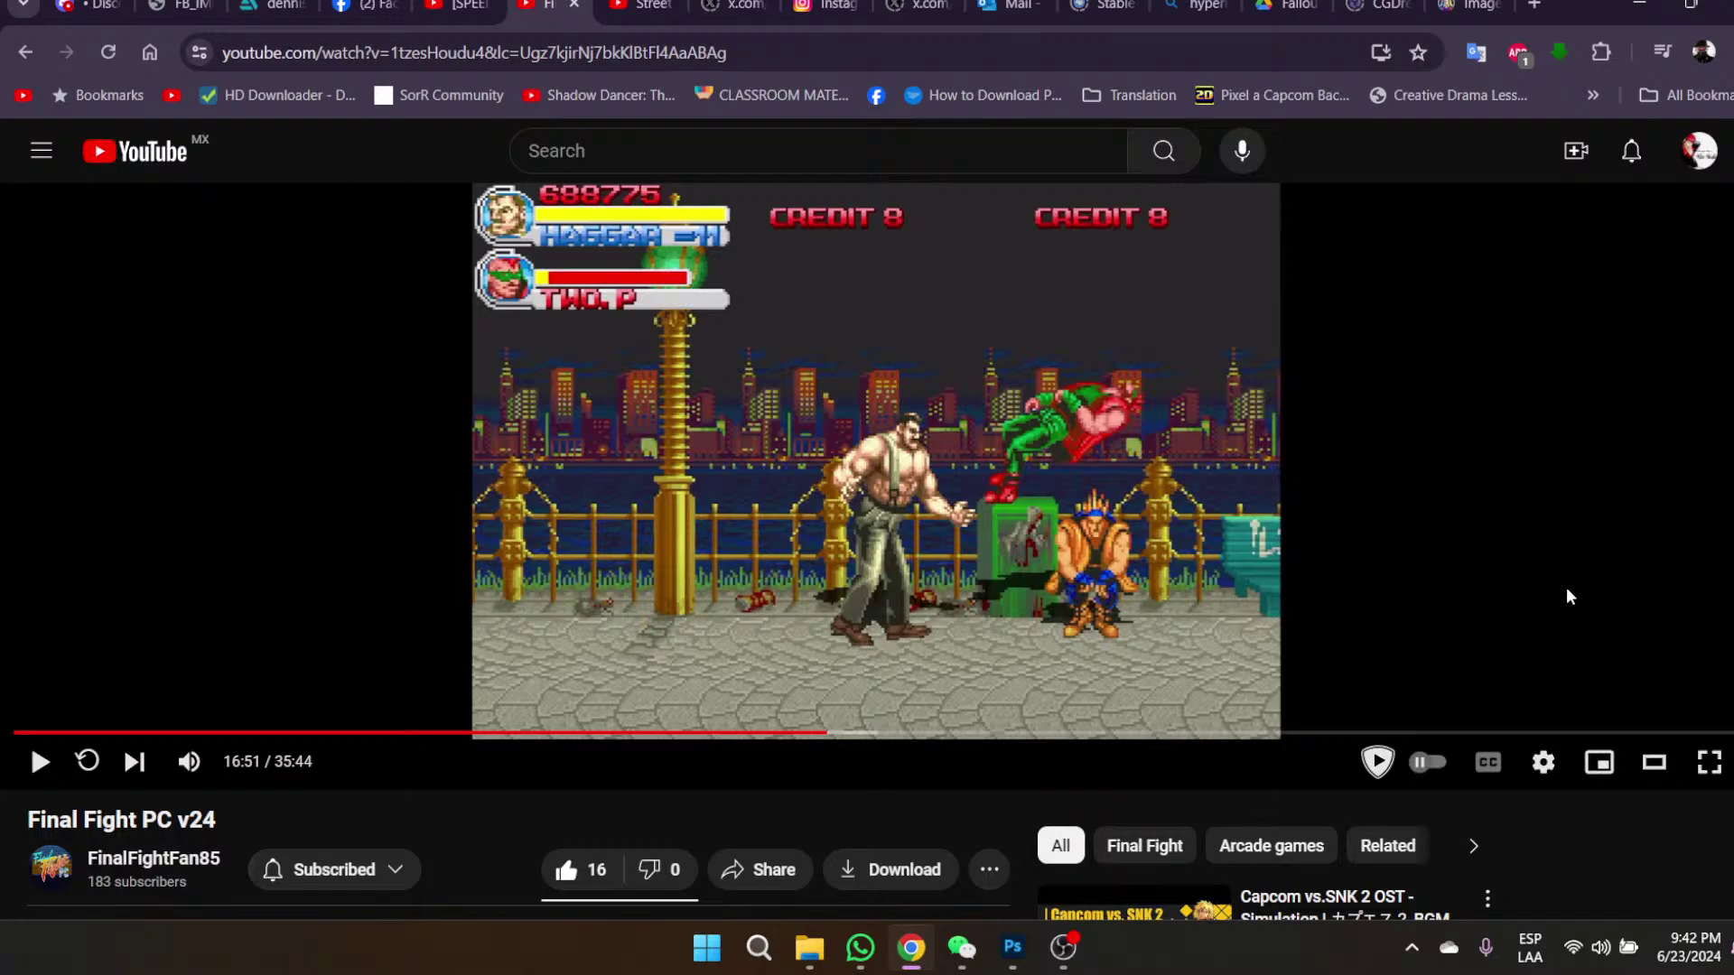
- Play the waterfront scene on to 16:56 in short bursts, pausing to examine the shadows near the bench
left_click(1446, 633)
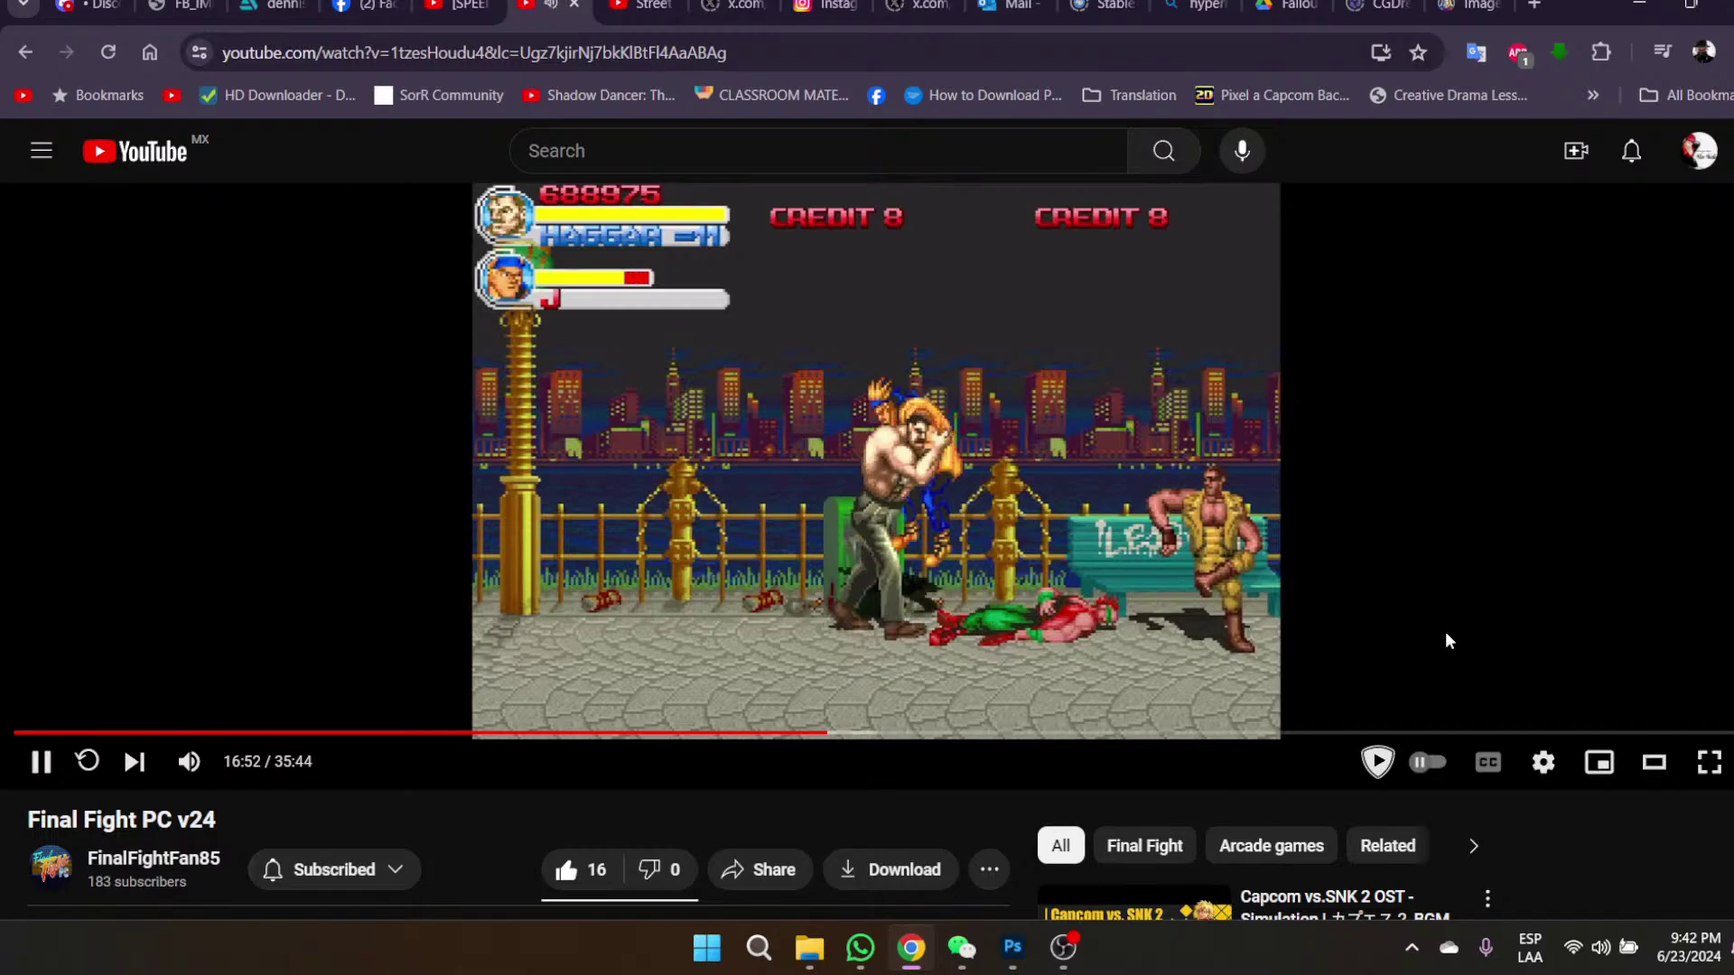
left_click(1445, 631)
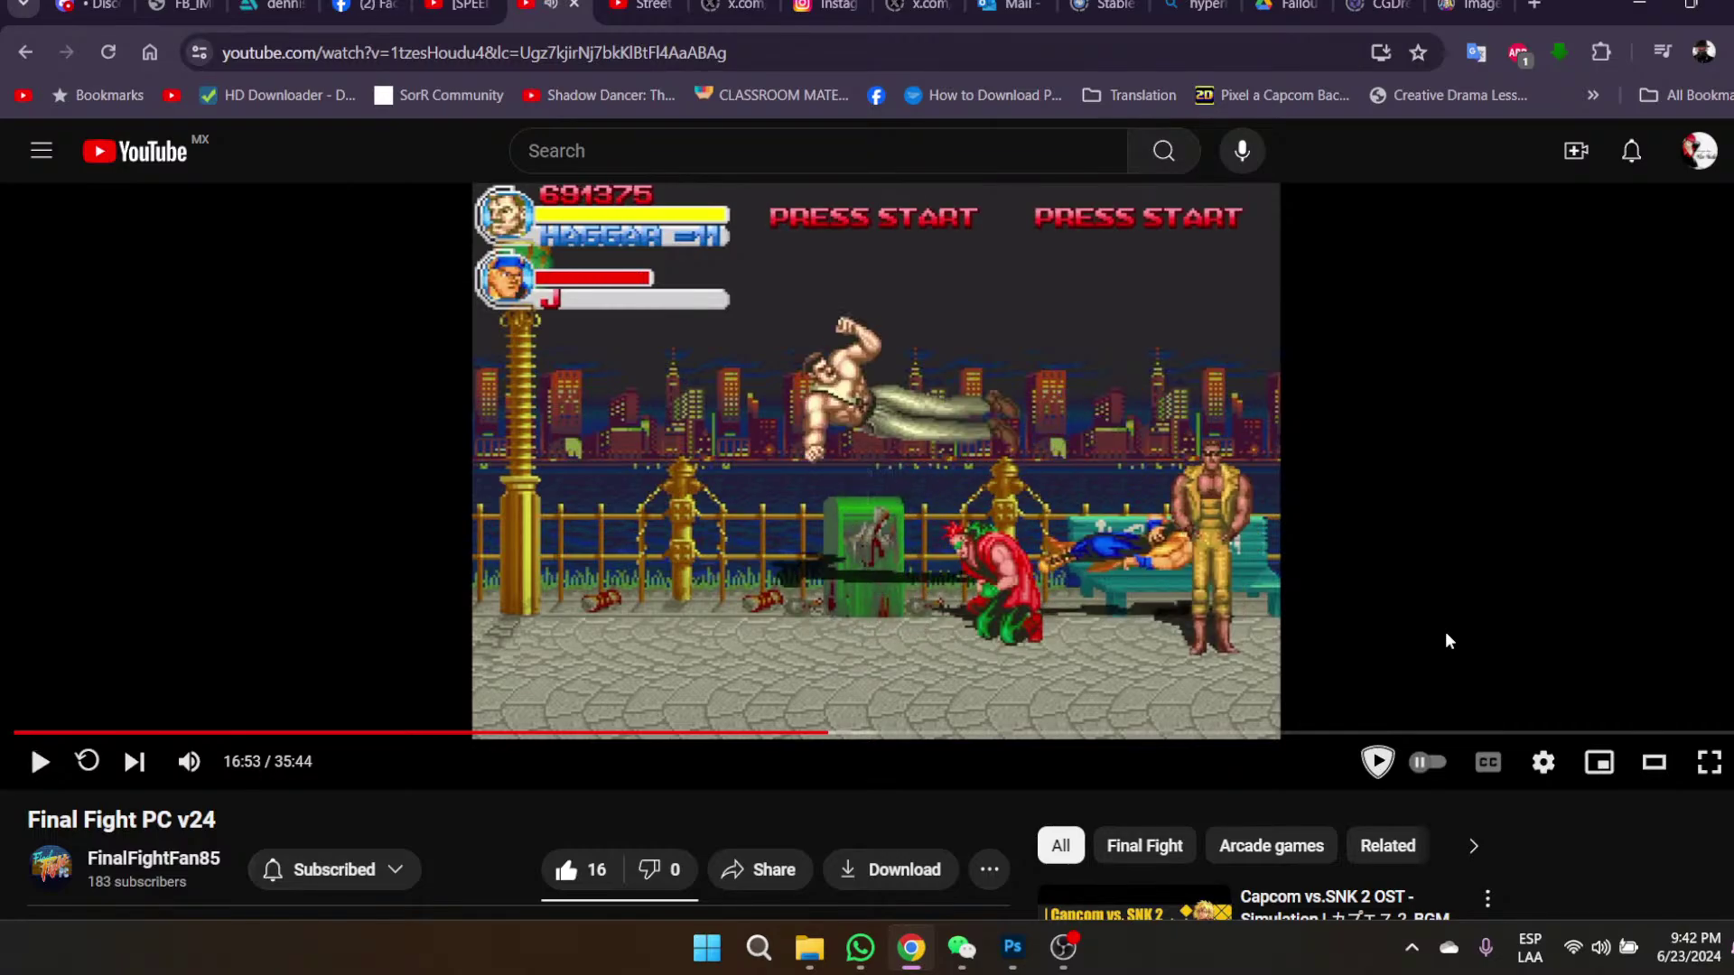
left_click(1446, 633)
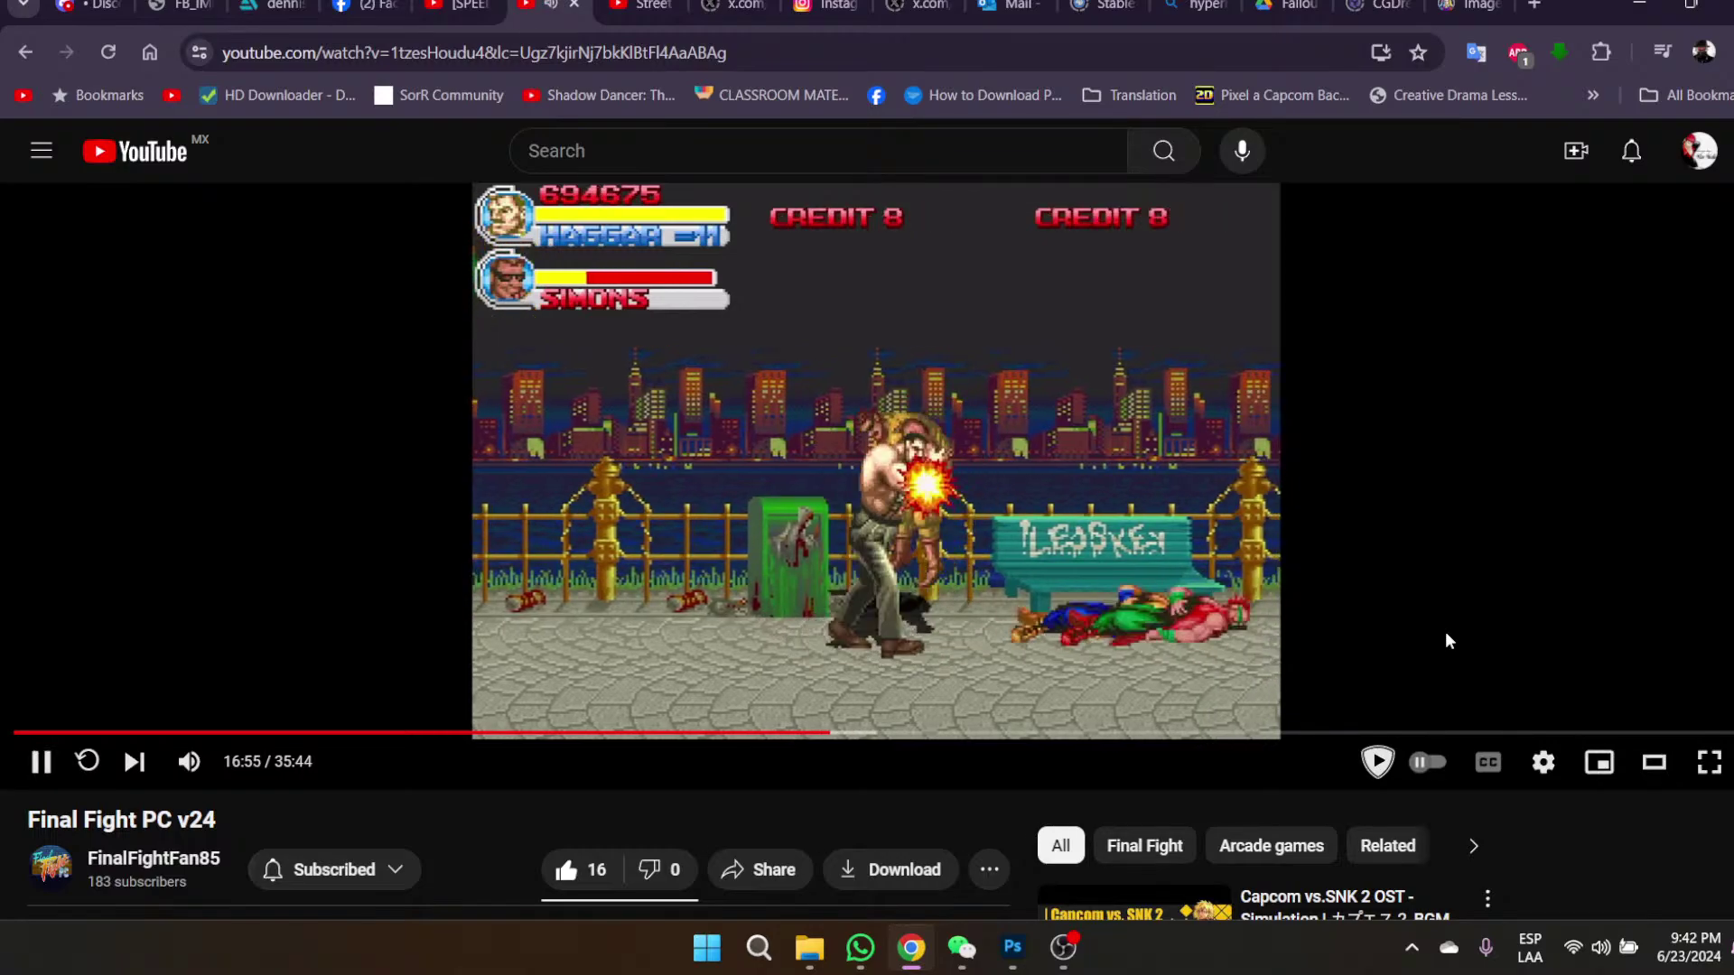
left_click(1446, 639)
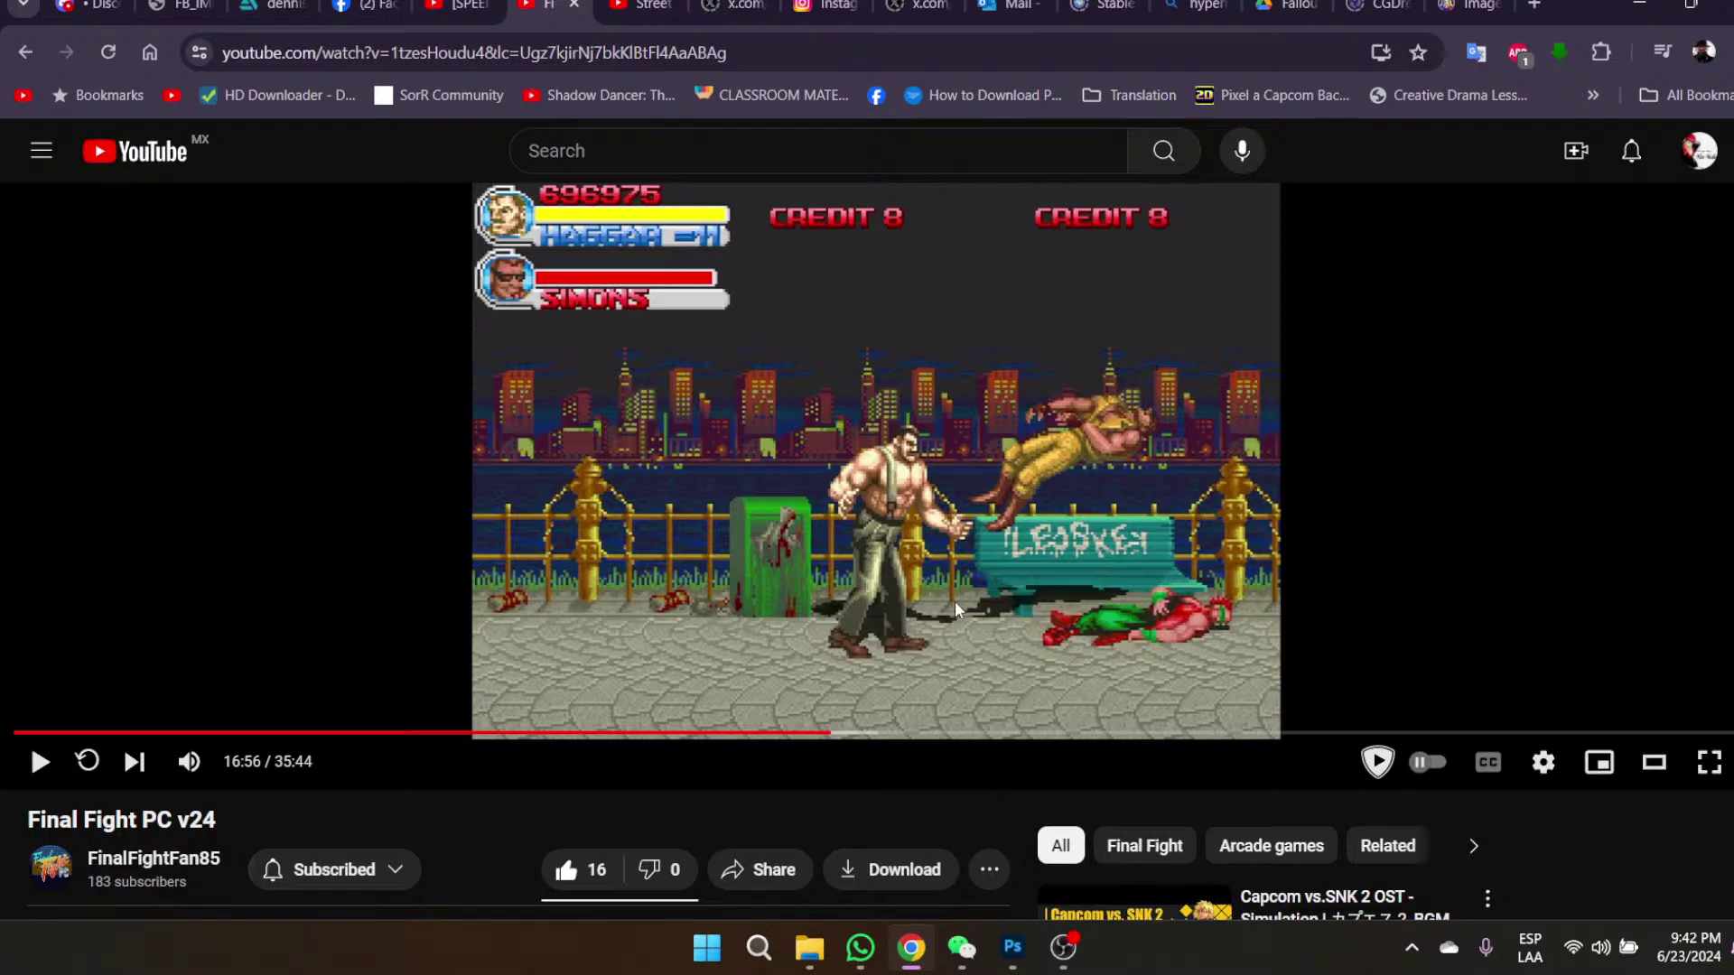
- Switch to SNESFF_Stage4.png in Photoshop and view its benches and railing at 500%
mouse_move(1012, 956)
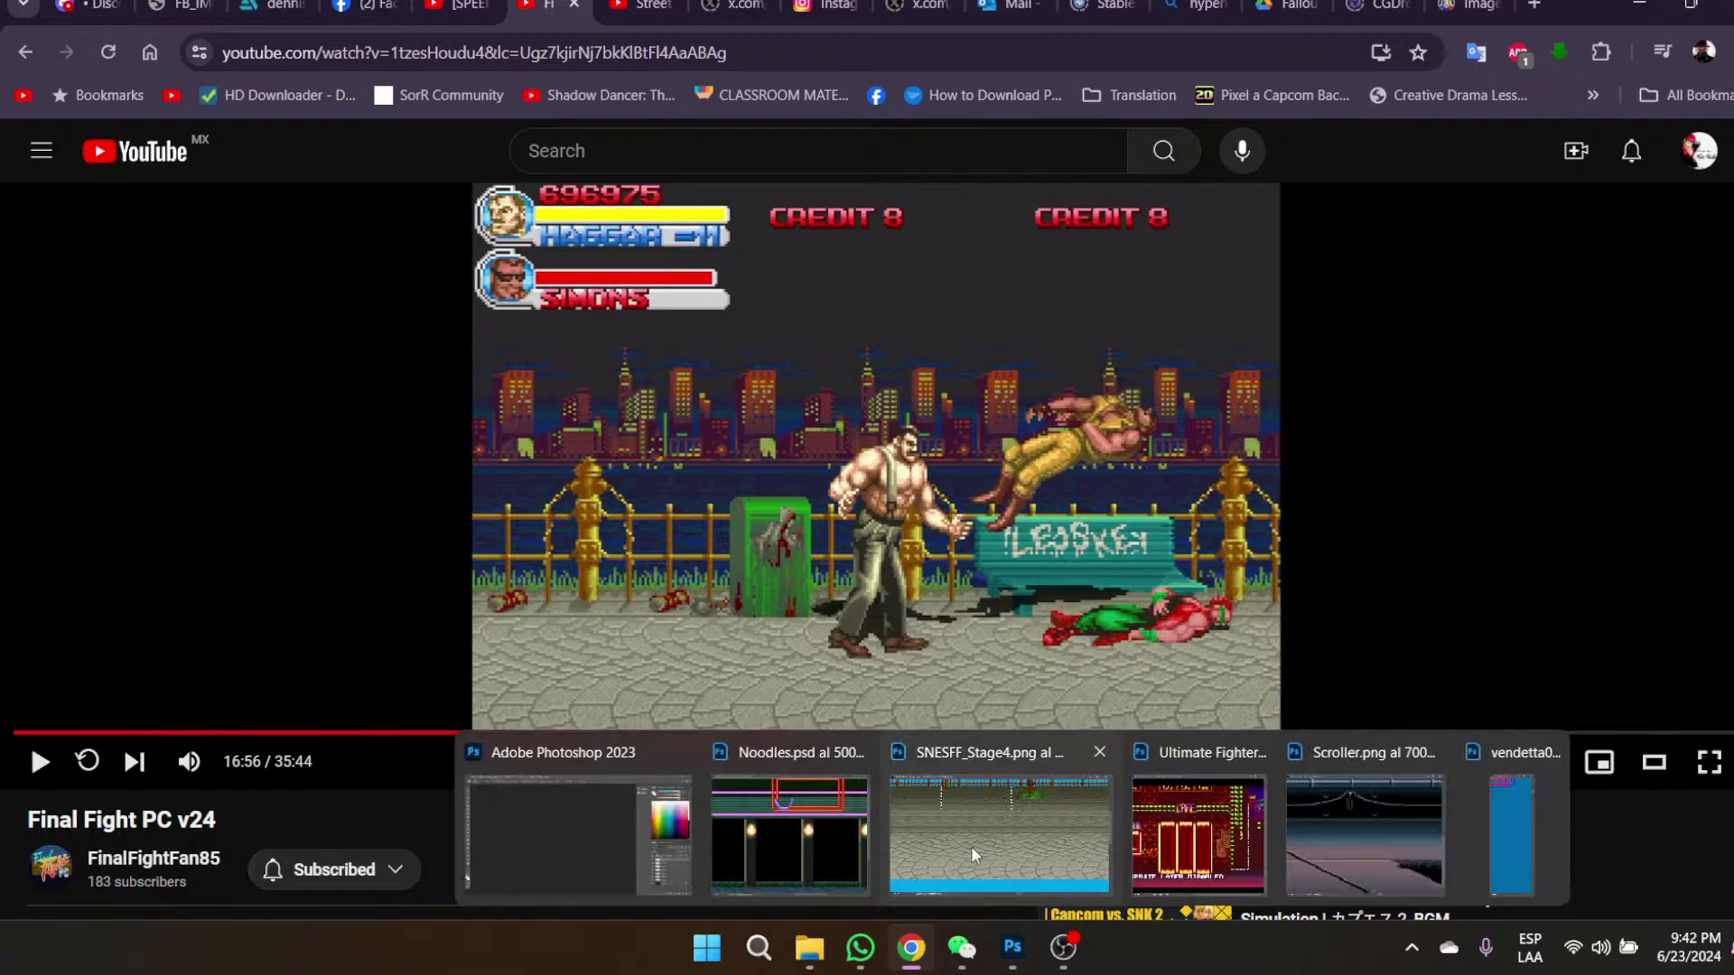
left_click(576, 840)
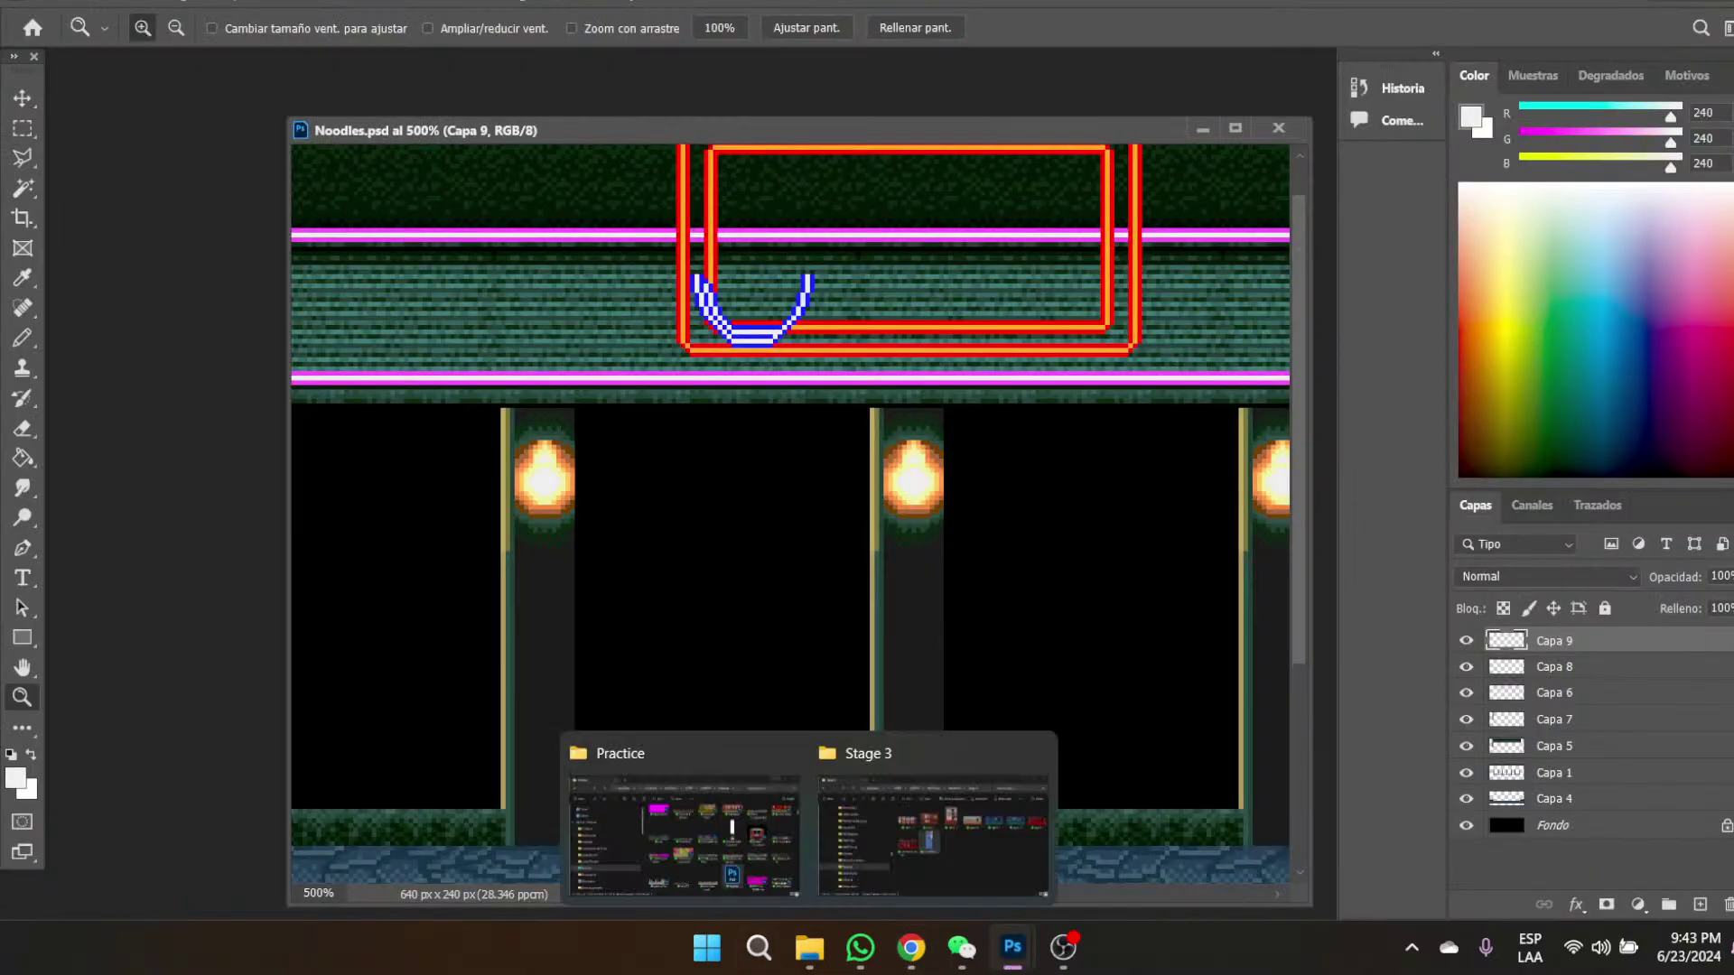
mouse_move(1008, 956)
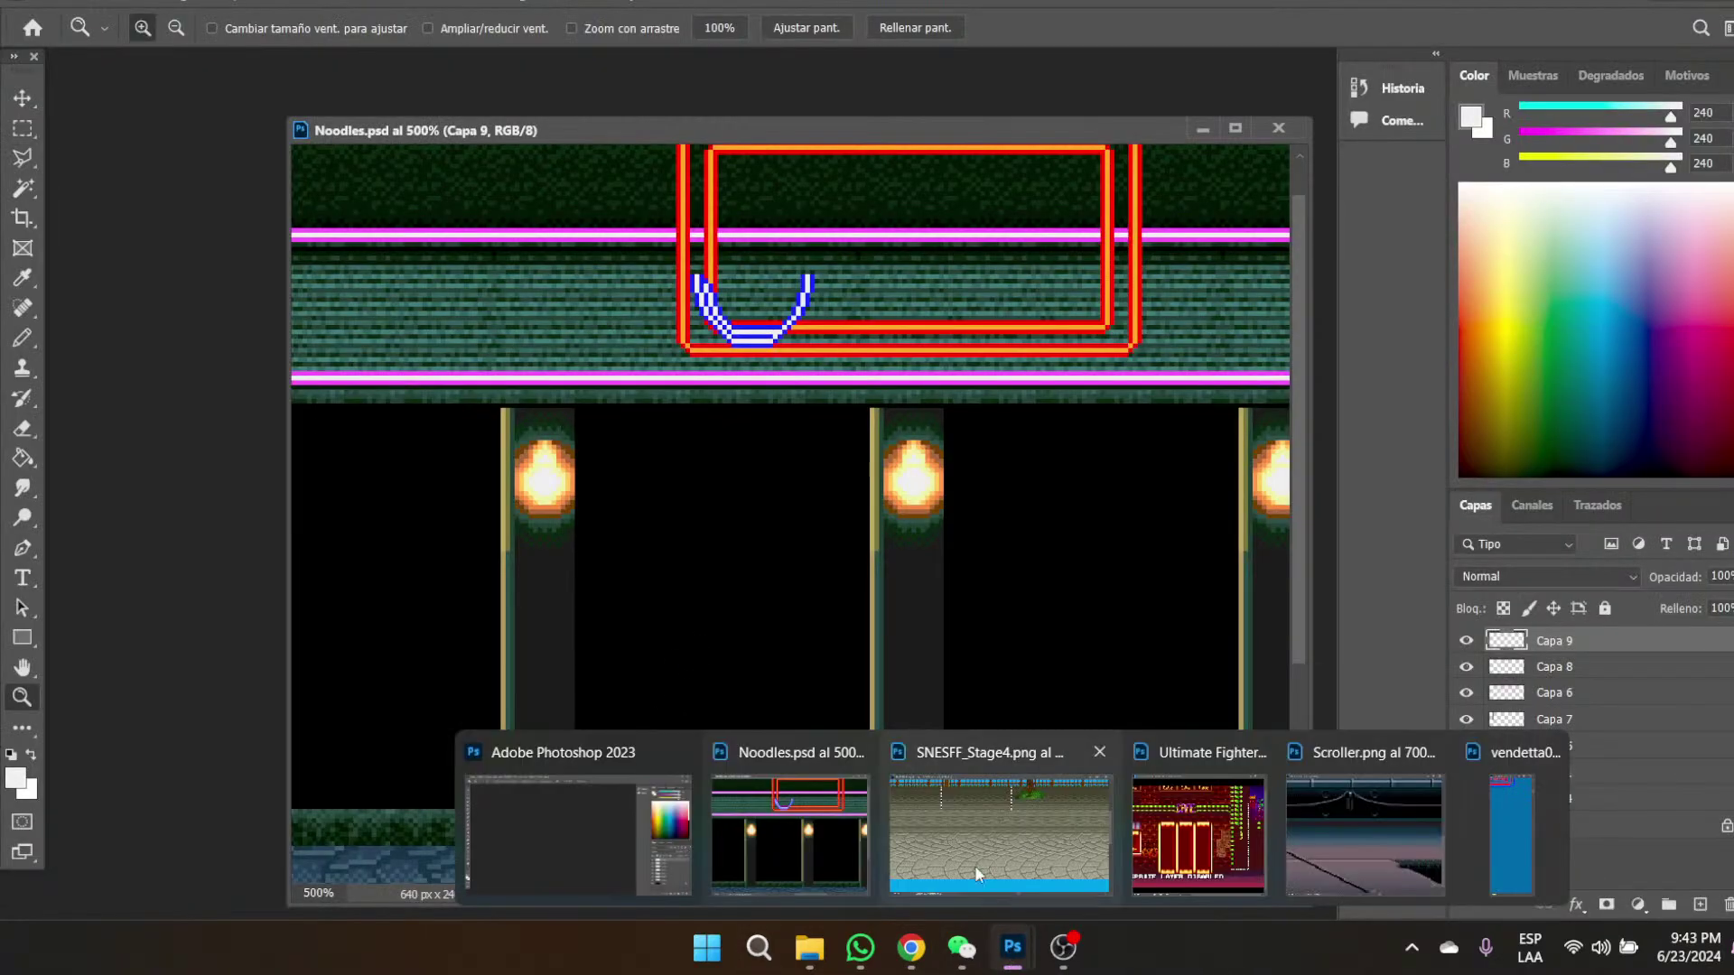
left_click(963, 837)
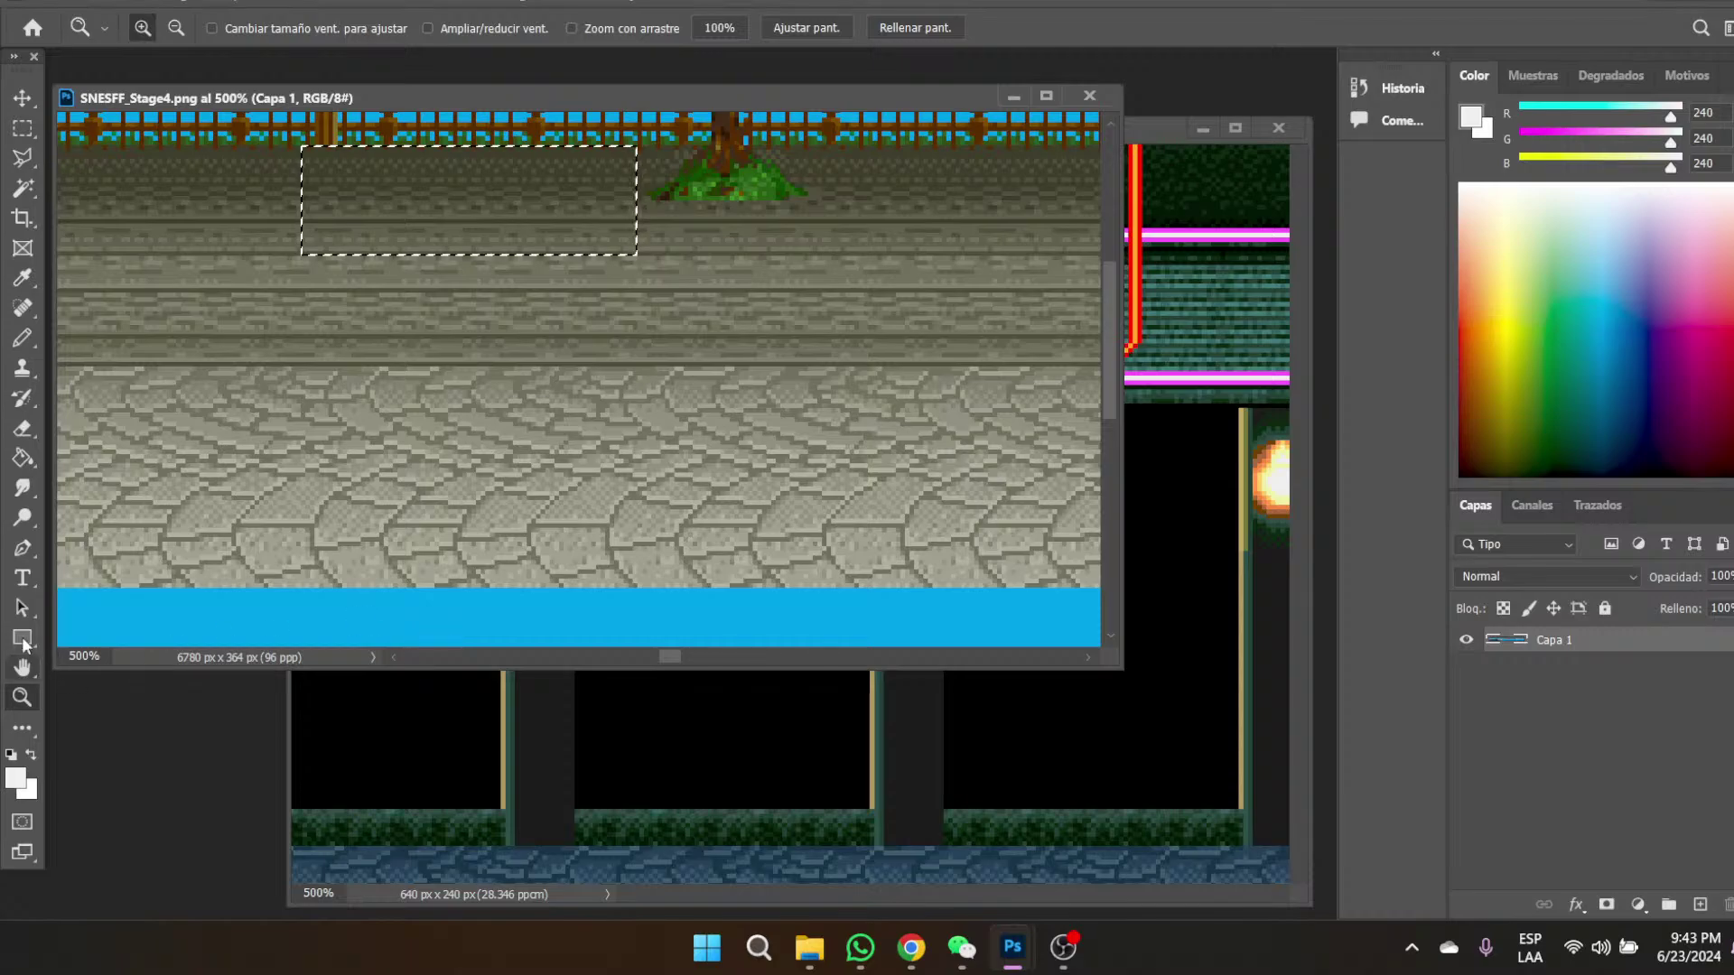
left_click(719, 28)
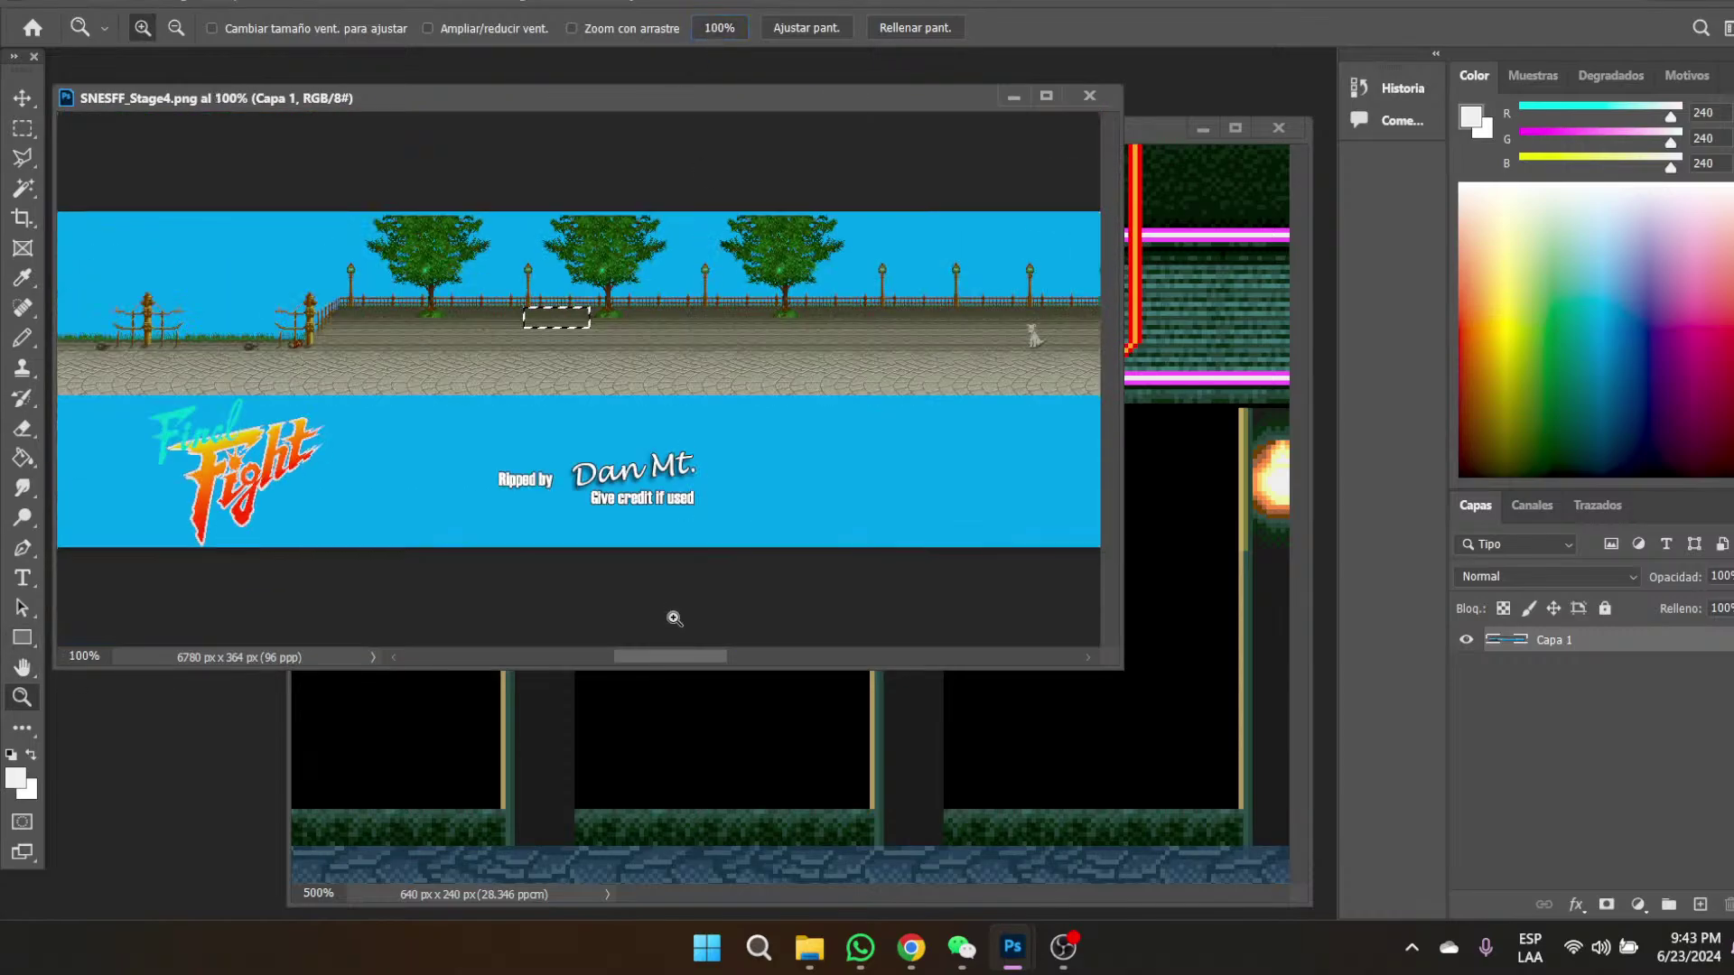
left_click_drag(676, 655, 320, 668)
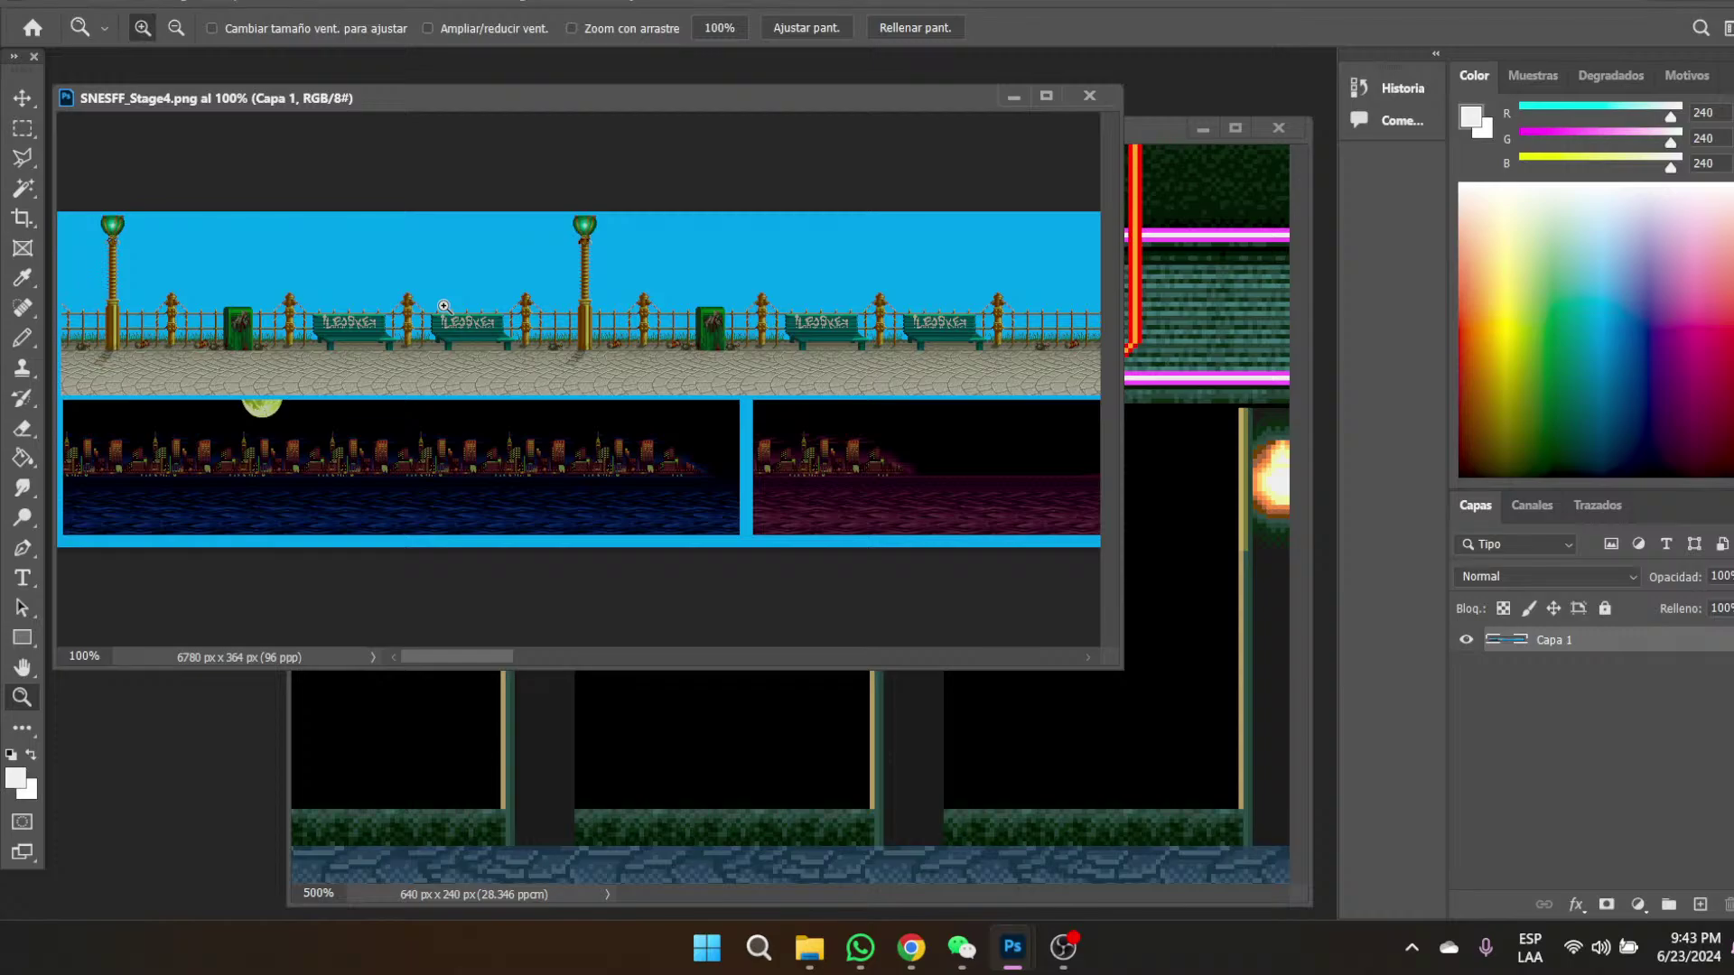
left_click(398, 326)
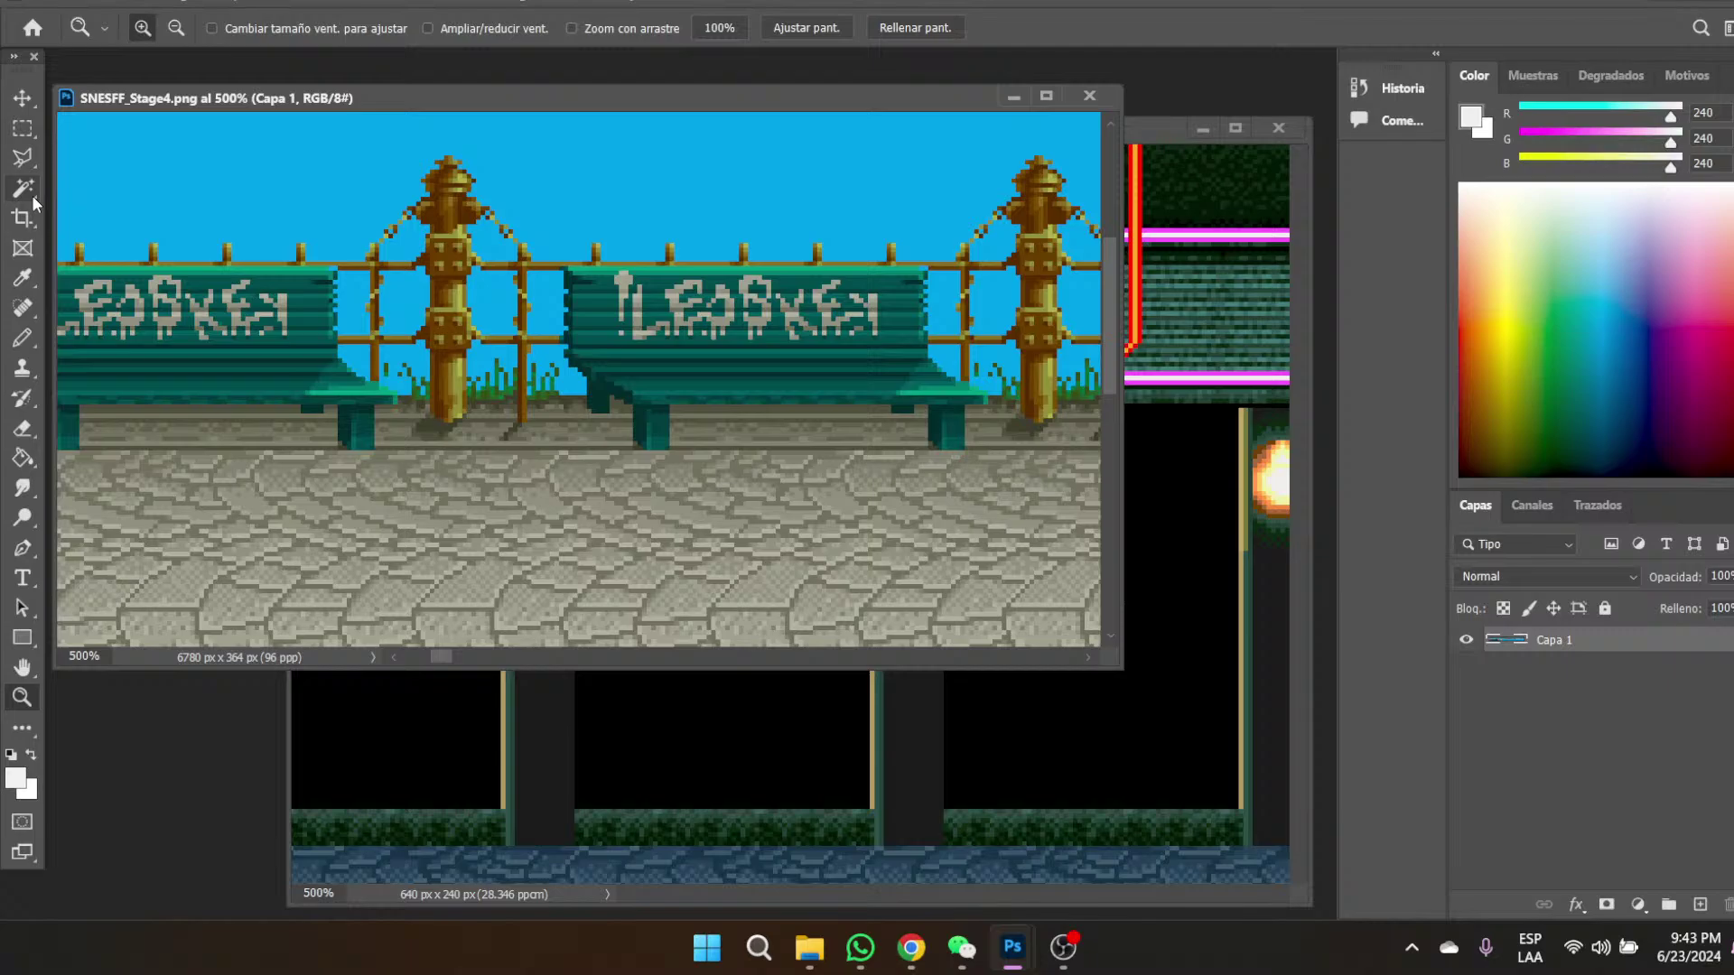
- Select the golden-brown colours of the railing and posts with the Magic Wand at tolerance 0
left_click(31, 195)
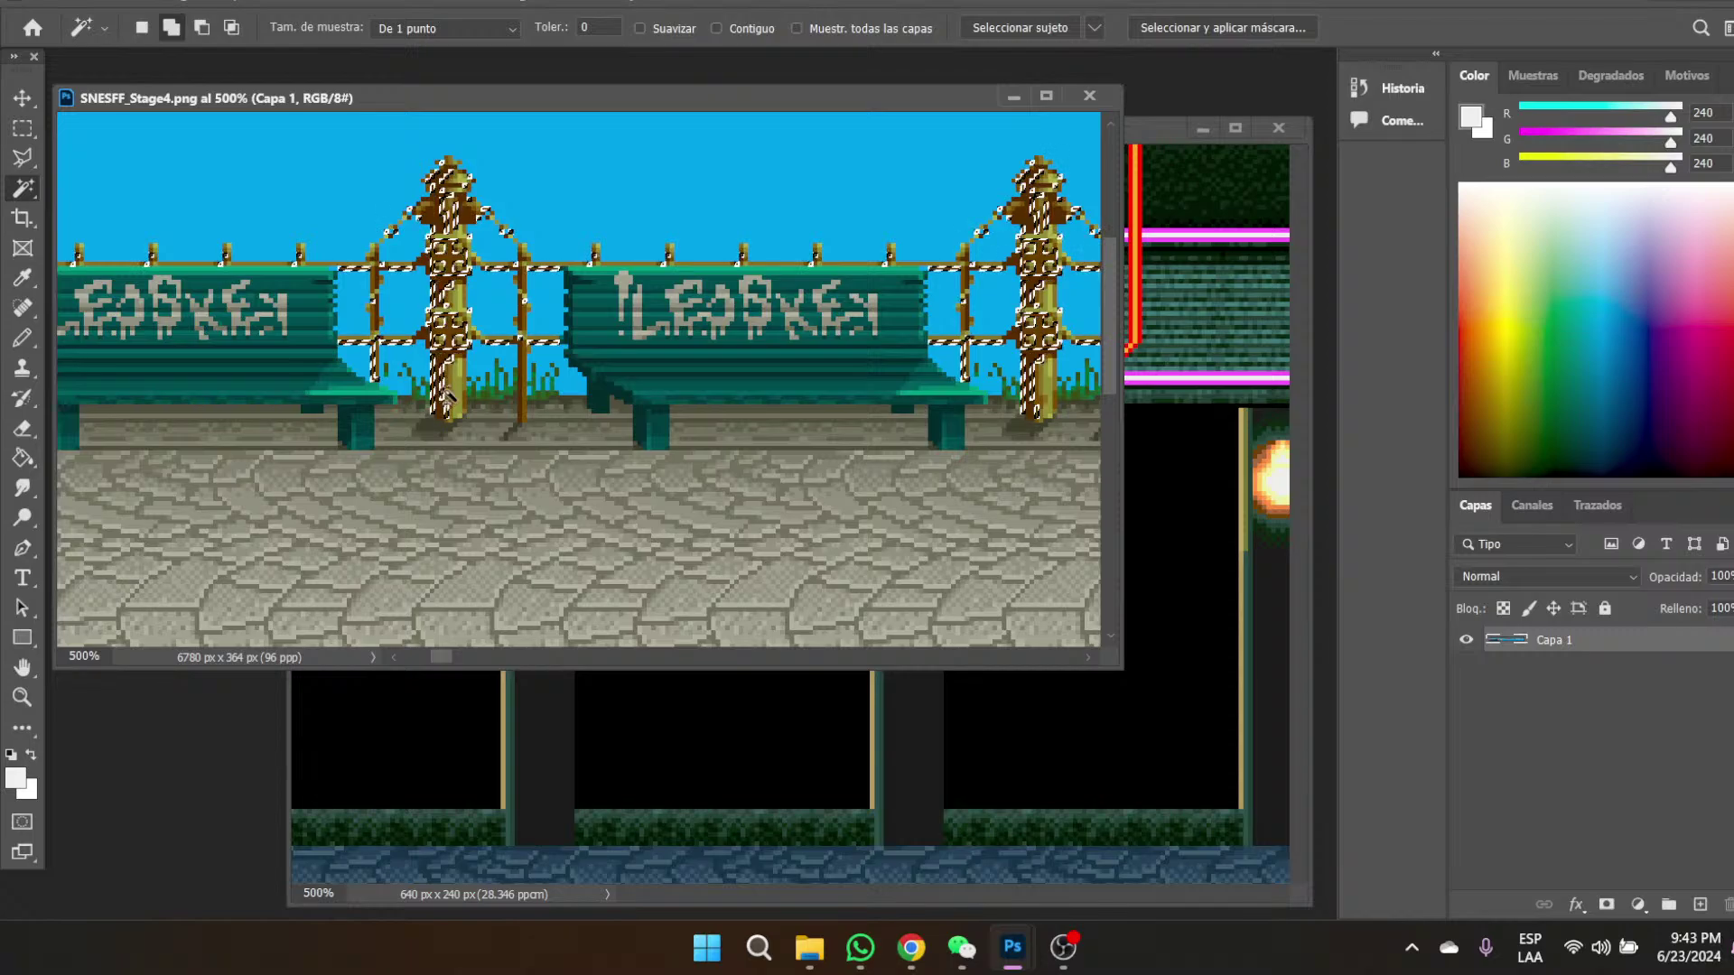
left_click(438, 397)
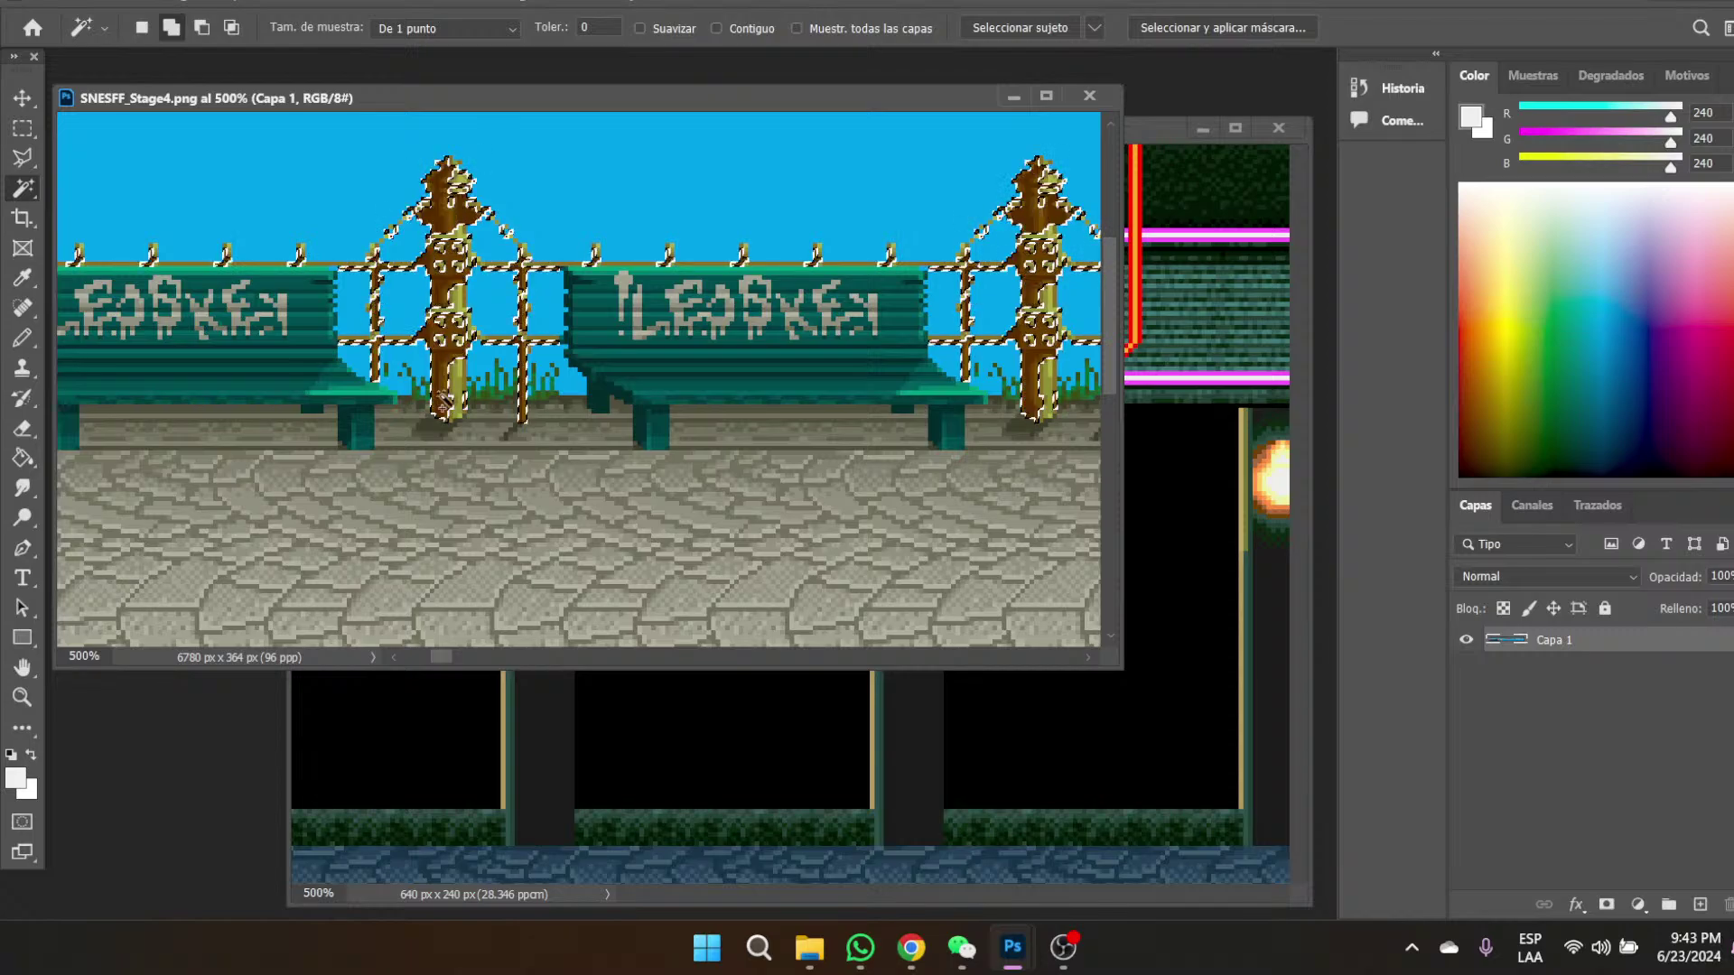
left_click(454, 386)
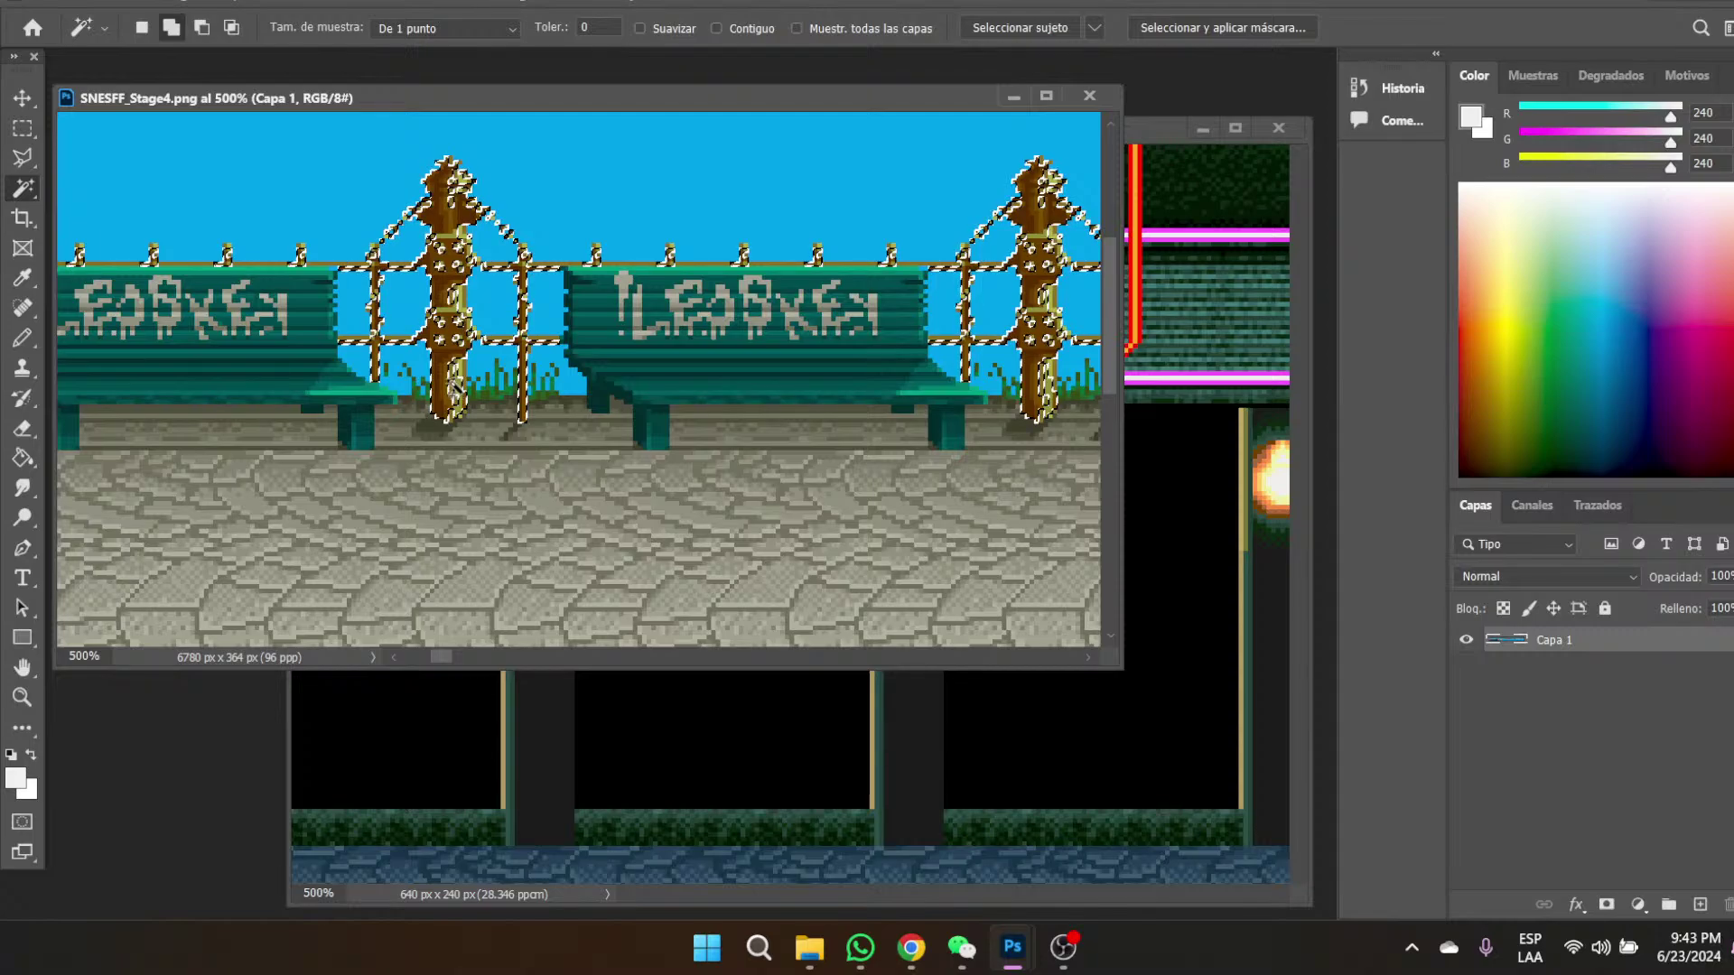
left_click(460, 371)
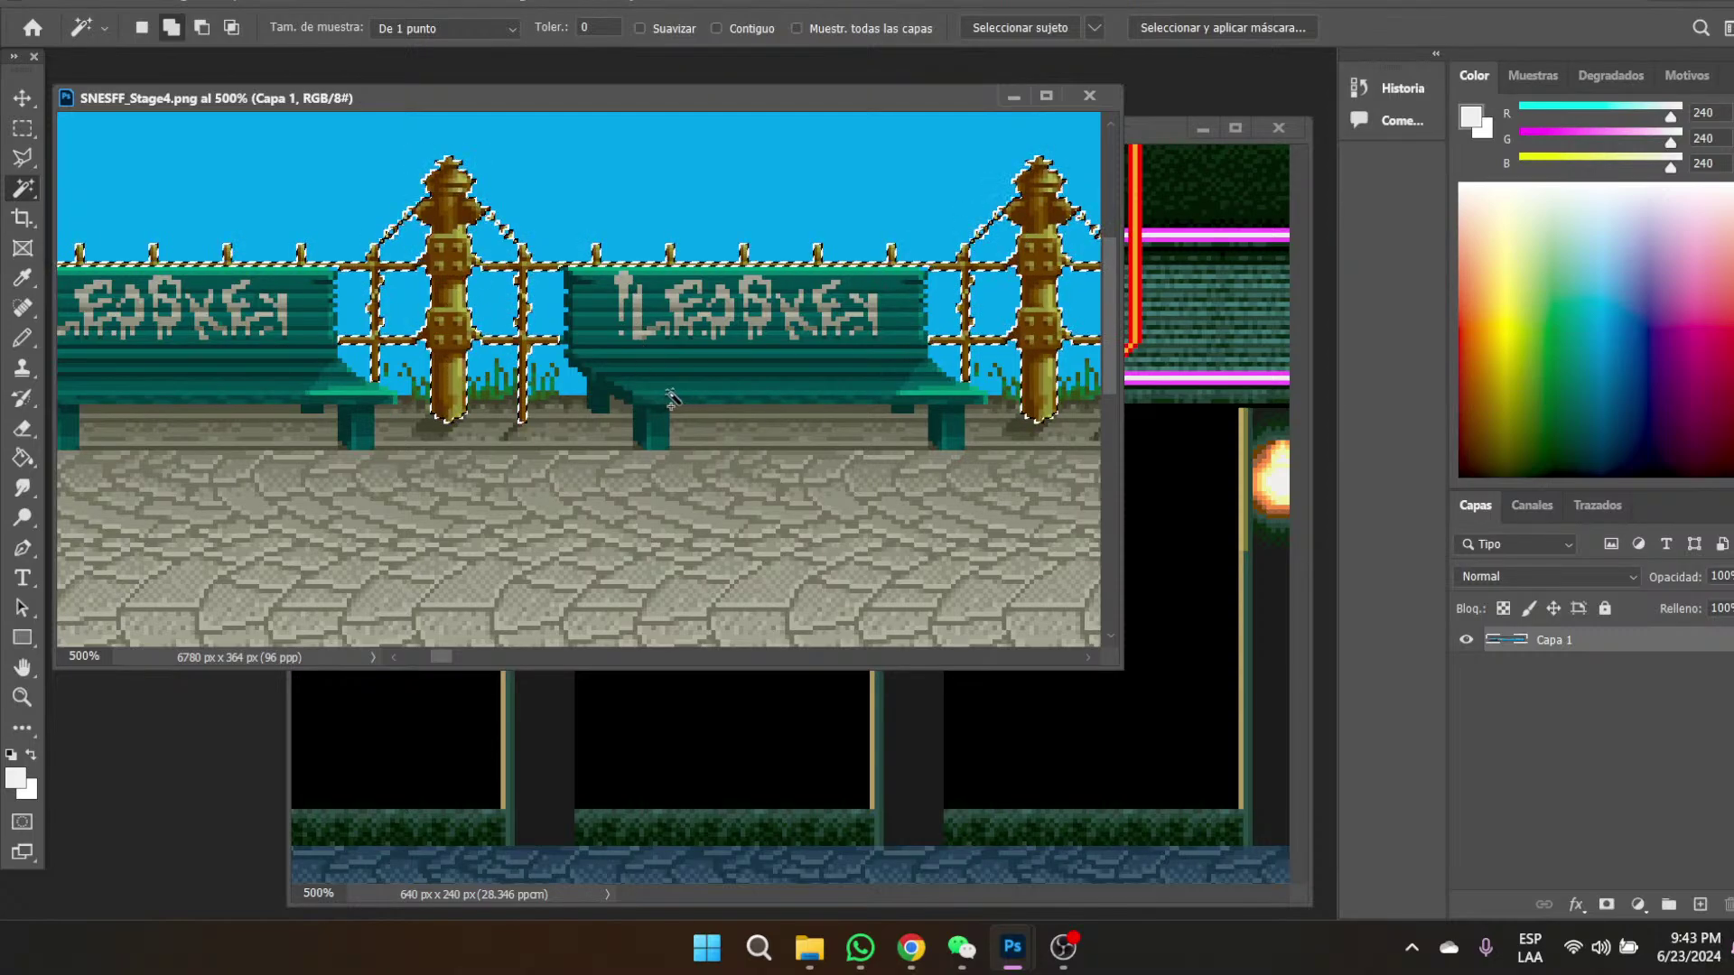
- Add the green colours of the benches to the selection and undo the stray pavement selection
left_click(752, 400)
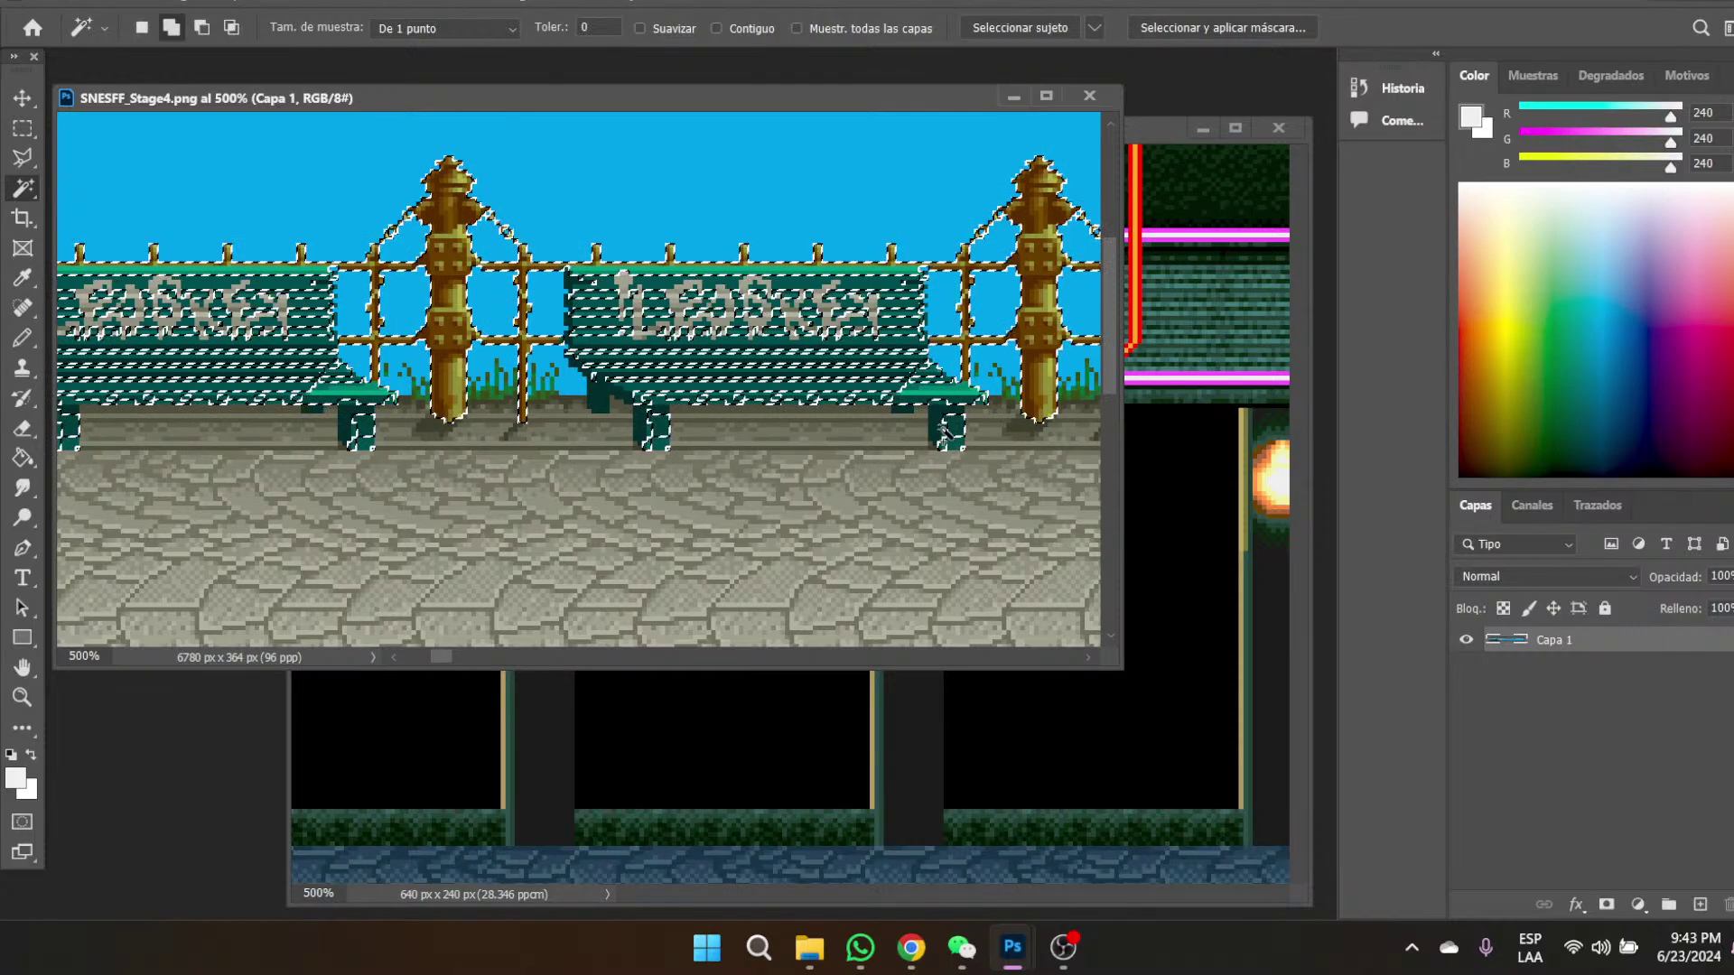
left_click(952, 452)
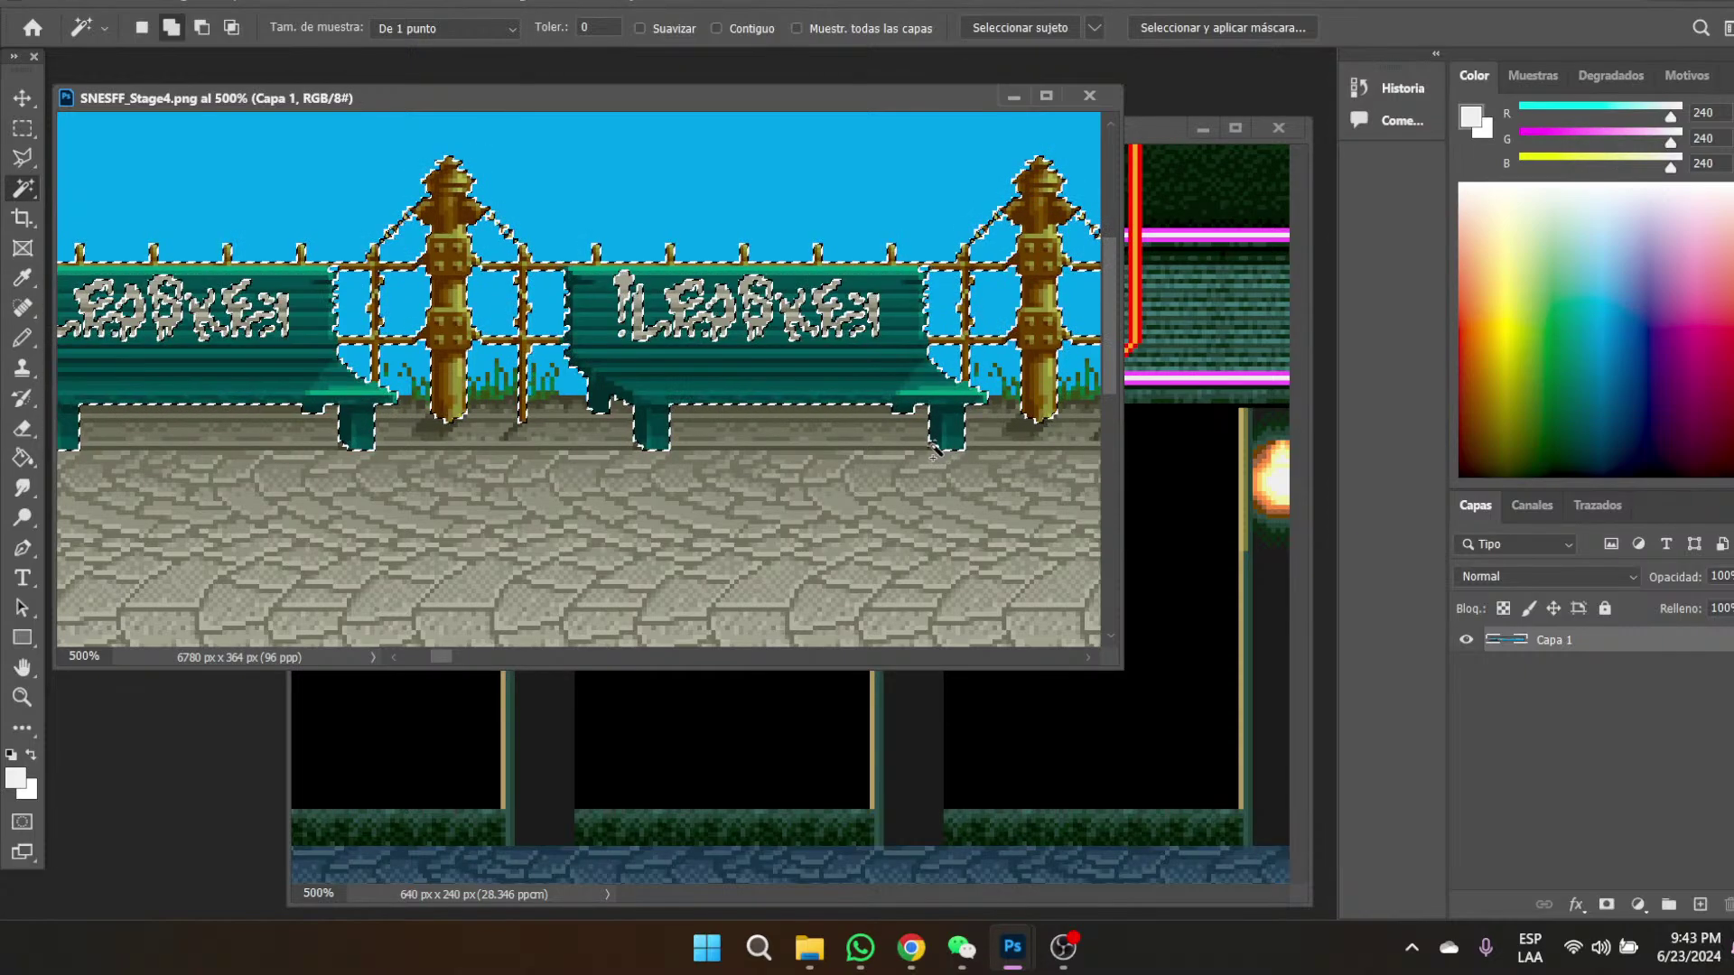
left_click(760, 350, "shift")
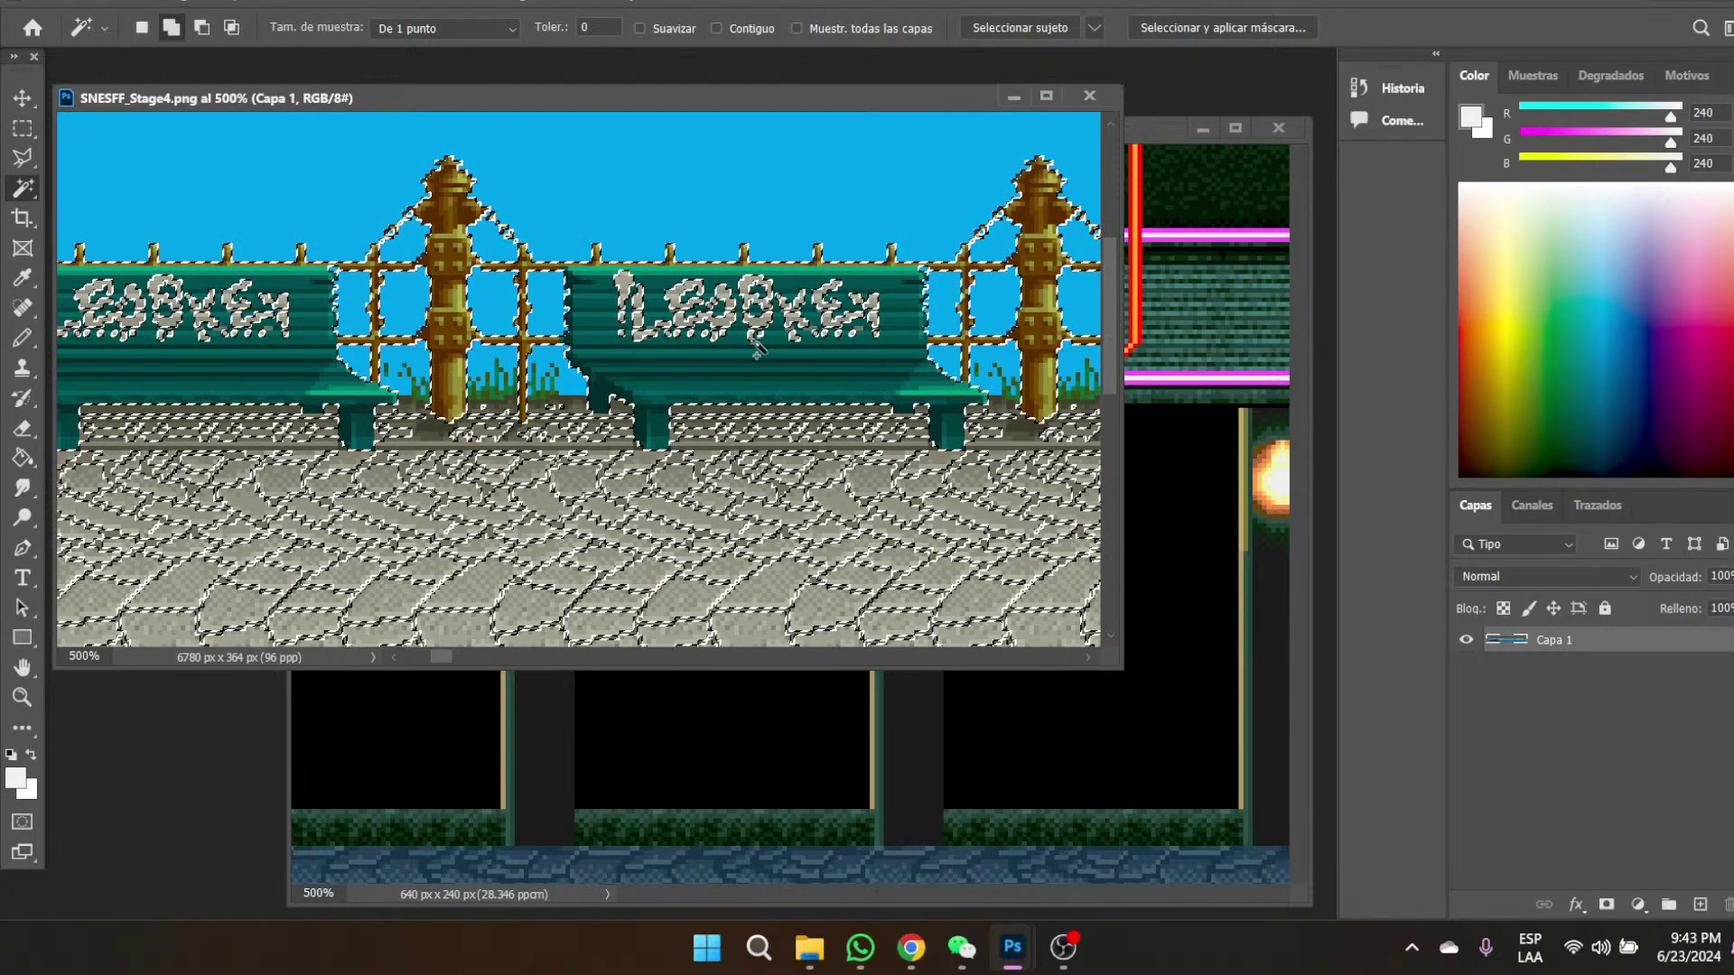
key("ctrl+z")
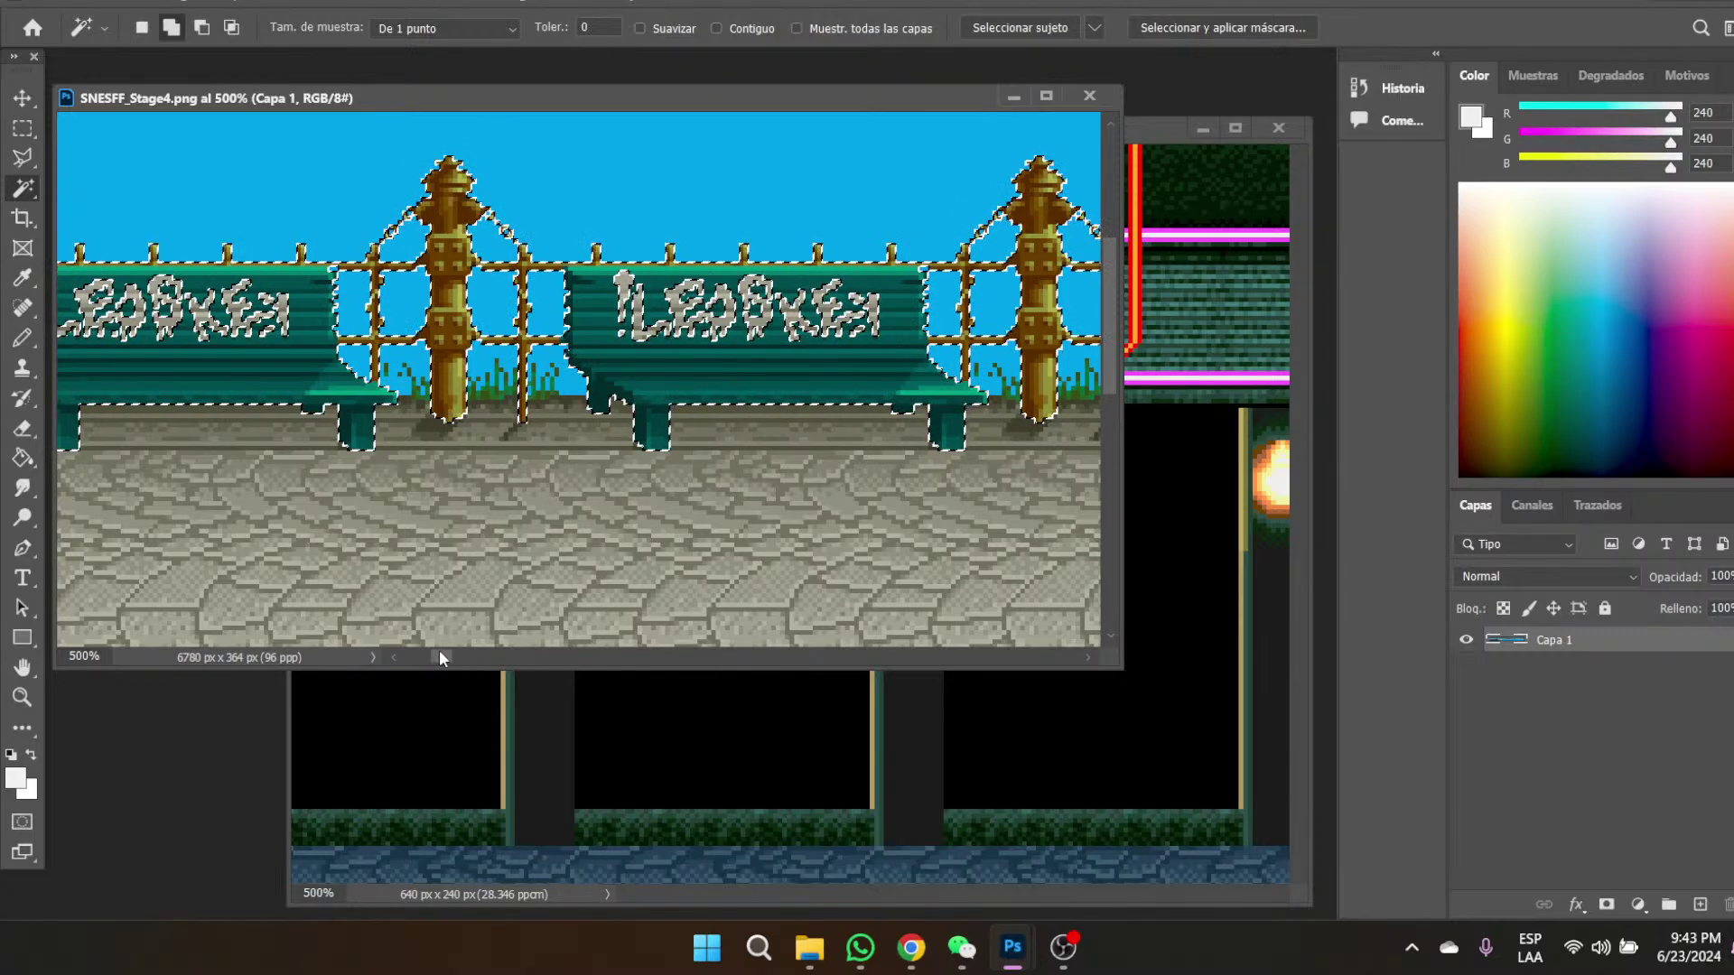
- Add the dark red debris lying by the railing near the lamp post to the Magic Wand selection
left_click_drag(437, 659, 377, 662)
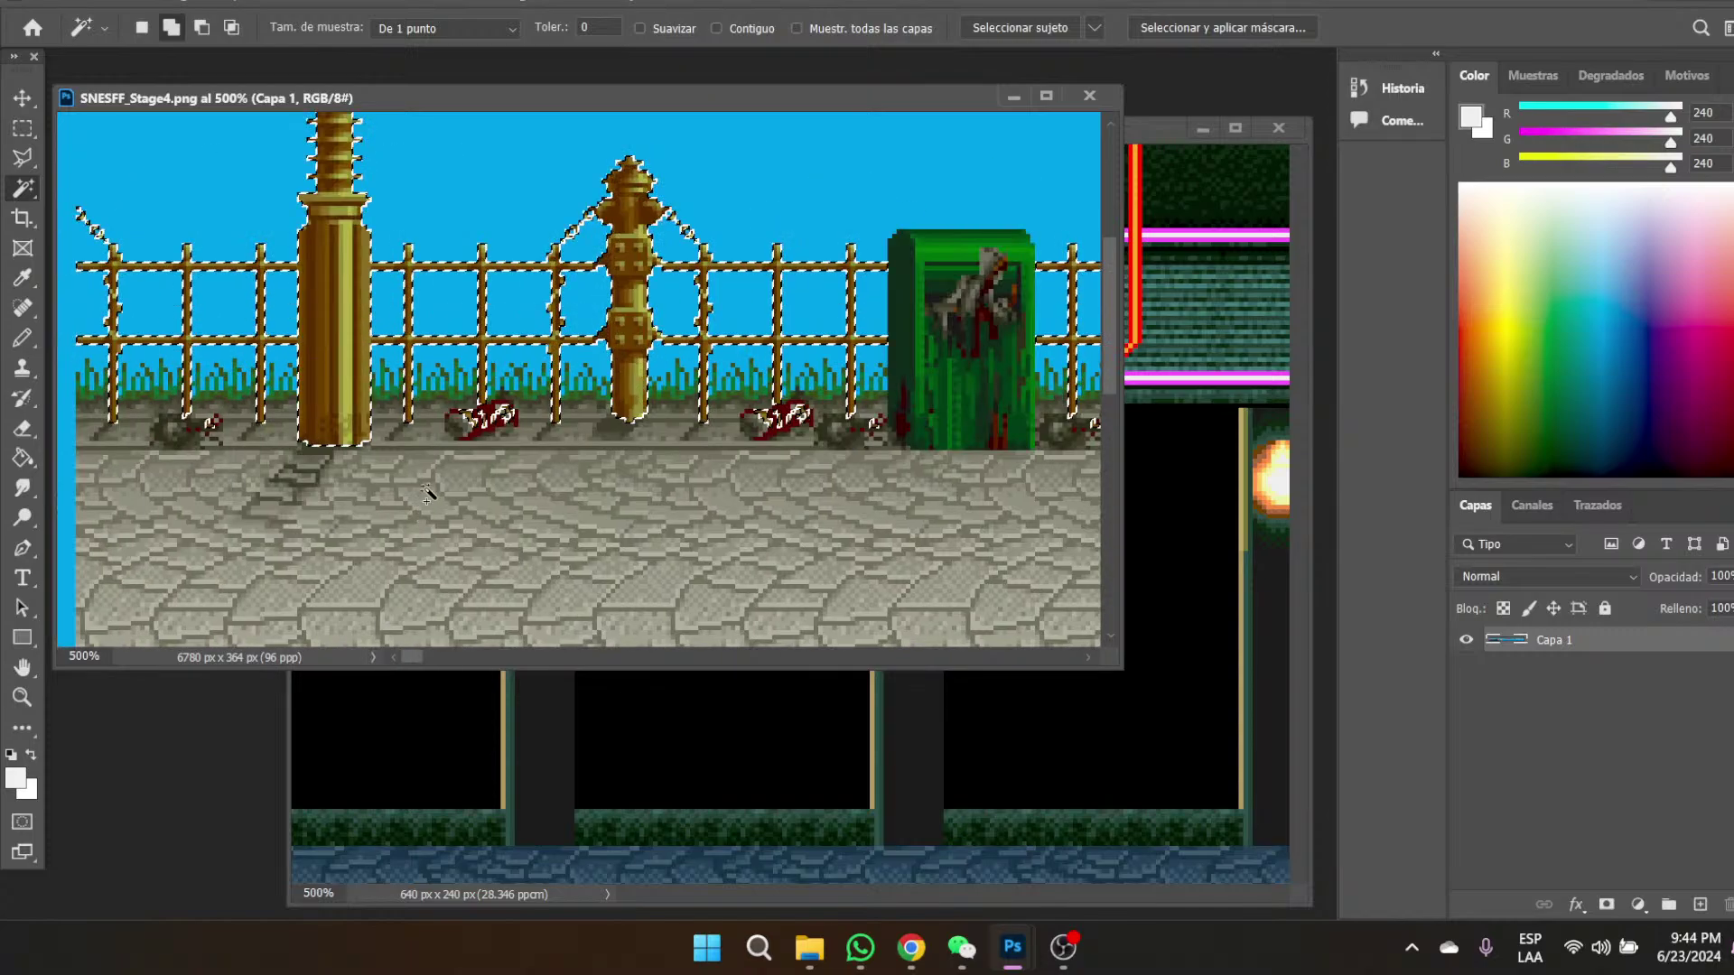
left_click(22, 697)
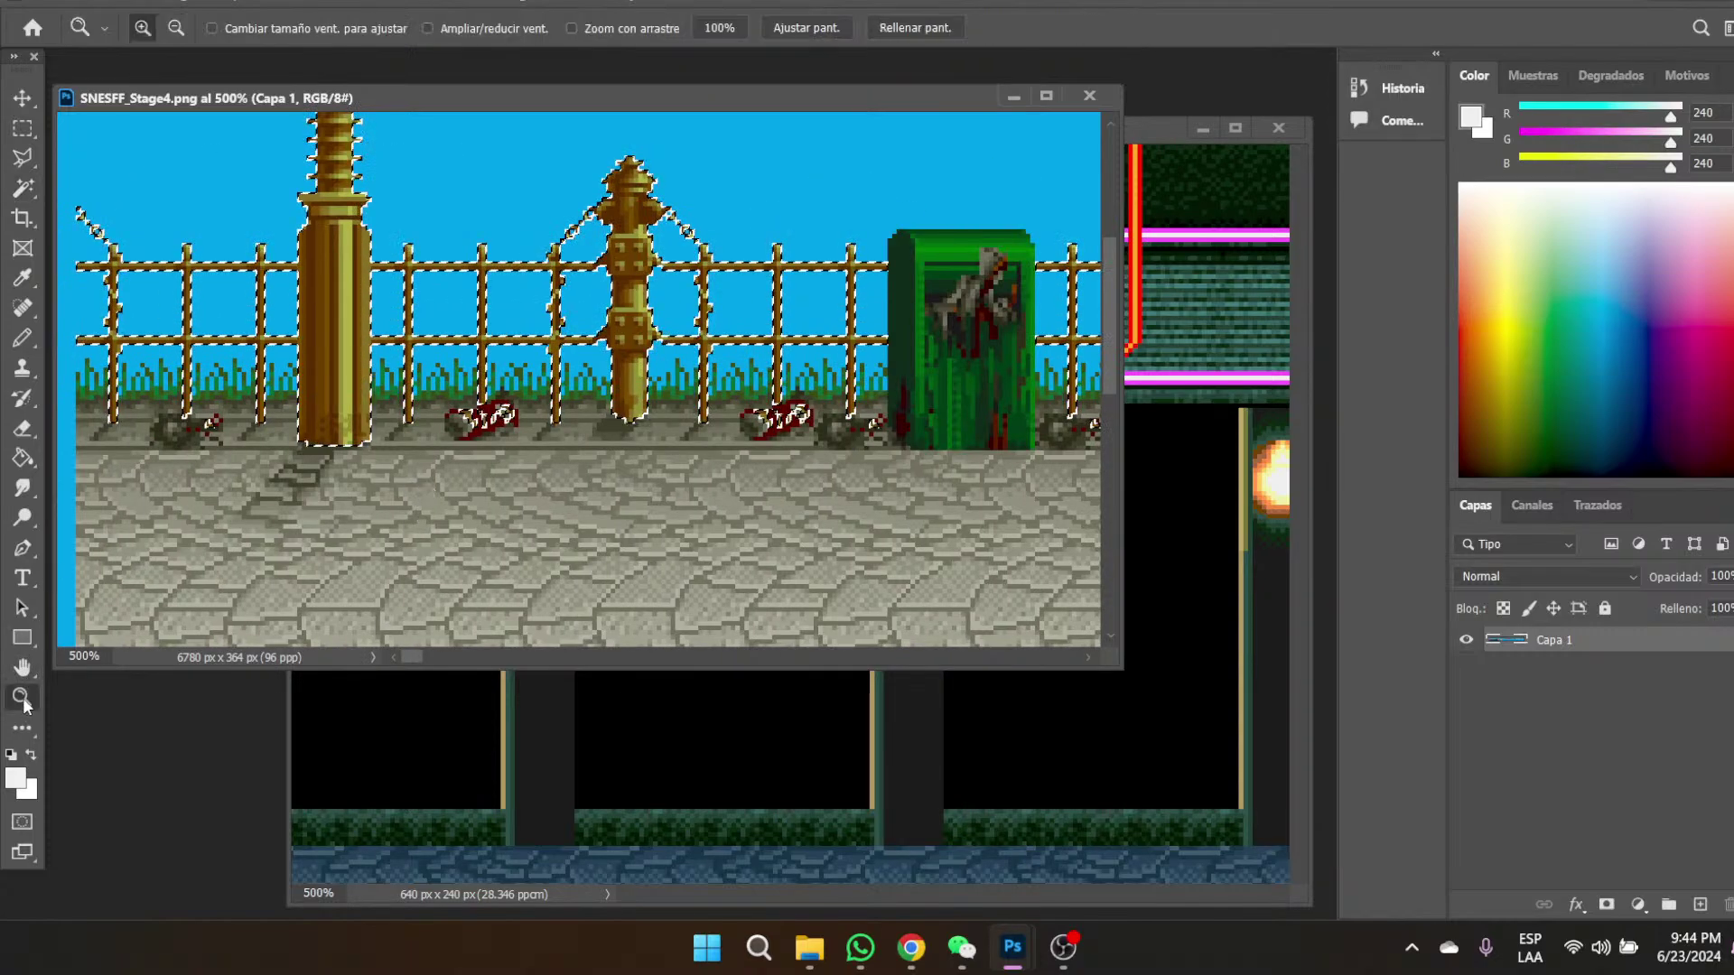
left_click(473, 401)
left_click(474, 401)
left_click(473, 401)
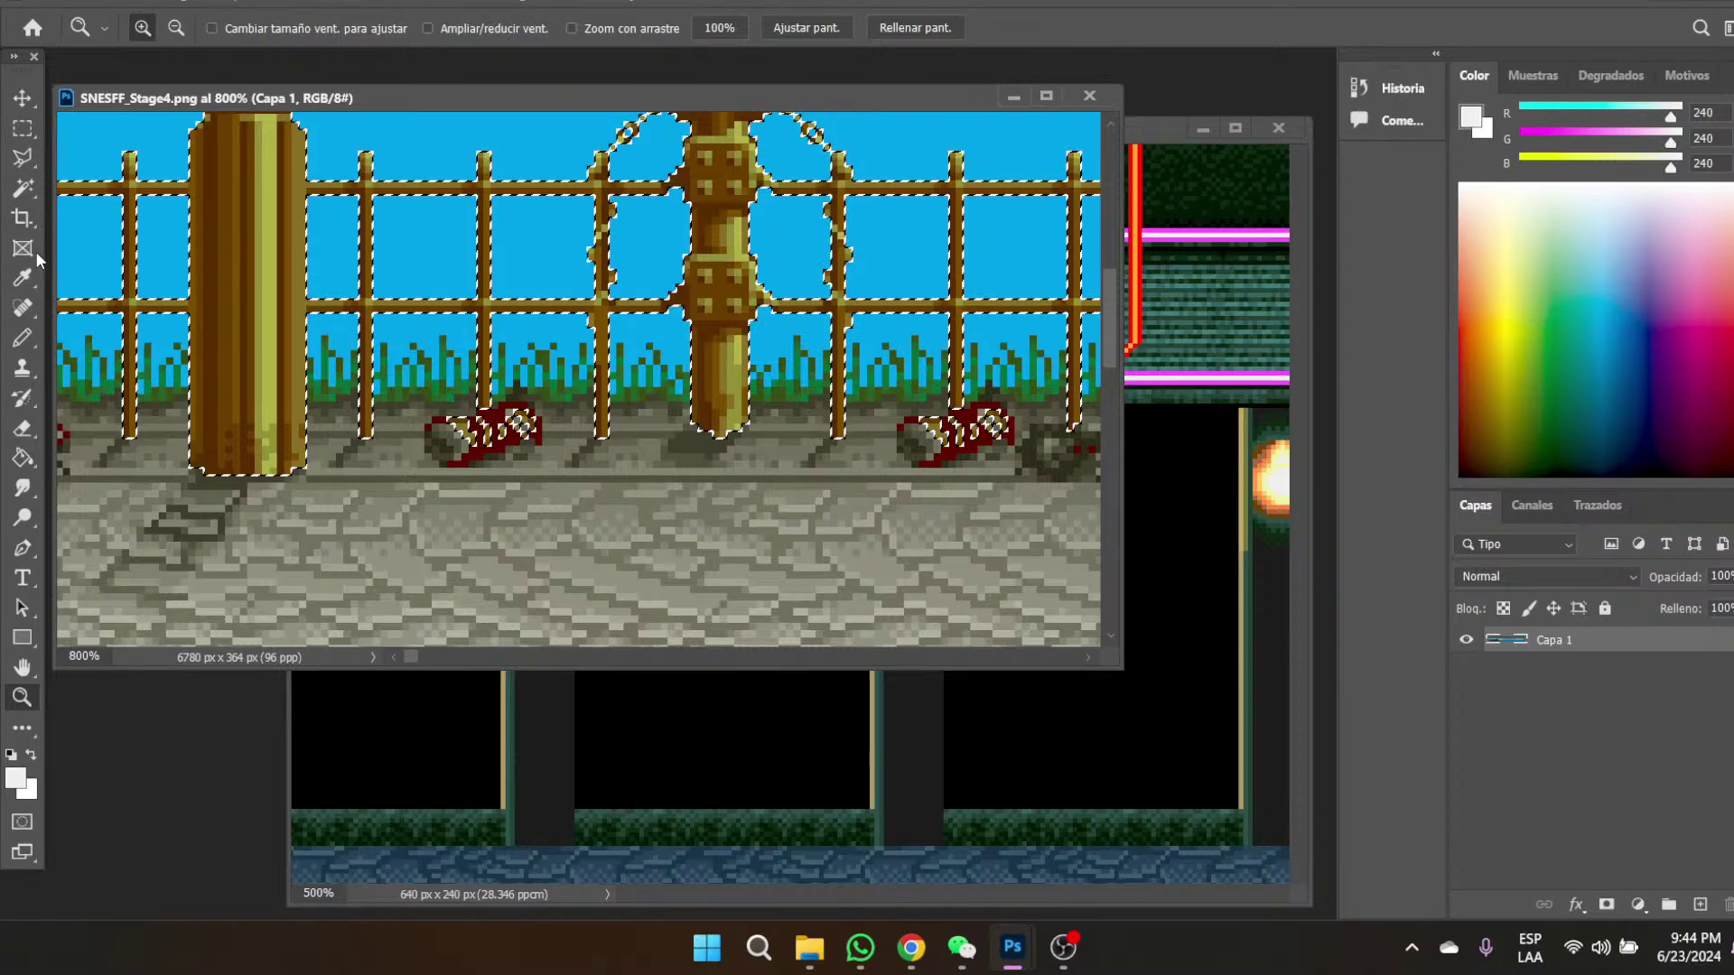
left_click(19, 191)
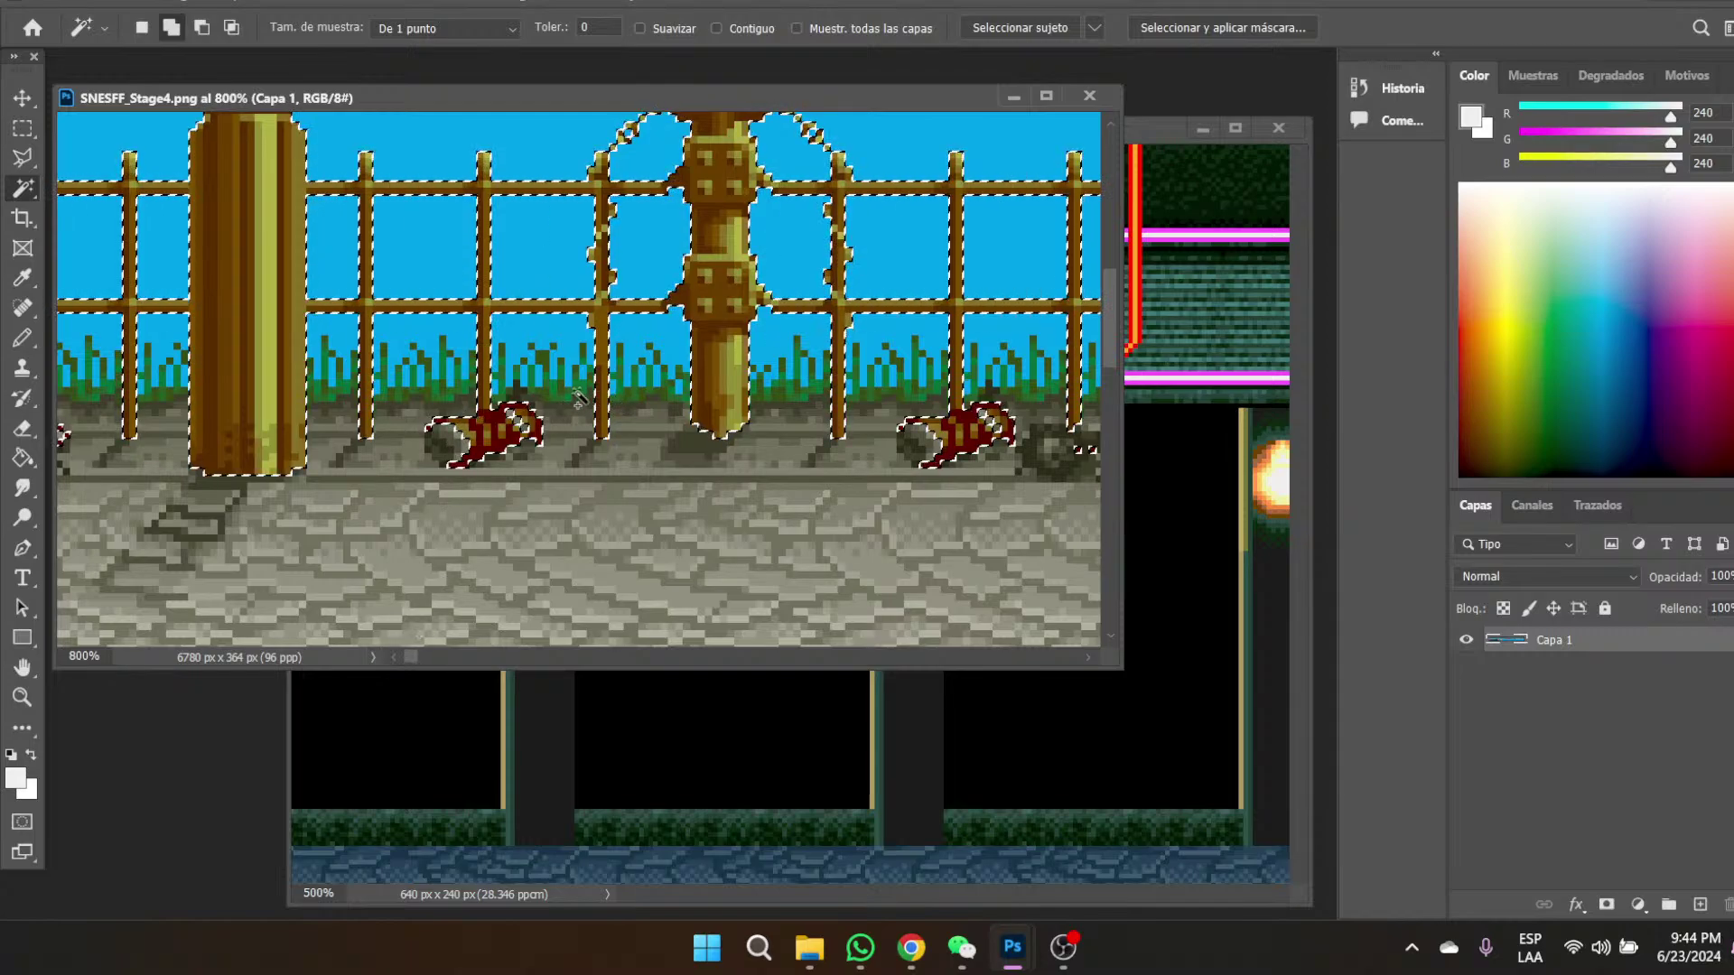
- Add the green shades of the trash can beside the bench to the existing selection with the Magic Wand
left_click_drag(412, 657, 432, 658)
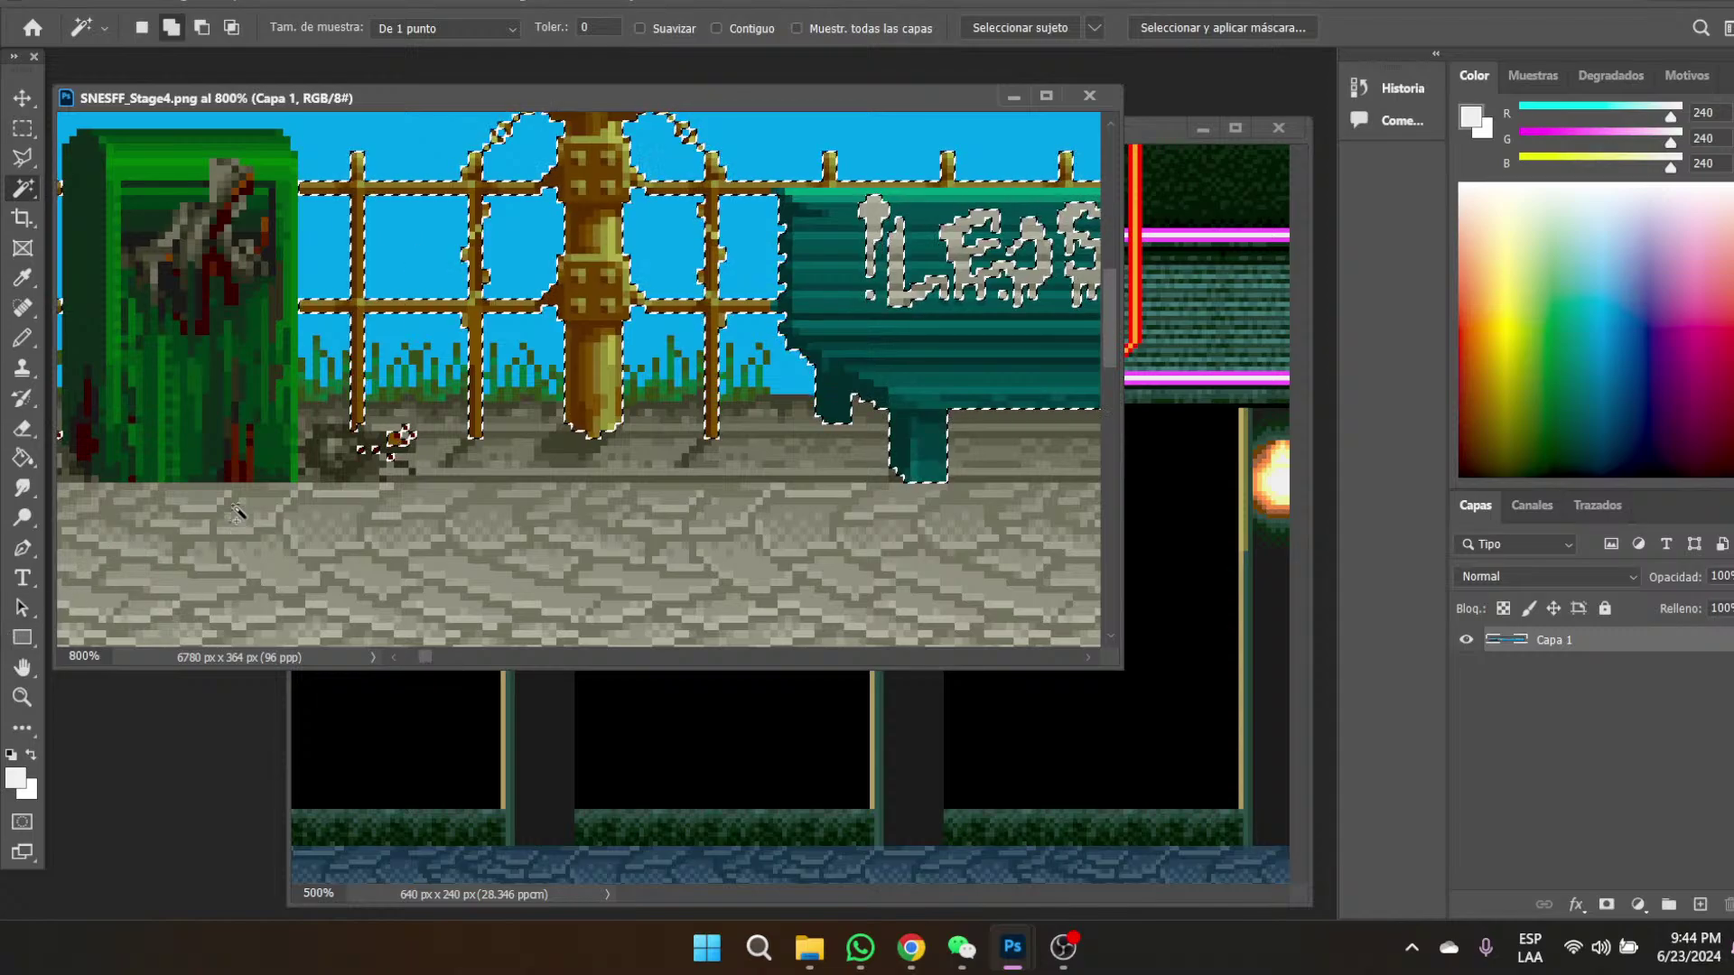
left_click(262, 382)
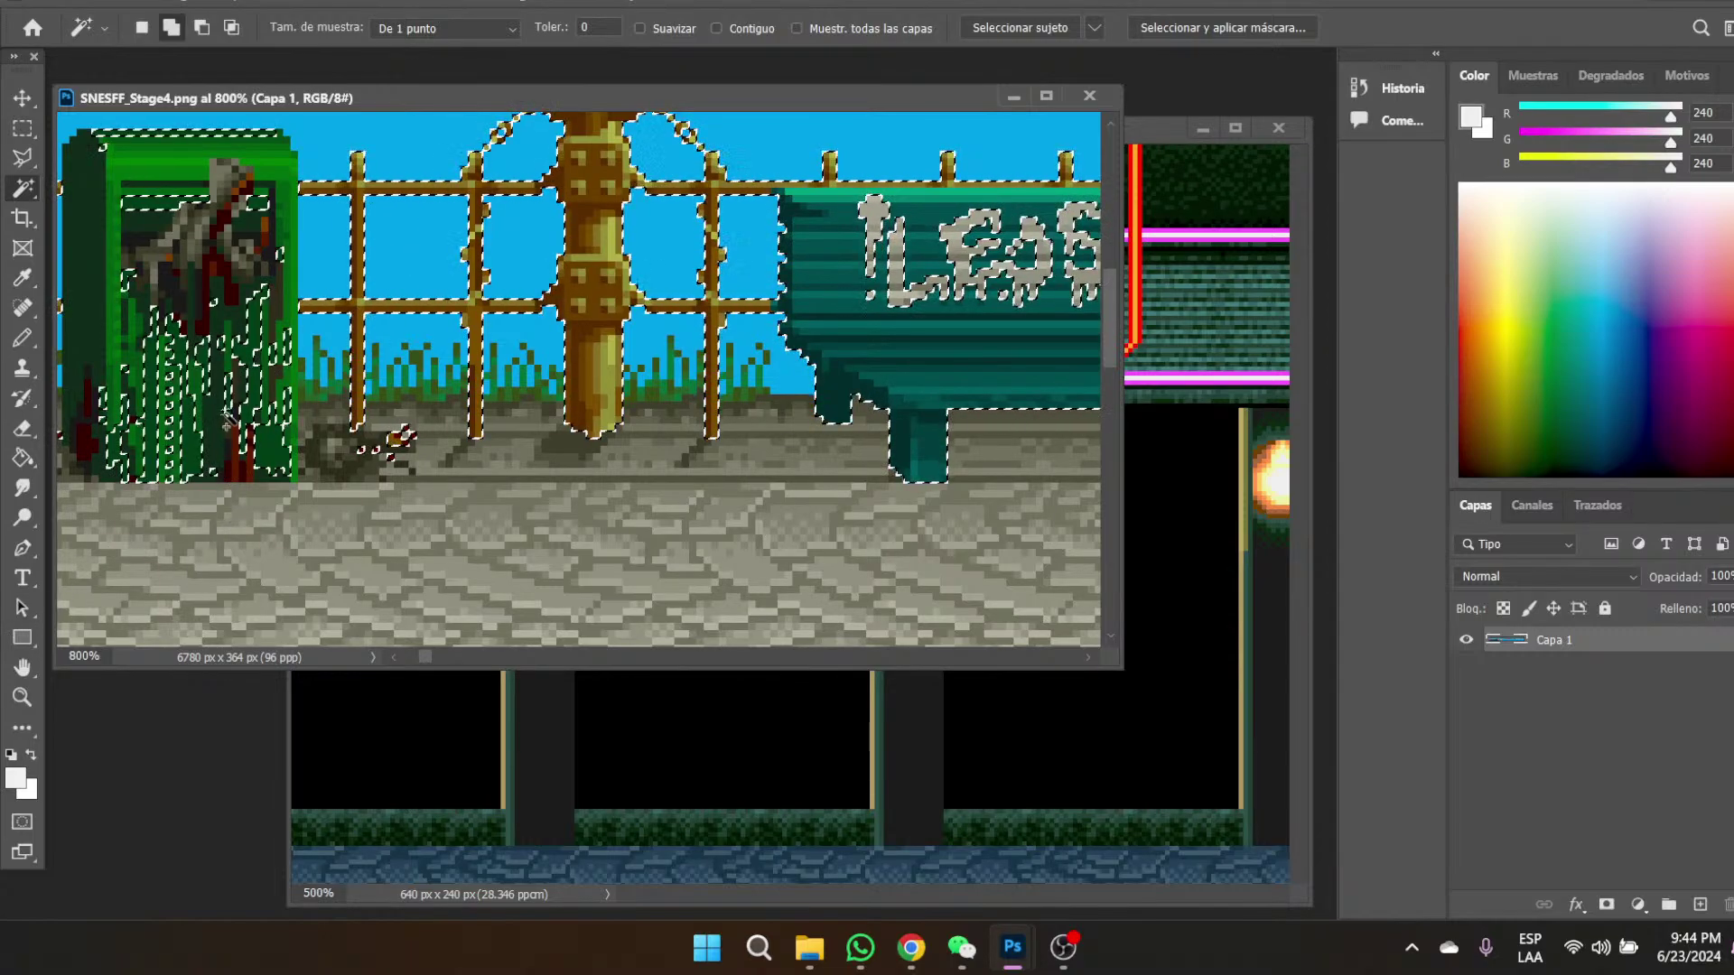
left_click(238, 394)
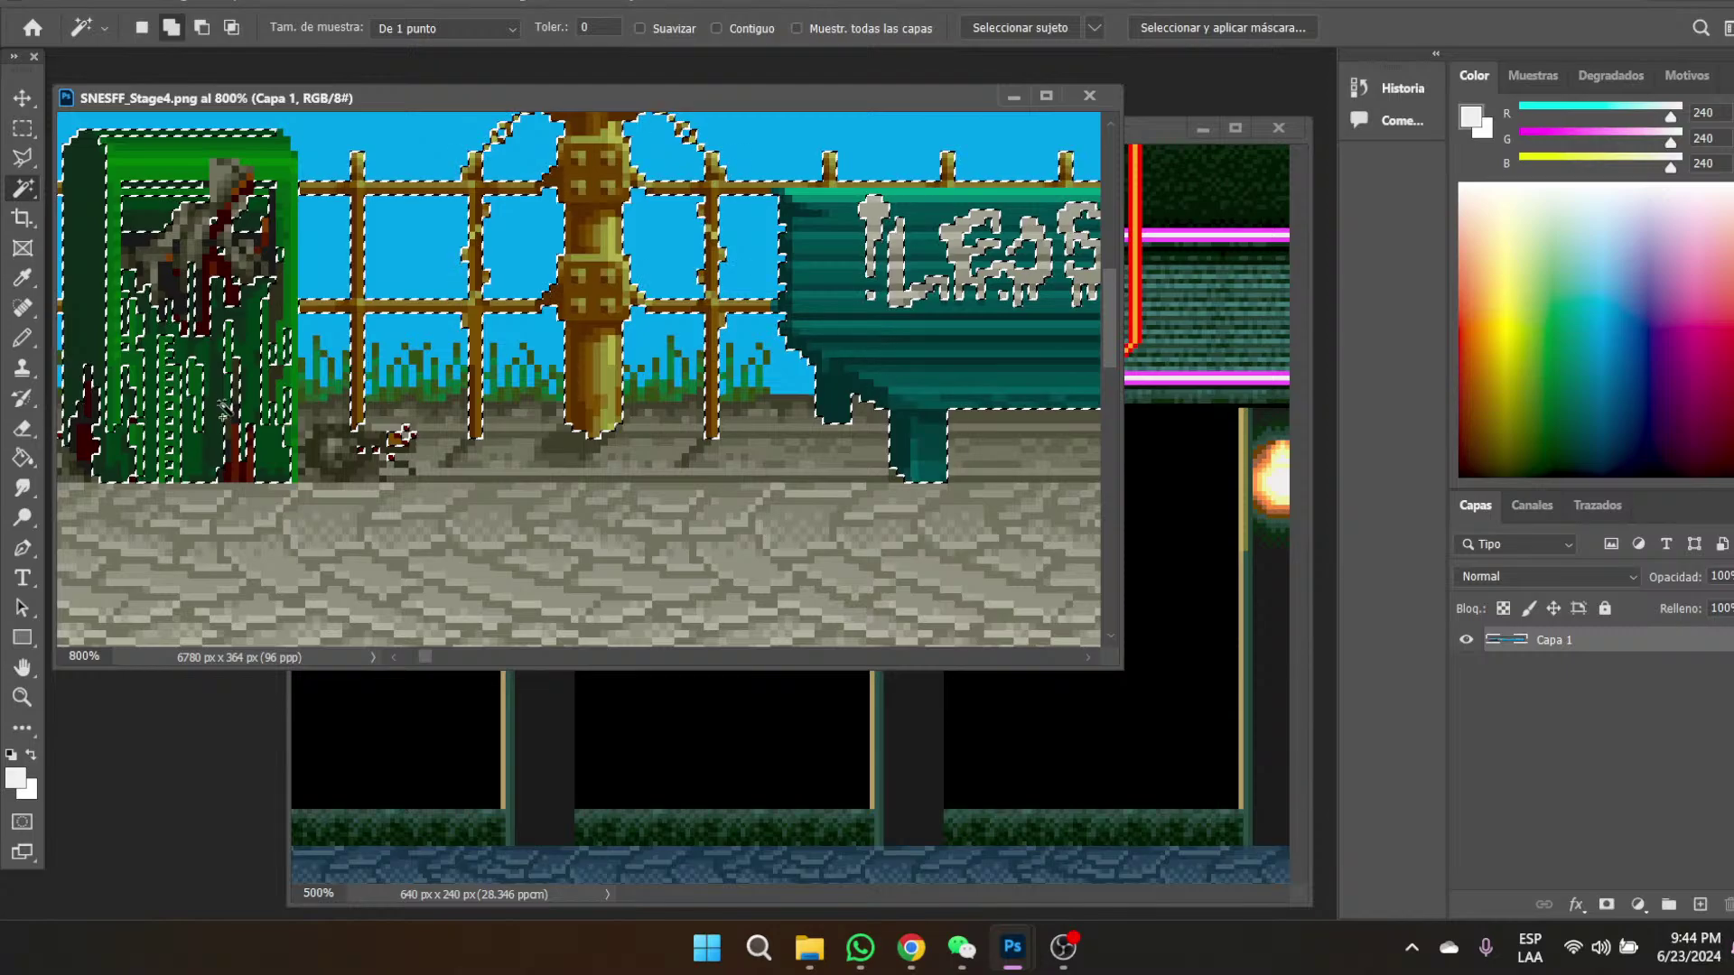
left_click(237, 395)
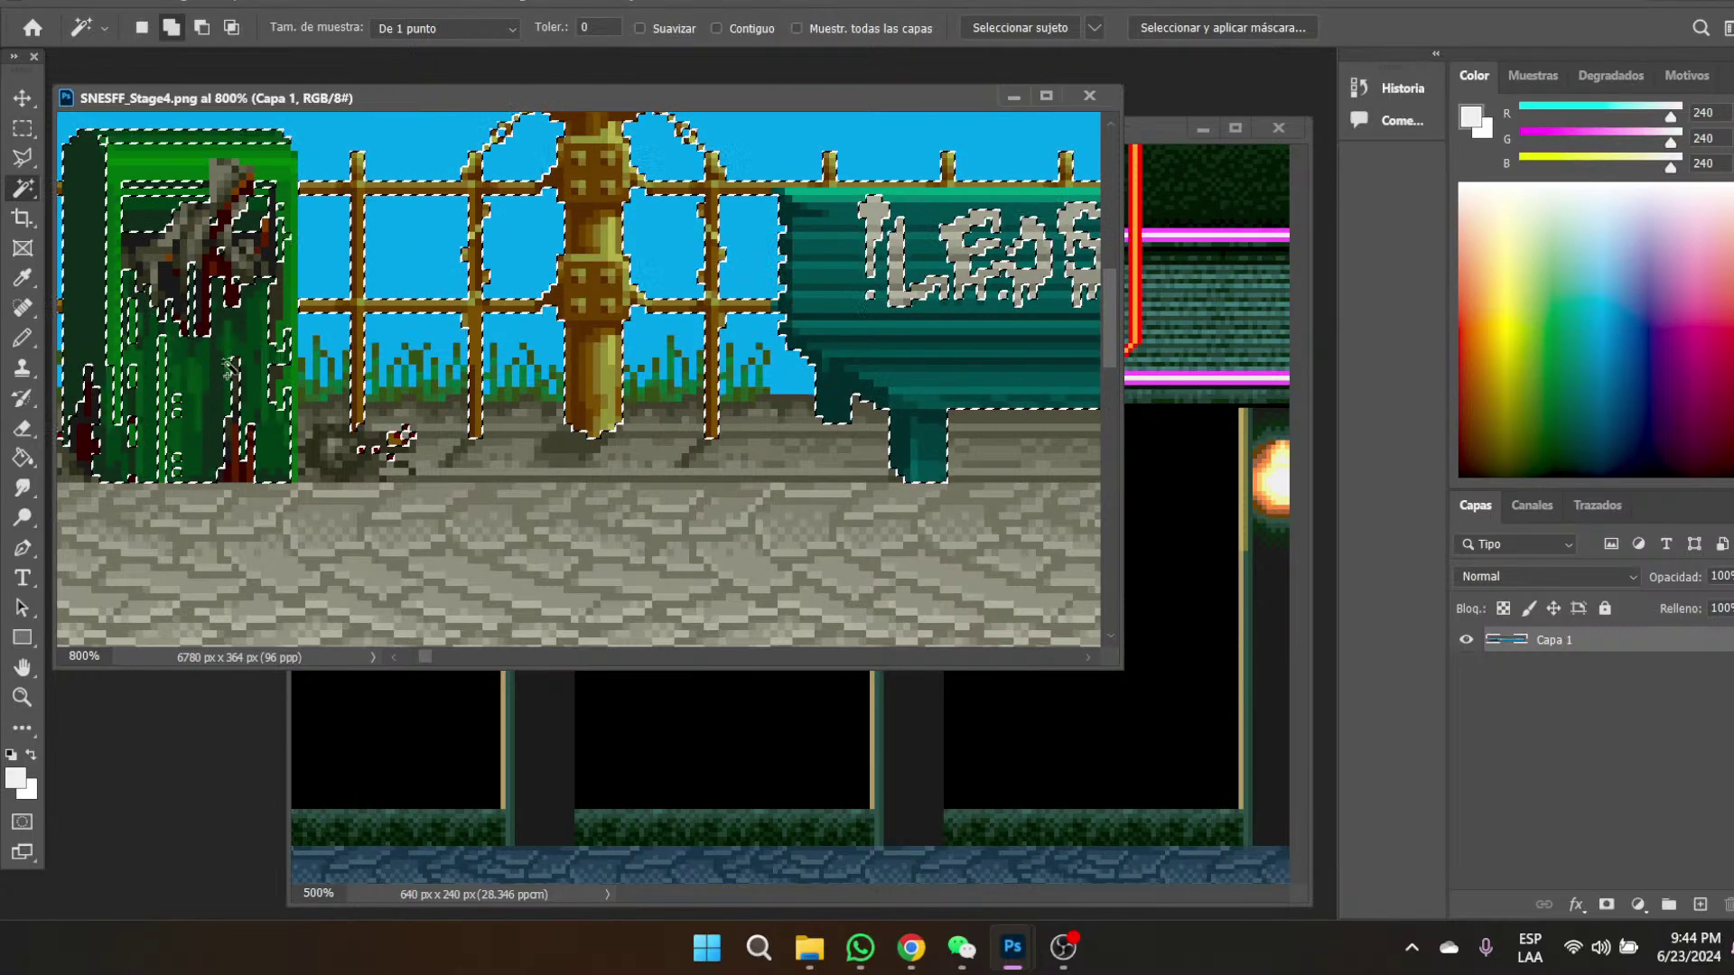
left_click(289, 311)
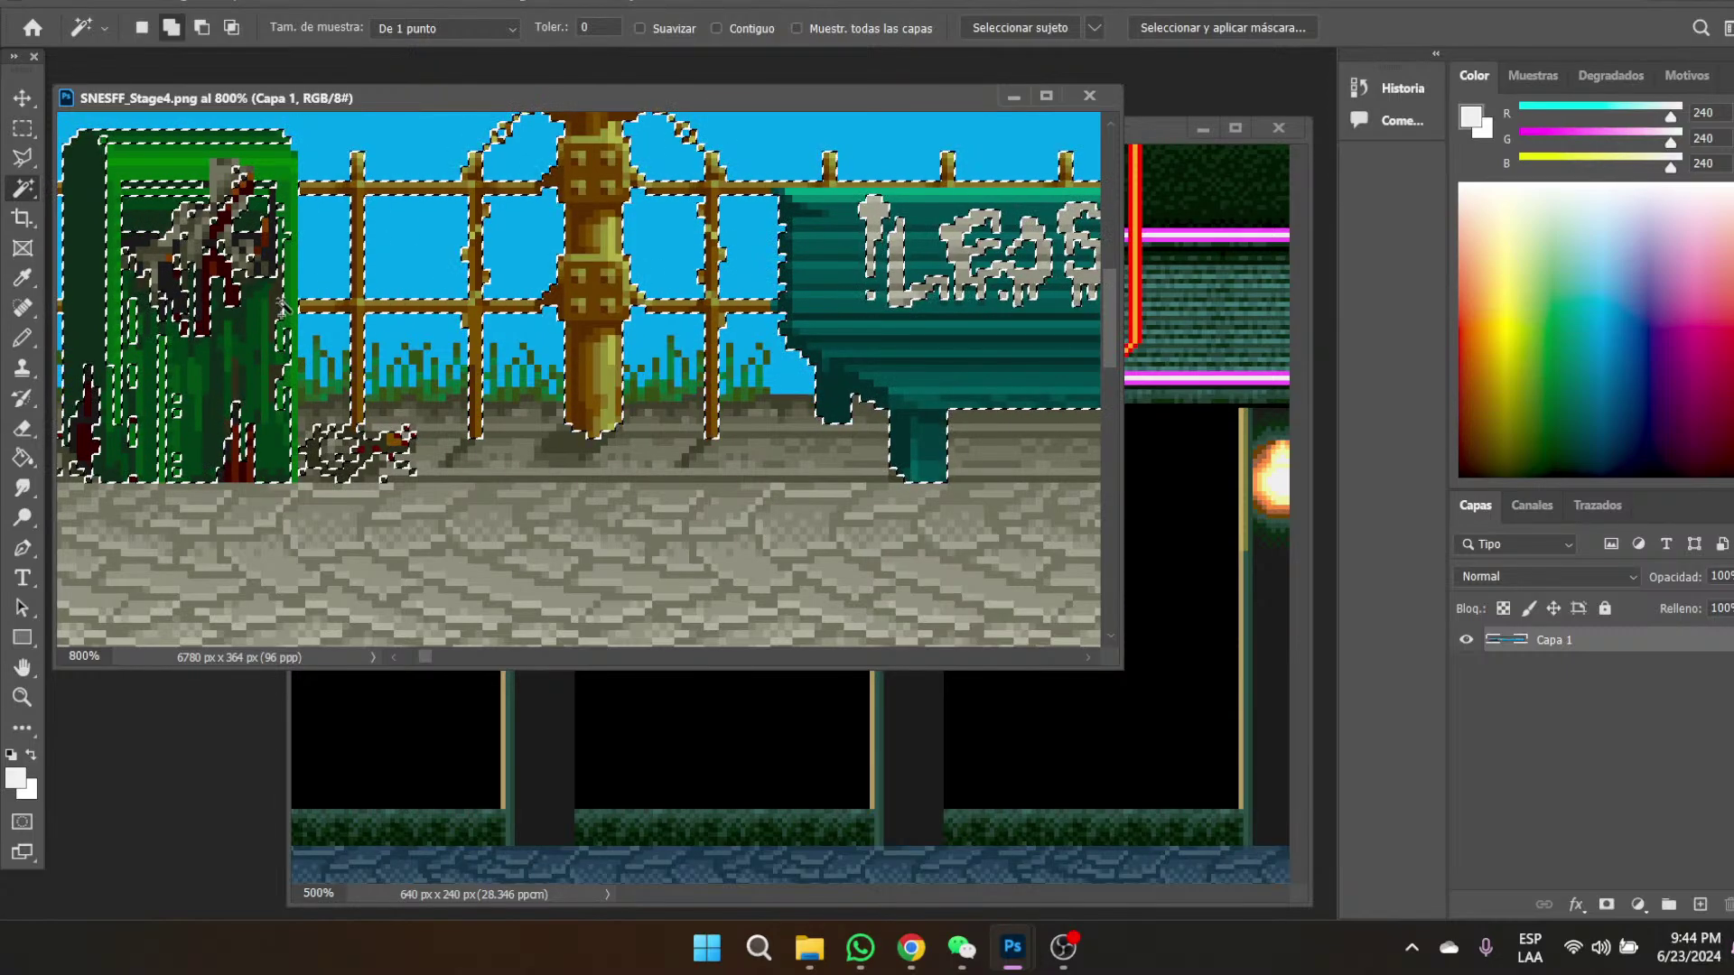
left_click(278, 173)
left_click(129, 350)
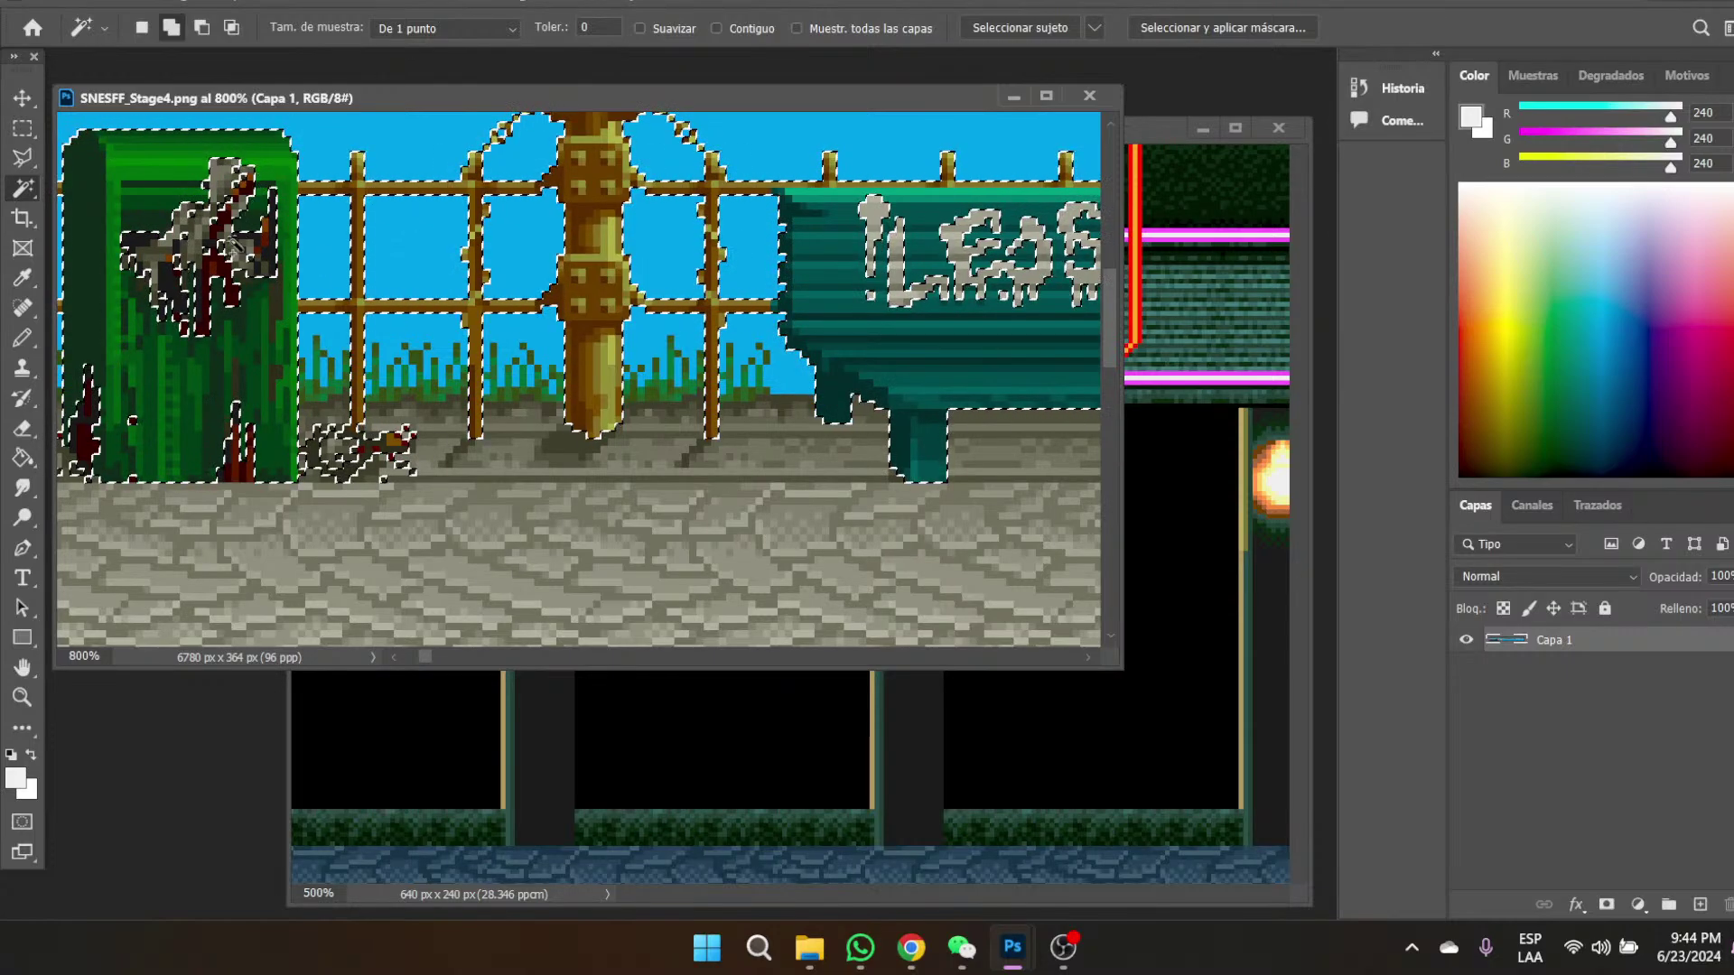
- Add the dark red stain shades and remaining dark tones on the trash can to the selection
left_click(91, 431)
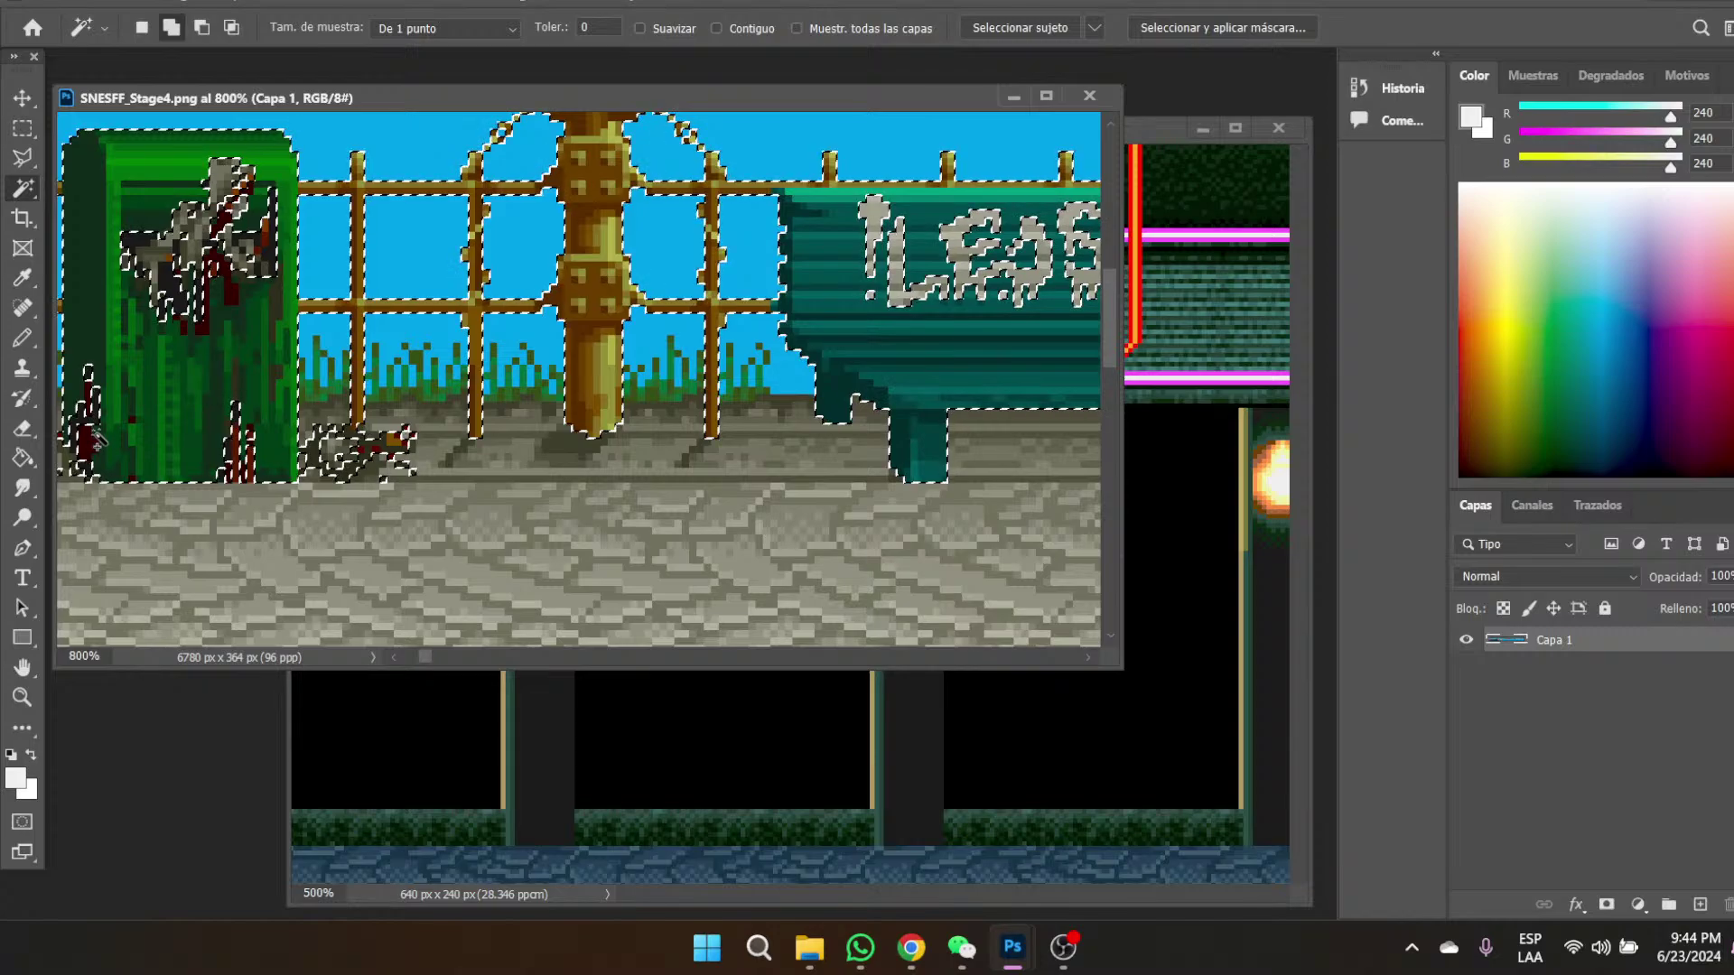
left_click(241, 442)
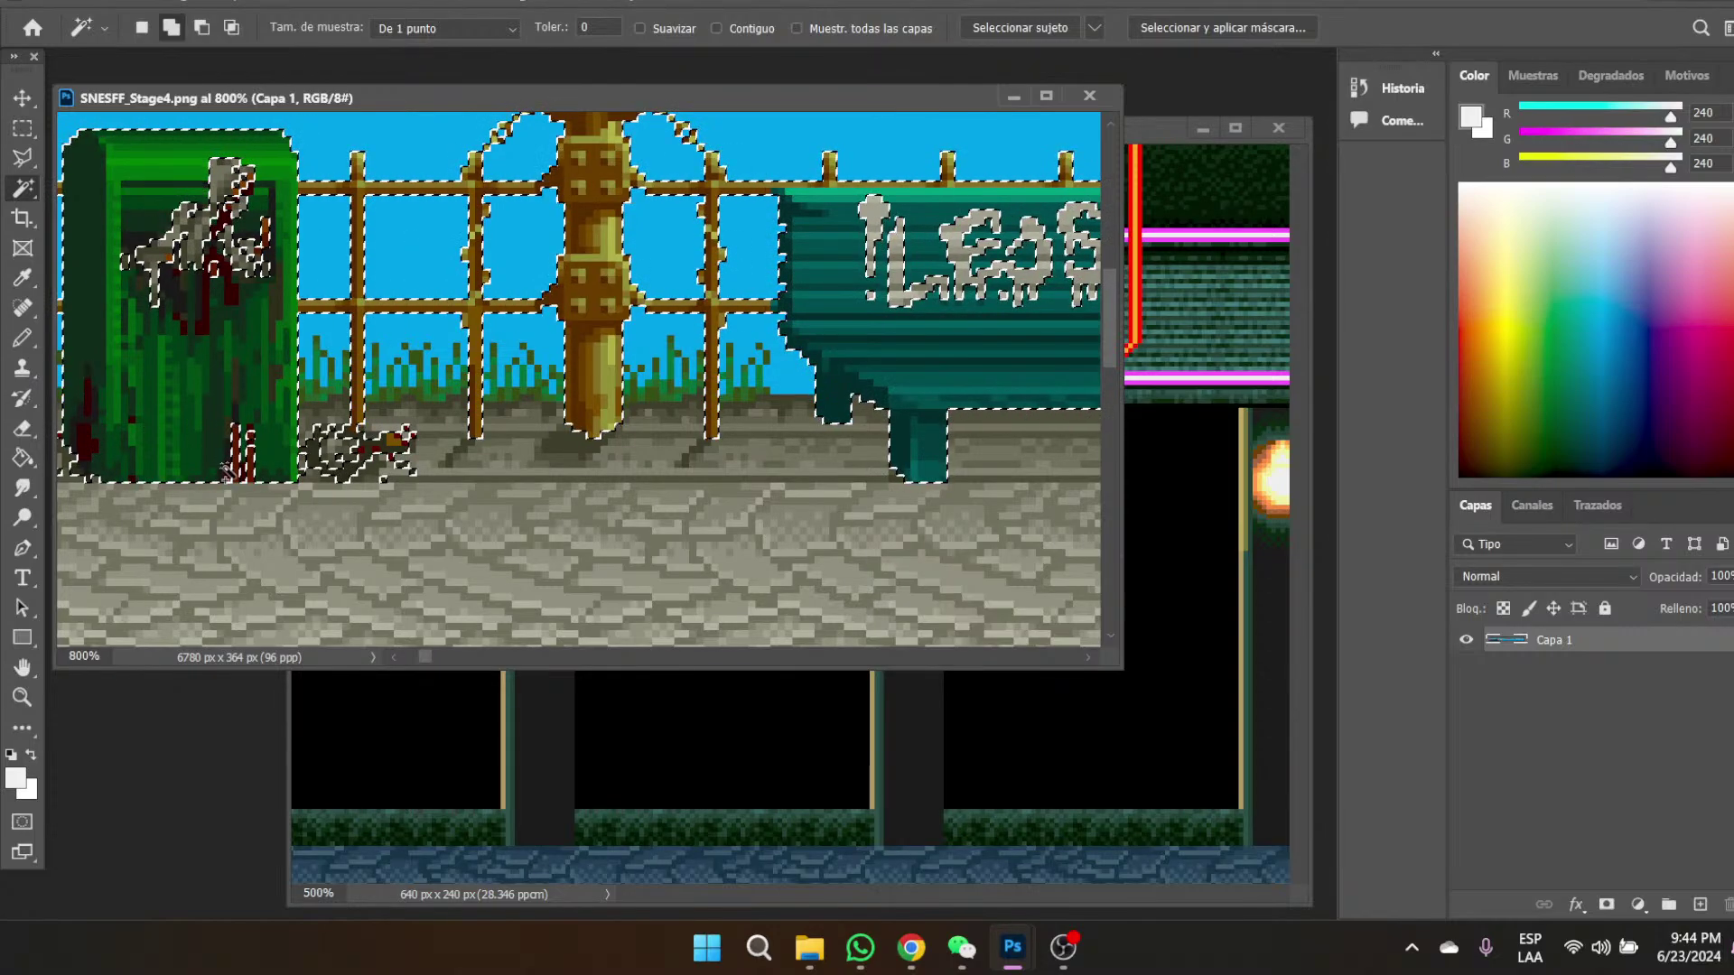
left_click(200, 386)
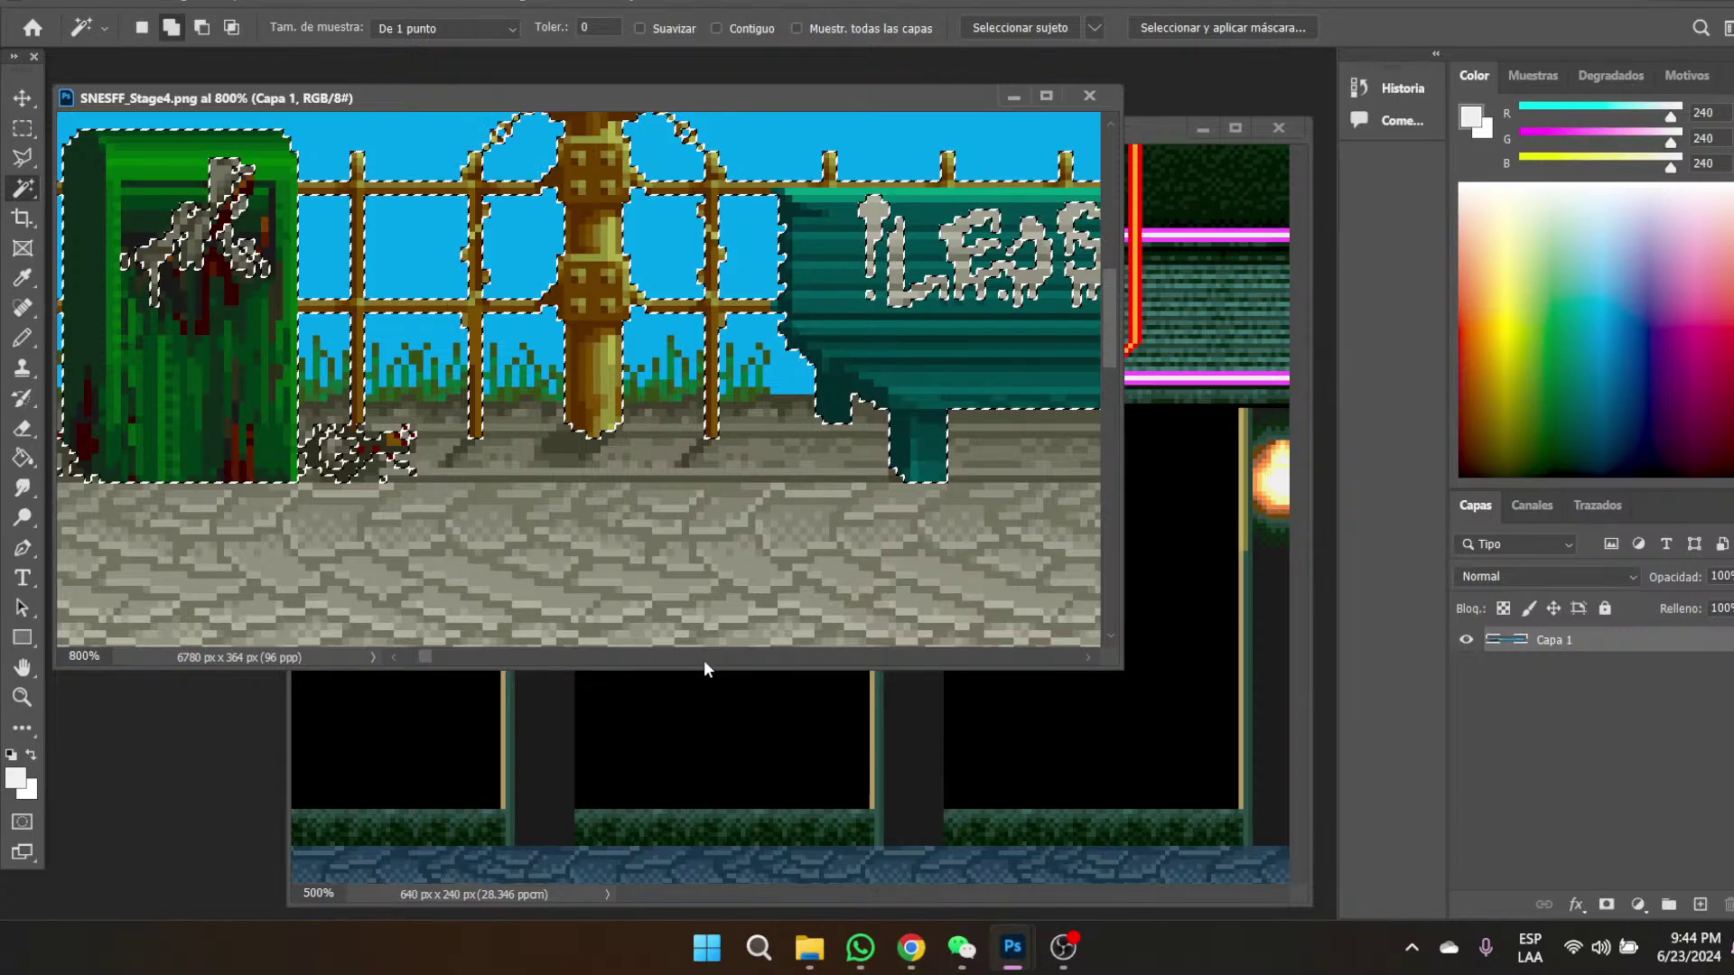
- Examine the selection around the trash can, the dog, the broken railings and the restroom in the stage image
left_click_drag(425, 656, 420, 657)
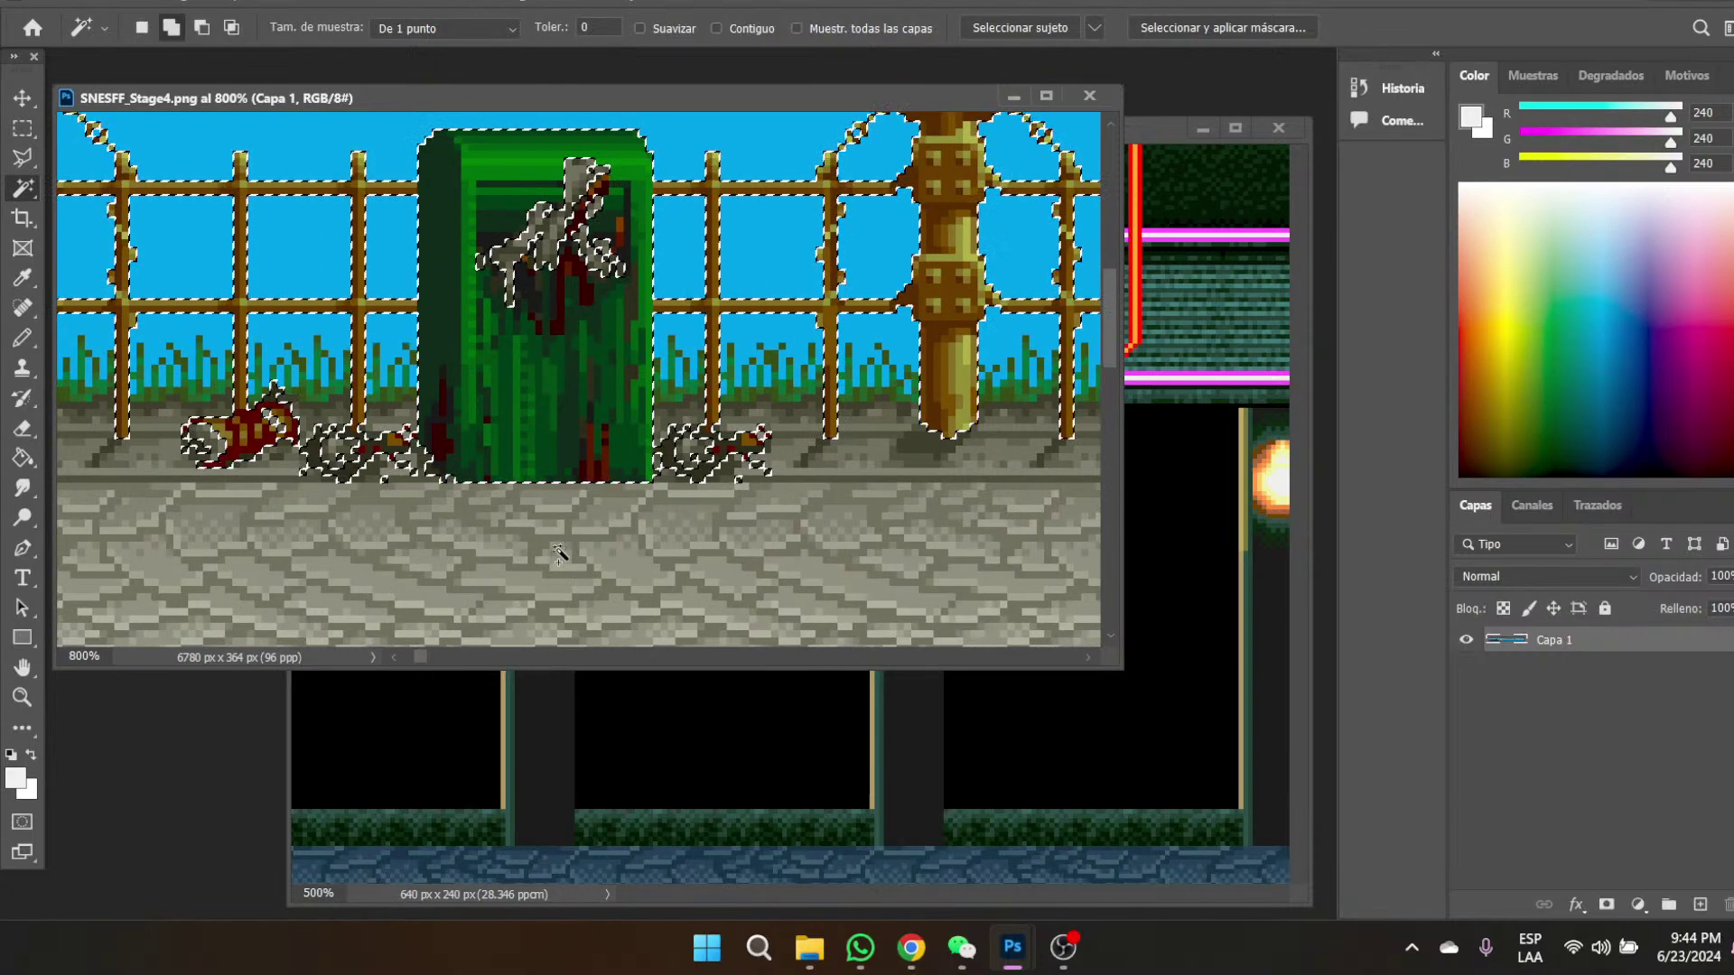
left_click(23, 697)
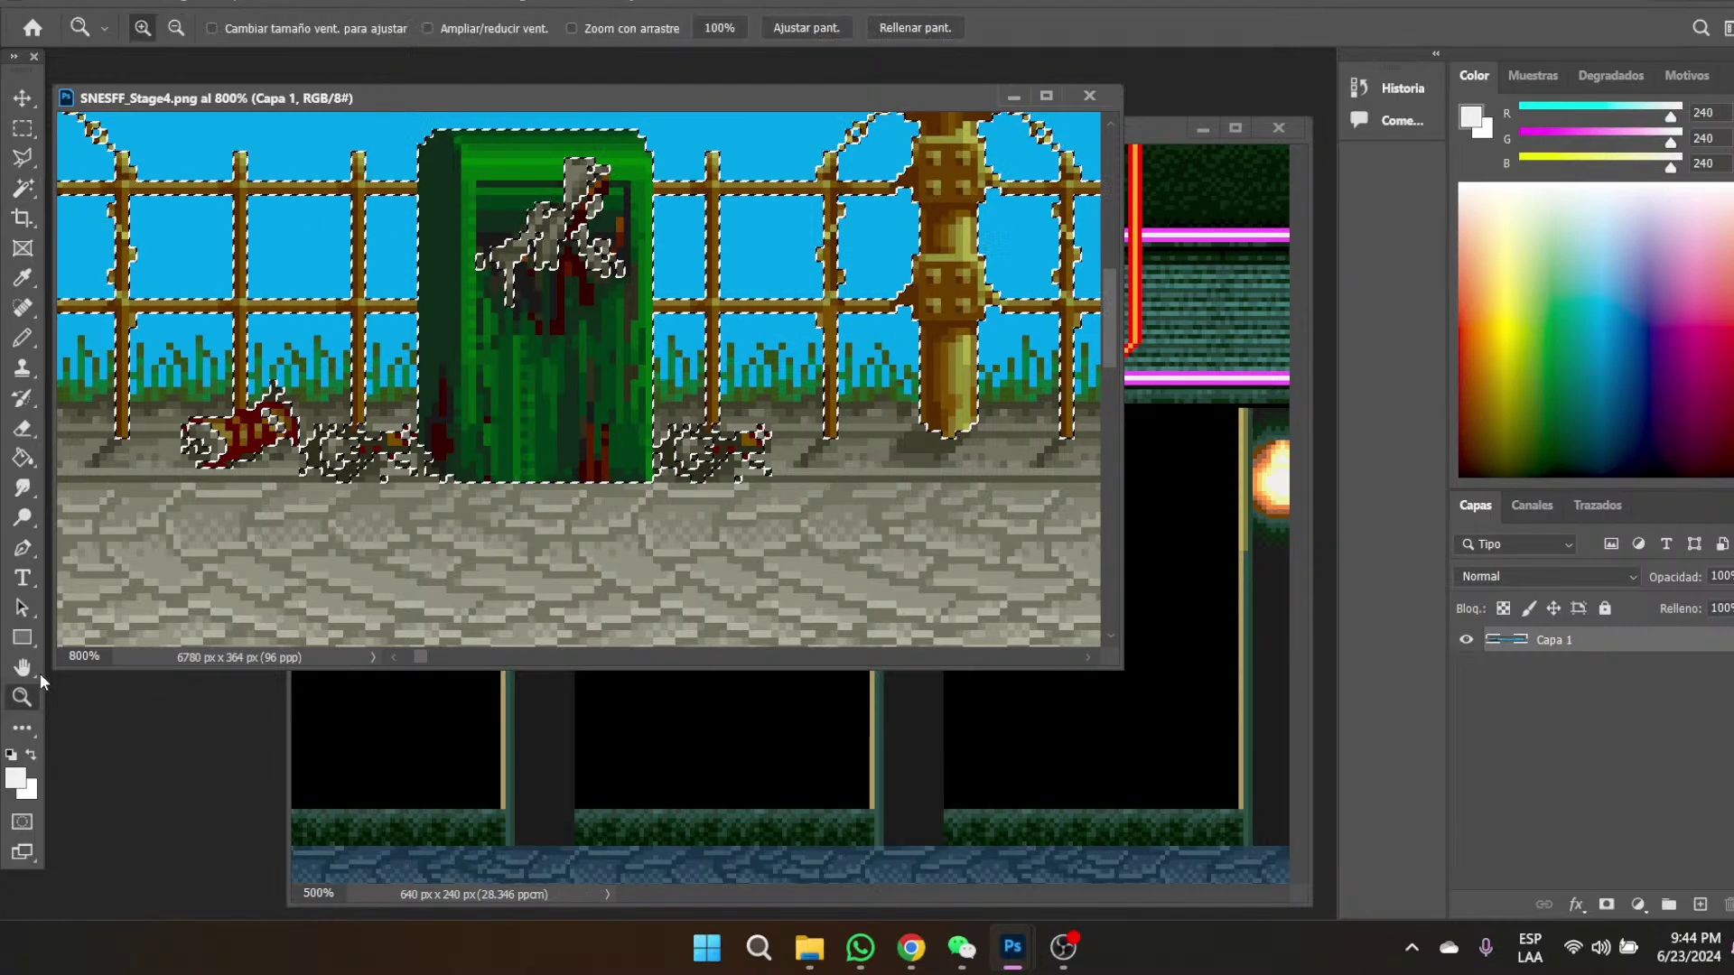
left_click(729, 29)
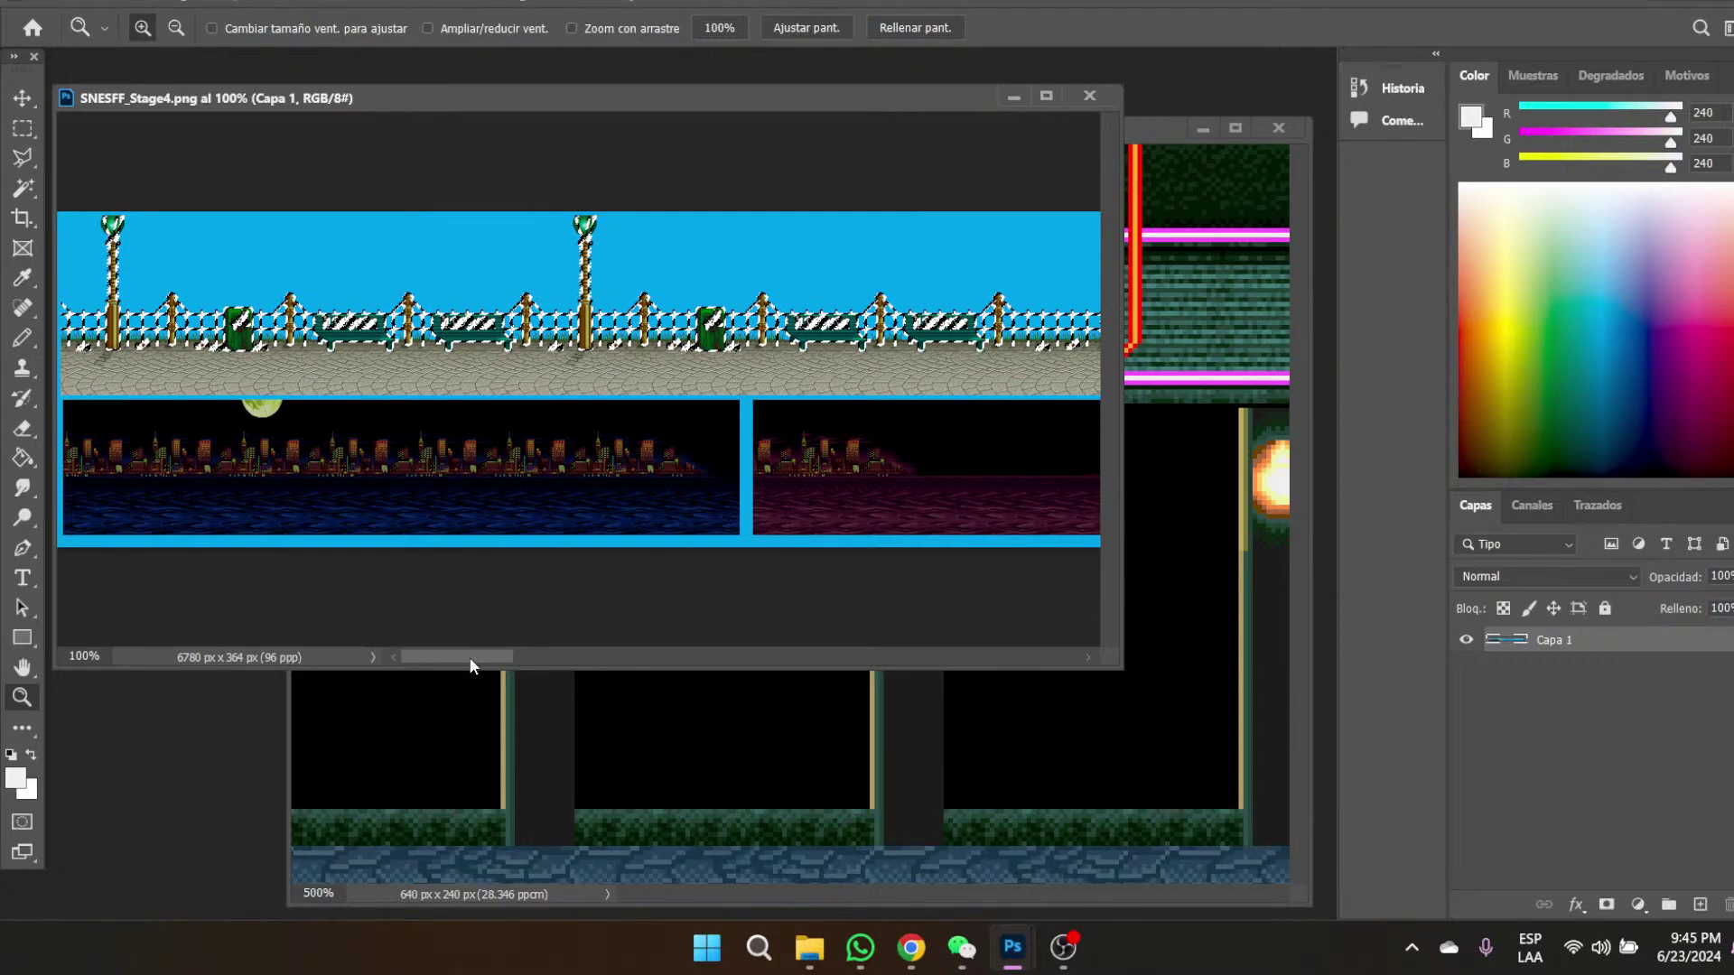
left_click_drag(471, 658, 556, 659)
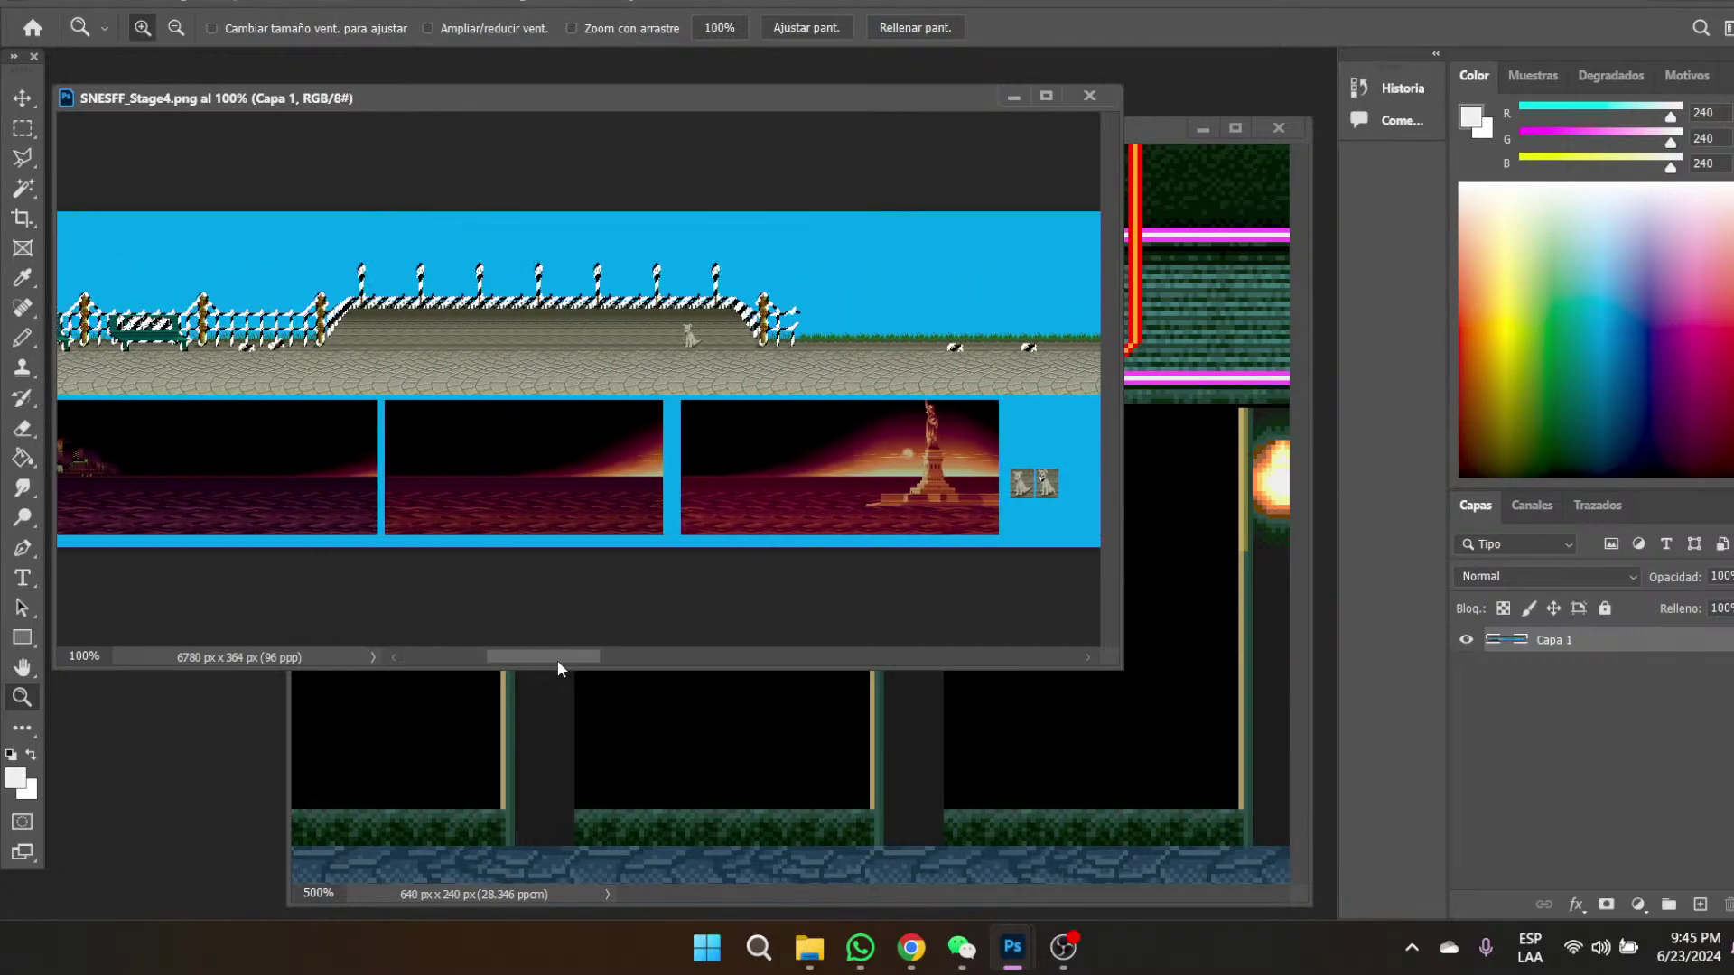
left_click(697, 332)
left_click(799, 314)
left_click_drag(799, 314, 642, 372)
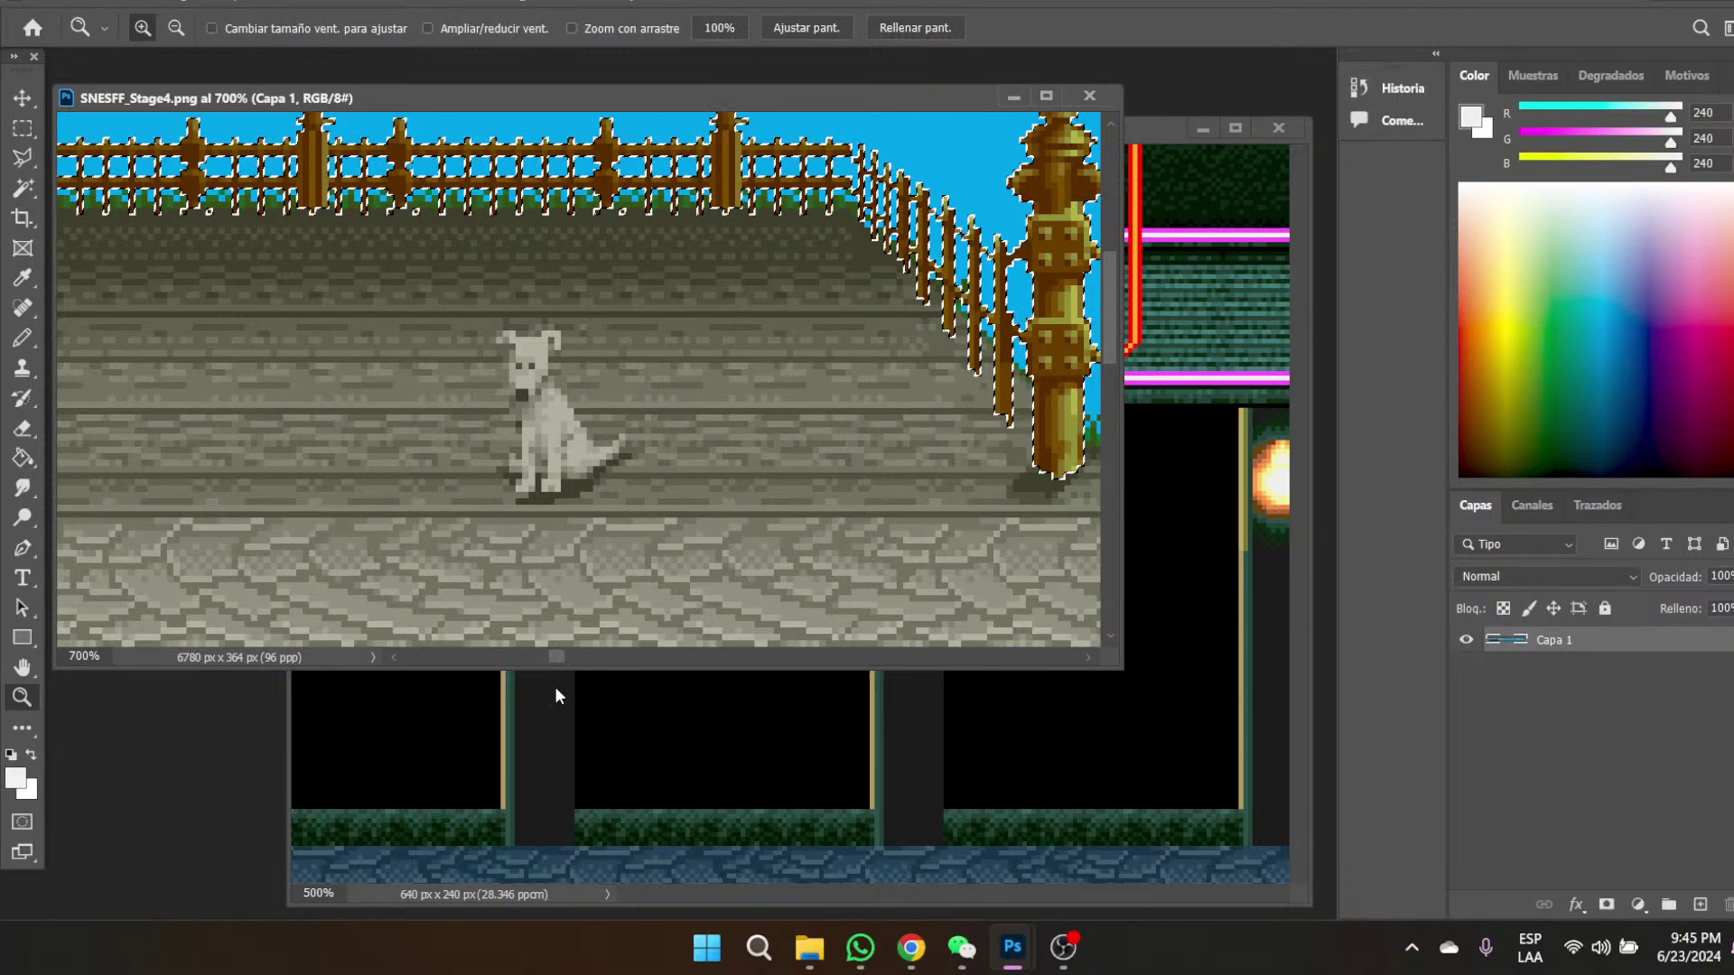
left_click_drag(550, 657, 560, 658)
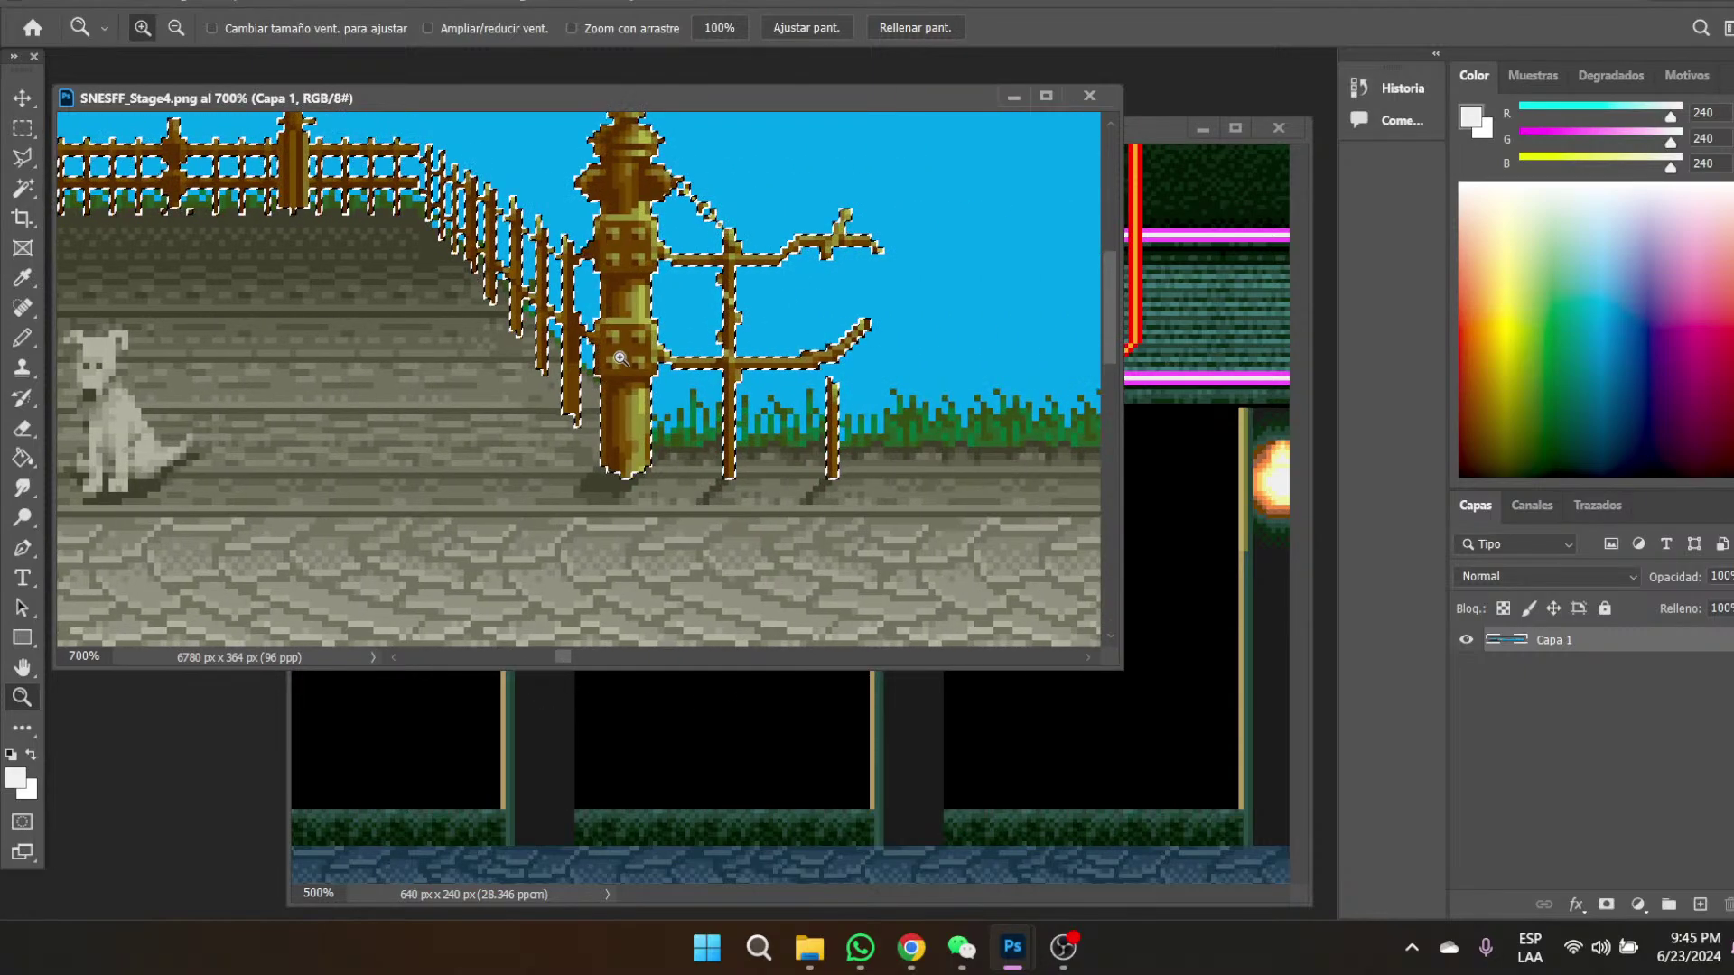
left_click_drag(562, 656, 640, 656)
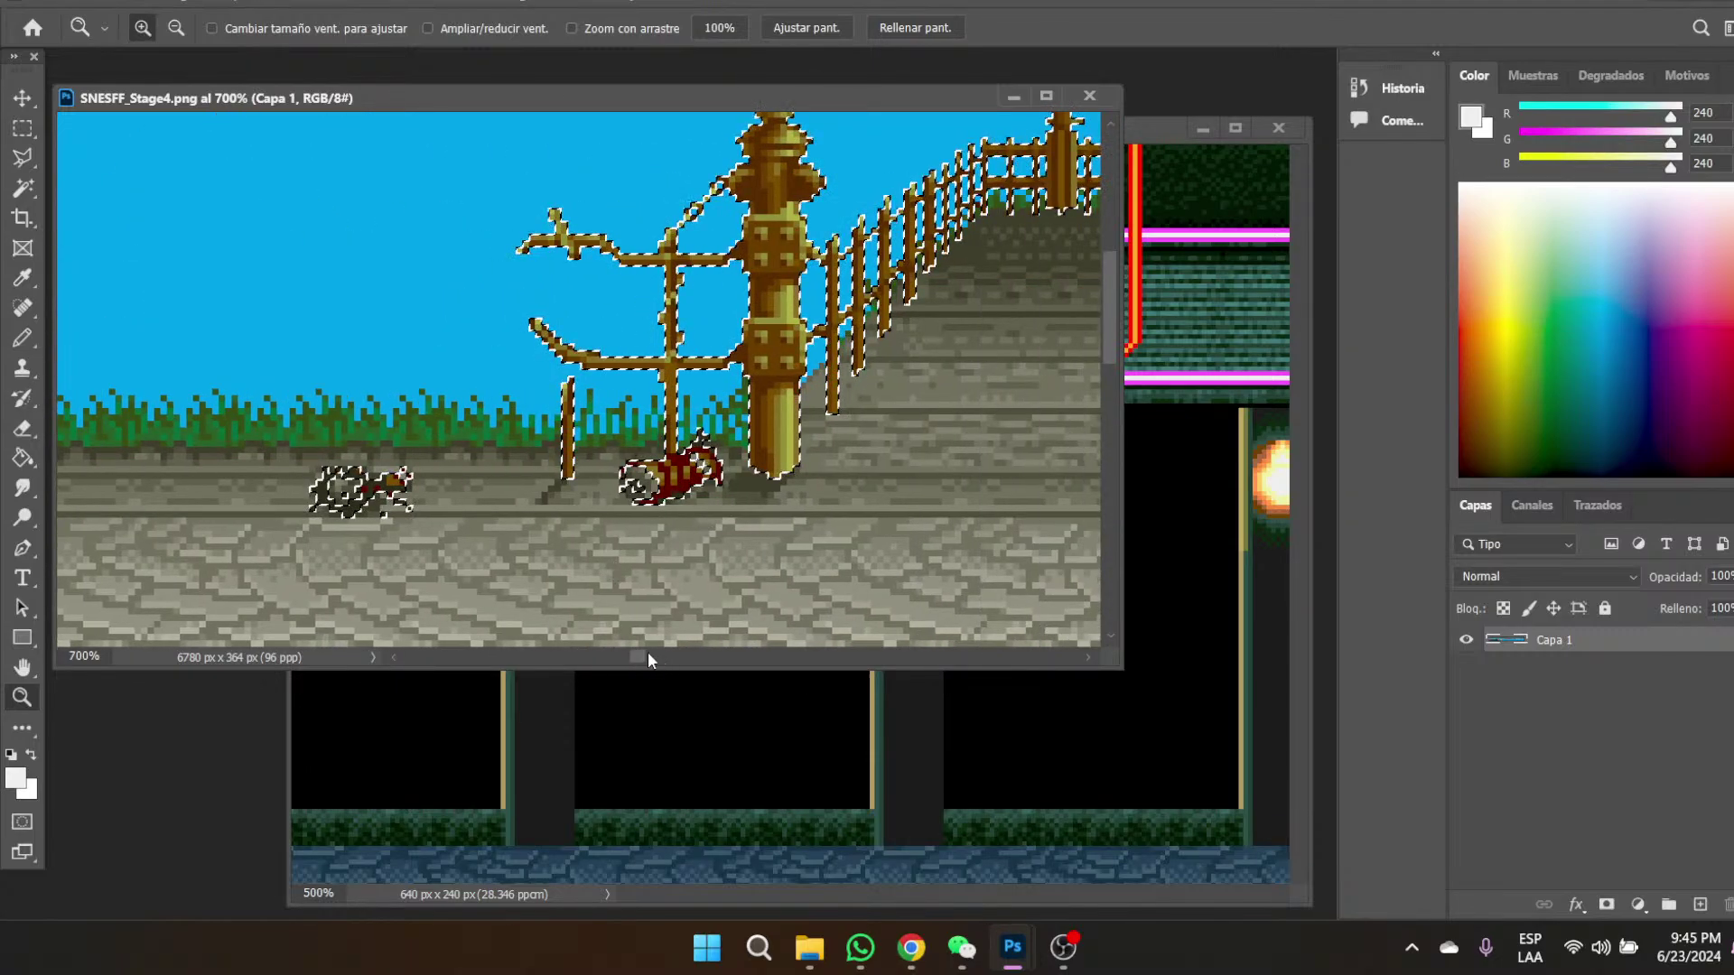
left_click_drag(639, 657, 740, 657)
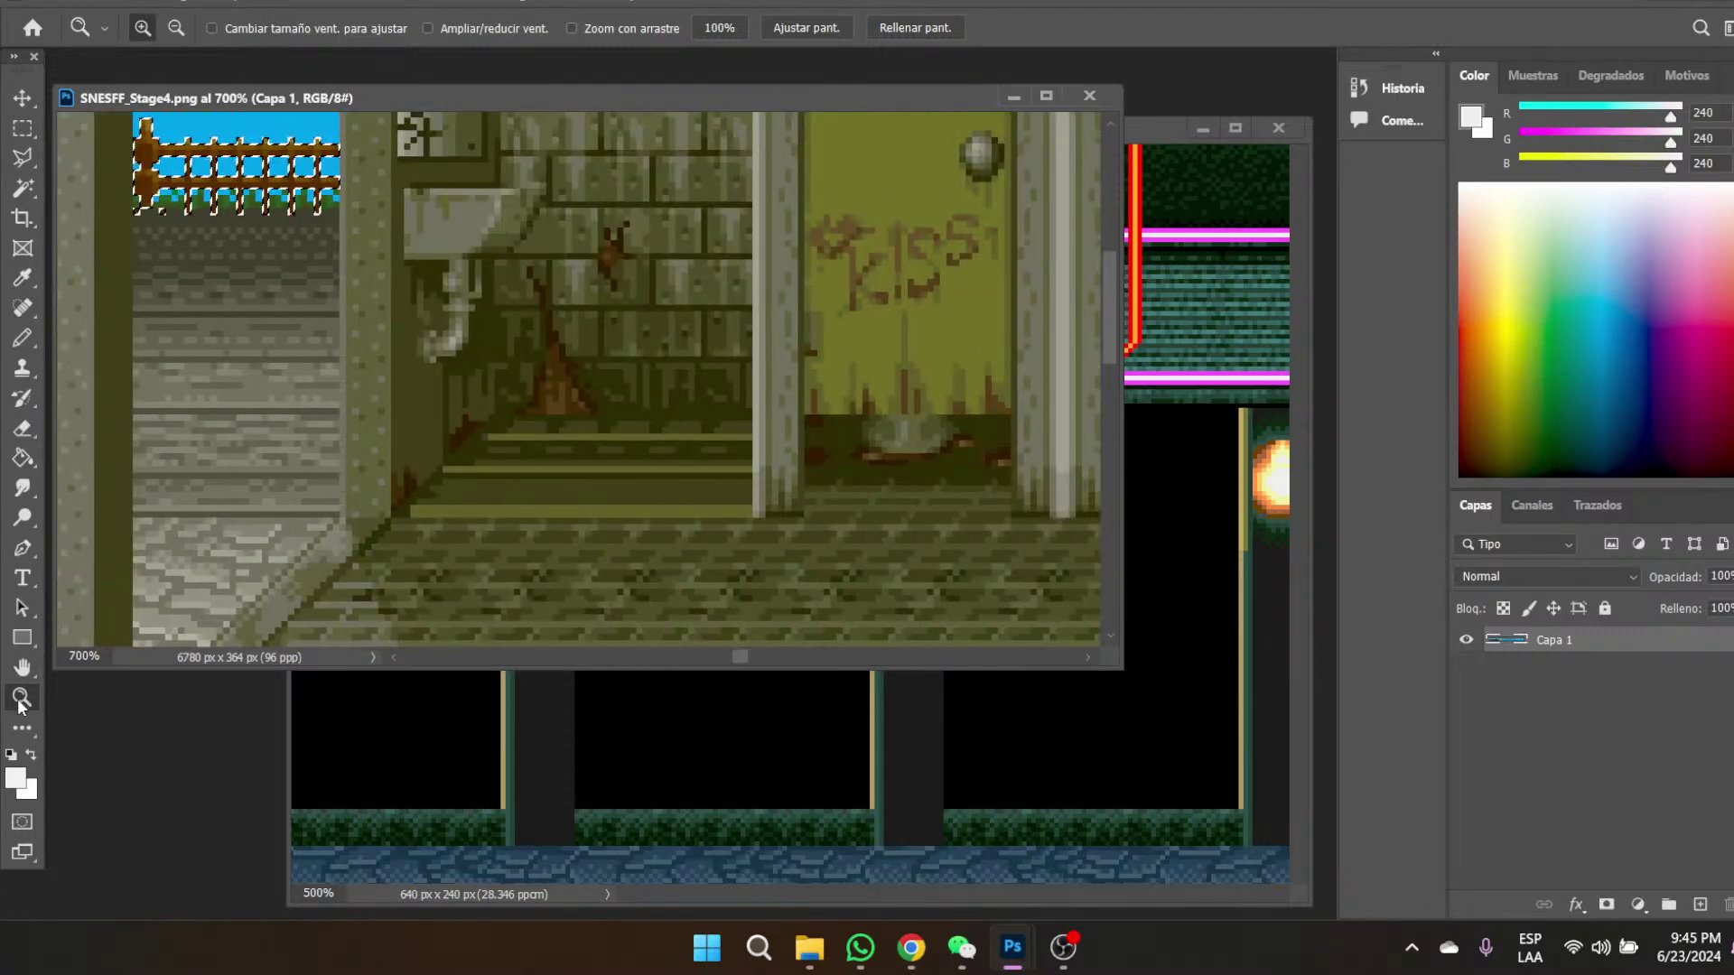
- Examine the selected motorcycles and lampposts farther along the stage, and return to the trash can and bench for a close look
left_click(721, 27)
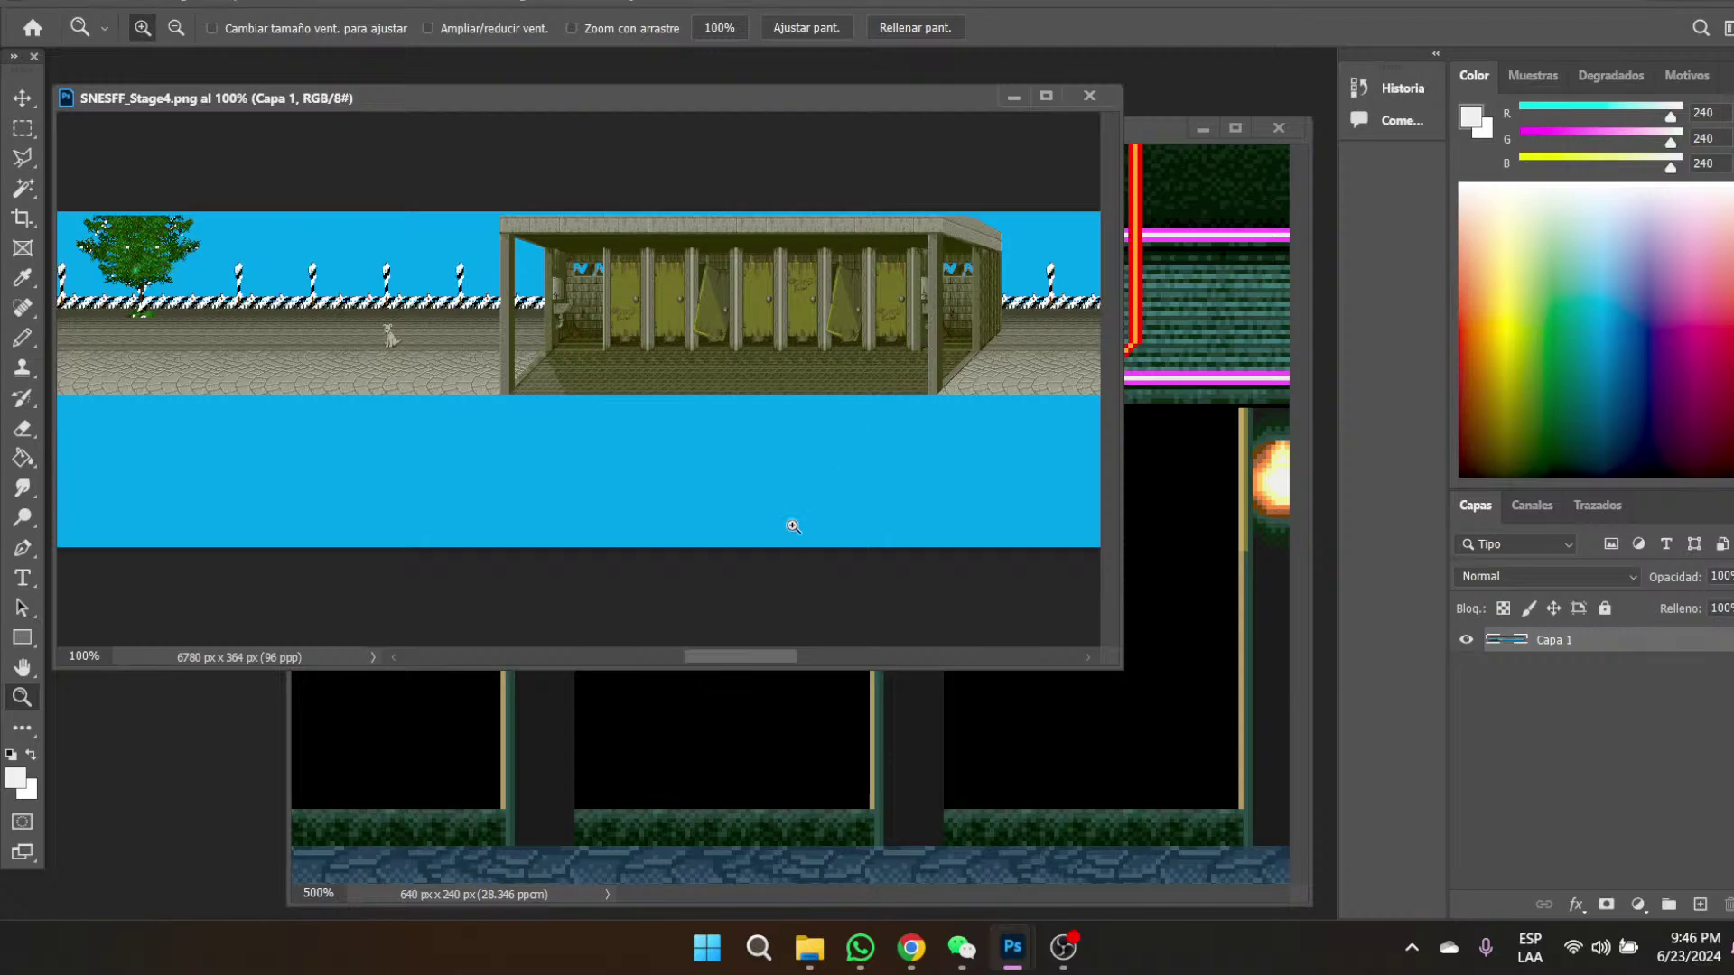
left_click_drag(732, 657, 810, 654)
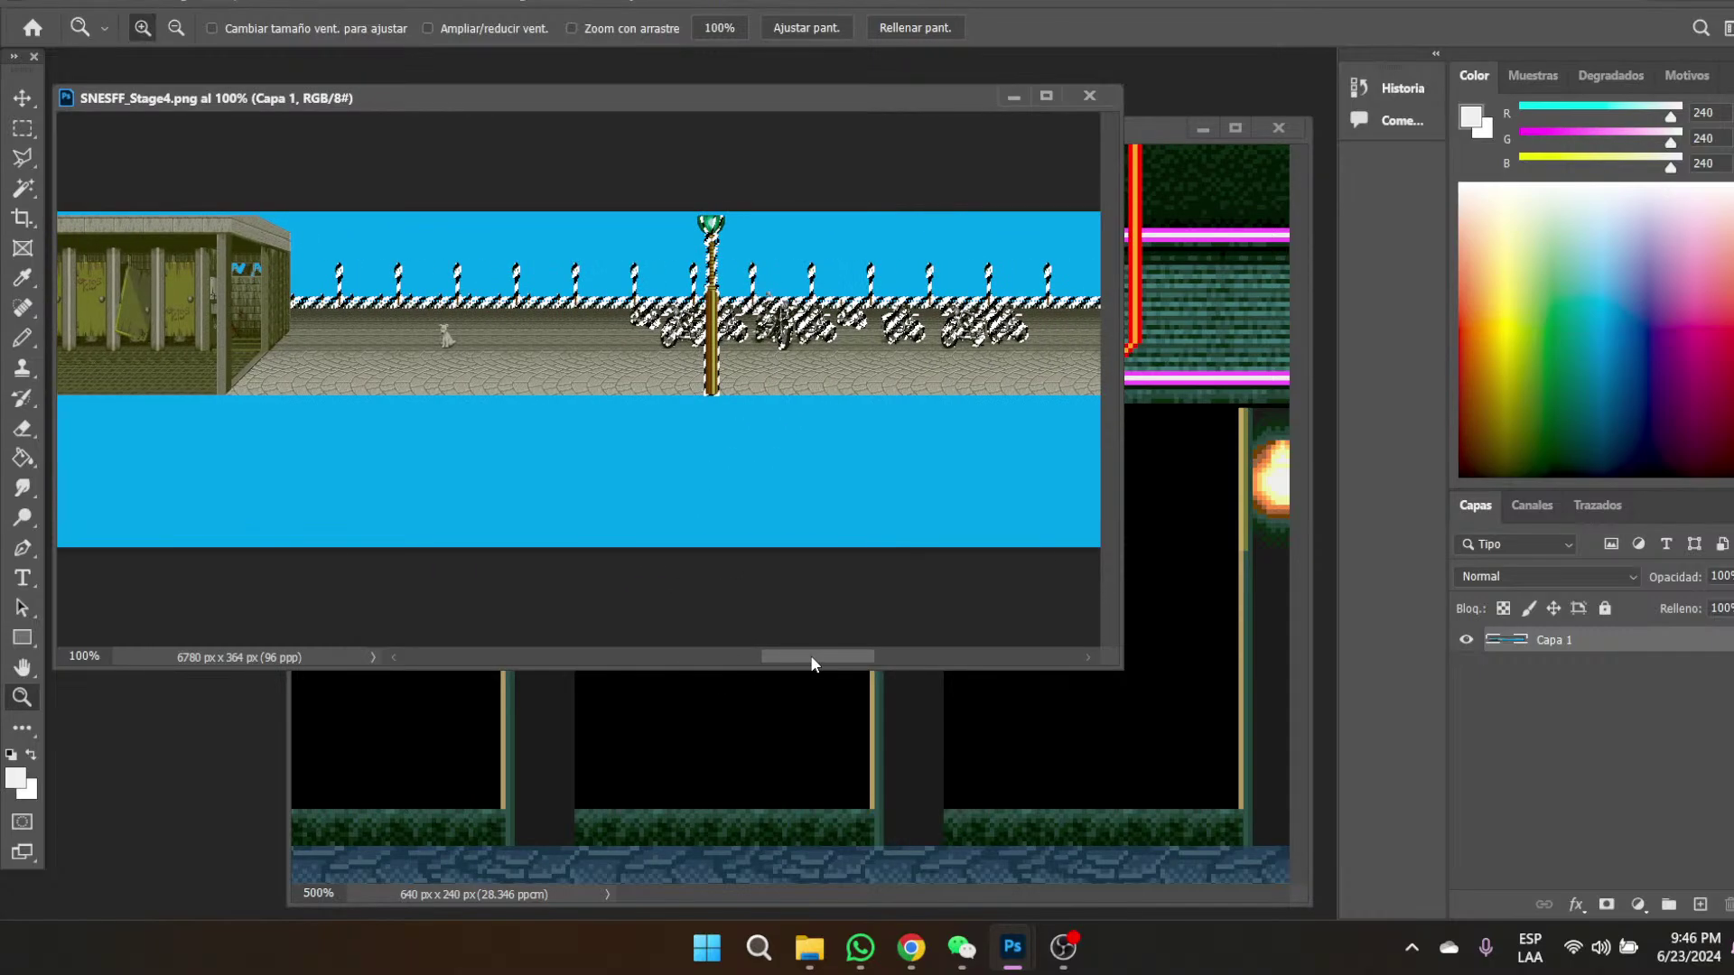
left_click(674, 318)
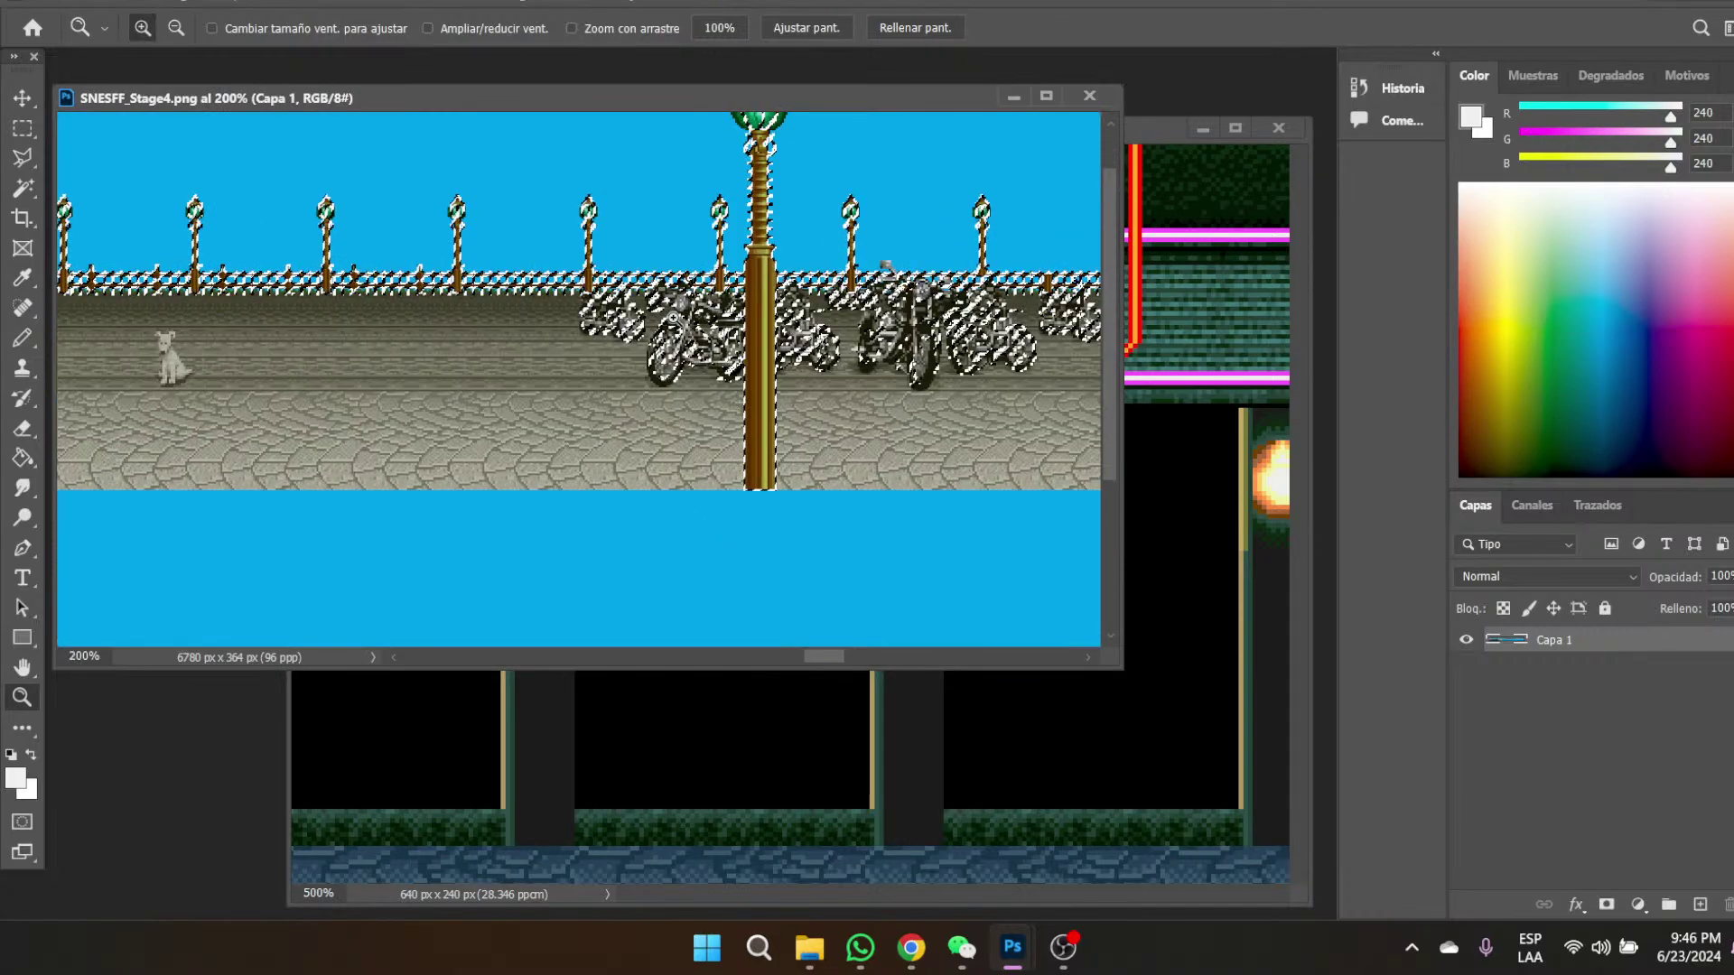
left_click(673, 318)
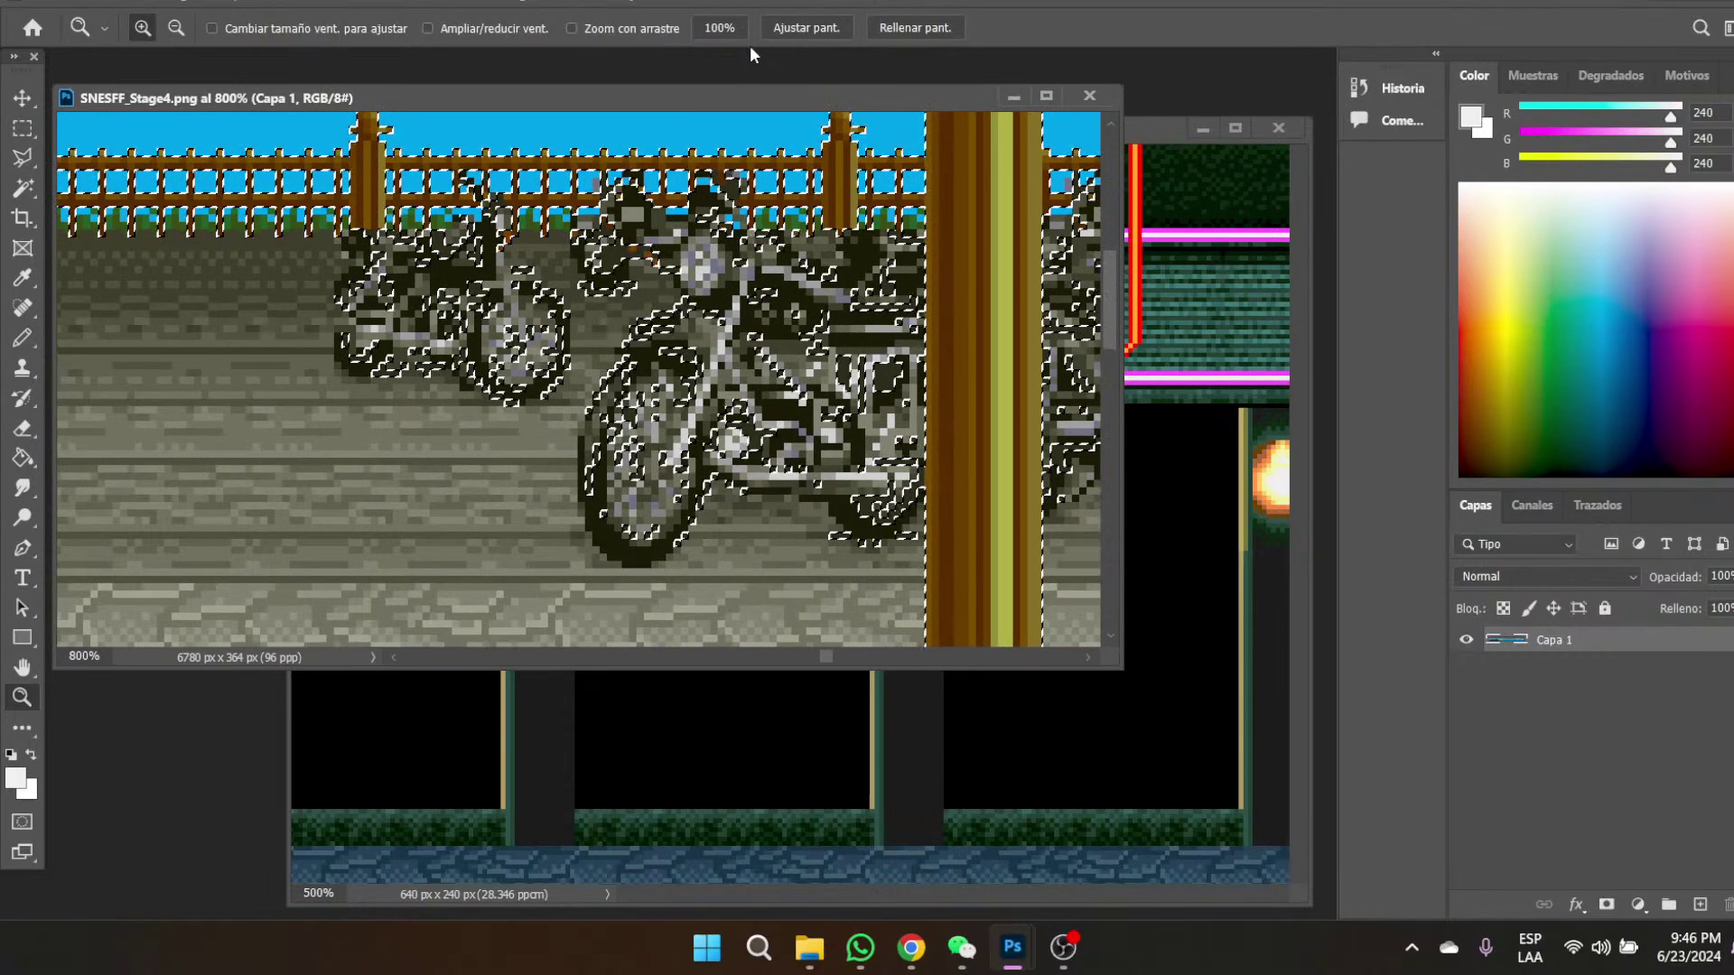
left_click(727, 25)
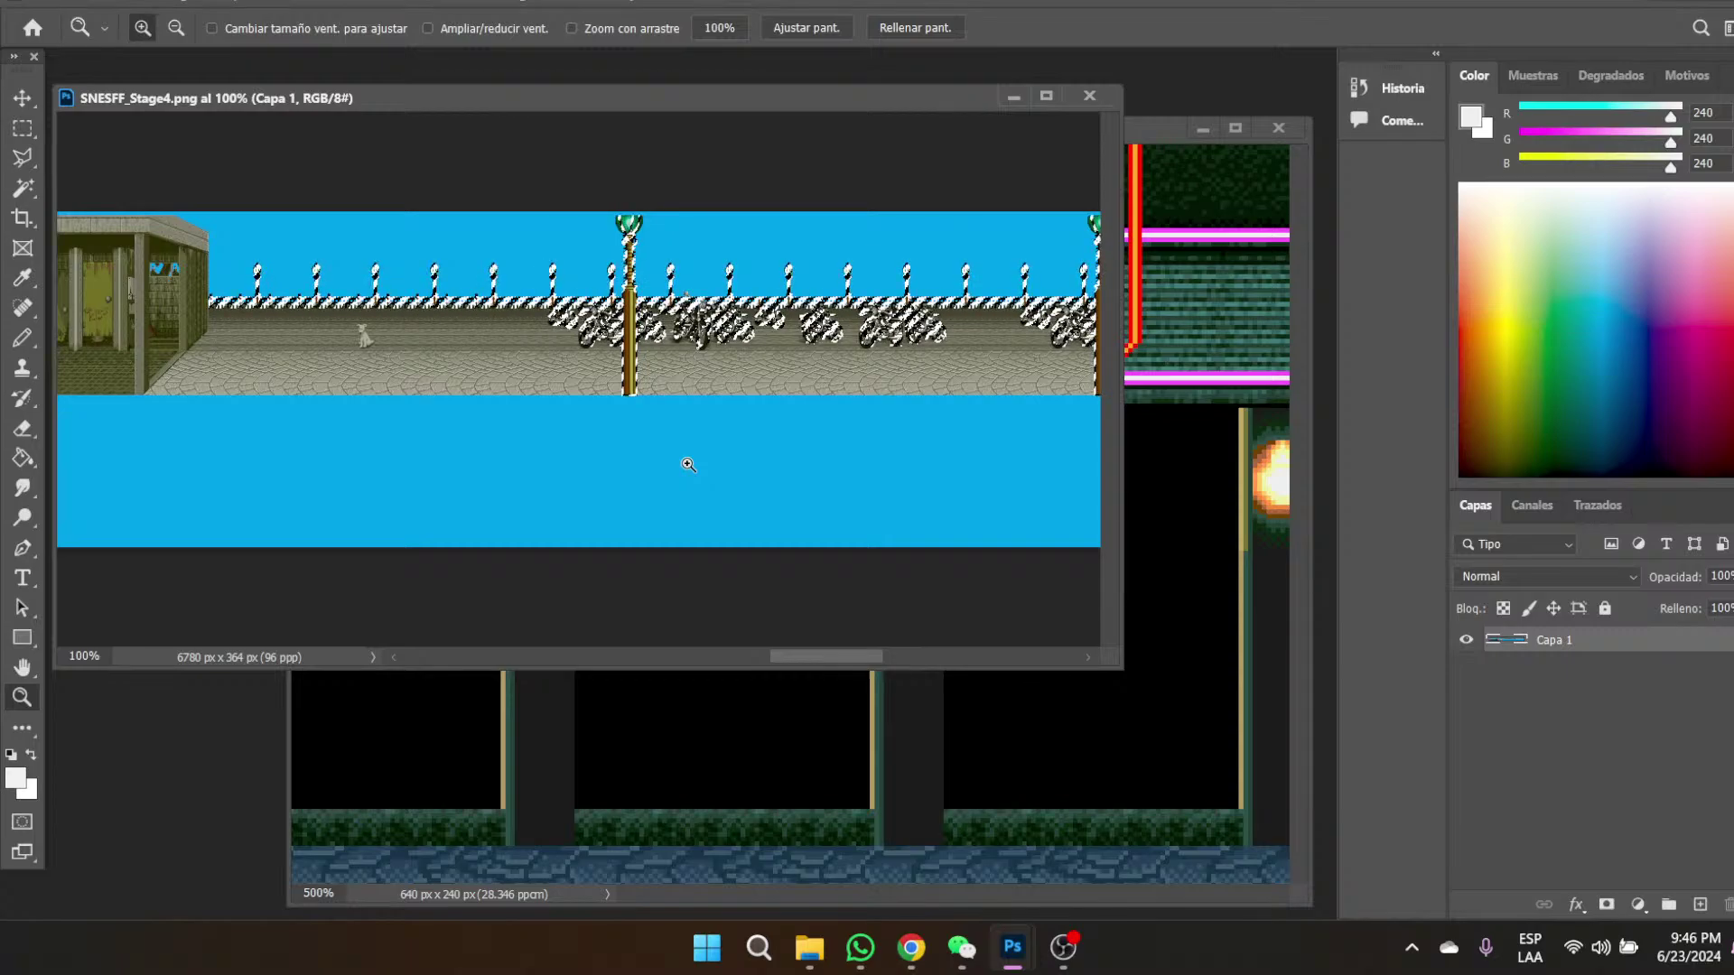
left_click_drag(831, 652, 847, 653)
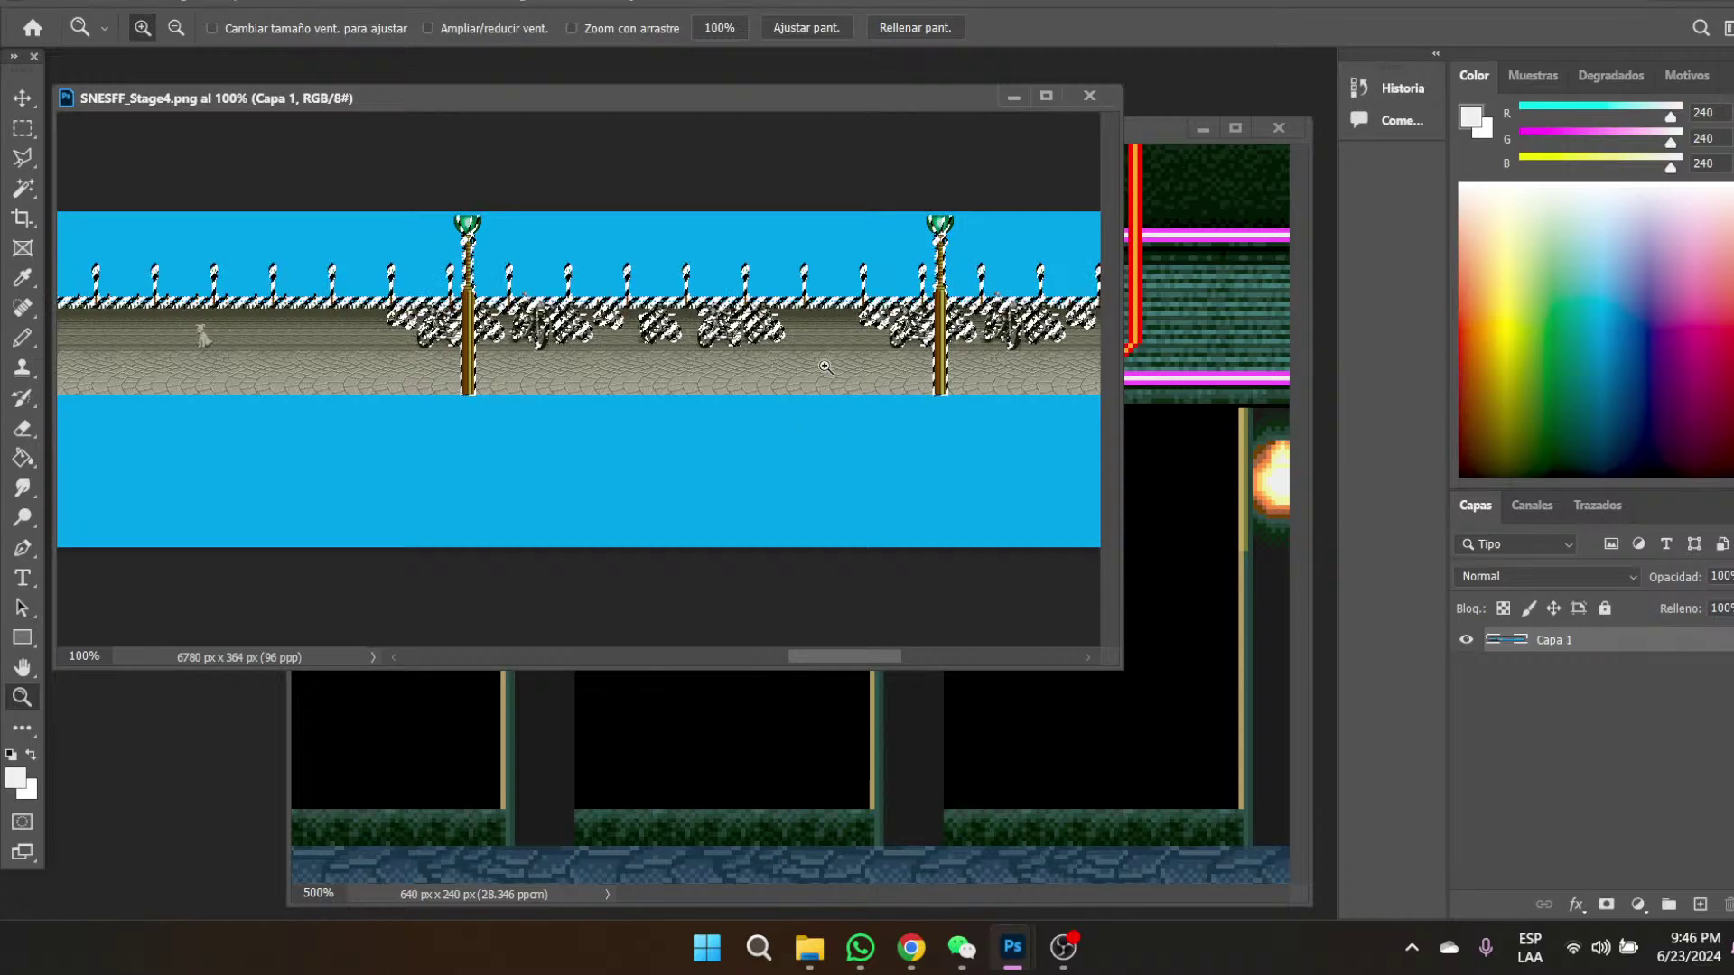
left_click_drag(862, 658, 371, 665)
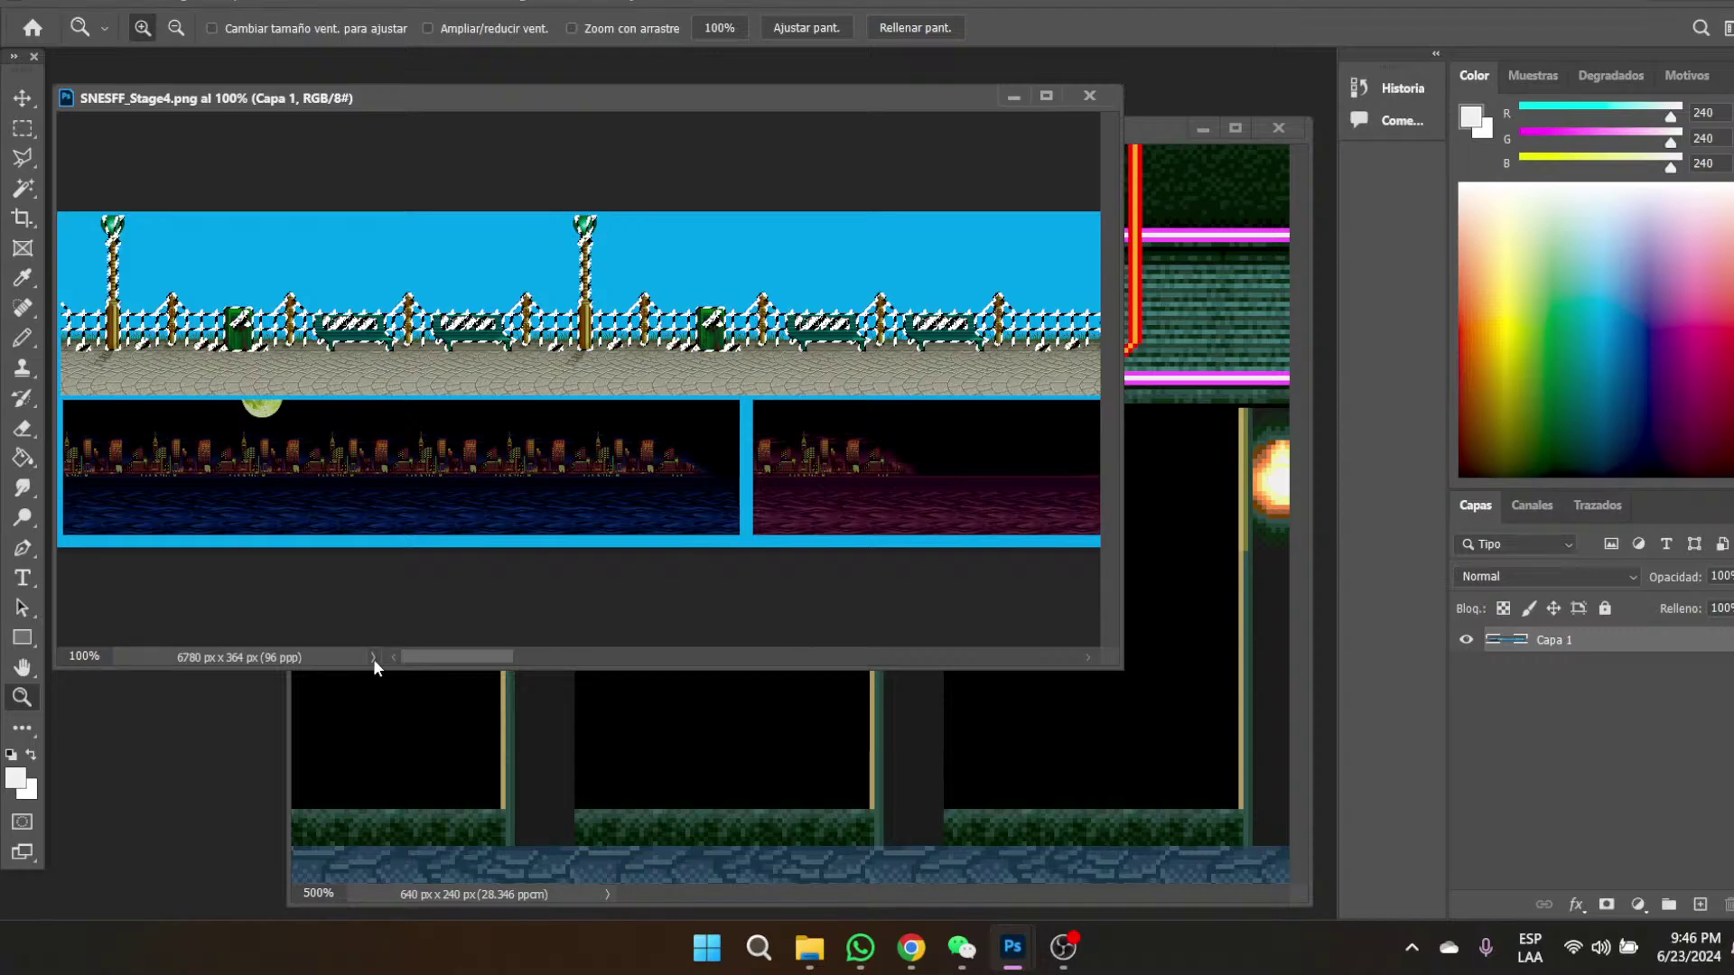
left_click(208, 327)
left_click(208, 327)
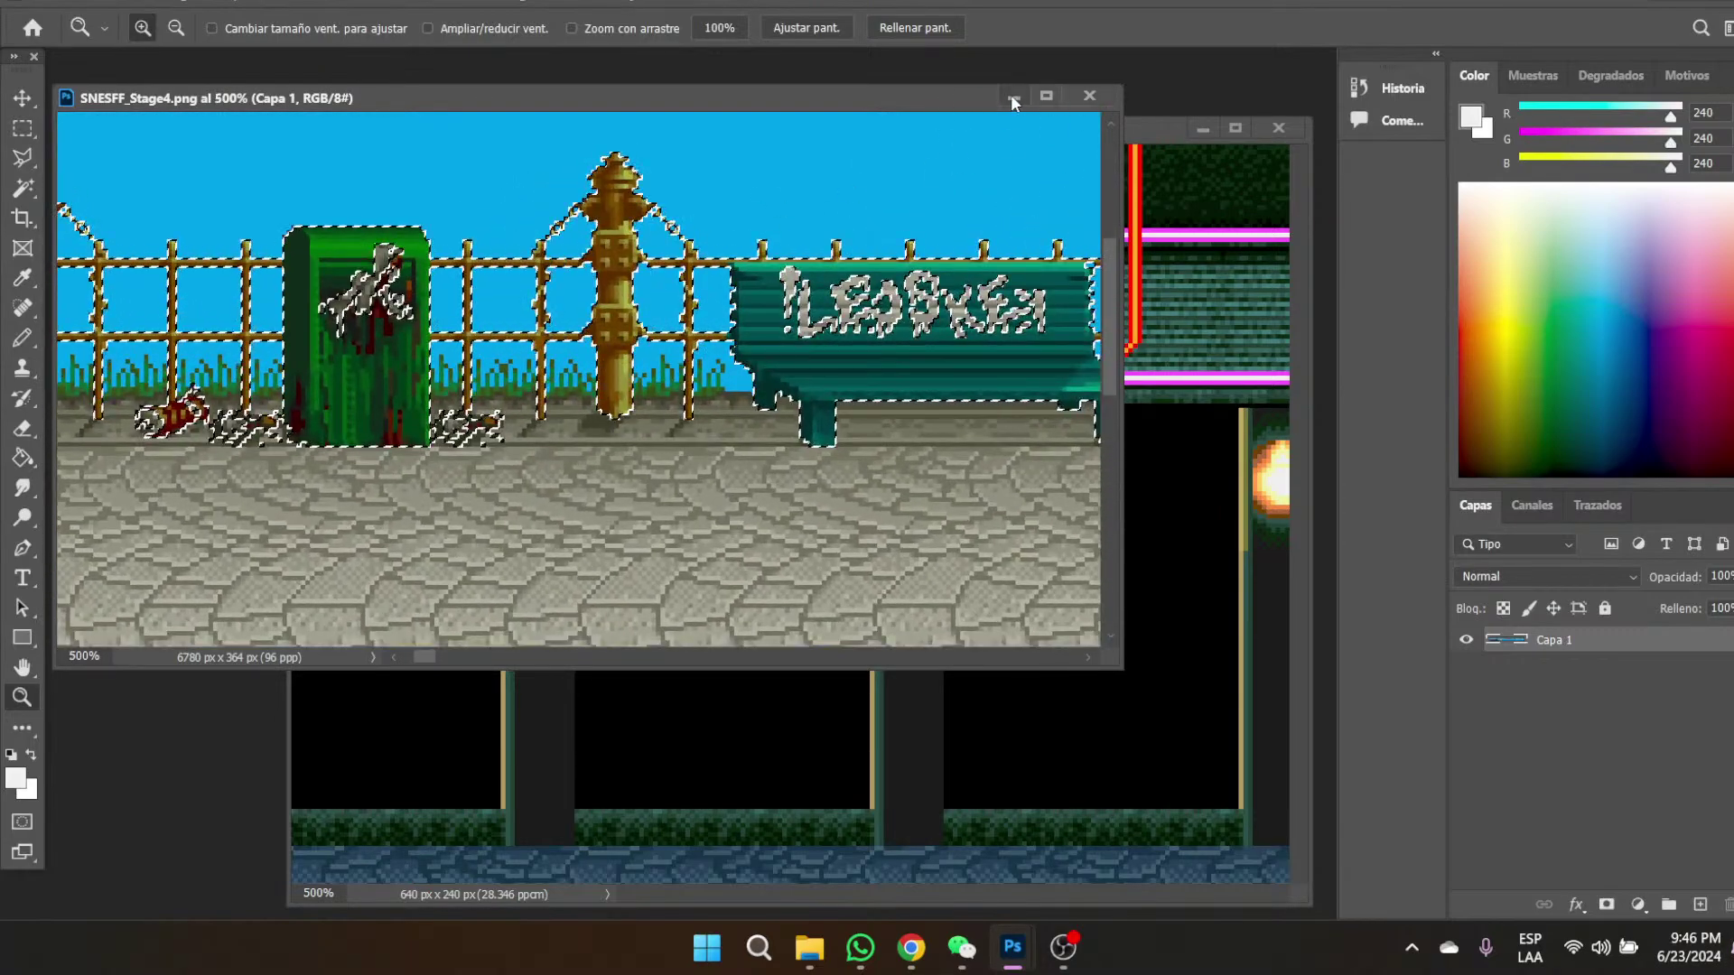
- Minimize SNESFF_Stage4.png and switch to the Final Fight PC v24 video on YouTube in Chrome
left_click(1013, 96)
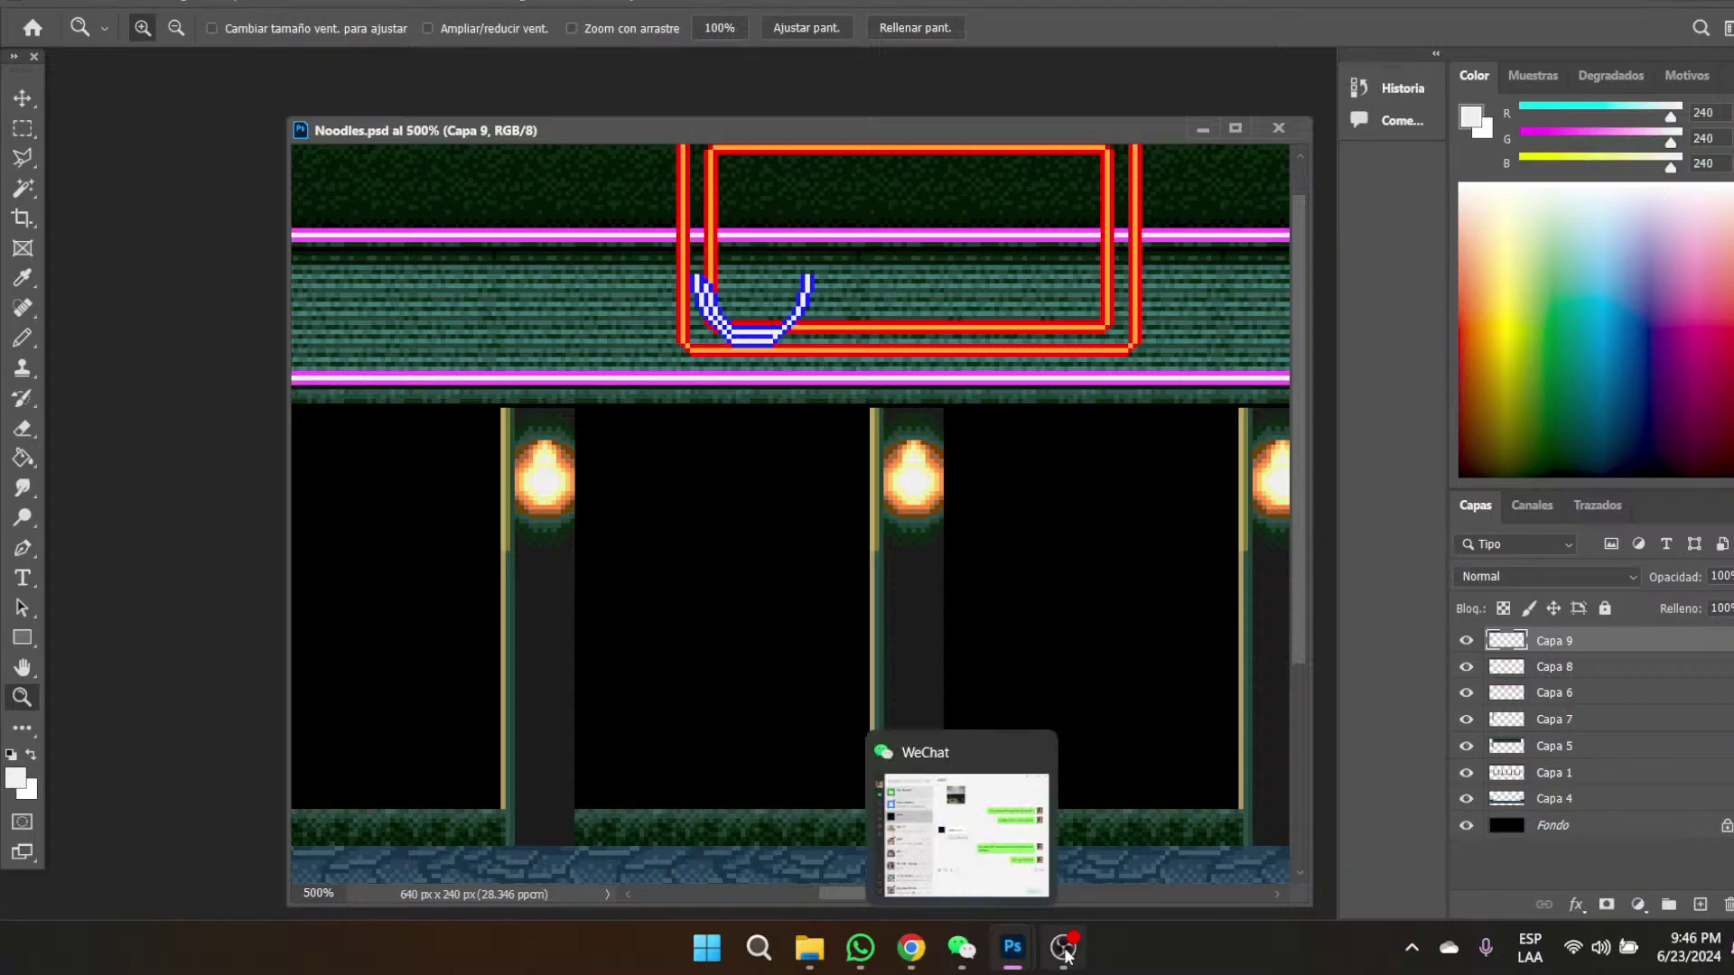
mouse_move(910, 950)
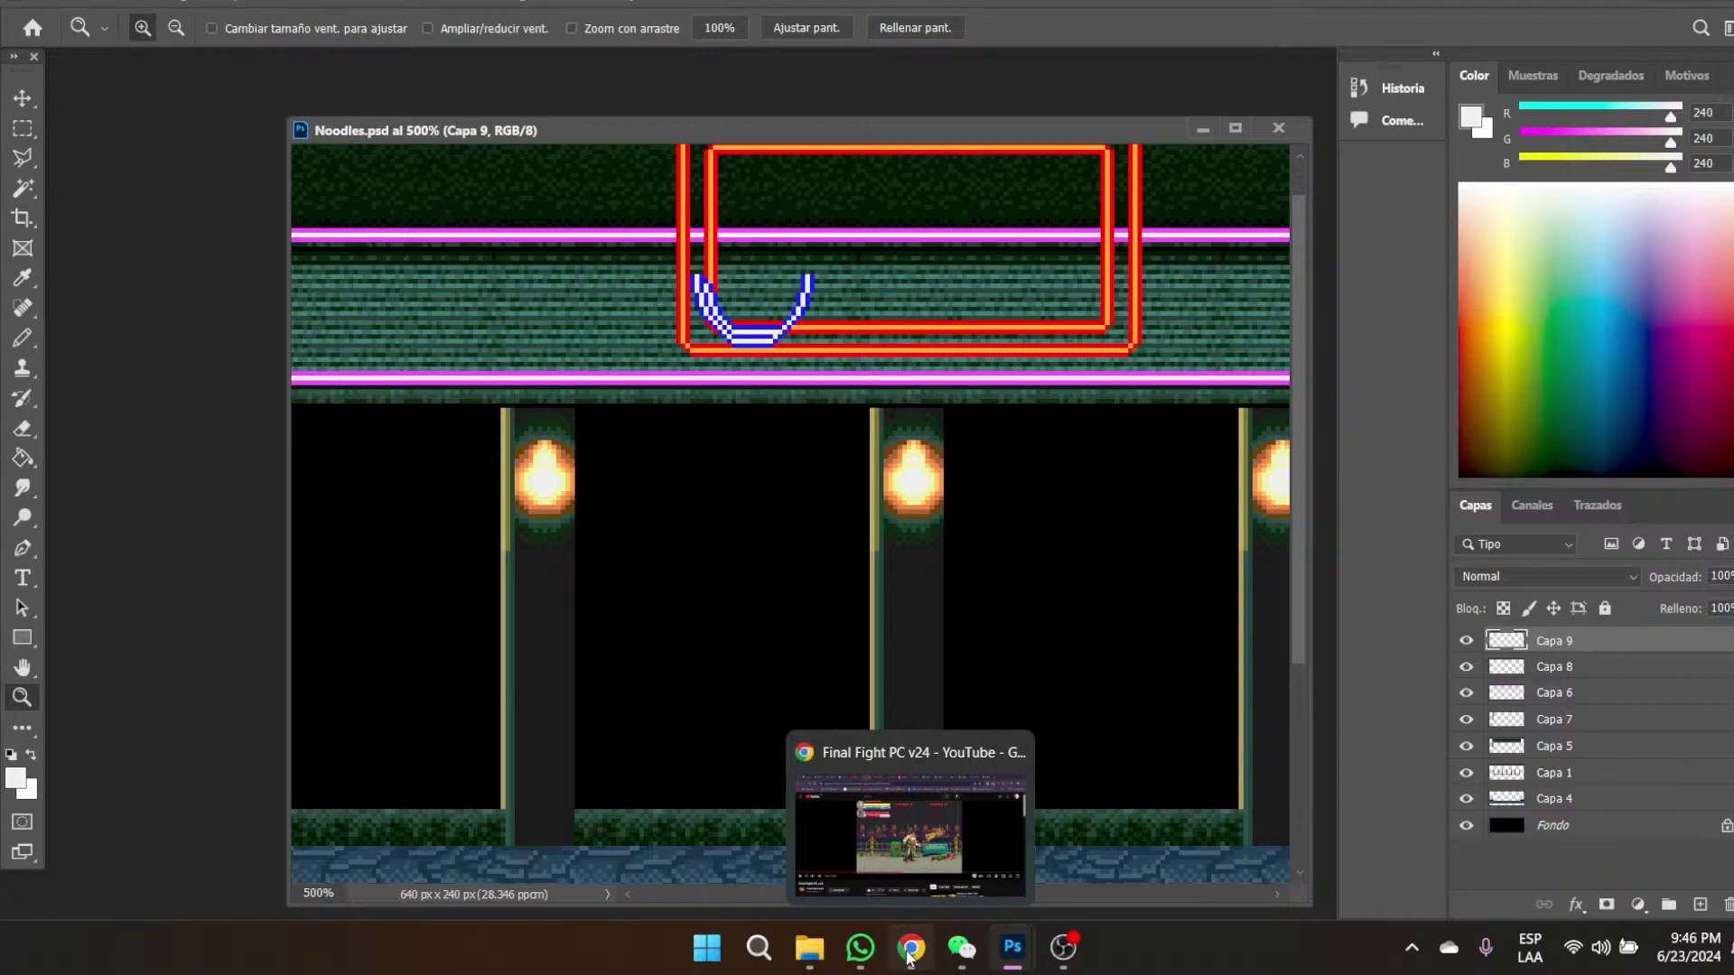
left_click(896, 843)
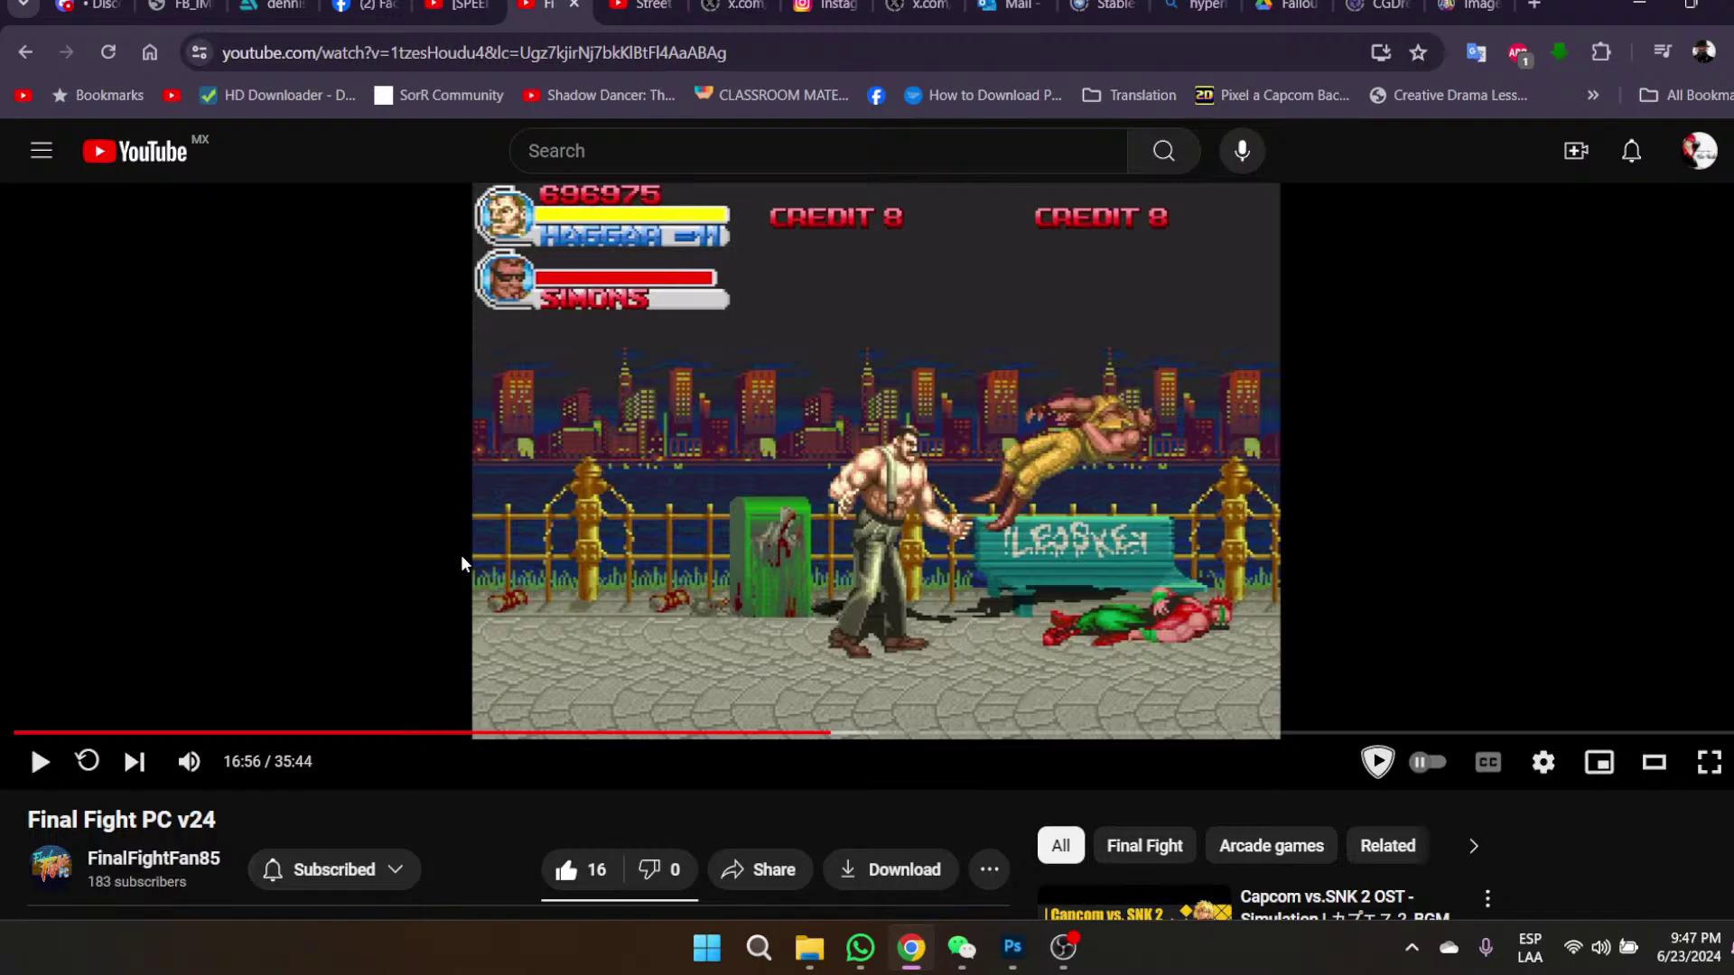
- Jump to about 2:39 in the video and examine the fight by the doorway in short play-and-pause bursts
left_click(145, 736)
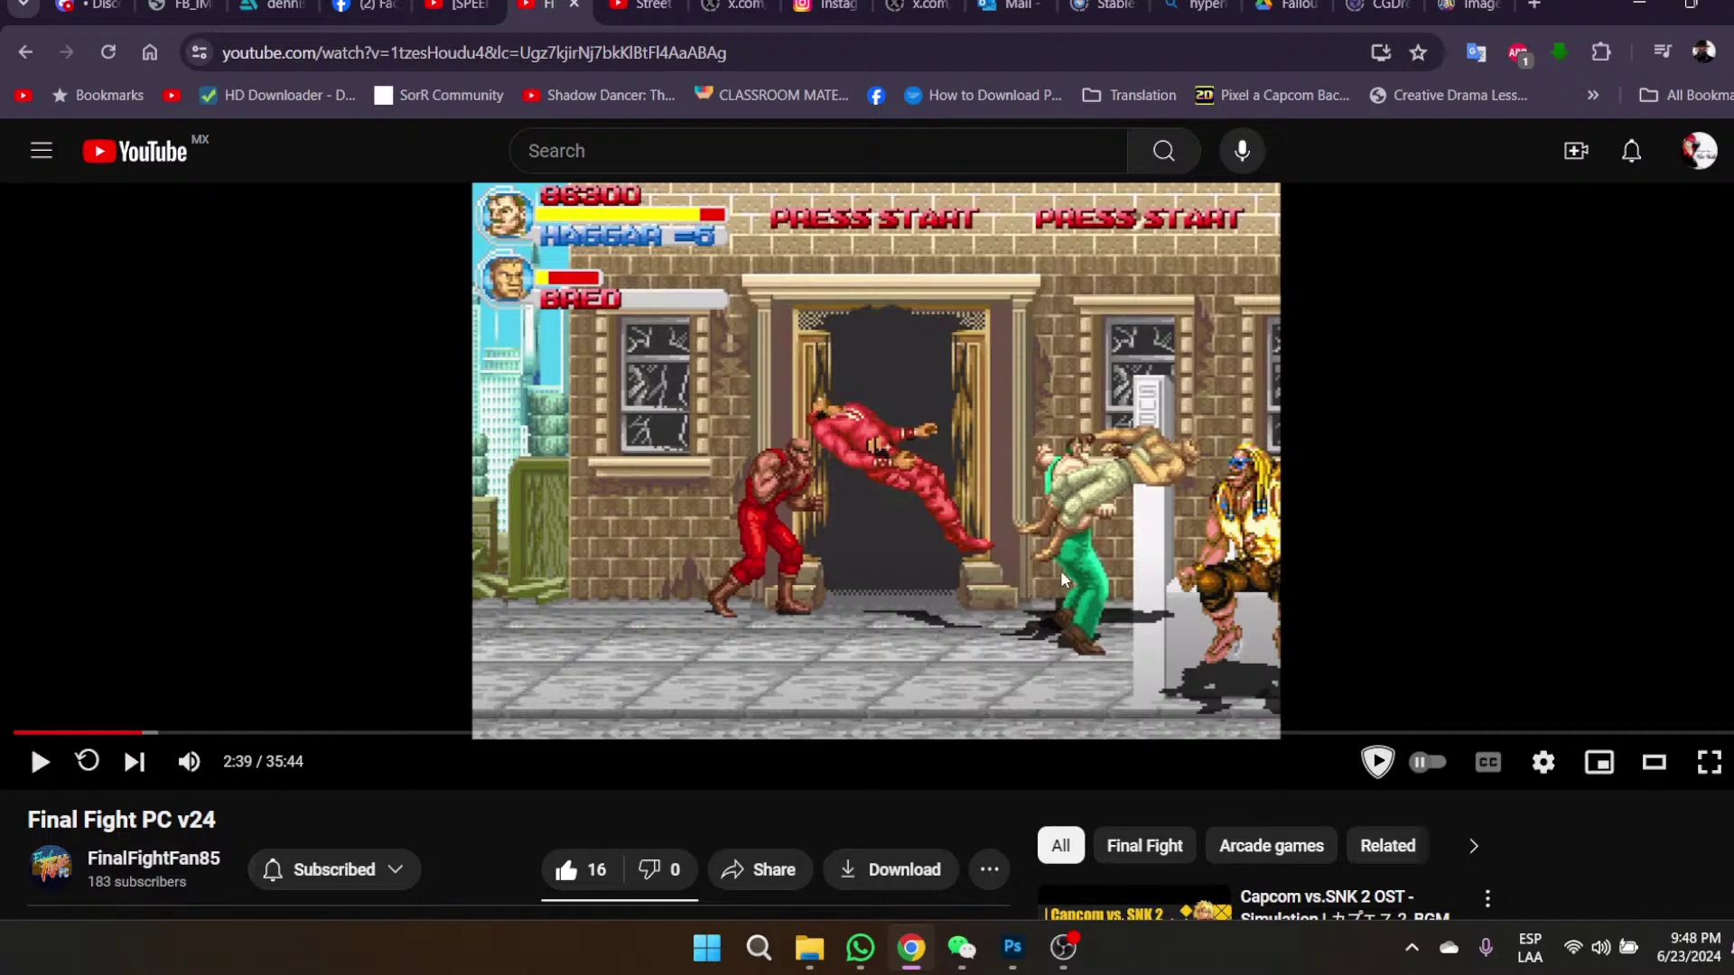
left_click(971, 515)
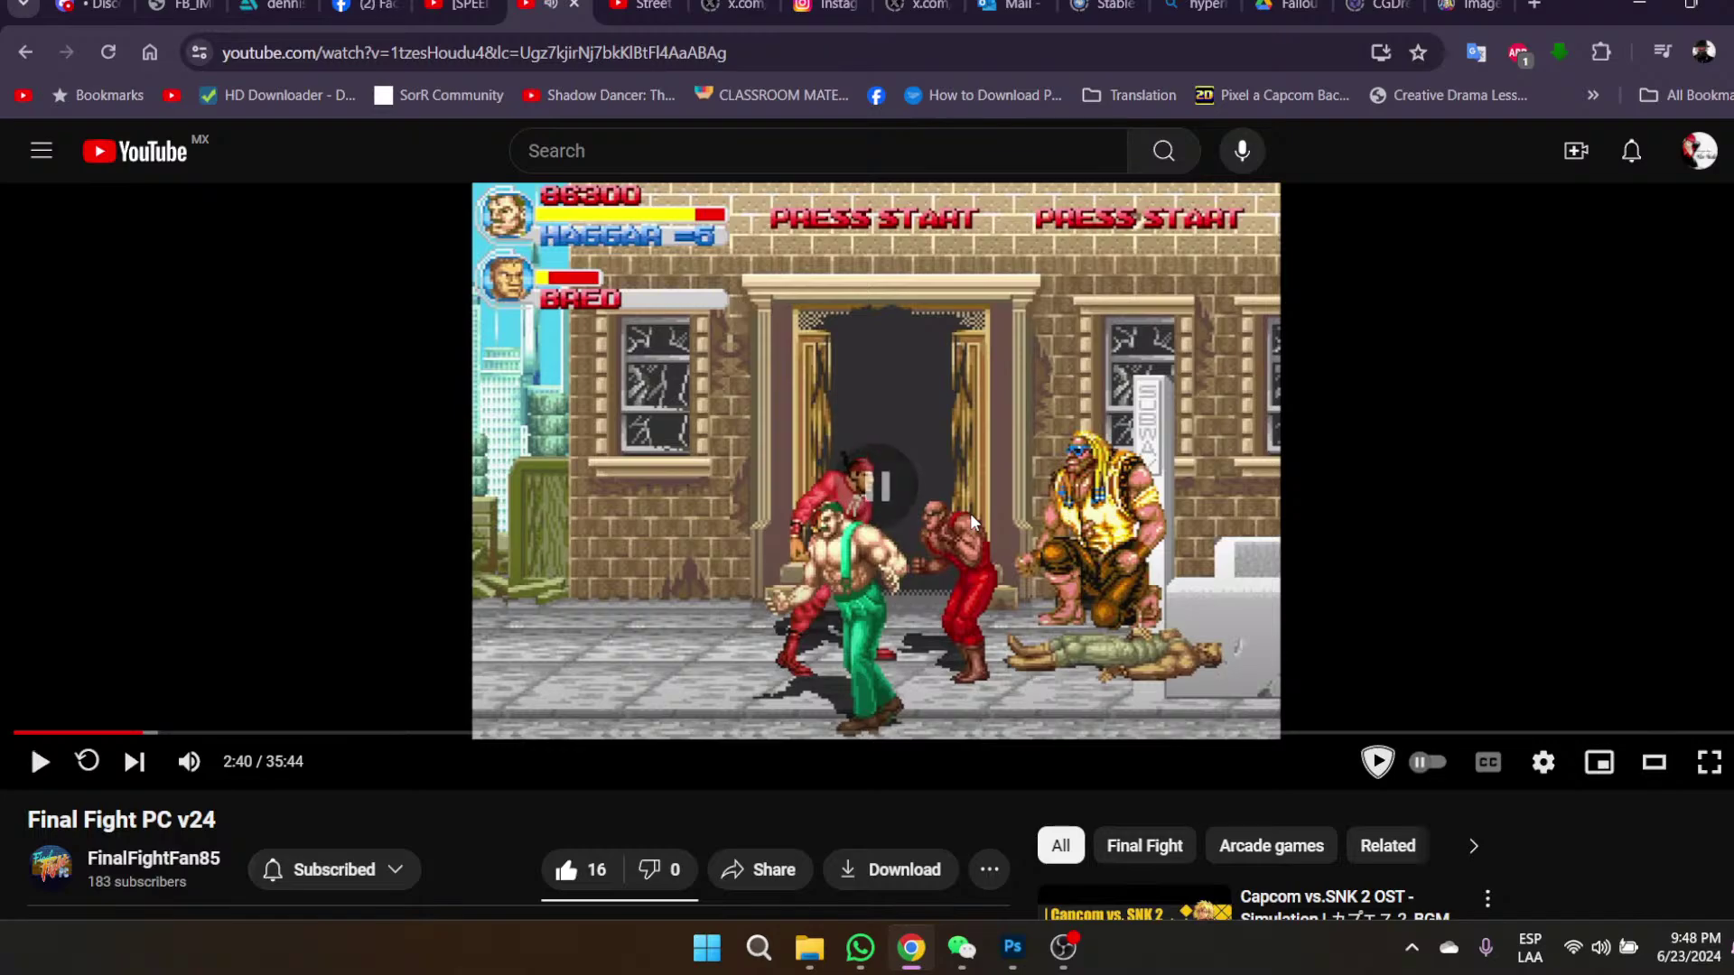
left_click(970, 515)
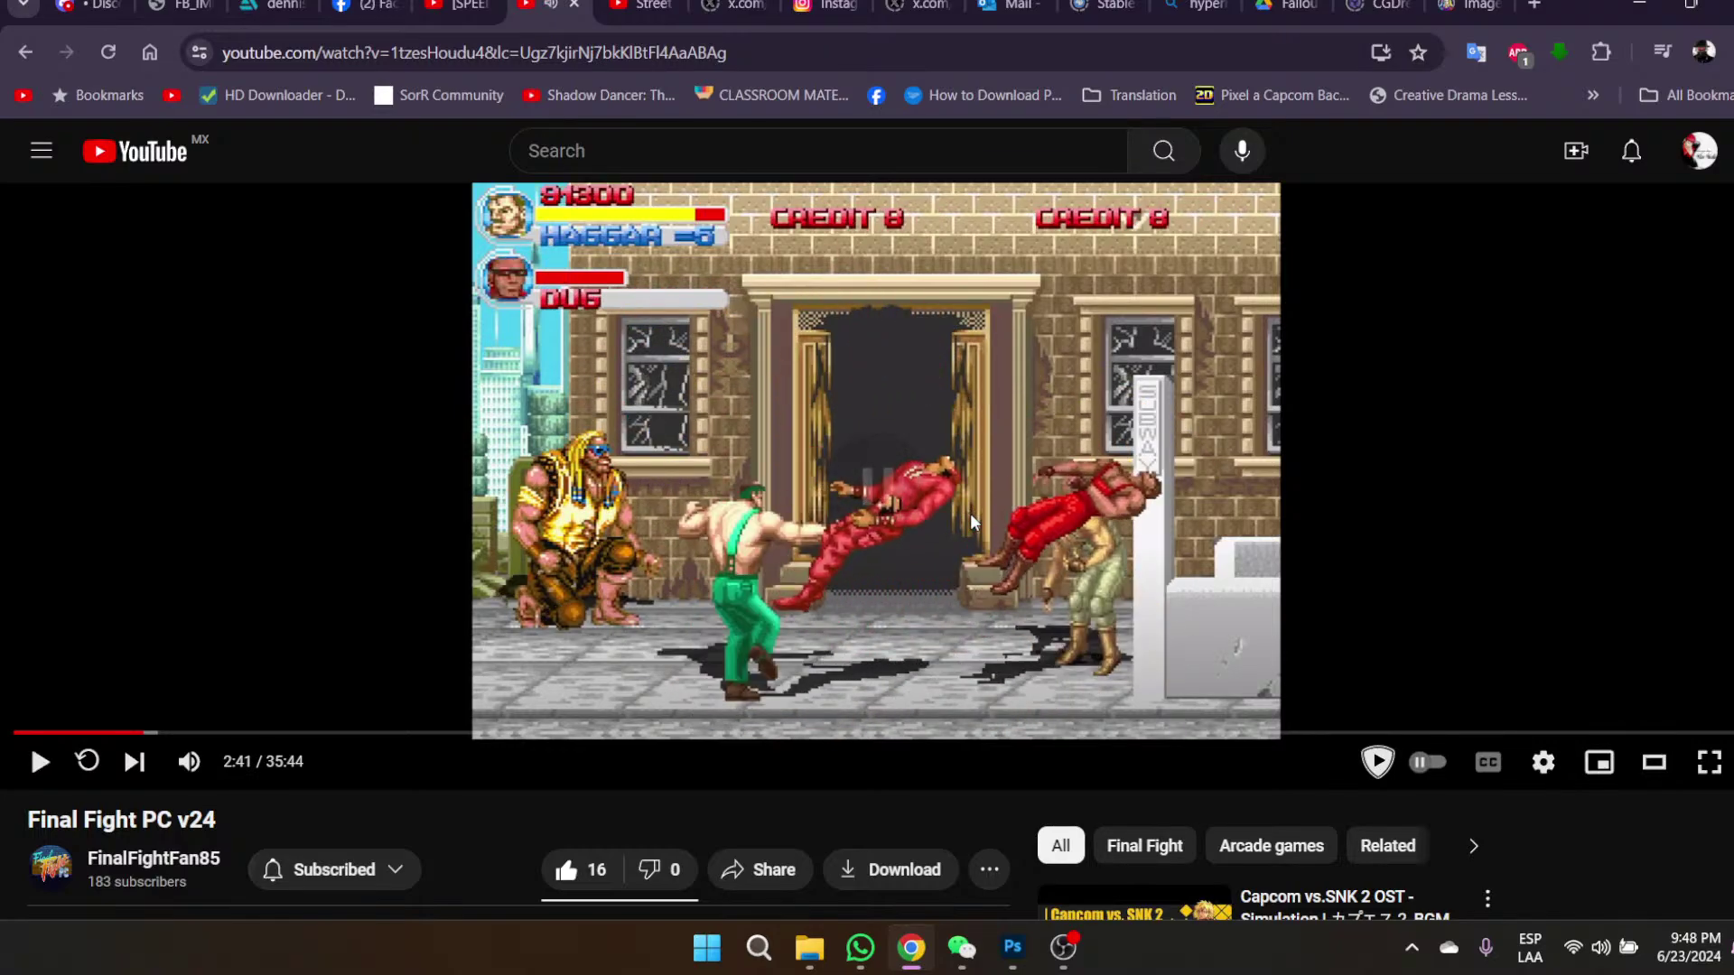
left_click(970, 514)
left_click(971, 514)
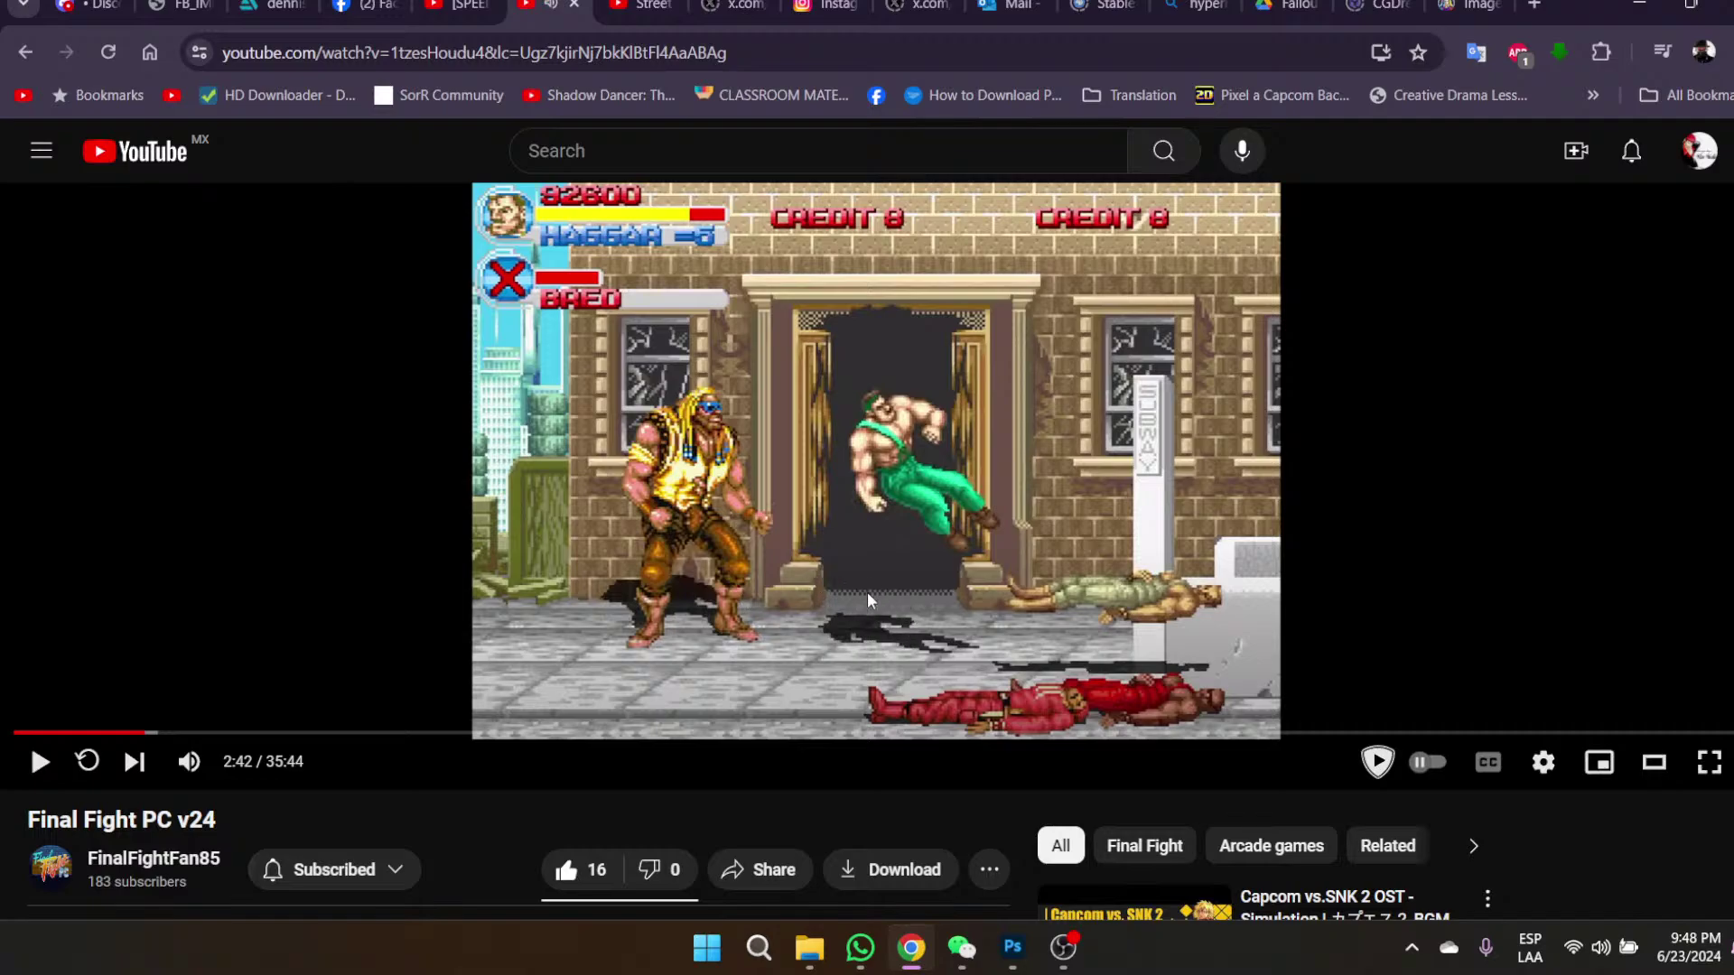
left_click(793, 598)
left_click(818, 576)
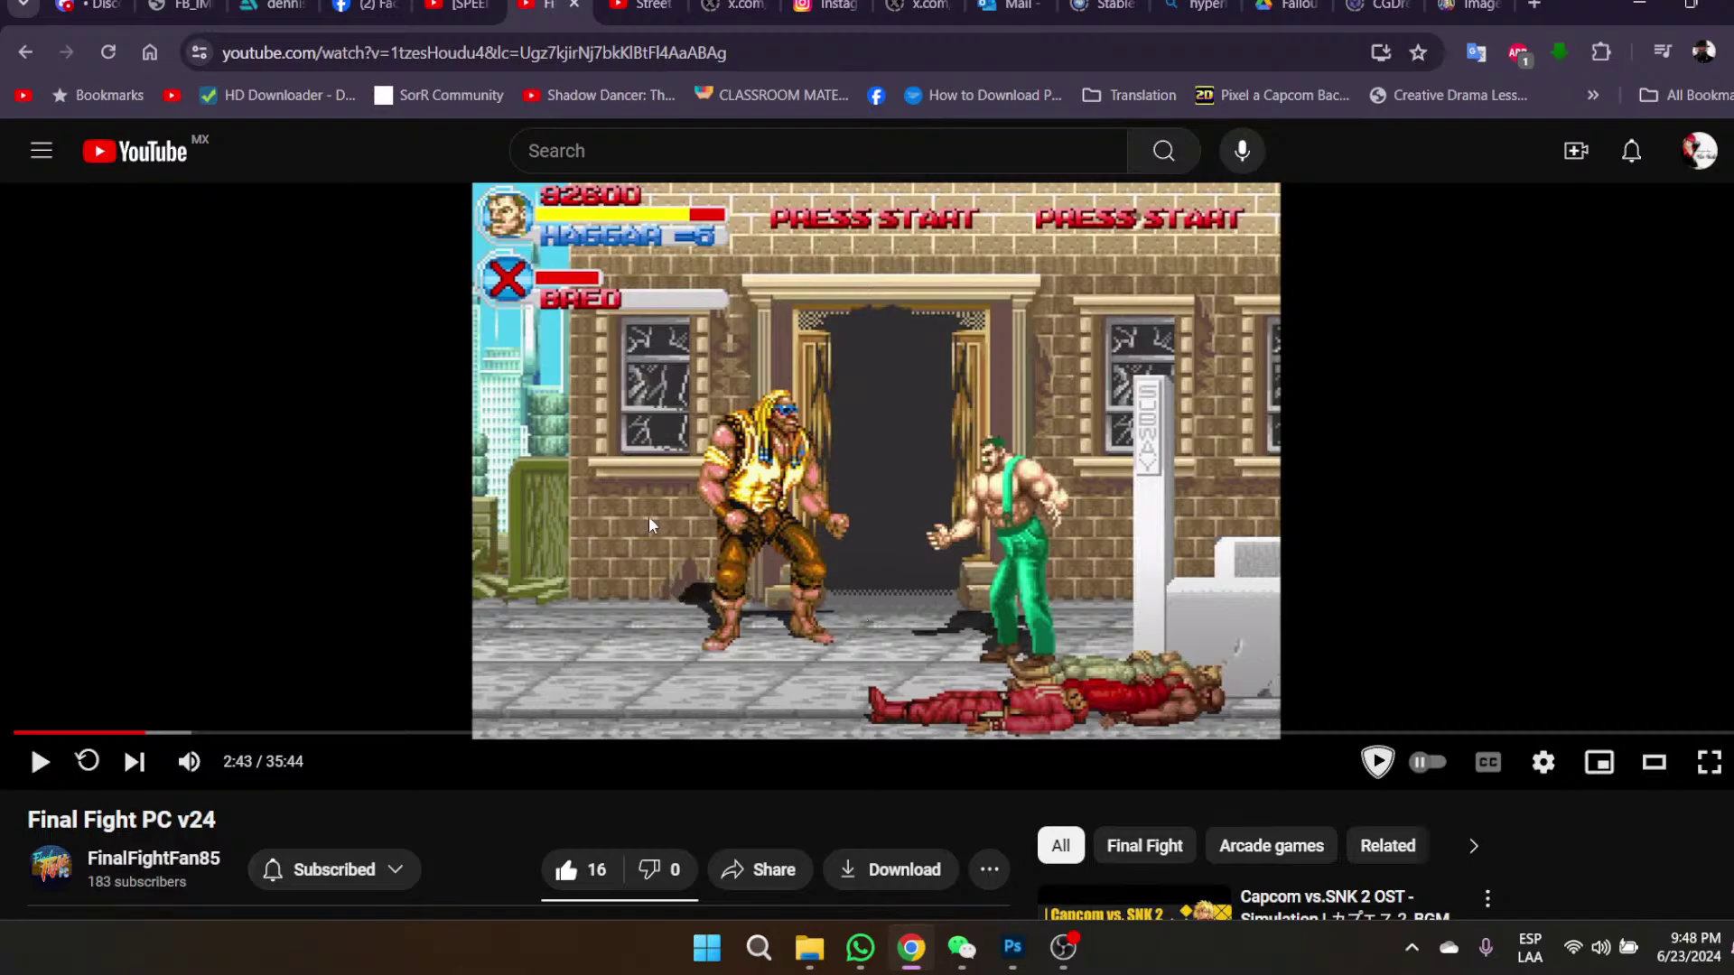
left_click(698, 599)
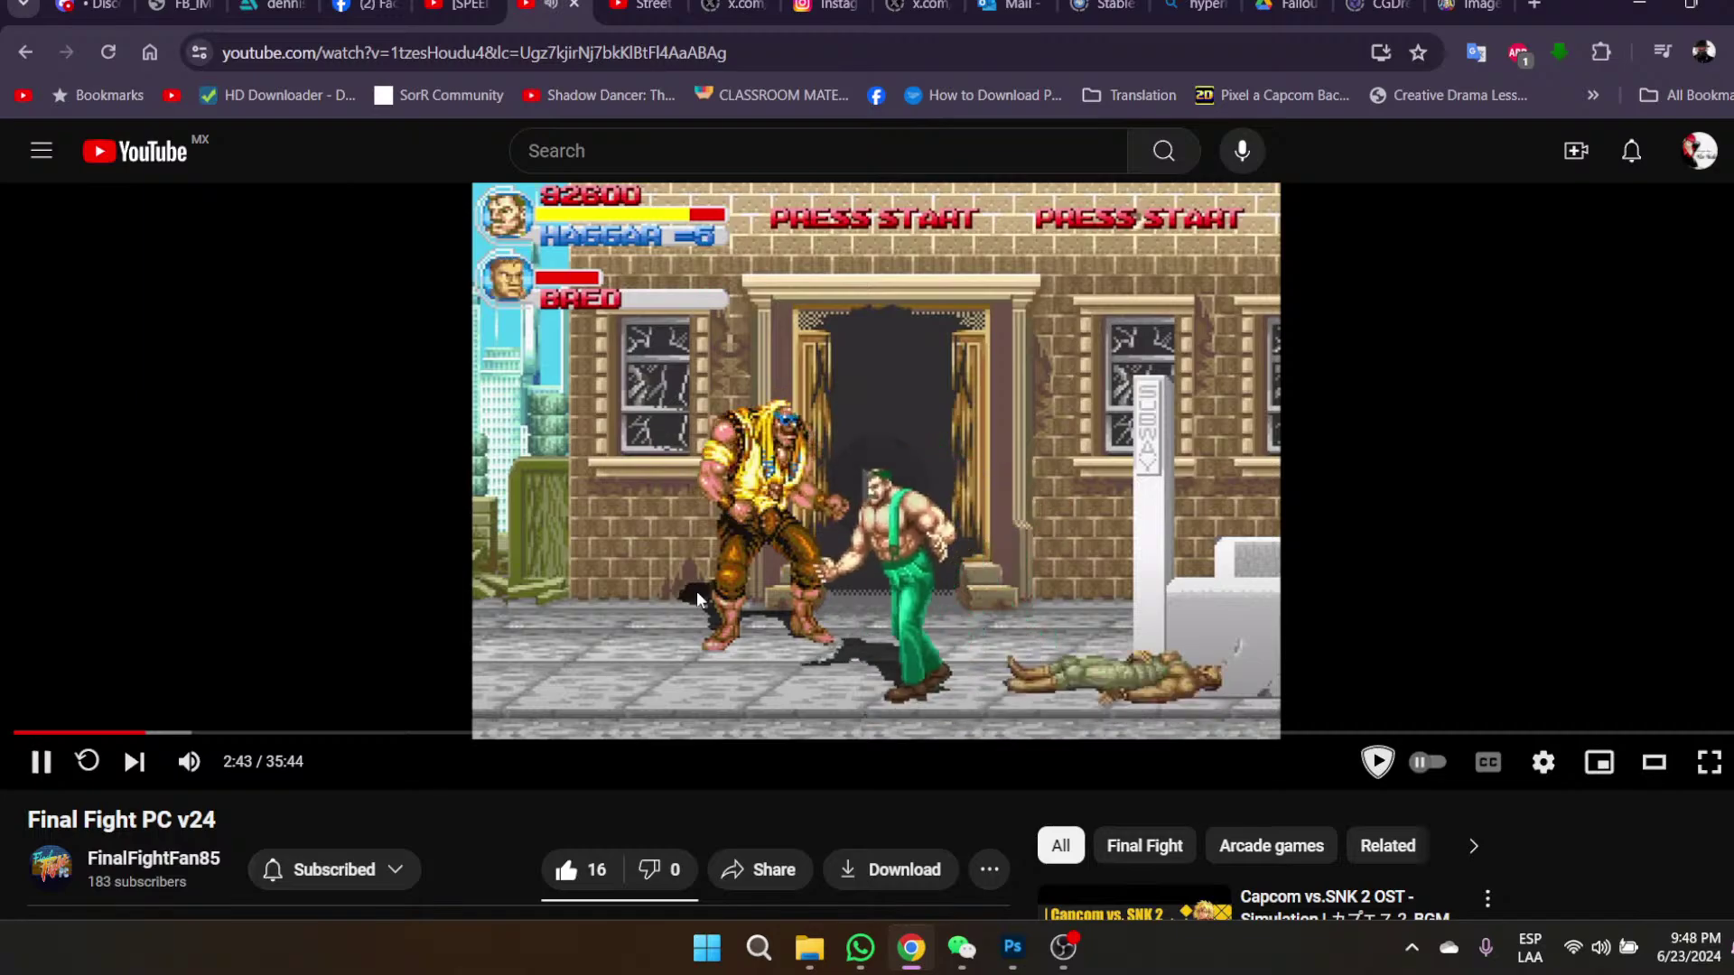
left_click(696, 590)
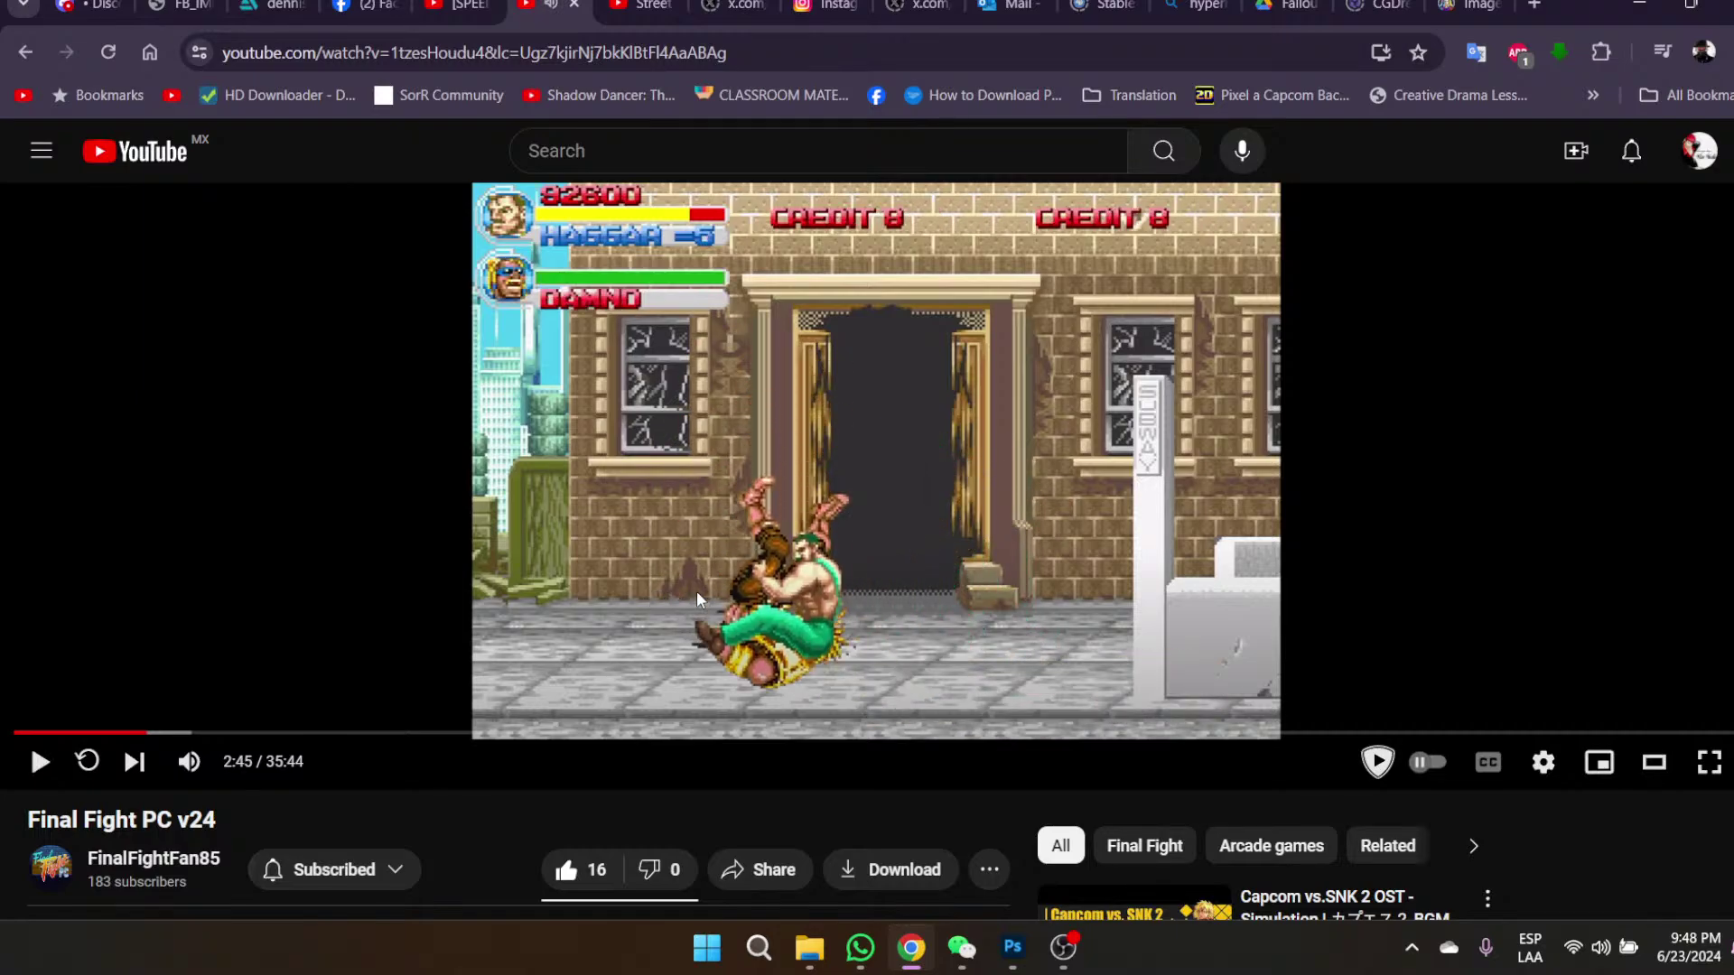
- Play more of the doorway fight and pause it at 2:53 to examine the characters
left_click(696, 591)
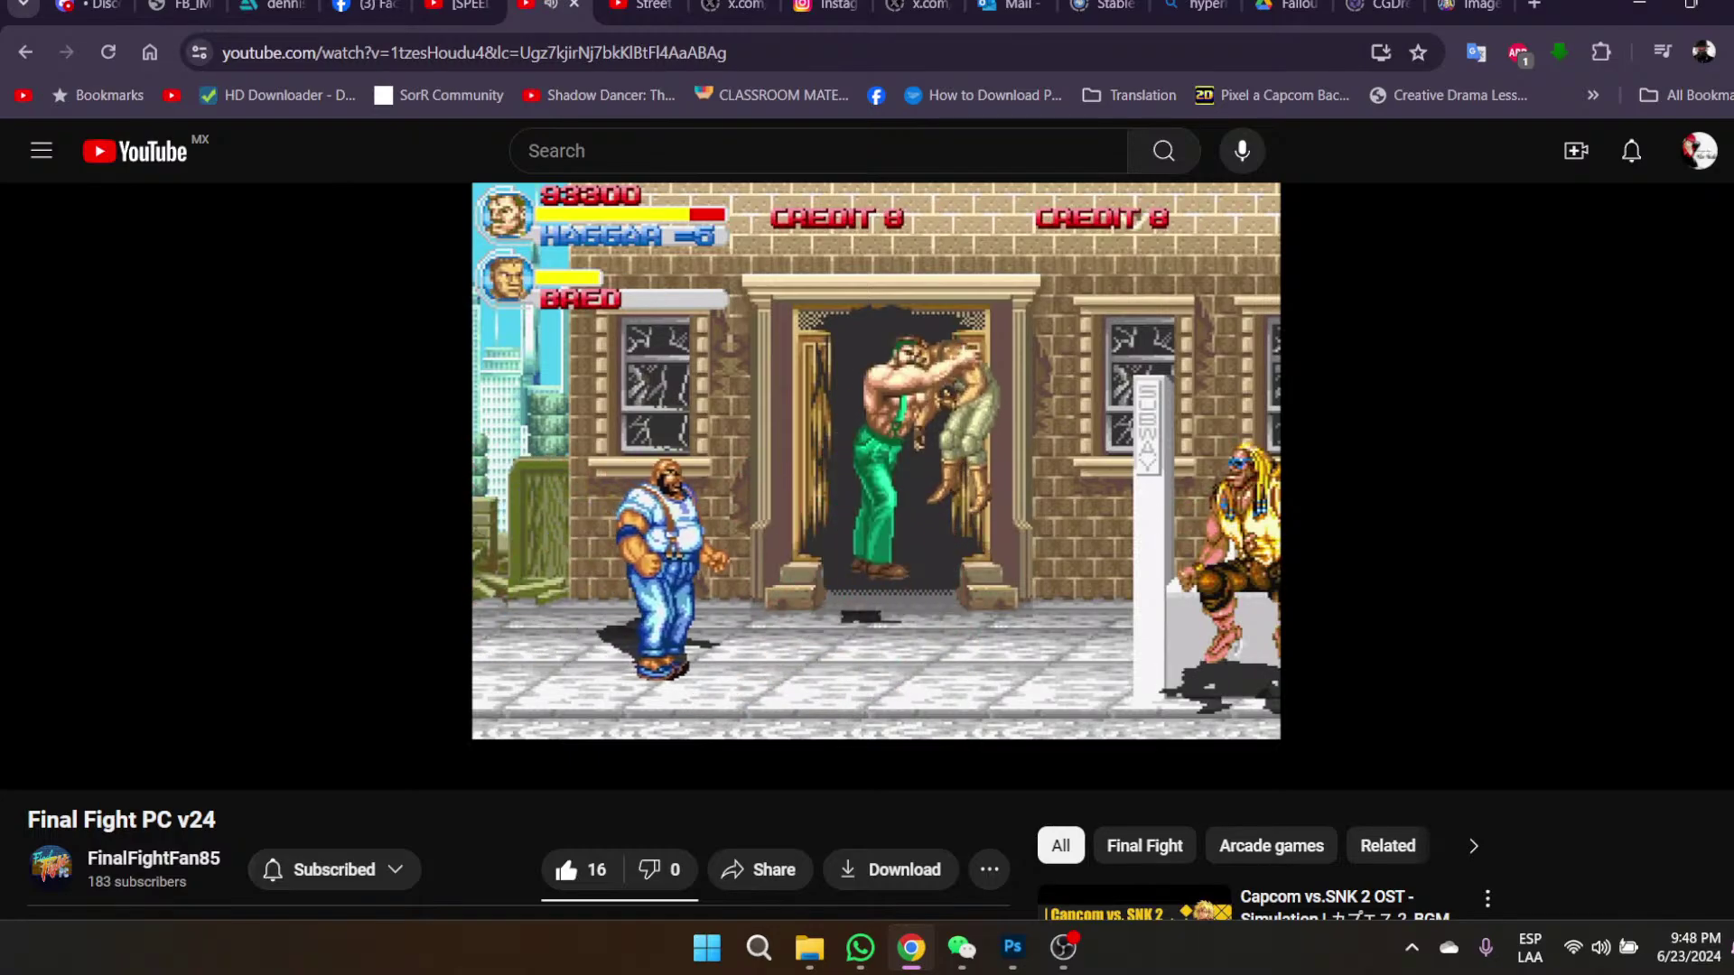
left_click(698, 598)
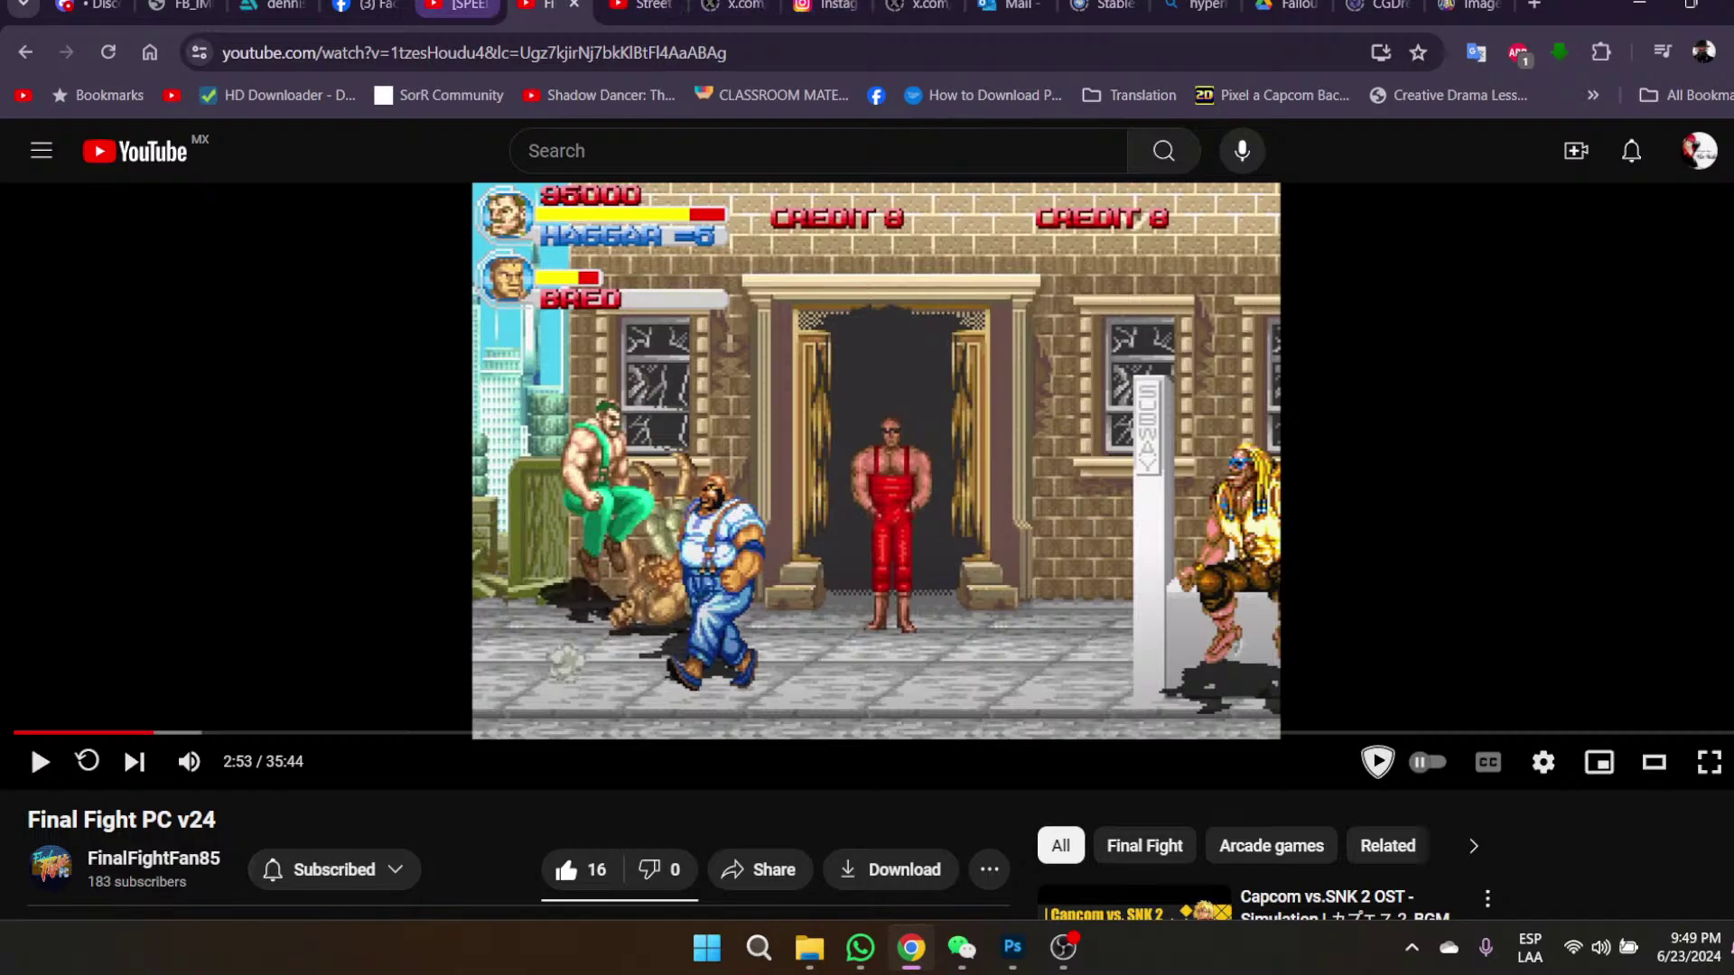
- Switch to the music mix on YouTube and hide the SWV song "I'm So Into You" from it
mouse_move(444, 6)
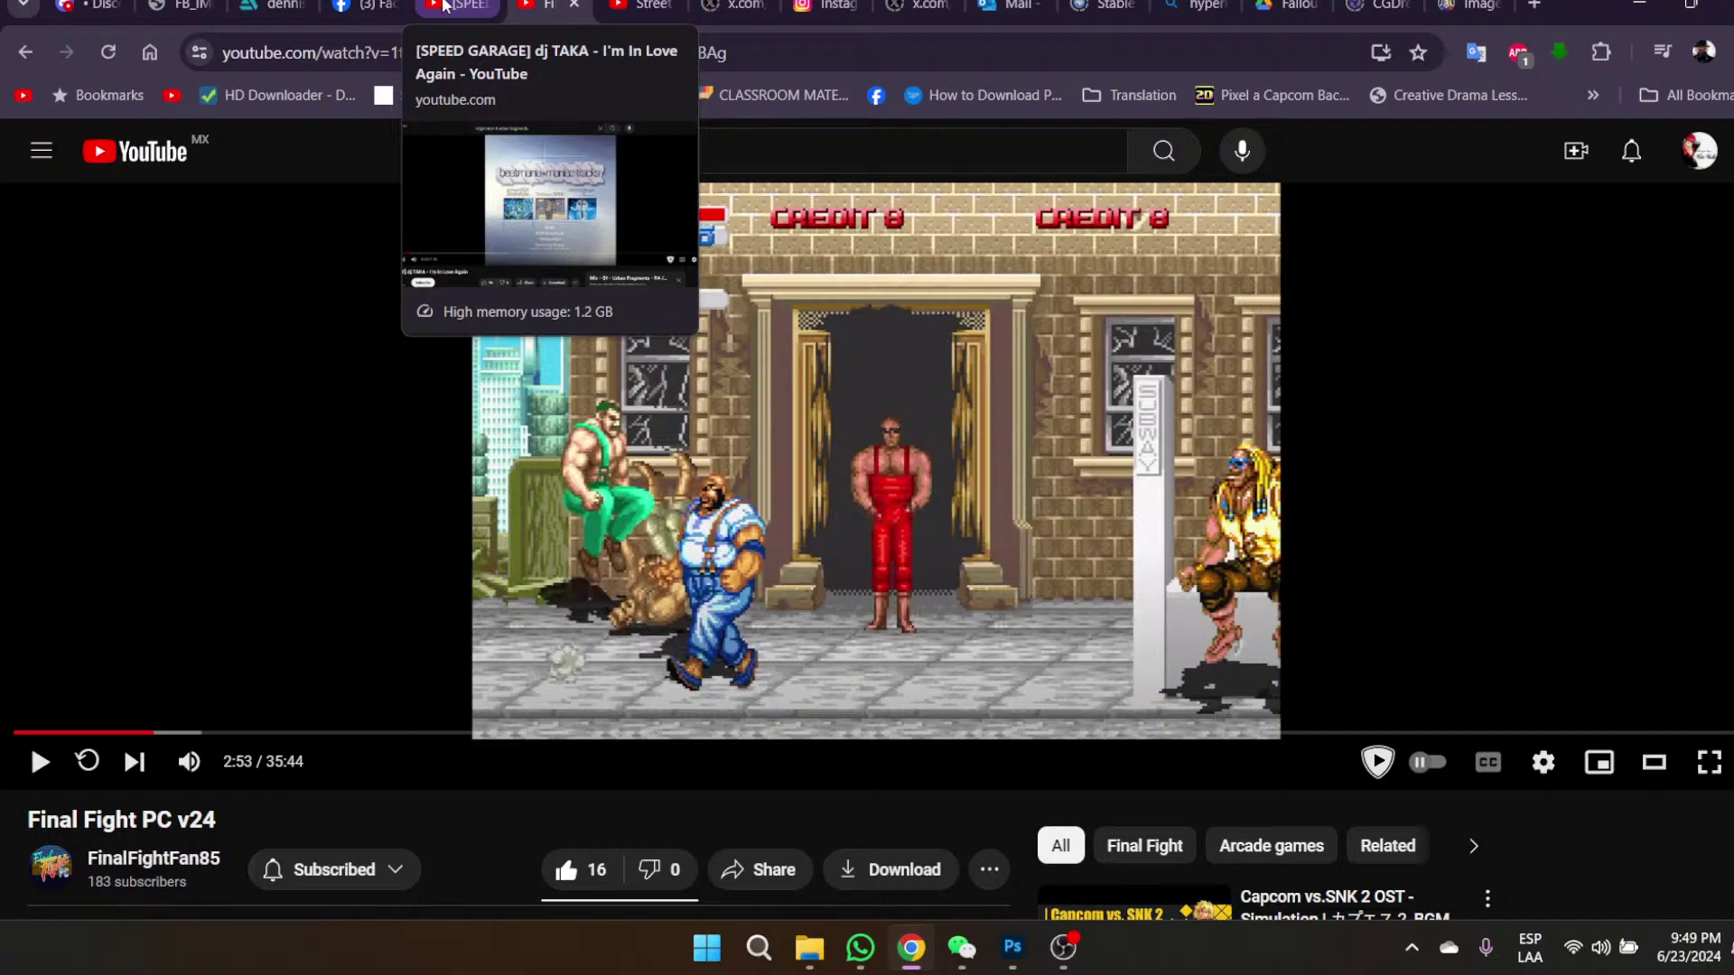
left_click(445, 6)
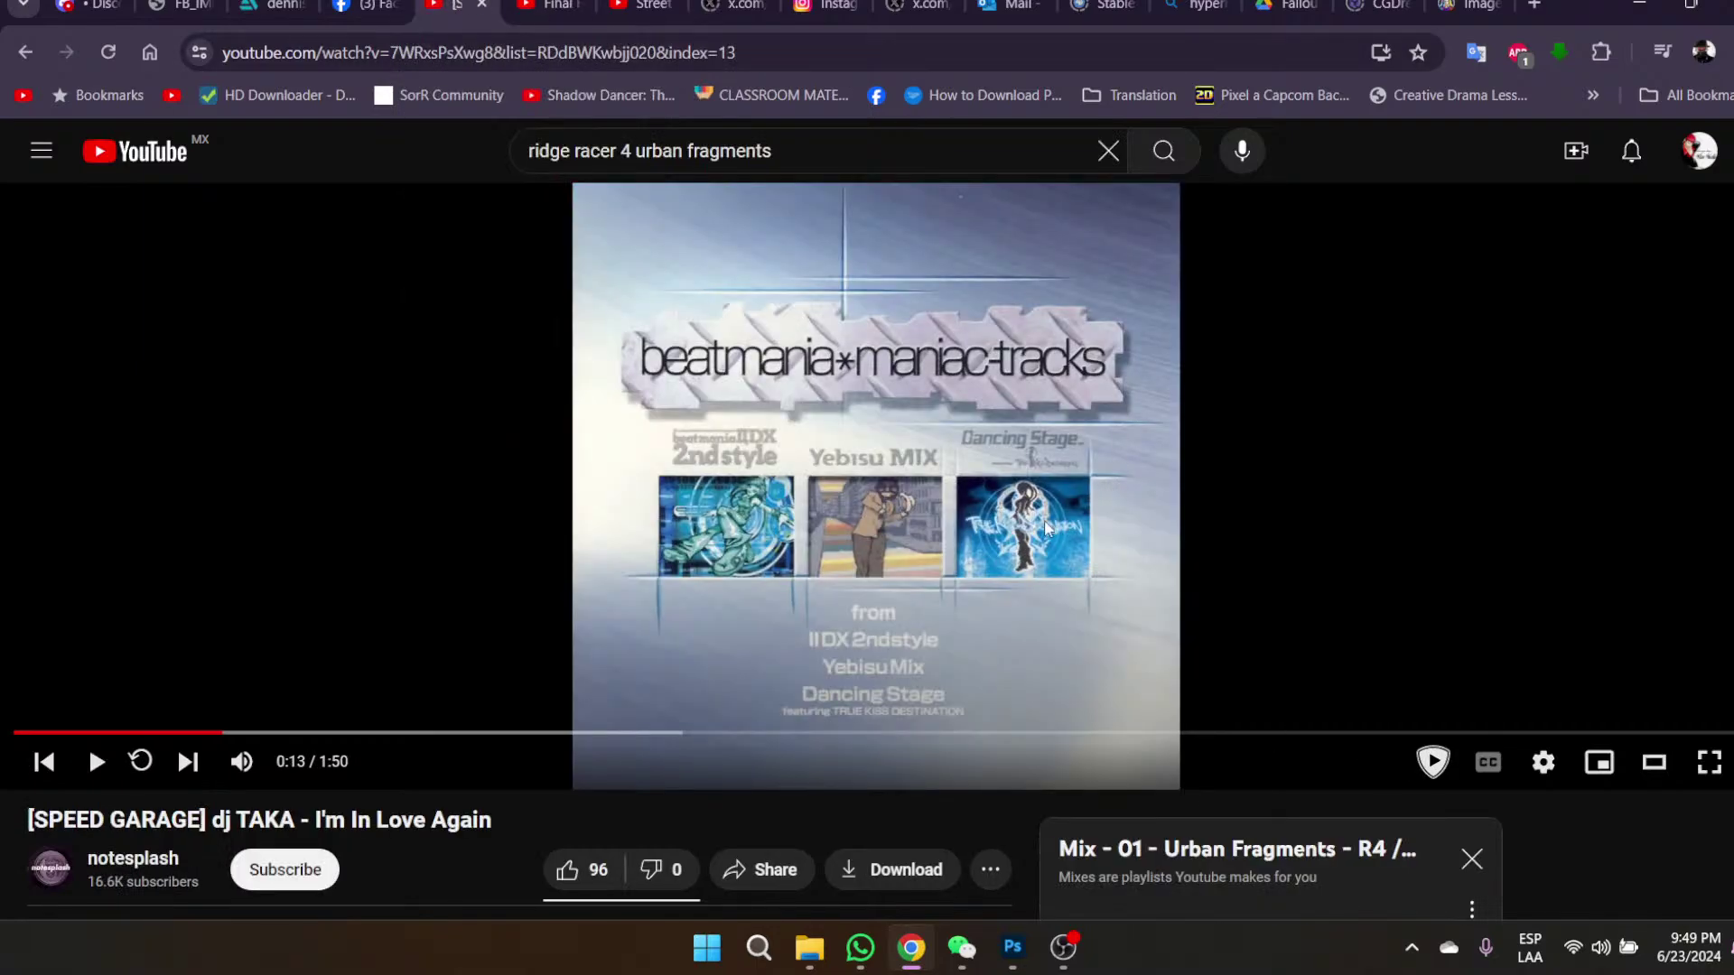
scroll(1247, 722, "down", 3)
scroll(1637, 710, "down", 1)
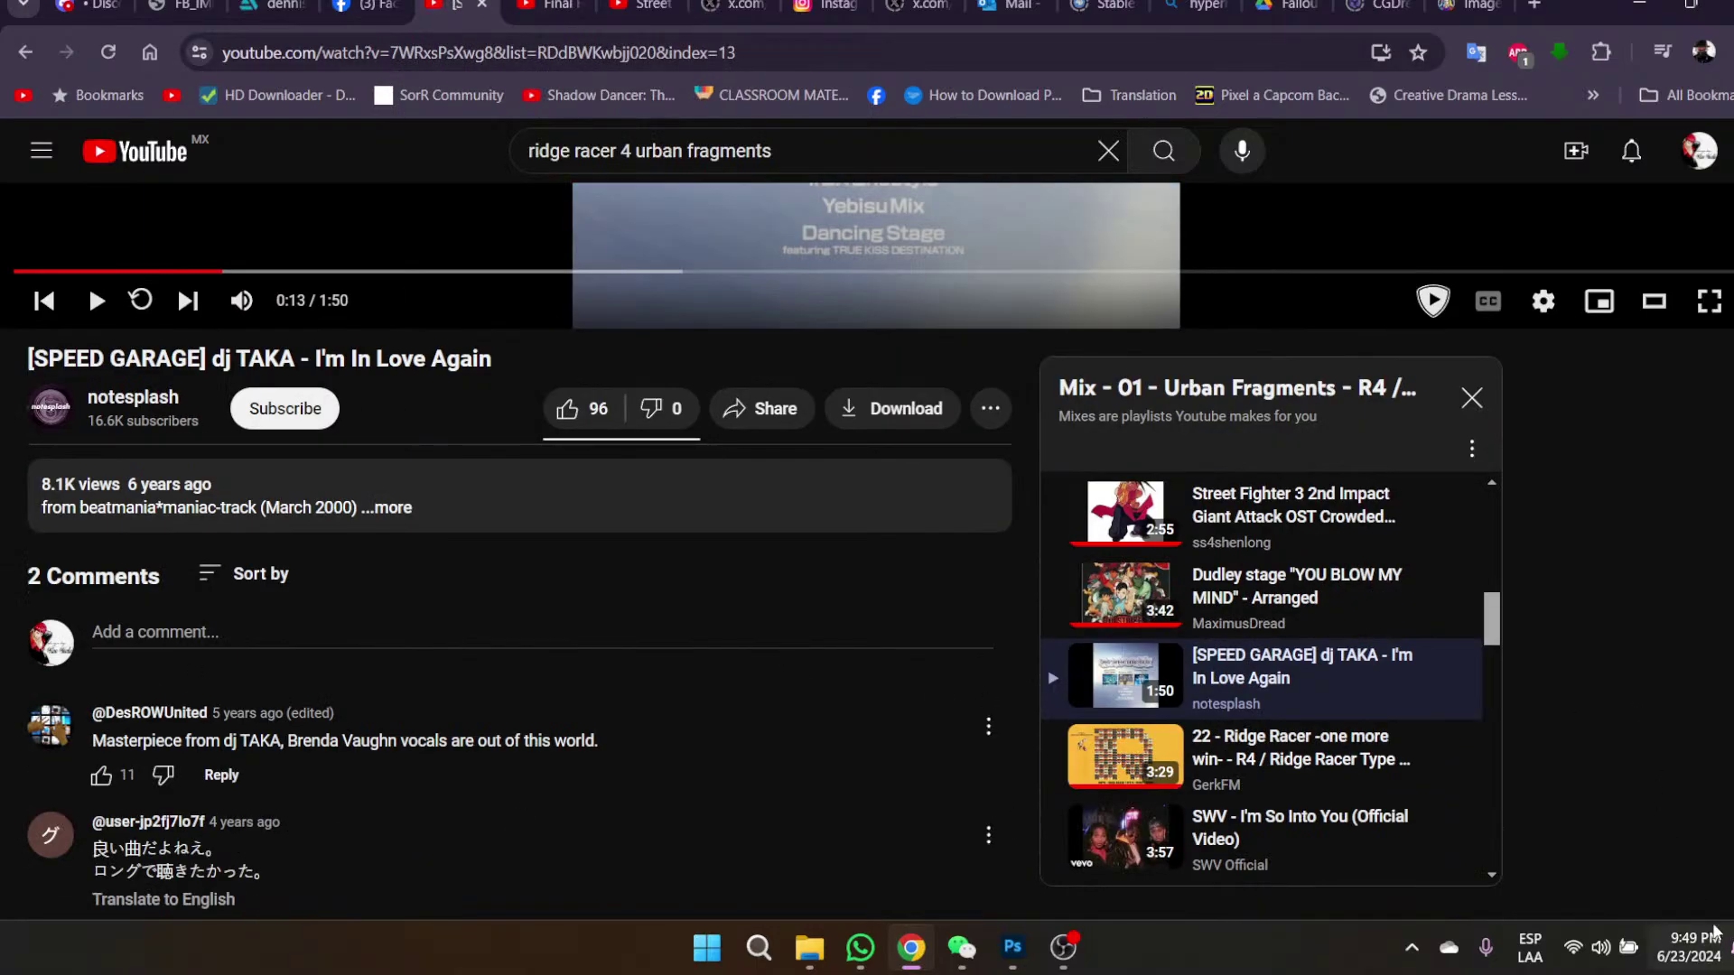
scroll(1374, 762, "down", 2)
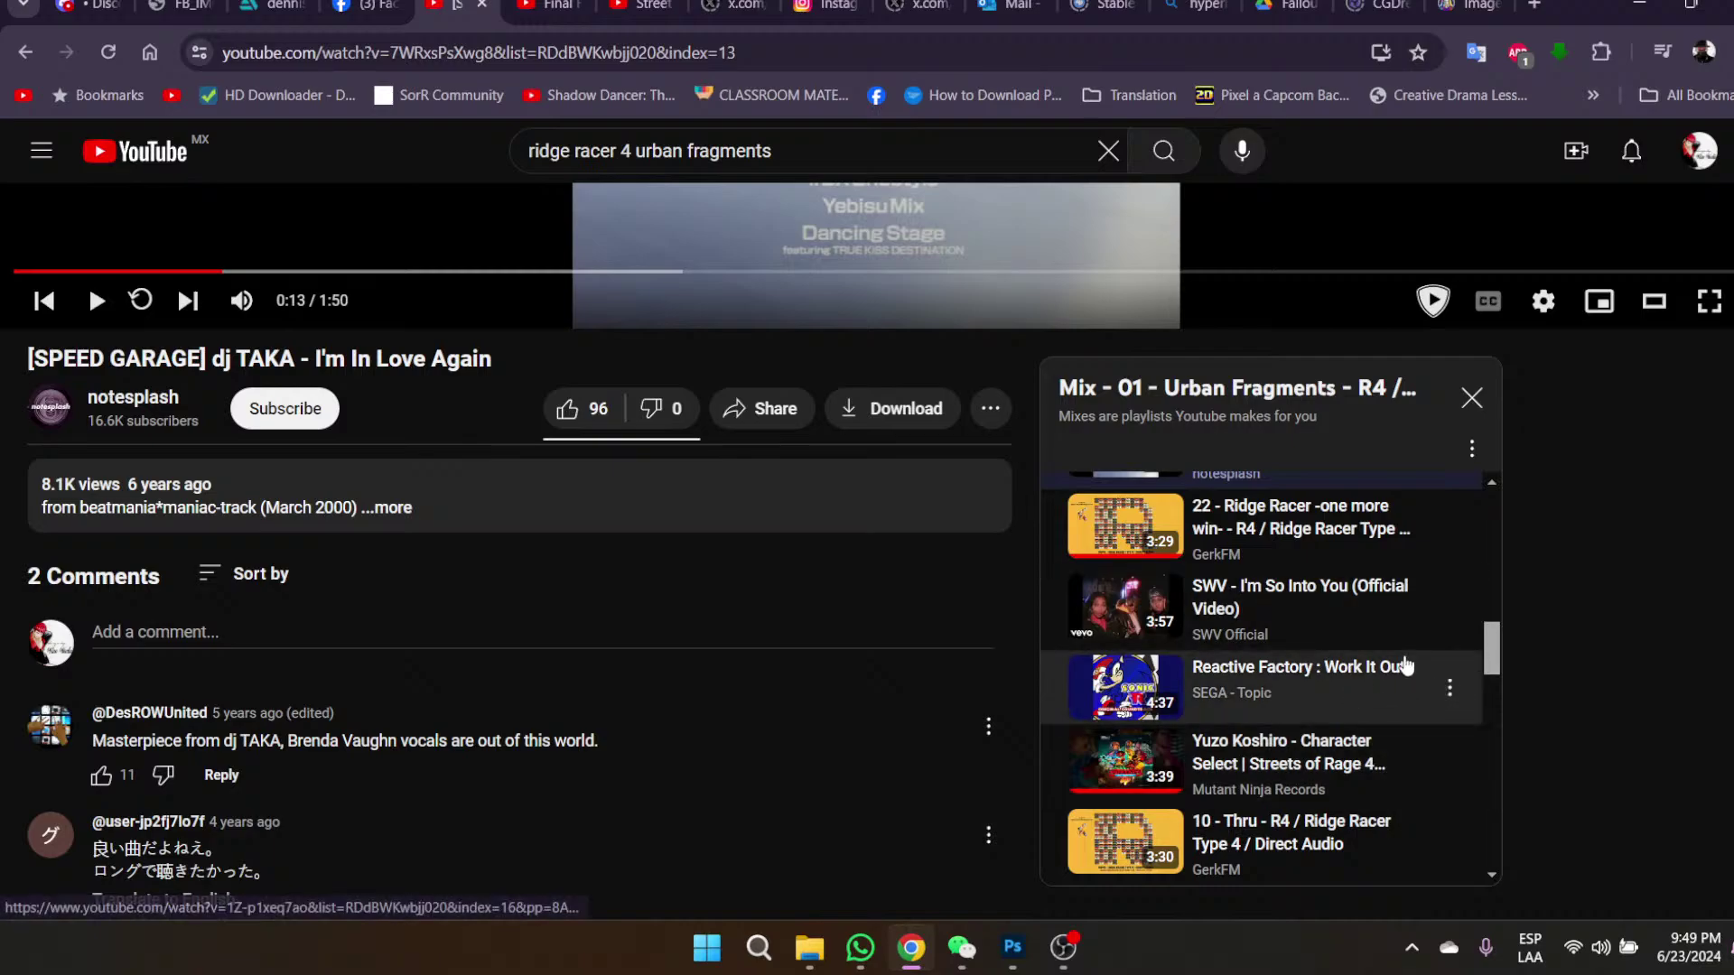
left_click(1456, 614)
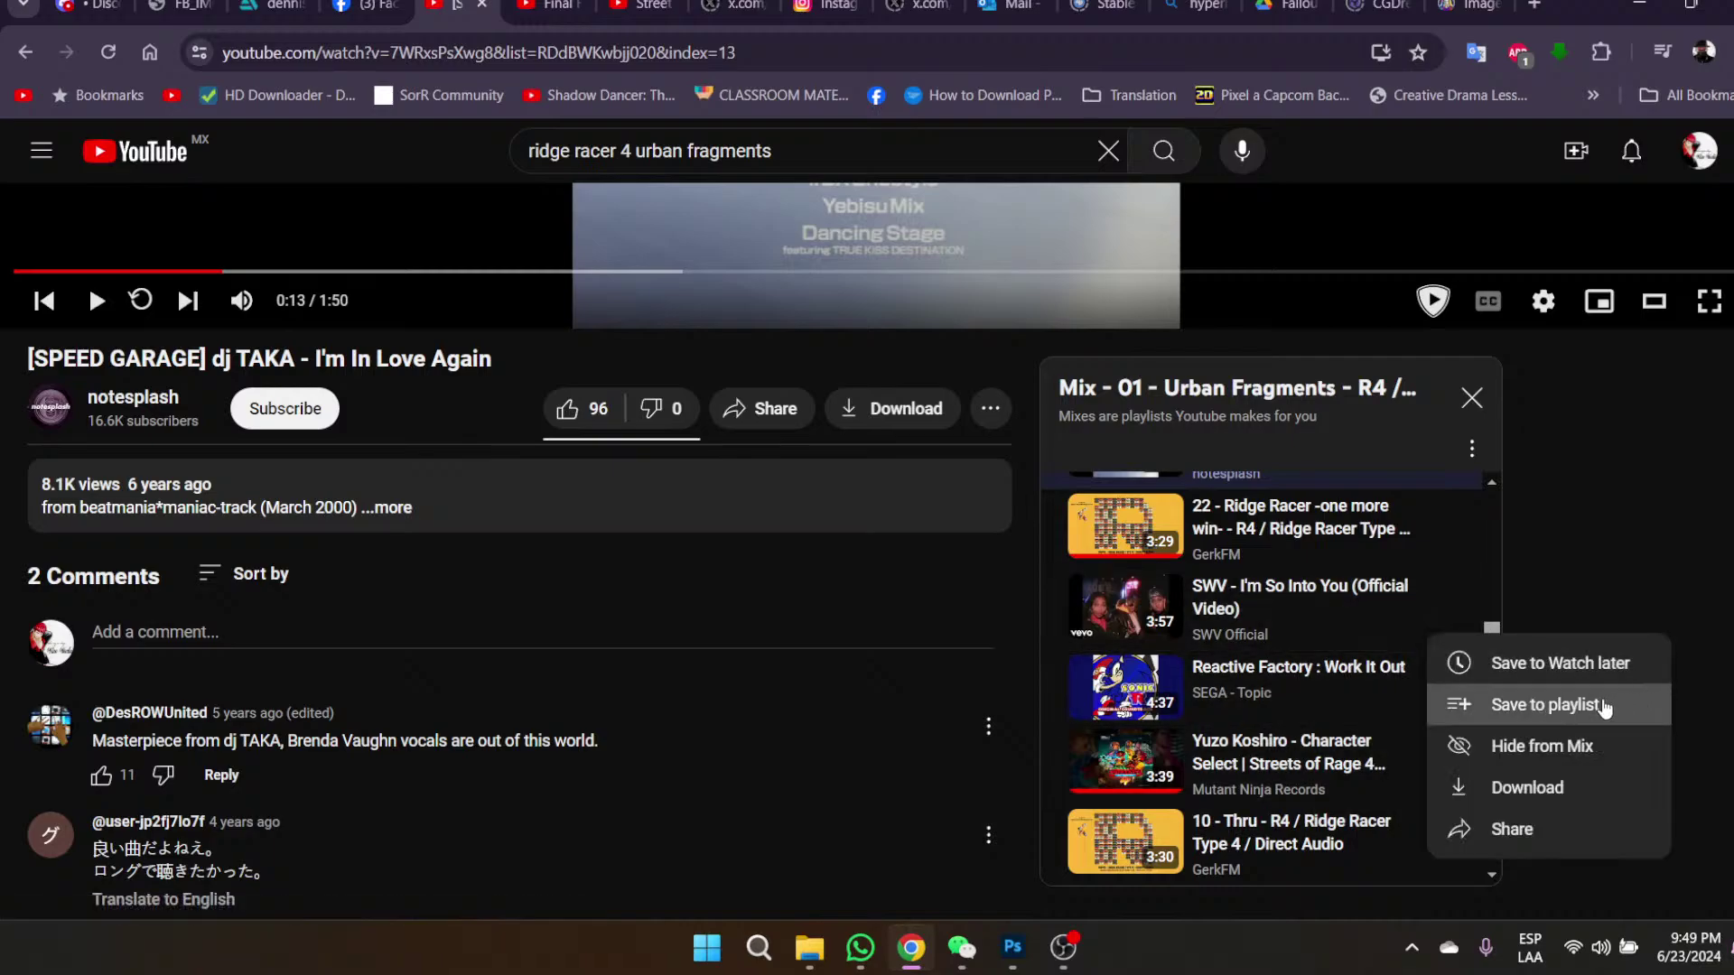
left_click(1551, 748)
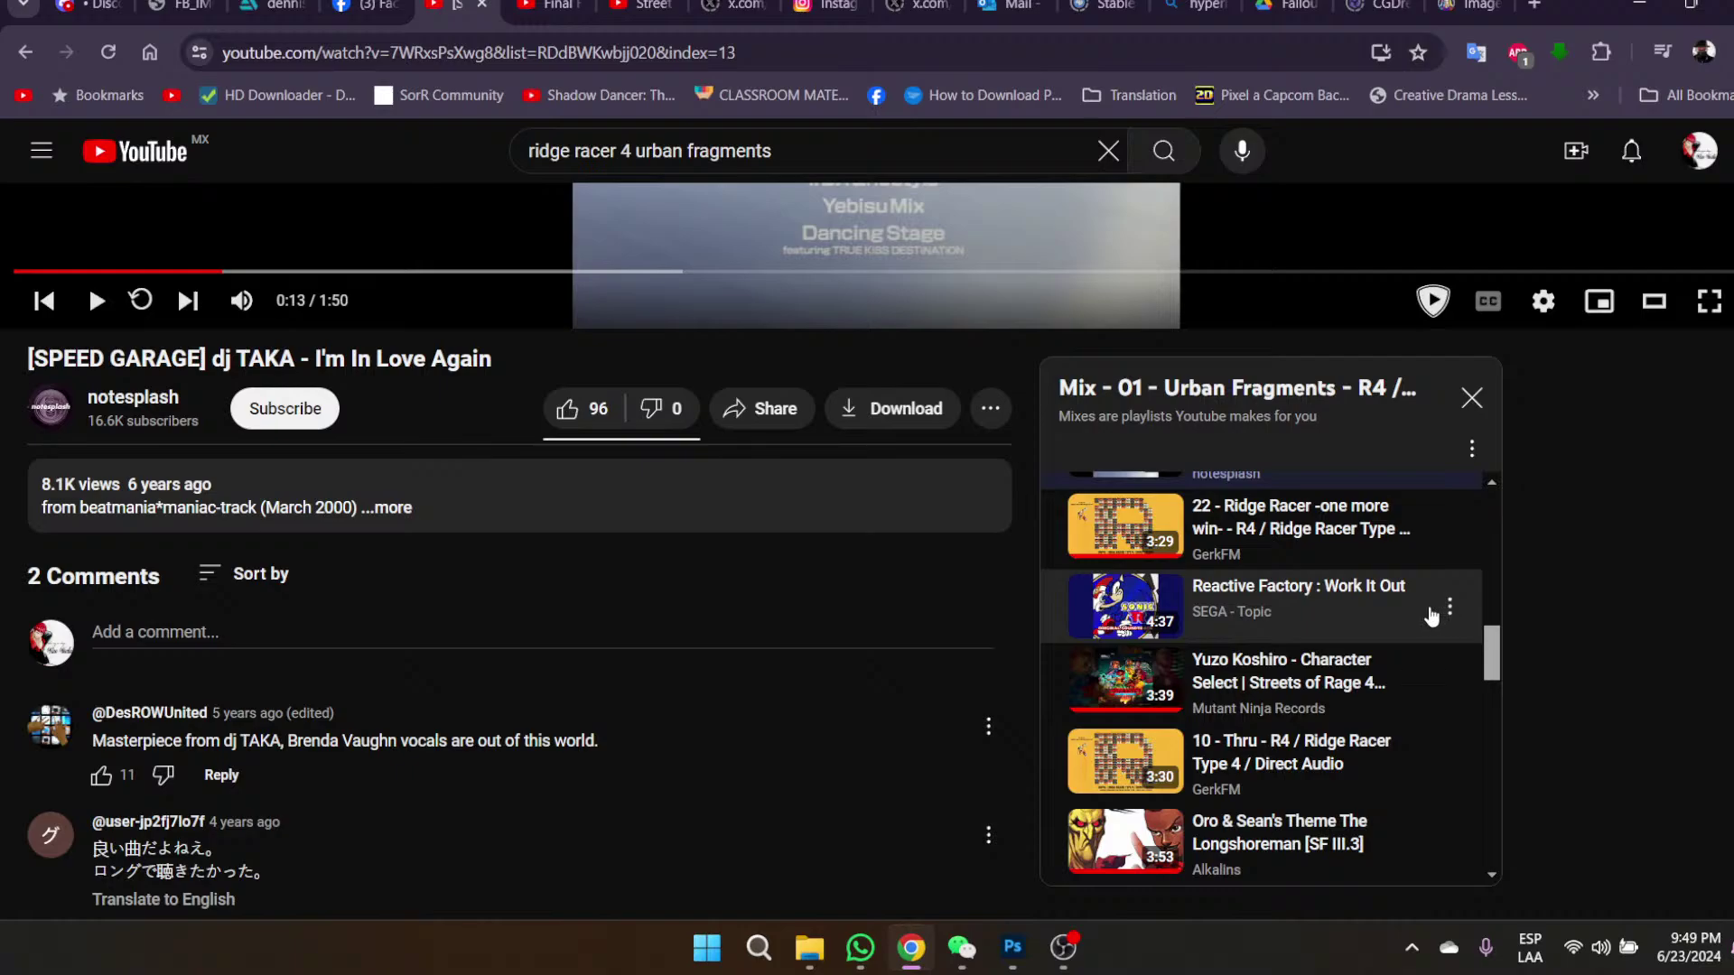
- Play "Yuzo Koshiro - Character Select" from the mix's list
left_click(1452, 610)
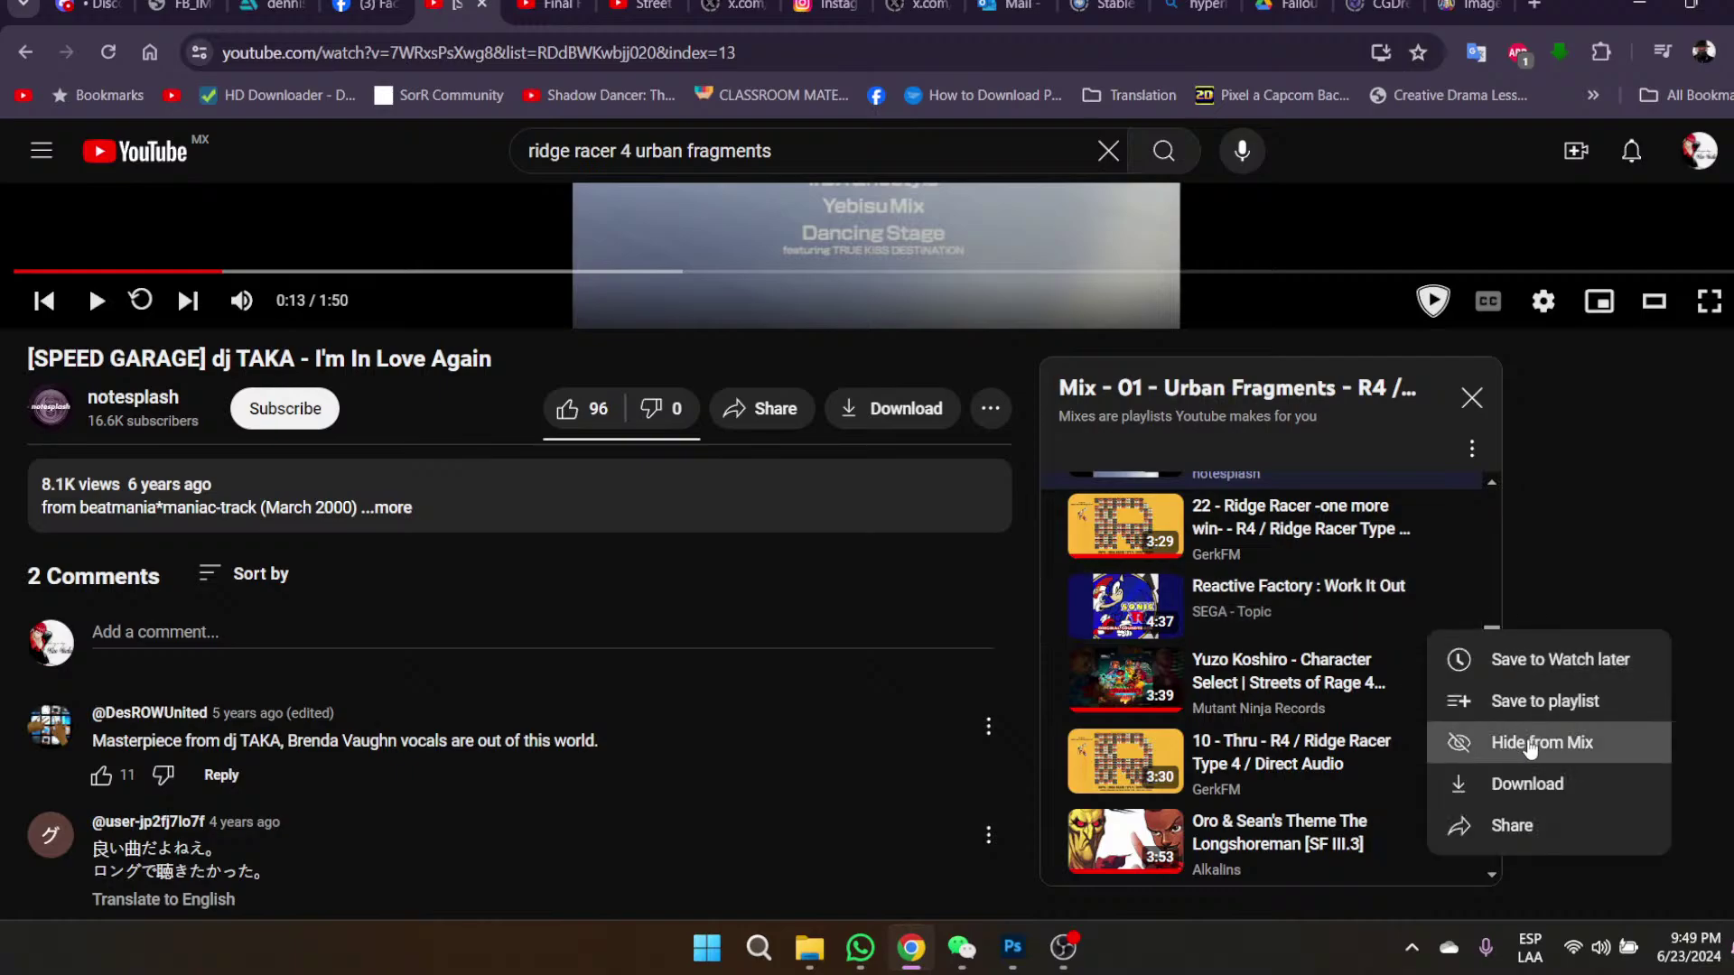
left_click(1492, 485)
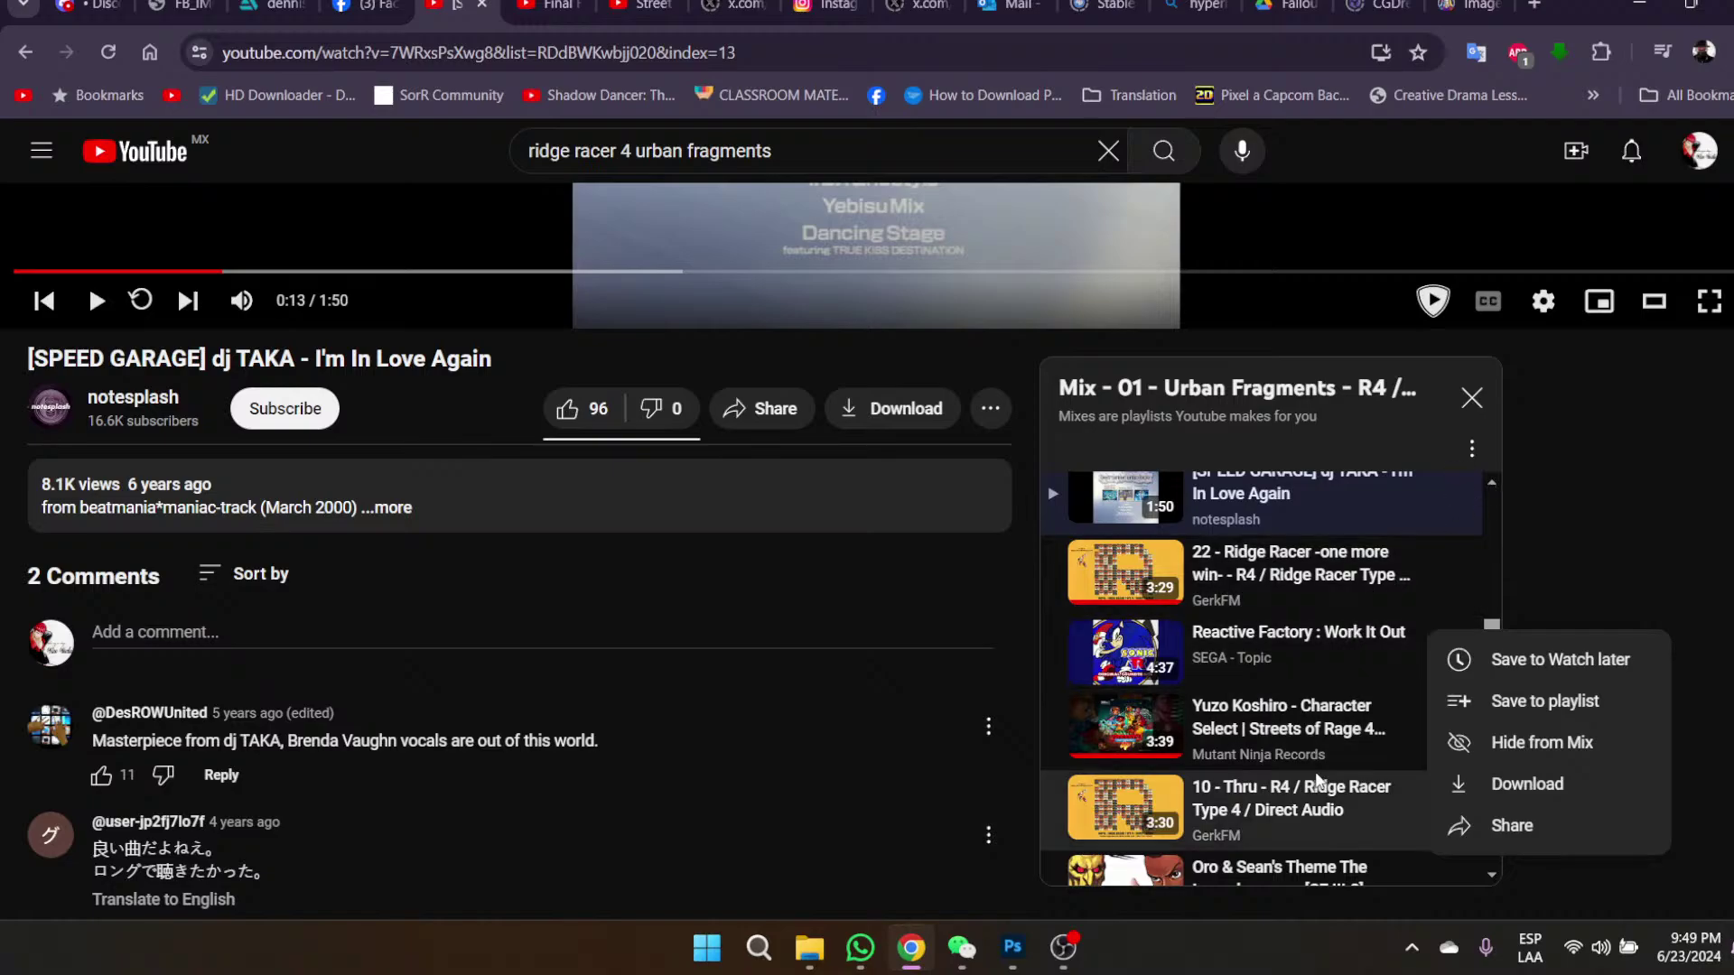
left_click(1123, 736)
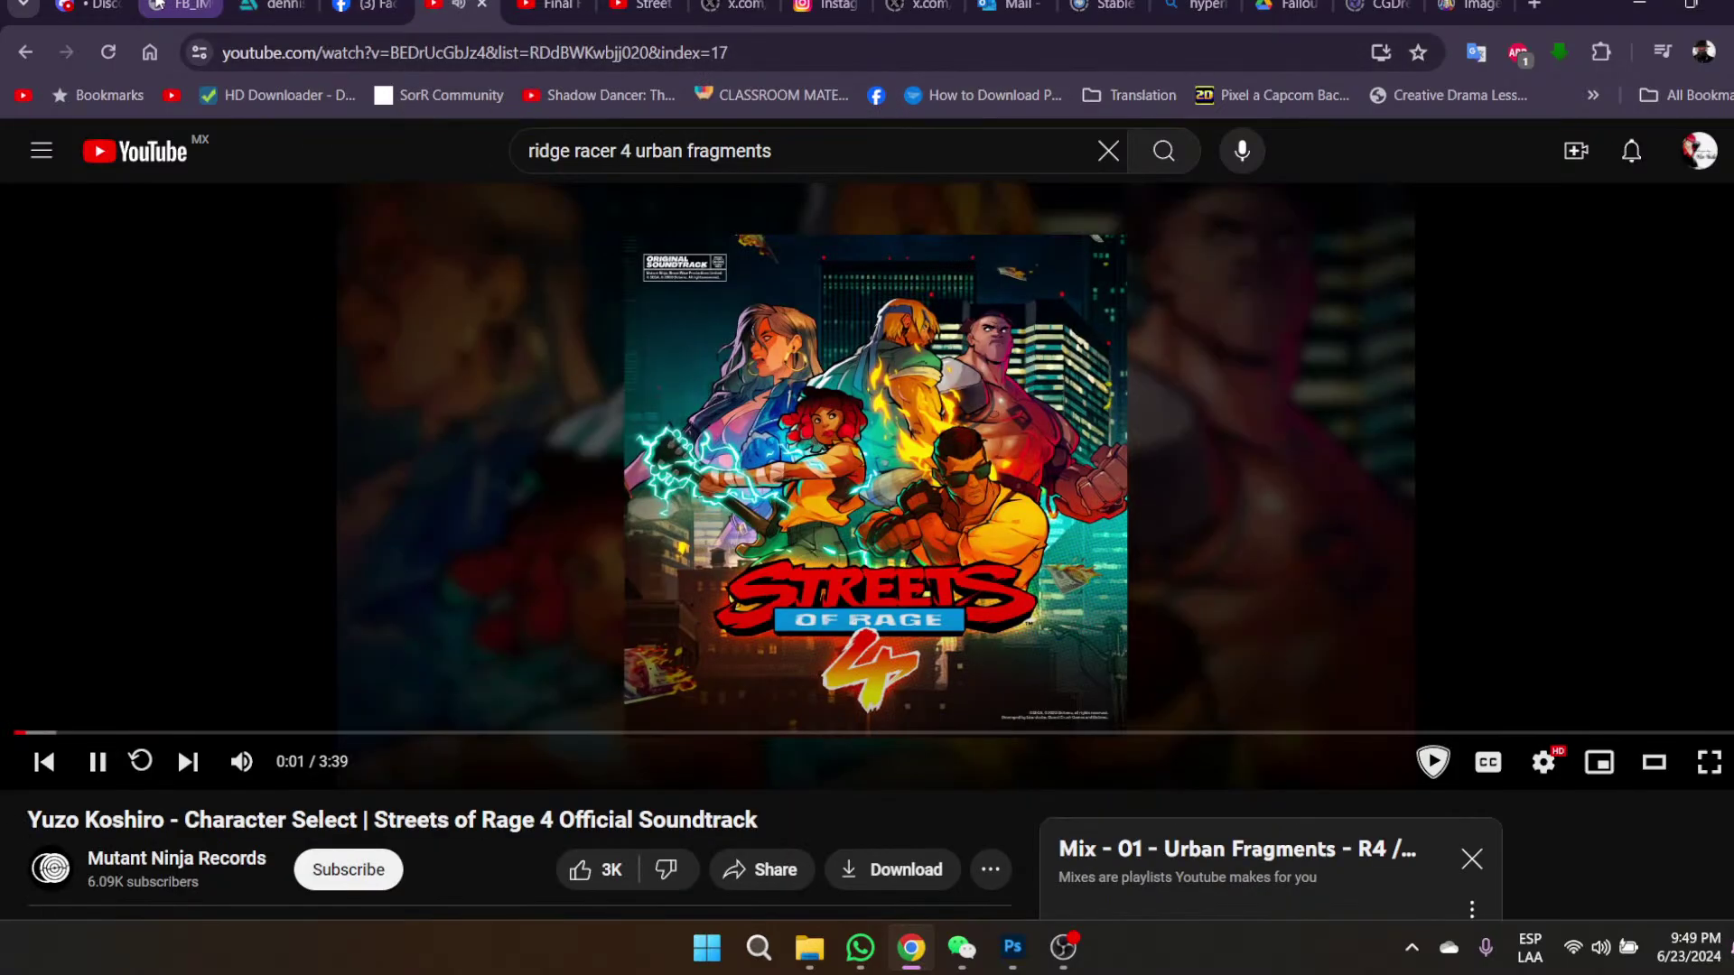
- View the neon restaurant image and the neon ramen sign reference, and switch to Noodles.psd in Photoshop
left_click(170, 6)
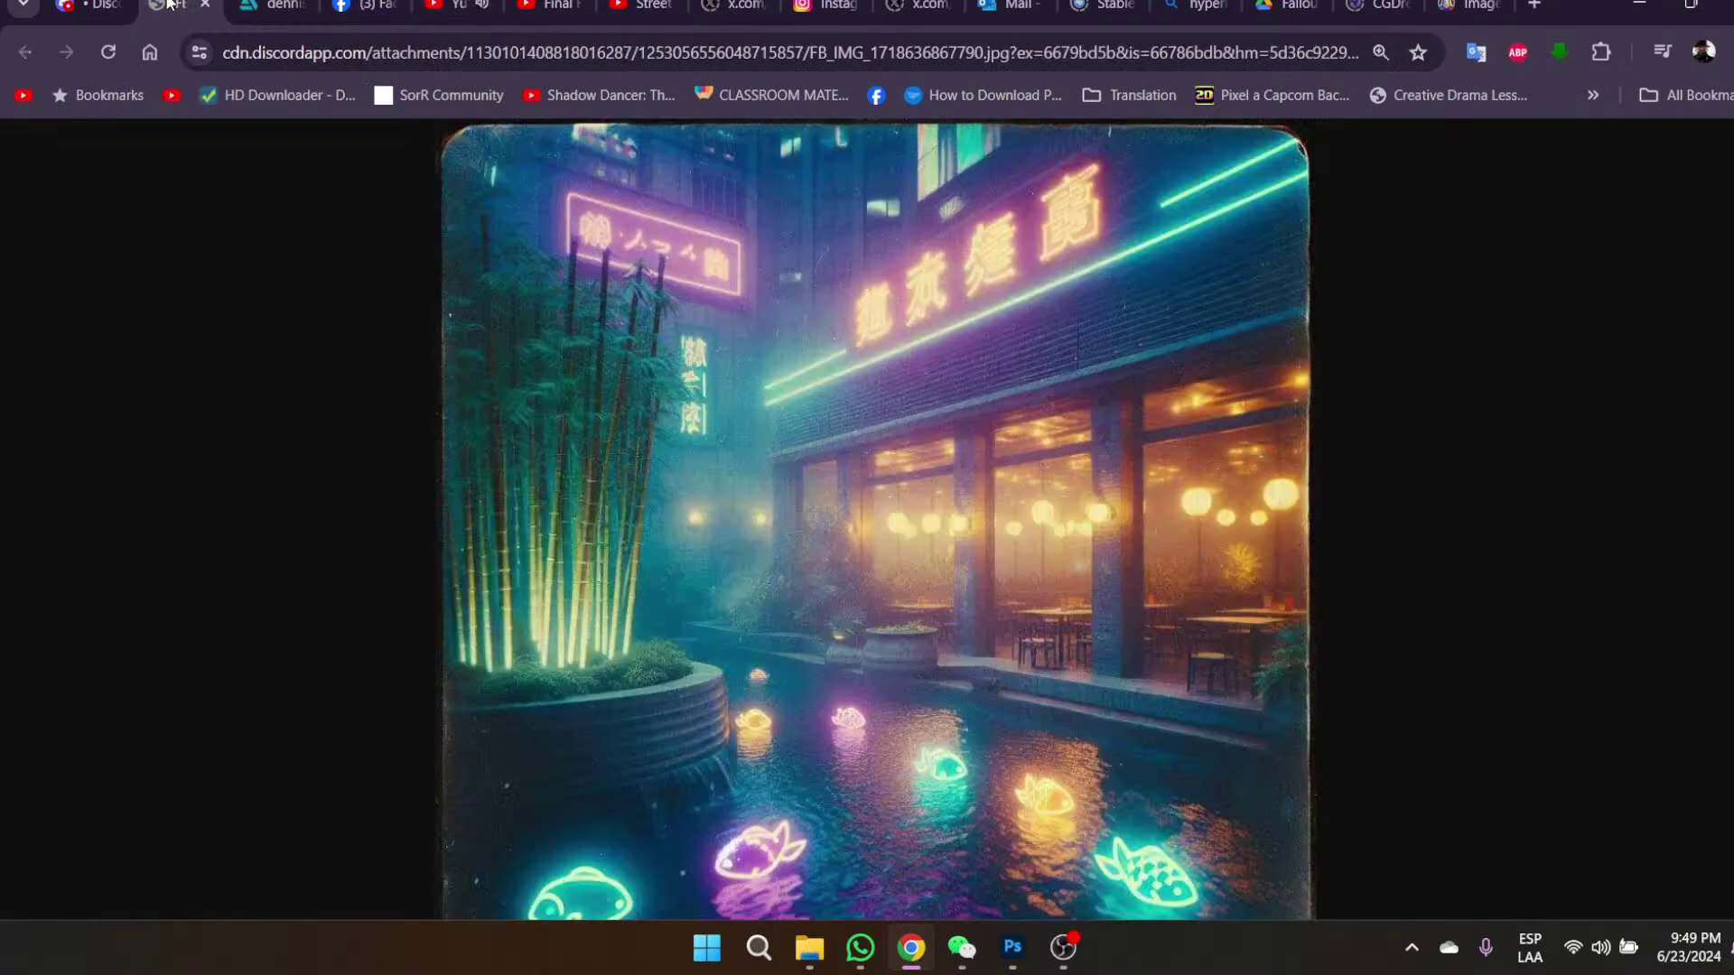
left_click(277, 5)
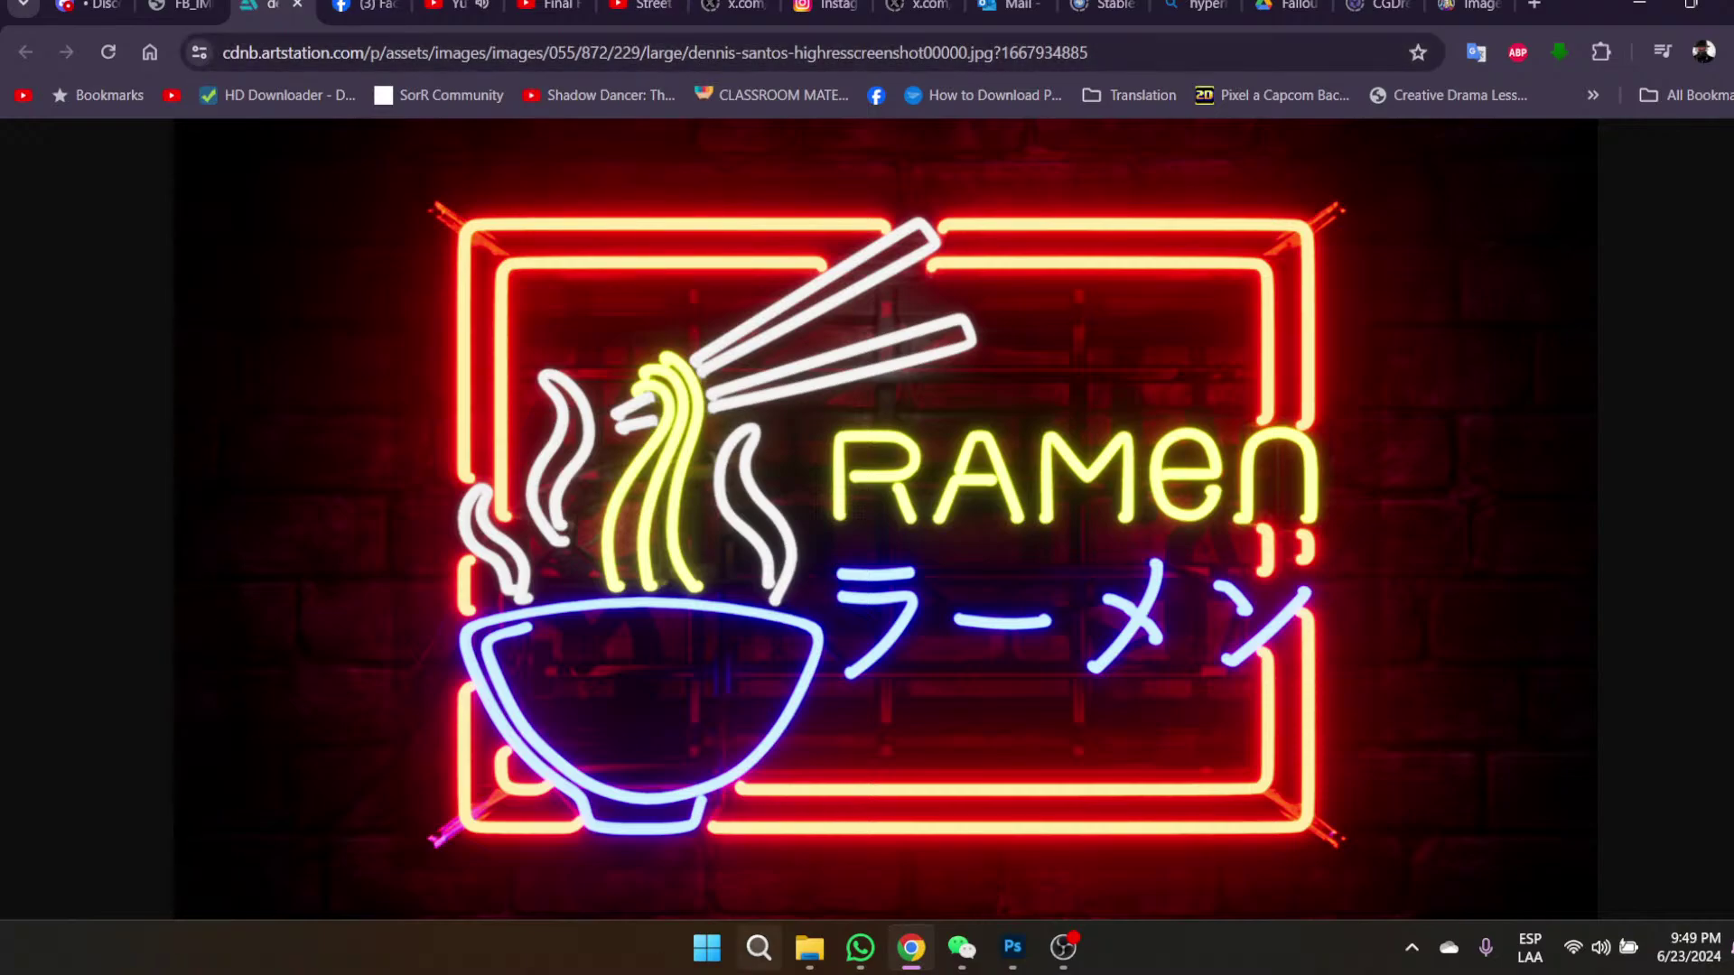
mouse_move(1011, 967)
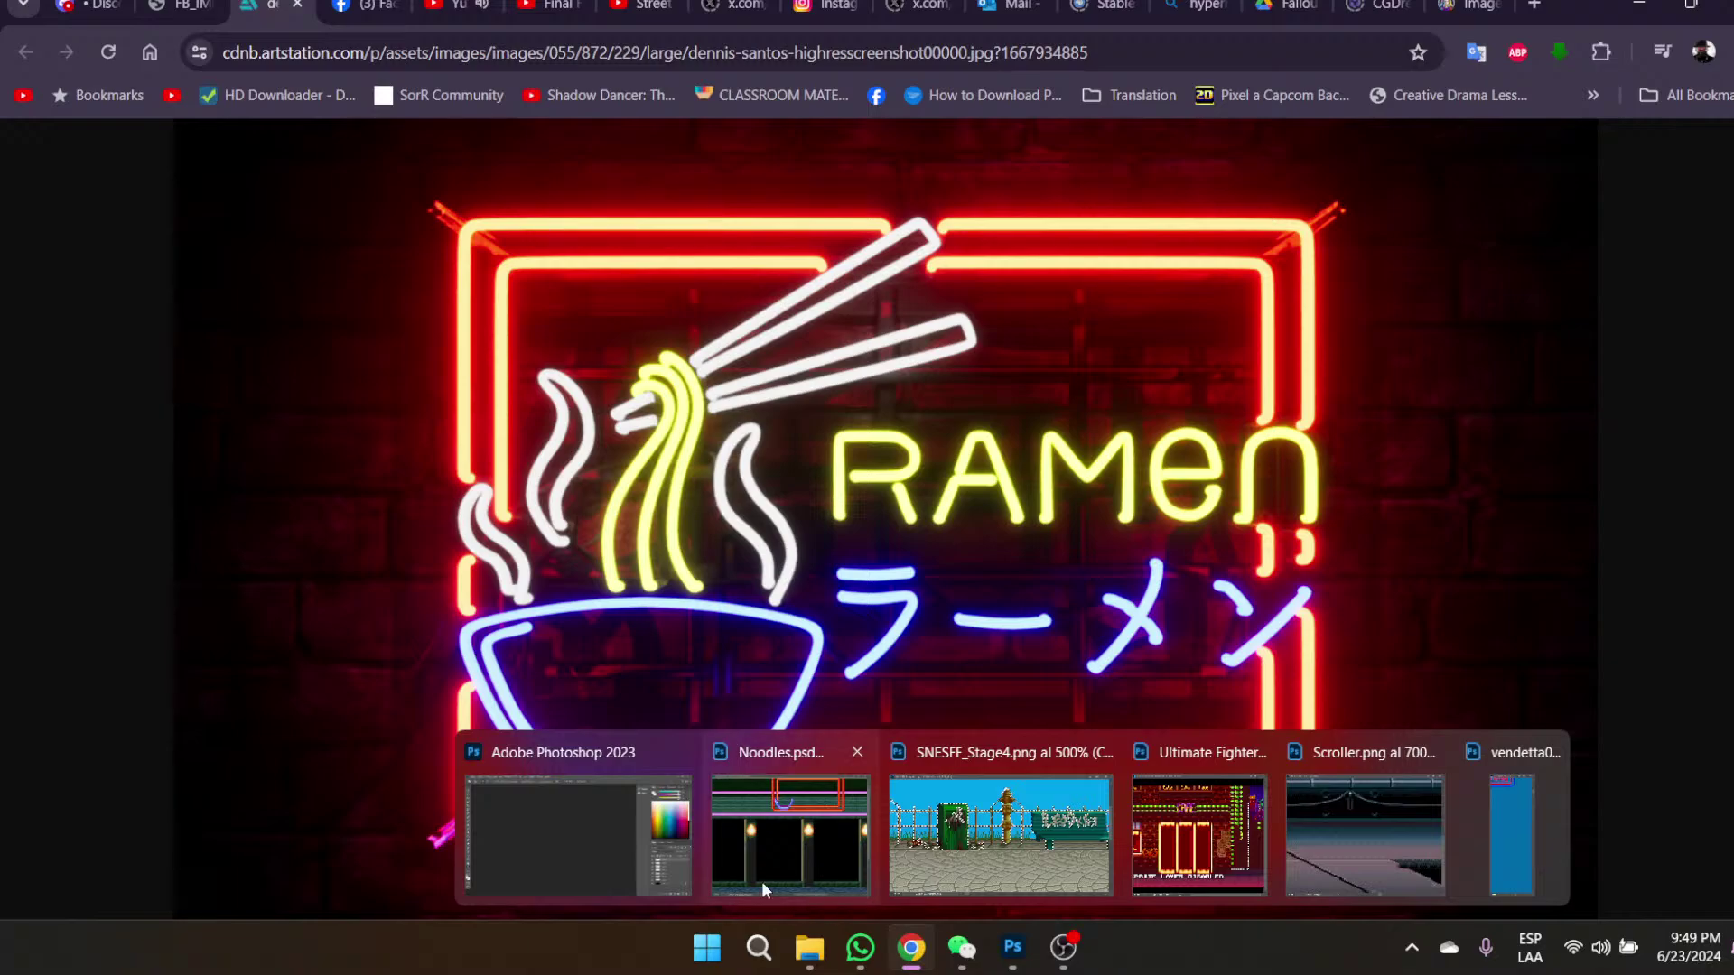
left_click(766, 858)
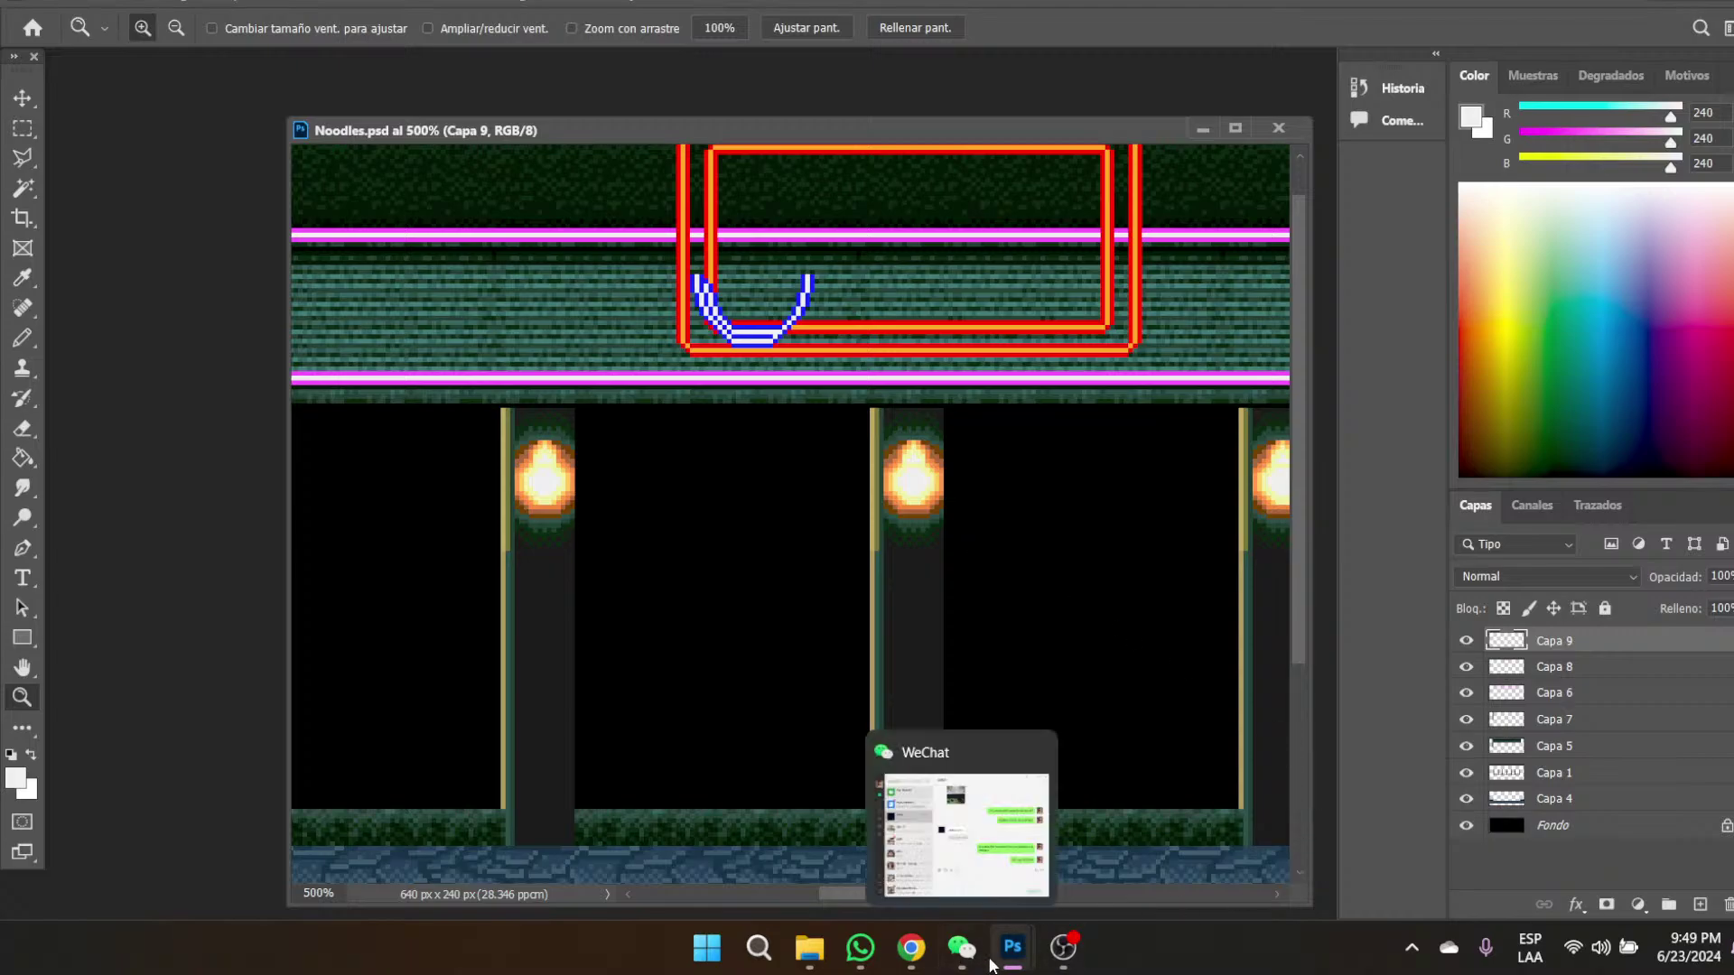
mouse_move(1009, 965)
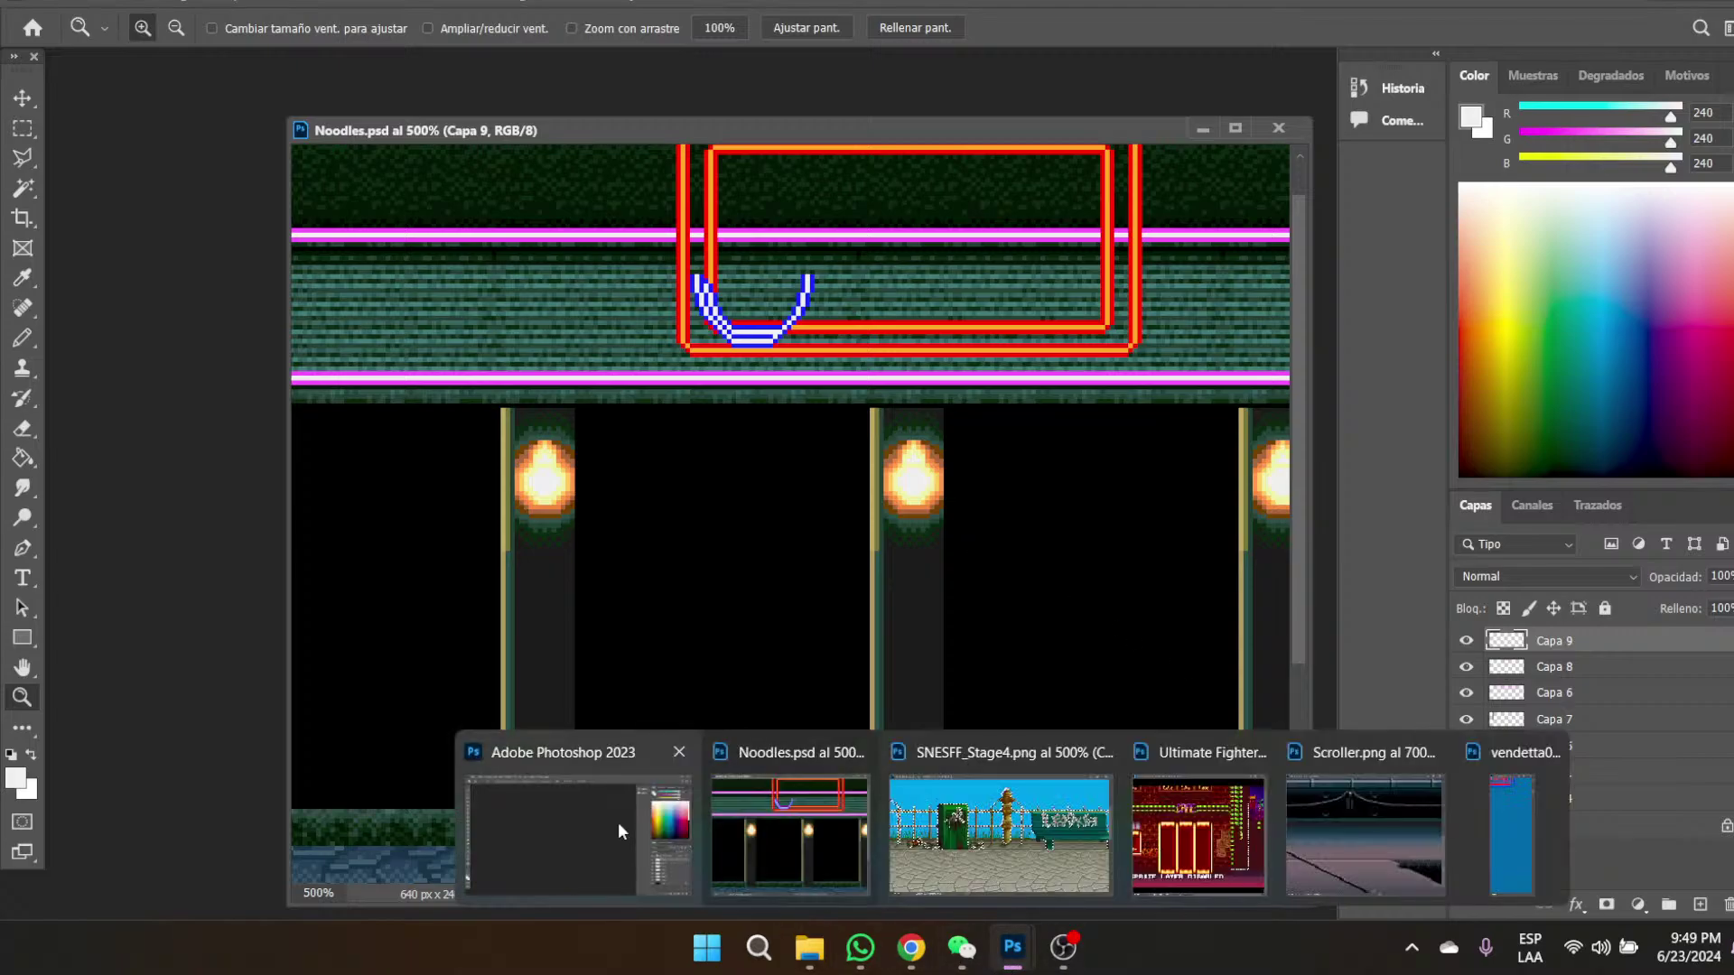
mouse_move(915, 950)
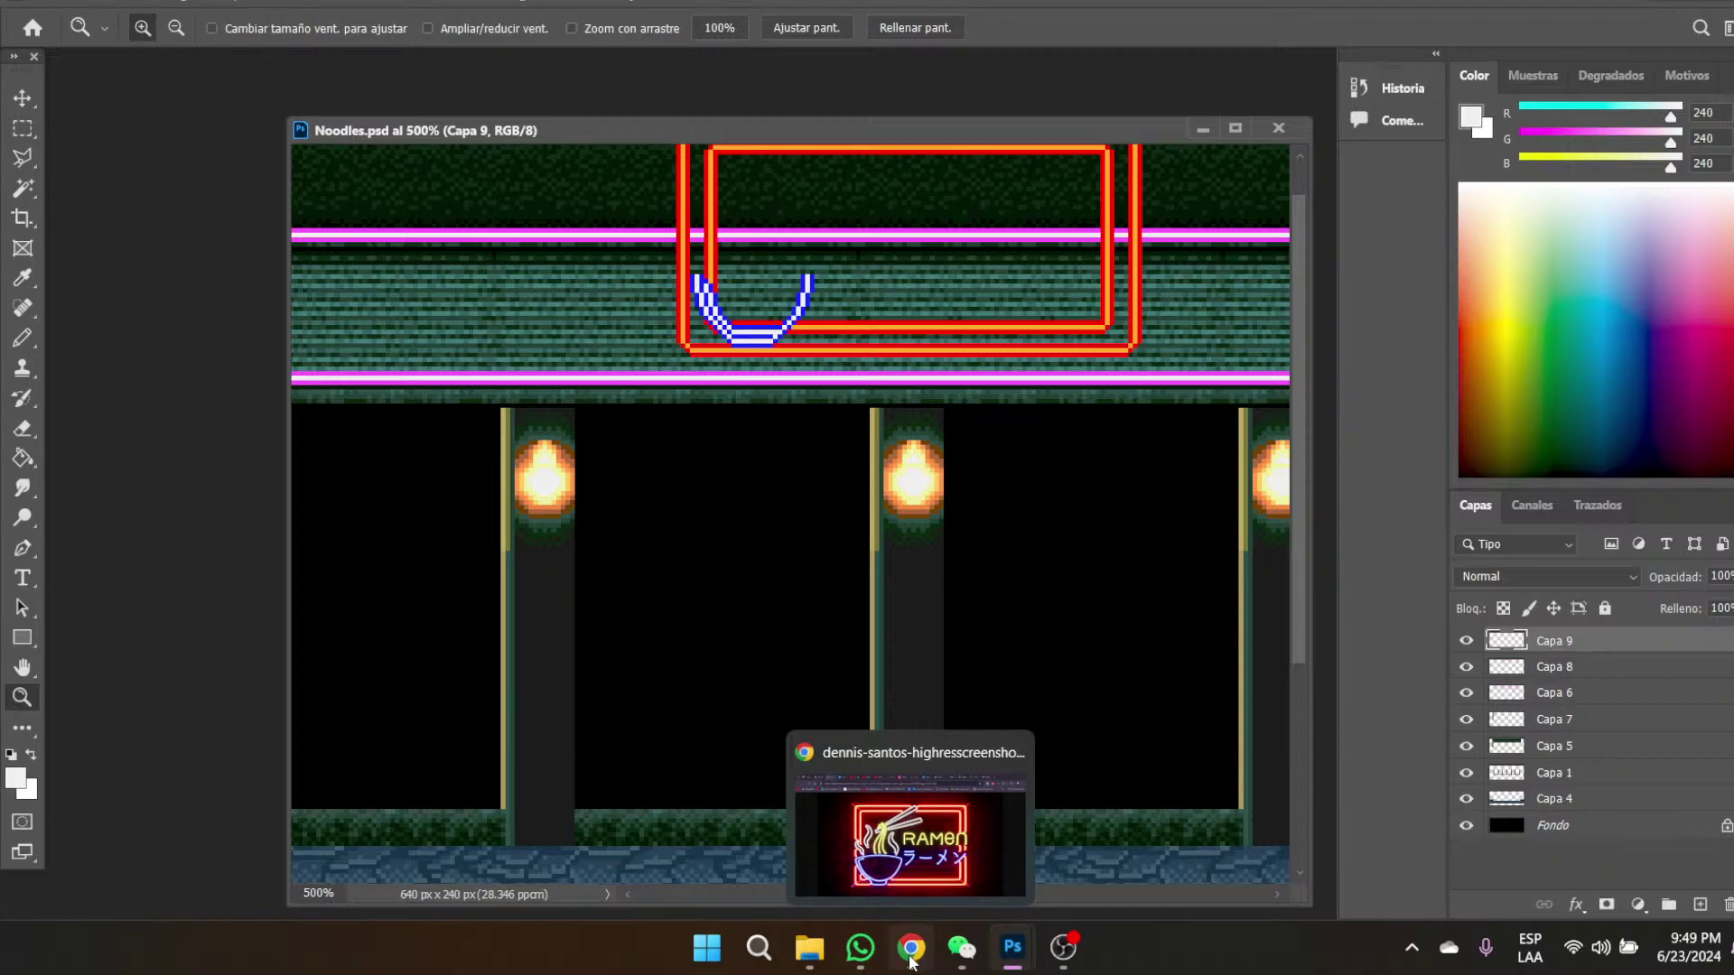
- Pencil a one-pixel white rim across the open top of the bowl on Capa 9, stepped one pixel down at both ends
left_click(724, 269)
left_click(726, 258)
left_click(728, 248)
left_click(733, 235)
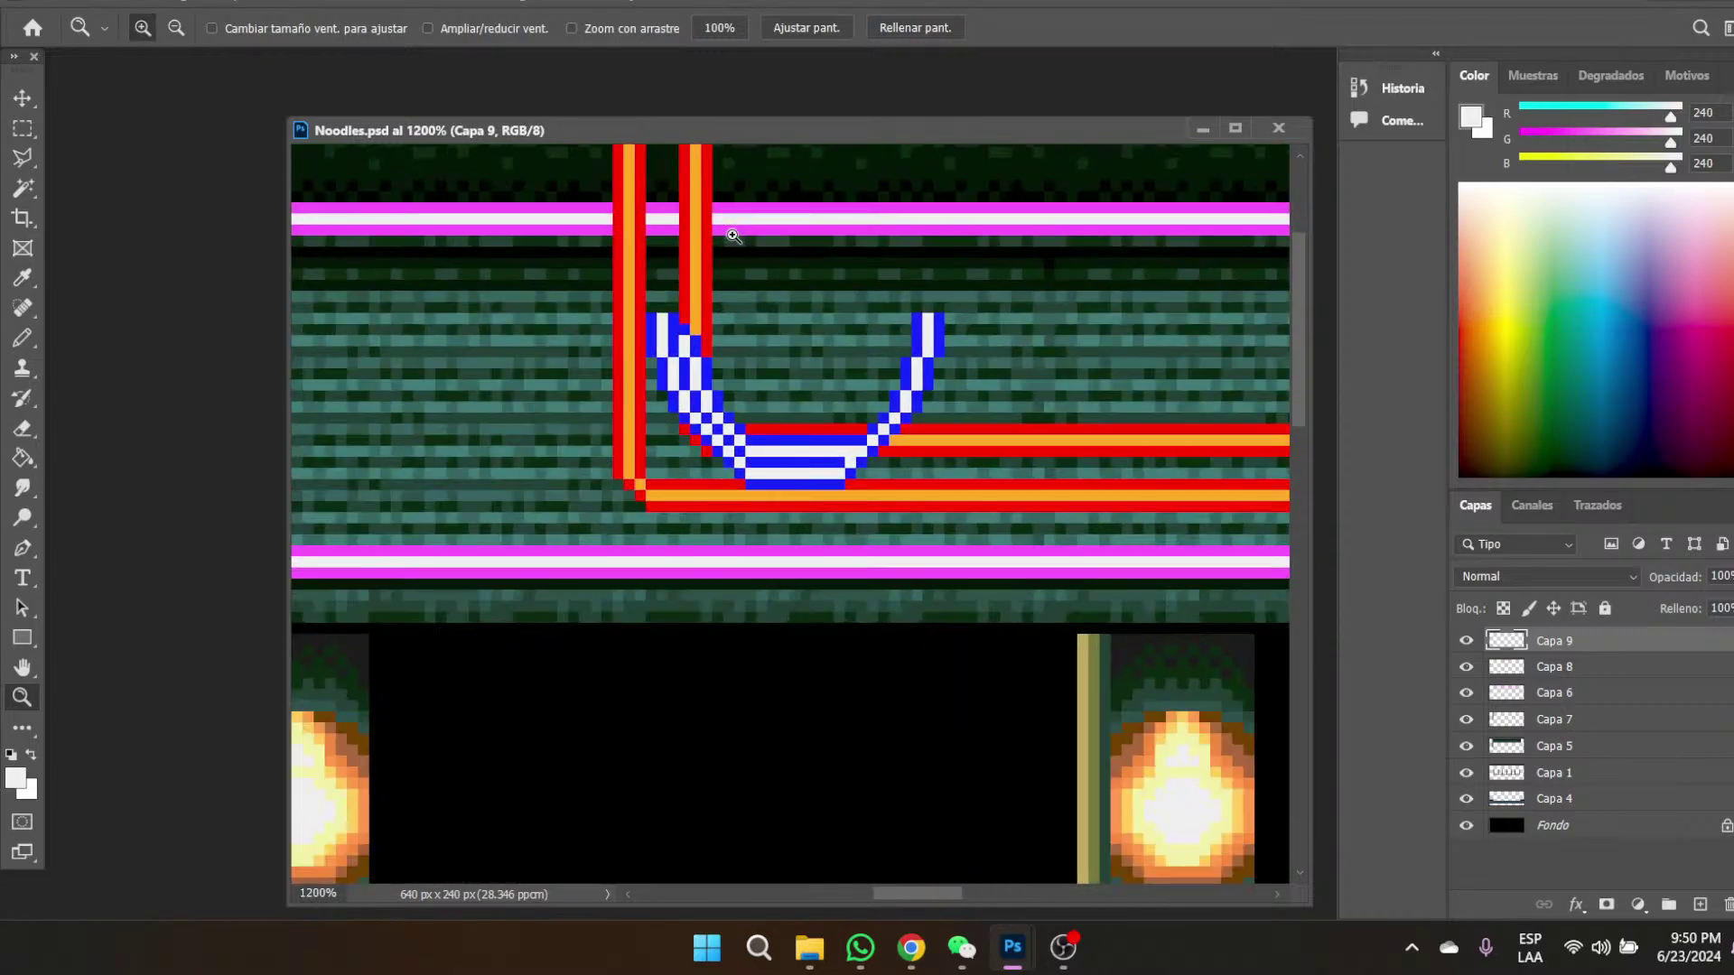
left_click(733, 236)
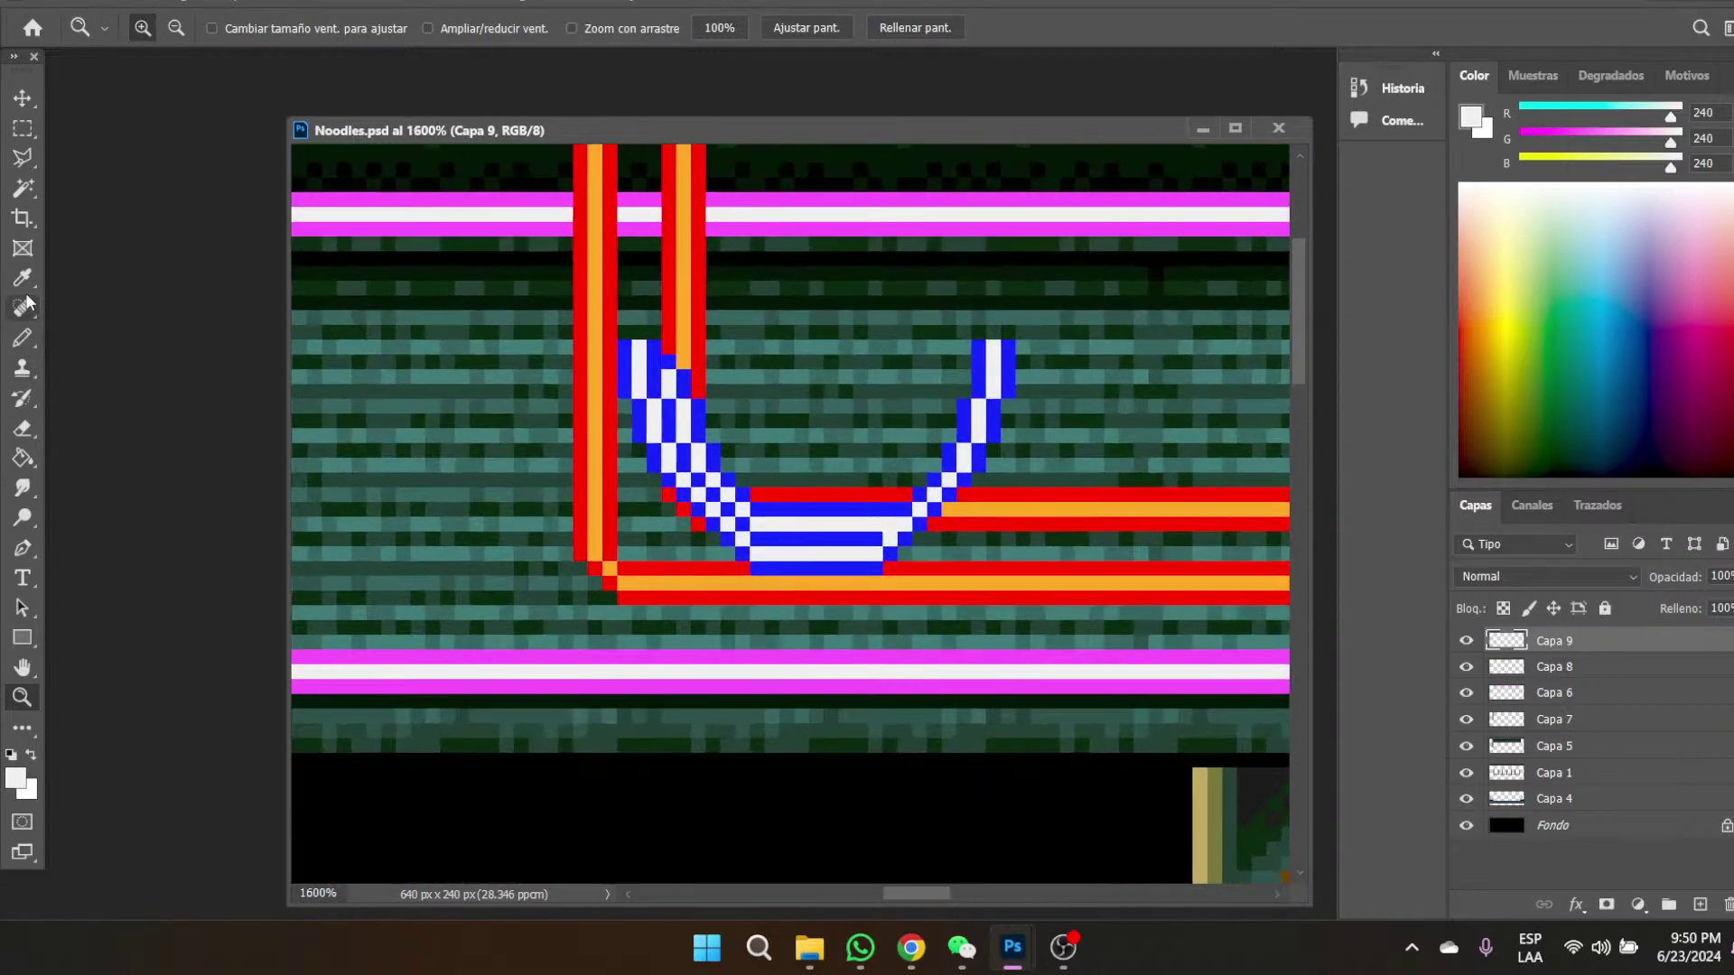
left_click(22, 338)
left_click_drag(649, 326, 700, 328)
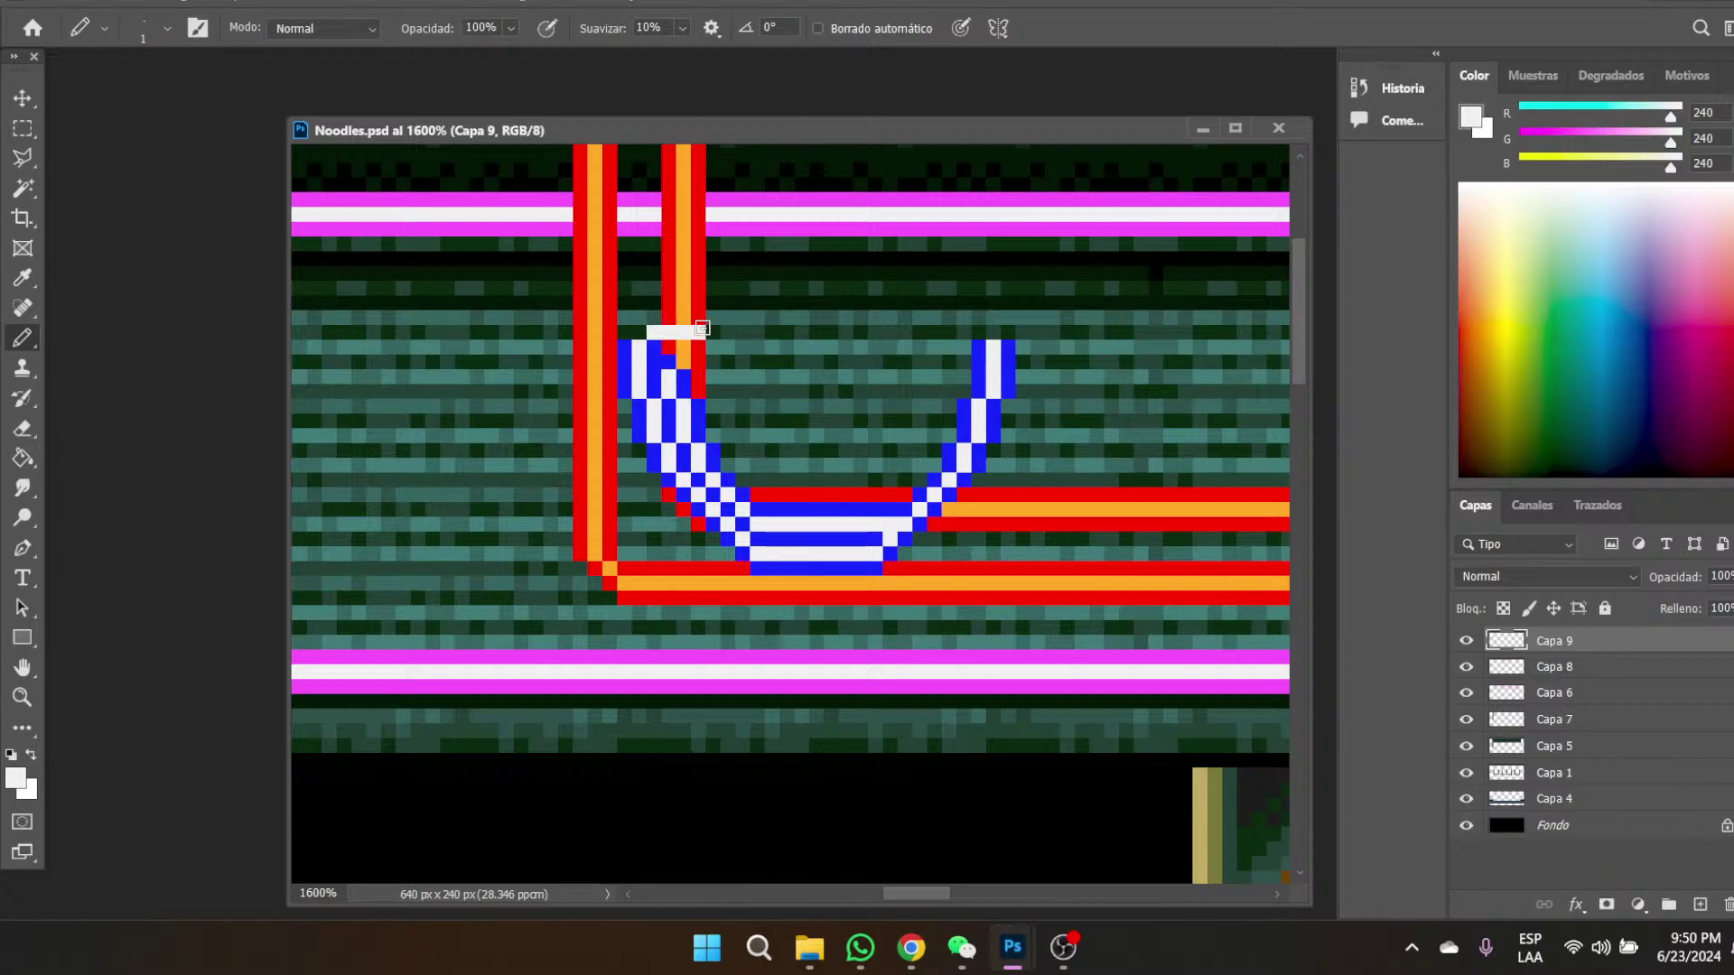
left_click(982, 331)
left_click(963, 328)
left_click(949, 331)
left_click(935, 332)
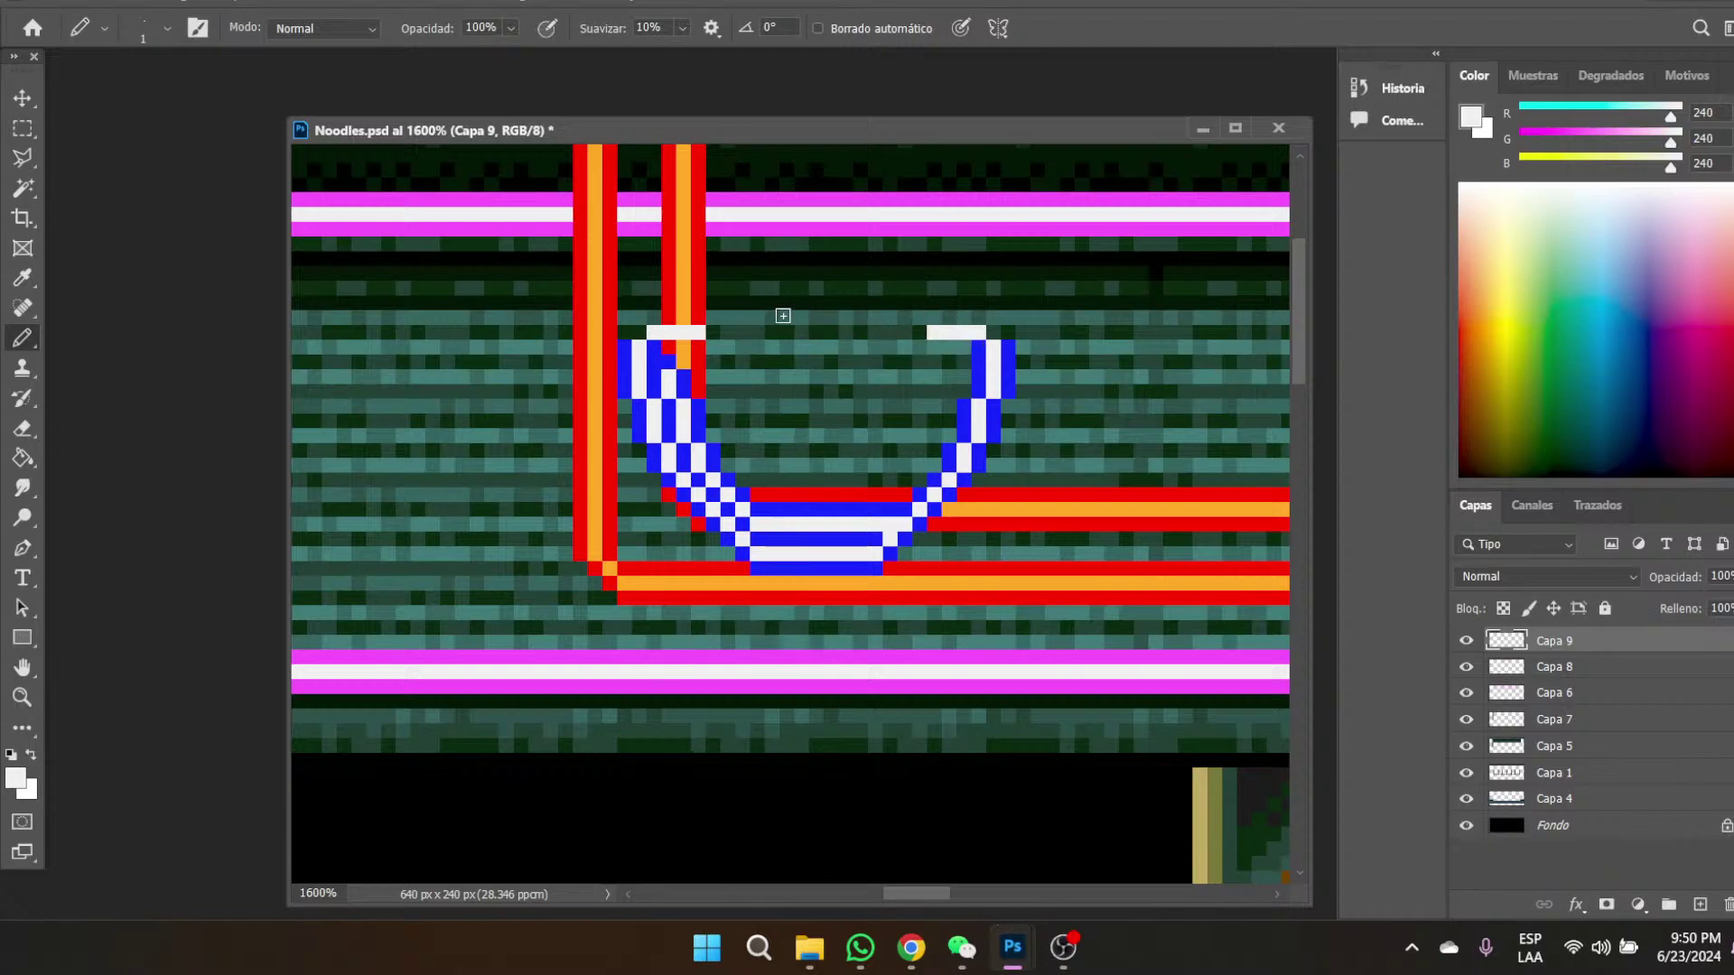
mouse_move(723, 317)
left_mouse_down()
mouse_move(778, 317)
mouse_move(713, 317)
mouse_move(915, 318)
left_mouse_up()
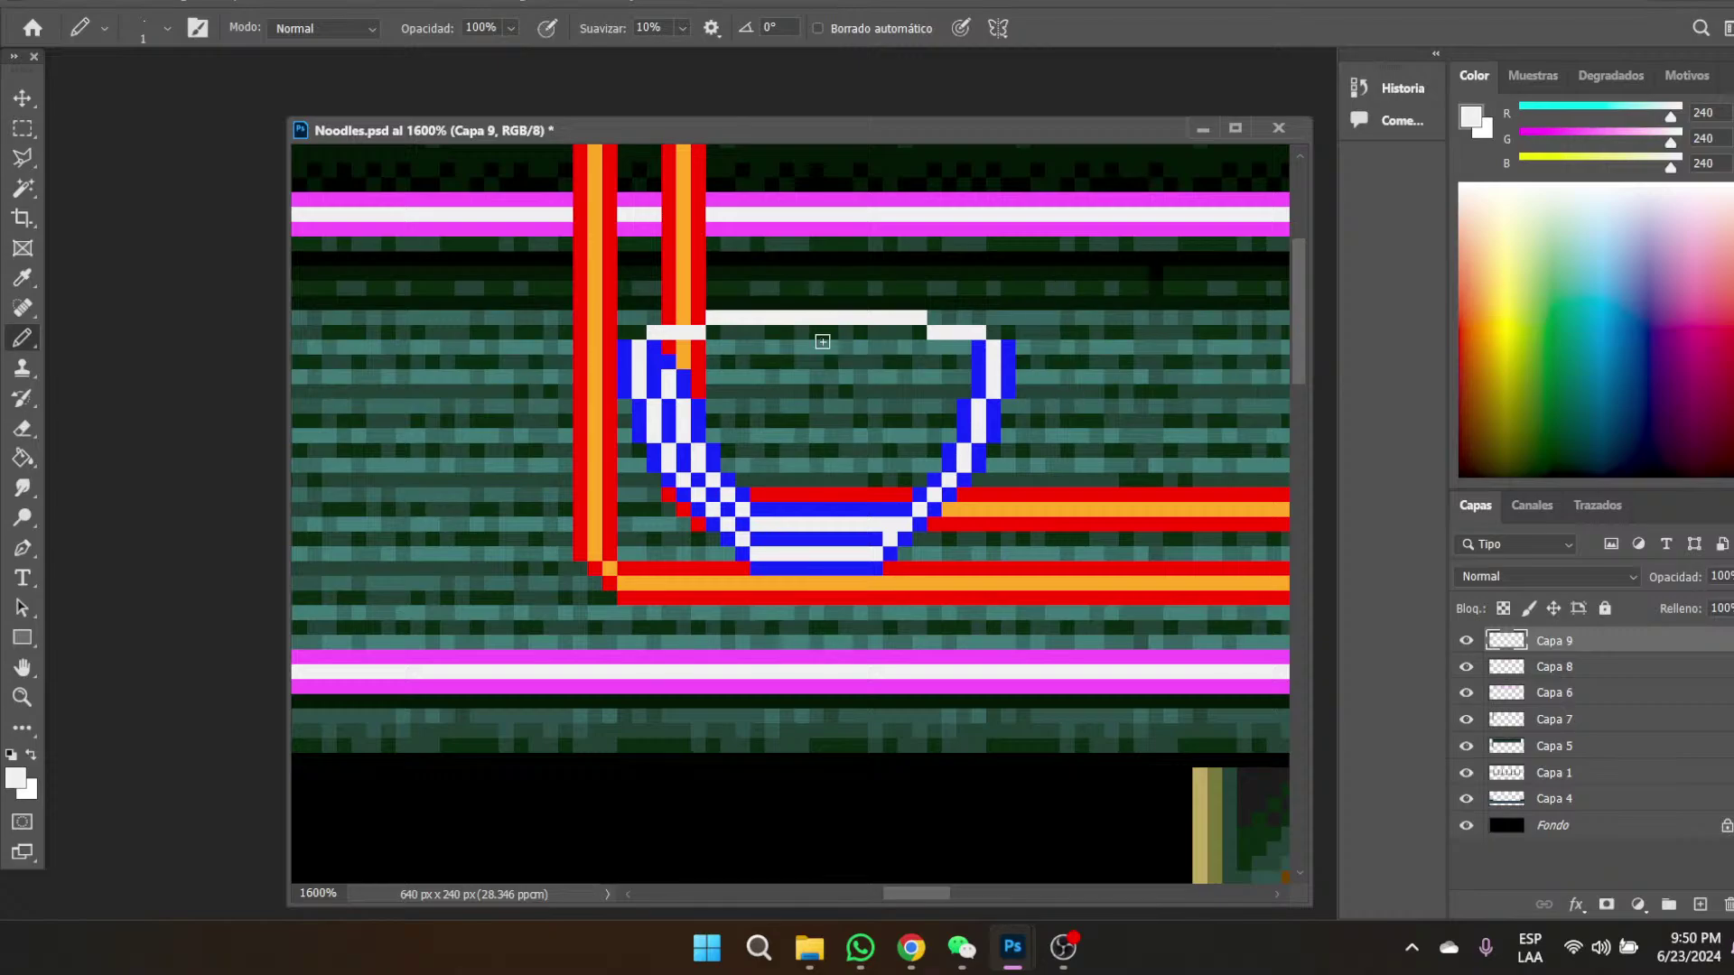
- Sample the bowl's blue outline color and pencil blue pixels around the left end of the white rim
left_click(22, 278)
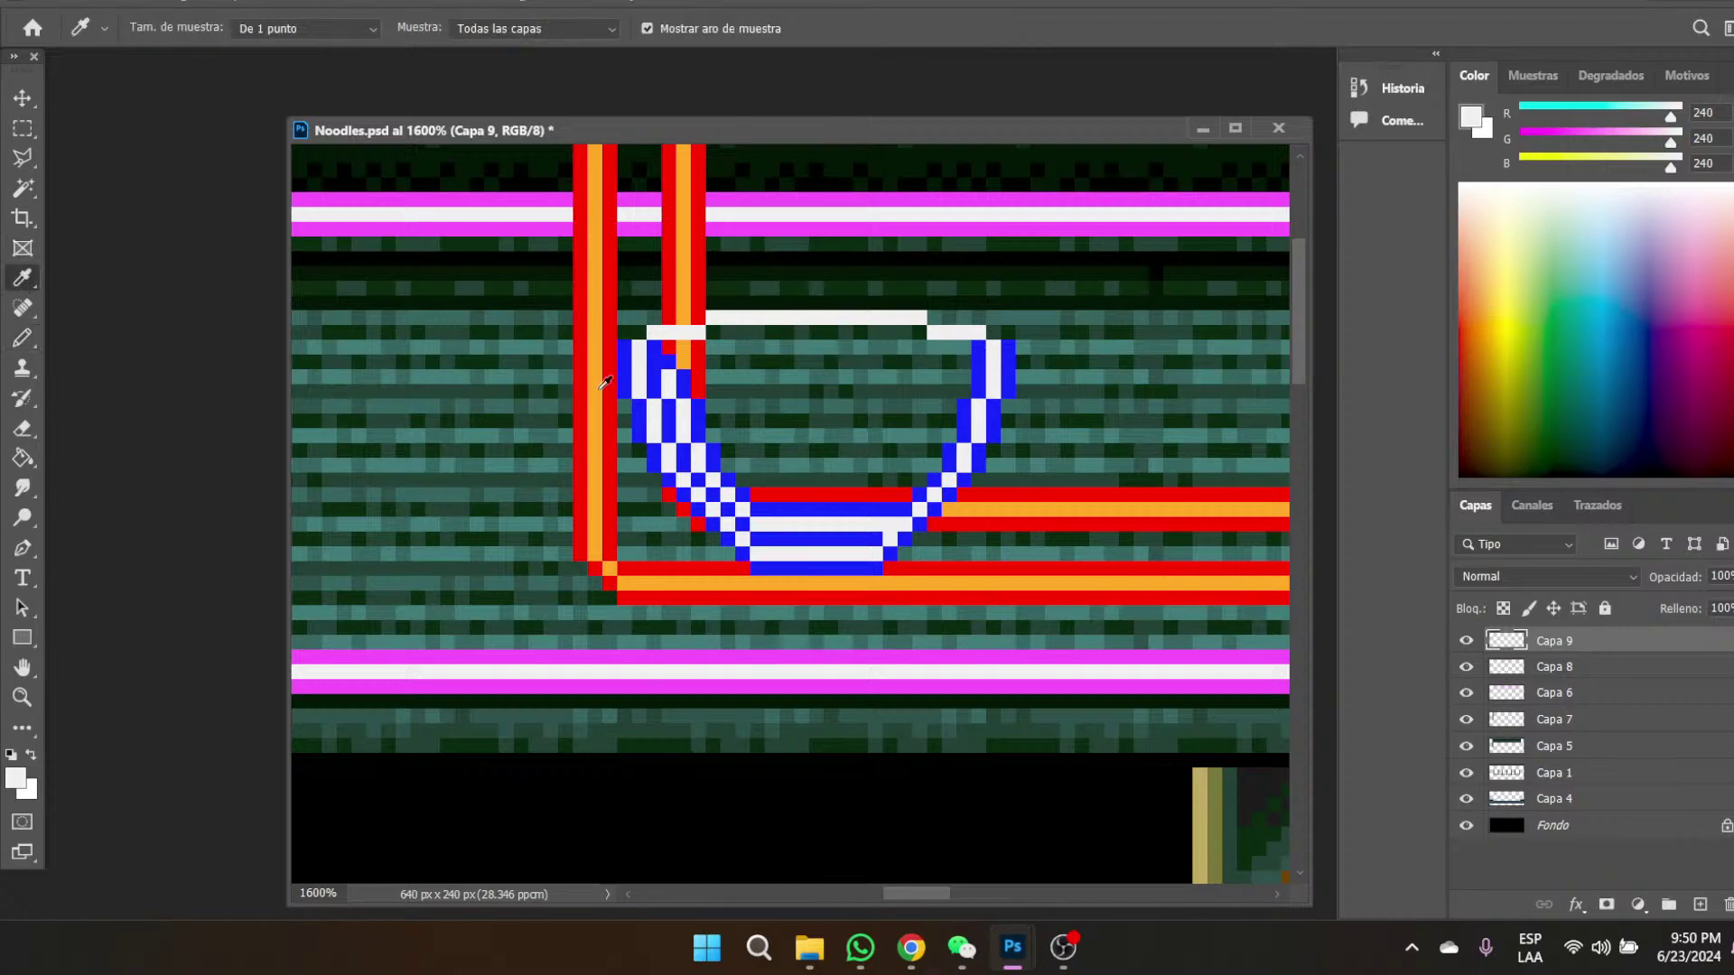
left_click(658, 365)
left_click(23, 338)
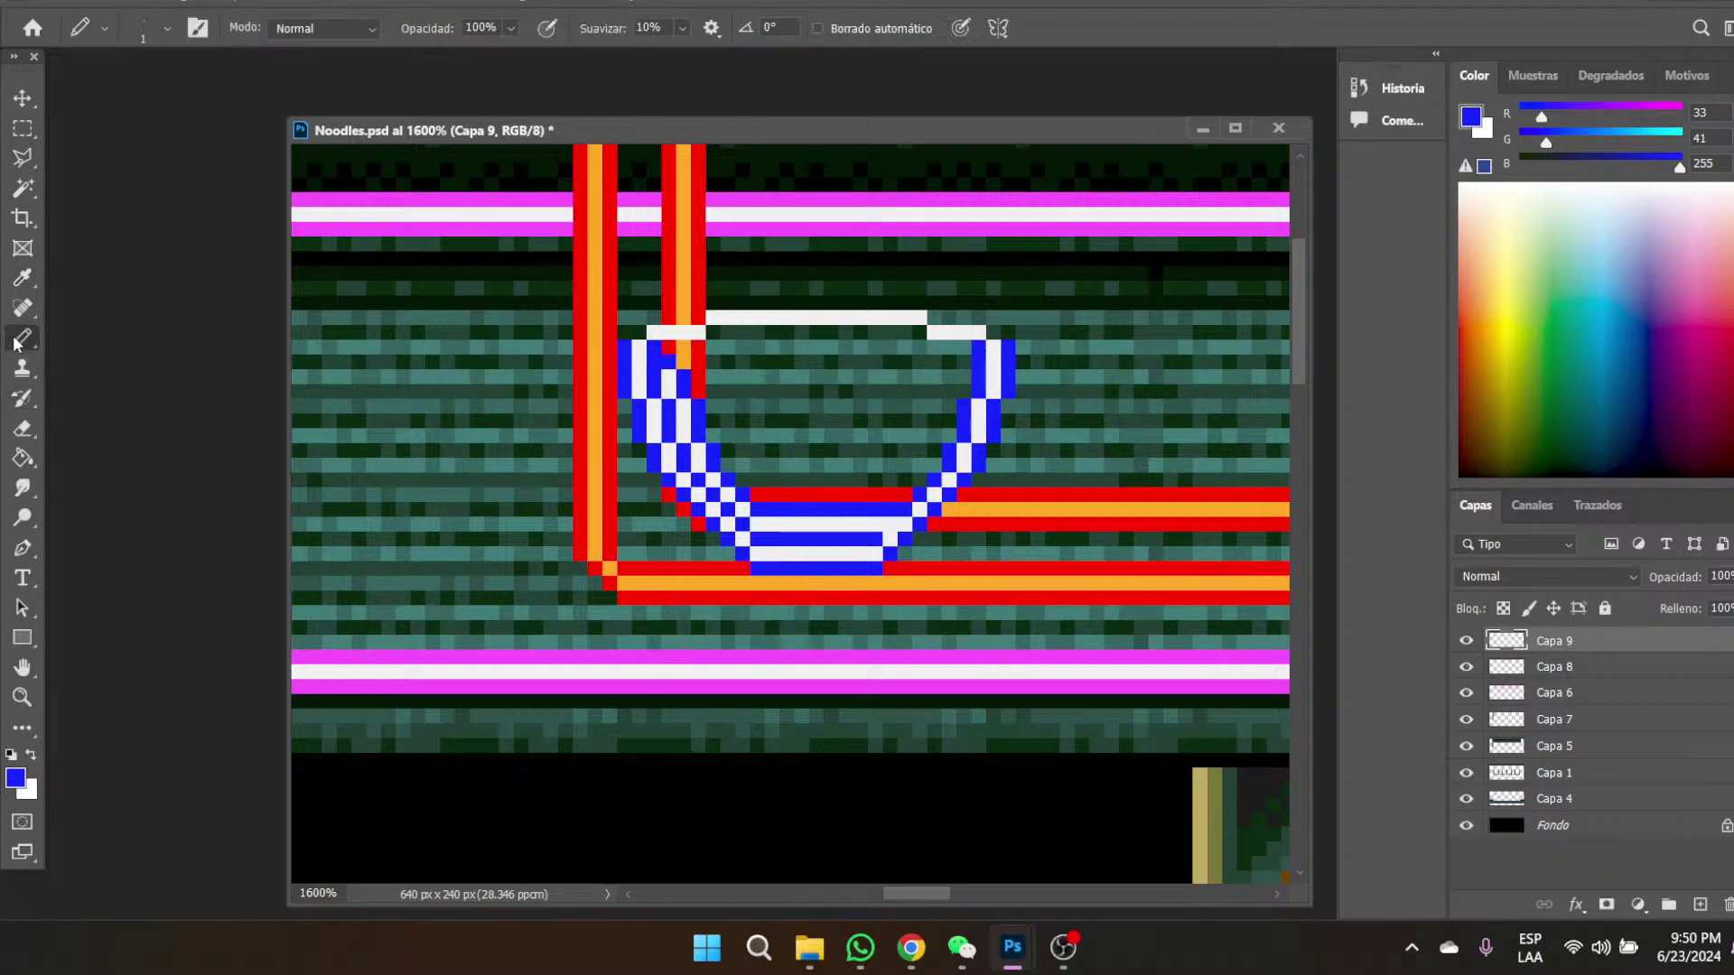
left_click(642, 329)
left_click_drag(652, 318, 710, 322)
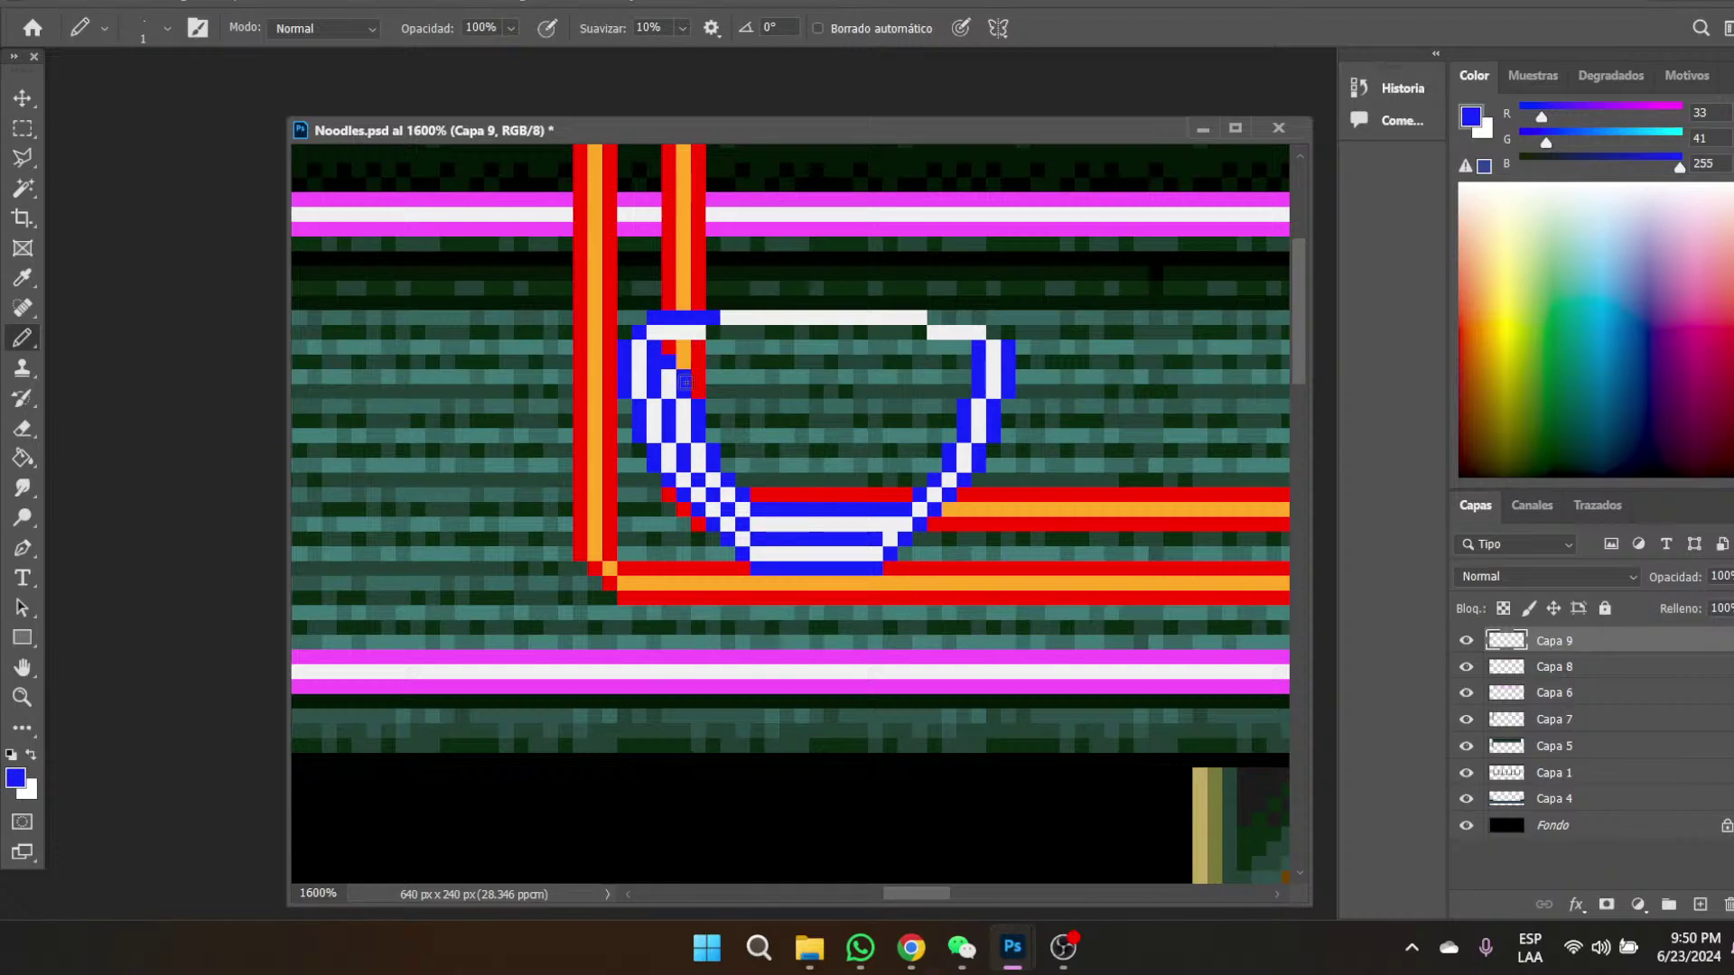
key("ctrl+z")
mouse_move(695, 317)
left_mouse_down()
mouse_move(636, 359)
mouse_move(694, 347)
left_mouse_up()
- Outline the rim's long middle section and its right end in blue, above and below the white line
left_click_drag(713, 332, 914, 333)
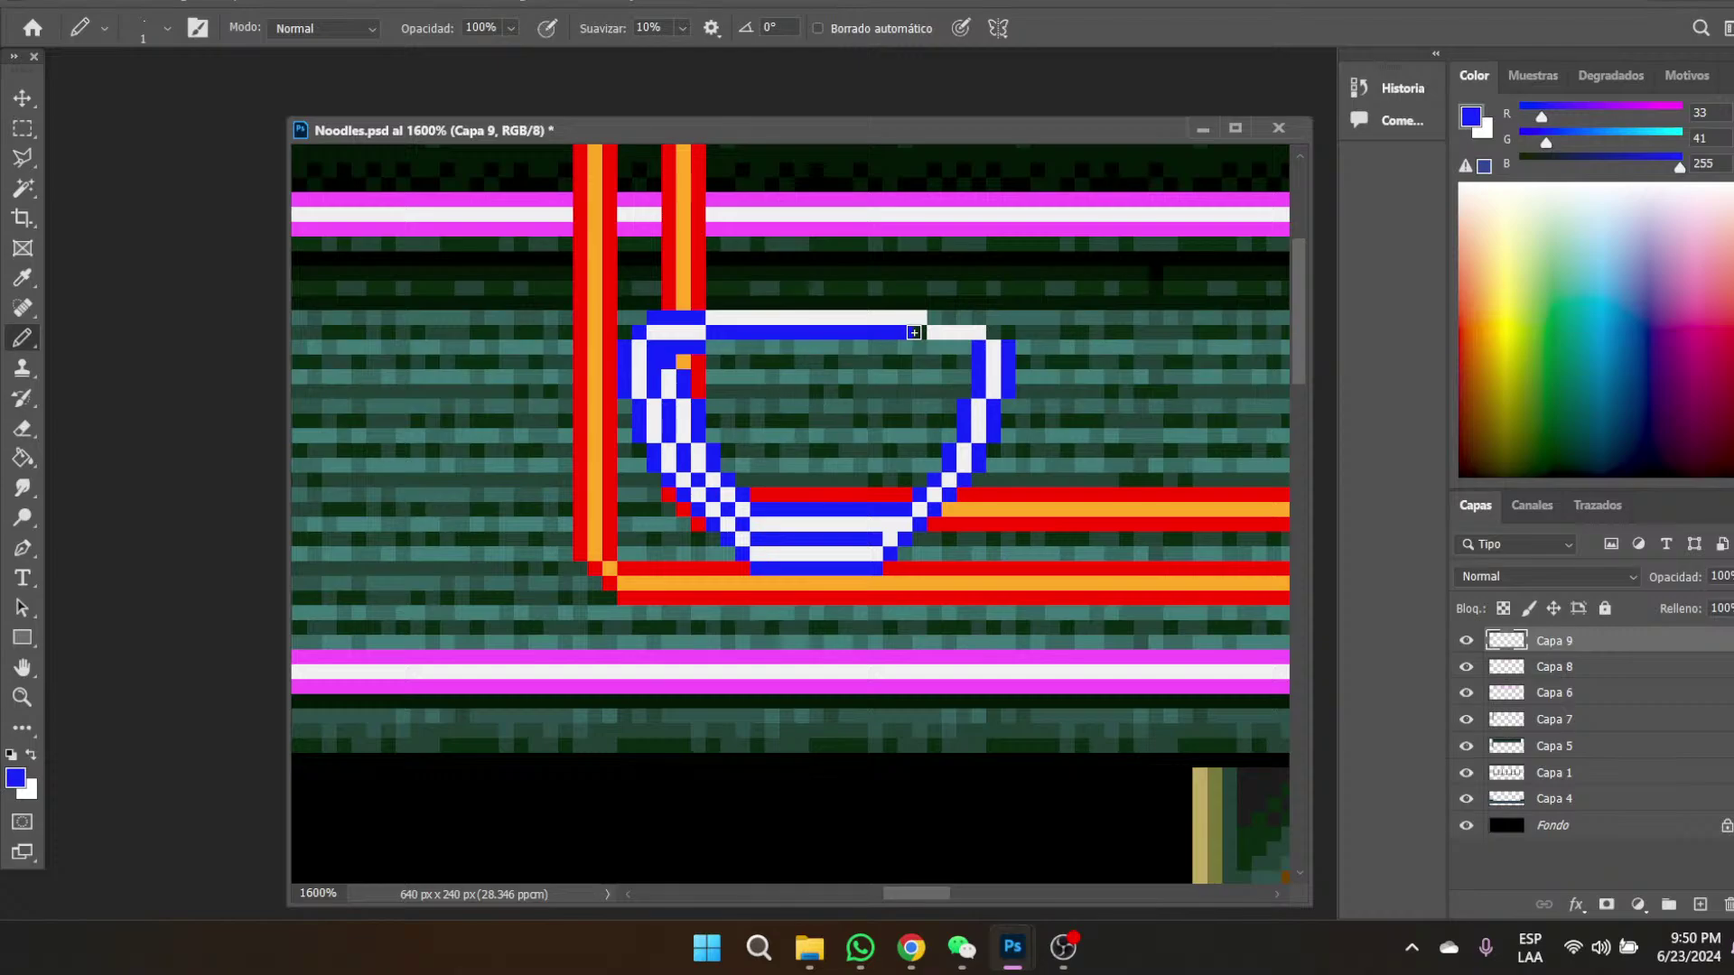
left_click_drag(716, 298, 914, 302)
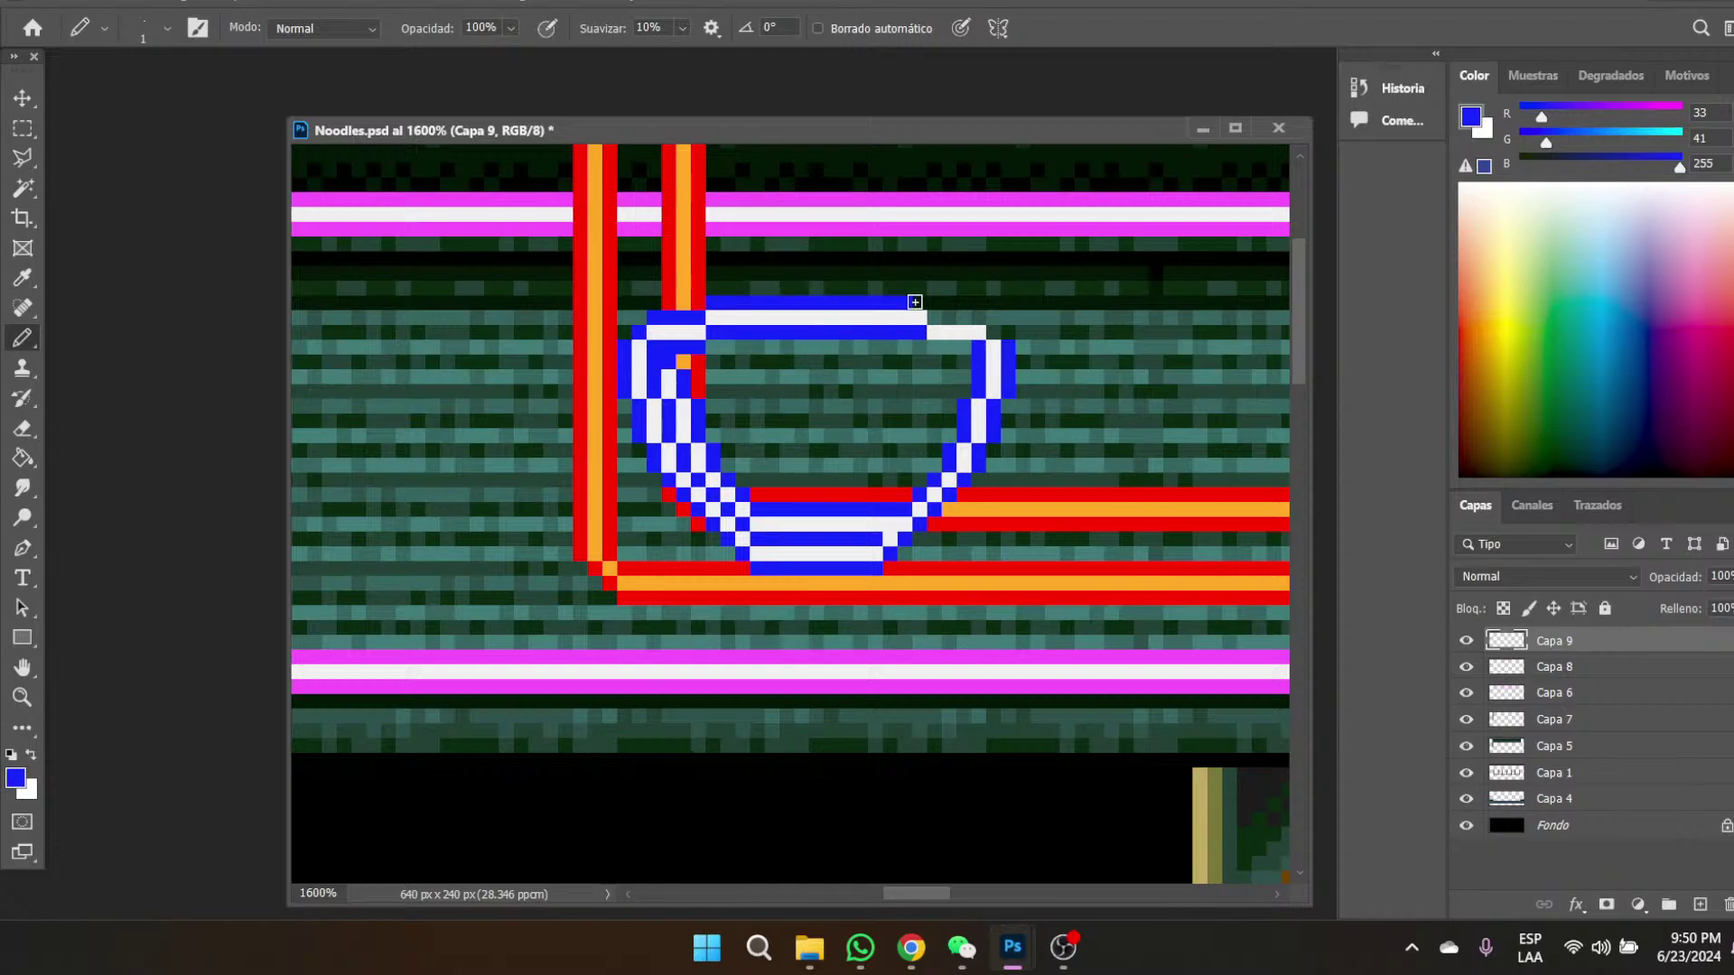
left_click(936, 347)
left_click(962, 347)
left_click_drag(962, 320, 981, 319)
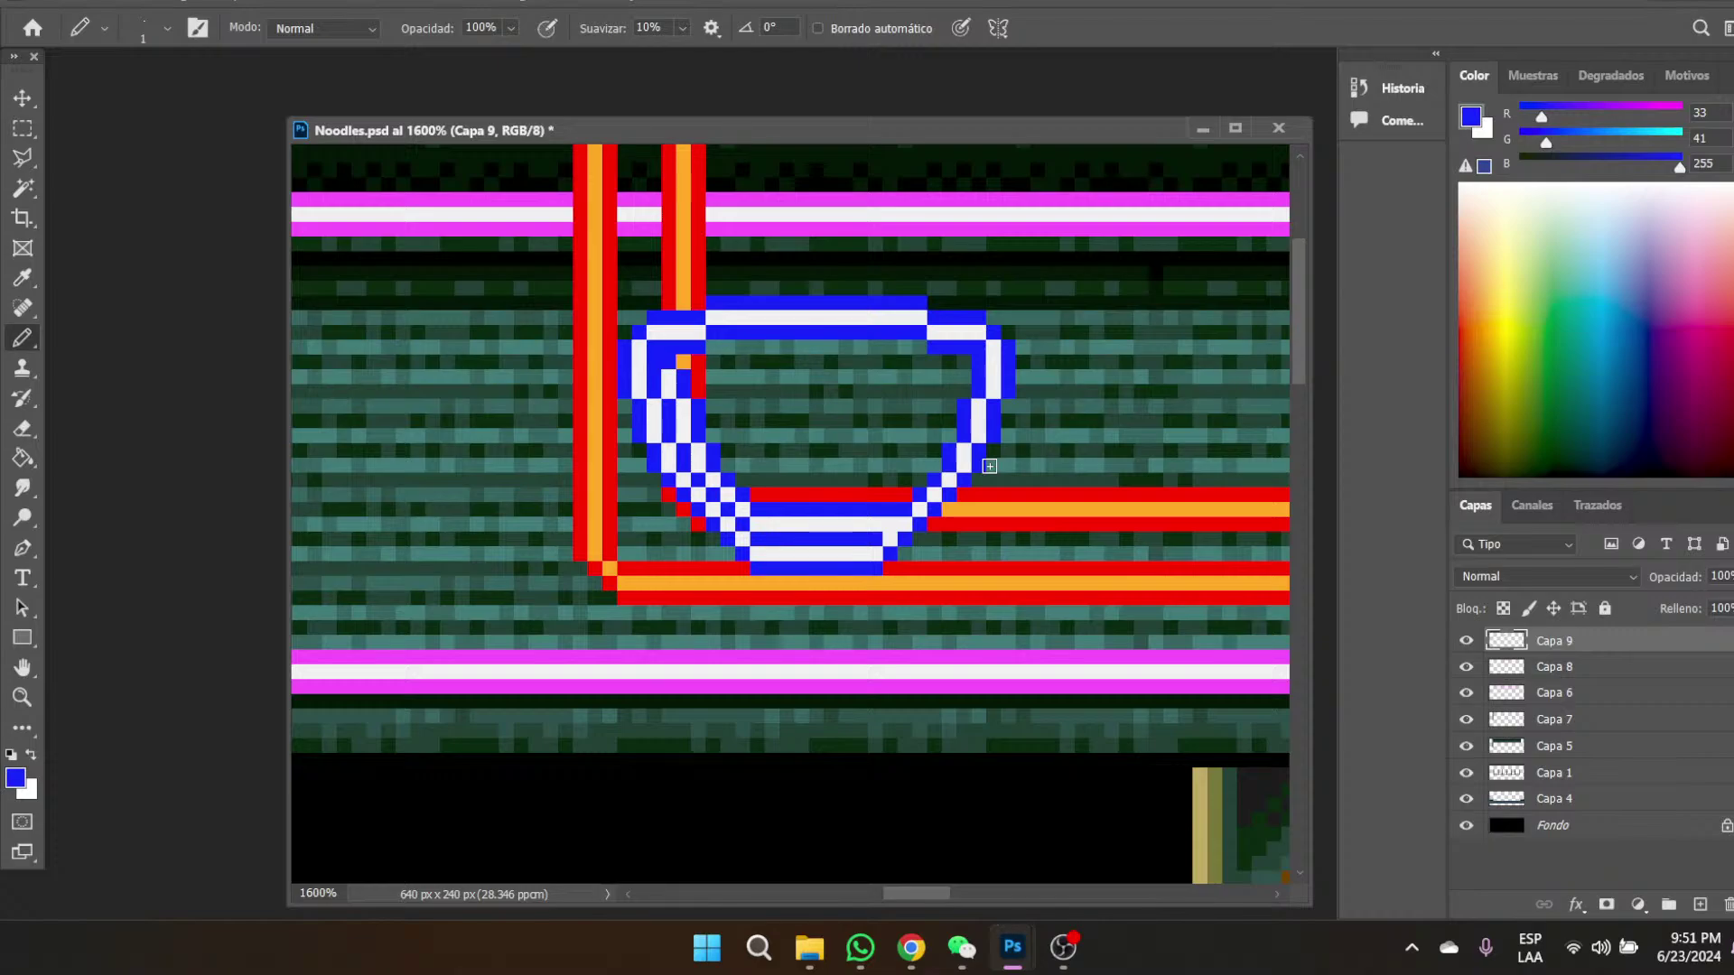
- Move the bowl on Capa 9 one pixel left and one pixel up, and check the image at 100%
left_click(23, 97)
scroll(953, 506, "up", 3)
mouse_move(785, 585)
left_mouse_down()
mouse_move(784, 554)
mouse_move(782, 573)
mouse_move(758, 571)
mouse_move(741, 551)
mouse_move(763, 572)
left_mouse_up()
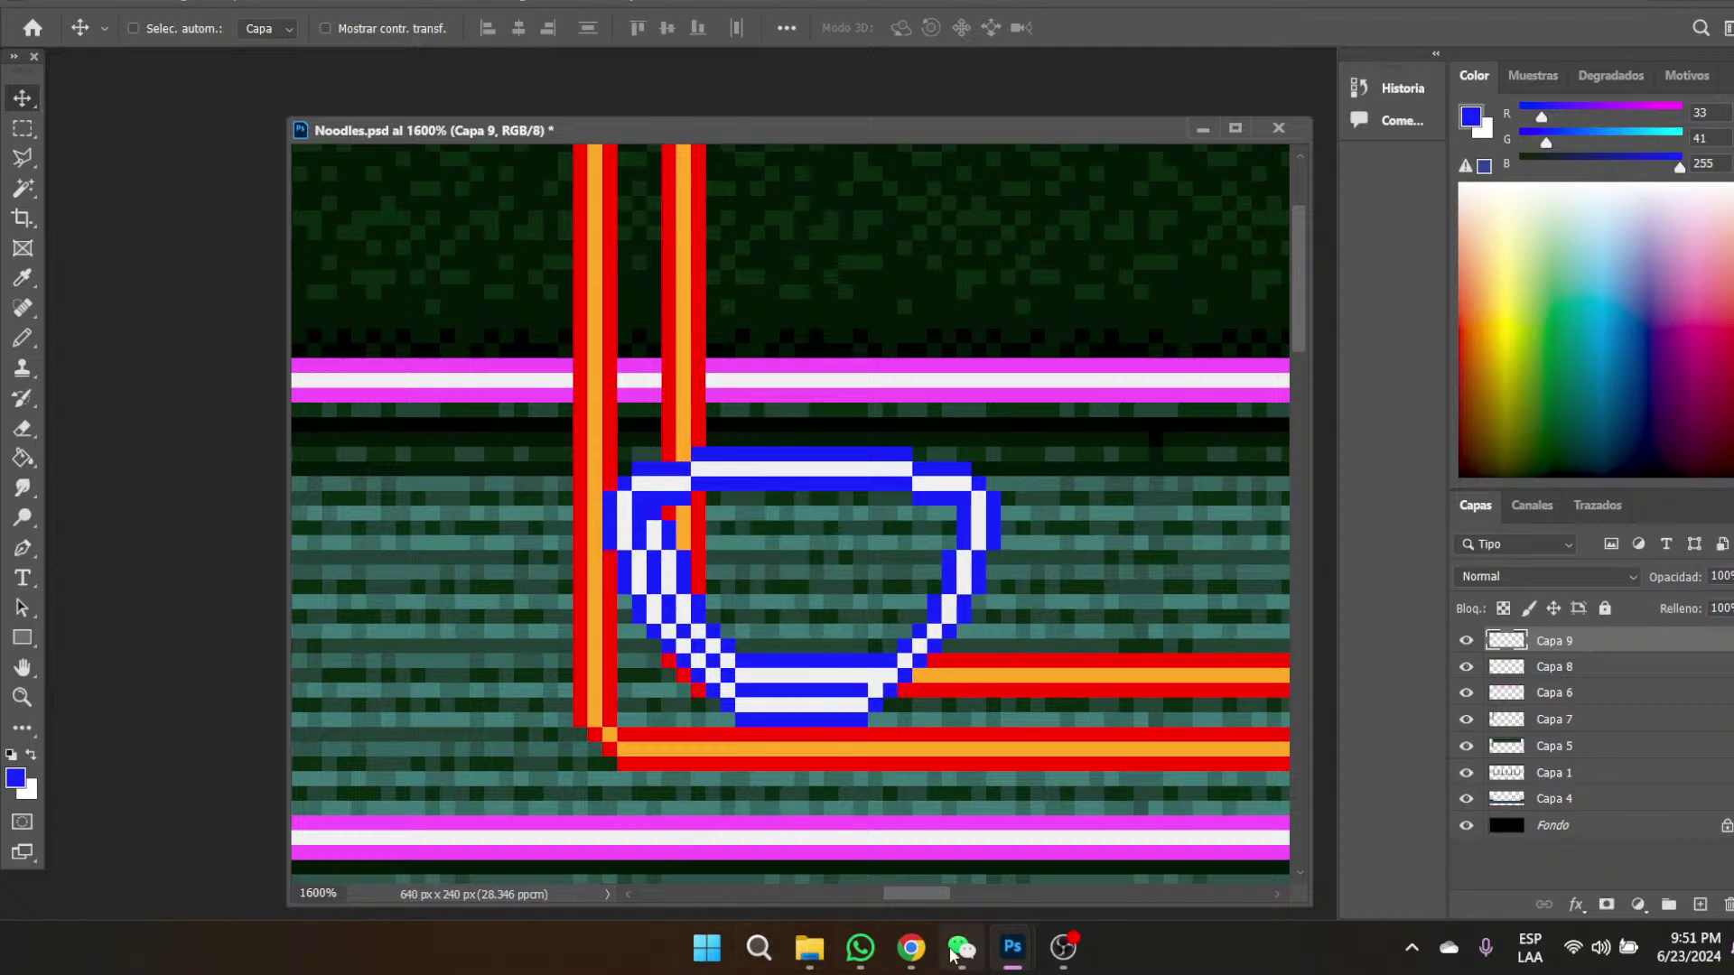
left_click(22, 700)
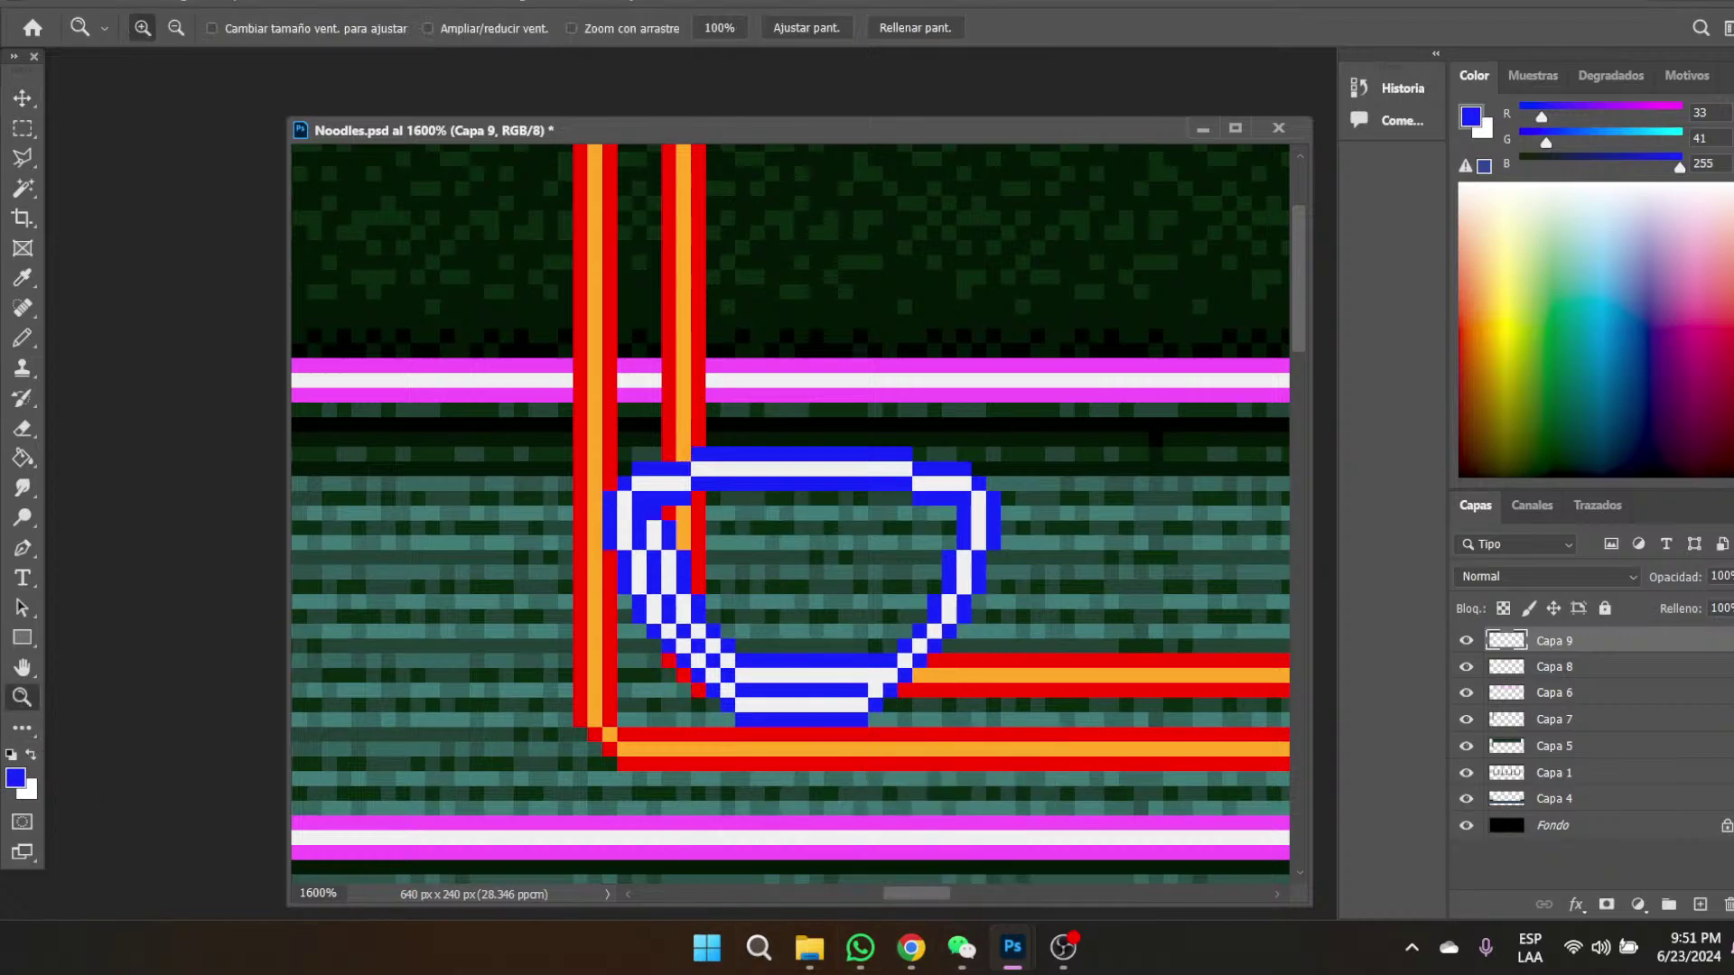
left_click(718, 33)
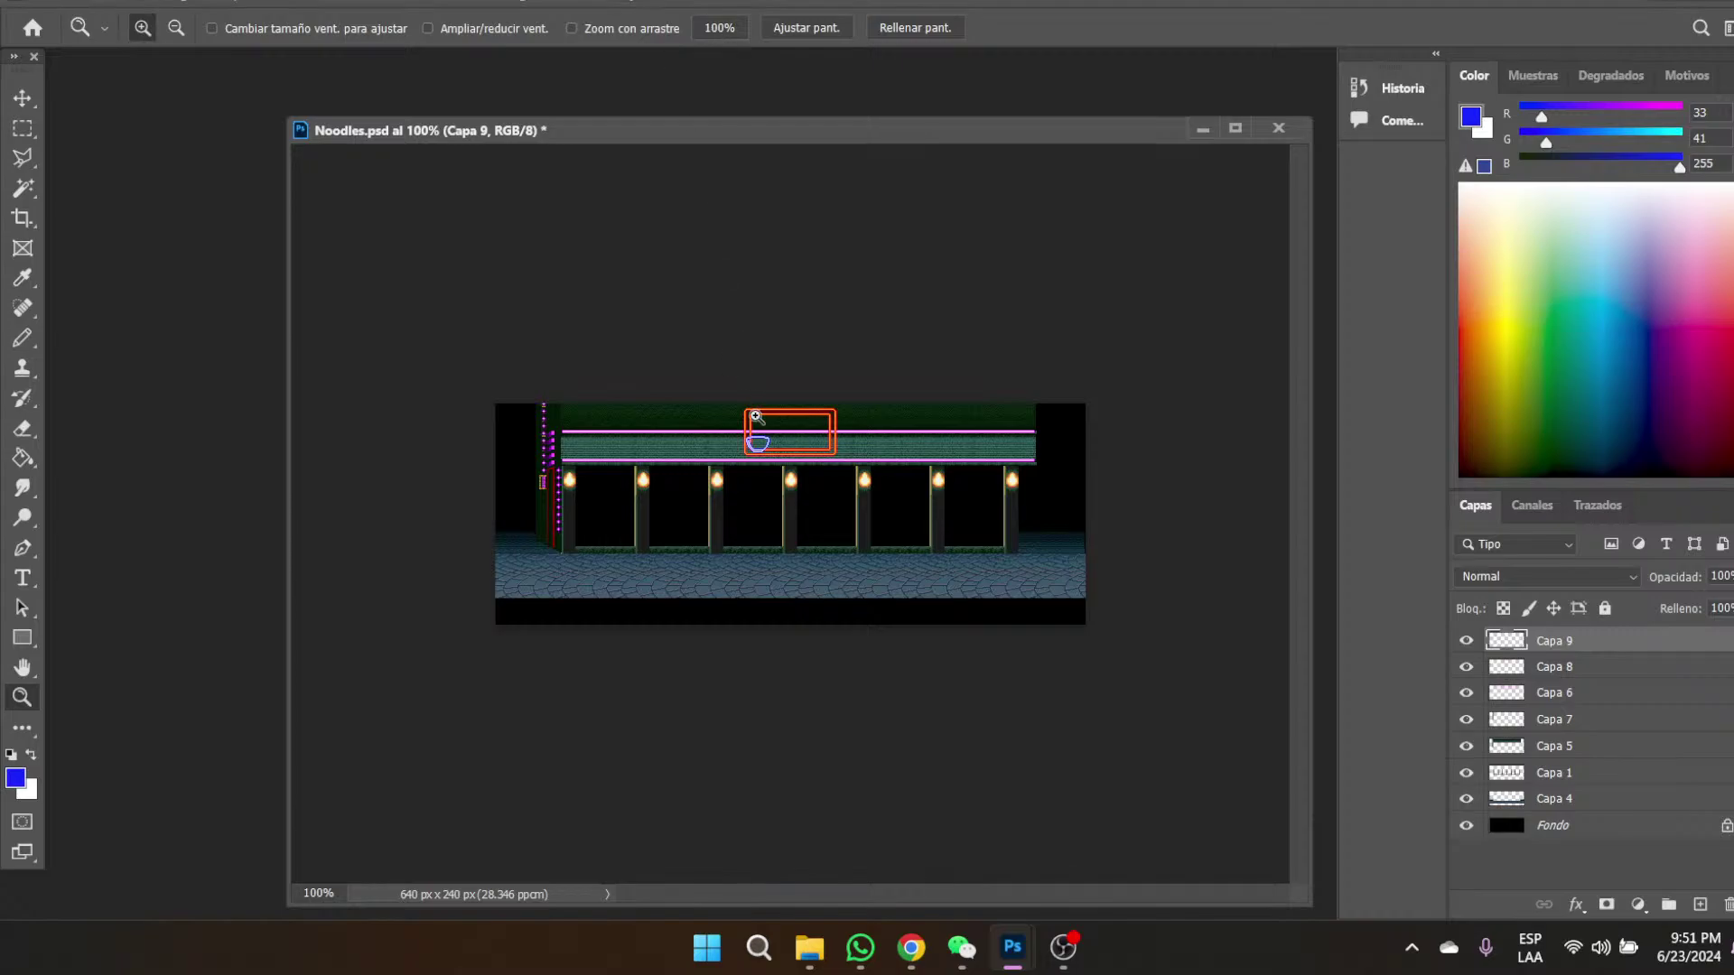
- Select the right half of the bowl on Capa 9 and move it four pixels to the right
left_click_drag(757, 415, 813, 261)
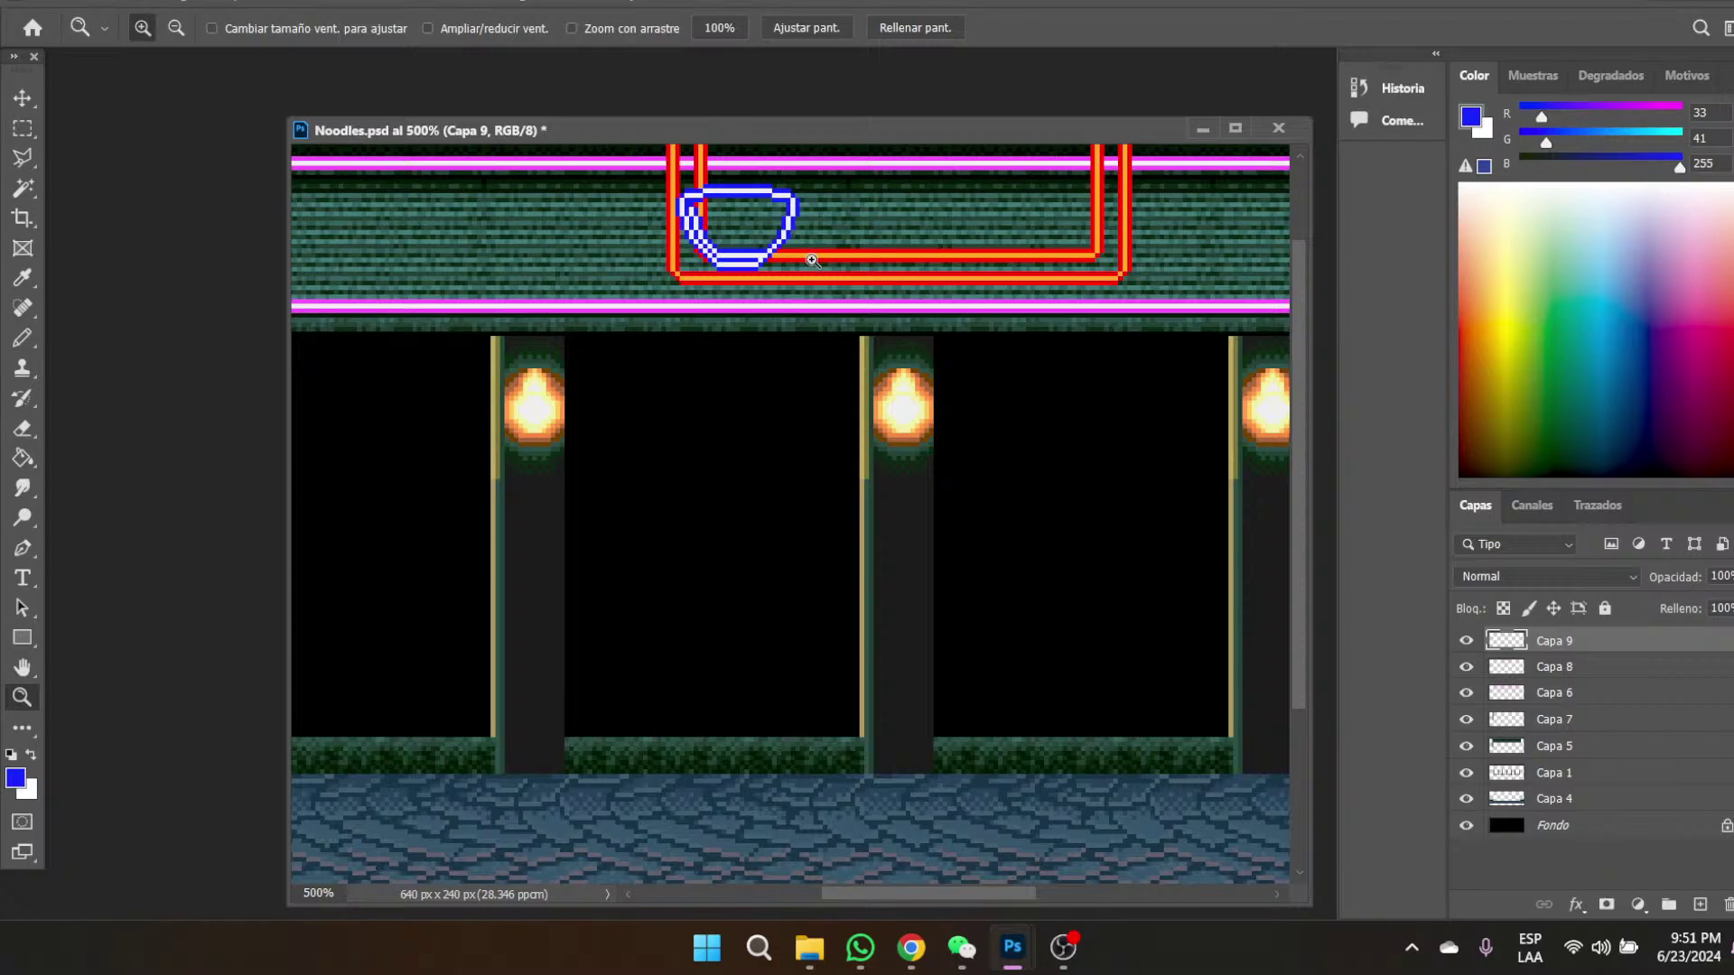
left_click(813, 261)
left_click(782, 360)
left_click(750, 263)
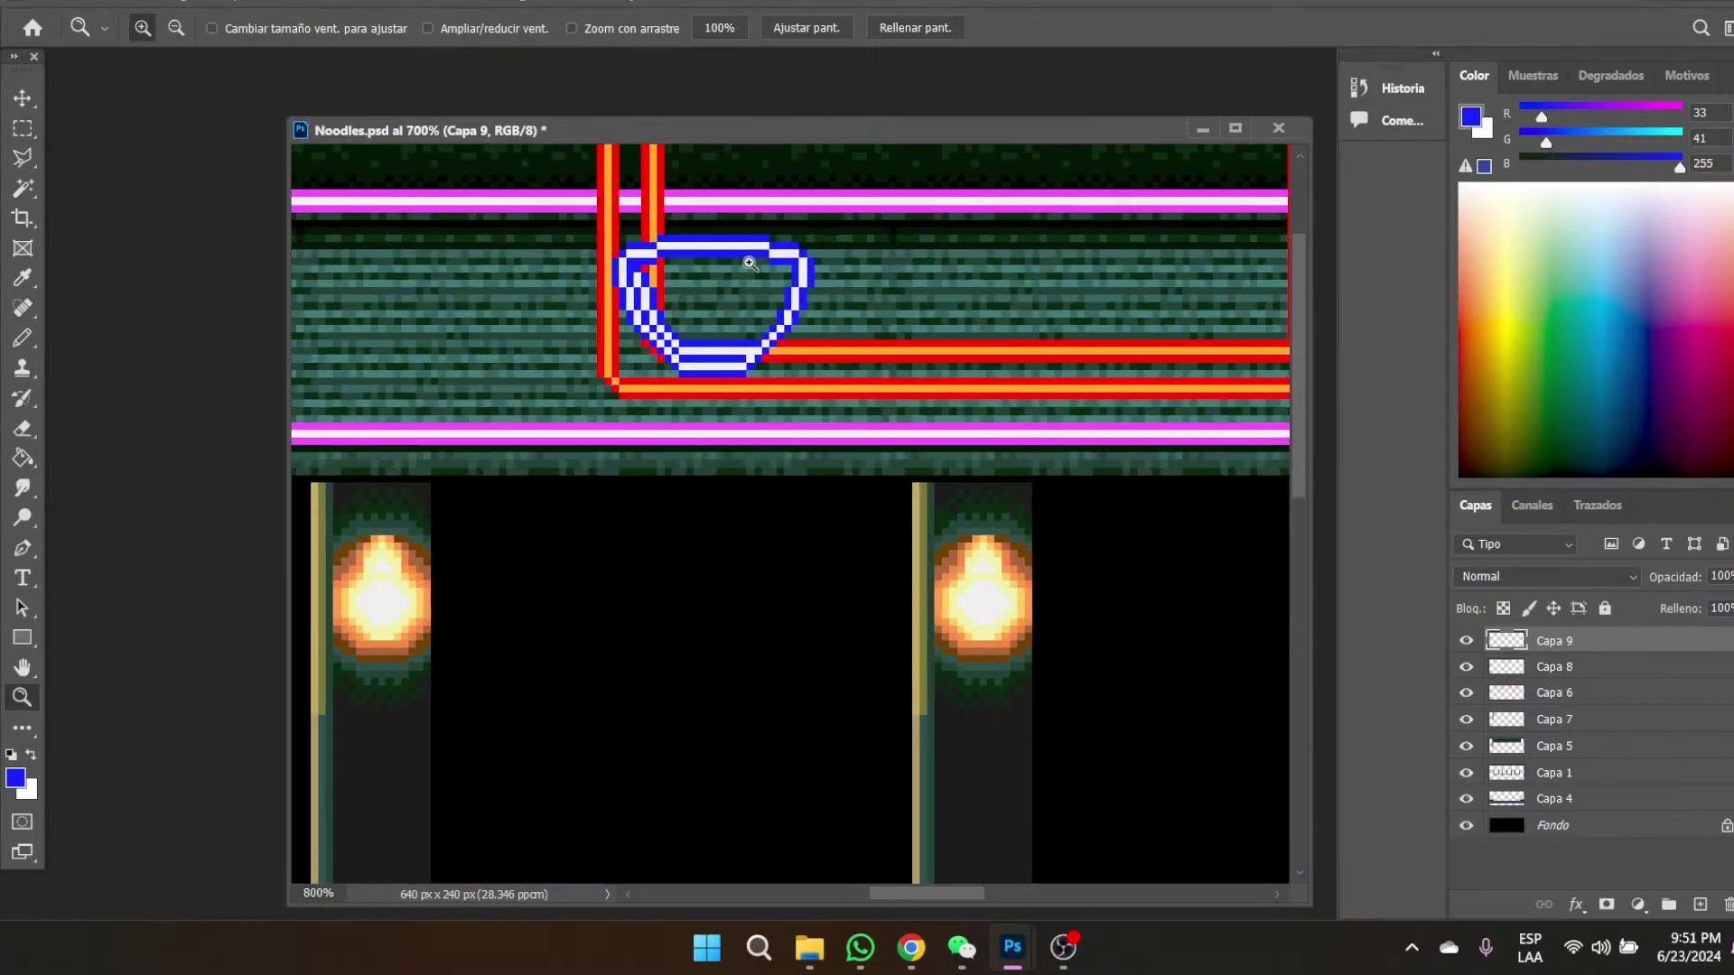
left_click(750, 263)
left_click(23, 128)
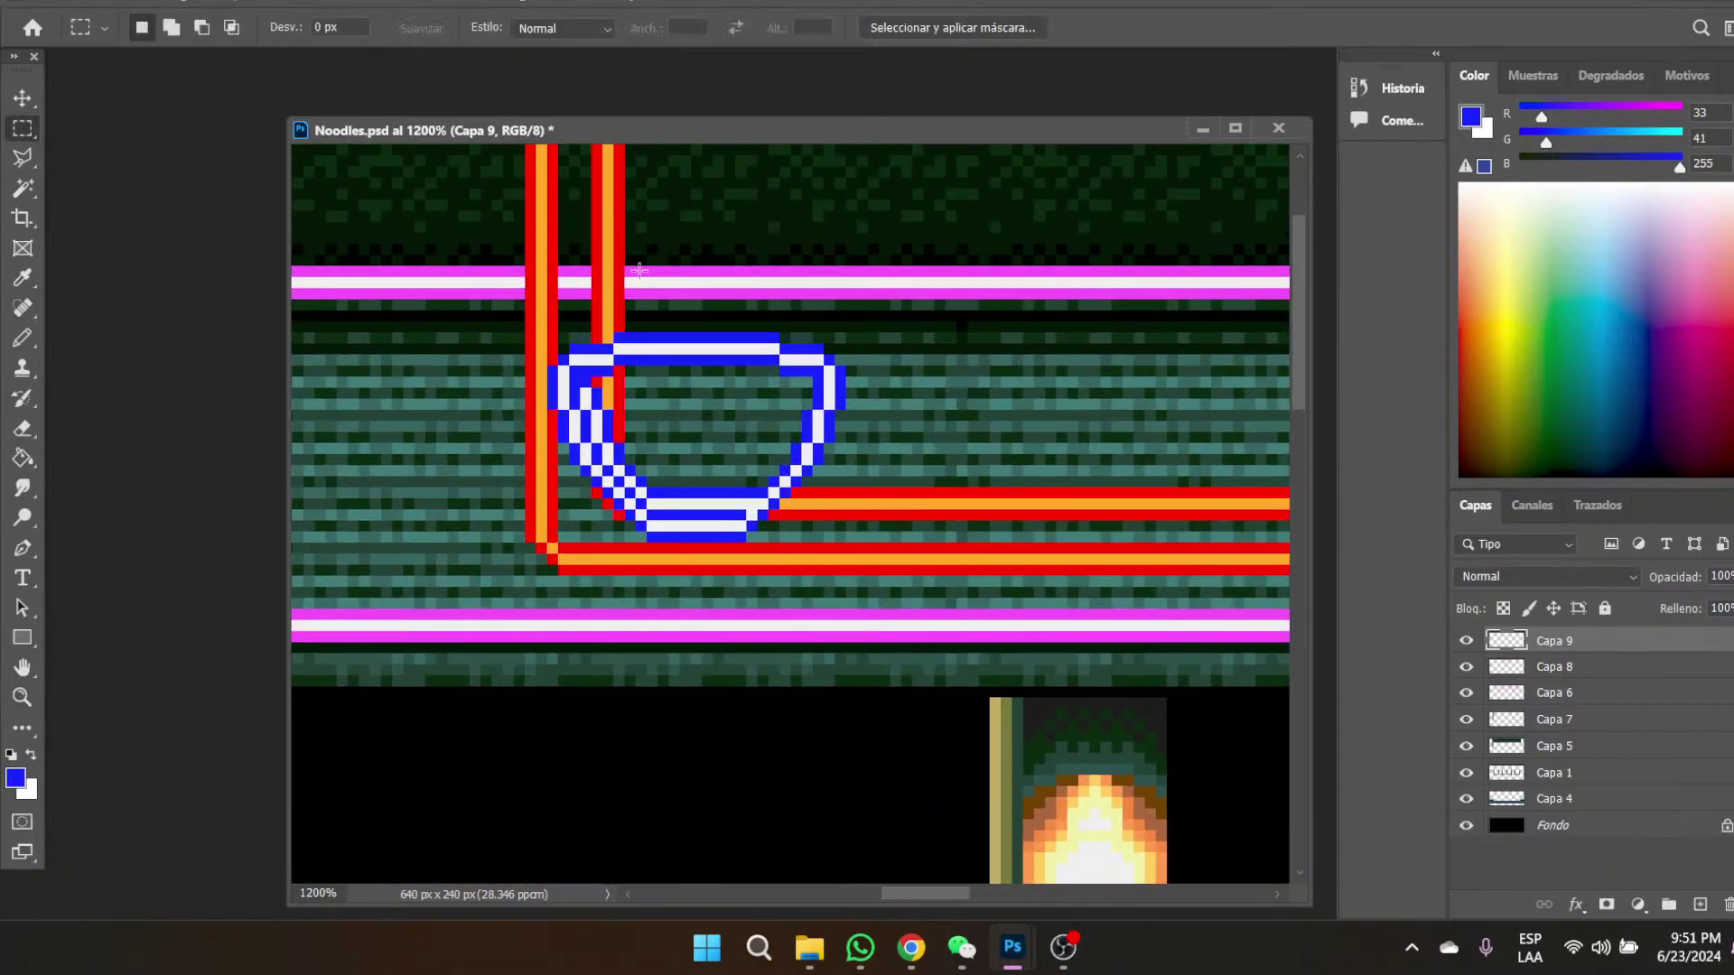
left_click_drag(694, 318, 933, 596)
left_click(21, 99)
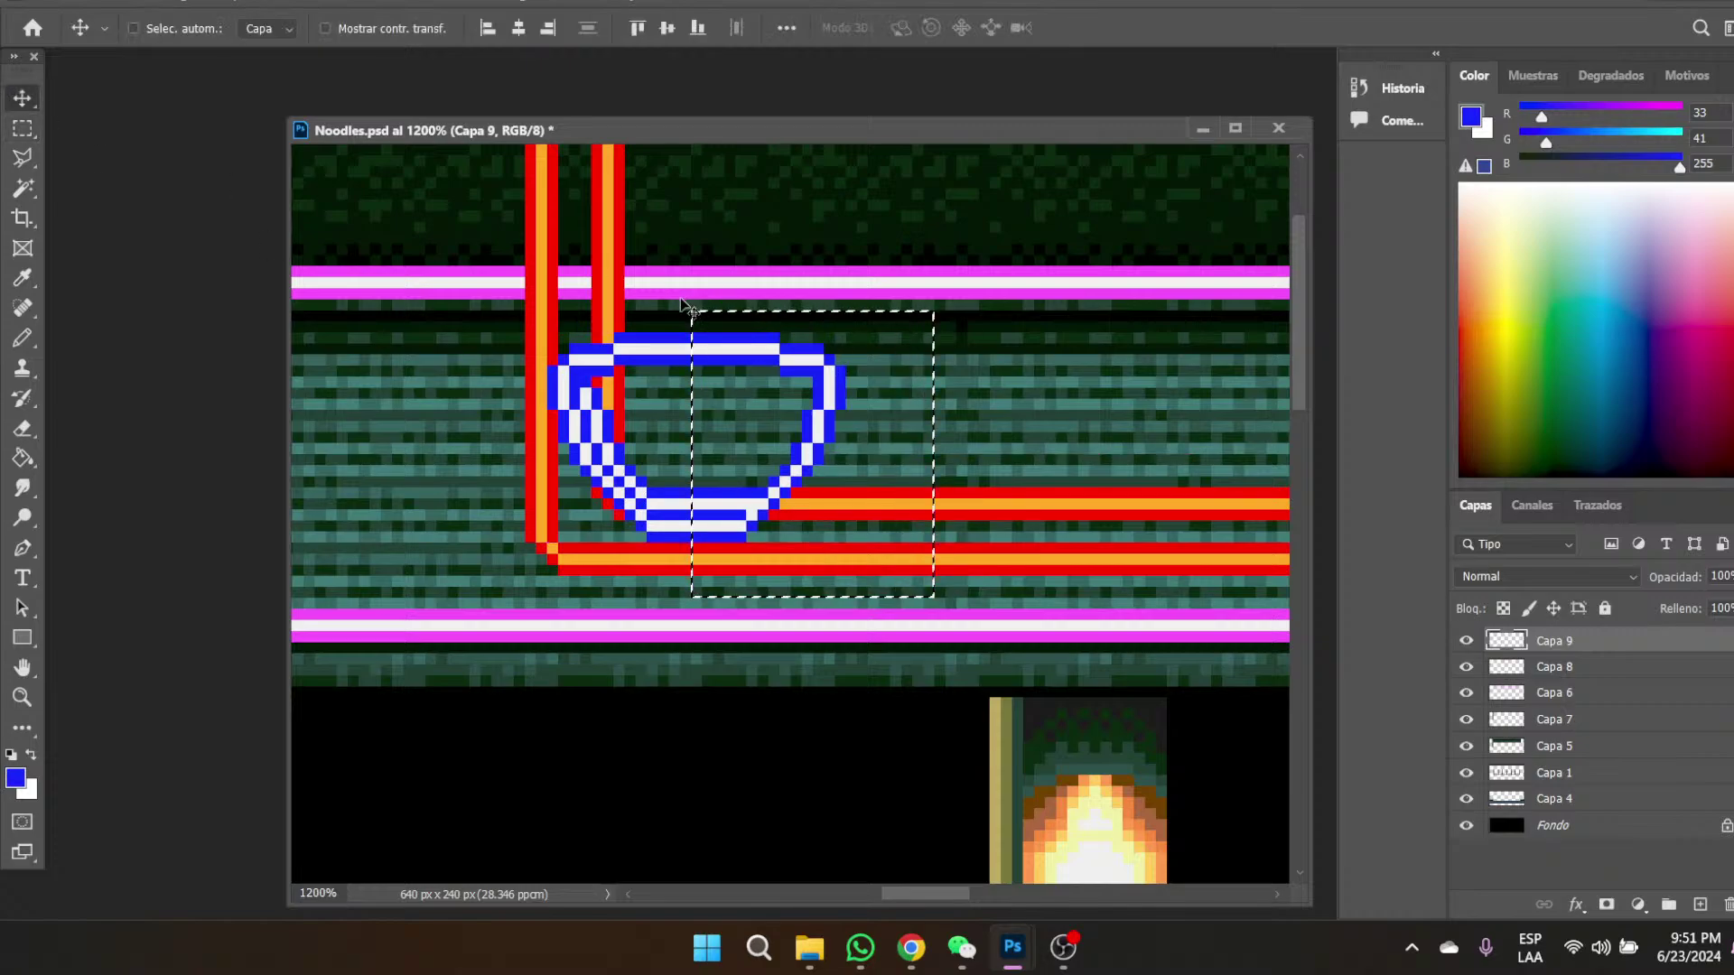
left_click_drag(737, 360, 780, 360)
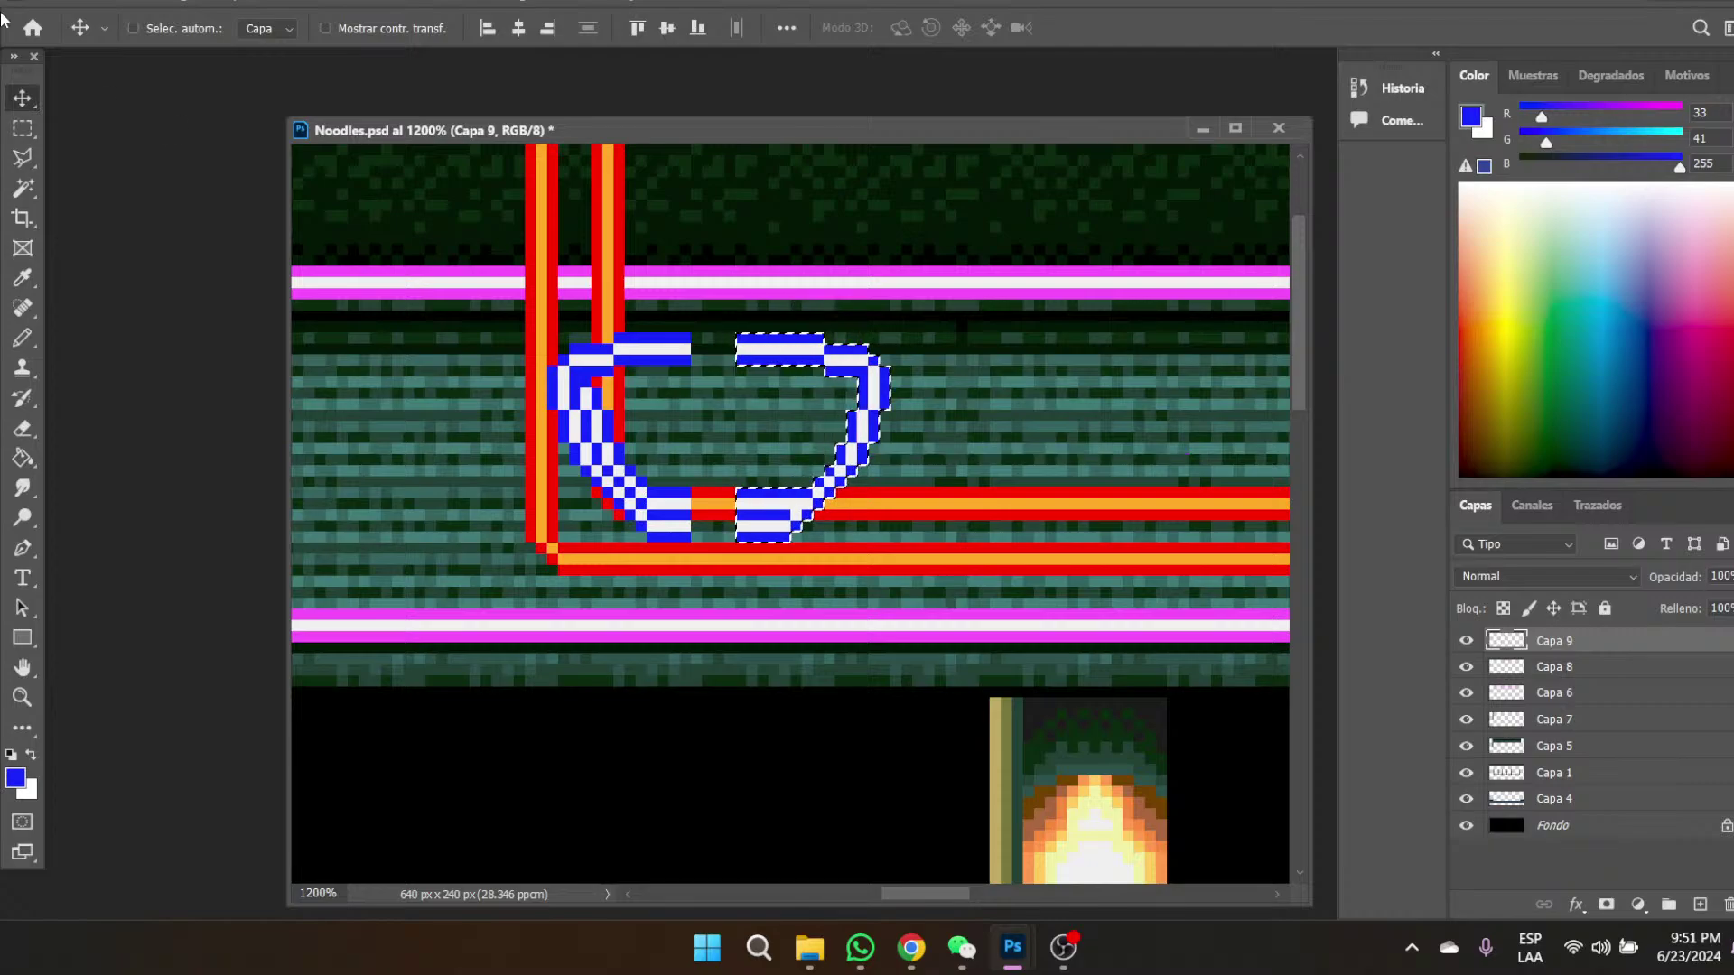
left_click(22, 129)
left_click(666, 351)
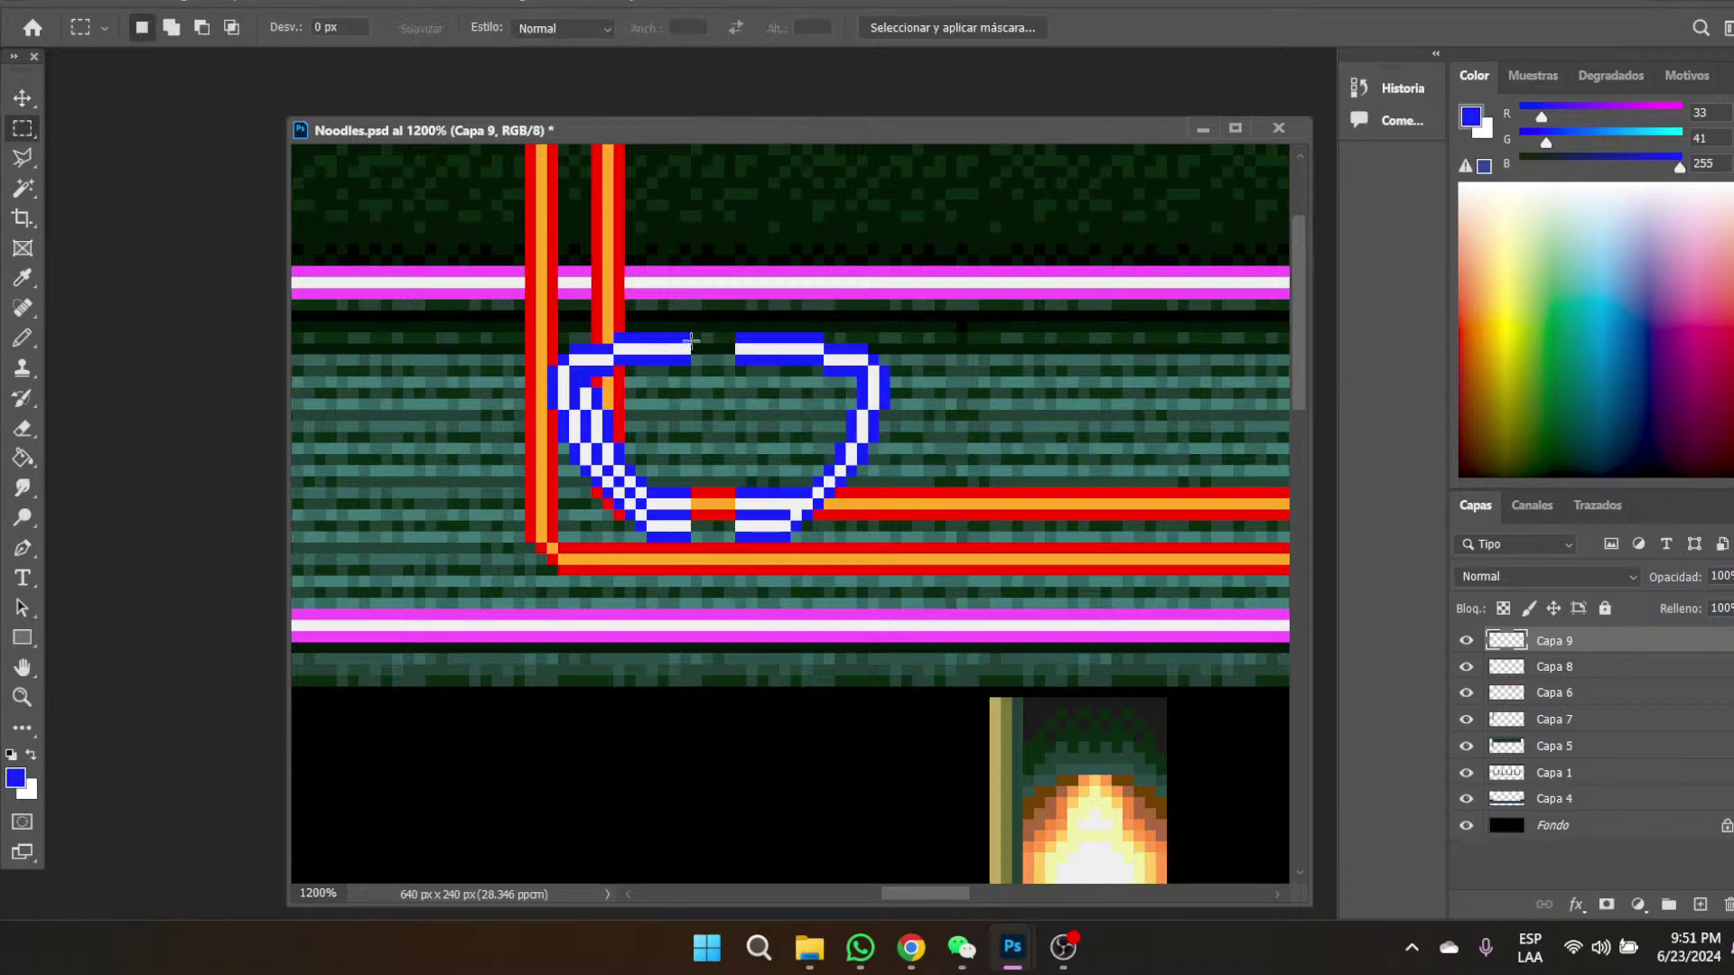
- Bridge the gap between the bowl halves by stretching a two-pixel-wide strip at the left half's edge to 300% width with Free Transform
left_click_drag(672, 336, 692, 540)
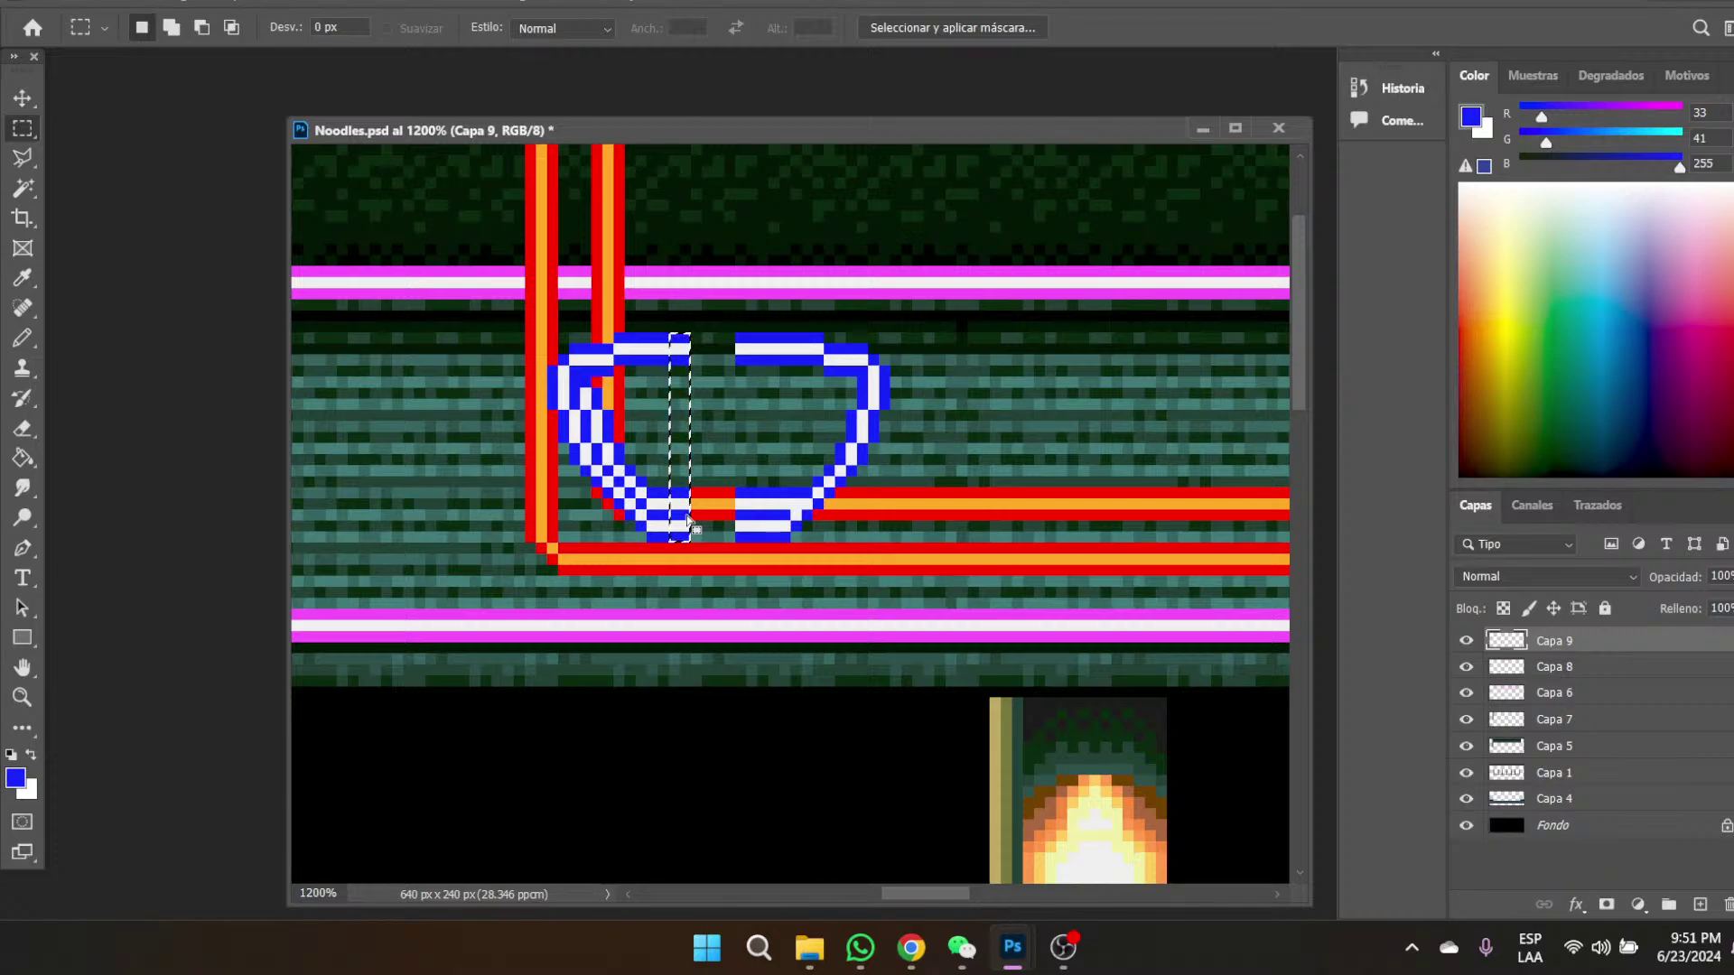
right_click(800, 443)
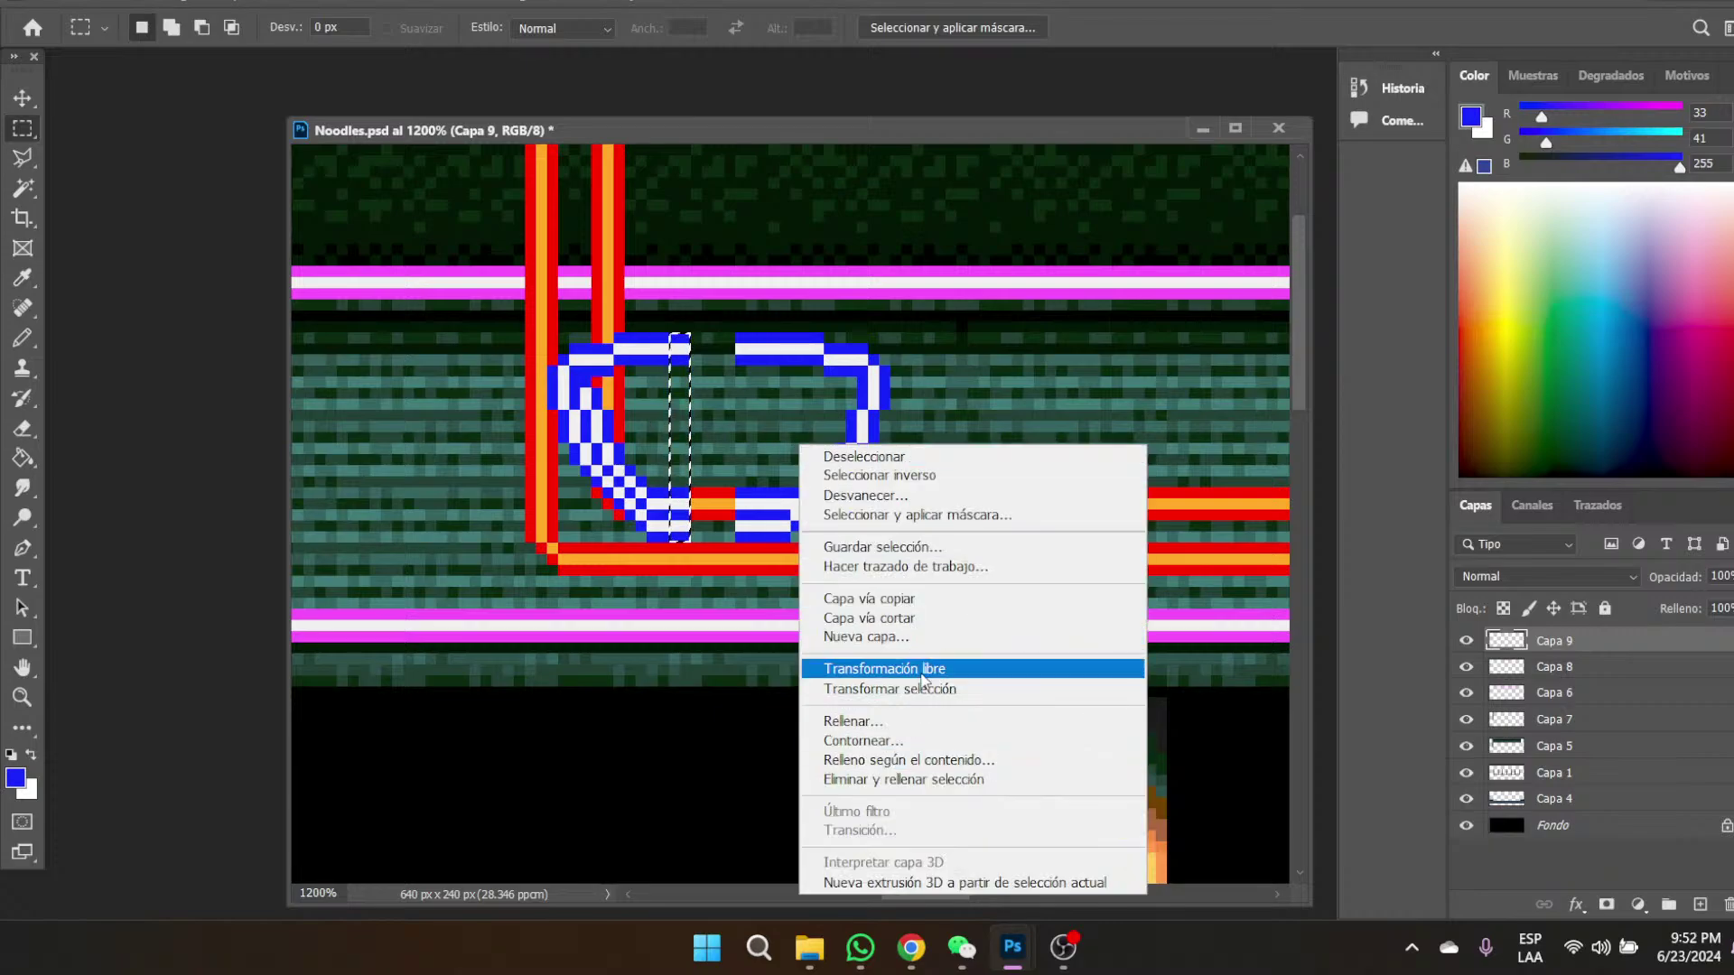
left_click(889, 669)
left_click_drag(690, 438, 737, 447)
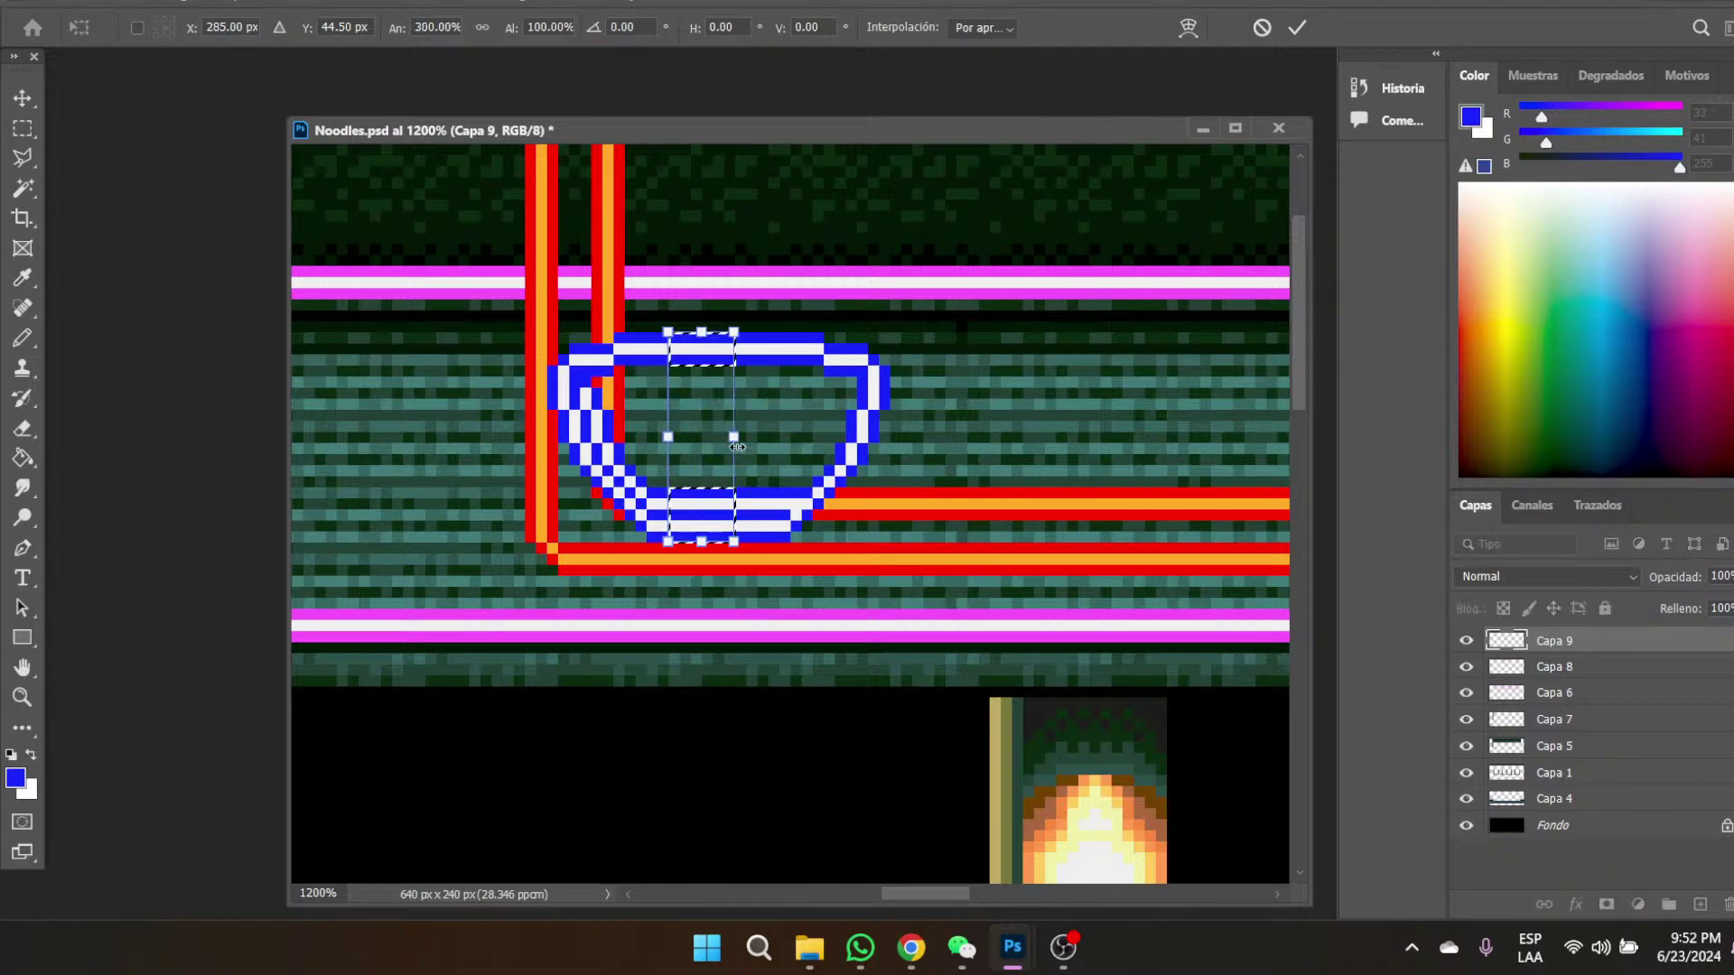
key("Return")
left_click(749, 411)
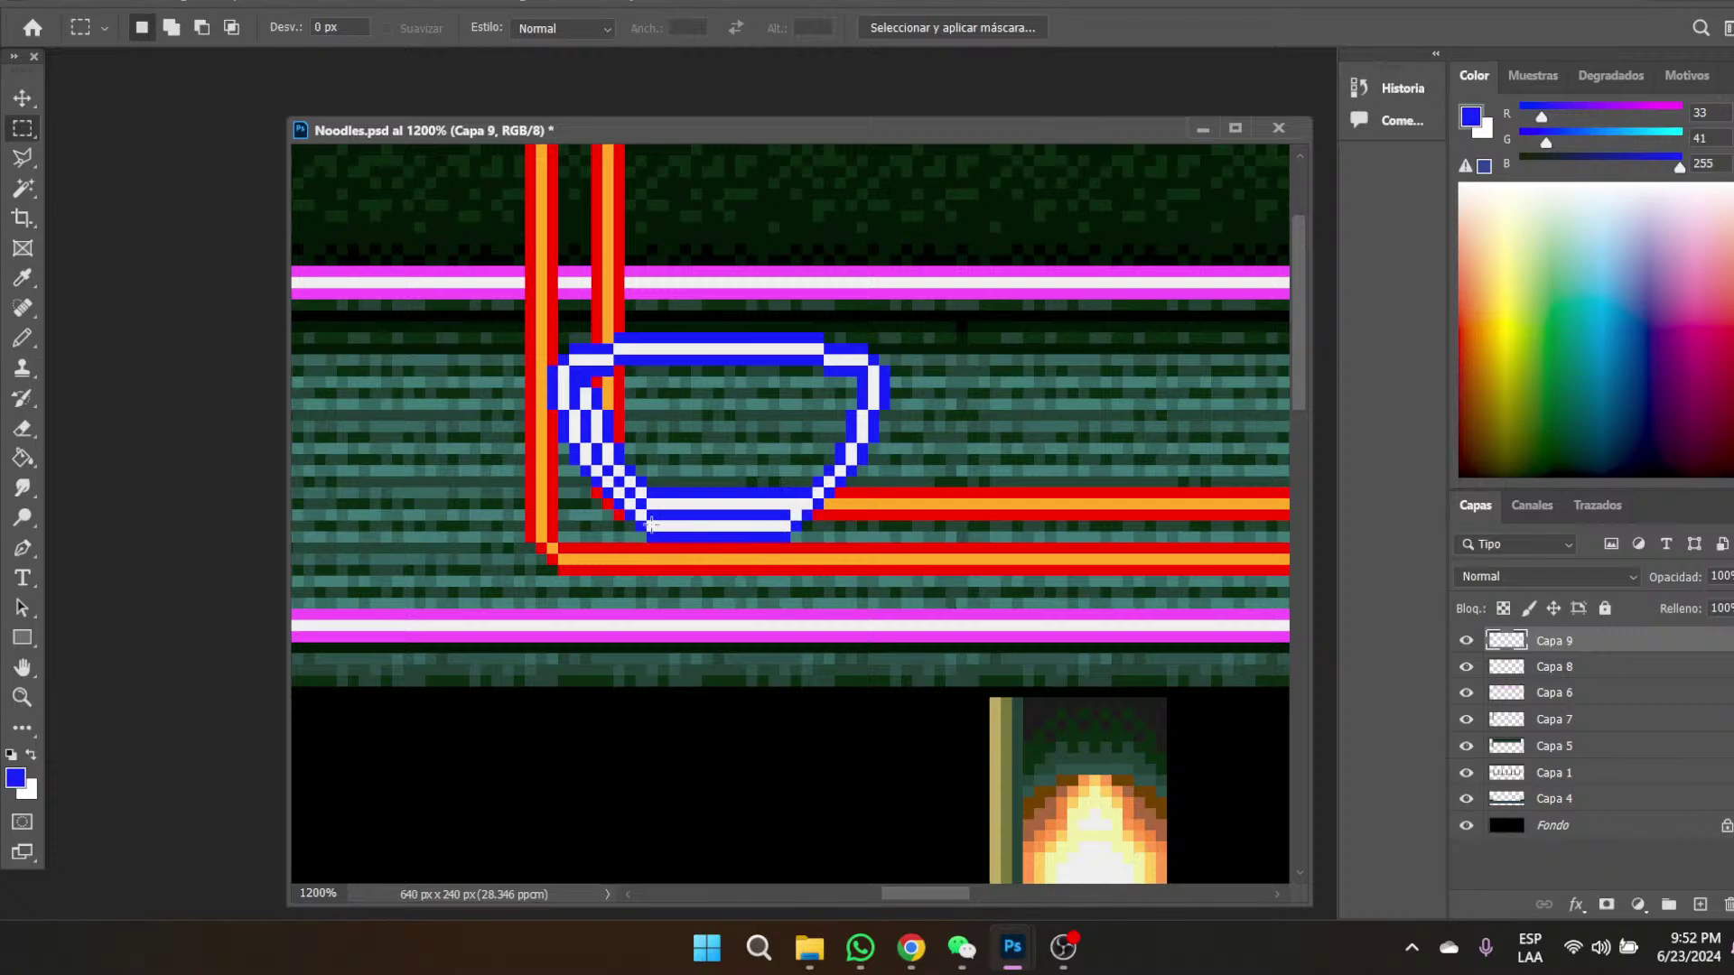
- Select the bowl's bottom base line without its end pixels and move it one pixel down
left_click_drag(649, 524, 799, 562)
left_click(862, 544)
left_click_drag(659, 518, 777, 552)
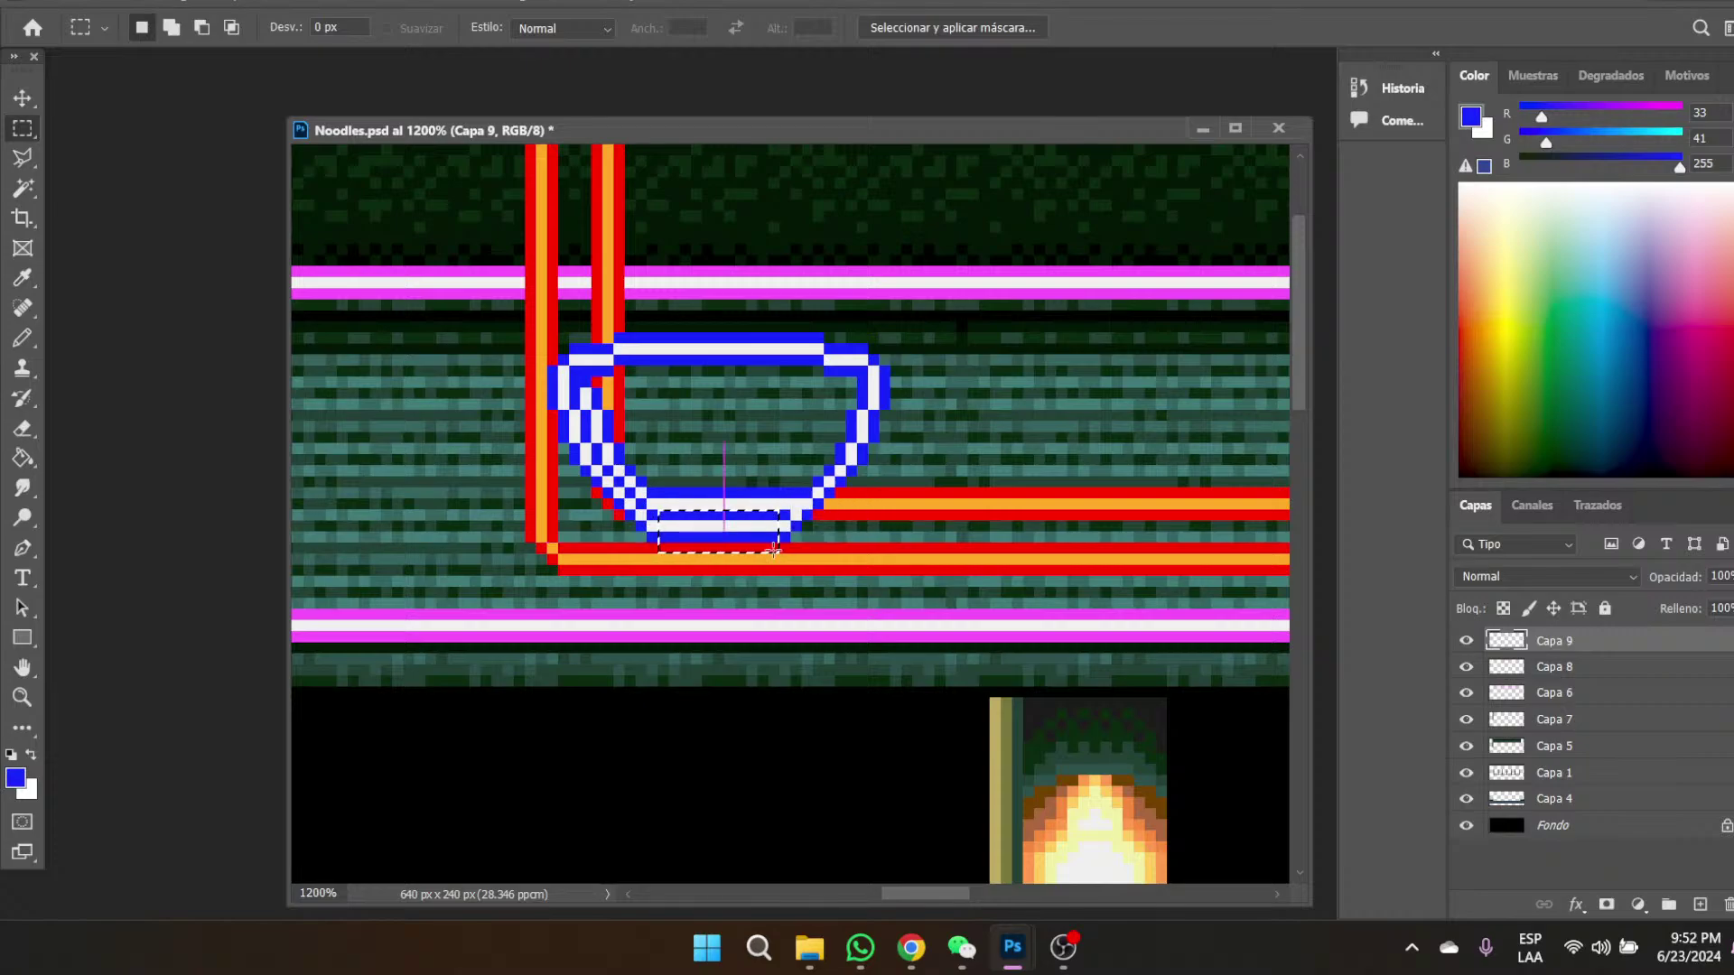
left_click(23, 97)
left_click_drag(662, 518, 664, 529)
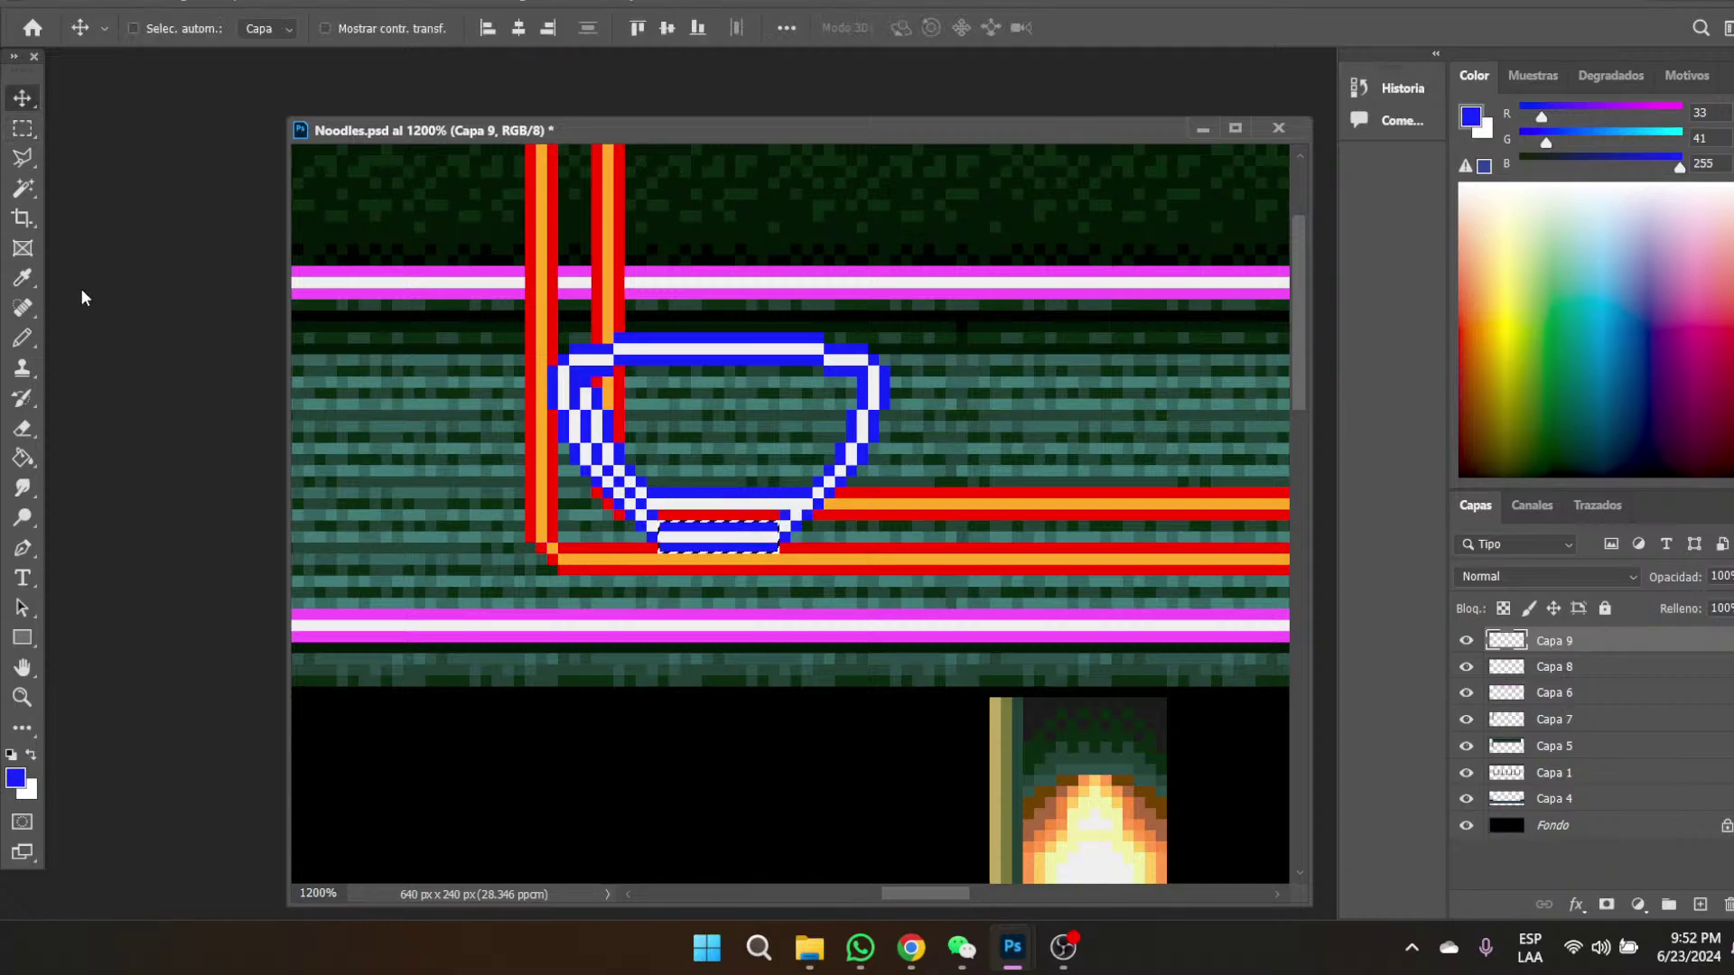
left_click(23, 128)
left_click(990, 409)
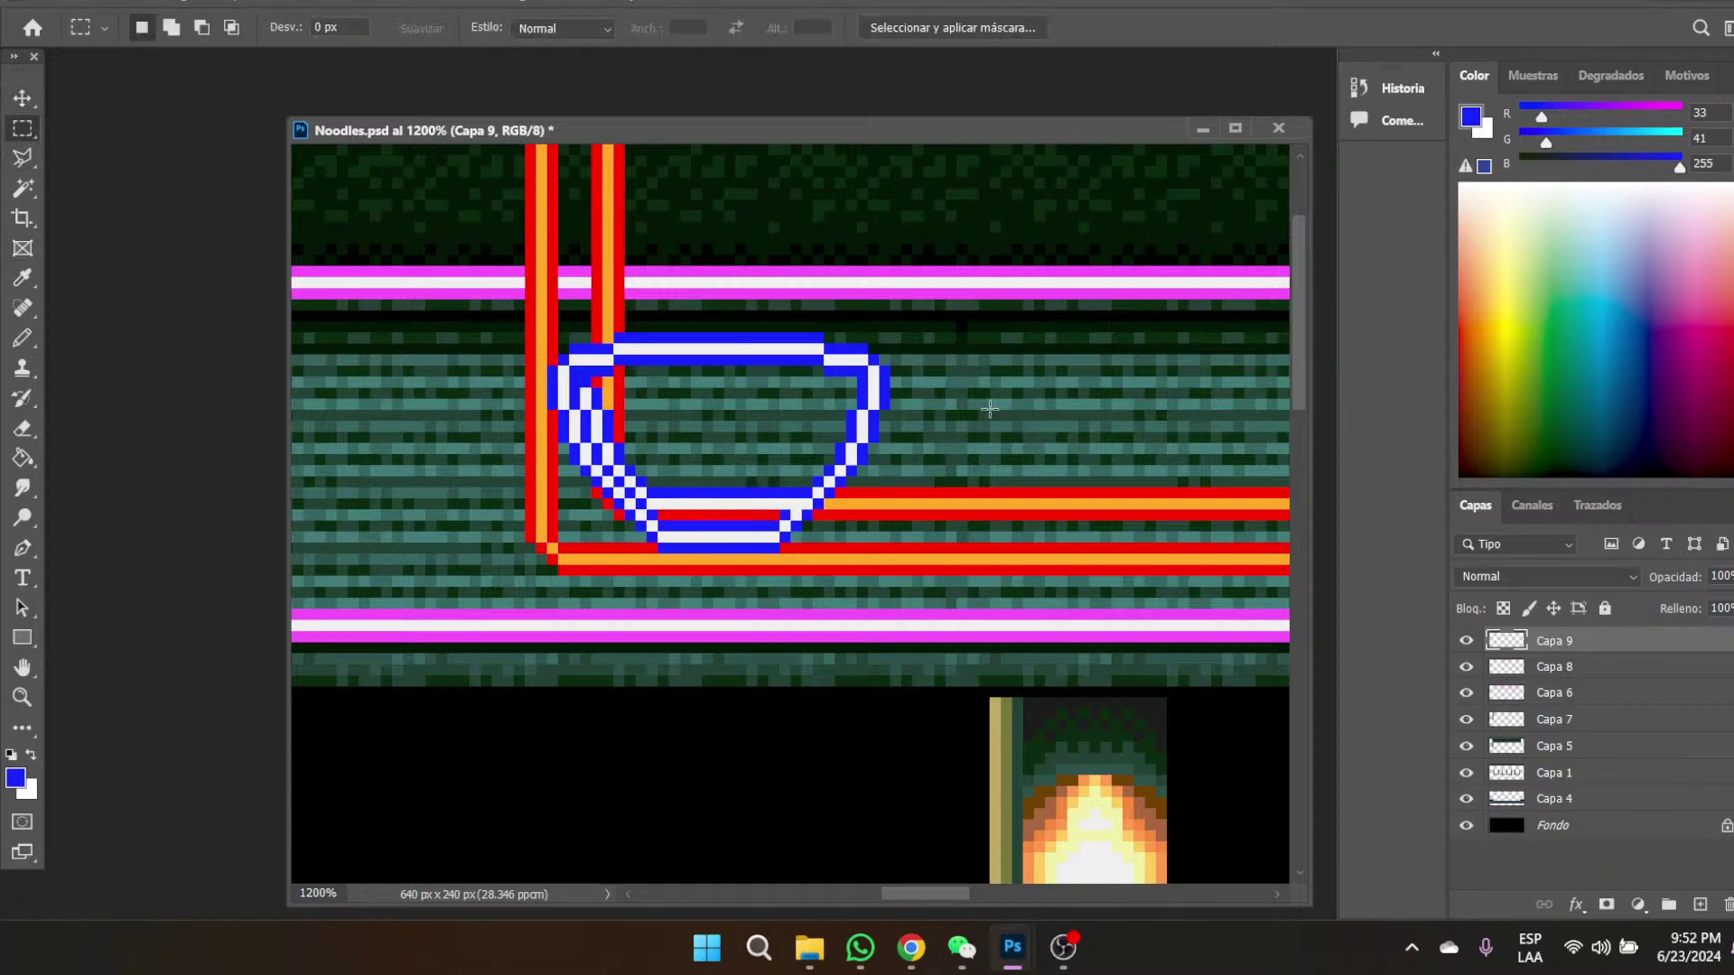
- Sample the bowl's blue and fill the gap above its base line, including the stray white pixel at the gap's right end
left_click(23, 278)
left_click(707, 520)
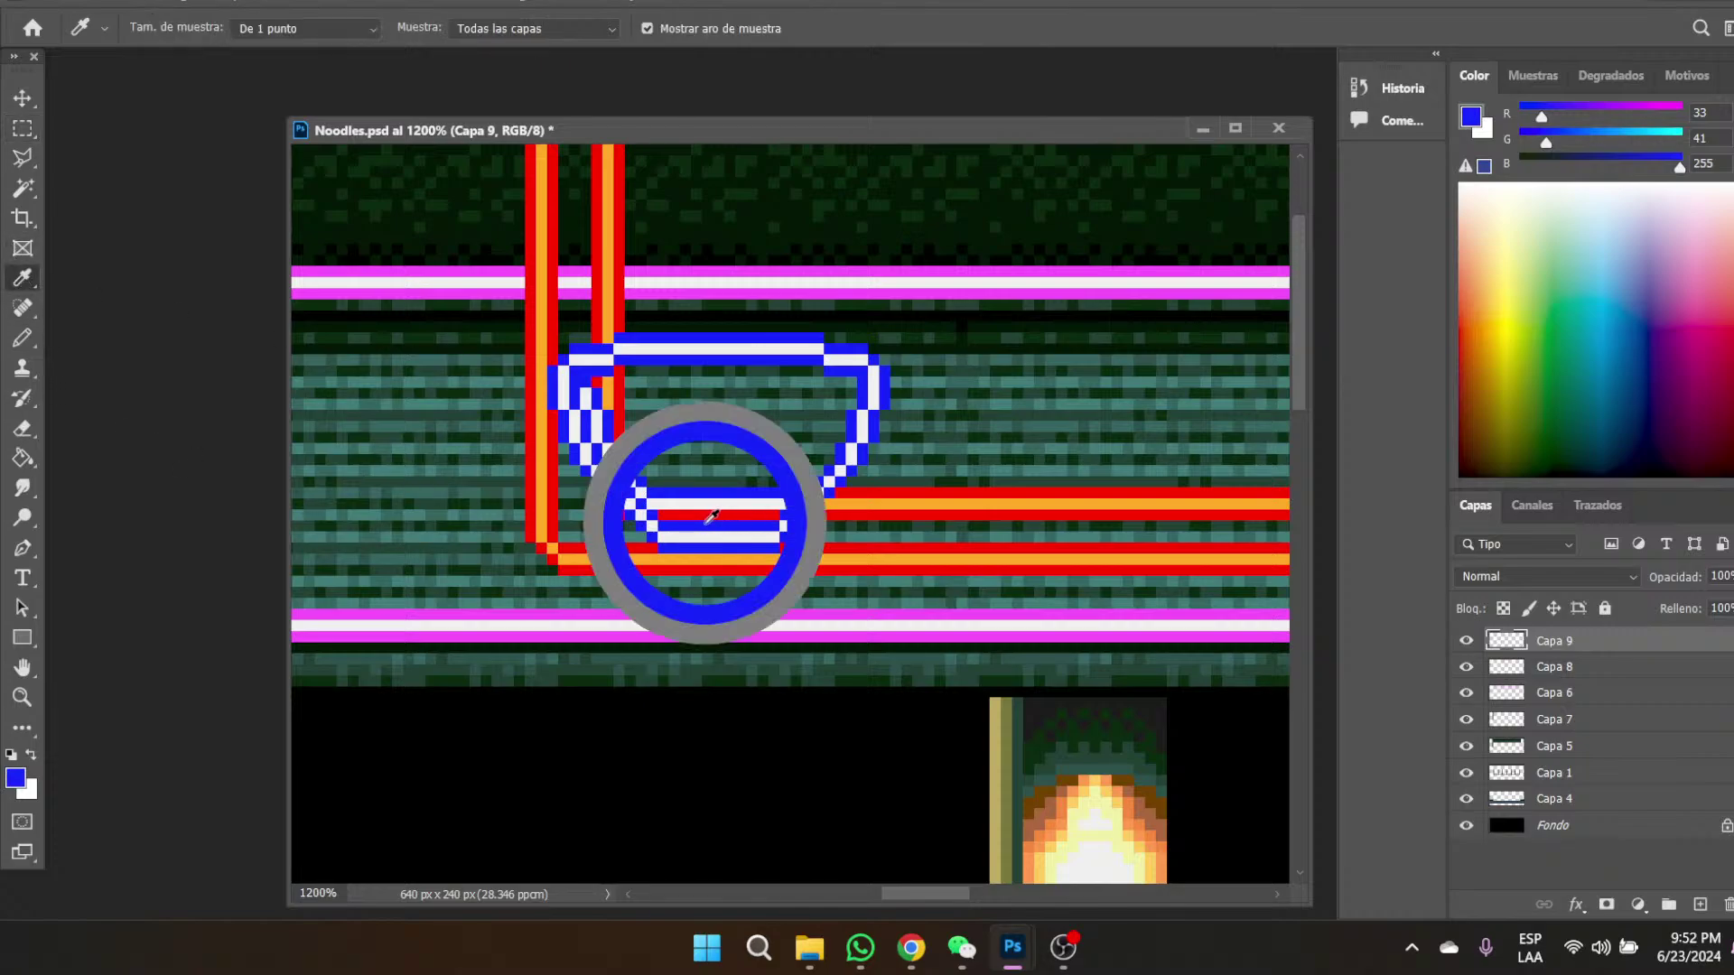
left_click(33, 131)
left_click_drag(646, 498, 783, 513)
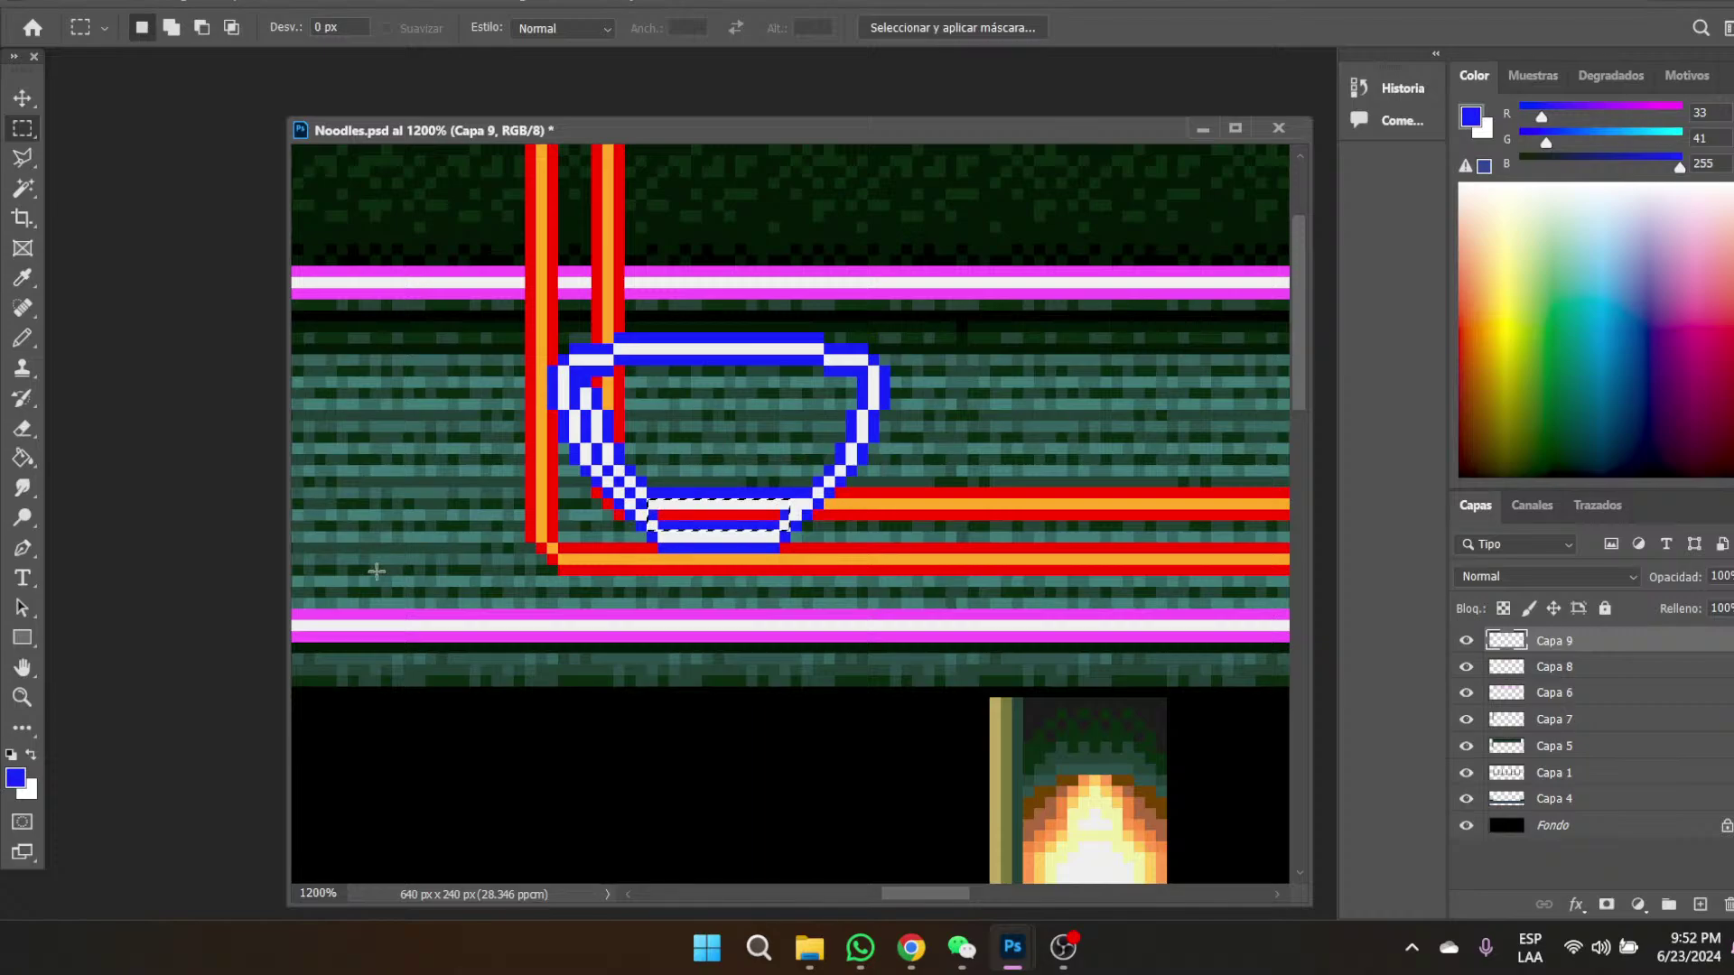
left_click(23, 458)
left_click(760, 524)
left_click(18, 130)
left_click(1027, 456)
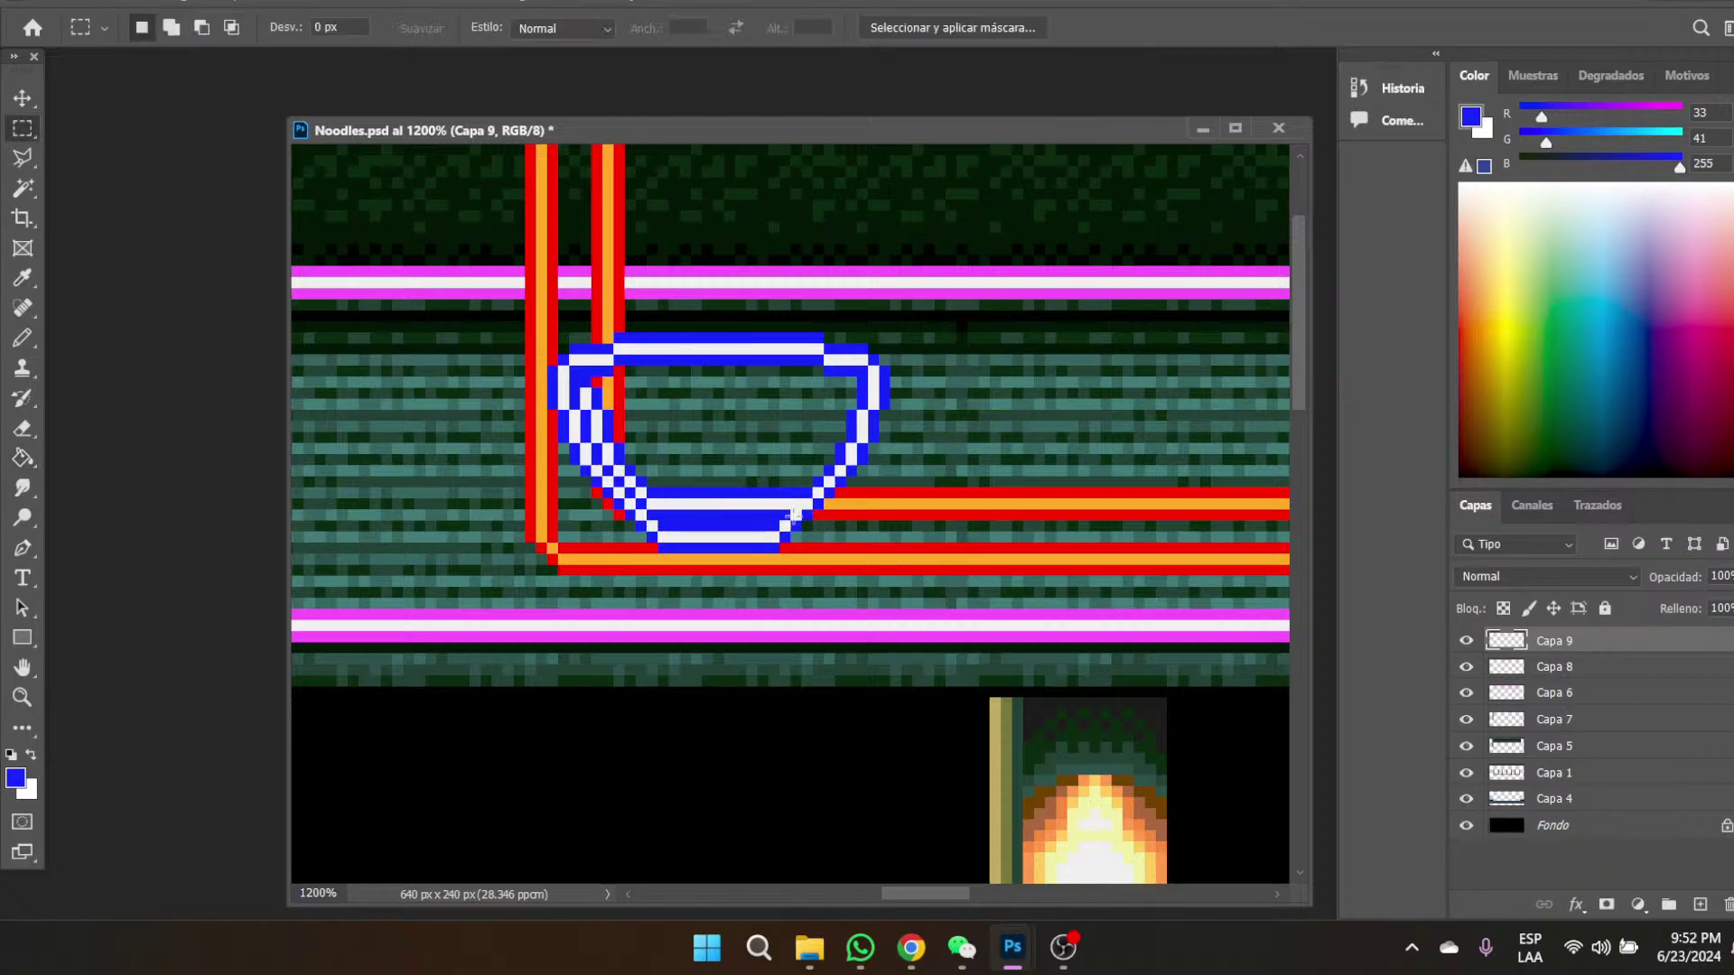
left_click_drag(794, 514, 798, 519)
left_click(22, 339)
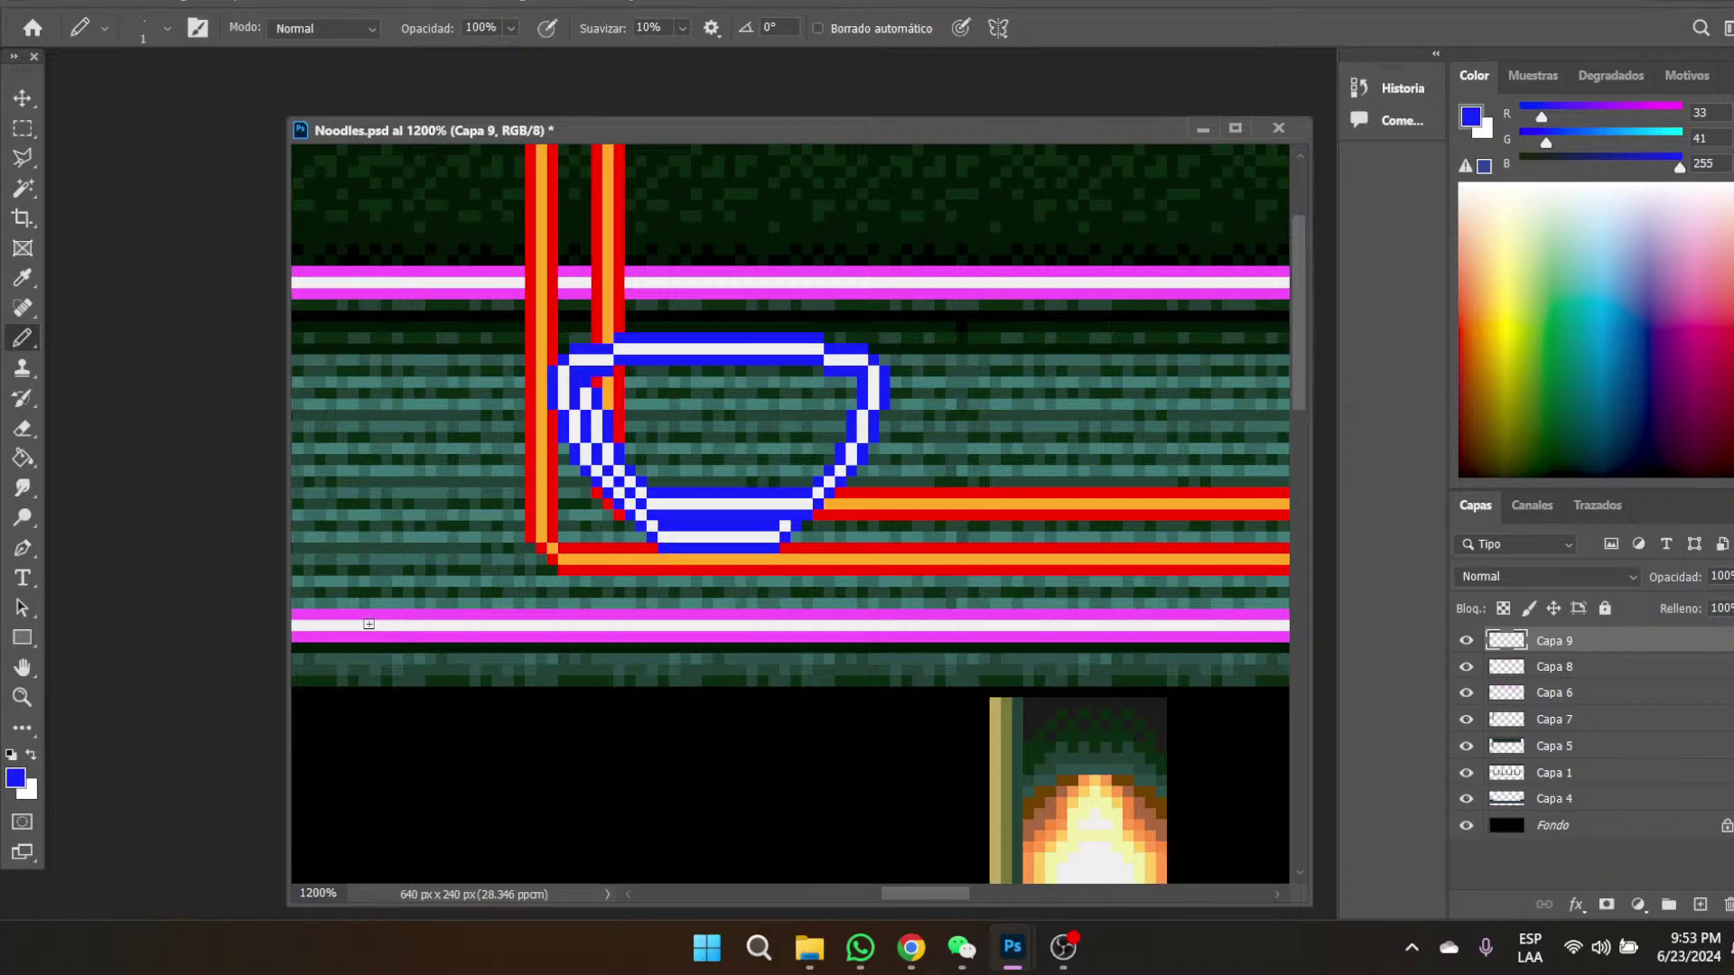
- Check the widened bowl against the whole stage at 100% and at 400%
scroll(653, 375, "up", 1)
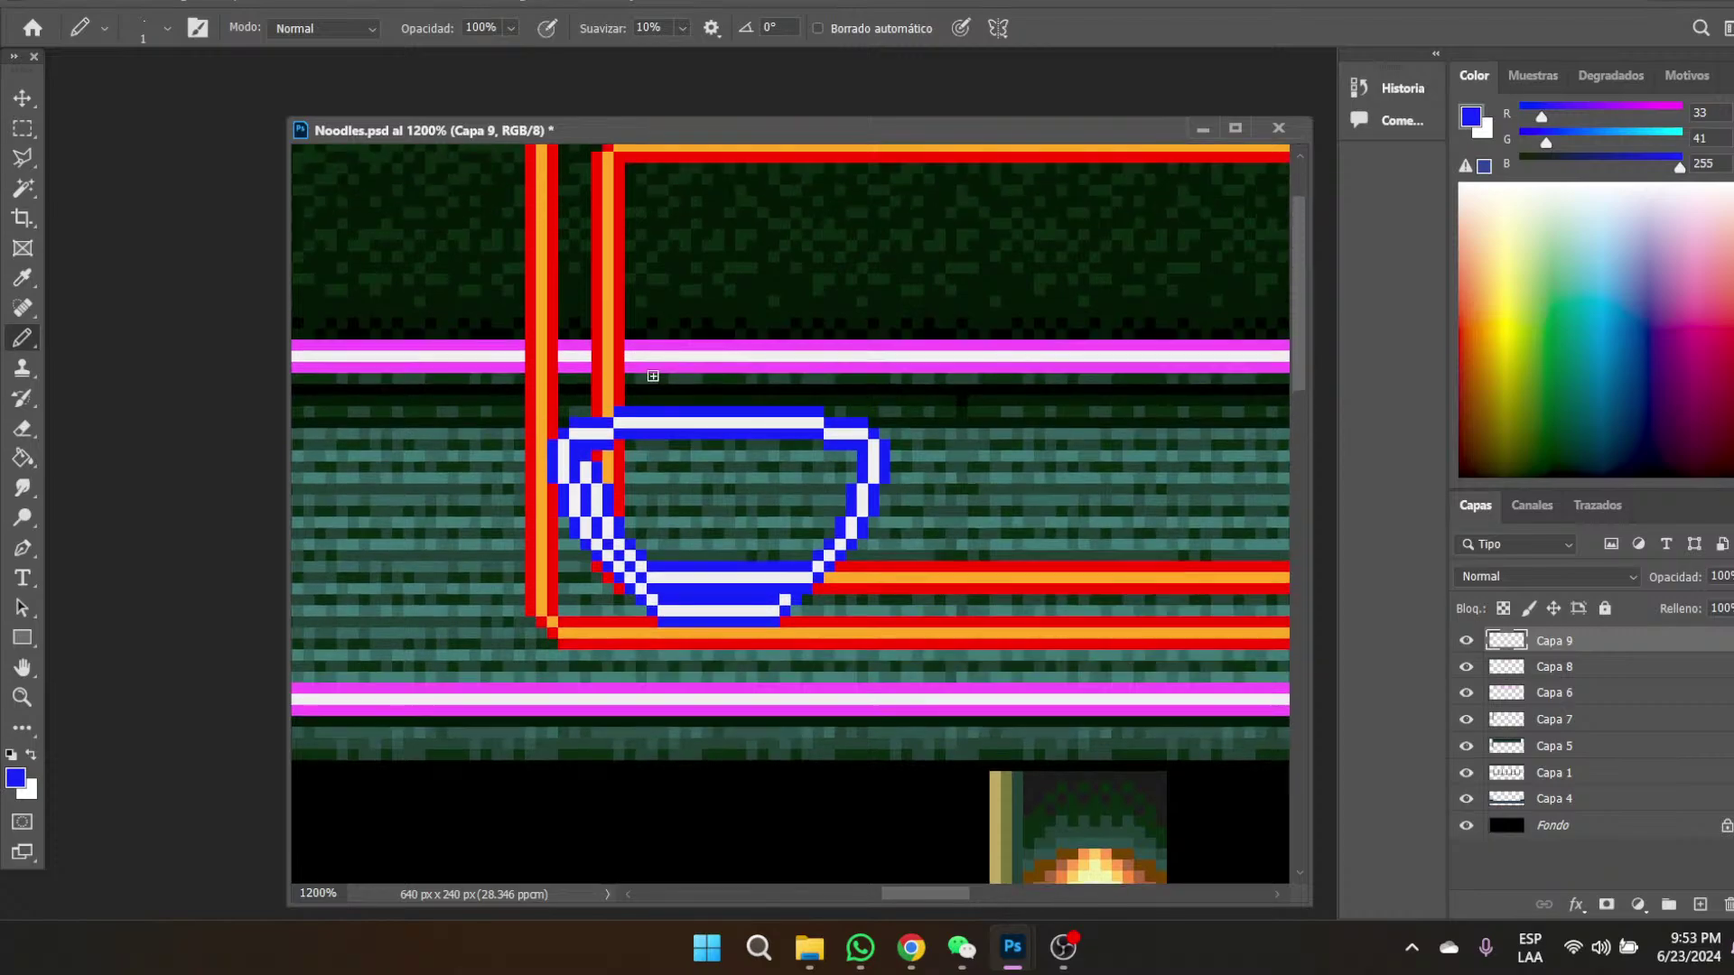
left_click(22, 696)
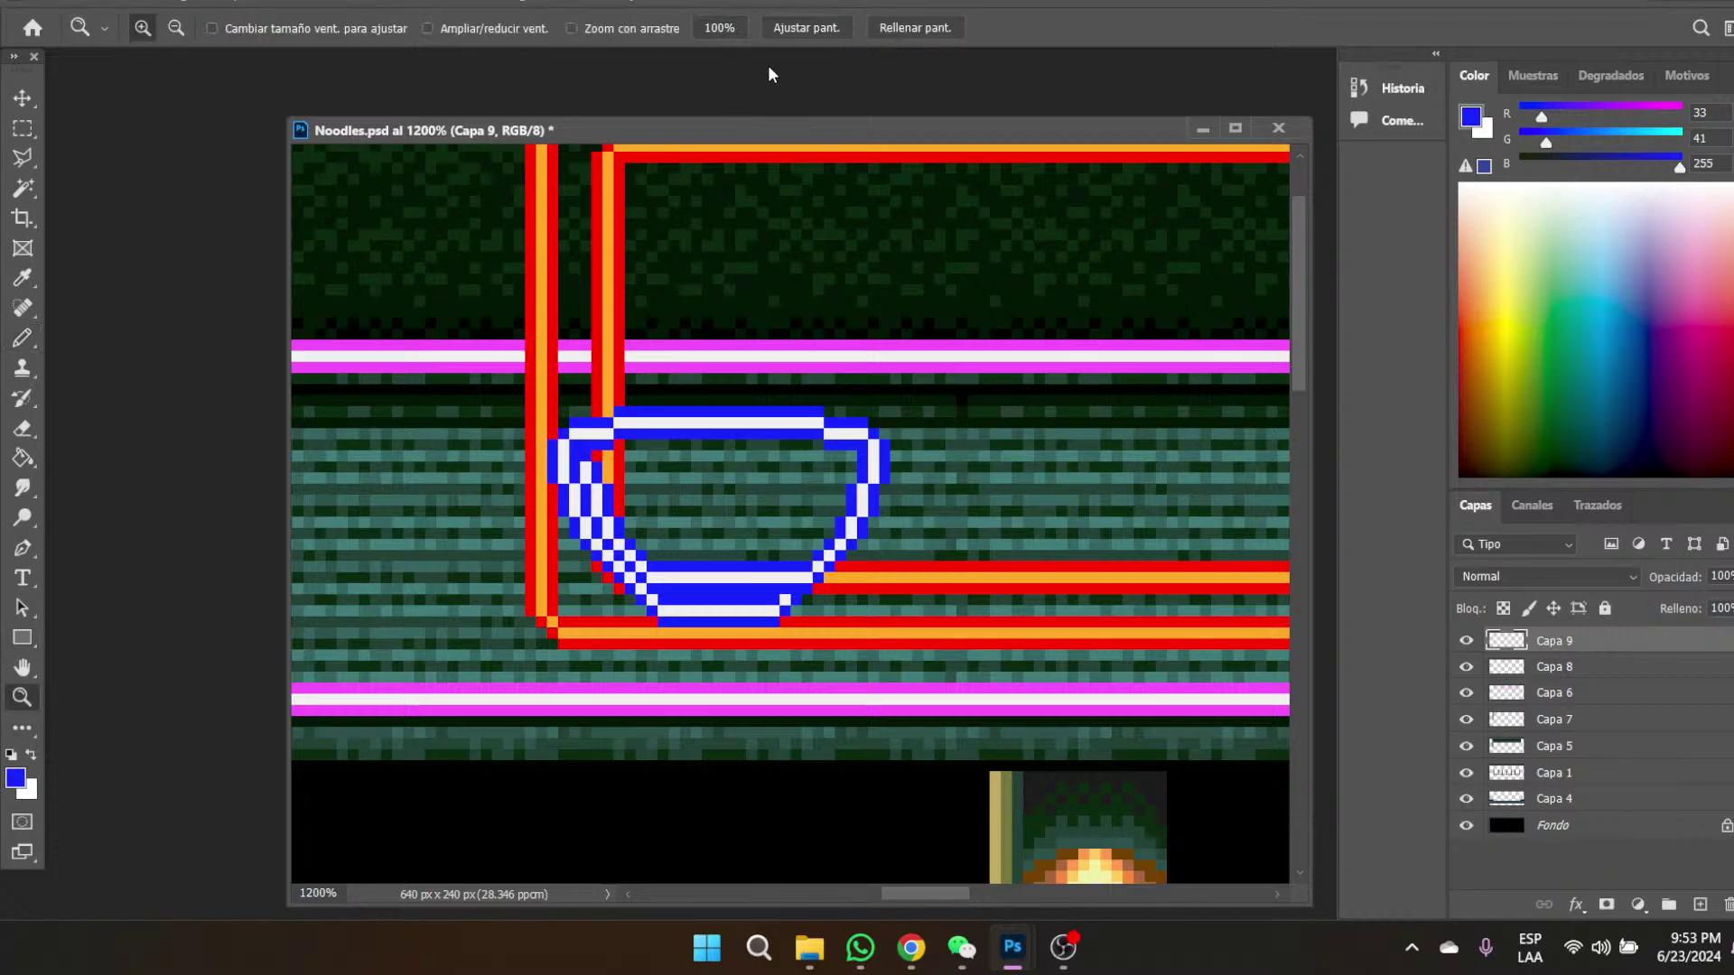
left_click(717, 28)
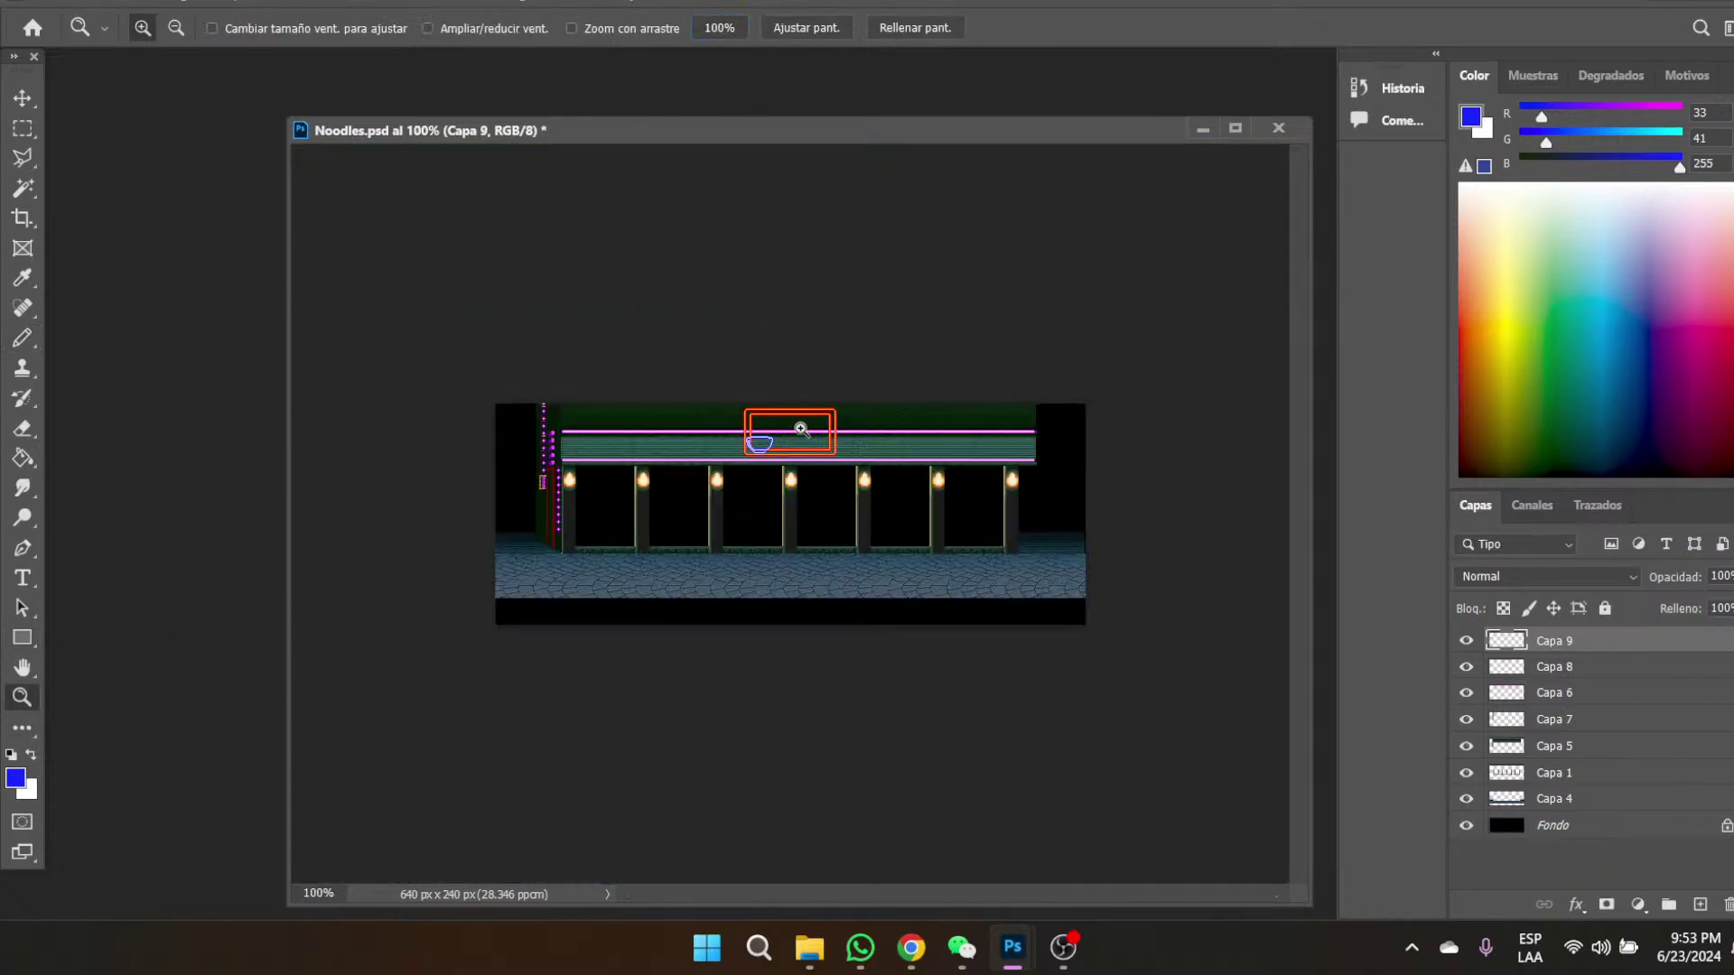
left_click(763, 443)
left_click(827, 344)
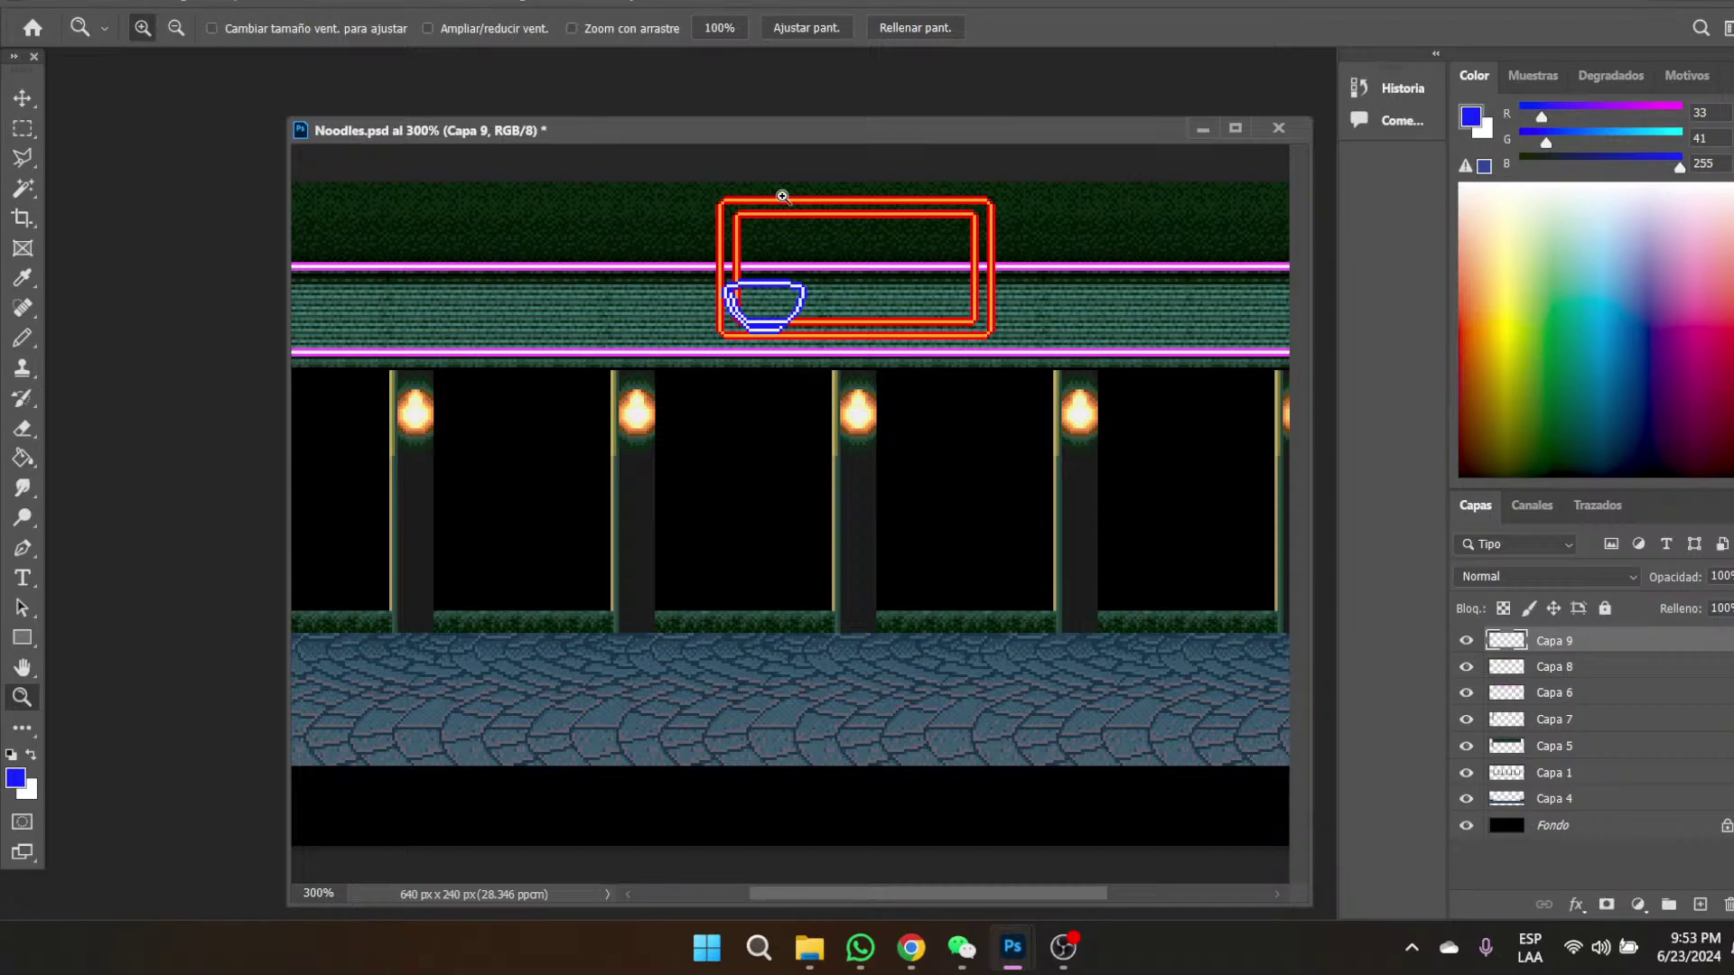
left_click(741, 284)
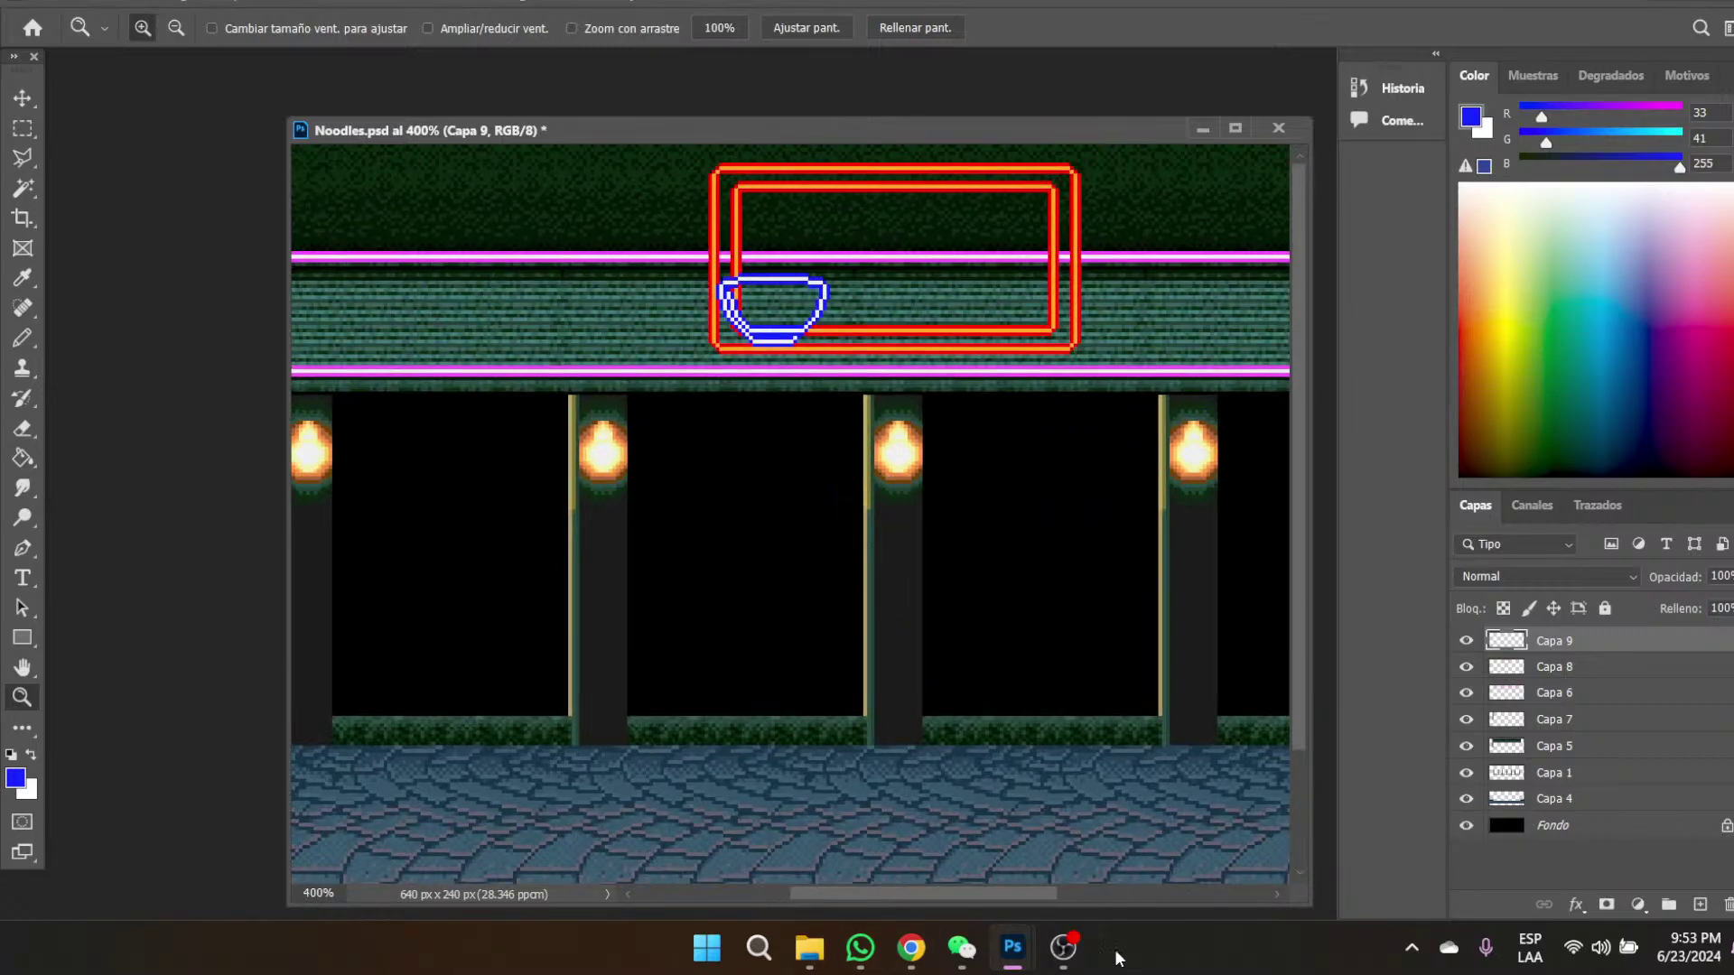
mouse_move(1013, 948)
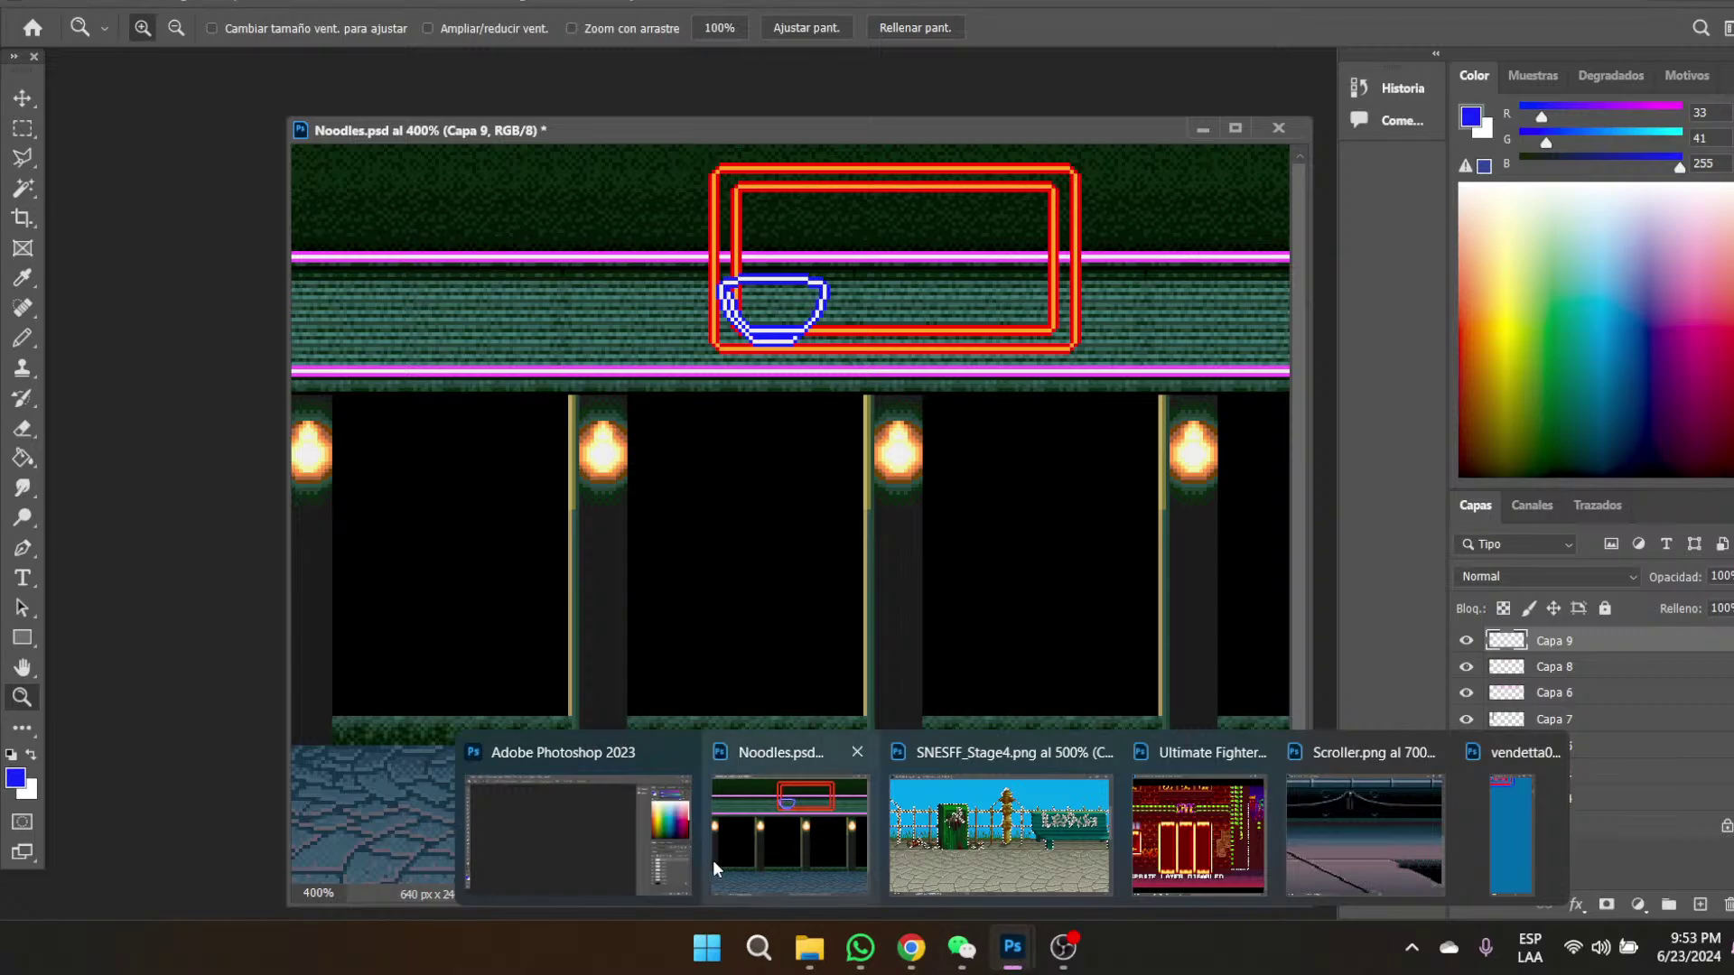
mouse_move(912, 960)
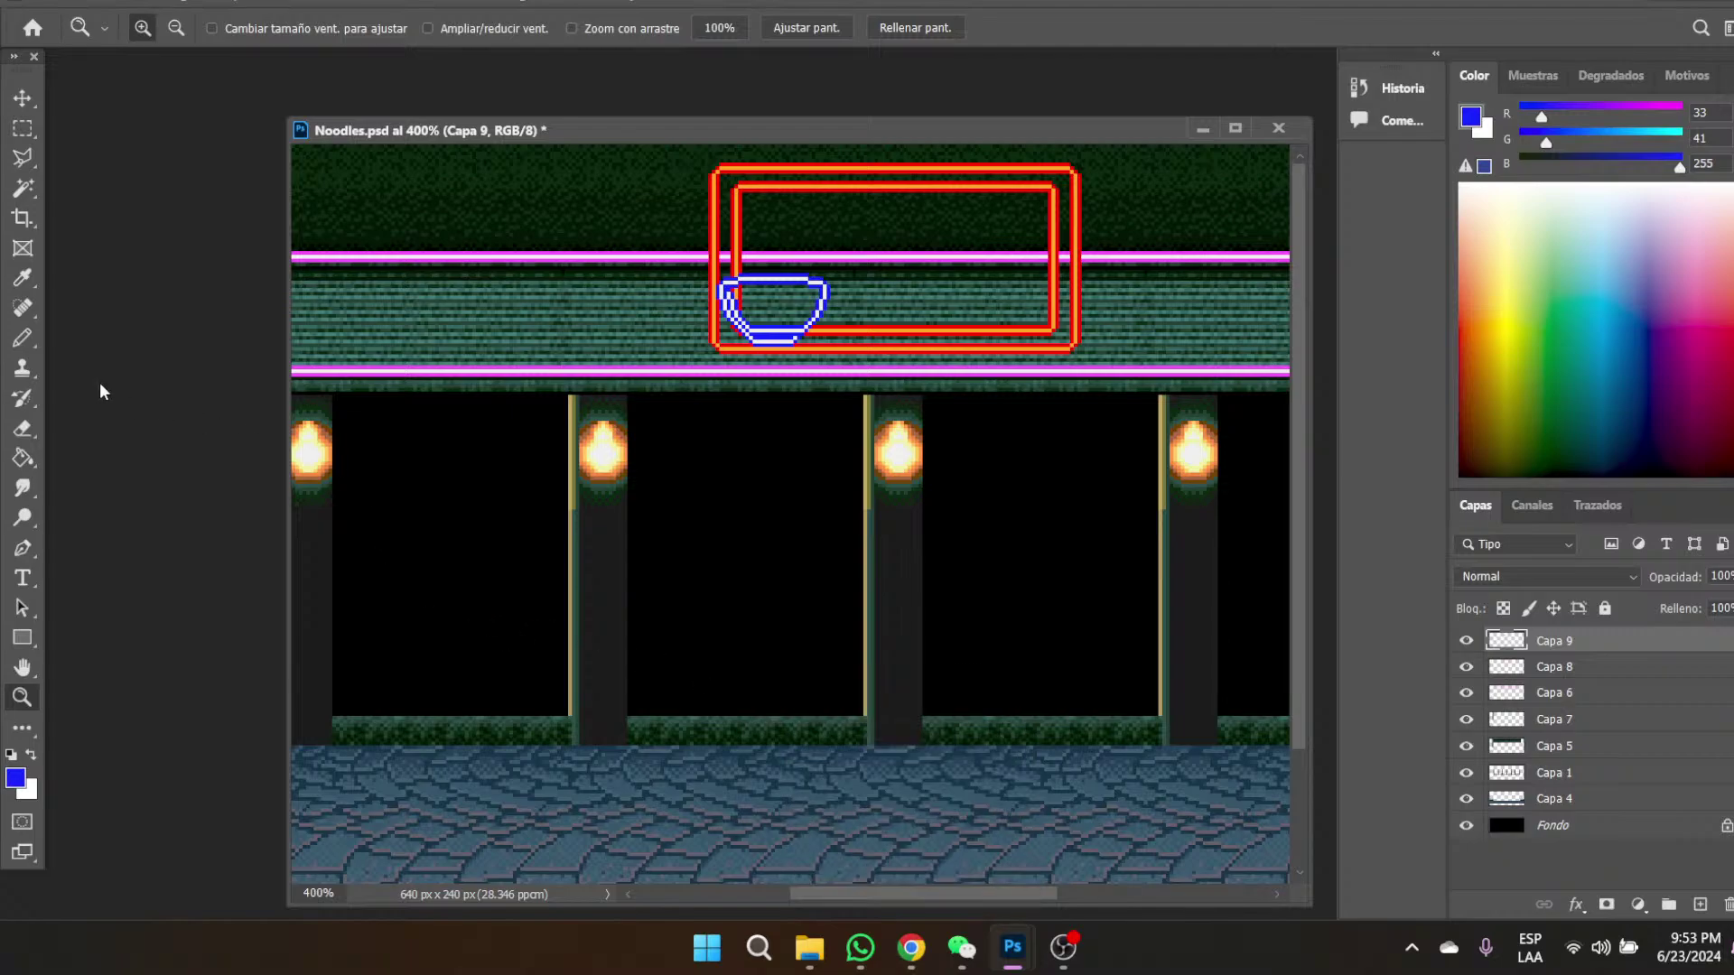
- Sample the white of the bowl's rim (240, 240, 240) as the pencil color
left_click(19, 284)
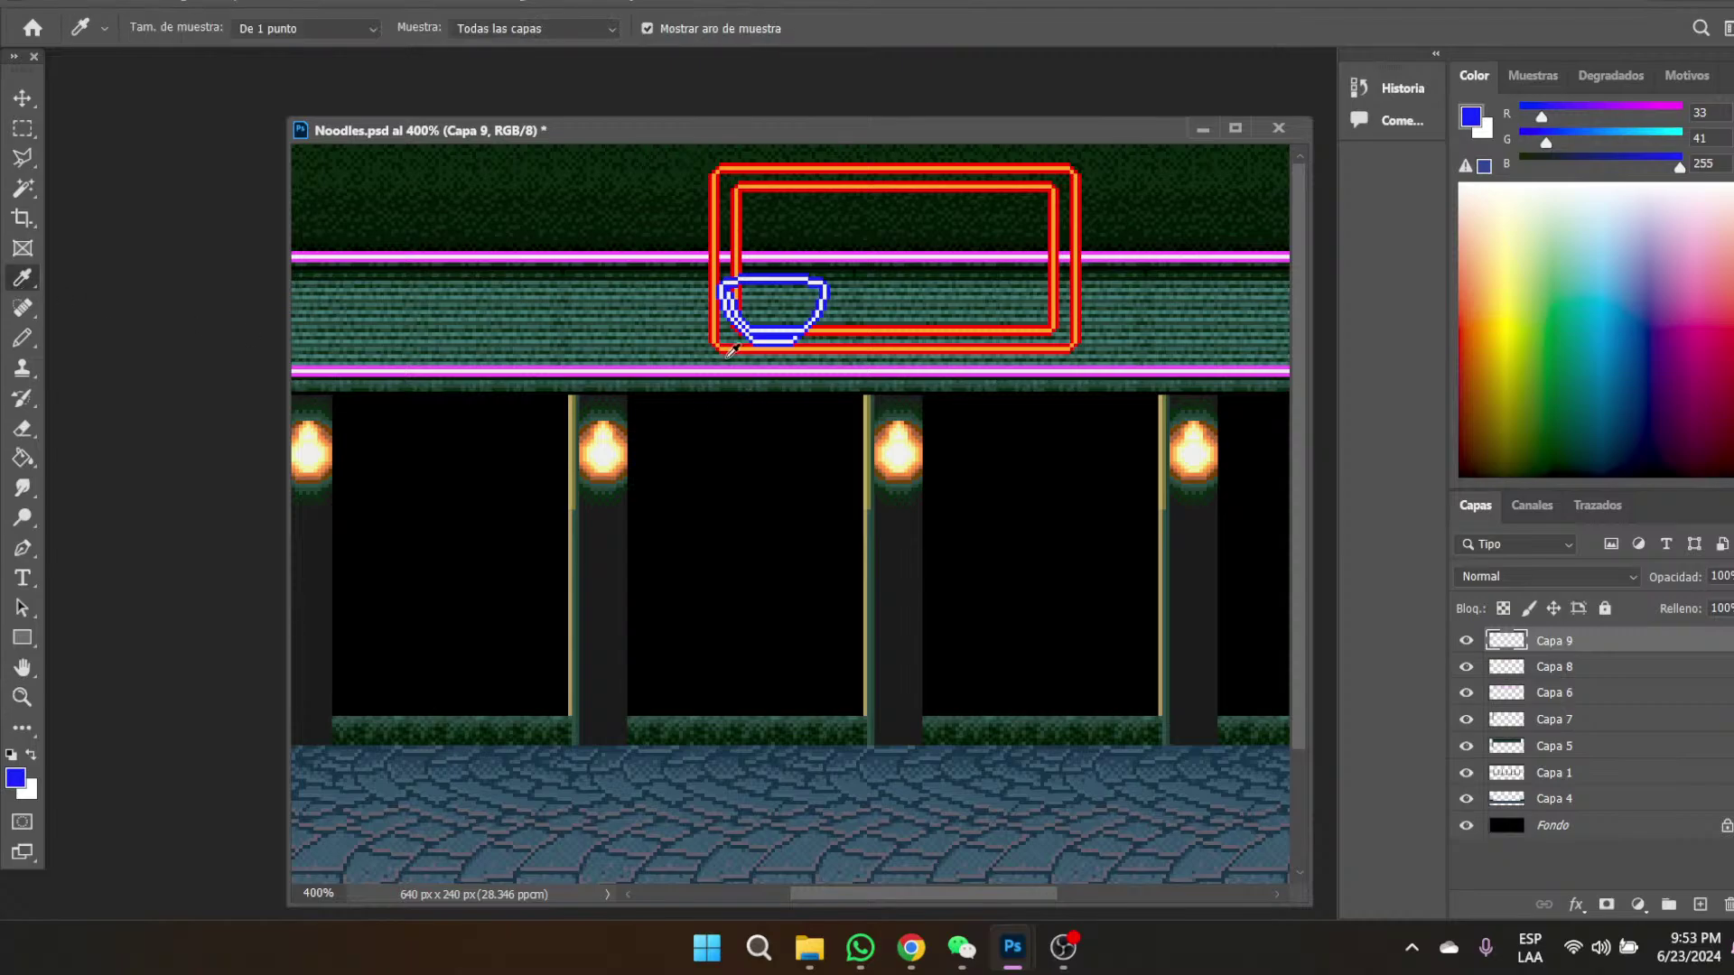
left_click(23, 696)
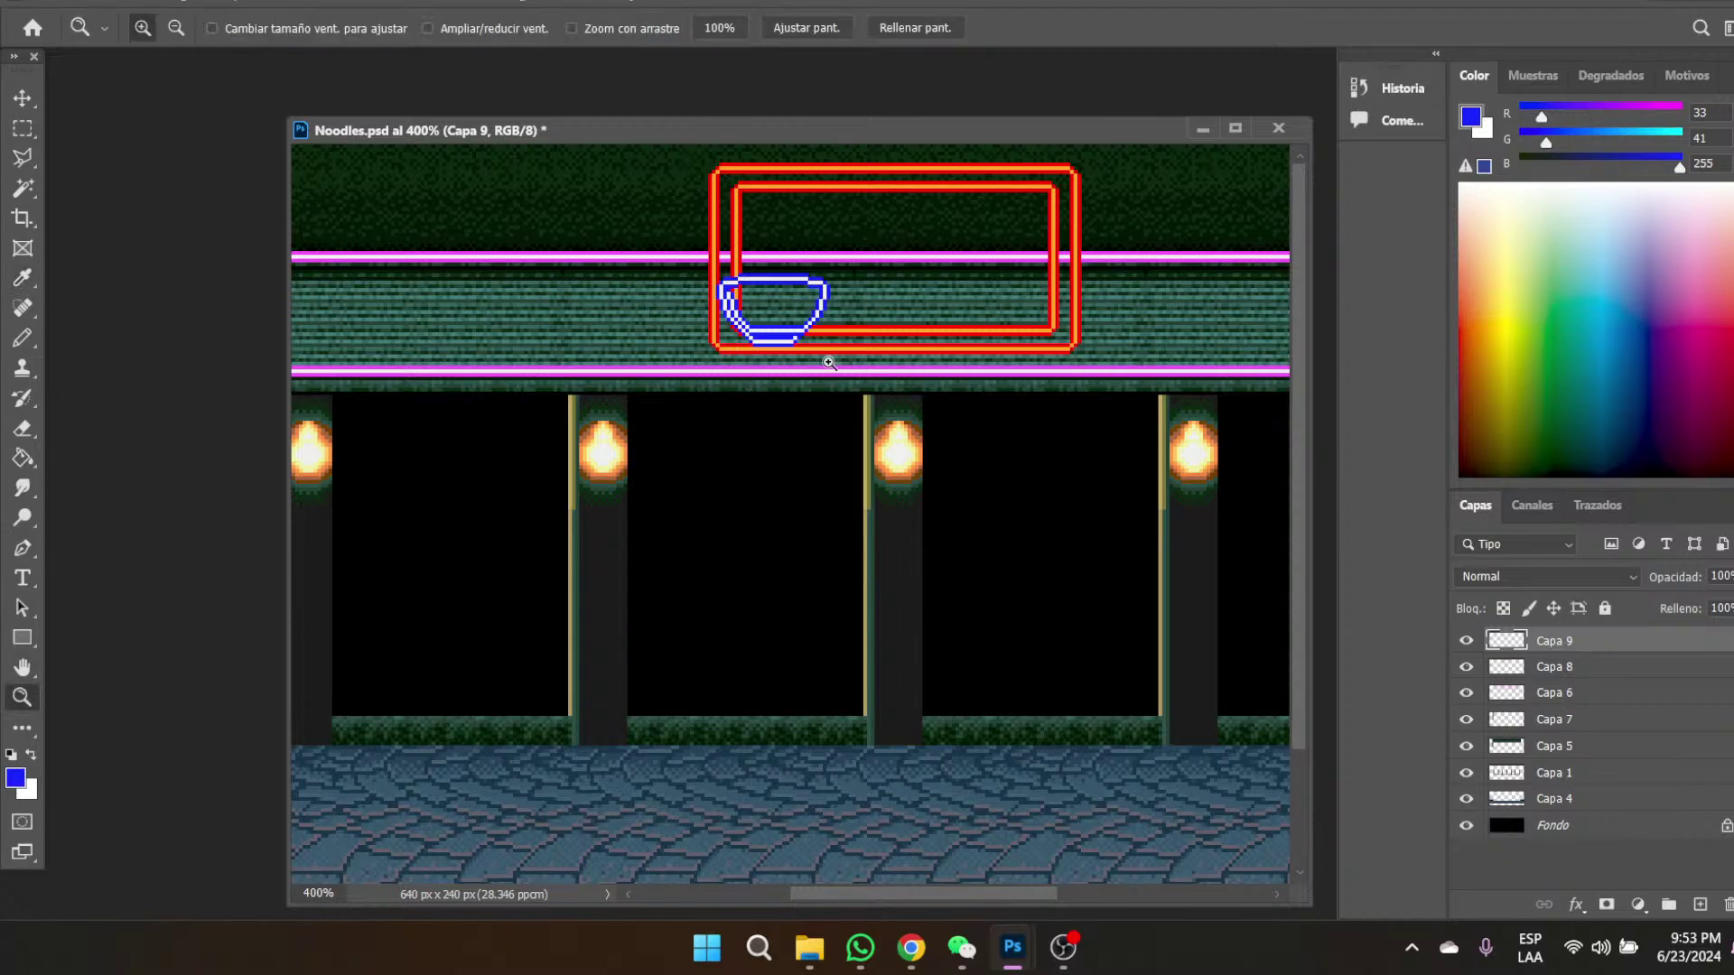
left_click(810, 266)
left_click(810, 267)
left_click(810, 268)
left_click(814, 293)
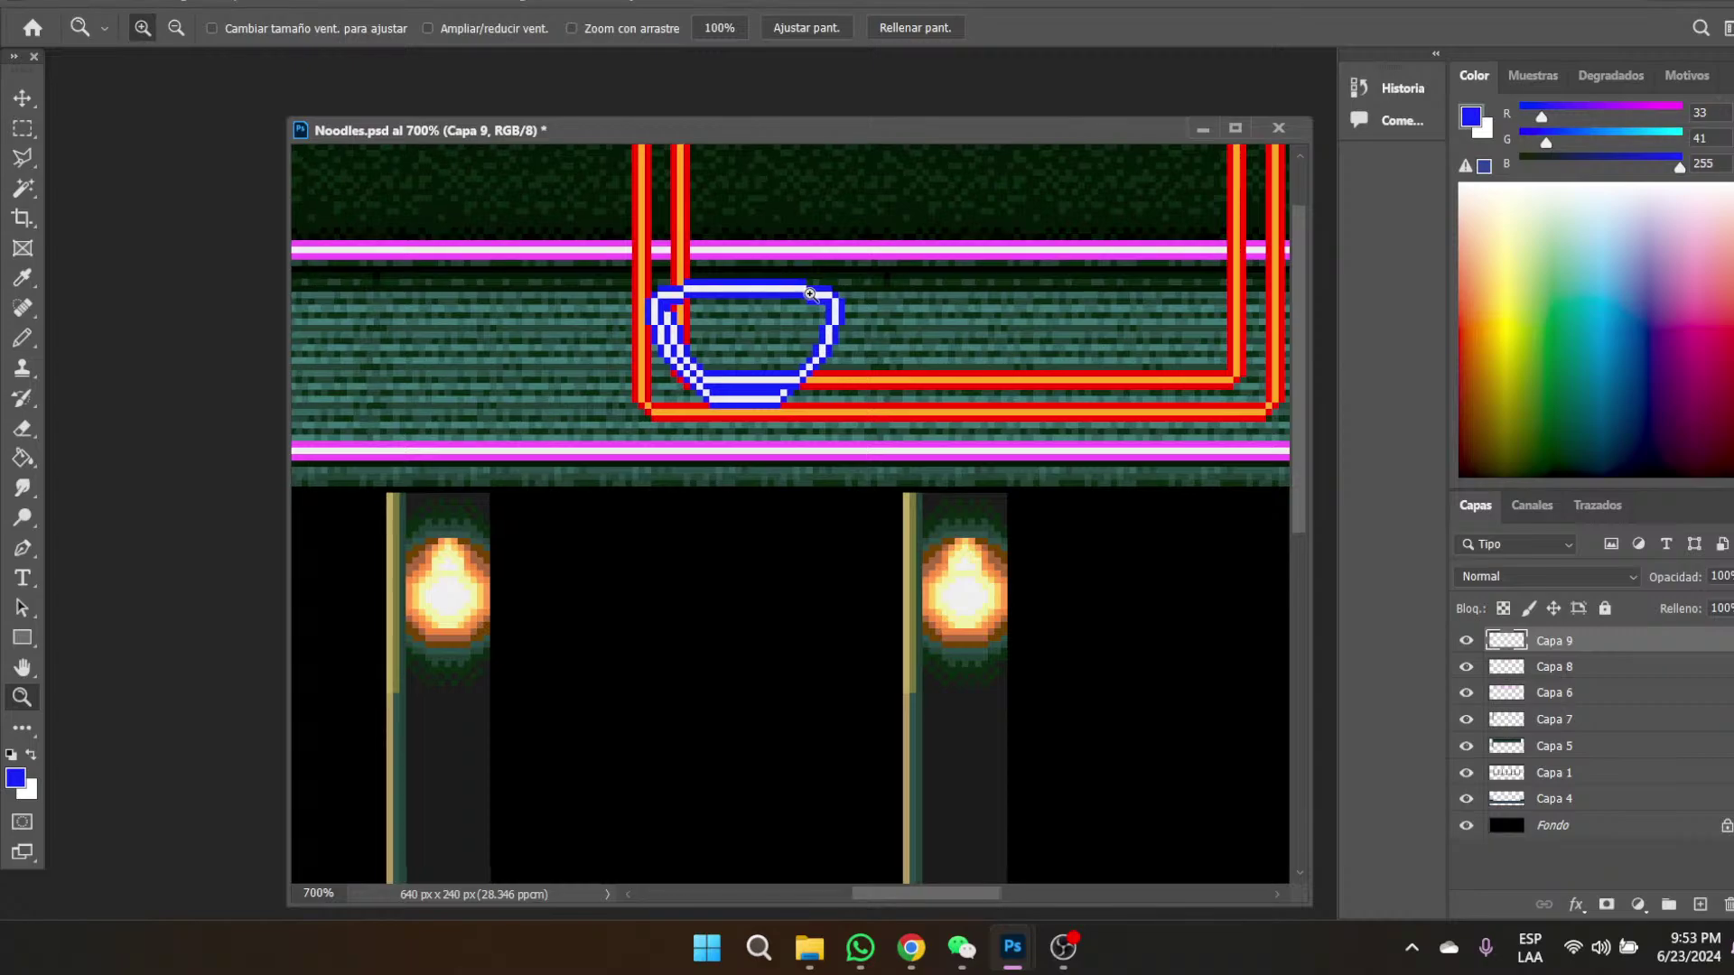
left_click(22, 277)
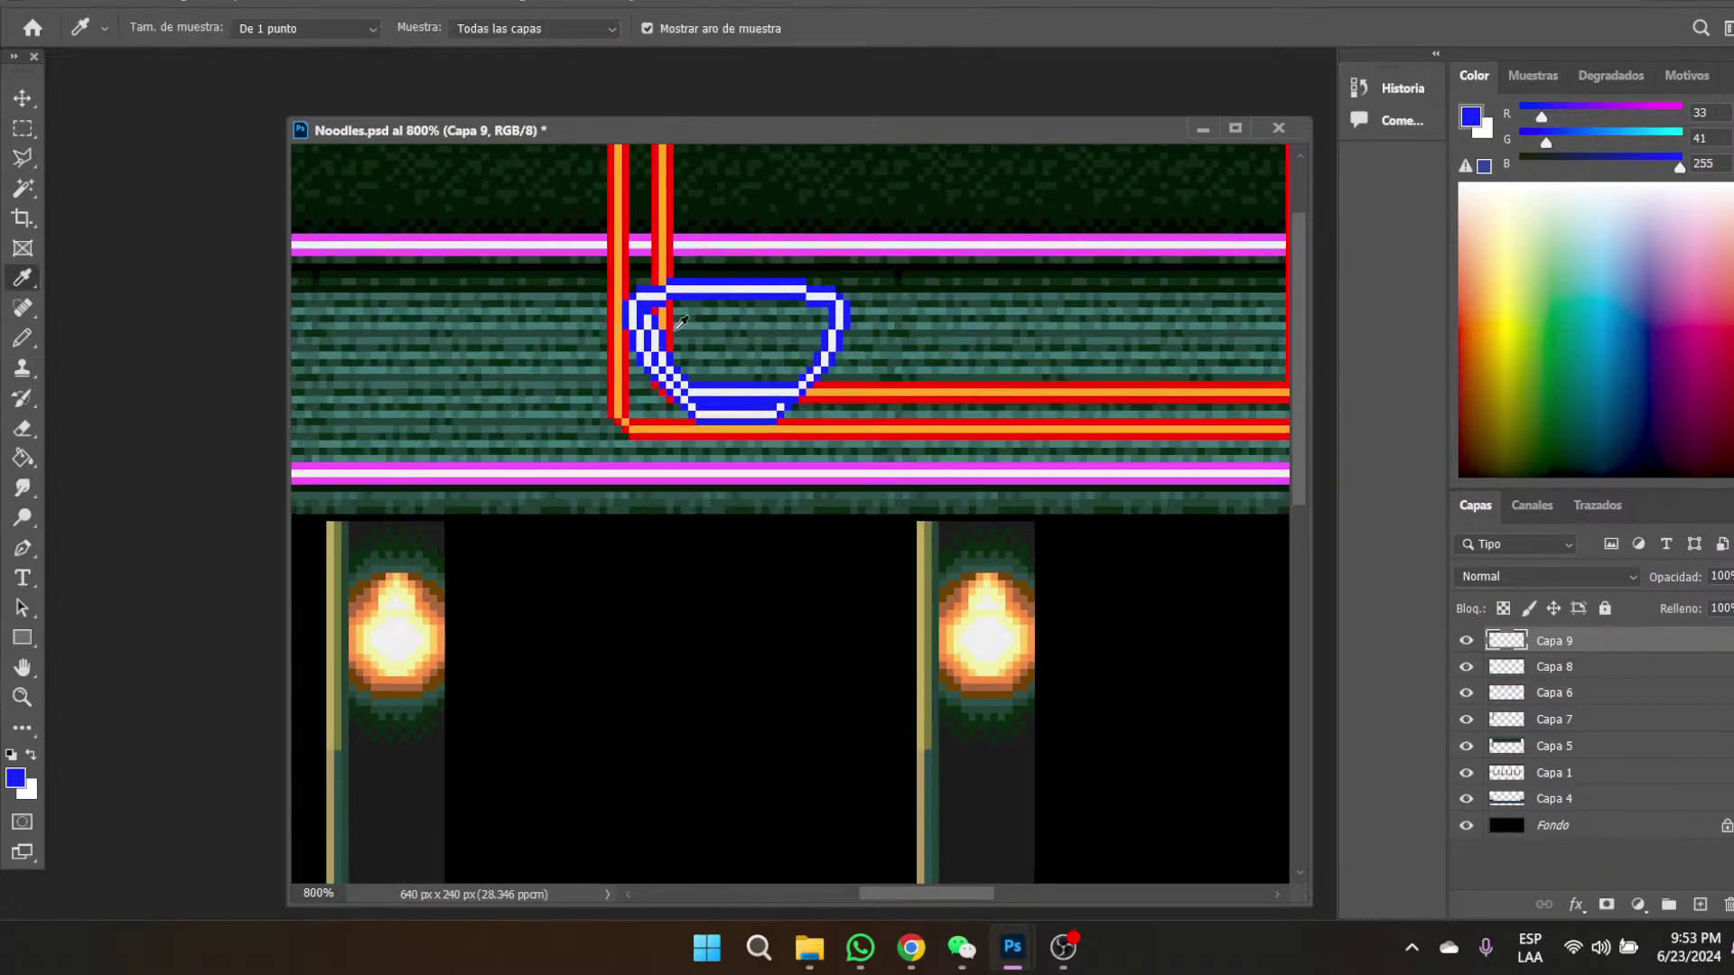
left_click(728, 281)
scroll(944, 346, "up", 3)
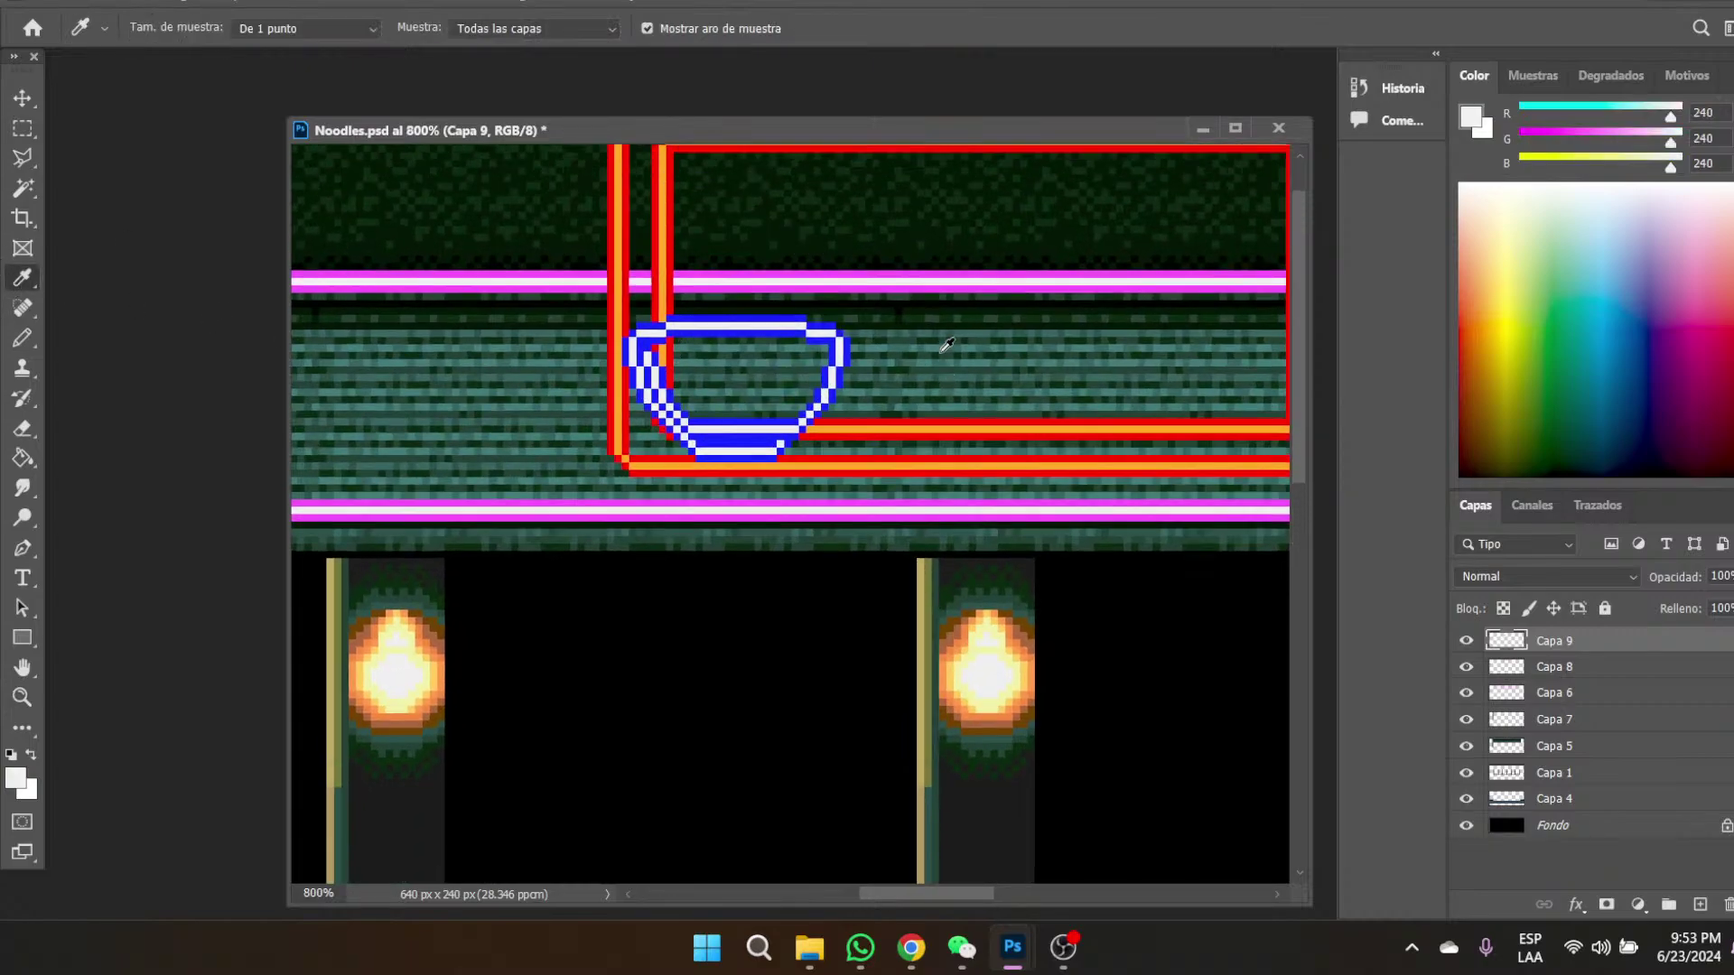
left_click(23, 337)
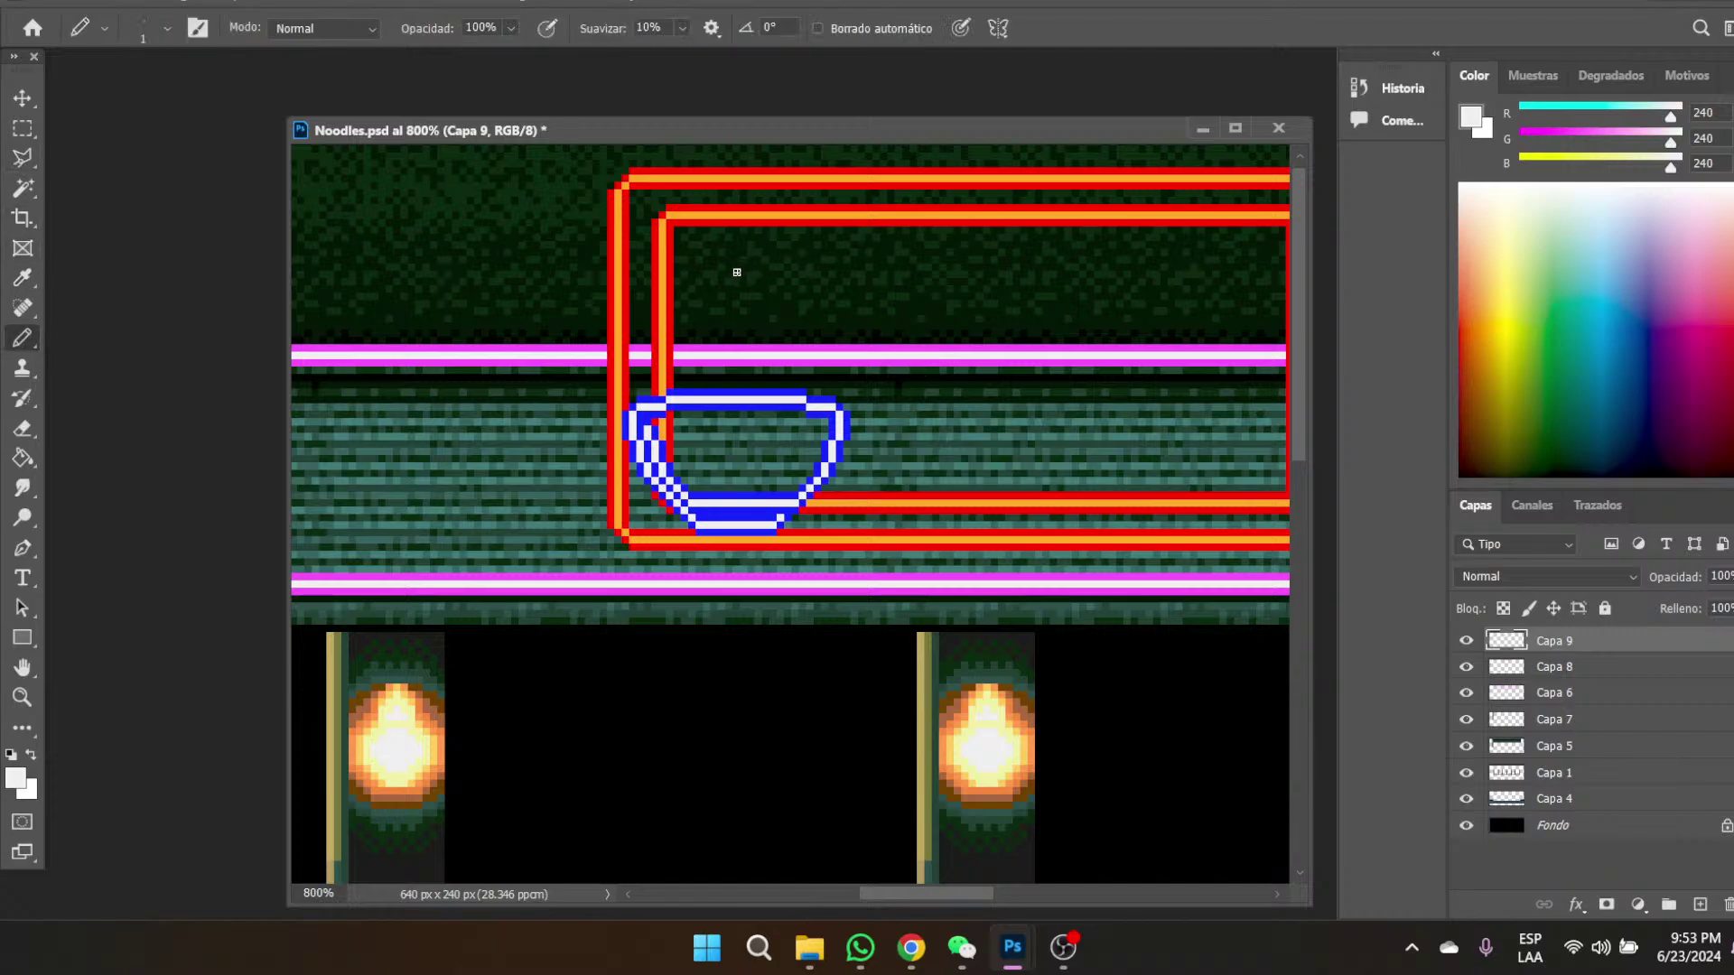
- Pencil a stepped white strand rising from the bowl and the lower part of a second strand beside it
left_click_drag(737, 257, 714, 376)
key("ctrl+z")
left_click_drag(739, 336, 742, 358)
key("ctrl+z")
left_click_drag(739, 331, 742, 364)
key("ctrl+z")
left_click_drag(739, 333, 739, 373)
- Complete the second white strand's upper part and pencil a third parallel stepped strand to its right
left_click_drag(746, 302, 748, 316)
key("ctrl+z")
left_click_drag(750, 269, 750, 300)
left_click_drag(752, 346, 757, 374)
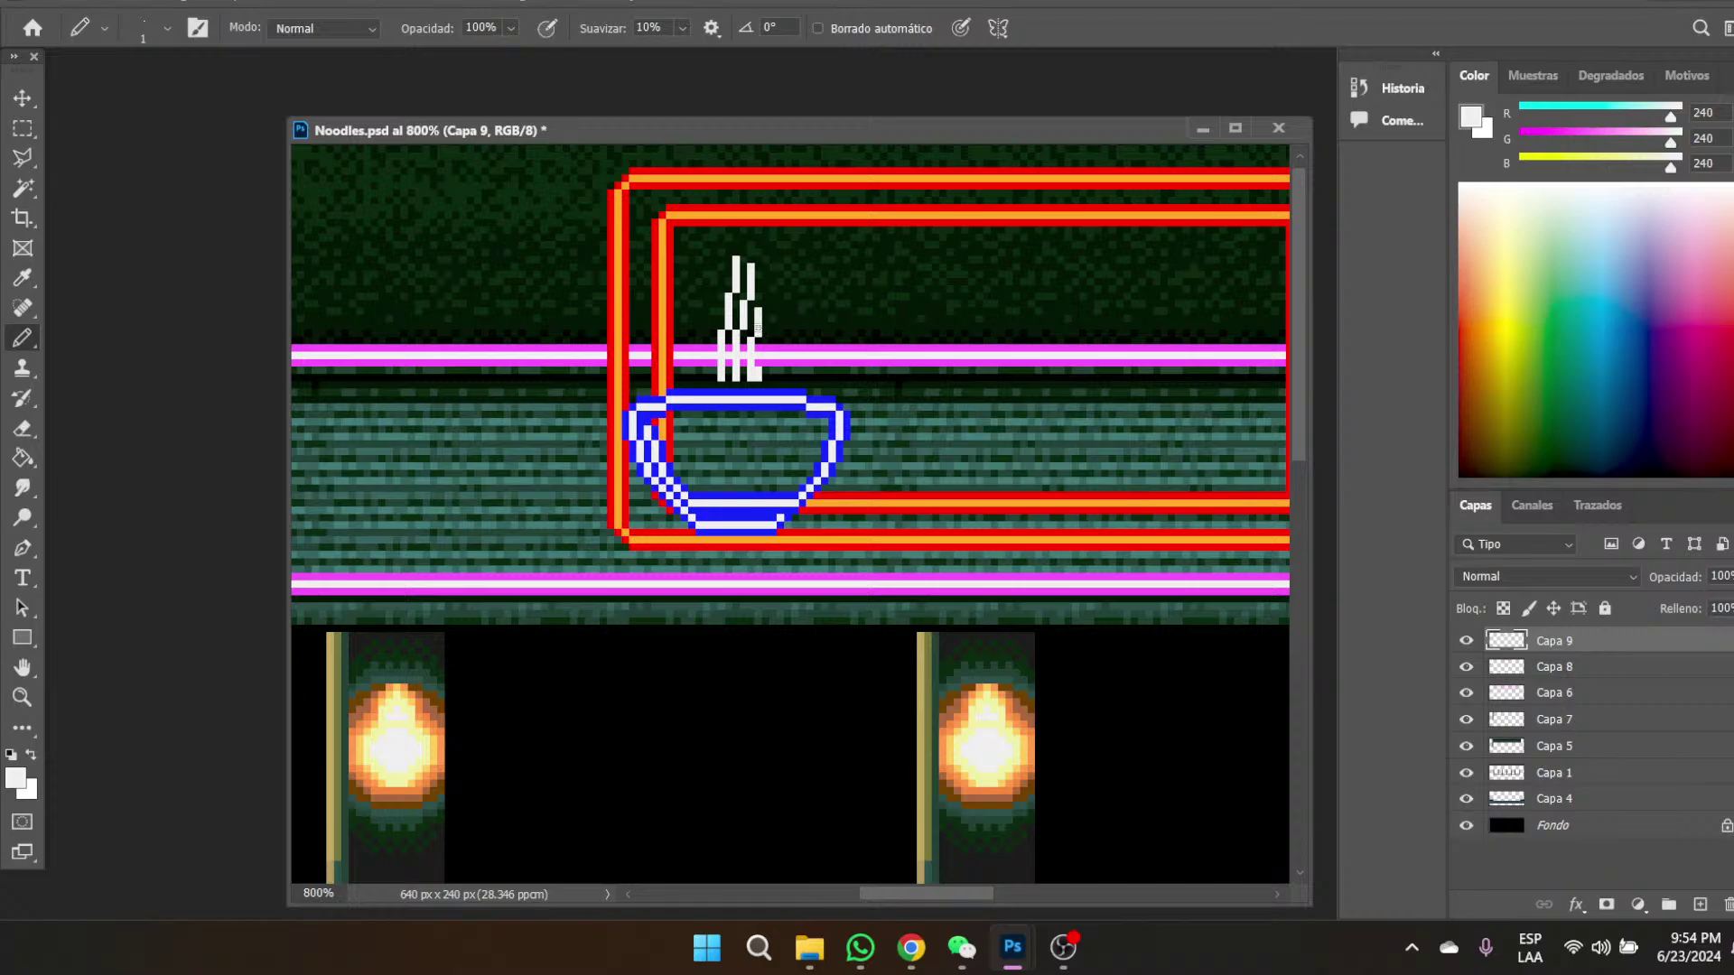
left_click_drag(767, 273, 768, 295)
- Sample the lamp's pale yellow (240, 240, 170) and pencil it along the lower right edge of the third strand
left_click(23, 277)
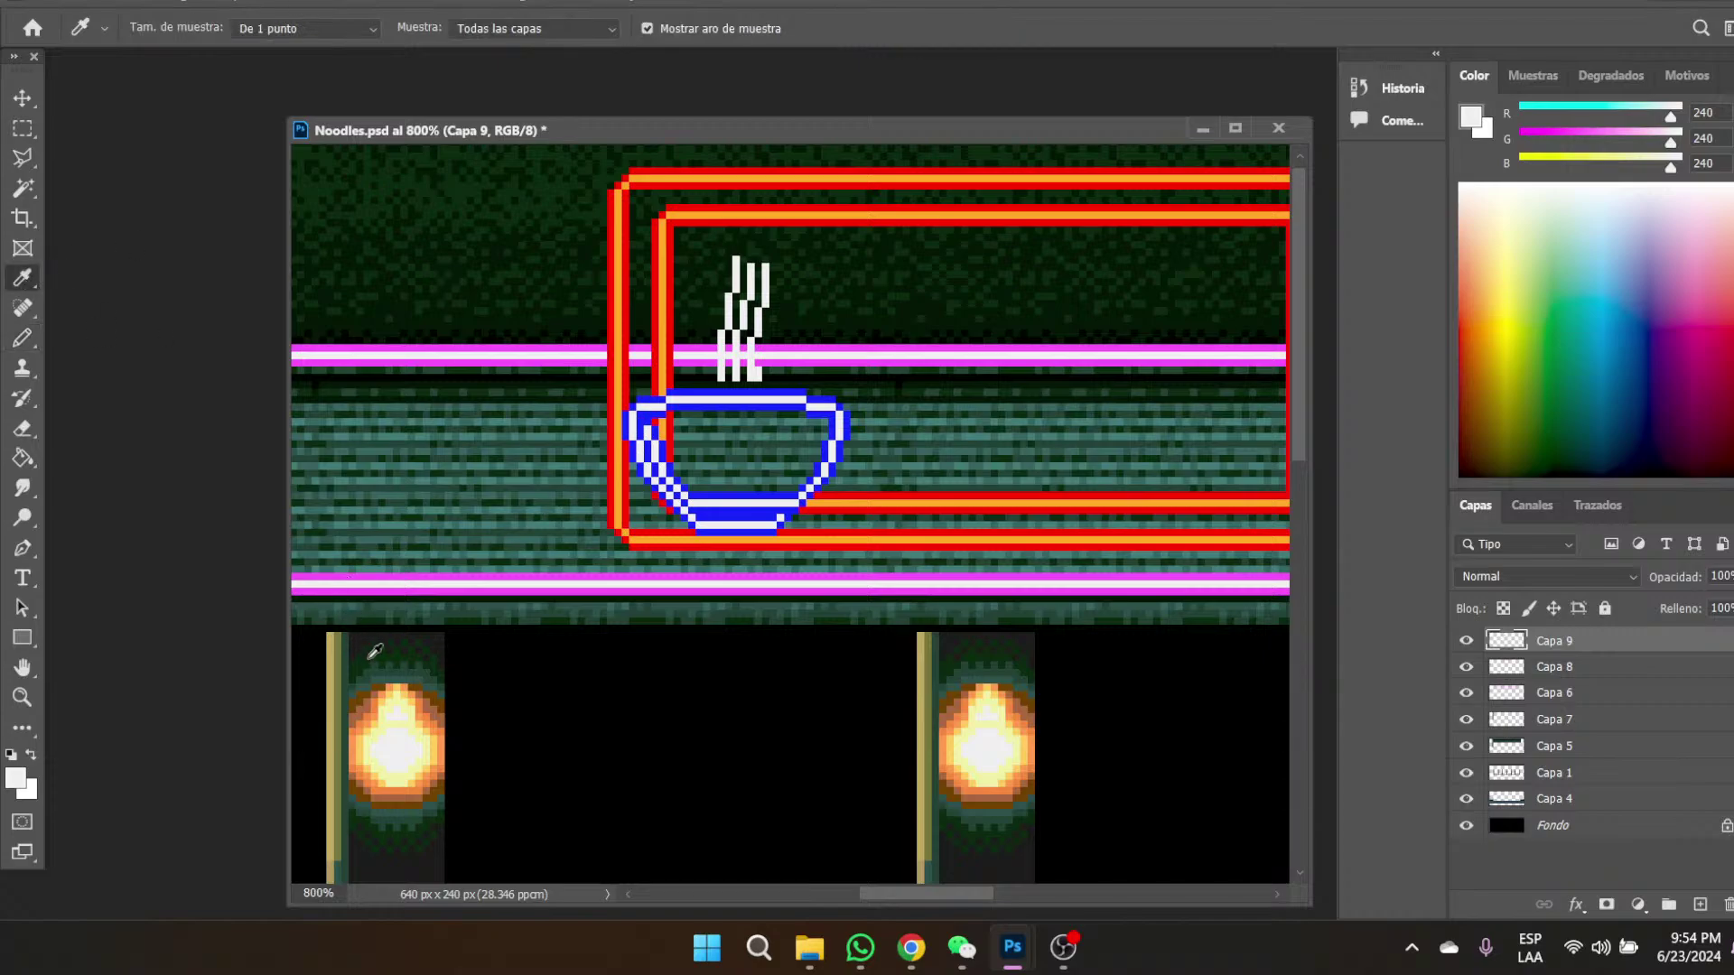
left_click(389, 707)
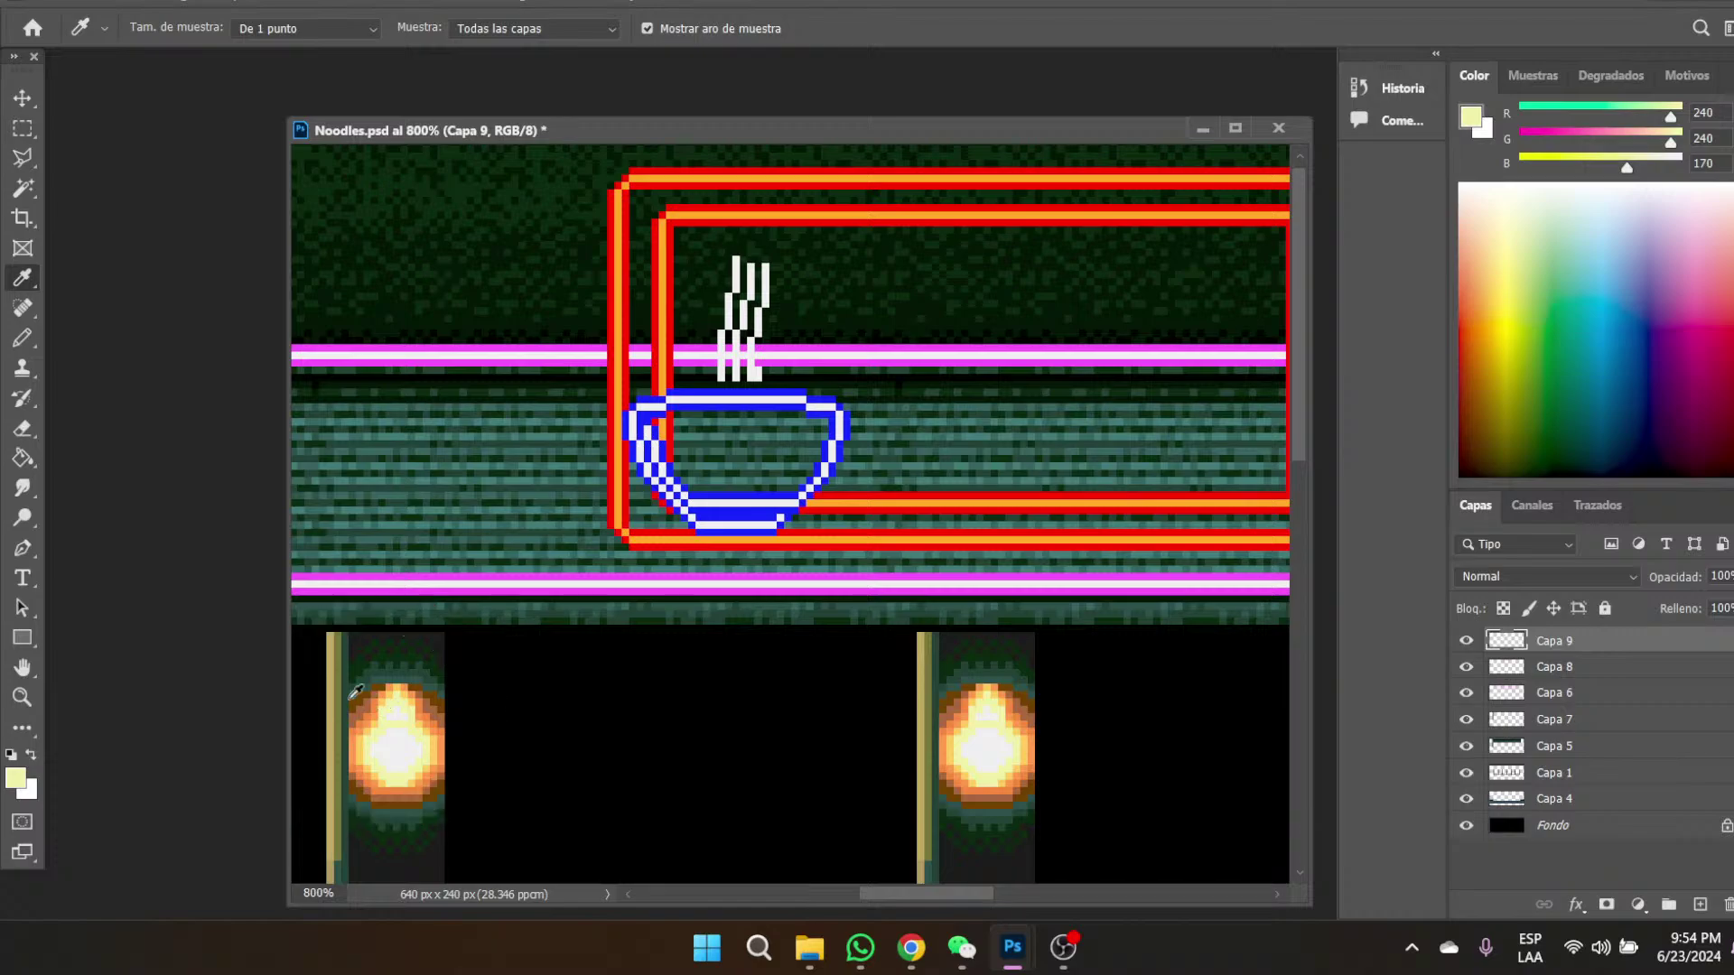
left_click(22, 338)
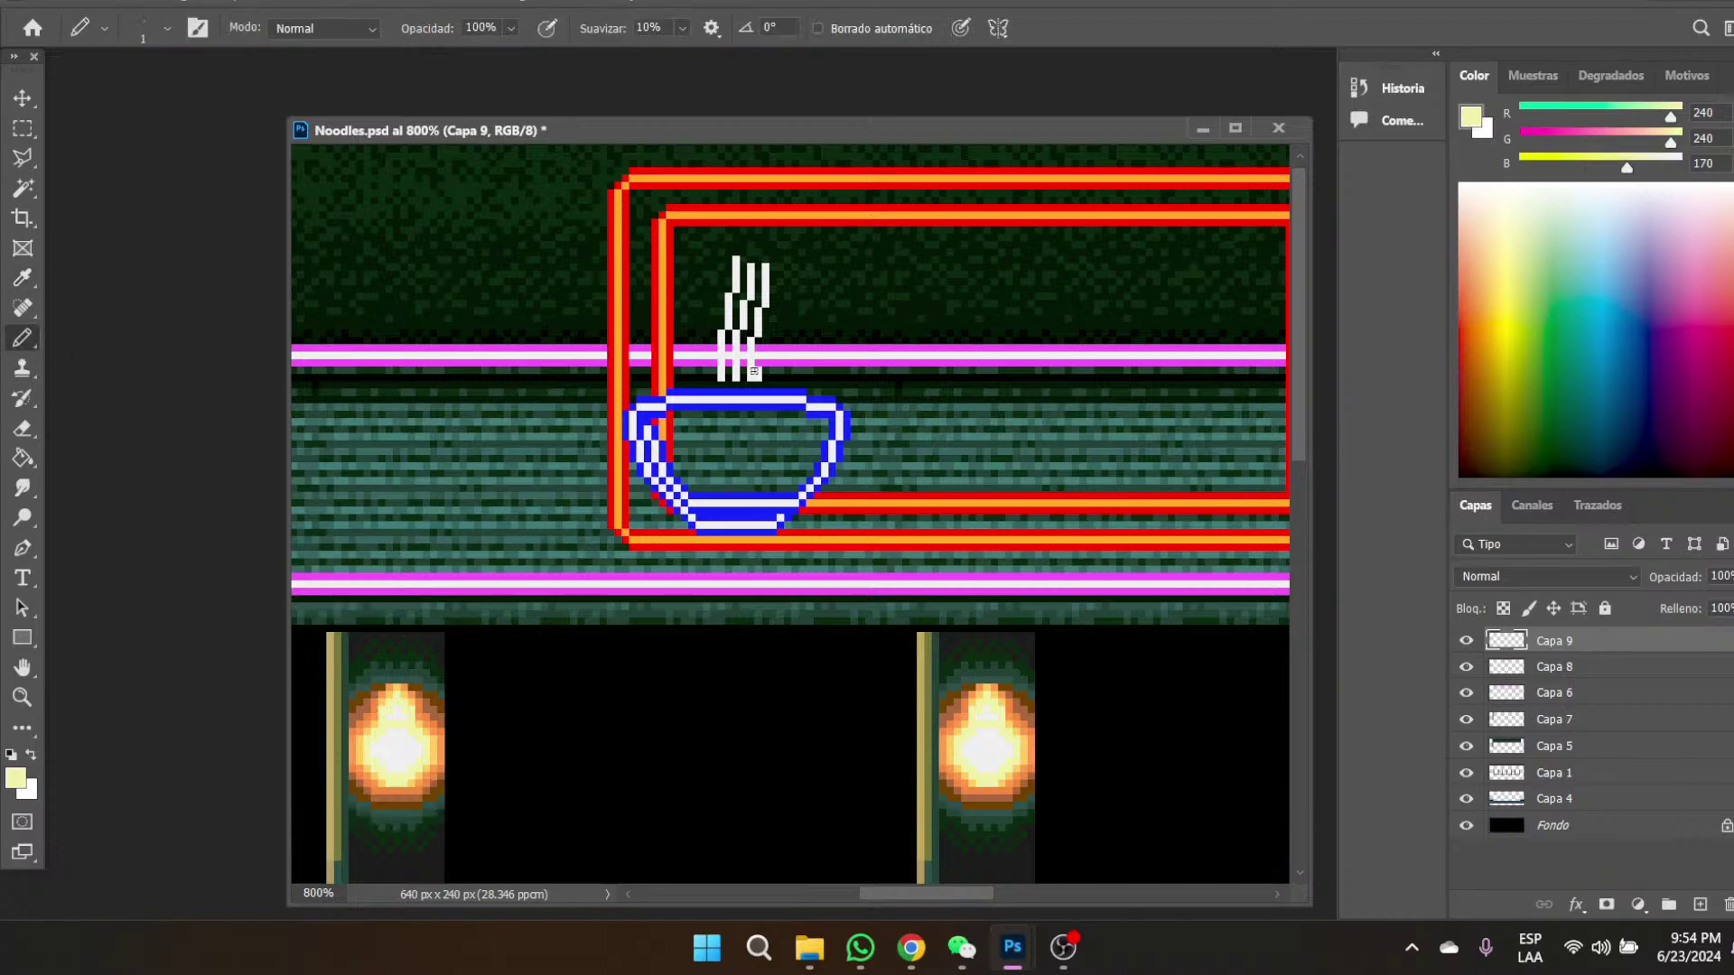
left_click_drag(758, 363, 757, 375)
left_click(22, 697)
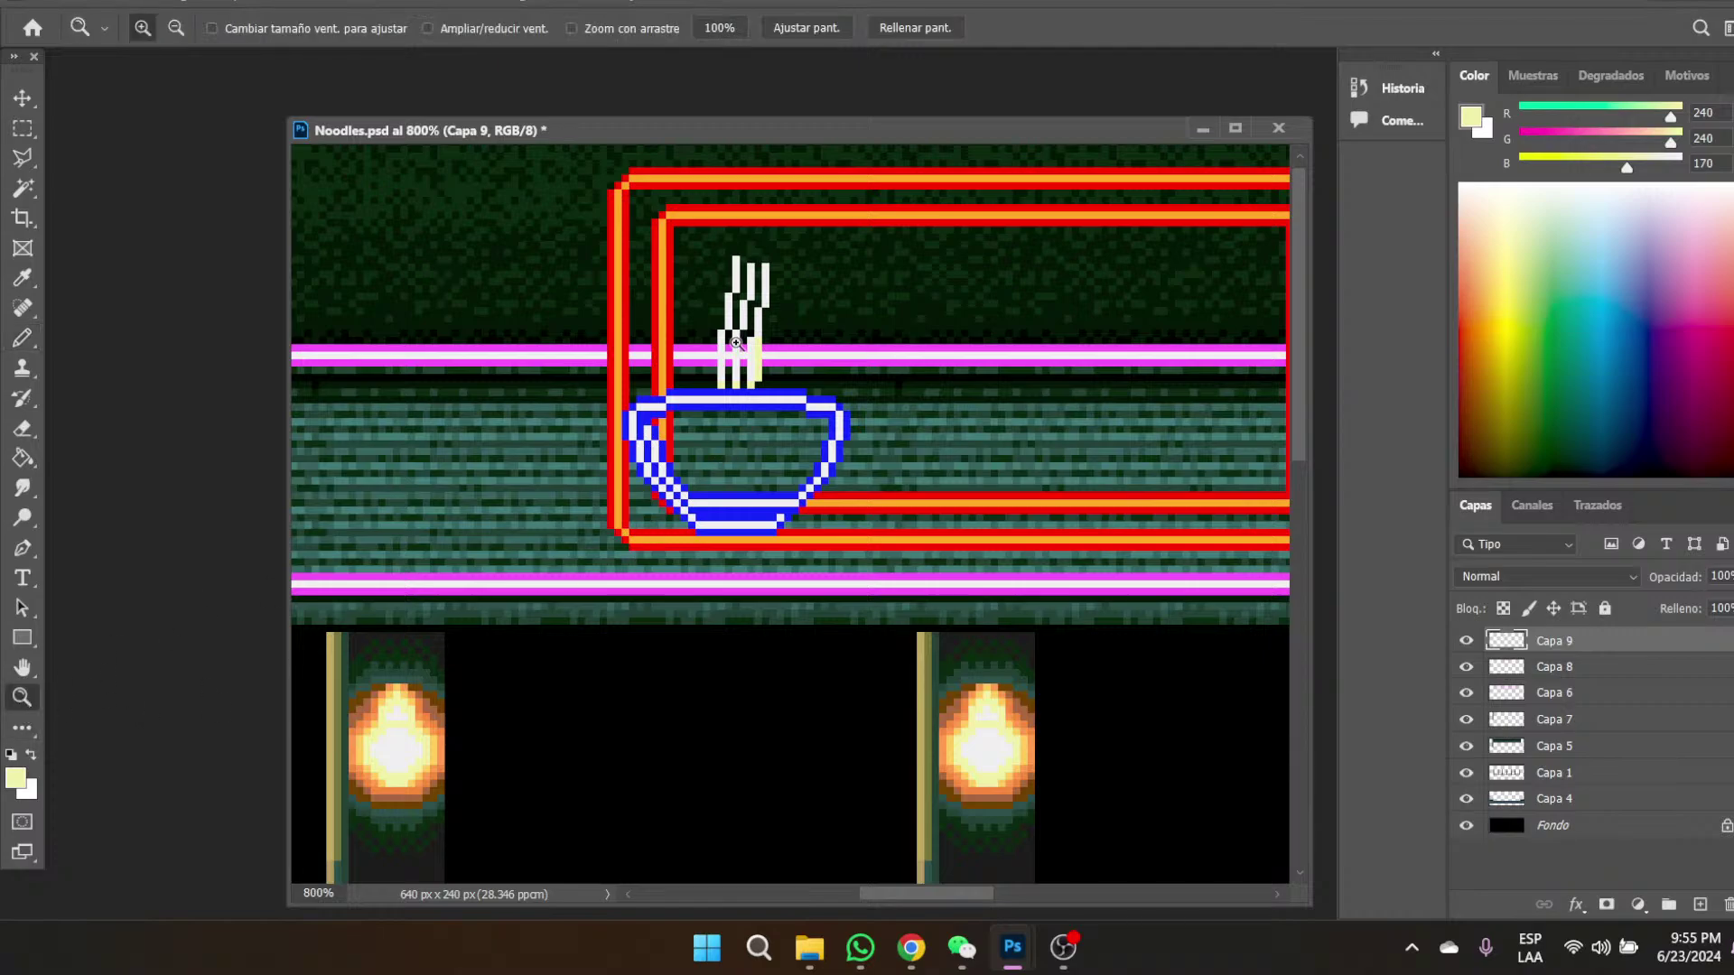
- Pencil pale yellow along the right edge of the second noodle strand and the middle section of the third strand
left_click(755, 340)
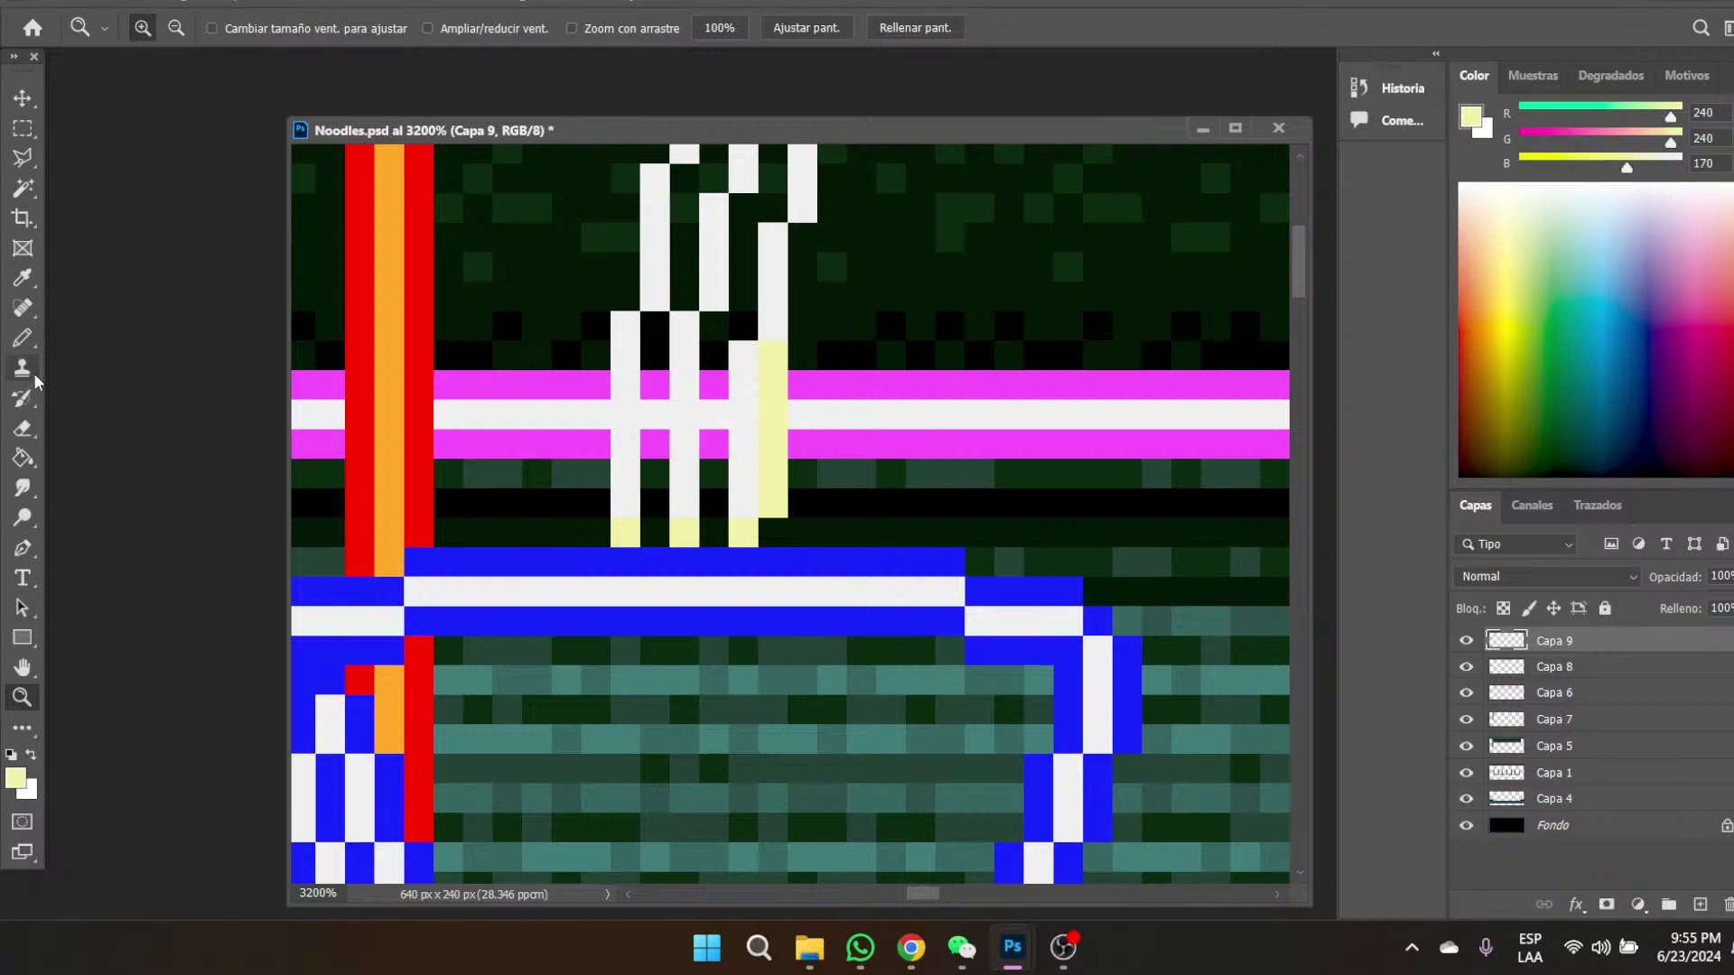
left_click(22, 337)
left_click_drag(718, 339, 718, 500)
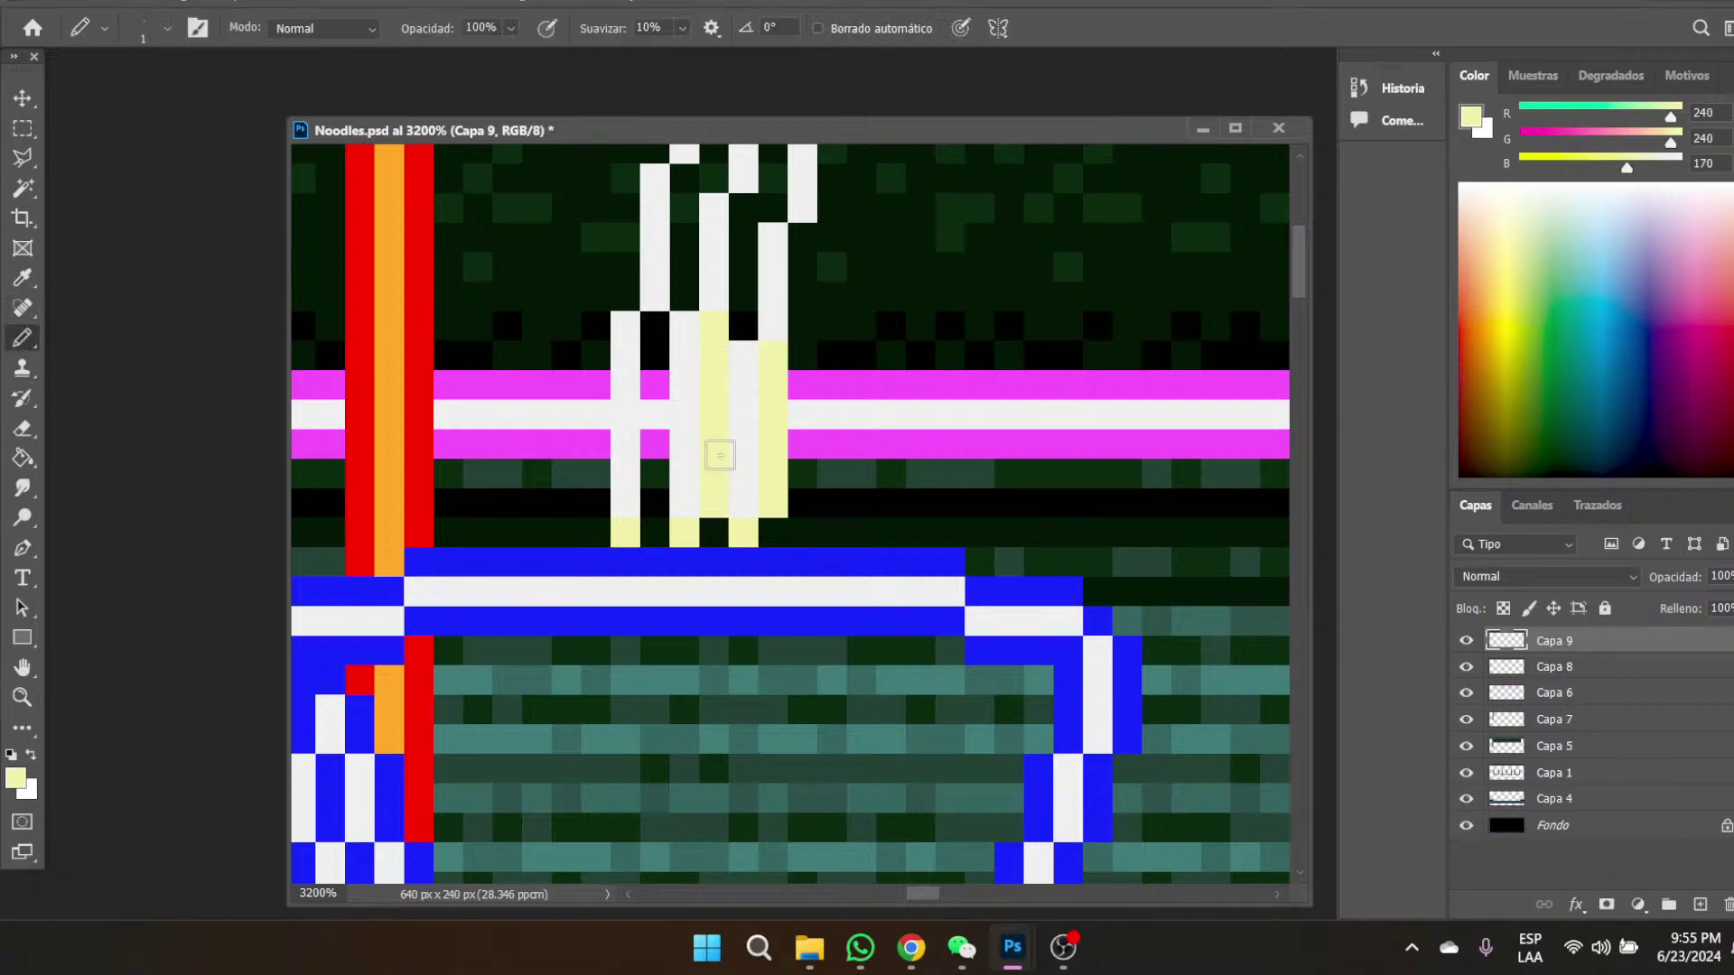
left_click(746, 208)
mouse_move(746, 250)
left_mouse_down()
mouse_move(745, 322)
mouse_move(808, 370)
mouse_move(802, 441)
left_mouse_up()
scroll(799, 307, "up", 3)
left_click_drag(775, 168, 777, 309)
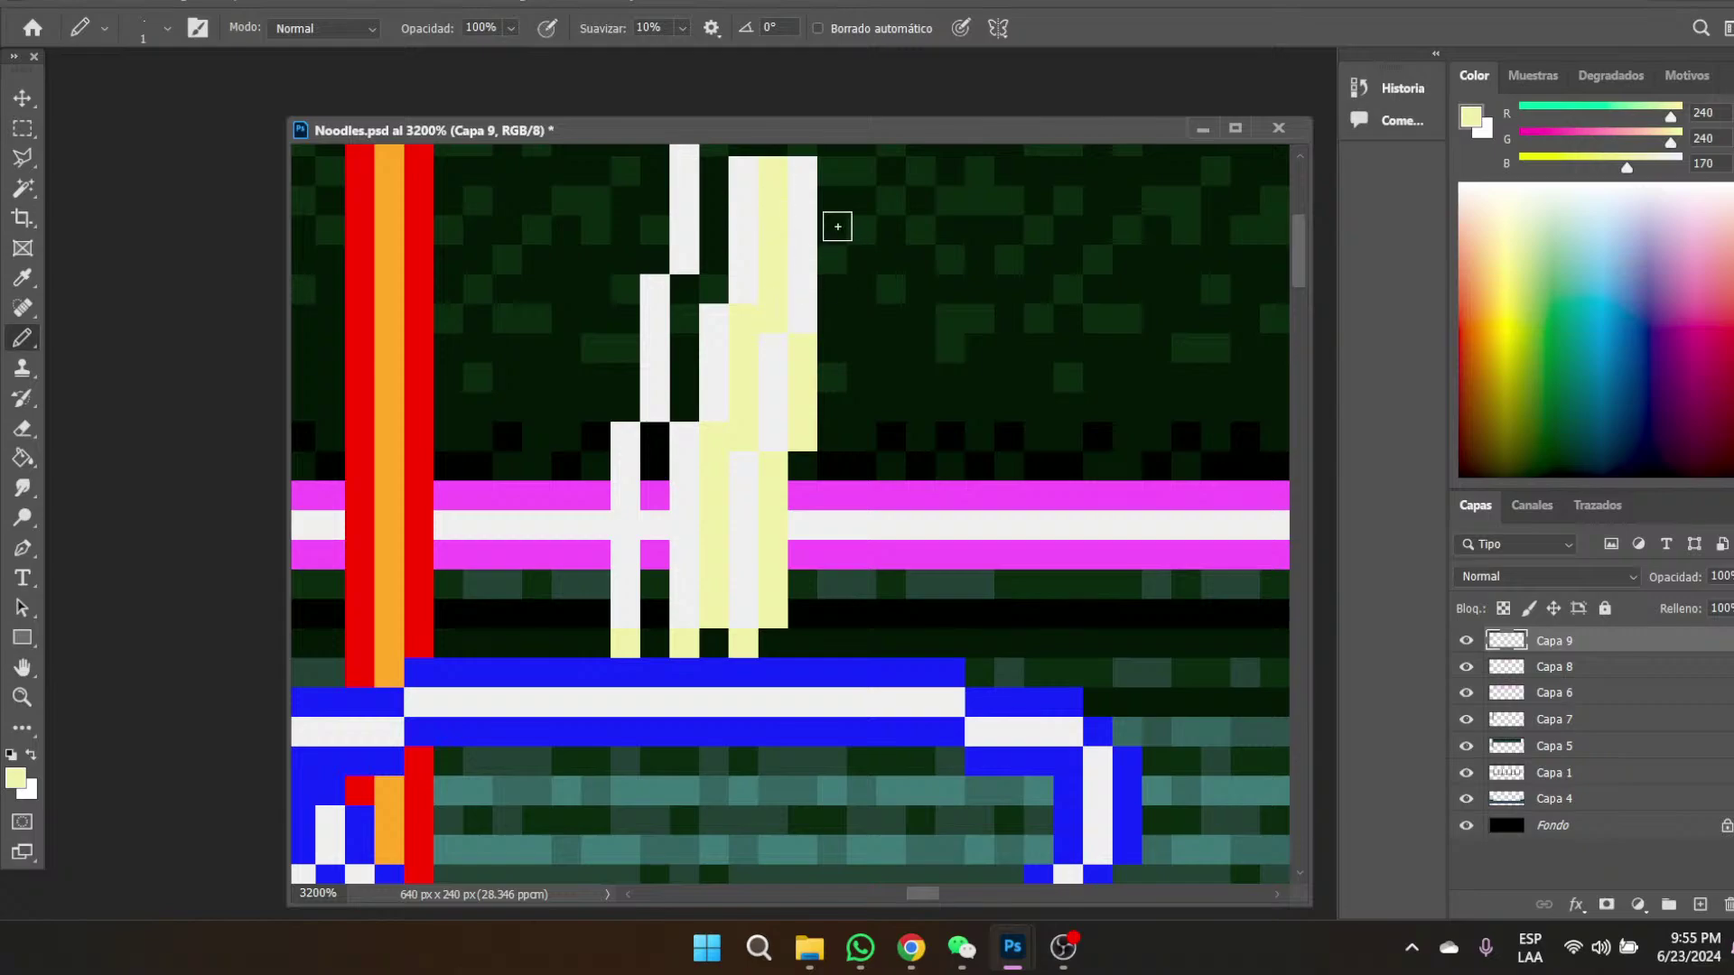
- Pencil pale yellow down the third strand's upper right edge, between the first two strands, and along the first strand's lower left edge
left_click_drag(831, 201, 834, 317)
mouse_move(714, 170)
left_mouse_down()
mouse_move(711, 278)
mouse_move(684, 284)
mouse_move(686, 395)
mouse_move(656, 448)
mouse_move(653, 616)
left_mouse_up()
left_click(594, 450)
left_click_drag(595, 449, 596, 609)
left_click_drag(620, 297, 626, 403)
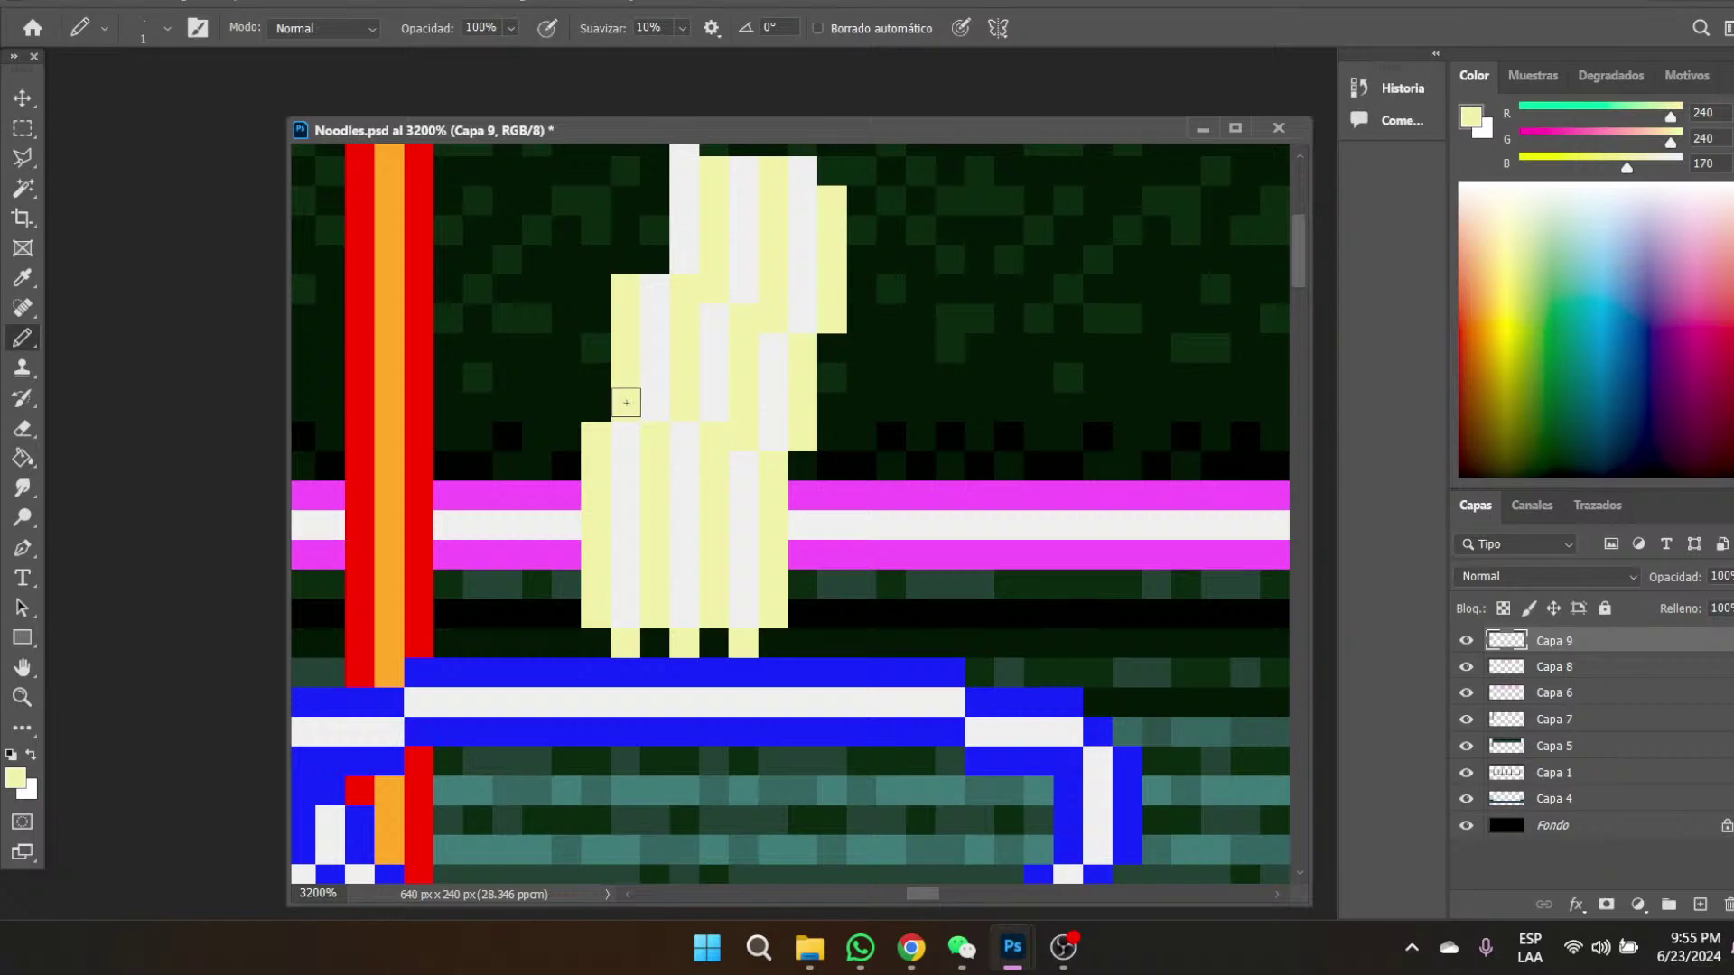
- Finish the pale yellow outline along the first strand's upper left edge and over the tips of all three strands
scroll(551, 492, "up", 3)
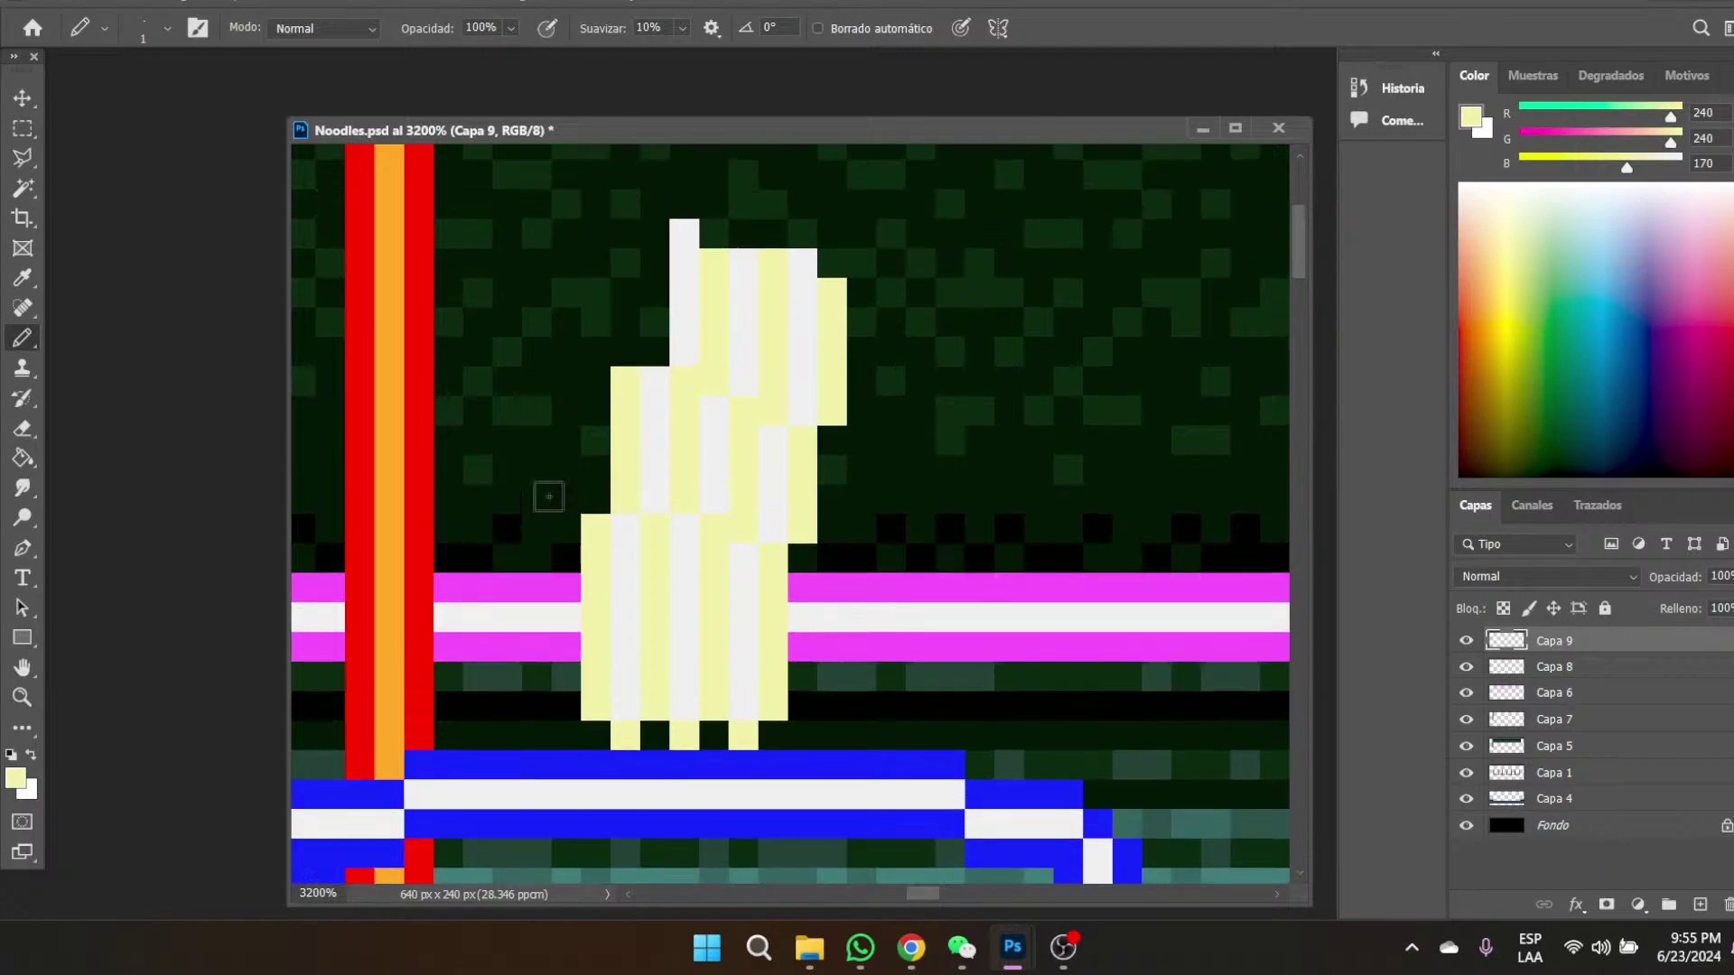
left_click_drag(654, 310, 657, 413)
left_click(646, 282)
left_click(680, 258)
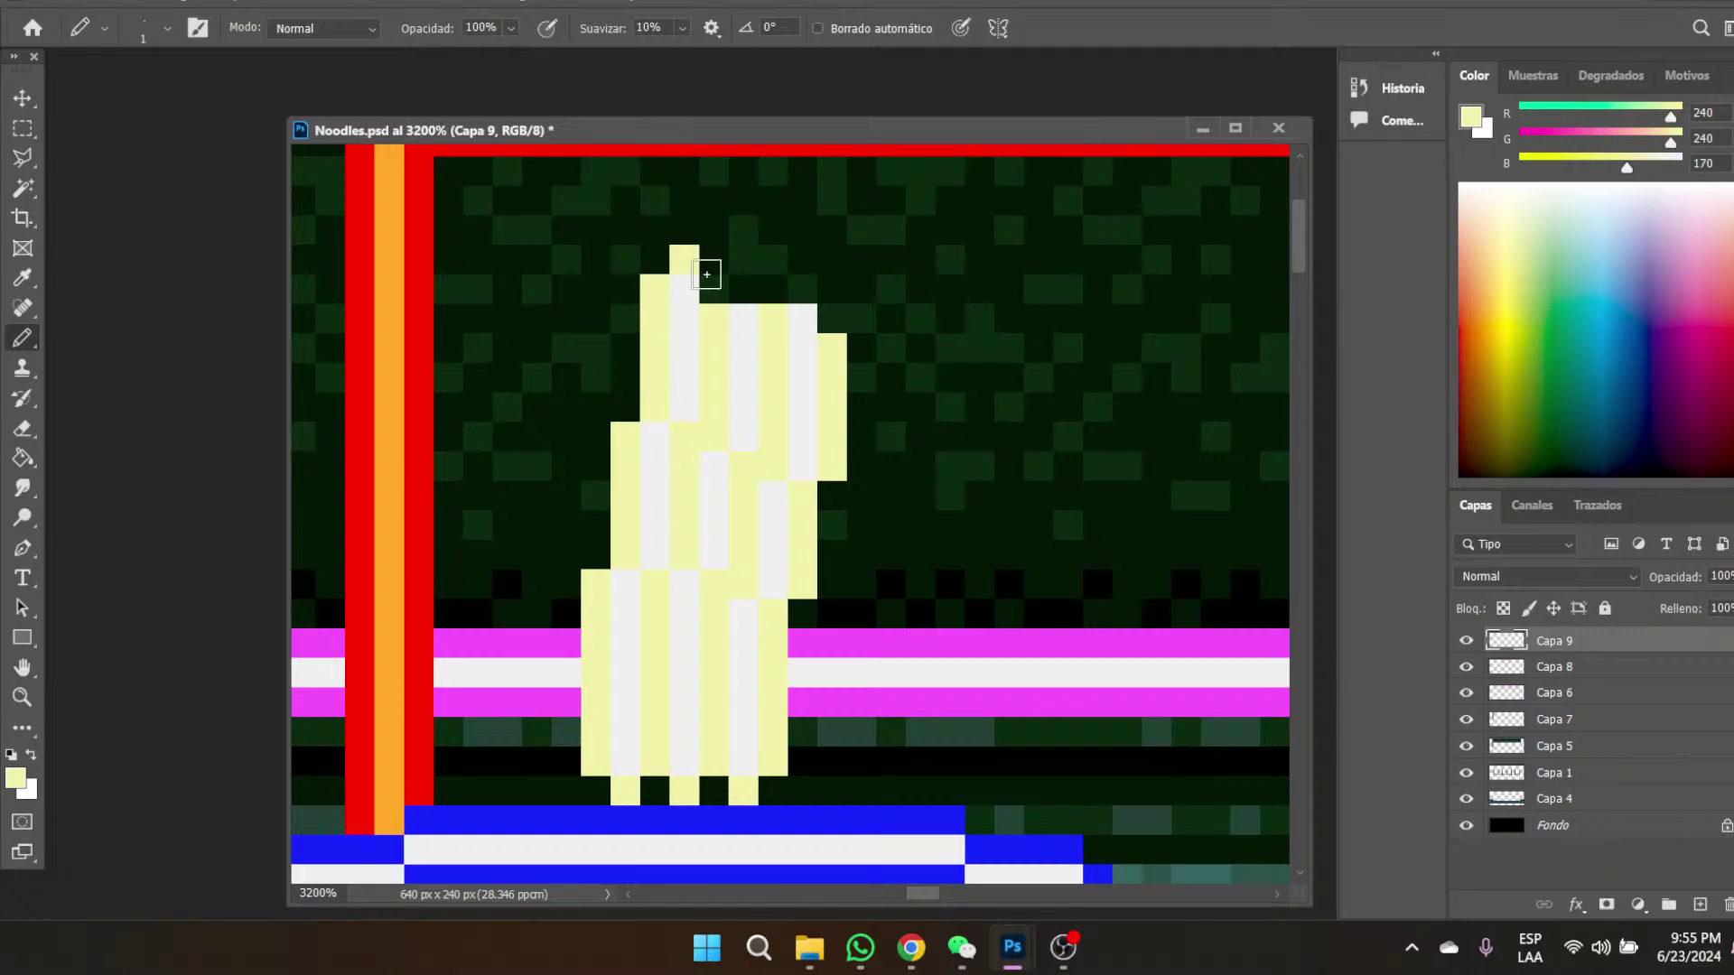
left_click(705, 289)
left_click(741, 290)
left_click(800, 289)
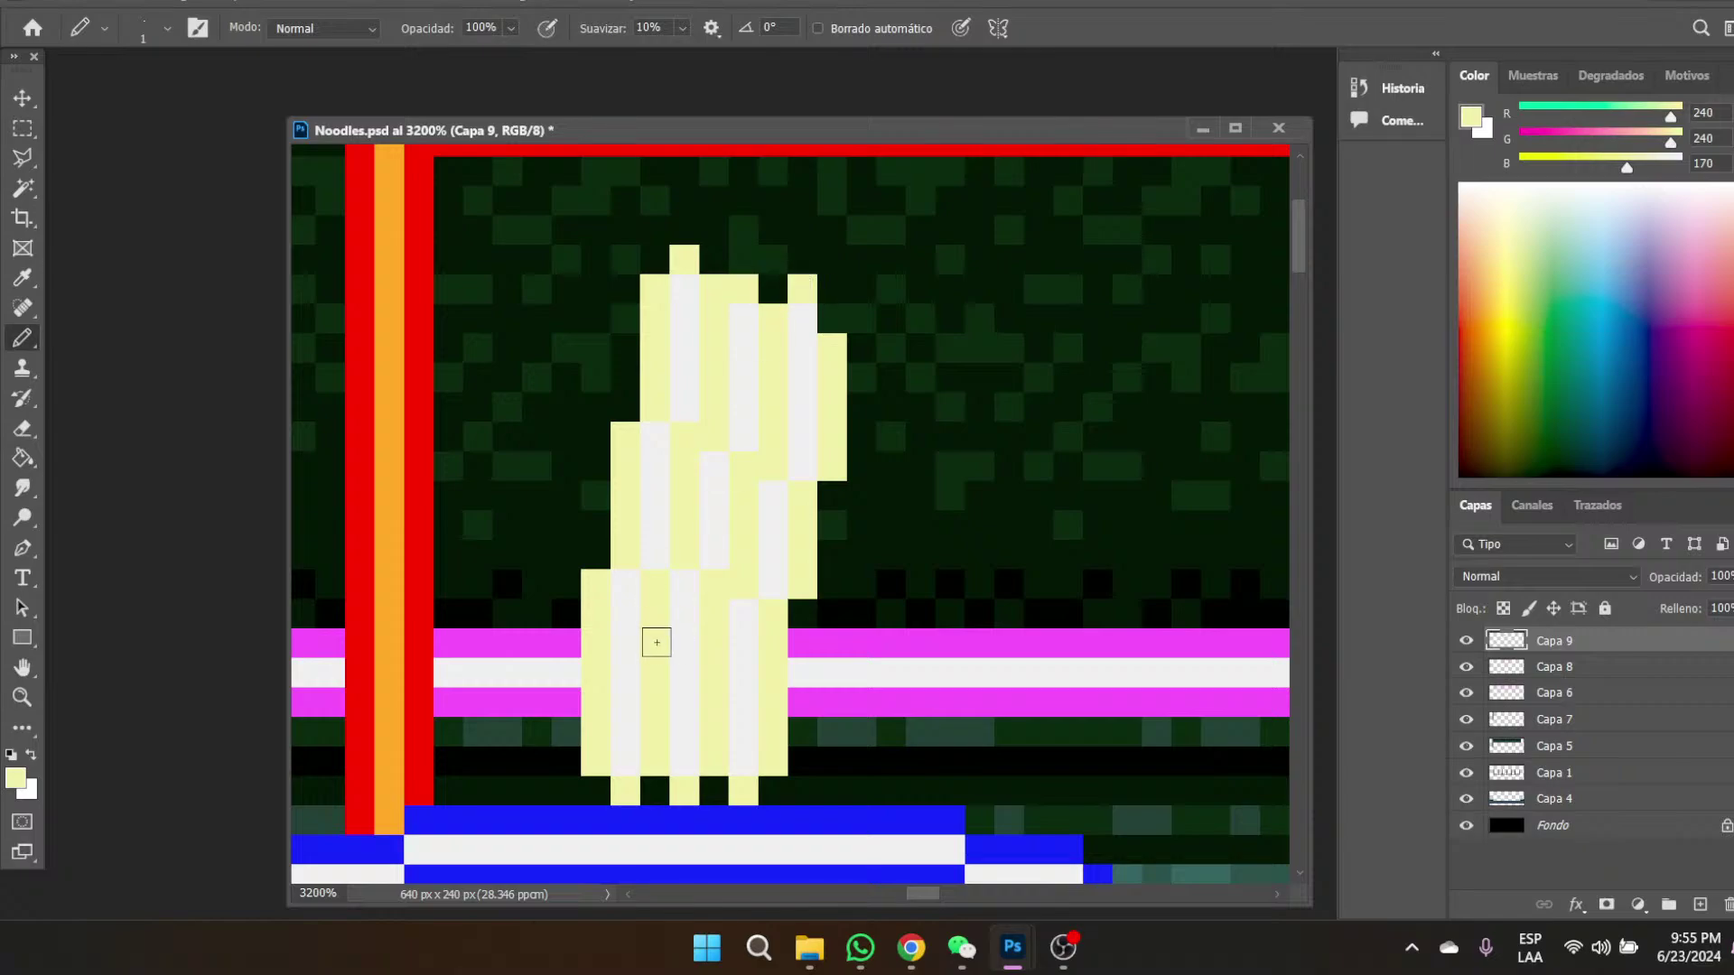
left_click(830, 319)
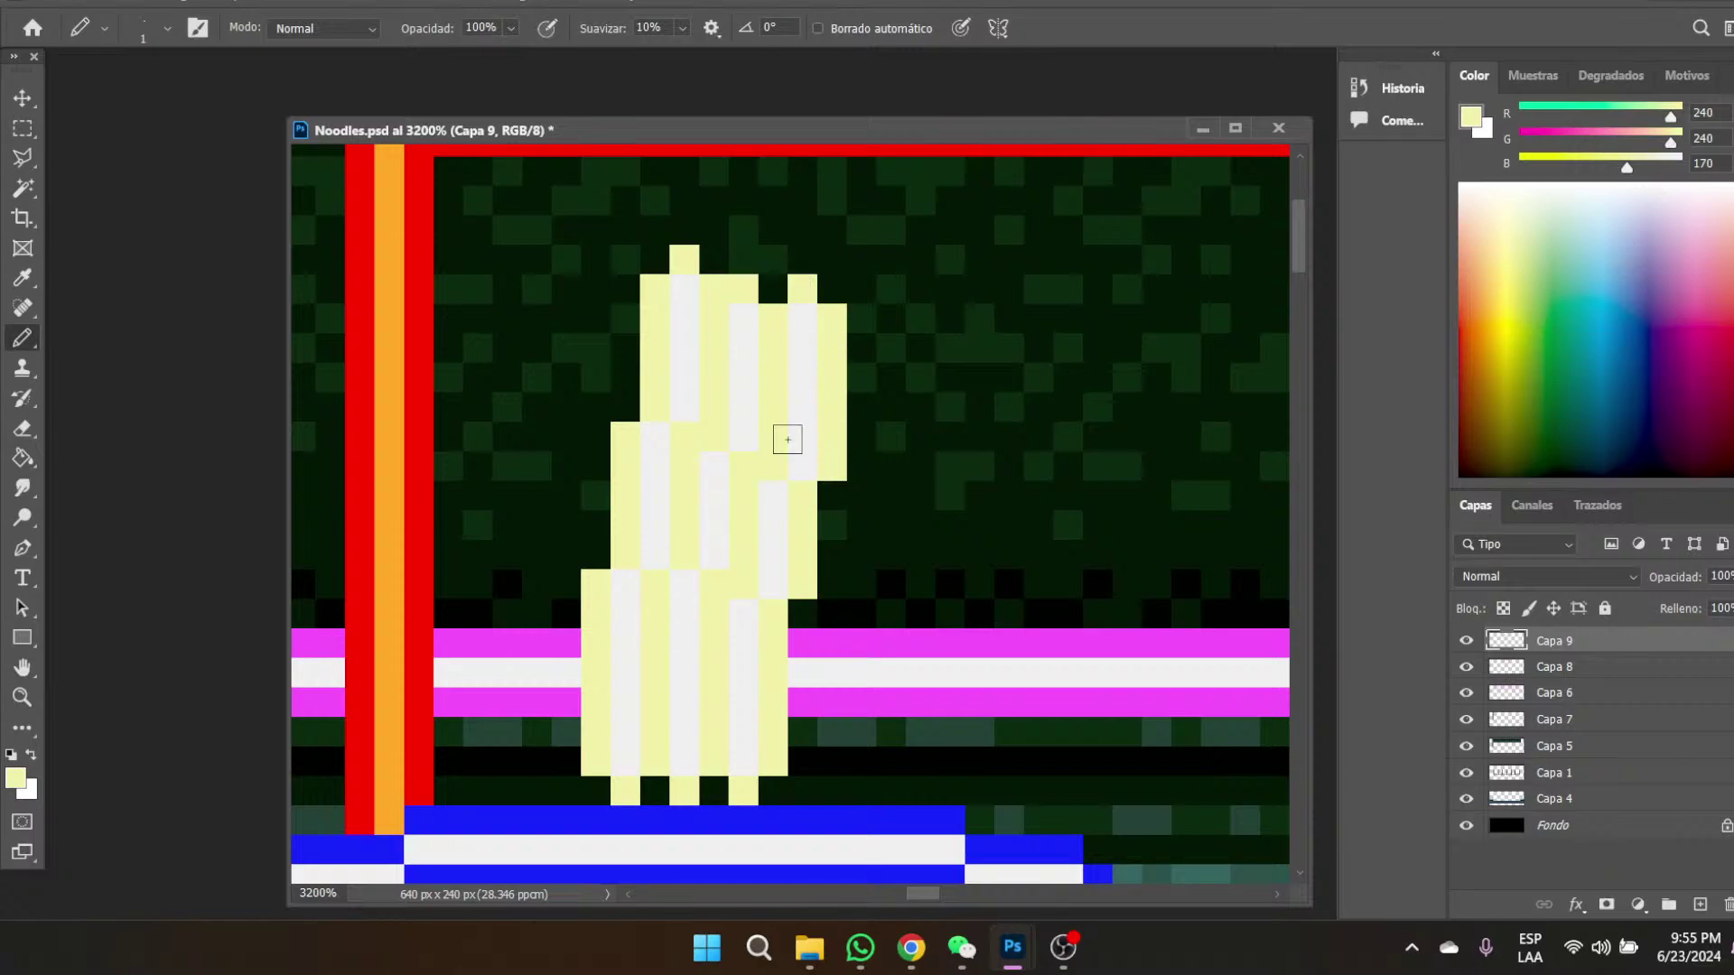
- Examine the noodles and bowl against the whole stage at 100%, then up close at 1600%
left_click(23, 696)
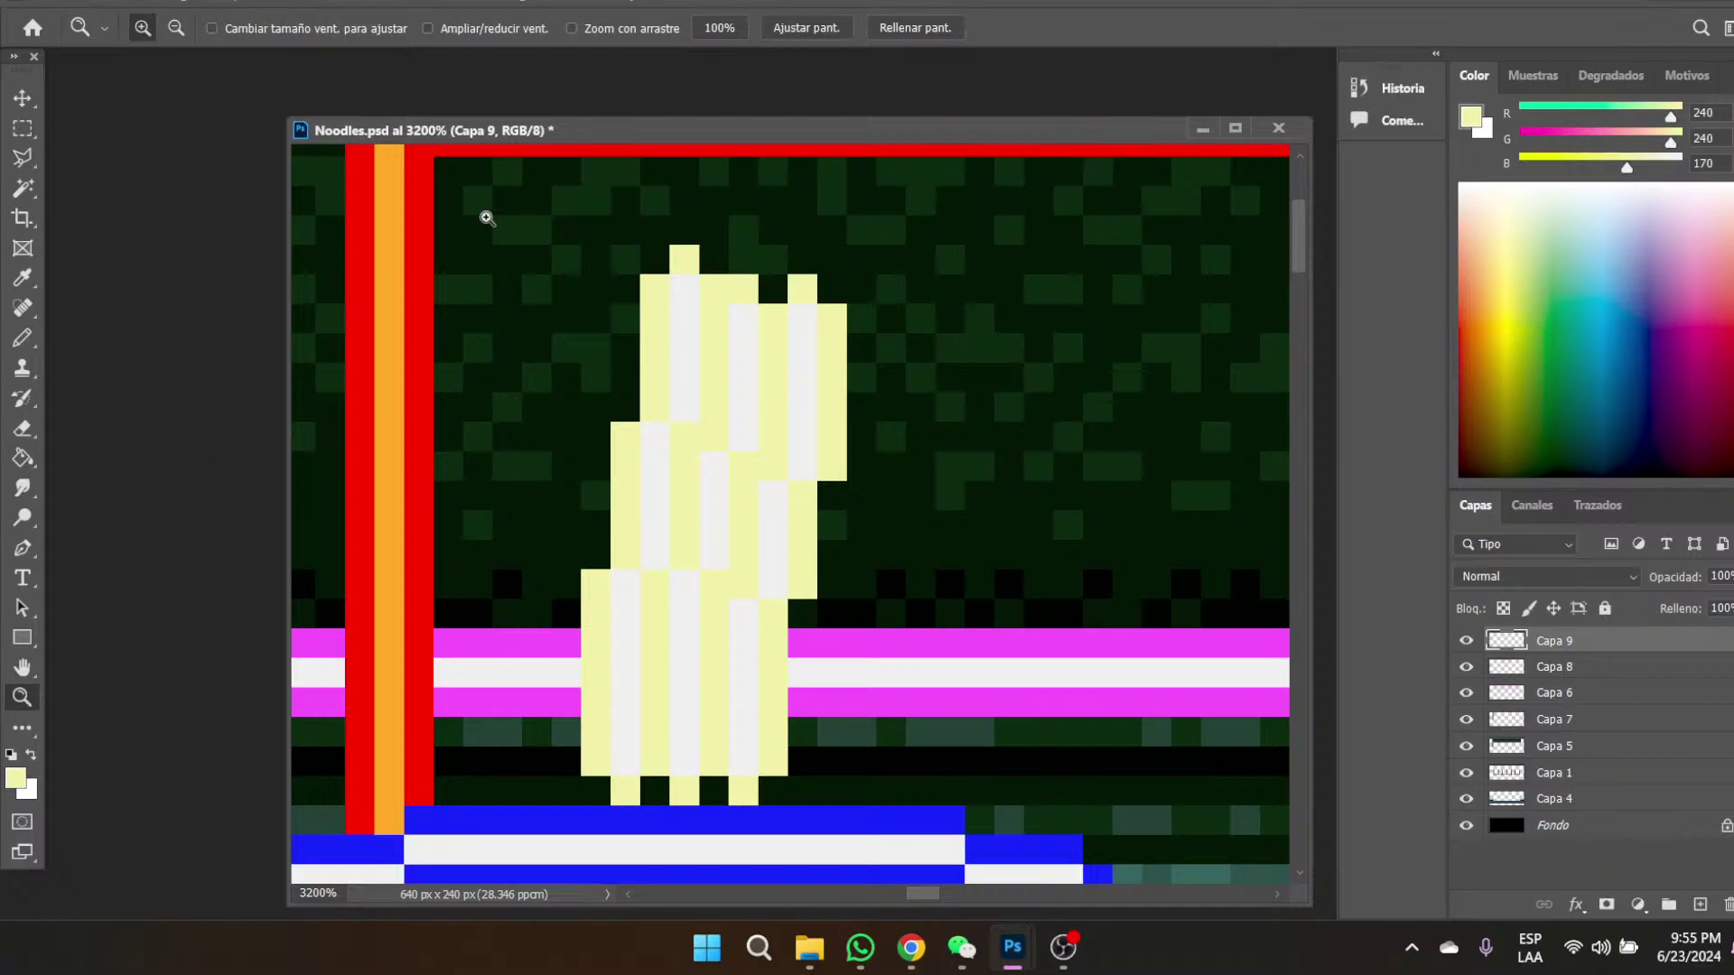
left_click(708, 28)
left_click(754, 420)
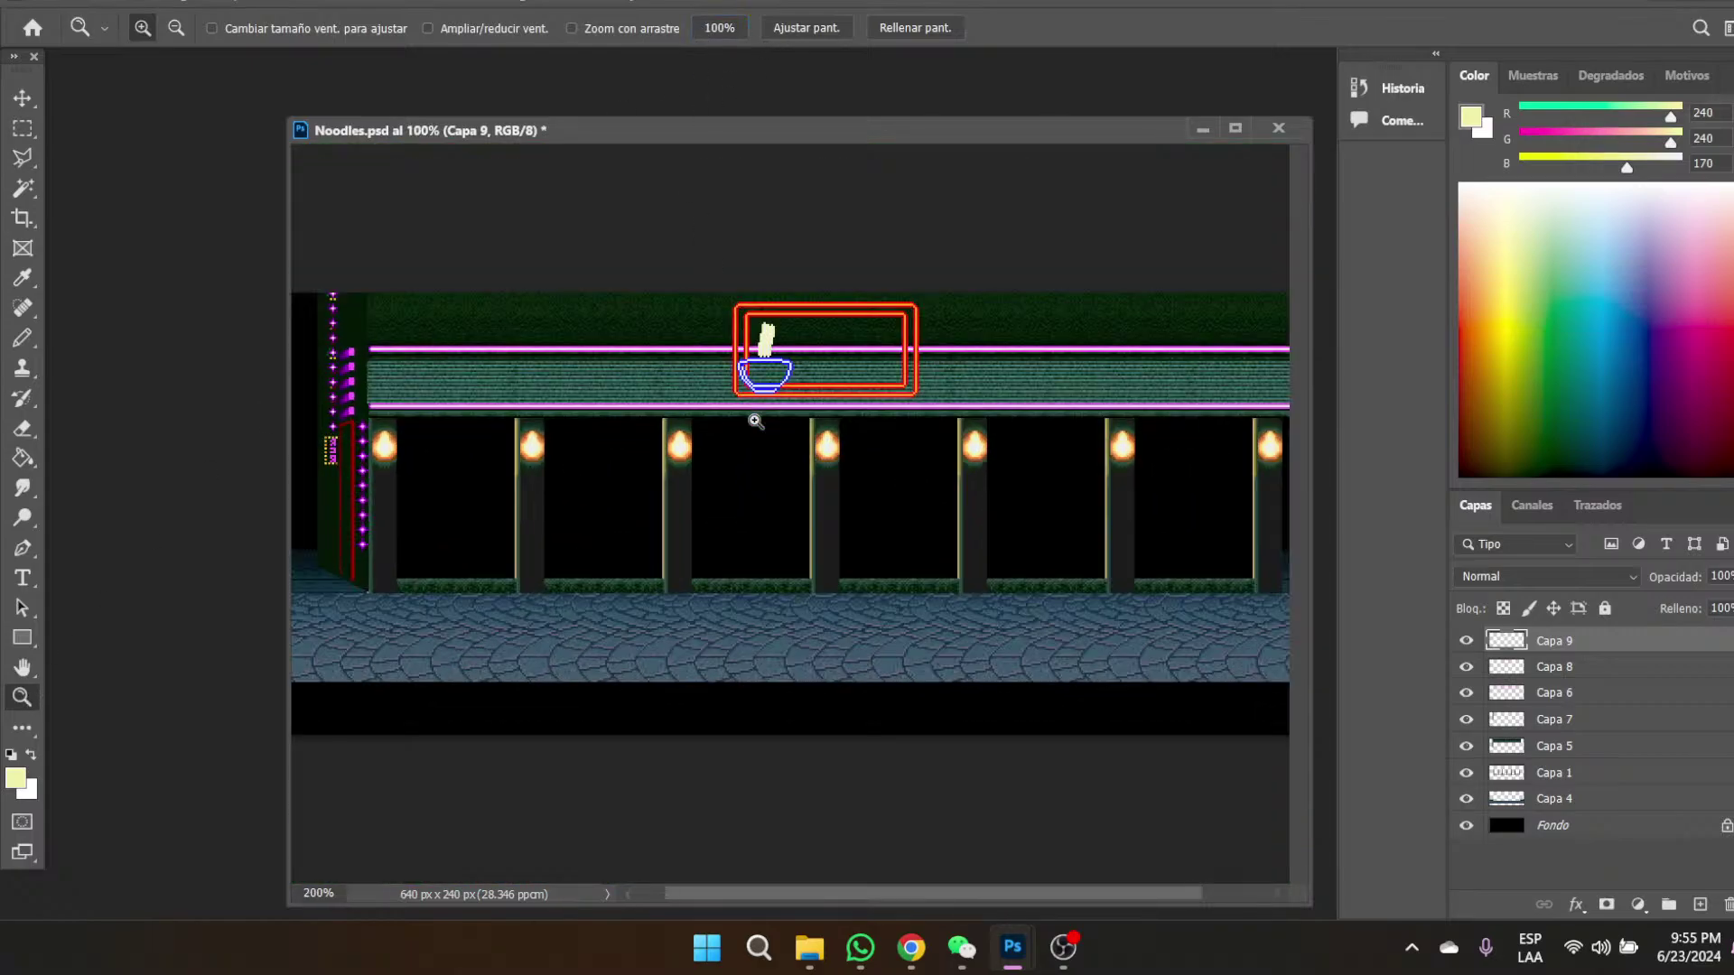
left_click(803, 219)
left_click(808, 179)
left_click(811, 179)
left_click(813, 178)
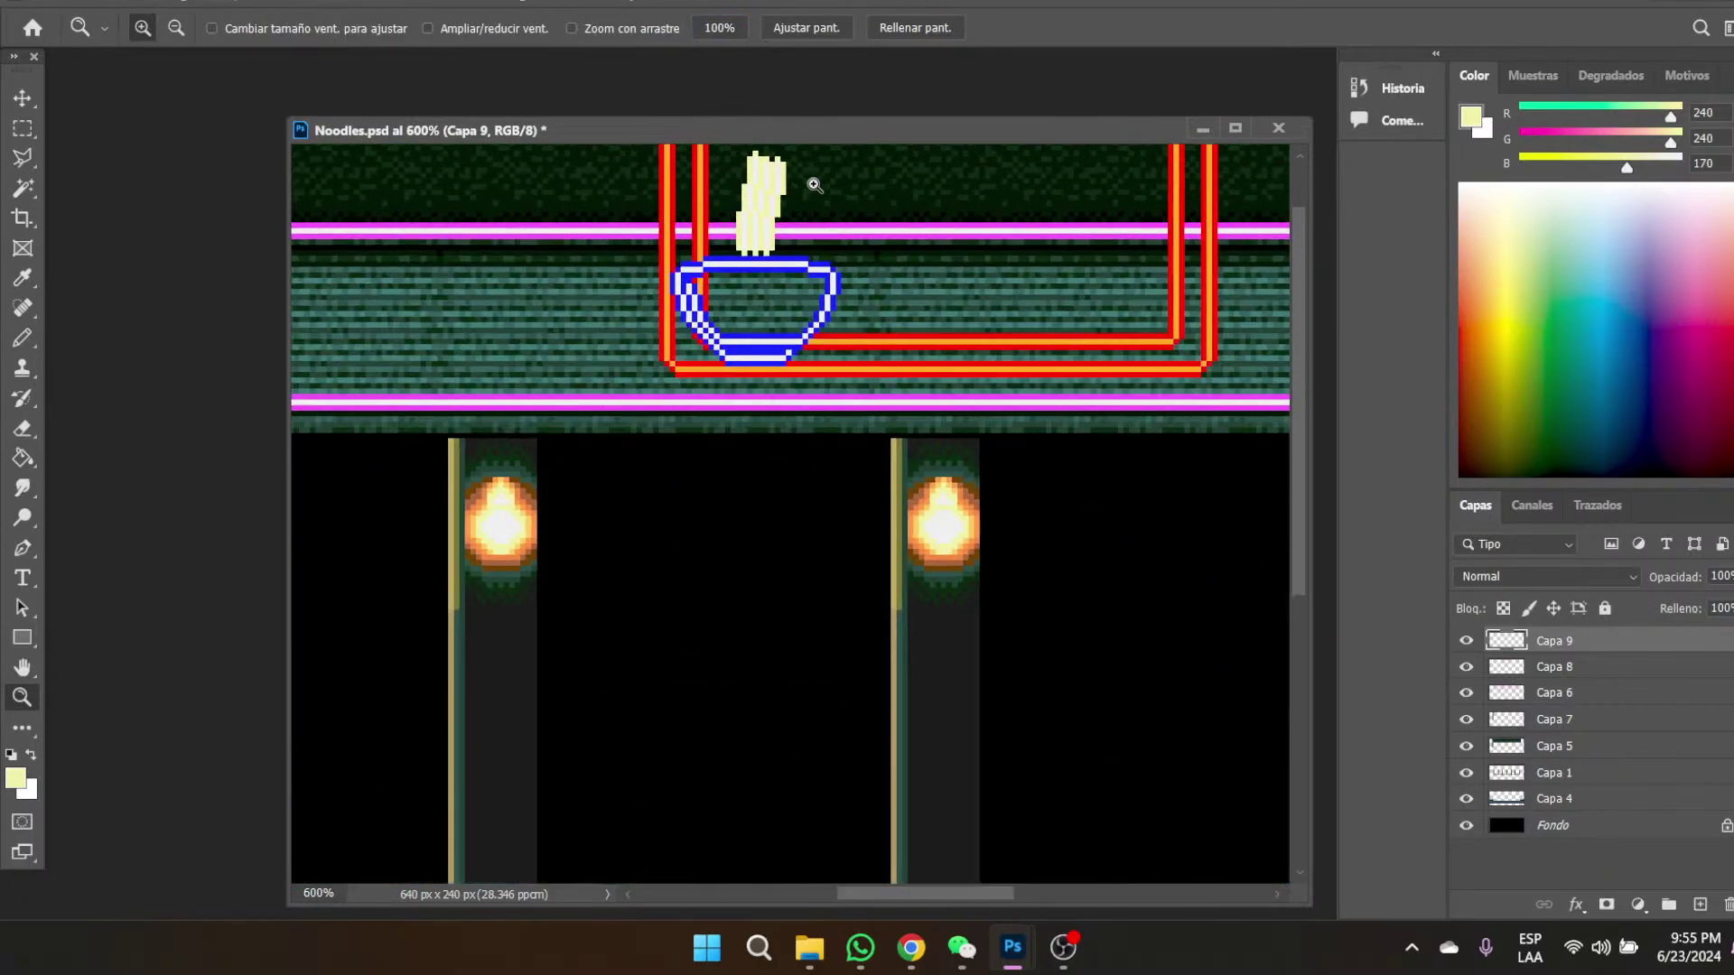
left_click(814, 183)
left_click(814, 183)
left_click(772, 236)
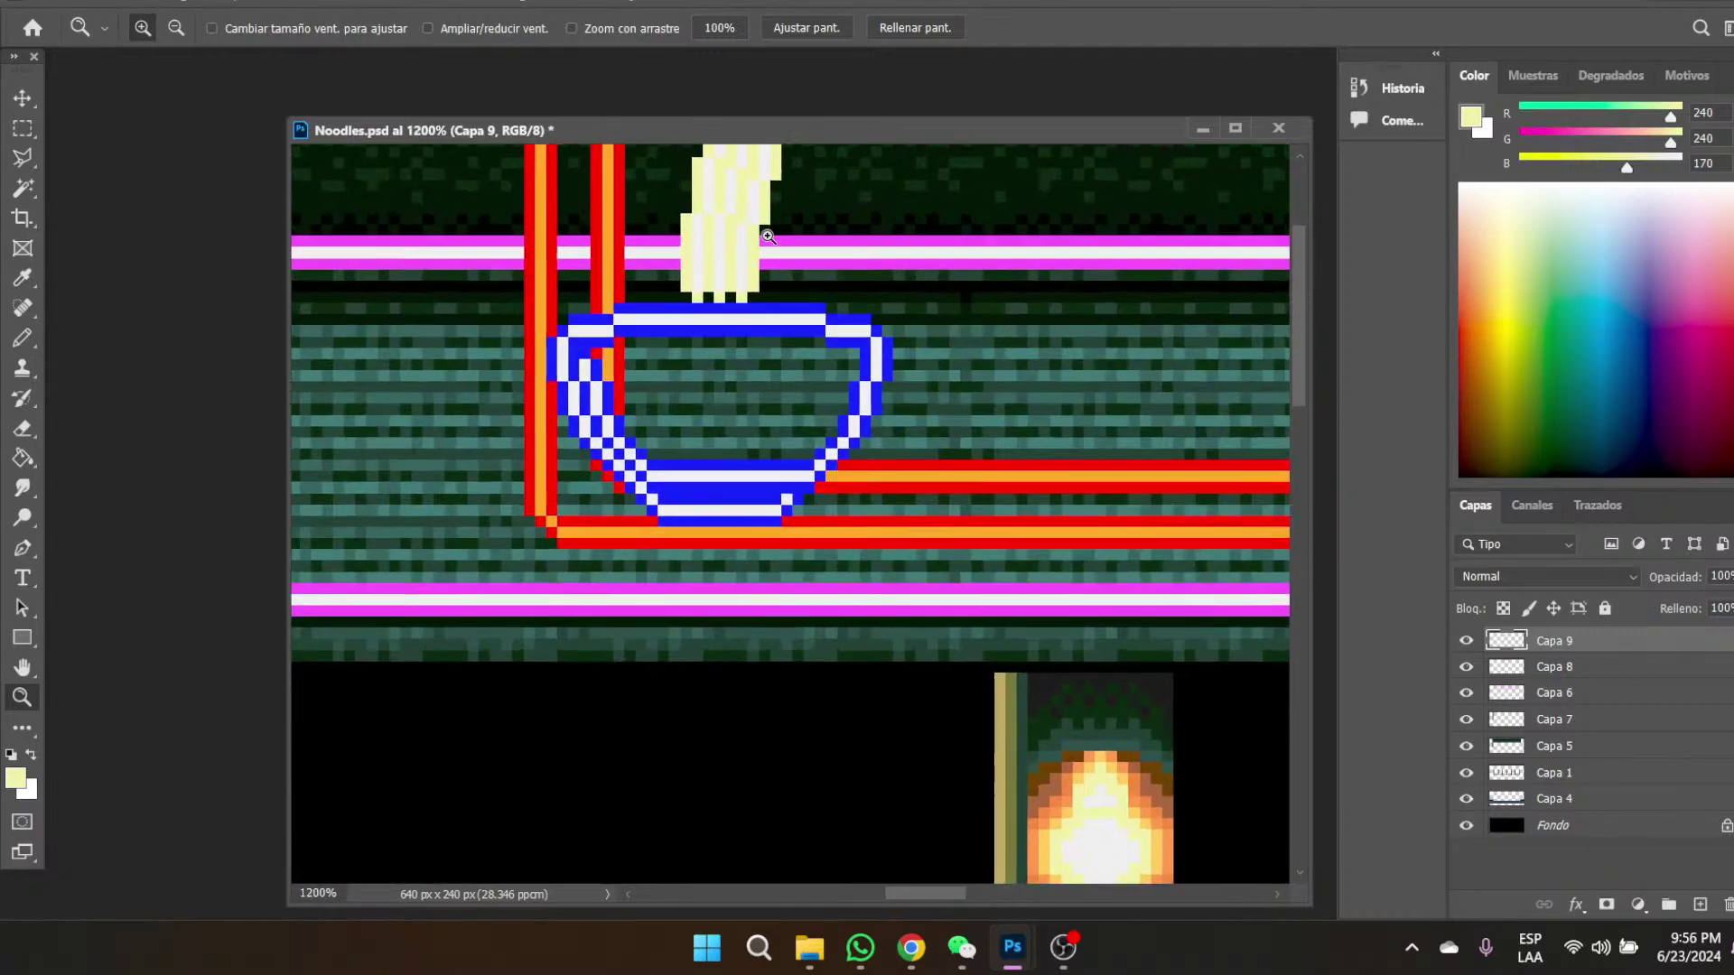
left_click(776, 383)
scroll(776, 383, "up", 3)
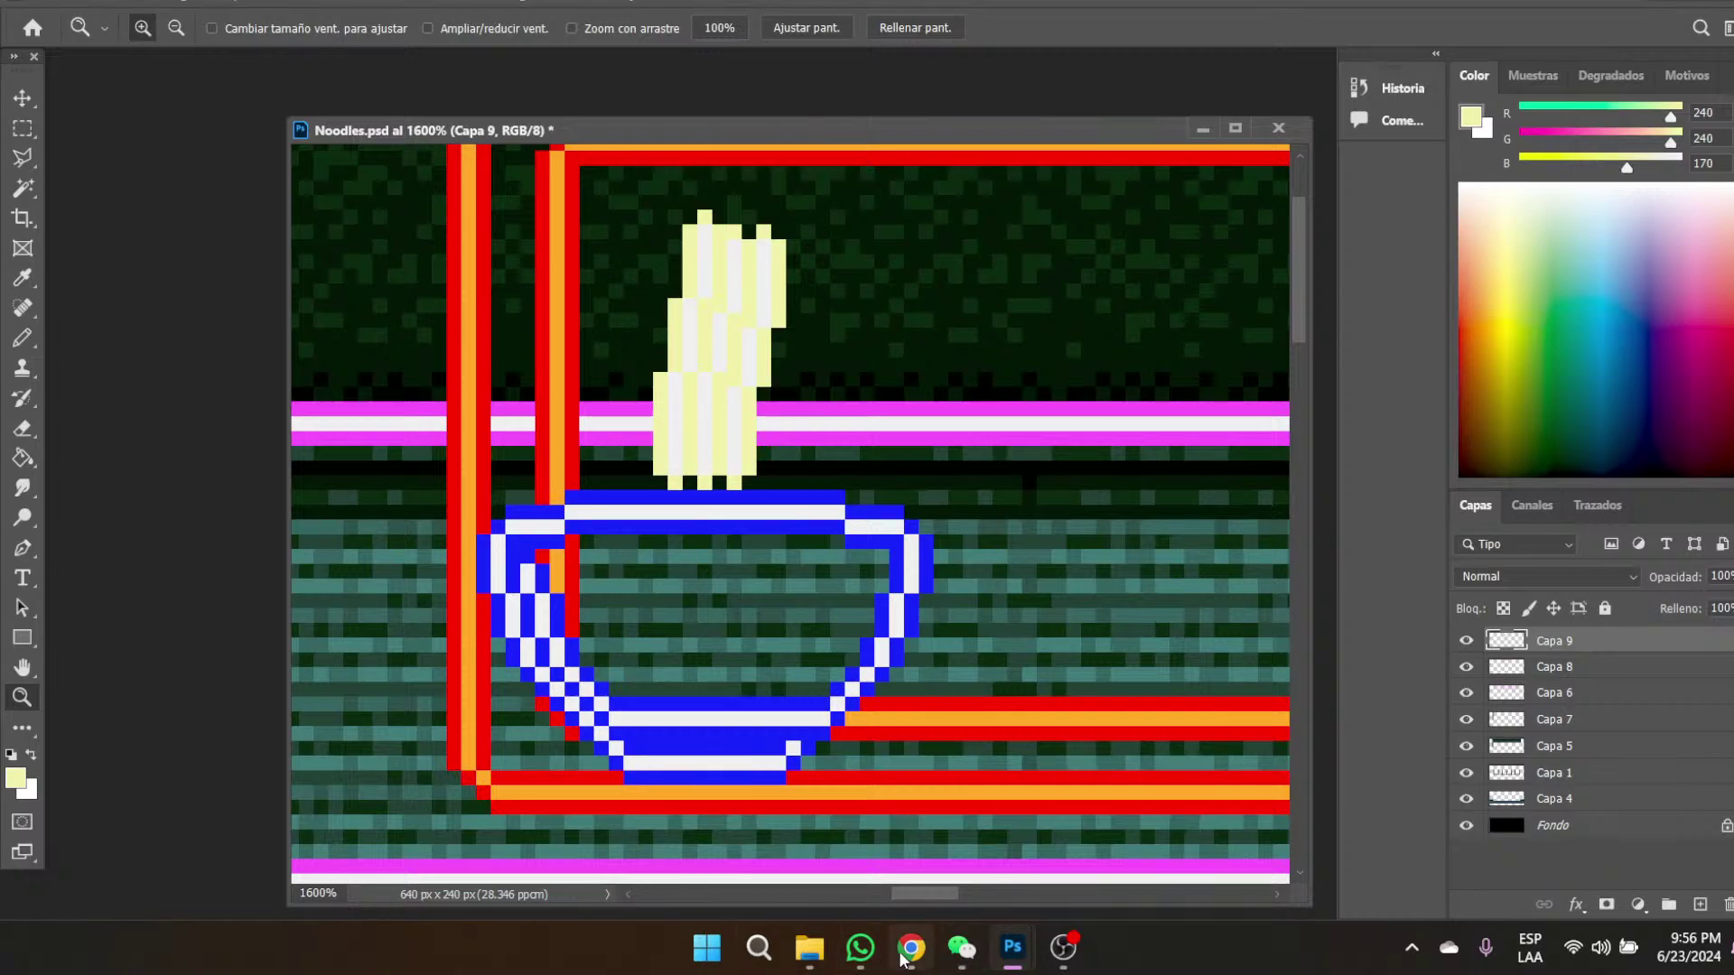
- Check the chopsticks in the ramen neon reference image in Chrome, then return to Photoshop
mouse_move(911, 960)
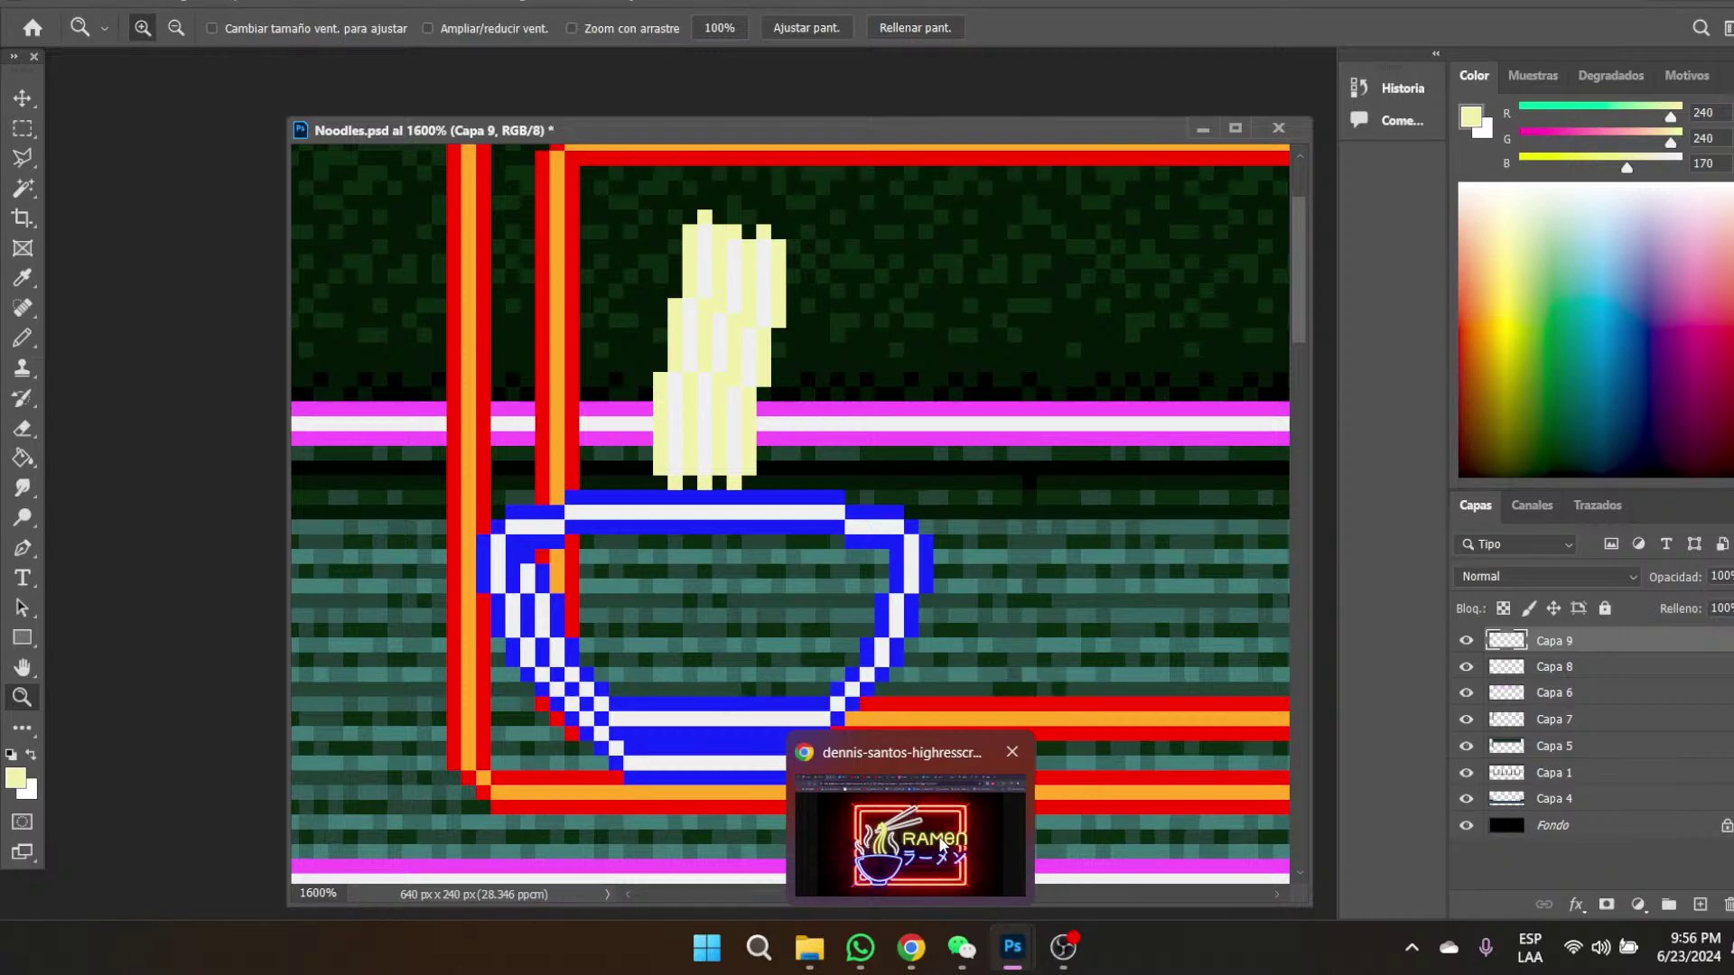
left_click(899, 829)
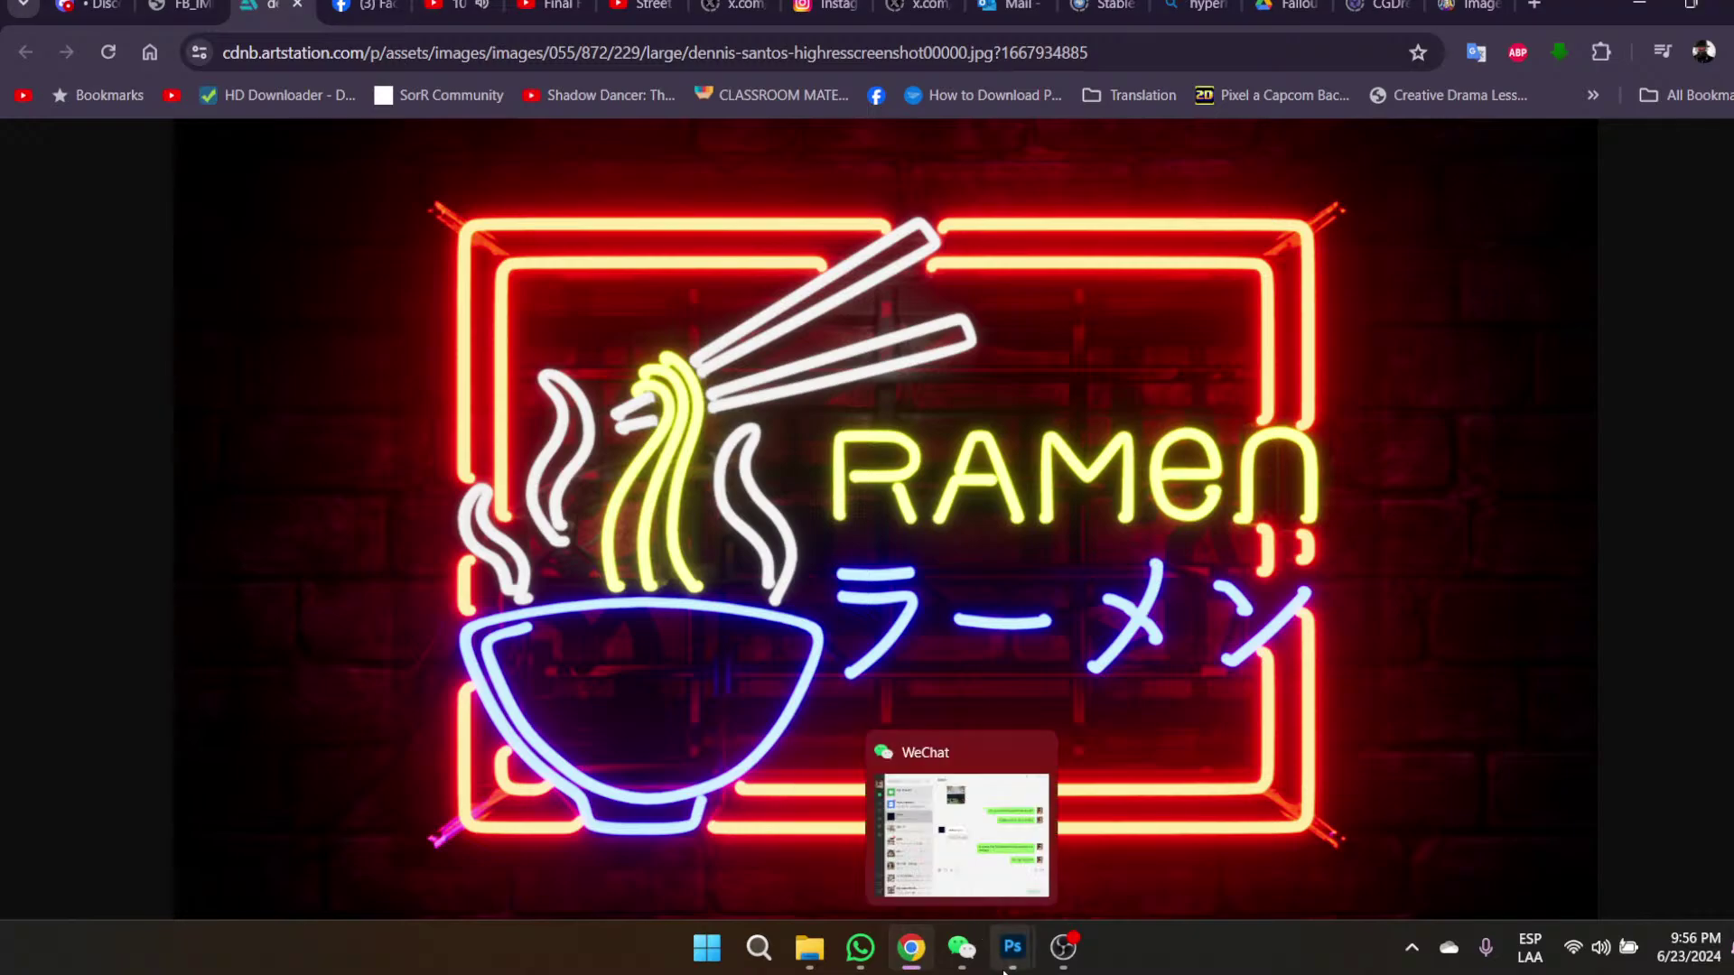
mouse_move(1014, 964)
left_click(817, 845)
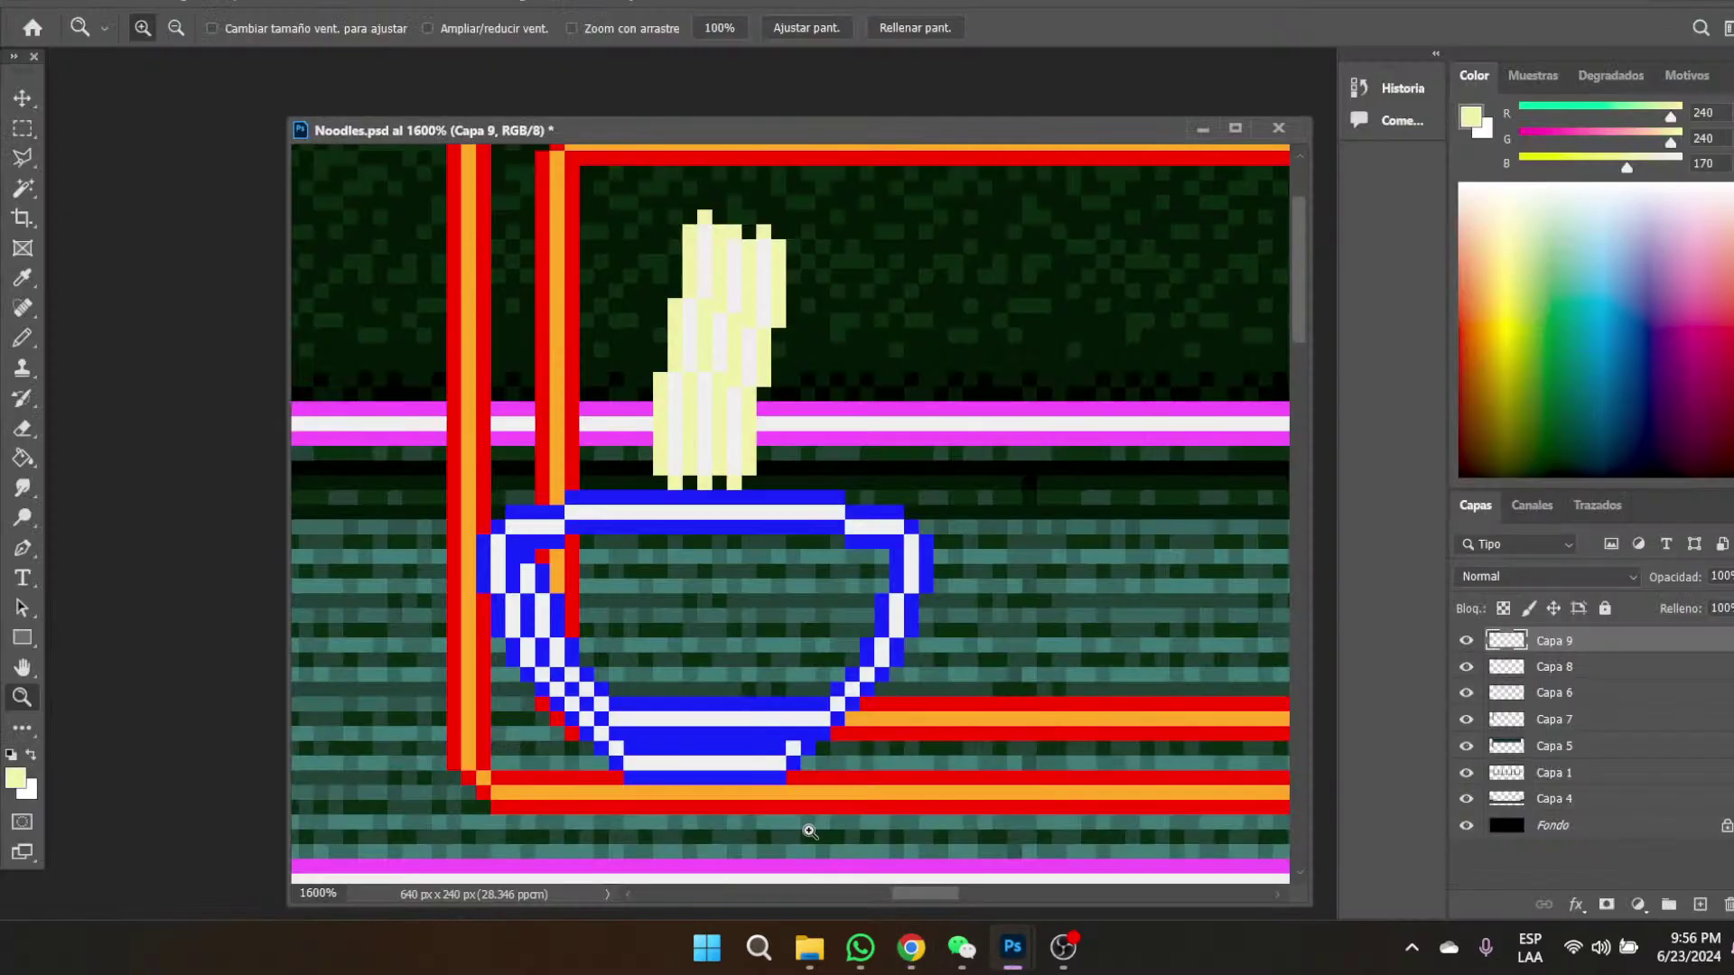
- Sample the strands' white (240, 240, 240) and pencil a horizontal chopstick outline extending right from the noodle tips
left_click(23, 337)
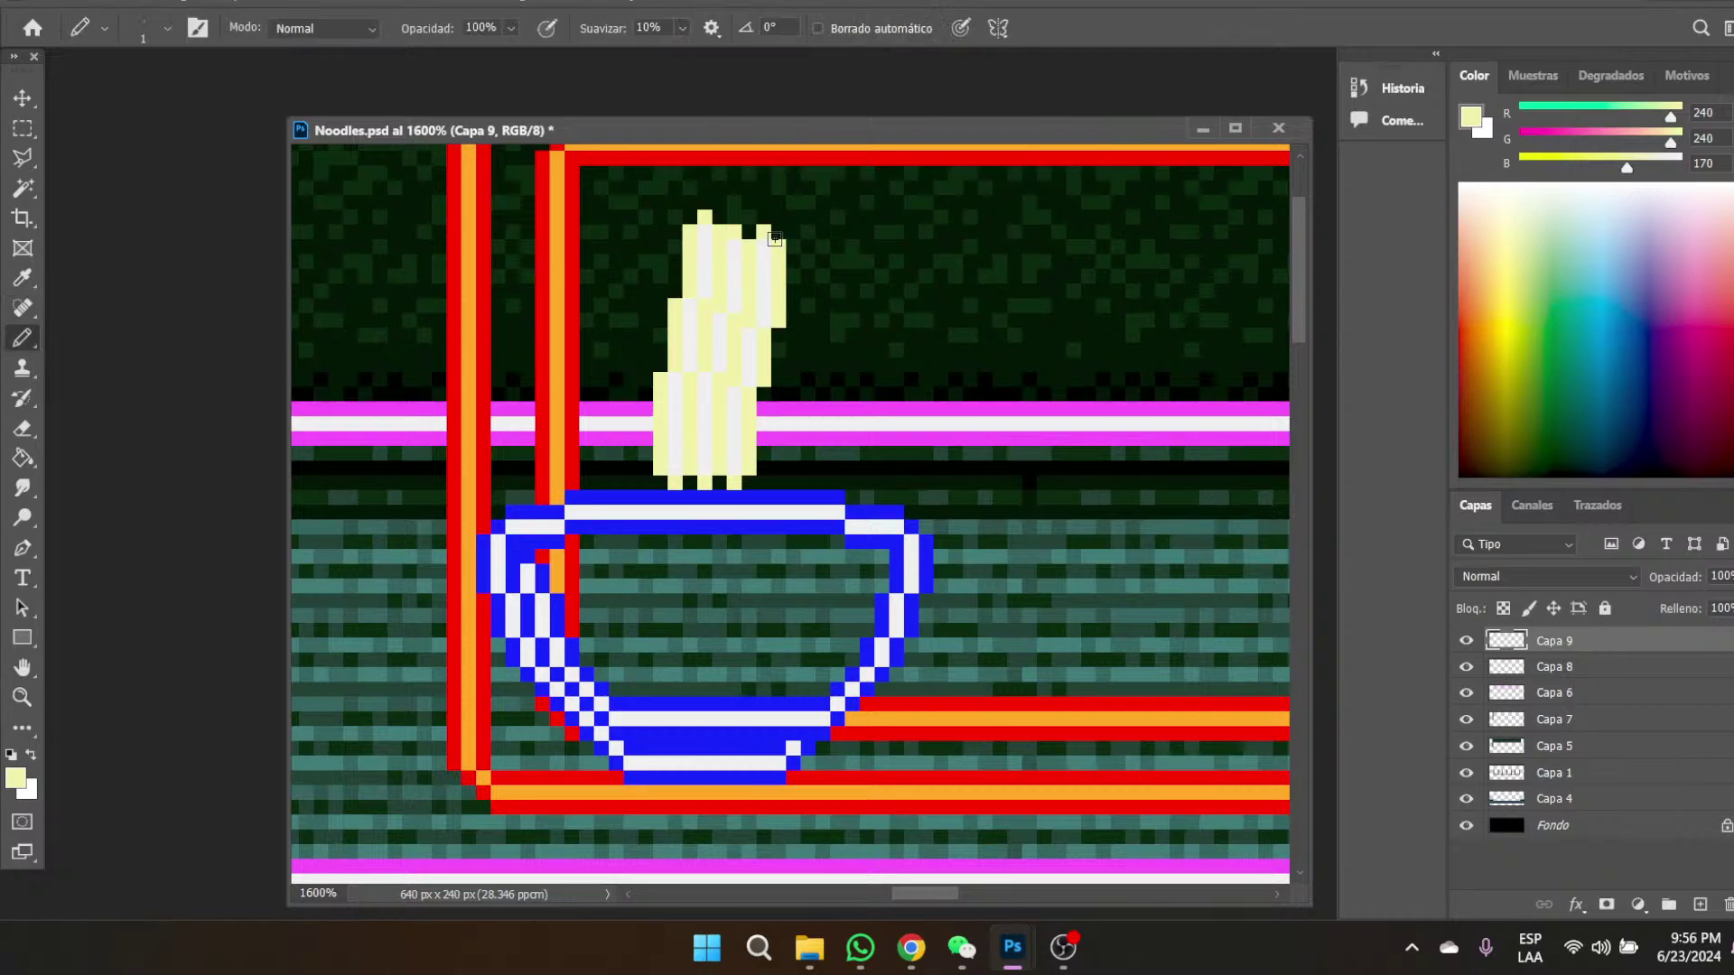
left_click(28, 283)
left_click(770, 259)
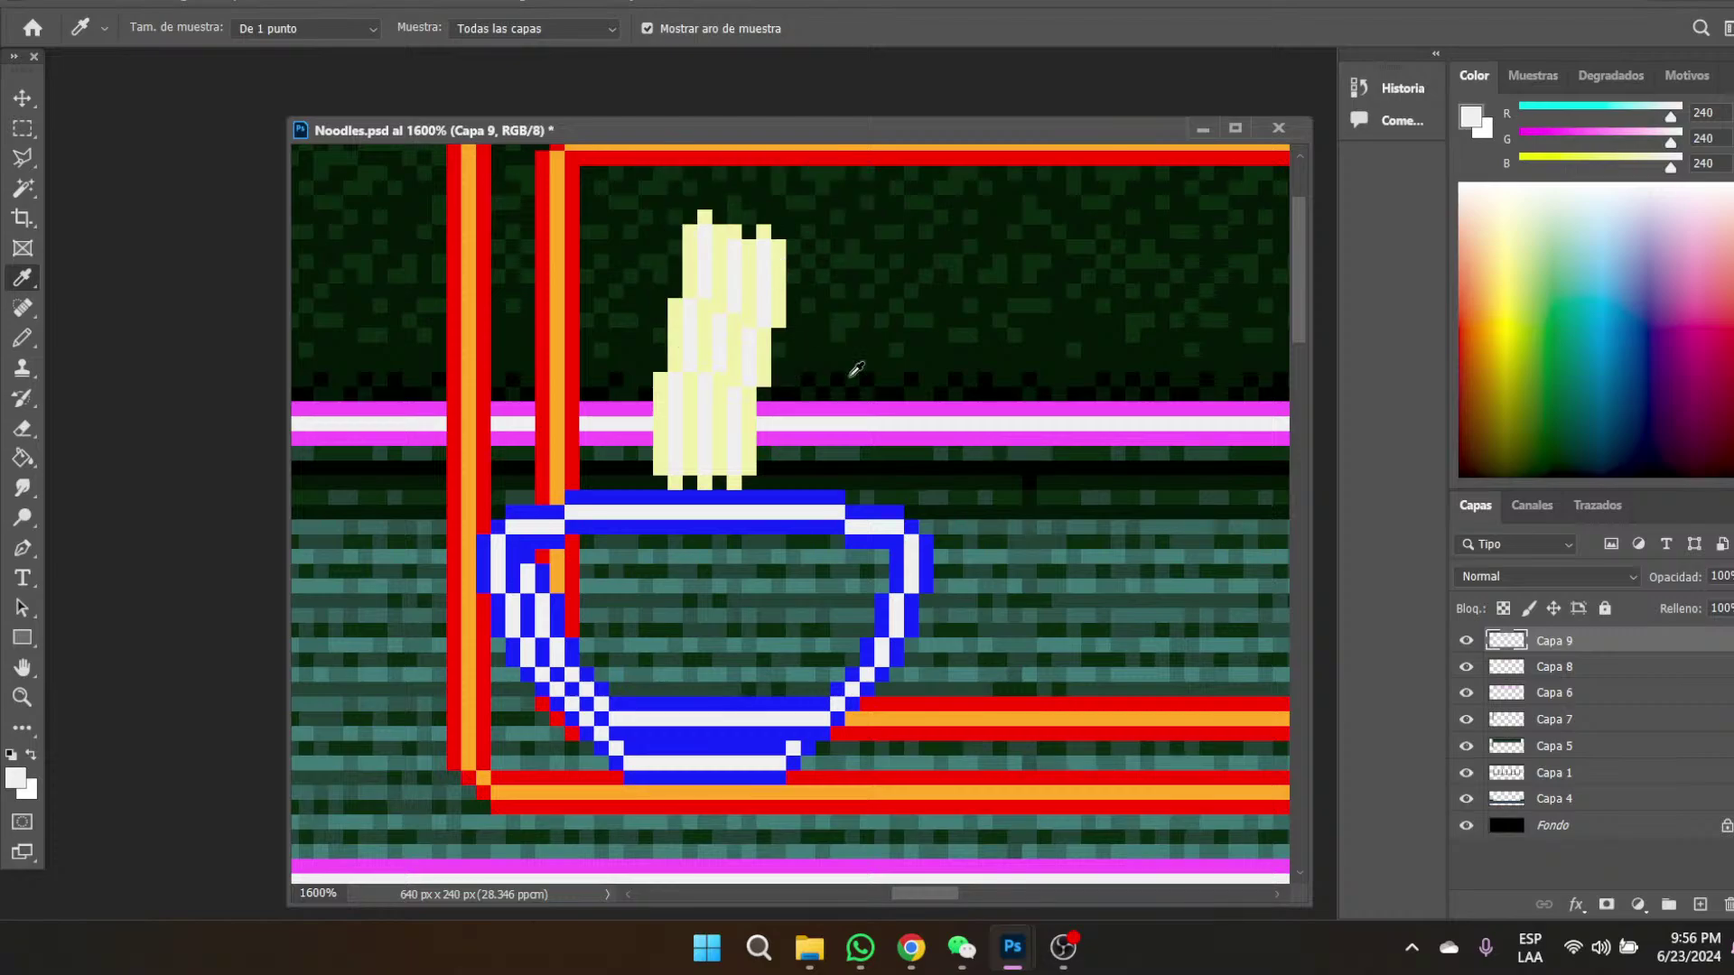
scroll(710, 371, "up", 2)
left_click(27, 340)
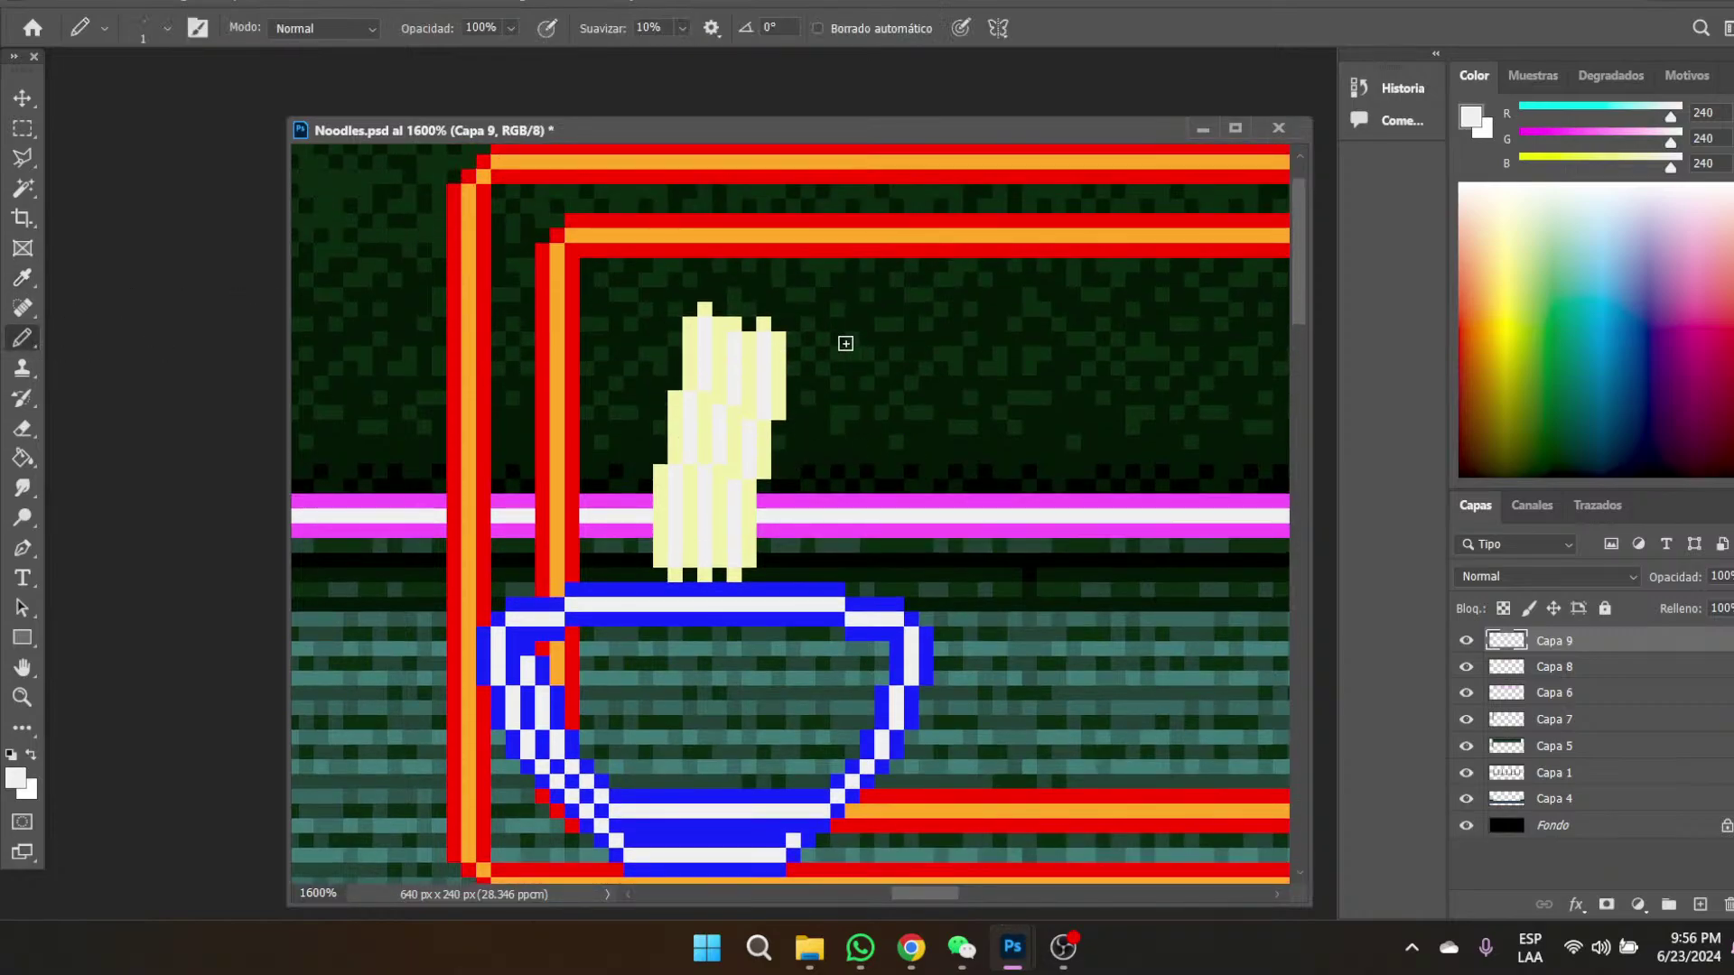
left_click_drag(793, 343, 1184, 344)
left_click(1193, 323)
left_click_drag(778, 309, 1184, 309)
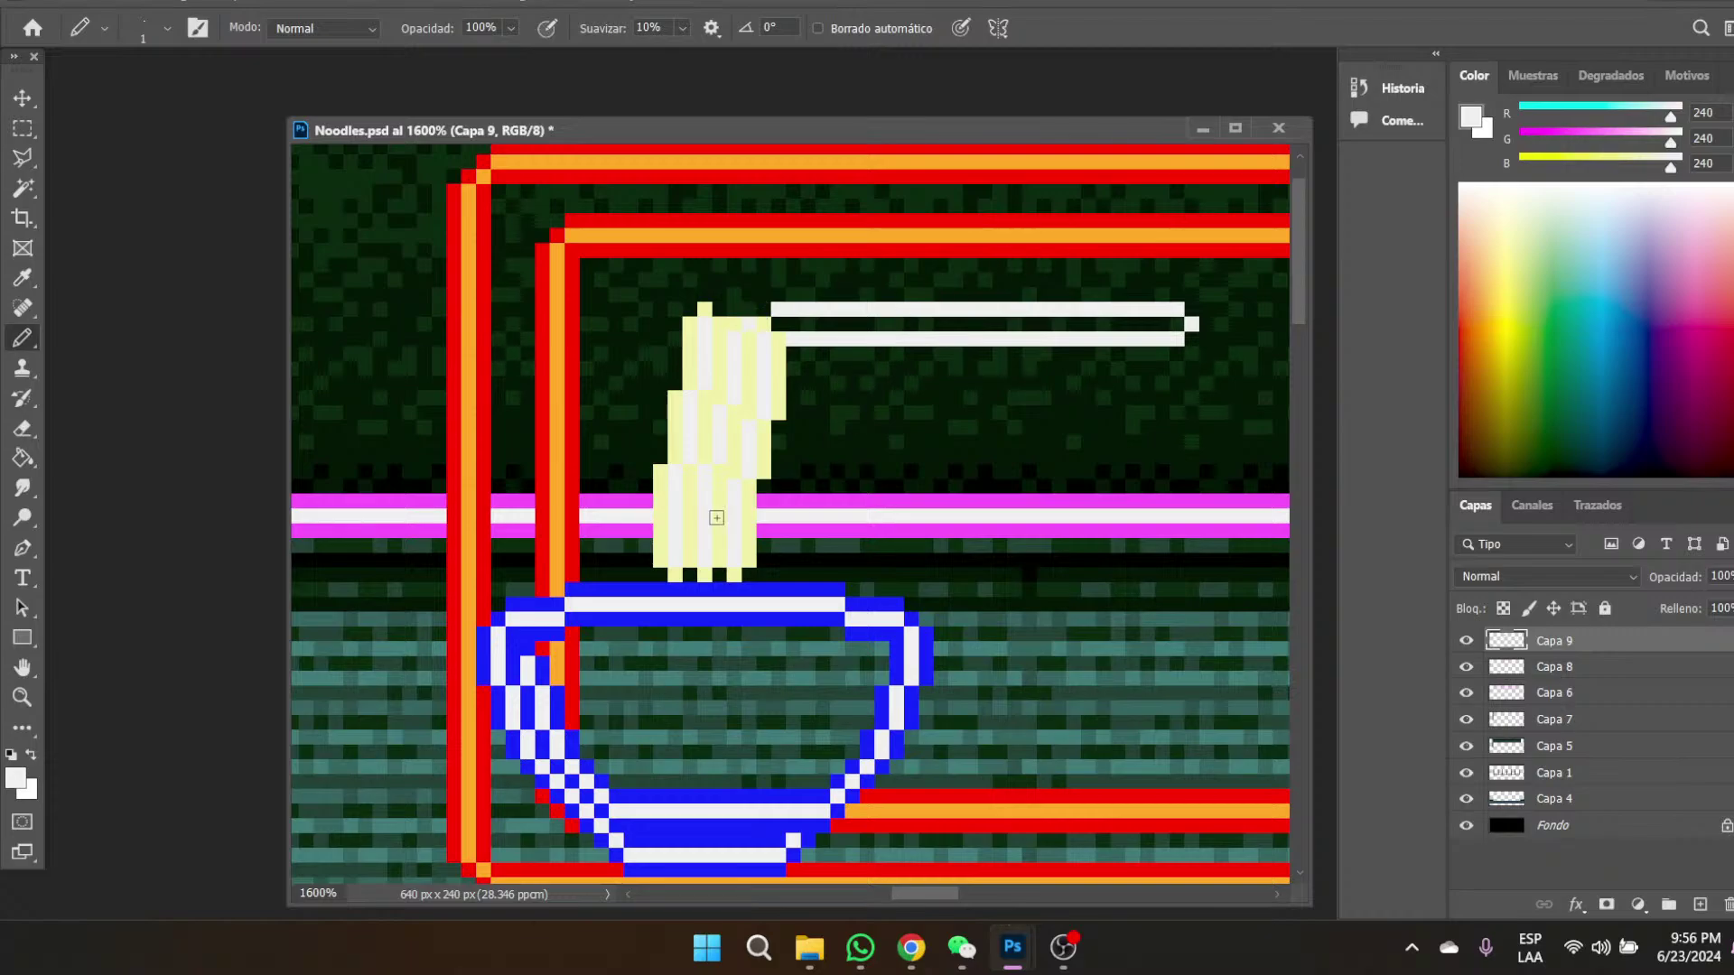
- Select a slanted chopstick shape with the Polygonal Lasso, running from the noodle tips up across the red frame
scroll(803, 302, "up", 1)
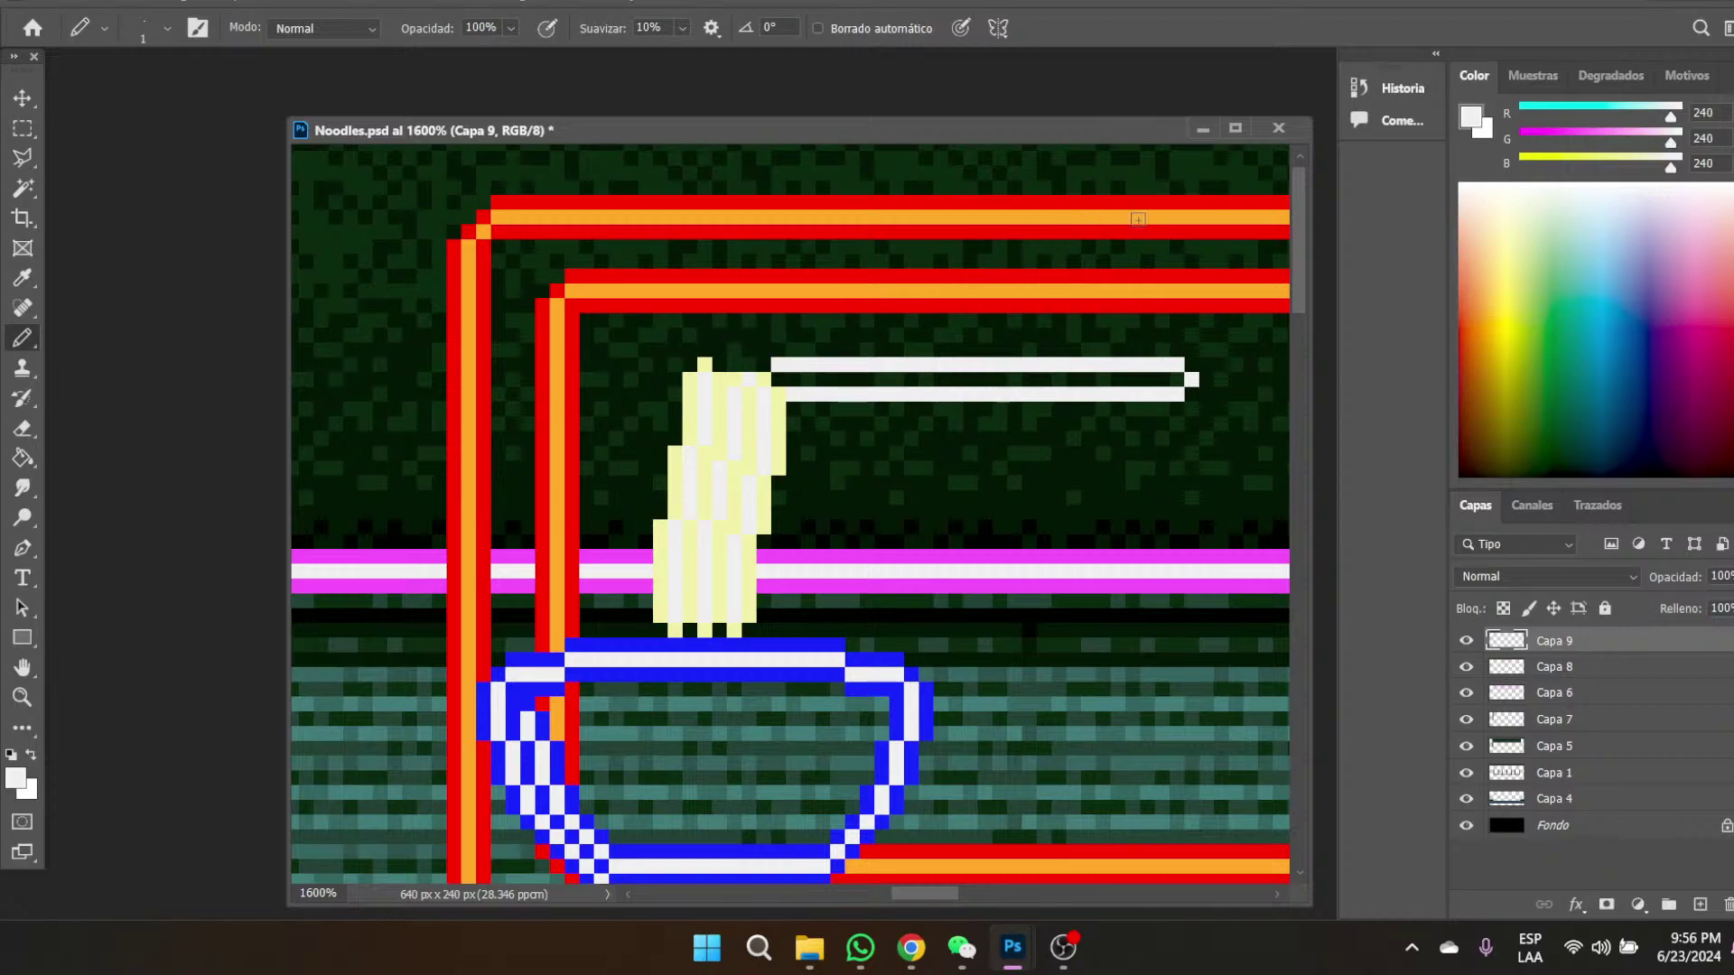
left_click(23, 157)
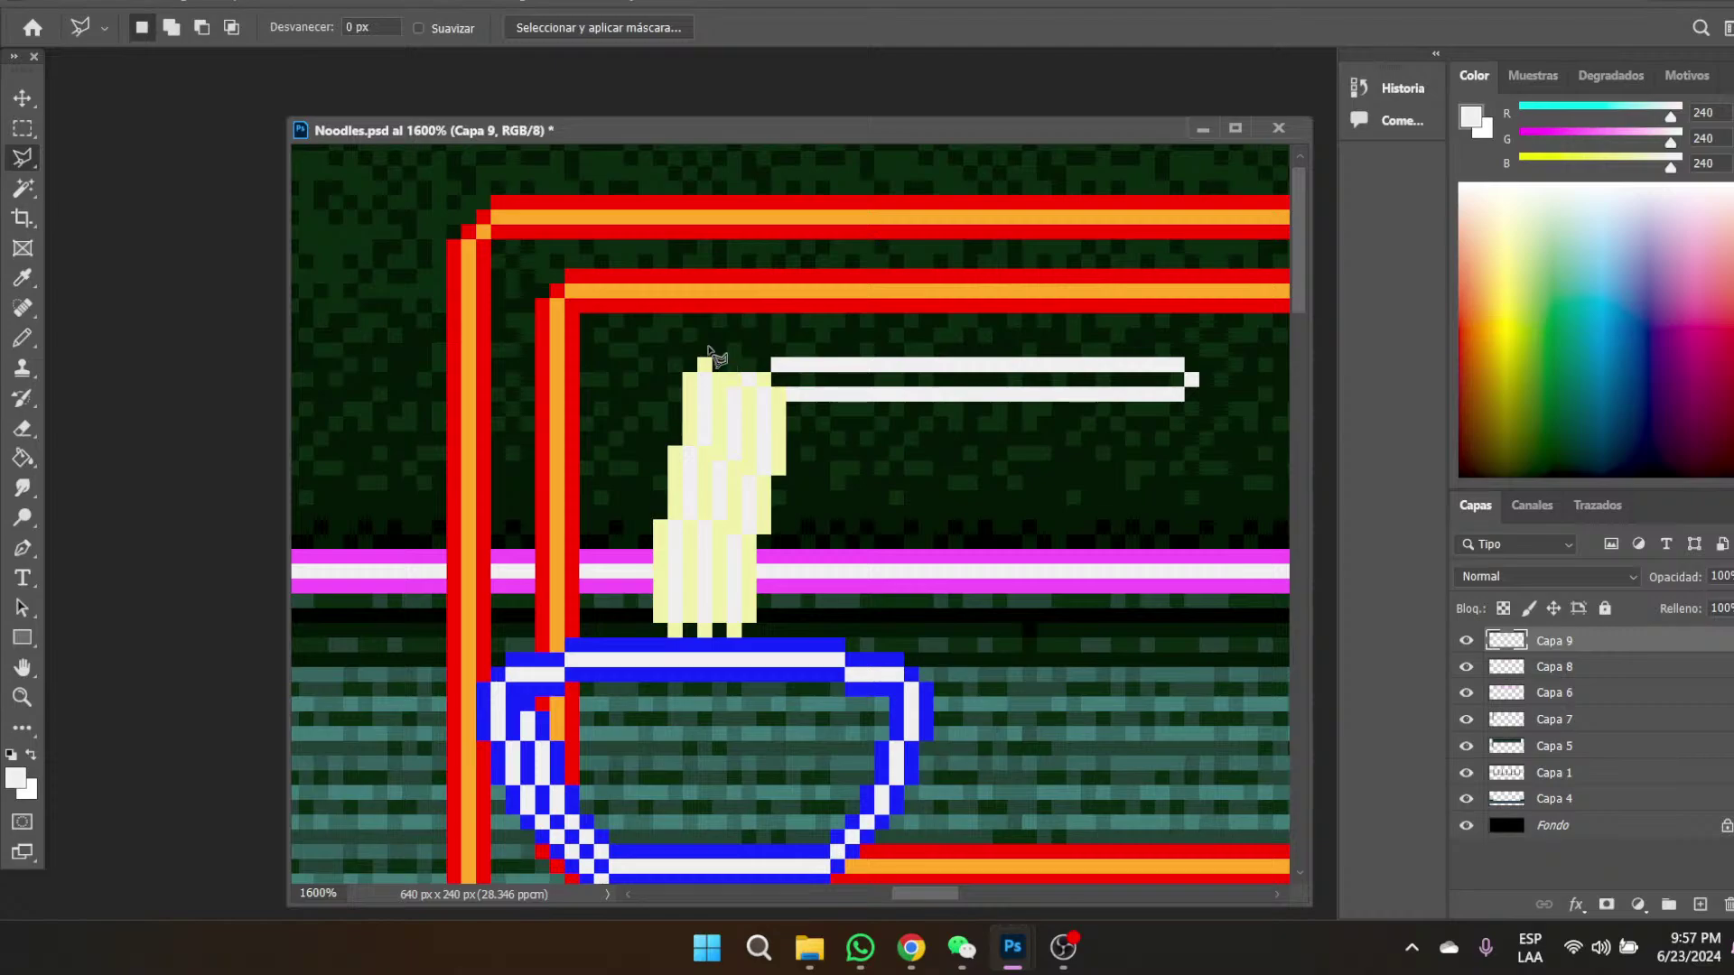
left_click(711, 352)
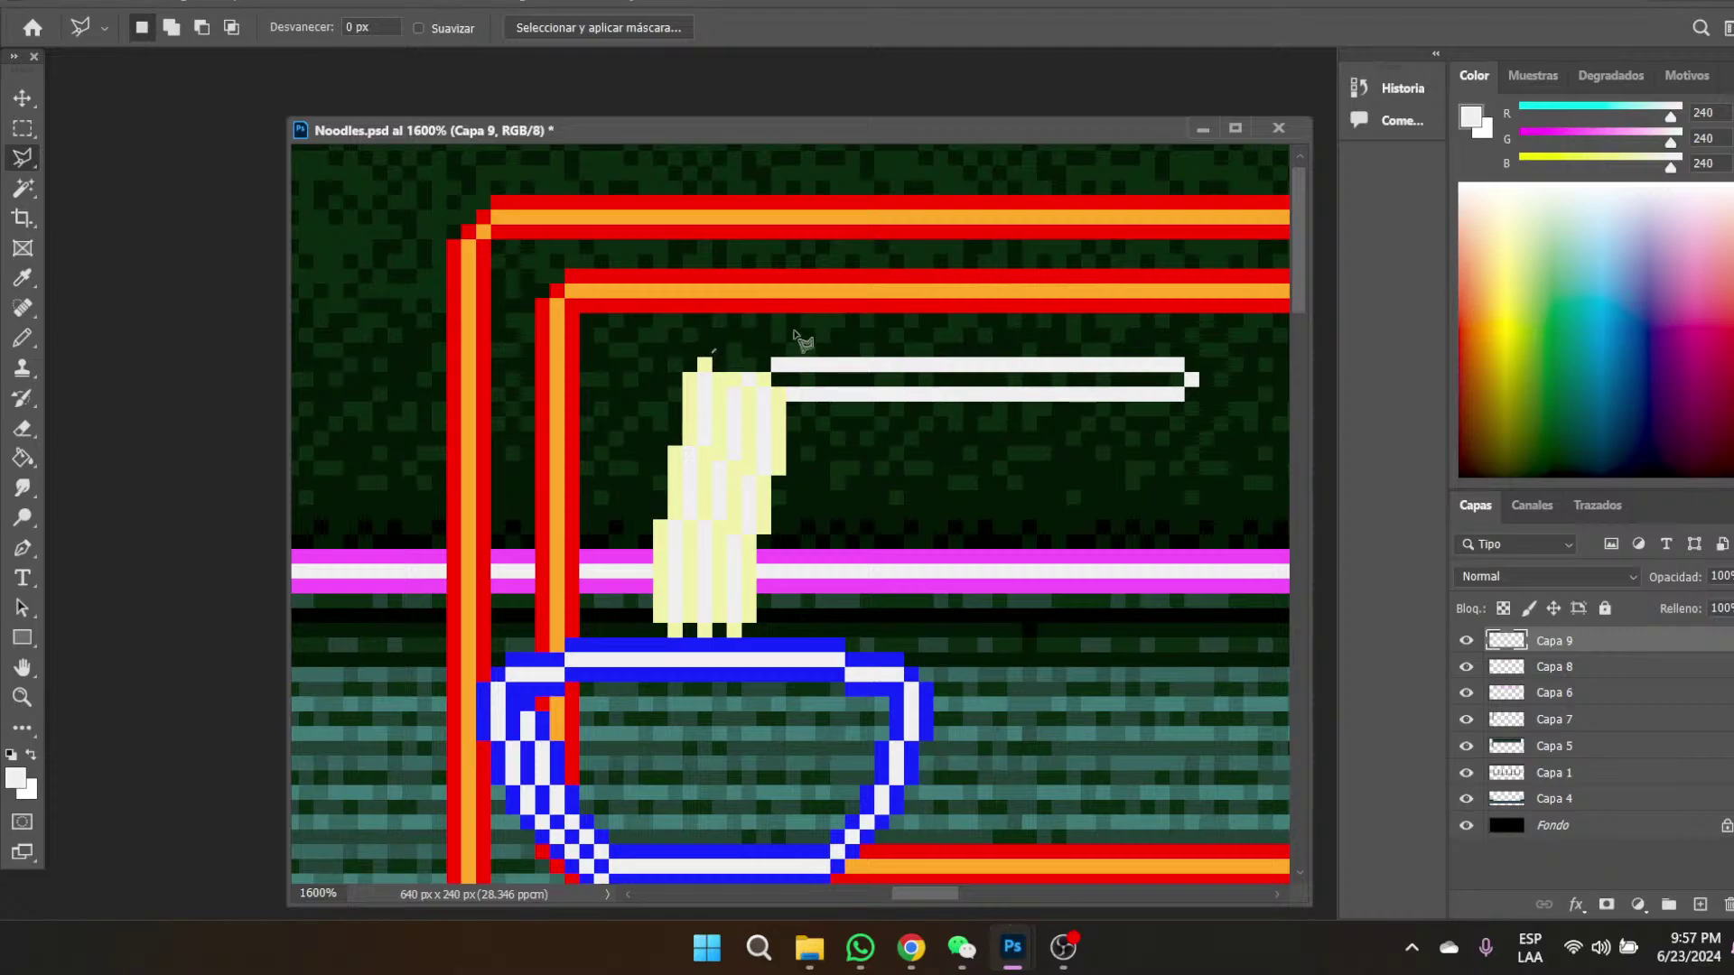
left_click(1125, 194)
left_click(1154, 210)
left_click(1147, 239)
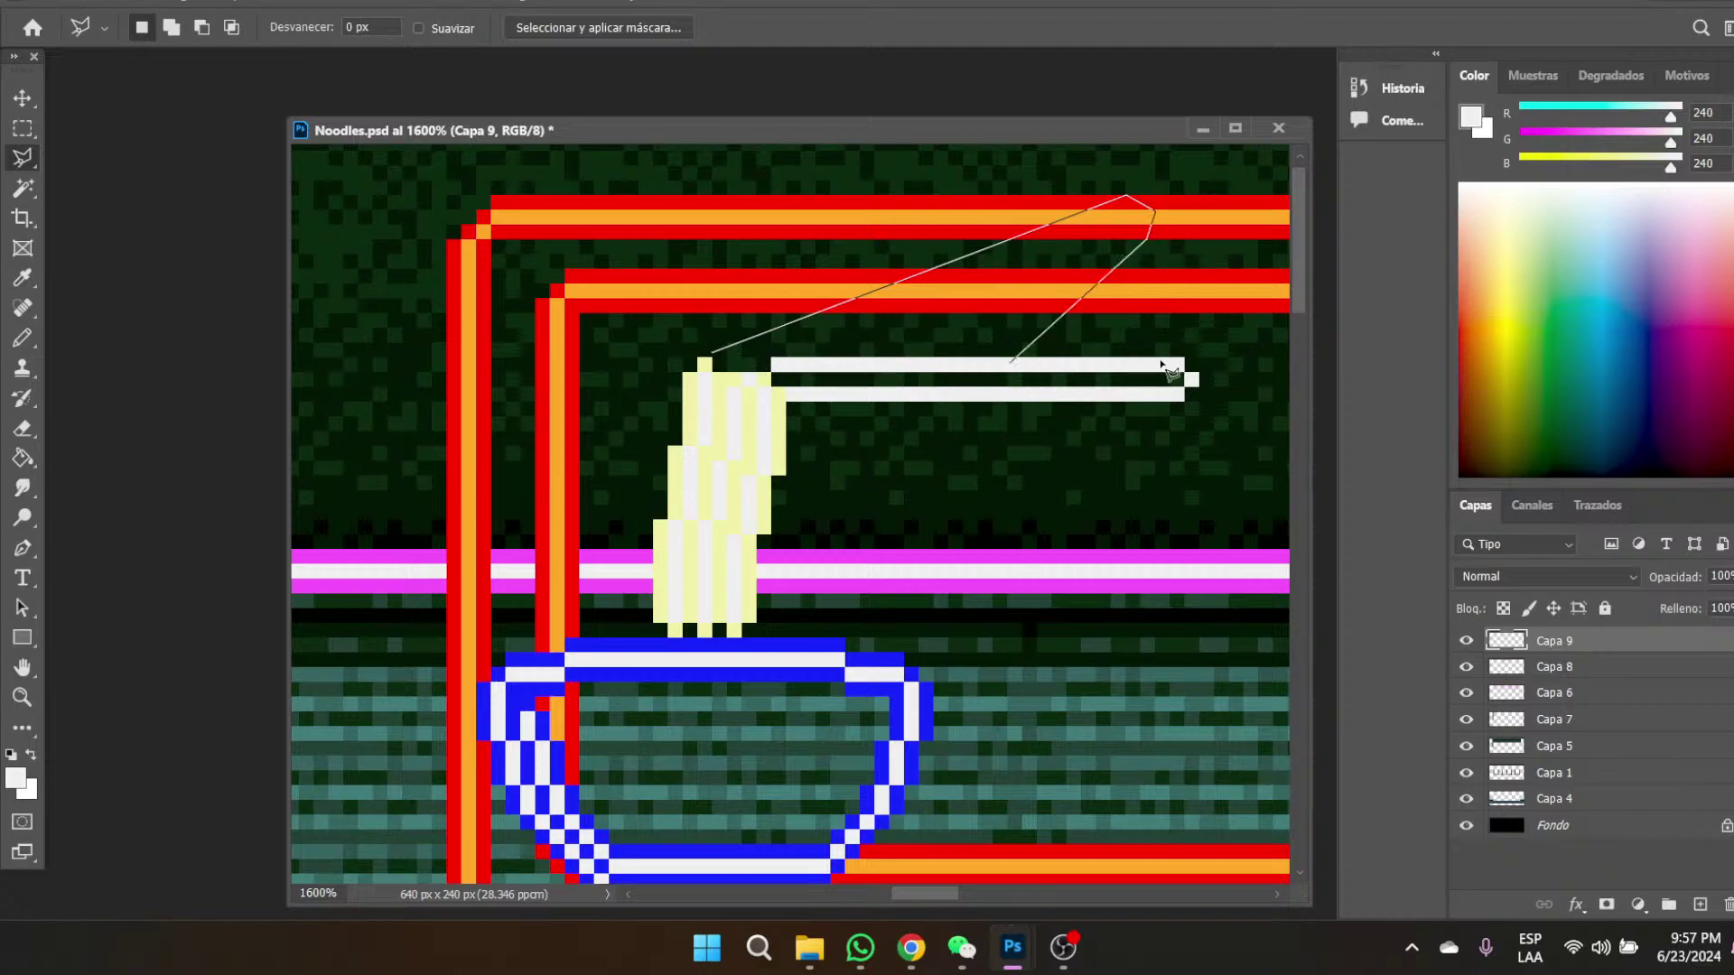
left_click(1138, 259)
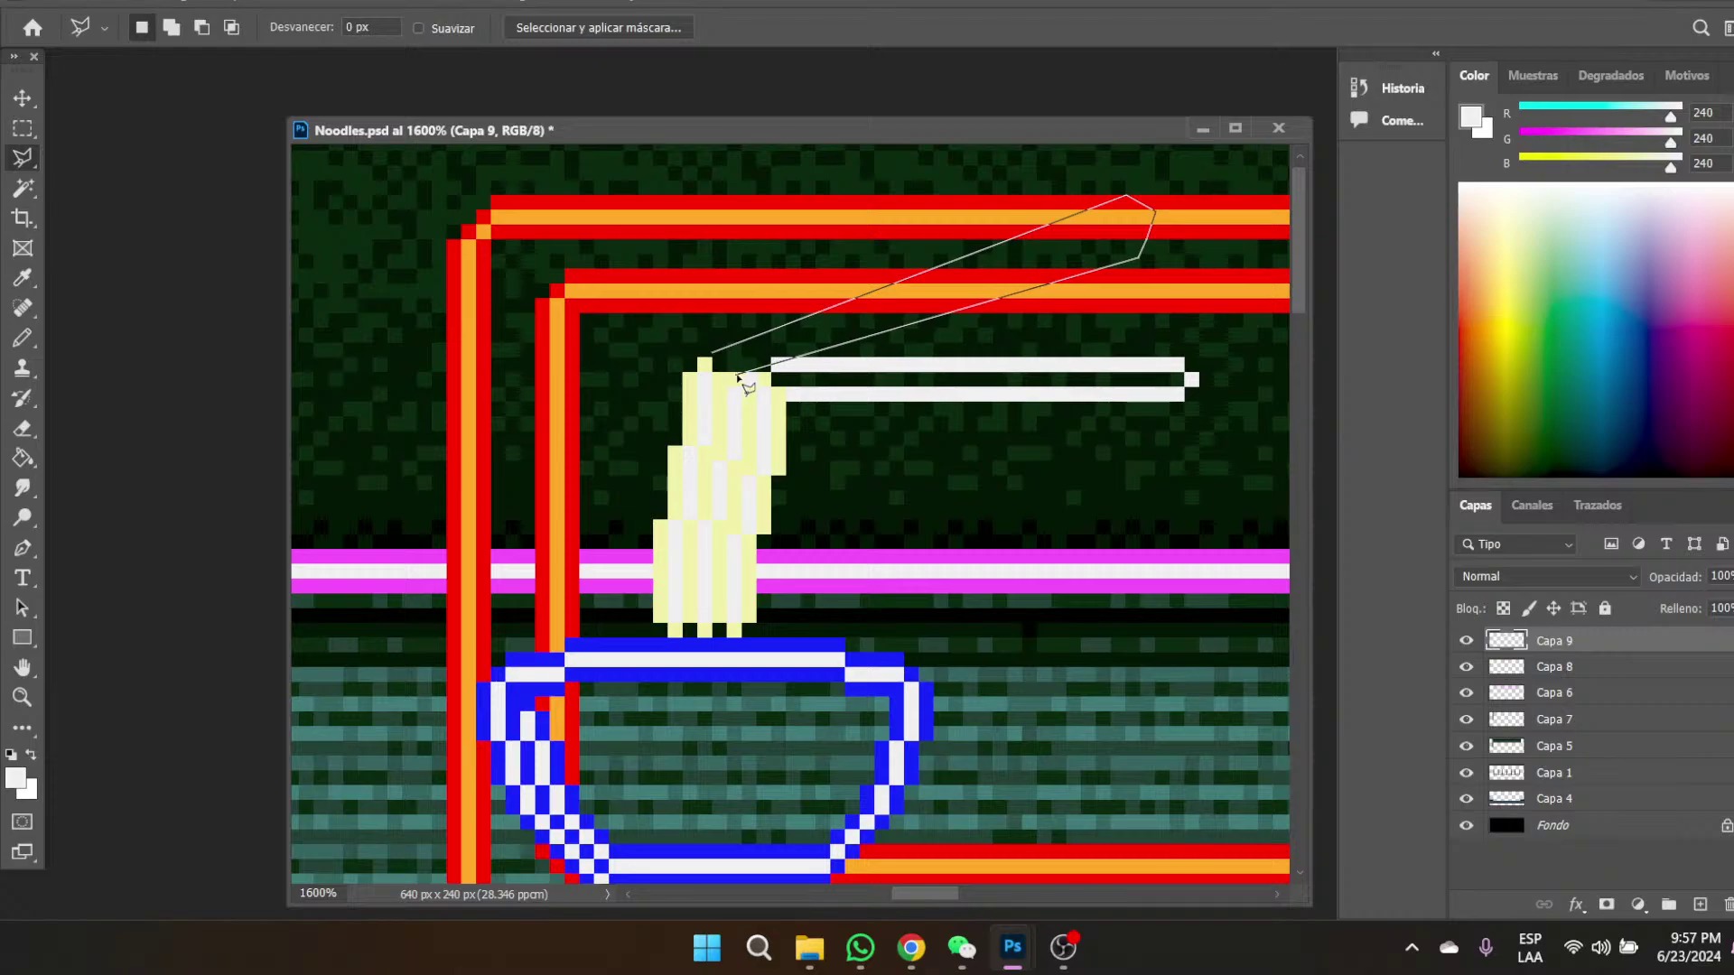
left_click(698, 372)
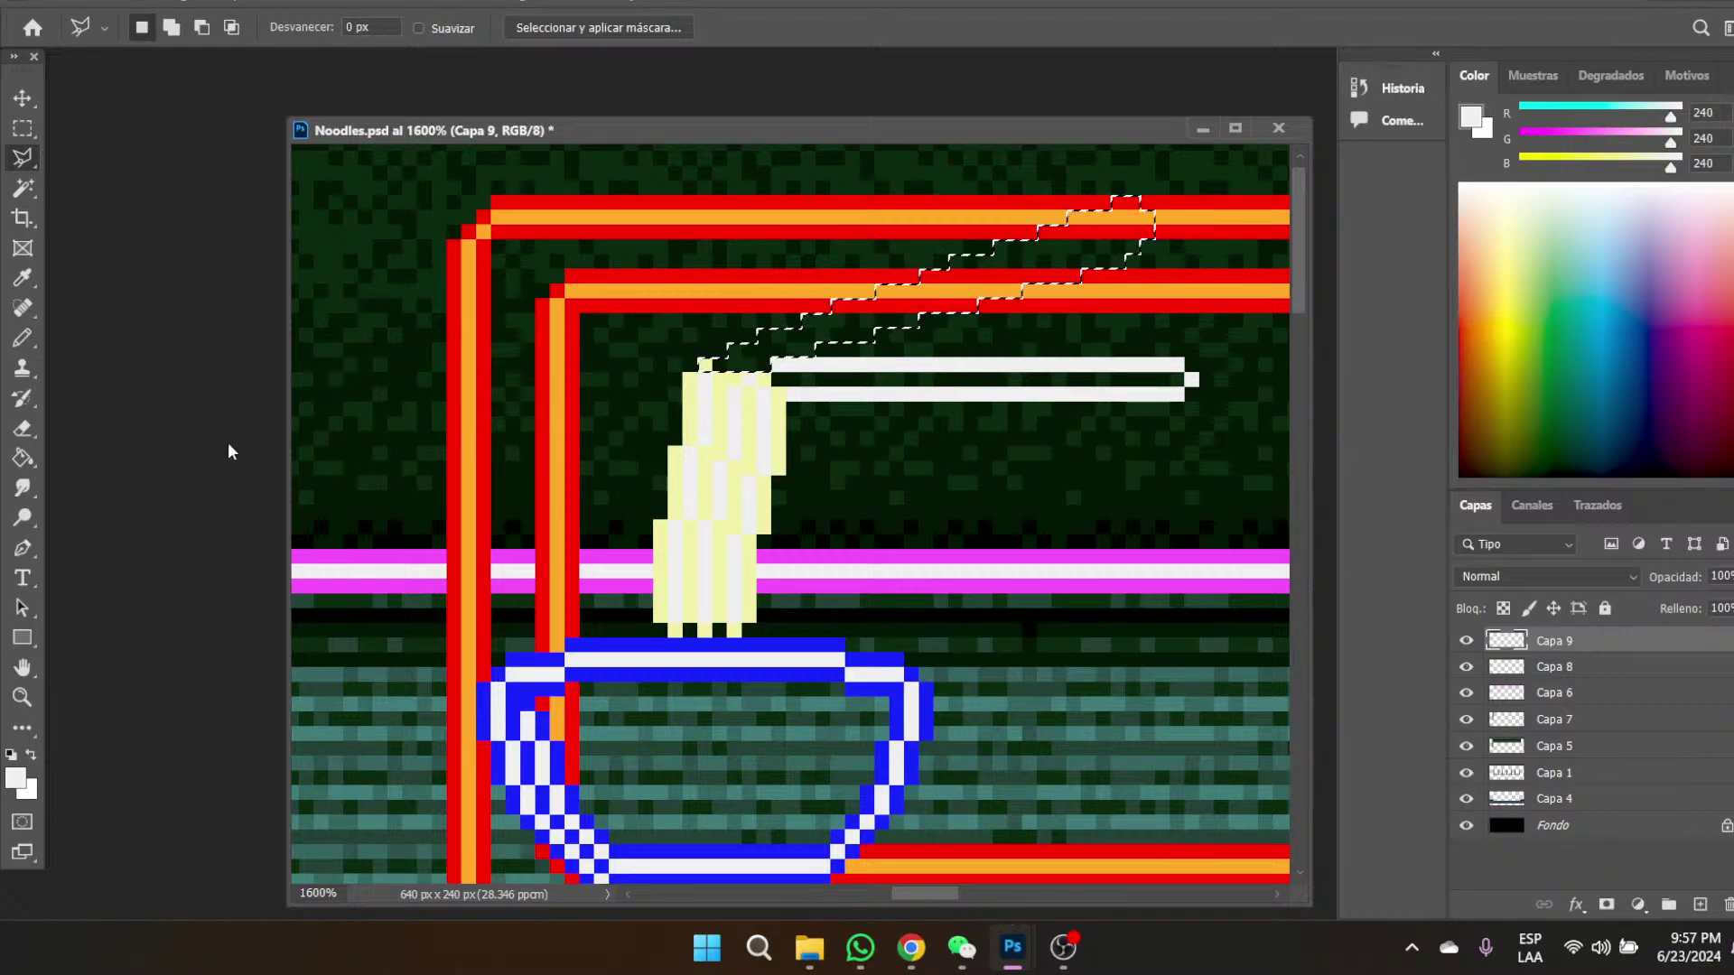
- Pencil a white outline along the inside of the slanted selection, then deselect it
left_click(23, 337)
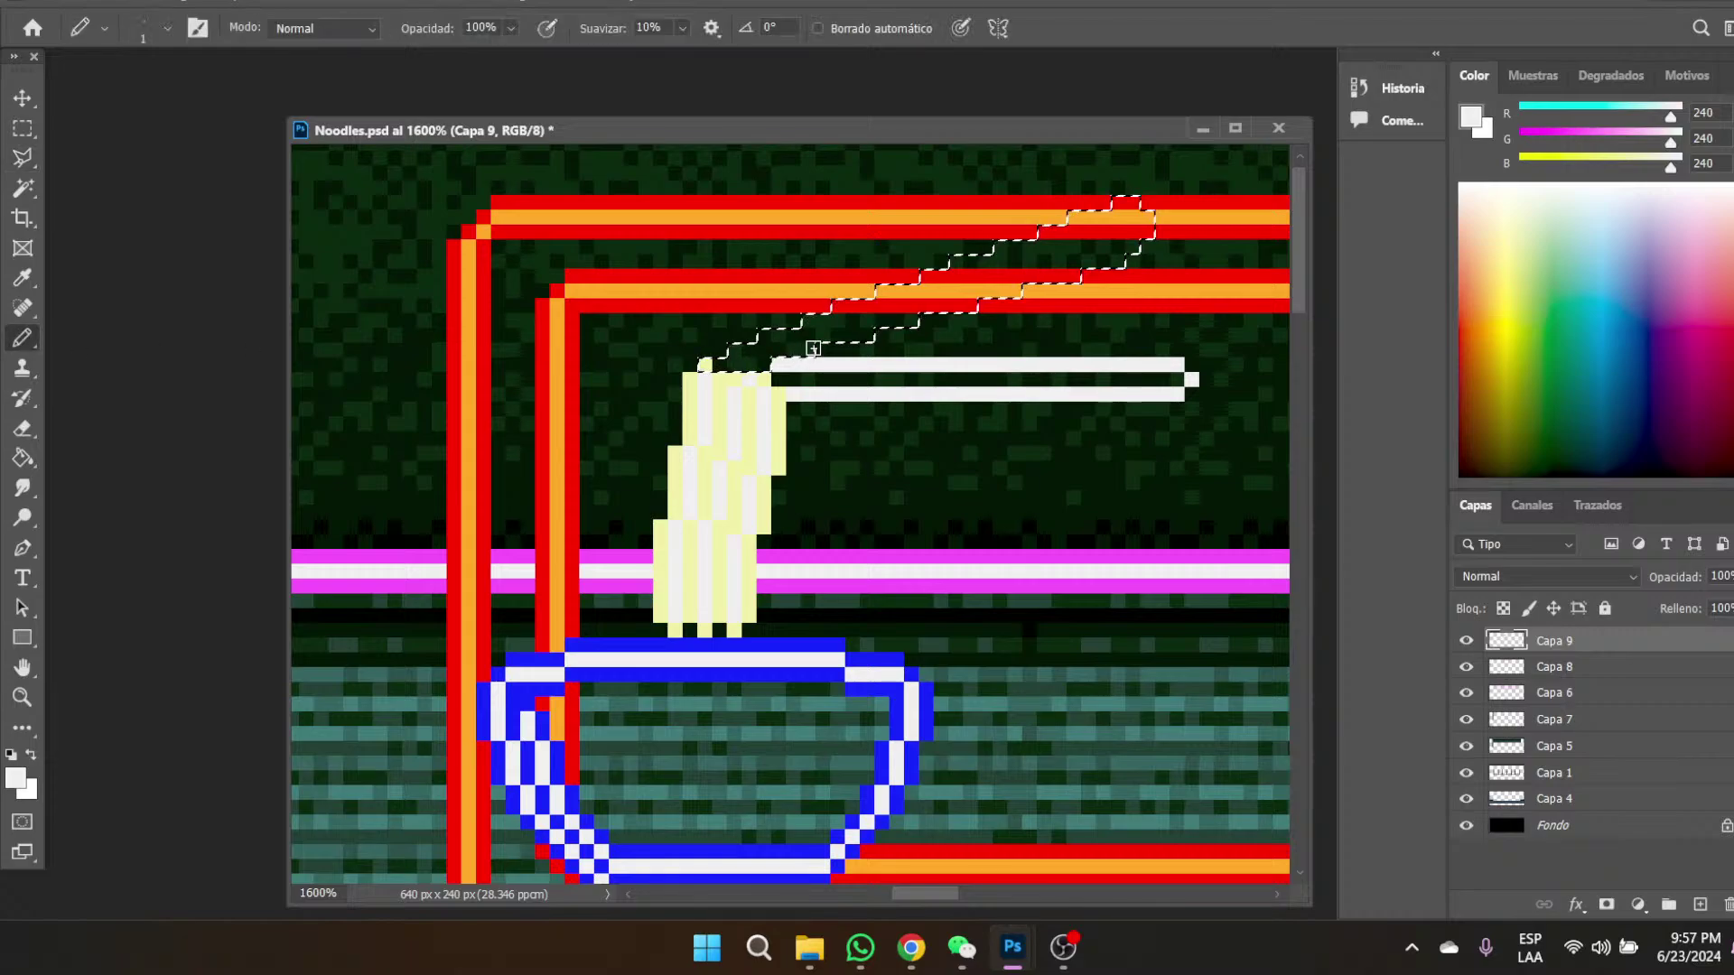
left_click_drag(818, 336, 906, 322)
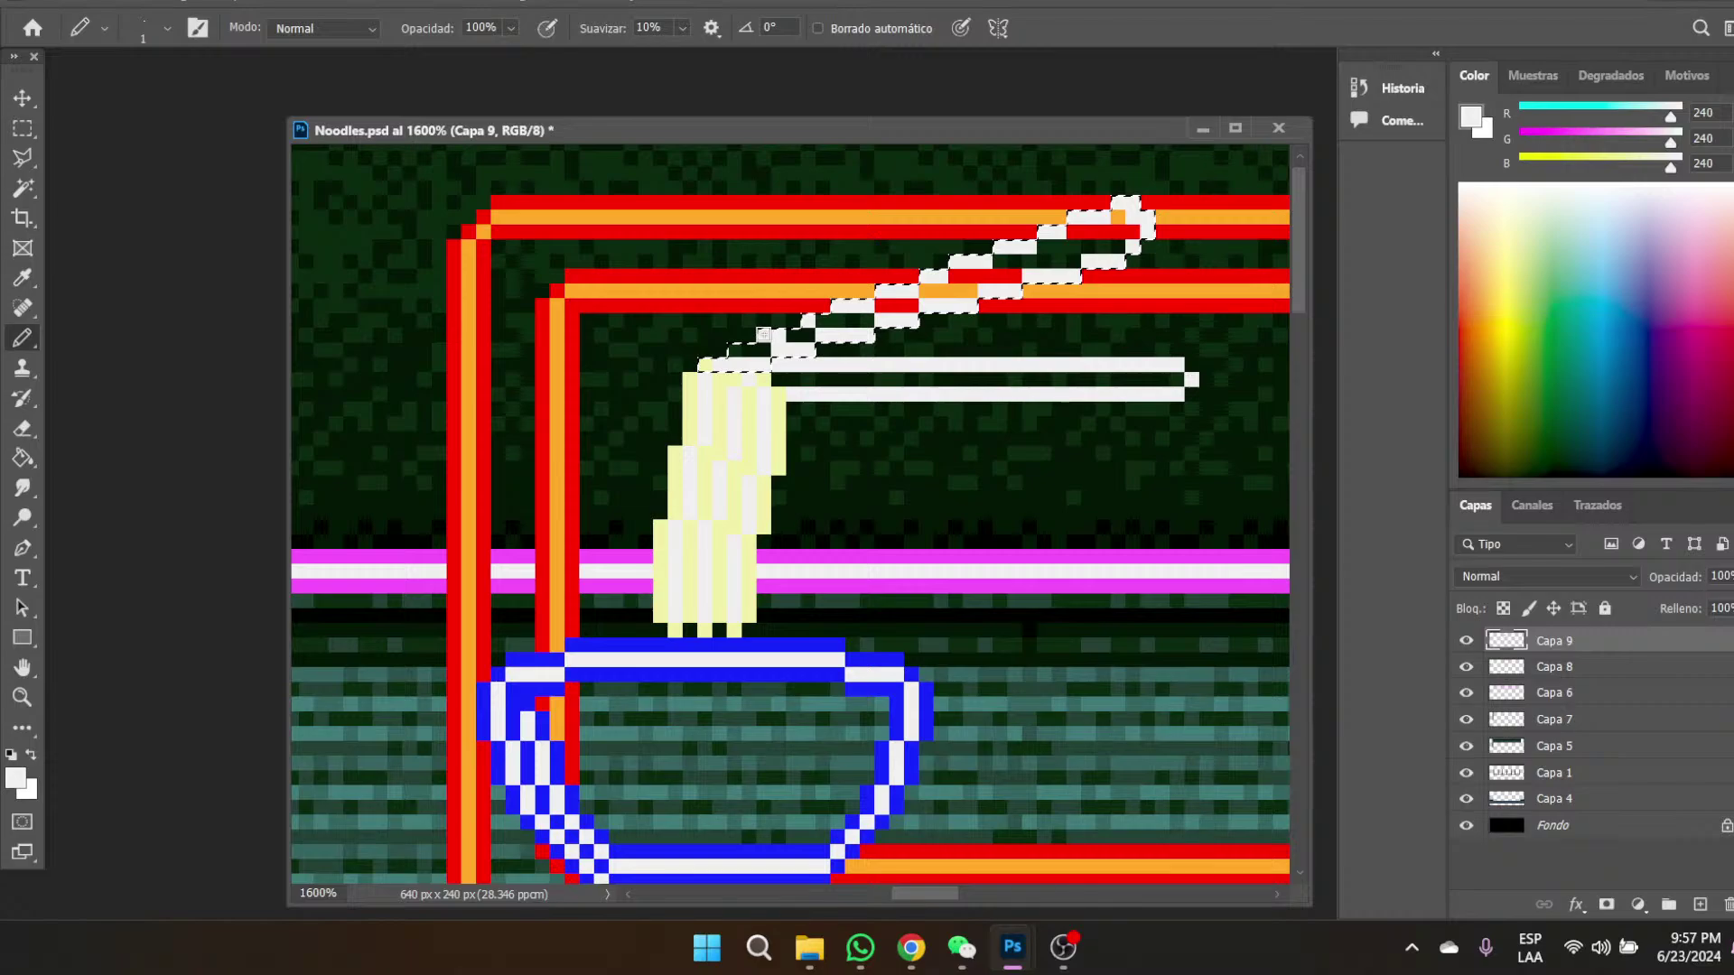
left_click(735, 350)
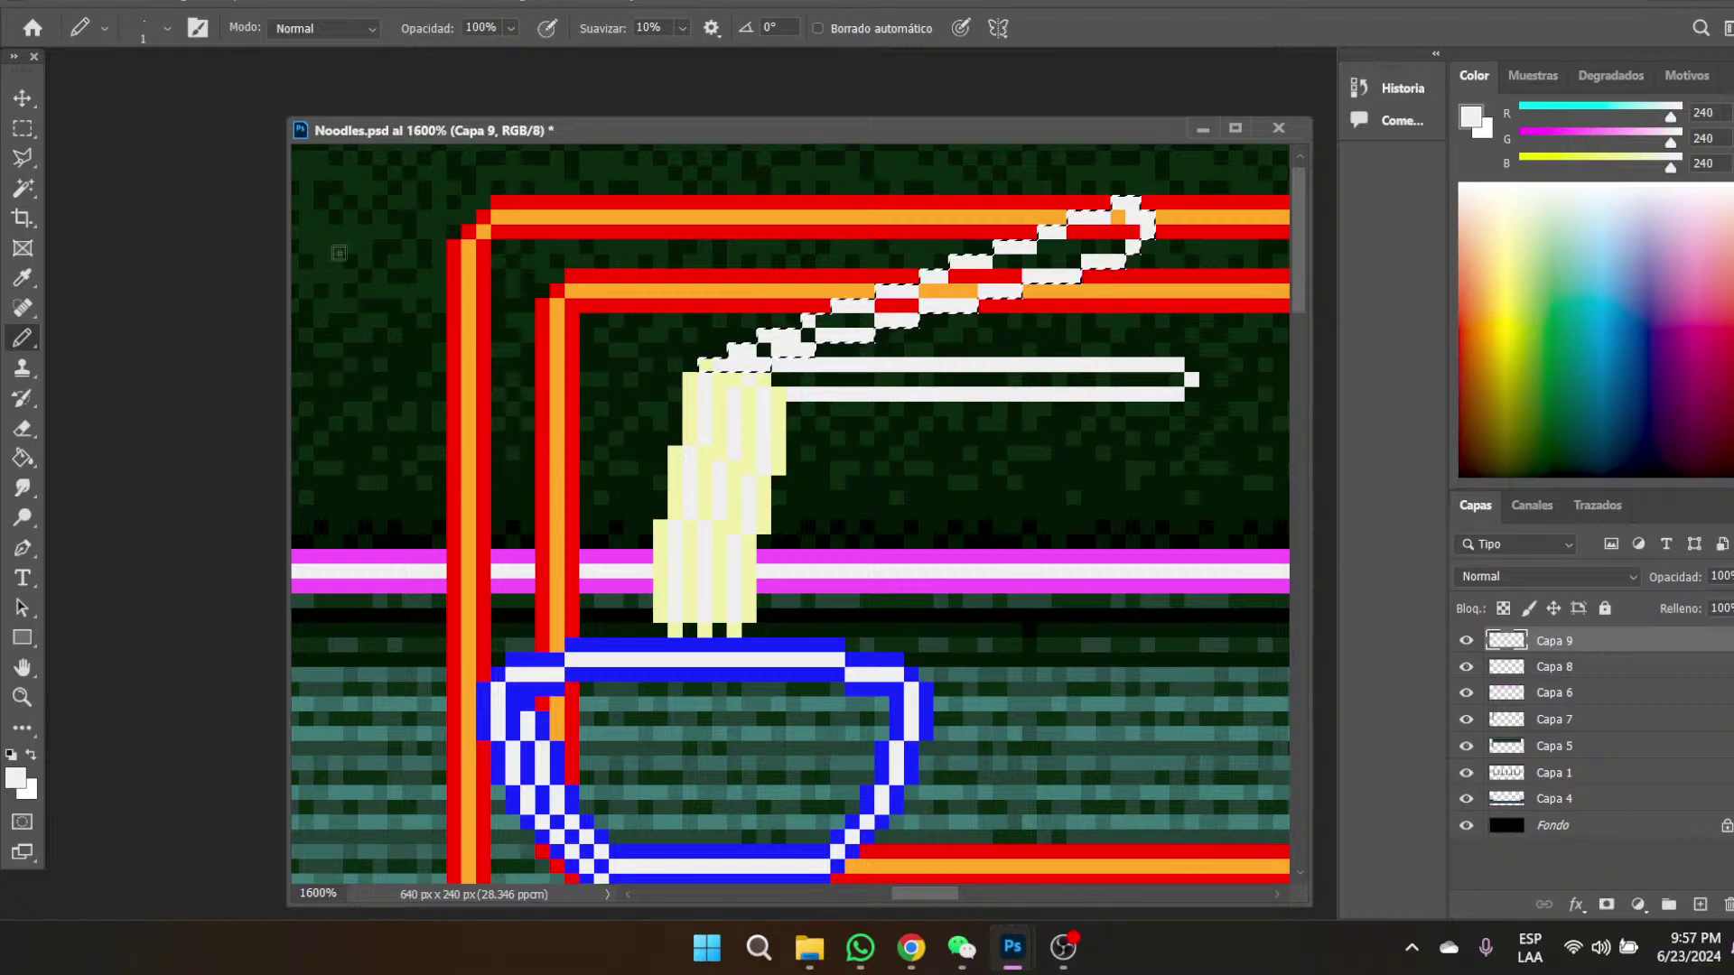
key("m")
key("ctrl+d")
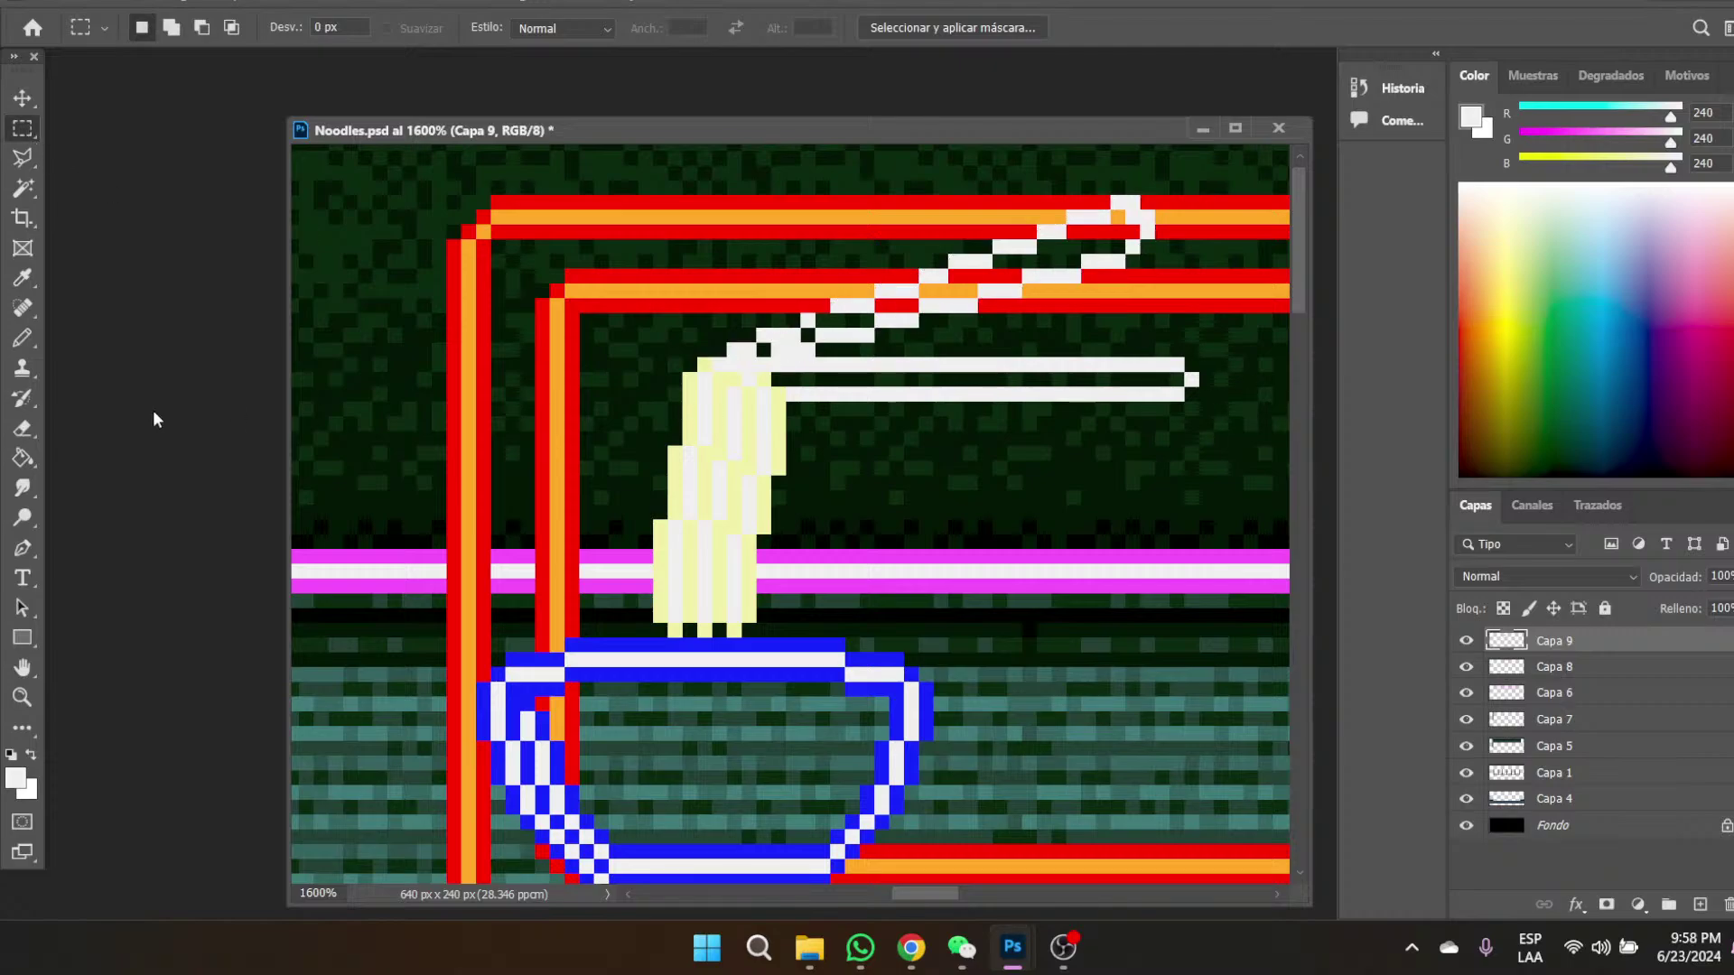
- Even out the stepped upper edge of the slanted chopstick by adding white pixels and clearing surplus ones
left_click(23, 338)
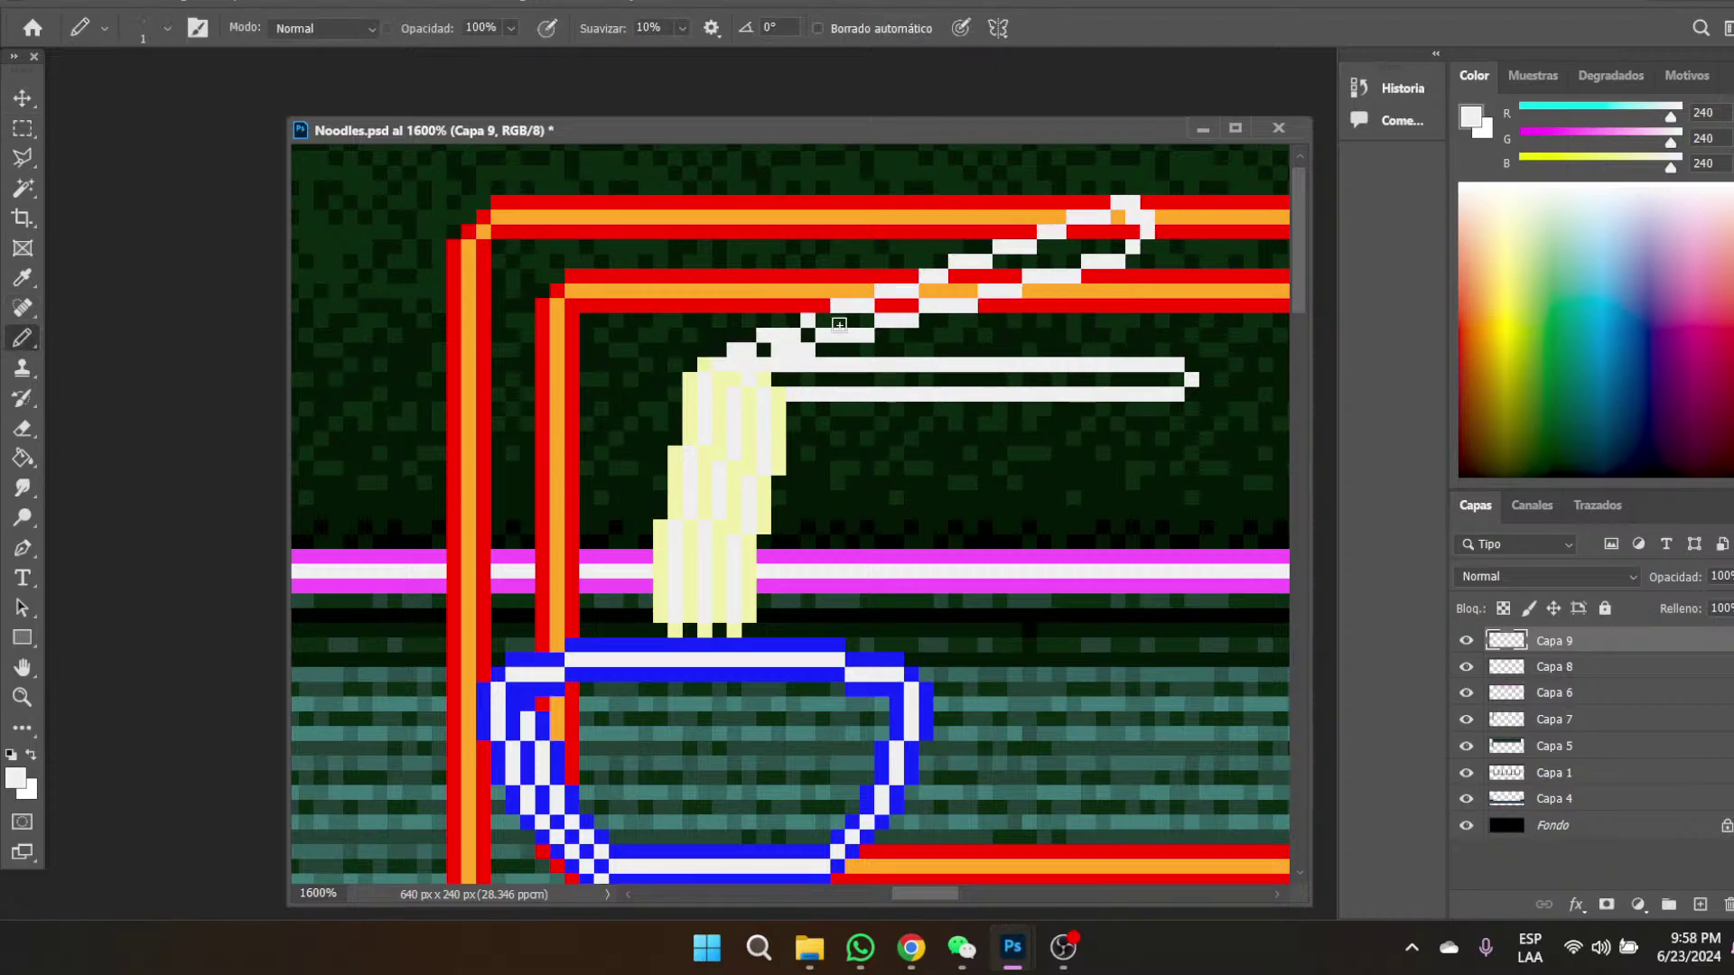
left_click(825, 304)
left_click(26, 132)
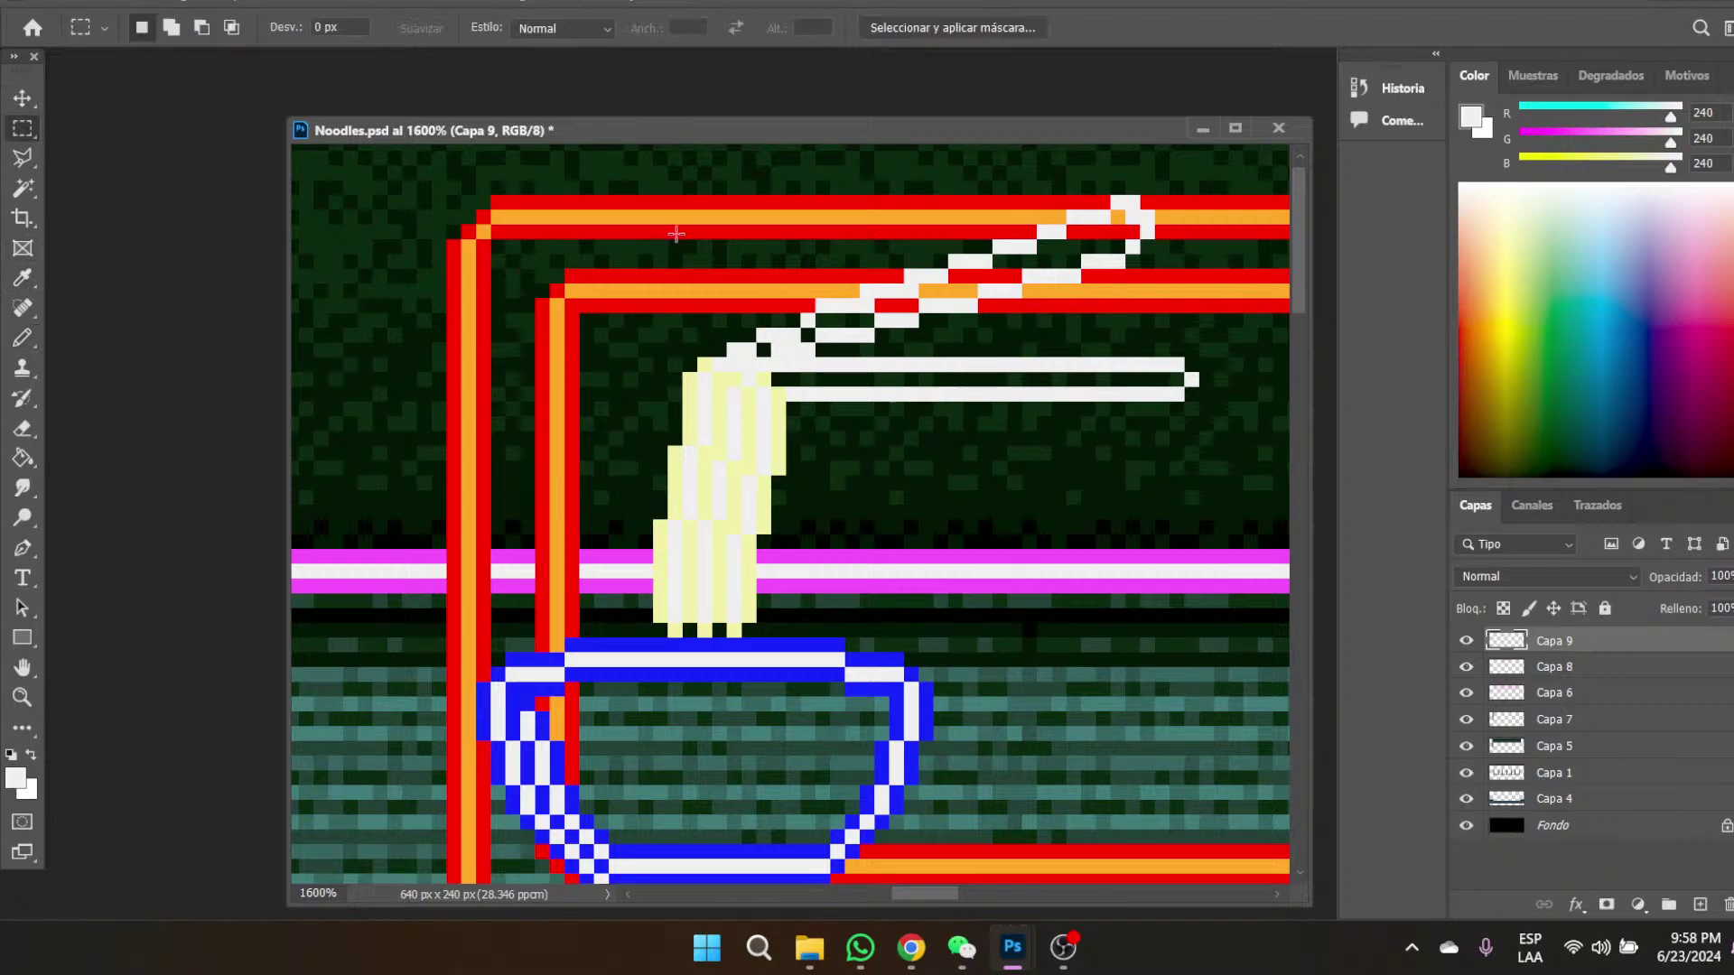
left_click_drag(904, 285, 918, 299)
left_click_drag(865, 305, 891, 314)
- Clear the surplus white near the slanted chopstick's narrow end and widen the horizontal chopstick's outer half downward by one pixel
left_click(23, 336)
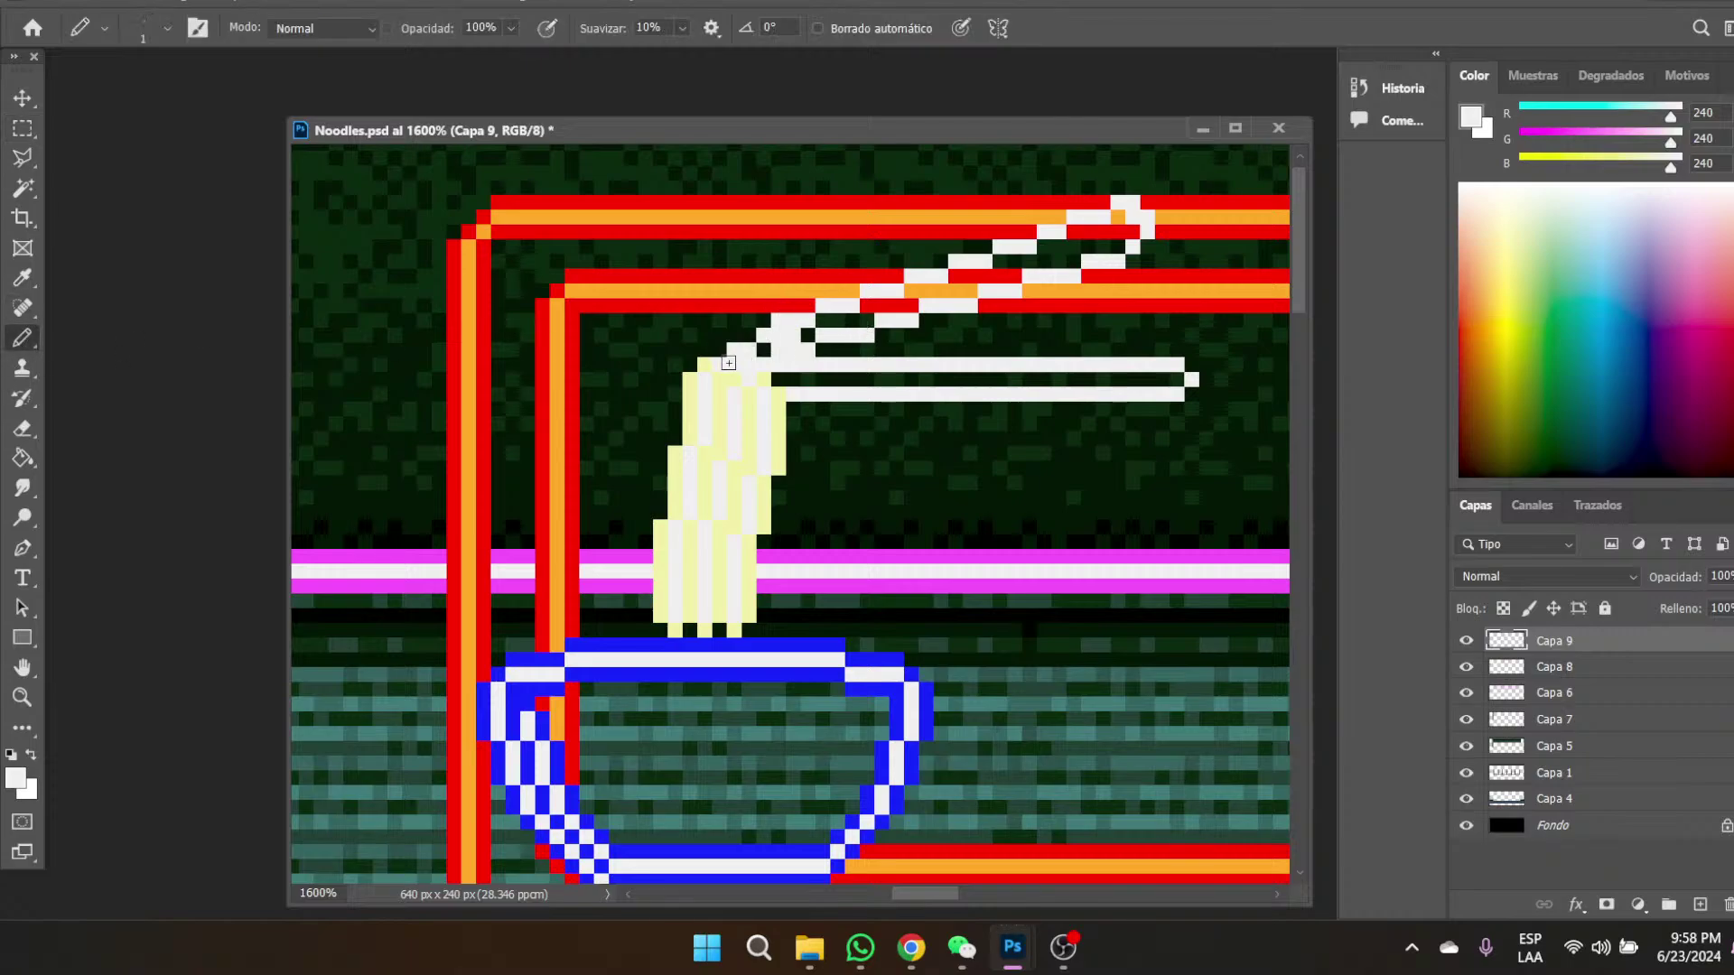
left_click(22, 129)
left_click_drag(772, 327, 803, 343)
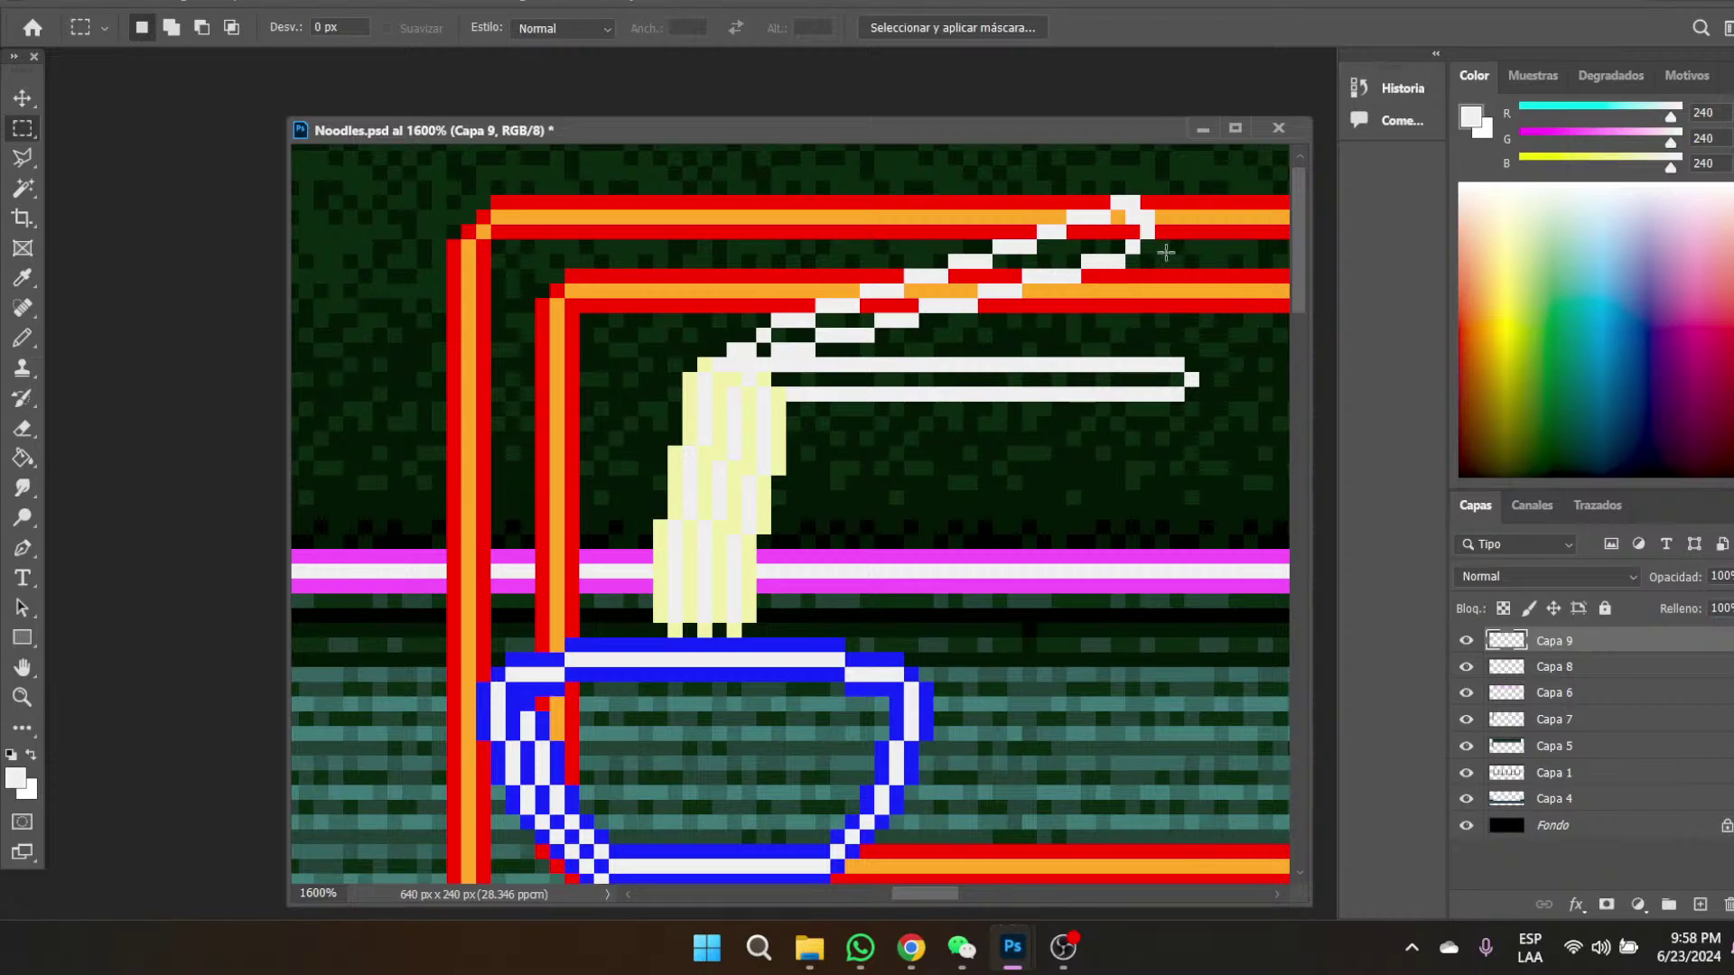
key("ctrl+z")
key("z")
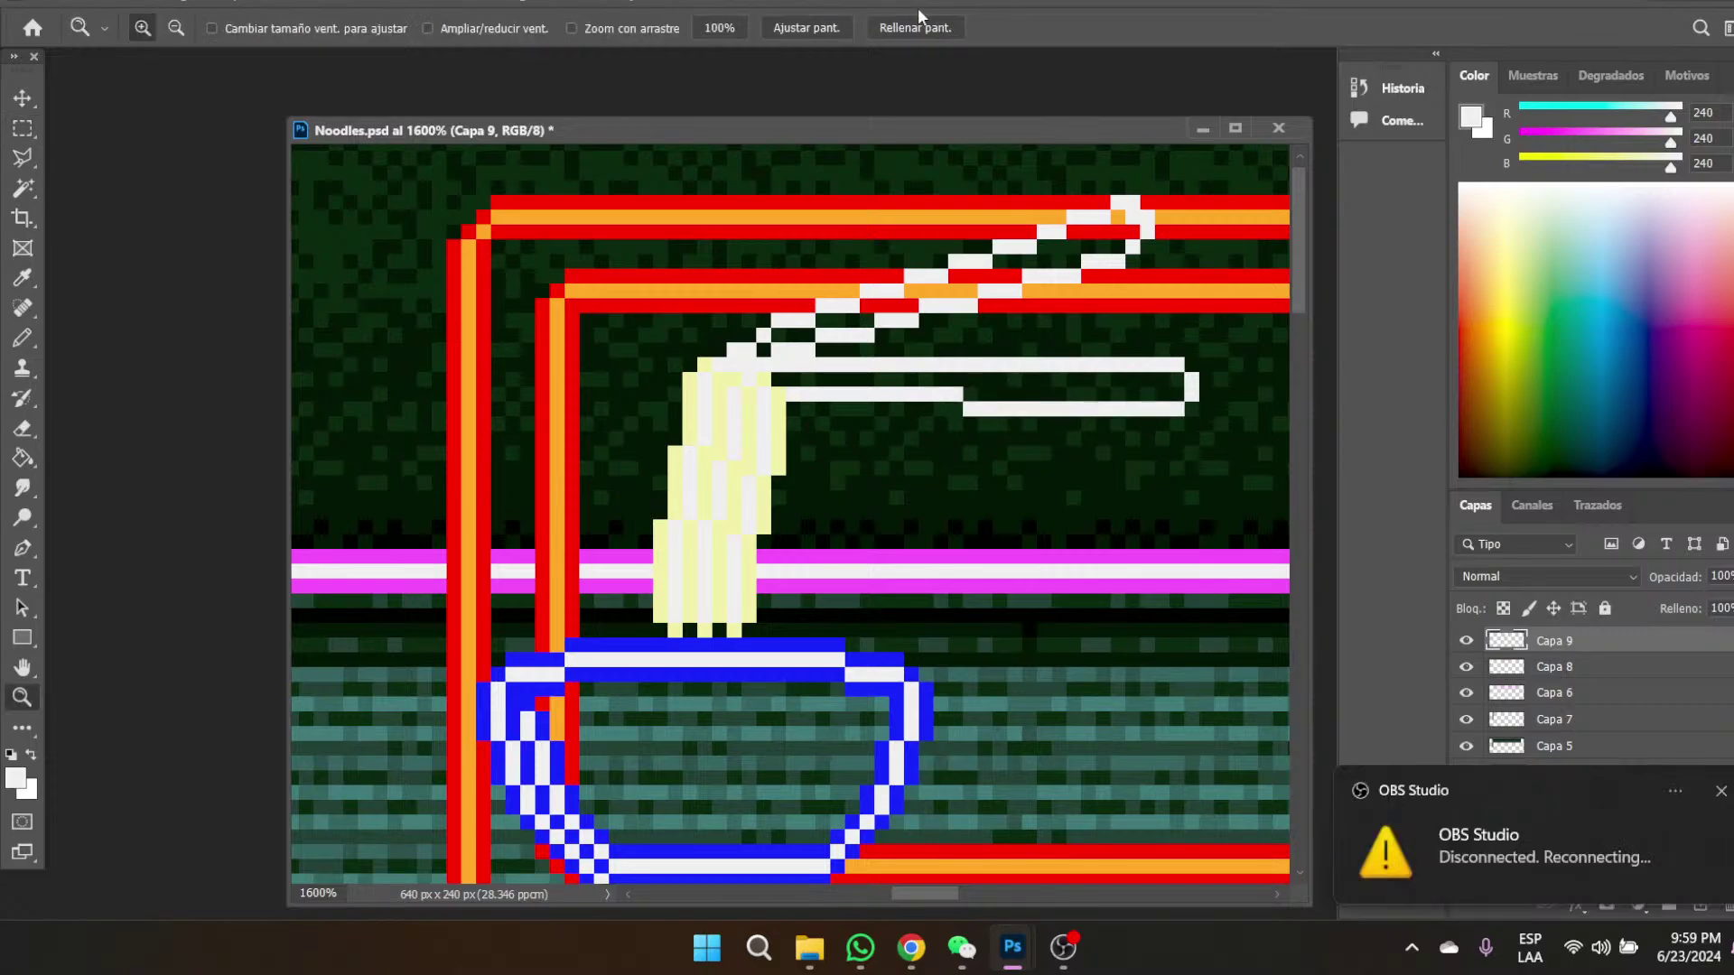
- Review the bowl, noodles and chopsticks within the whole stage at 100% and at closer magnifications up to 600%
left_click(735, 25)
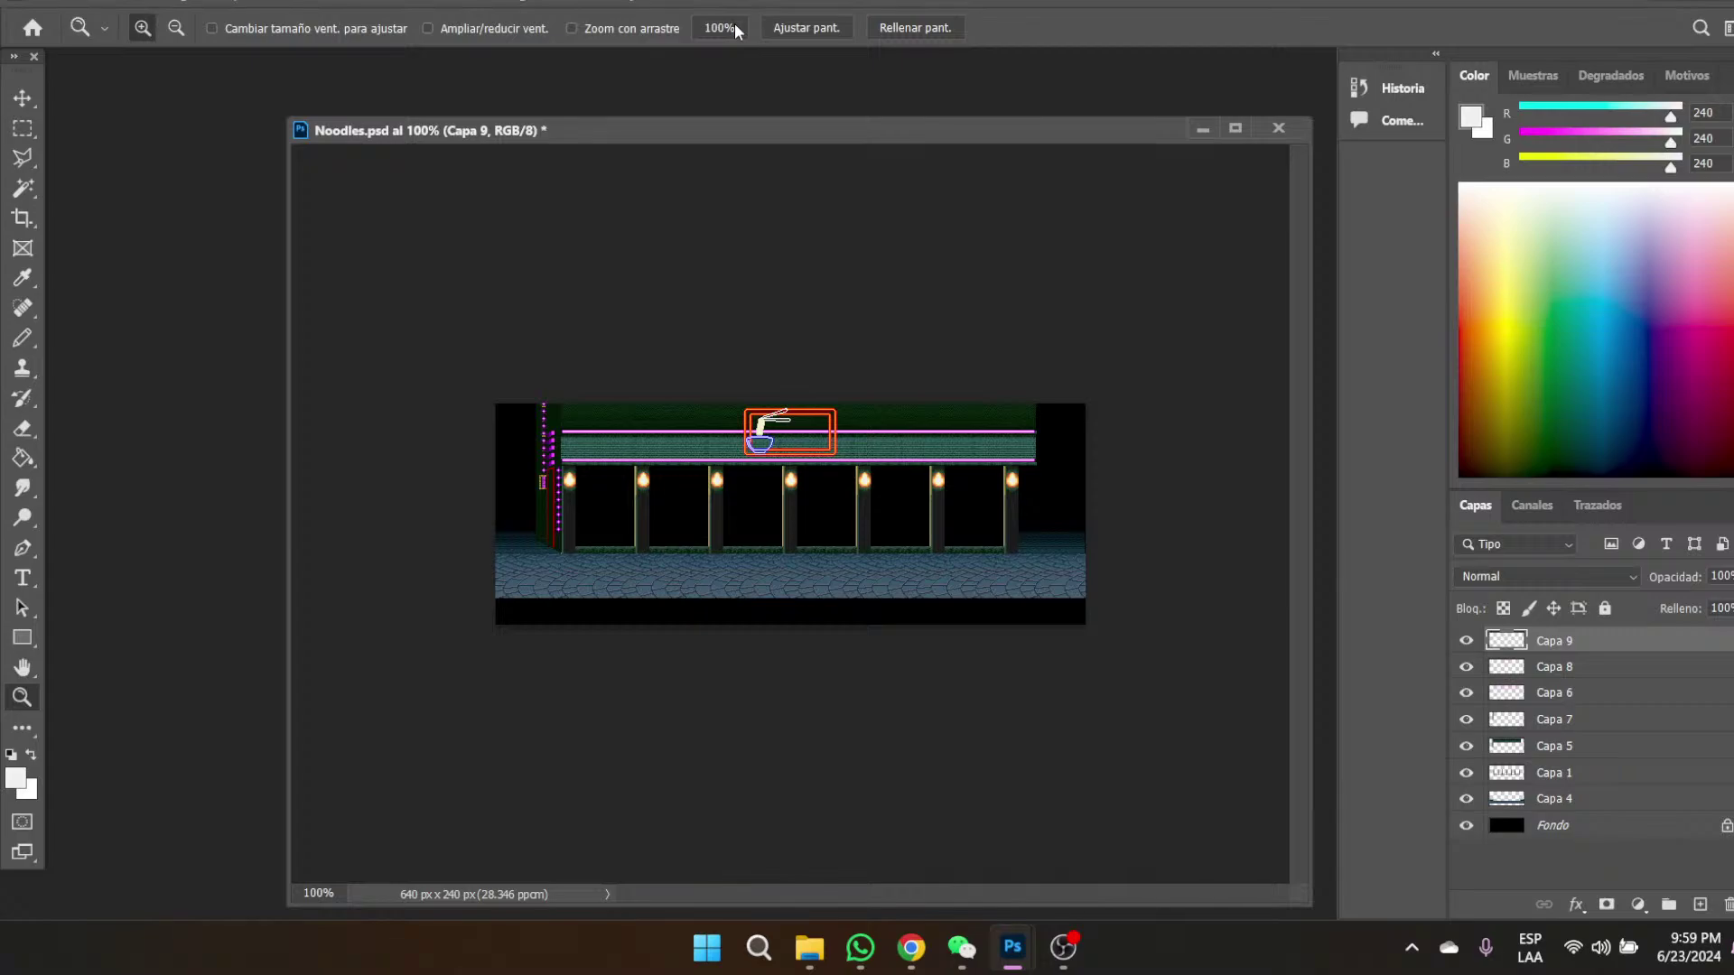
left_click(769, 432)
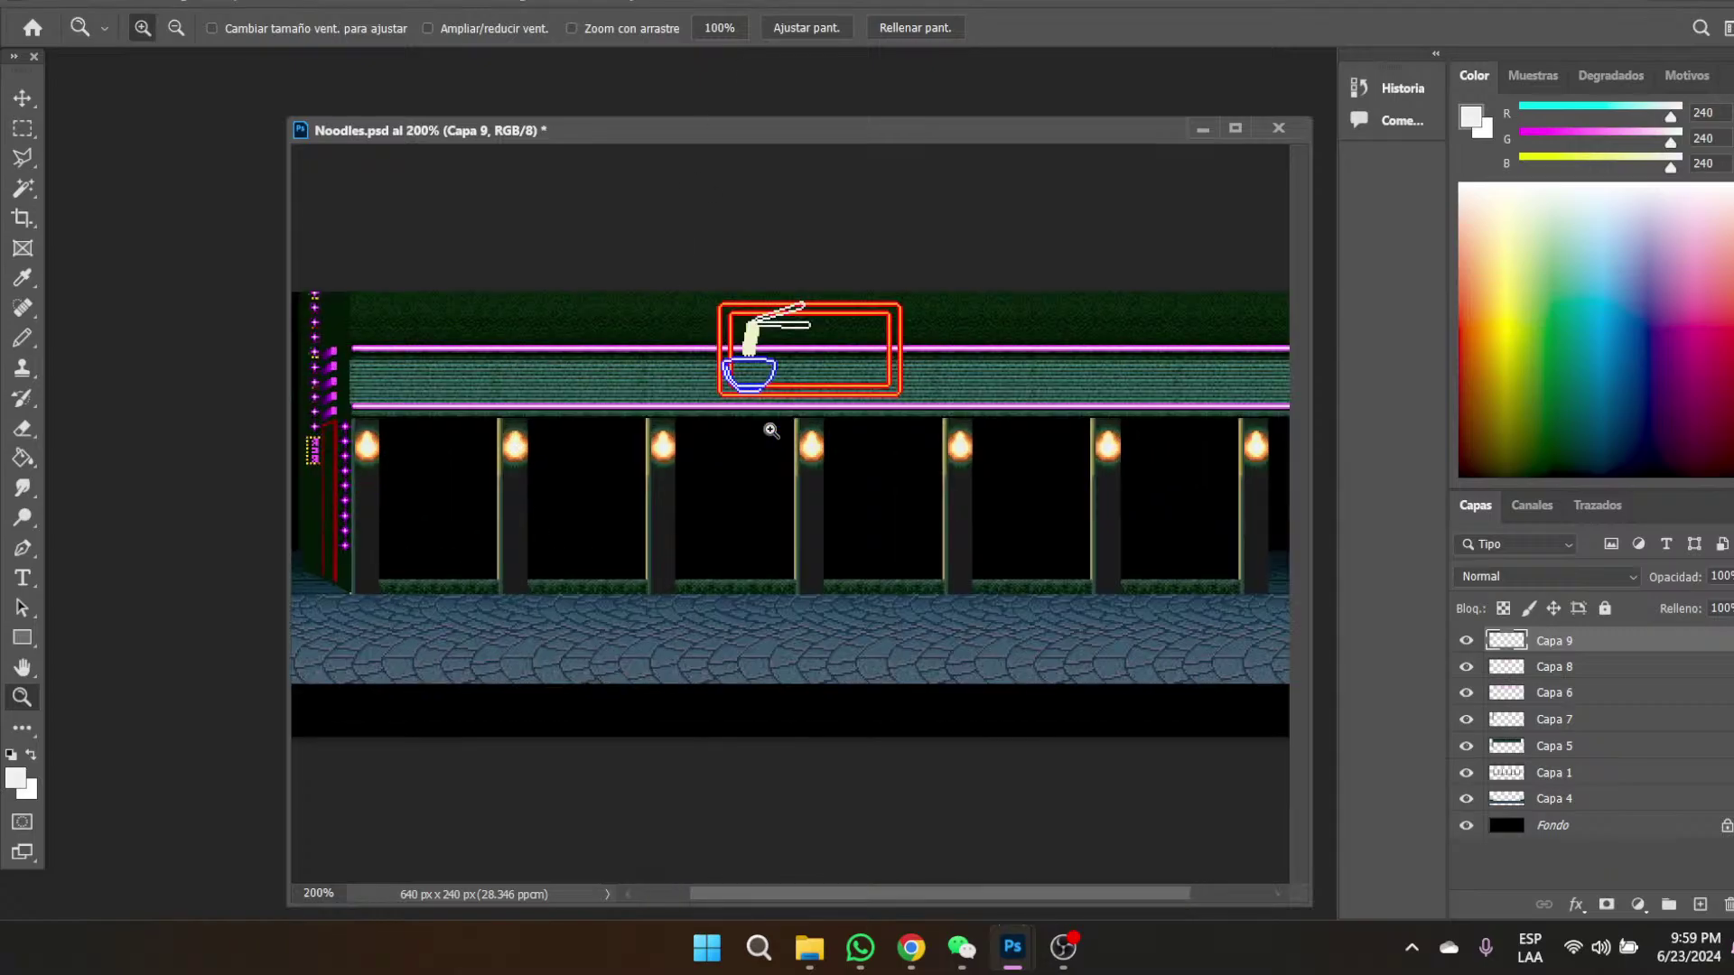
left_click(765, 225)
left_click(765, 226)
left_click(765, 226)
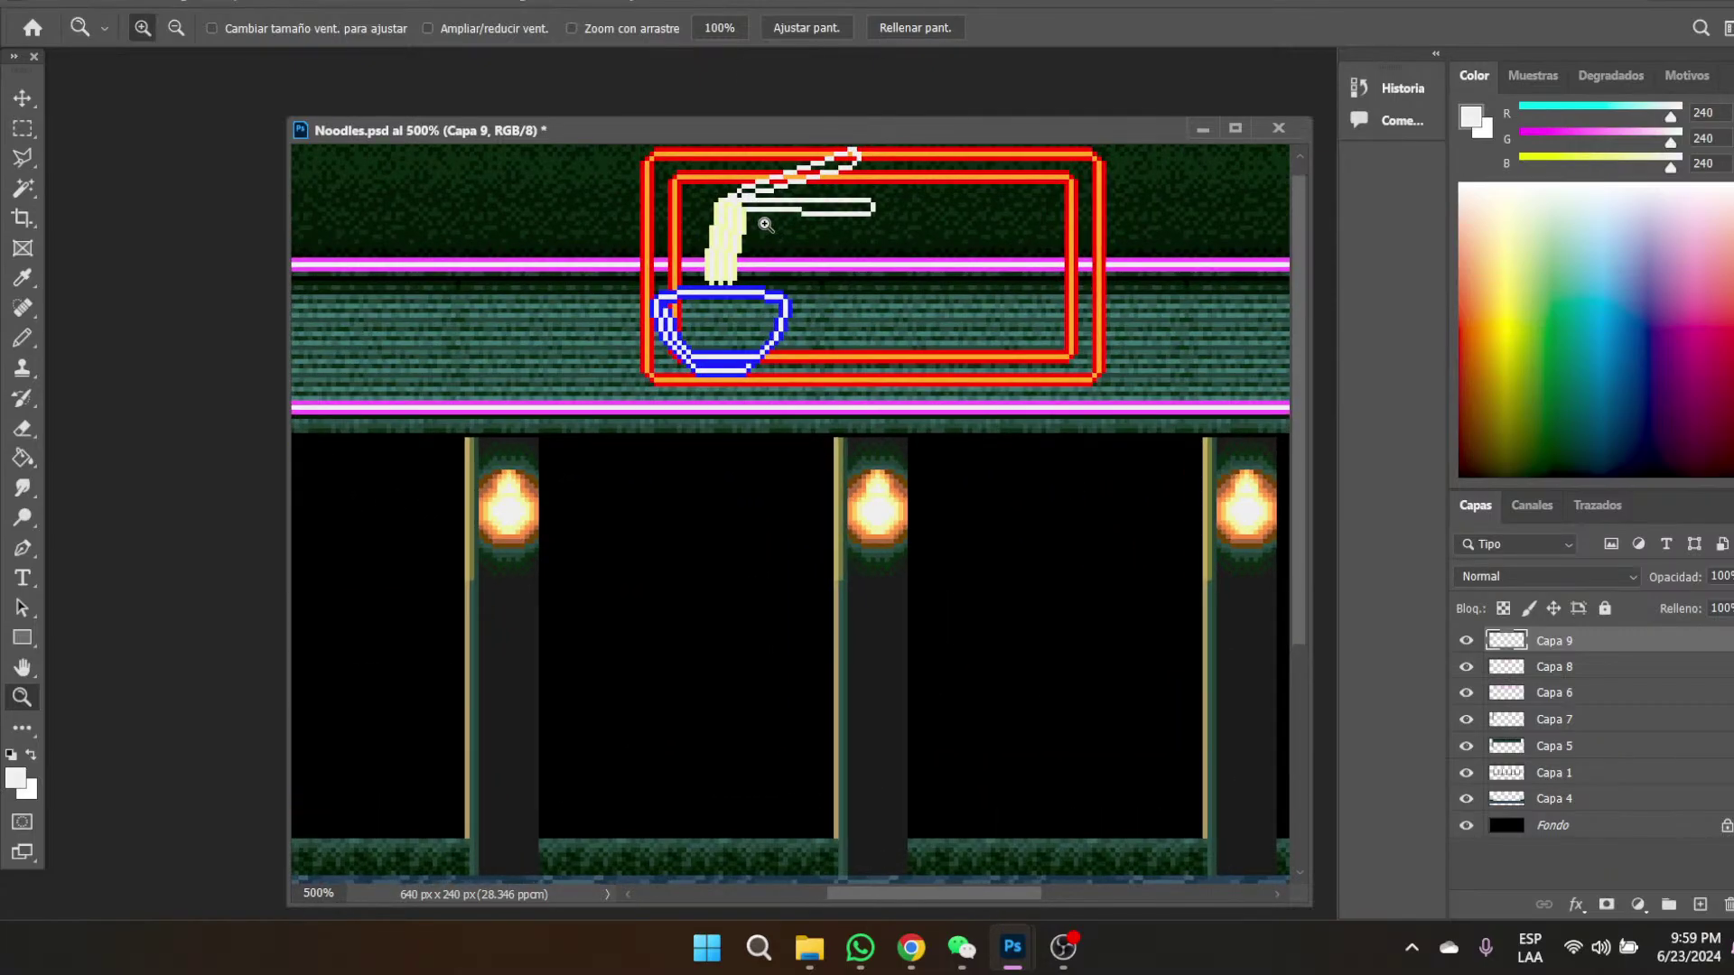
left_click(765, 226)
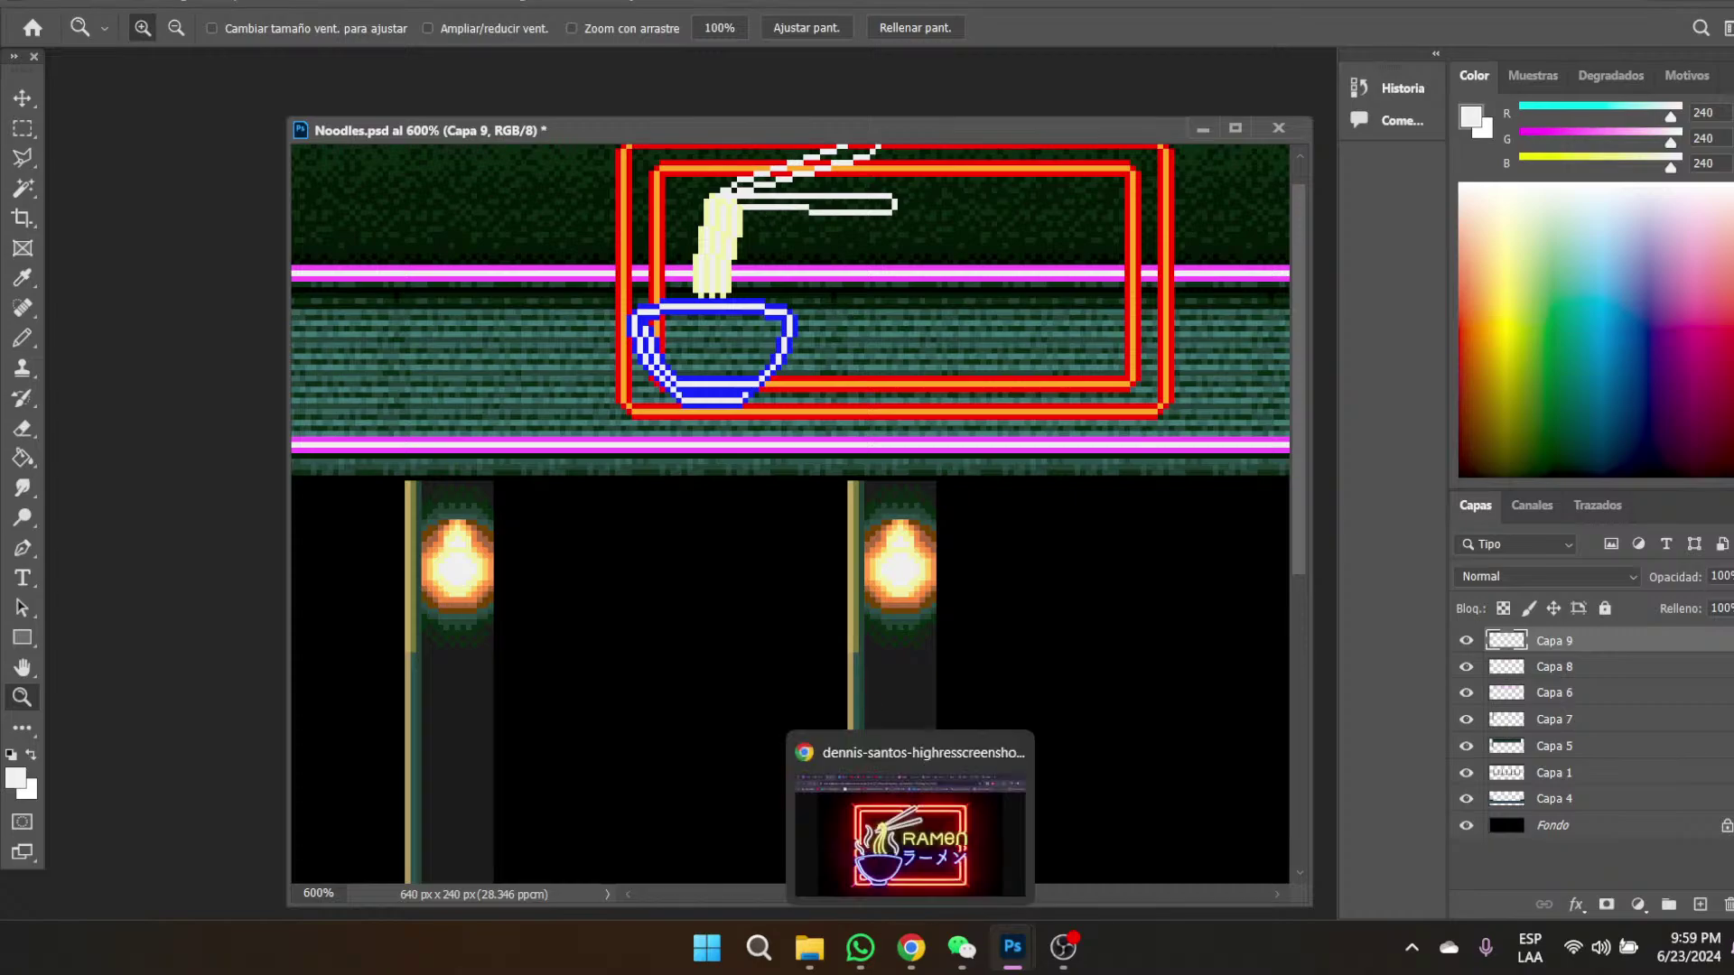
- Switch to OBS Studio to check the streaming status, and return to the Noodles.psd drawing in Photoshop
left_click(1063, 947)
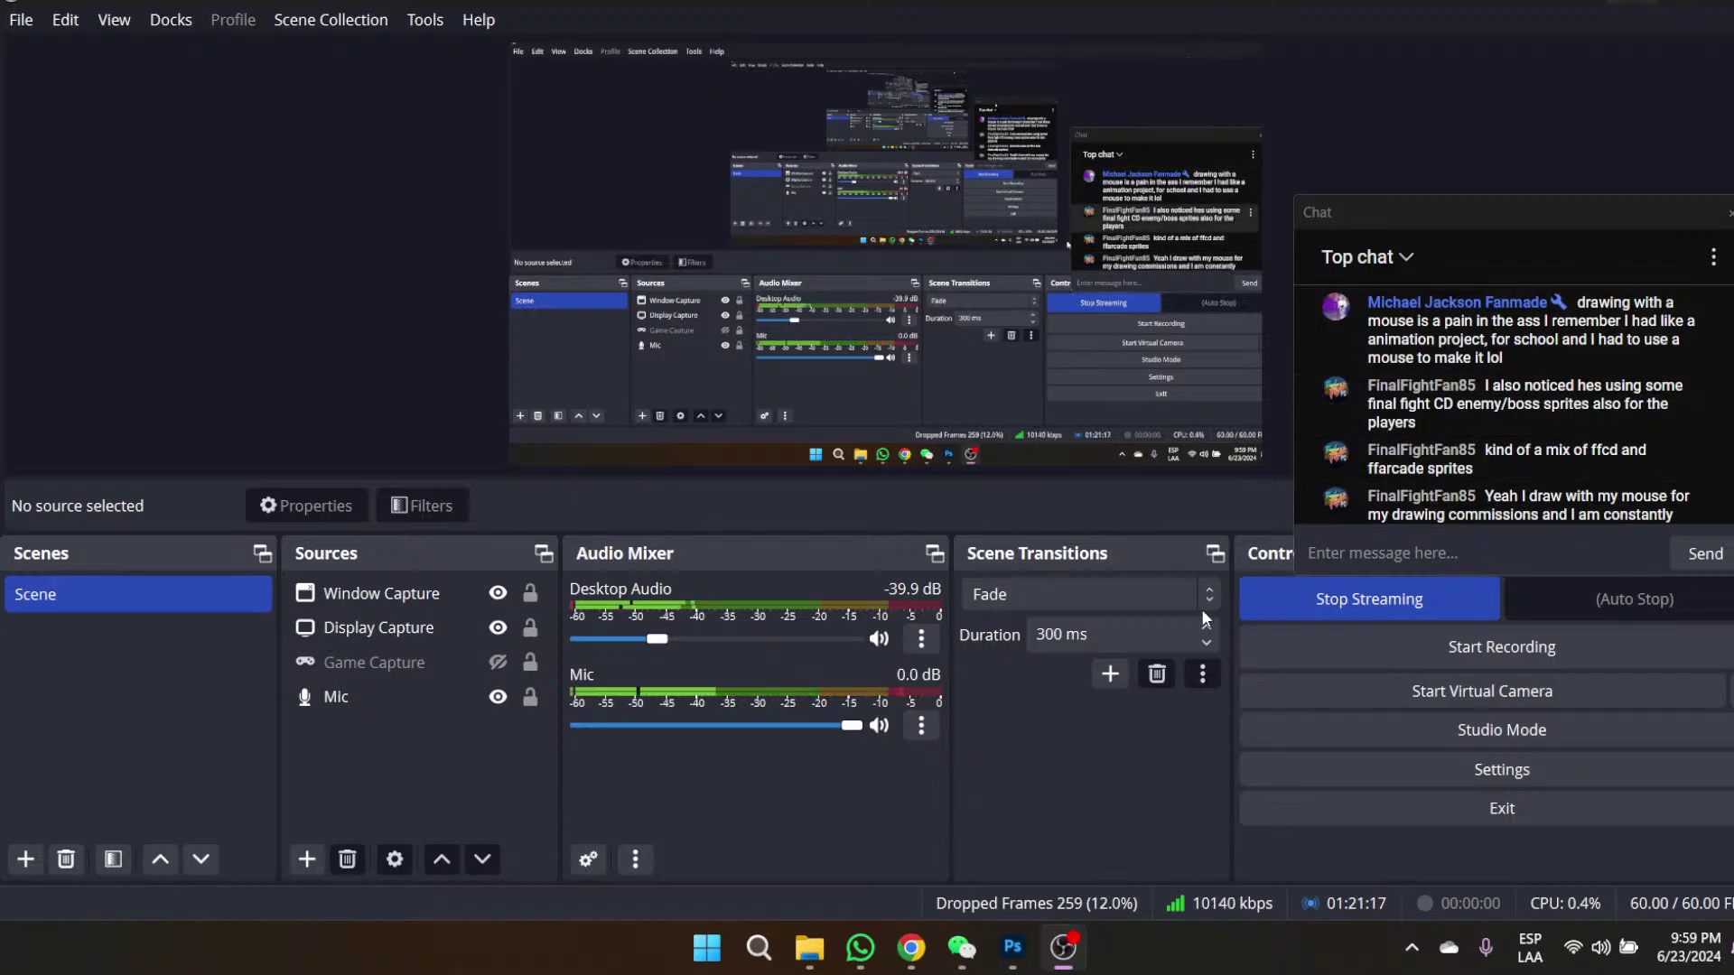
mouse_move(1012, 947)
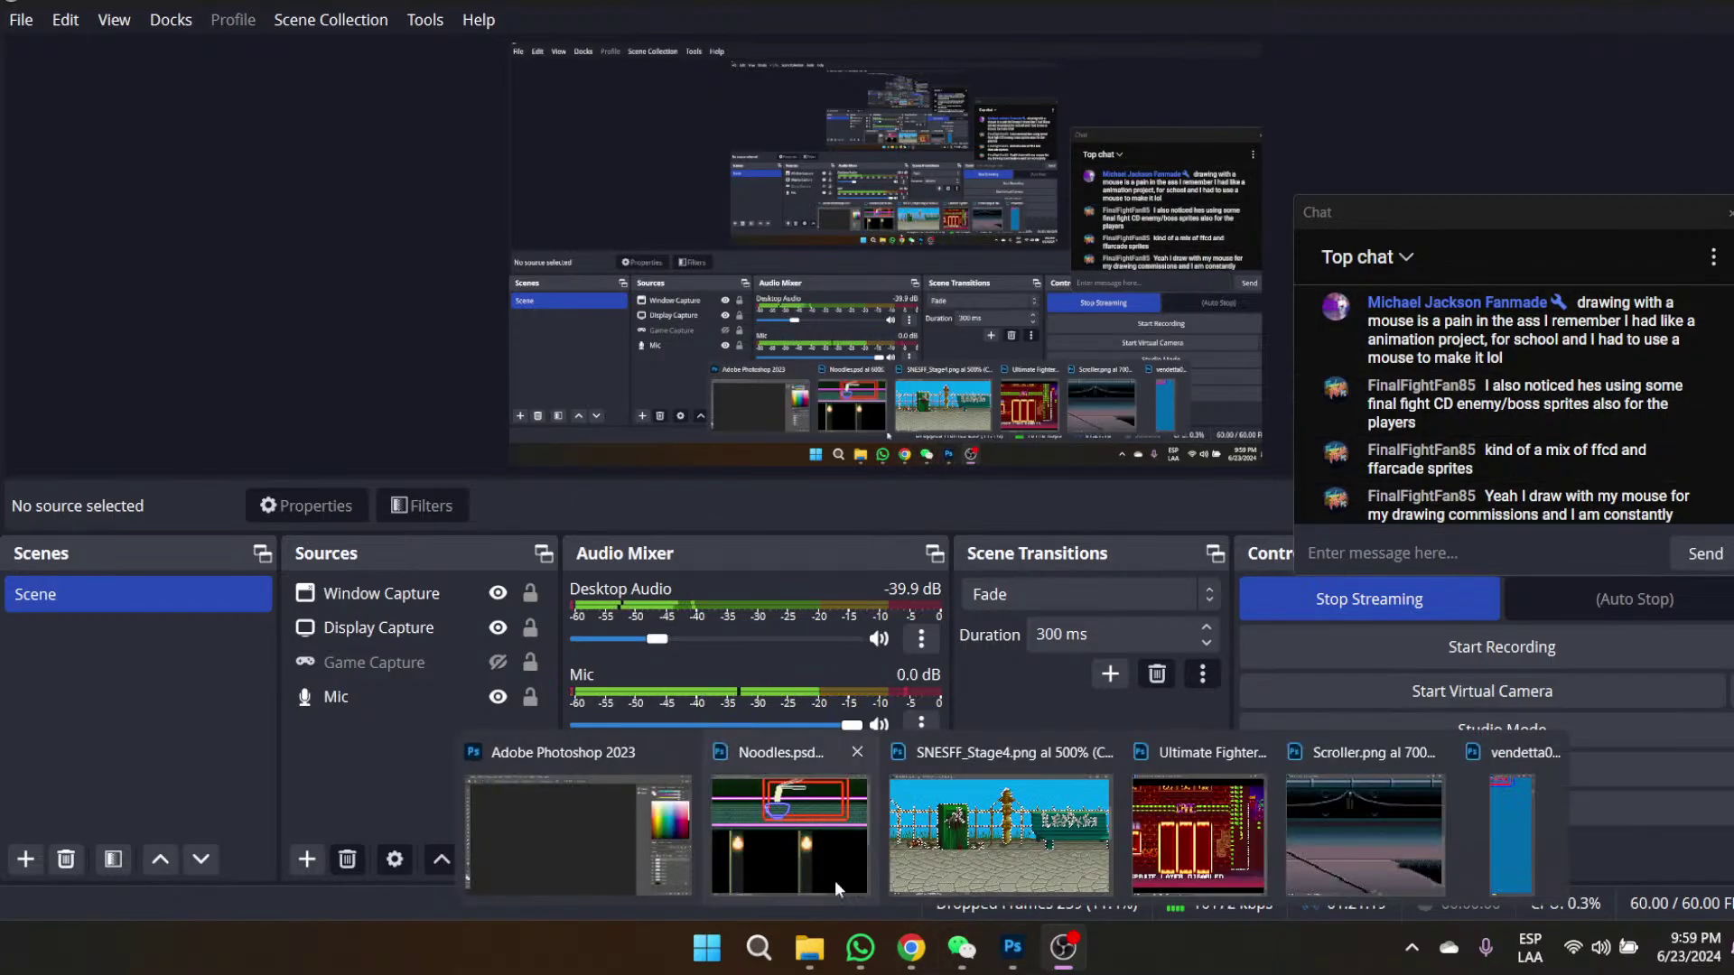
left_click(581, 842)
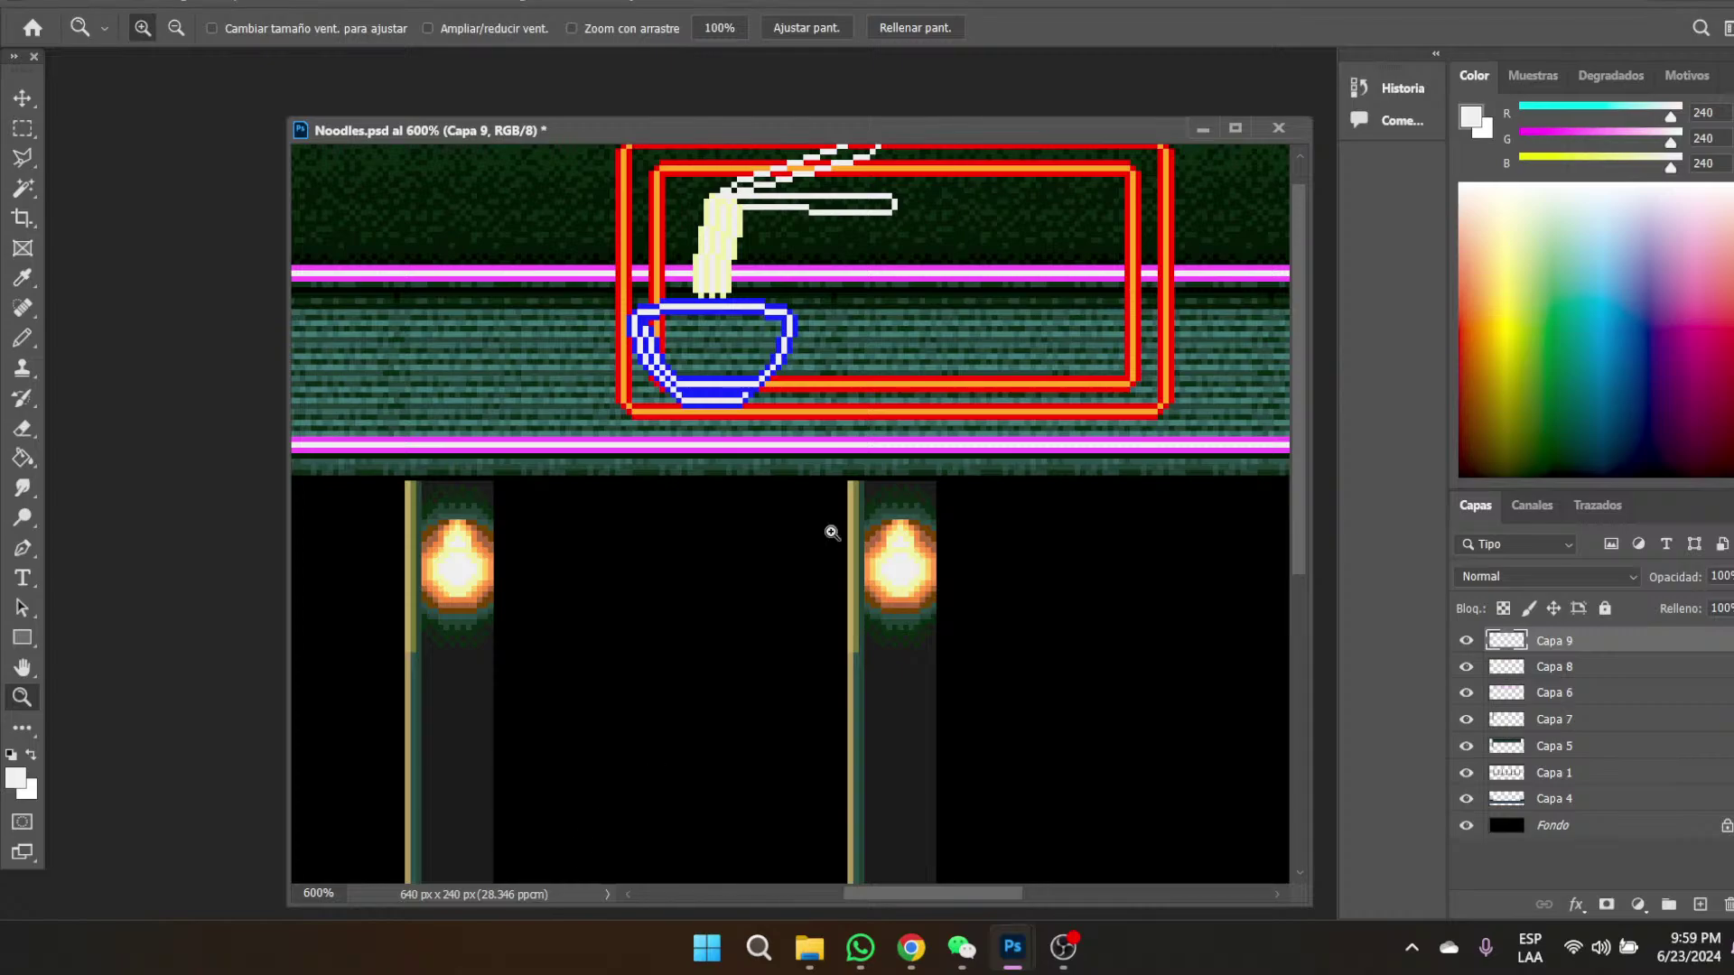
scroll(917, 287, "up", 1)
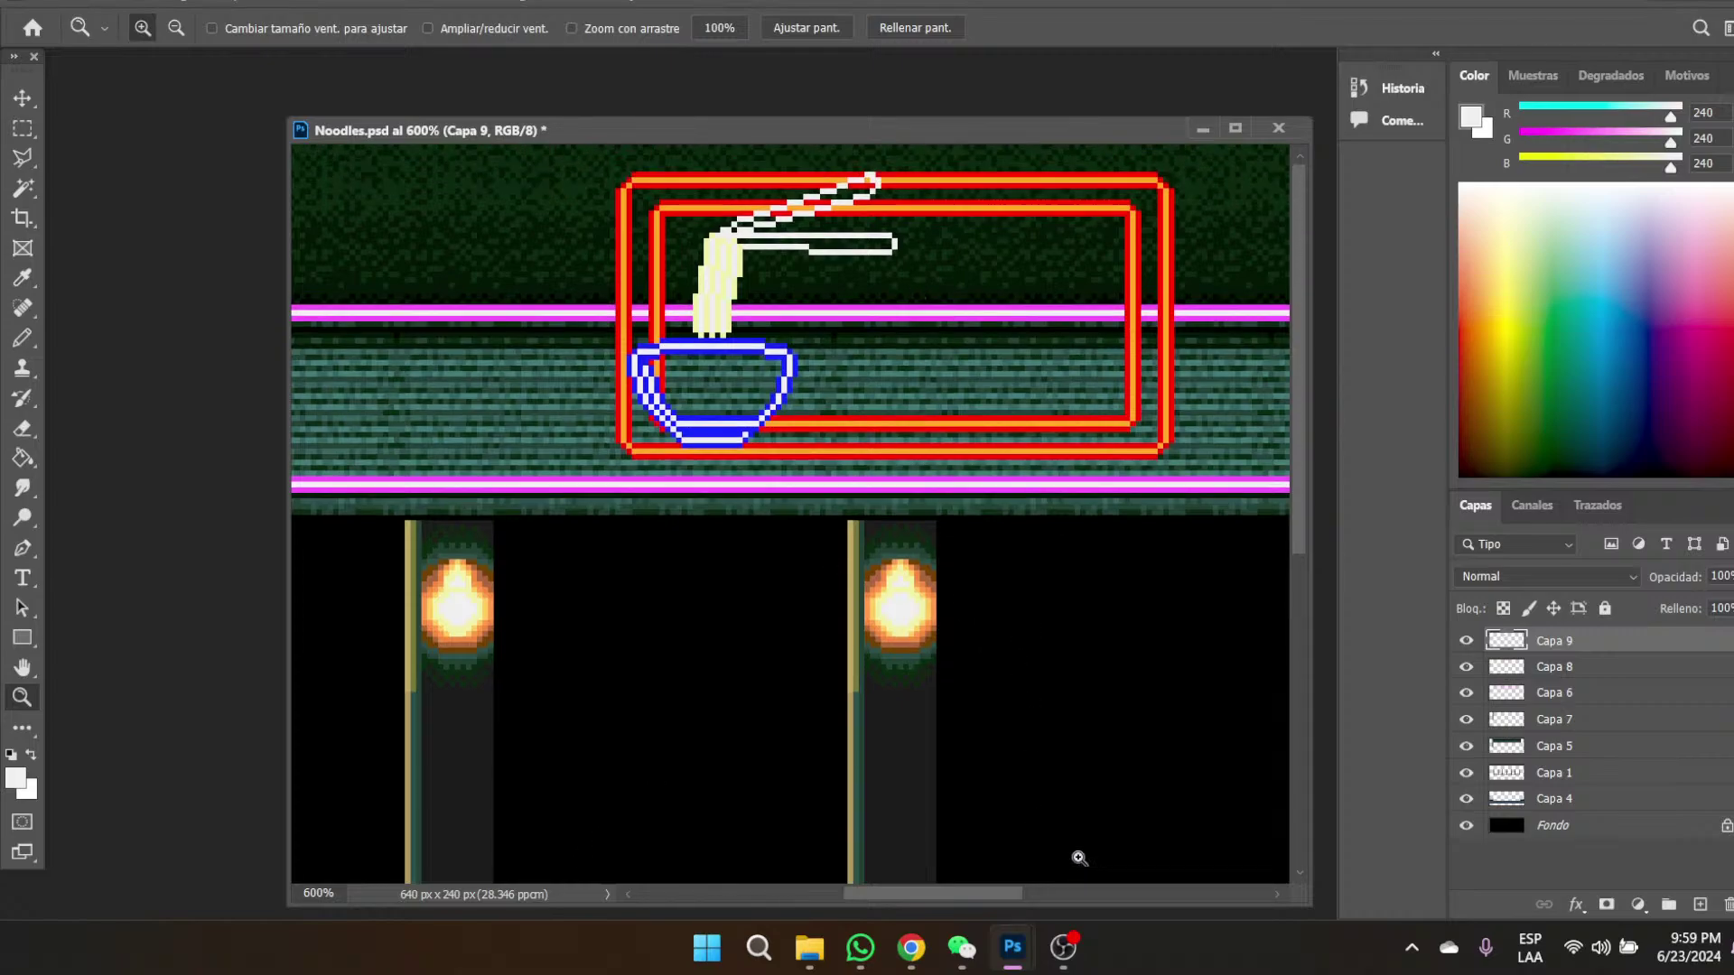
mouse_move(959, 972)
mouse_move(1013, 969)
mouse_move(912, 947)
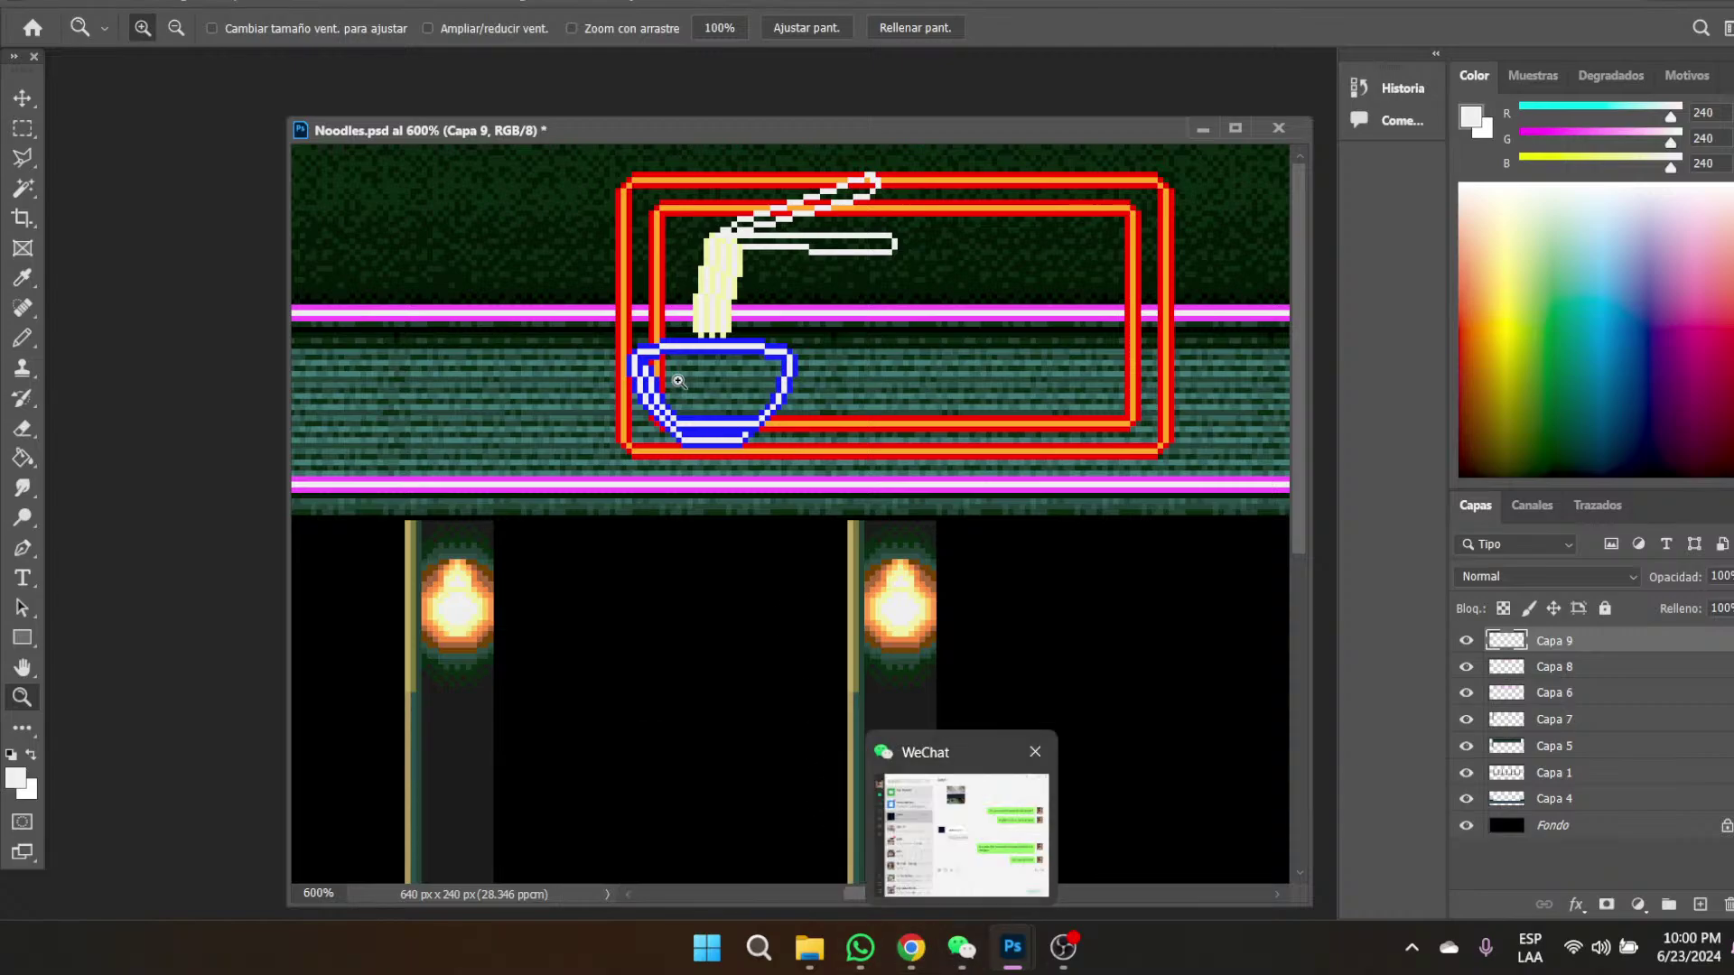
- Pencil a thin white steam curl beside the noodles, from the frame's left side bending down to the bowl's rim
left_click(709, 295)
left_click(709, 293)
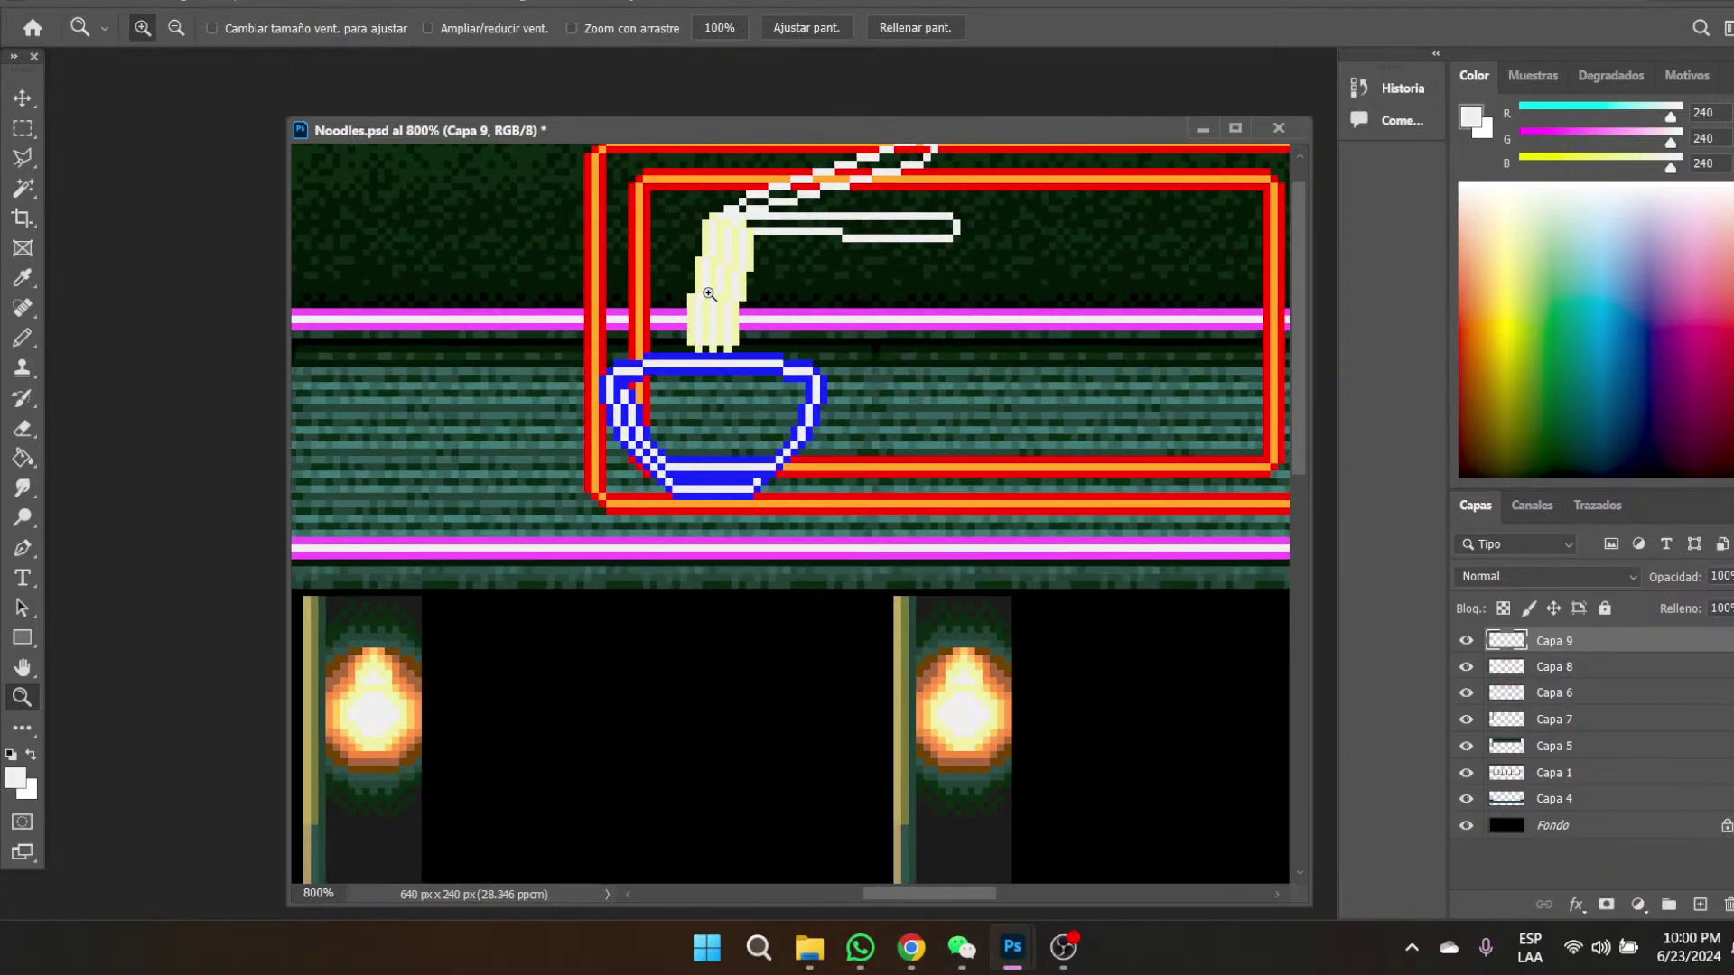
left_click(709, 294)
left_click(23, 277)
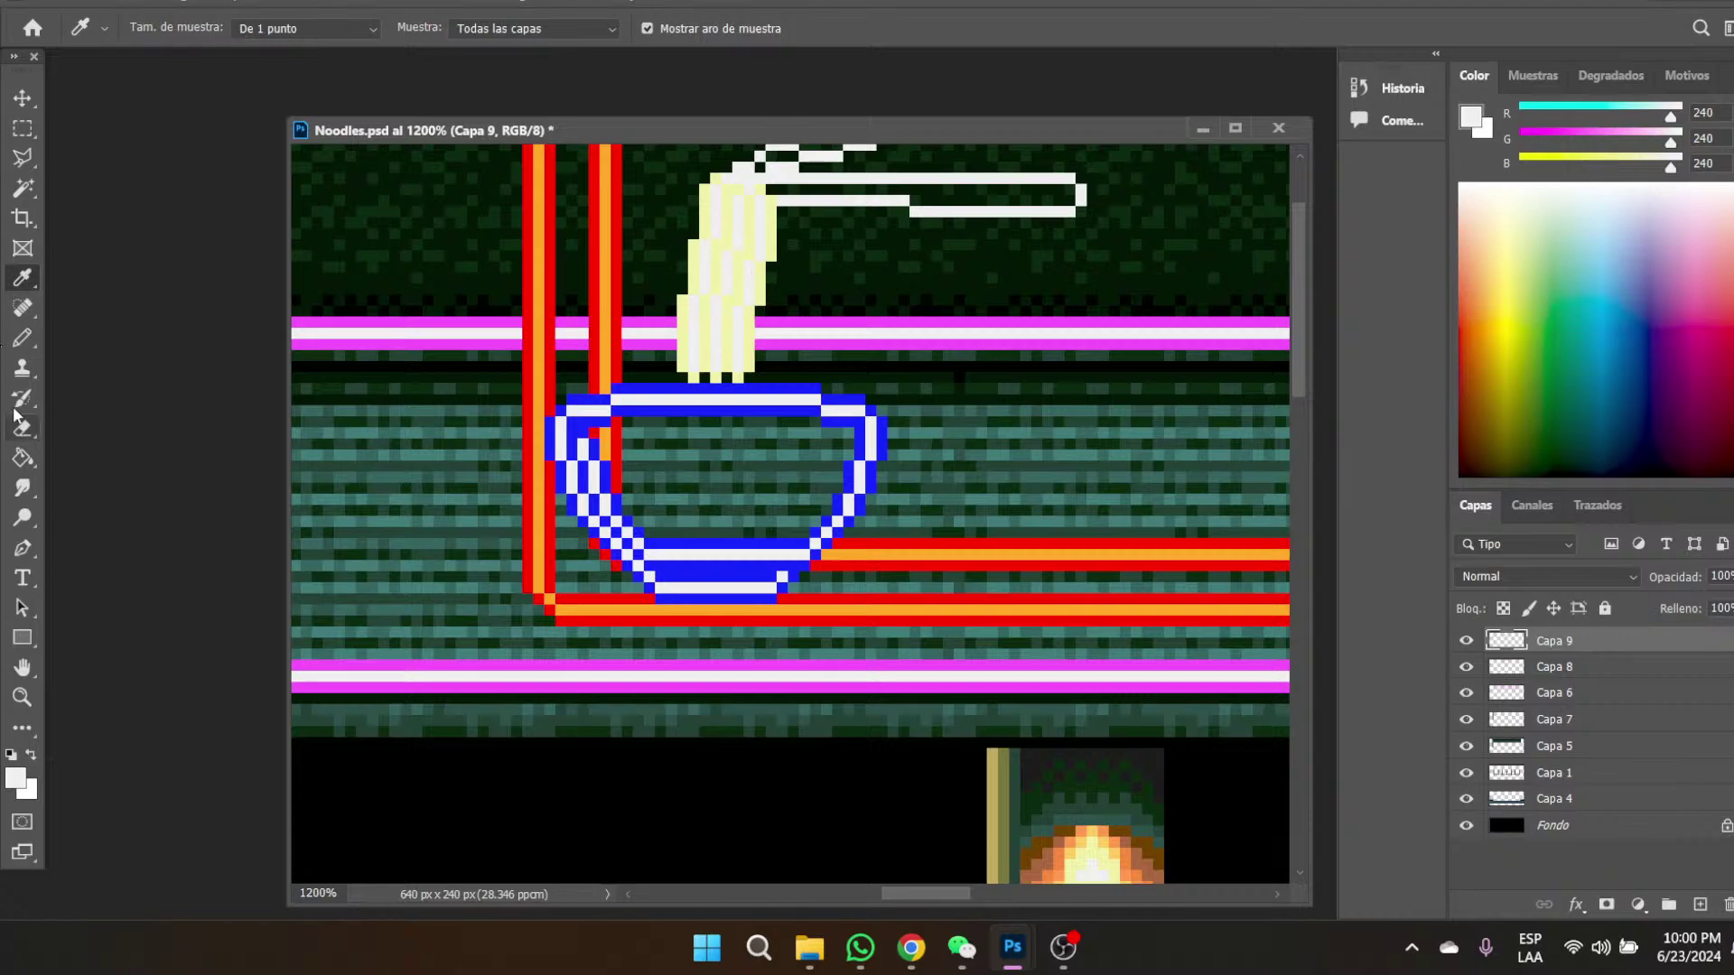
left_click(18, 343)
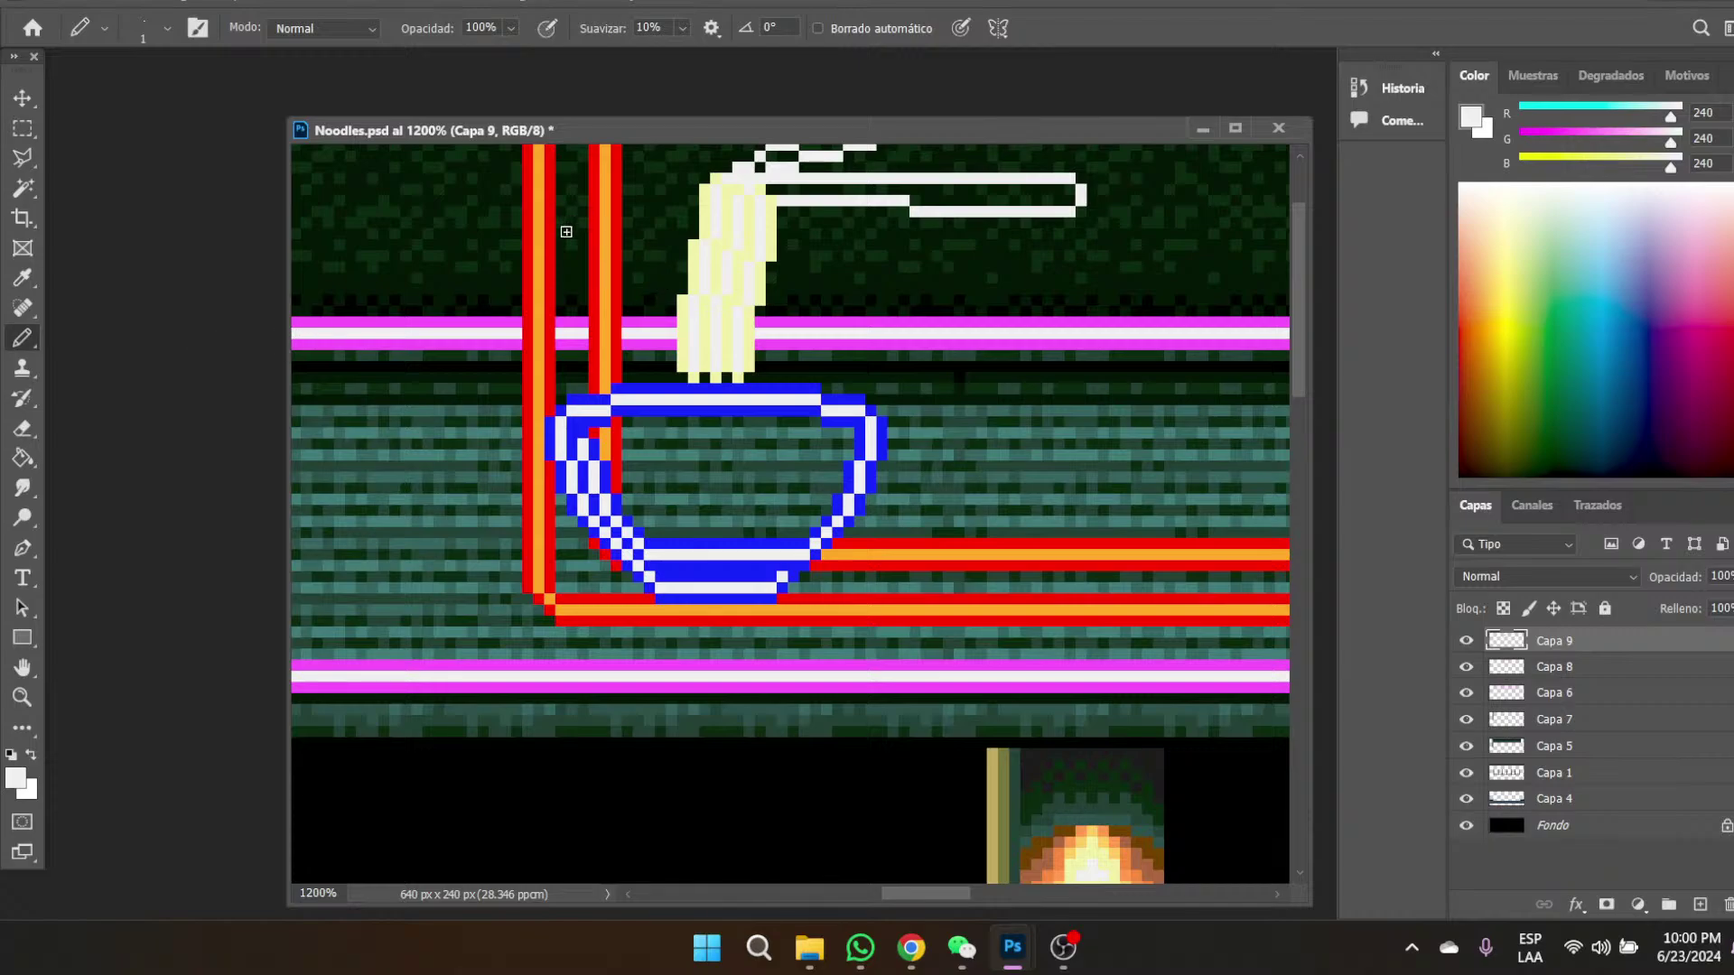
left_click_drag(560, 223, 592, 274)
left_click(615, 300)
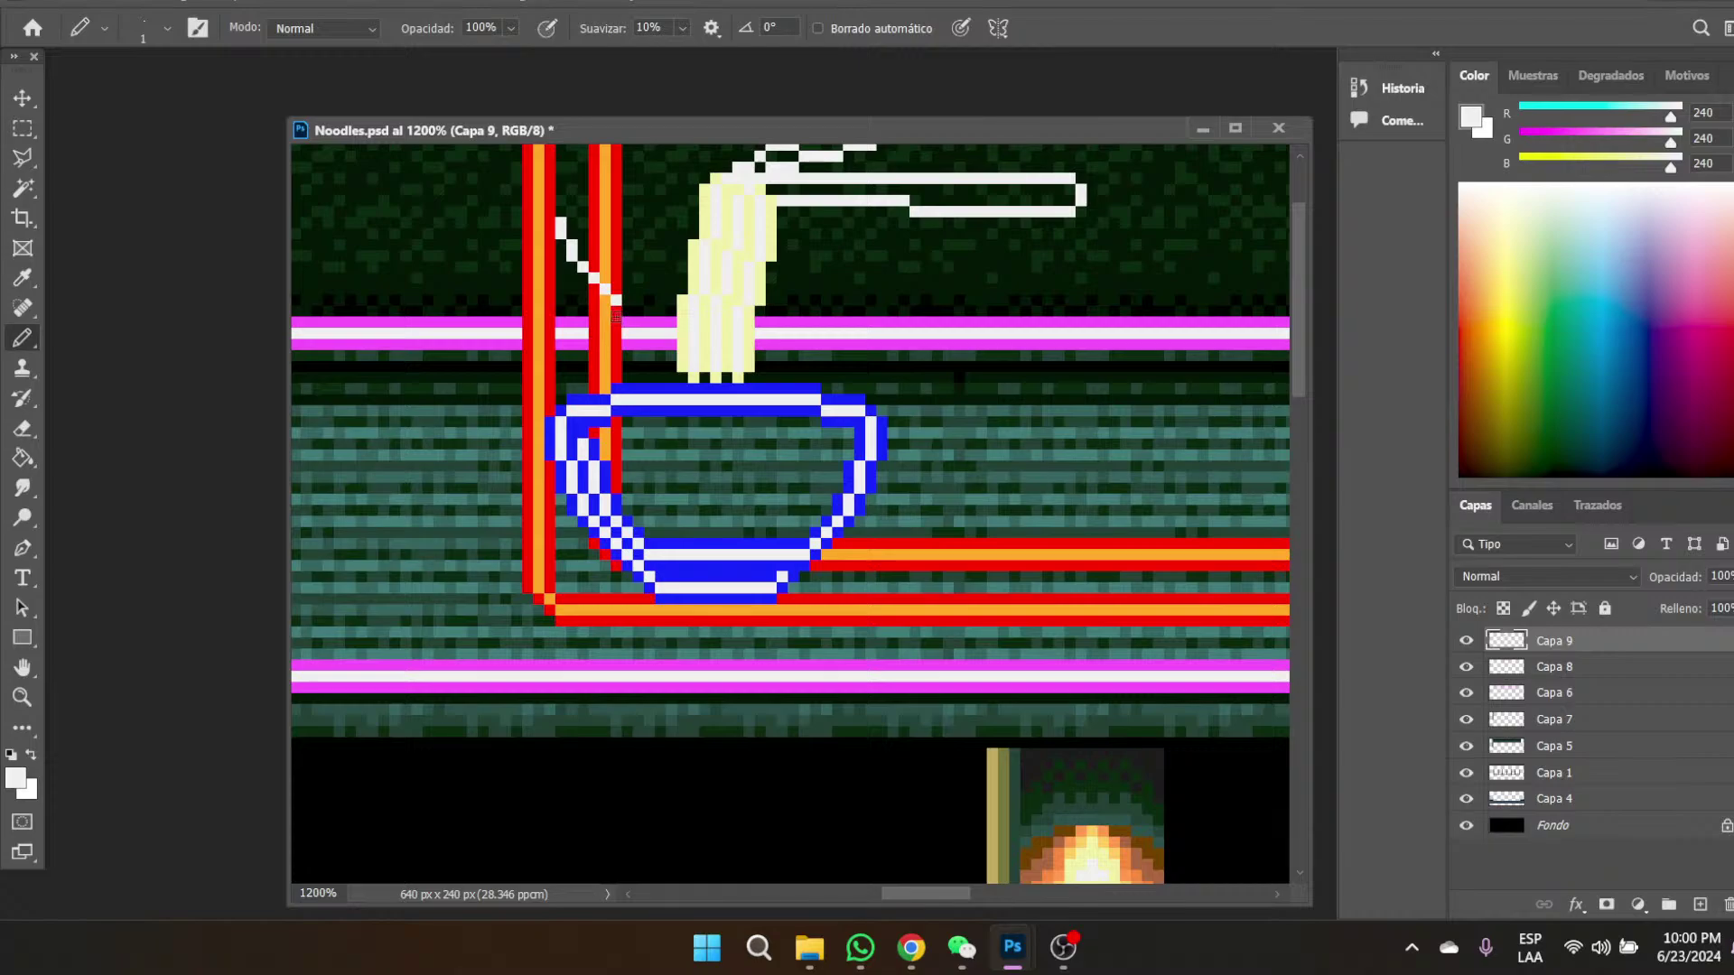
left_click(601, 361)
- Sample the noodles' pale yellow and pencil it along both sides of the steam curl's upper part
left_click(23, 278)
left_click(698, 283)
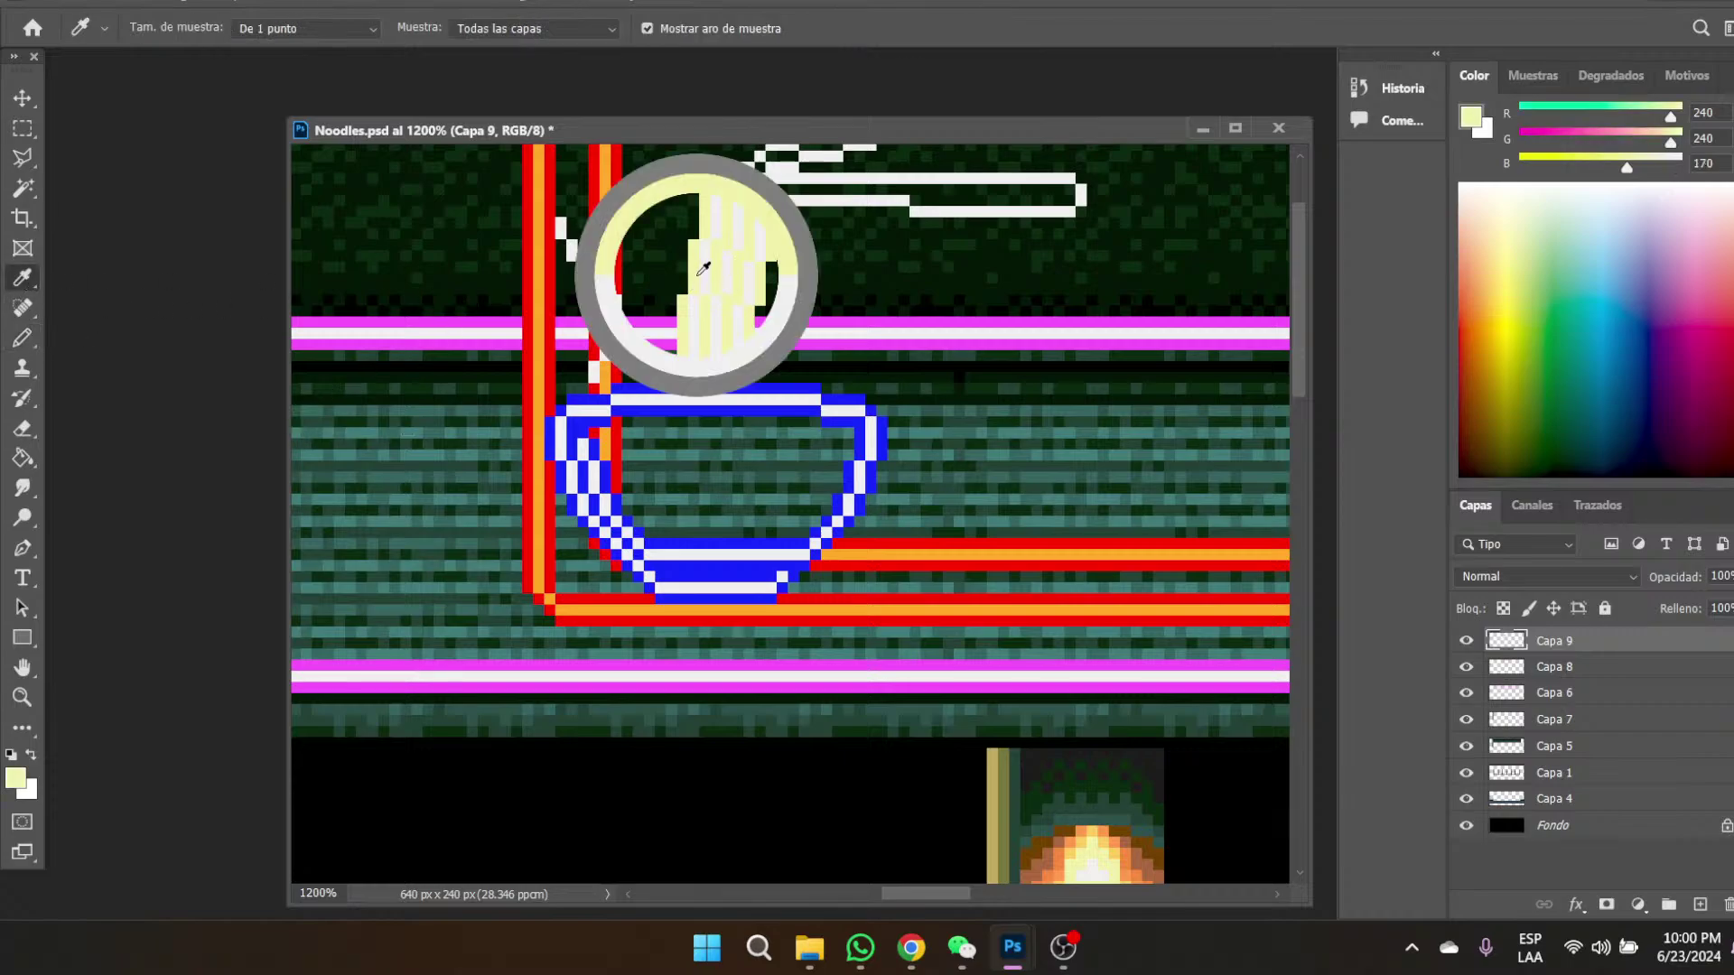
left_click(22, 337)
left_click(560, 213)
left_click(550, 228)
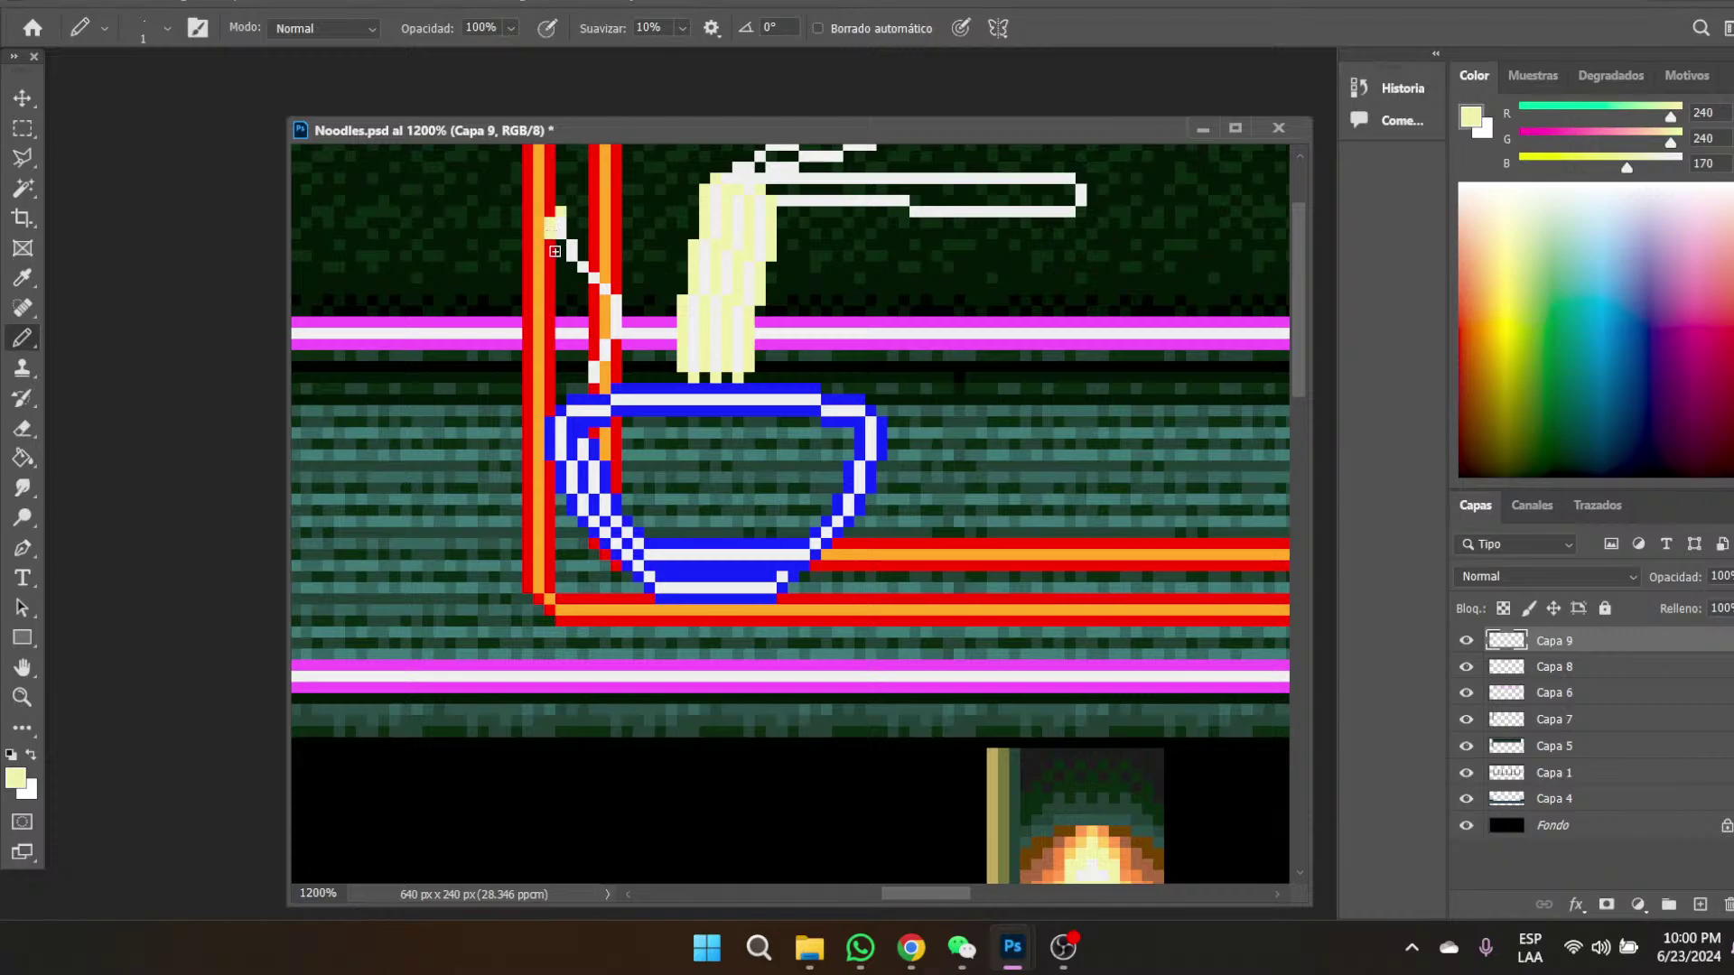
left_click(569, 233)
left_click(570, 250)
left_click(578, 271)
left_click(590, 274)
left_click(593, 266)
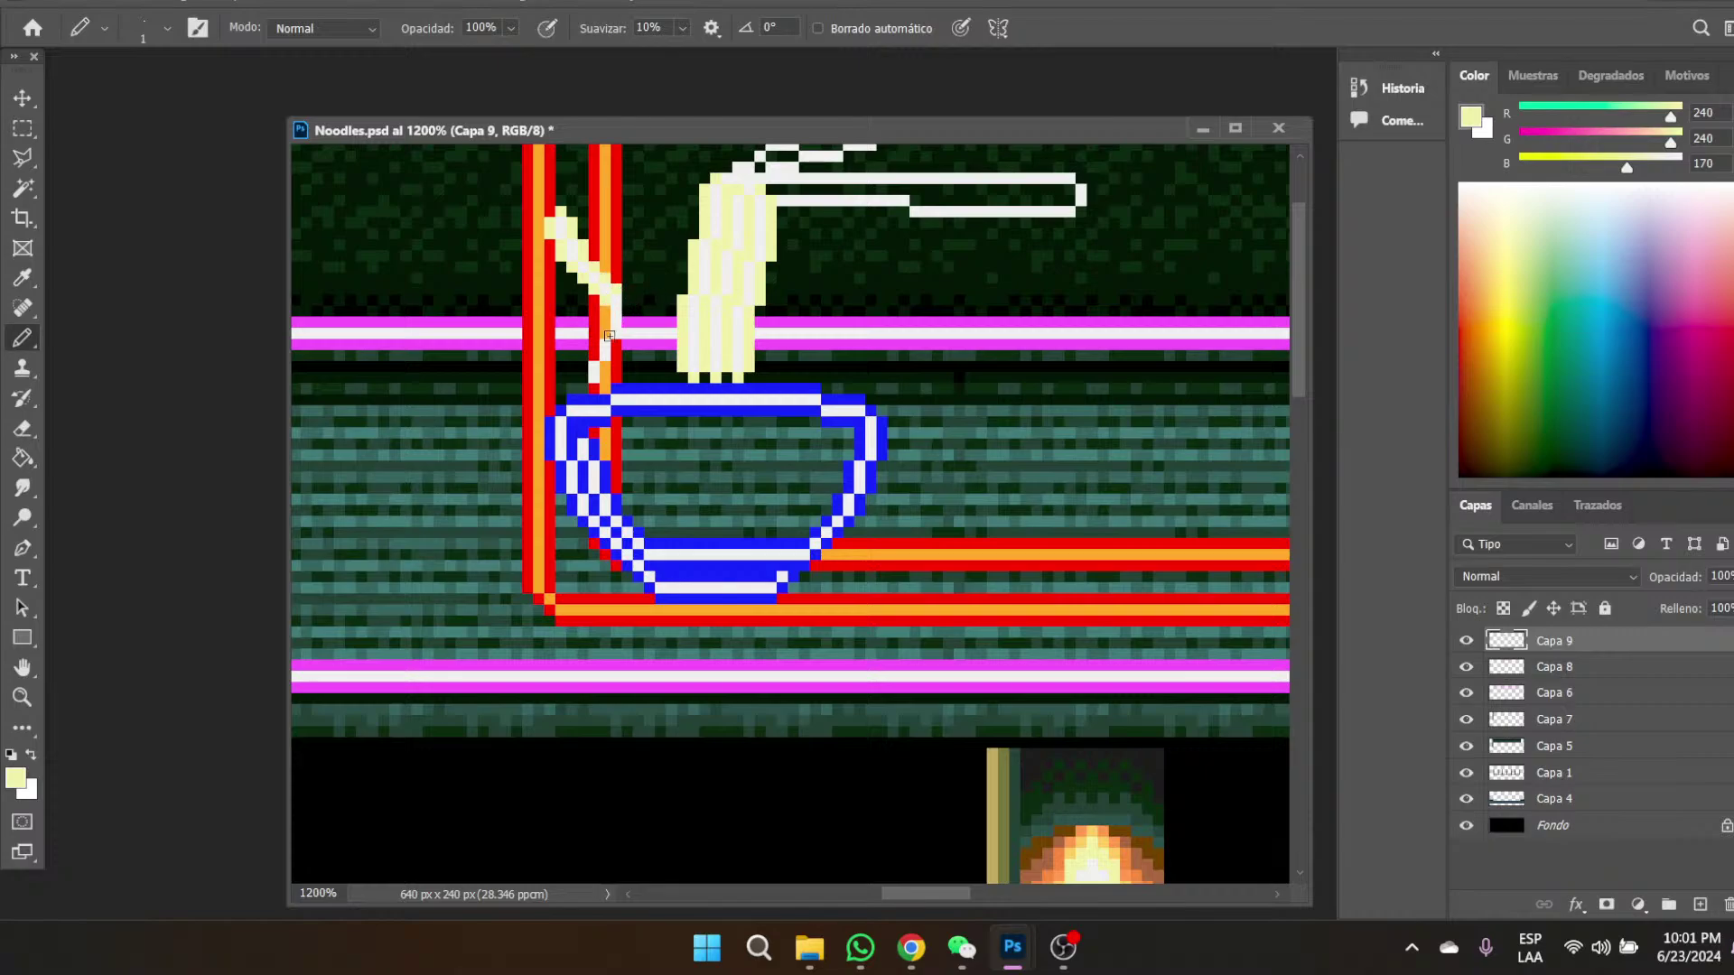
left_click_drag(605, 310, 610, 335)
- Outline the steam curl's lower part in pale yellow, from its outer bend down to the bowl's rim
left_click(21, 697)
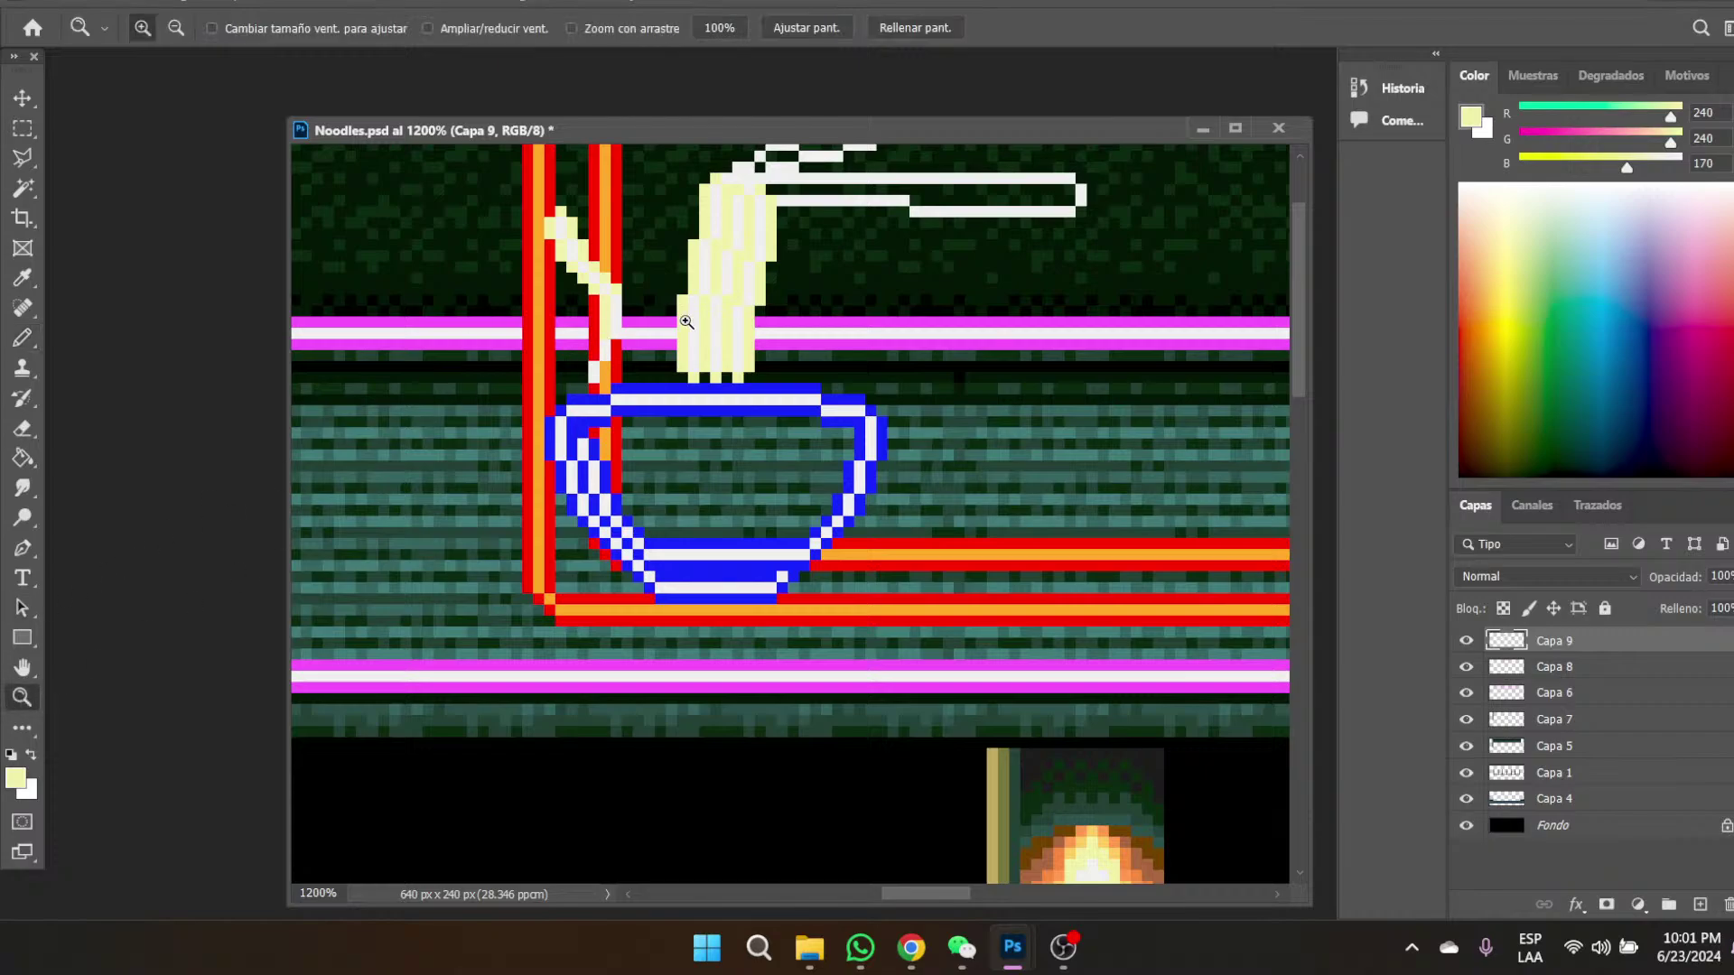
left_click(596, 305)
left_click_drag(596, 306, 762, 271)
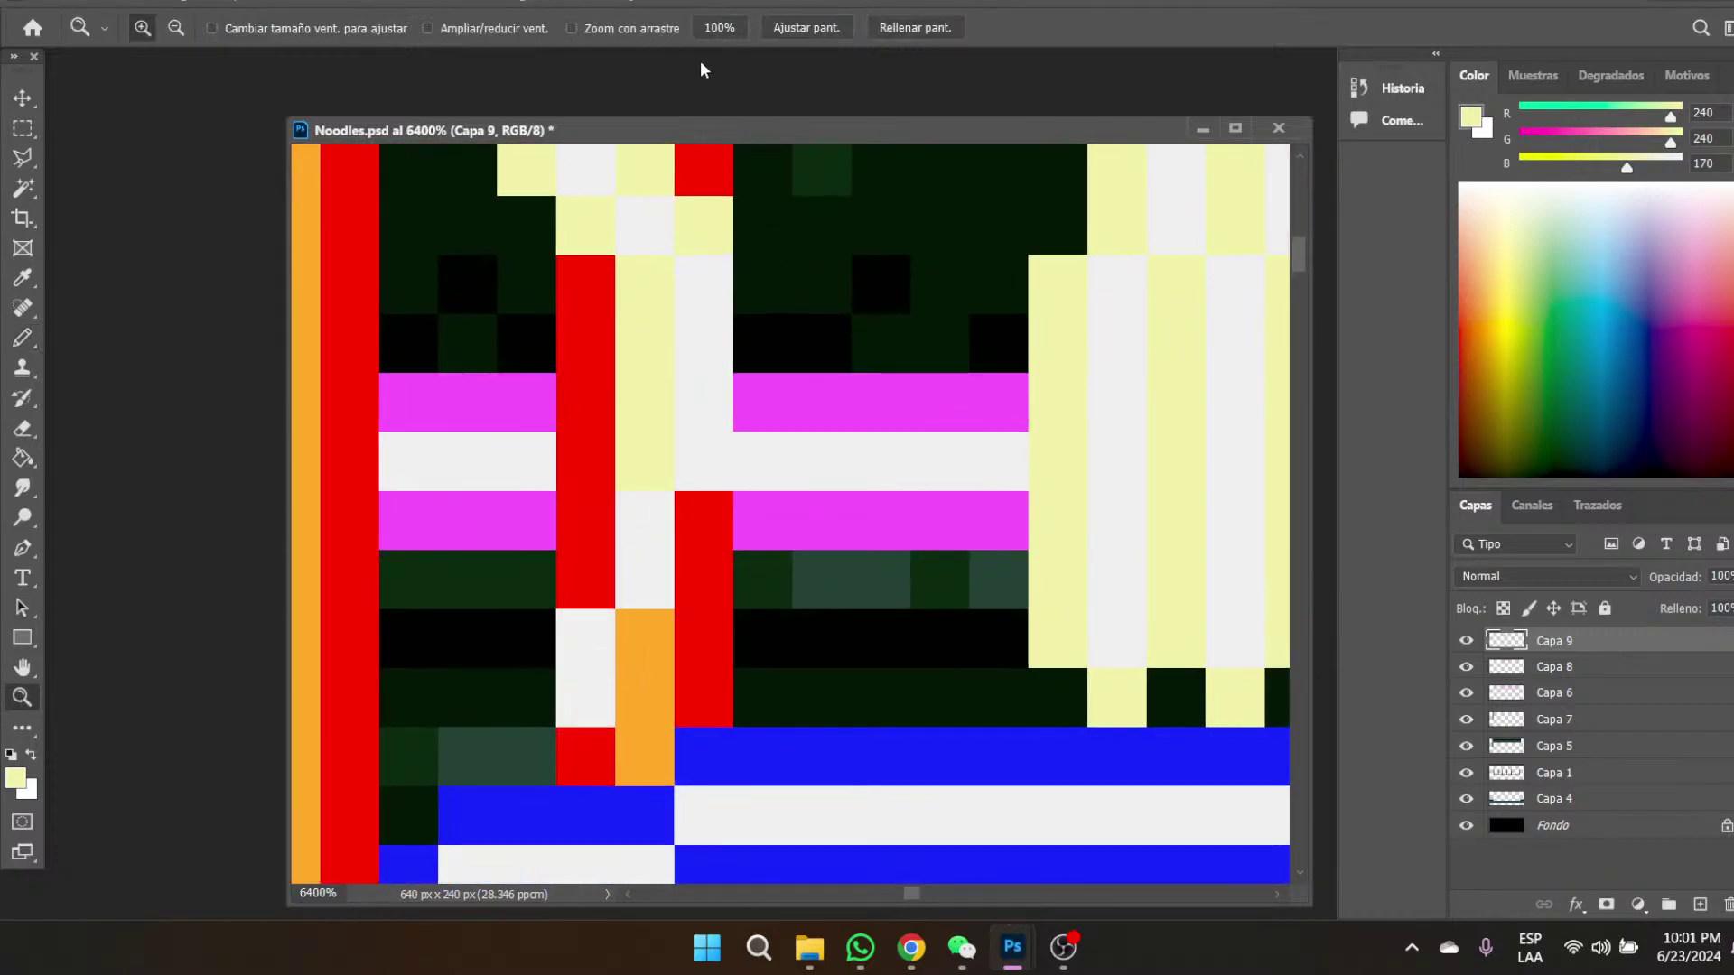
left_click(719, 28)
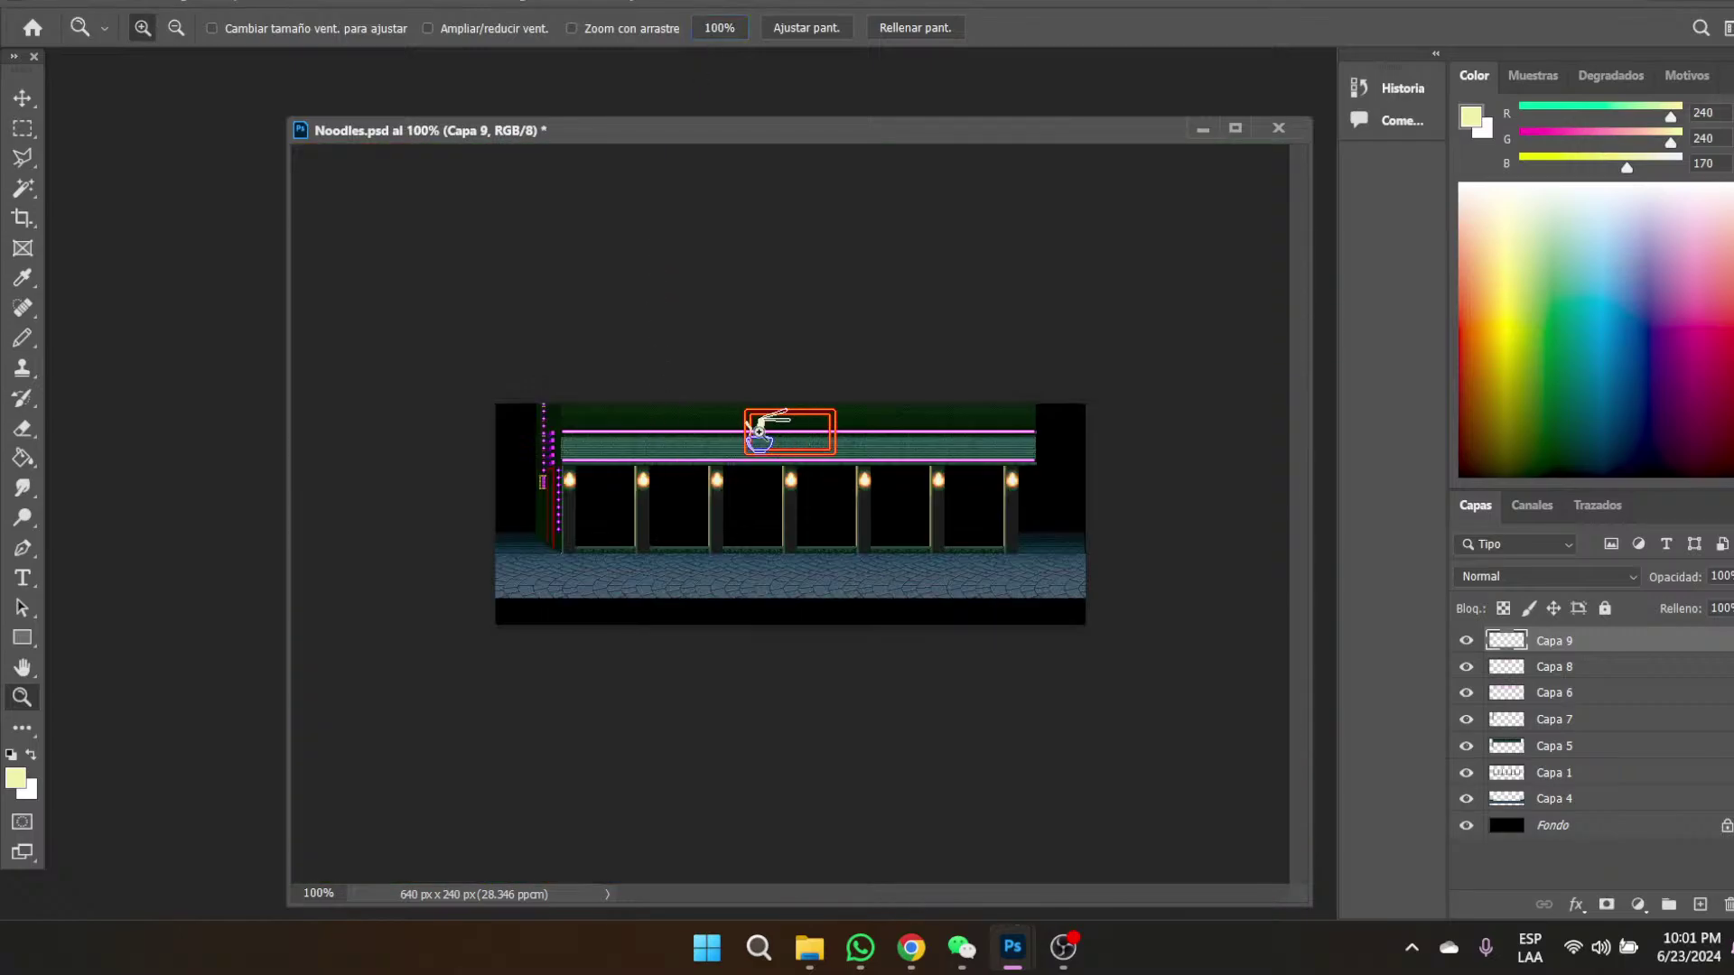
left_click(688, 288)
left_click_drag(689, 288, 745, 245)
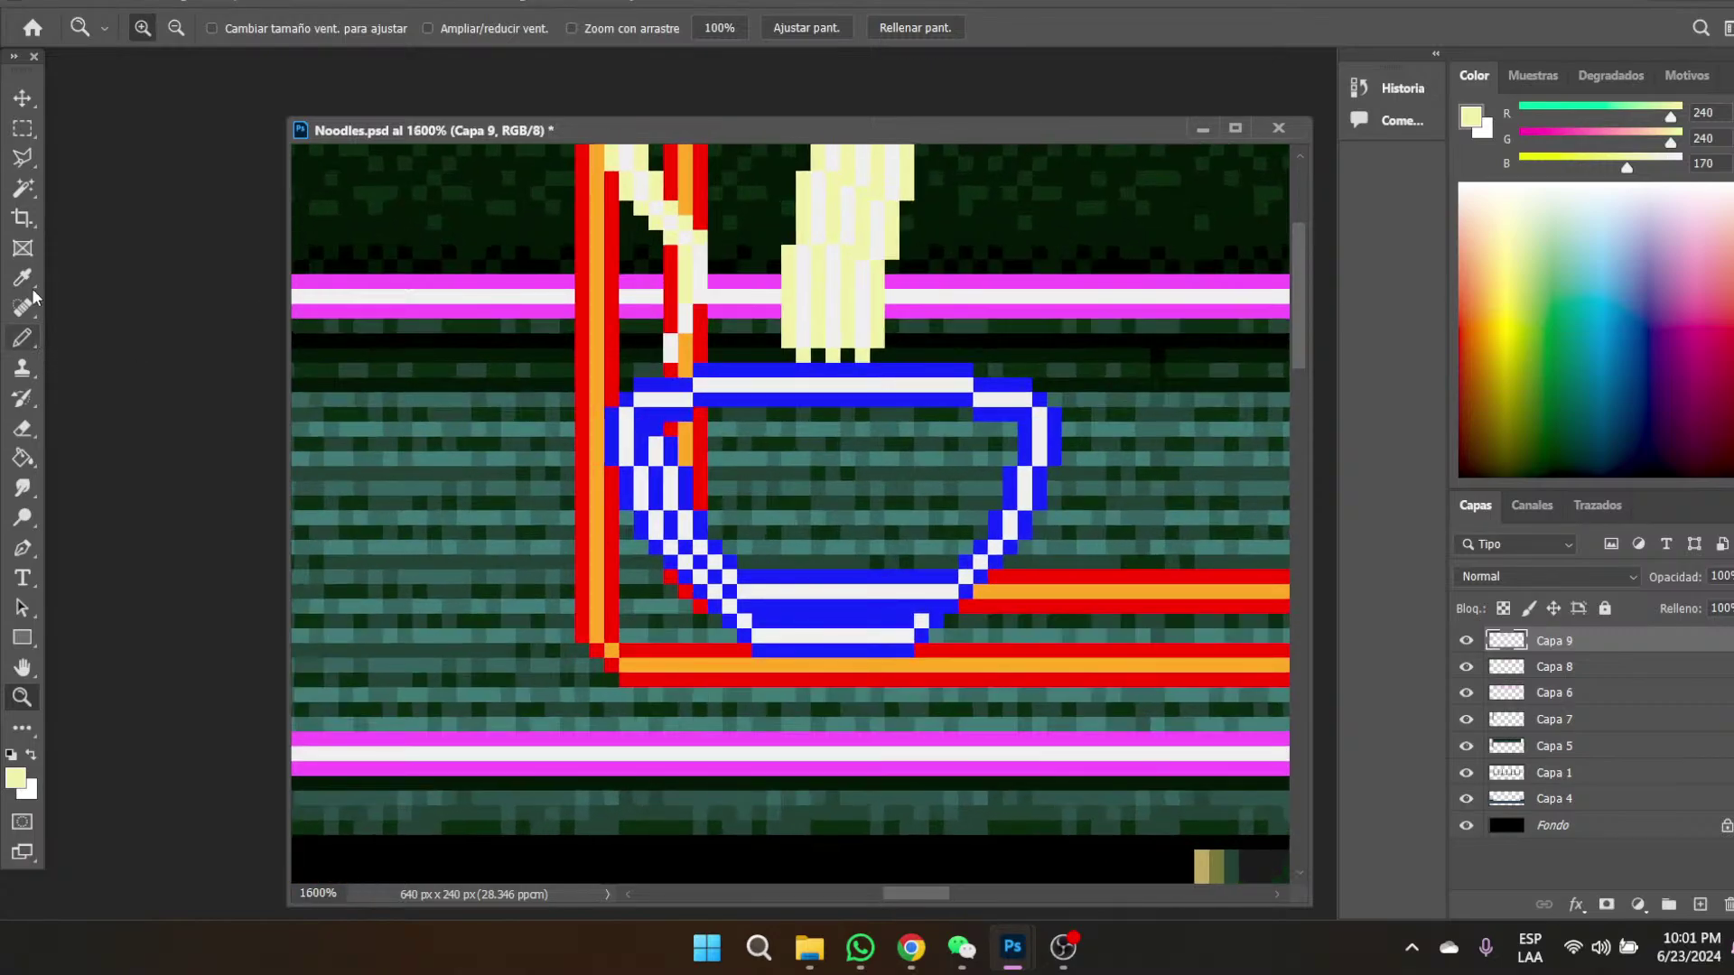
left_click(22, 338)
left_click(714, 253)
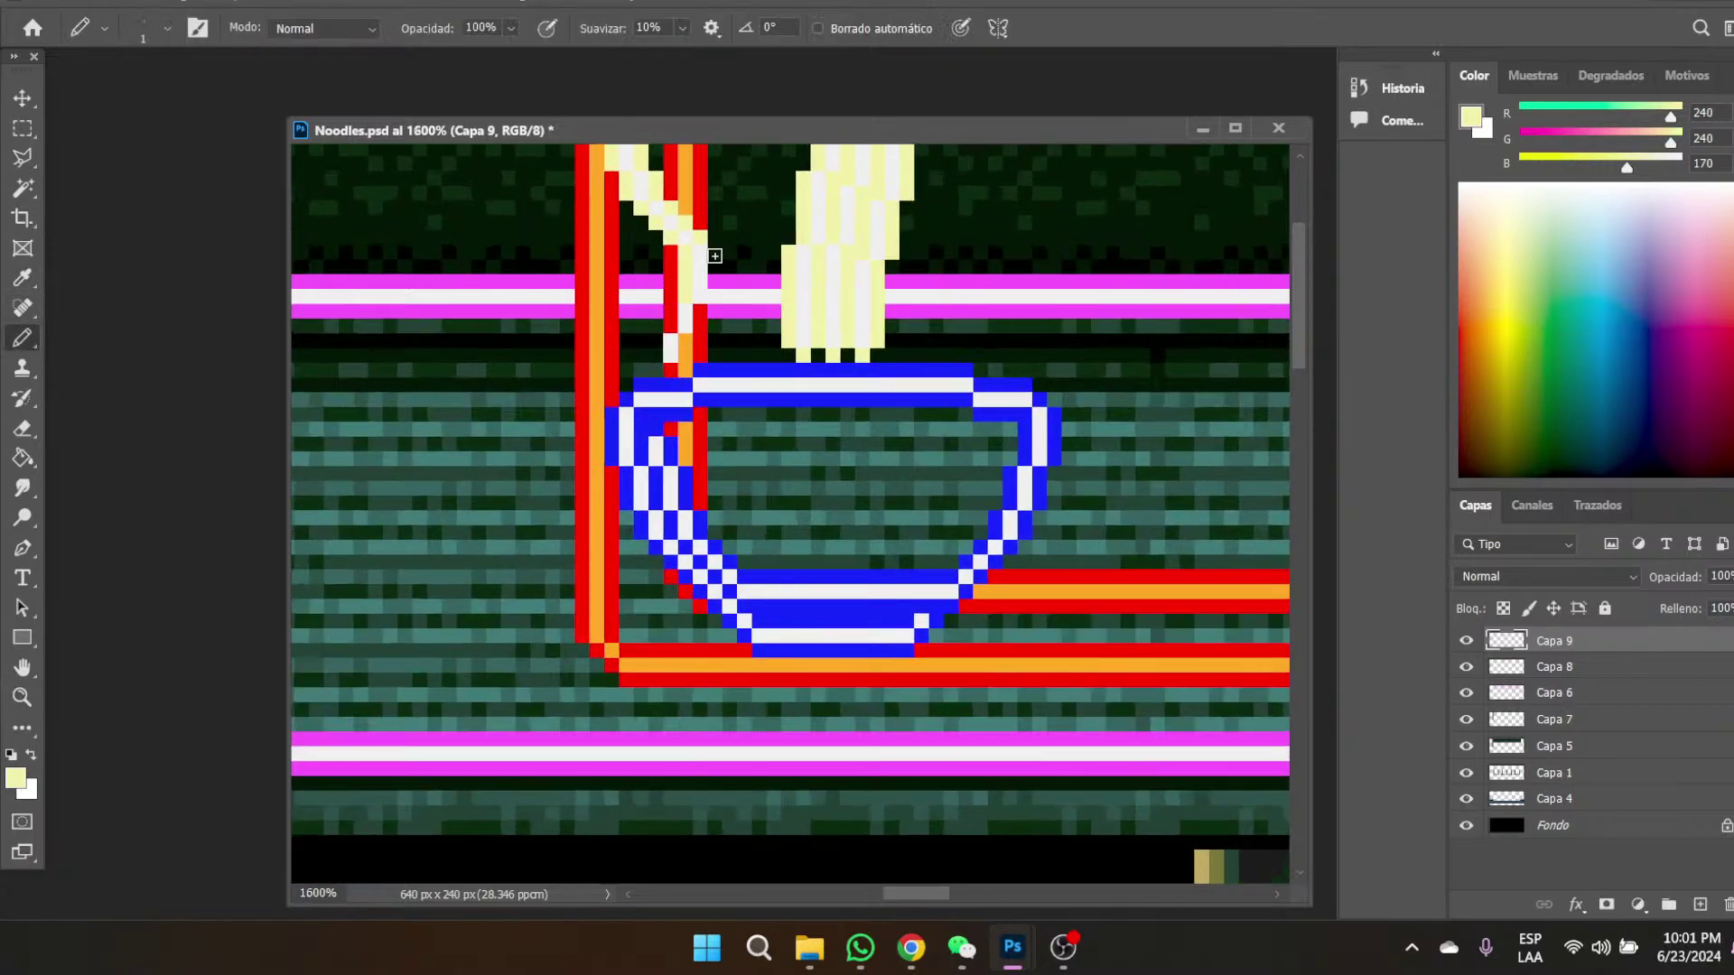
mouse_move(715, 274)
left_mouse_down()
mouse_move(680, 374)
mouse_move(673, 318)
mouse_move(657, 342)
mouse_move(682, 354)
left_mouse_up()
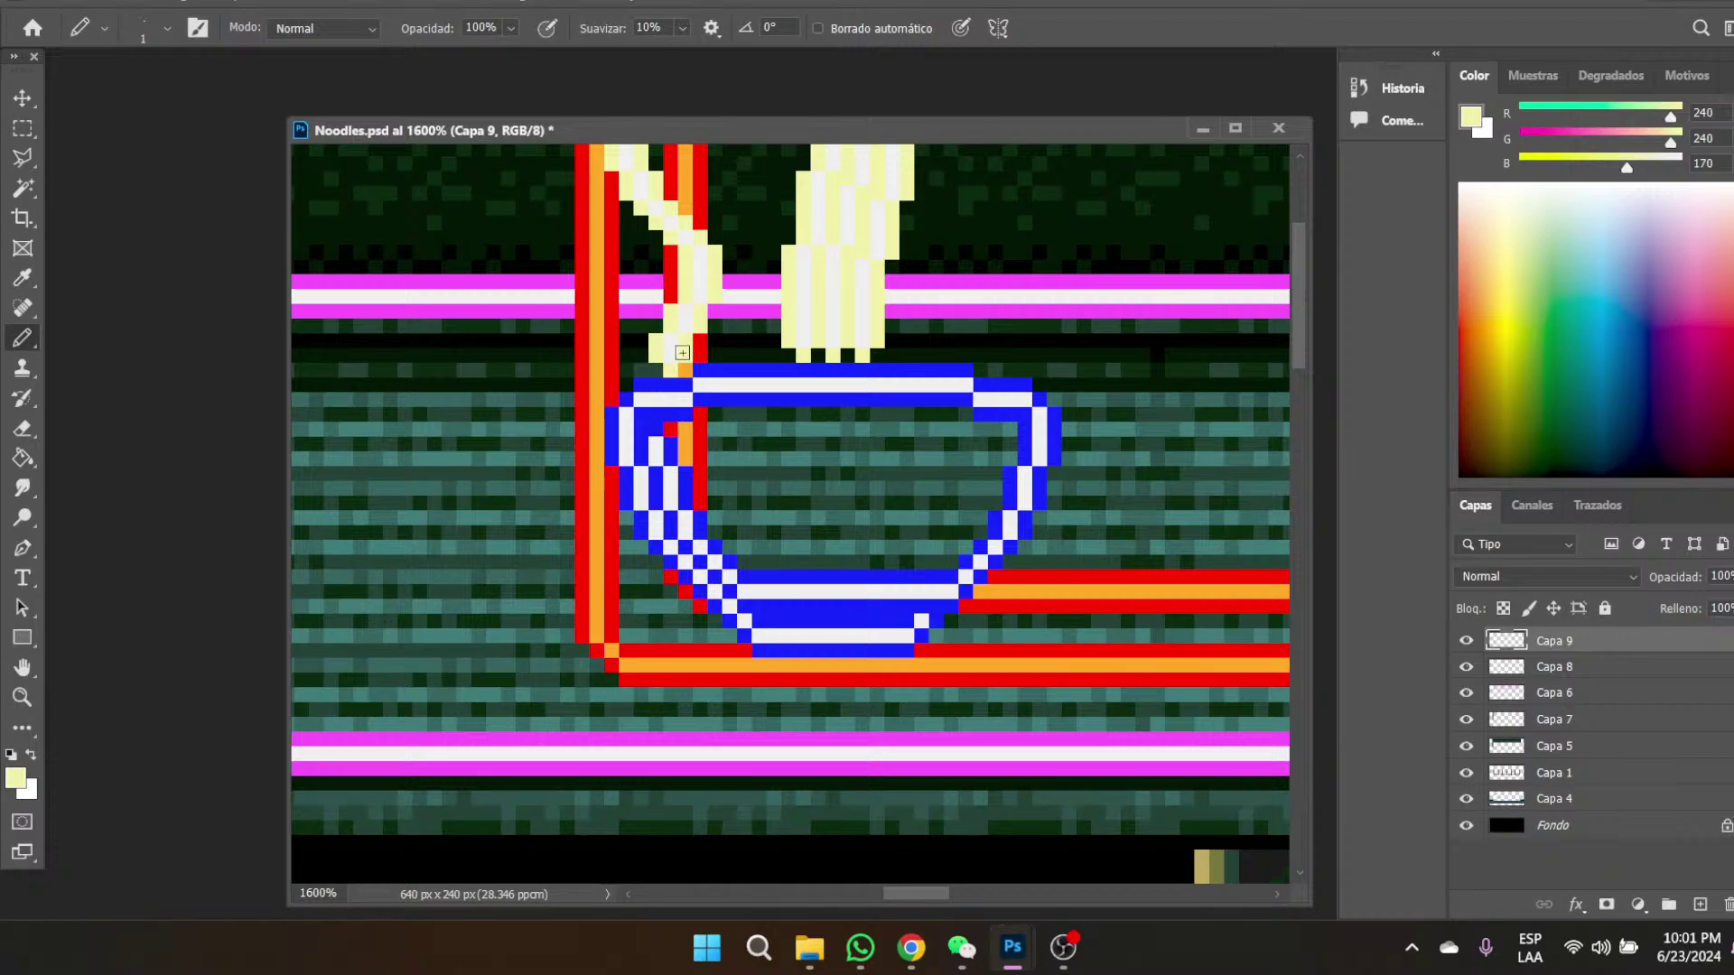
- Select the steam curl's upper tip with the Rectangular Marquee and move it up by one pixel
scroll(751, 351, "up", 2)
scroll(751, 350, "up", 1)
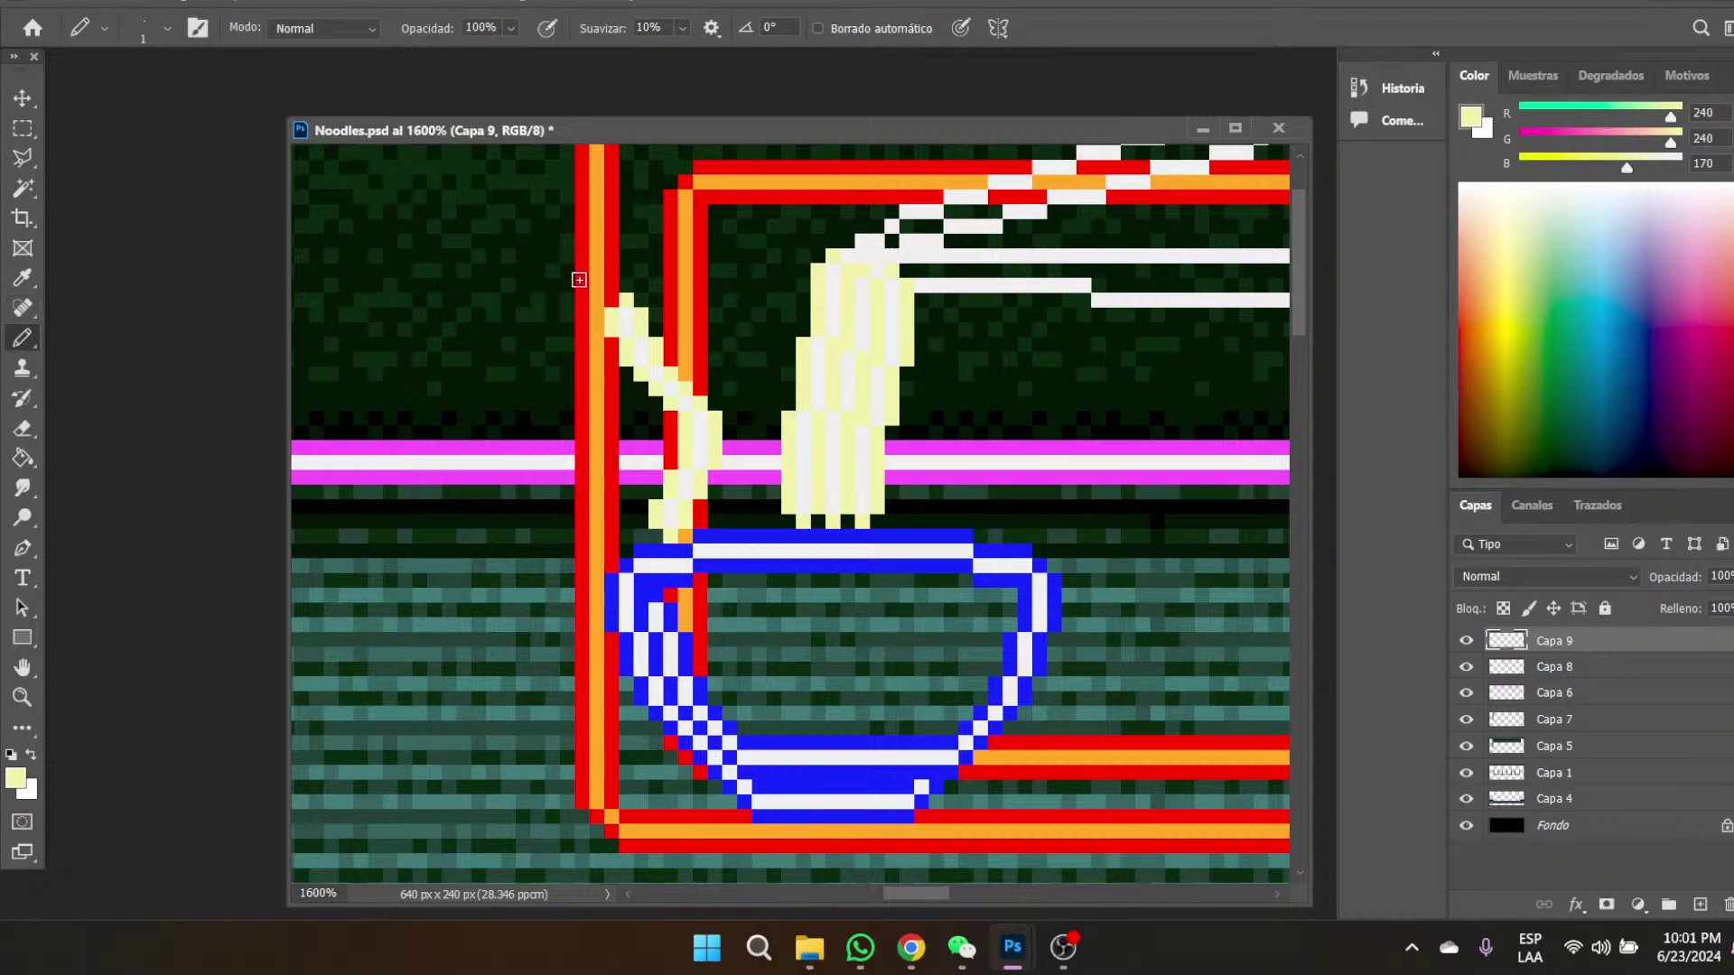
left_click(23, 128)
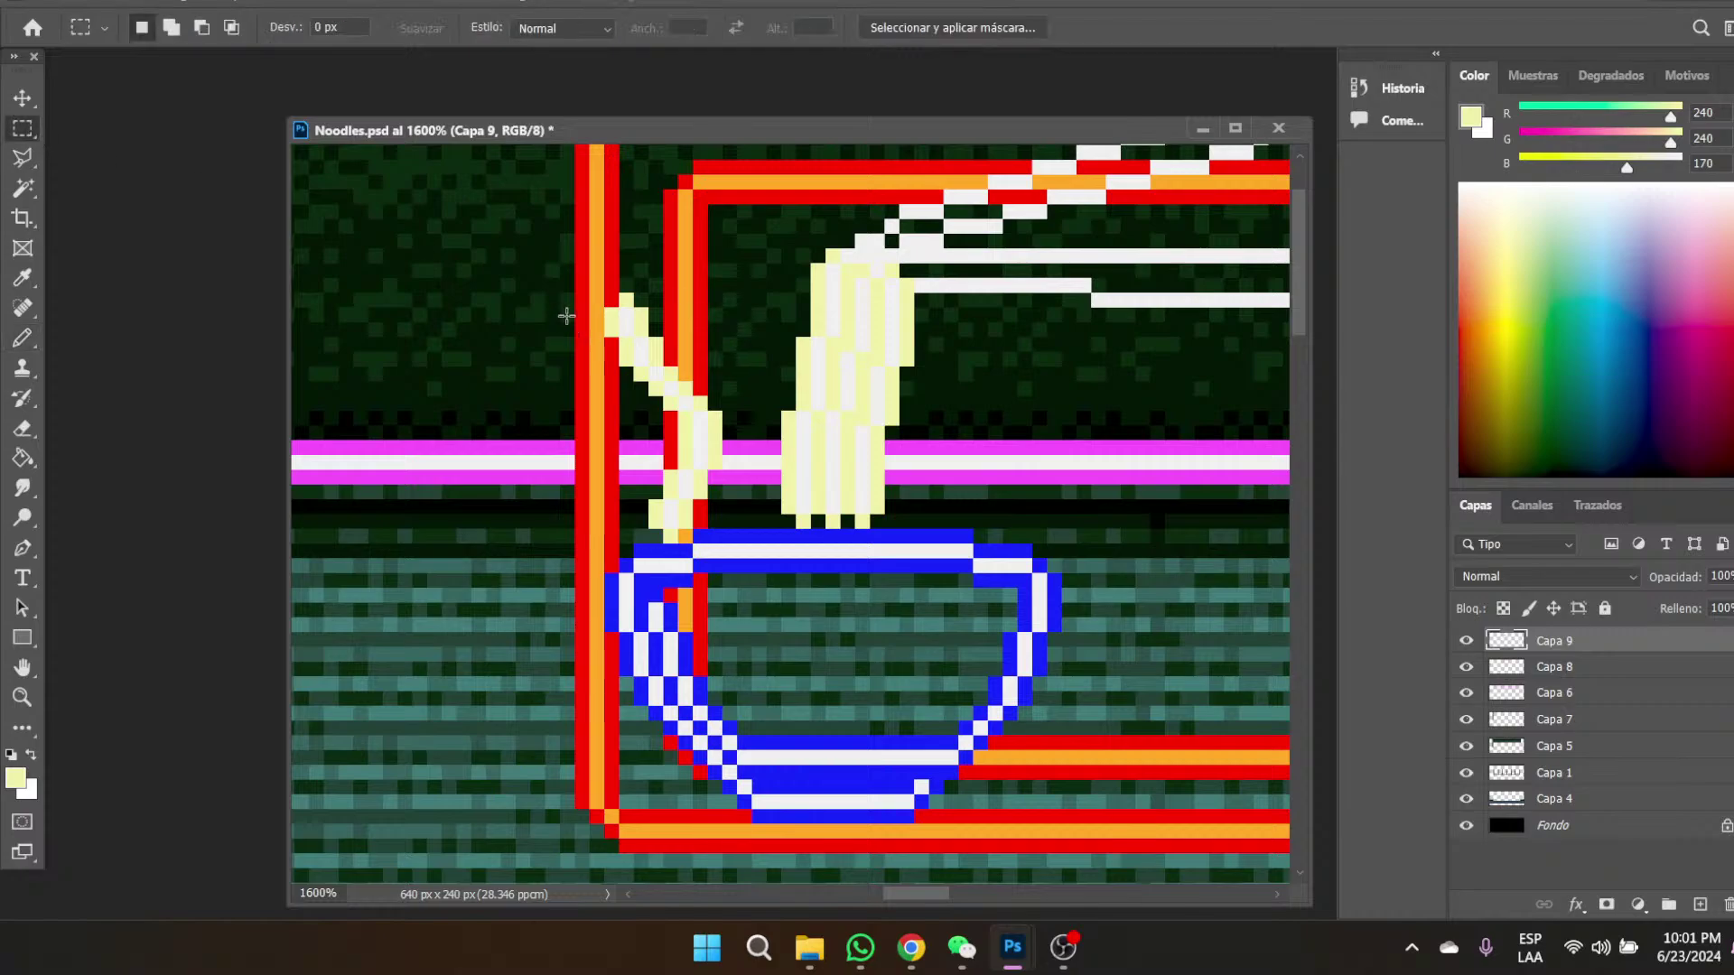
left_click_drag(589, 322, 627, 292)
left_click(22, 96)
- Select the pixel row beneath the raised tip and stretch it downward with Free Transform to close the gap in the curl
left_click(22, 128)
left_click(613, 302)
left_click_drag(605, 294, 650, 309)
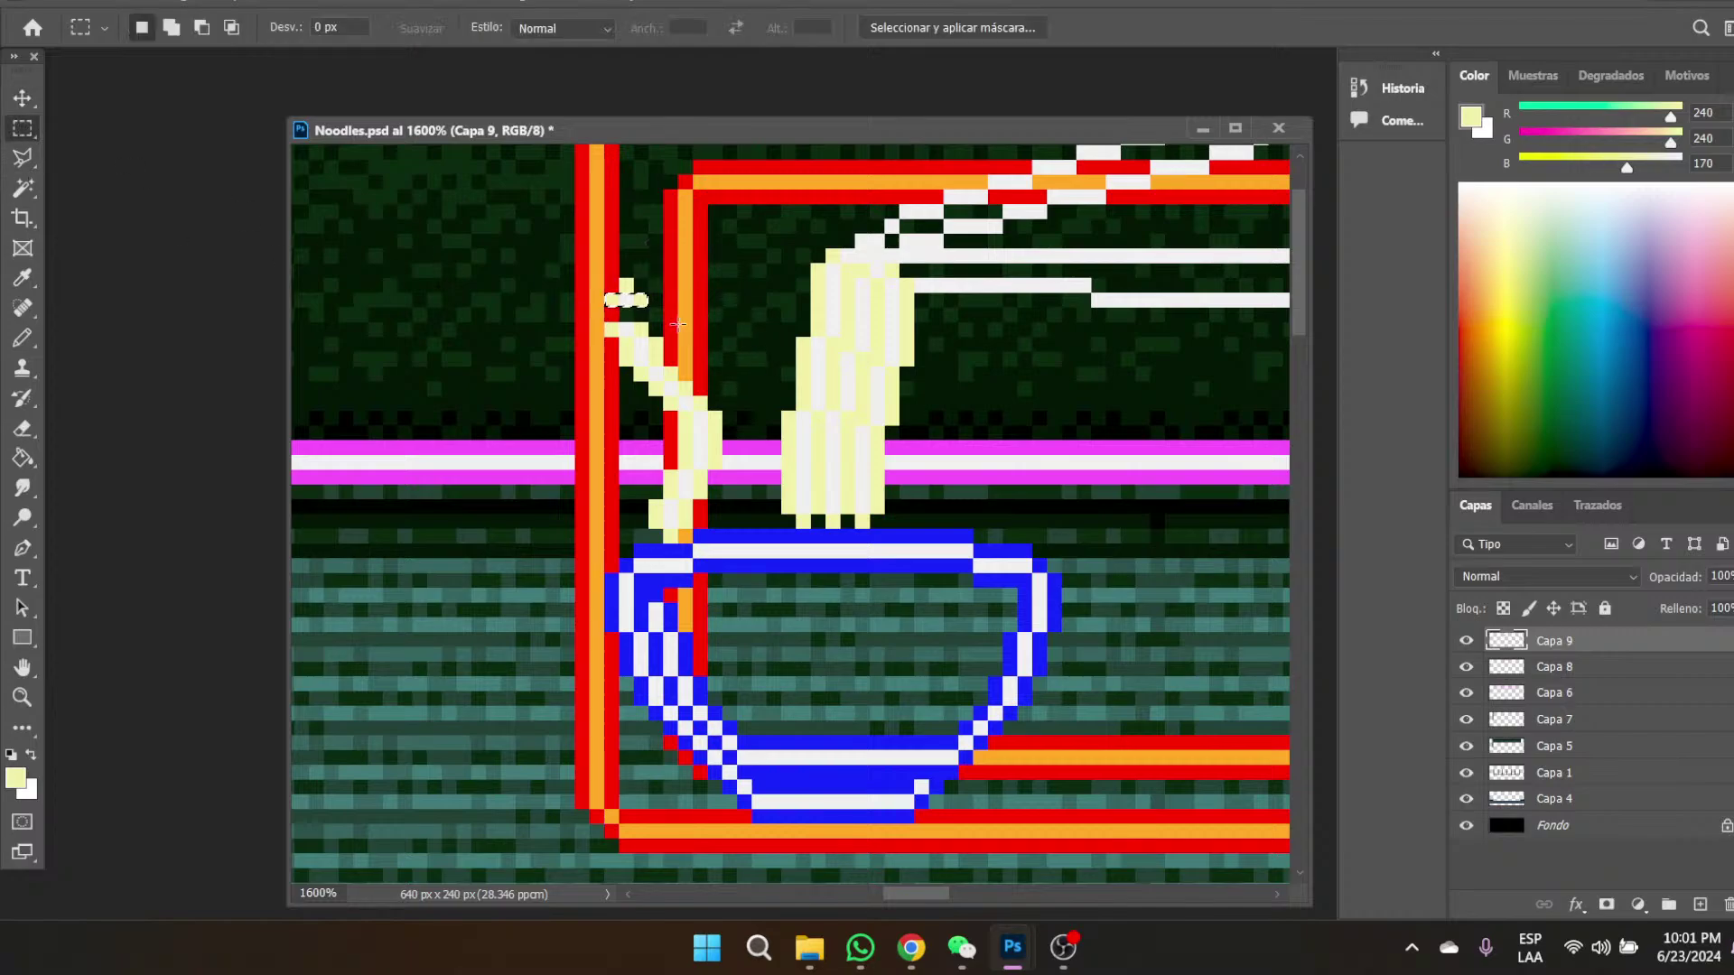
right_click(700, 330)
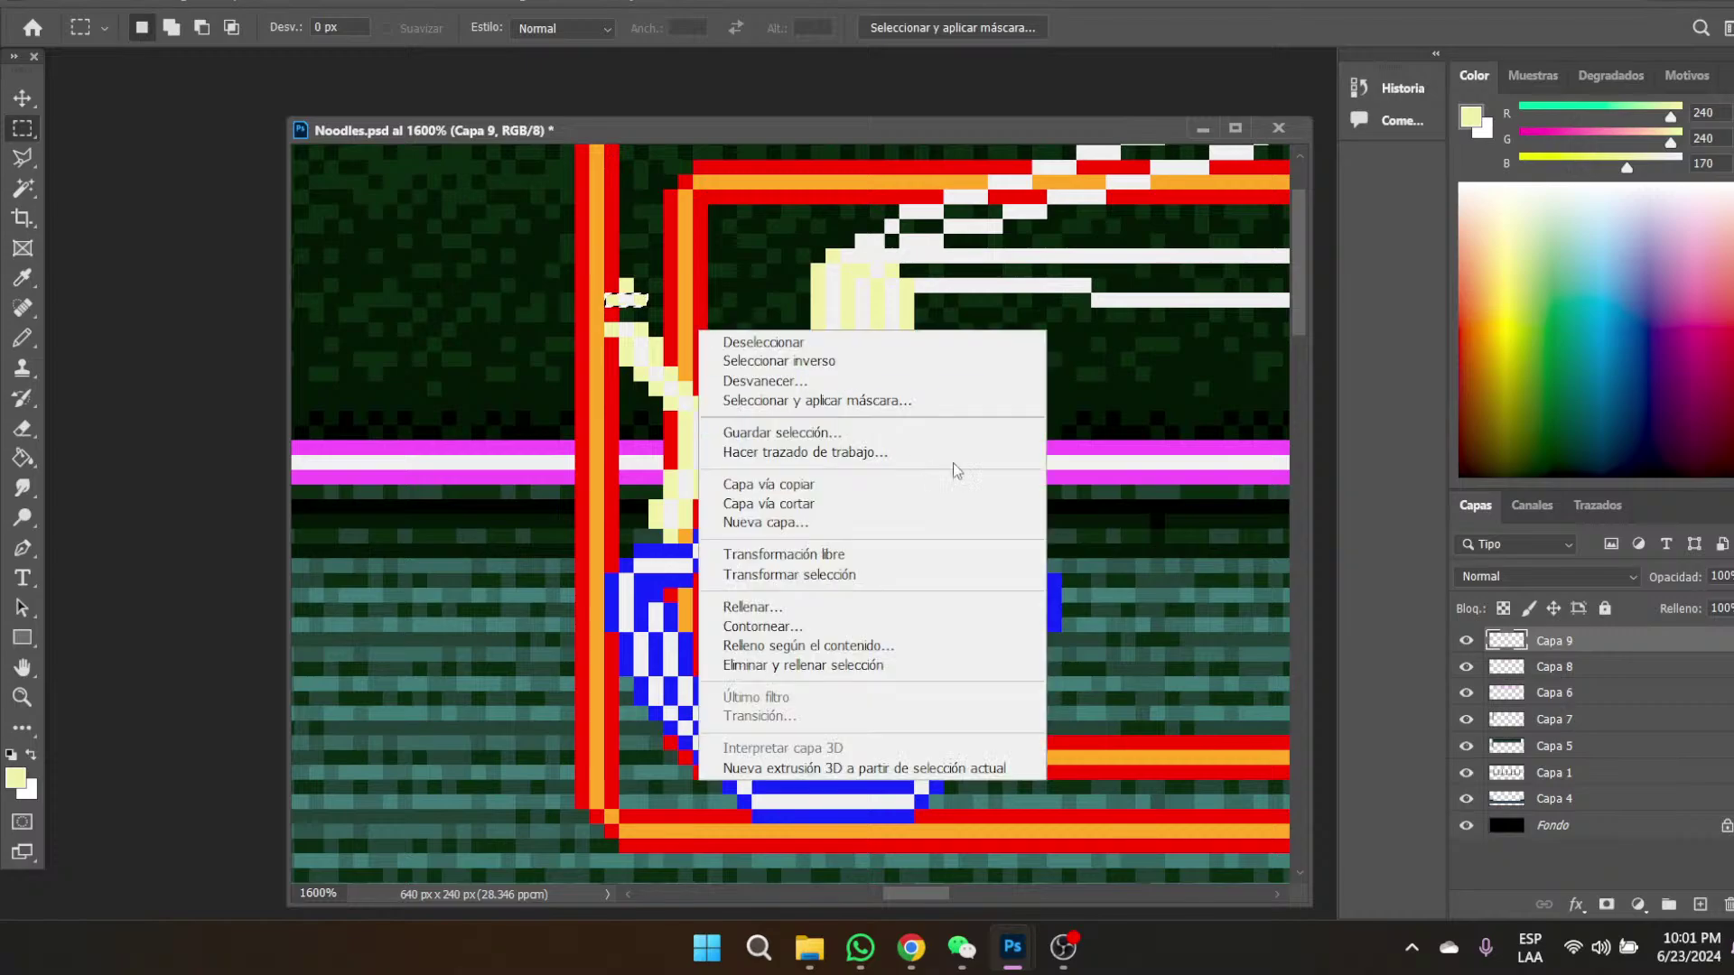
left_click(777, 554)
left_click_drag(625, 310, 626, 327)
key("Return")
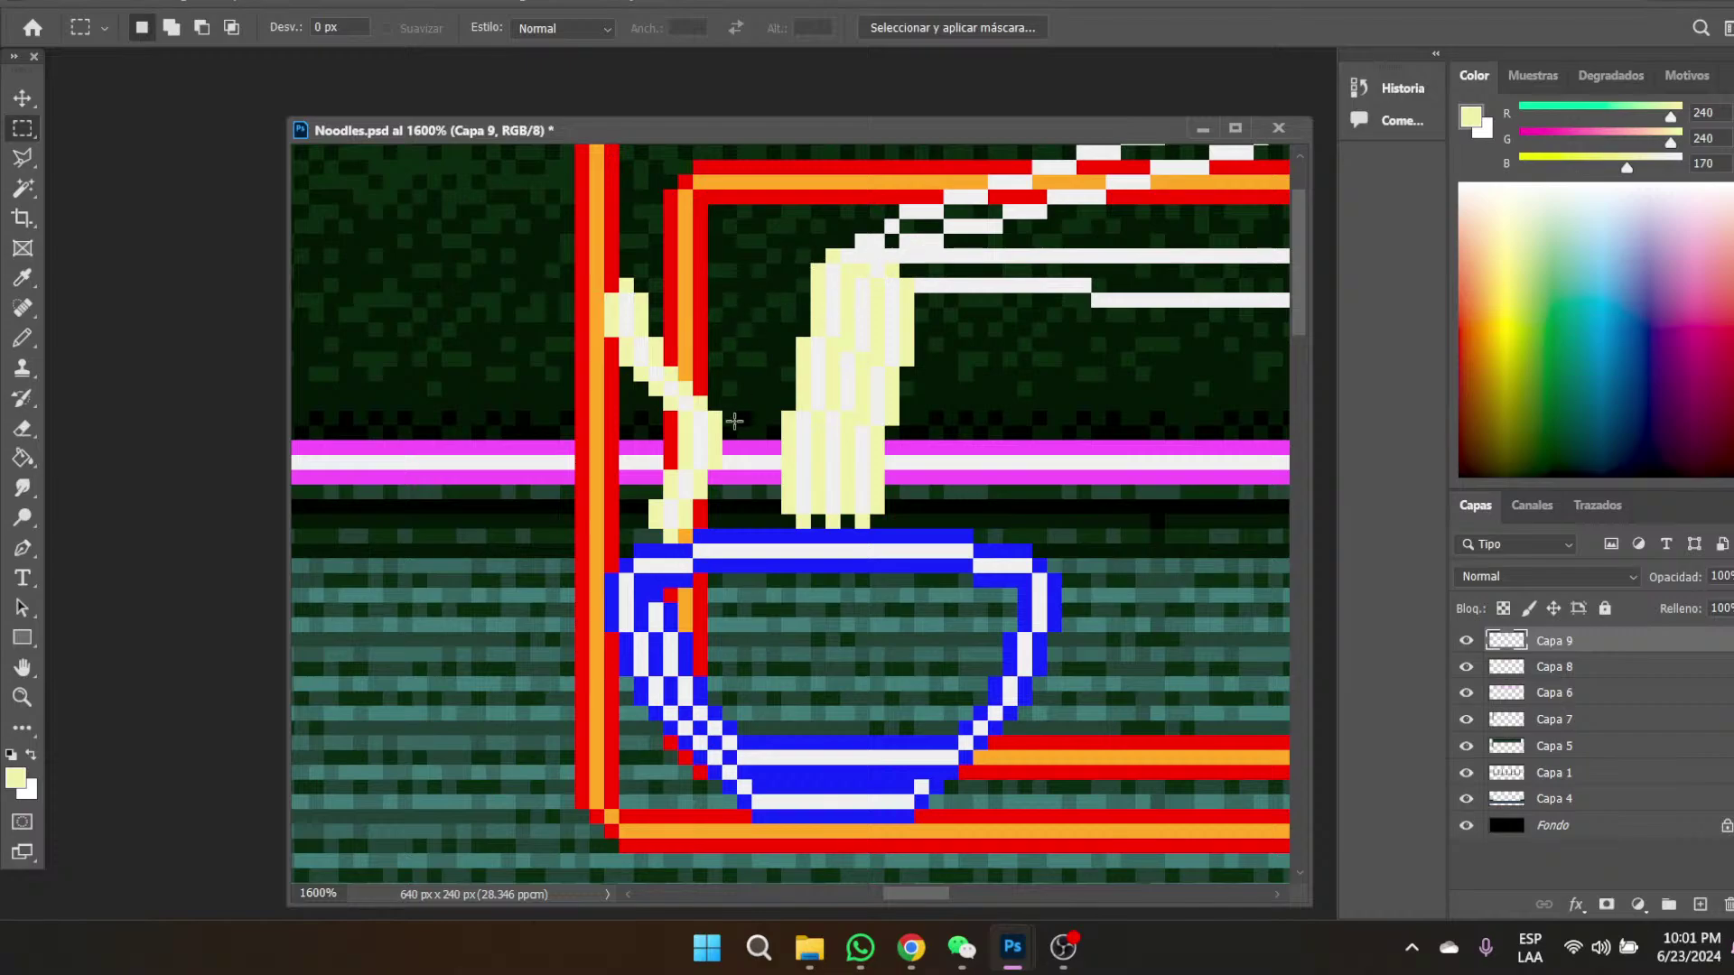
- Pencil two short parallel pale-yellow lines between the inner frame and the noodles to begin a second steam curl
left_click(22, 340)
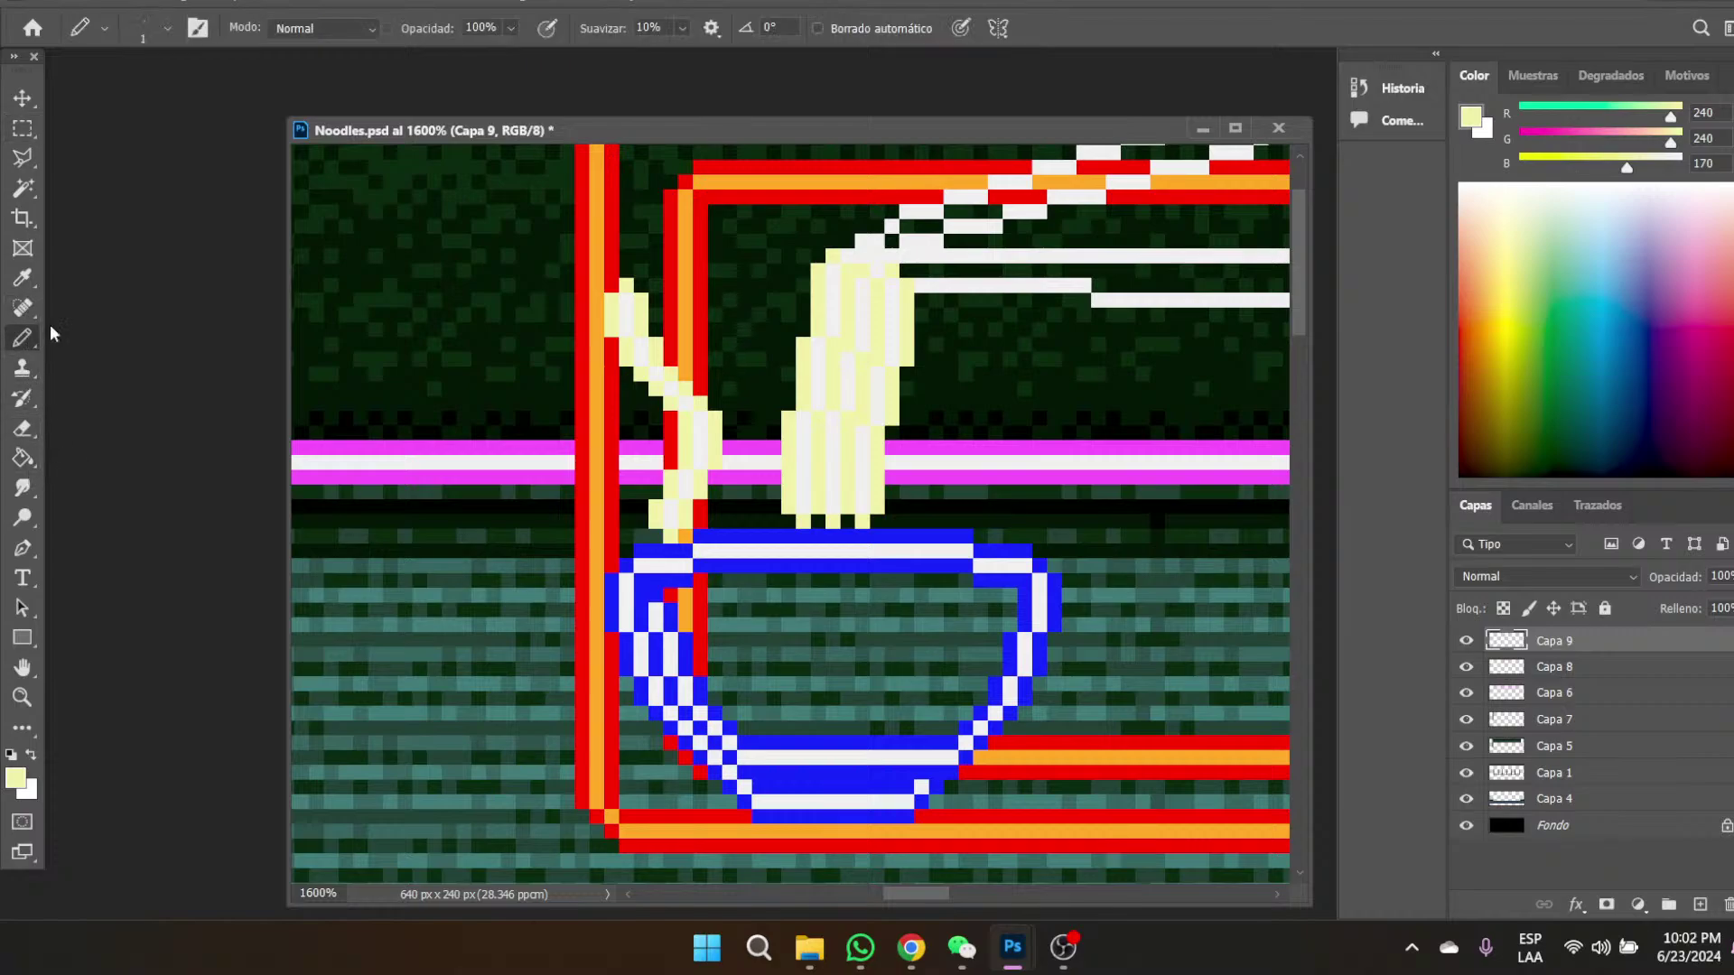
left_click(742, 267)
mouse_move(741, 268)
left_mouse_down()
mouse_move(743, 302)
mouse_move(714, 316)
left_mouse_up()
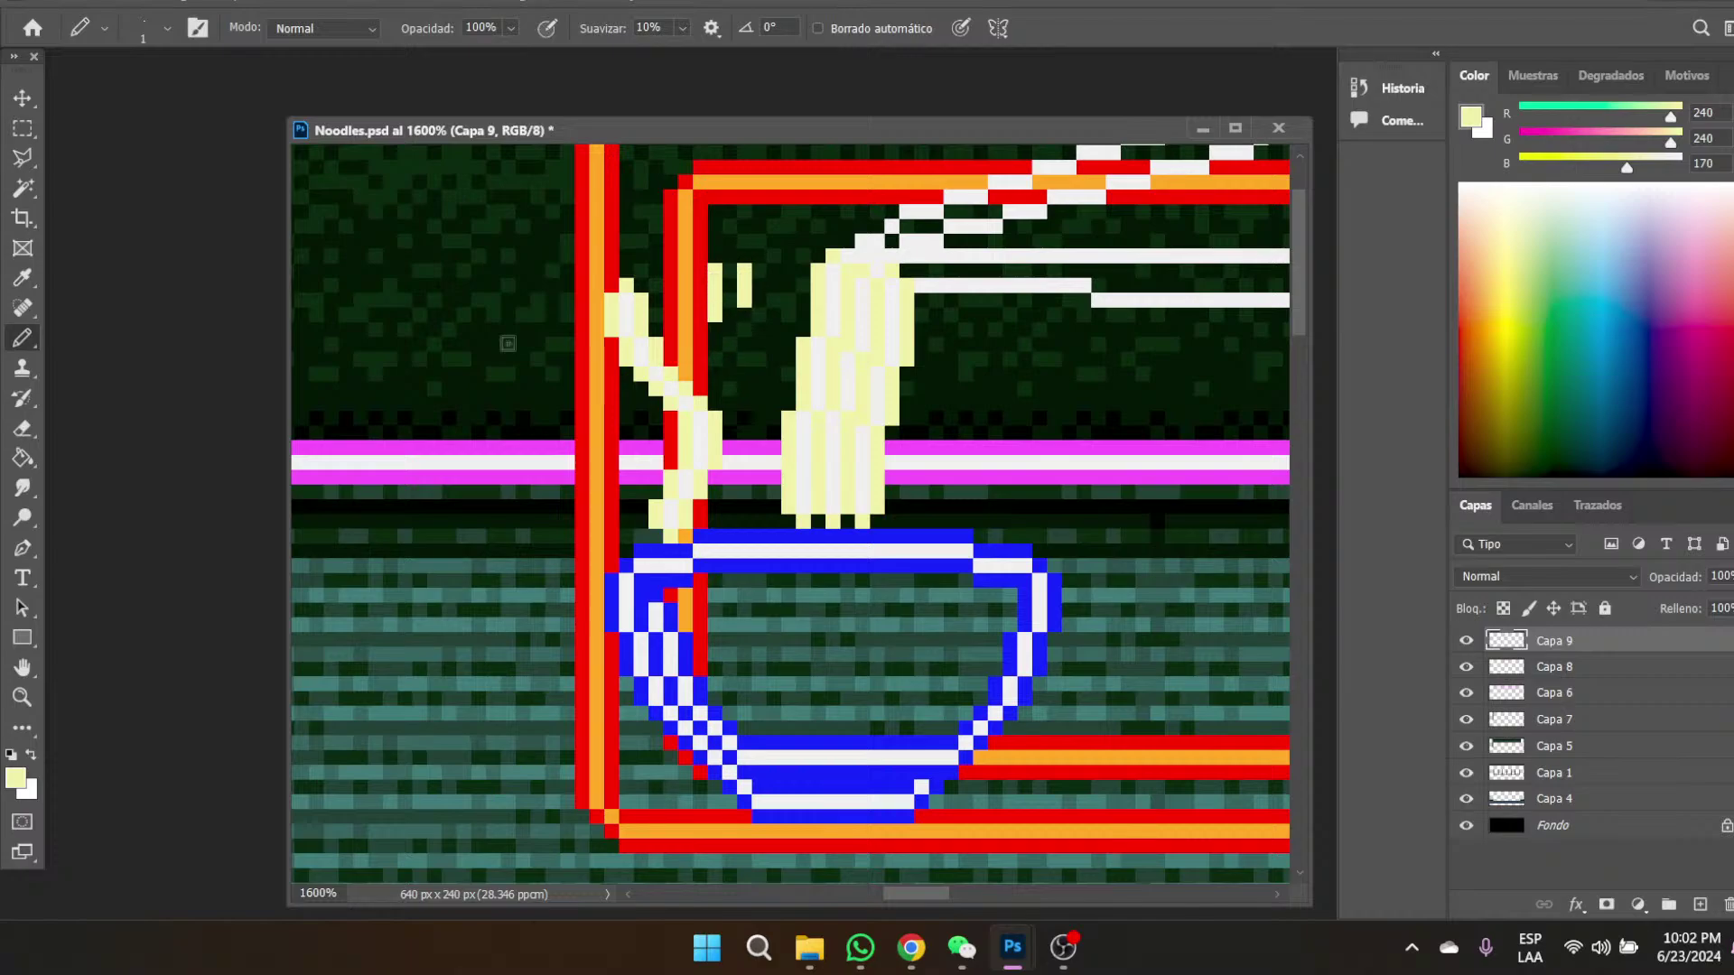
- Sample the first curl's white, fill the second curl's core between the yellow lines, and extend it upward and diagonally down toward the noodles
left_click(23, 277)
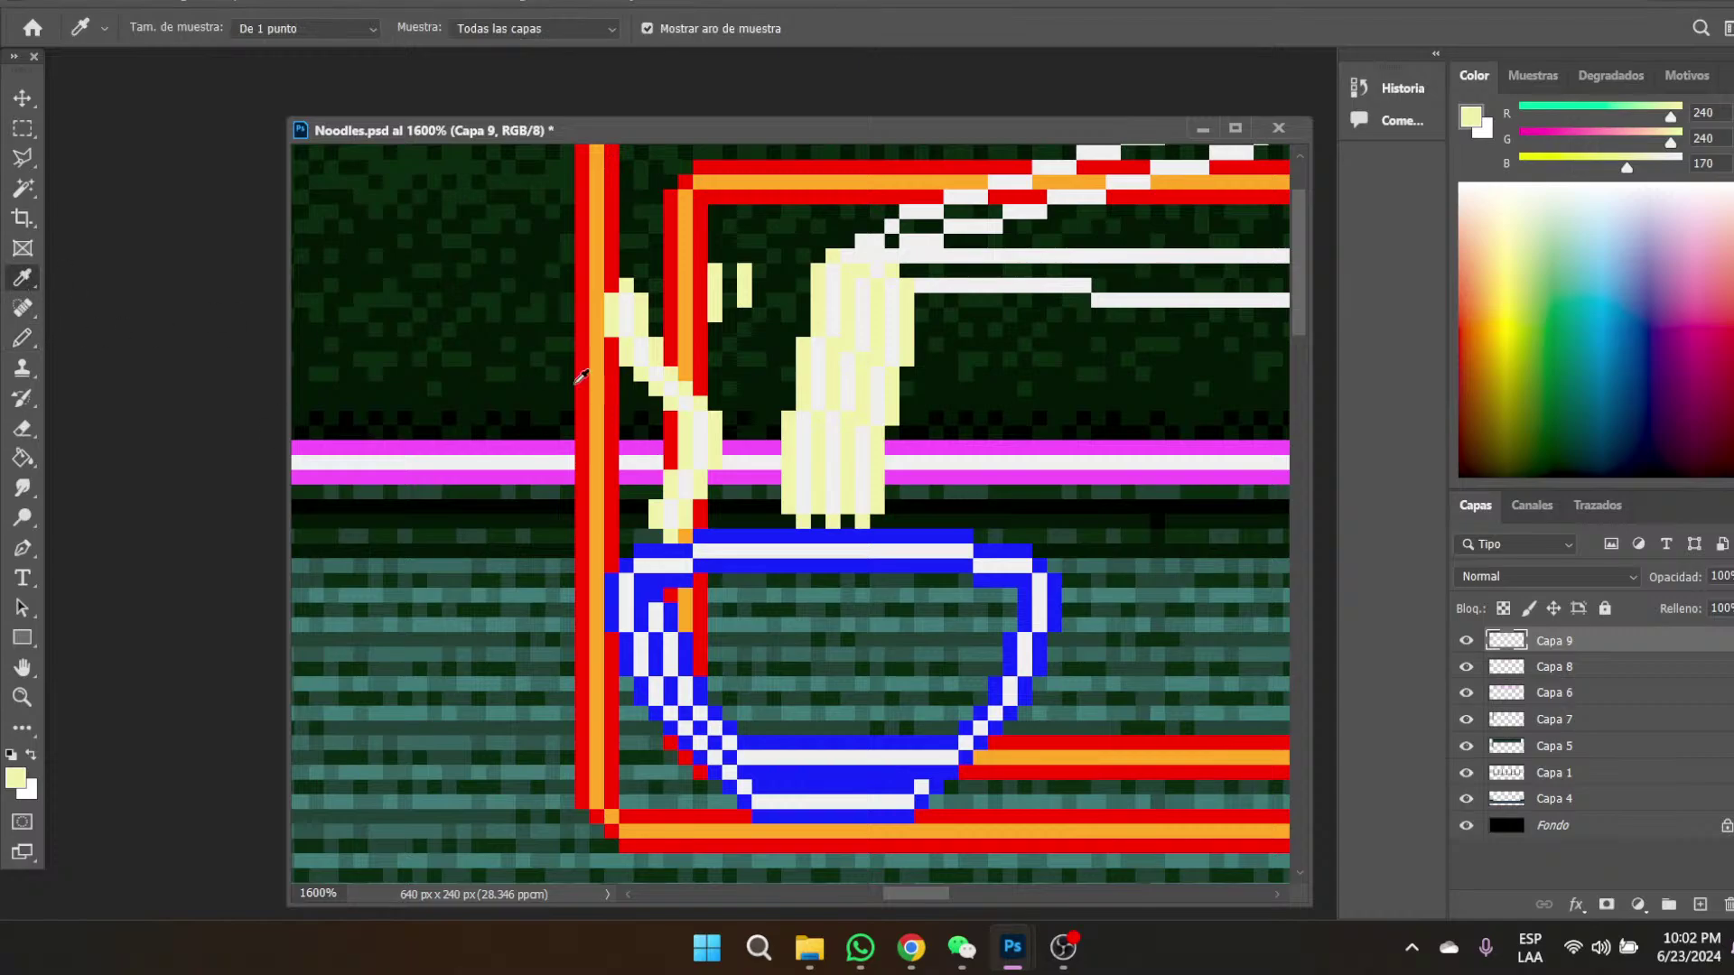
left_click(623, 315)
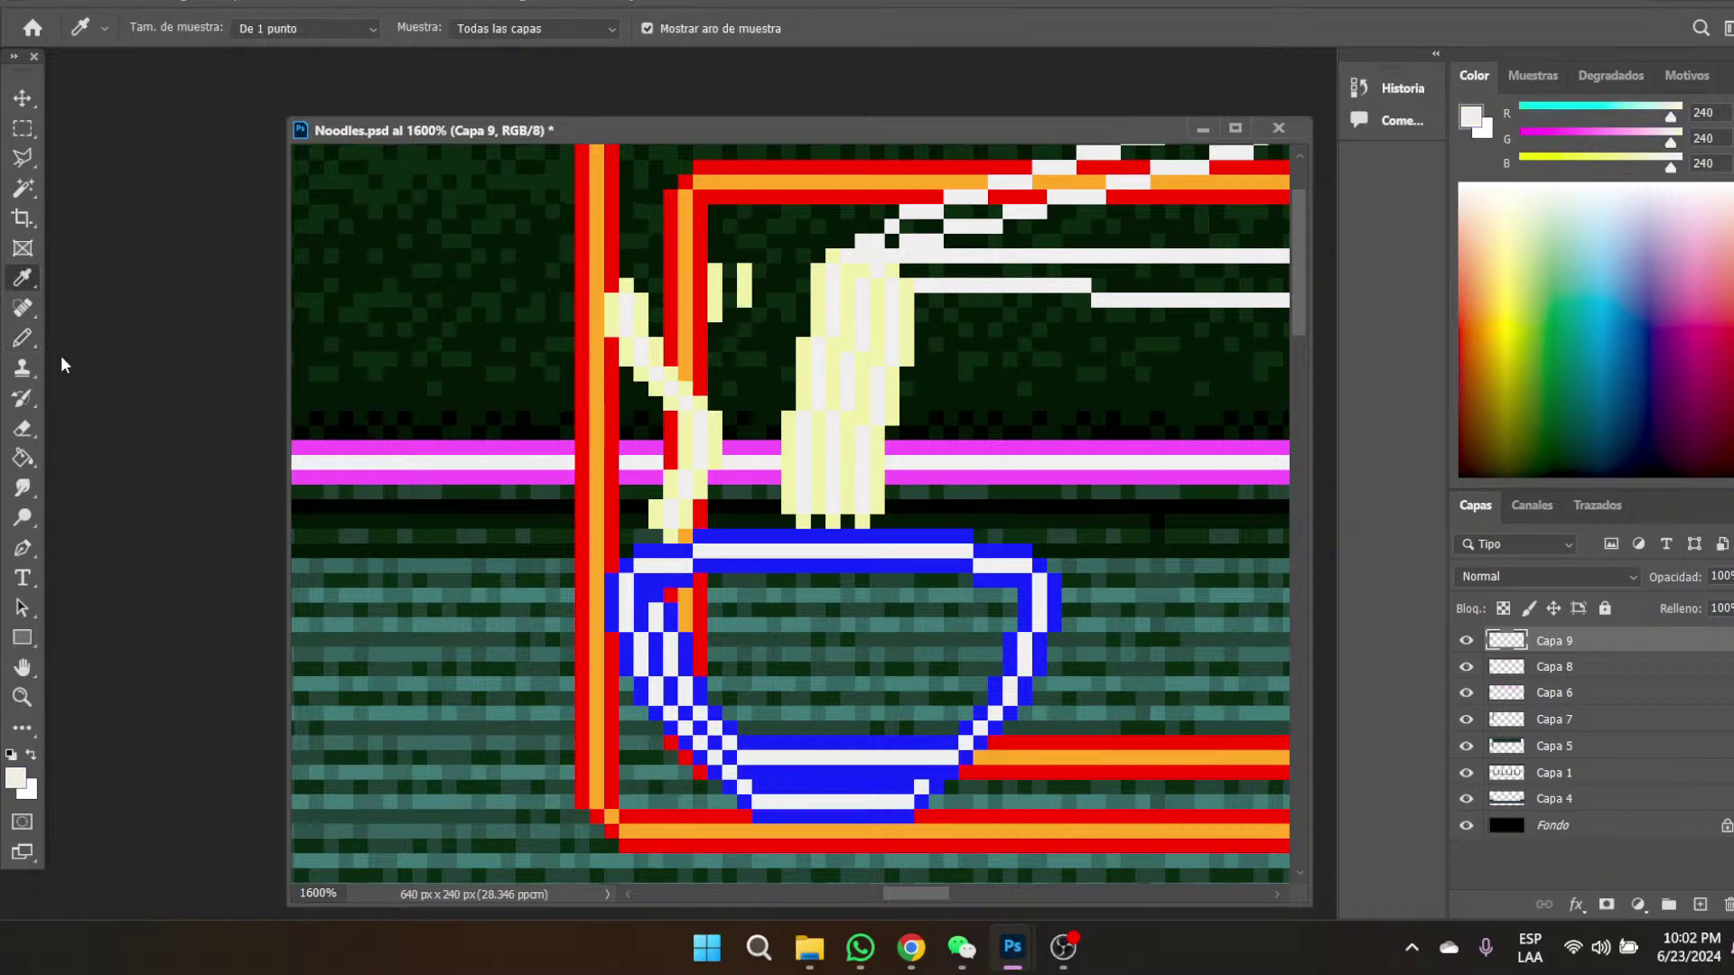
left_click(23, 338)
left_click_drag(730, 281, 742, 316)
key("ctrl+z")
mouse_move(730, 319)
left_mouse_down()
mouse_move(729, 267)
mouse_move(748, 350)
left_mouse_up()
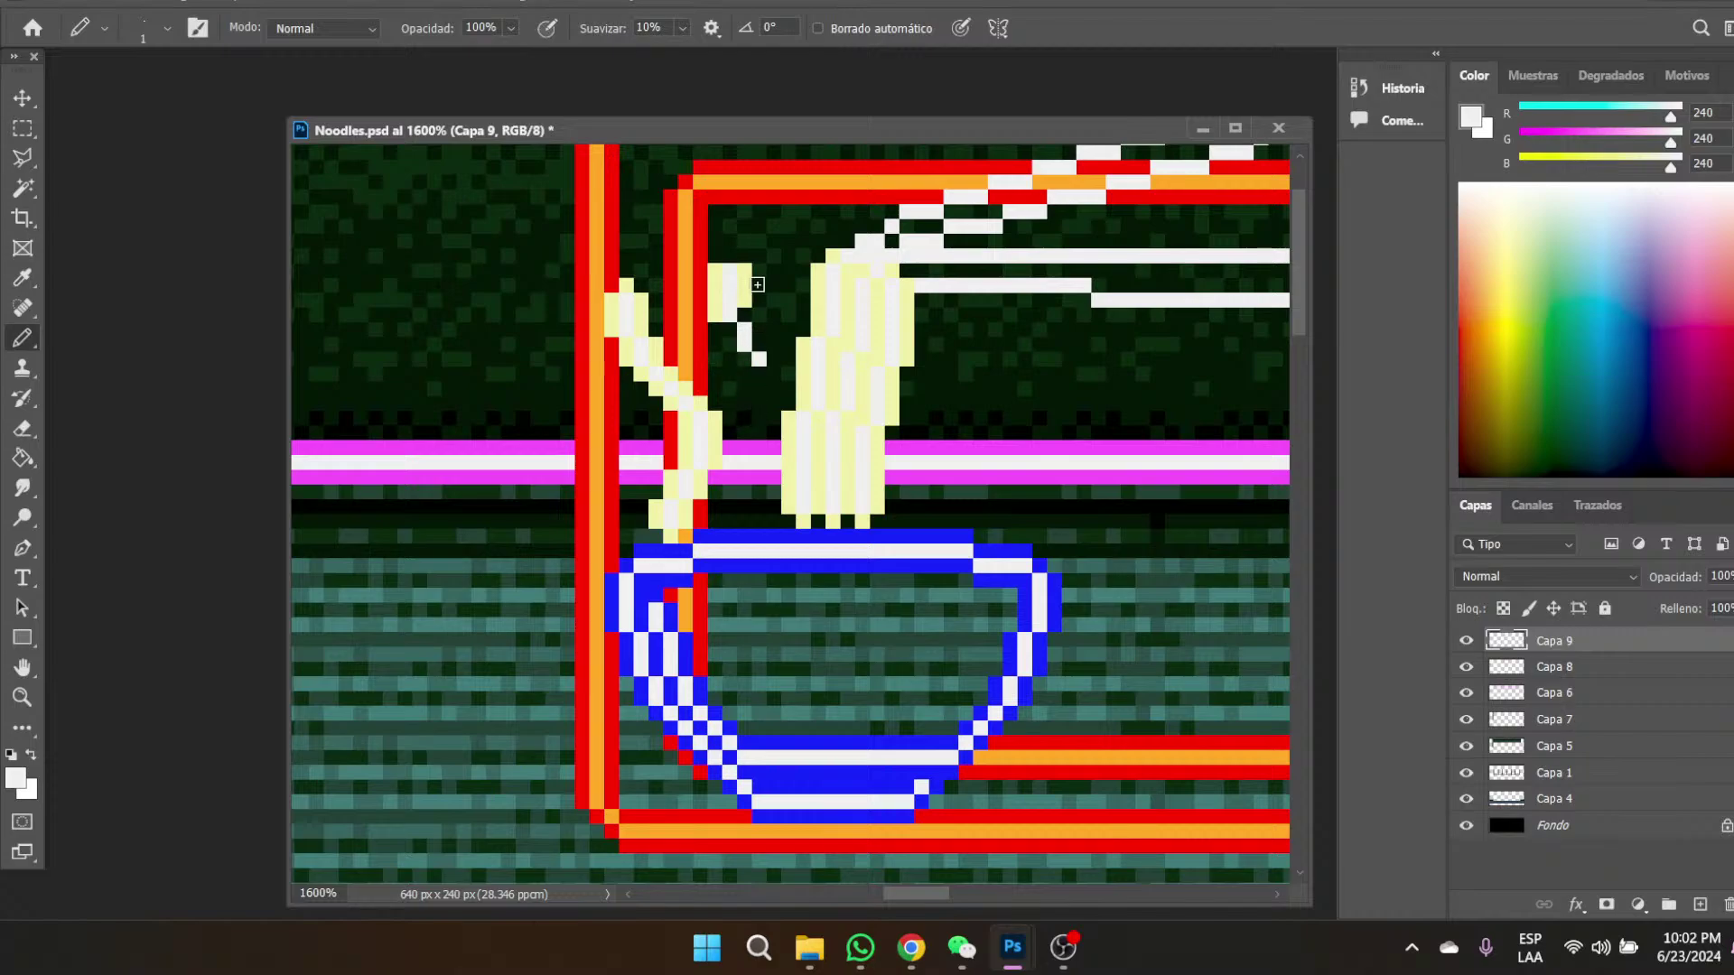
left_click_drag(742, 251, 742, 238)
- Sample the second curl's pale yellow for the Pencil and switch to Chrome to check the steam shapes in the ramen sign reference
left_click(23, 277)
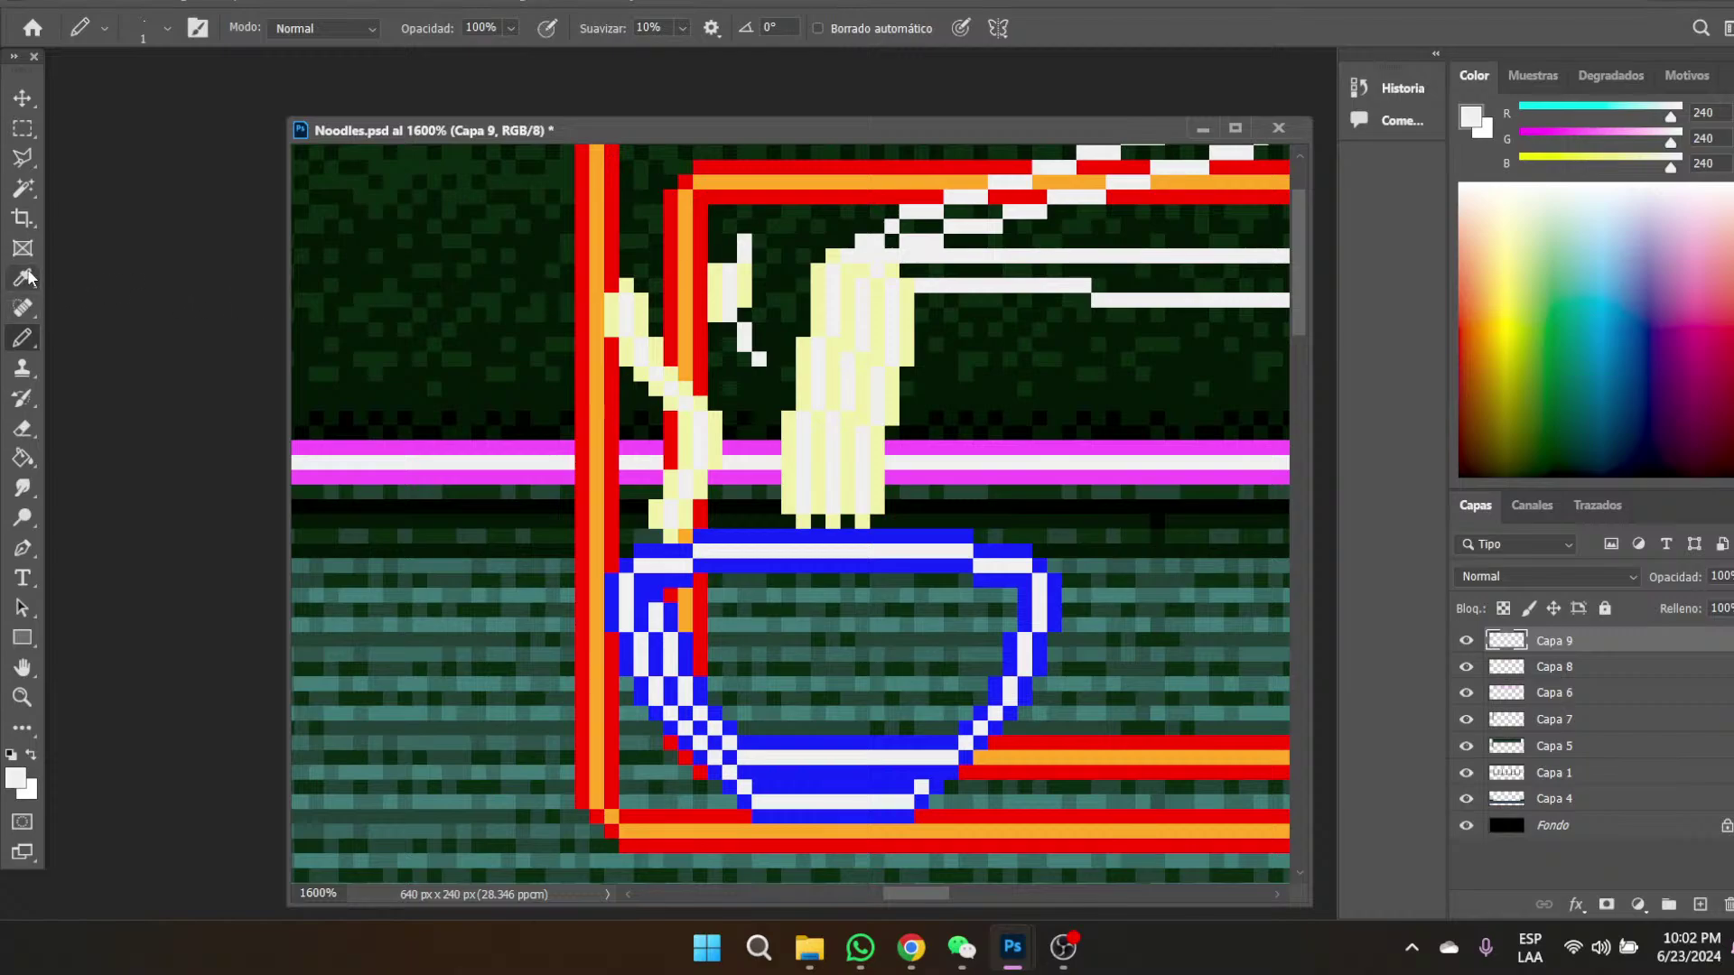
left_click(721, 280)
left_click(28, 341)
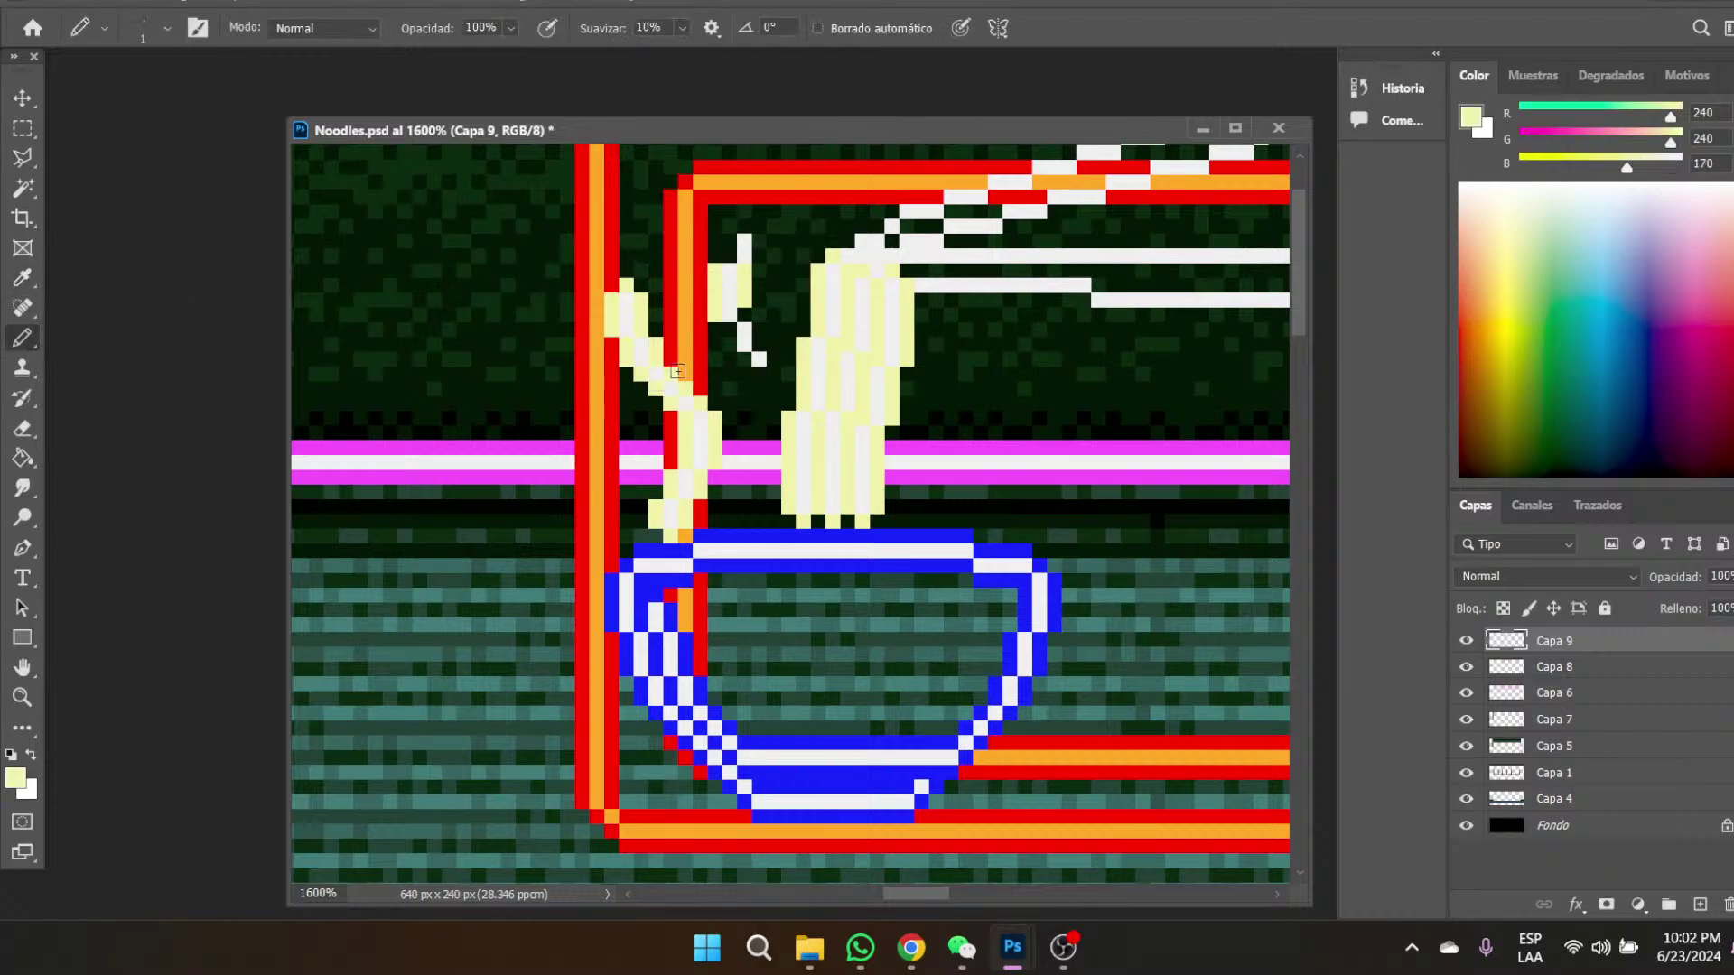
left_click(906, 943)
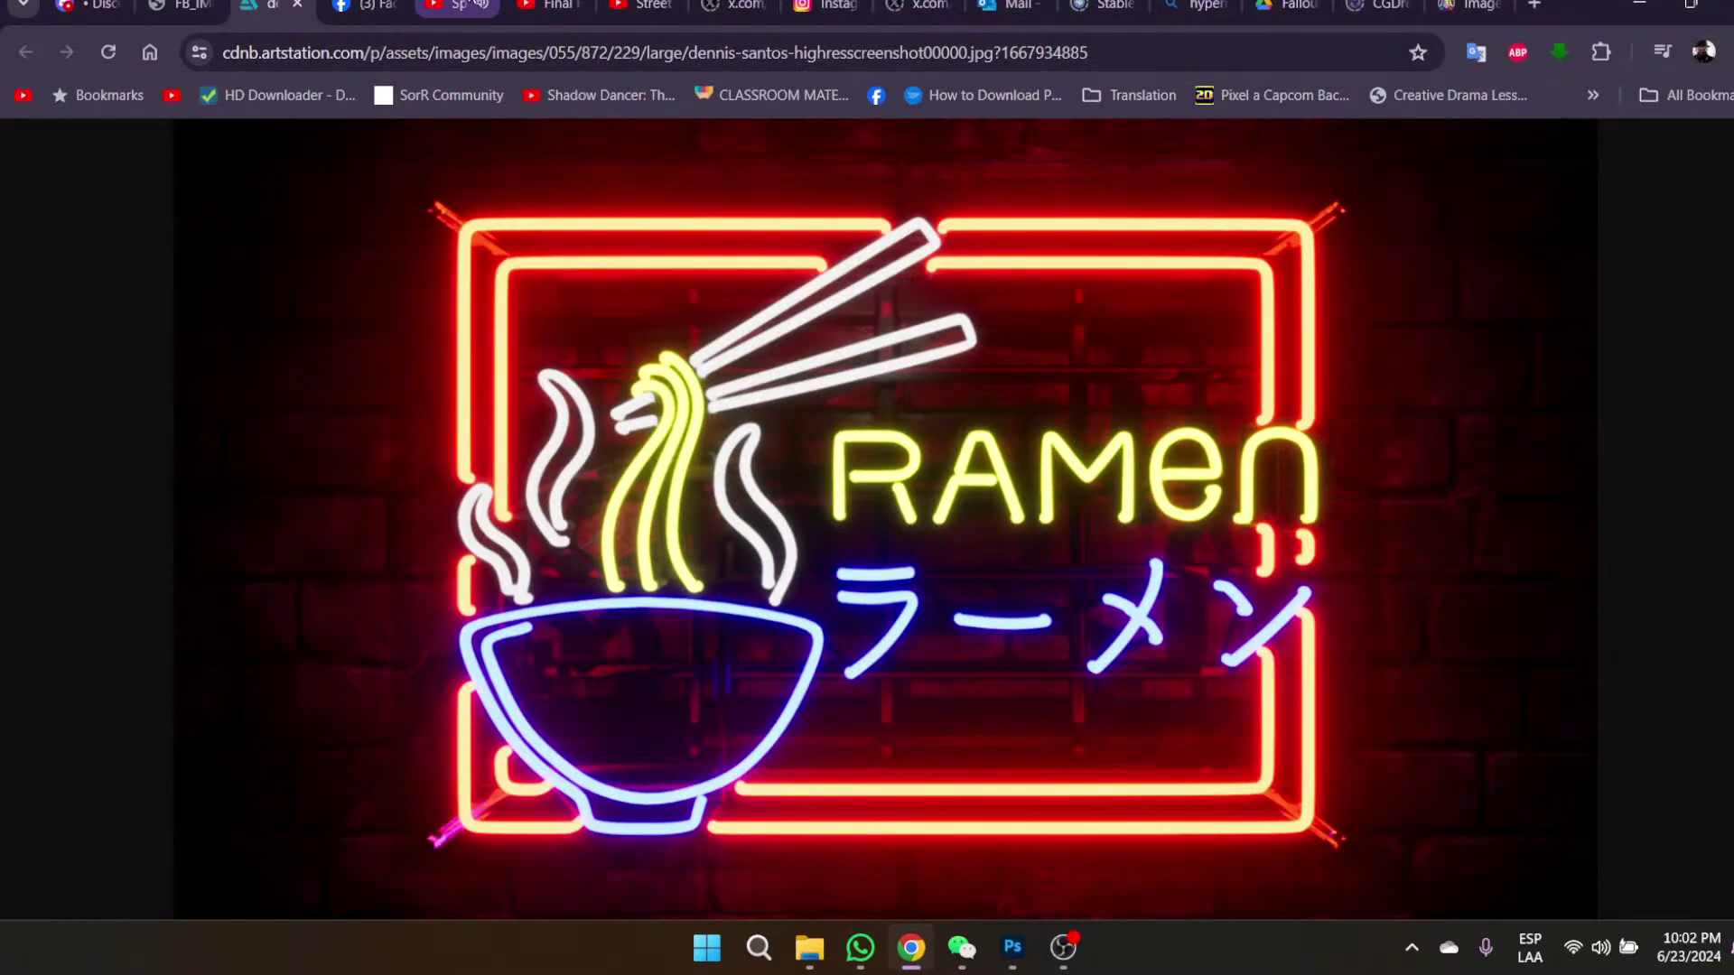
- Switch from Chrome back to the Noodles.psd document in Photoshop
left_click(456, 7)
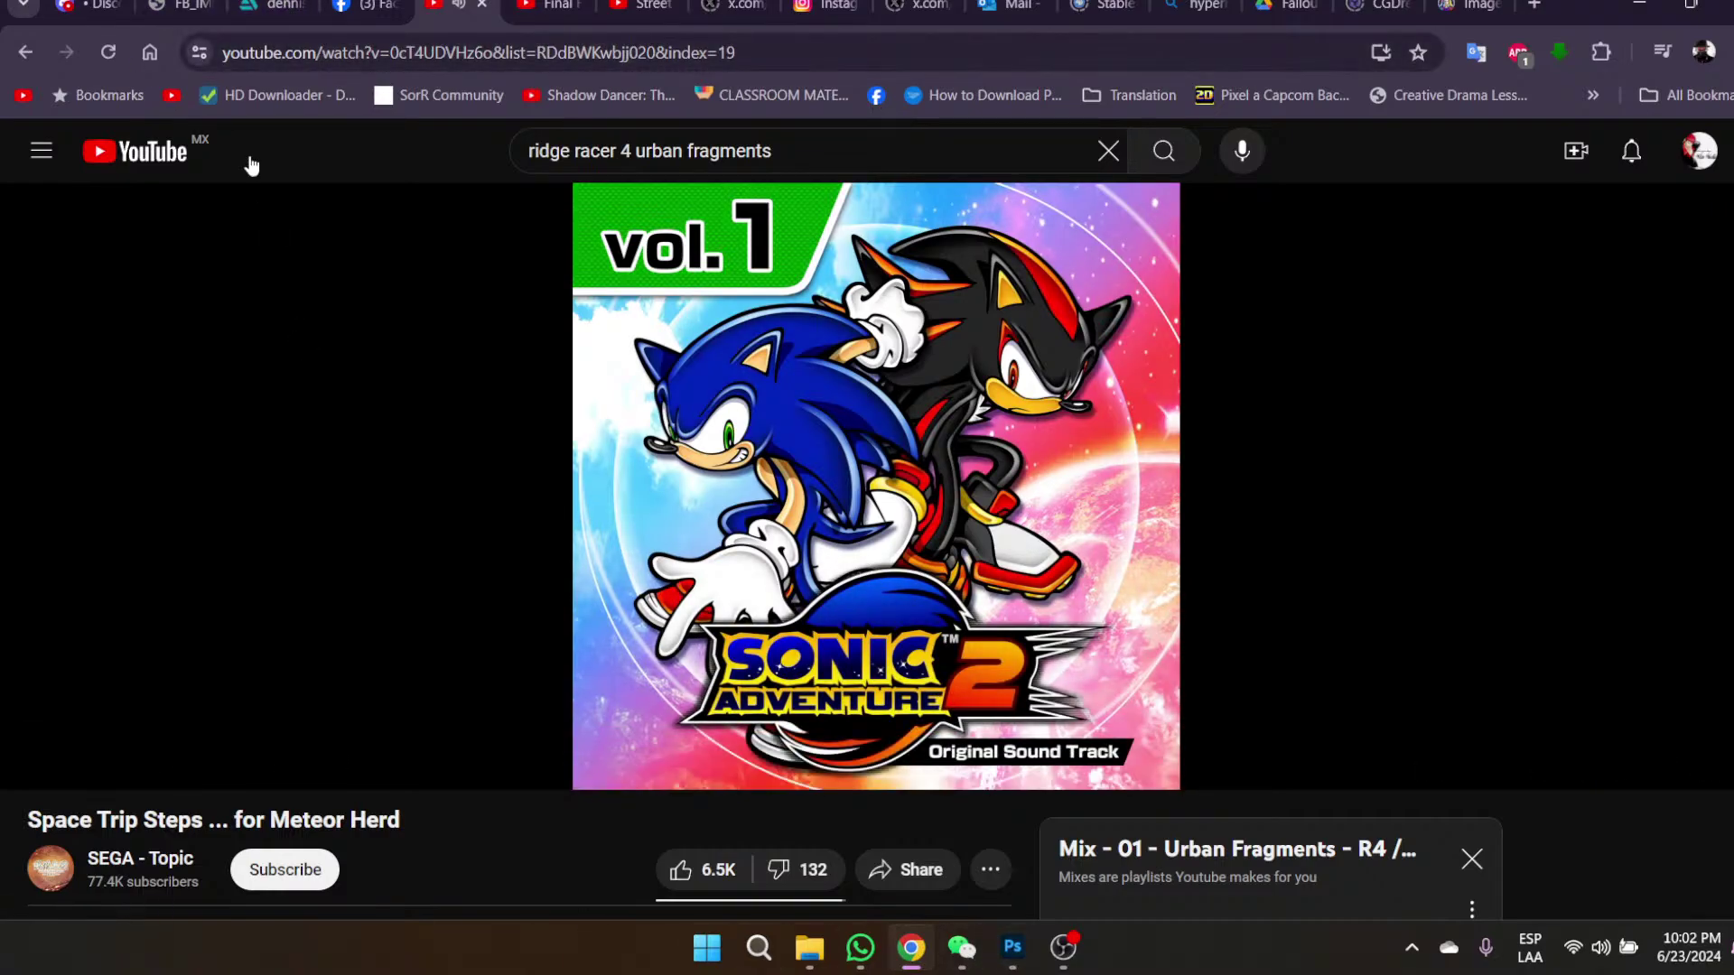
left_click(269, 6)
mouse_move(1019, 959)
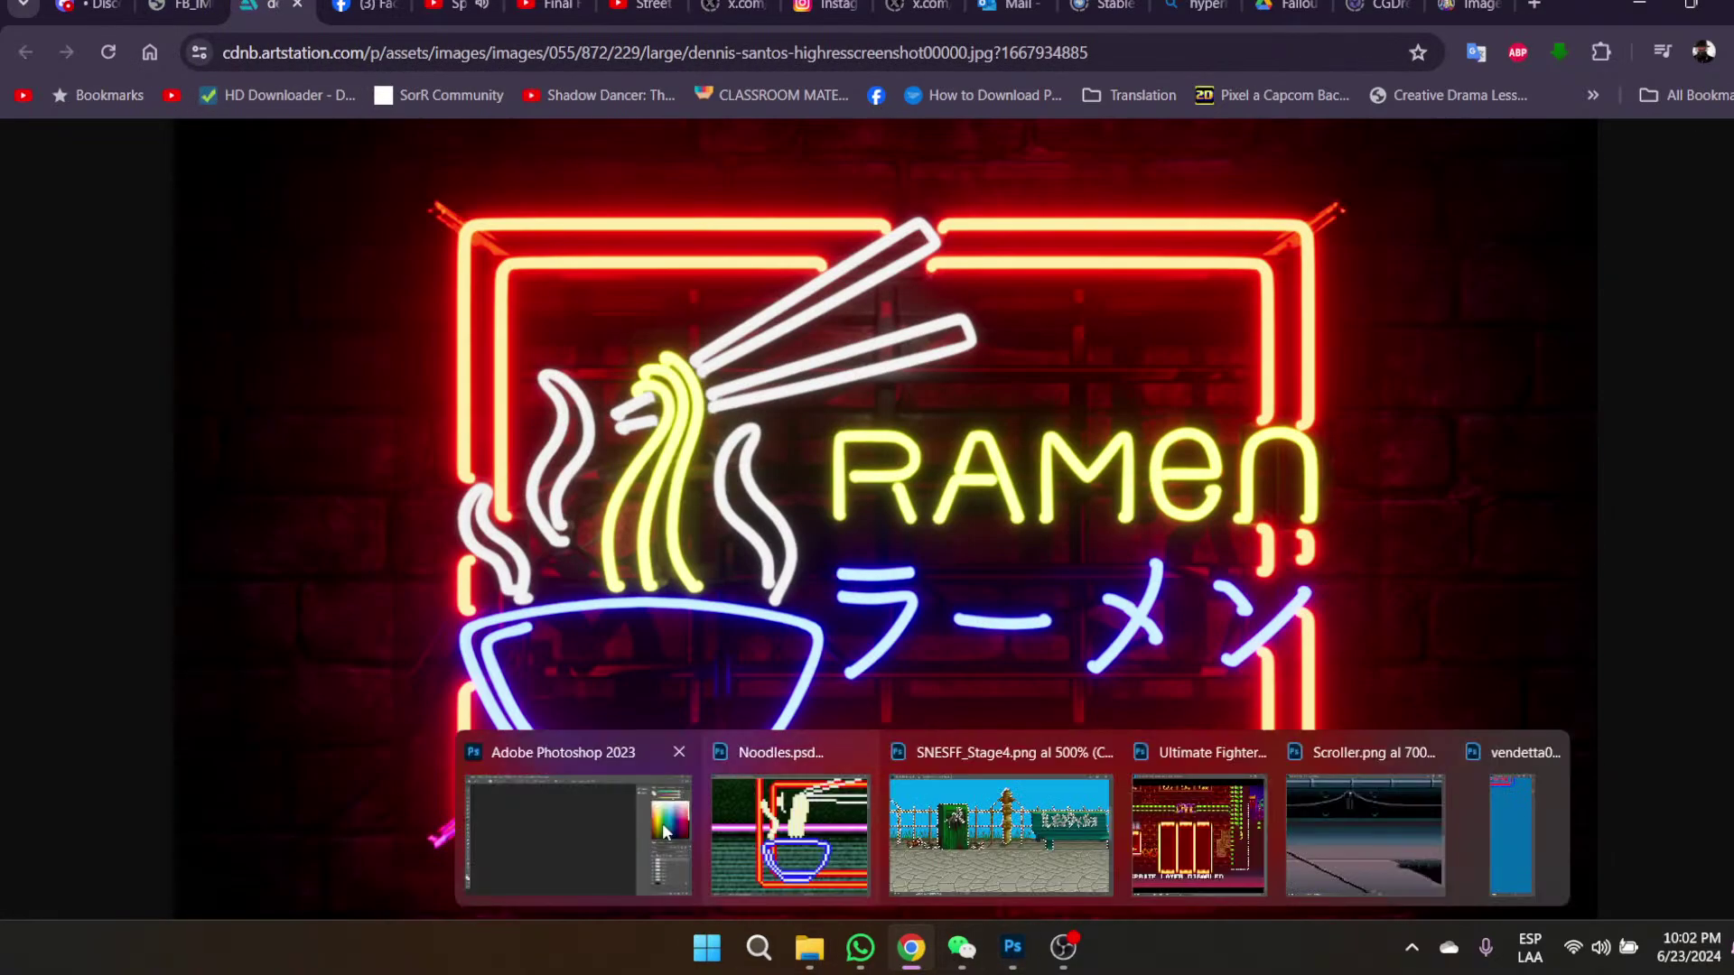
left_click(822, 838)
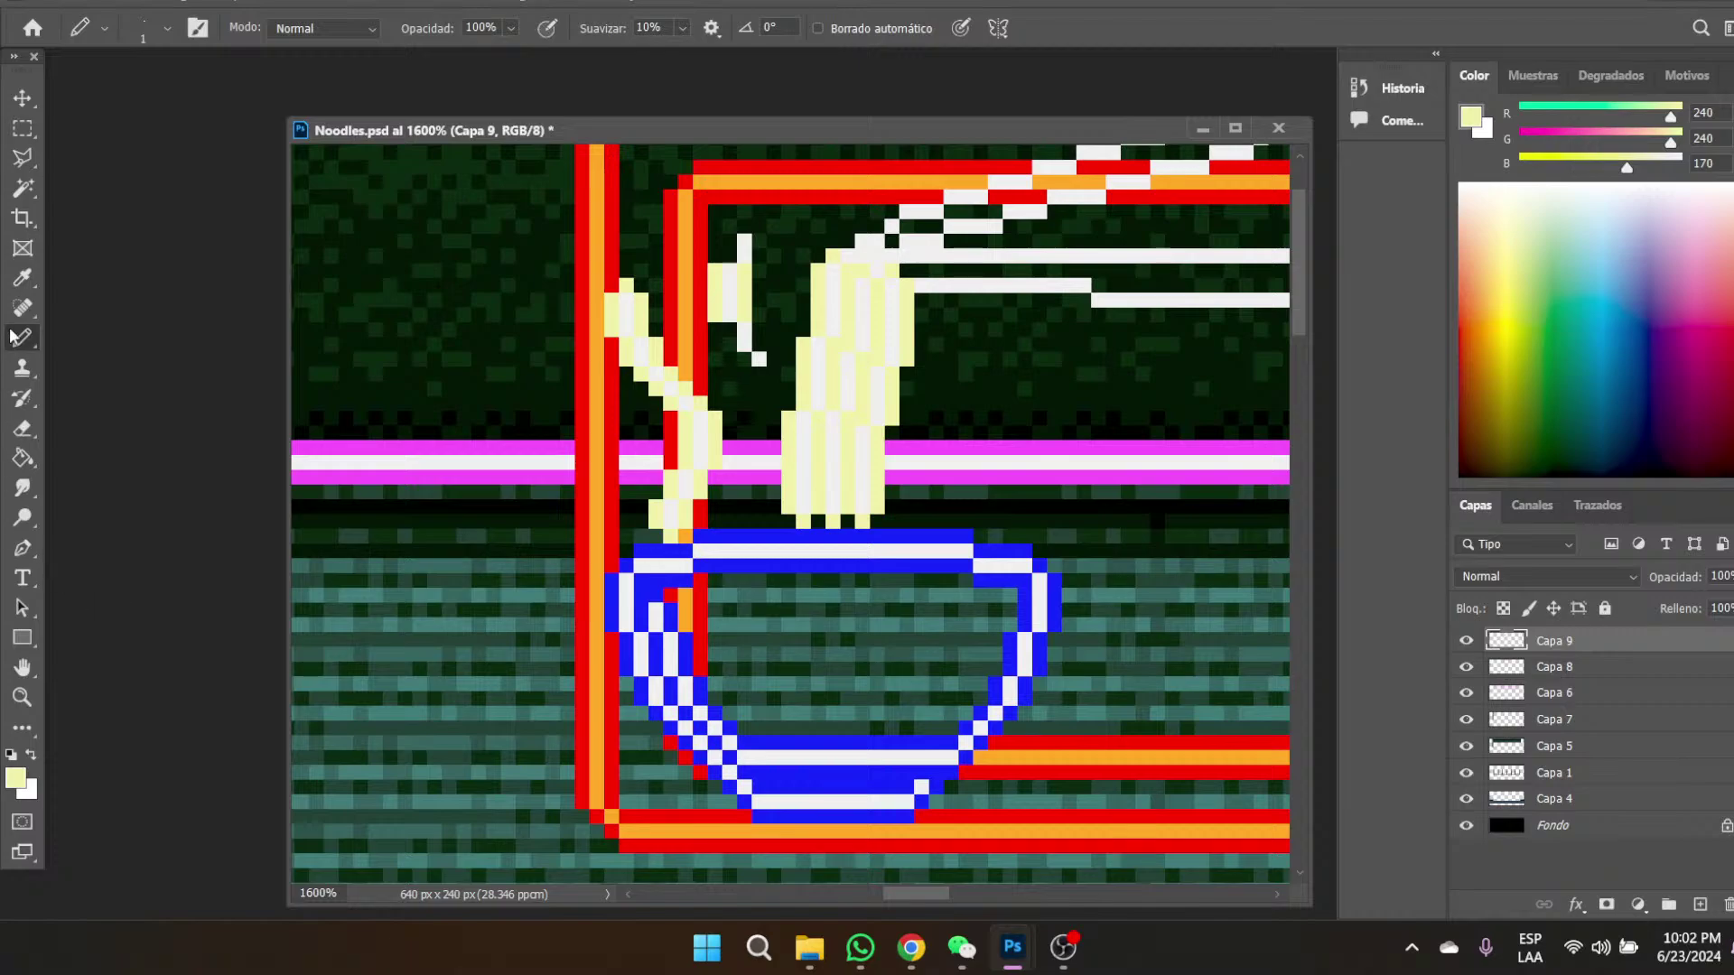
- Pencil the missing pale-yellow outline pixels around the second steam curl's white core, covering its tip, sides and lower tail
left_click(23, 278)
left_click(758, 280)
left_click(22, 338)
left_click_drag(759, 240, 759, 255)
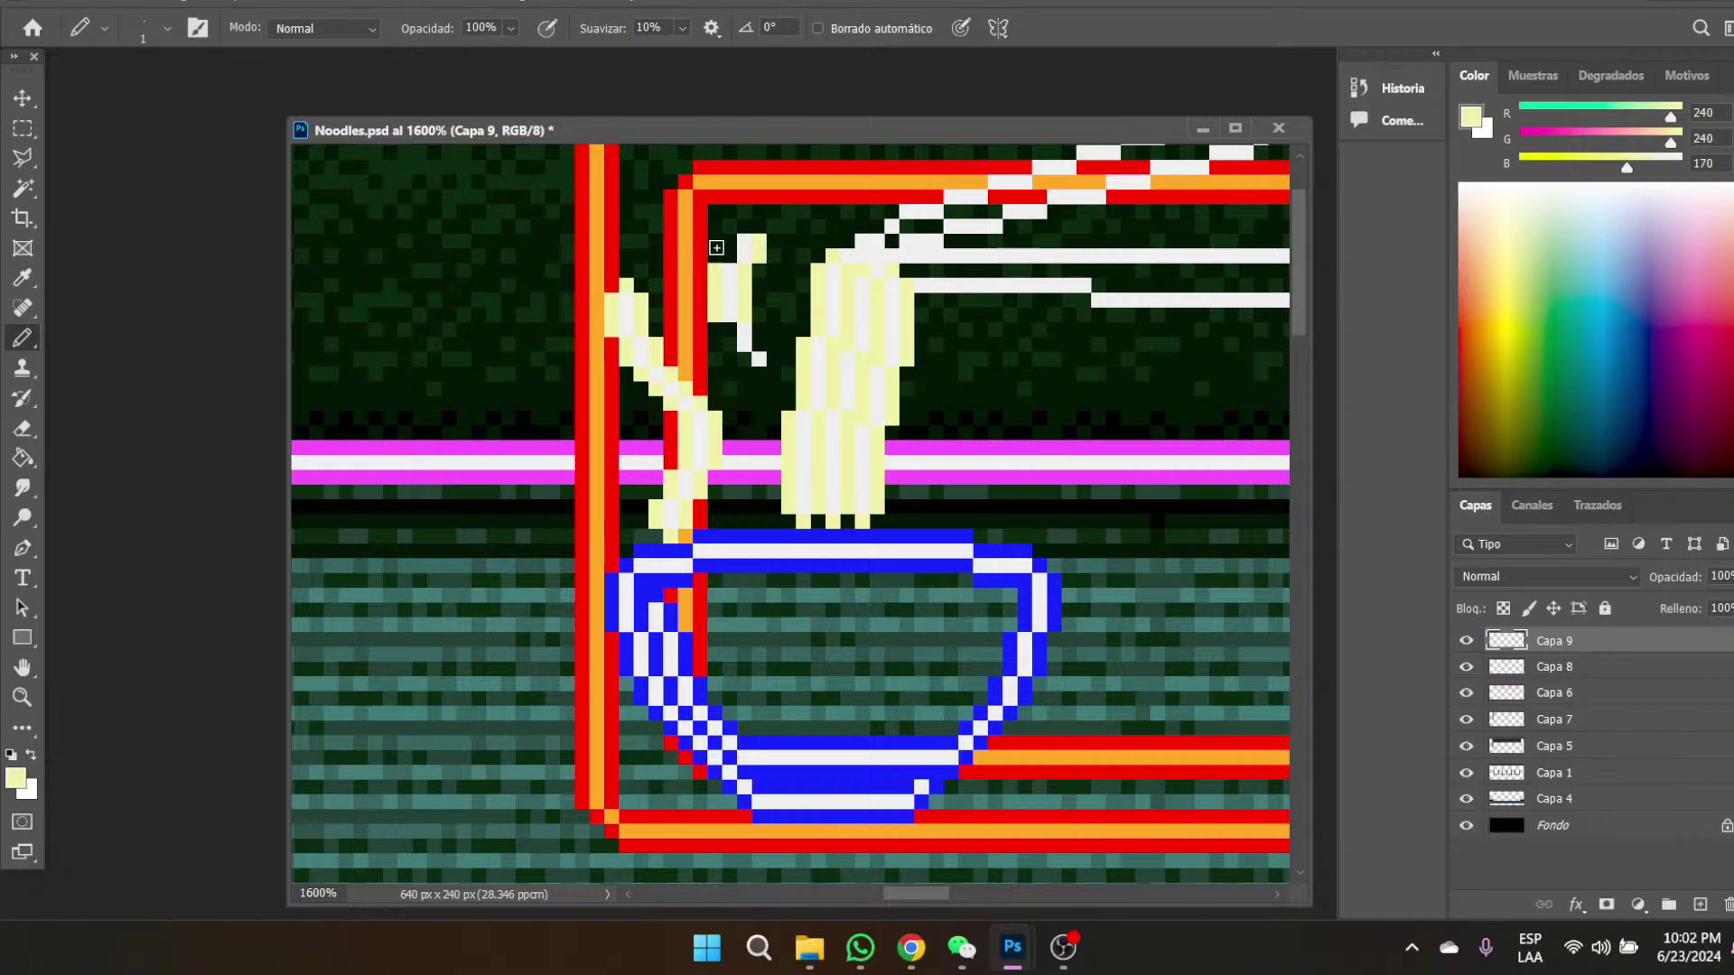
left_click(729, 249)
left_click(746, 226)
left_click(730, 342)
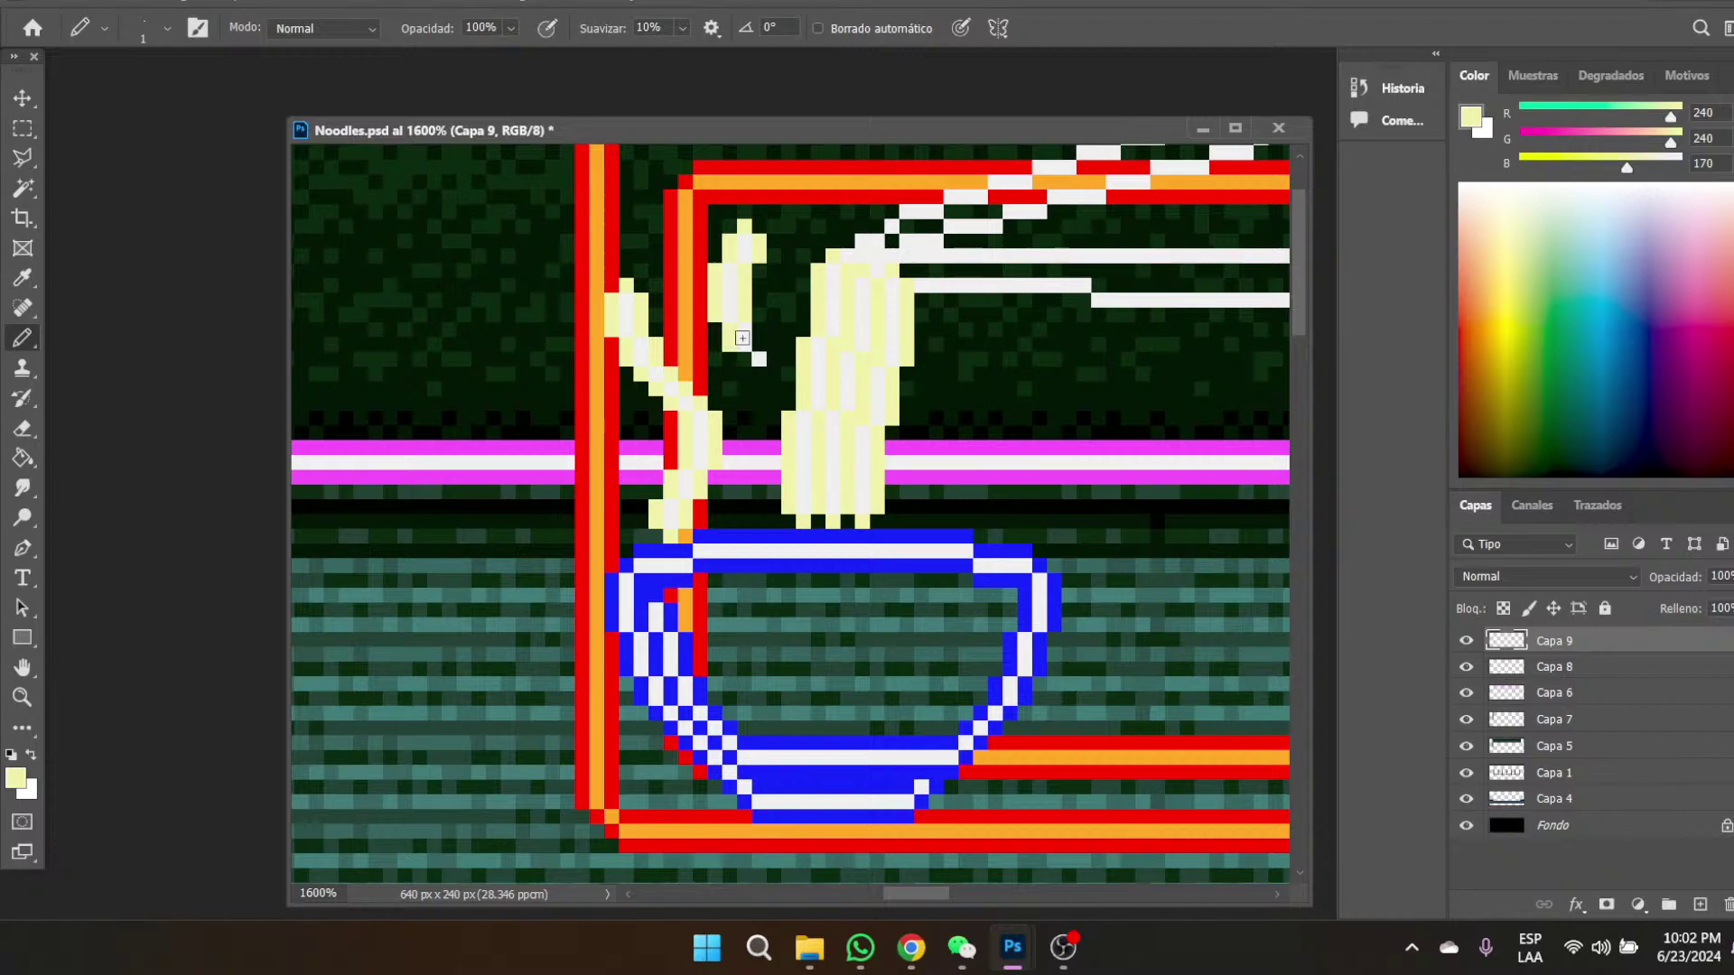
mouse_move(757, 333)
left_mouse_down()
mouse_move(759, 363)
mouse_move(773, 356)
left_mouse_up()
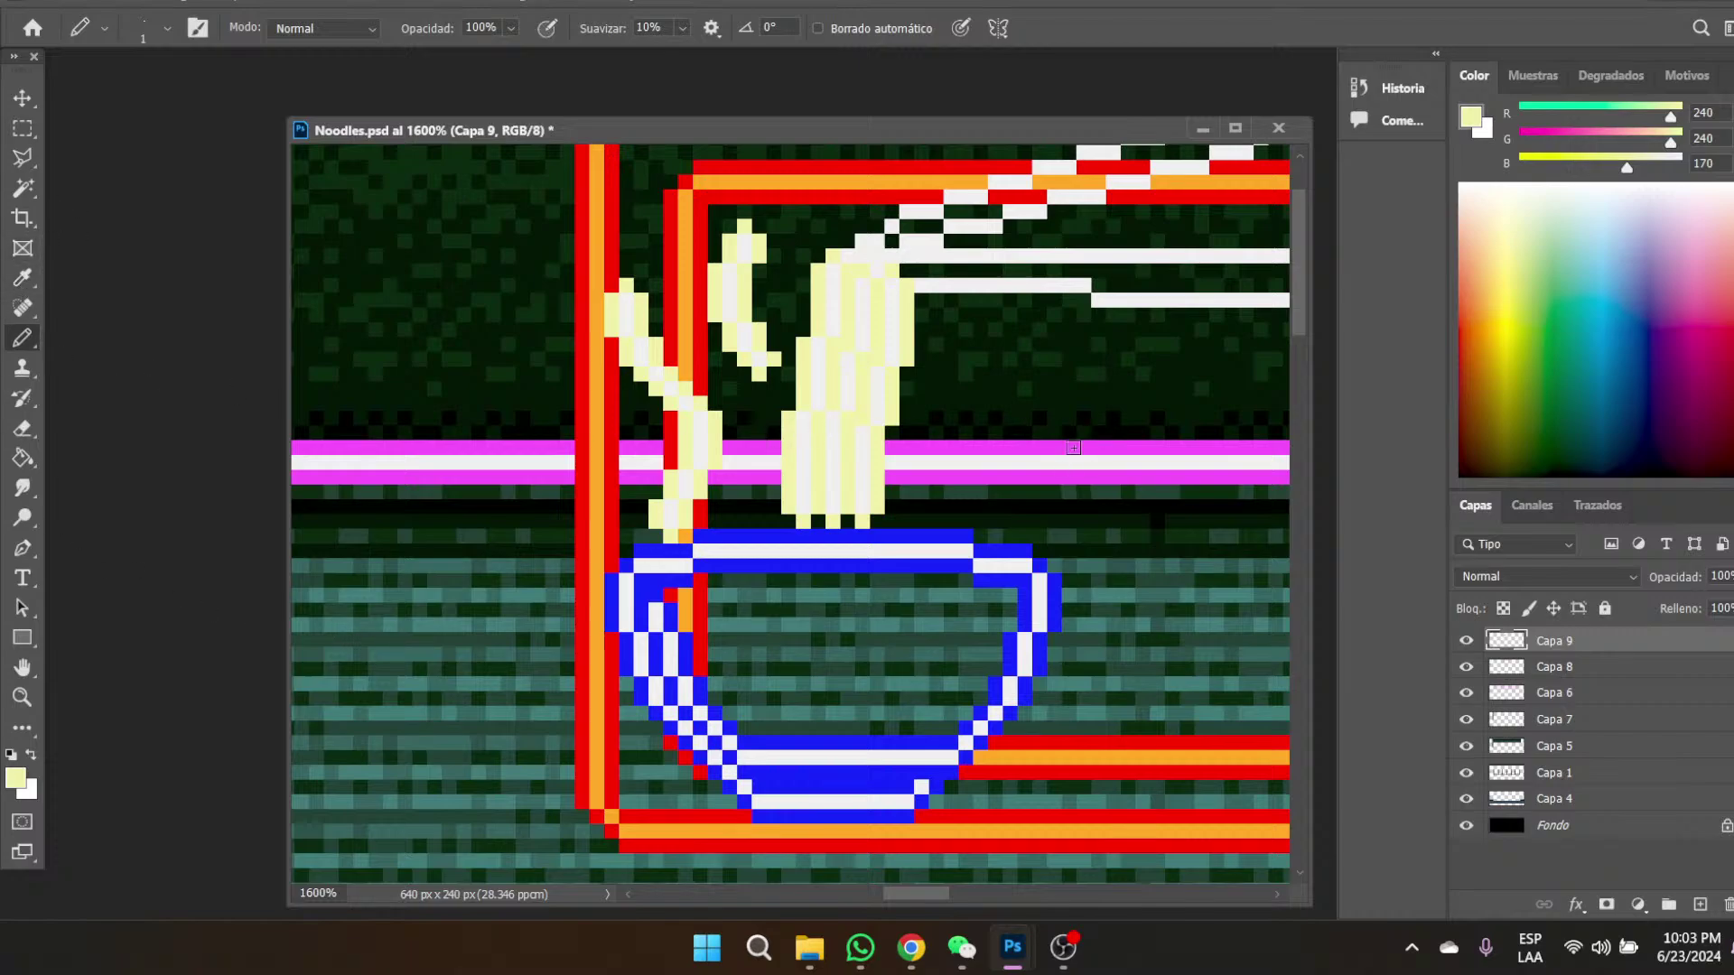
- Pencil a wavy third steam curl between the lower chopstick and the bowl's right rim, then fill it with the second curl's white
mouse_move(1018, 318)
left_mouse_down()
mouse_move(996, 376)
mouse_move(1029, 457)
mouse_move(977, 522)
left_mouse_up()
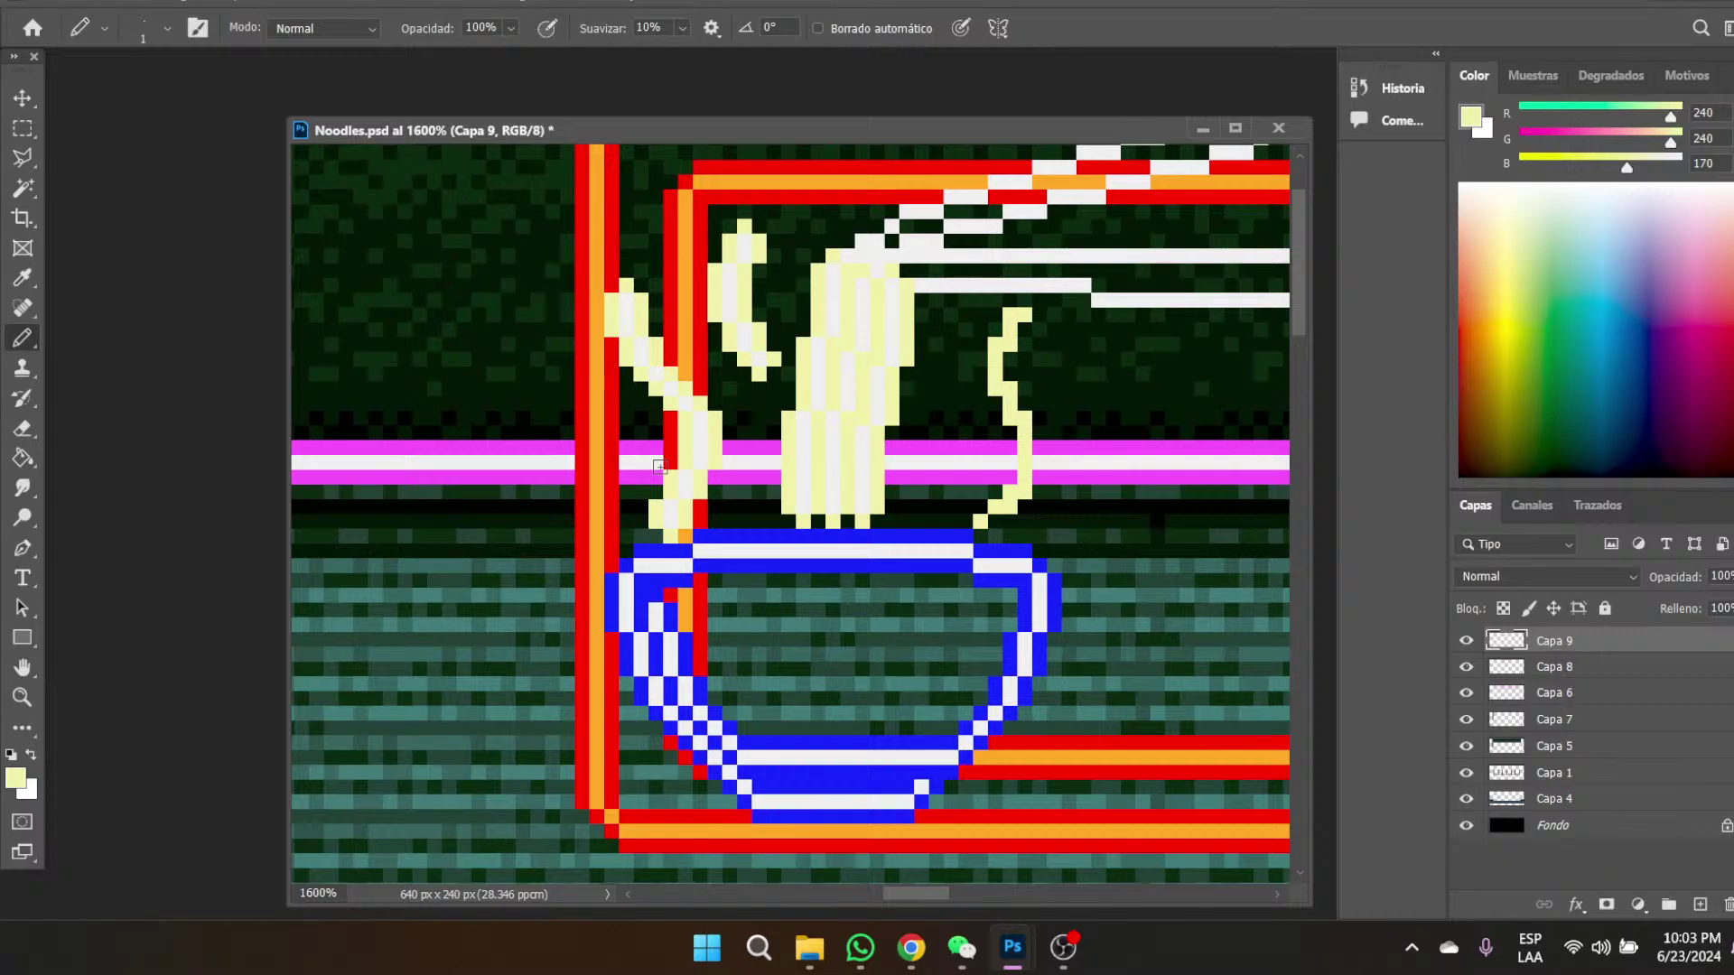
left_click(22, 279)
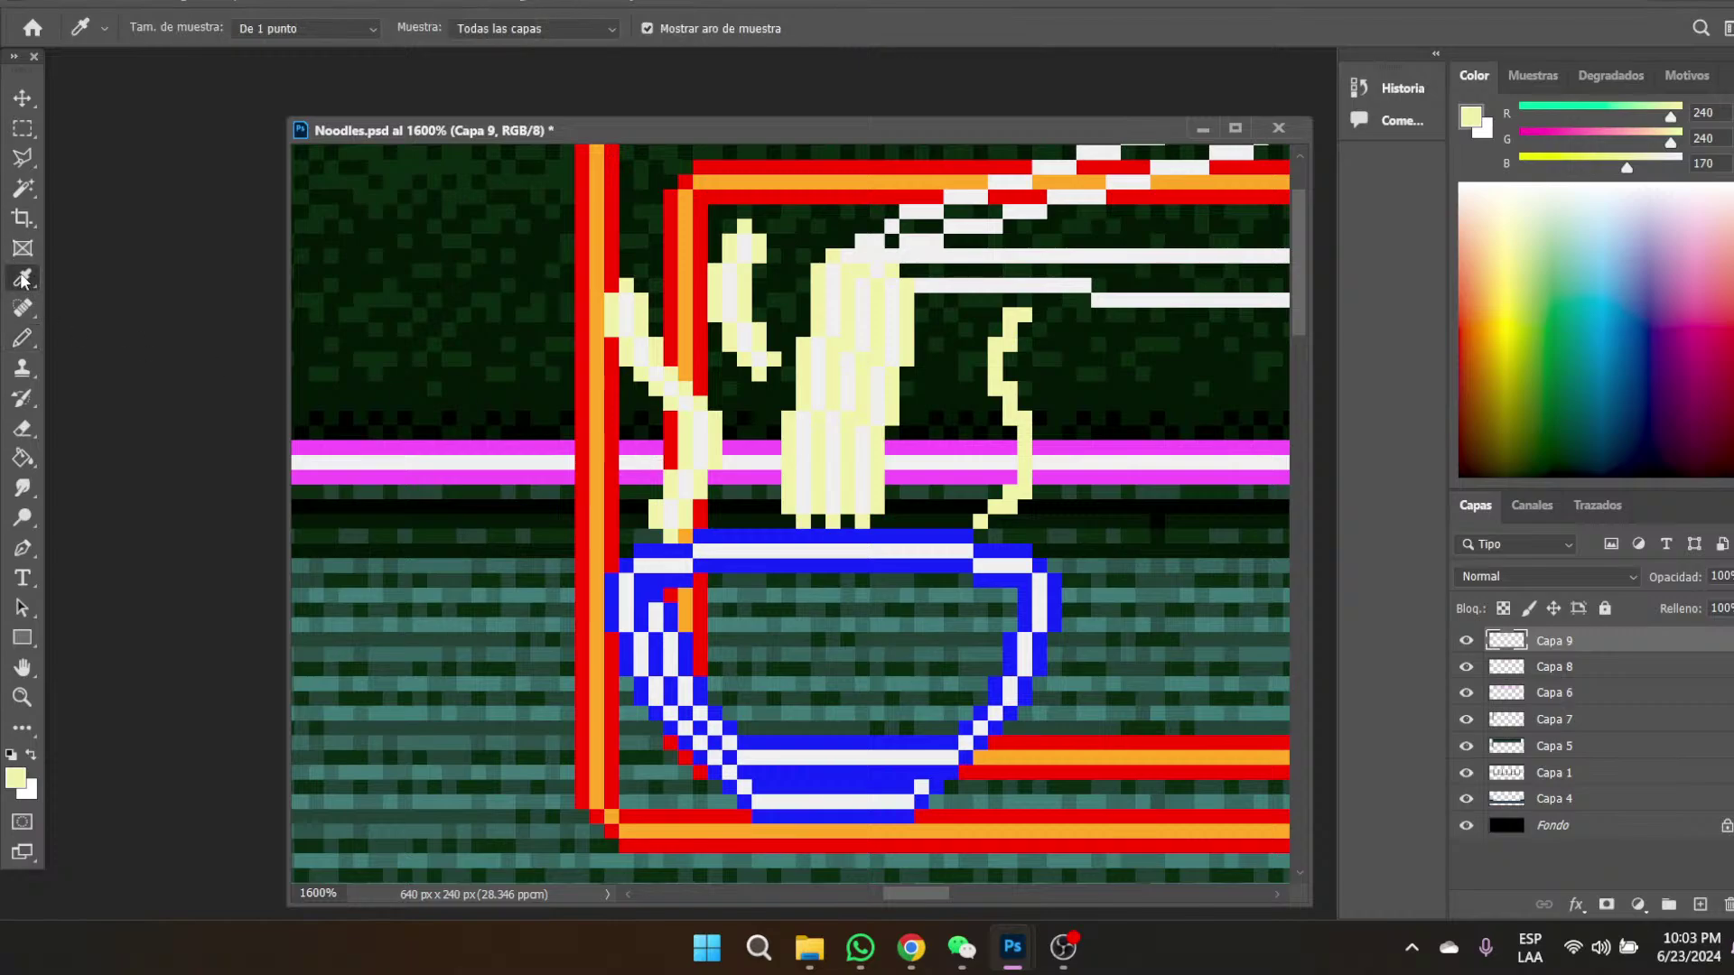
left_click(738, 289)
left_click(22, 129)
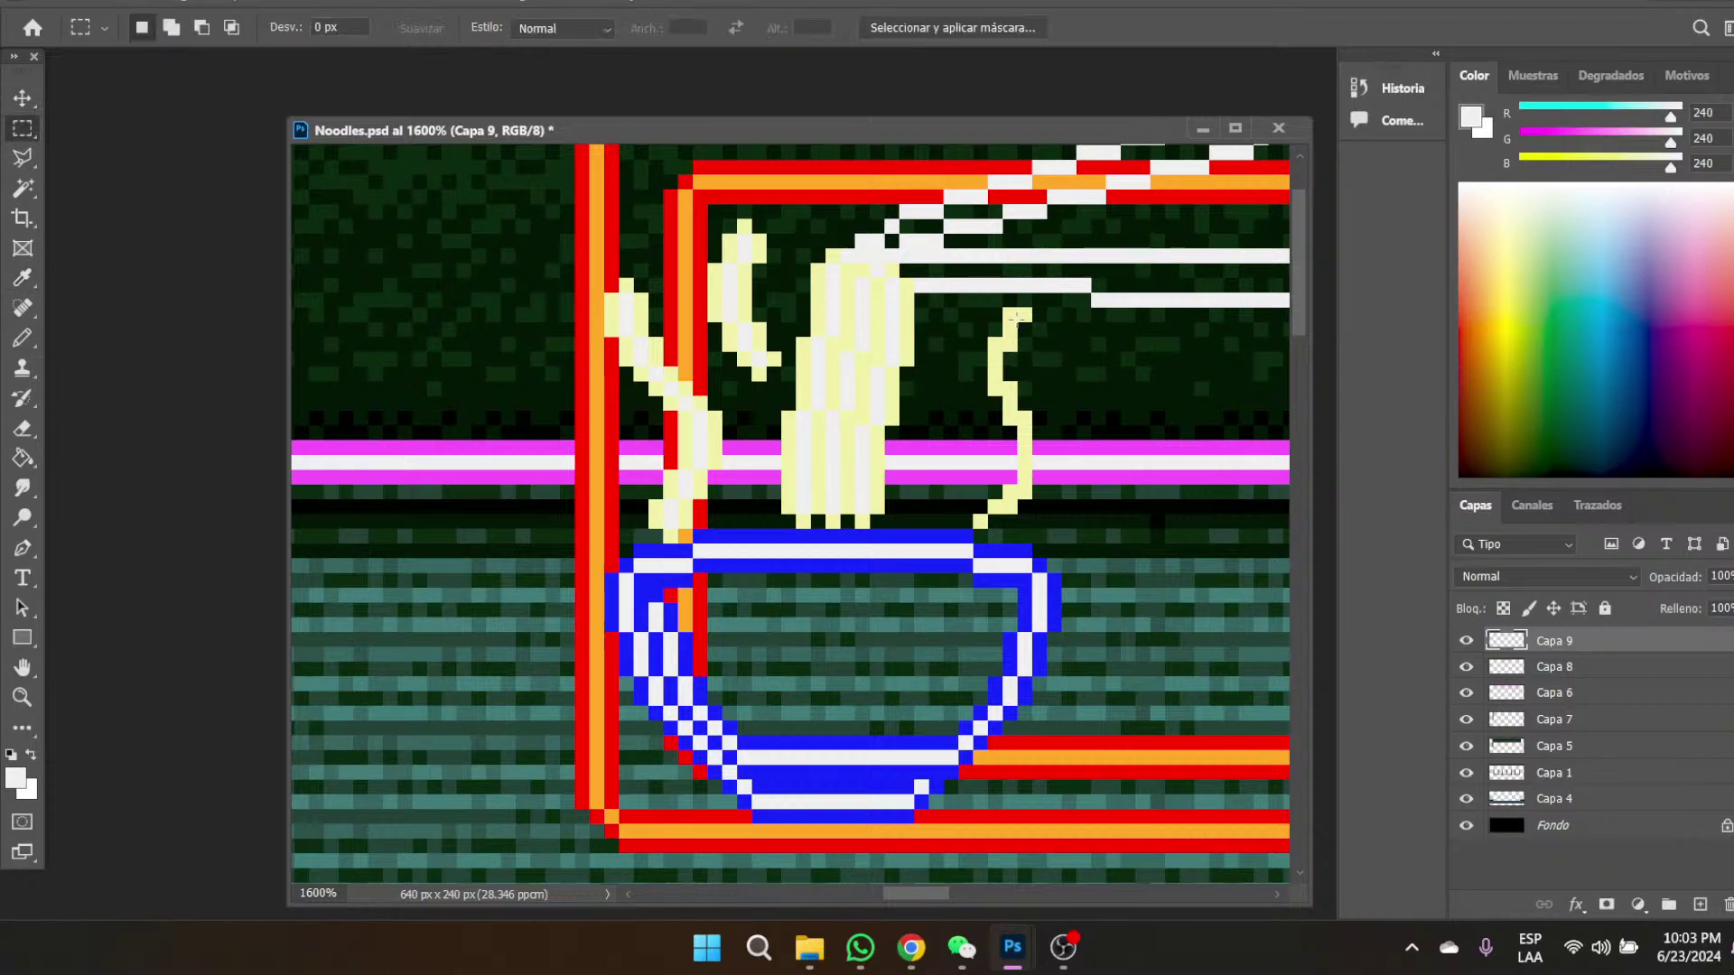
left_click_drag(961, 296, 1120, 527)
left_click(23, 457)
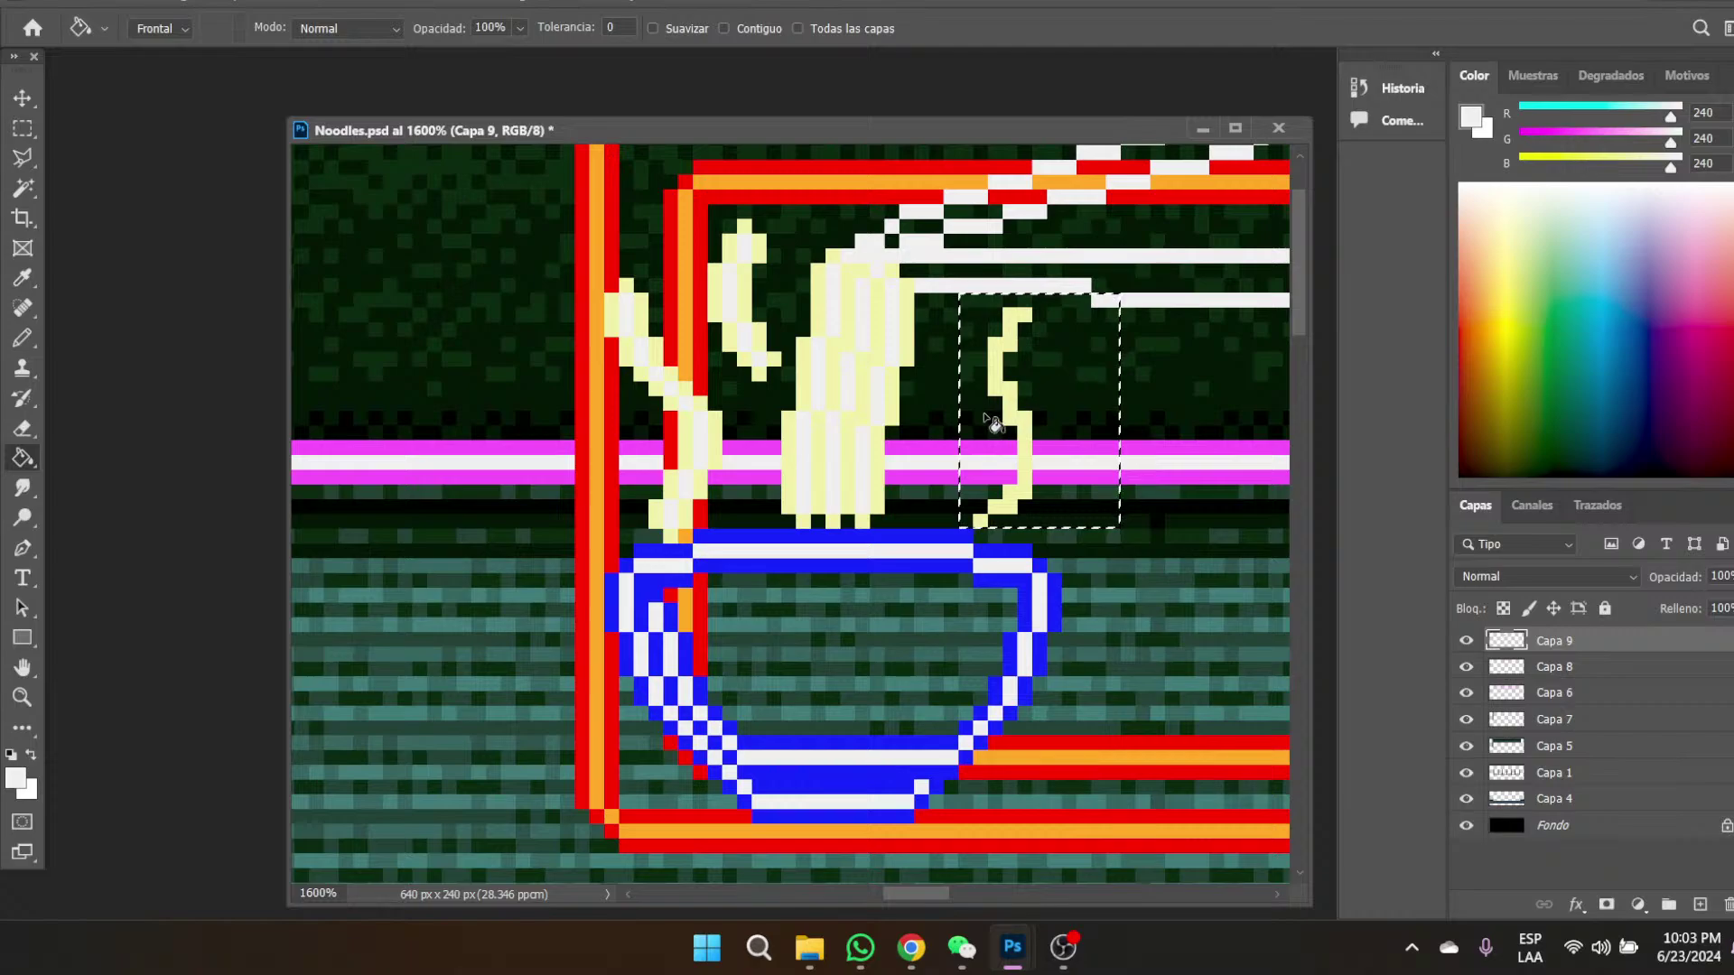
left_click(1000, 382)
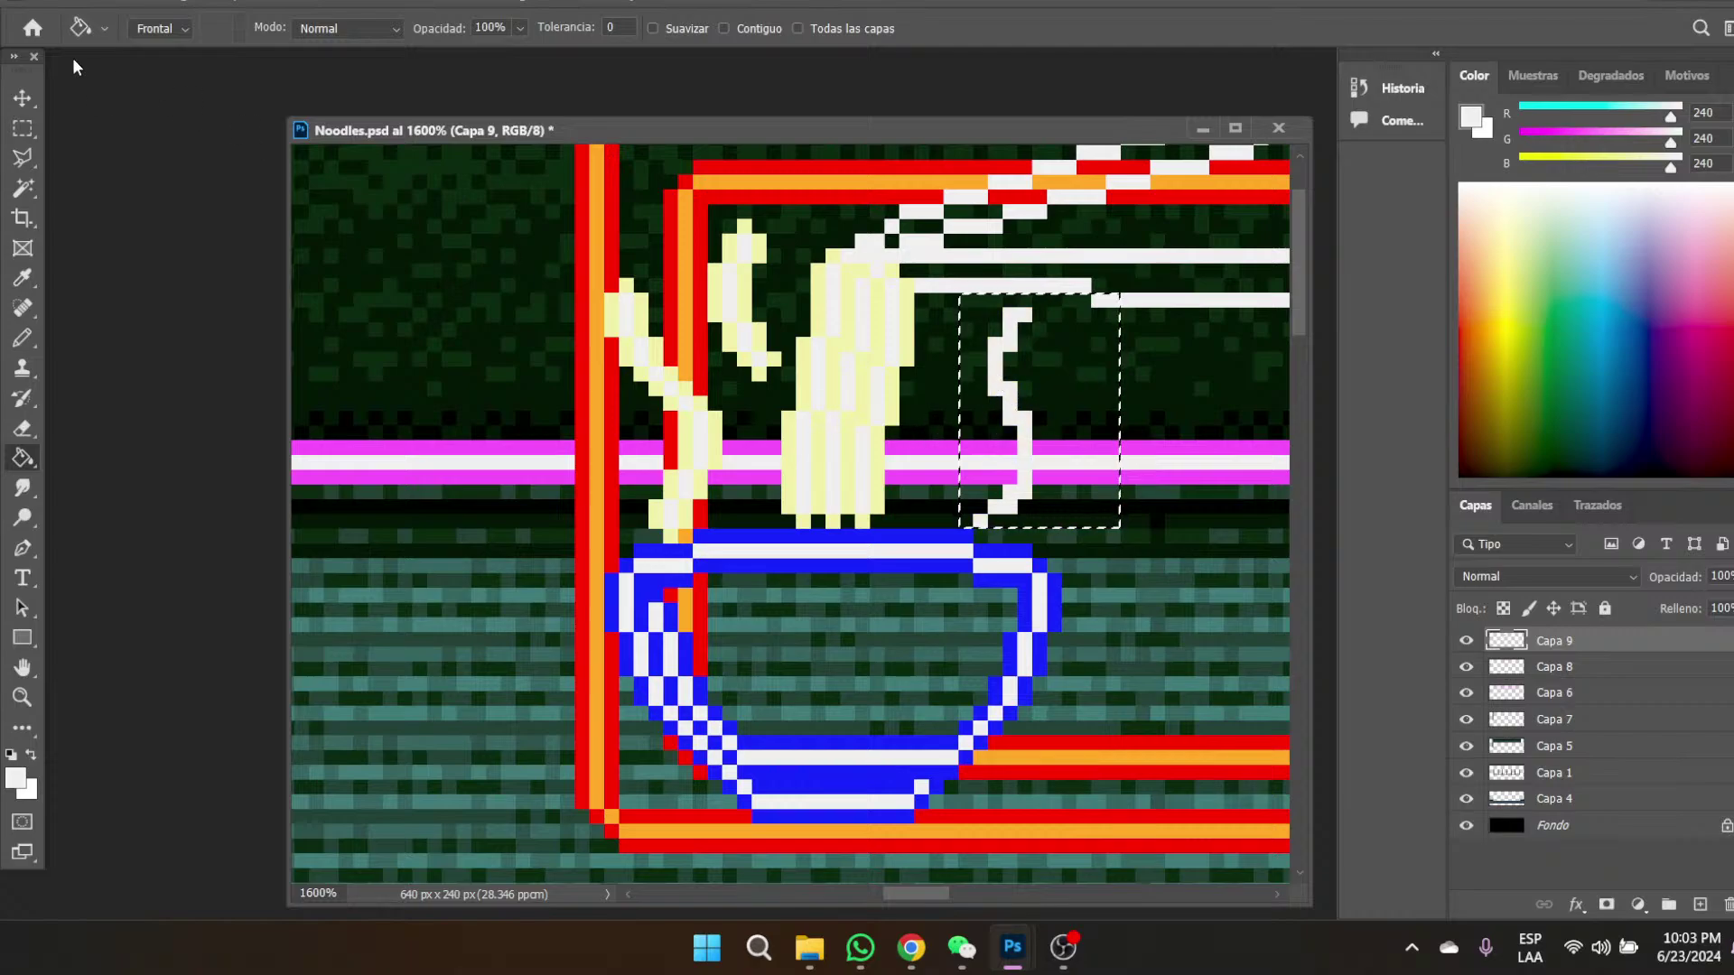
left_click(23, 128)
key("ctrl+d")
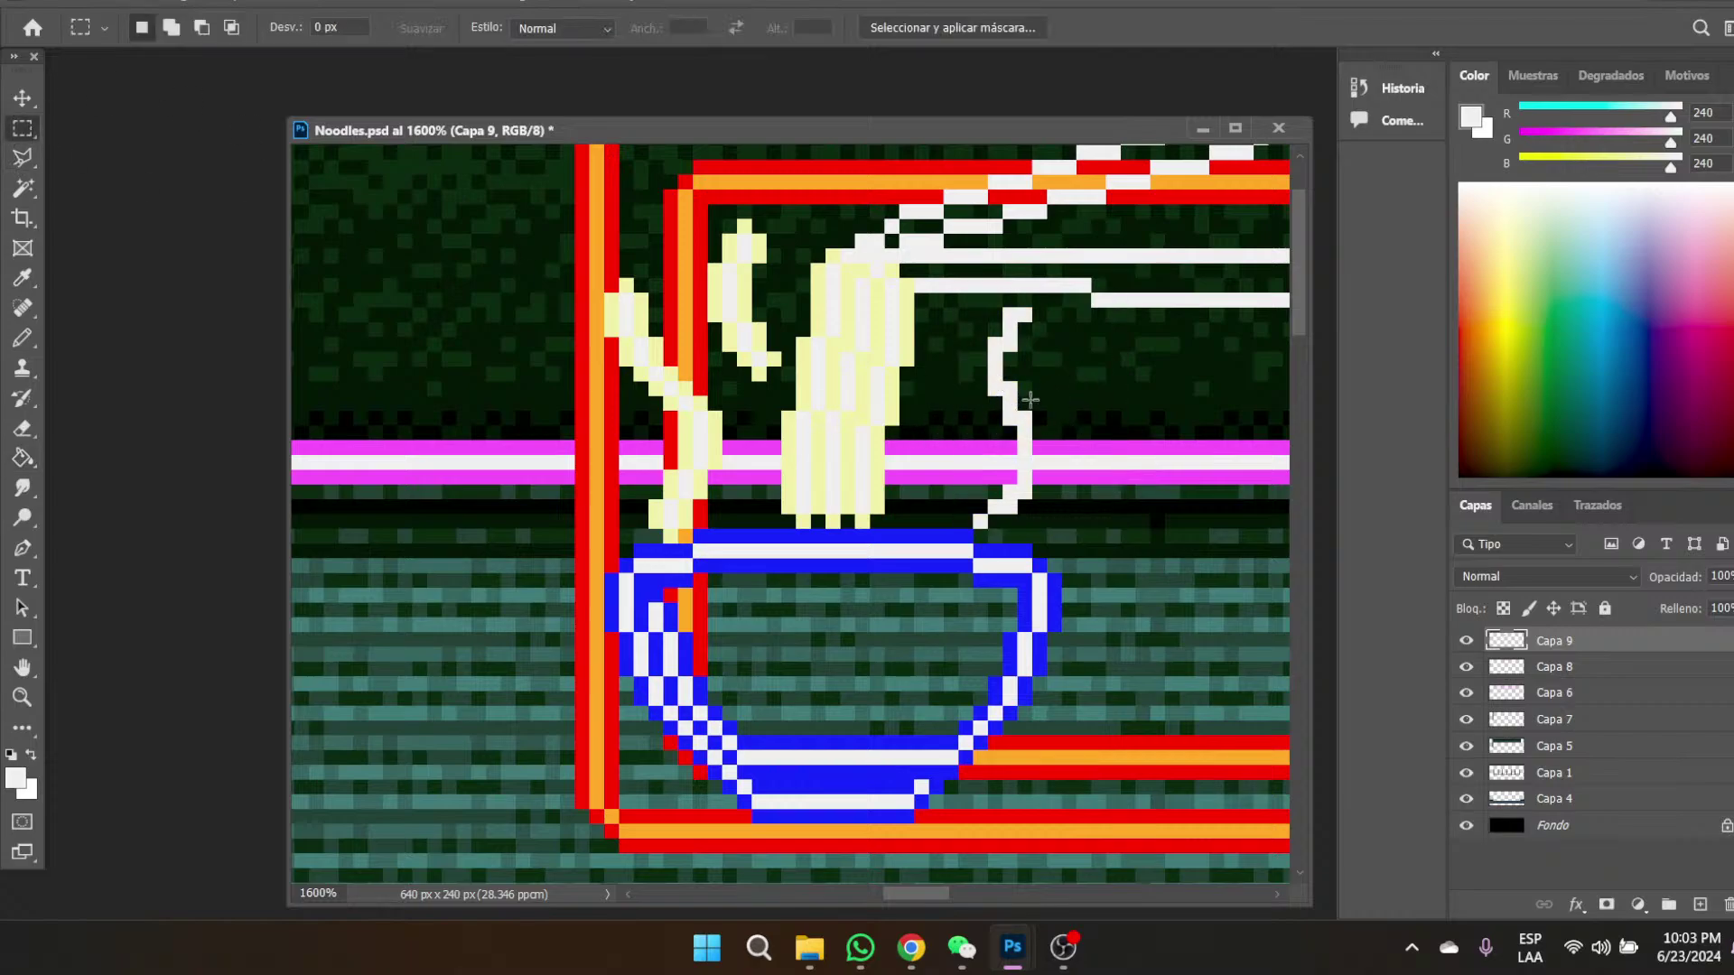
- Sample the first curl's pale yellow and pencil an outline around the third curl's white core from its tip to the bowl rim
left_click(23, 278)
left_click(616, 311)
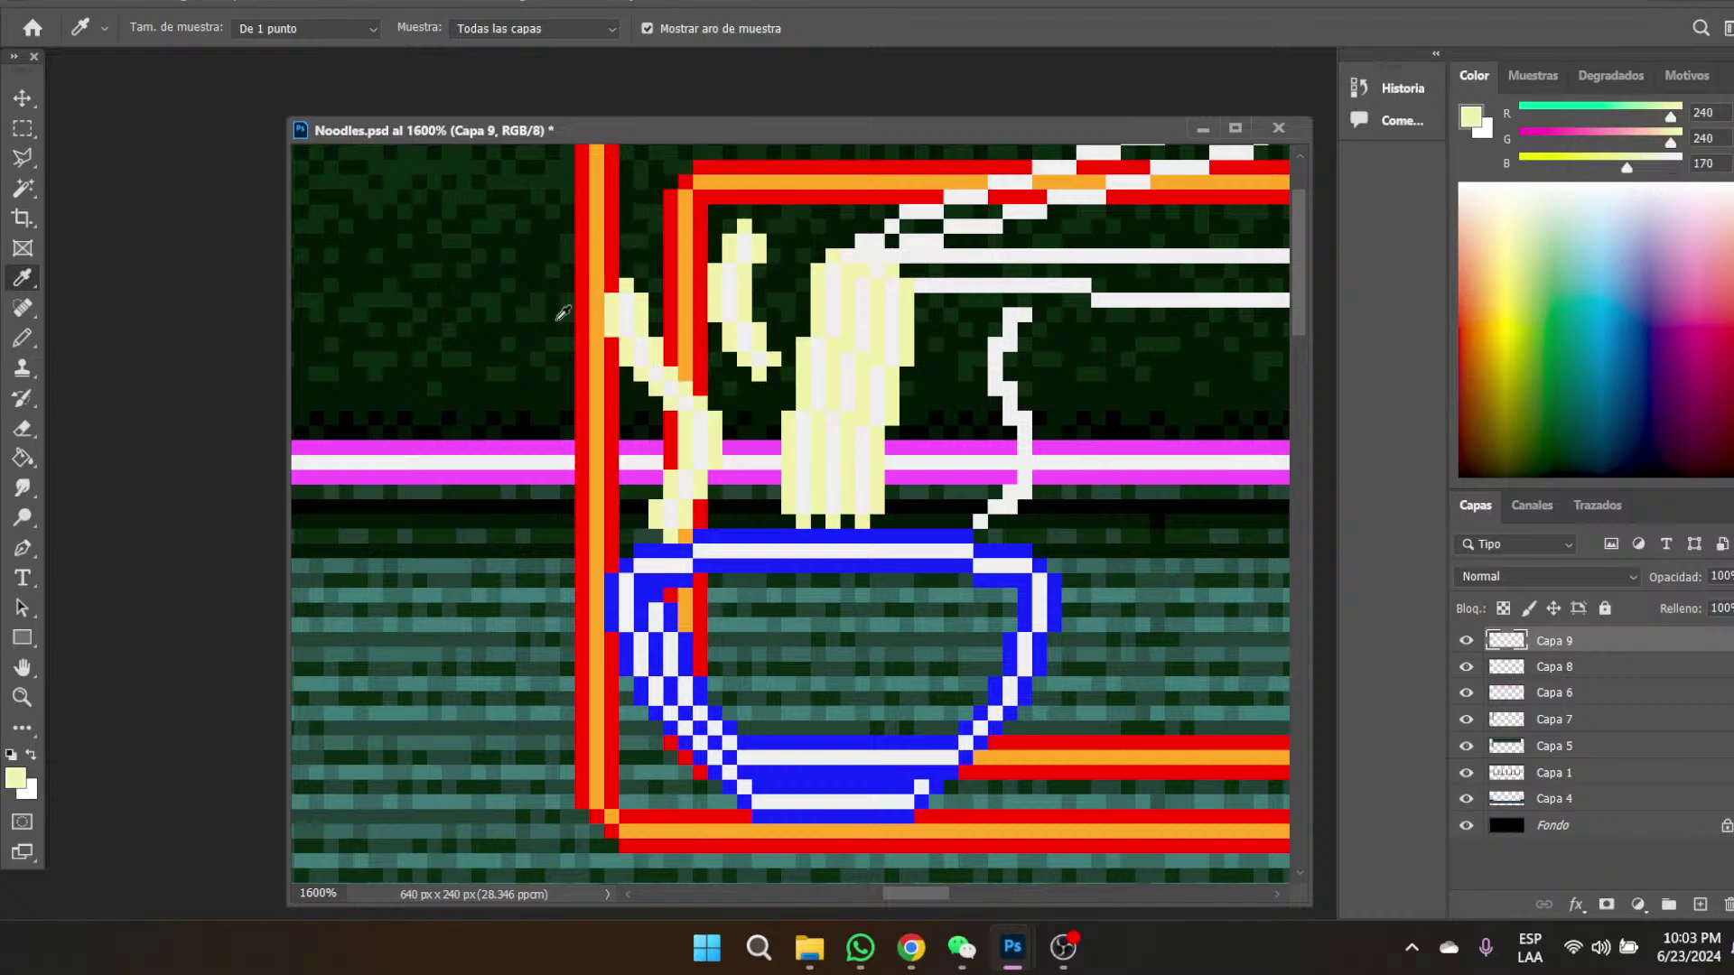
left_click(22, 340)
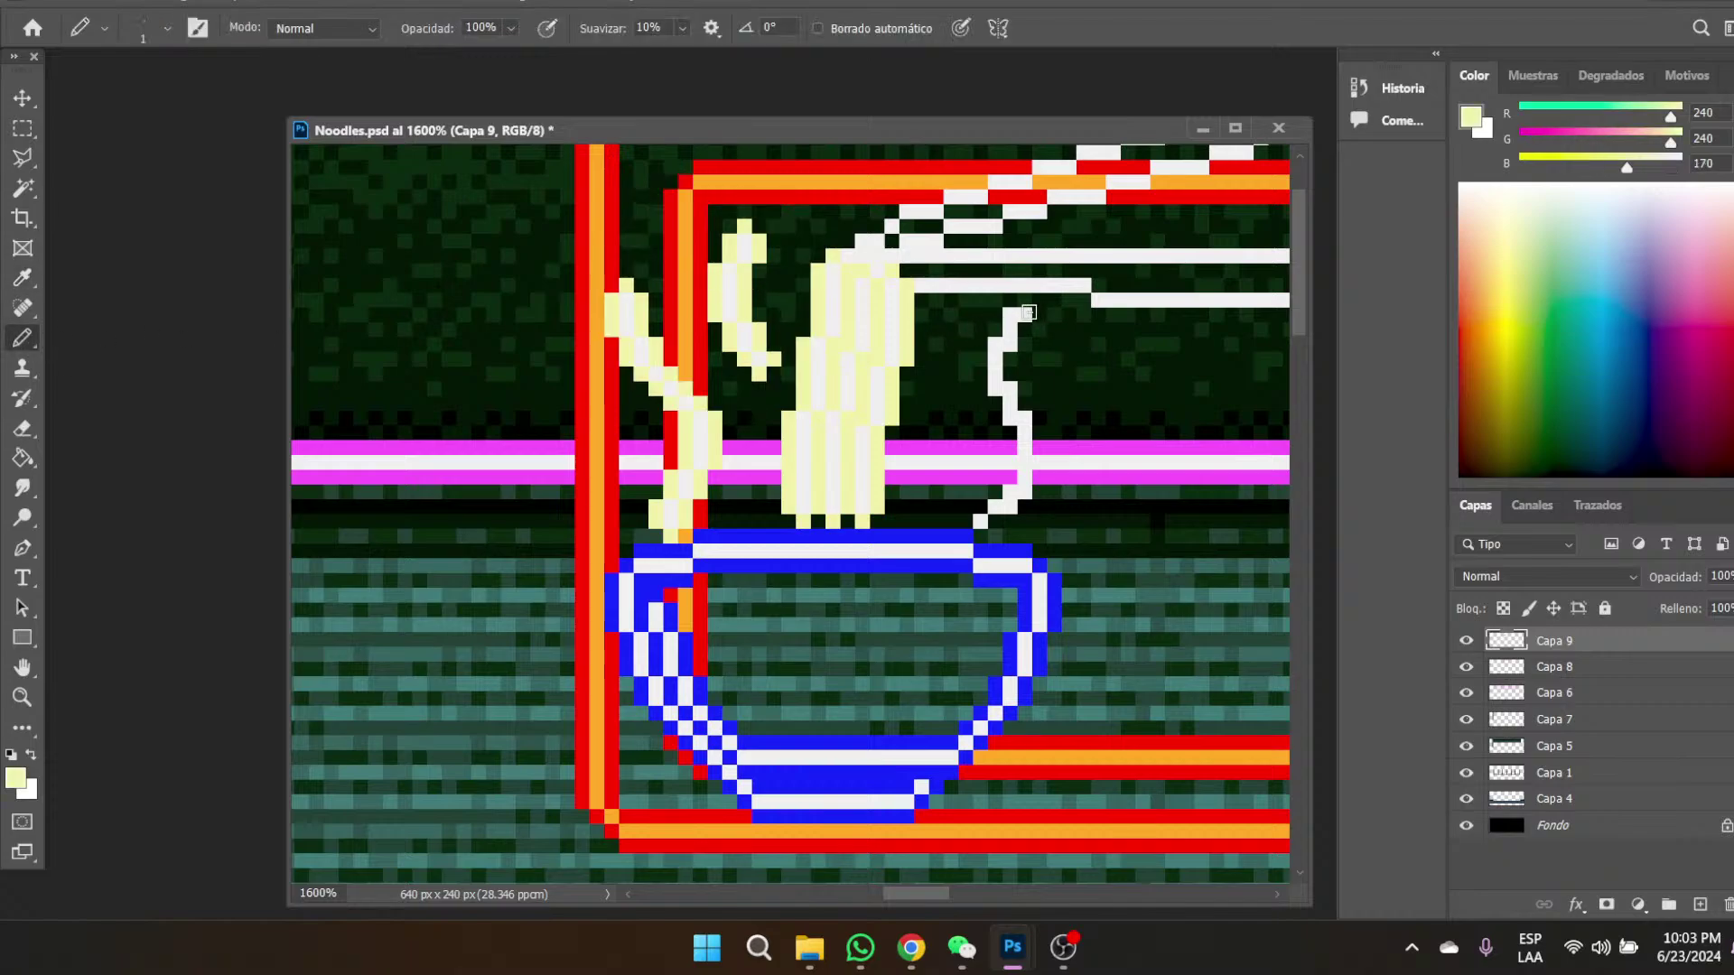
mouse_move(1026, 316)
left_mouse_down()
mouse_move(1018, 351)
mouse_move(992, 343)
mouse_move(1022, 343)
left_mouse_up()
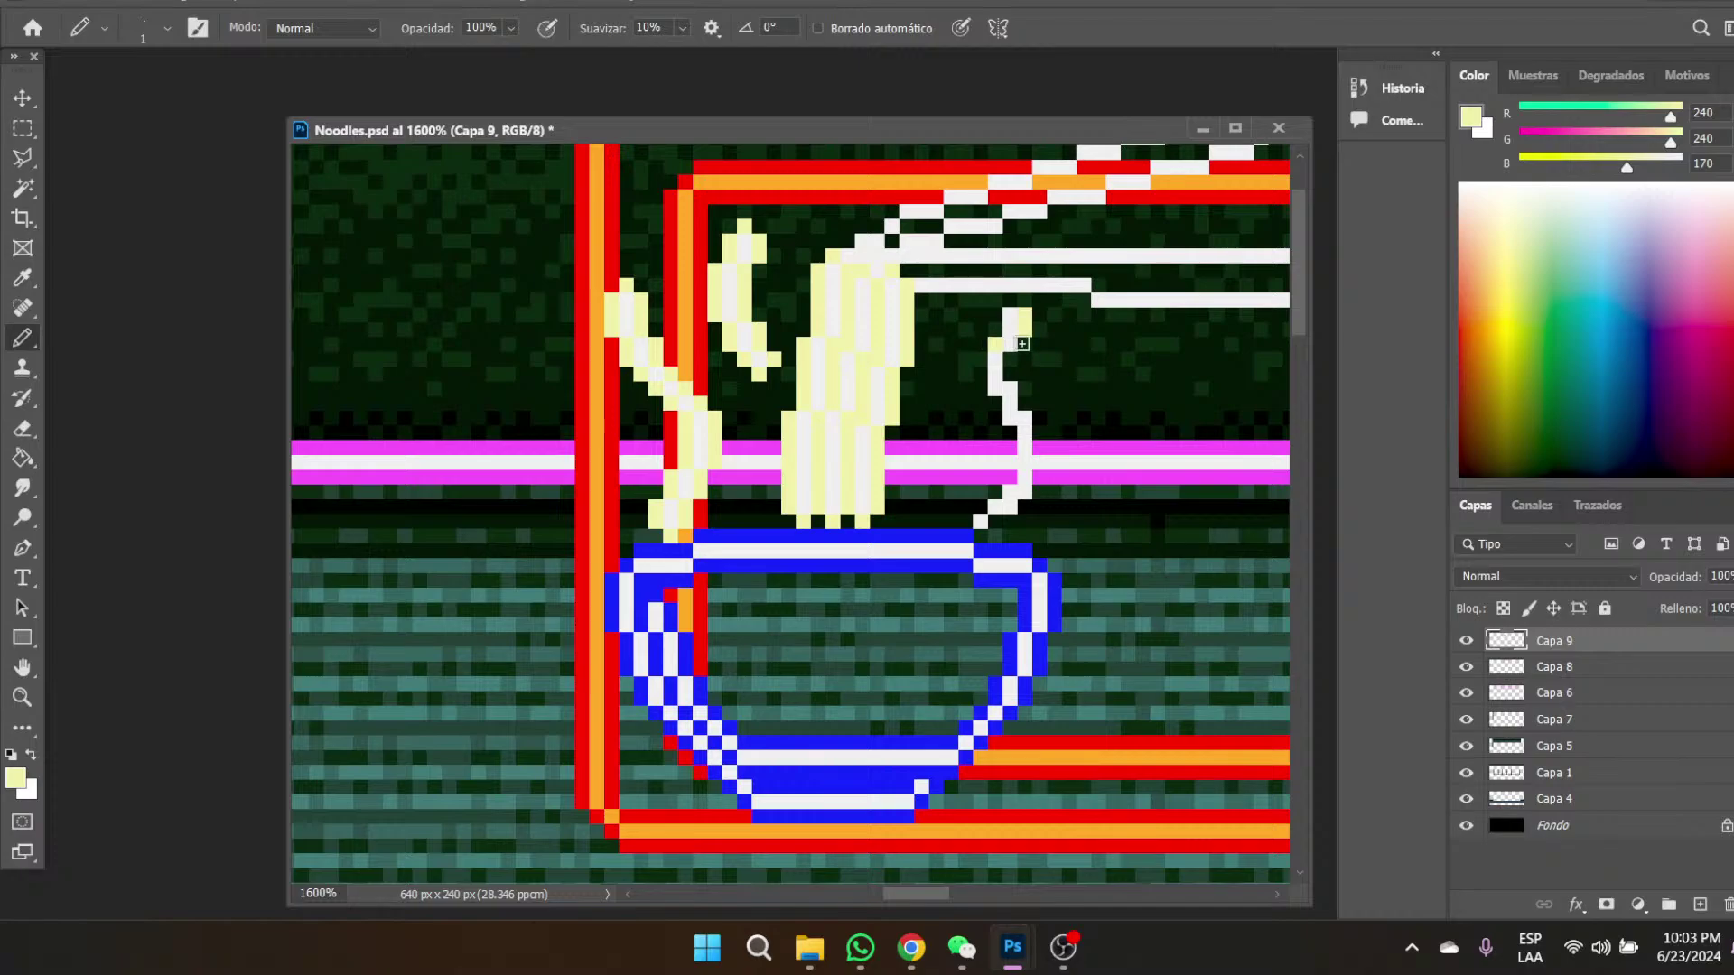
left_click(1010, 299)
mouse_move(1007, 360)
left_mouse_down()
mouse_move(1008, 390)
mouse_move(969, 364)
left_mouse_up()
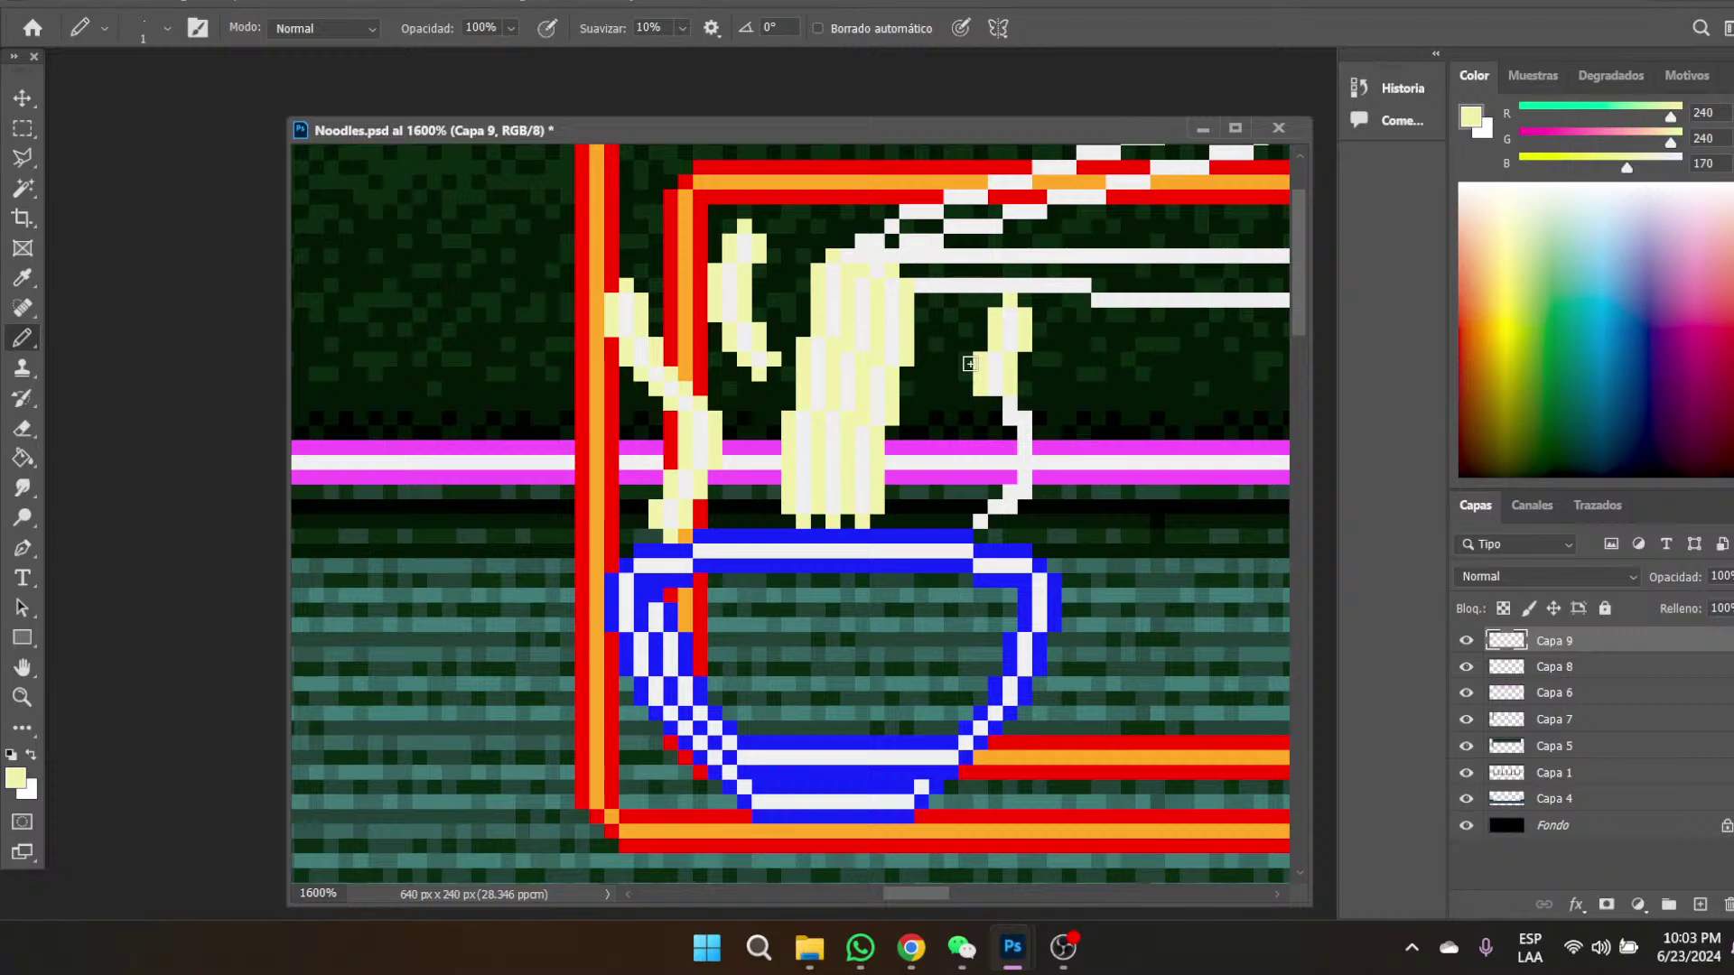
left_click(995, 409)
mouse_move(1015, 435)
left_mouse_down()
mouse_move(1015, 477)
mouse_move(1042, 459)
mouse_move(1040, 478)
left_mouse_up()
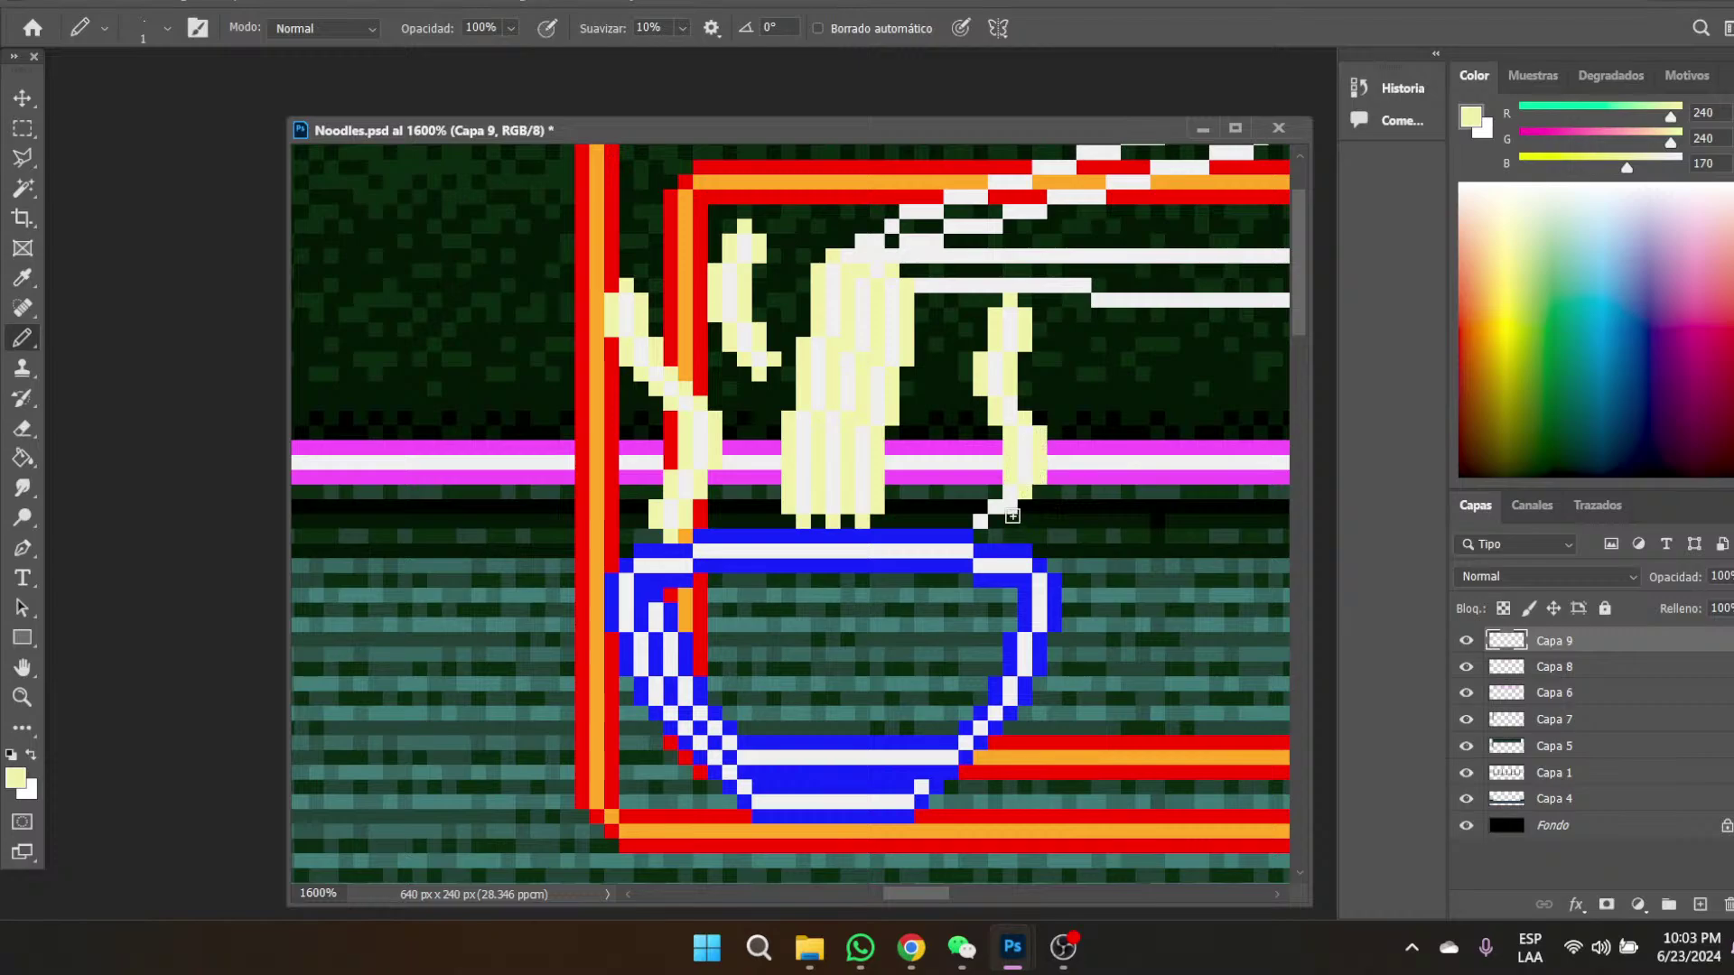
mouse_move(995, 493)
left_mouse_down()
mouse_move(991, 524)
mouse_move(968, 527)
mouse_move(983, 534)
left_mouse_up()
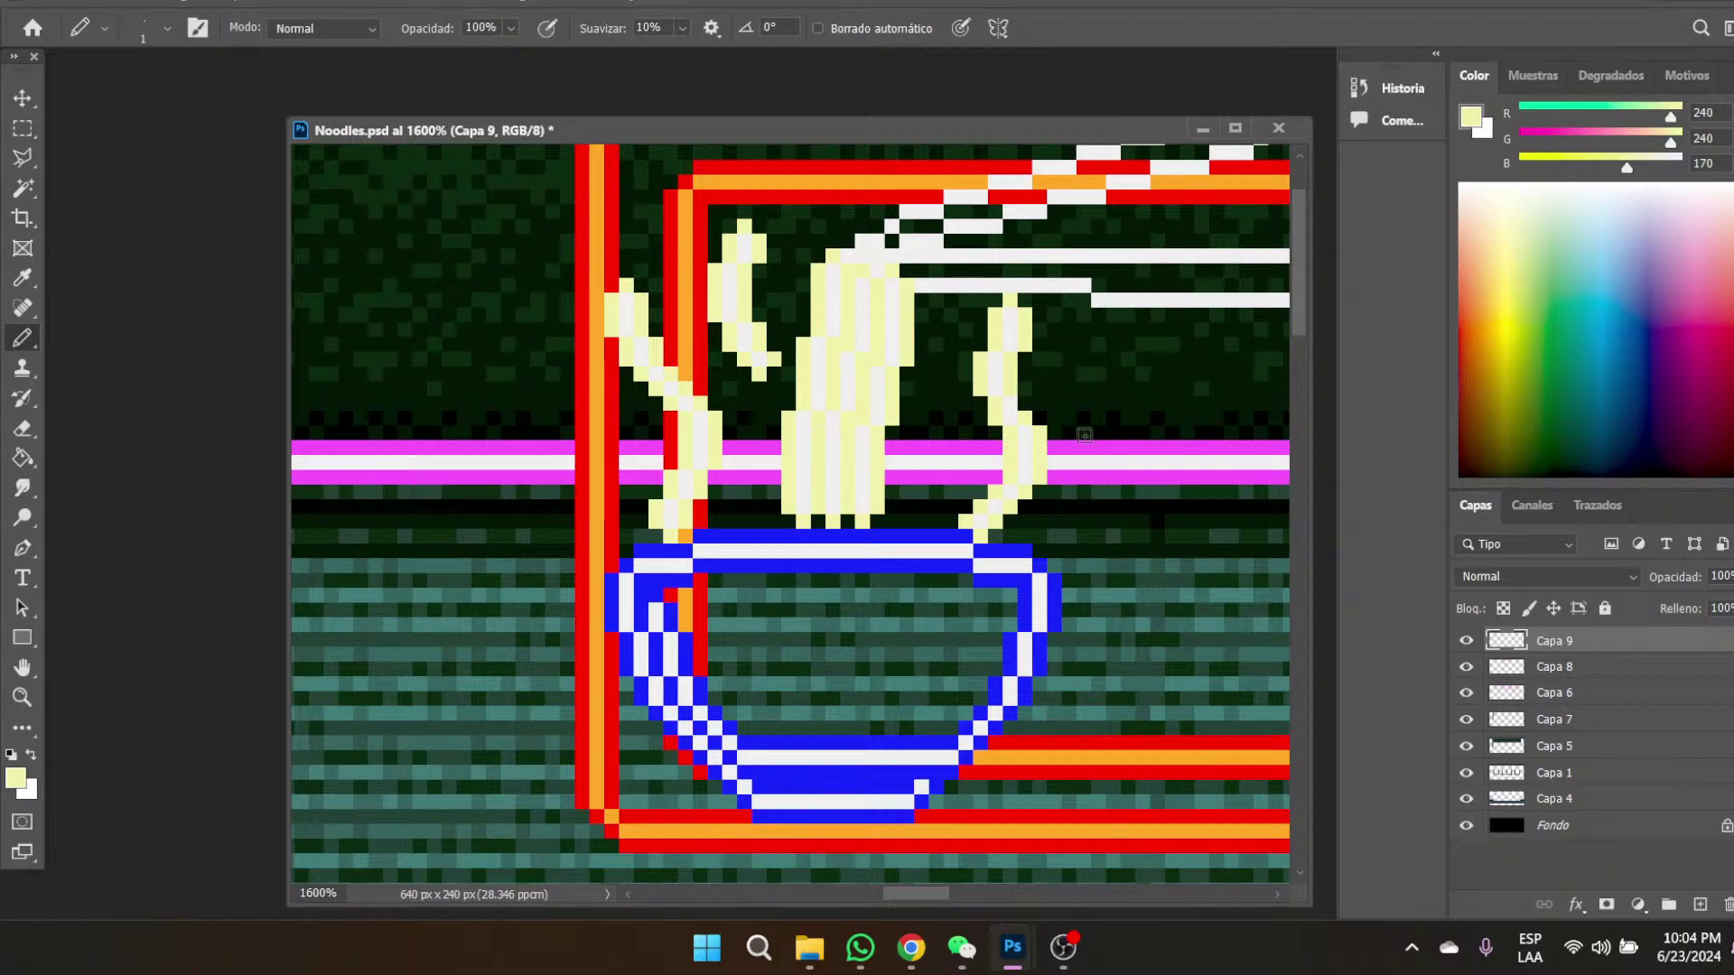
- Check the whole sign at 100% and 300% zoom and save Noodles.psd
left_click(22, 698)
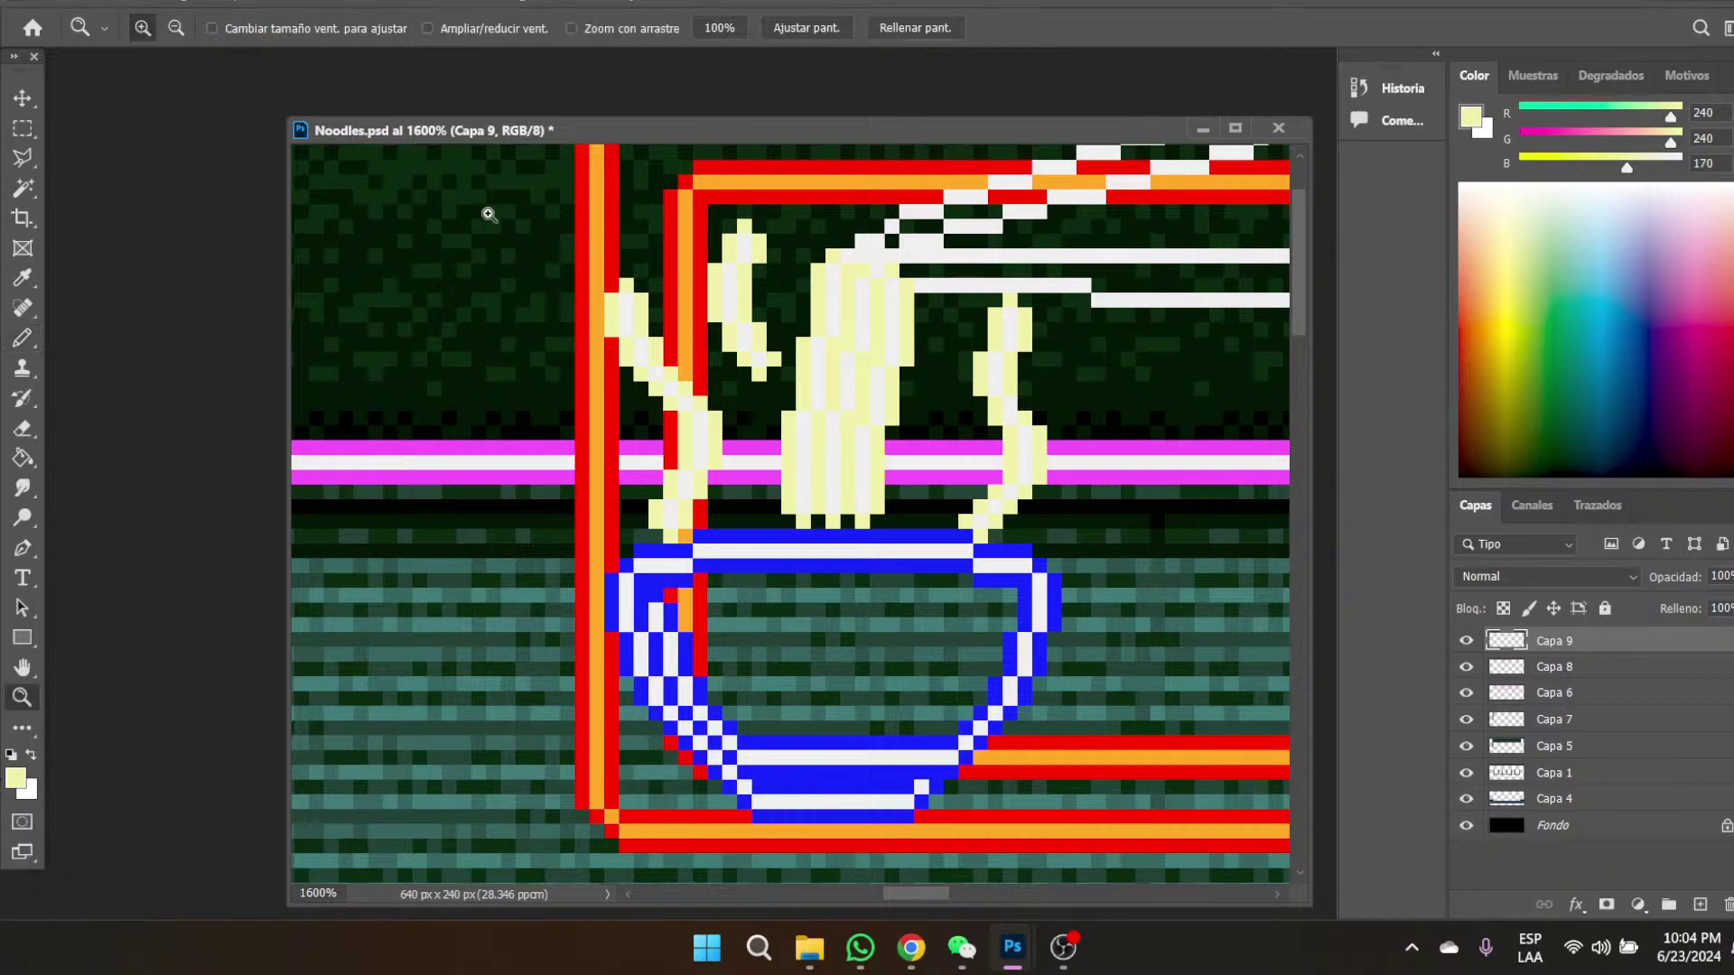
left_click(720, 28)
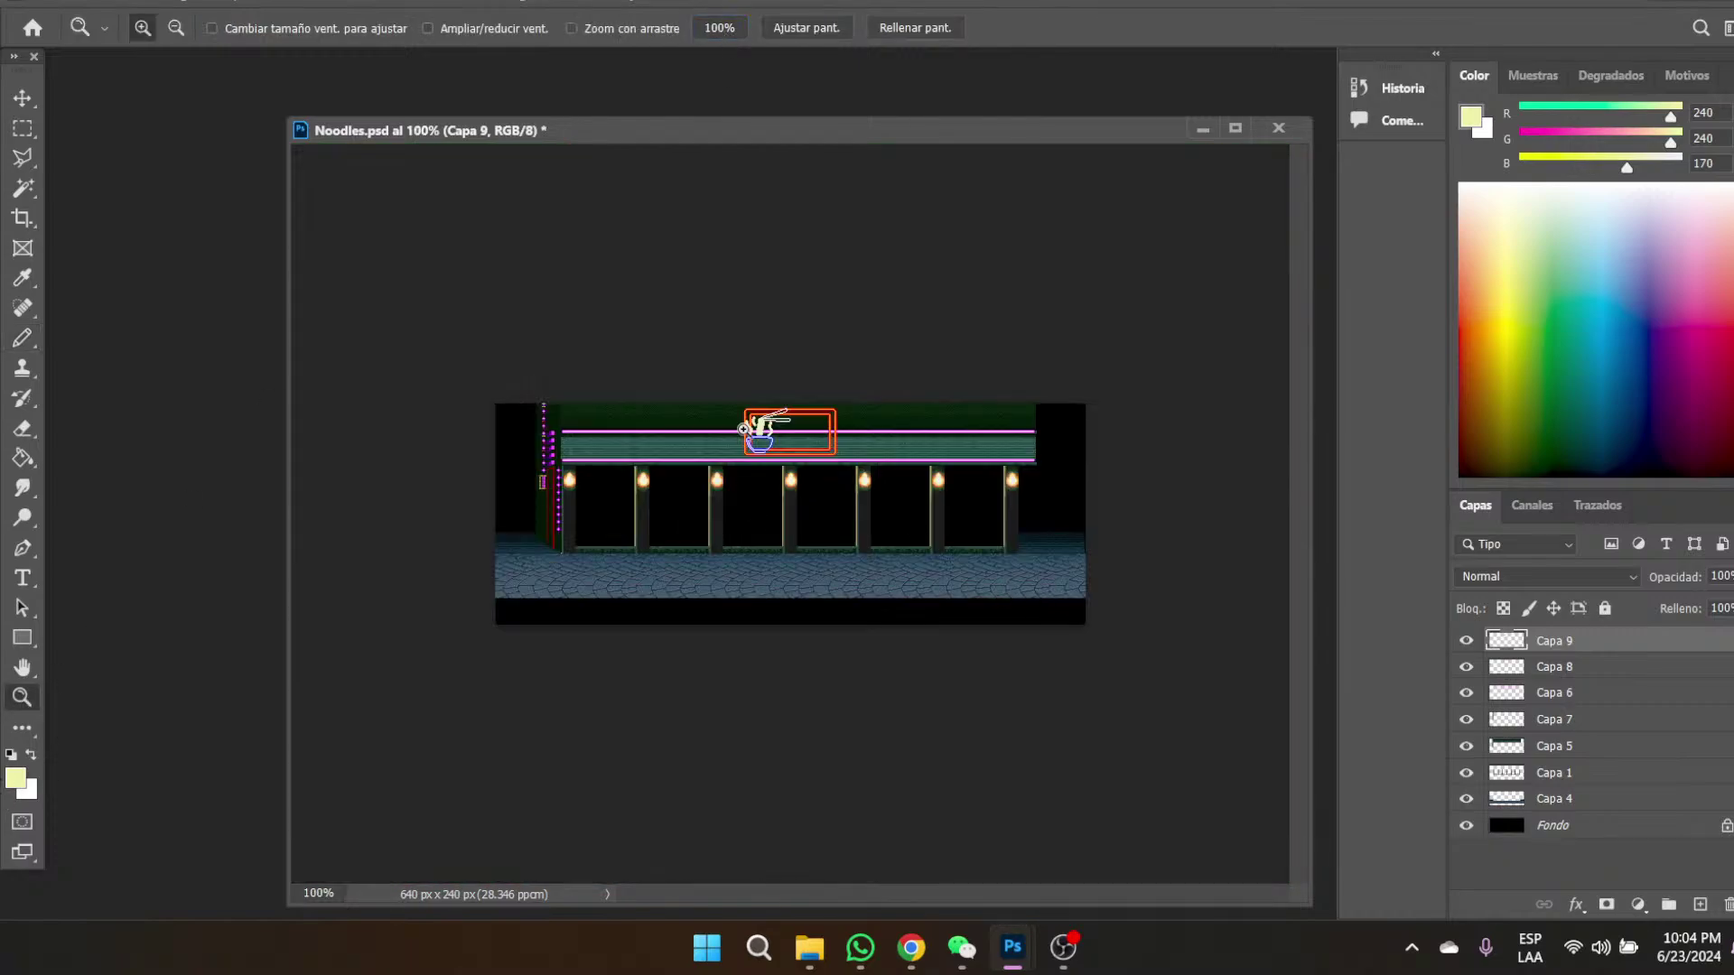
left_click(776, 440)
left_click(749, 304)
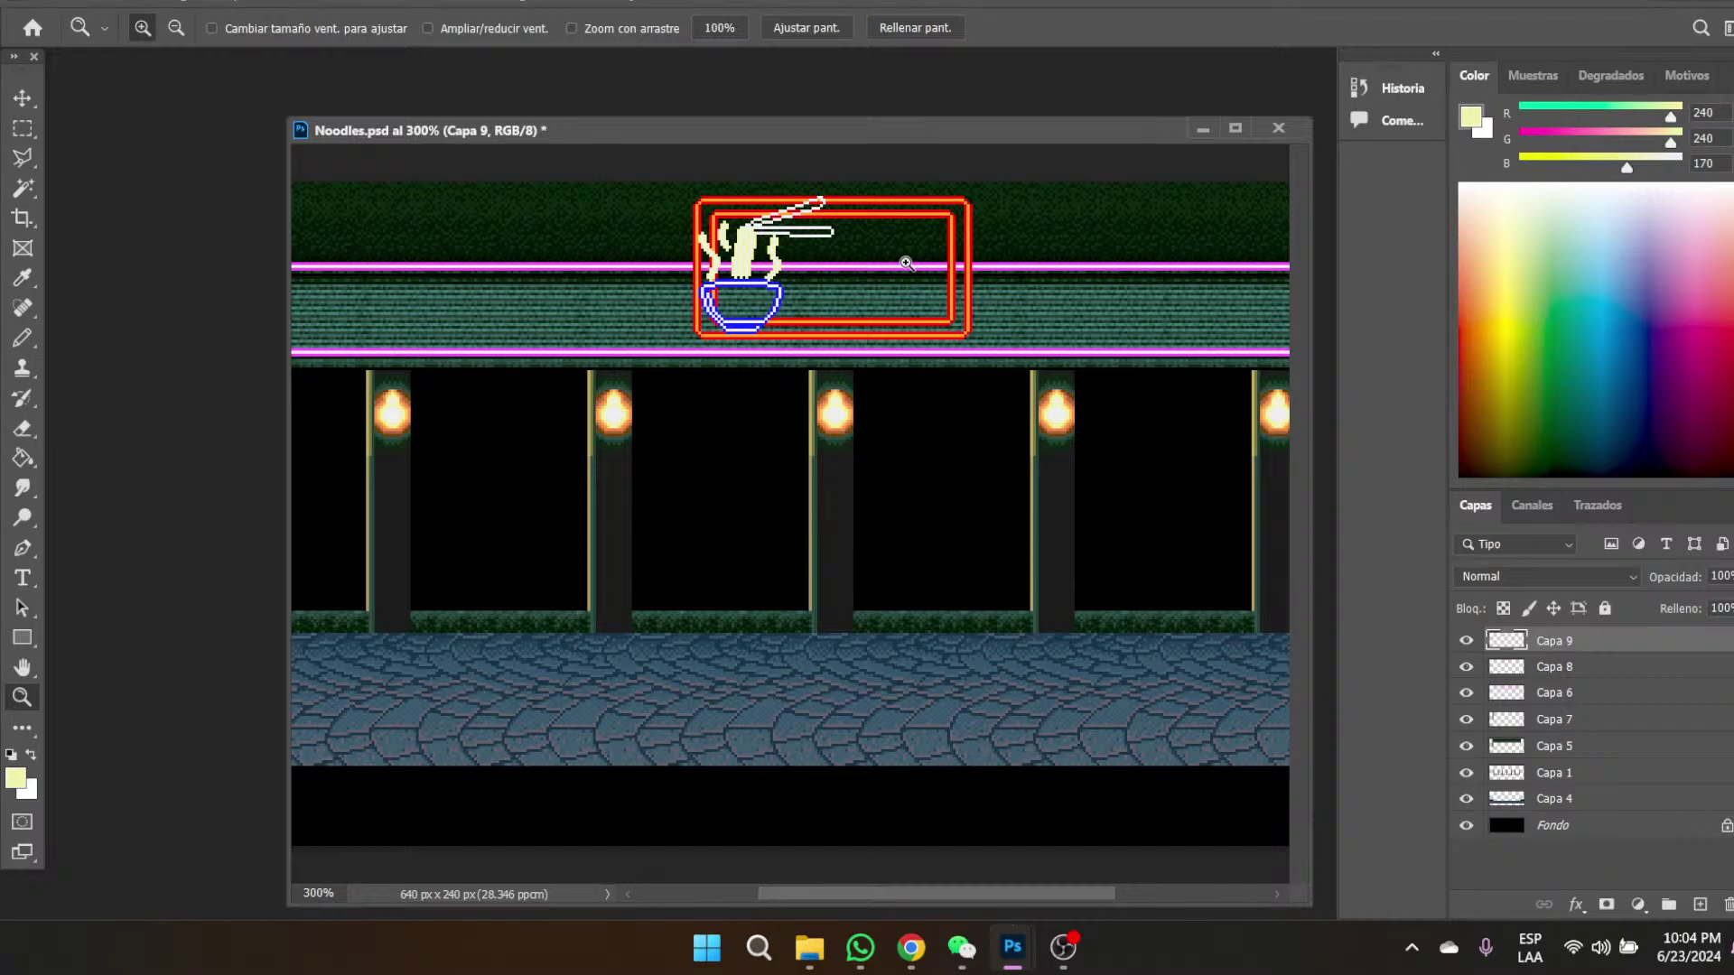
left_click(65, 3)
left_click(95, 240)
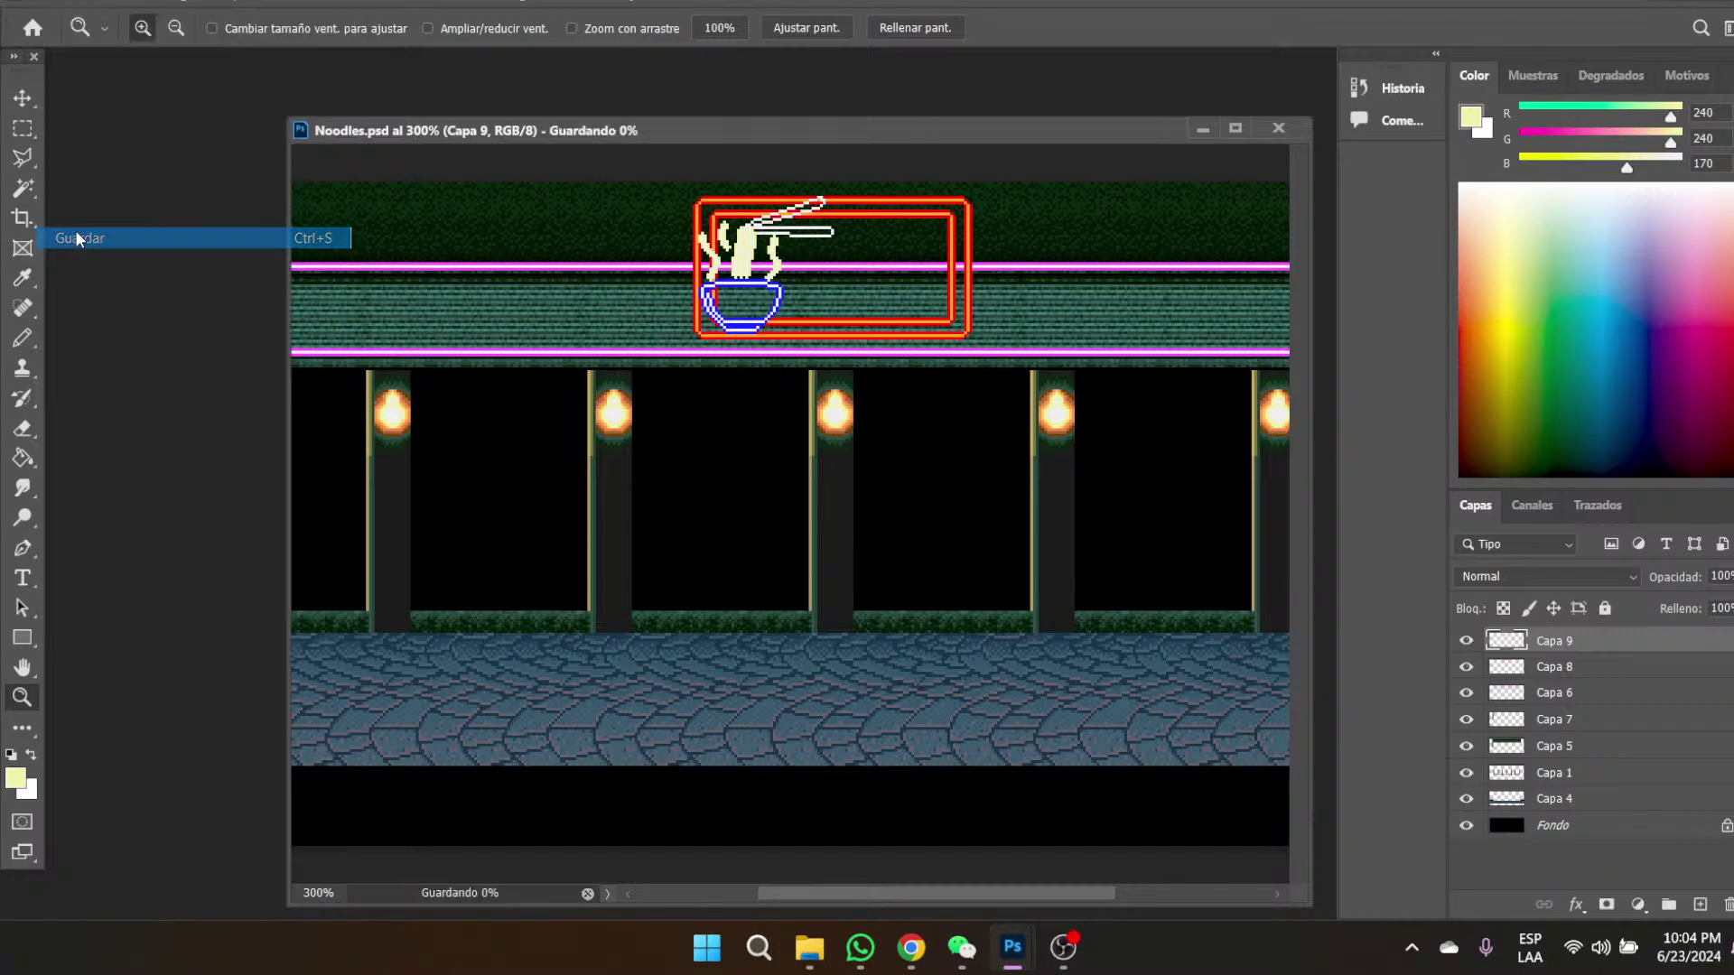
- Move the bowl artwork on Capa 9 slightly to the right within the frame and toggle Capa 8's visibility to compare
left_click(21, 99)
mouse_move(723, 294)
left_mouse_down()
mouse_move(419, 303)
mouse_move(787, 302)
mouse_move(748, 308)
left_mouse_up()
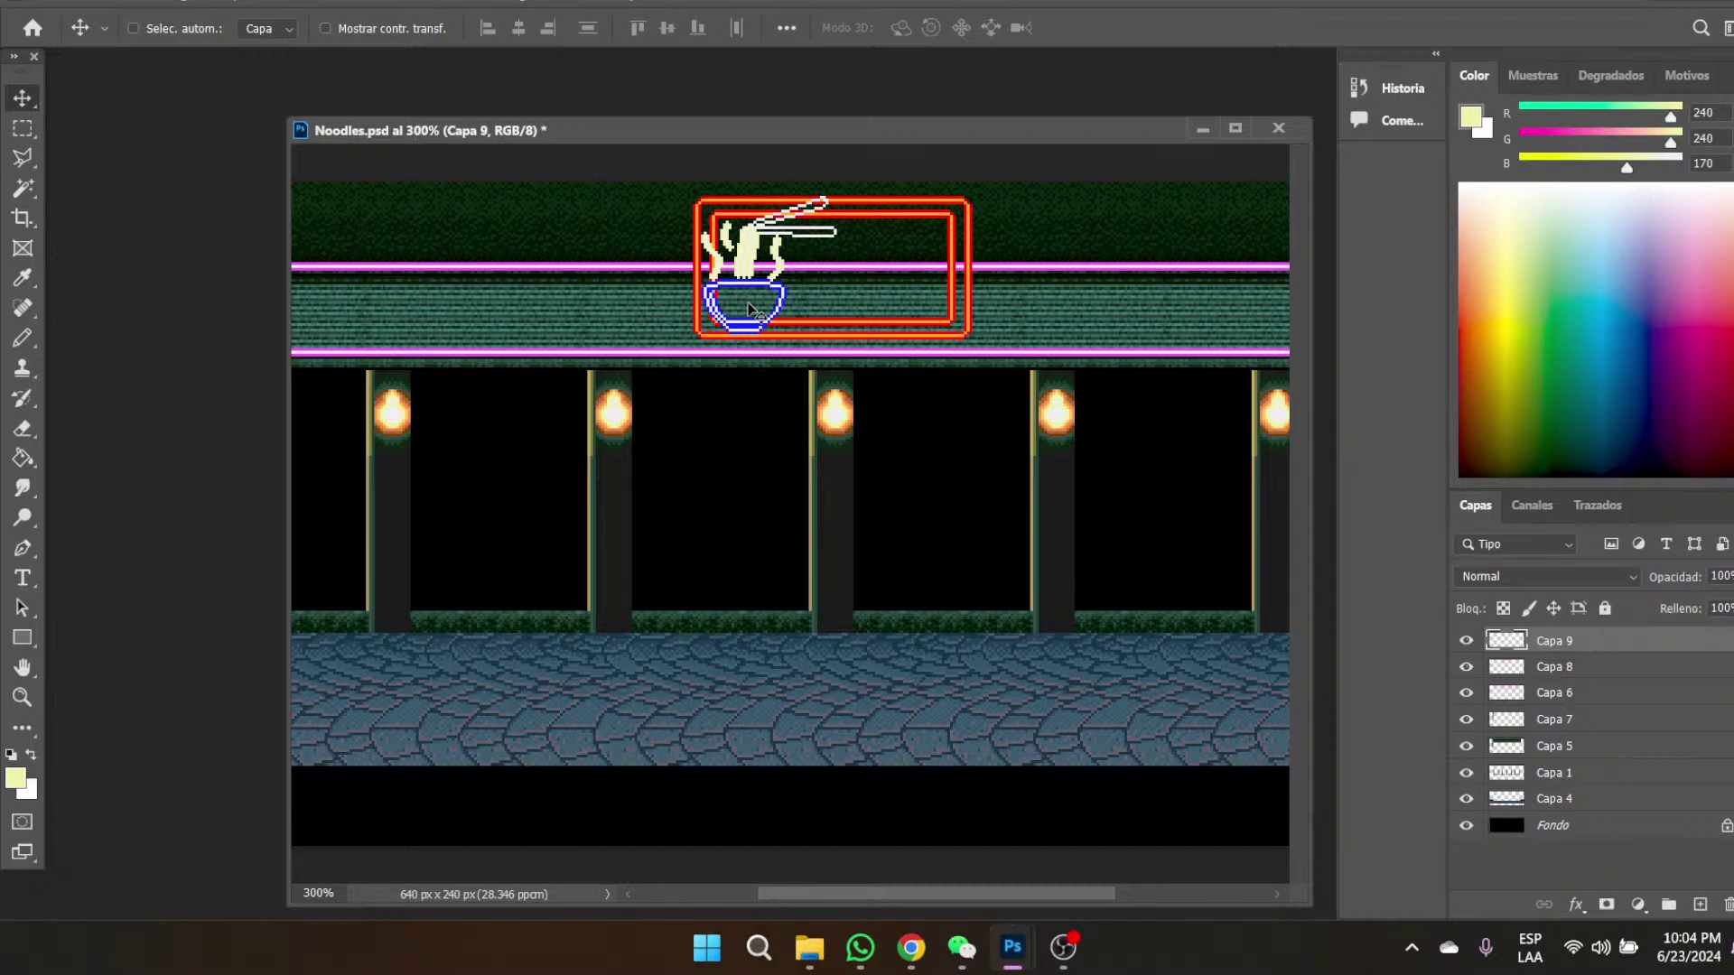
left_click(1466, 667)
left_click(1466, 667)
left_click(1464, 668)
left_click(1464, 668)
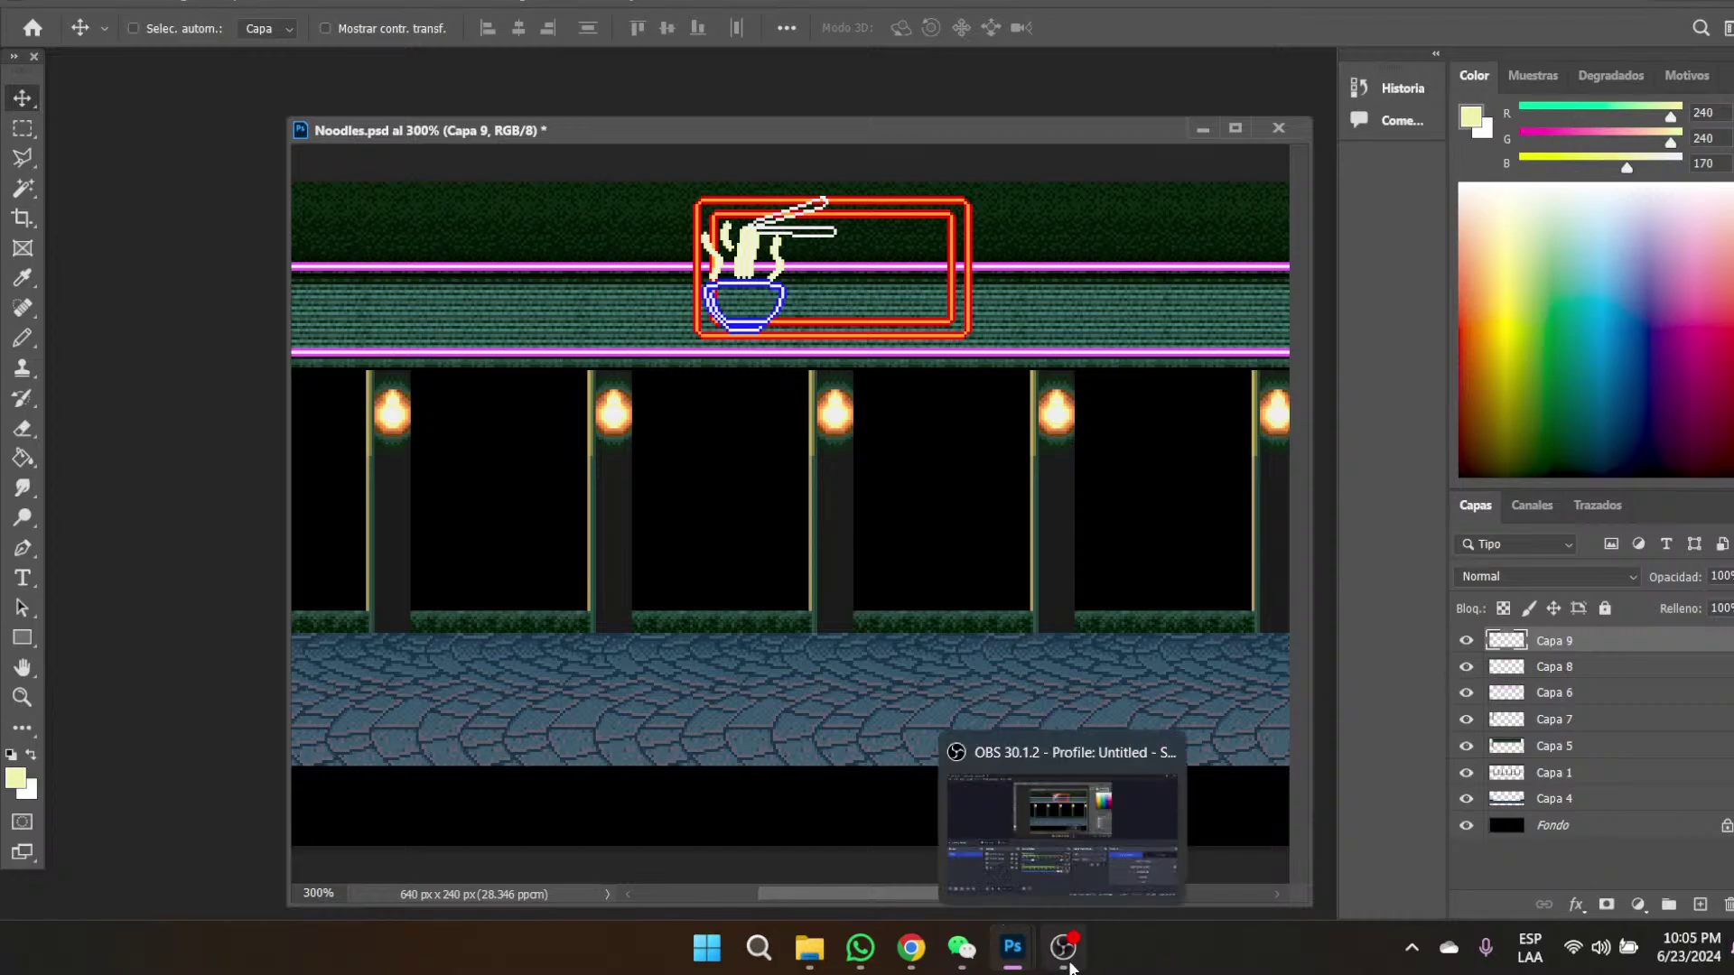
- Examine the lettering beside the bowl in the ramen sign reference in Chrome, then return to Noodles.psd in Photoshop
mouse_move(1020, 966)
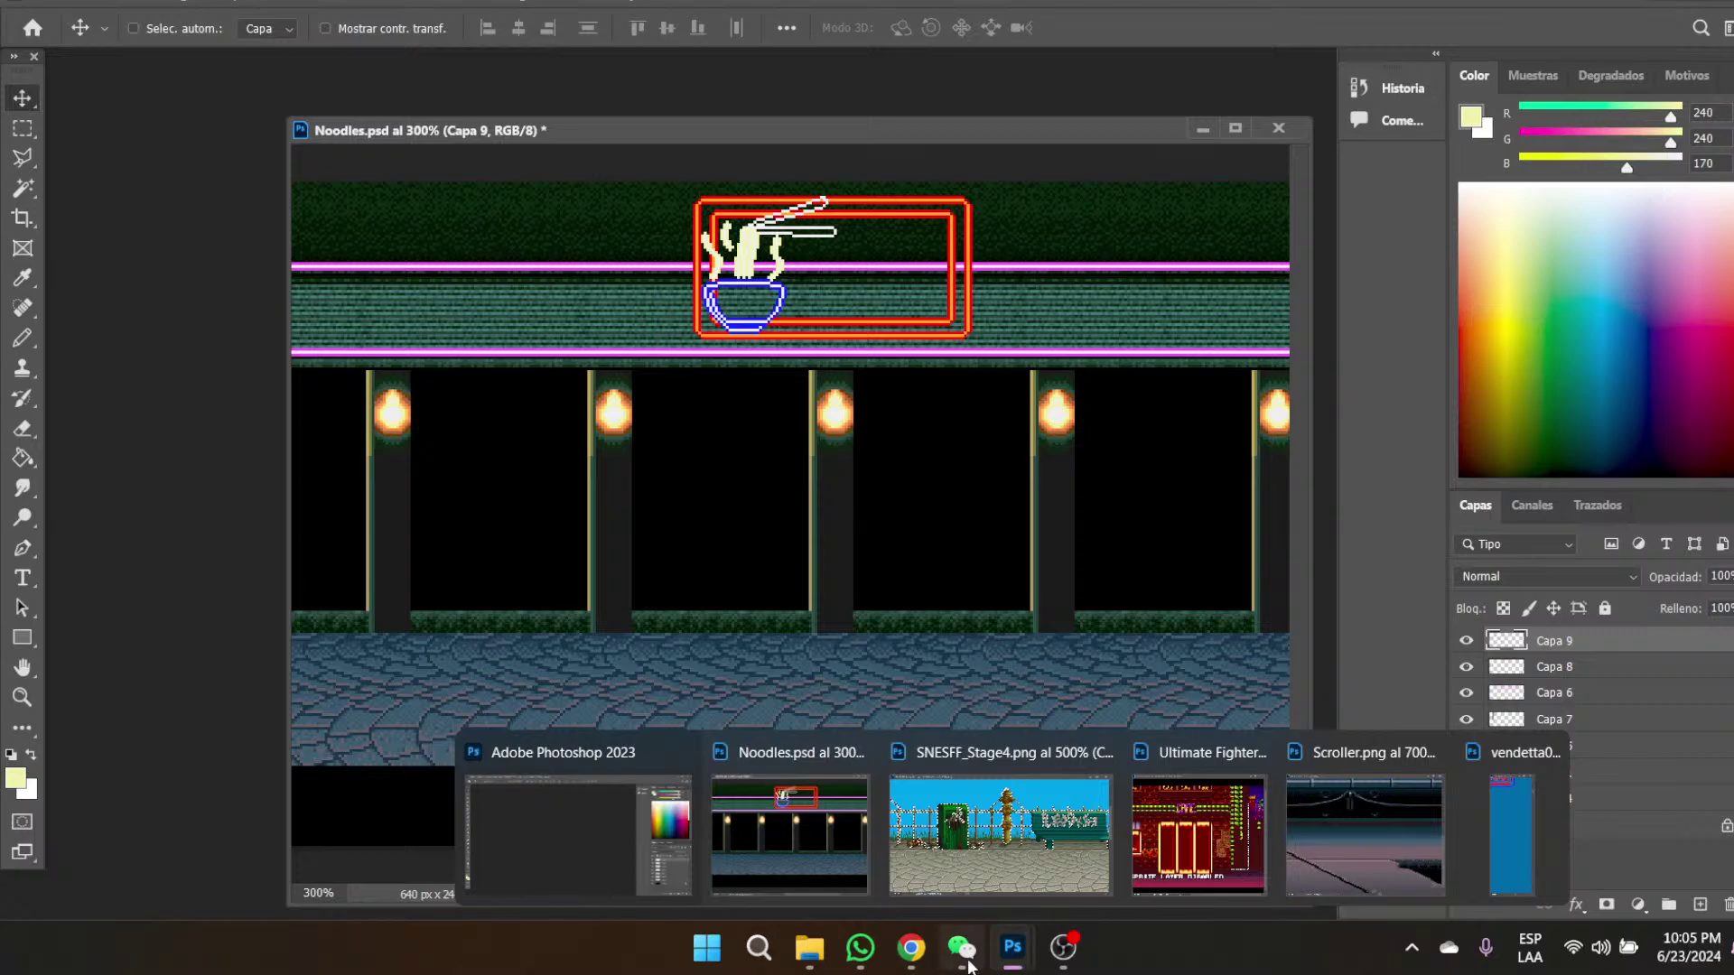
mouse_move(919, 964)
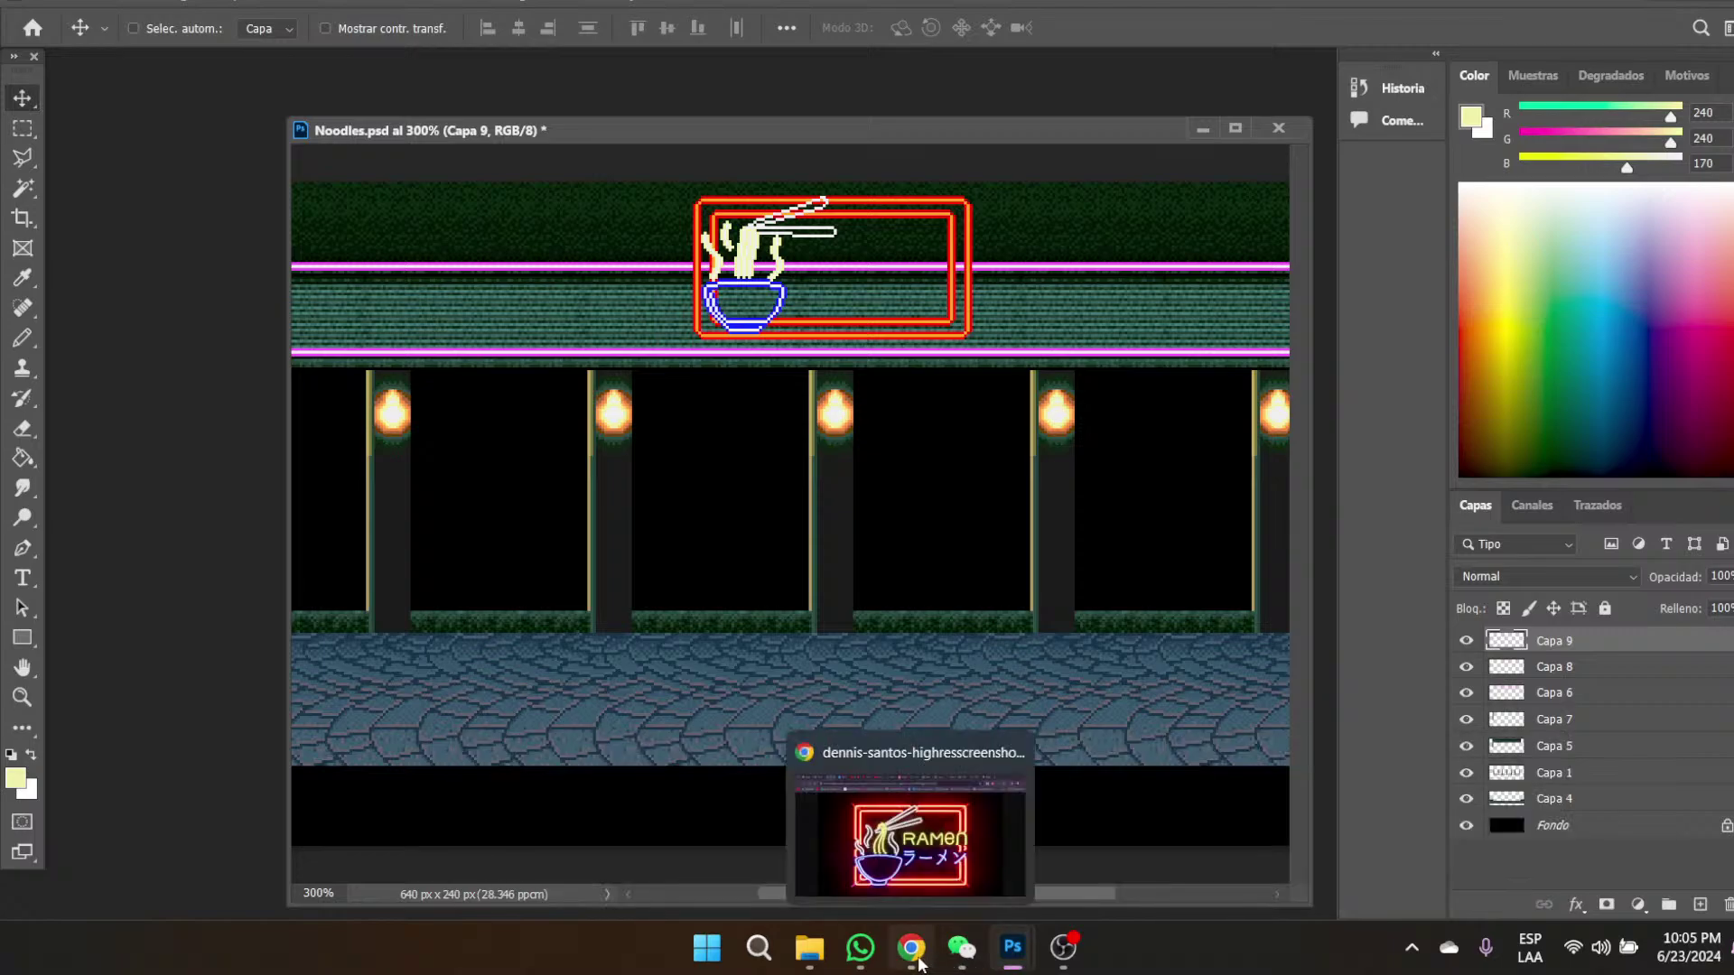
left_click(942, 862)
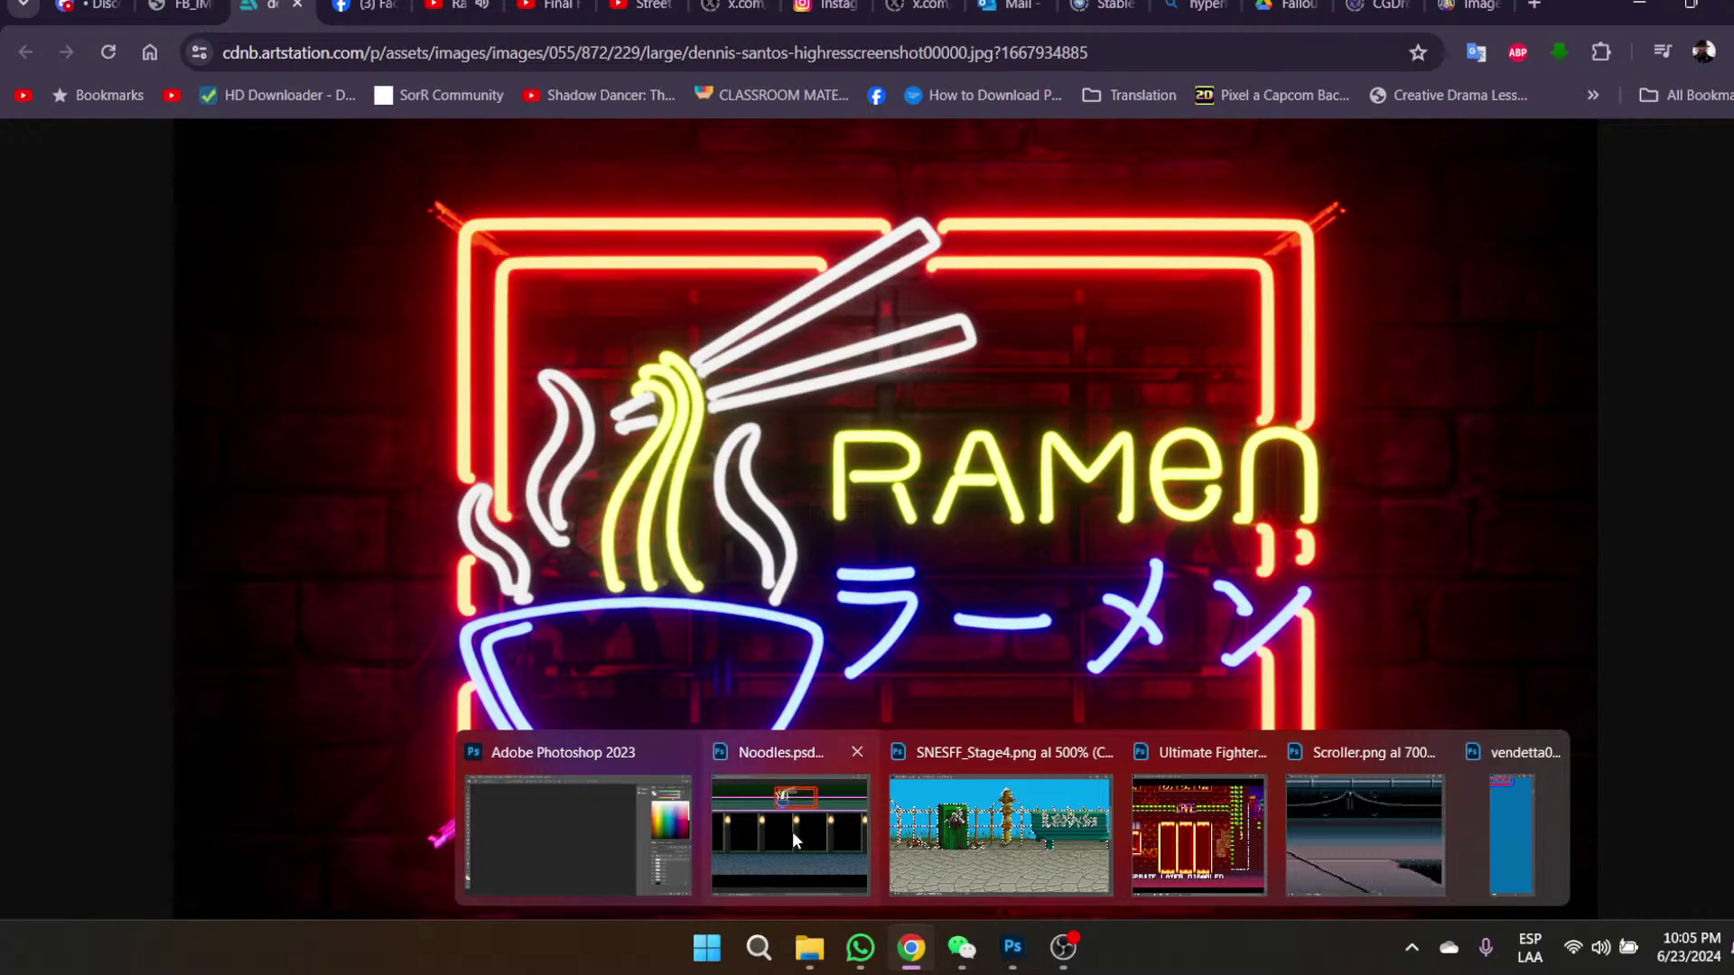
left_click(792, 831)
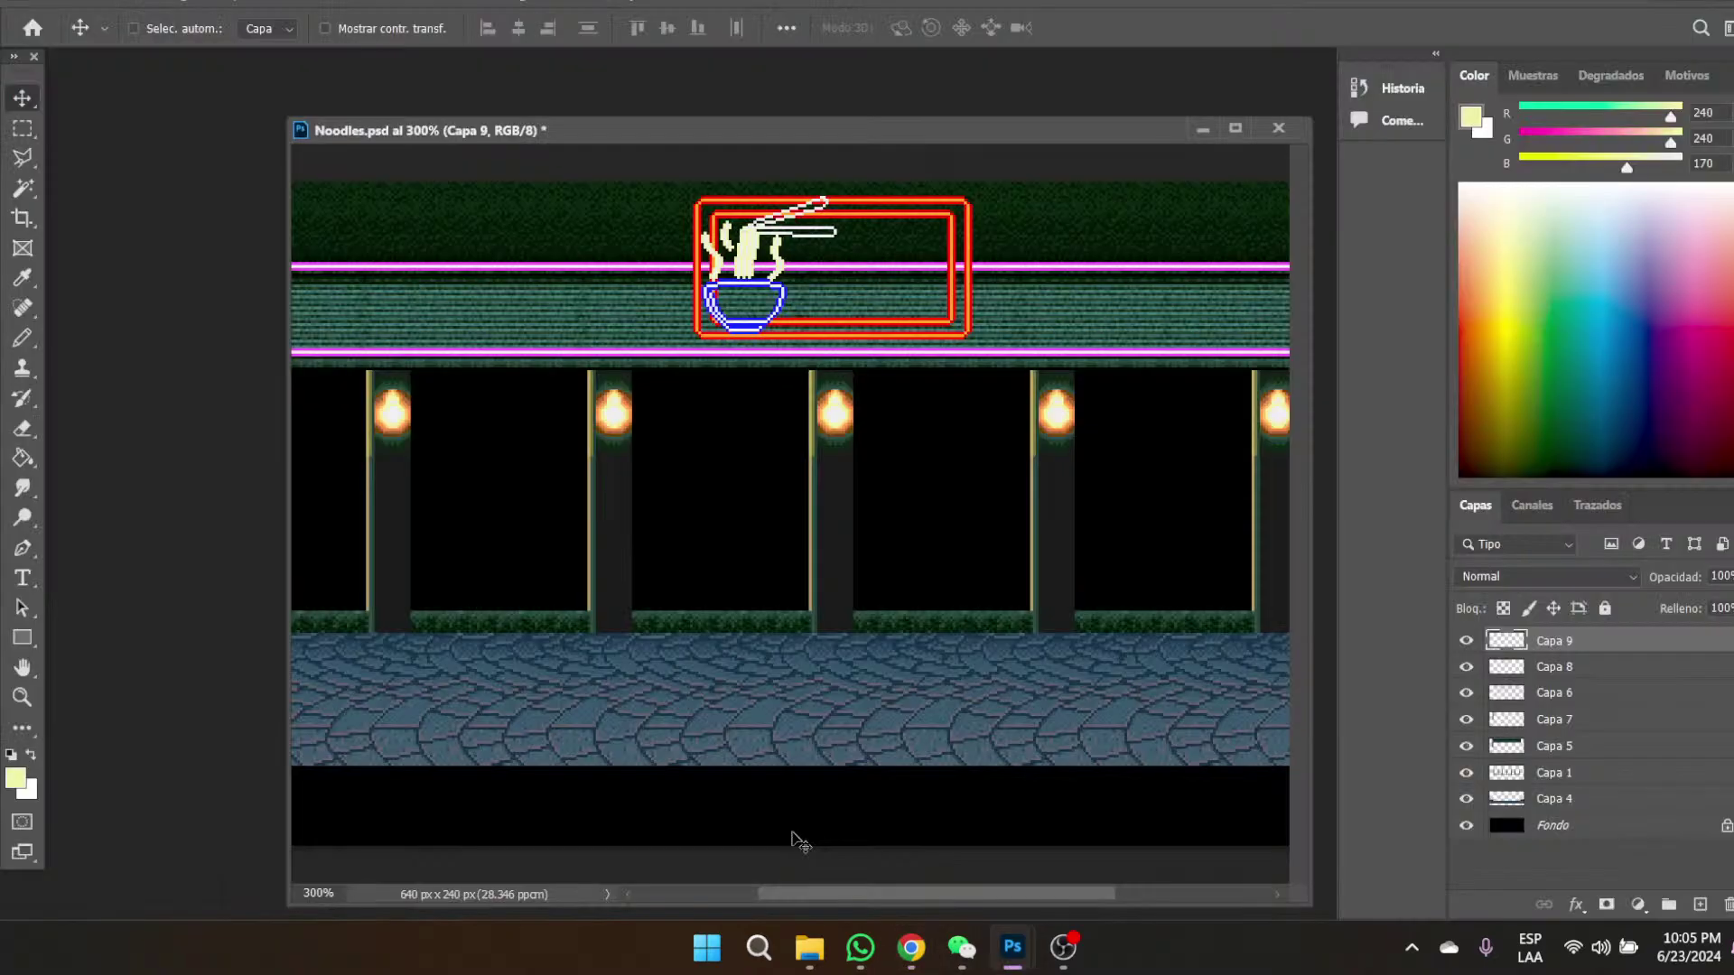
- Sample the bowl rim's white and pencil a short horizontal bar above a longer one, right of the bowl, for the katakana ラ
left_click(22, 696)
left_click(790, 303)
left_click_drag(889, 254, 889, 253)
left_click(22, 278)
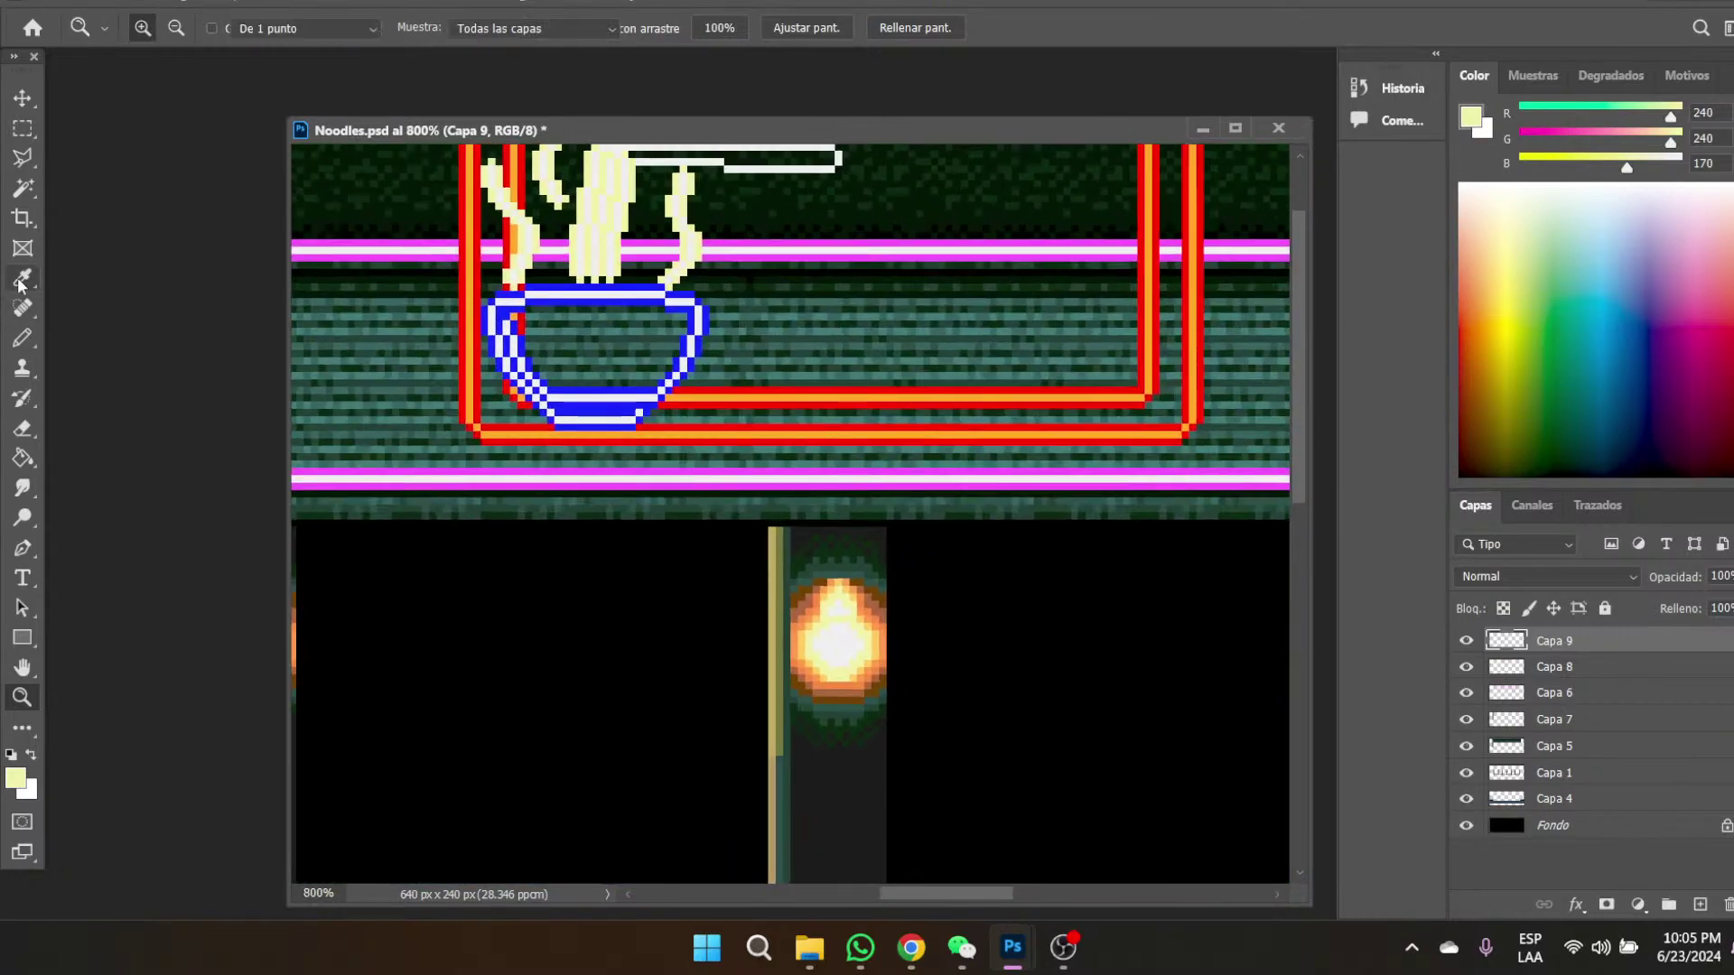
left_click(615, 290)
left_click(23, 337)
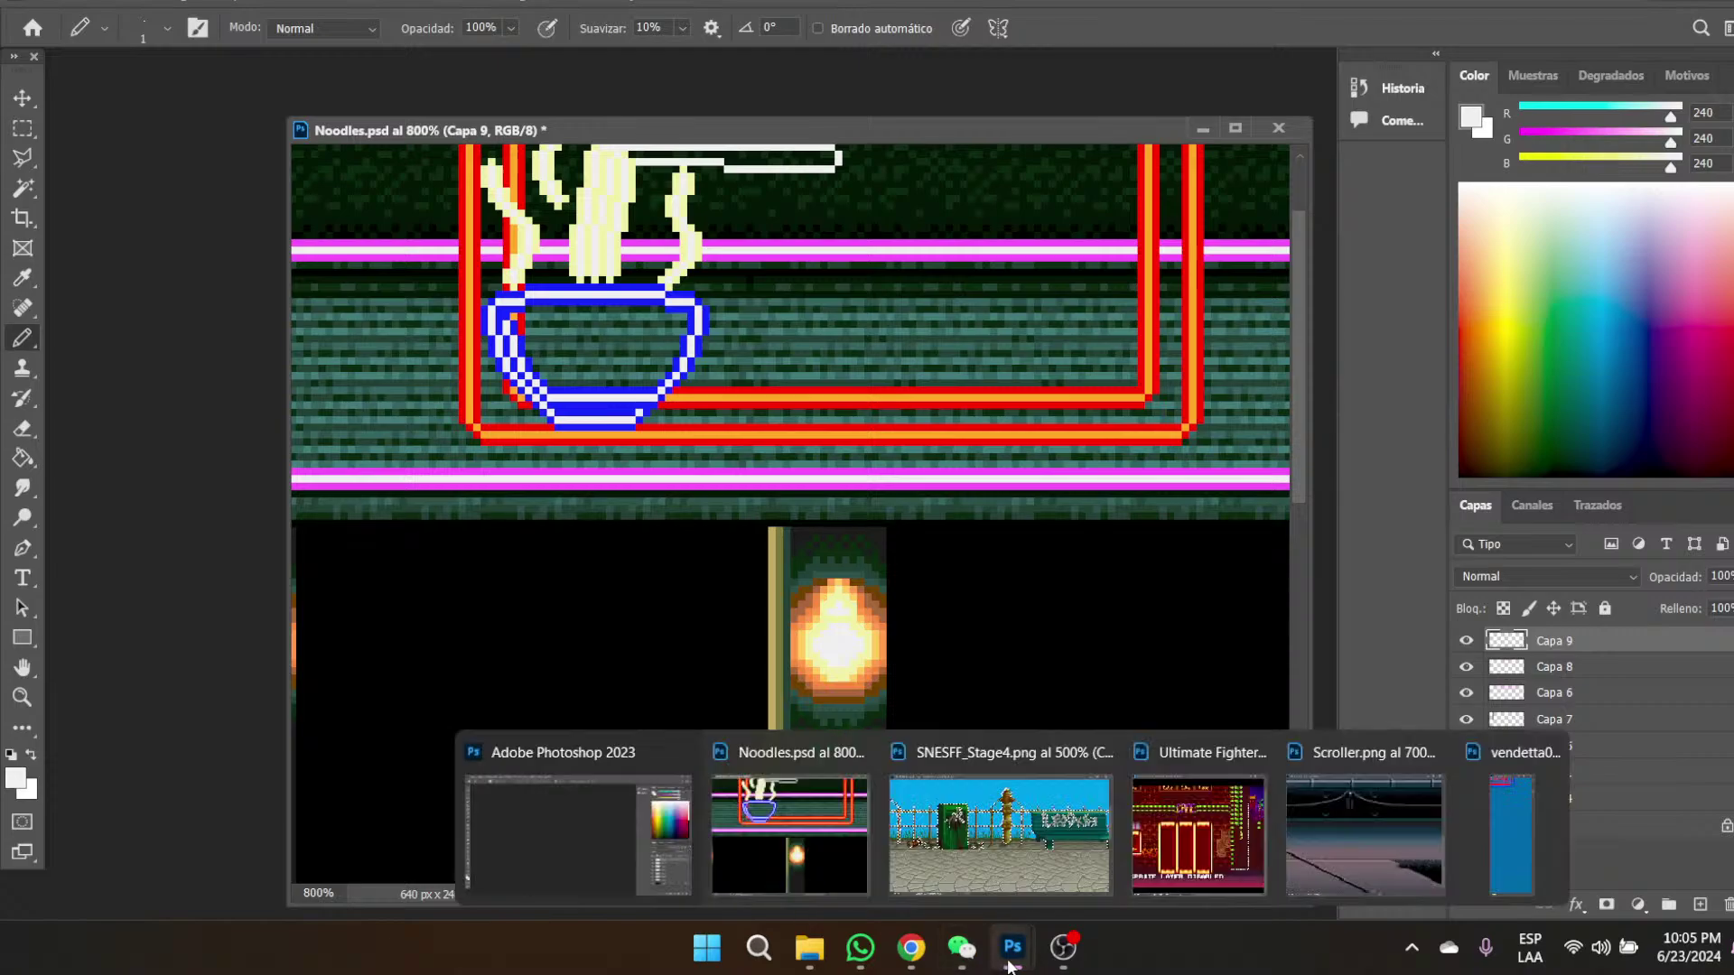
mouse_move(919, 965)
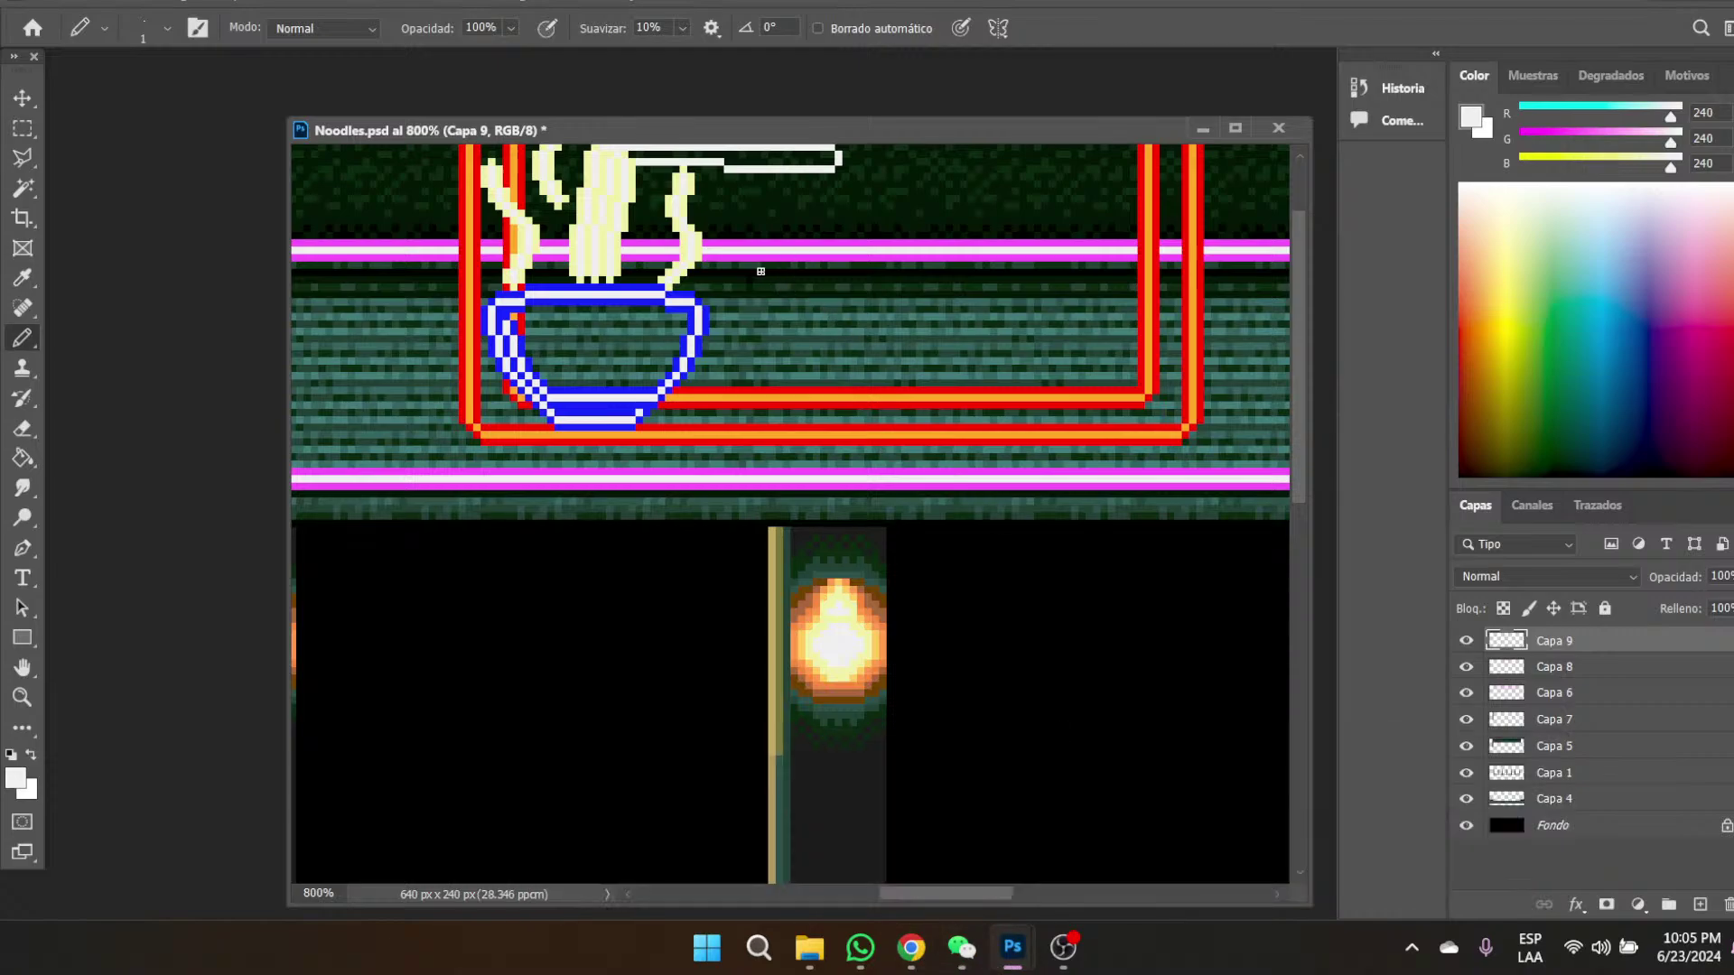
left_click_drag(767, 271, 819, 270)
left_click_drag(751, 294, 852, 293)
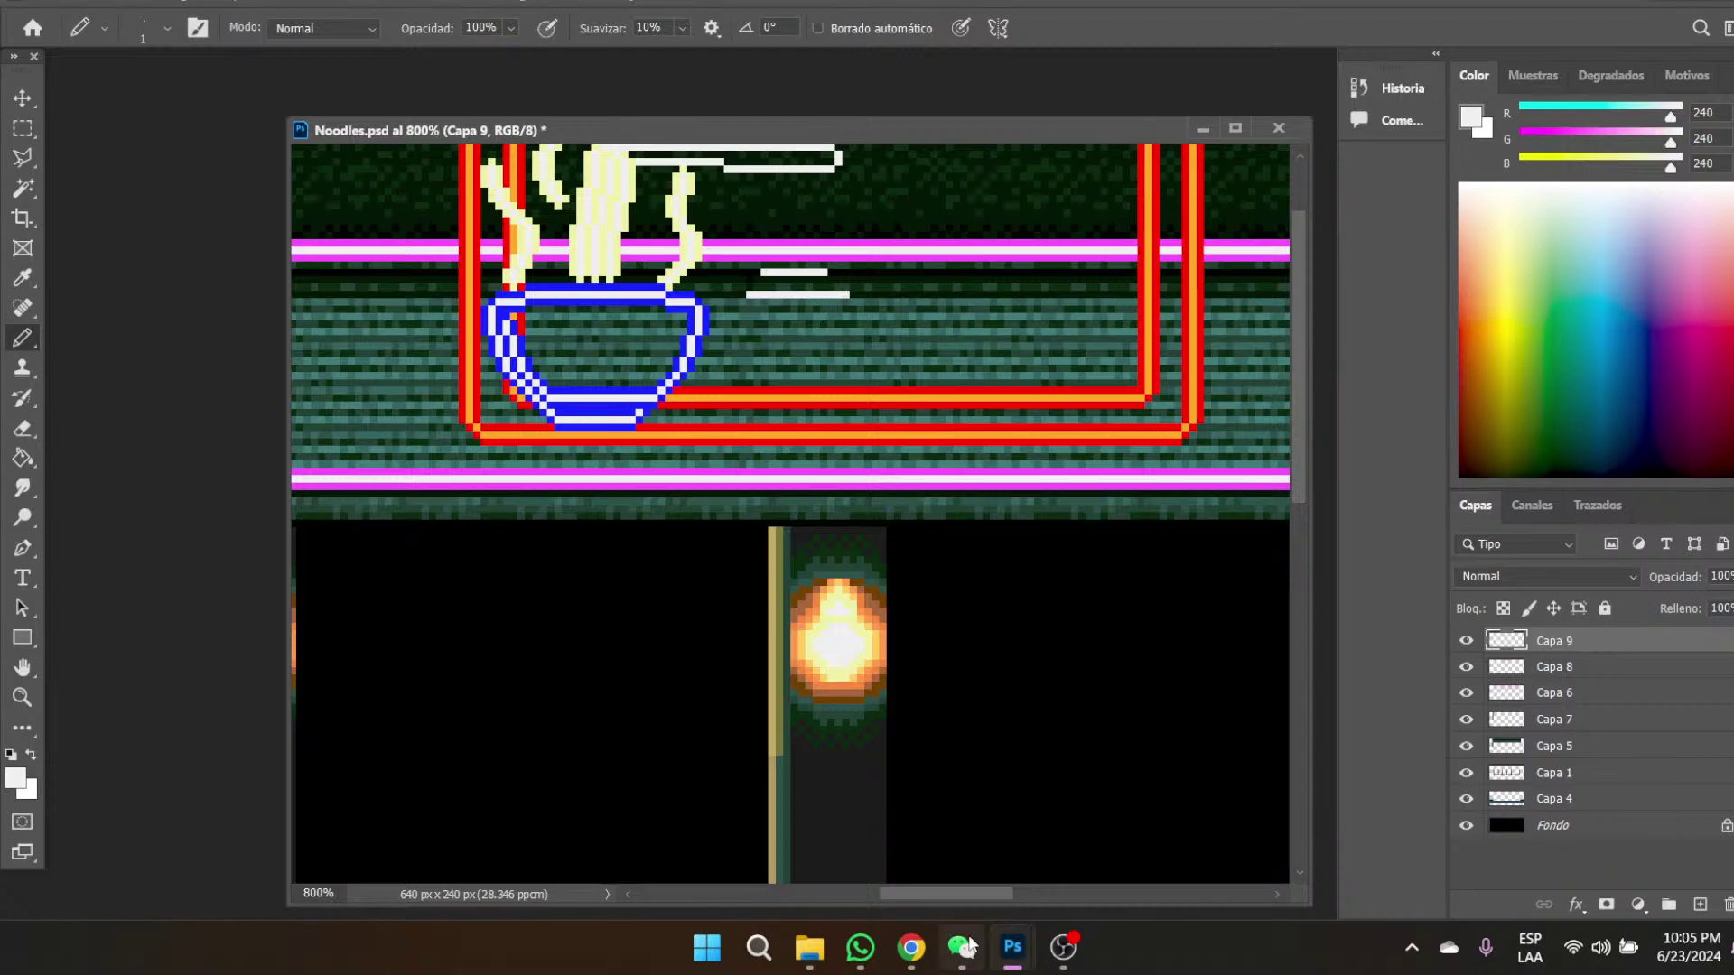
- Pencil the white diagonal tail of the katakana ラ, curving down from the right end of its longer bar
mouse_move(1007, 955)
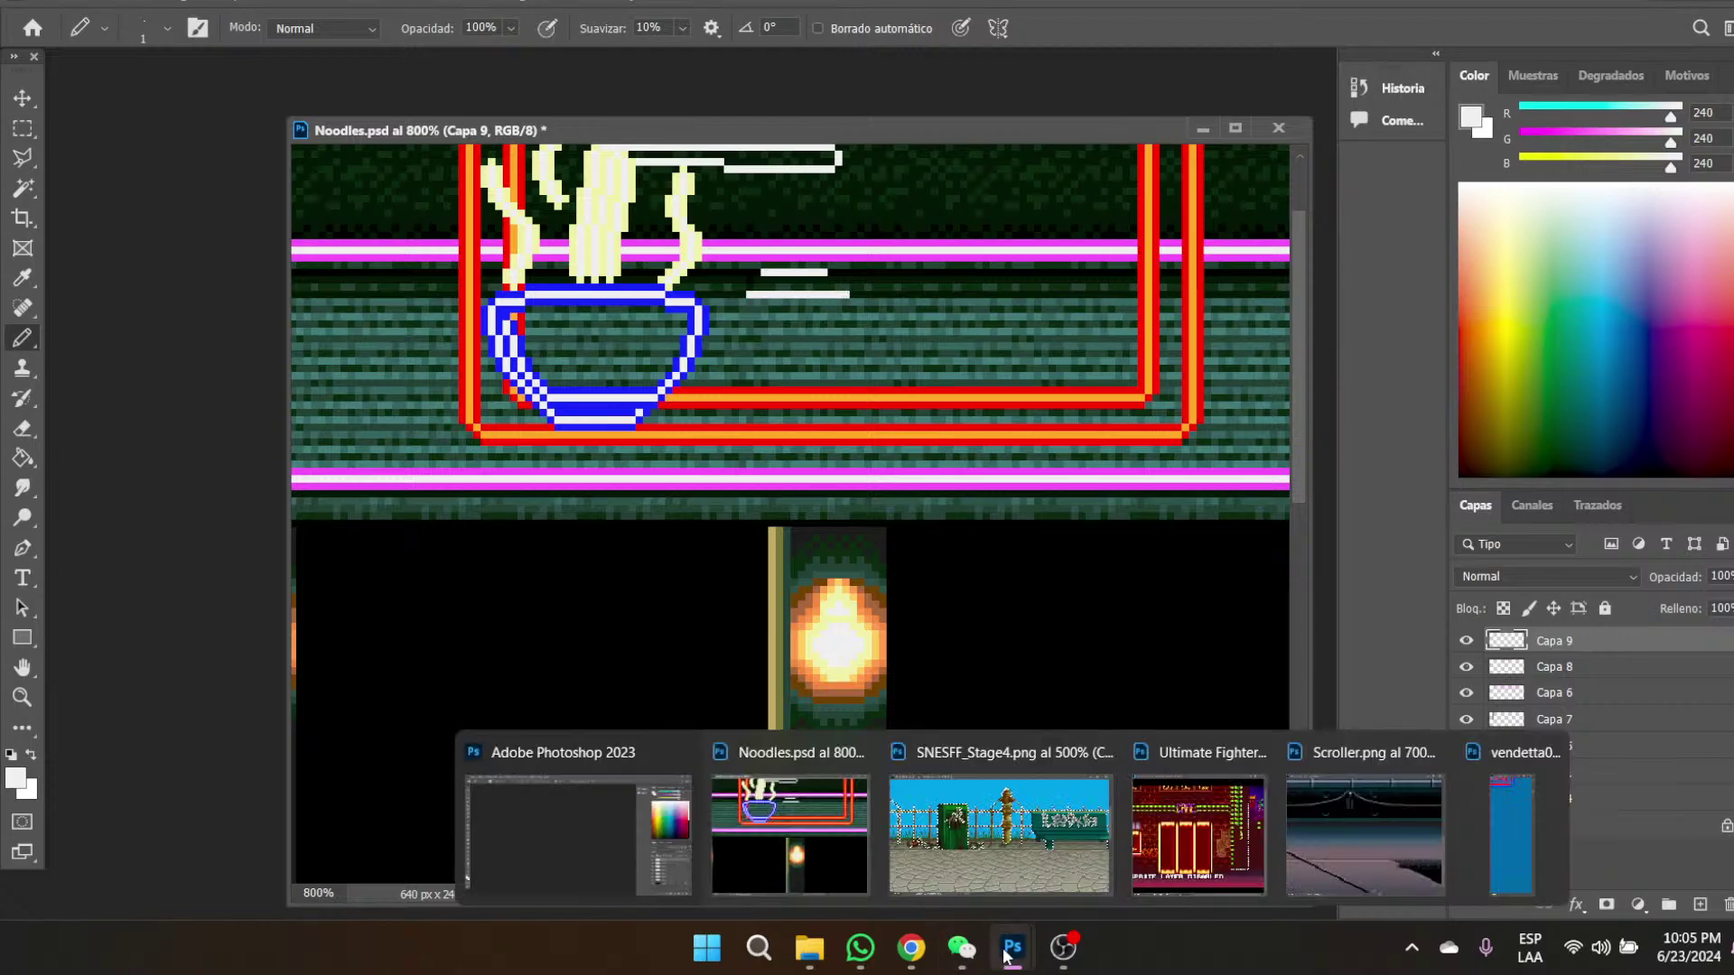
mouse_move(921, 962)
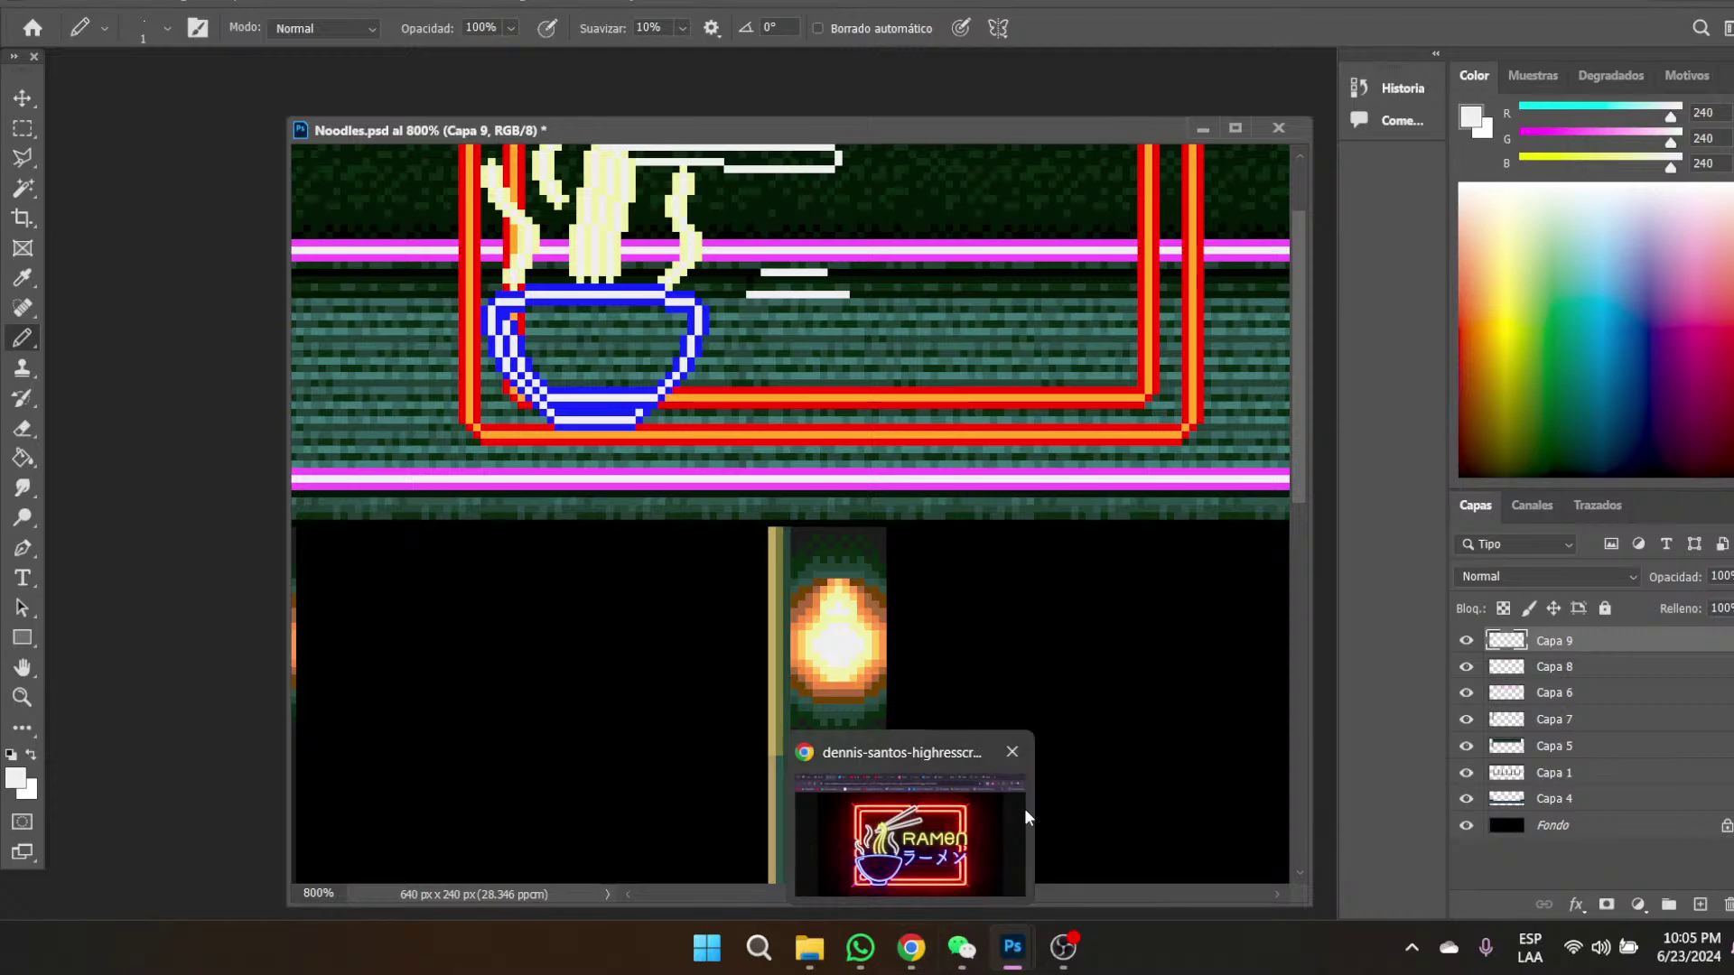
left_click(847, 302)
left_click(845, 312)
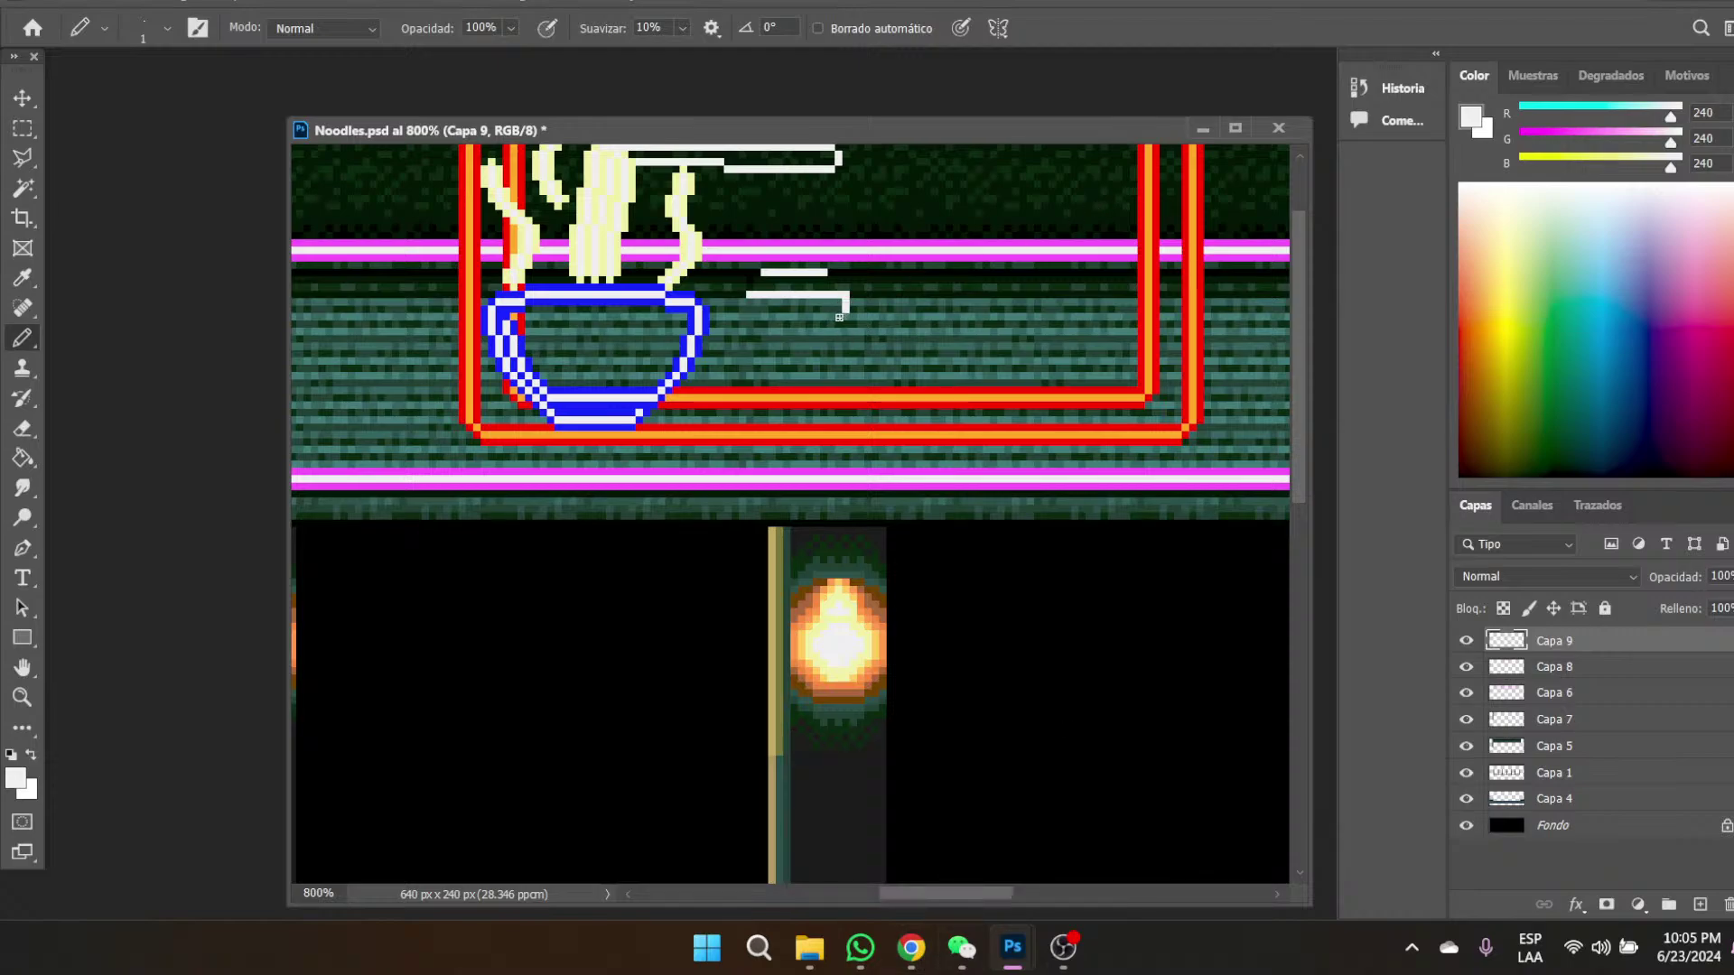
left_click(840, 320)
left_click(838, 326)
left_click(831, 331)
left_click(822, 340)
mouse_move(1000, 965)
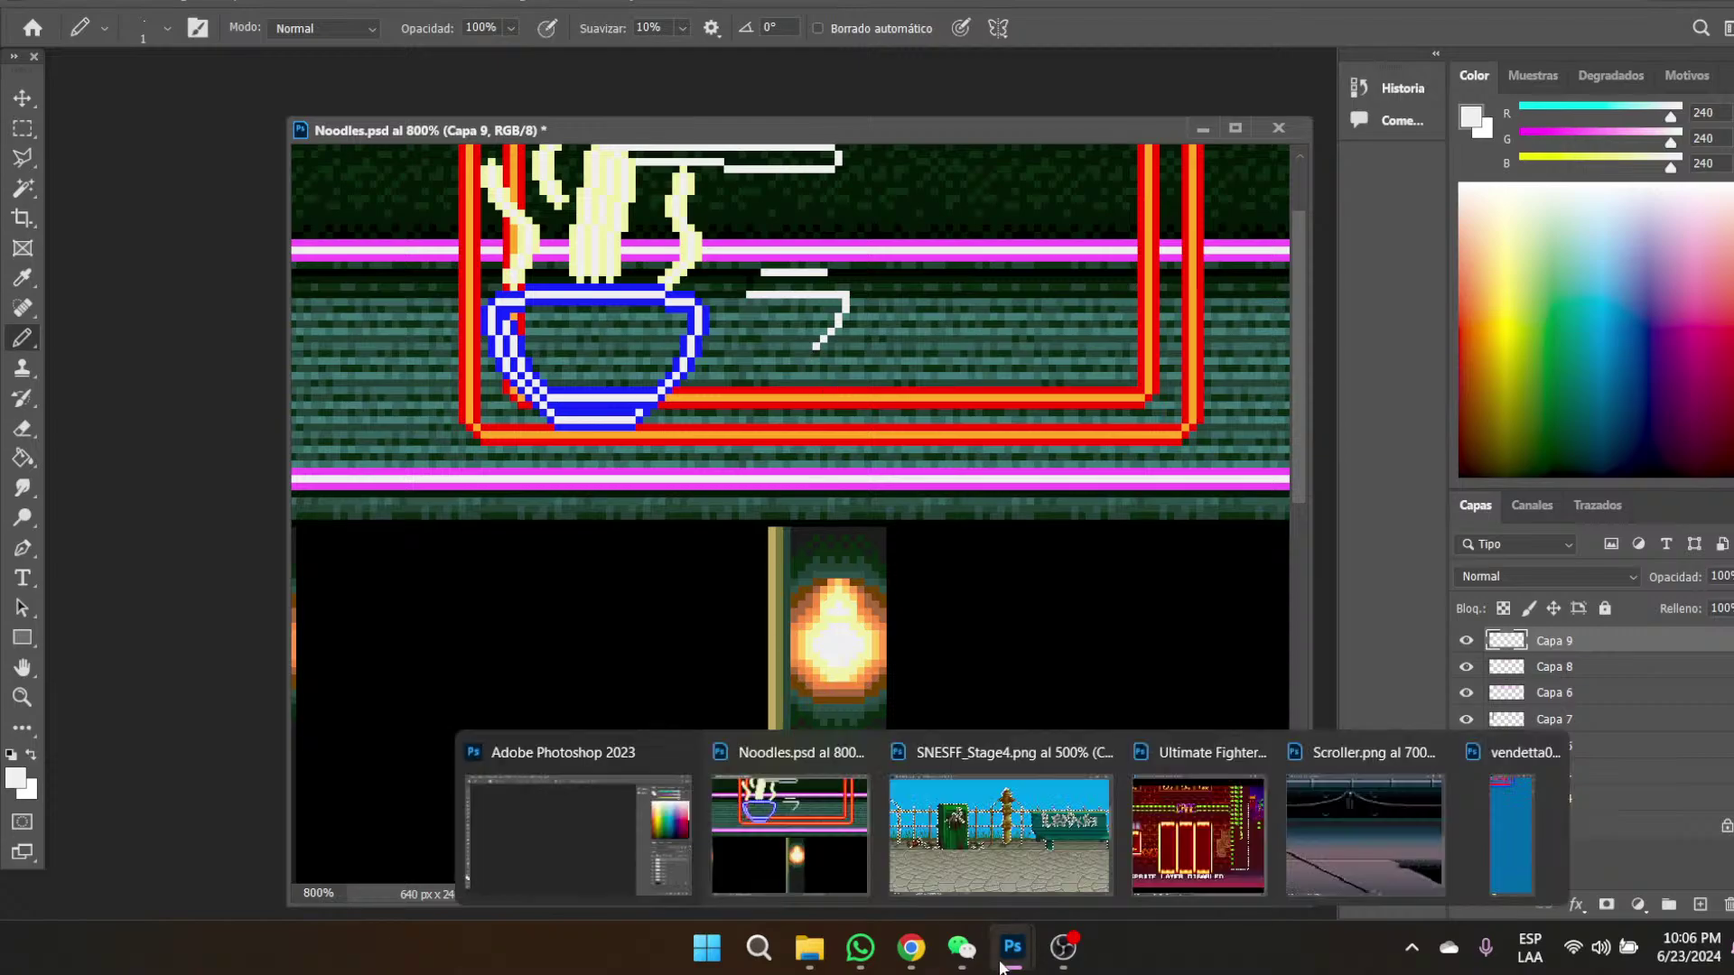
mouse_move(881, 965)
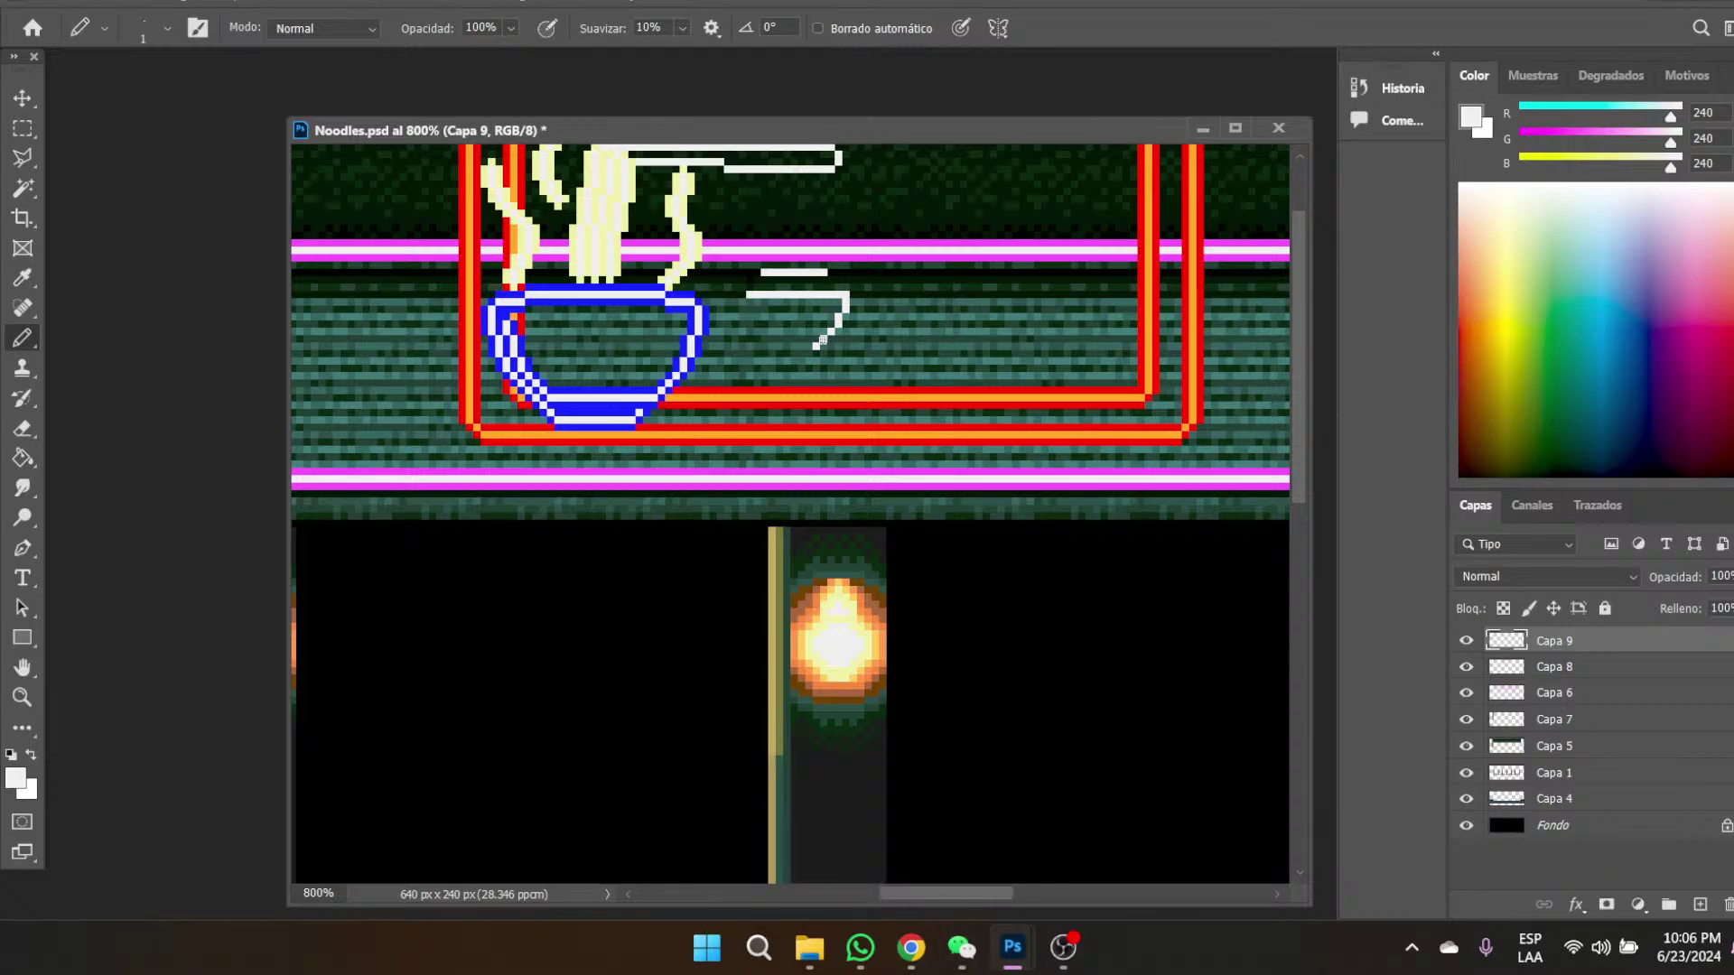
left_click(808, 355)
left_click(792, 369)
- Sample the bowl's blue and pencil a blue outline around the two horizontal bars of the ラ
left_click(23, 280)
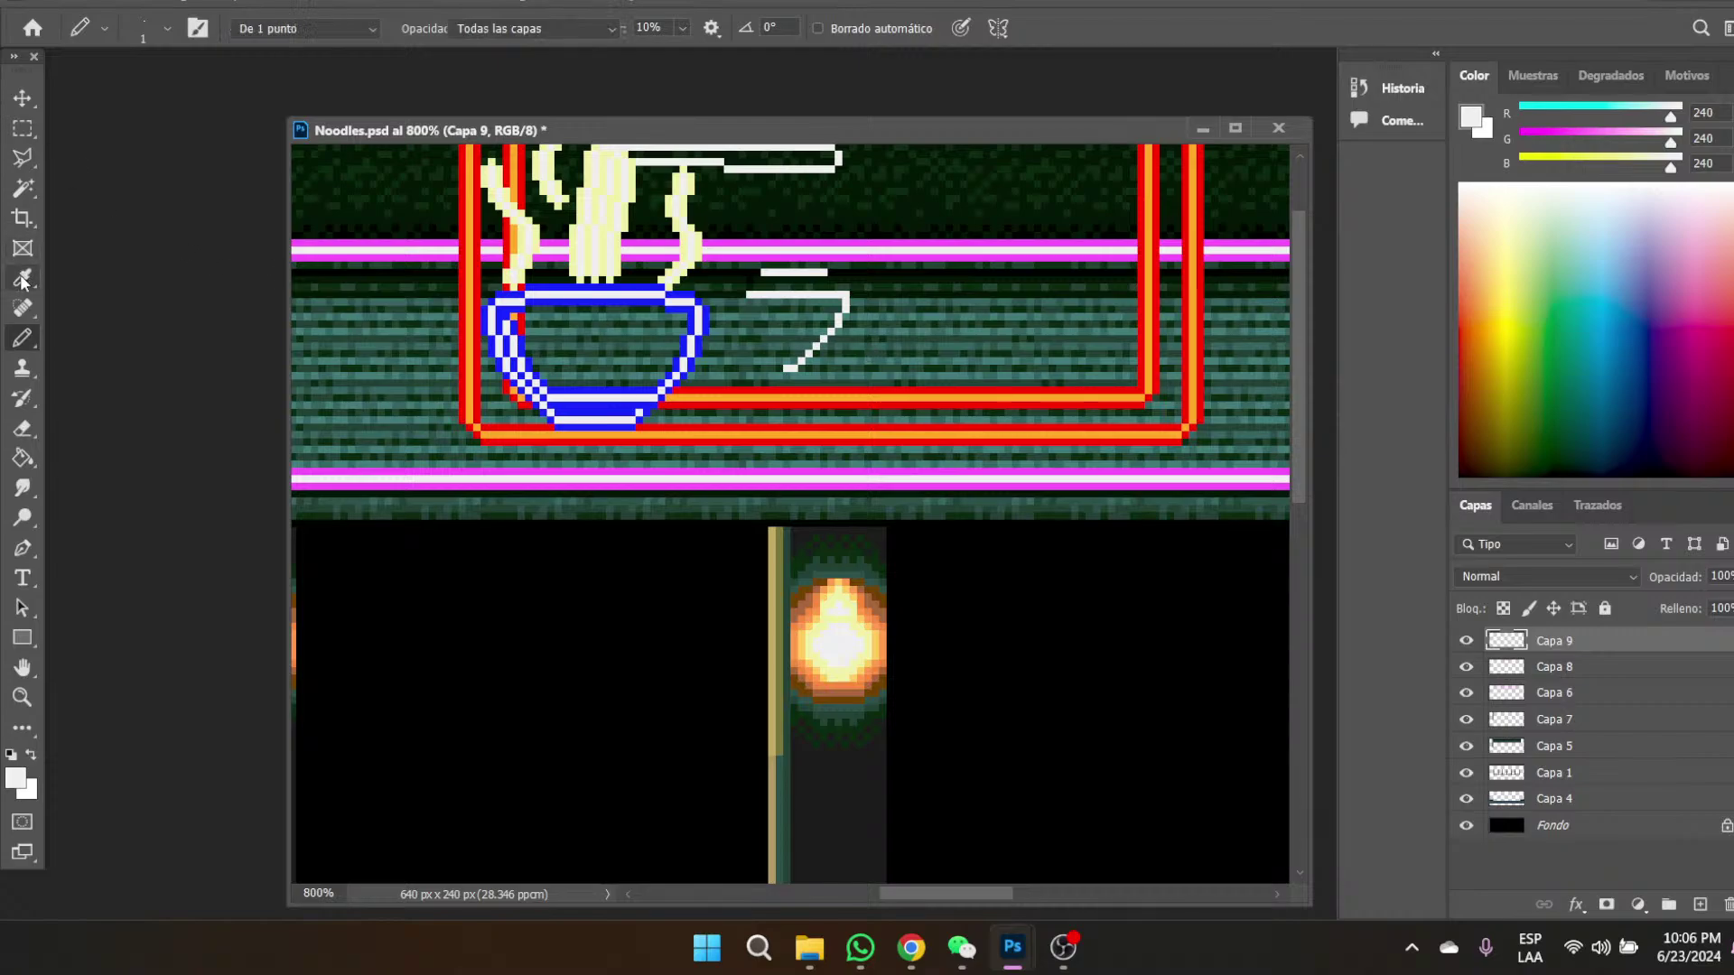
left_click(551, 289)
left_click(23, 337)
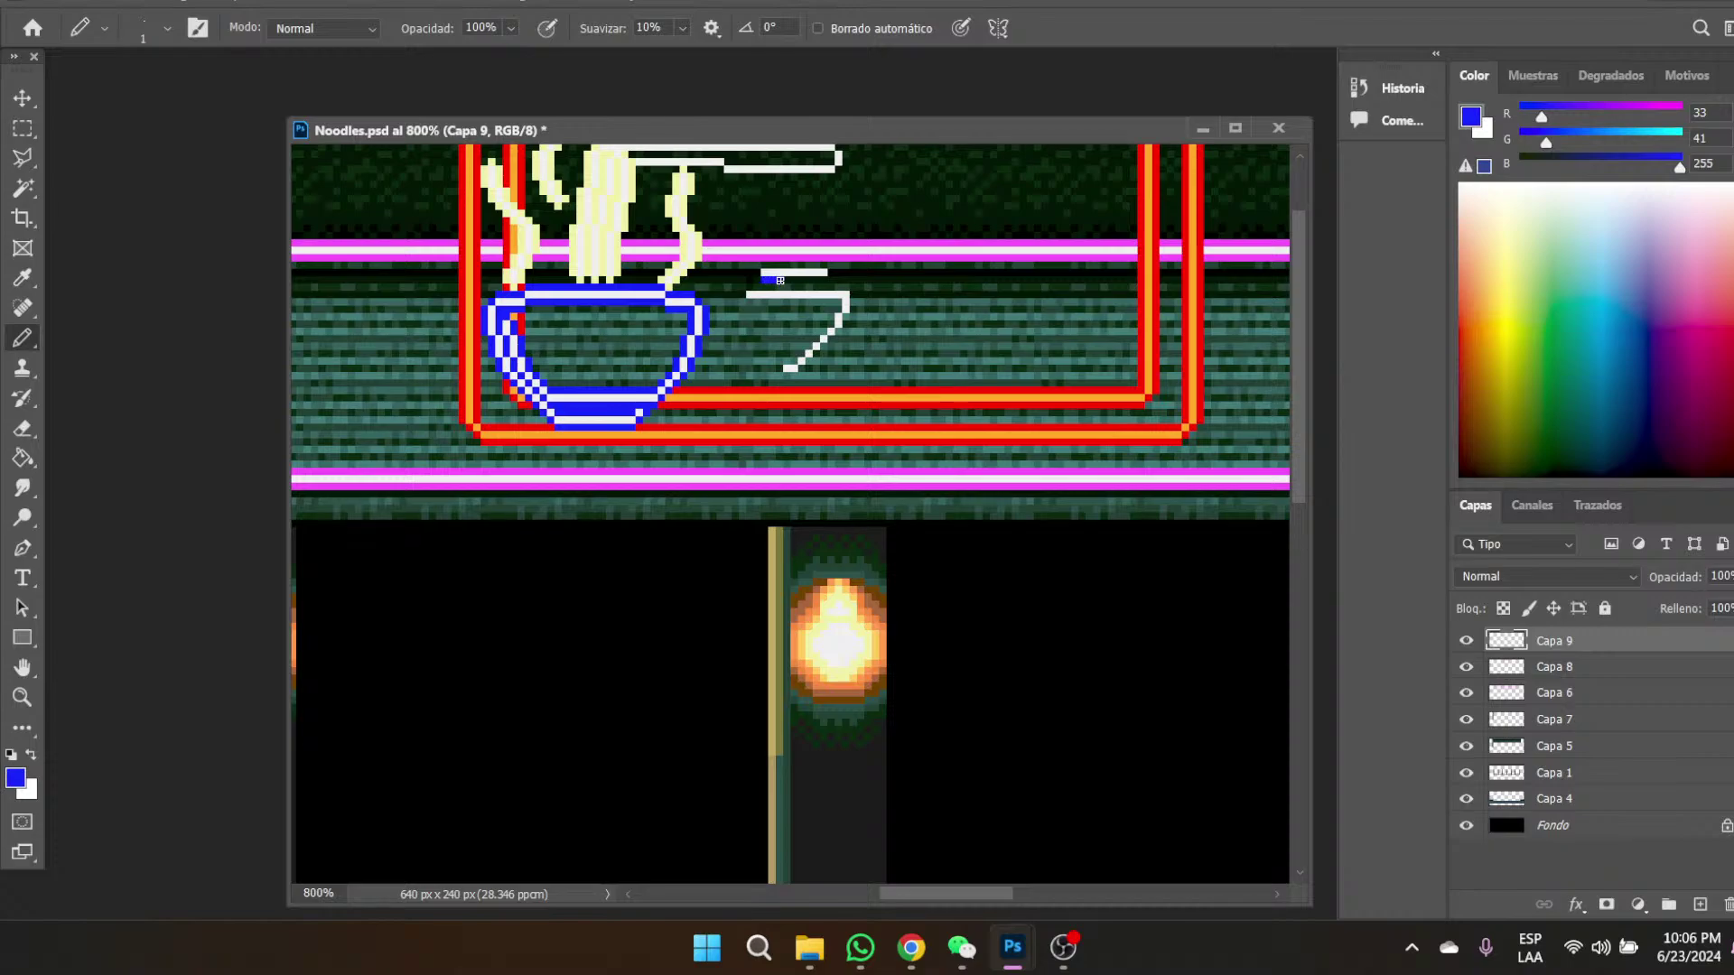
left_click(831, 272)
left_click_drag(750, 285, 817, 288)
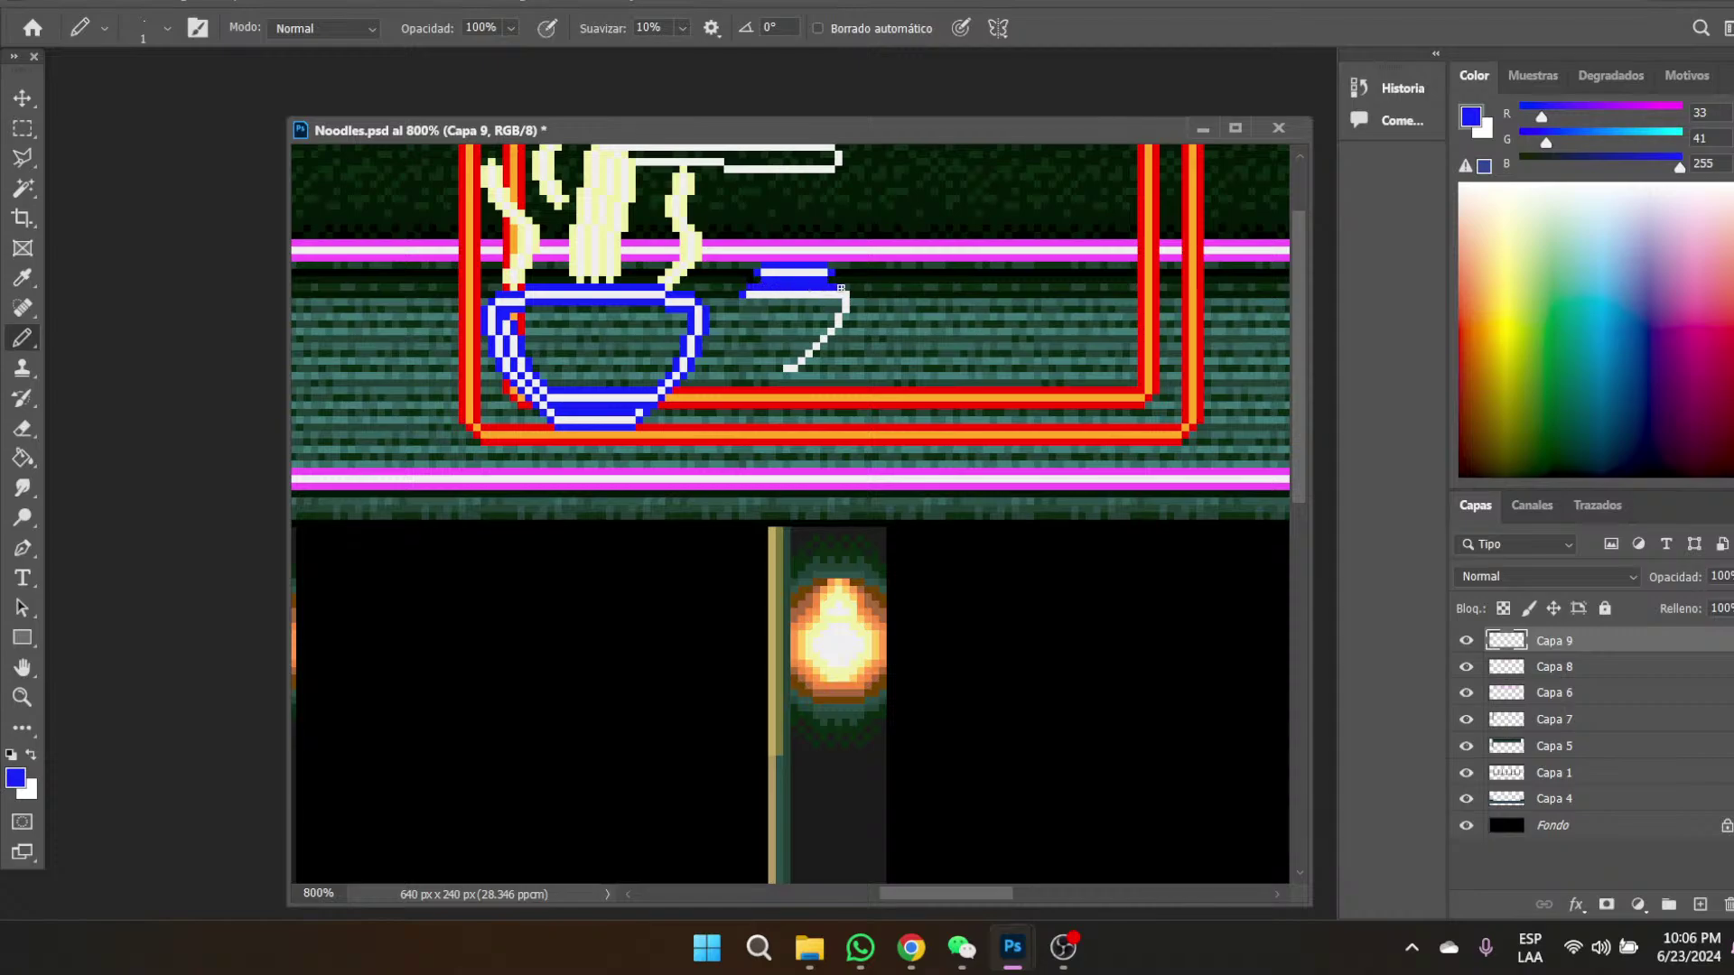
left_click_drag(751, 302, 854, 297)
- Outline the ラ's diagonal tail in blue pixel by pixel, along both sides and around its lower tip
left_click(22, 697)
left_click(839, 306)
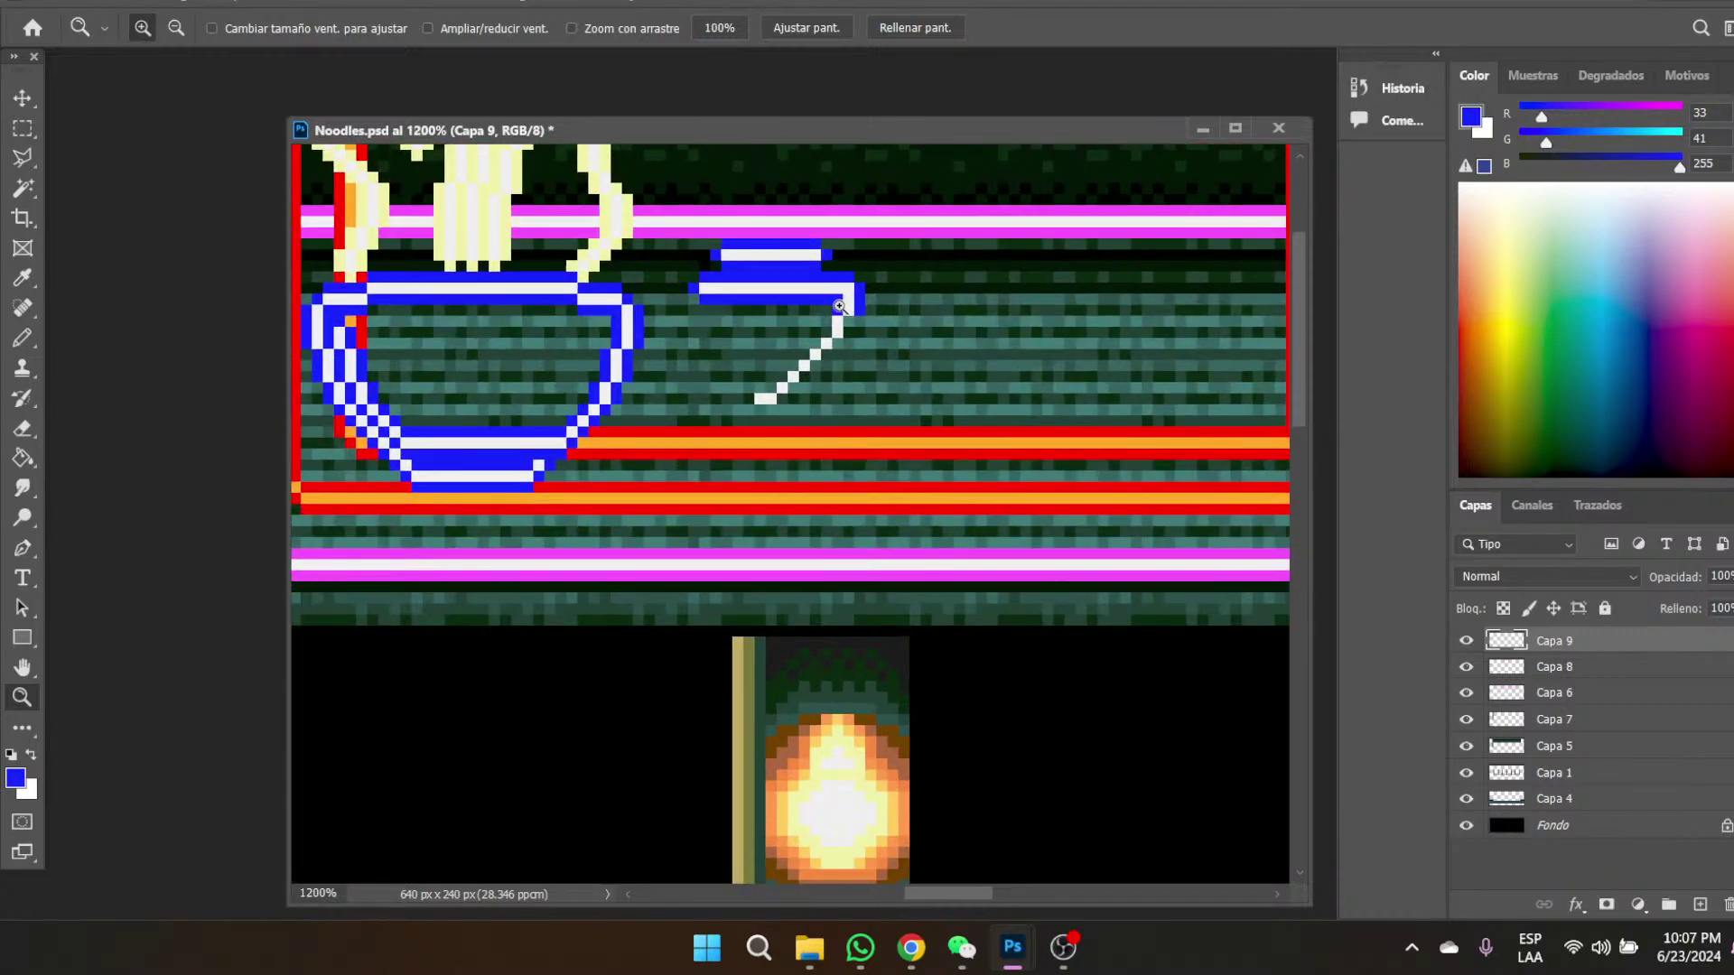
left_click(840, 305)
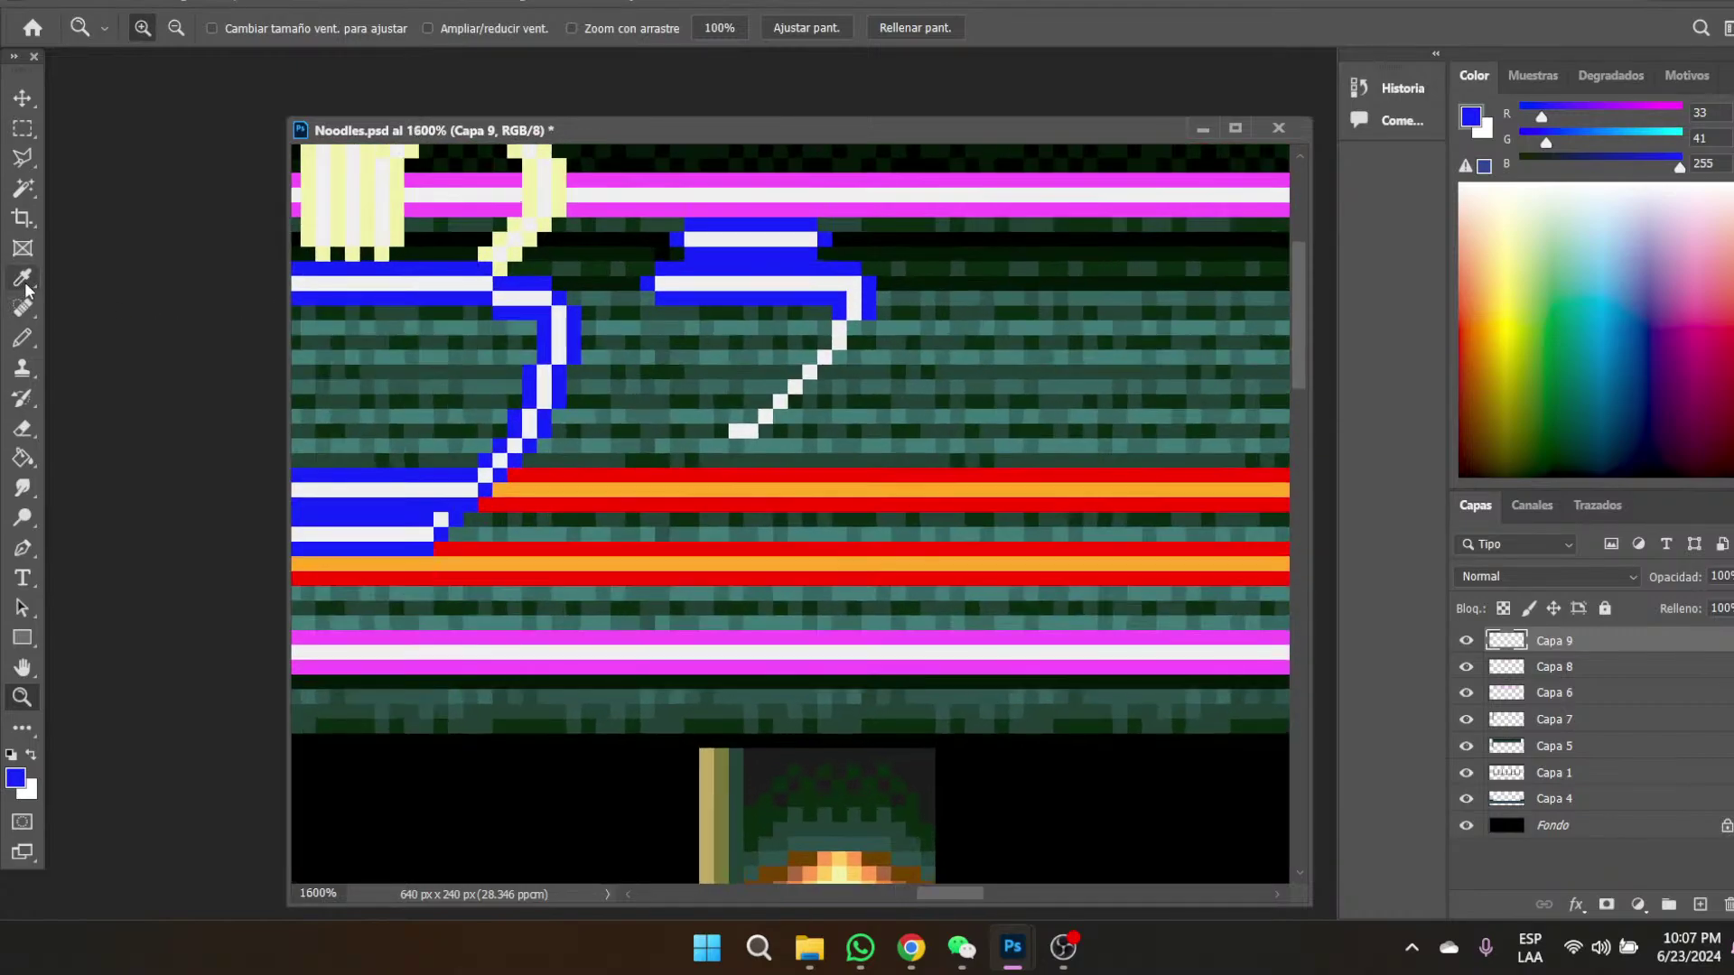
left_click(23, 307)
left_click(23, 338)
left_click(854, 327)
left_click(854, 341)
left_click(825, 327)
left_click(826, 341)
left_click(811, 355)
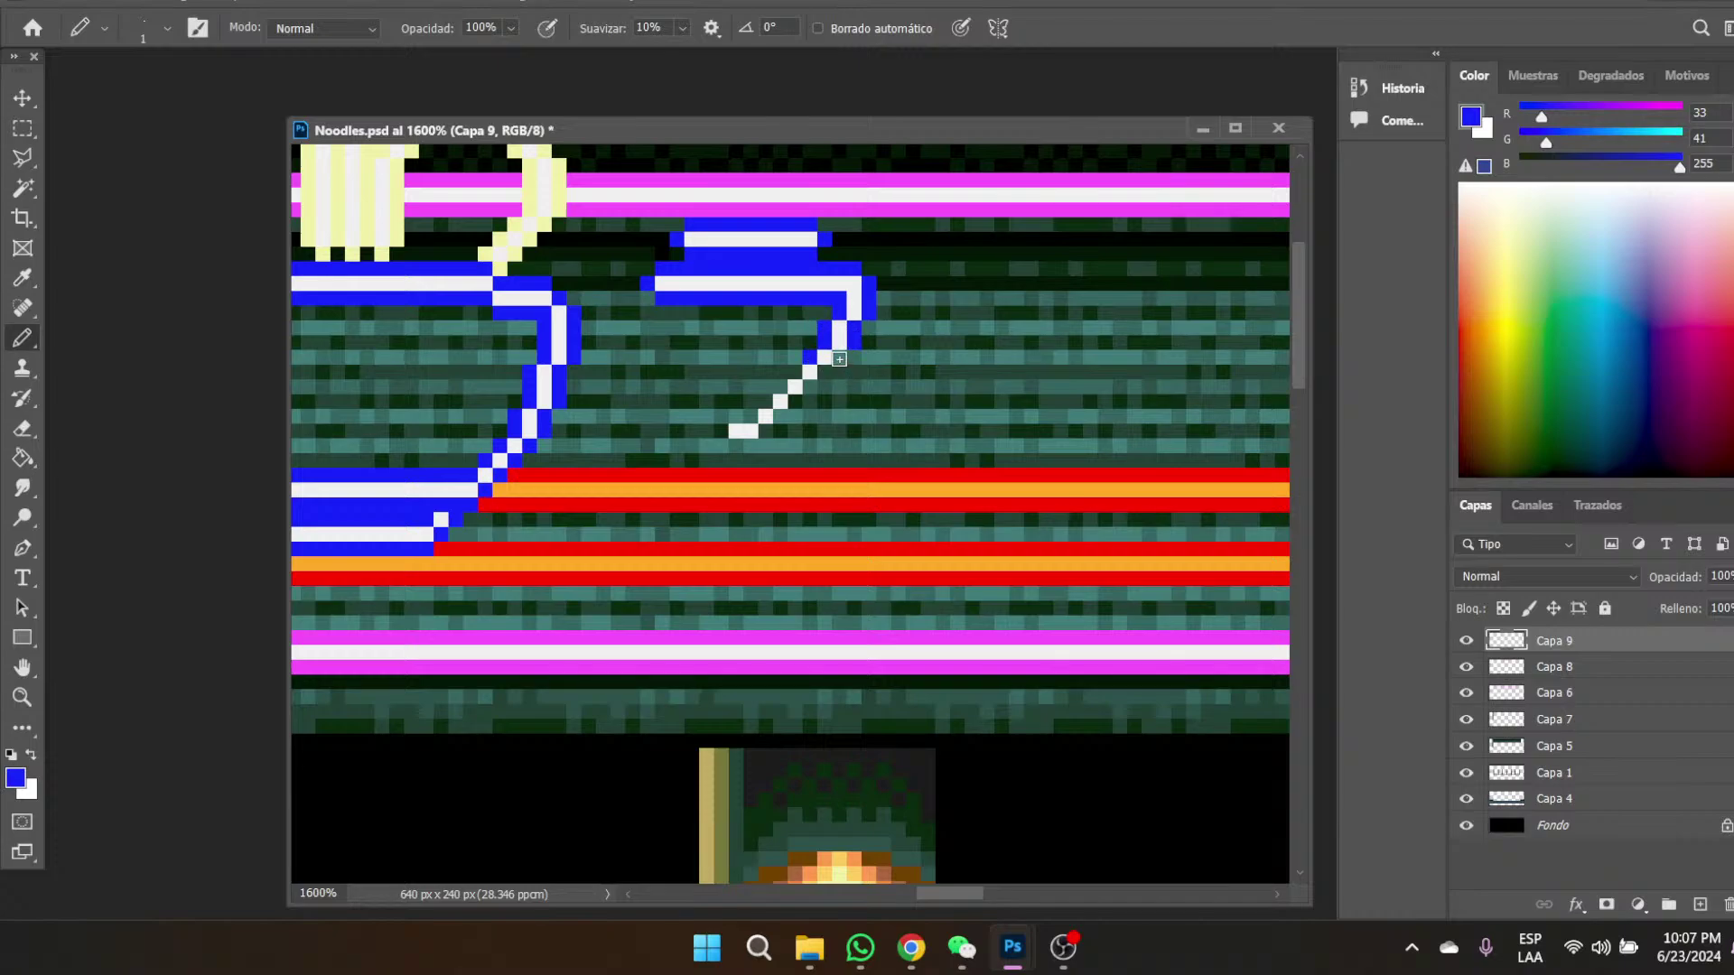
left_click(825, 370)
left_click(810, 385)
left_click(795, 402)
left_click(781, 416)
left_click(765, 416)
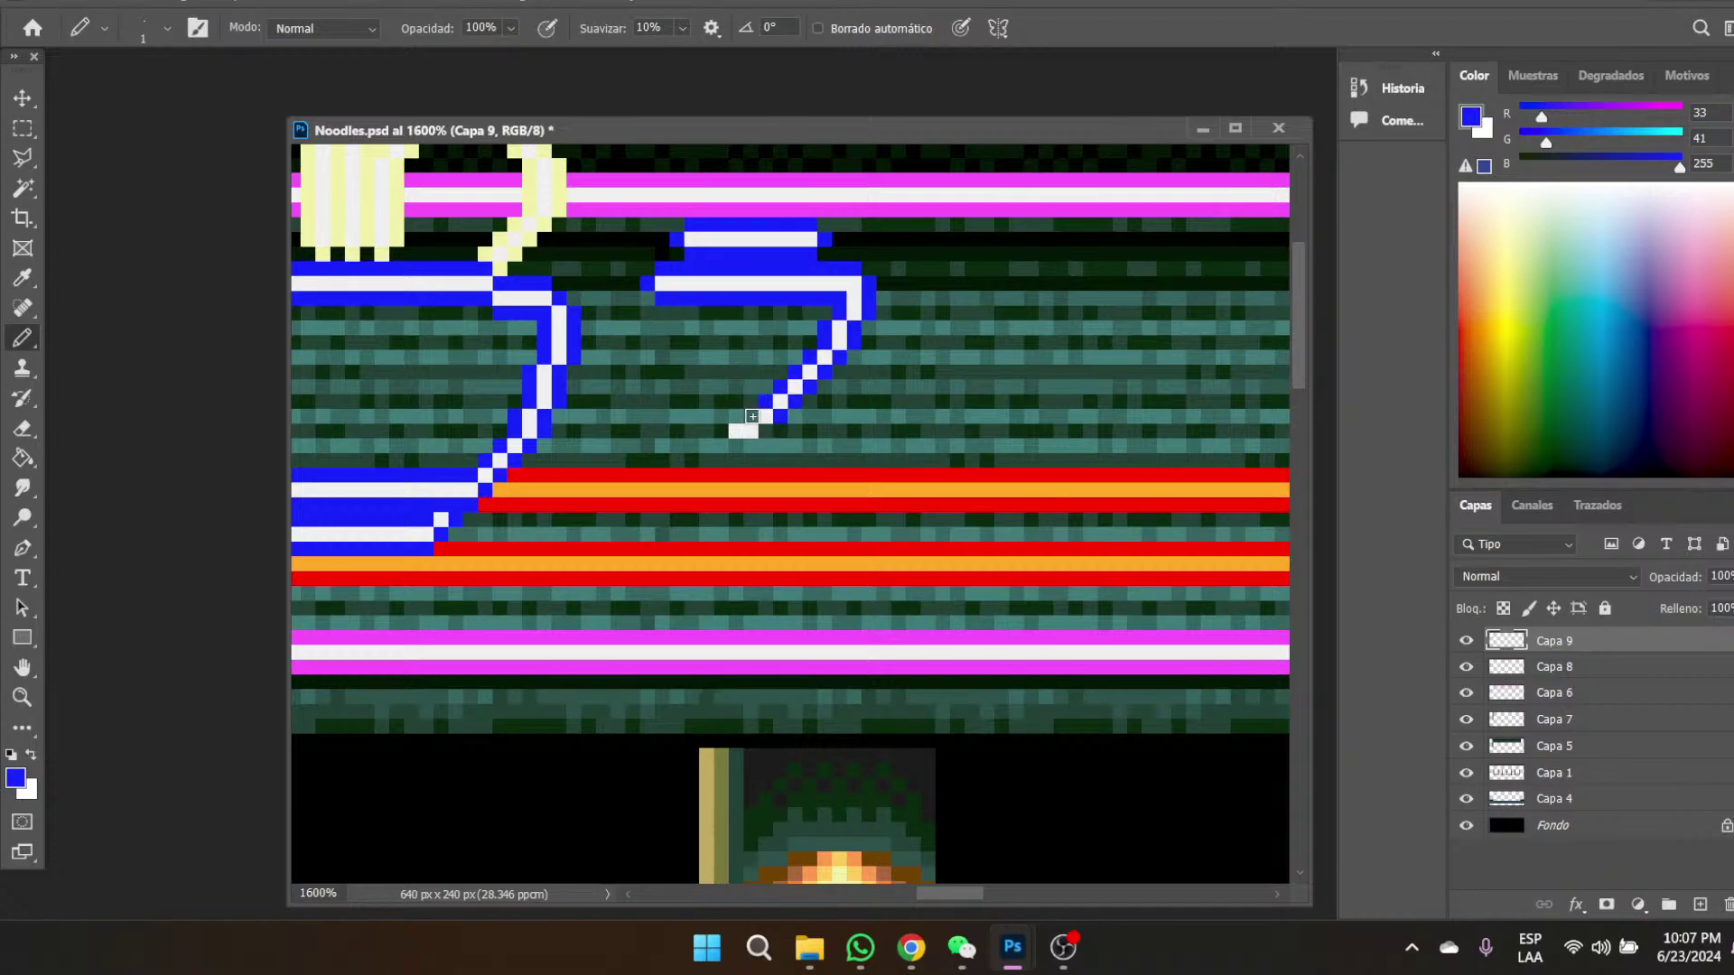
left_click(750, 416)
left_click(736, 417)
left_click(751, 431)
key("ctrl+z")
left_click(736, 445)
left_click(721, 431)
- Sample the lettering's white and pencil a horizontal bar for the long-vowel mark ー to the right of the ラ
mouse_move(1013, 959)
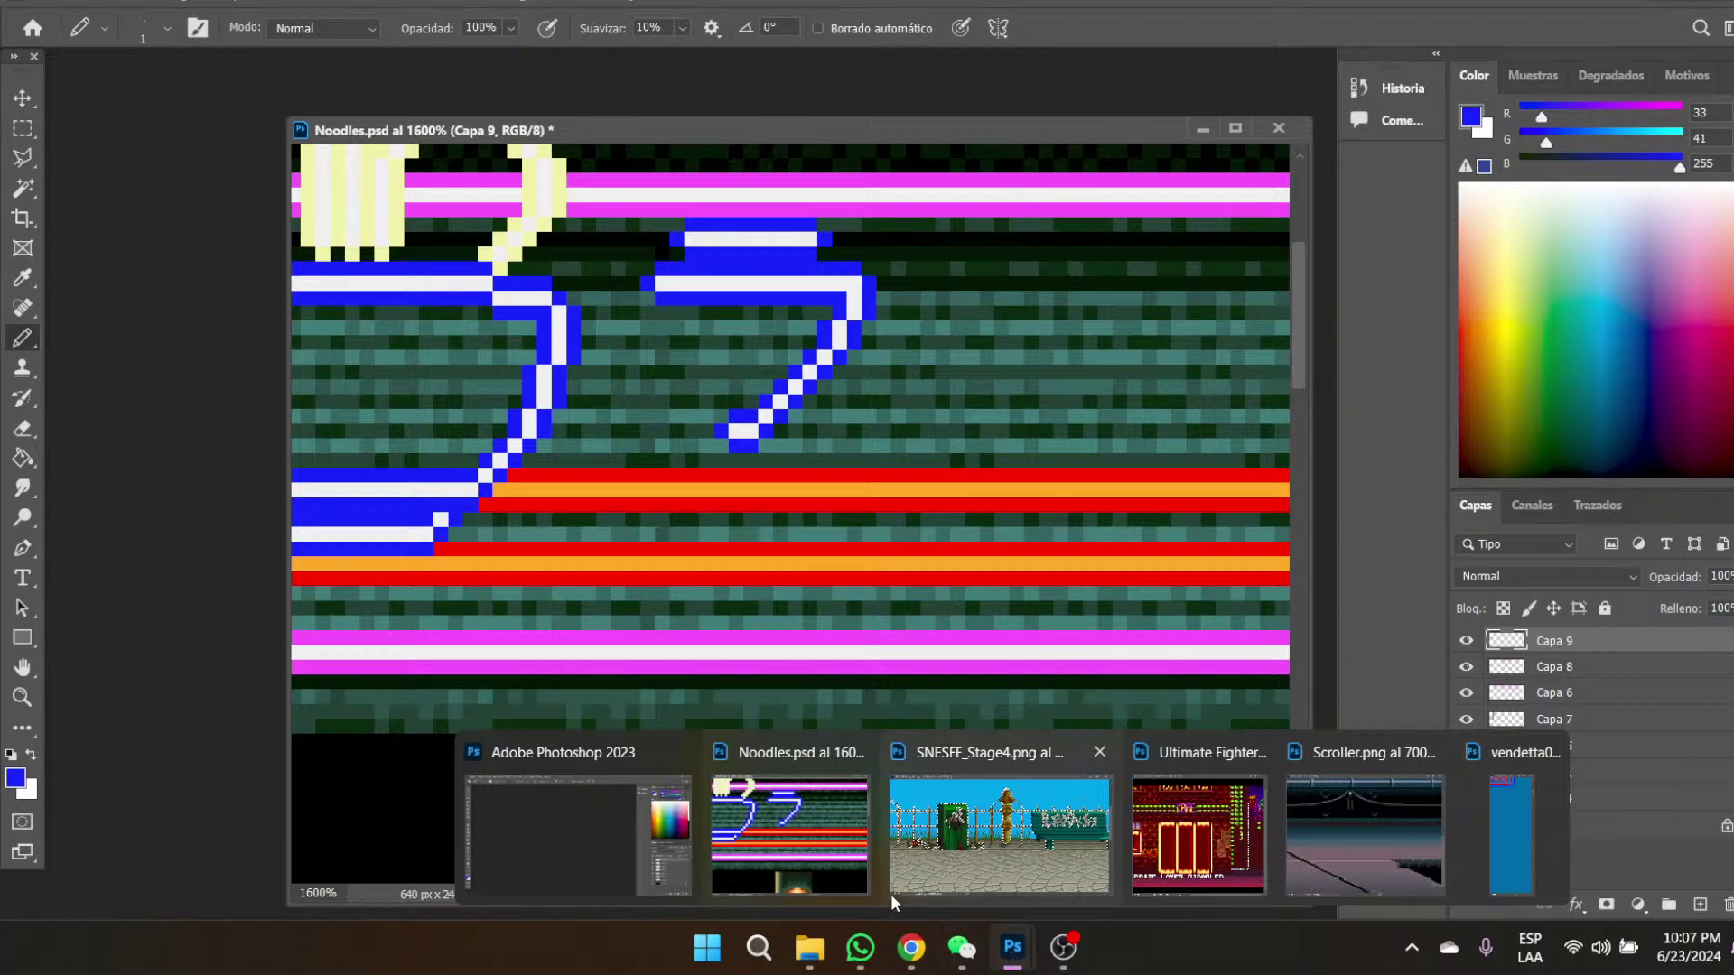
mouse_move(930, 951)
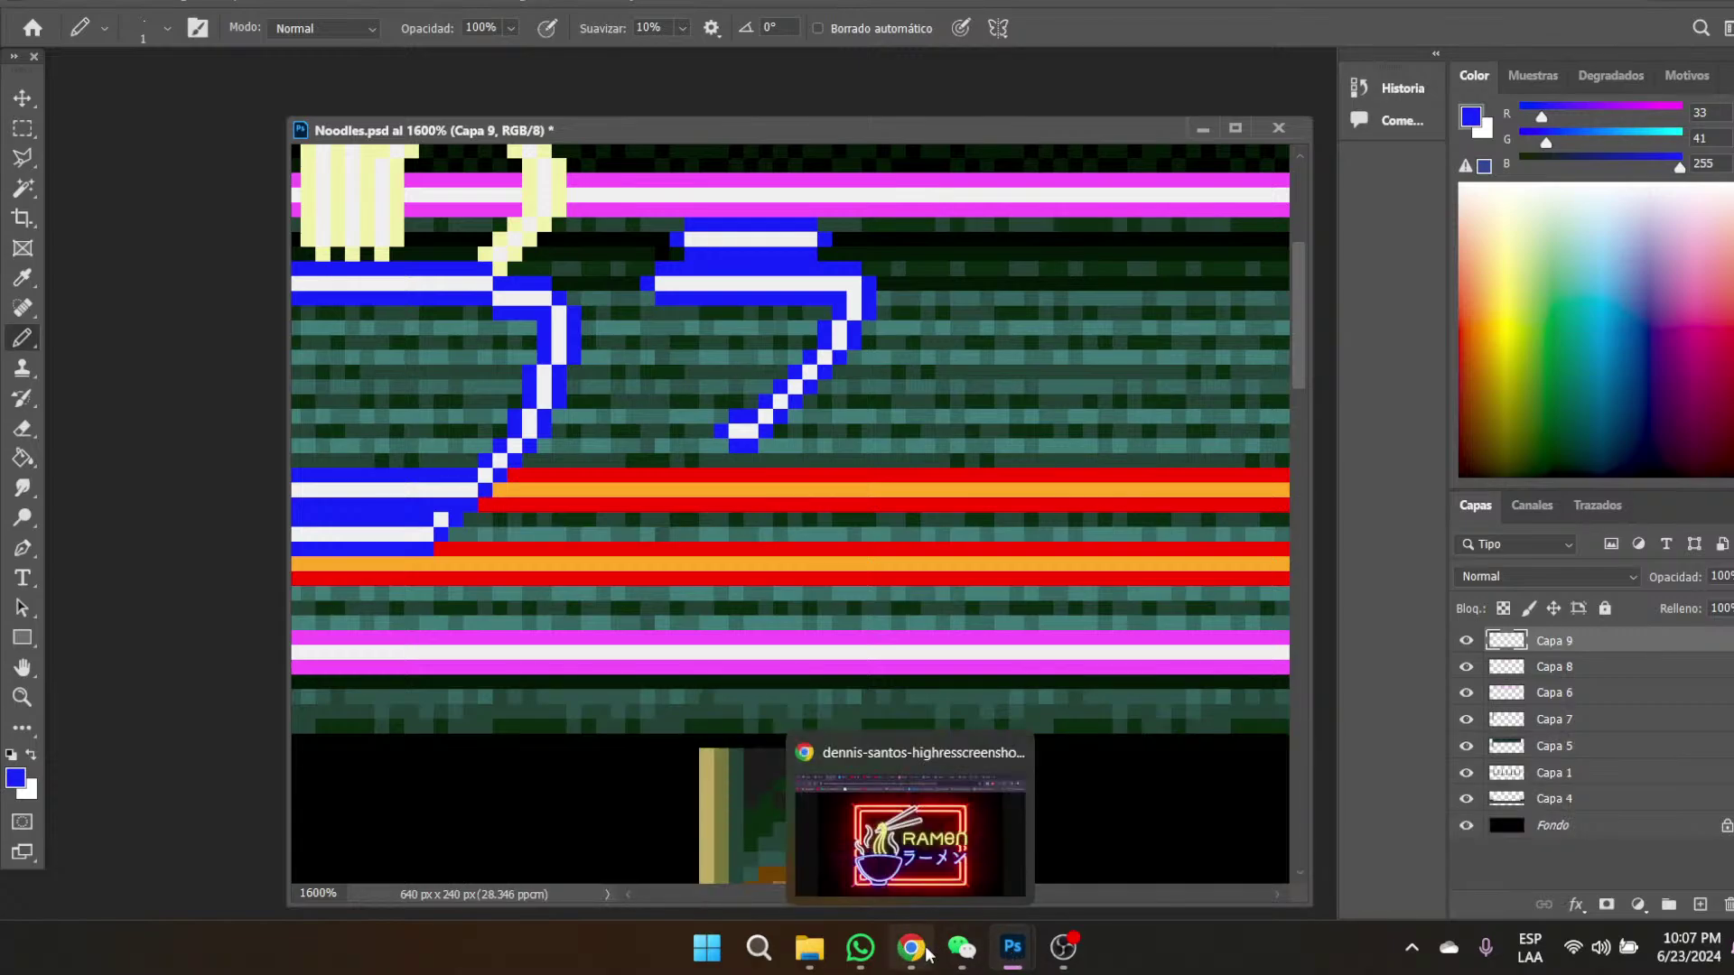
left_click(25, 280)
left_click(753, 233)
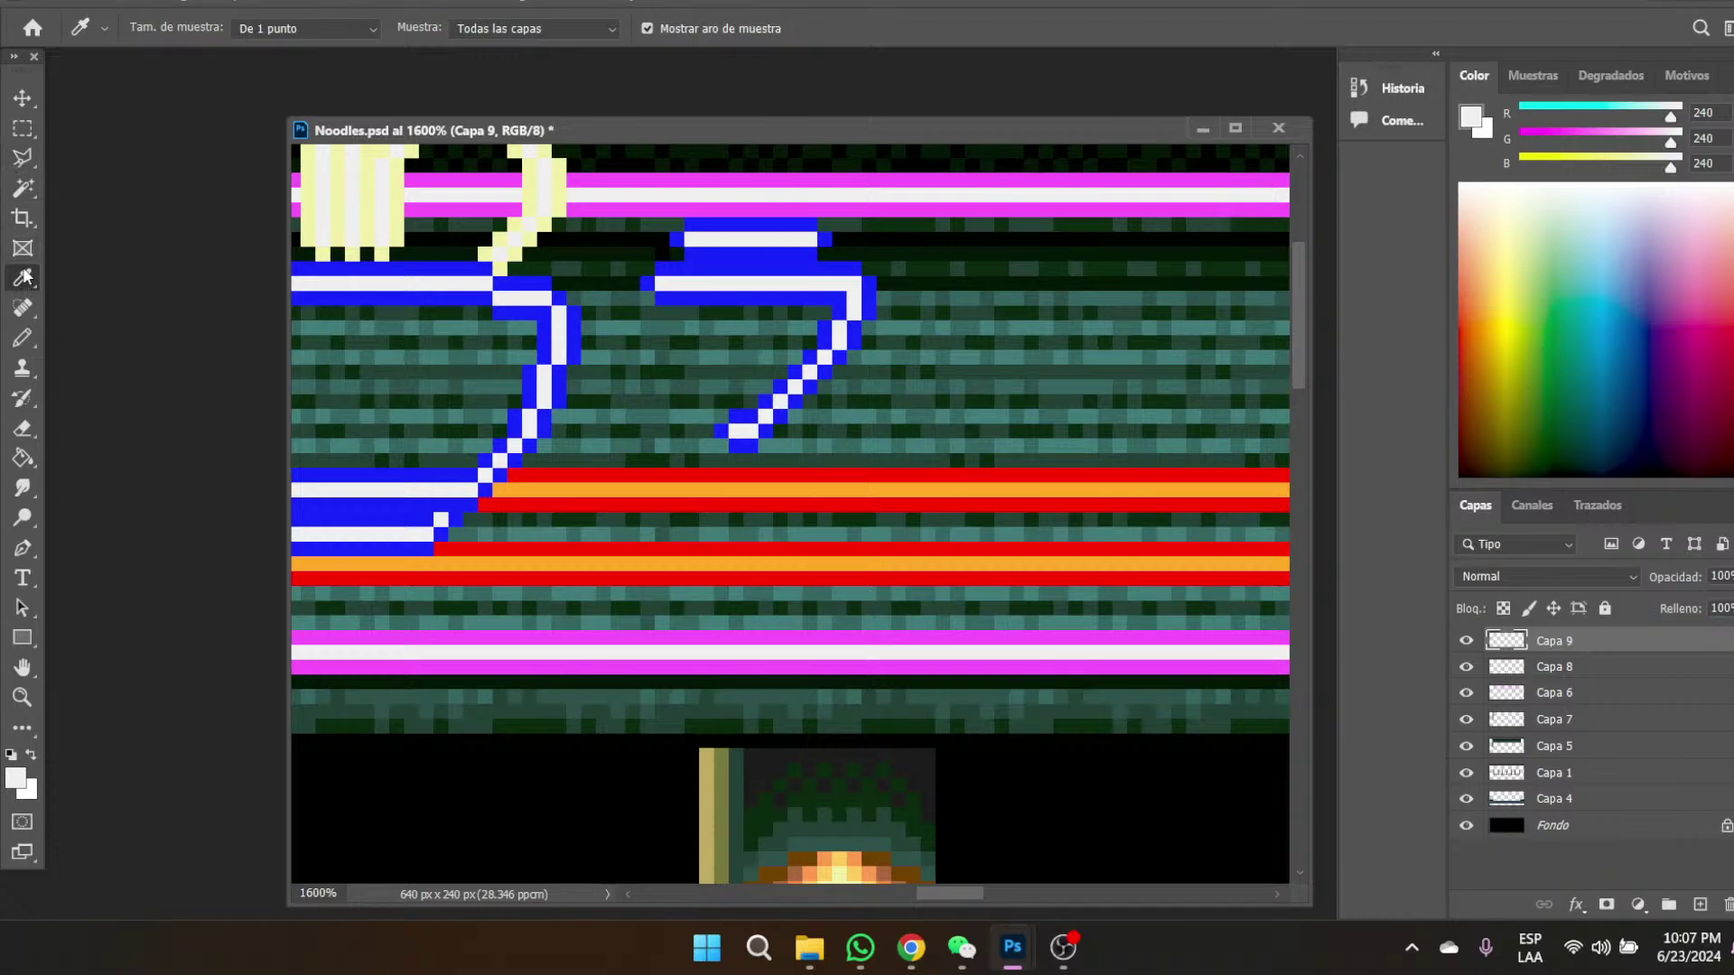
left_click(22, 338)
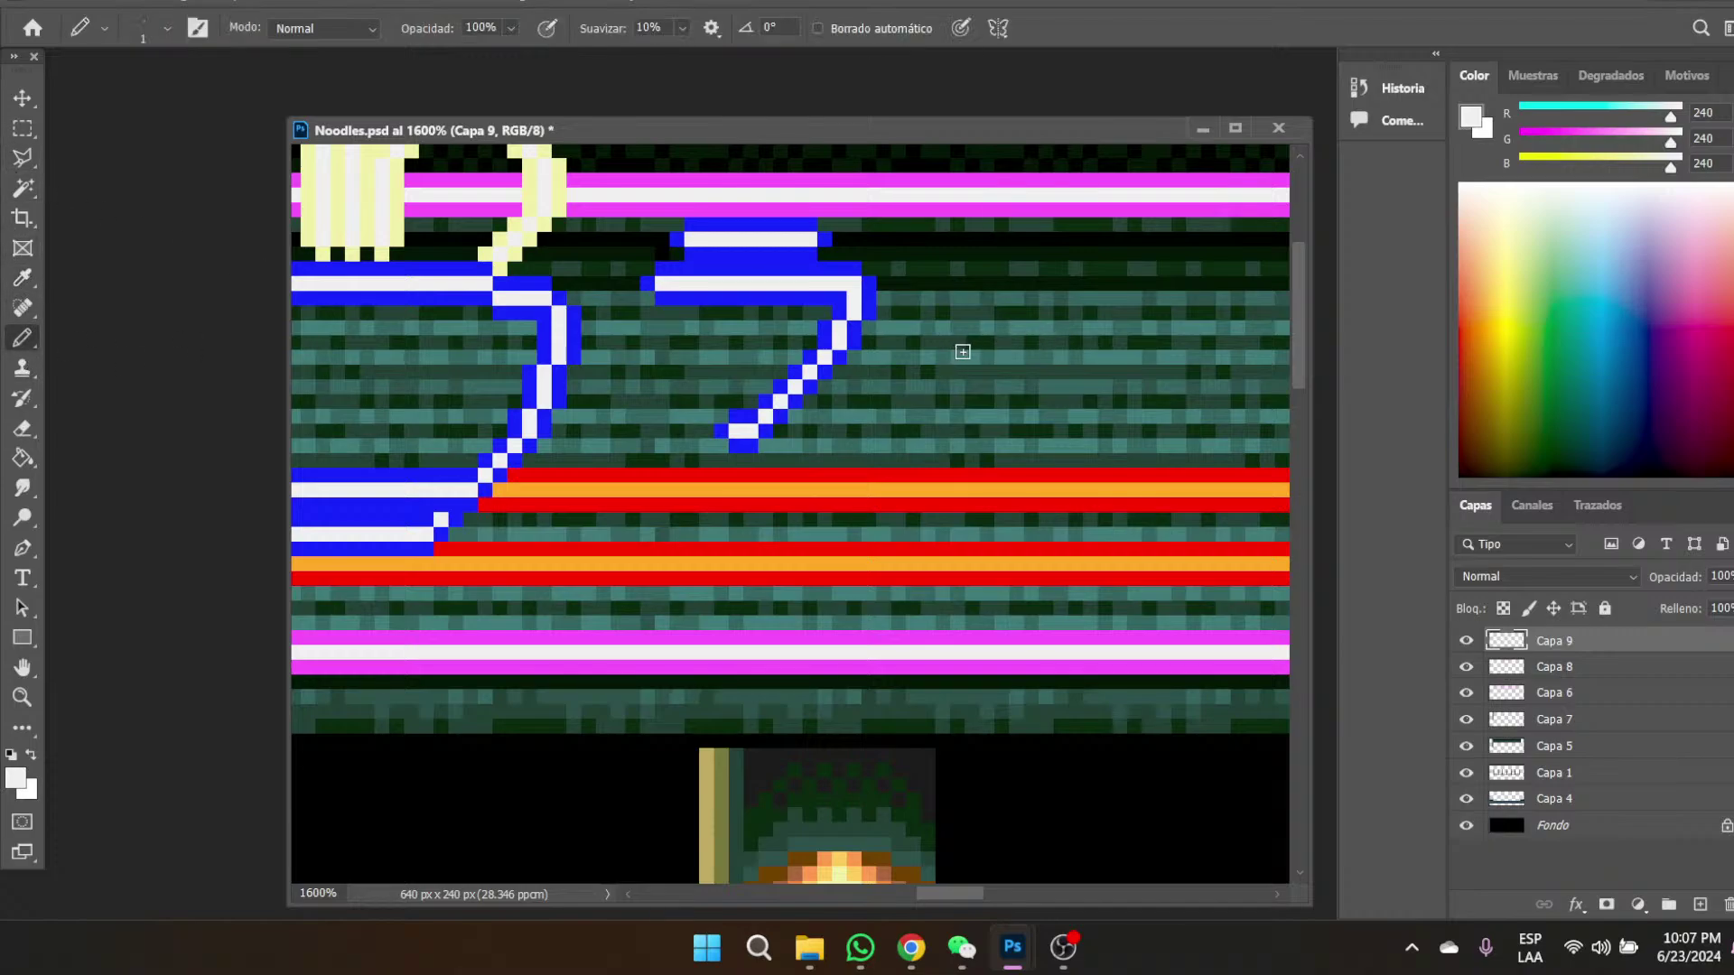
left_click_drag(963, 356, 1187, 357)
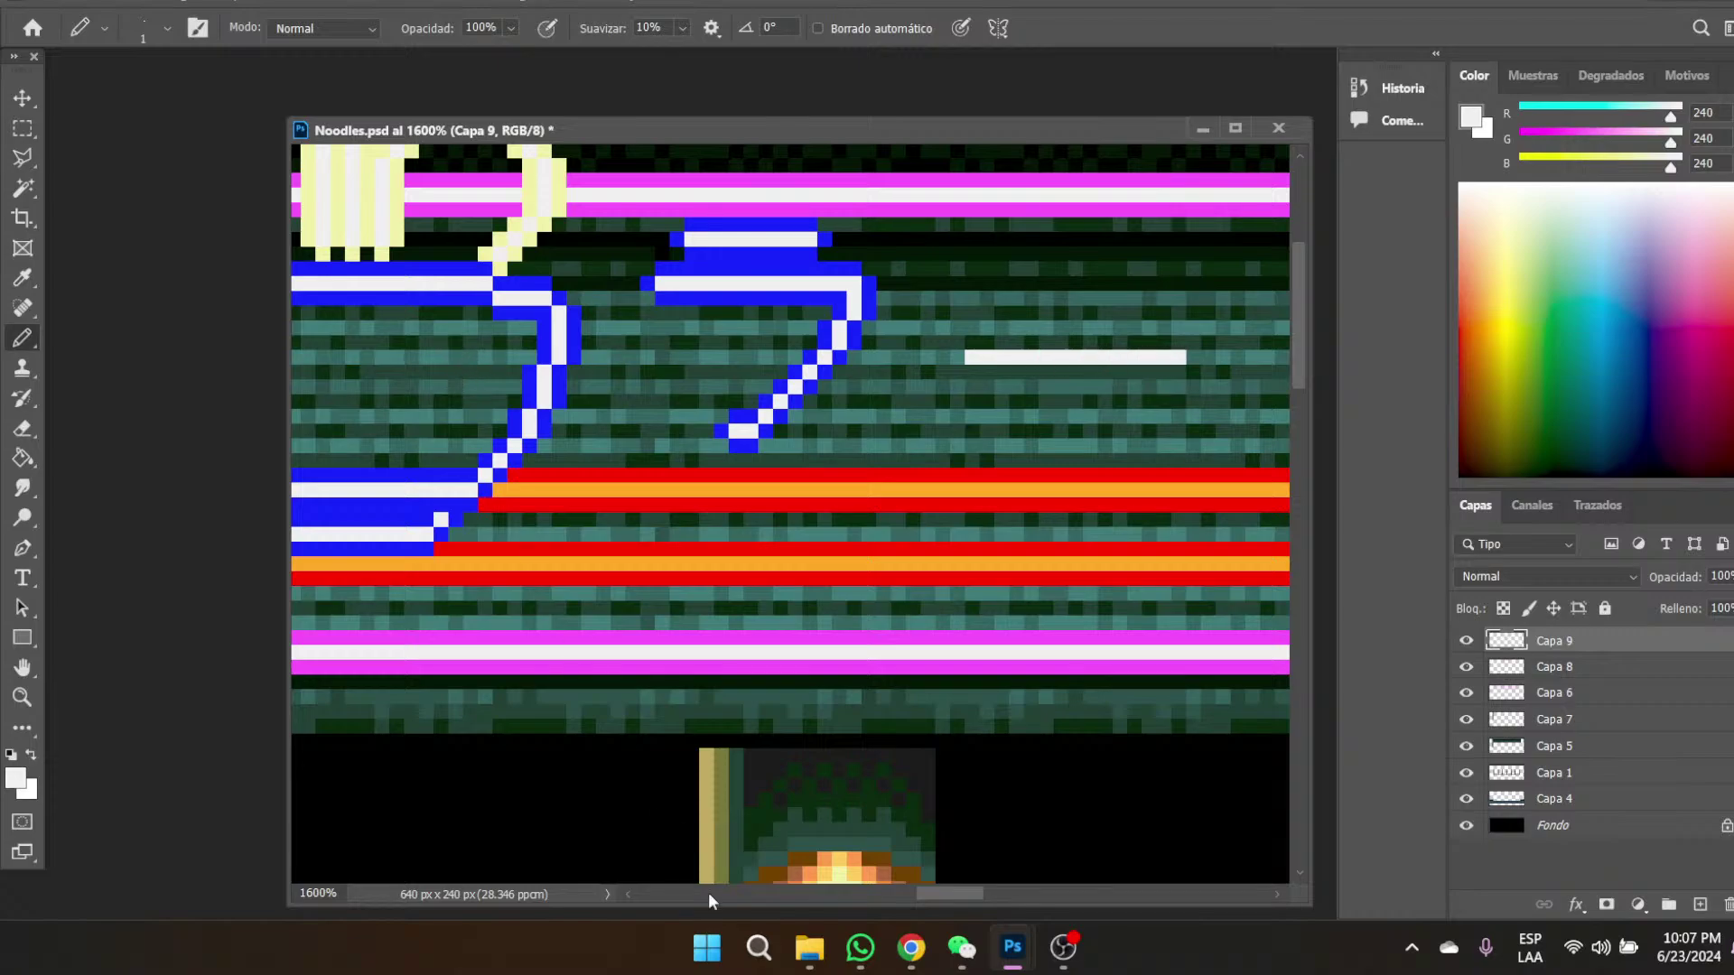
- Select the white ー bar and move it left, closer to the ラ, and clear the selection
left_click(23, 697)
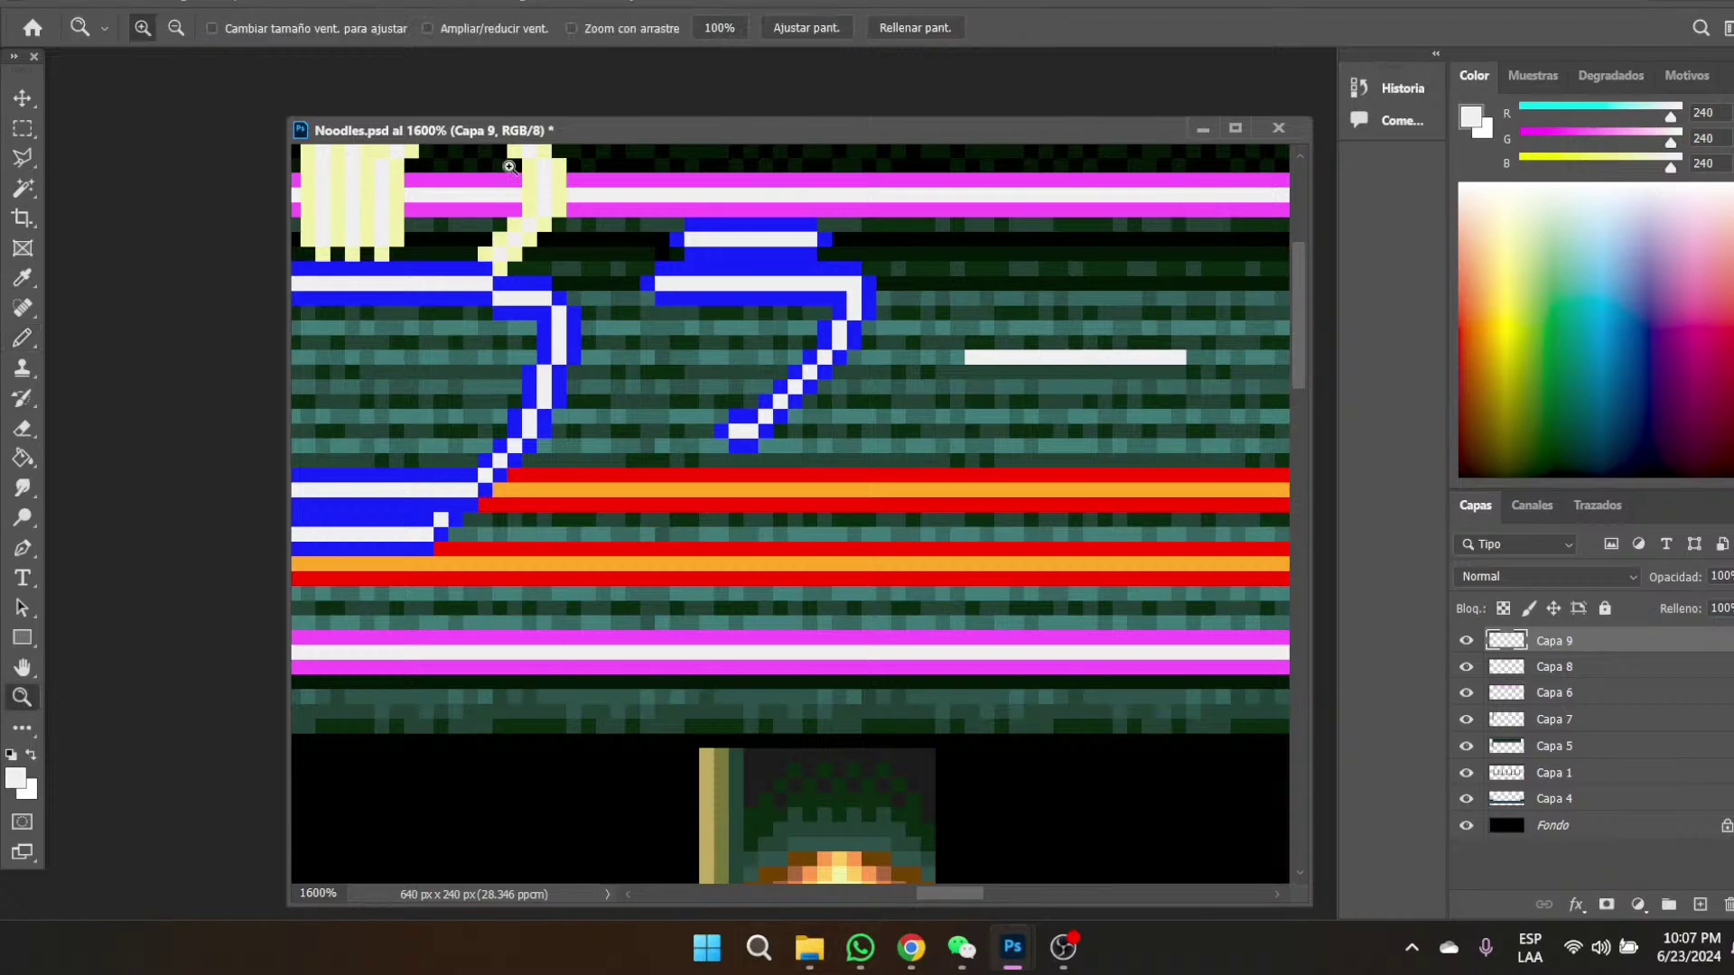
left_click(729, 25)
left_click(785, 432)
left_click(902, 276)
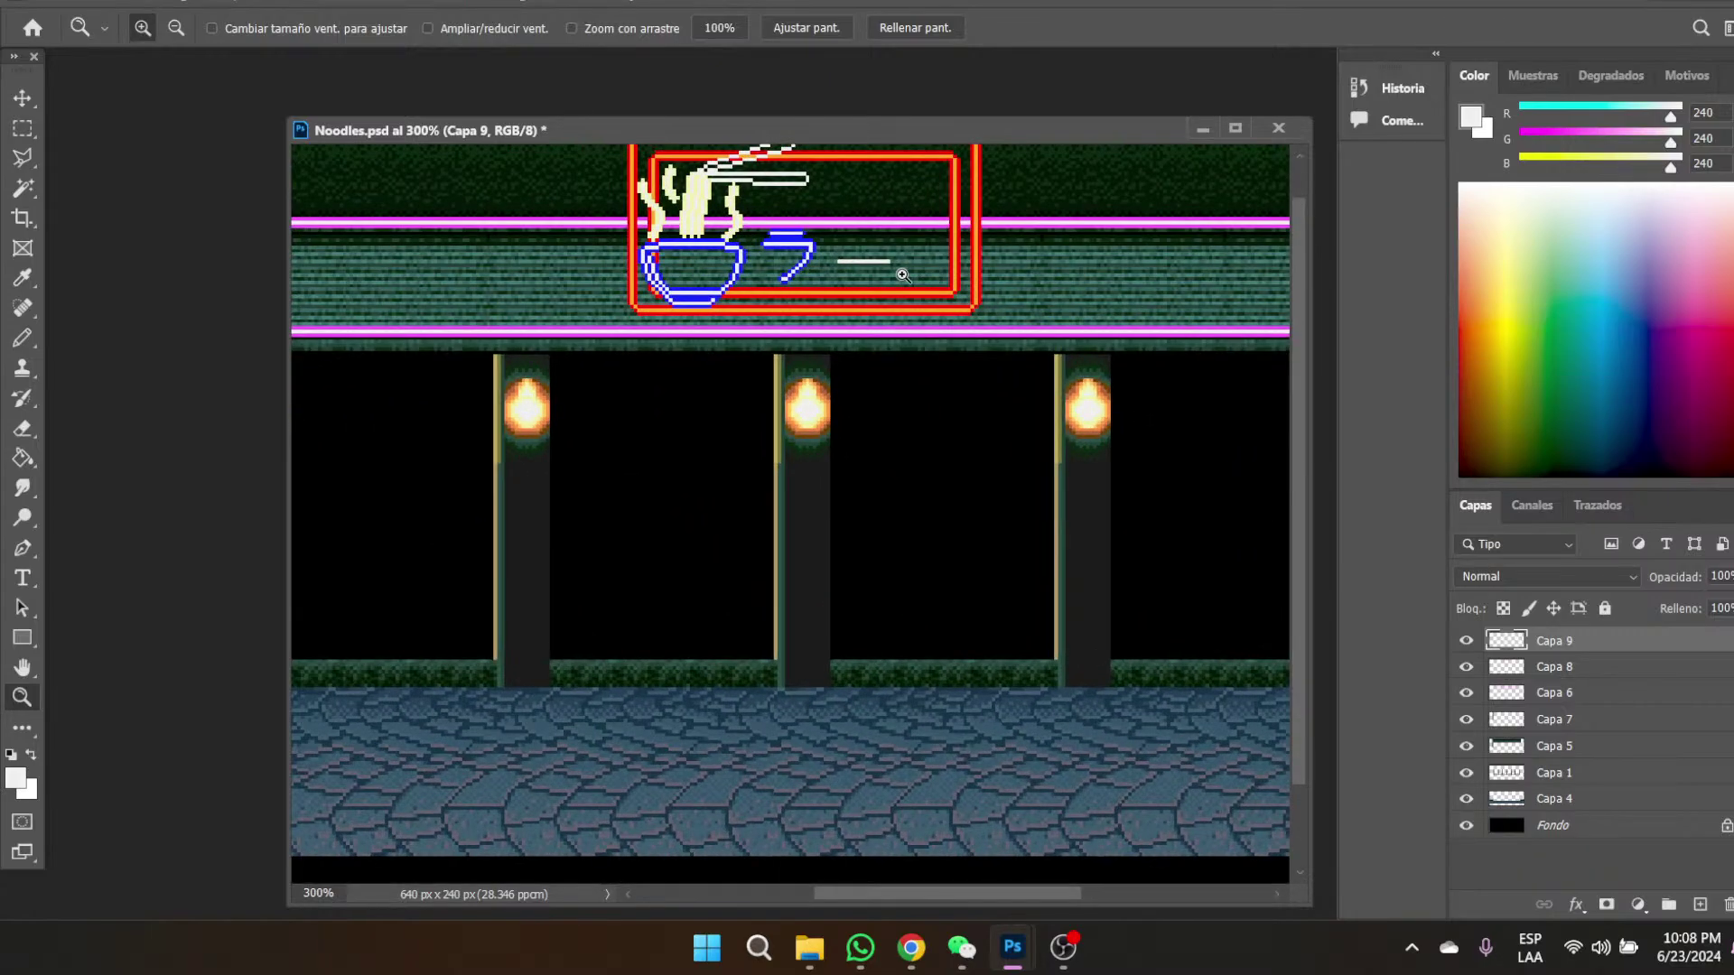
left_click_drag(871, 222, 963, 327)
left_click(23, 128)
left_click(22, 97)
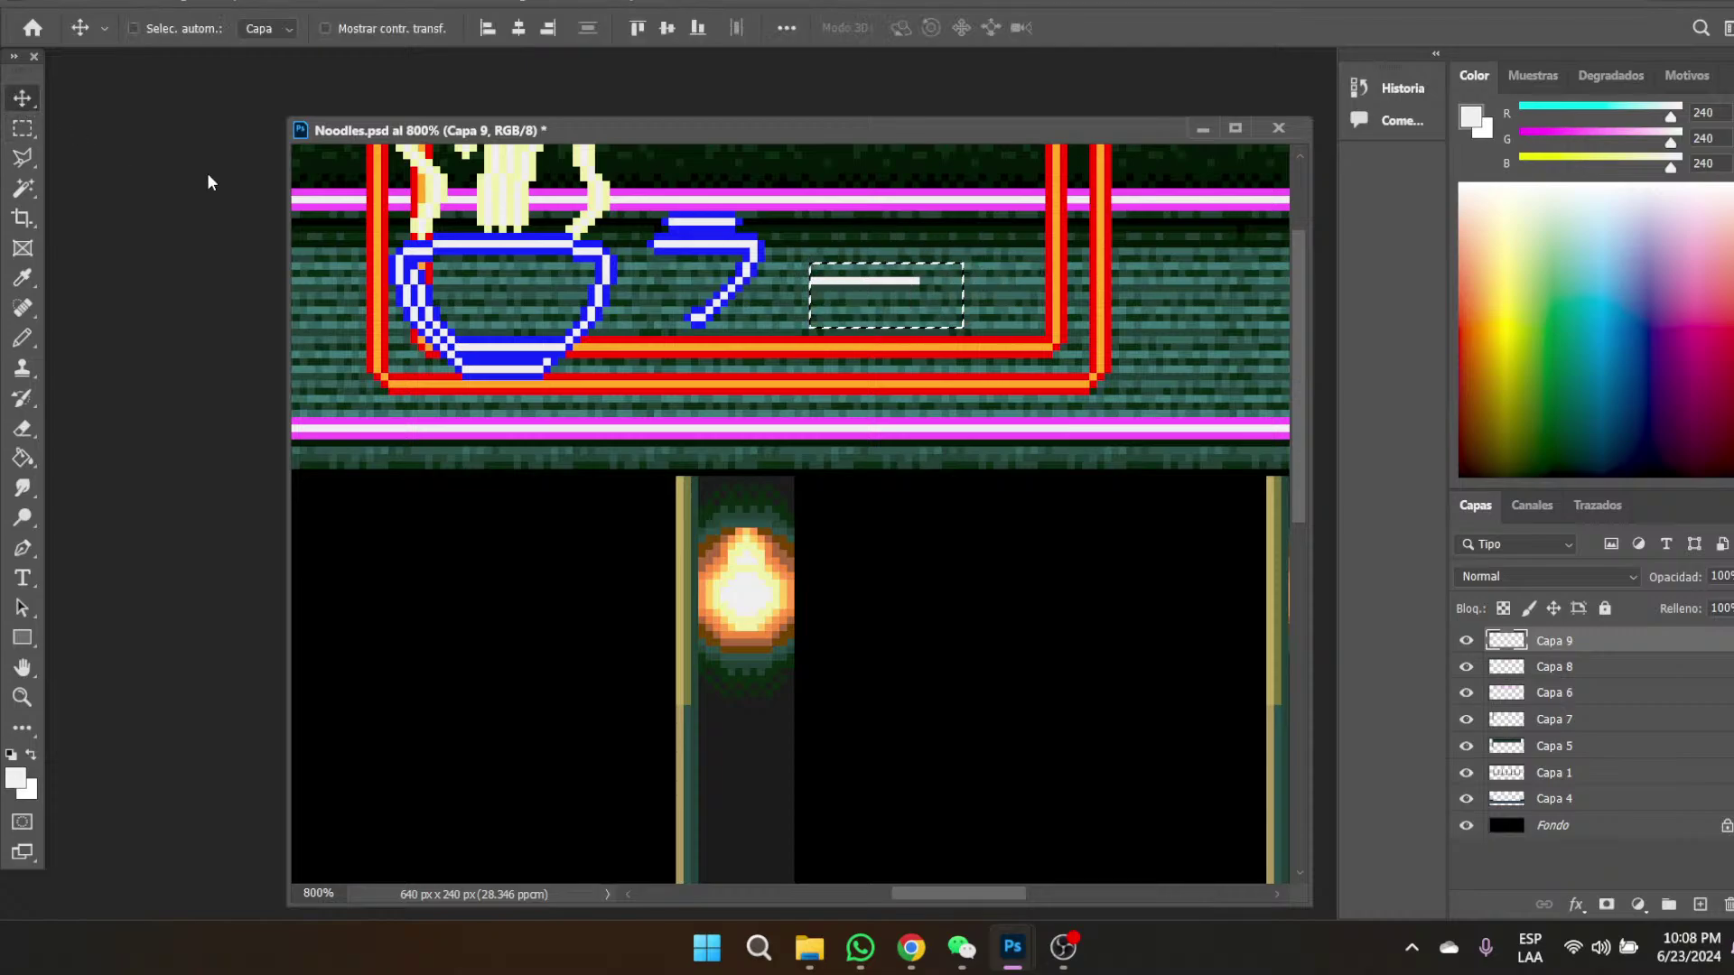
left_click_drag(855, 293, 818, 287)
left_click(23, 128)
left_click_drag(877, 263, 903, 300)
left_click(935, 255)
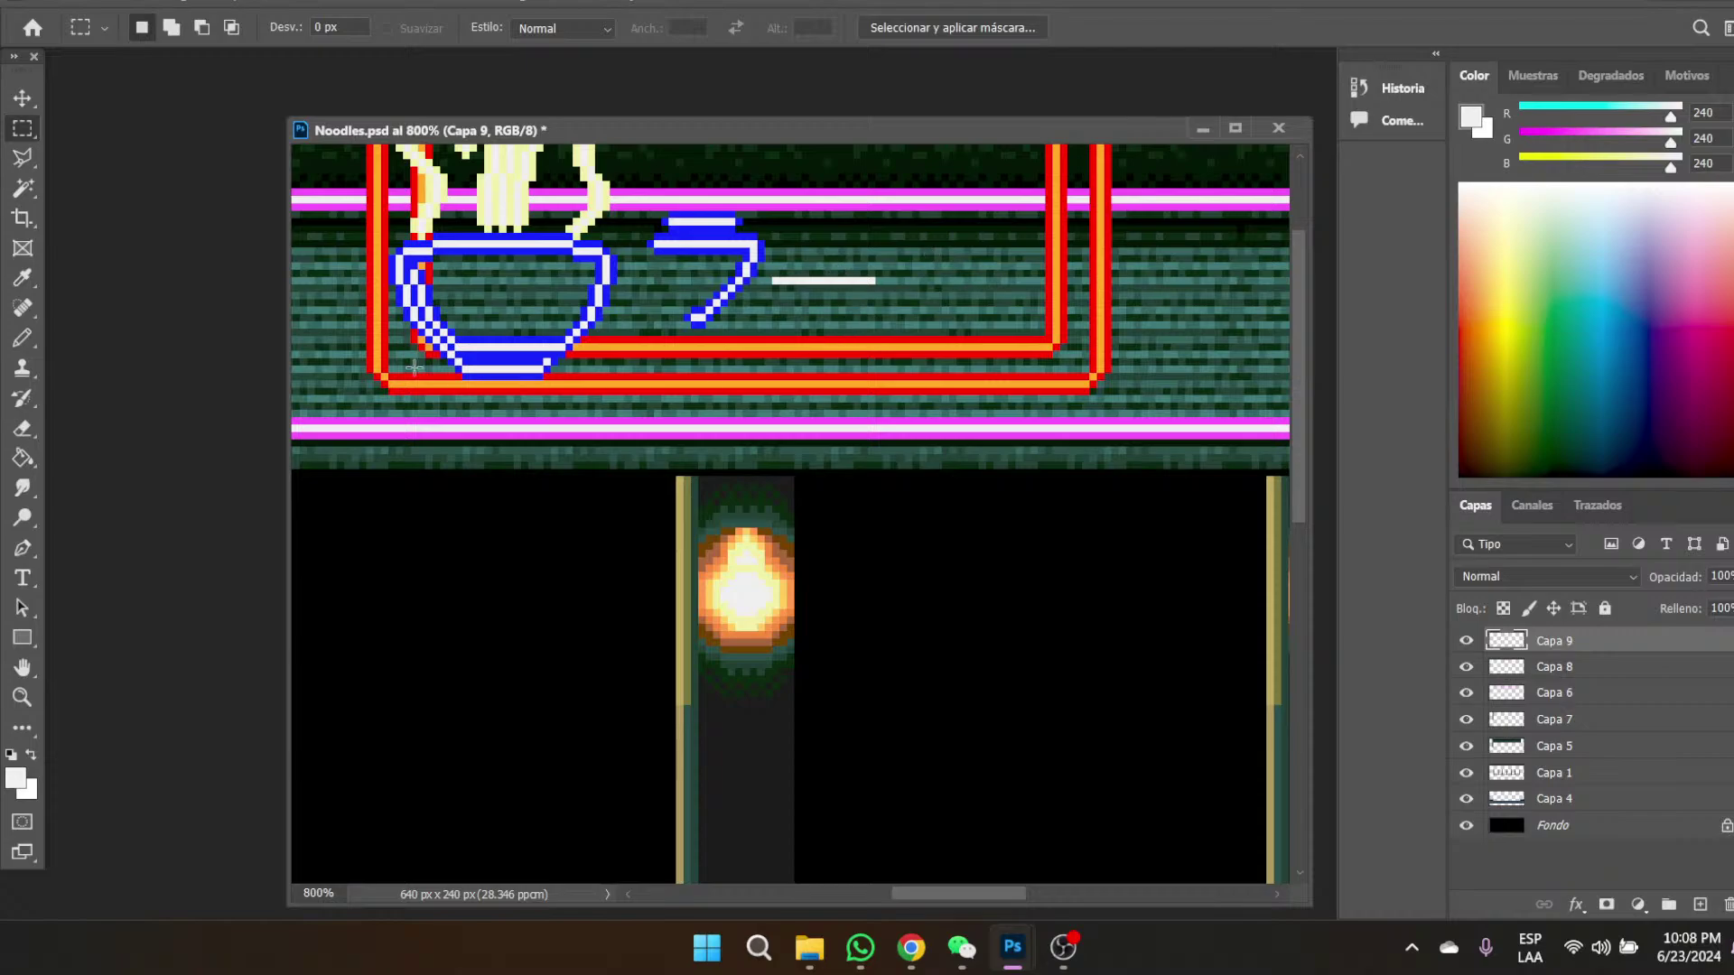
- Sample the ラ's blue and pencil an outline above, below and at both ends of the ー bar
left_click(23, 697)
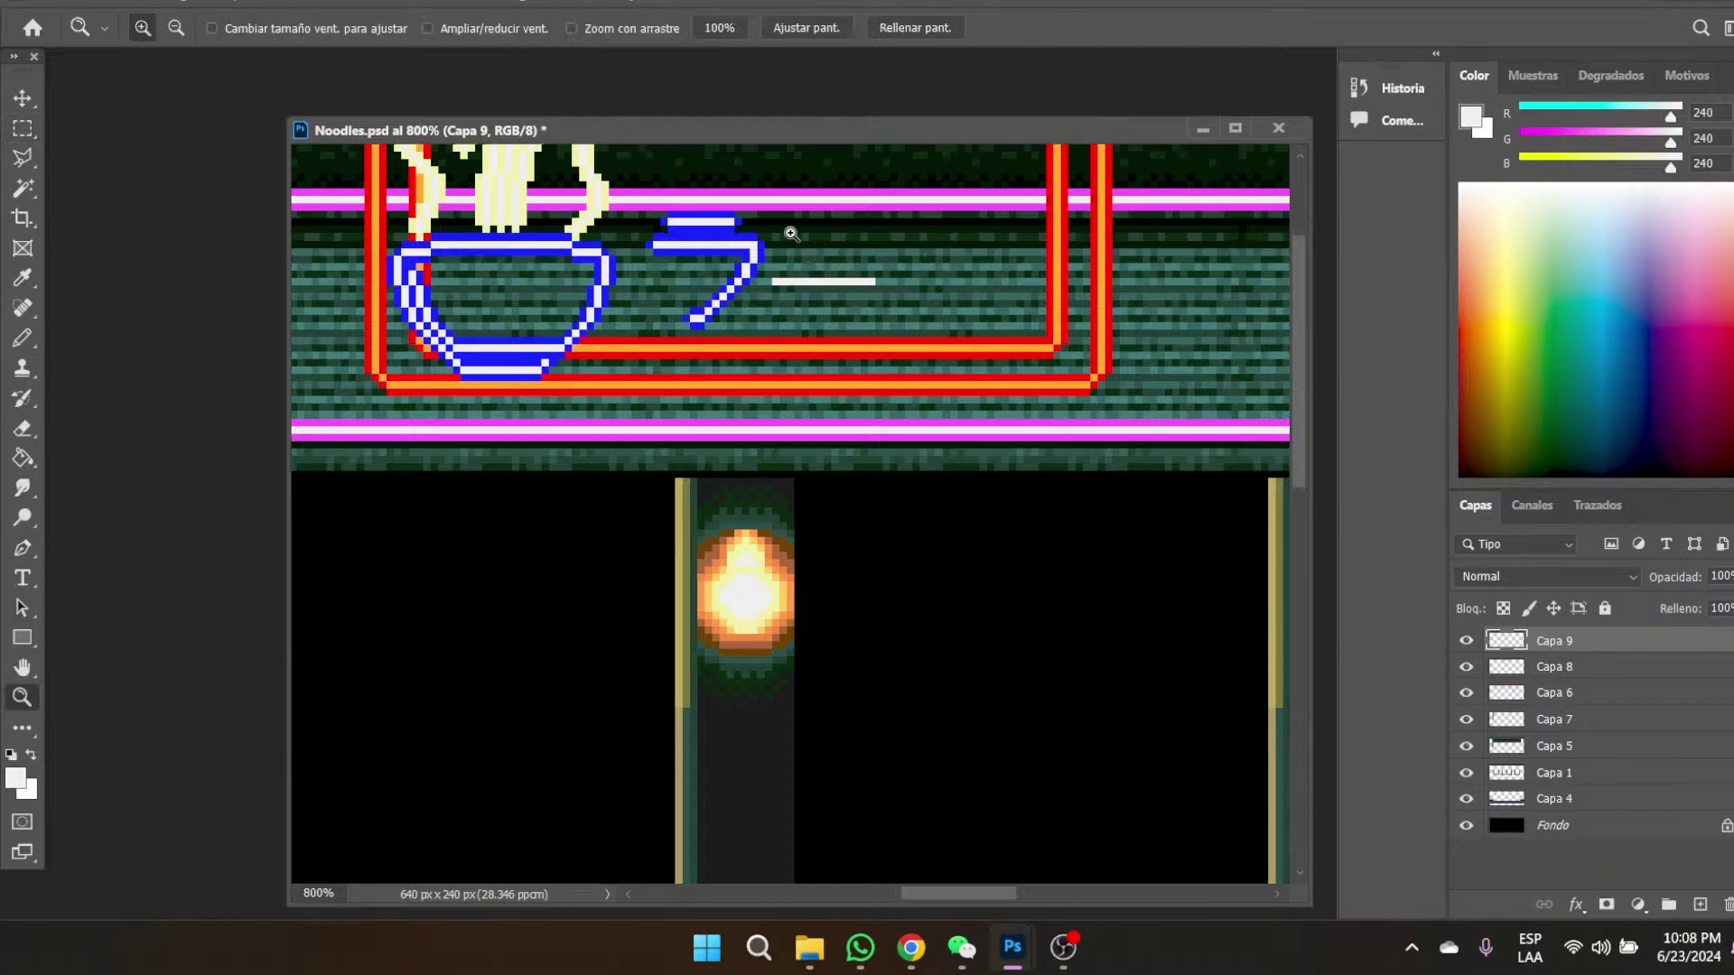
left_click(791, 233)
key("i")
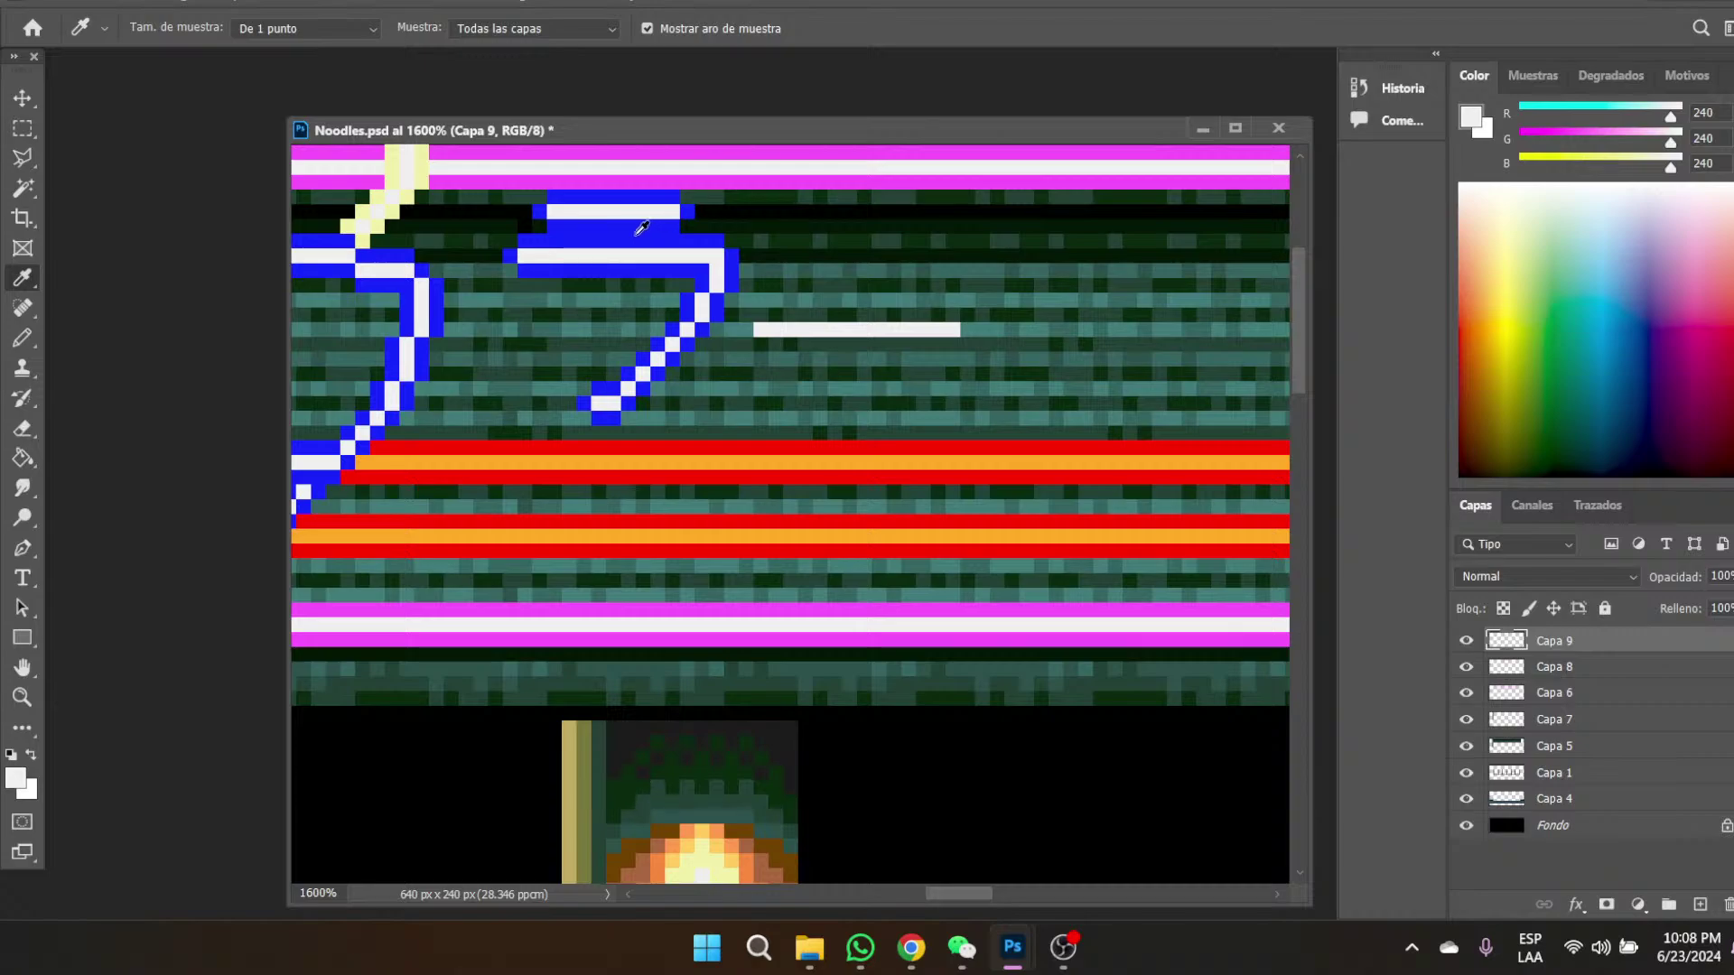
left_click(639, 231)
left_click(21, 341)
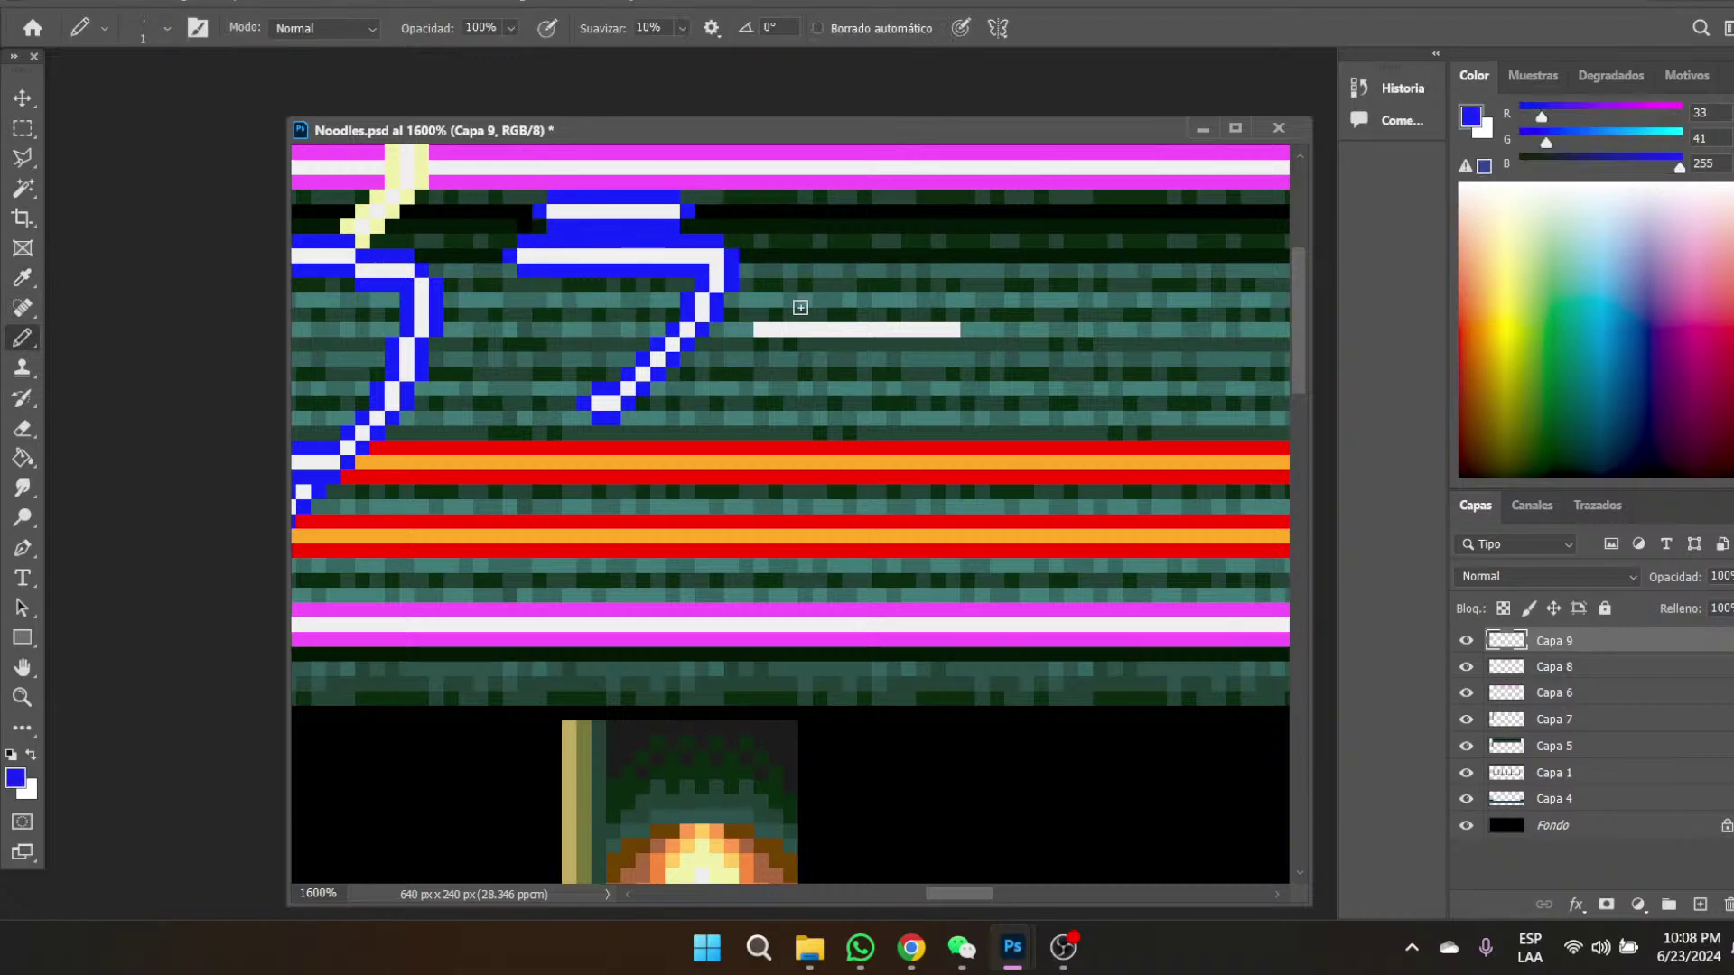
left_click_drag(760, 314, 956, 308)
left_click_drag(761, 344, 959, 344)
left_click(964, 332)
left_click(743, 327)
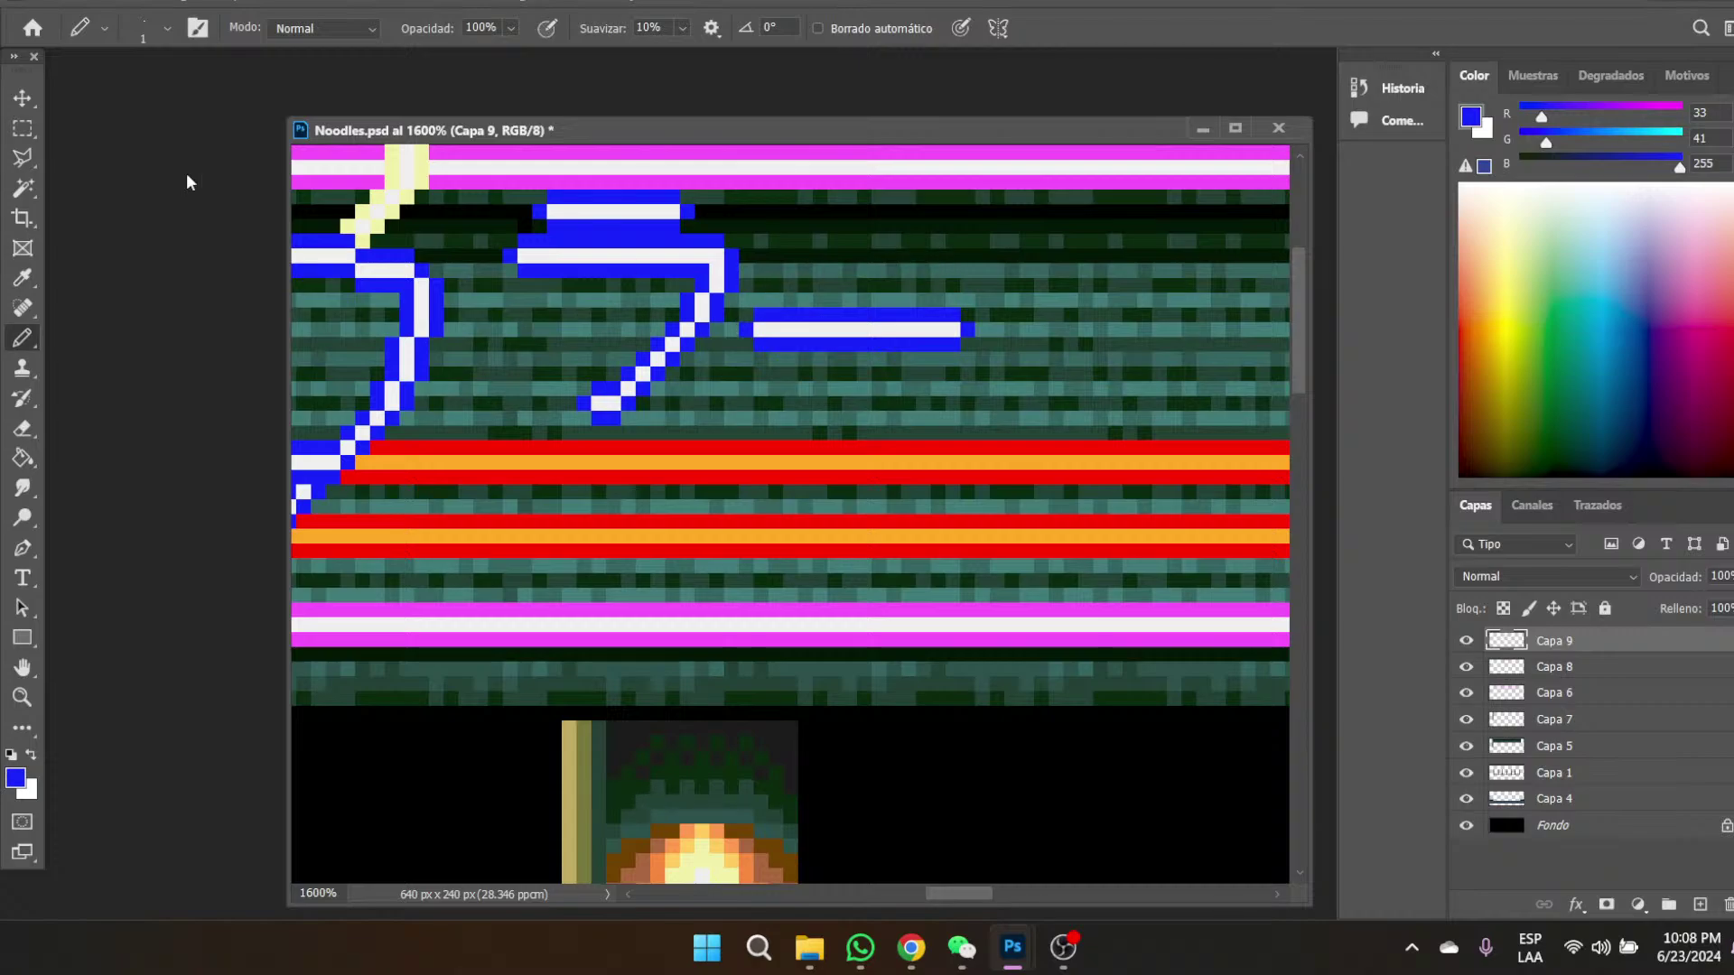
- Select the right end of the ー and shift it slightly left to shorten the bar, clearing the selection
left_click(28, 135)
left_click_drag(918, 295, 927, 341)
key("v")
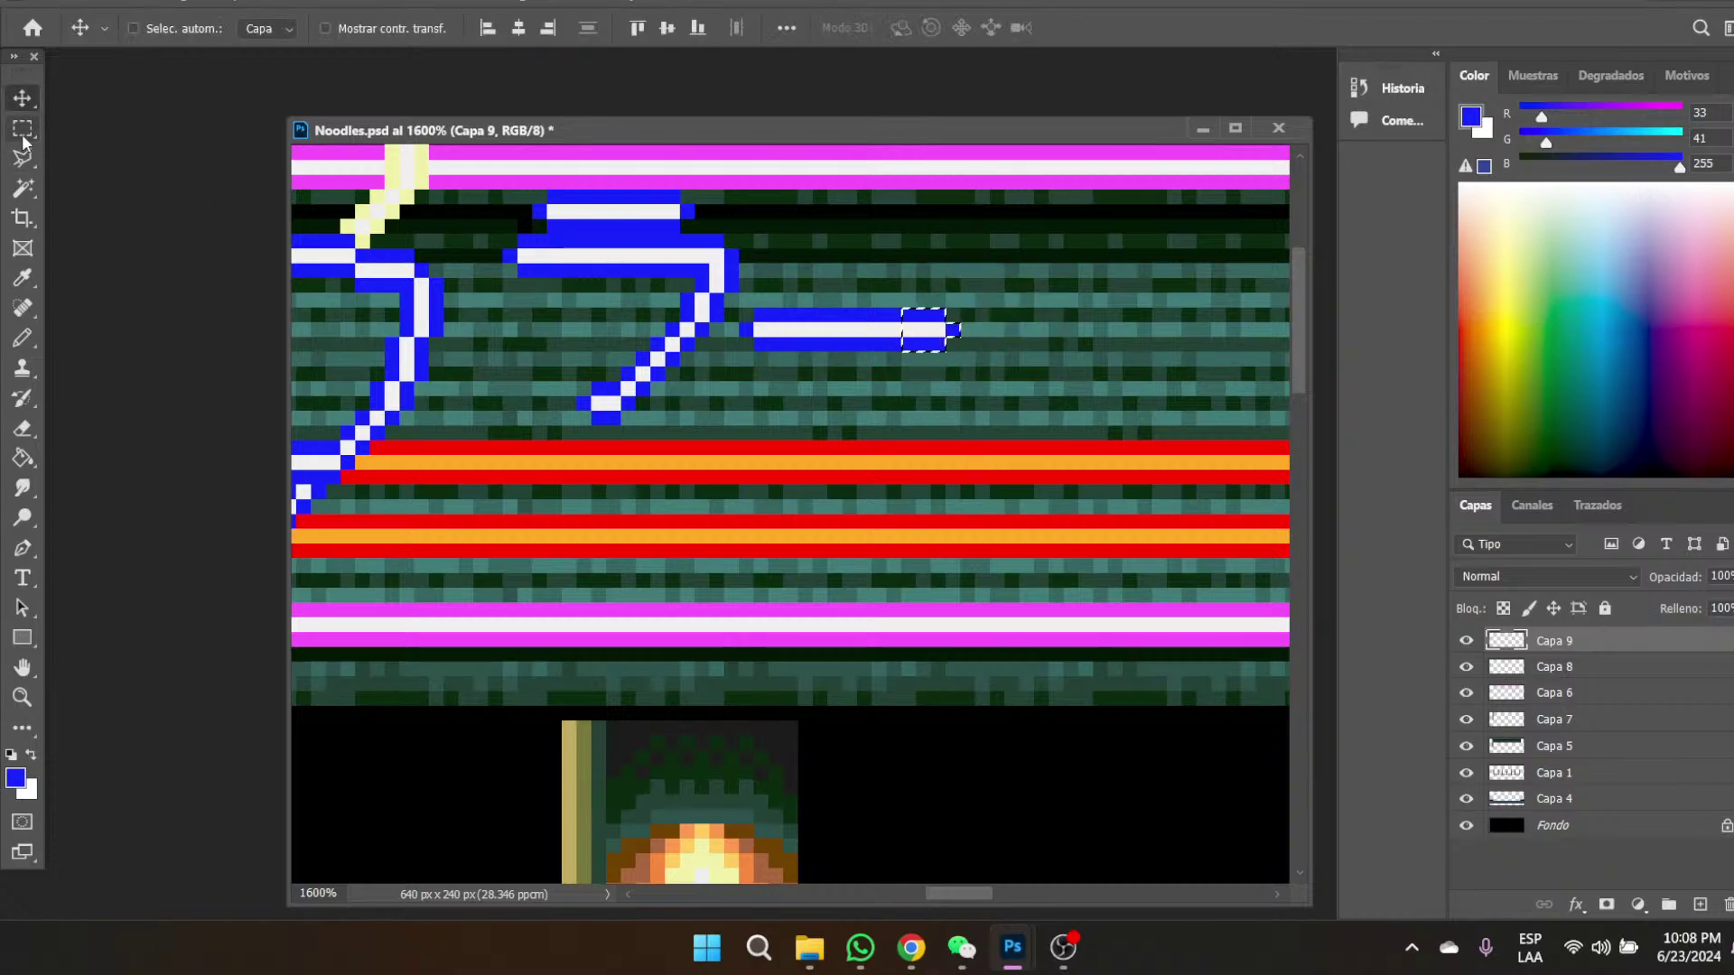
key("m")
left_click(1143, 396)
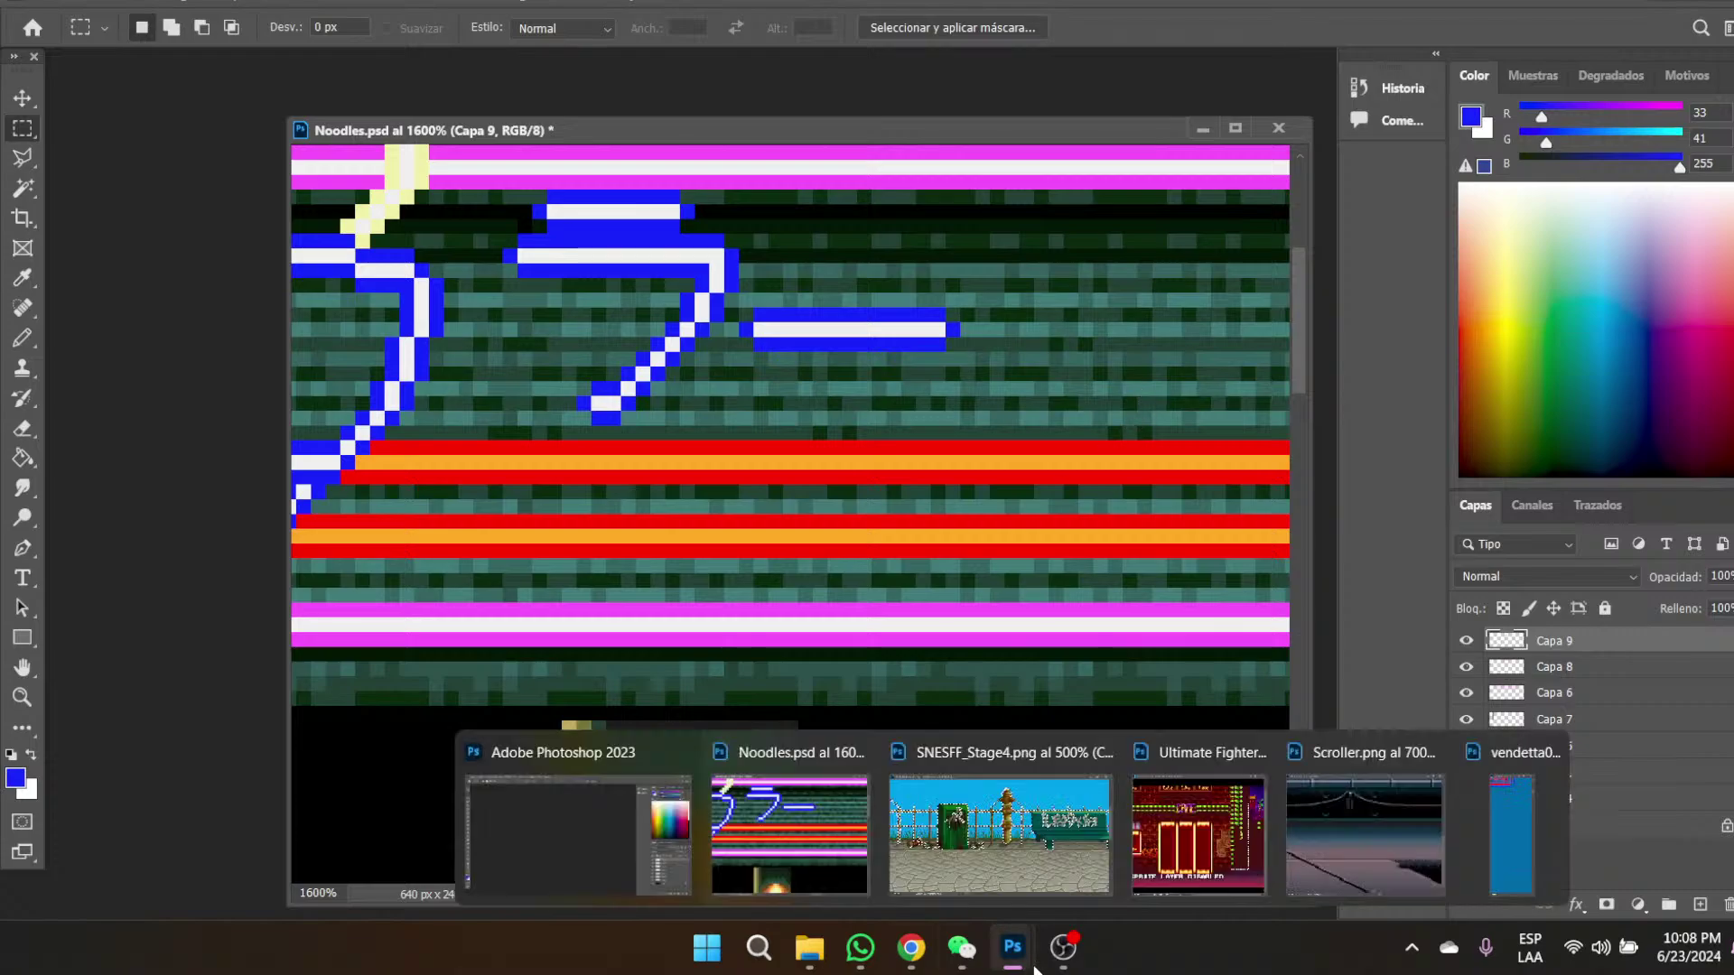
- Lasso the ラ's diagonal tail, copy it to a new layer and place the copy right of the ー for the katakana メ
mouse_move(963, 971)
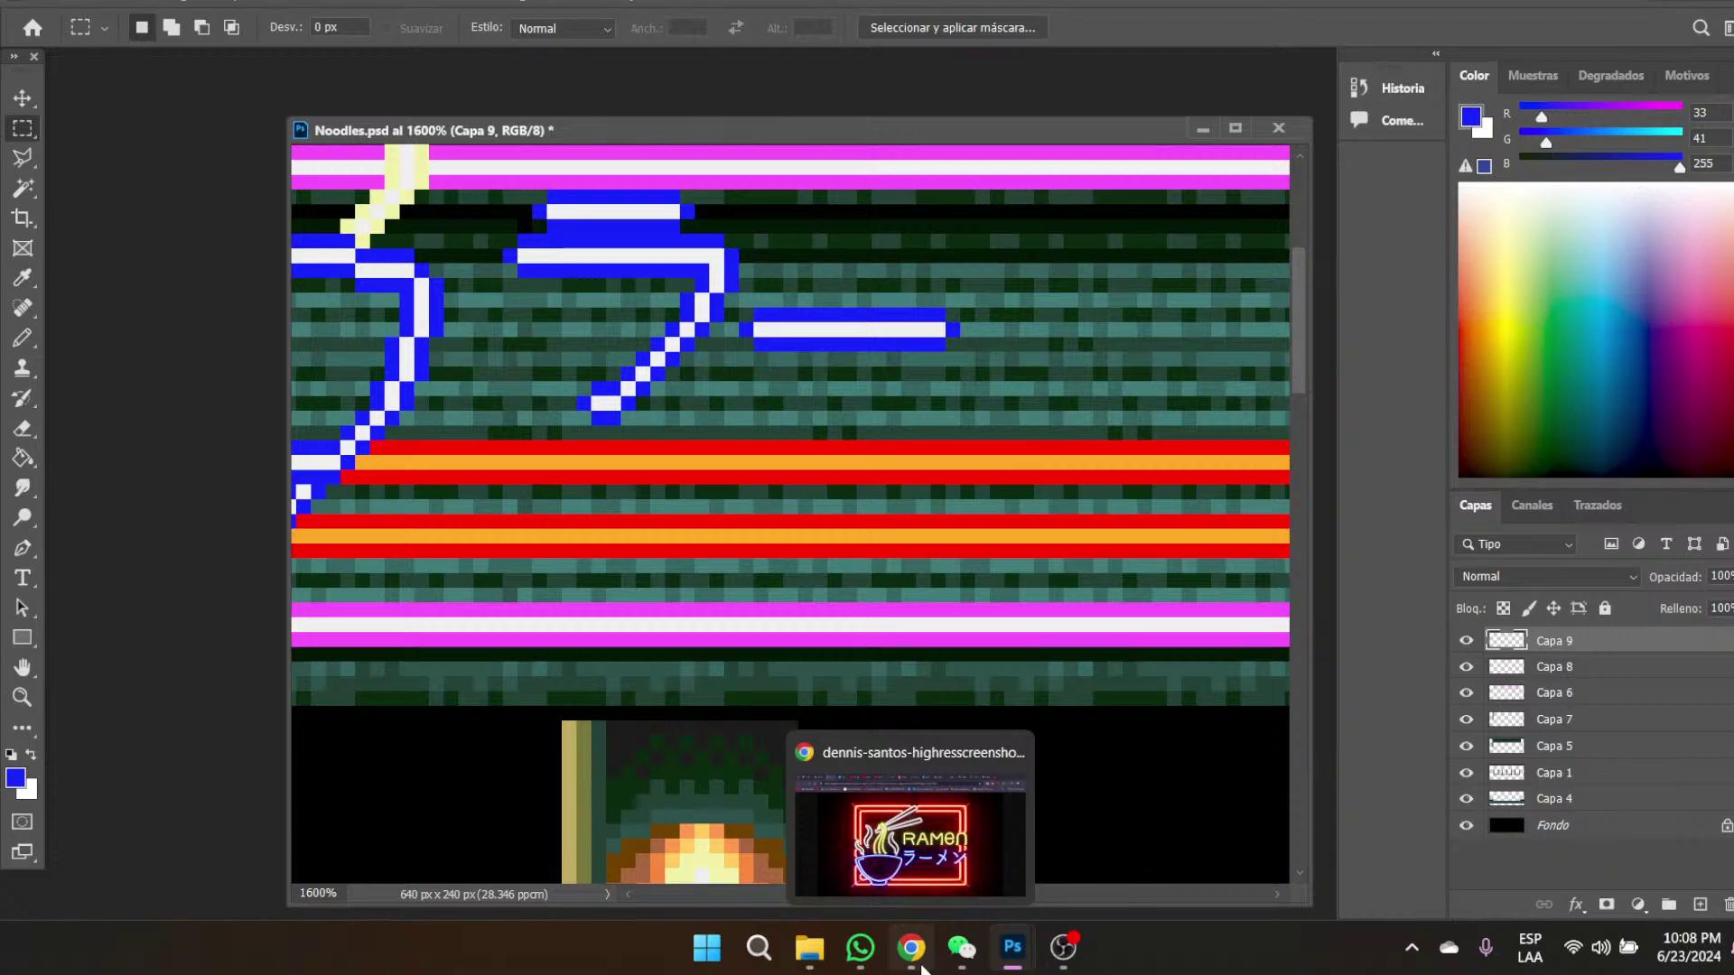
left_click(16, 159)
left_click(547, 404)
left_click(622, 347)
left_click(671, 283)
left_click(698, 278)
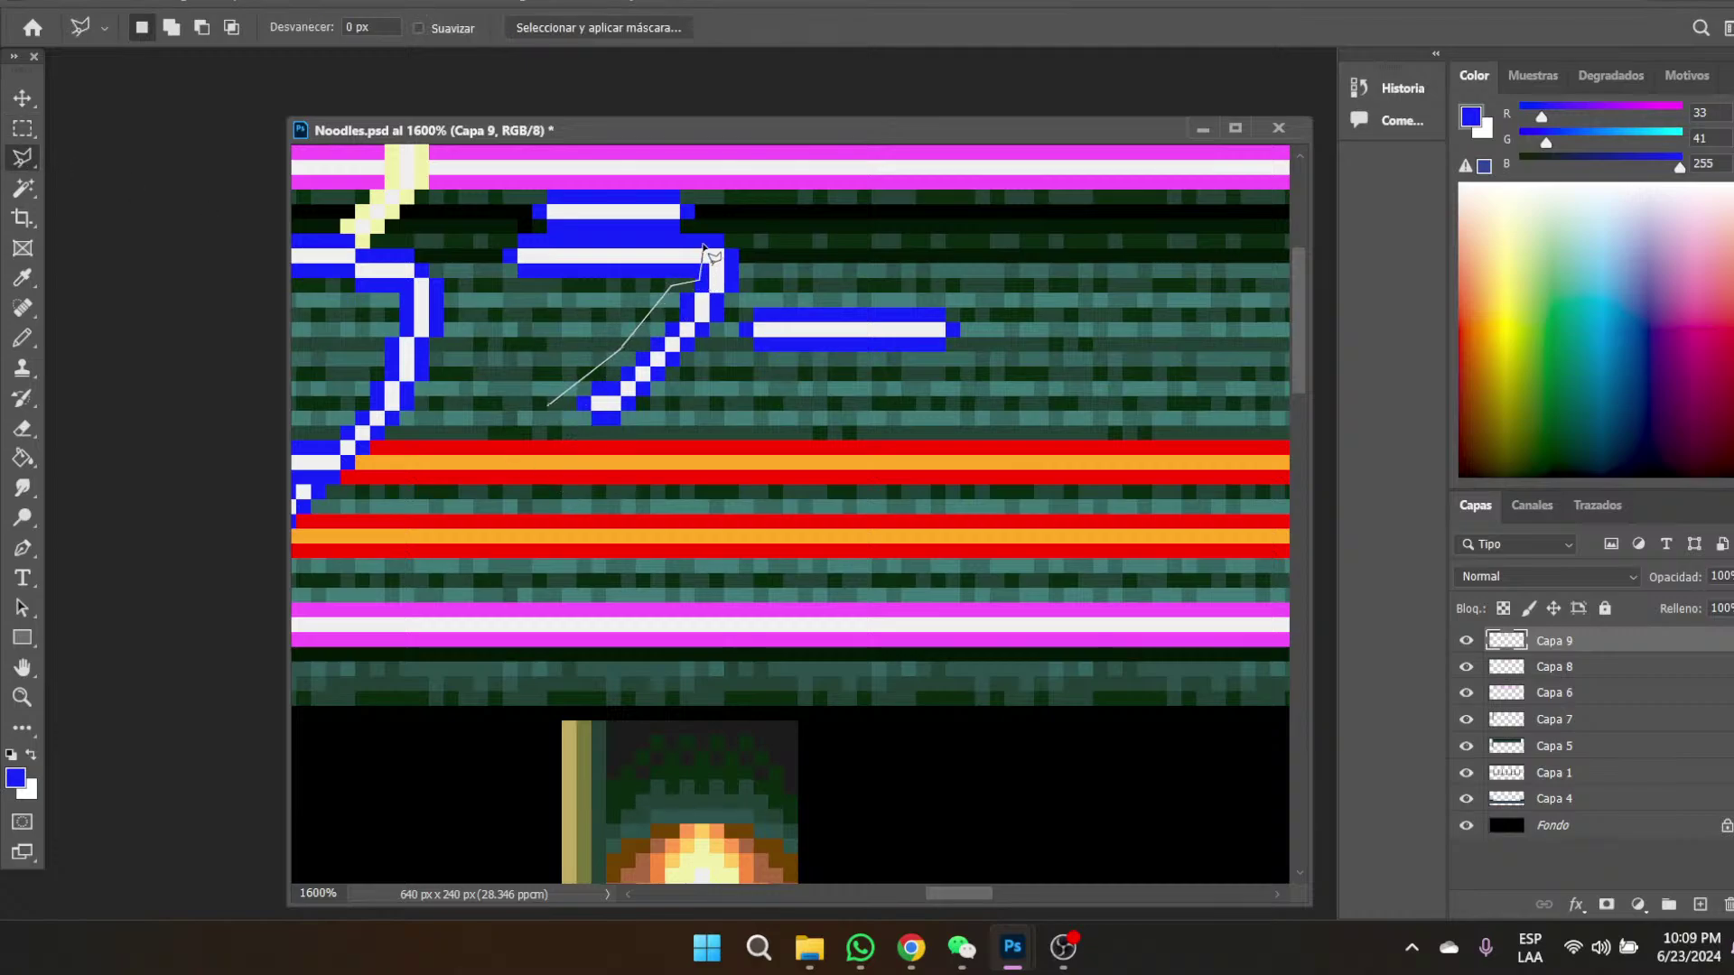
left_click(703, 253)
left_click(723, 231)
left_click(748, 236)
left_click(748, 307)
left_click(632, 439)
double_click(559, 426)
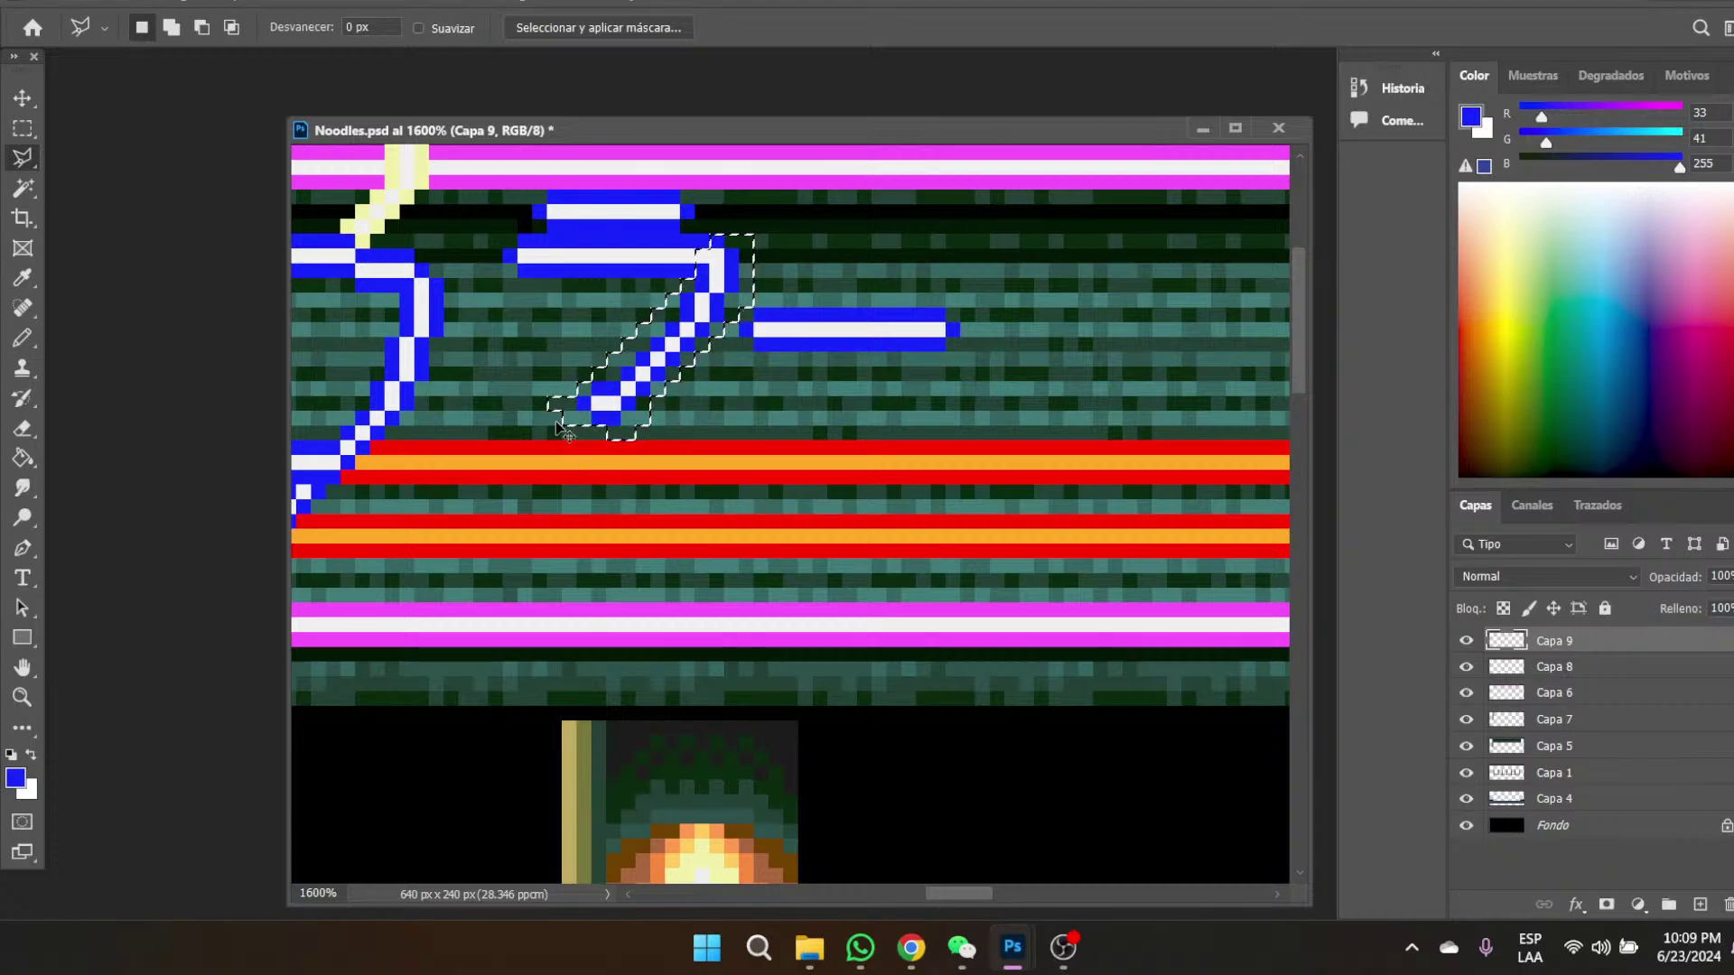
key("ctrl+j")
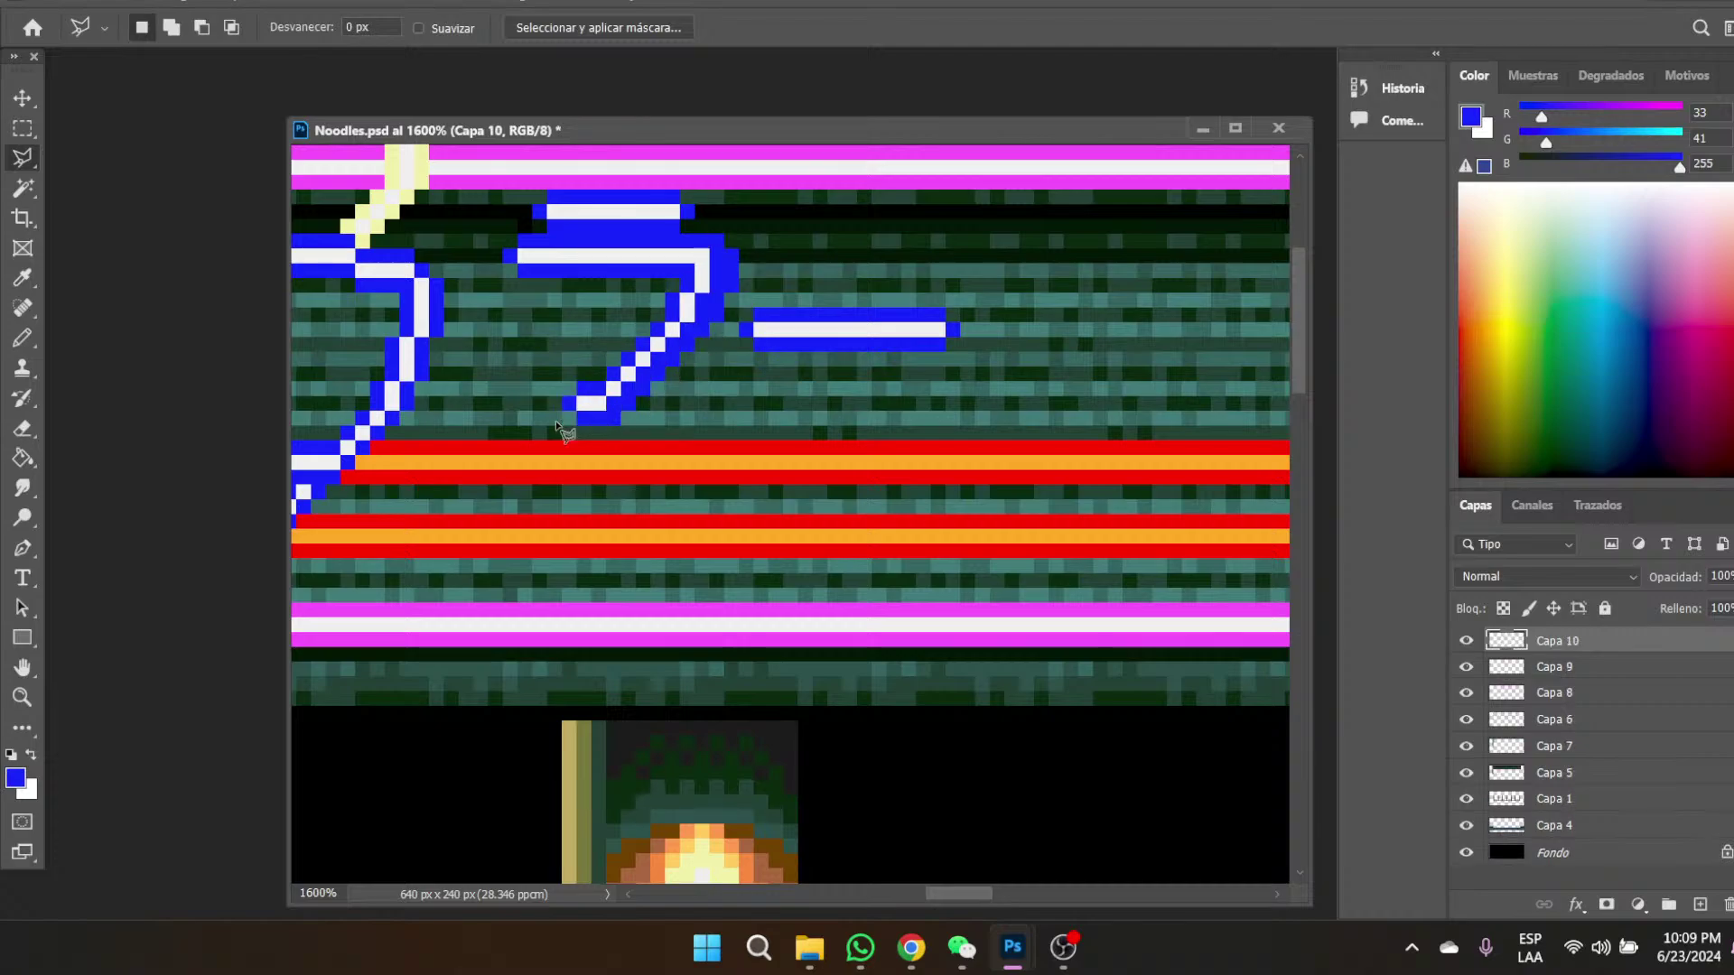
left_click(25, 101)
left_click_drag(666, 343, 1129, 331)
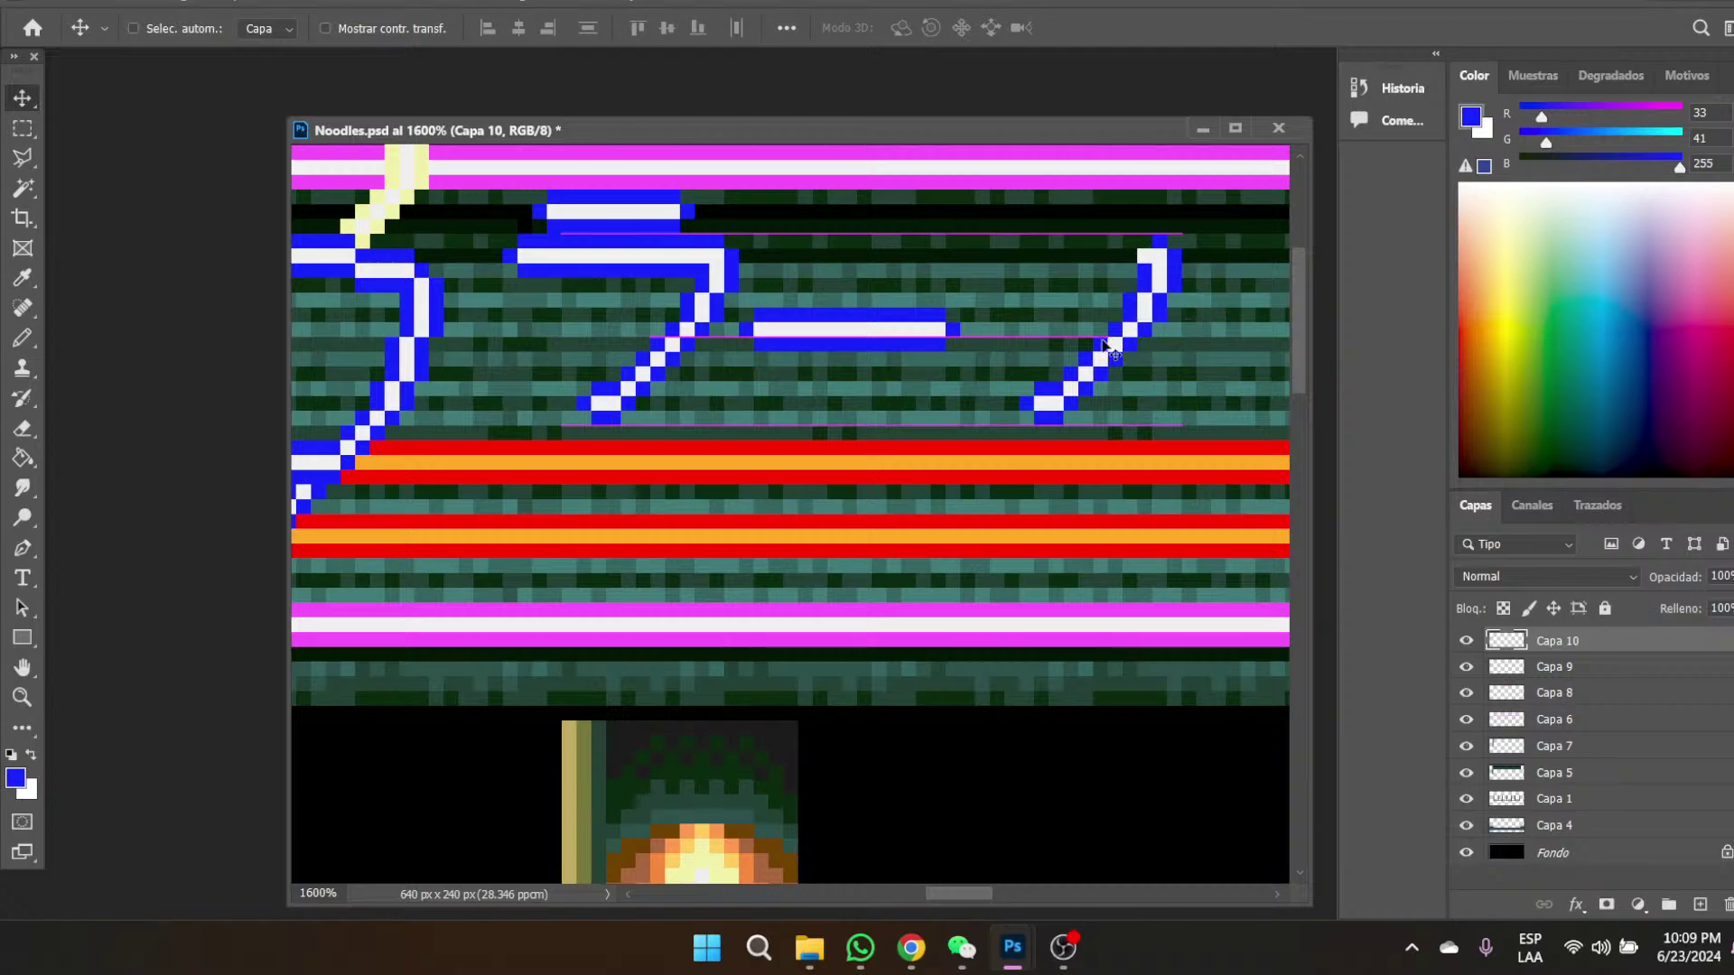
- Sample the outline blue and pencil it over the stray white at the top end of the メ's diagonal stroke
mouse_move(1005, 960)
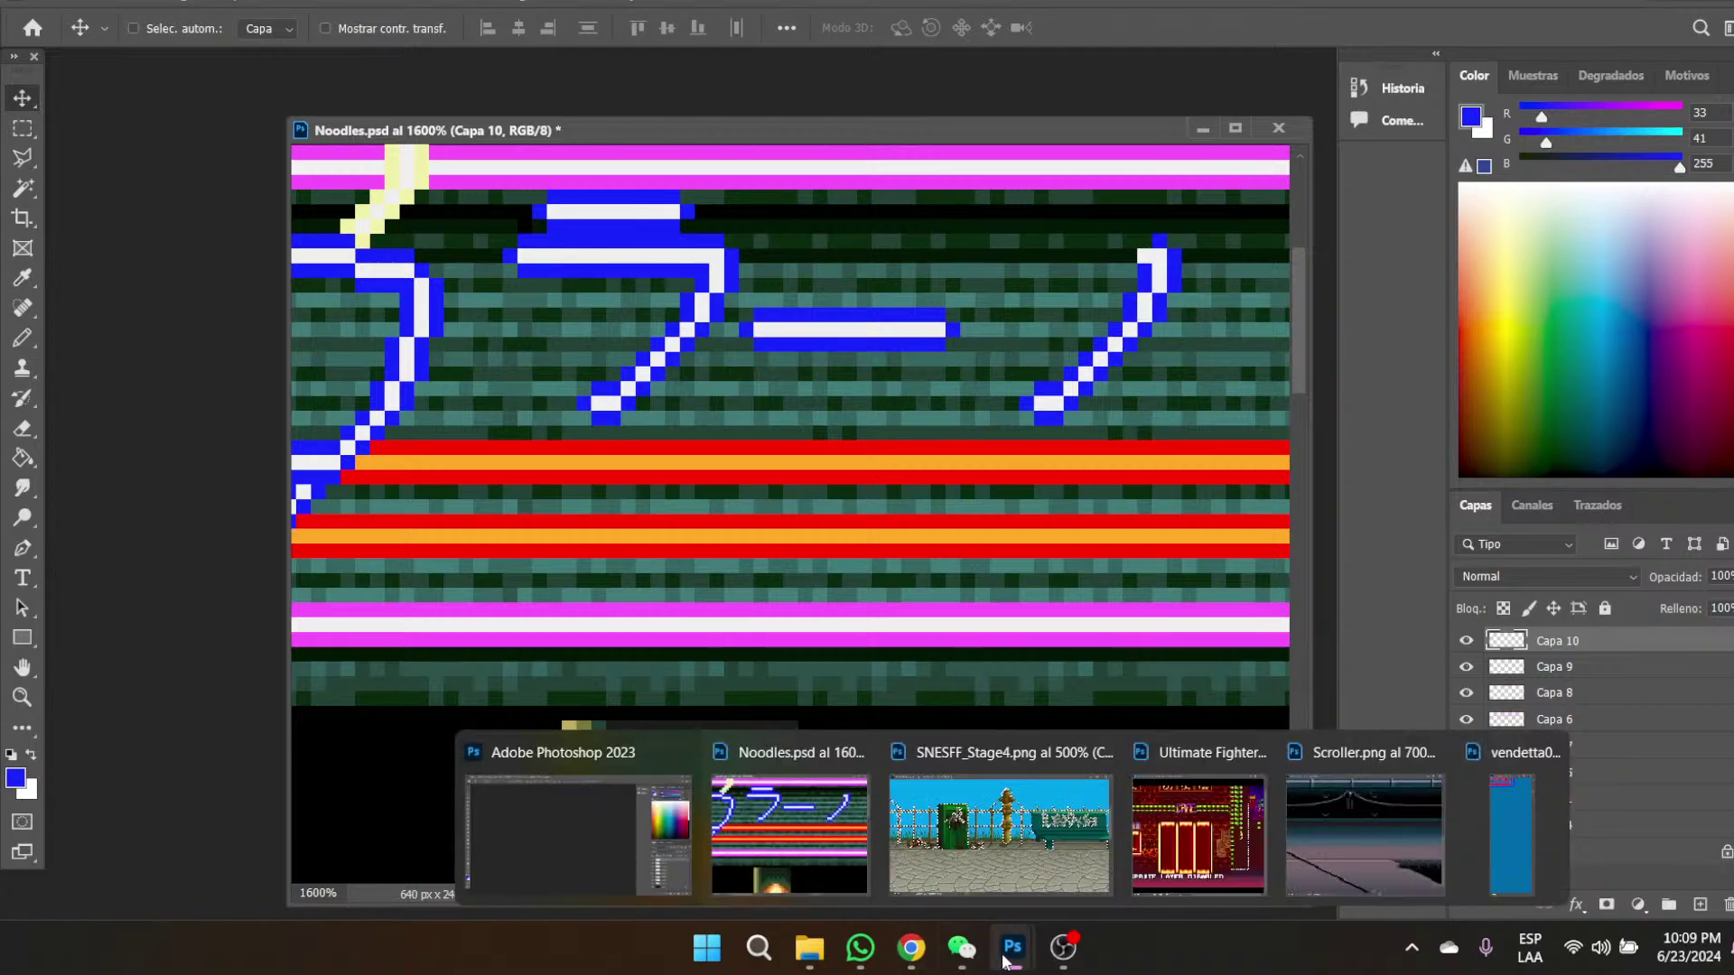
mouse_move(912, 953)
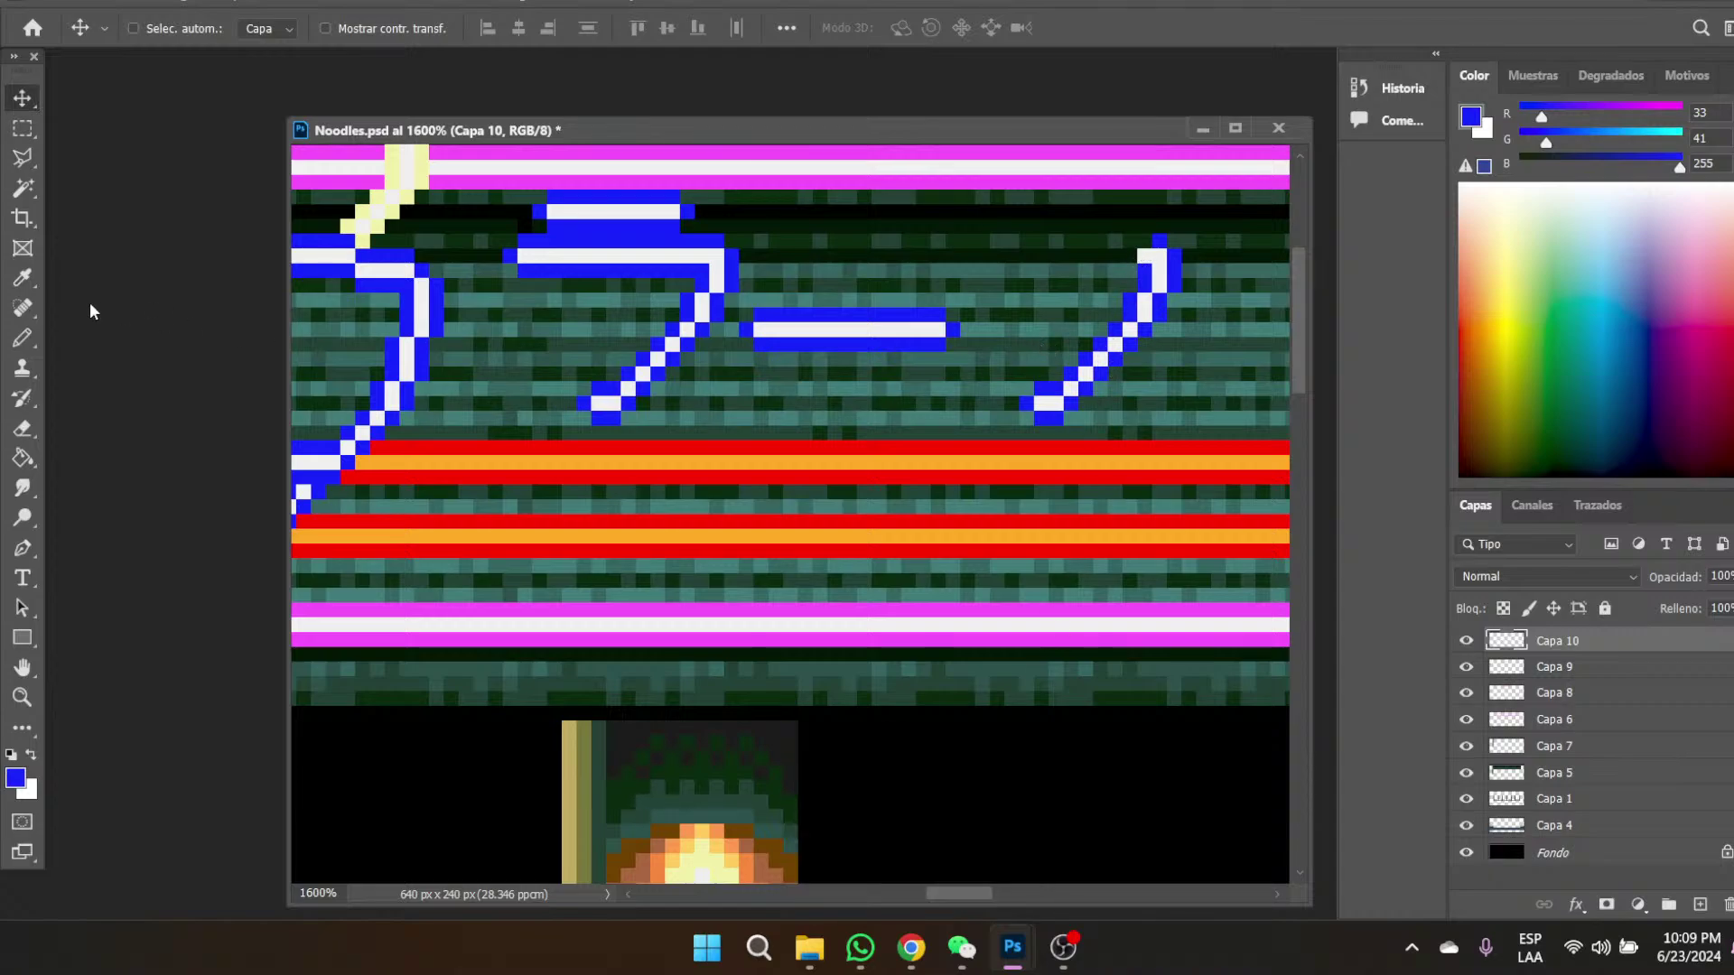
left_click(18, 281)
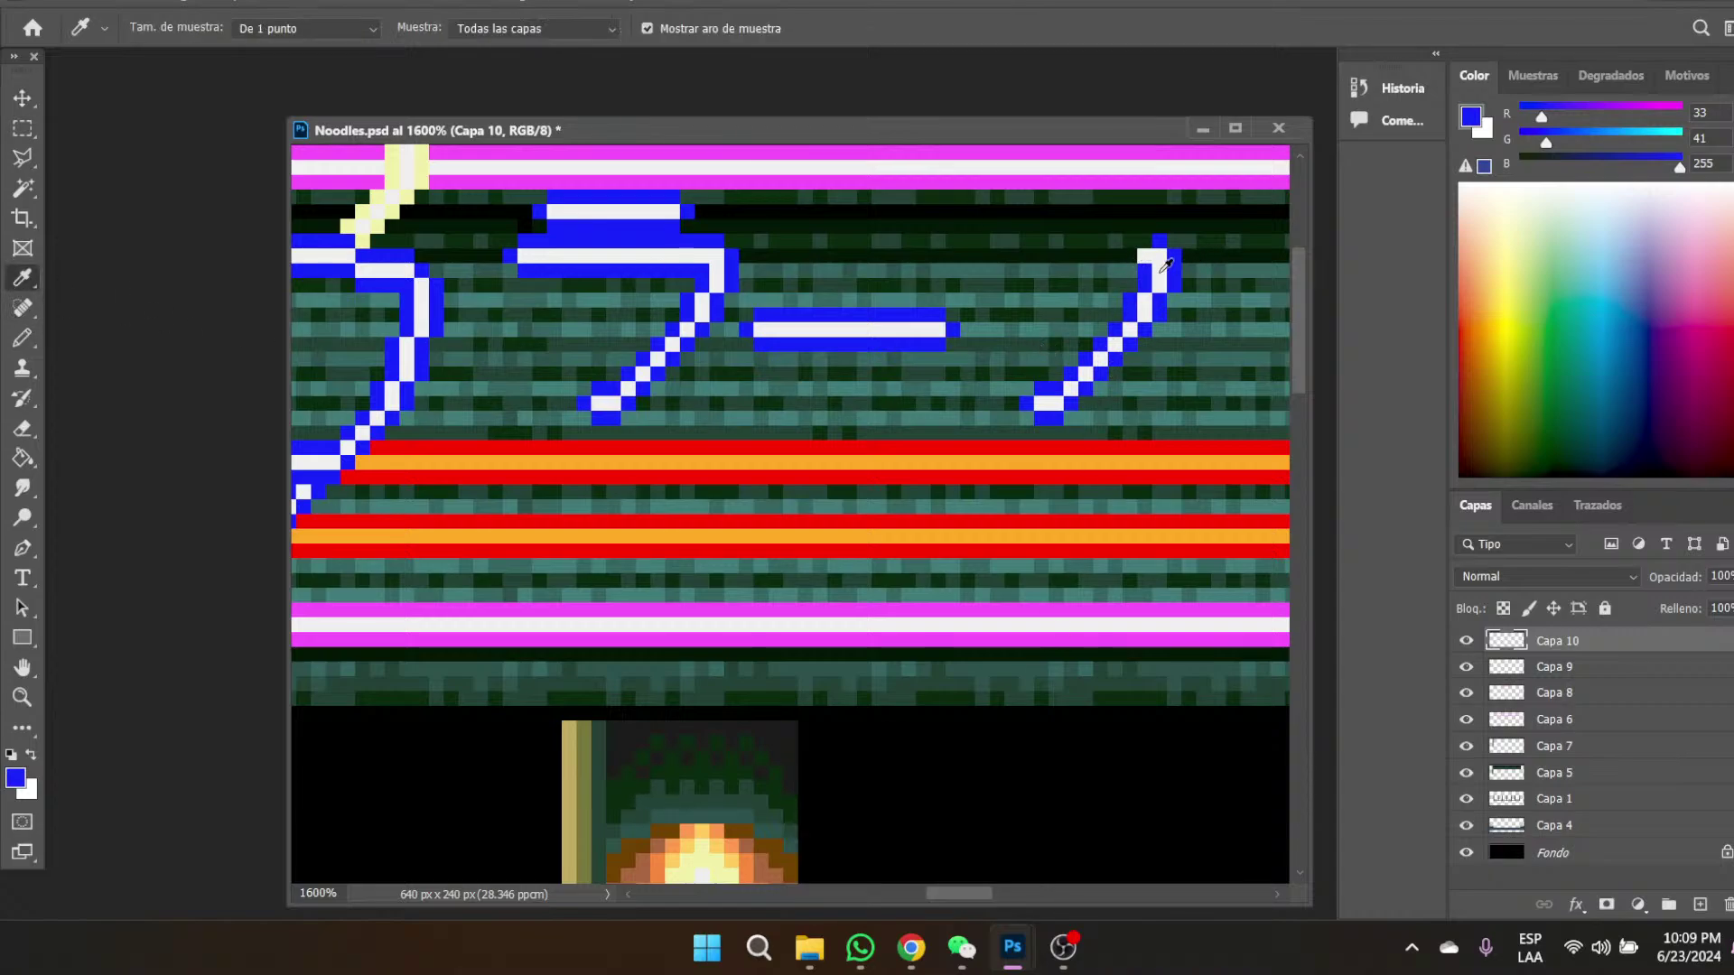
left_click(1152, 264)
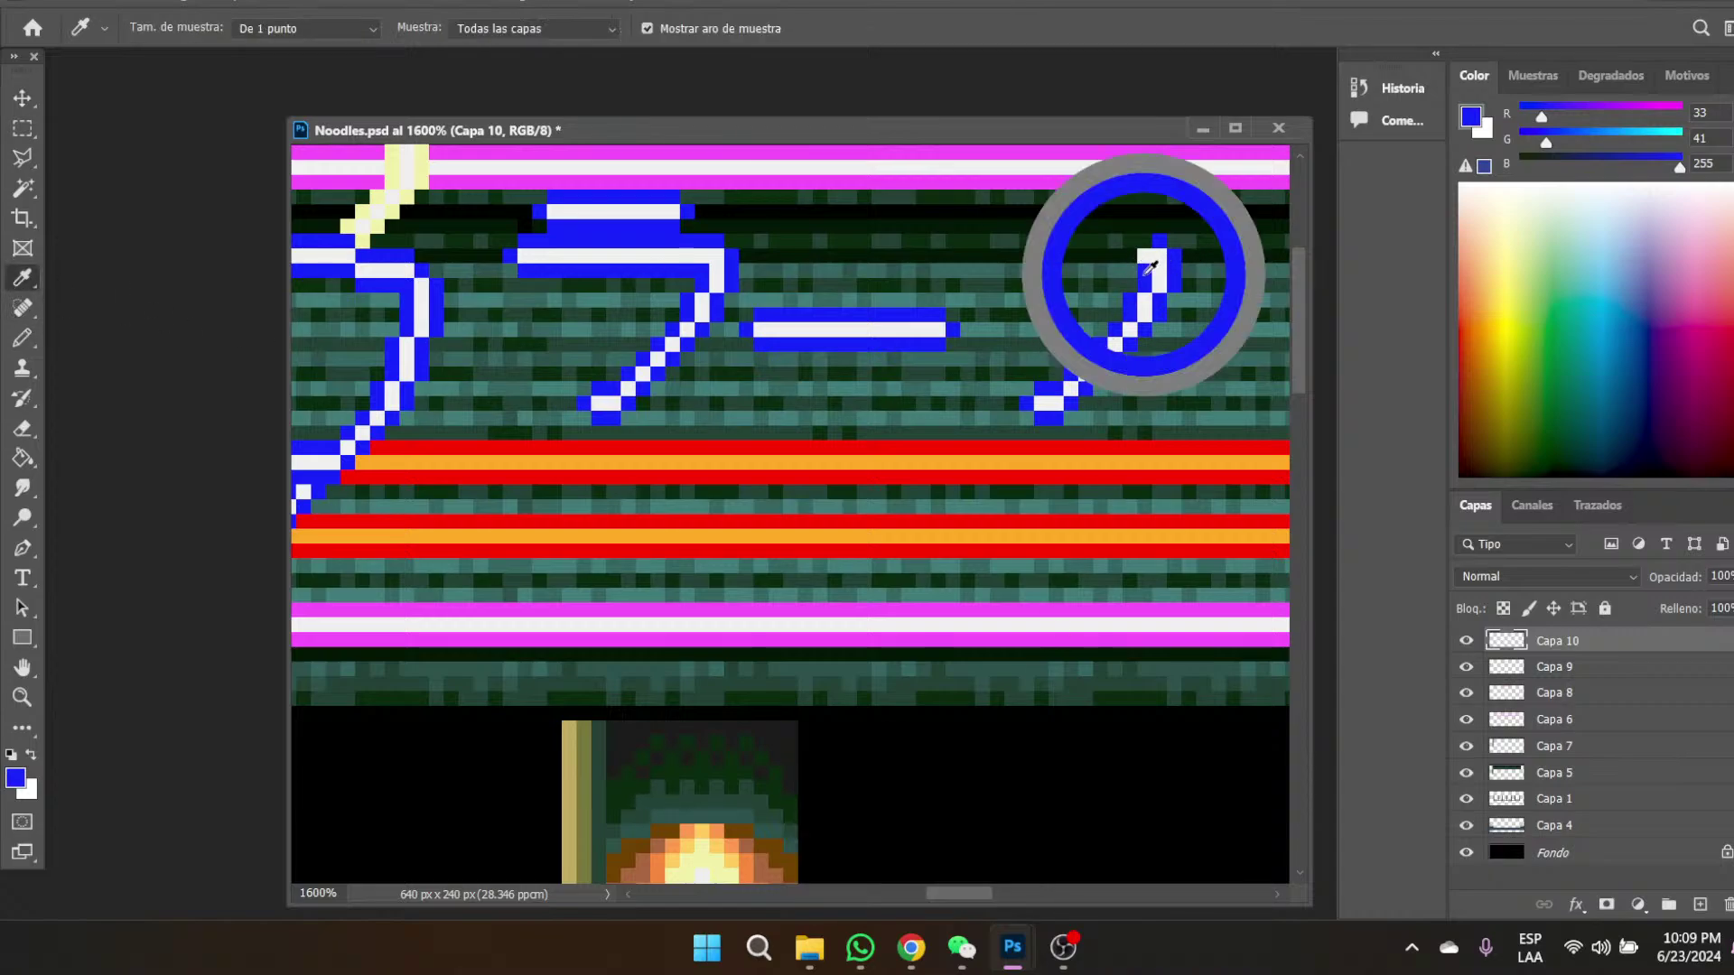
left_click(22, 338)
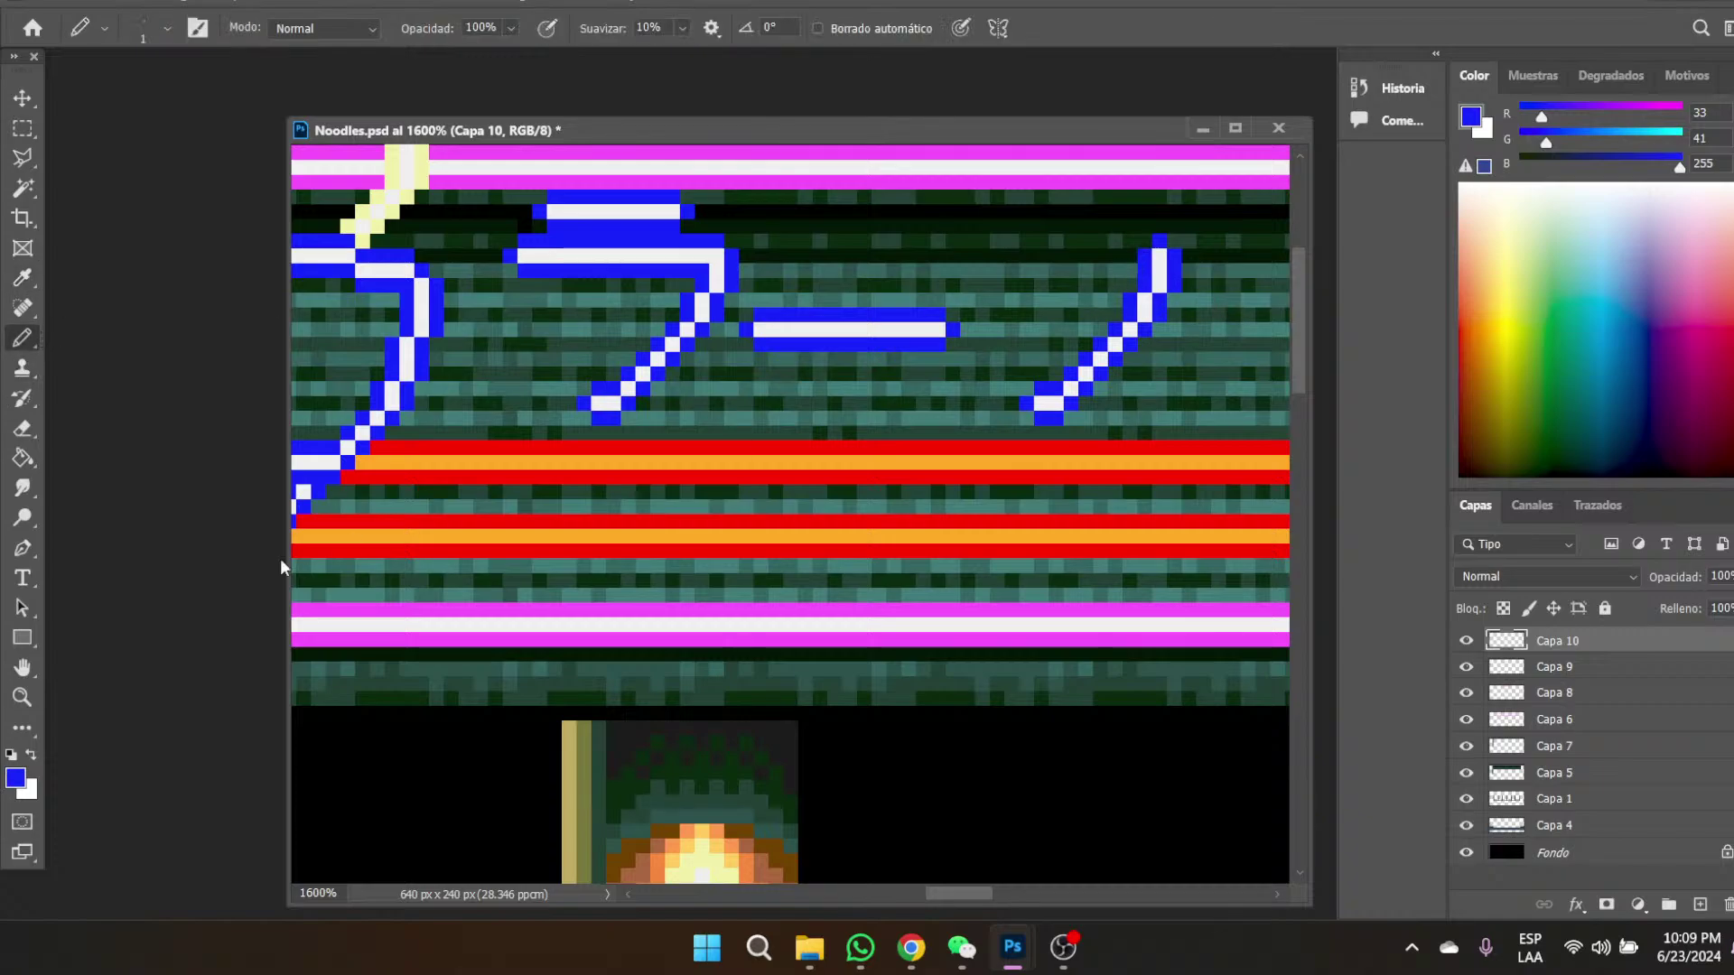
- Shift the メ's diagonal stroke one pixel left and merge its layer down into Capa 9
left_click(22, 97)
left_click_drag(1081, 391, 1063, 389)
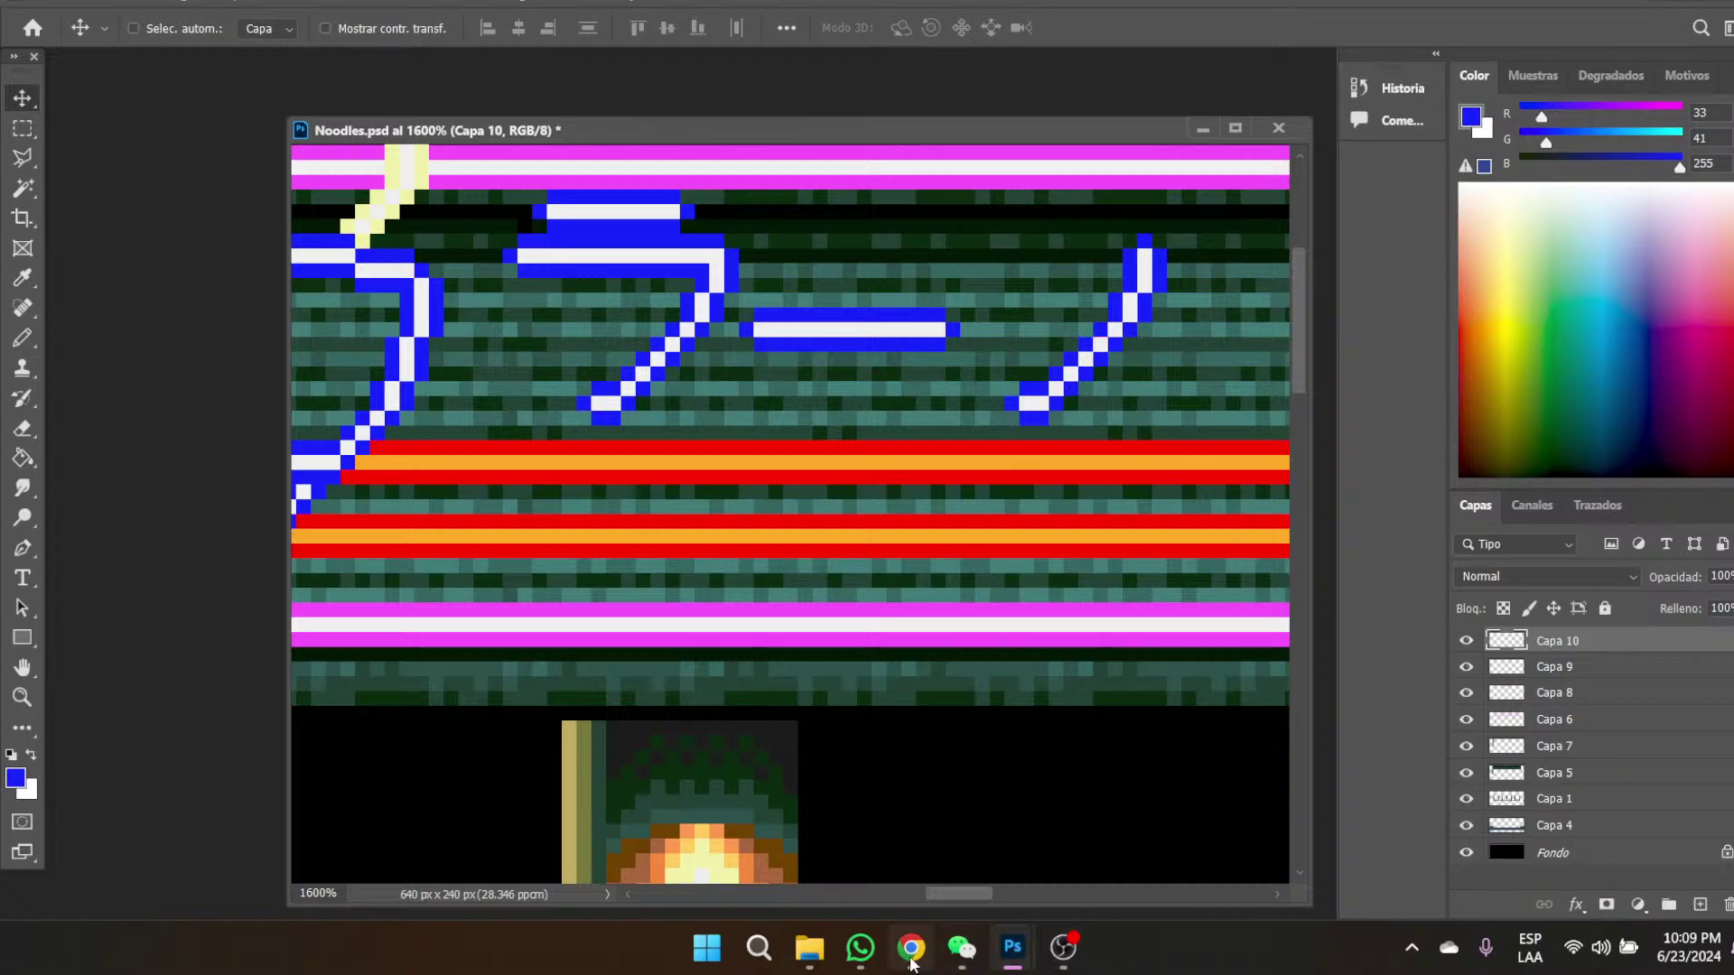
mouse_move(909, 963)
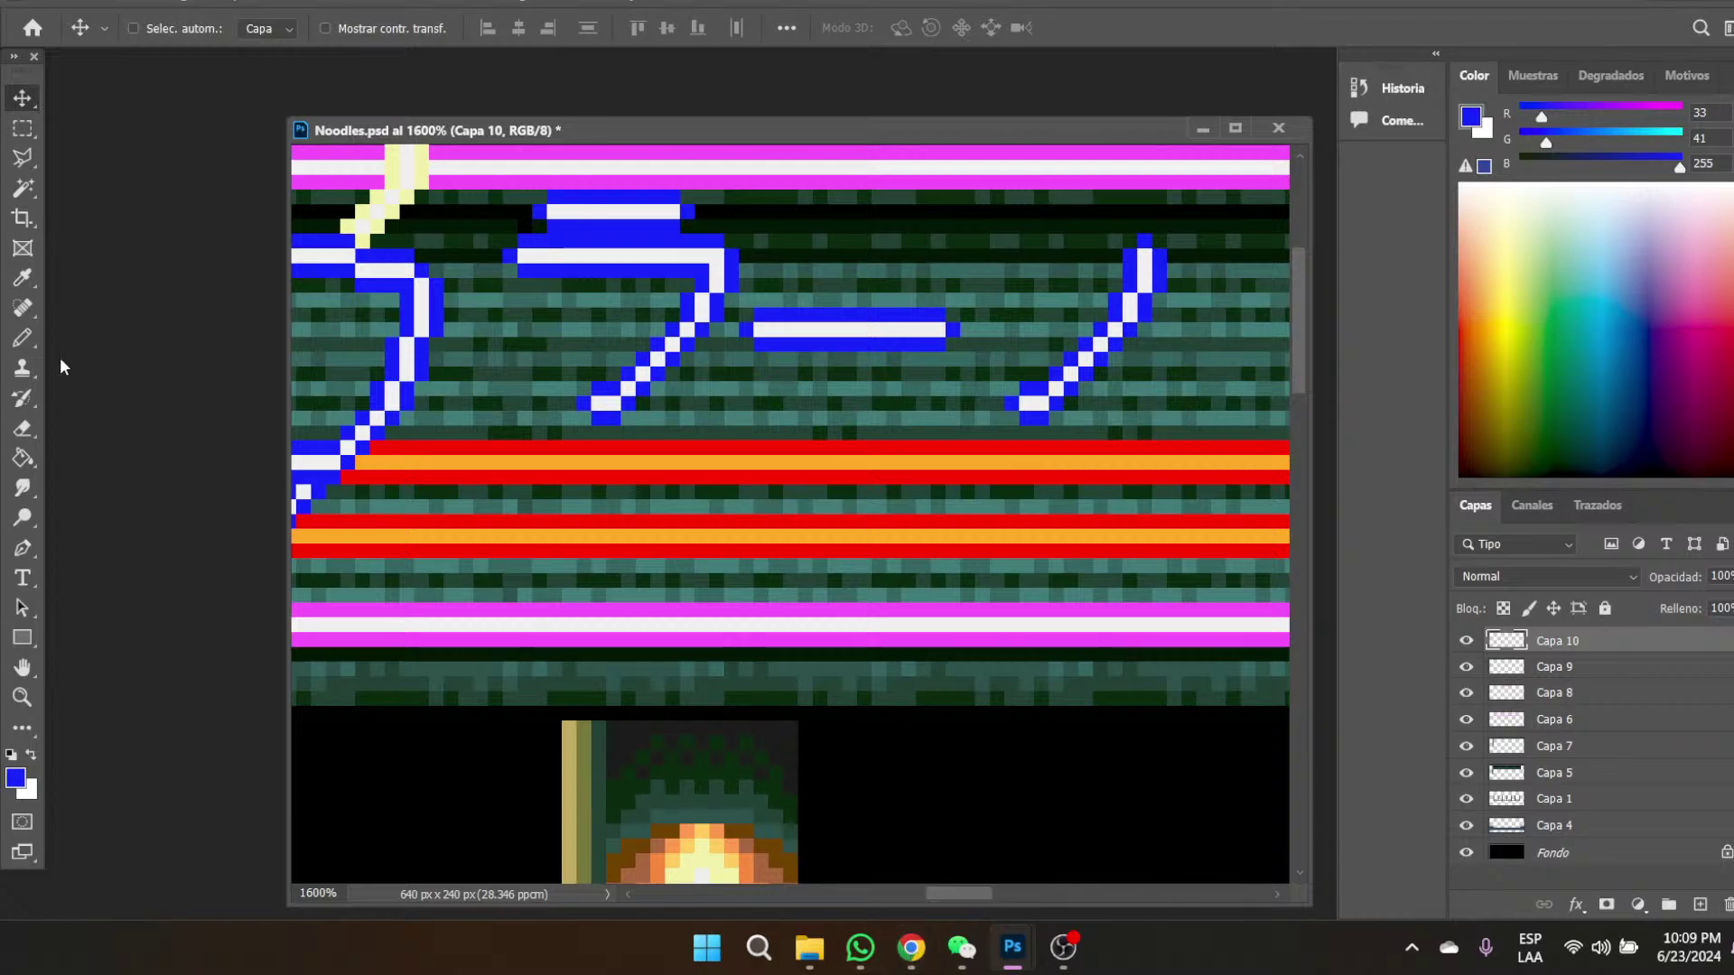
right_click(1574, 641)
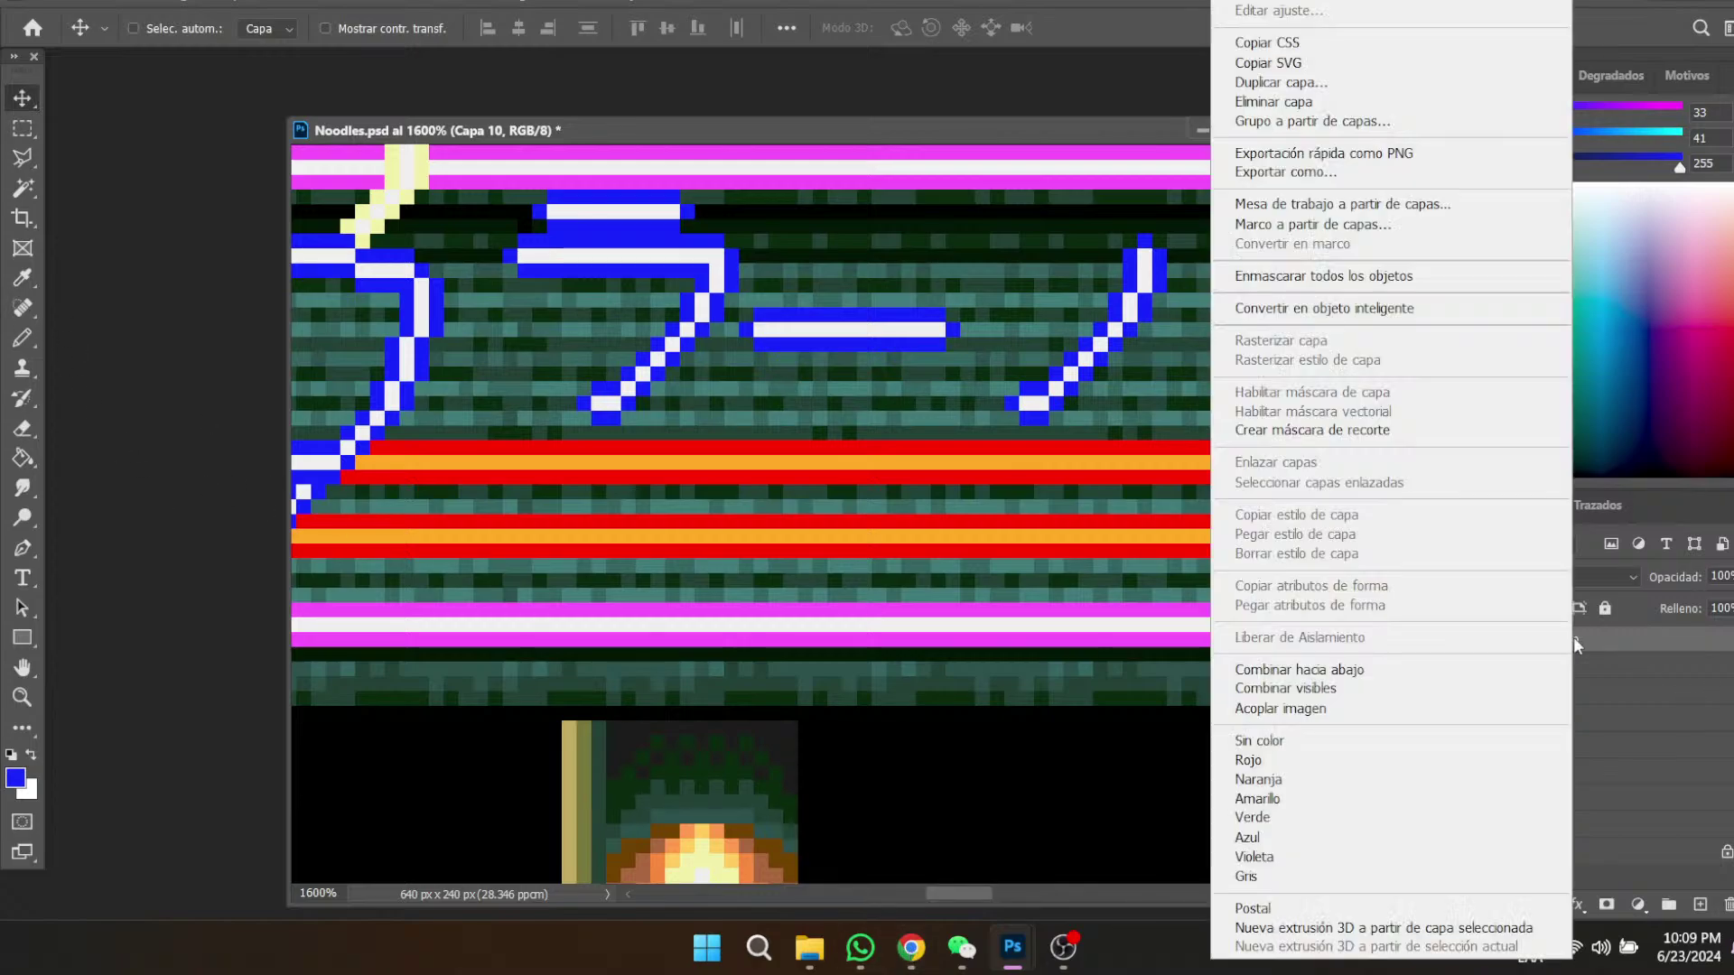
left_click(1283, 659)
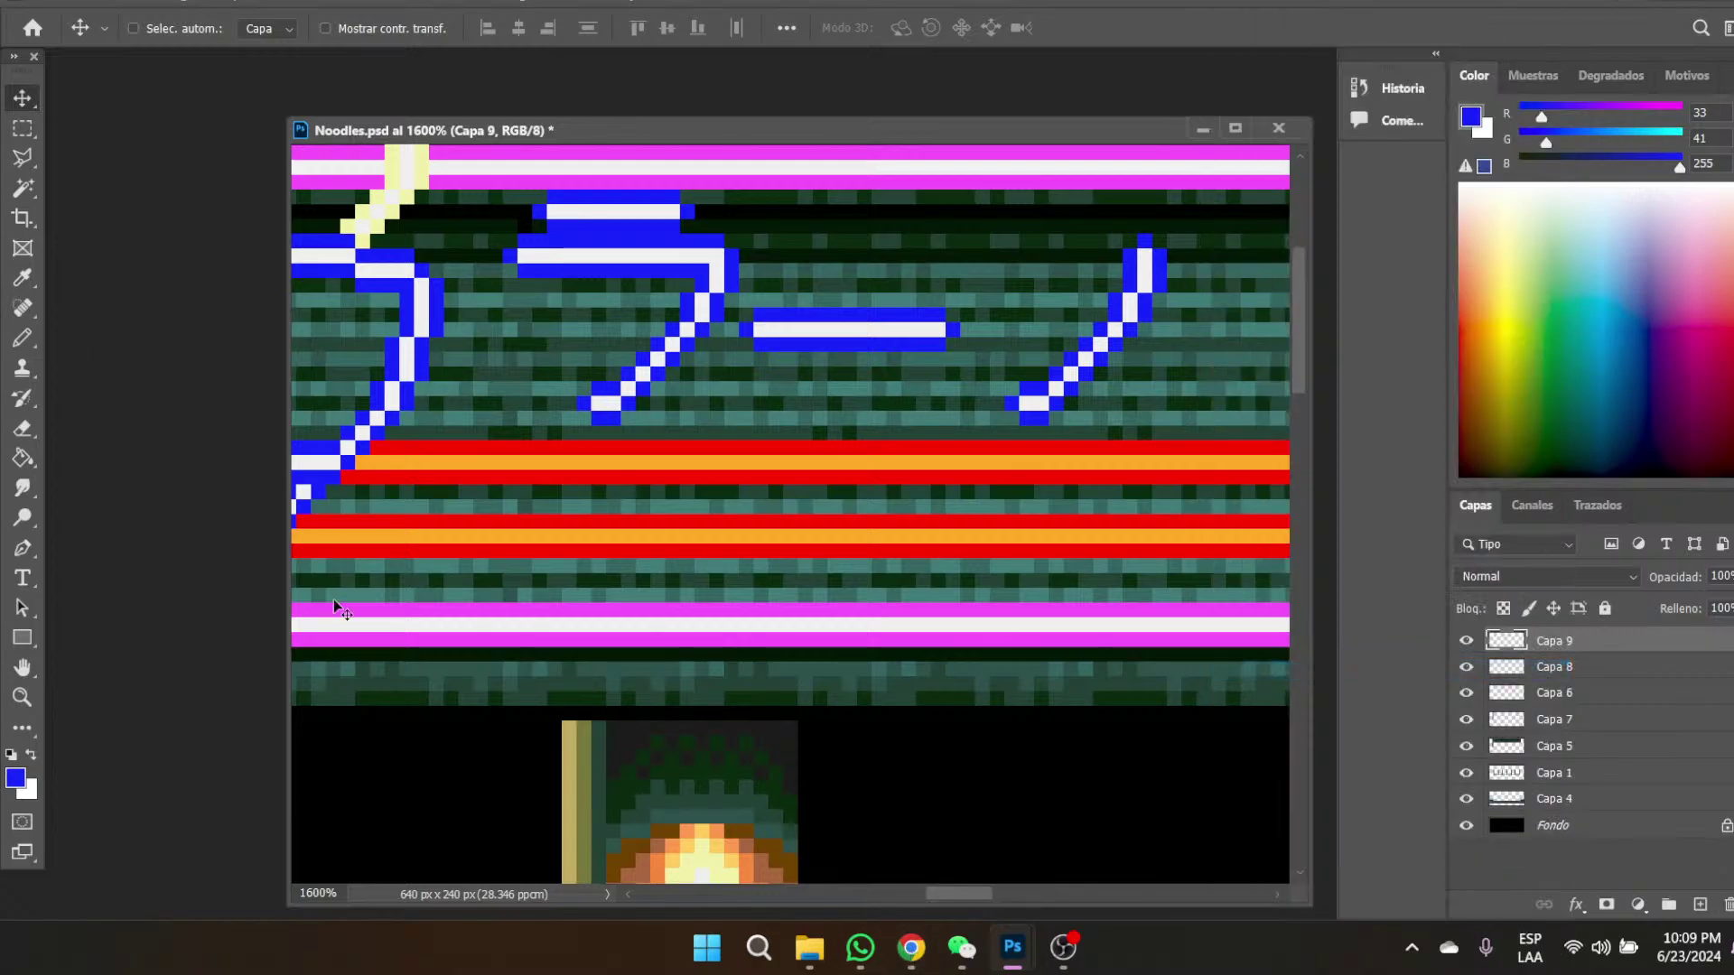
- Sample the ー bar's white and pencil a short diagonal cross stroke, descending to the right, across the メ's long stroke
left_click(22, 696)
left_click(1114, 297)
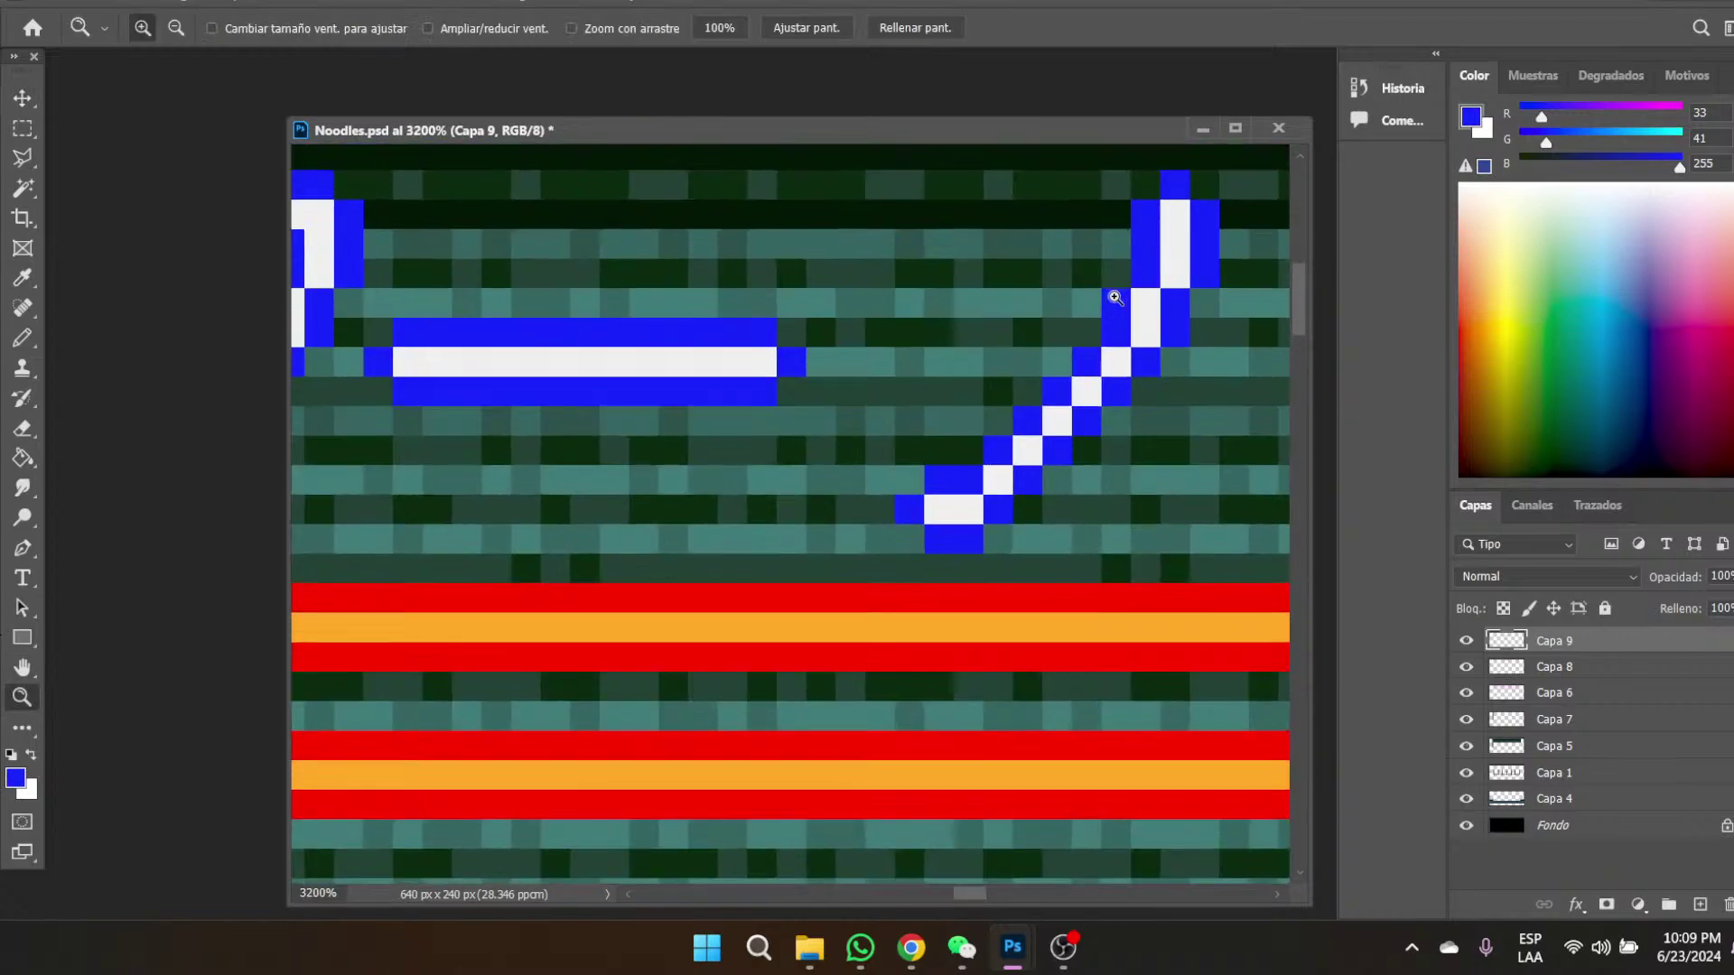
left_click(22, 278)
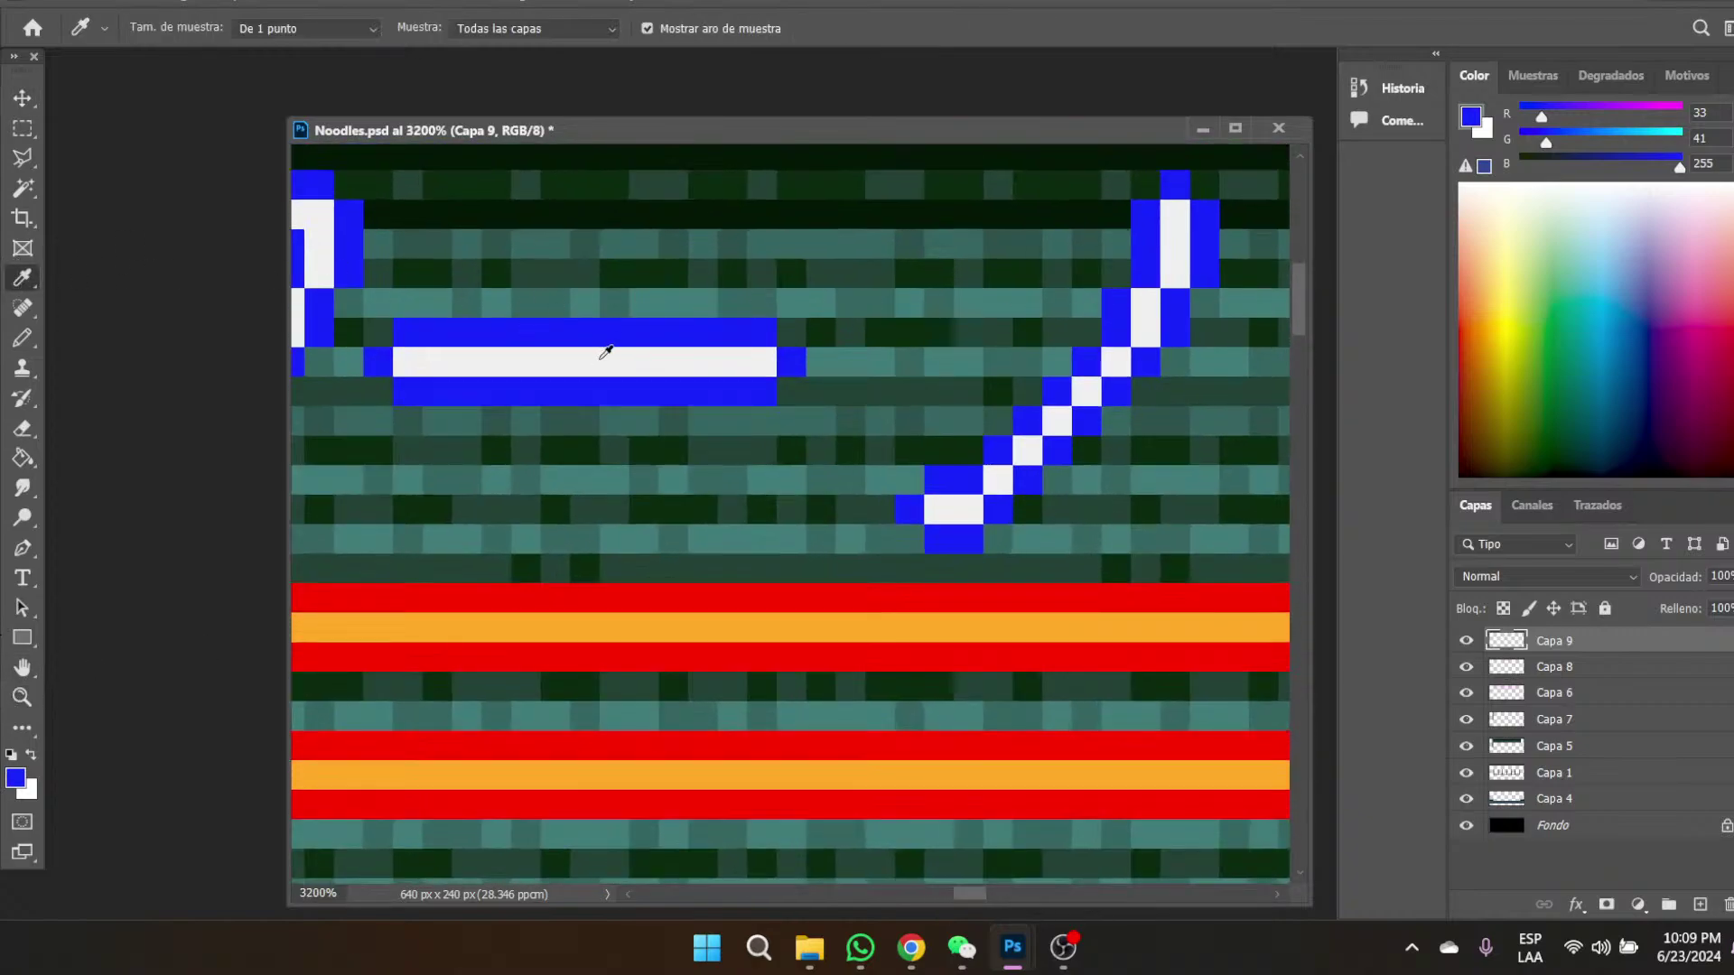
left_click(601, 360)
key("b")
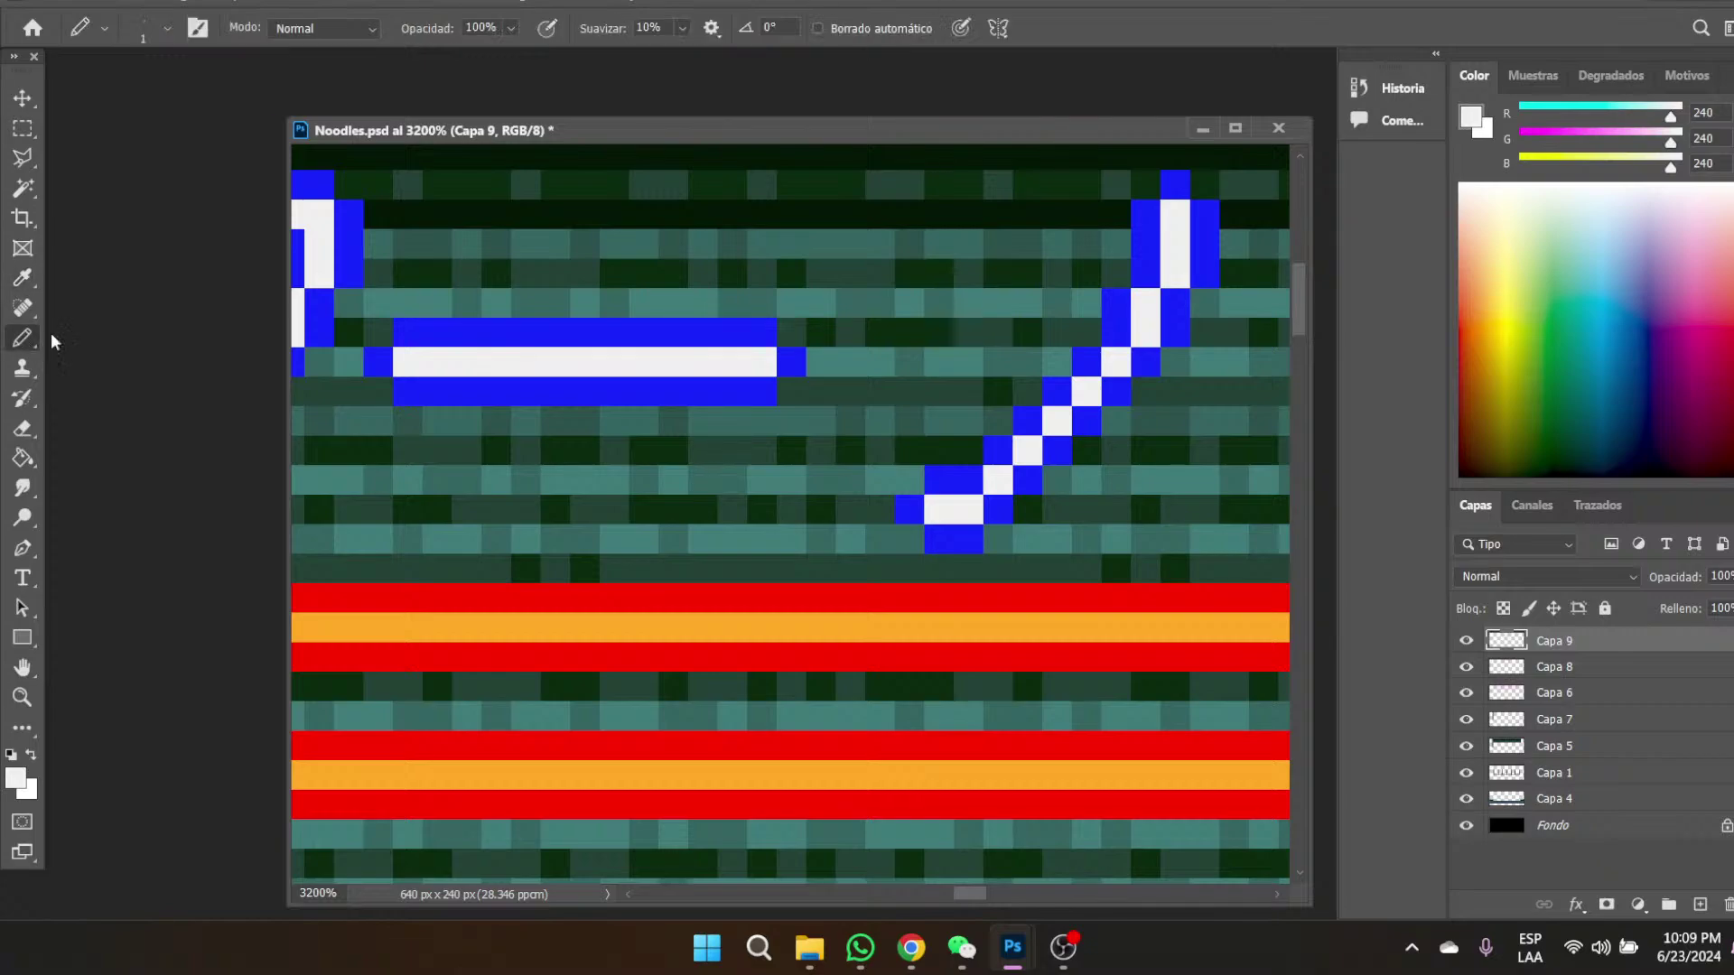
left_click(1029, 300)
left_click(1063, 322)
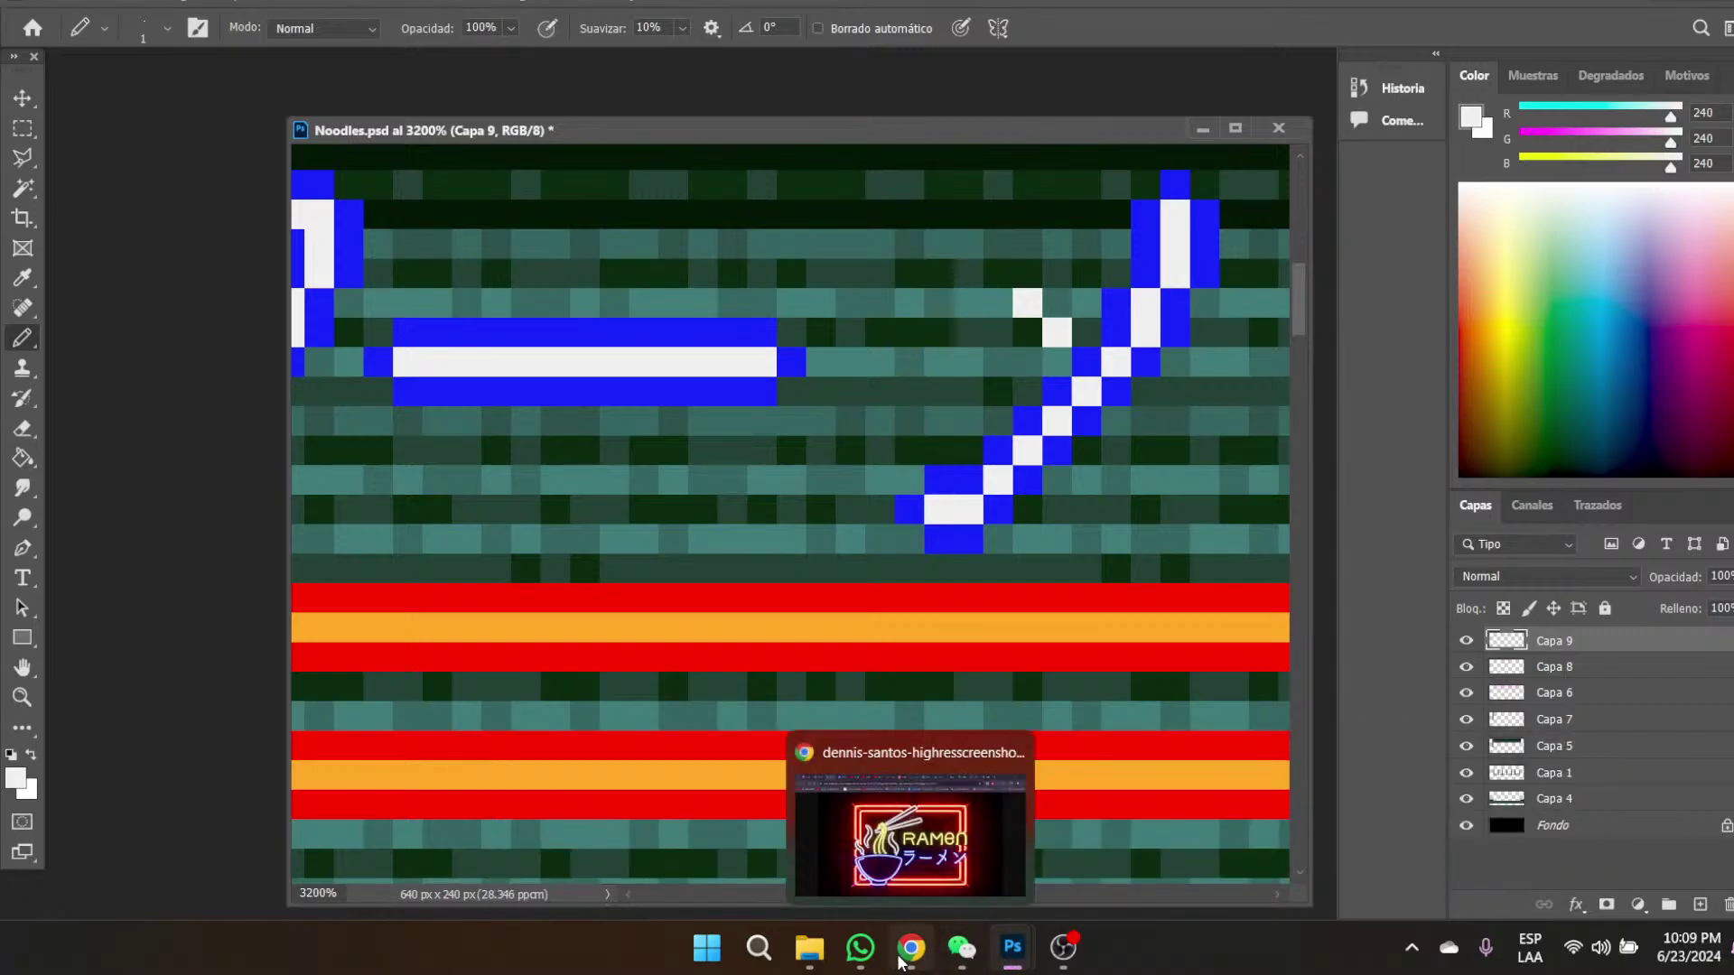
left_click(1086, 361)
left_click(1115, 391)
left_click(1145, 420)
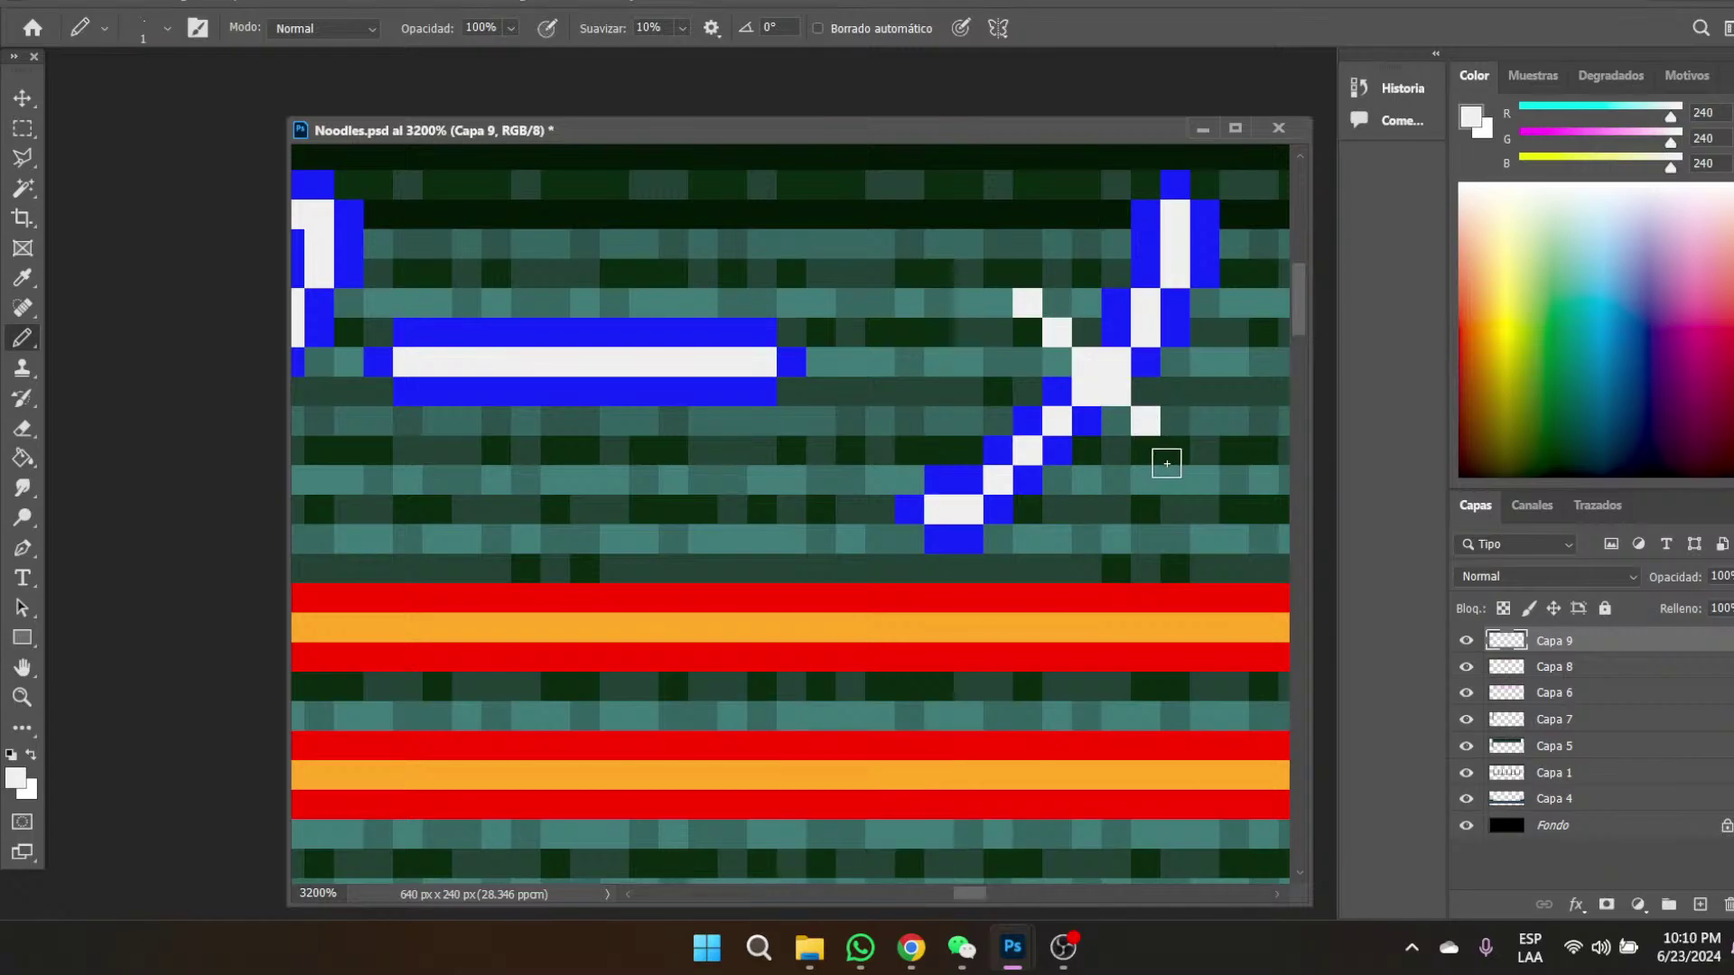
left_click(1171, 449)
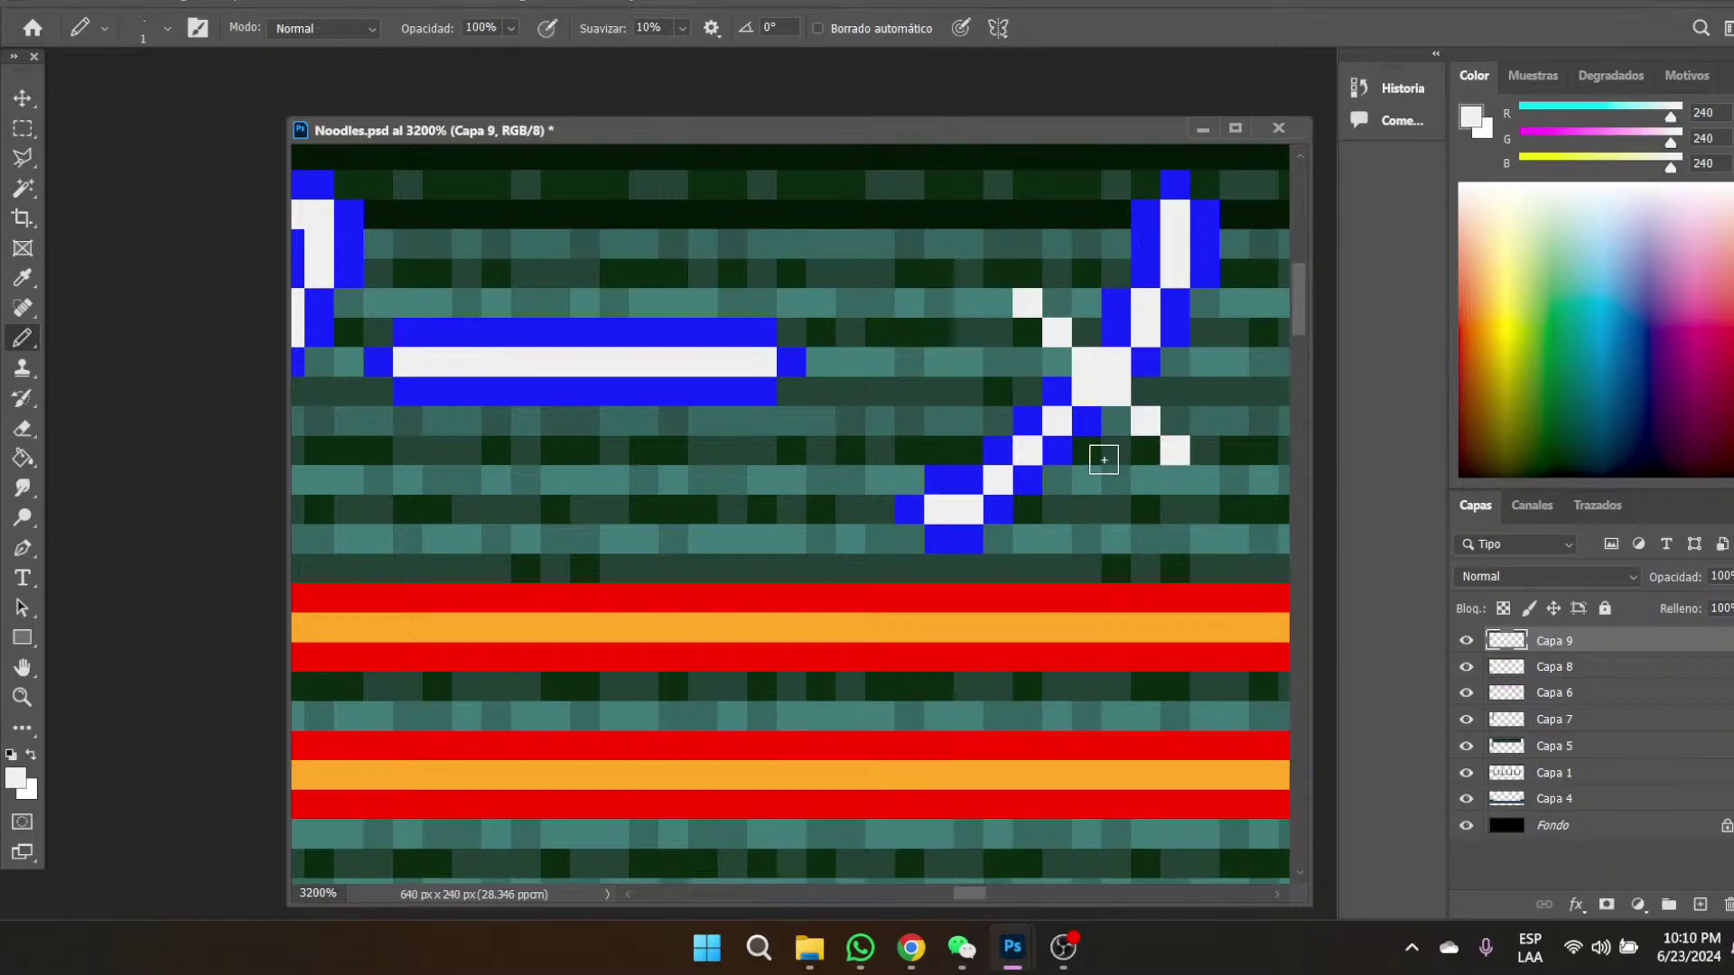
- Sample the ー bar's blue and pencil an outline around the メ's cross stroke, covering the extra white pixels beside the crossing
left_click(22, 279)
left_click(581, 332)
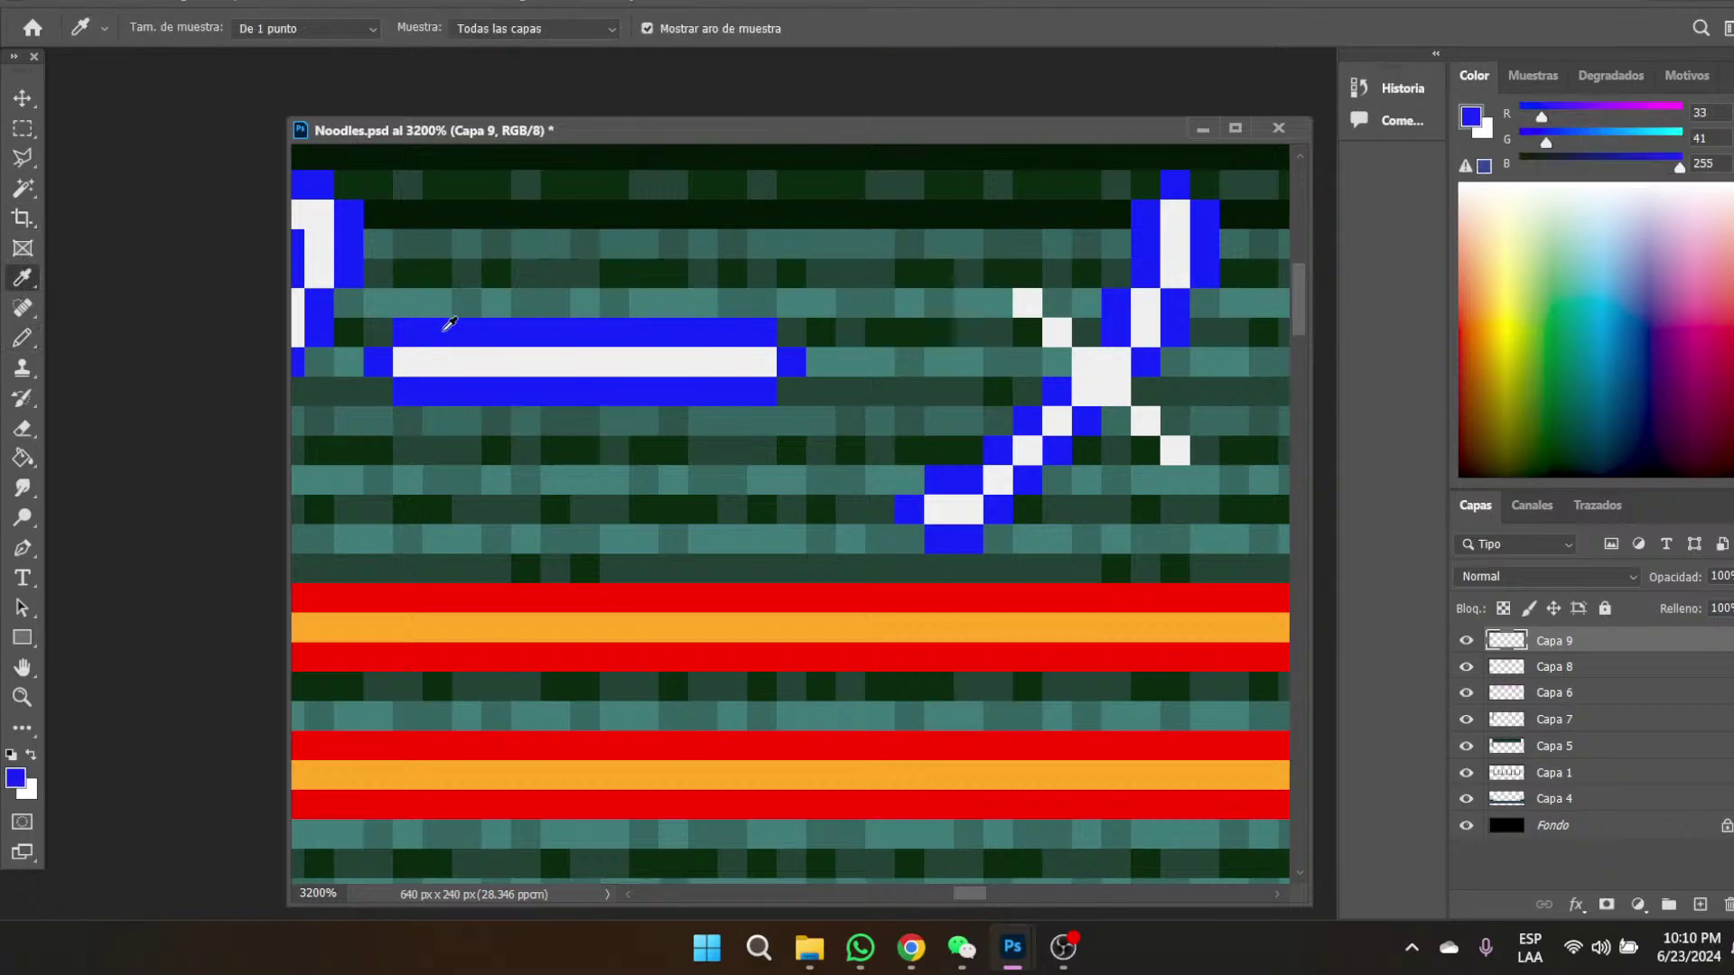
left_click(23, 340)
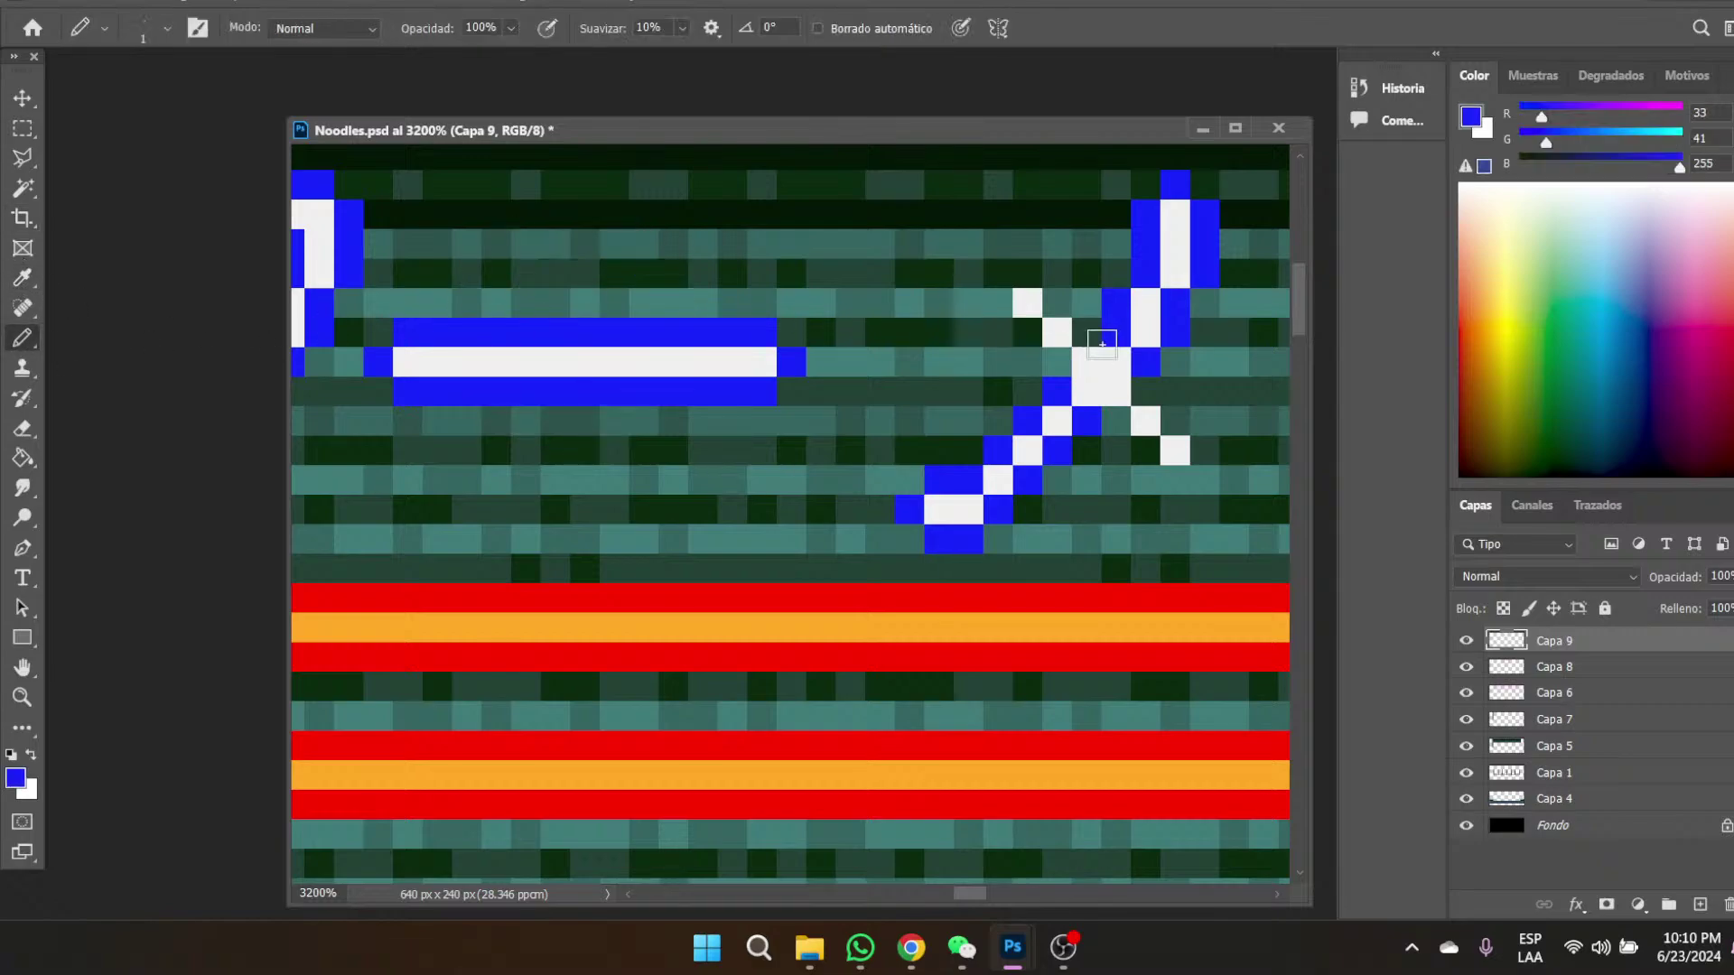
mouse_move(1079, 335)
left_mouse_down()
mouse_move(1025, 276)
mouse_move(989, 294)
mouse_move(1058, 363)
left_mouse_up()
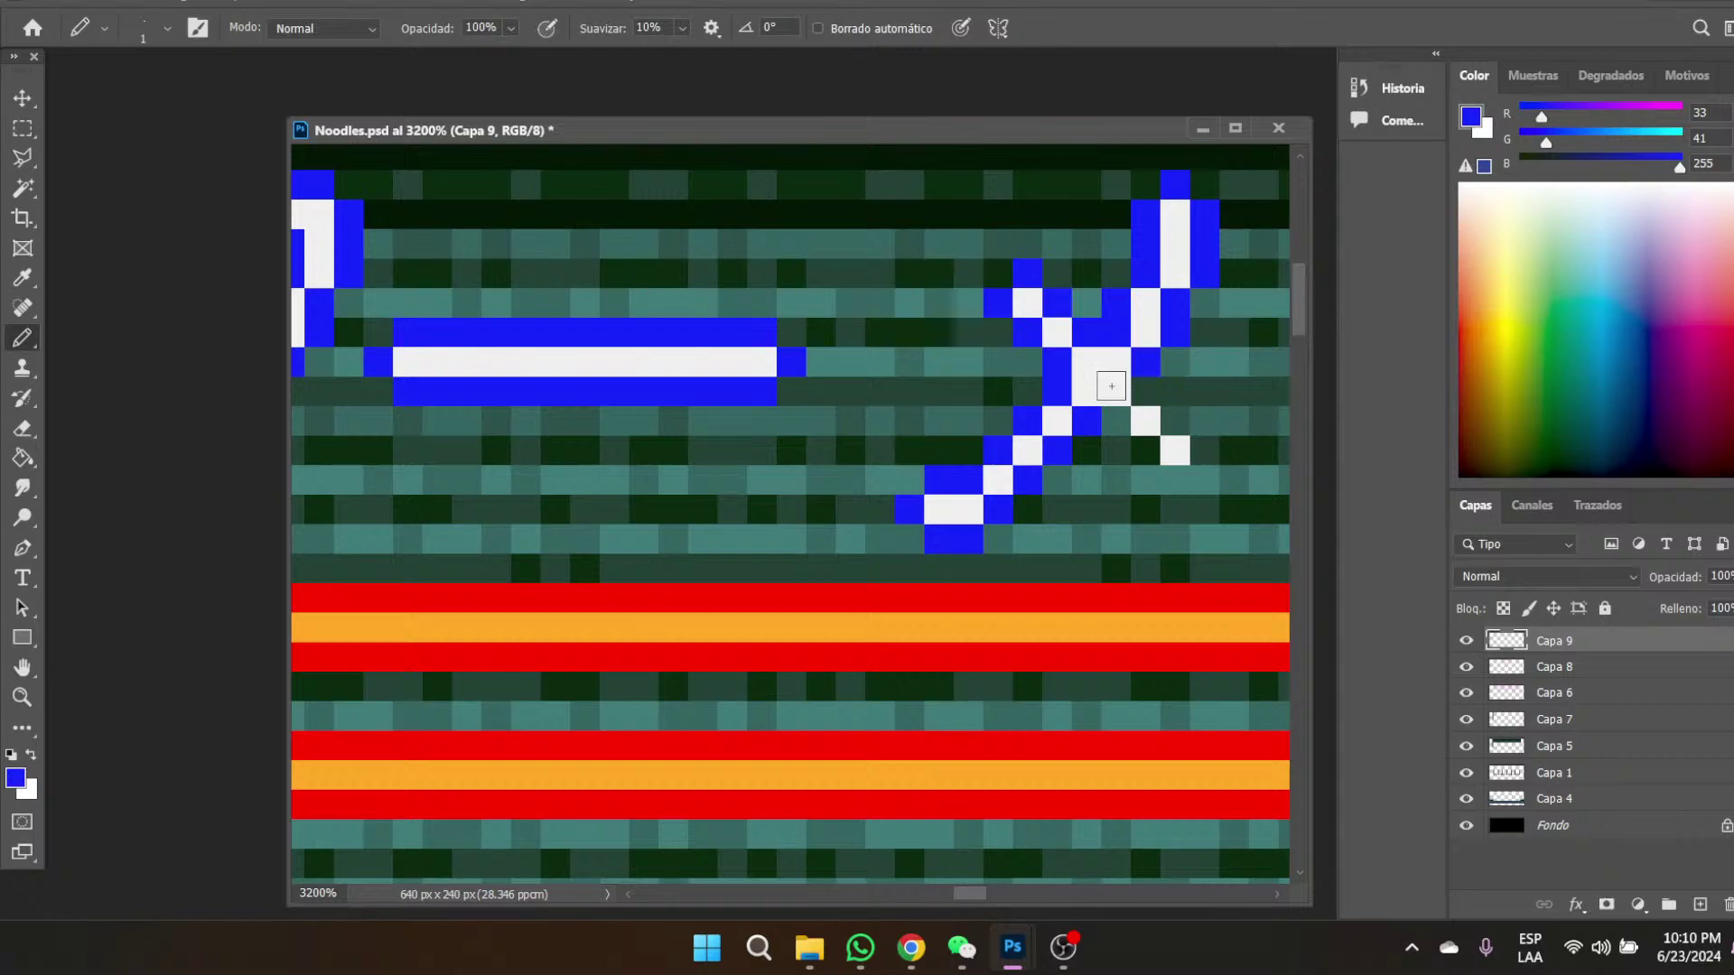
left_click(1088, 364)
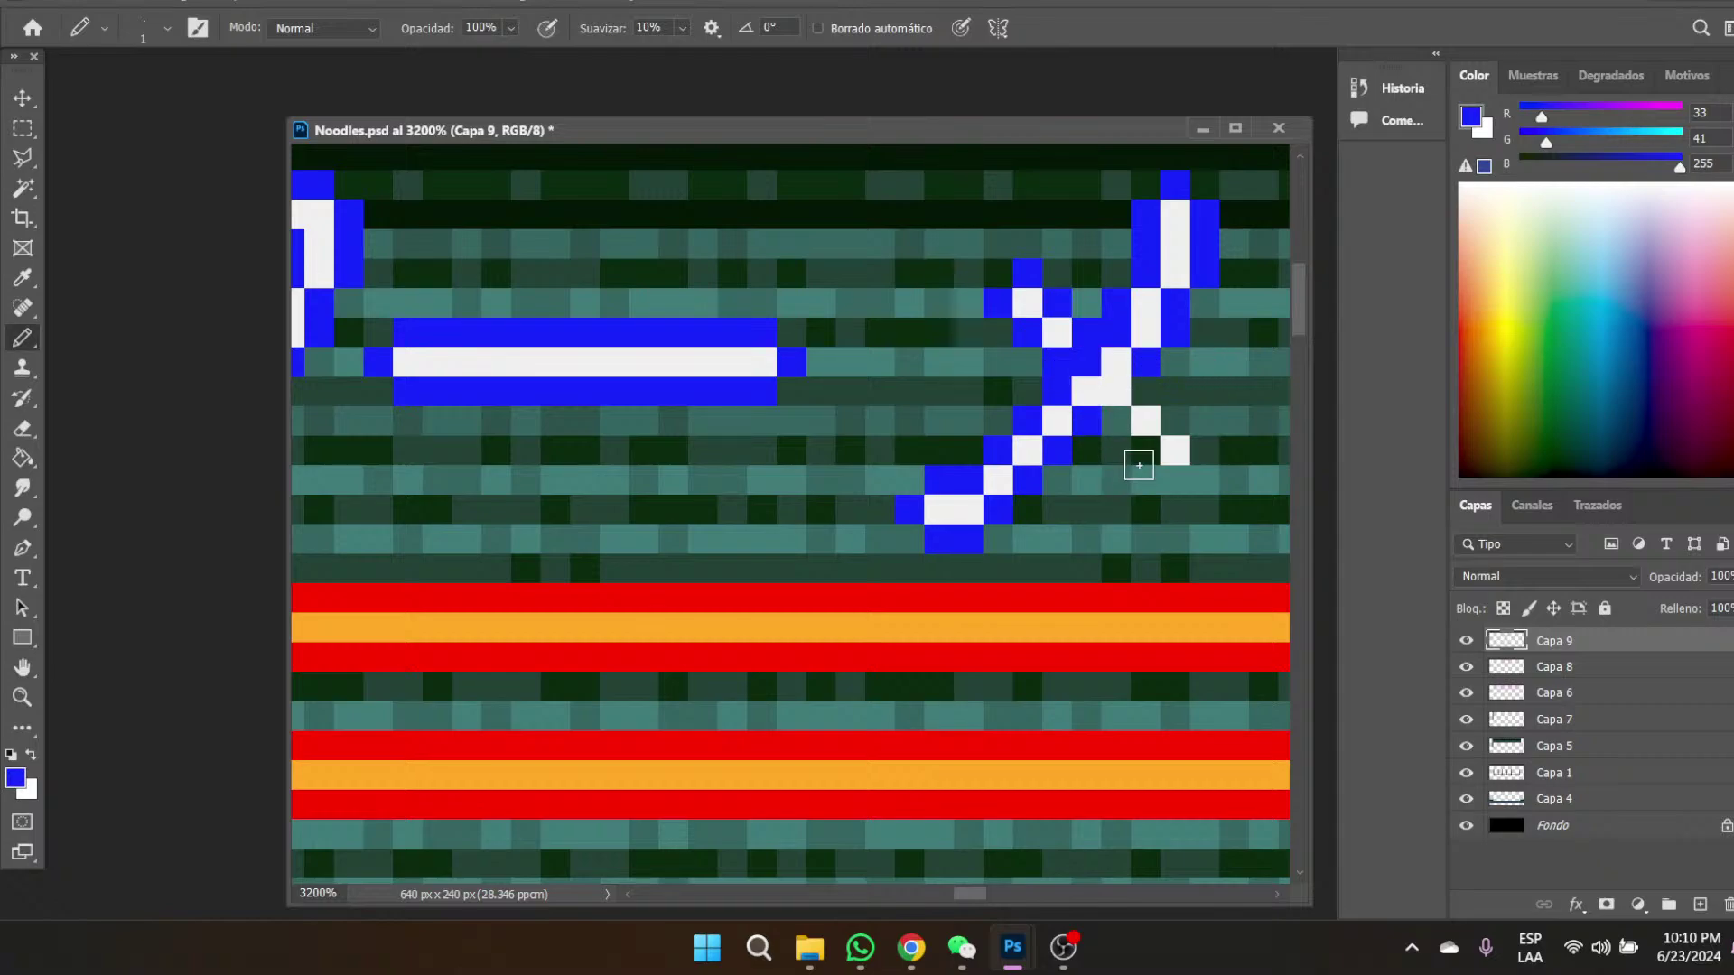
left_click(1118, 392)
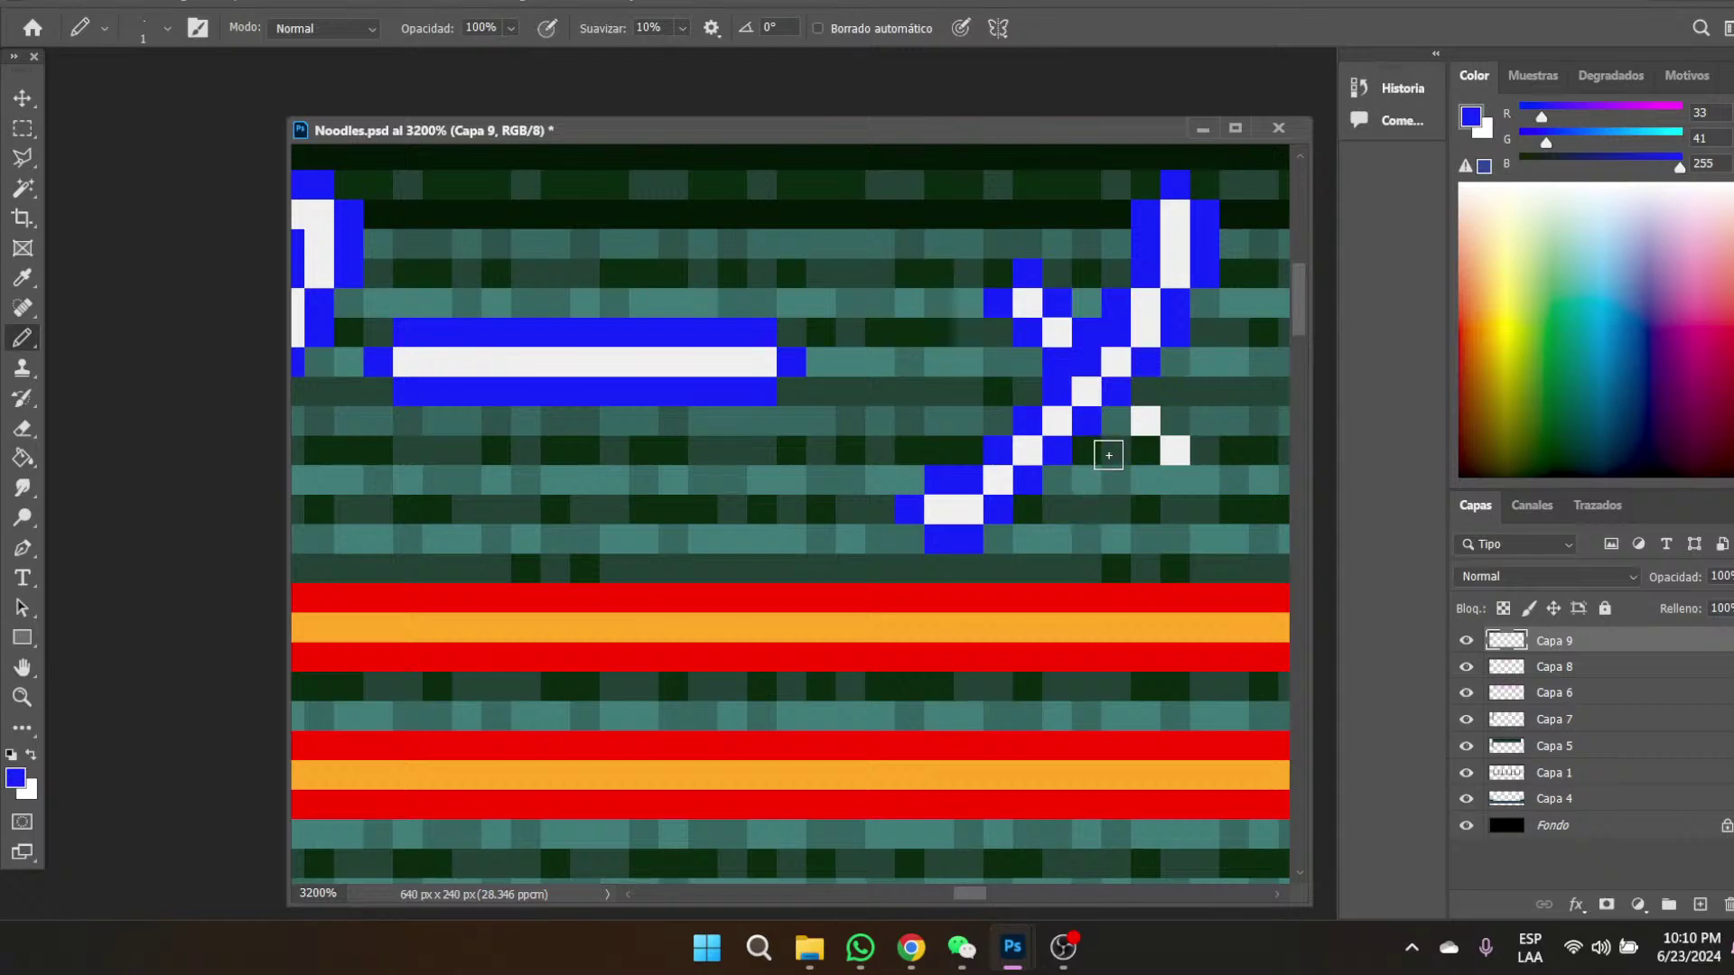
left_click(1114, 418)
left_click(1174, 420)
left_click(1145, 451)
left_click(1173, 476)
left_click(1205, 450)
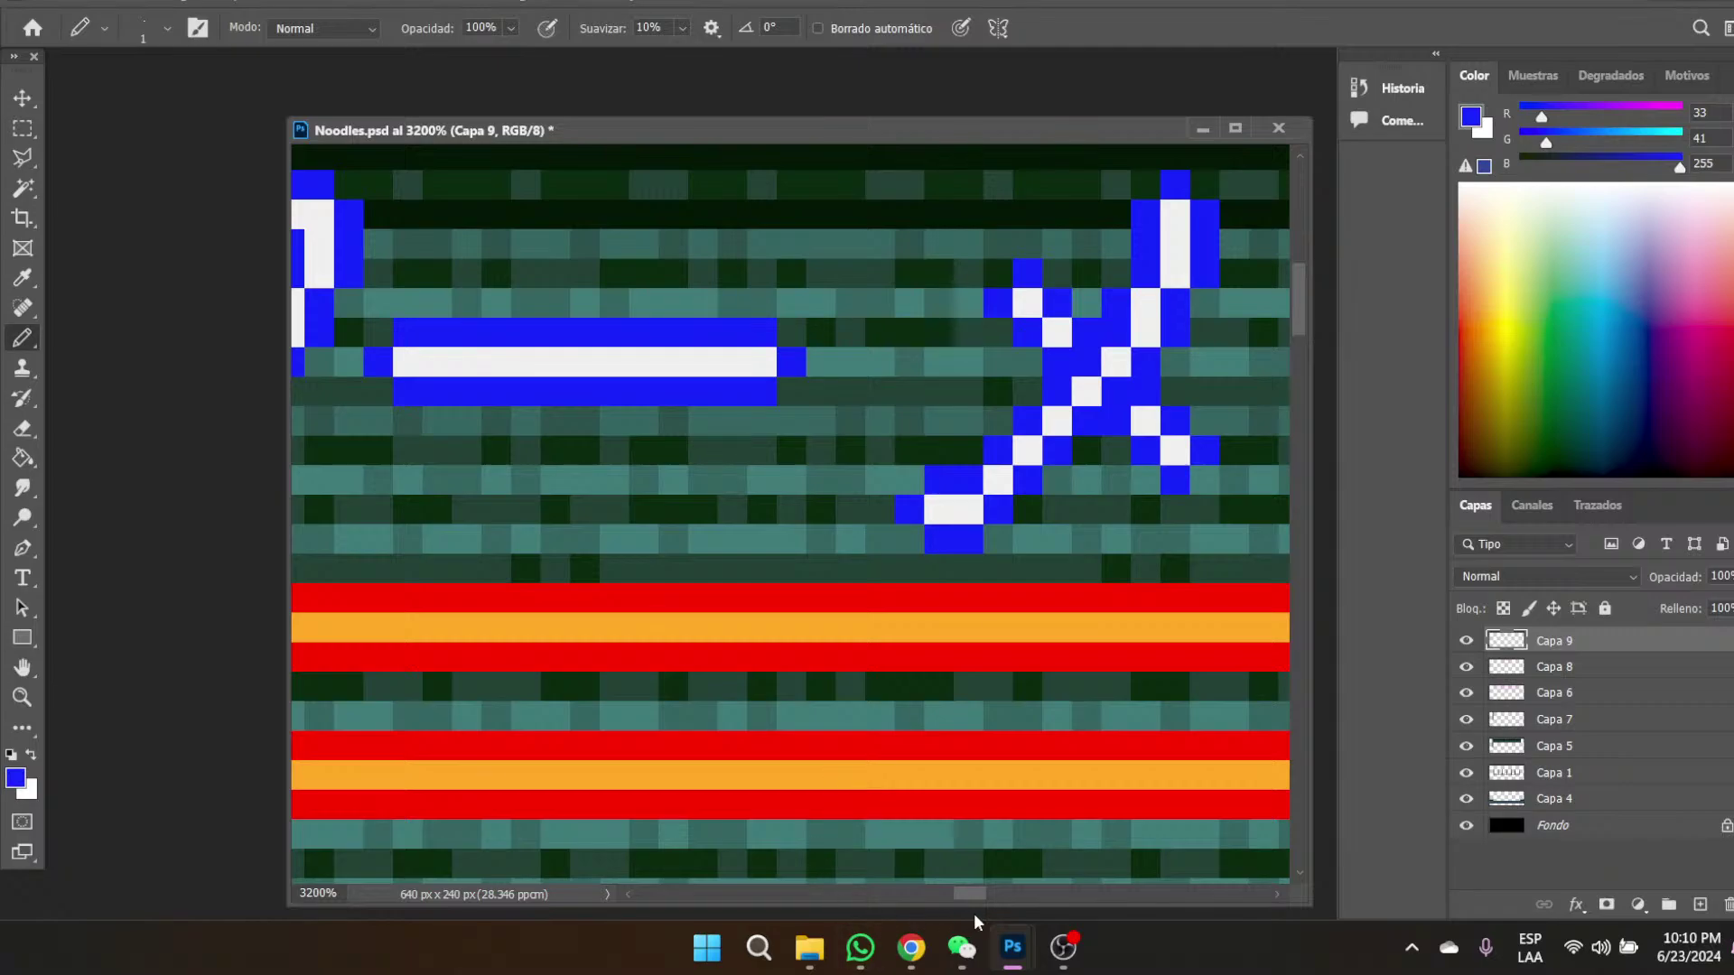
- Compare the katakana with the neon reference in Chrome, then return to Photoshop and review the sign at 100% and close up
mouse_move(981, 969)
mouse_move(915, 970)
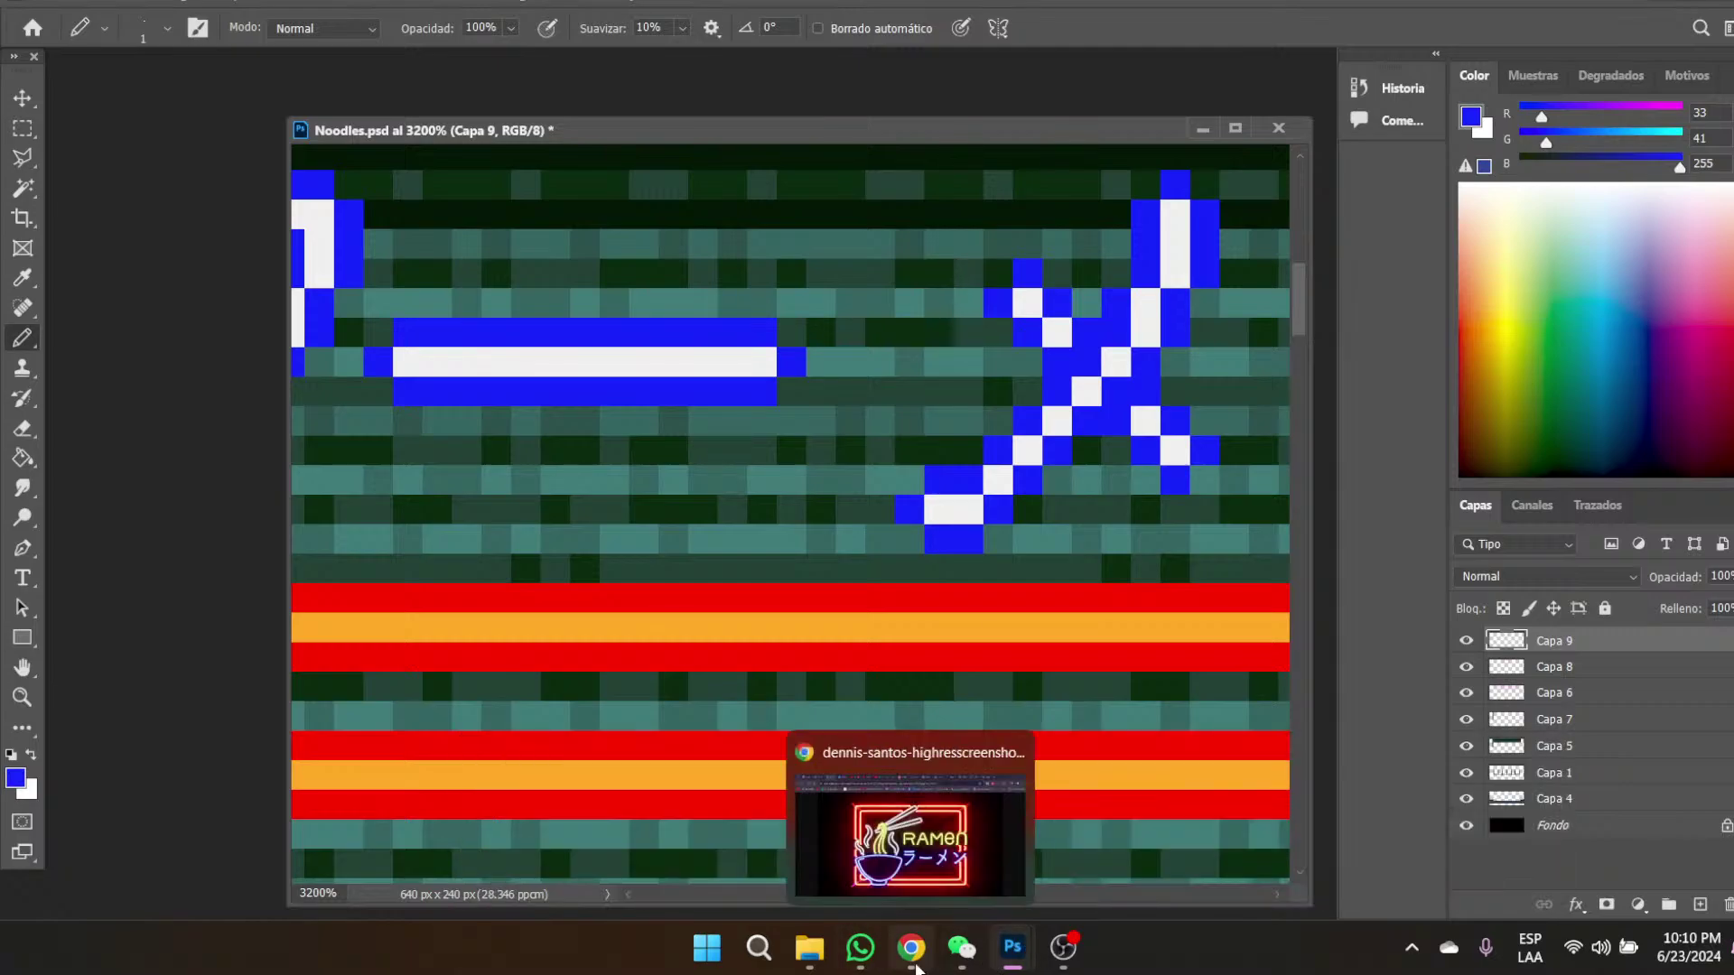
left_click(928, 853)
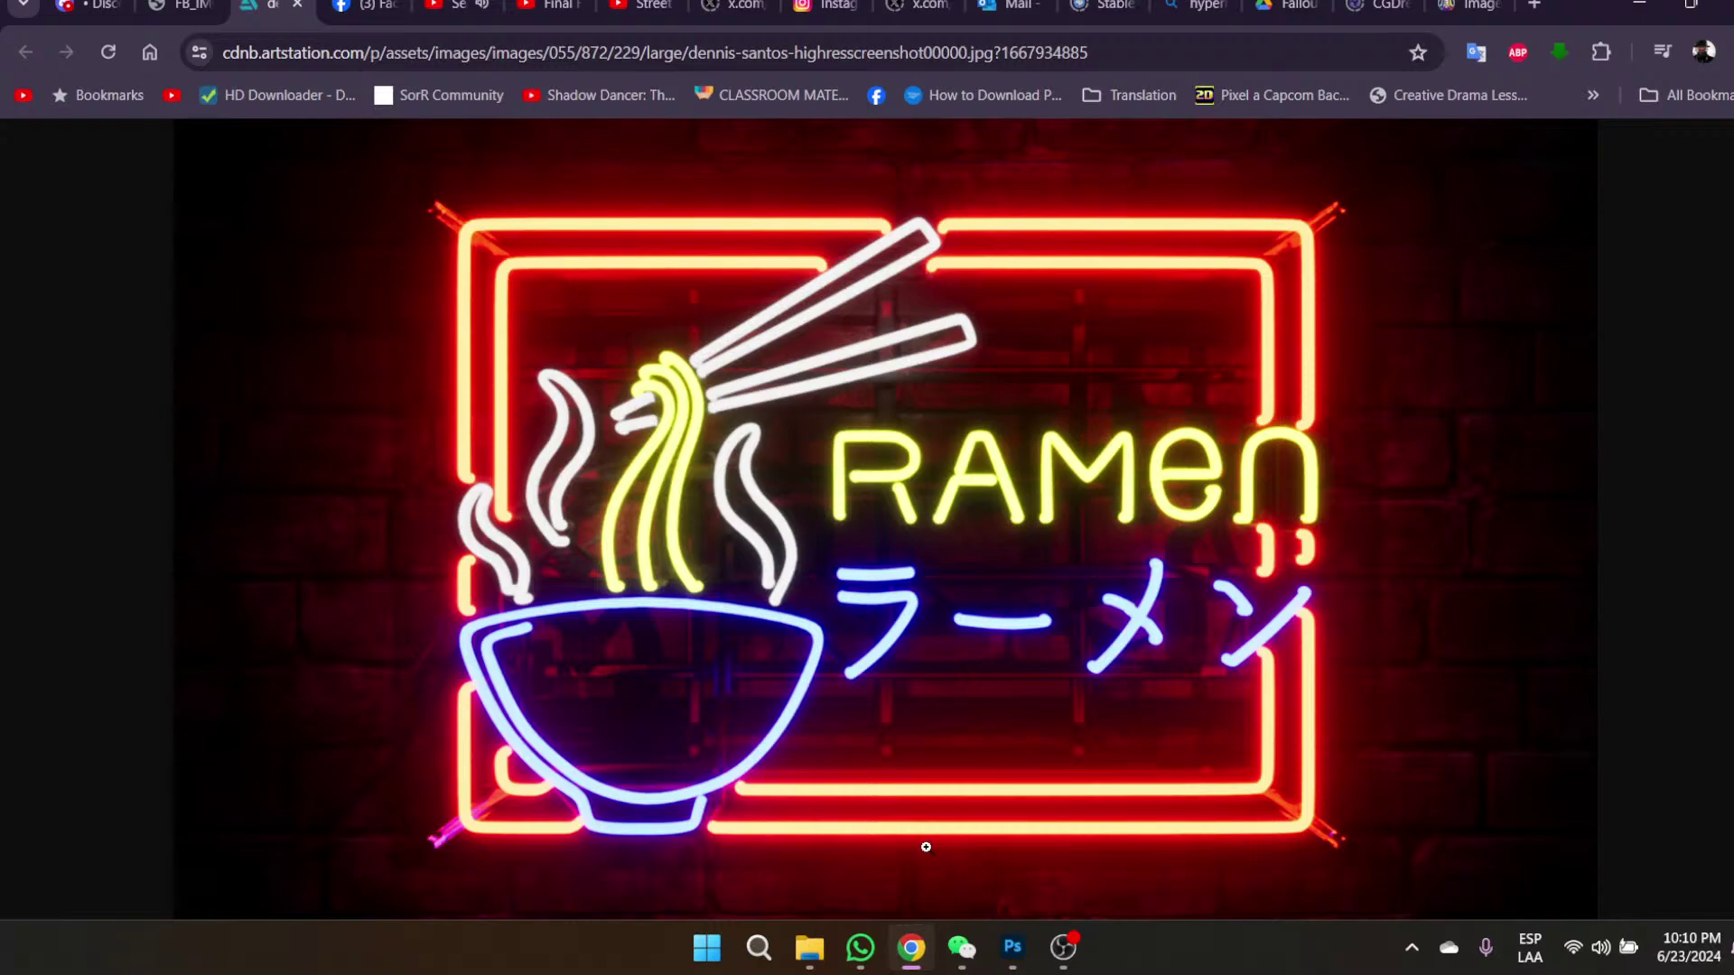
mouse_move(1013, 957)
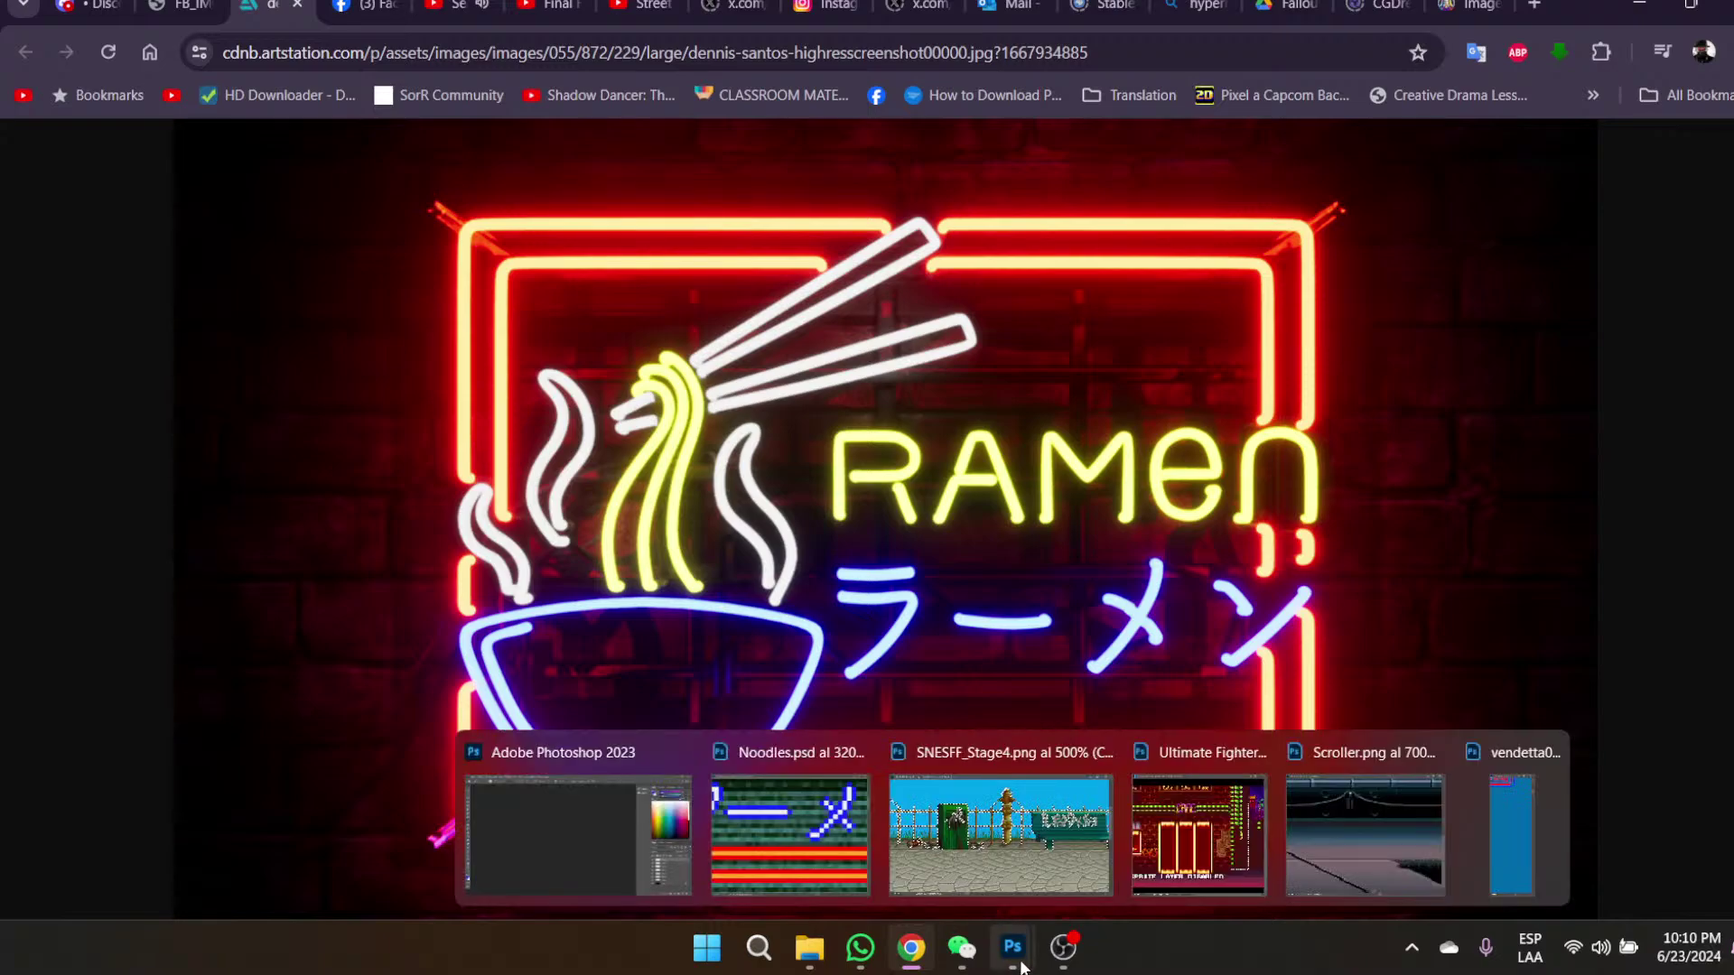
left_click(829, 849)
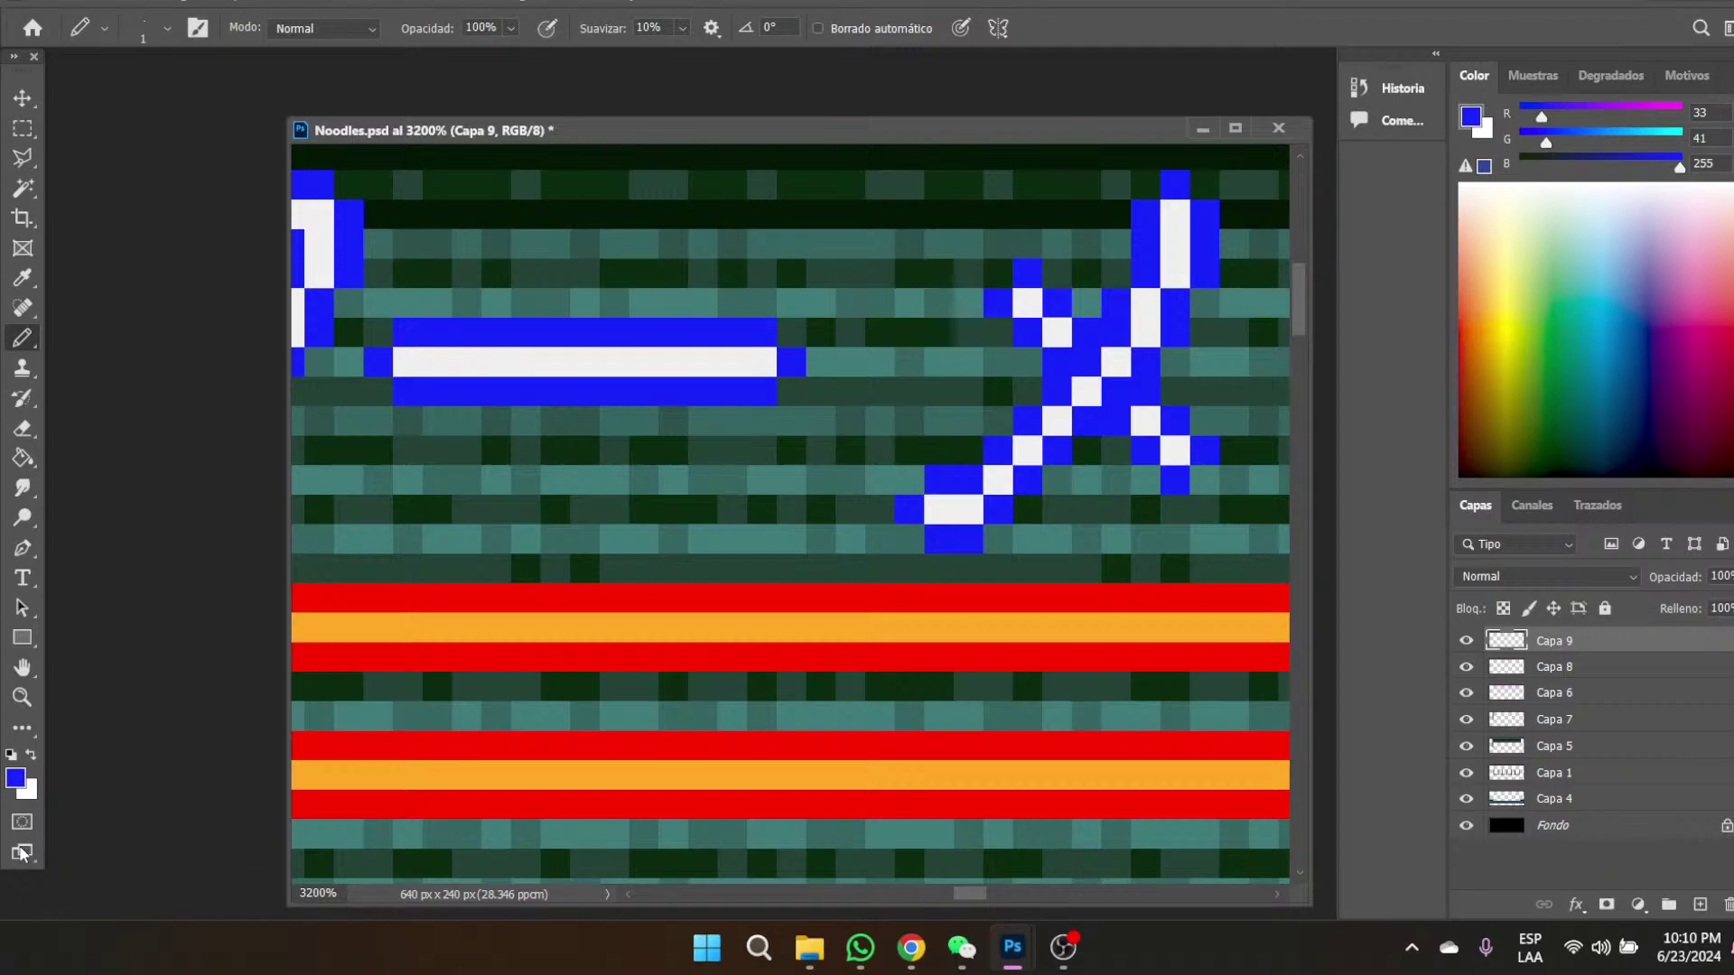
left_click(27, 707)
left_click(721, 30)
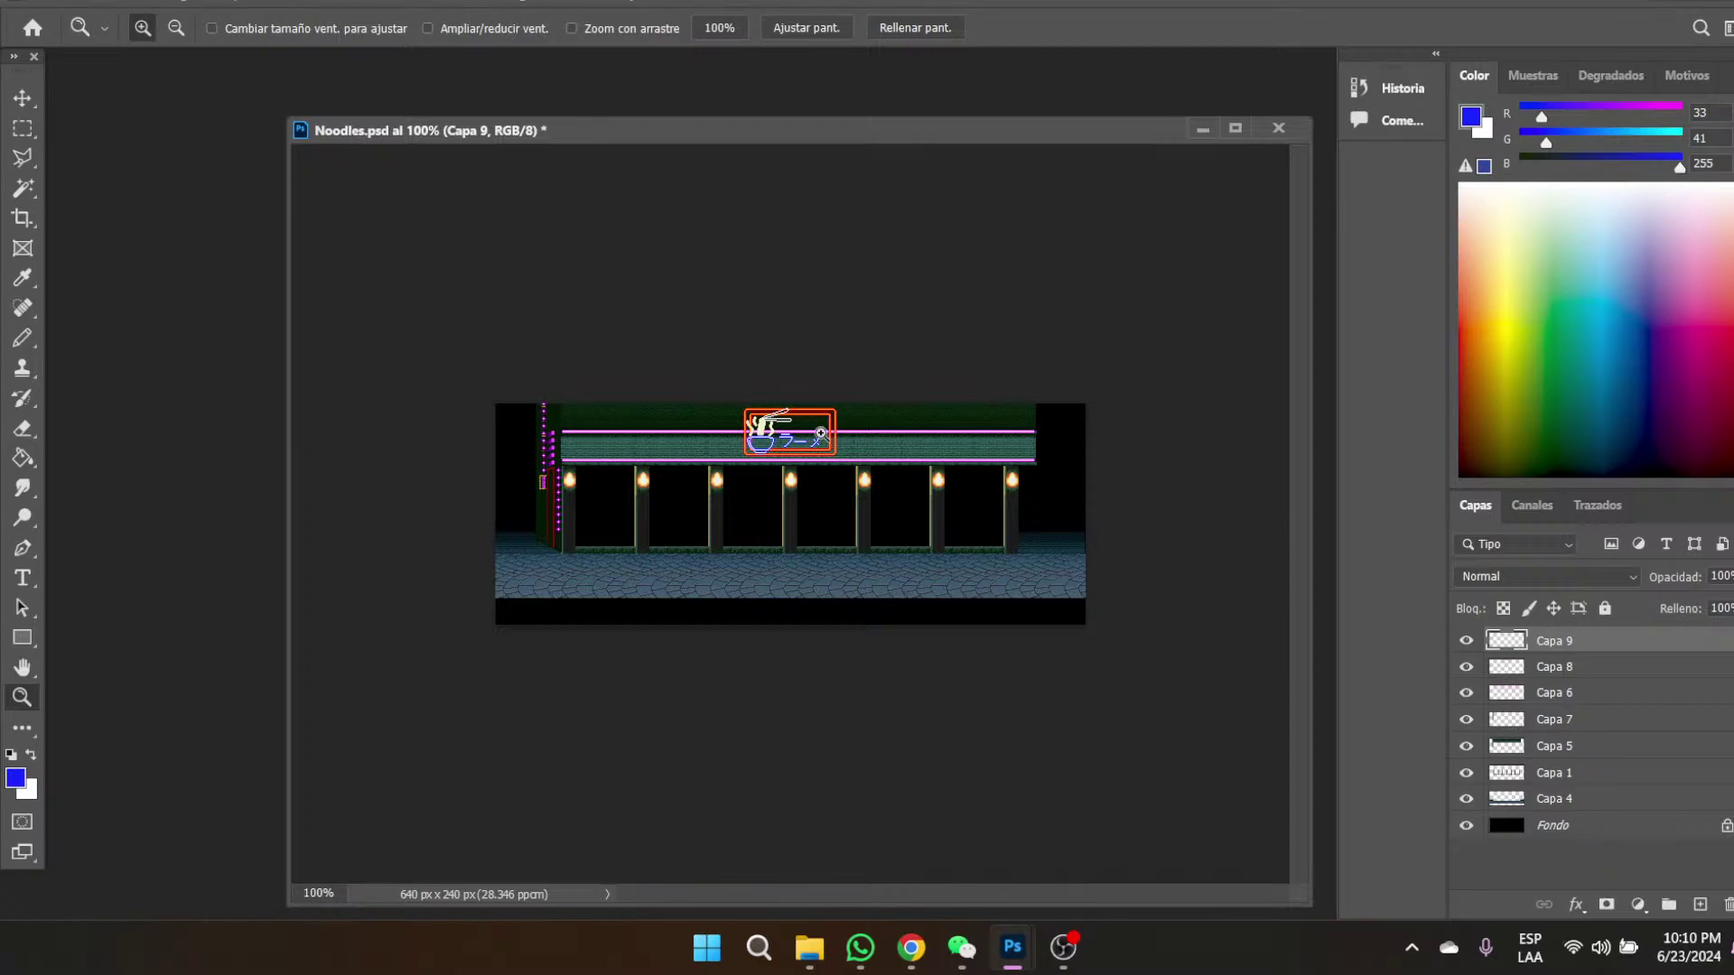
left_click(799, 420)
left_click(799, 420)
left_click(799, 420)
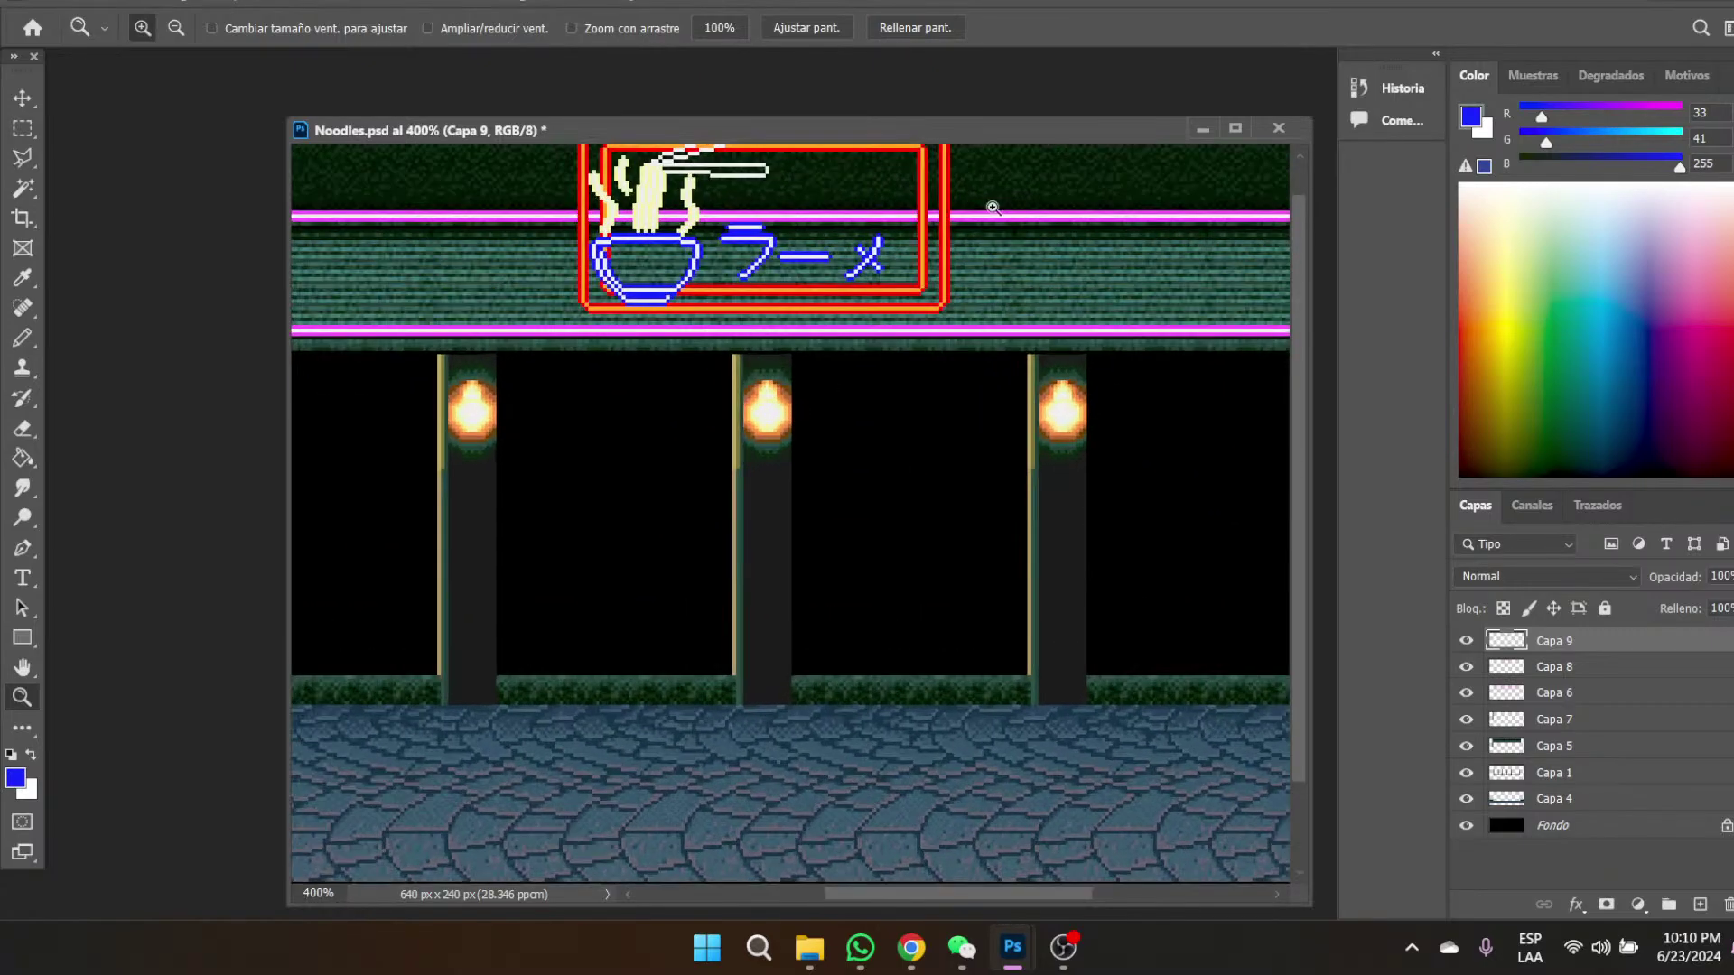
left_click(868, 250)
left_click(868, 250)
left_click(867, 250)
left_click(868, 250)
left_click(867, 250)
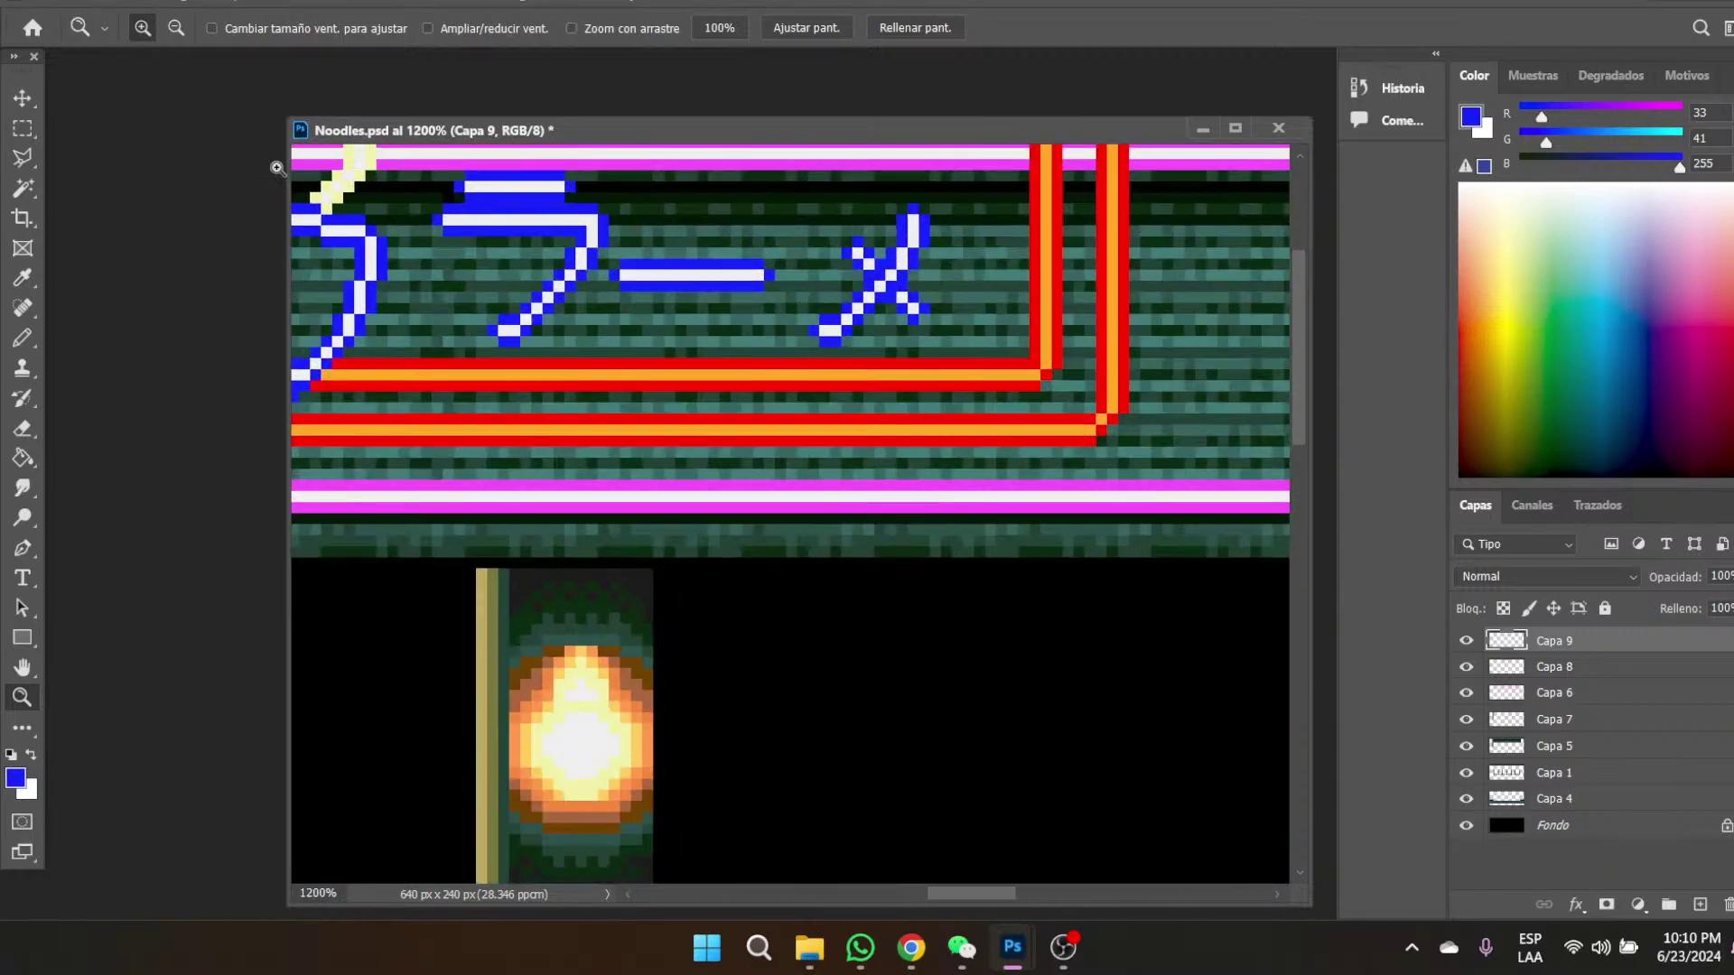
- Select the メ with a rectangular marquee, move it slightly up and left toward the ー, and clear the selection
left_click(5, 97)
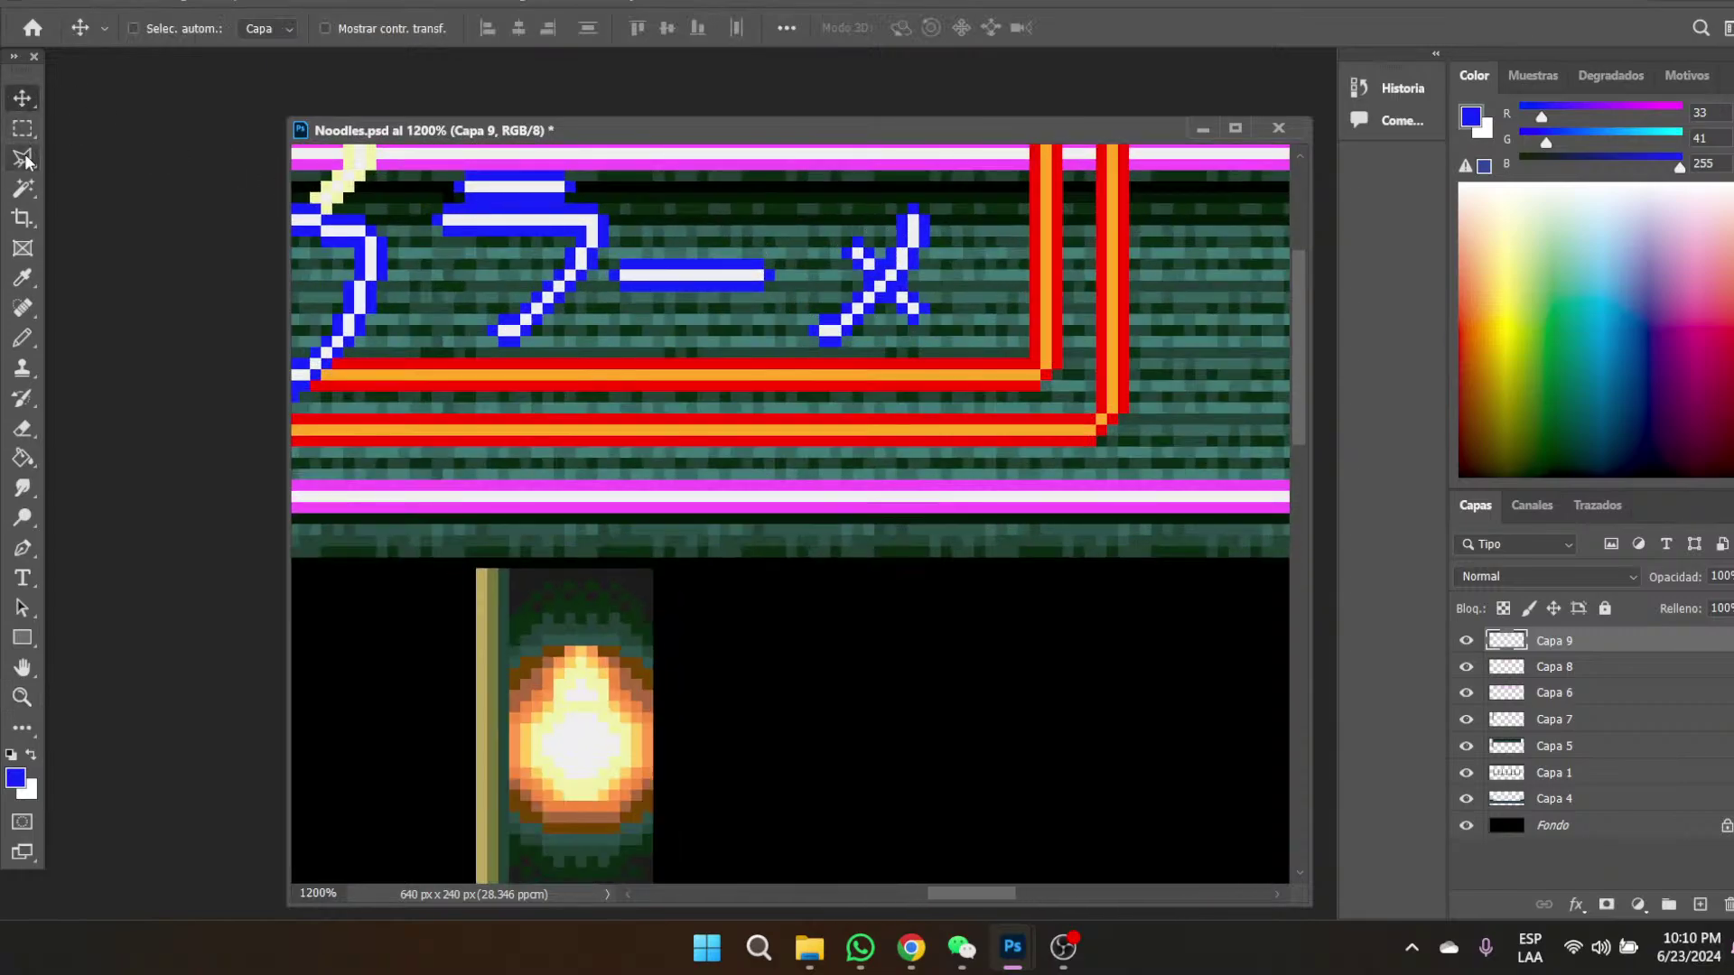
left_click(22, 128)
left_click_drag(798, 170, 972, 390)
key("v")
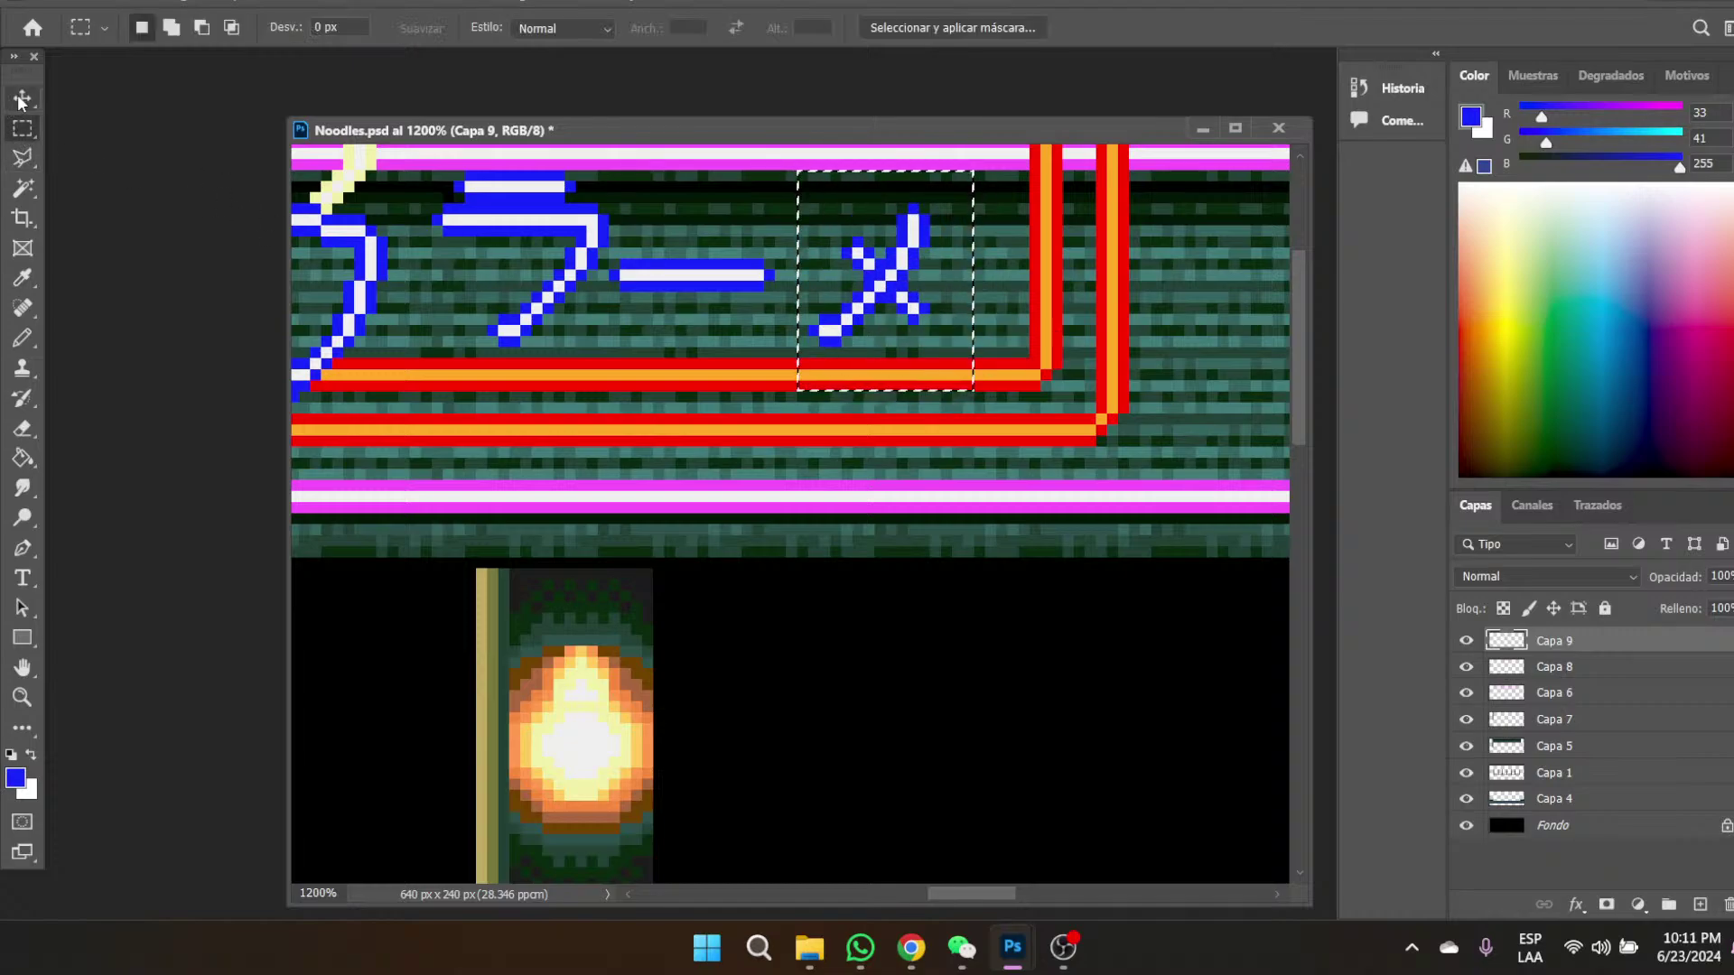
left_click_drag(898, 309, 876, 298)
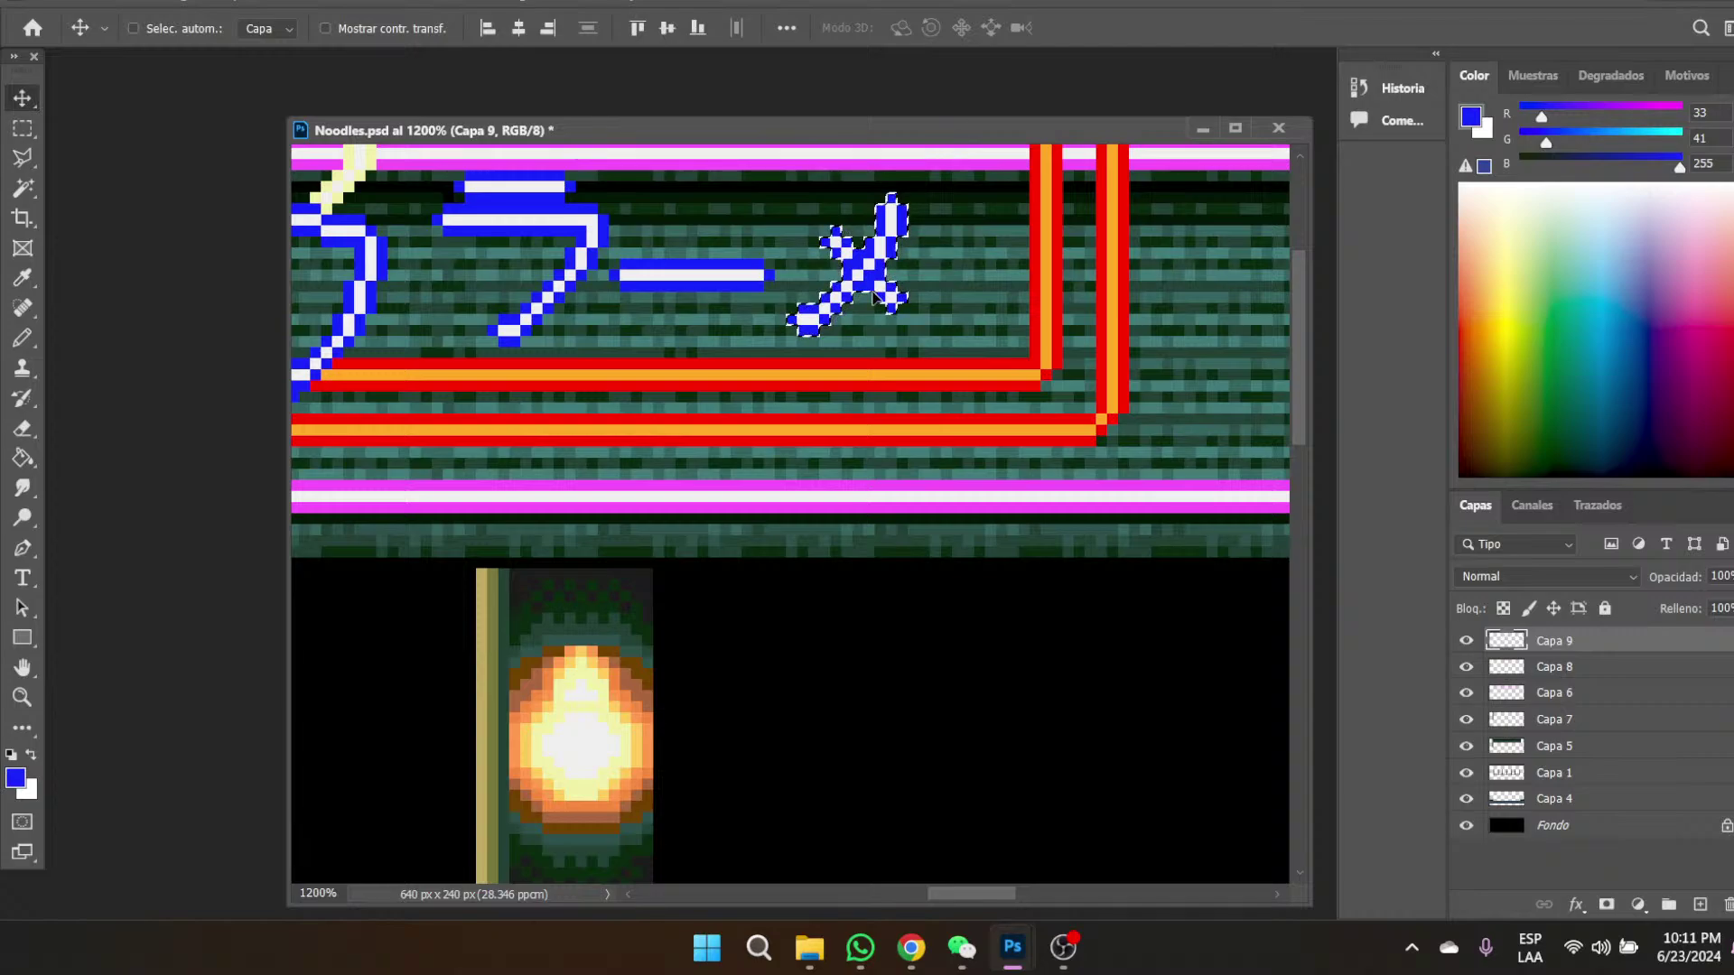
key("m")
left_click(955, 343)
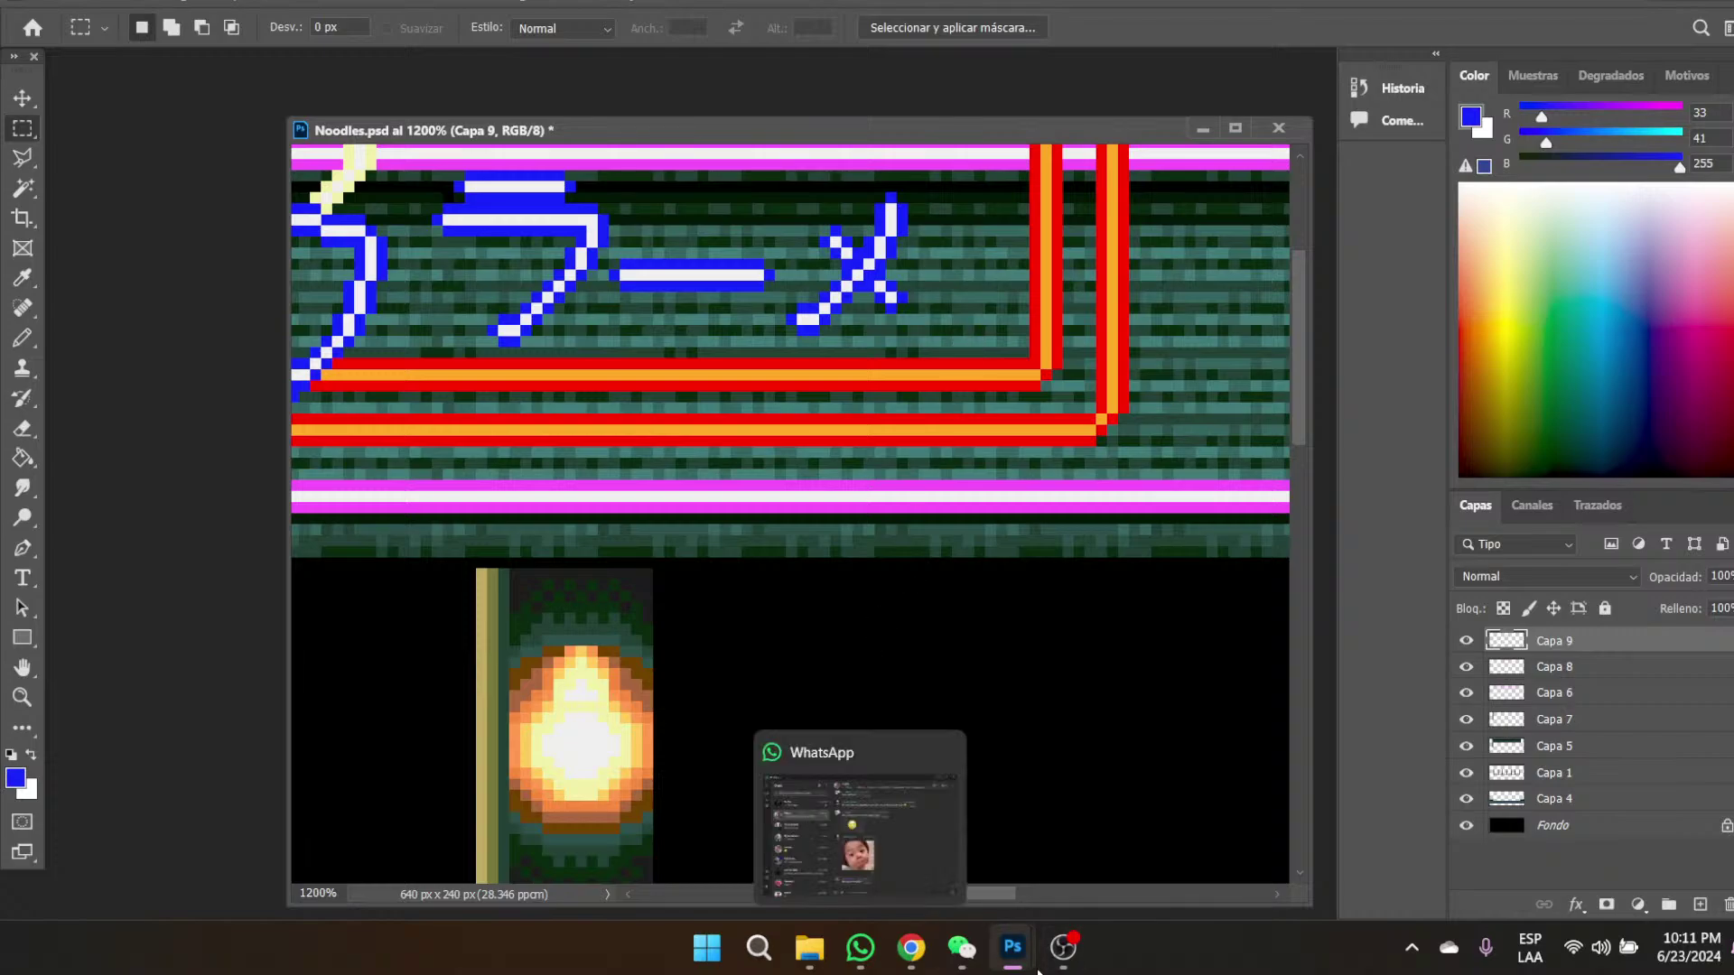
- Sample the メ's white and pencil a long diagonal stroke for the ン, rising rightward across the inner frame line from beside the メ
mouse_move(1000, 964)
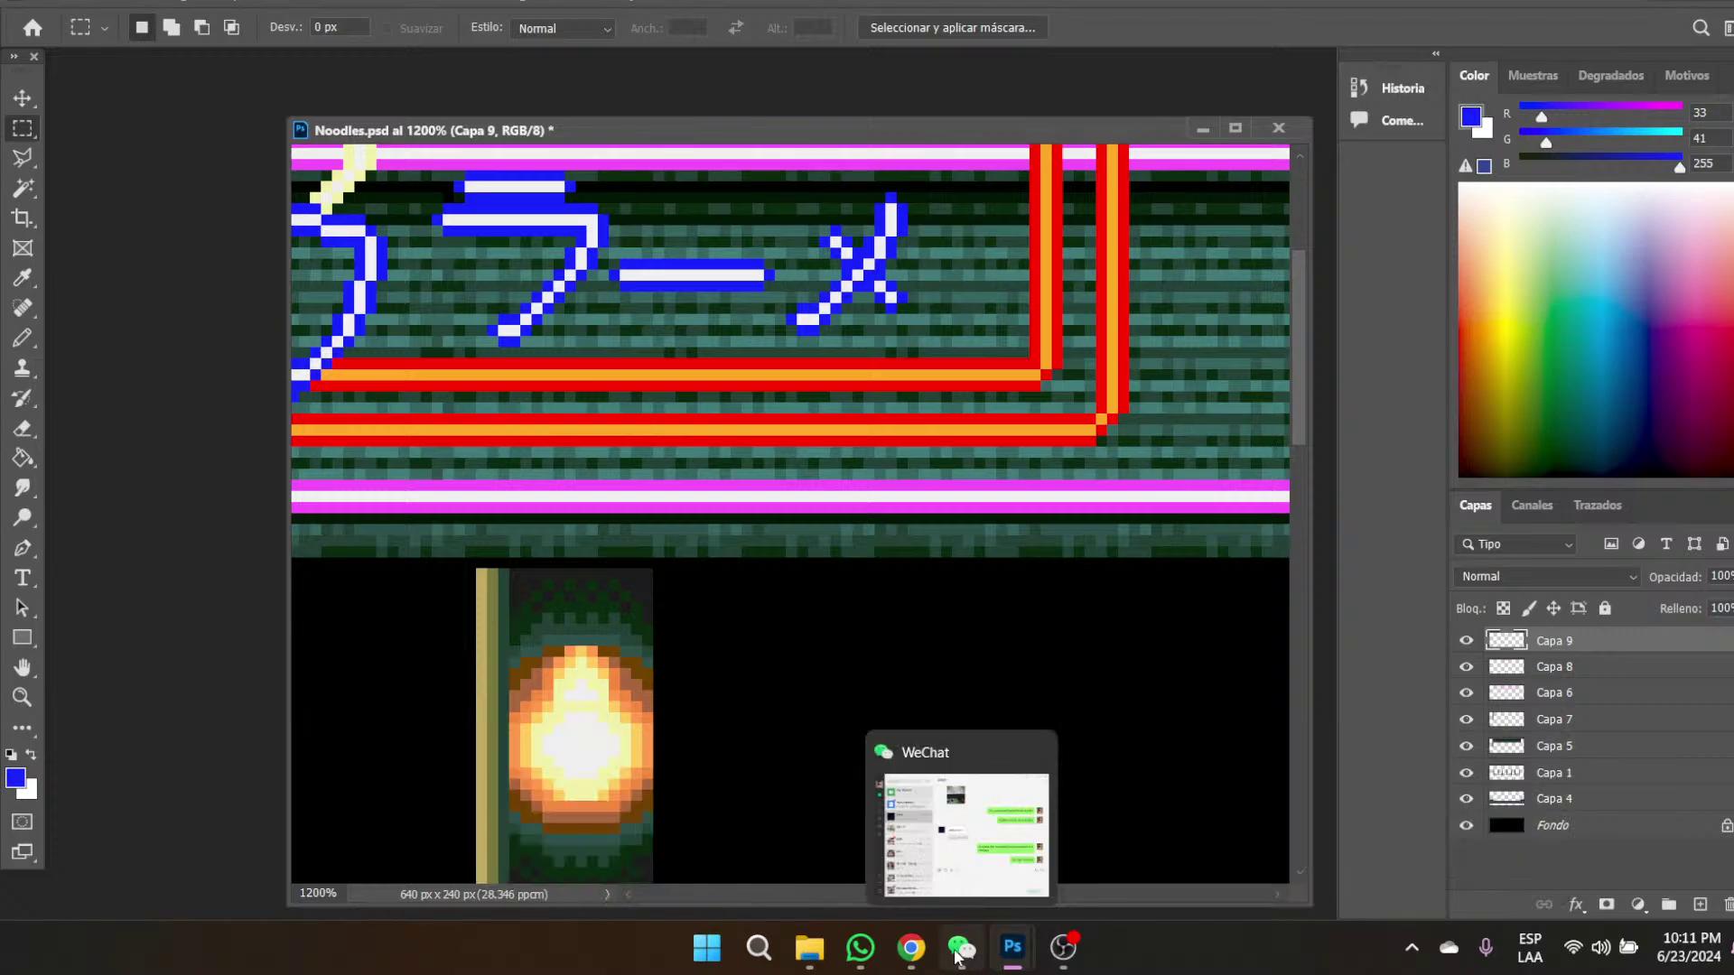
mouse_move(889, 956)
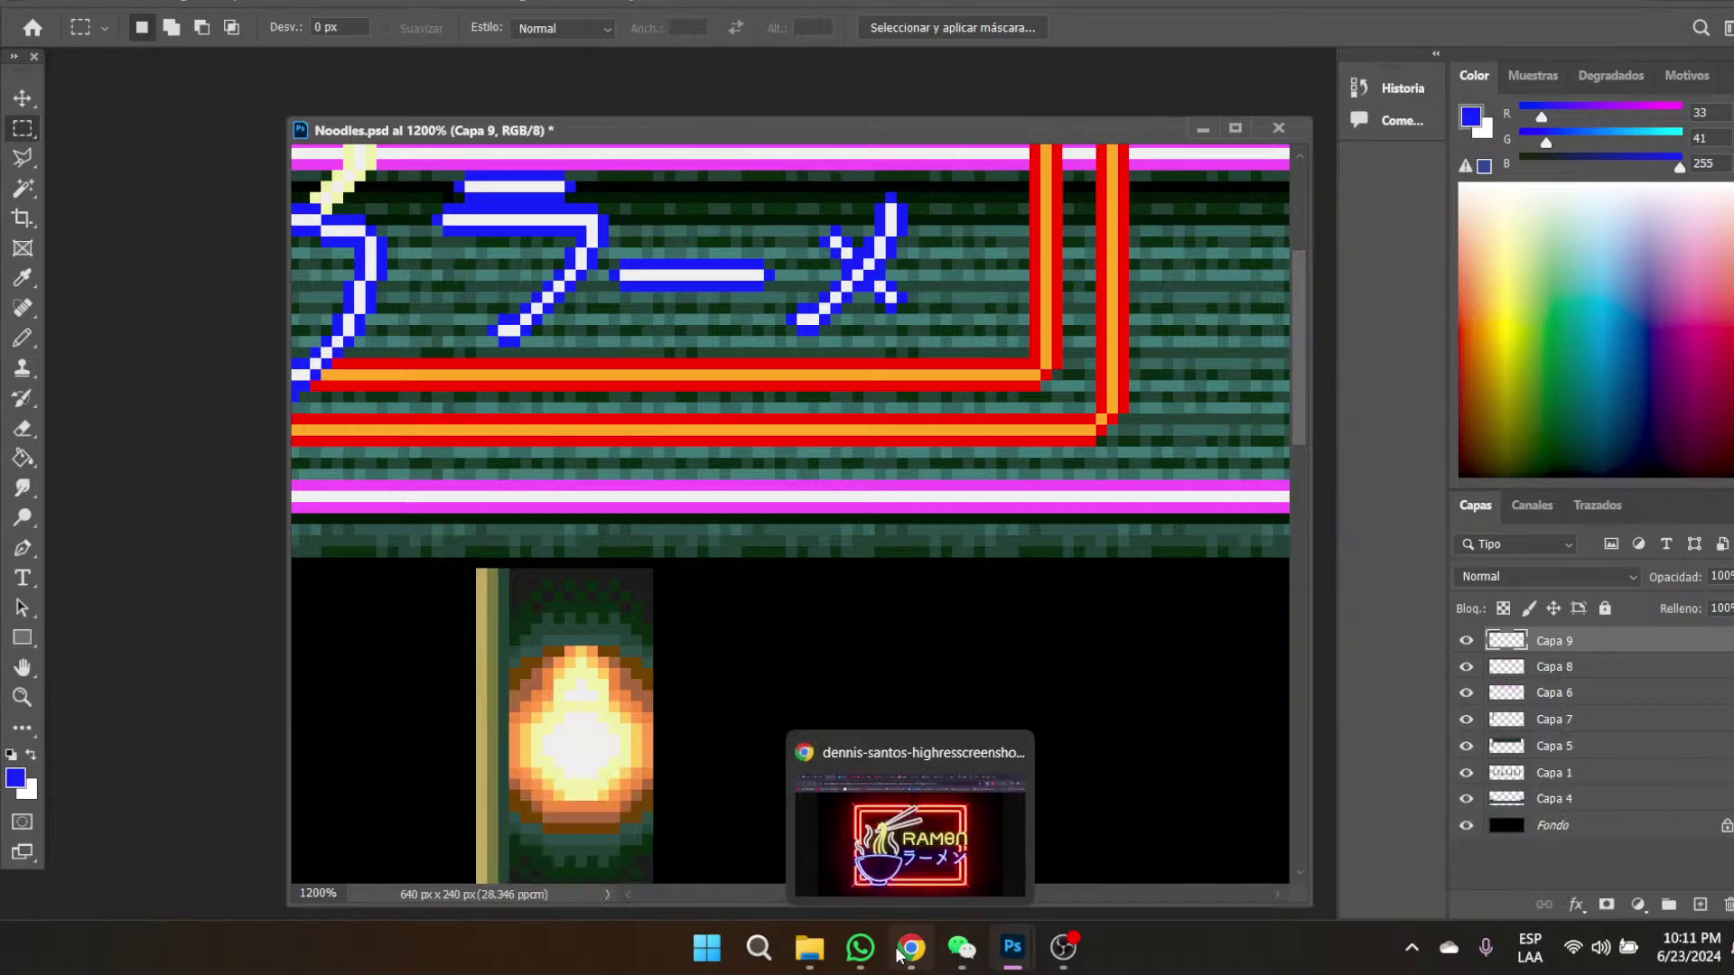
left_click(23, 280)
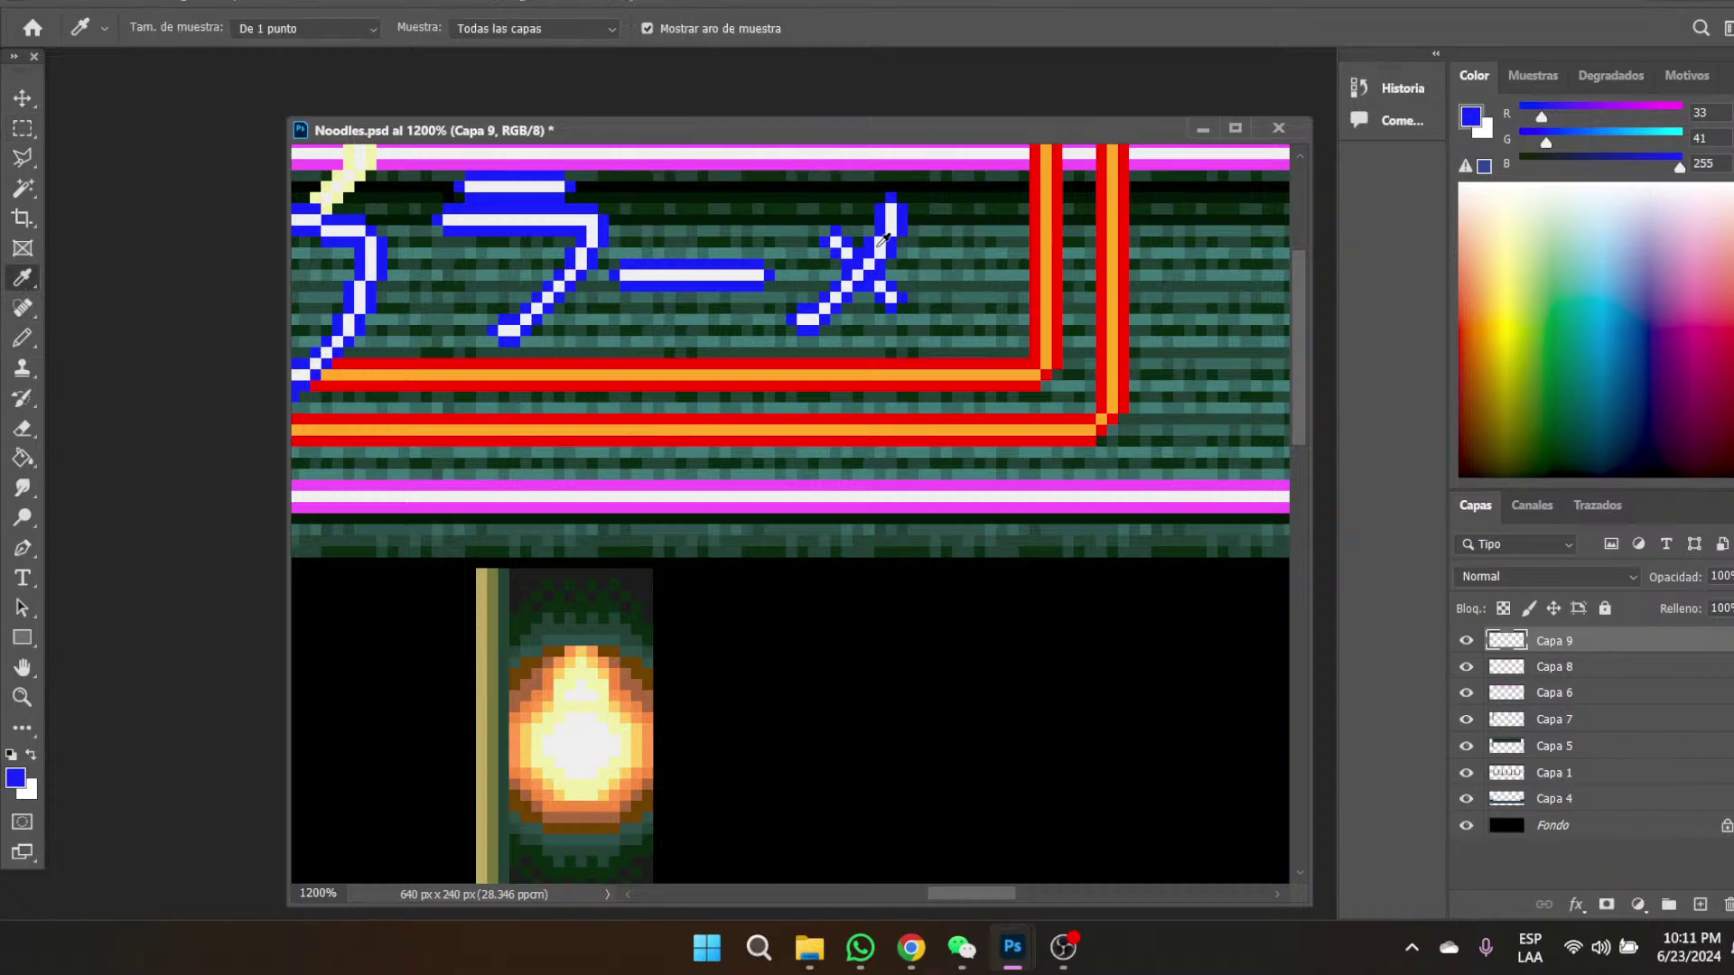
left_click(887, 235)
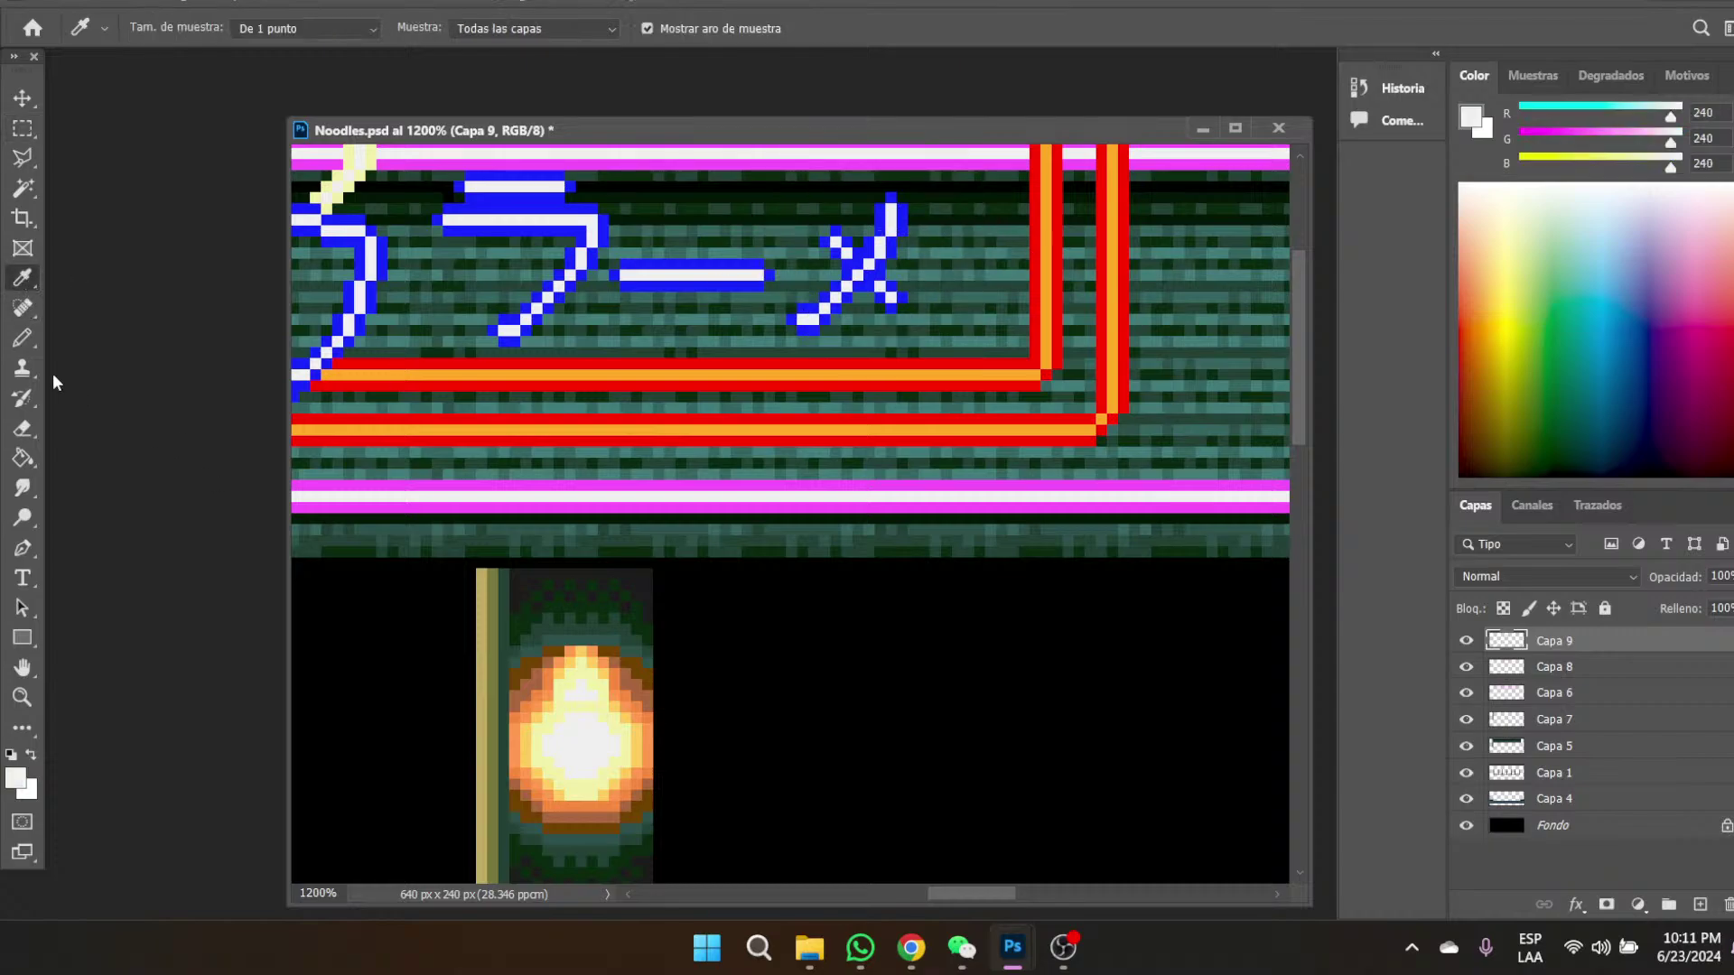
left_click(25, 337)
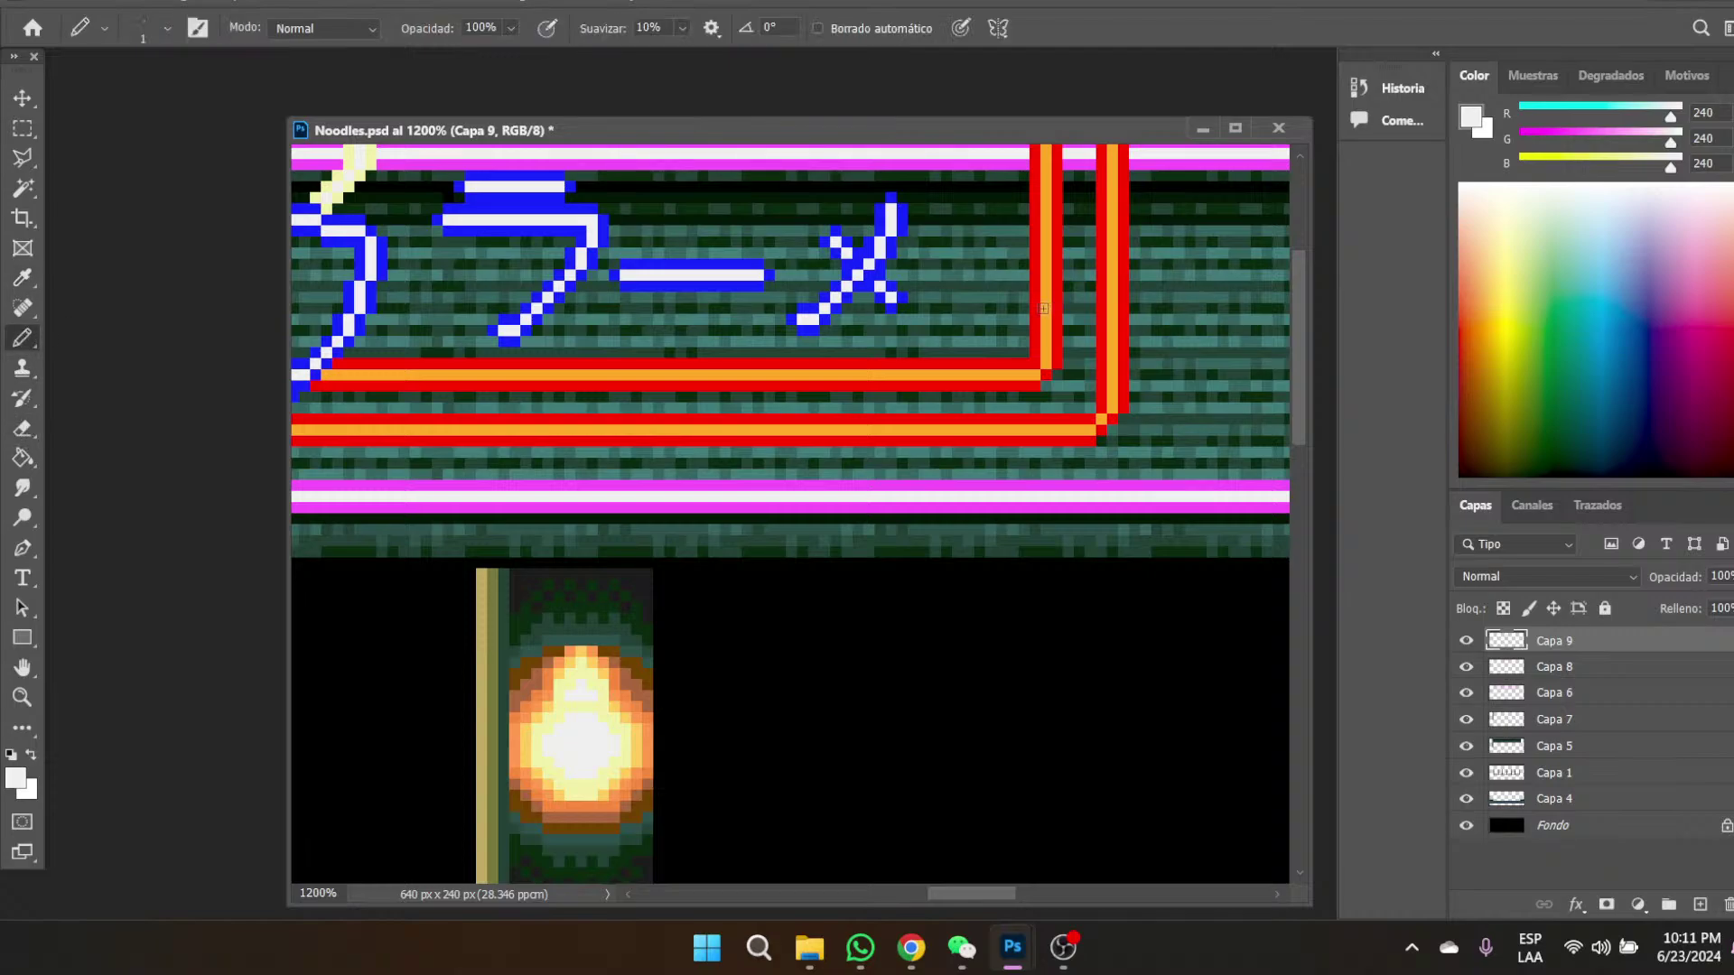
left_click(990, 319)
left_click(1001, 309)
left_click(1011, 298)
key("ctrl+z")
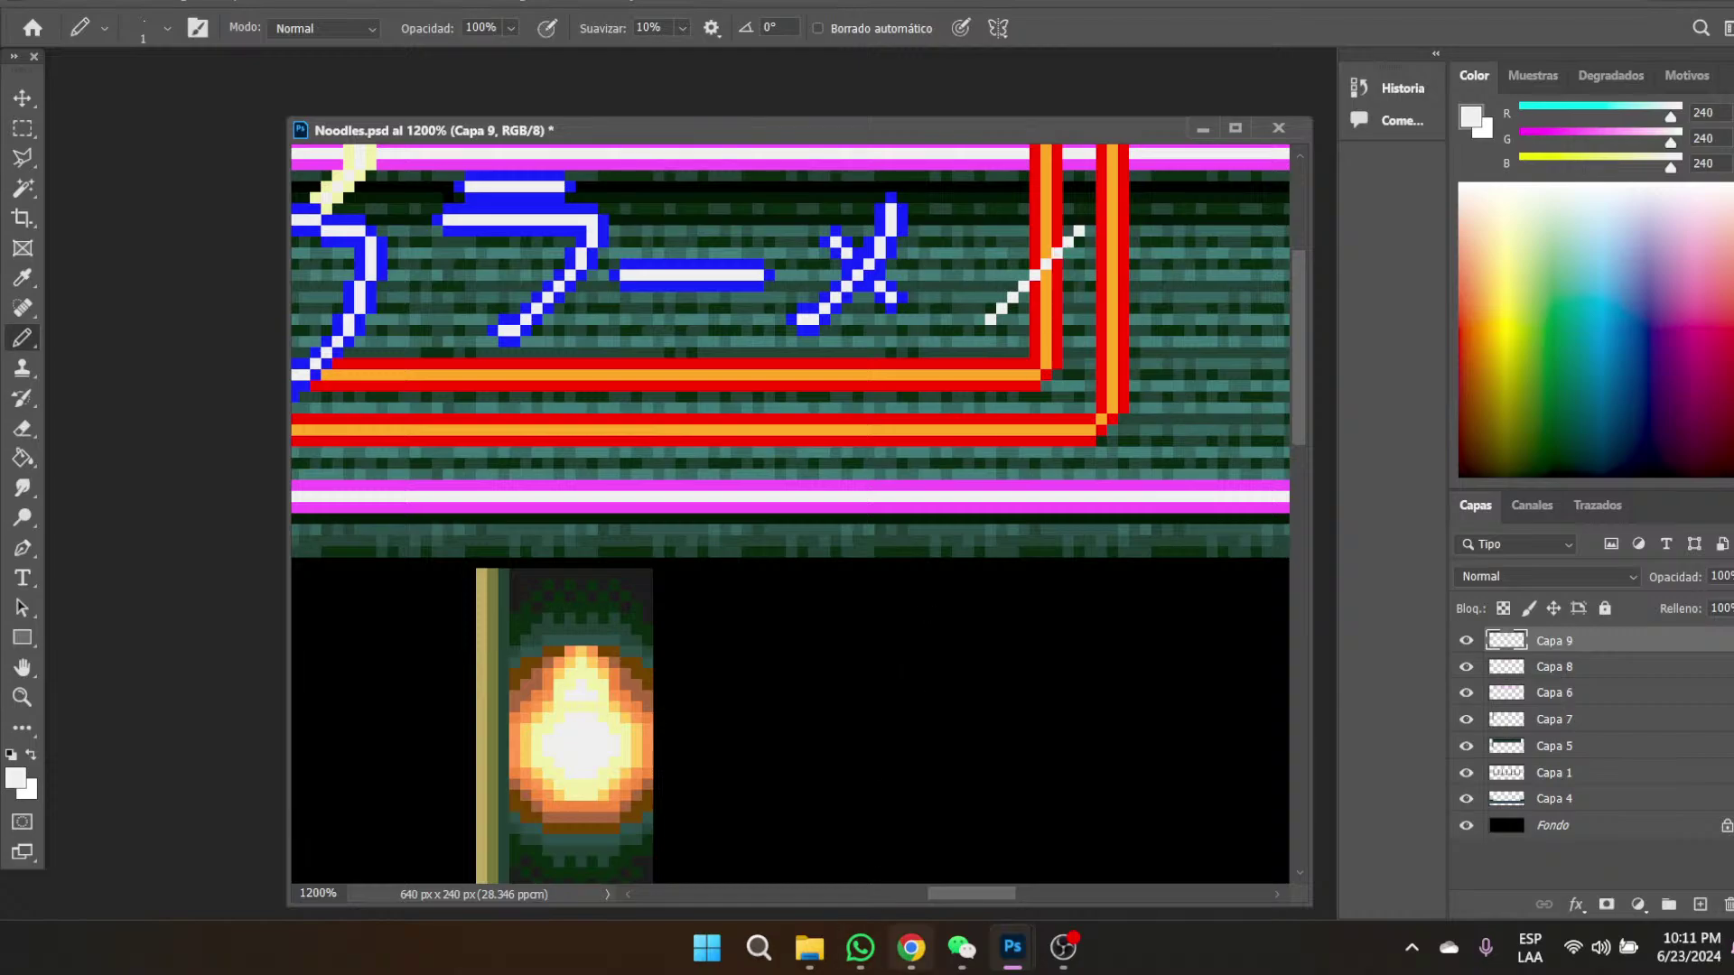
- Check the ン in the Chrome neon reference, then return to Photoshop and pencil its short descending white stroke above the long one
mouse_move(902, 950)
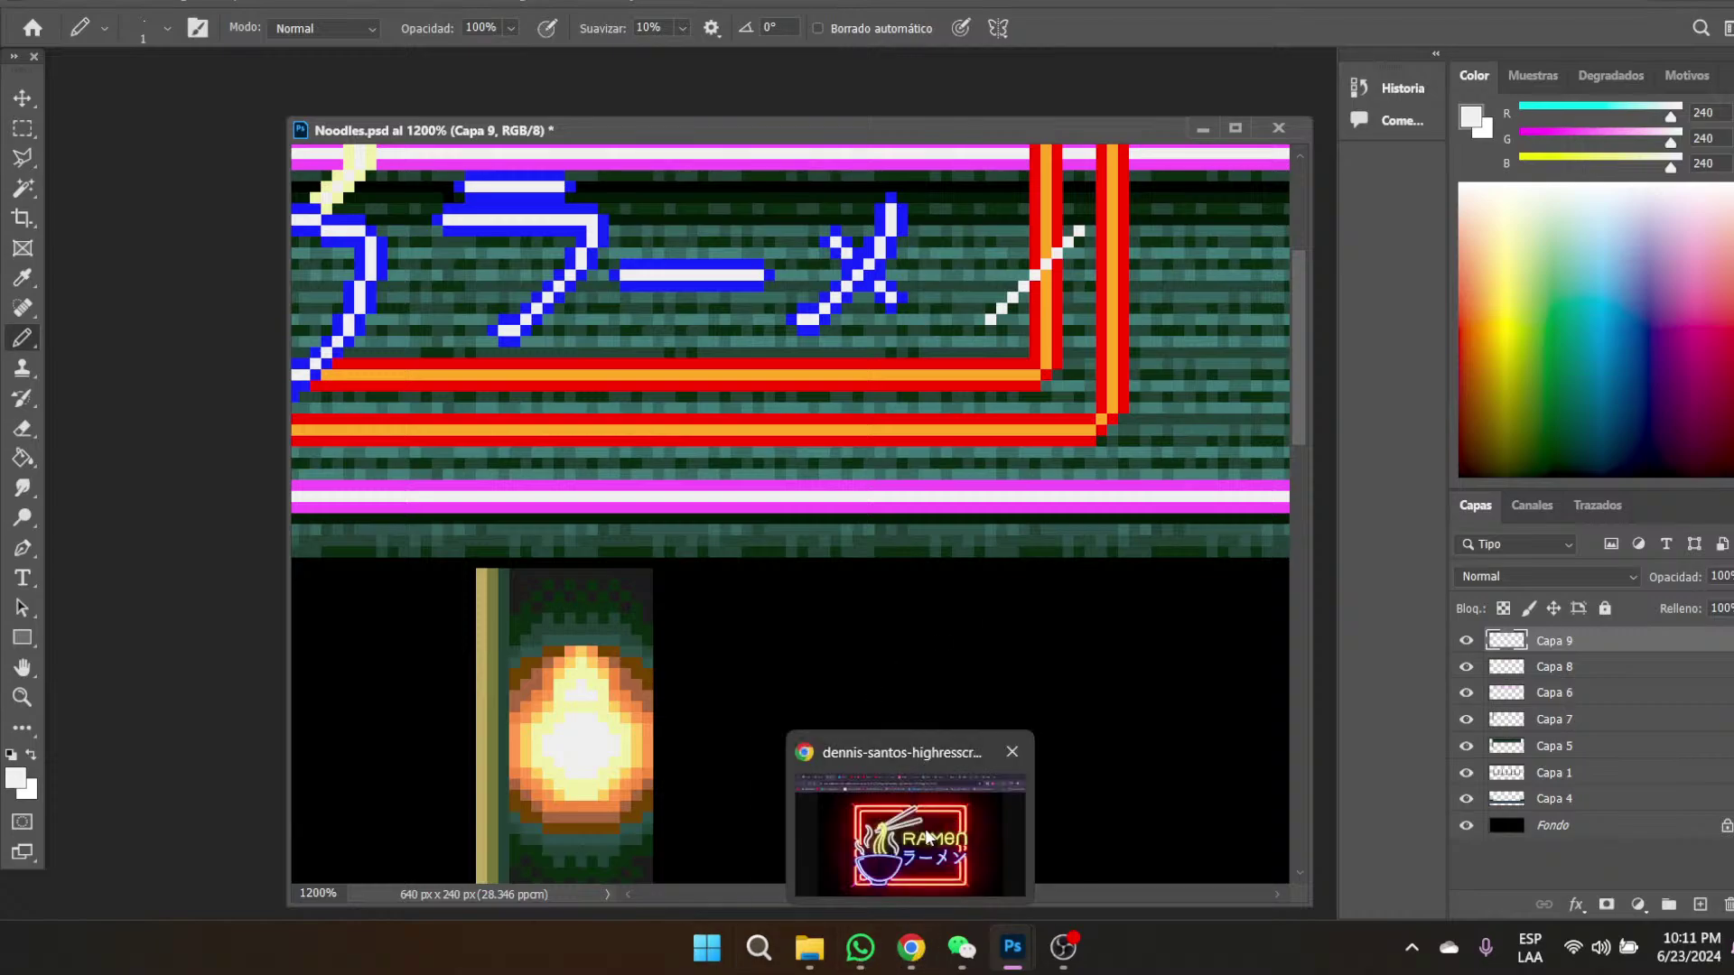
left_click(928, 836)
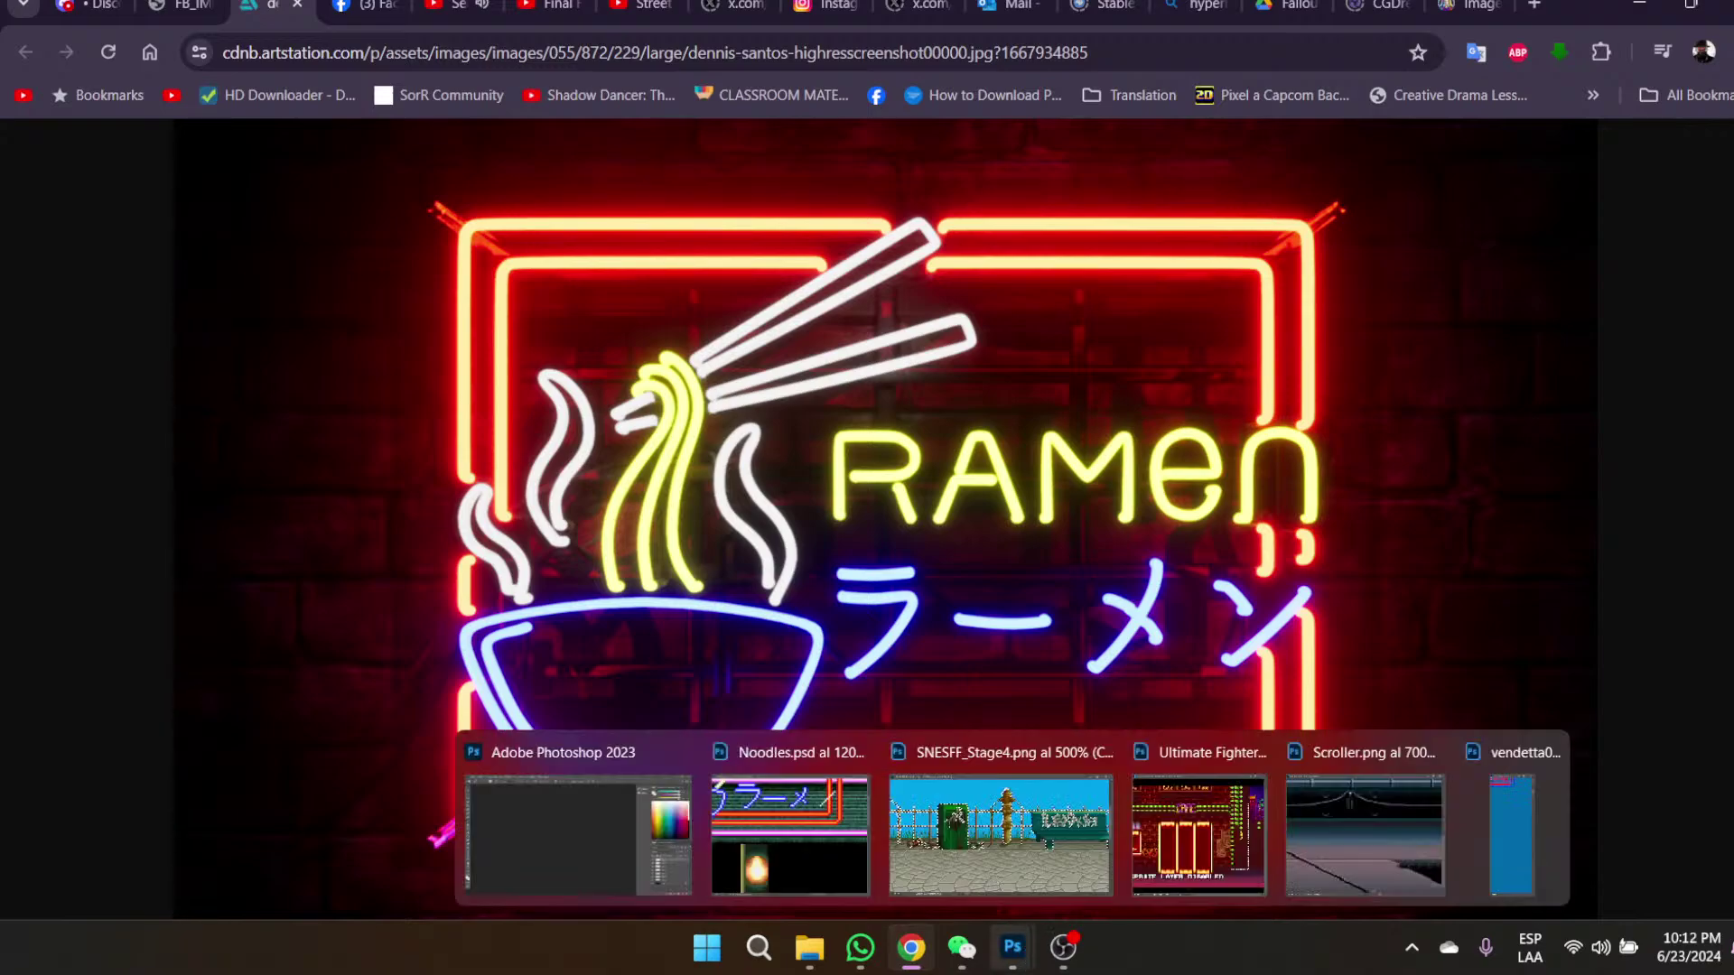
mouse_move(1001, 968)
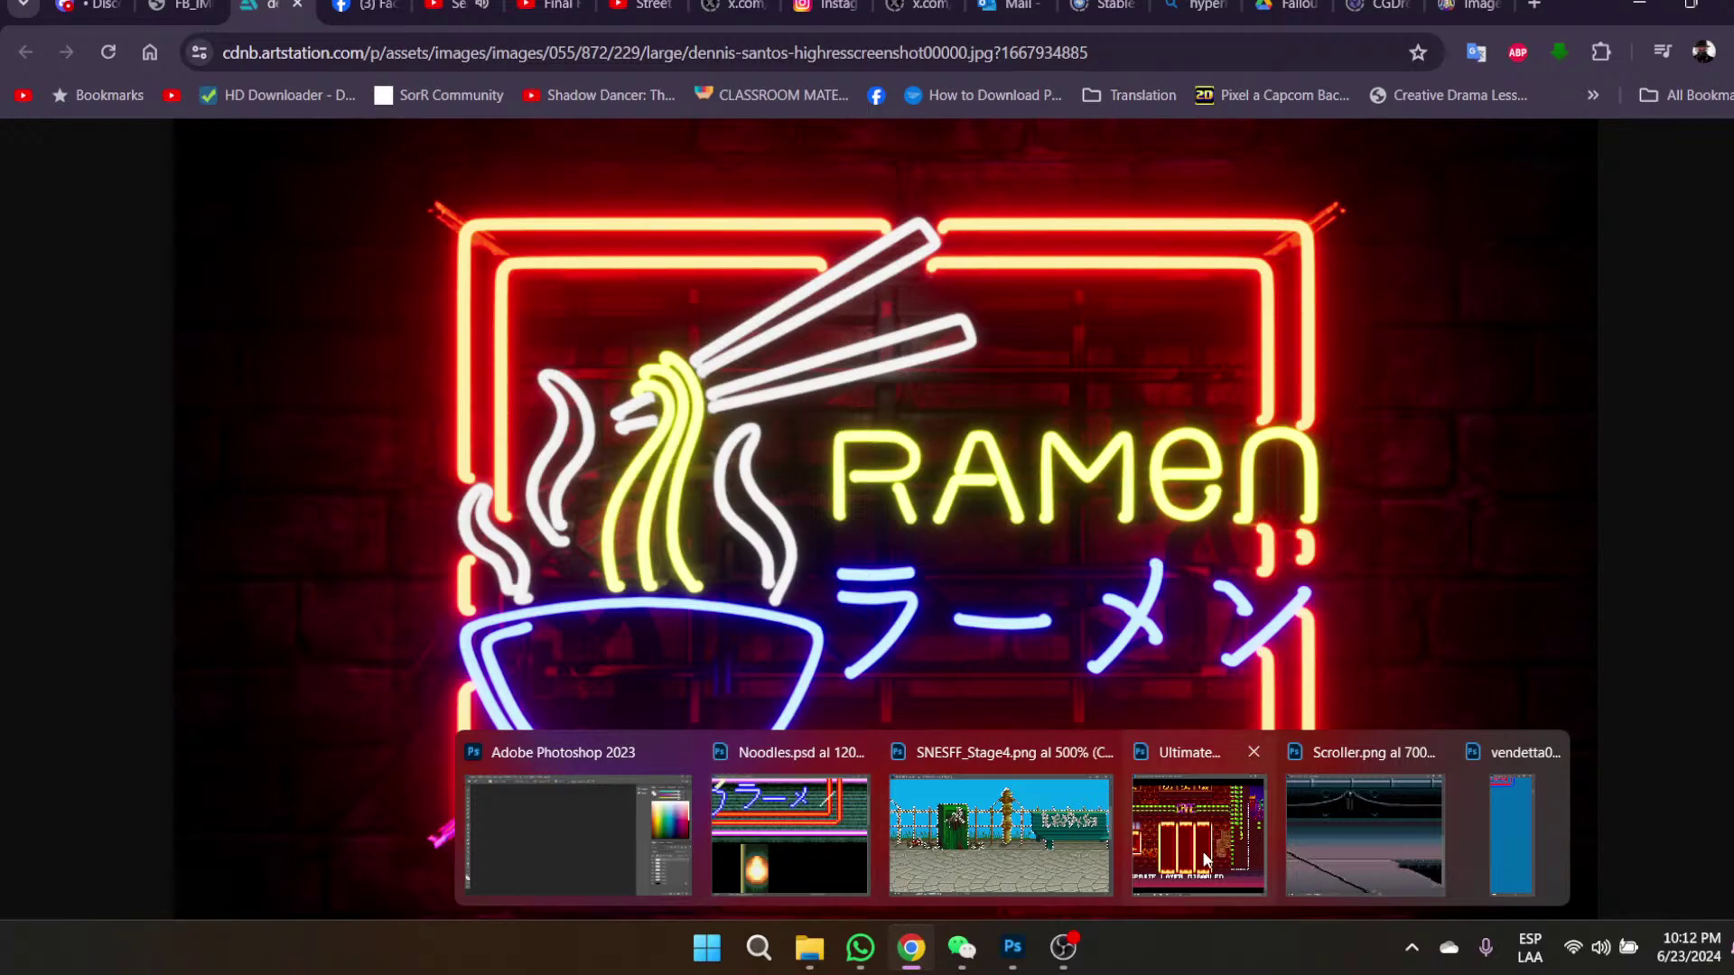
left_click(764, 842)
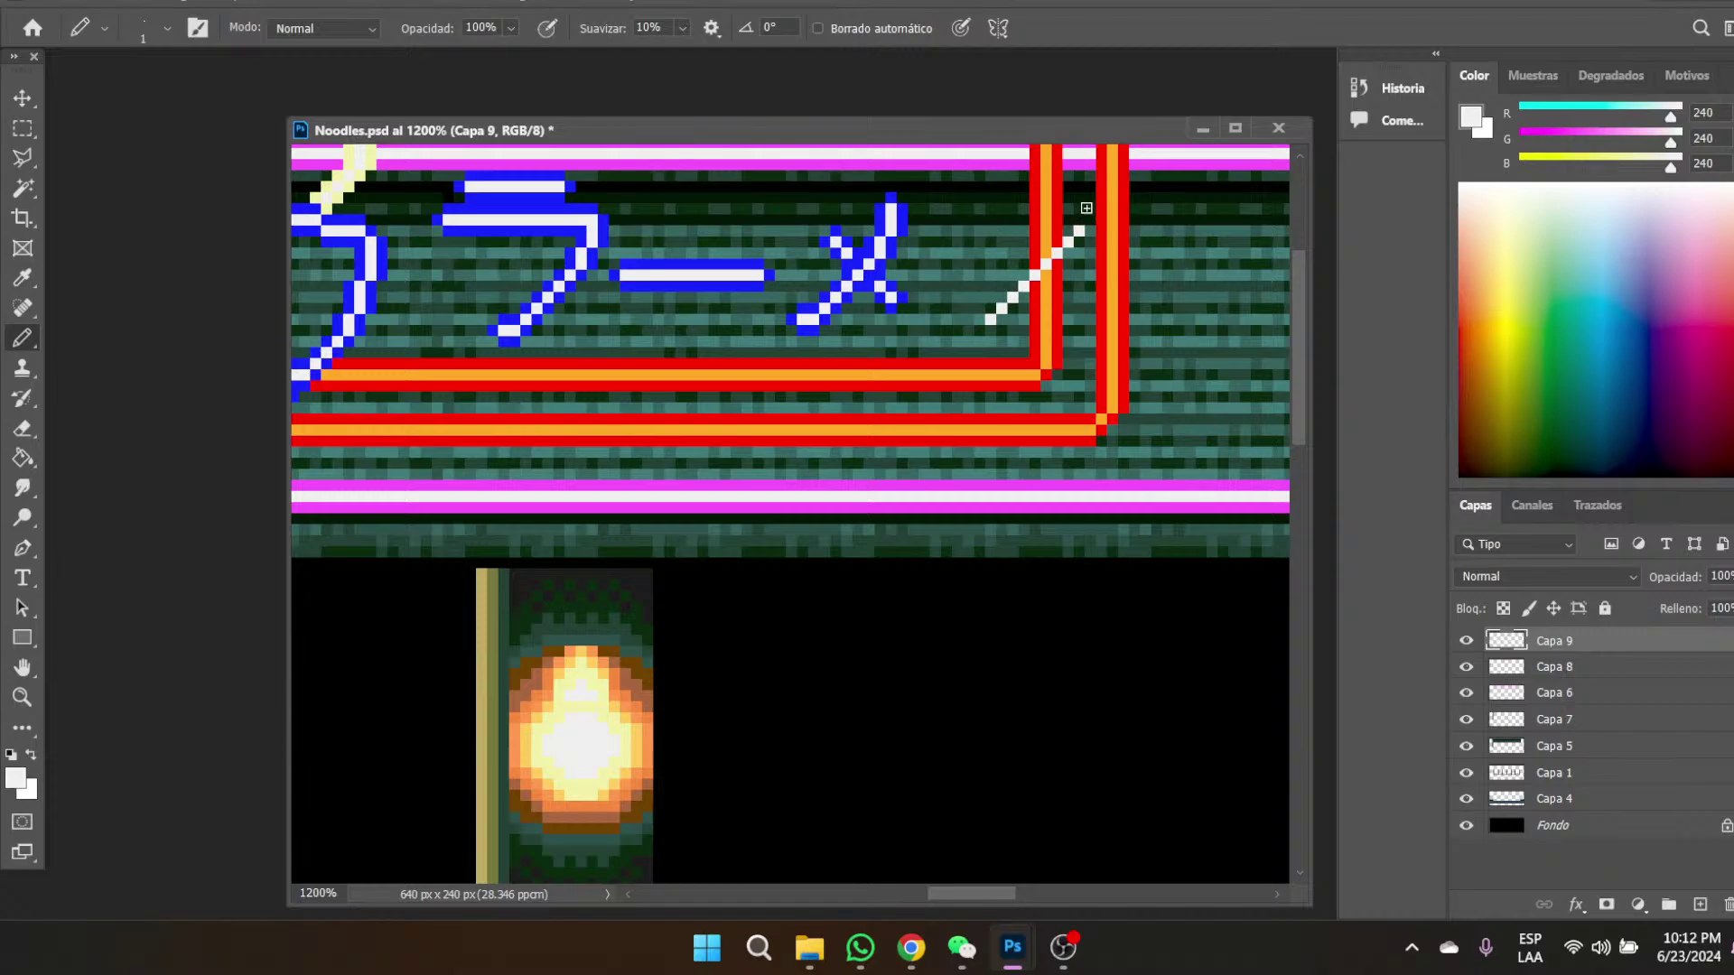
left_click(990, 209)
left_click_drag(990, 219, 1007, 242)
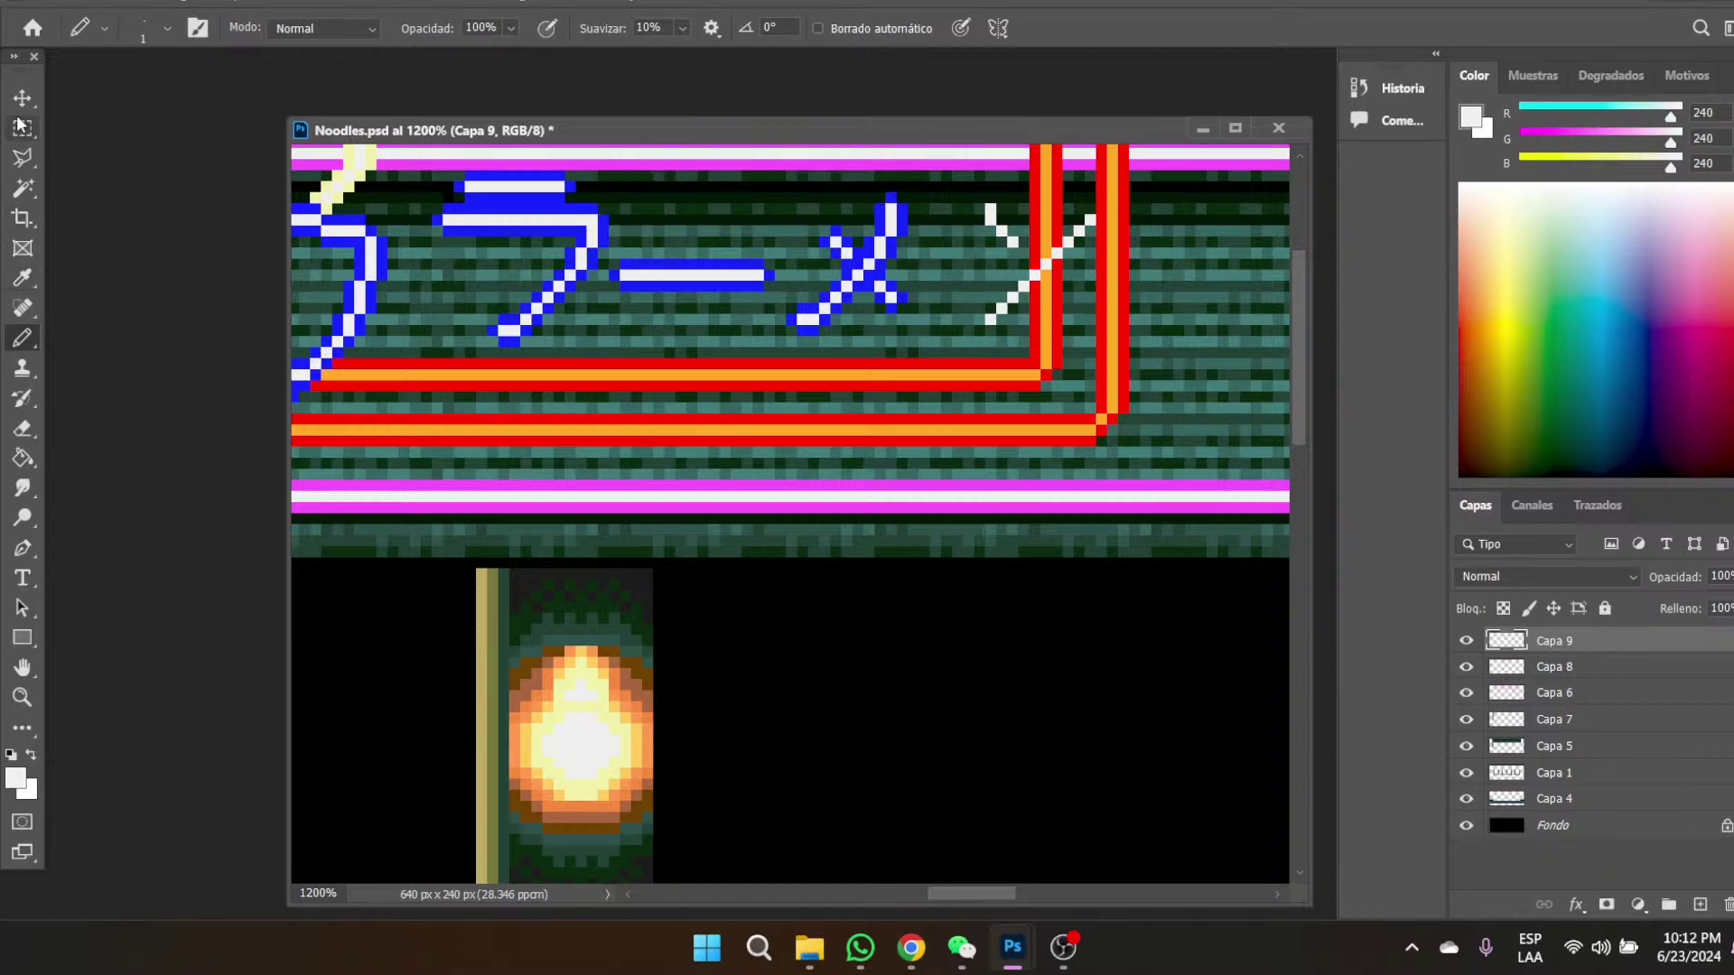
- Sample the lettering's blue and pencil an outline around the ン's short stroke
left_click(22, 277)
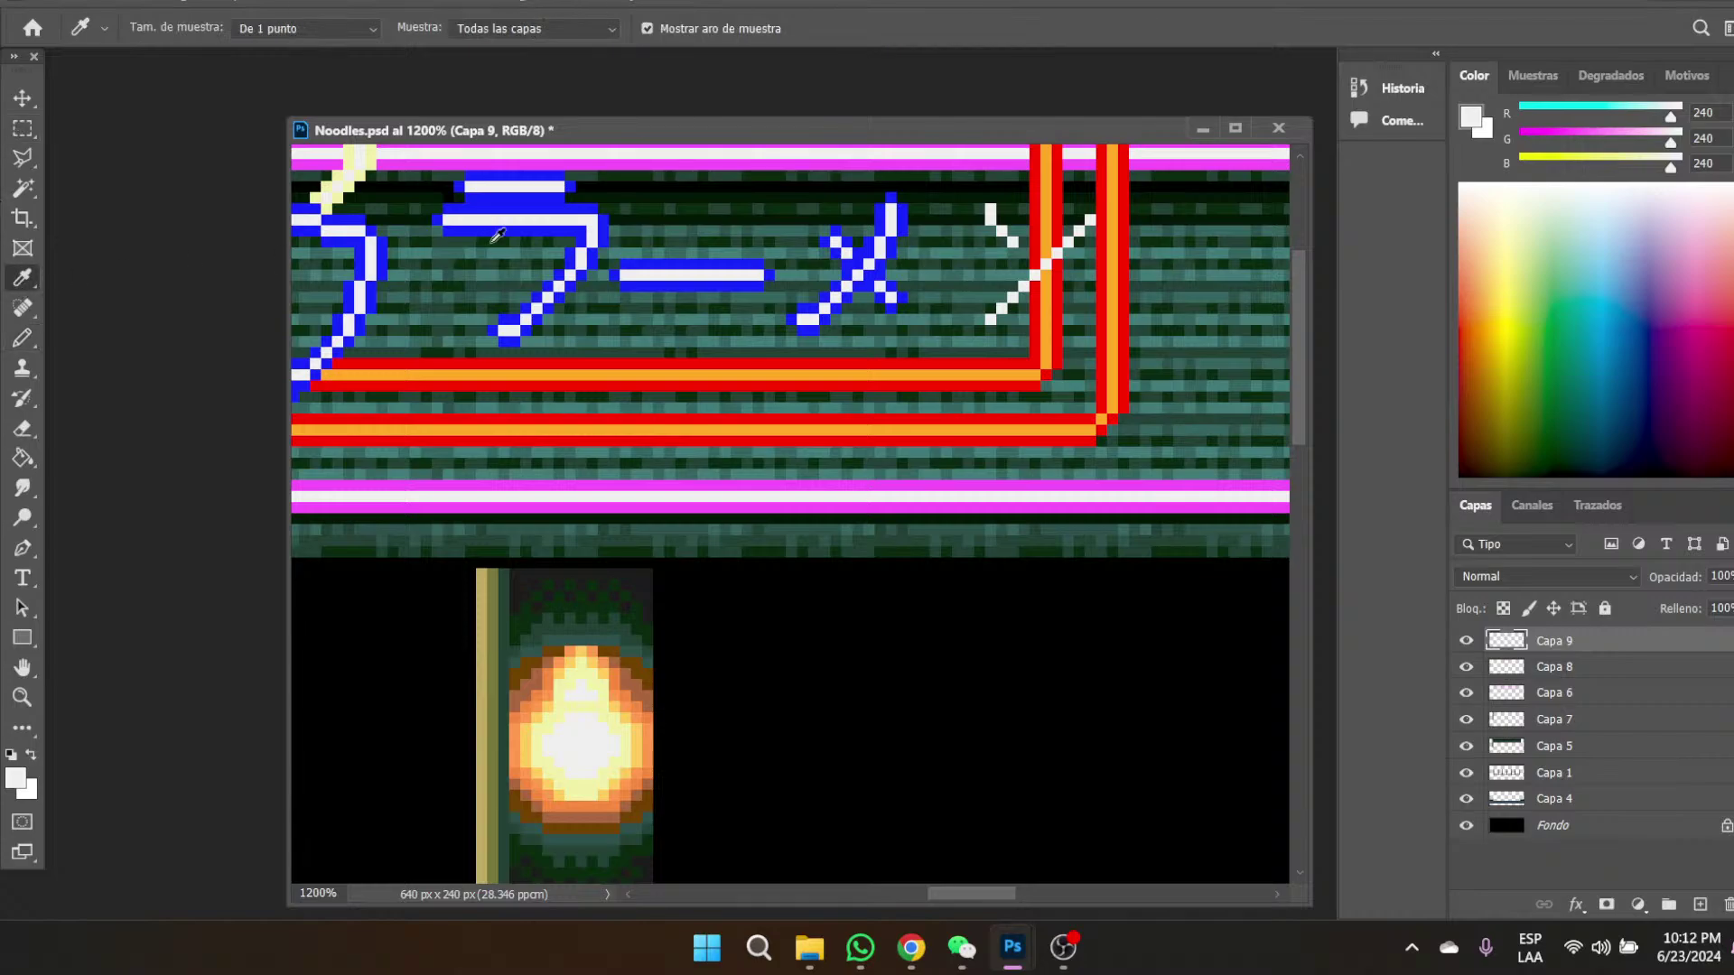
left_click(310, 236)
left_click(23, 340)
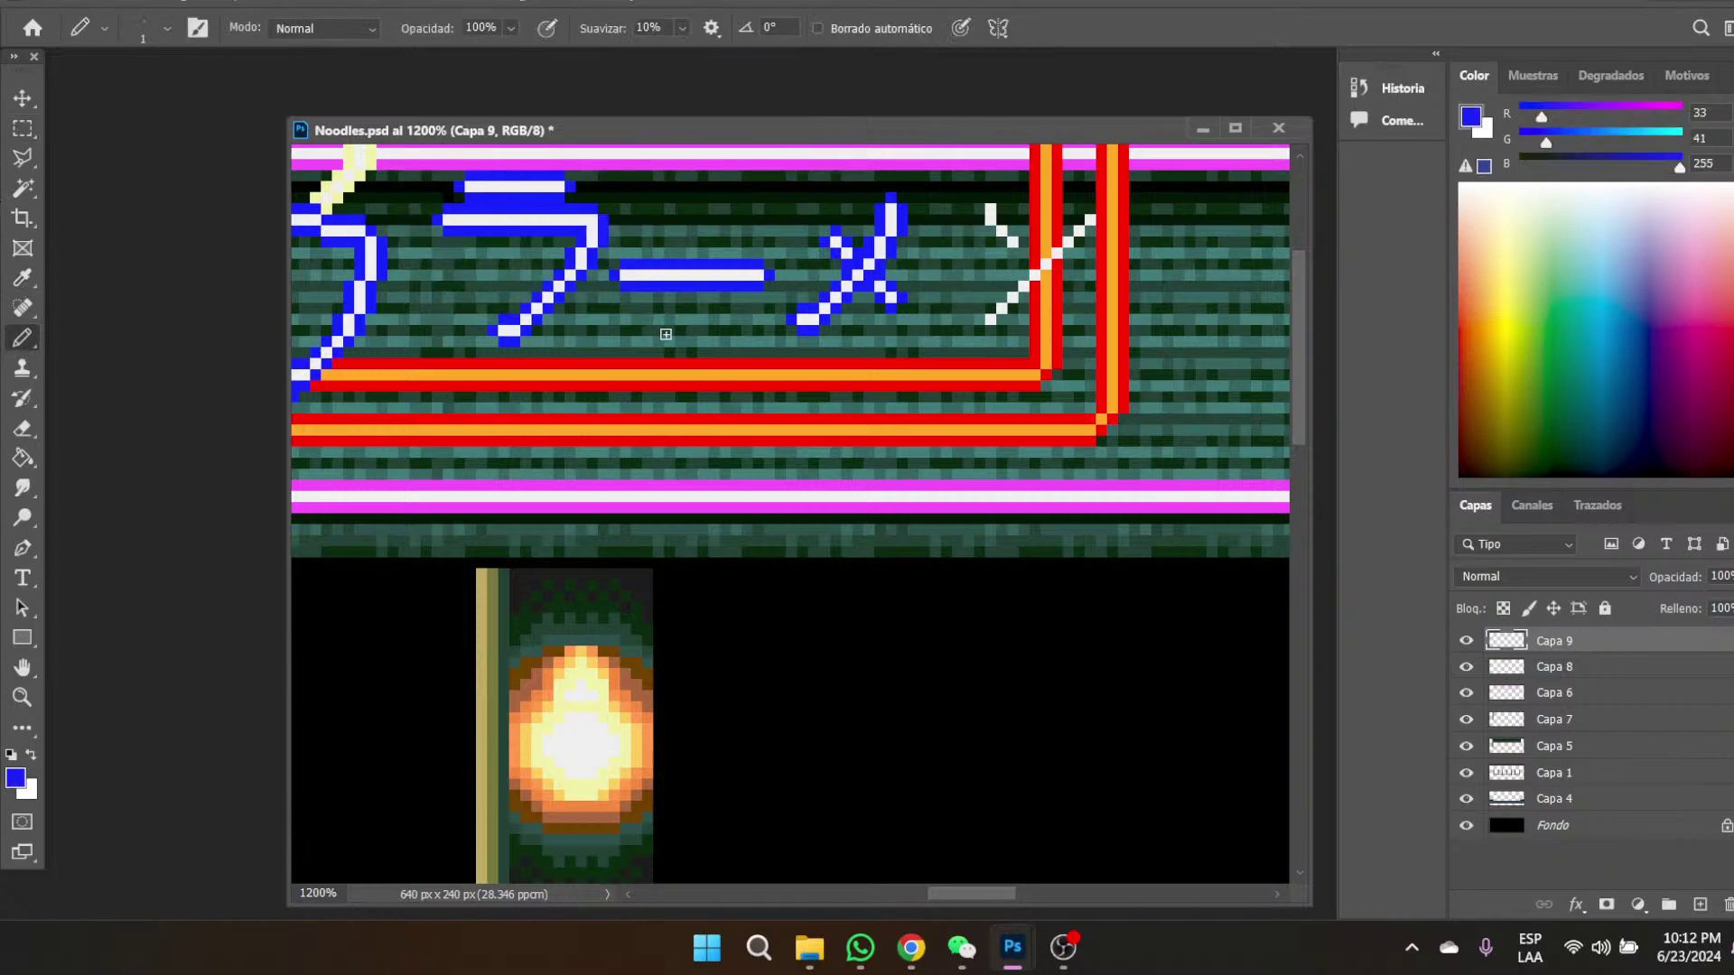
left_click(977, 213)
left_click(990, 198)
left_click(990, 219)
left_click_drag(990, 232, 1002, 238)
left_click(1012, 251)
- Pencil a blue outline along both sides of the ン's long diagonal stroke, from its lower end up to the outer frame
left_click(981, 319)
left_click(989, 331)
left_click(1011, 308)
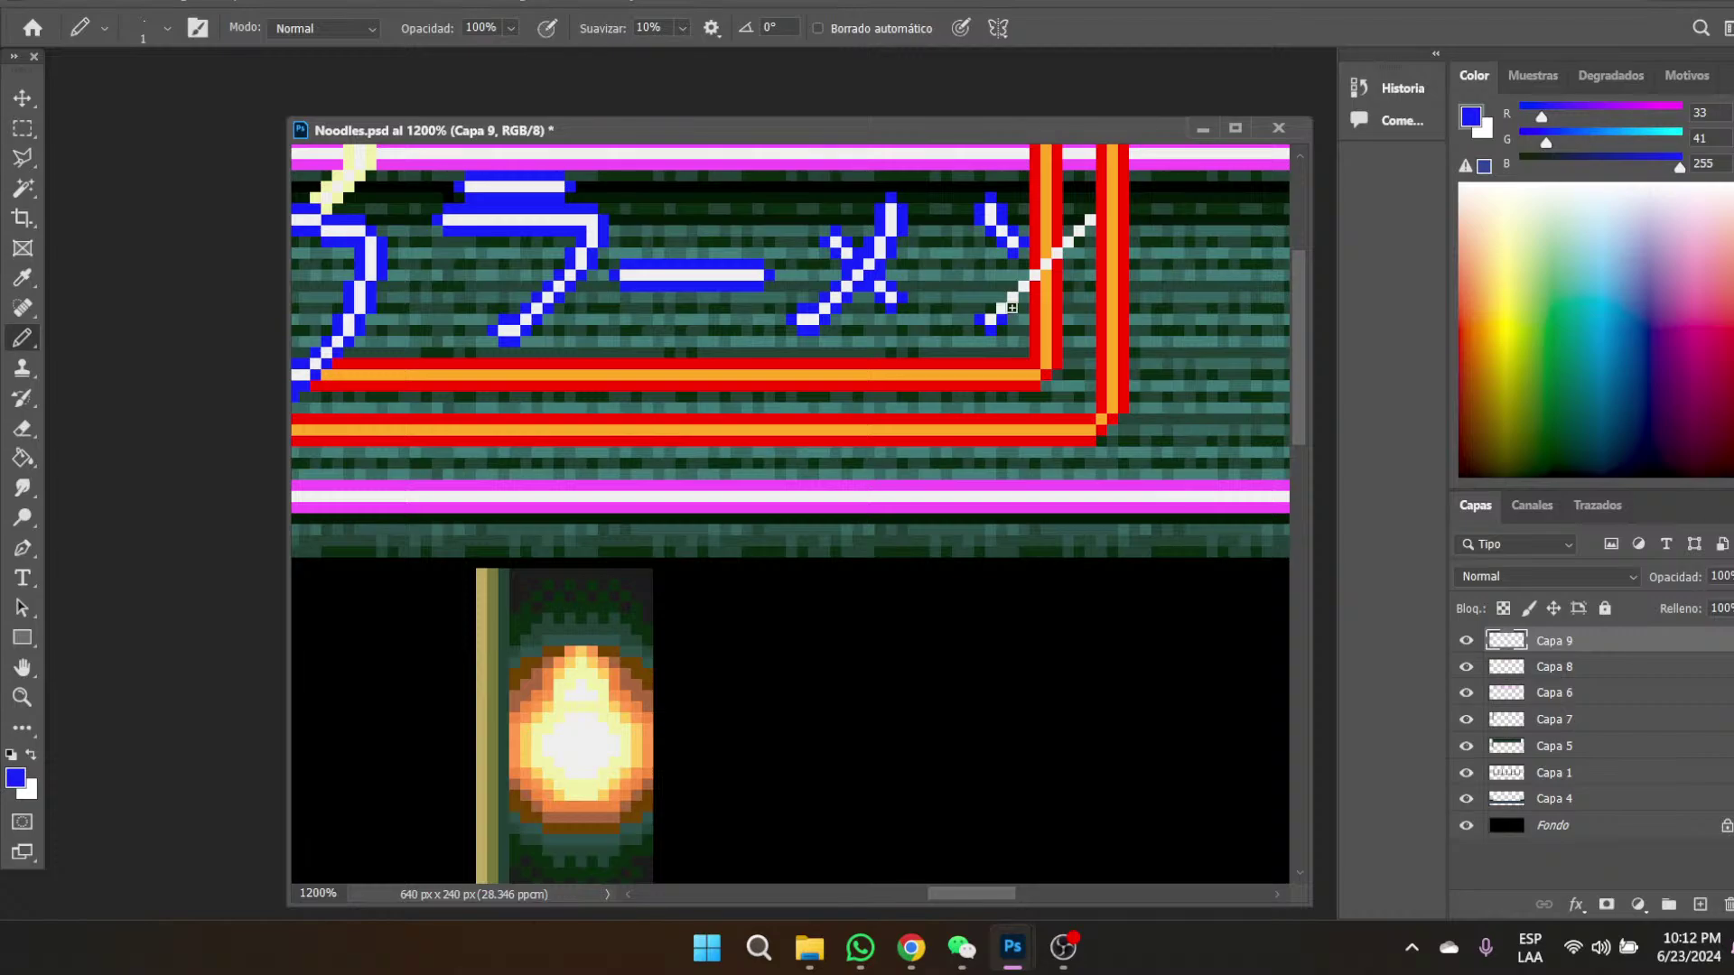
left_click(1000, 300)
left_click(1013, 289)
left_click(1030, 281)
left_click(1053, 263)
left_click(1057, 249)
left_click(1069, 239)
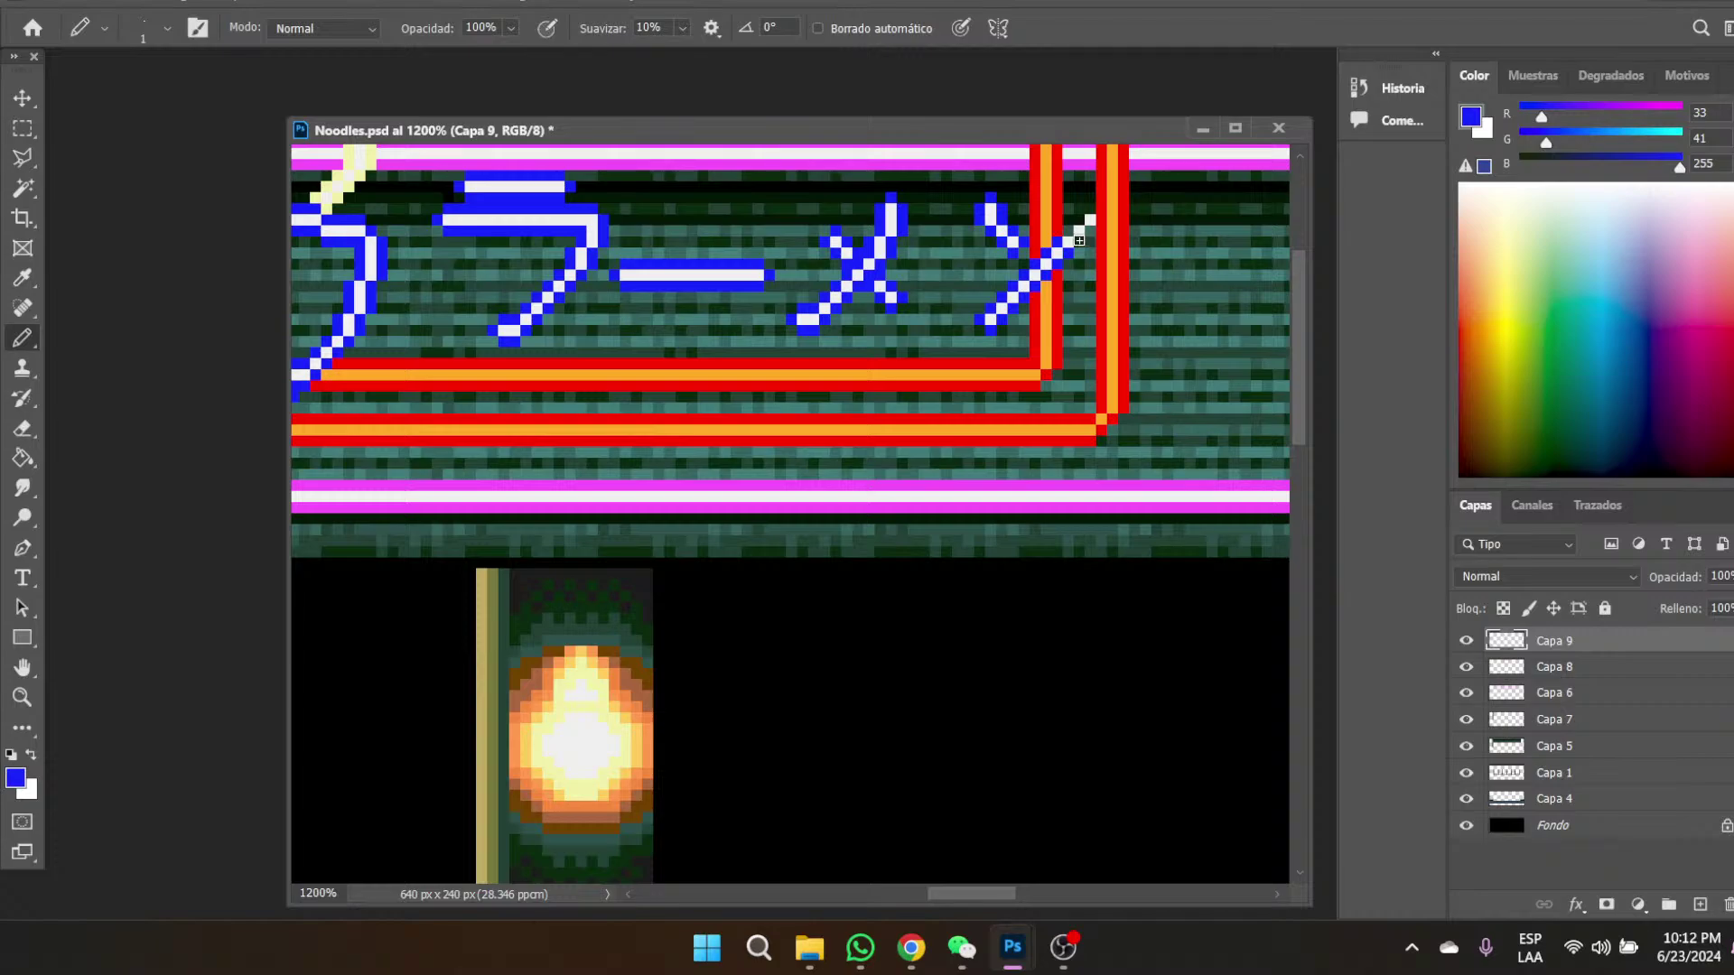
left_click(1080, 235)
left_click(1096, 218)
- Review the ramen sign and its katakana at 100%, then at closer magnifications up to 1200%
left_click(23, 697)
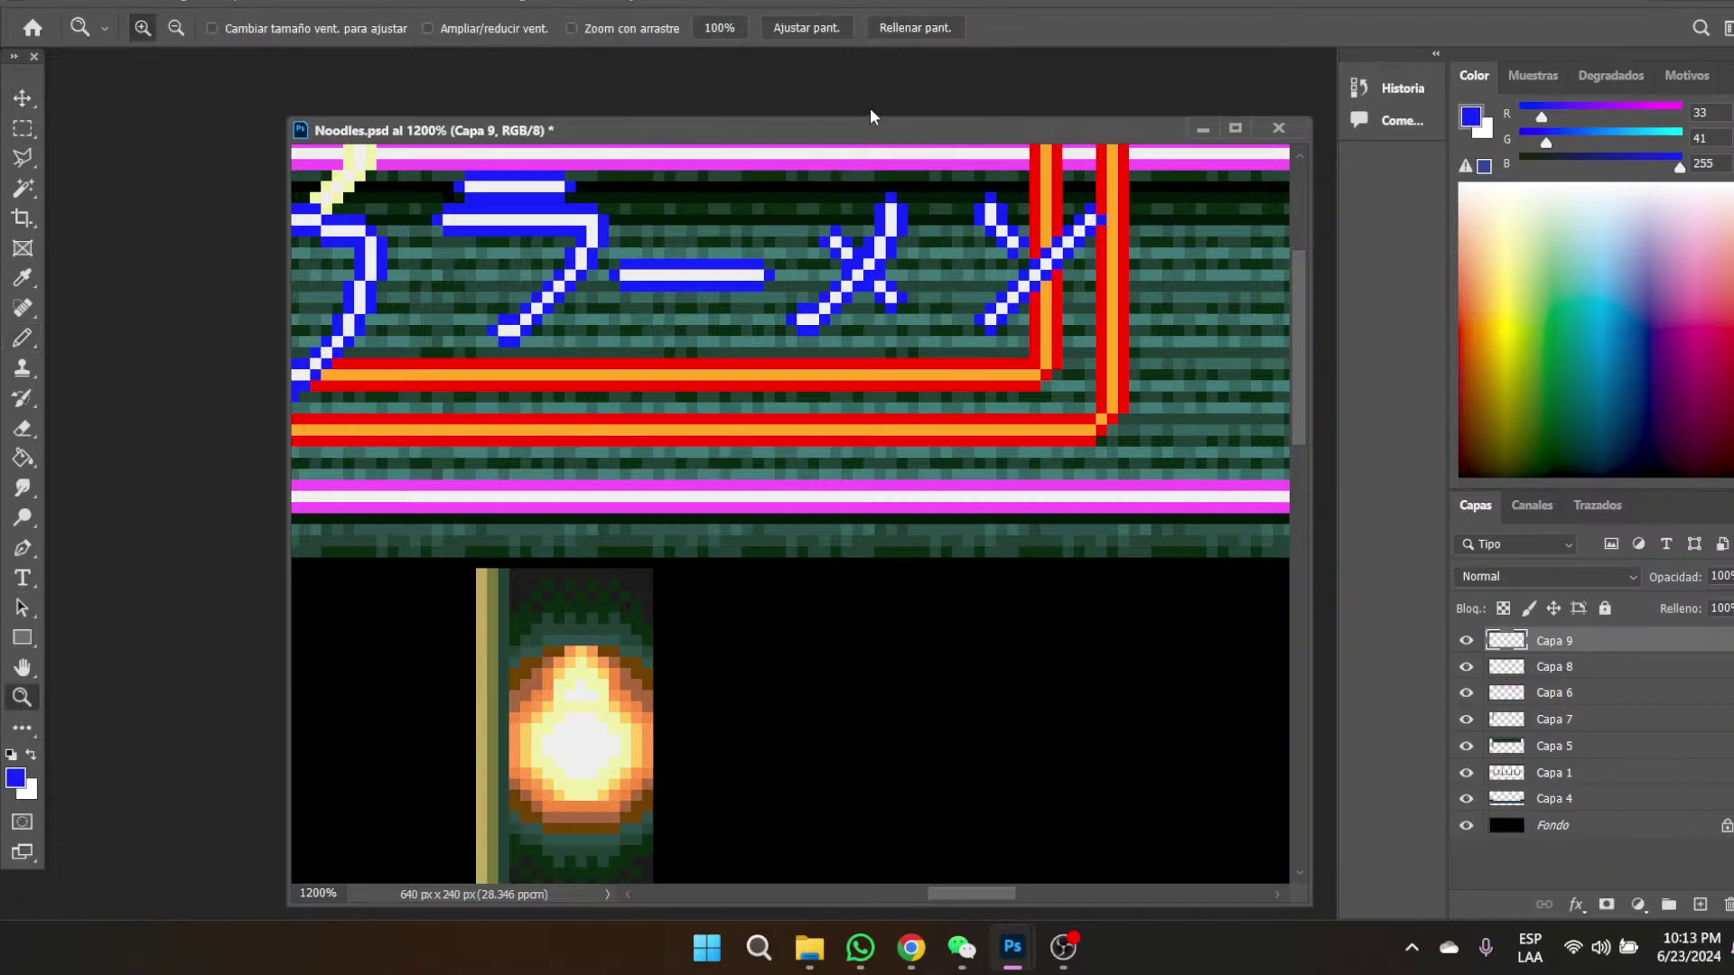
left_click(721, 25)
left_click(812, 446)
left_click(813, 445)
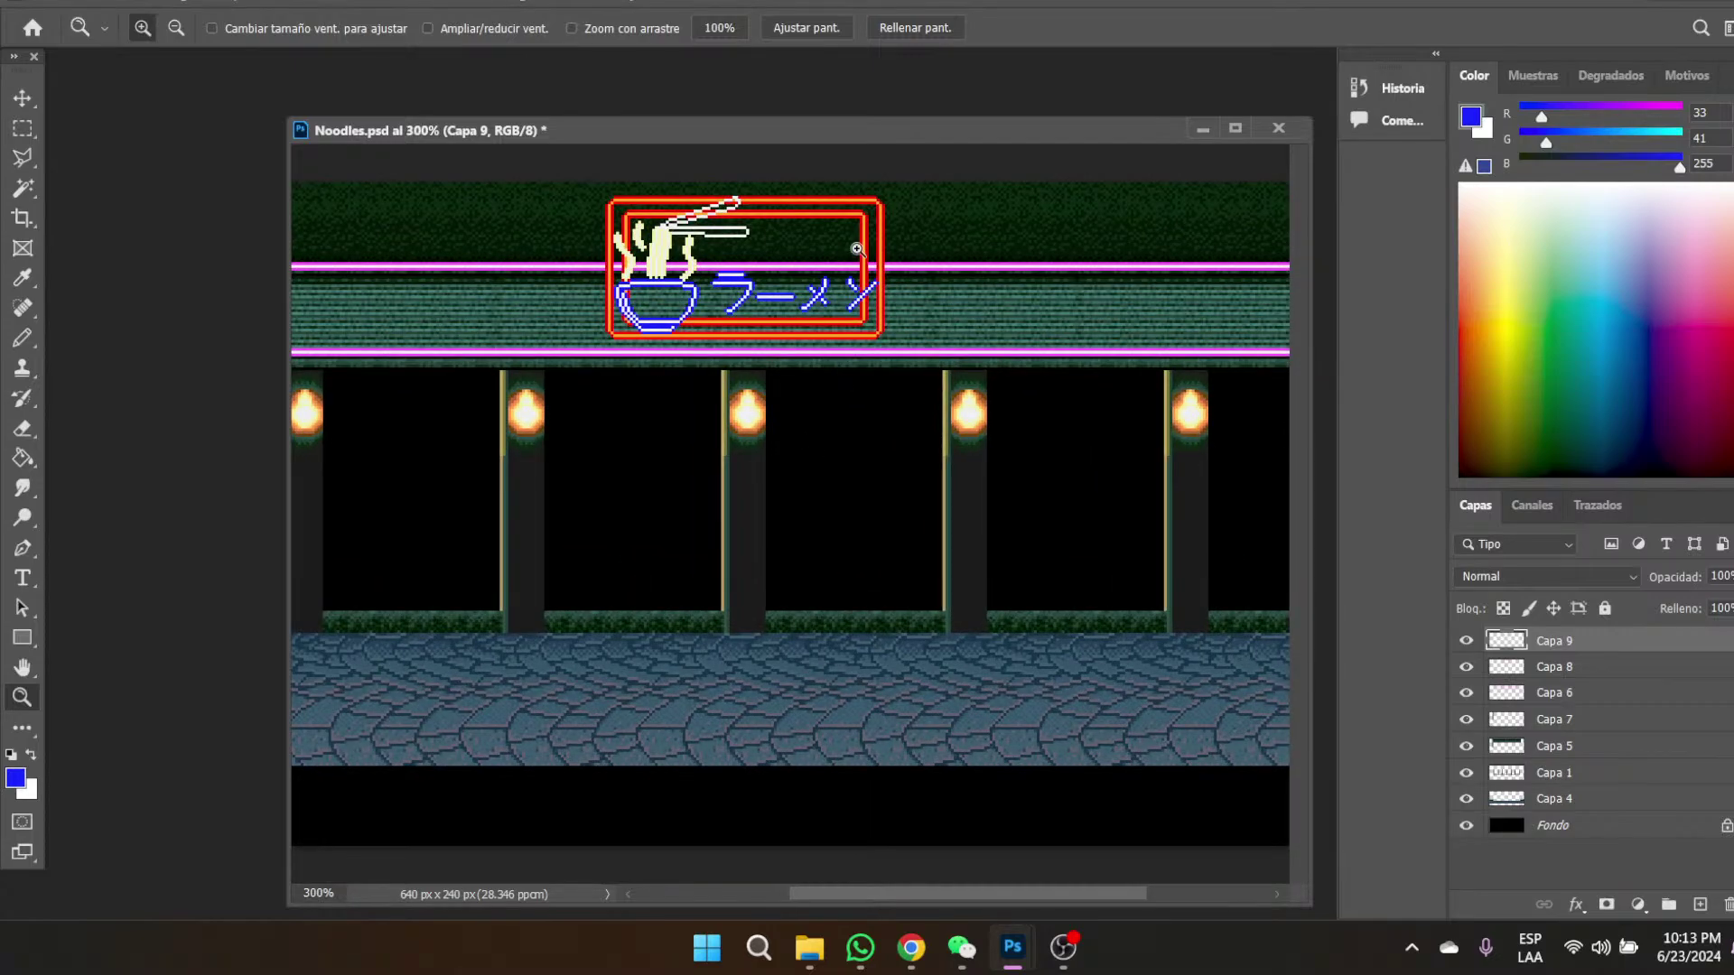
left_click(857, 248)
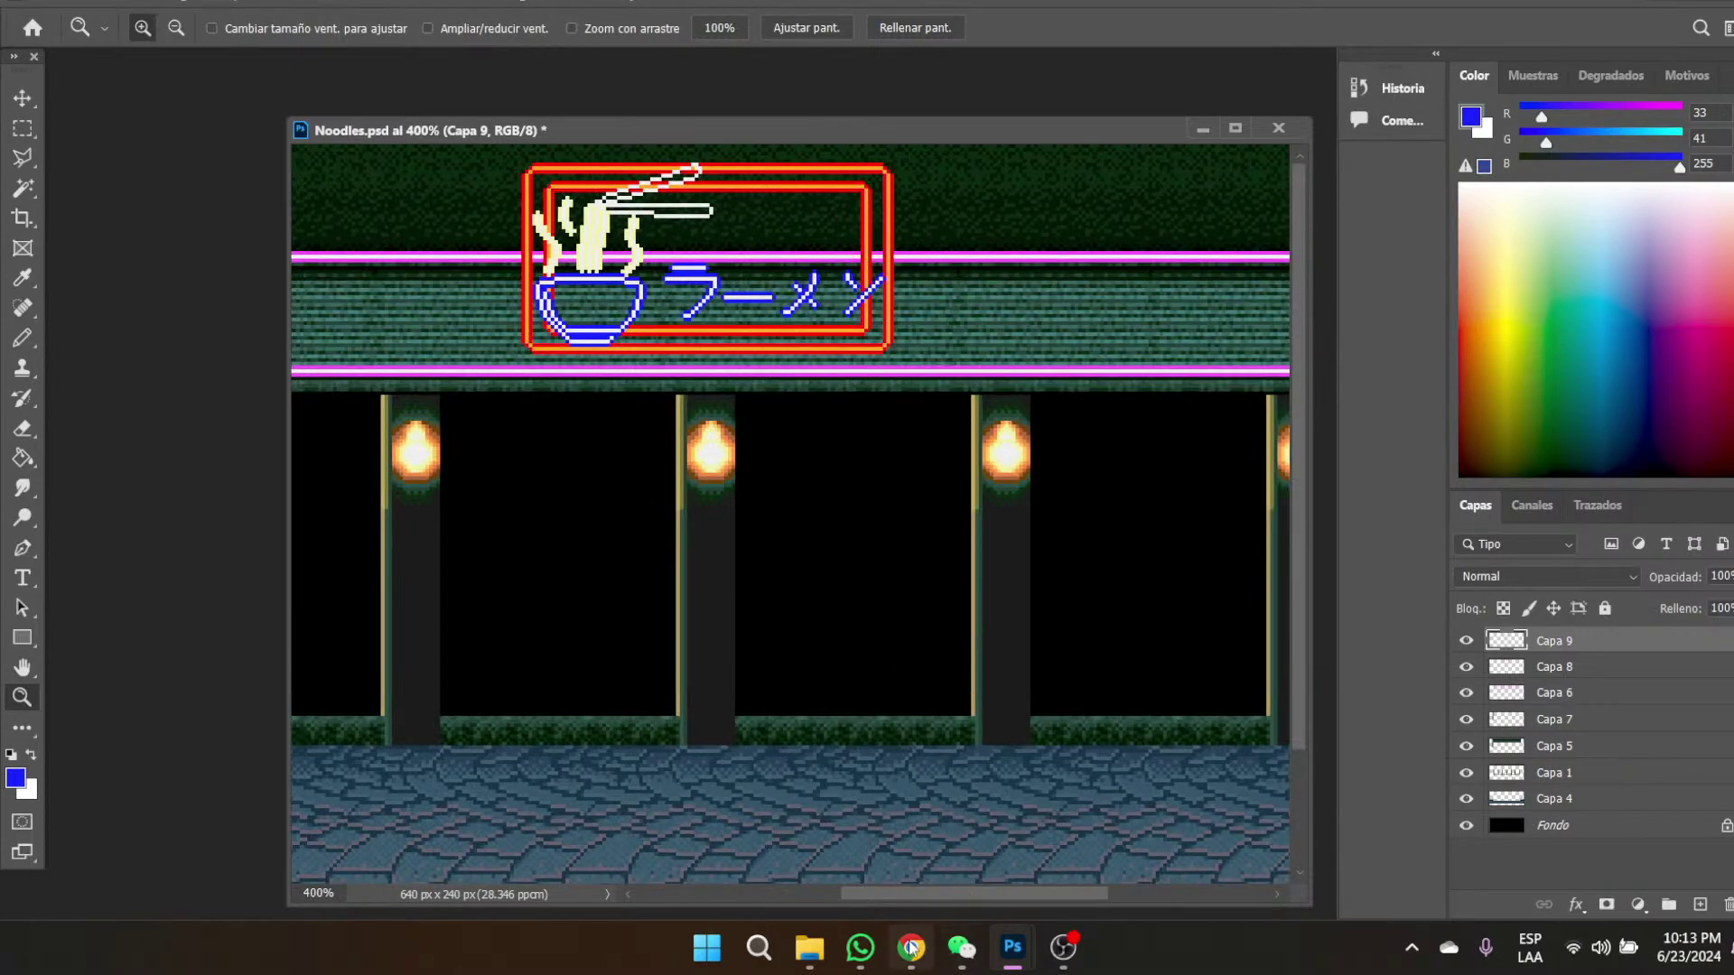
mouse_move(897, 959)
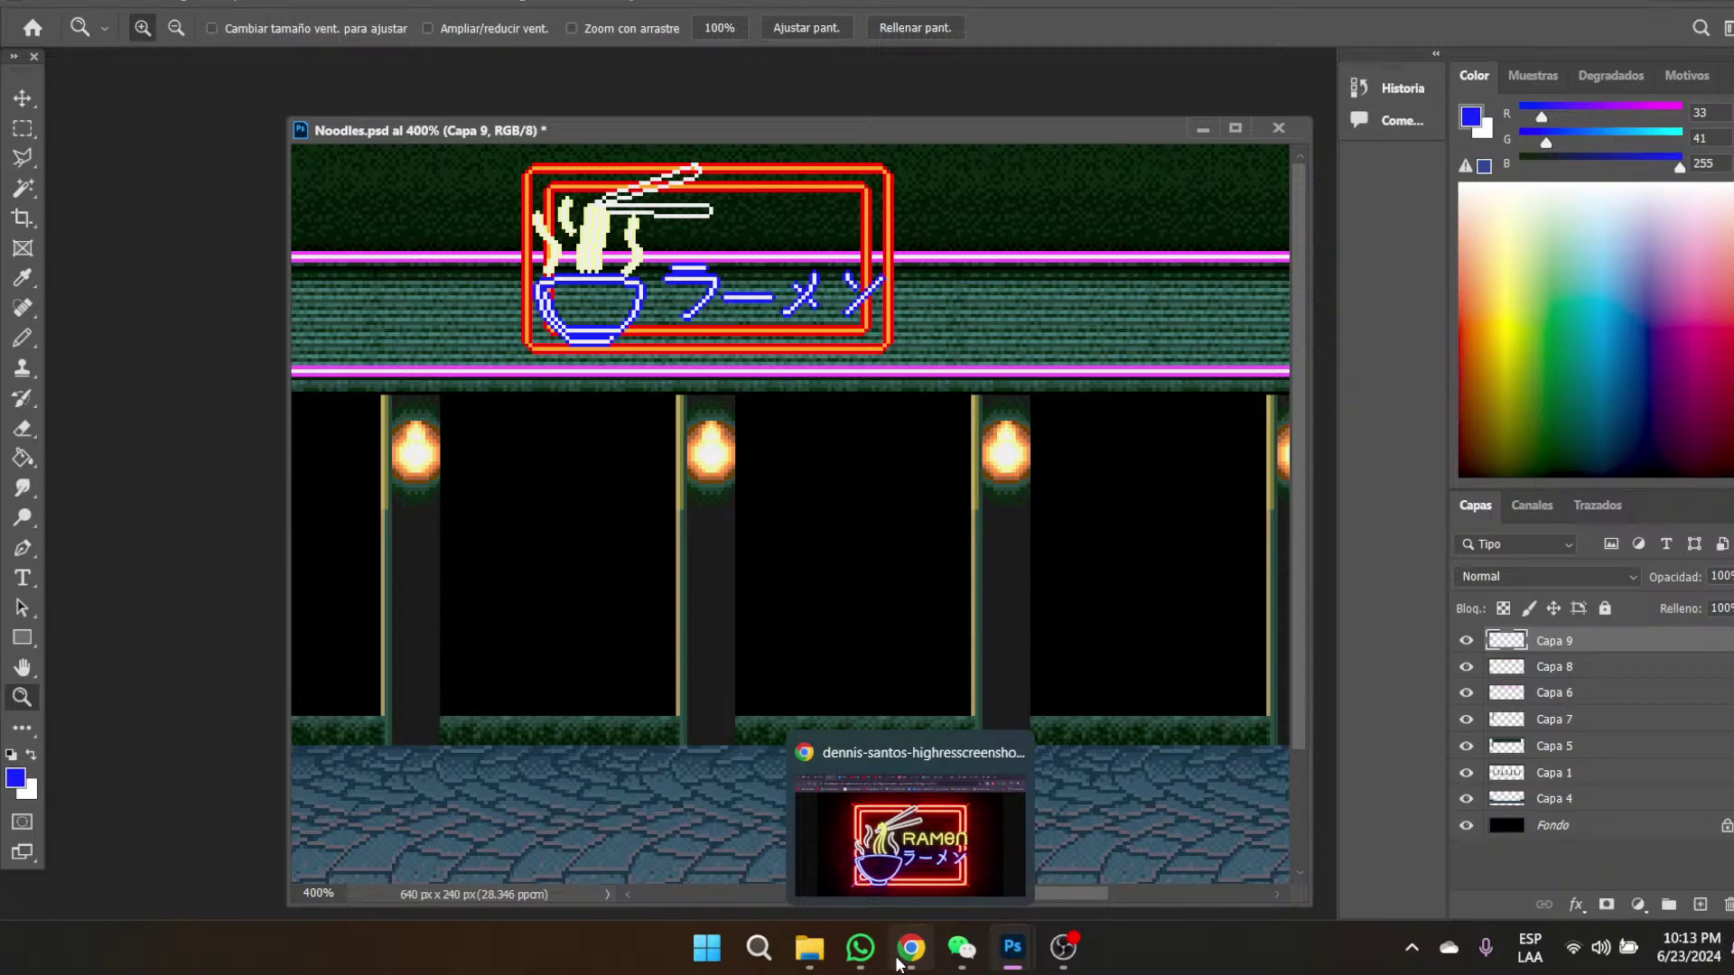
left_click(823, 280)
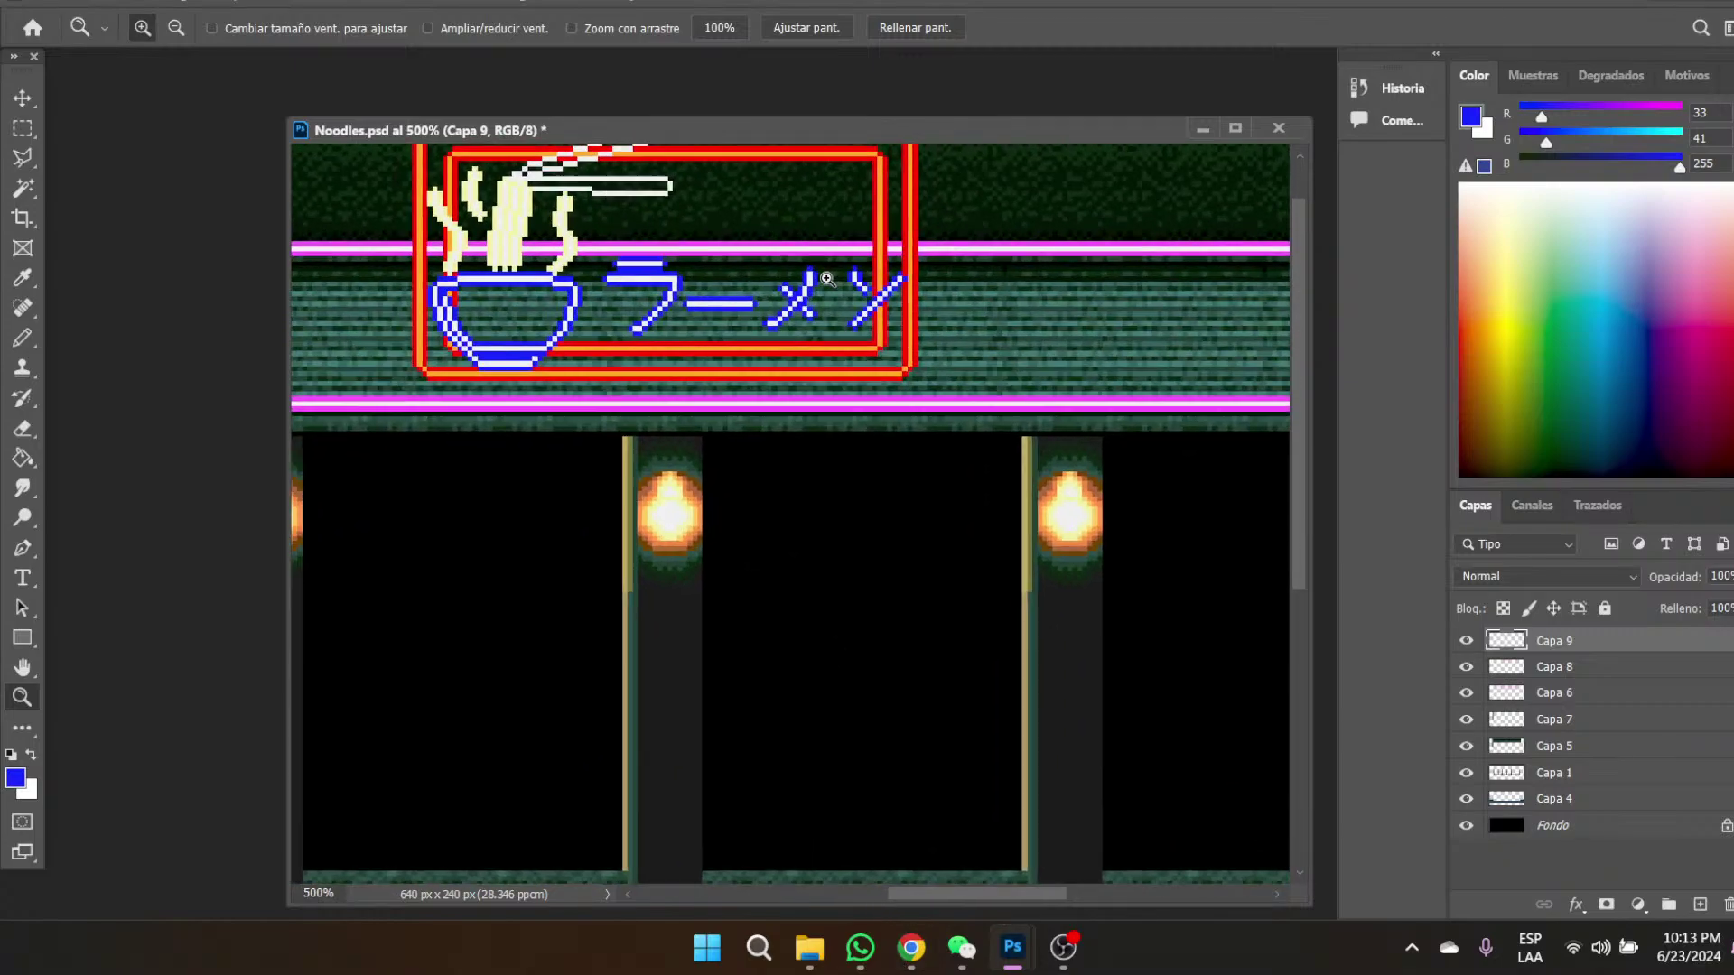
left_click(826, 279)
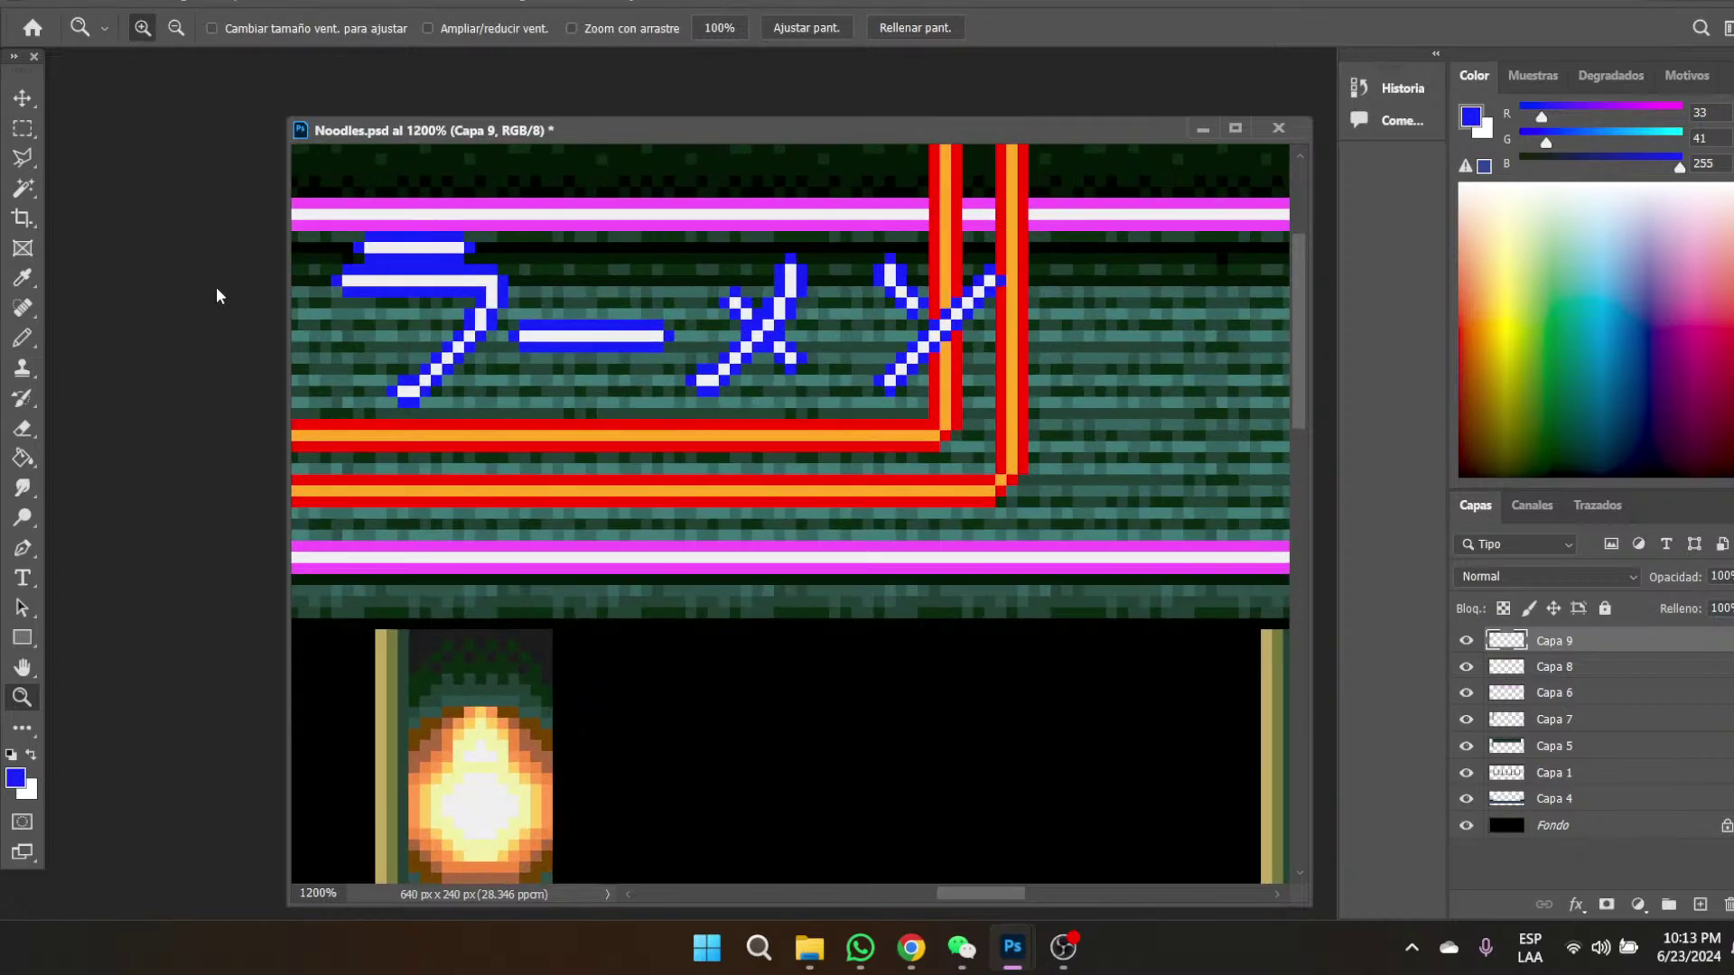
- Sample the メ's white and lengthen its long stroke's upper end and its cross stroke's upper end with extra pixels
left_click(24, 277)
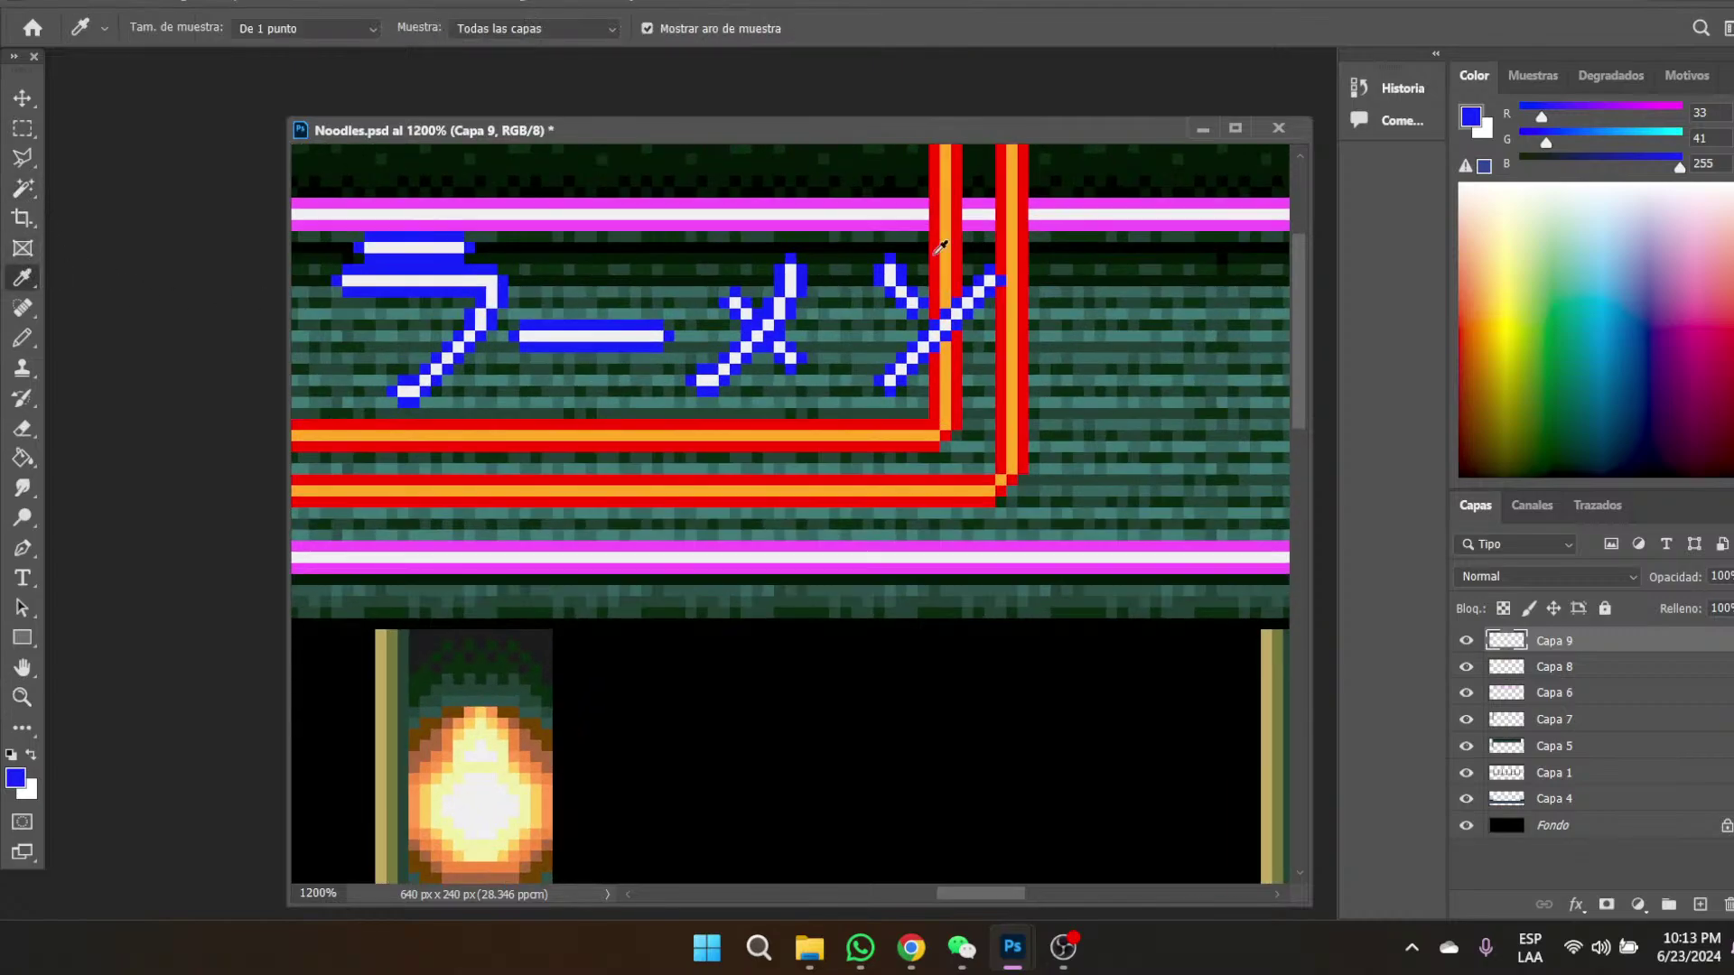
left_click(798, 271)
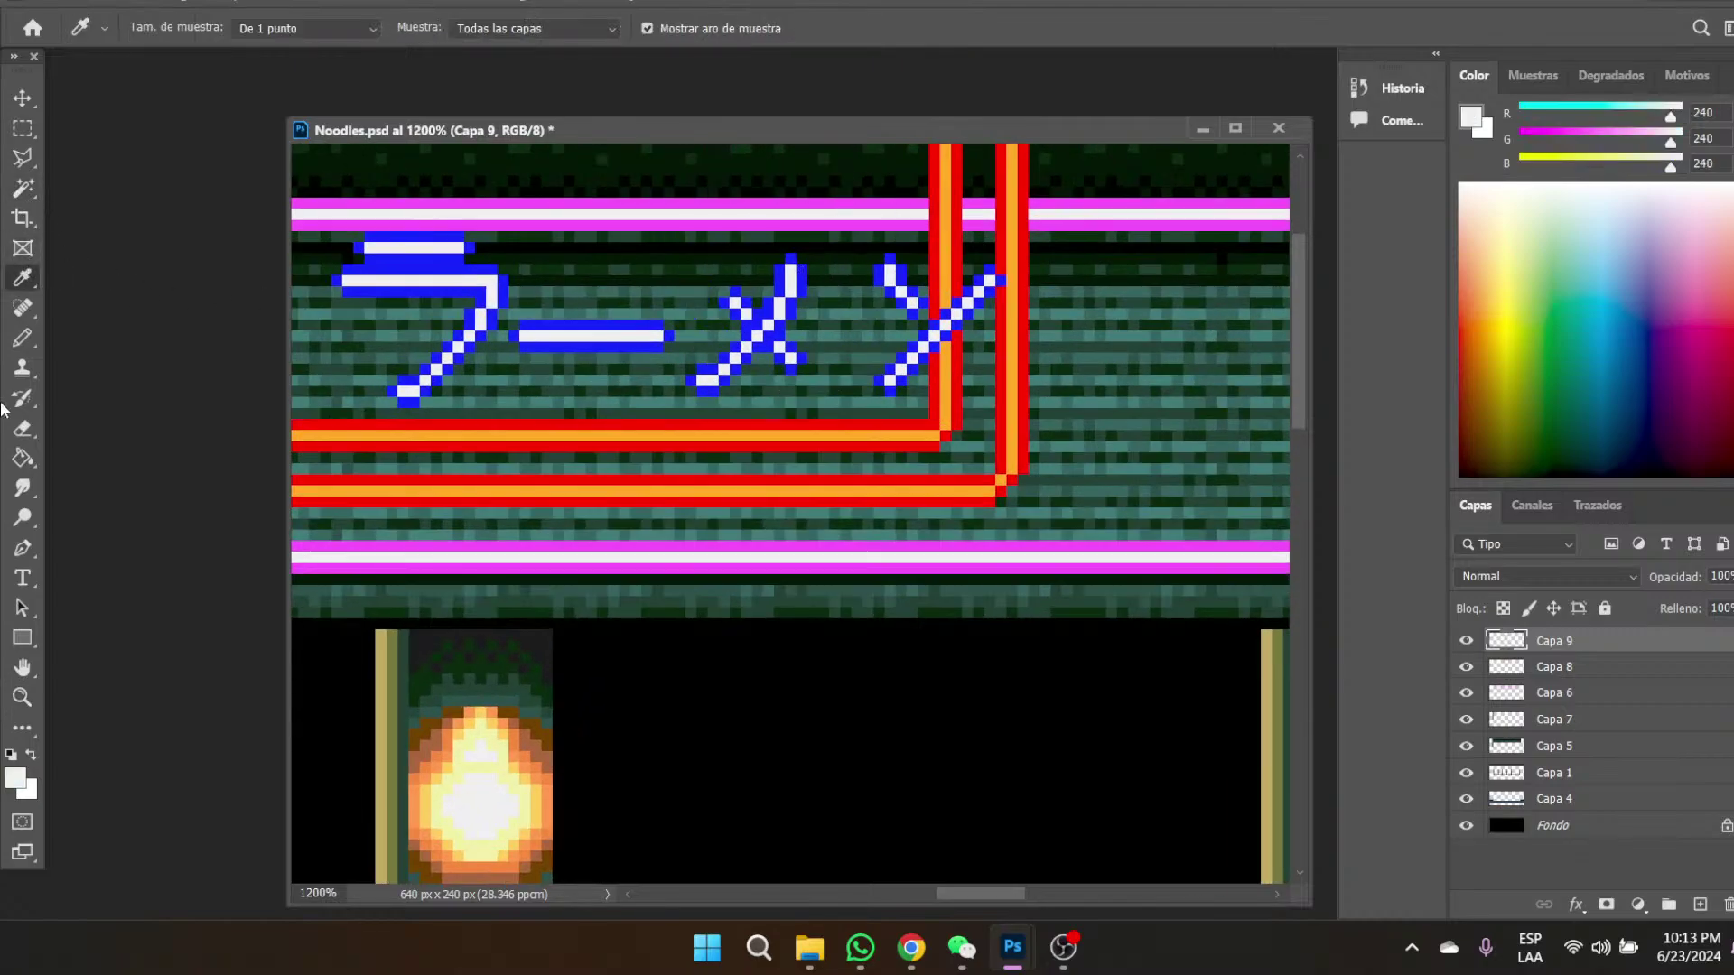
left_click(22, 337)
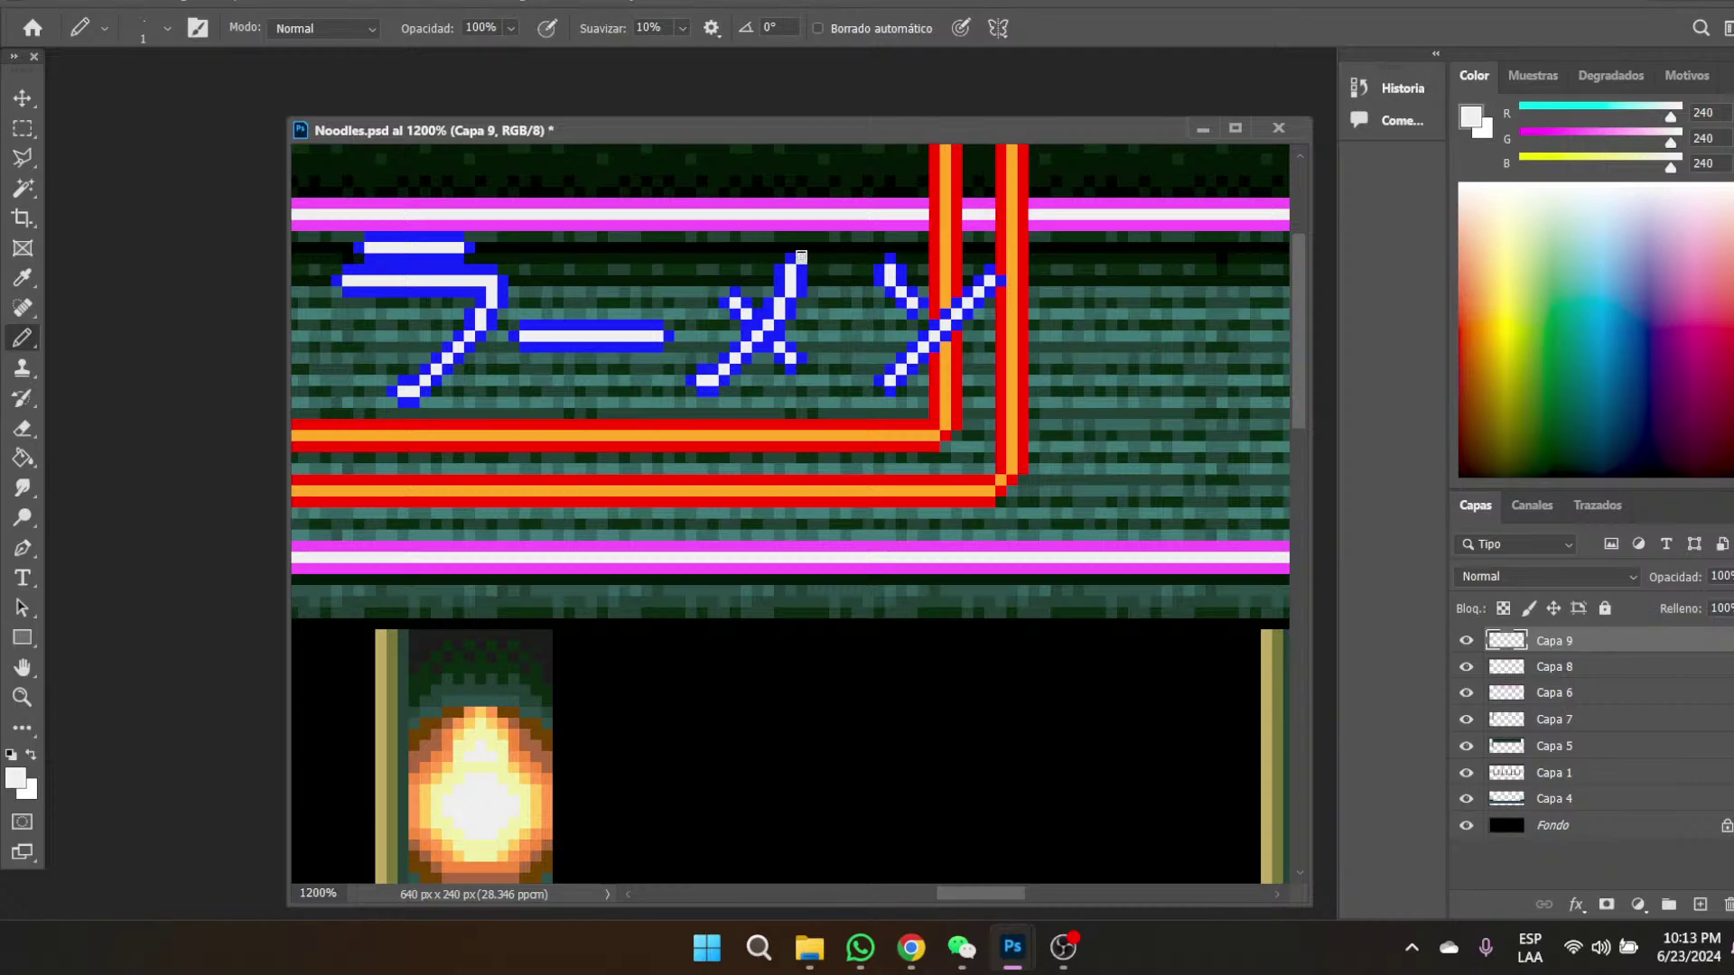
left_click(725, 289)
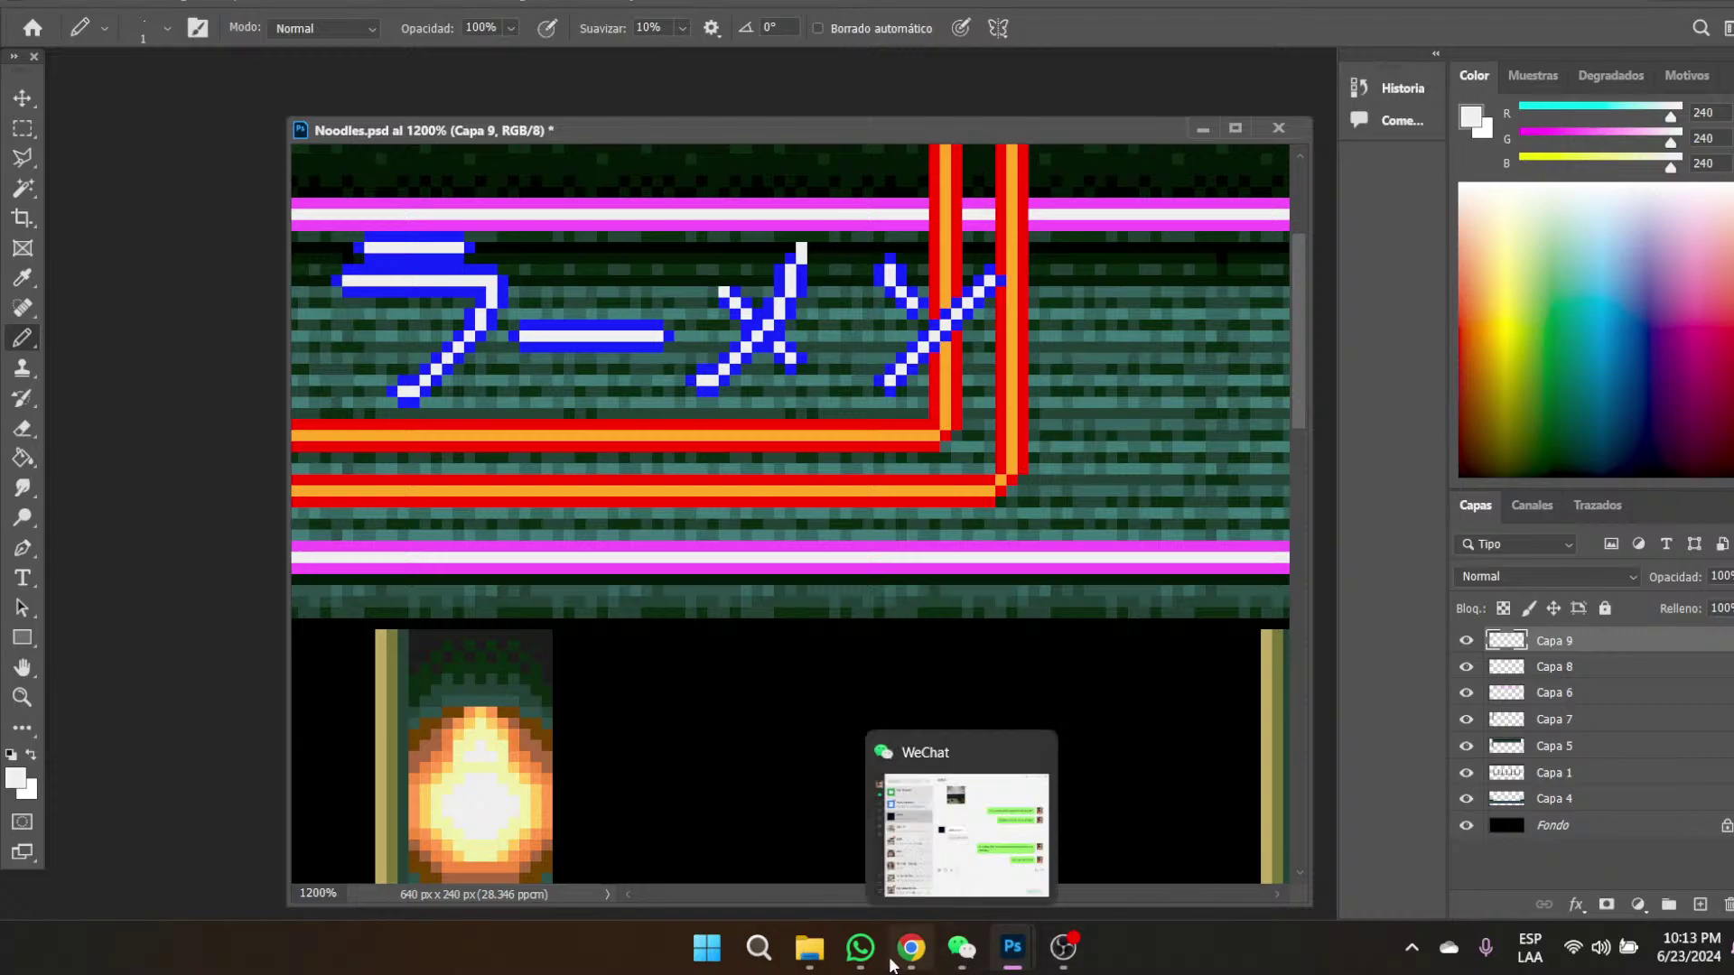
mouse_move(913, 957)
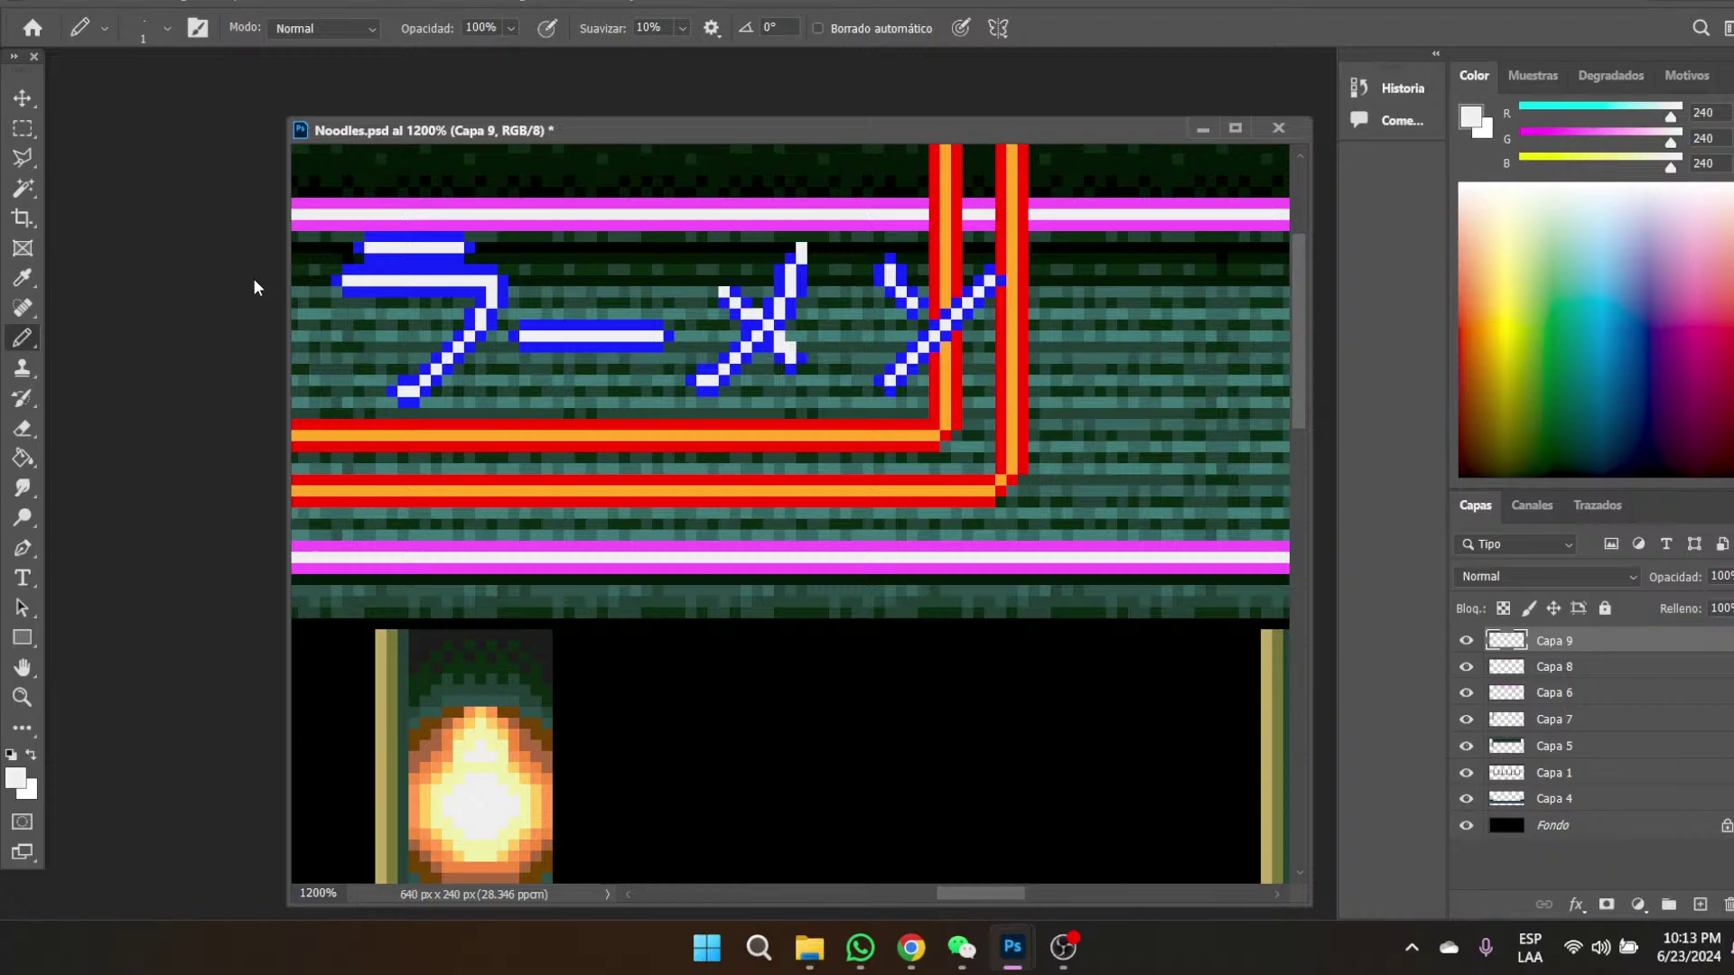
- Sample the メ's blue, cover the extra white pixels beside its crossing, and outline the long stroke's extended upper tip
left_click(23, 278)
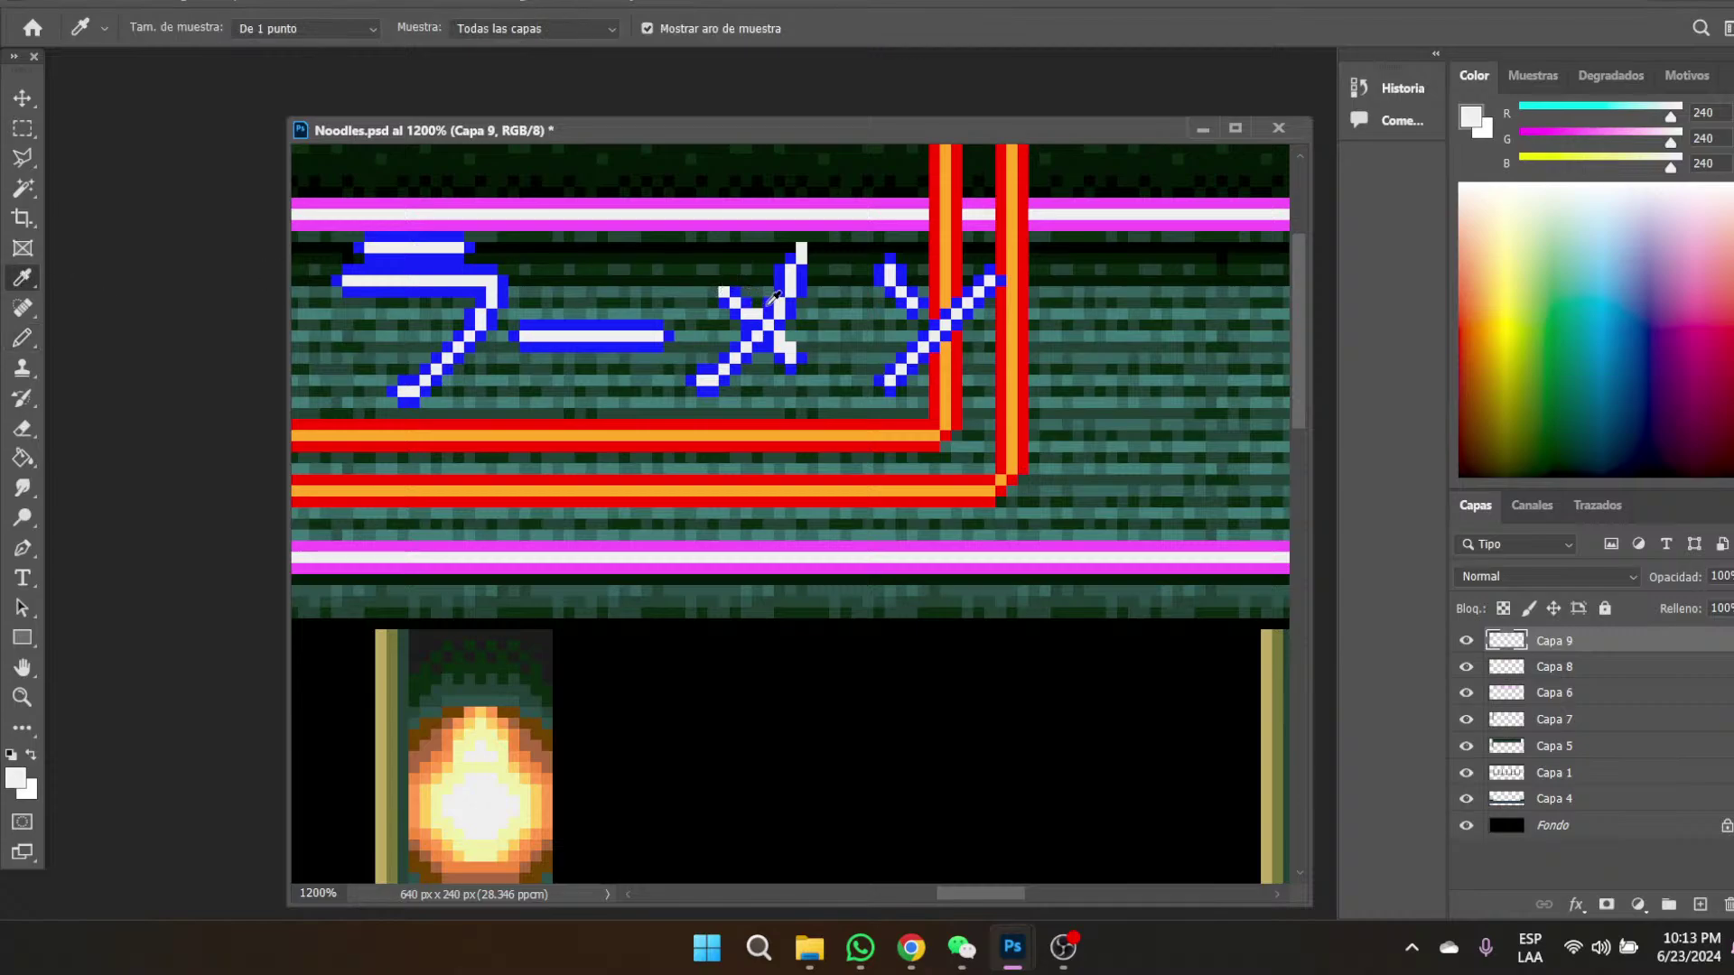
left_click(768, 307)
left_click(22, 338)
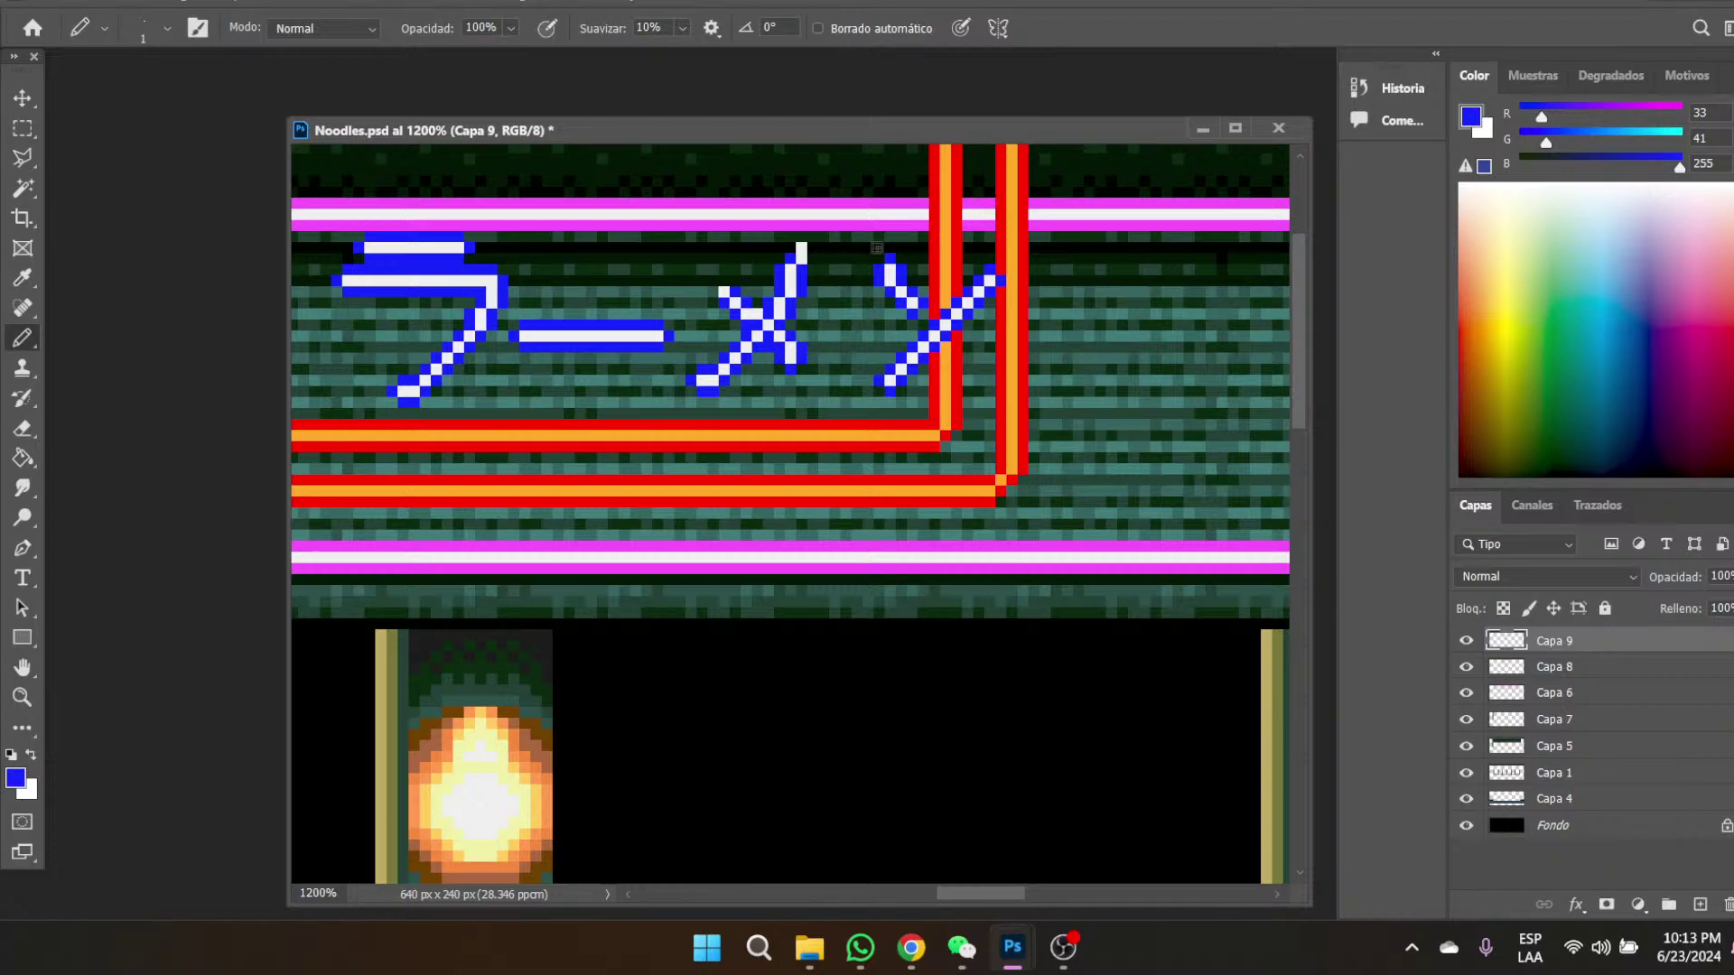
left_click(791, 234)
left_click(800, 237)
left_click(813, 250)
- Compare the katakana with the Chrome reference, then marquee the upper tip of the ン's short stroke in Photoshop and move it one pixel left
left_click(23, 128)
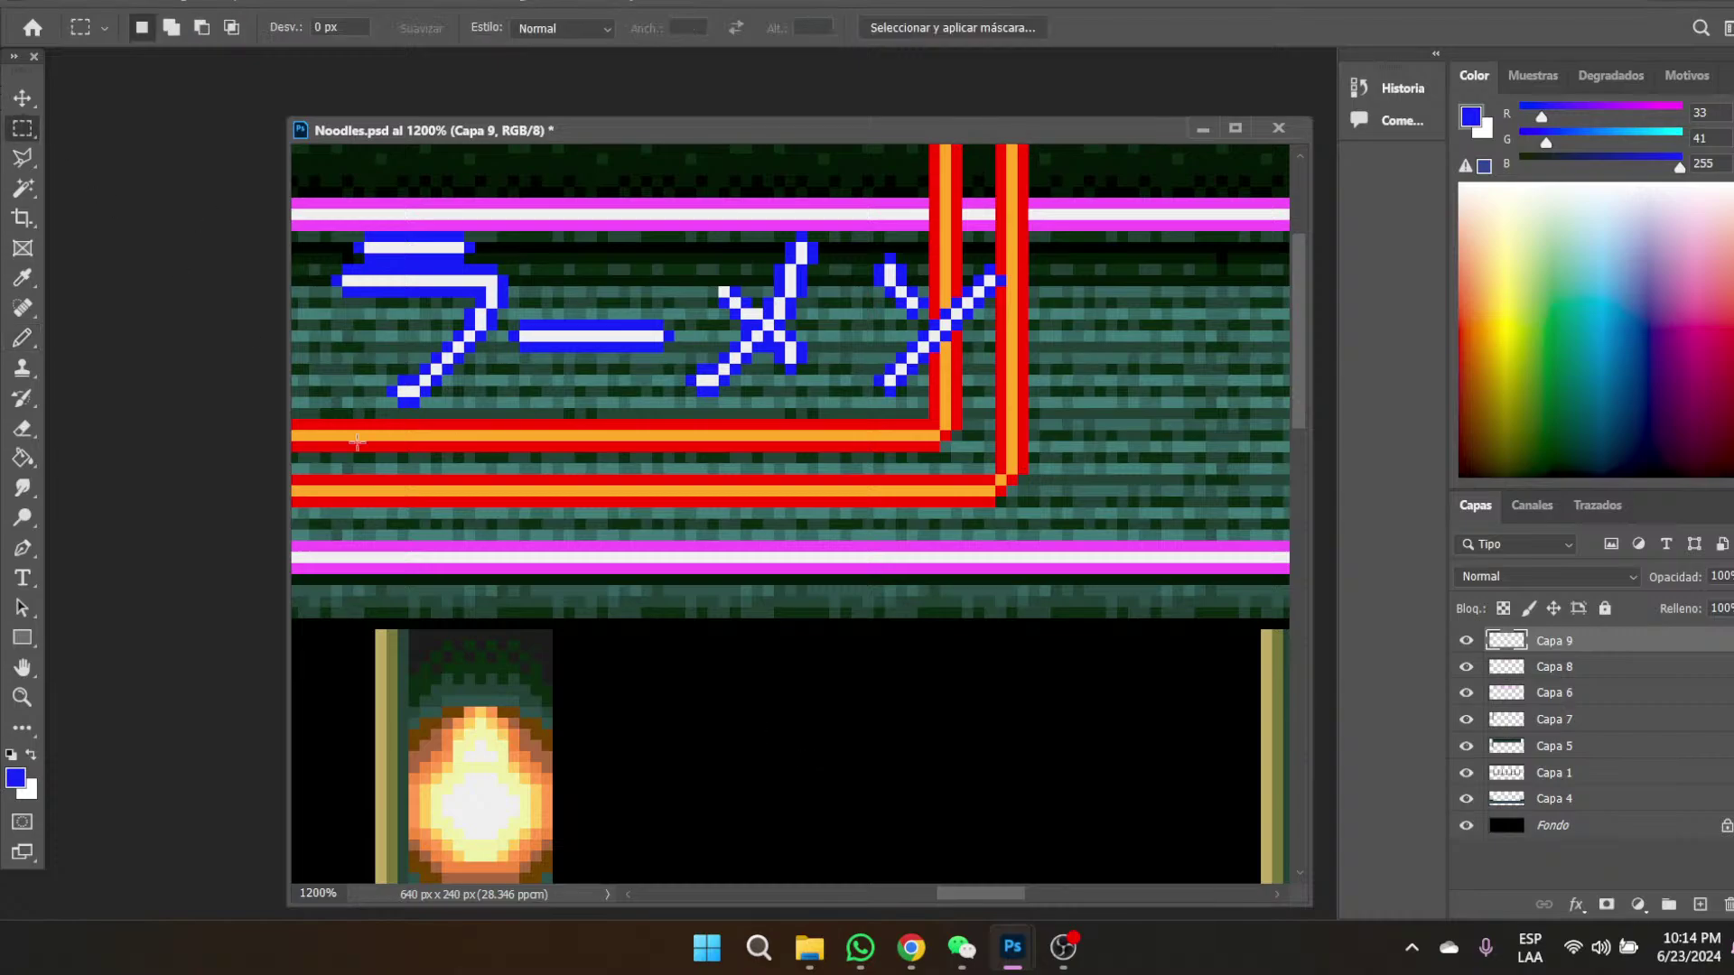
left_click_drag(411, 390, 862, 395)
mouse_move(1023, 953)
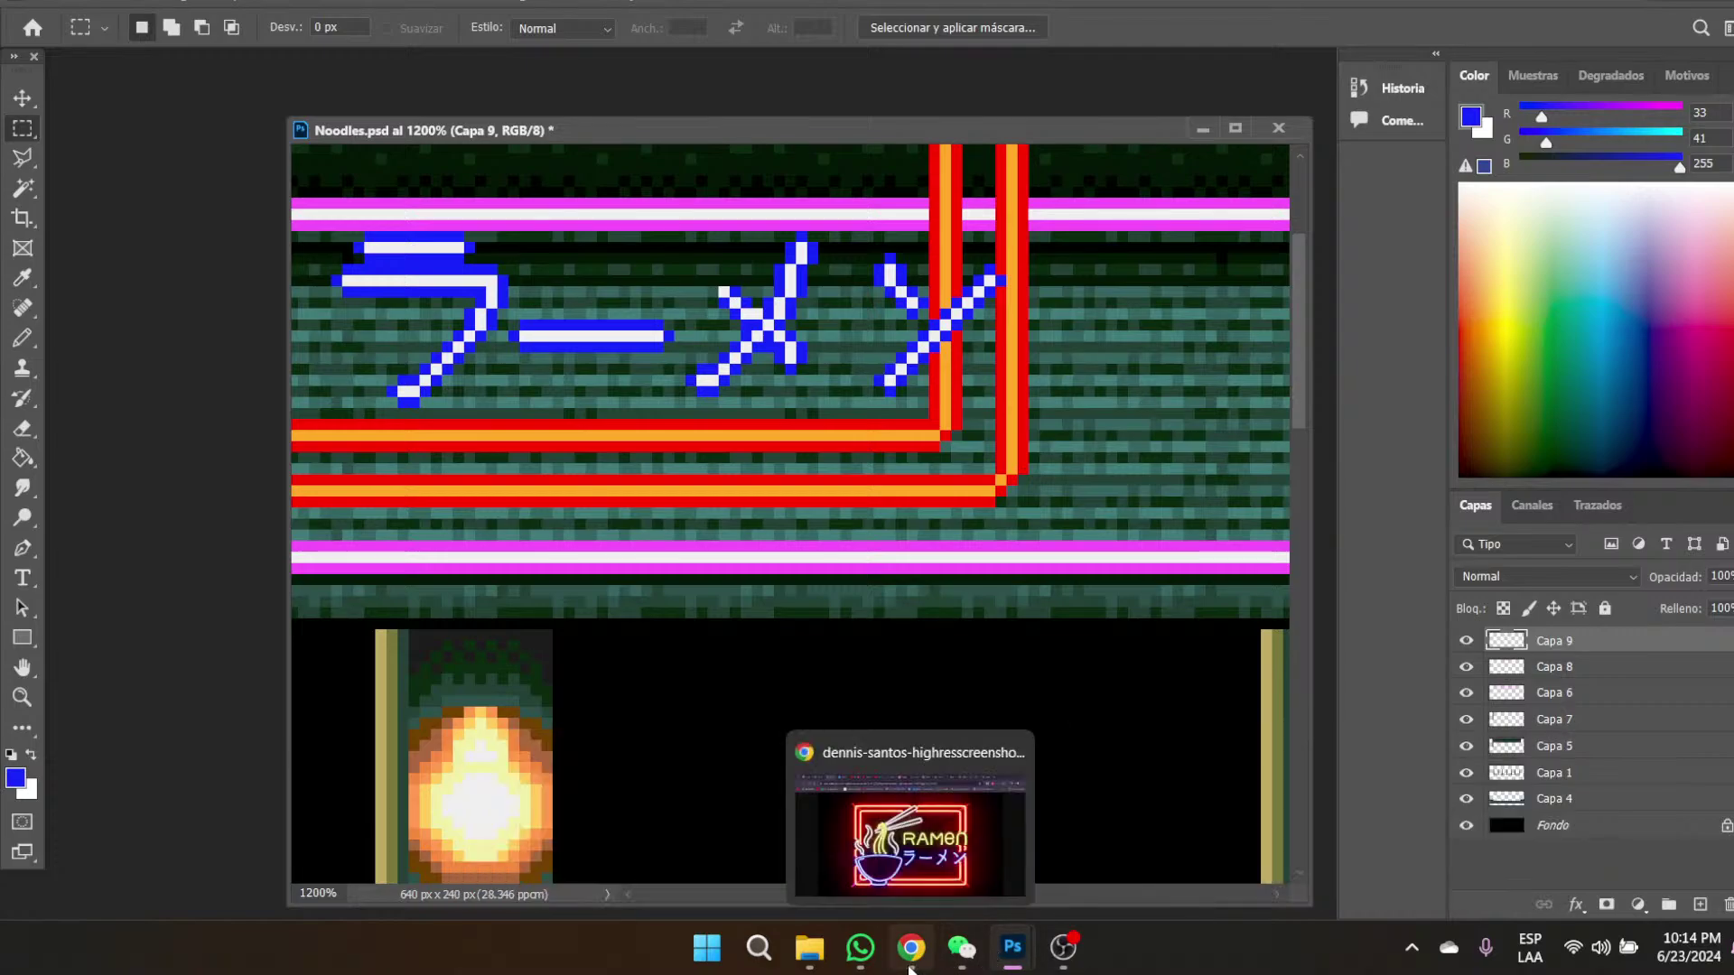
left_click(957, 840)
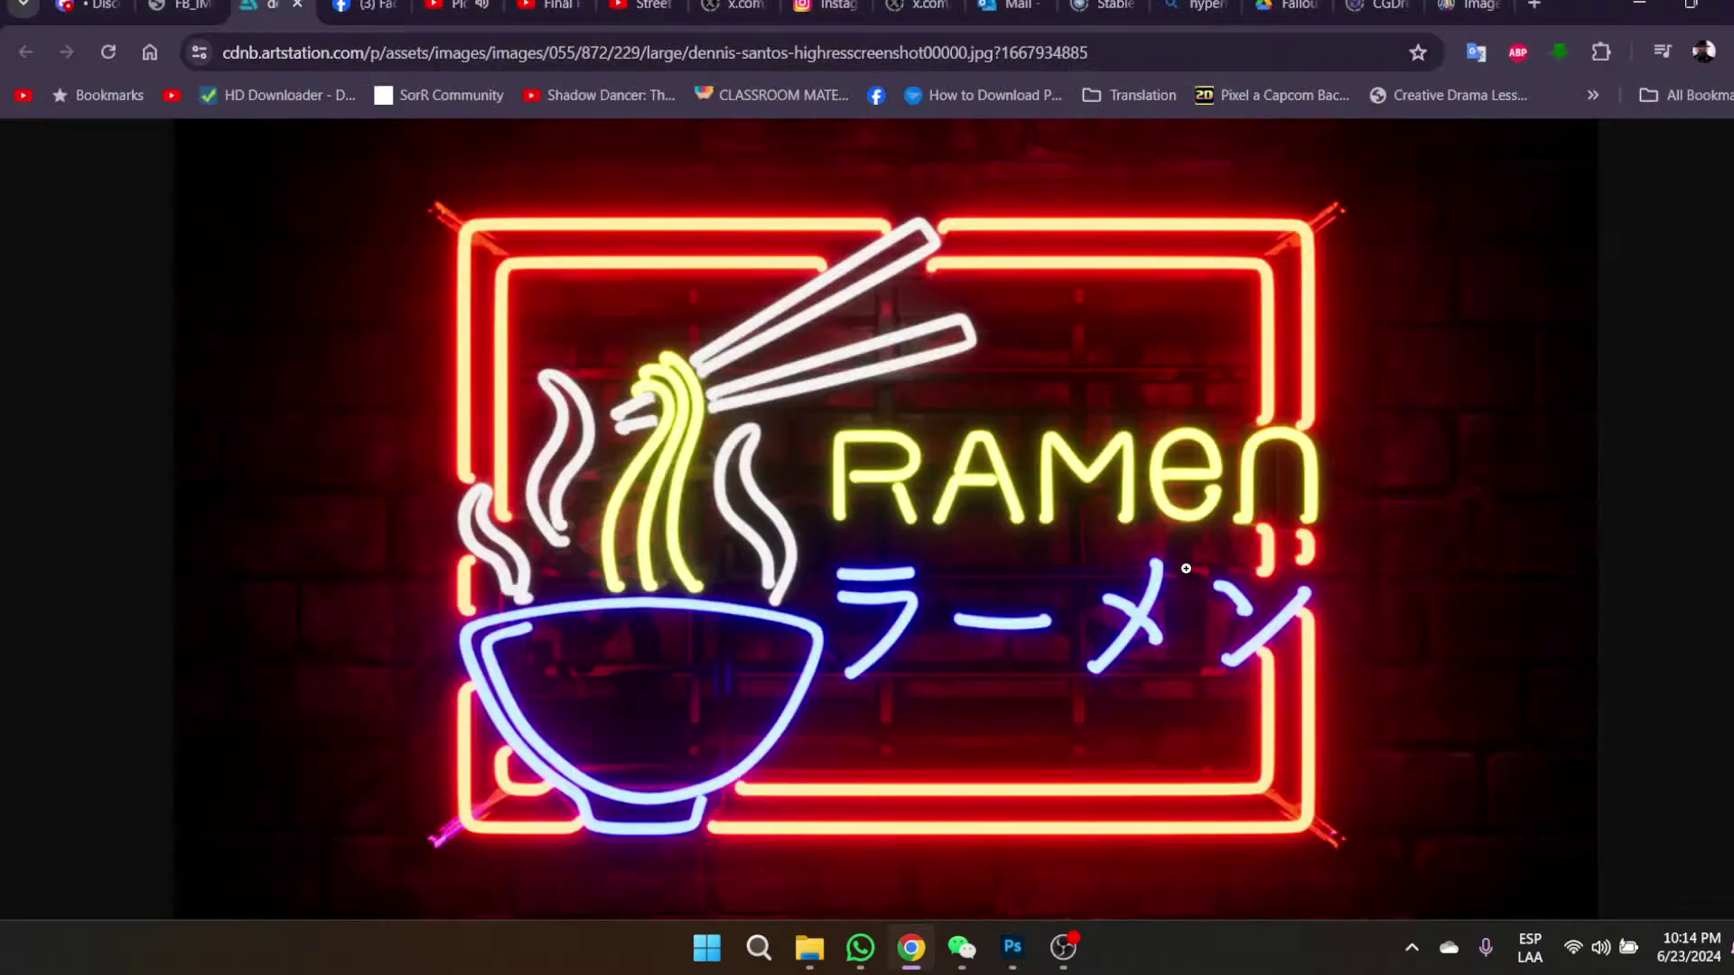
mouse_move(1013, 948)
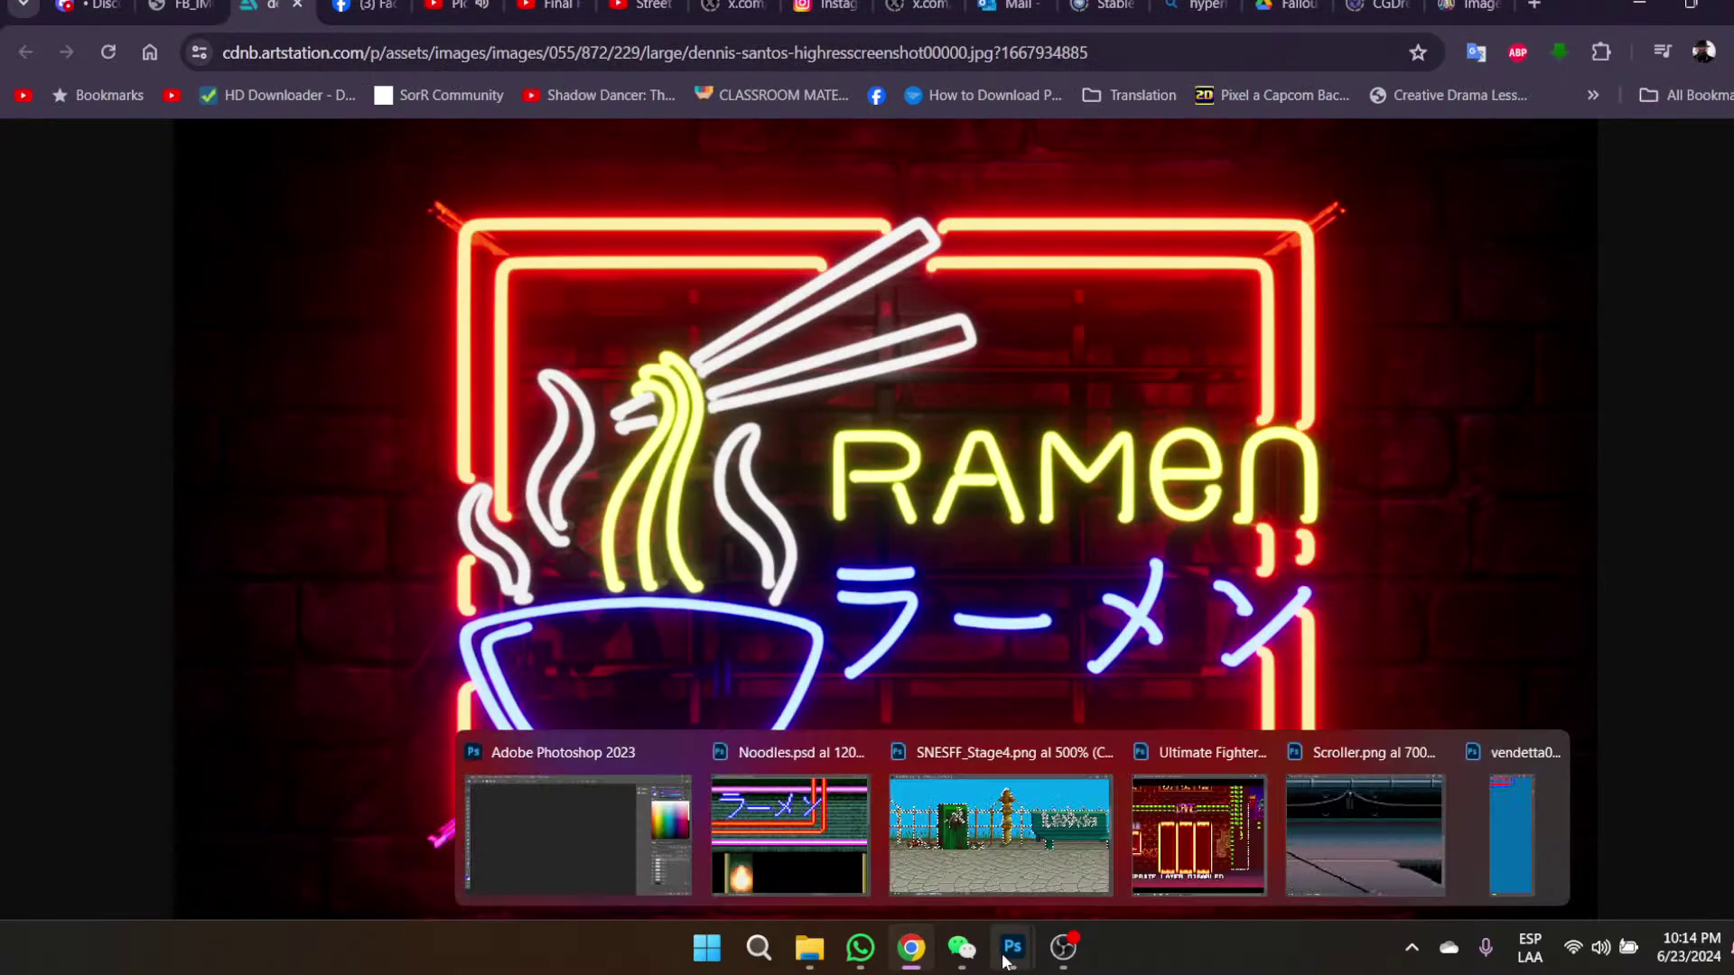
left_click(822, 874)
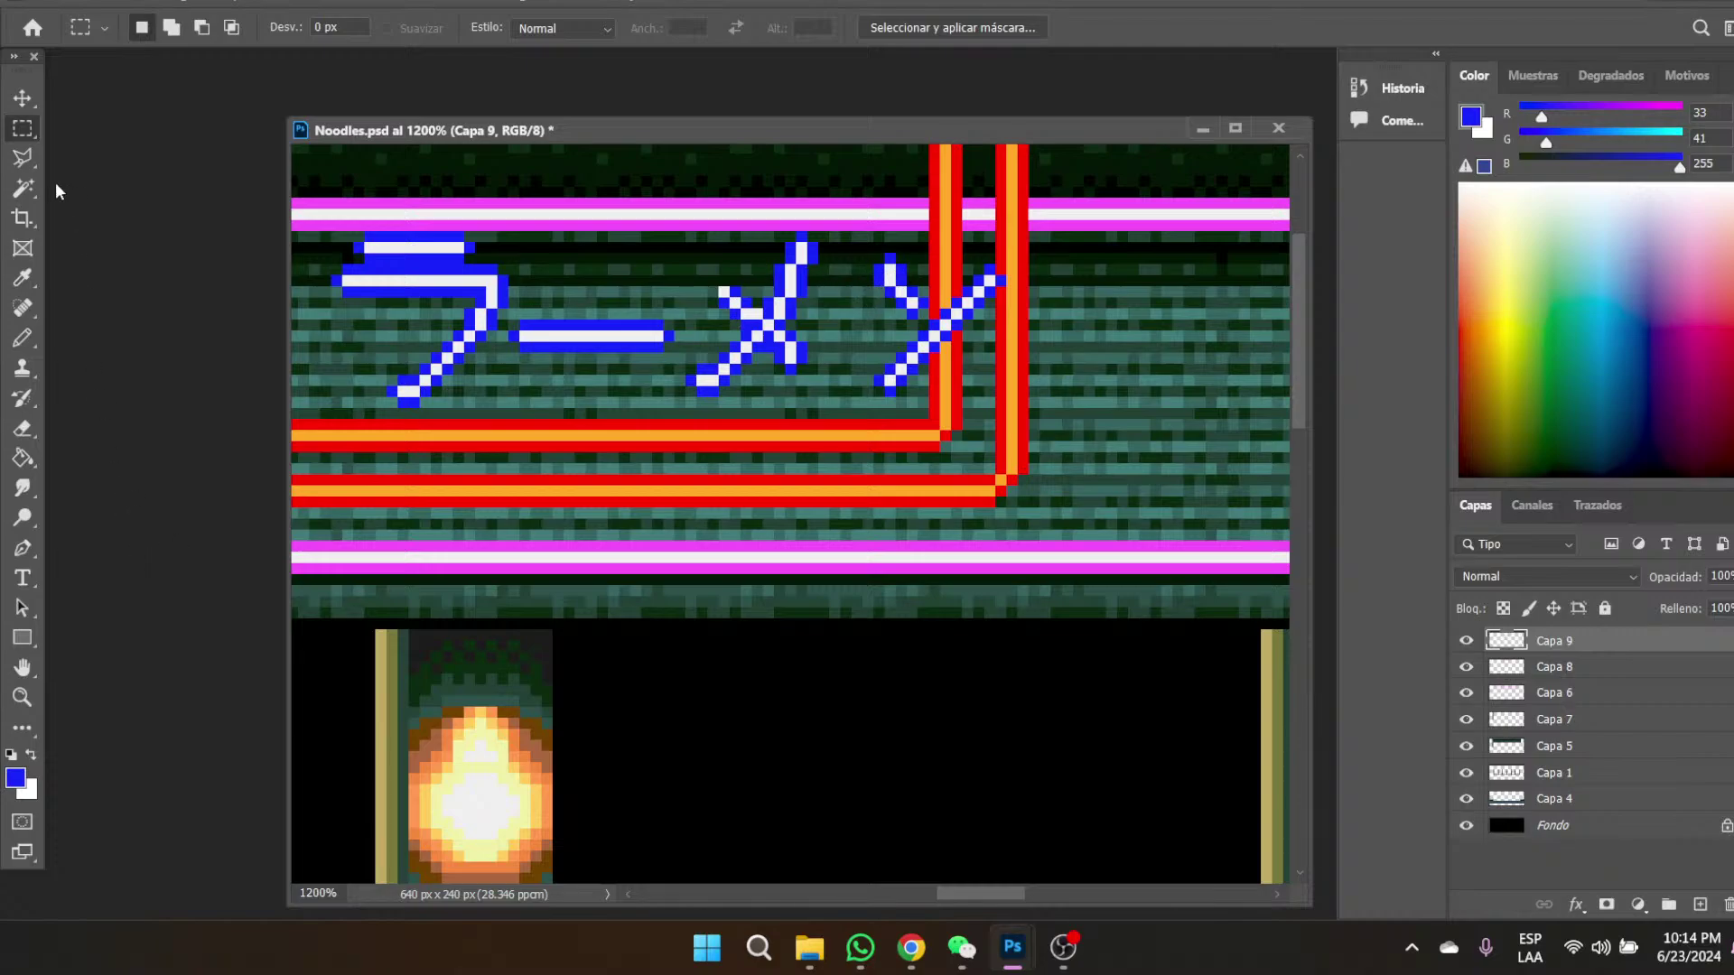
mouse_move(873, 254)
left_mouse_down()
mouse_move(918, 275)
mouse_move(882, 265)
left_mouse_up()
left_click(20, 98)
left_click(22, 128)
- Sample the ー bar's white and extend the ン's long stroke by one pixel at its upper right end
left_click(22, 278)
left_click(591, 335)
left_click(22, 337)
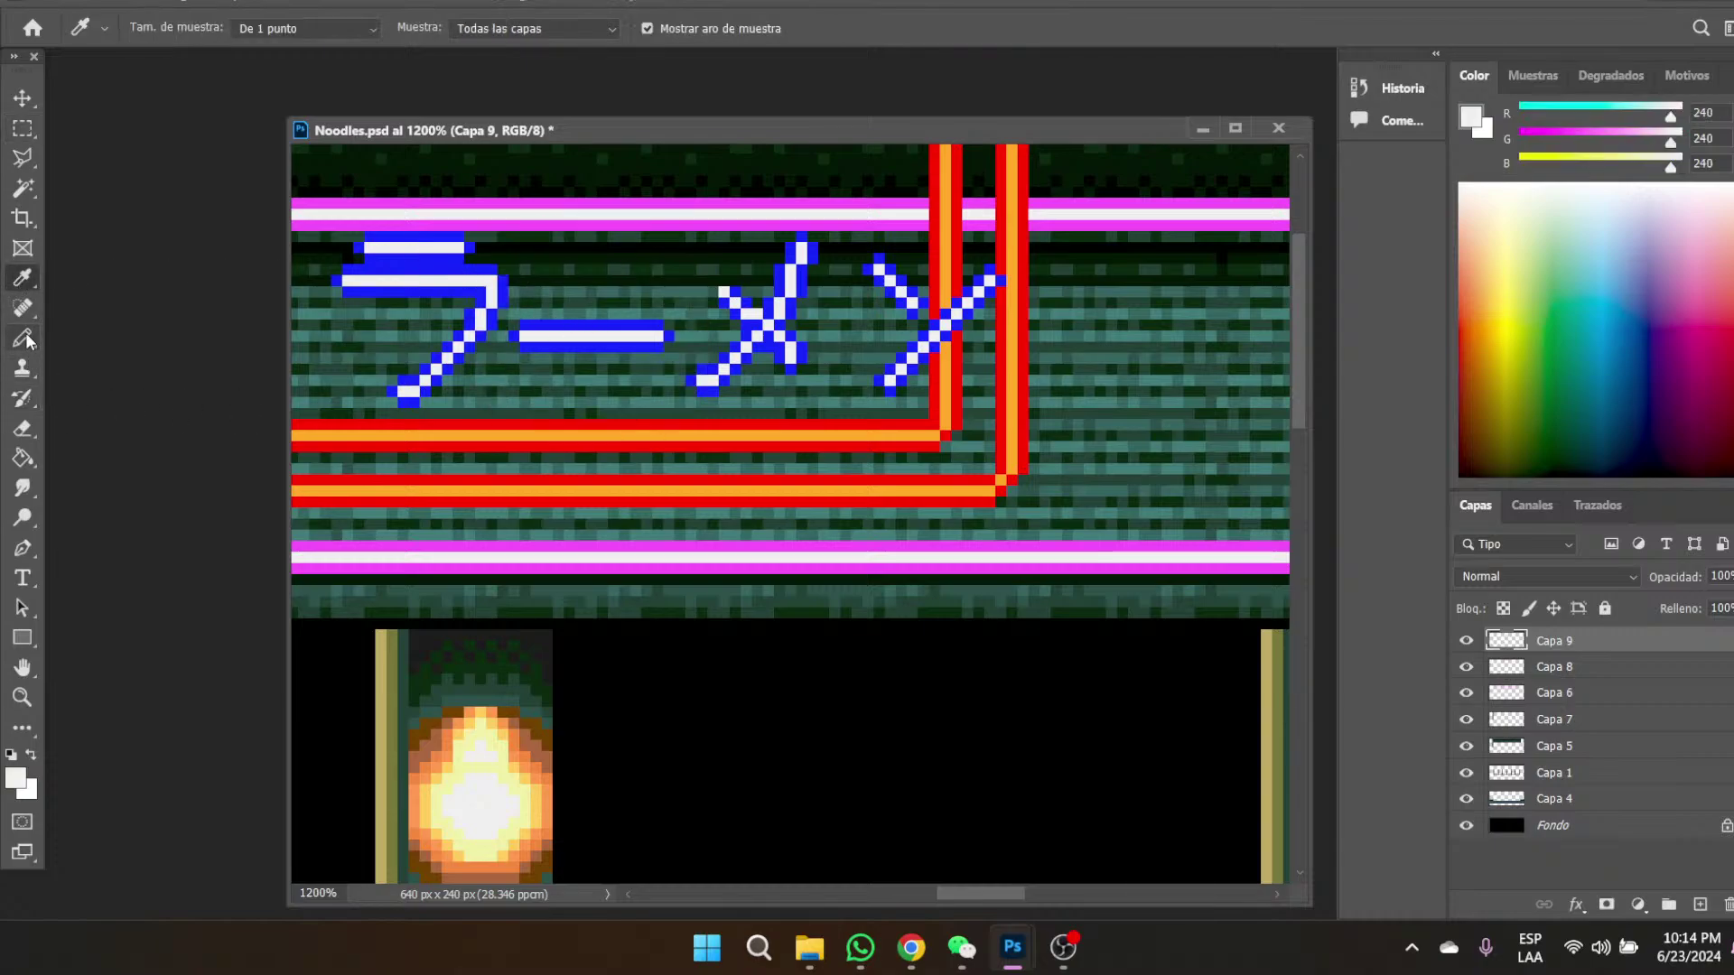
left_click(1000, 268)
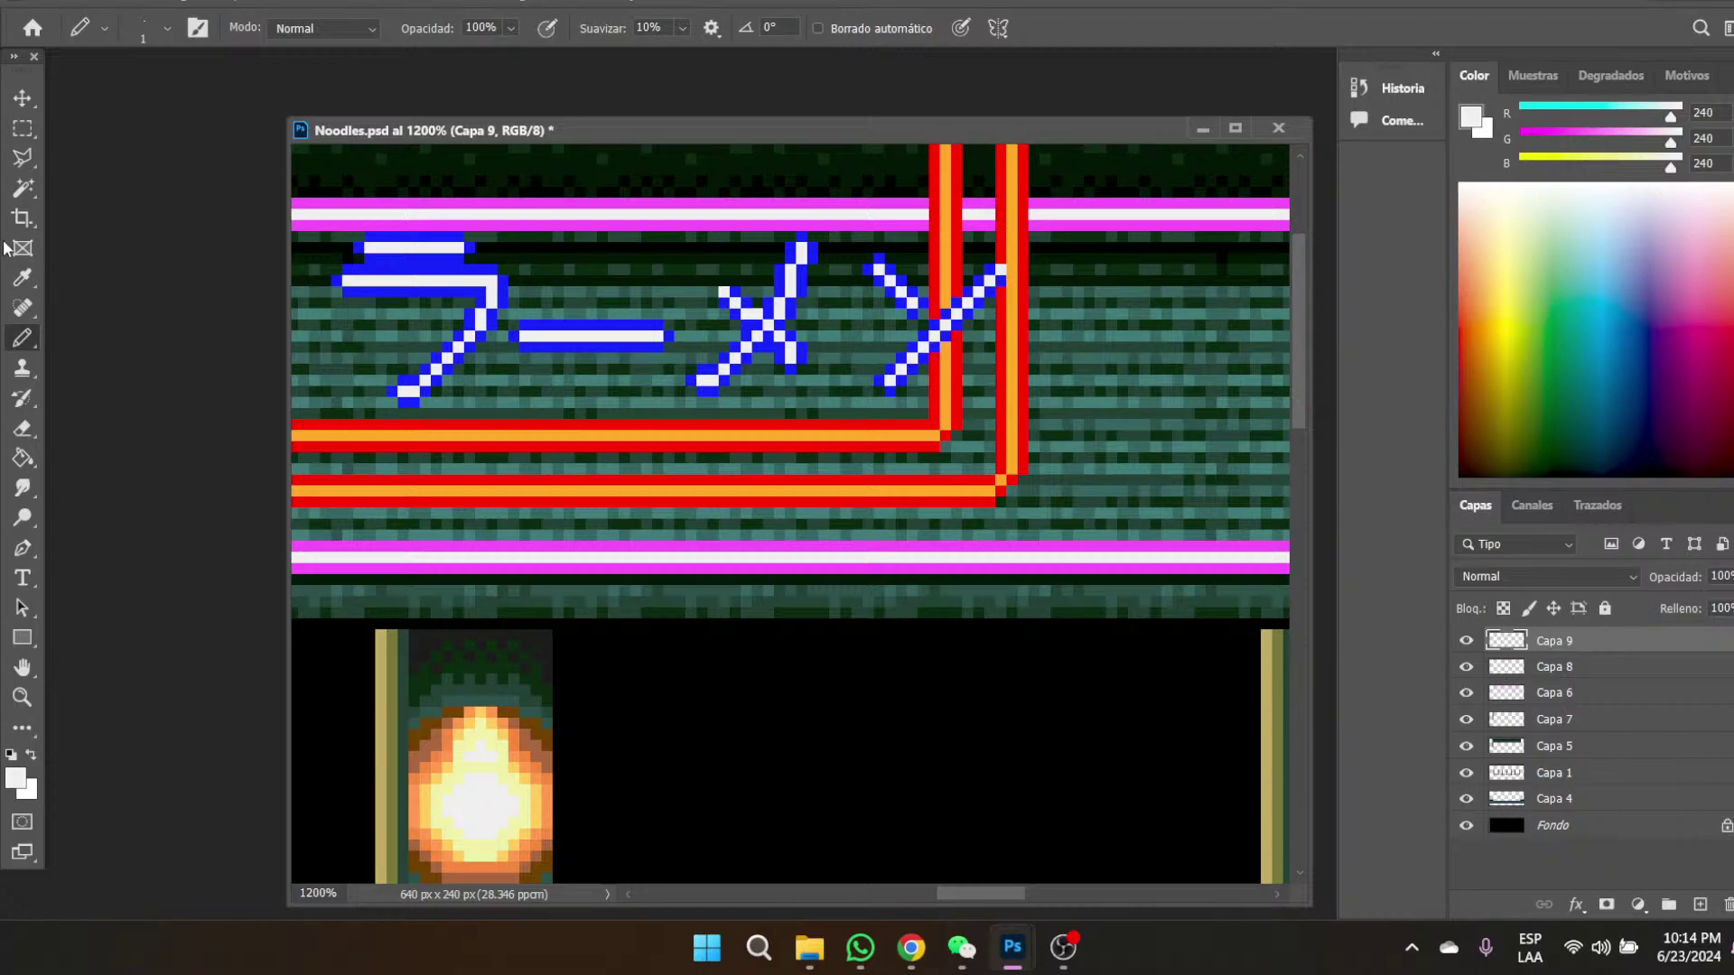
- Sample the katakana's blue and outline the extended upper end of the ン's long stroke
left_click(25, 286)
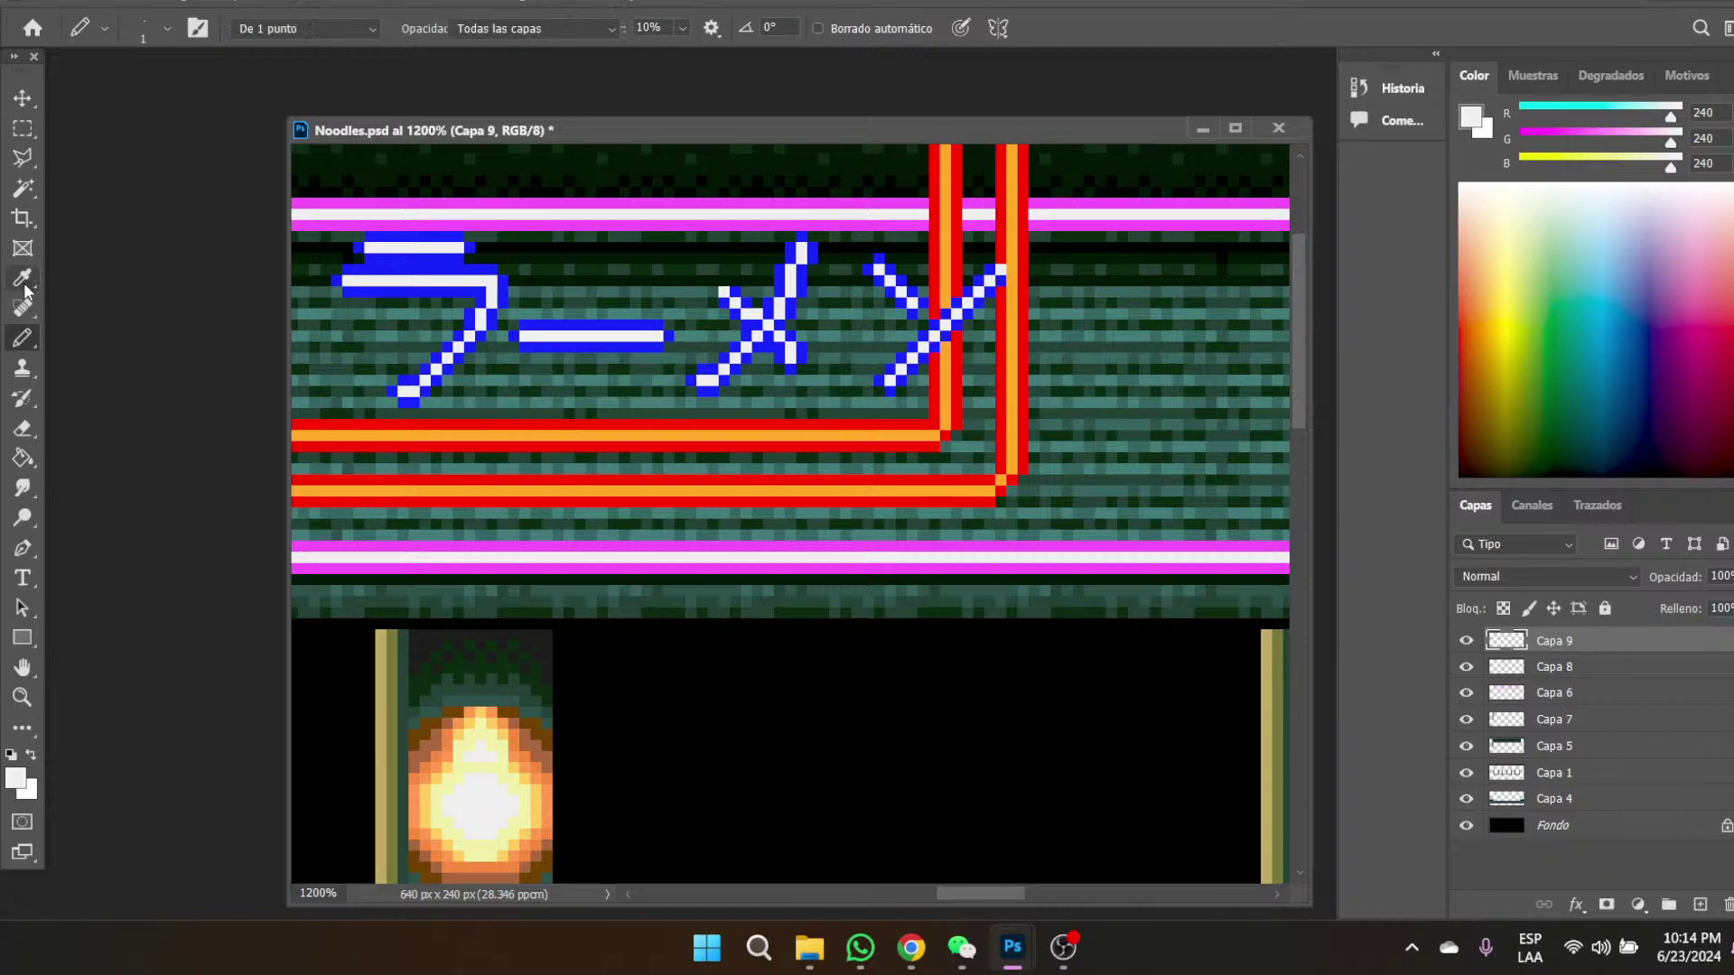
left_click(802, 269)
left_click(23, 339)
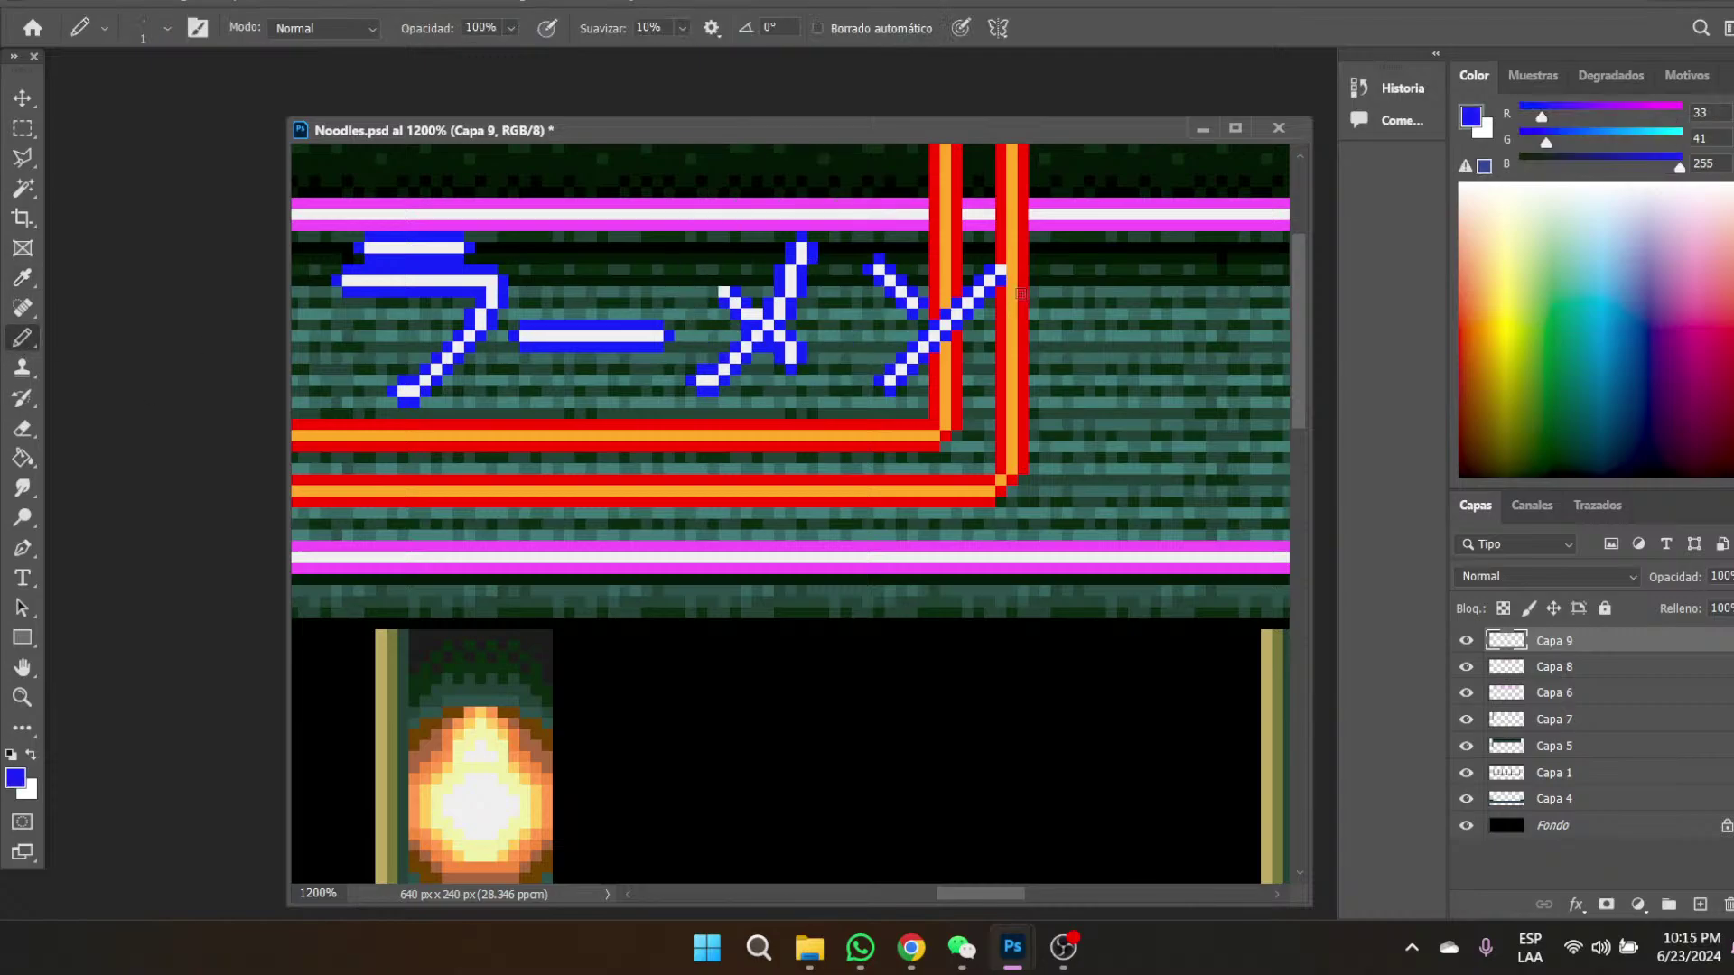
left_click(997, 261)
- Check the sign at 100%, then marquee the ラーメン lettering, move it 2 px down and deselect it
left_click(22, 697)
left_click(701, 27)
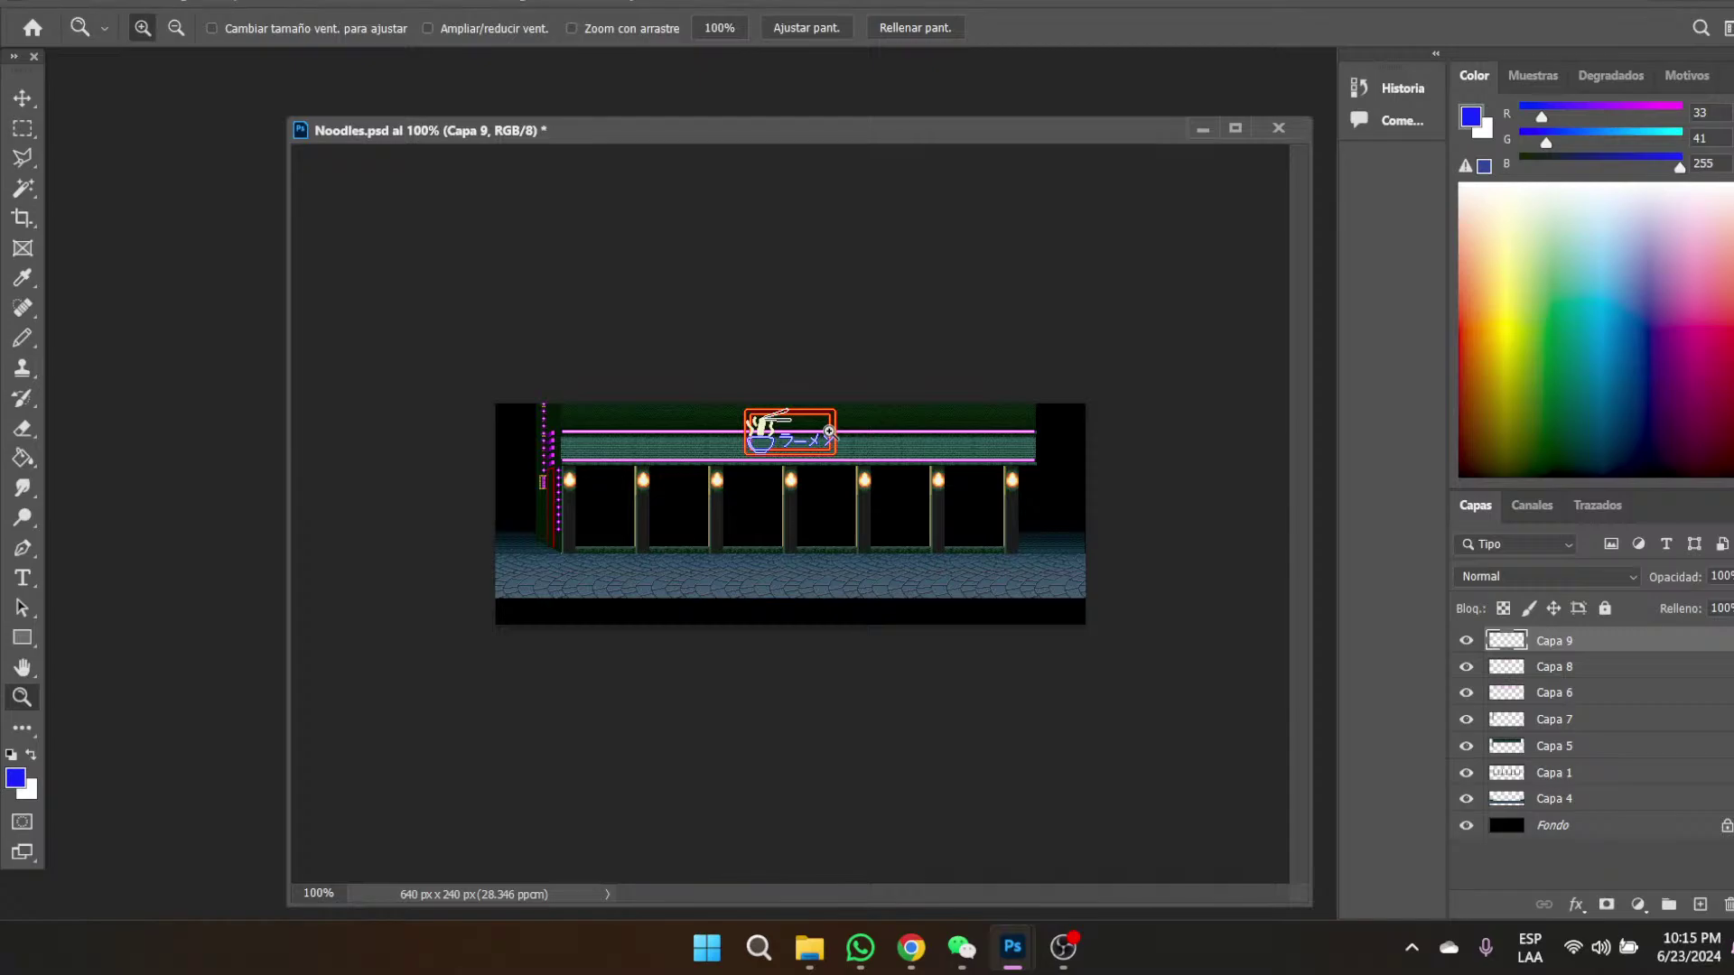
mouse_move(1013, 949)
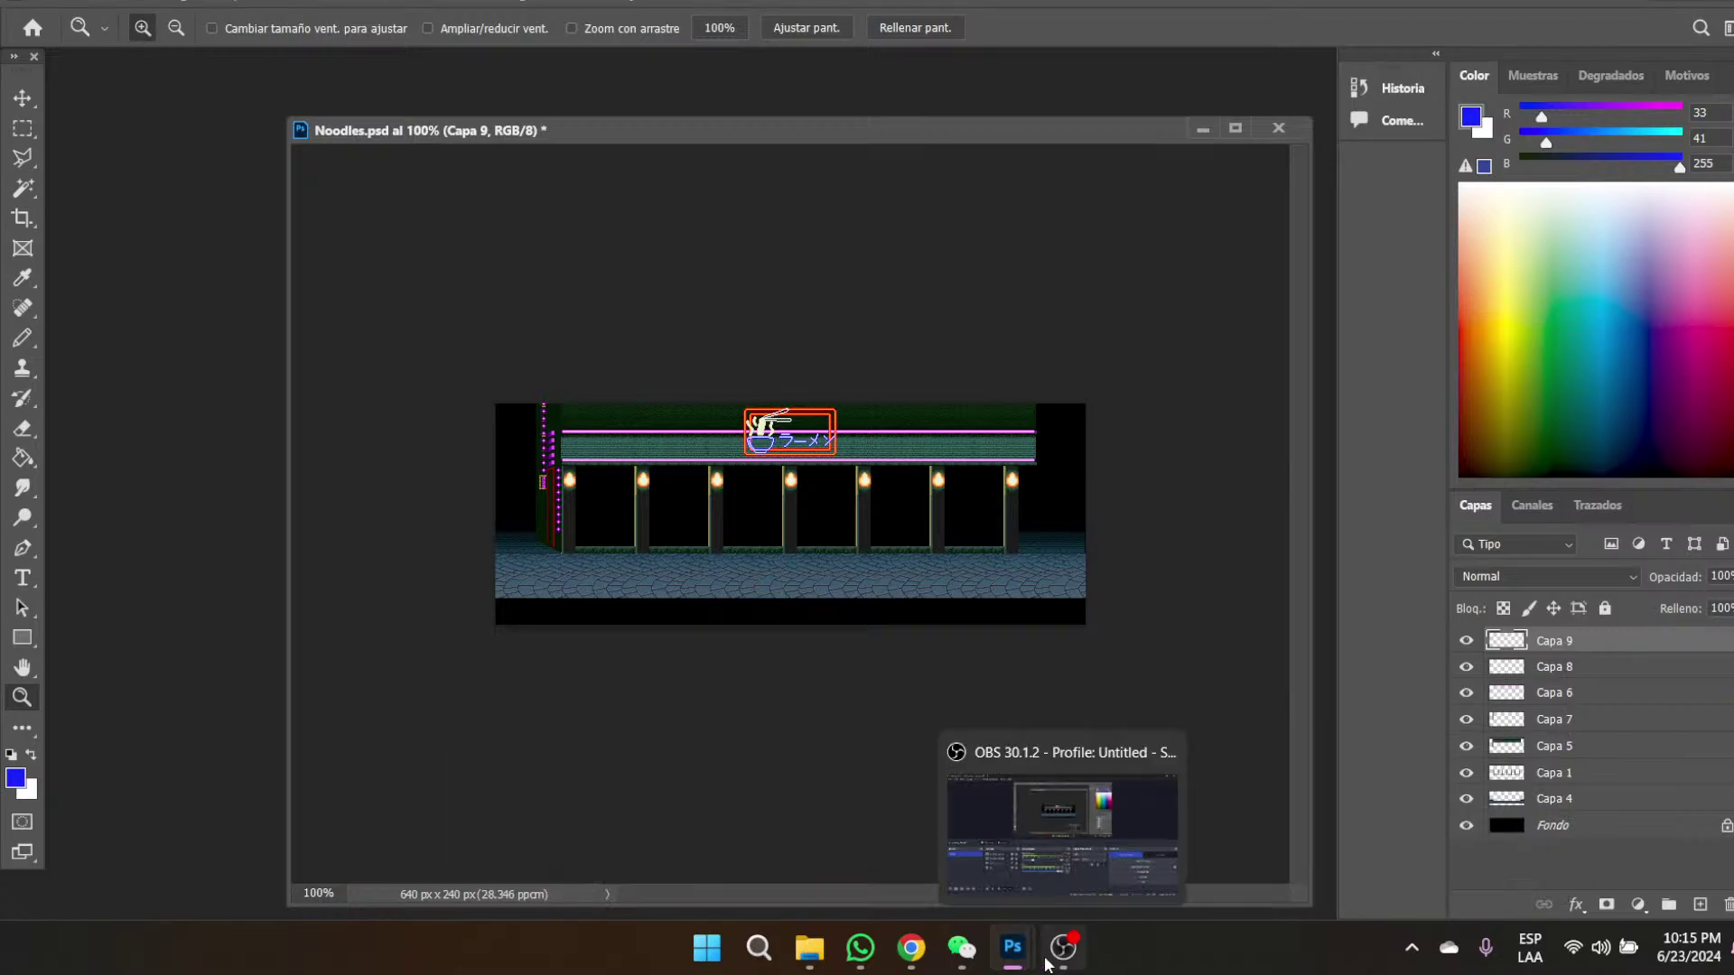
mouse_move(912, 957)
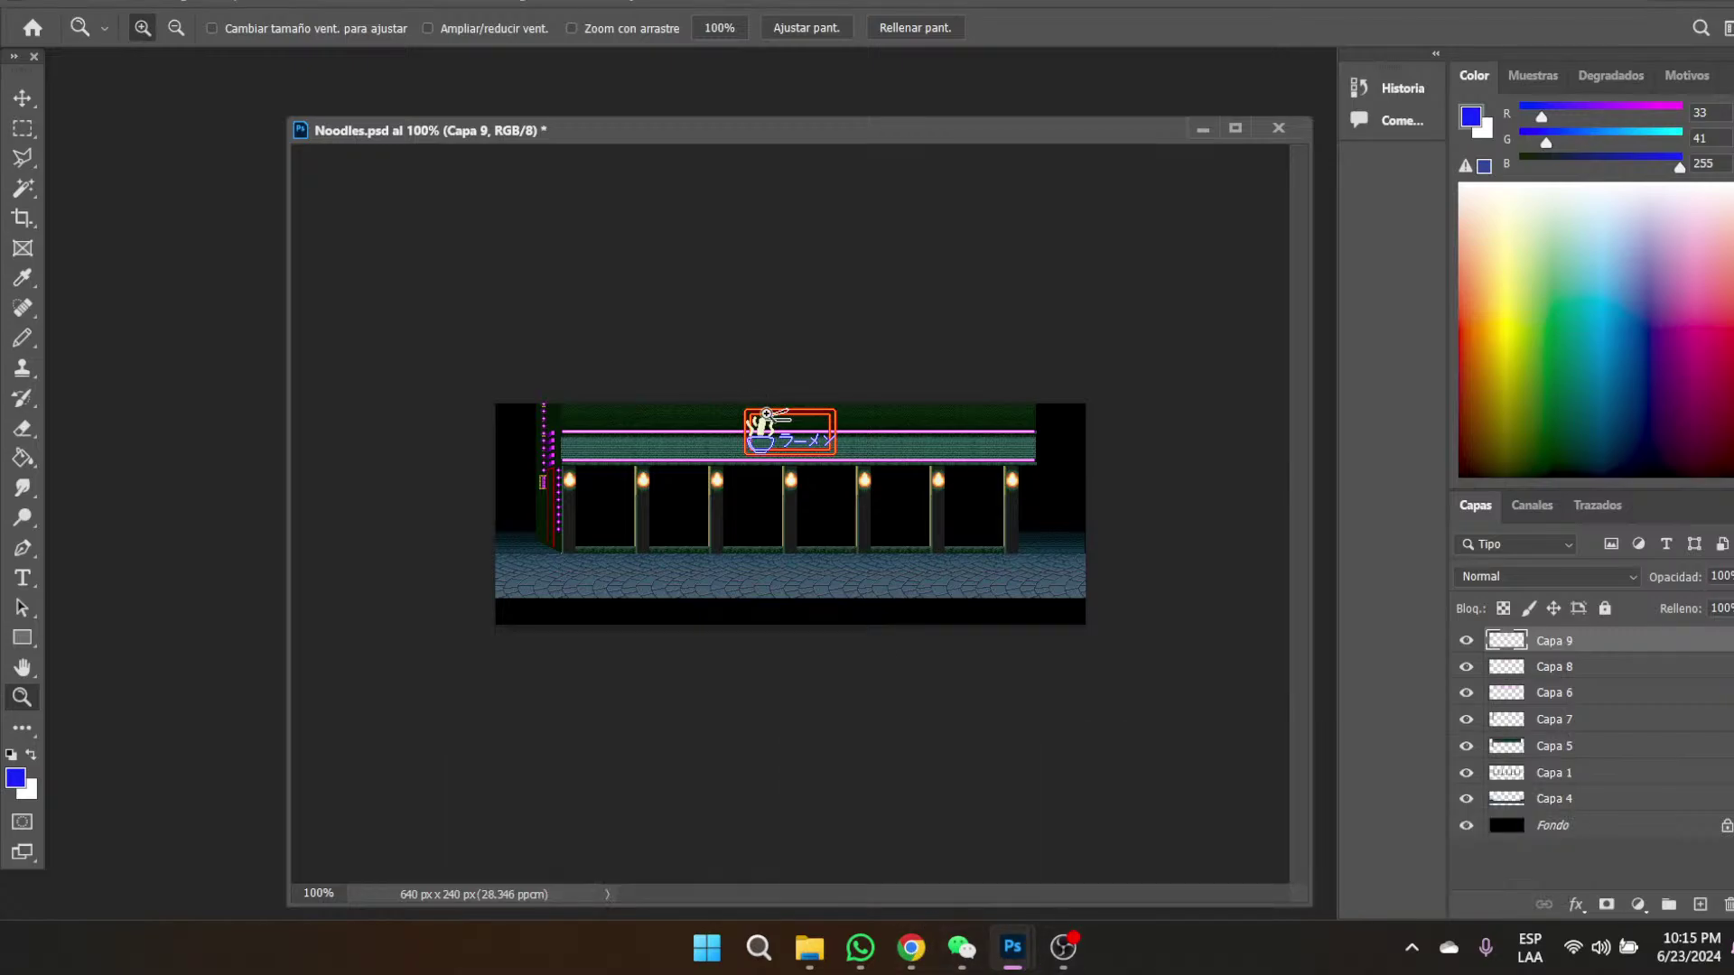
left_click(827, 426)
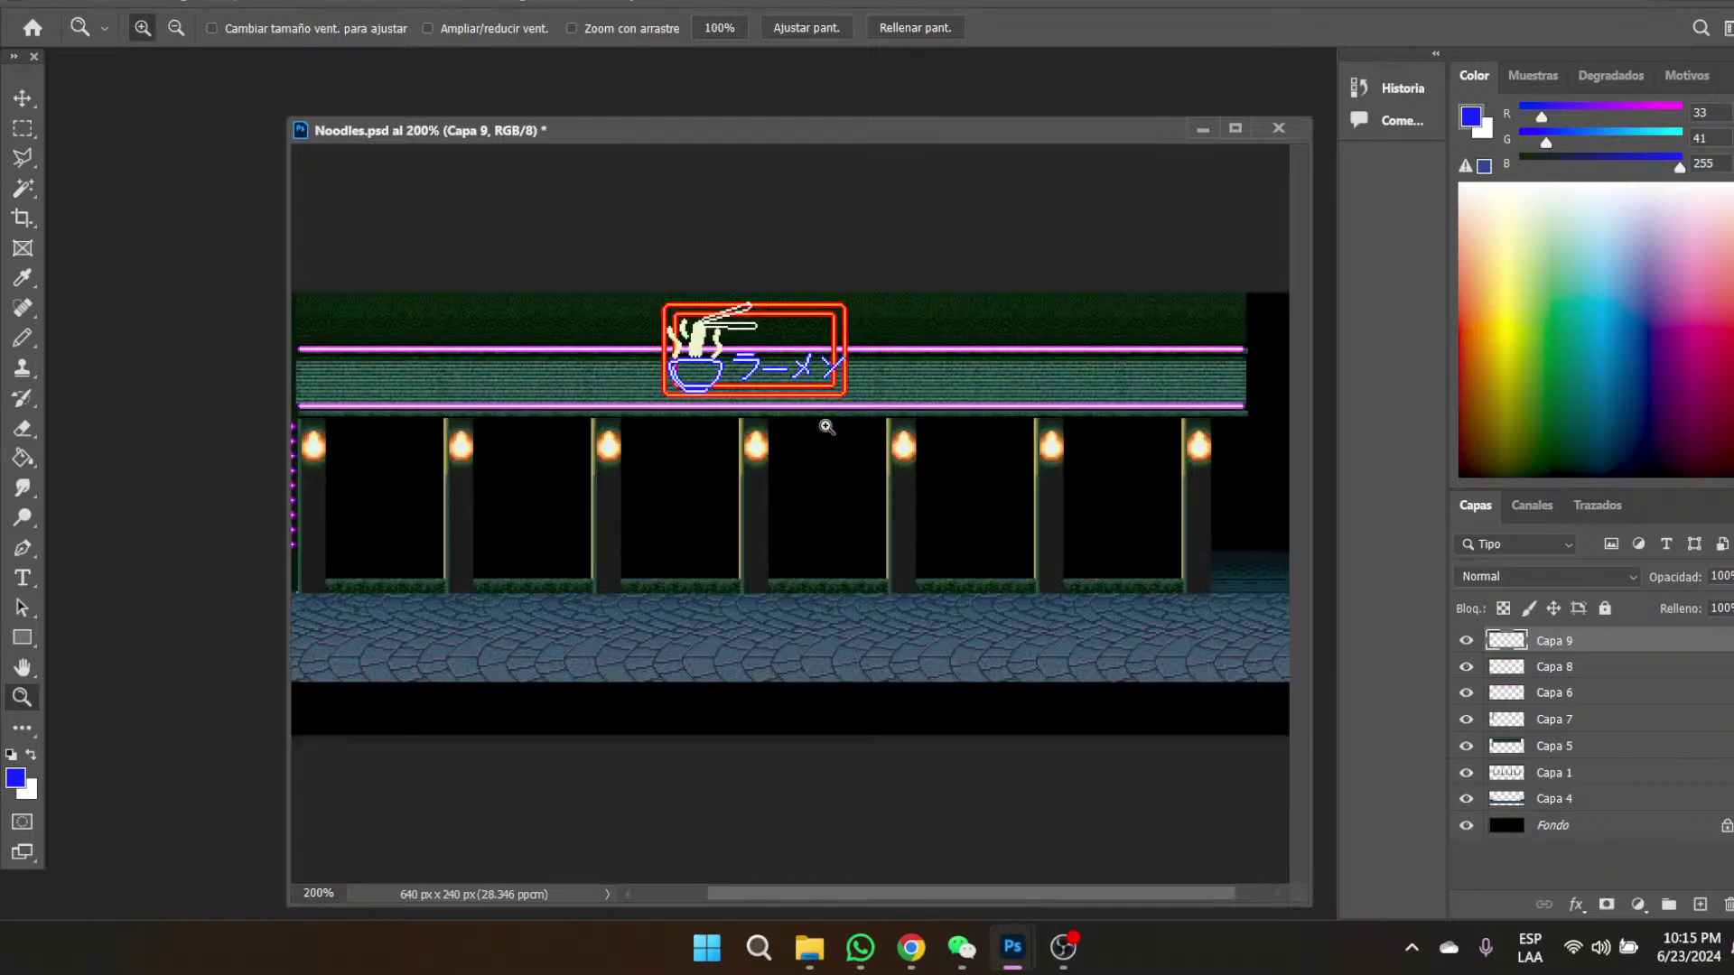
left_click(827, 426)
left_click(764, 246)
left_click(764, 246)
left_click(804, 206)
left_click(16, 134)
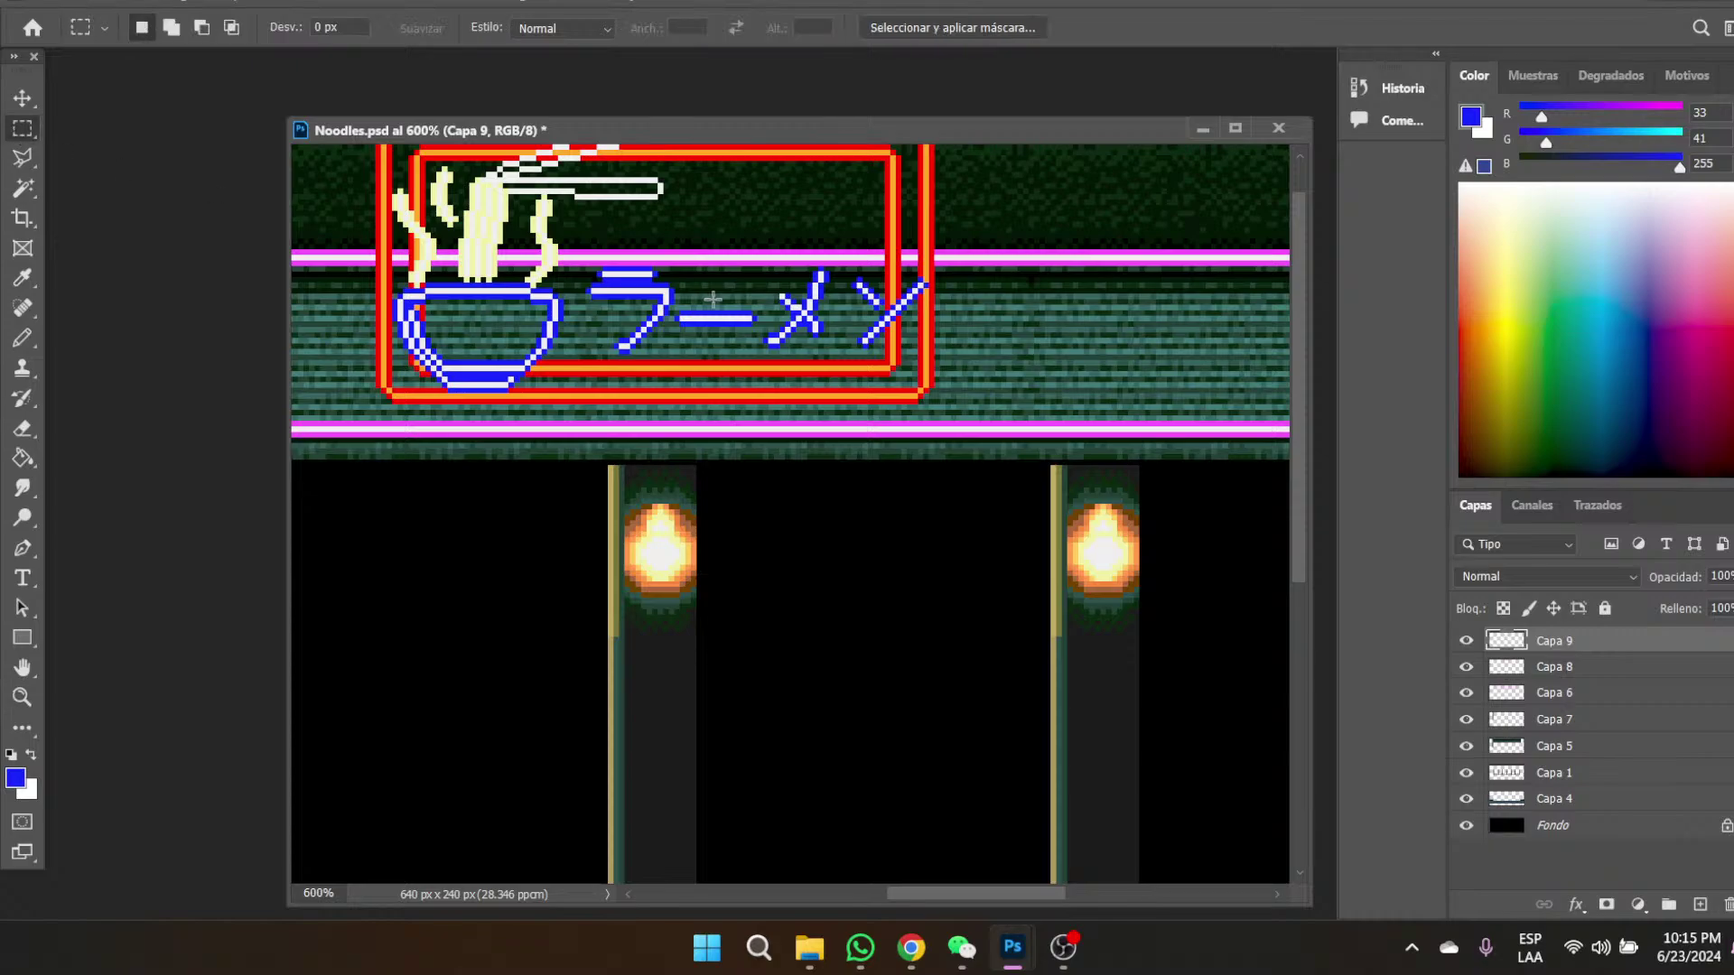
left_click_drag(575, 251, 984, 397)
left_click_drag(656, 298, 657, 311)
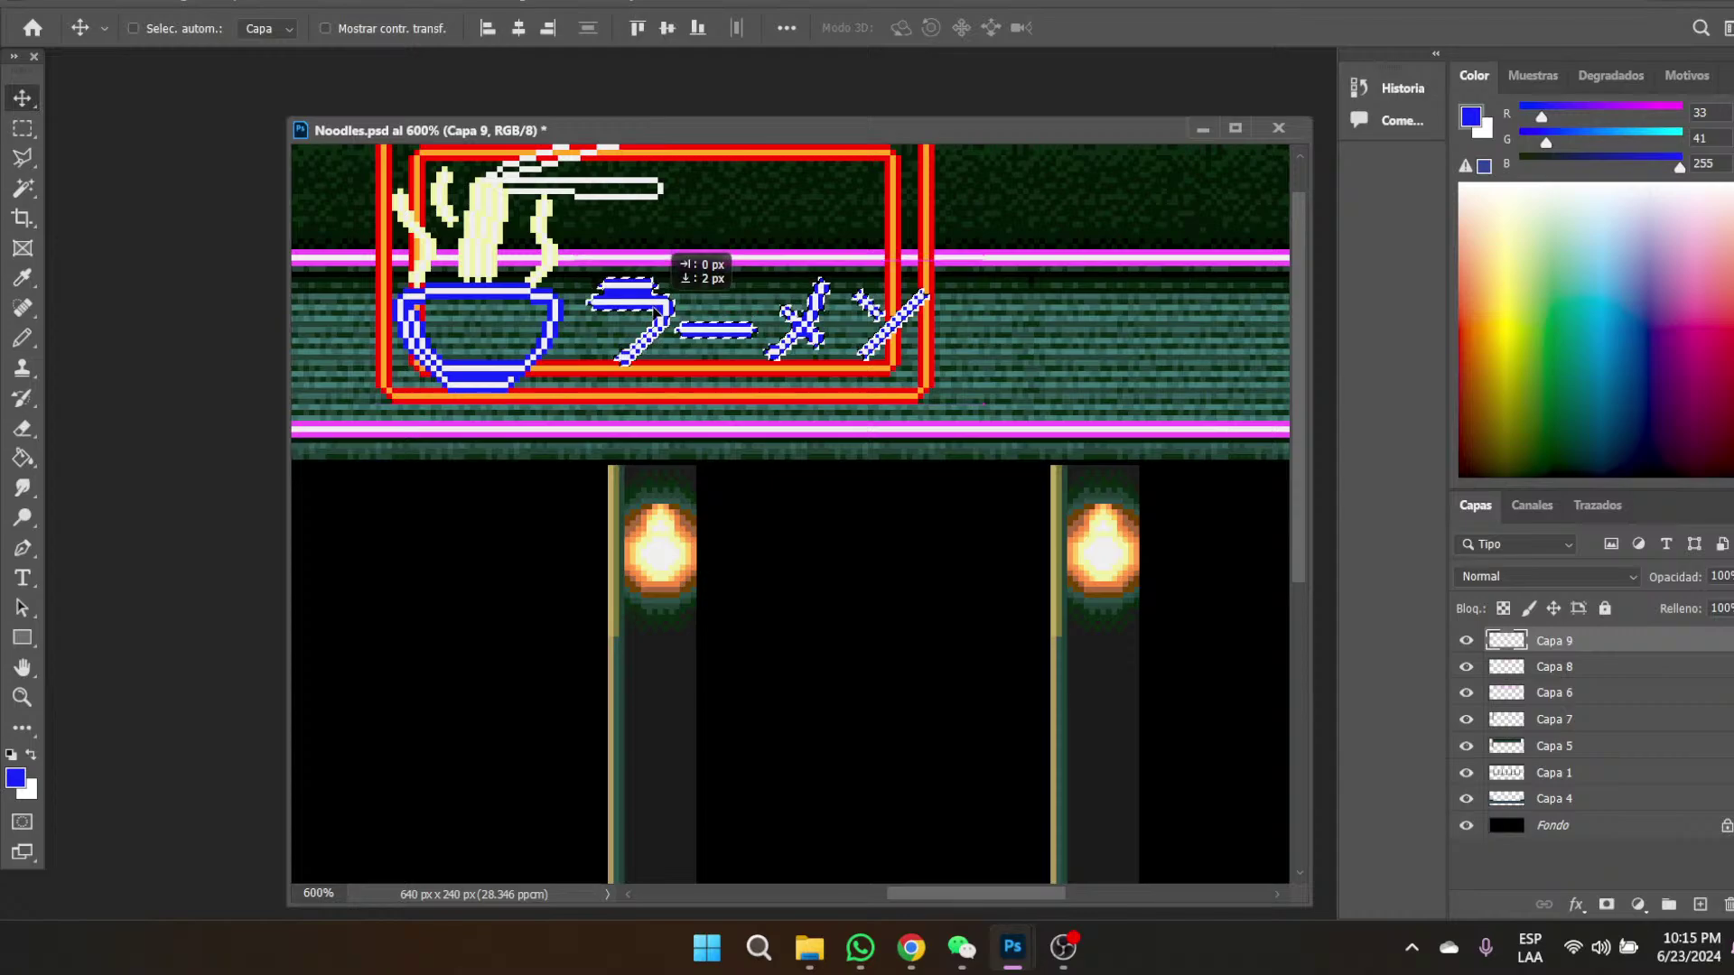
left_click(23, 130)
left_click(923, 314)
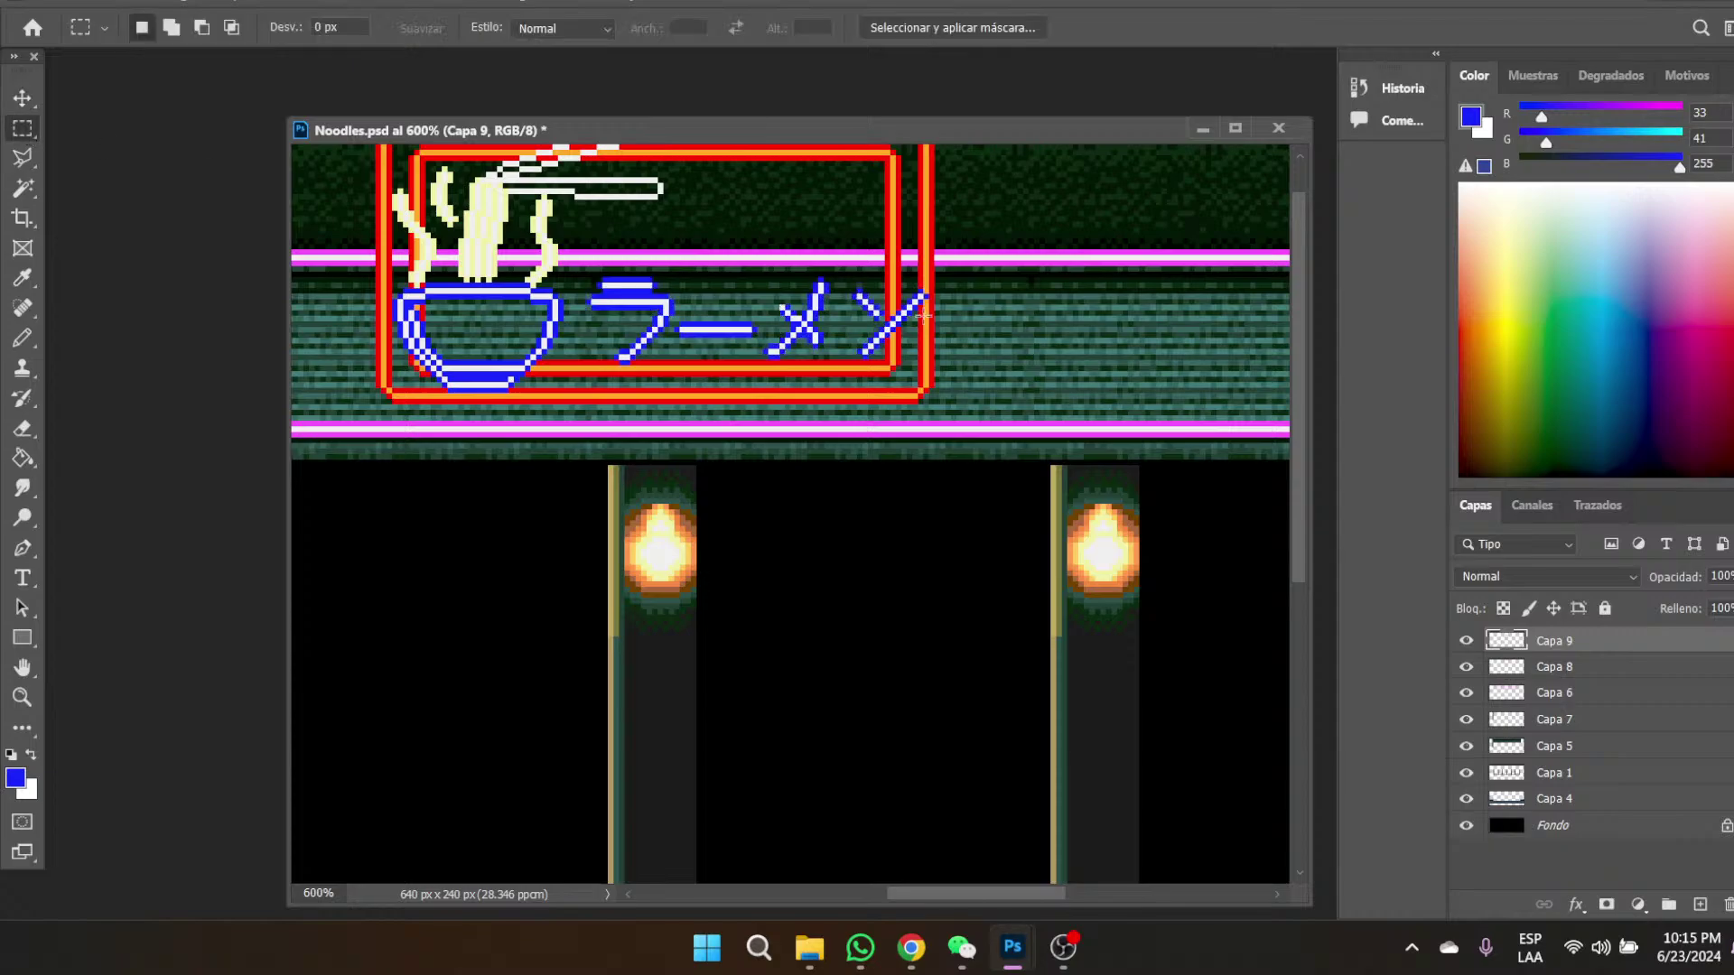
- Sample the noodles' white and draw the vertical stem and top bar of a letter R above the ラ, below the chopsticks
left_click(23, 278)
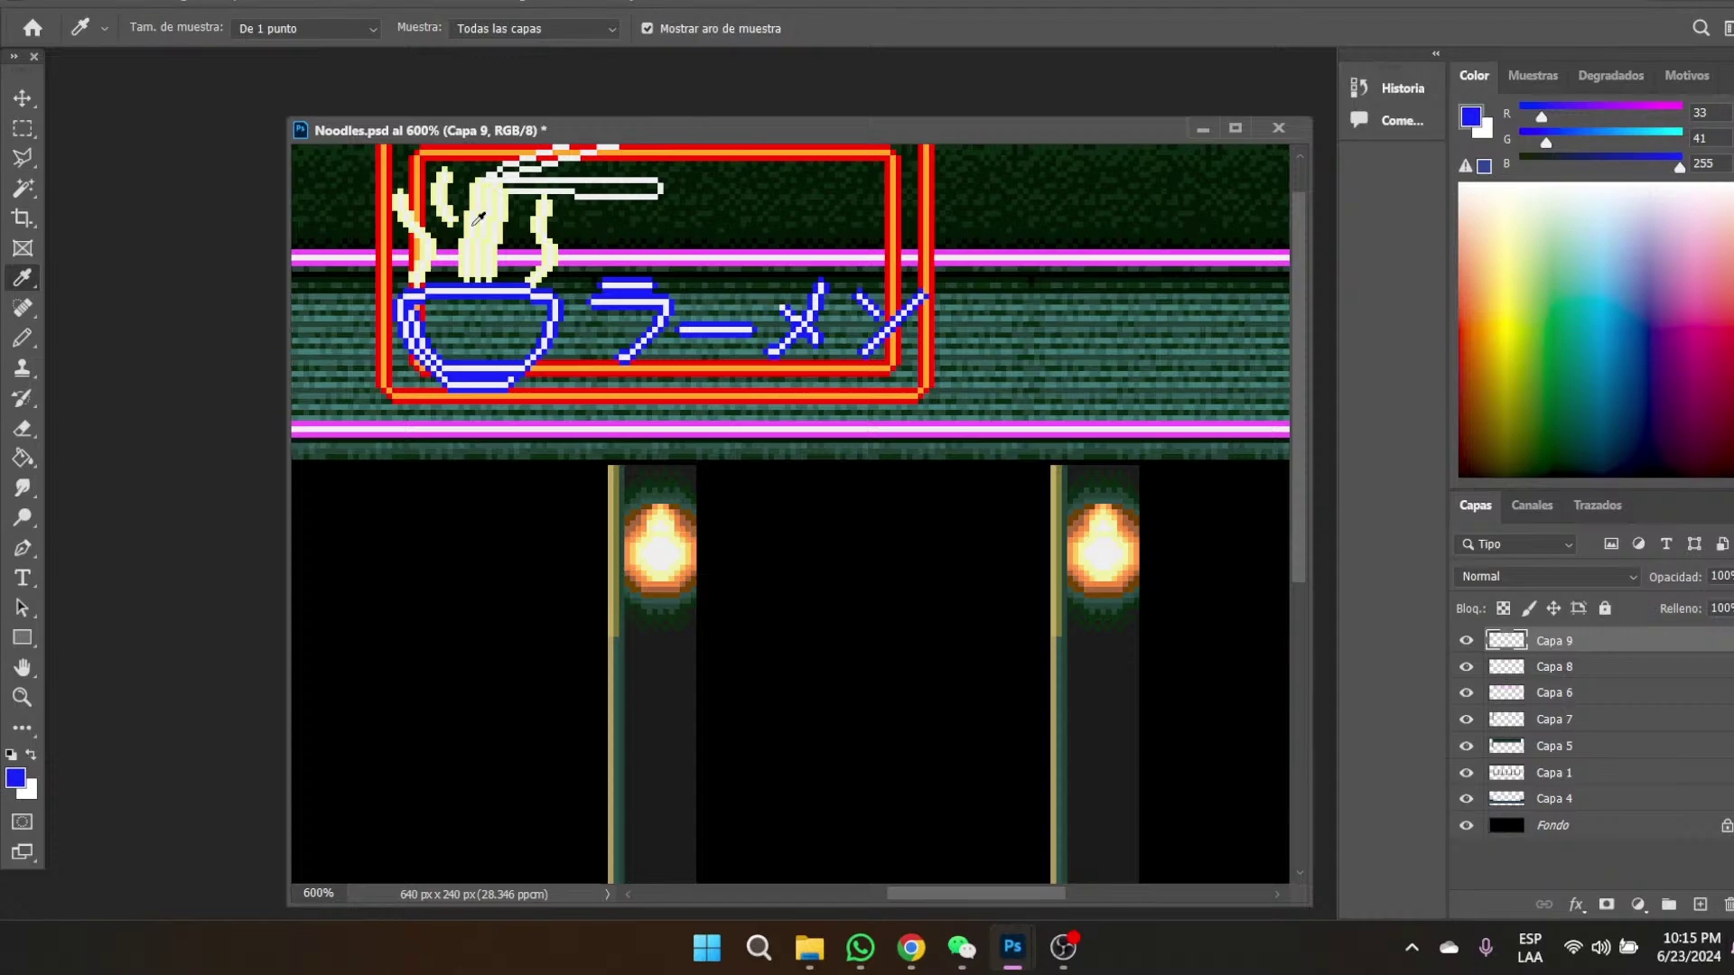
left_click(468, 210)
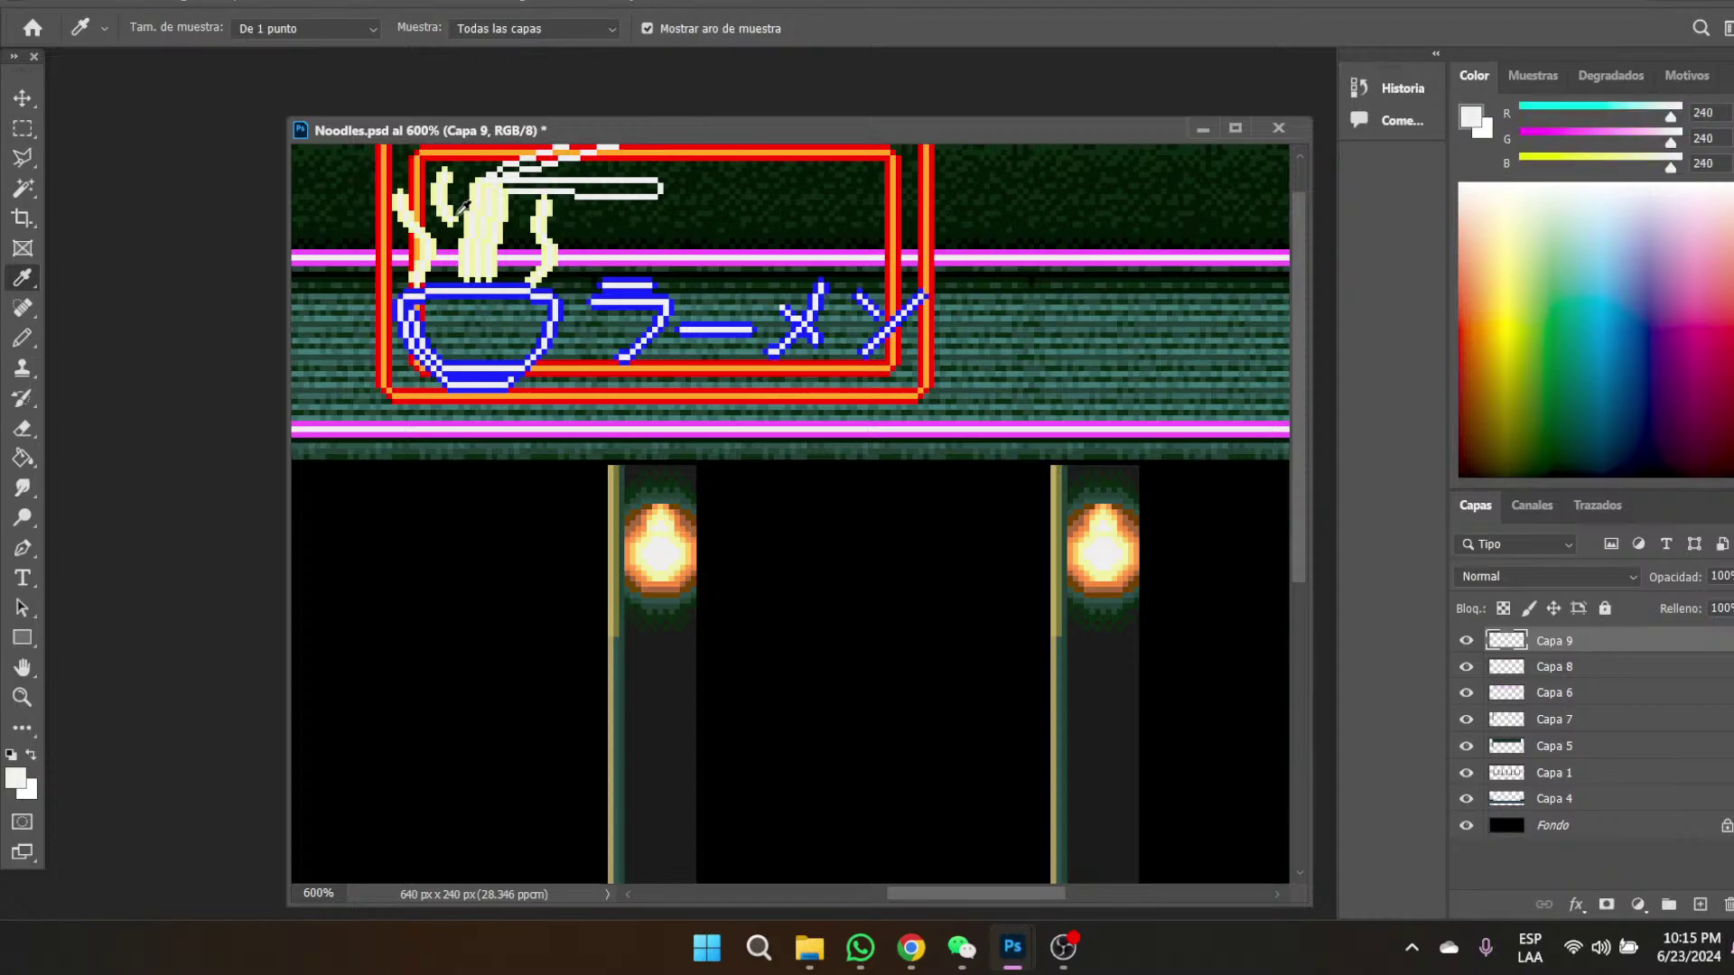
left_click(22, 698)
left_click(676, 273)
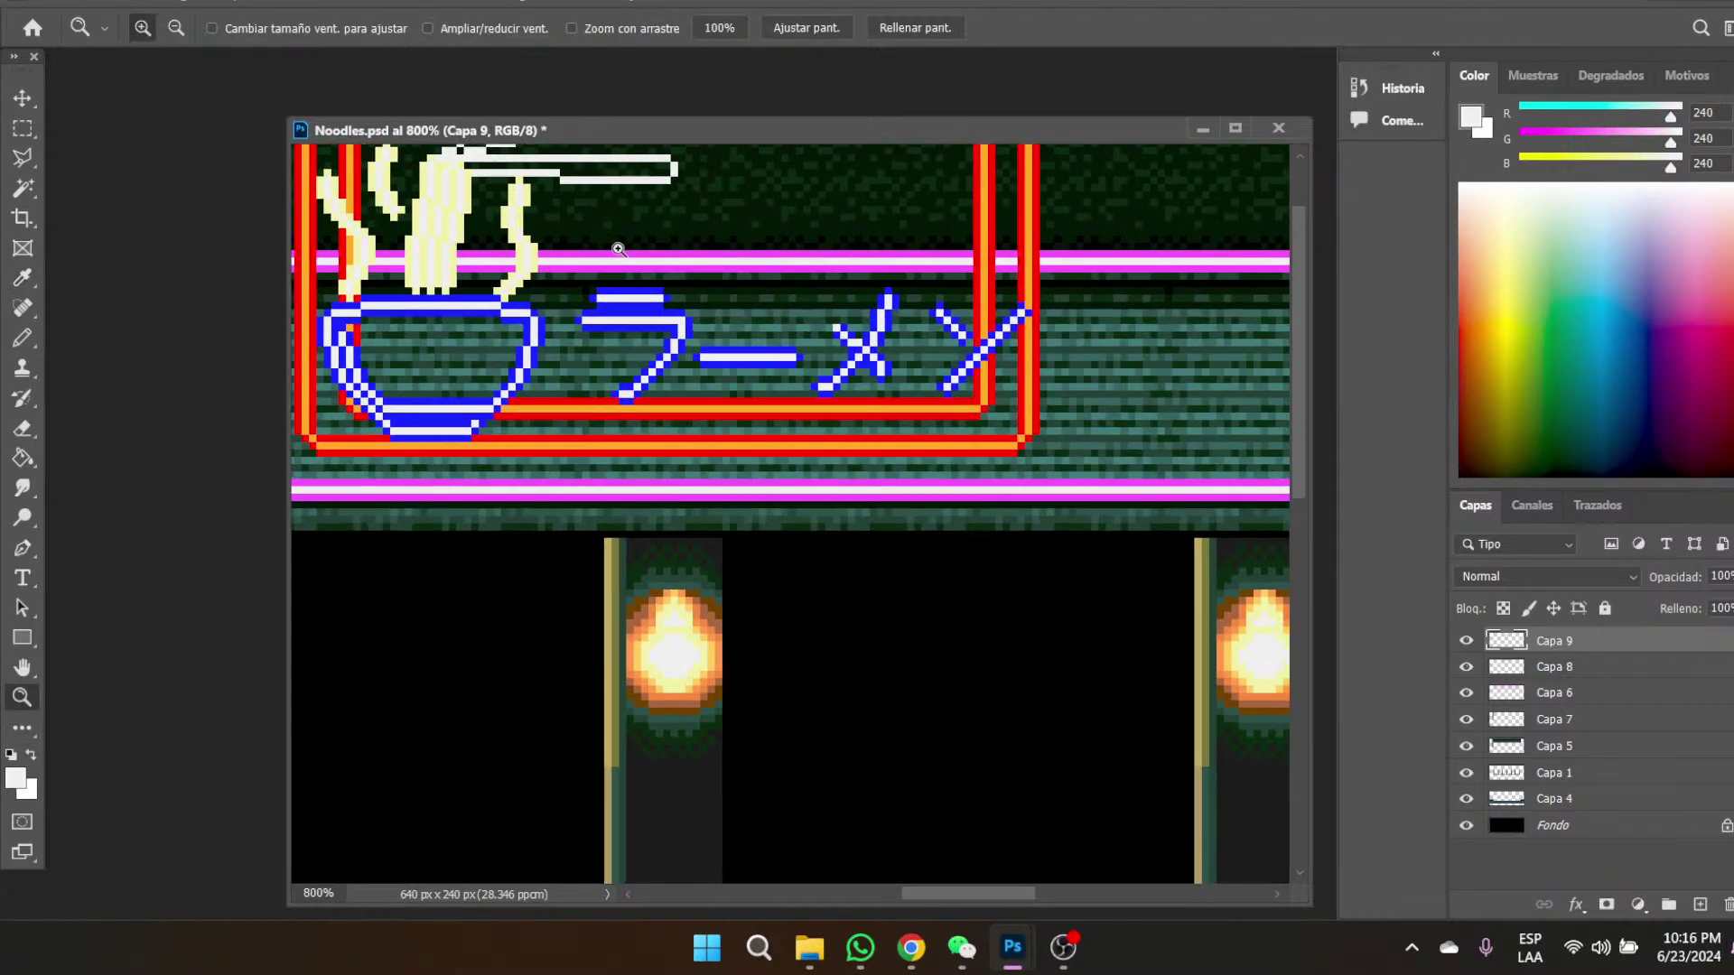
left_click(555, 209)
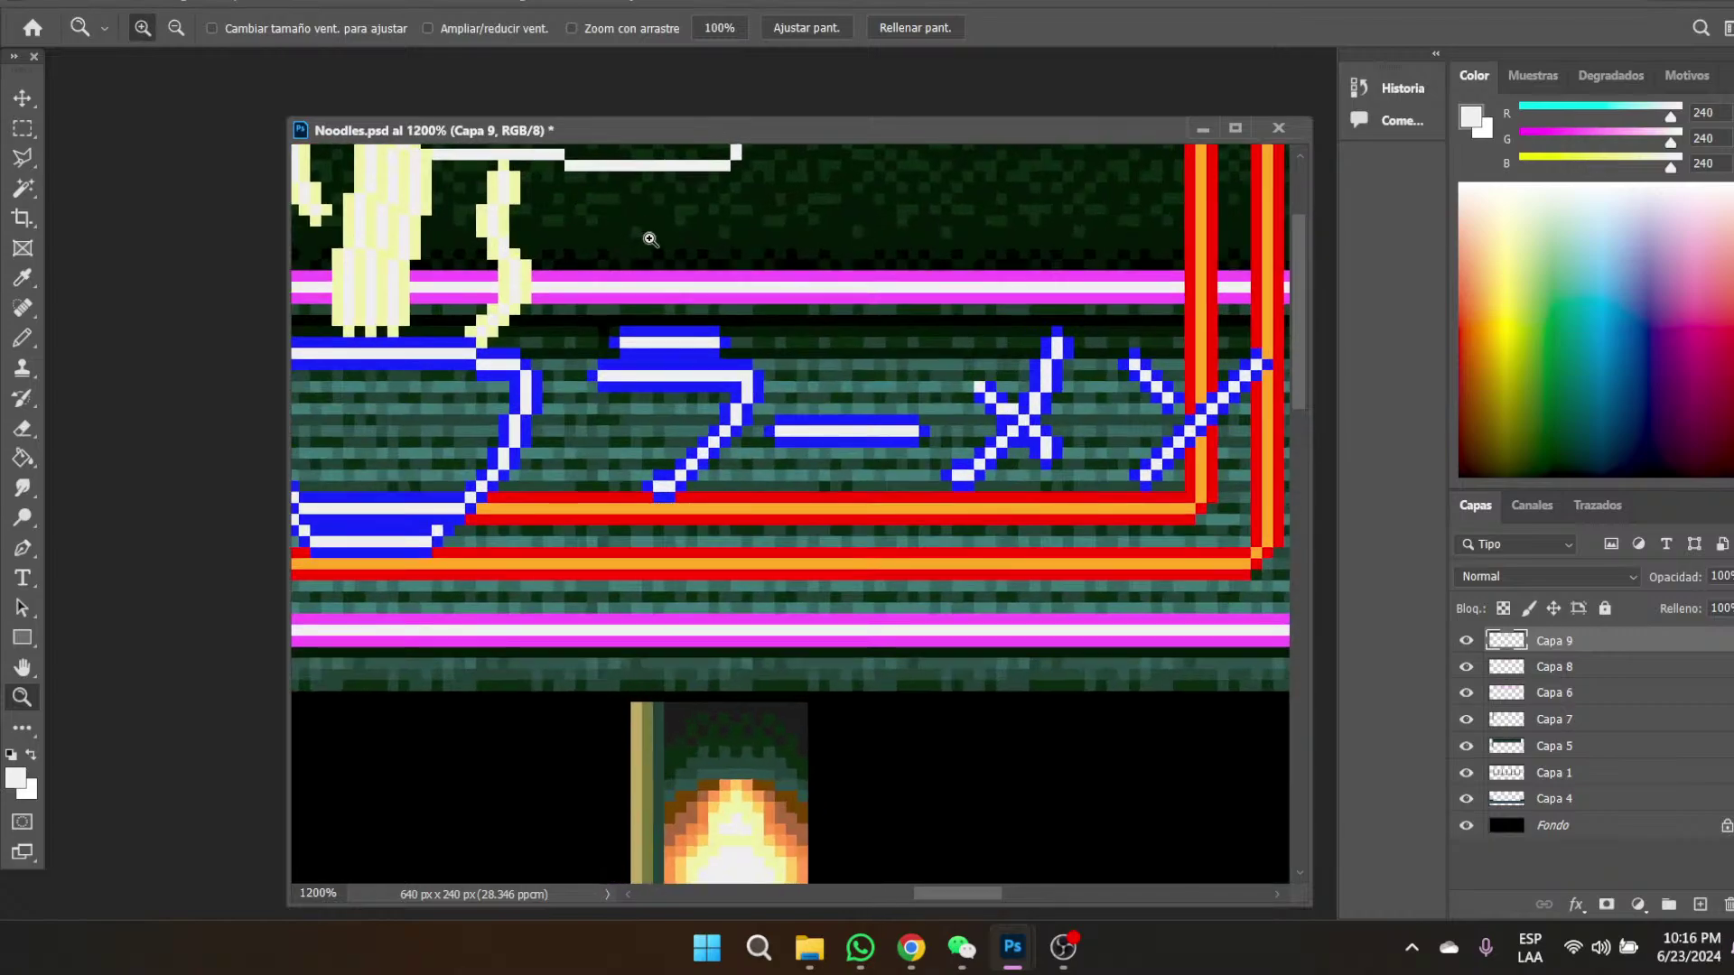
left_click_drag(949, 886, 935, 887)
scroll(813, 542, "up", 2)
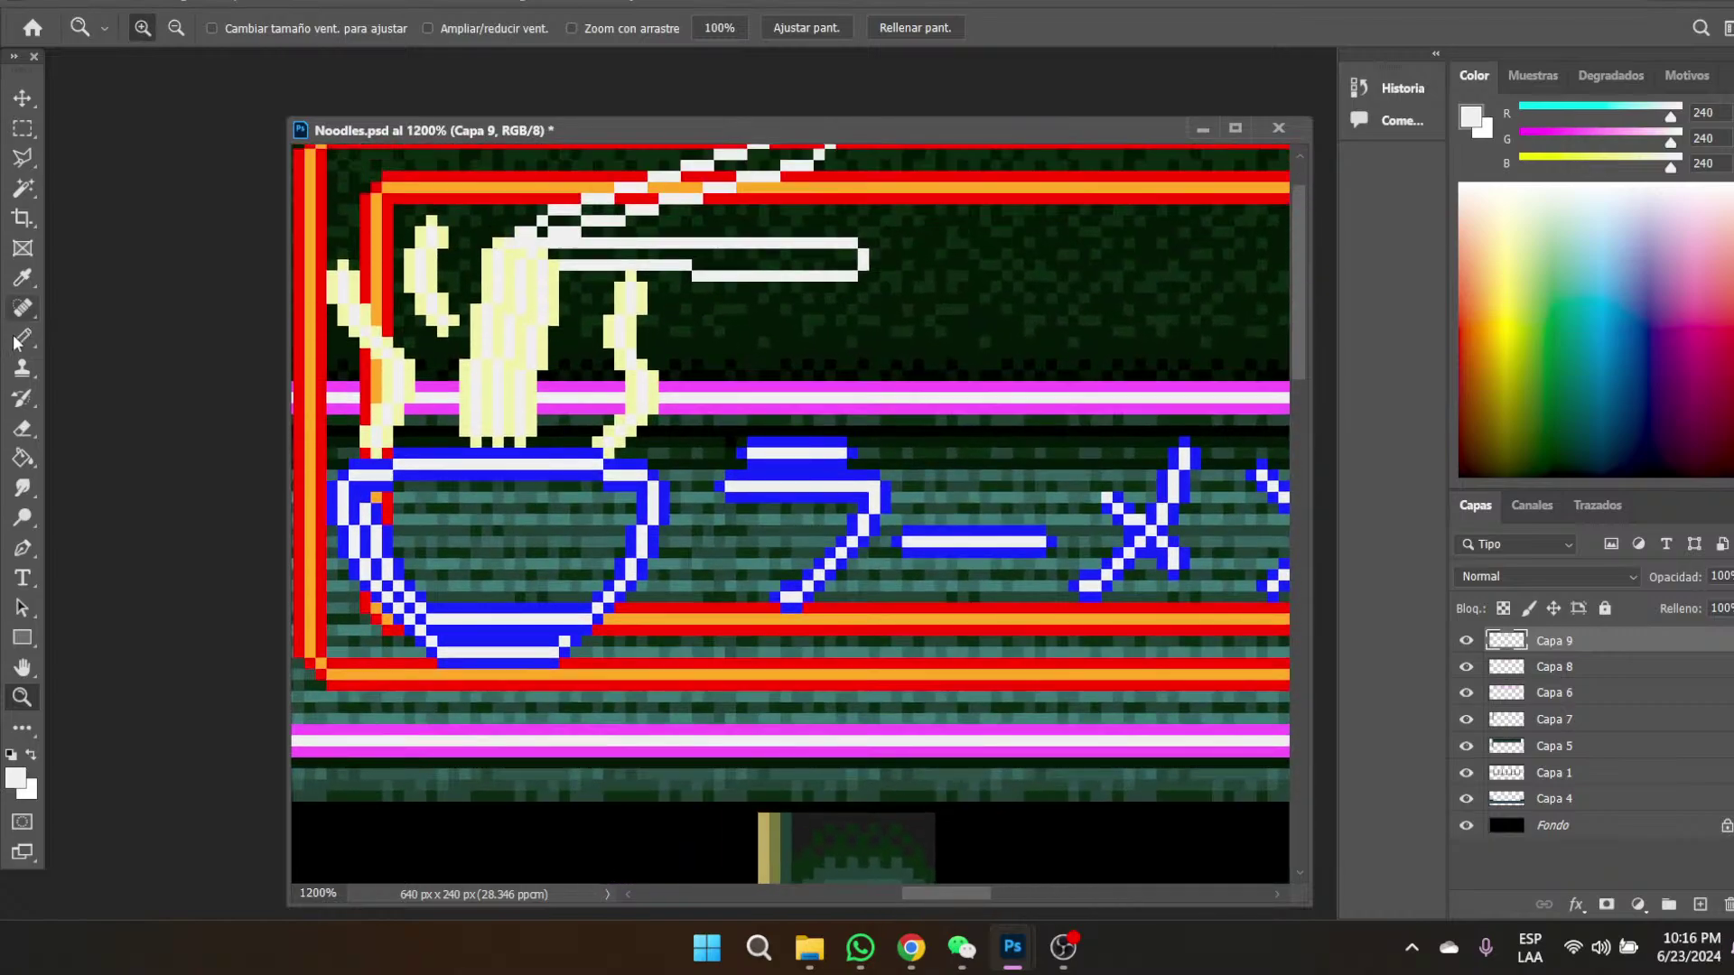
left_click(20, 339)
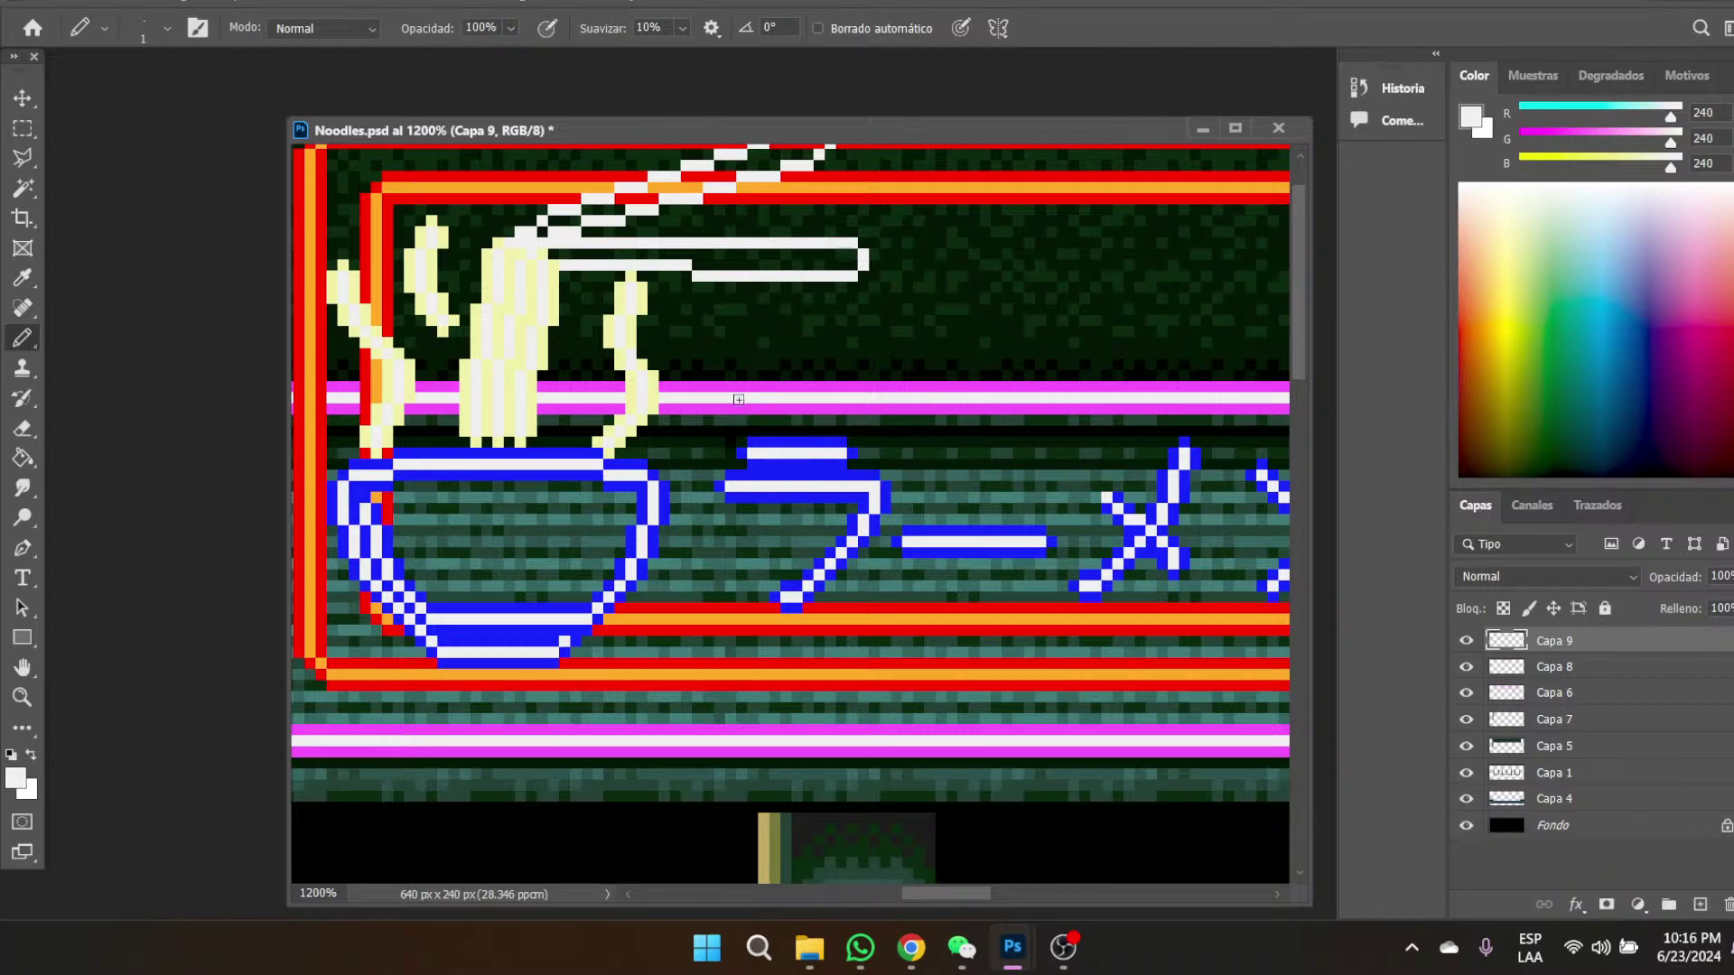
left_click_drag(739, 399, 740, 326)
left_click(739, 406)
left_click_drag(751, 306, 842, 308)
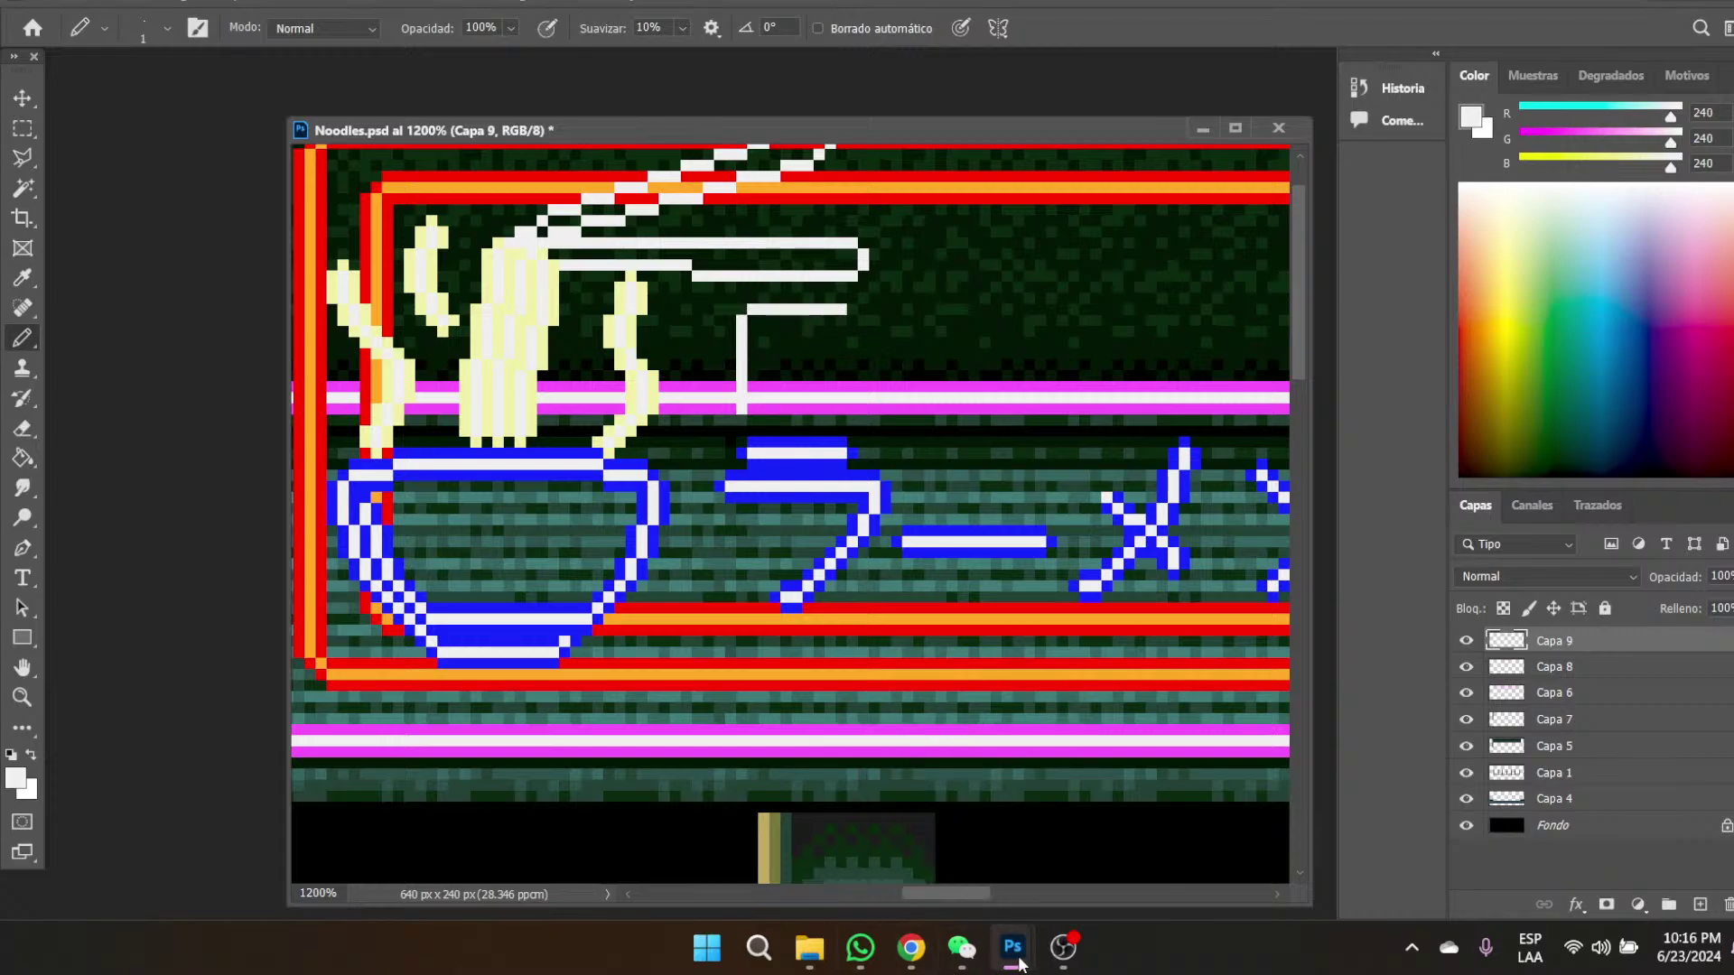
- Complete the white R with a middle bar, a rounded bowl corner and a short right leg
mouse_move(1020, 964)
mouse_move(922, 960)
left_click_drag(751, 357, 846, 361)
left_click(853, 321)
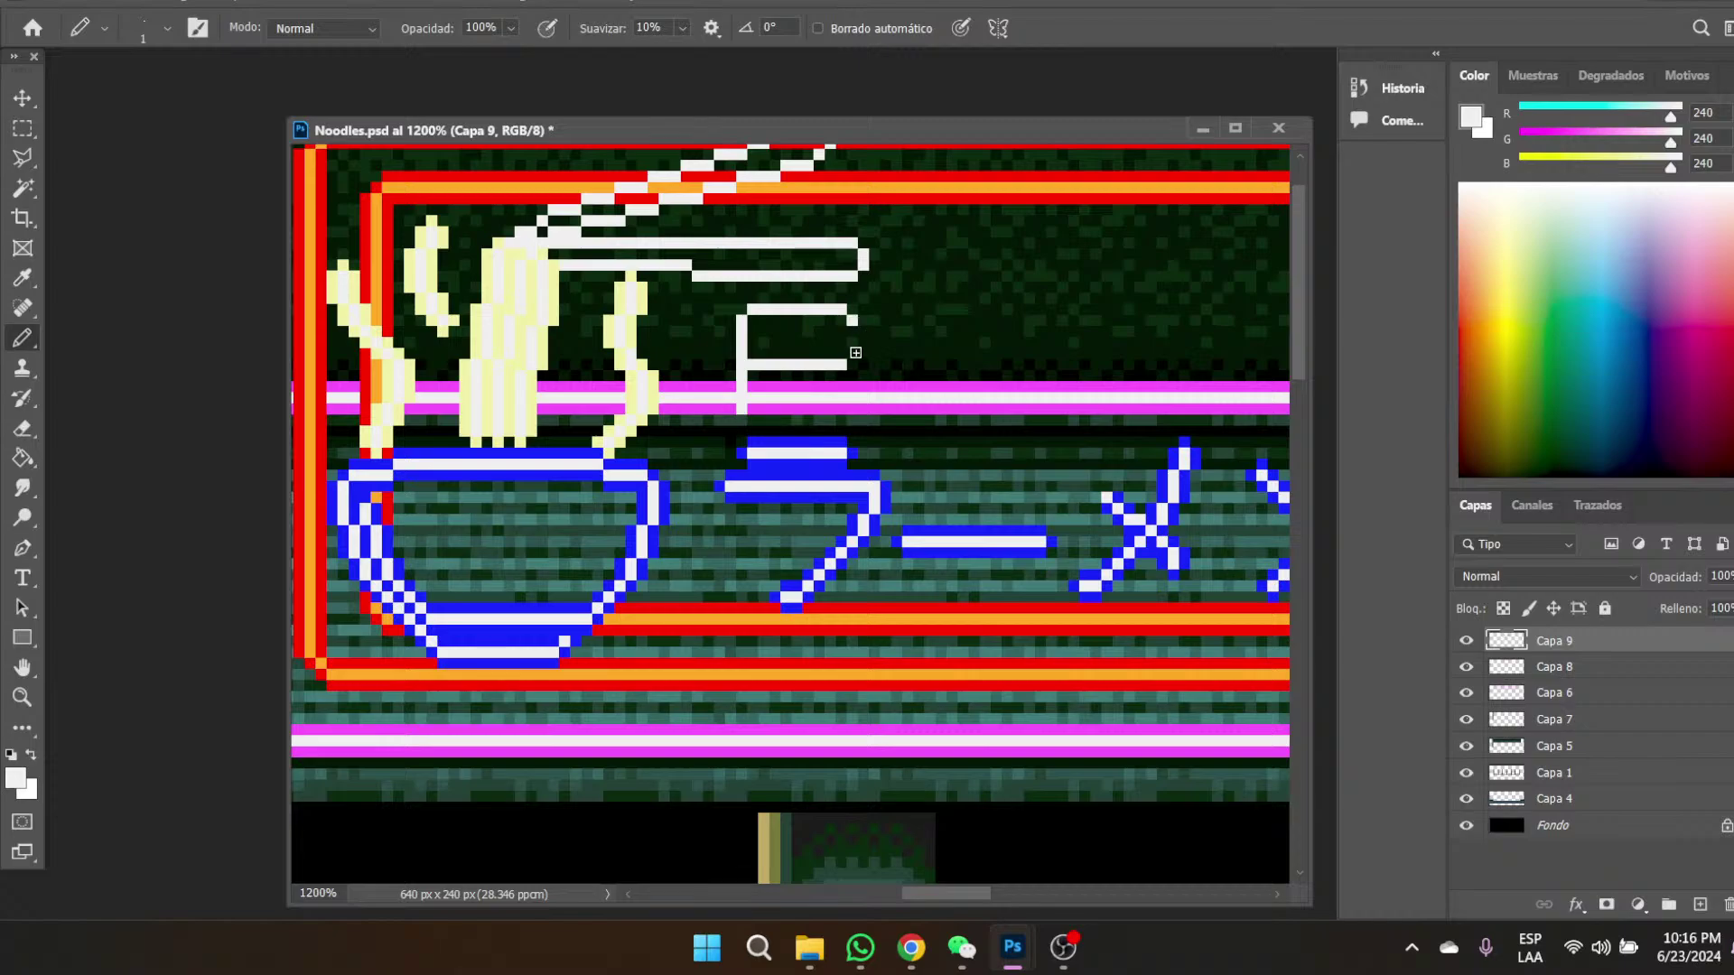
left_click(851, 354)
left_click(863, 336)
left_click(863, 390)
left_click(865, 408)
- Sample the noodles' pale yellow and outline both sides of the R's stem, the underside of its middle bar and its right leg
left_click(22, 279)
left_click(463, 384)
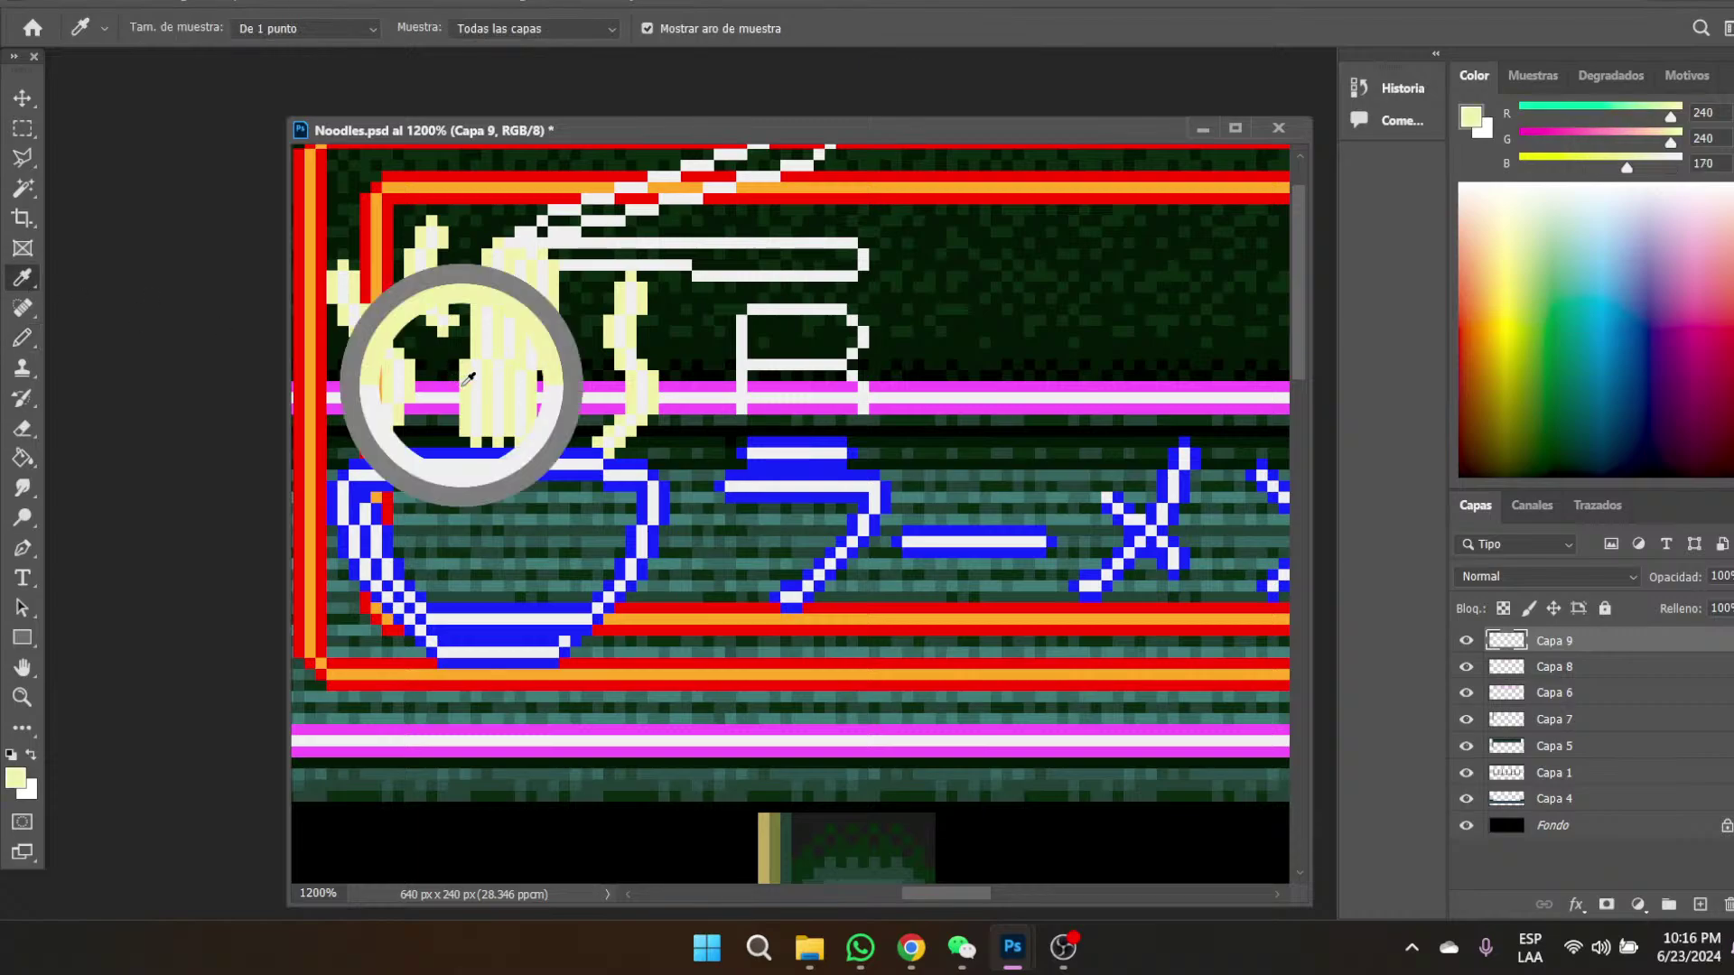
left_click(22, 339)
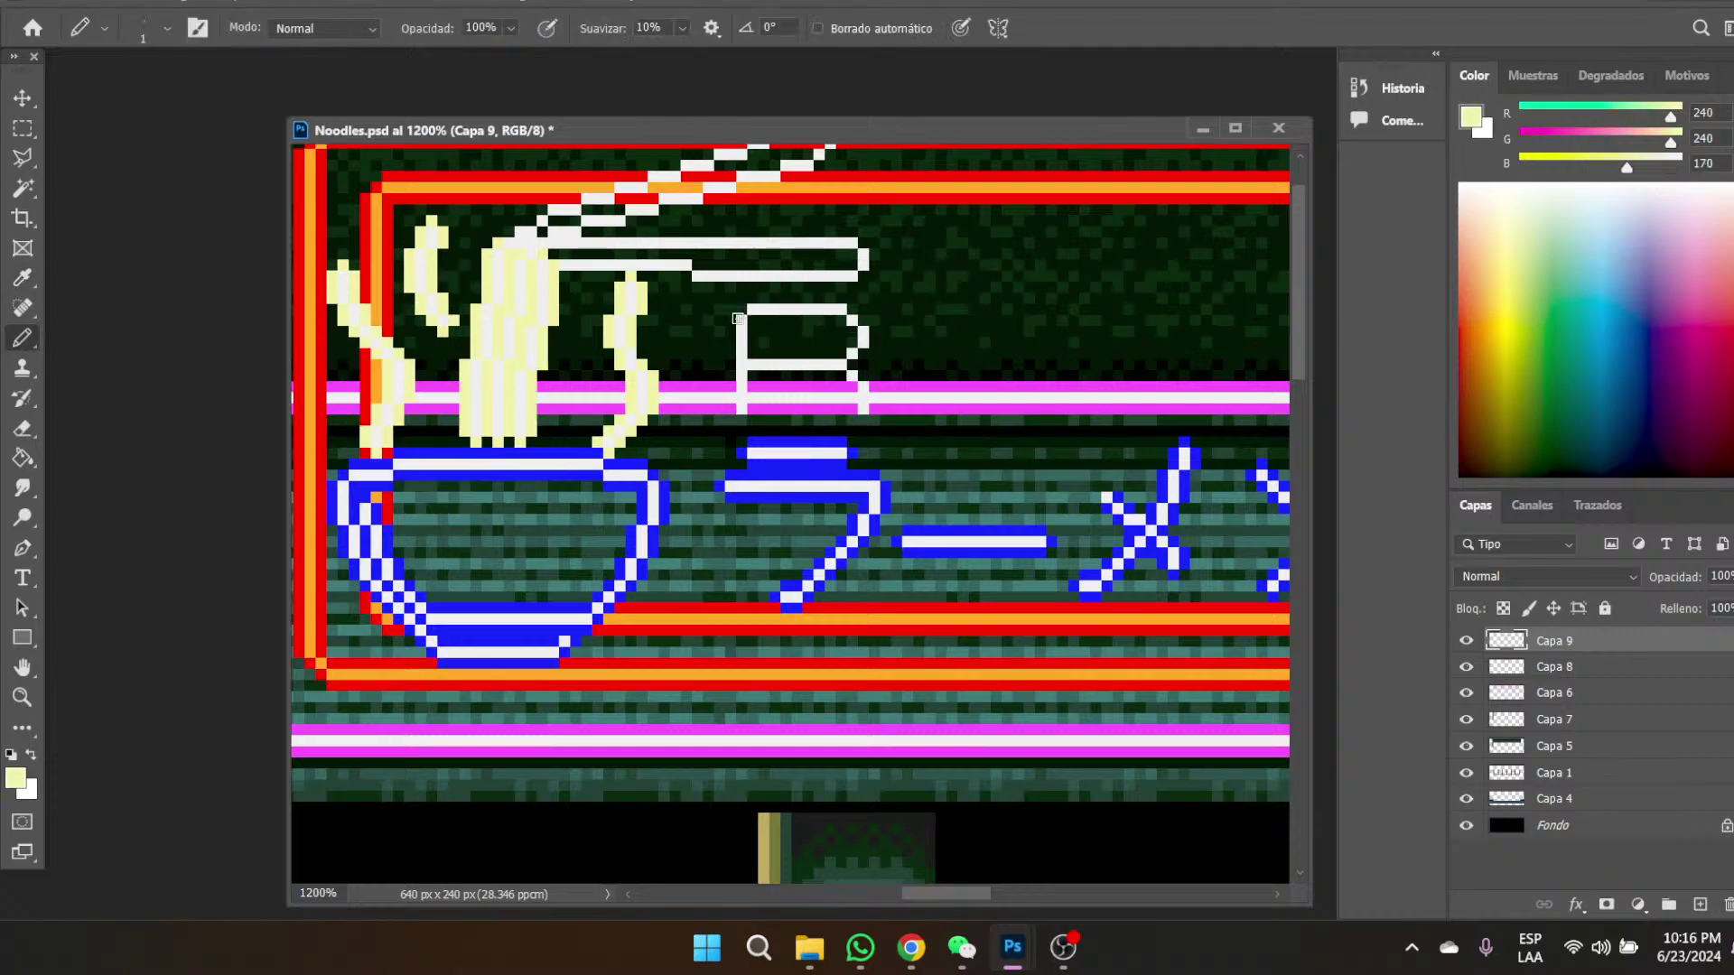
left_click_drag(729, 323, 728, 407)
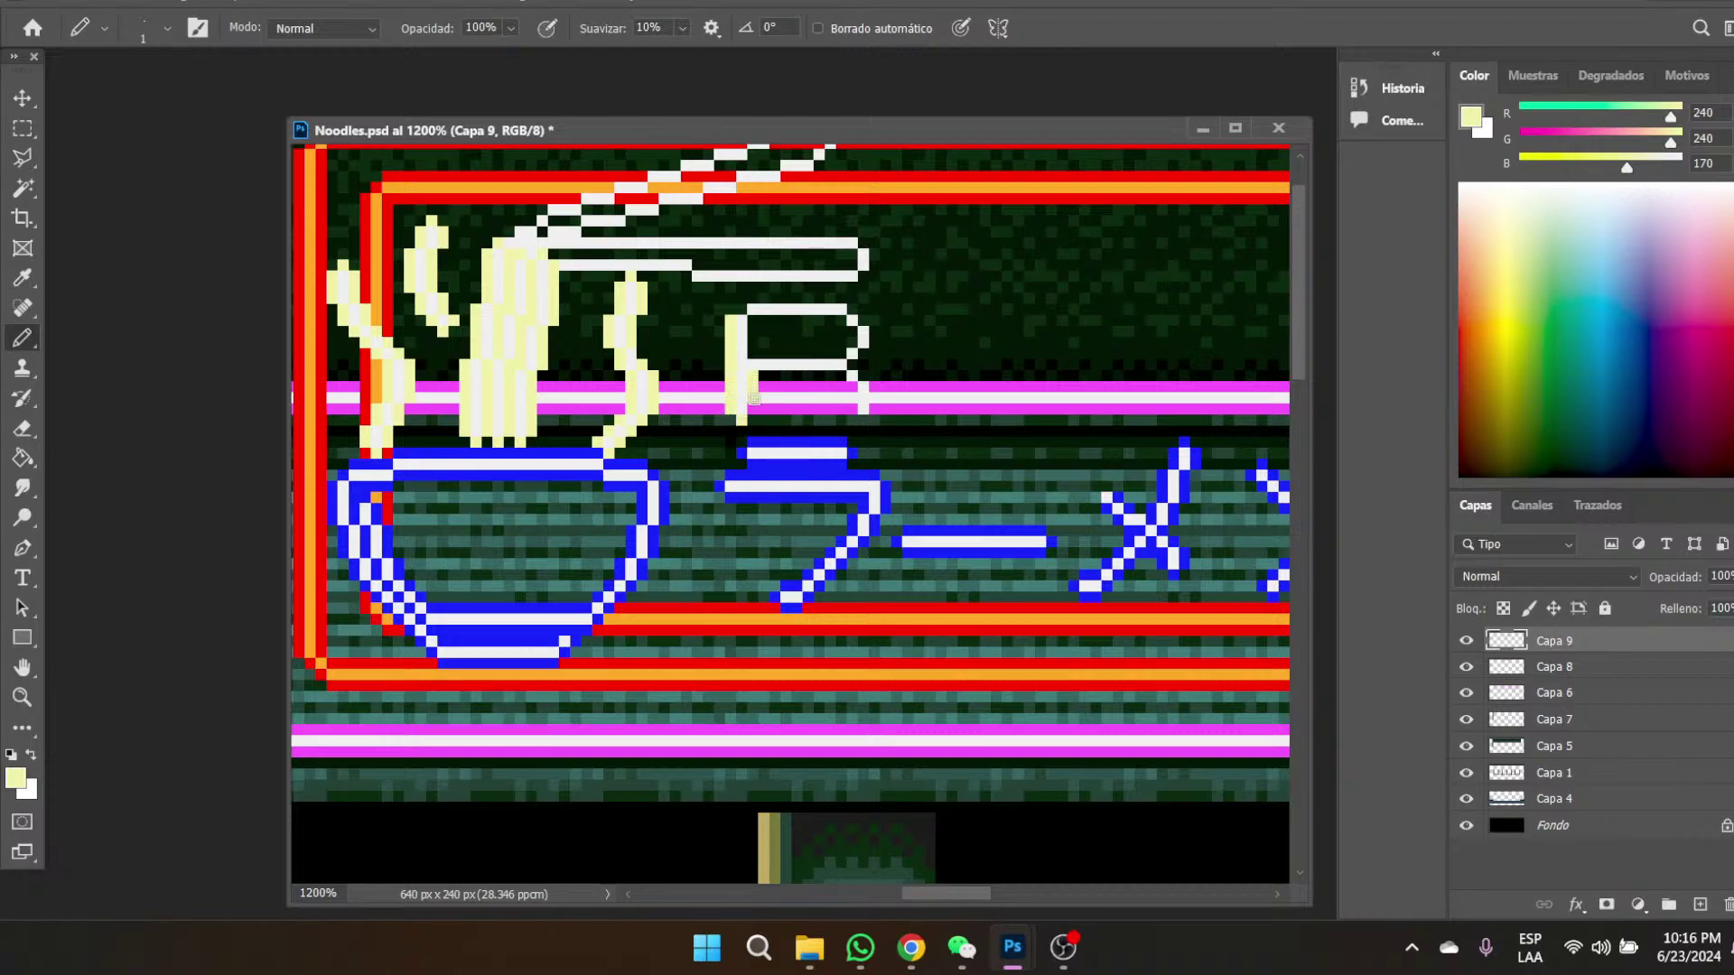
mouse_move(764, 373)
left_mouse_down()
mouse_move(862, 384)
mouse_move(860, 426)
mouse_move(876, 402)
left_mouse_up()
left_click(876, 409)
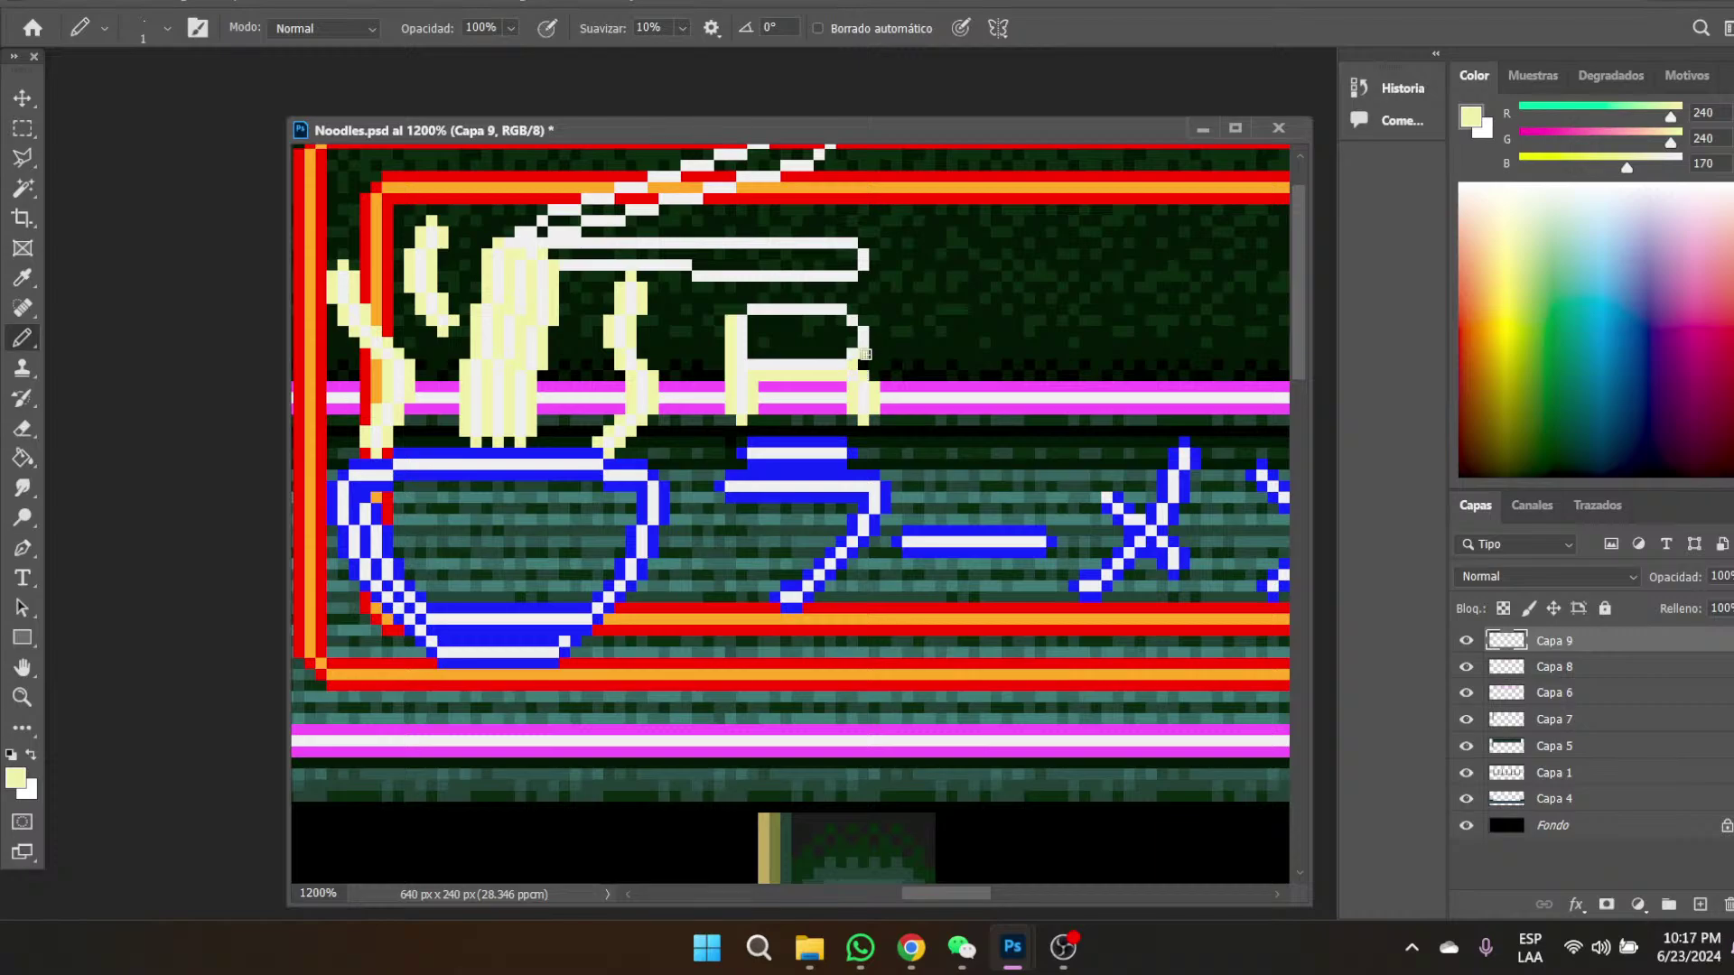
- Outline the R's bowl inside and out and its top bar in pale yellow, then sample the letter's white
left_click(874, 340)
left_click_drag(848, 344, 761, 352)
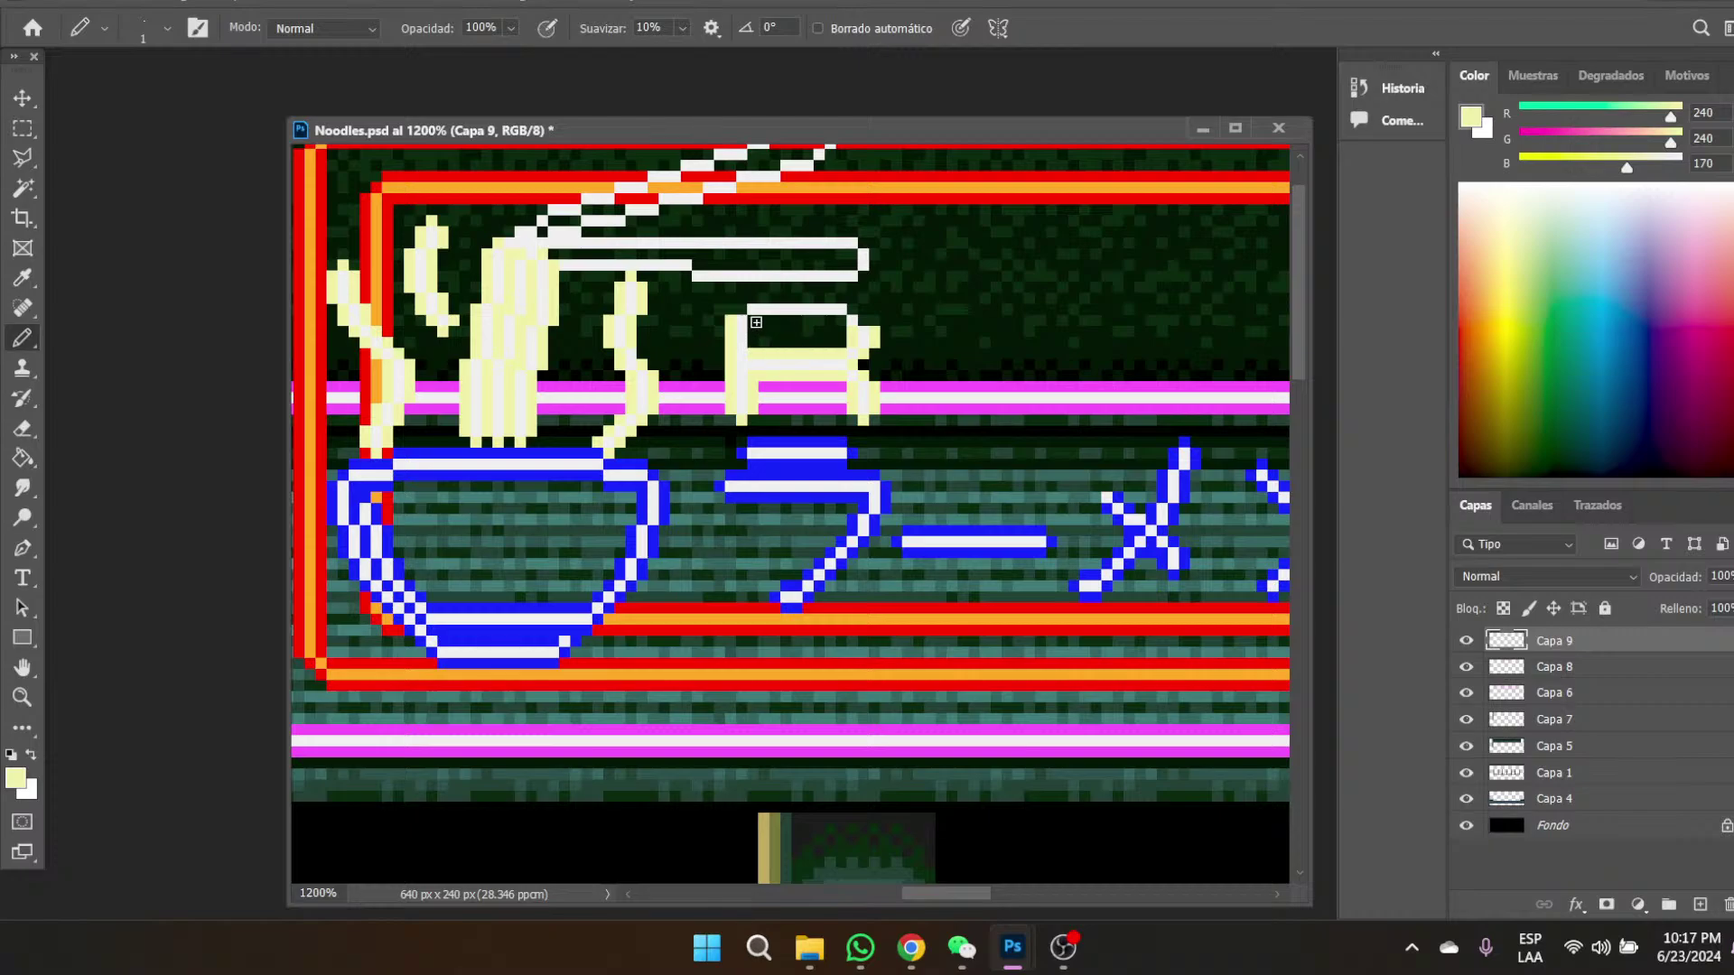
left_click_drag(755, 322, 868, 318)
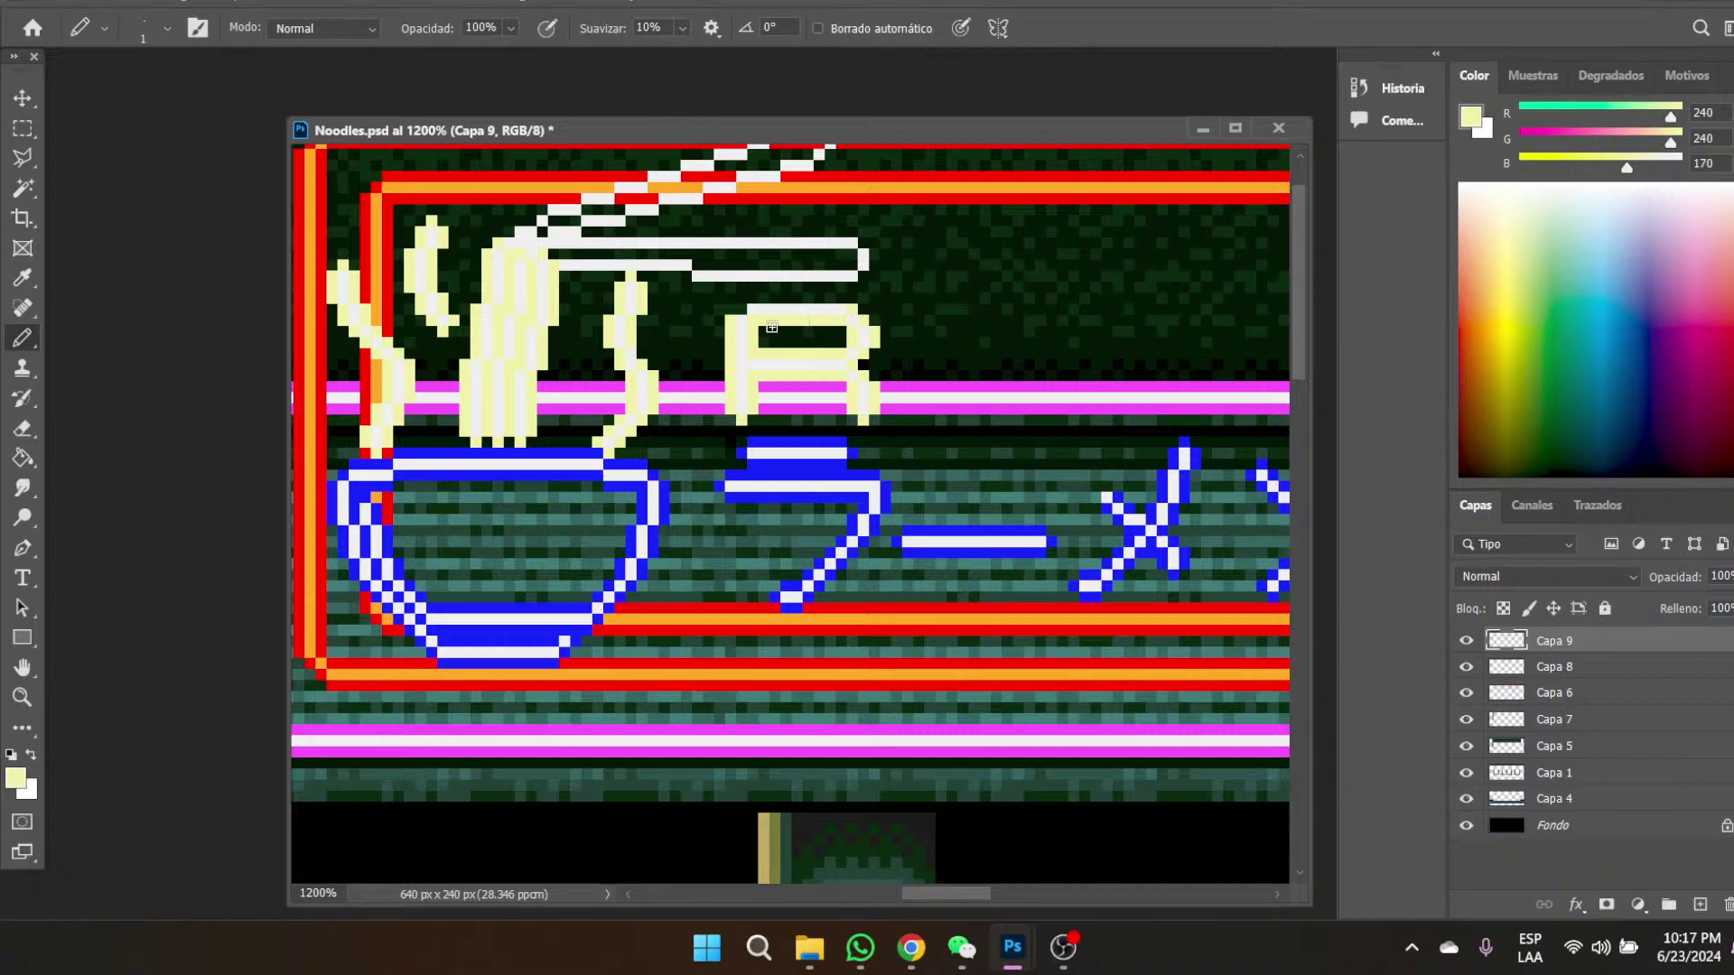
left_click_drag(755, 298, 817, 298)
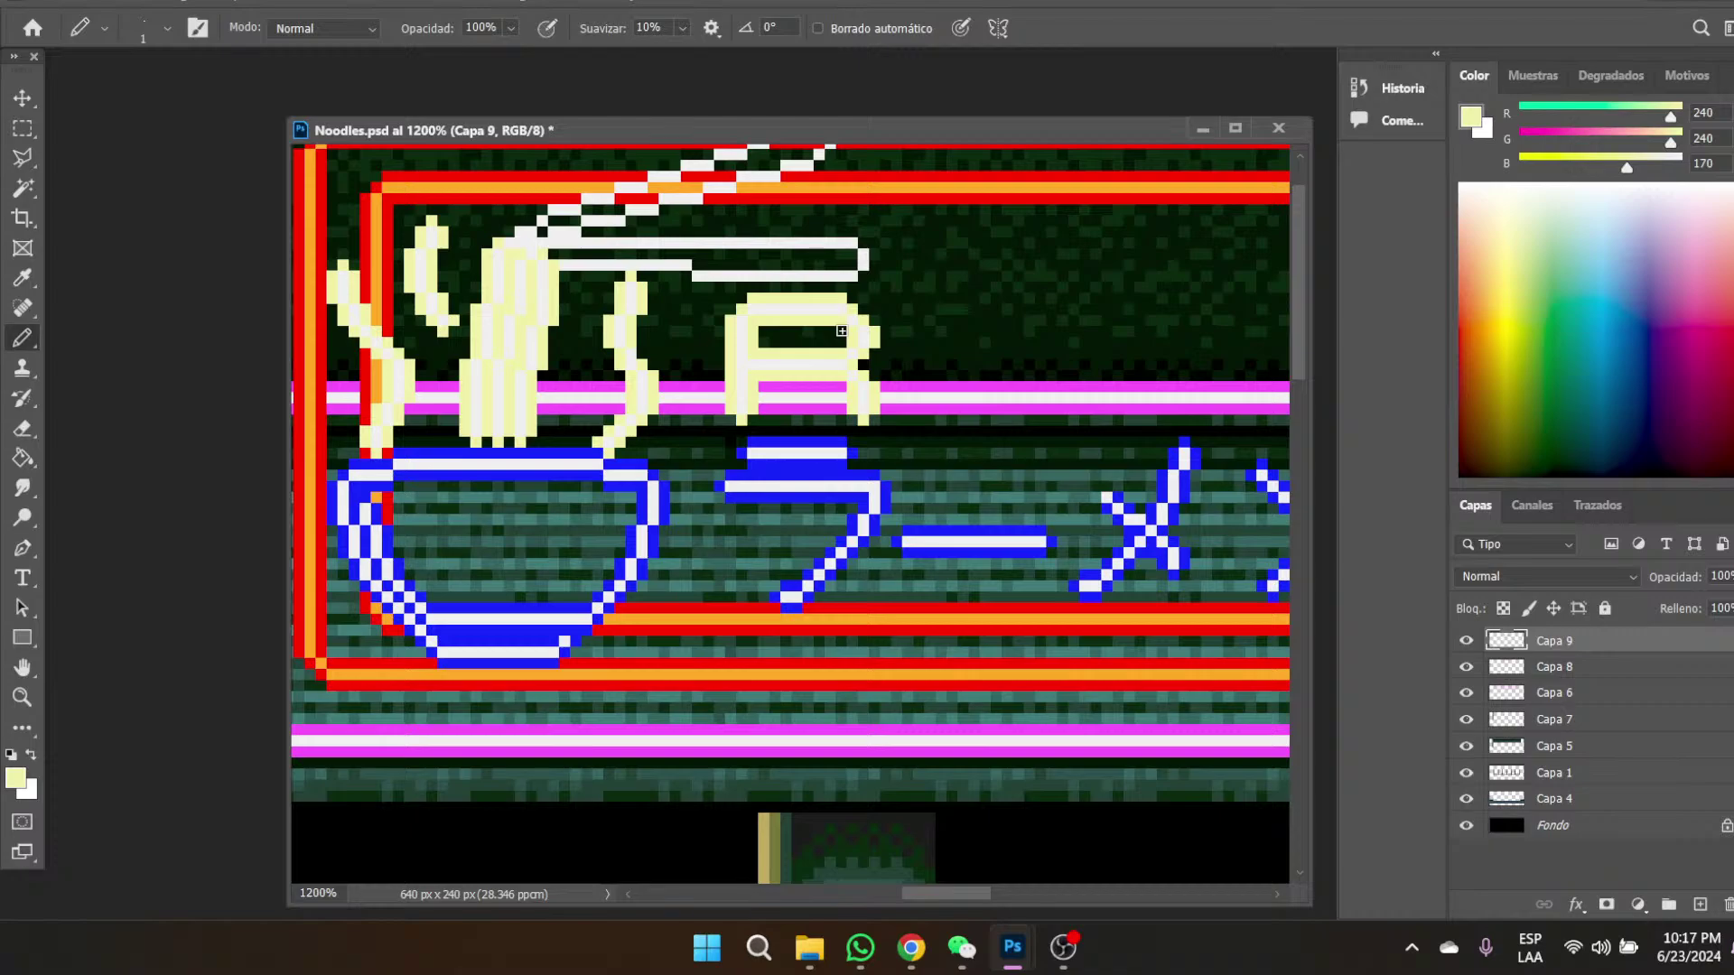
left_click(23, 277)
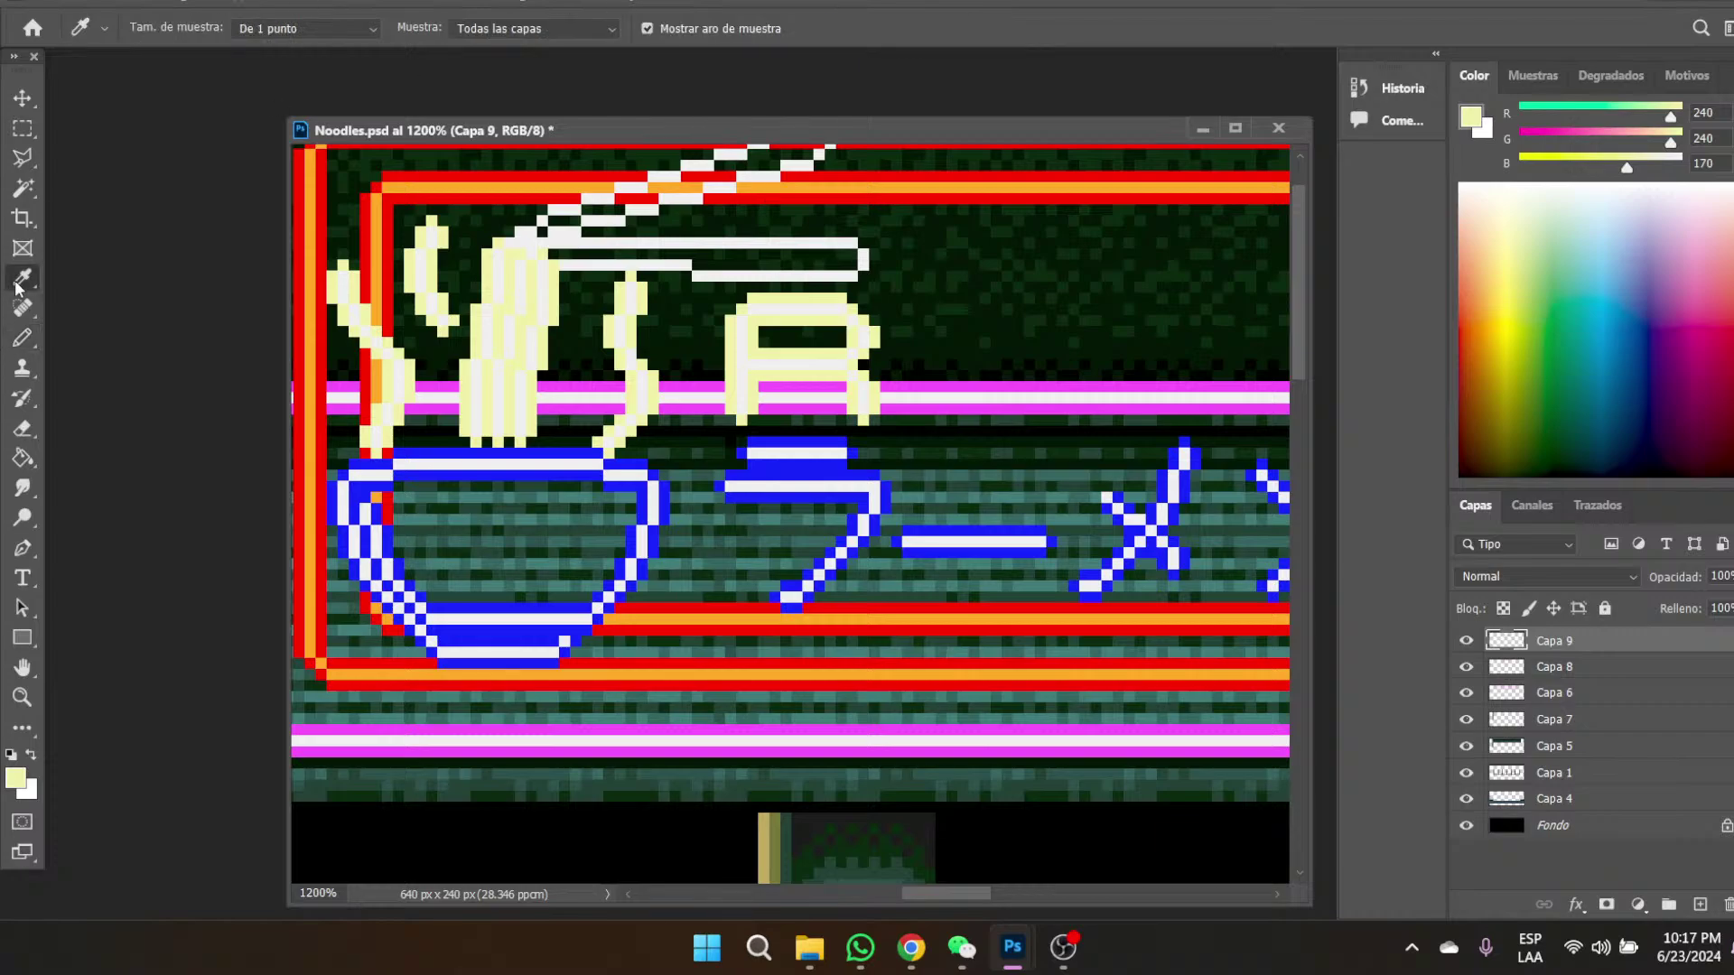
left_click(744, 356)
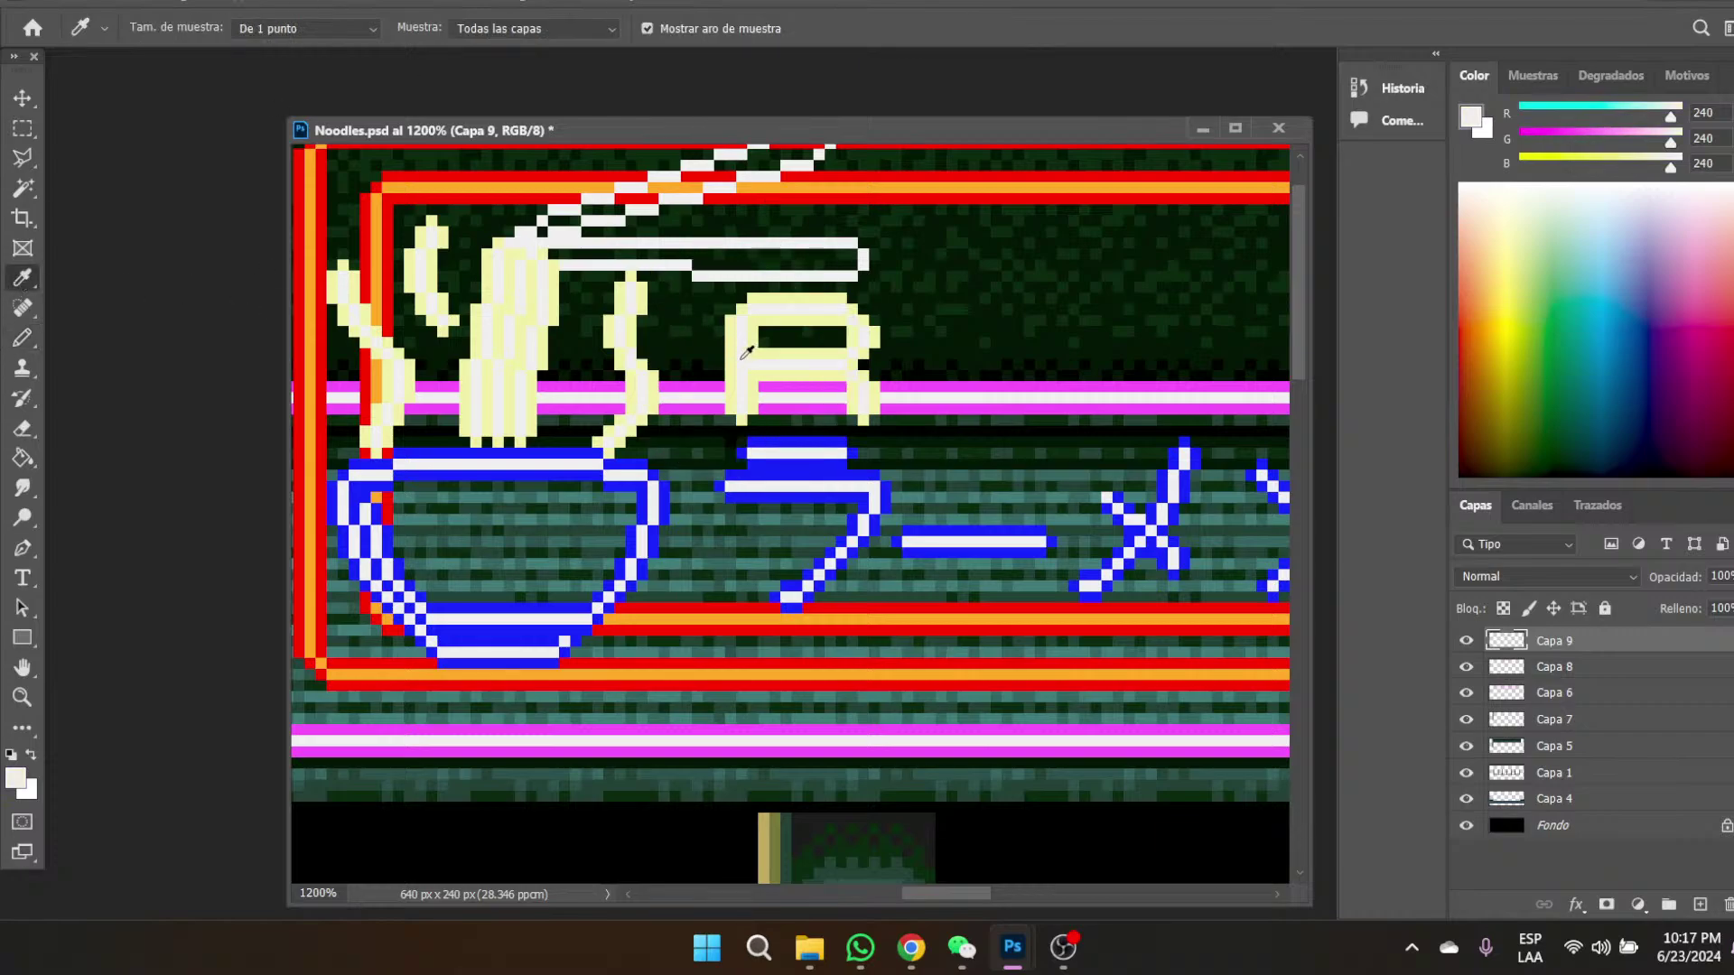
left_click(910, 960)
left_click(455, 7)
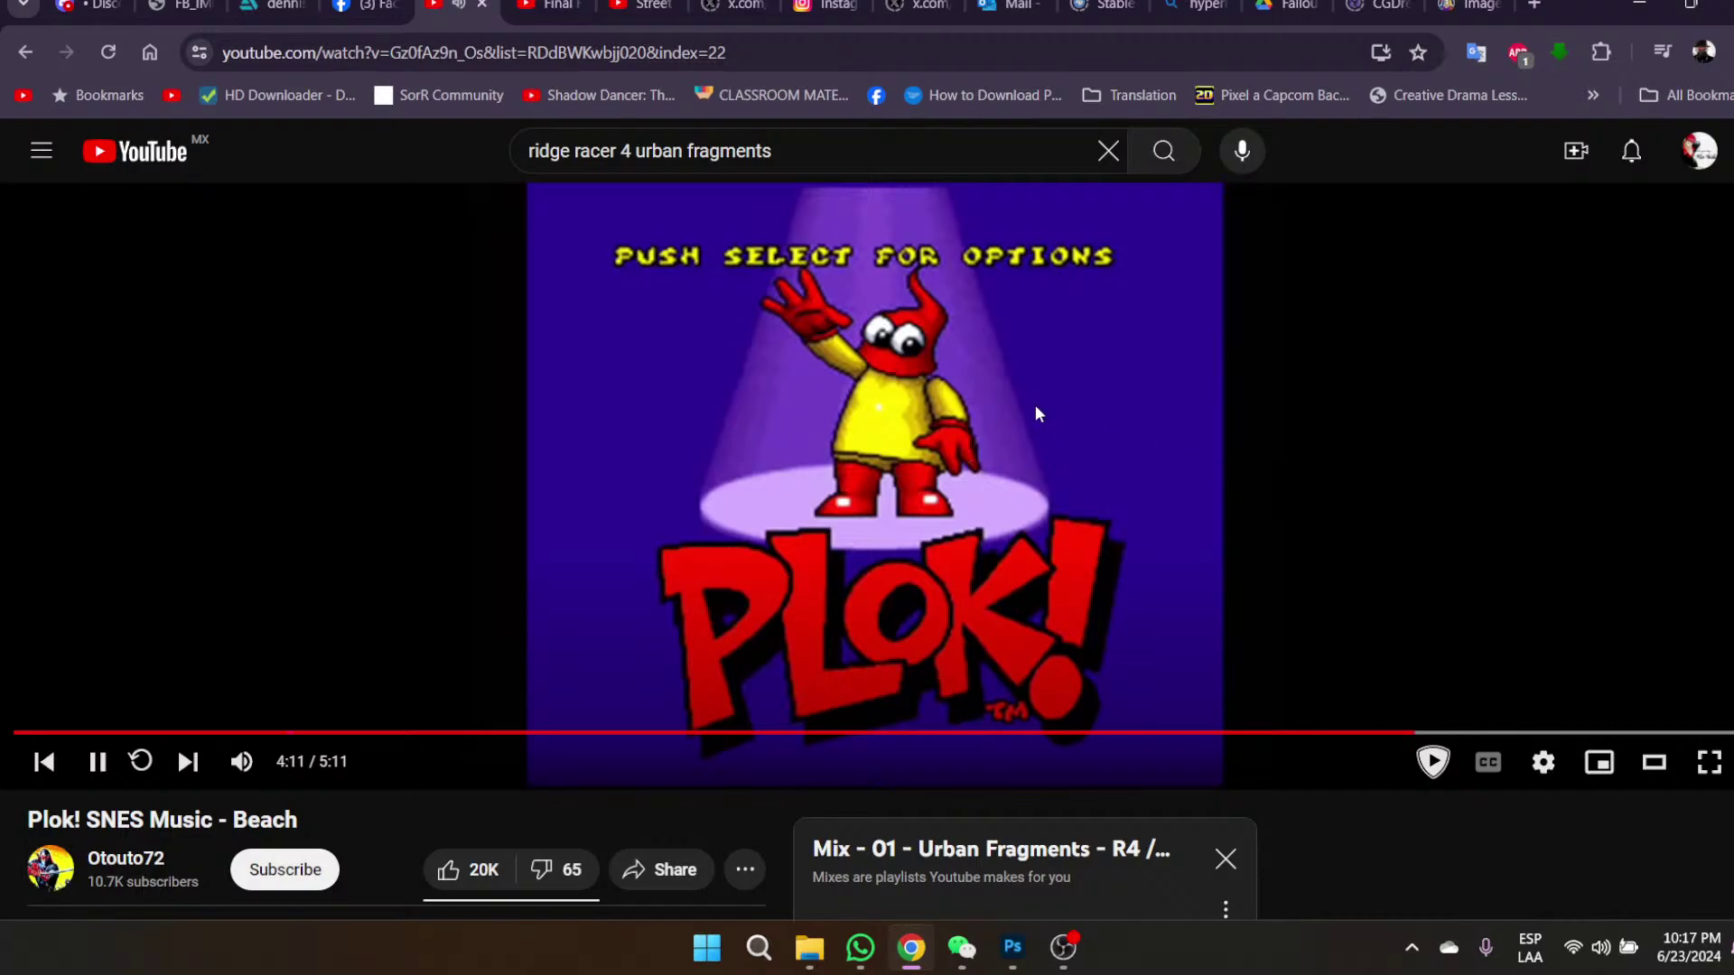
scroll(972, 366, "down", 4)
scroll(972, 366, "up", 4)
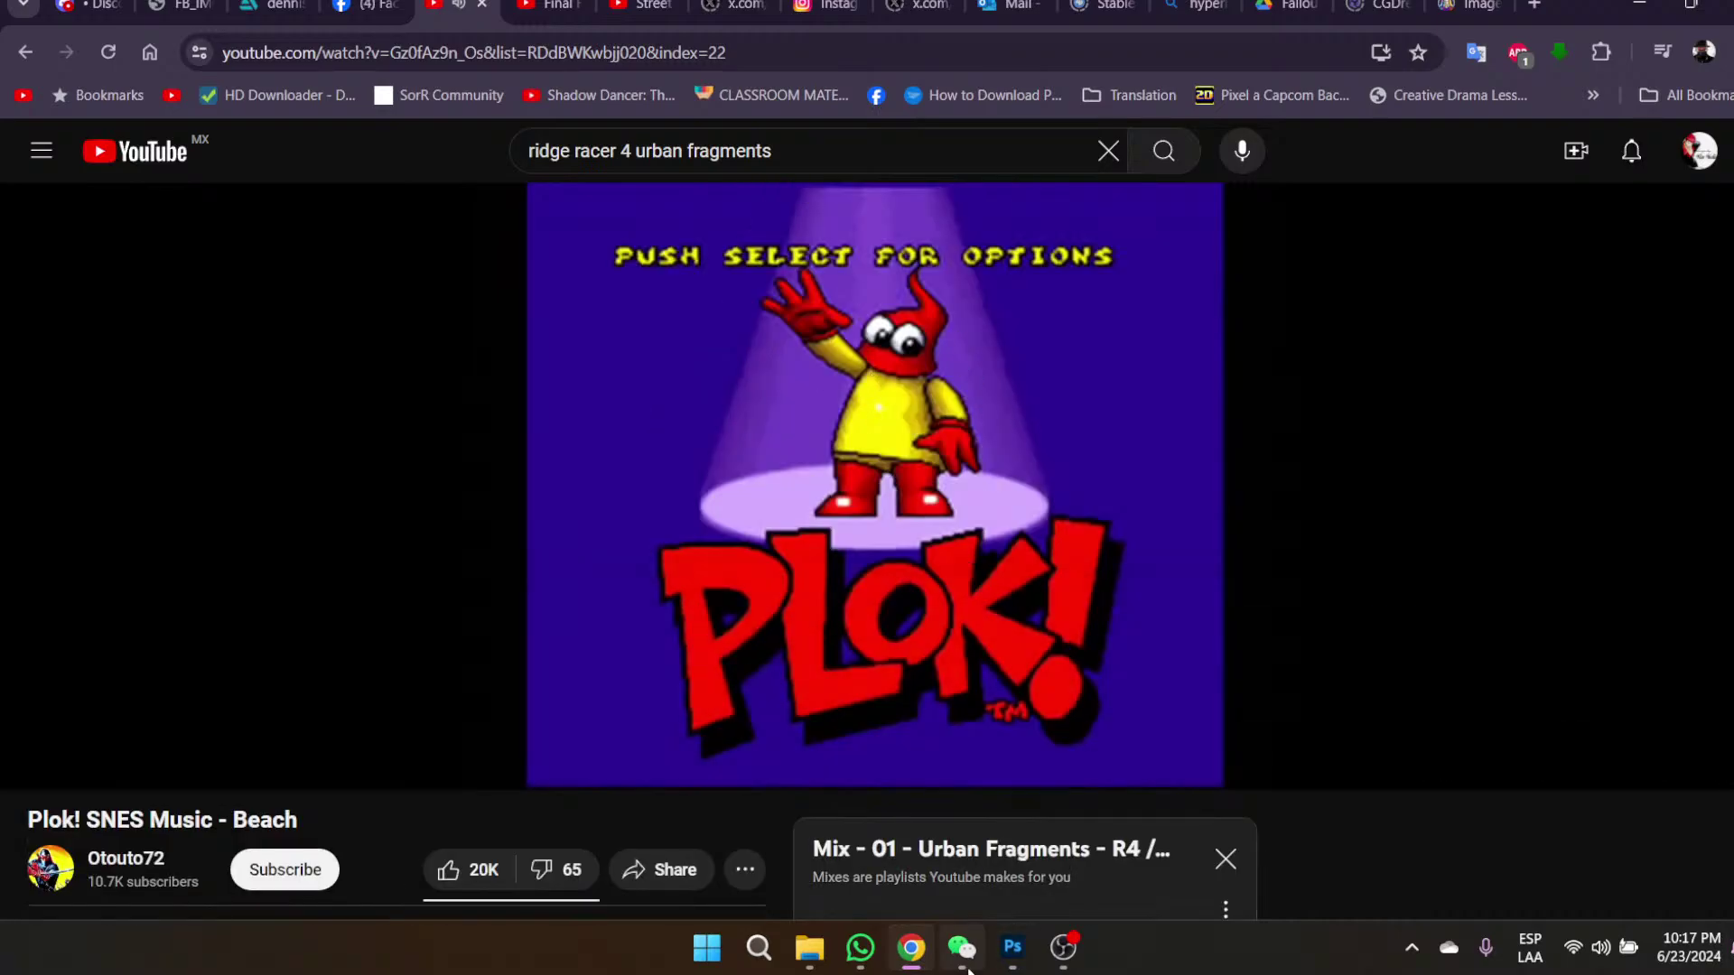
mouse_move(1012, 947)
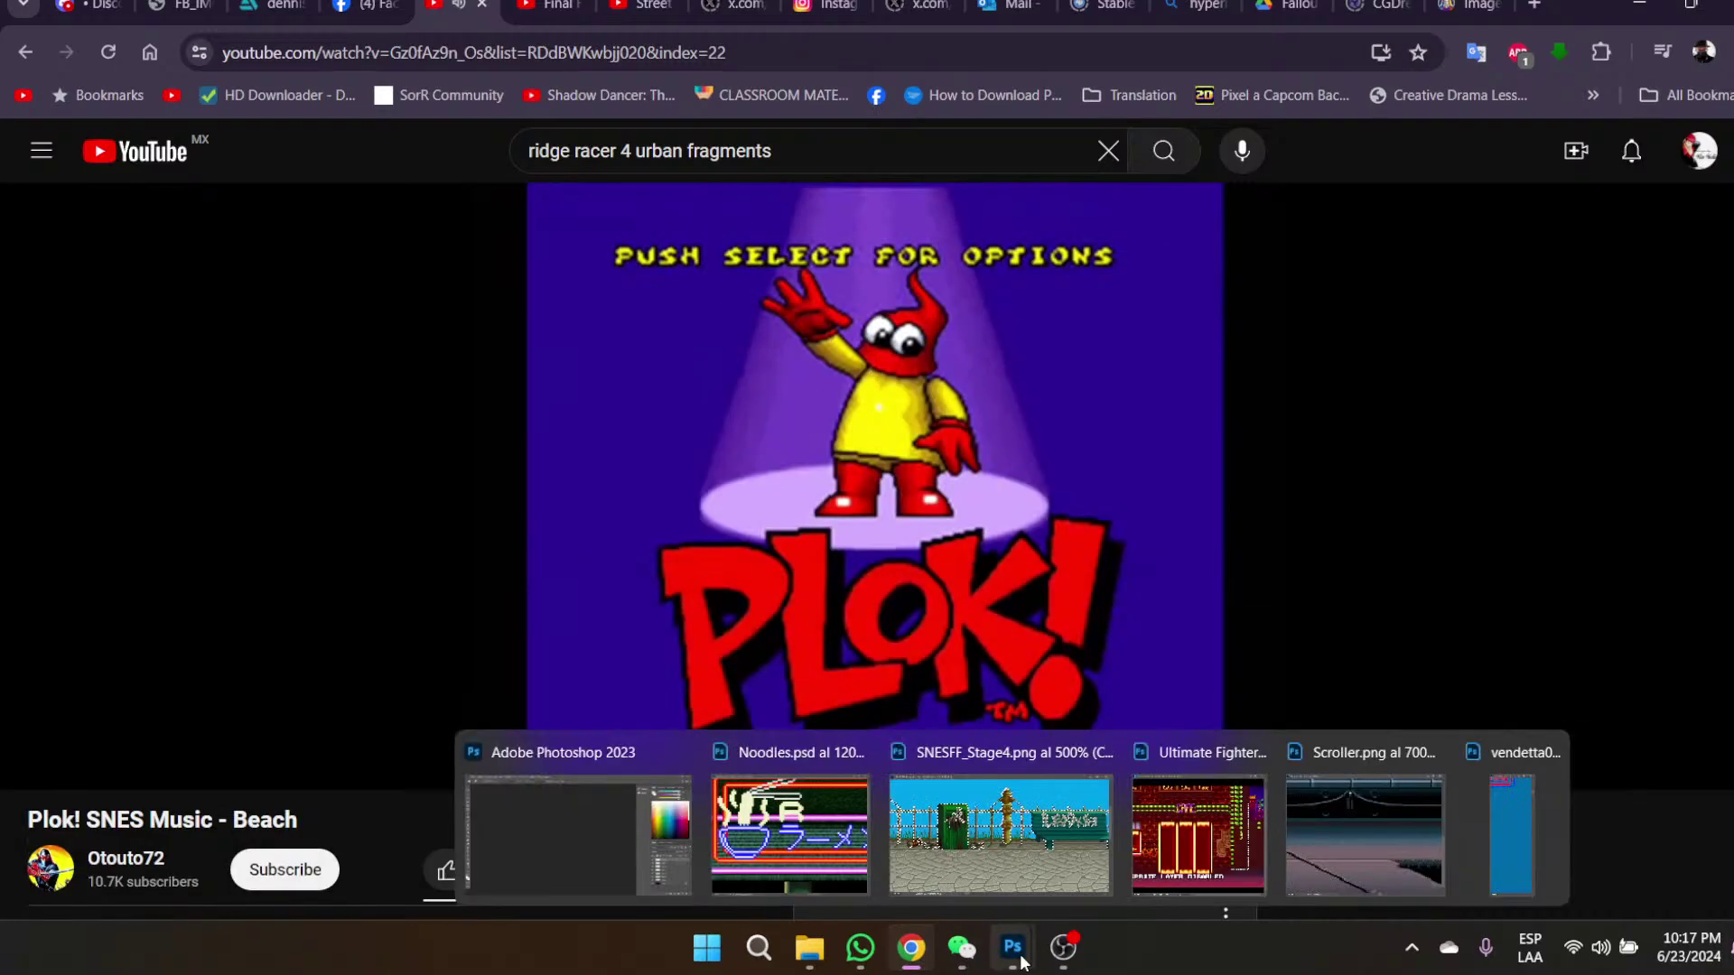
left_click(810, 820)
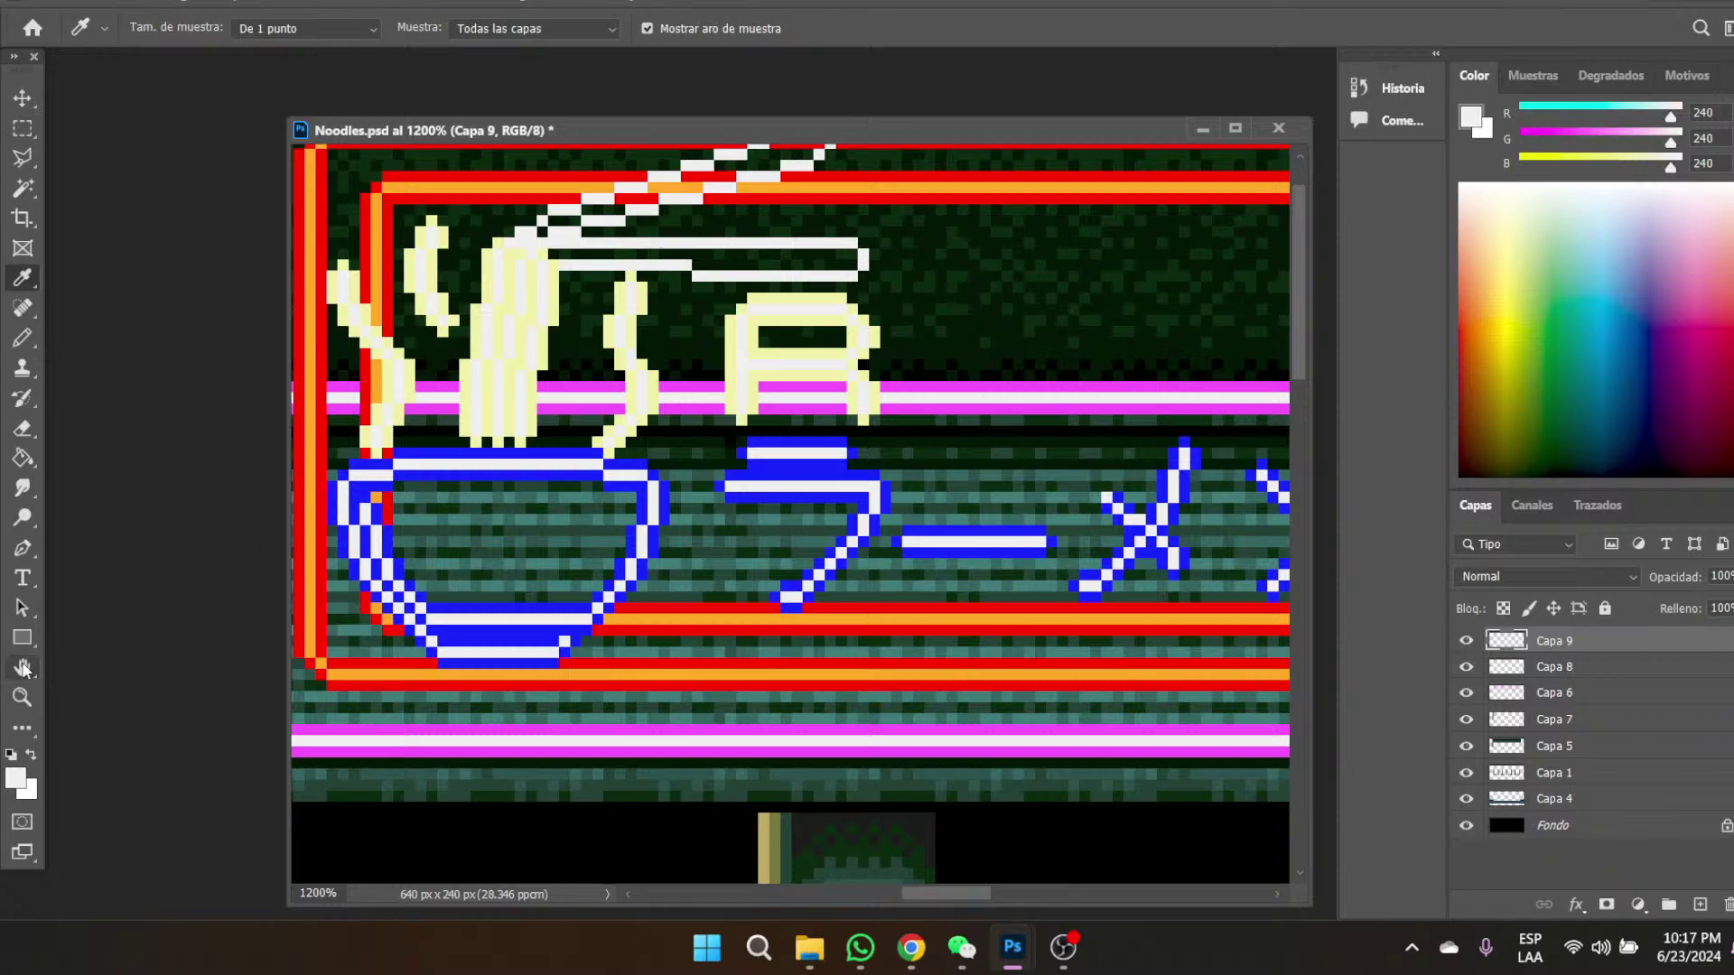
- Draw a white letter A with a flat top beside the R, and outline its top bar in pale yellow
left_click(22, 697)
left_click(922, 375)
left_click(922, 374)
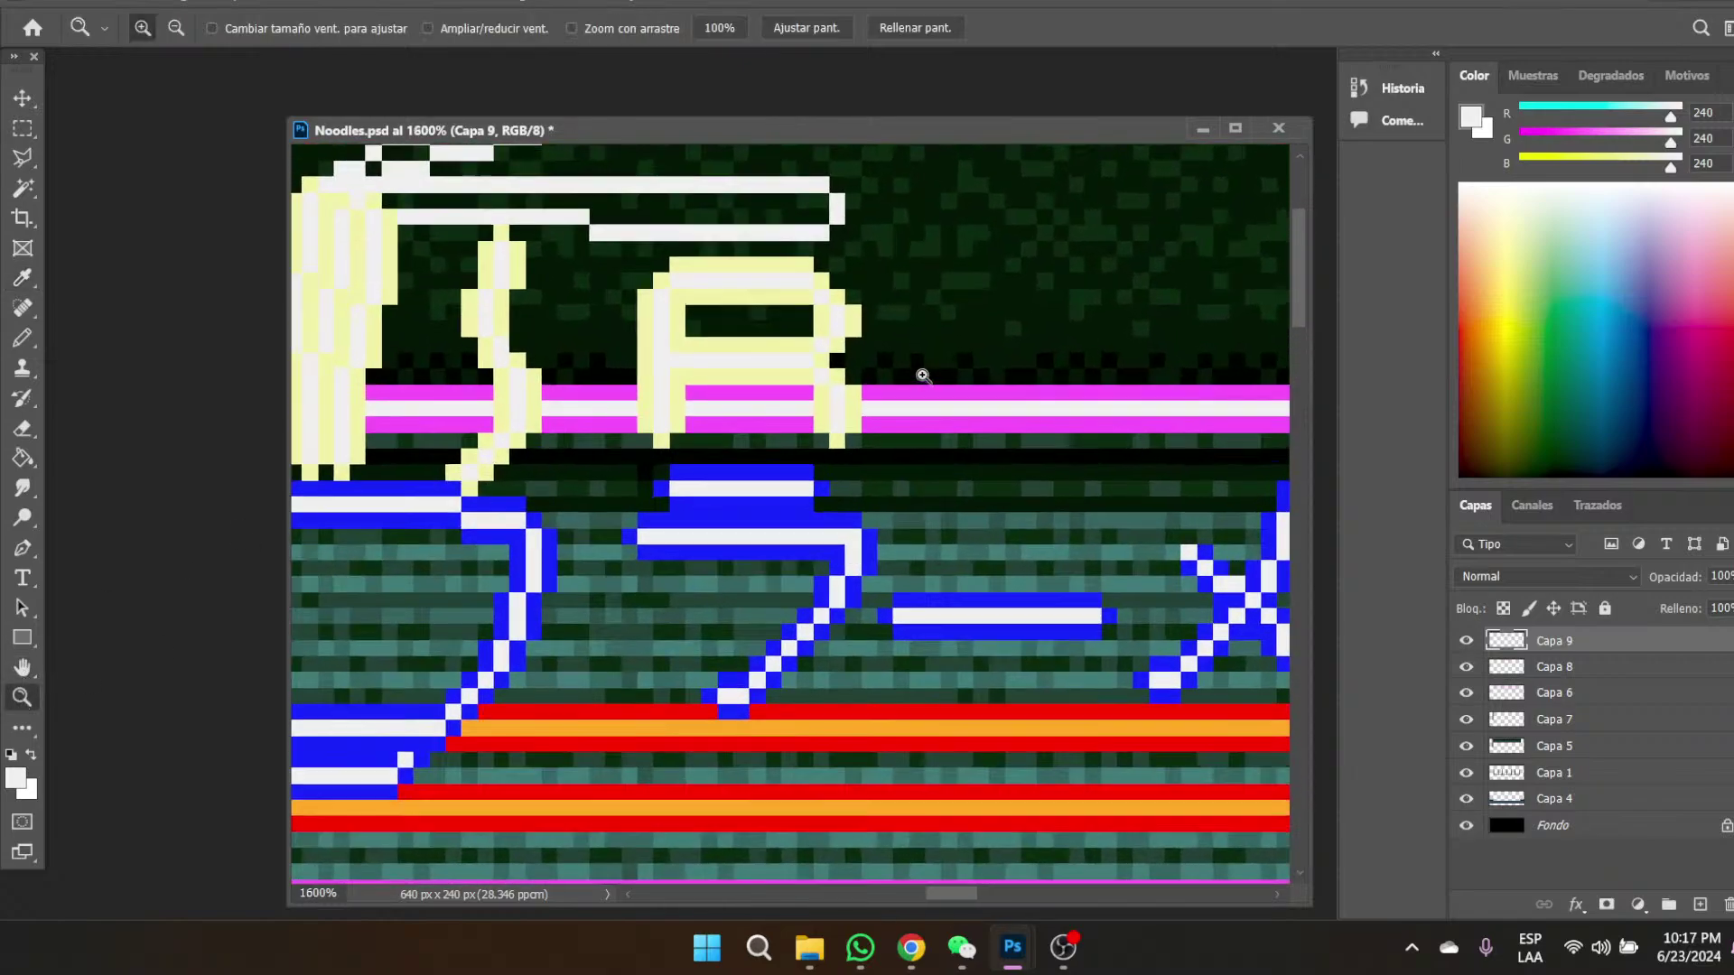
left_click(22, 338)
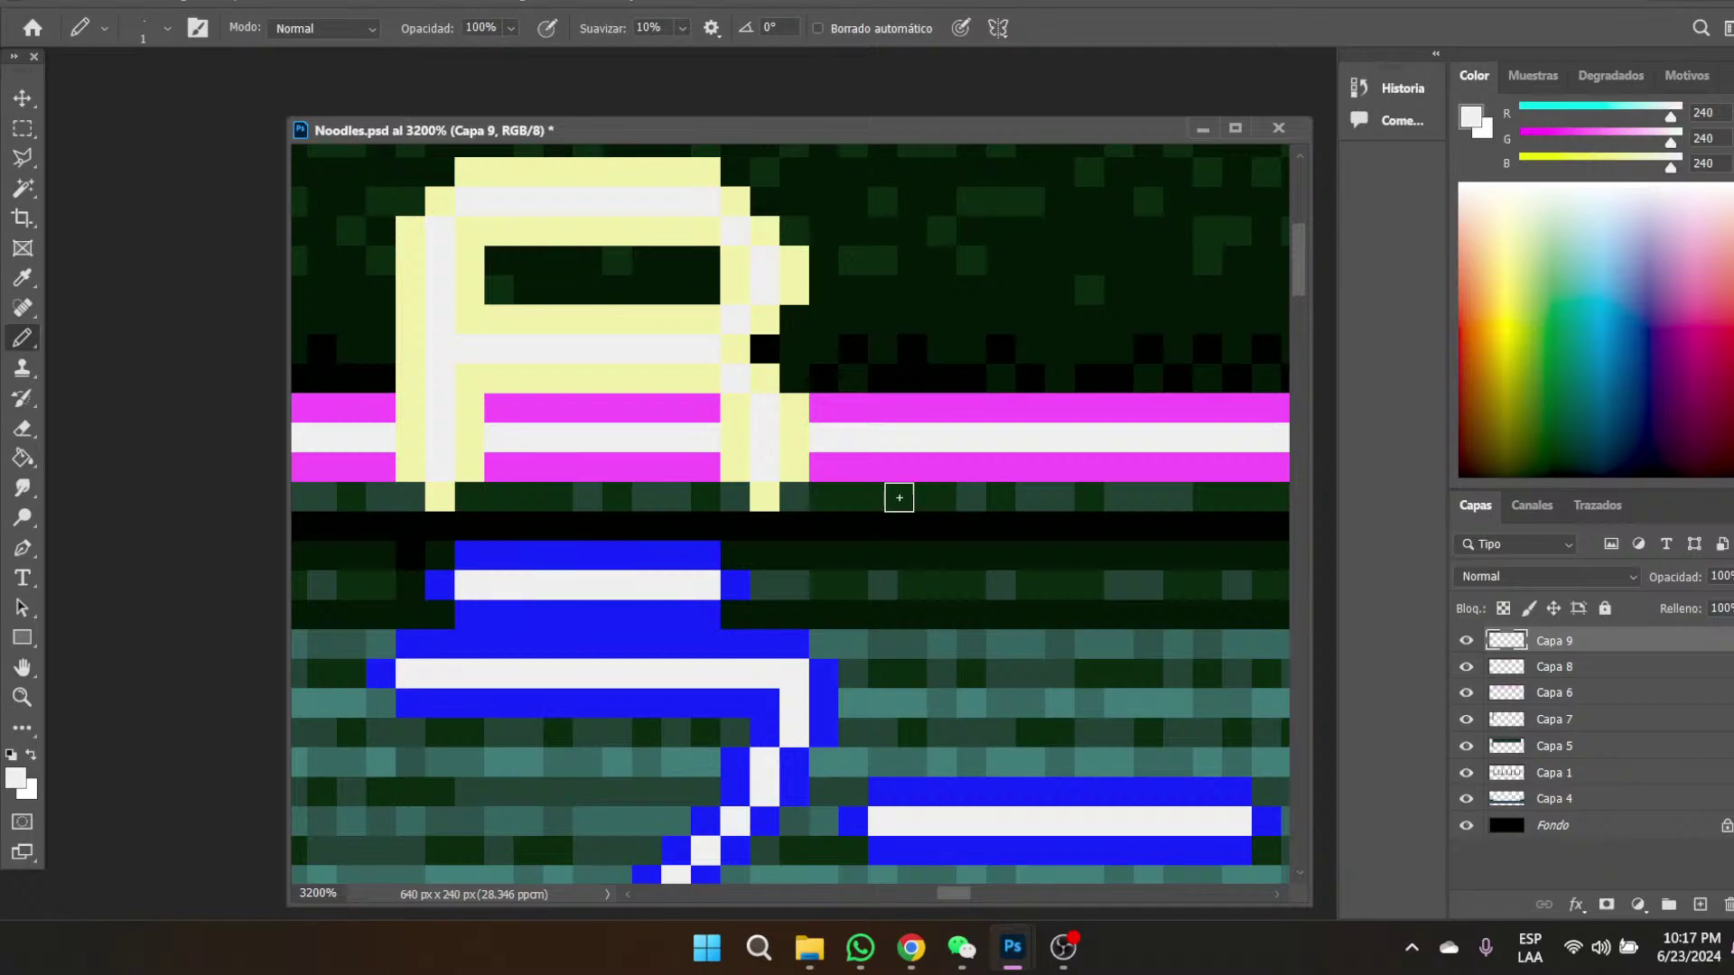
left_click_drag(857, 470, 854, 412)
key("ctrl+z")
left_click(883, 468)
mouse_move(885, 442)
left_mouse_down()
mouse_move(890, 361)
mouse_move(906, 319)
mouse_move(920, 344)
mouse_move(916, 304)
mouse_move(971, 199)
mouse_move(1190, 198)
left_mouse_up()
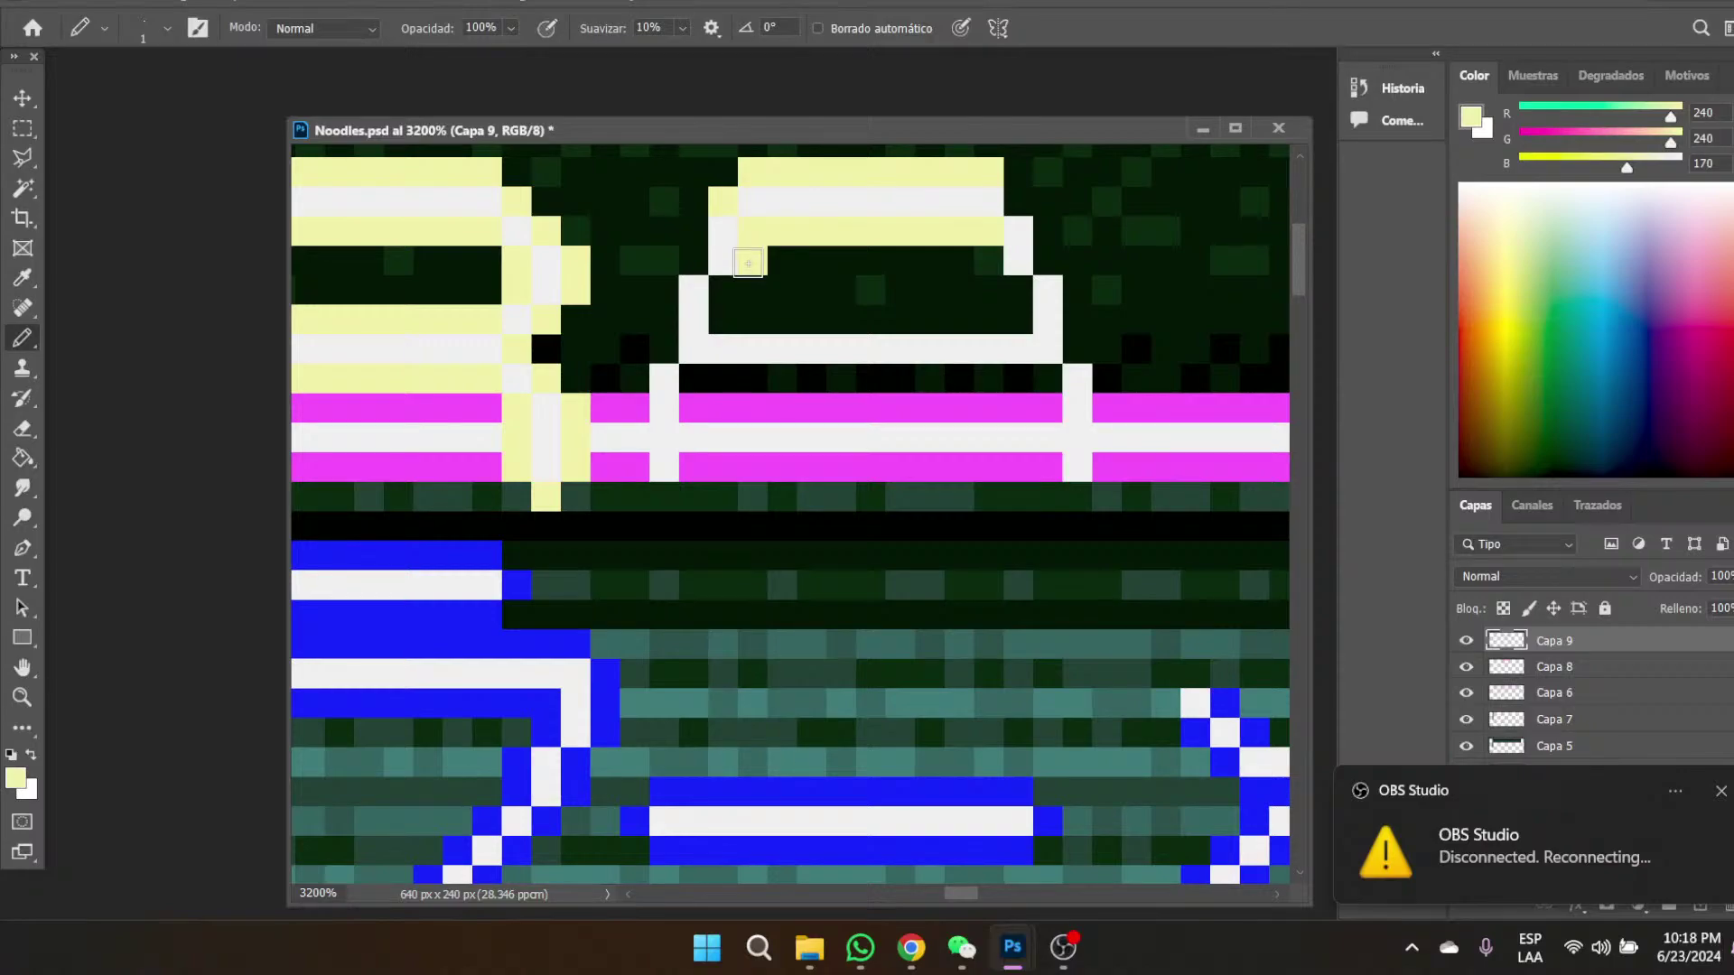
- Outline the A's left leg on both sides, its foot and both edges of its crossbar in pale yellow
mouse_move(686, 231)
left_mouse_down()
mouse_move(726, 312)
mouse_move(669, 296)
mouse_move(666, 346)
left_mouse_up()
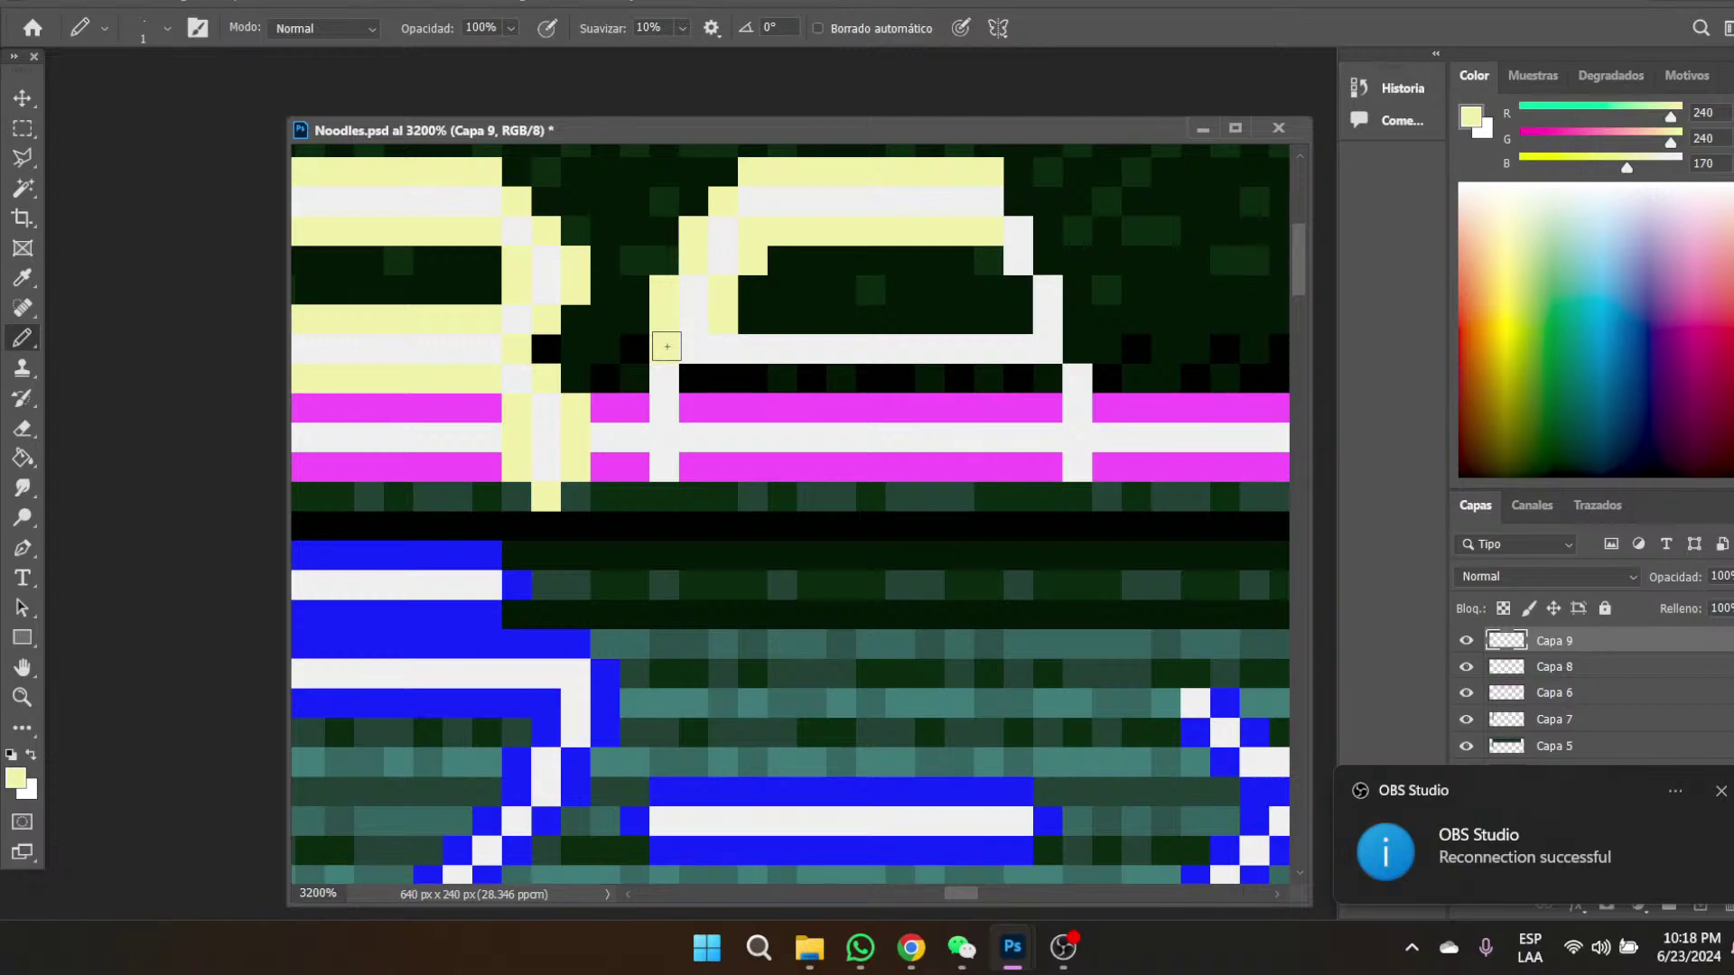
mouse_move(666, 346)
left_mouse_down()
mouse_move(641, 384)
mouse_move(638, 464)
left_mouse_up()
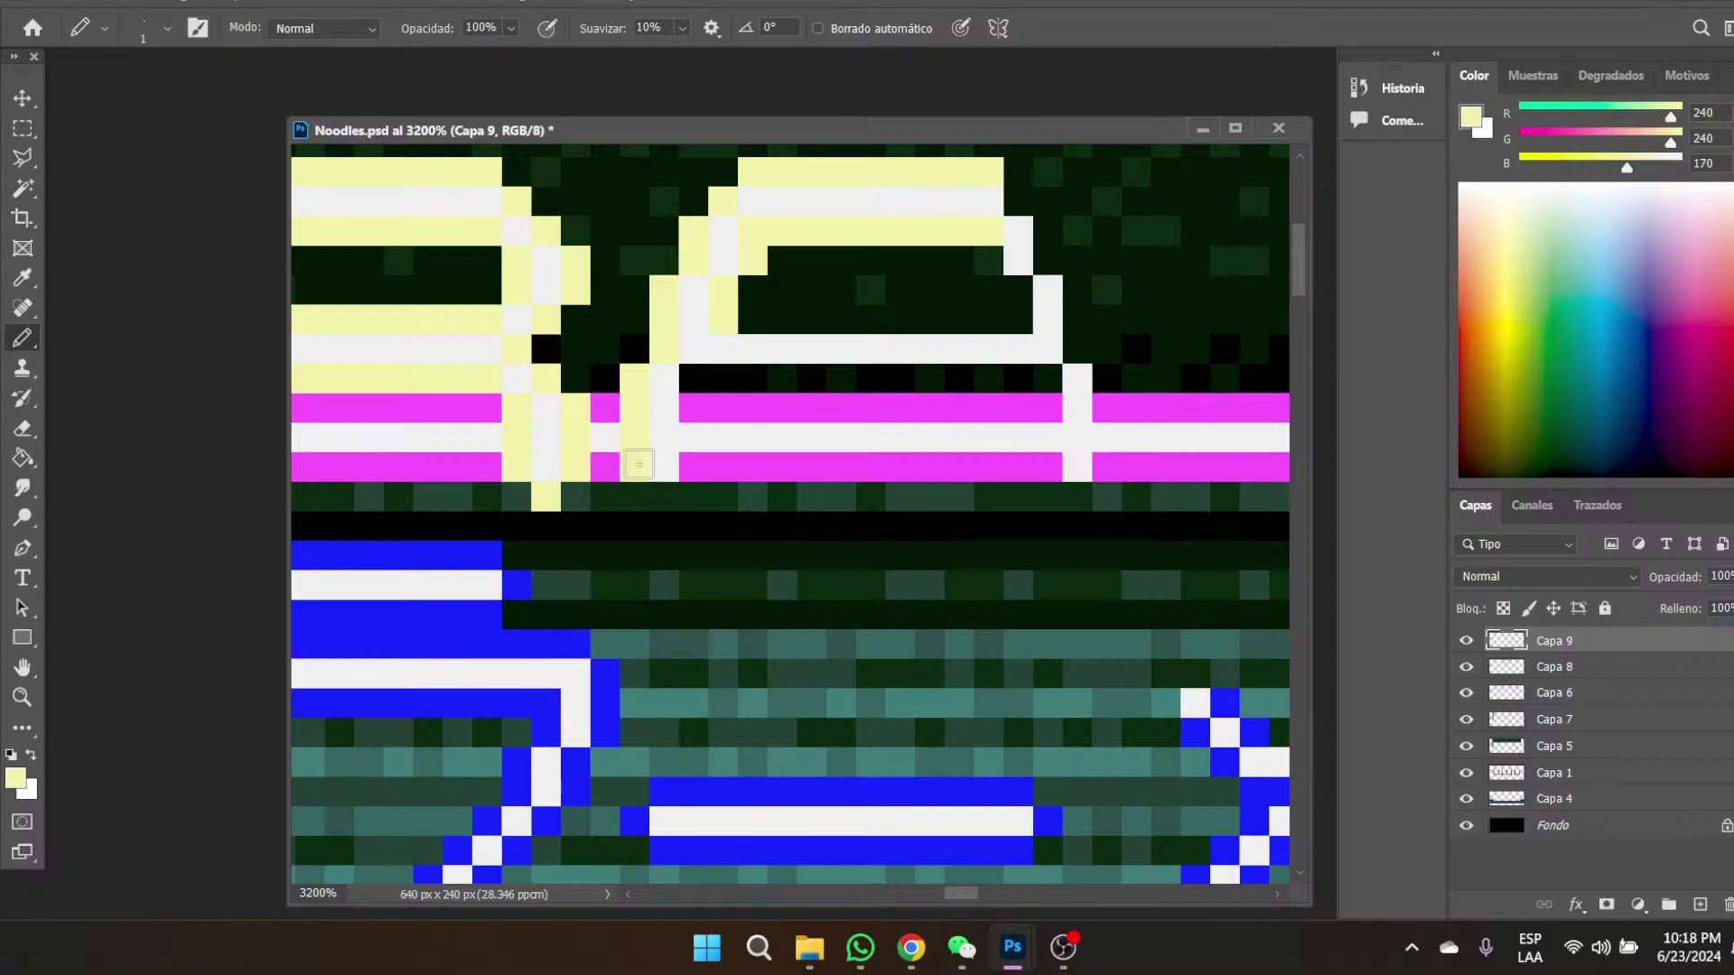
left_click(663, 497)
left_click_drag(692, 381, 693, 475)
left_click_drag(717, 375, 1053, 377)
mouse_move(740, 316)
left_mouse_down()
mouse_move(971, 321)
mouse_move(1012, 316)
mouse_move(1011, 301)
left_mouse_up()
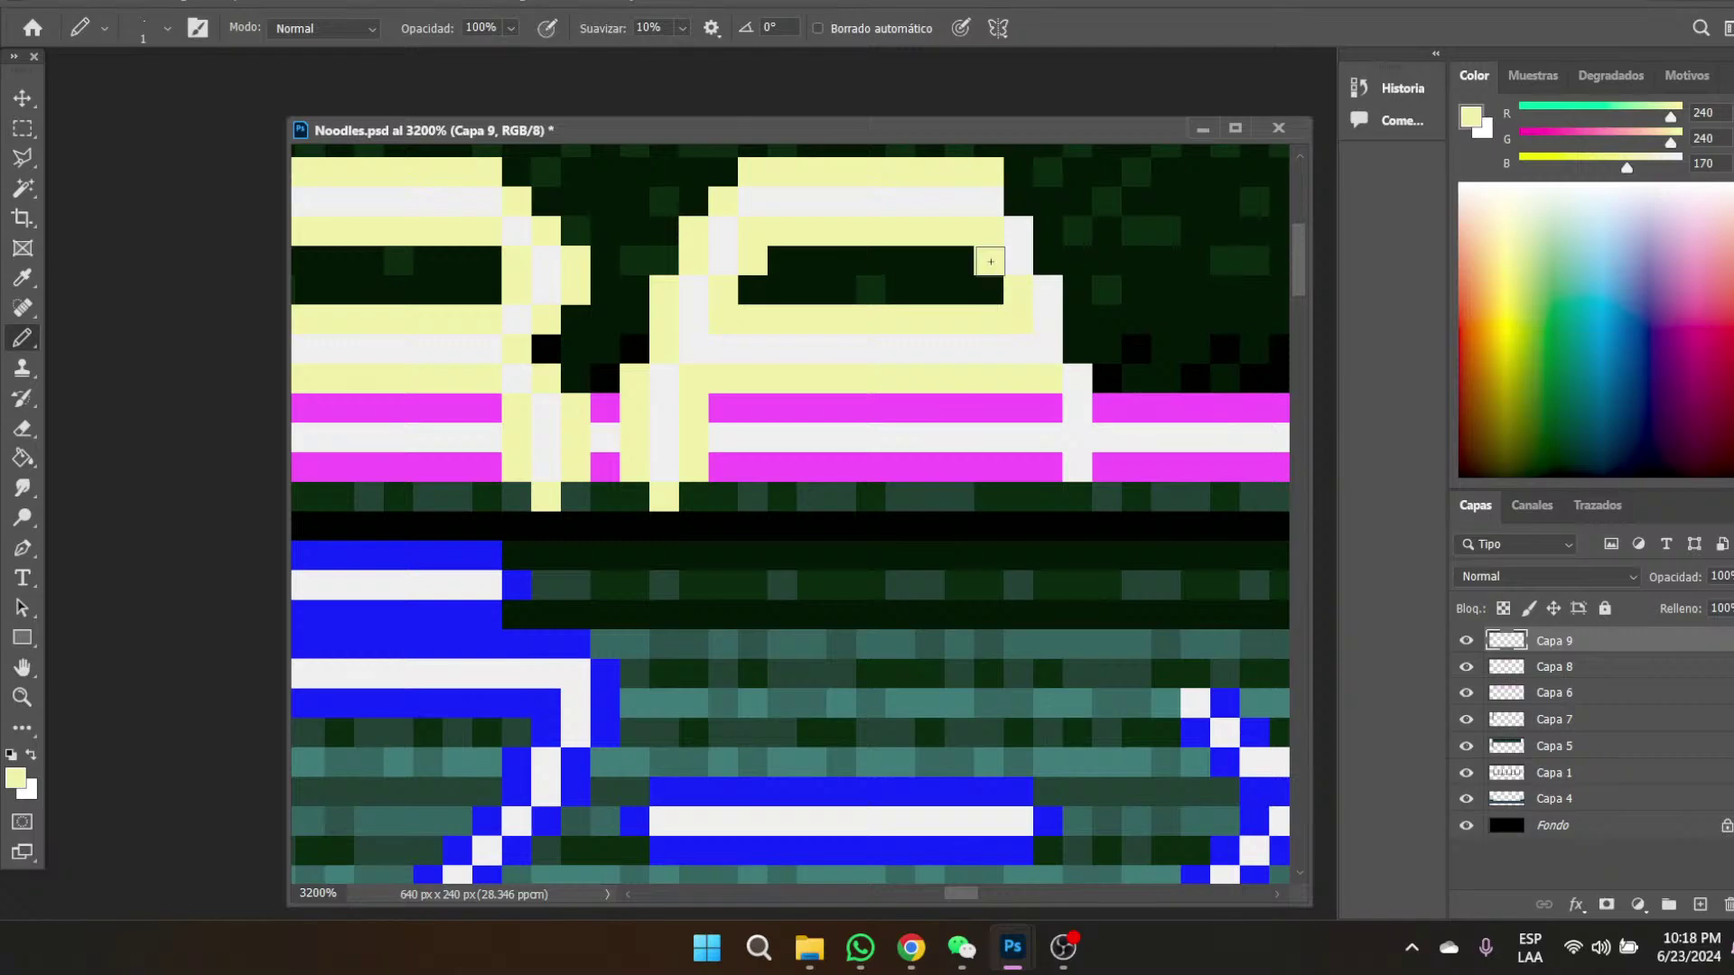
- Outline the A's right leg inside, outside and at its foot in pale yellow
left_click(990, 261)
left_click(1018, 201)
mouse_move(1051, 228)
left_mouse_down()
mouse_move(1052, 263)
mouse_move(1091, 291)
mouse_move(1076, 298)
mouse_move(1087, 346)
mouse_move(1045, 398)
mouse_move(1067, 498)
left_mouse_up()
left_click(1067, 499)
mouse_move(1107, 406)
left_mouse_down()
mouse_move(1104, 378)
mouse_move(1108, 471)
left_mouse_up()
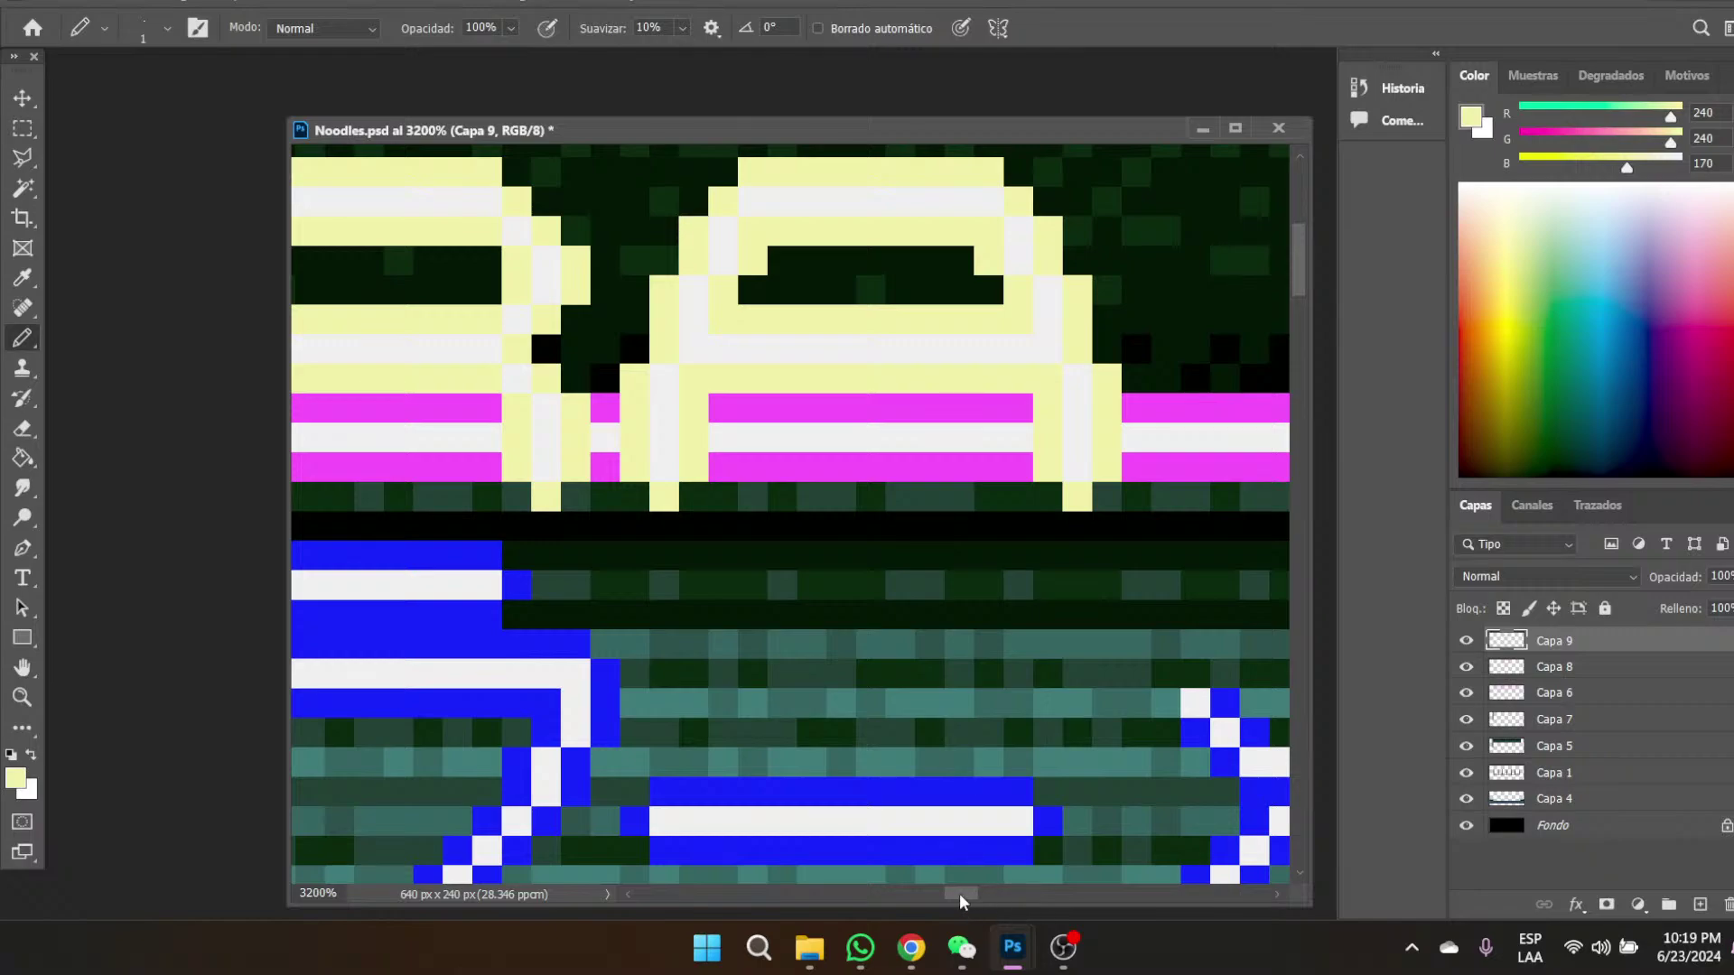
- Sample the lettering's white and draw the vertical left stem of an M beside the A
left_click_drag(960, 892, 960, 892)
left_click(22, 281)
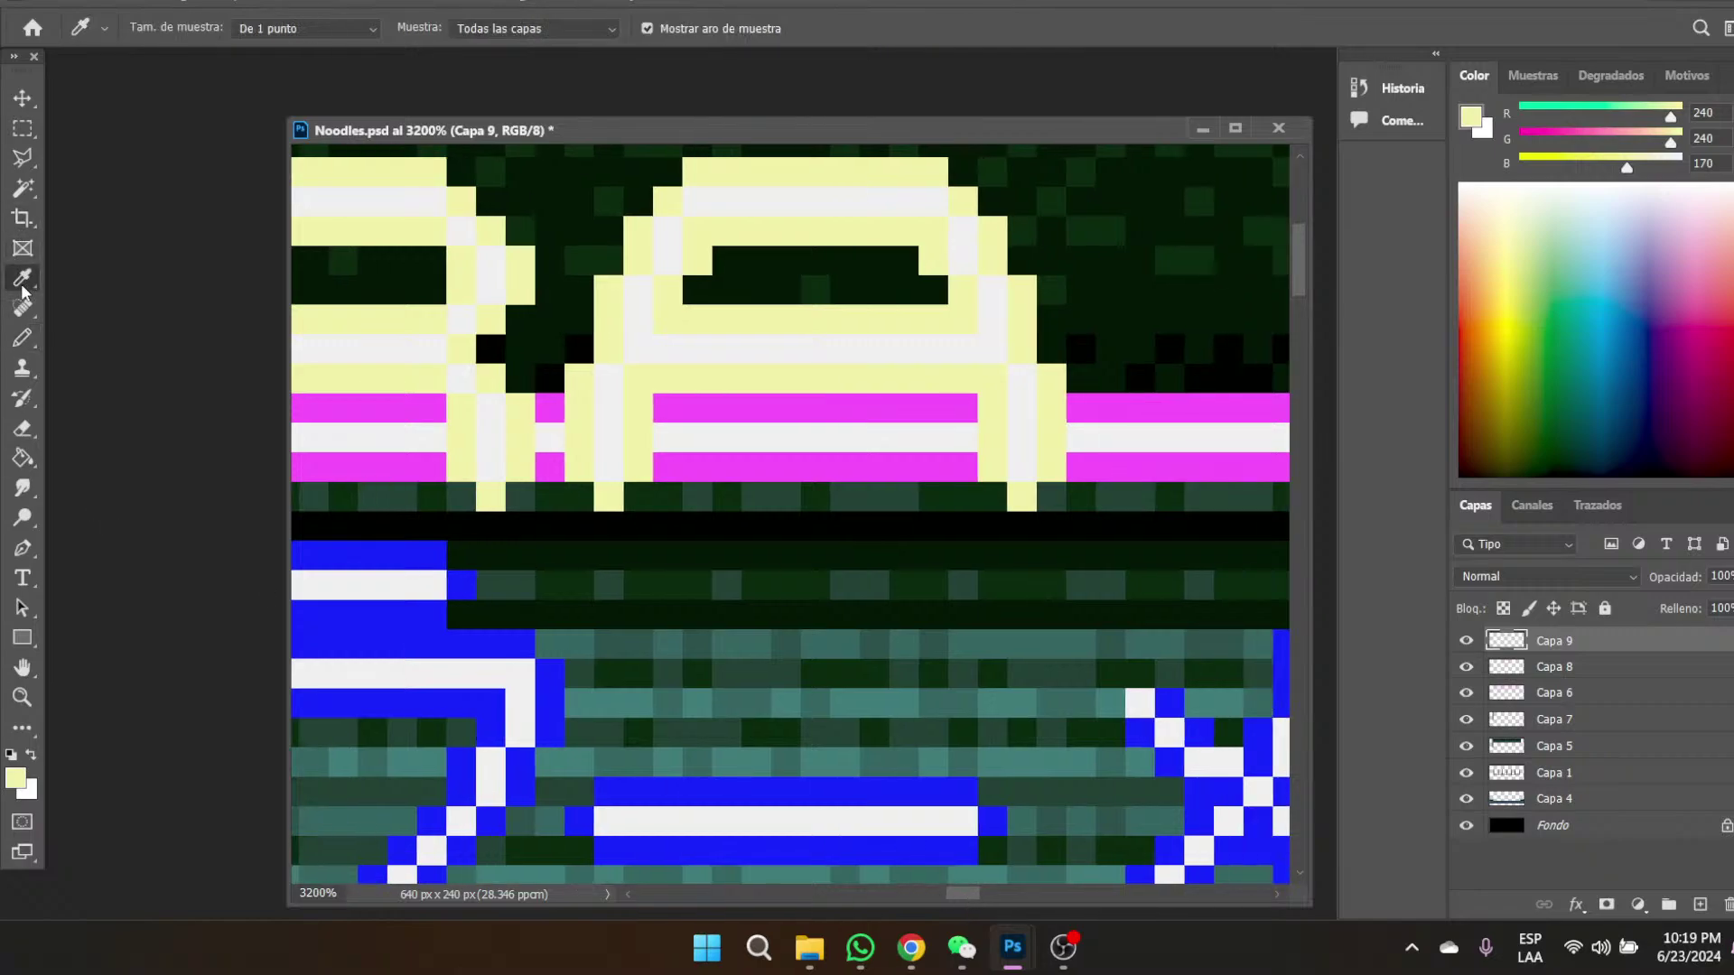
left_click(635, 323)
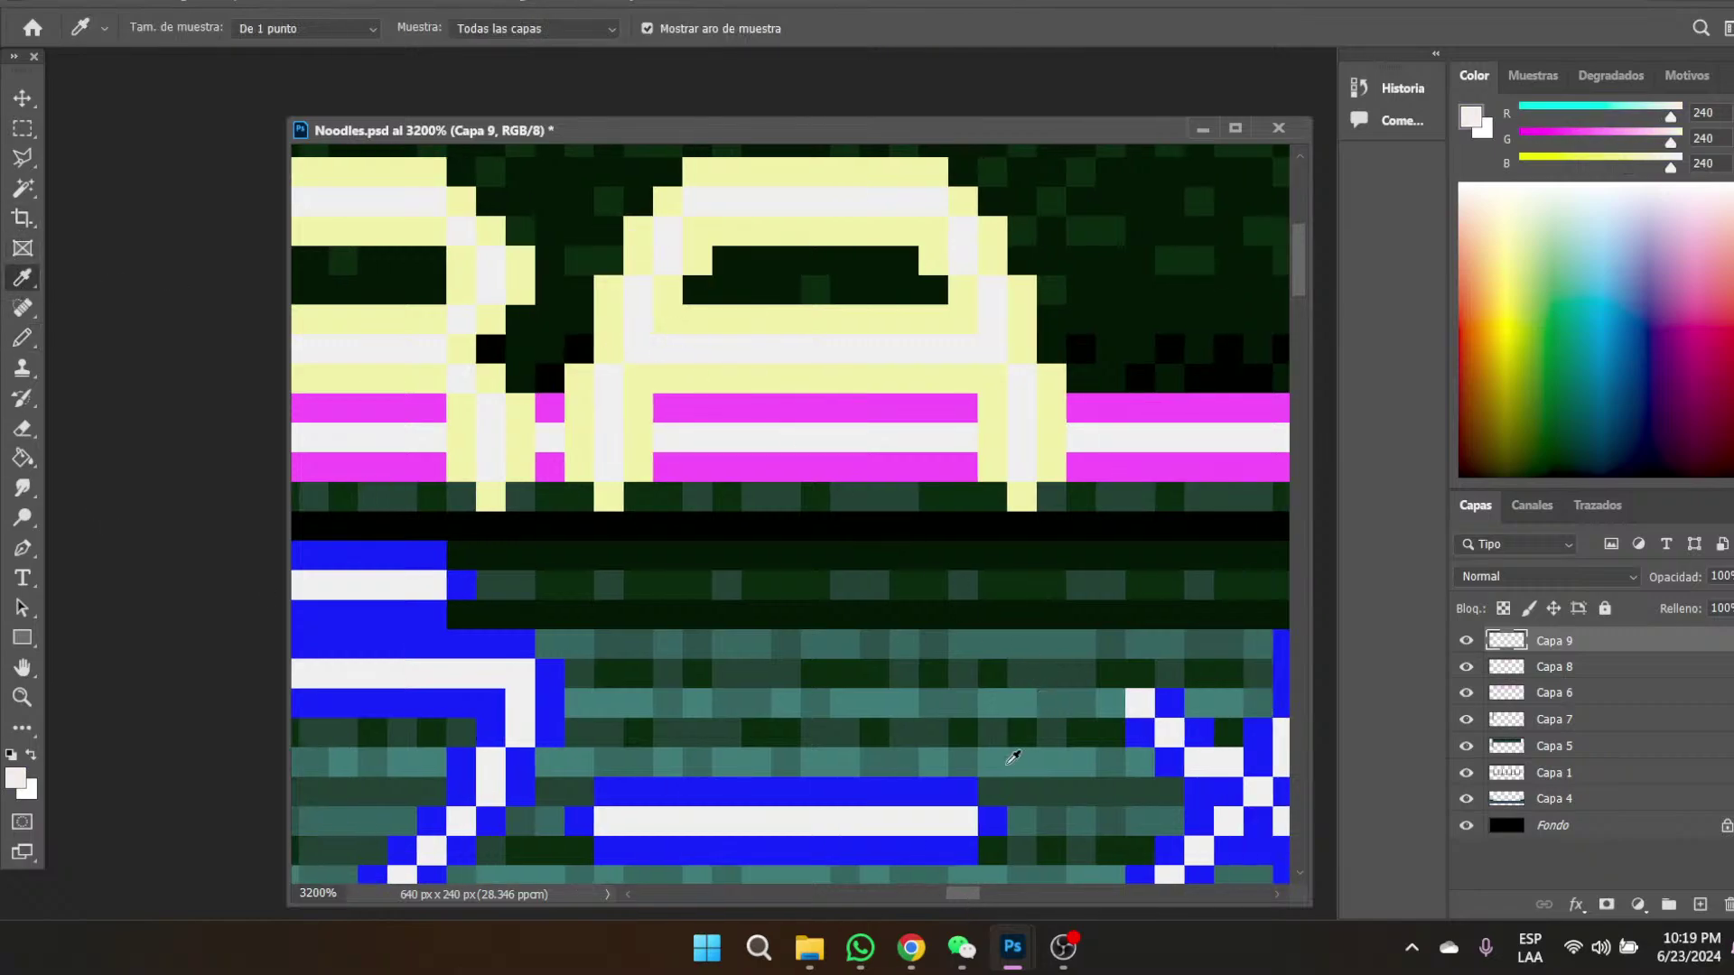
left_click_drag(976, 894, 981, 894)
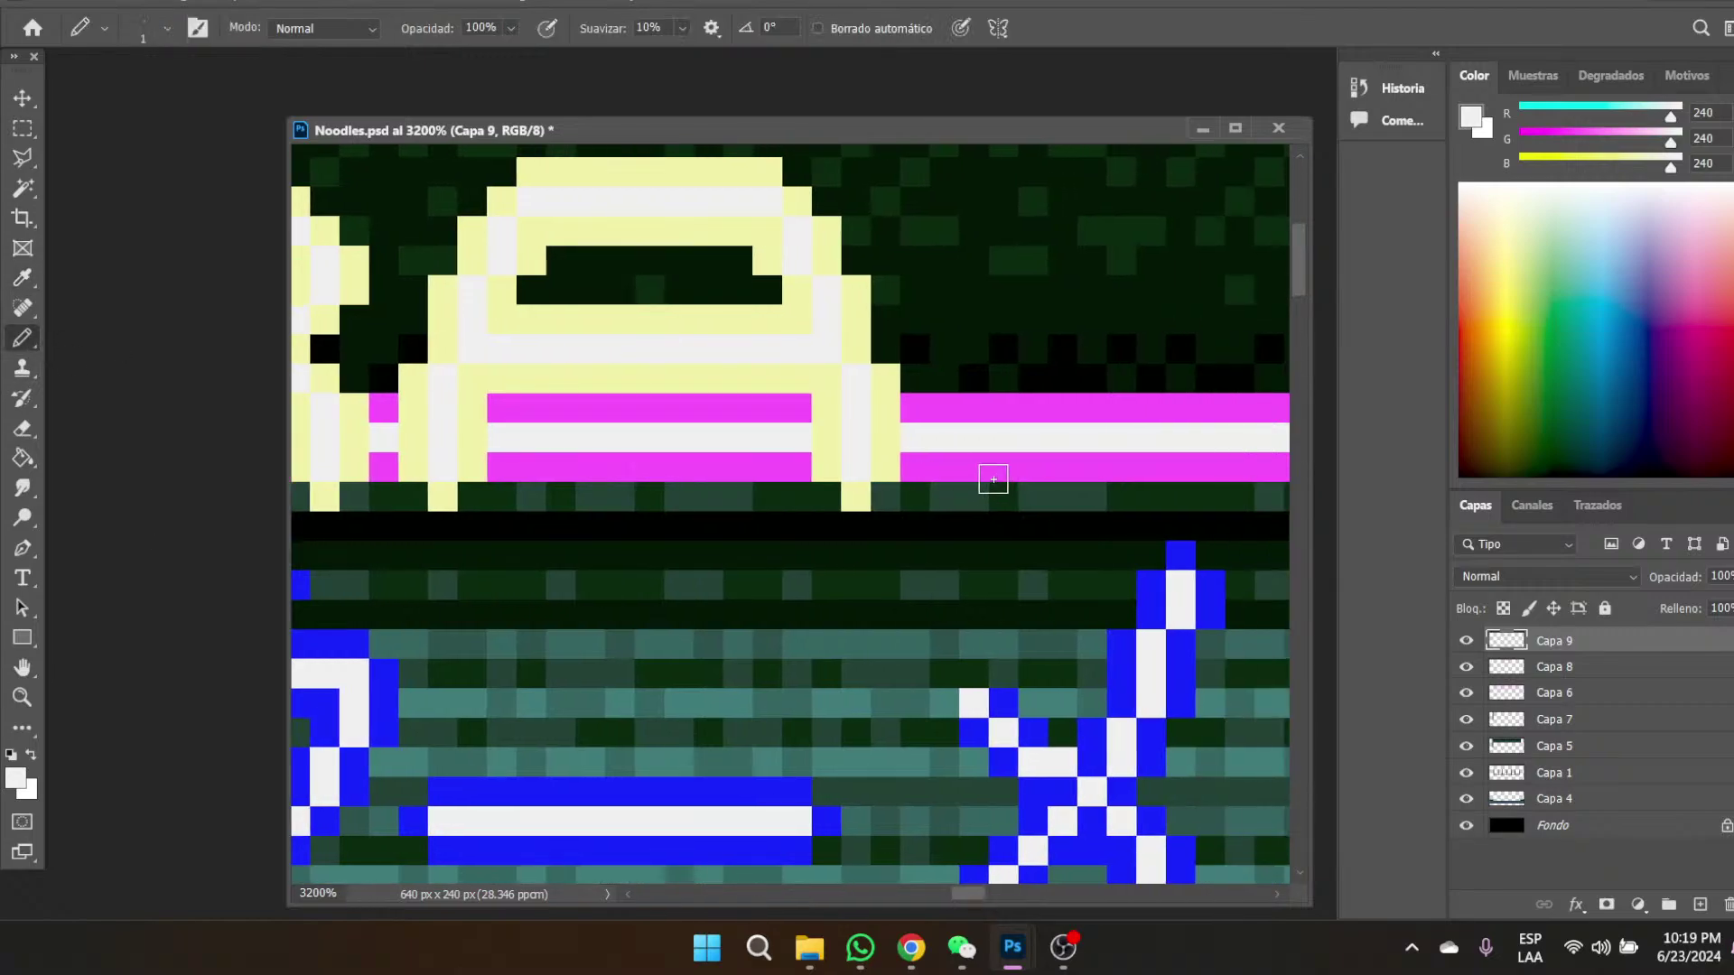
left_click(974, 467)
left_click(977, 412)
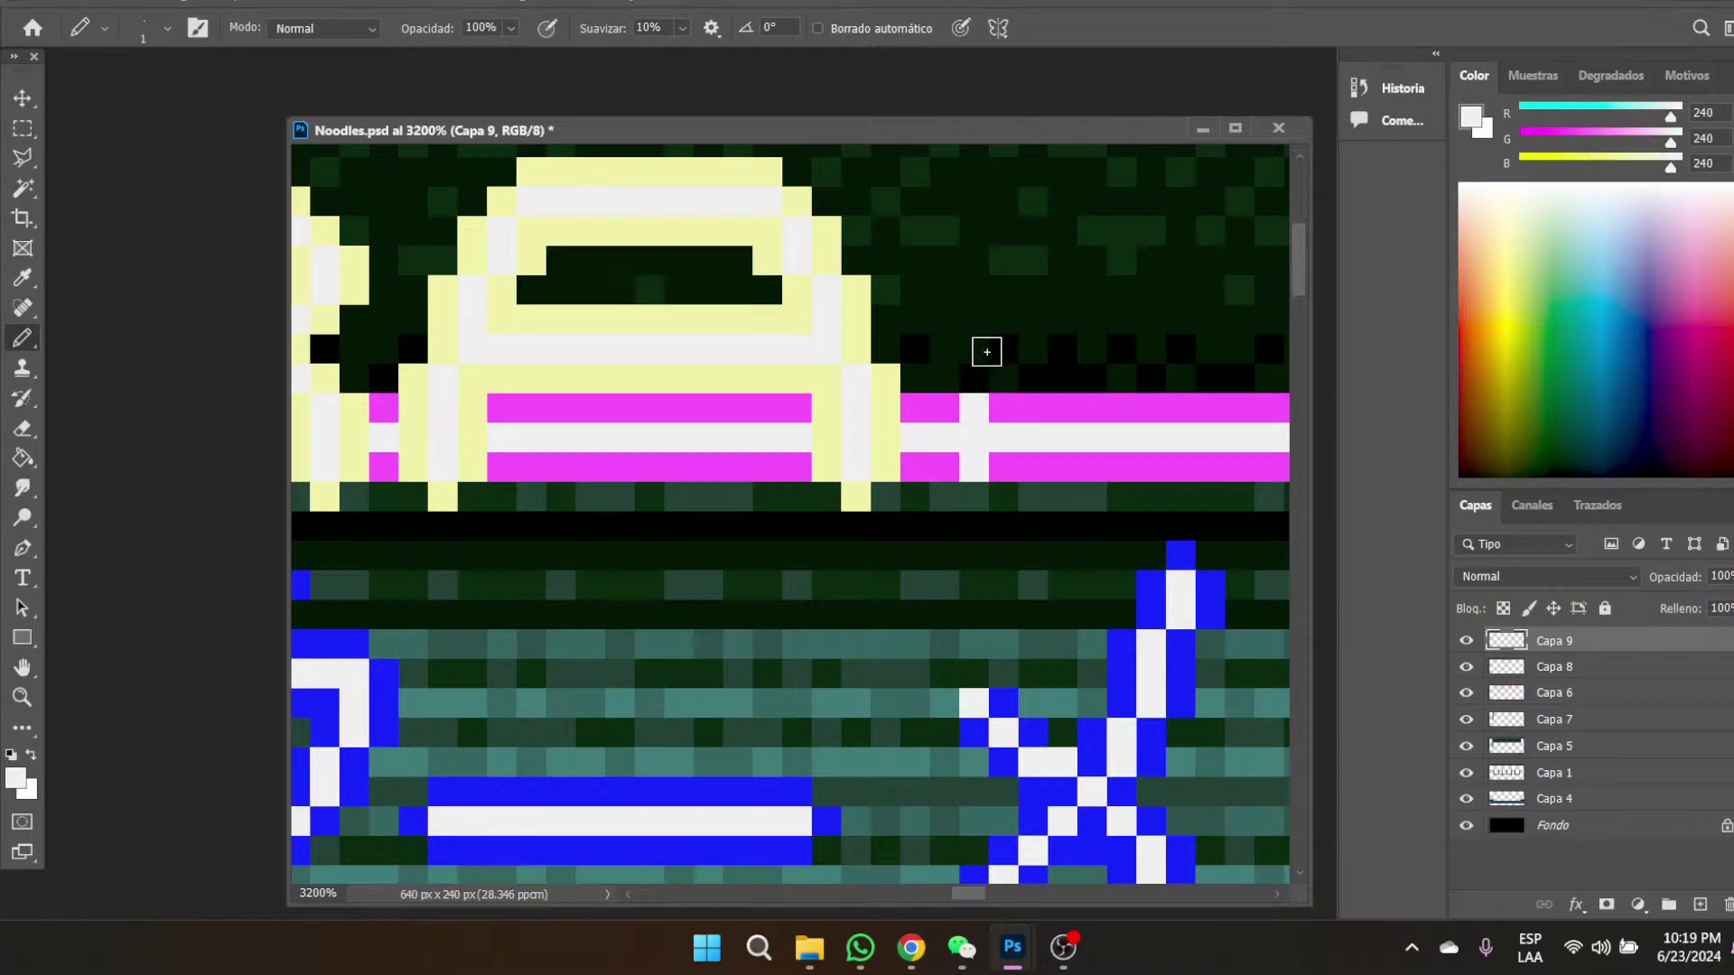
left_click_drag(973, 382, 975, 199)
- Draw the M's V-shaped middle in white, stepping down from the left stem to a low point and back up
left_click(1004, 197)
left_click(1039, 226)
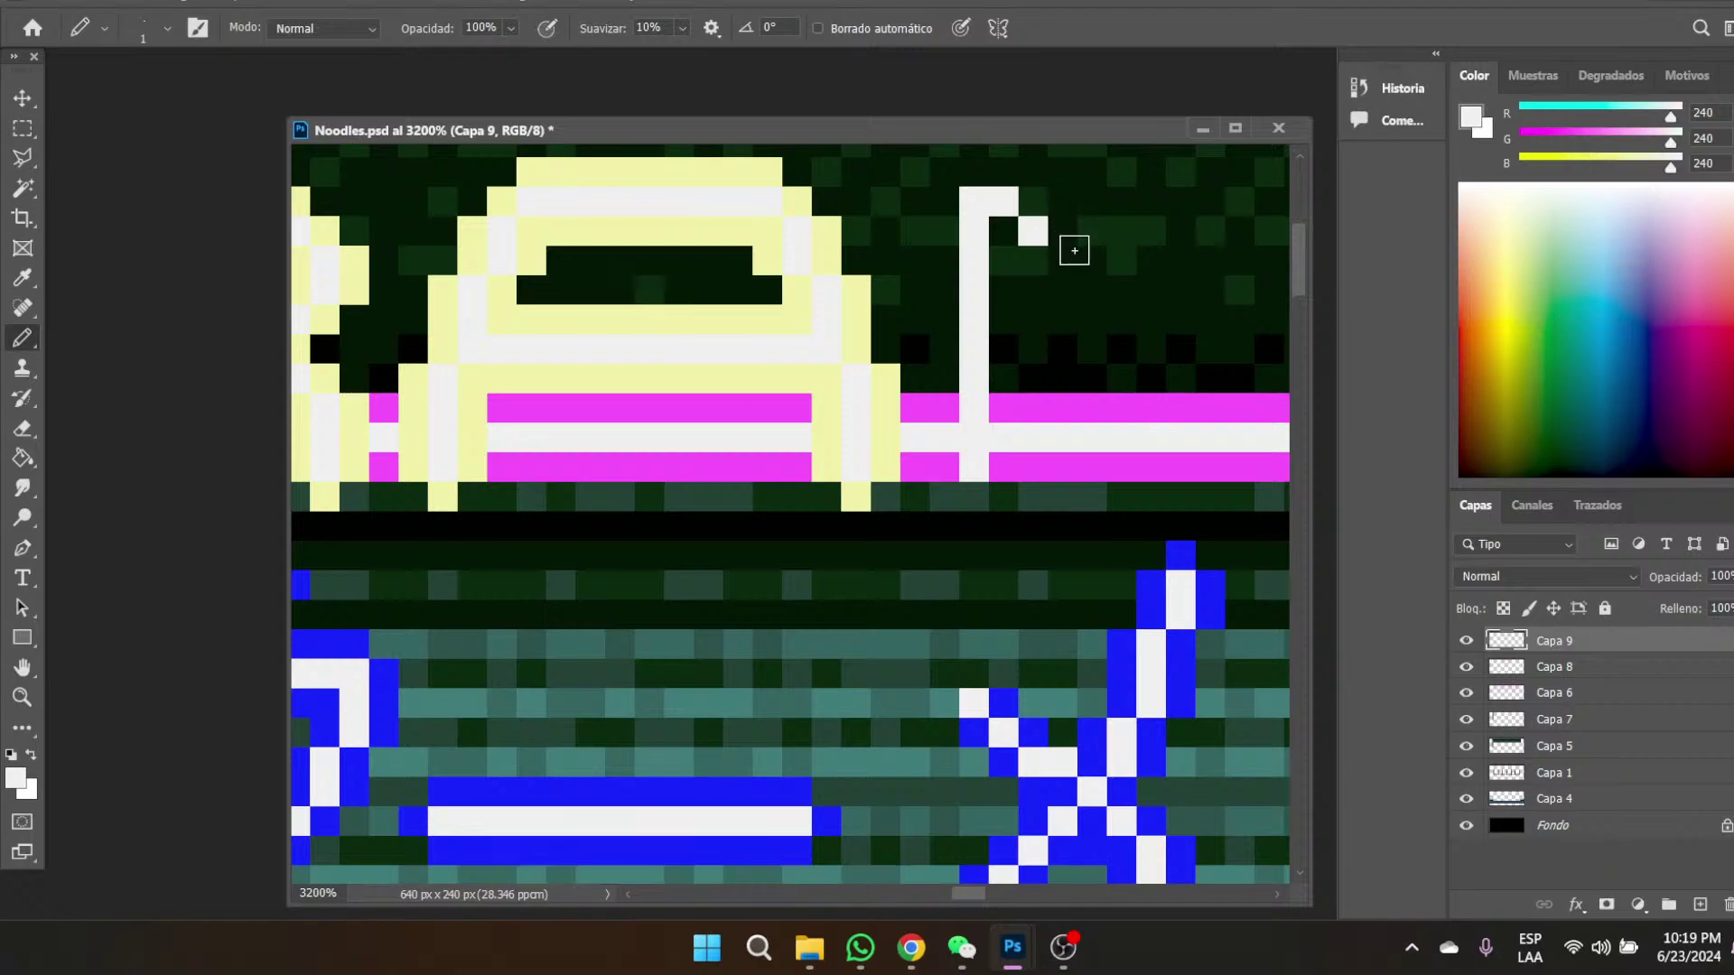
left_click(1062, 231)
left_click(1092, 260)
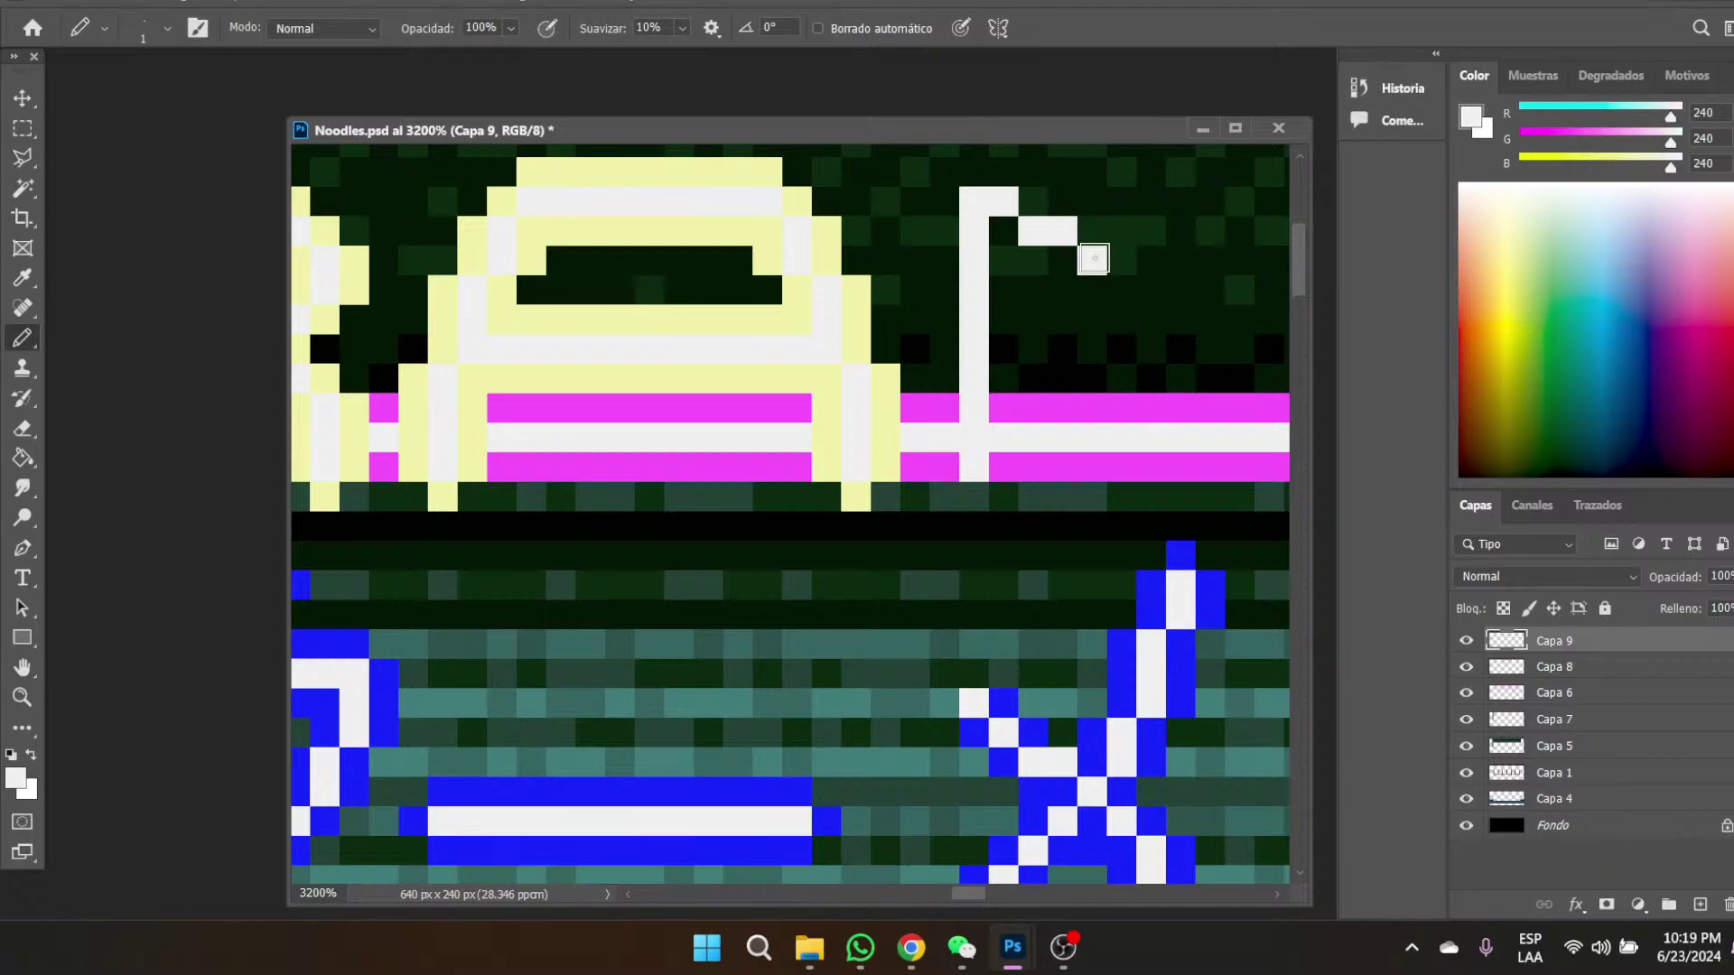
left_click(1122, 290)
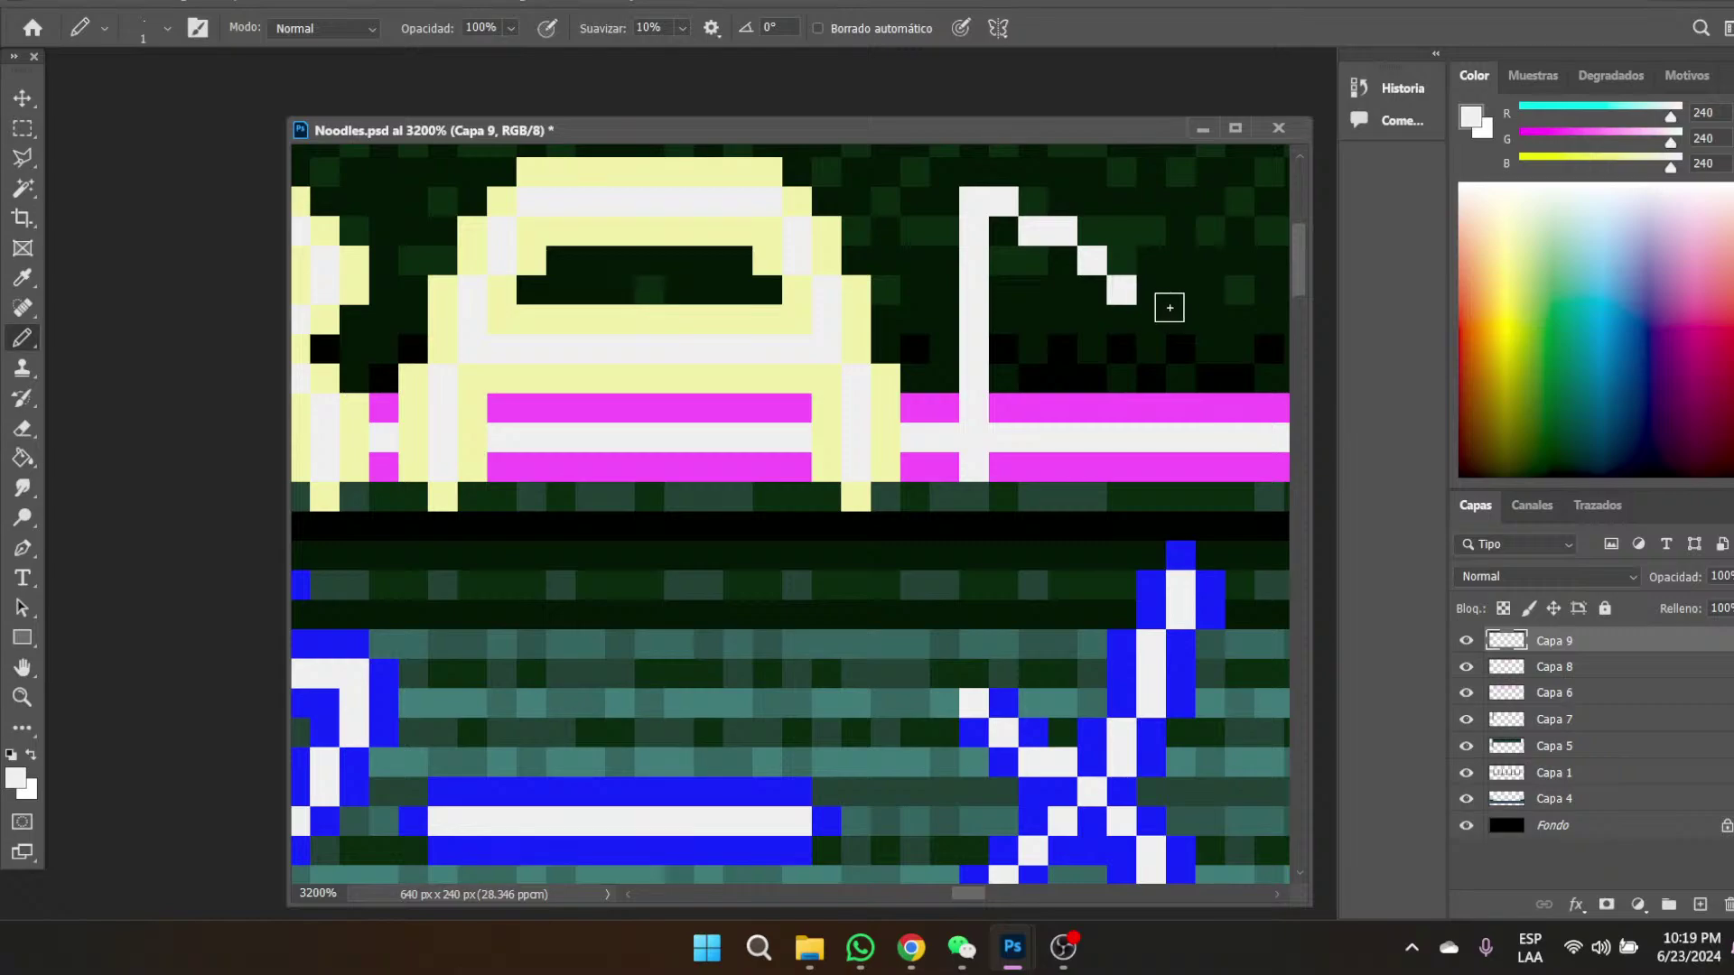
left_click(1179, 320)
key("ctrl+z")
left_click(1150, 320)
left_click(1181, 290)
left_click(1210, 261)
left_click(1239, 231)
left_click(1269, 232)
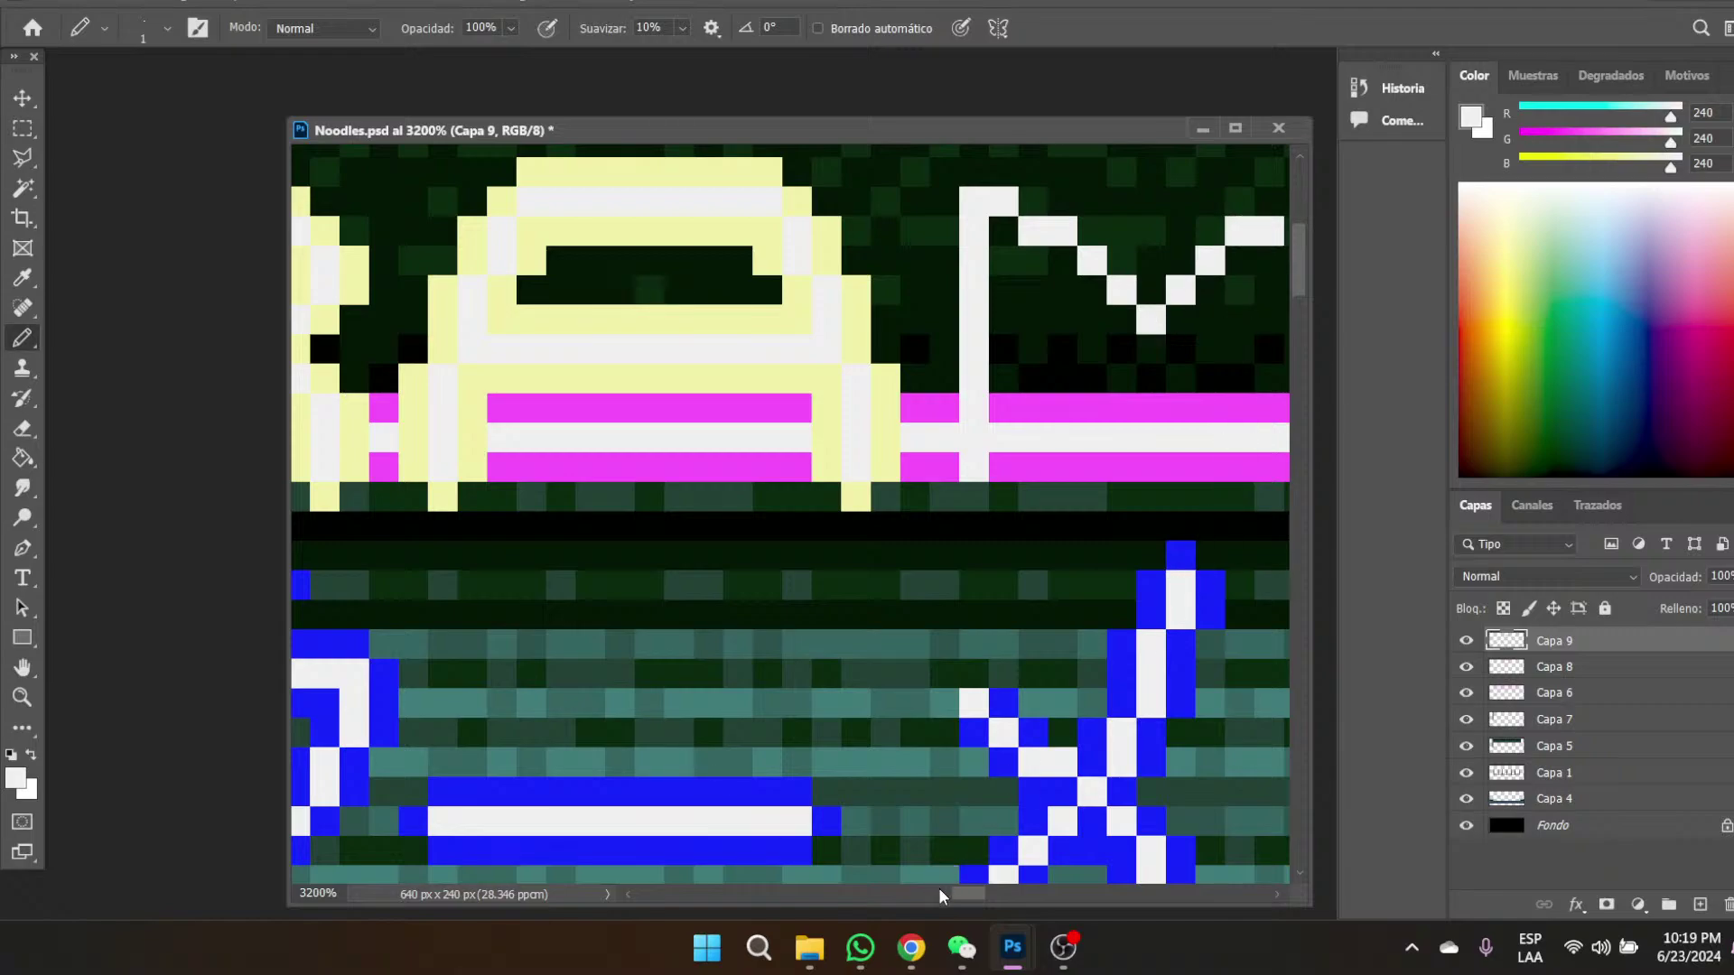
- Complete the white M with a two-pixel right shoulder and a right stem as long as the left one
left_click_drag(979, 897, 985, 897)
left_click(1161, 201)
left_click(1193, 202)
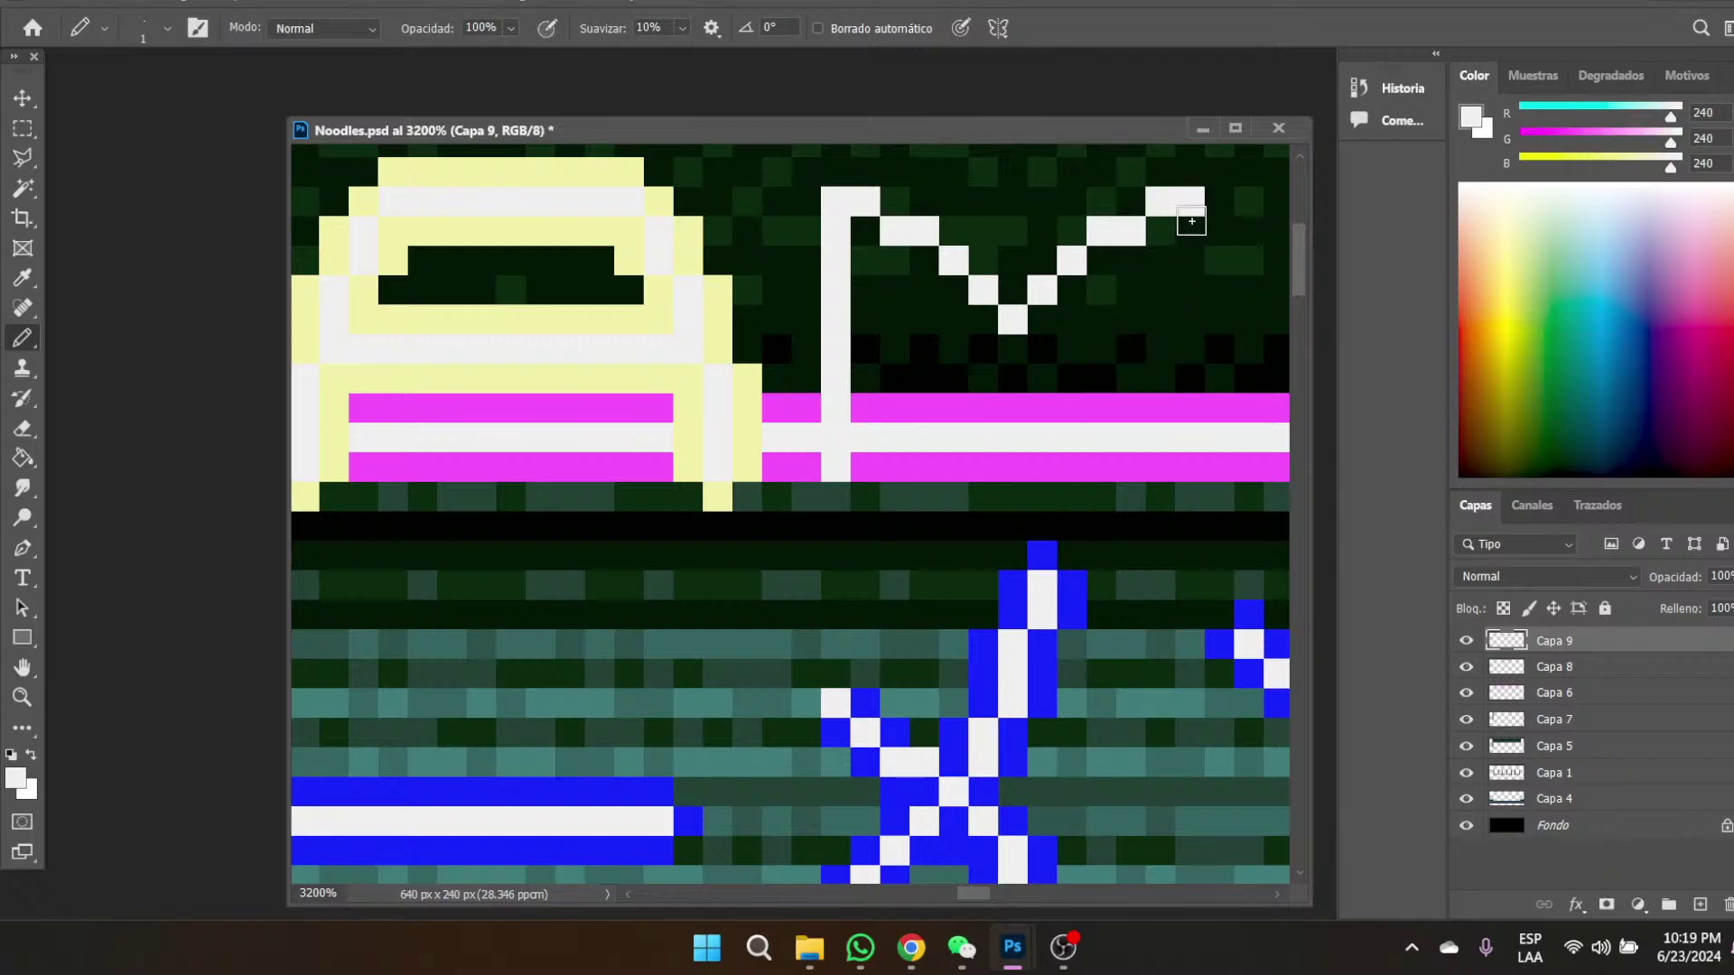
left_click_drag(1190, 229, 1190, 473)
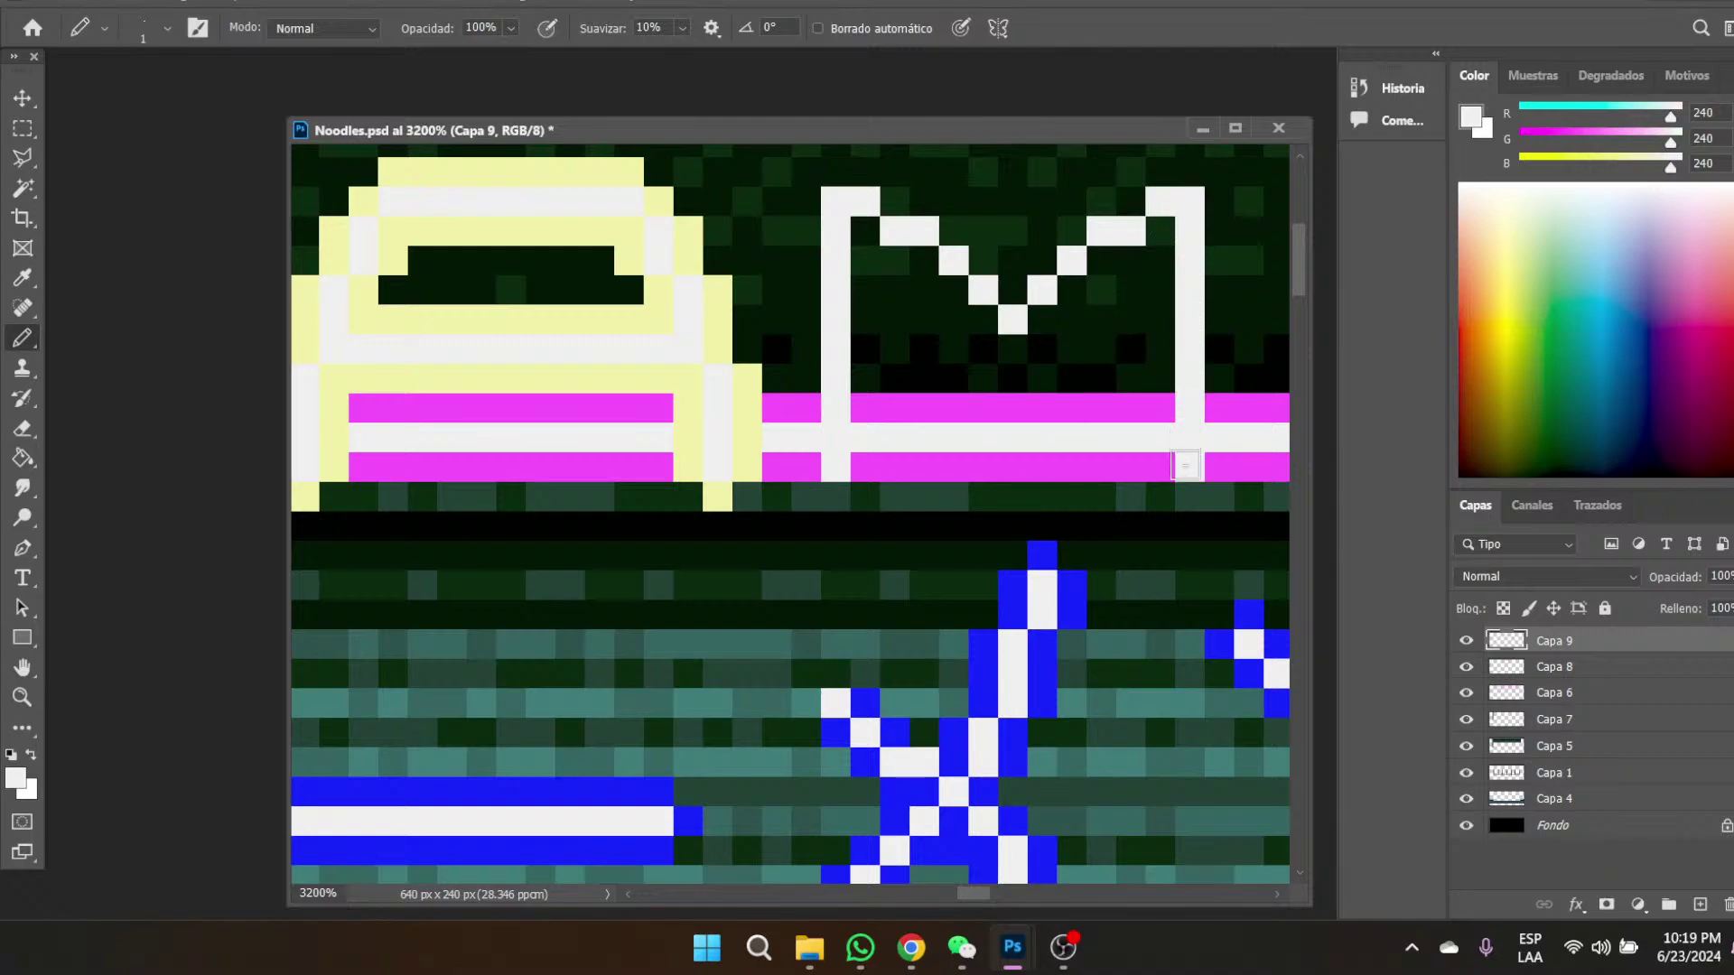
- Sample the A's pale yellow and outline both sides and the foot of the M's left stem
left_click(23, 278)
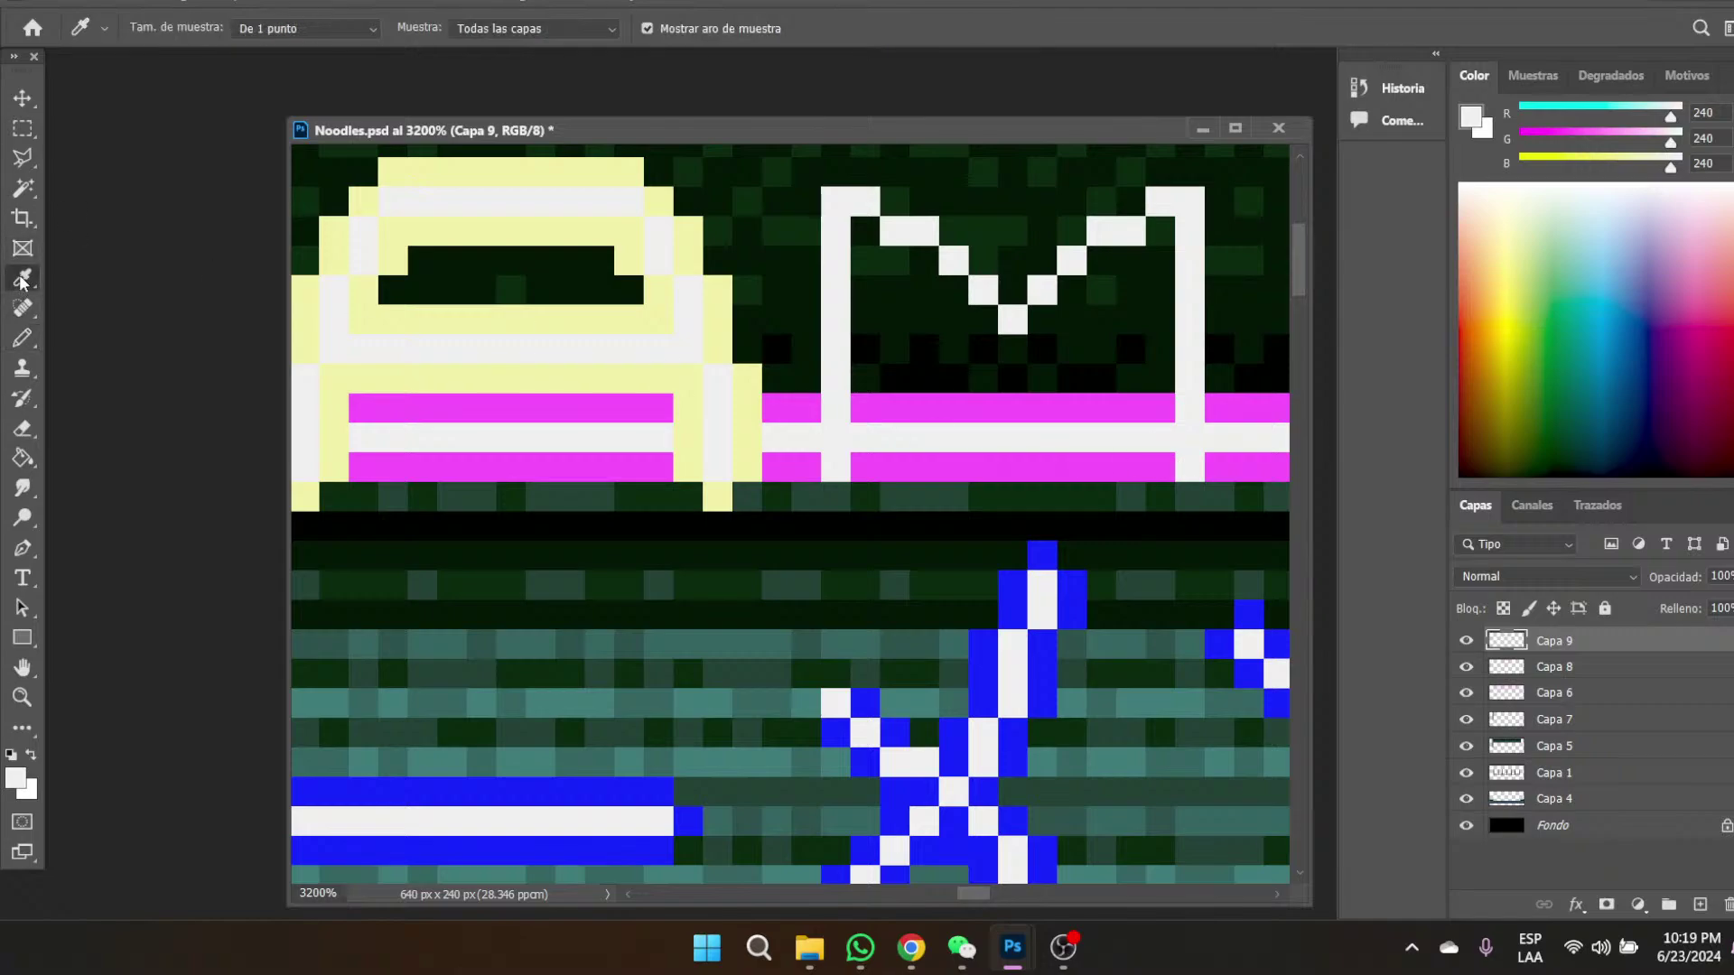
left_click(408, 242)
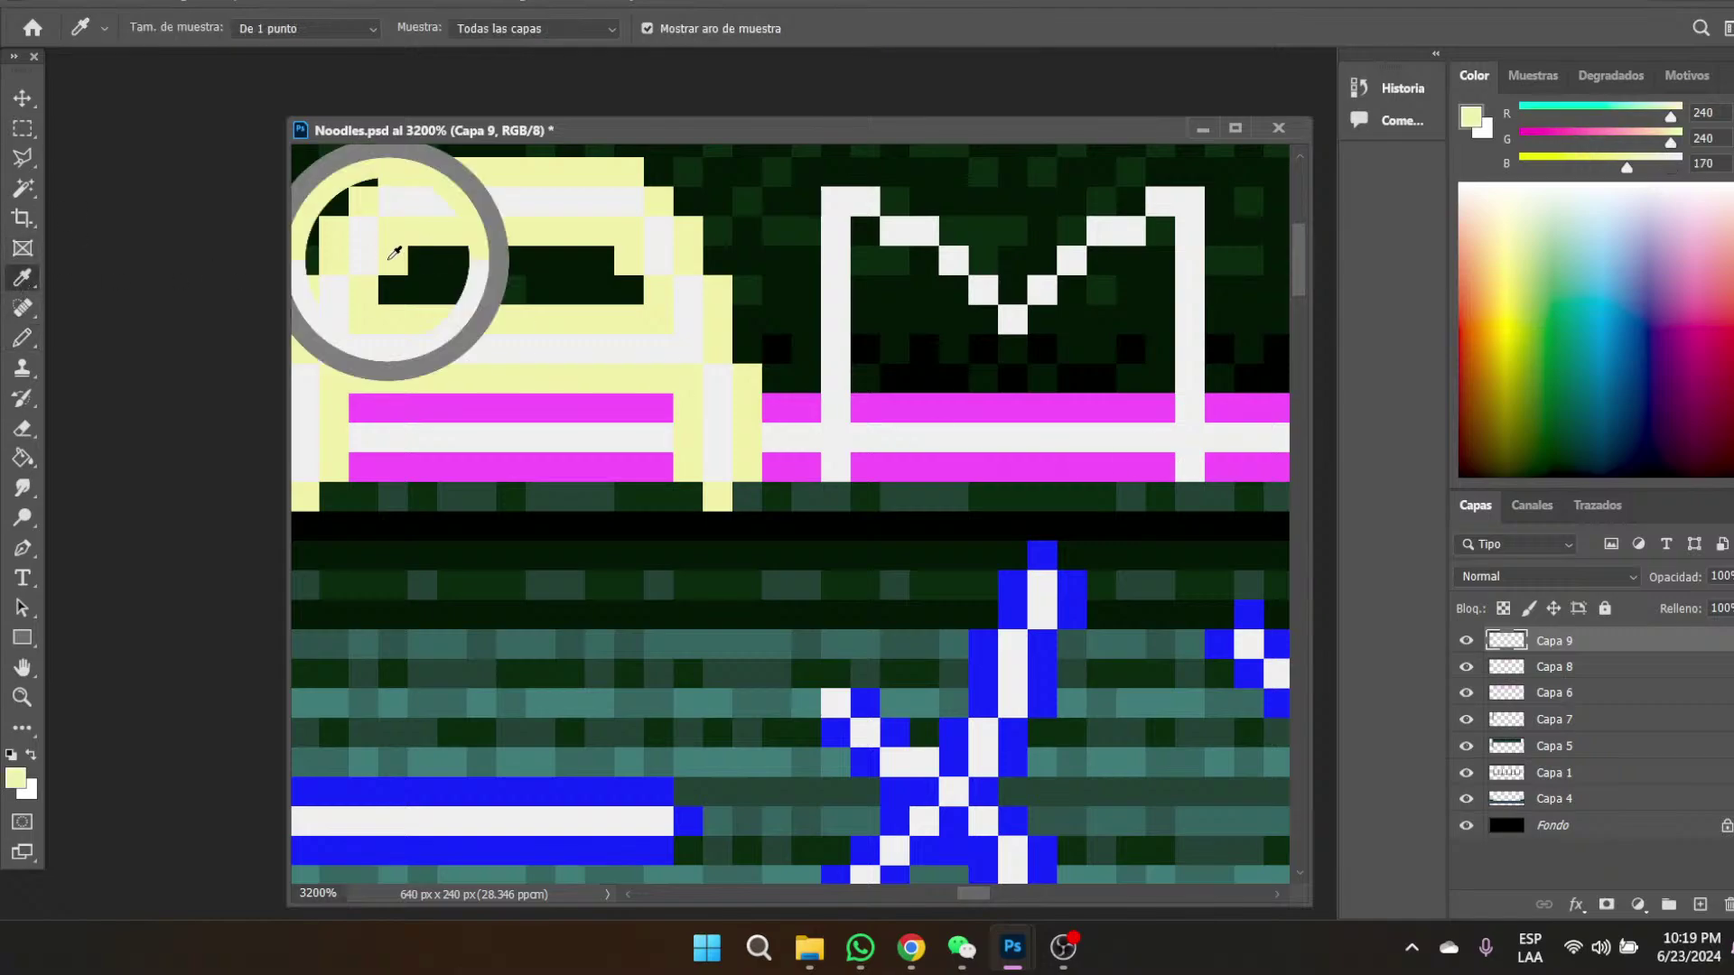
left_click(23, 338)
left_click_drag(803, 201, 788, 336)
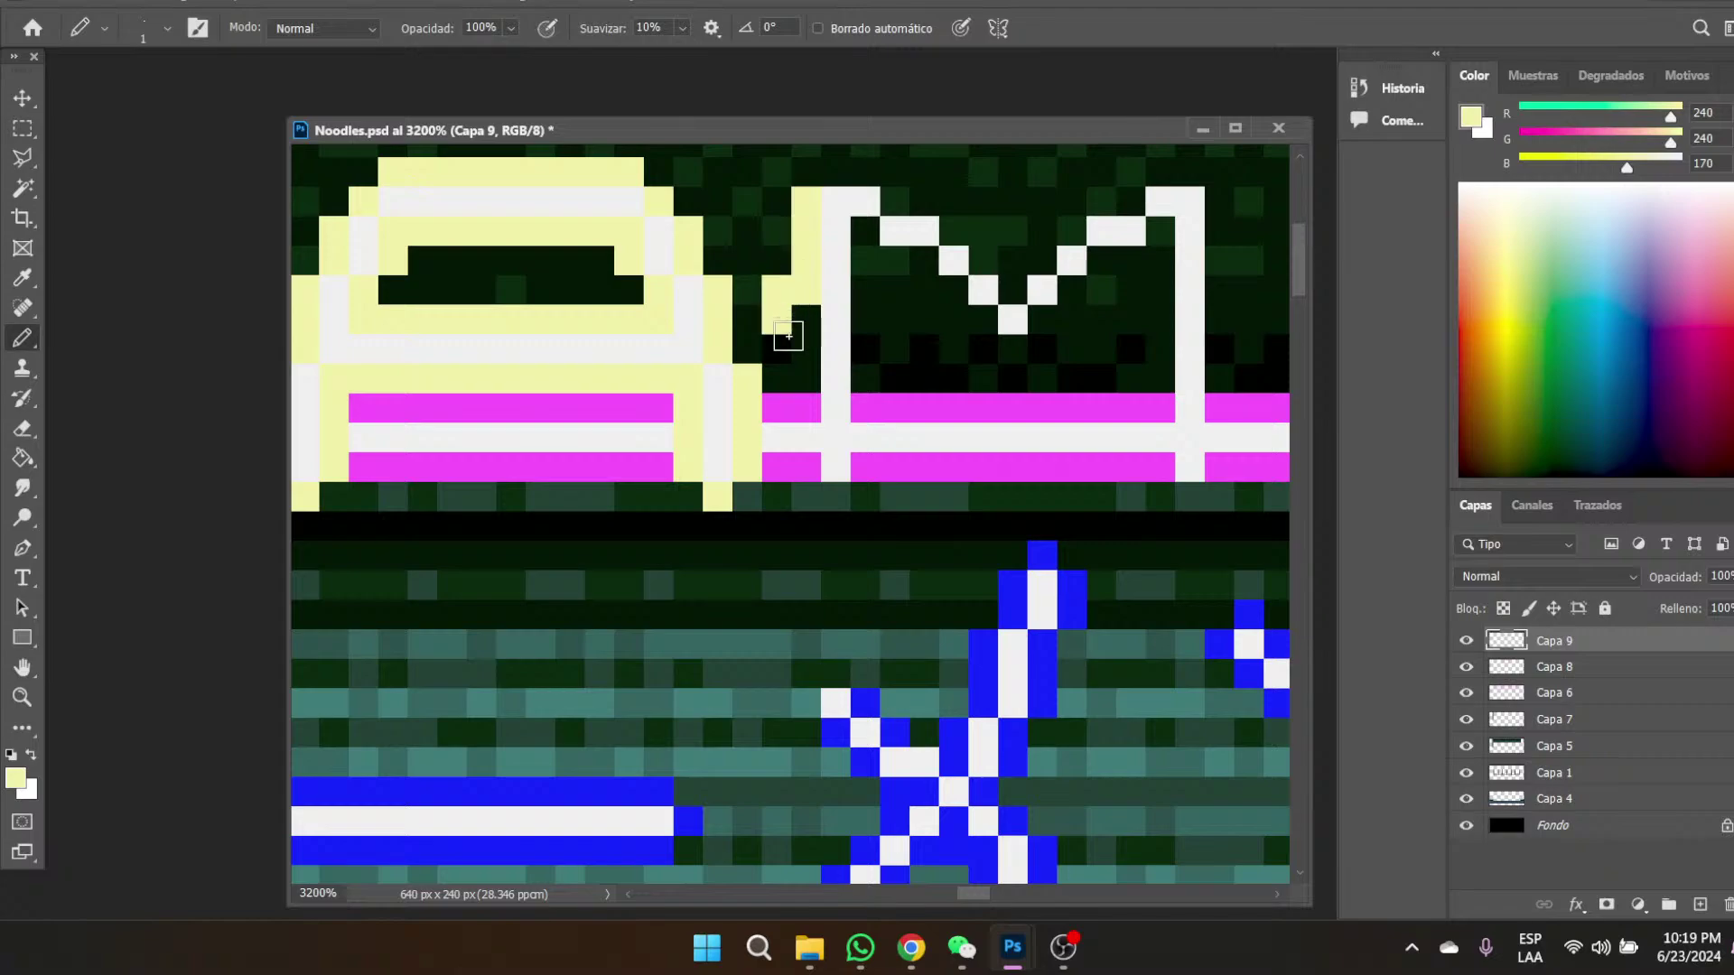
key("ctrl+z")
left_click_drag(803, 193, 805, 477)
left_click(849, 509)
left_click_drag(865, 226, 865, 471)
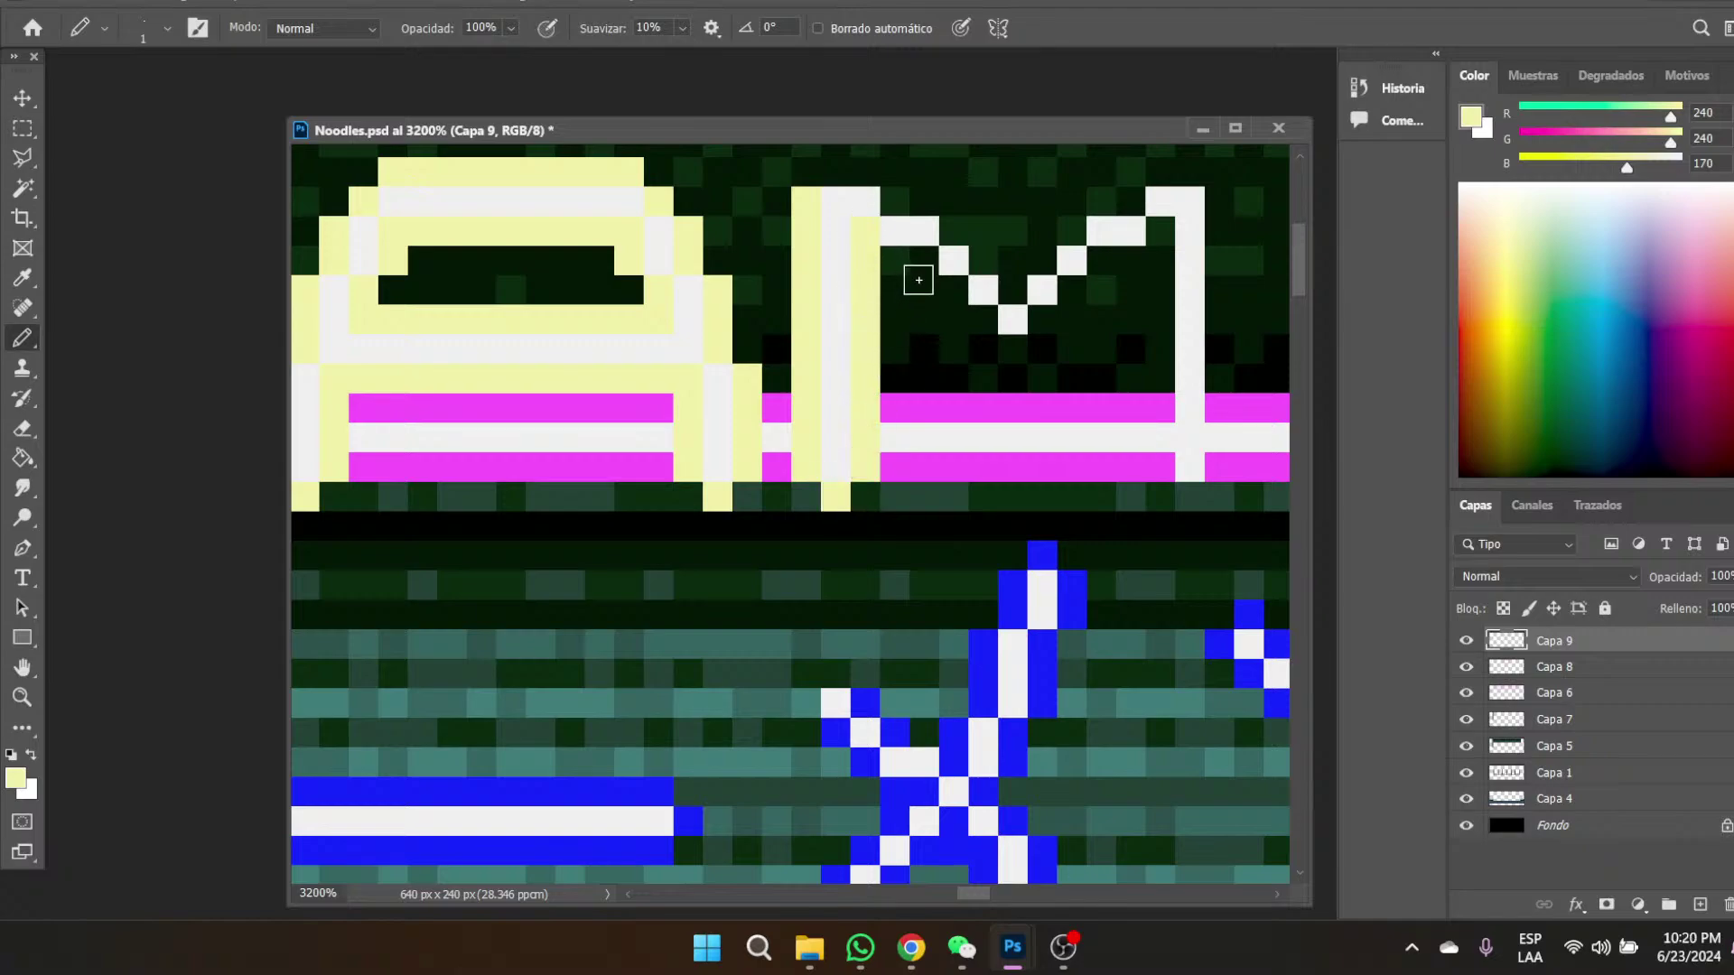
- Outline the M's left diagonal above and below, the top of its left stem and its central point in pale yellow
left_click_drag(909, 263, 892, 262)
left_click(898, 199)
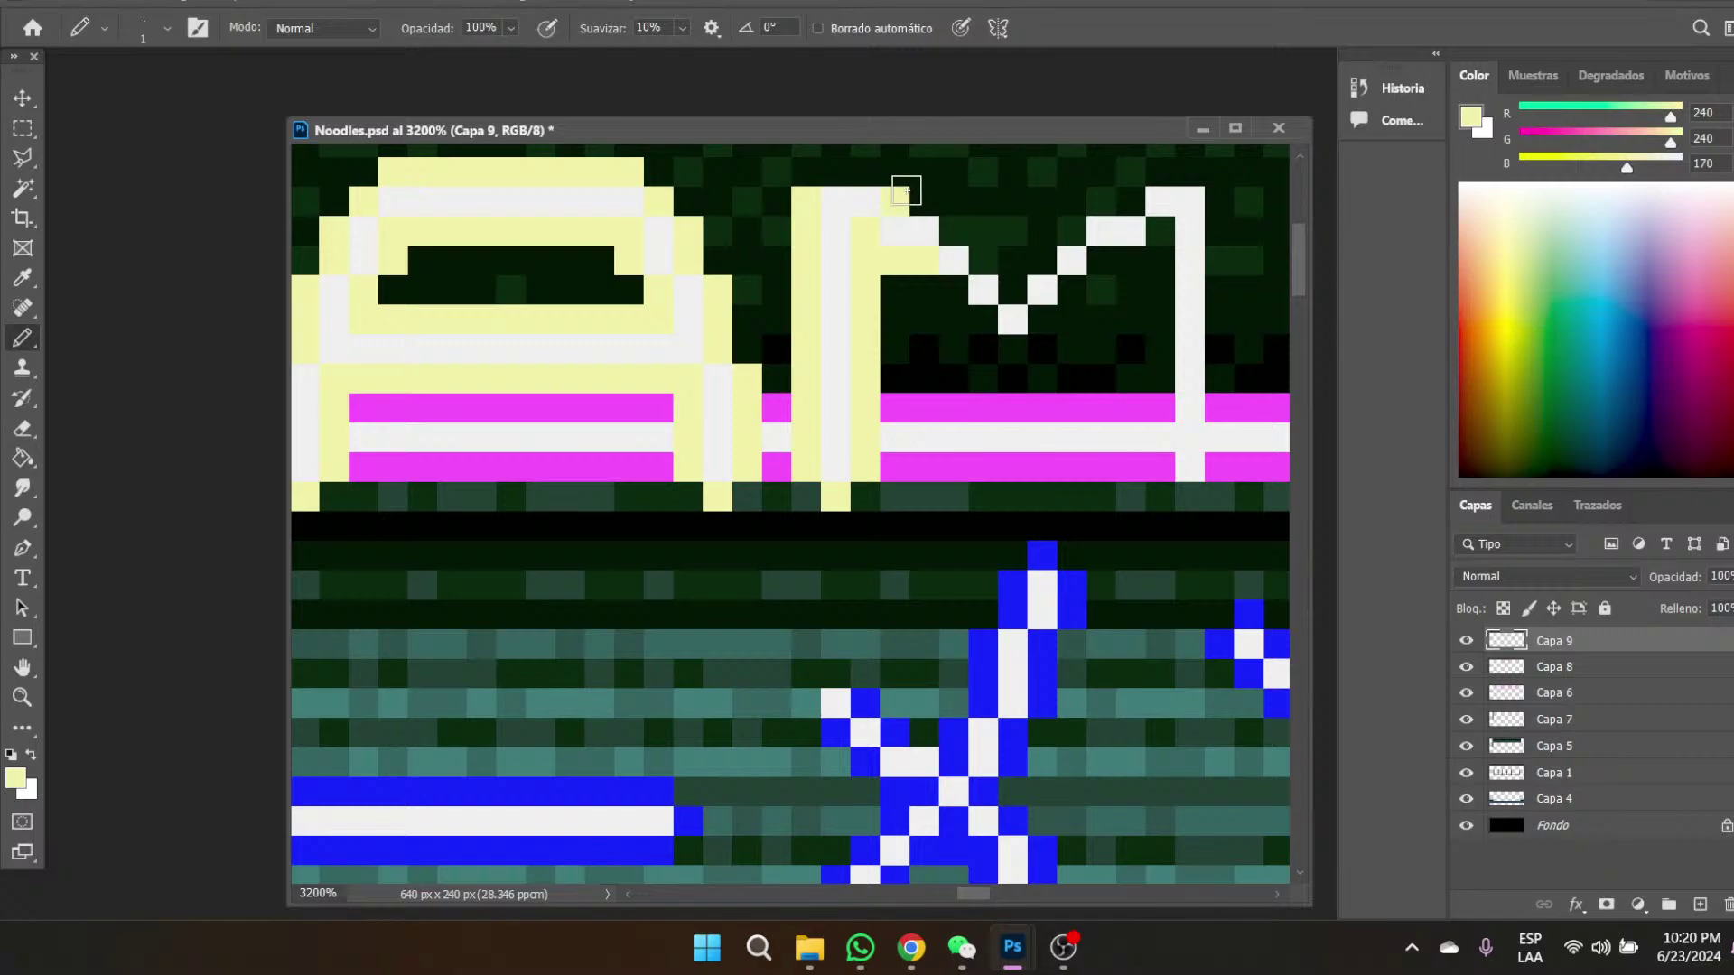
left_click(865, 171)
left_click(836, 171)
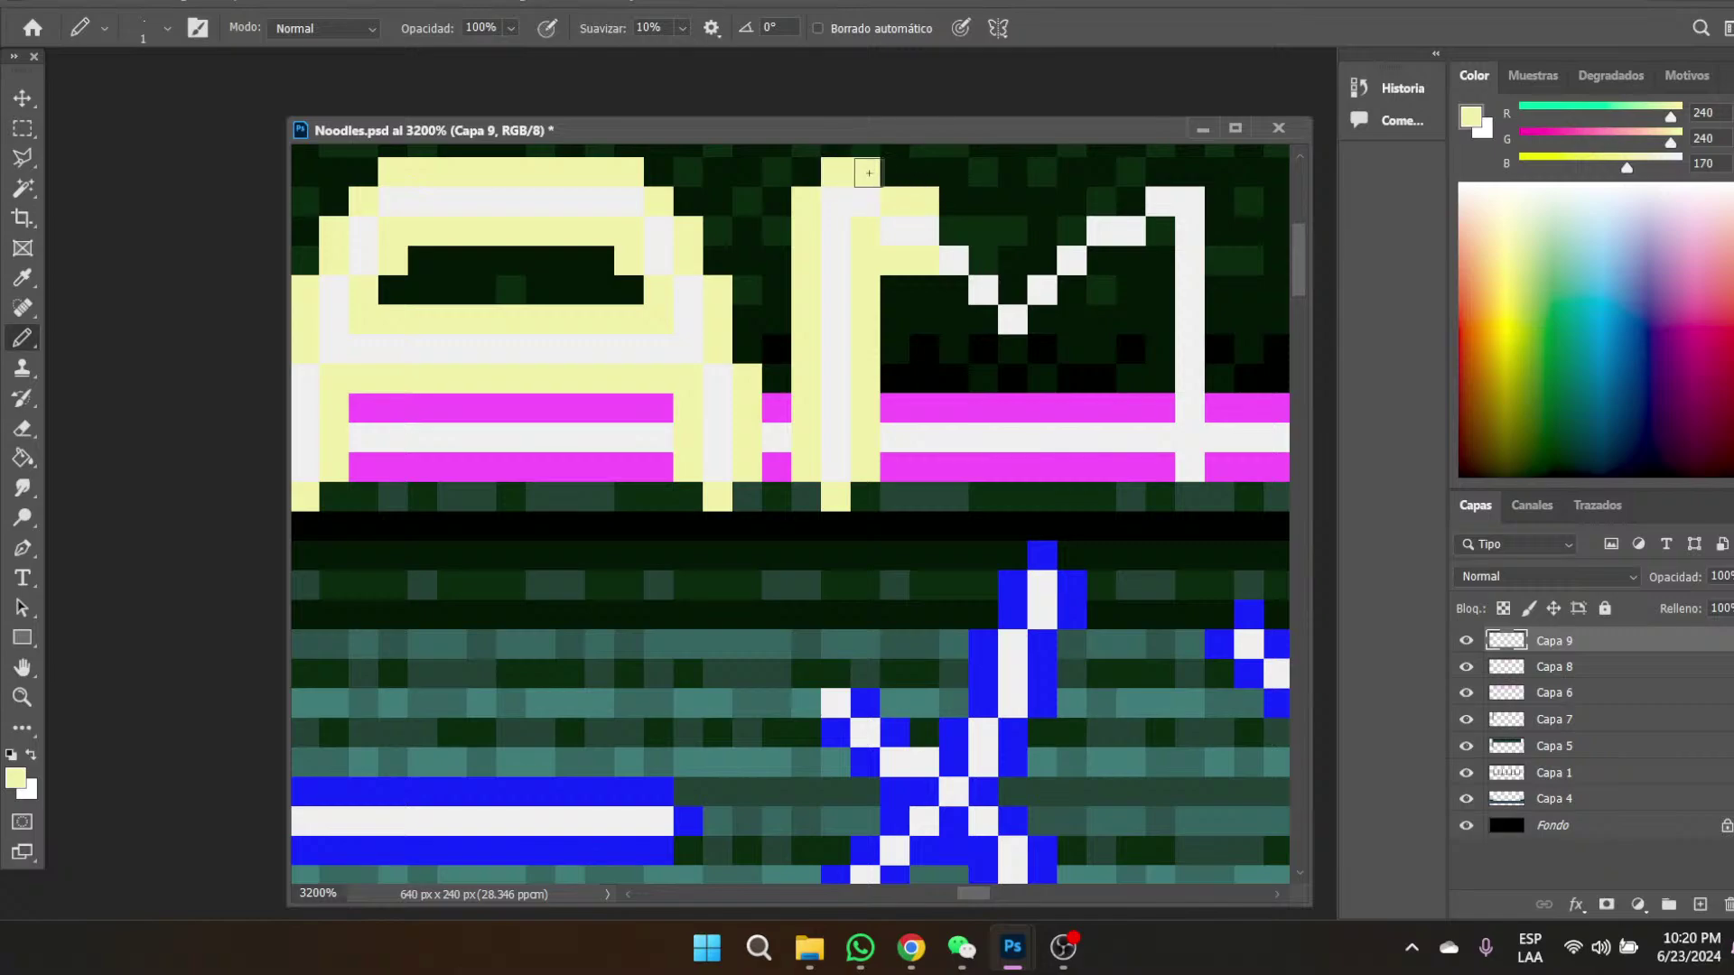
left_click(954, 231)
left_click(953, 289)
left_click(982, 261)
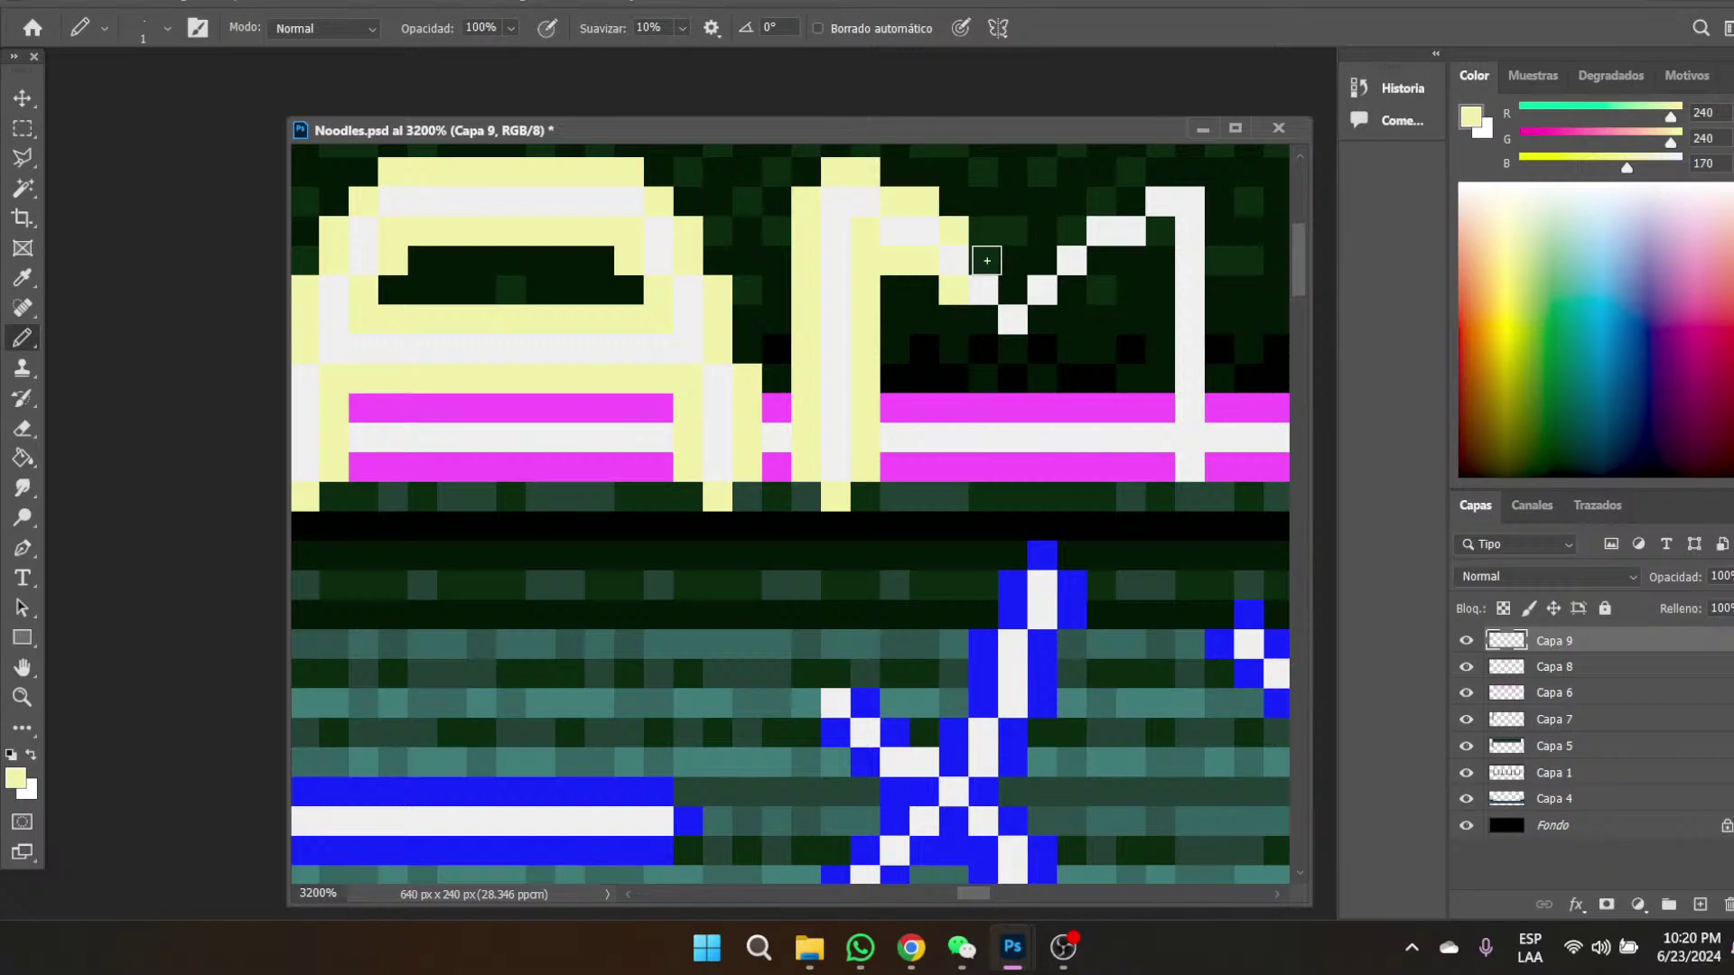
left_click(985, 320)
left_click(1012, 348)
- Outline the M's right diagonal above and below and cap the top of its right stem in pale yellow
left_click(1041, 318)
left_click(1040, 260)
left_click(1070, 289)
left_click(1099, 260)
left_click(1074, 232)
left_click(1103, 202)
left_click(1132, 203)
left_click(1161, 172)
left_click(1189, 171)
- Outline the inner side, foot and outer side of the M's right stem in pale yellow
left_click(1160, 231)
left_click(1160, 260)
left_click_drag(1162, 274, 1161, 471)
left_click(1183, 496)
left_click_drag(1220, 197, 1219, 477)
- Review the whole stage at 100%, then examine the RAM lettering and its spacing within the sign up close
left_click(22, 696)
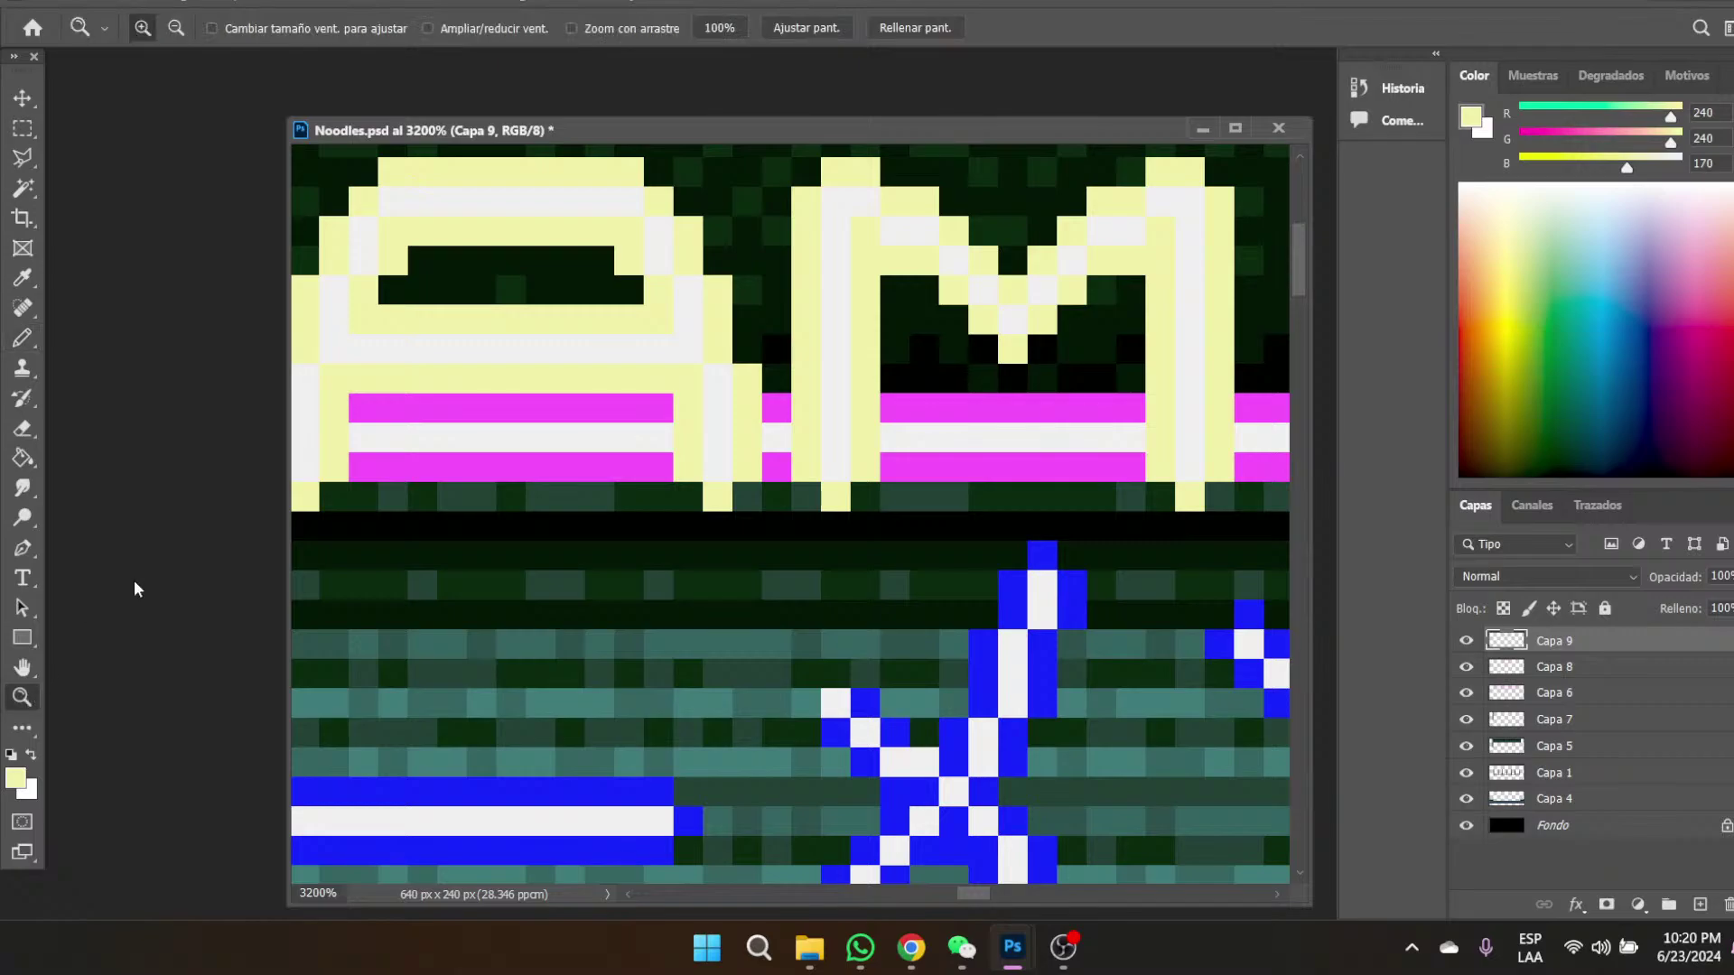
left_click(715, 28)
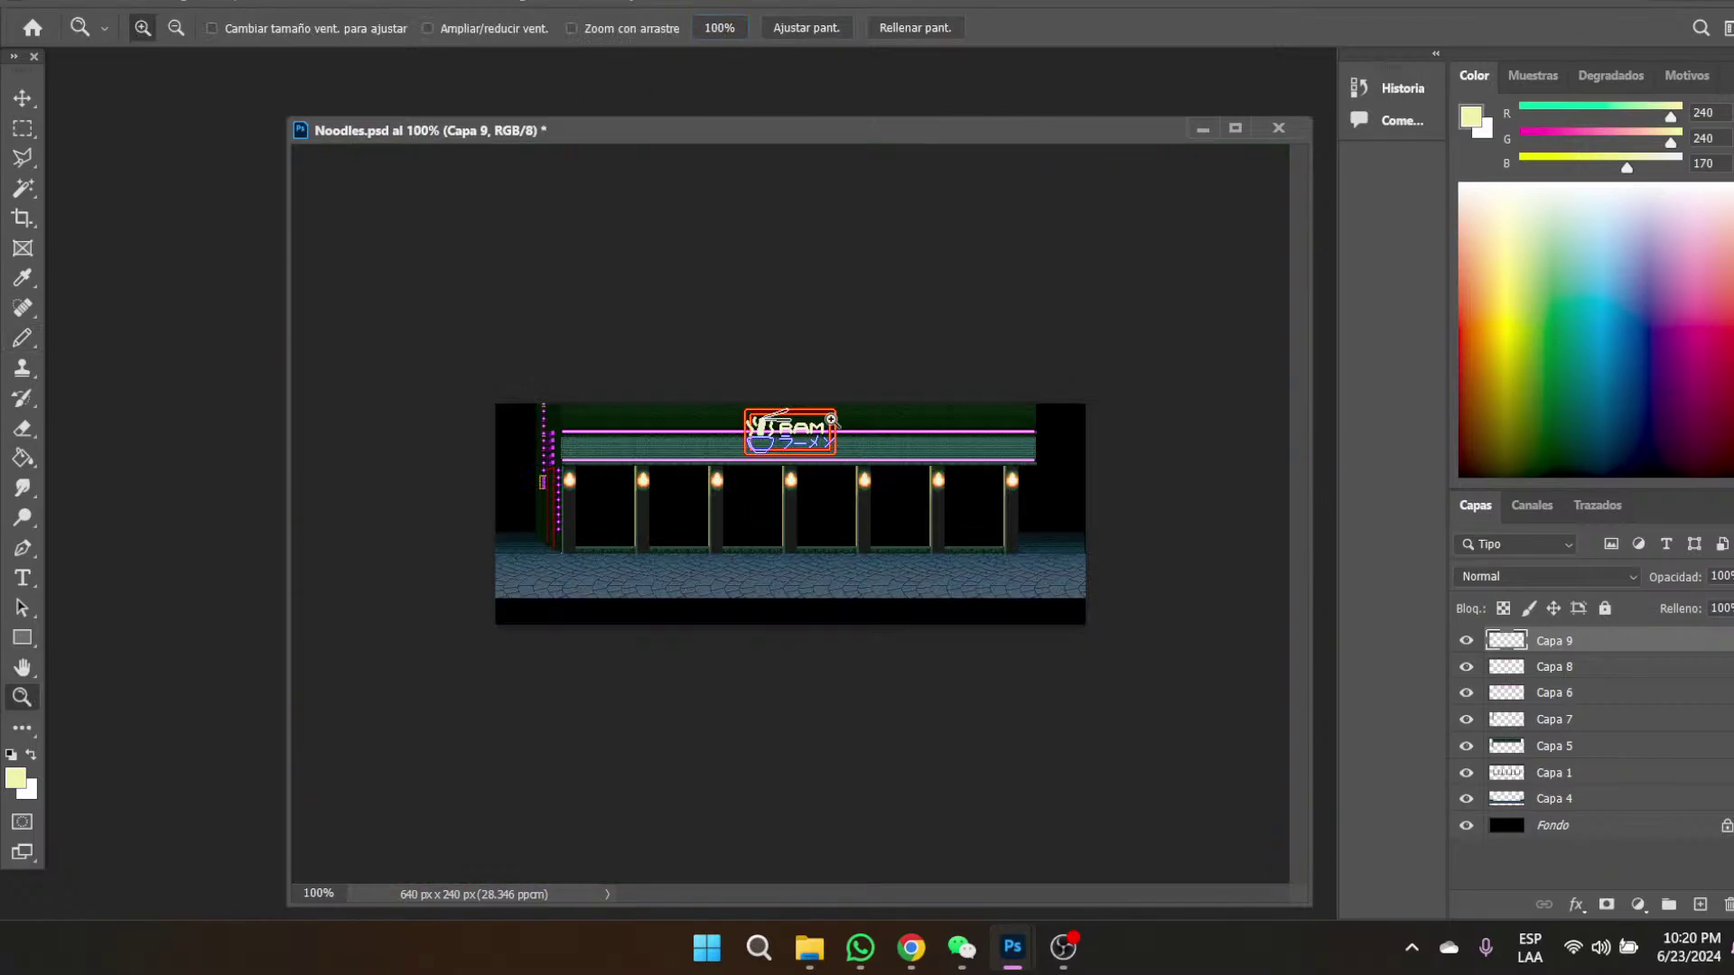
left_click(831, 419)
left_click(765, 335)
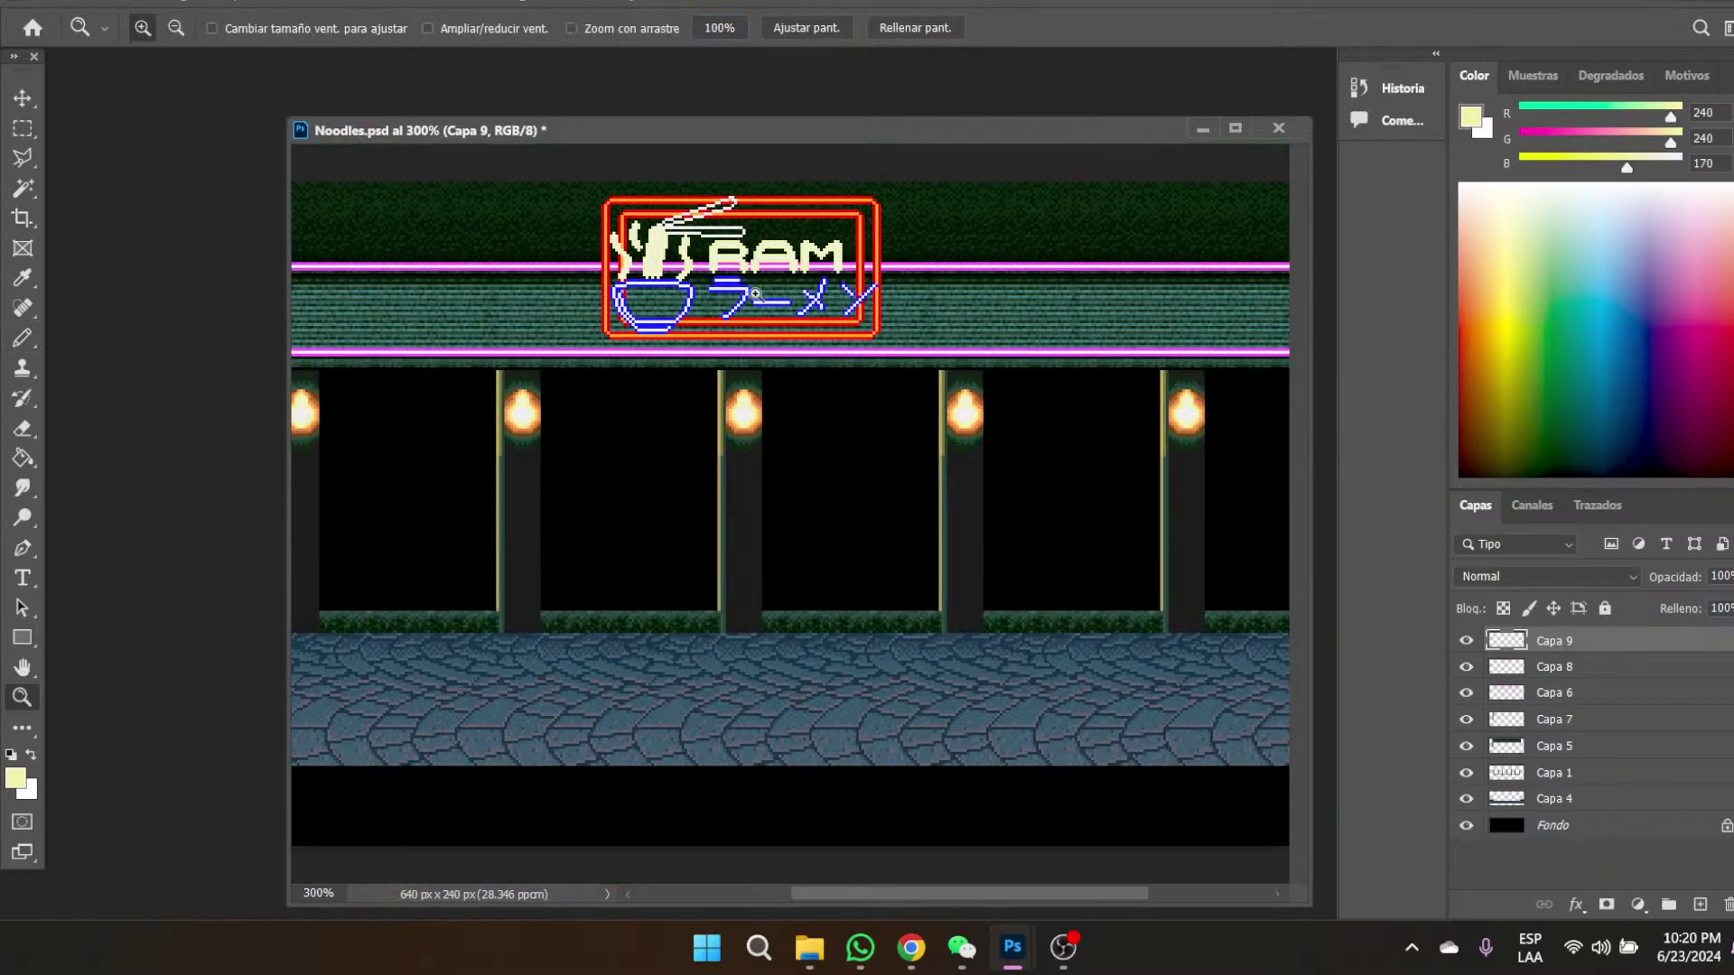
left_click(765, 335)
left_click(765, 335)
left_click(765, 335)
left_click(748, 235)
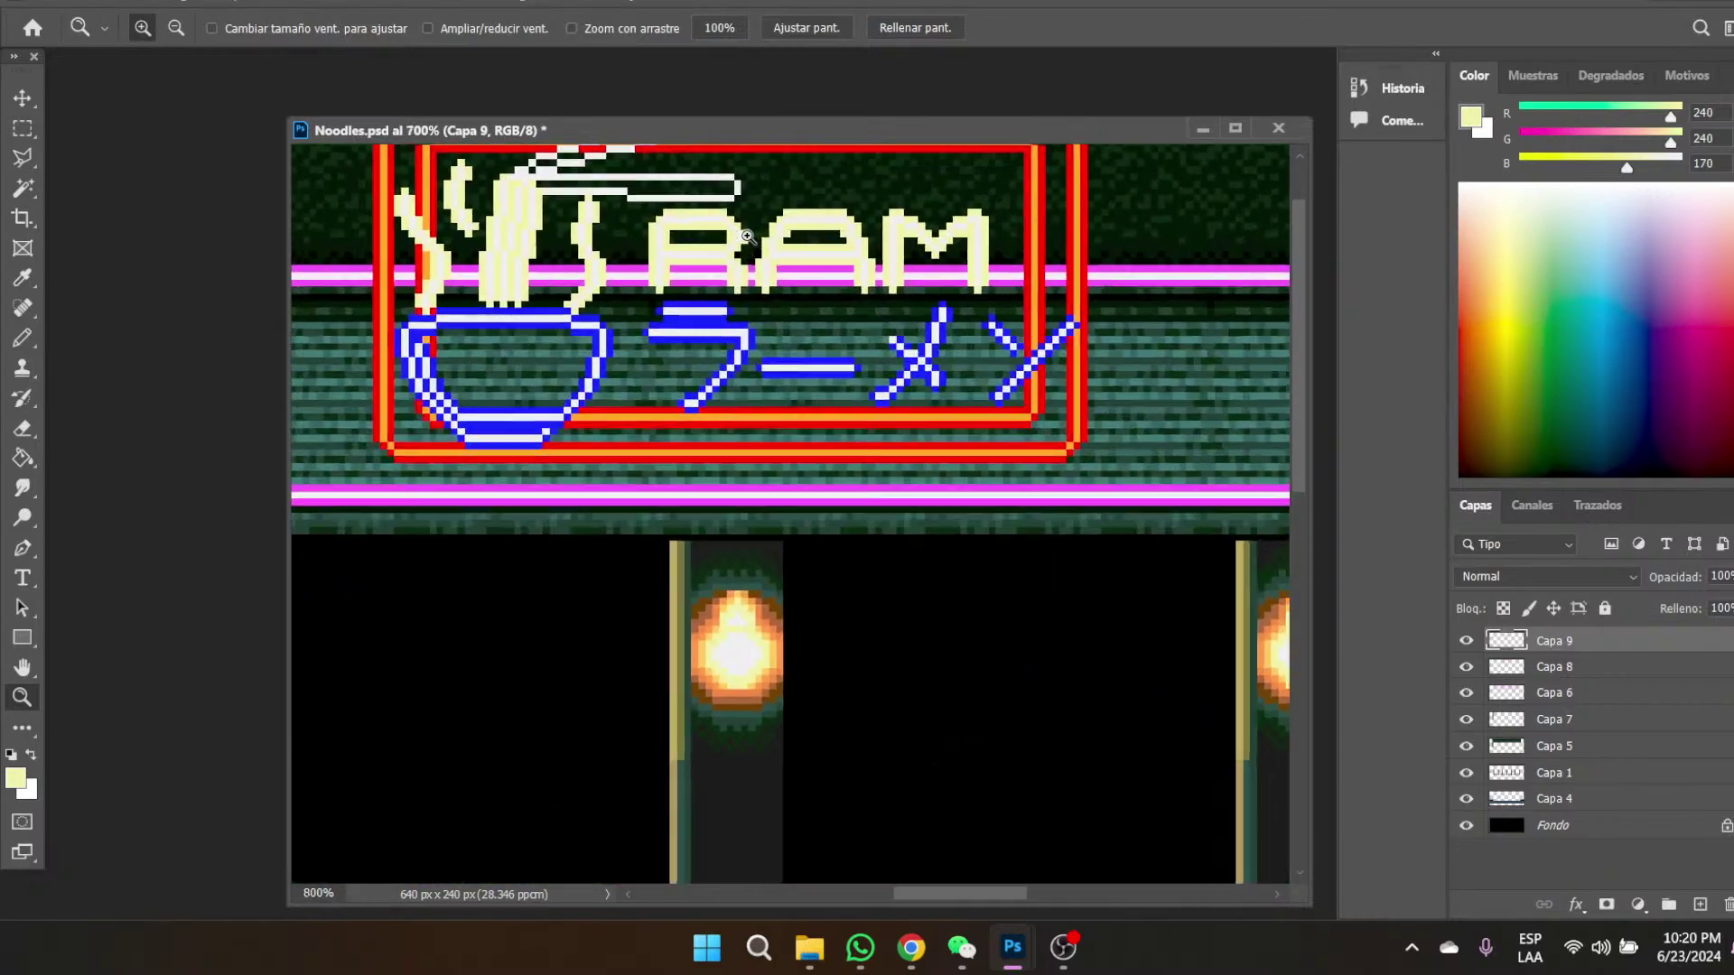
left_click(841, 210)
left_click(840, 209)
left_click(804, 256)
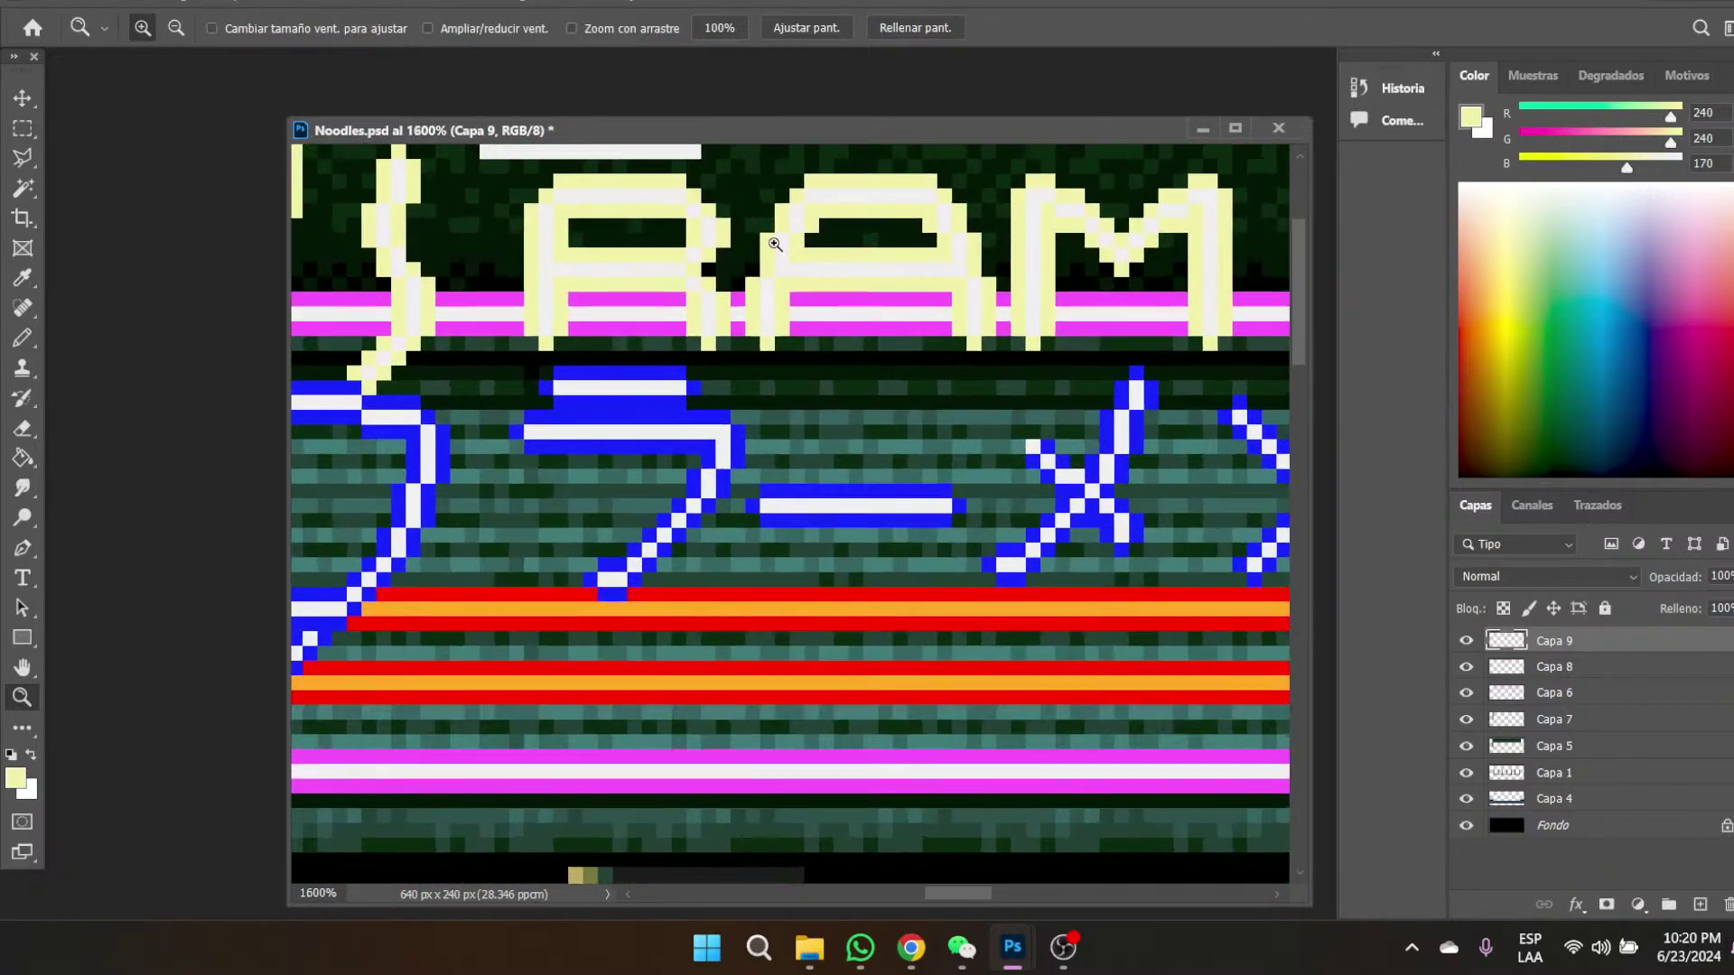
left_click(20, 132)
left_click_drag(642, 159, 1296, 411)
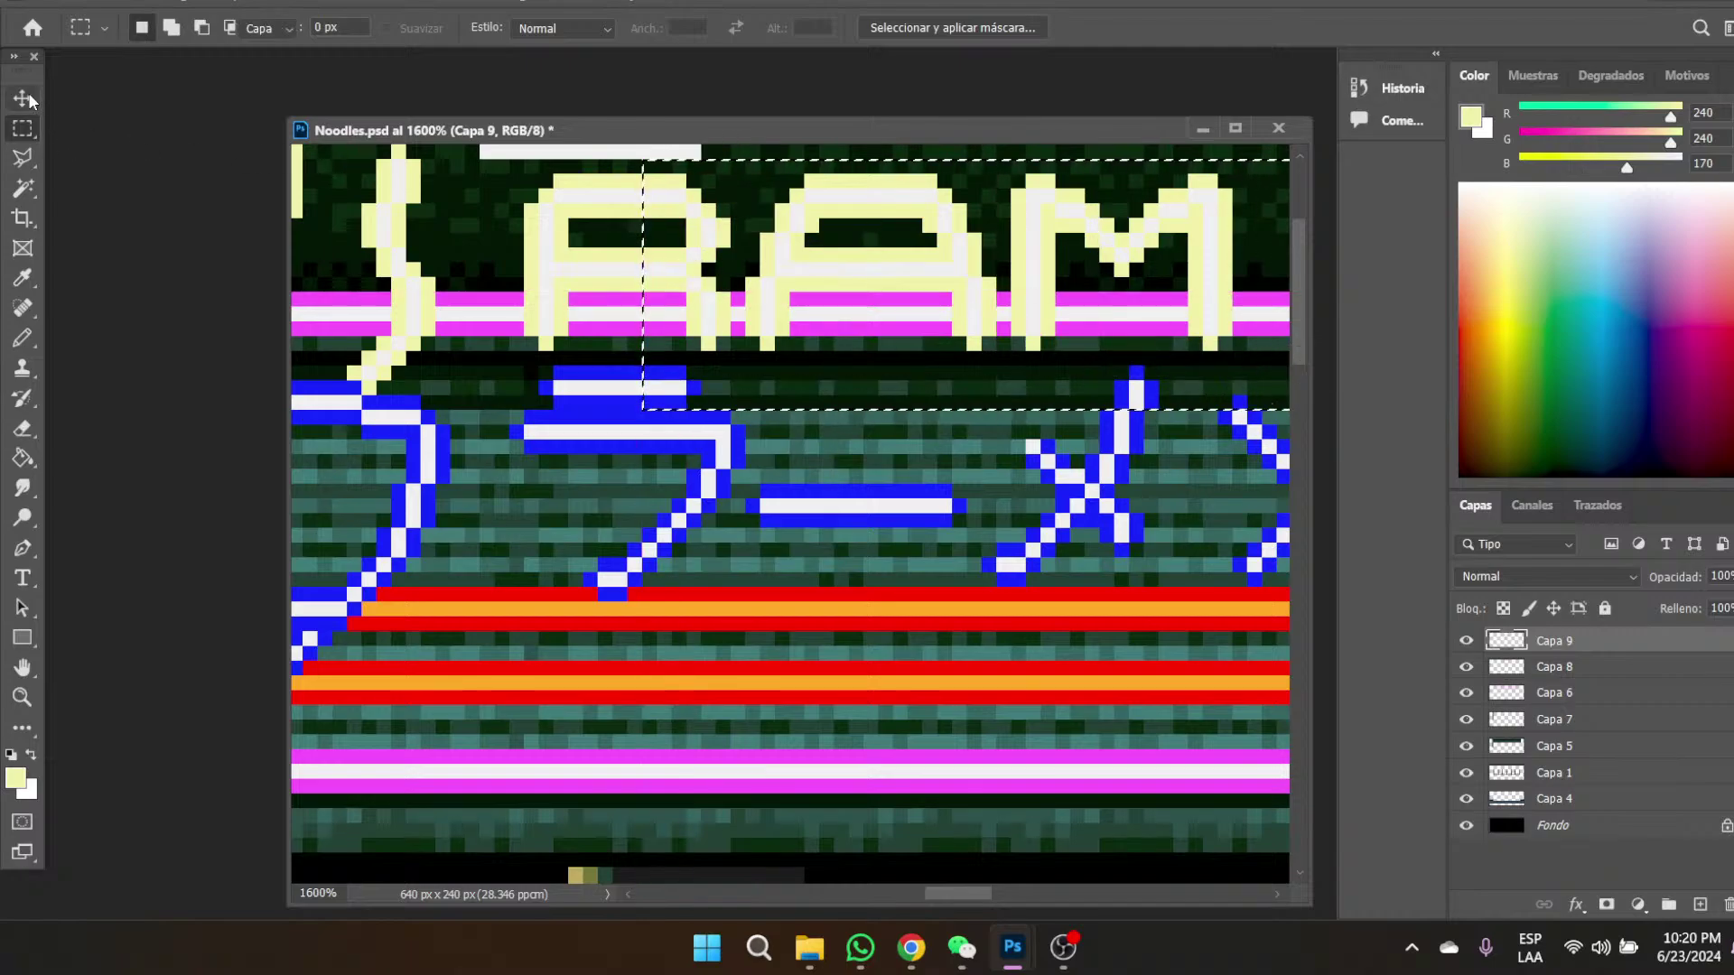
key("v")
left_click_drag(901, 285, 919, 279)
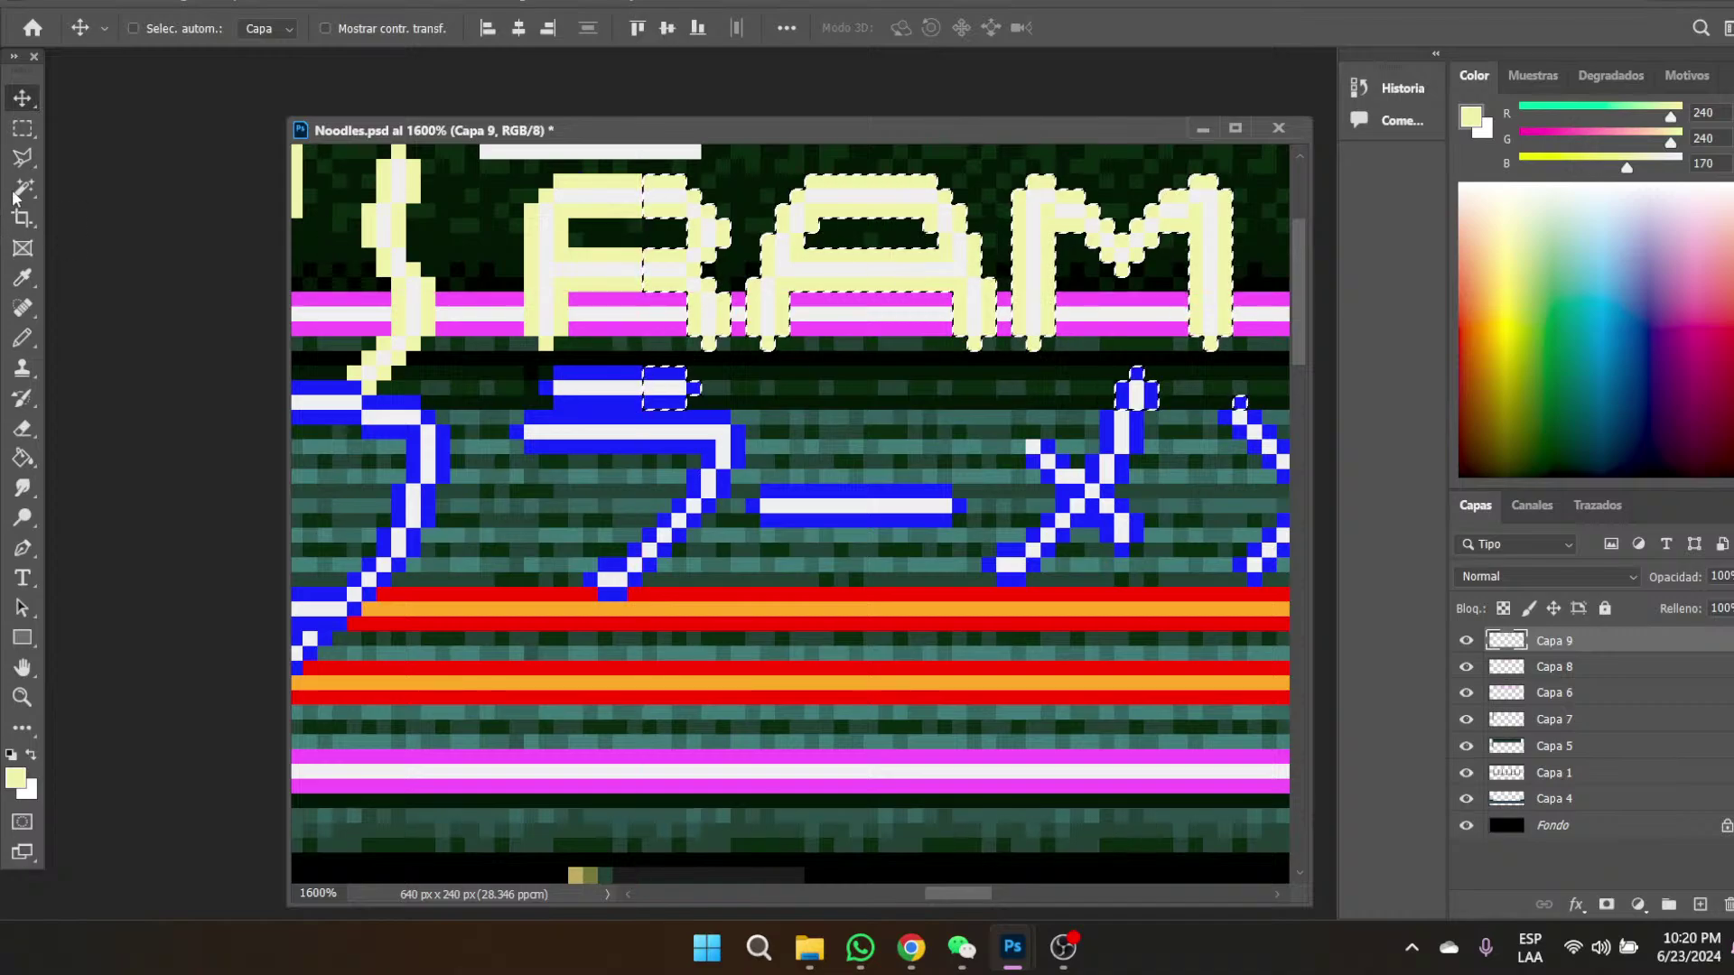
left_click(23, 129)
left_click(1031, 498)
- Narrow the R by moving its right part, together with the A and M, 2 pixels left
left_click_drag(613, 363, 1245, 169)
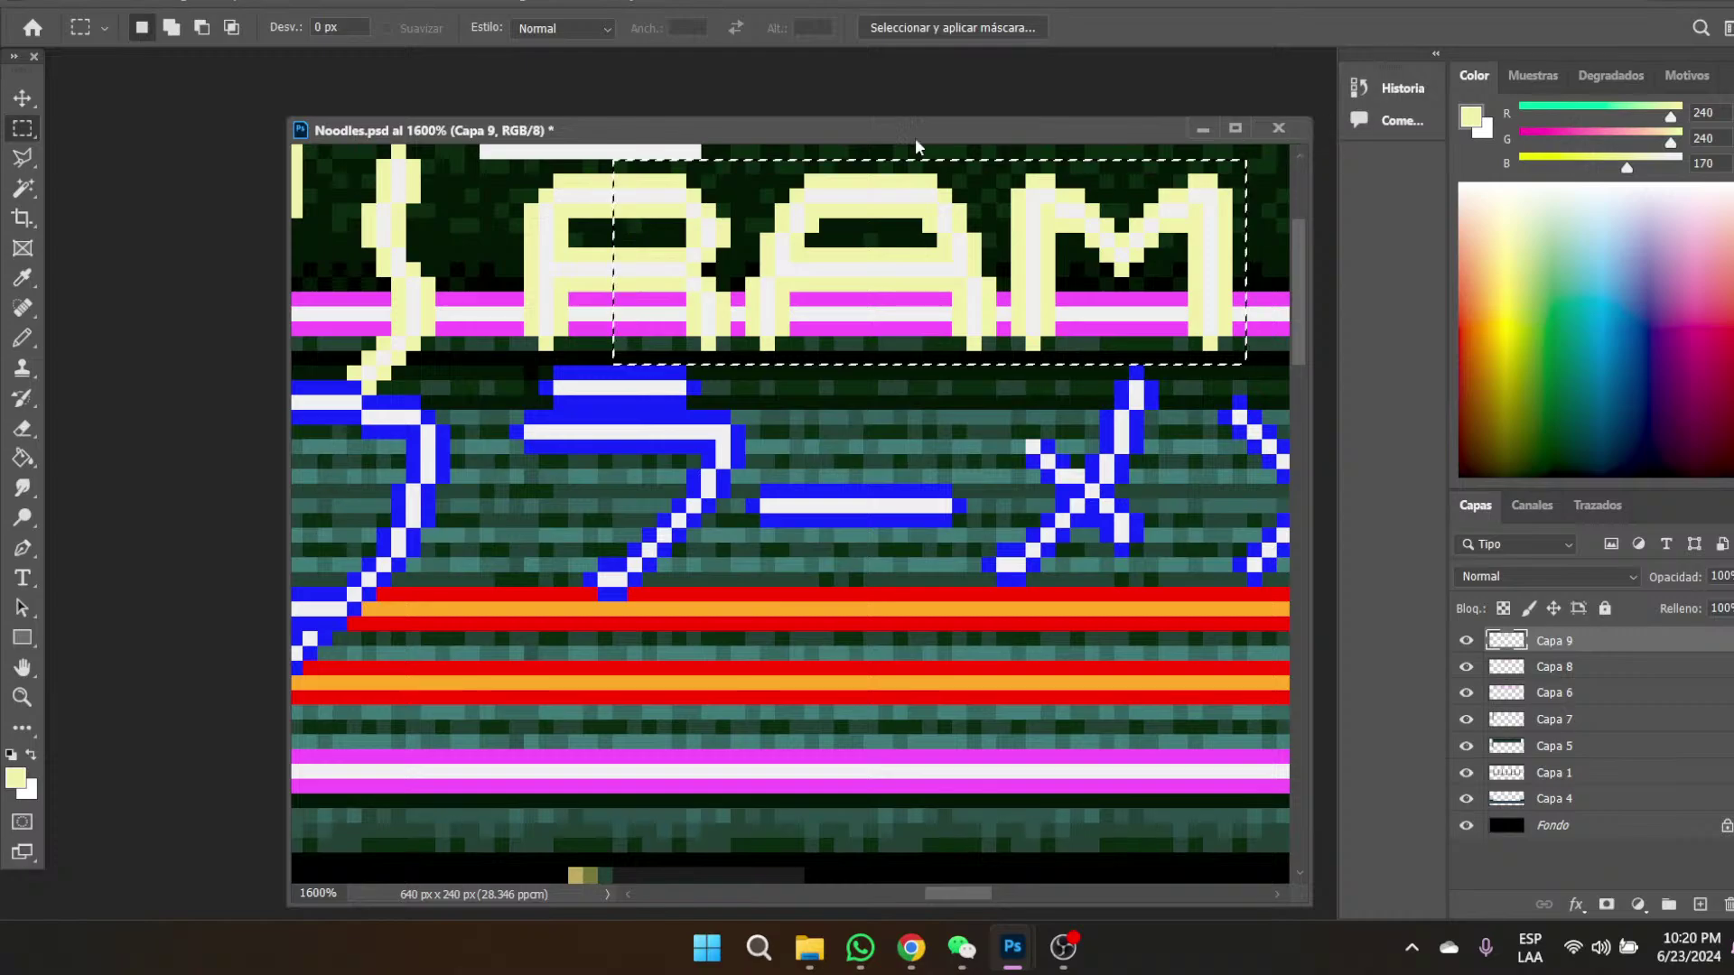
left_click(22, 98)
left_click_drag(617, 226, 619, 207)
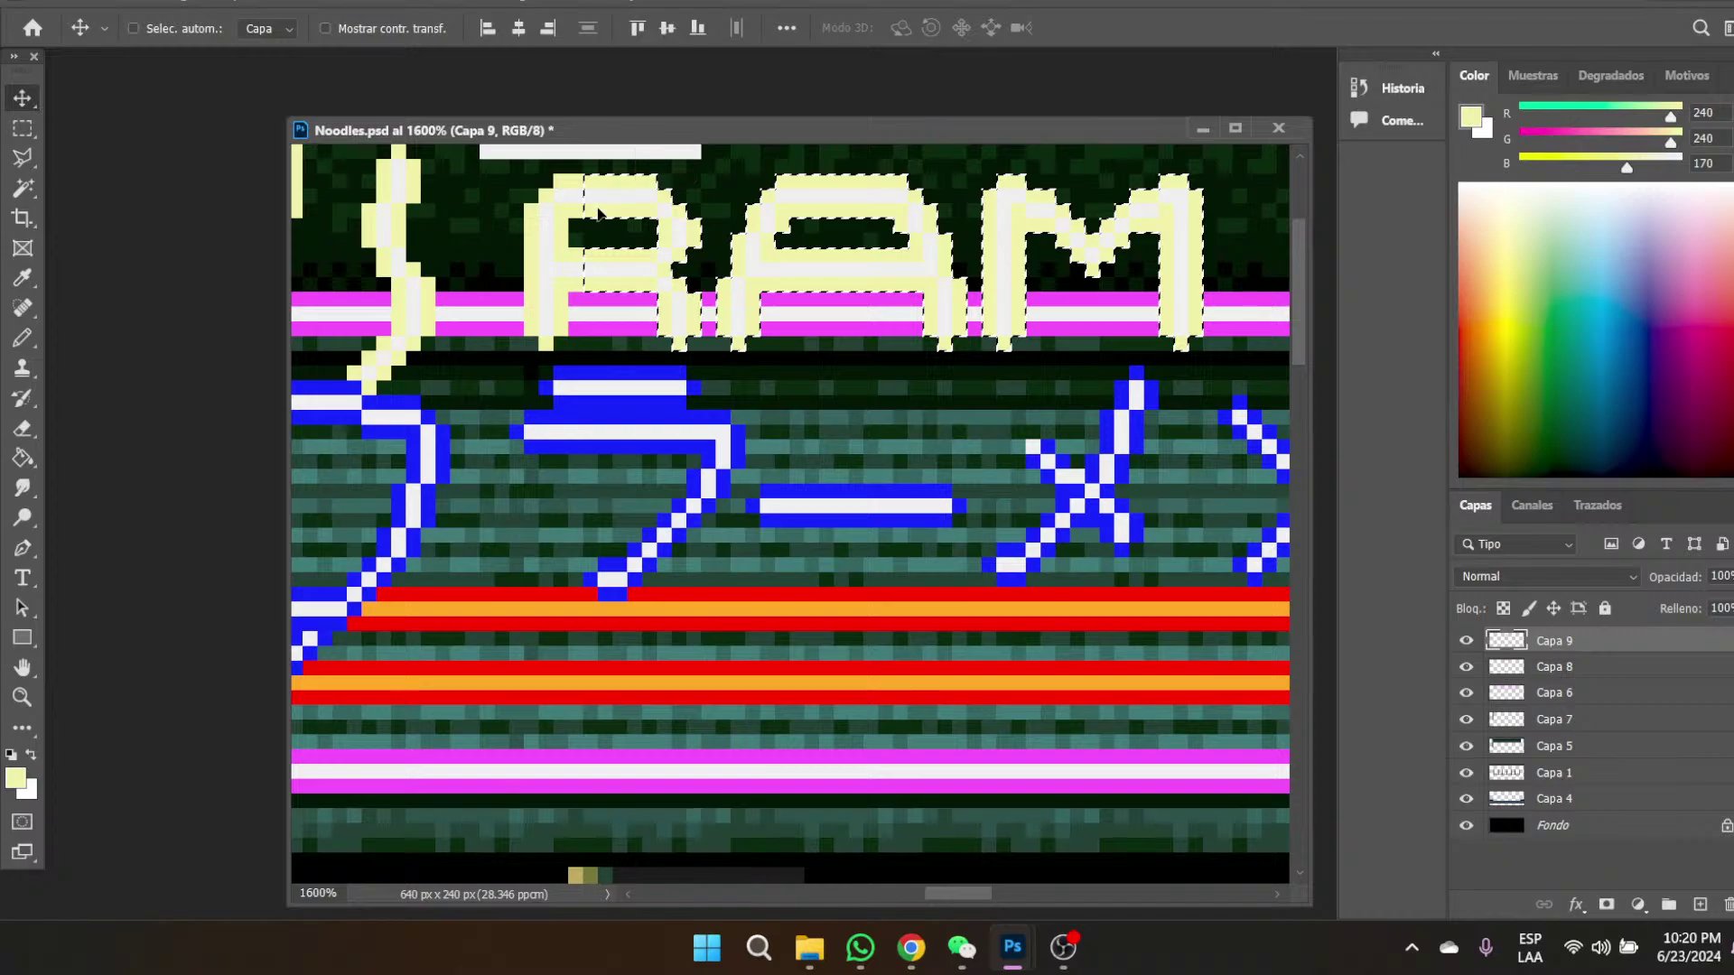
- Narrow the A by moving its right half, together with the M, 4 pixels left
left_click(23, 128)
left_click(862, 240)
left_click_drag(865, 156, 1232, 365)
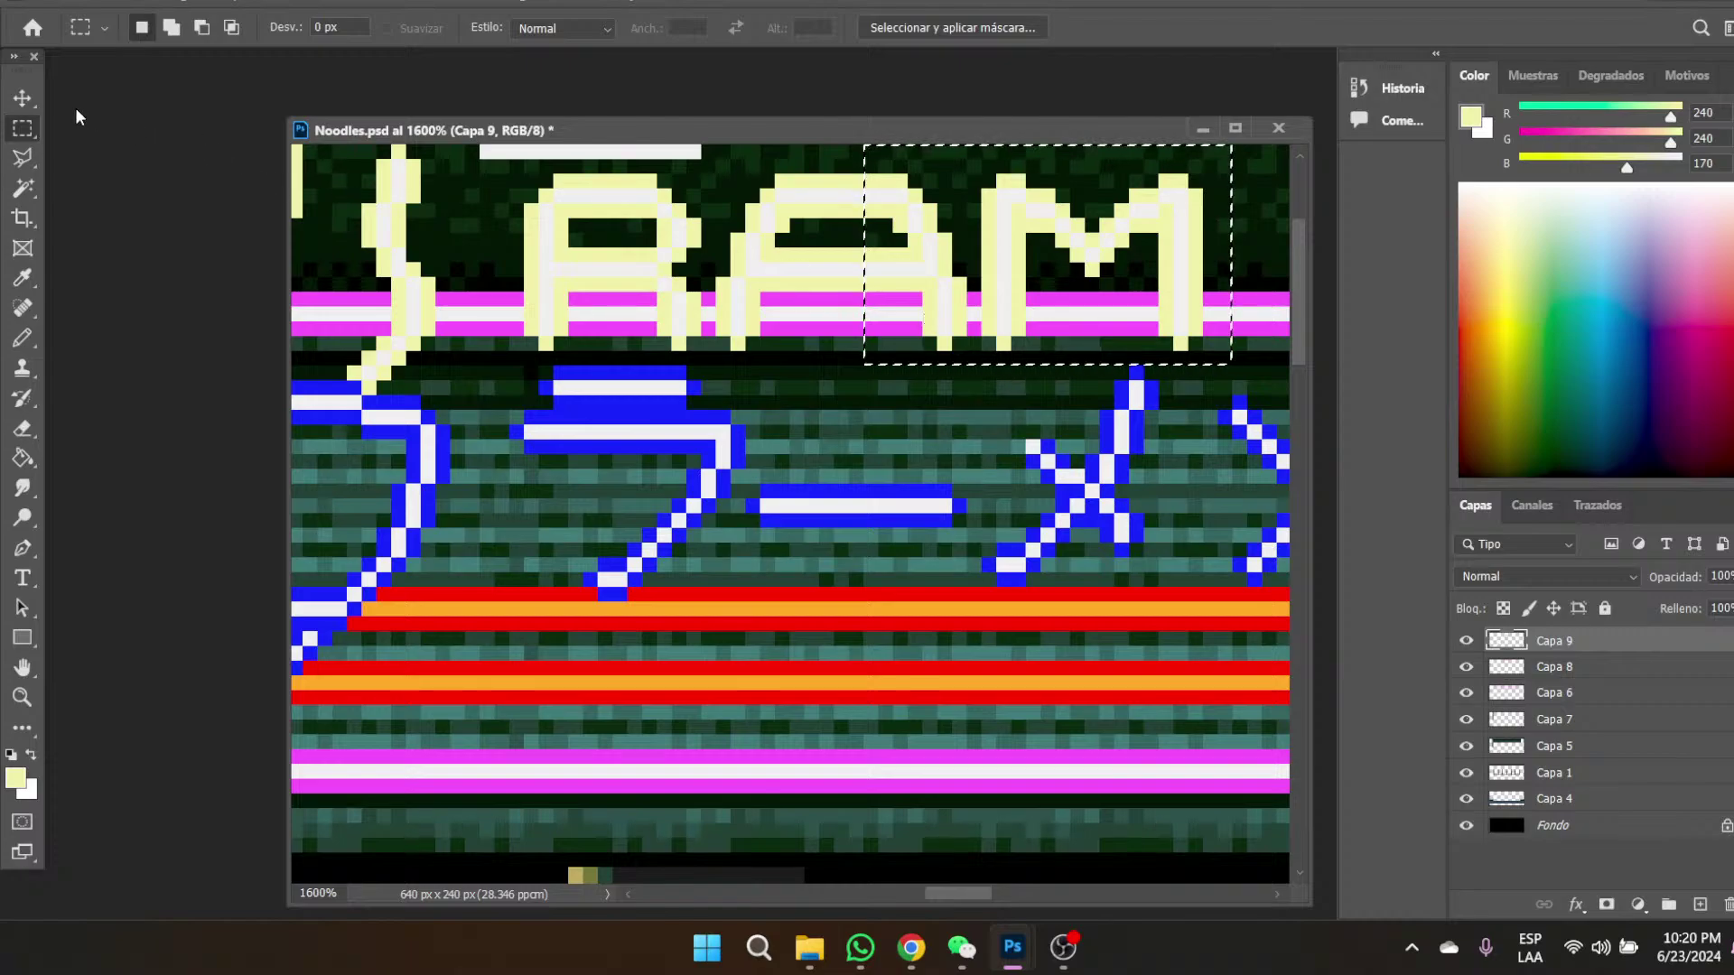
left_click(34, 97)
left_click_drag(1027, 222, 973, 218)
- Select everything of the M beyond its left stem and move it 1 pixel left
key("m")
left_click(1031, 298)
left_click_drag(986, 177, 1246, 365)
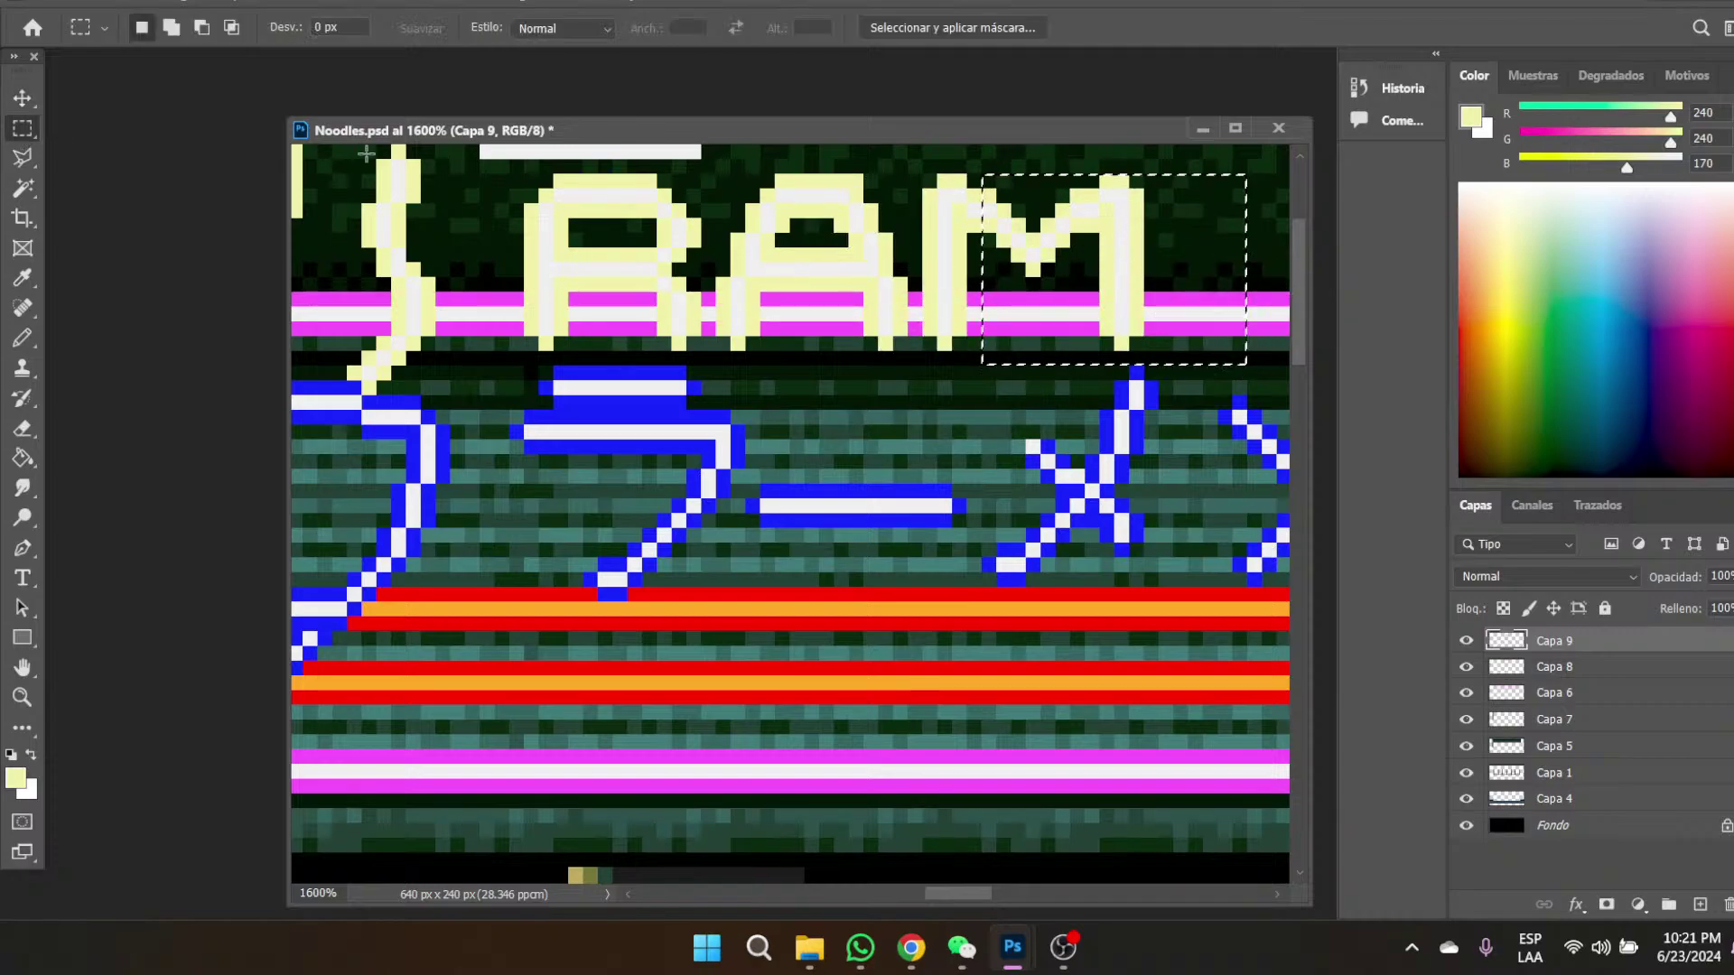
left_click(23, 98)
left_click_drag(1023, 257, 1009, 257)
- Move only the M's right stem 1 pixel left, then clear the selection
left_click(22, 129)
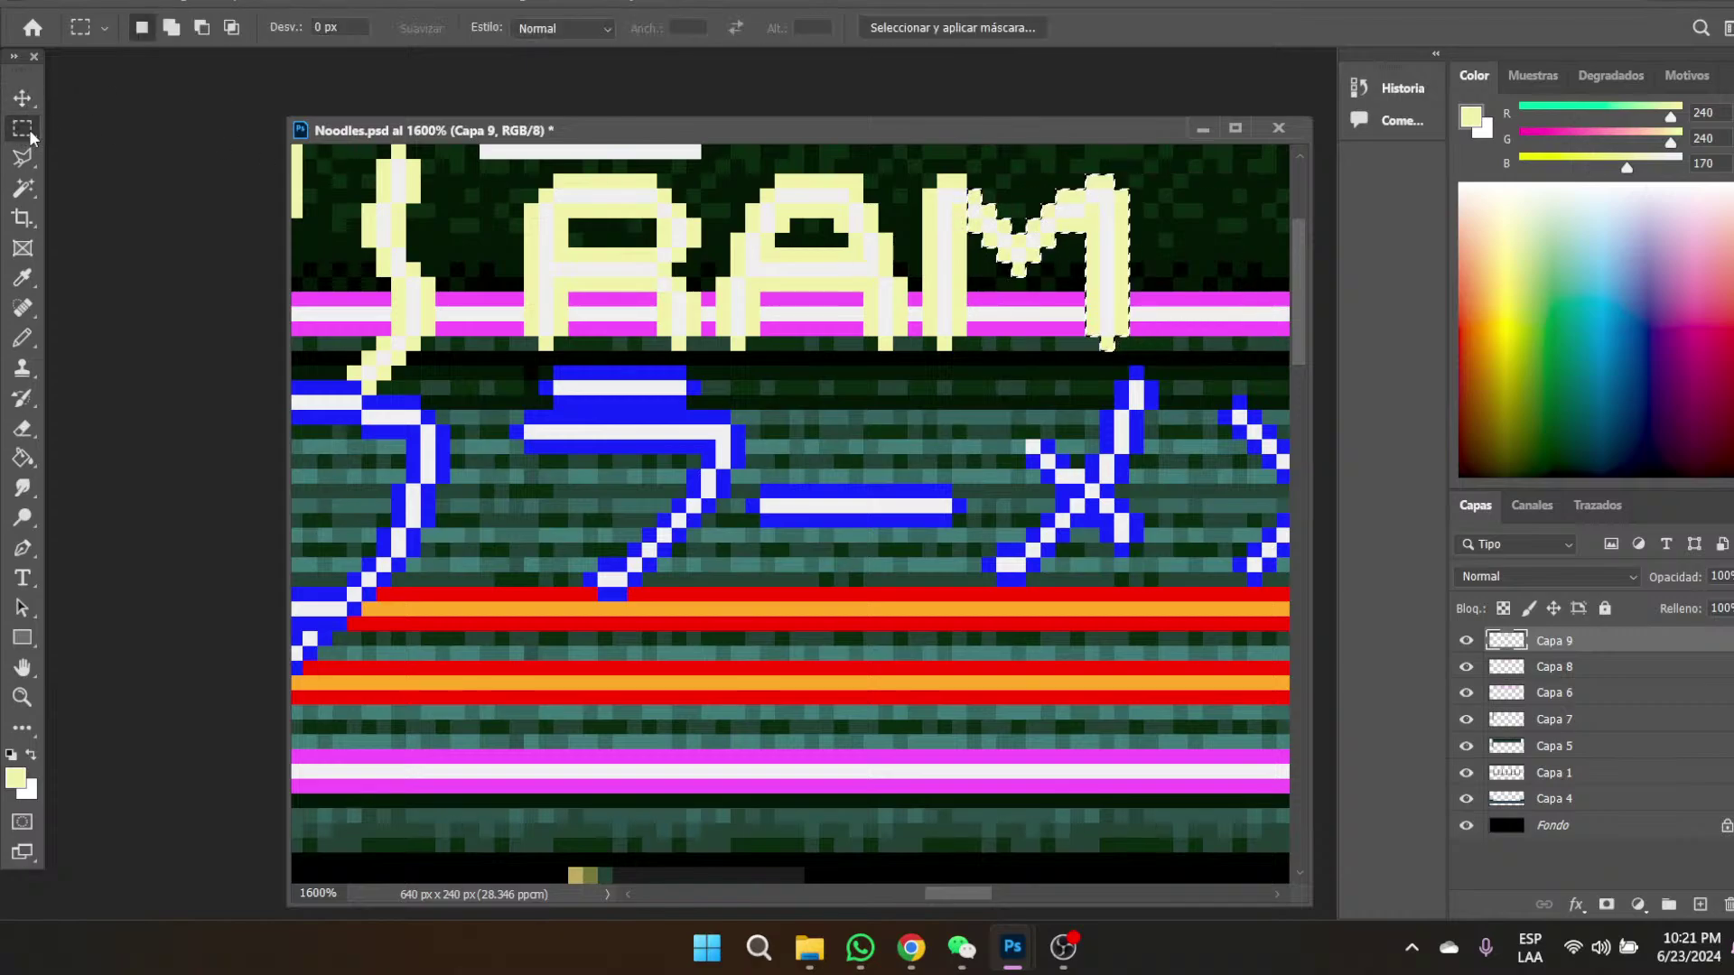
left_click_drag(1070, 160, 1188, 365)
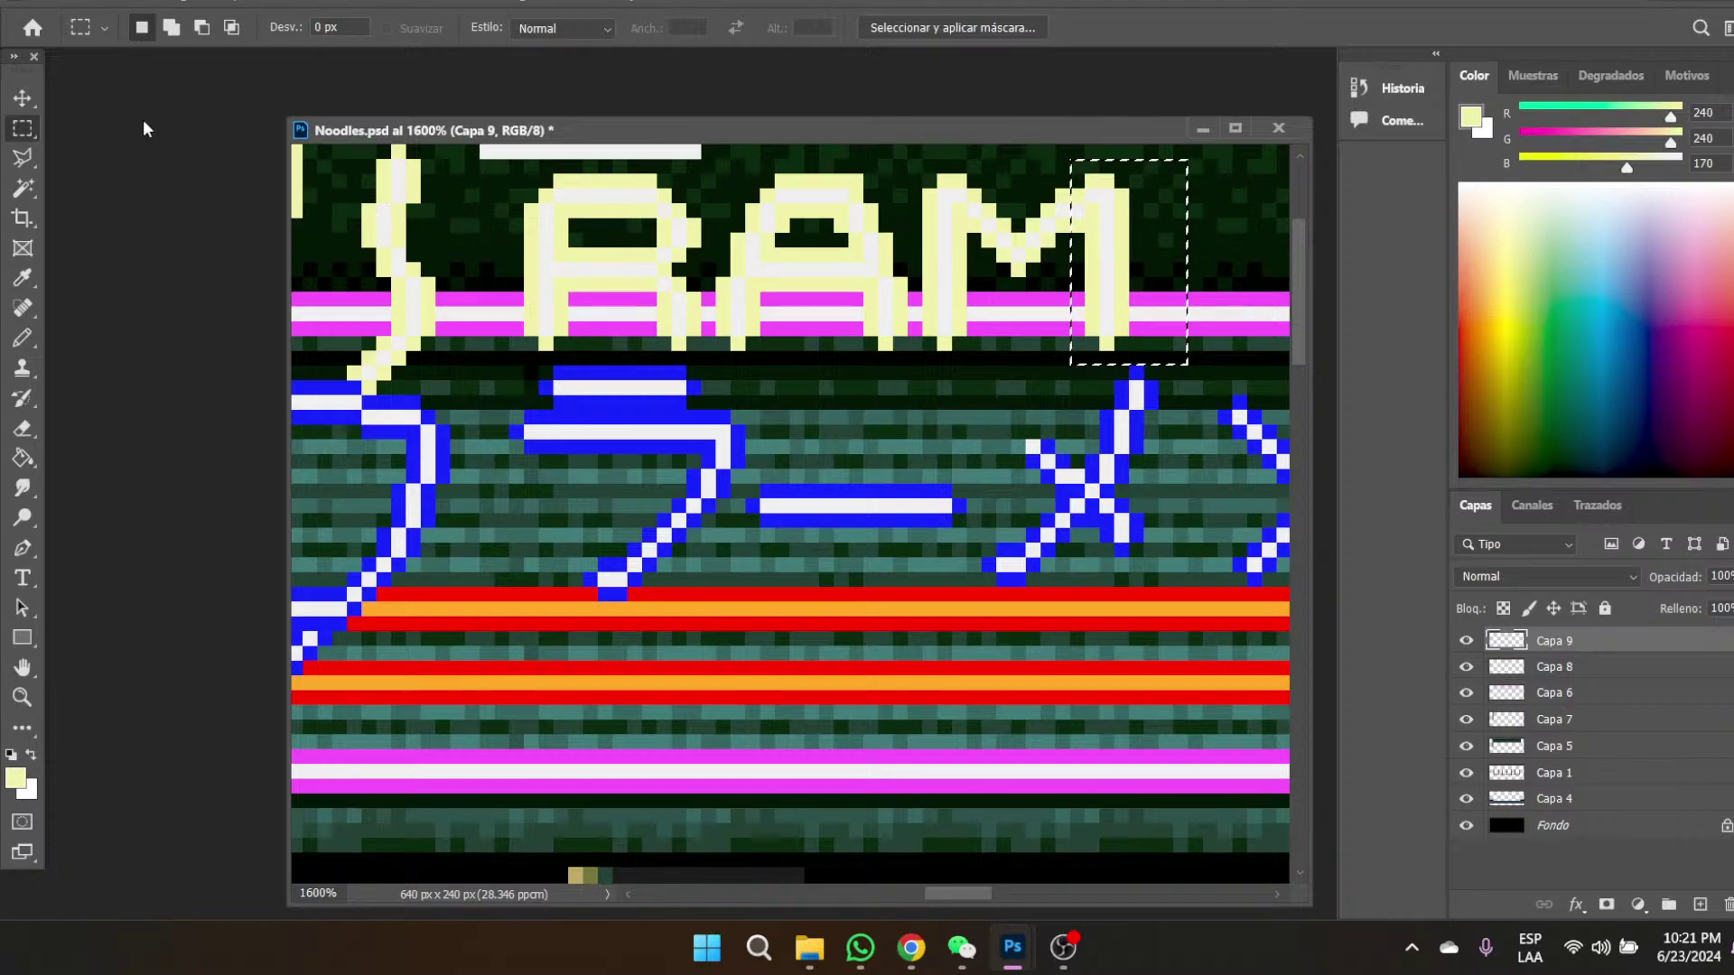
left_click(30, 95)
left_click_drag(1115, 294, 1107, 293)
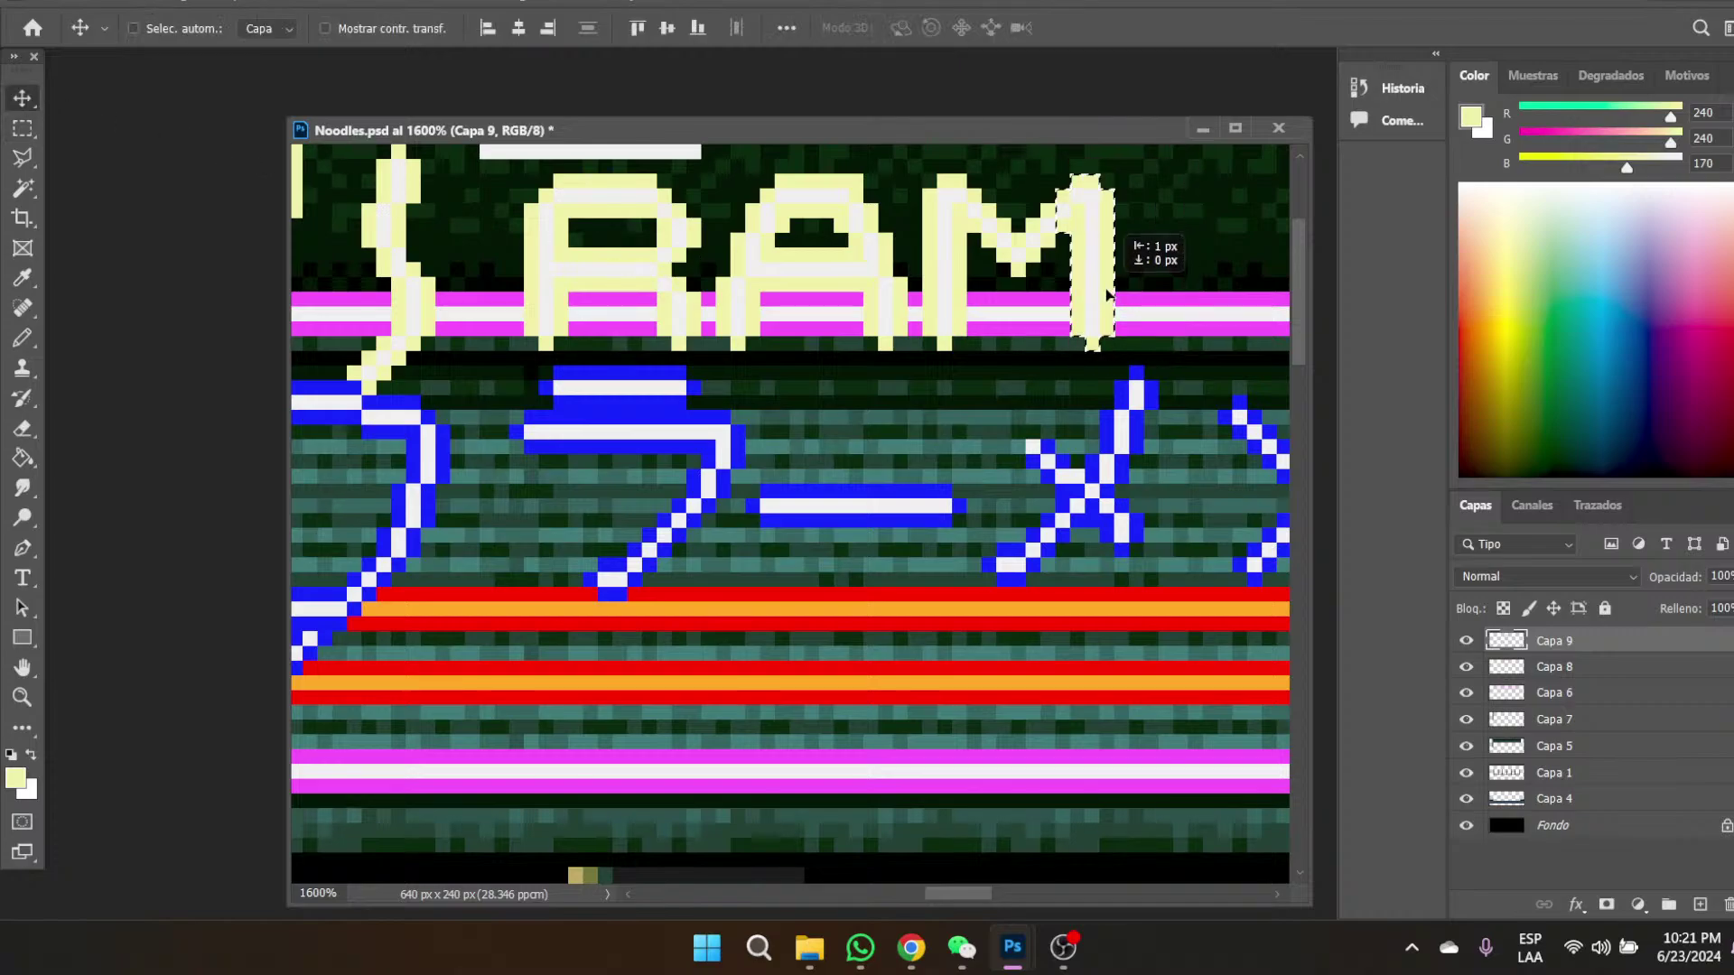
left_click(22, 129)
left_click(1102, 374)
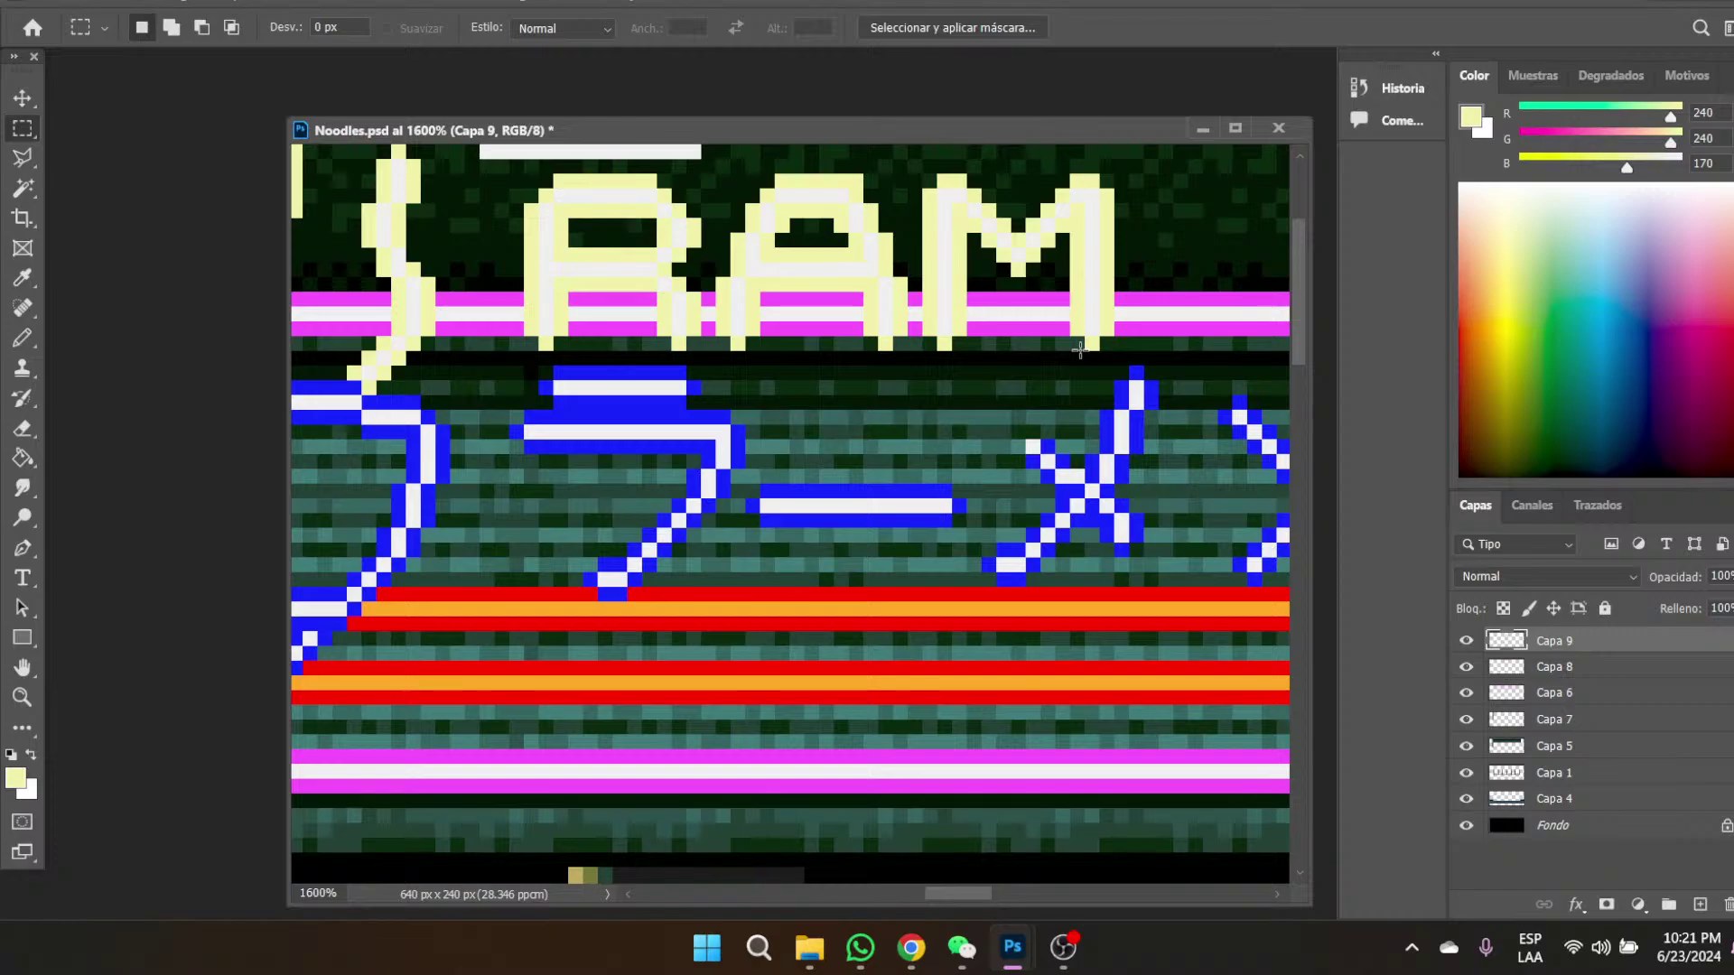
- Activate the Eyedropper for sampling a colour from the sign's lettering
left_click_drag(943, 891, 954, 892)
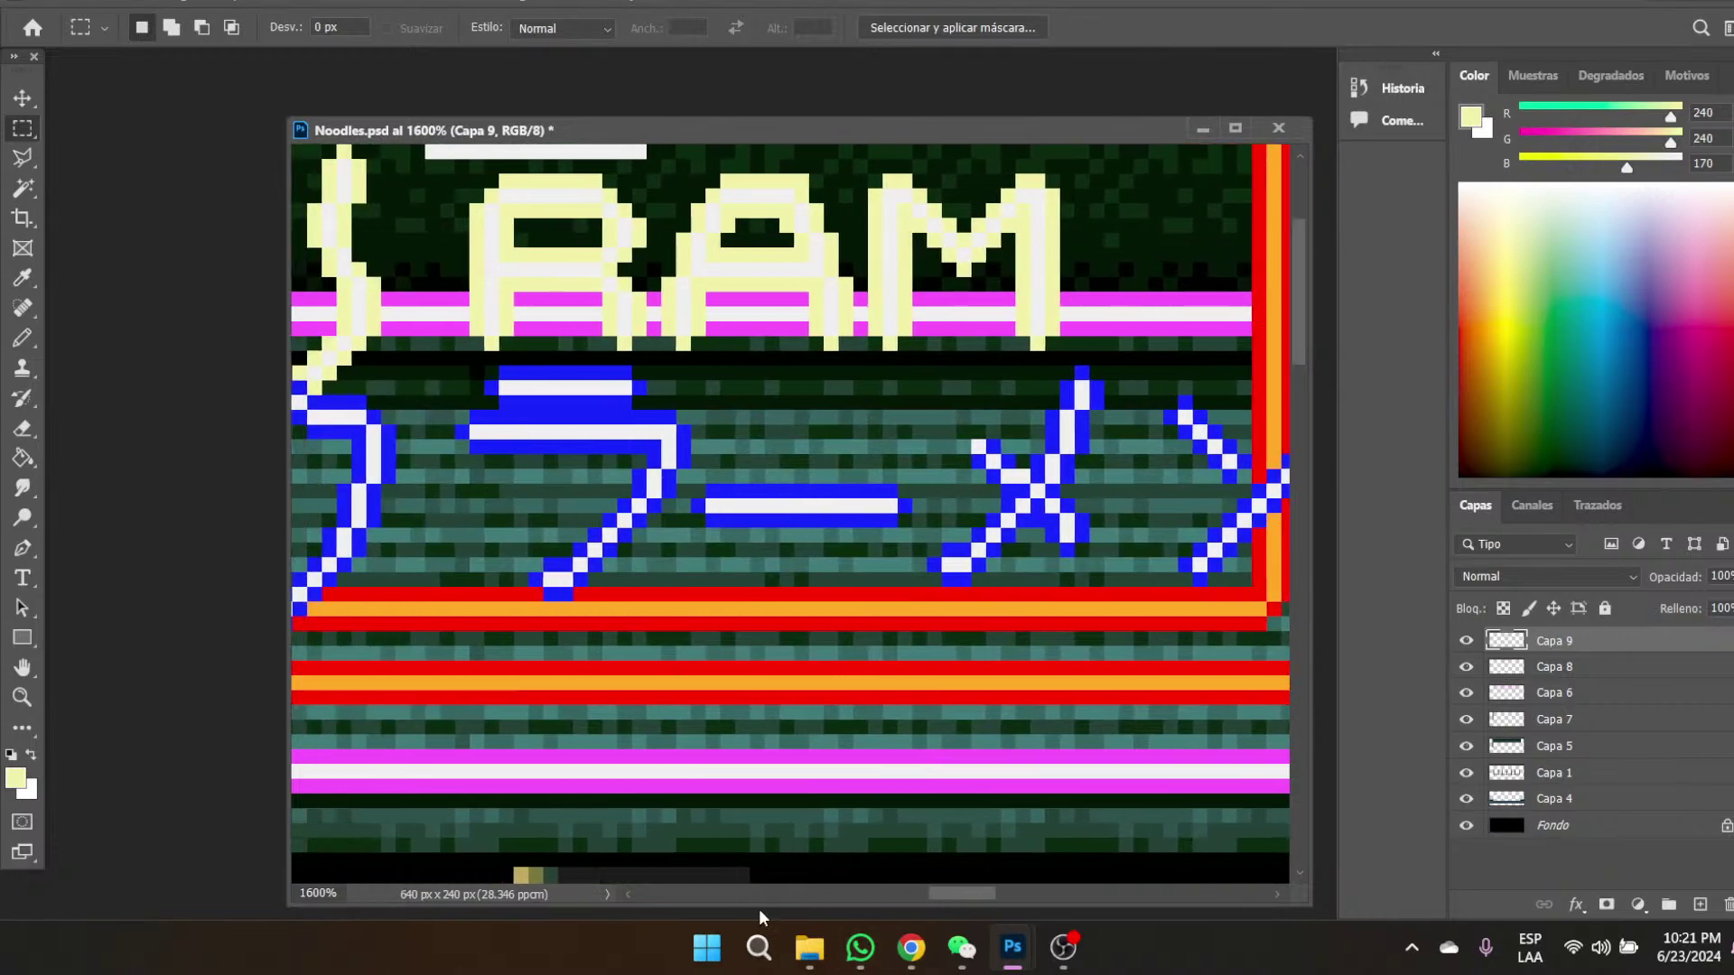
left_click(24, 280)
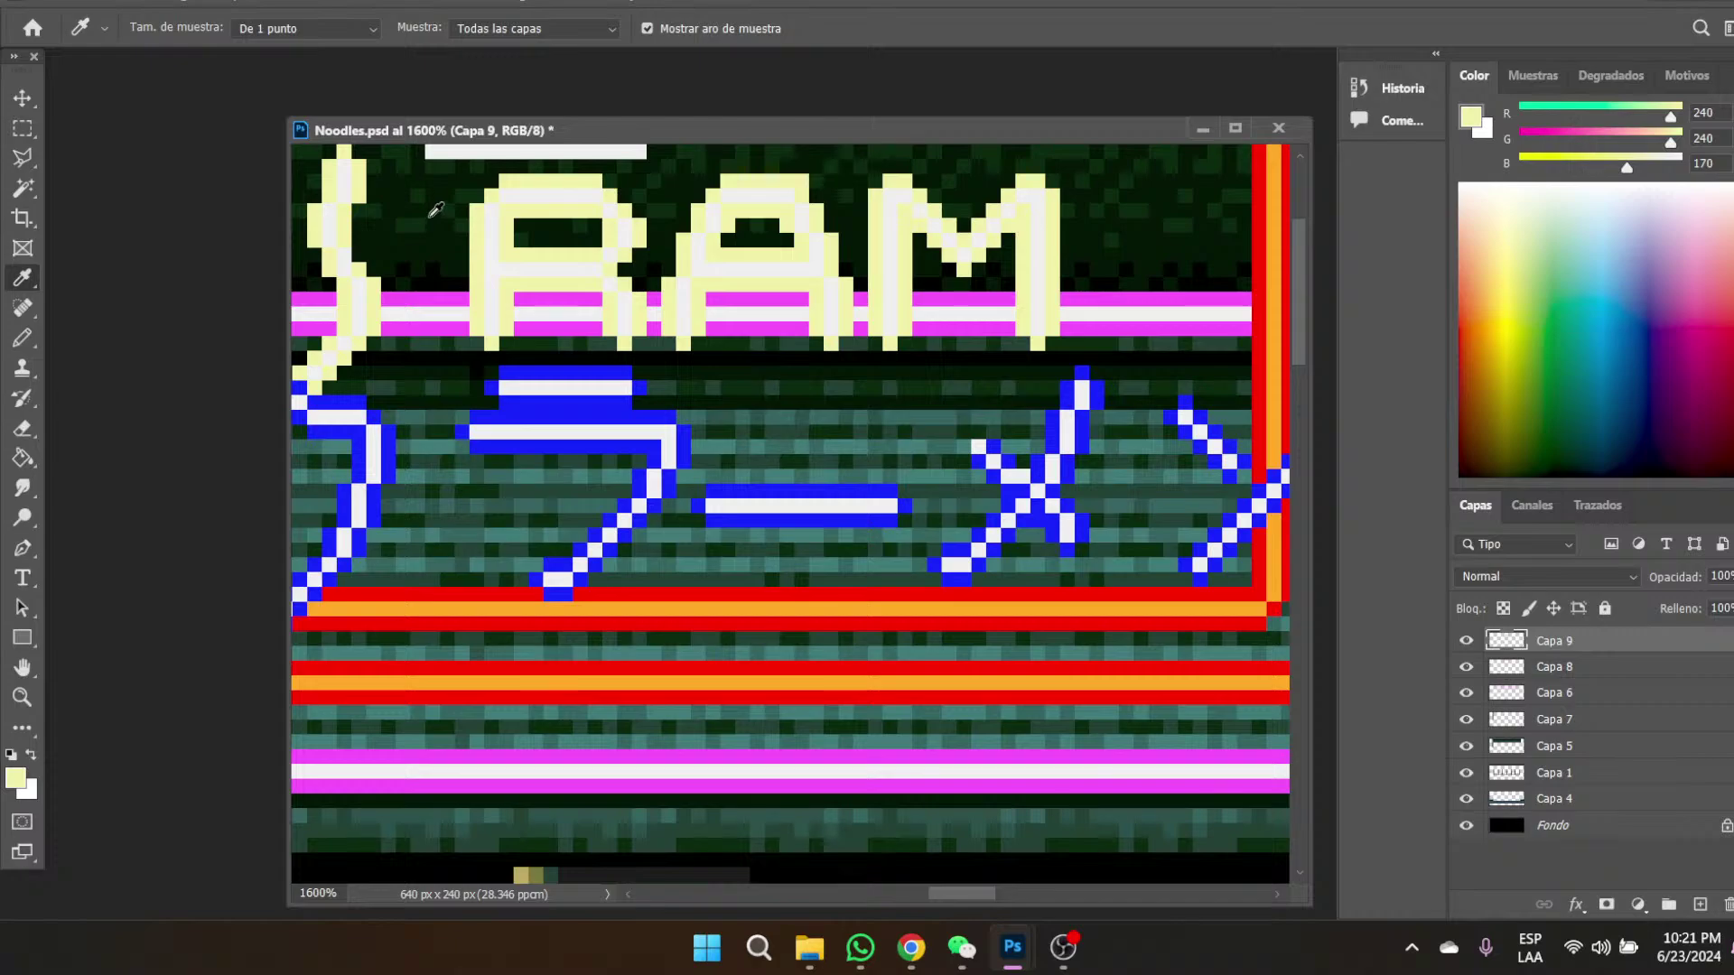
- Sample the near-white (RGB 240, 240, 240) from the lettering and draw the core strokes of an E after RAM with the Pencil
left_click(472, 239)
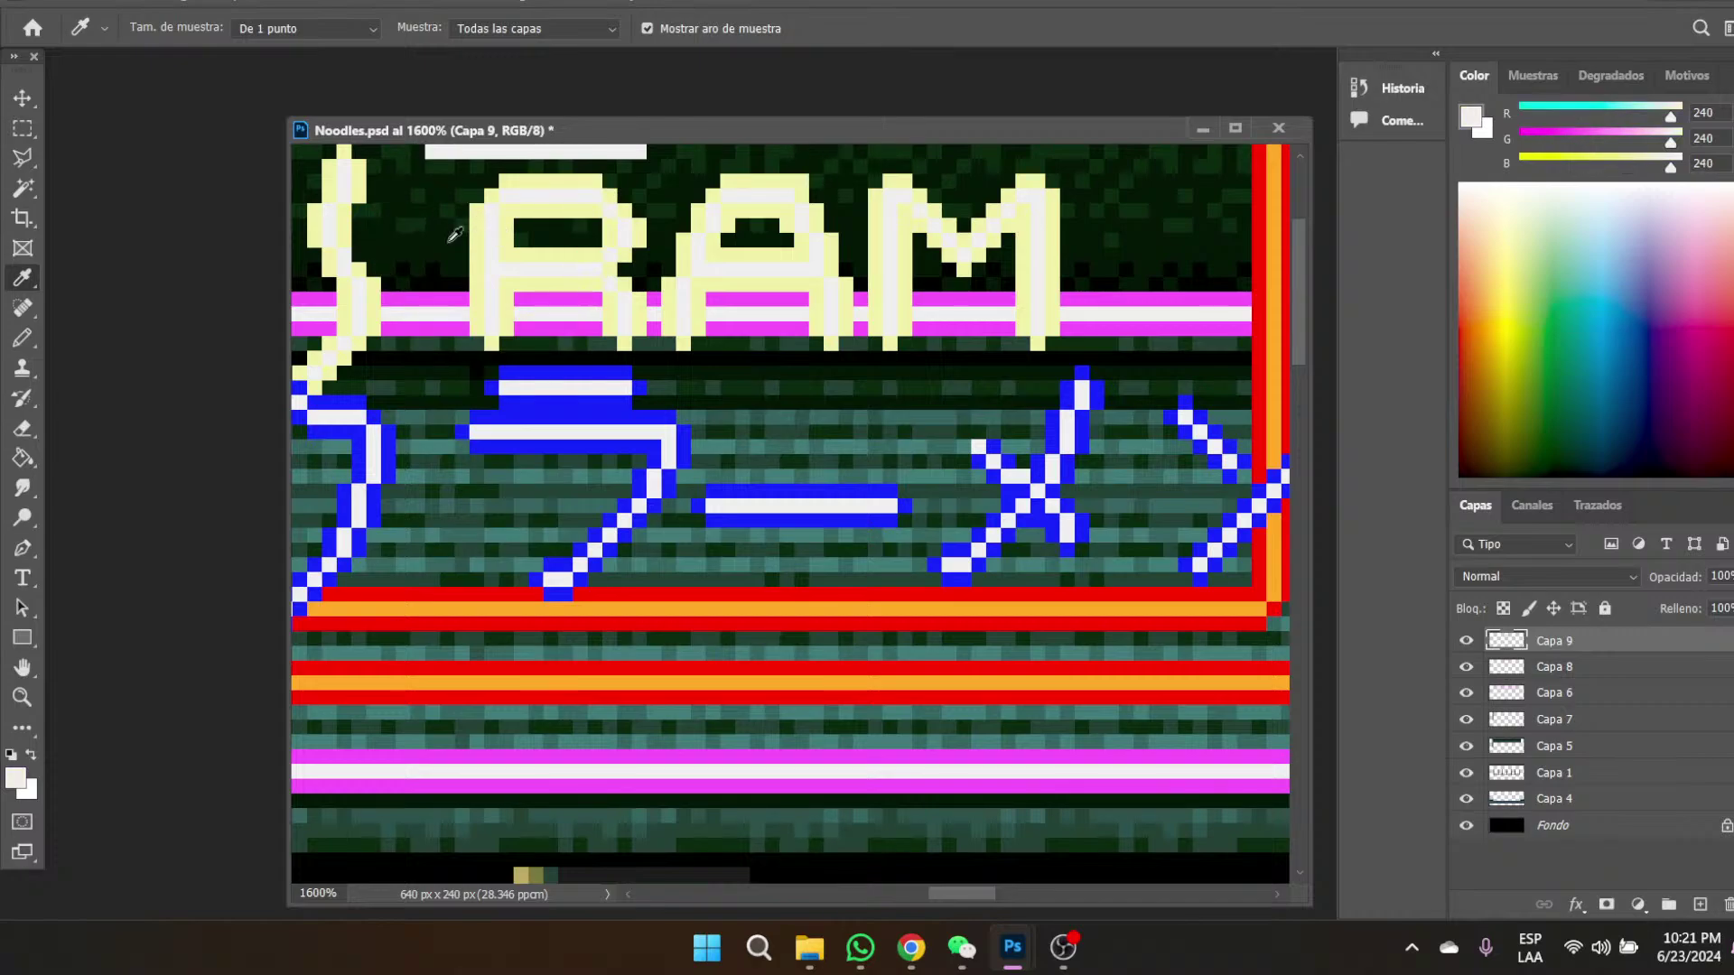
left_click(23, 337)
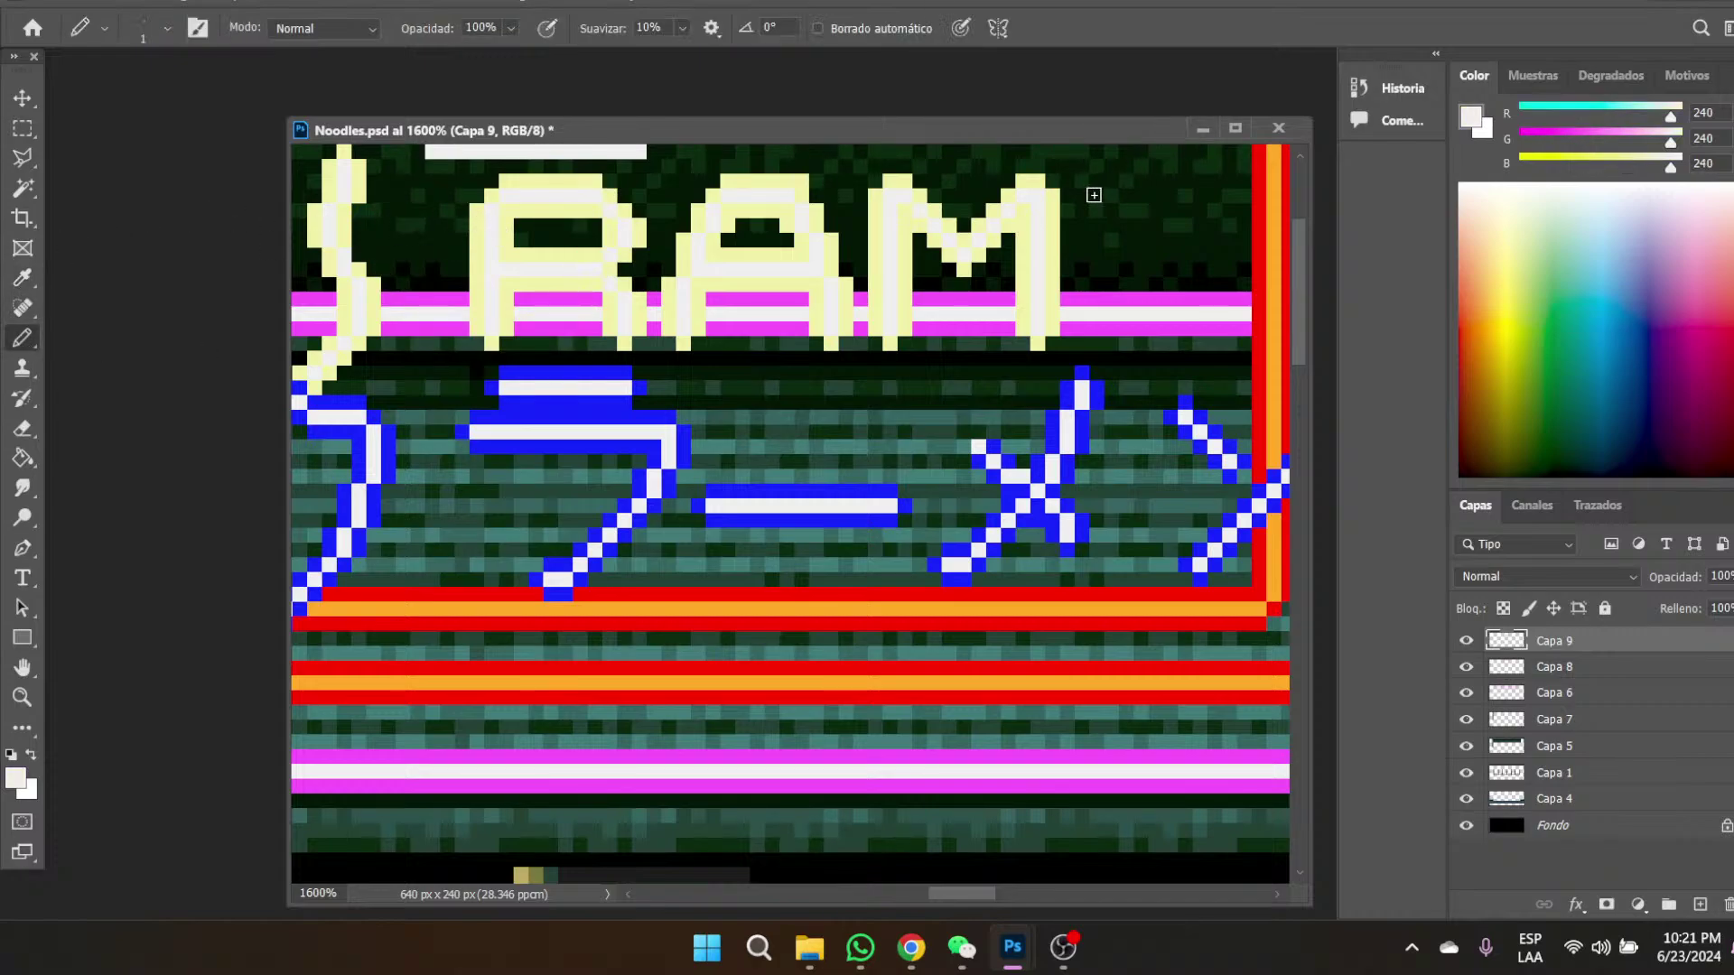
left_click_drag(1093, 195, 1095, 287)
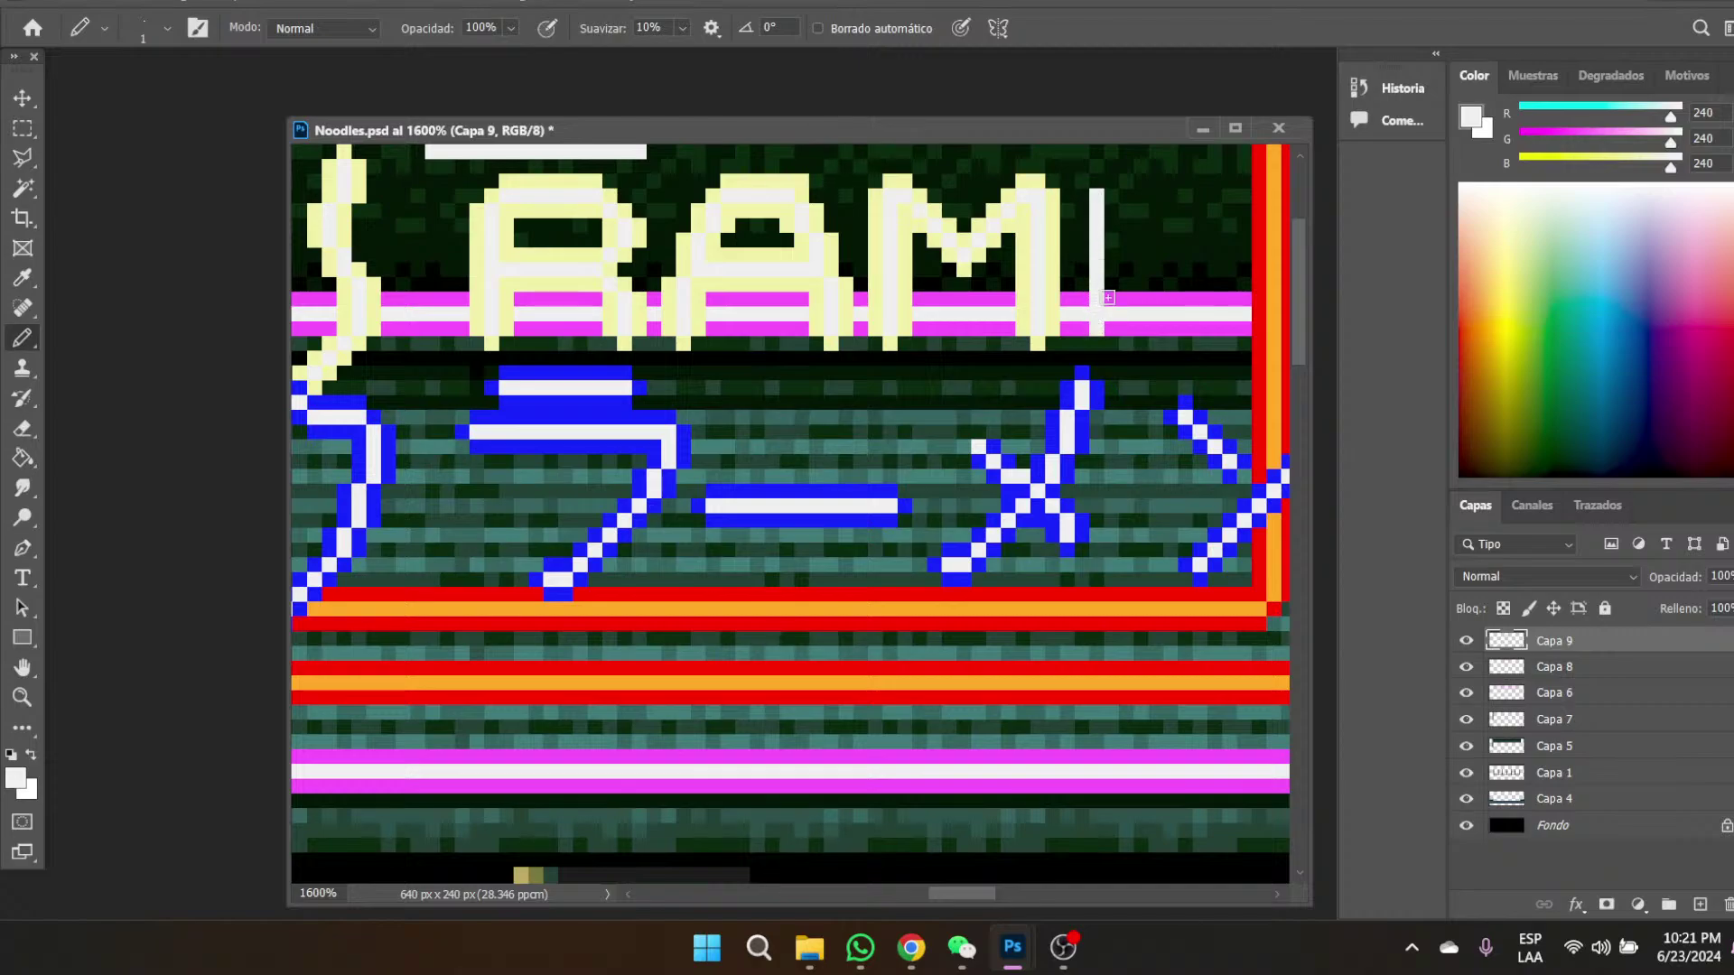
left_click_drag(1113, 195, 1202, 195)
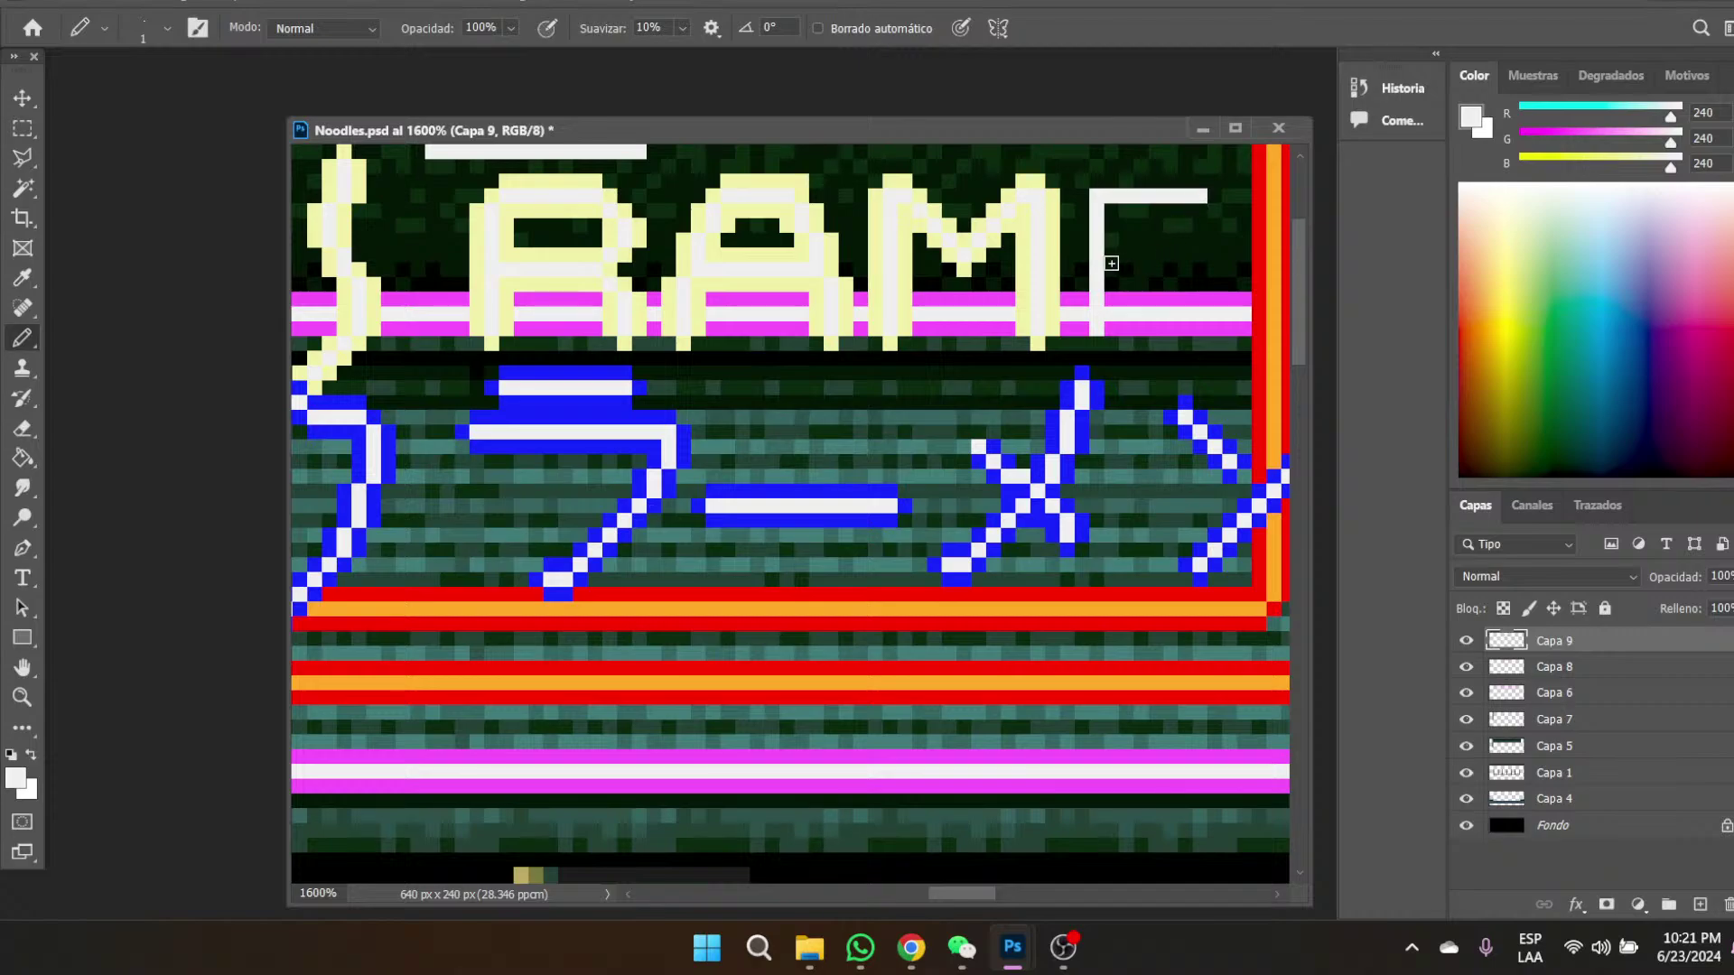
left_click_drag(1111, 264, 1155, 265)
left_click_drag(1112, 327, 1210, 328)
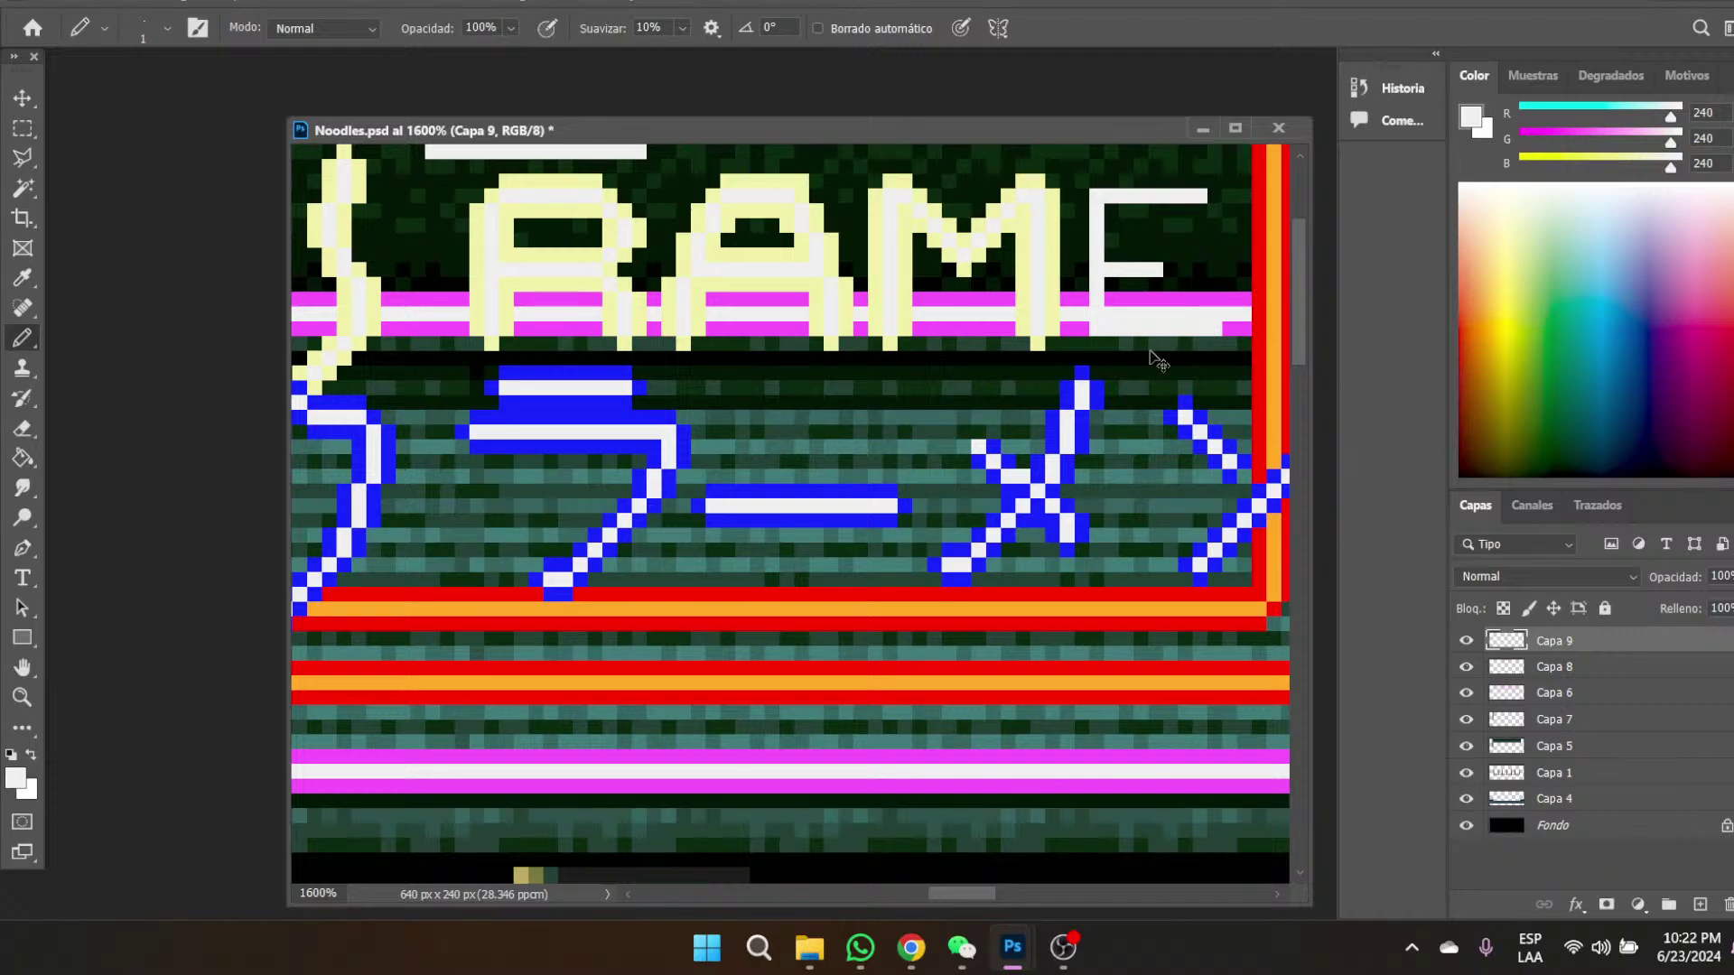
key("ctrl+z")
left_click_drag(1104, 325, 1194, 326)
- Sample the pale yellow (RGB 240, 240, 170) and pencil a one-pixel outline around all strokes of the E
left_click(20, 280)
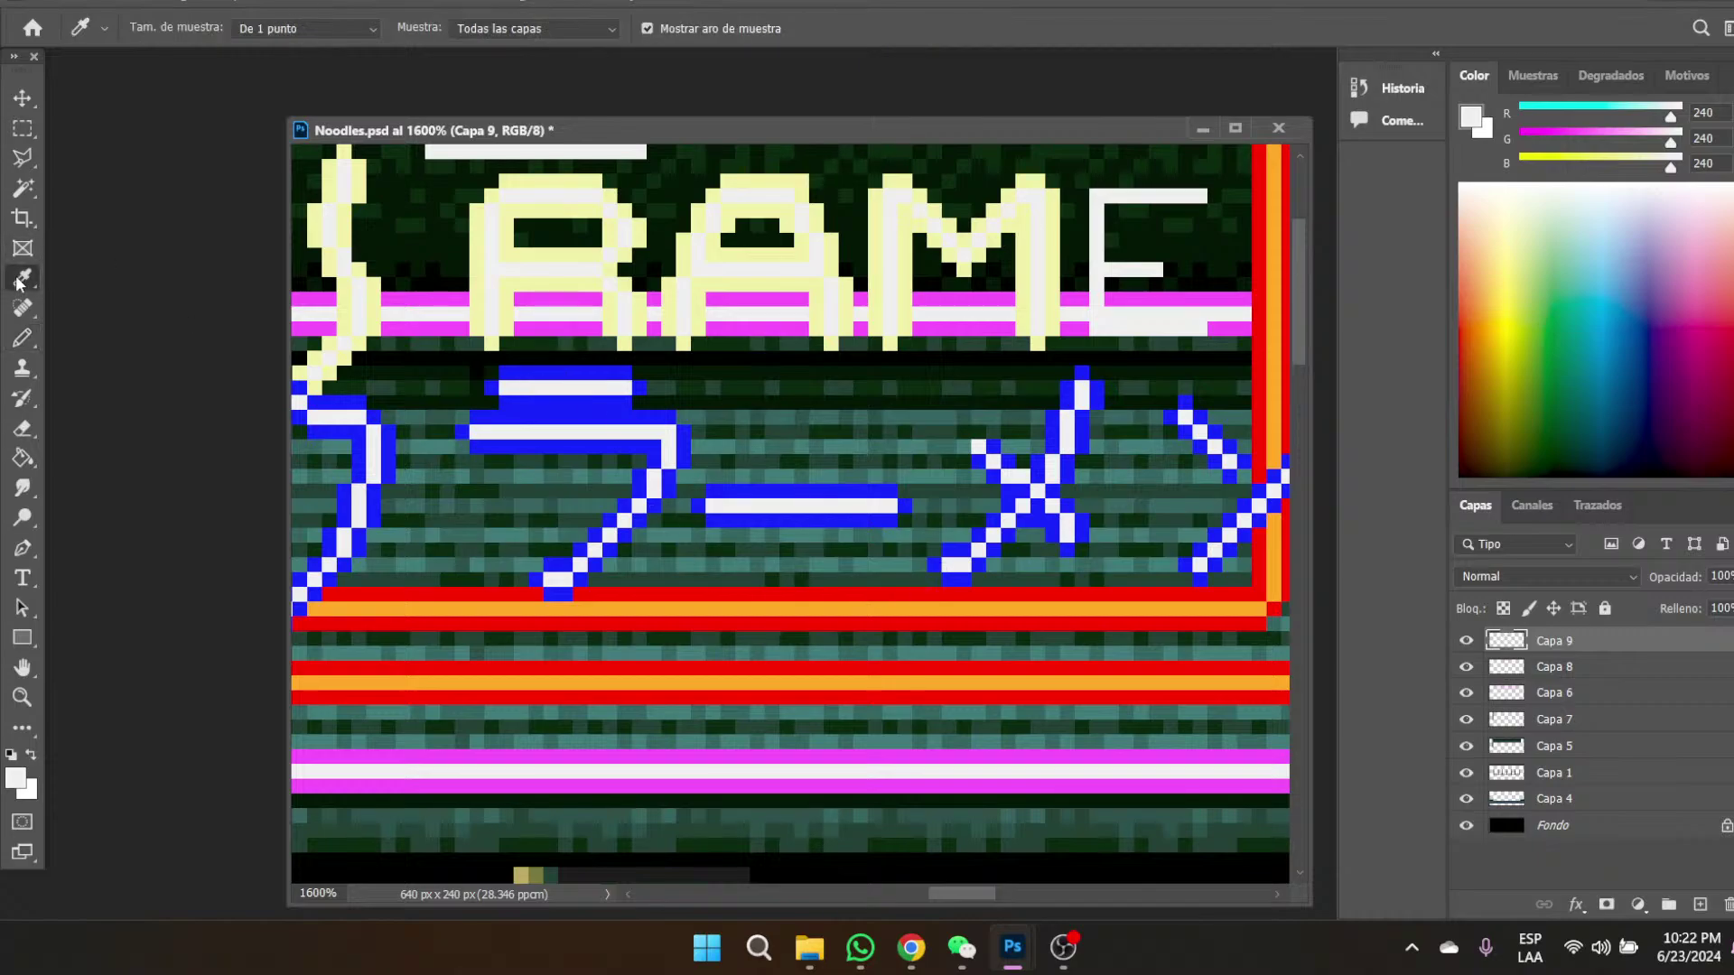
left_click(754, 177)
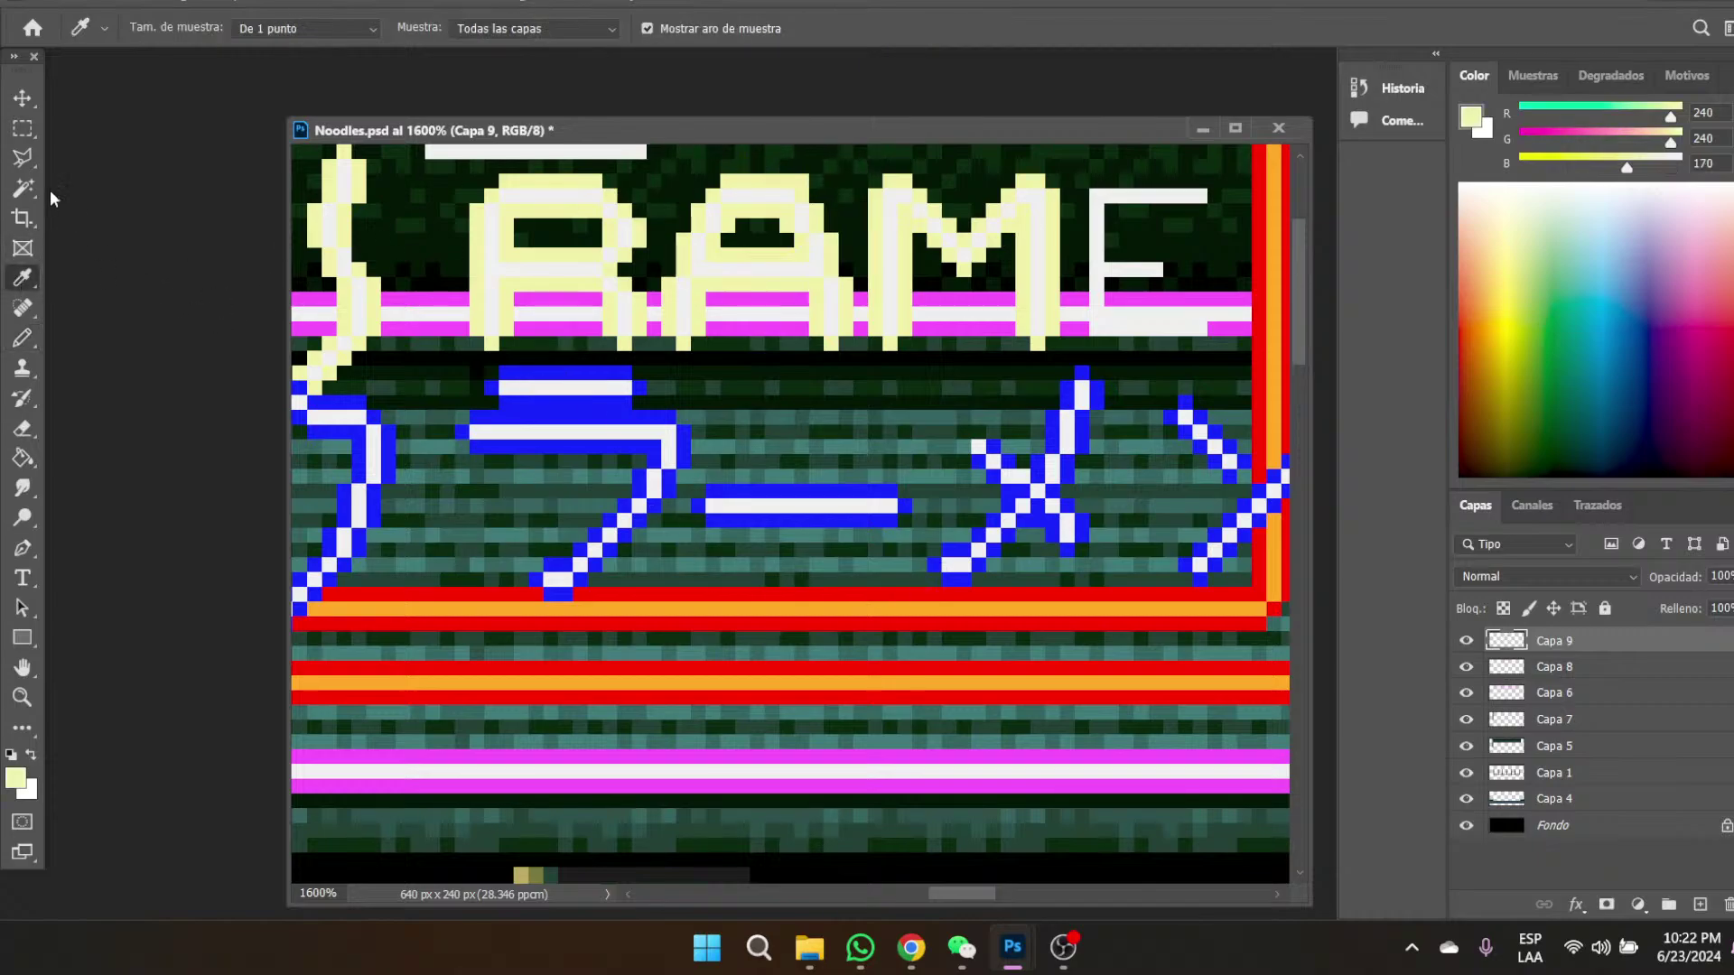
left_click(22, 128)
left_click_drag(795, 162, 822, 187)
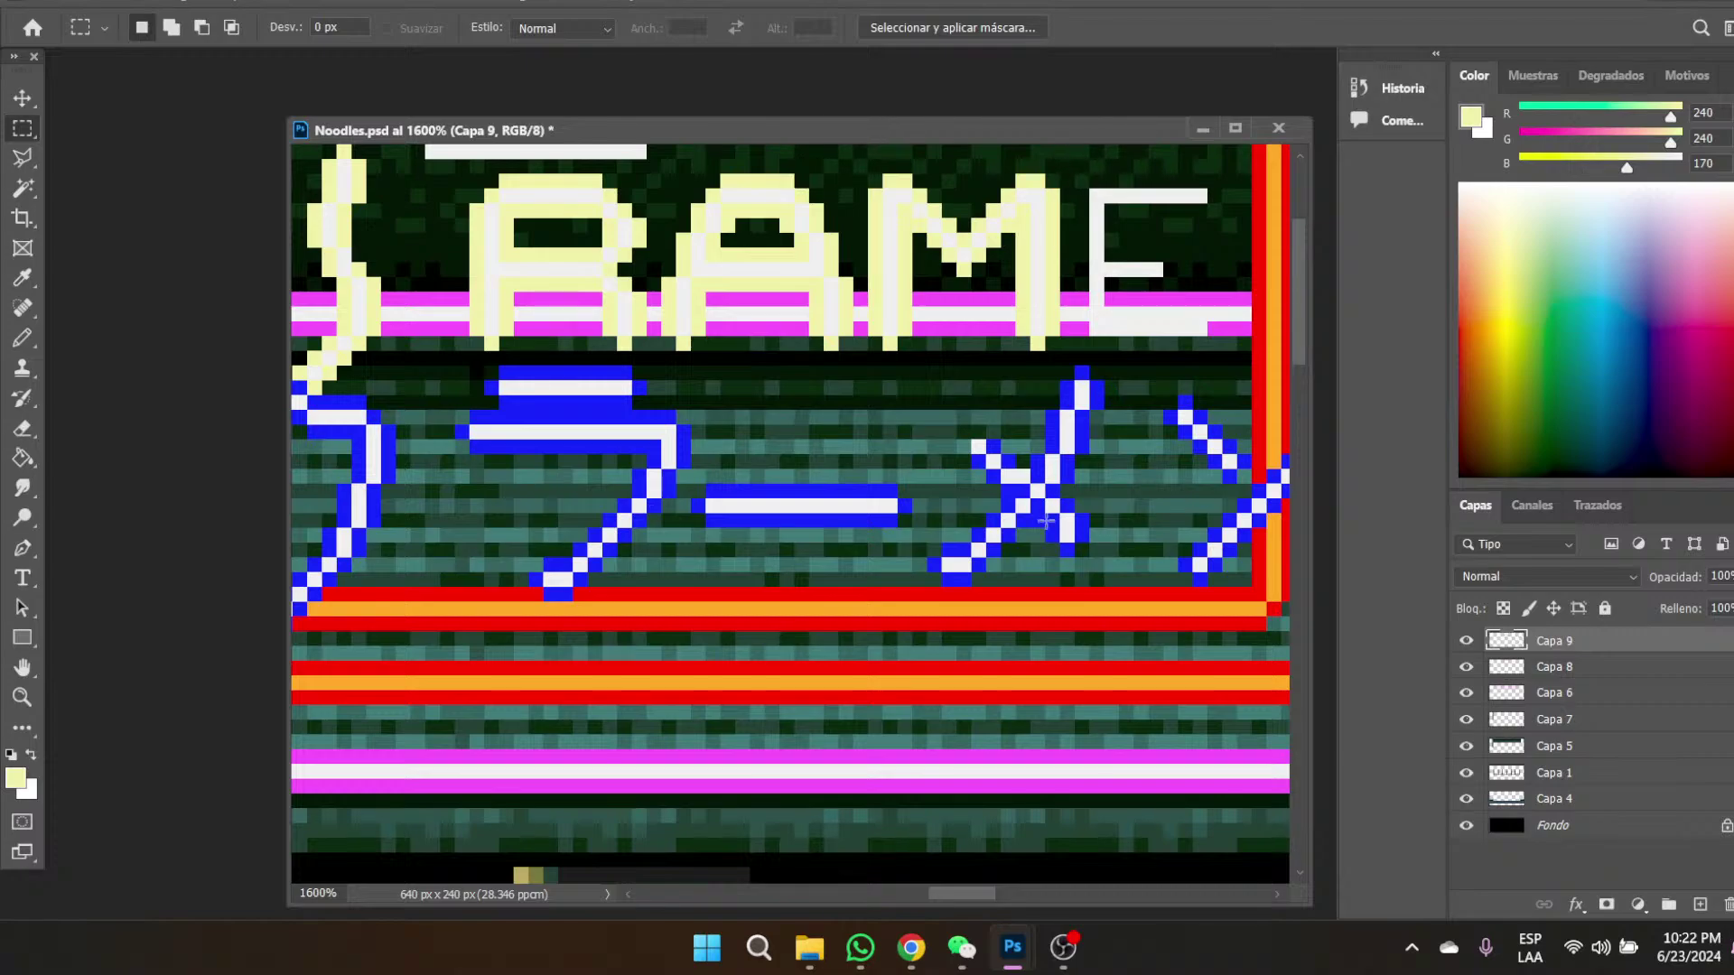
left_click_drag(967, 893, 976, 894)
left_click(22, 341)
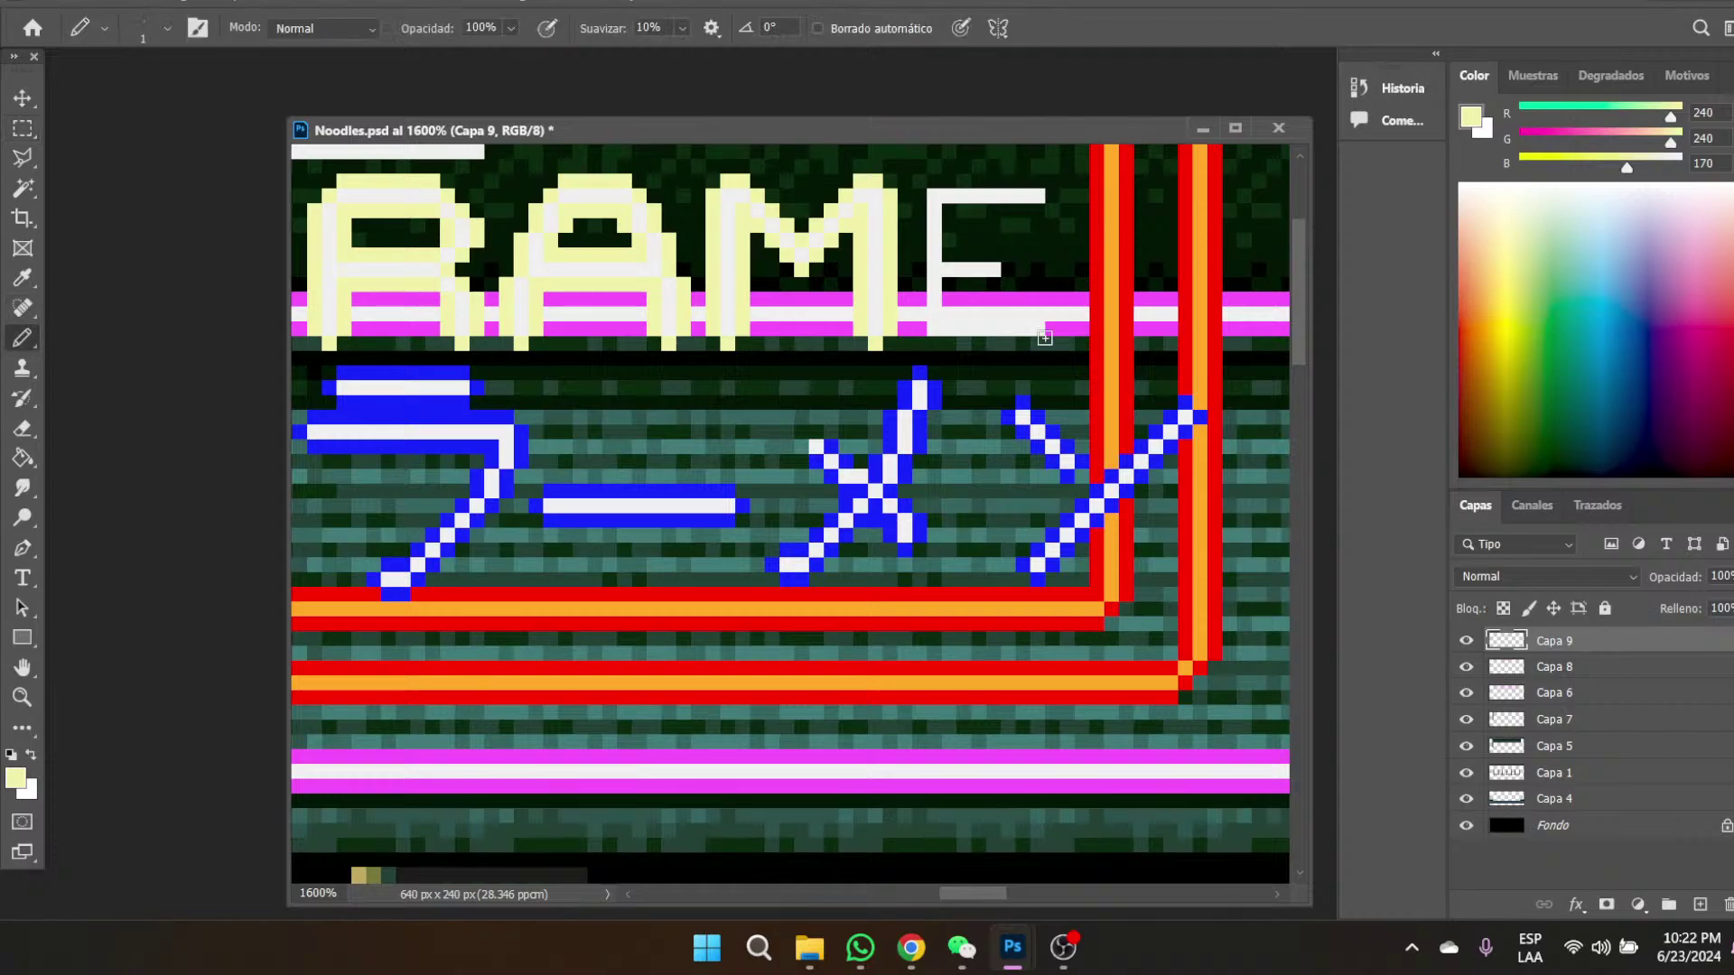
left_click_drag(927, 345, 1034, 342)
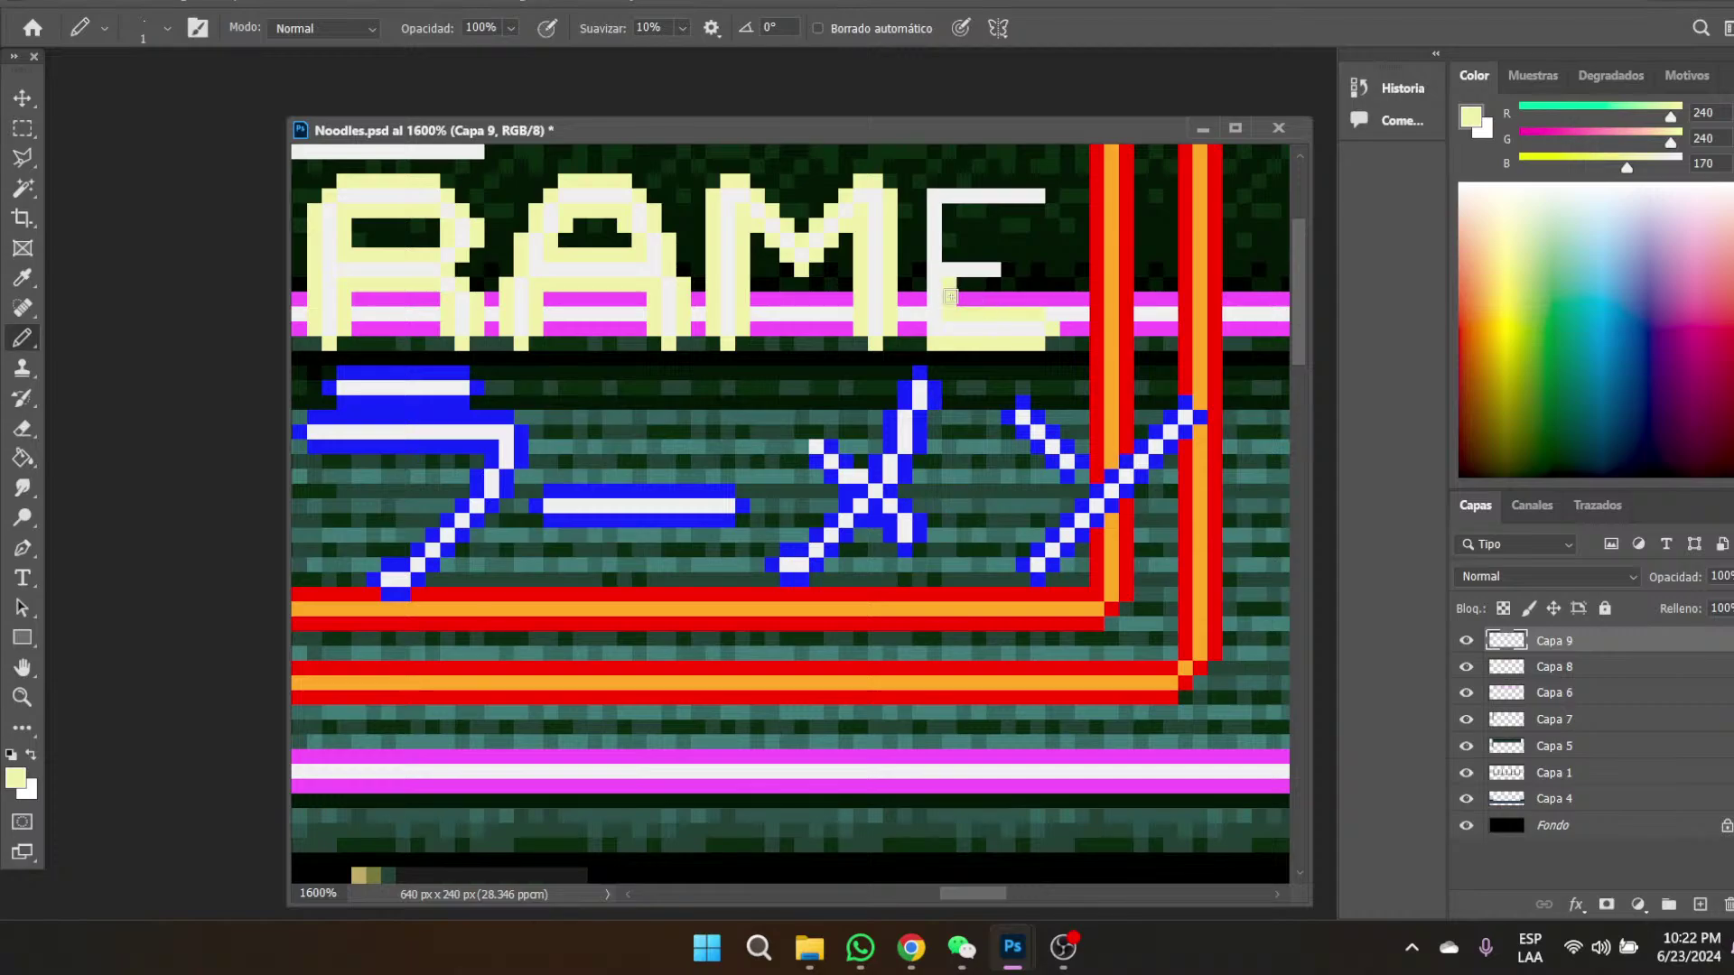
mouse_move(960, 284)
left_mouse_down()
mouse_move(1012, 268)
mouse_move(950, 250)
mouse_move(994, 256)
mouse_move(952, 214)
mouse_move(941, 240)
mouse_move(963, 211)
mouse_move(1041, 209)
left_mouse_up()
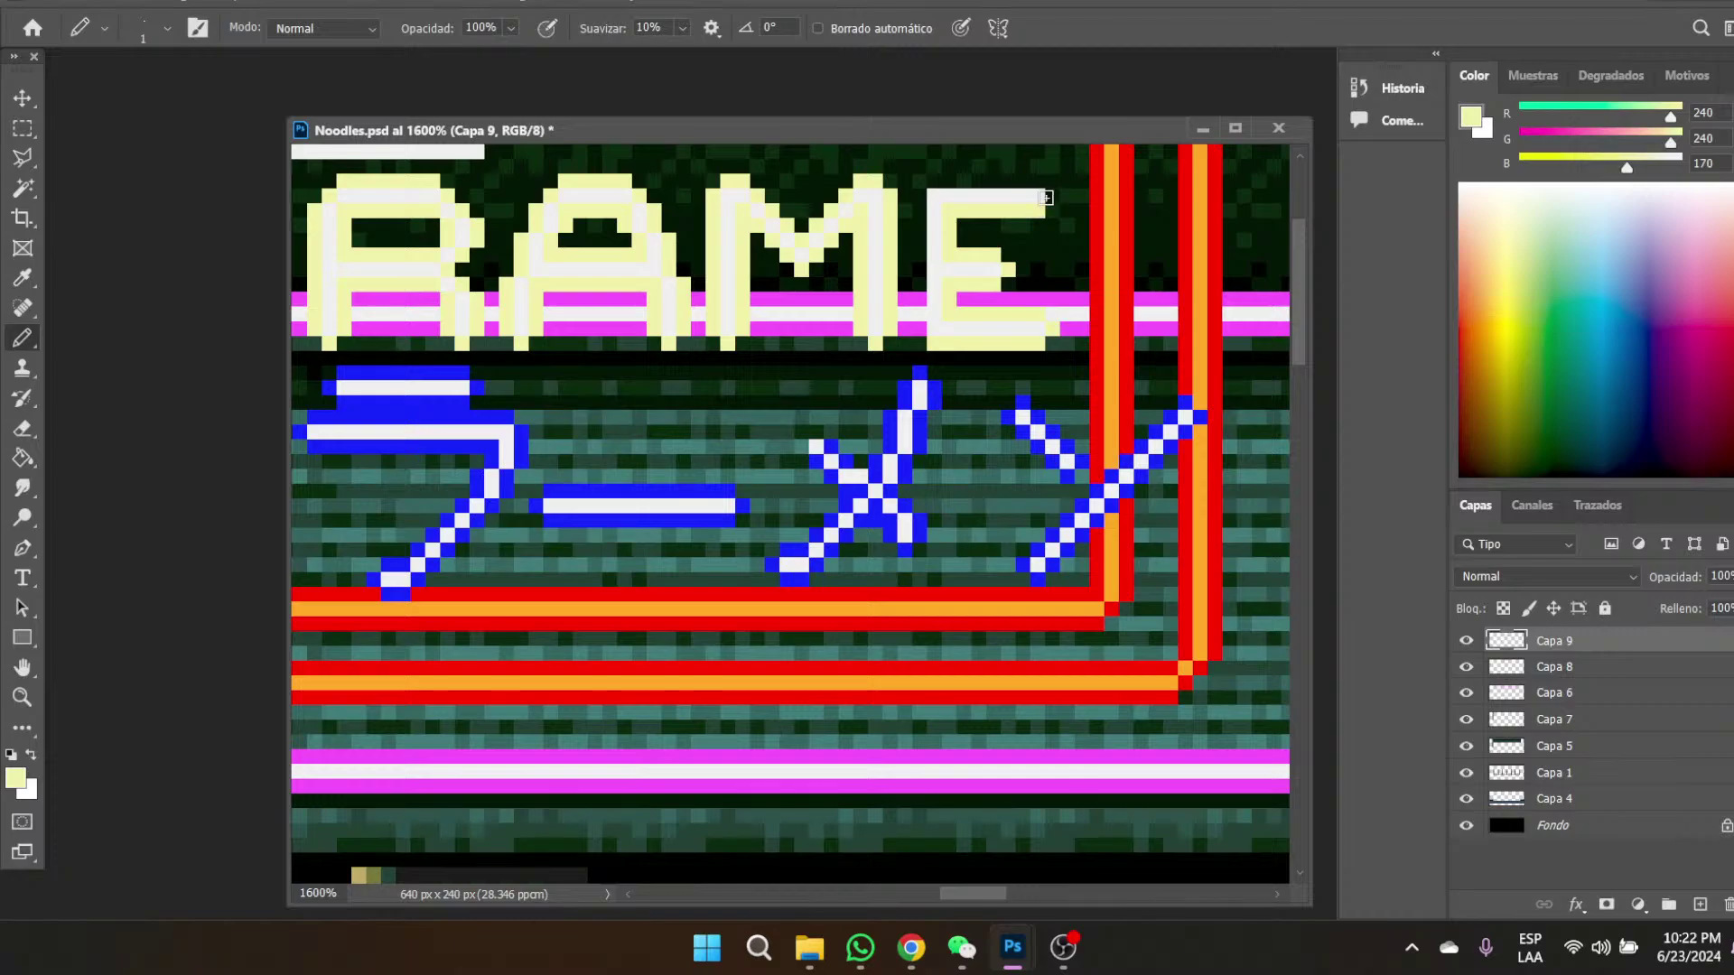
left_click_drag(931, 180, 1026, 181)
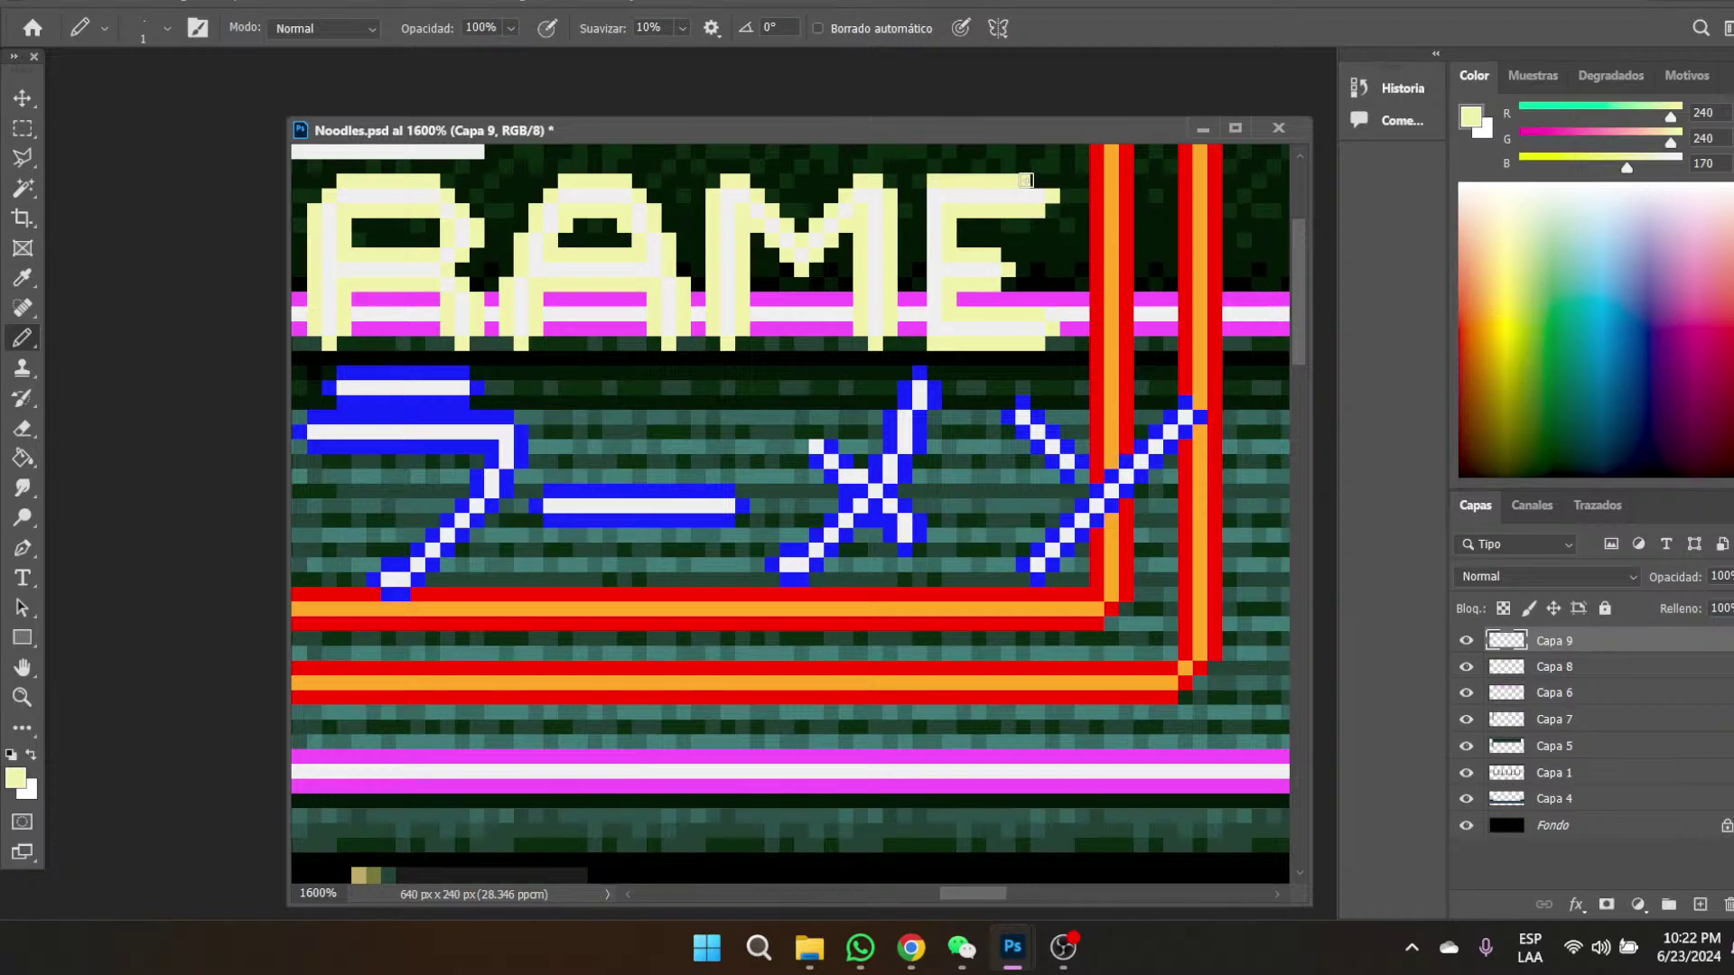
left_click_drag(919, 194, 919, 316)
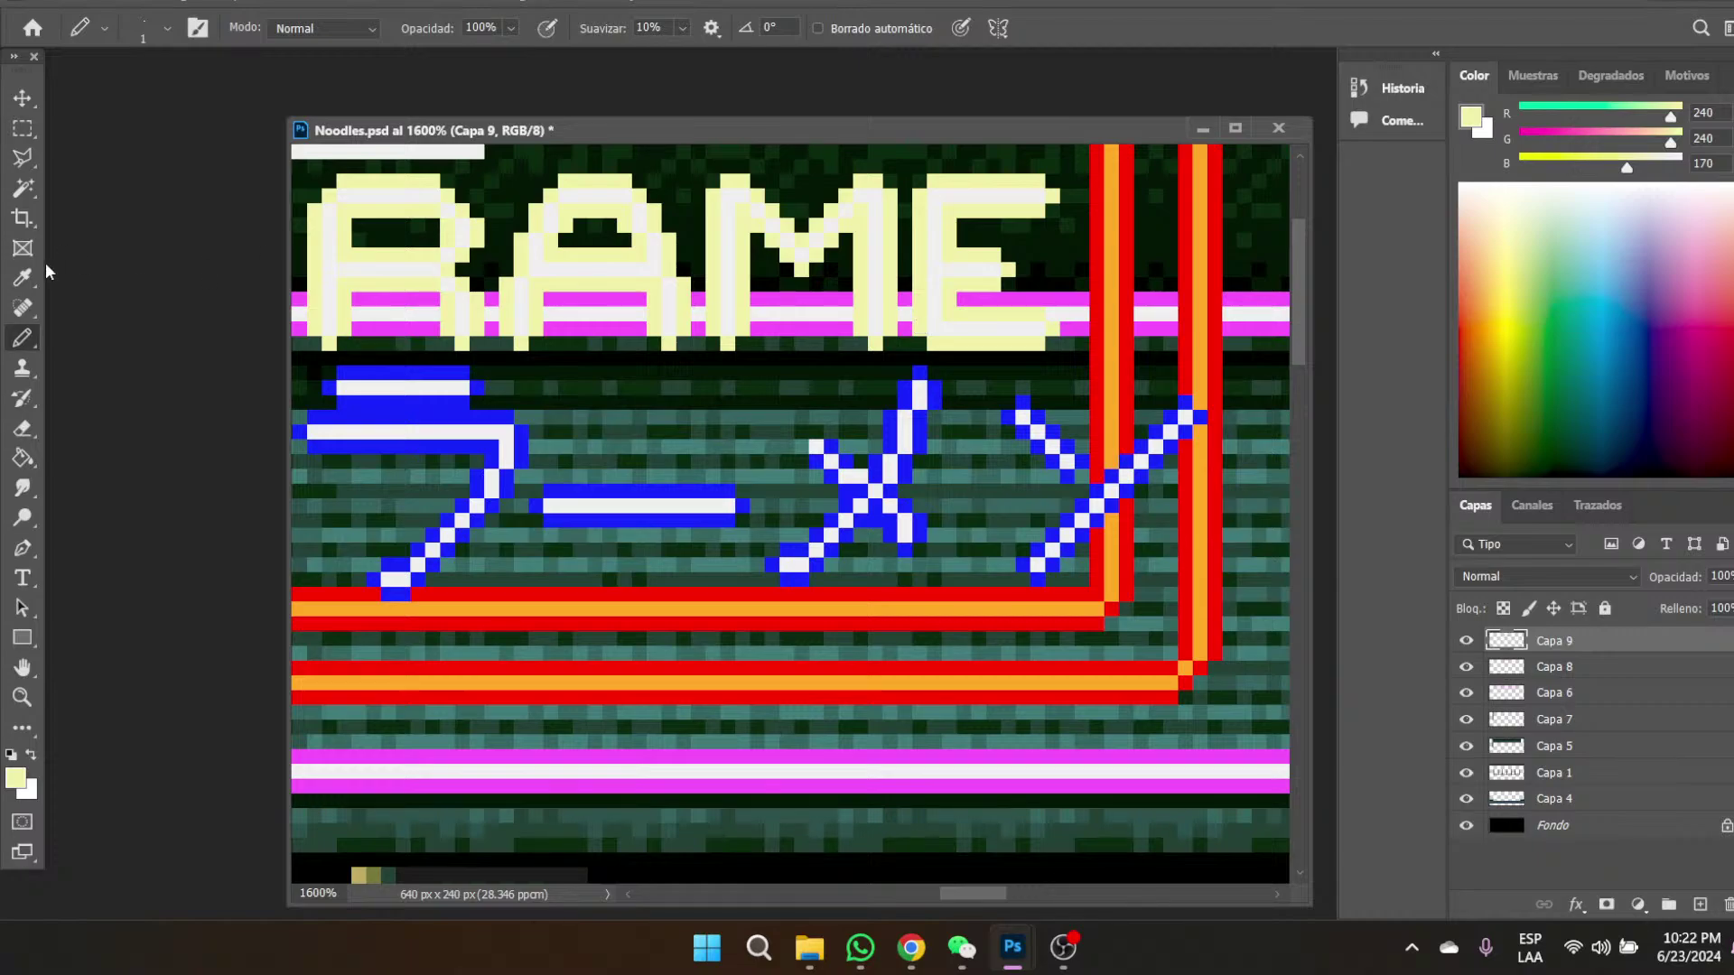
- Select the letters RAME with a rectangular marquee, move them about 3 pixels left, and deselect
left_click(23, 129)
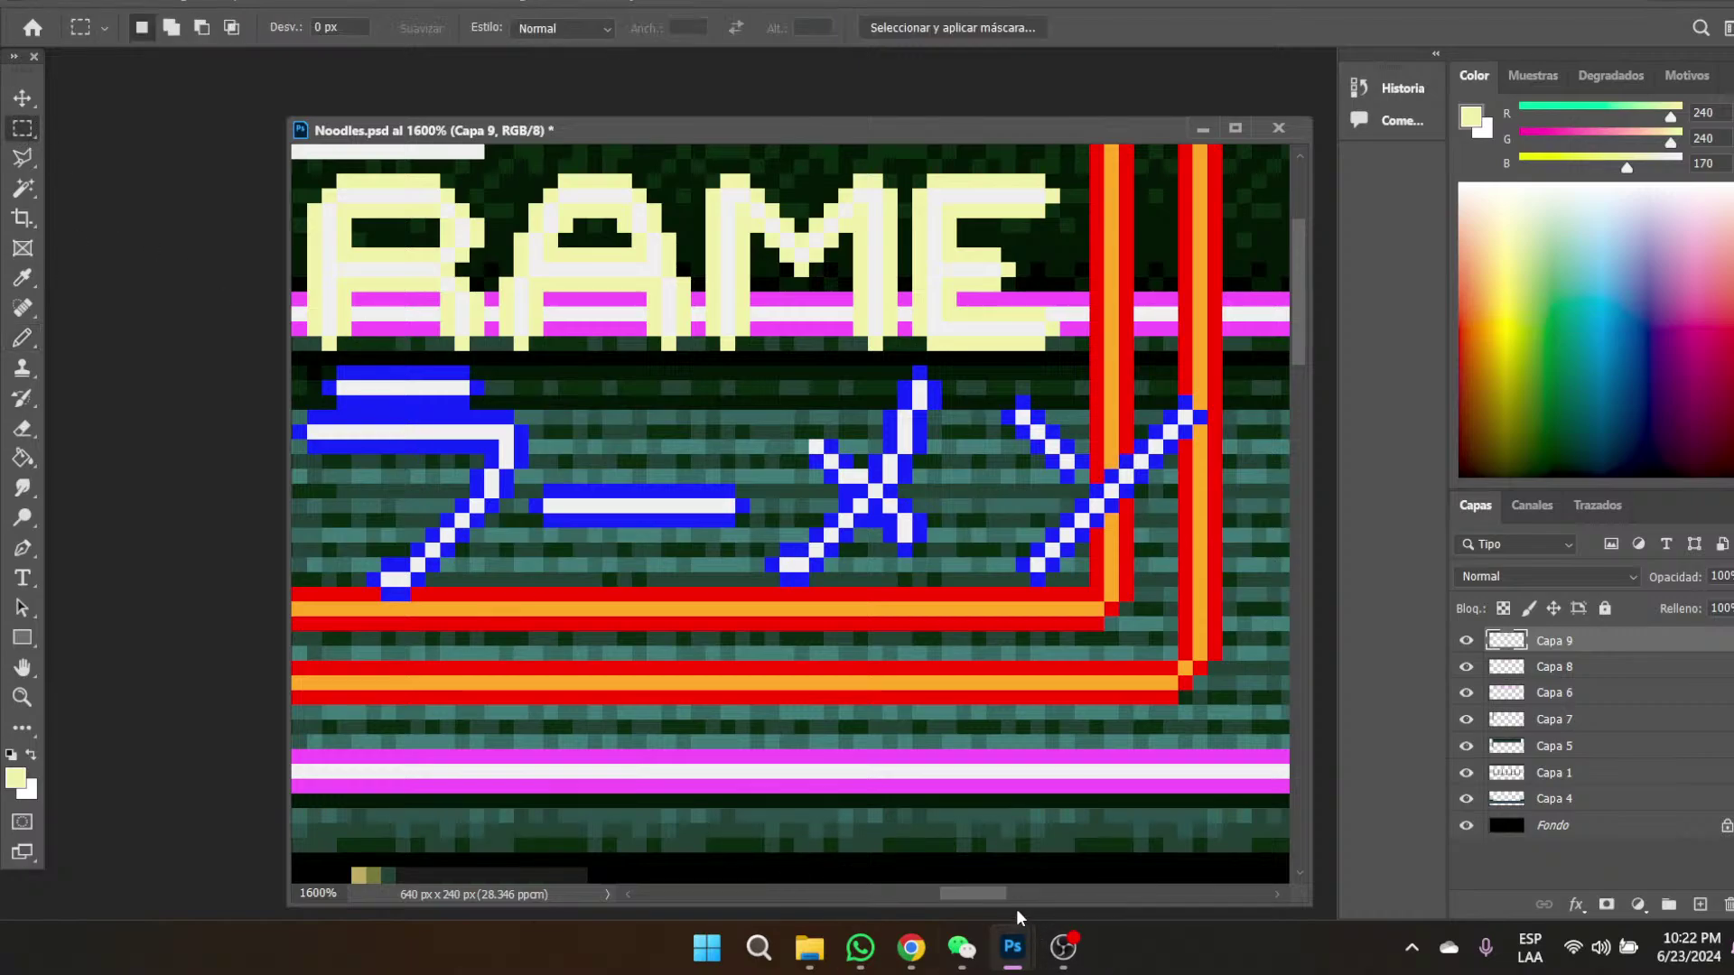
mouse_move(989, 896)
left_mouse_down()
mouse_move(966, 898)
mouse_move(981, 904)
left_mouse_up()
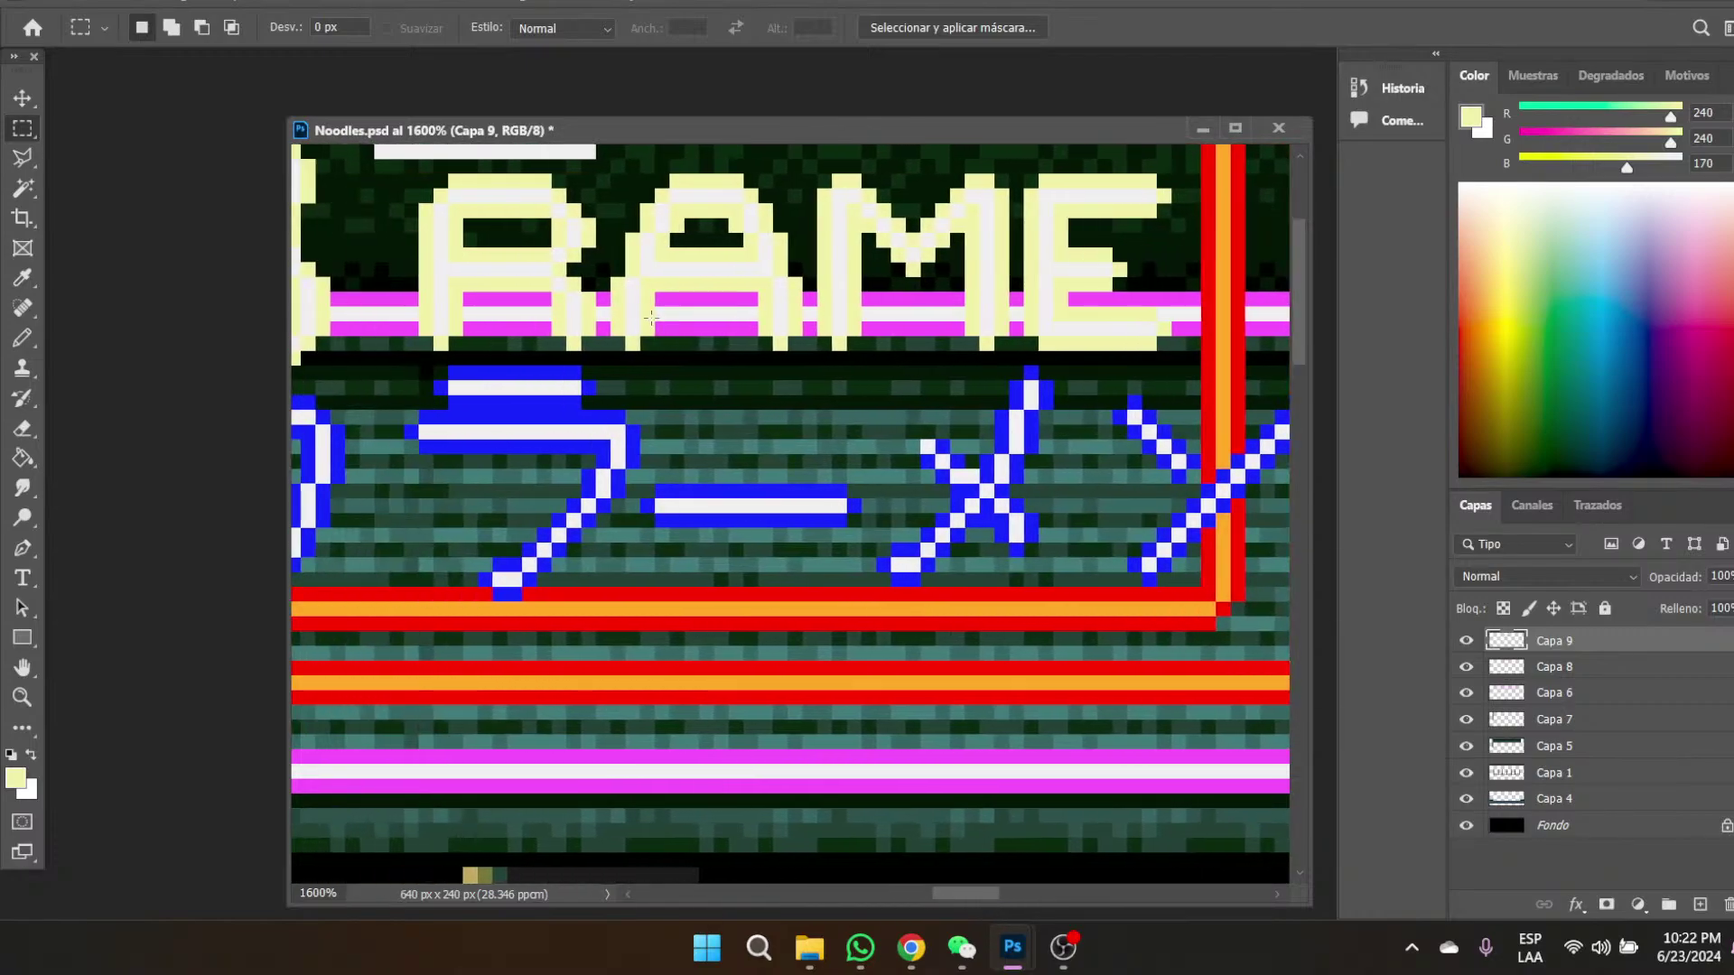
left_click_drag(409, 352, 1243, 220)
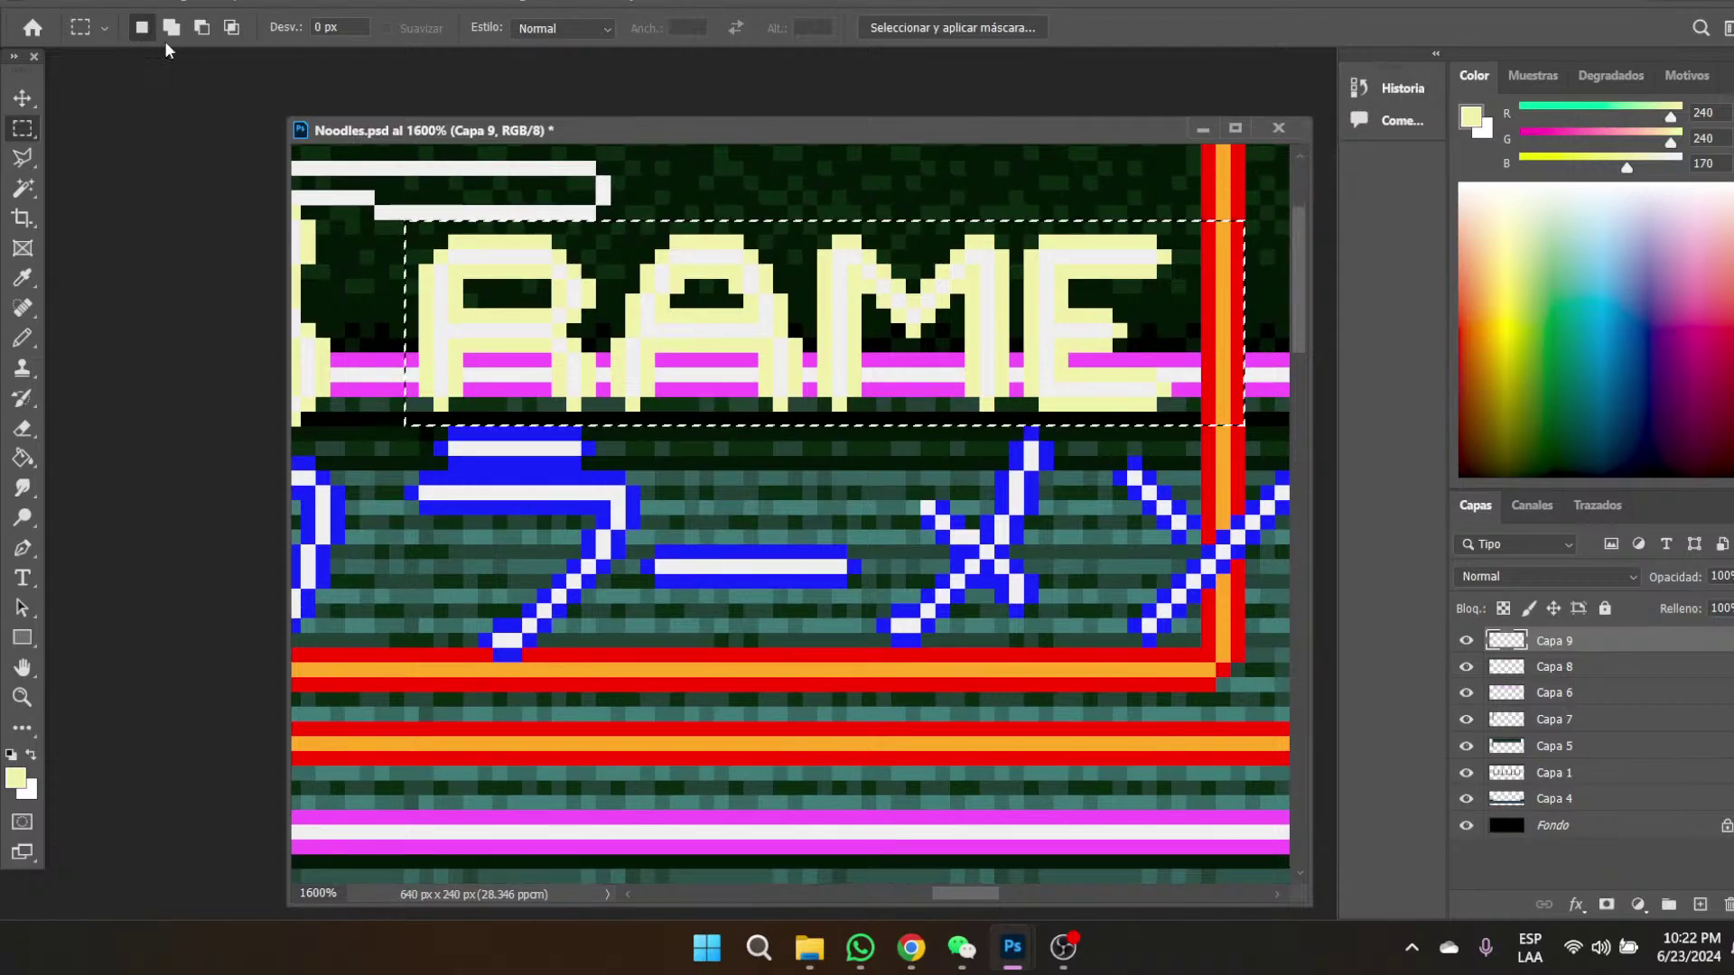
left_click(23, 99)
left_click_drag(544, 306, 500, 302)
key("m")
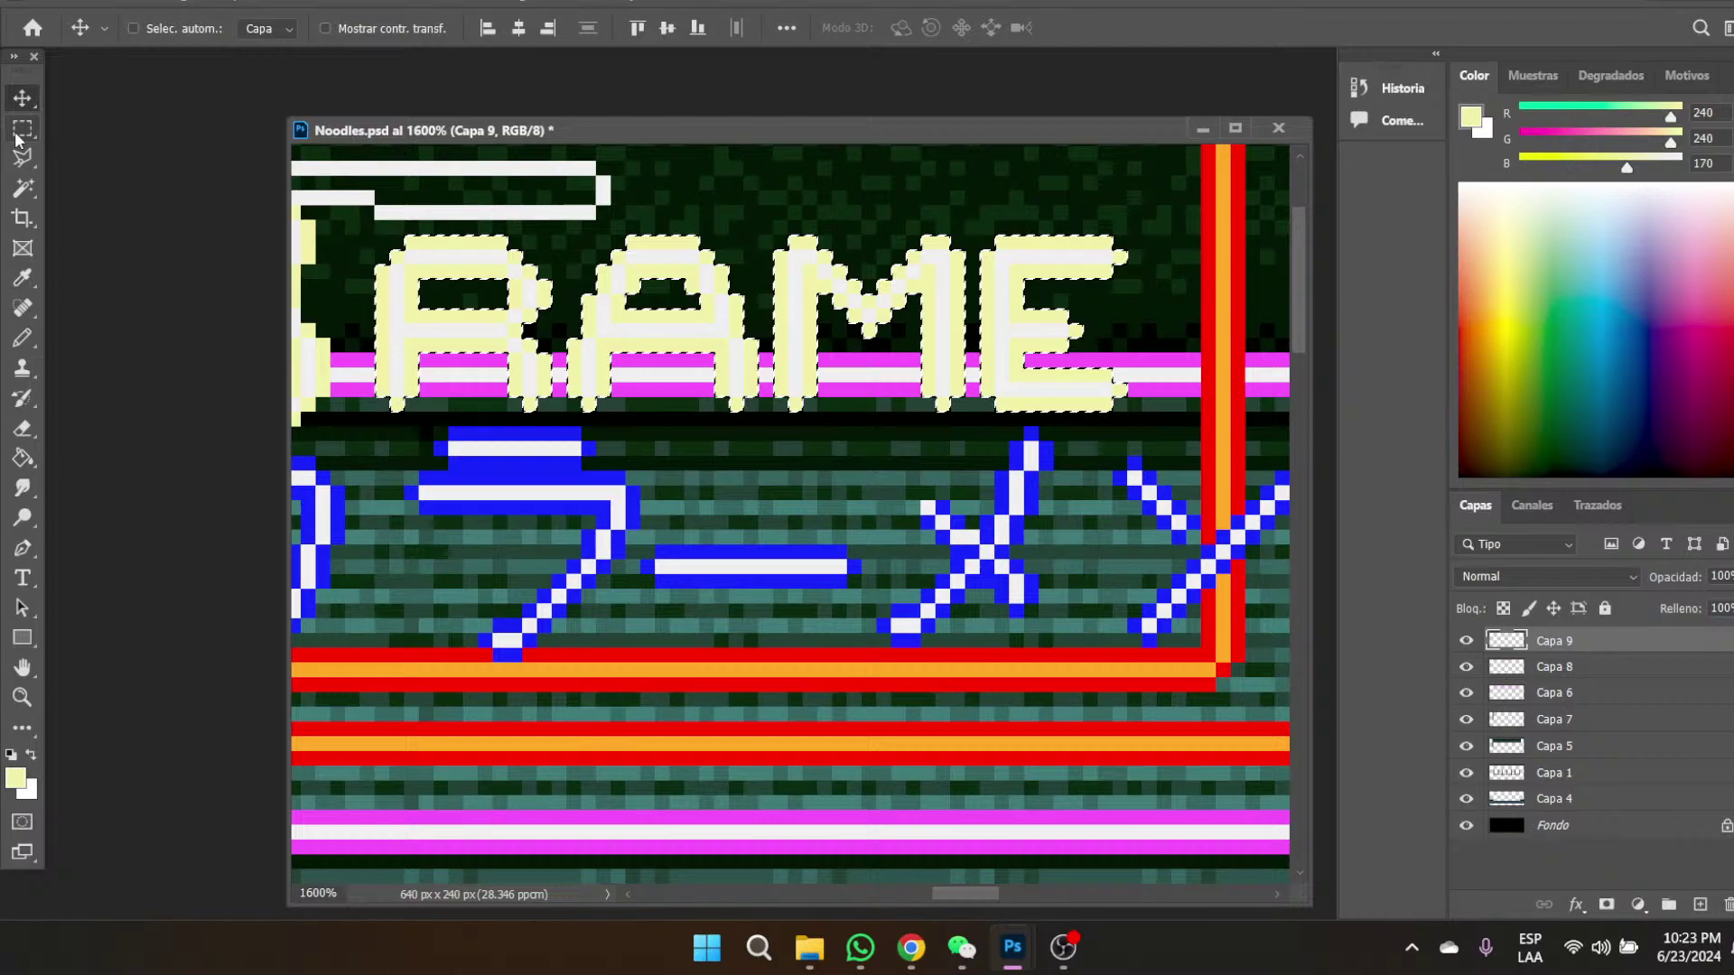
left_click(1142, 440)
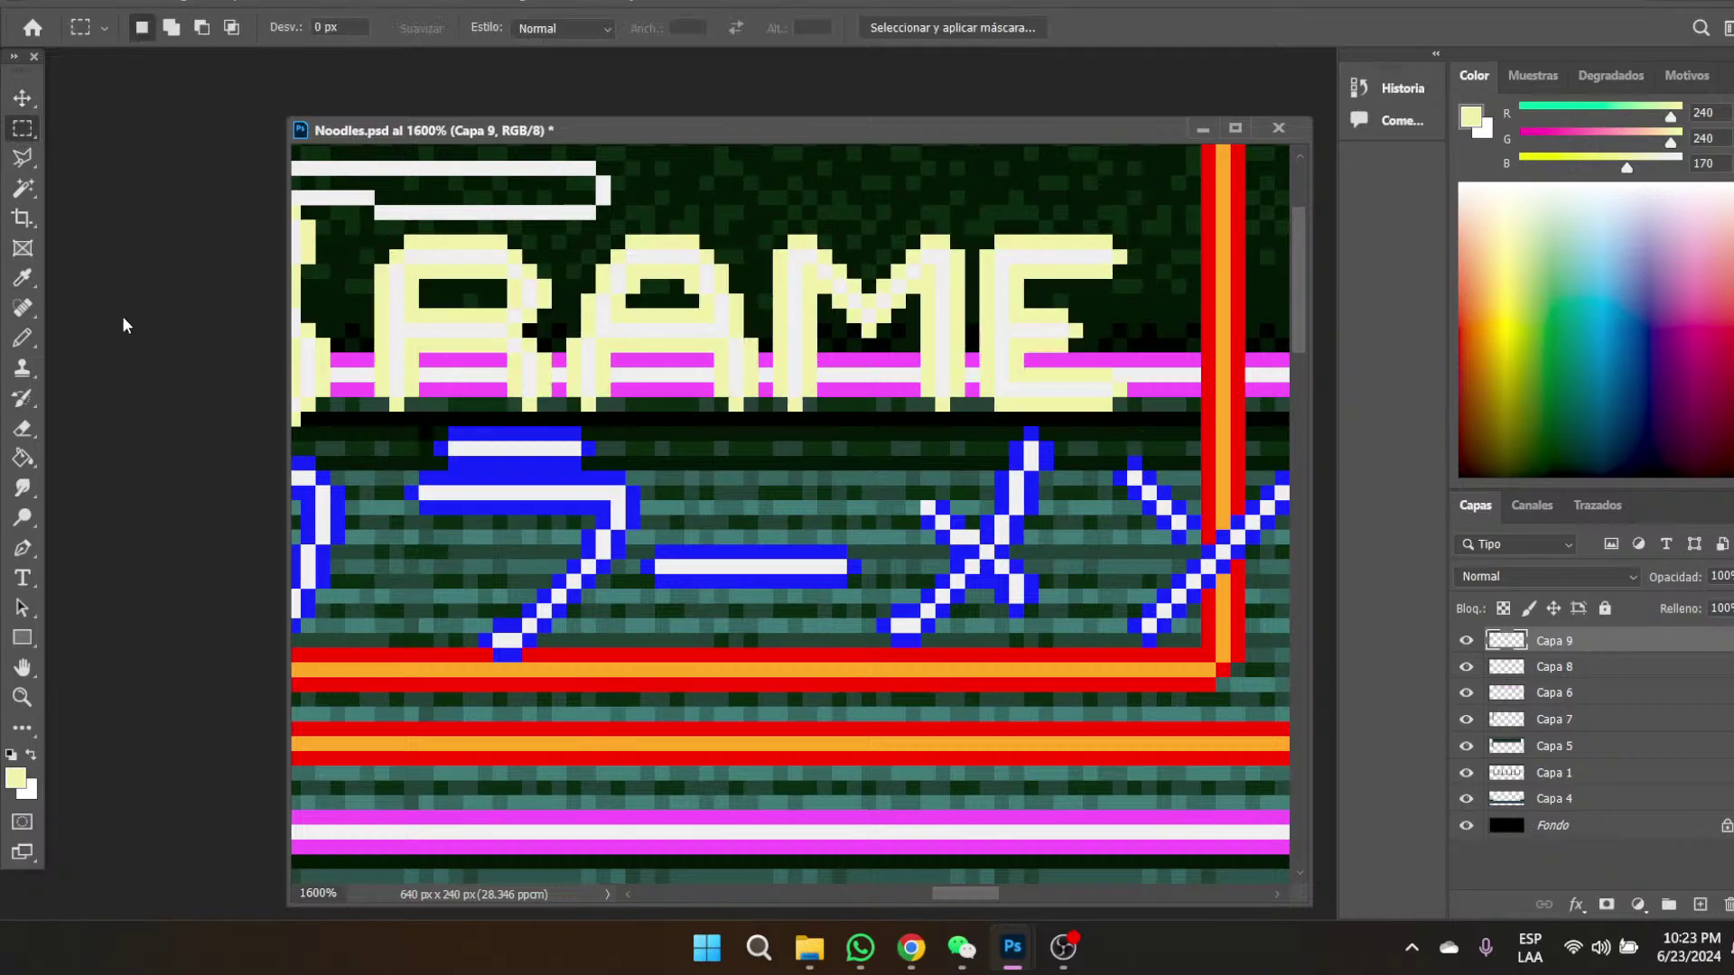
- Sample the near-white from the E and pencil the core strokes of an N after RAME
left_click(23, 277)
left_click(1057, 252)
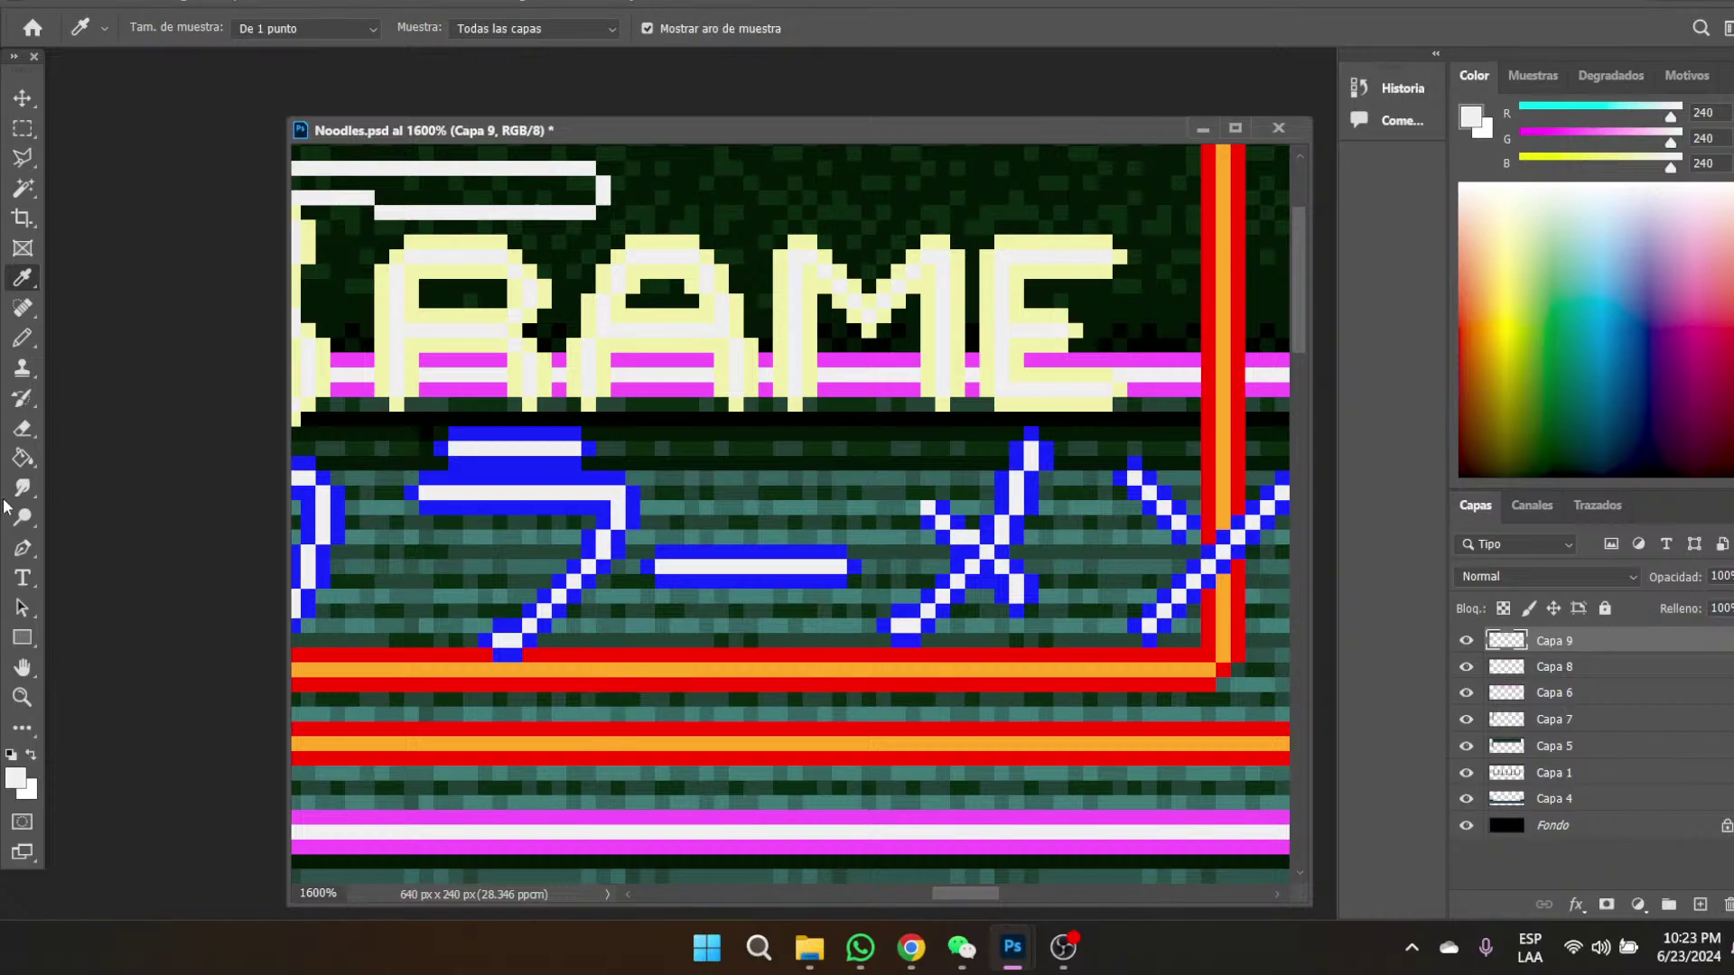
left_click(22, 340)
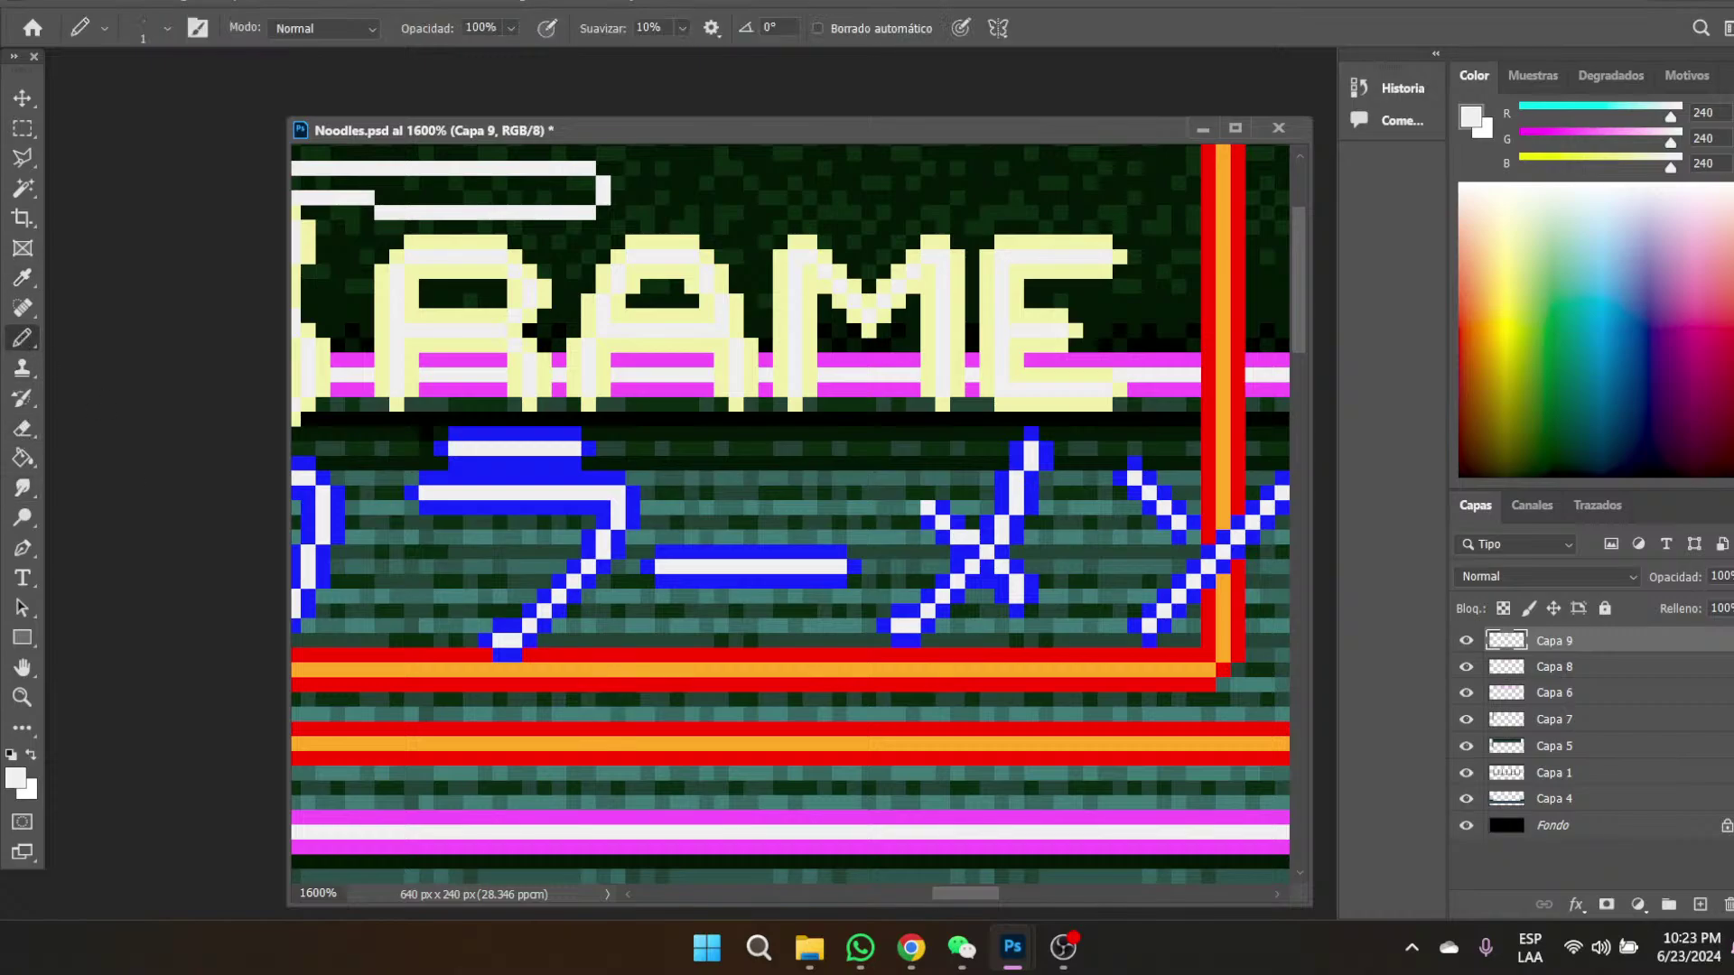
scroll(970, 889, "right", 2)
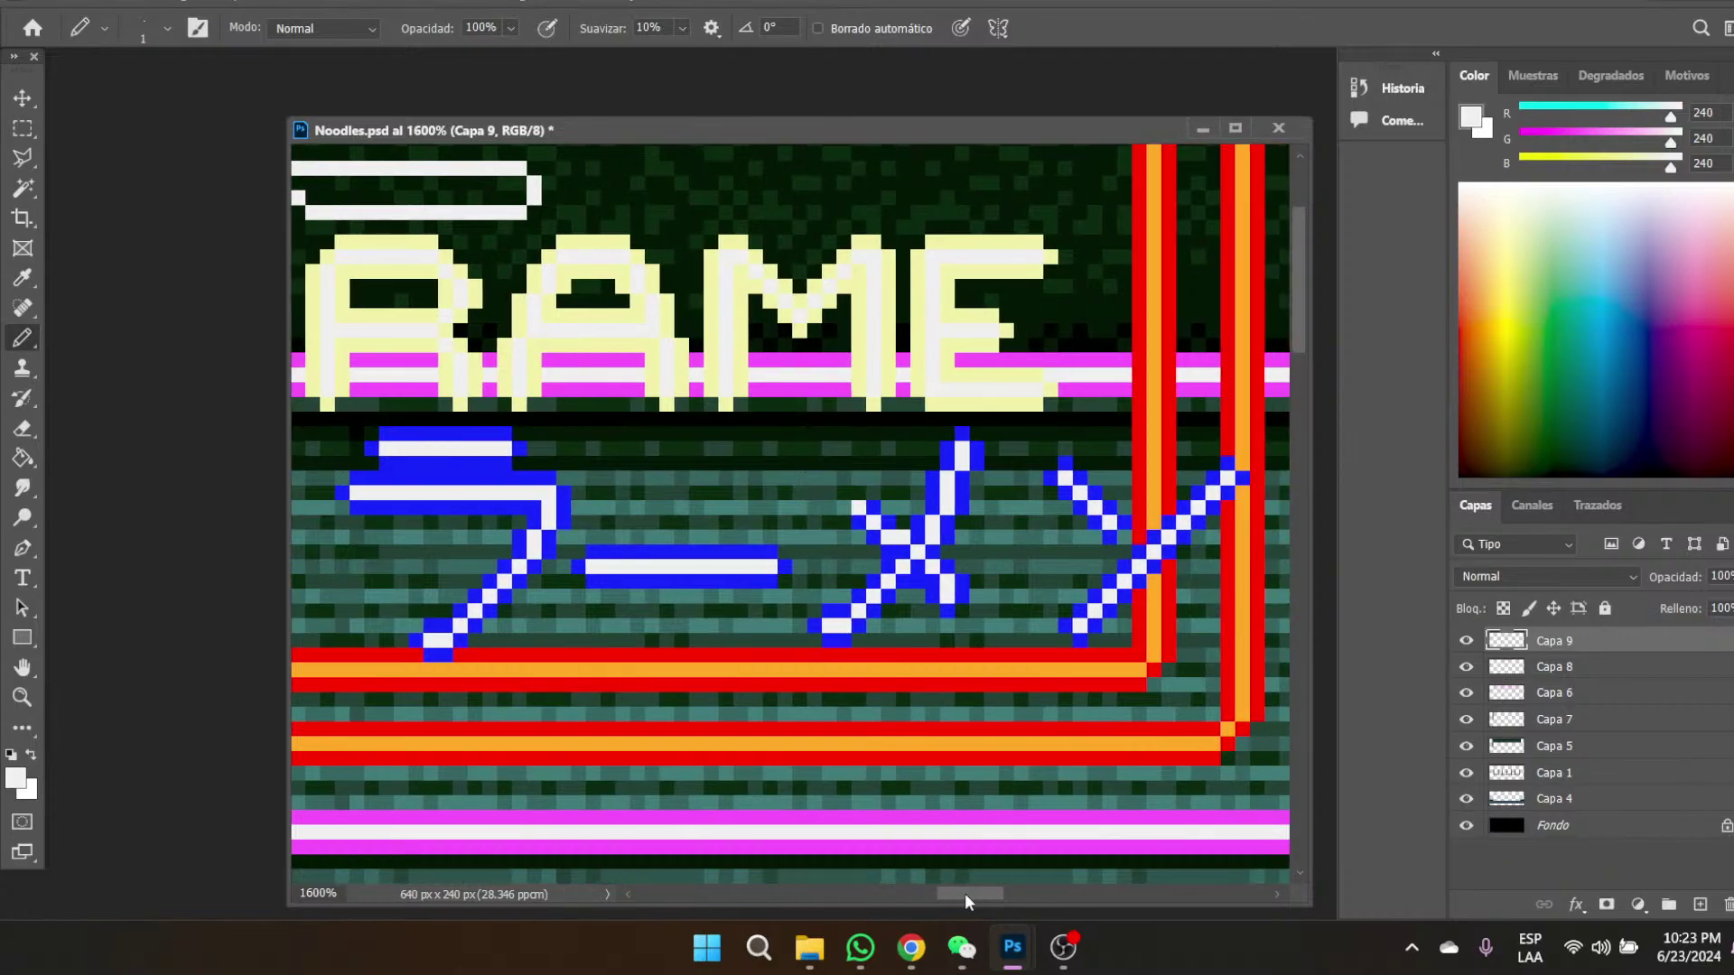
left_click(1093, 389)
left_click_drag(1096, 263, 1103, 386)
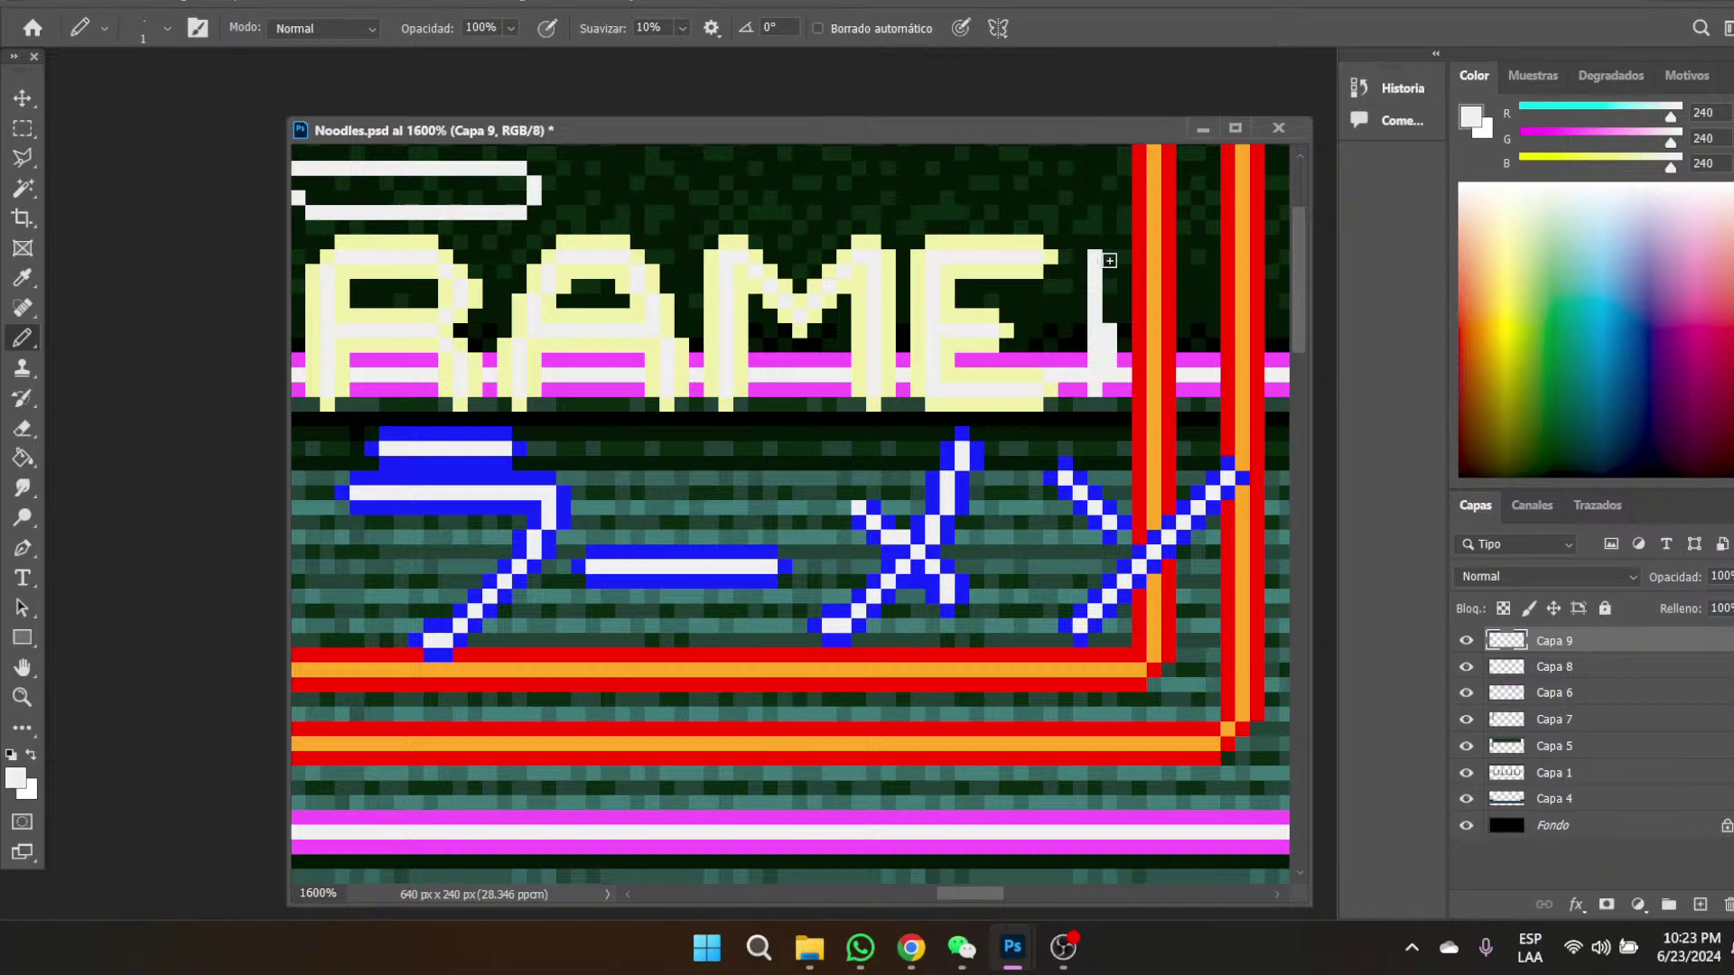
mouse_move(1108, 258)
left_mouse_down()
mouse_move(1234, 393)
mouse_move(1254, 387)
left_mouse_up()
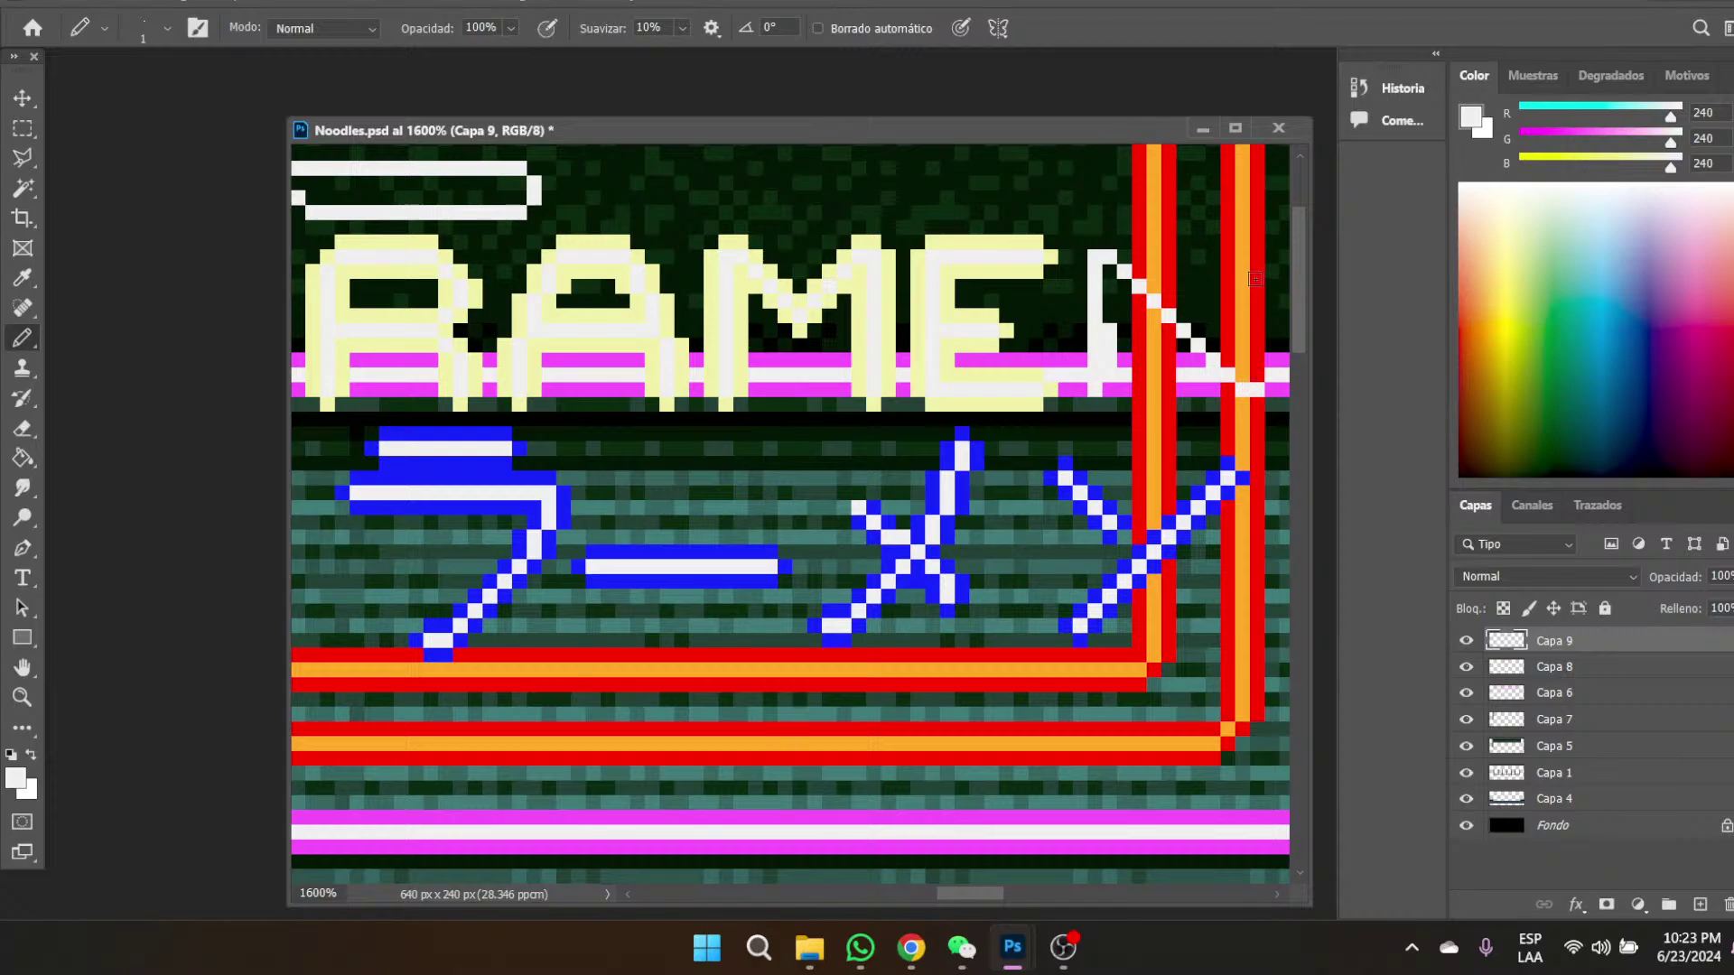
left_click_drag(1255, 260, 1257, 387)
- Sample the pale yellow from the R and outline both sides of the N's left stem with the Pencil
left_click(23, 278)
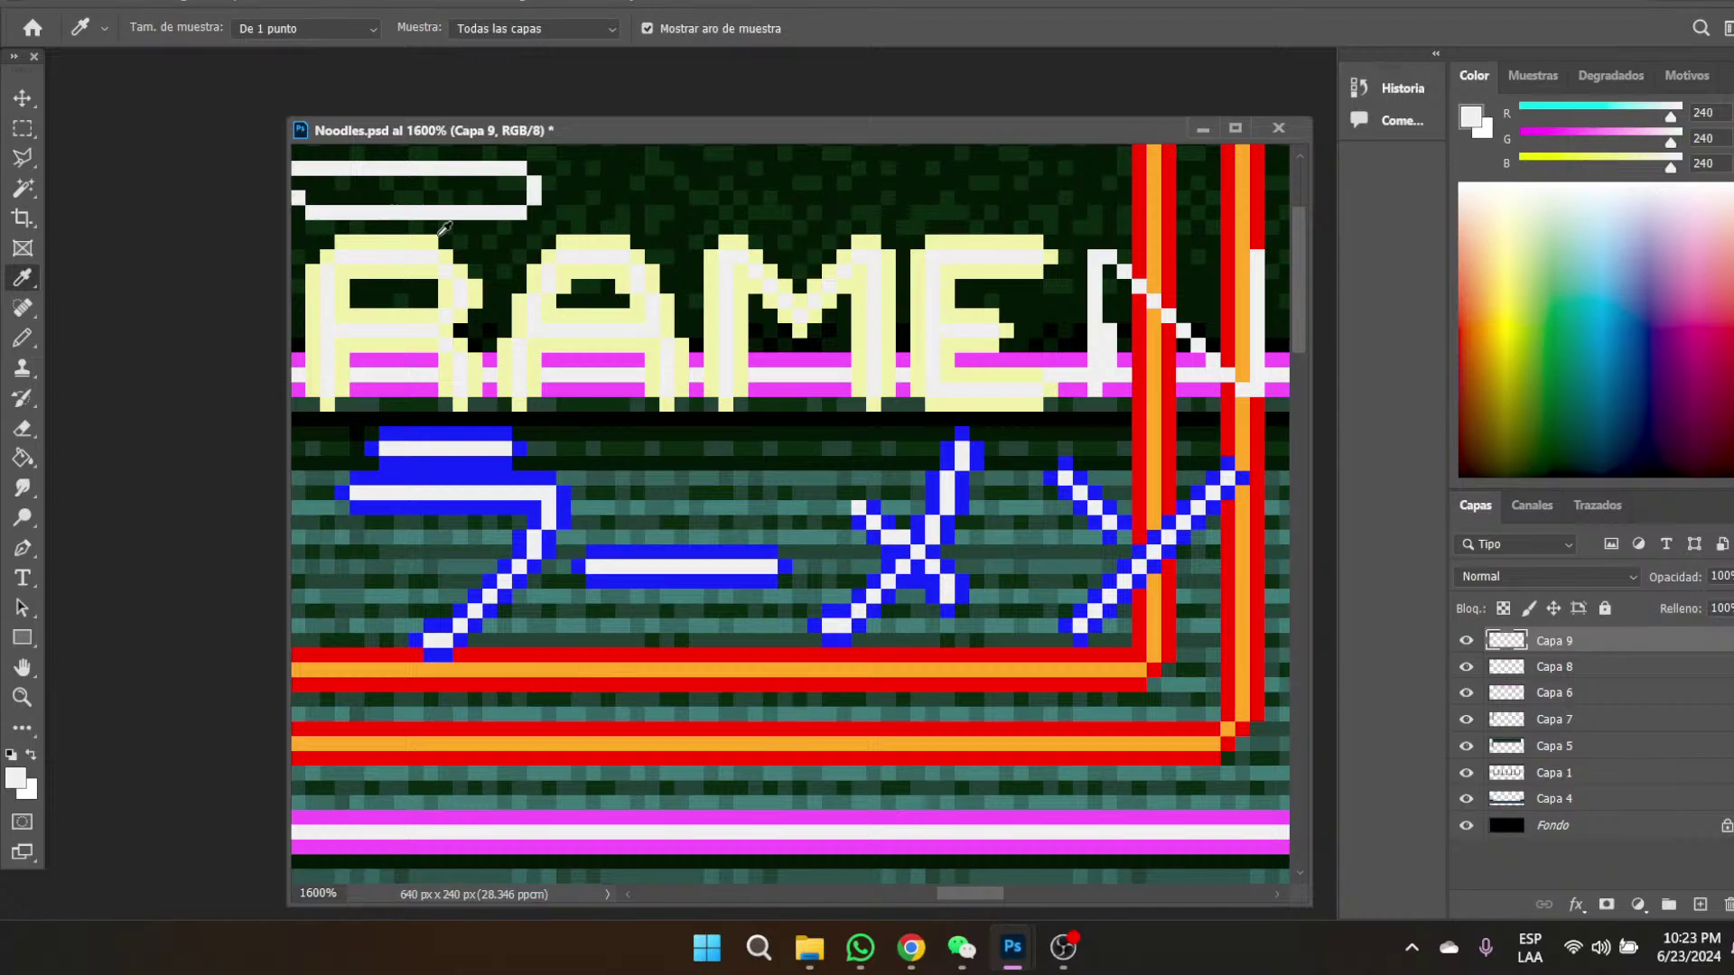
left_click(400, 242)
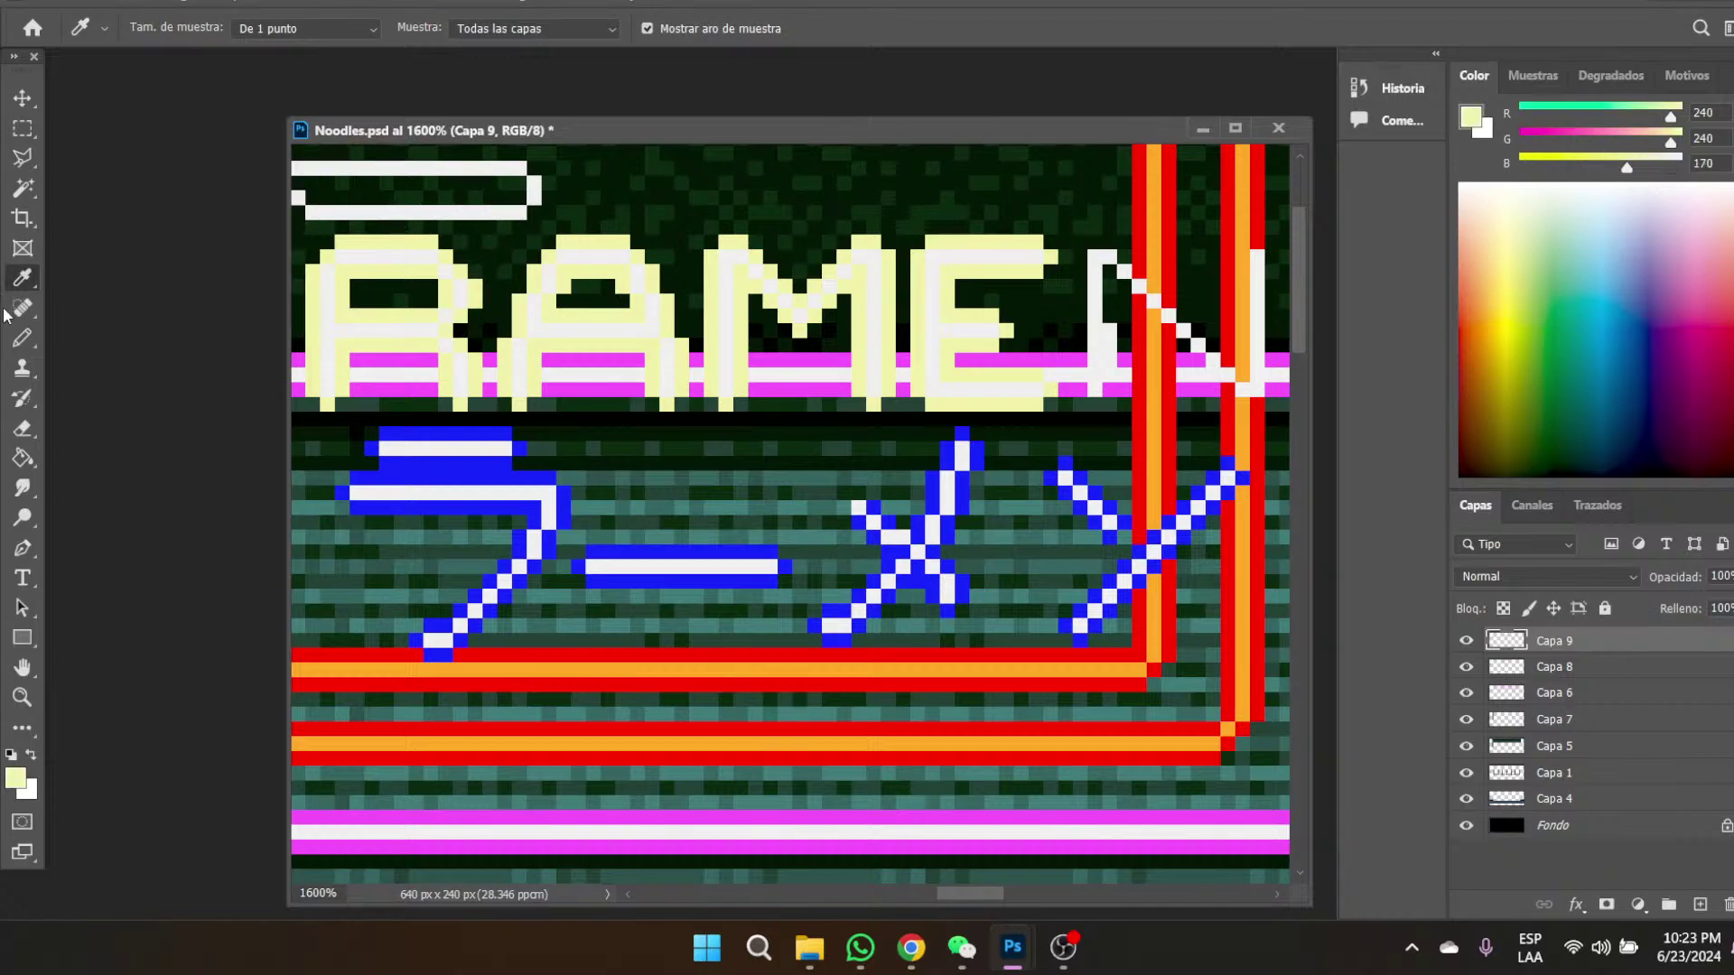
left_click(23, 337)
left_click_drag(1104, 270, 1100, 344)
key("ctrl+z")
left_click_drag(1111, 271, 1107, 389)
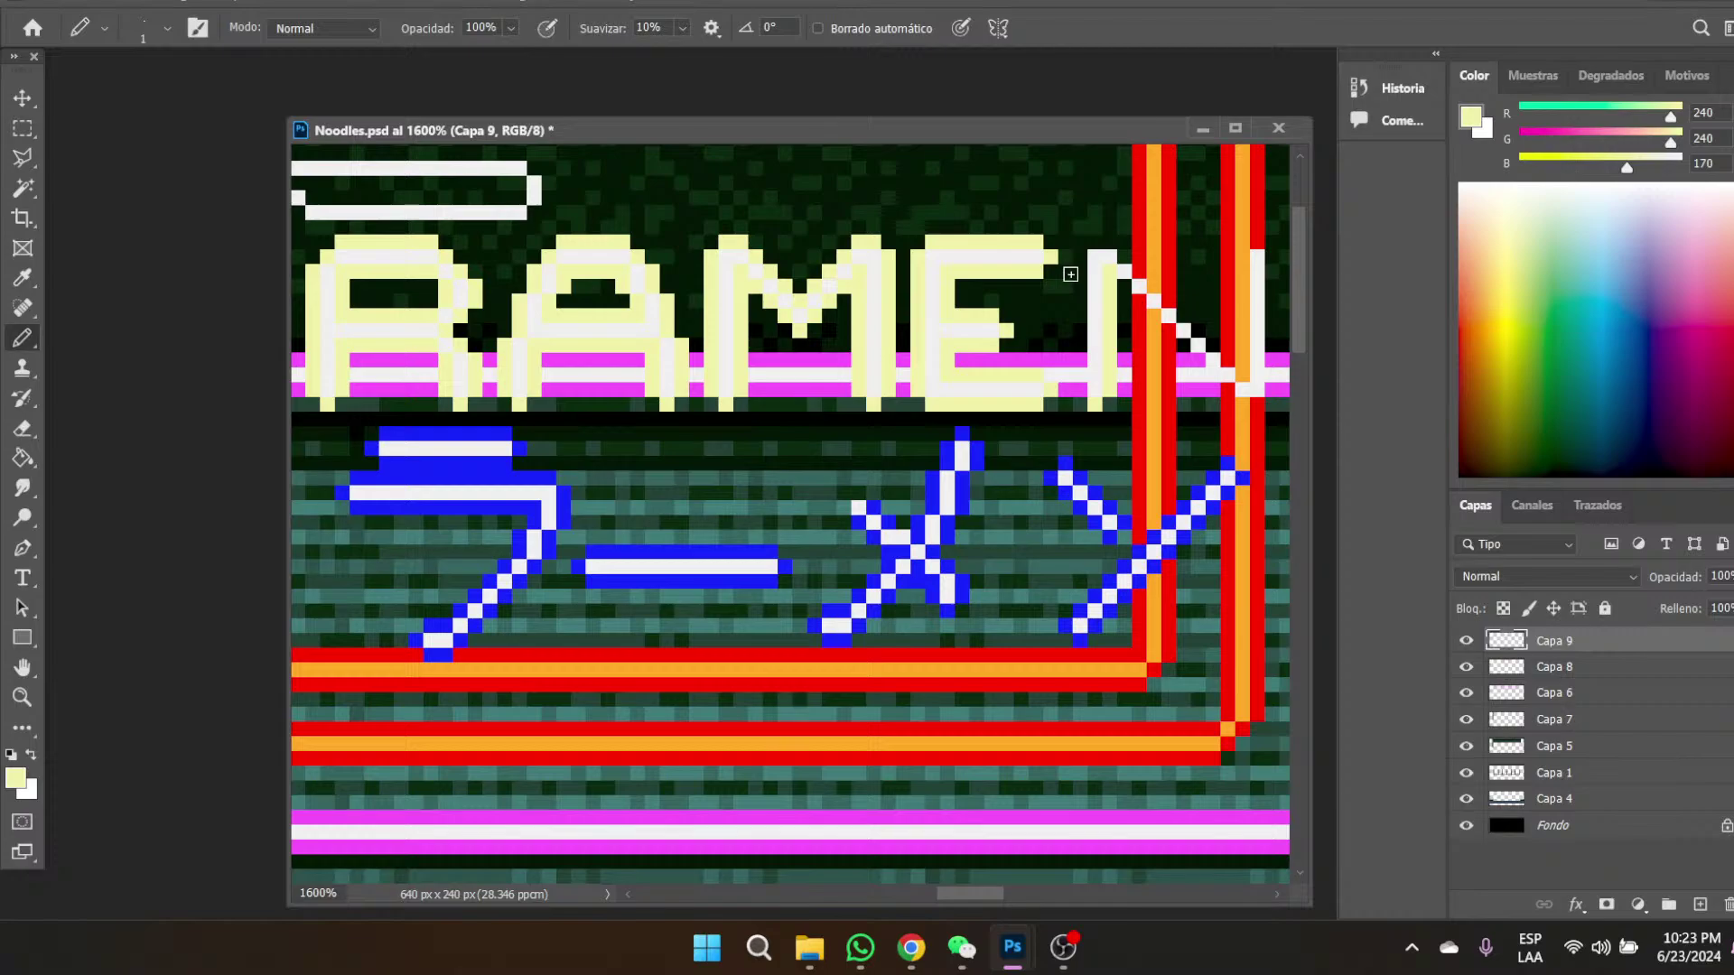
left_click_drag(1076, 261, 1078, 389)
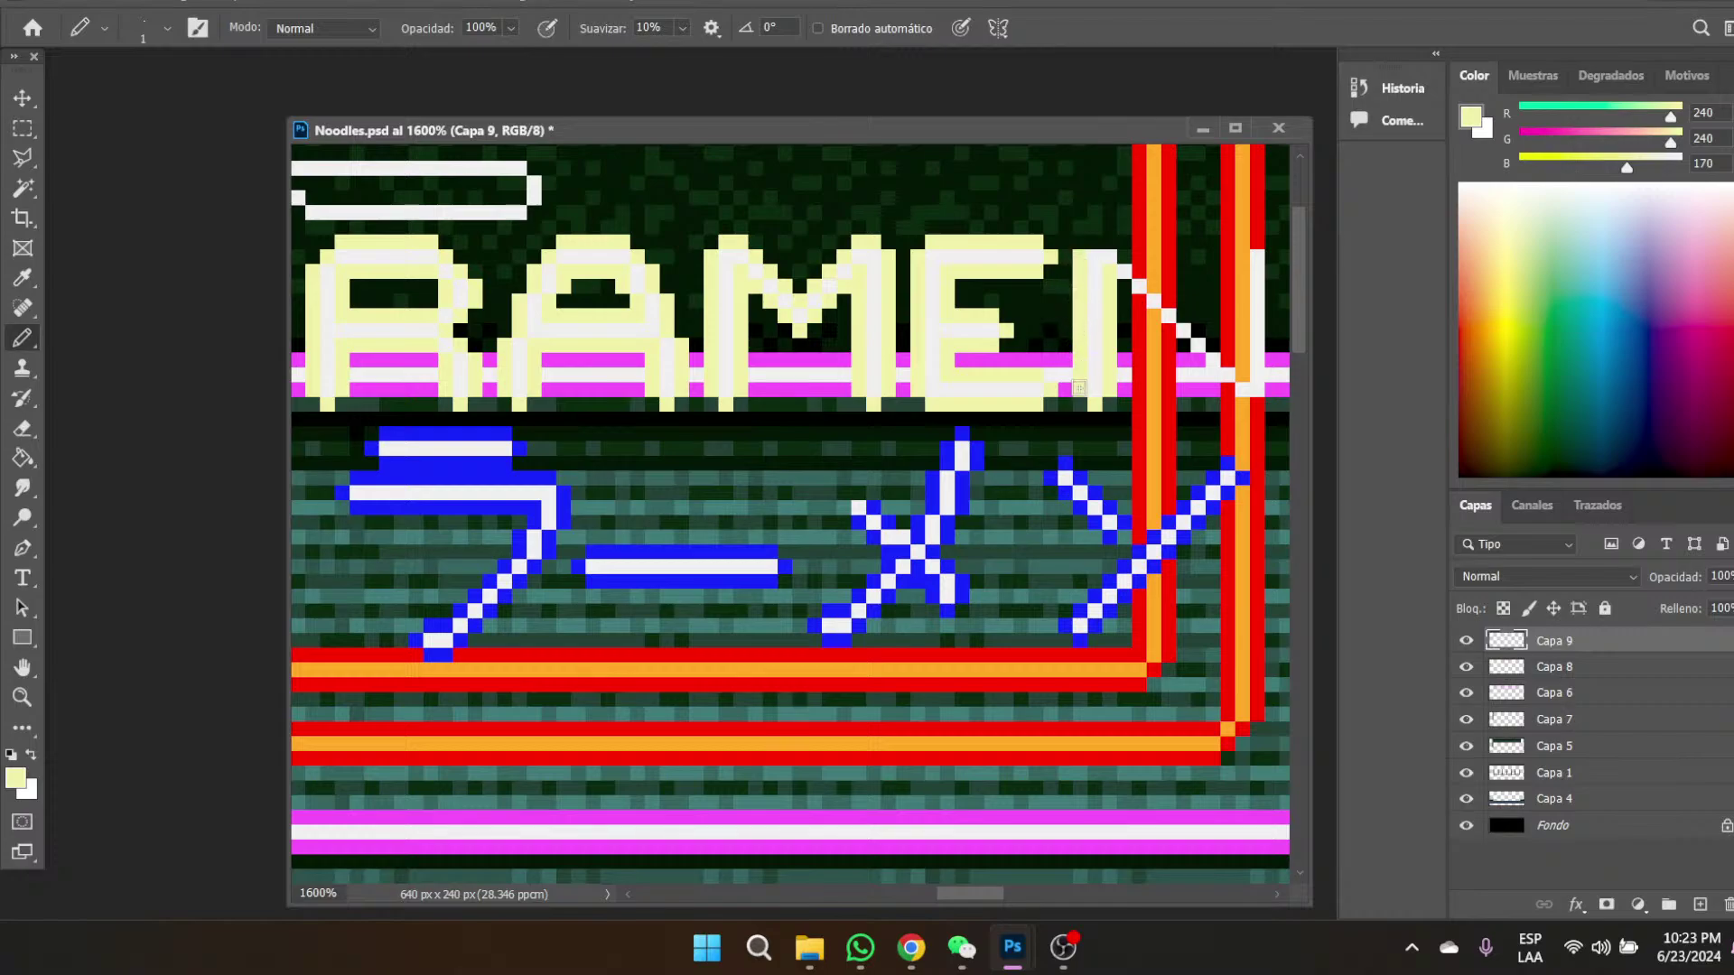
- Outline the N's diagonal and right stem in pale yellow with the Pencil
left_click(1139, 269)
left_click(1140, 299)
left_click(1154, 287)
left_click(1165, 310)
left_click(1184, 315)
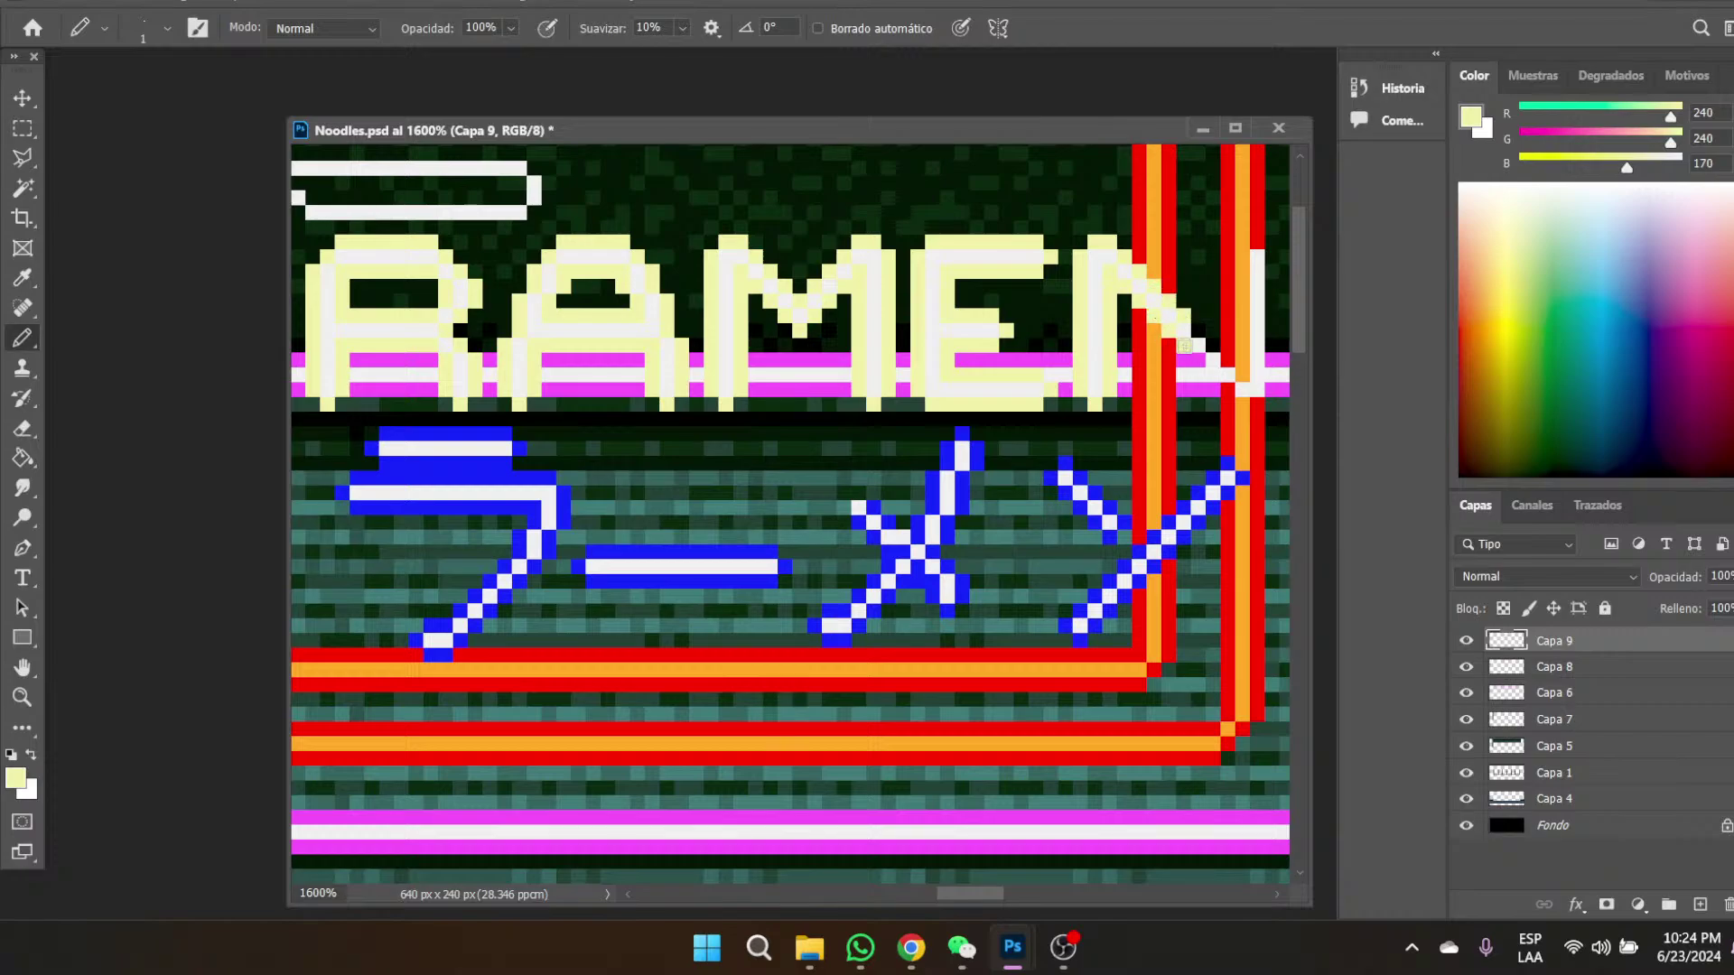
left_click(1197, 336)
left_click(1212, 348)
left_click(1230, 361)
left_click(1250, 403)
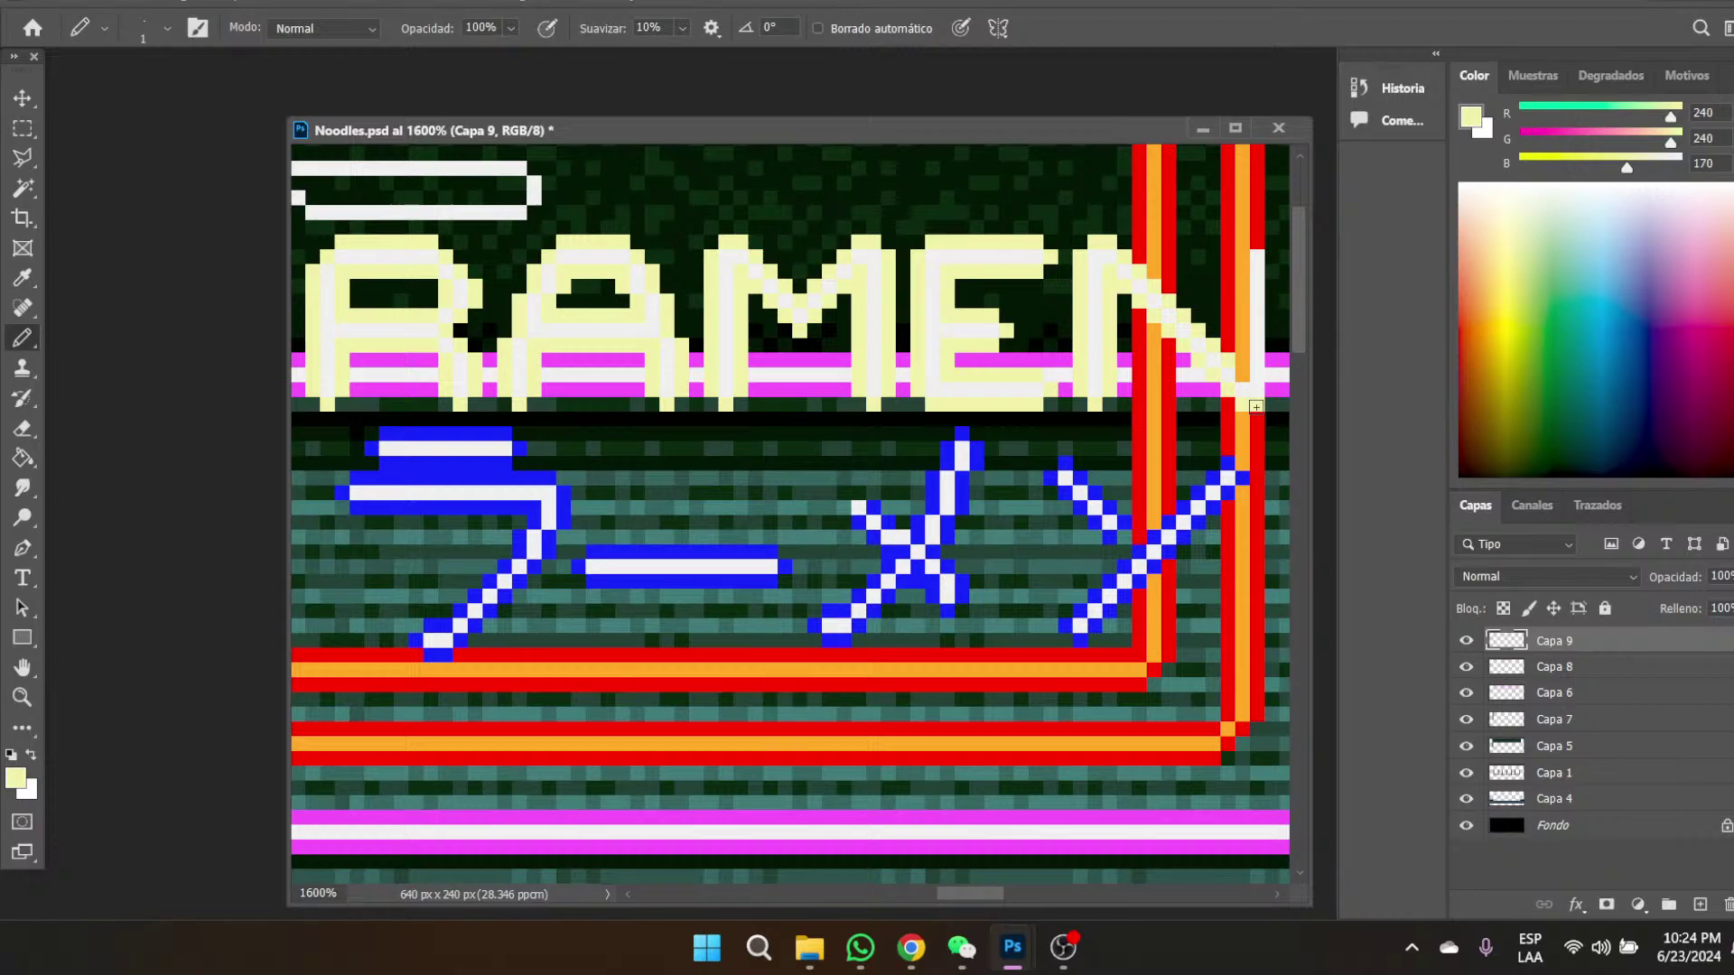
key("ctrl+z")
left_click_drag(1243, 260, 1244, 383)
left_click_drag(1258, 241, 1272, 397)
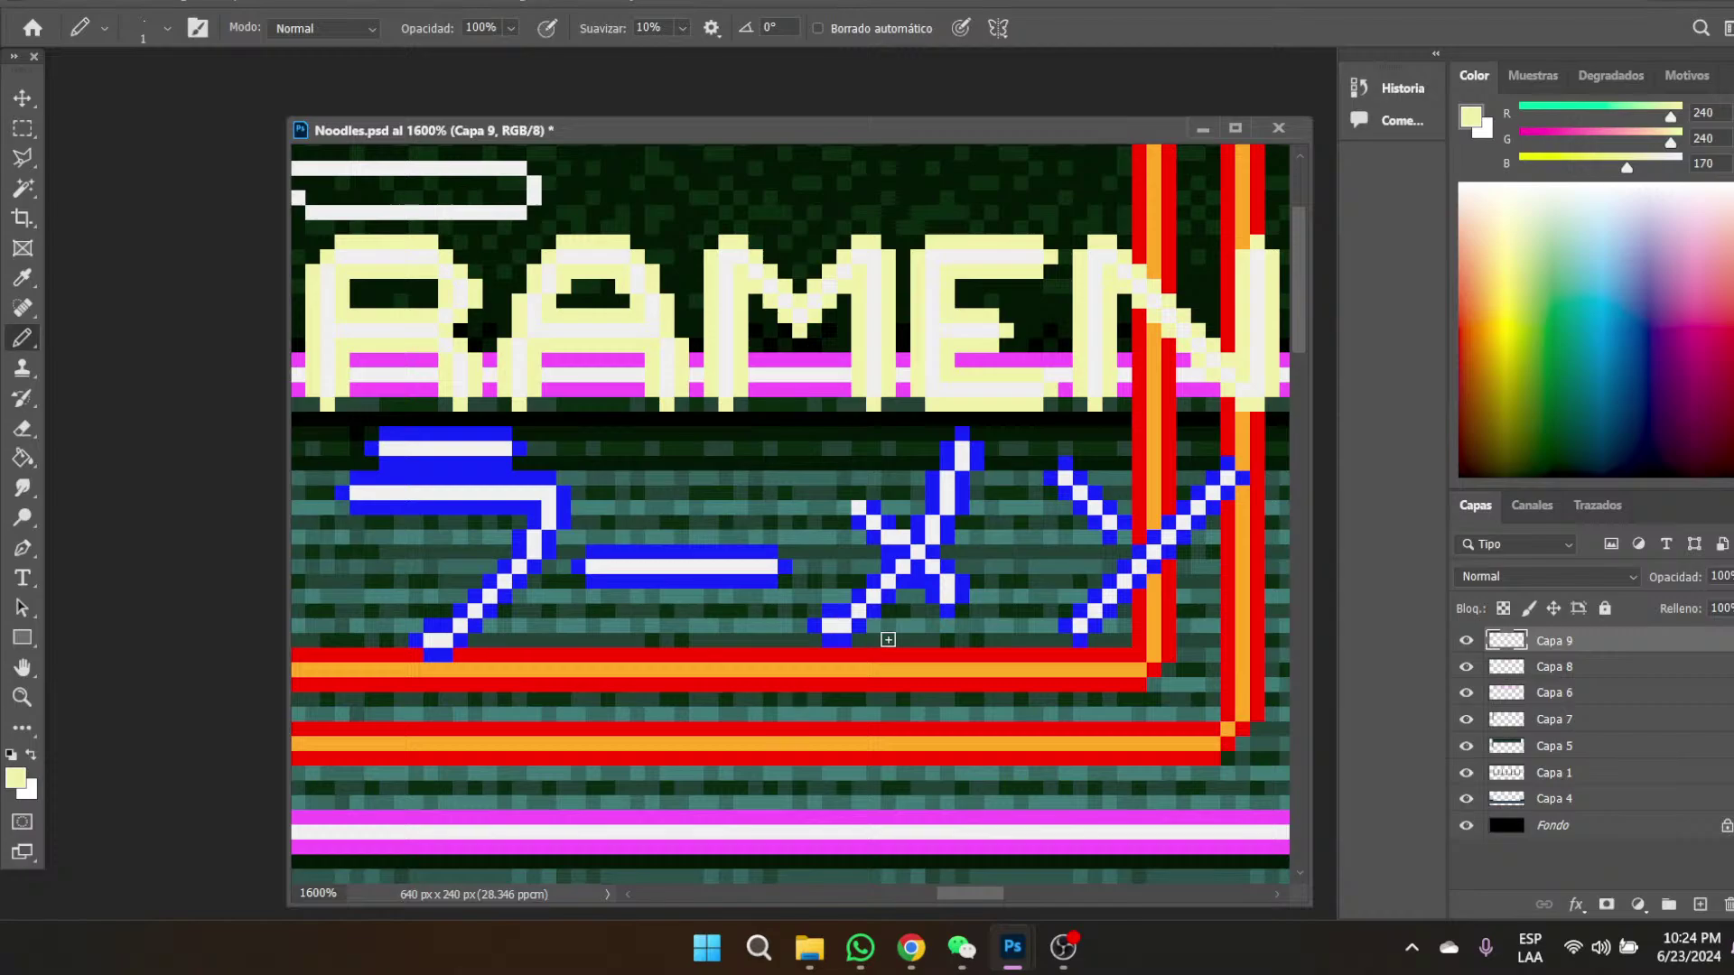
- Move the bowl, chopsticks and RAMEN lettering on layer Capa 9 down and to the left of their place in the red frame
left_click(21, 697)
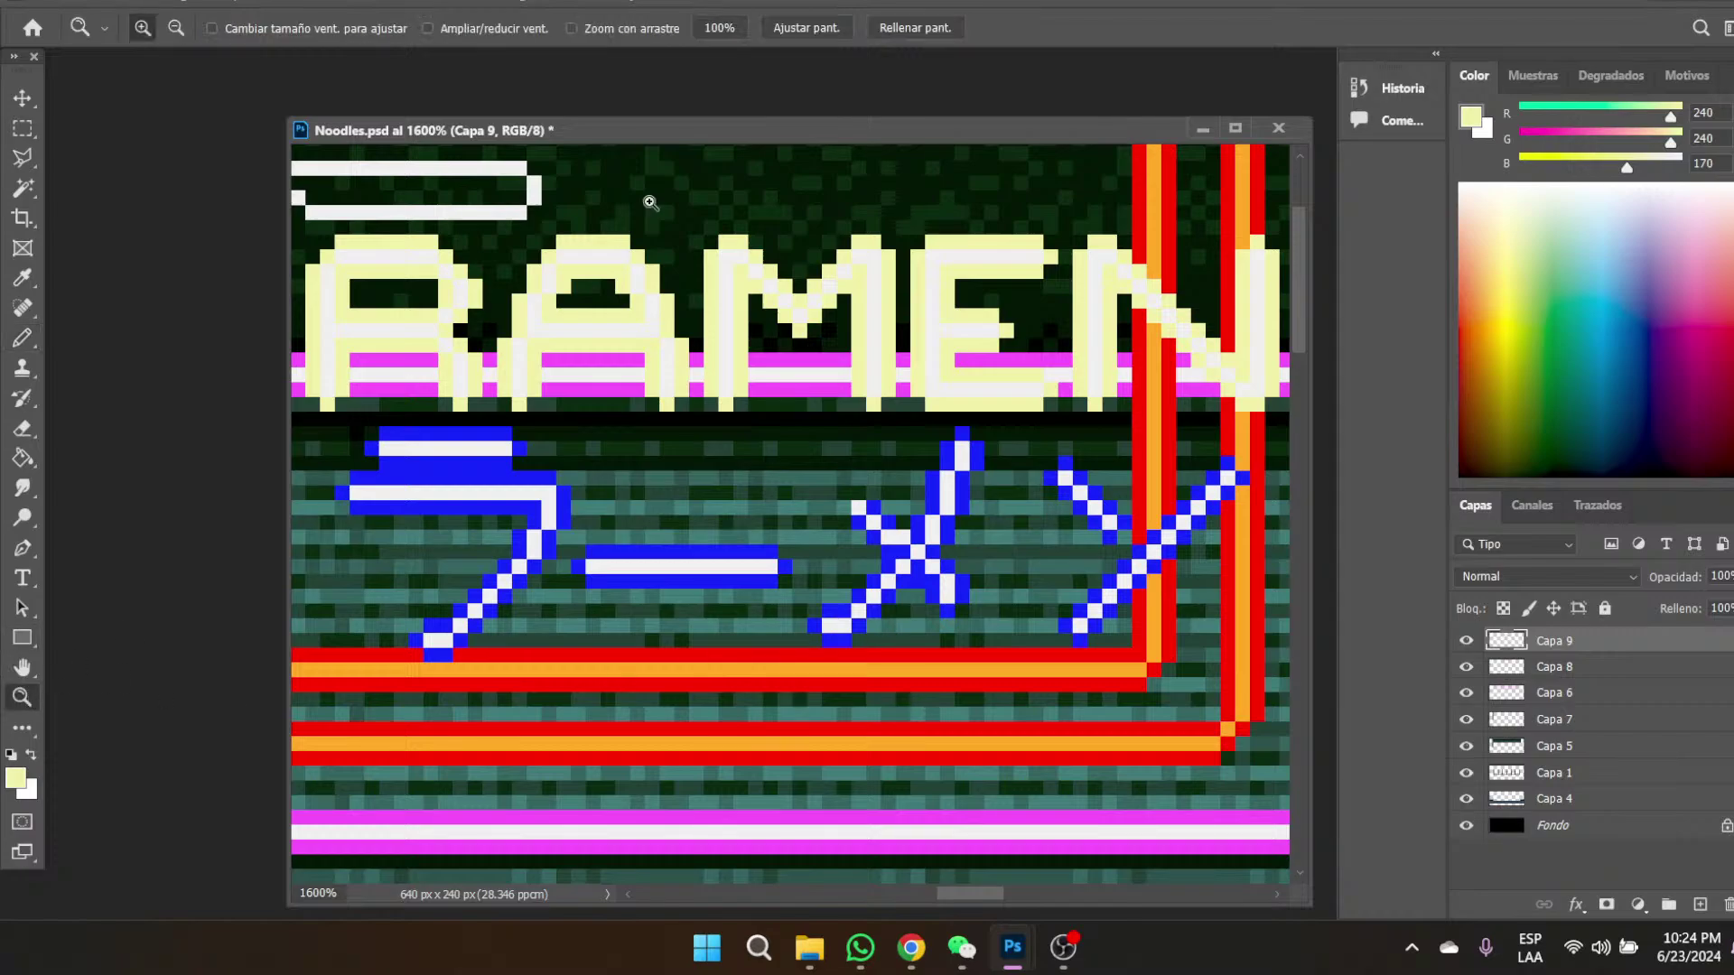
left_click(727, 27)
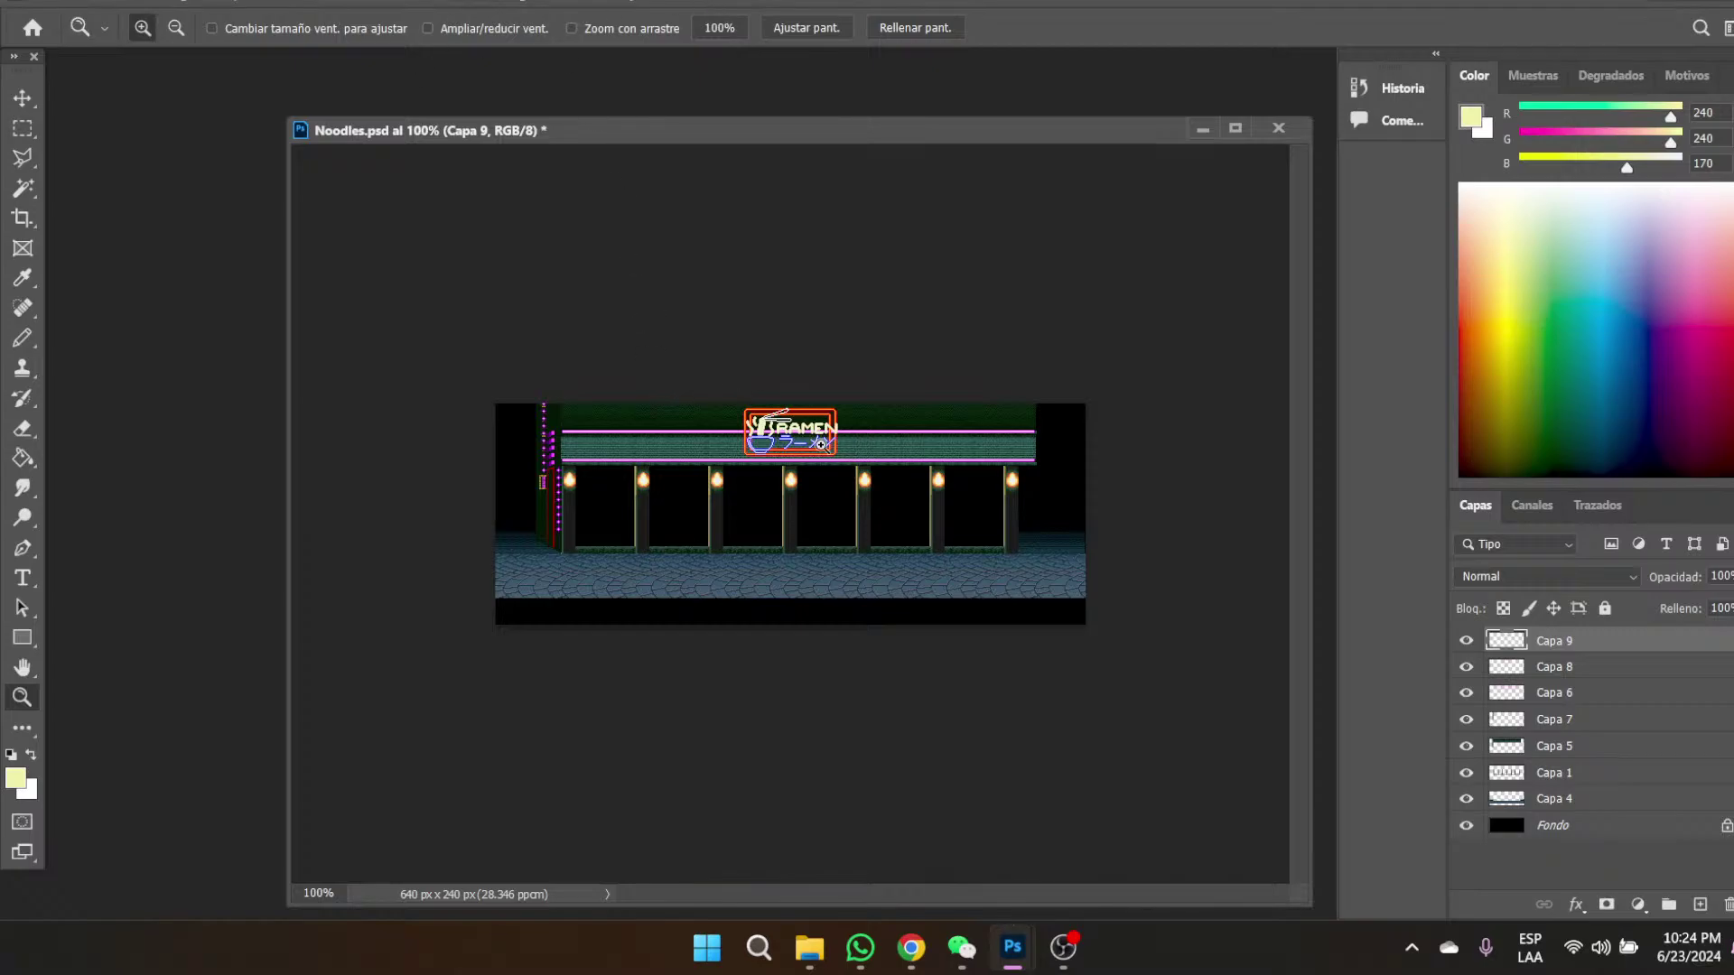
left_click(792, 423)
left_click(795, 415)
left_click(804, 343)
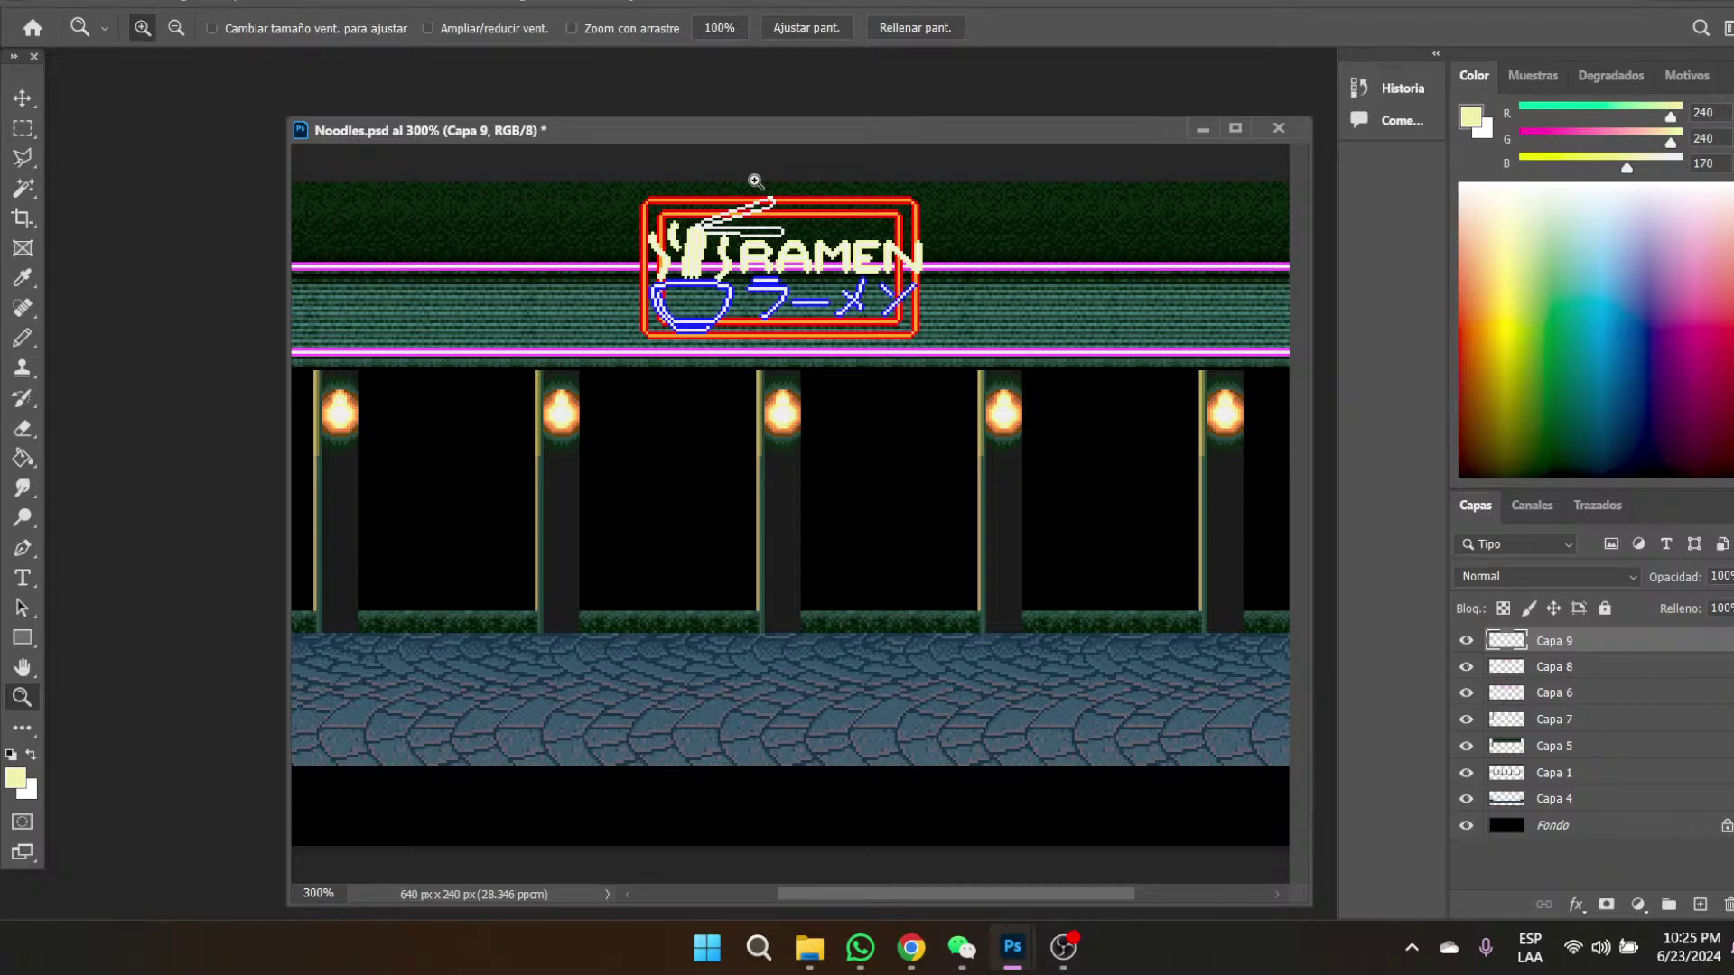
left_click(857, 256)
left_click(857, 257)
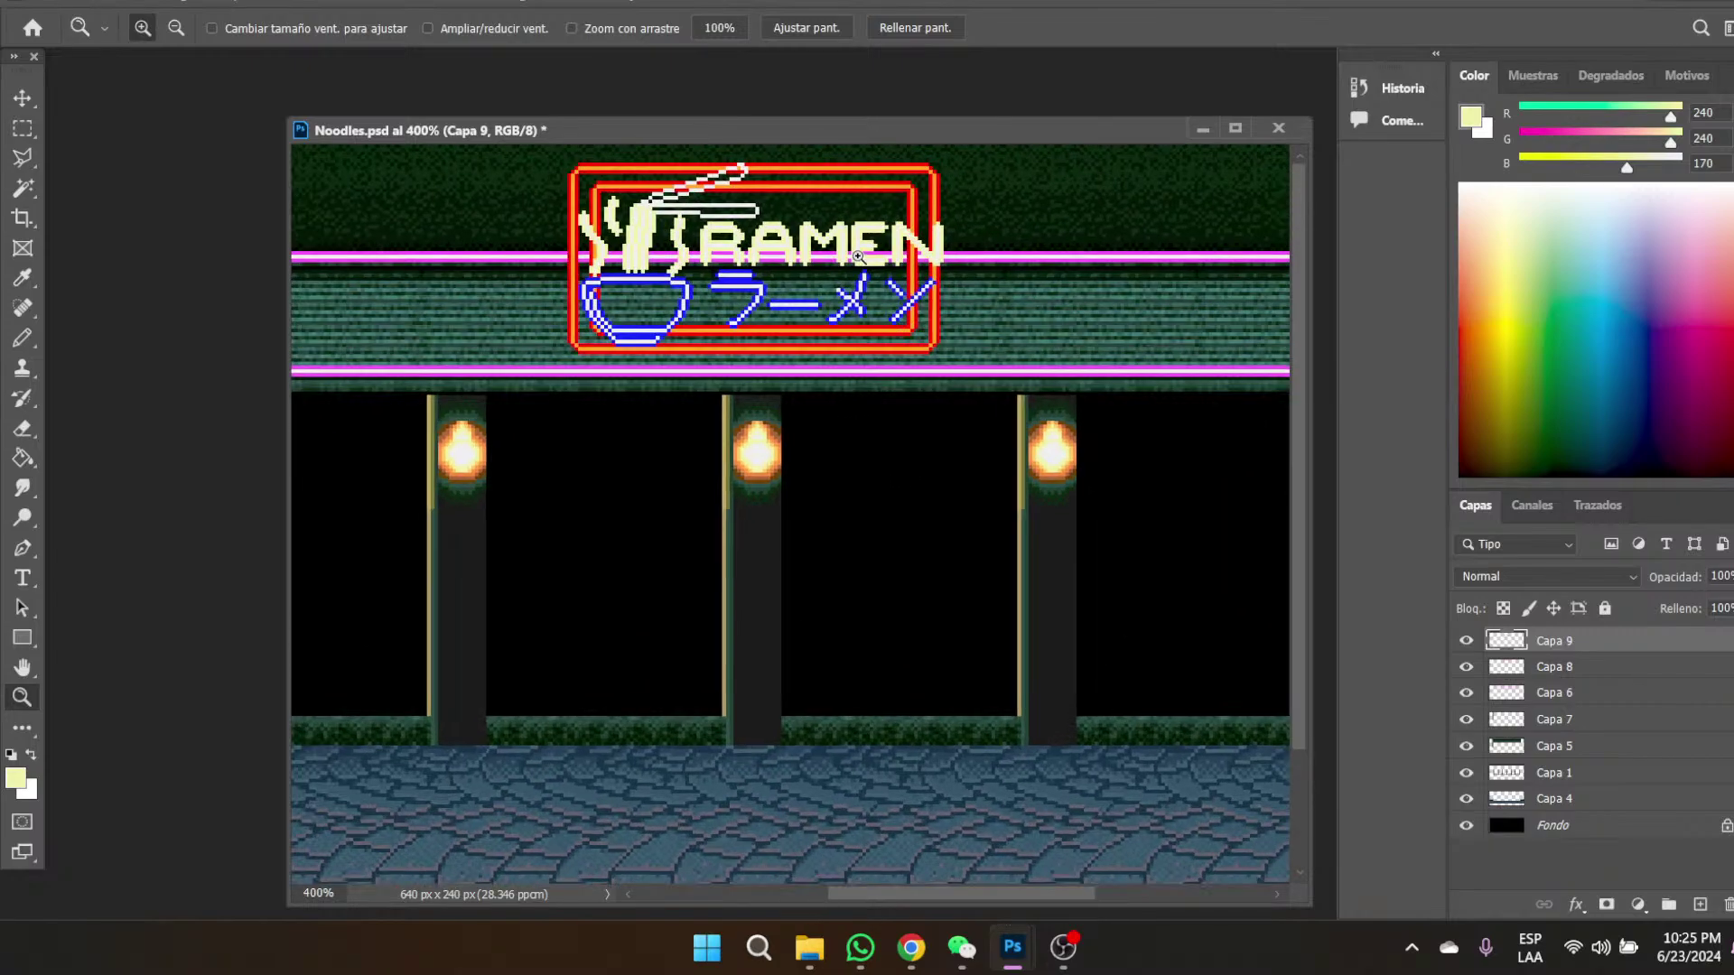
left_click(20, 100)
left_click_drag(707, 266, 647, 324)
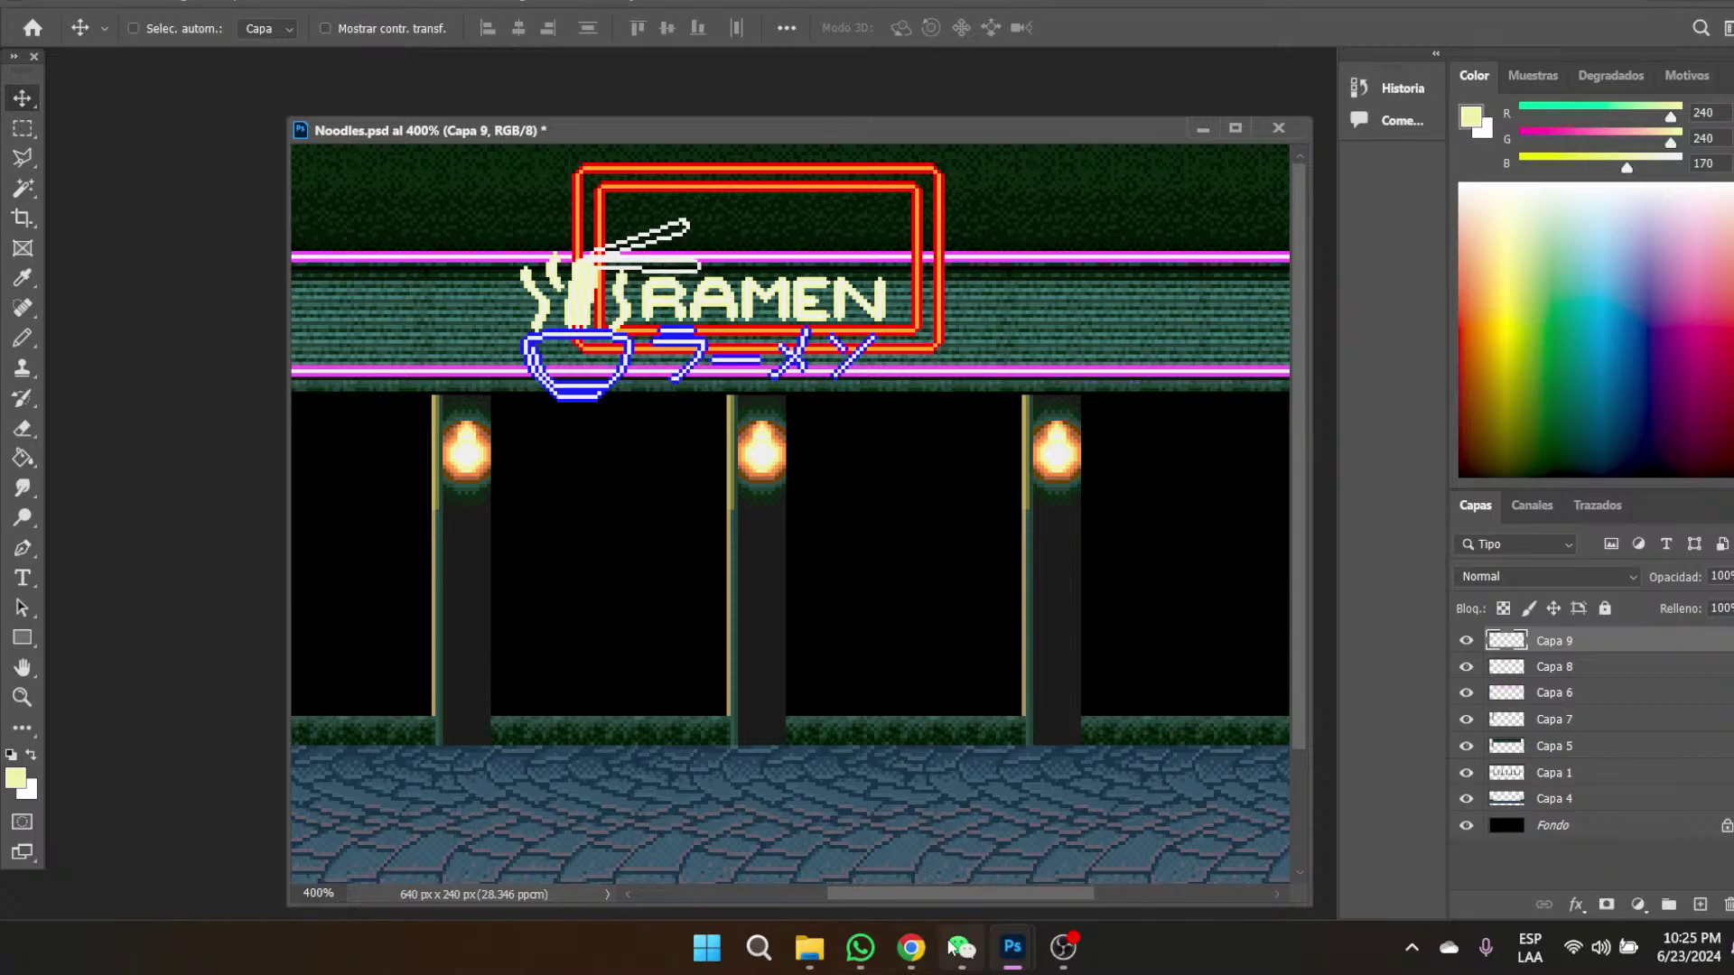
- Move the bowl, chopsticks and RAMEN lettering on layer Capa 9 up onto the red neon frame
left_click_drag(945, 897, 893, 898)
left_click_drag(825, 546, 876, 789)
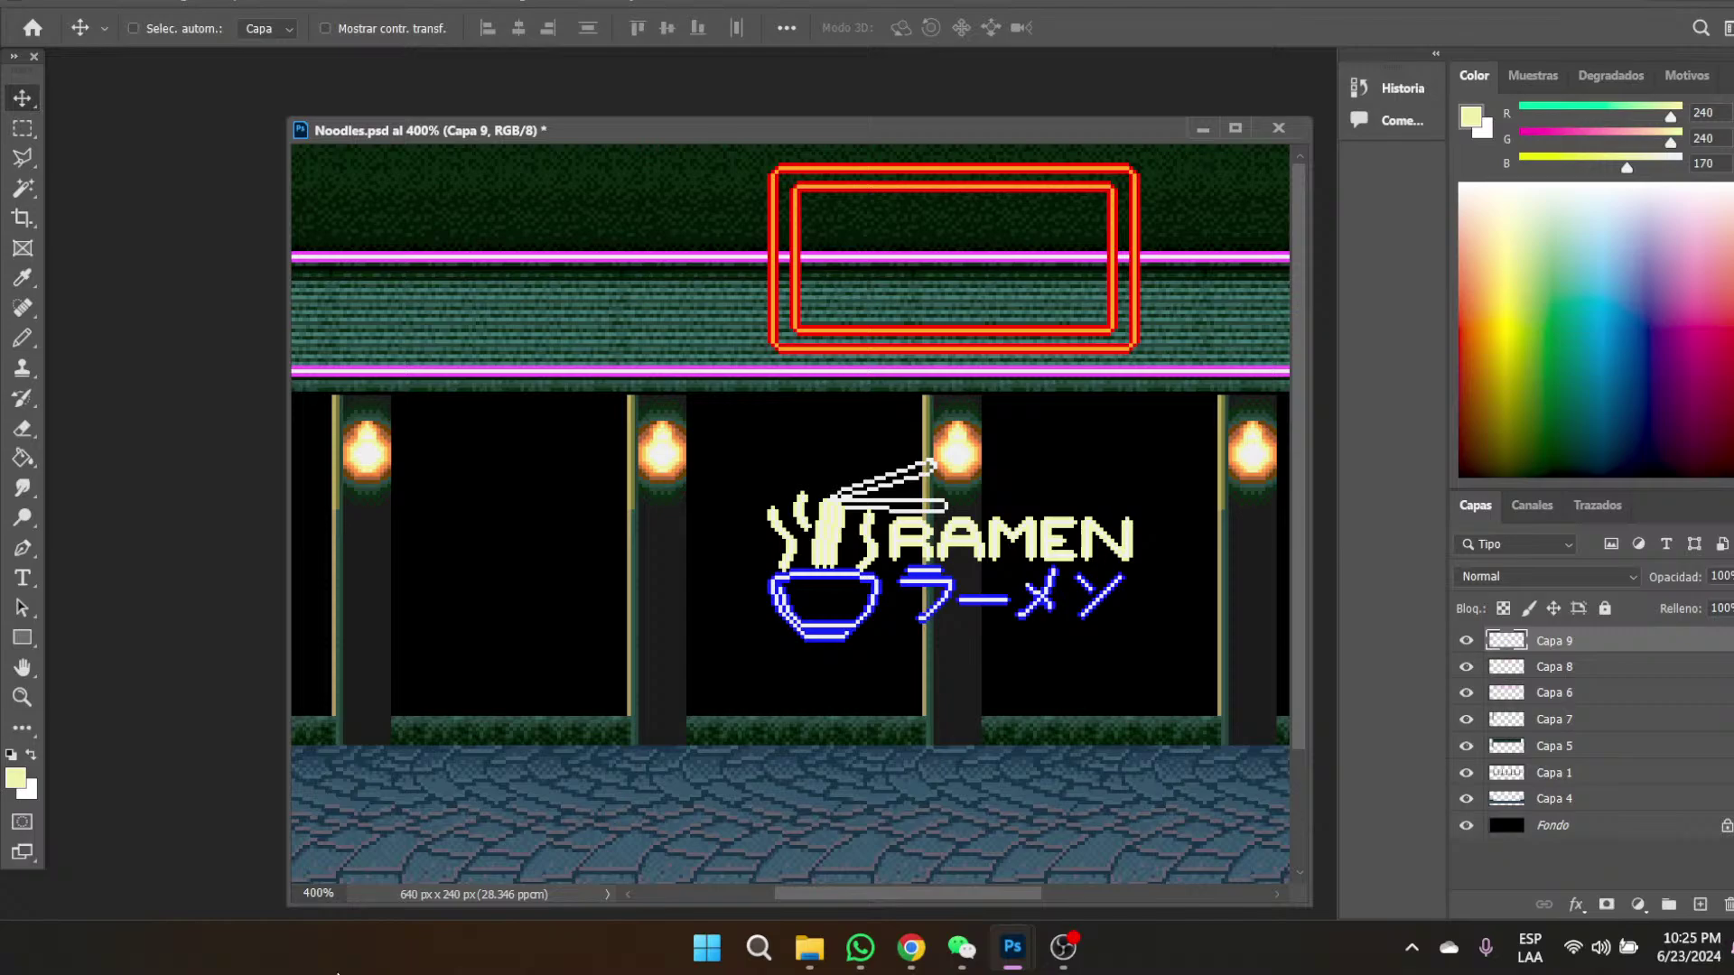
left_click_drag(913, 578, 863, 271)
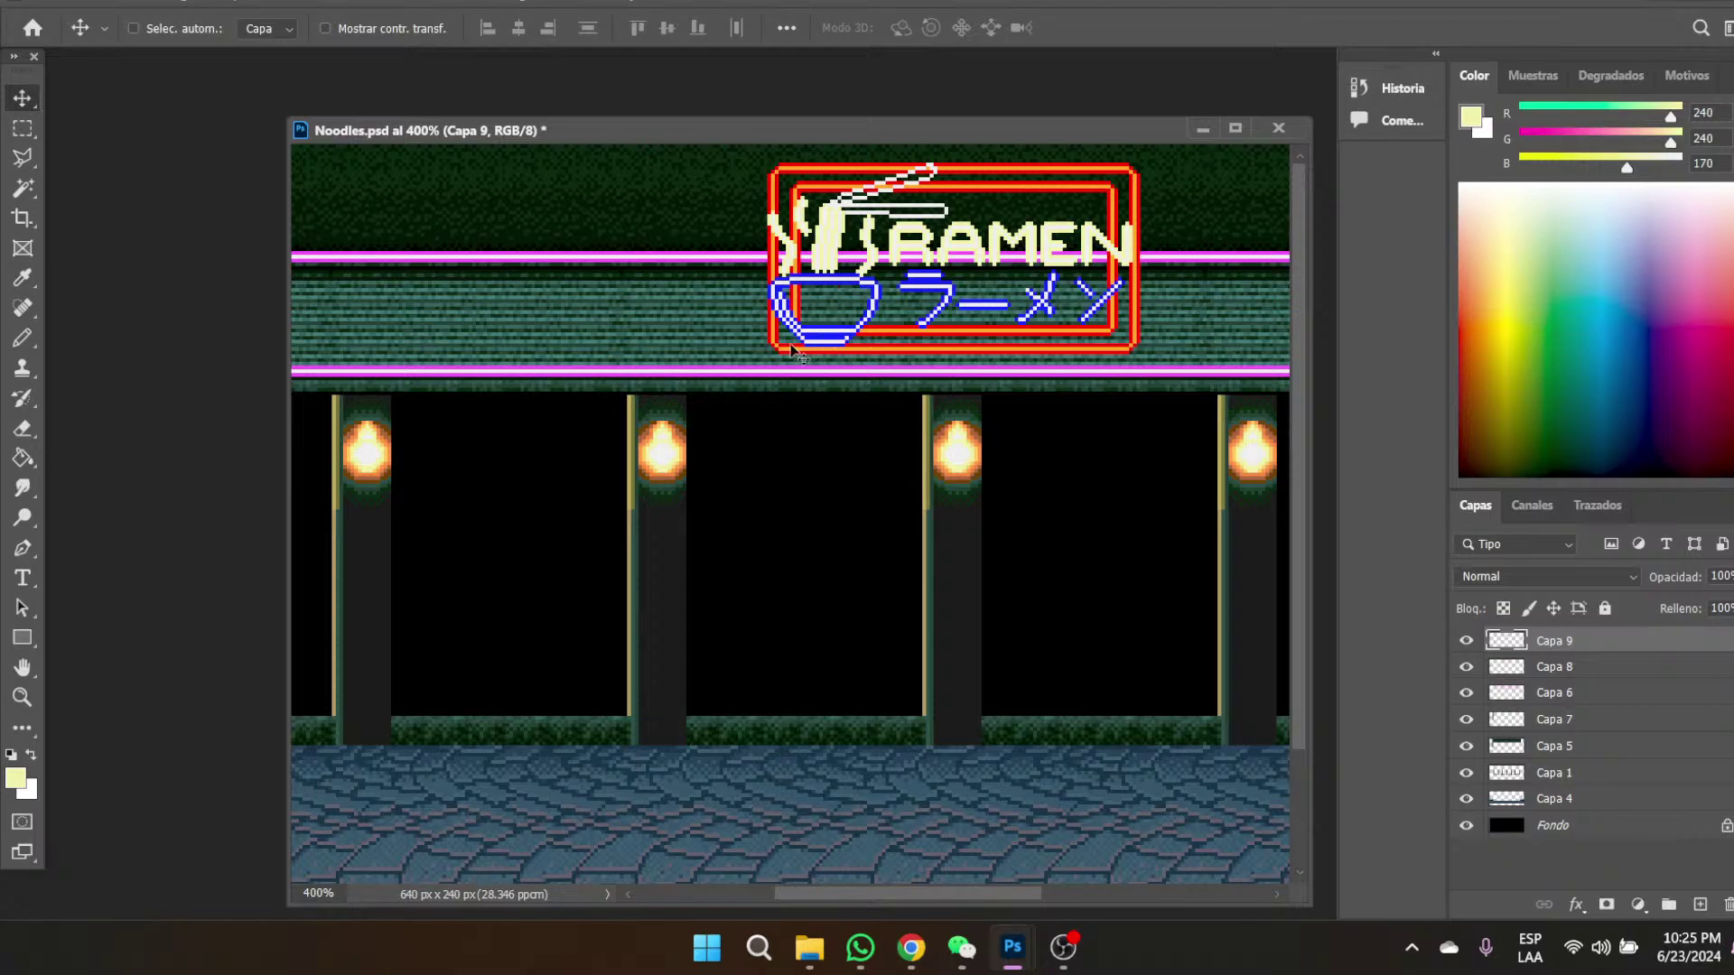
- Select the area around the RAMEN lettering with the rectangular marquee and sample the orange (221, 136, 68) from a lamp's glow
left_click(22, 696)
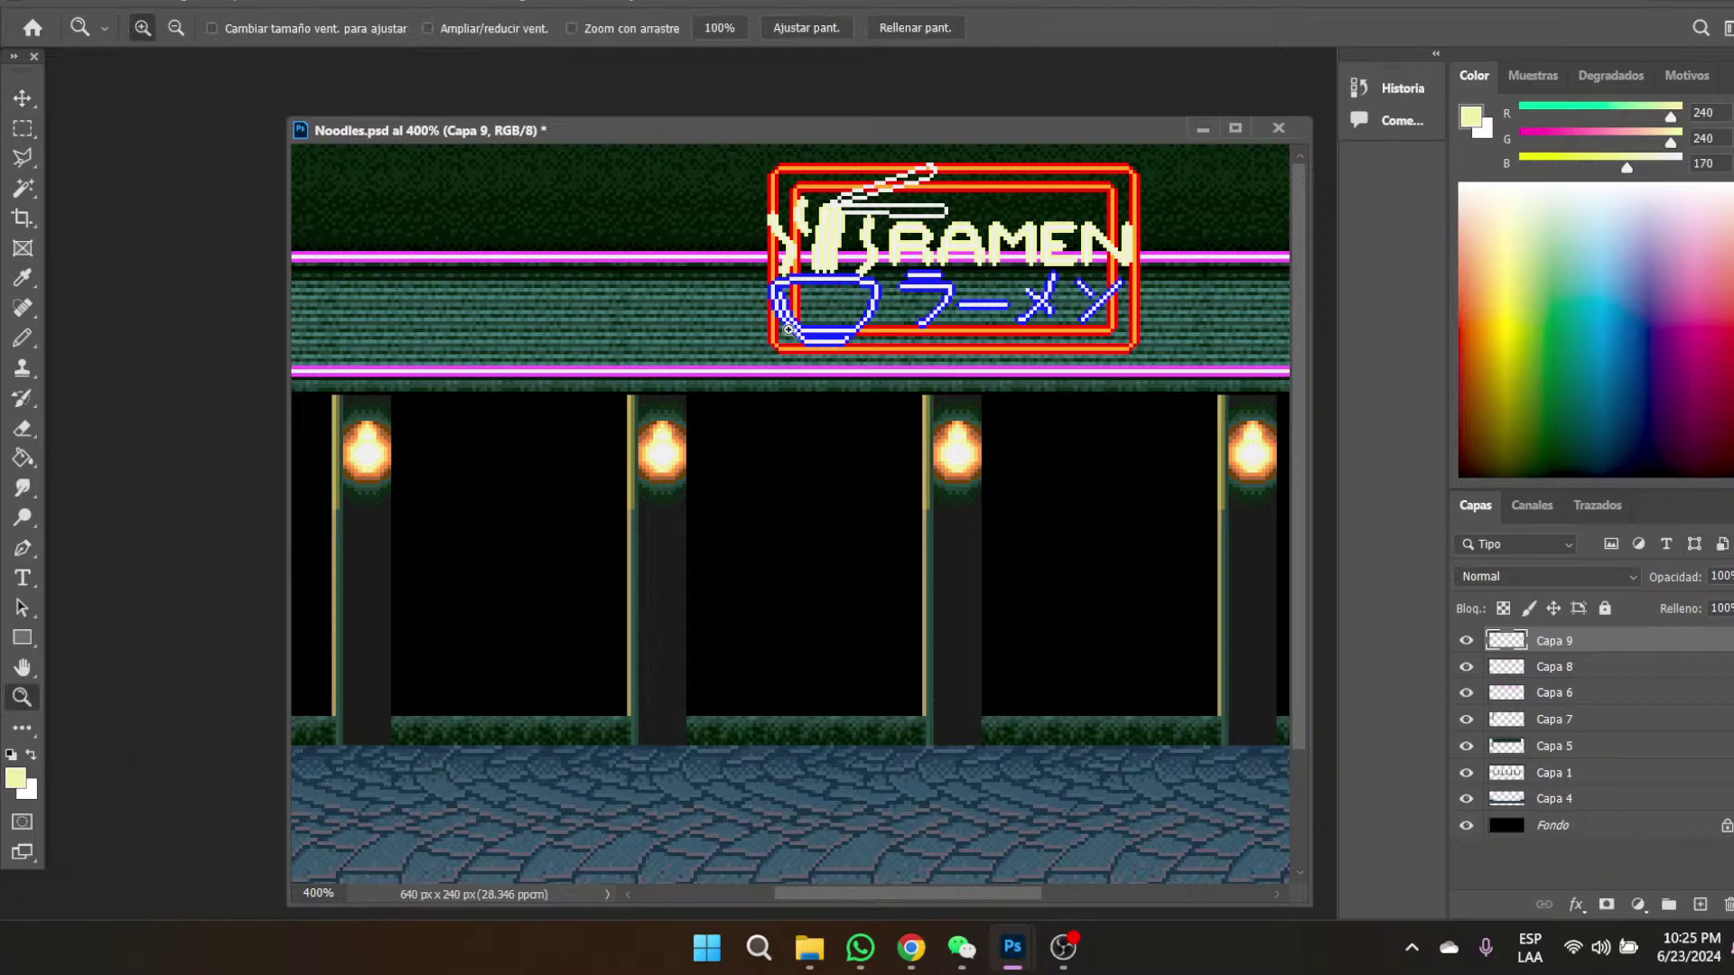
left_click(958, 251)
left_click(957, 251)
left_click(957, 251)
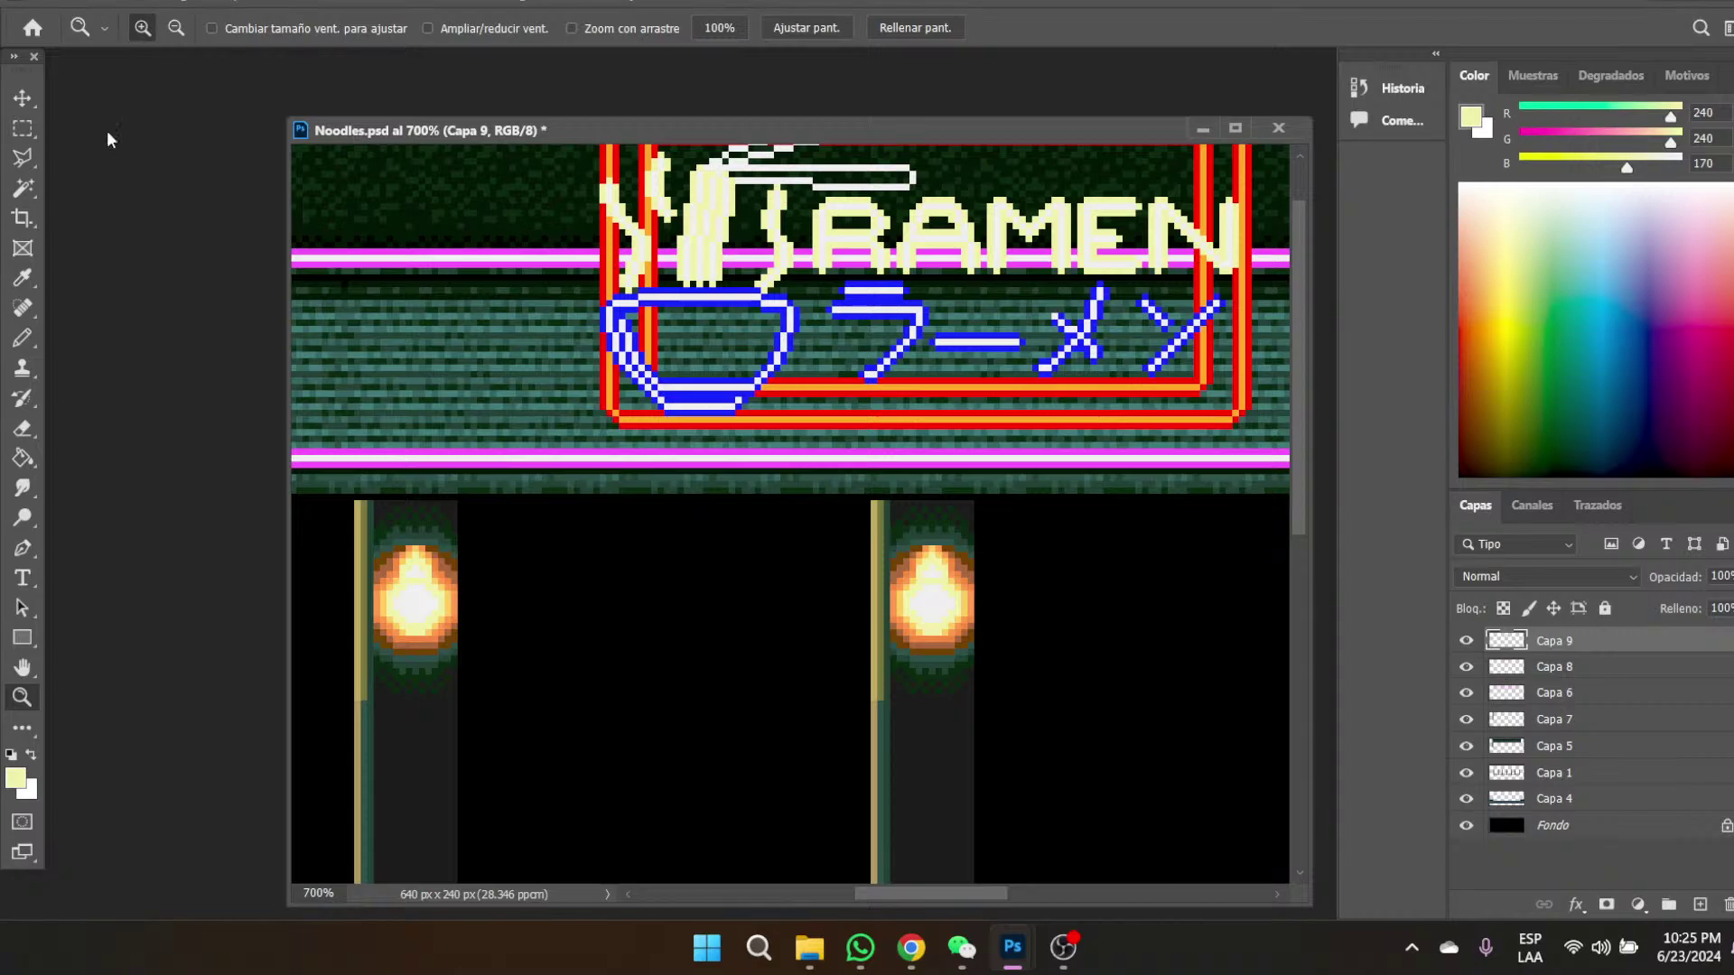
left_click(23, 129)
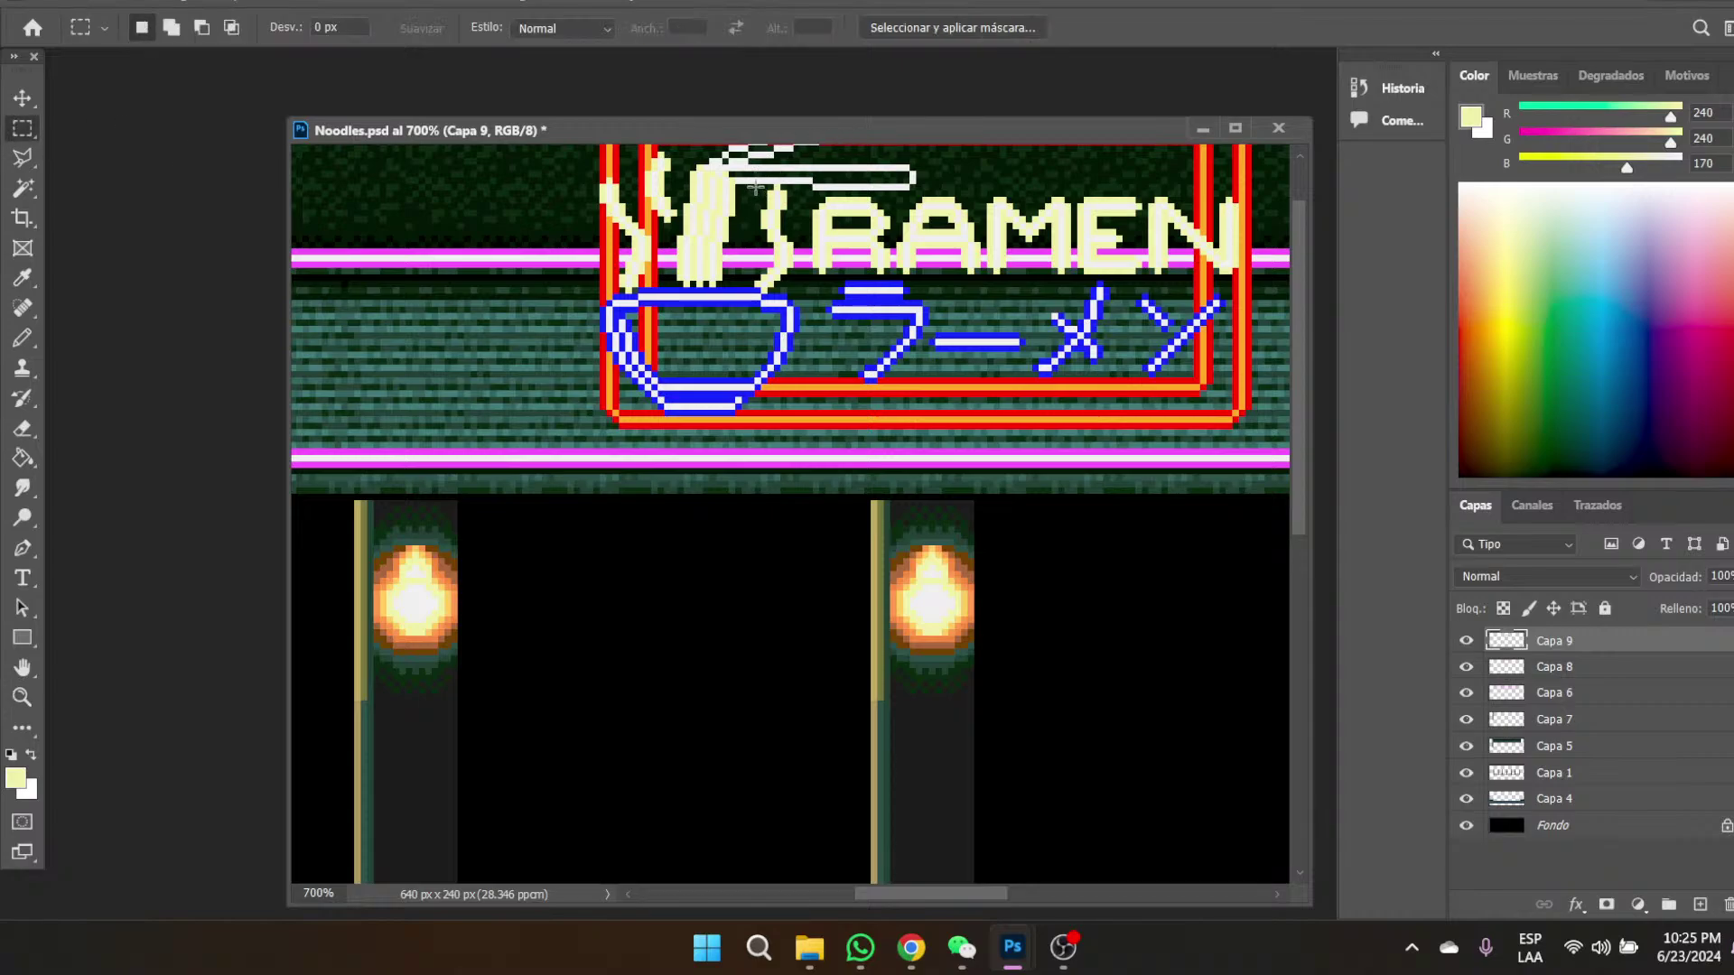
left_click_drag(800, 215, 1257, 289)
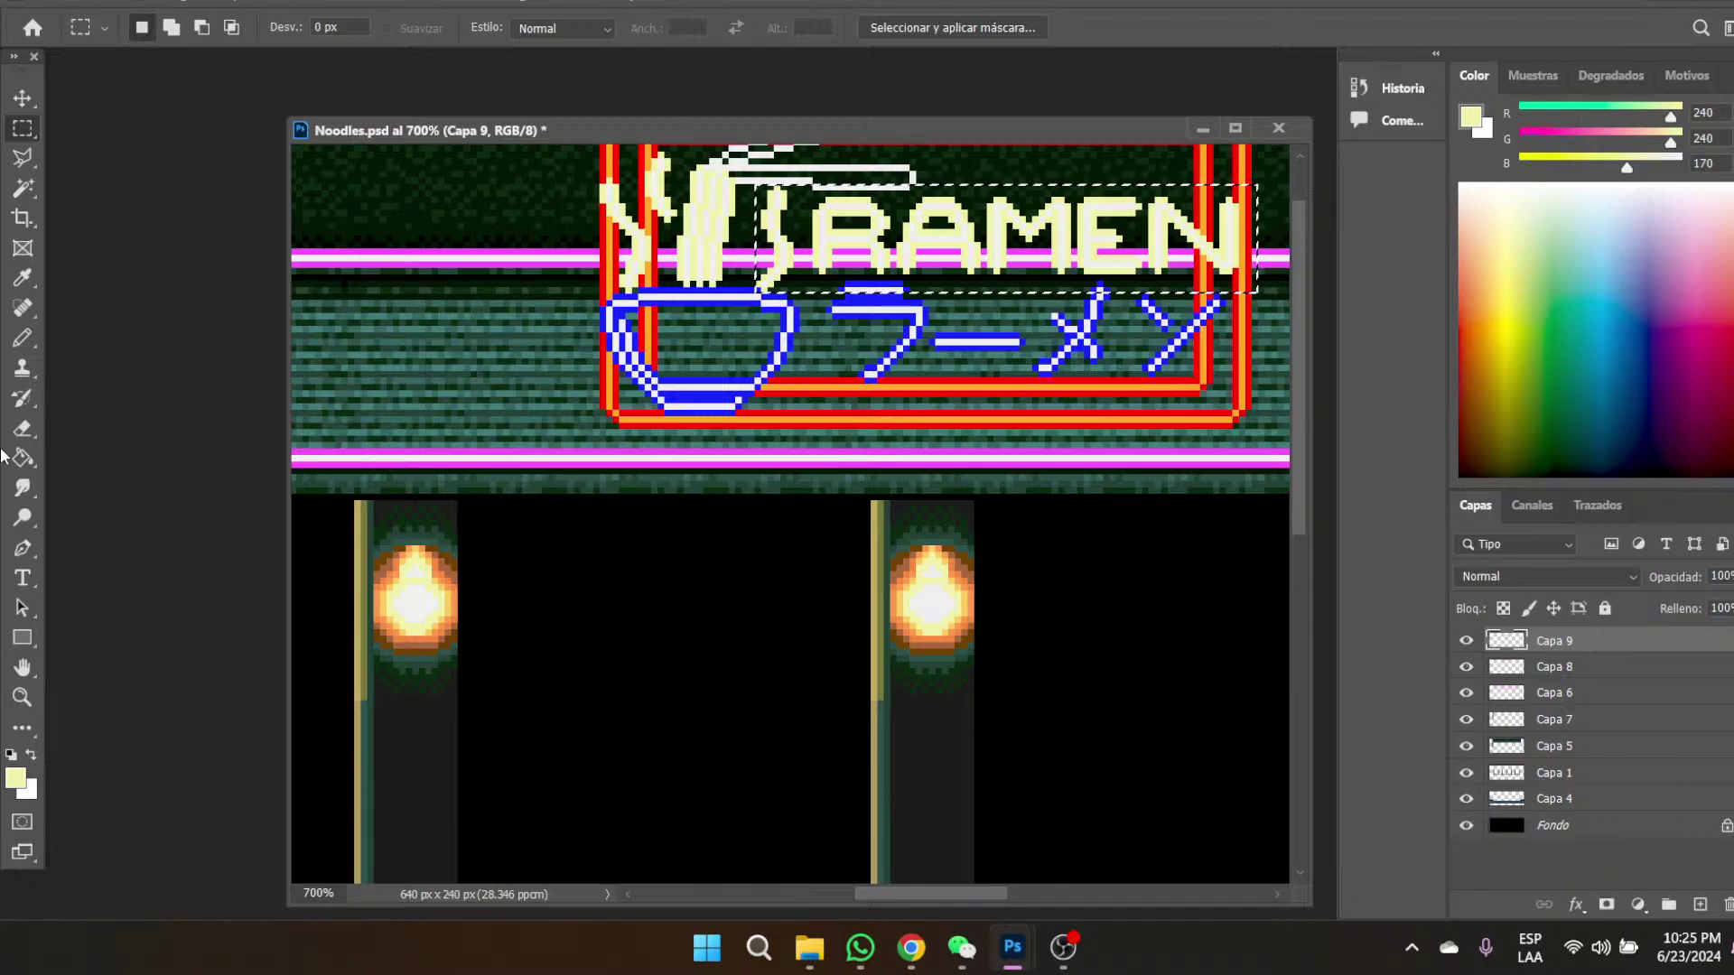
left_click(23, 278)
left_click(435, 567)
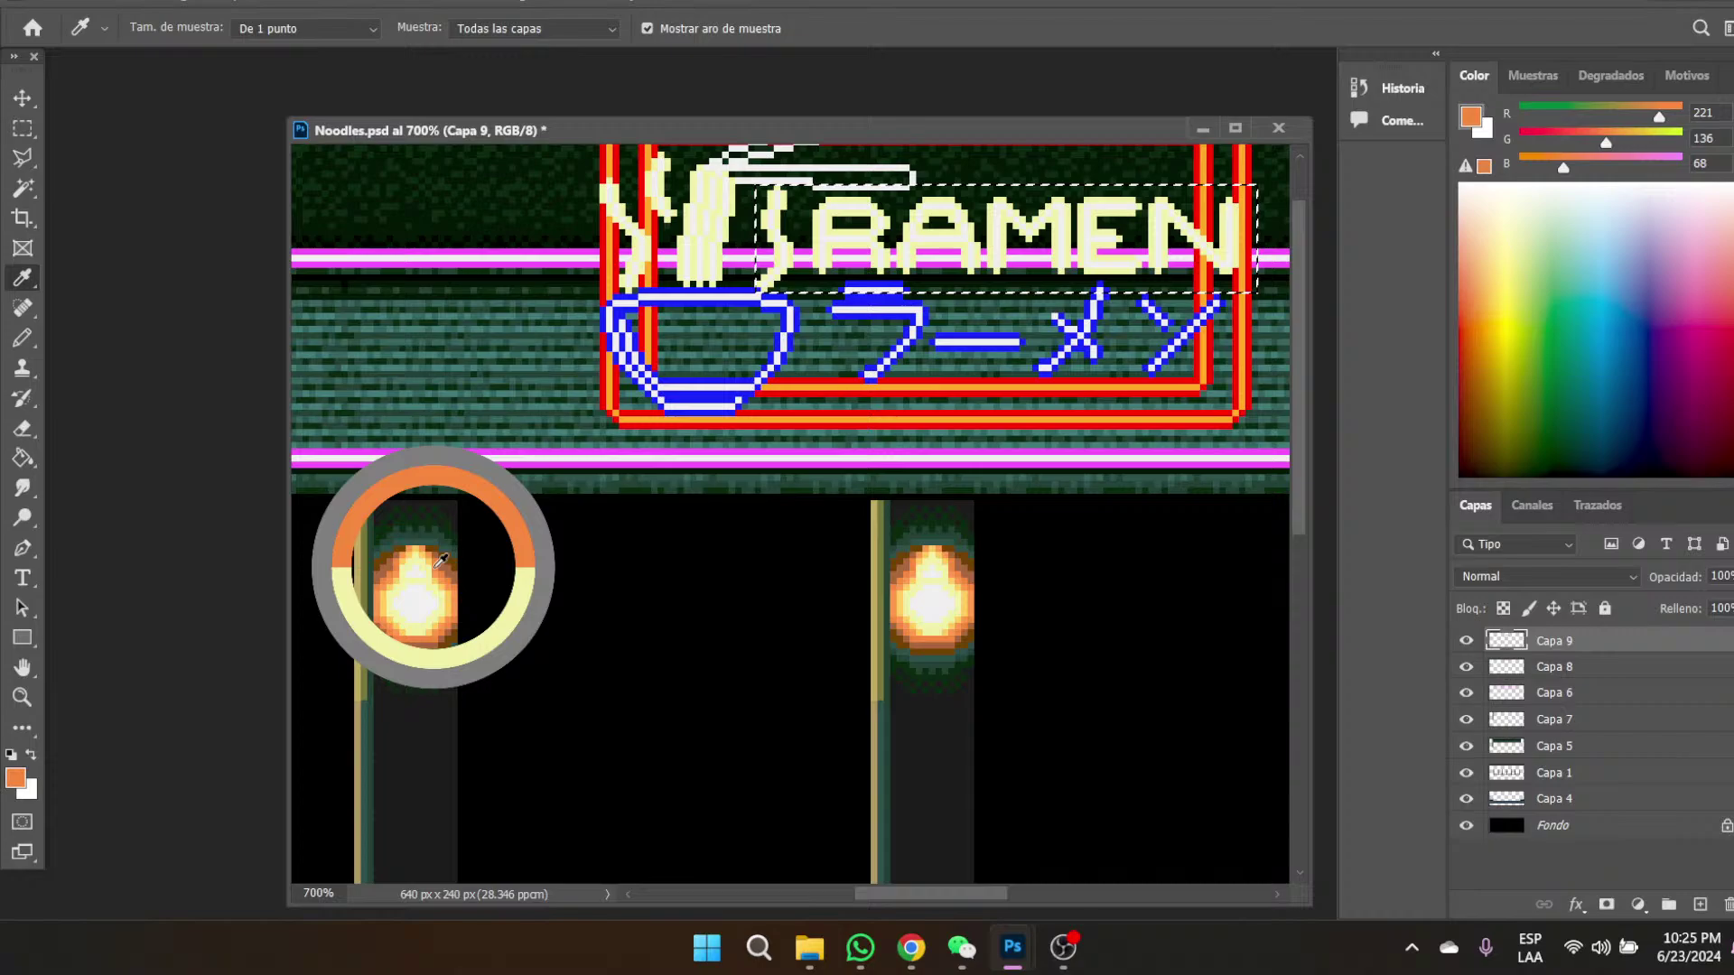
- Limit the rectangular selection to the RAMEN letters, excluding the steam, and fill their pale yellow outlines with the sampled orange
left_click(23, 458)
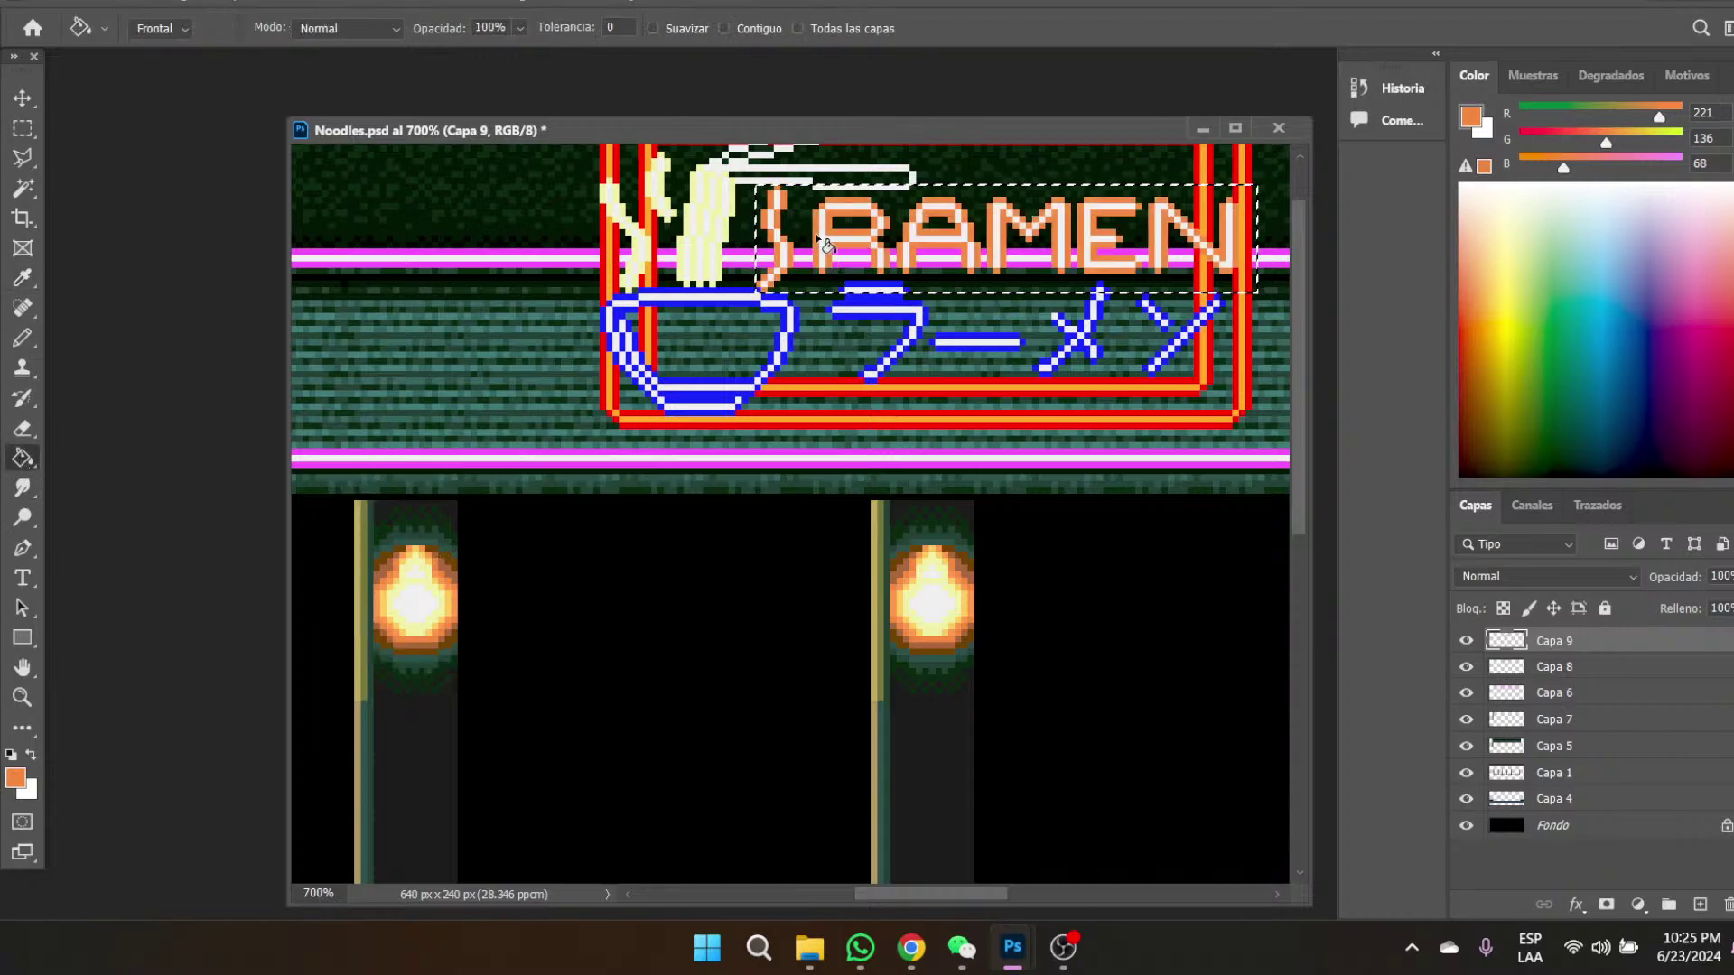
left_click(23, 128)
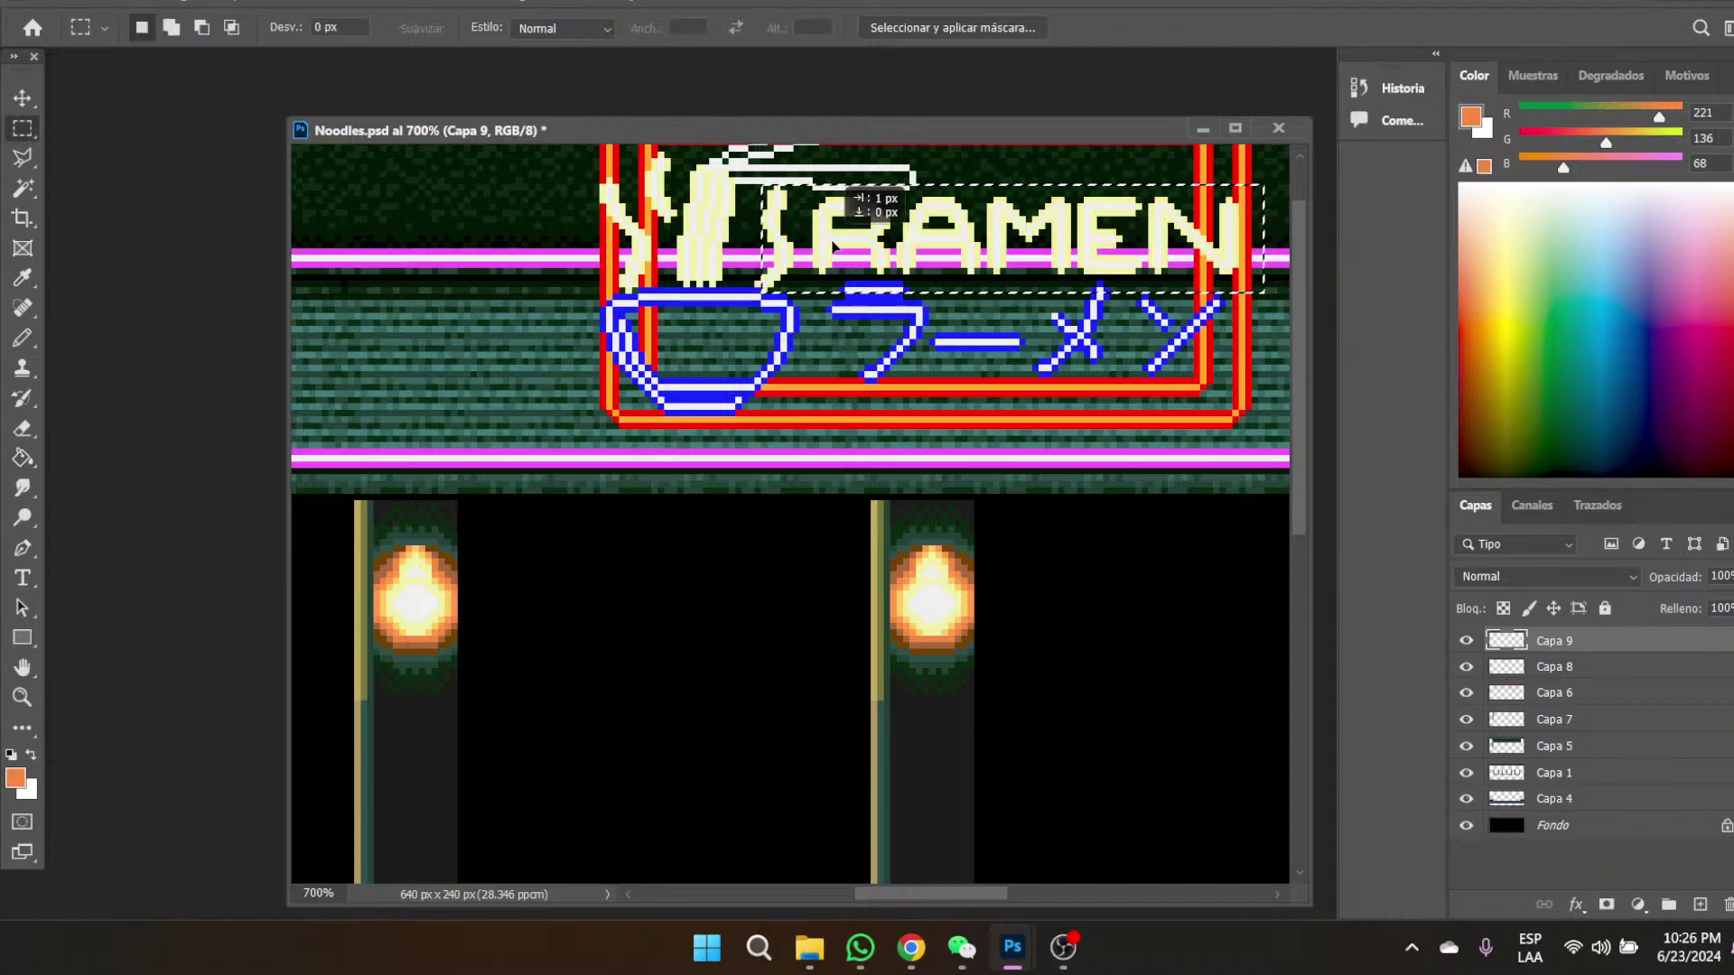
left_click_drag(866, 244, 867, 243)
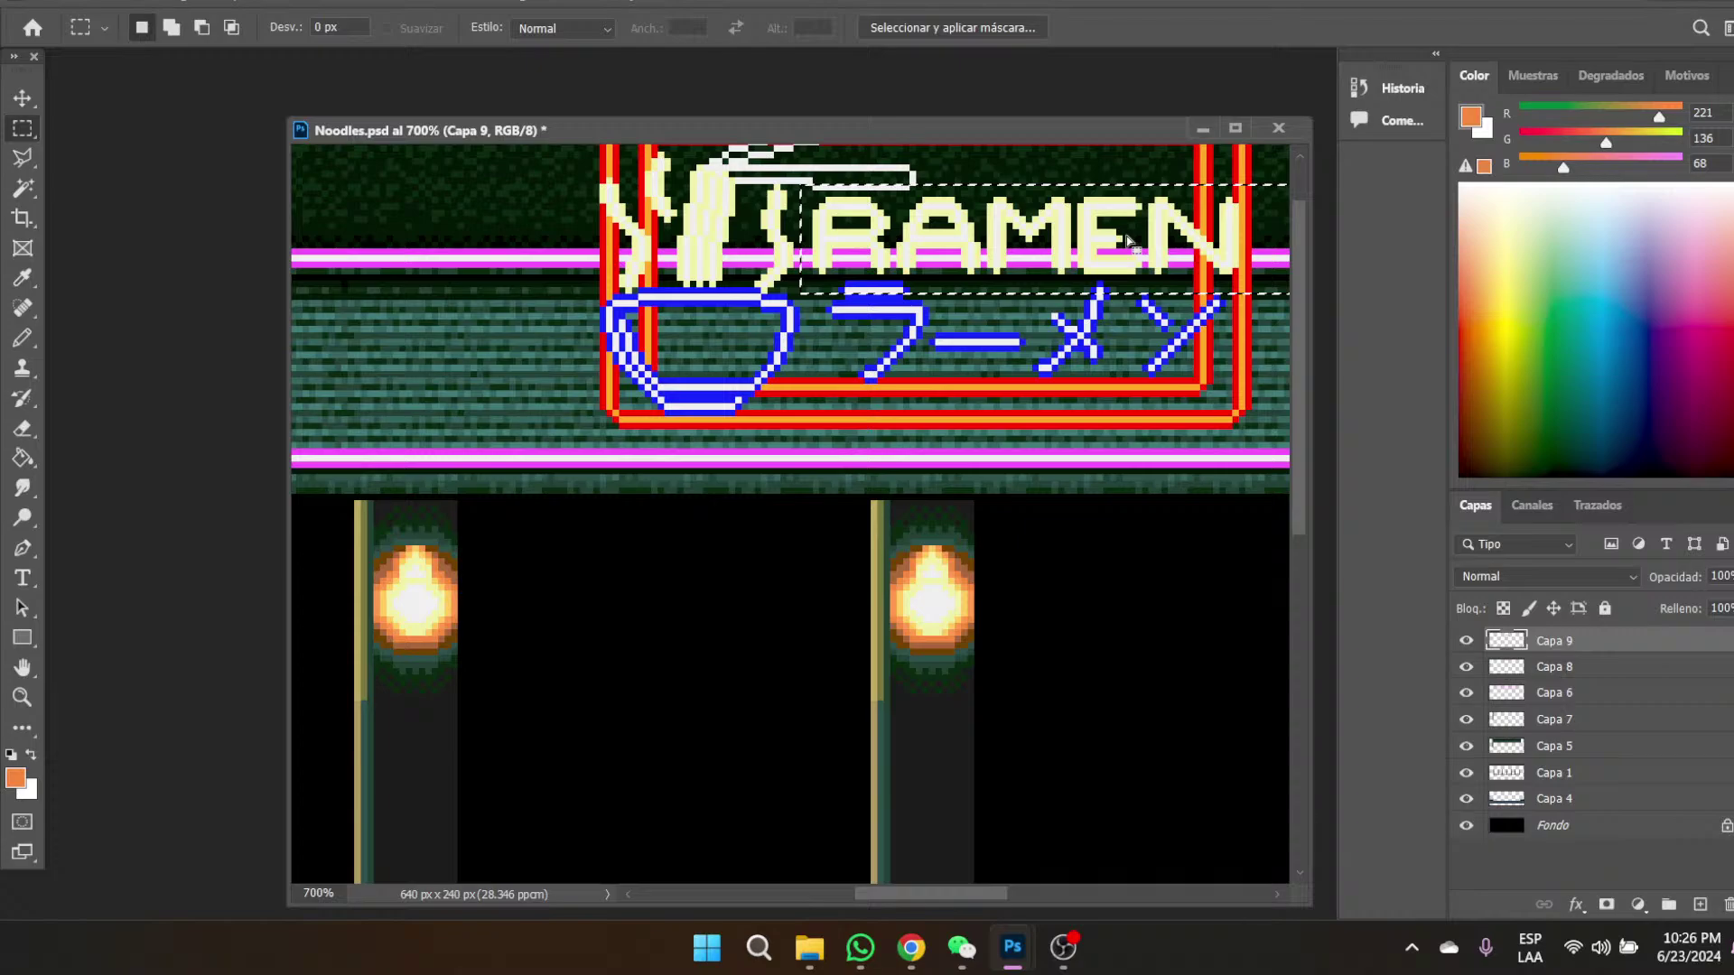
left_click_drag(1204, 283, 1251, 286)
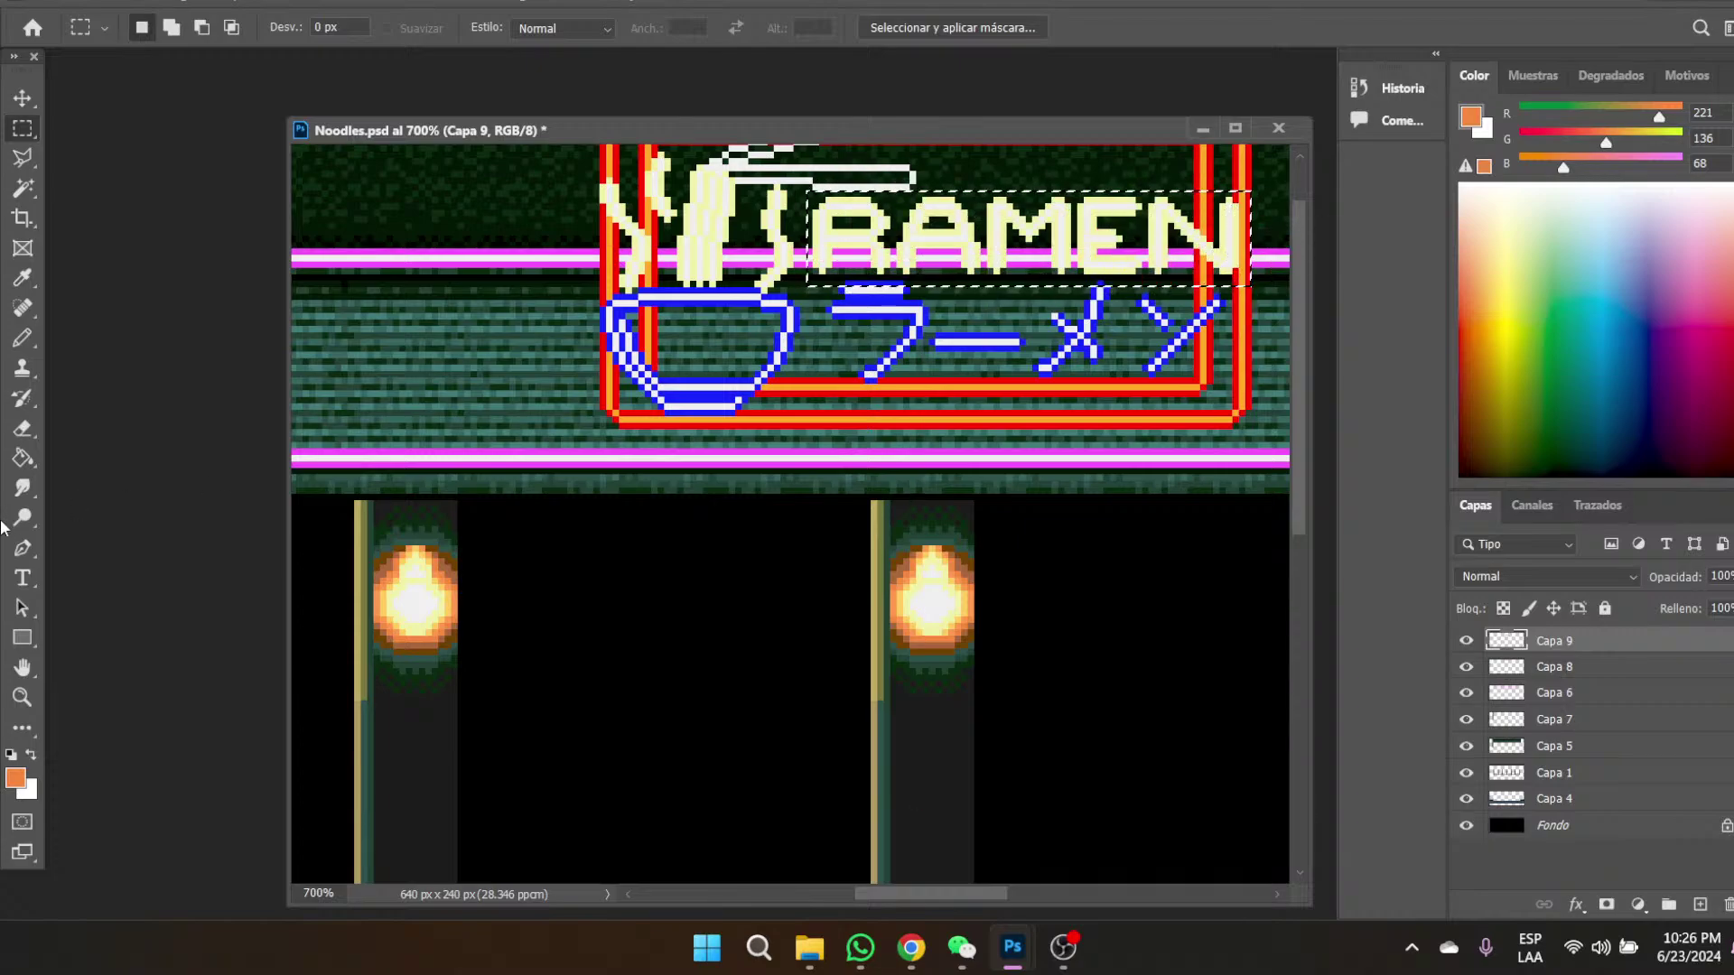
left_click(23, 458)
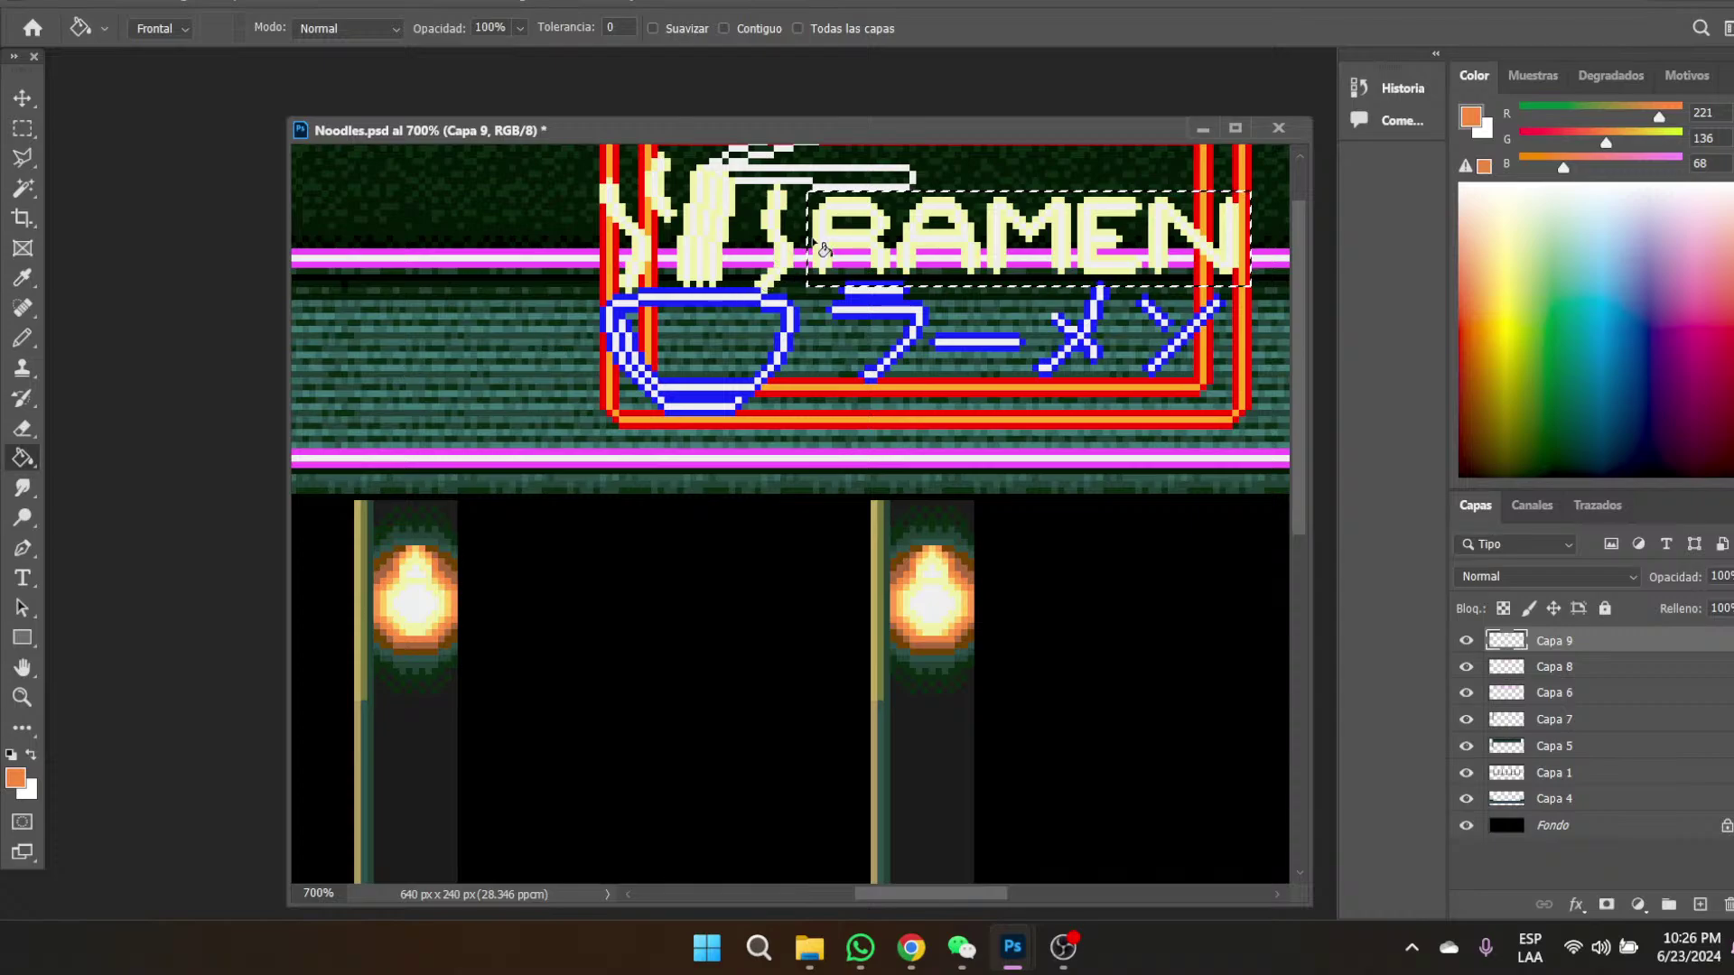
left_click(817, 244)
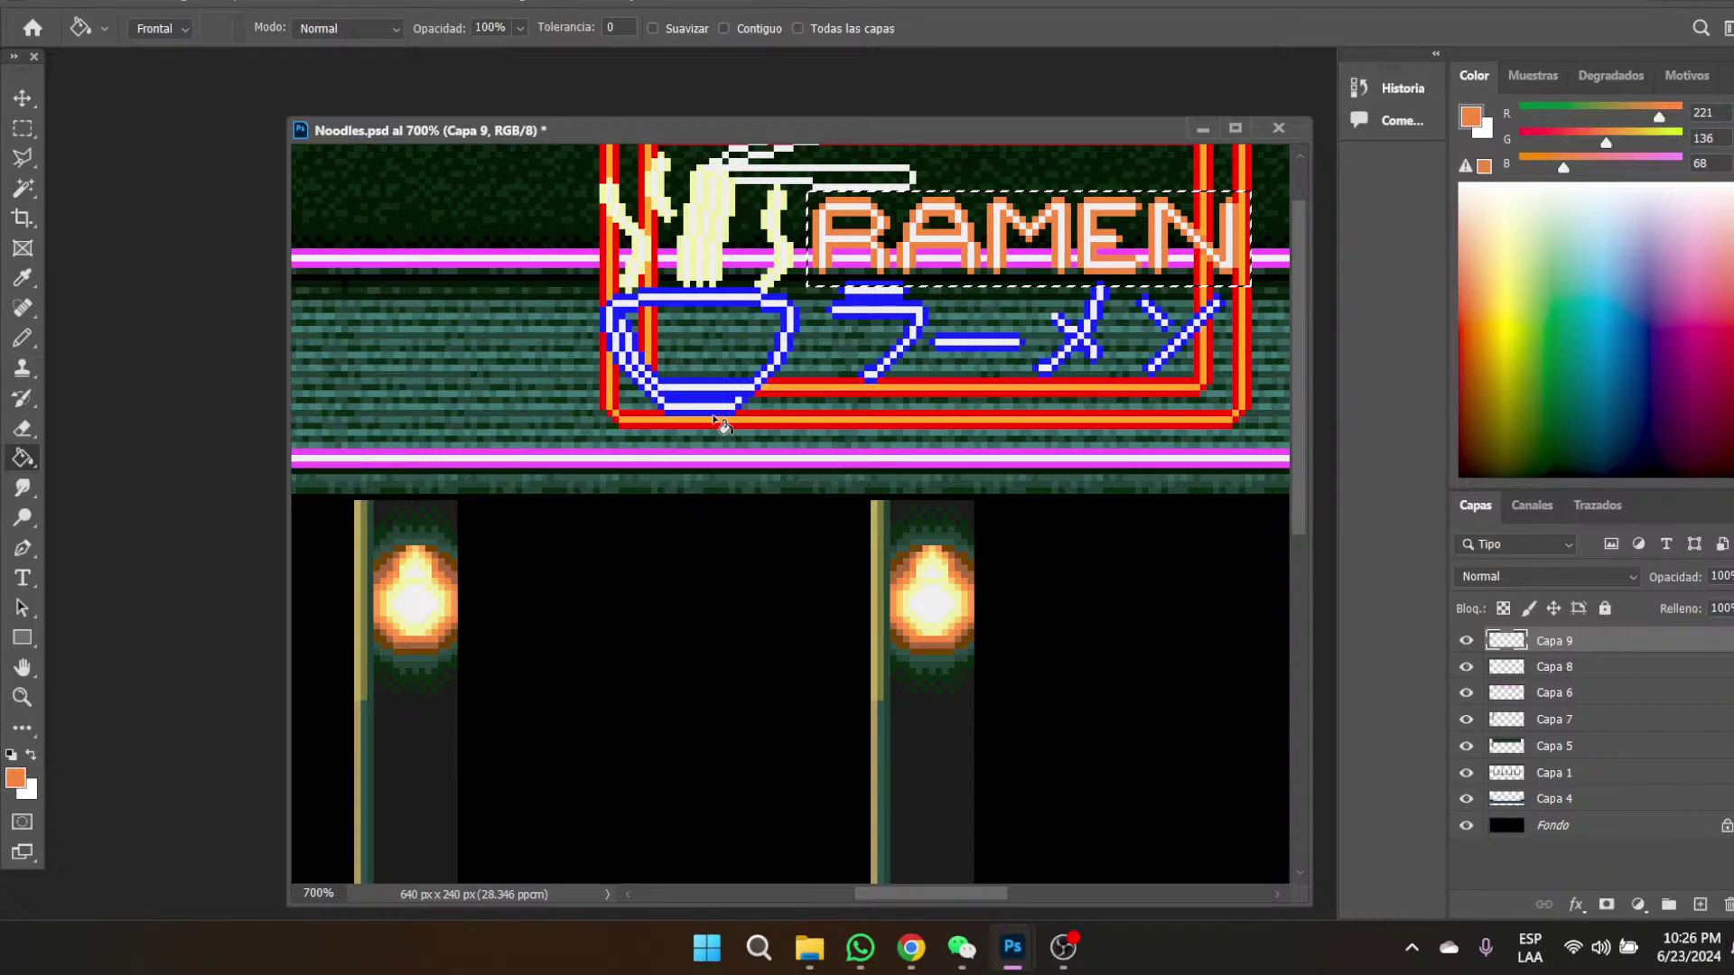
- Sample the pale yellow (240, 240, 170) from the noodles, fill the cores of the RAMEN letters with it and deselect
left_click(19, 285)
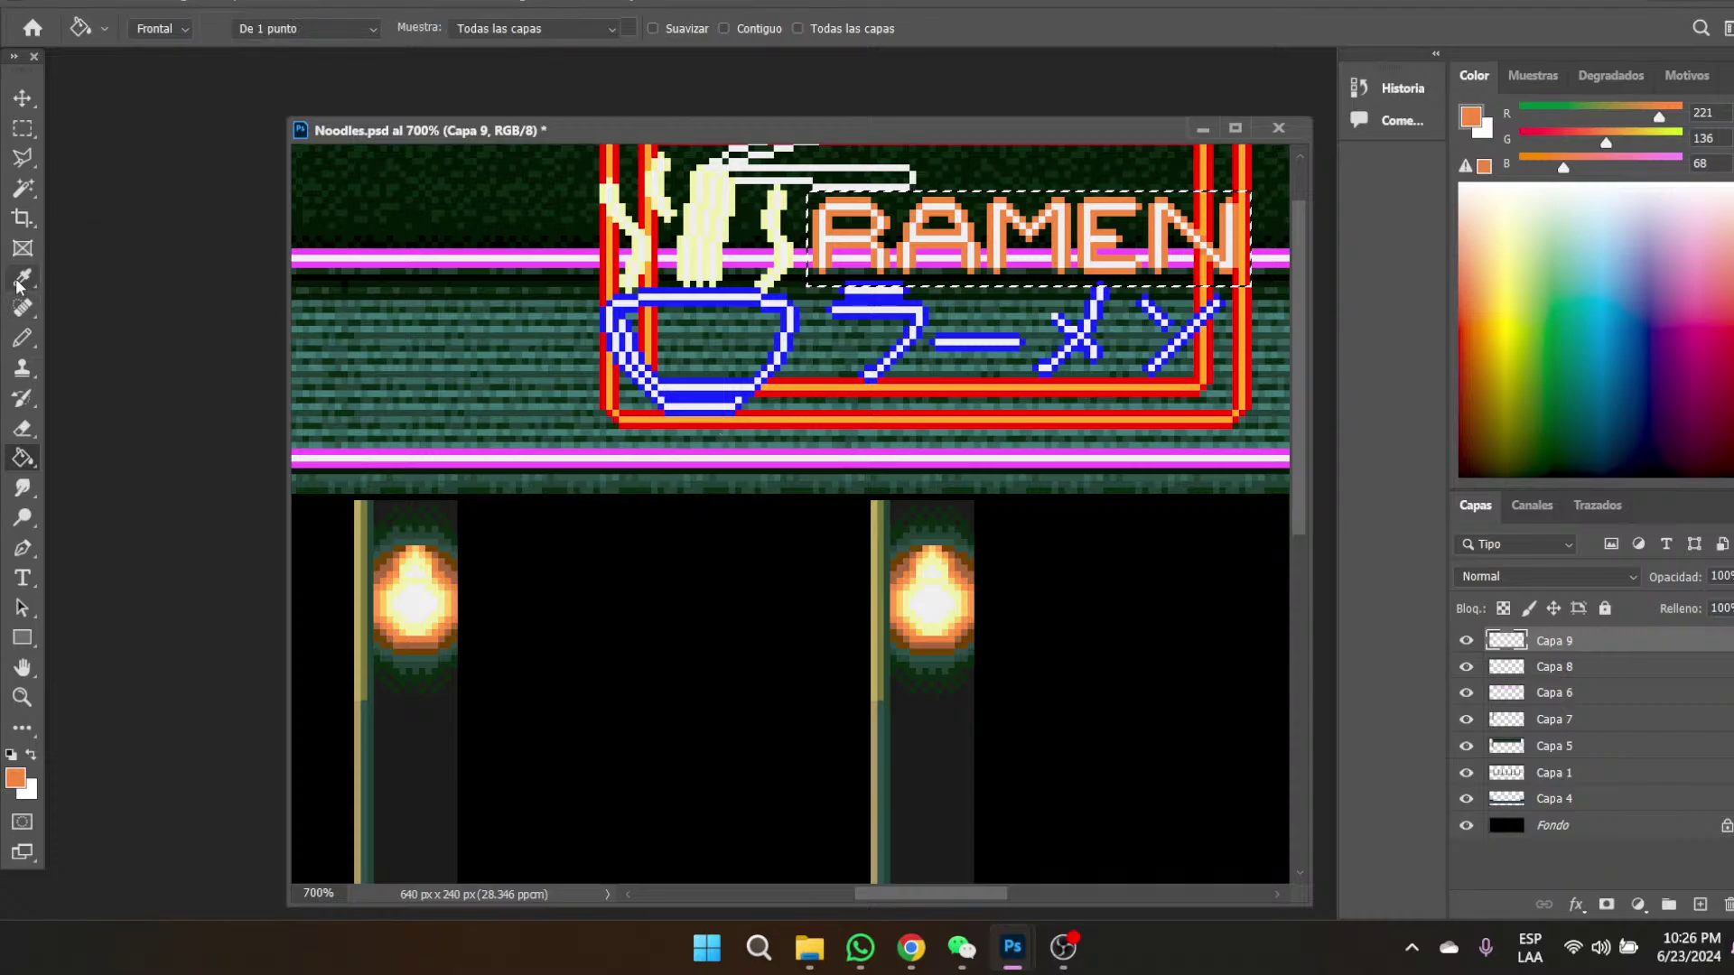
left_click(693, 200)
key("g")
left_click(865, 250)
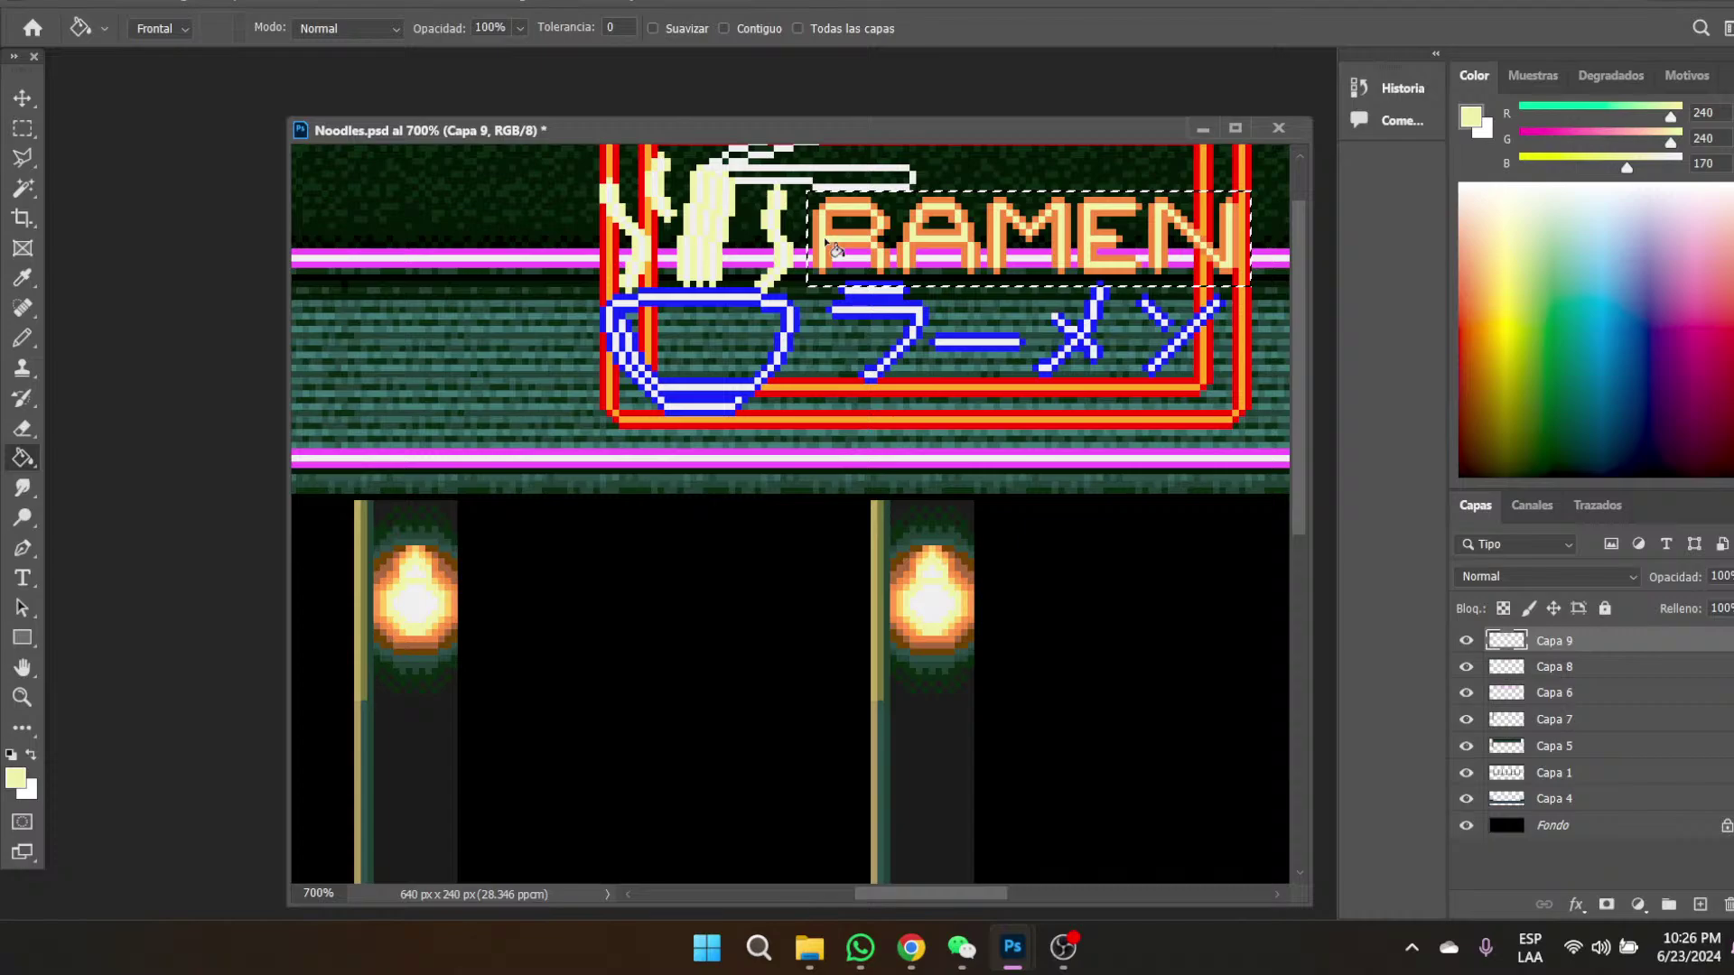
key("m")
left_click(962, 498)
- Examine the recolored sign against the whole facade at actual size and enlarged
left_click(22, 696)
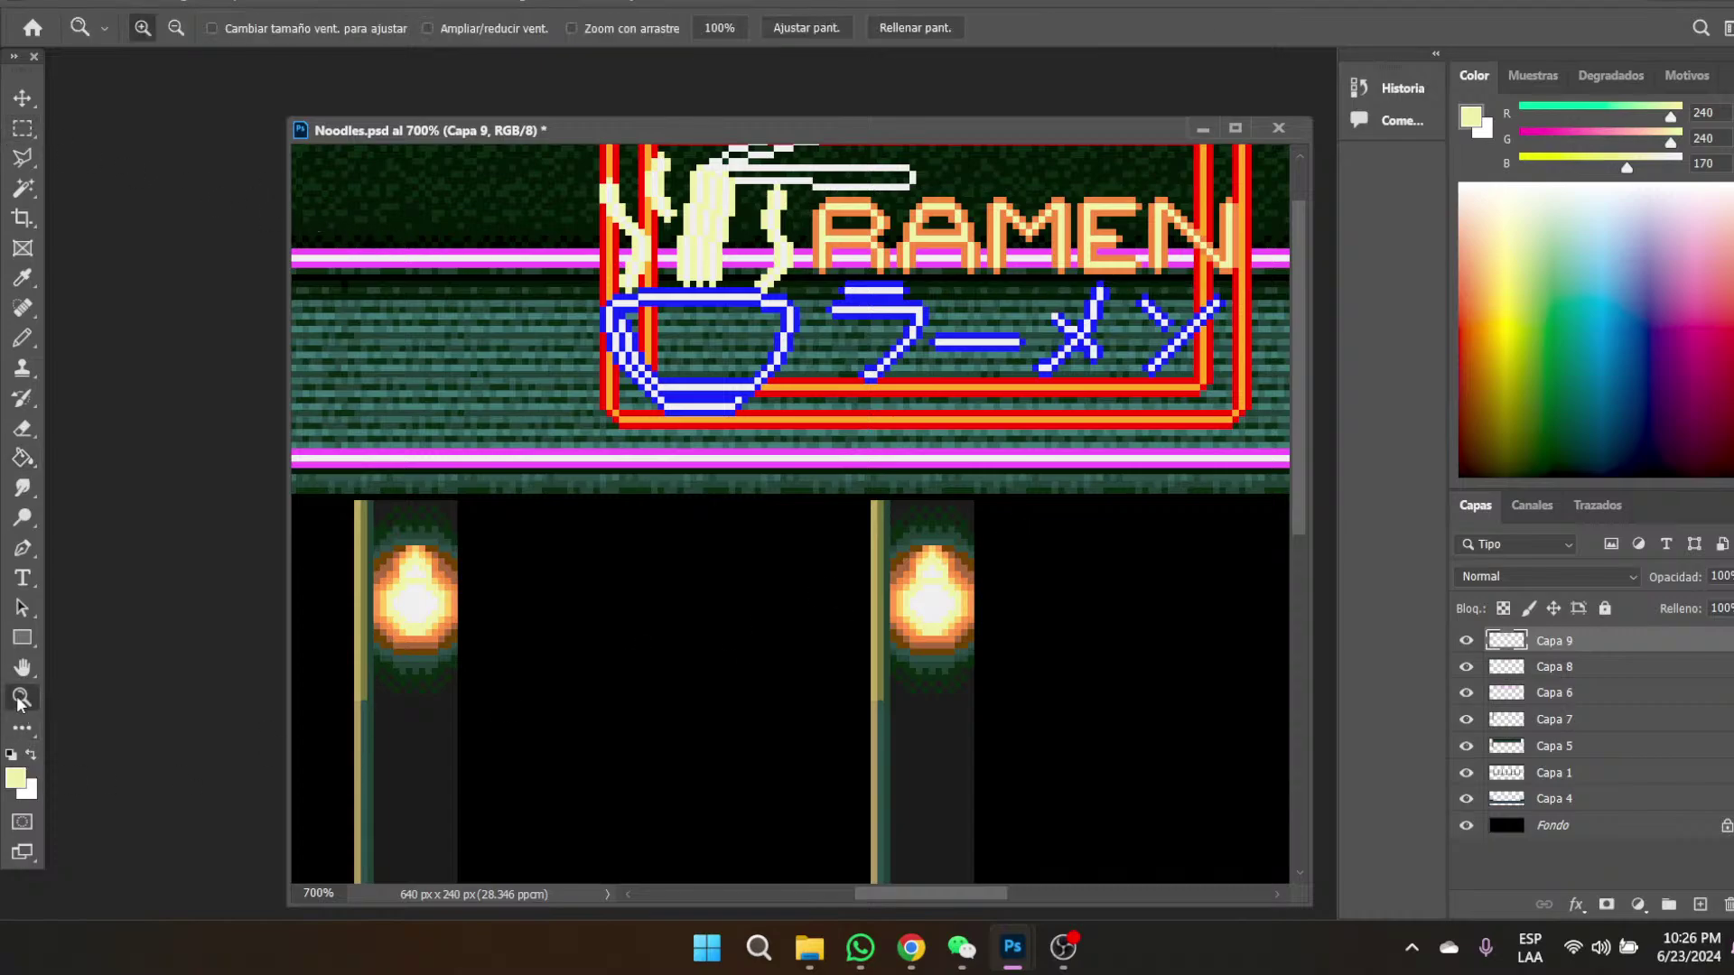
left_click(716, 34)
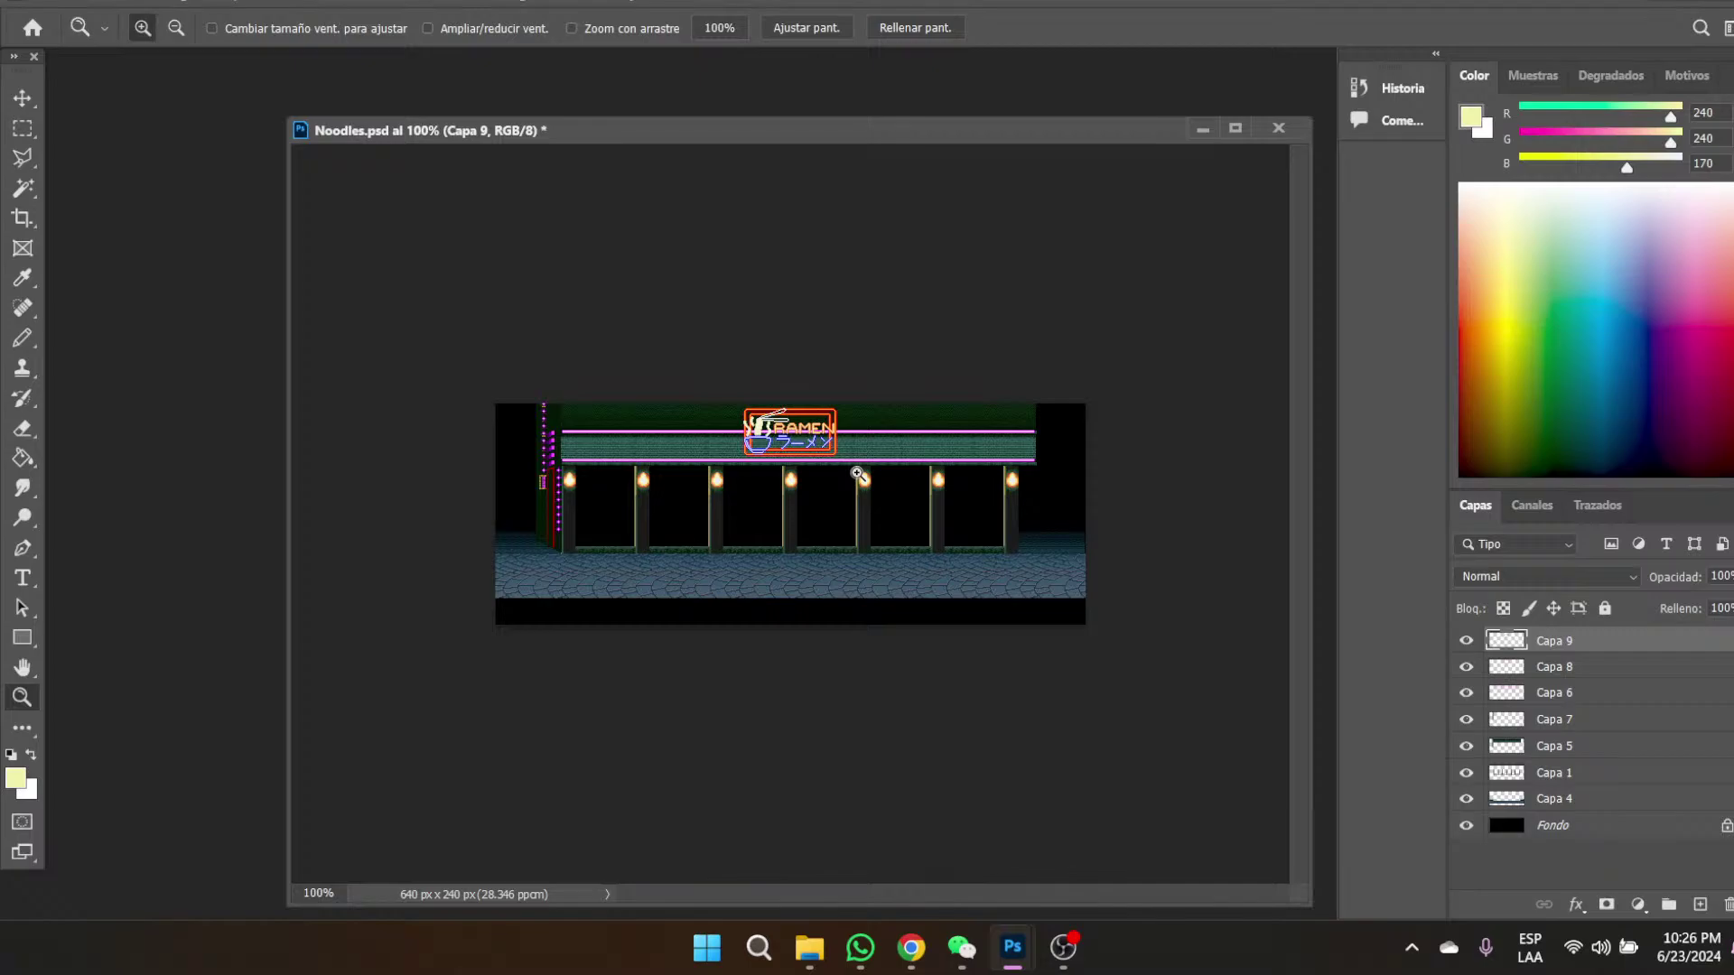
left_click(824, 378)
left_click(824, 379)
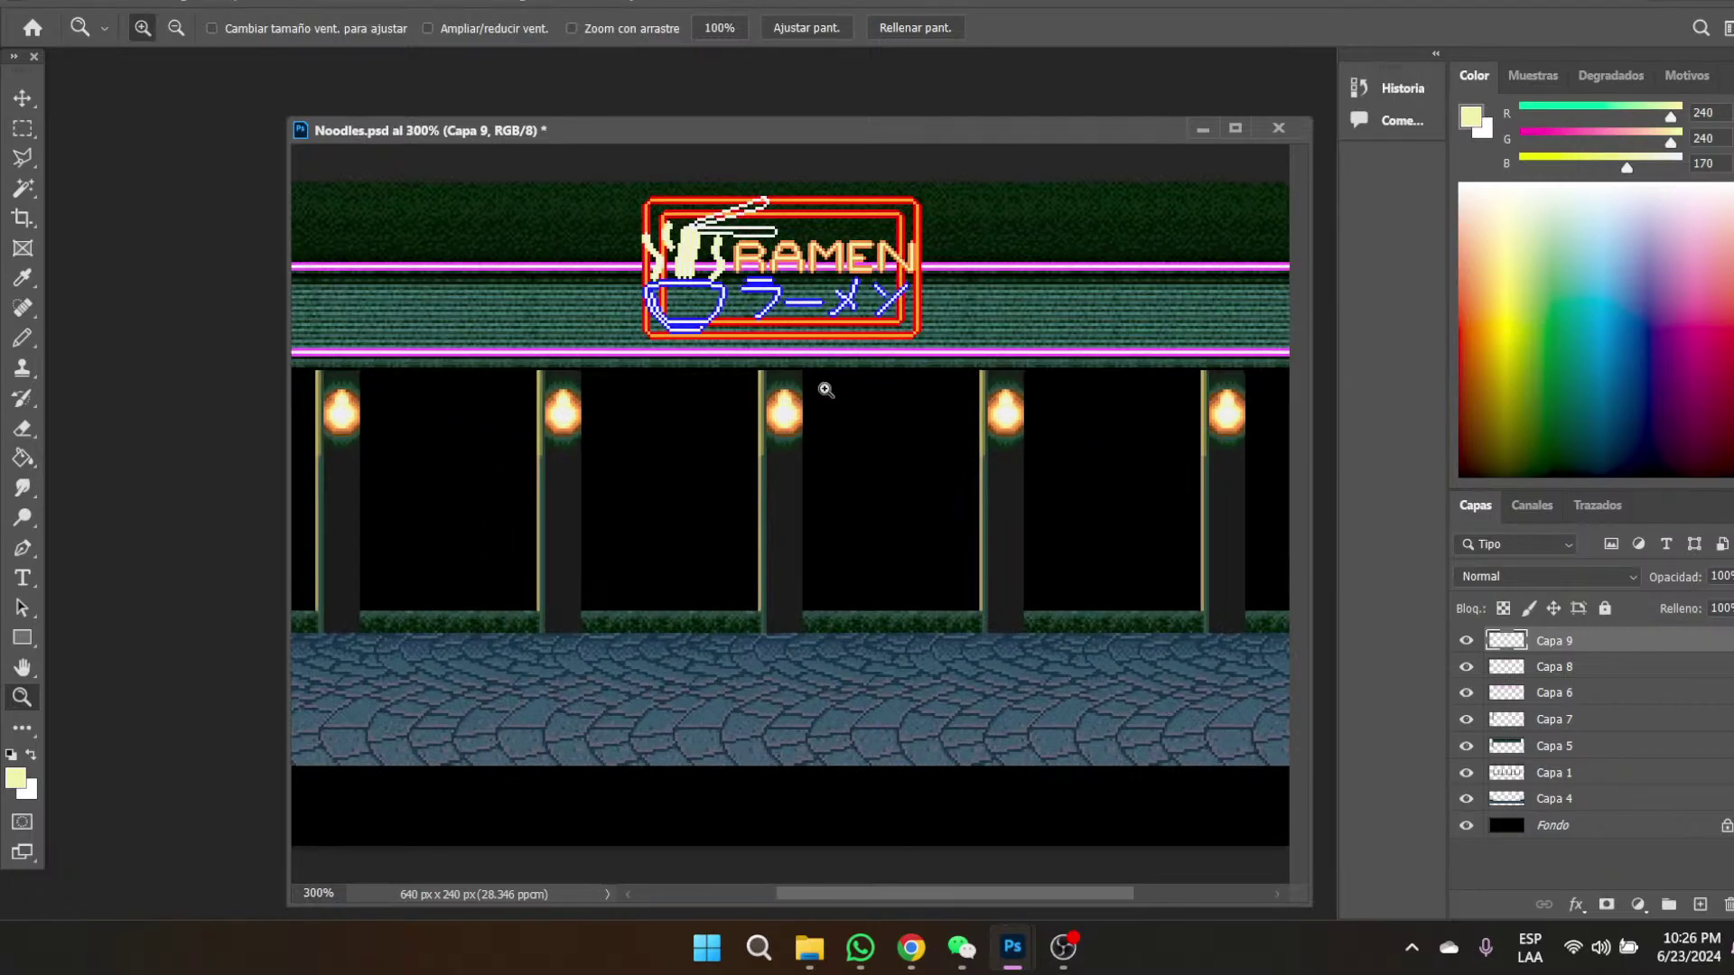
left_click(717, 29)
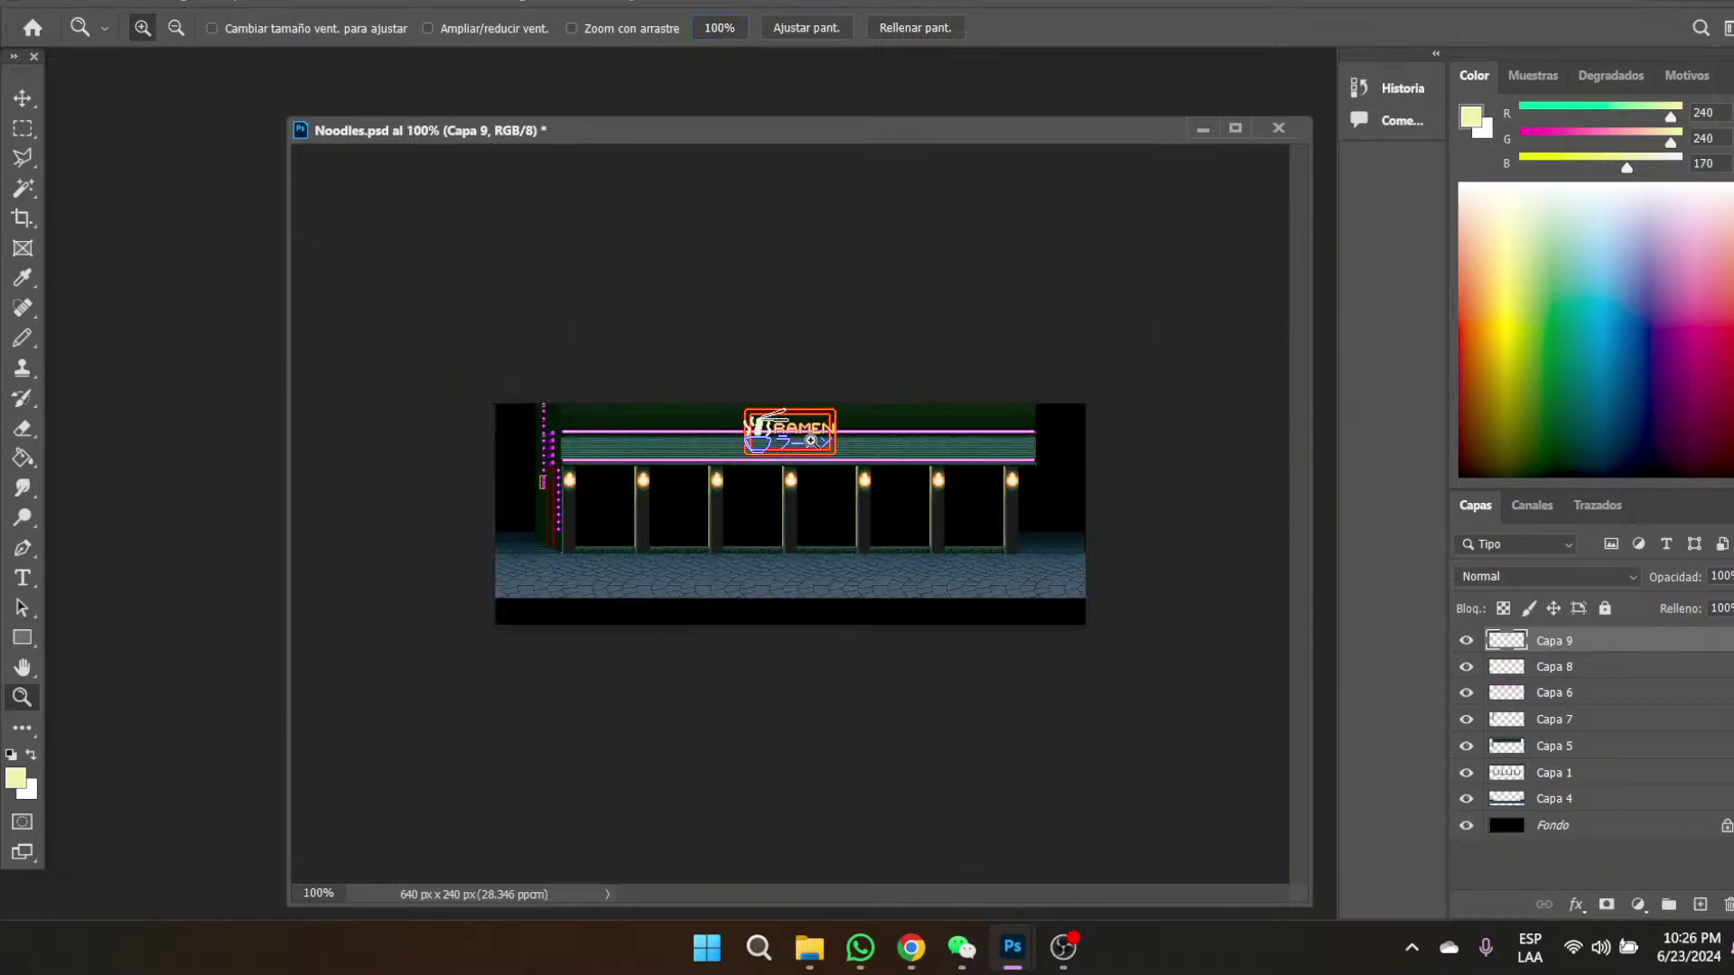
left_click(692, 309)
left_click_drag(840, 896, 820, 896)
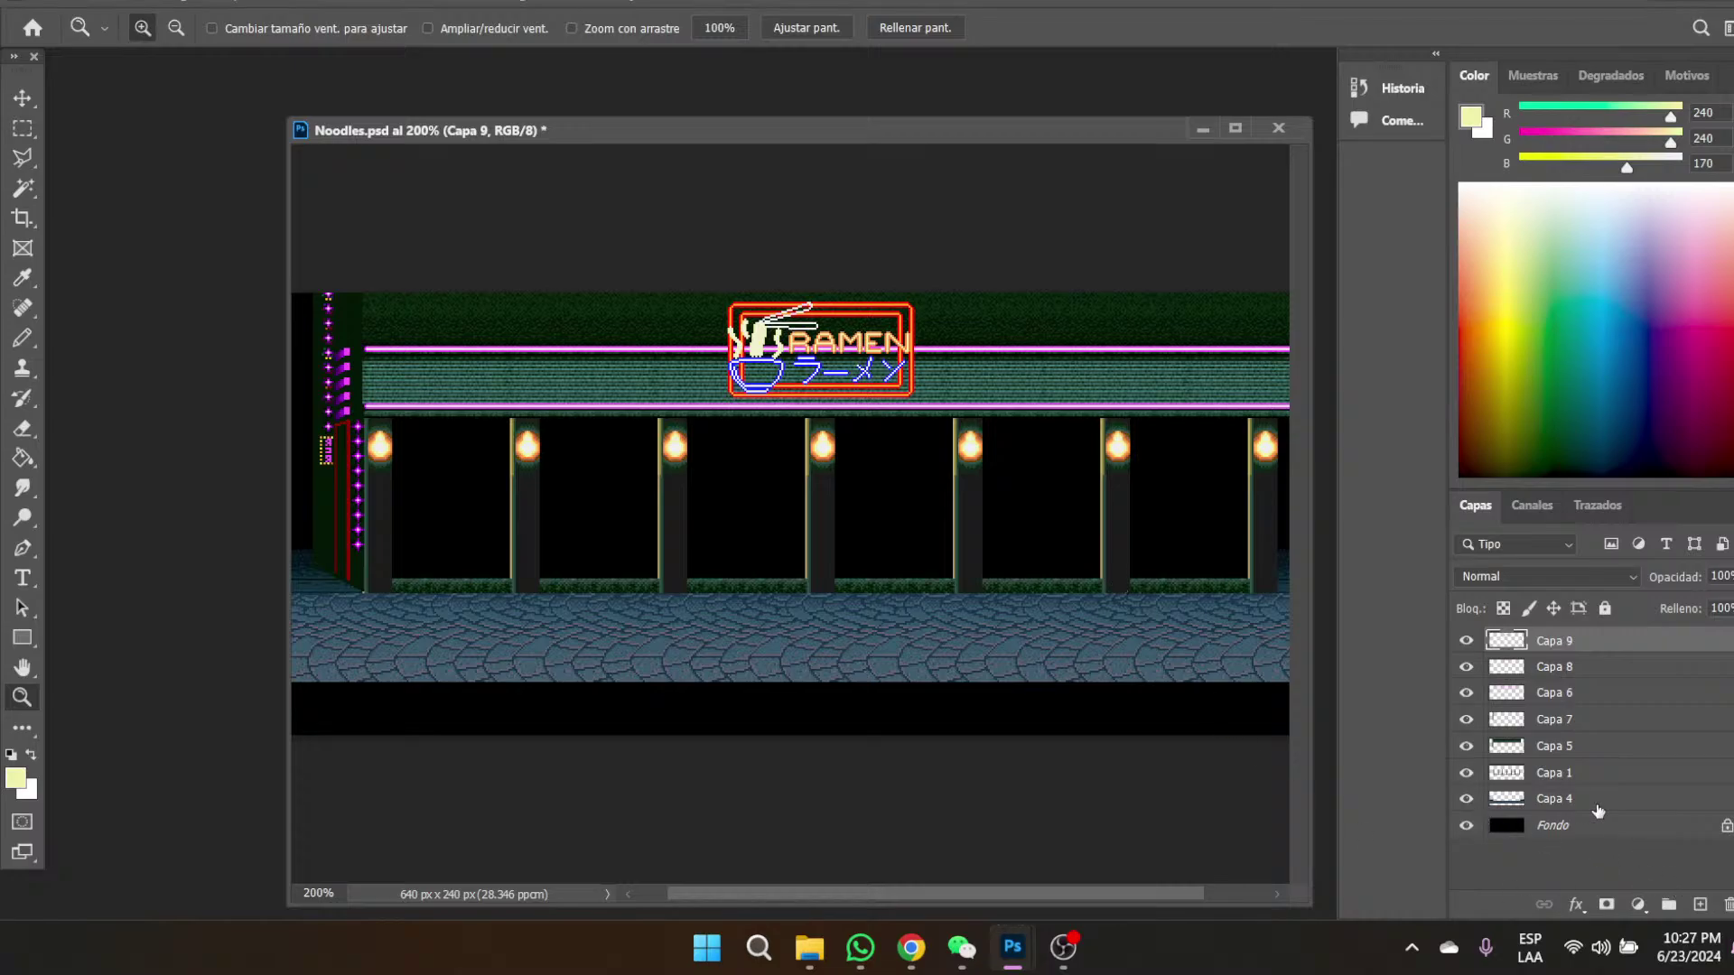
- Check the content of layer Capa 4, rename it as floor and rename layer Capa 1 as pillars
left_click(1466, 798)
left_click(1465, 798)
double_click(1553, 798)
type("floor")
key("Return")
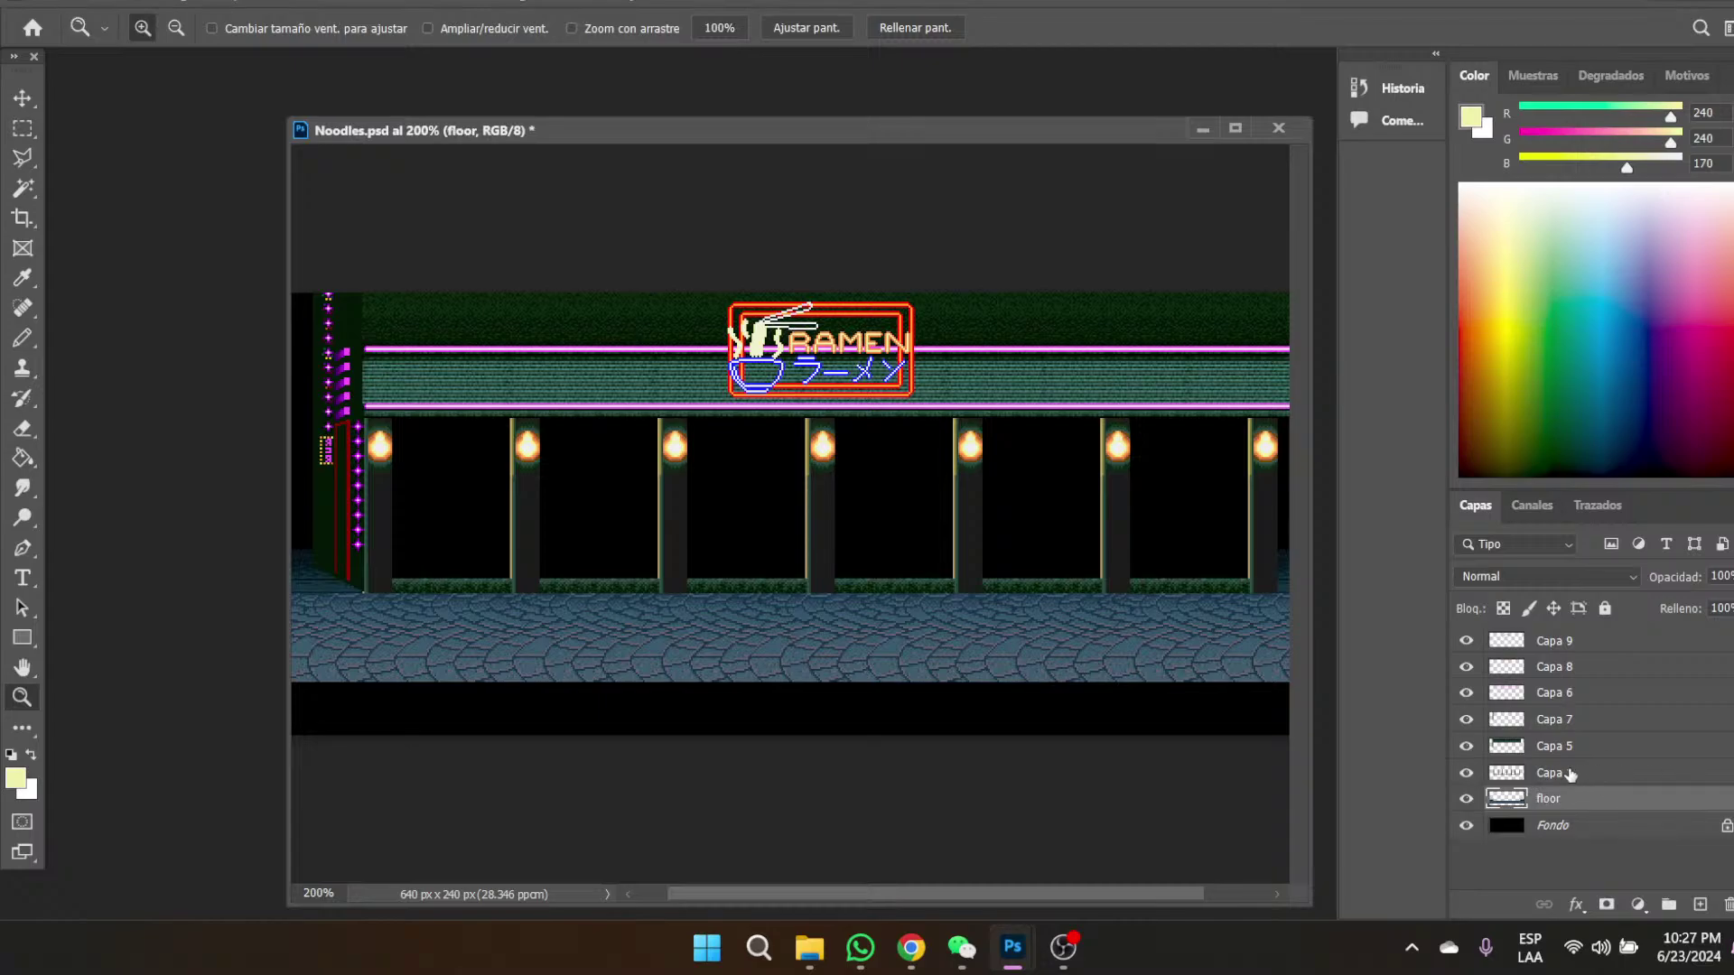
double_click(1566, 773)
type("pillars")
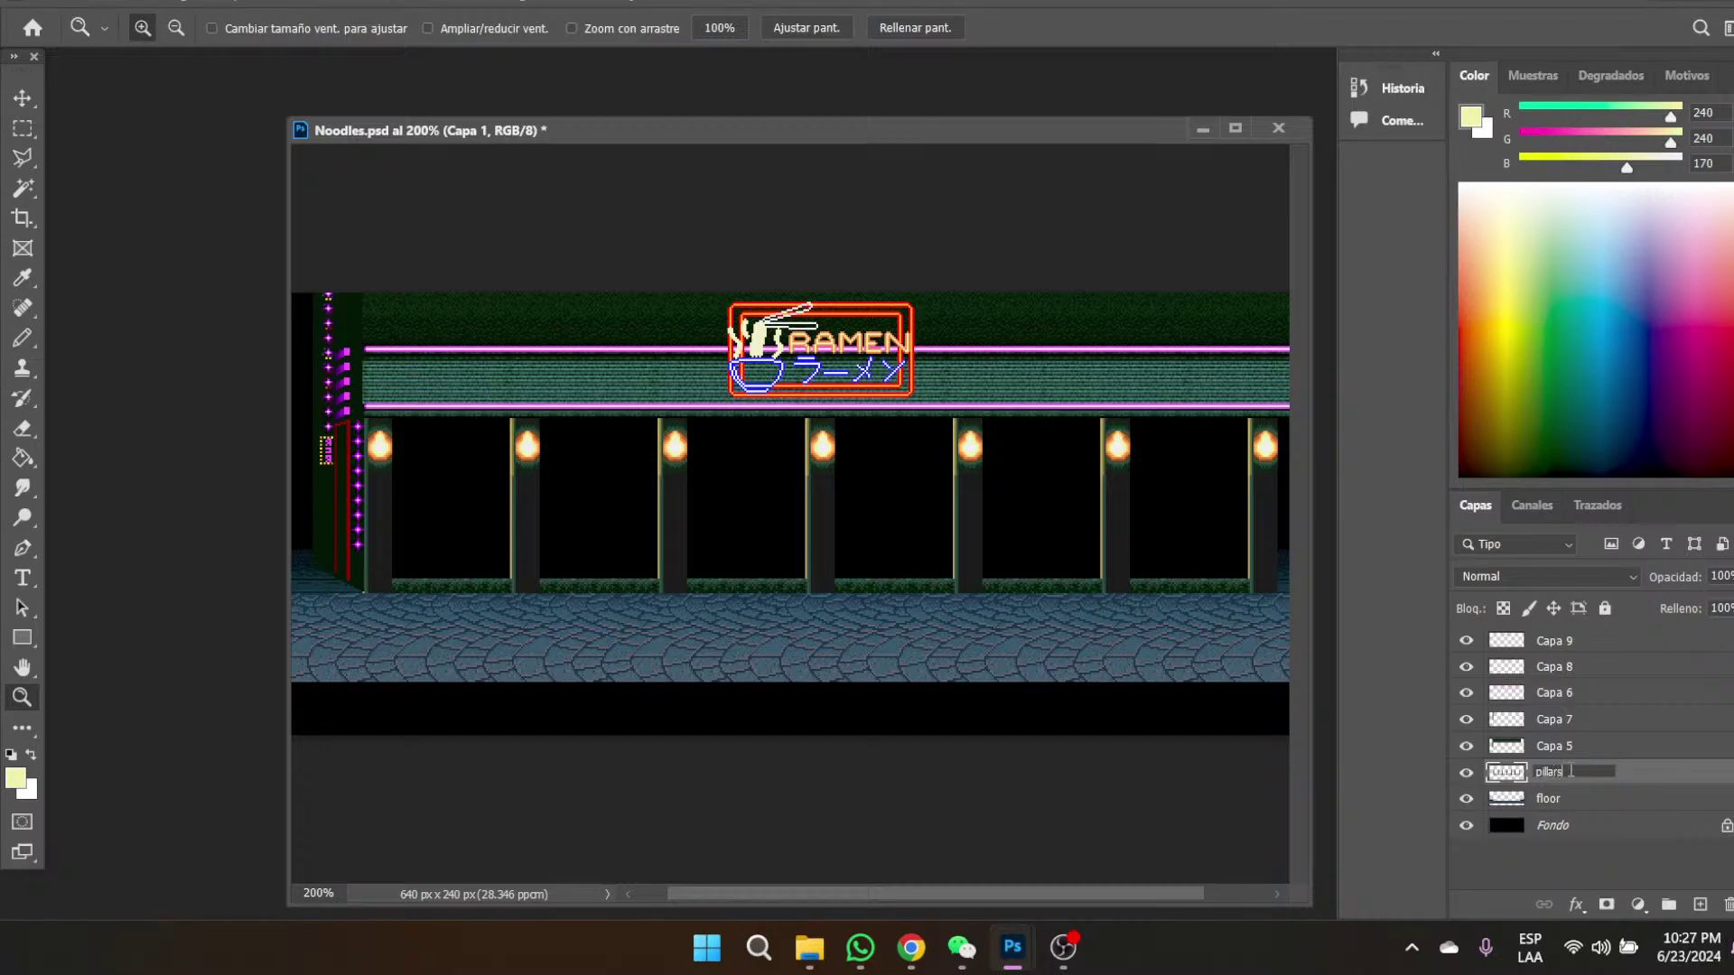
key("Return")
- Check what layer Capa 5 contains by toggling its visibility and rename it as shop
left_click(1465, 748)
left_click(1465, 753)
double_click(1555, 745)
type("shop")
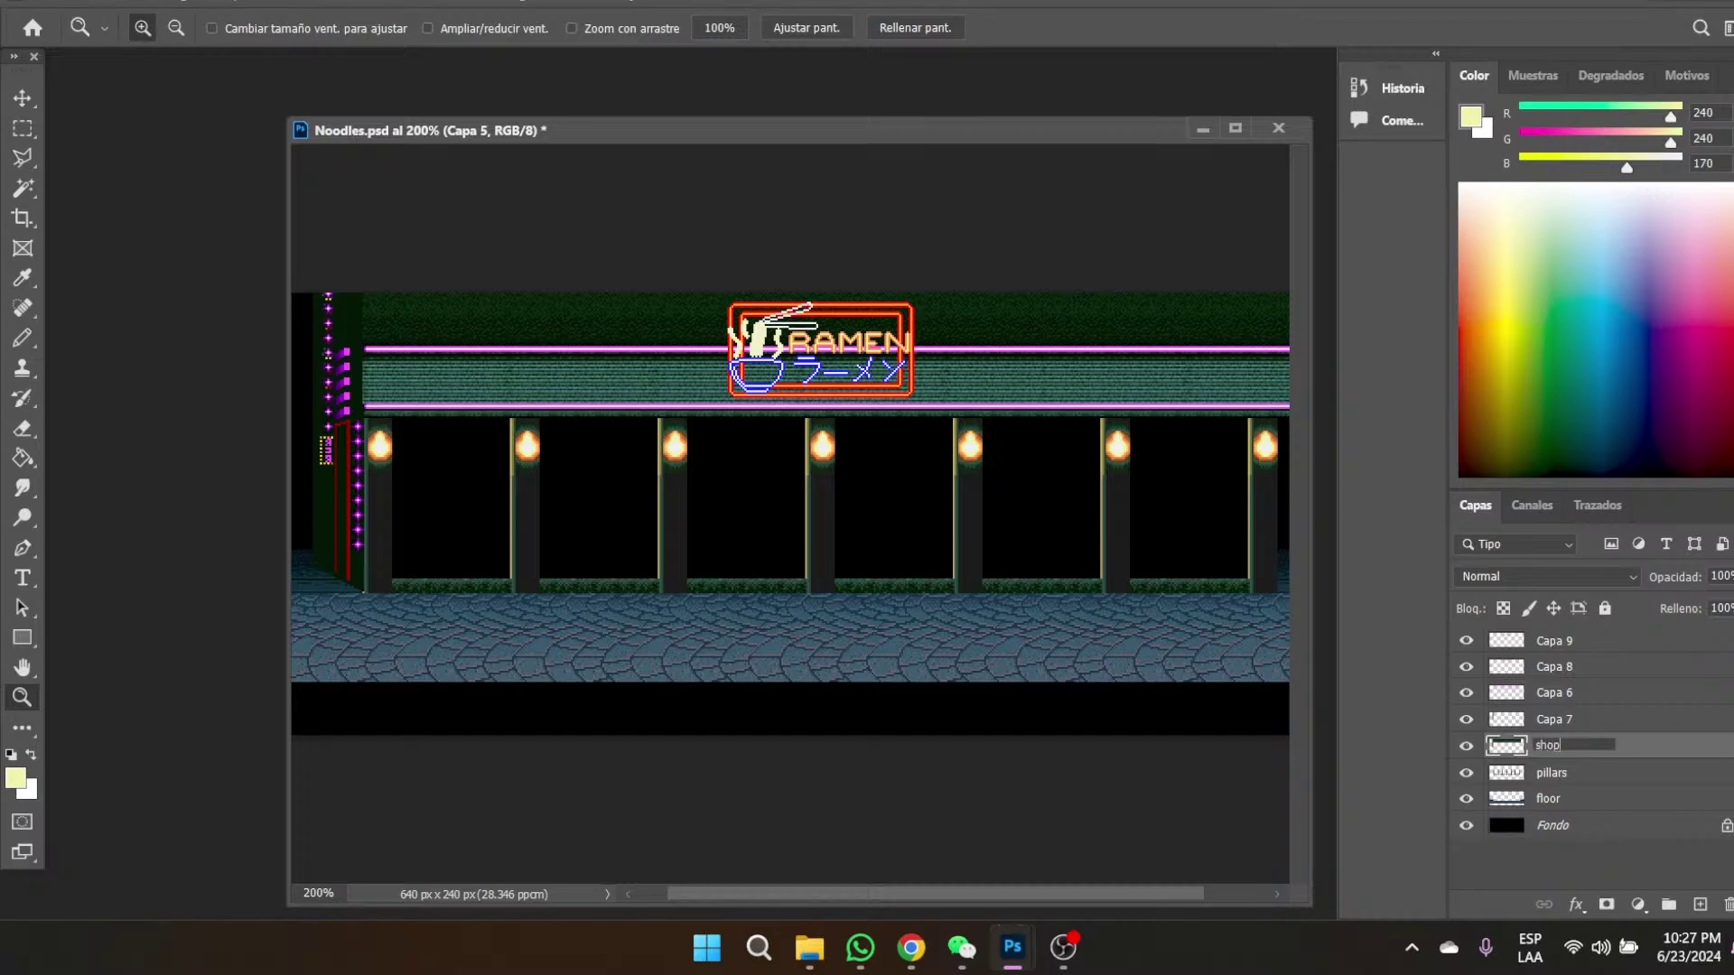
key("Return")
- Check what layer Capa 7 contains by toggling its visibility and rename it as green
left_click(1467, 719)
left_click(1467, 720)
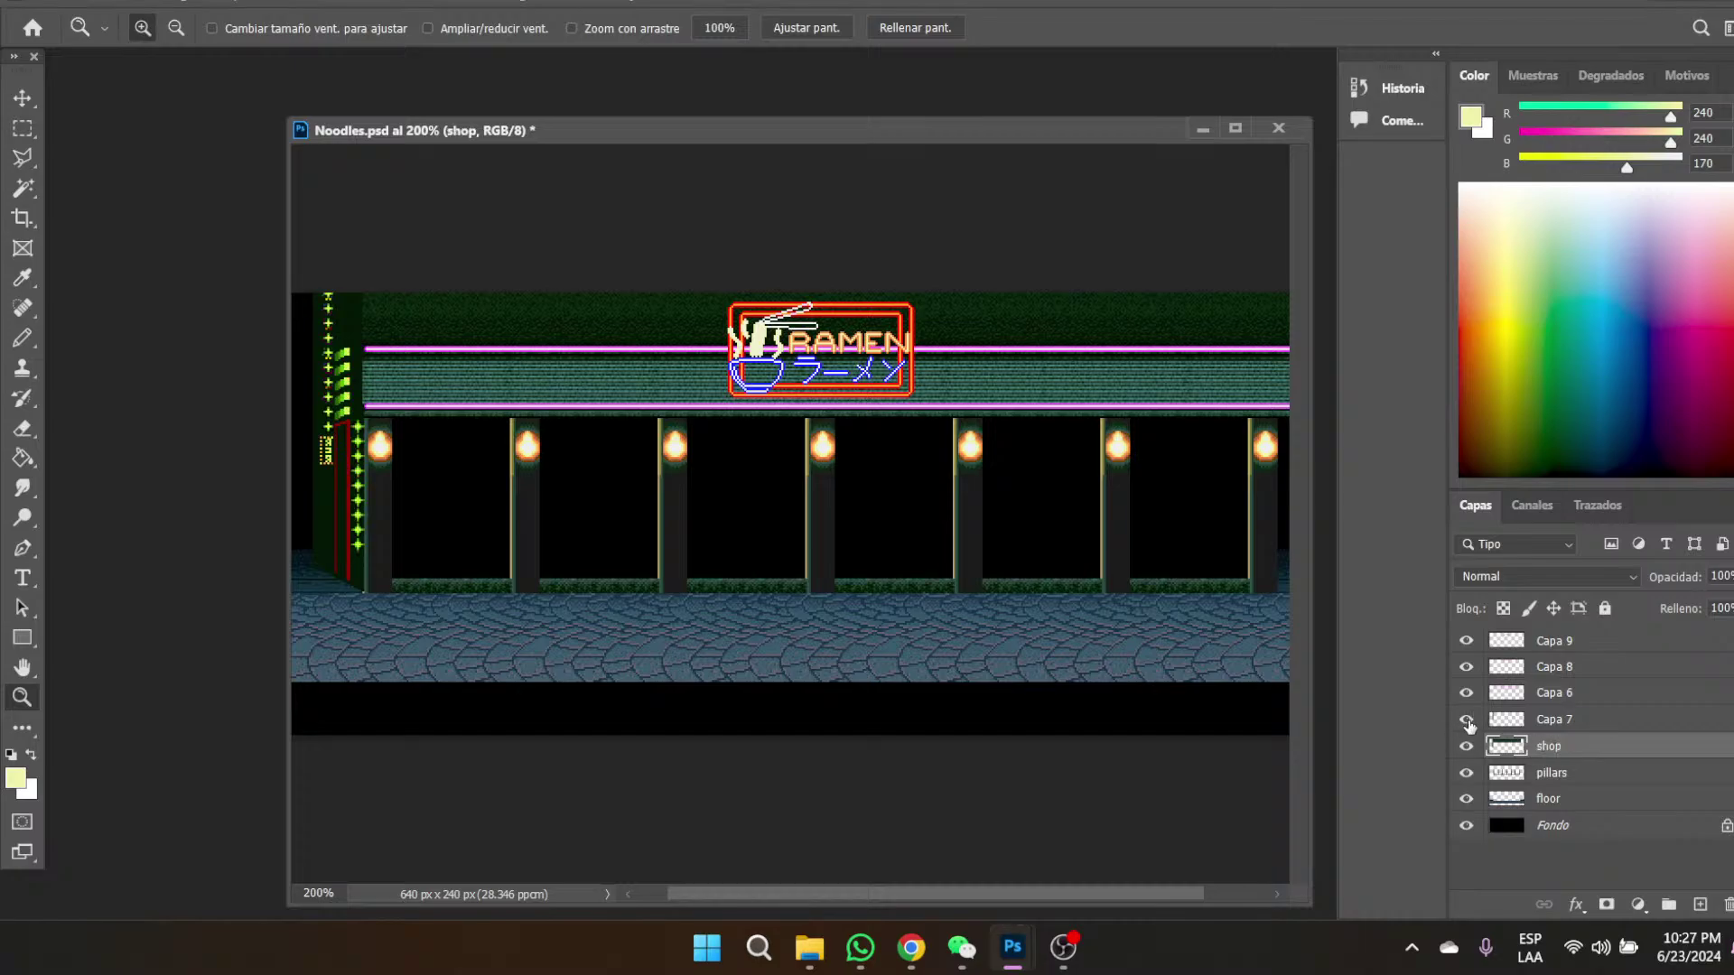
double_click(1555, 720)
type("green")
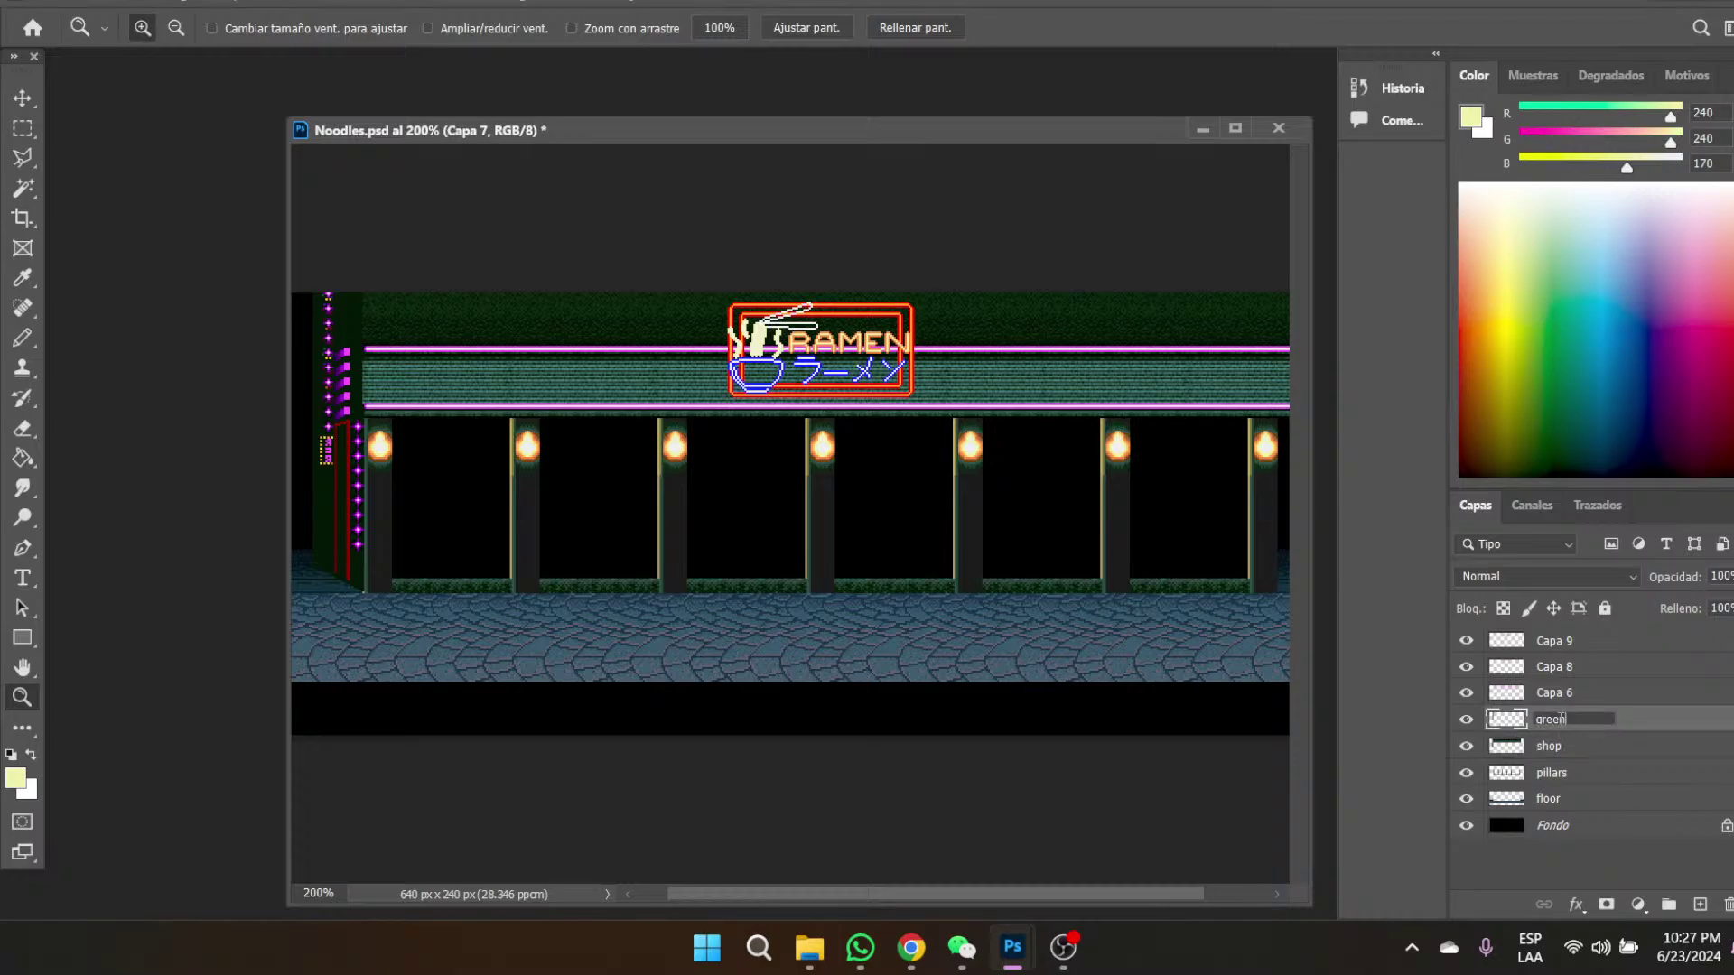
key("Return")
- Toggle the visibility of Capa 6 and the shop layer to check their contents, and rename the green layer as purple
left_click(1467, 692)
left_click(1467, 693)
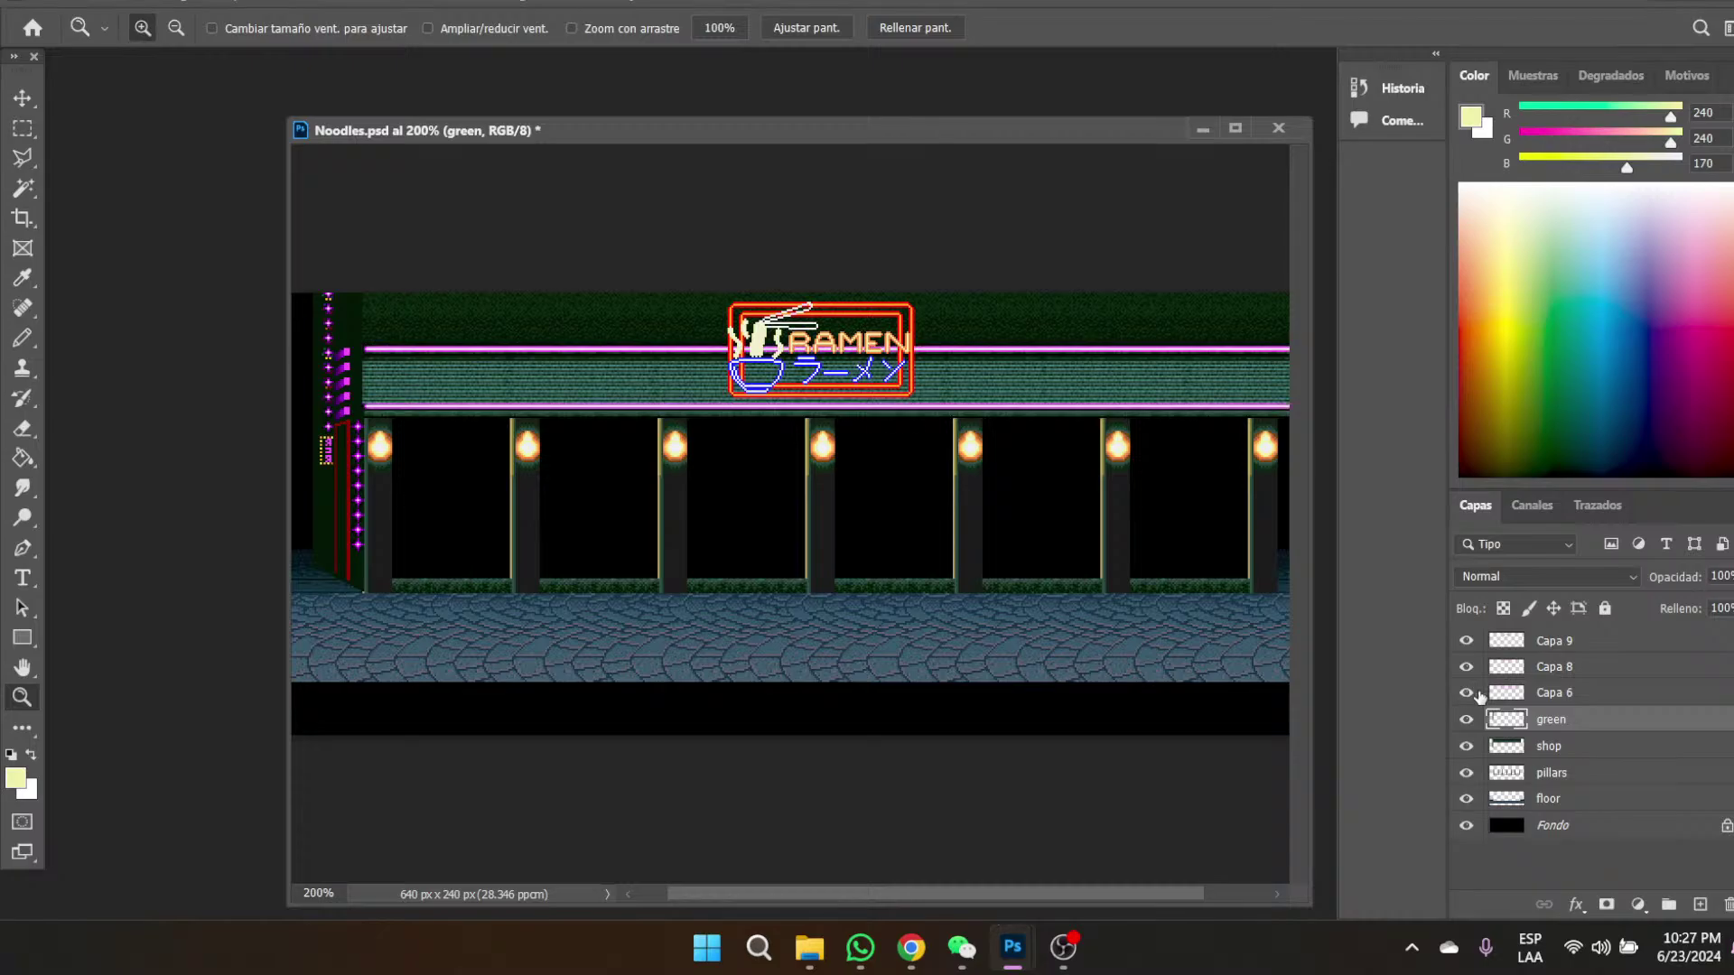
left_click(1465, 746)
left_click(1464, 747)
left_click(1465, 747)
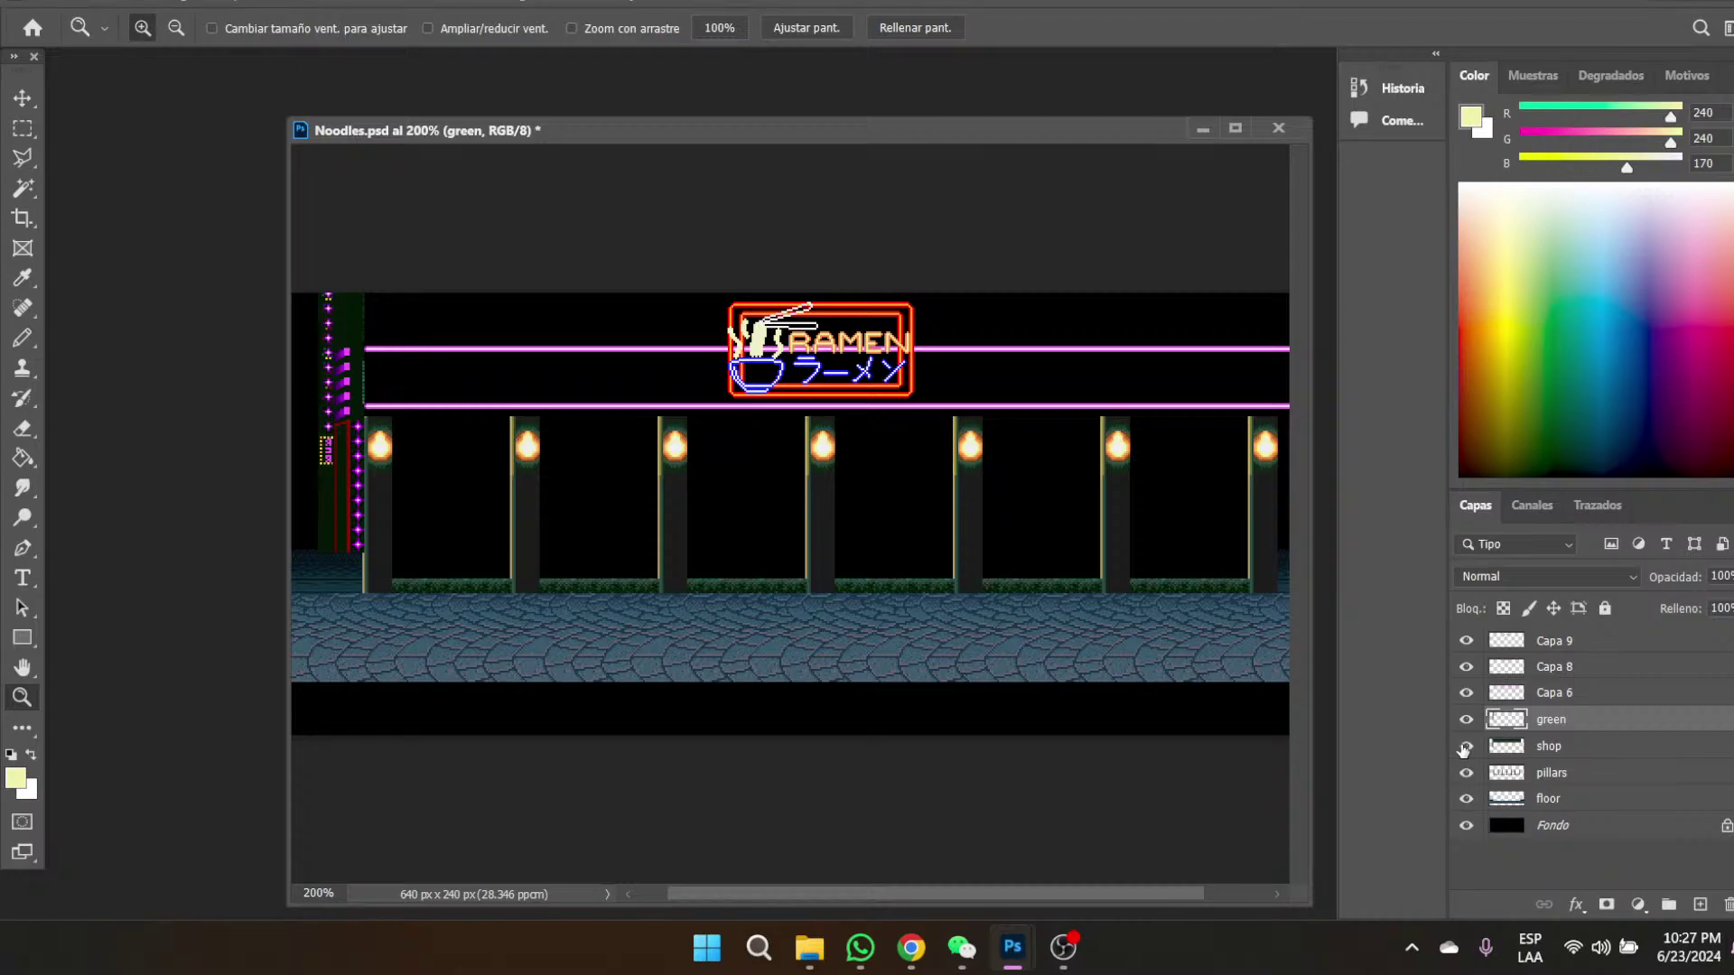
left_click(1465, 747)
double_click(1555, 721)
type("purple")
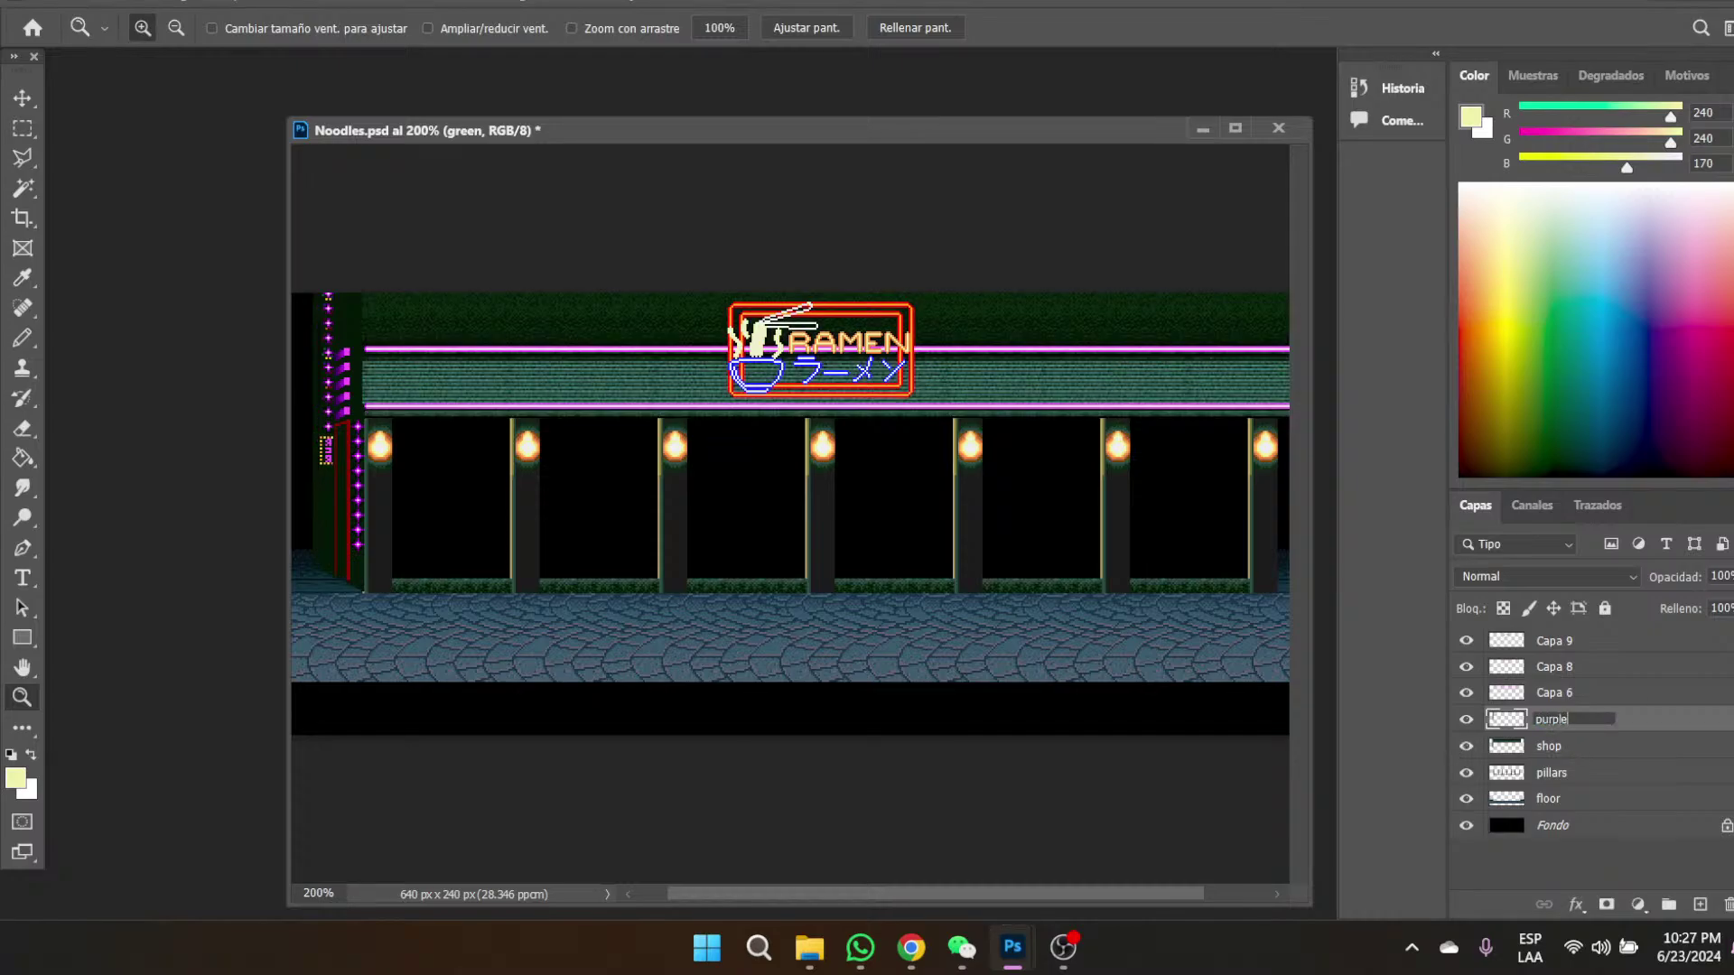
key("Return")
- Rename layer Capa 6 as neon 1 and layer Capa 8 as ramen 1
double_click(1561, 701)
type("neon 1")
key("Return")
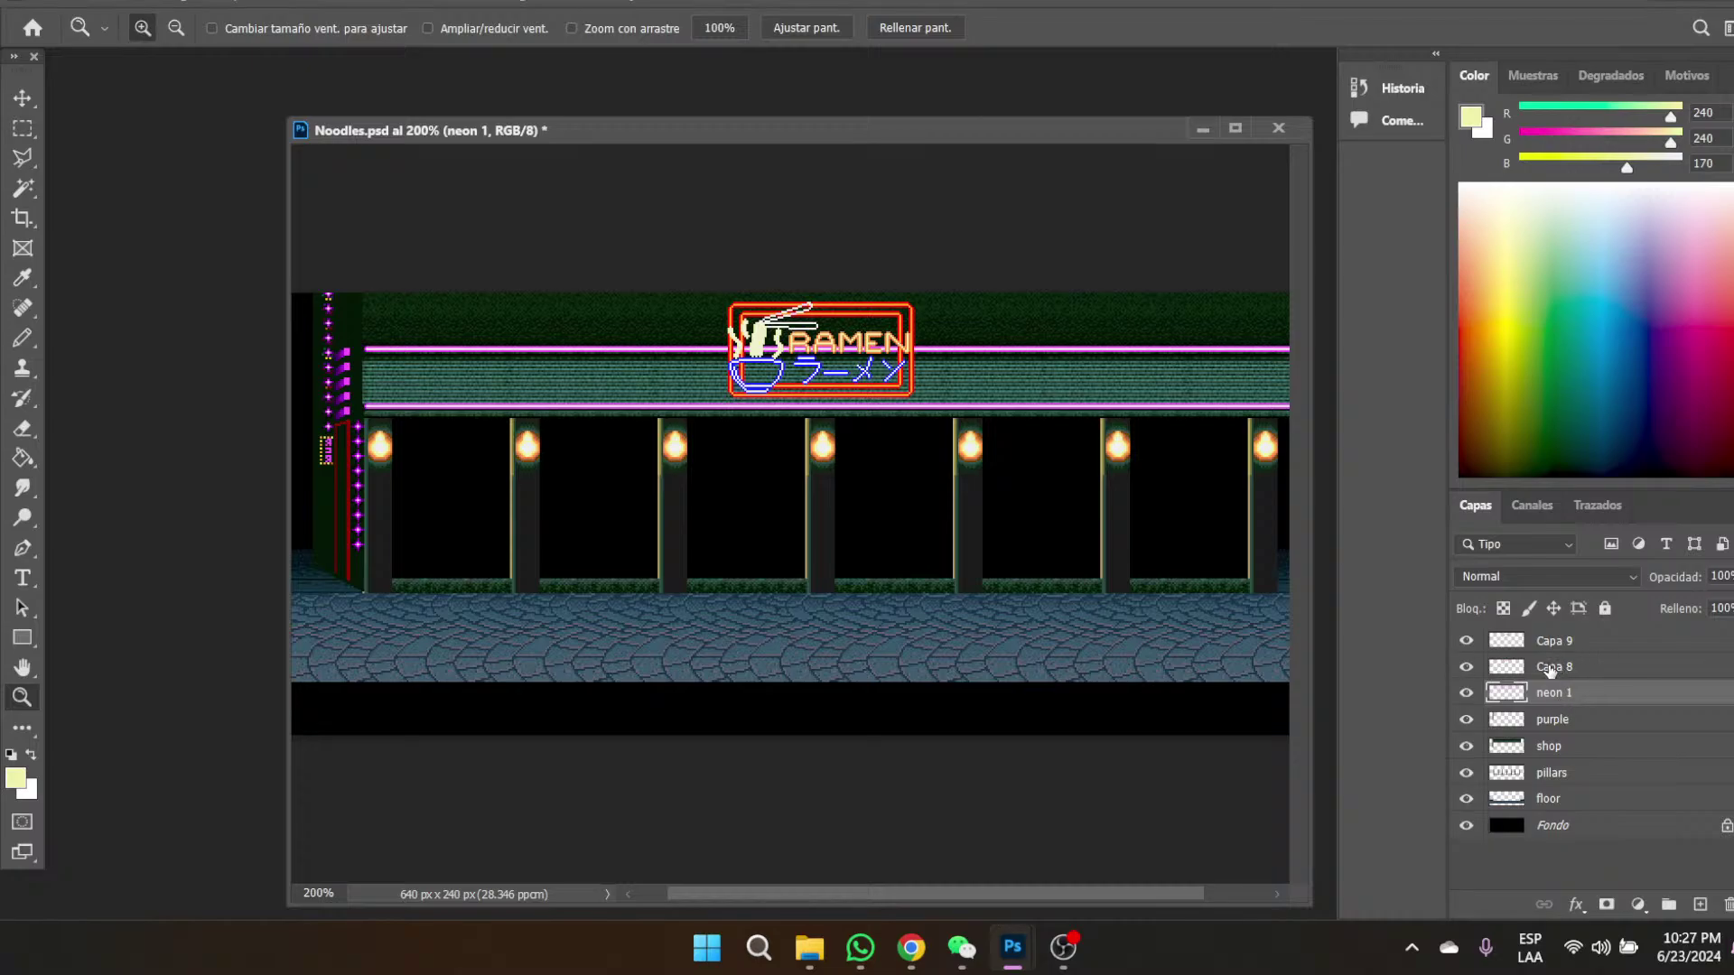
double_click(1554, 666)
type("ramen 1")
key("Return")
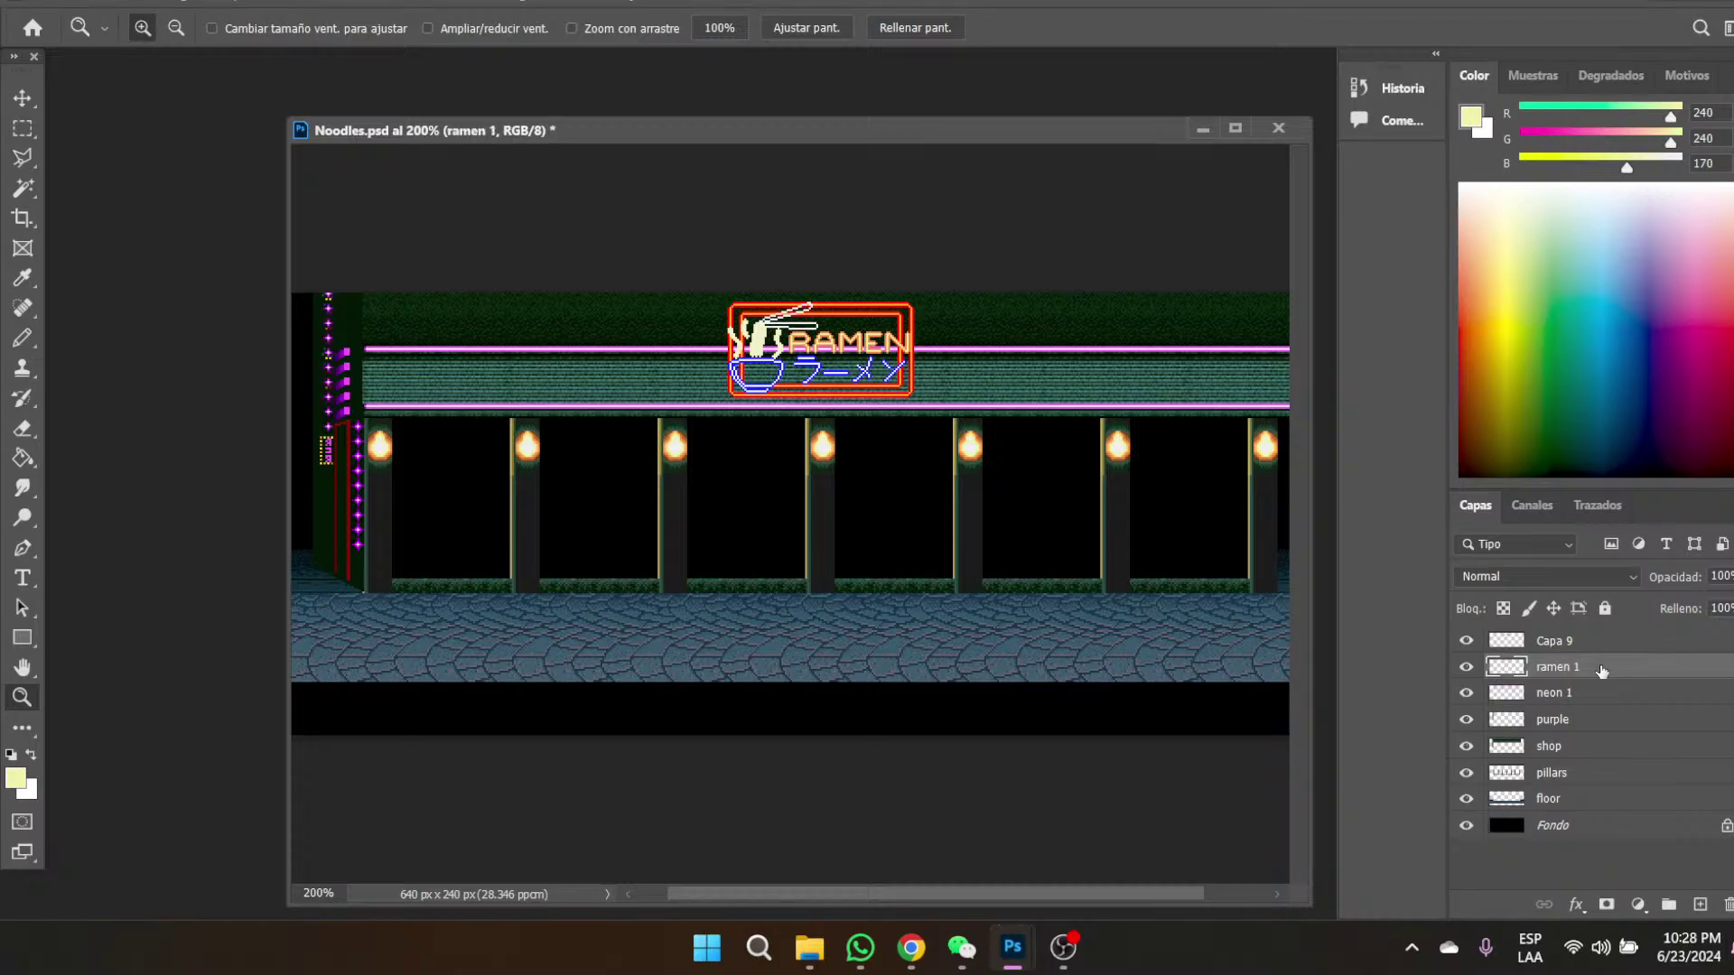
- Rename layer Capa 9 as ramen 2
double_click(1550, 642)
type("ramen 2")
key("Return")
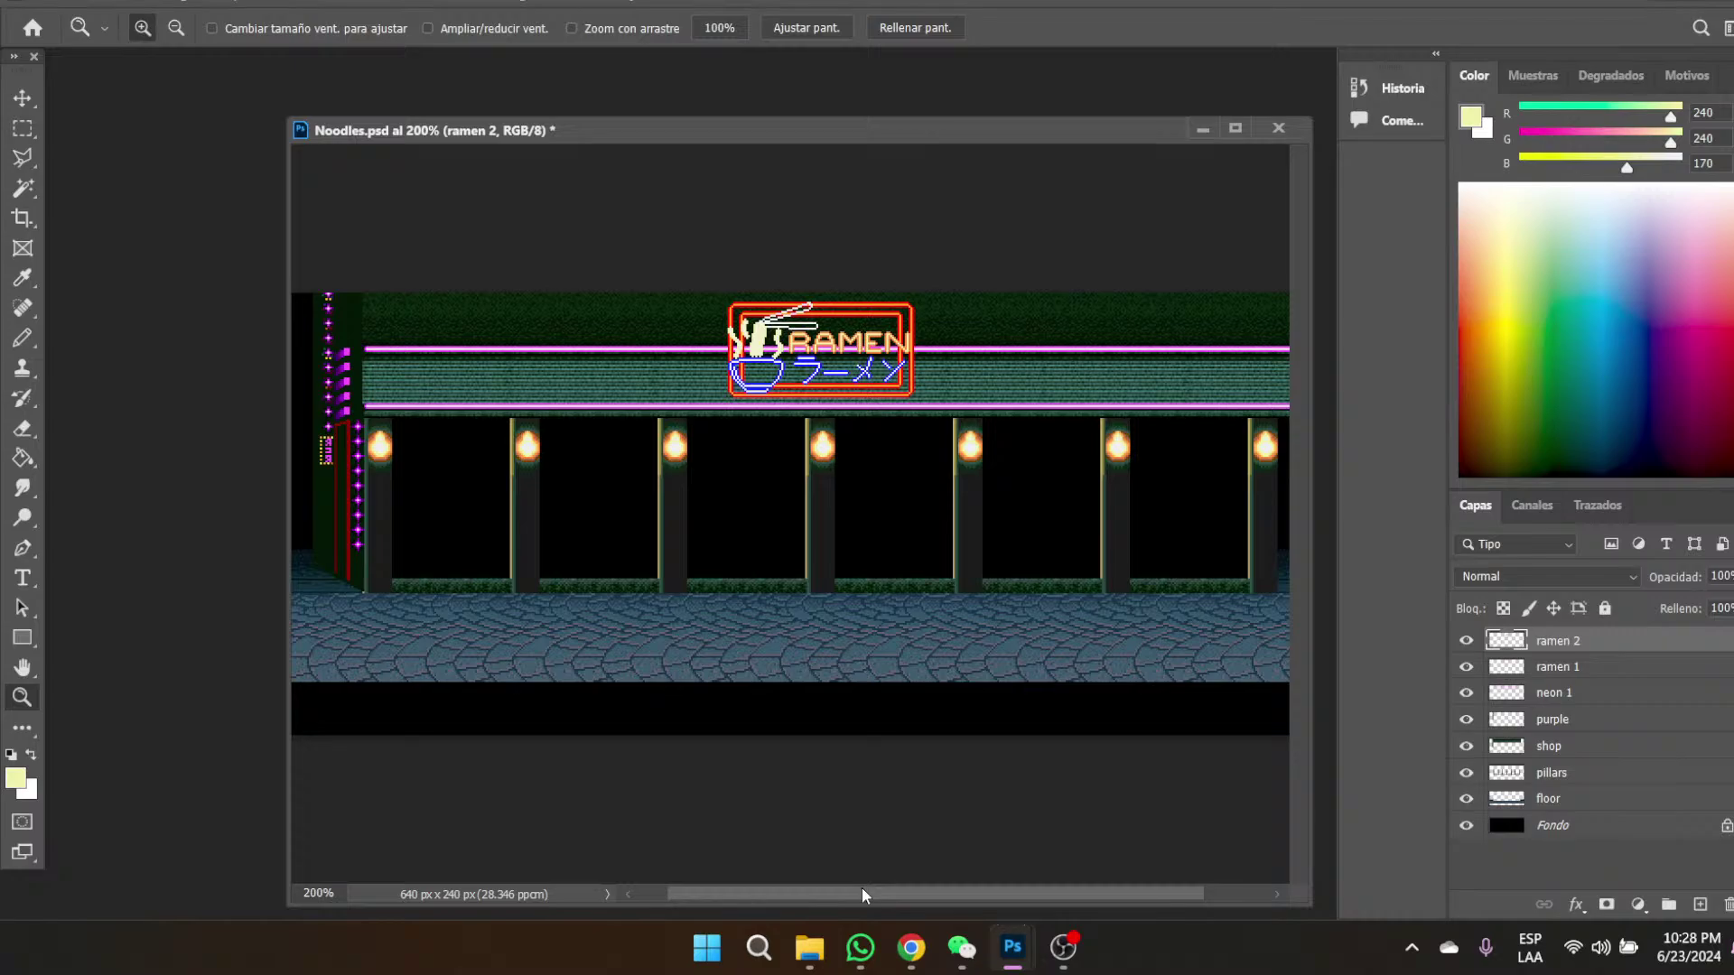
- Zoom to 300% on the sign, reposition the document window and widen it to show more of the facade
mouse_move(861, 890)
left_mouse_down()
mouse_move(952, 893)
mouse_move(870, 897)
left_mouse_up()
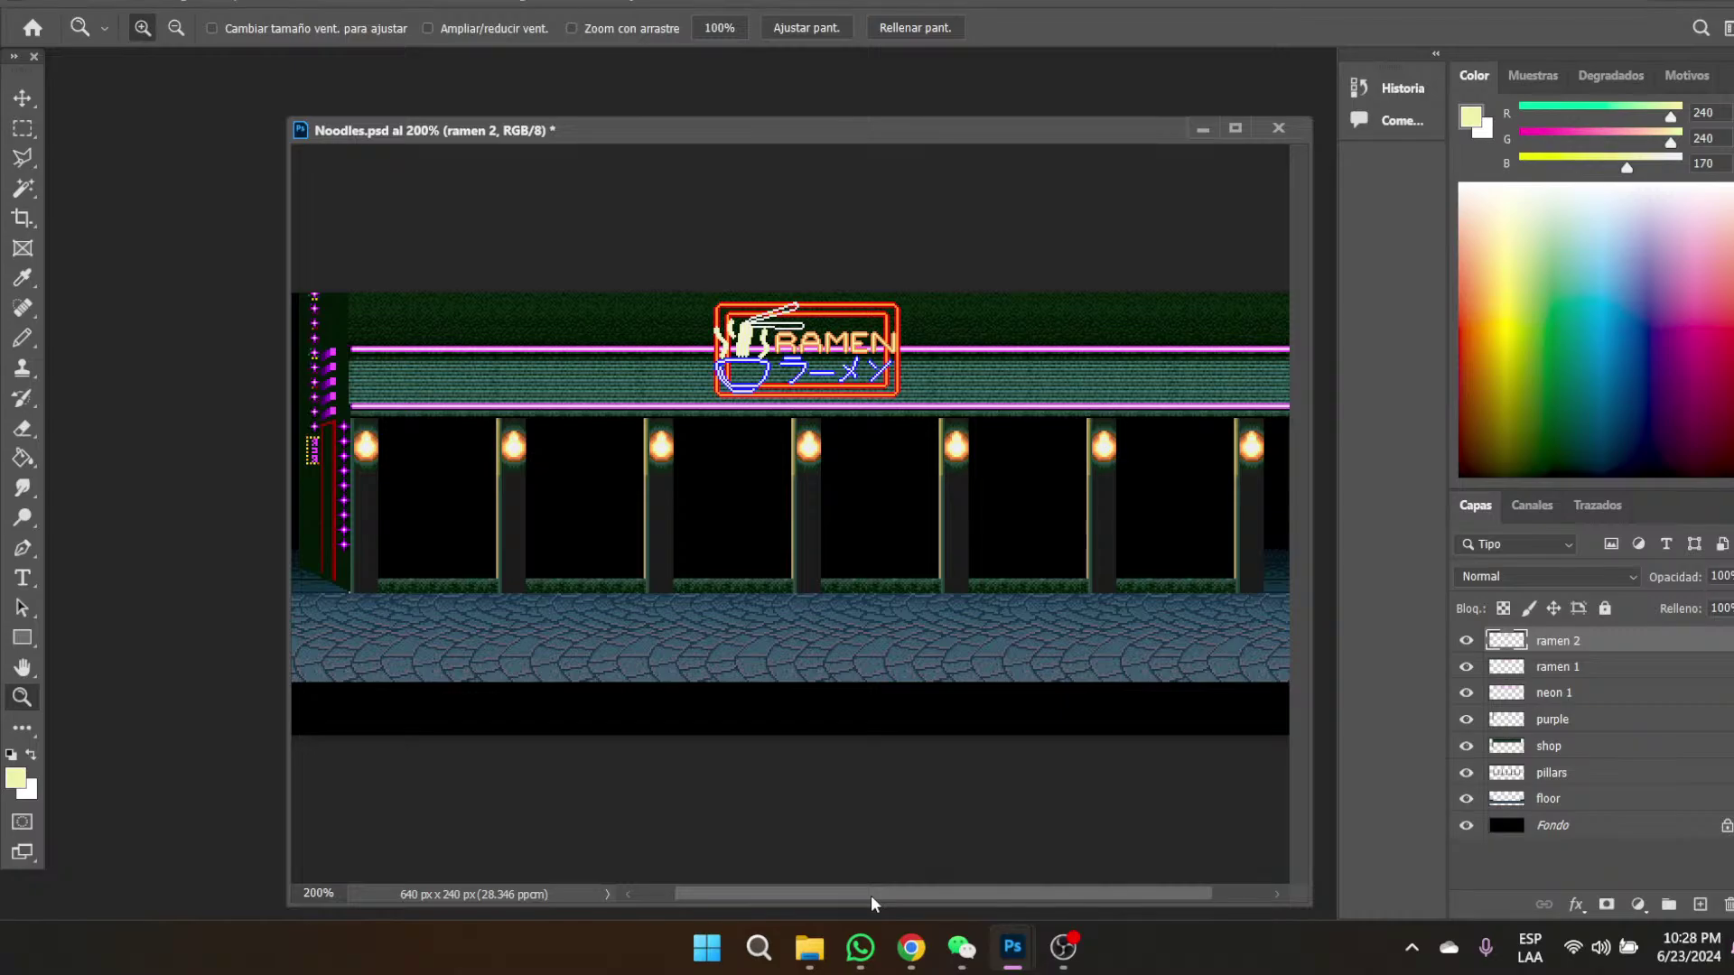
left_click(757, 350)
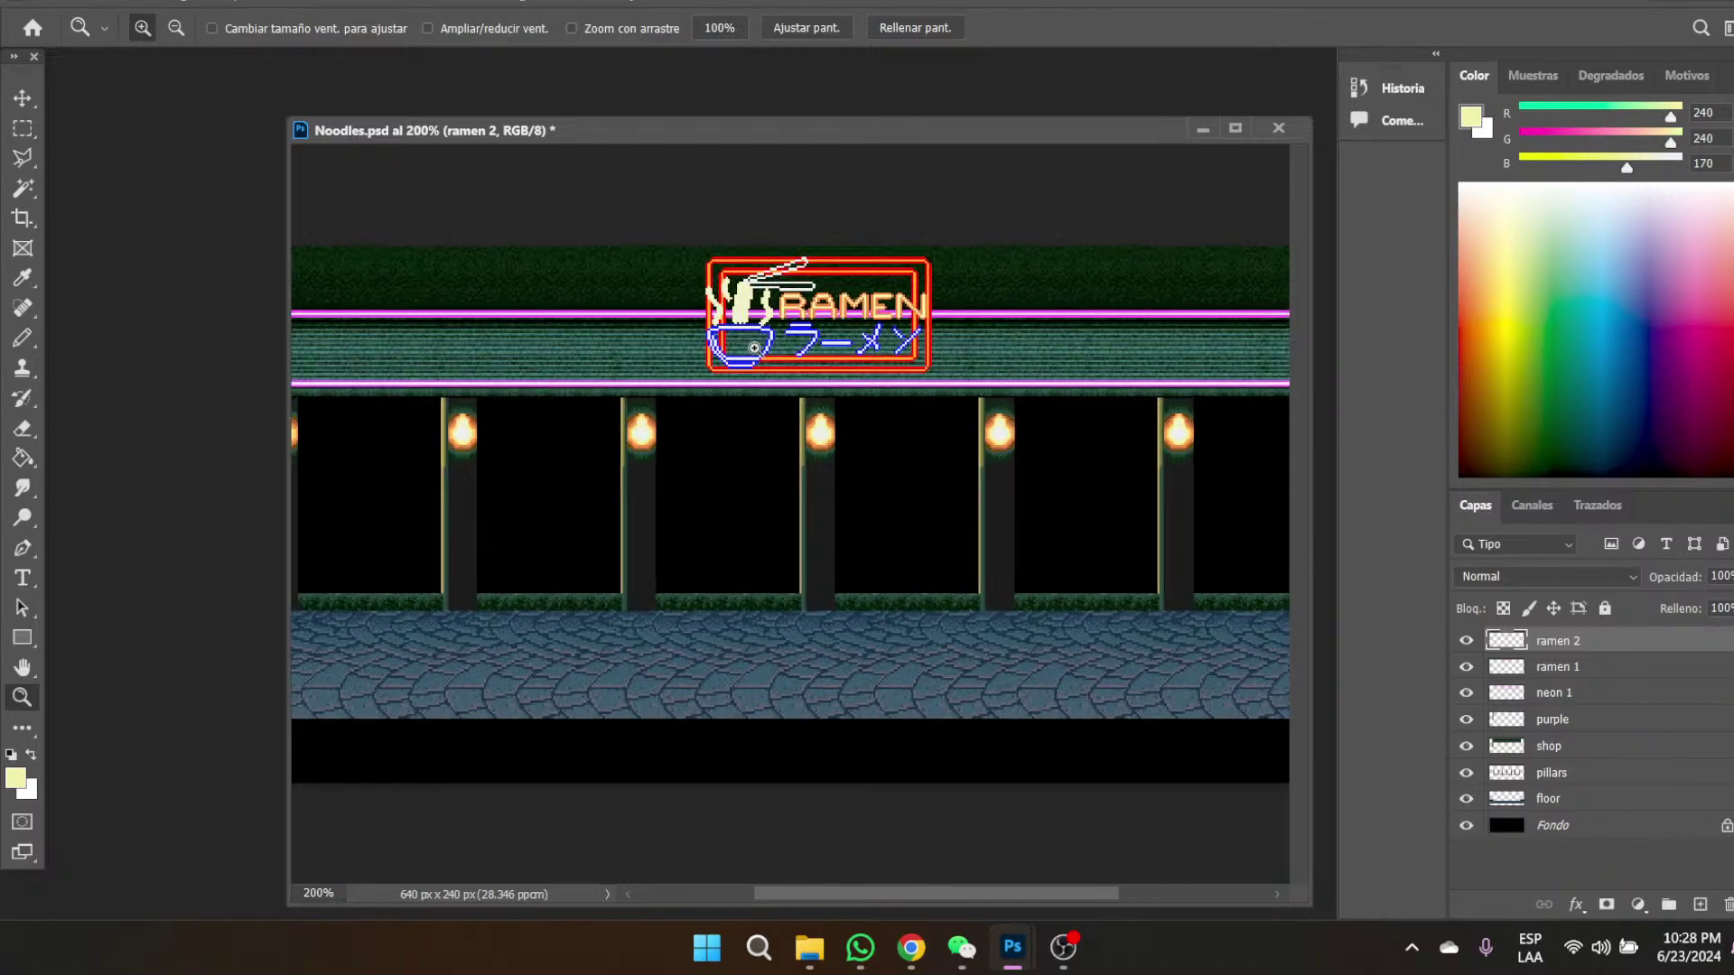
left_click_drag(724, 134, 516, 107)
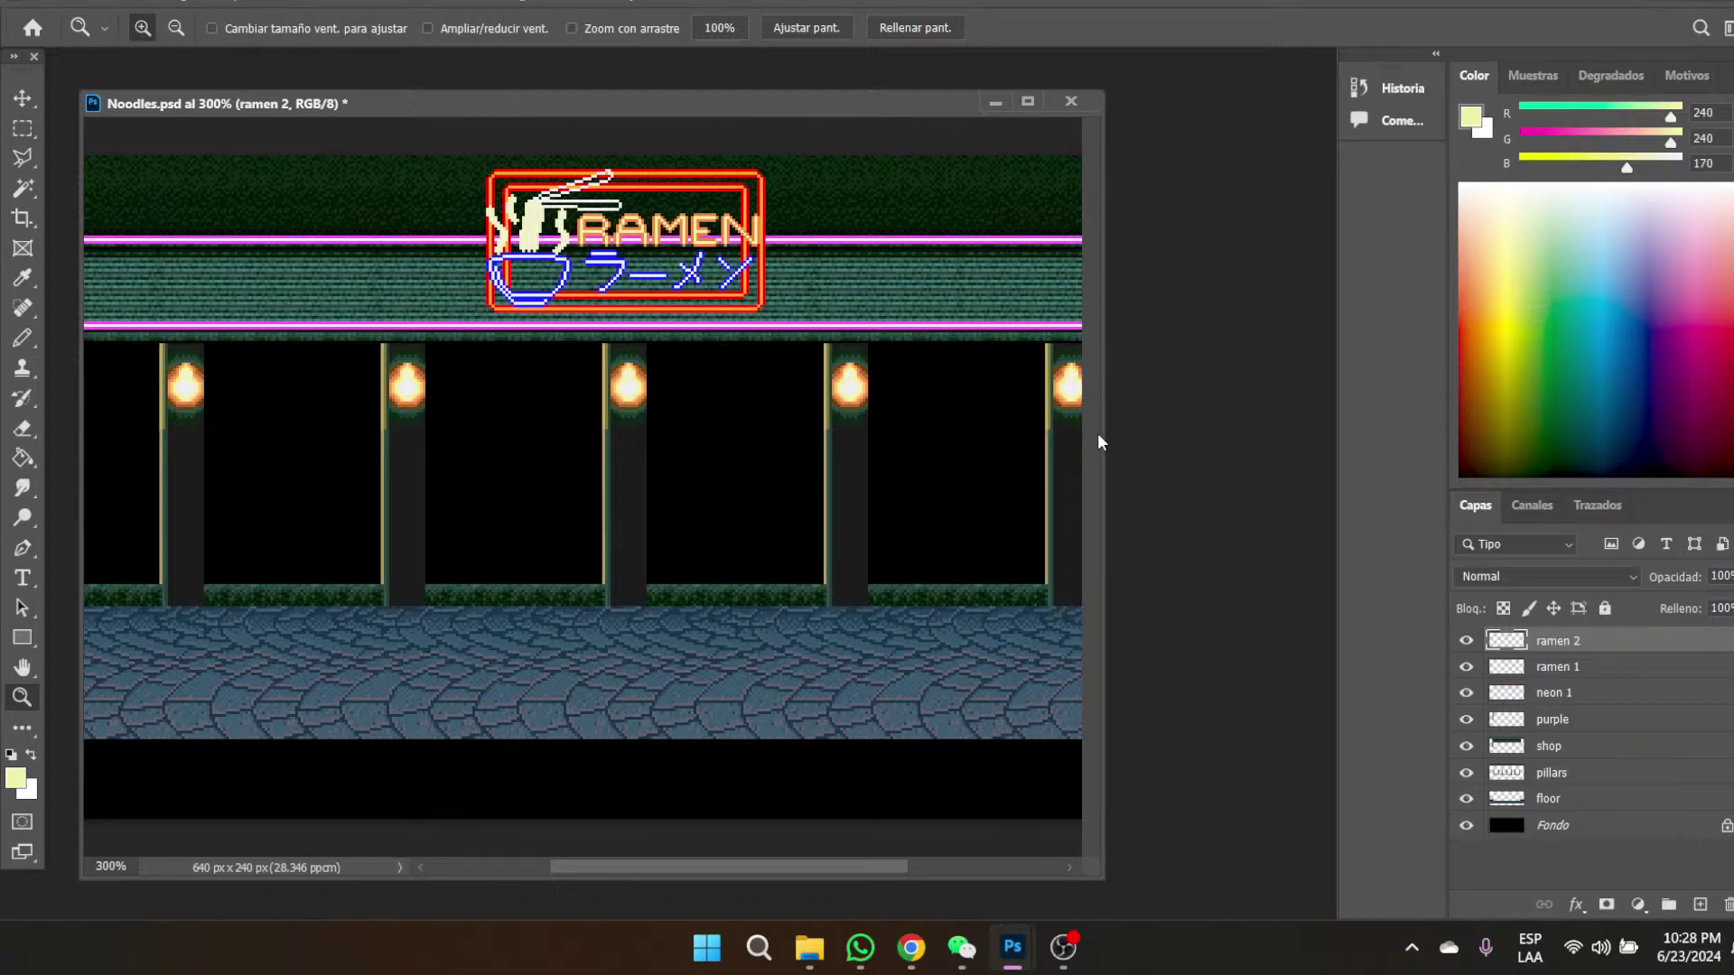
left_click_drag(1102, 438, 1323, 473)
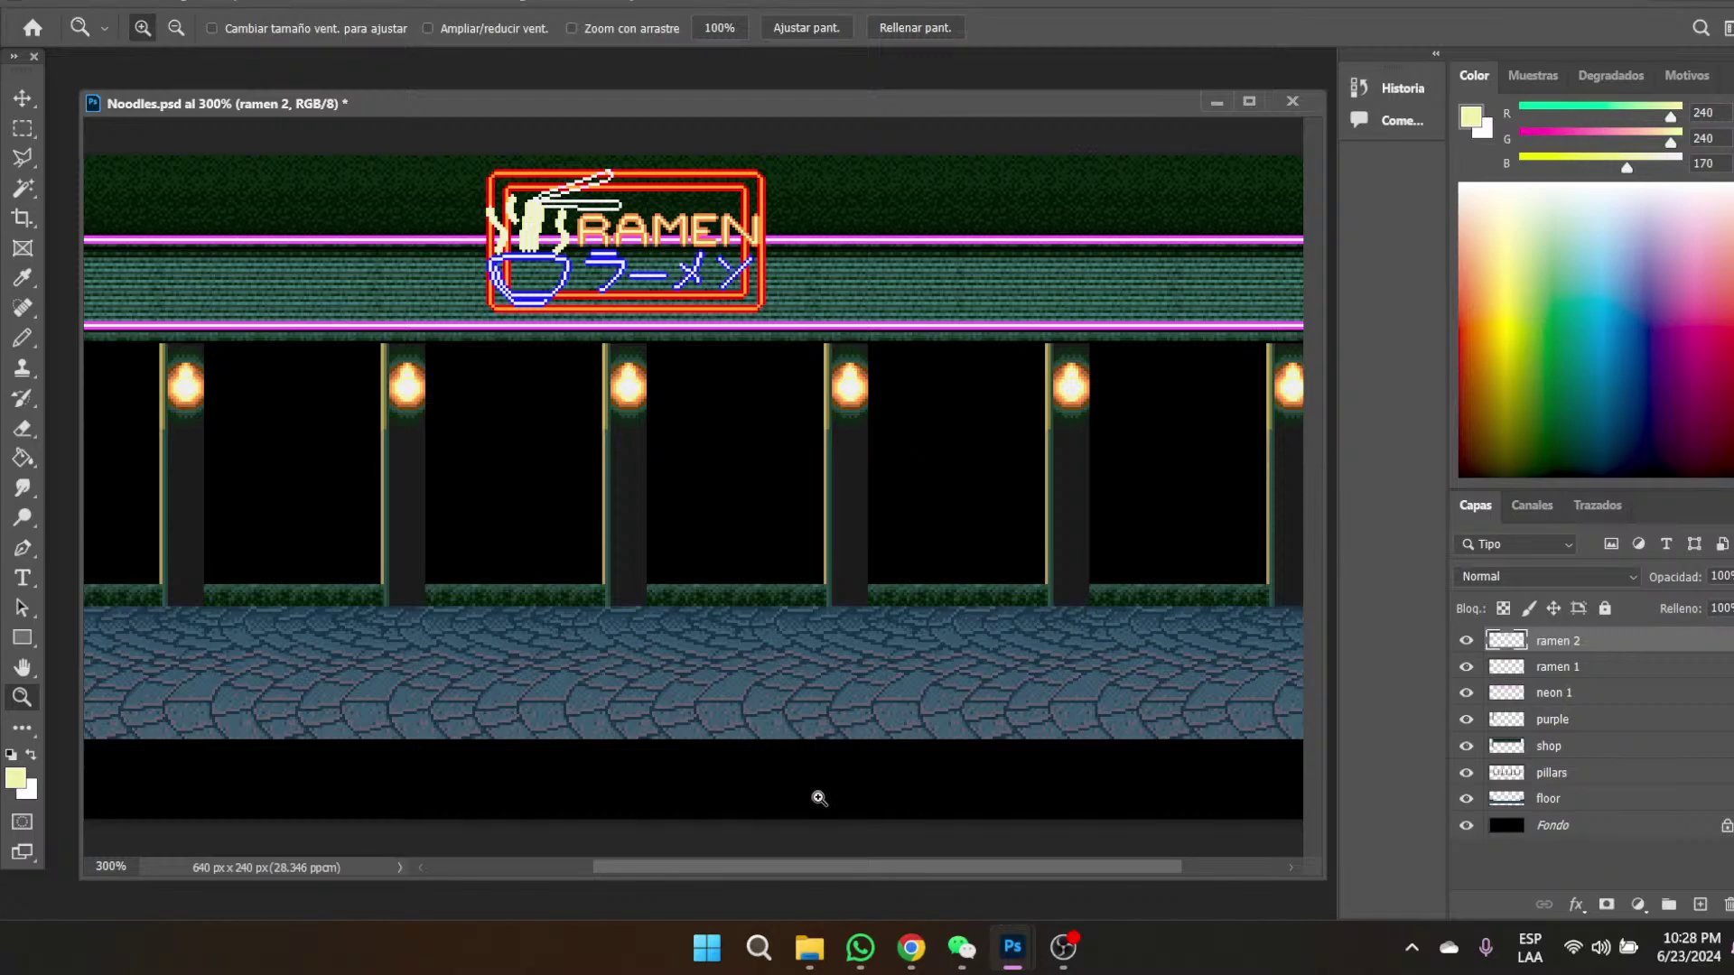
- Toggle the visibility of the ramen 1 and neon 1 layers and compare the sign with and without them at 100% zoom
left_click_drag(772, 868, 561, 869)
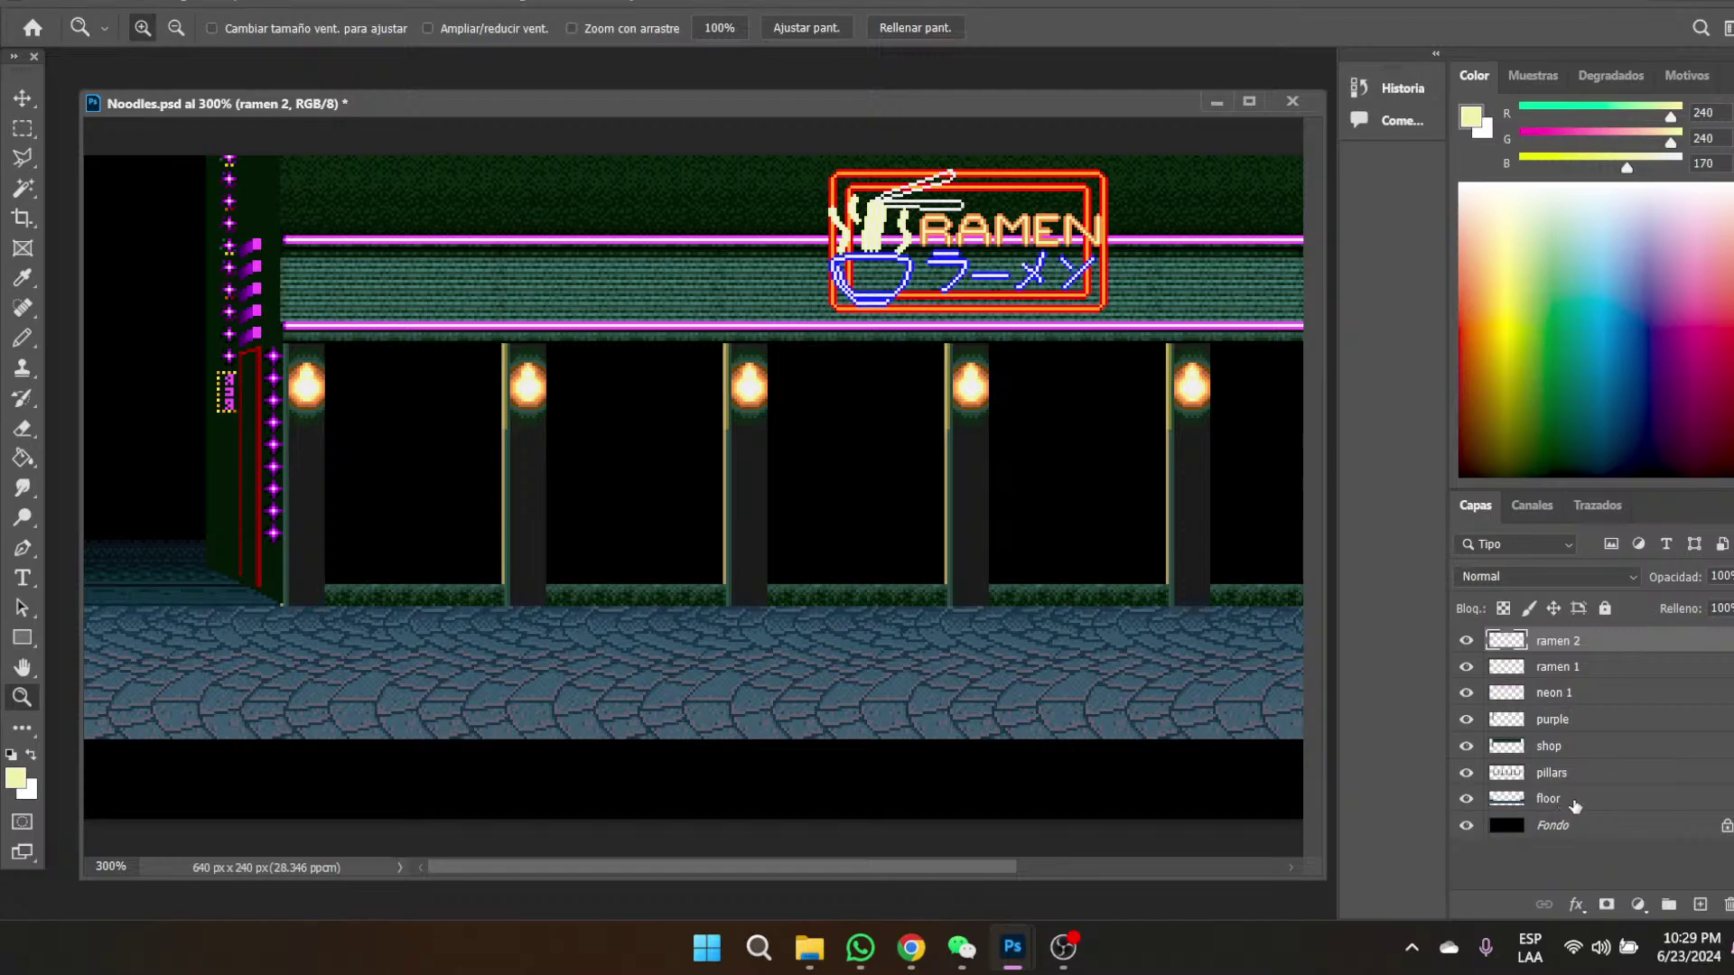
left_click(1467, 668)
left_click(1467, 669)
left_click(1467, 693)
left_click(1467, 693)
left_click(1466, 694)
left_click(1467, 694)
left_click(704, 30)
left_click(1466, 694)
left_click(1465, 695)
left_click(1465, 695)
left_click(1464, 694)
left_click(1465, 695)
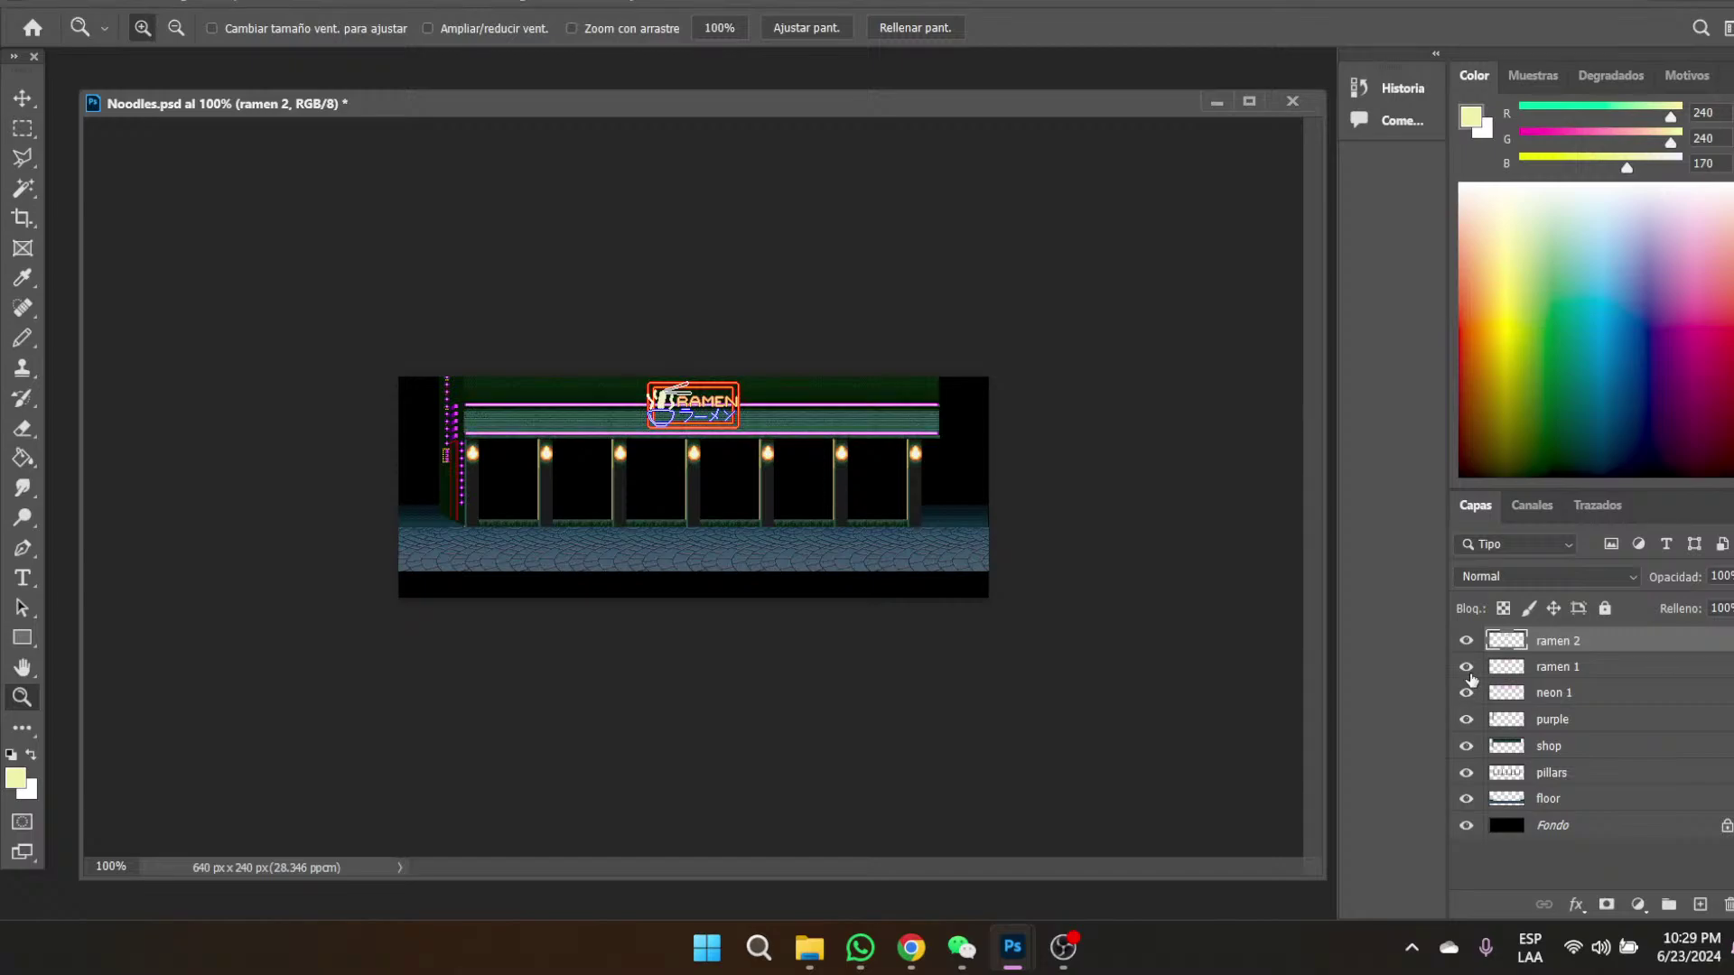
- Switch the ramen 1 and ramen 2 layers off and on to check how each lights up the sign
left_click(1467, 666)
left_click(1466, 667)
left_click(1466, 666)
left_click(1467, 667)
left_click(1469, 640)
left_click(1472, 640)
left_click(1474, 641)
left_click(1473, 640)
- Hide and show the Fondo layer to check which areas of the scene are still empty
left_click(657, 483)
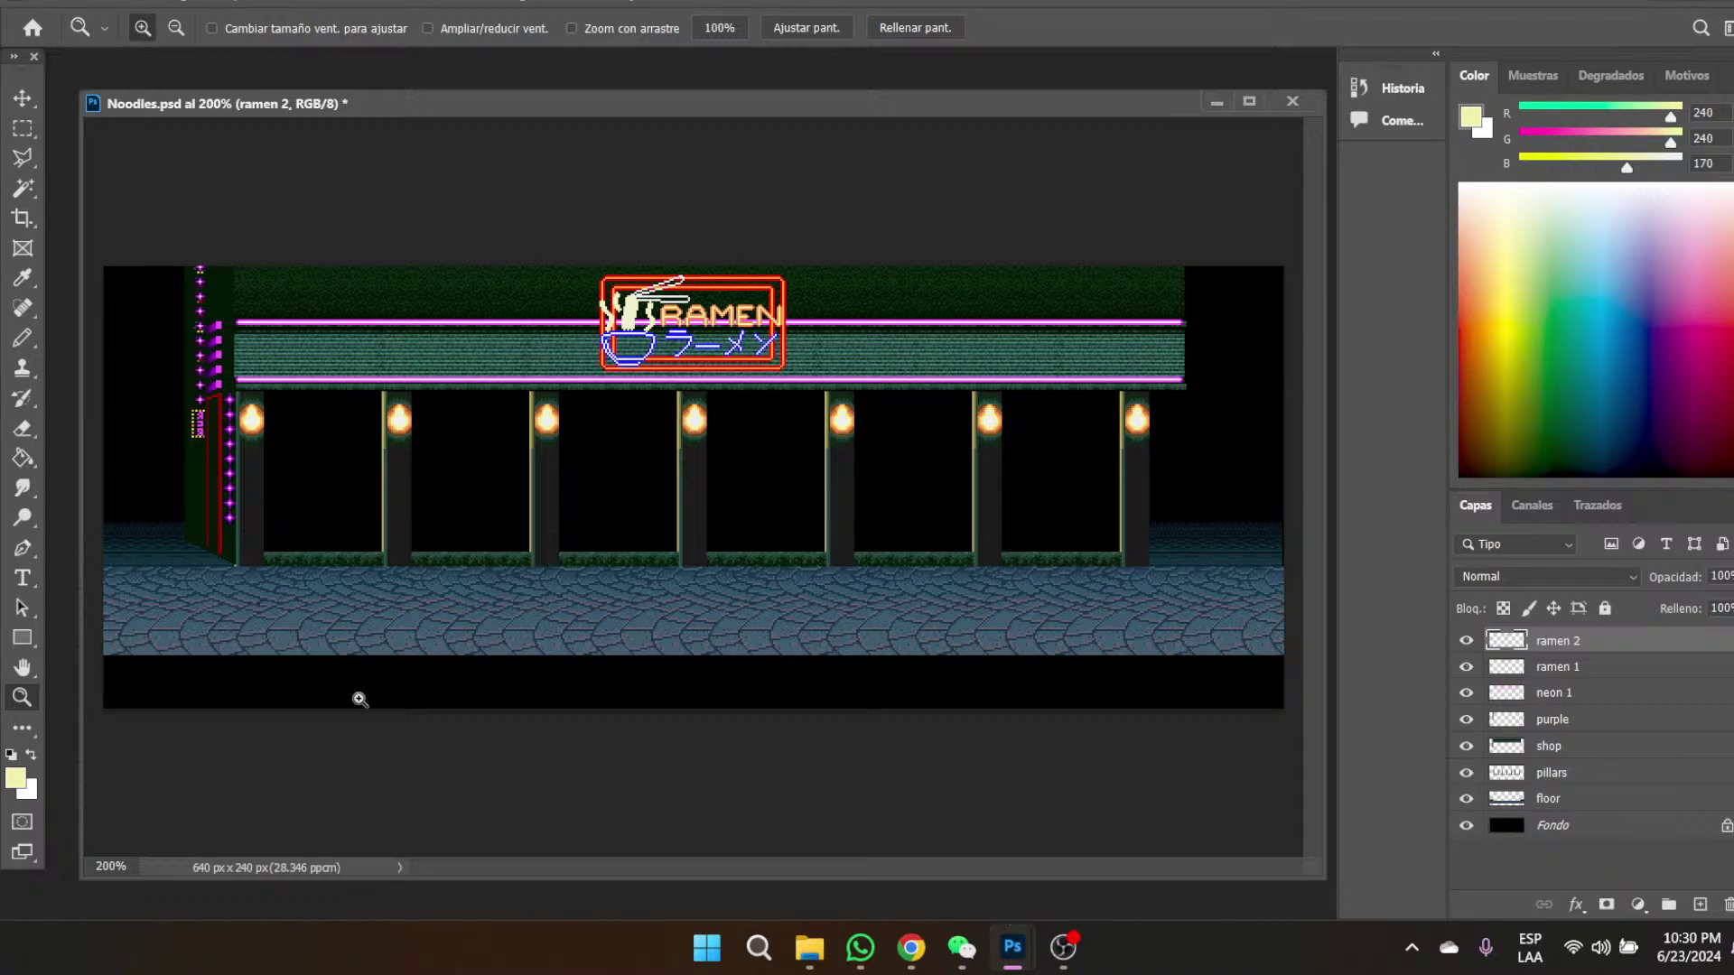
left_click(1465, 826)
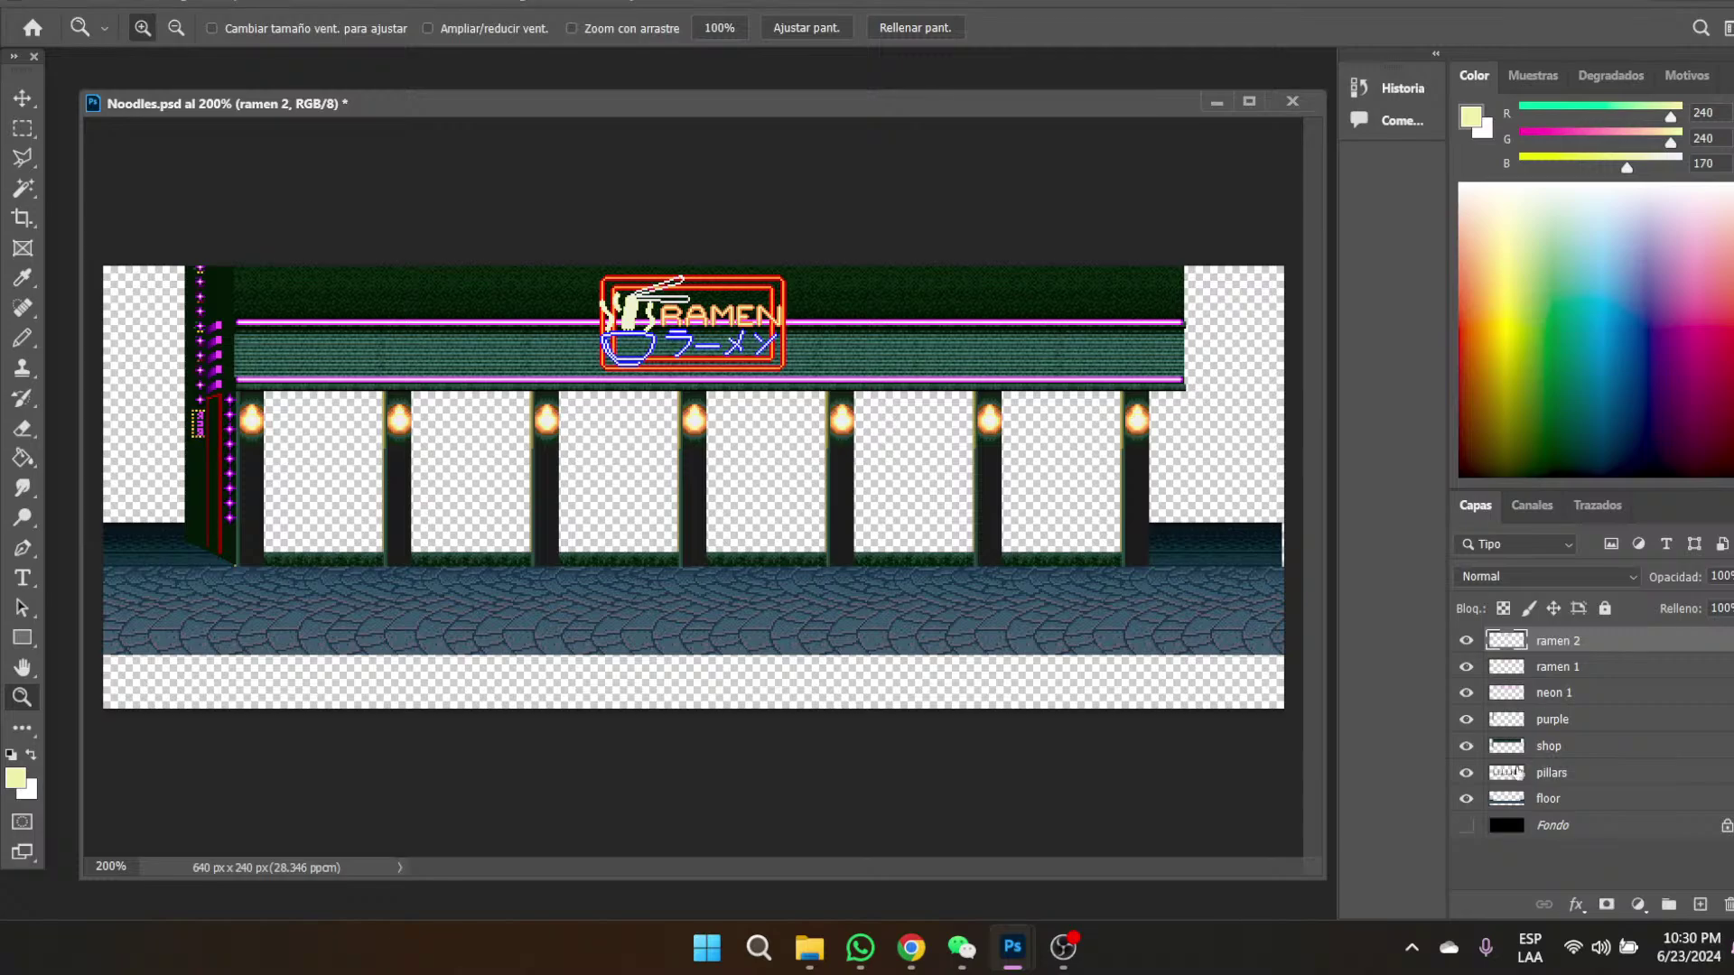
left_click(1466, 826)
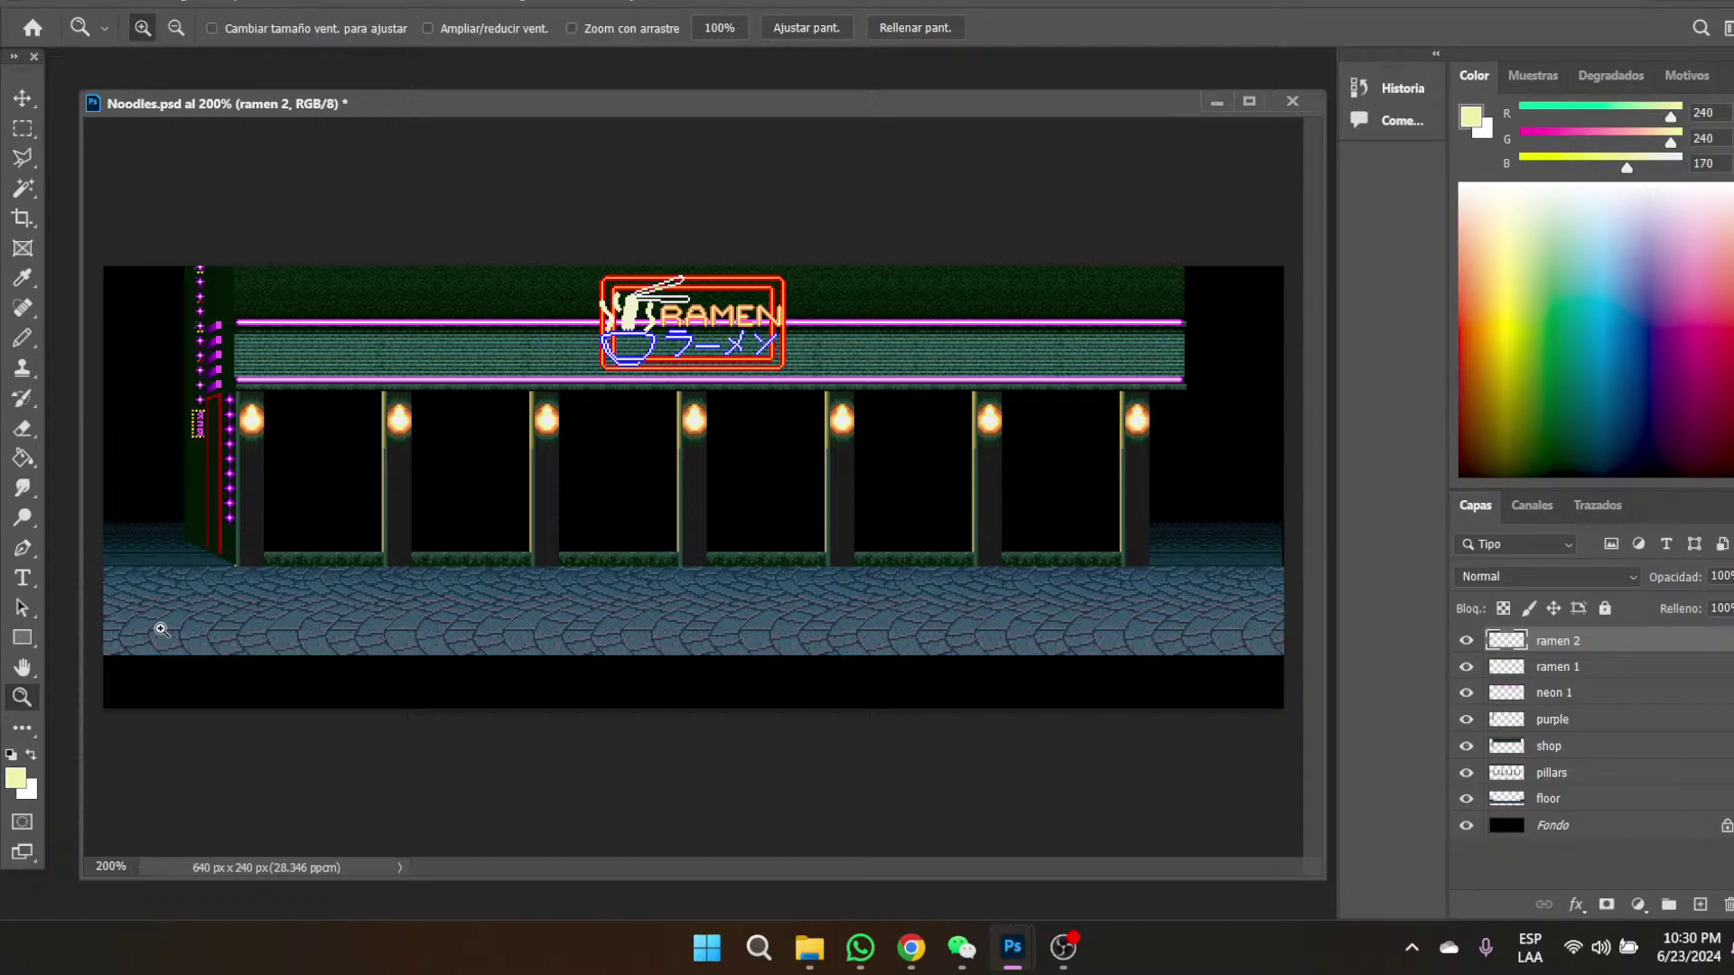
- Switch to Chrome to examine the neon restaurant reference image FB_IMG_1718636867790.jpg and return to Noodles.psd in Photoshop
left_click(911, 947)
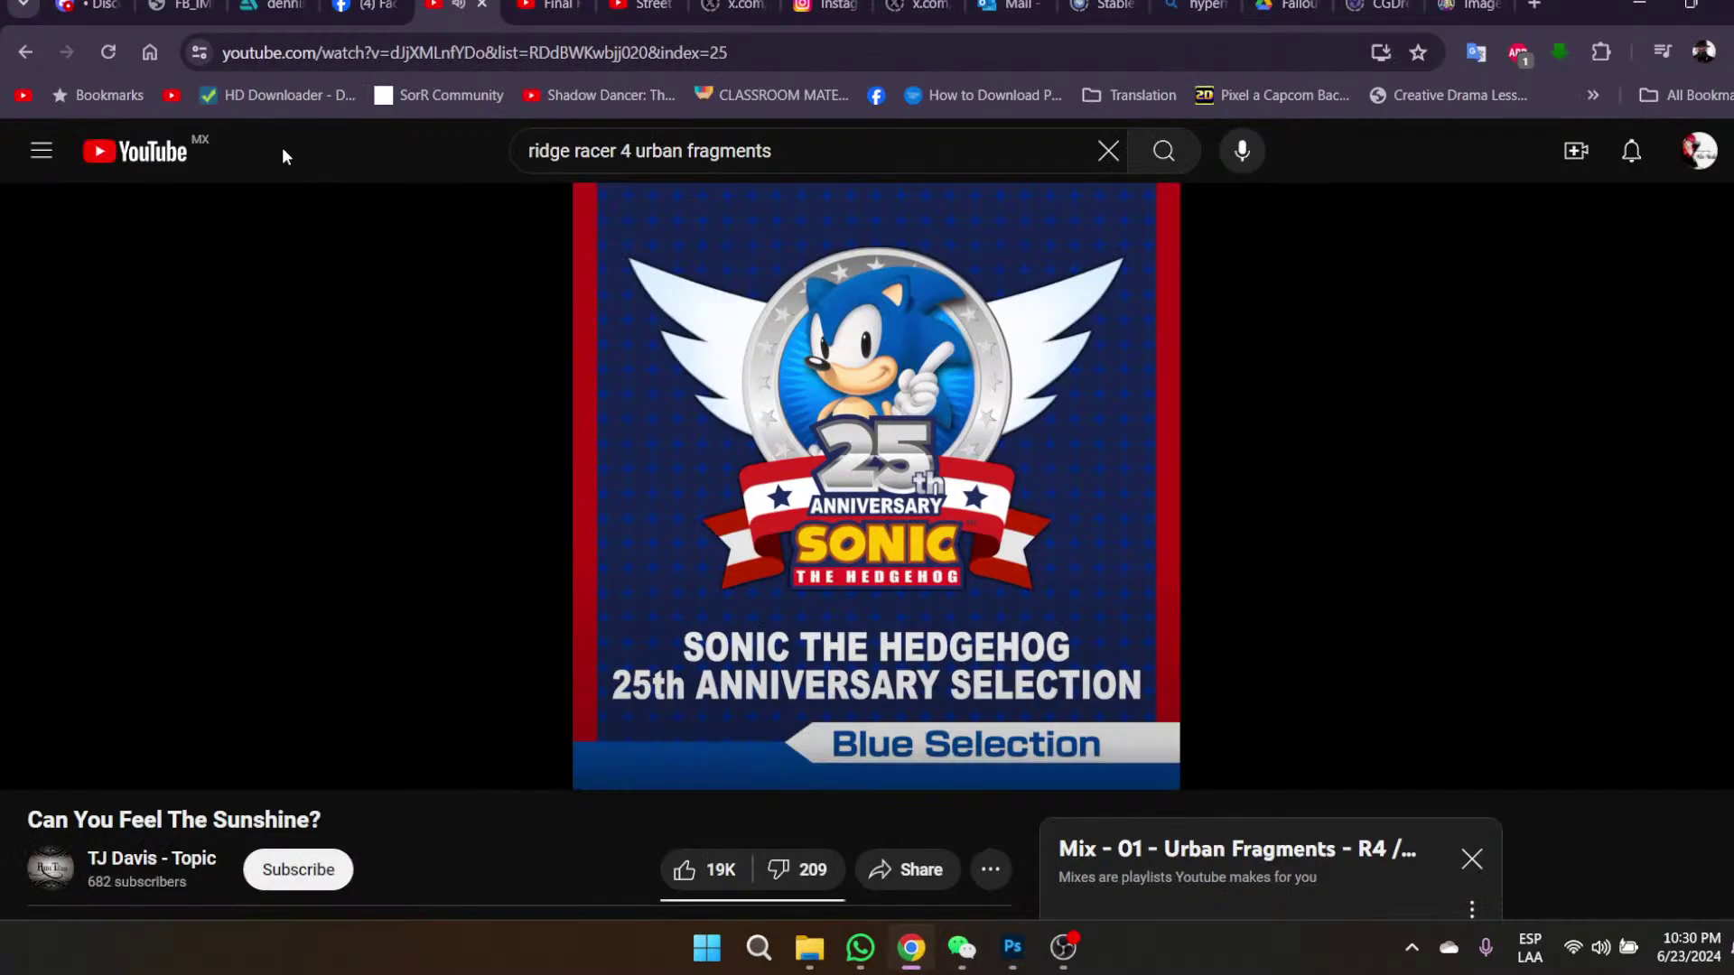
left_click(185, 5)
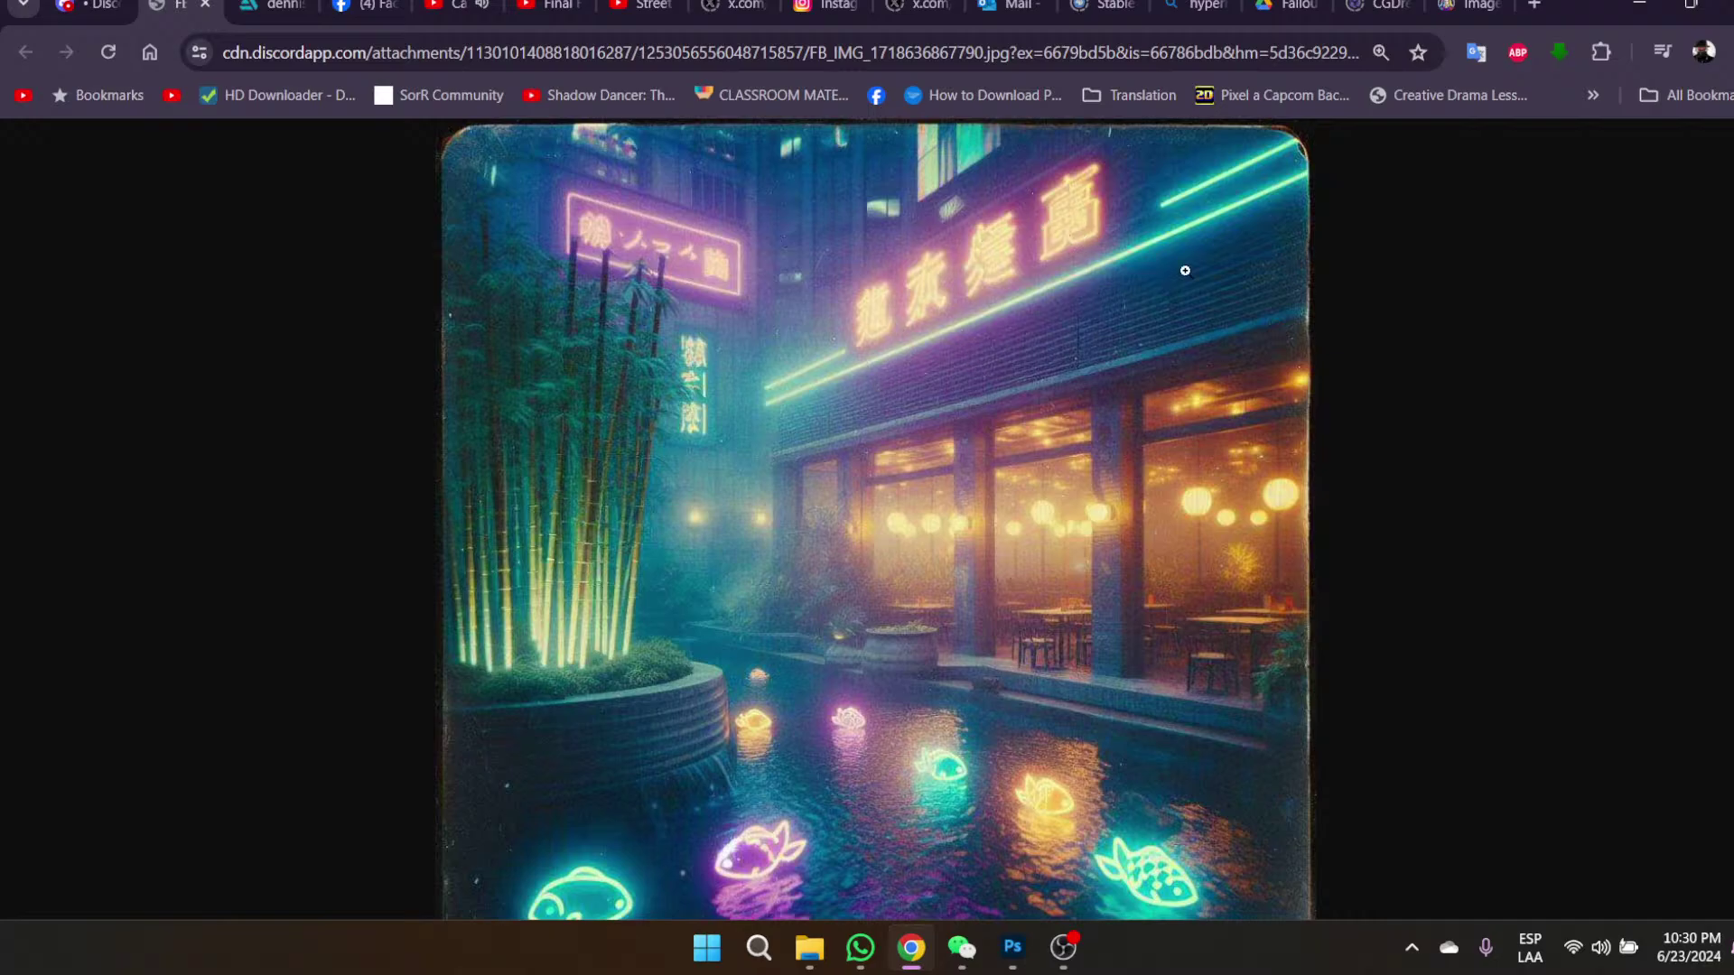
mouse_move(1028, 971)
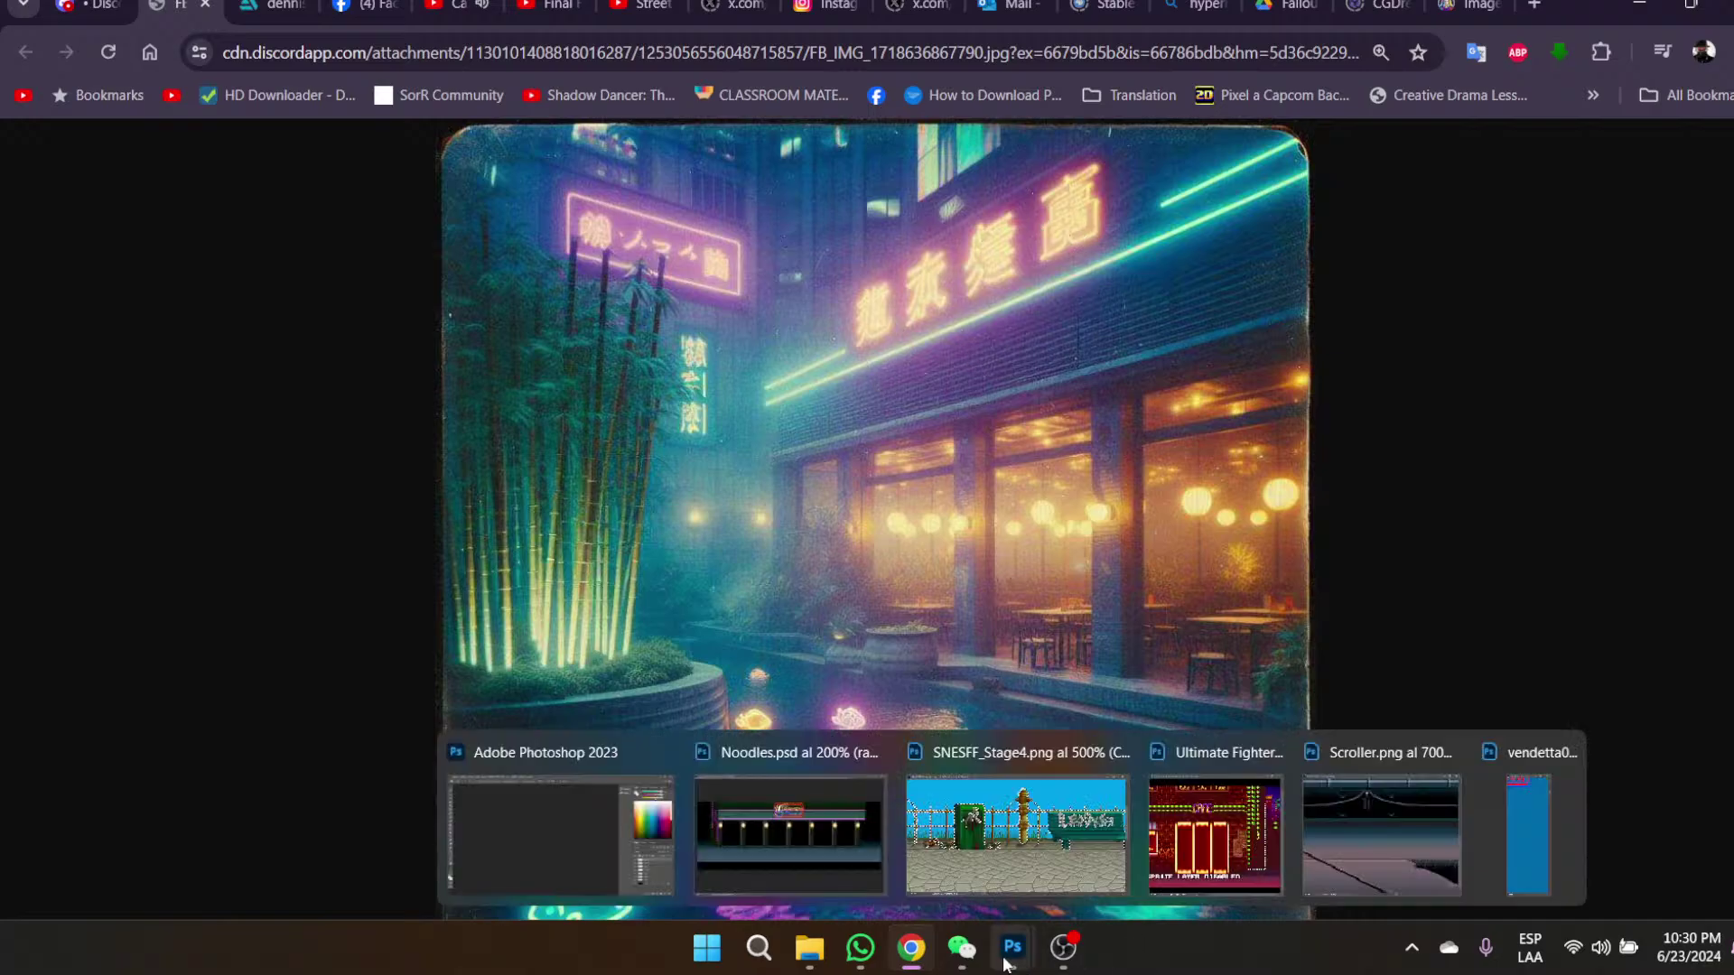
left_click(824, 811)
left_click(636, 325)
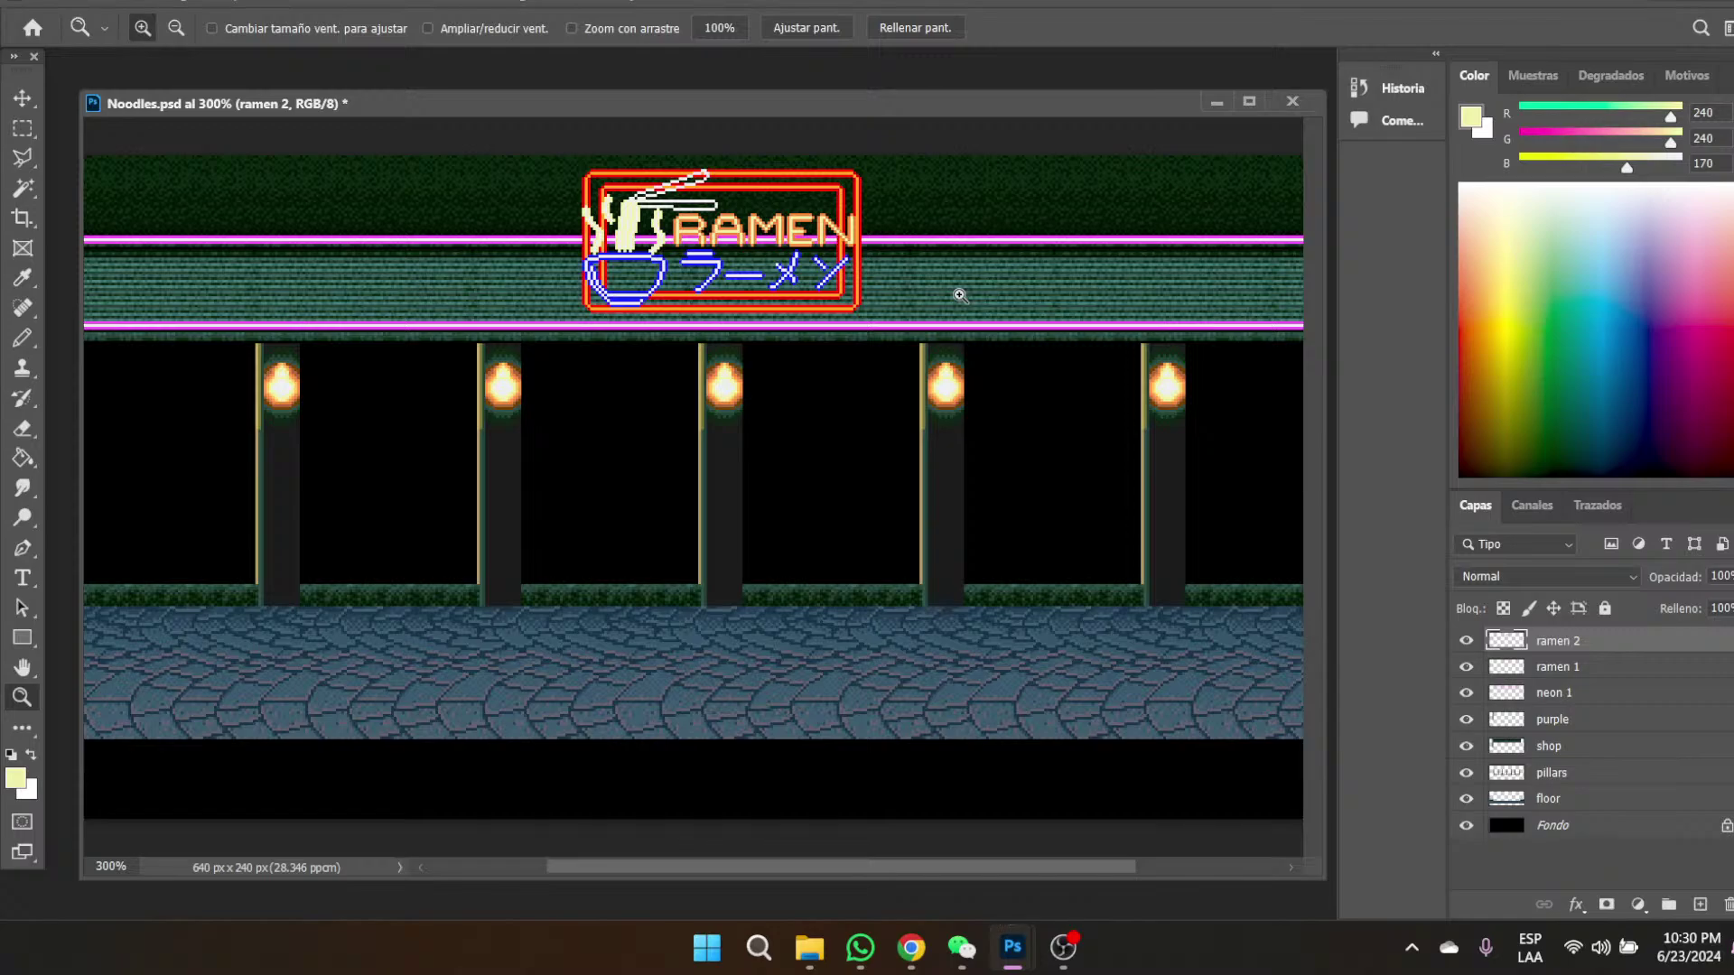
left_click(109, 1)
left_click(108, 1)
left_click(571, 2)
left_click(571, 1)
scroll(795, 669, "right", 1)
left_click_drag(702, 869, 438, 871)
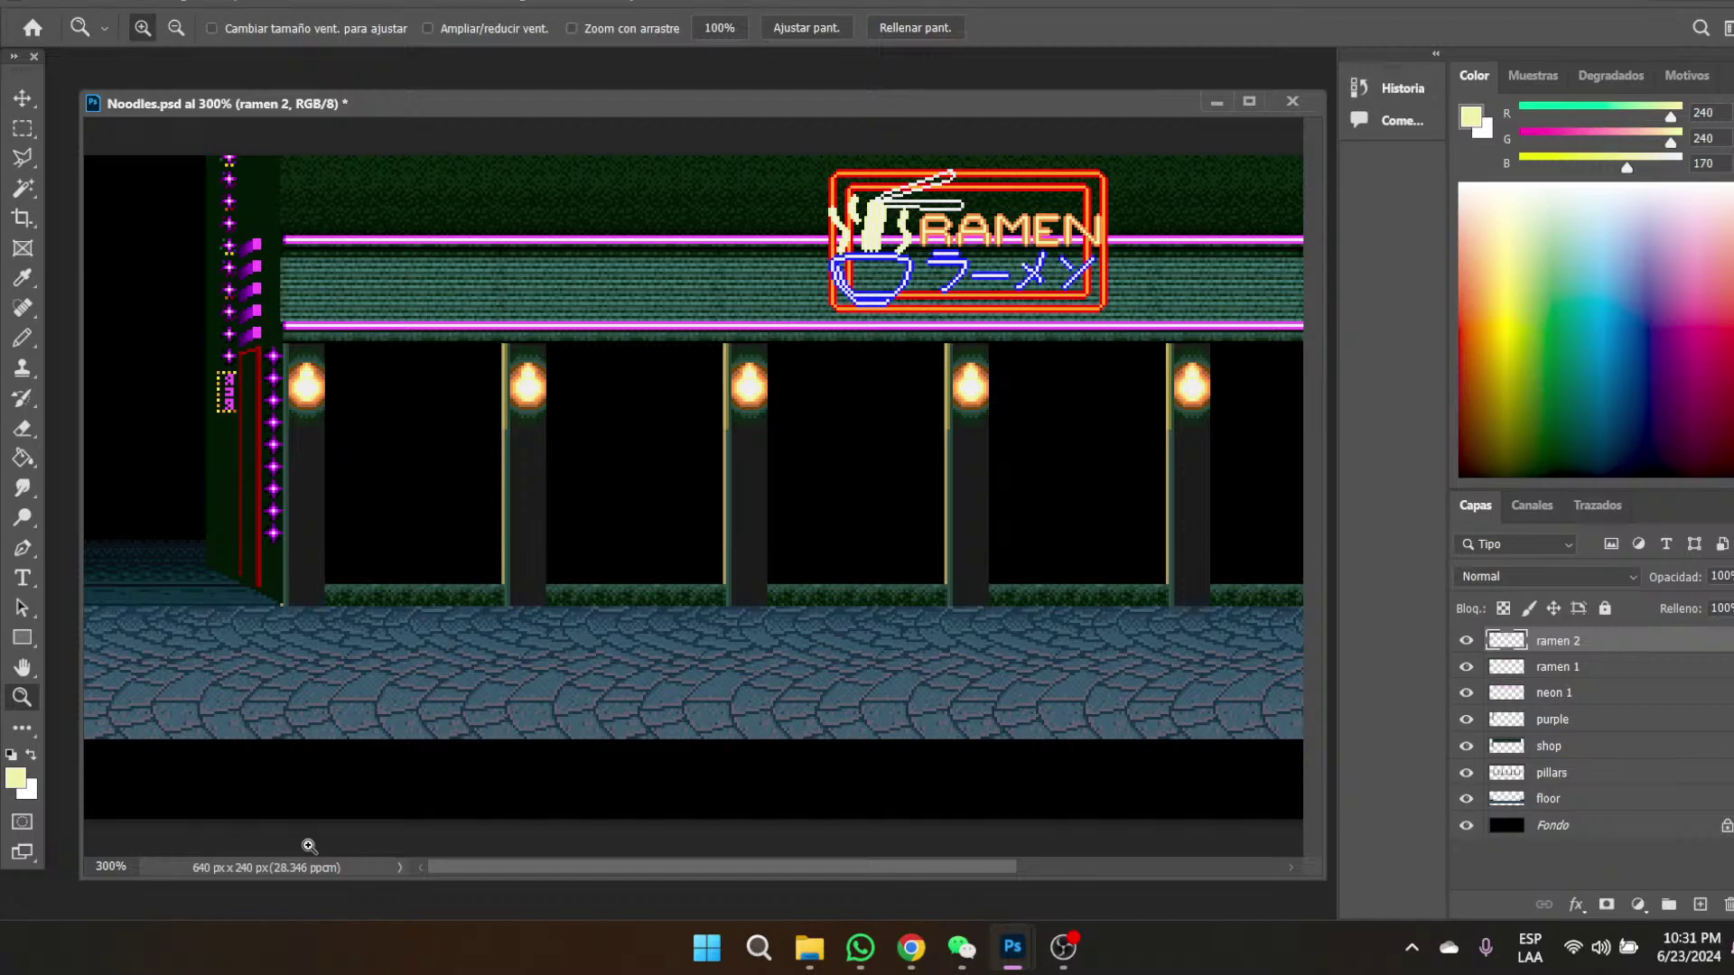
- Compare the restaurant front in the Chrome reference image with the whole Noodles.psd scene in Photoshop
mouse_move(908, 960)
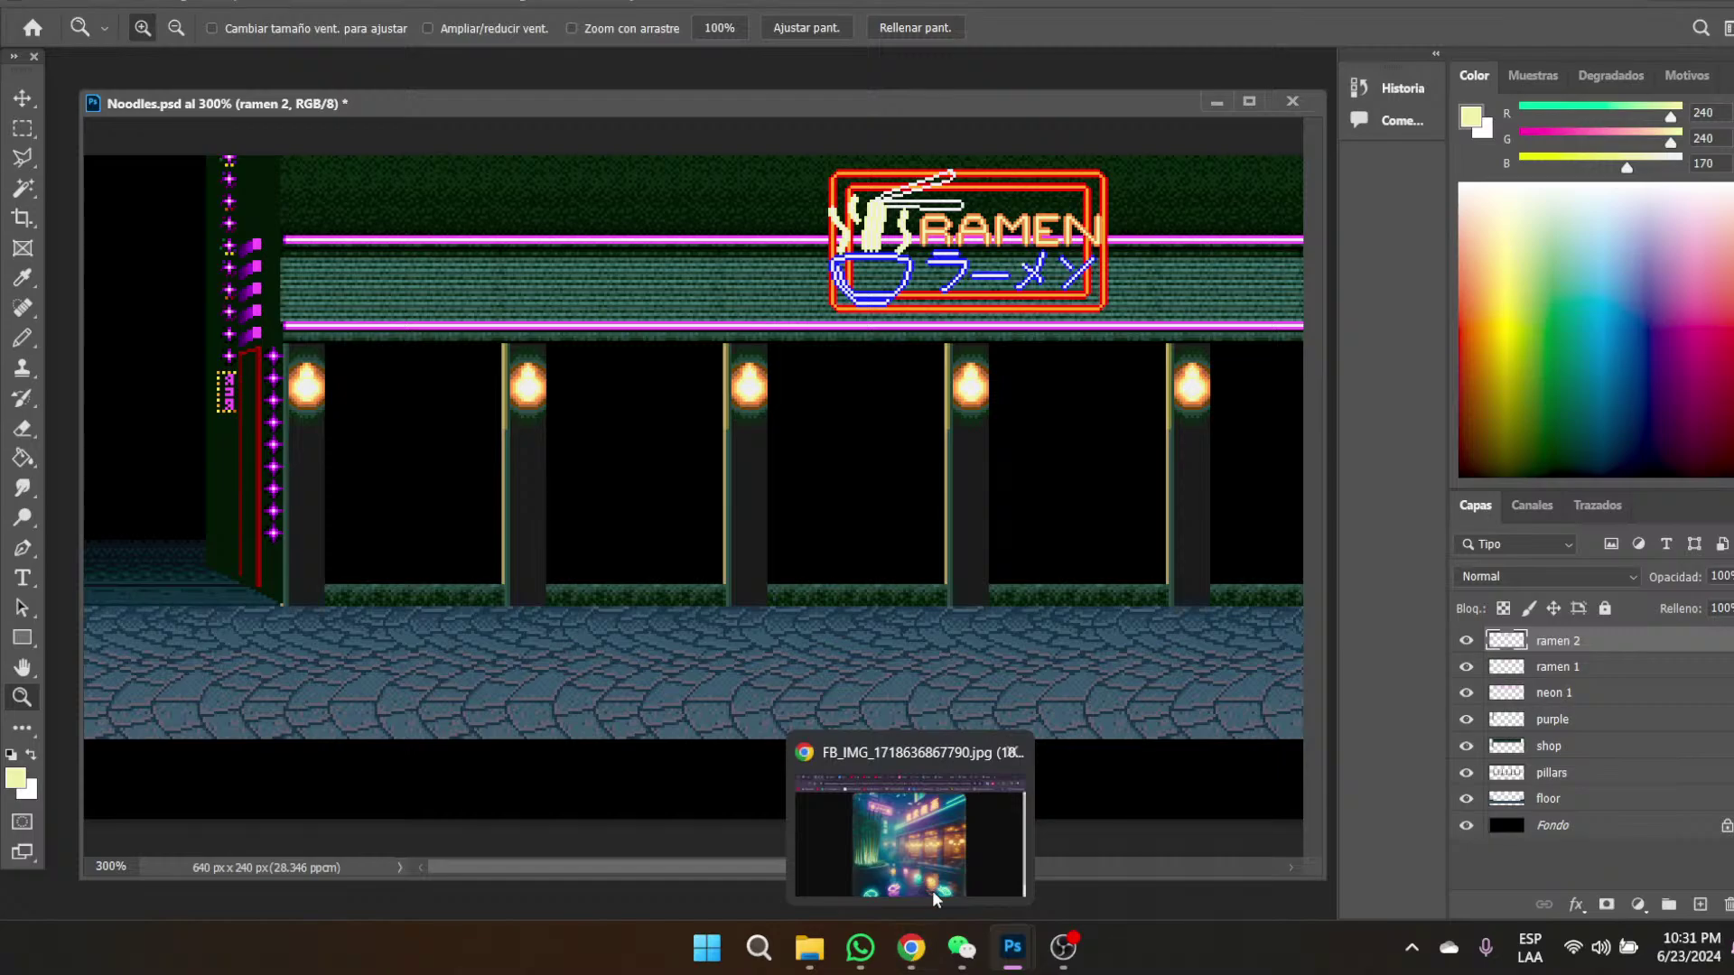
left_click(909, 835)
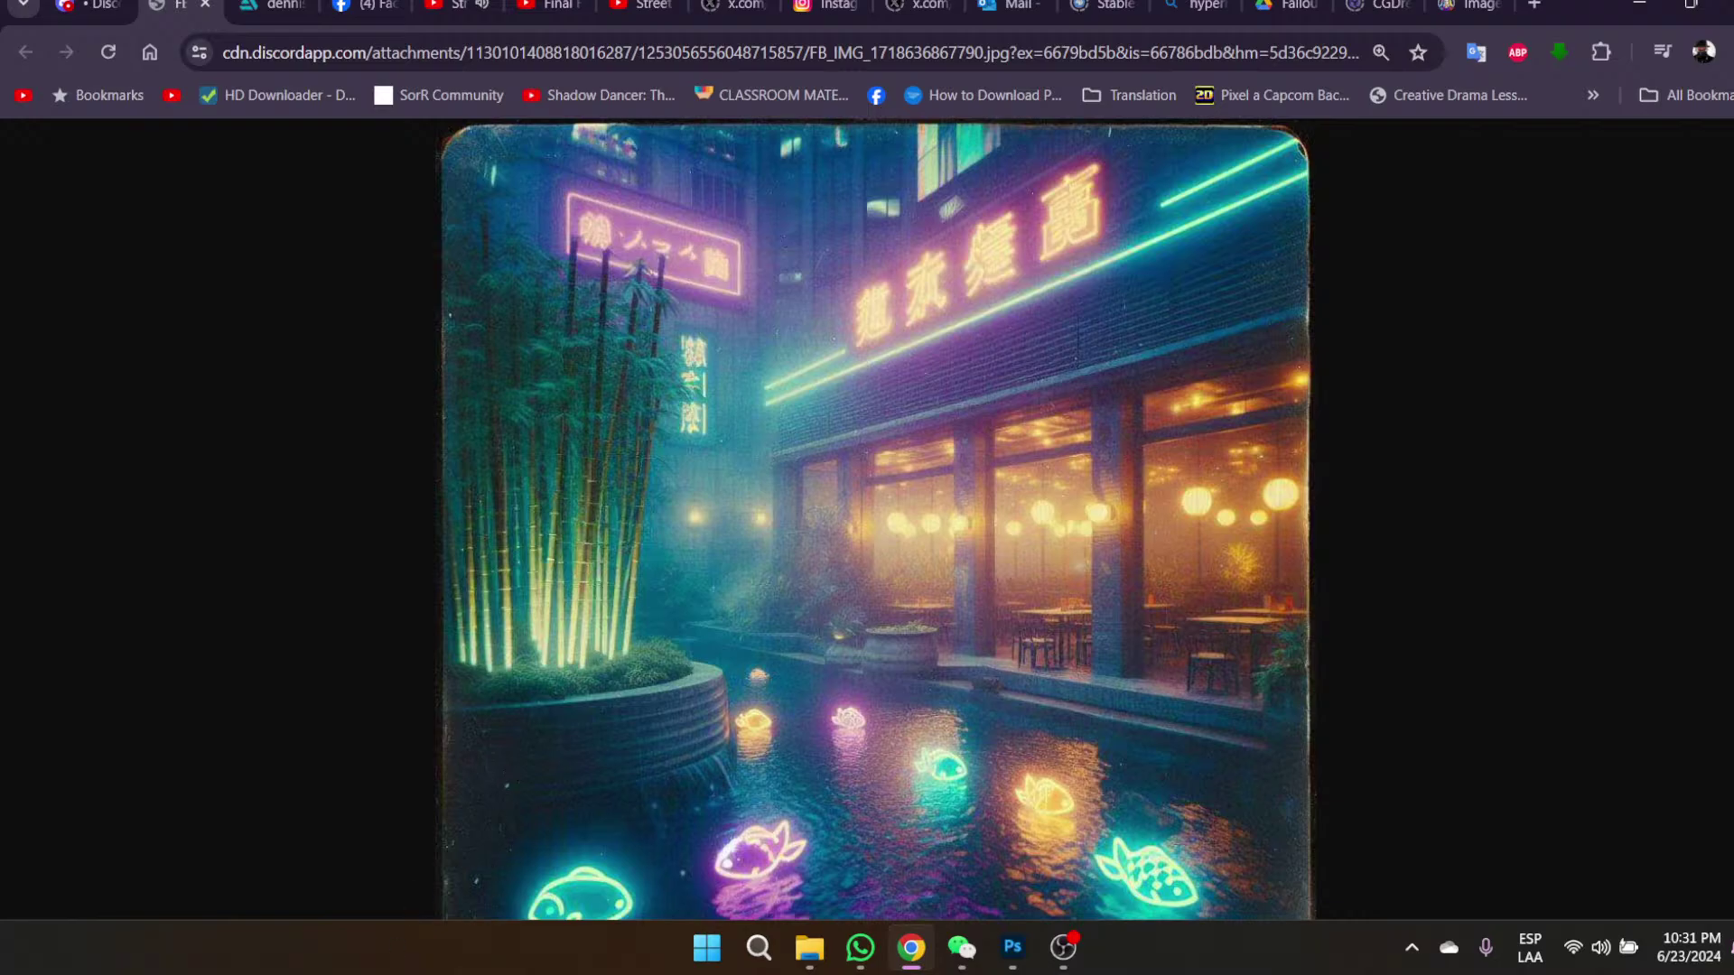
mouse_move(1032, 966)
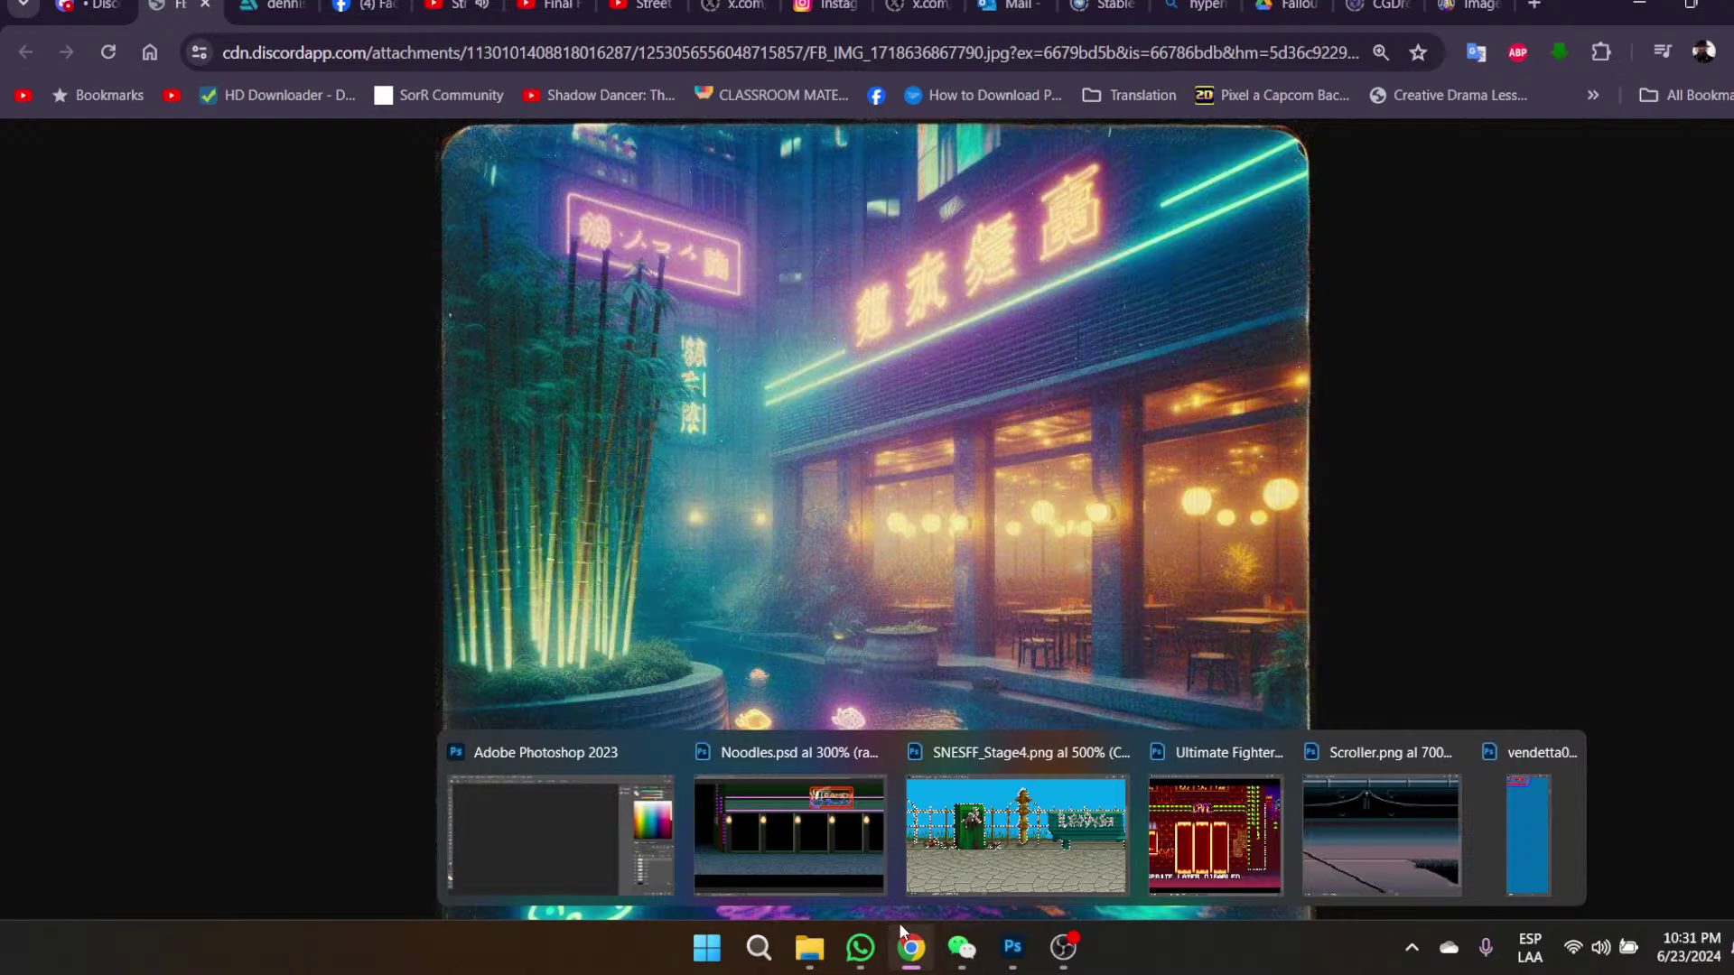
left_click(777, 860)
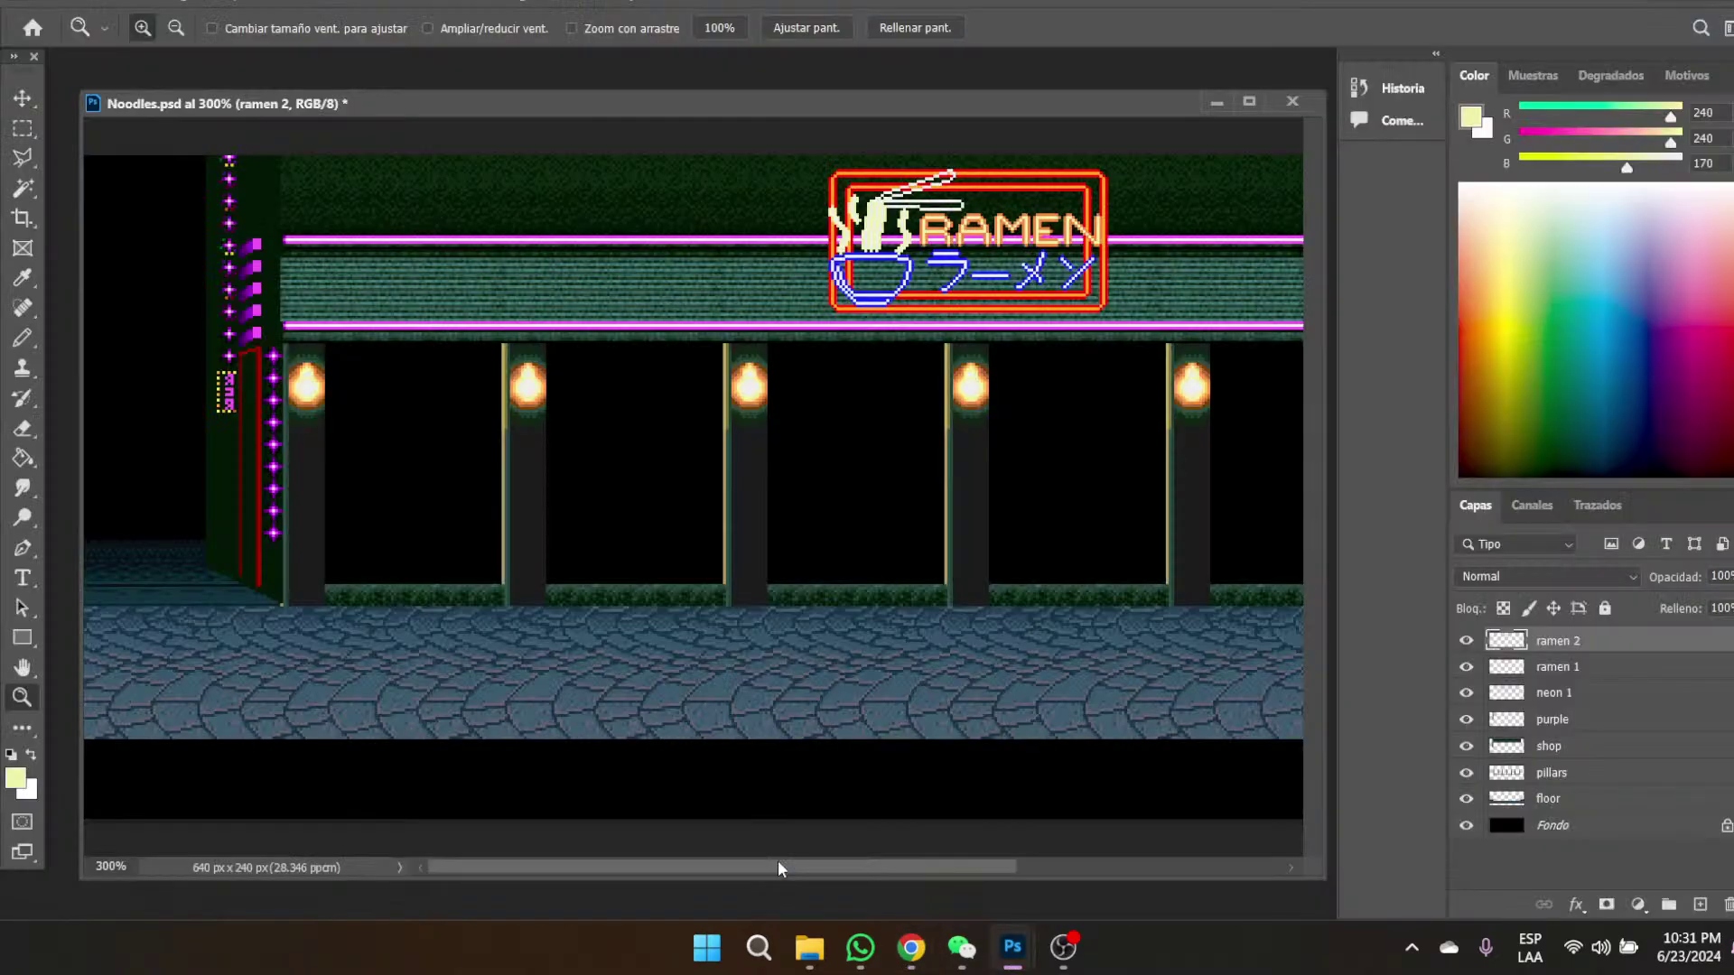
left_click(719, 28)
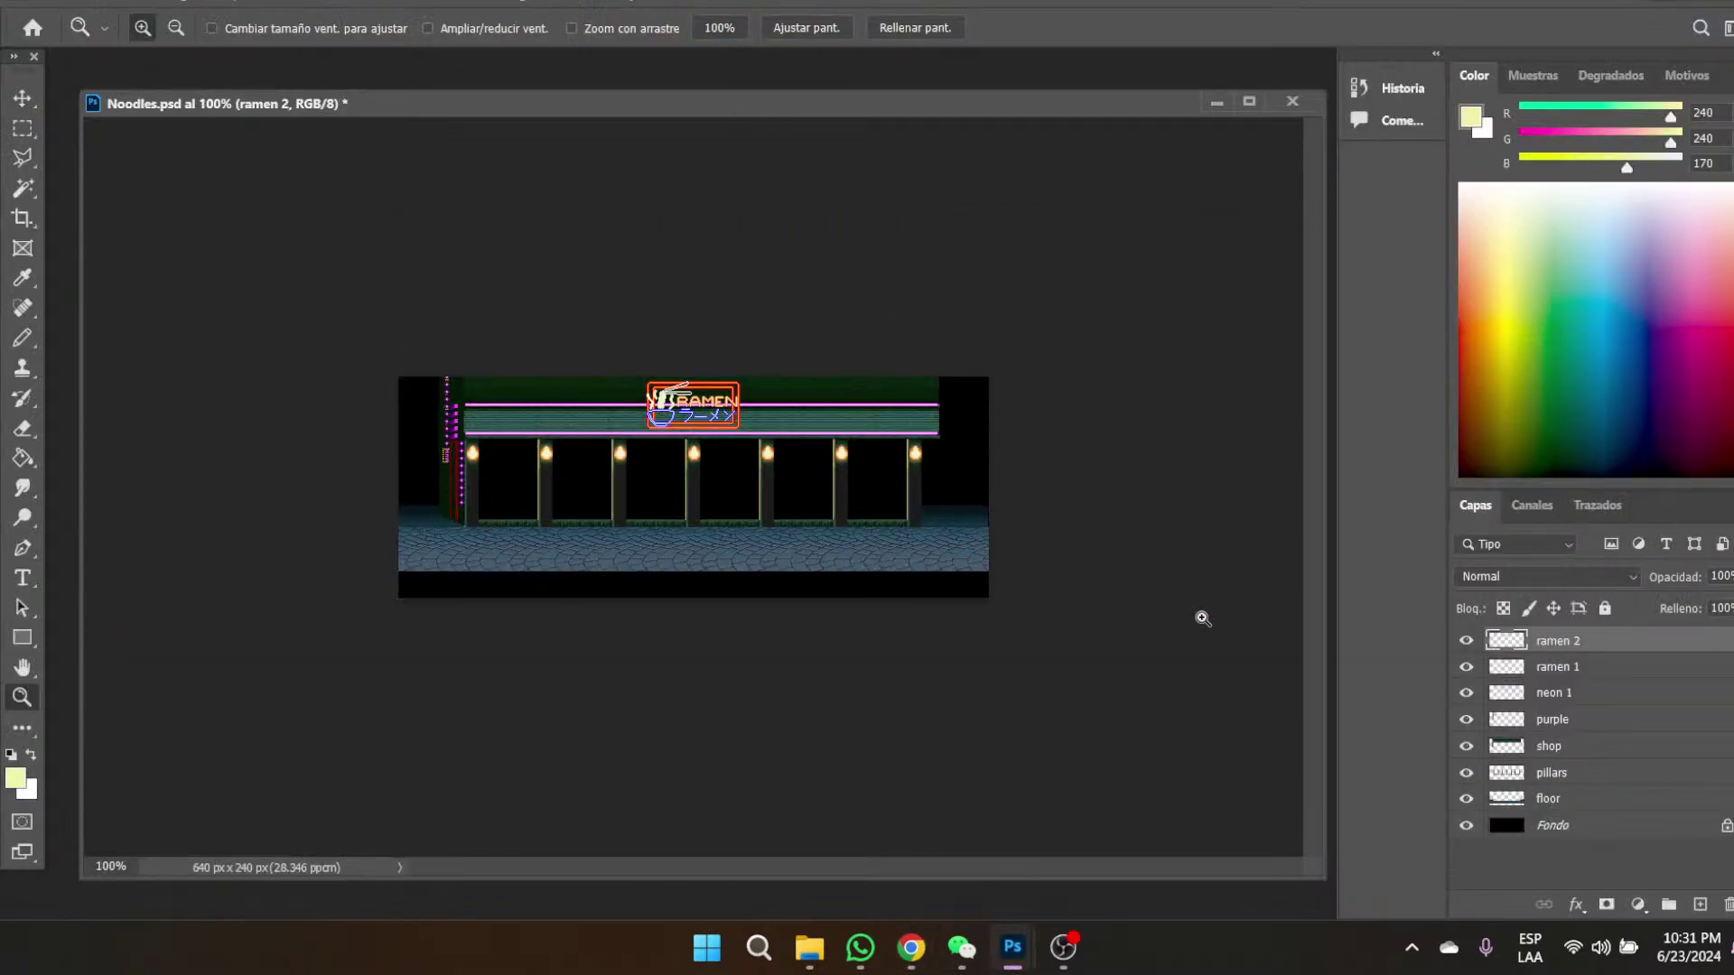
left_click(765, 534)
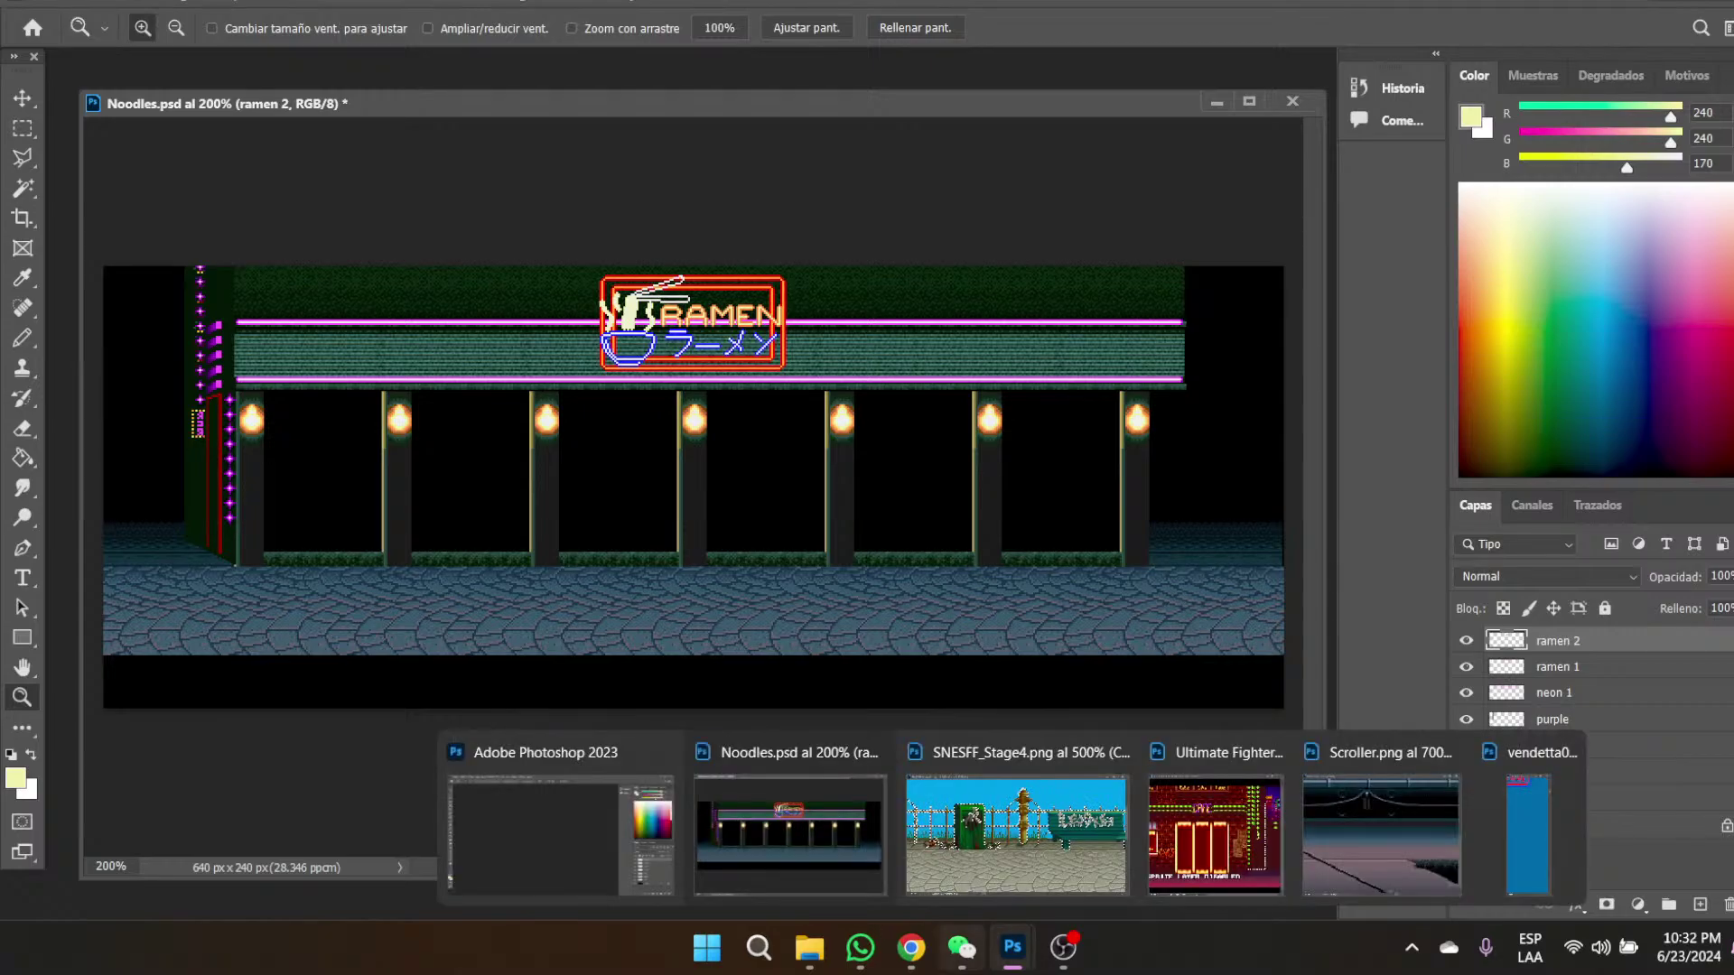
- Look through the Practice folder, Vendetta Stage 3 and the Resources folder tree in File Explorer for usable game art, and return to Photoshop
mouse_move(812, 965)
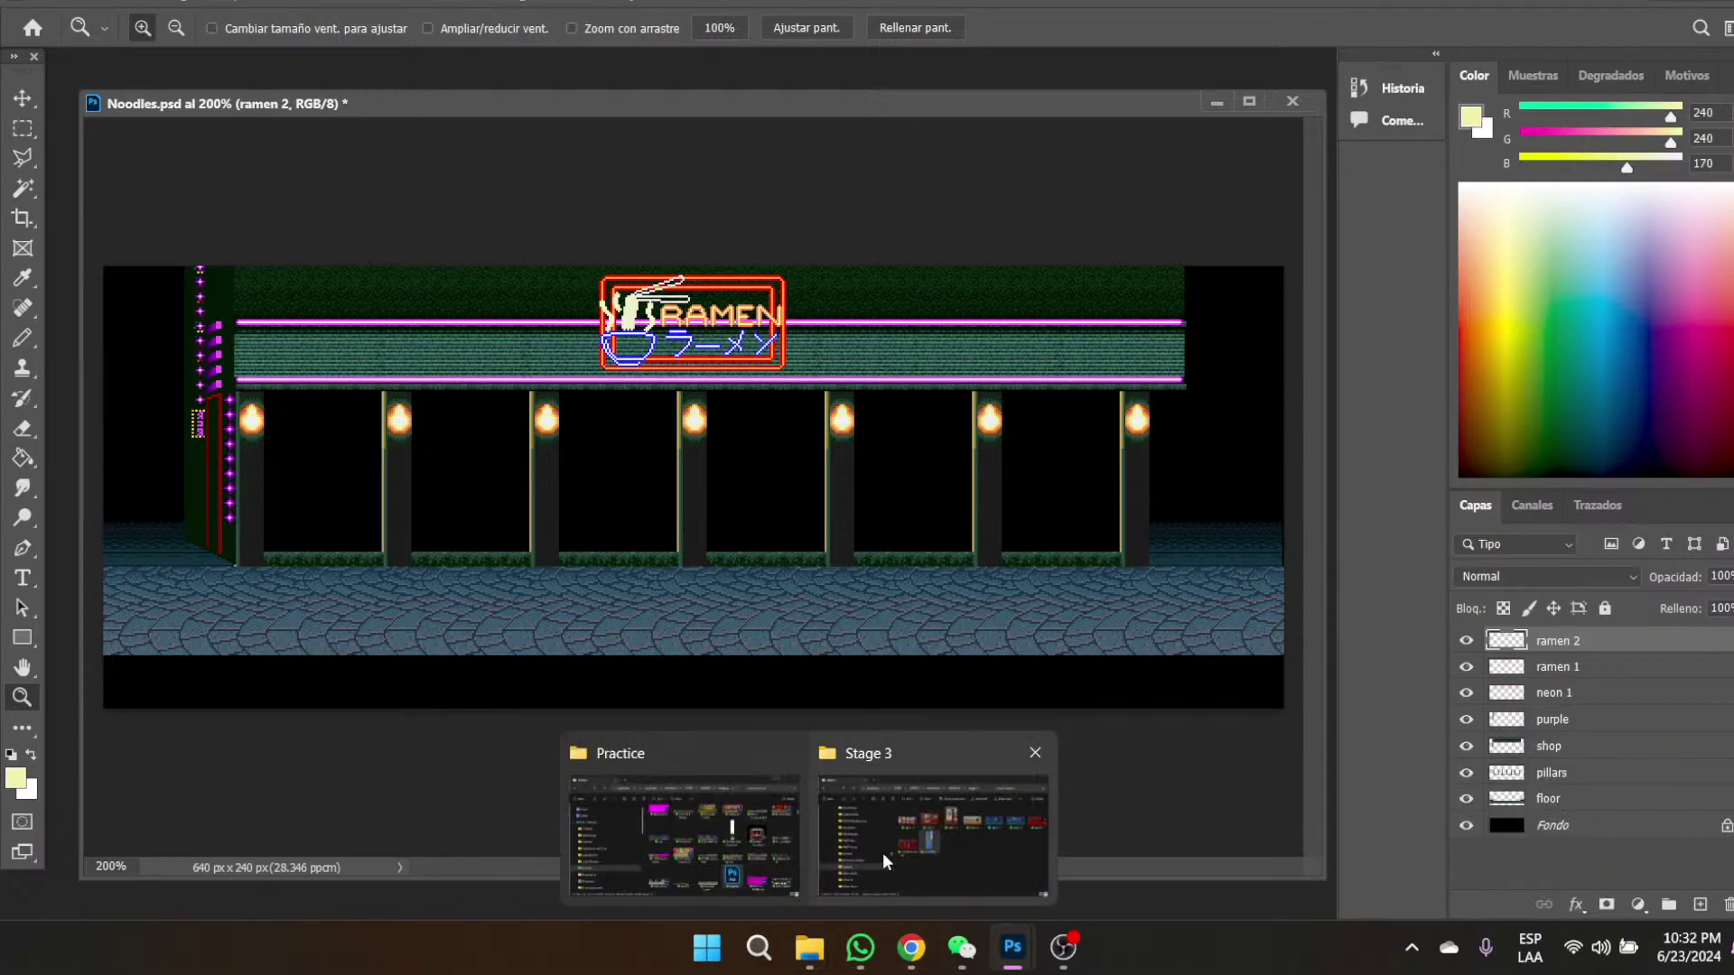
left_click(748, 856)
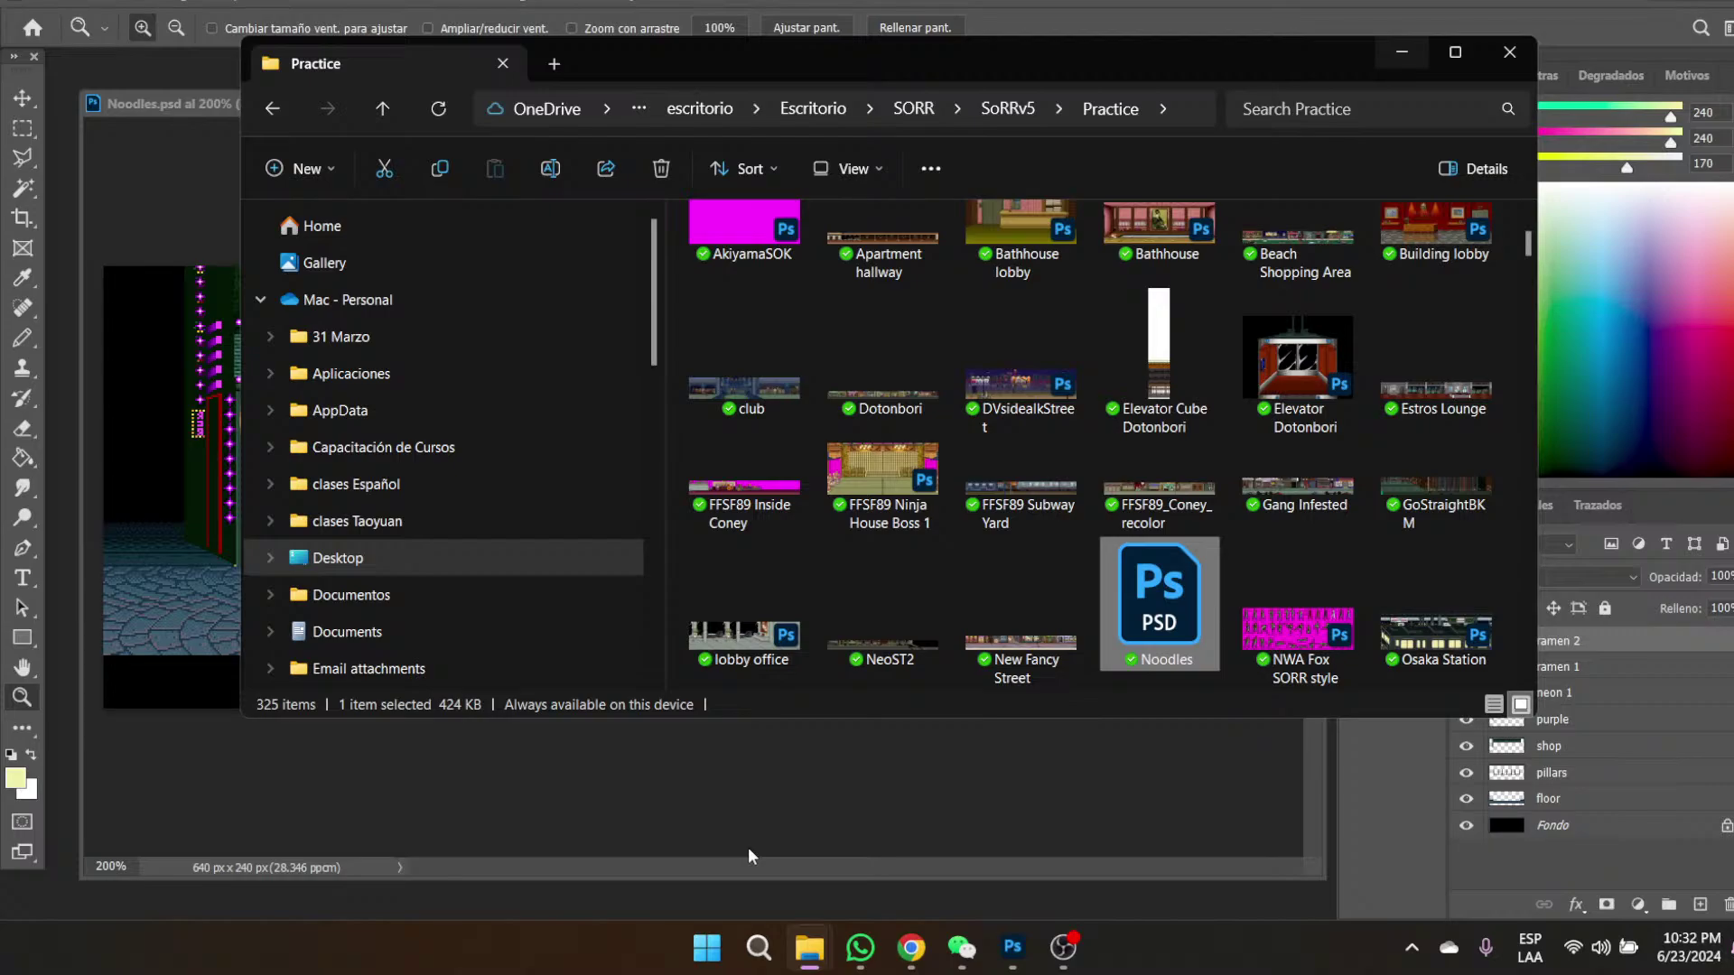
mouse_move(812, 964)
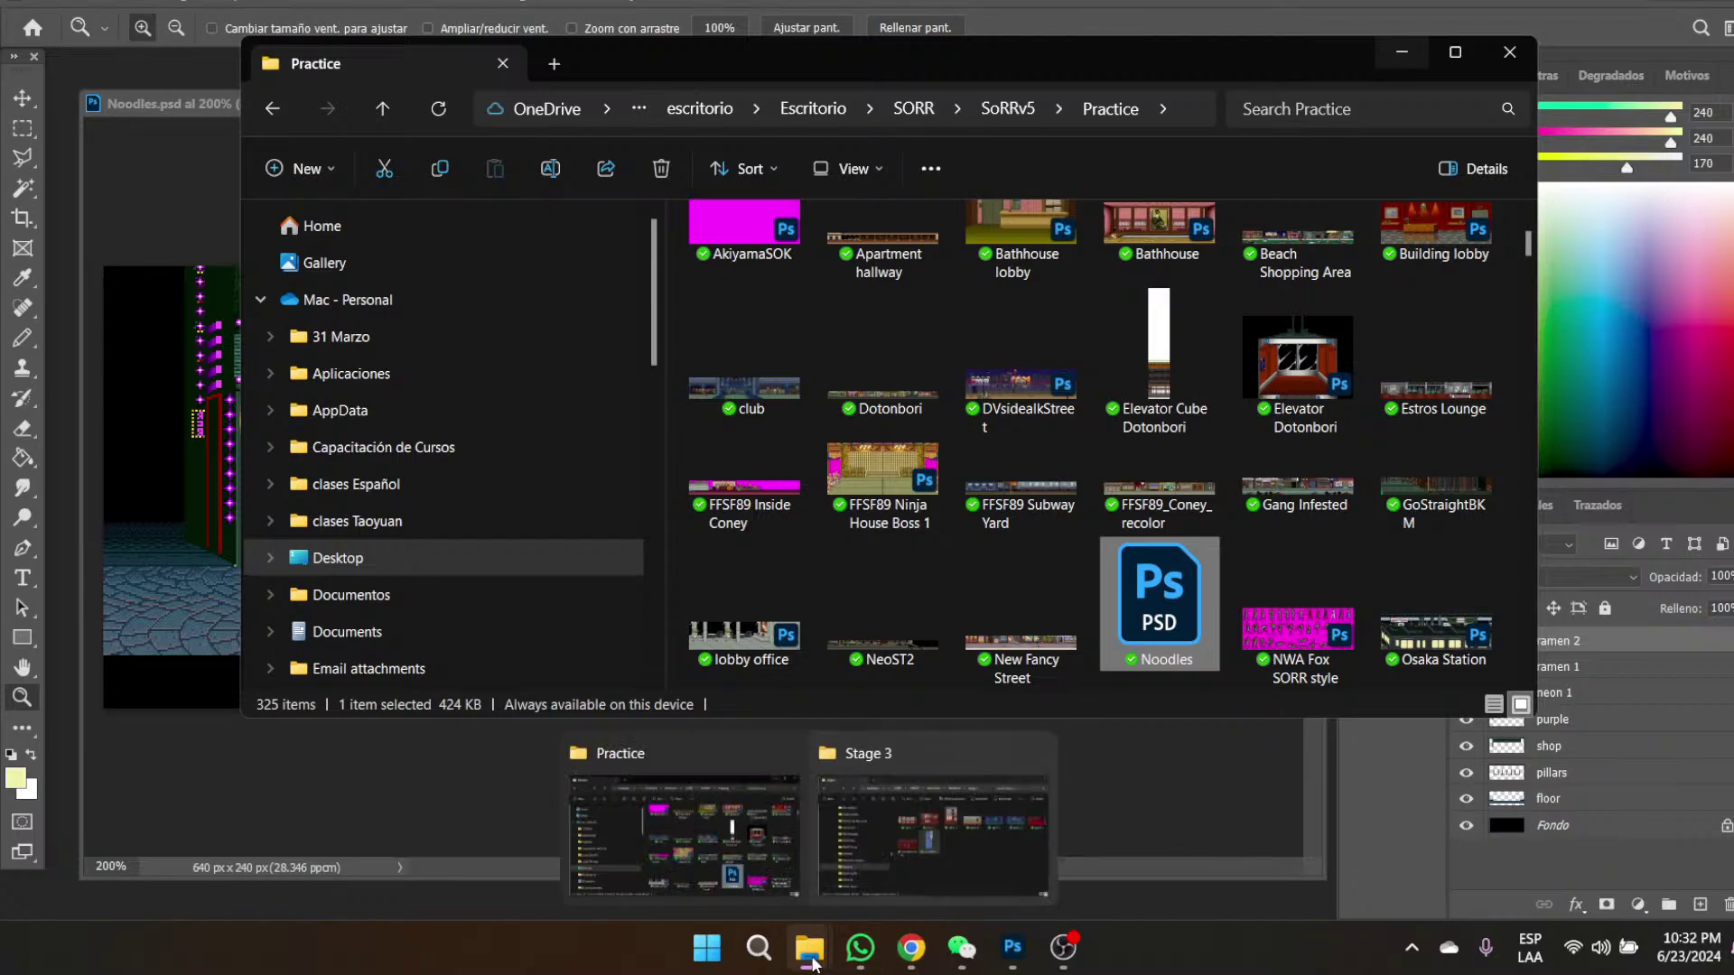
left_click(890, 876)
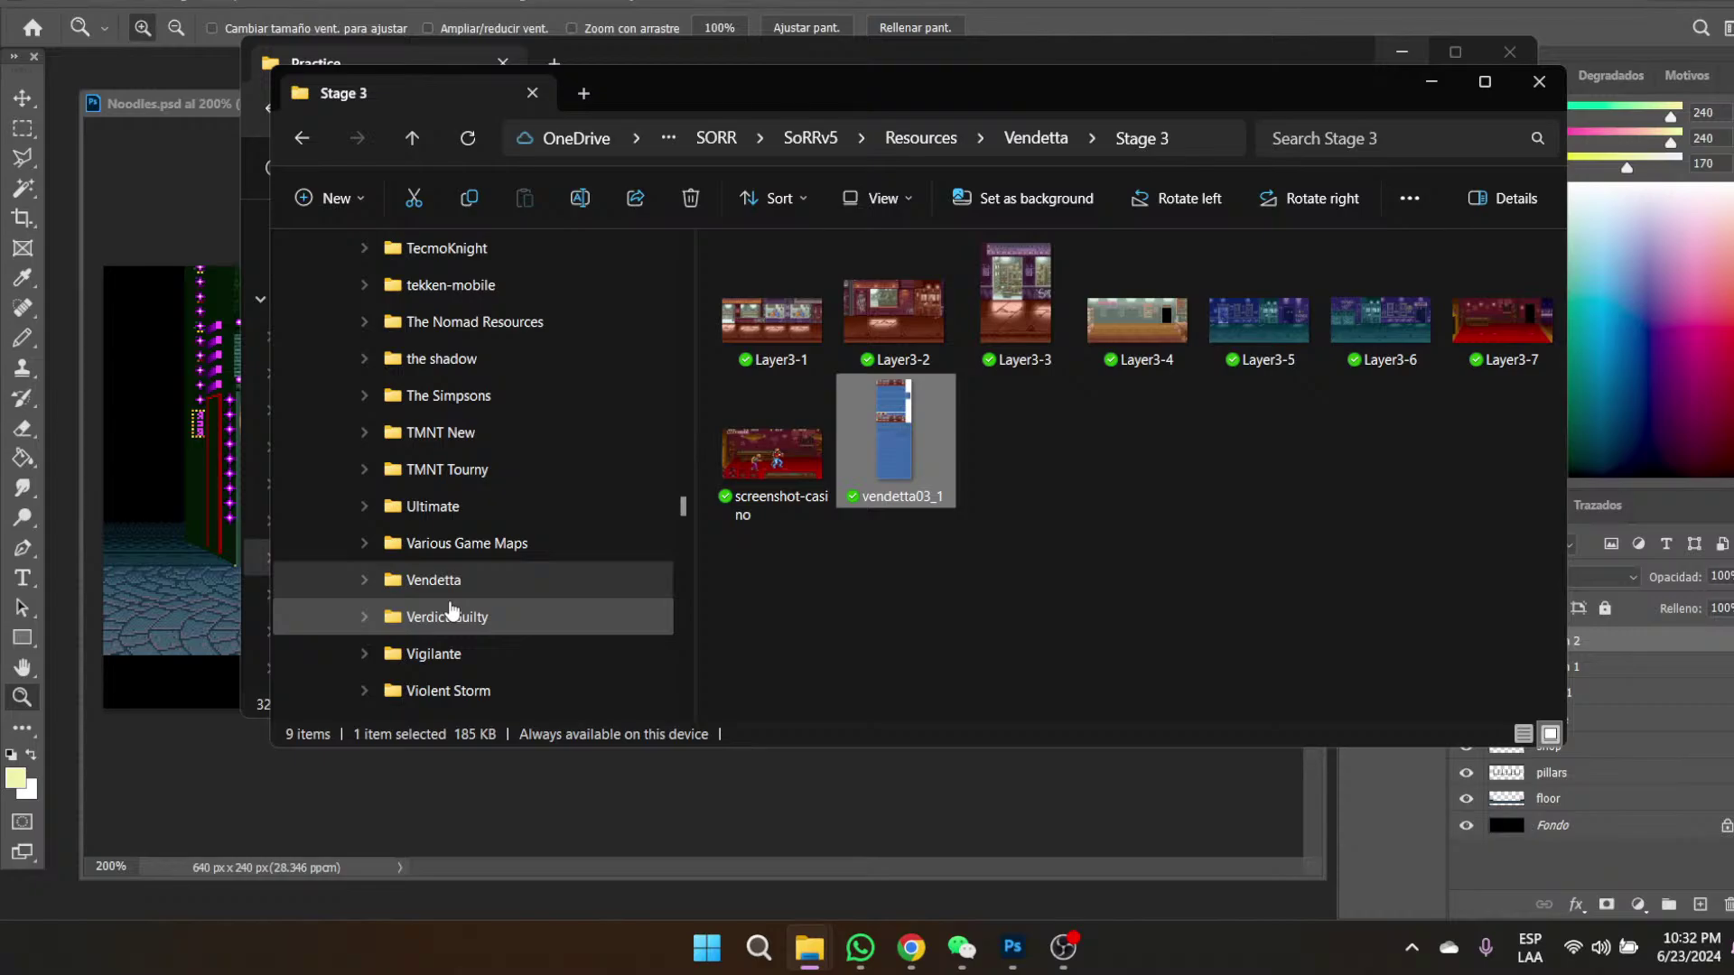
scroll(488, 554, "up", 3)
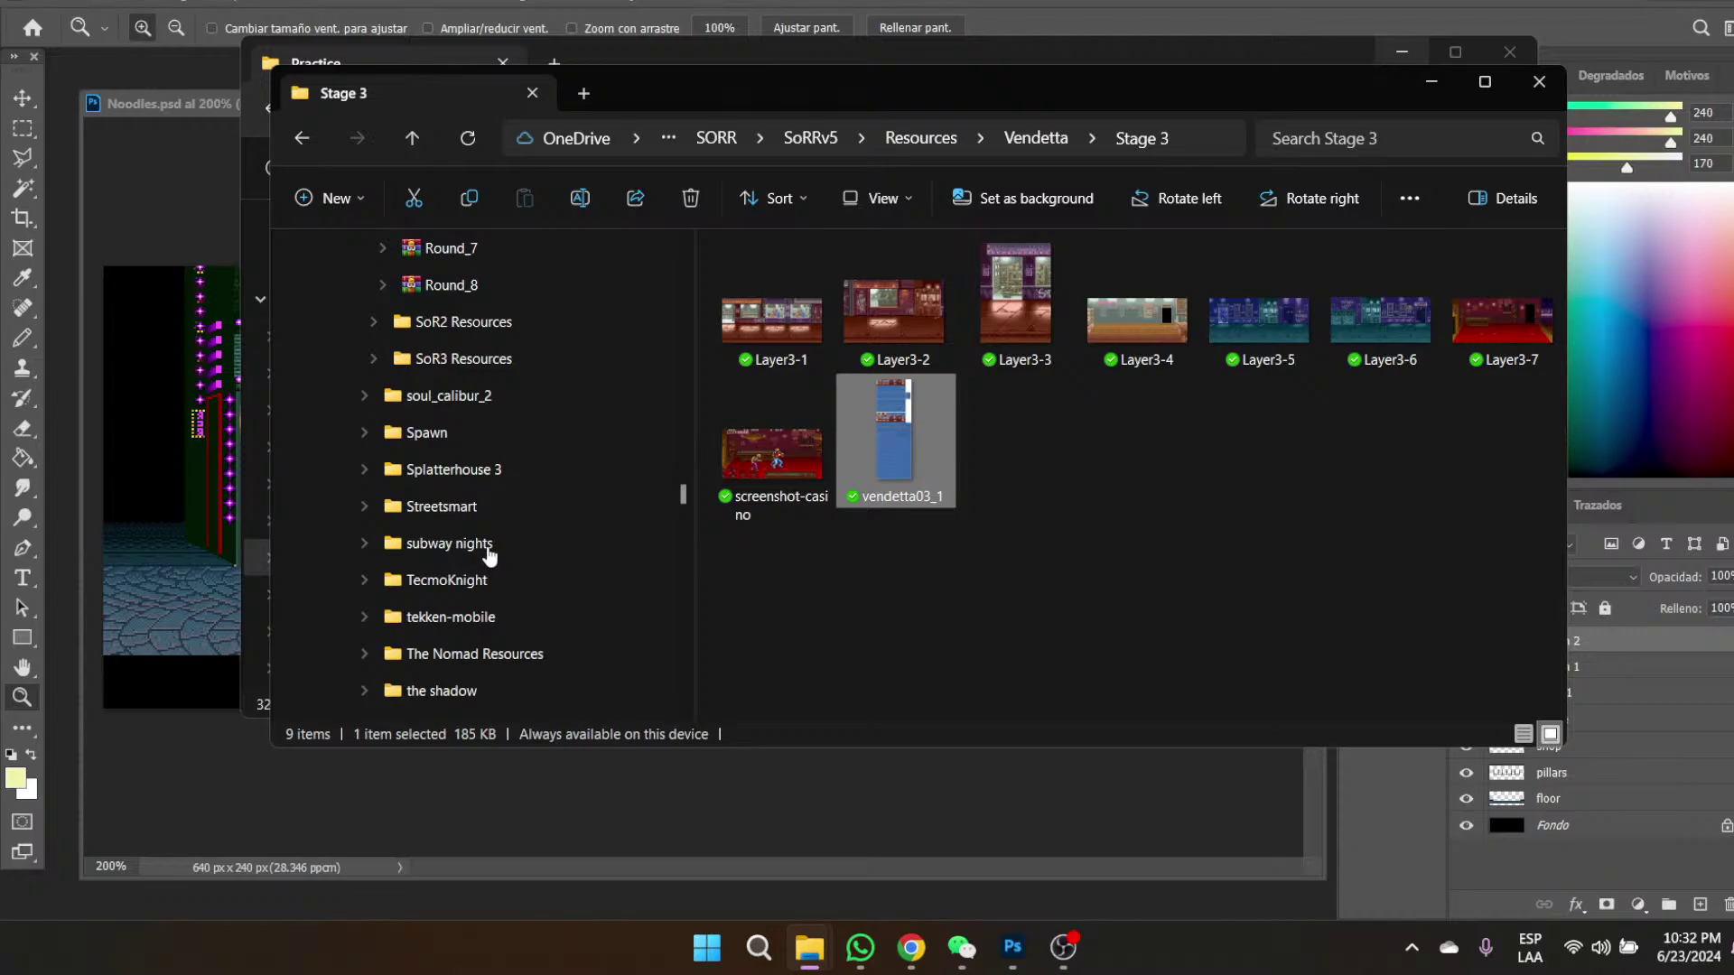
scroll(488, 554, "up", 1)
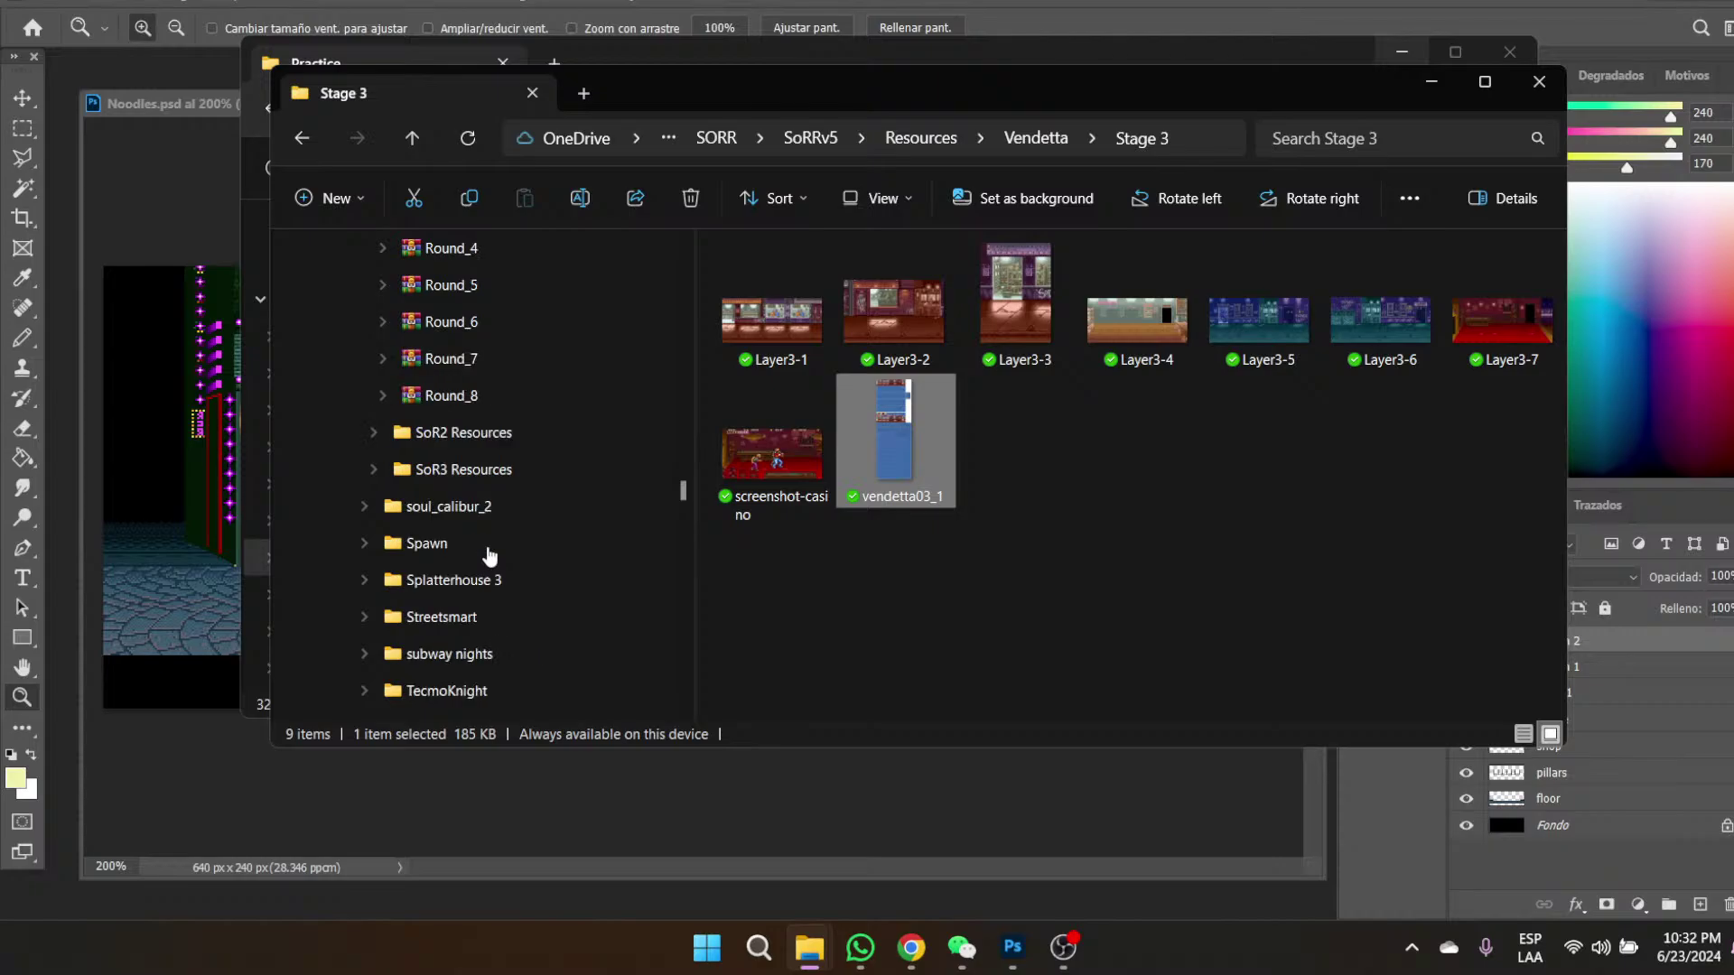
scroll(488, 555, "up", 9)
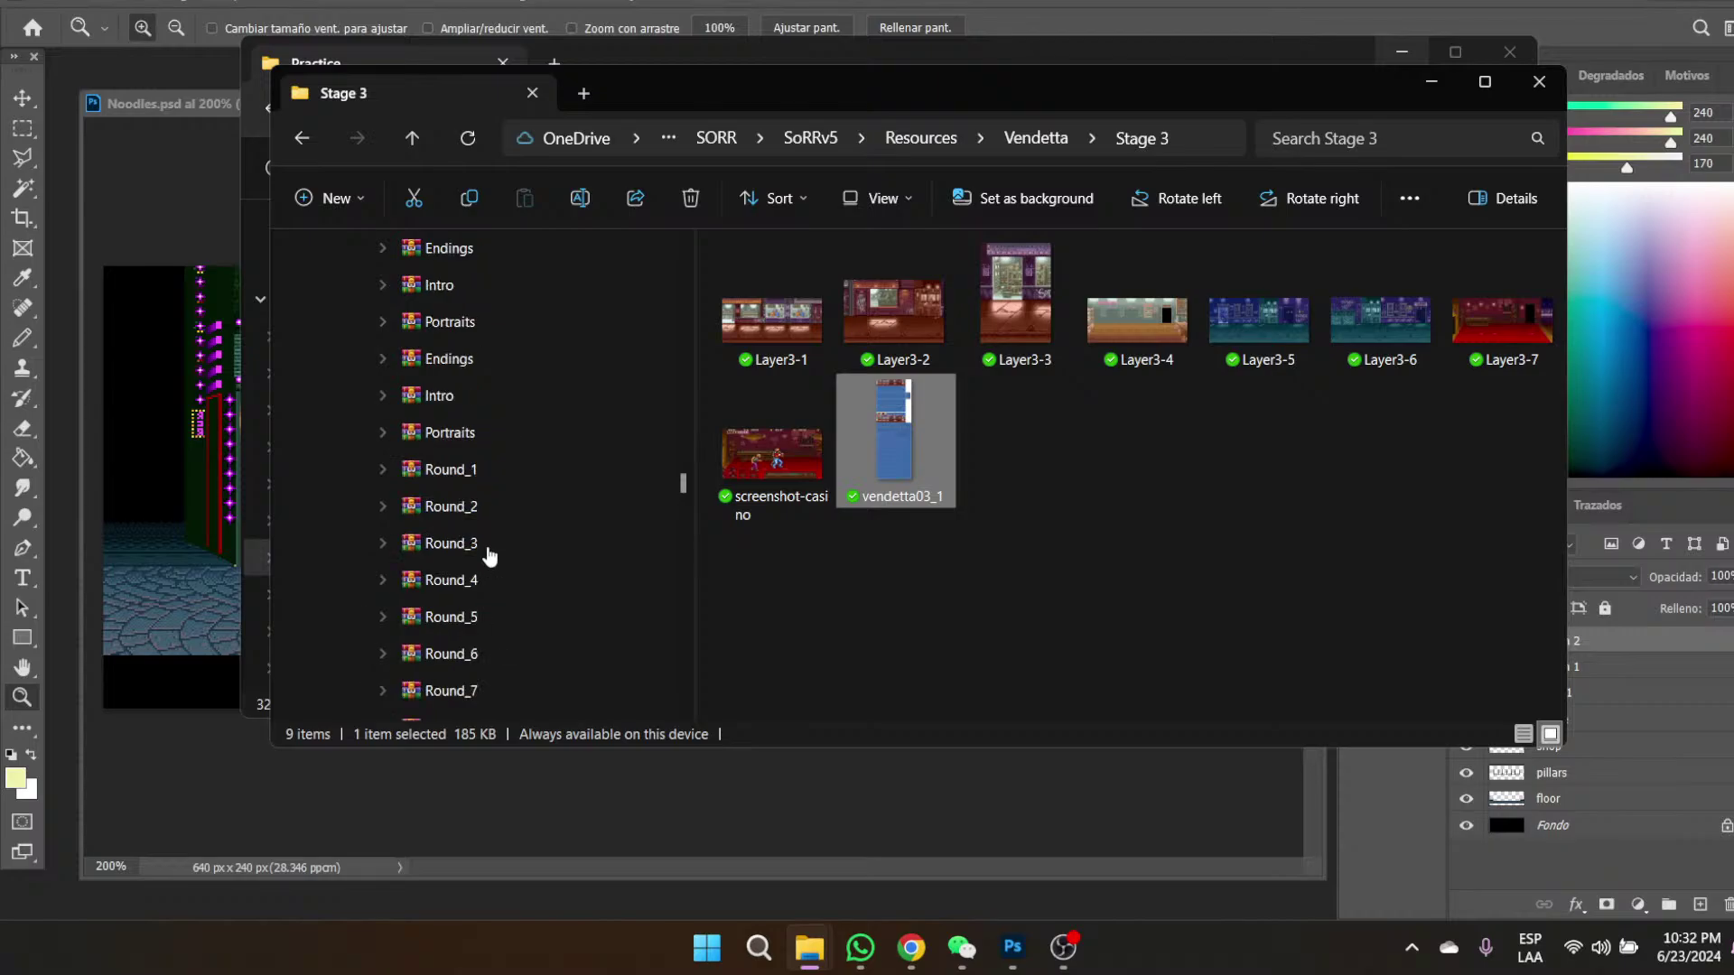
scroll(488, 554, "up", 4)
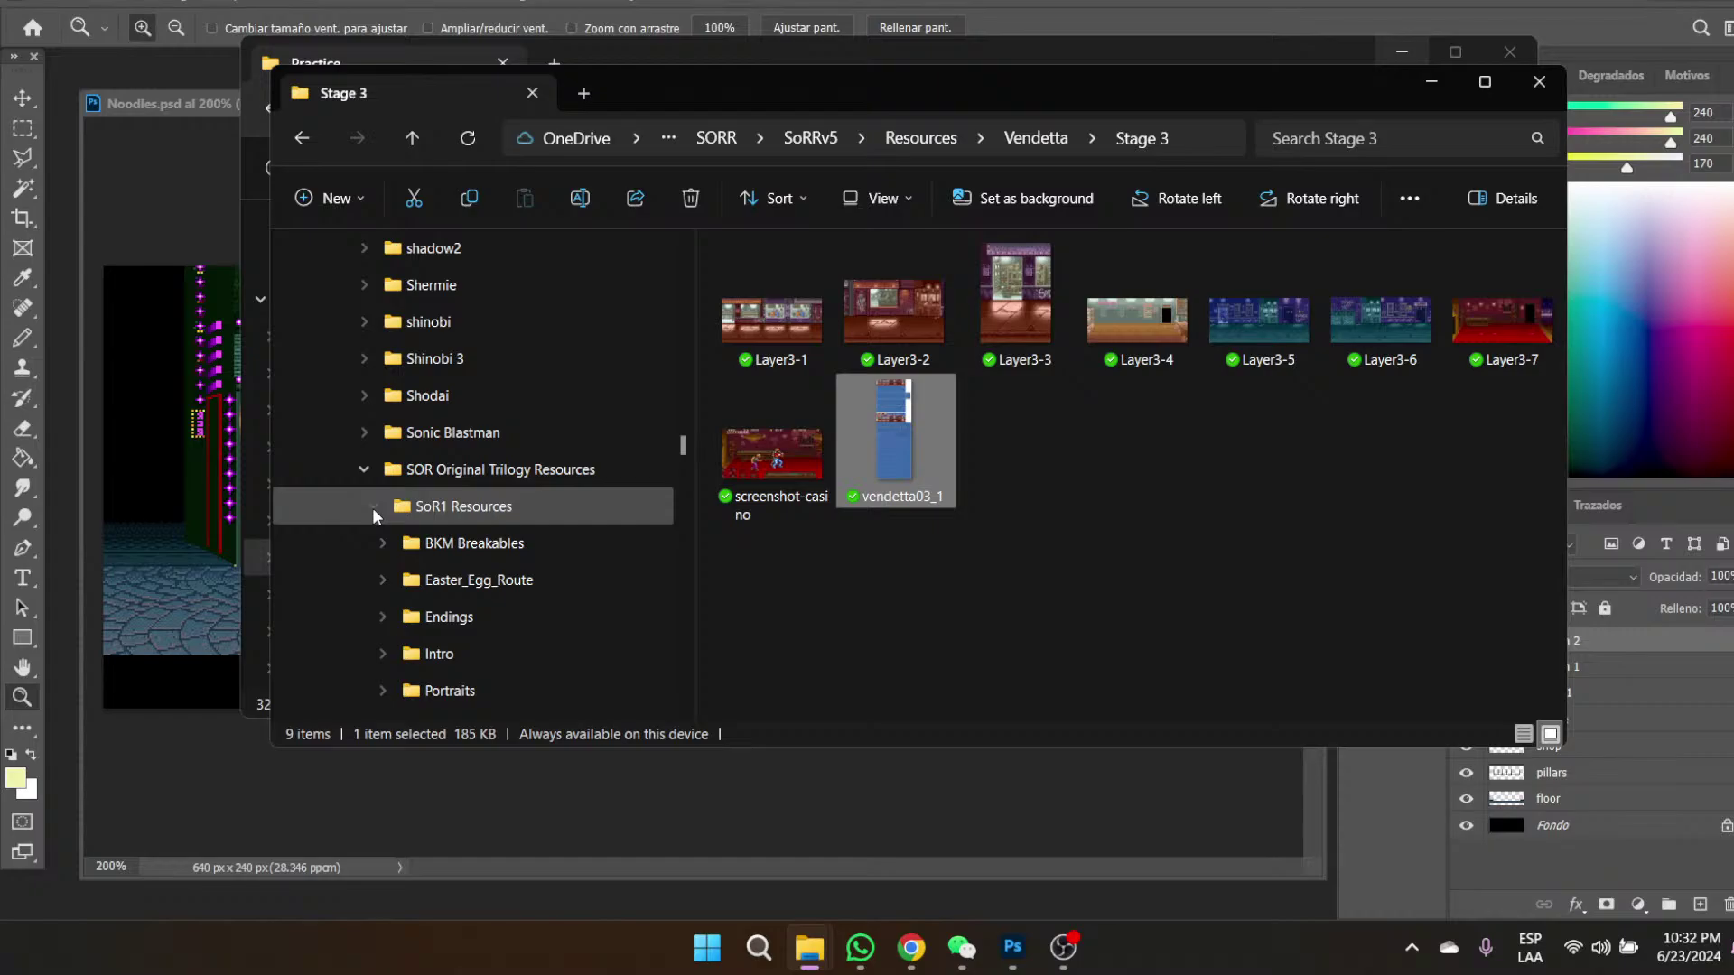
left_click(372, 507)
left_click(364, 471)
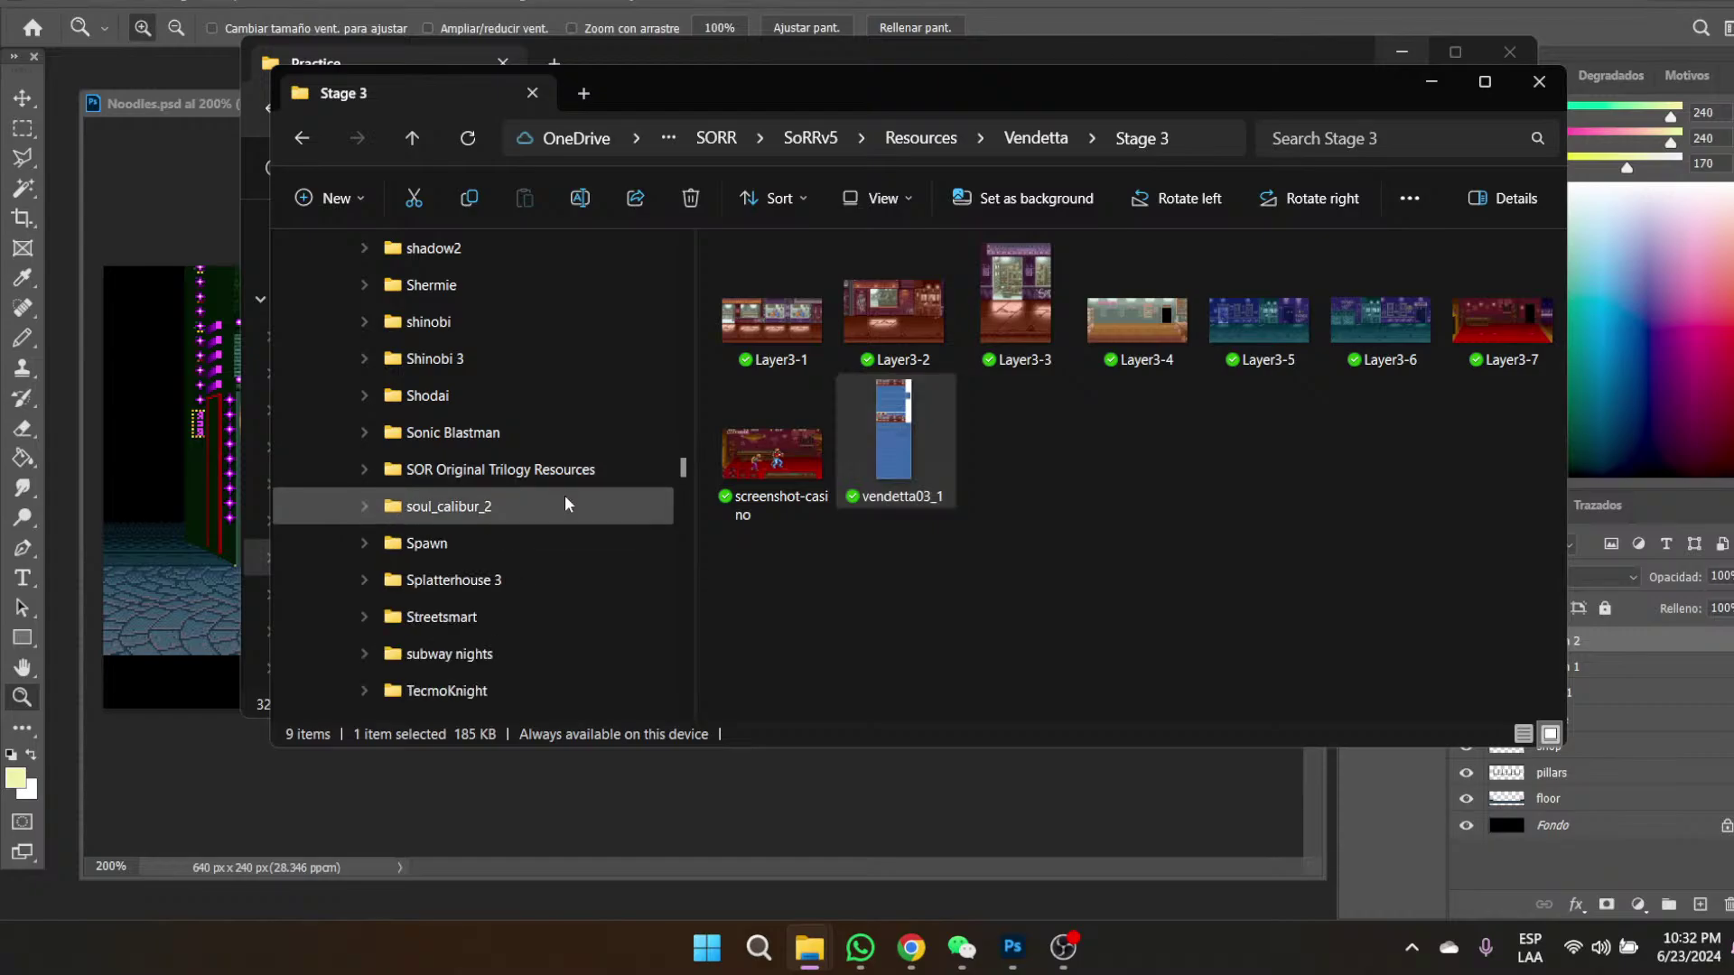
scroll(565, 524, "up", 2)
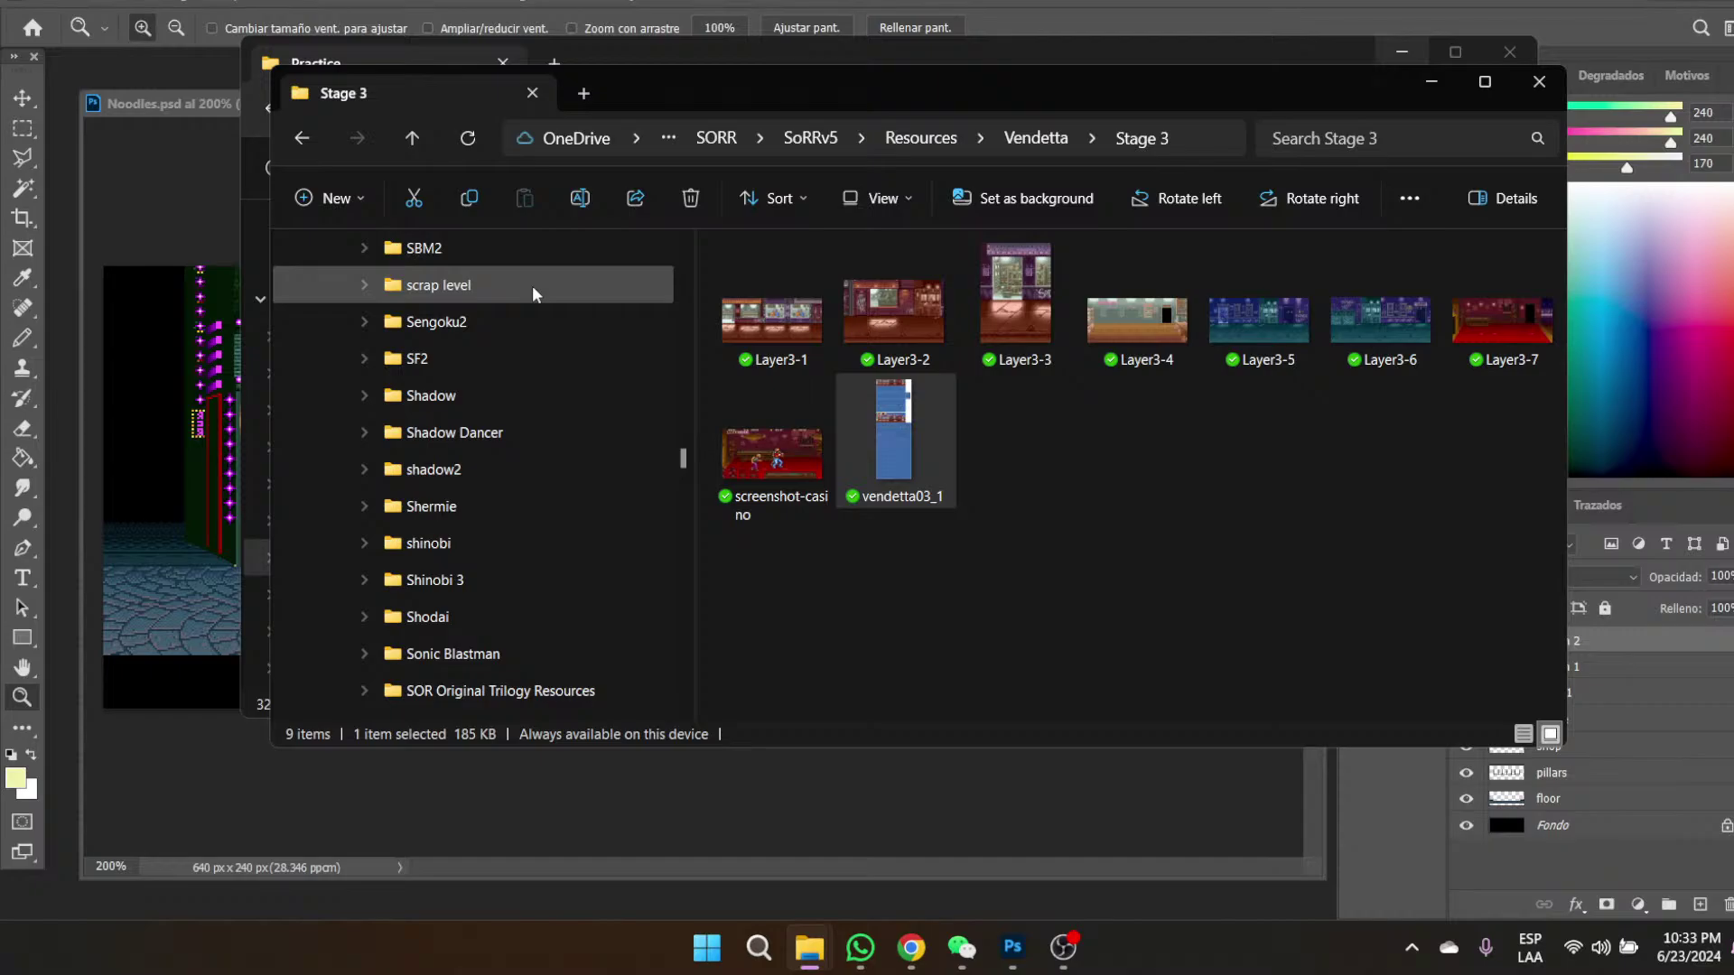
scroll(517, 336, "up", 2)
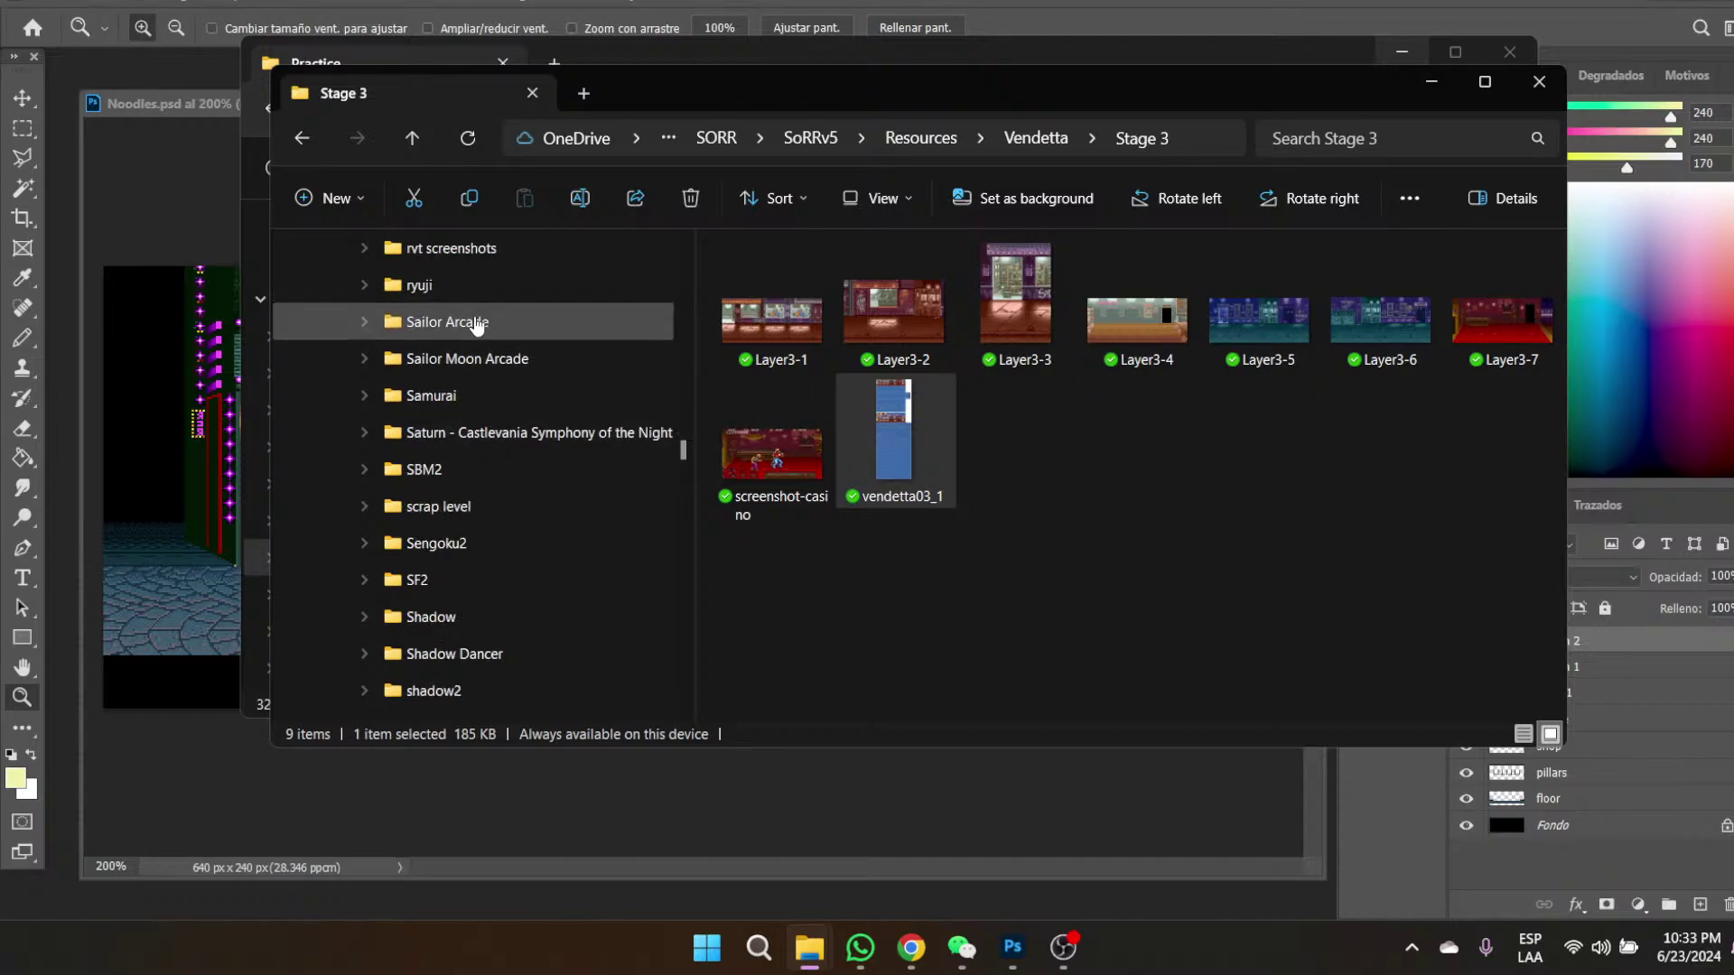
left_click(177, 106)
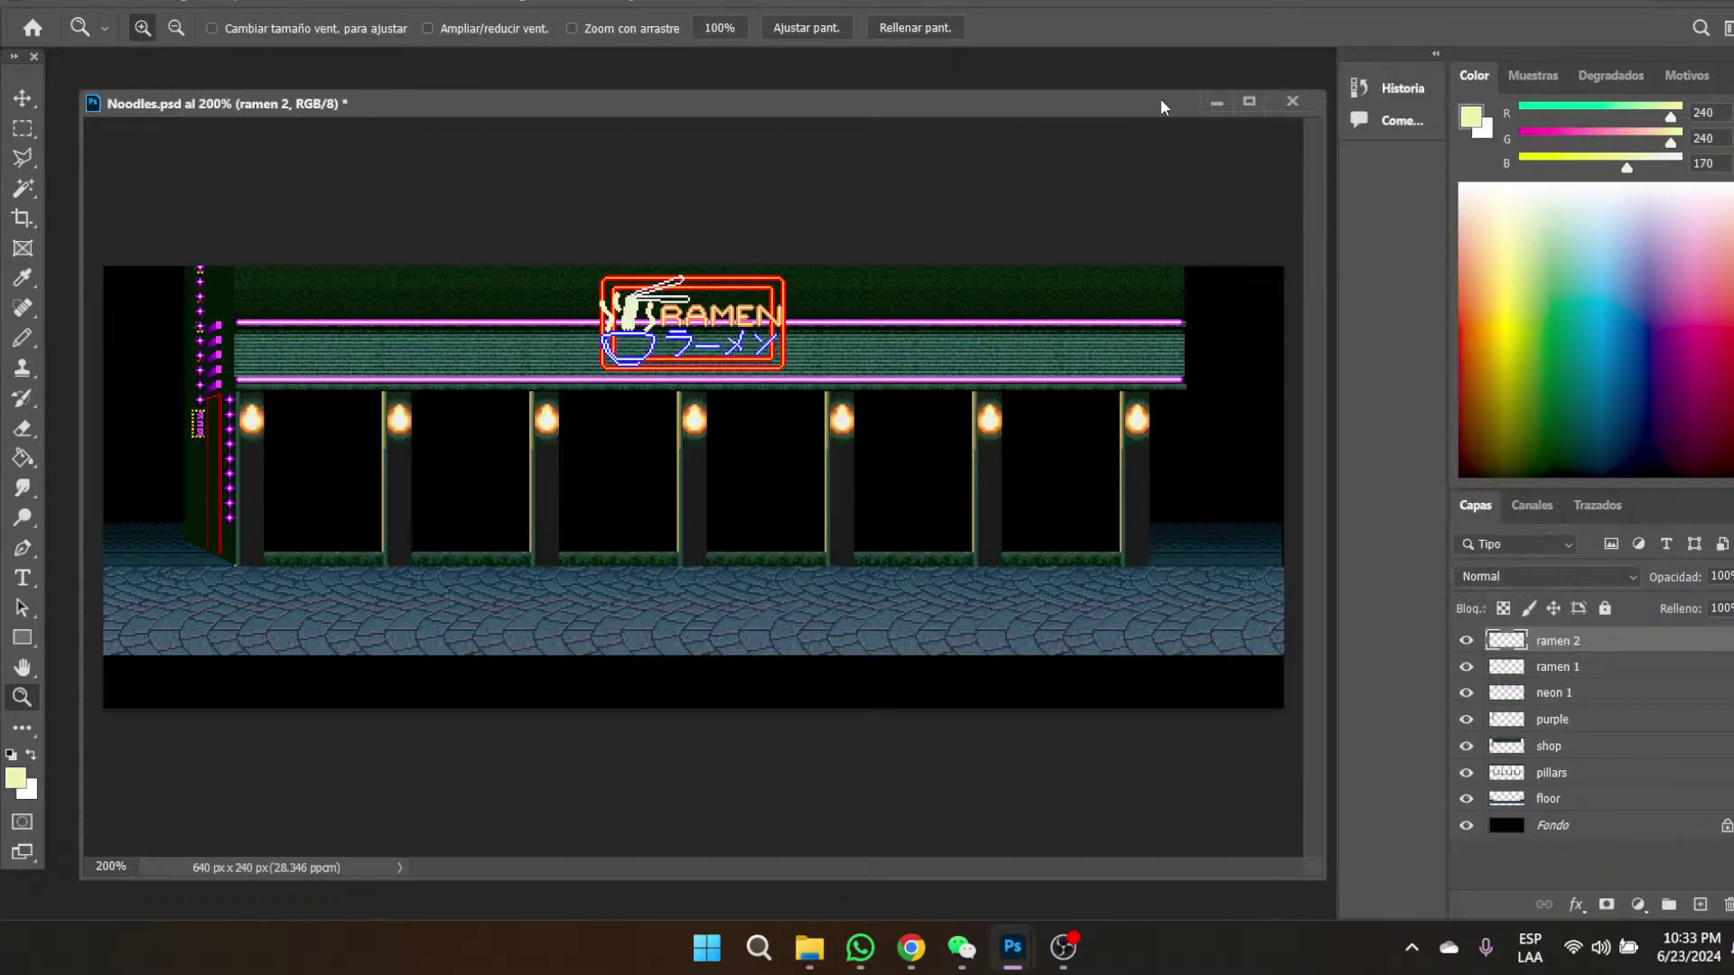
- Examine the bridge scene and its orange lamp glow in Scroller.png, and minimize that document to return to Noodles.psd
mouse_move(1012, 947)
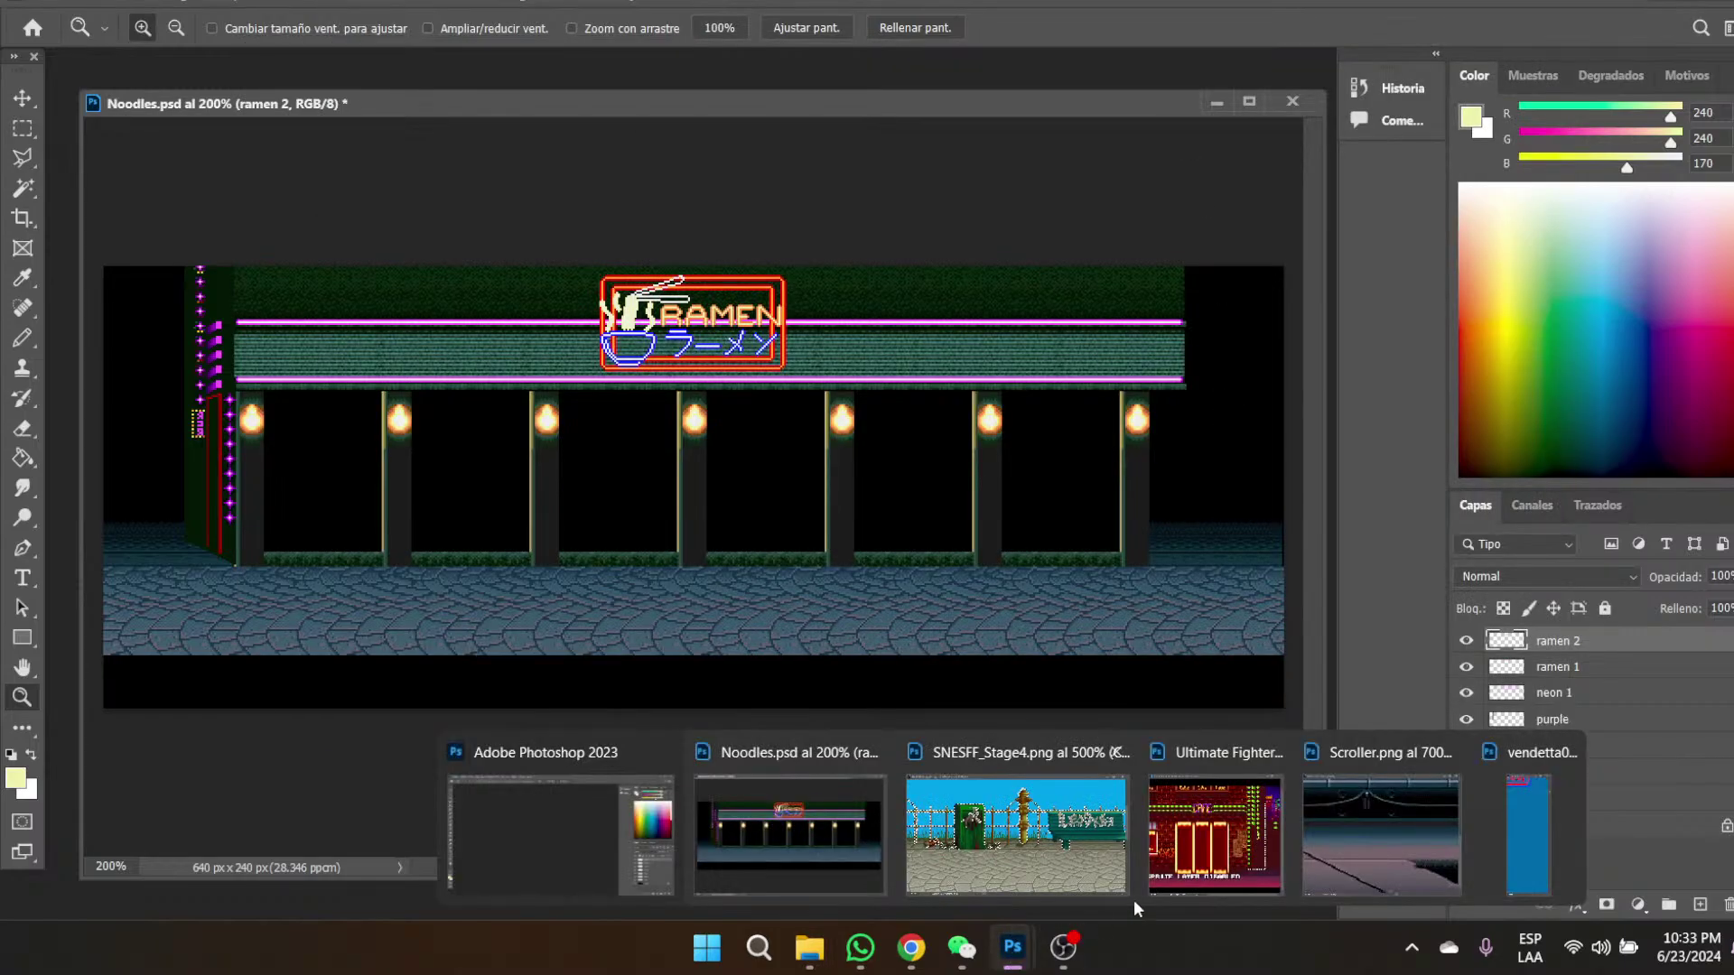
left_click(1379, 824)
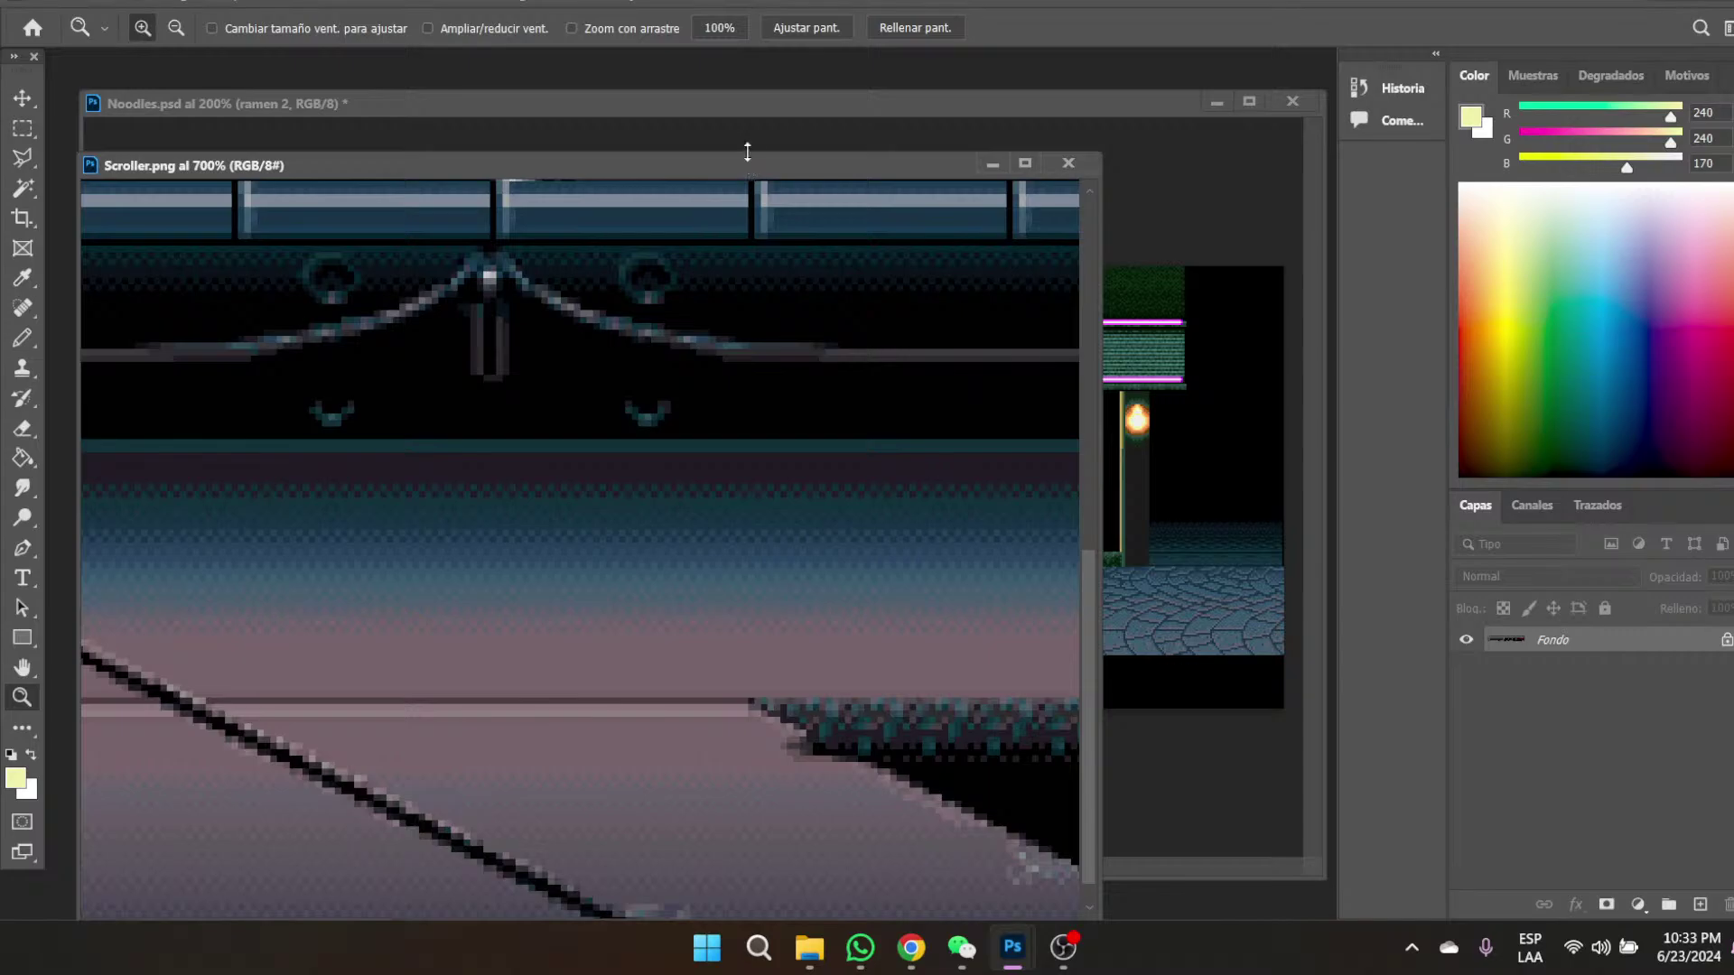
left_click(721, 27)
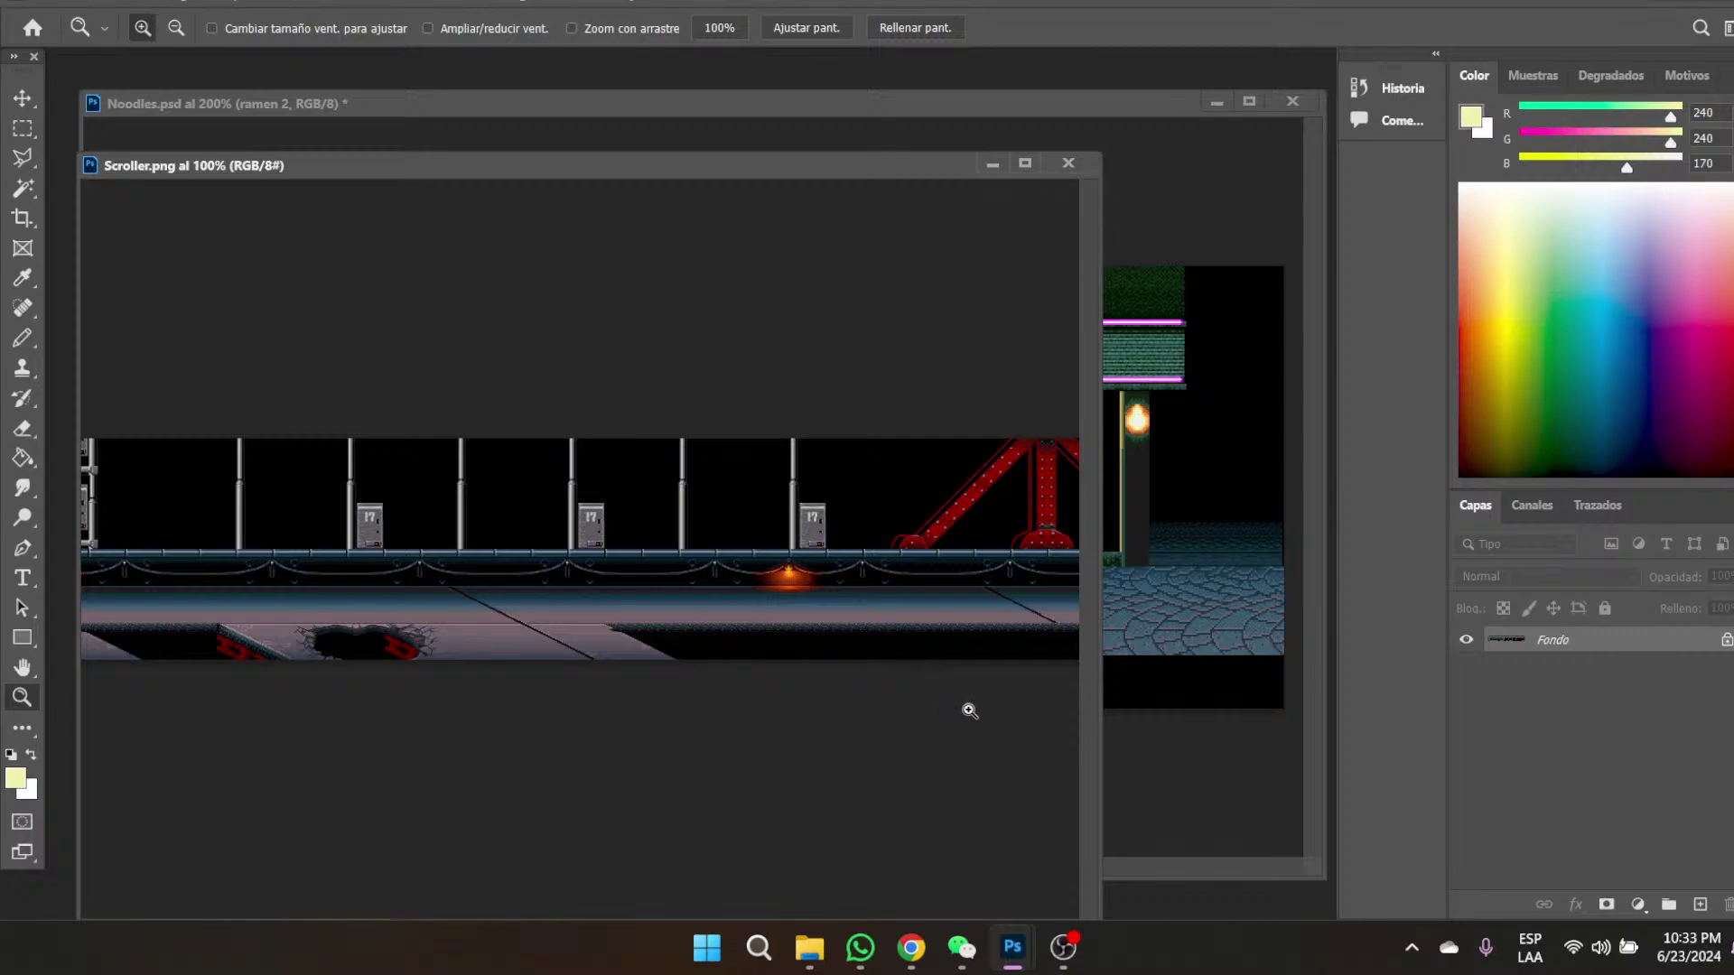
left_click(797, 605)
left_click(797, 605)
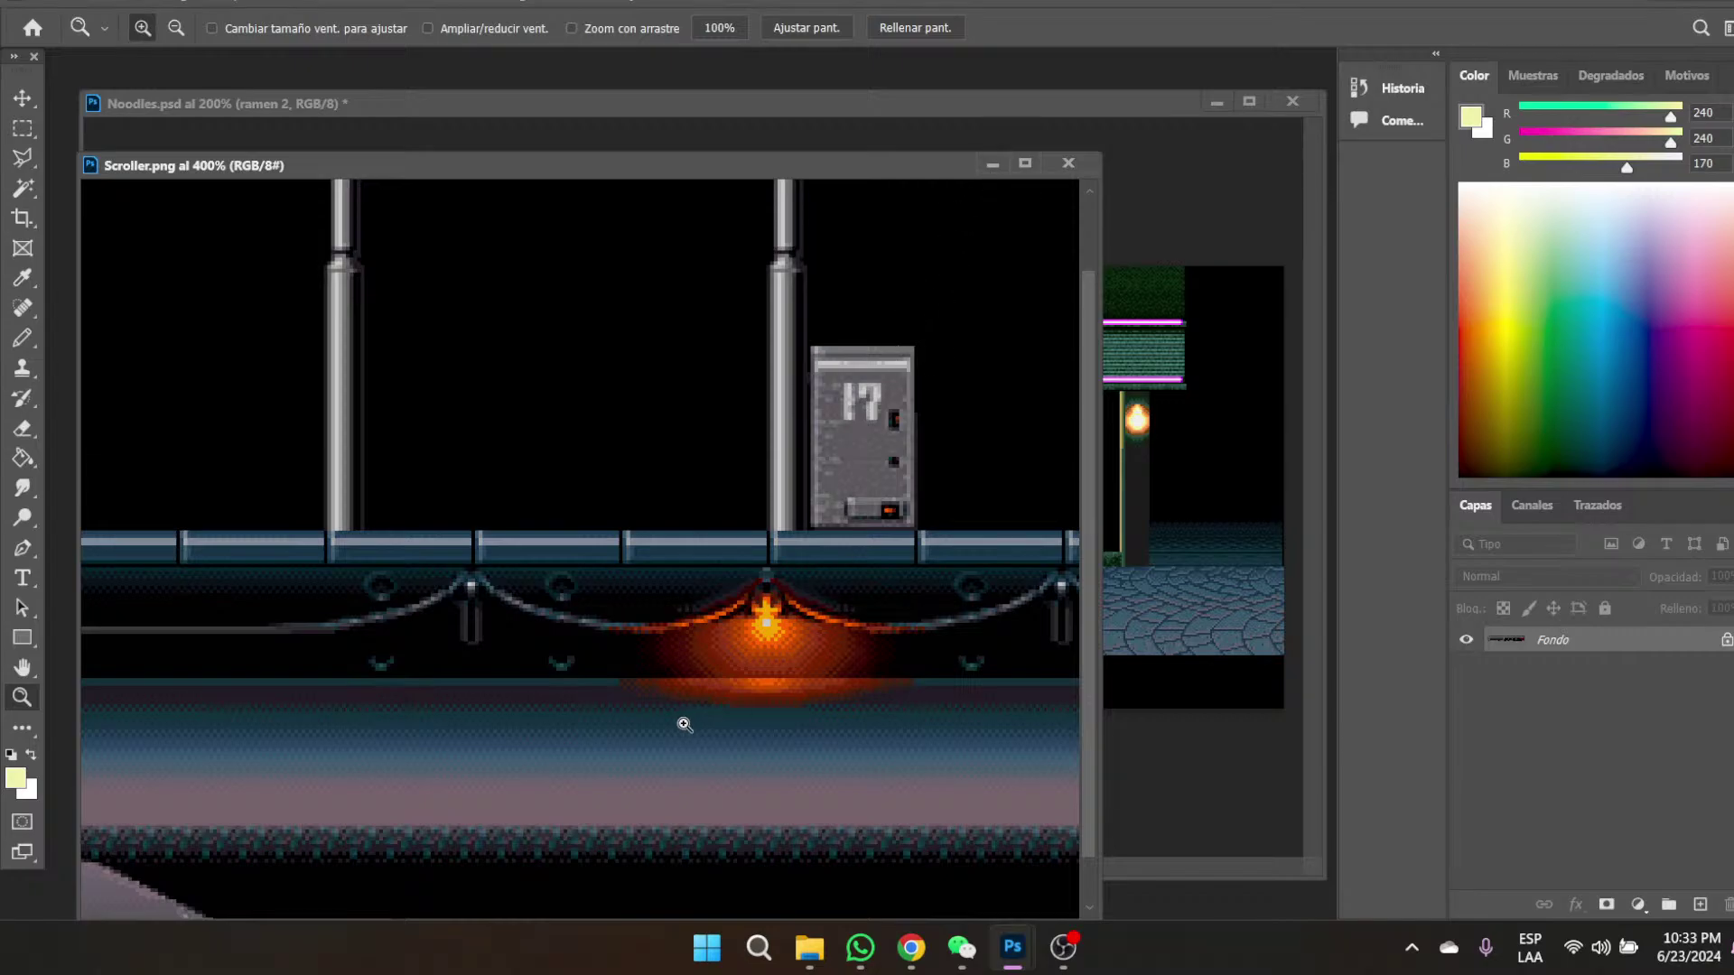
left_click(714, 29)
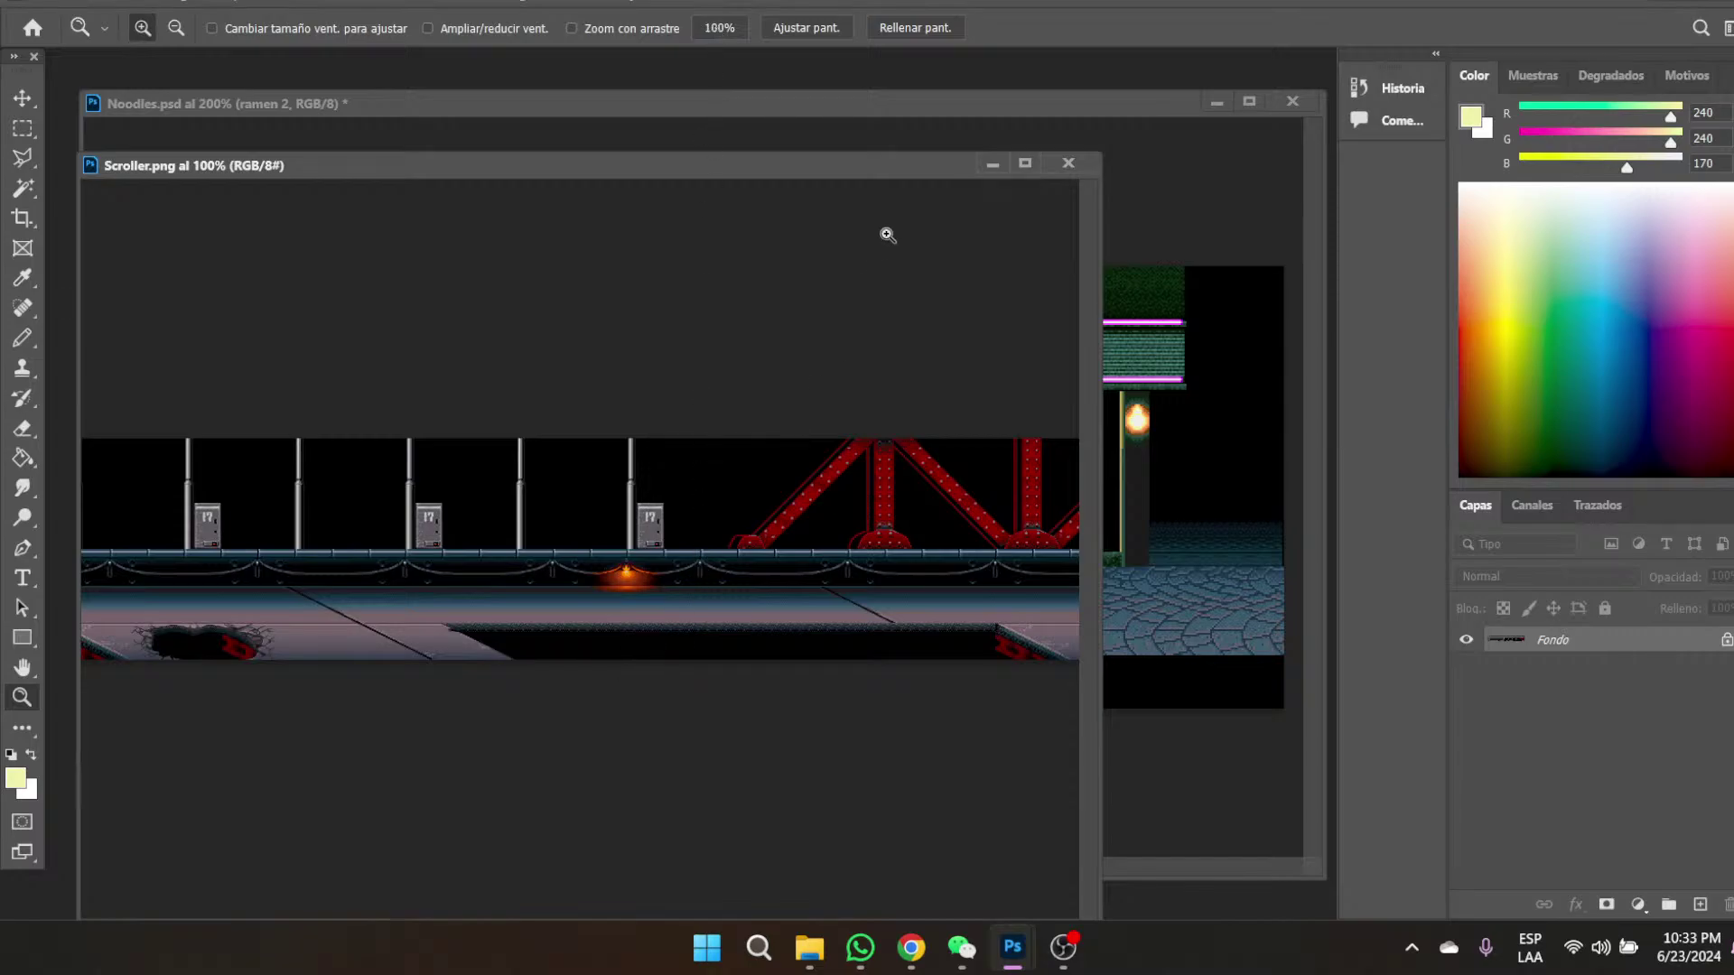
left_click(991, 165)
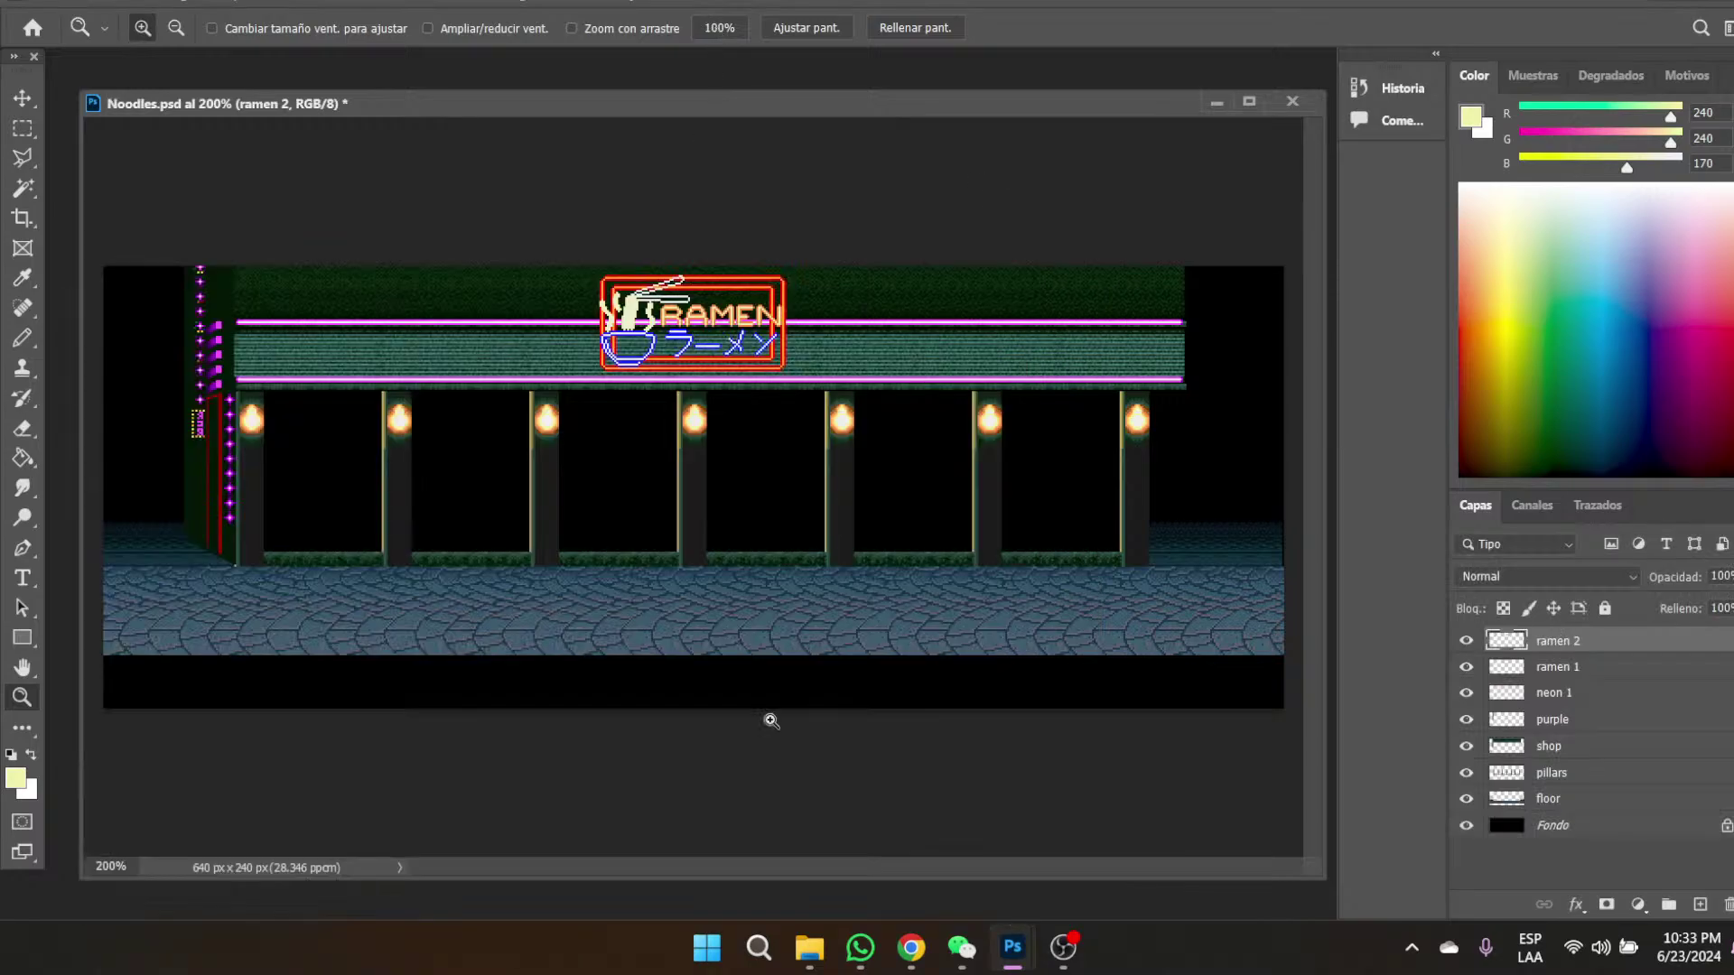
- Switch to the SNESFF_Stage4.png document, clear its current selection and locate the public restroom building
mouse_move(918, 963)
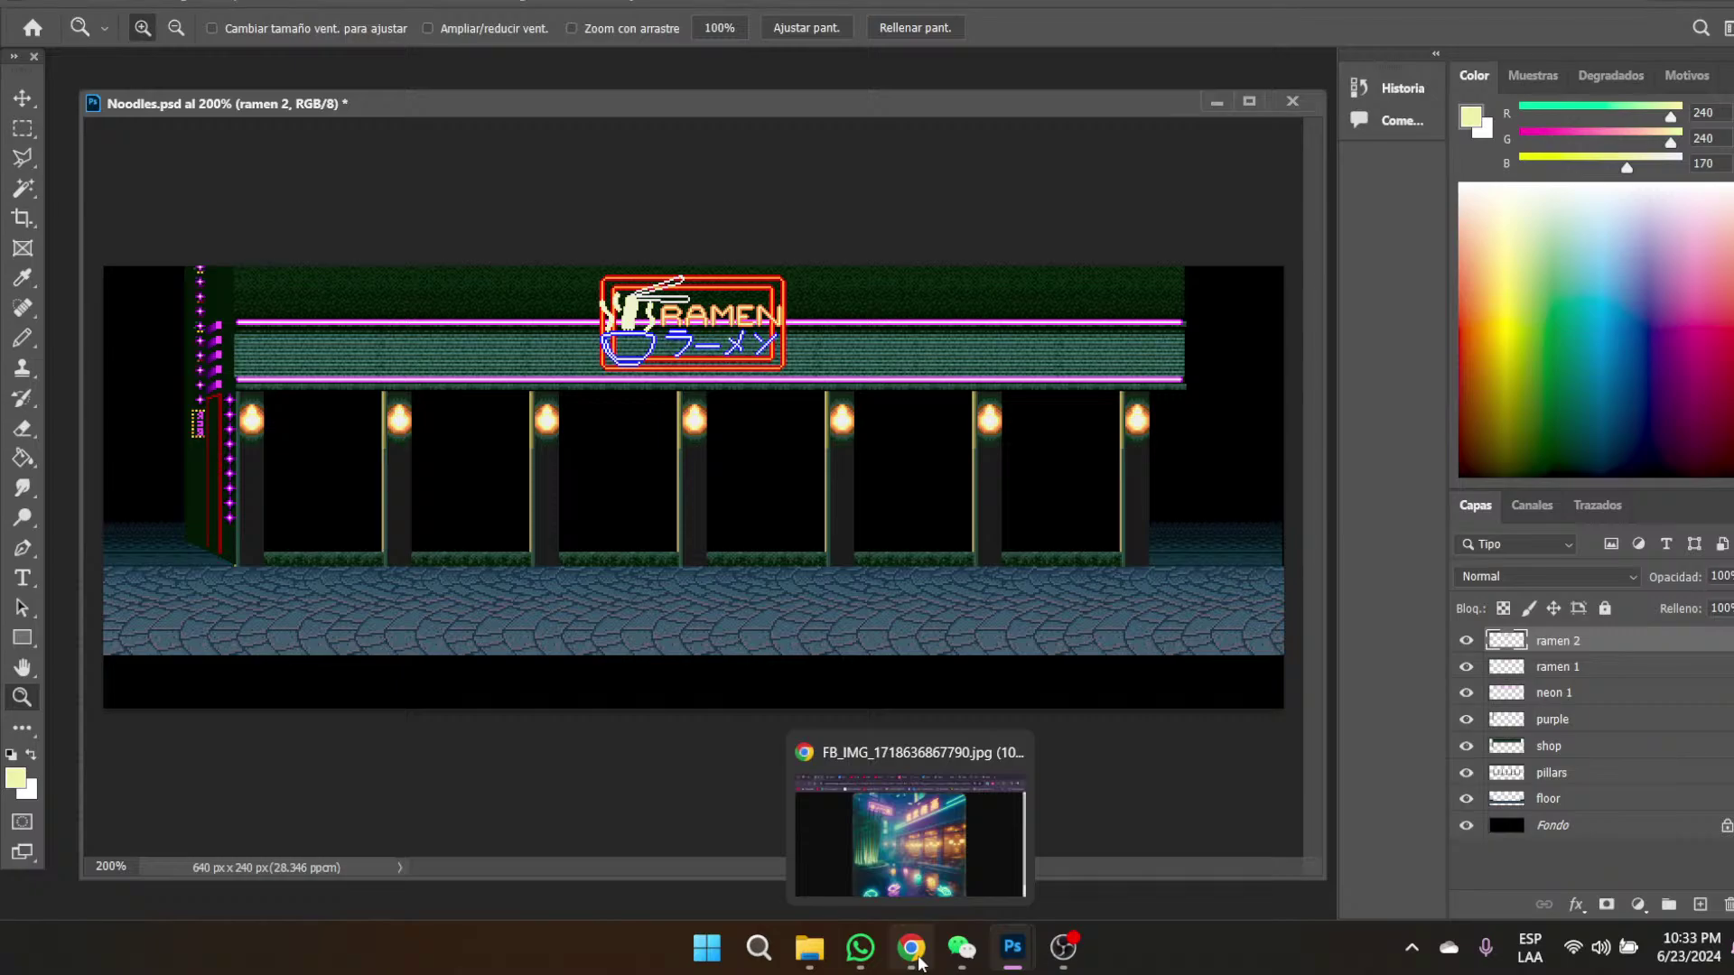
mouse_move(1005, 967)
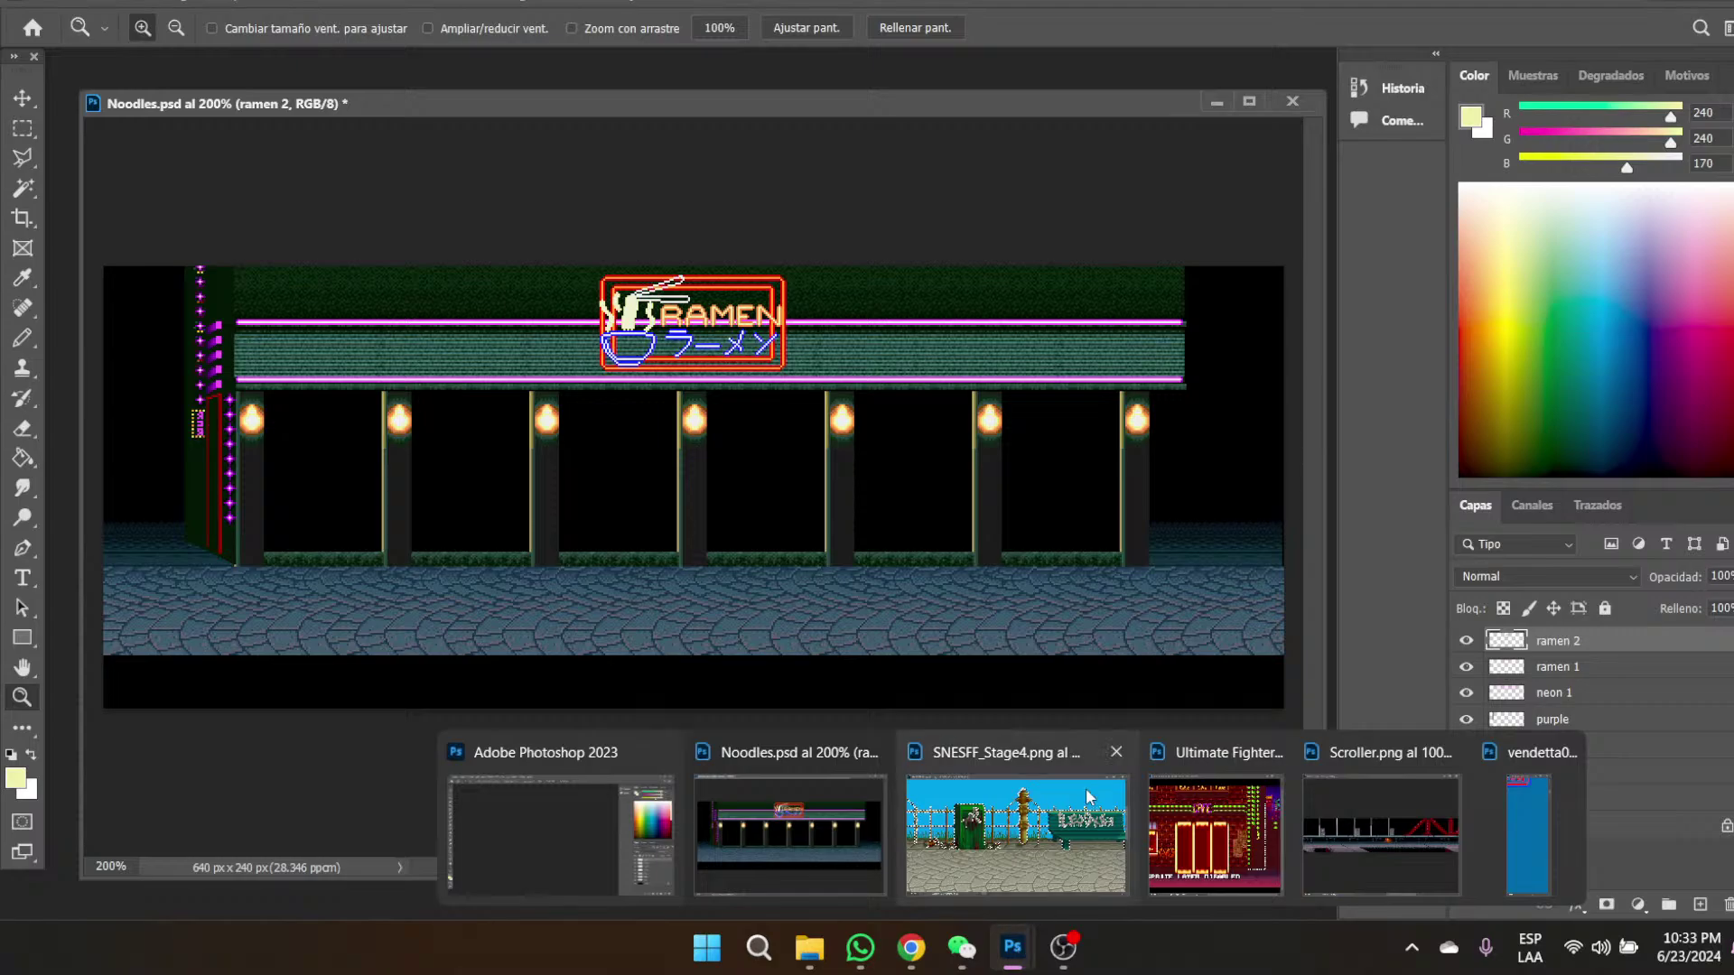
left_click(1042, 825)
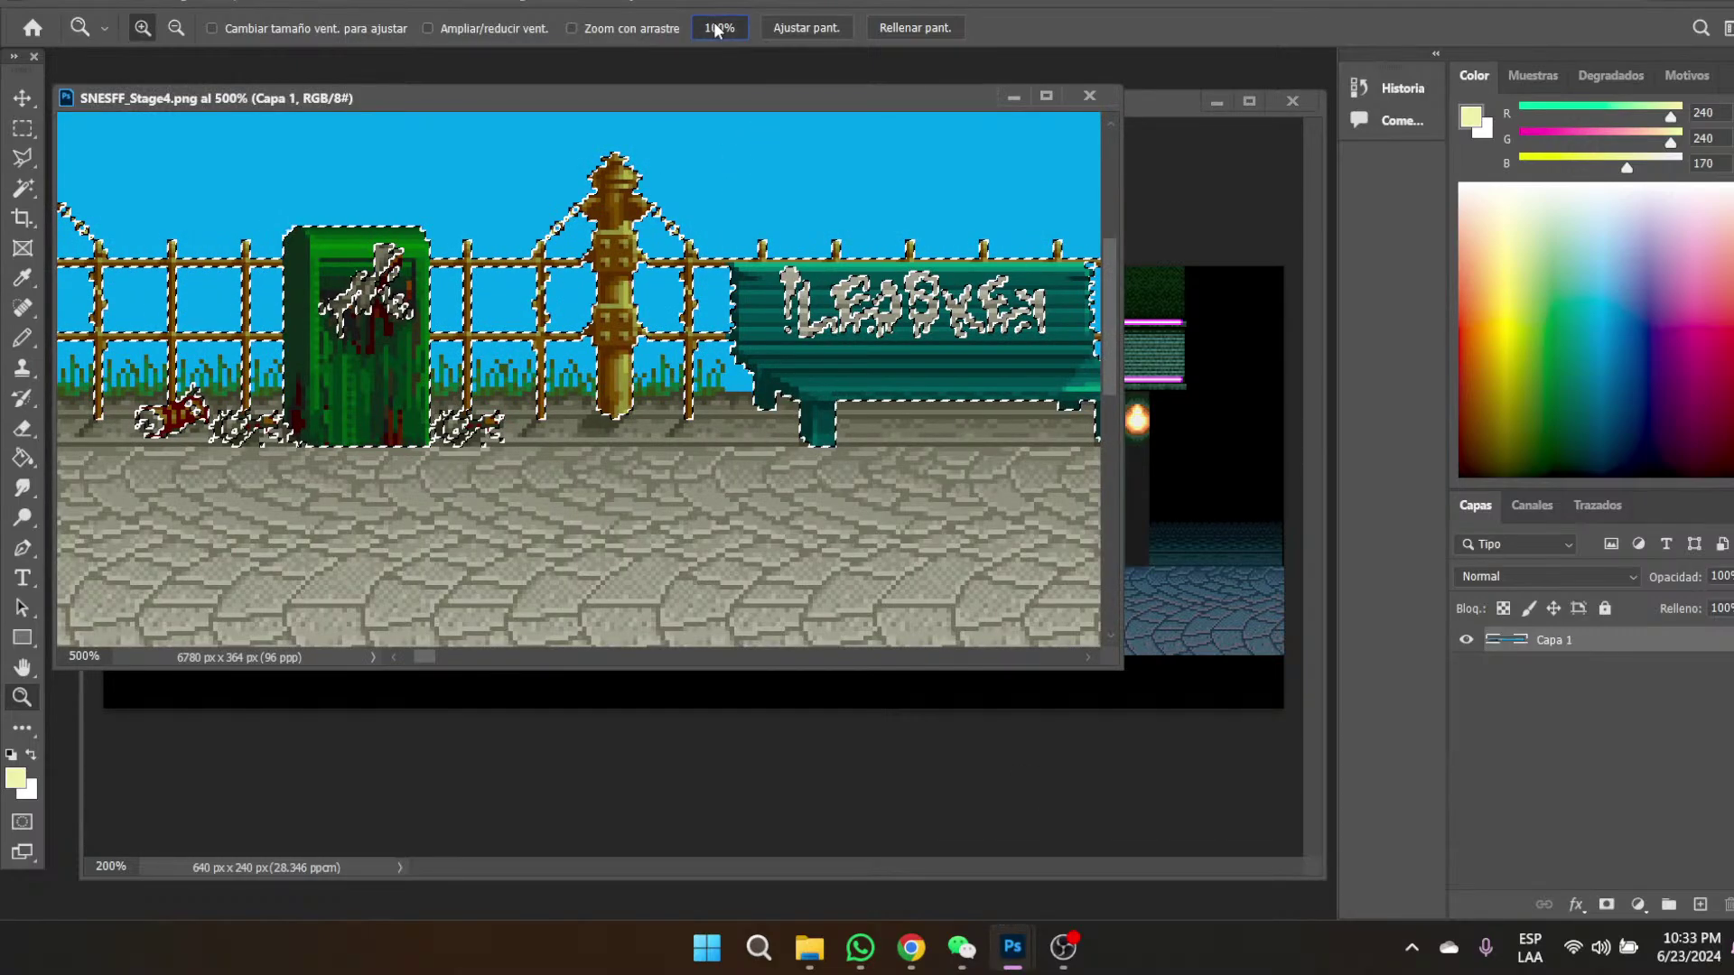
left_click(715, 27)
left_click(22, 128)
left_click(553, 483)
left_click_drag(467, 664, 745, 670)
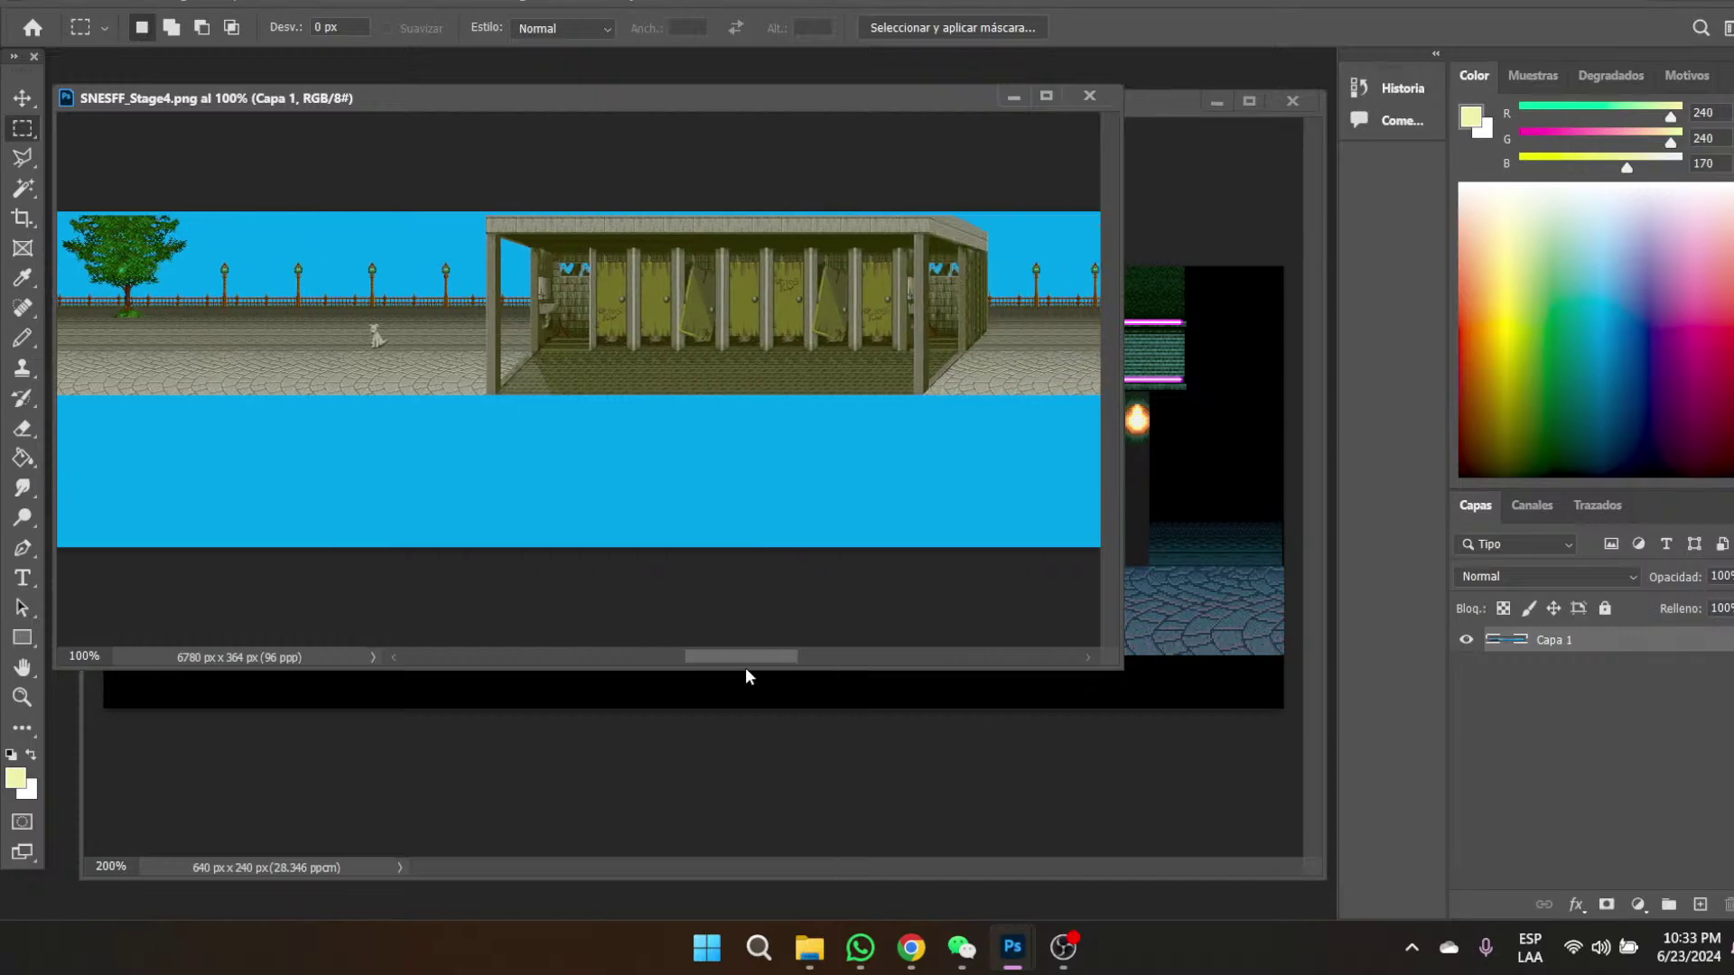
- Select and copy the full front stone beam of the restroom roof with a rectangular marquee, and minimize SNESFF_Stage4.png
left_click(23, 696)
left_click(766, 245)
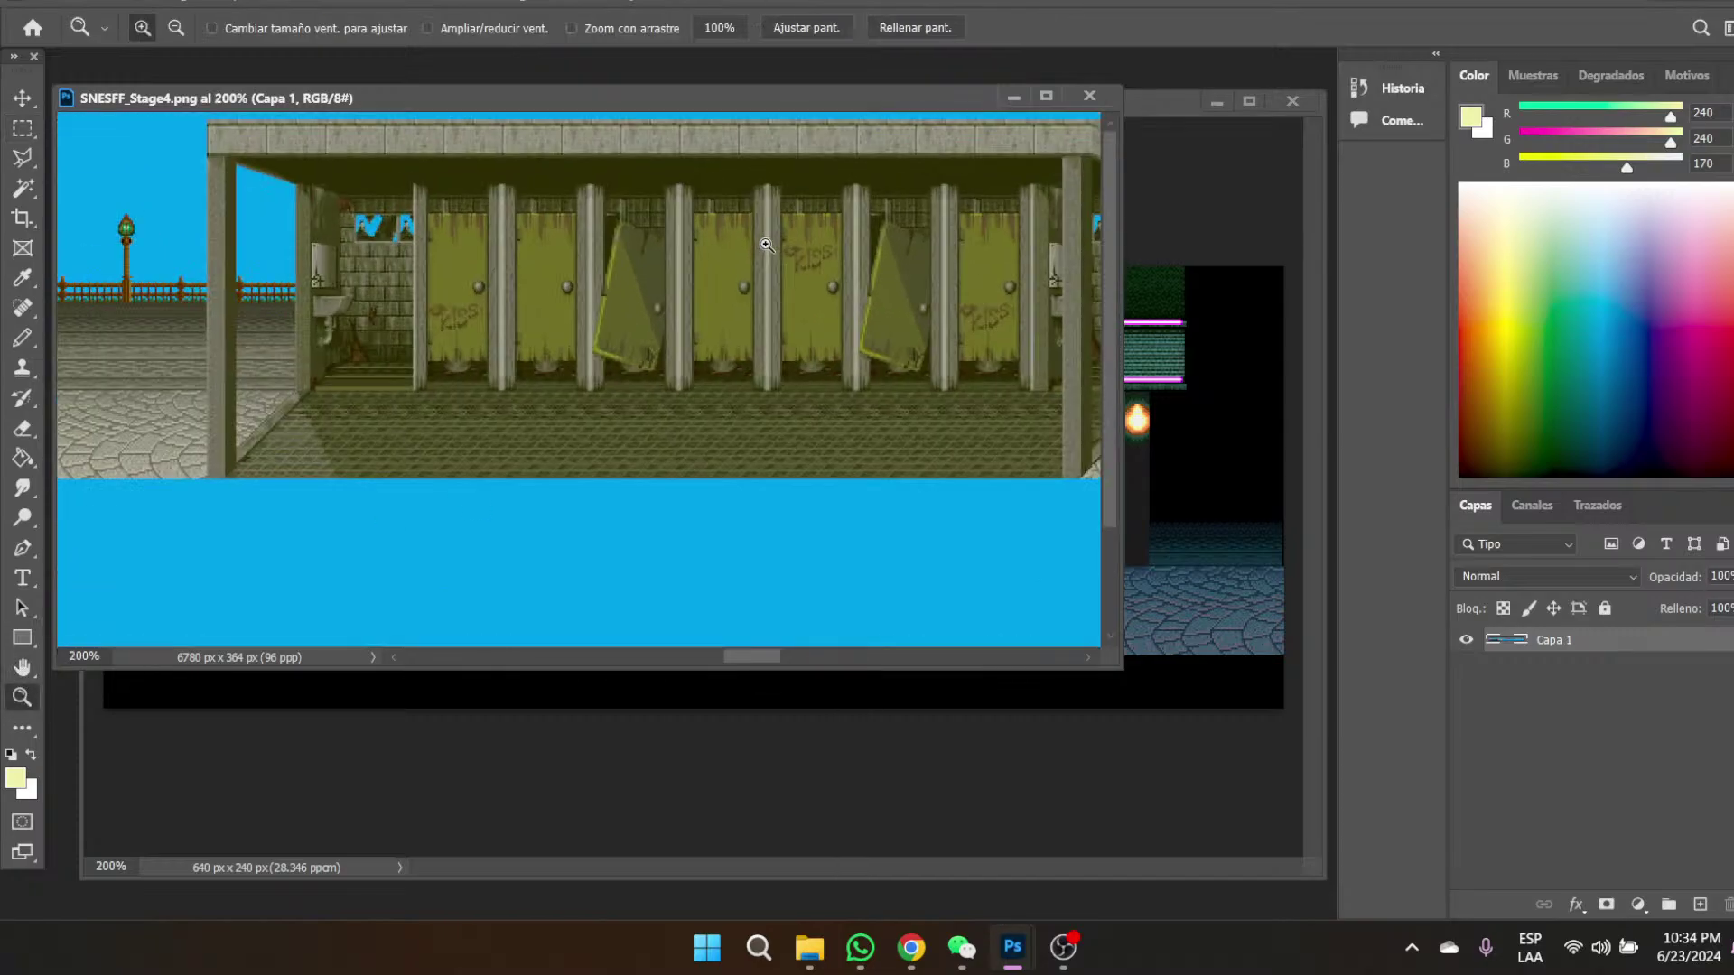
left_click(766, 245)
left_click(217, 115)
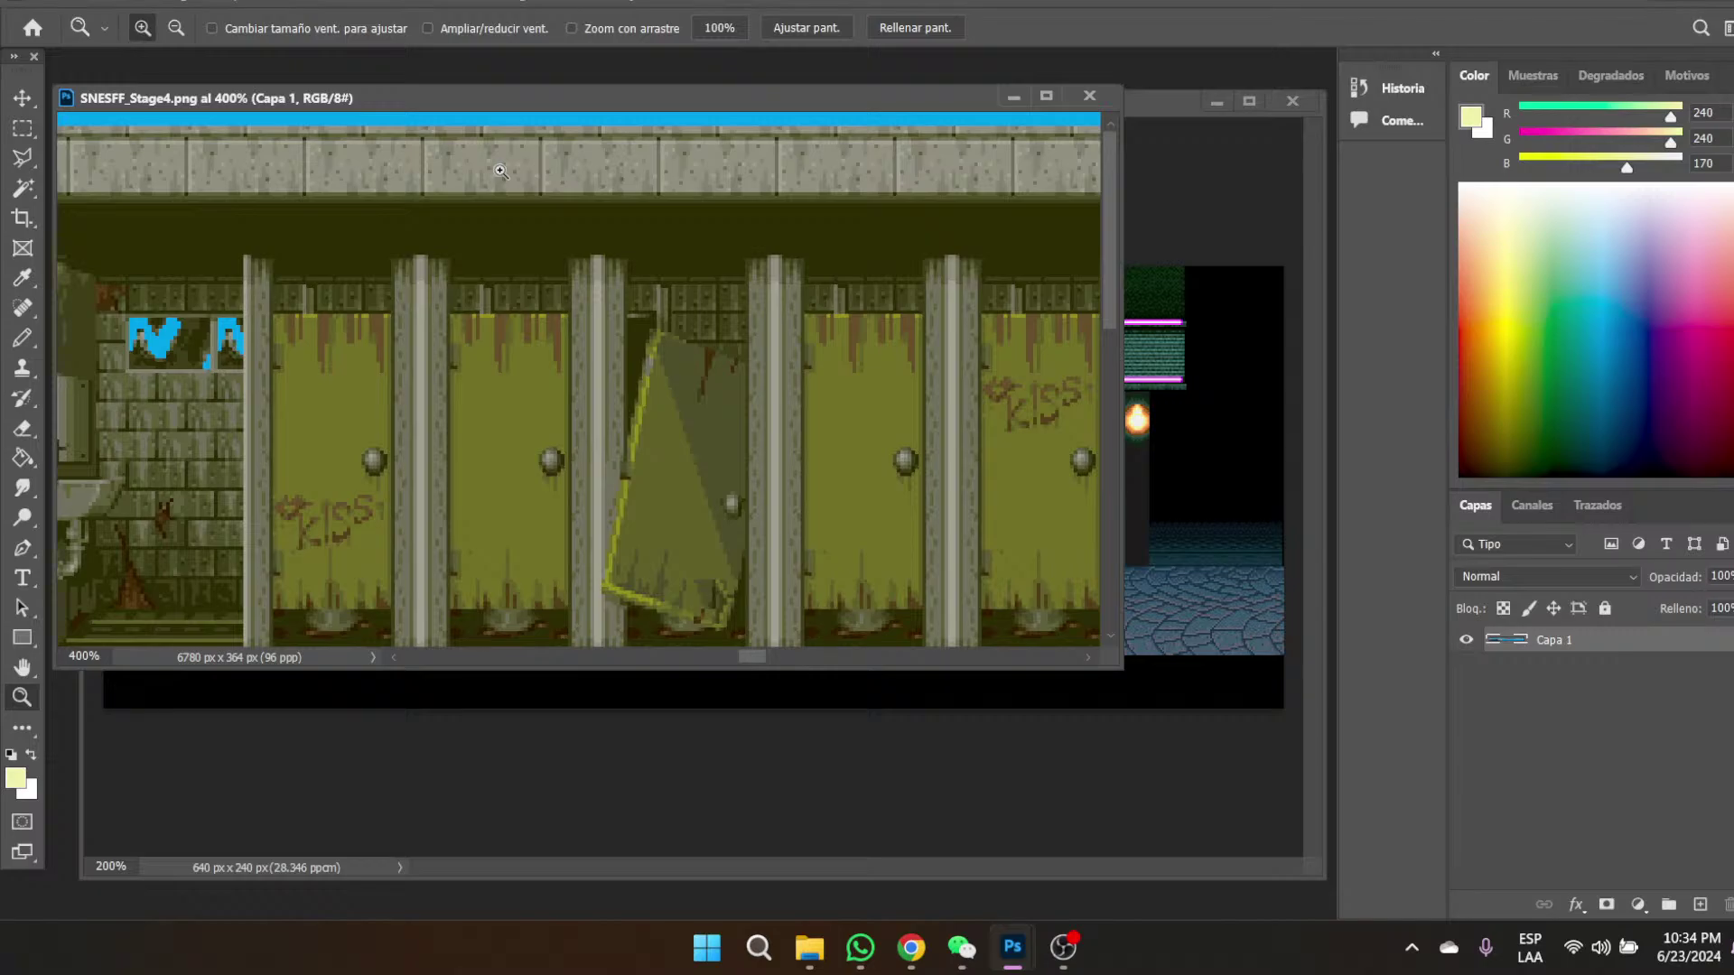
left_click(506, 407)
left_click_drag(757, 661, 746, 667)
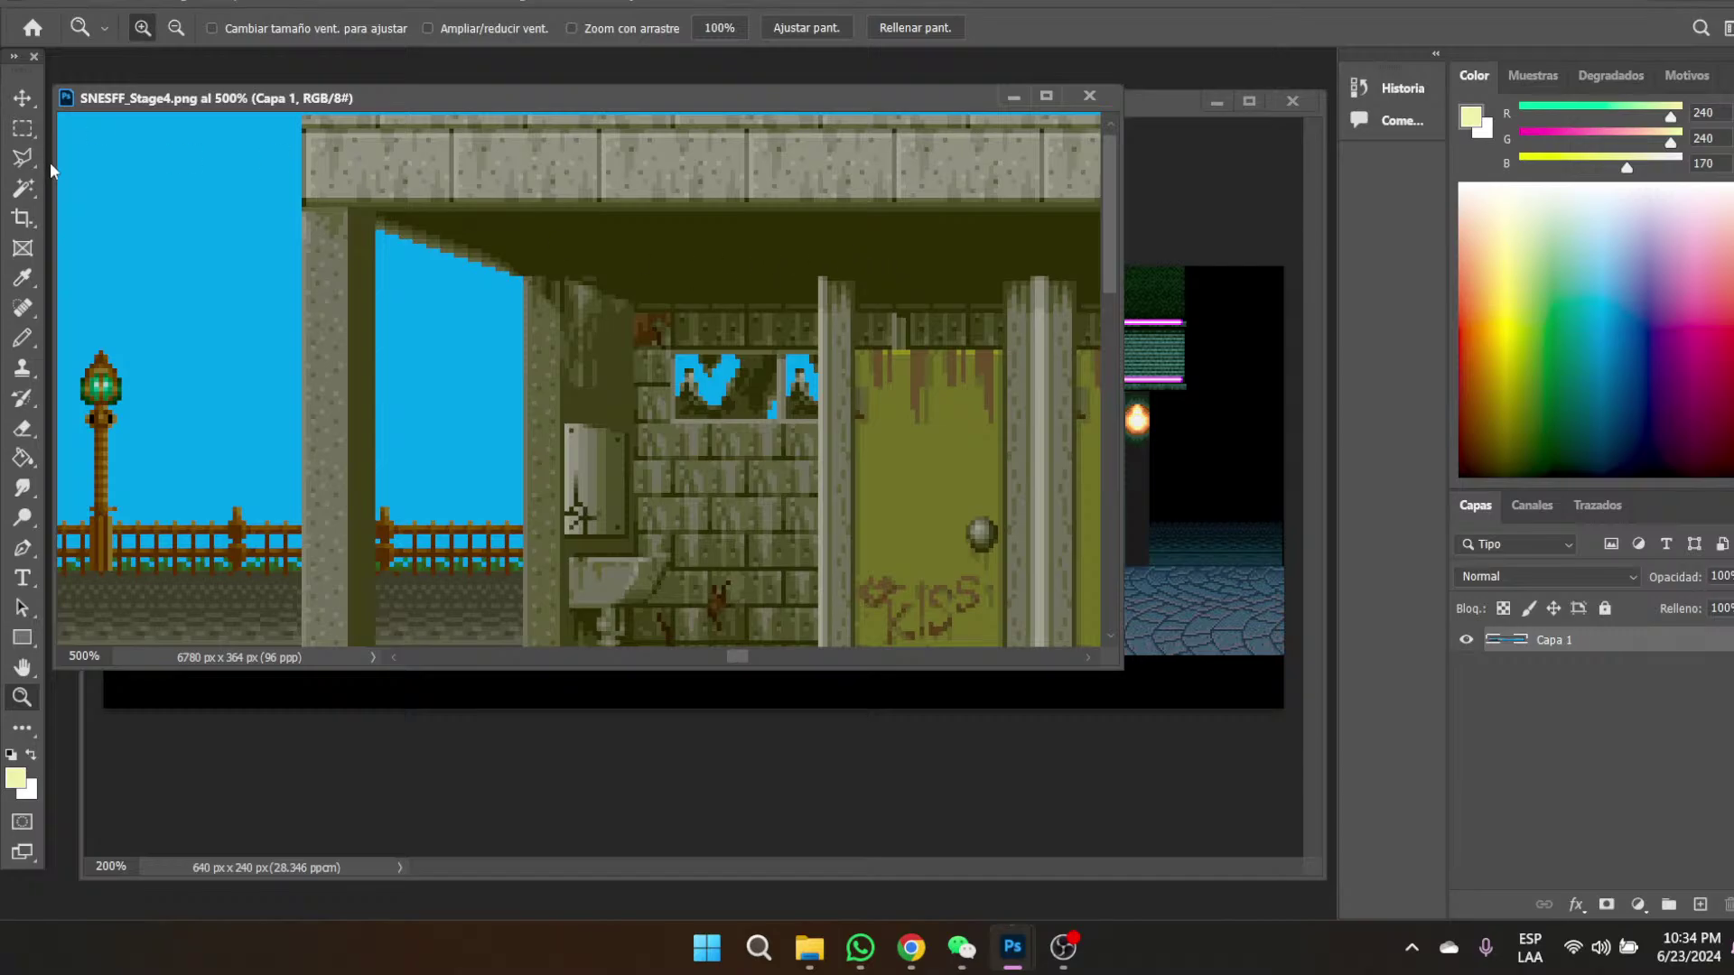
left_click(23, 133)
scroll(454, 215, "up", 1)
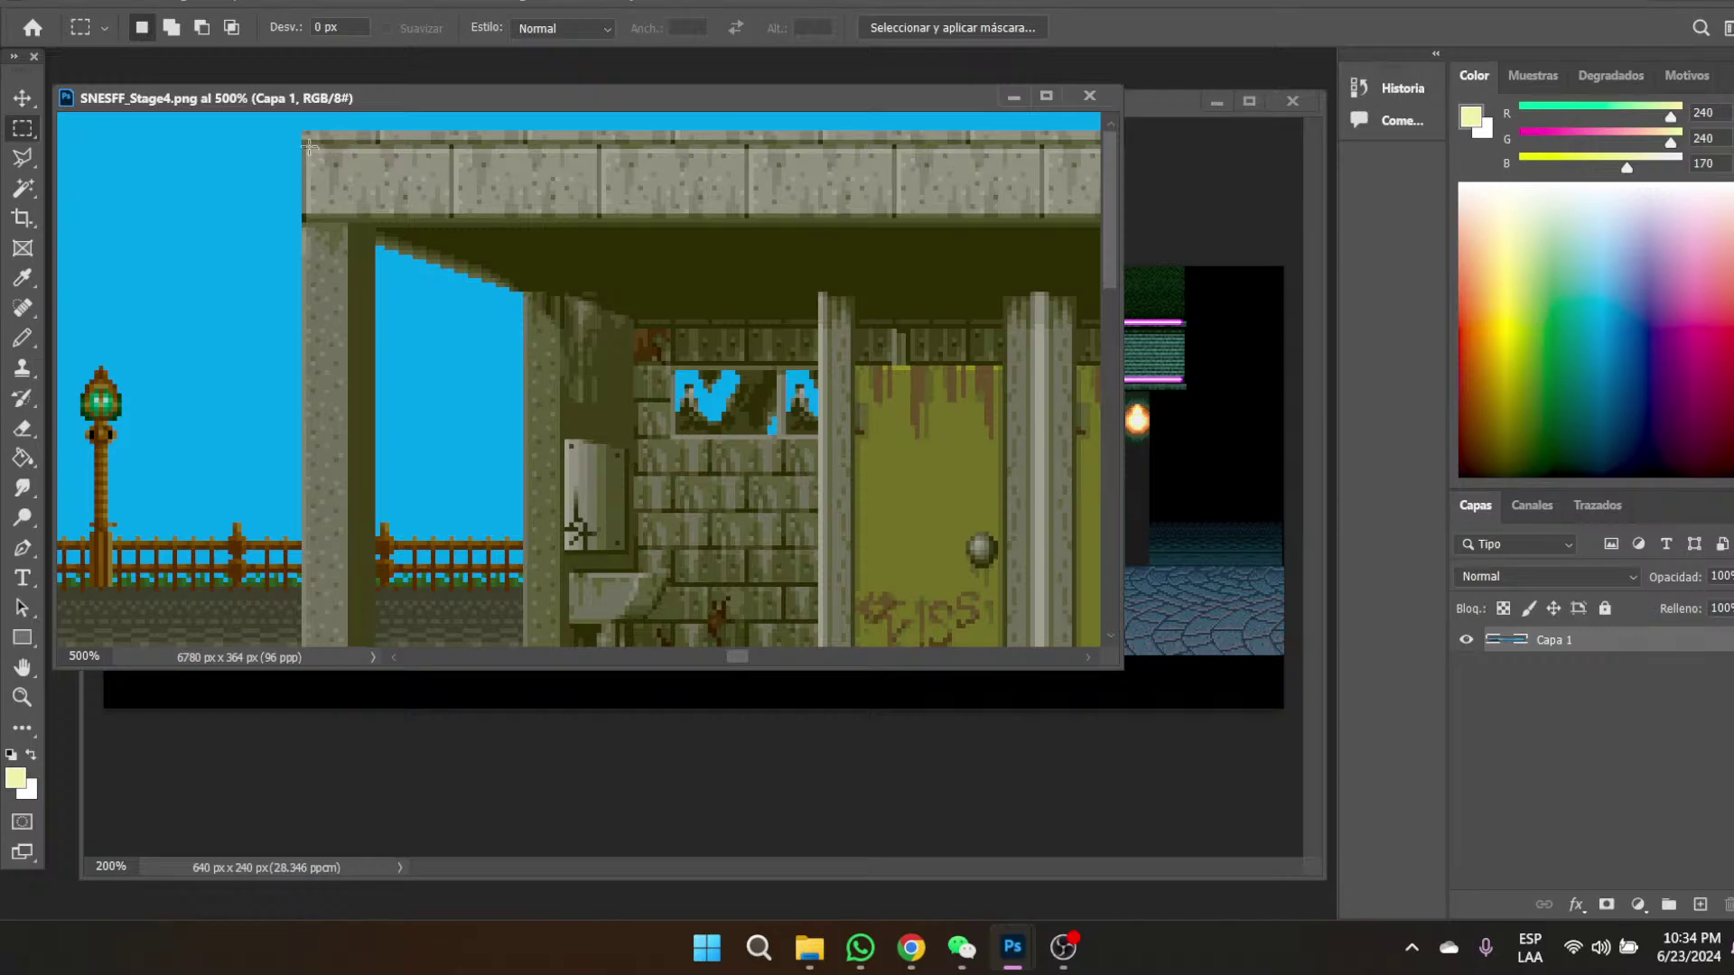
left_click_drag(305, 146, 648, 222)
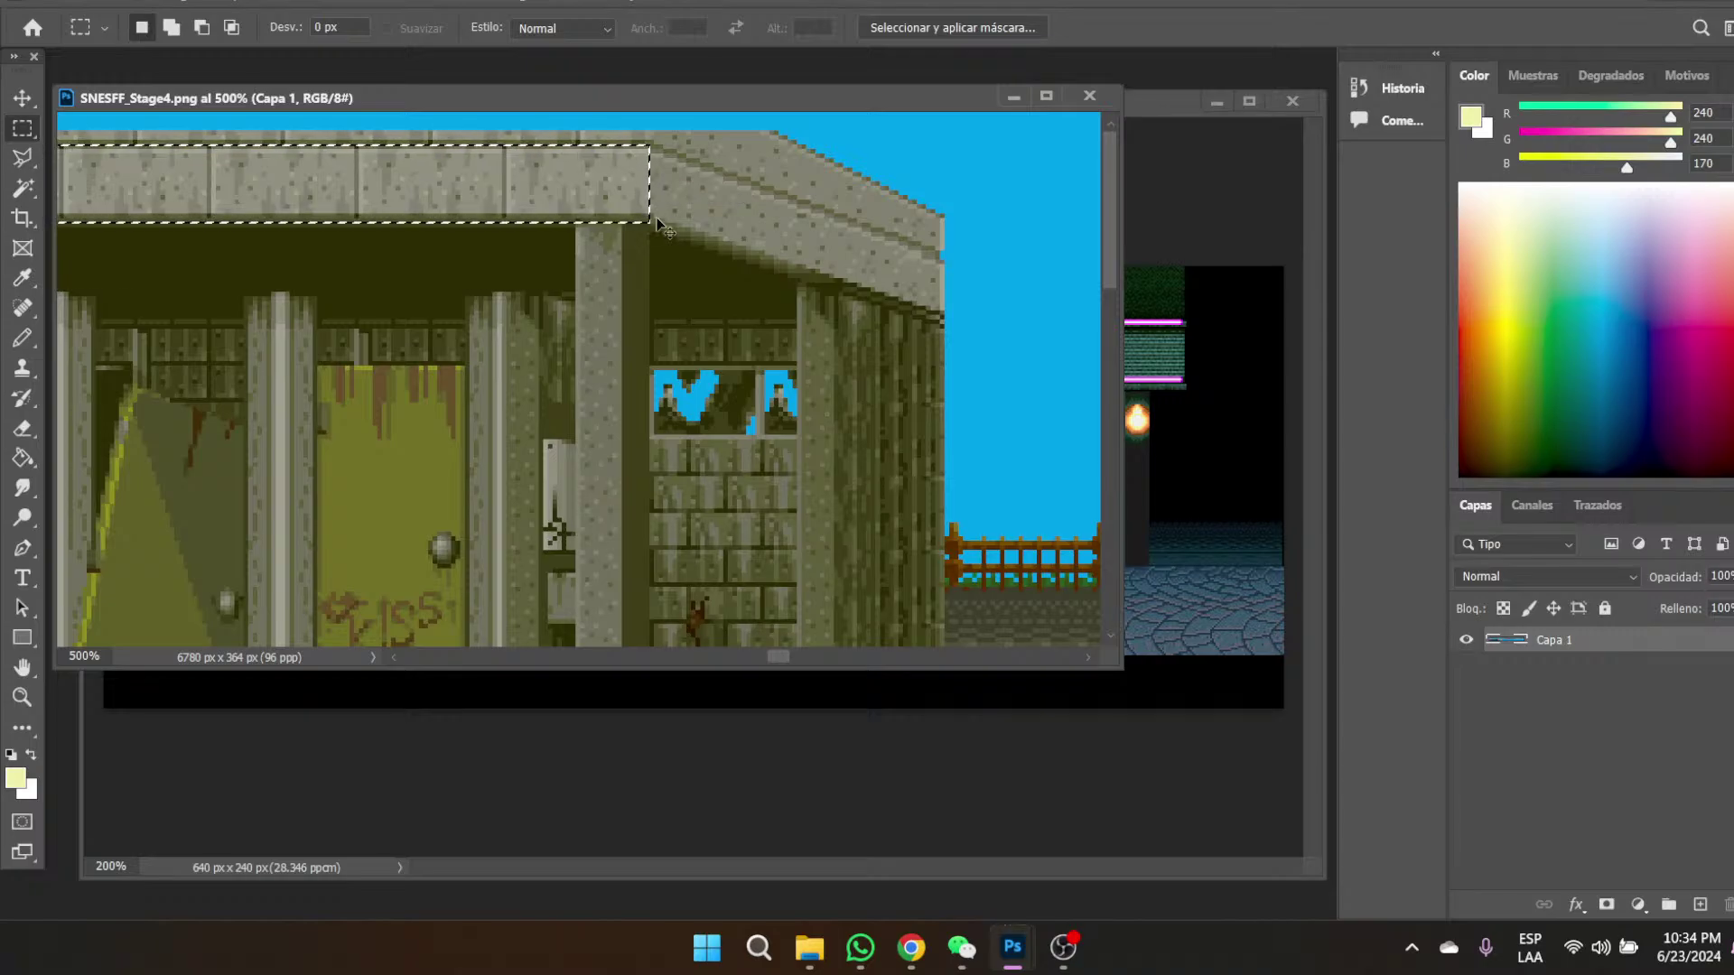
left_click(1013, 95)
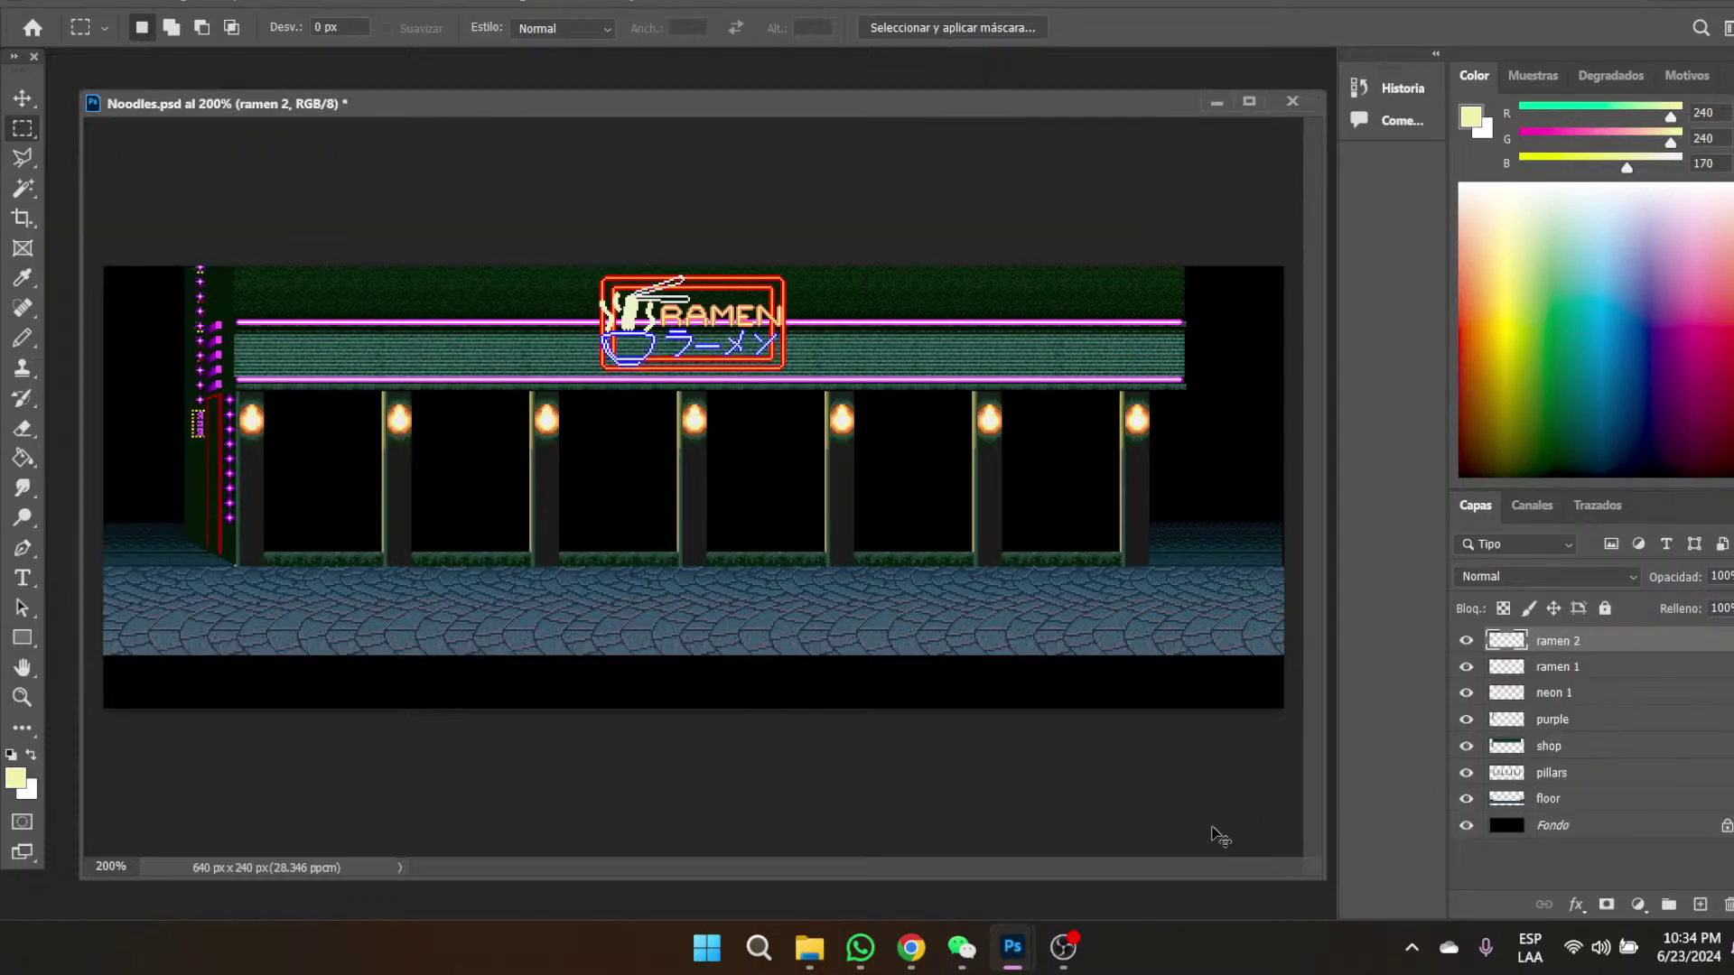
- Paste the stone beam into Noodles.psd as a new layer and move it down onto the cobblestone street
key("ctrl+v")
left_click(22, 98)
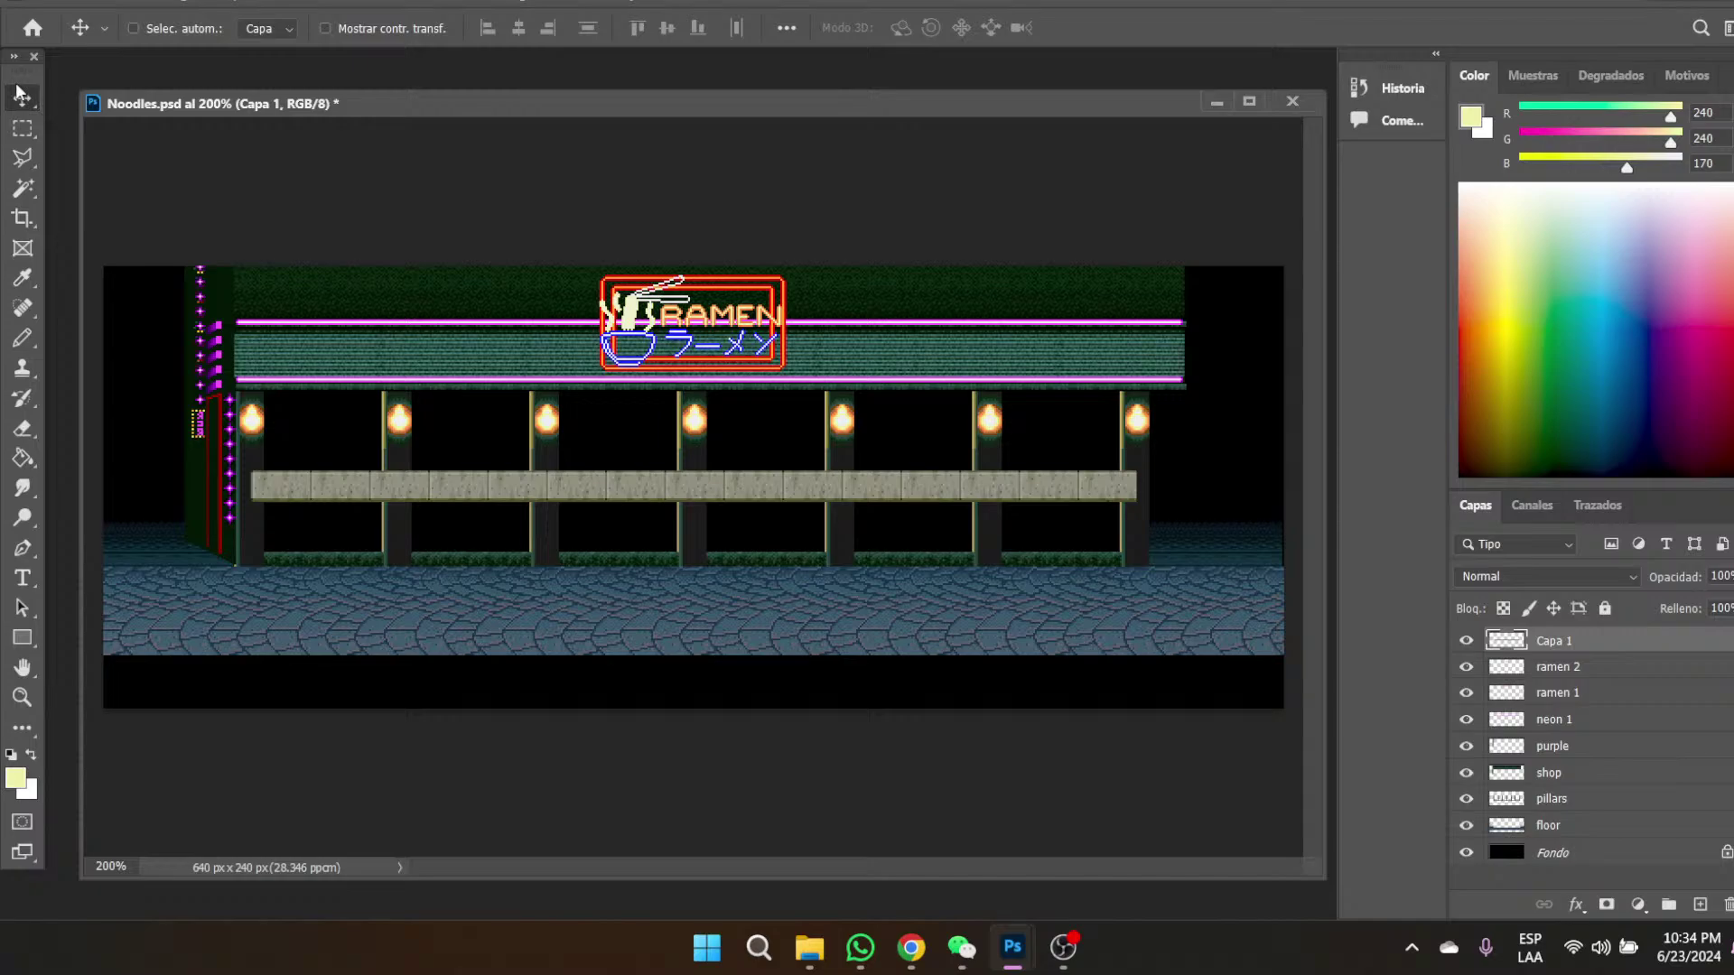
left_click_drag(365, 499, 363, 627)
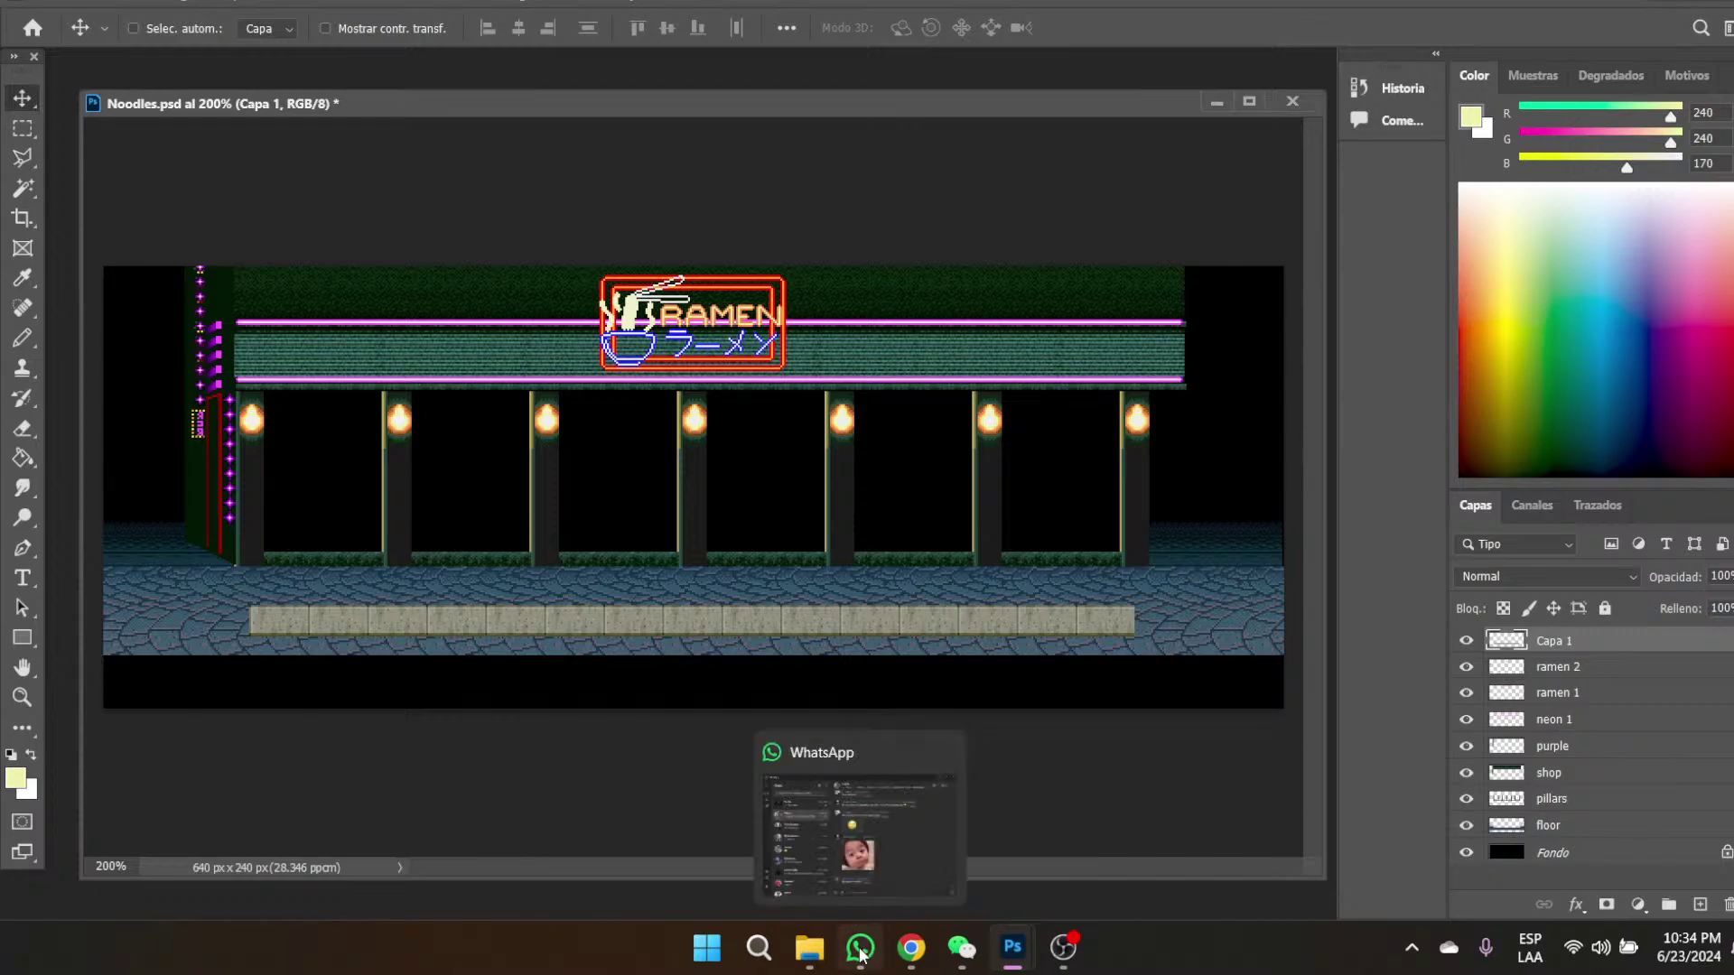
- Switch to Chrome to examine the neon restaurant reference image FB_IMG_1718636867790.jpg again, and return to Noodles.psd in Photoshop
mouse_move(811, 953)
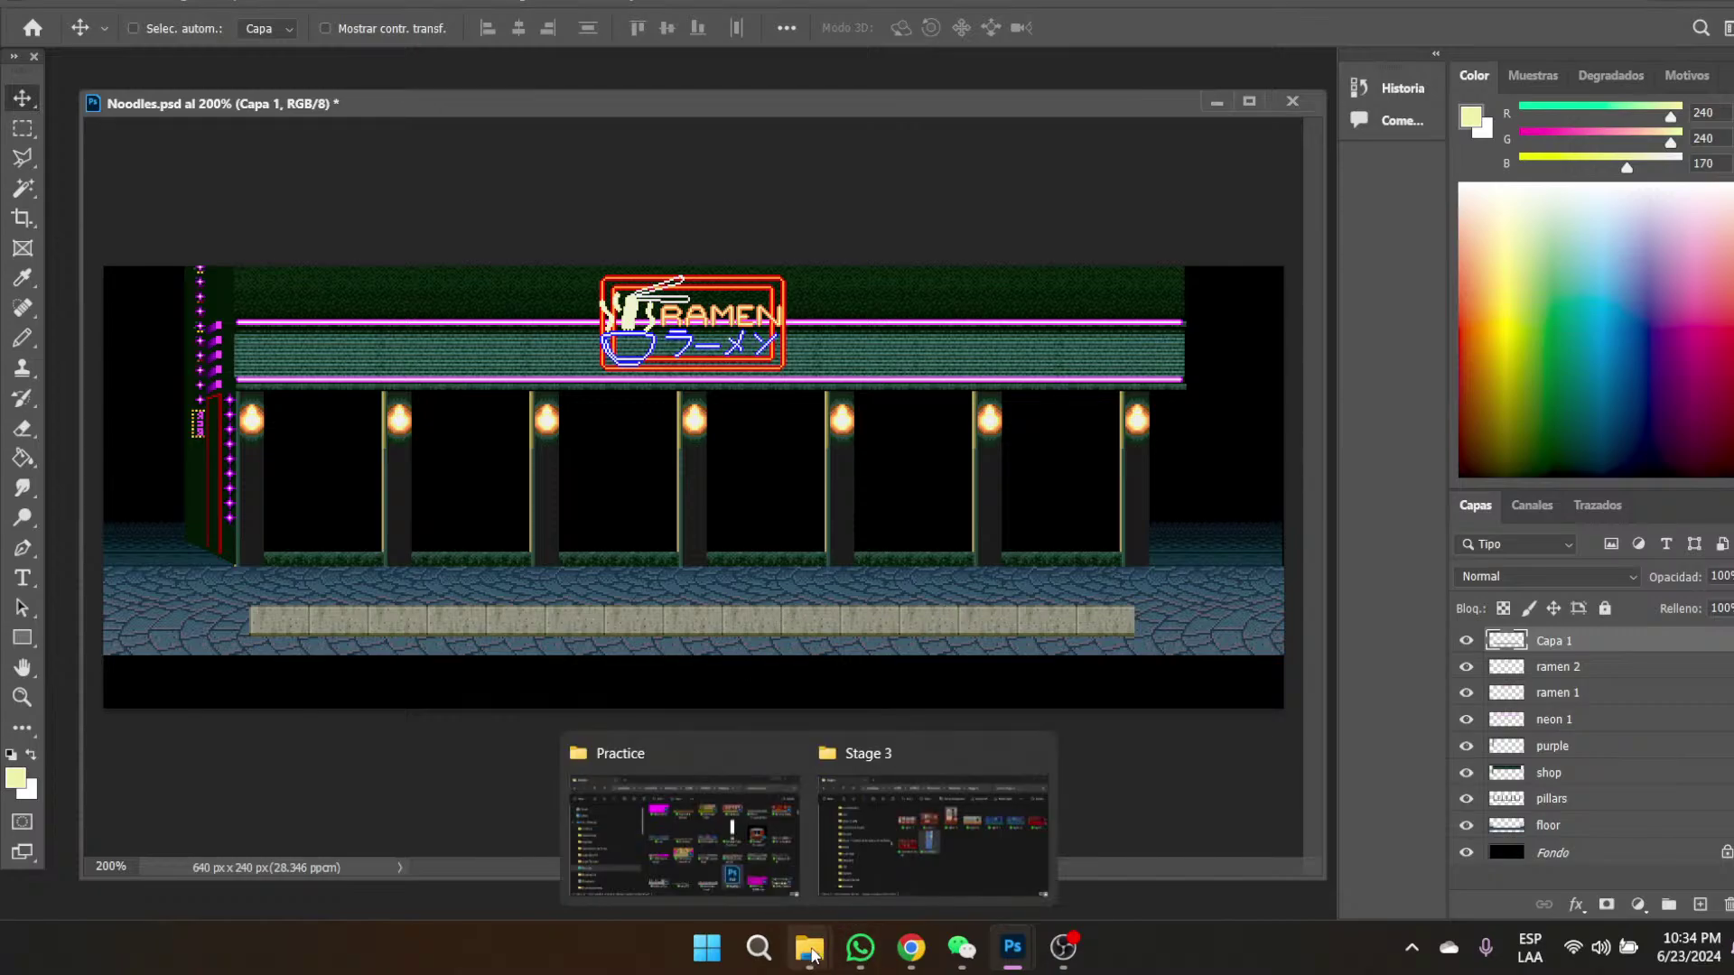
mouse_move(912, 961)
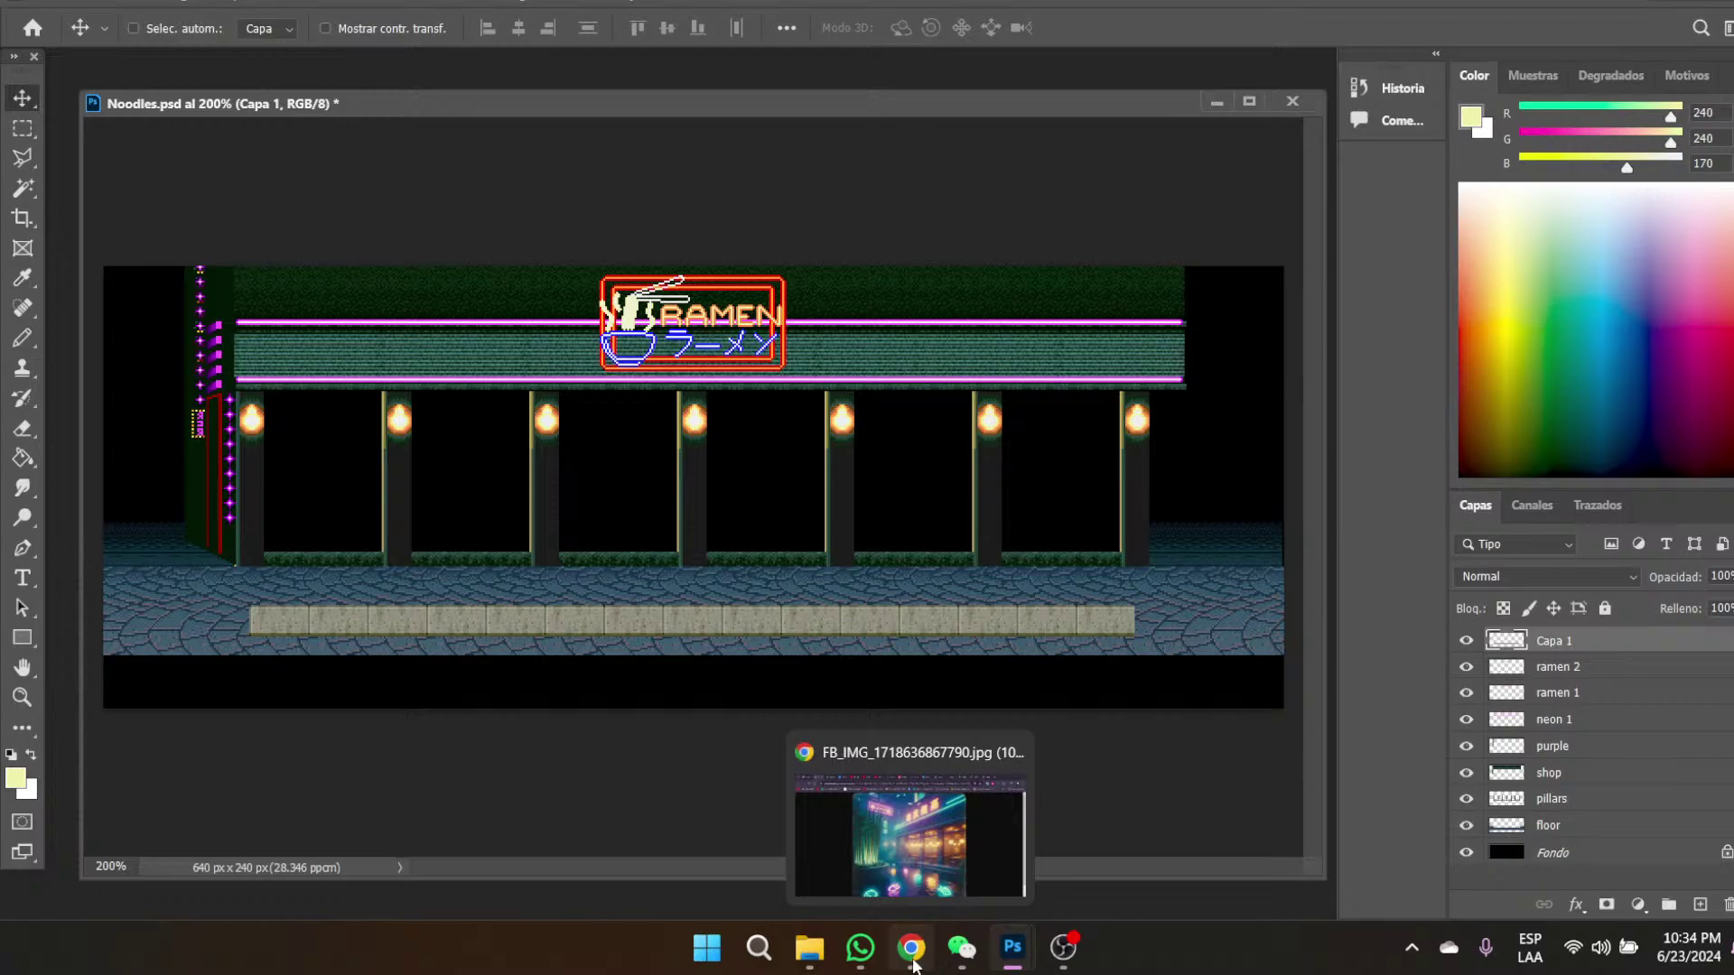
left_click(930, 868)
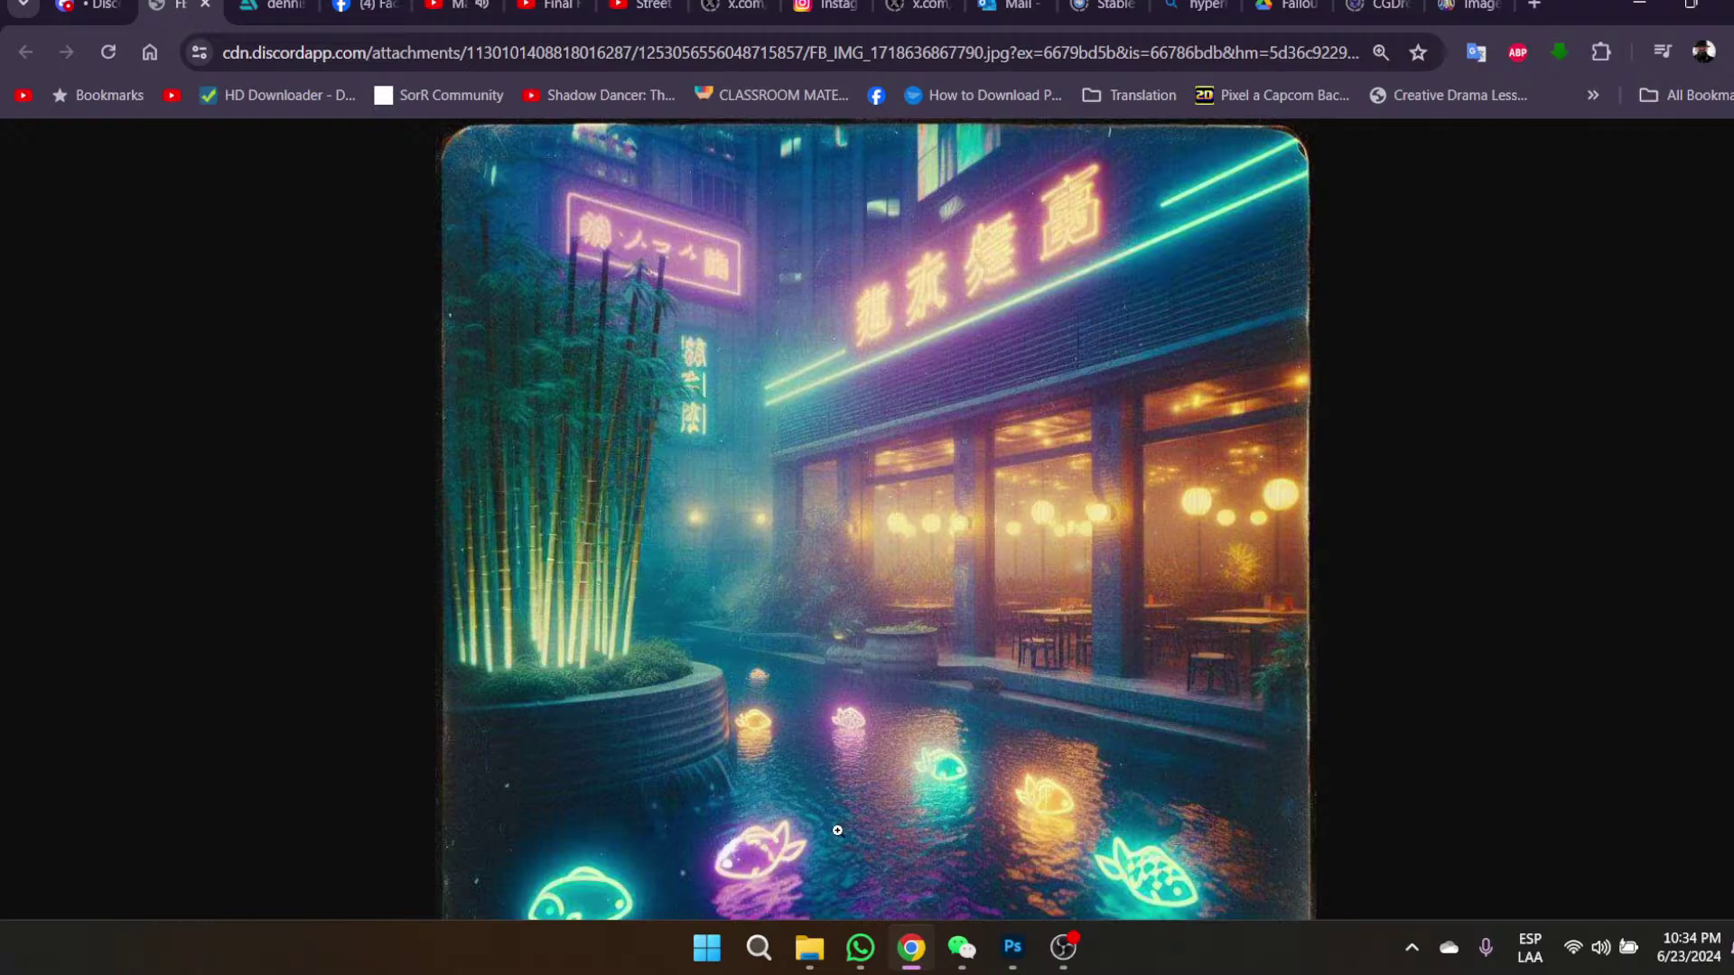
mouse_move(1013, 947)
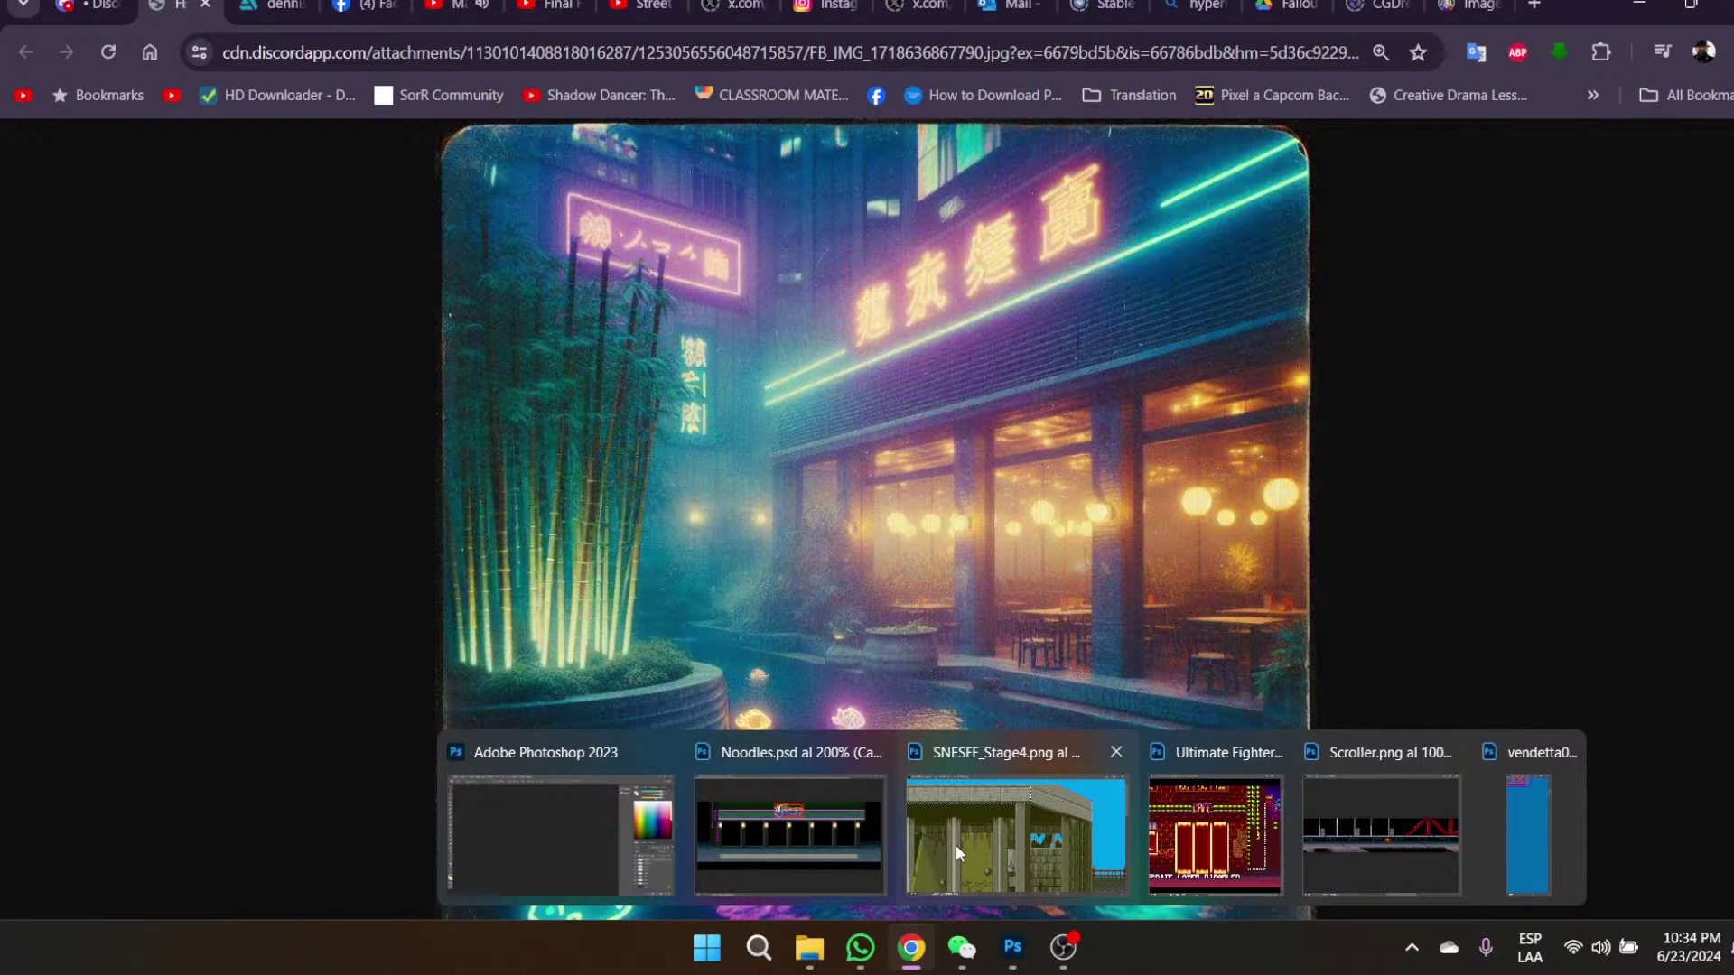
left_click(809, 852)
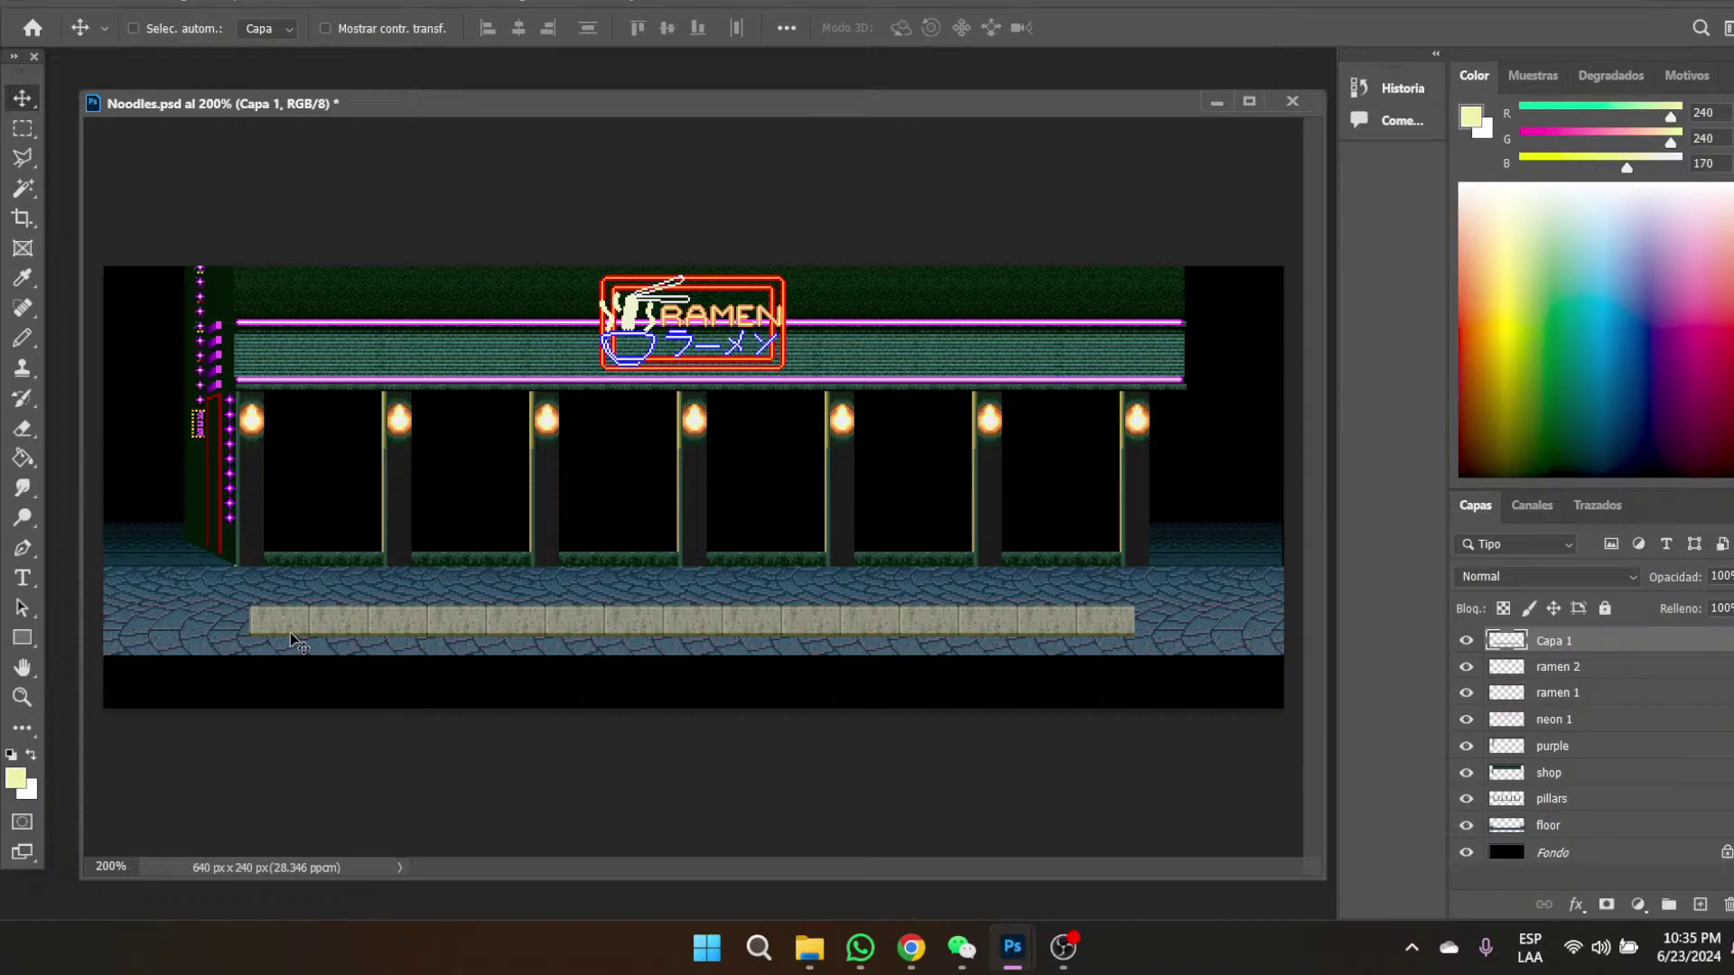
- Select the lower part of the stone strip along its whole length, move it up to make the strip thinner, and deselect
left_click(22, 696)
left_click(352, 598)
left_click(353, 598)
left_click(352, 598)
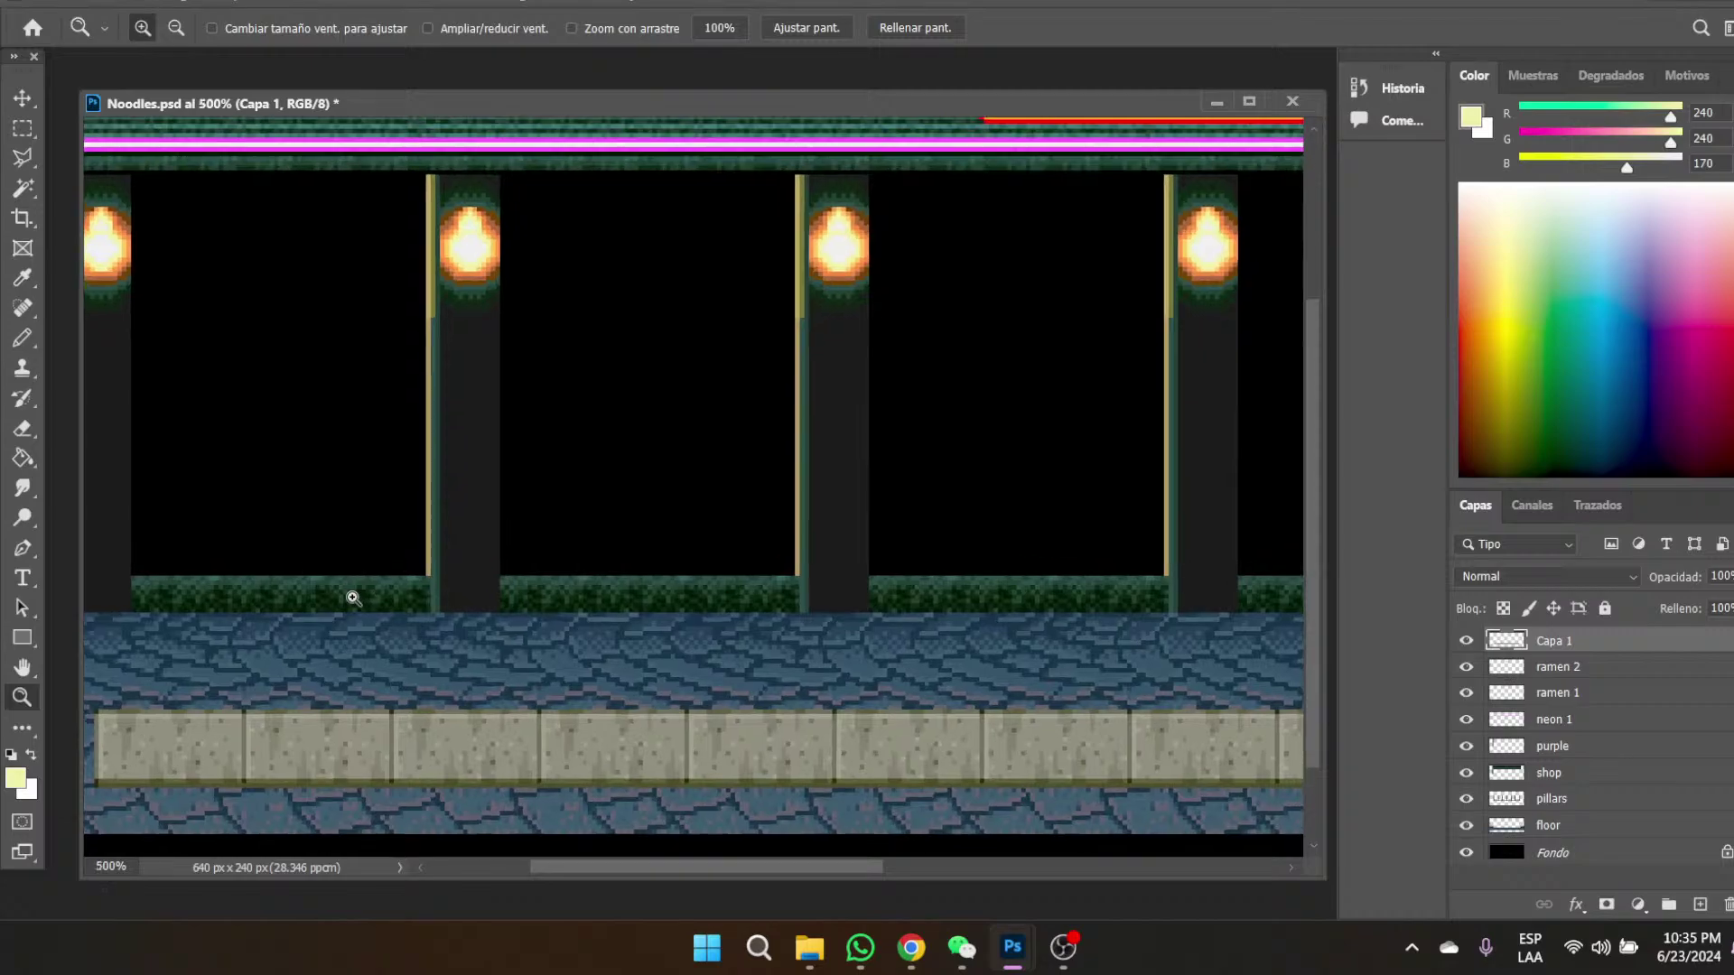
left_click(352, 598)
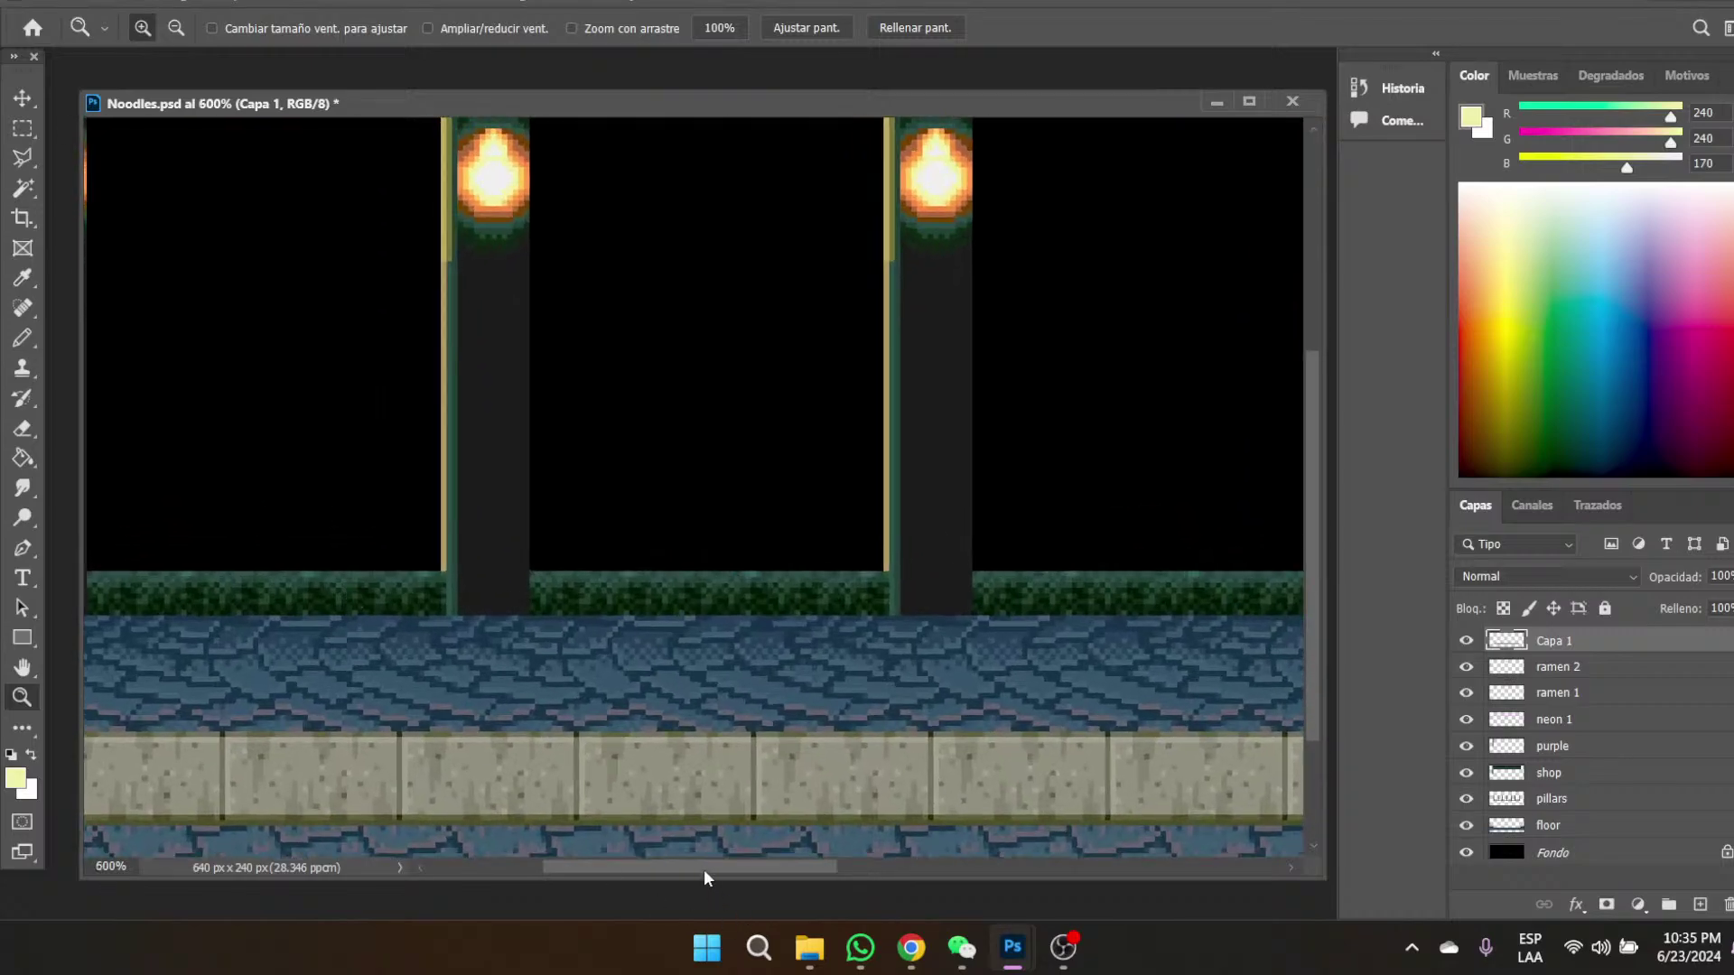
scroll(702, 869, "left", 2)
scroll(349, 638, "down", 3)
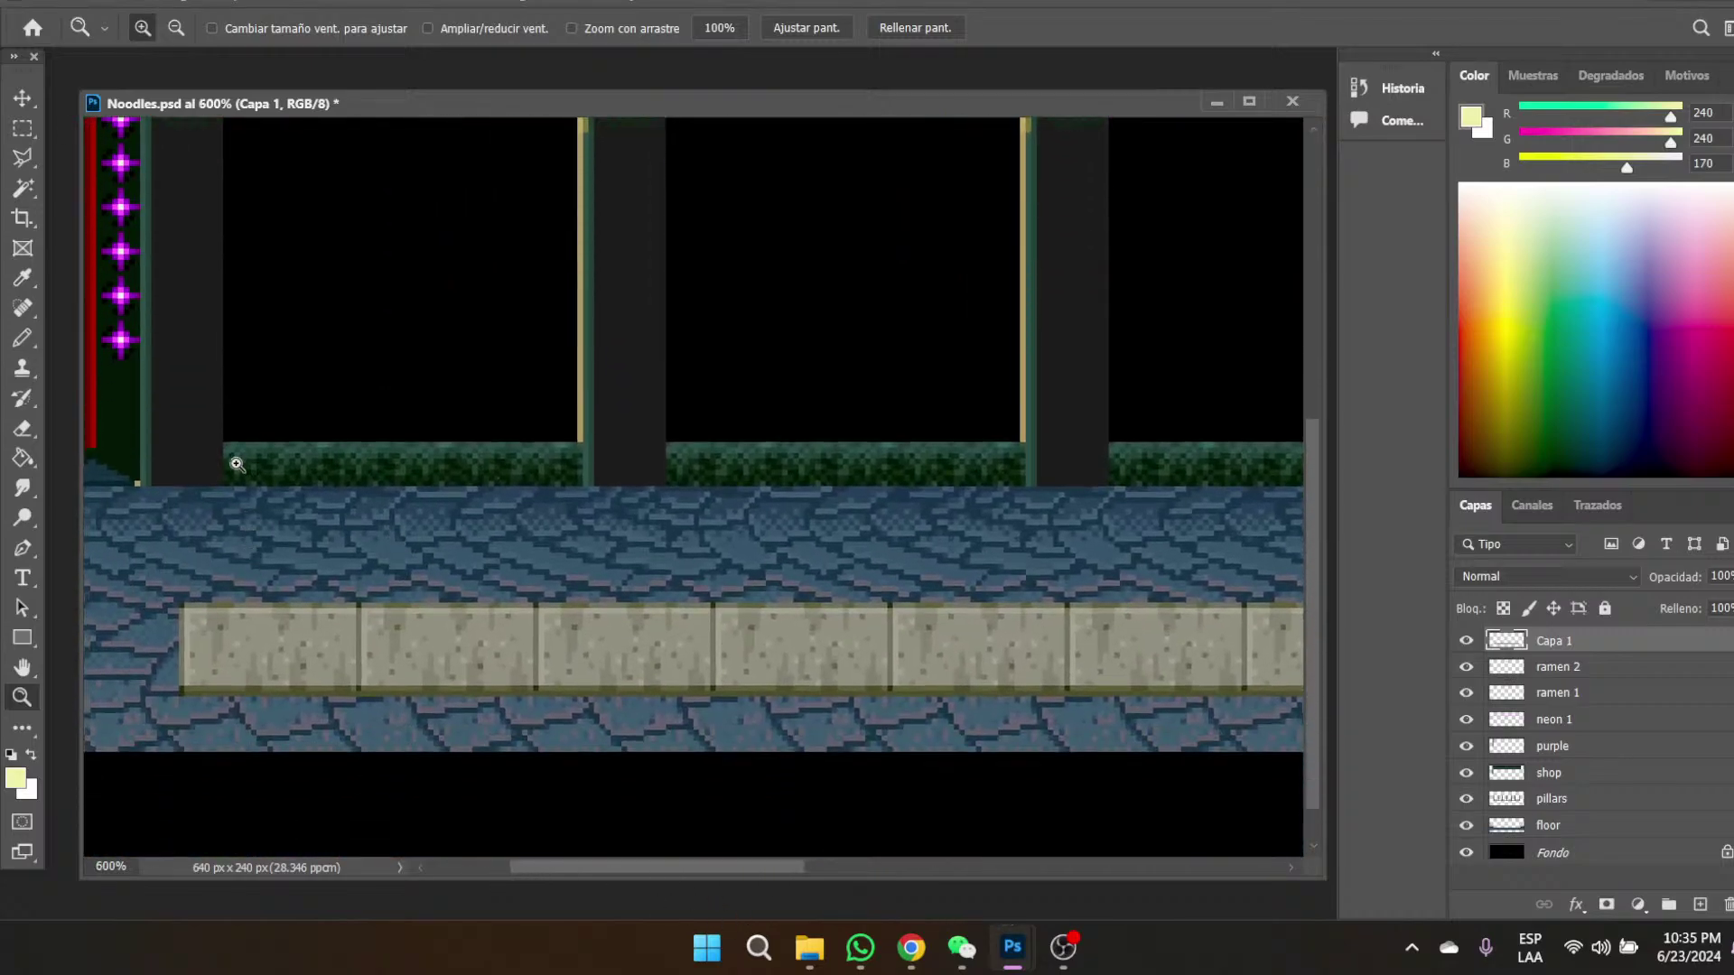
left_click(22, 127)
left_click_drag(169, 719, 931, 649)
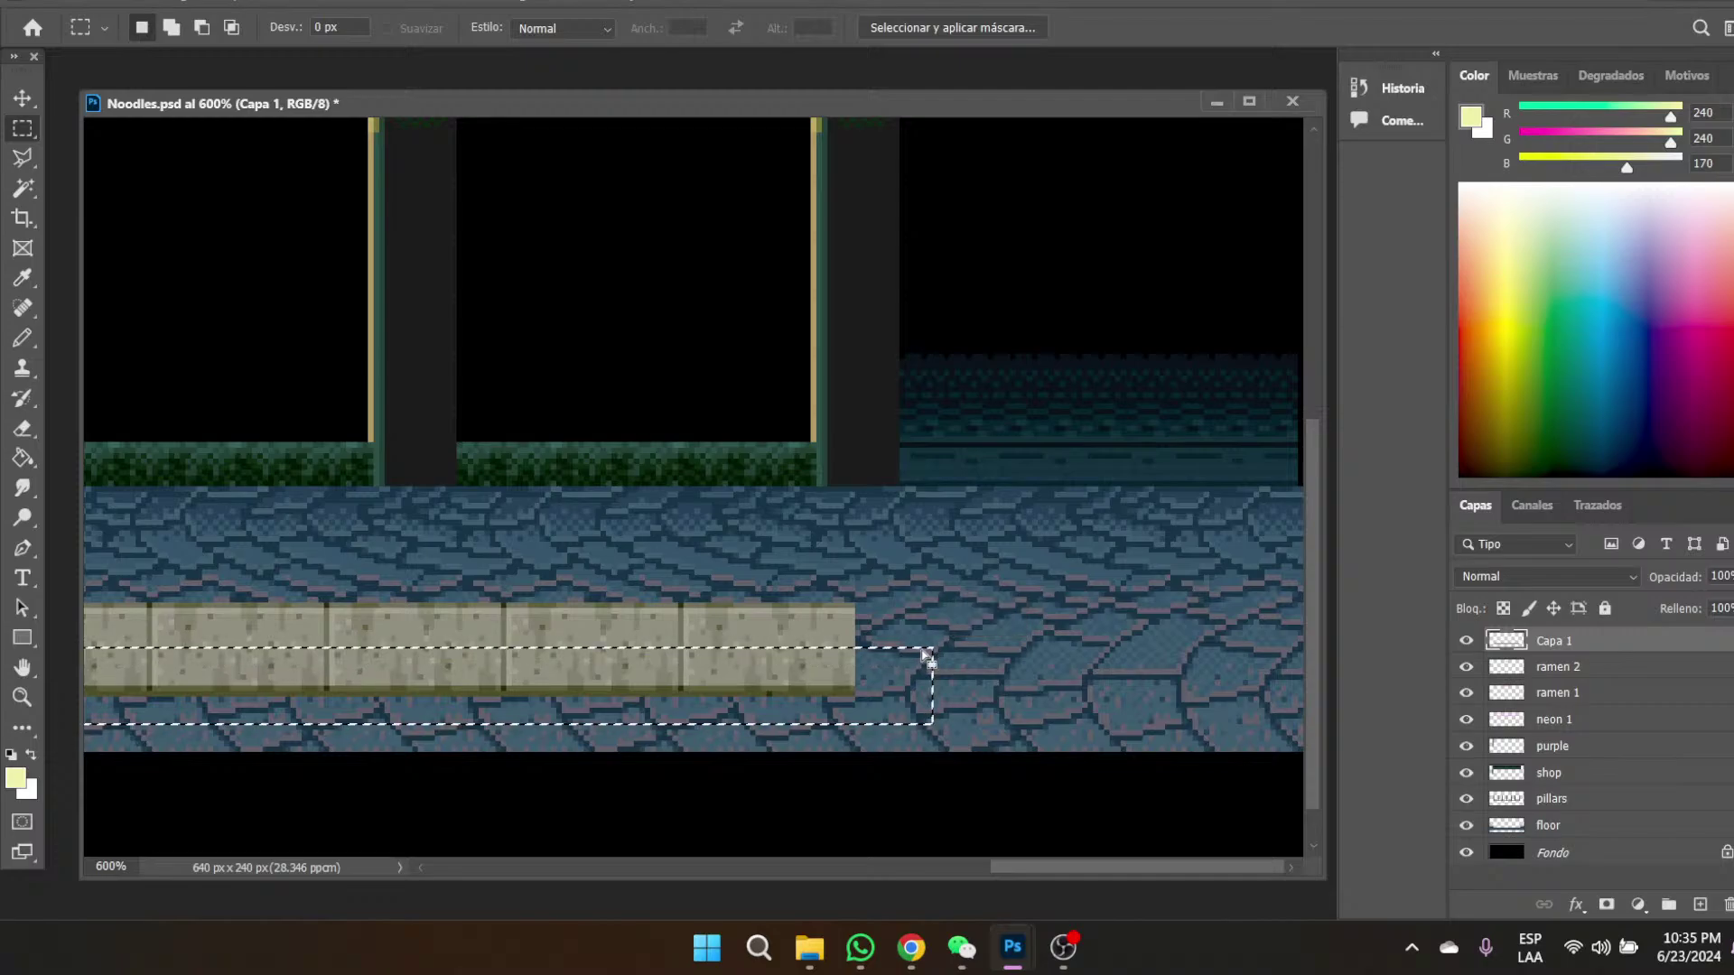
left_click(19, 103)
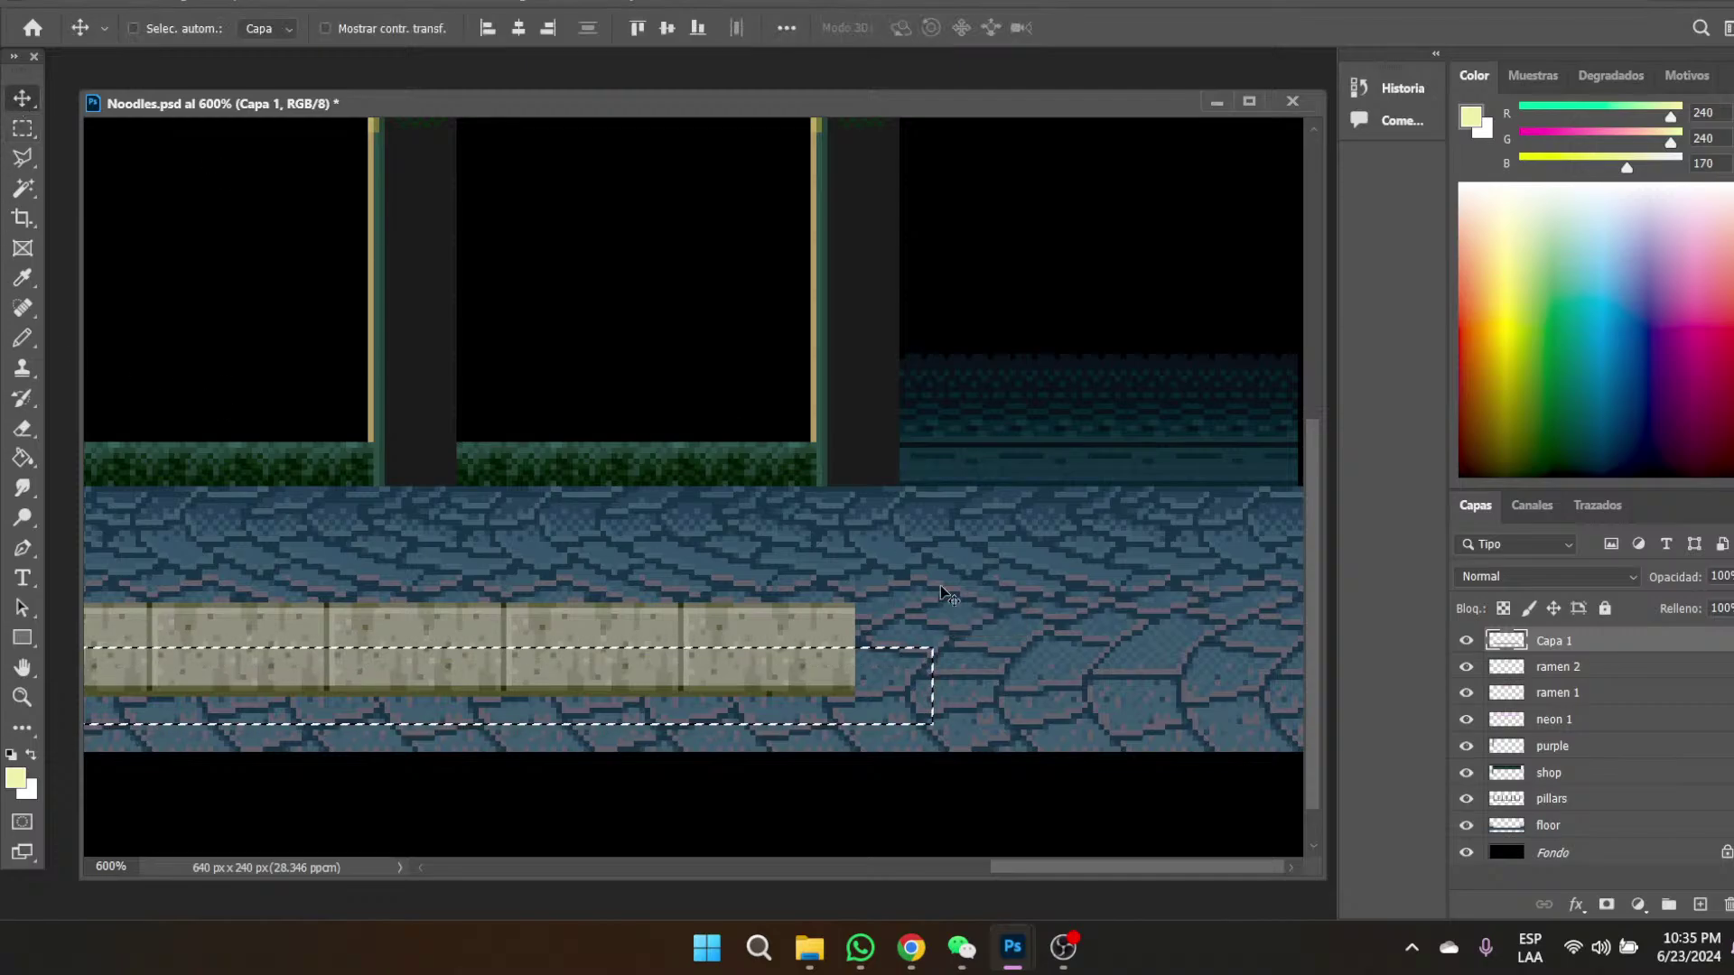
left_click_drag(826, 670, 833, 642)
left_click(23, 128)
left_click(721, 453)
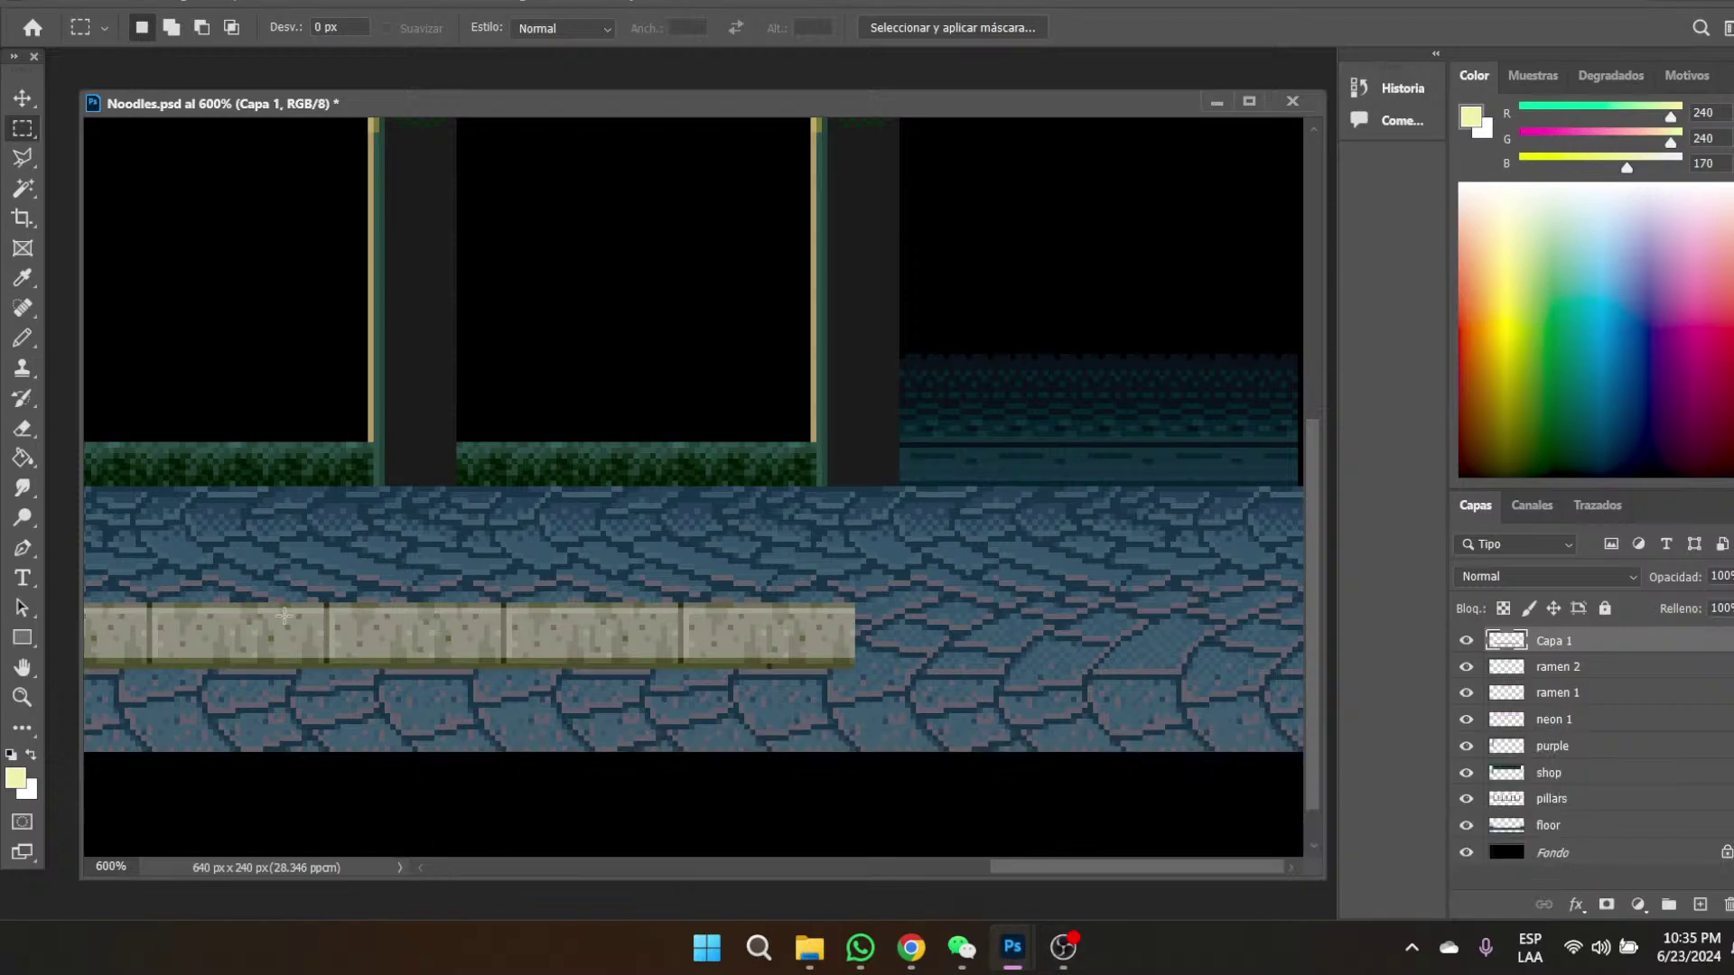
- Move the thinned stone strip left and slightly down so that it starts at the left edge of the scene
left_click_drag(1092, 871, 466, 878)
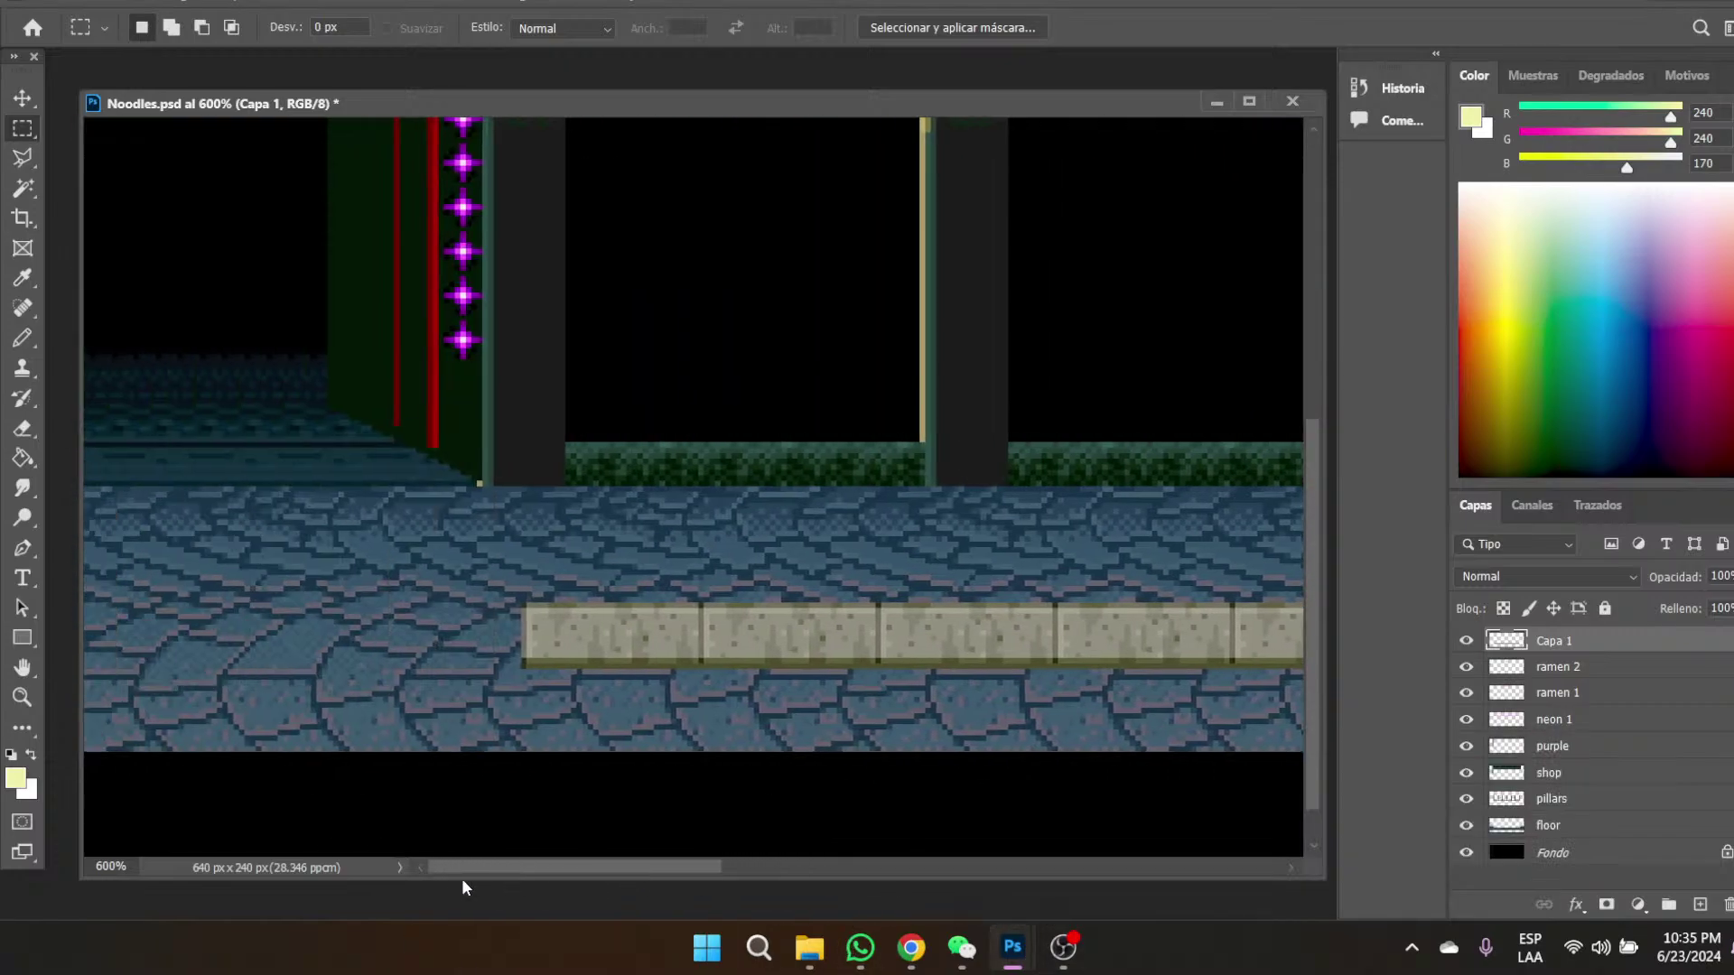
left_click(23, 97)
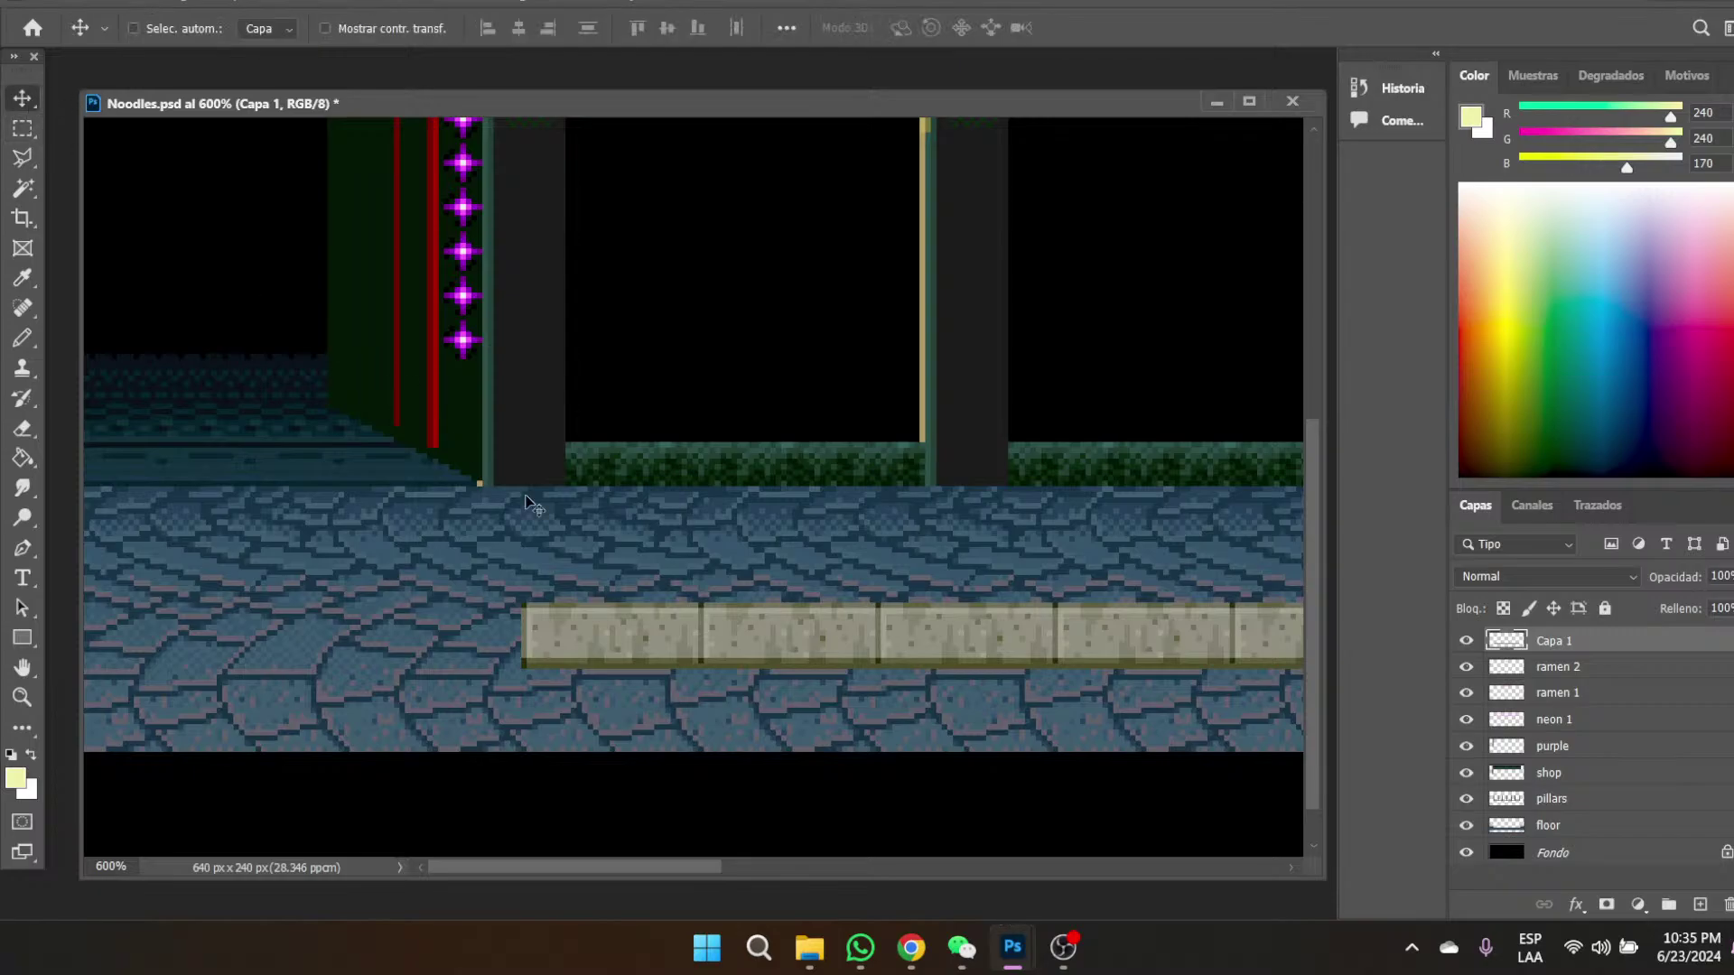
left_click_drag(643, 629, 203, 634)
left_click_drag(608, 870, 964, 885)
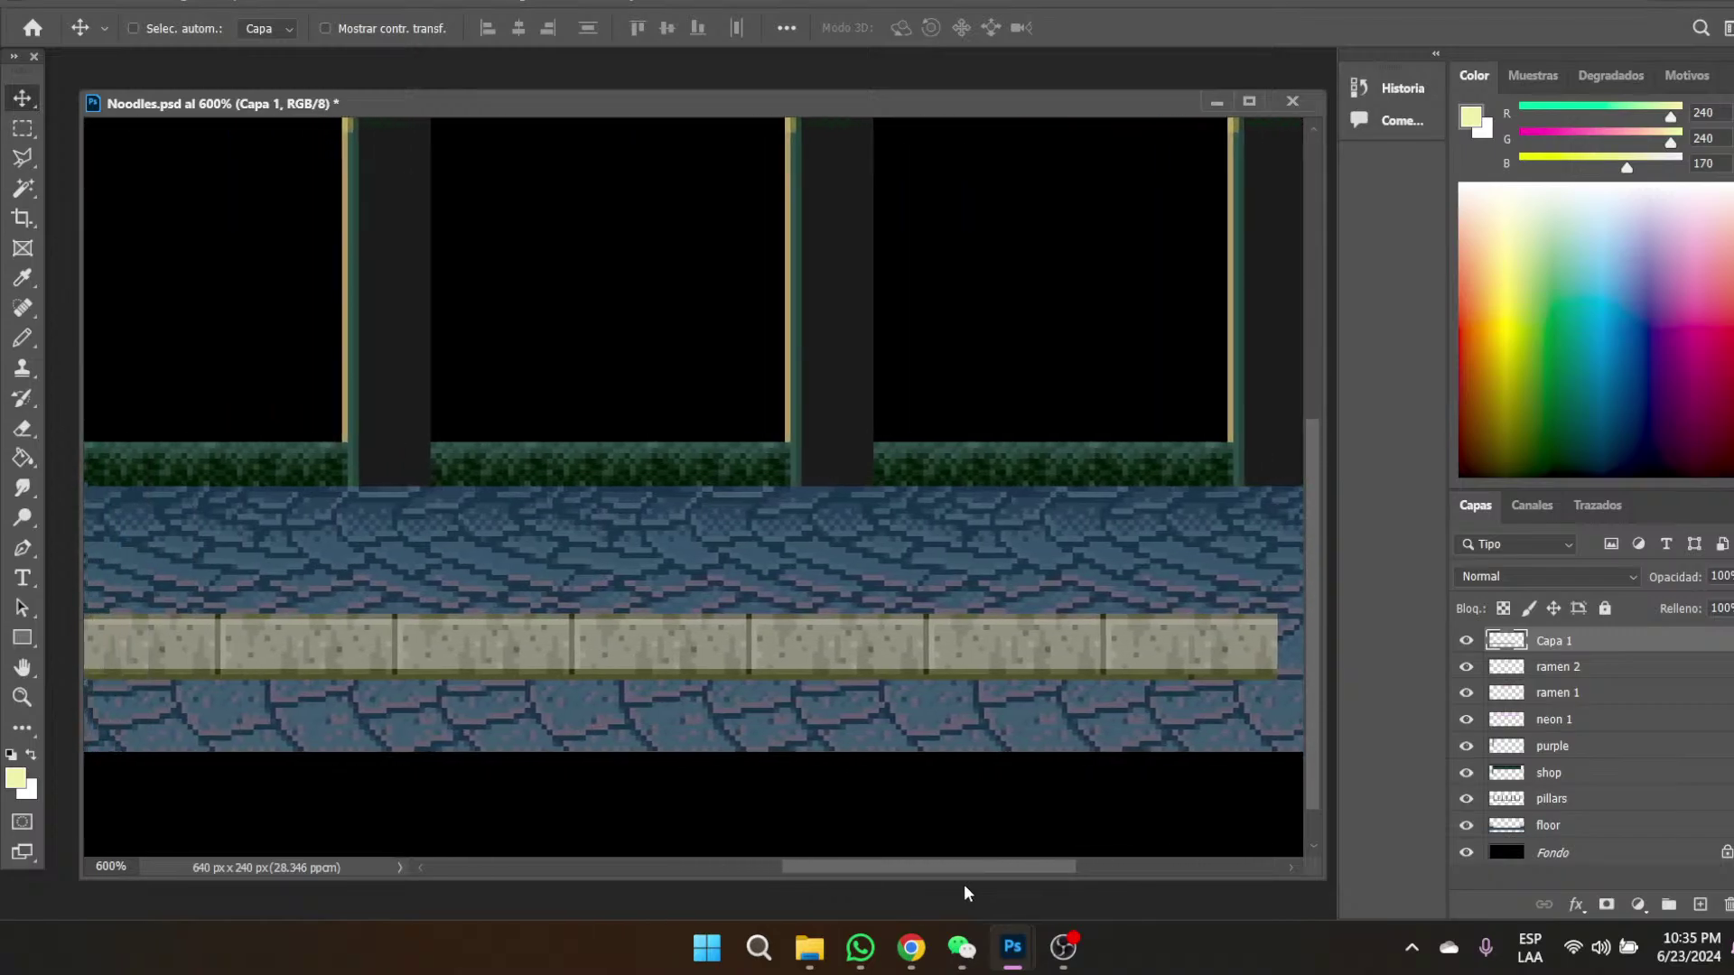
- Paste a second copy of the stone strip and align it with the first to continue the curb to the scene's right side
key("ctrl+v")
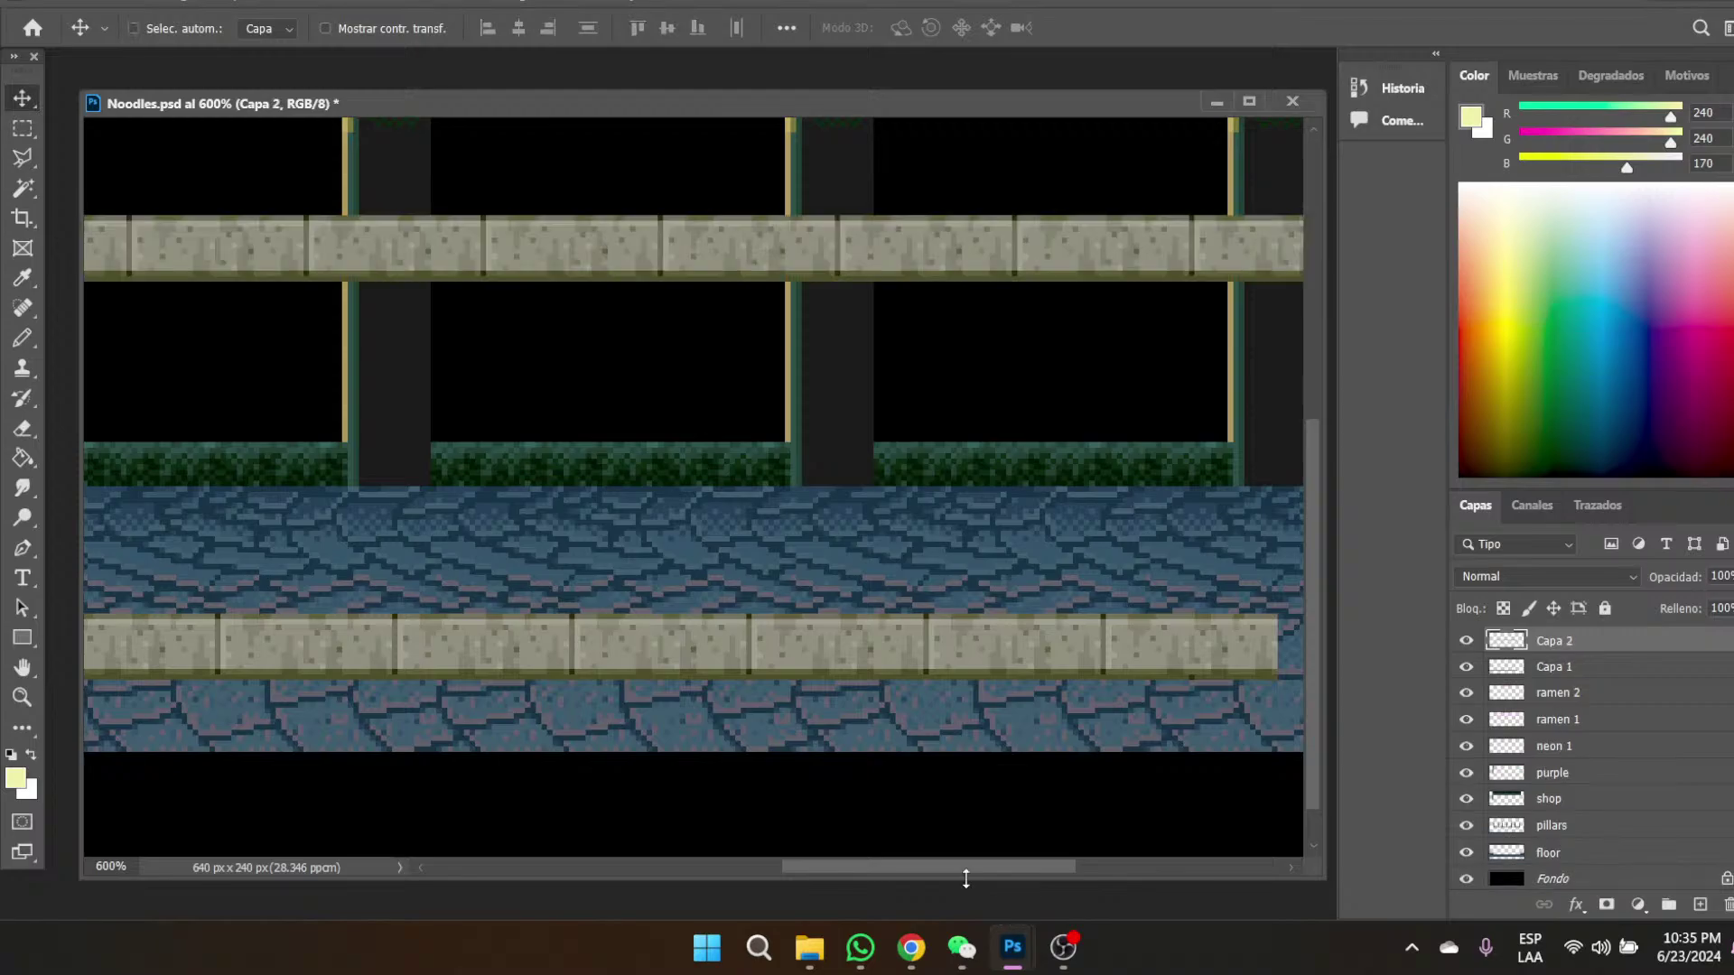
left_click_drag(196, 271, 684, 463)
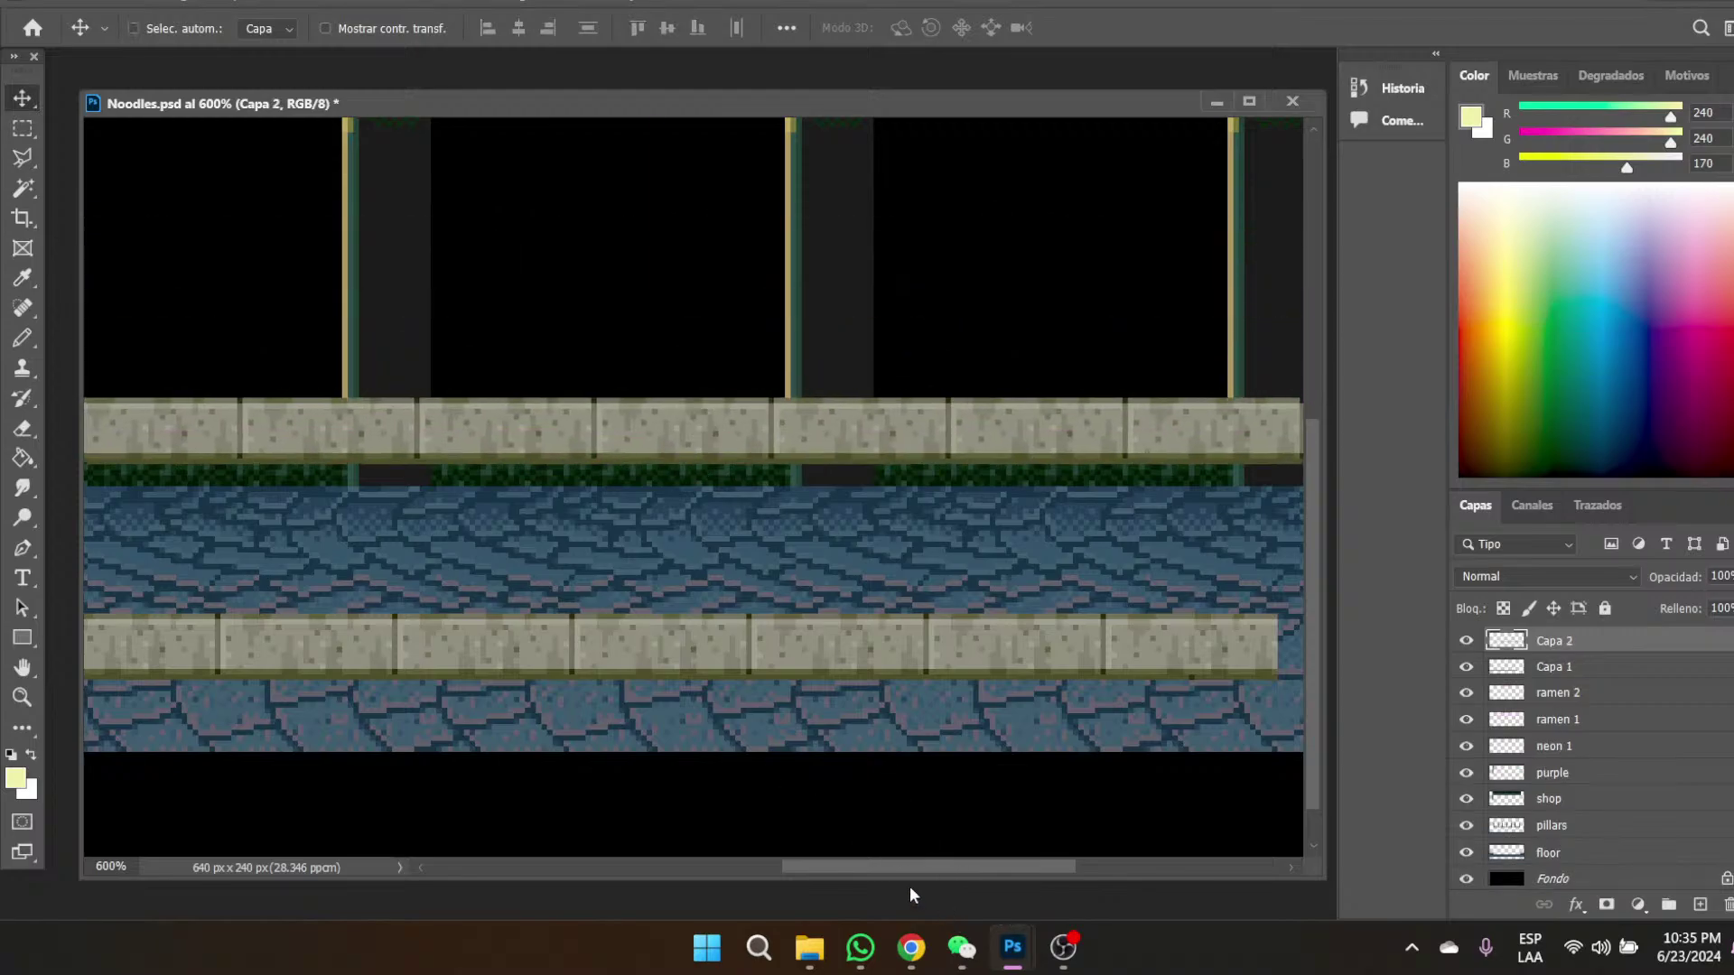
left_click_drag(894, 872, 1113, 869)
left_click_drag(200, 426, 1047, 572)
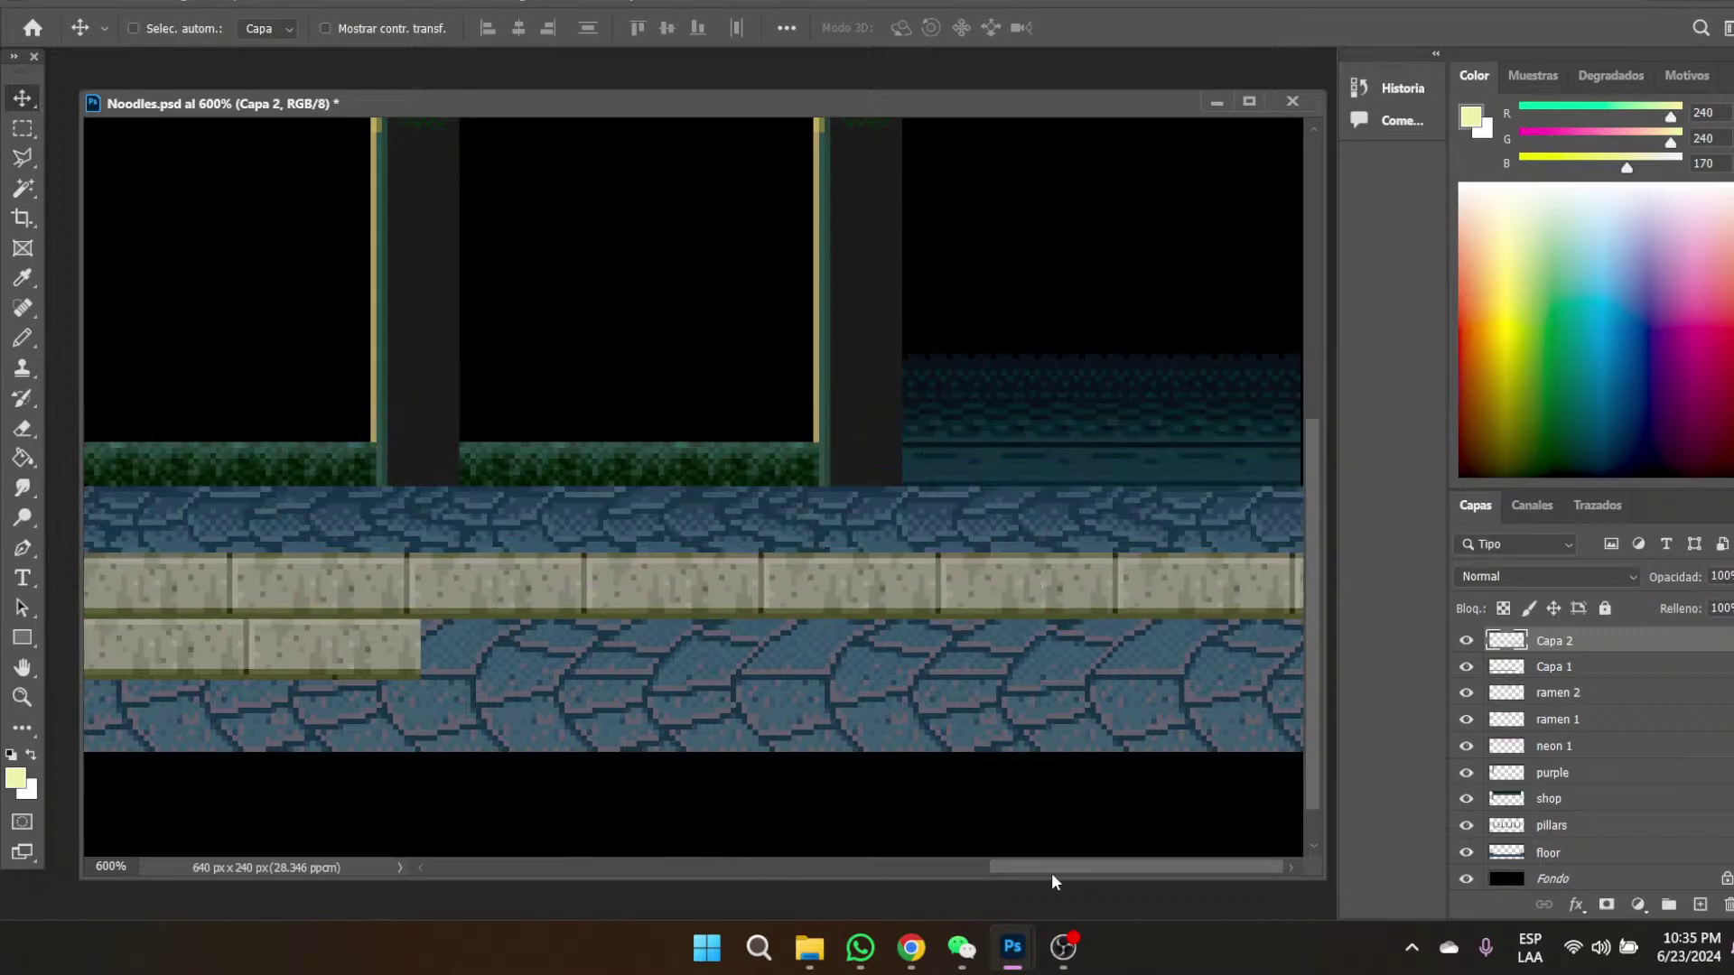
left_click_drag(274, 588, 263, 631)
left_click_drag(1054, 870, 943, 886)
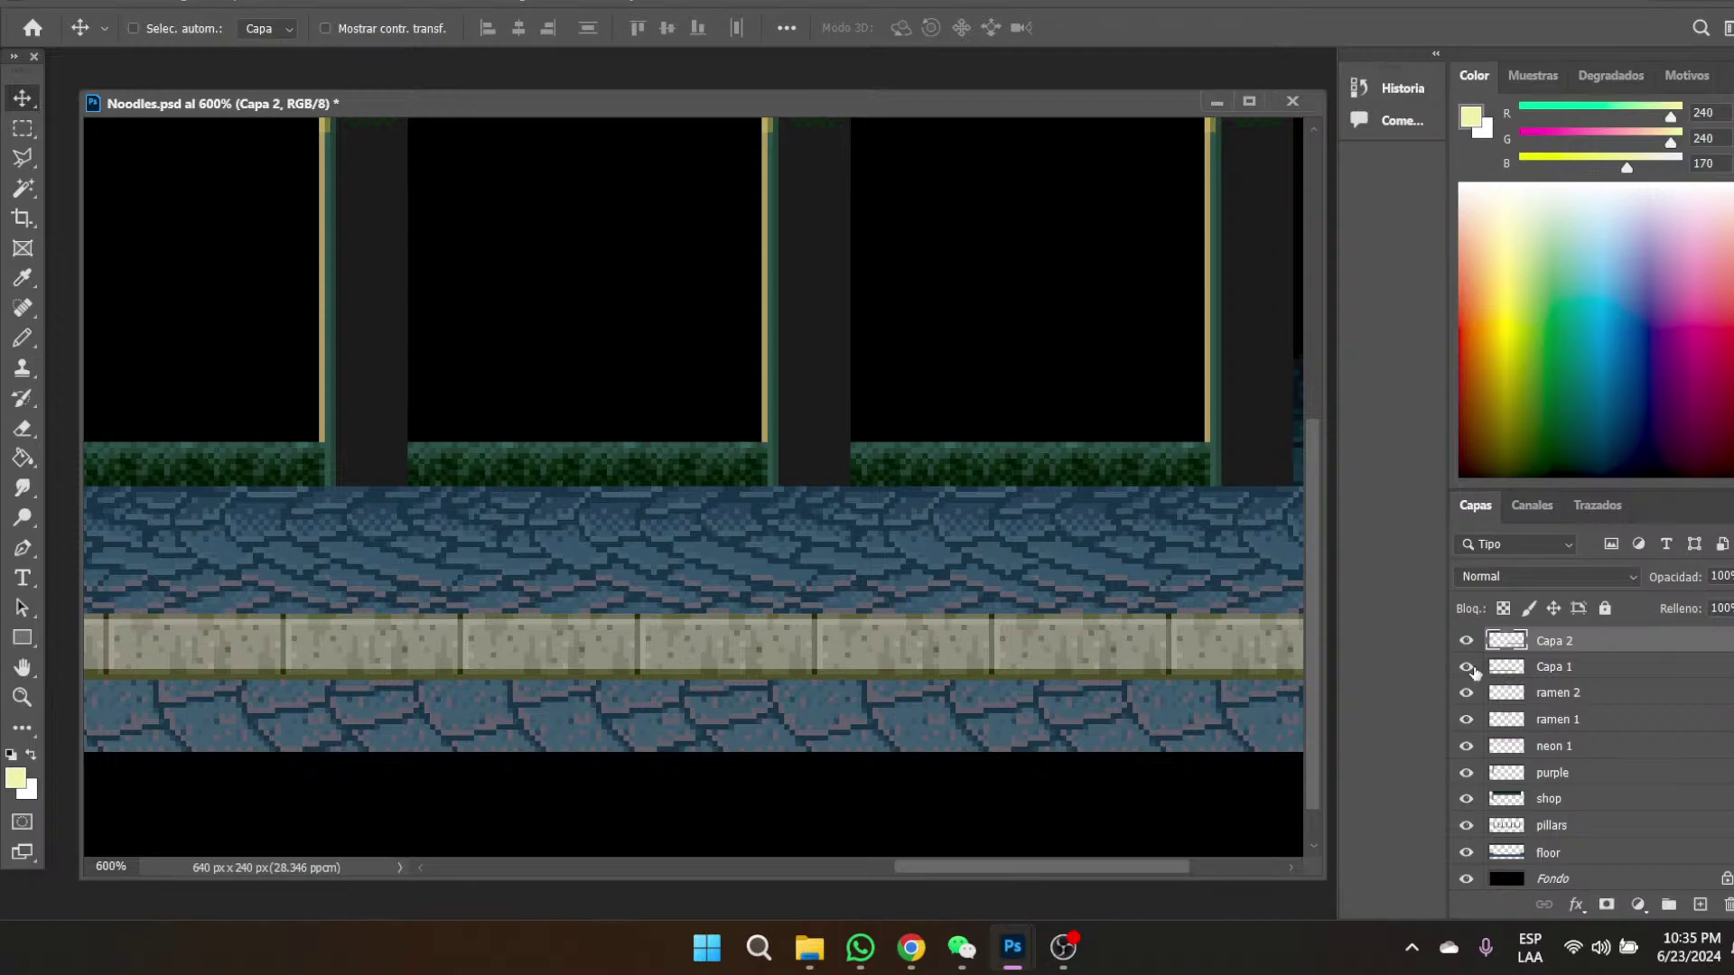
- Check the second strip by toggling the visibility of Capa 2, and merge that layer down into Capa 1
left_click(1465, 641)
left_click(1466, 640)
right_click(1568, 643)
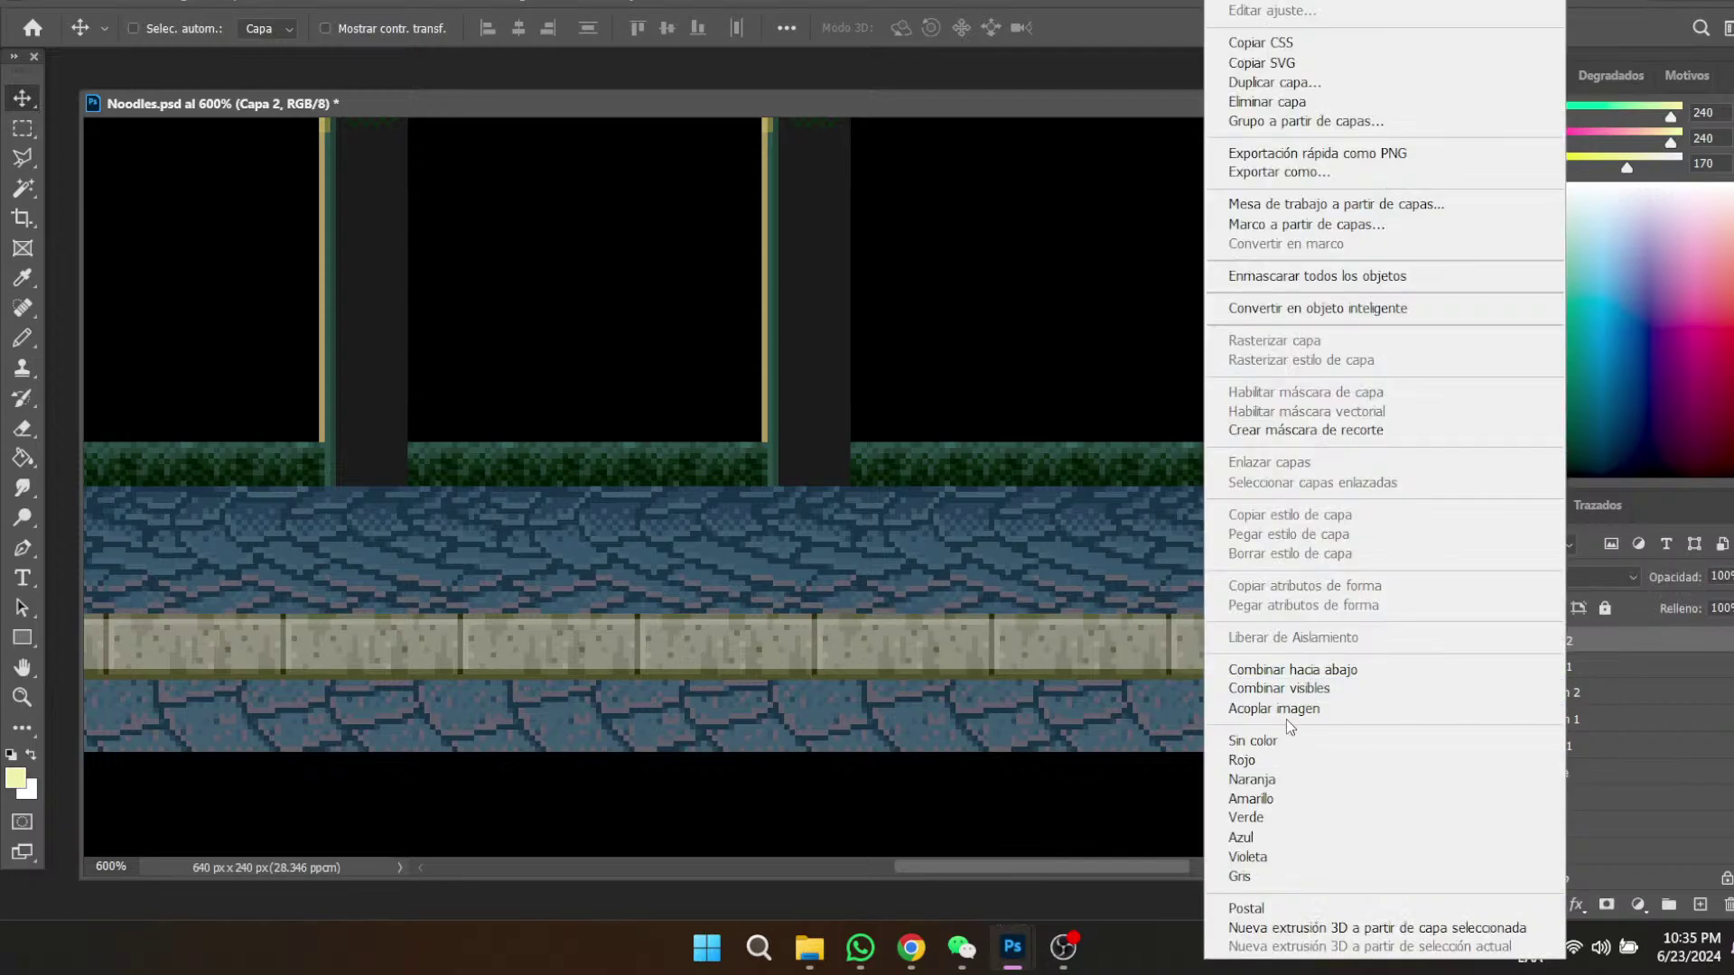
left_click(1340, 668)
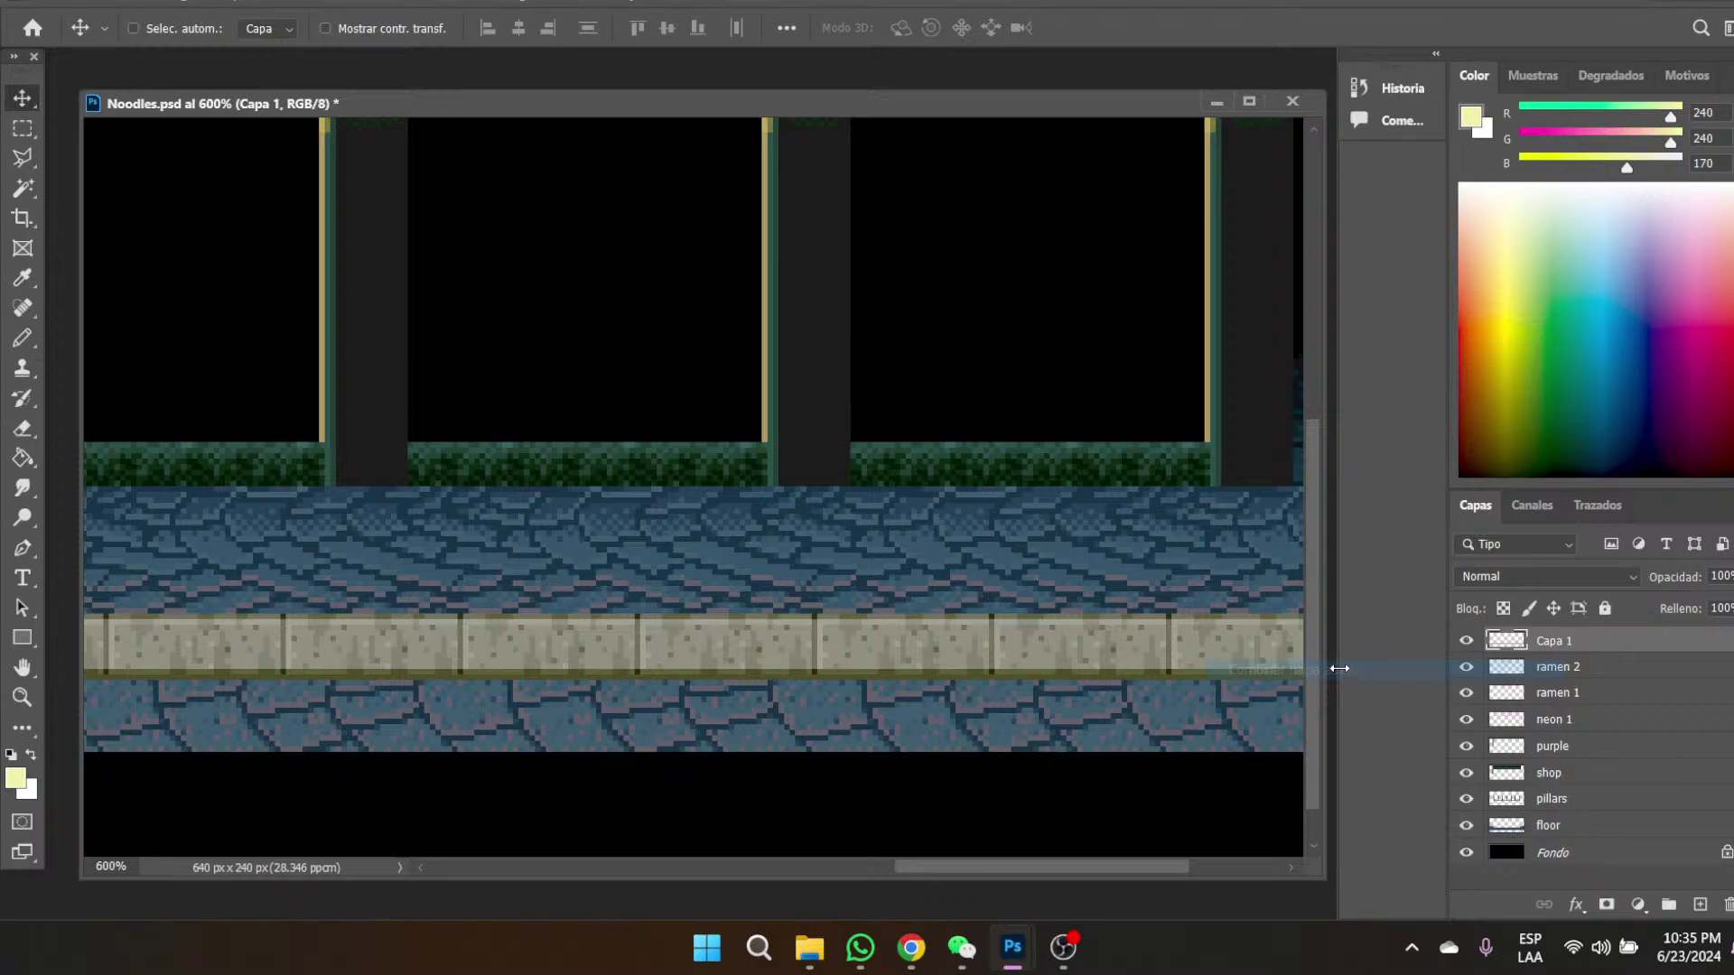
- Switch to the YouTube page in Chrome and look through the Clock Tower Stage video's details, comments and mix playlist
left_click(912, 958)
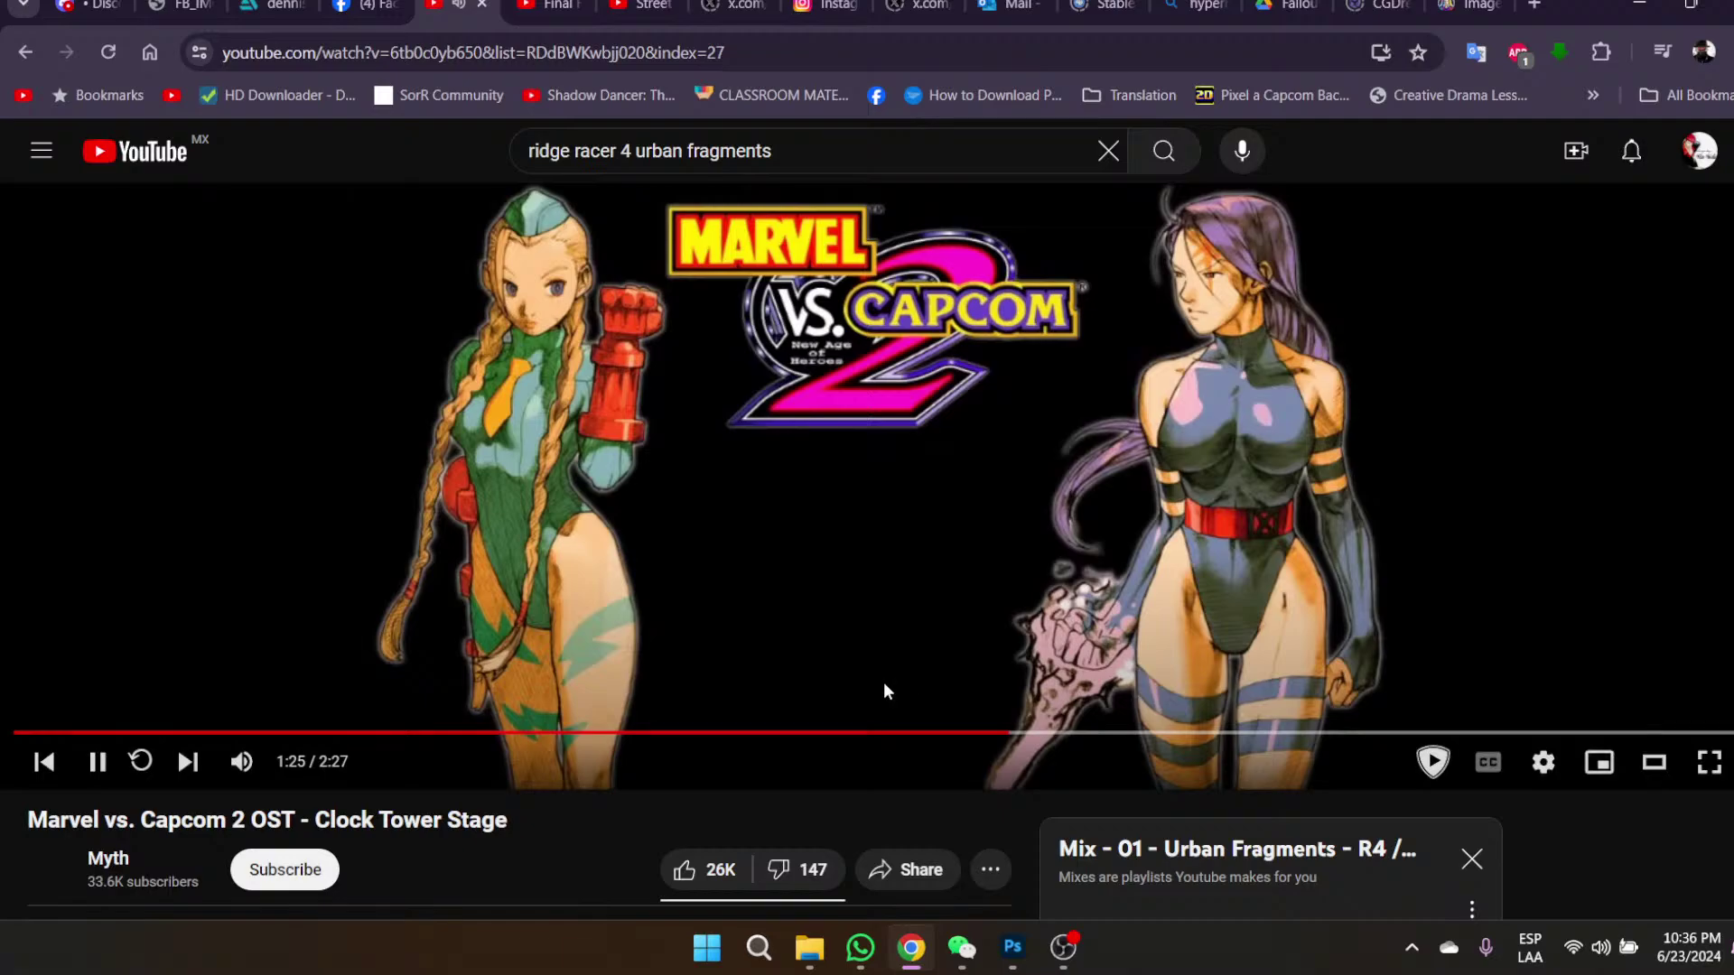
scroll(780, 750, "down", 4)
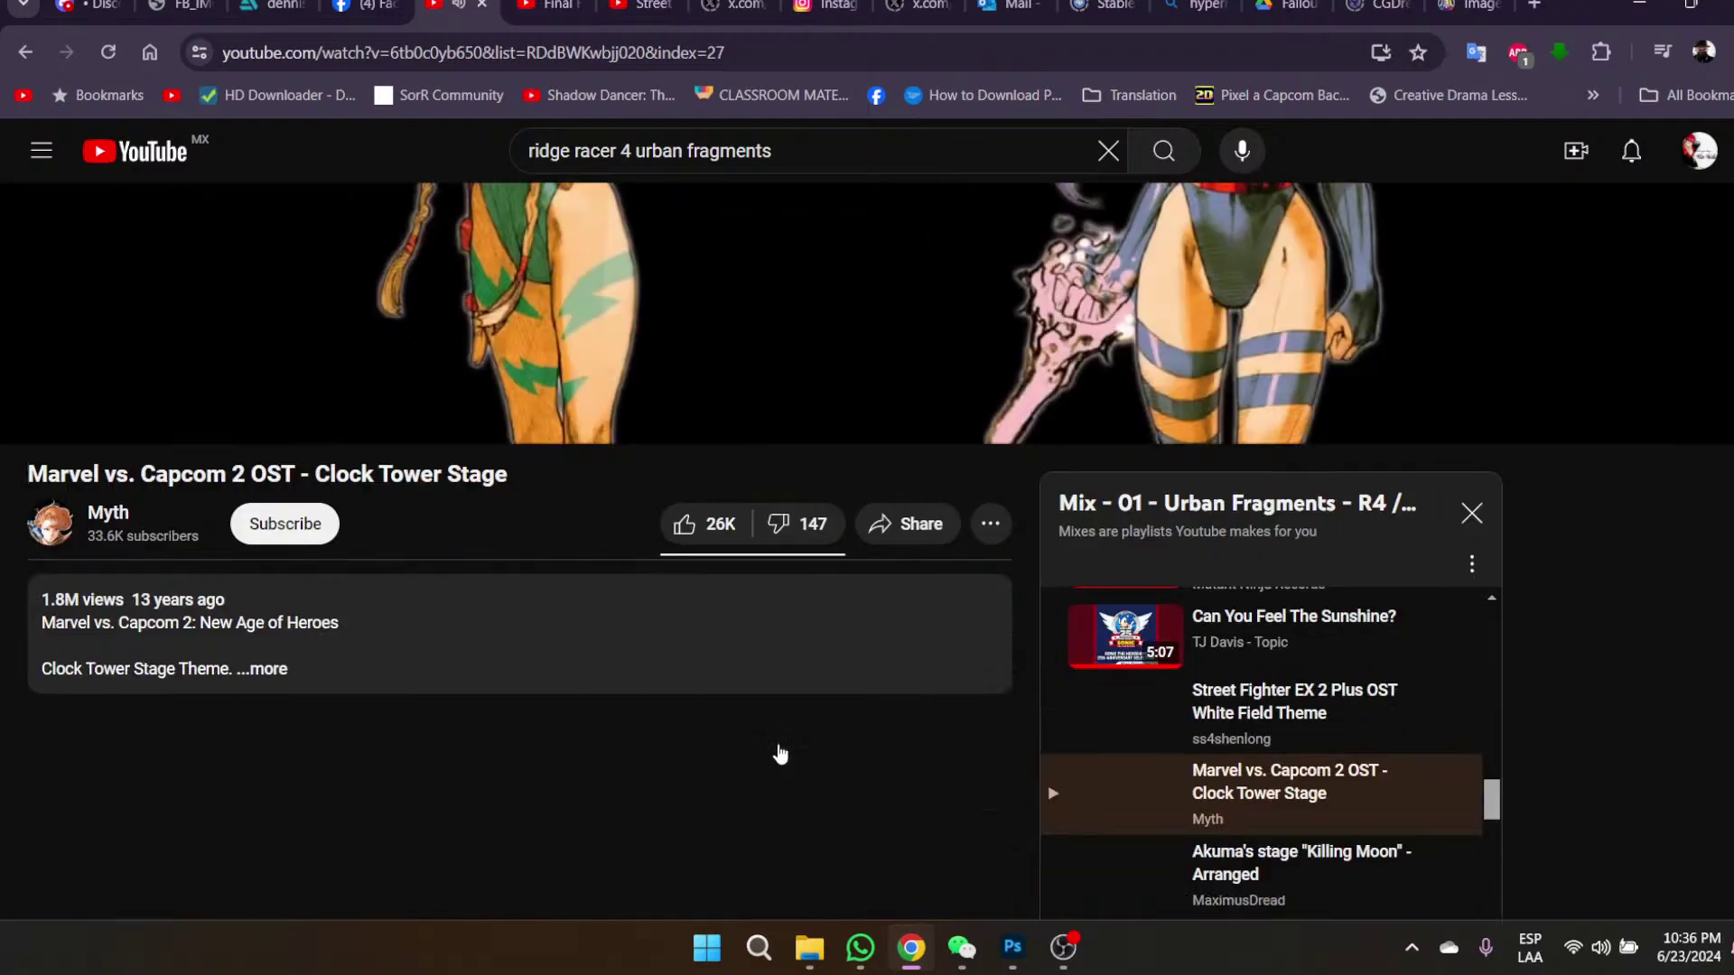
scroll(778, 744, "down", 2)
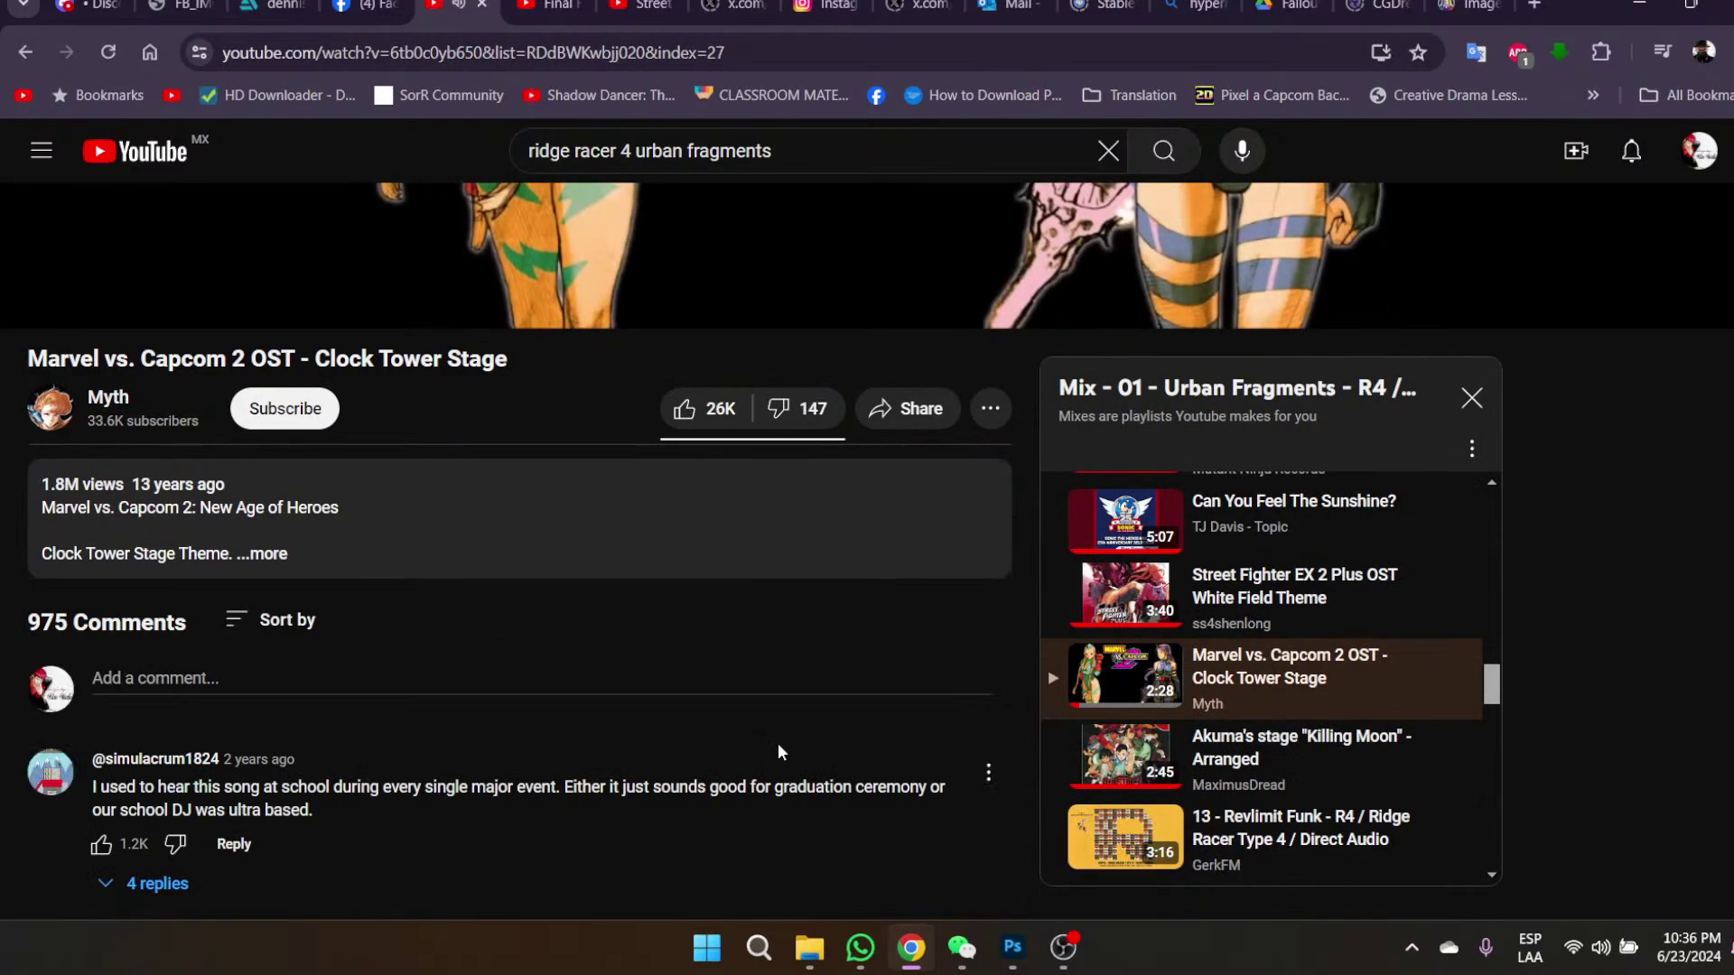
scroll(778, 744, "up", 3)
scroll(781, 752, "up", 3)
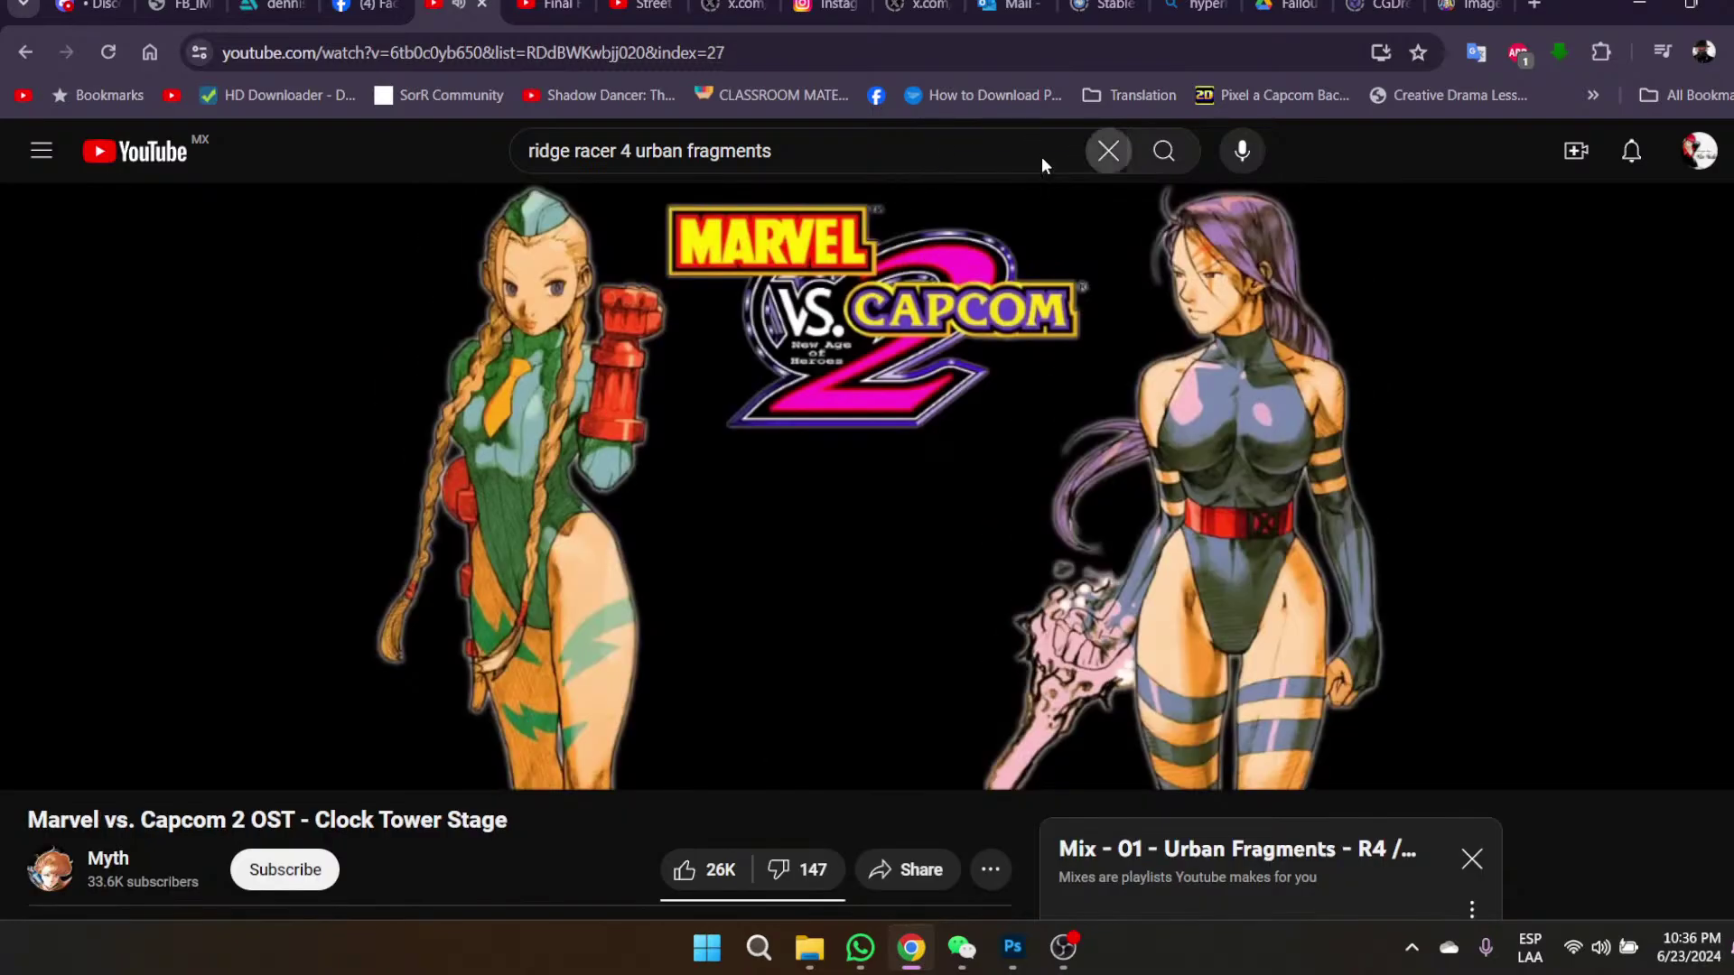
- Search YouTube for "marvel vs capcom 2 factory stage"
left_click(902, 147)
key("ctrl+a")
key("BackSpace")
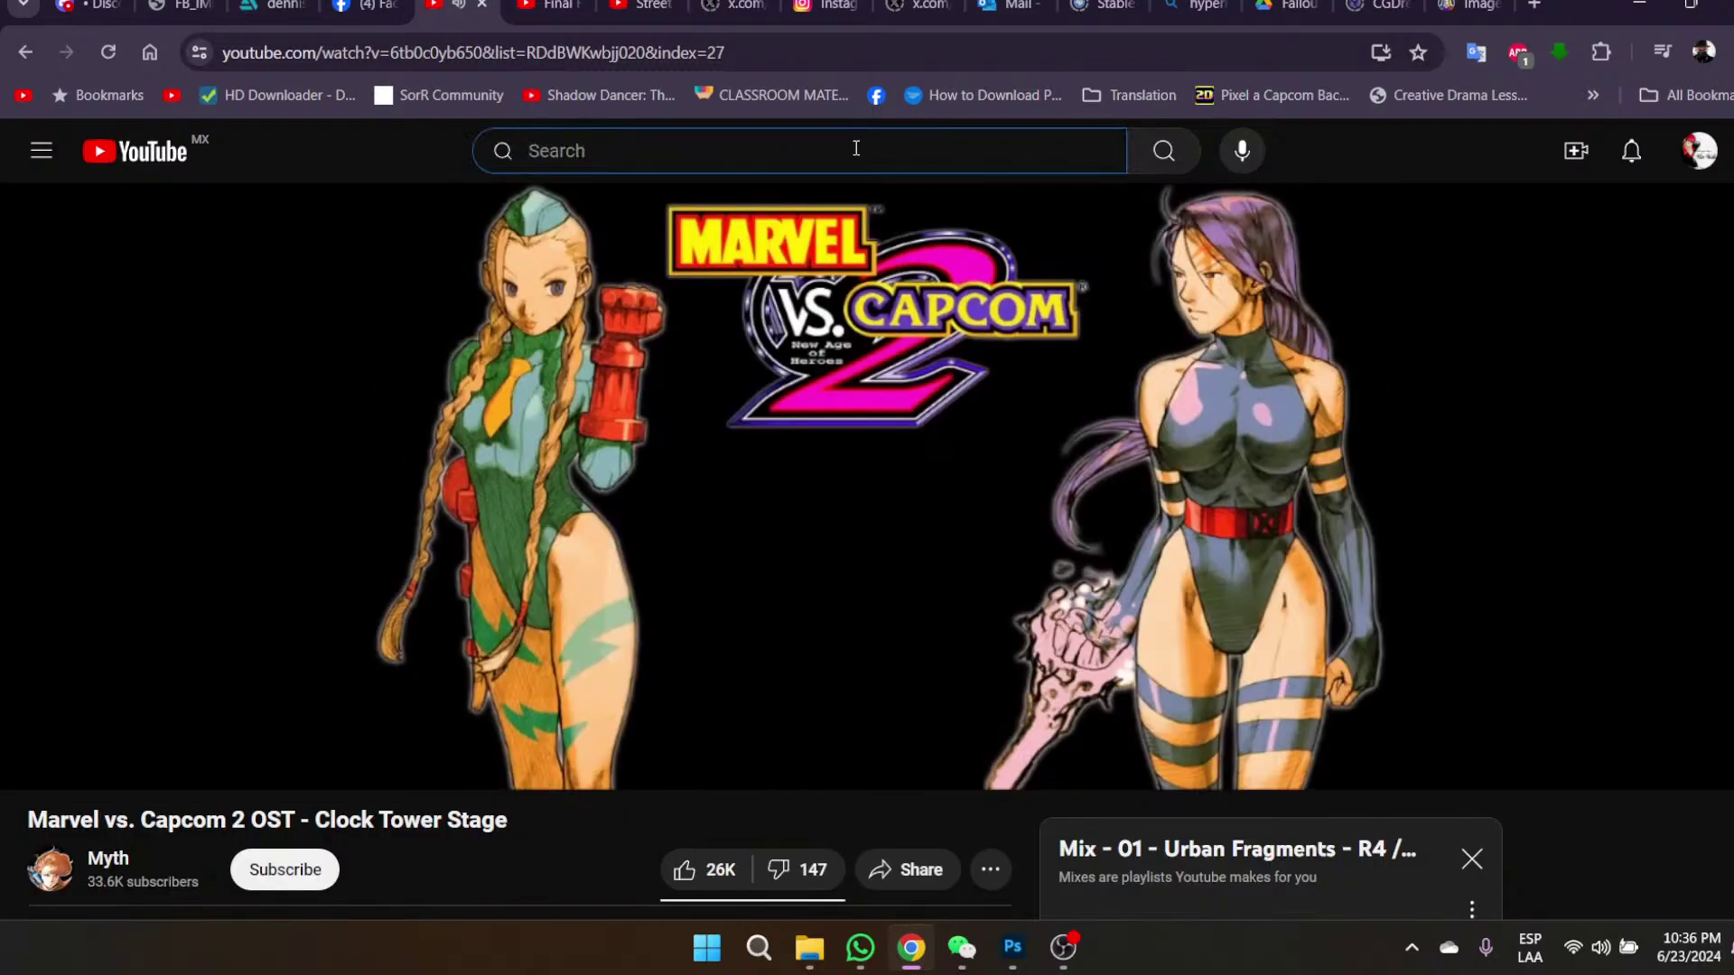
type("marve")
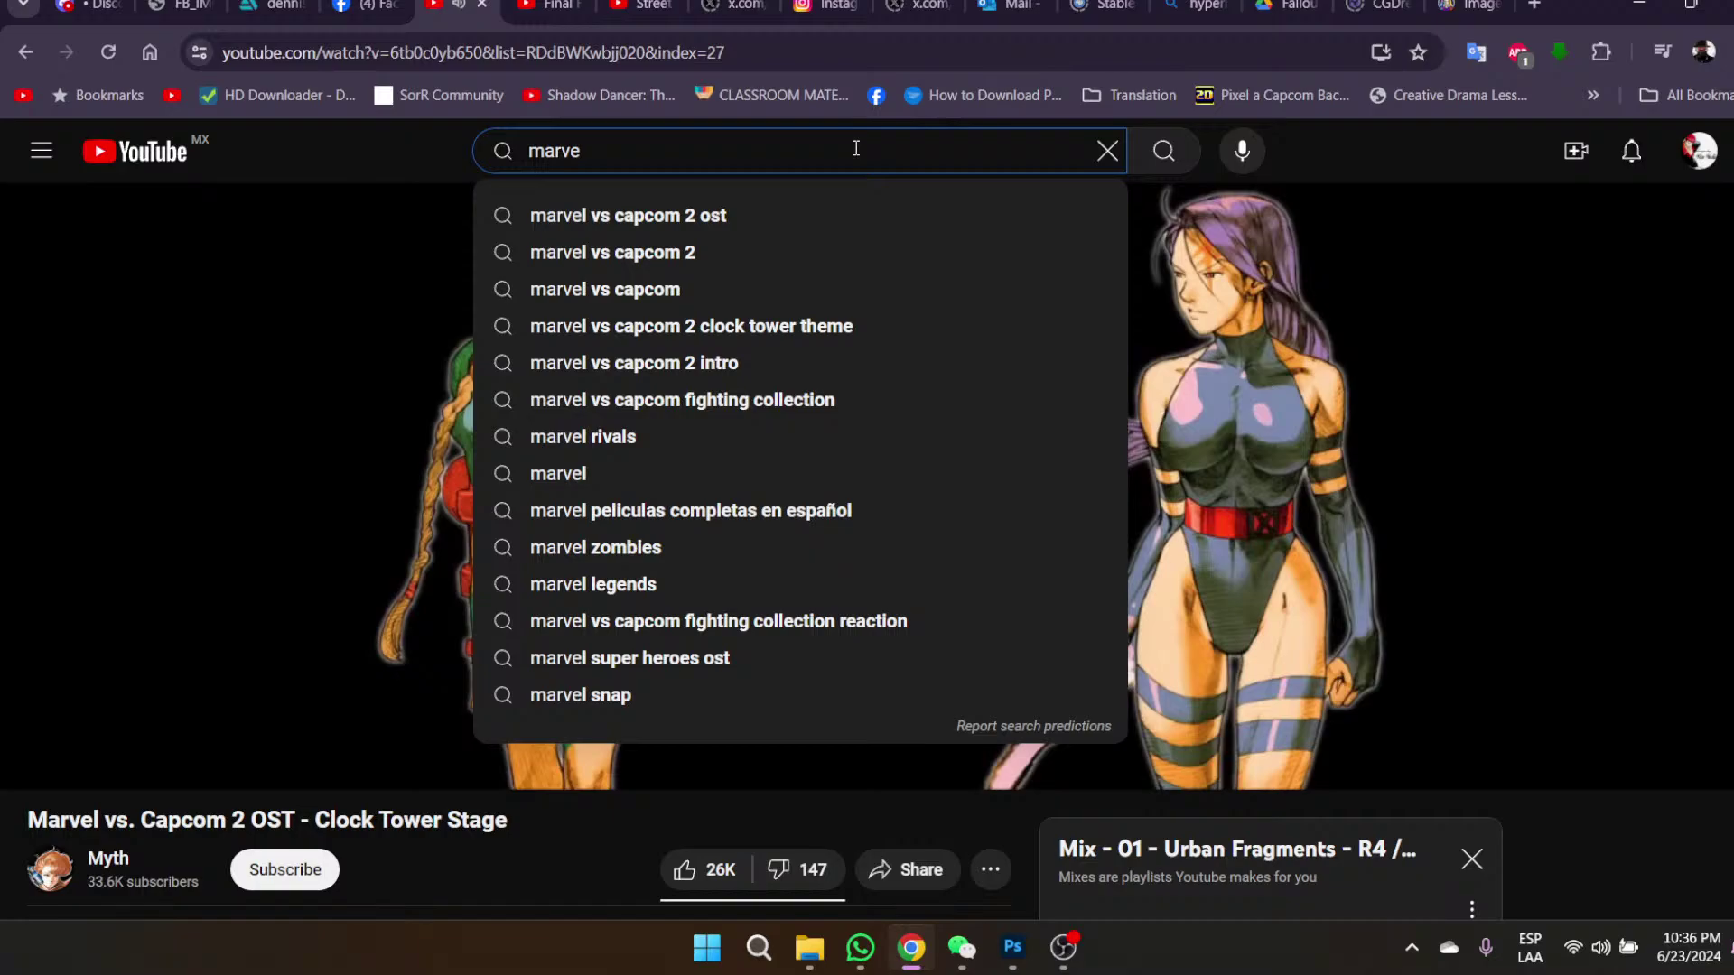
type("l")
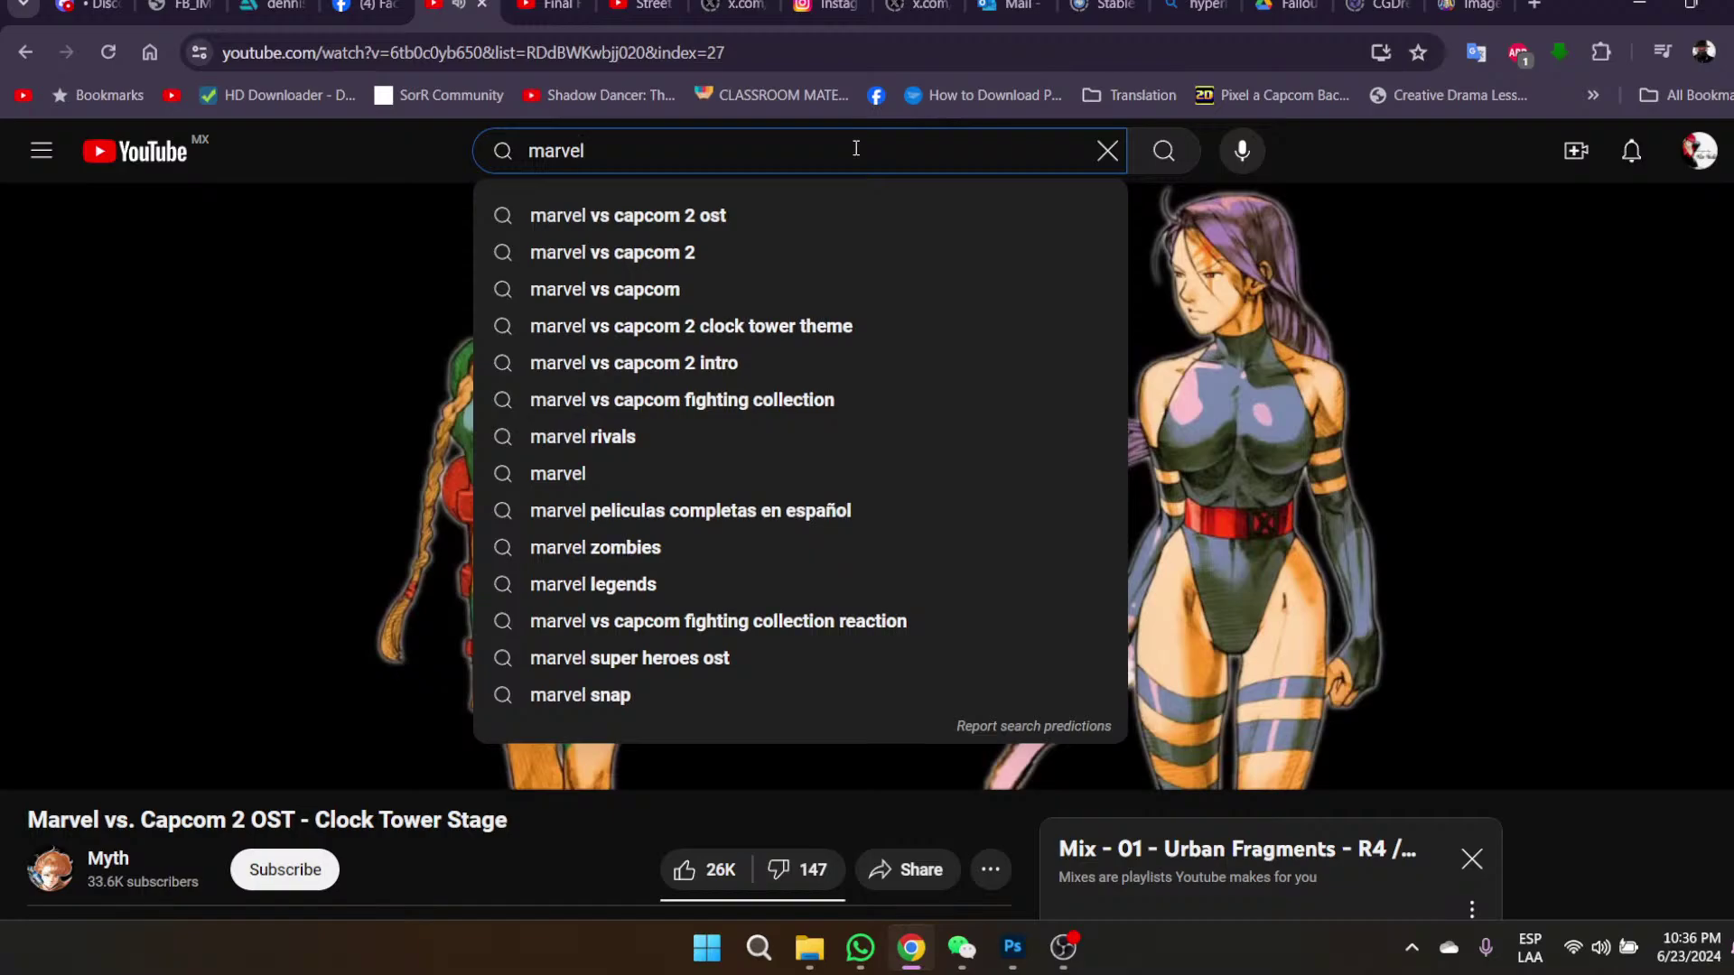
key("Down")
key("Down")
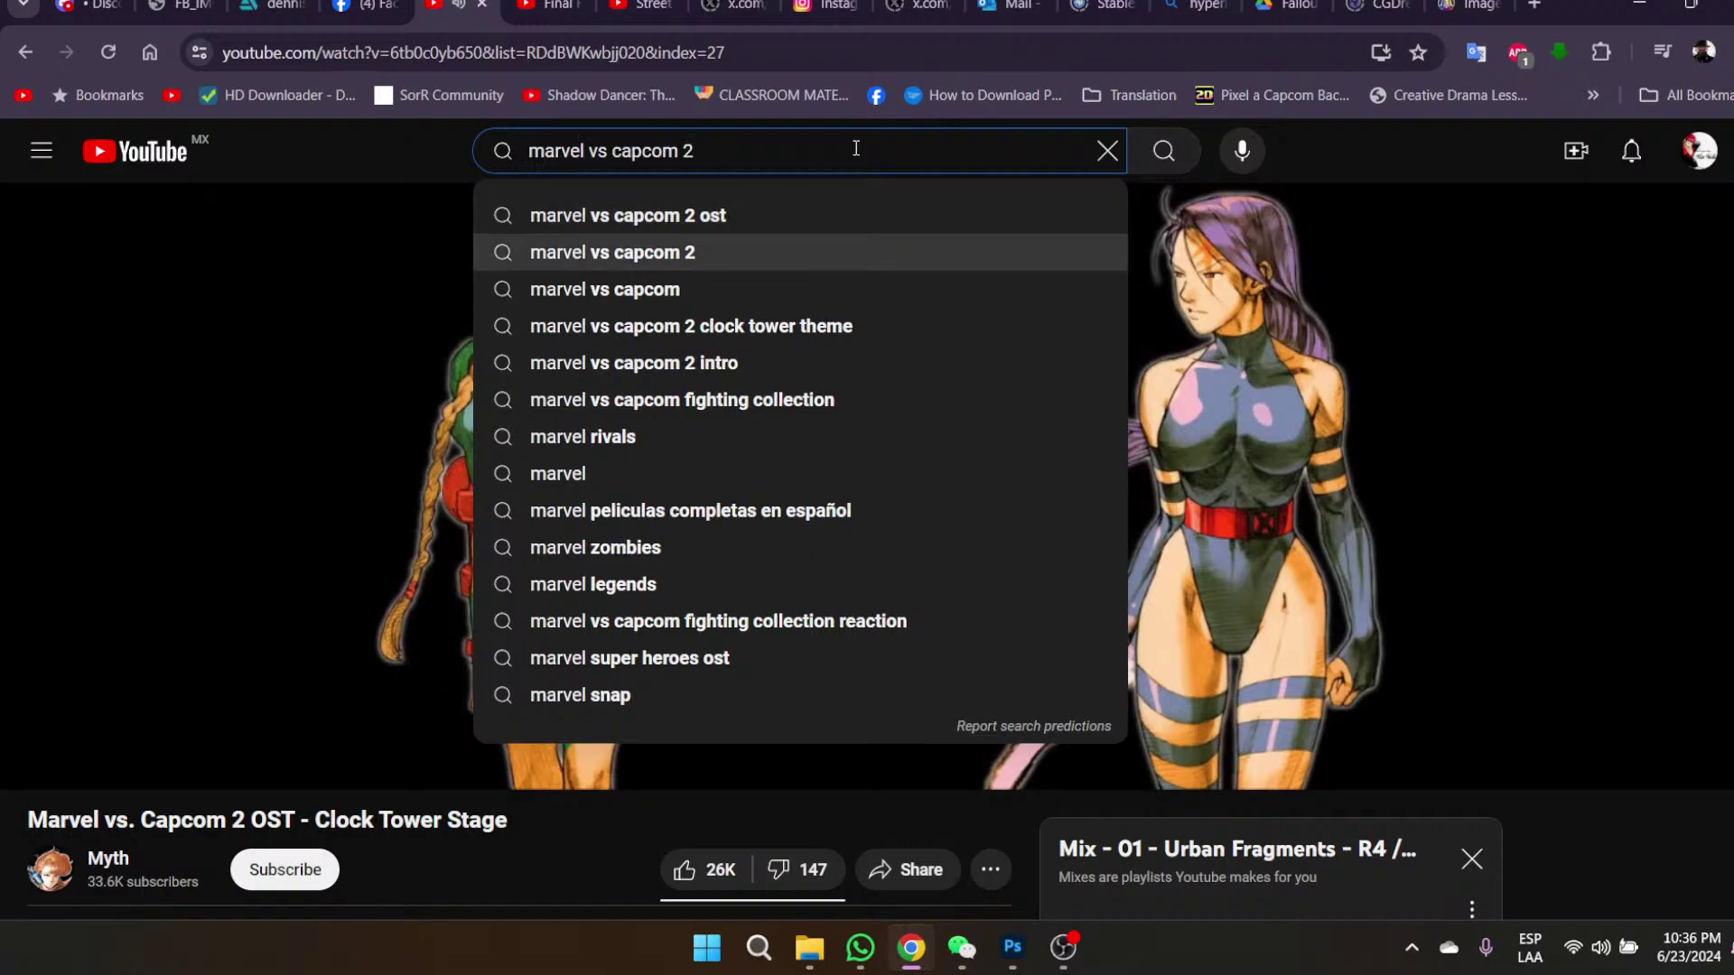
type("fa")
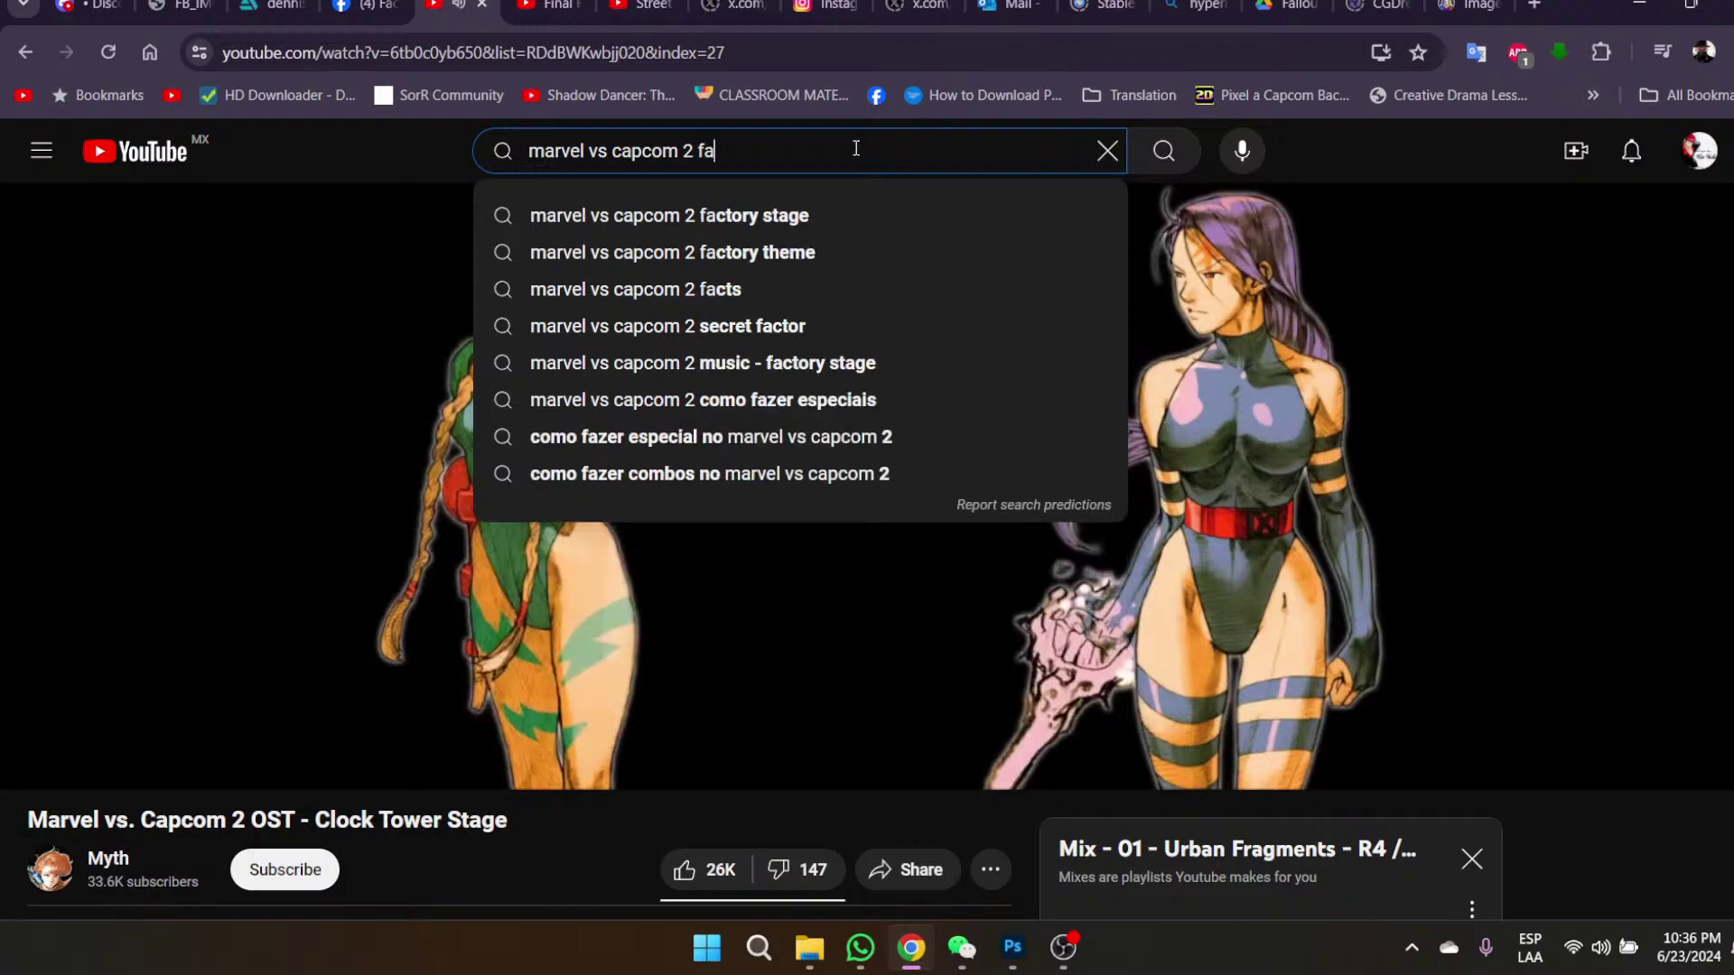
key("Down")
key("Down")
key("Up")
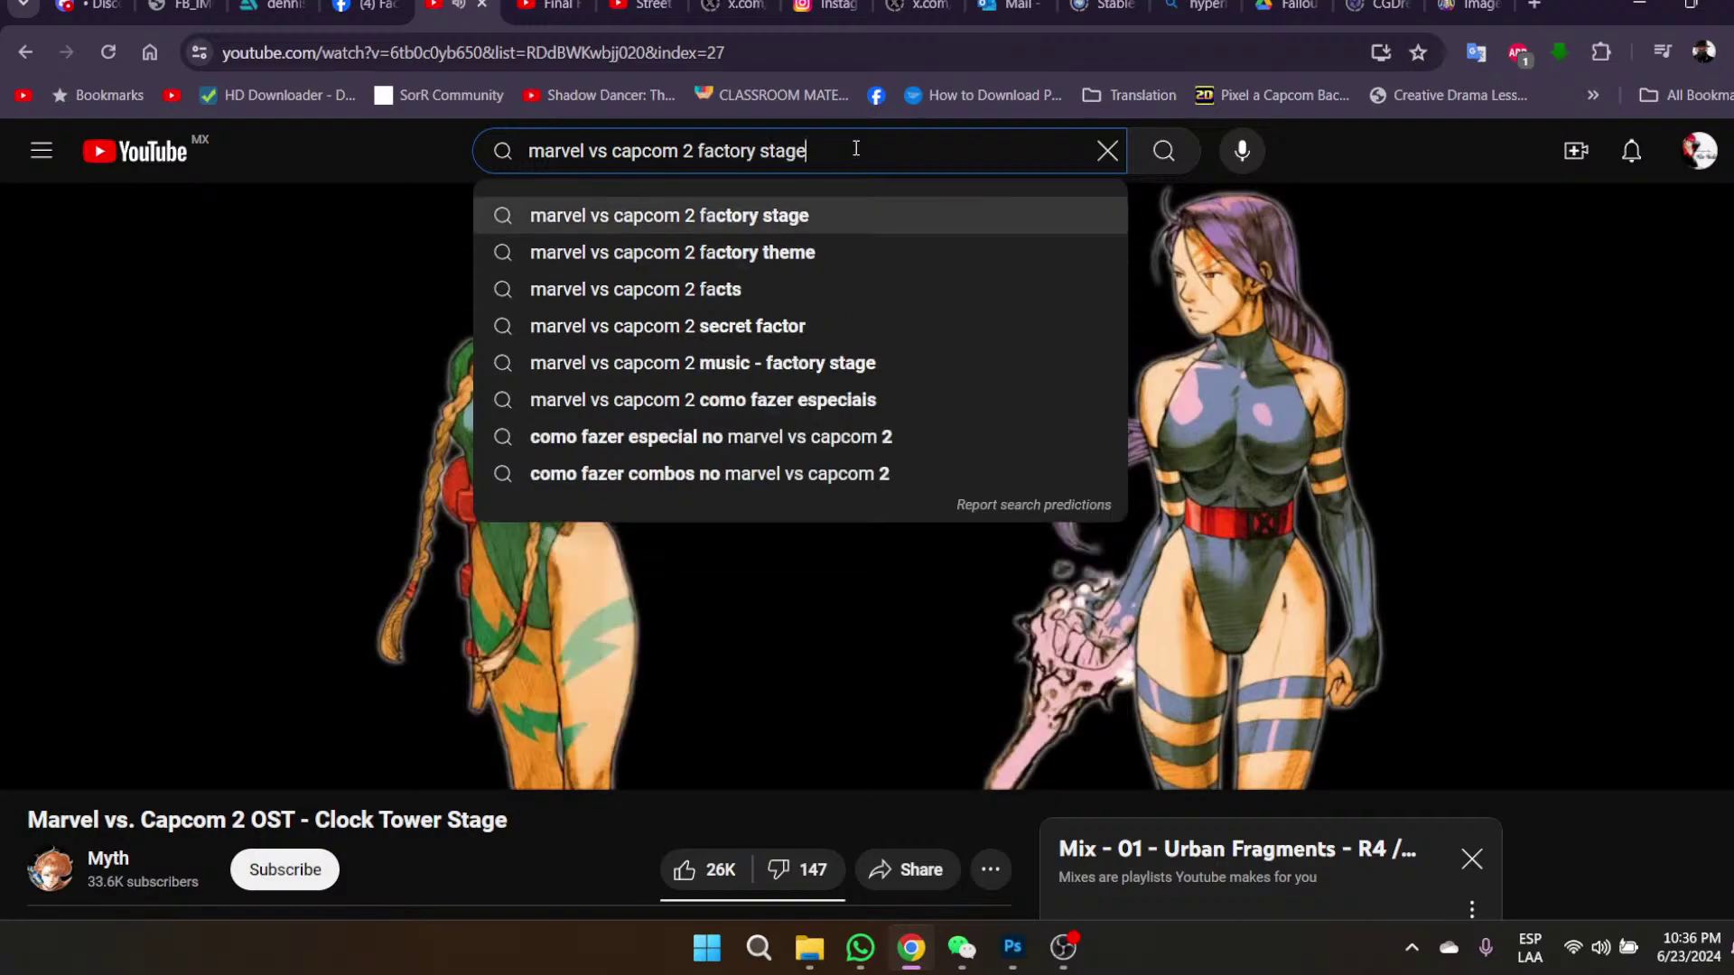
key("Return")
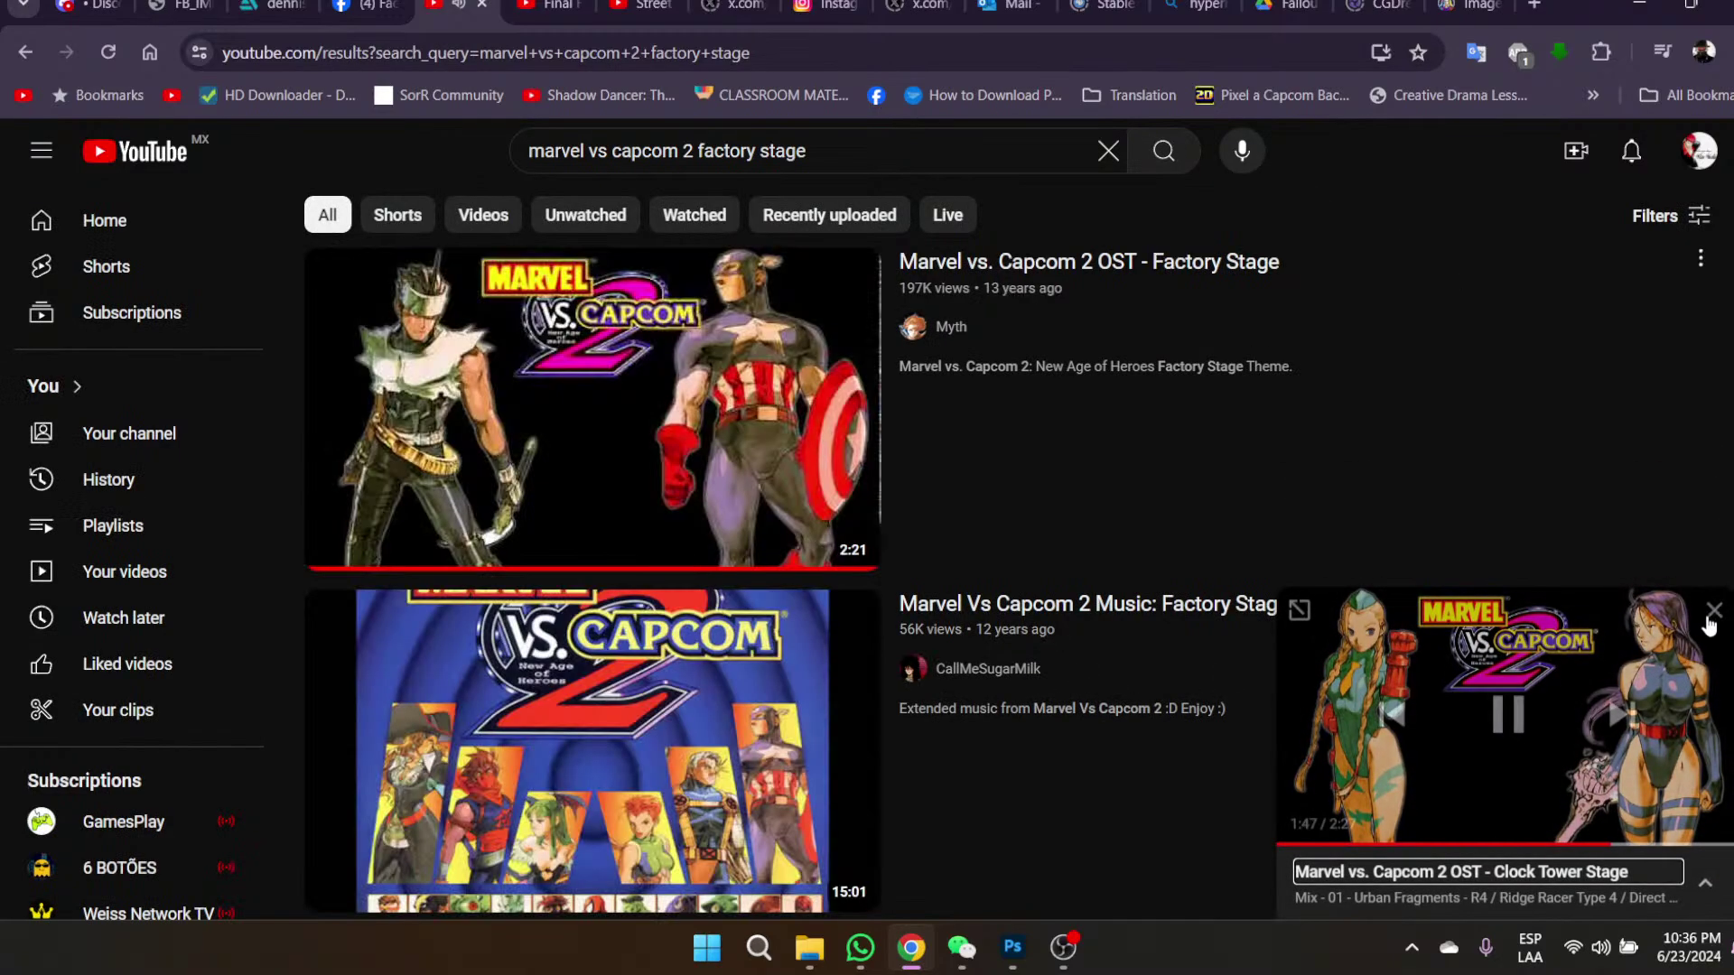
- Close the previous video's miniplayer and play "Marvel Vs Capcom 2 Music: Factory Stage Extended HD"
left_click(1714, 613)
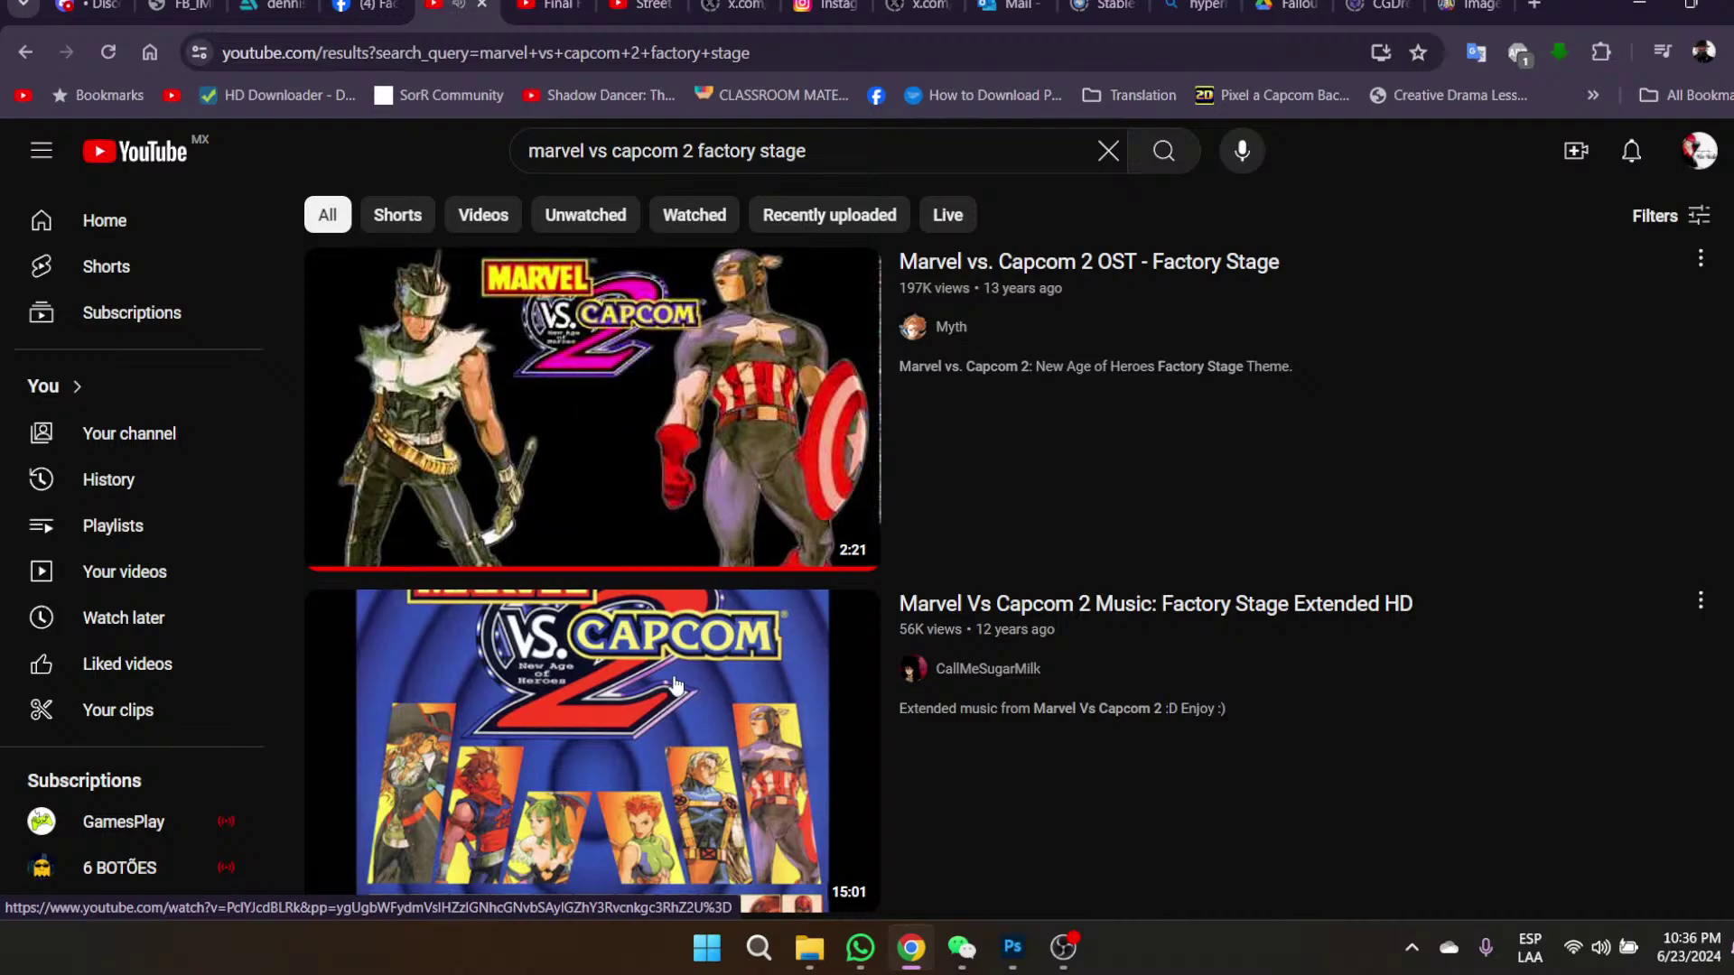
left_click(607, 723)
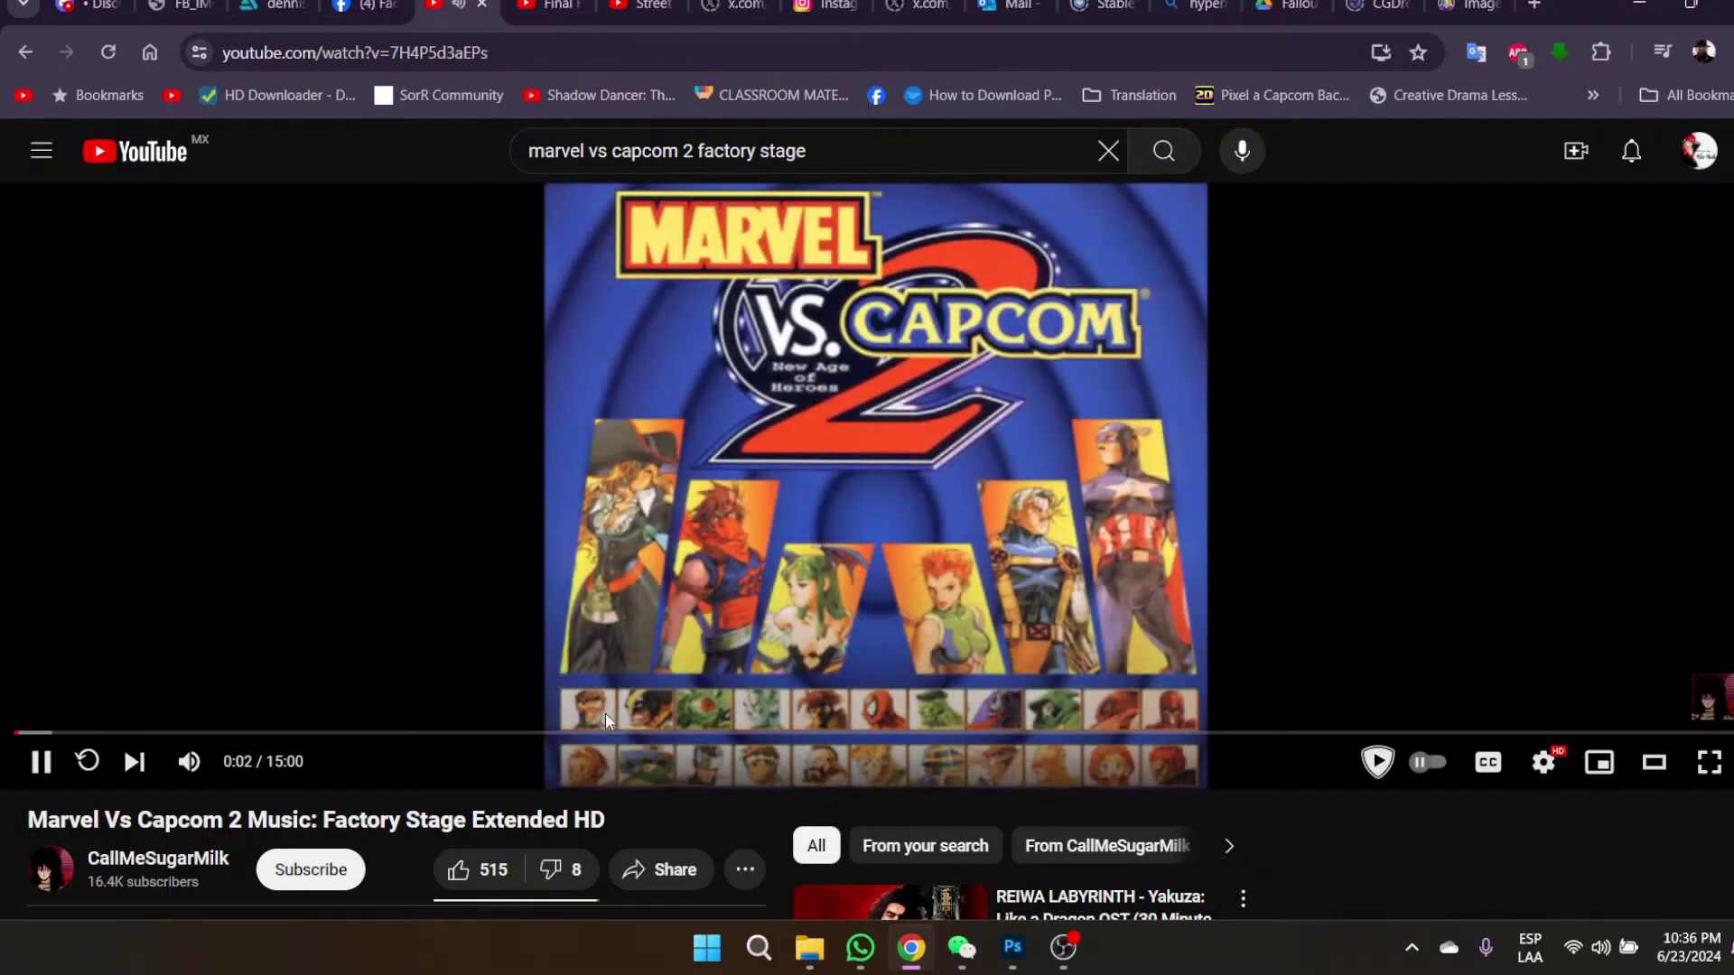
scroll(605, 713, "down", 3)
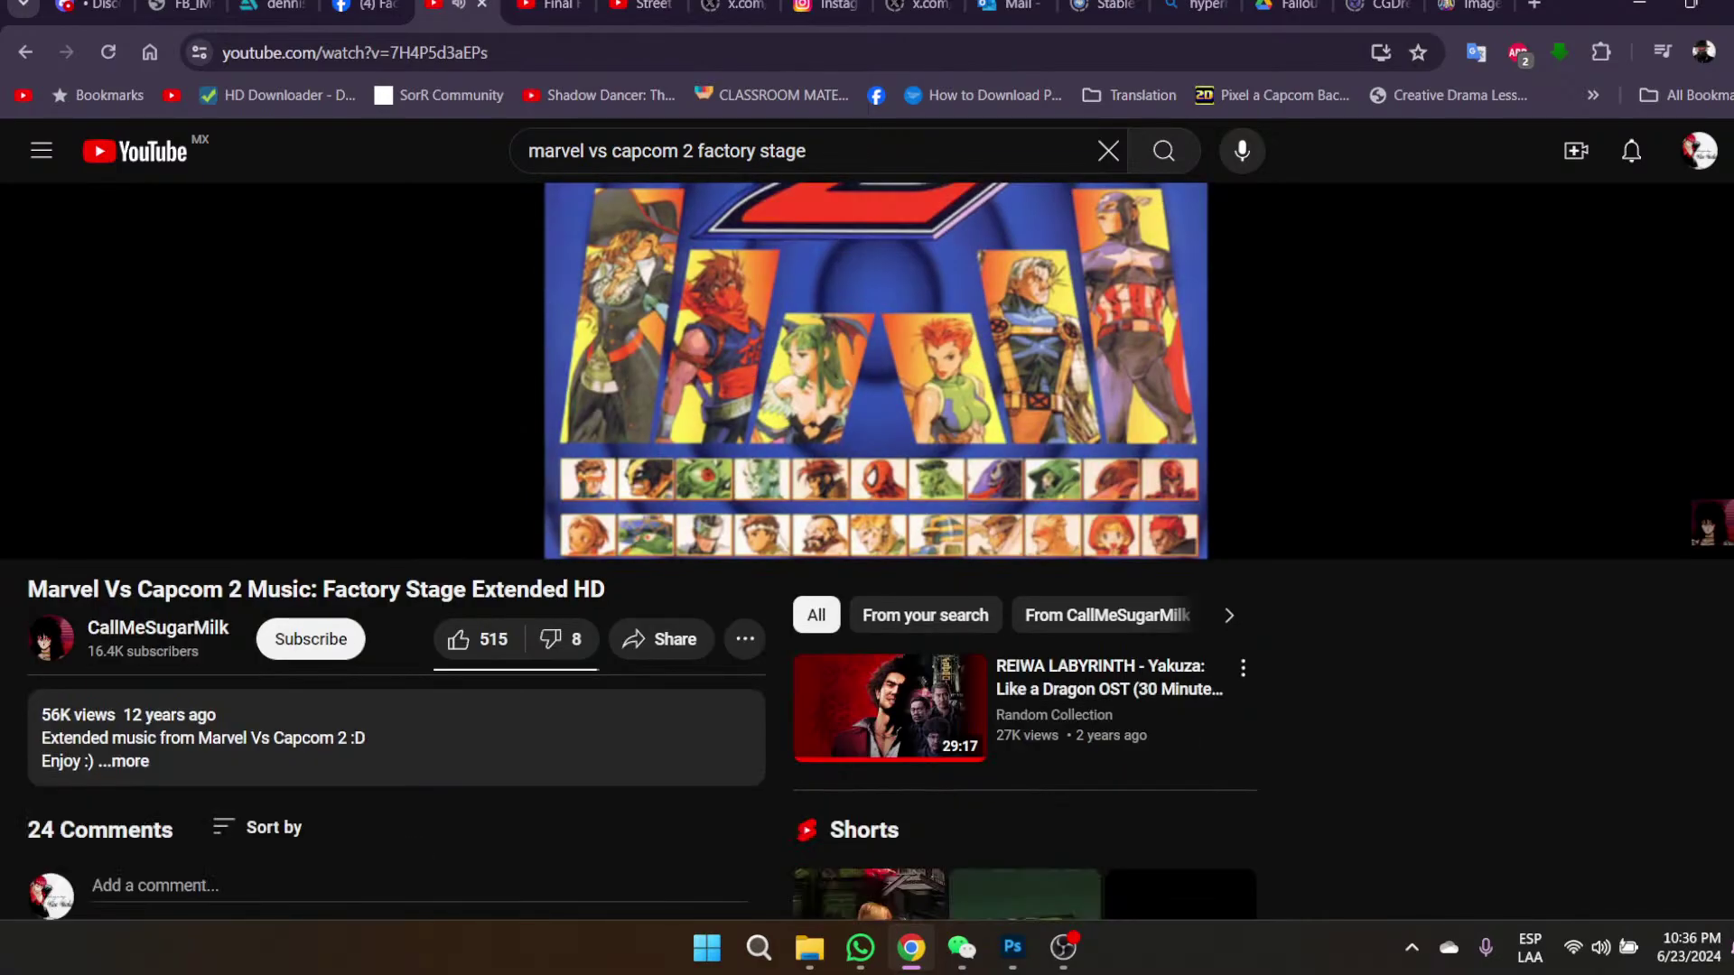
scroll(605, 541, "down", 3)
scroll(605, 542, "up", 6)
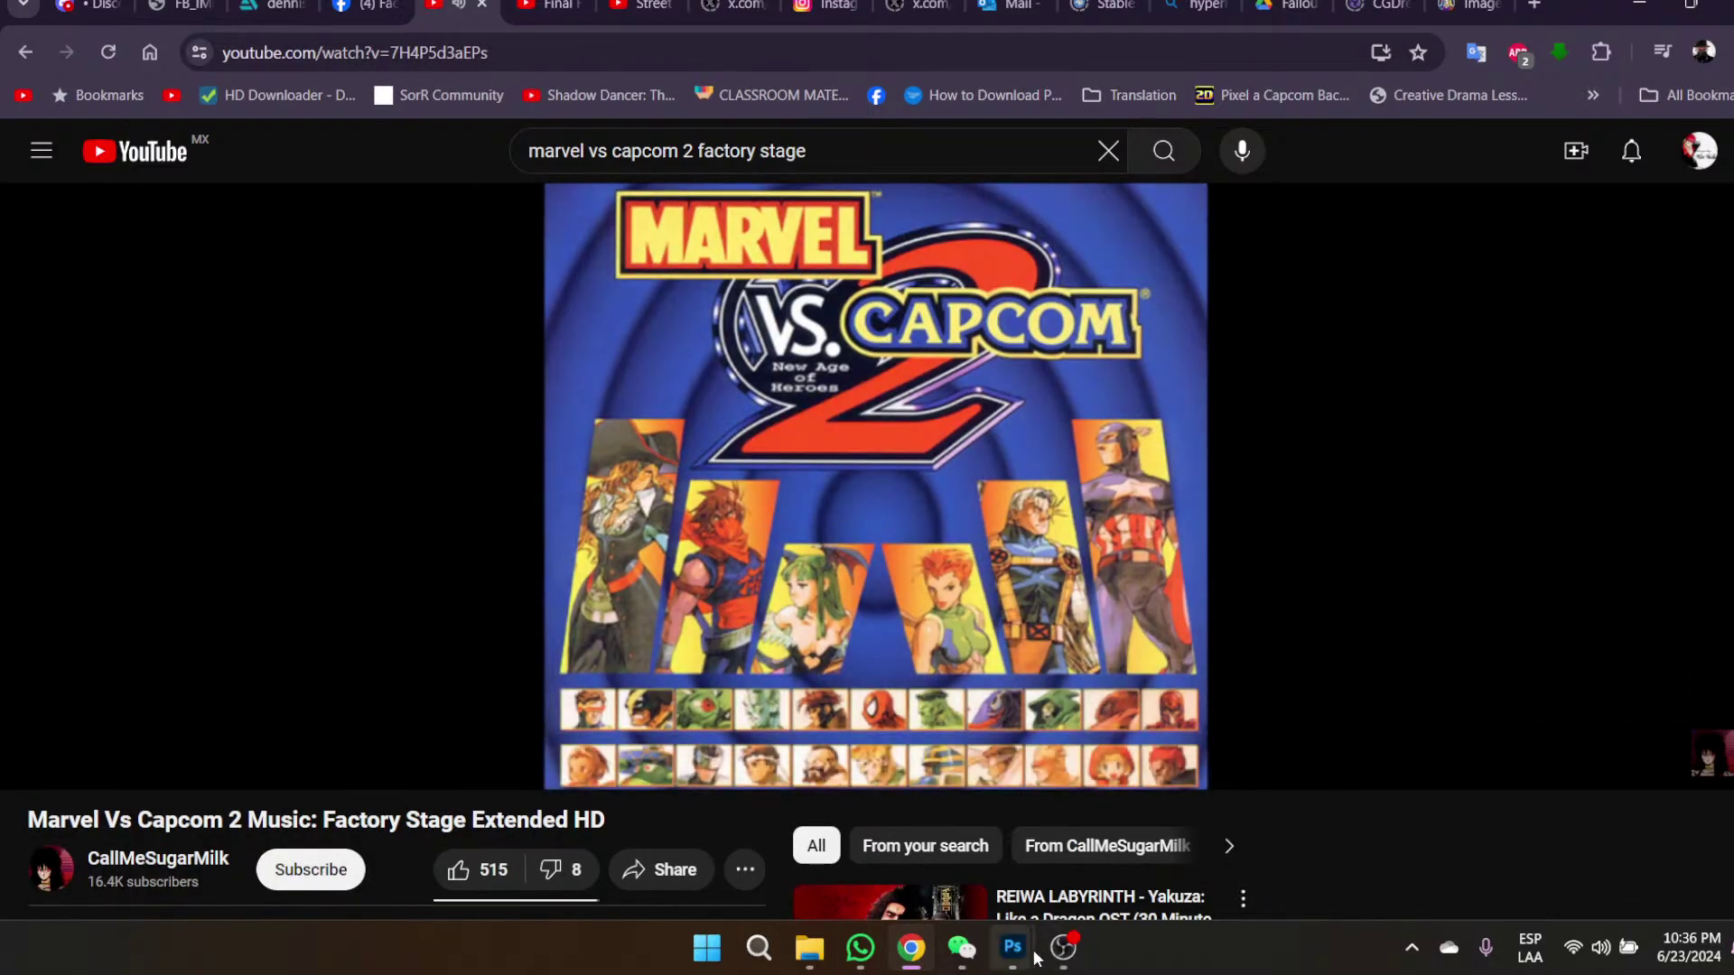
- Return to Noodles.psd in Photoshop and move the stone strip on Capa 1 down to cover the cobblestone floor's lower edge
mouse_move(903, 957)
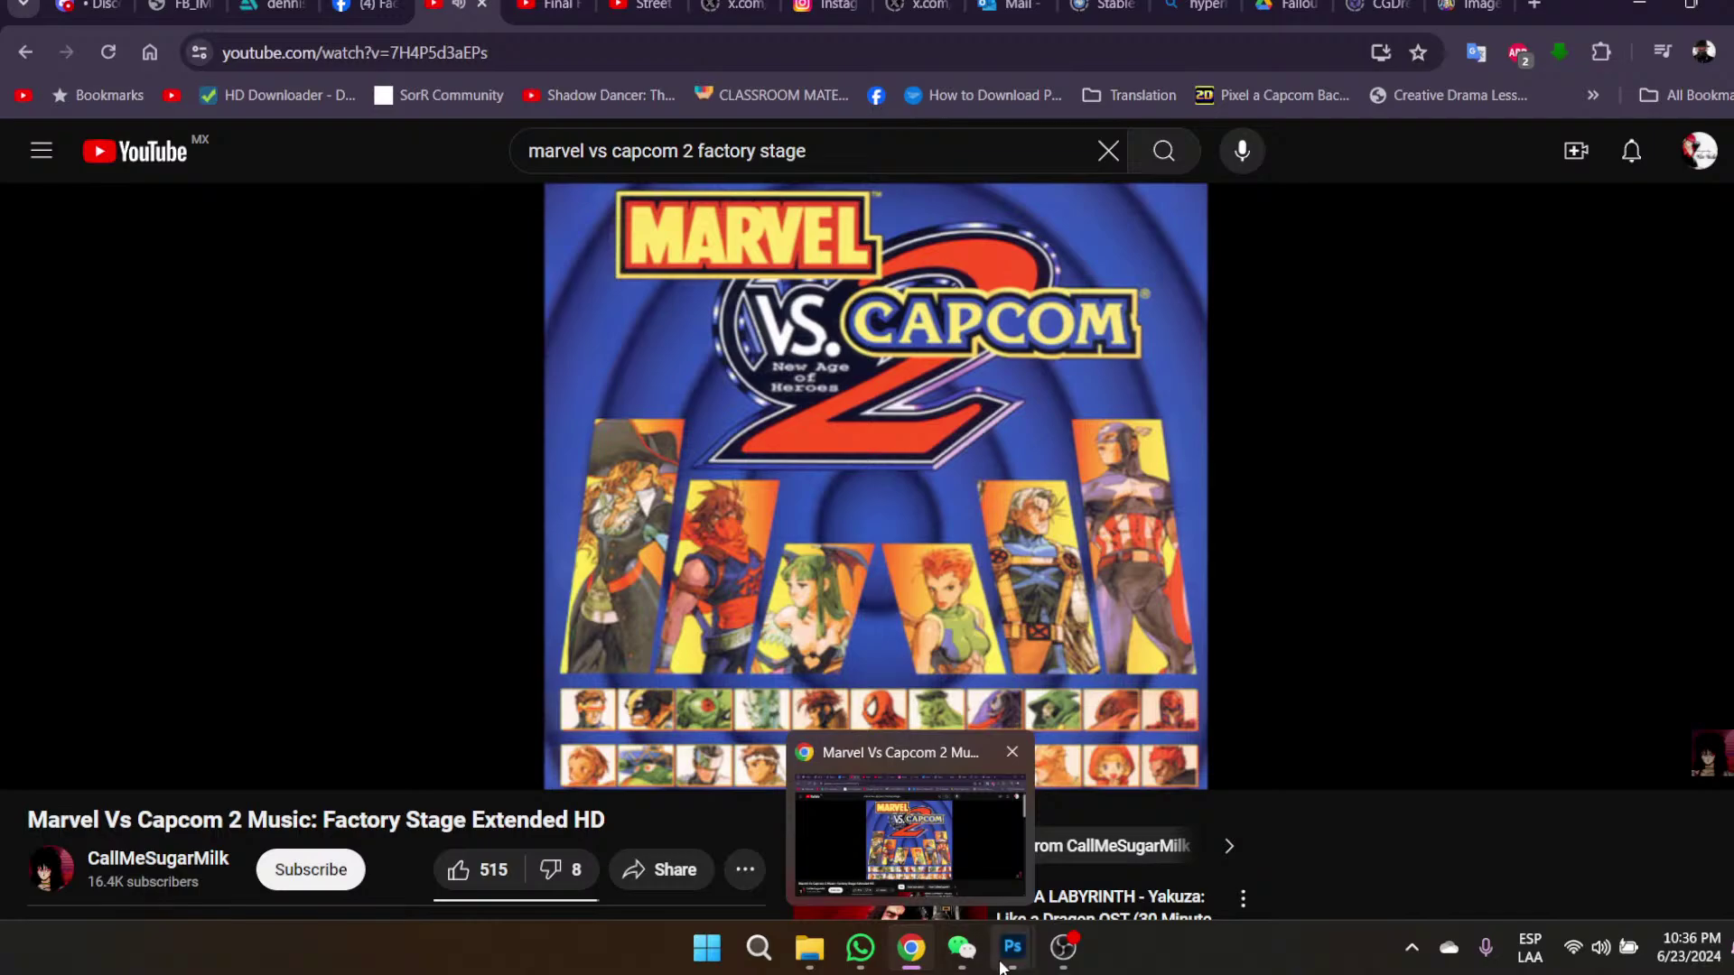
mouse_move(1013, 948)
left_click(591, 853)
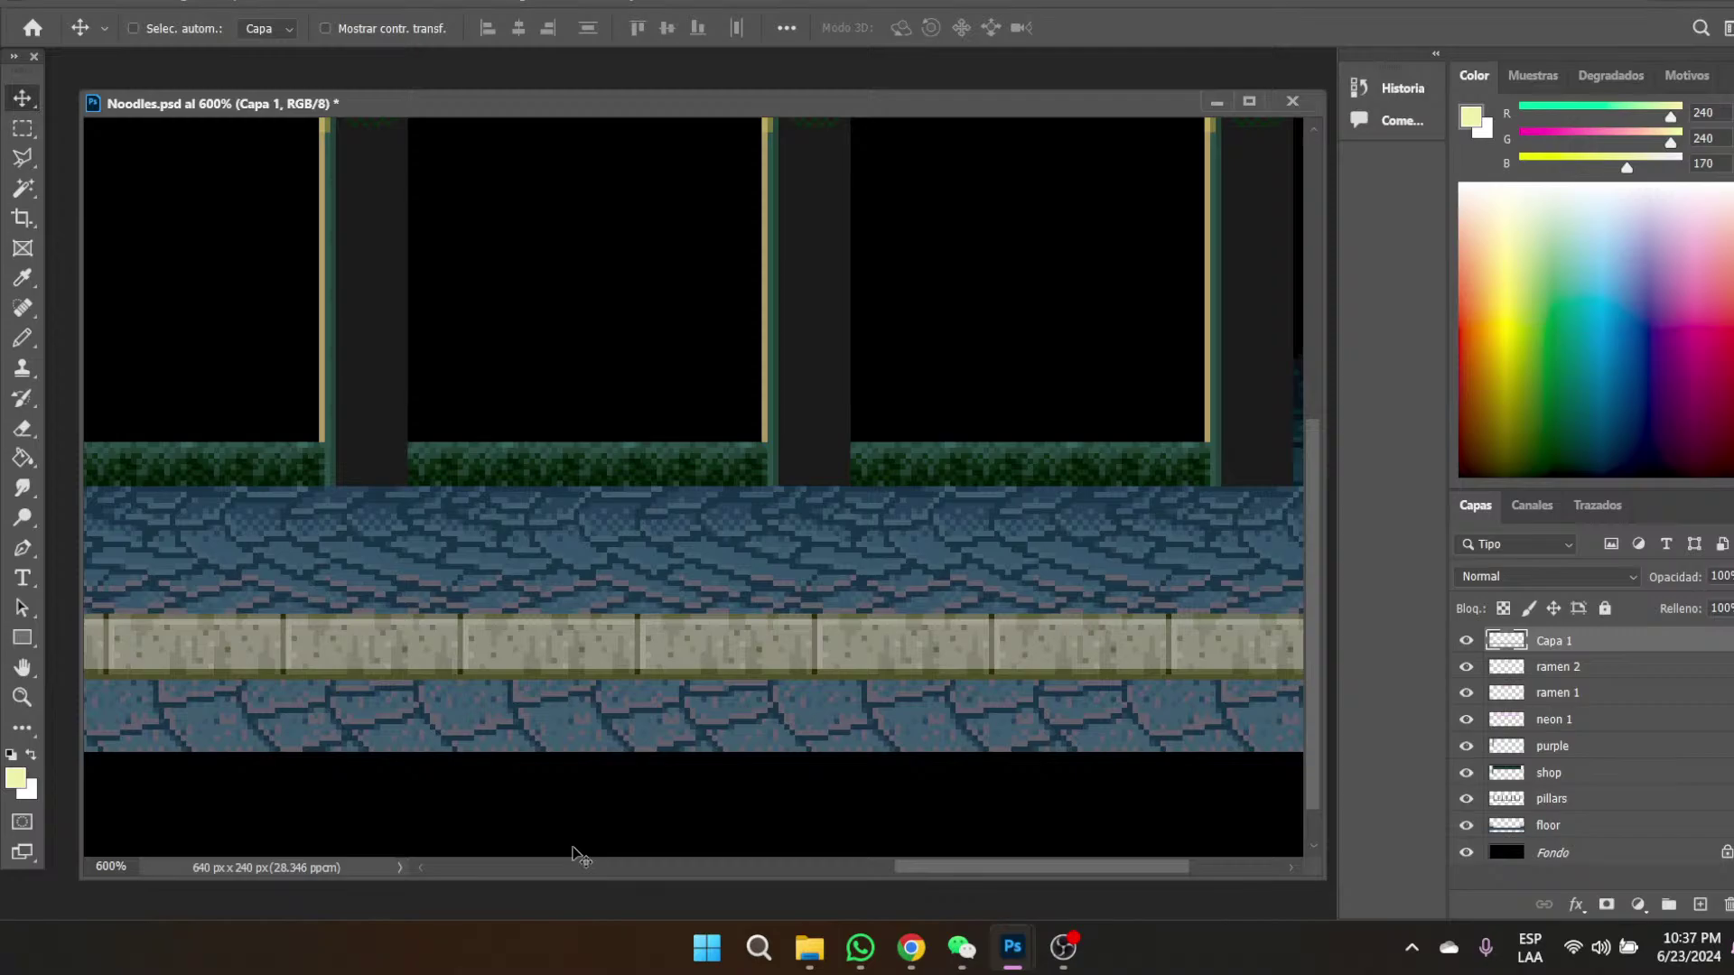
left_click(22, 696)
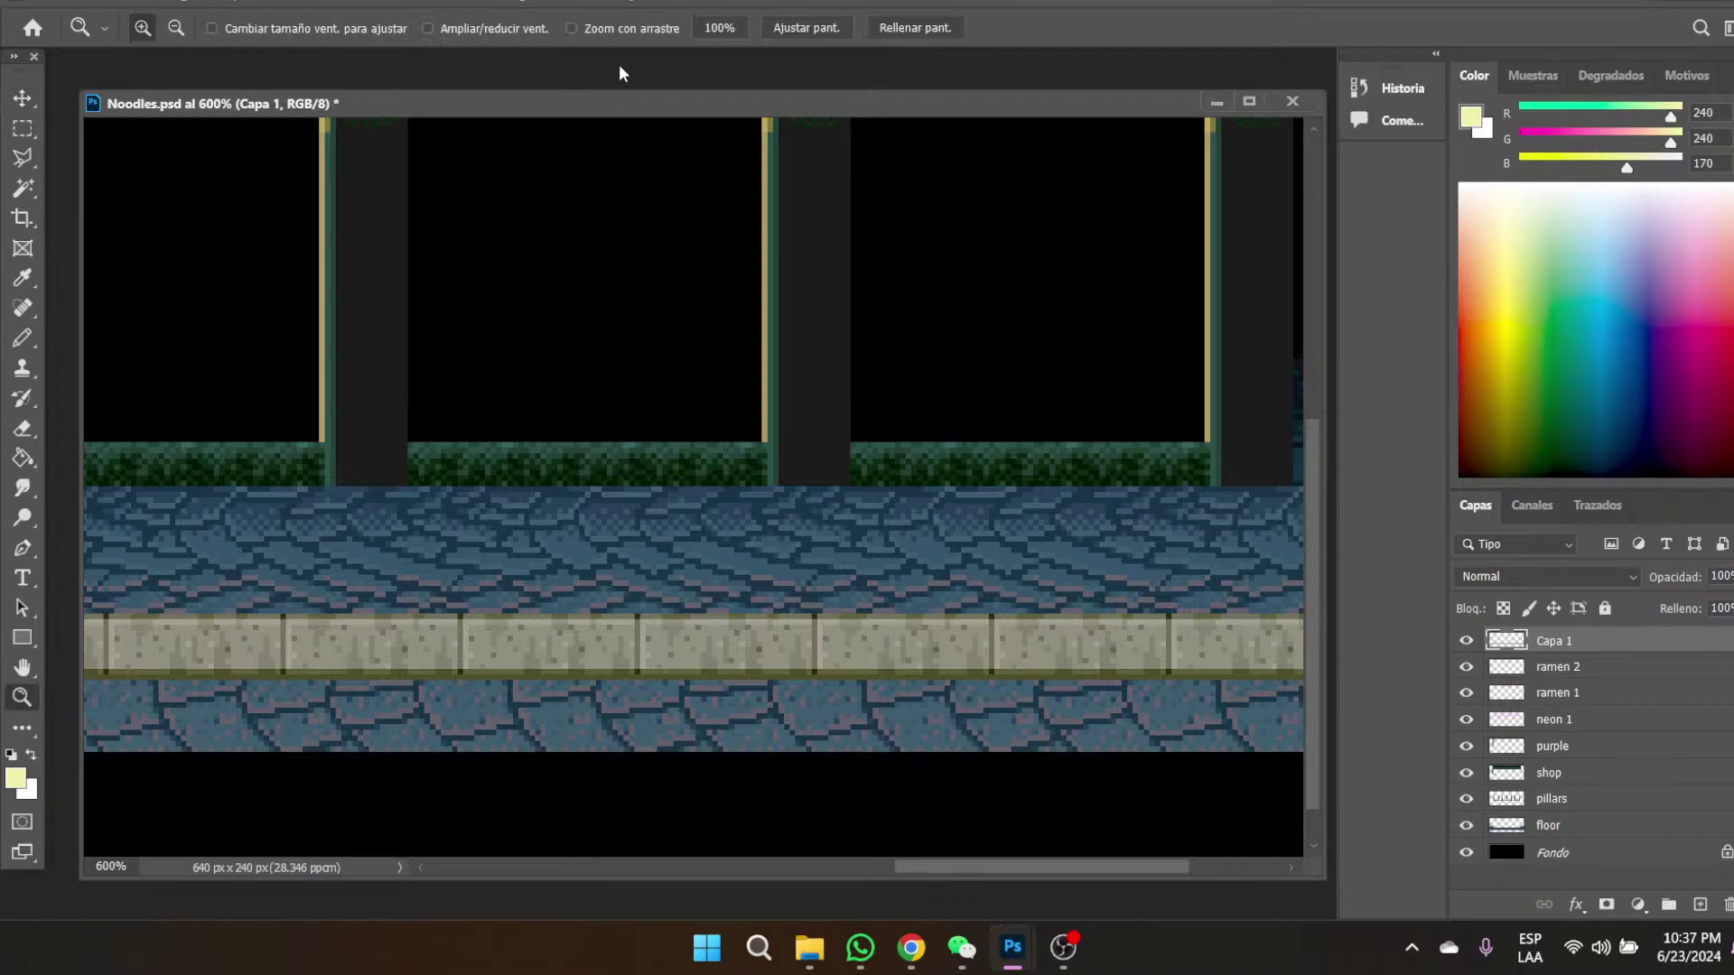
left_click(719, 28)
left_click(463, 556)
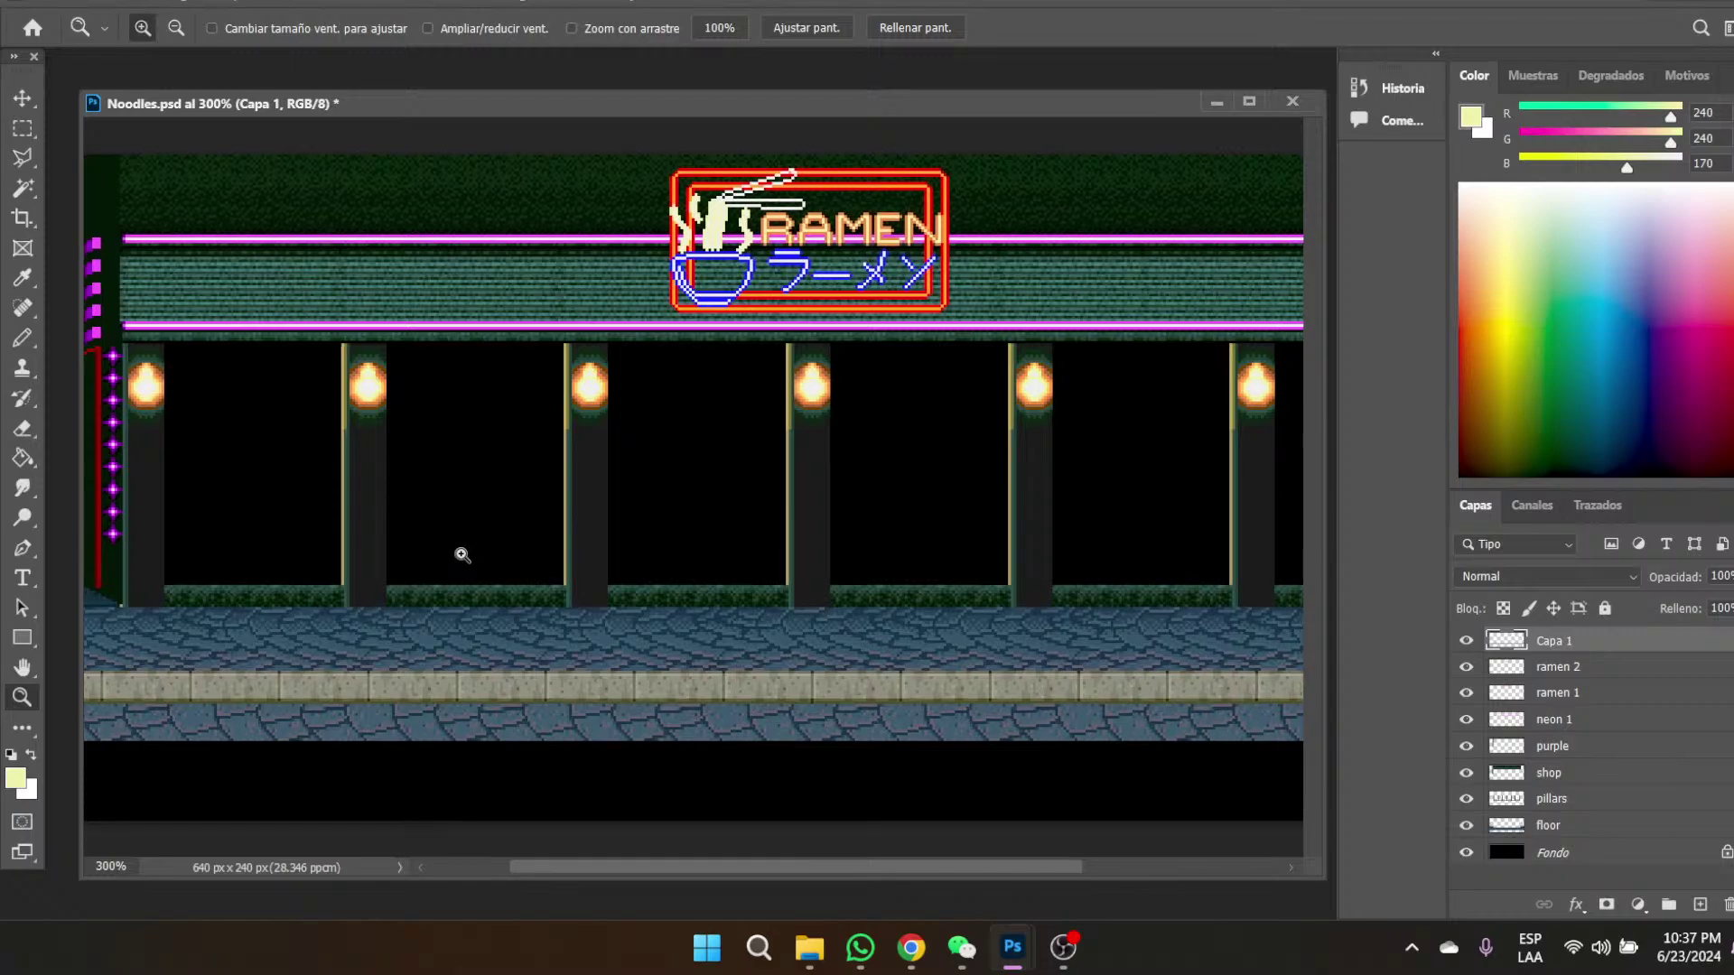
left_click(462, 555)
left_click(463, 556)
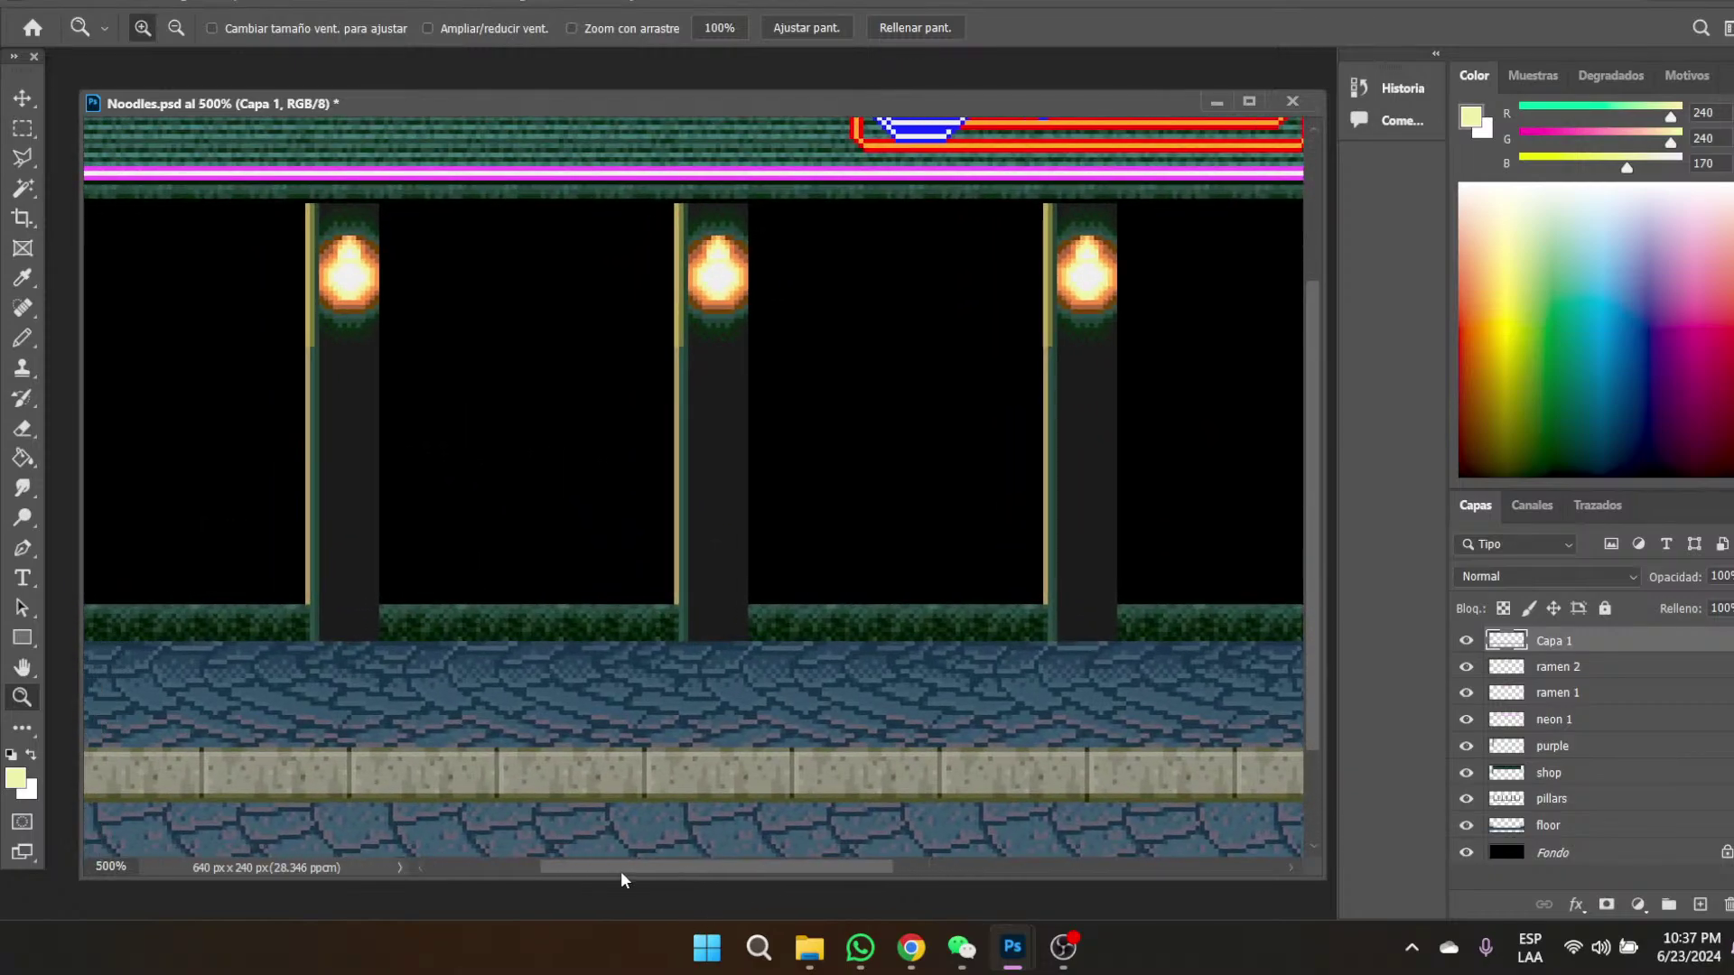
left_click_drag(644, 879, 339, 870)
left_click(23, 97)
scroll(298, 479, "down", 3)
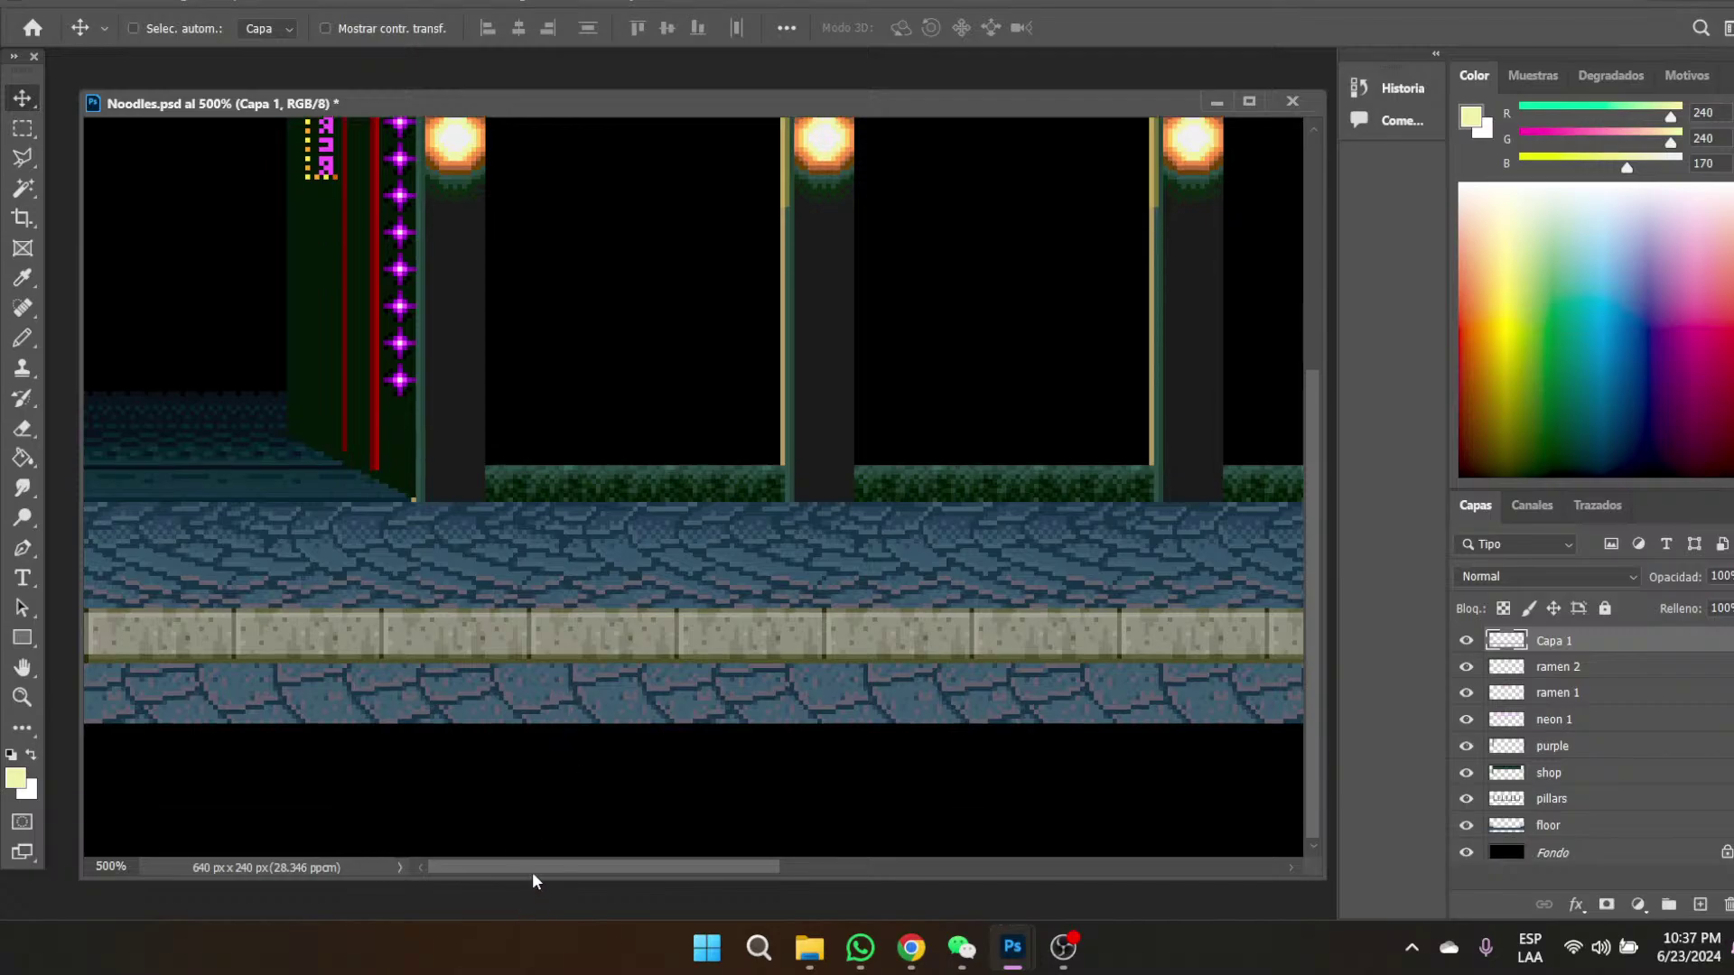
left_click_drag(169, 637, 170, 700)
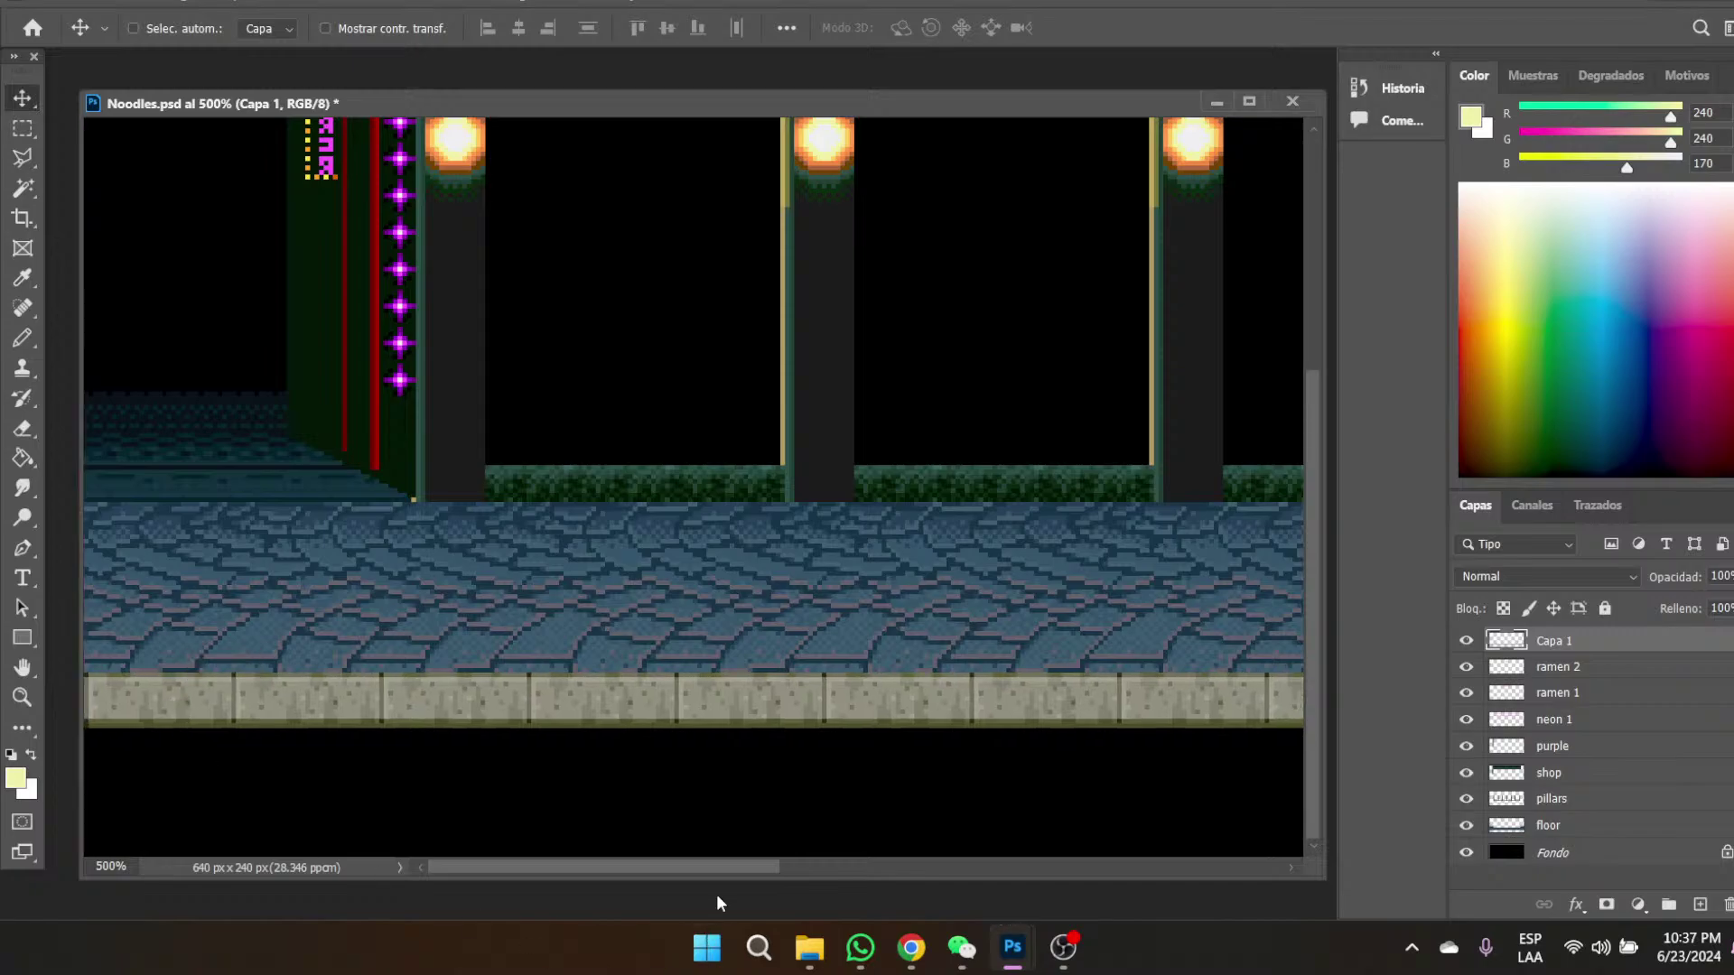
- Duplicate the stone strip onto a new layer and place it as a second row just below the first, shifted slightly right
left_click_drag(708, 869, 406, 869)
left_click_drag(713, 672, 713, 456)
left_click_drag(241, 481, 261, 748)
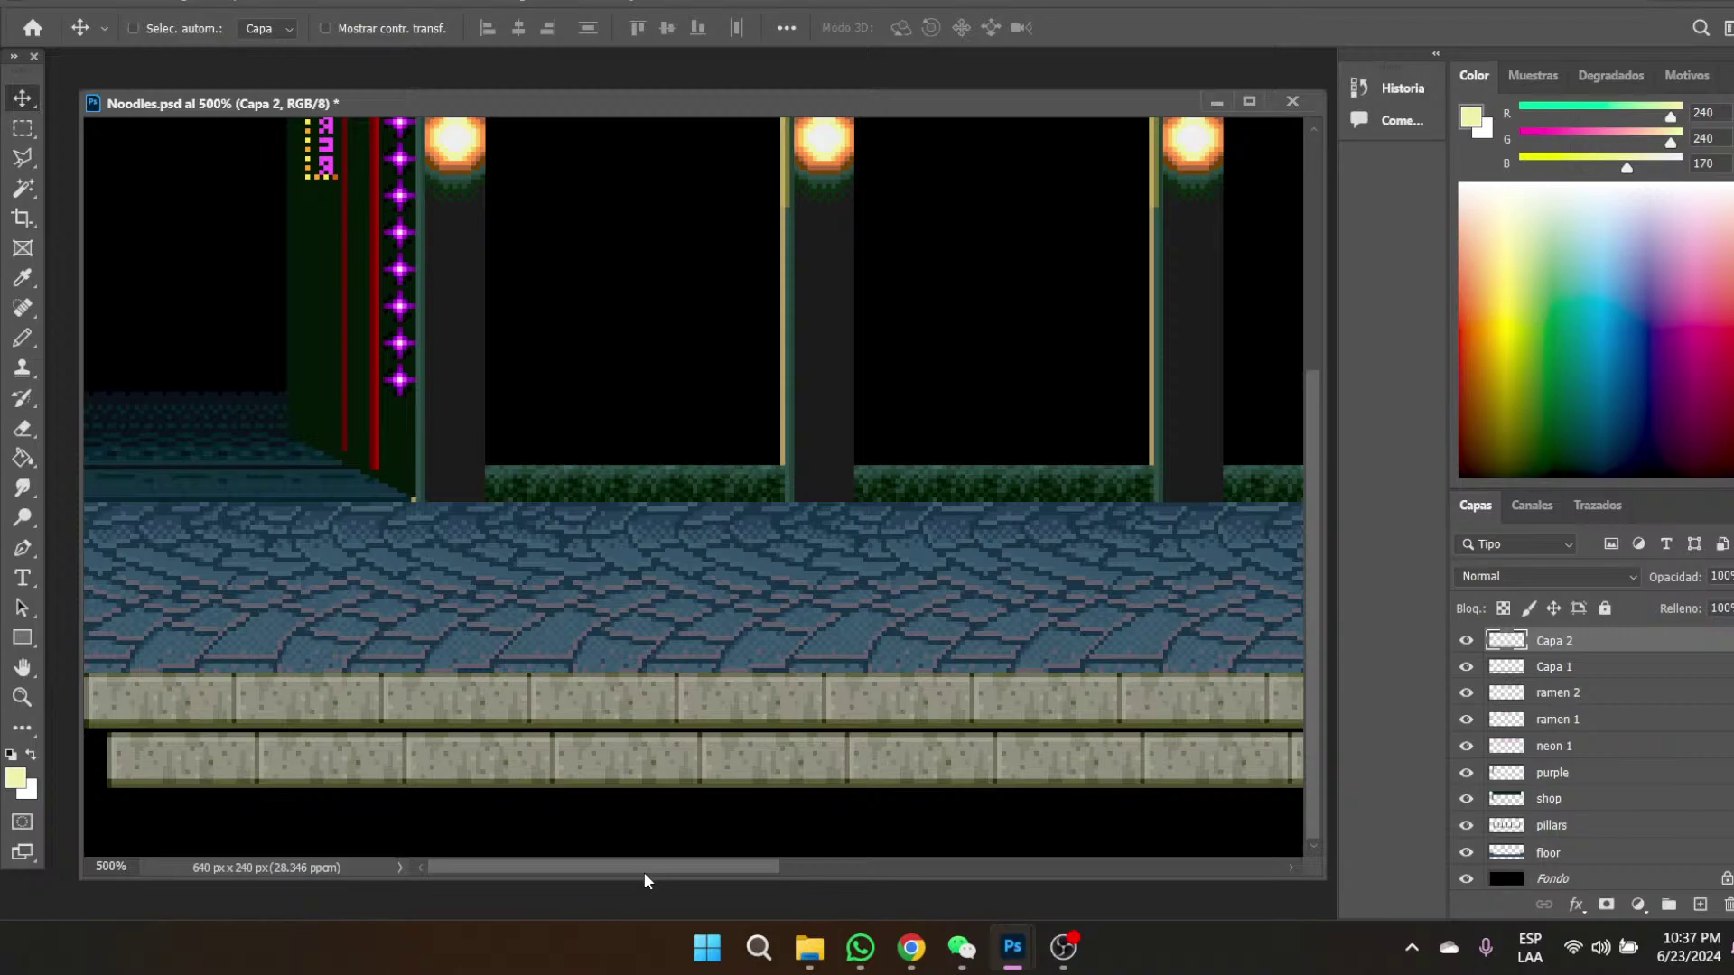
left_click_drag(643, 868, 1429, 870)
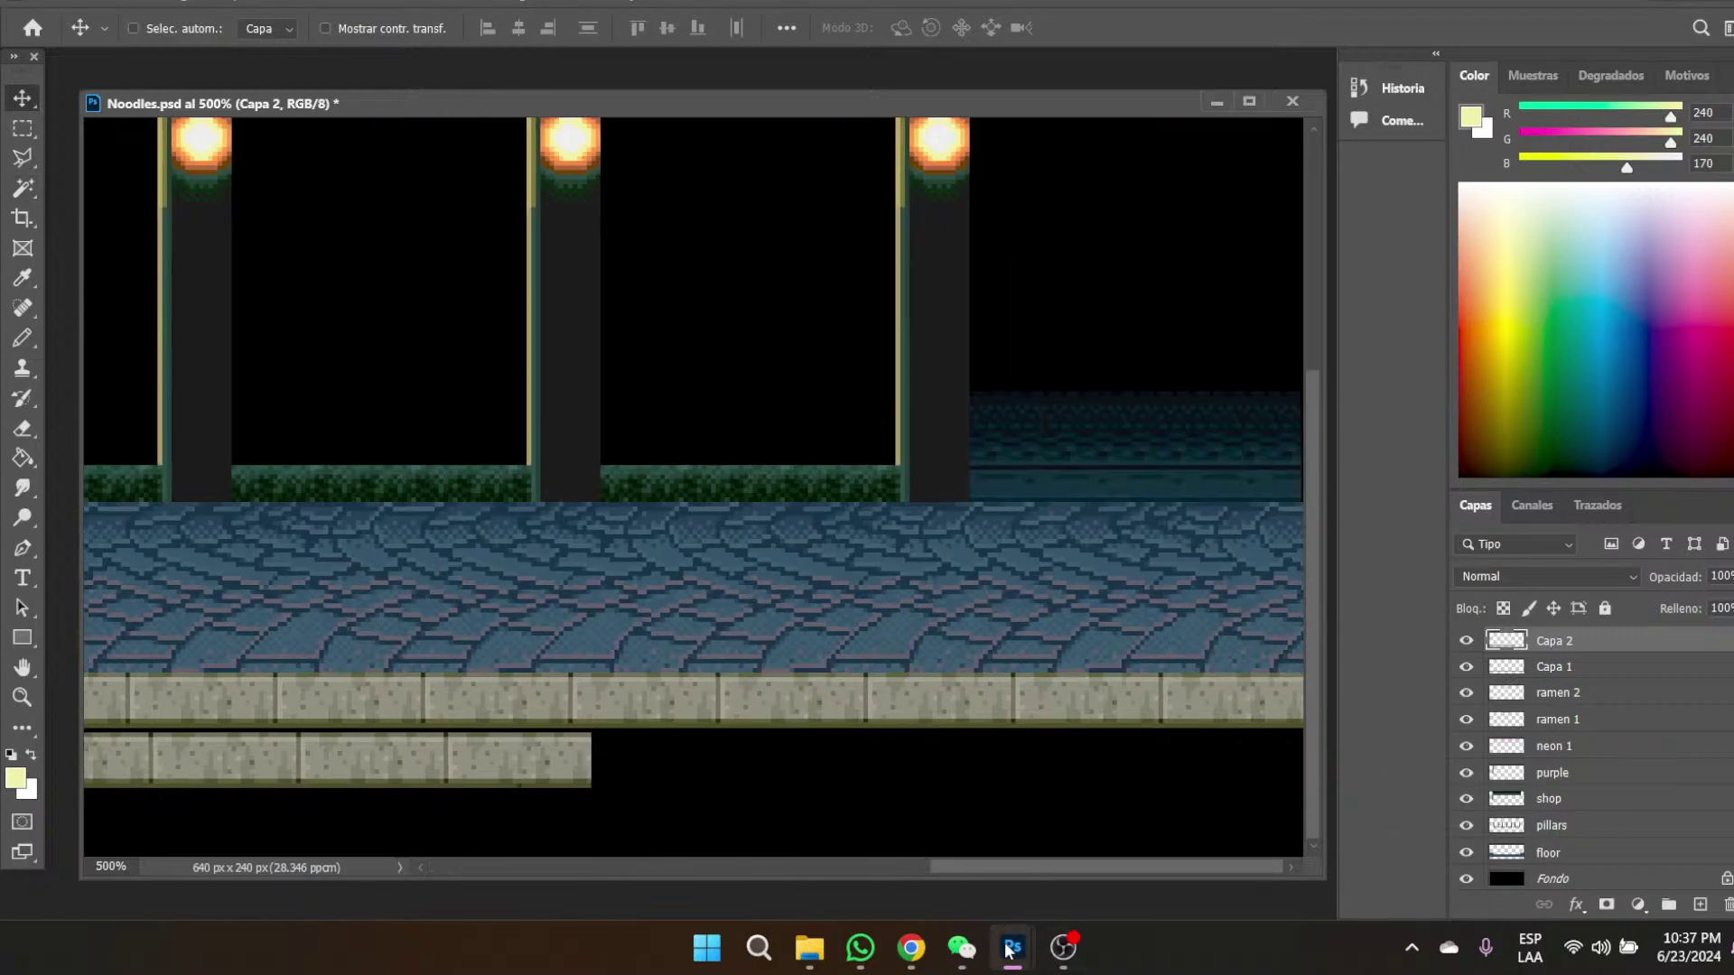
left_click_drag(1025, 868, 404, 894)
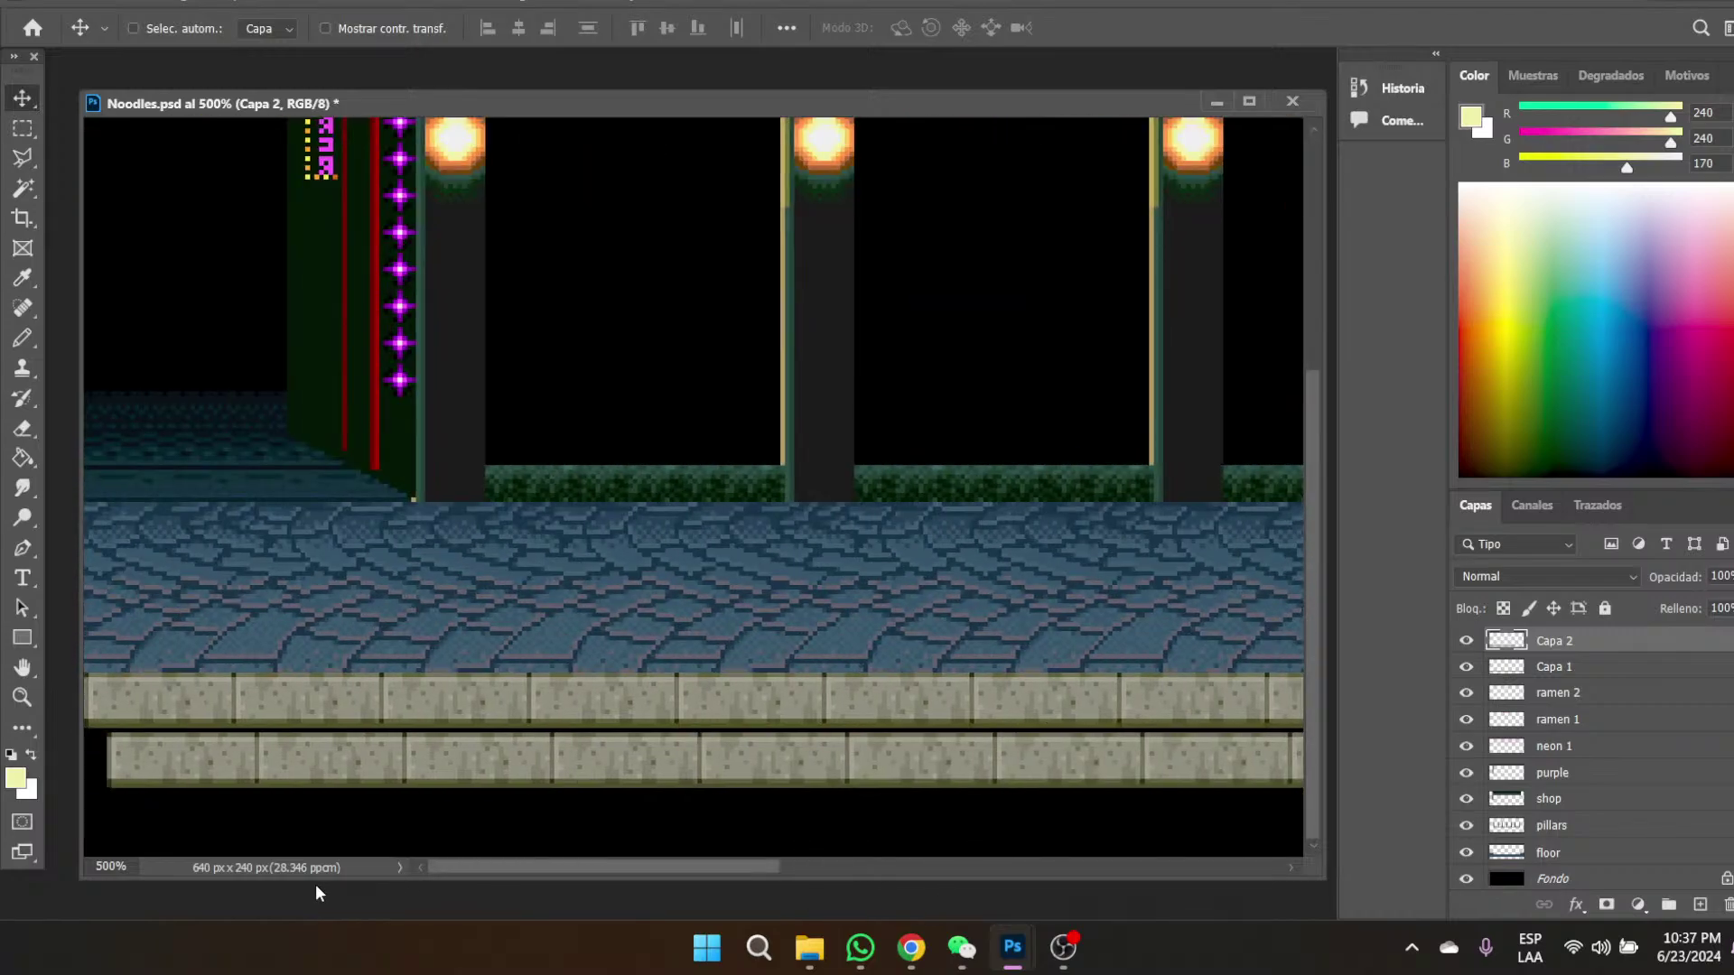
- Hide the Fondo layer and select a narrow piece at the second row's right end, as wide as the gap at its left end
left_click(22, 129)
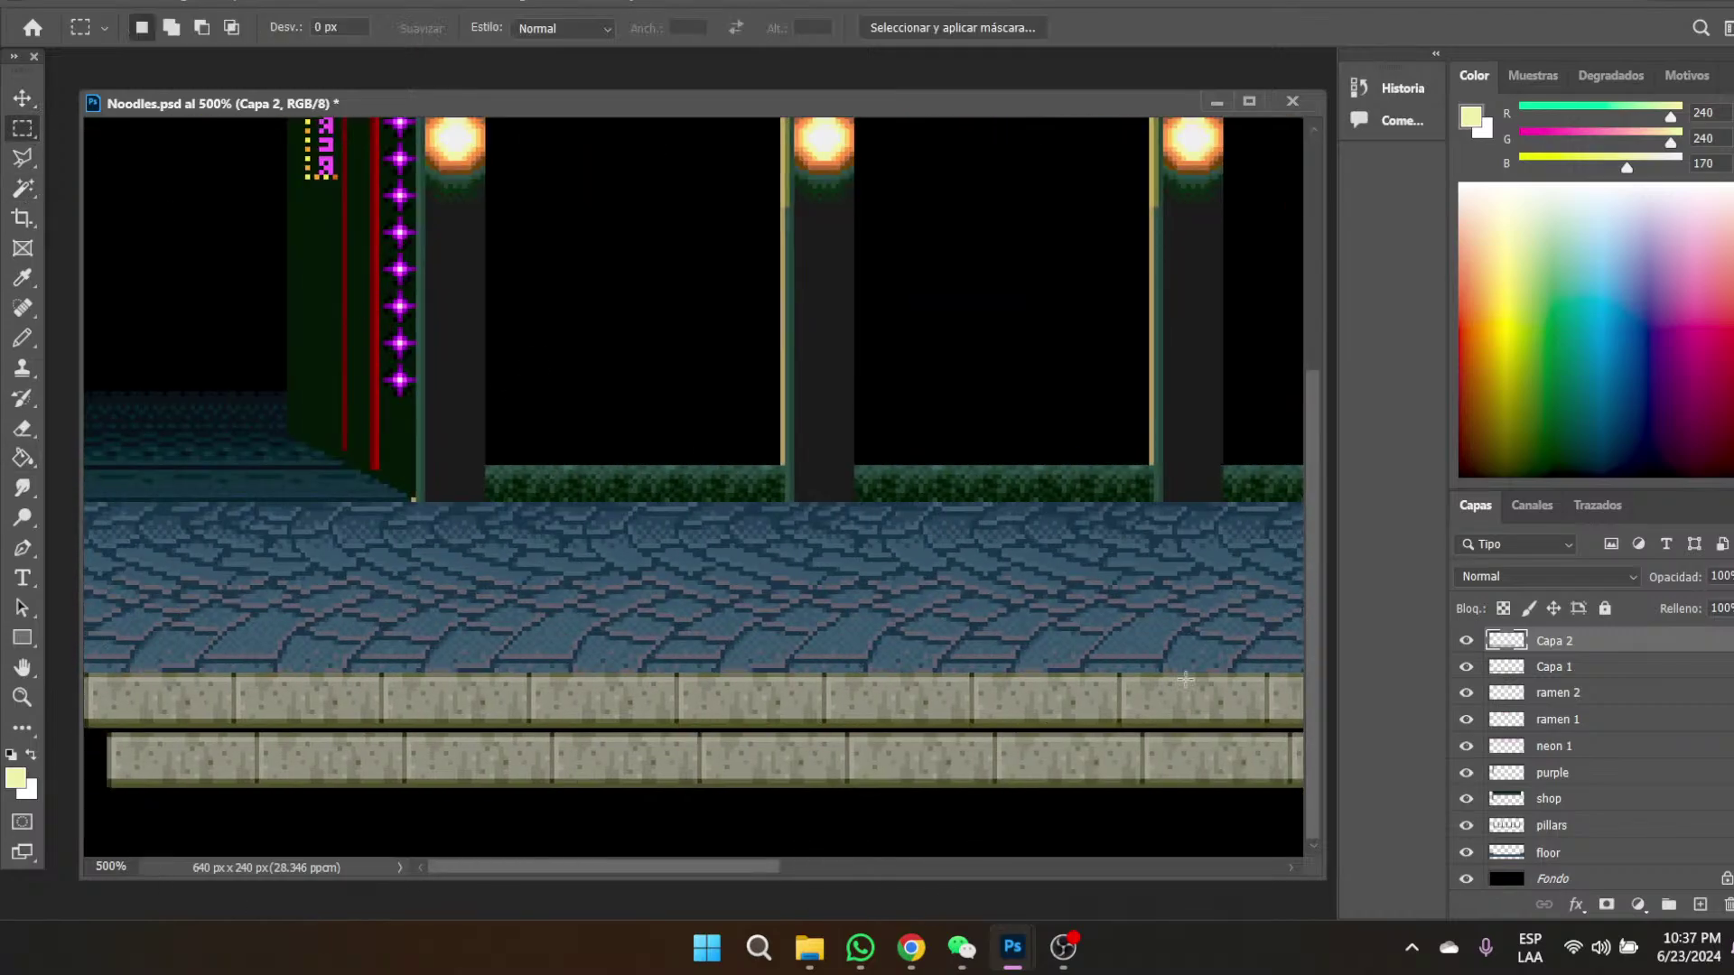
left_click(1467, 880)
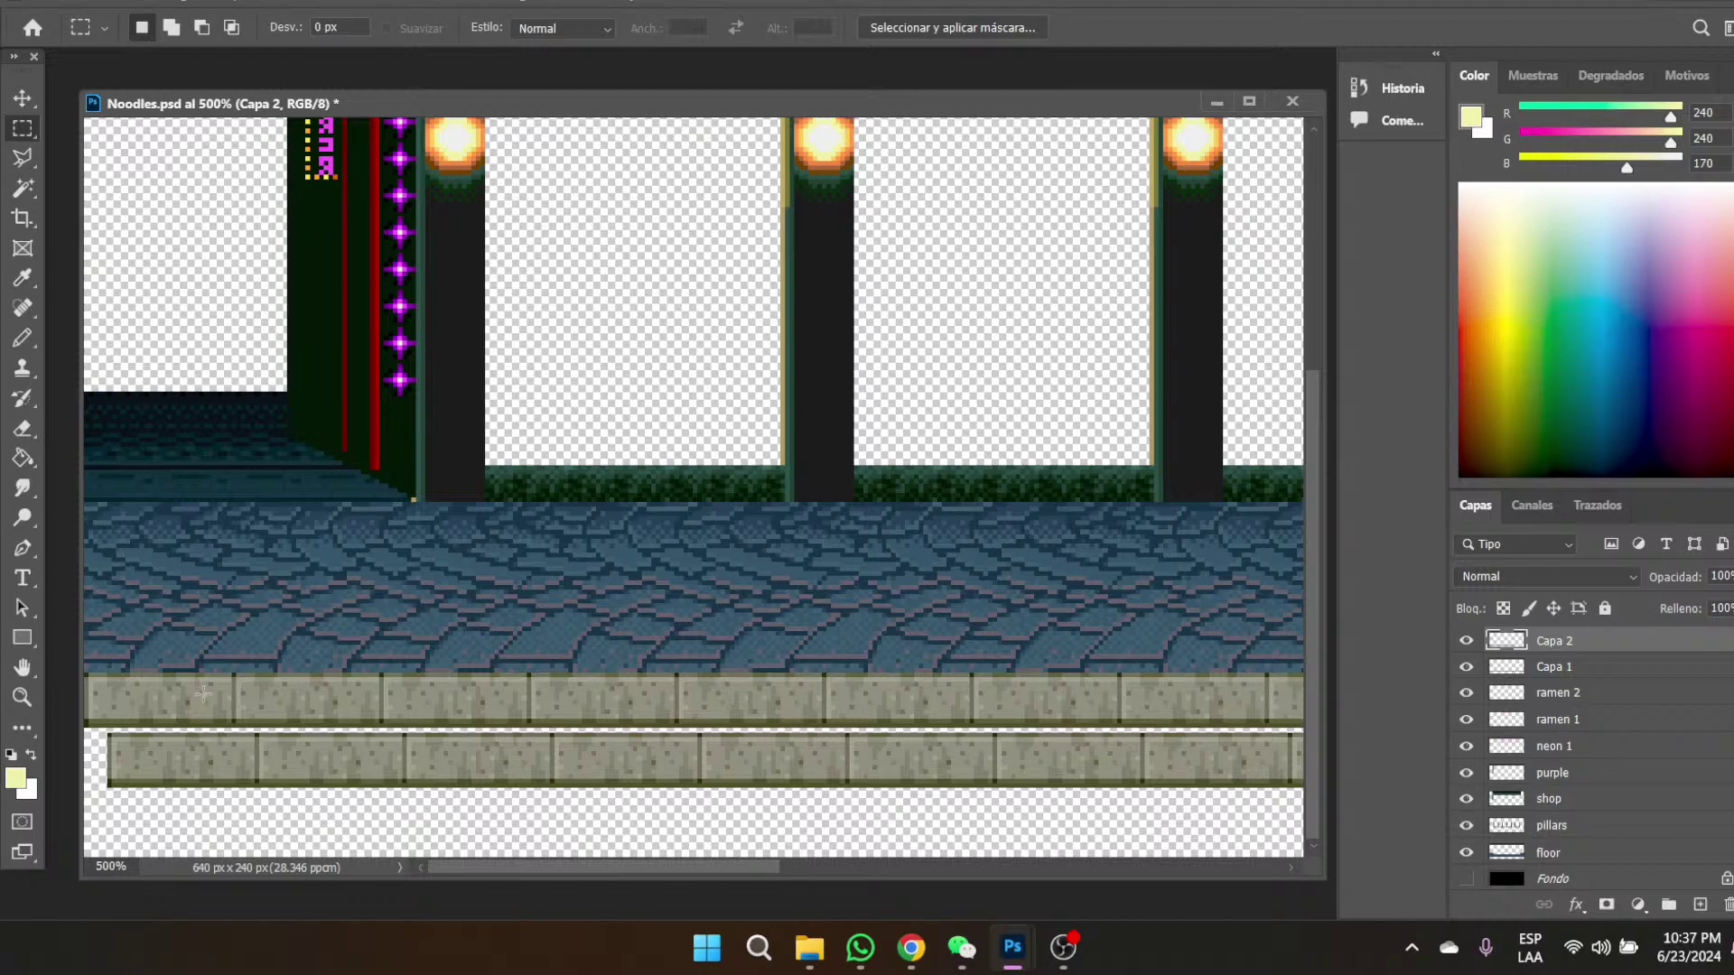
left_click_drag(105, 731, 1192, 755)
key("Delete")
left_click_drag(592, 869, 900, 921)
left_click_drag(213, 764, 1215, 763)
left_click_drag(953, 868, 1125, 872)
left_click_drag(628, 763, 736, 760)
- Move the selected stone piece to the scene's left edge so that it fills the gap at the start of the second row
key("v")
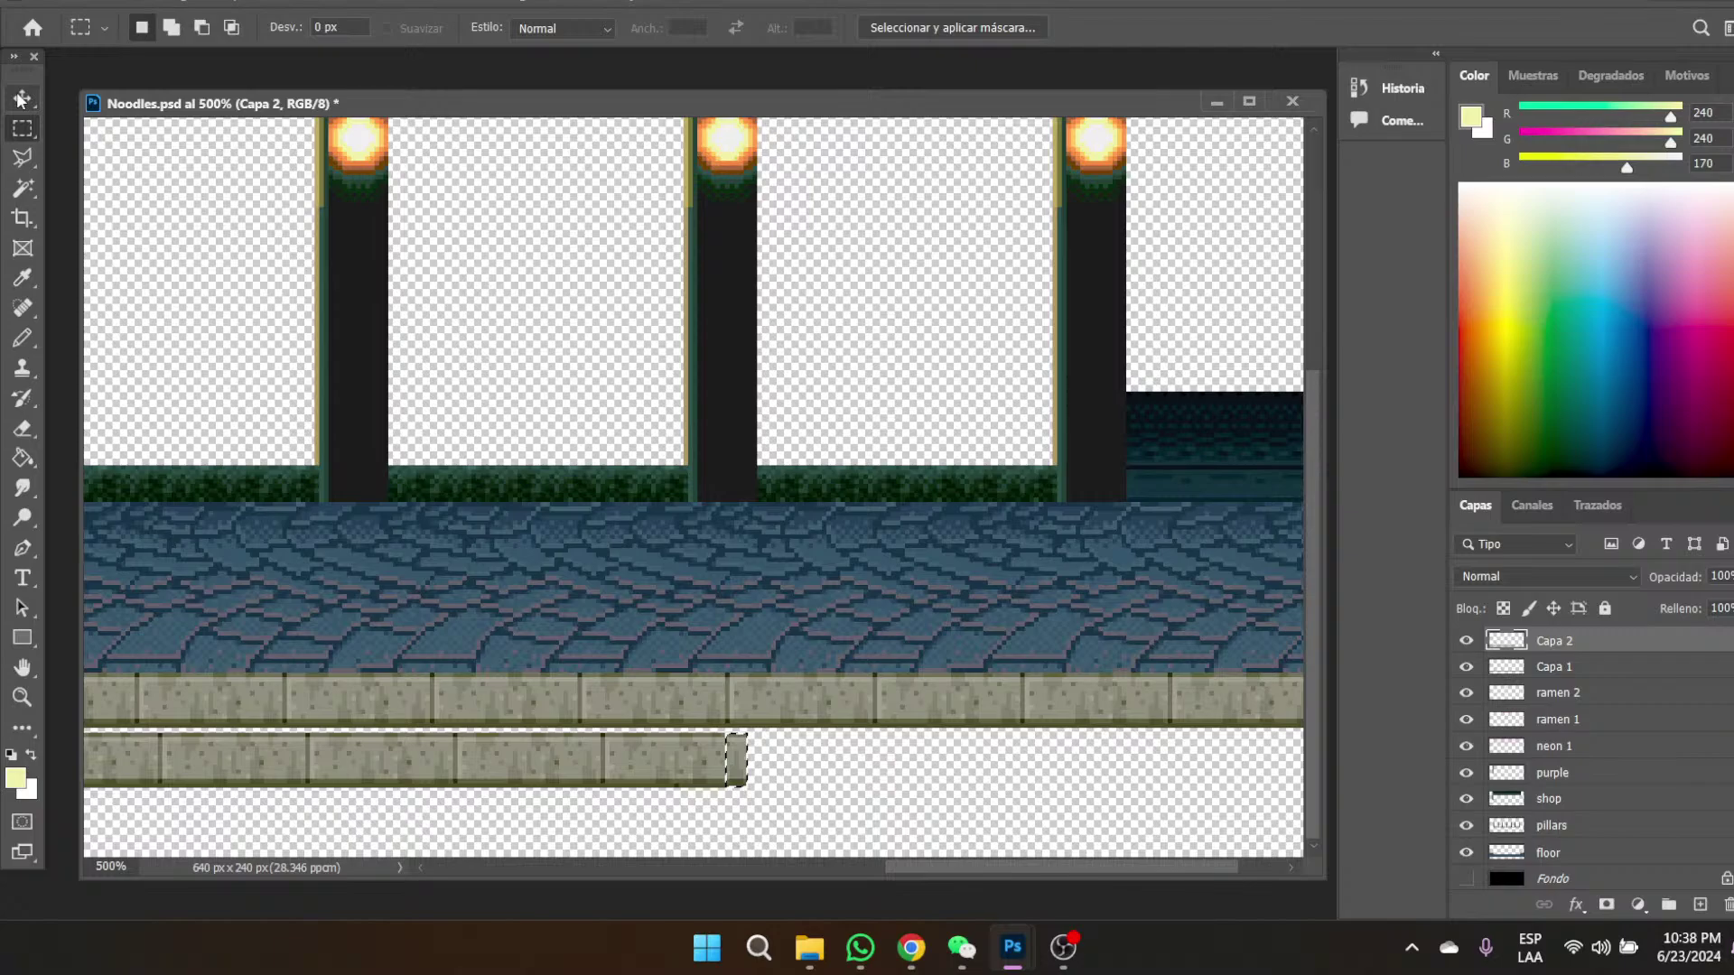
left_click_drag(738, 777, 208, 621)
left_click_drag(955, 872, 697, 887)
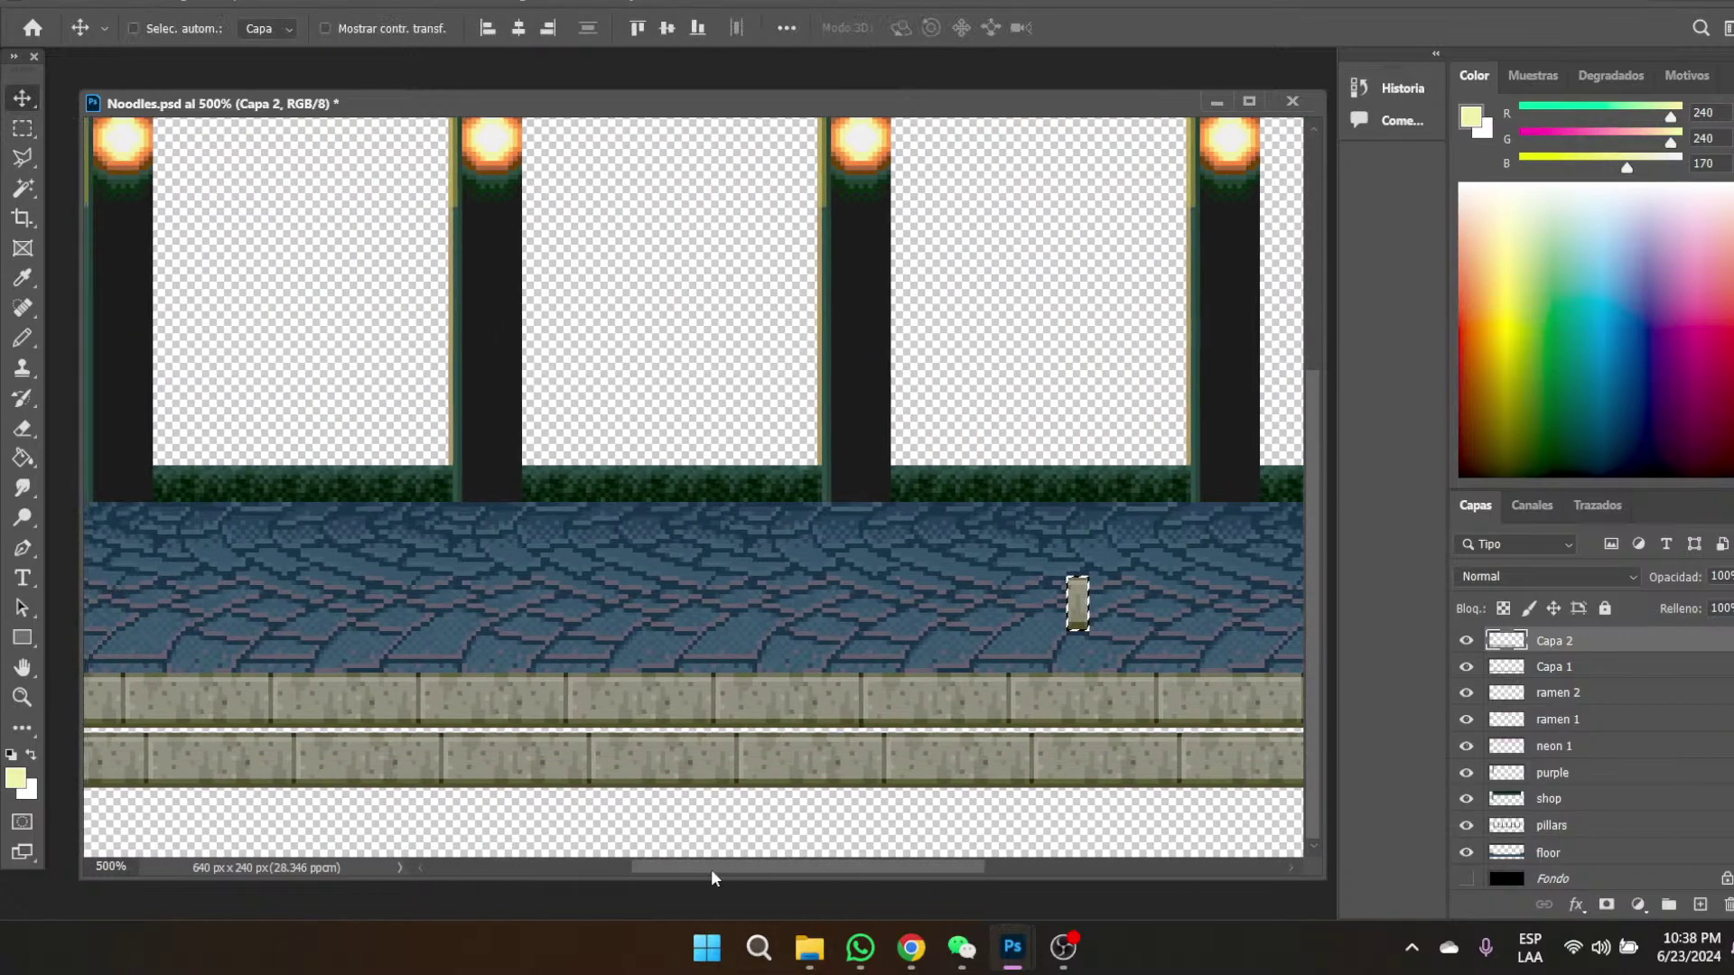
left_click_drag(1001, 606, 27, 623)
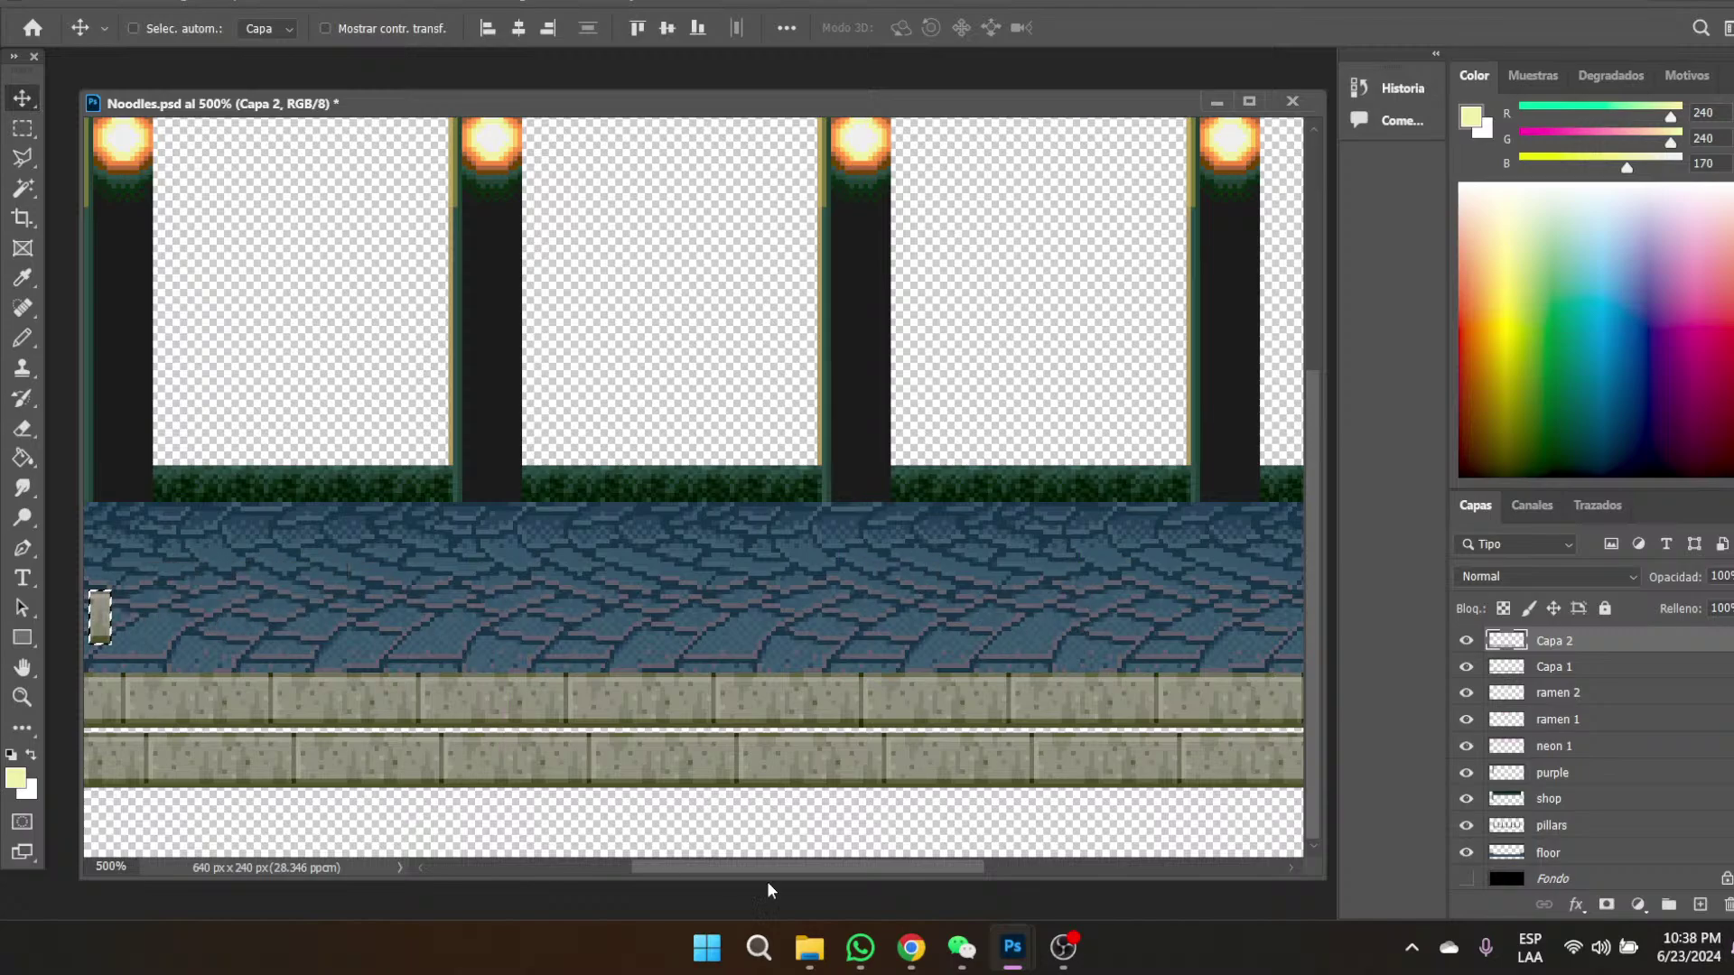
left_click_drag(713, 869, 351, 880)
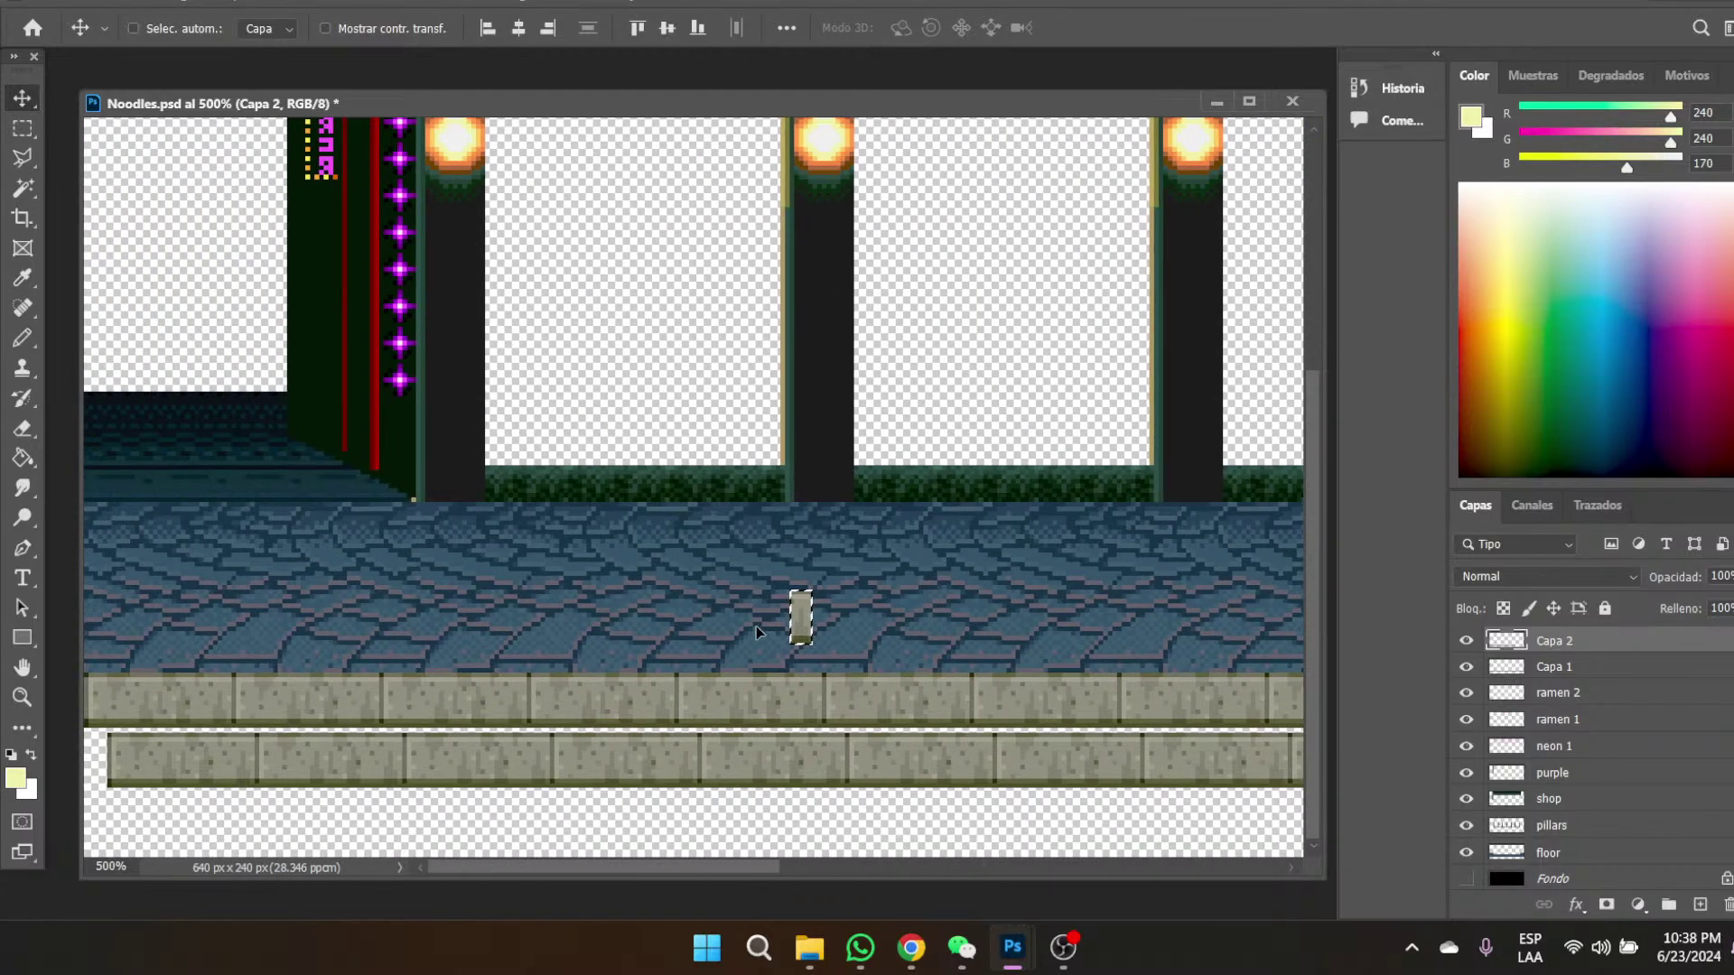
left_click_drag(795, 619, 95, 760)
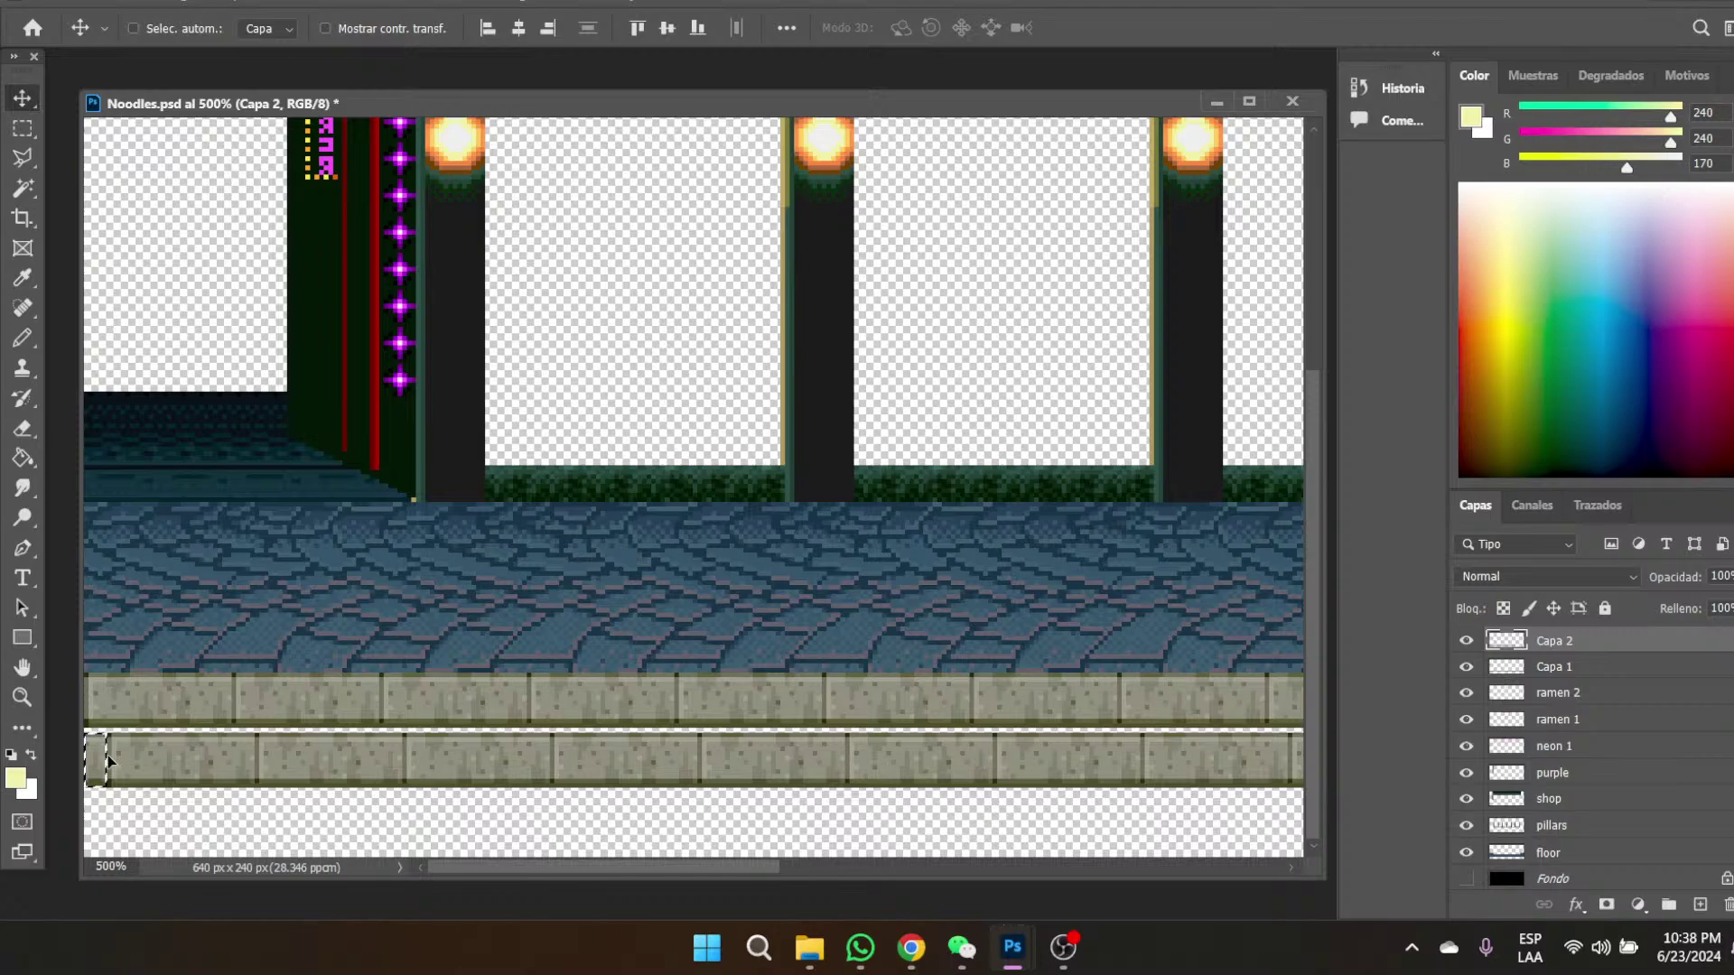
- Select the thin gap between the two stone rows and fill it on Capa 2 with grey (160, 160, 144) sampled from the stones
left_click(23, 127)
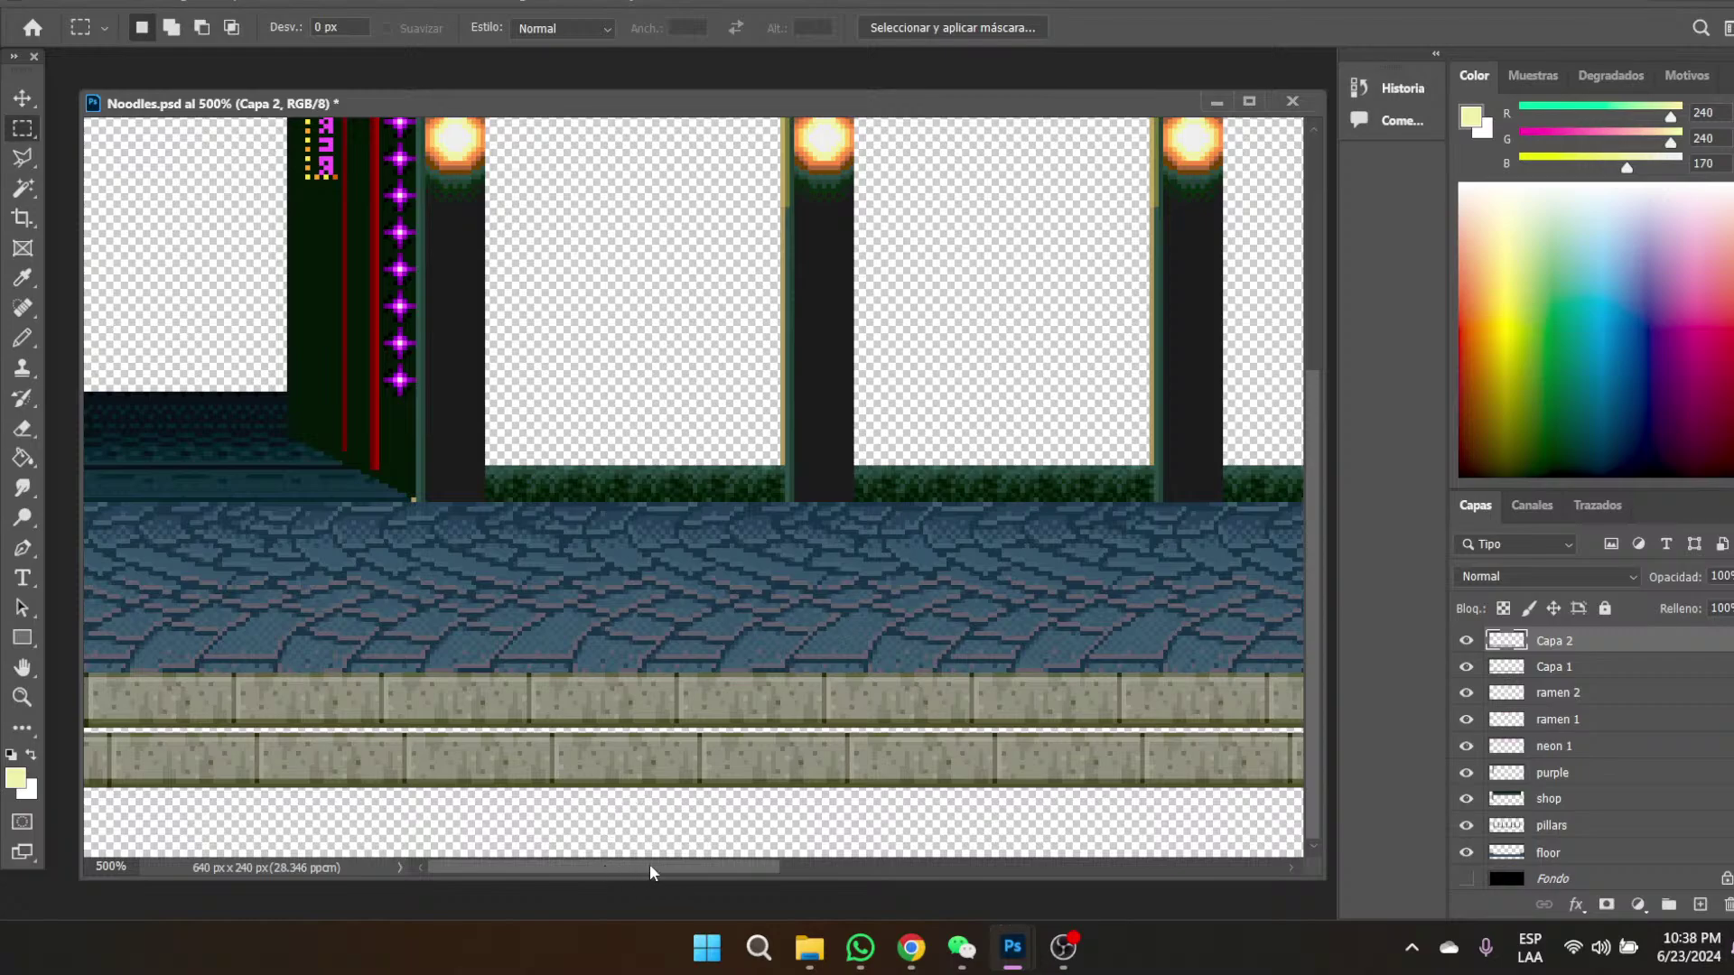
left_click_drag(654, 868, 1021, 892)
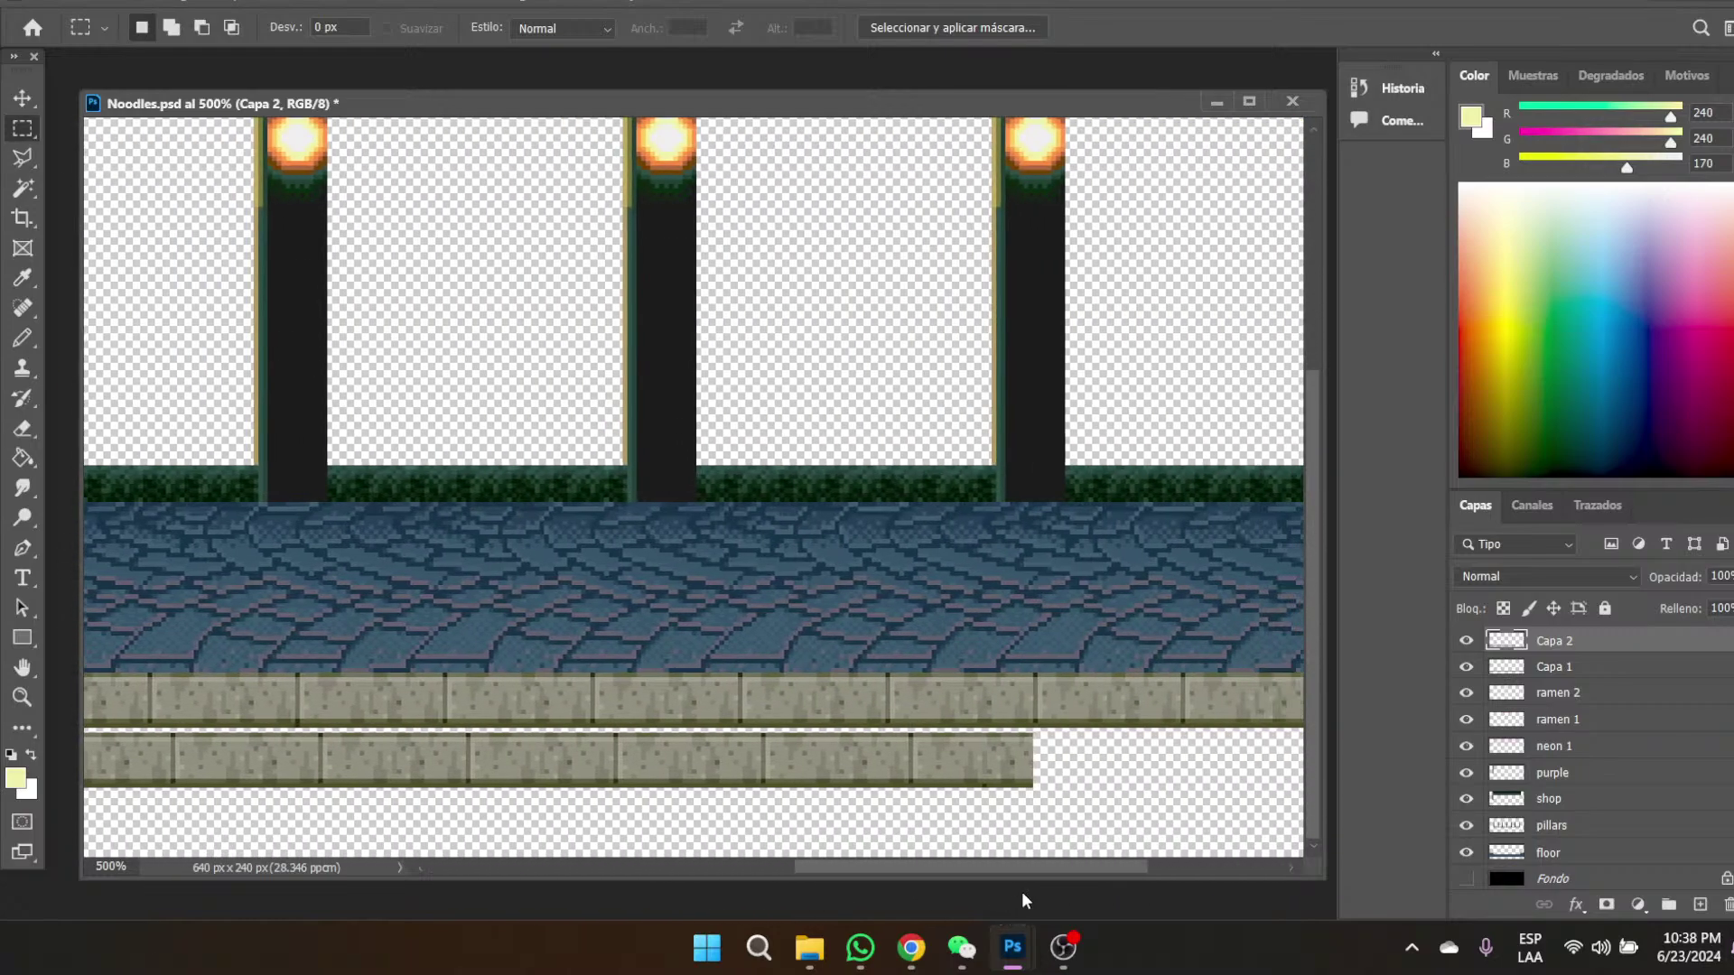
left_click_drag(1033, 742, 84, 733)
left_click(22, 280)
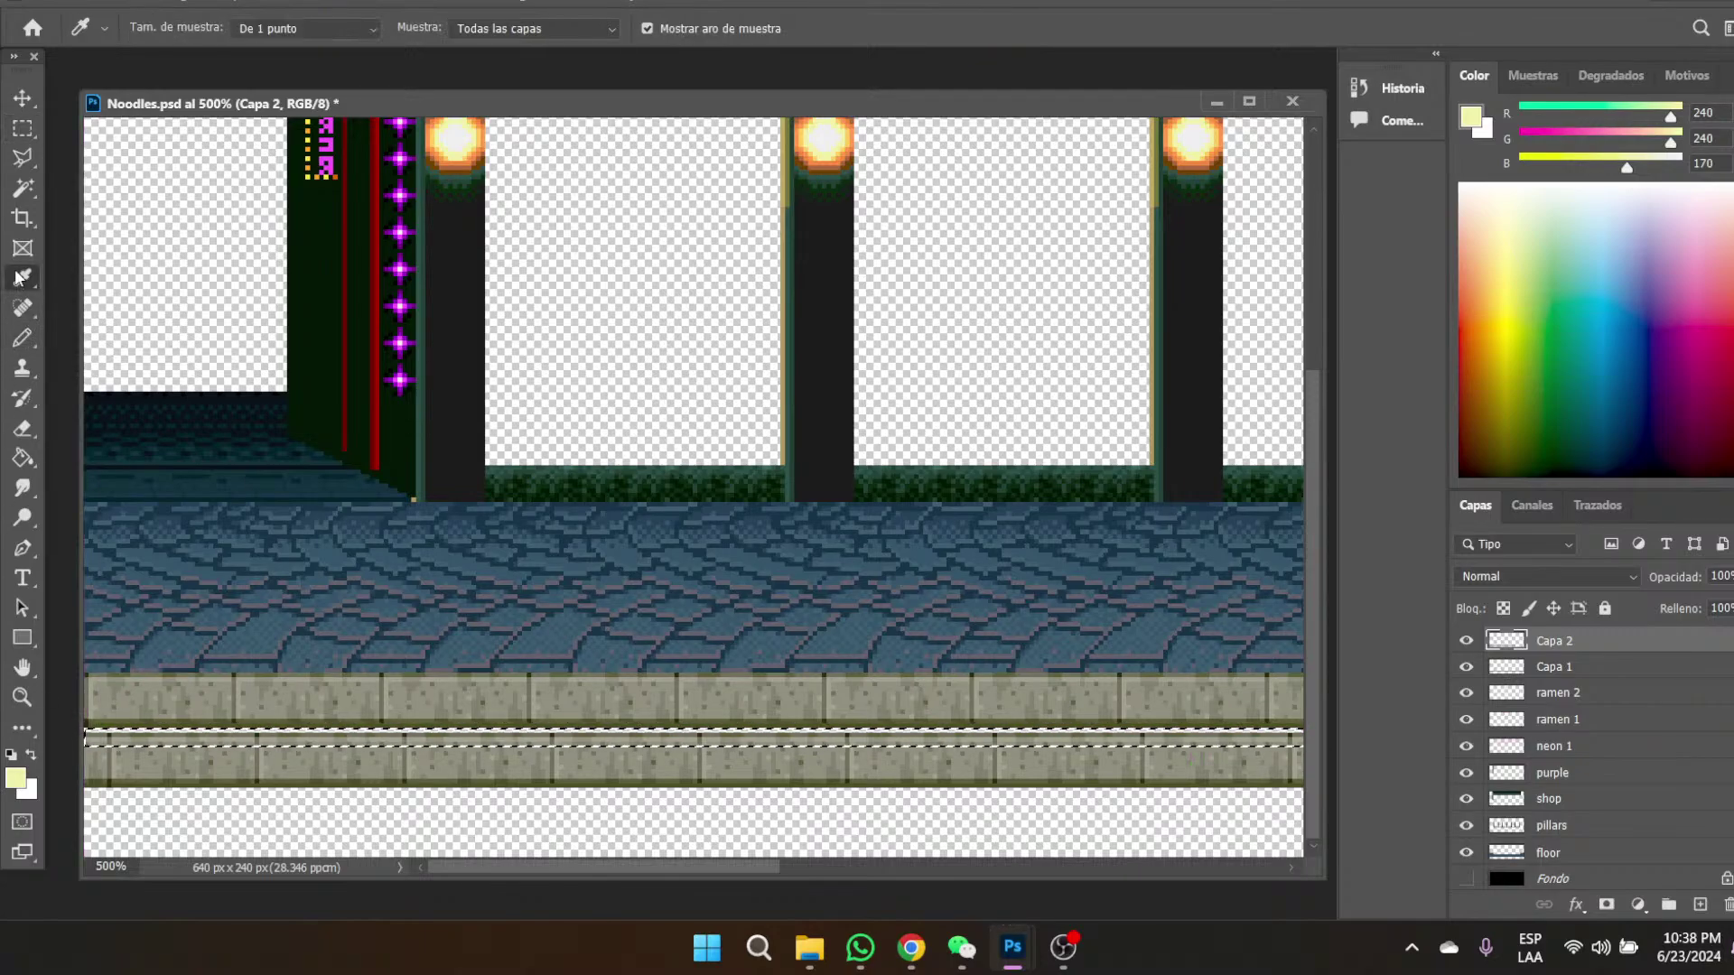
left_click(361, 673)
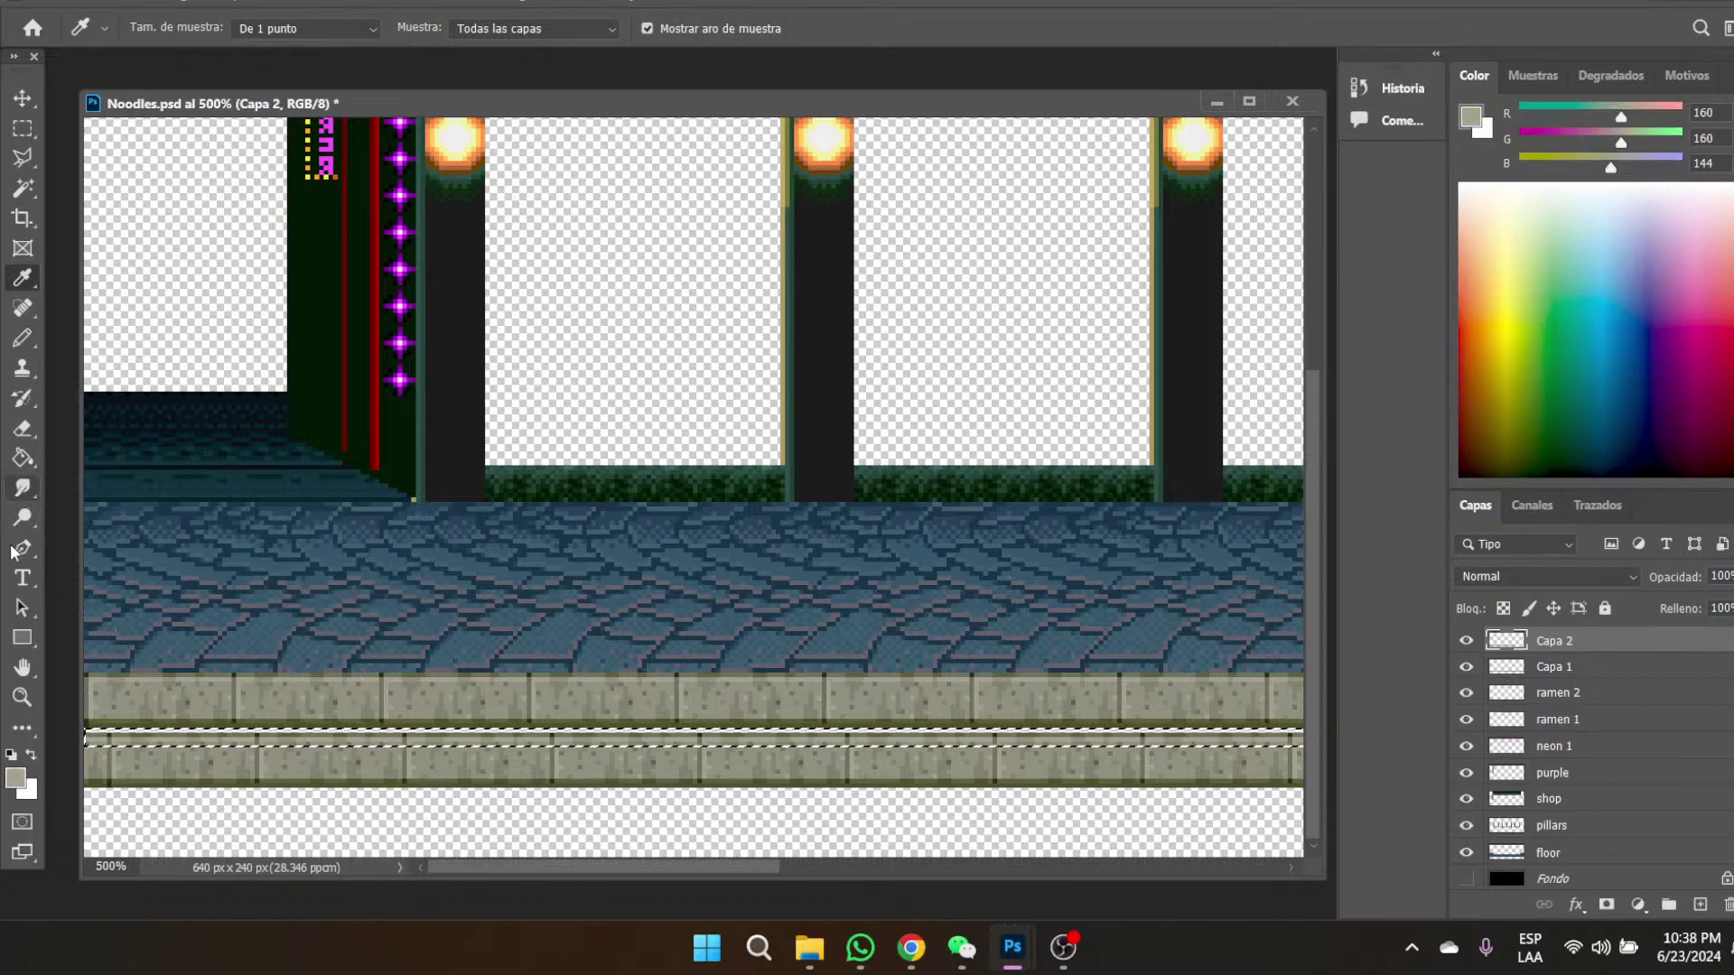
left_click(22, 578)
left_click(23, 457)
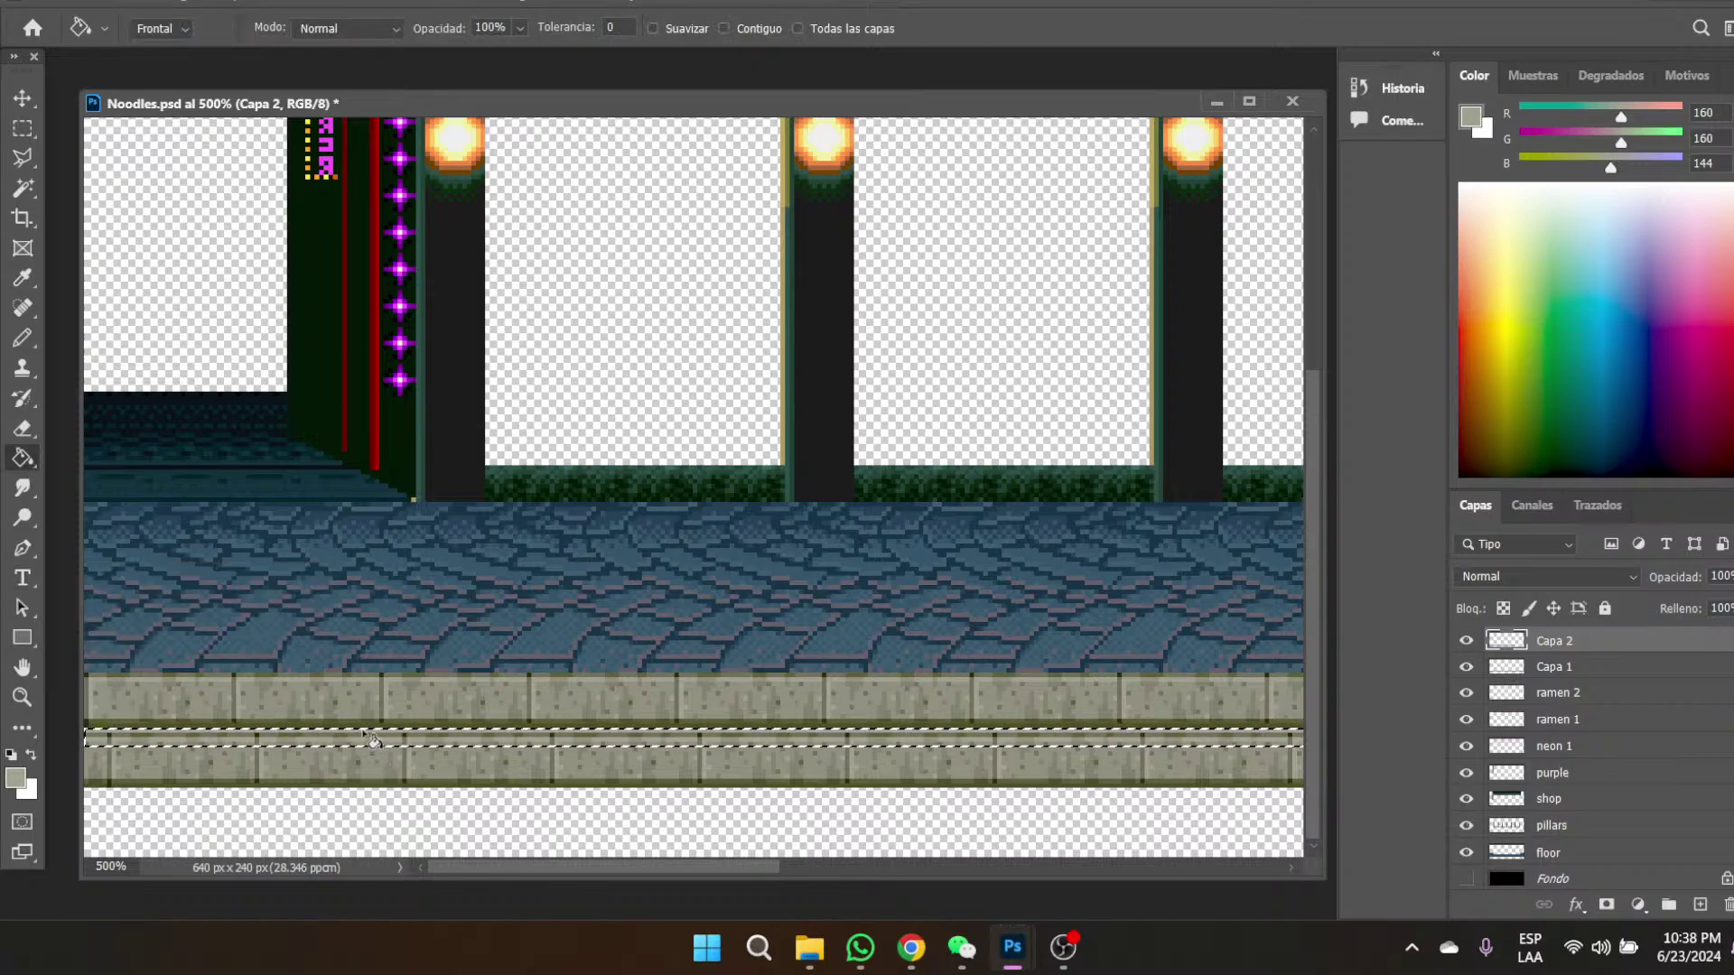
left_click(23, 128)
left_click(931, 633)
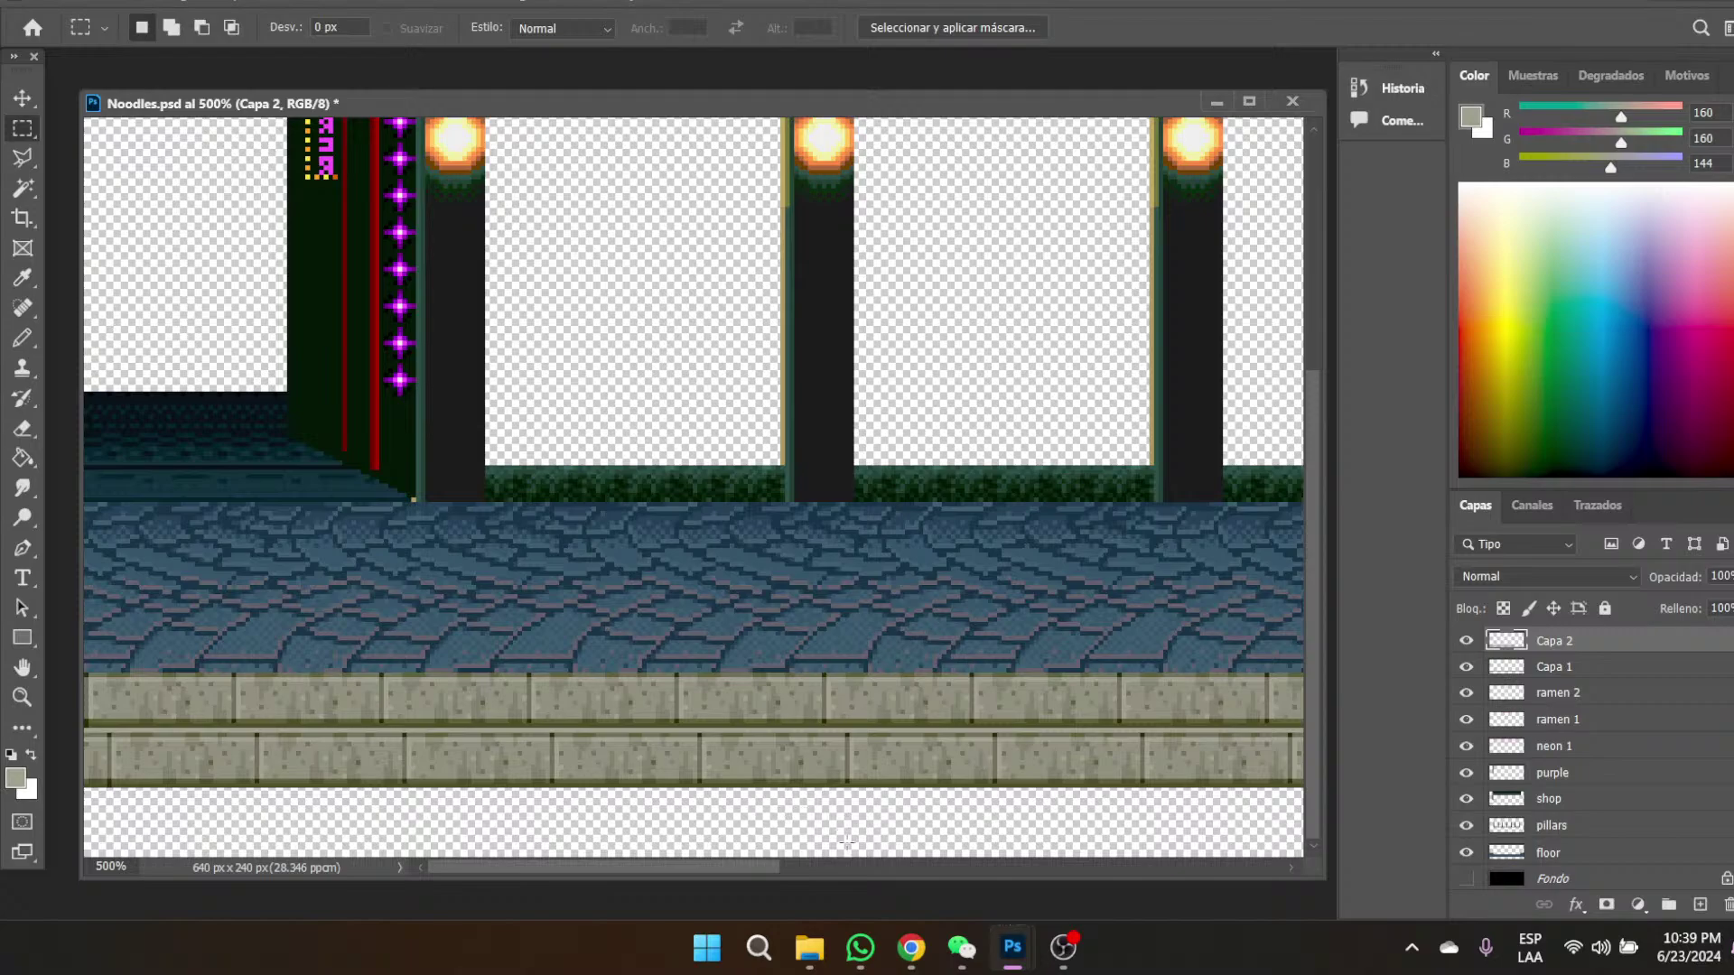
- Paste another copy of the stone strip onto a new layer and align it to continue the second row to the scene's right end
scroll(705, 873, "right", 5)
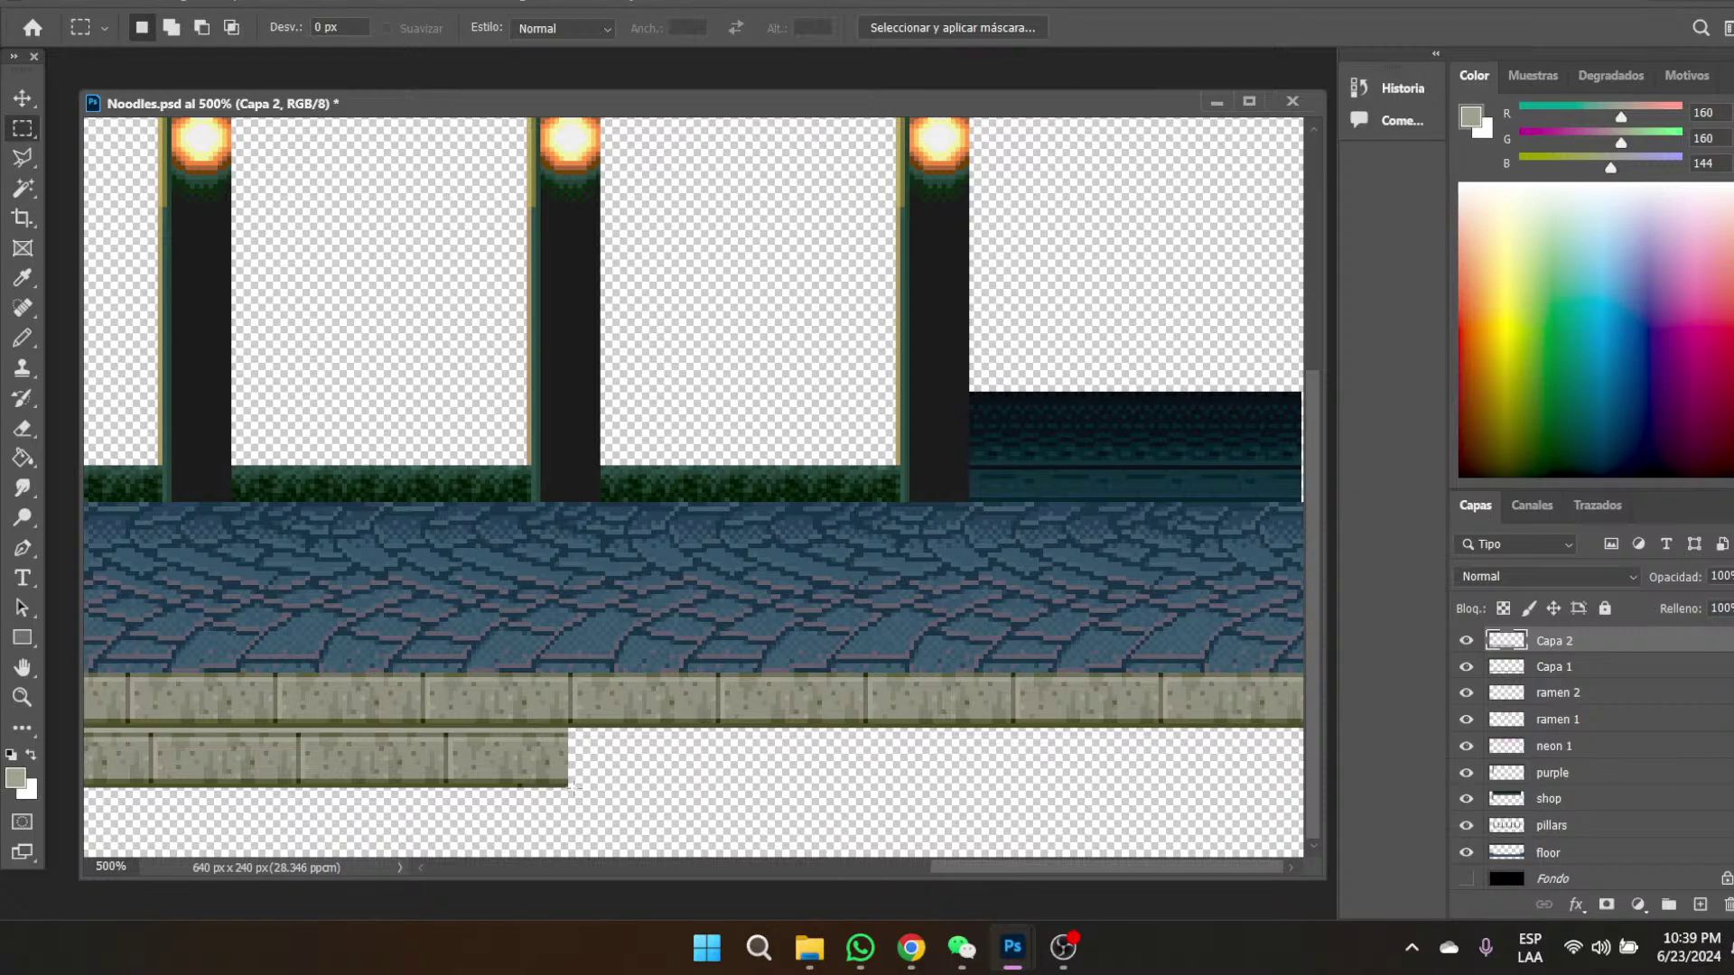
key("ctrl+v")
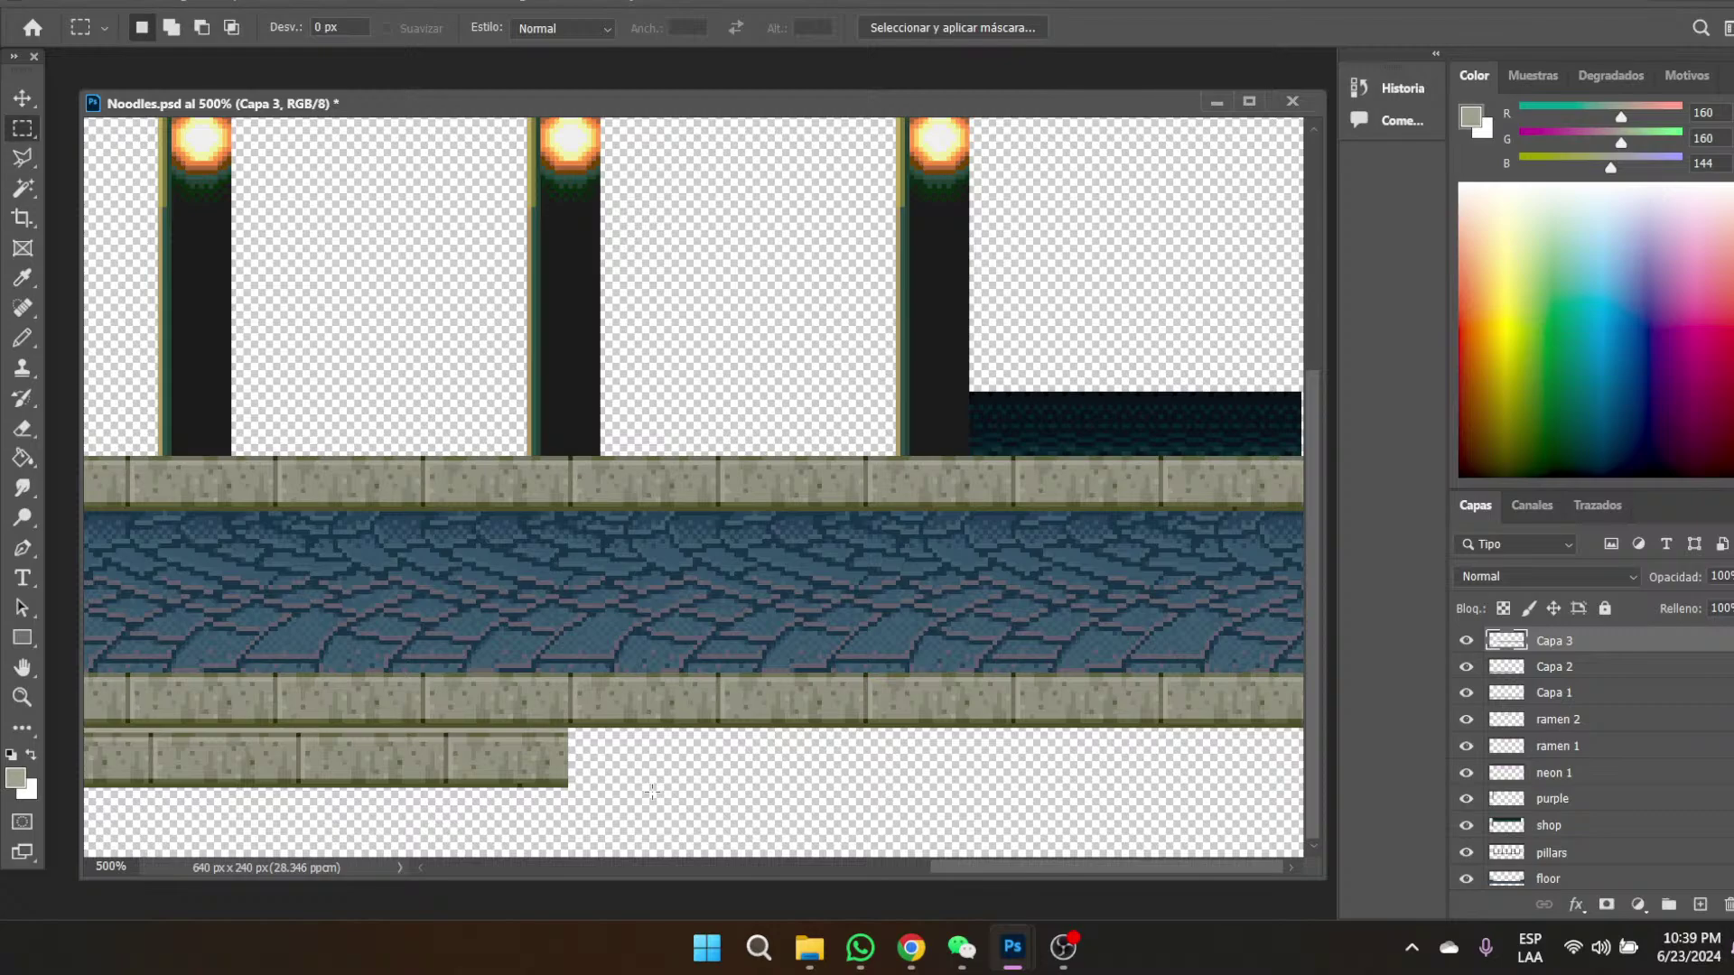
key("v")
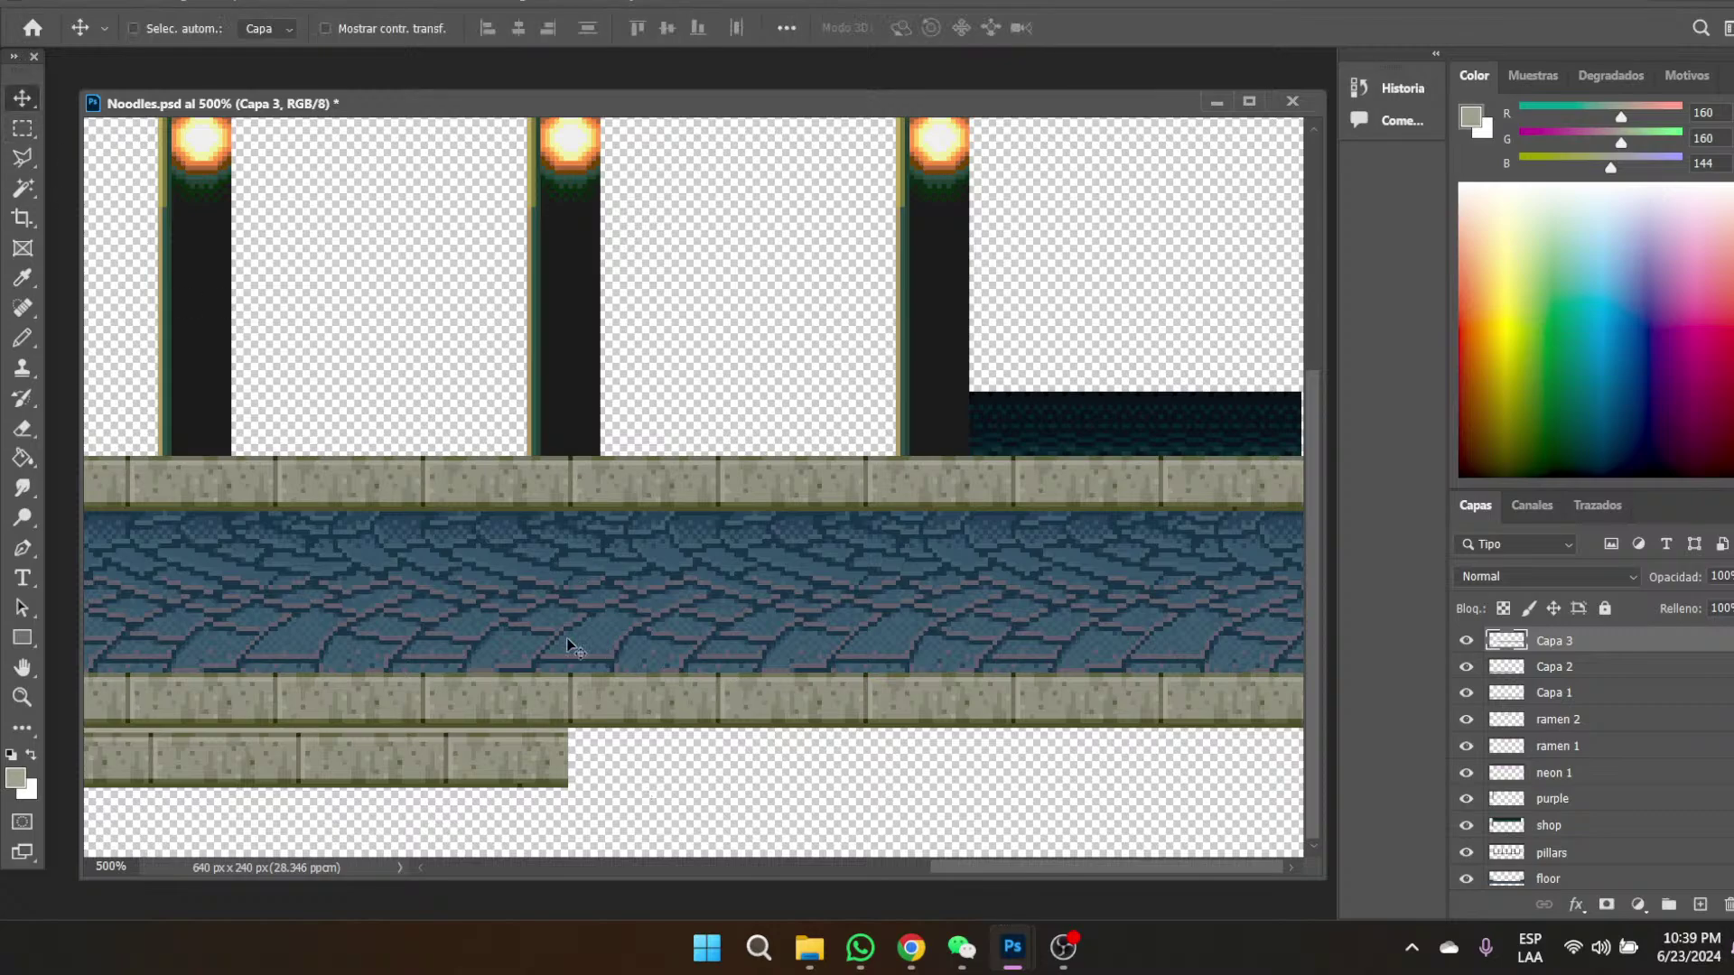
left_click_drag(359, 522, 642, 761)
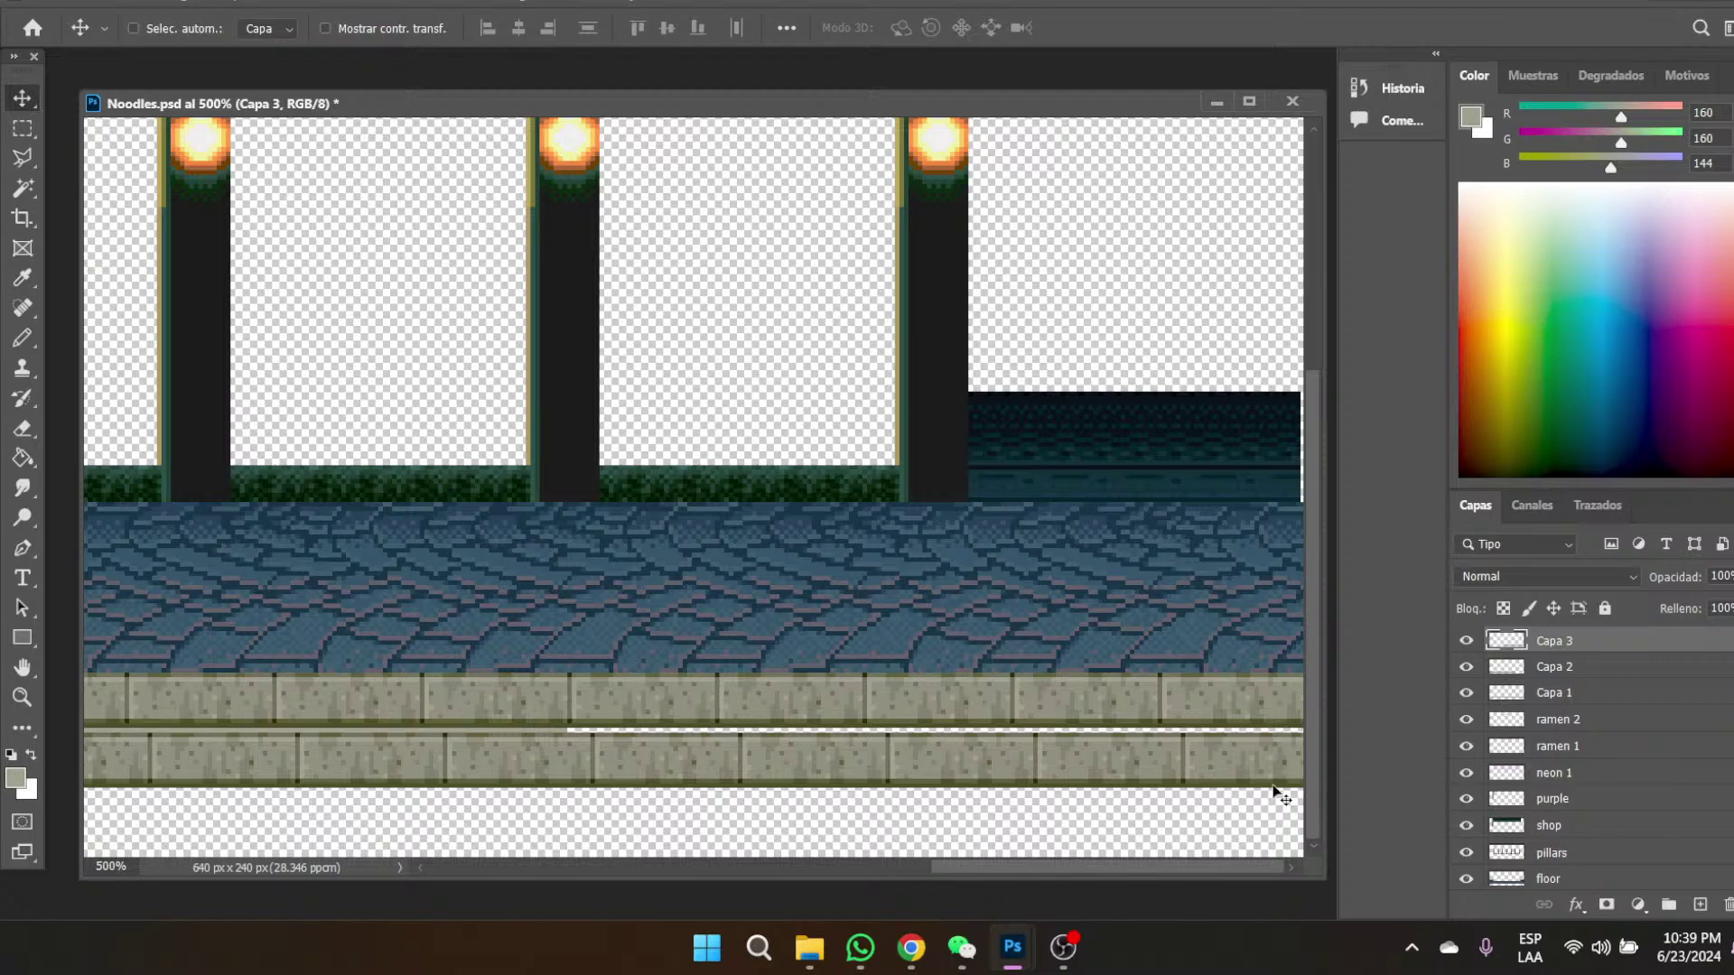
- Fill the remaining gap above the added stone strip with the same grey and merge Capa 3 down into Capa 2
left_click(22, 128)
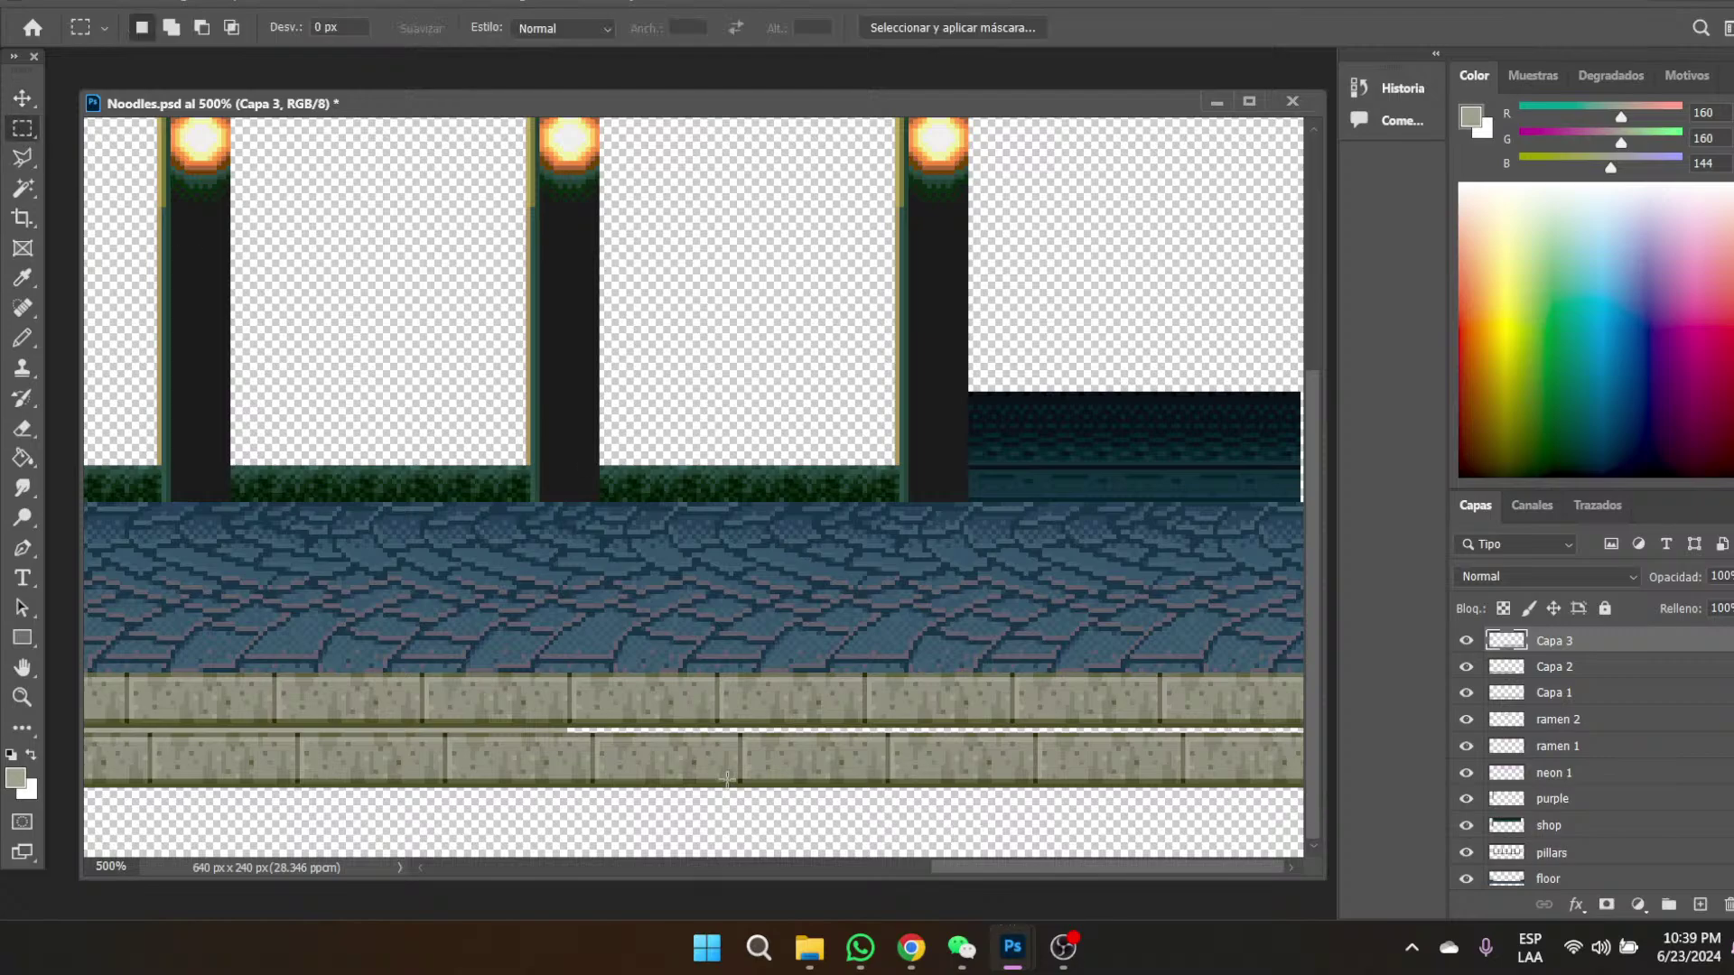
left_click_drag(567, 726, 1314, 773)
left_click(23, 458)
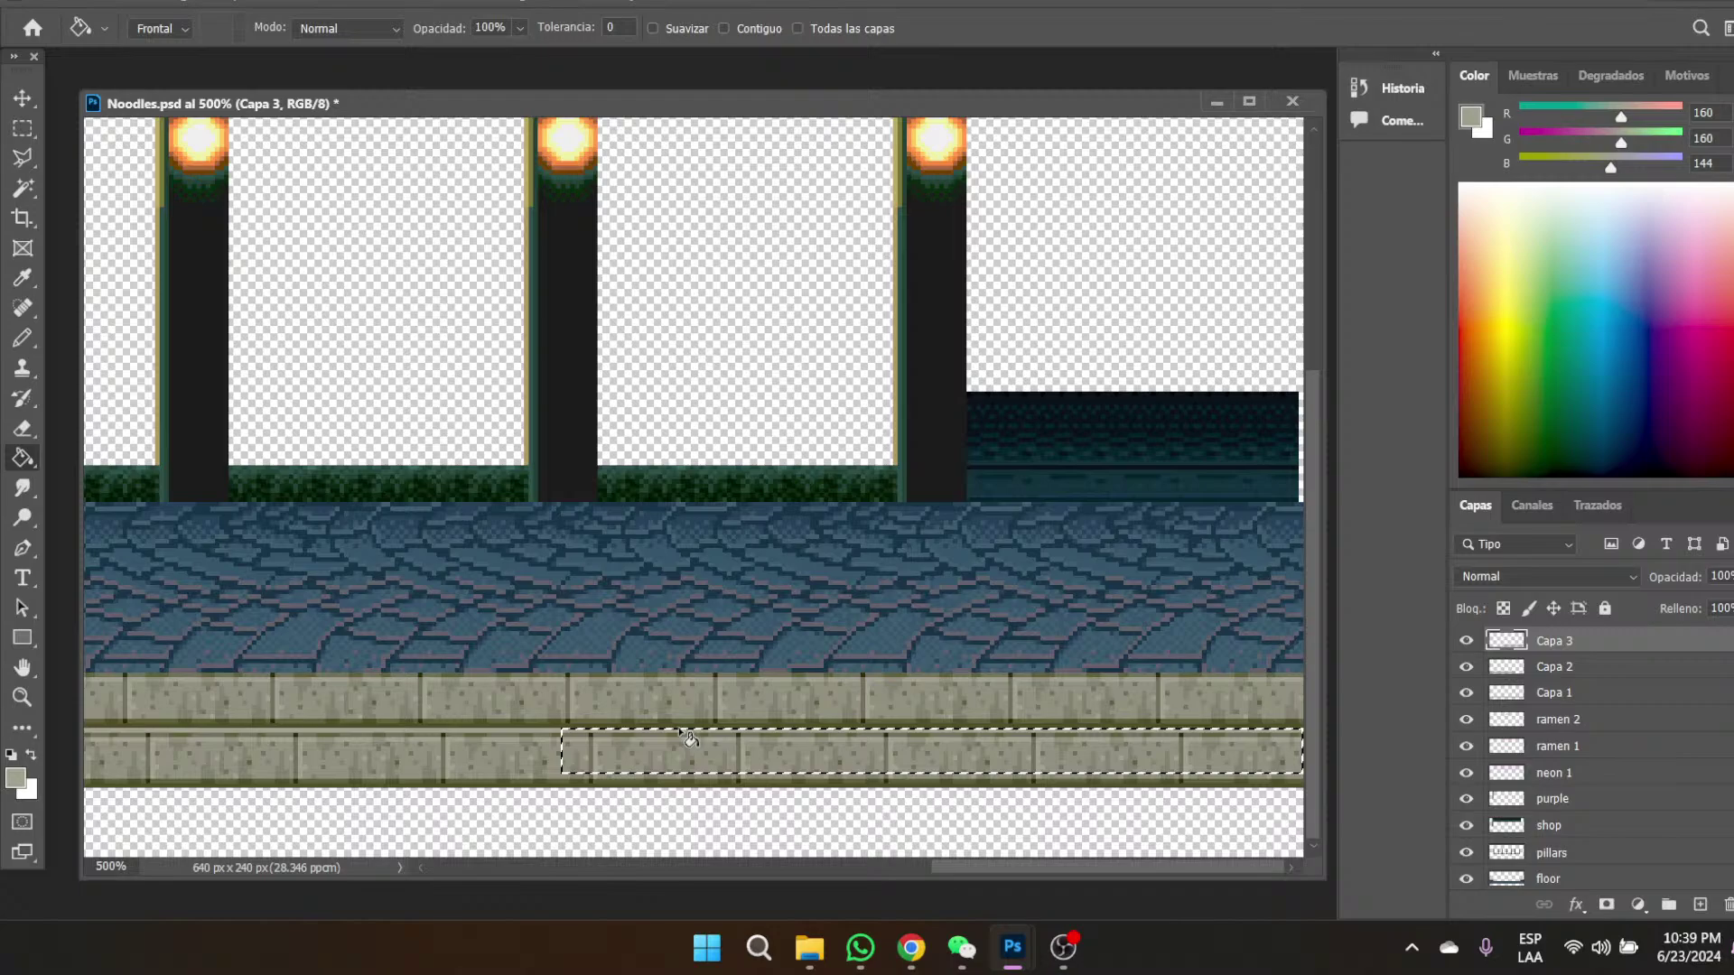
left_click(22, 128)
key("ctrl+d")
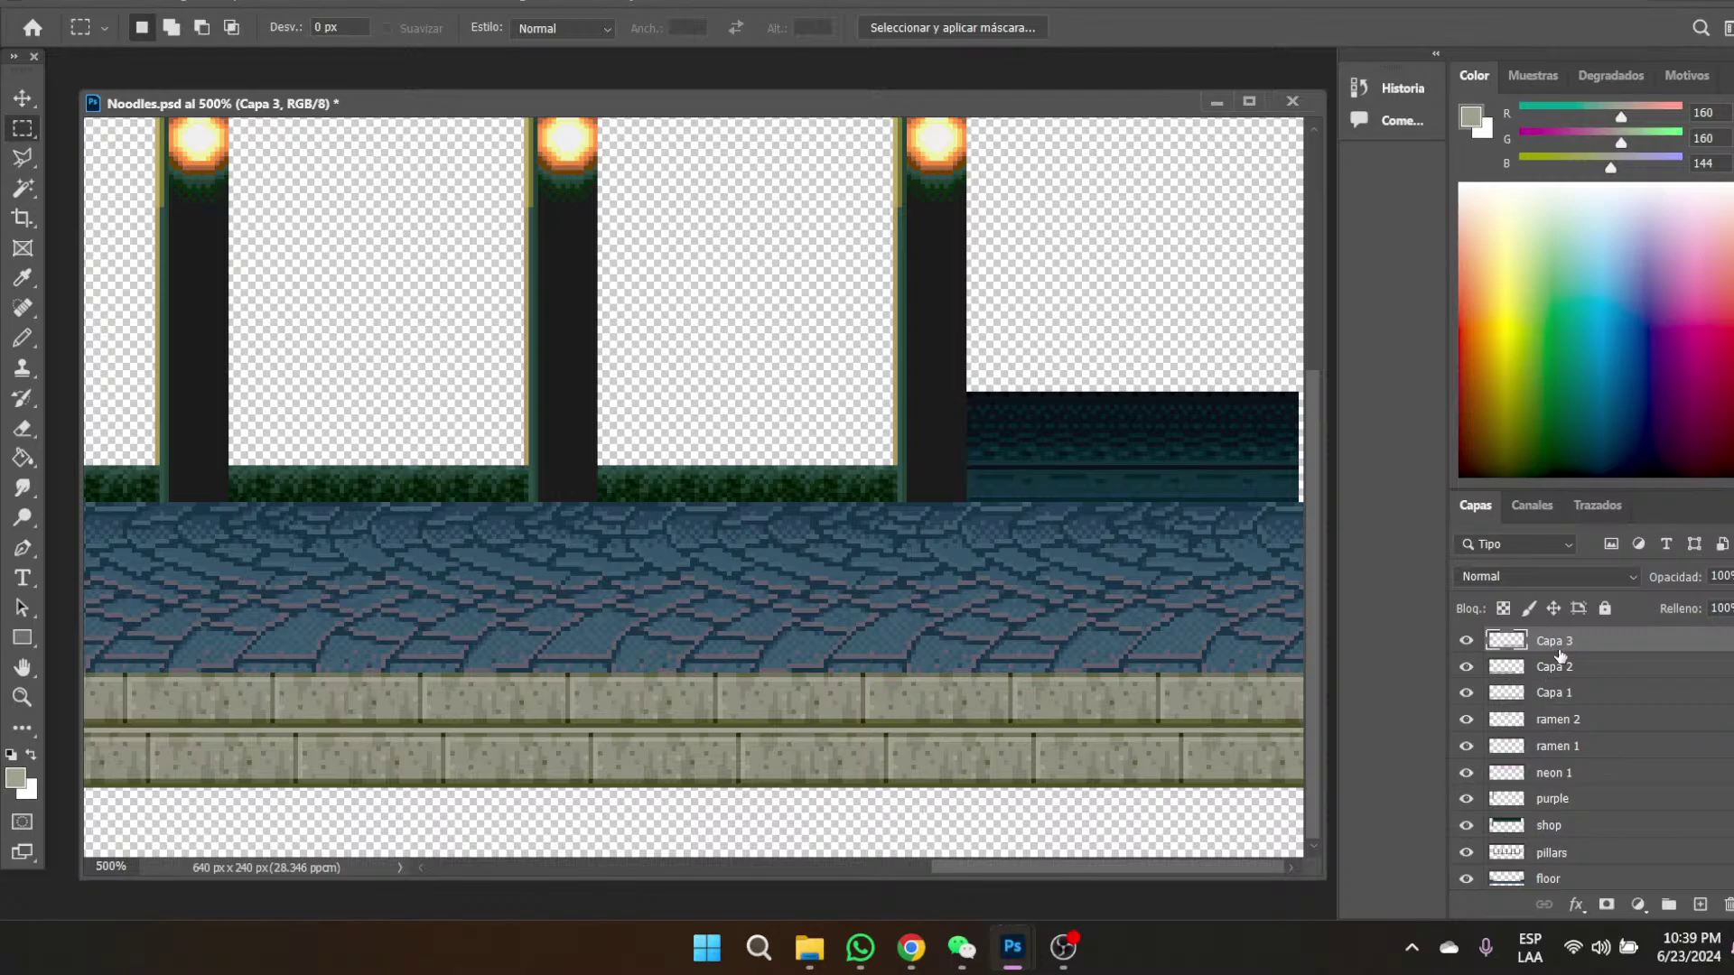
right_click(1567, 644)
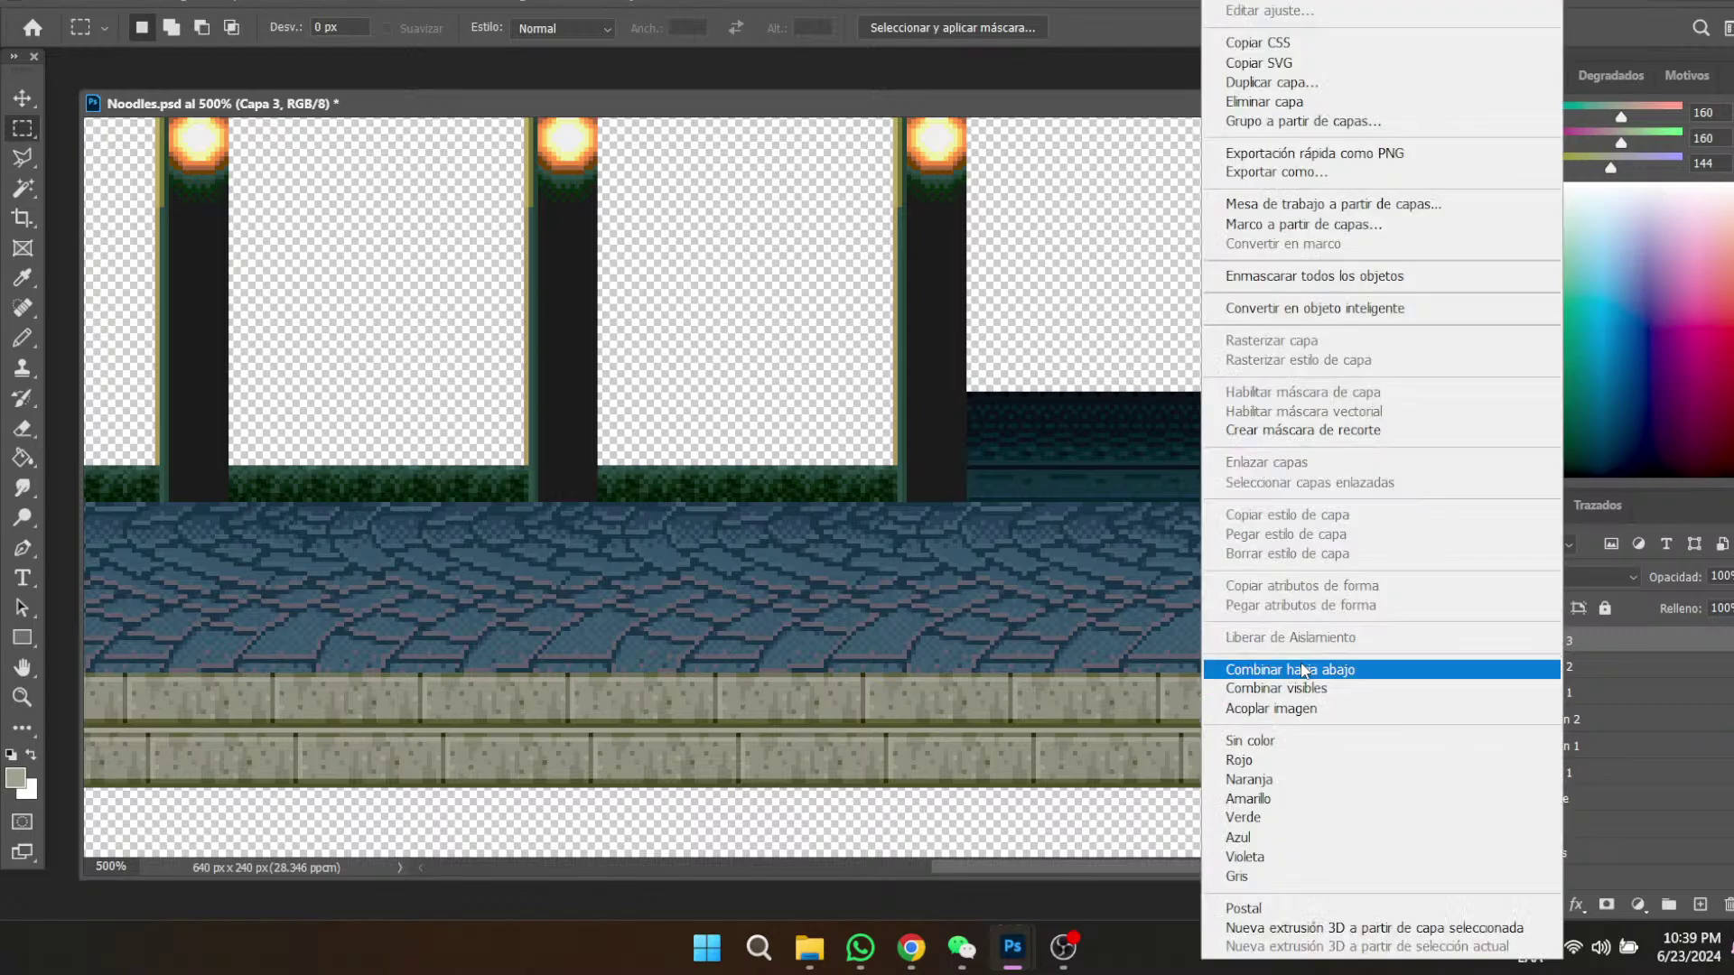
left_click(1354, 669)
- Sample the darker stone grey (112, 112, 96) and pencil a short dash on the light seam below an upper-row joint
left_click(22, 698)
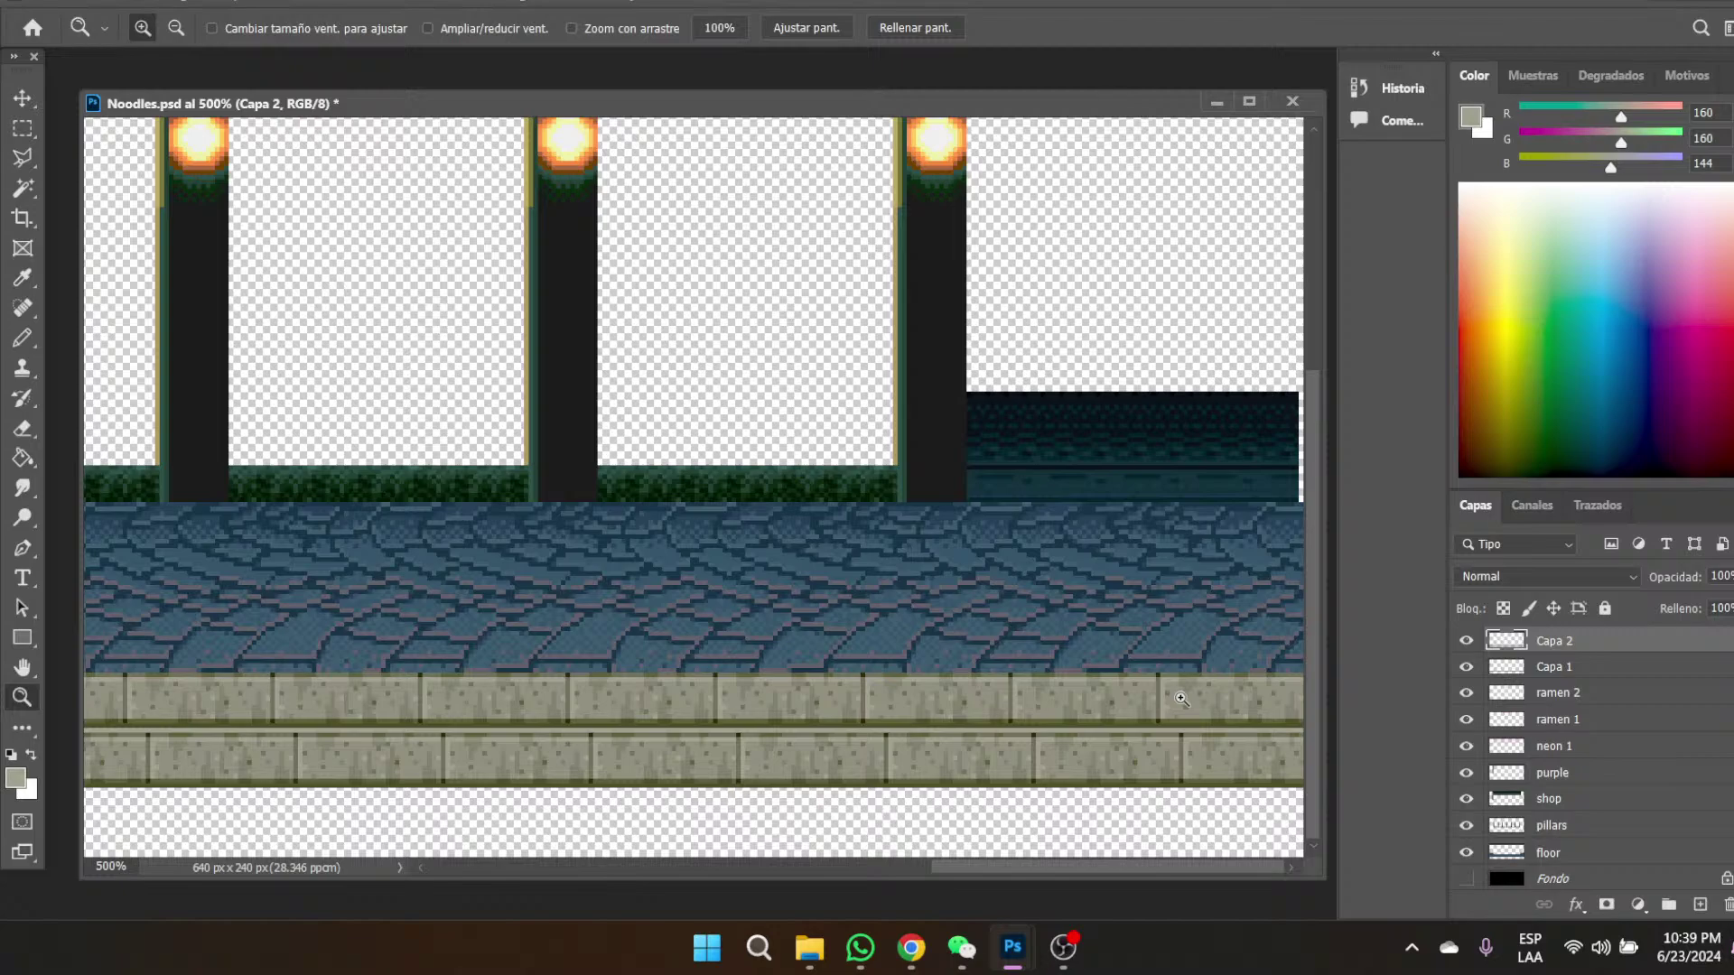
left_click(1181, 698)
left_click(1182, 698)
left_click(1181, 698)
left_click(22, 277)
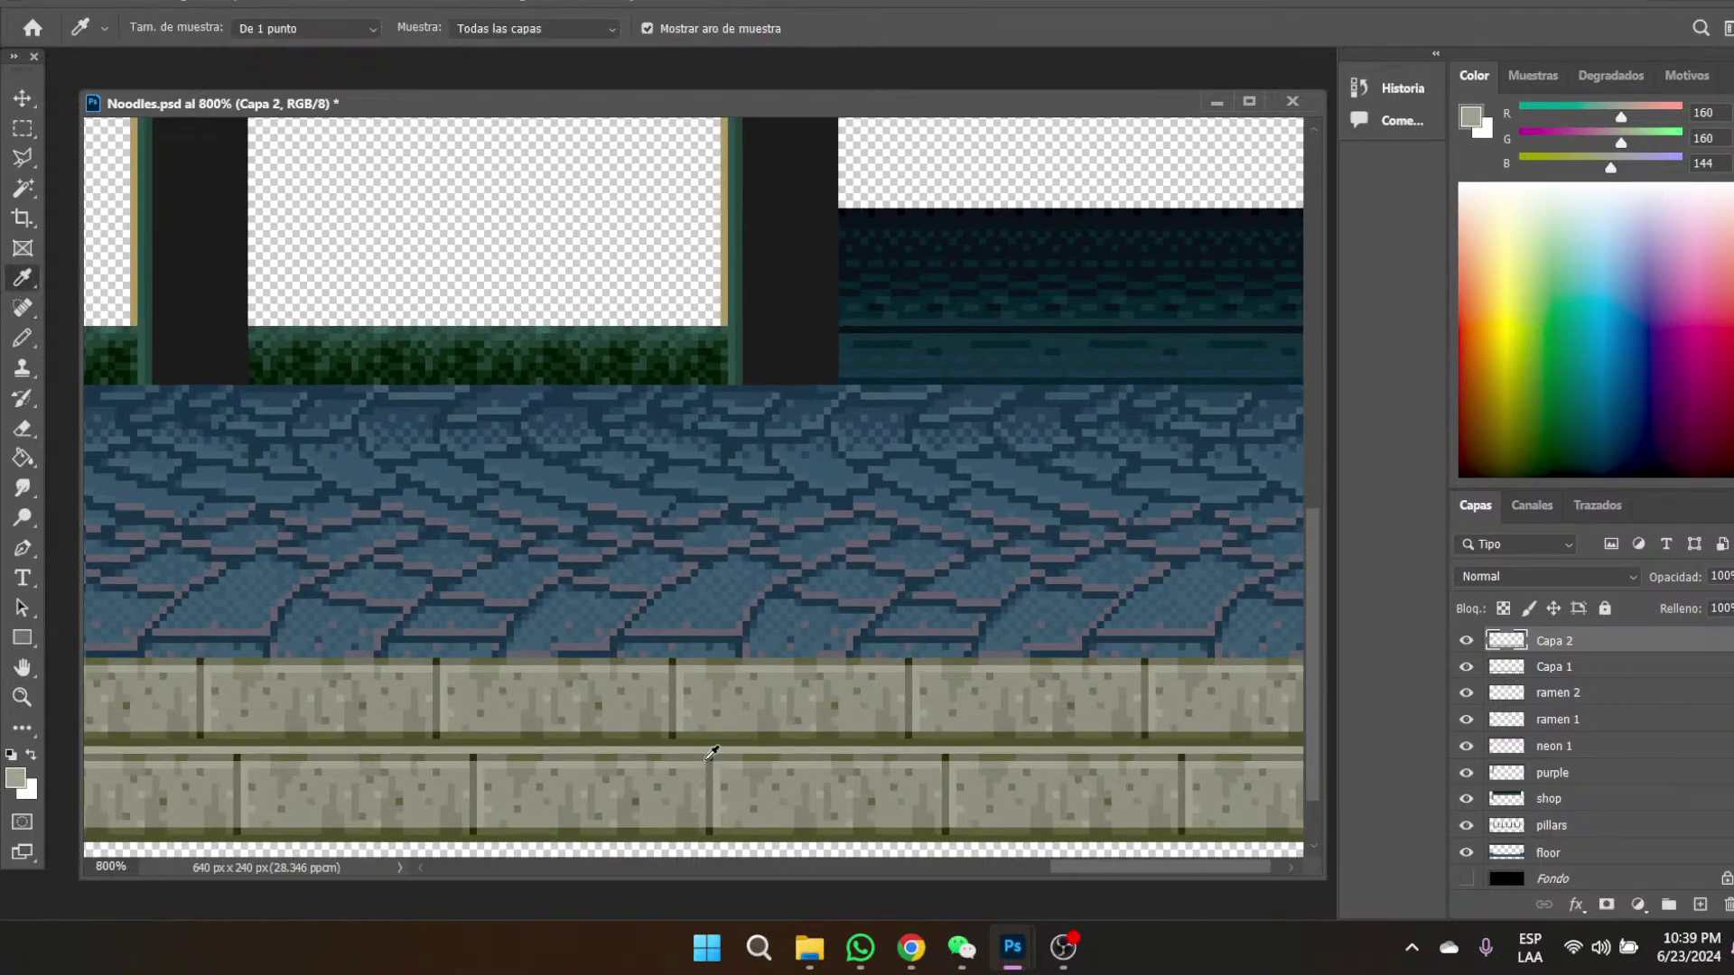
left_click(689, 749)
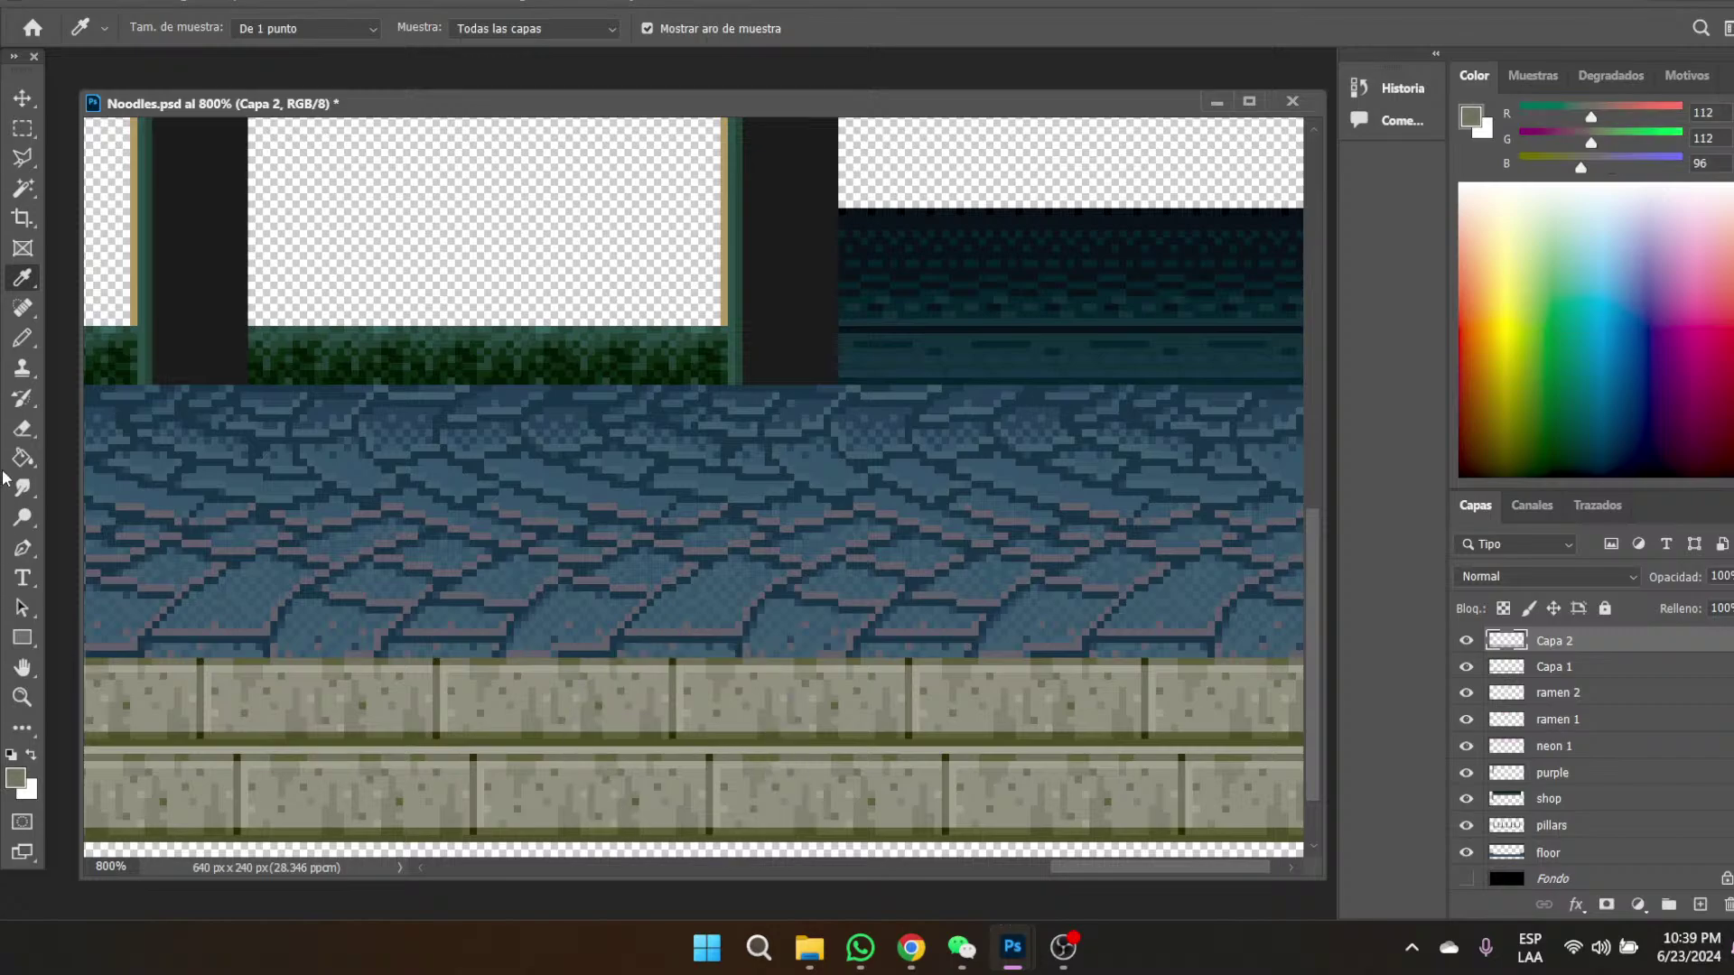
left_click(22, 337)
left_click_drag(679, 750, 696, 749)
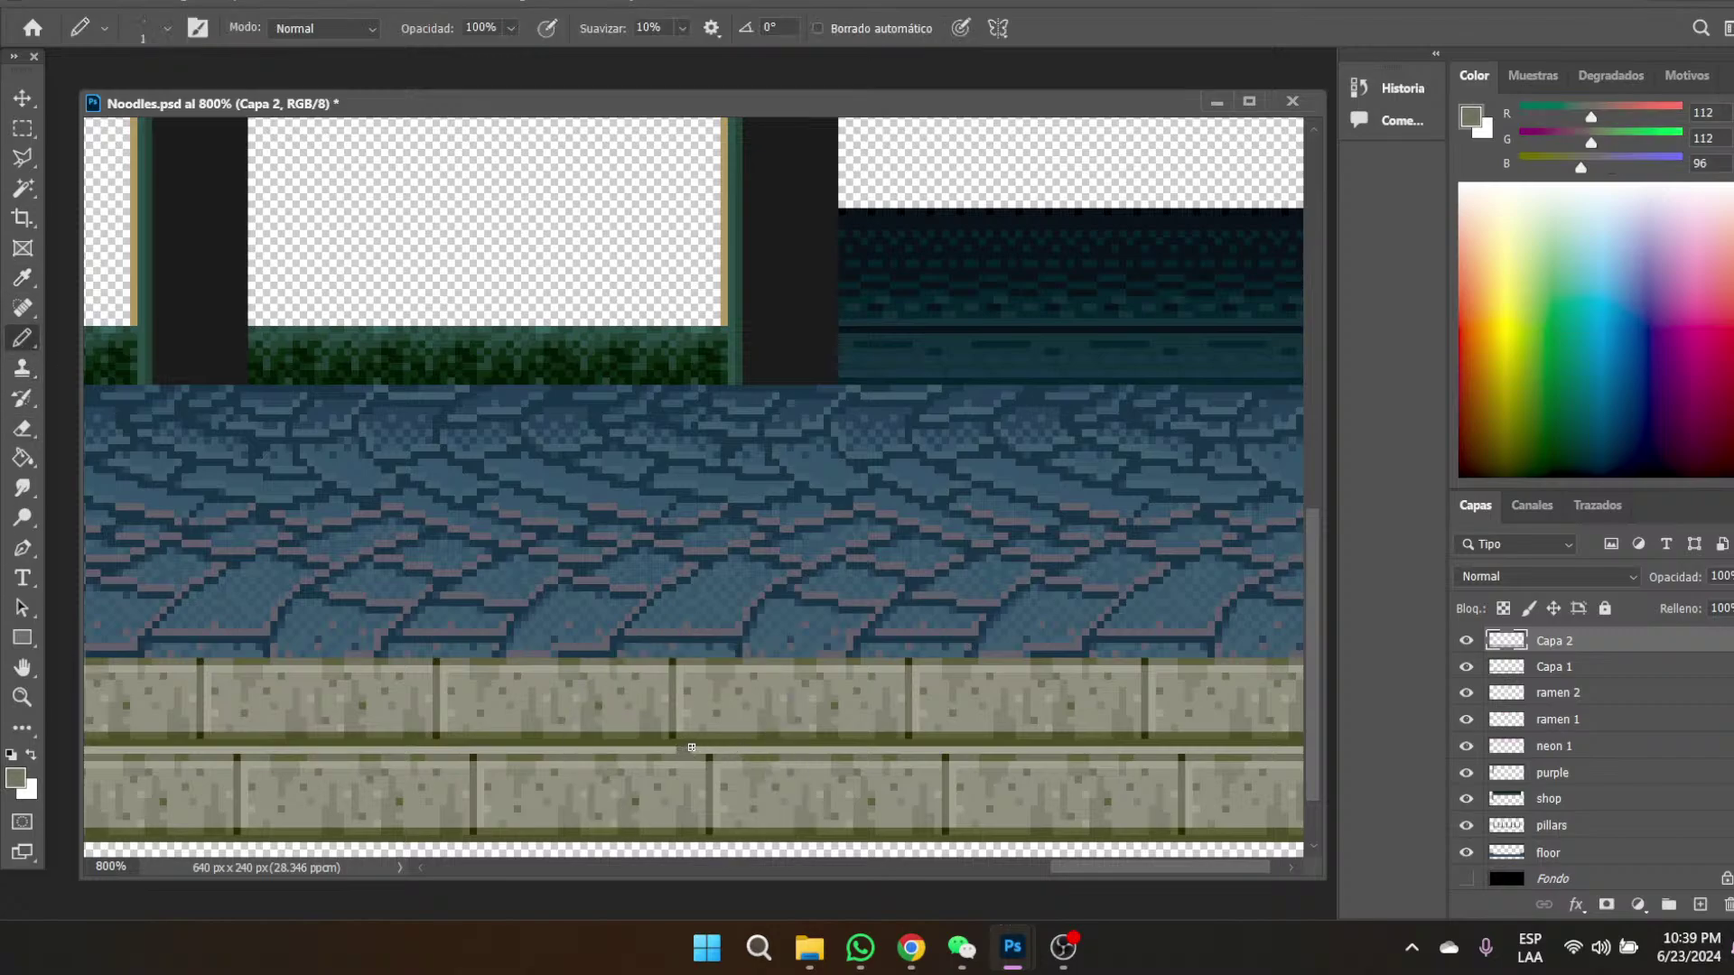
- Pencil matching short grey dashes on the seam beneath the neighbouring upper-row joints in the right part of the curb
left_click(919, 749)
left_click(929, 749)
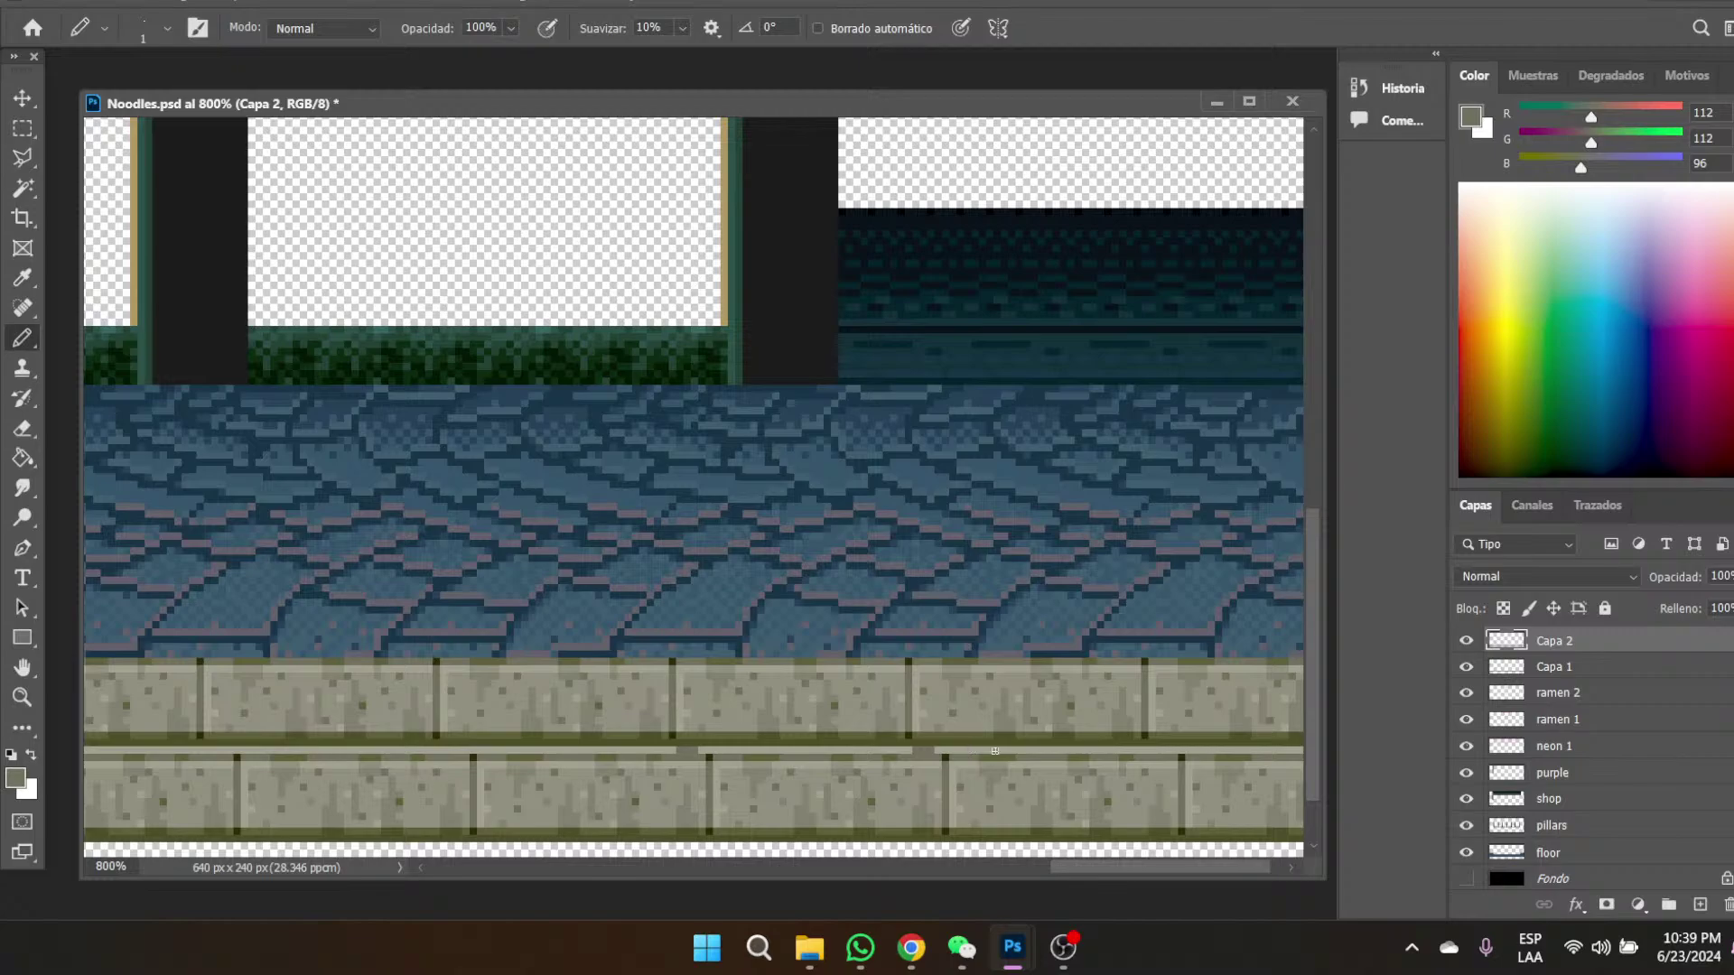
left_click(1159, 750)
left_click_drag(1157, 867, 1254, 866)
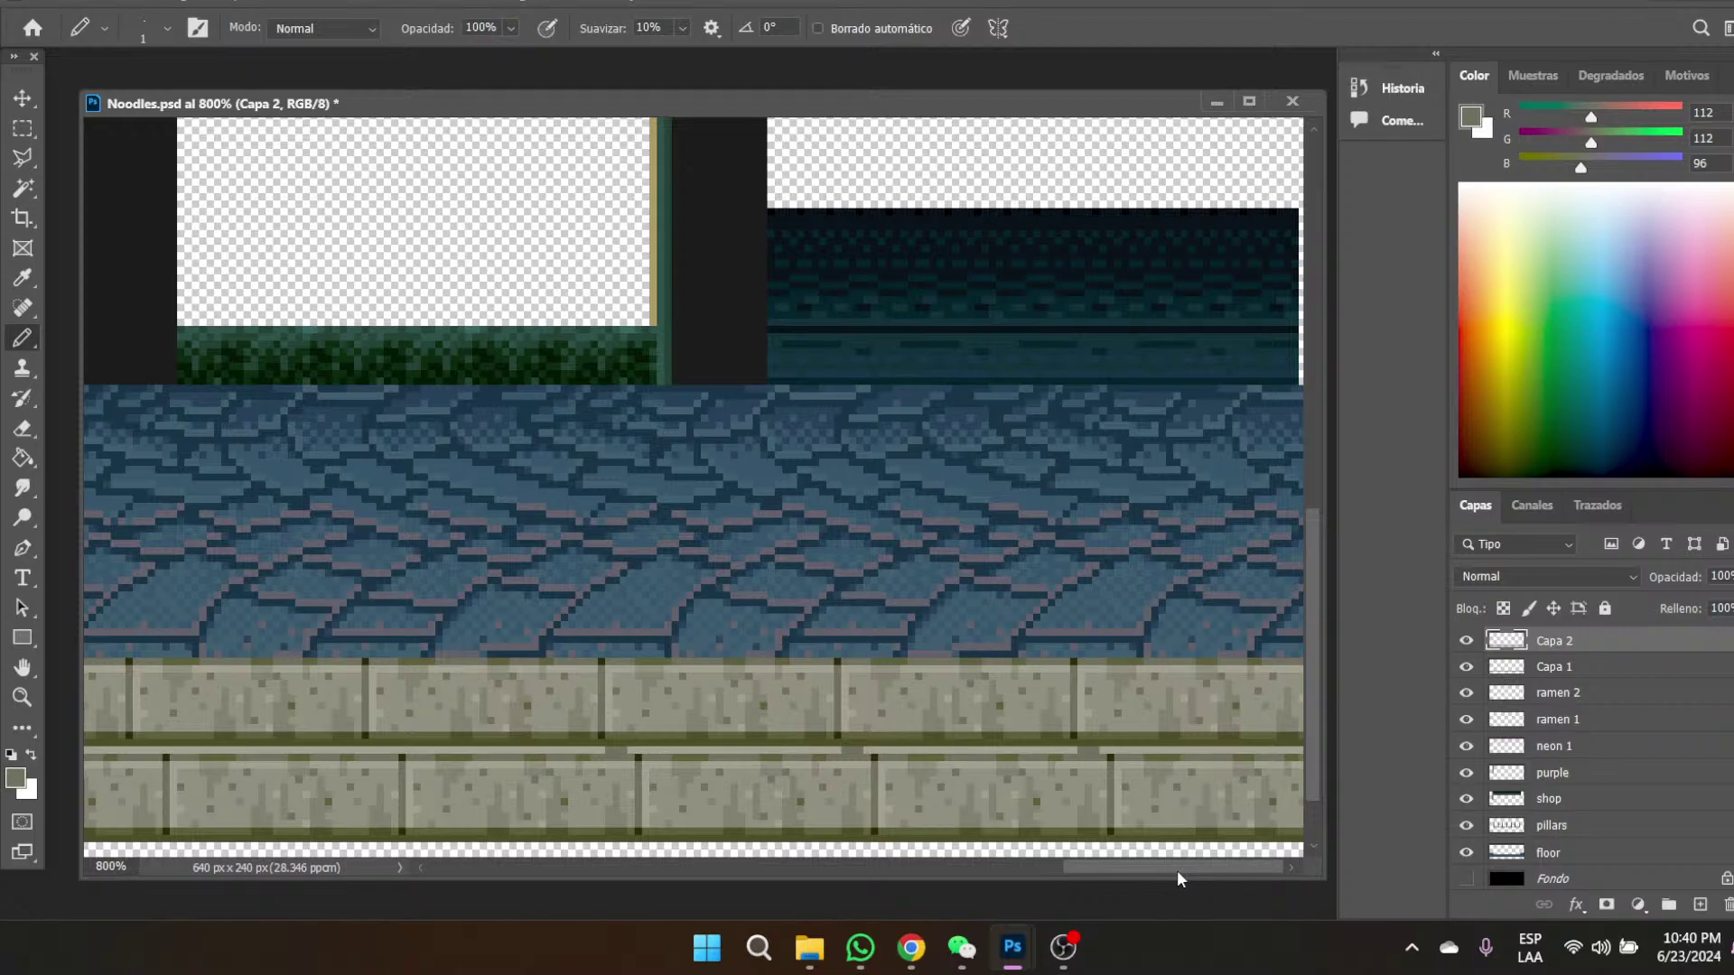
left_click(376, 749)
left_click_drag(1123, 872, 1082, 876)
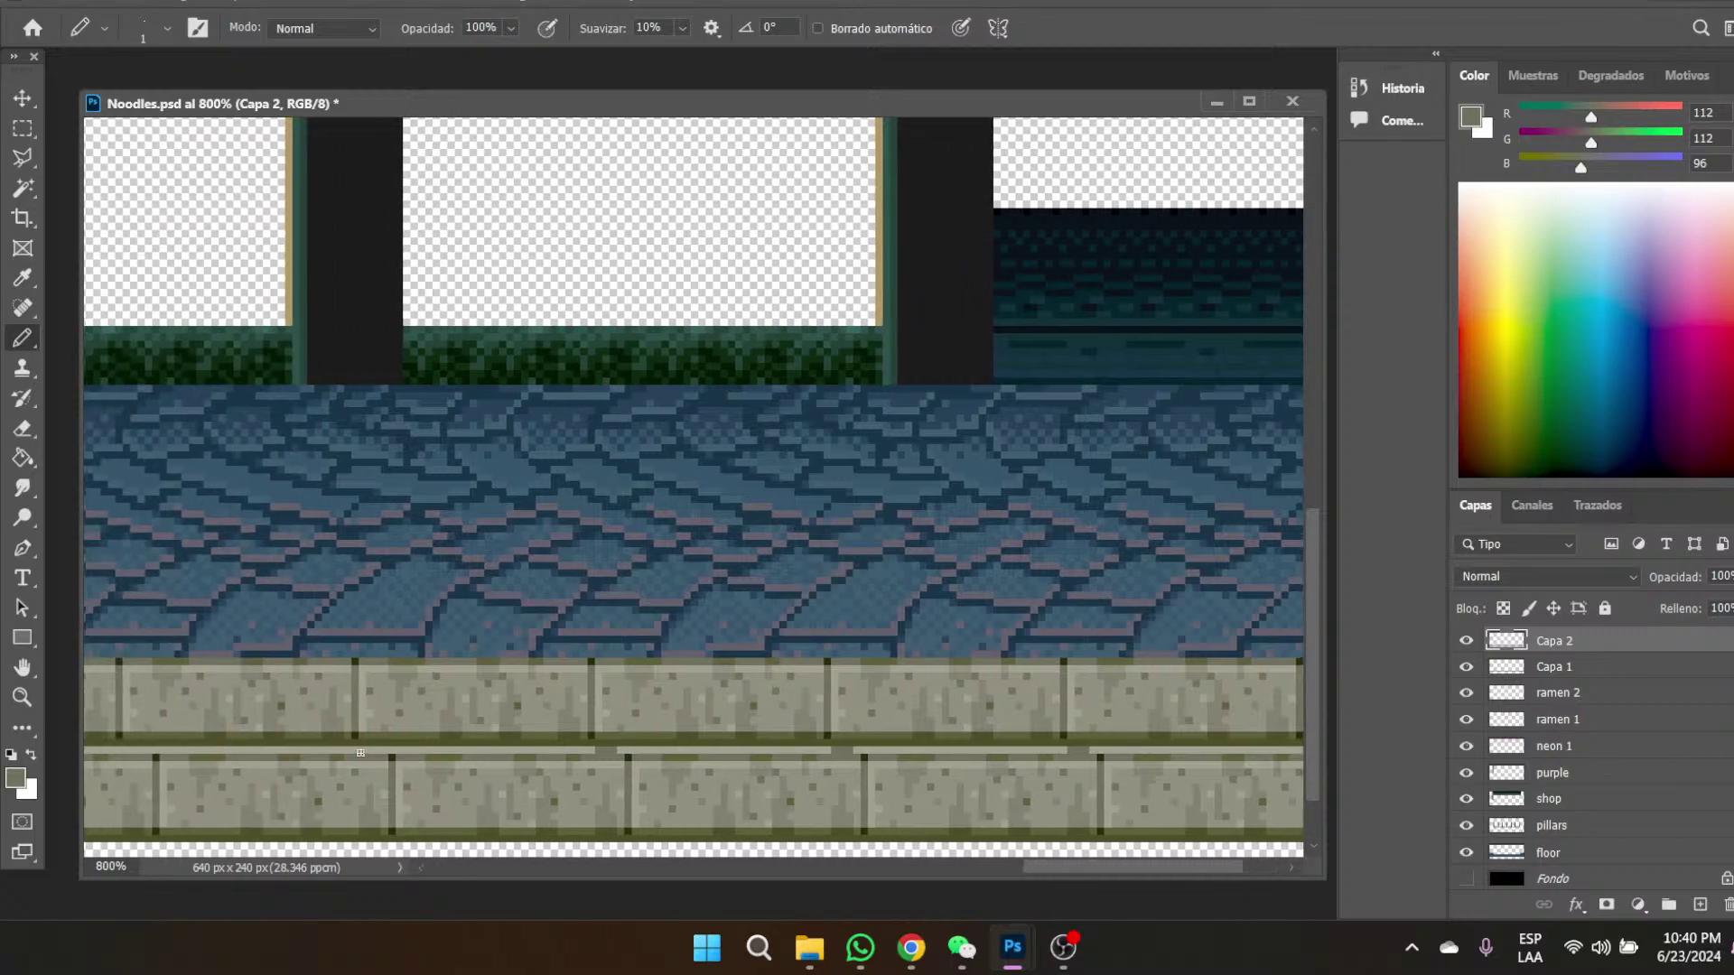
left_click(368, 749)
- Copy the dashed seam section onto a new layer, align it over the plain seam further left, and merge it down into Capa 2
left_click(19, 130)
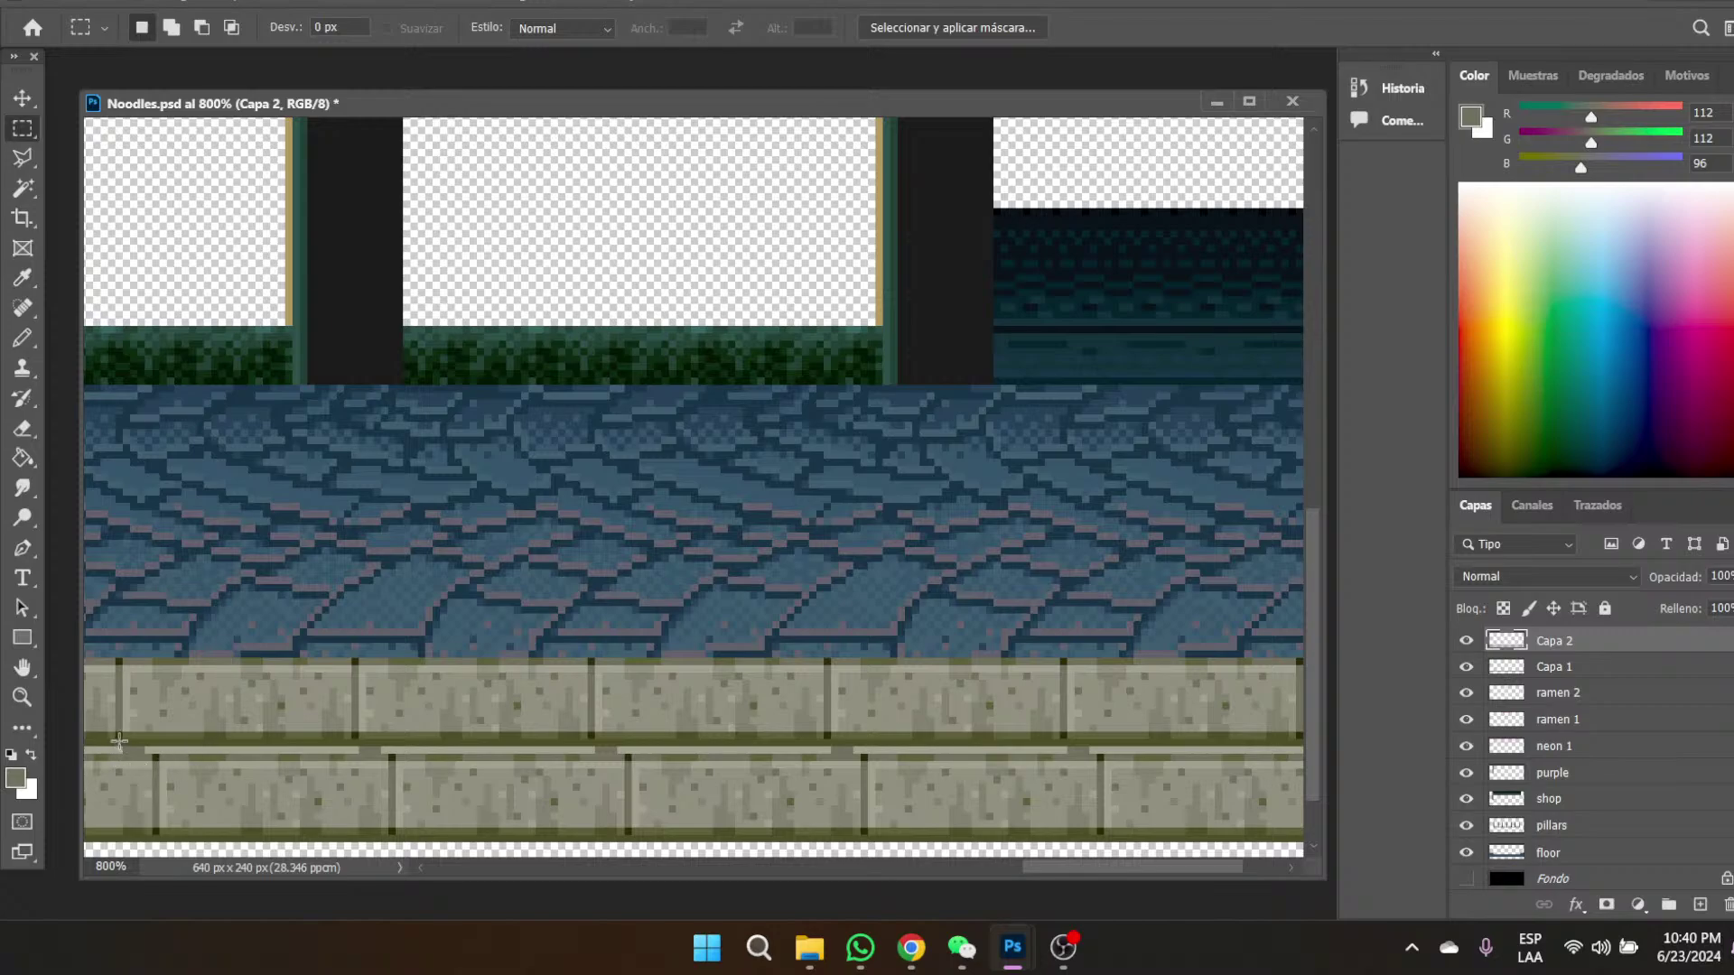
left_click_drag(120, 736, 1110, 759)
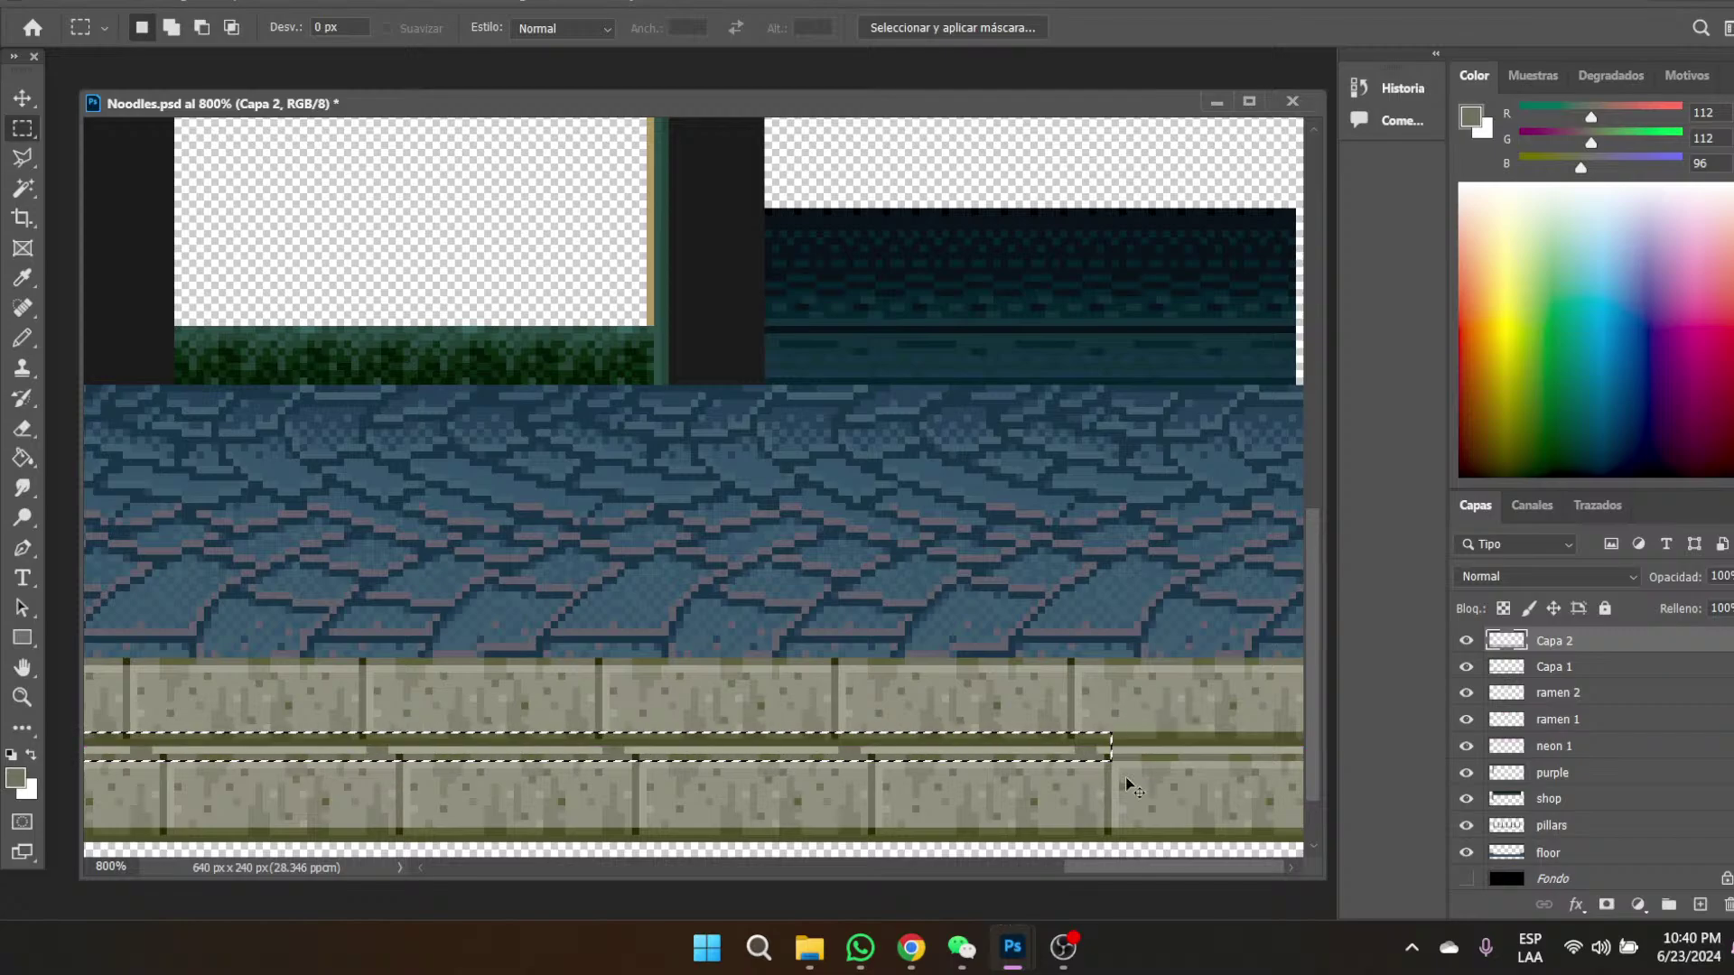
left_click_drag(1152, 869, 984, 877)
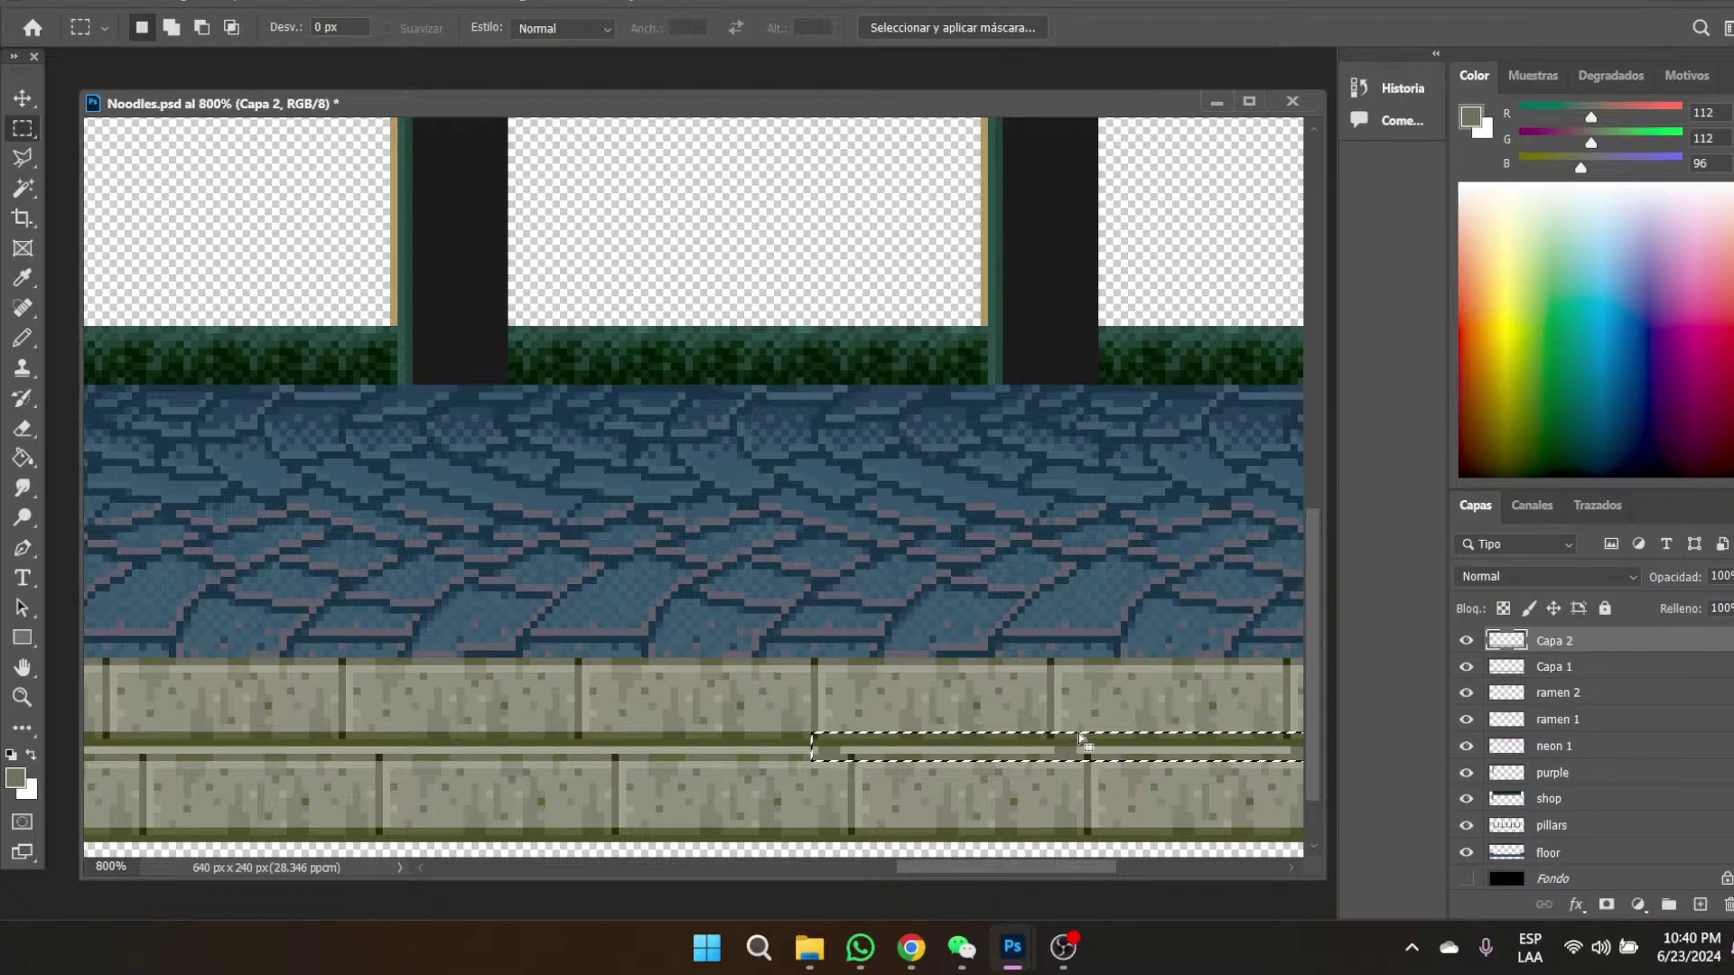
left_click_drag(1143, 746, 597, 746)
key("ctrl+v")
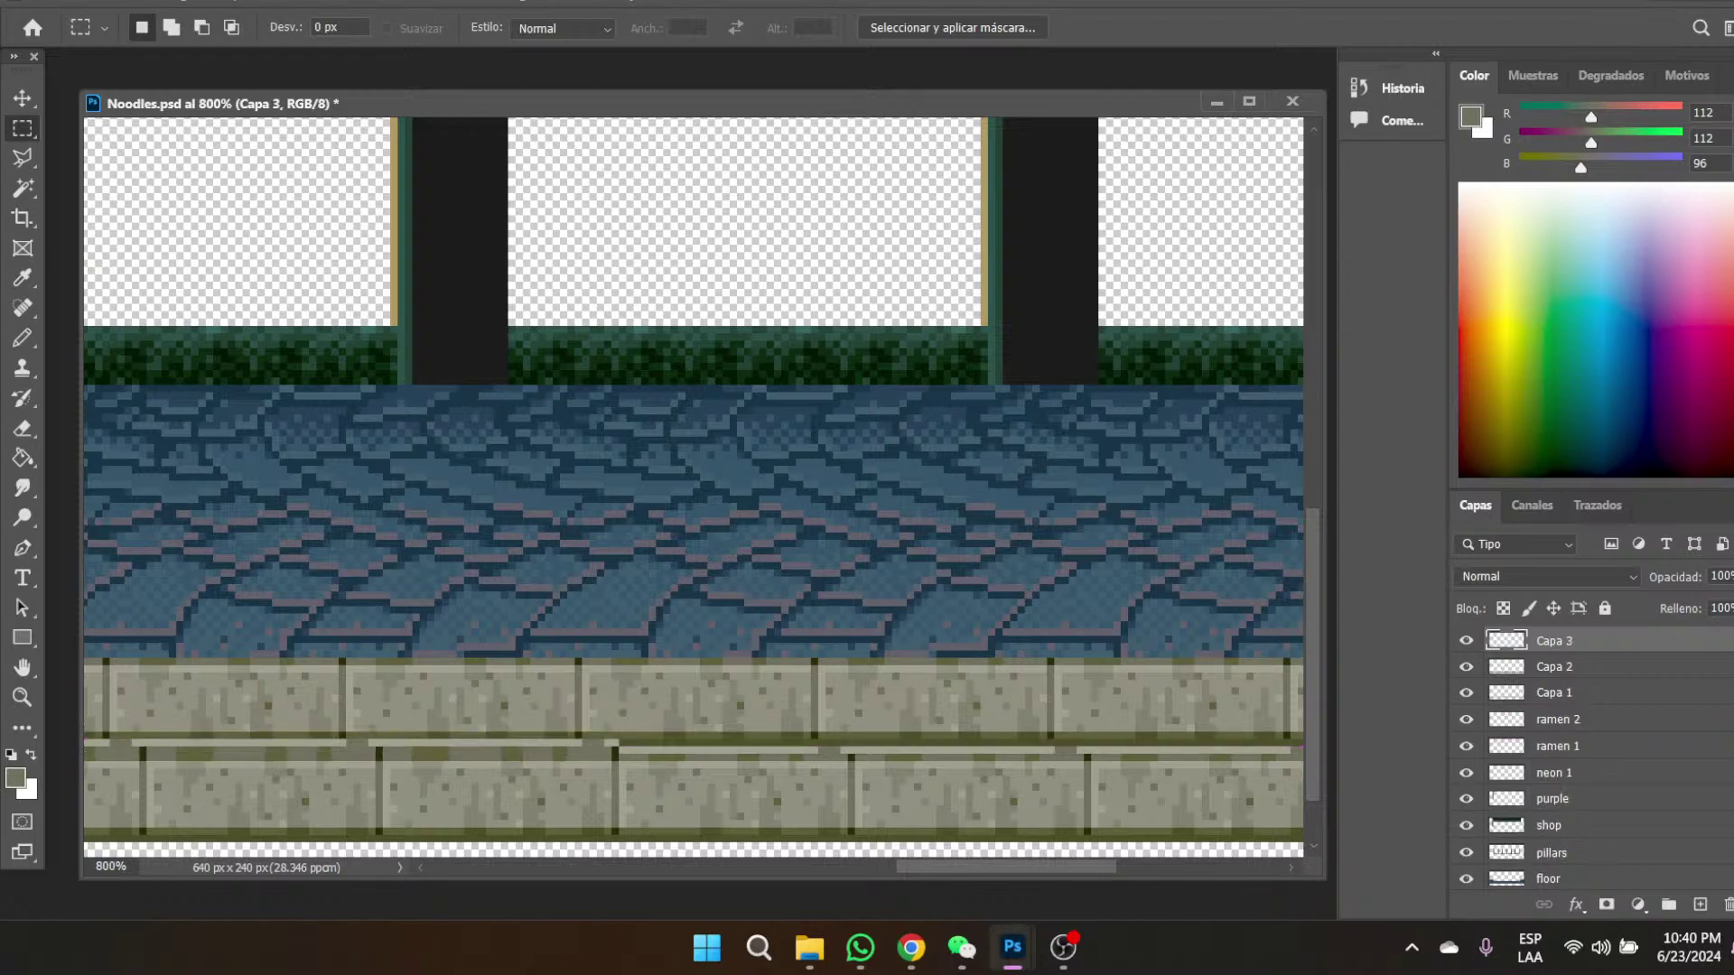
left_click(23, 98)
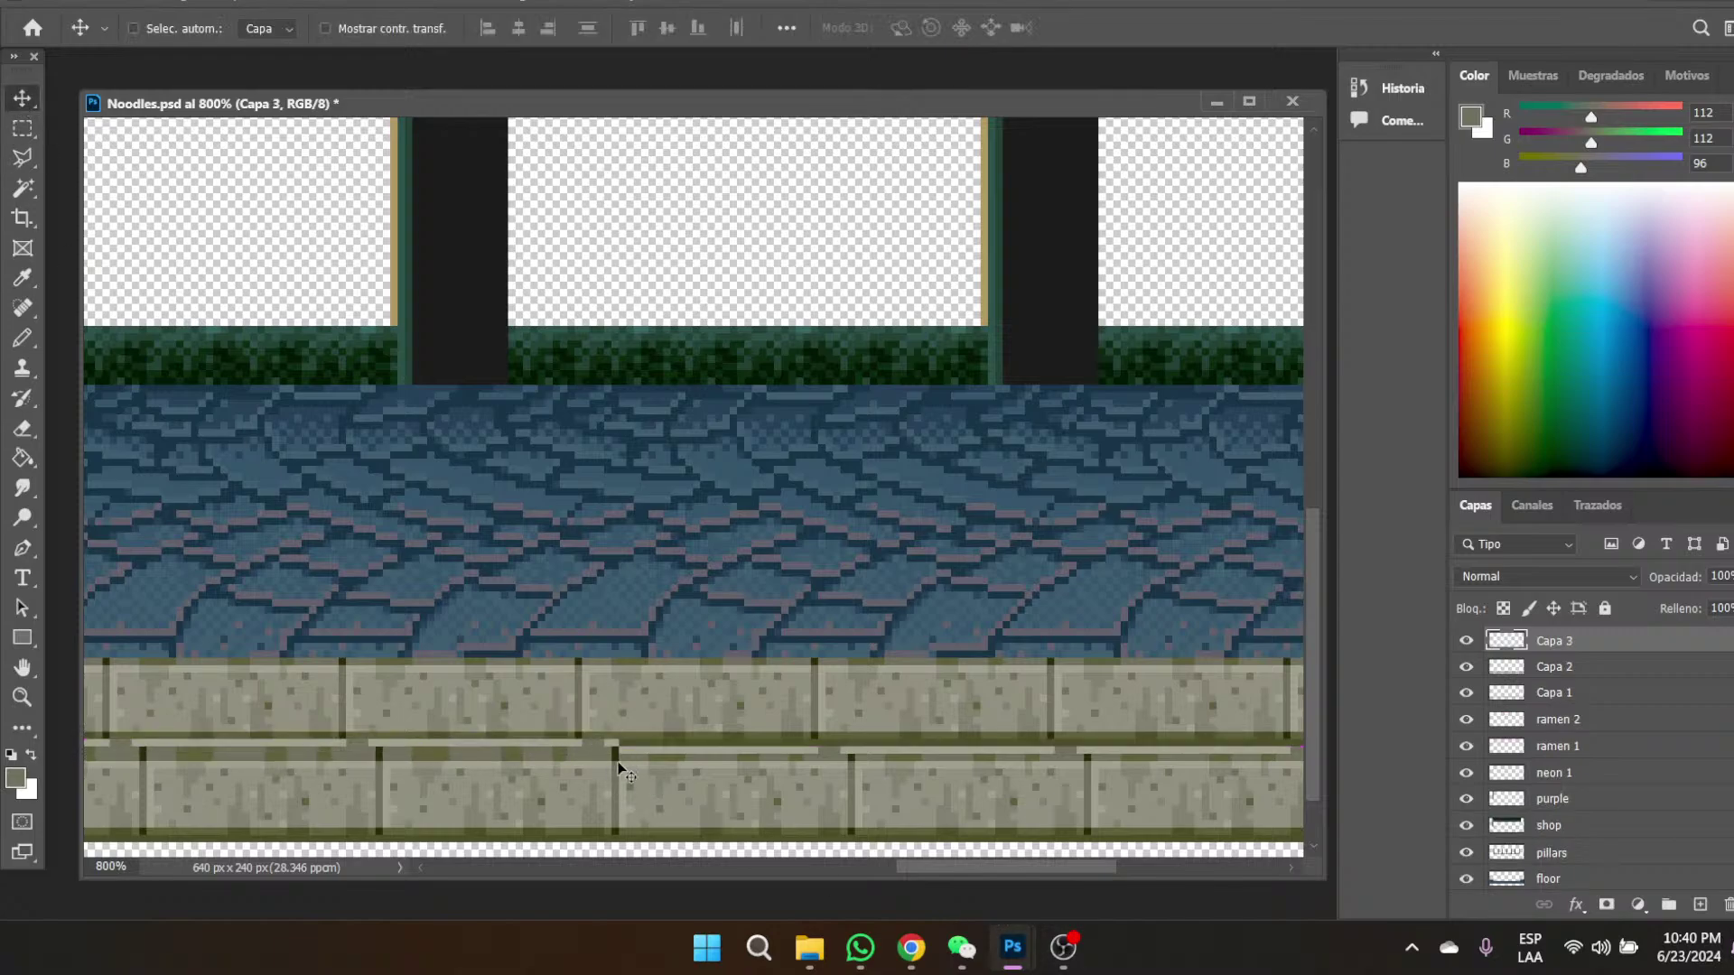
left_click_drag(595, 740, 595, 750)
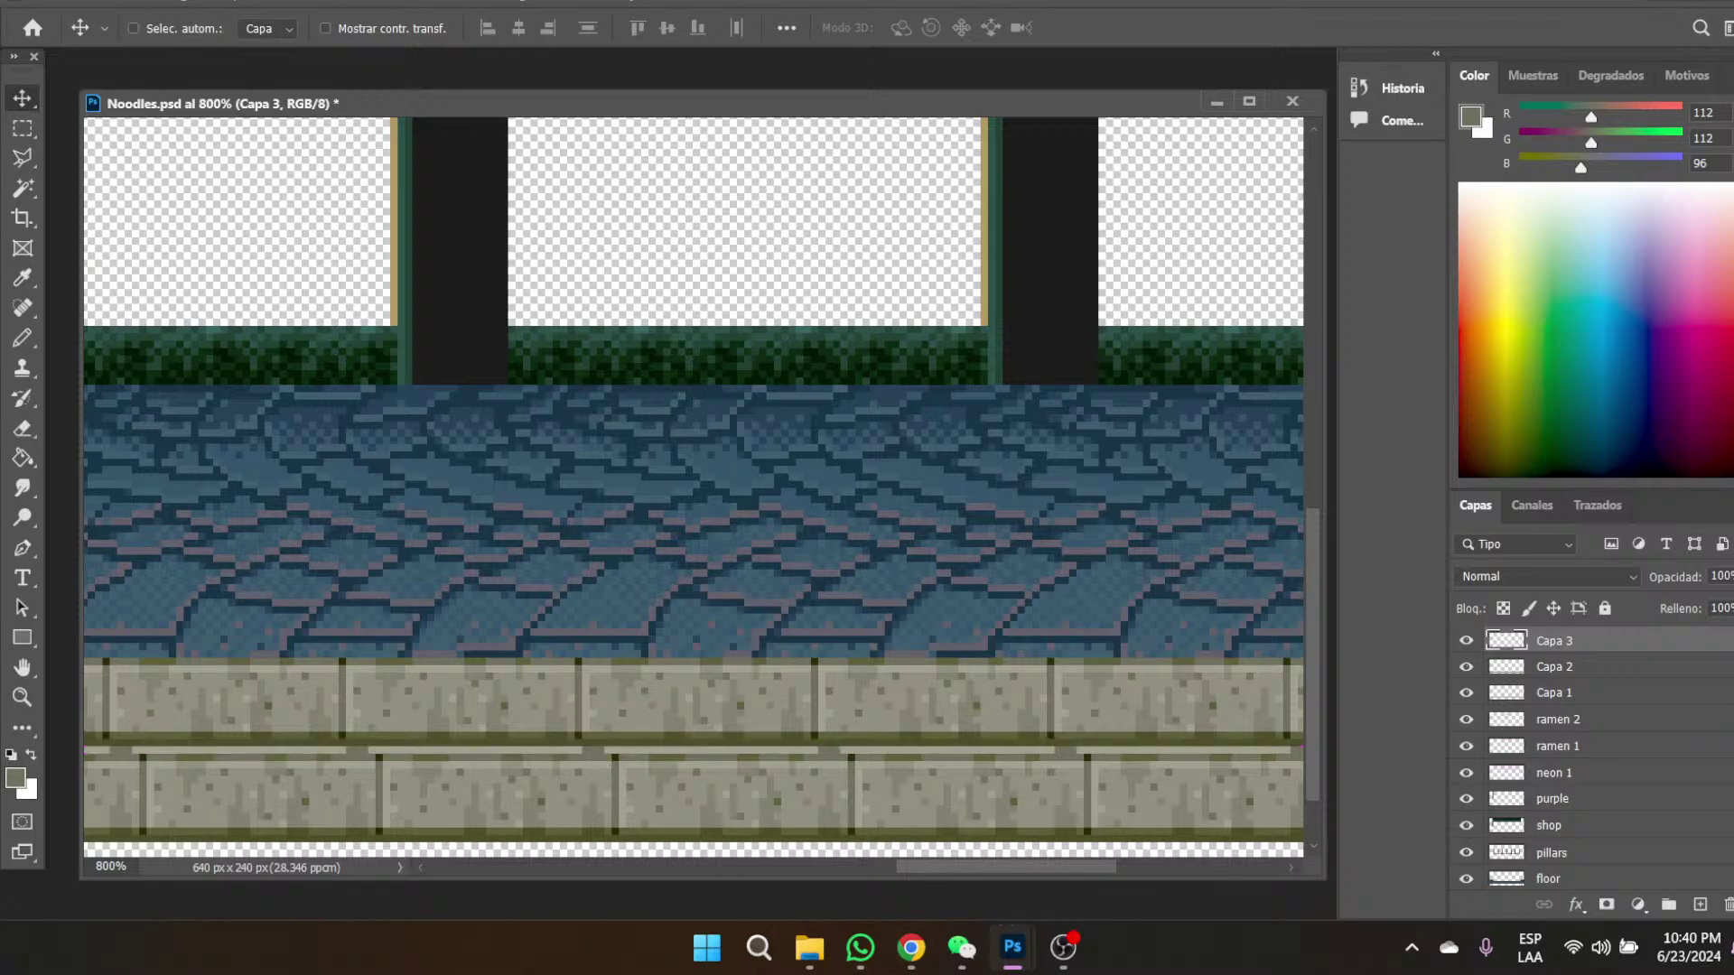
right_click(1563, 645)
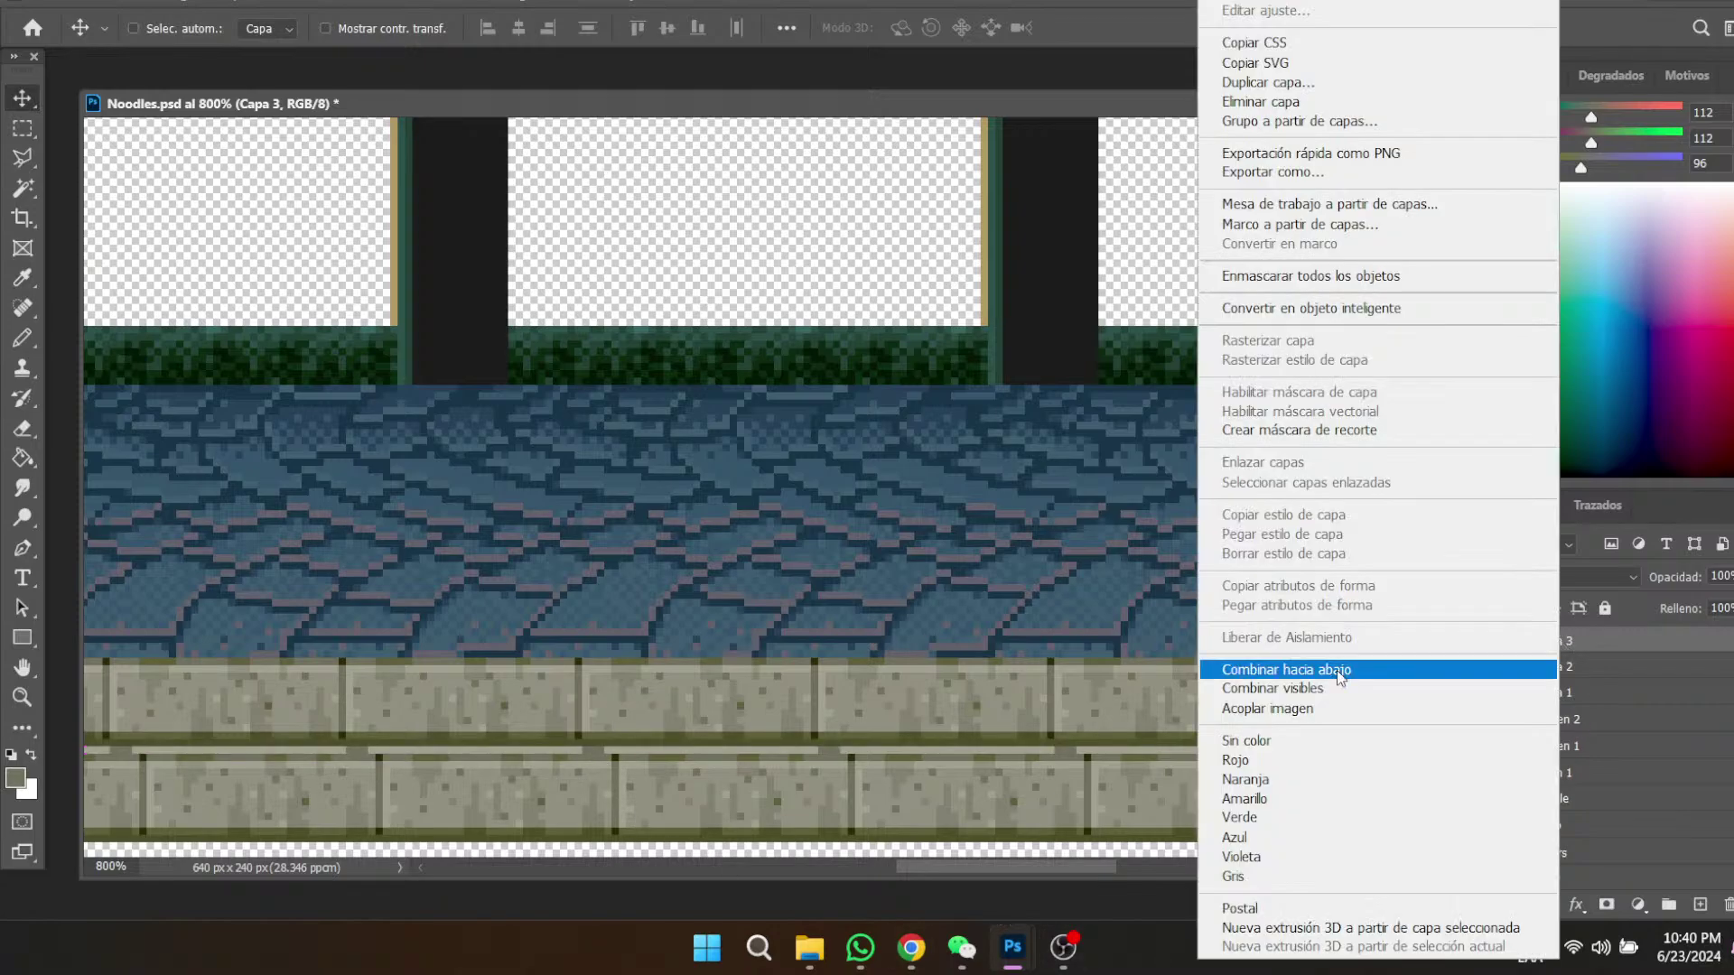
left_click(1296, 669)
- Paste a second copy of the dashed seam, align it over the next plain stretch to the left, and merge it into Capa 2
left_click_drag(1033, 870, 730, 885)
key("ctrl")
key("ctrl+v")
left_click_drag(1243, 481, 816, 755)
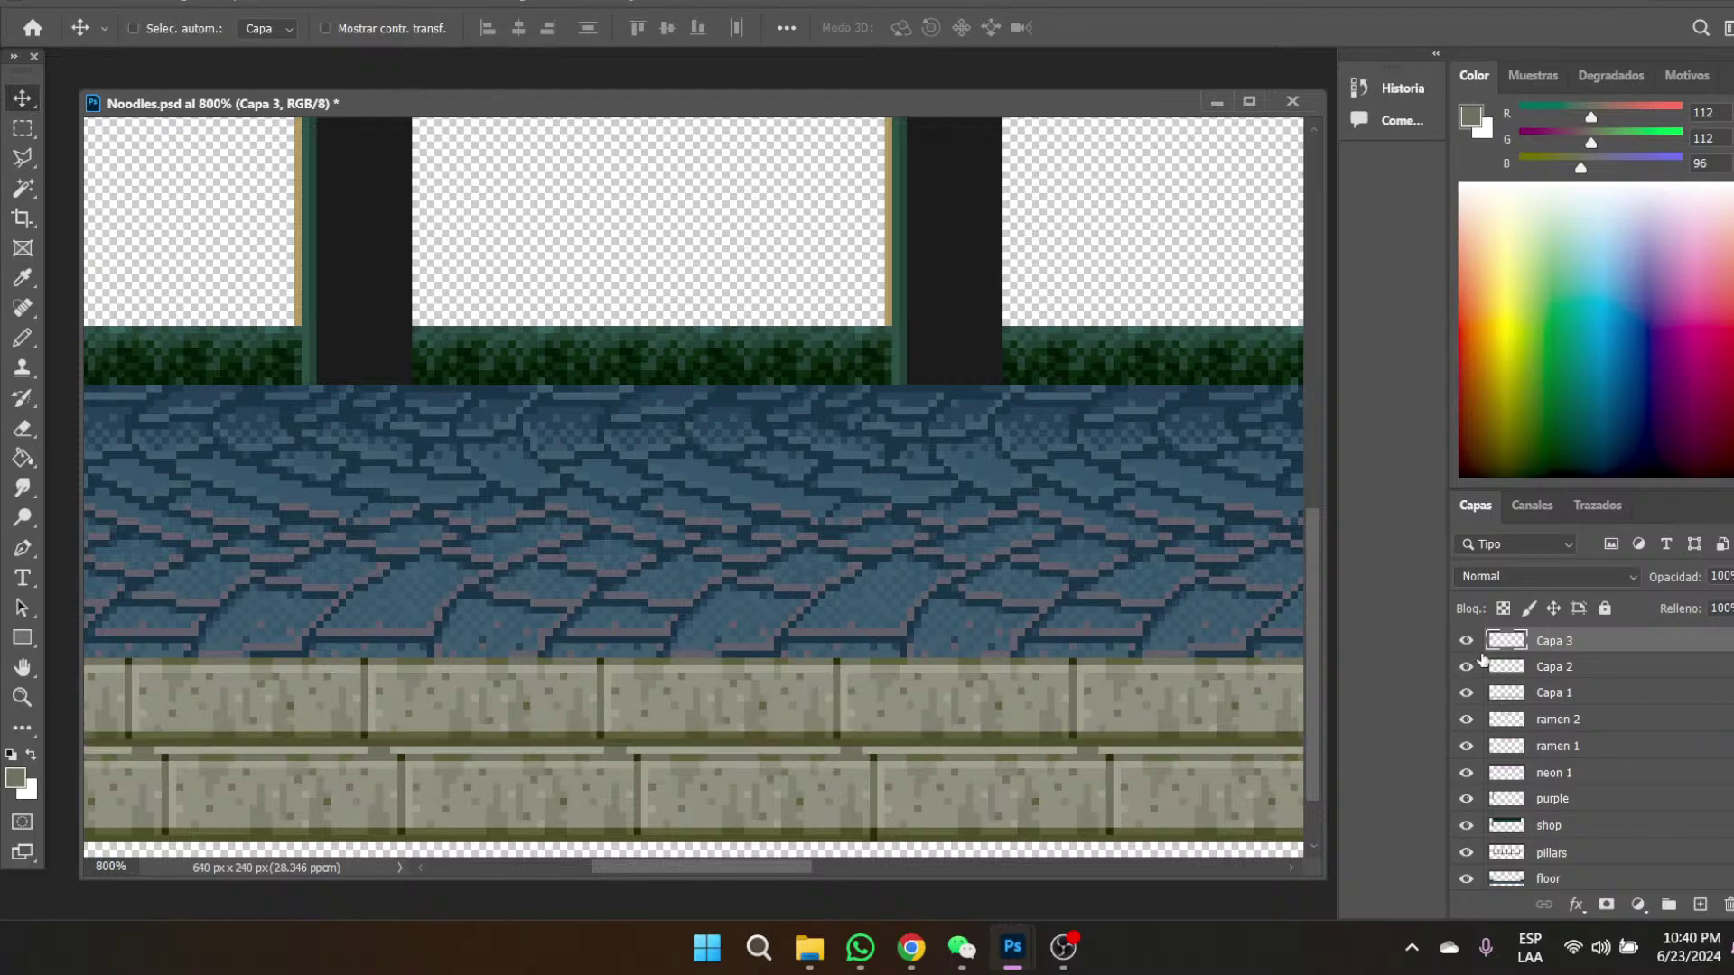
right_click(1546, 646)
left_click(1237, 673)
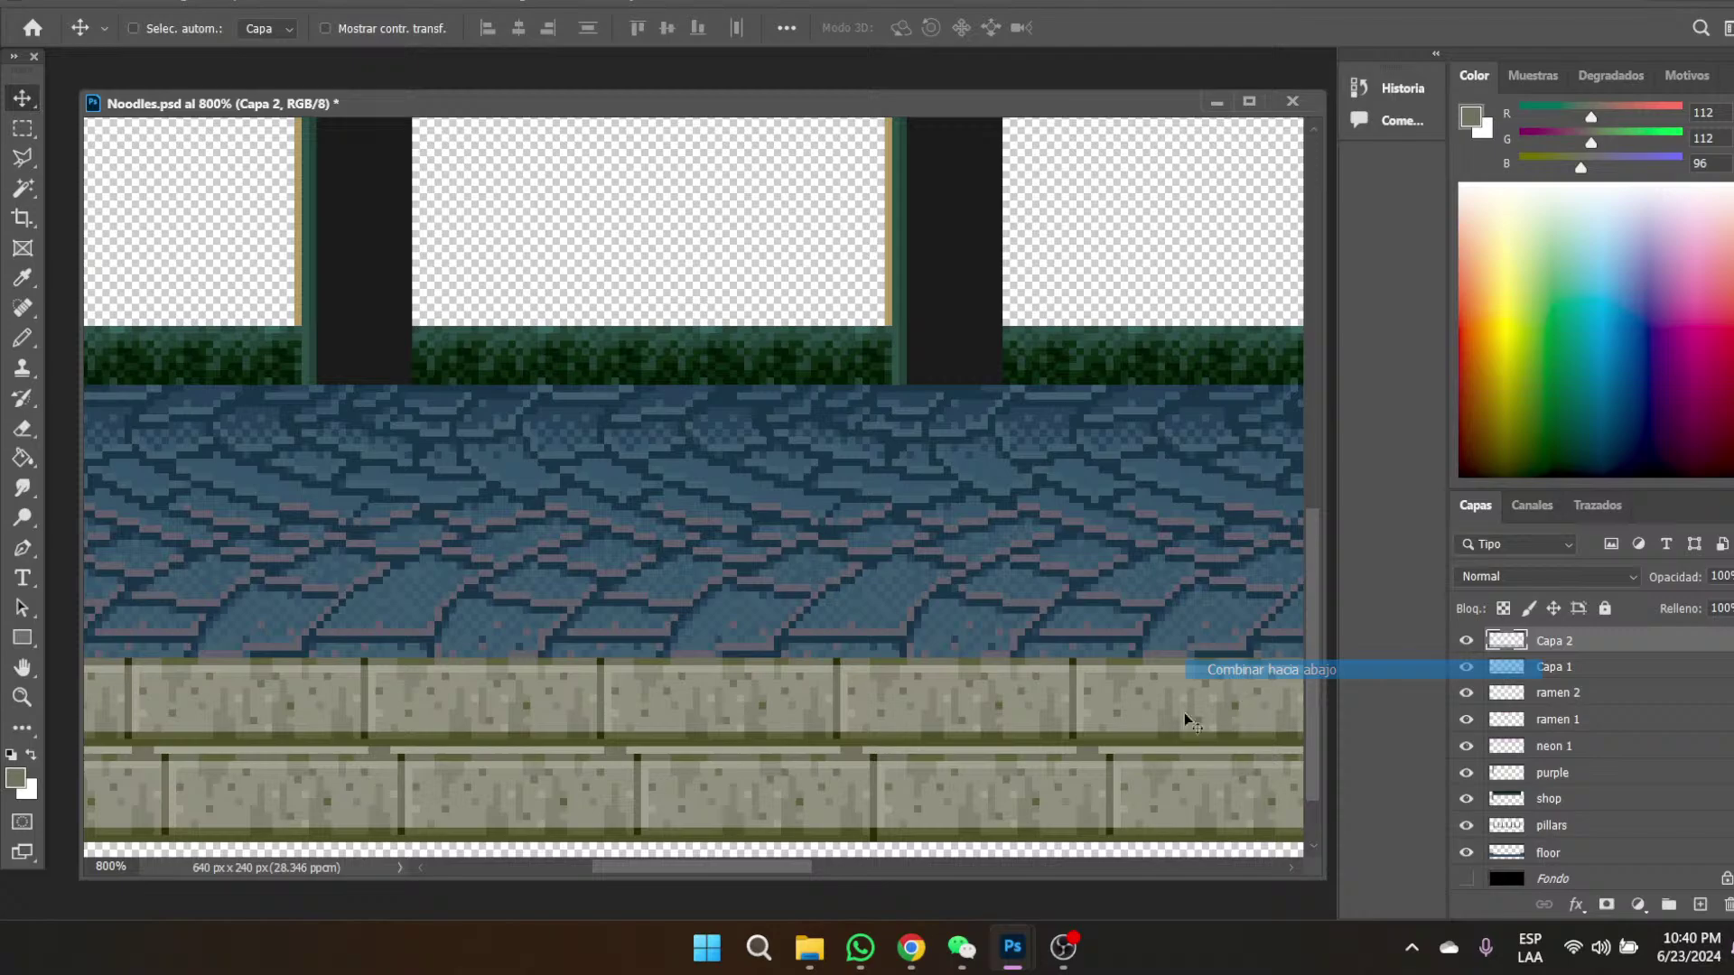
- Pencil the missing grey dashes on the seam at the scene's left end and view the whole scene at 200%
left_click_drag(728, 867, 492, 906)
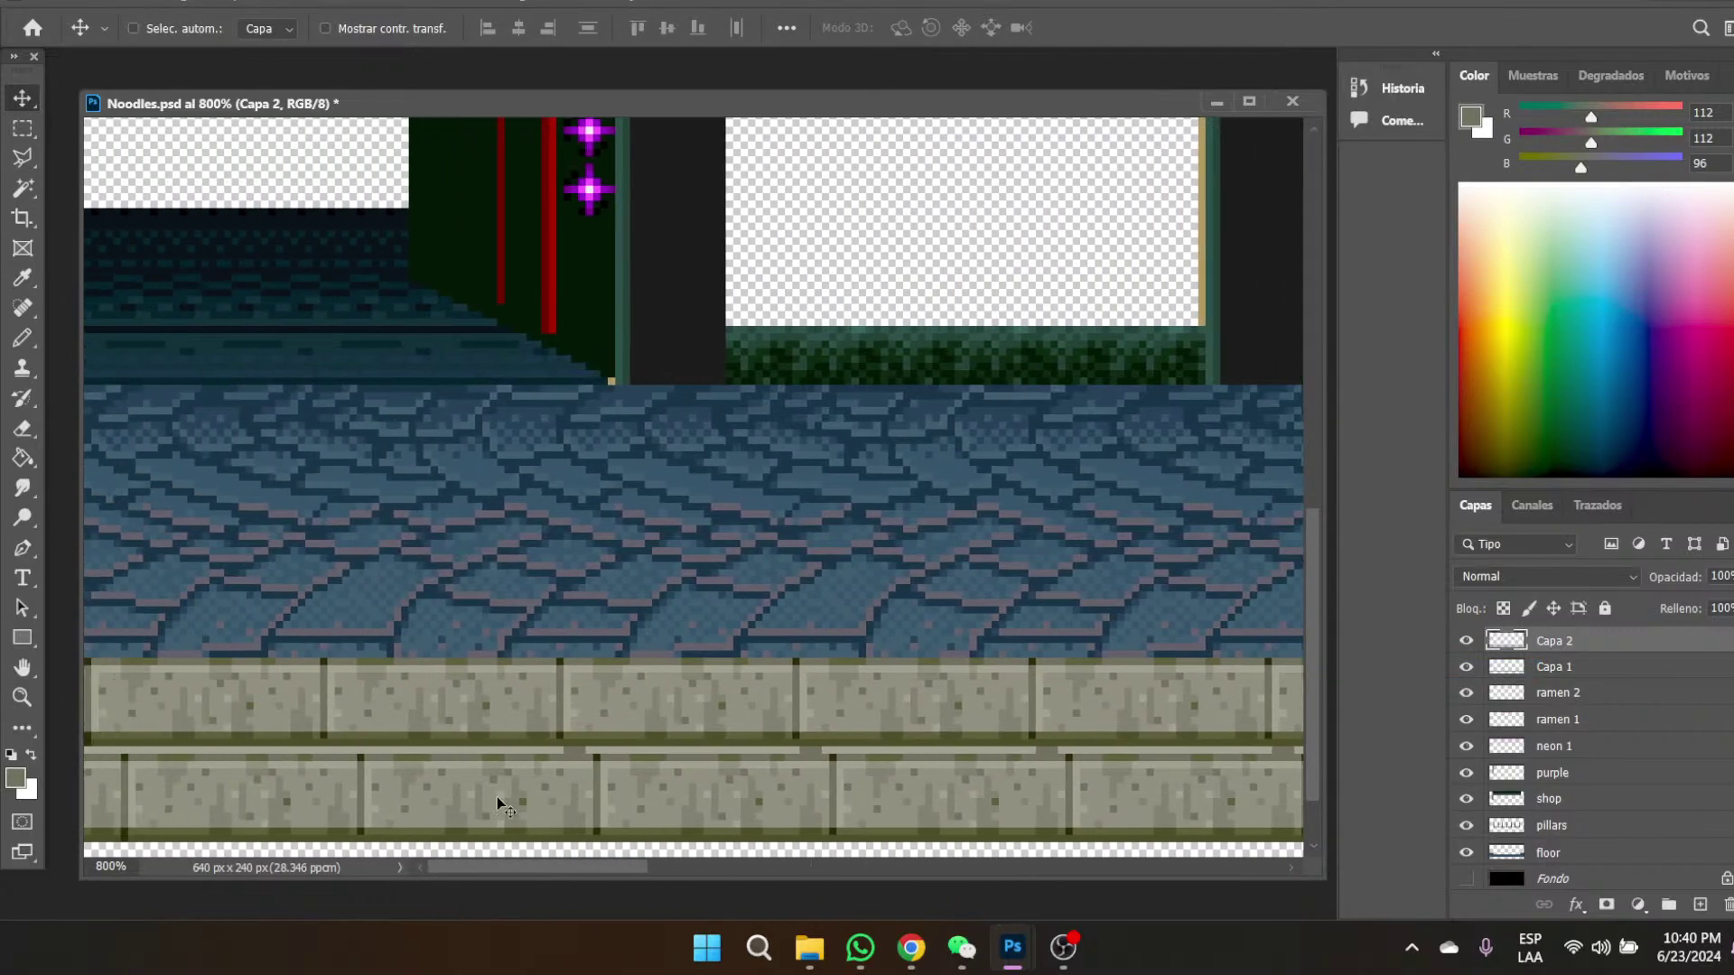
left_click(22, 347)
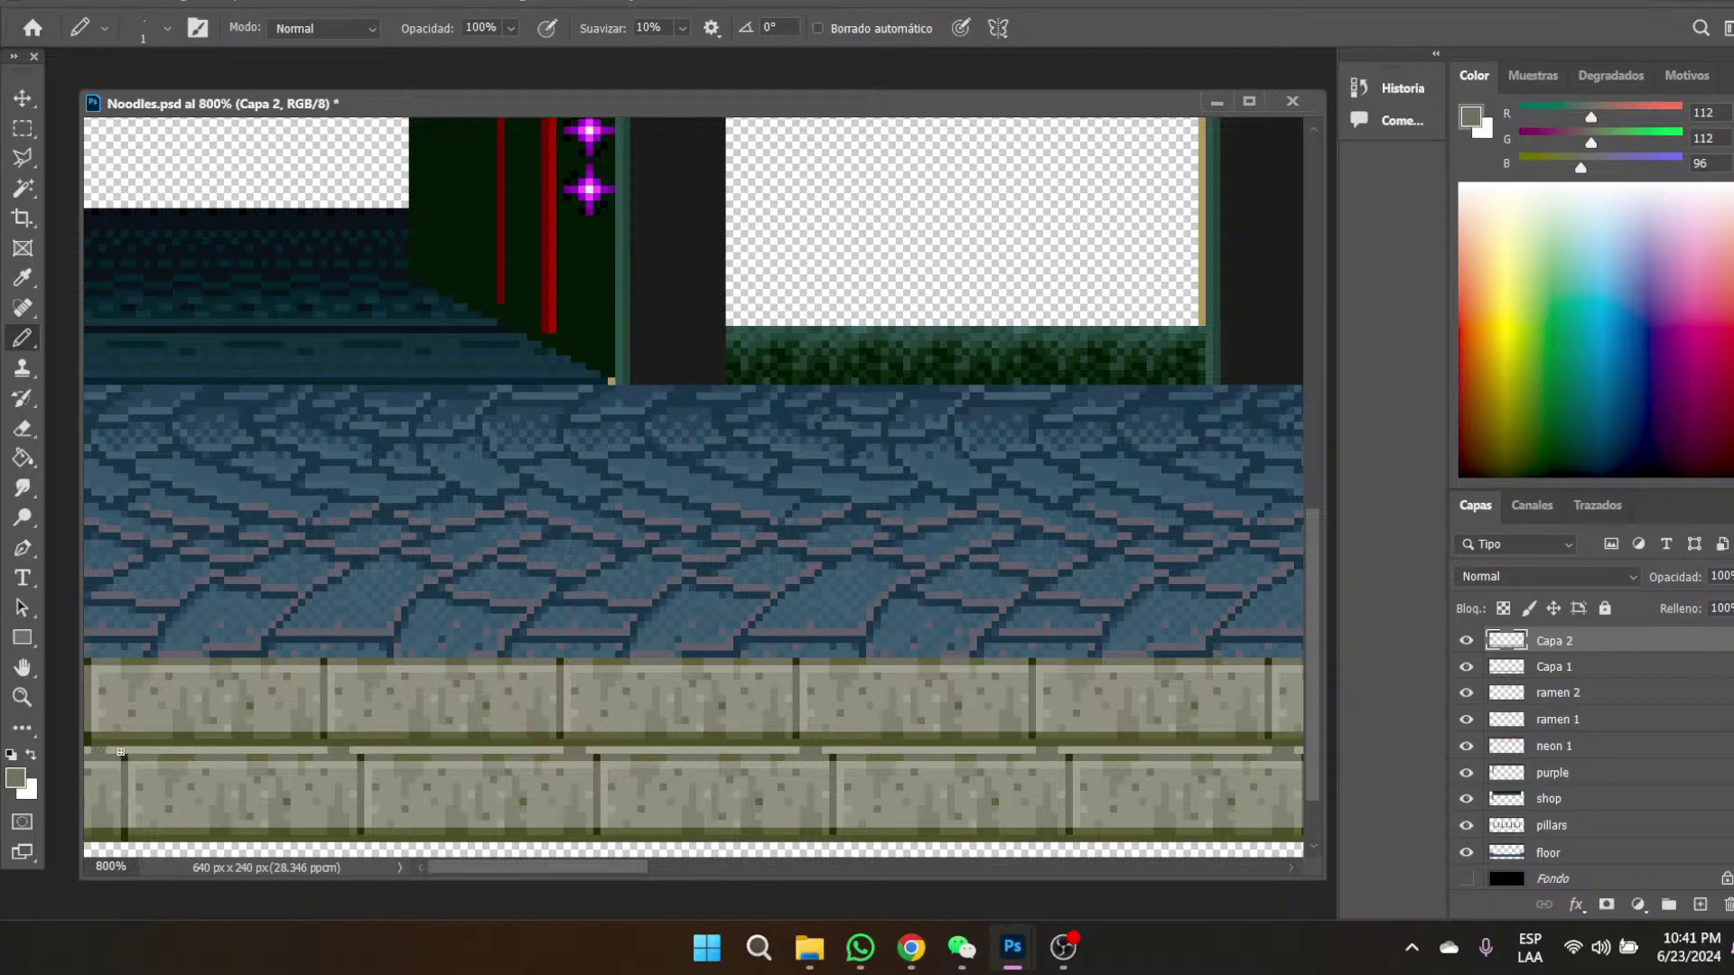
left_click(22, 697)
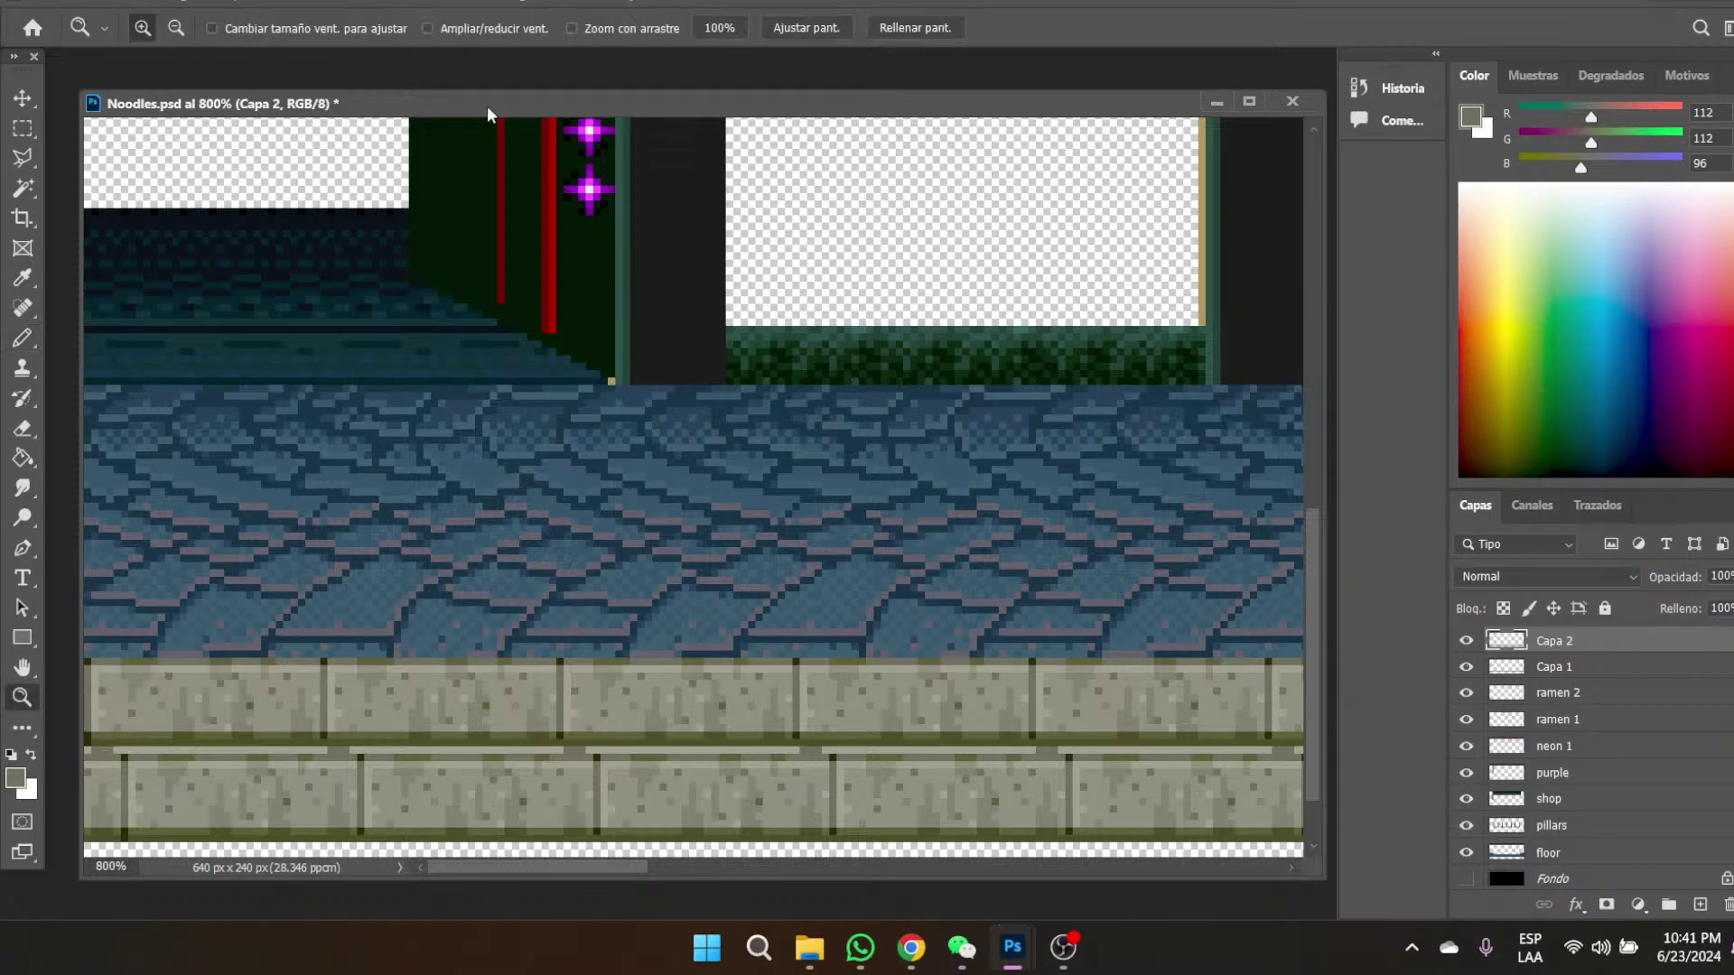
left_click(713, 27)
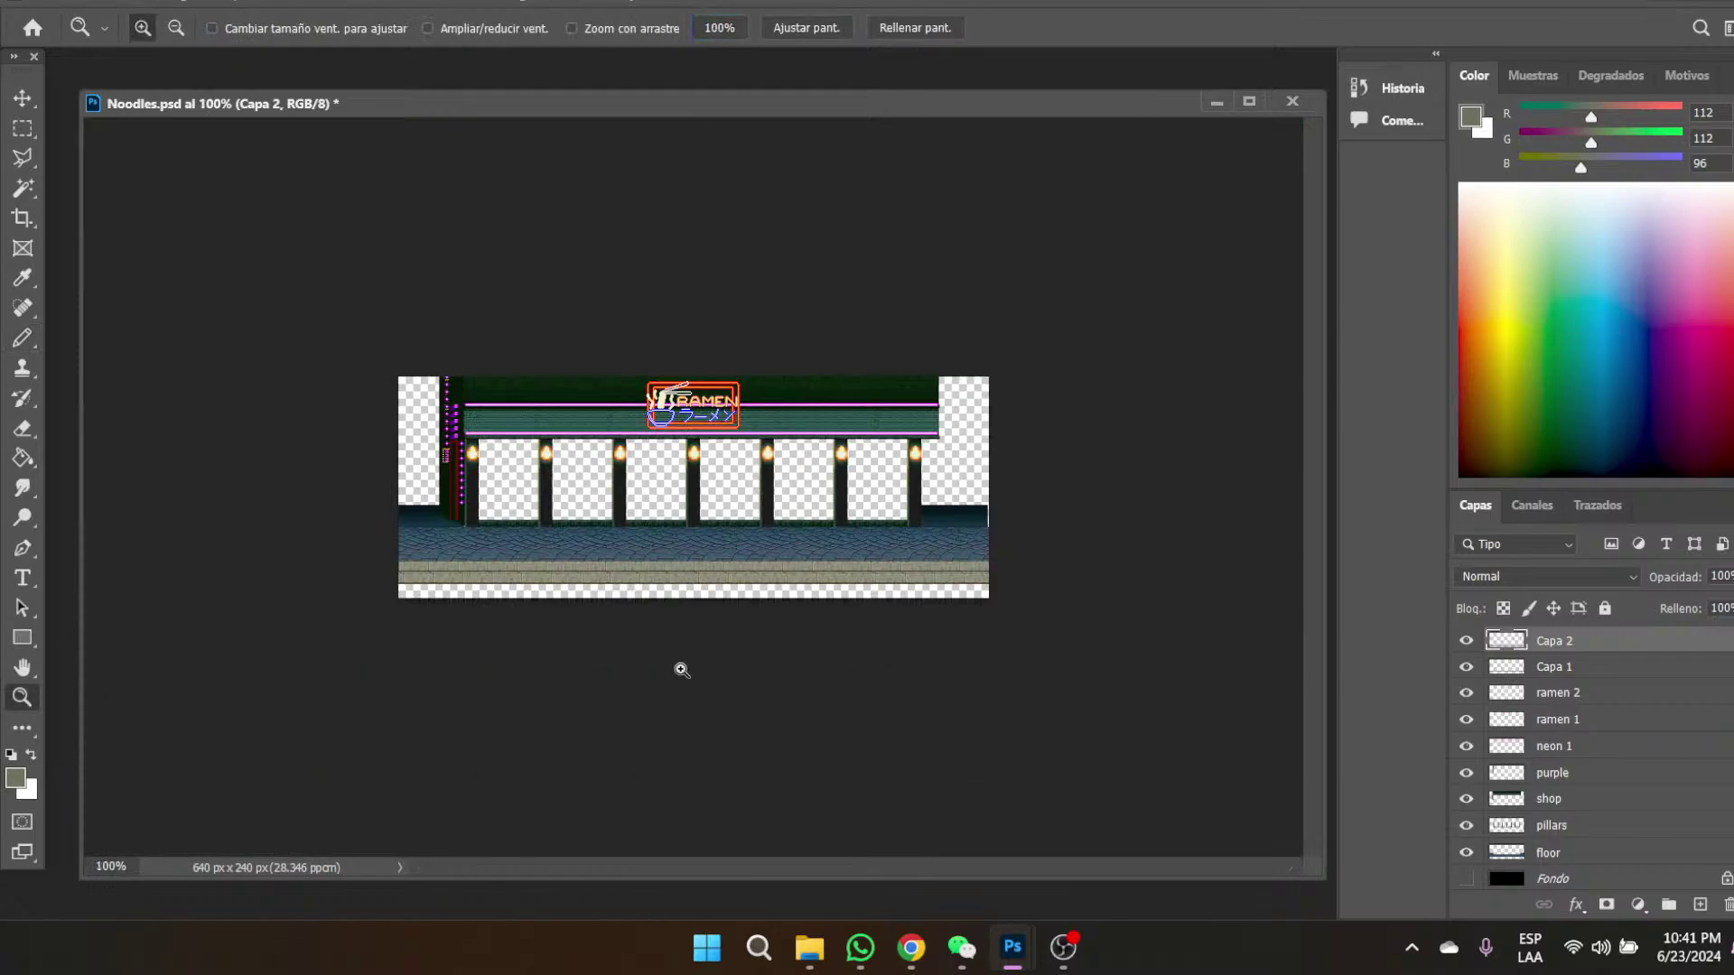
left_click(631, 546)
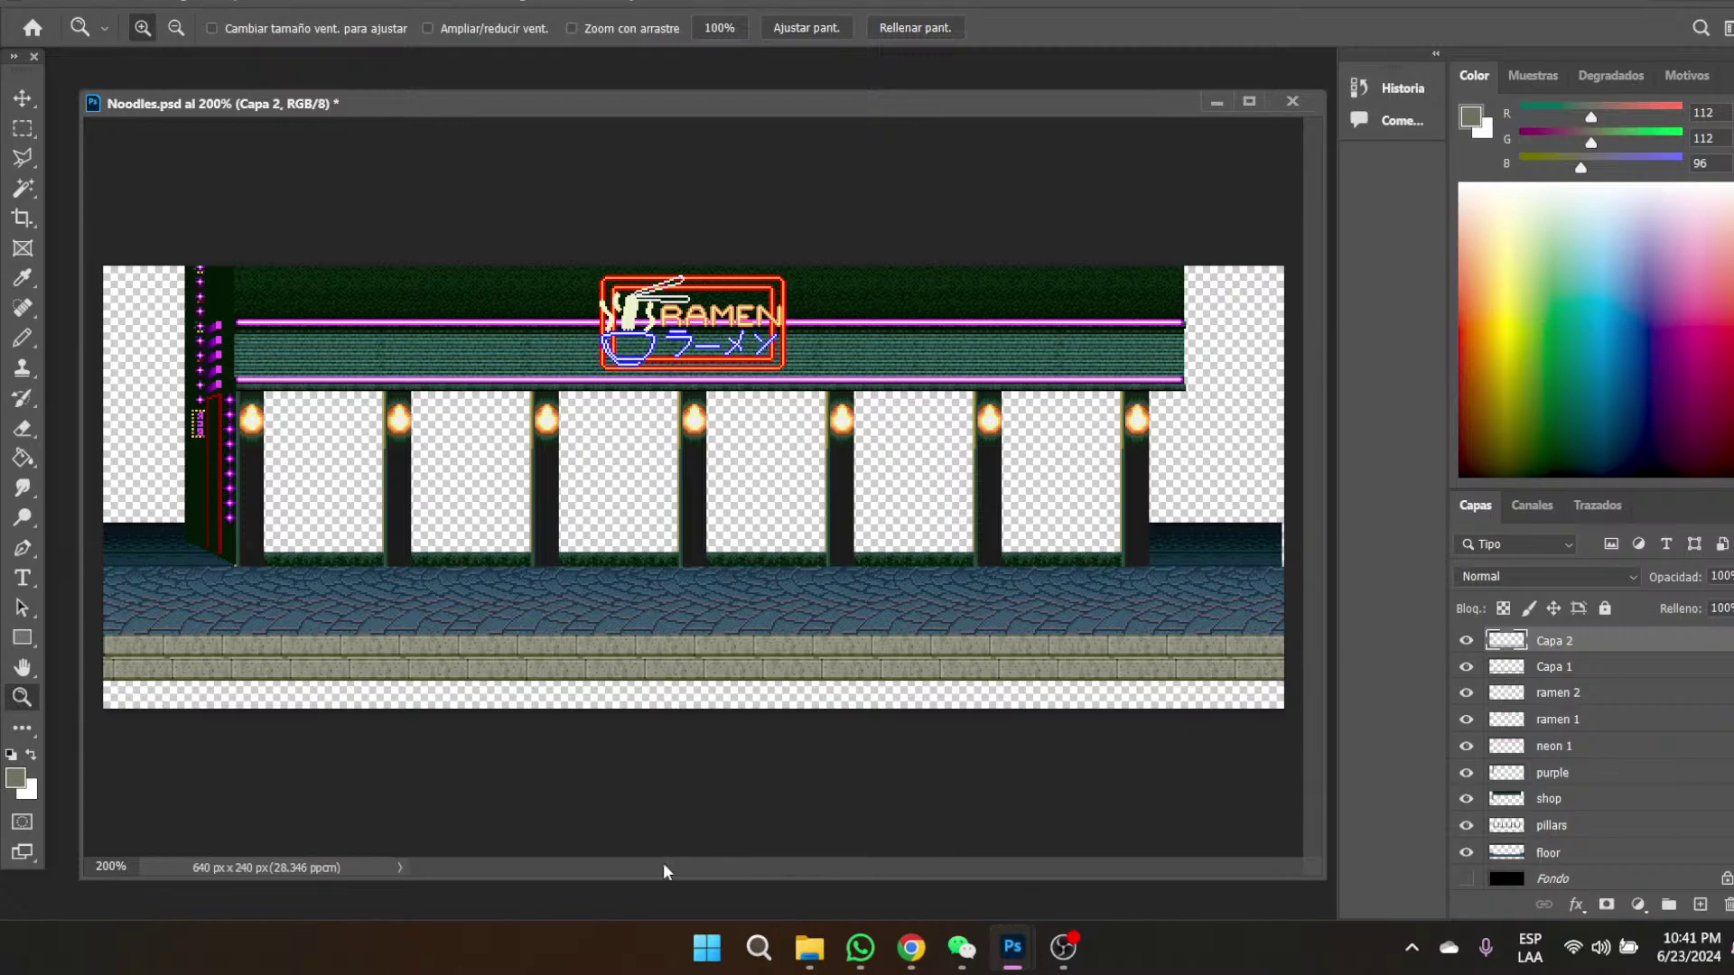
- Paste a copy of the dashed seam strip, align it along the curb's upper edge at the scene's left end, and merge it into Capa 2
left_click(383, 818)
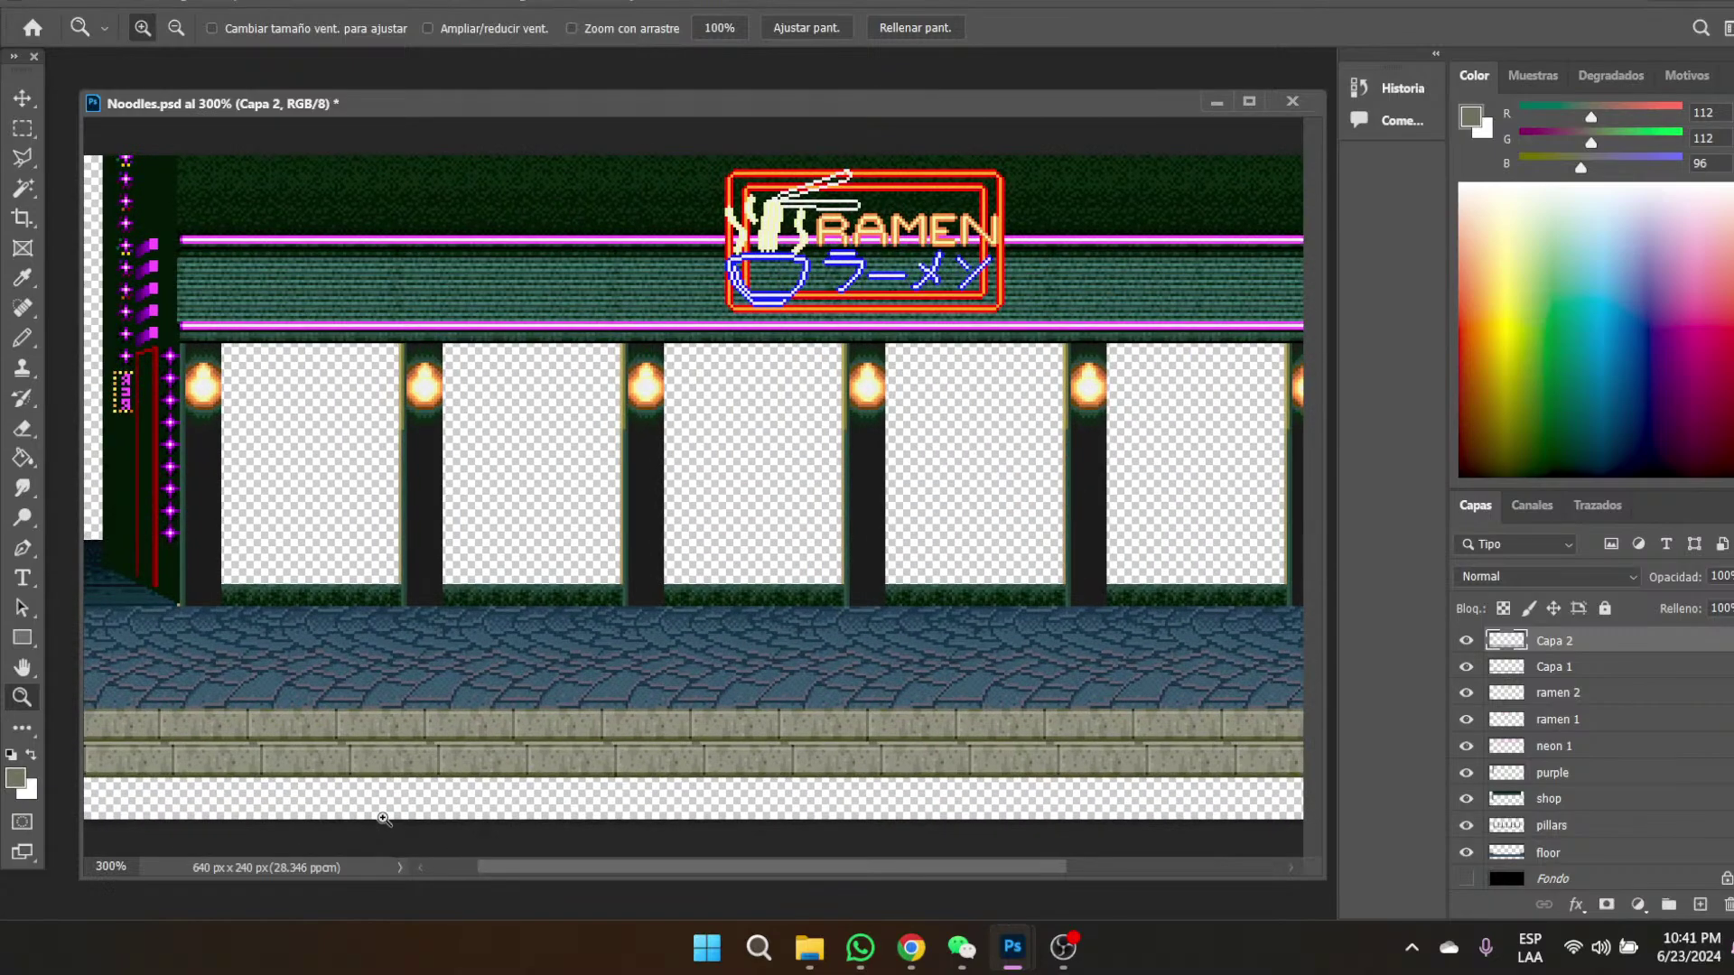
left_click_drag(577, 867, 294, 870)
left_click(164, 743)
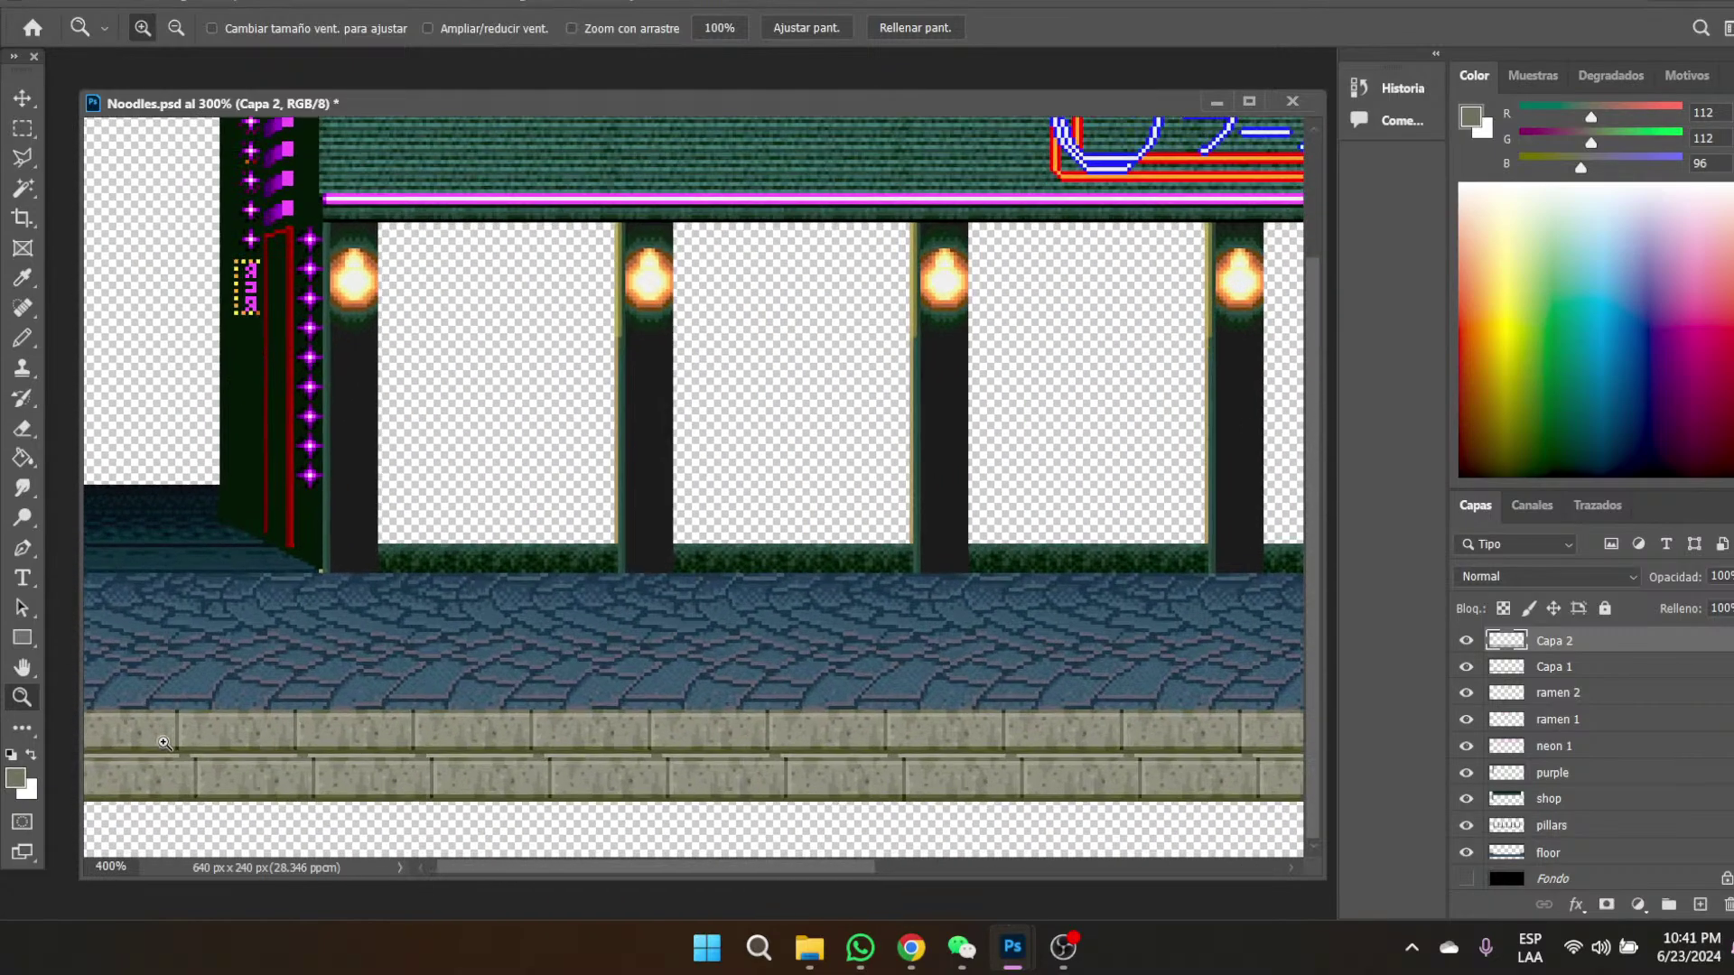
left_click(164, 743)
left_click(165, 743)
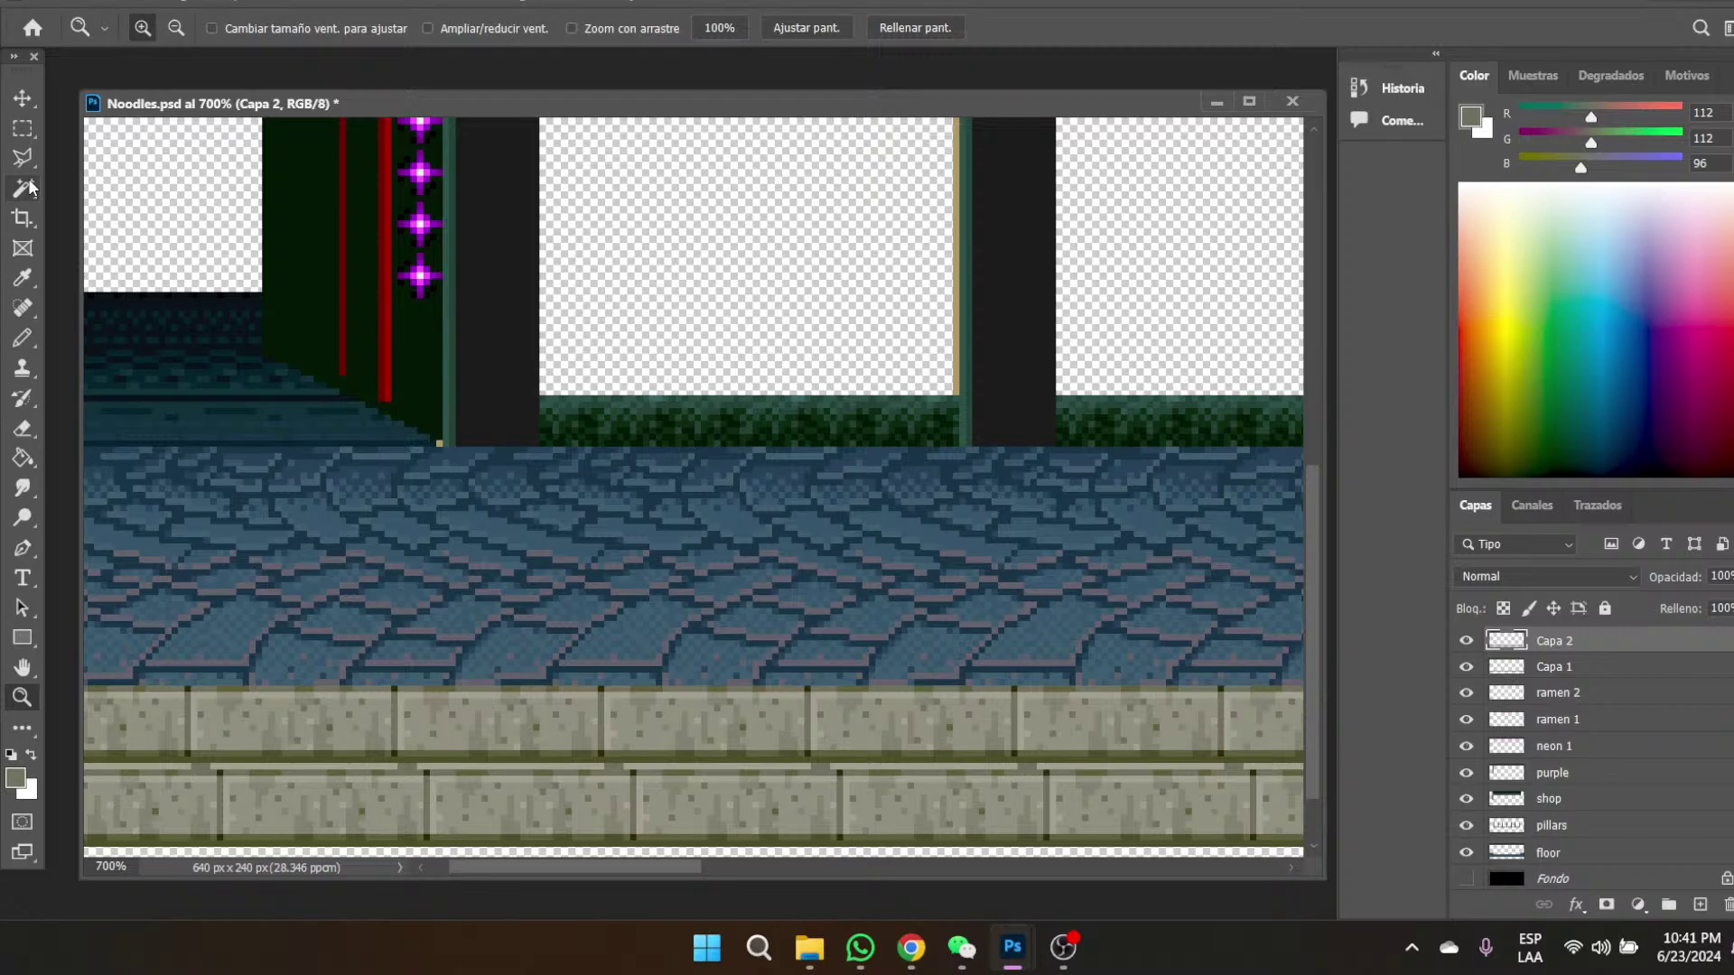
left_click(22, 132)
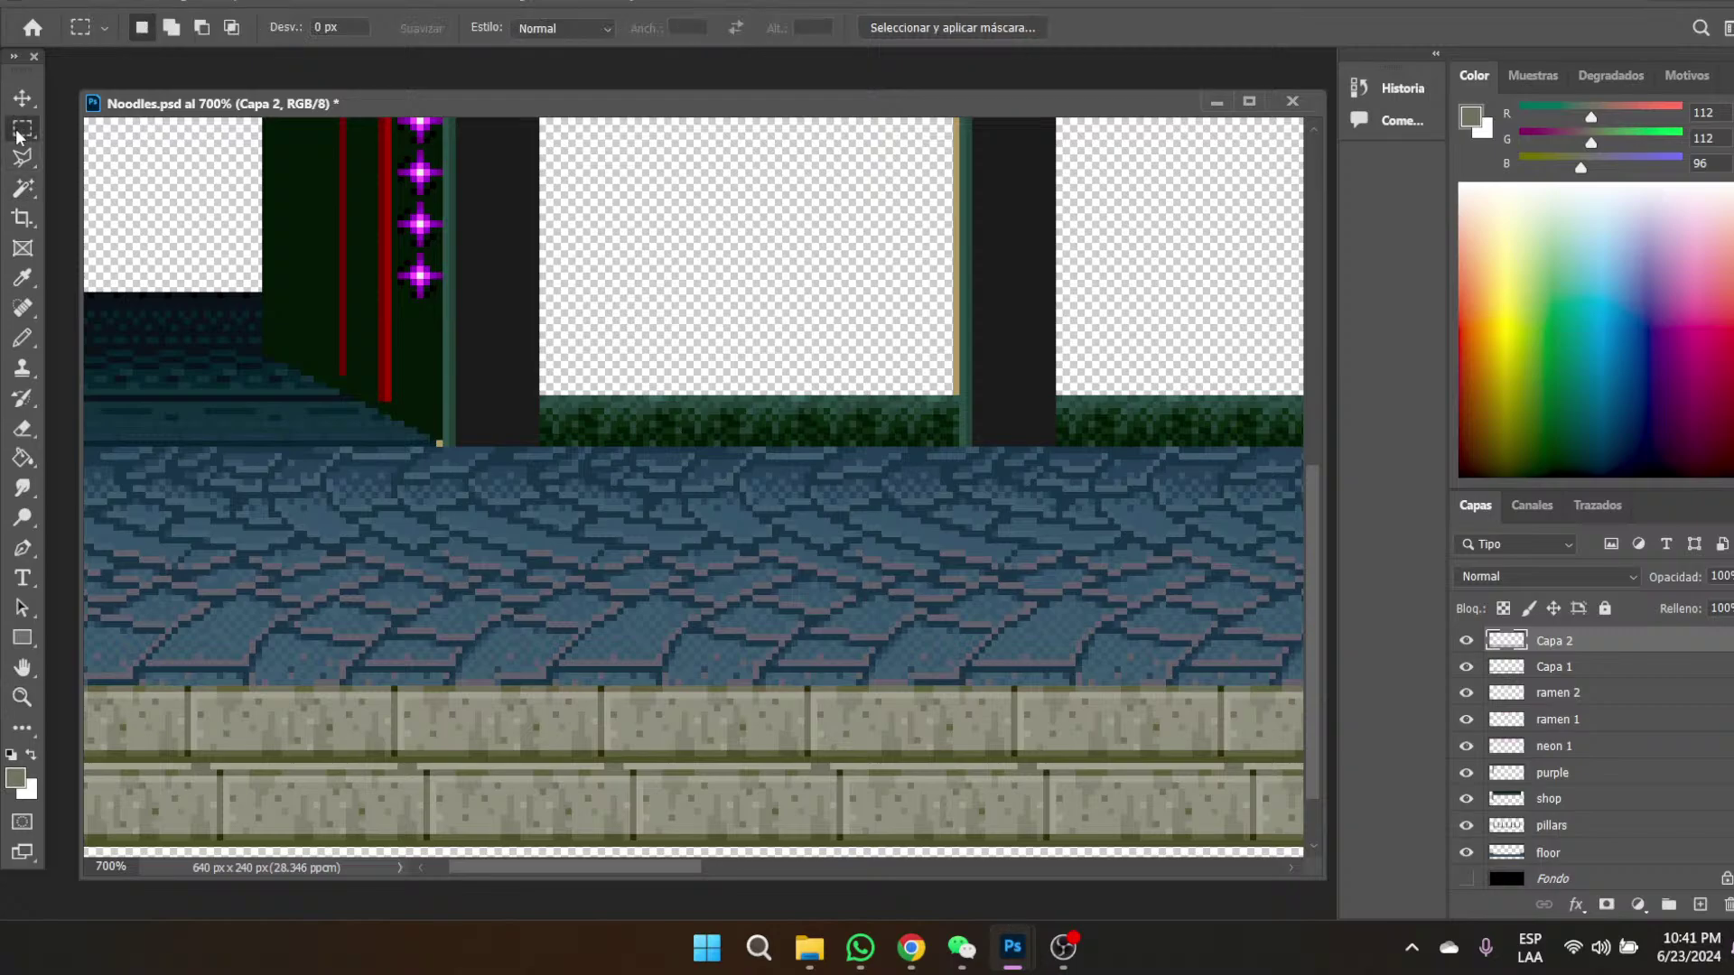
key("ctrl+v")
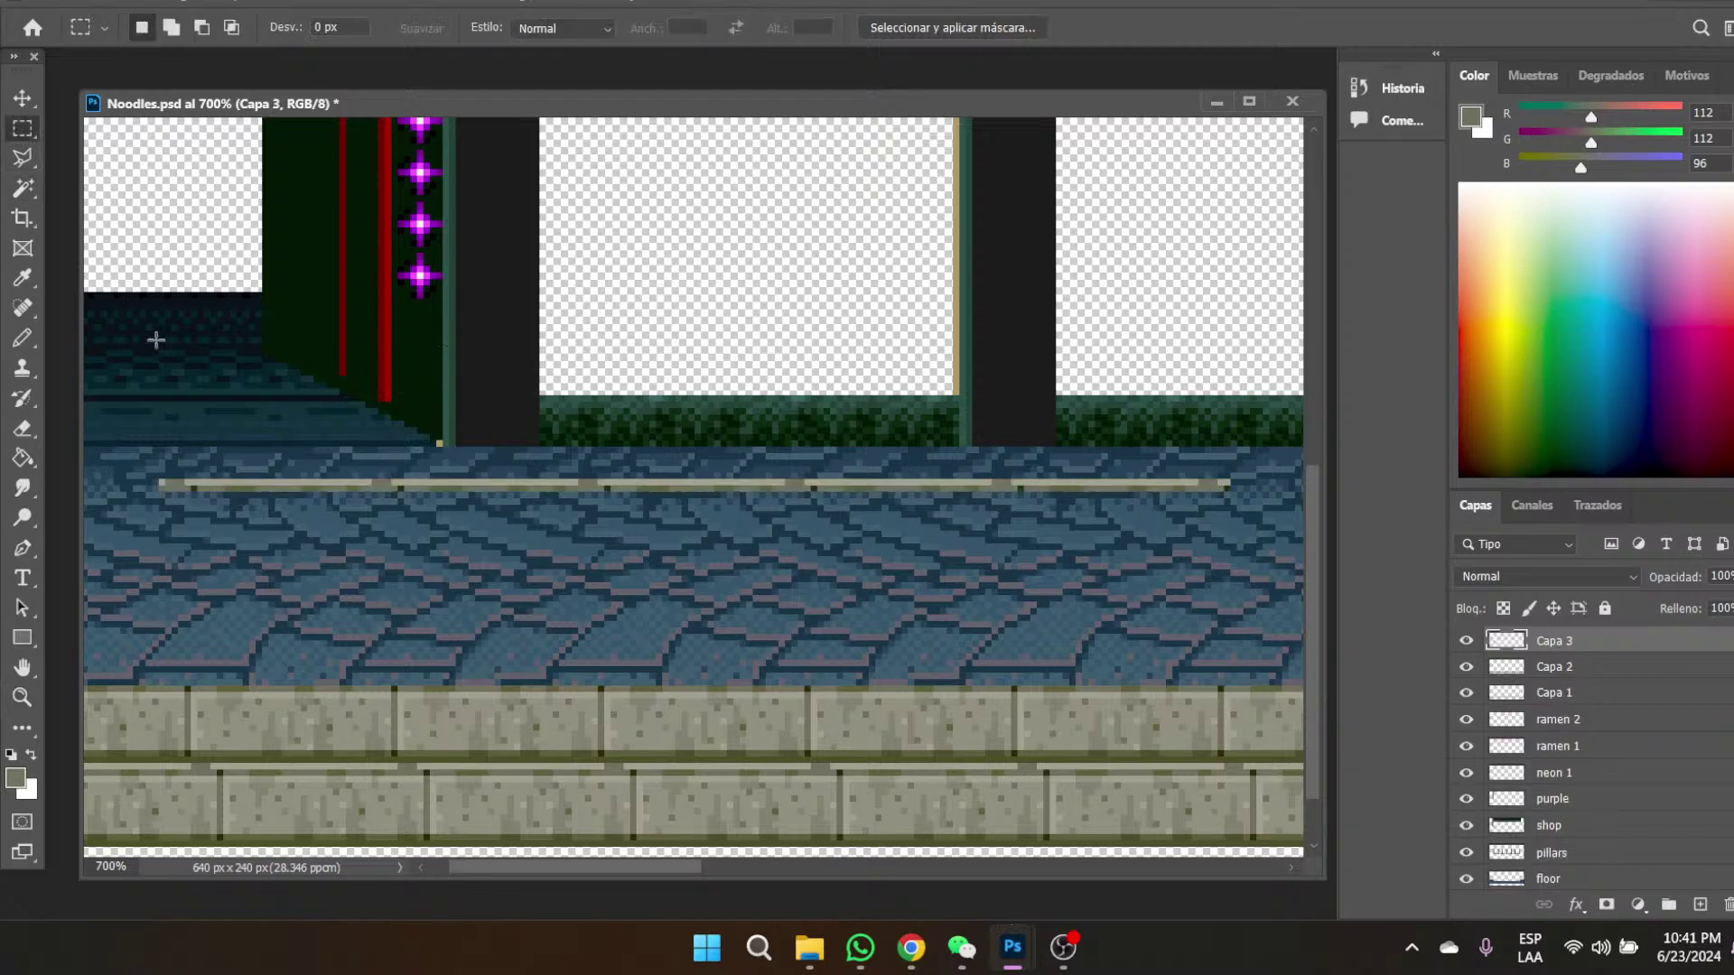
key("v")
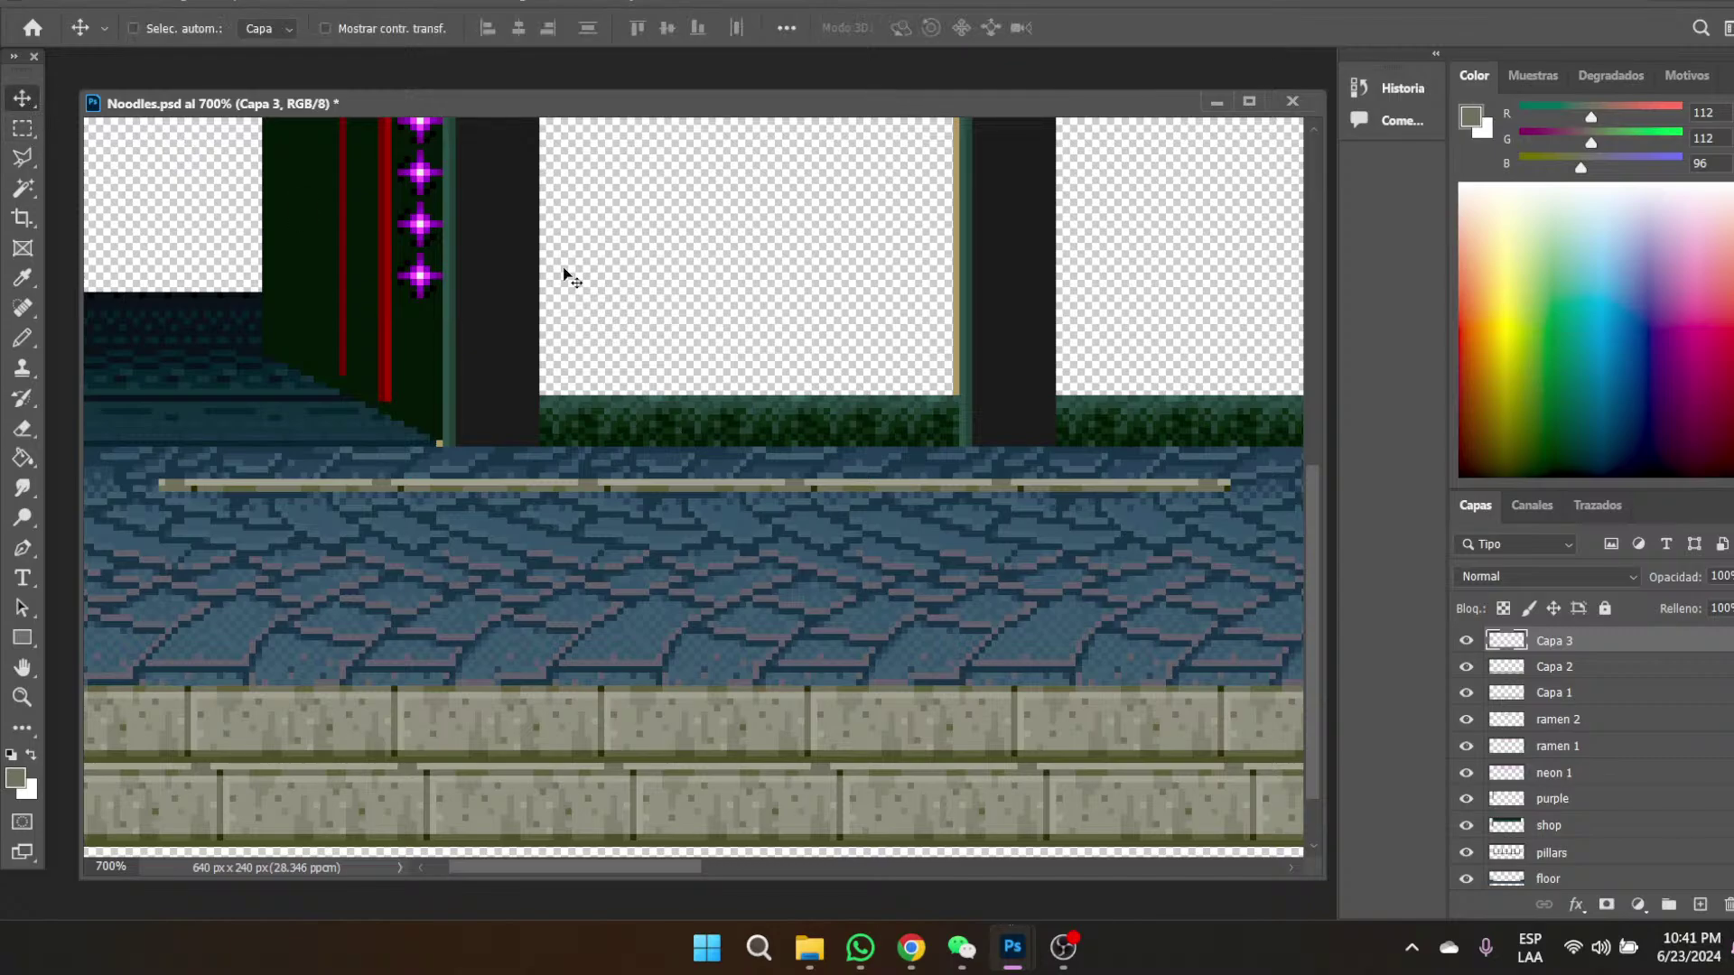
left_click_drag(607, 870, 436, 870)
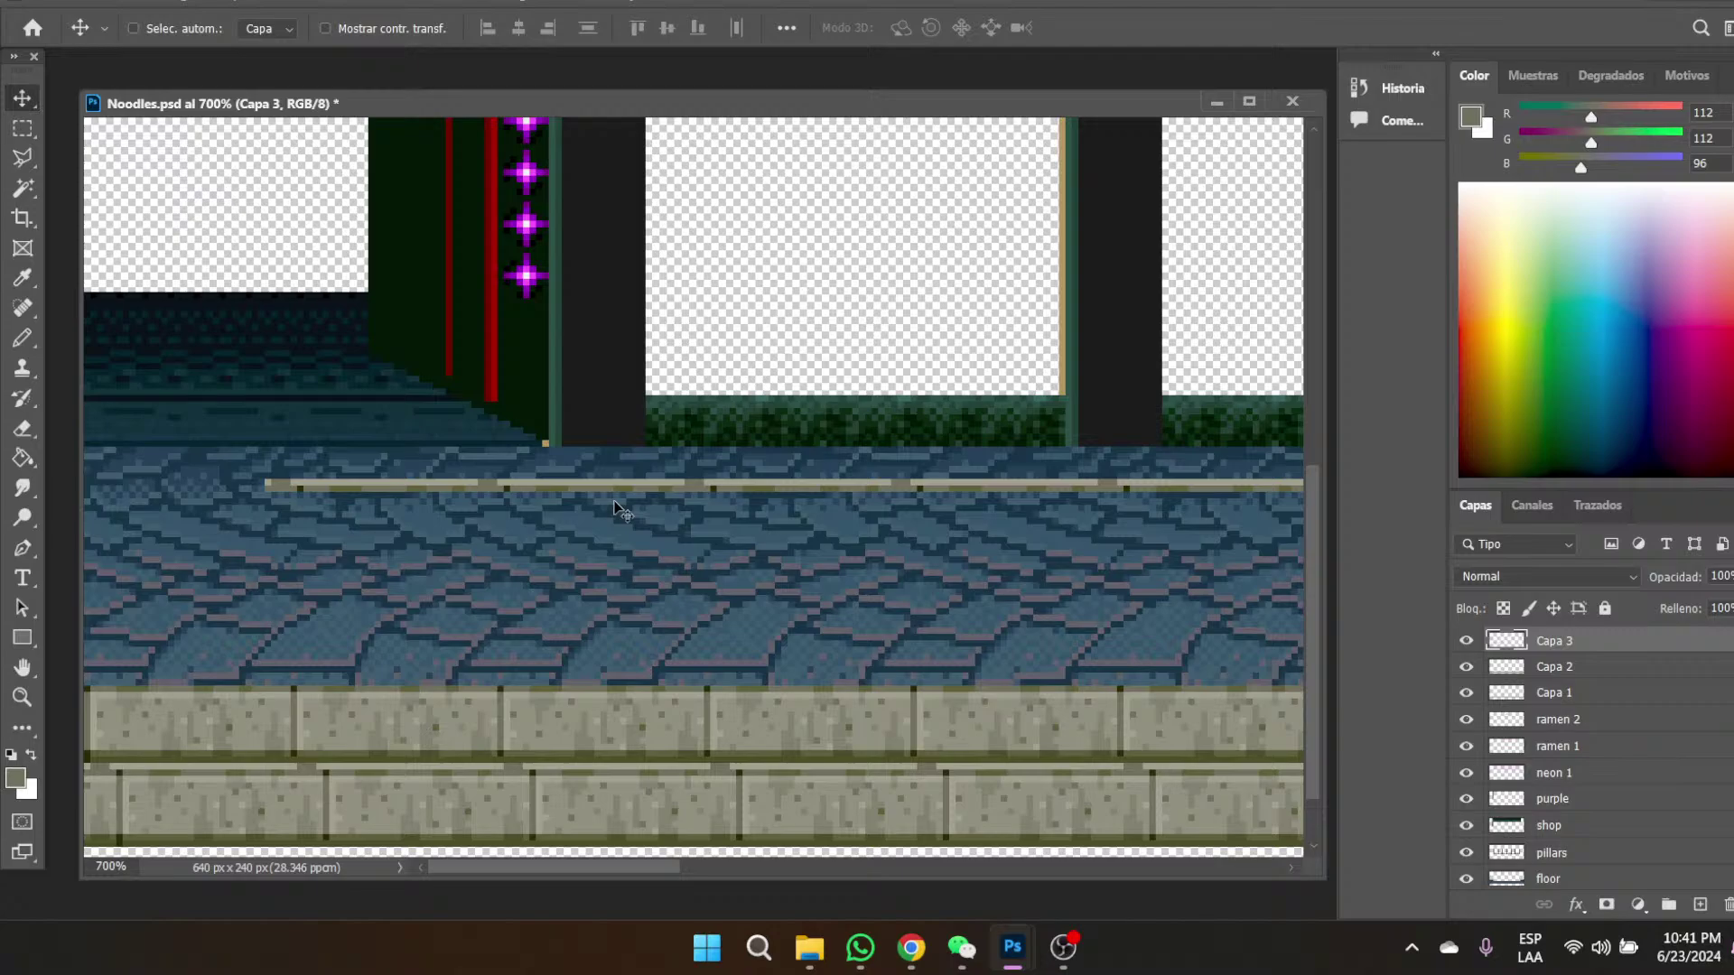
left_click_drag(544, 488, 328, 681)
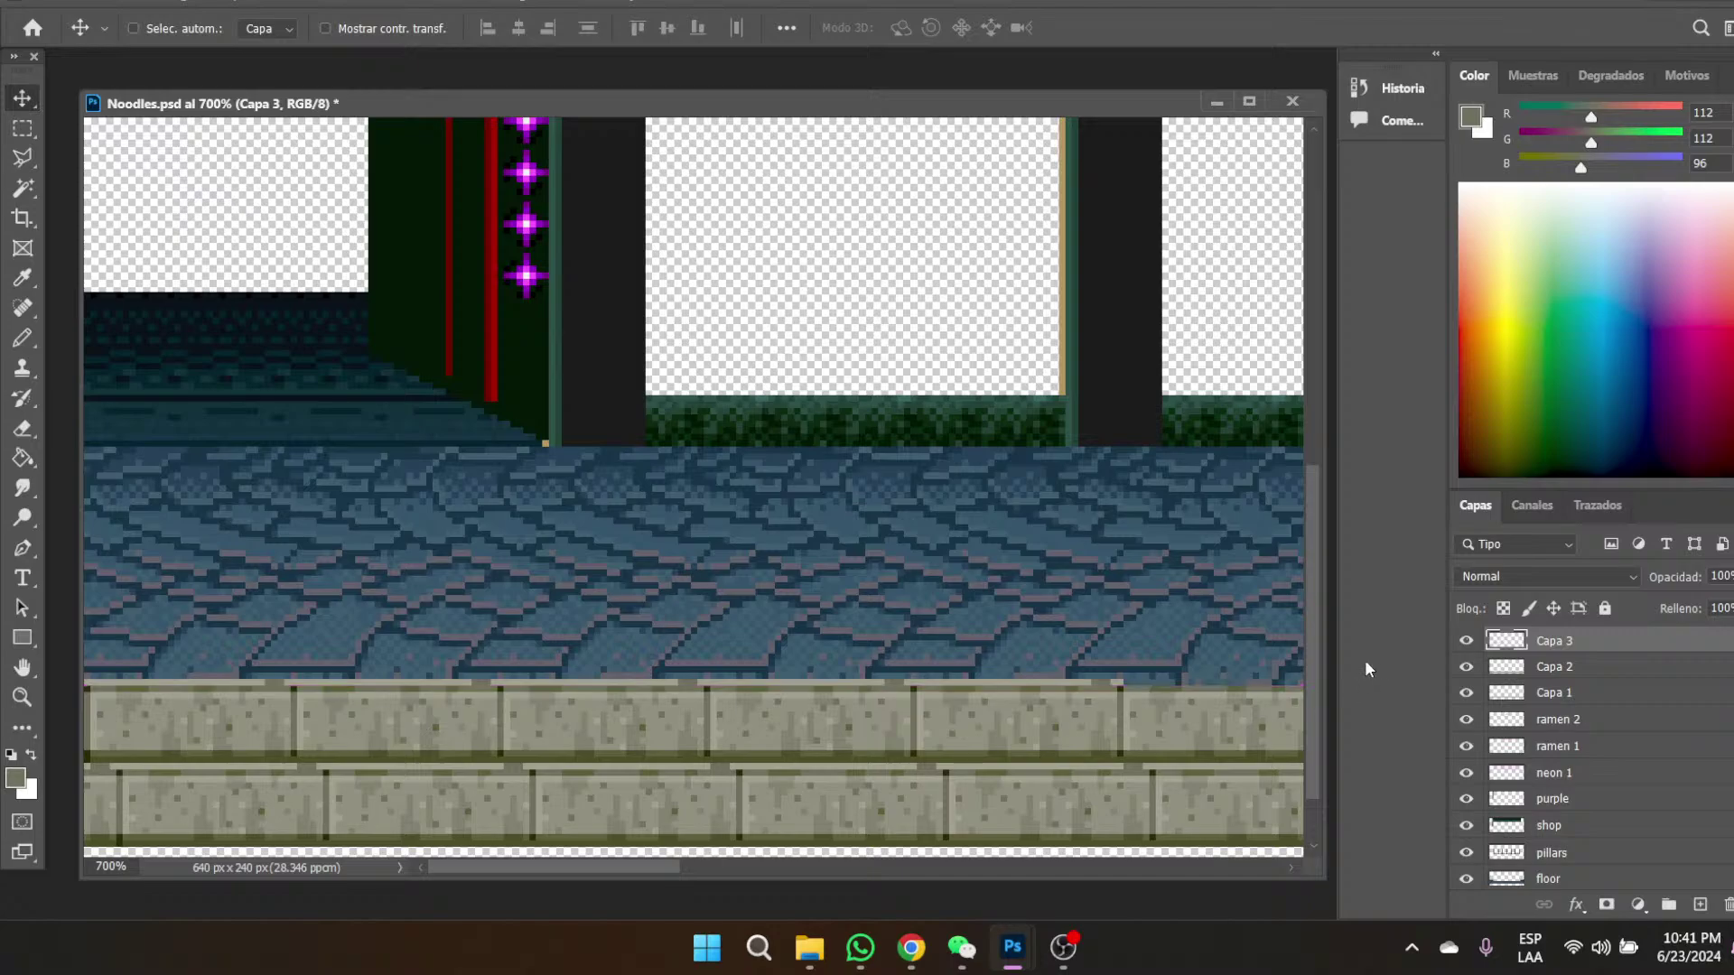
right_click(1551, 641)
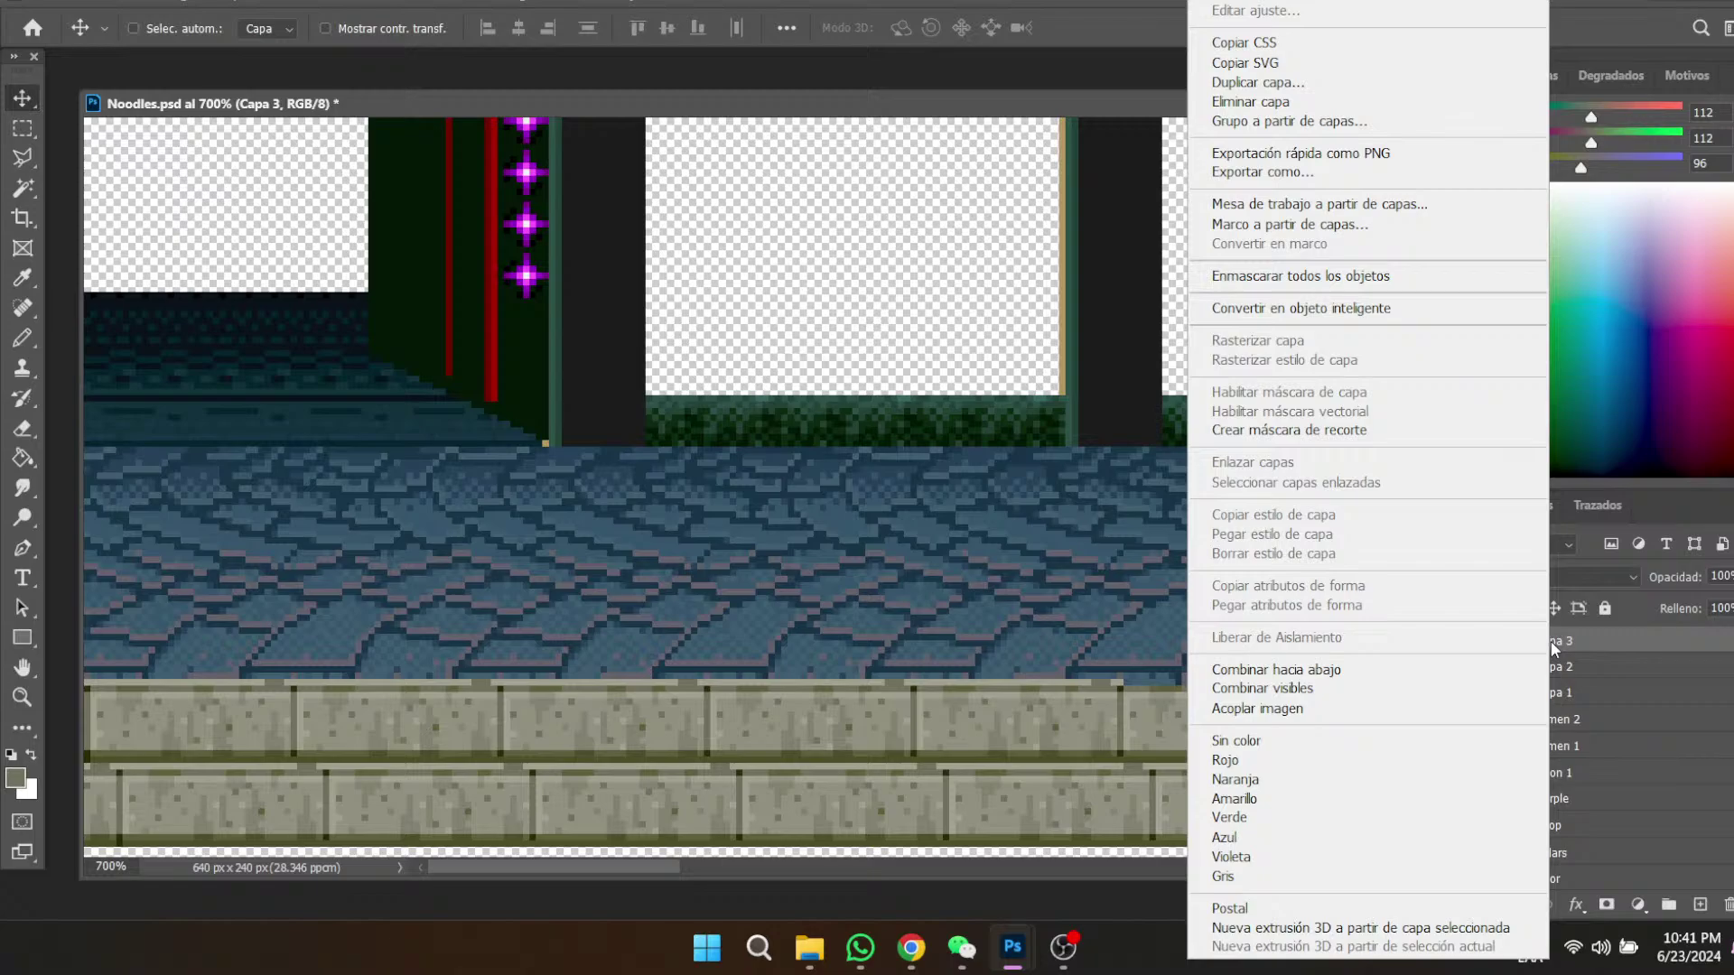
left_click(1282, 669)
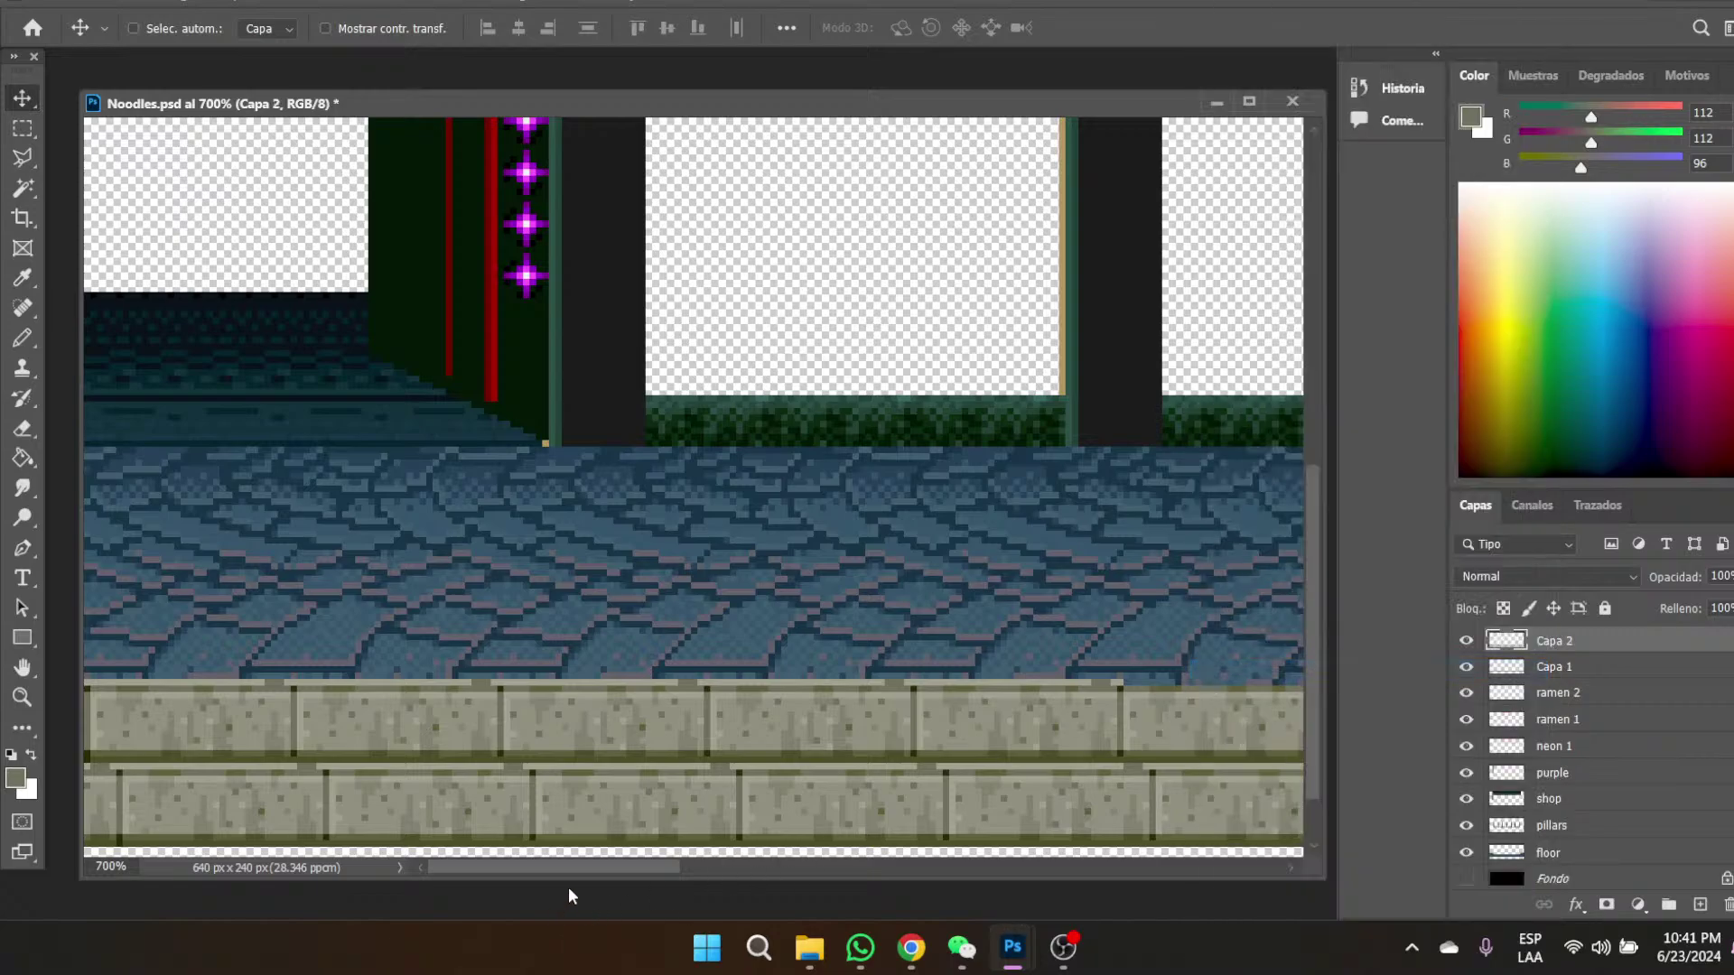
- Paste a second dashed strip onto the curb's upper edge, continuing directly right of the first one, and merge it into Capa 2
left_click_drag(570, 870, 760, 897)
key("ctrl+v")
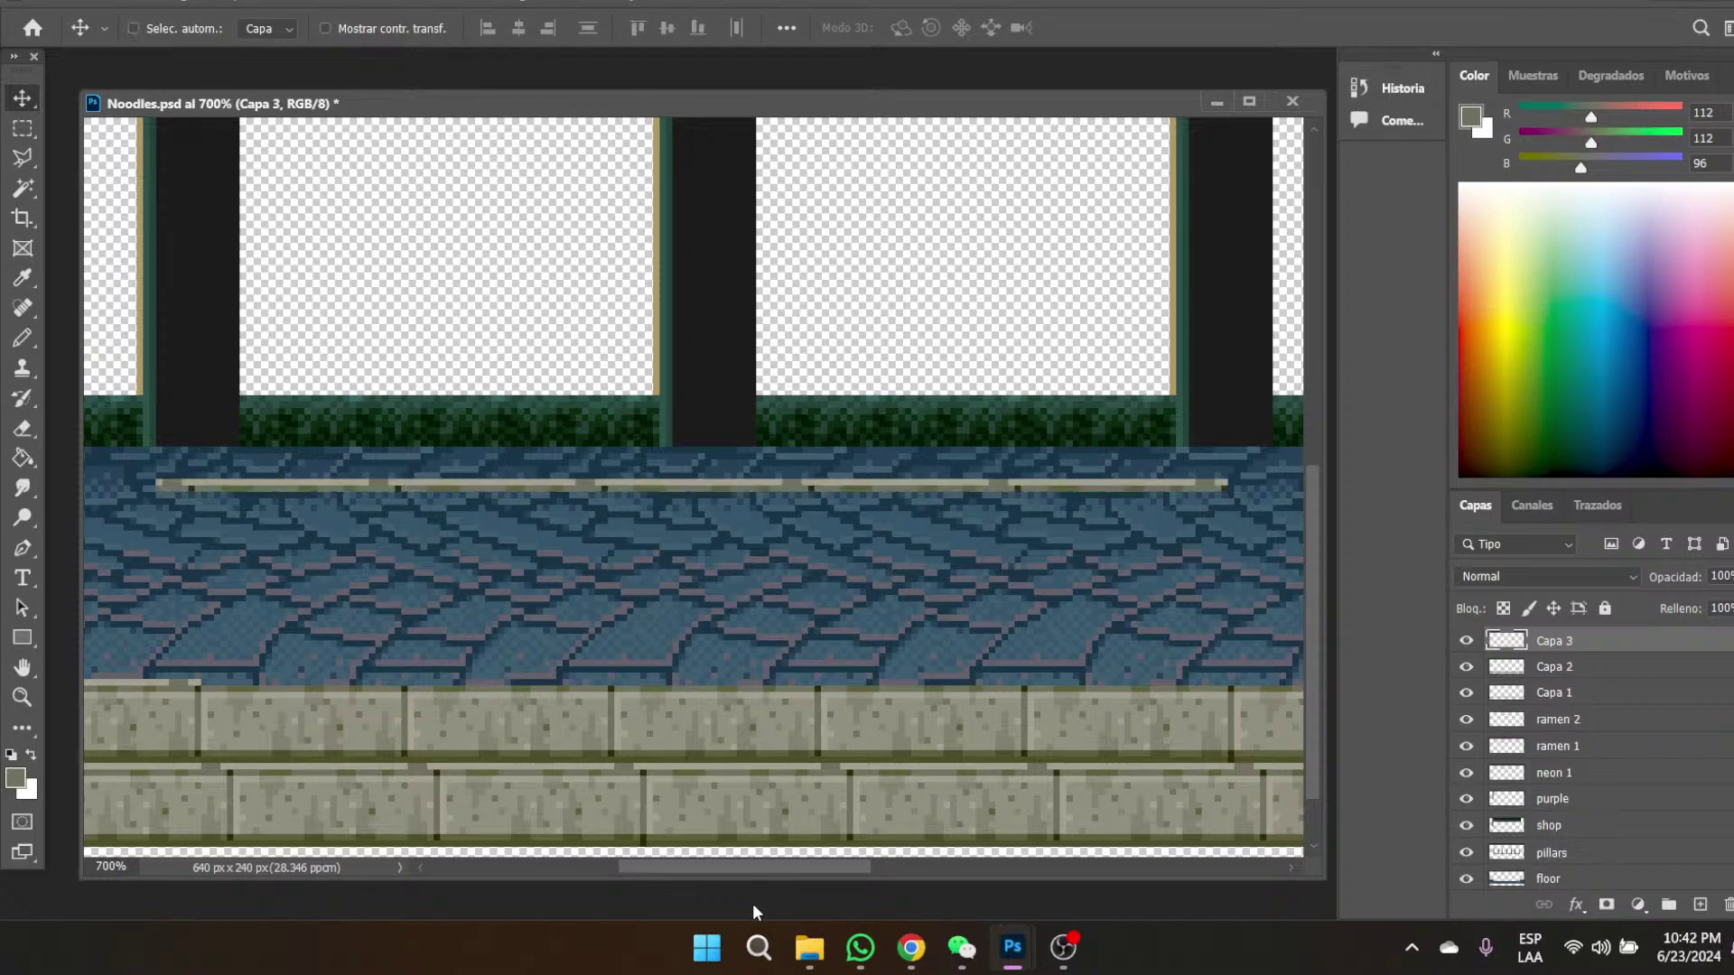
left_click_drag(303, 486, 311, 683)
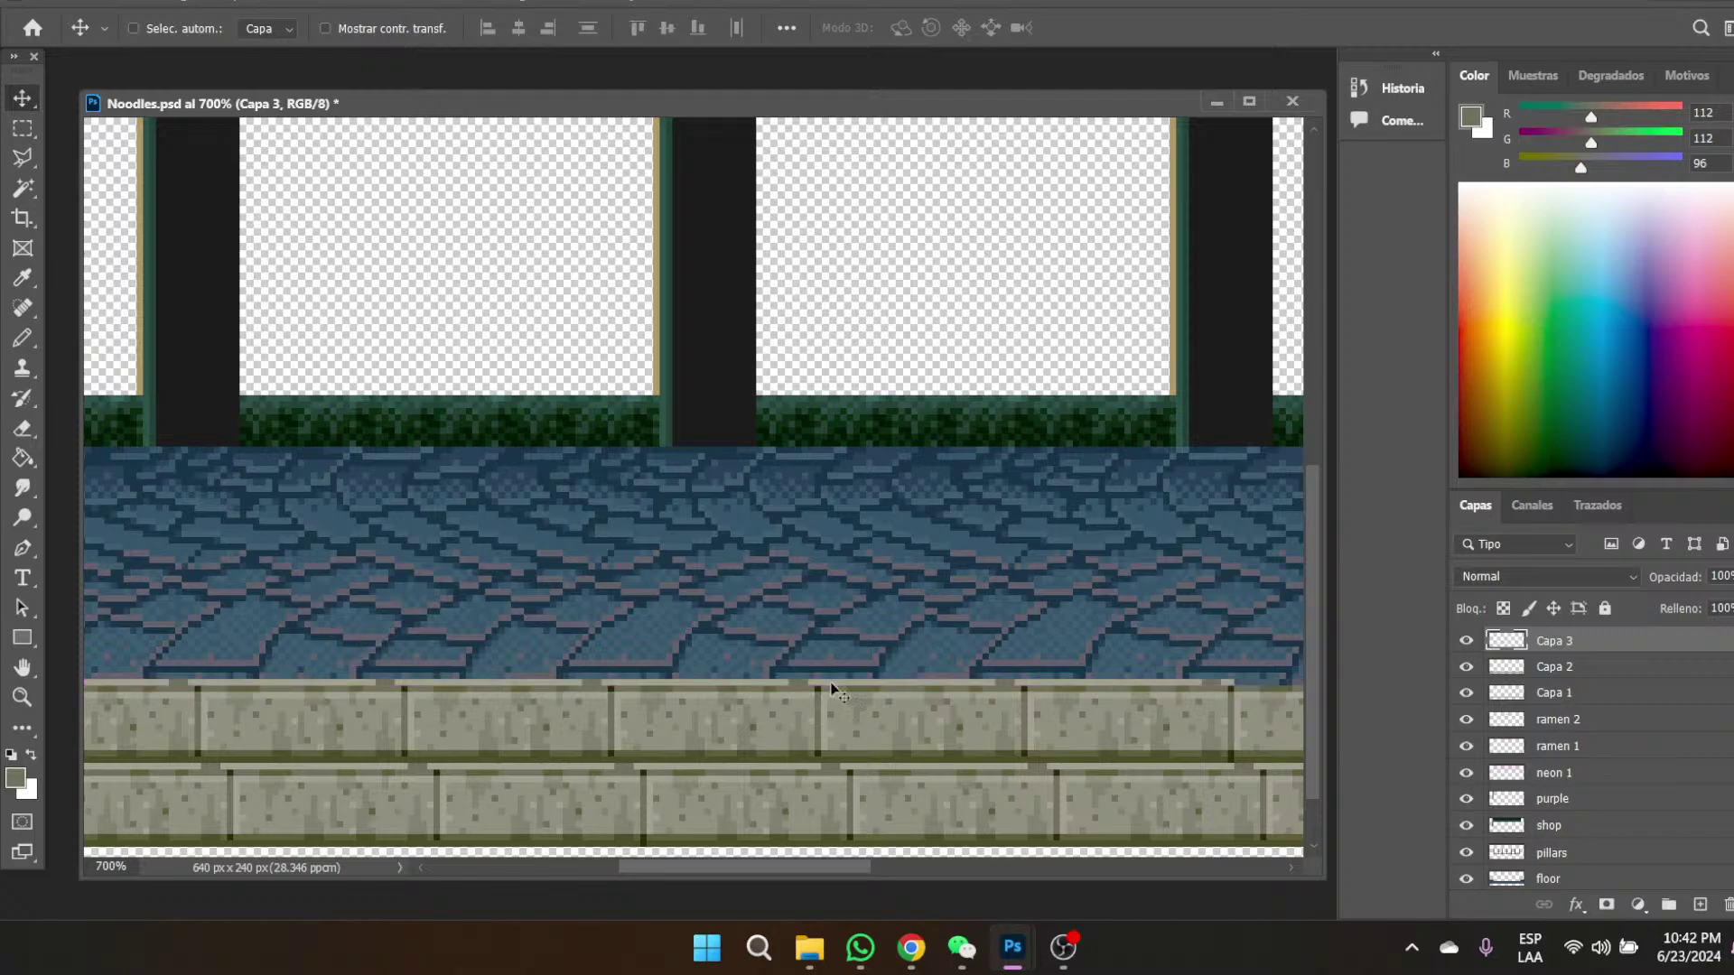
right_click(1559, 642)
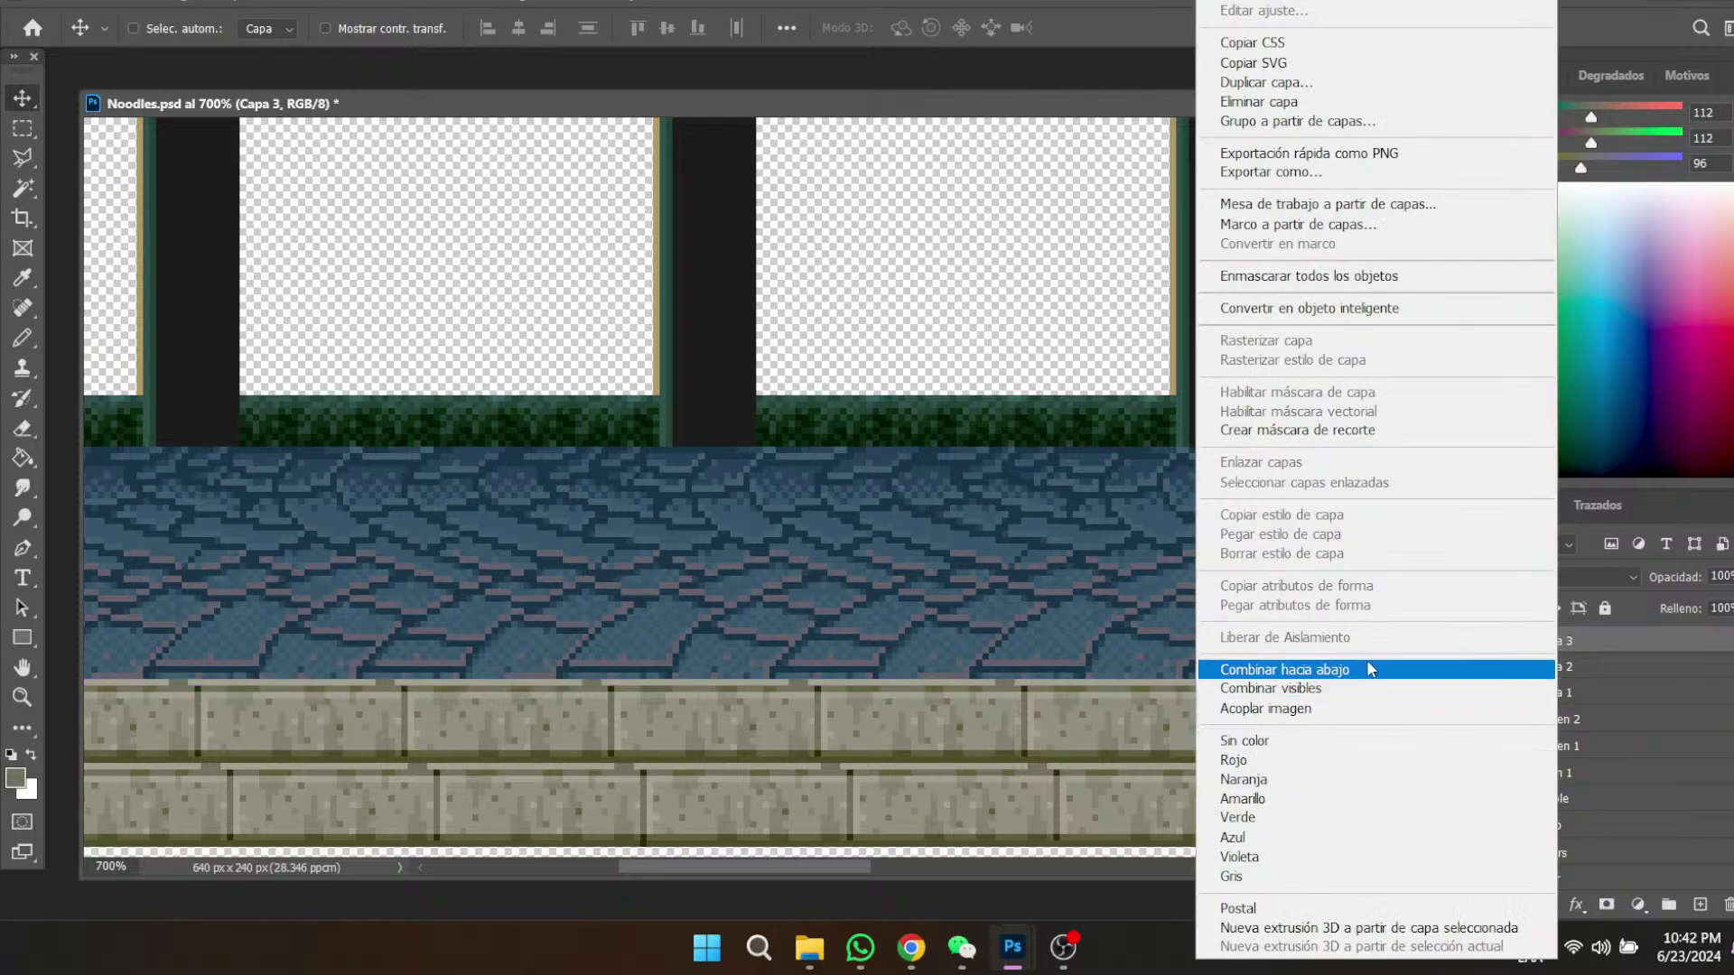
left_click(1342, 669)
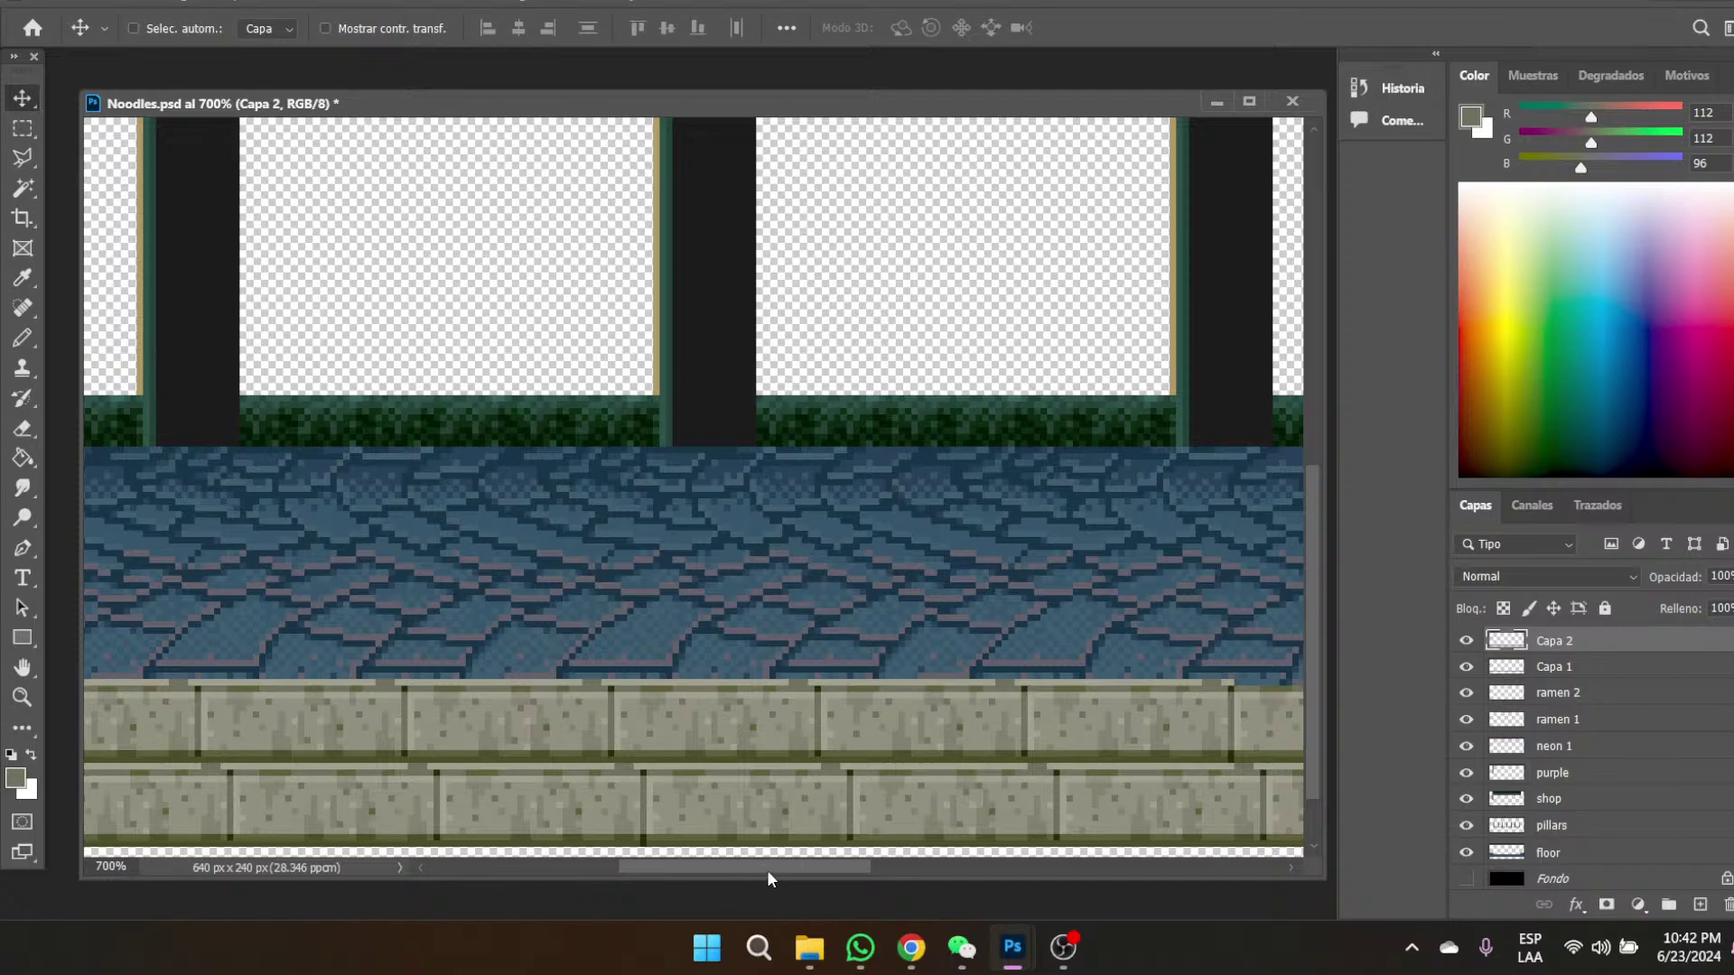
- Extend the dashed upper edge of the curb rightward with a third pasted strip and merge that layer down into Capa 2
left_click_drag(775, 876, 994, 889)
key("ctrl+v")
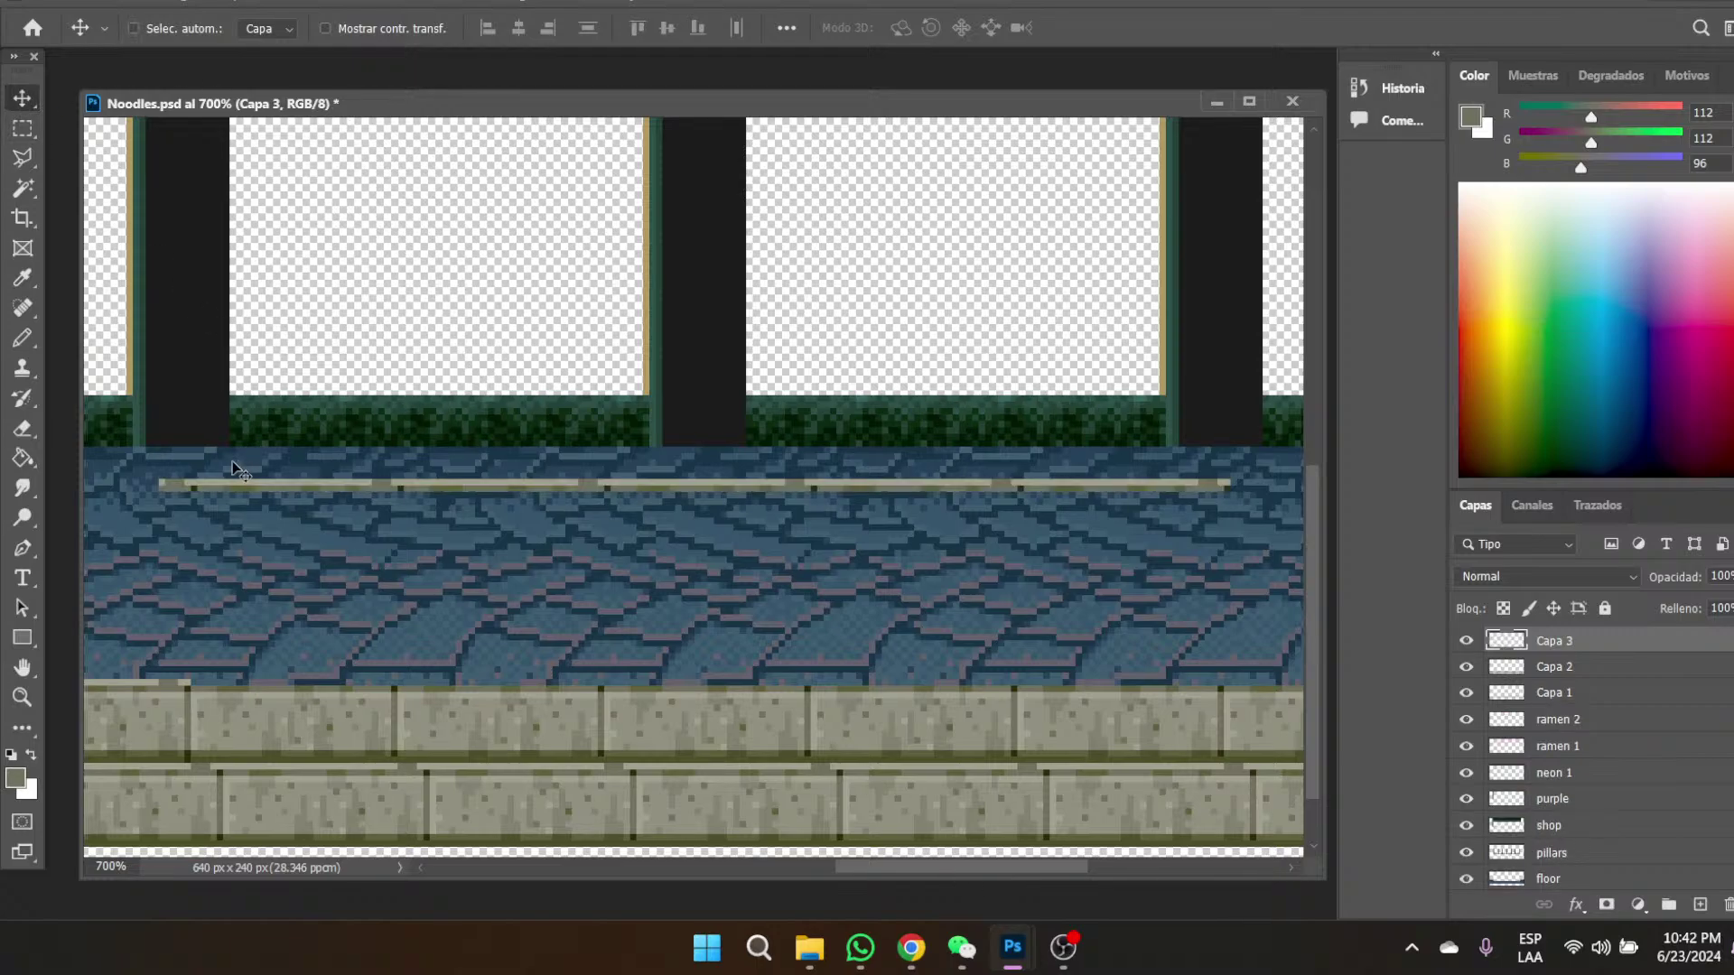
left_click_drag(230, 491, 221, 687)
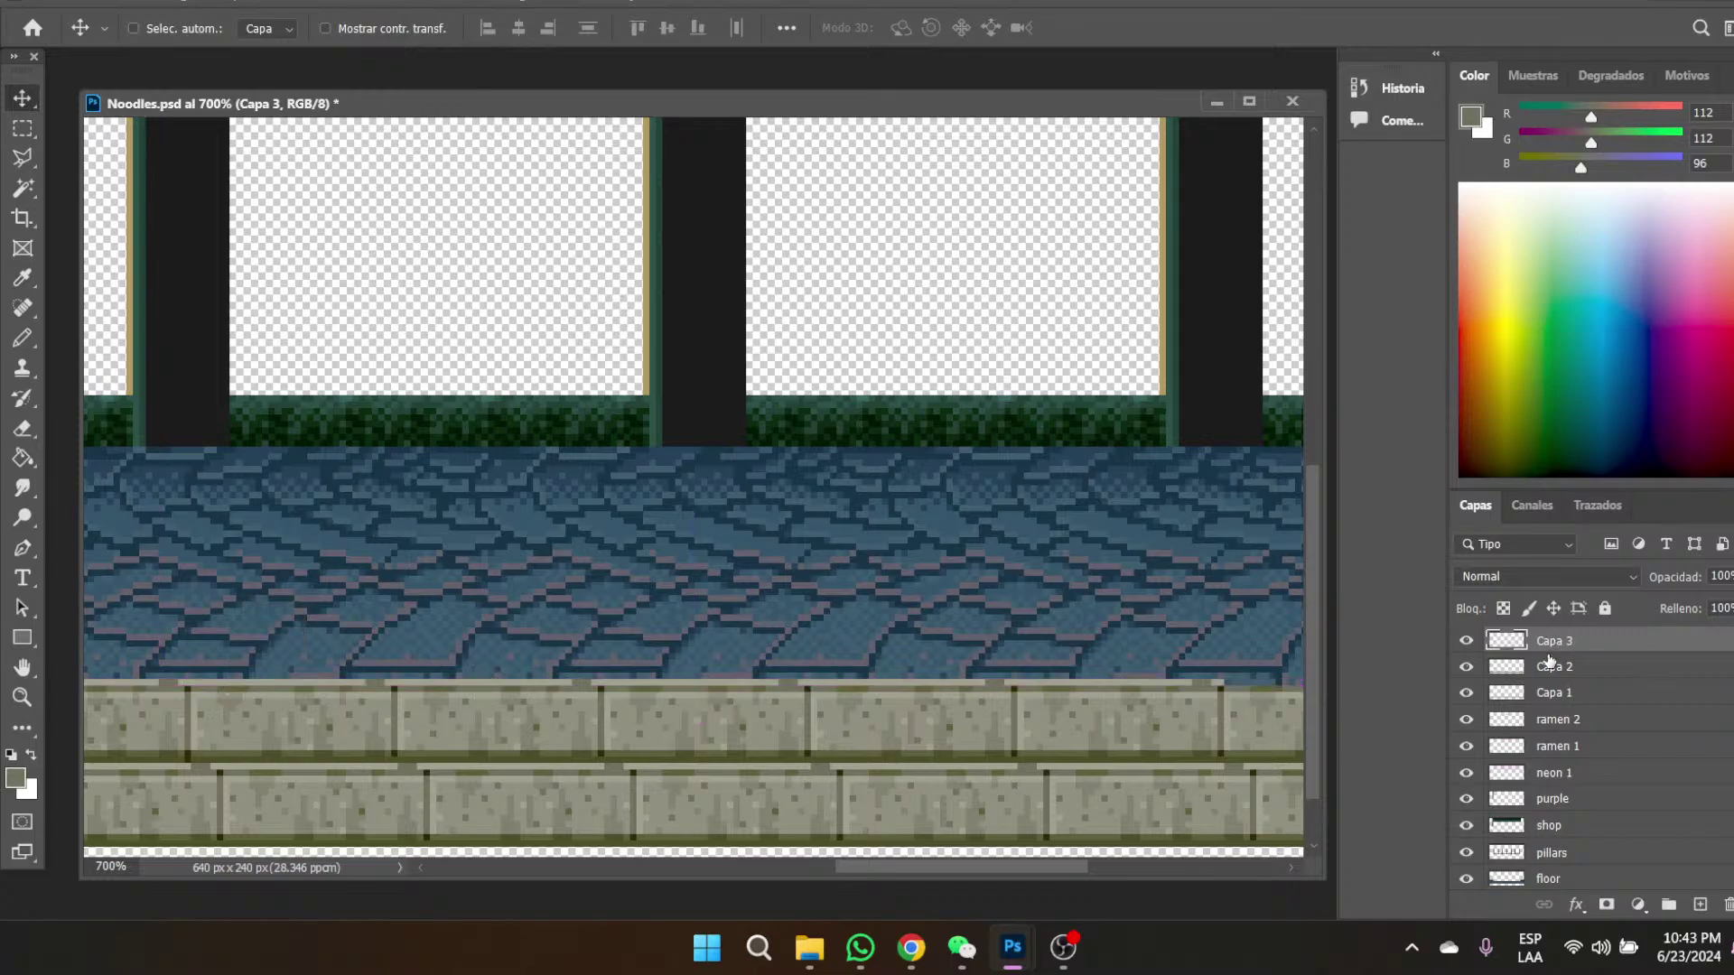
right_click(1565, 652)
left_click(1281, 687)
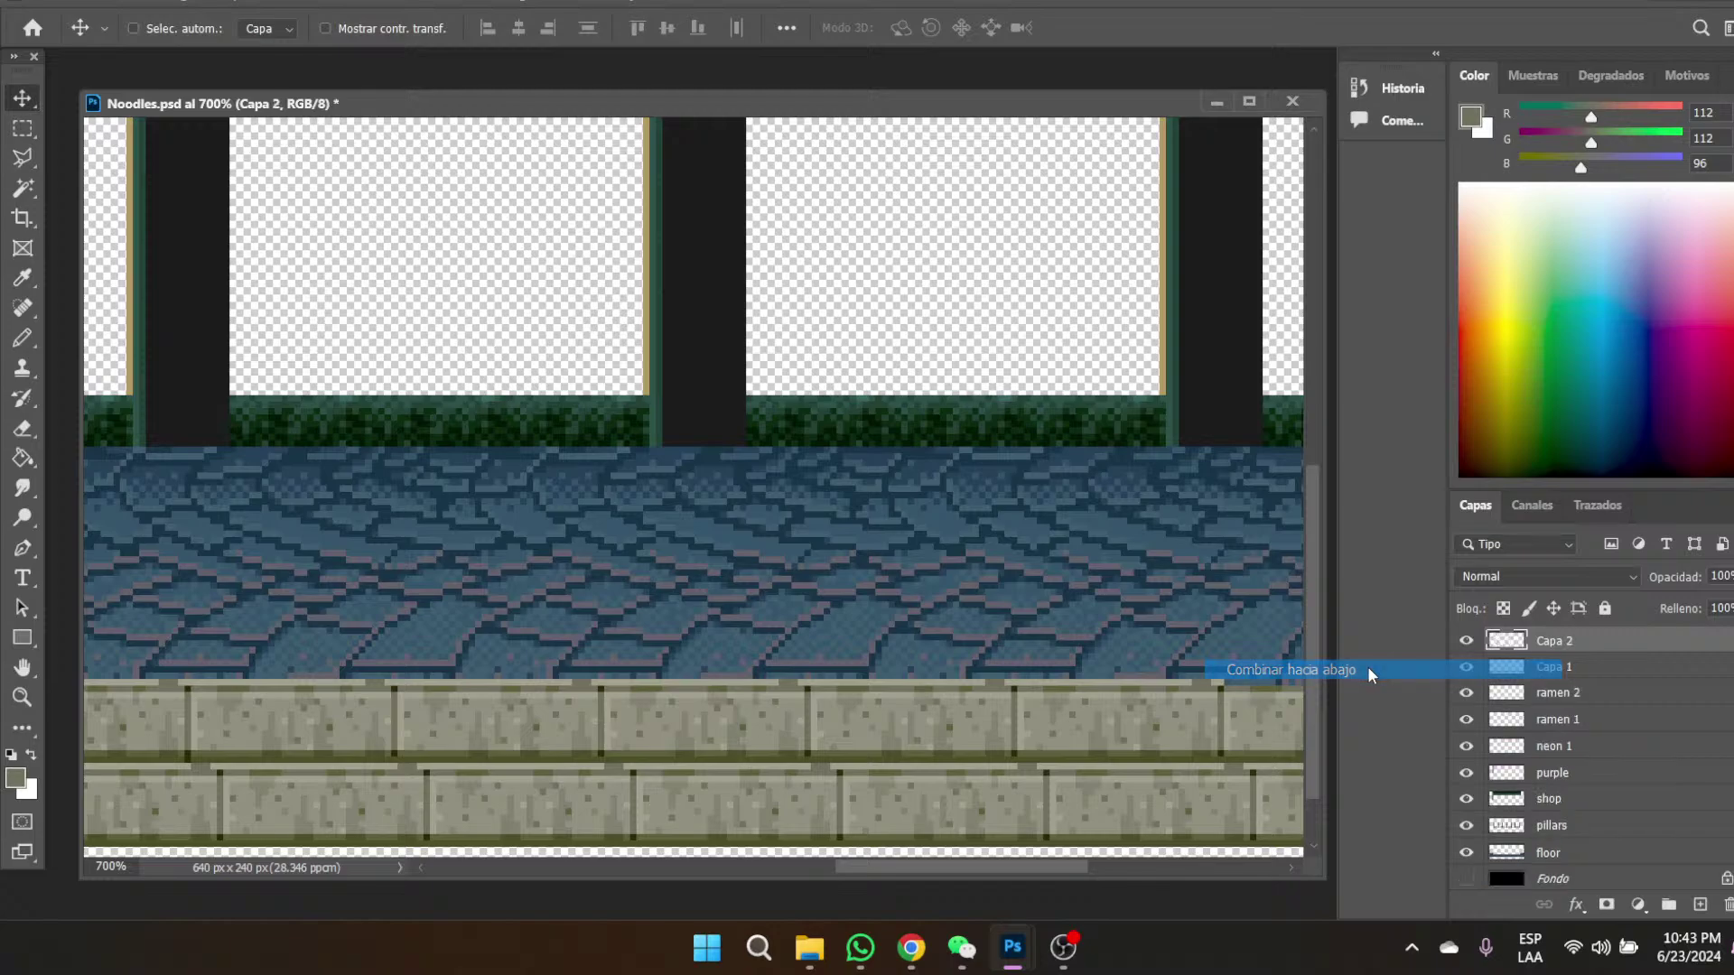
- Paste a fourth dashed strip to complete the curb's upper edge at the scene's right end, and merge it into Capa 2
left_click_drag(953, 868, 1150, 903)
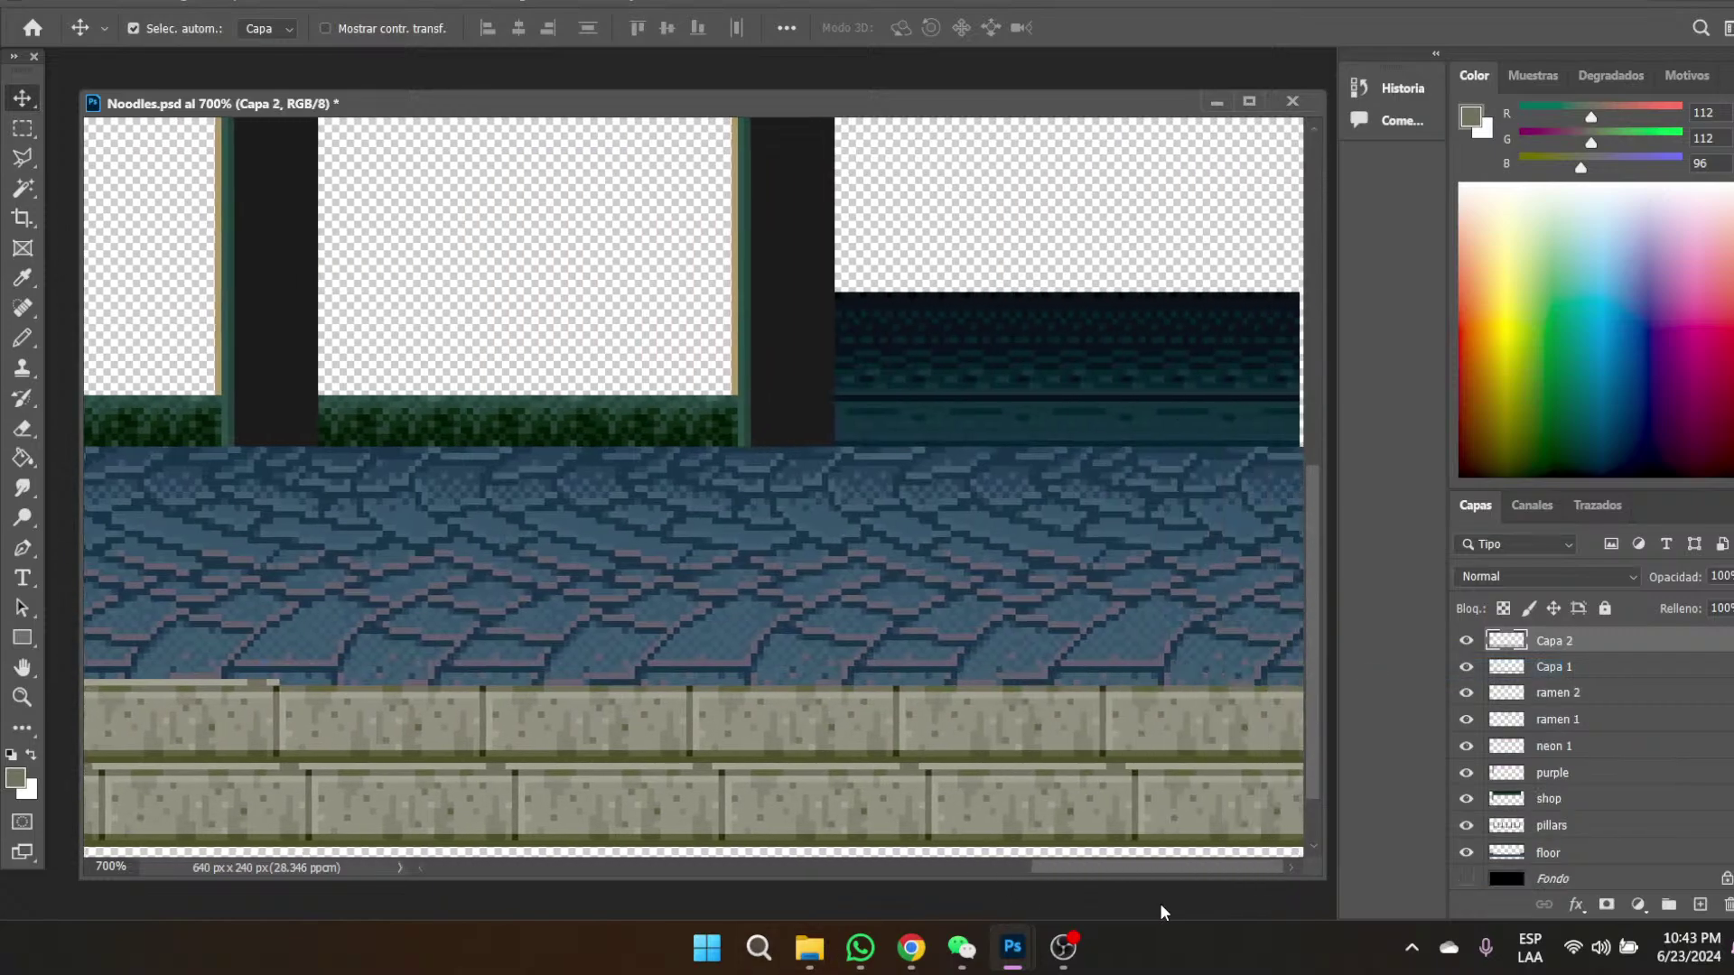
key("ctrl+v")
left_click_drag(250, 504, 353, 688)
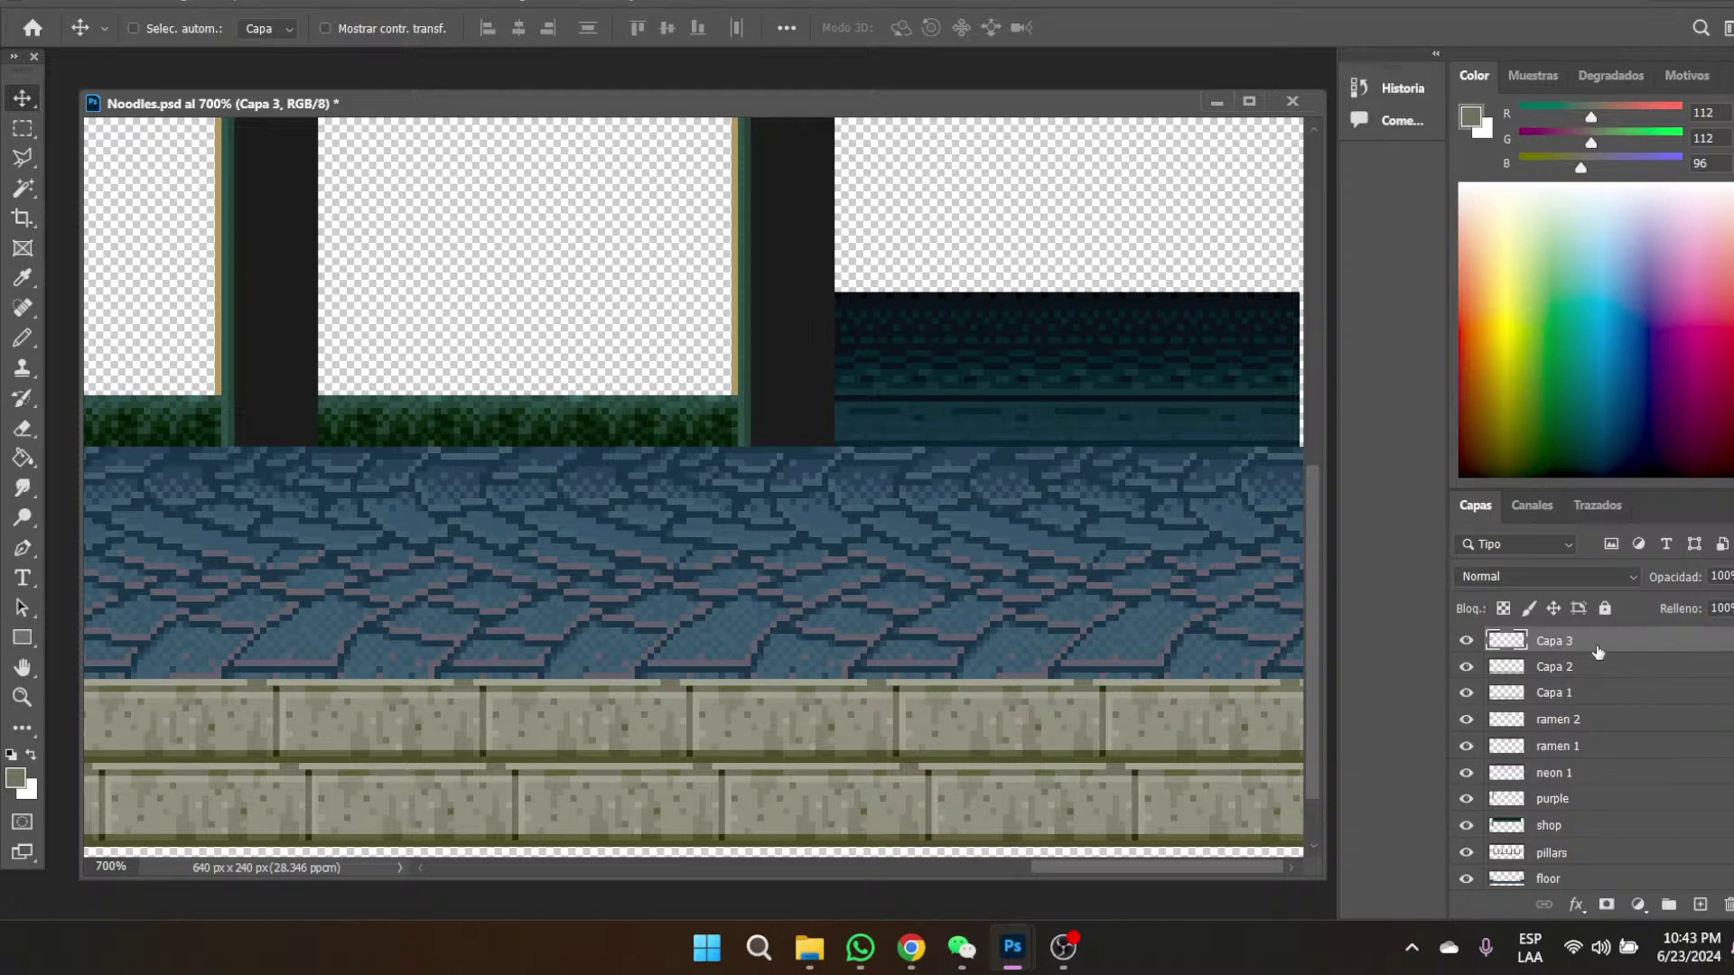
right_click(1574, 644)
left_click(1335, 671)
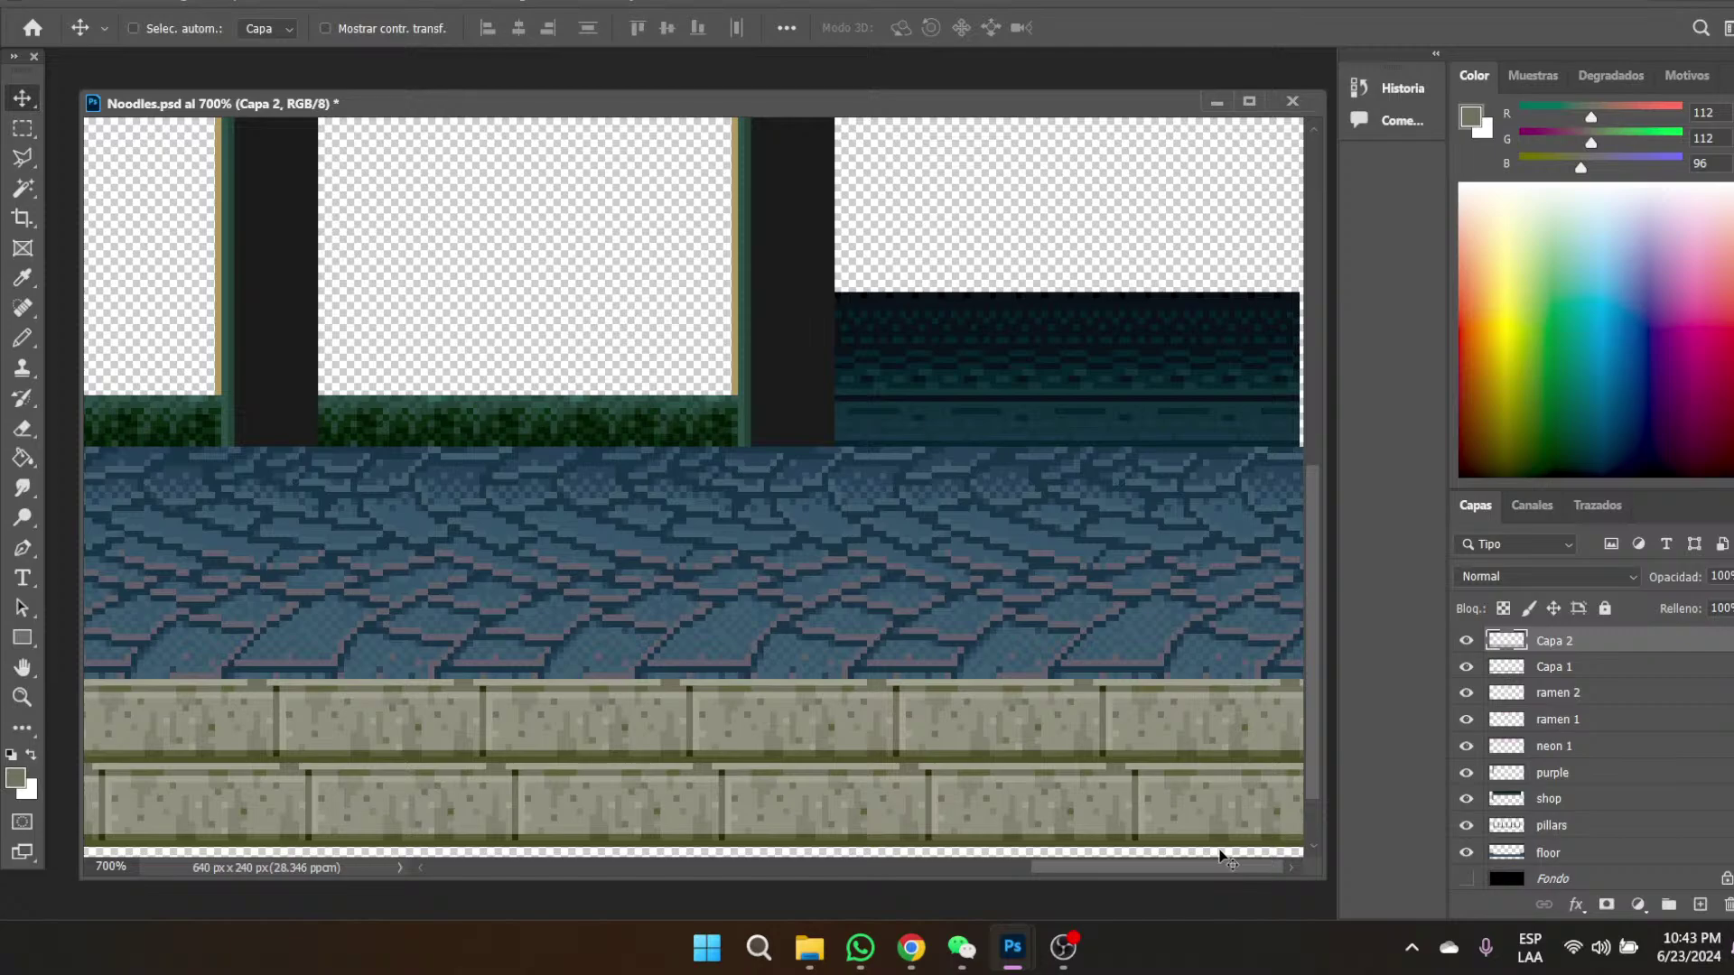
- Paste another dashed strip, delete its lower pixels, and stack the thin remainder directly above the curb's upper edge at the right end
key("ctrl+v")
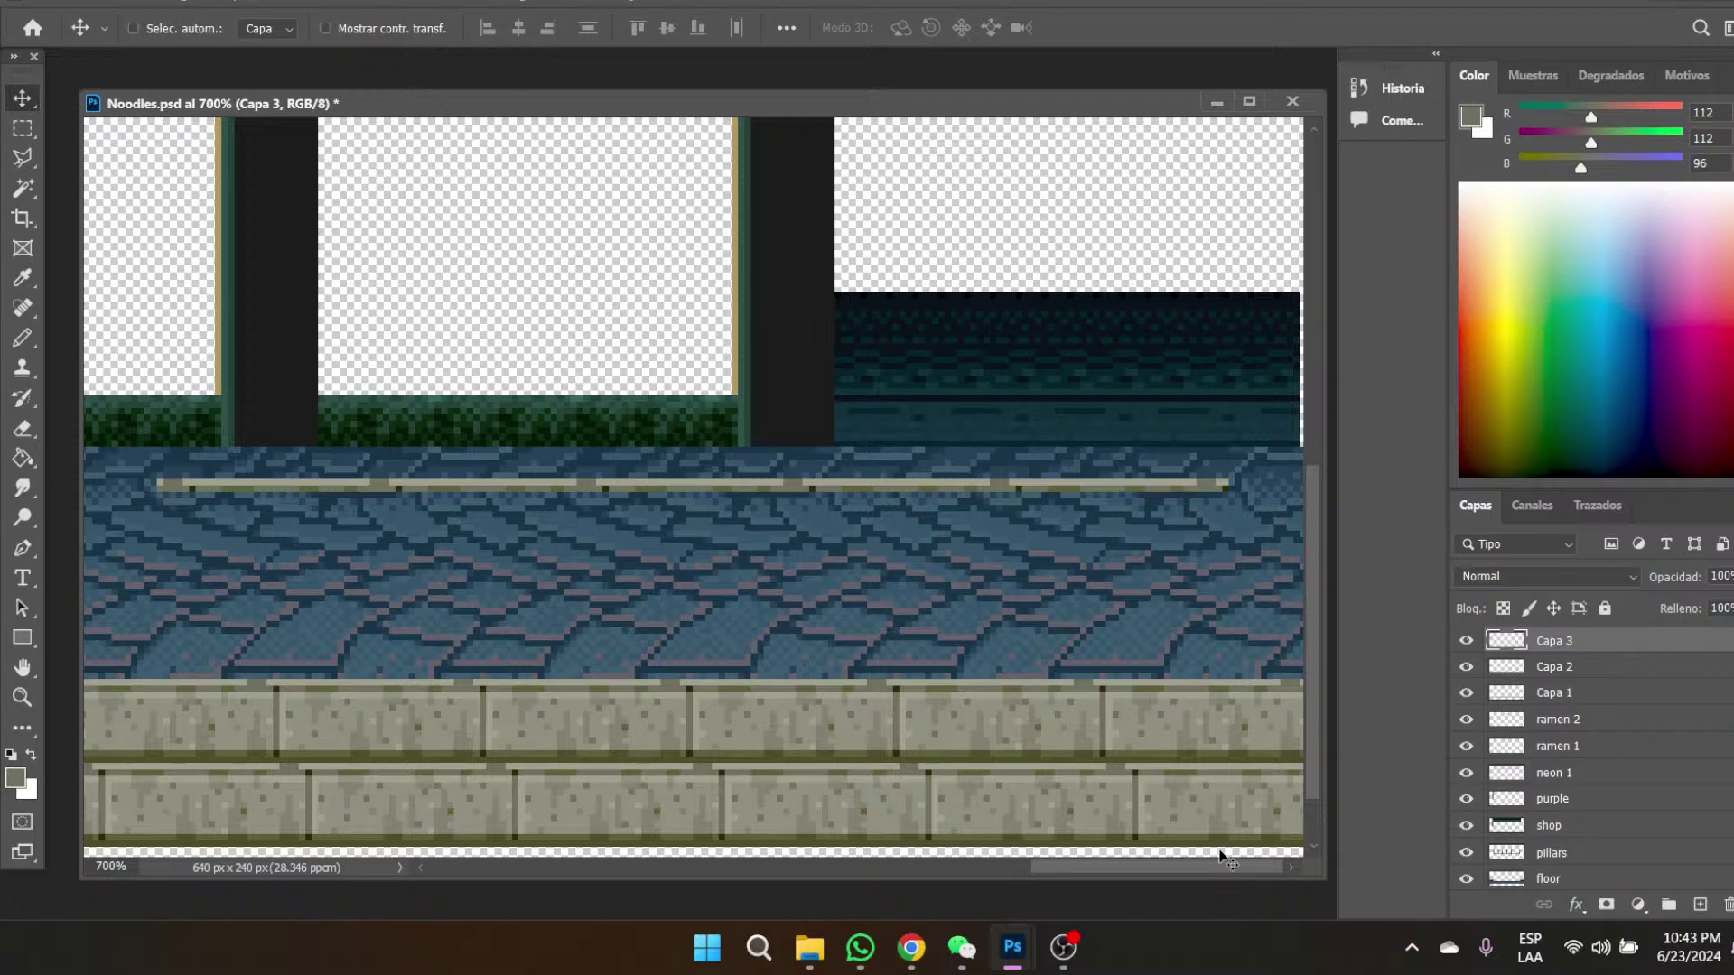
left_click(16, 137)
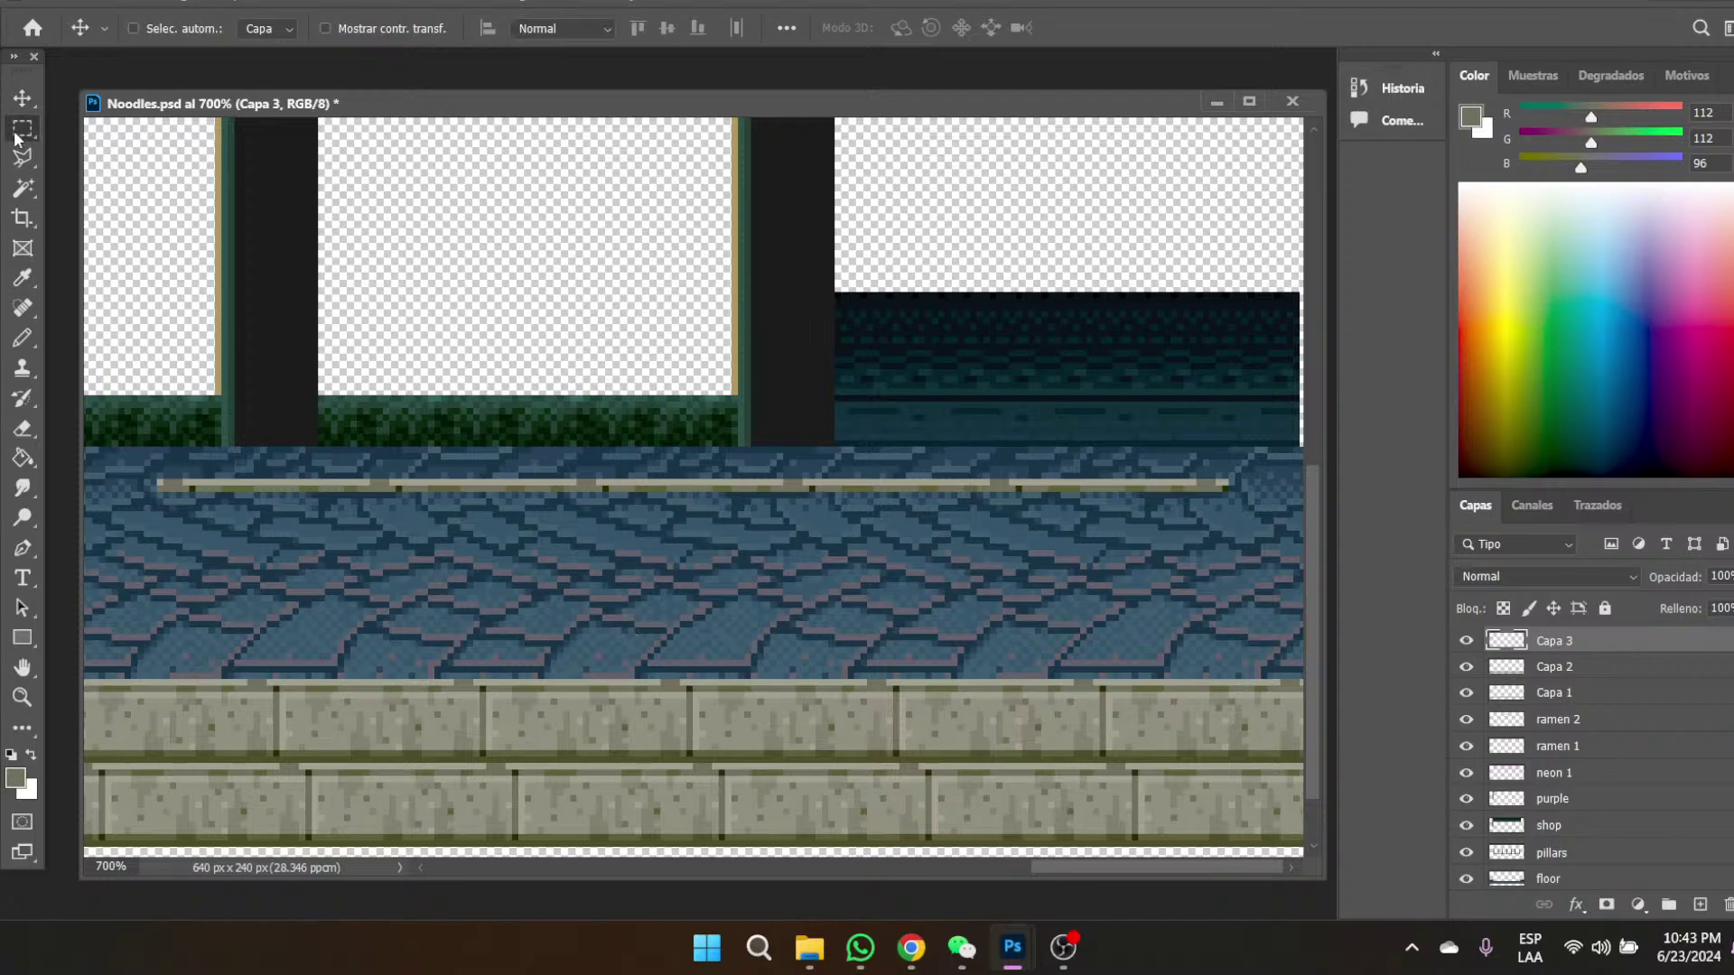
left_click_drag(1248, 537, 118, 485)
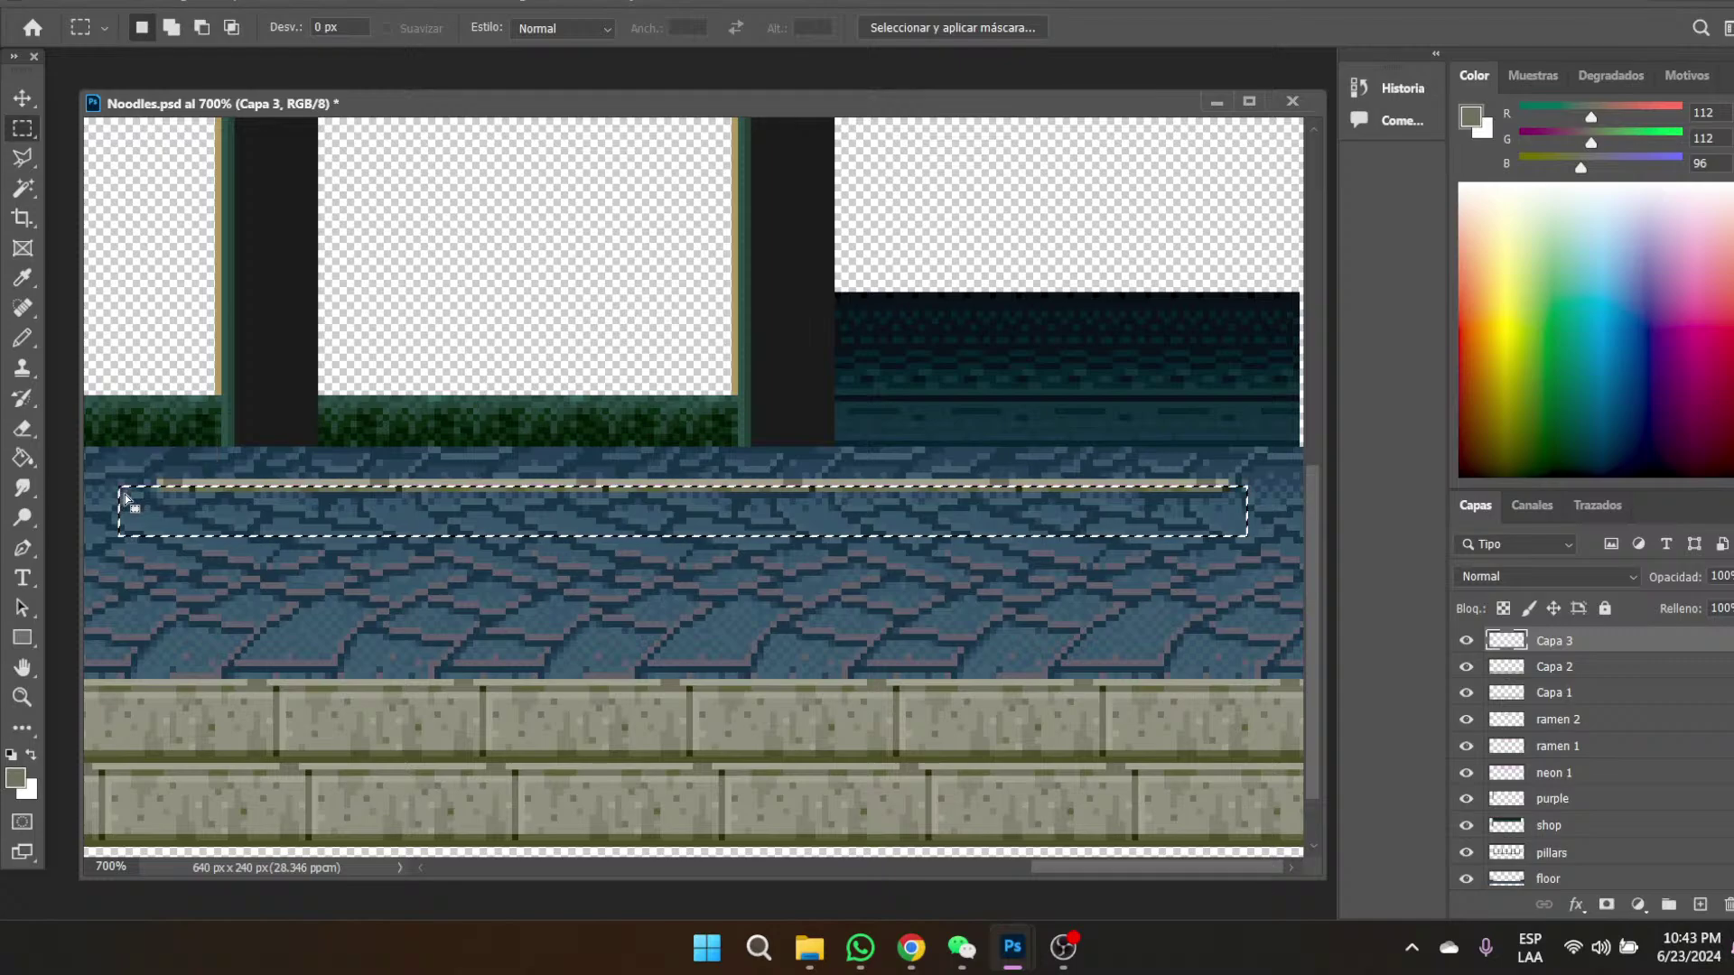
left_click(853, 657)
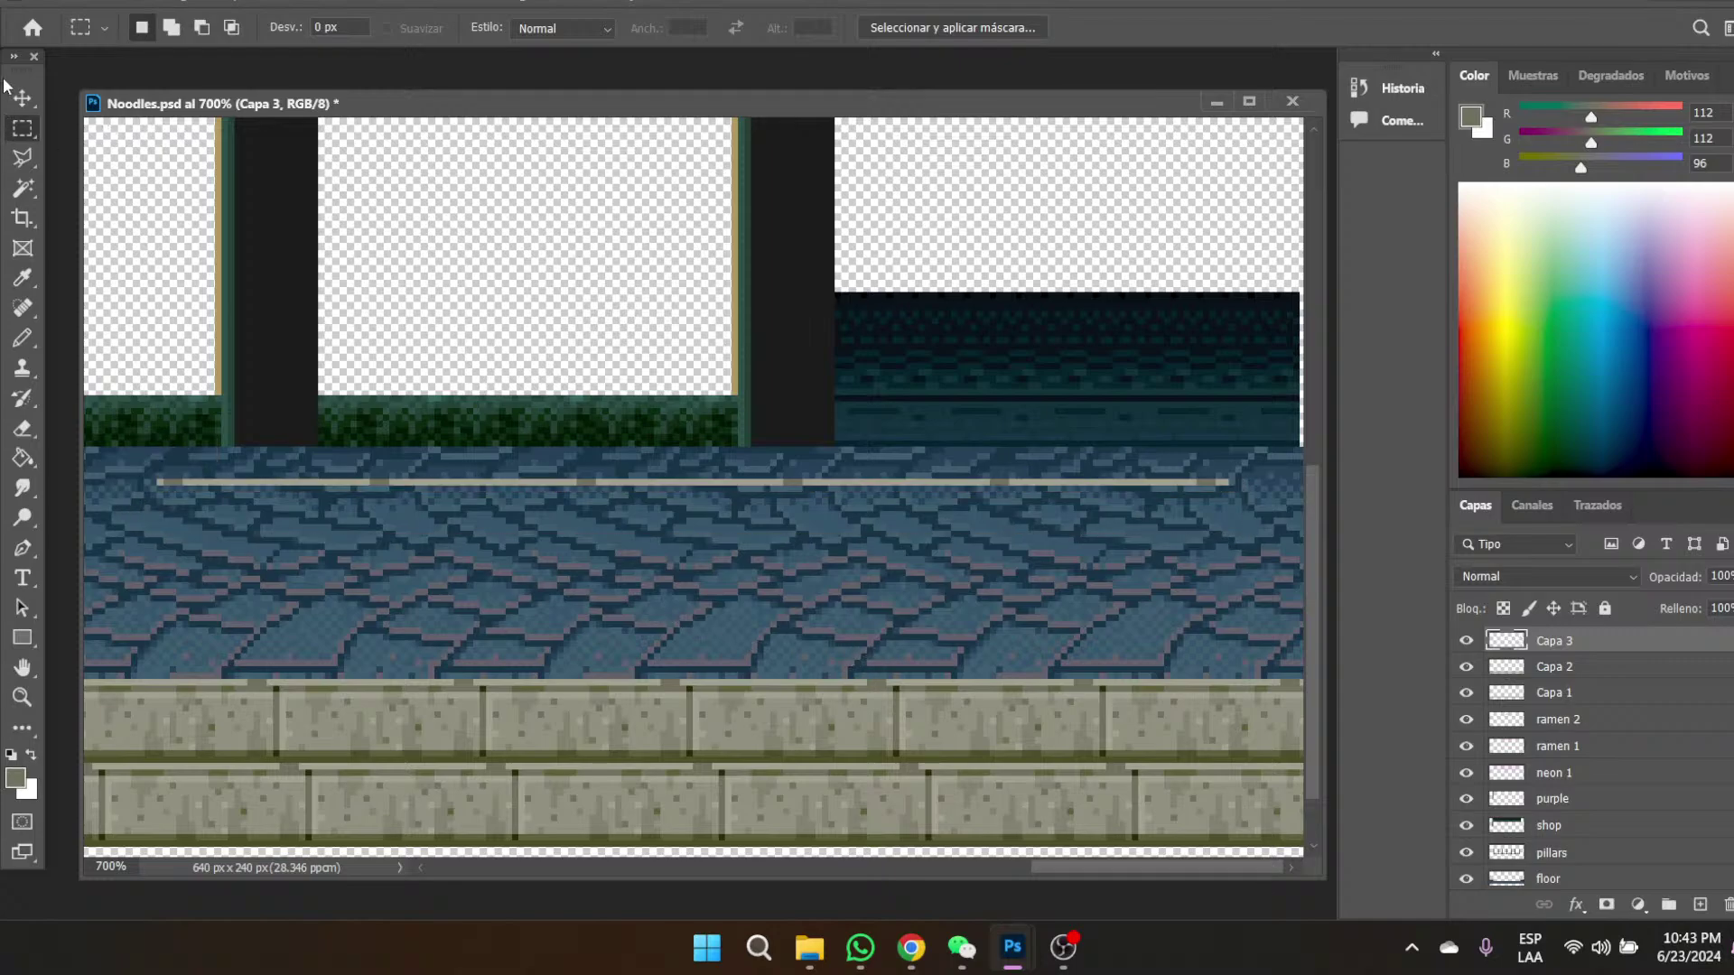
left_click(22, 97)
left_click_drag(1183, 491, 1241, 684)
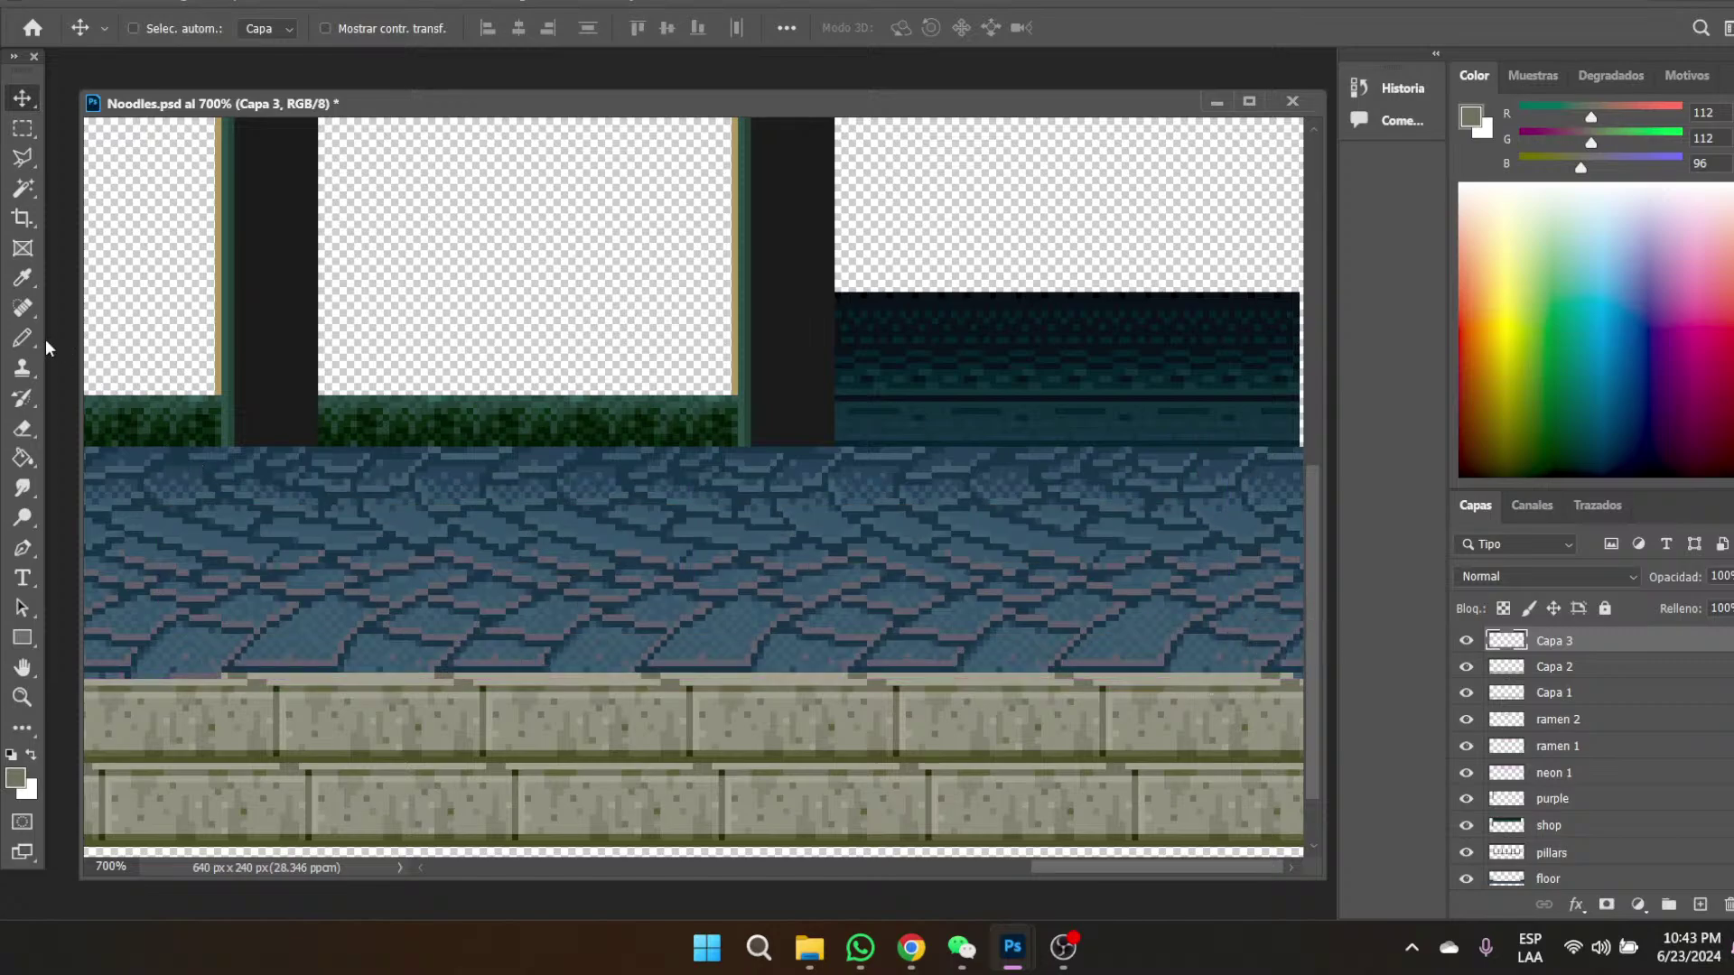
- Sample the light stone color (160, 160, 144) from the curb's upper edge for the Pencil and merge Capa 3 down into Capa 2
left_click(24, 280)
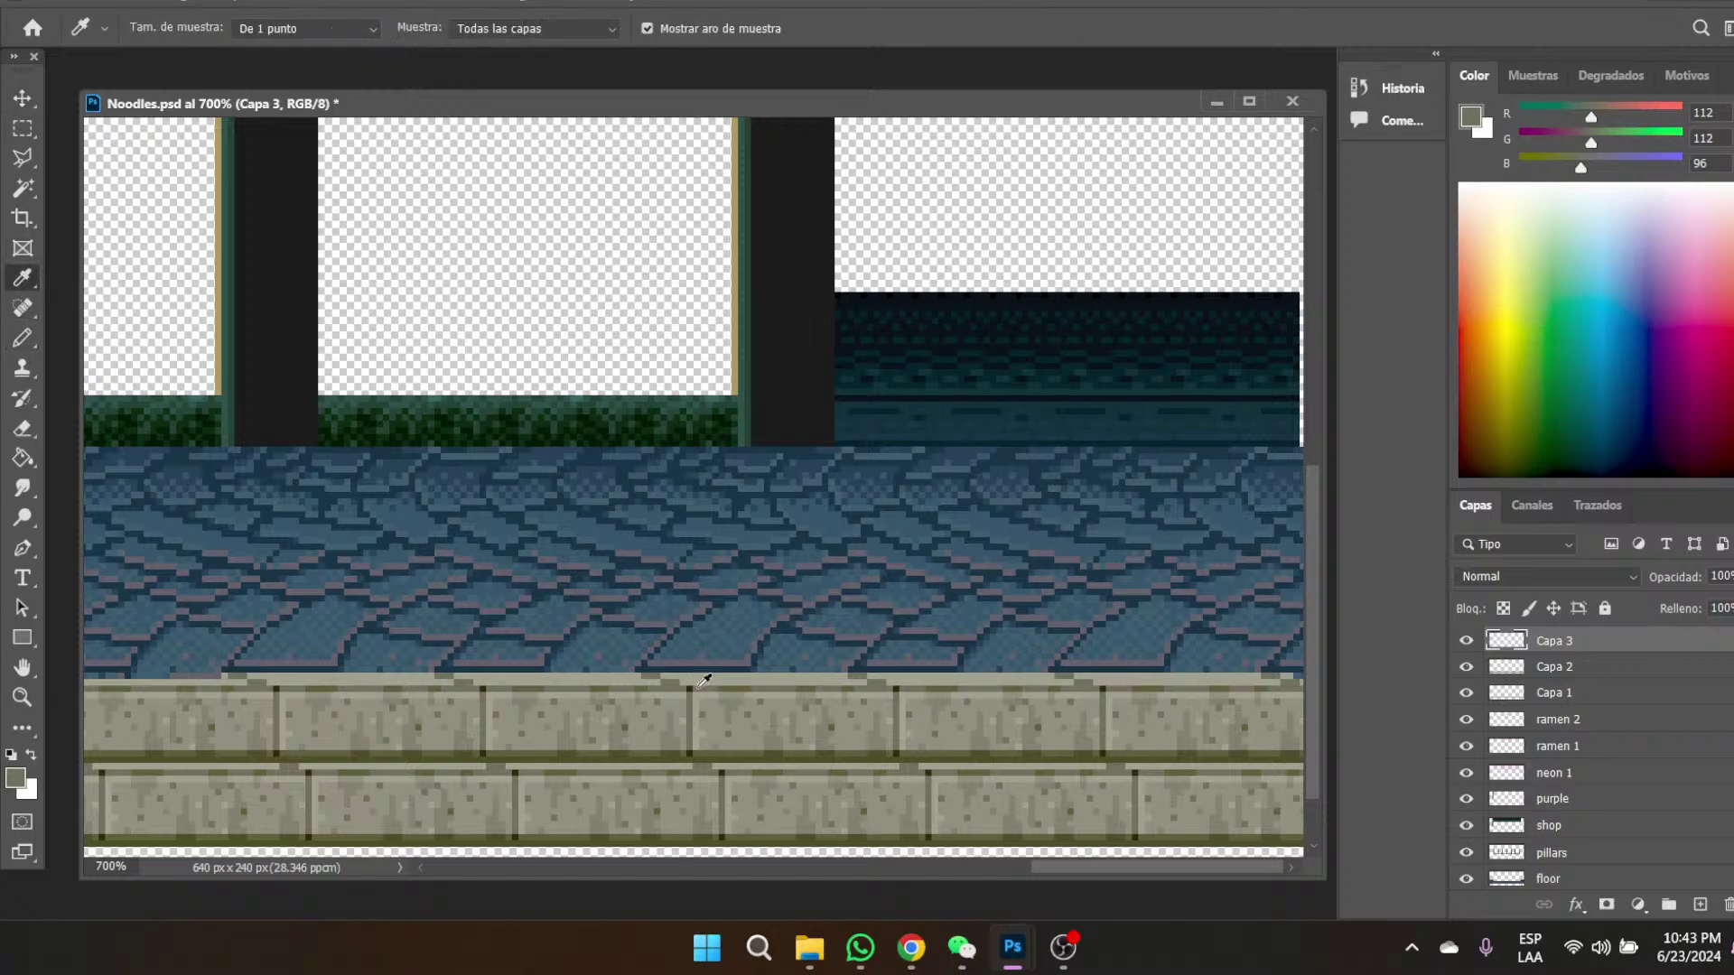
left_click(700, 683)
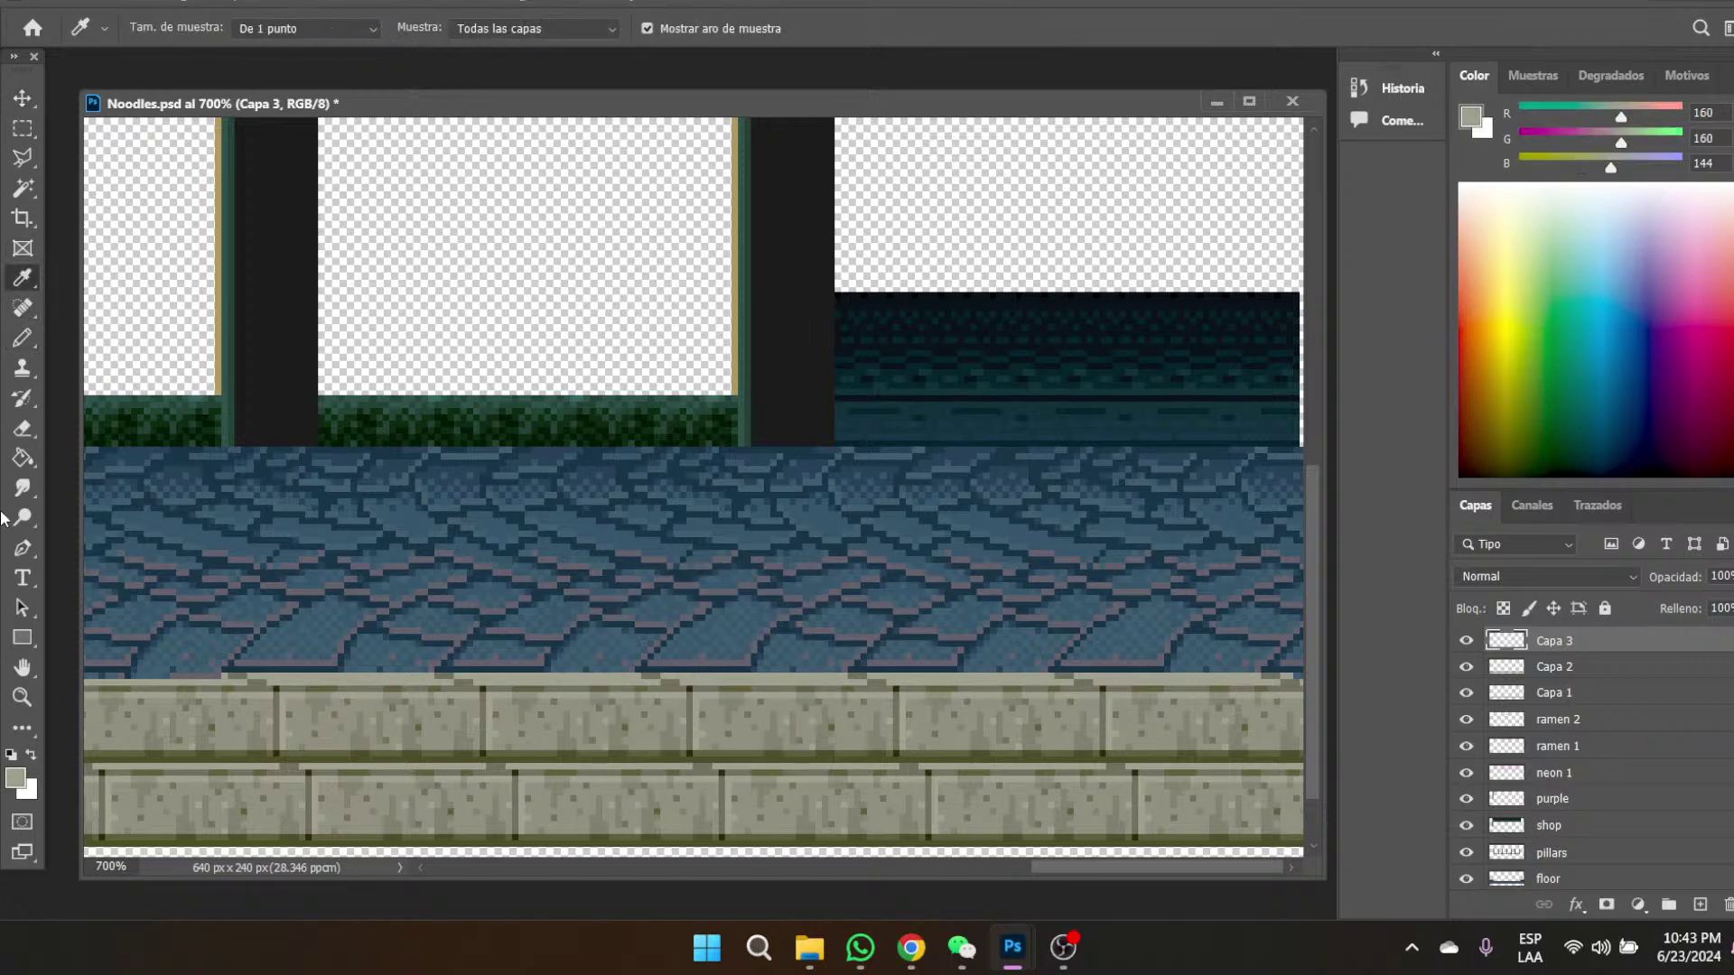
left_click(23, 338)
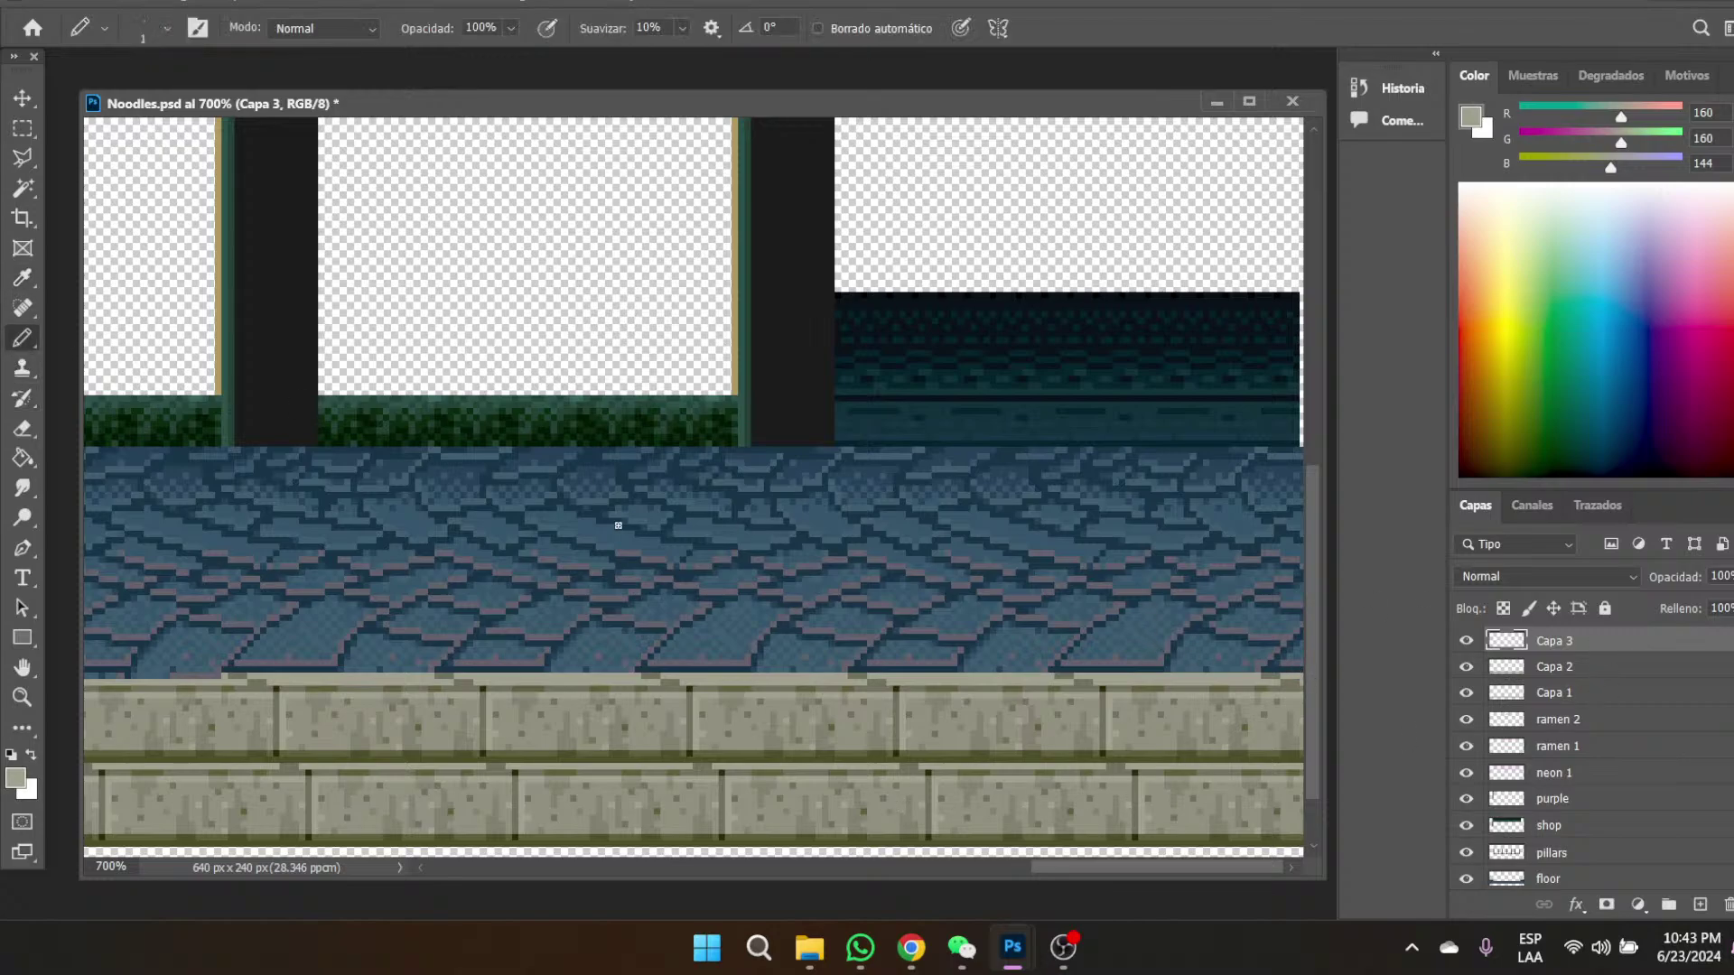
right_click(1562, 650)
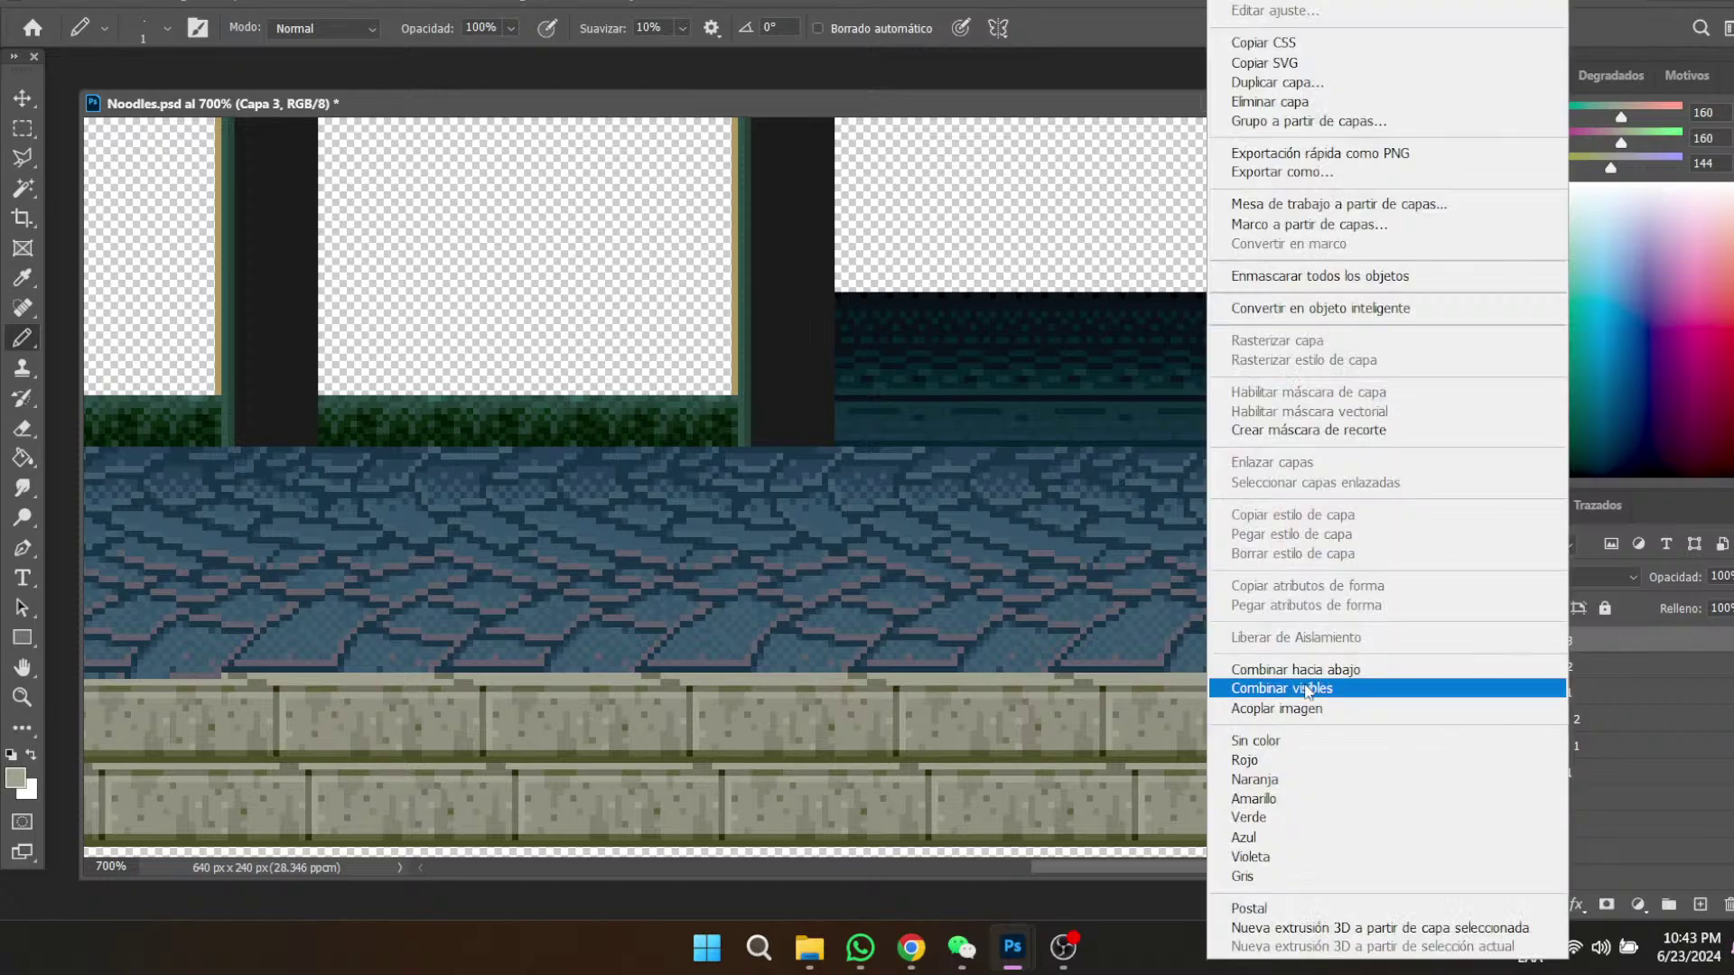
left_click(1303, 673)
- Paste another dashed strip as a new layer and delete its lower rows, leaving only the thin light line
left_click_drag(1167, 876, 1103, 876)
key("ctrl+v")
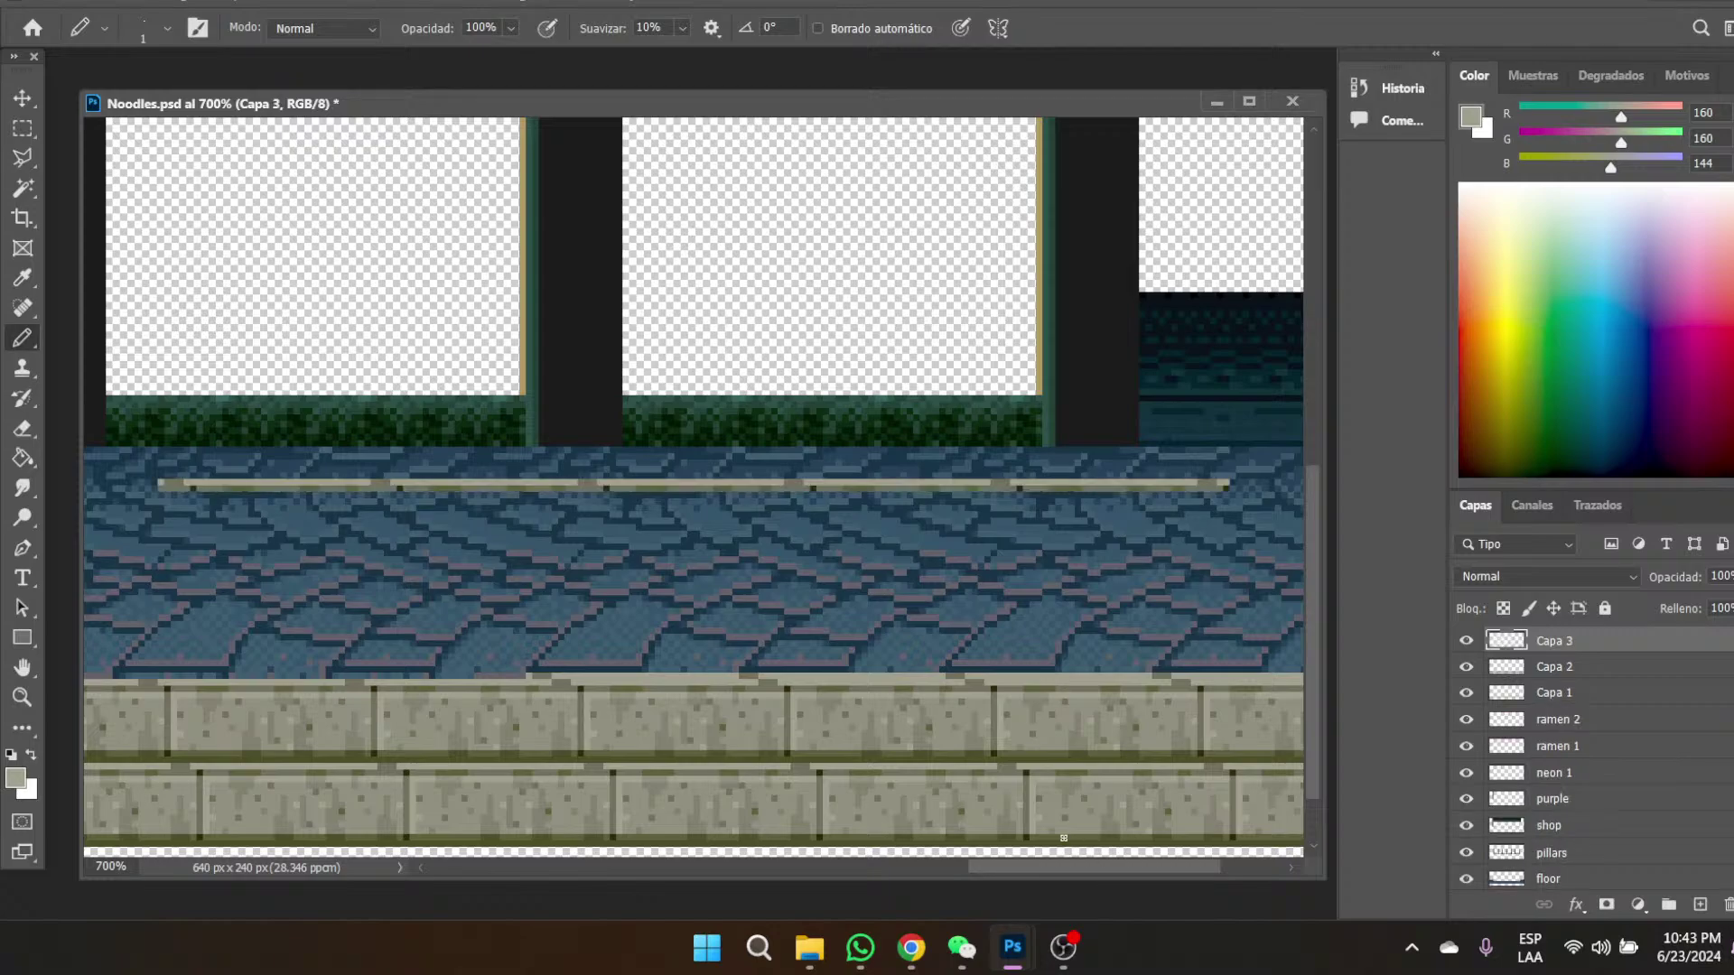
left_click(23, 128)
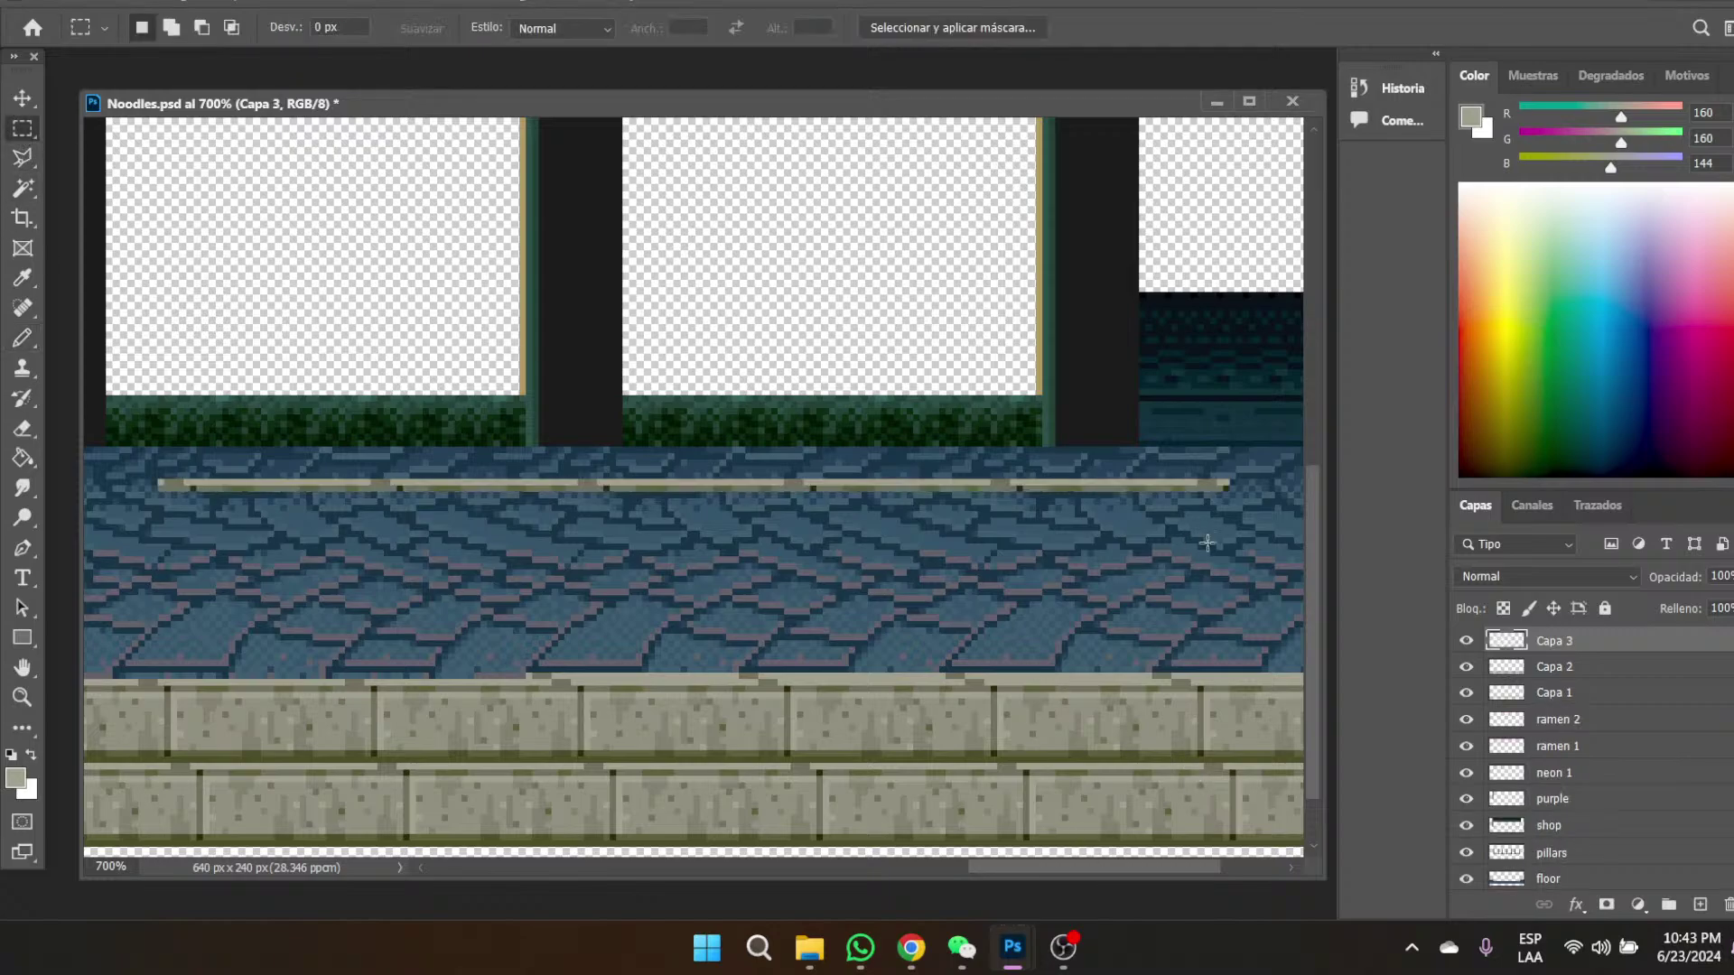
left_click_drag(1274, 530, 113, 488)
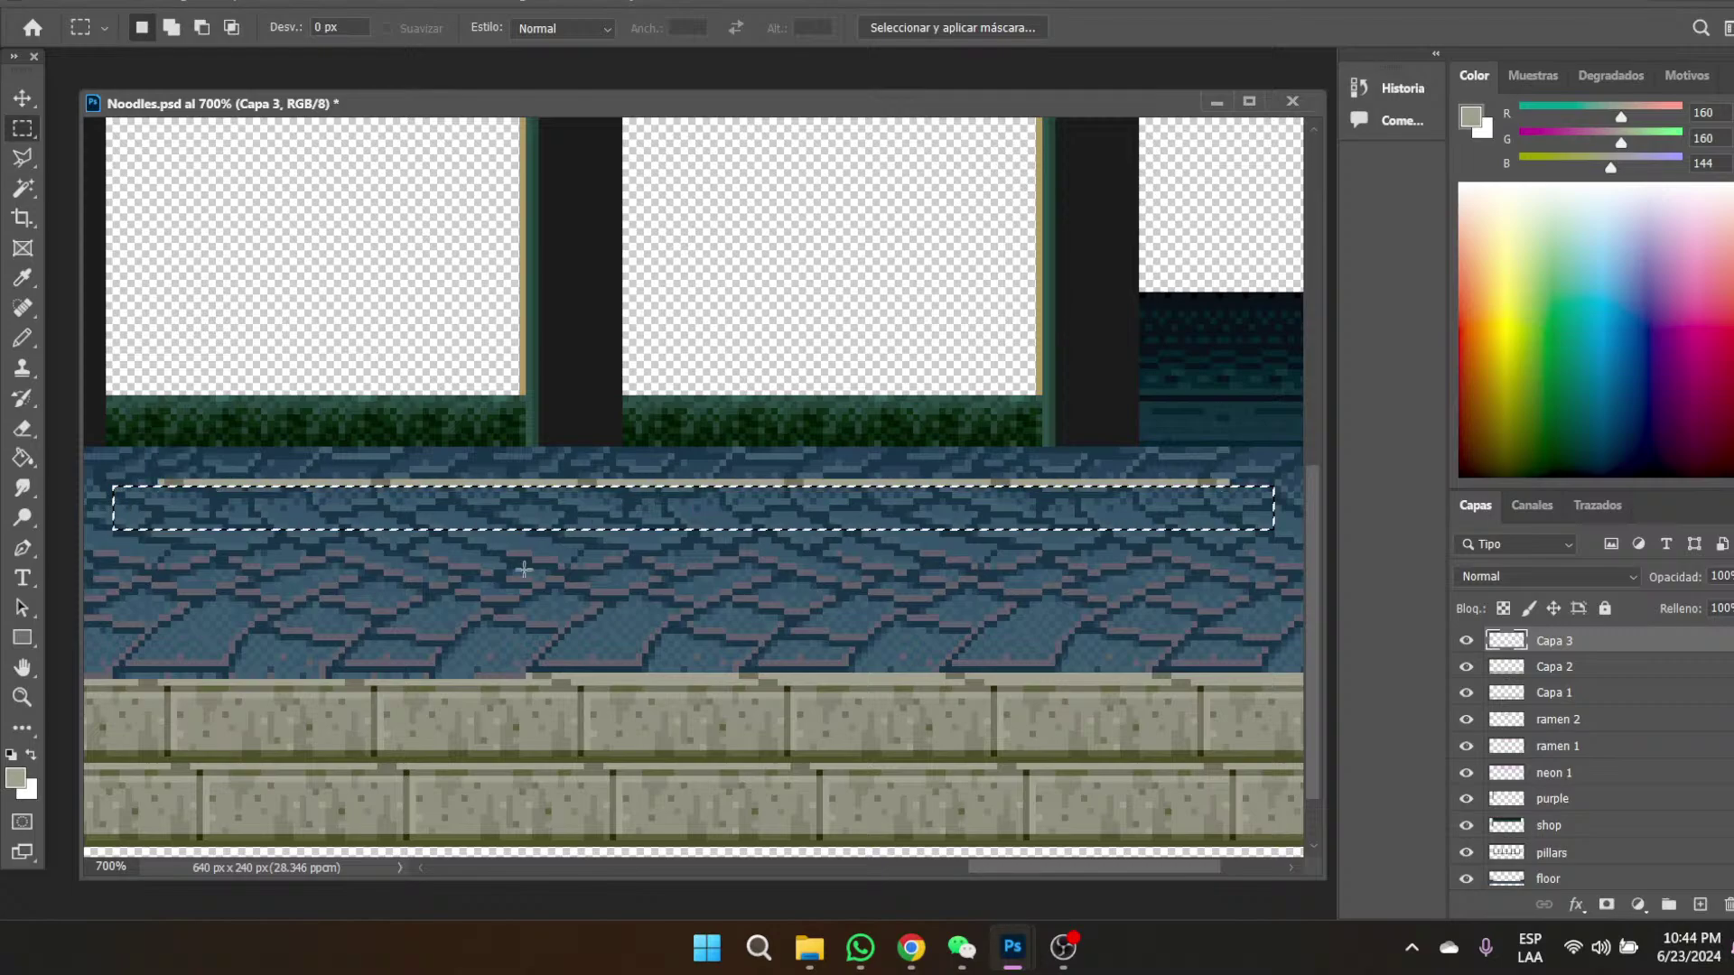
key("ctrl+d")
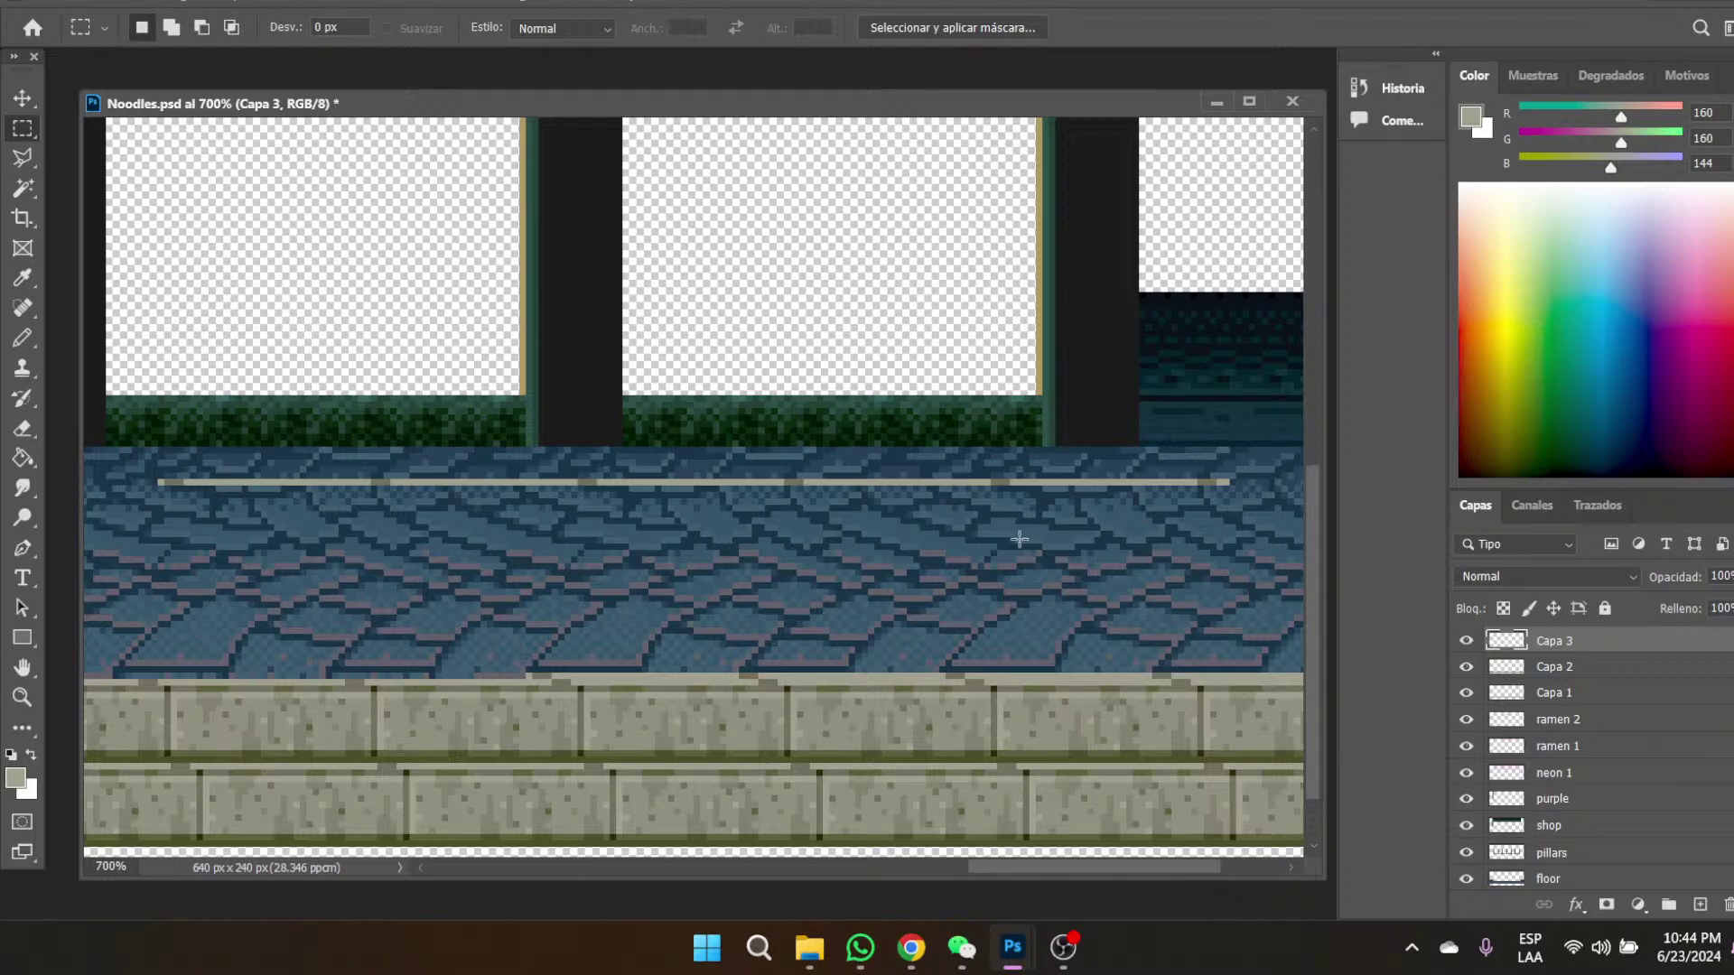
- Align the thinned strip with the curb's upper edge, extending the existing thin line leftward, and merge it down into Capa 2
key("v")
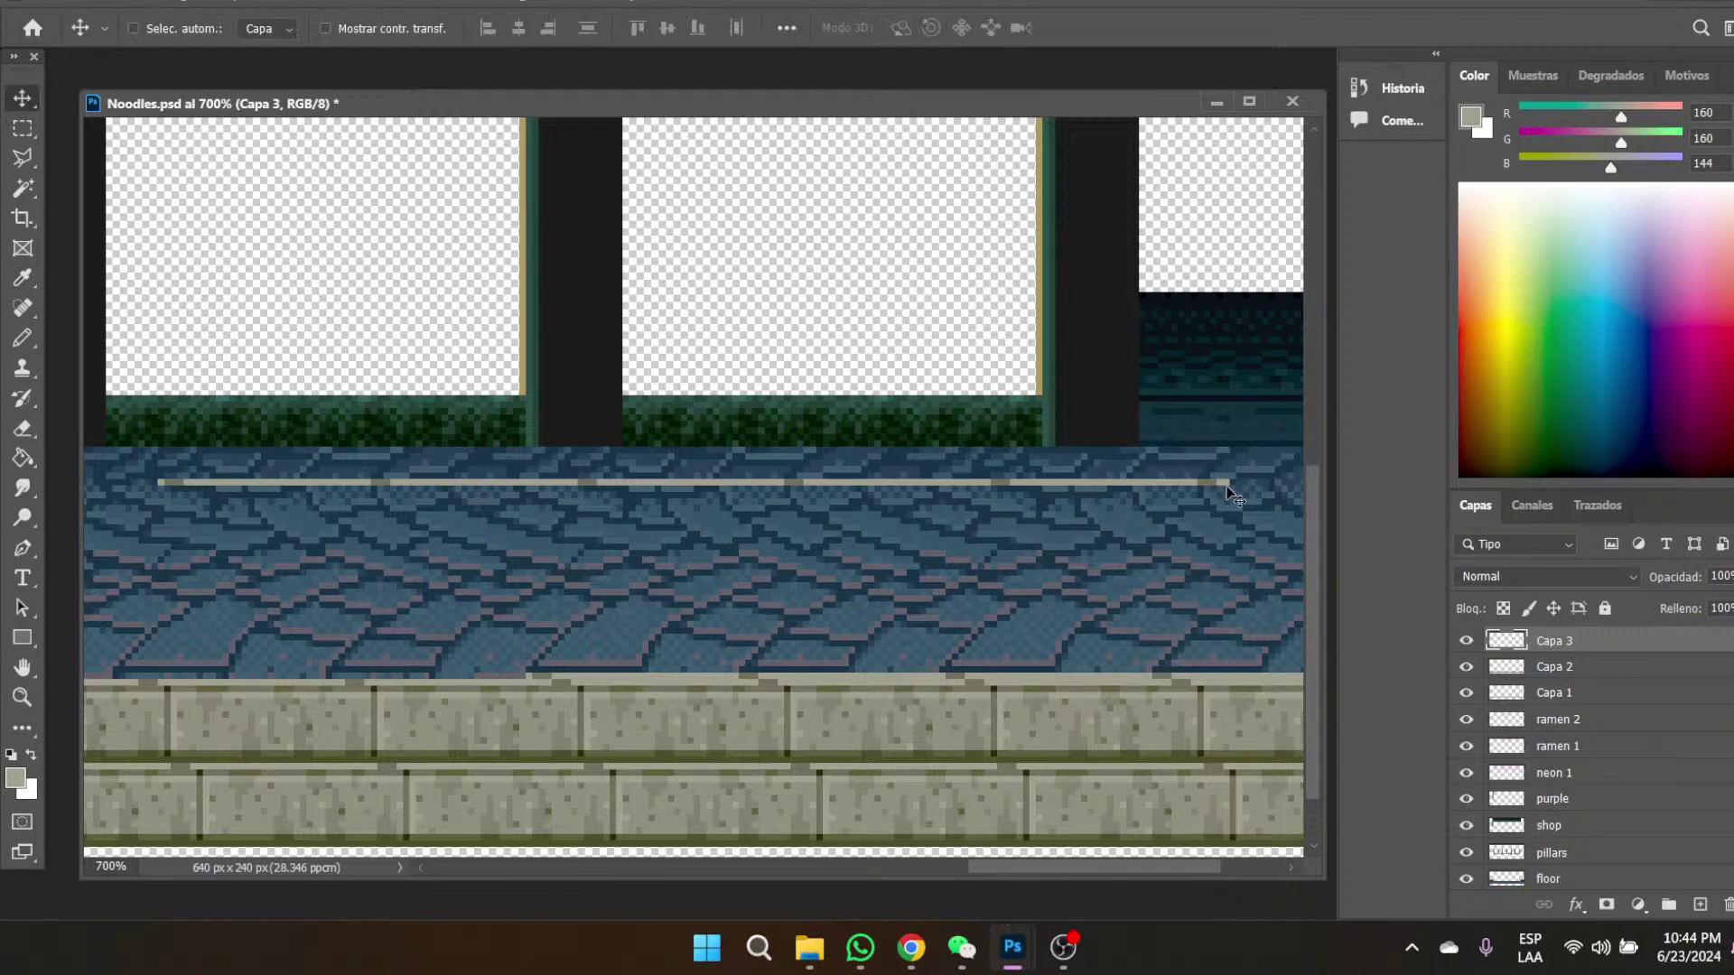
left_click_drag(1227, 488, 534, 679)
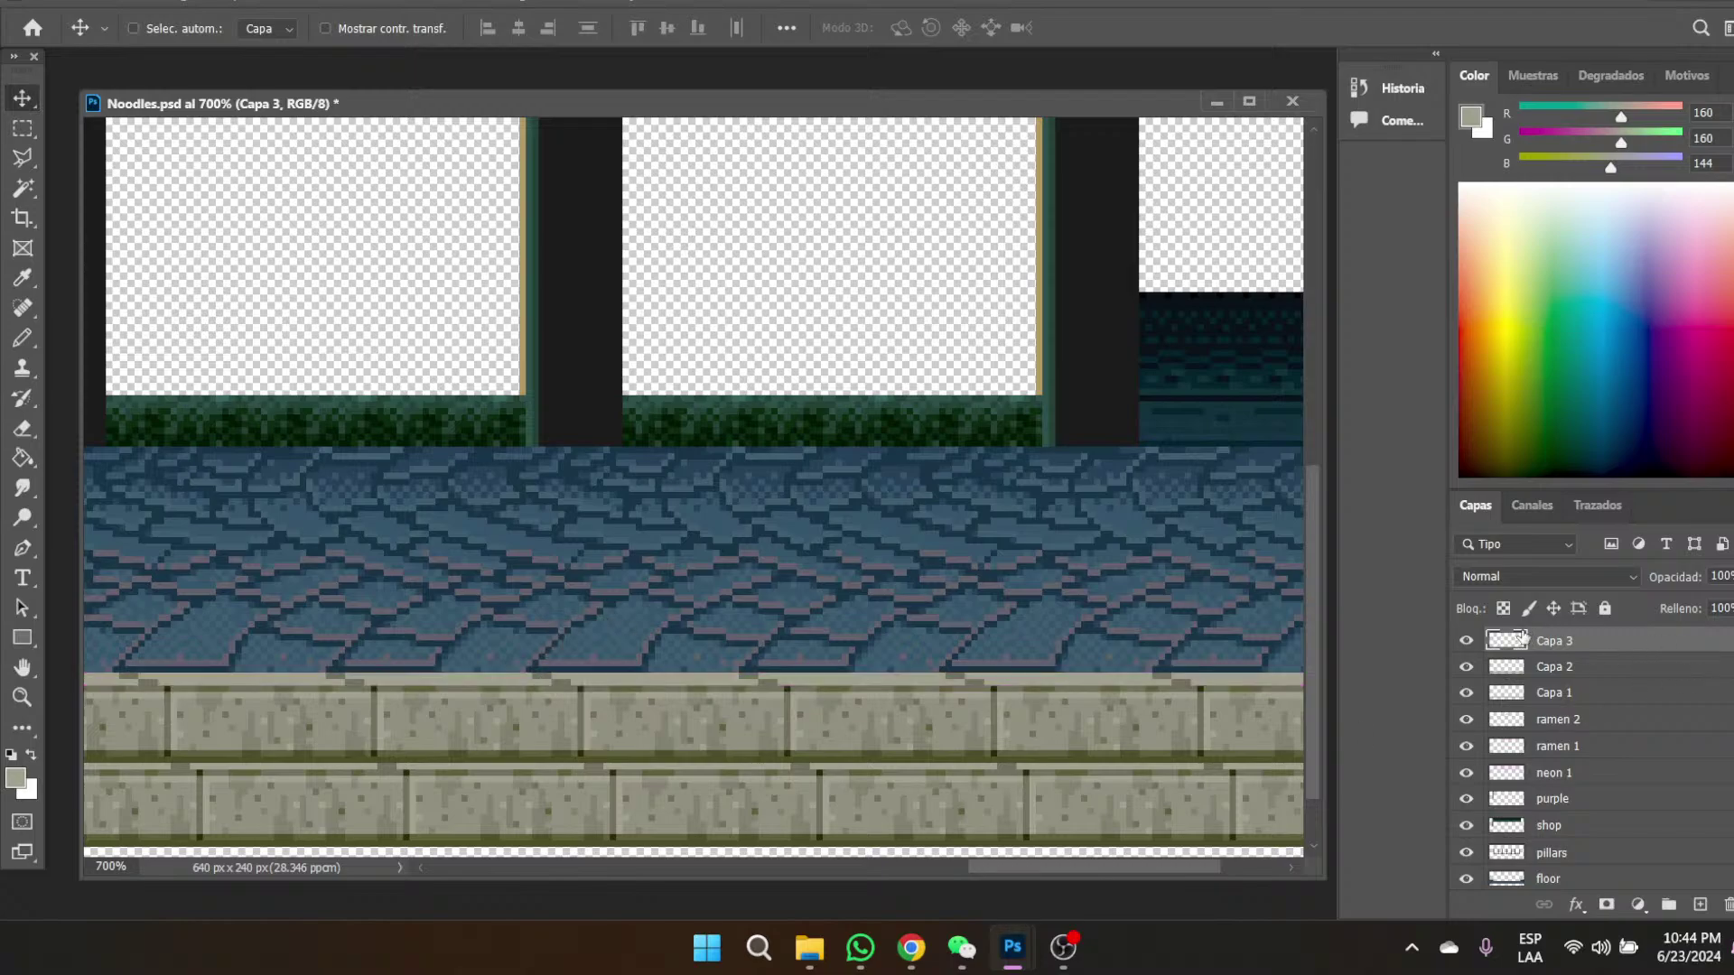
left_click(1467, 641)
left_click(1466, 641)
right_click(1574, 648)
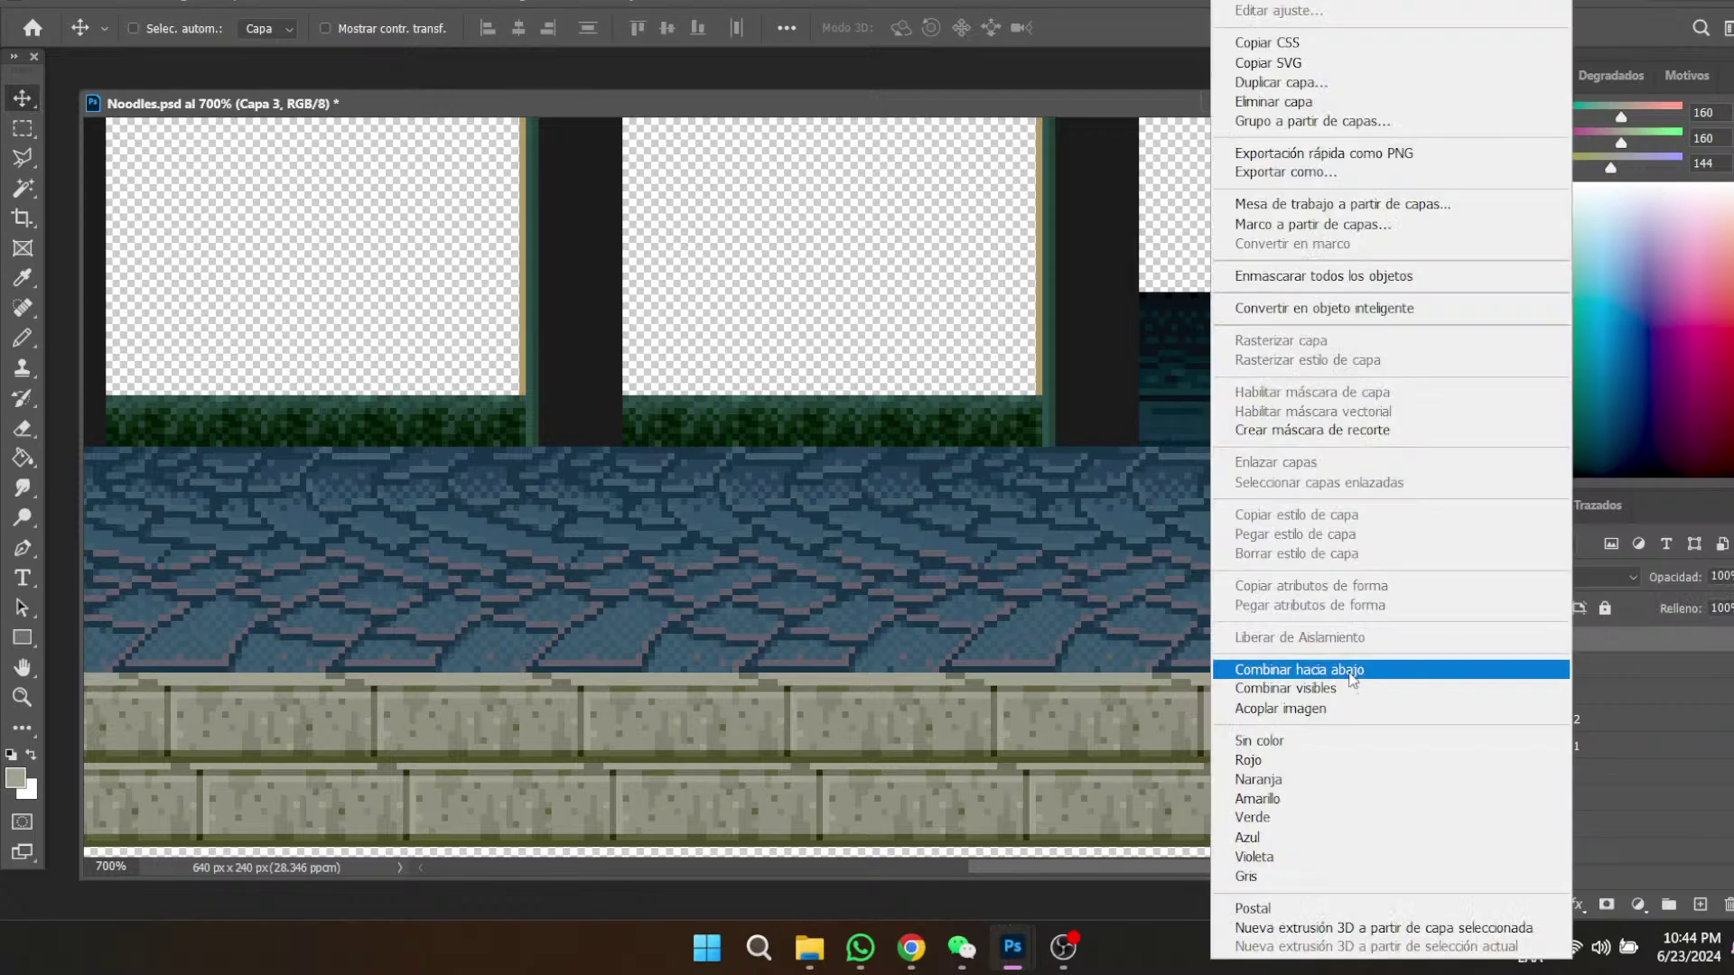
left_click(1355, 668)
- Place another copy of the thin strip along the curb's upper edge in the middle of the scene and merge it into Capa 2
left_click_drag(1109, 869, 833, 858)
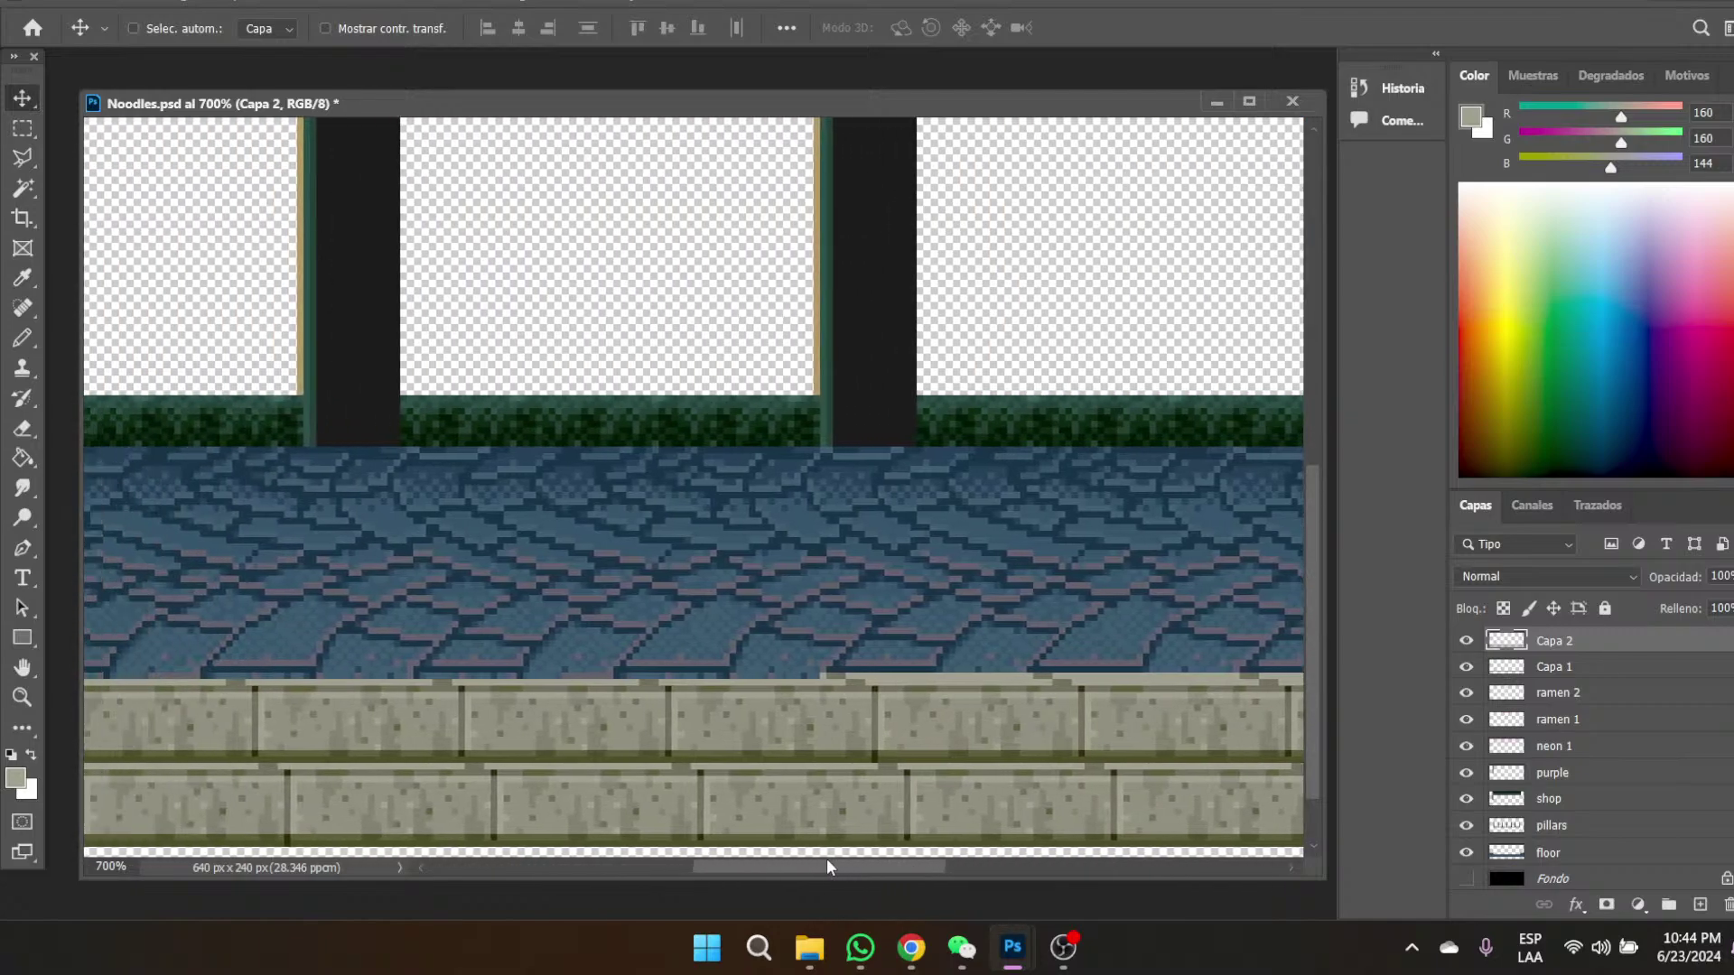
key("ctrl+z")
left_click_drag(1208, 489, 1048, 685)
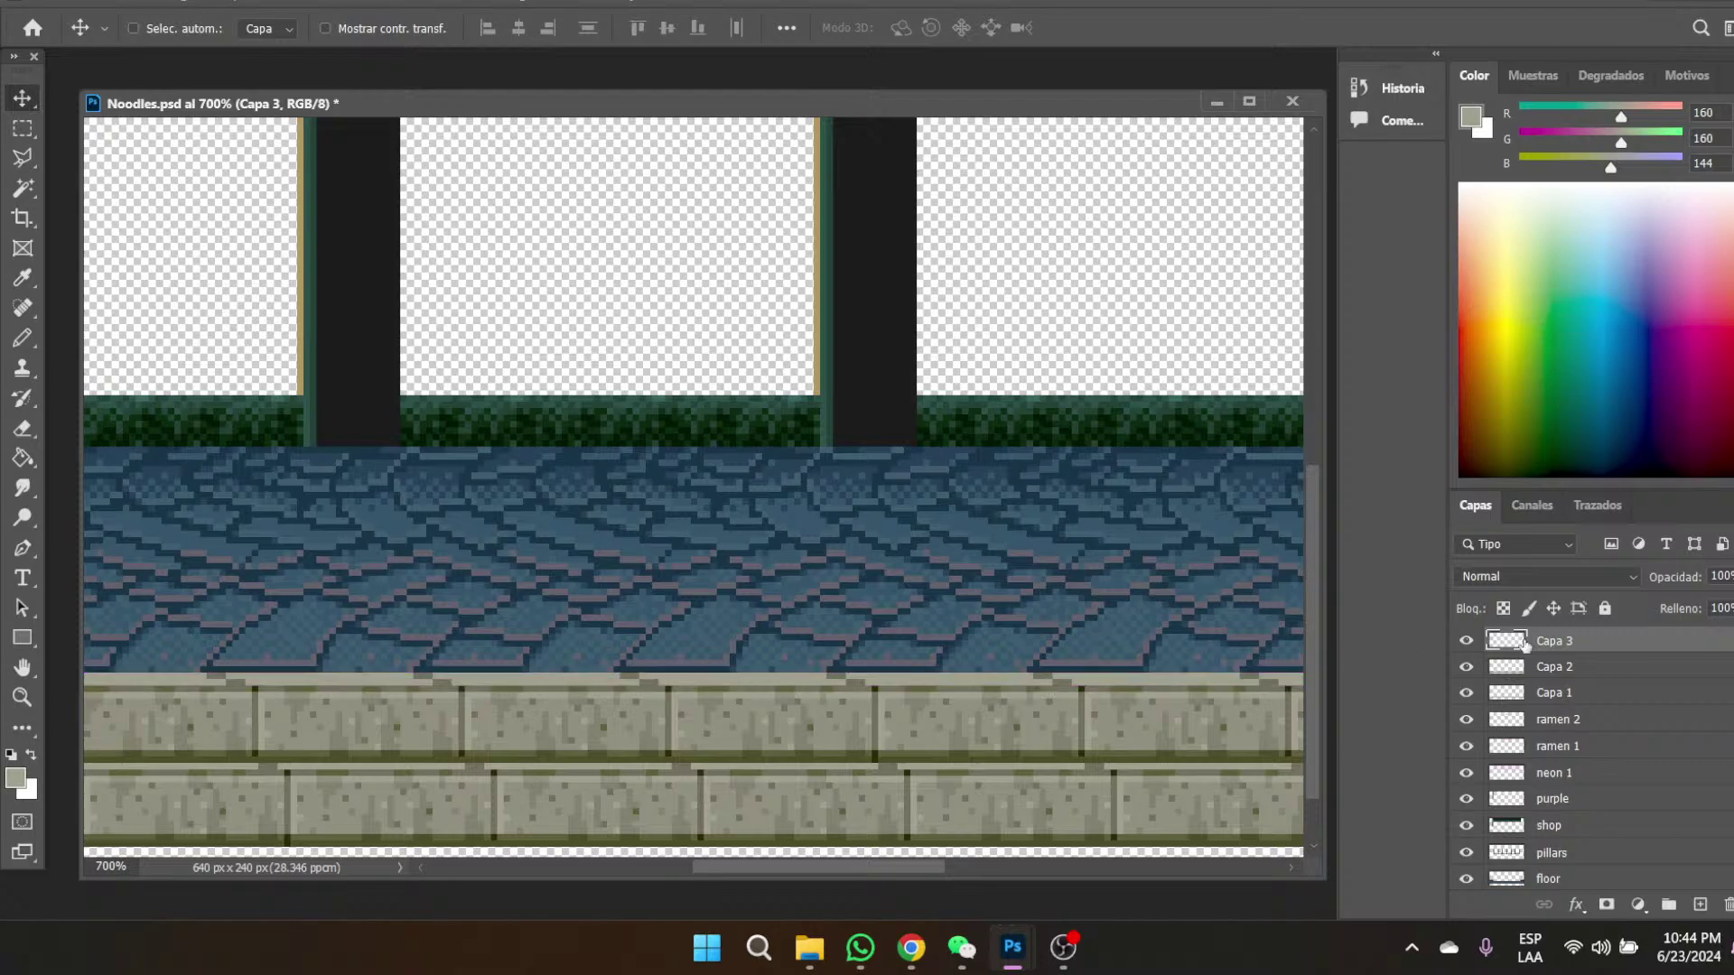
right_click(1559, 643)
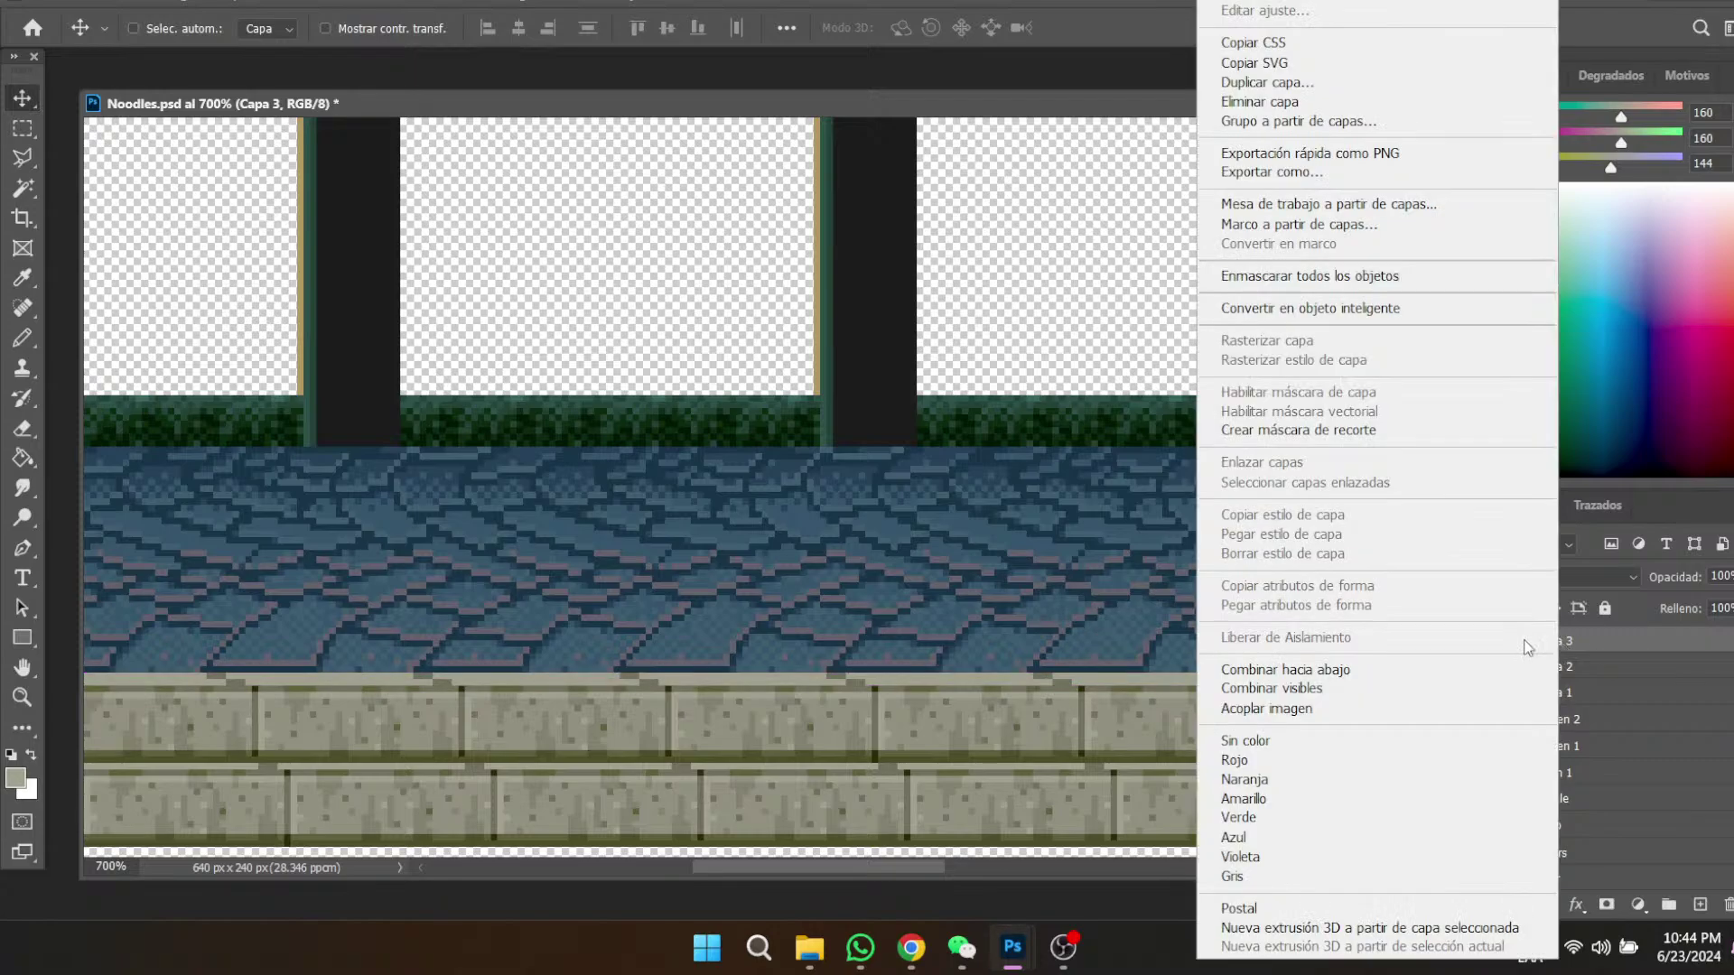
left_click(1309, 668)
- Paste one more thin strip, continue the curb's upper edge toward the scene's left end, and merge it down into Capa 2
left_click_drag(821, 865, 994, 630)
key("ctrl+v")
left_click_drag(1225, 498, 1113, 679)
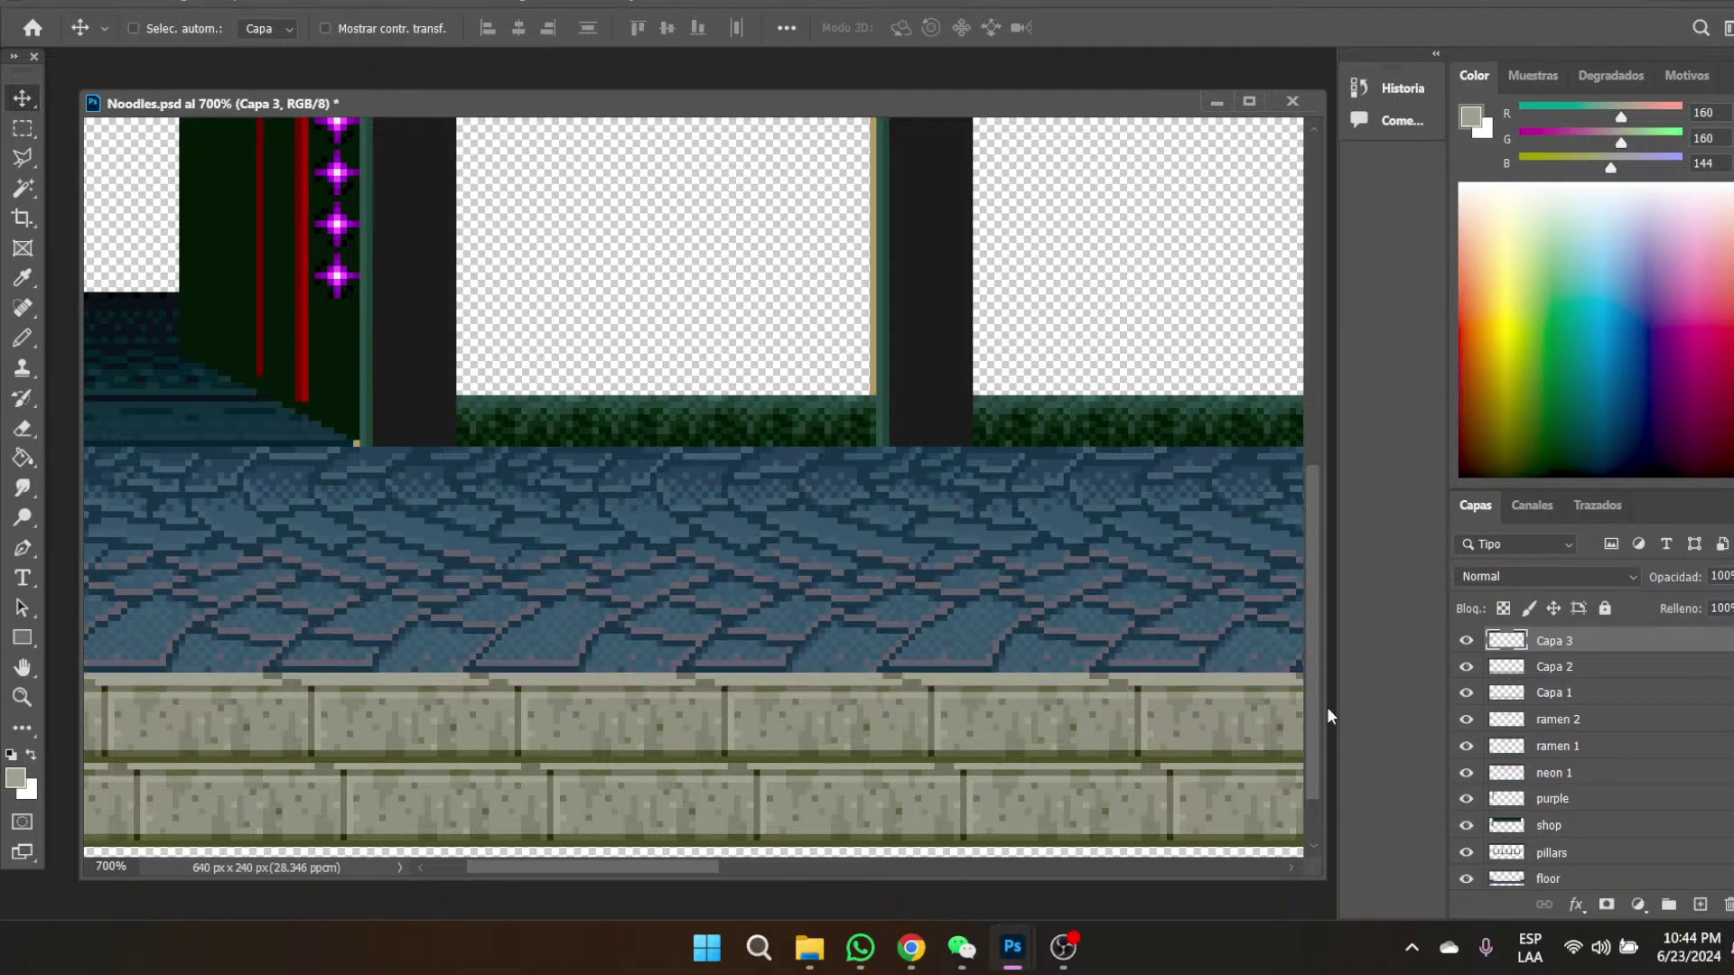
right_click(1554, 643)
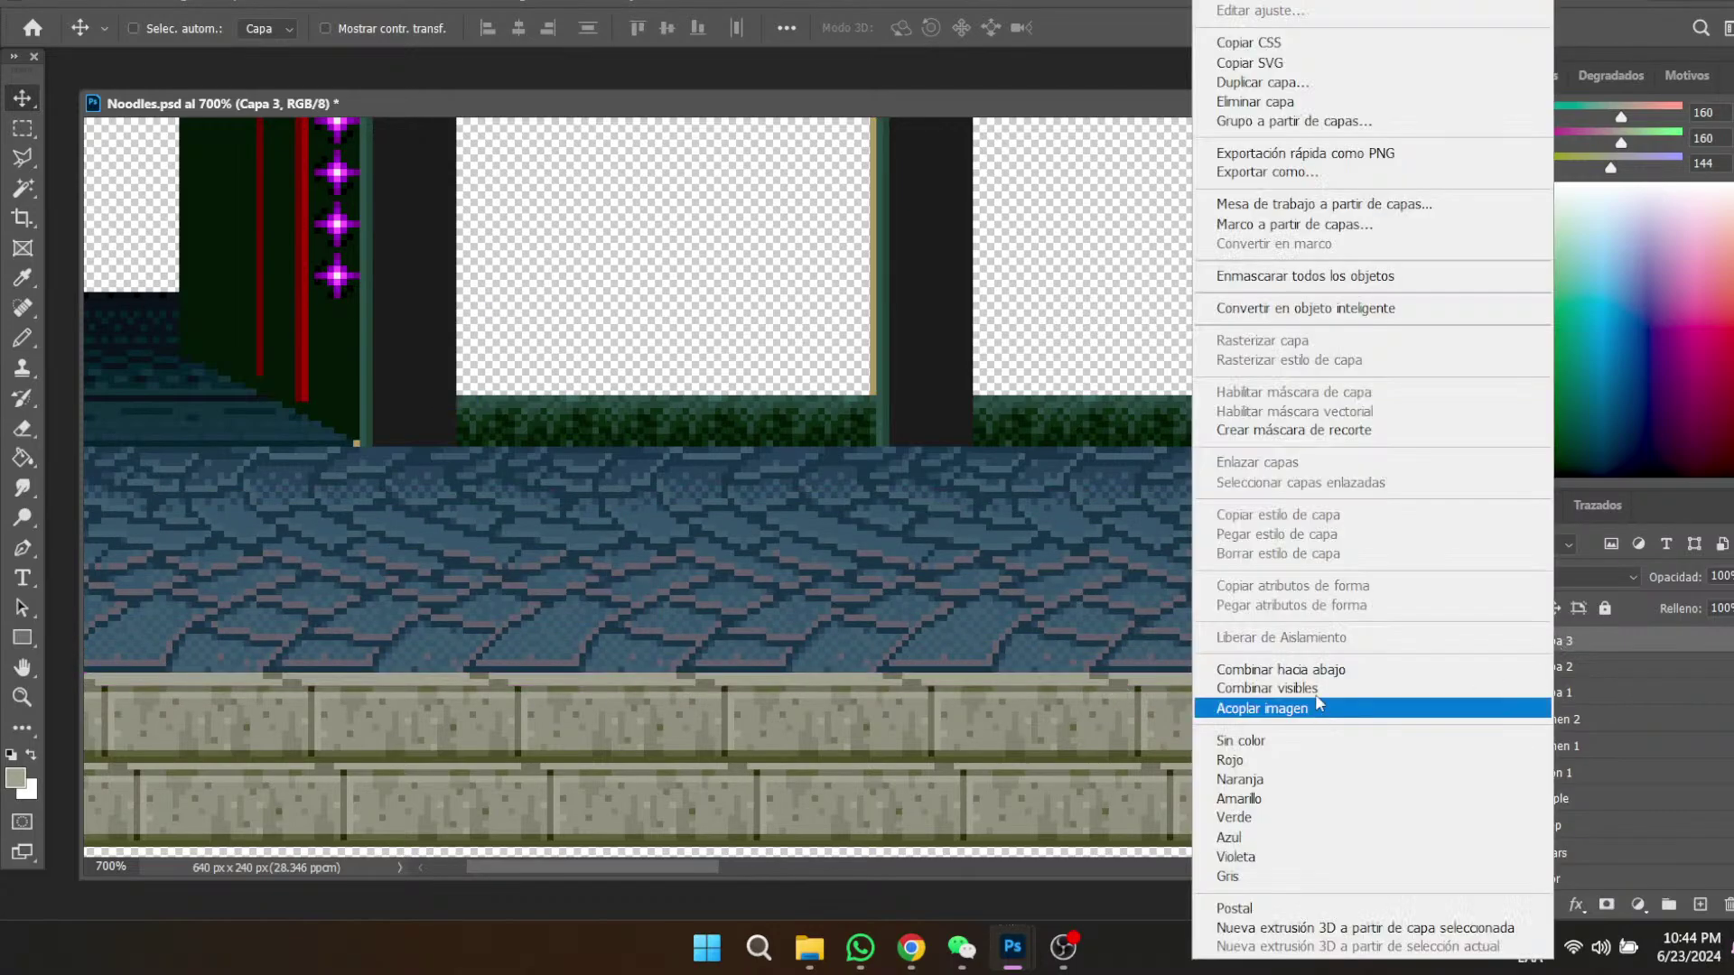
left_click(1277, 673)
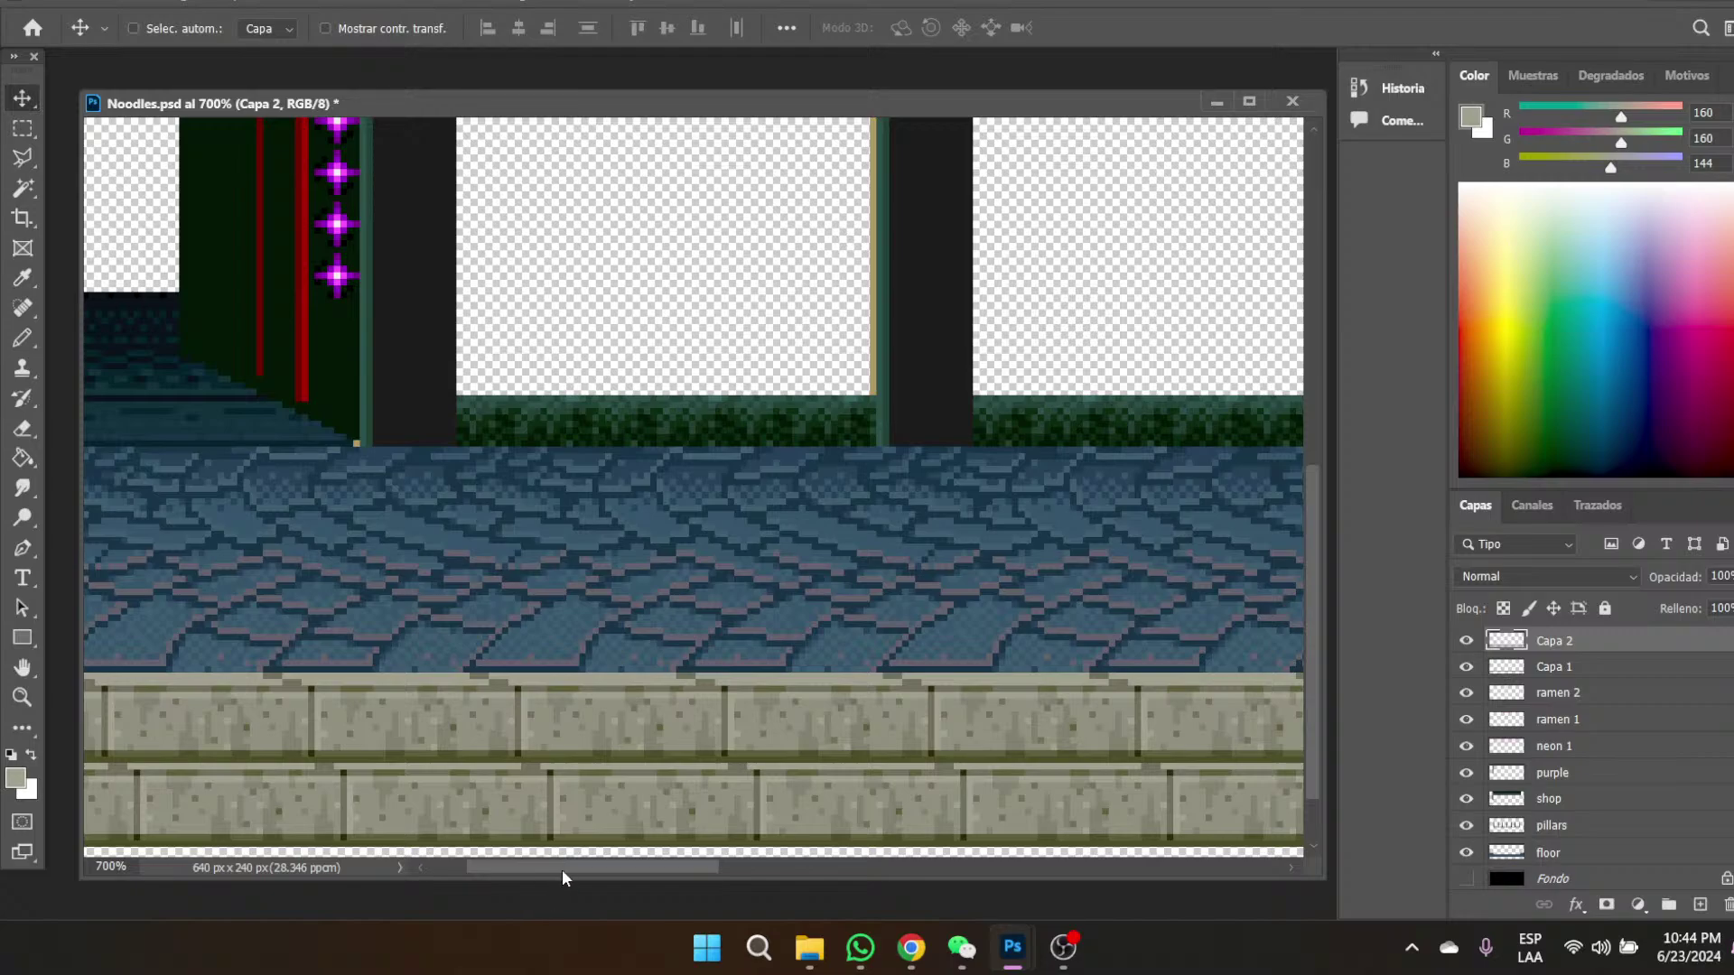
- Select the missing piece at the left end of the curb's upper edge, fill it with the light stone color (160, 160, 144), and deselect
scroll(563, 875, "left", 3)
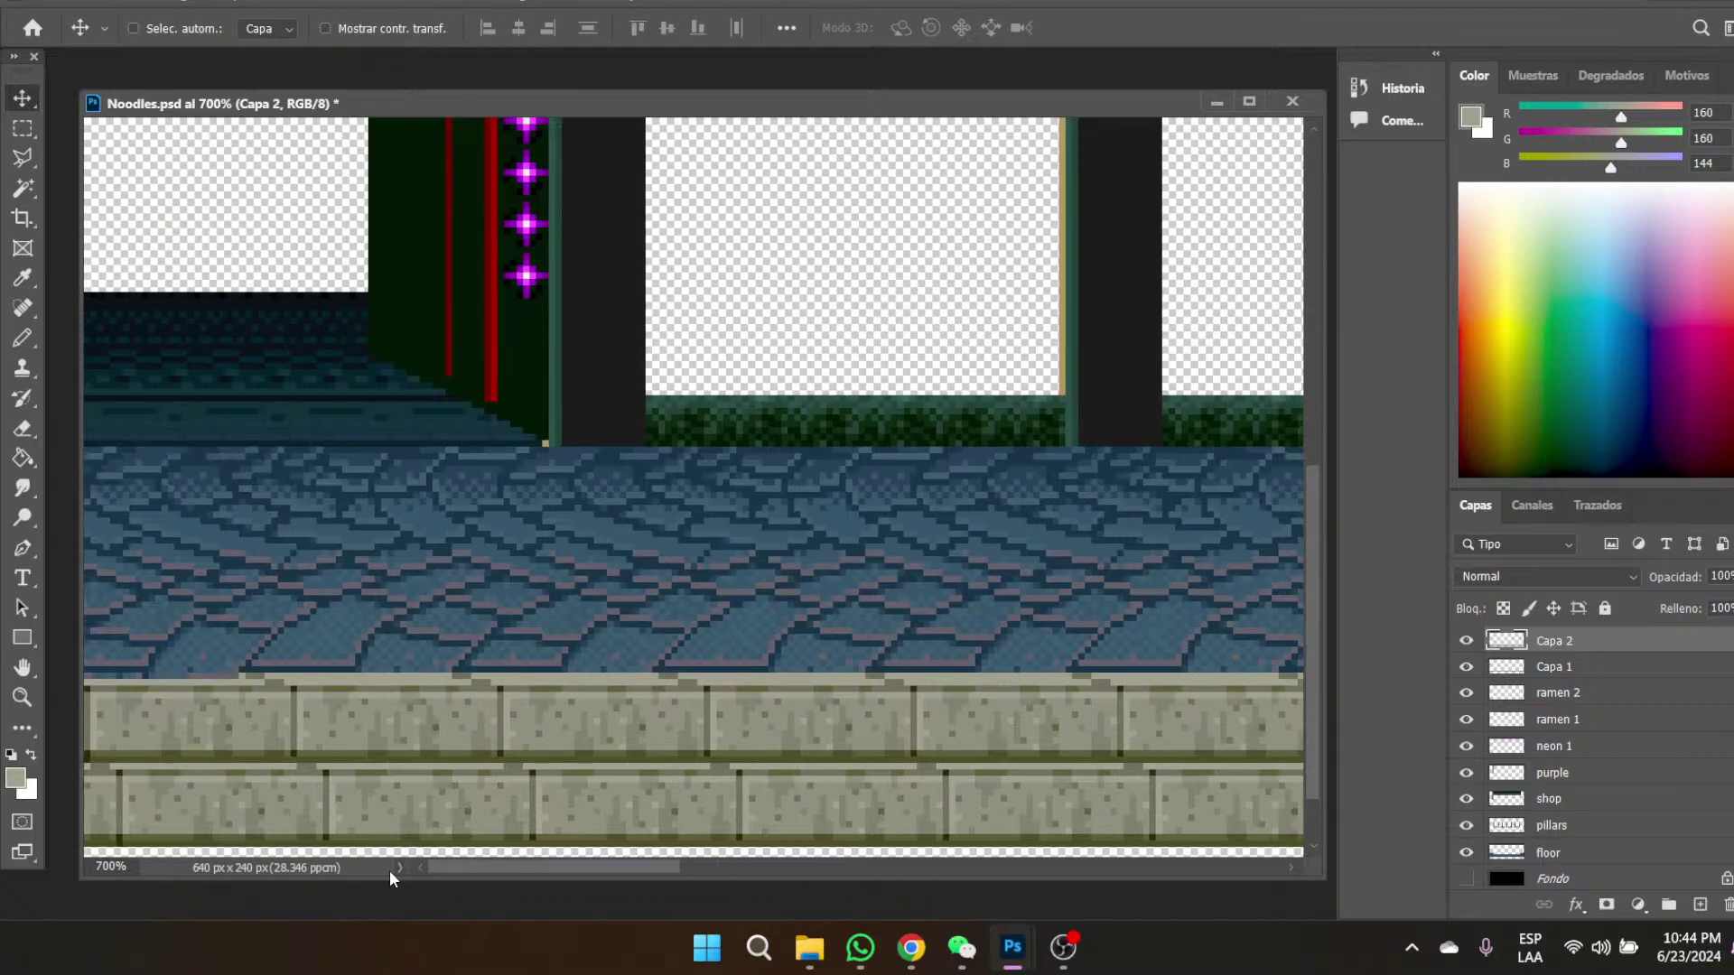
left_click(23, 129)
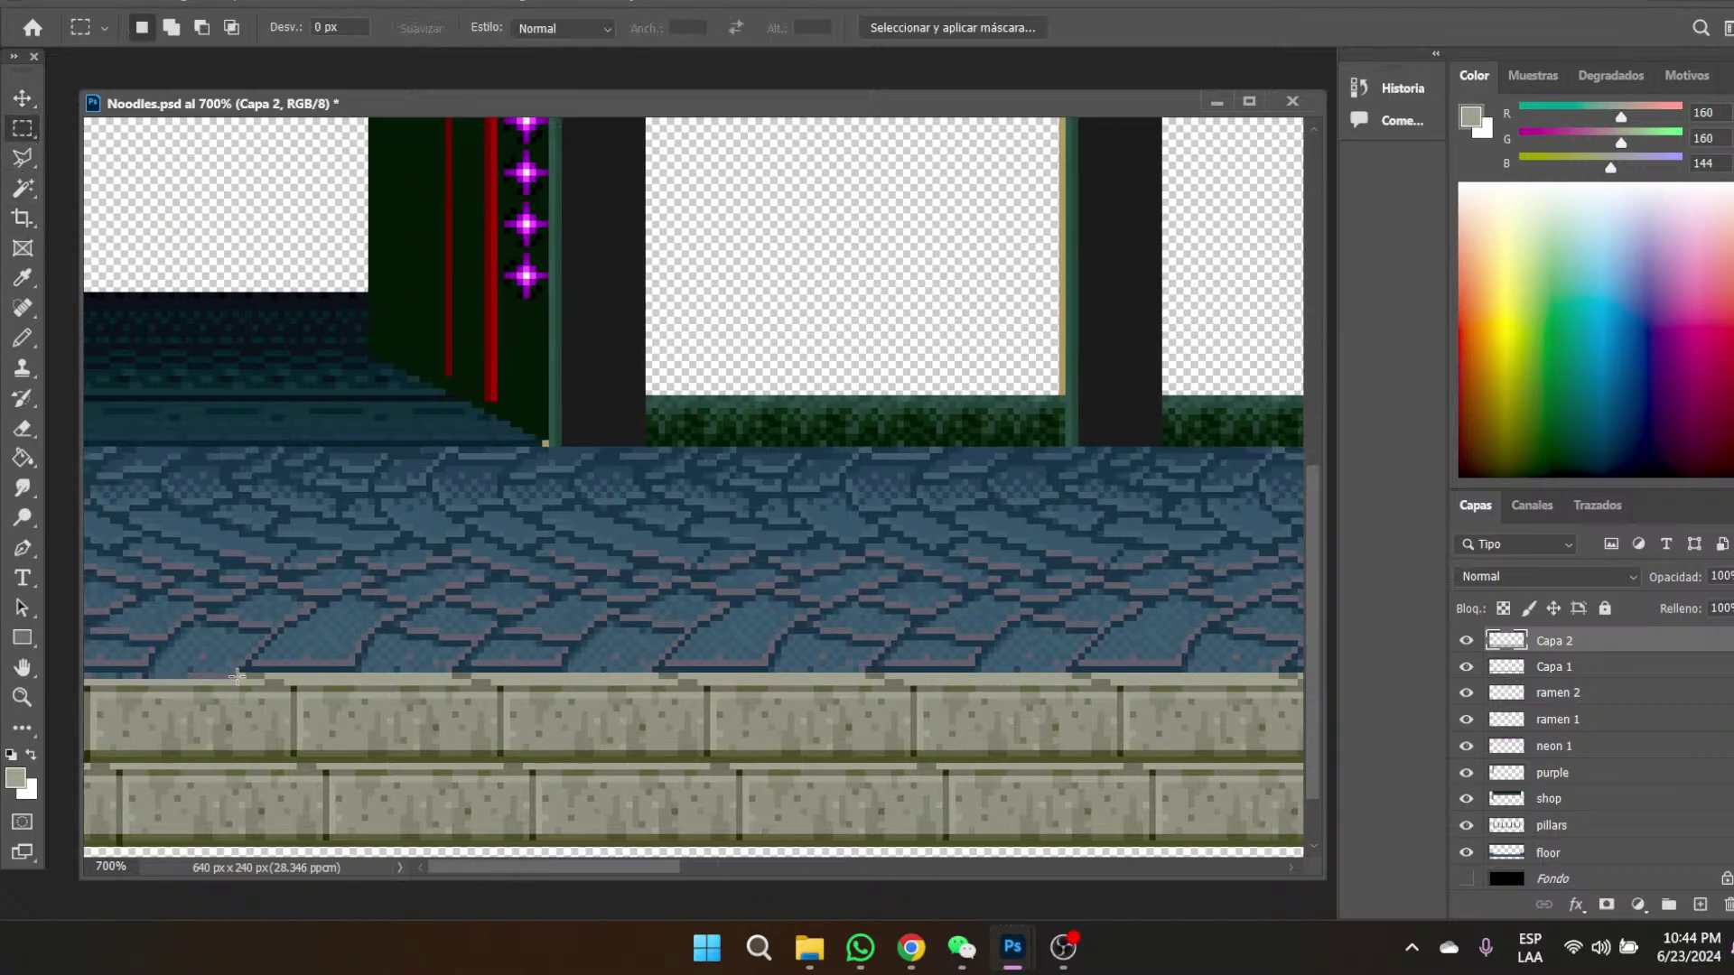
left_click_drag(242, 673, 66, 681)
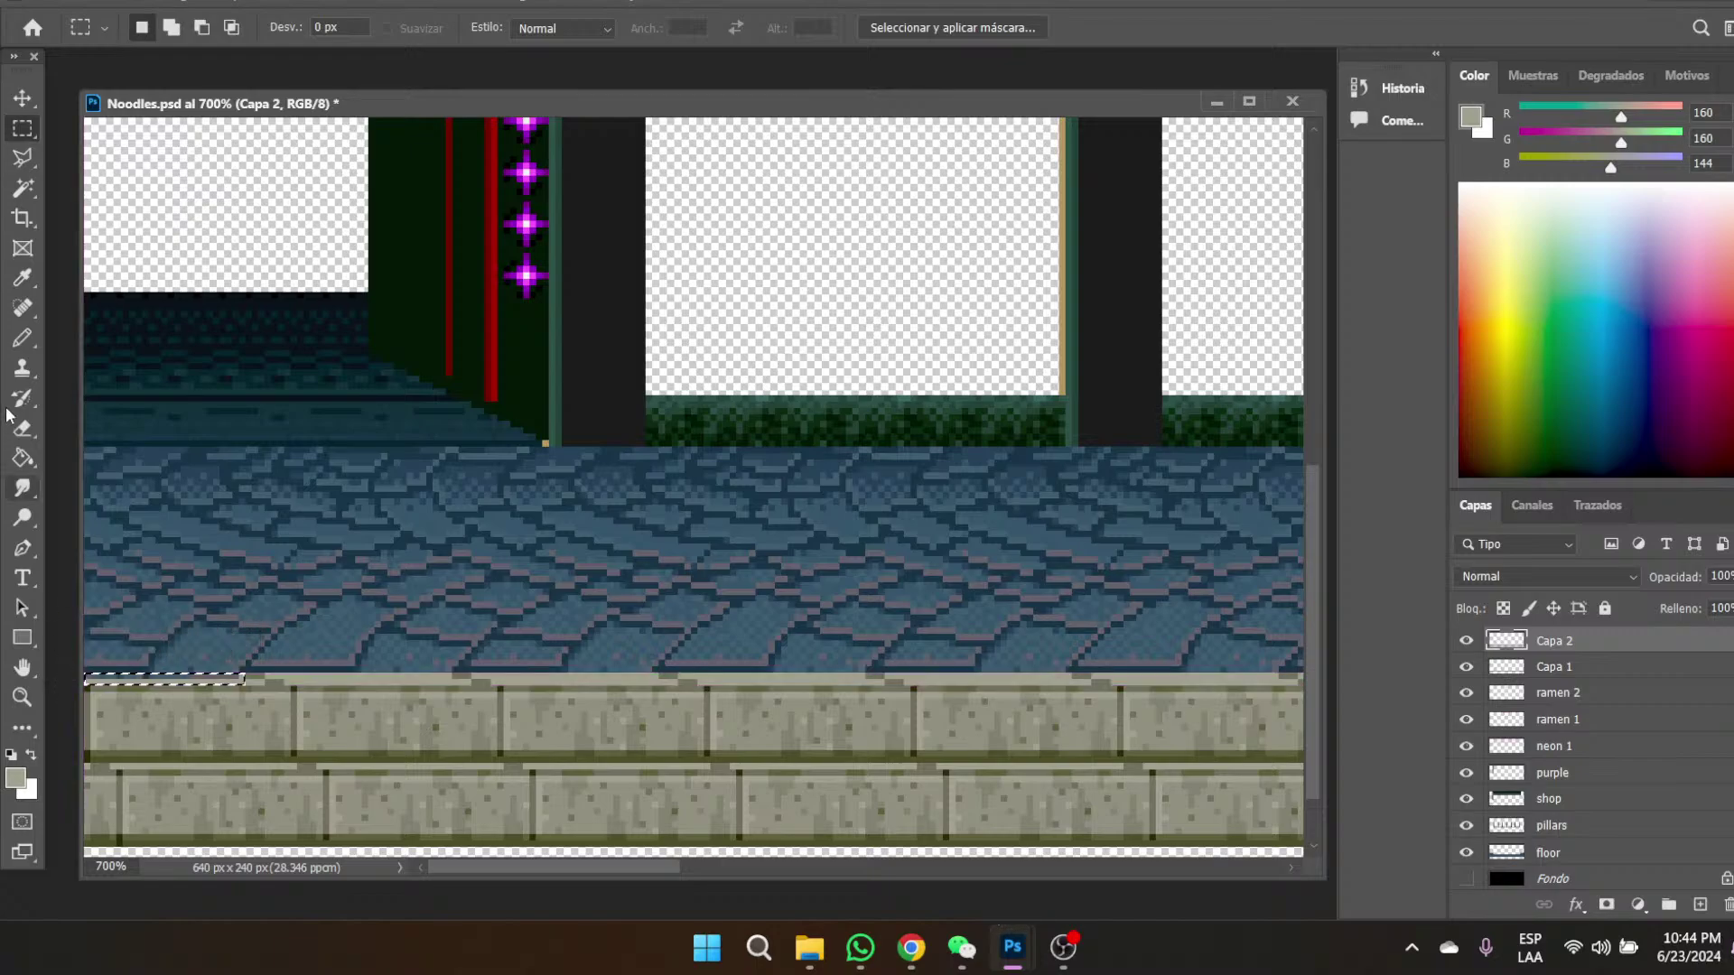
left_click(23, 278)
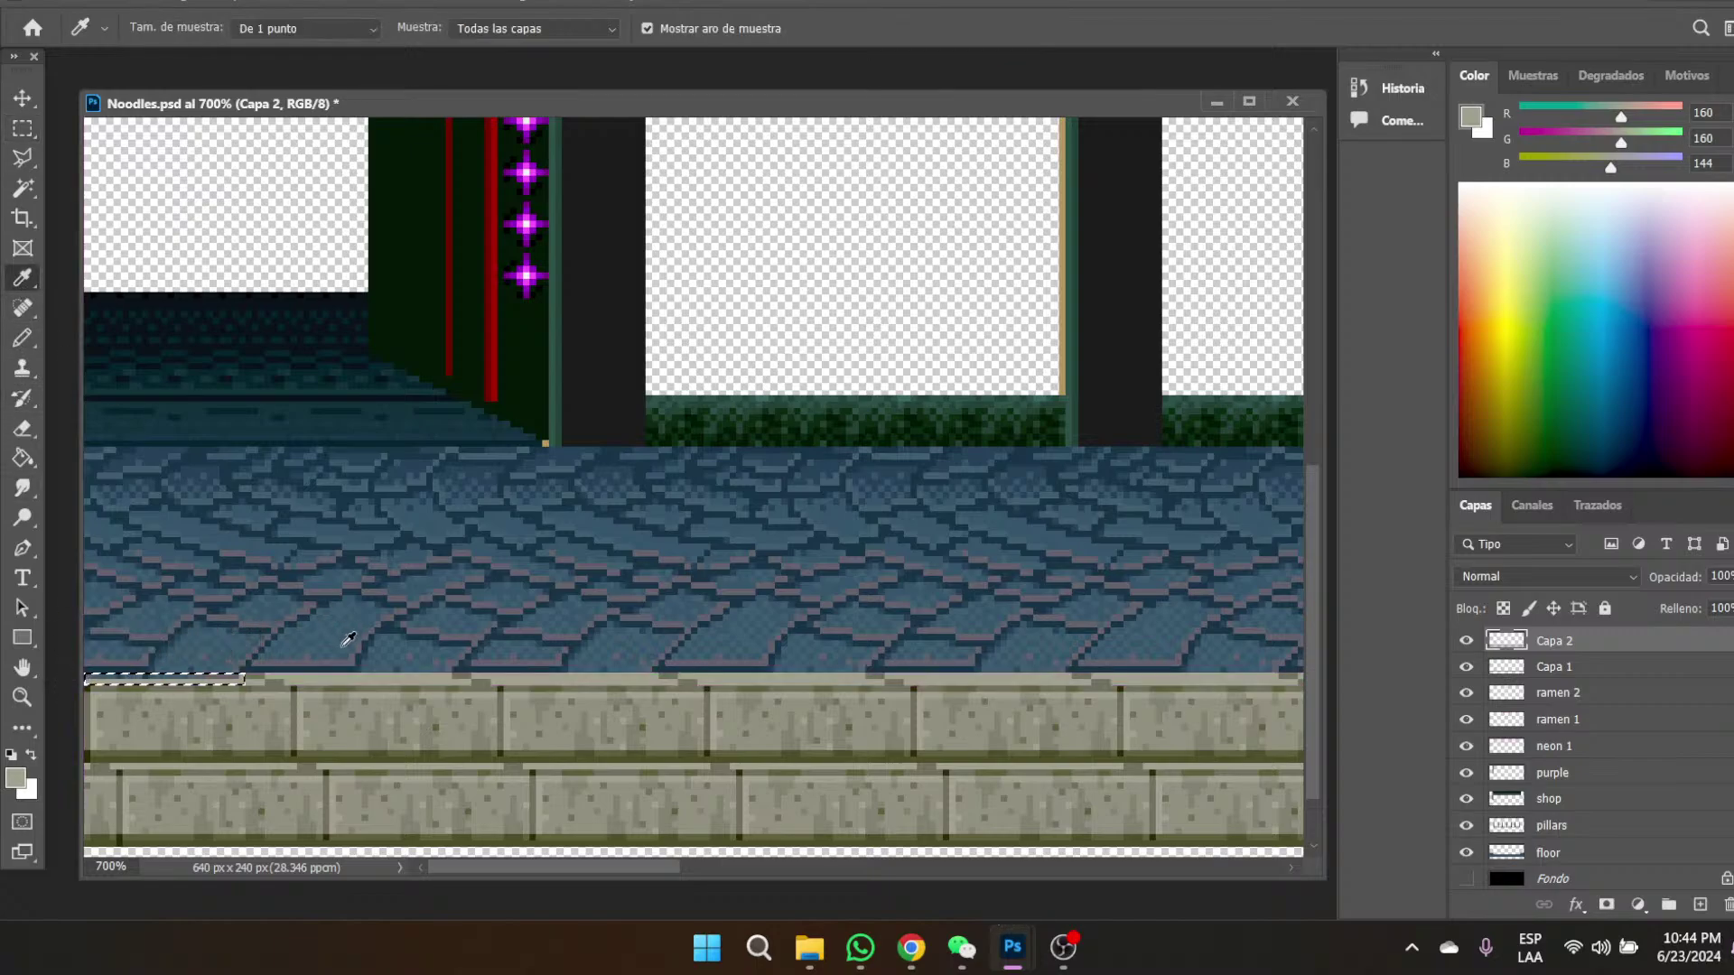
left_click(23, 458)
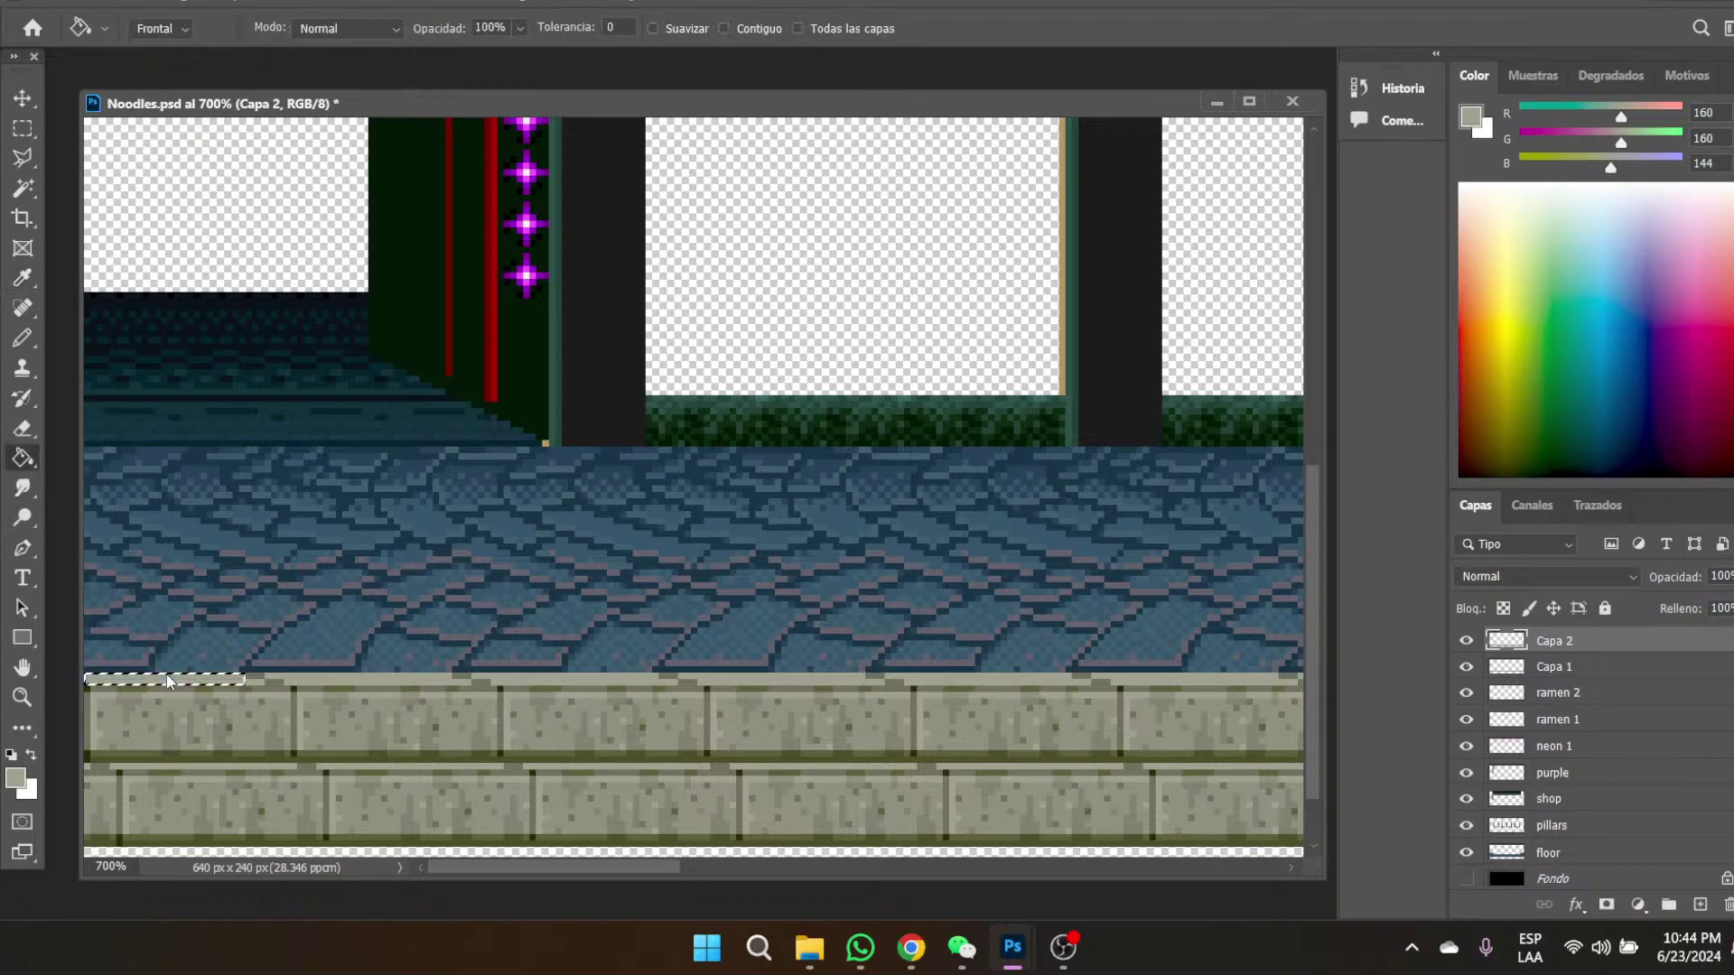
left_click(22, 128)
left_click(690, 553)
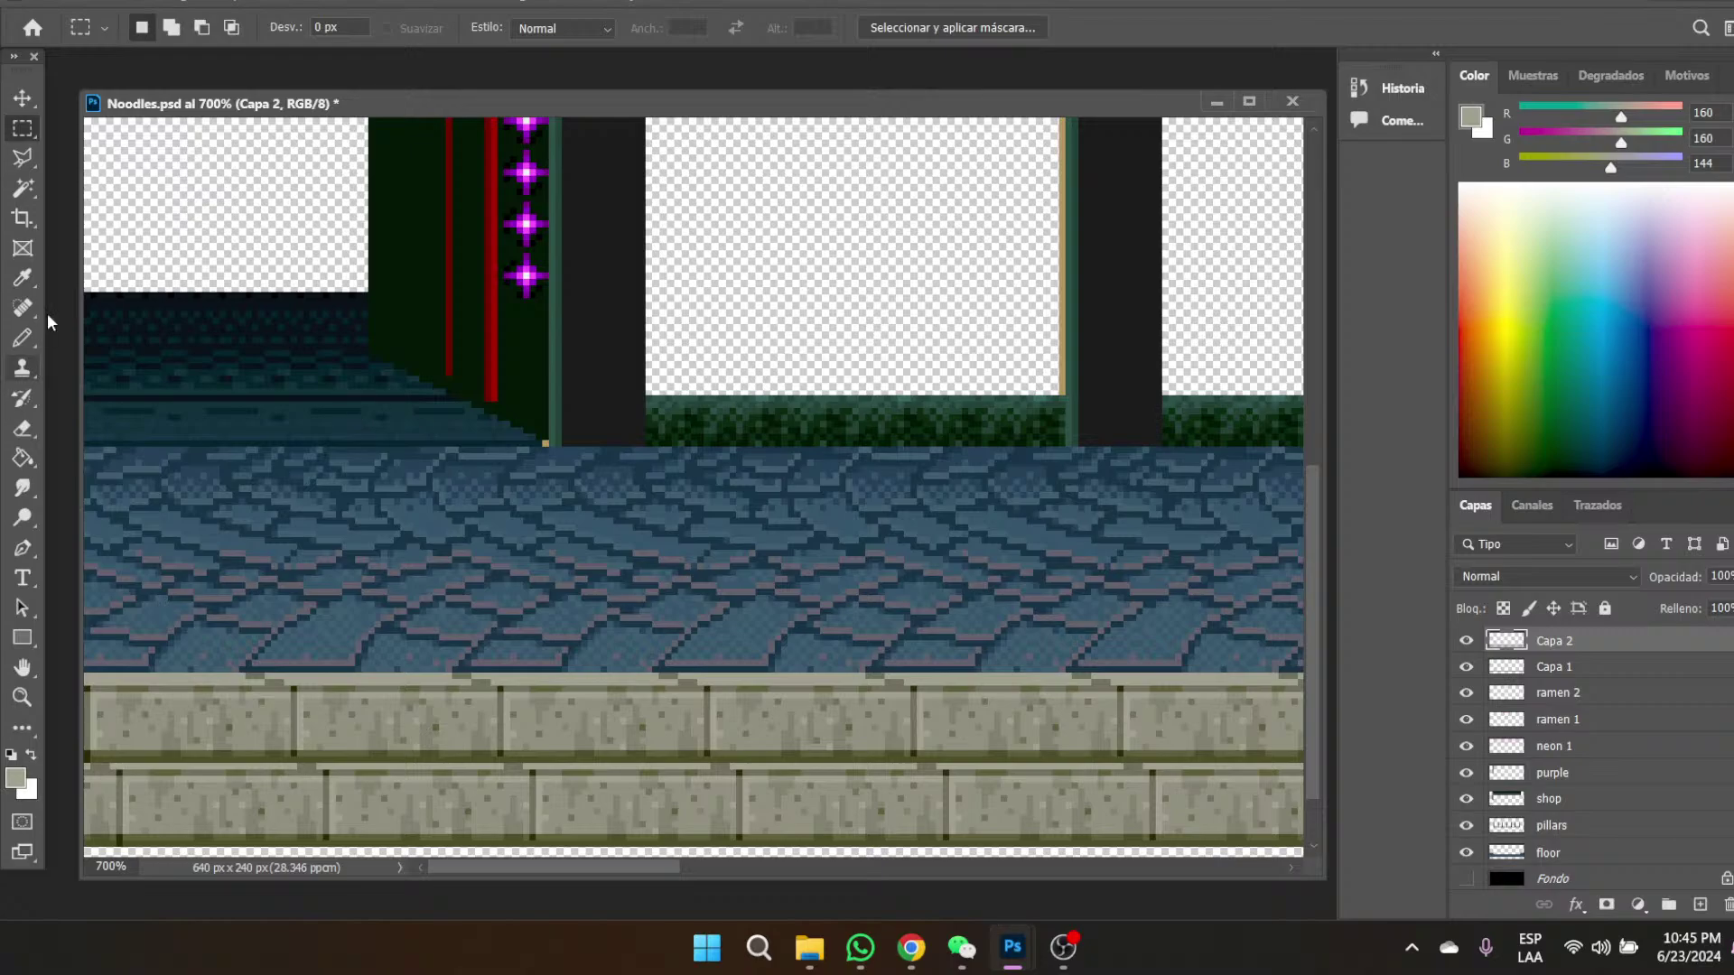
- Sample the stone color (144, 144, 128) and fill a thin horizontal selection along the curb's whole upper edge with it
left_click(22, 277)
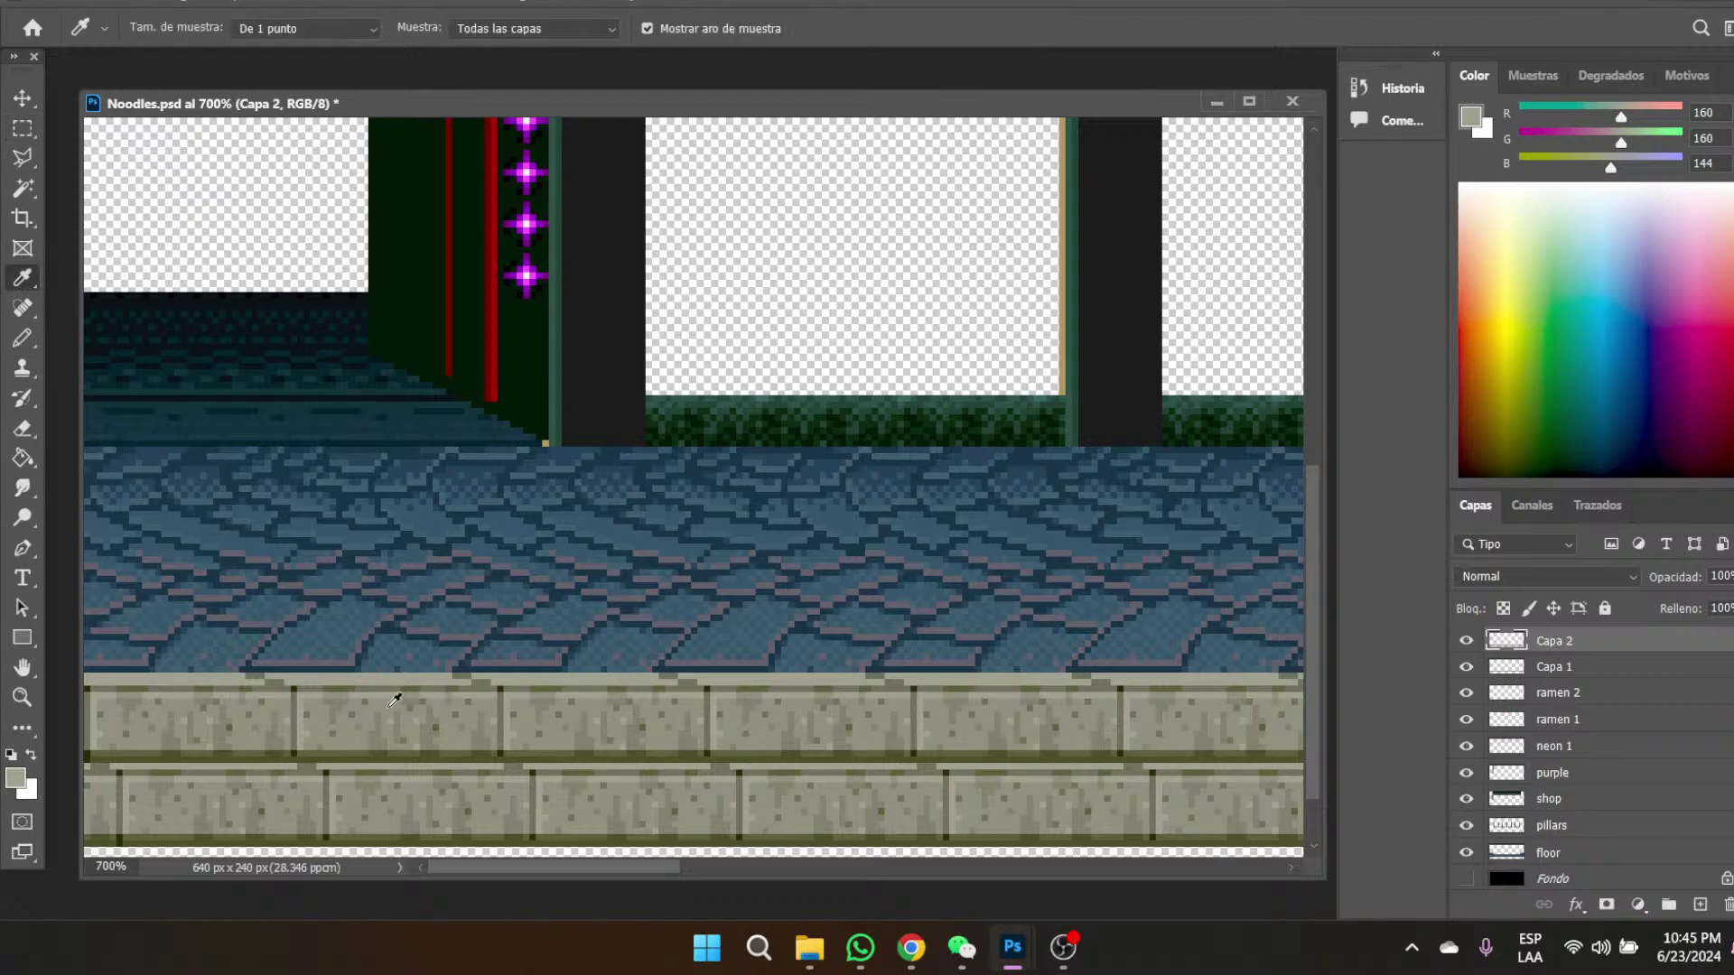
left_click(393, 699)
key("m")
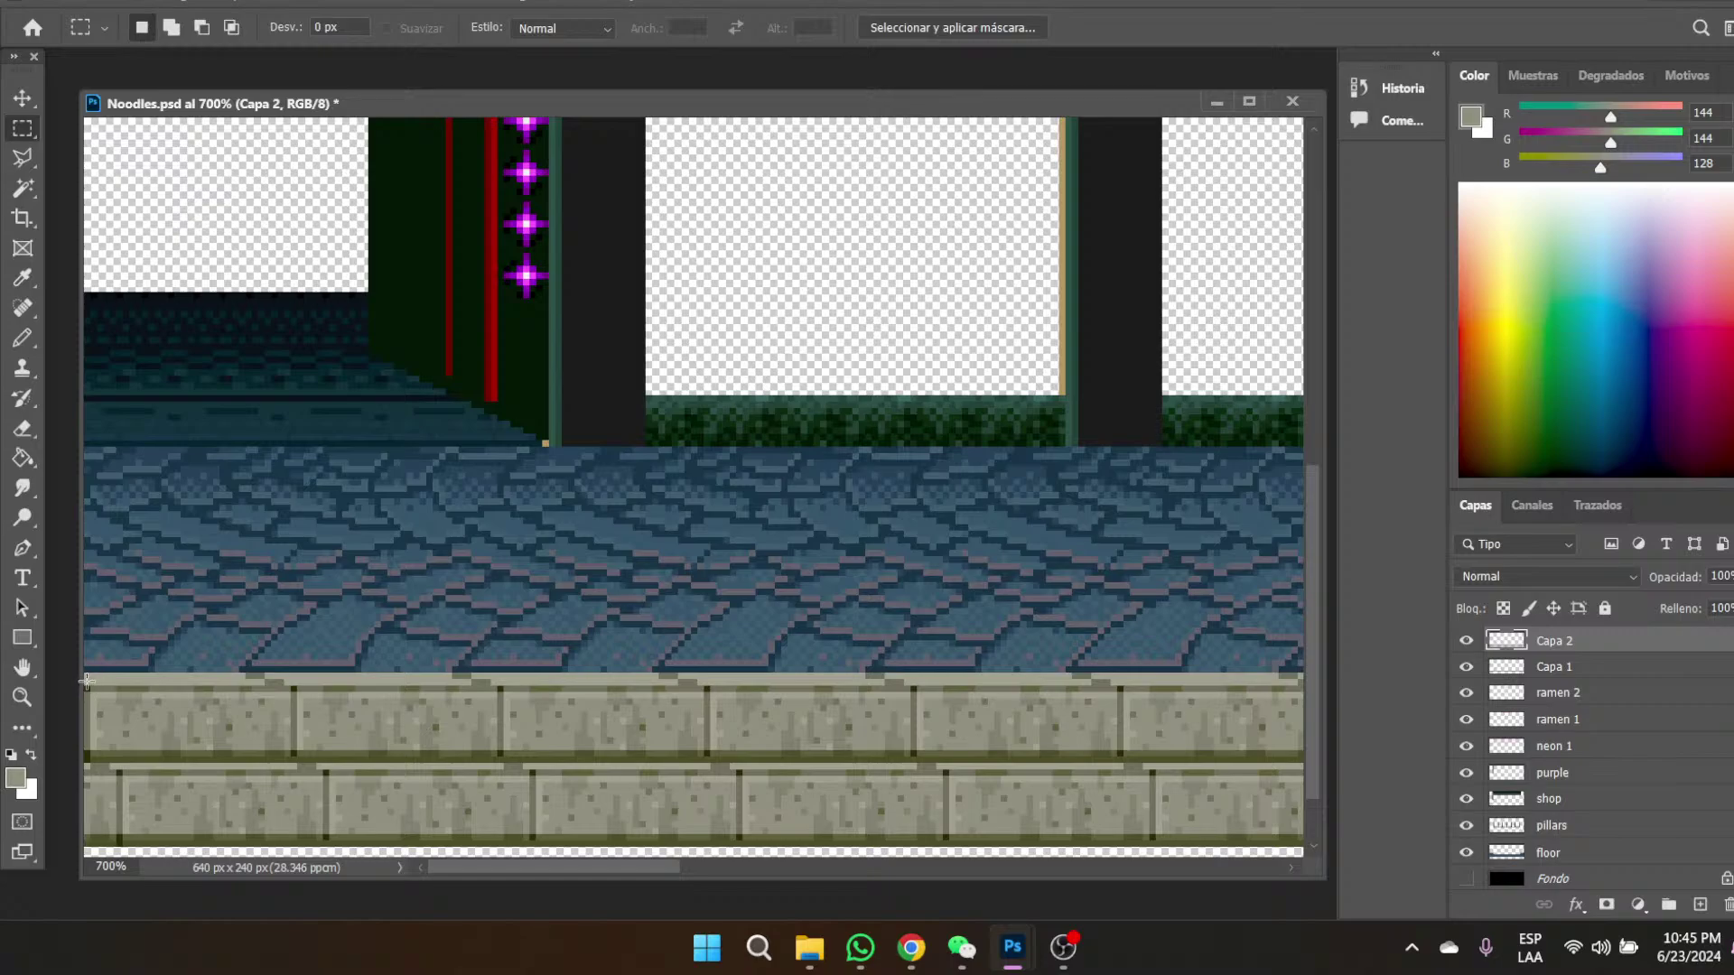
left_click_drag(86, 682, 1324, 682)
left_click(23, 458)
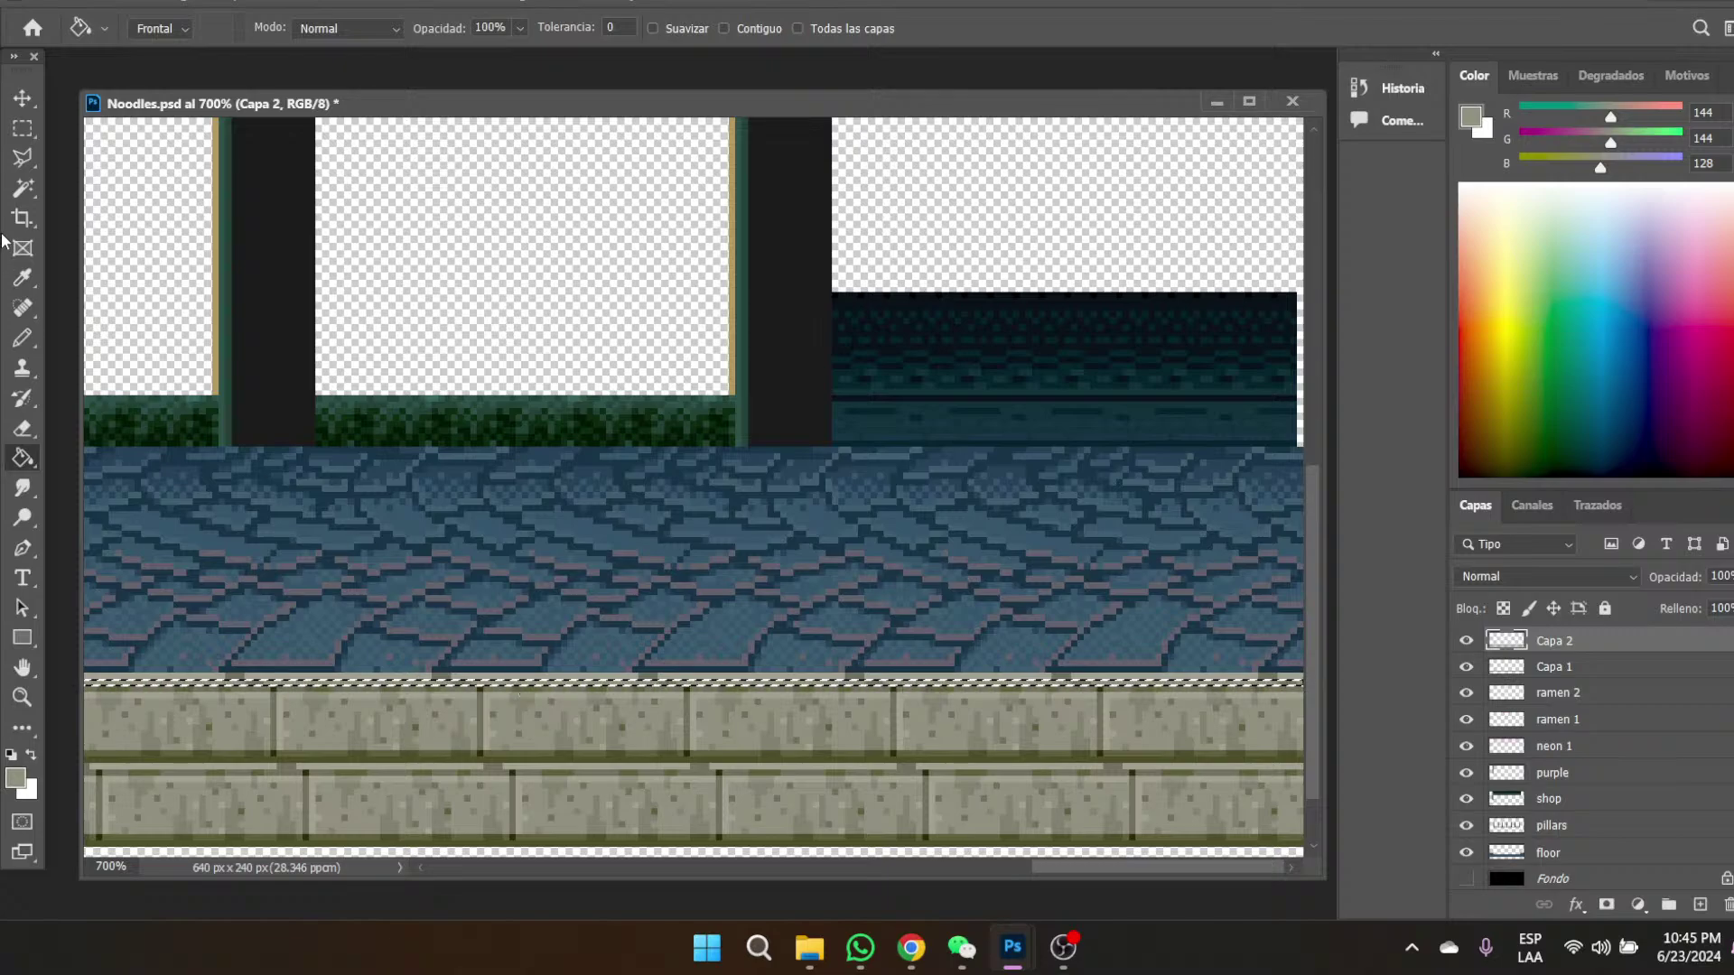
left_click(23, 128)
left_click(592, 488)
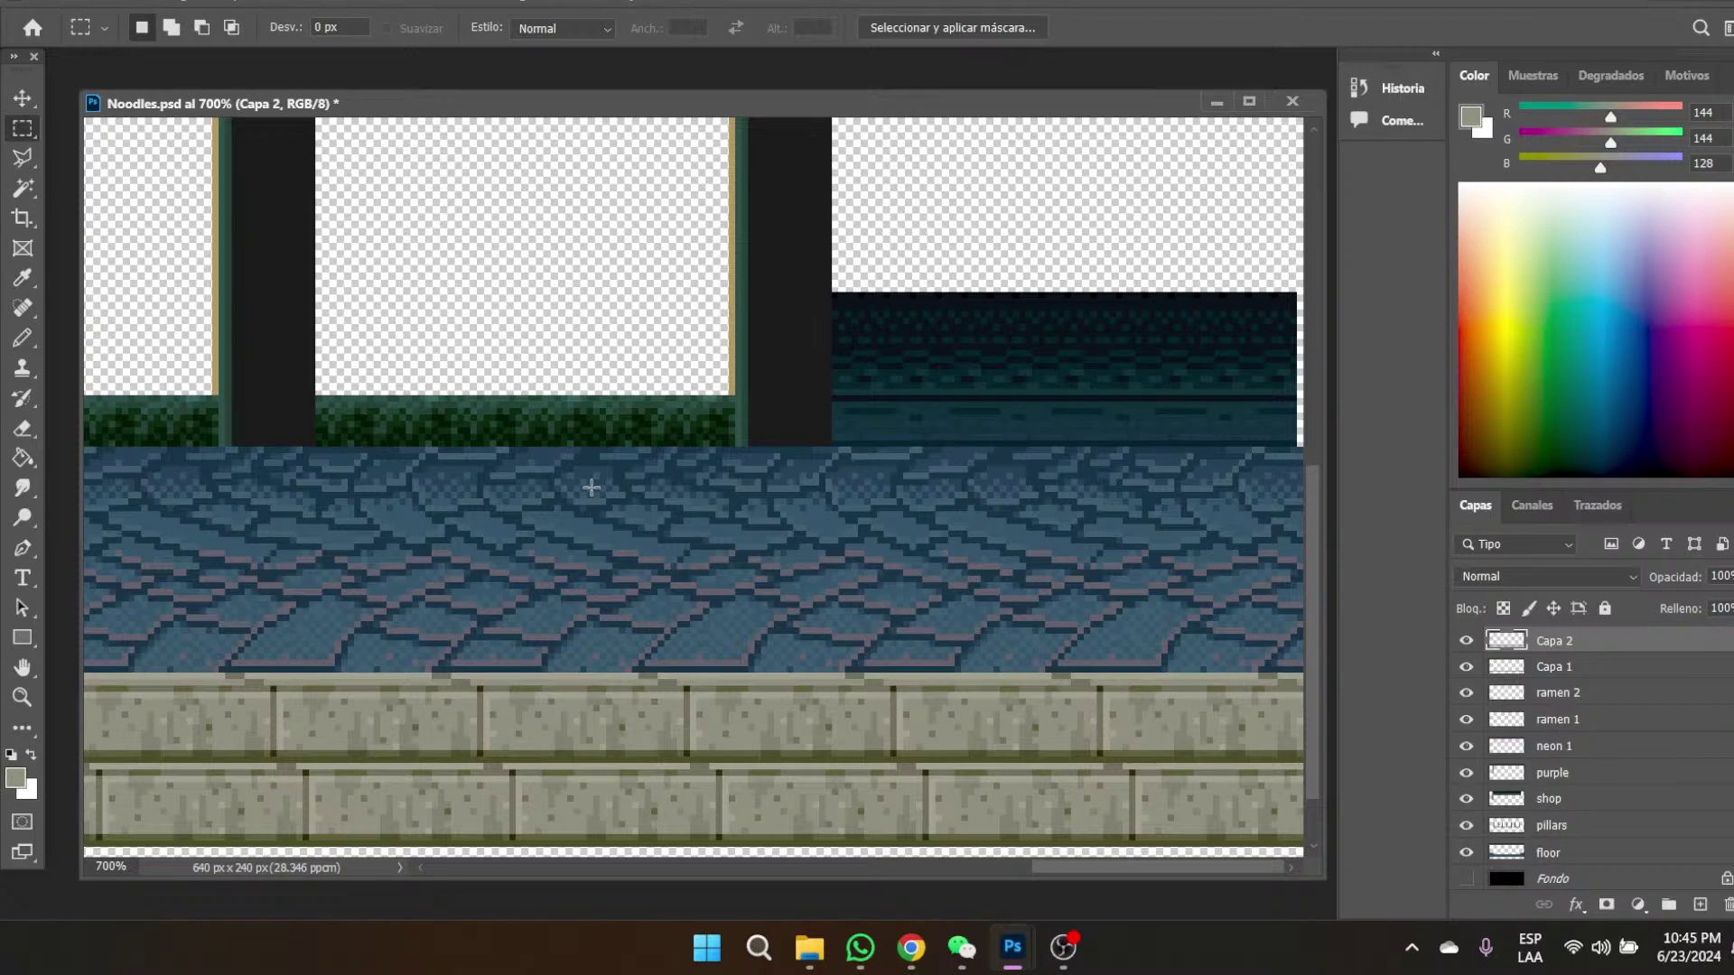
- Make the floor layer active and select a one-pixel-wide column of the dark back floor near the scene's right end
left_click(22, 697)
left_click(720, 28)
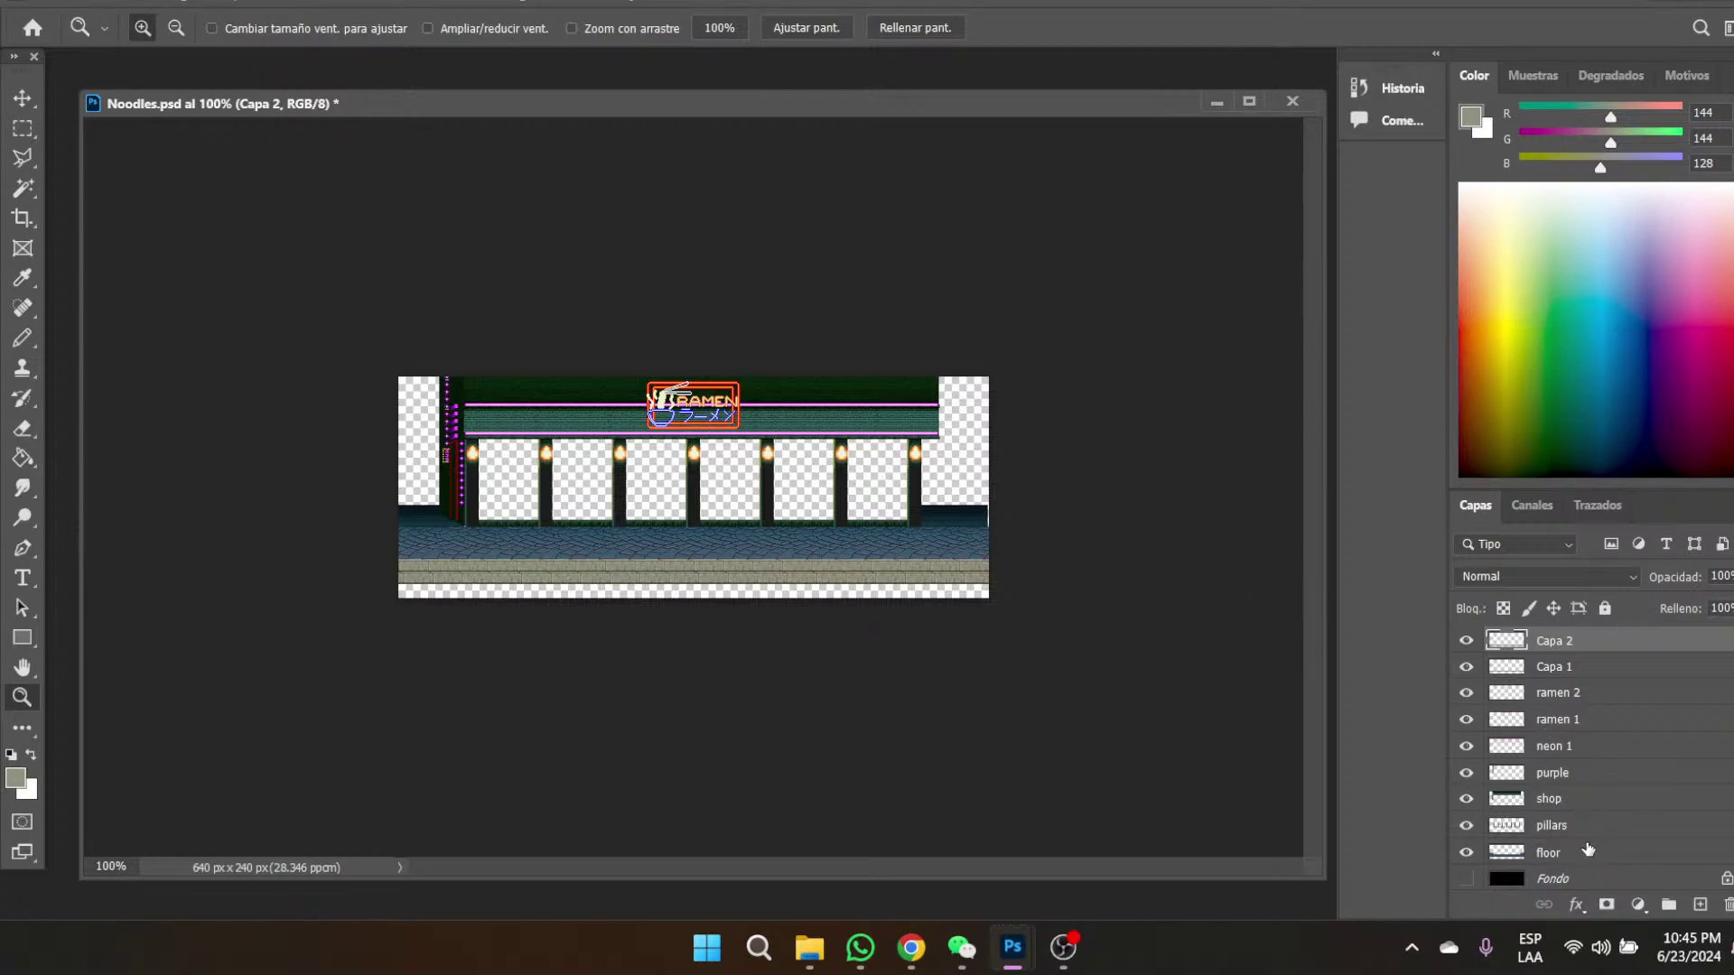
left_click(1571, 853)
left_click(960, 533)
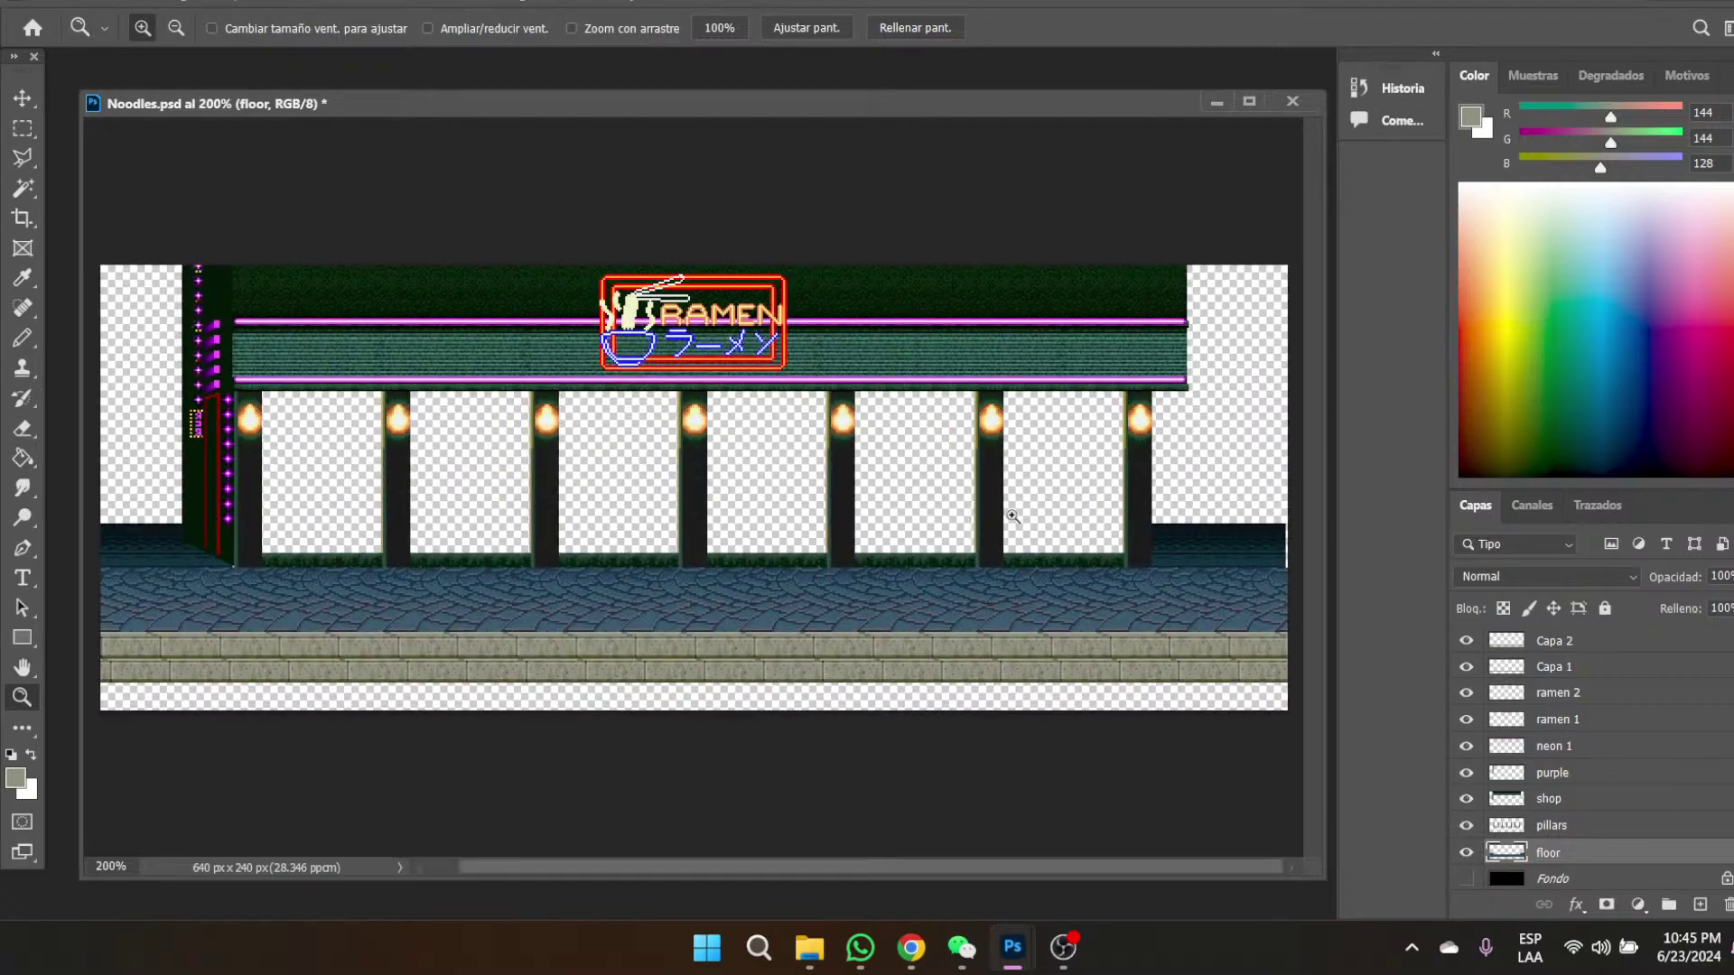
left_click(960, 533)
left_click_drag(1159, 873, 1355, 593)
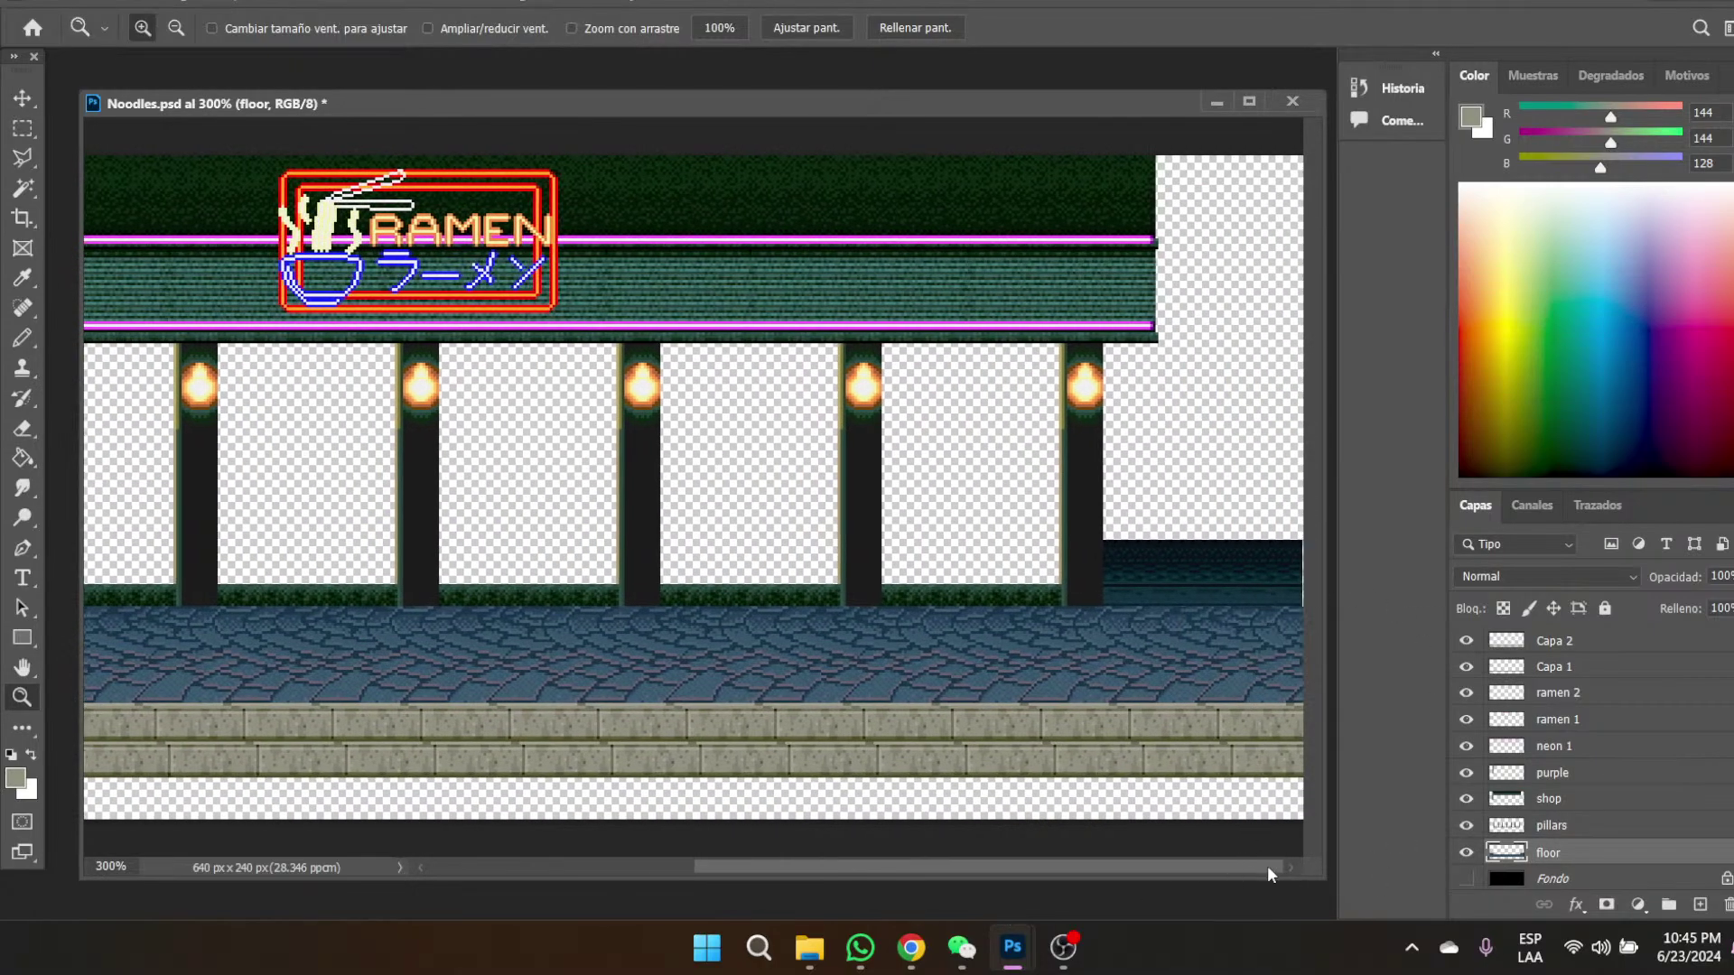
left_click(1289, 567)
left_click(1290, 567)
left_click(1290, 567)
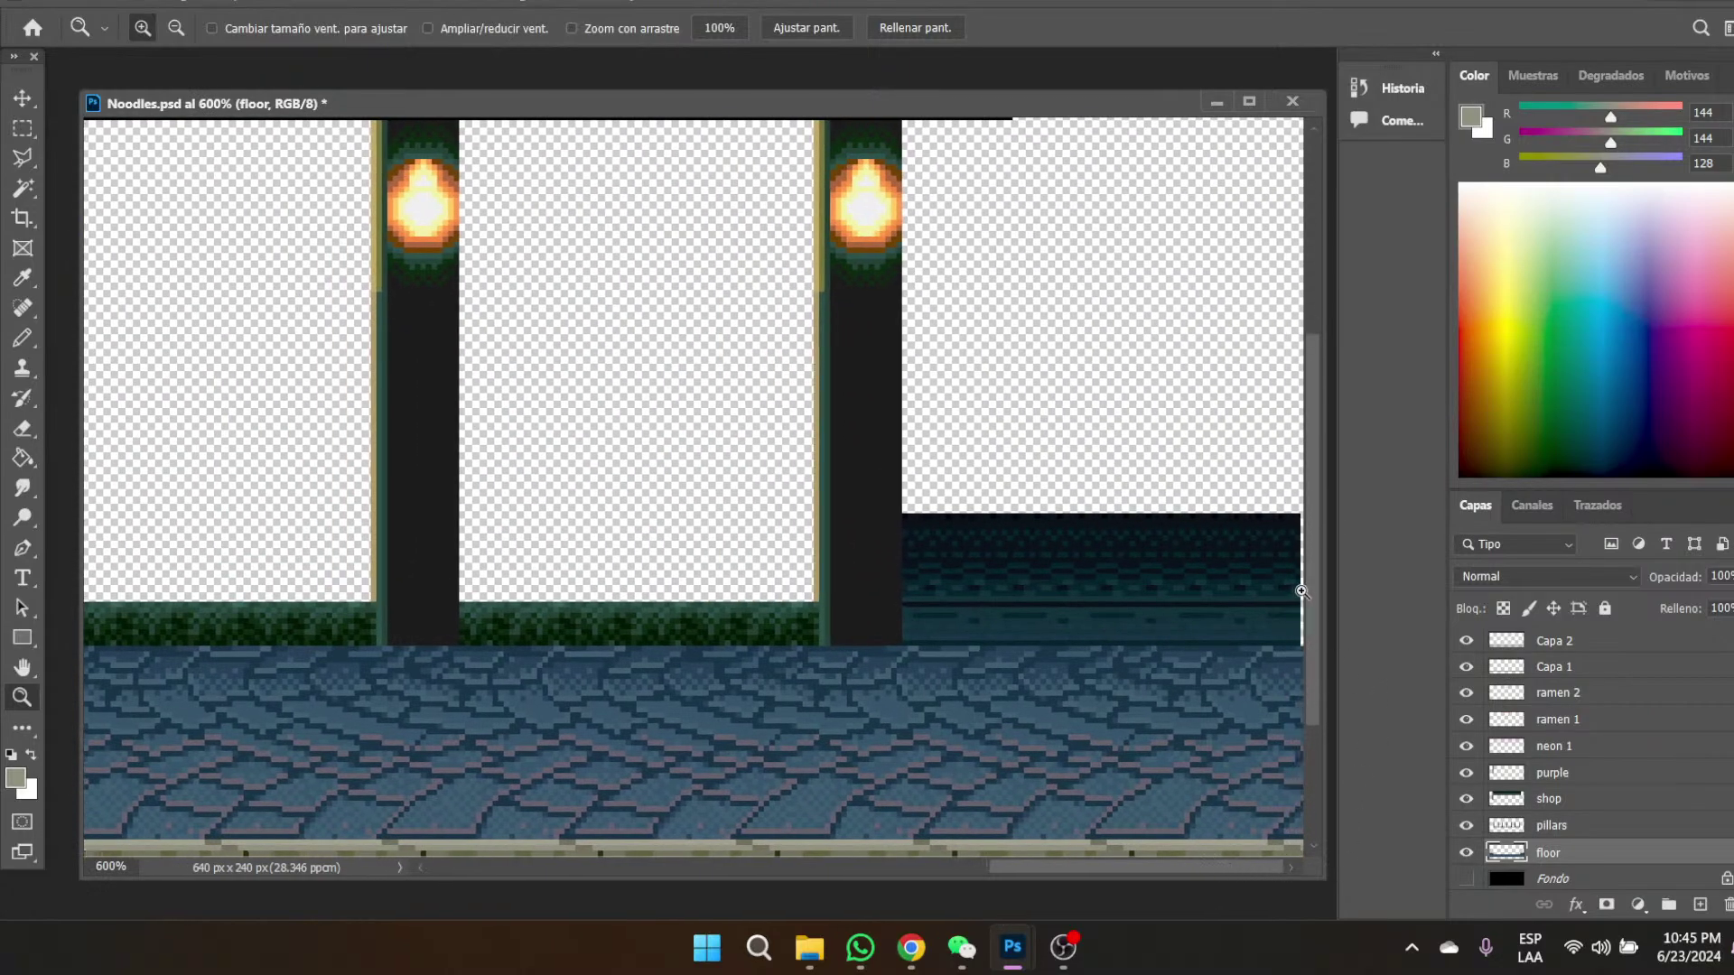
left_click(1299, 589)
left_click(1299, 588)
left_click(1165, 565)
left_click(1165, 566)
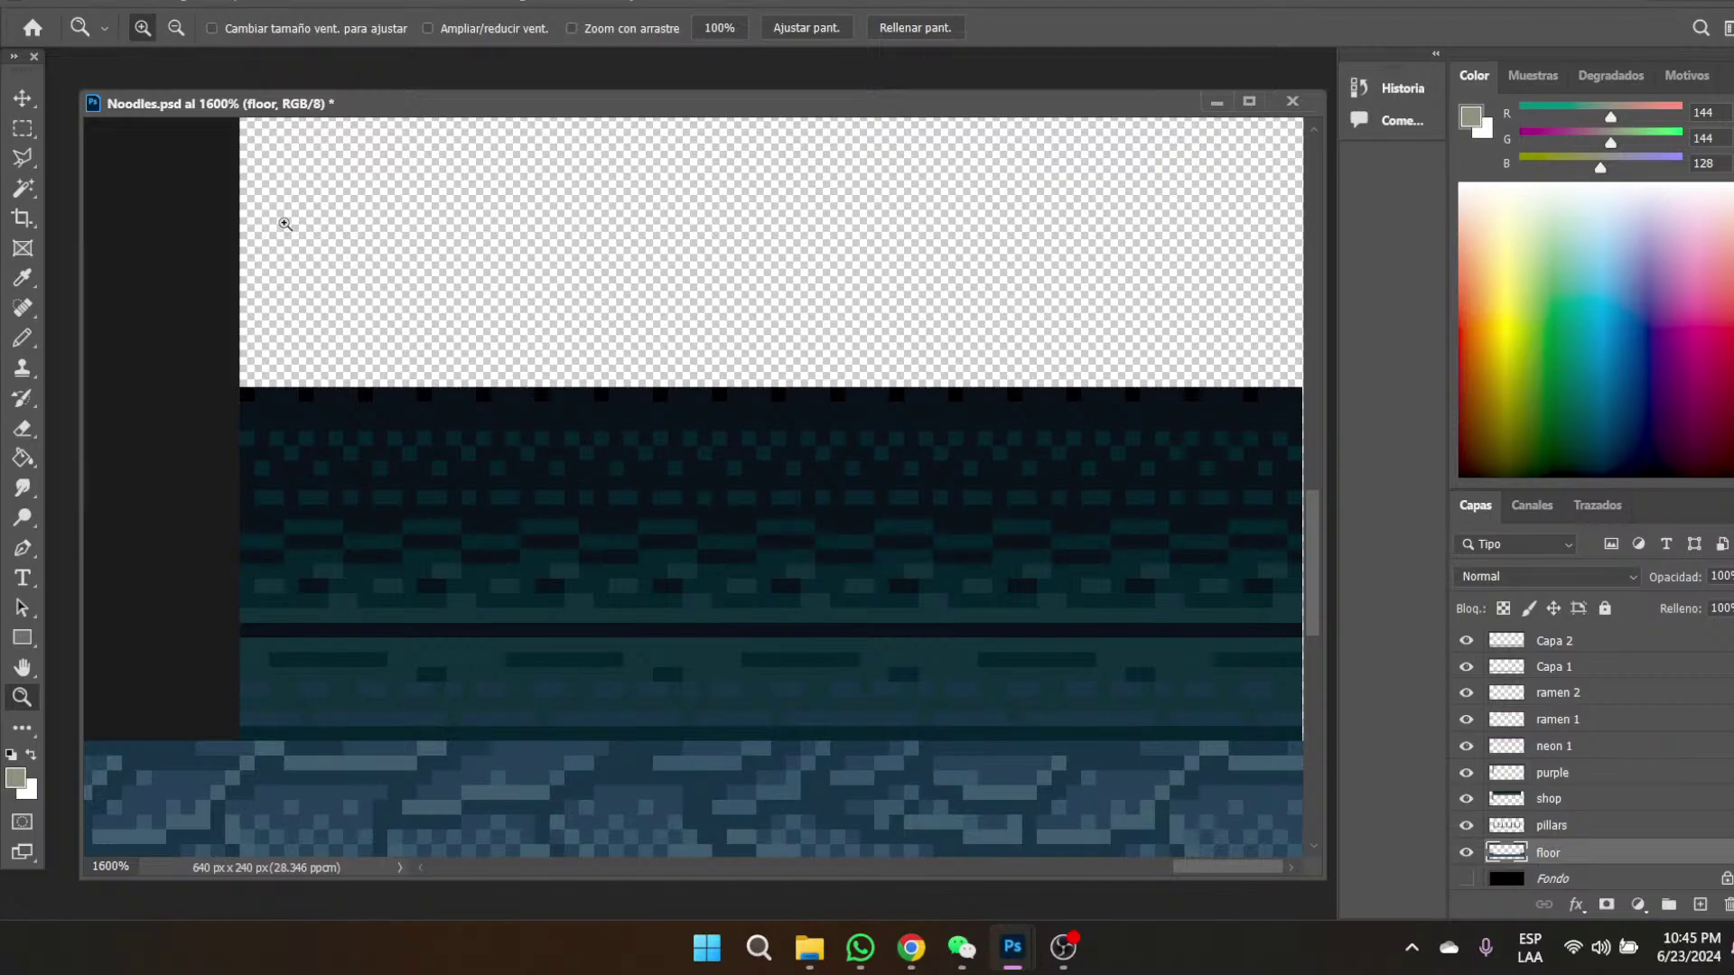
left_click(20, 132)
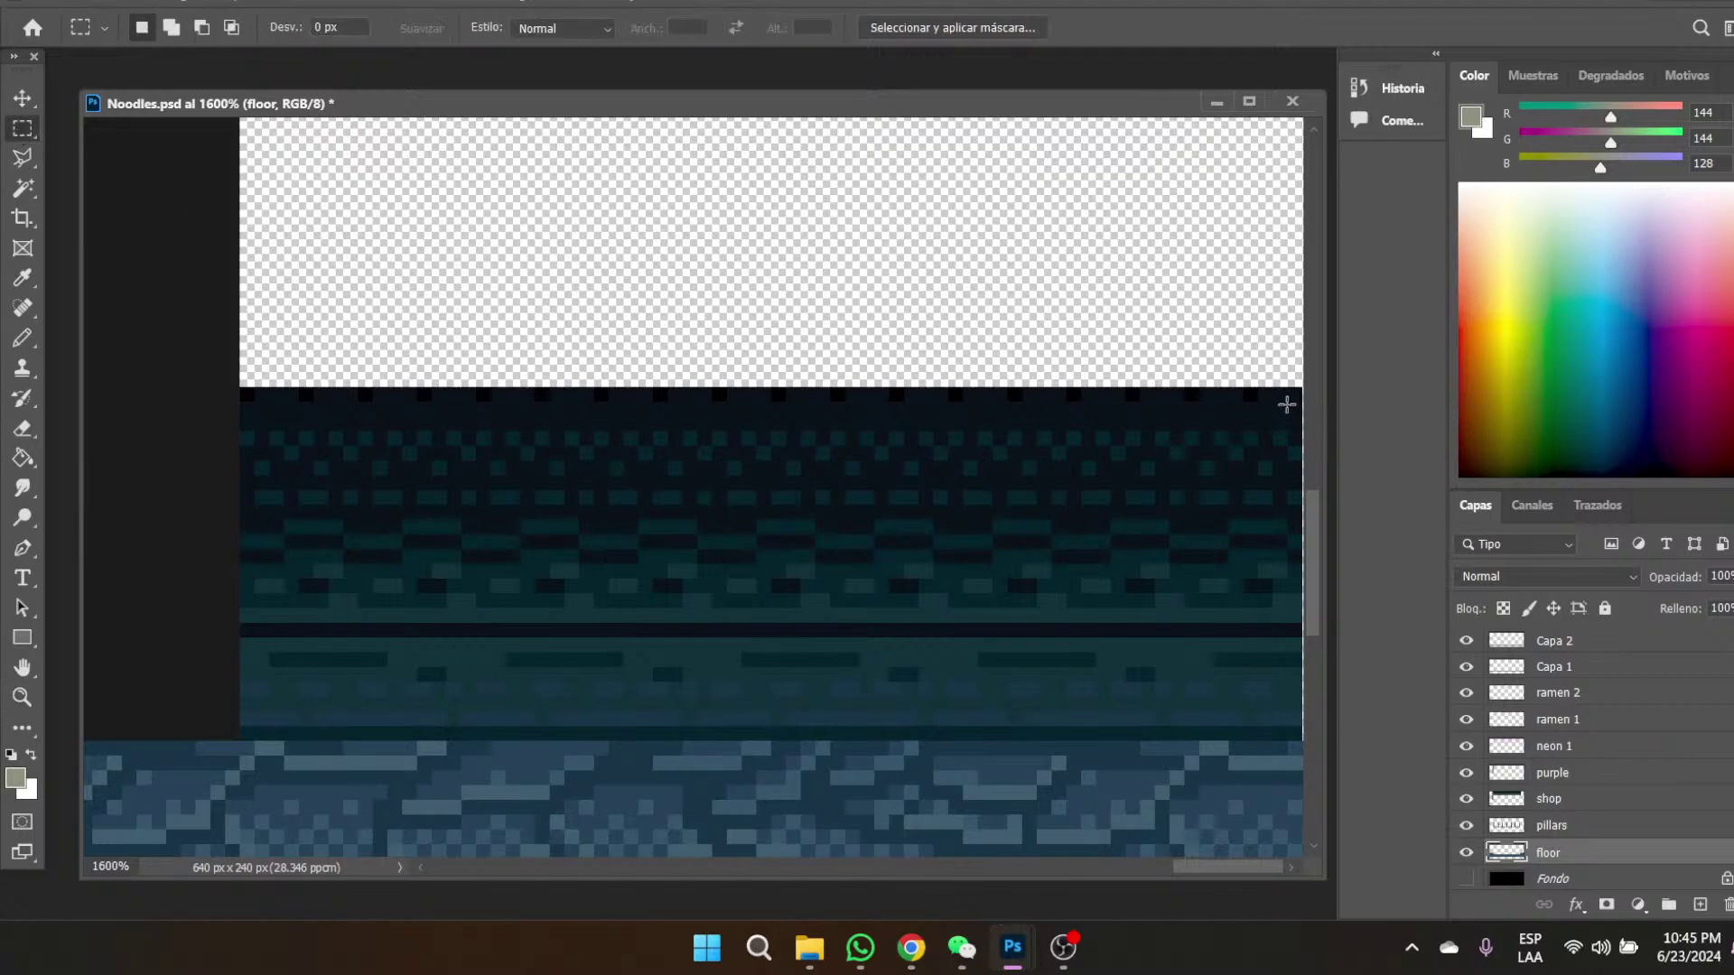
left_click_drag(1274, 391, 1281, 736)
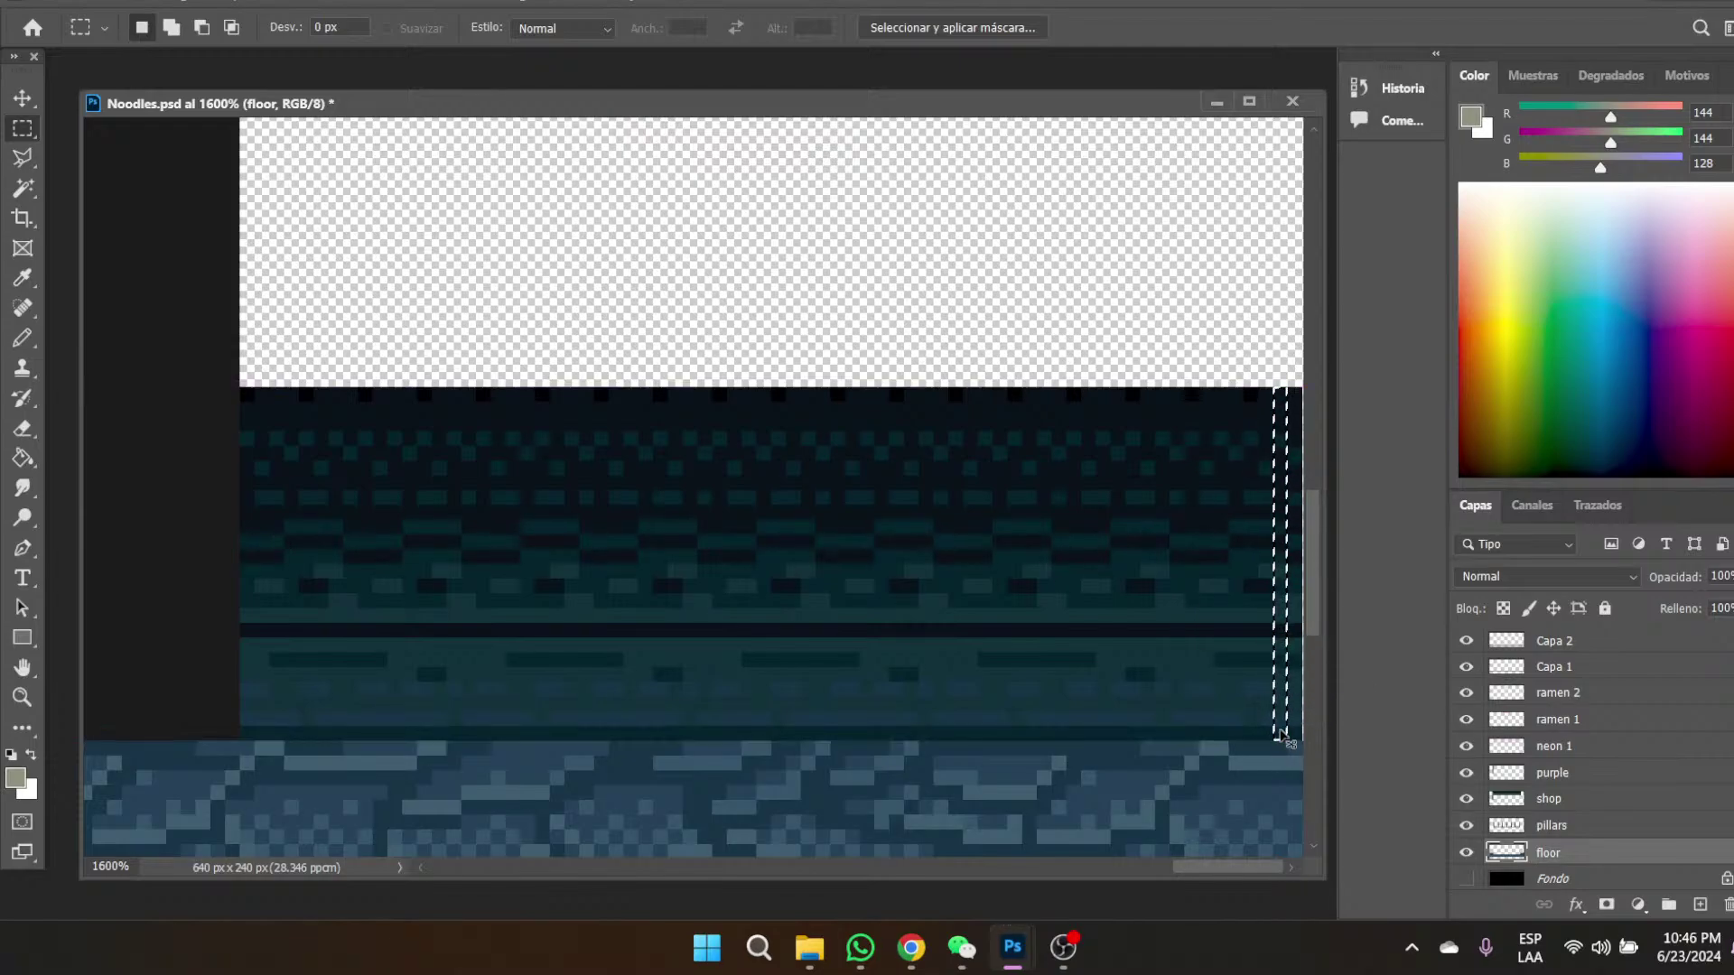
- Fill the empty column at the scene's right edge with a copy of the dark floor column and merge it into the floor layer
left_click_drag(1265, 867, 1268, 867)
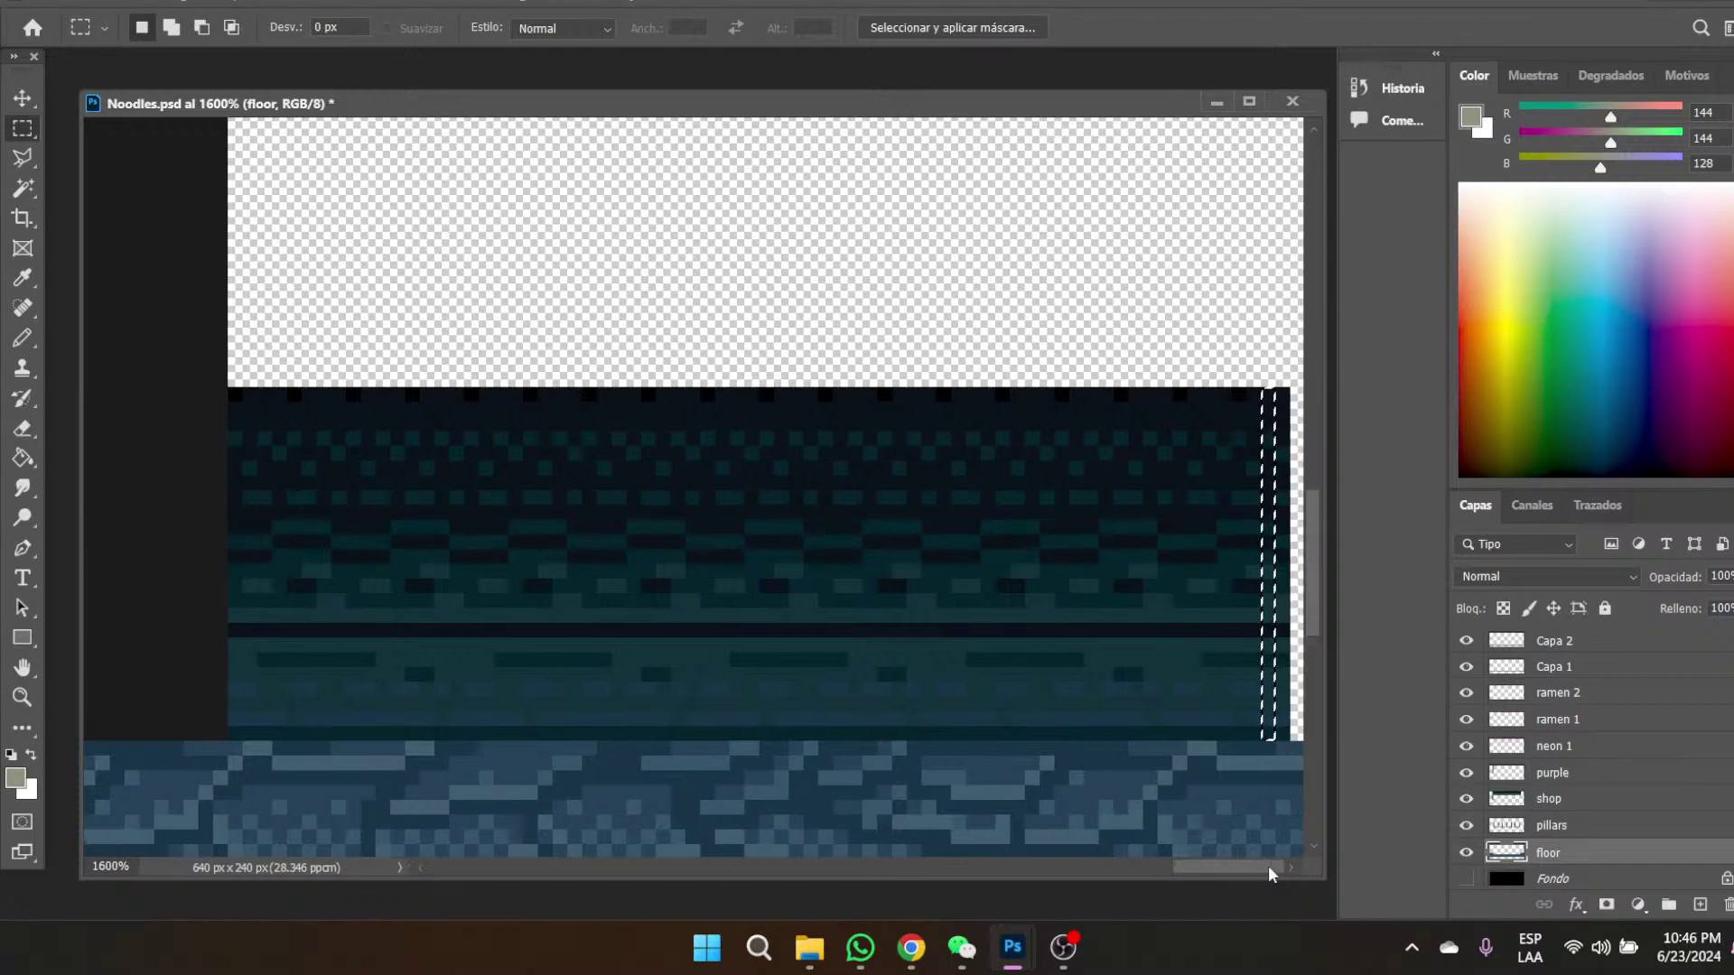
left_click_drag(1268, 404, 1301, 410)
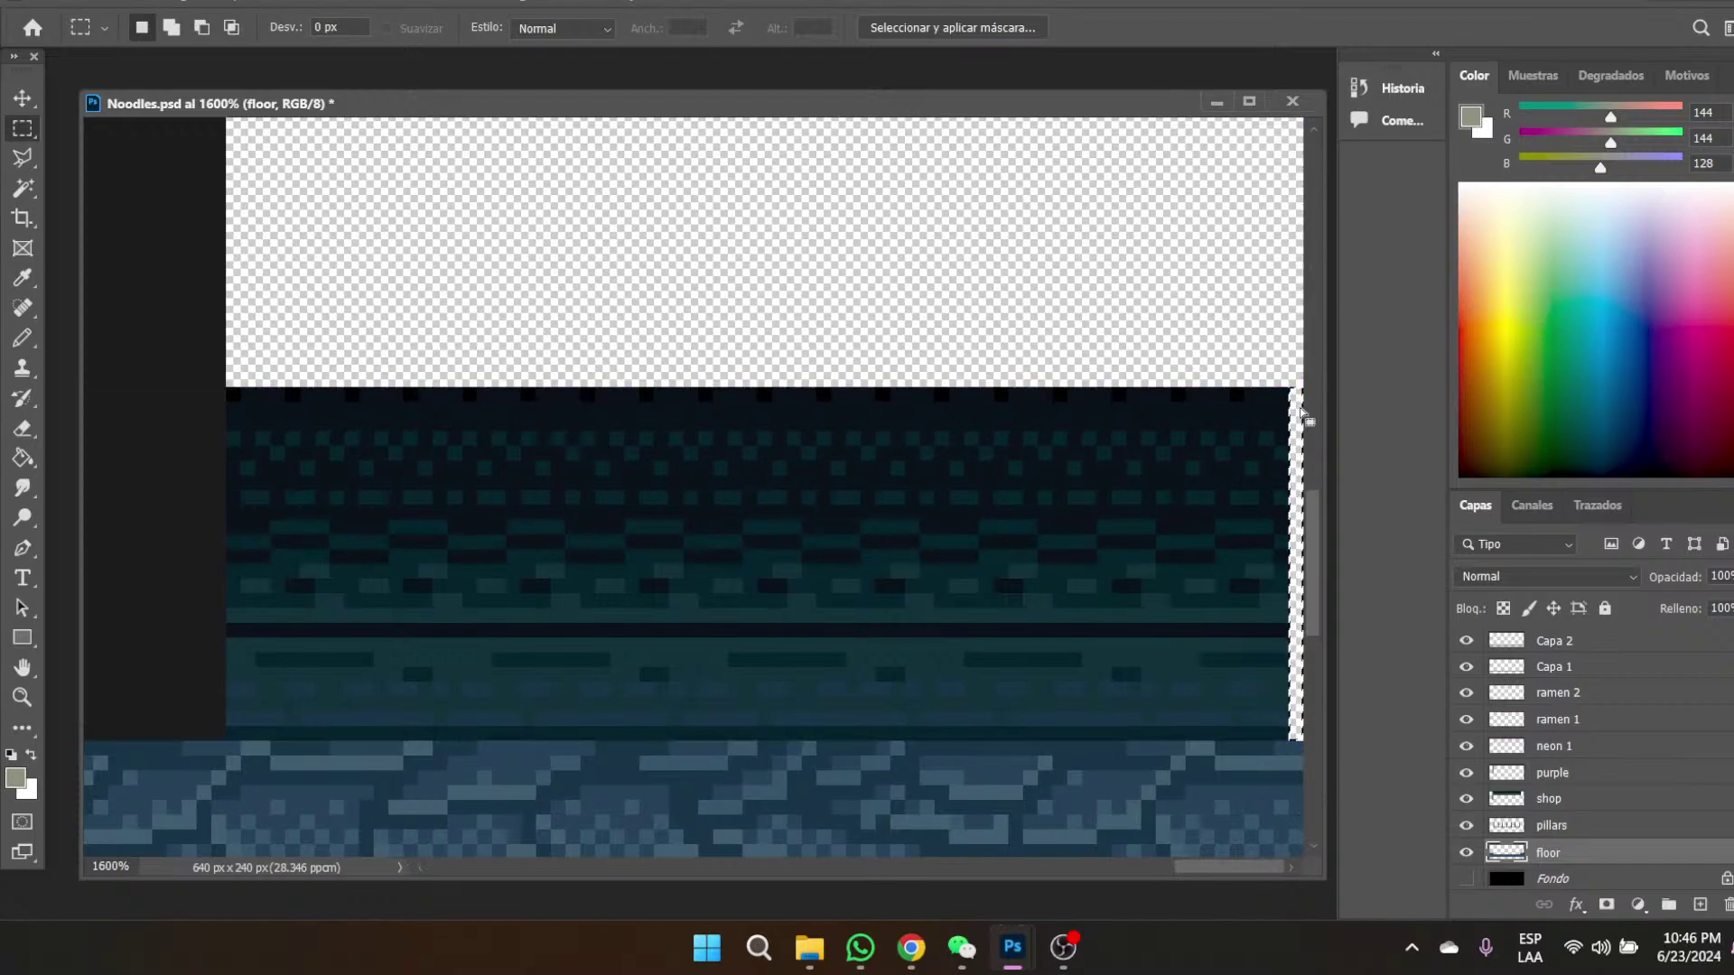
key("ctrl+j")
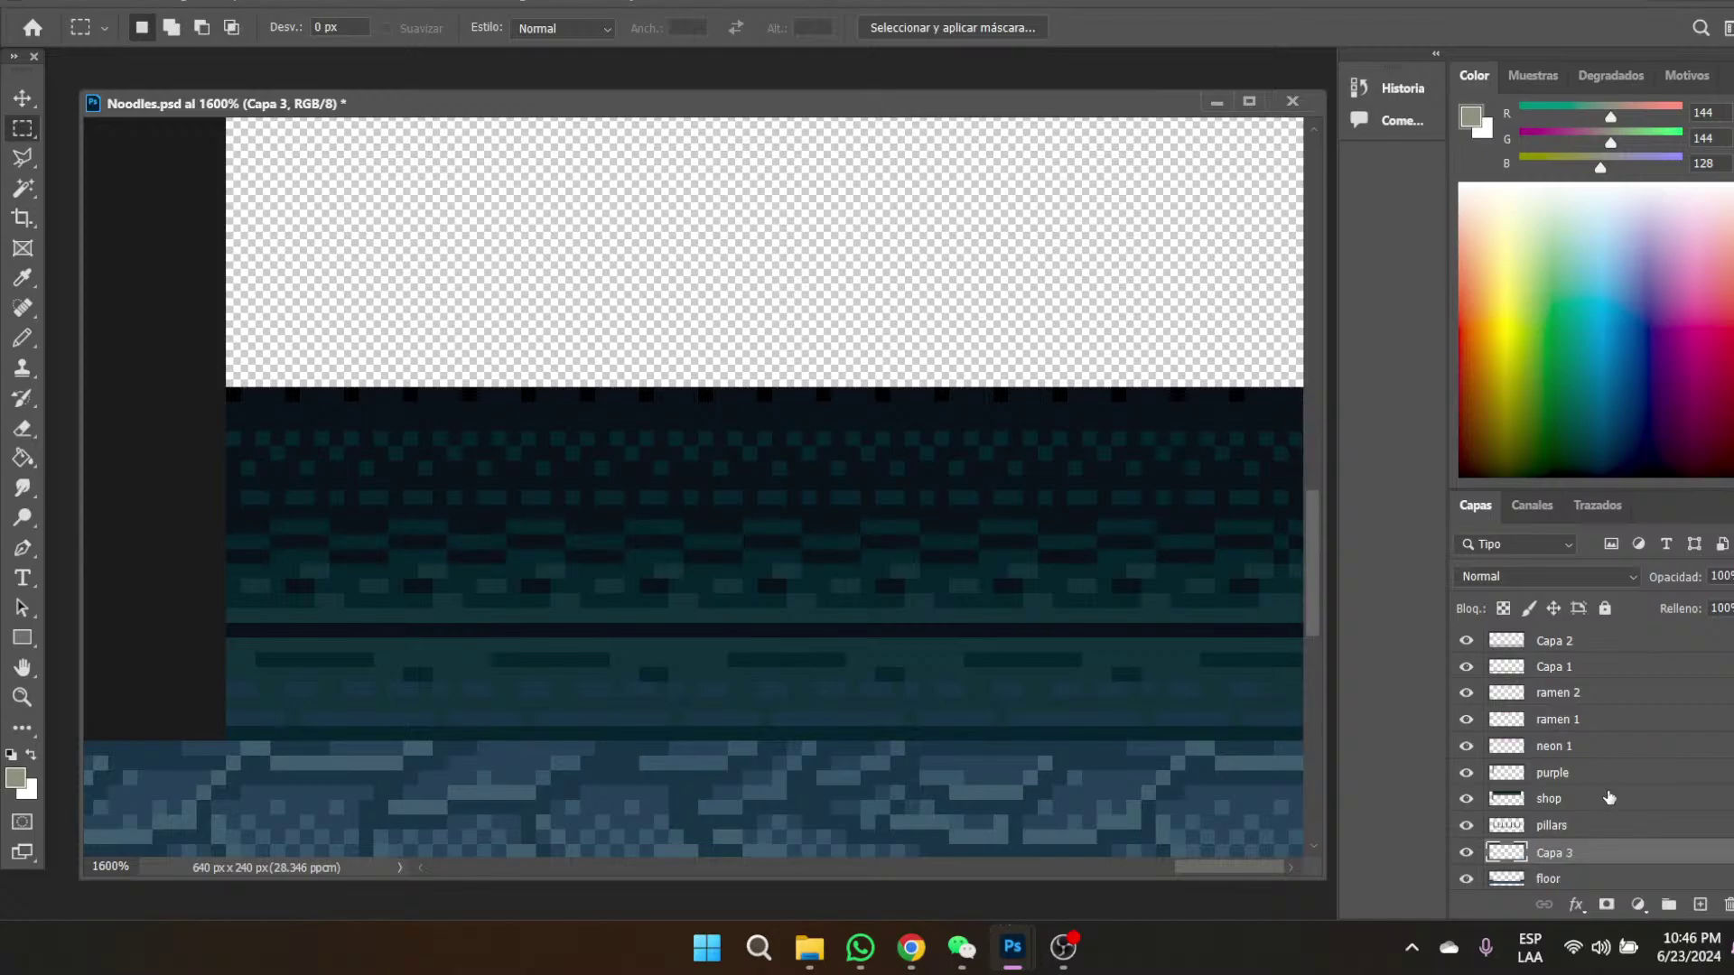
right_click(1555, 856)
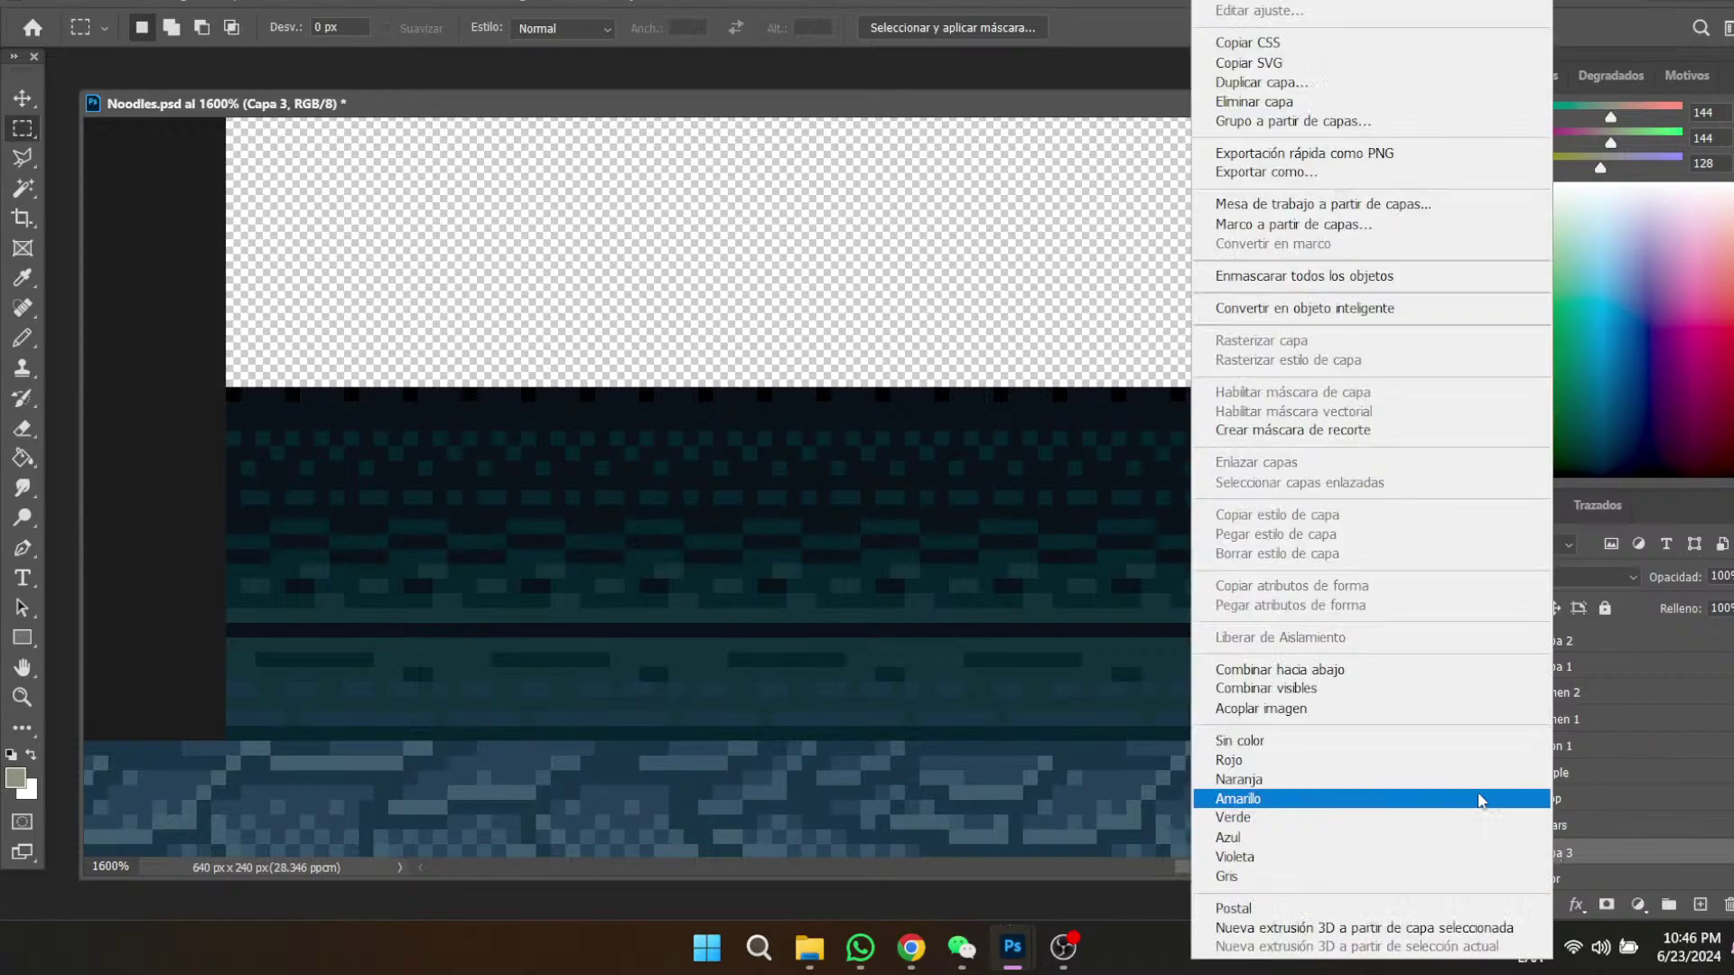
left_click(1339, 670)
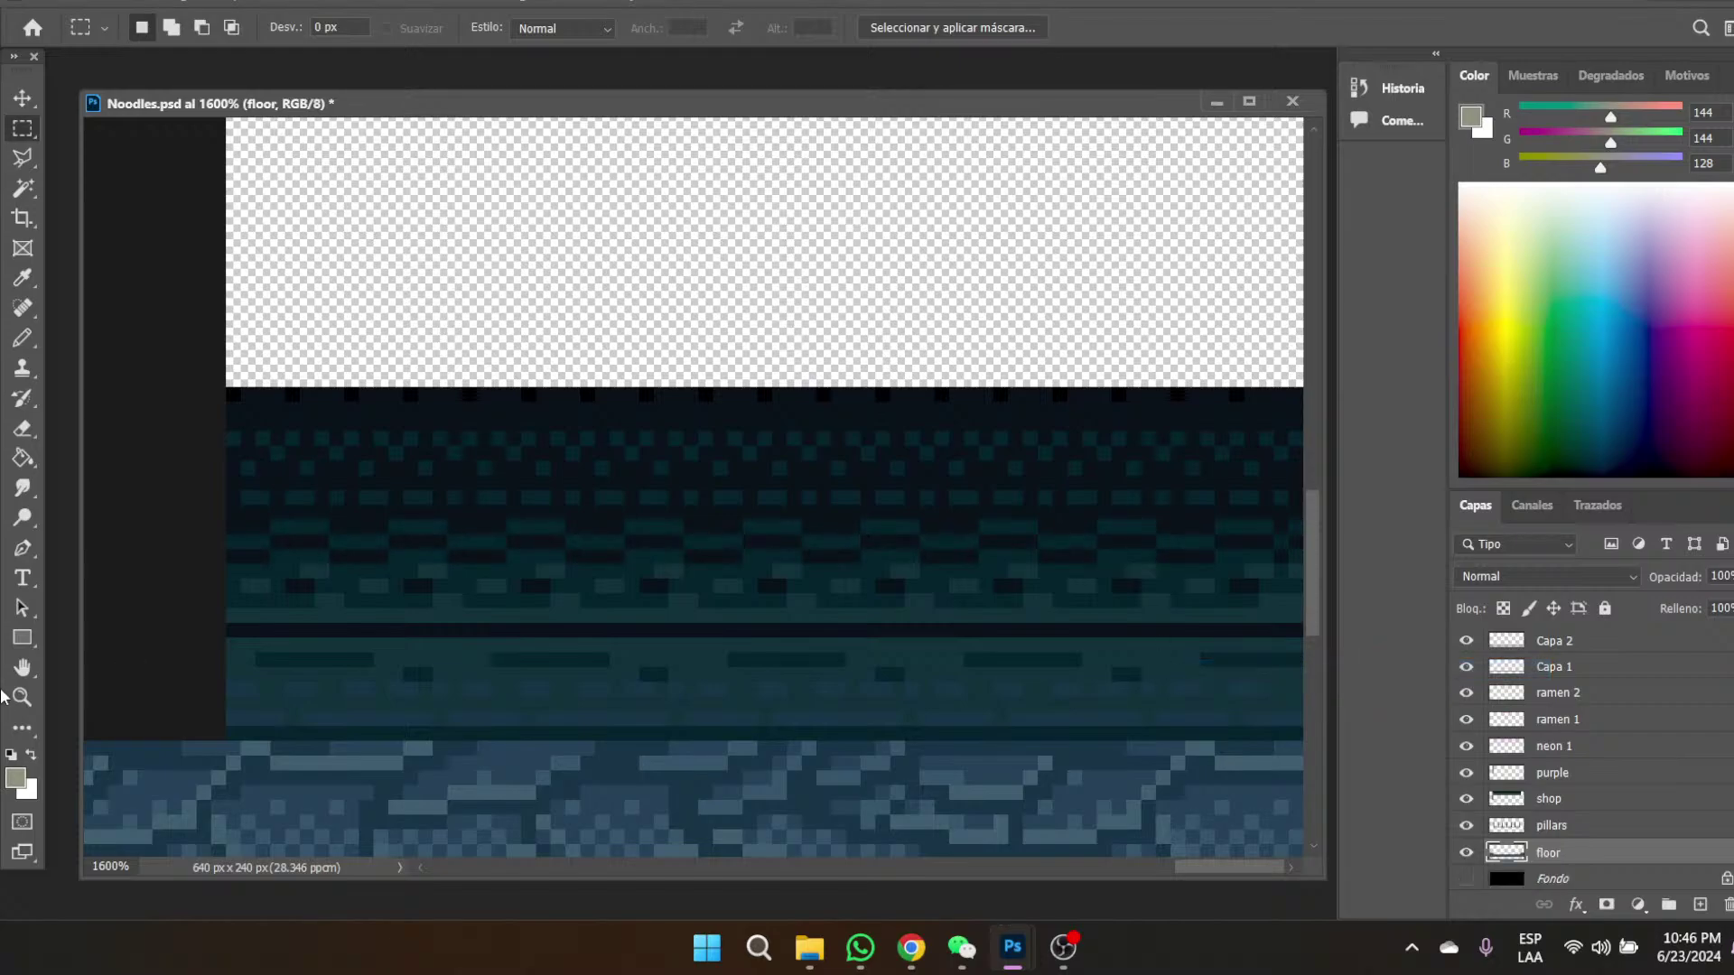
- Inspect the repaired floor and stone curb across the whole scene, from one end to the other
key("z")
left_click(719, 28)
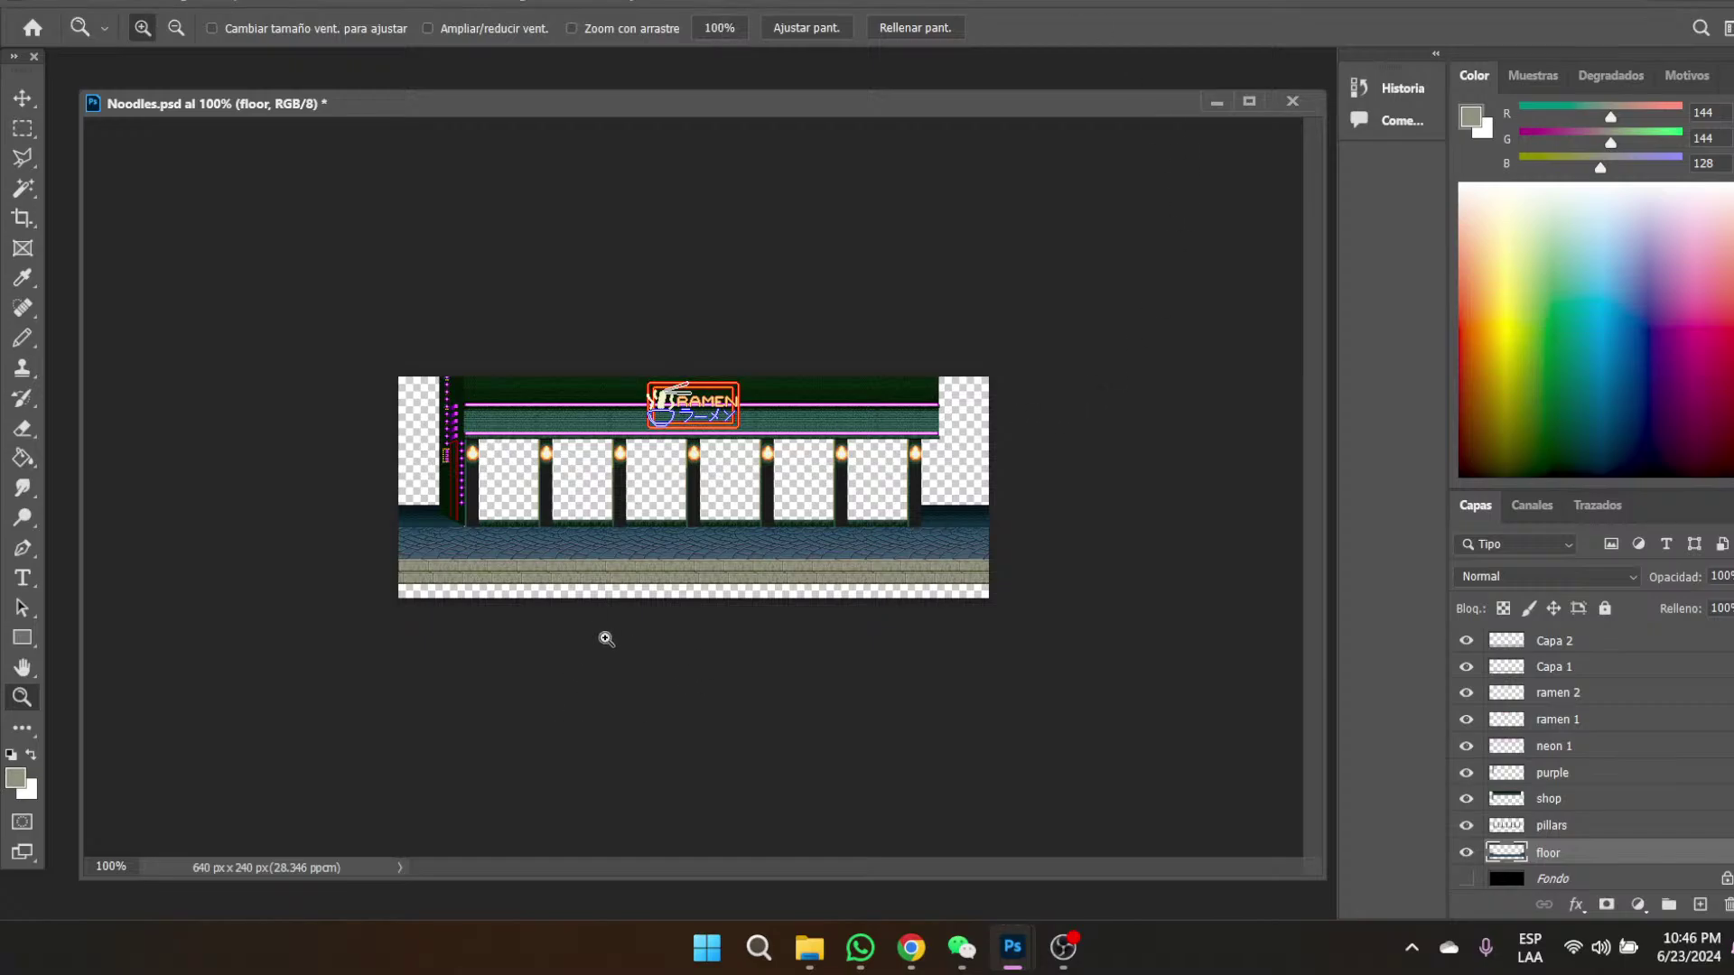
left_click(597, 549)
left_click(605, 549)
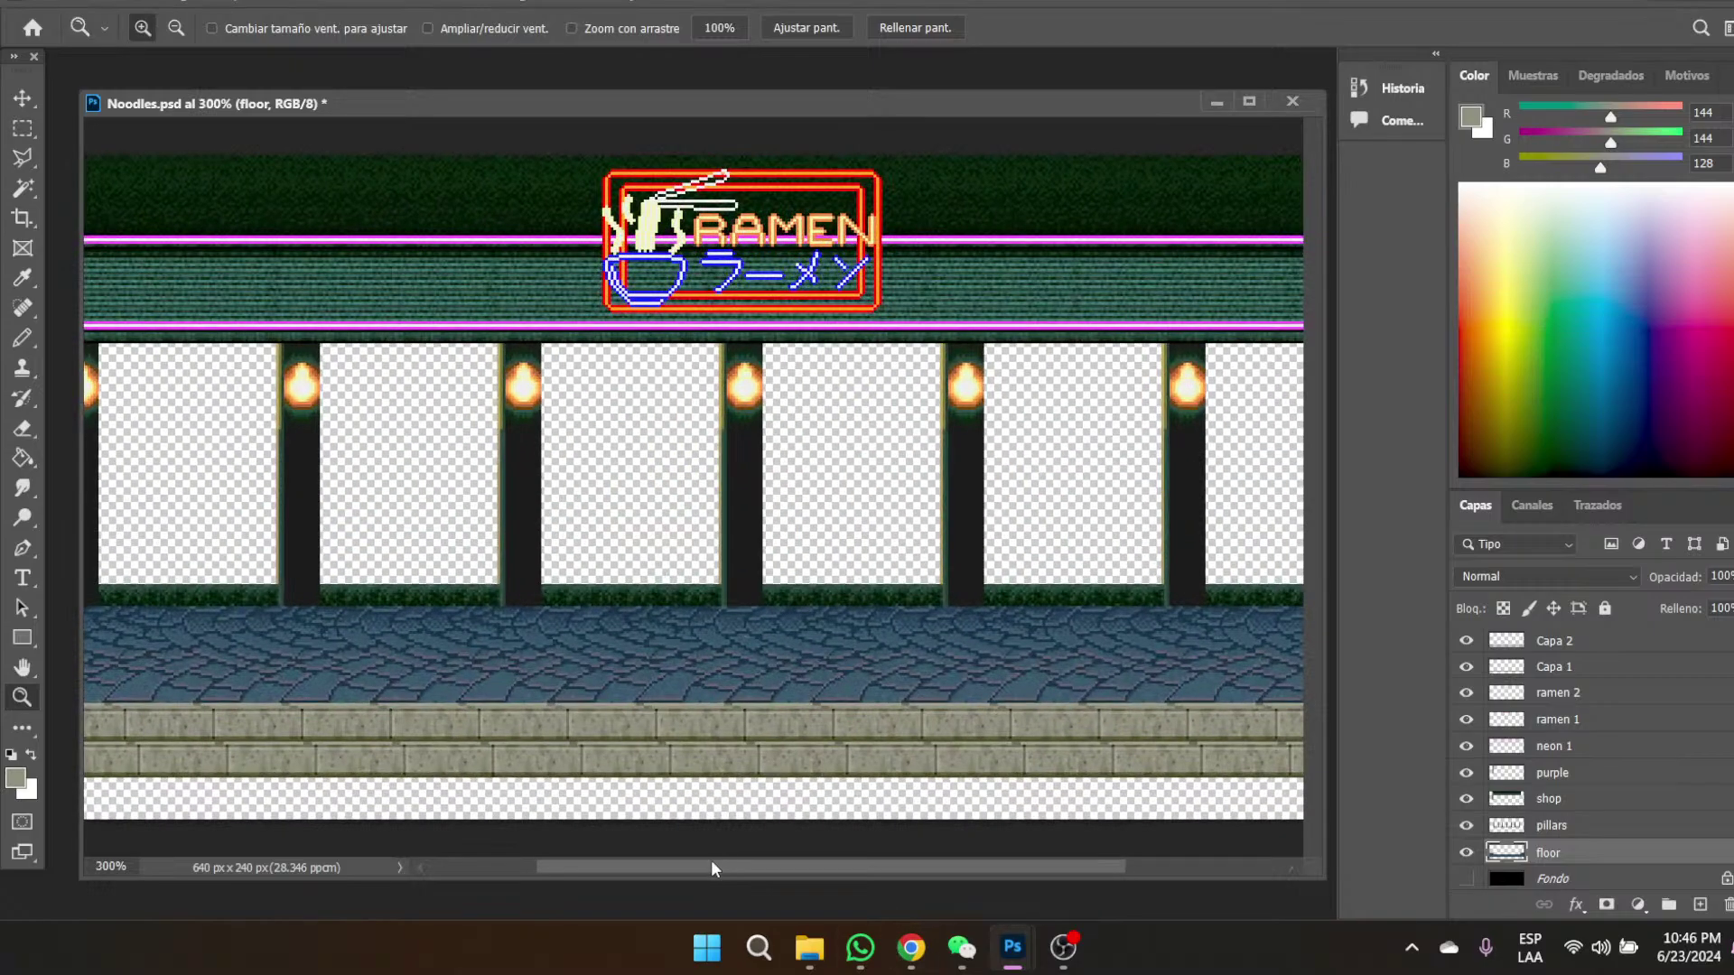
left_click_drag(716, 867, 529, 864)
left_click(181, 704)
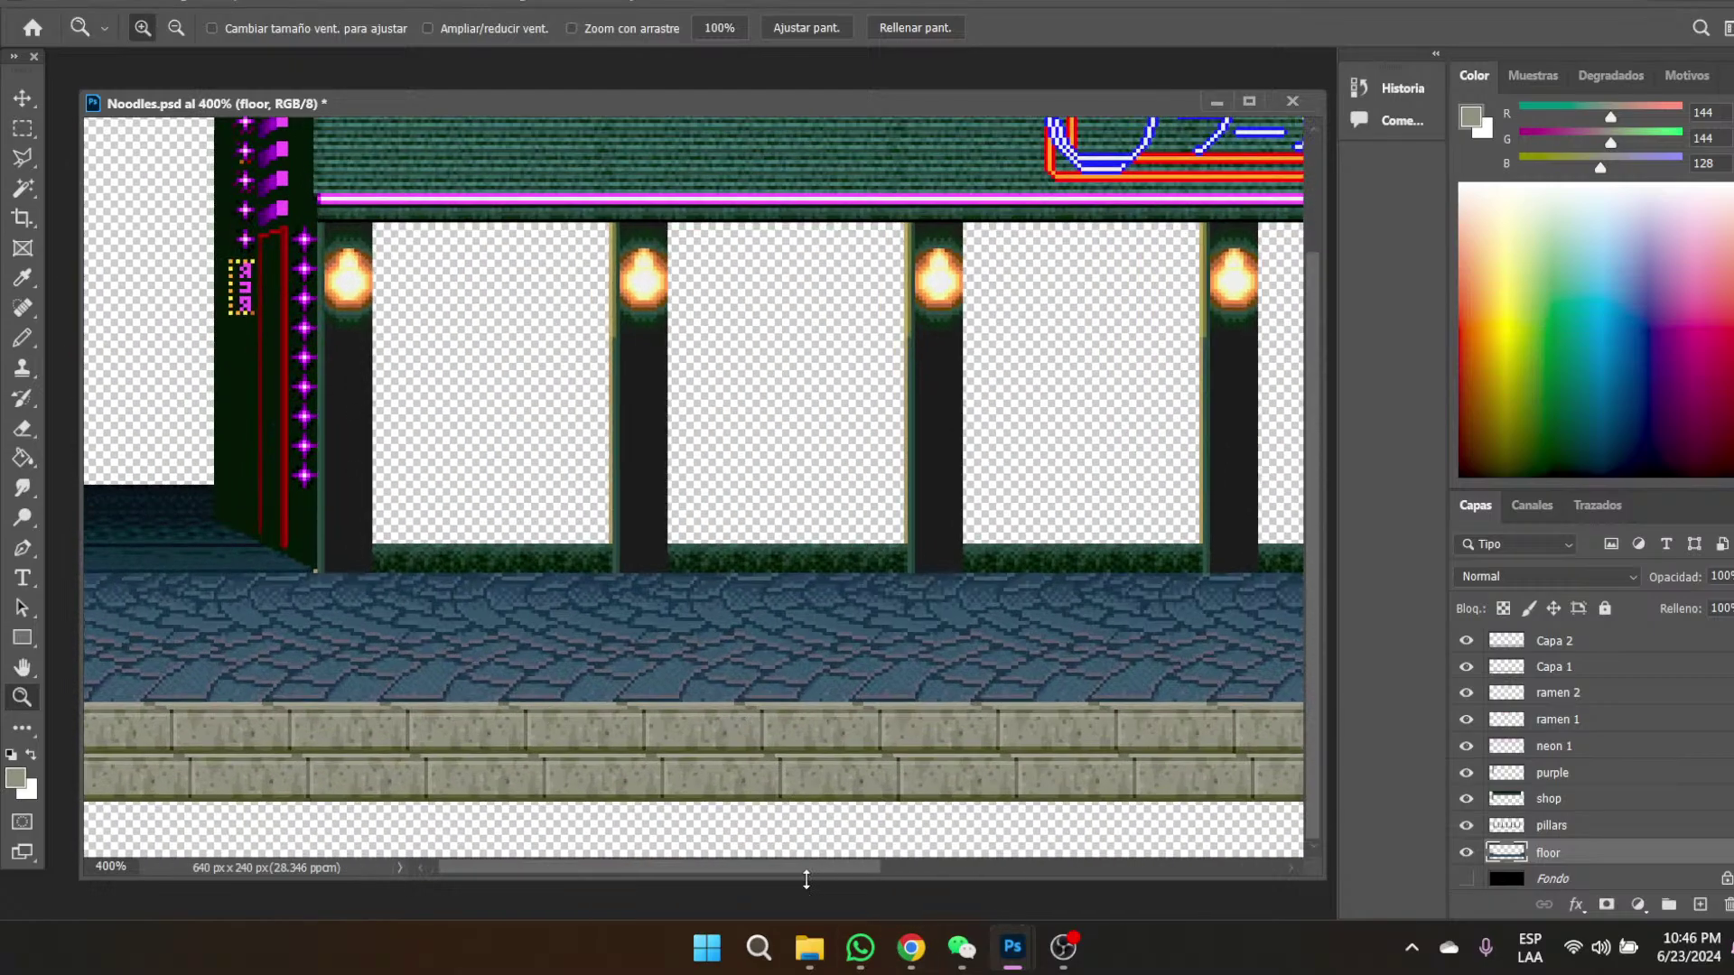
left_click_drag(822, 863, 1224, 865)
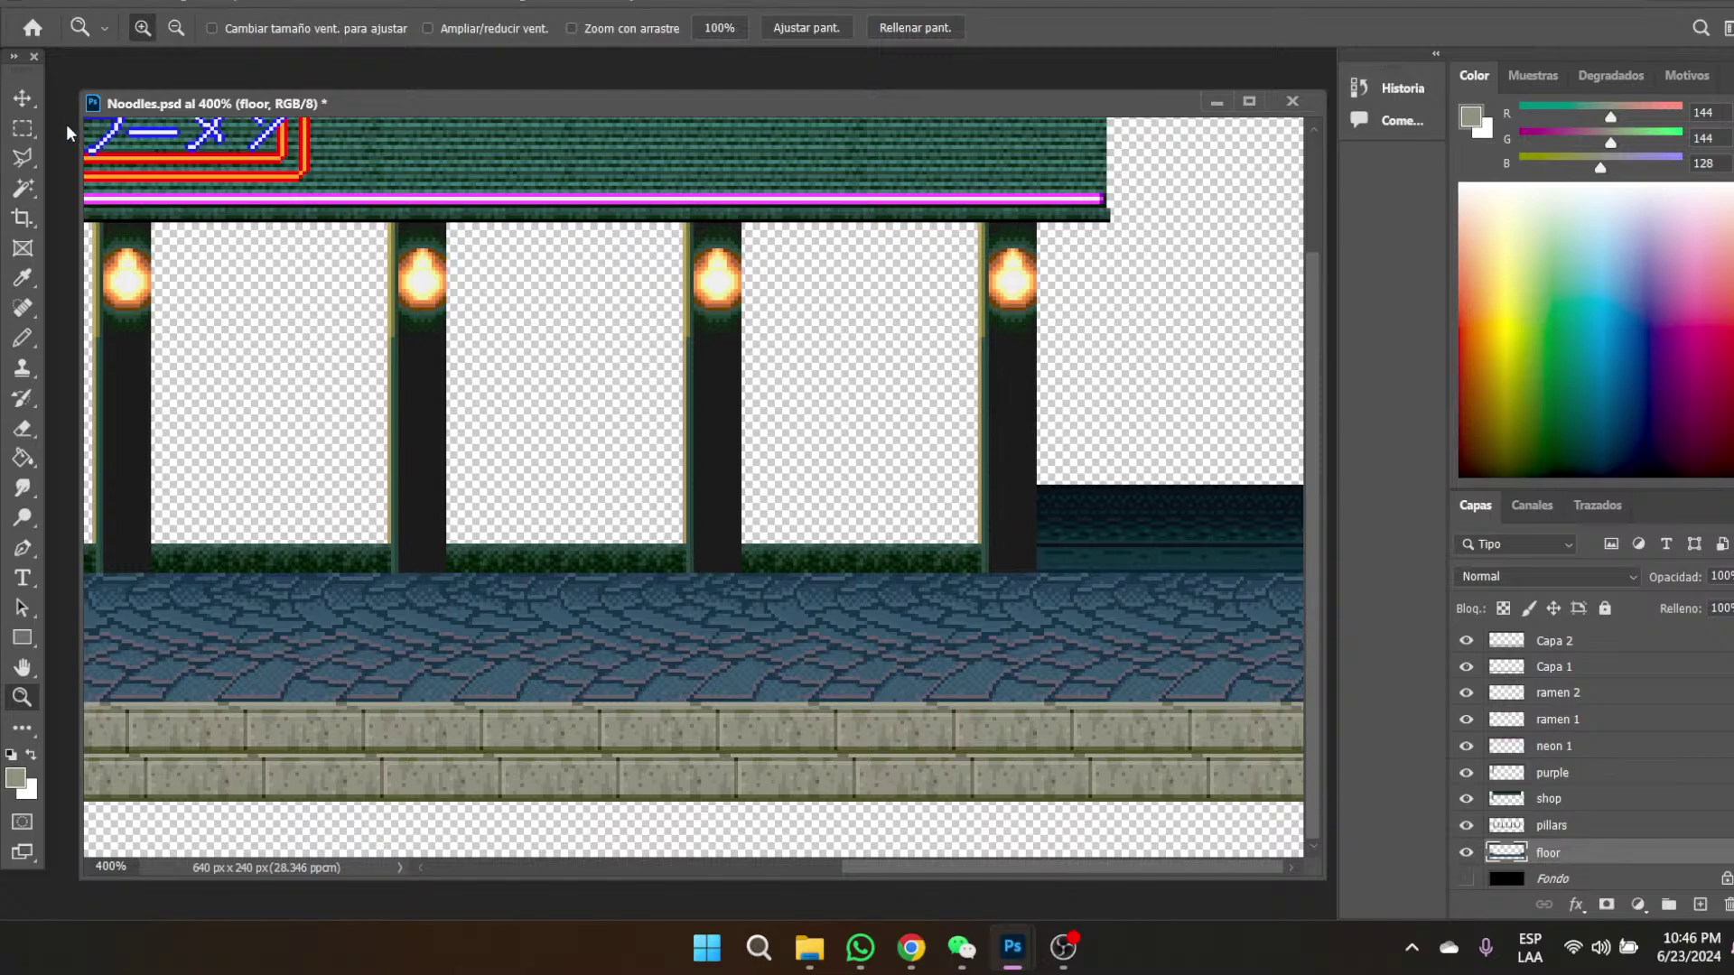
- Check what the topmost layer, Capa 2, contains by toggling its visibility, and merge it down into Capa 1
left_click(19, 135)
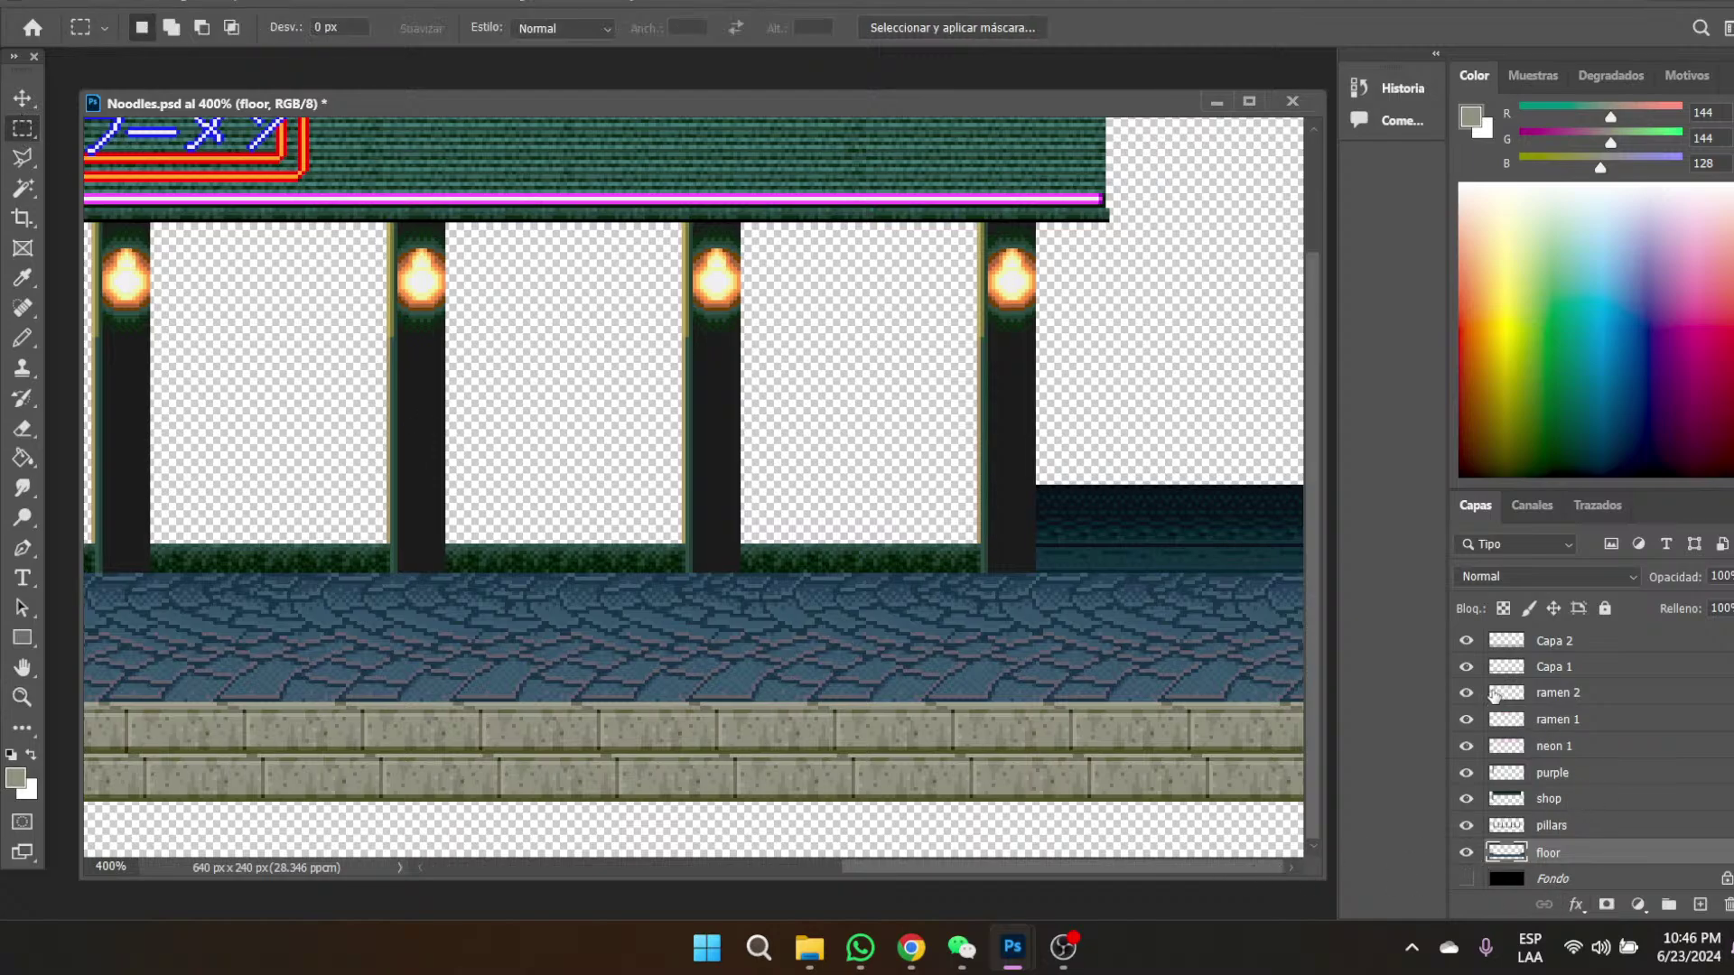
left_click(1466, 642)
left_click(1466, 640)
left_click(1578, 640)
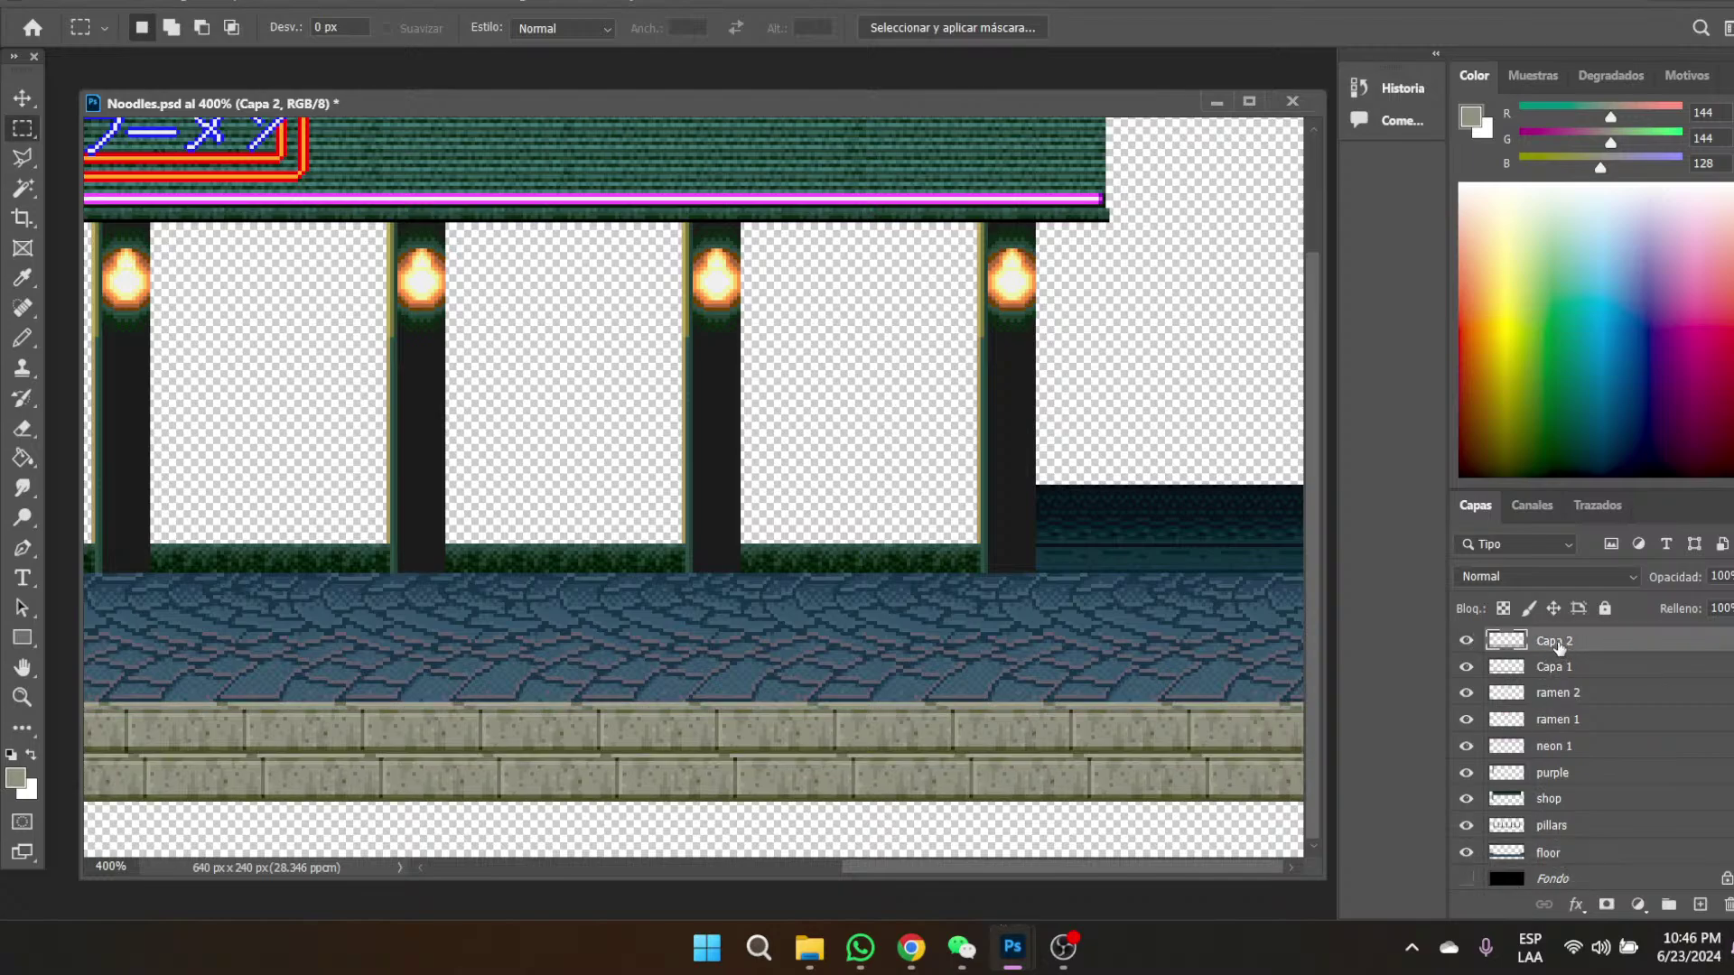
right_click(1558, 641)
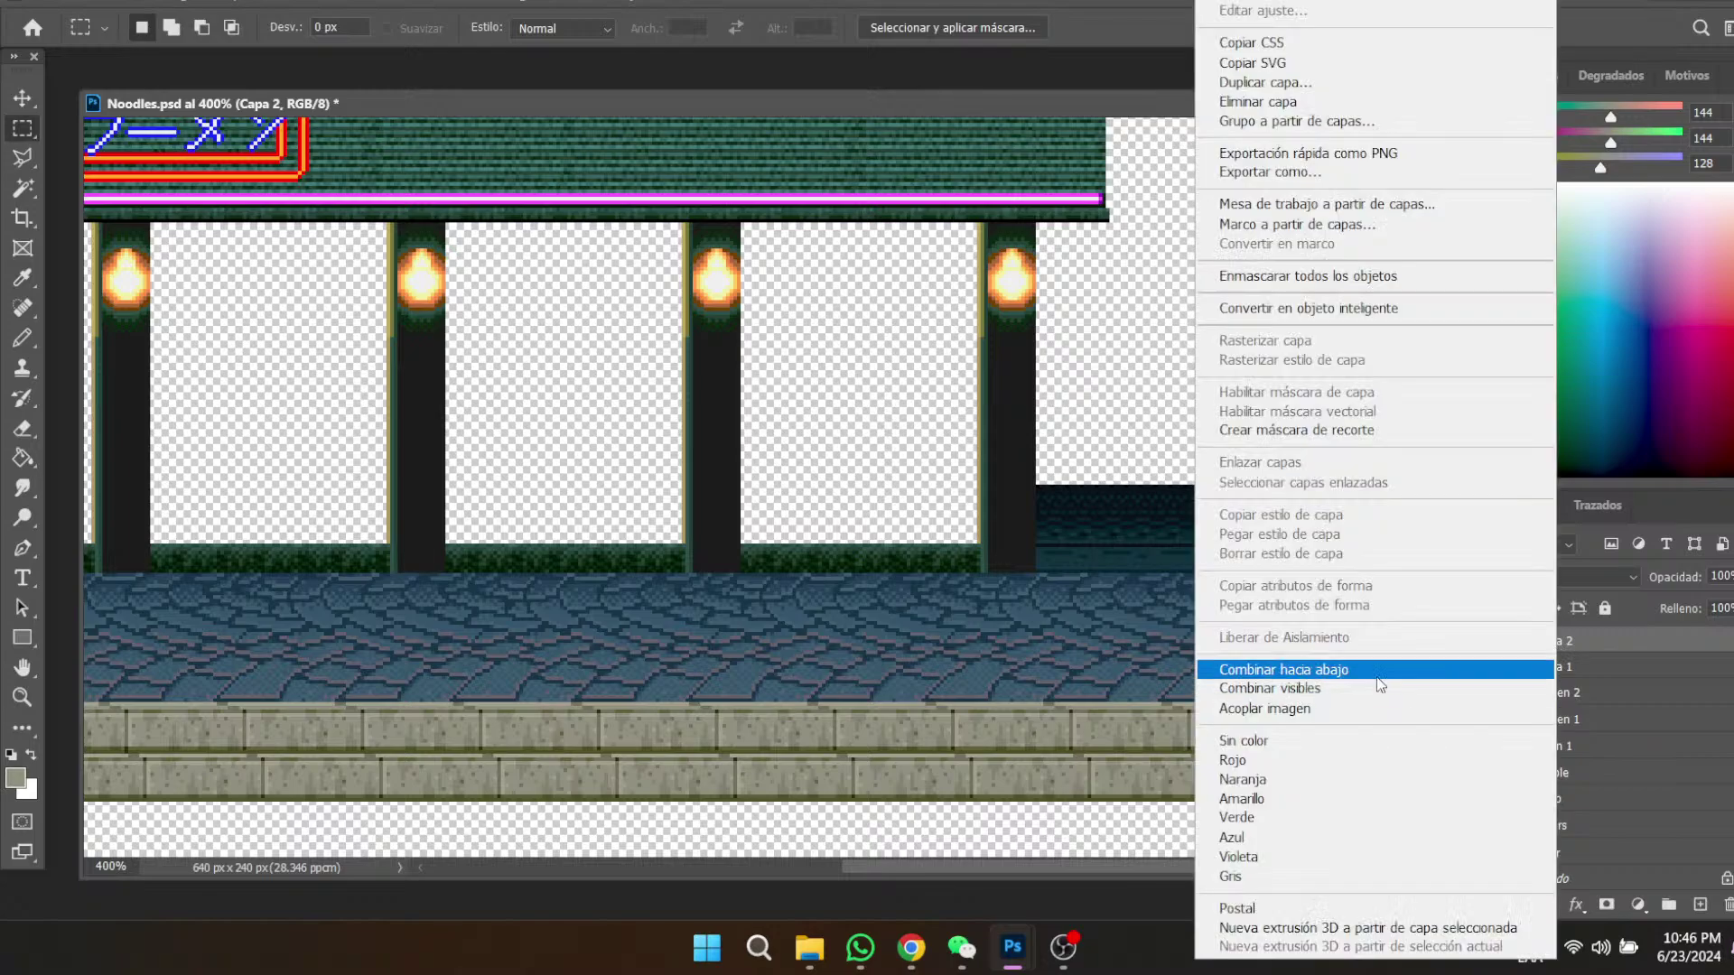
left_click(1327, 673)
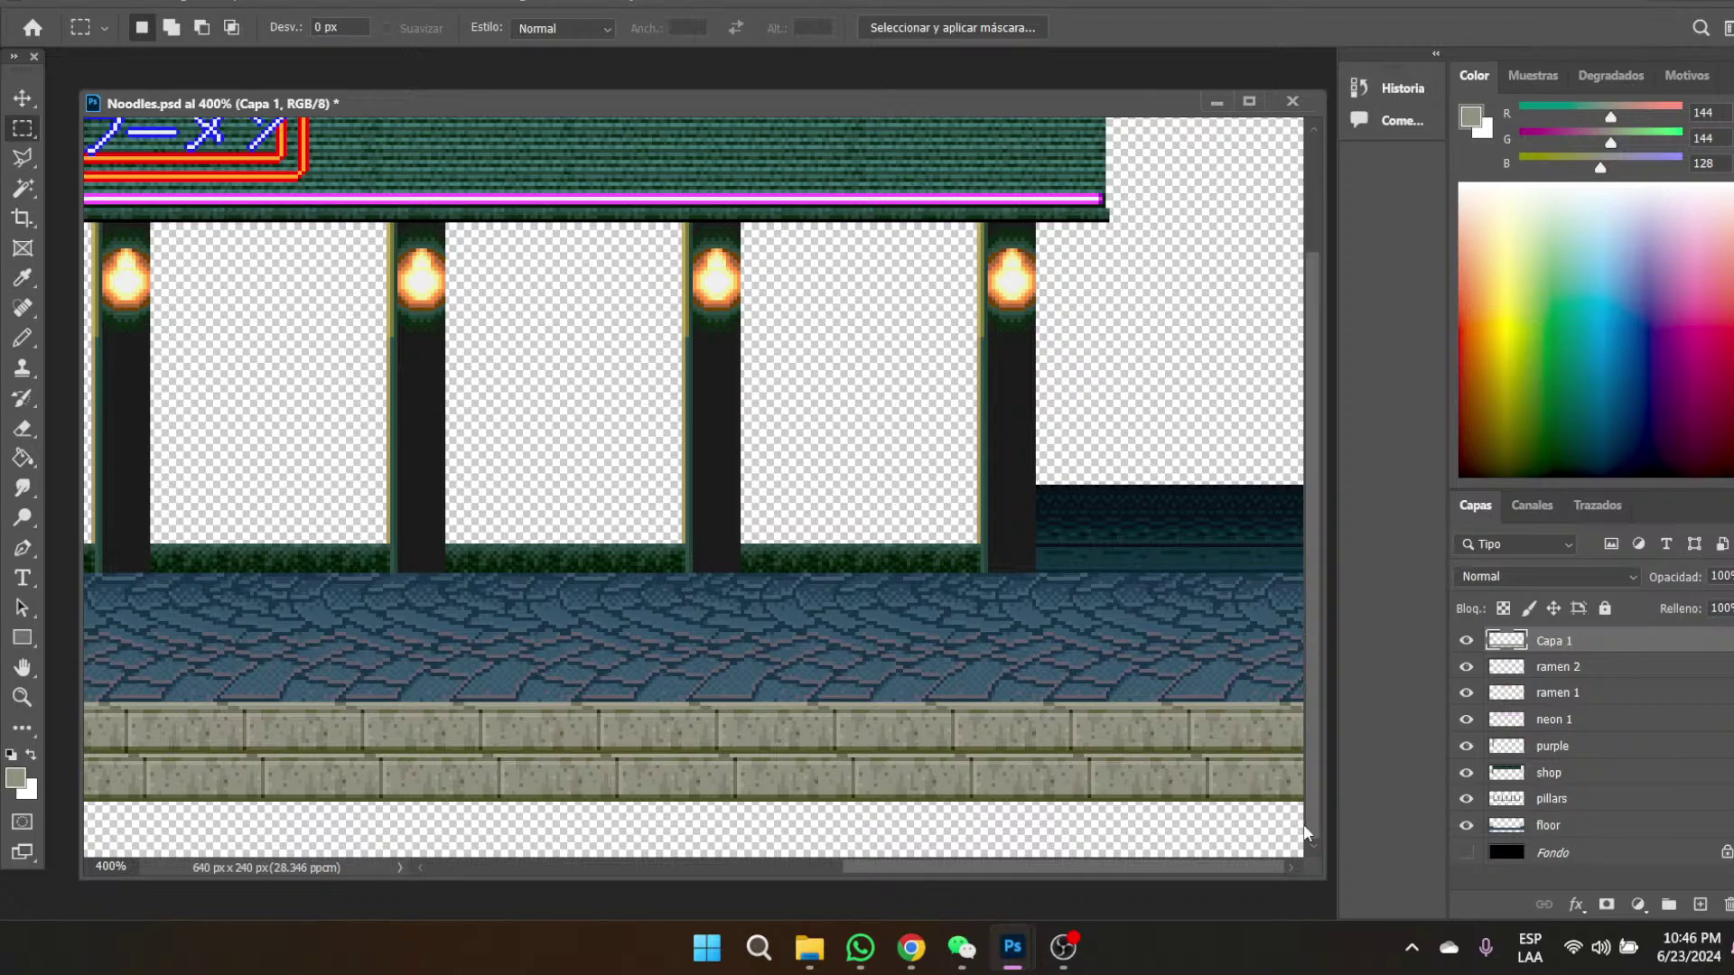
- Select the lower part of the curb's bottom stone row across the full width, shift it slightly upward, and deselect
left_click_drag(1301, 839, 7, 776)
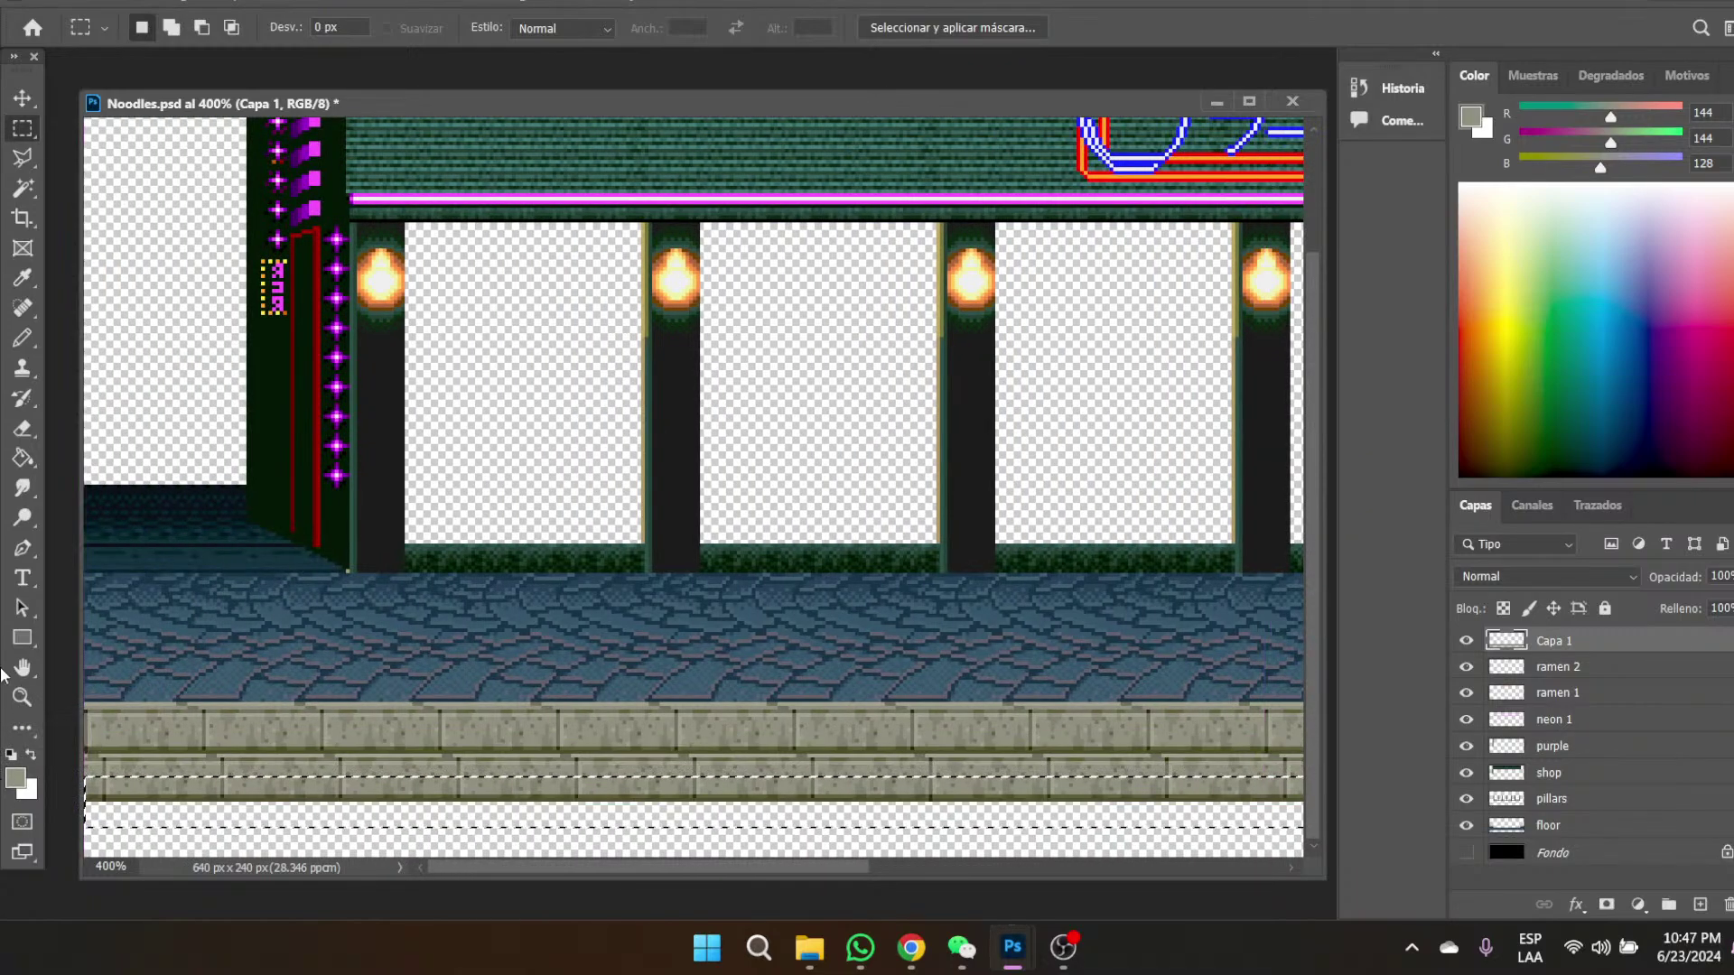
key("v")
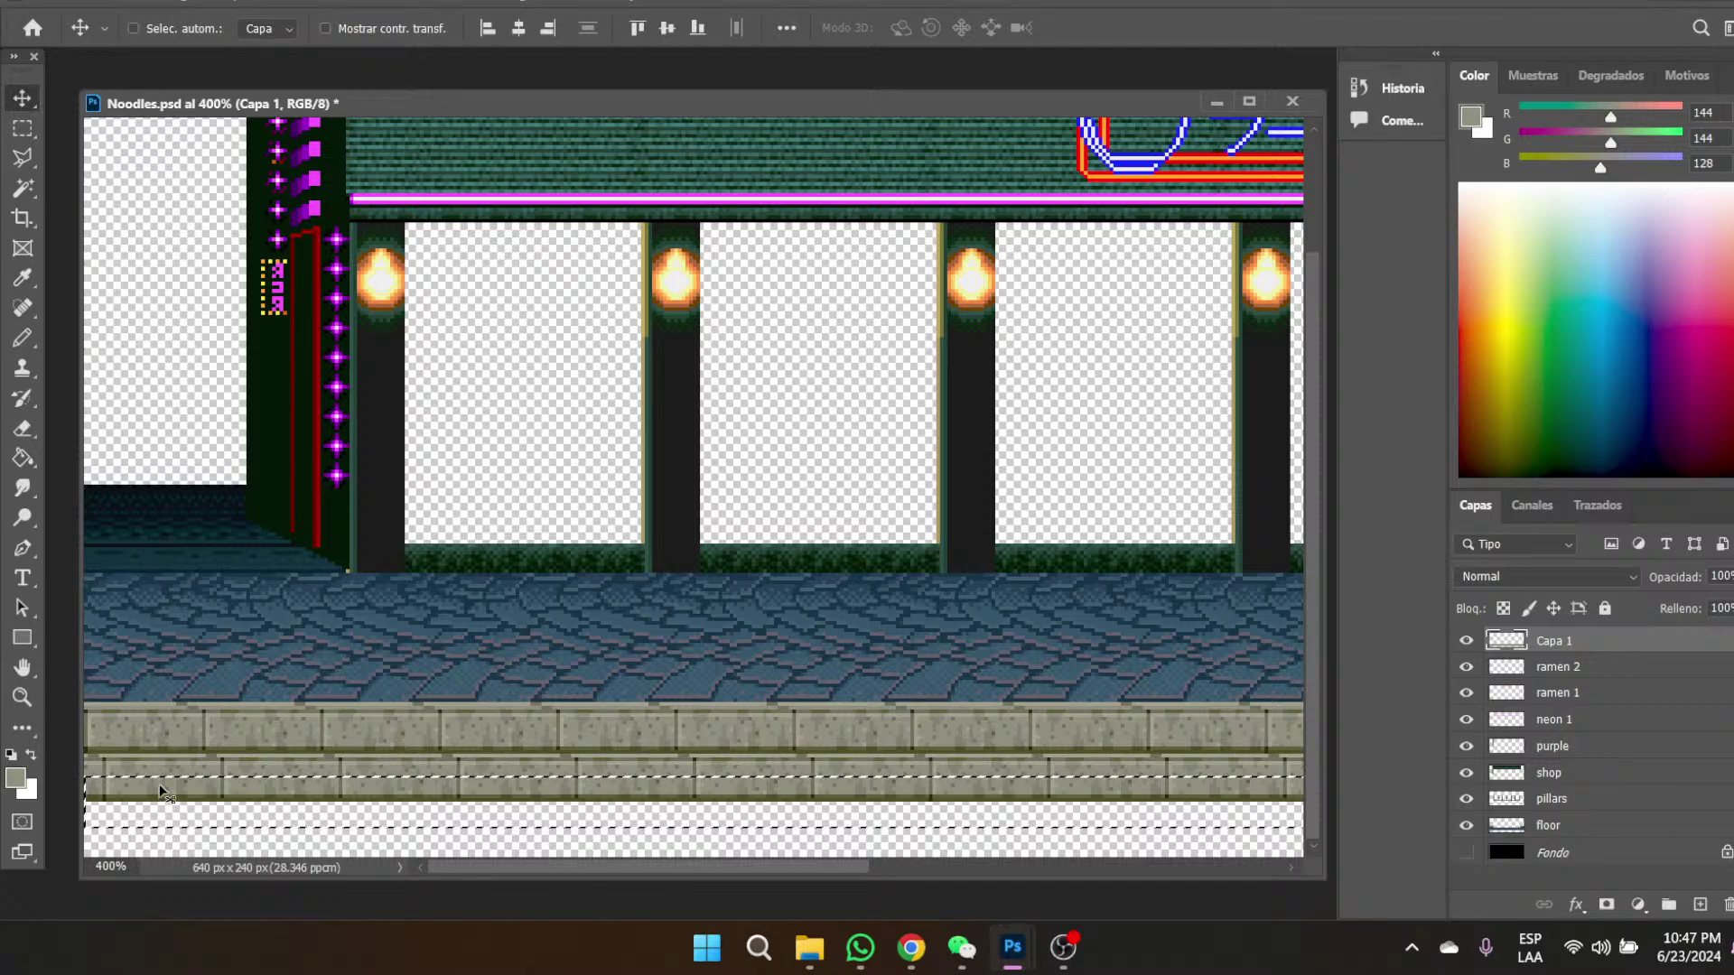
left_click_drag(163, 793, 166, 784)
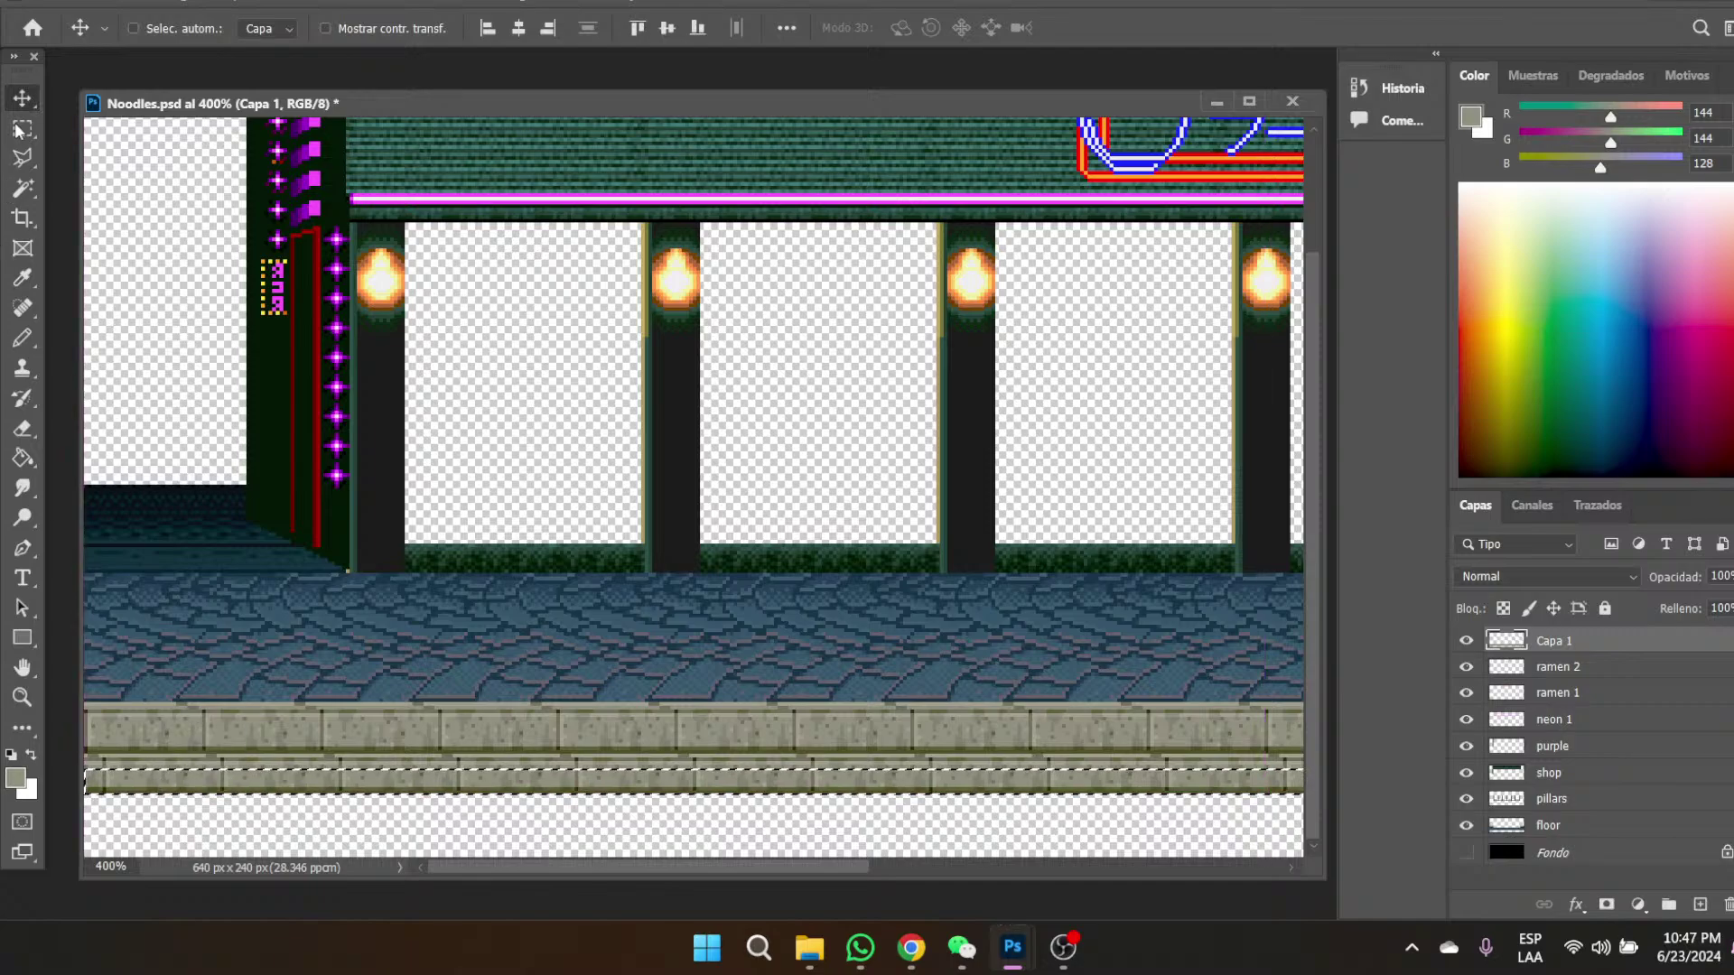
left_click(22, 127)
left_click(158, 849)
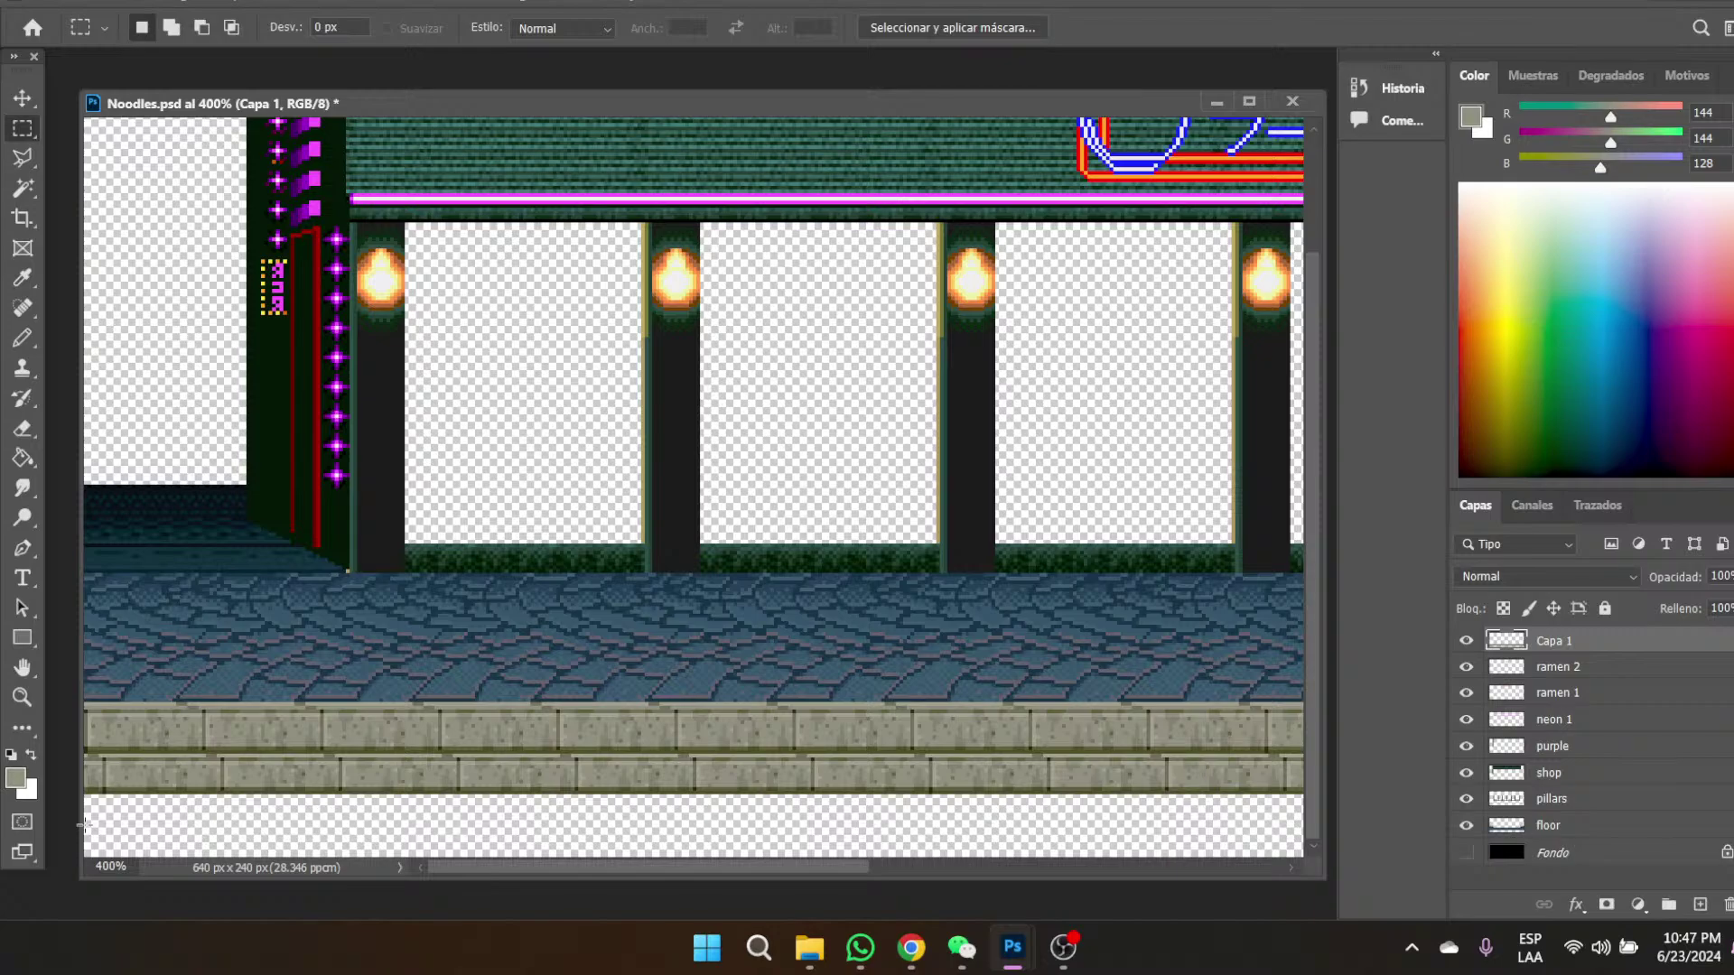
- Select everything from the middle of the curb's upper stone row downward across the full width, shift it slightly upward, and deselect
left_click_drag(81, 825, 1666, 727)
key("v")
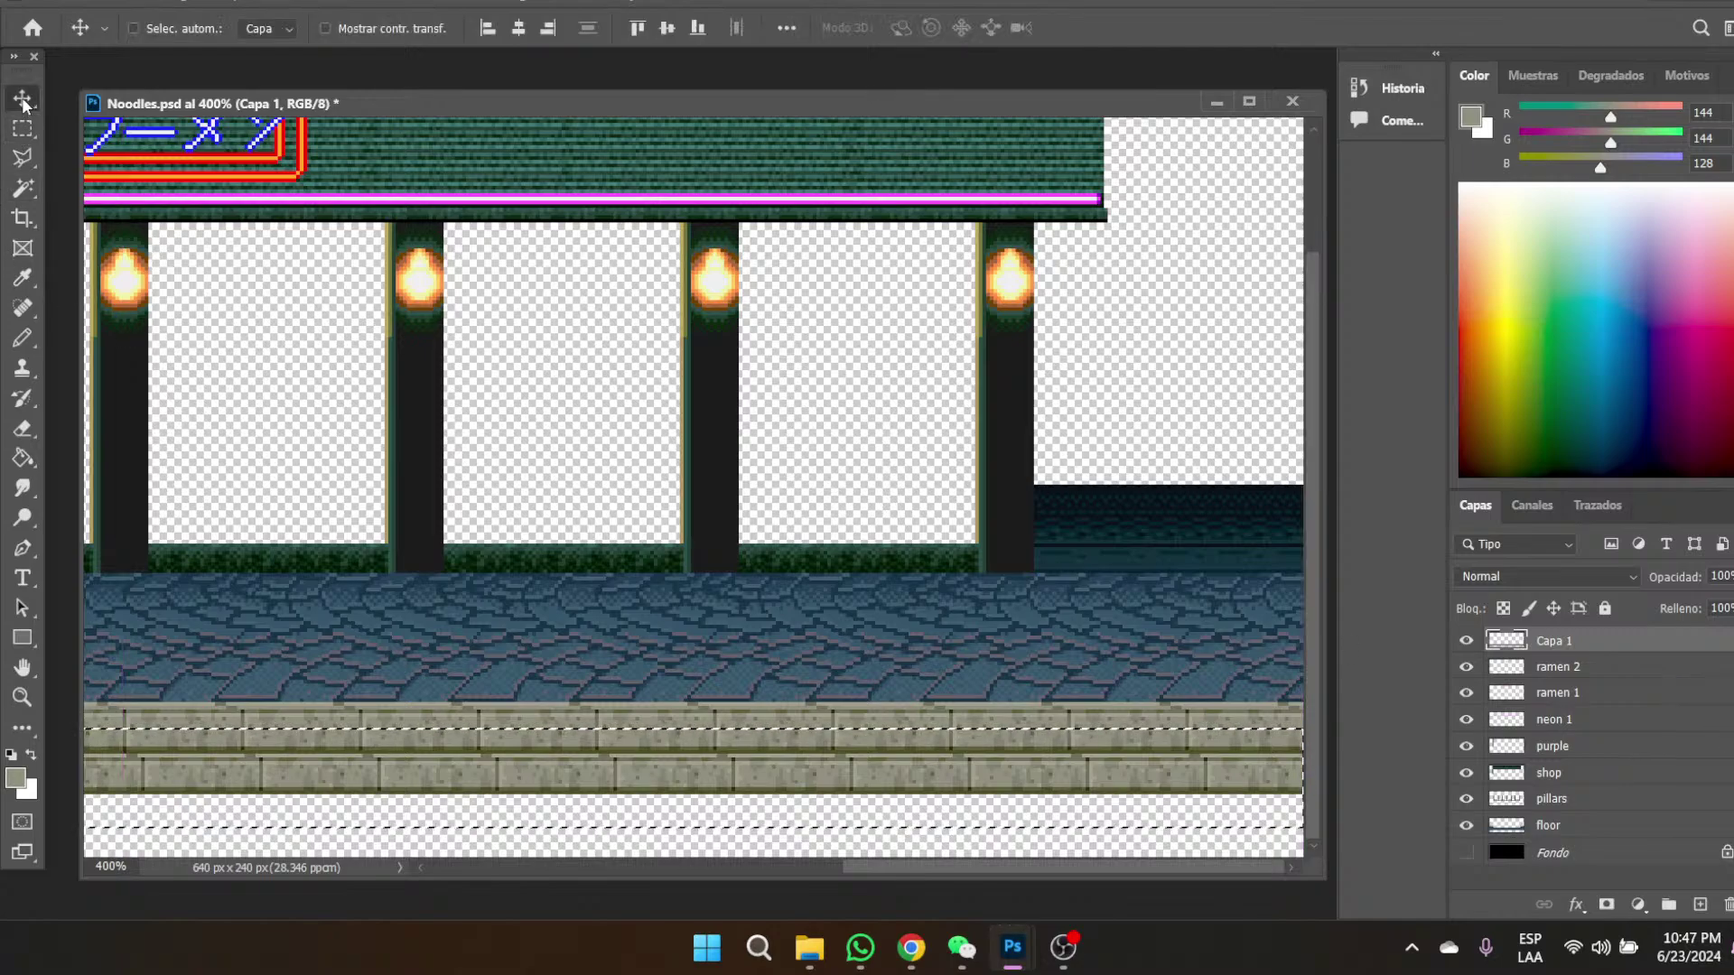
left_click_drag(619, 777, 622, 760)
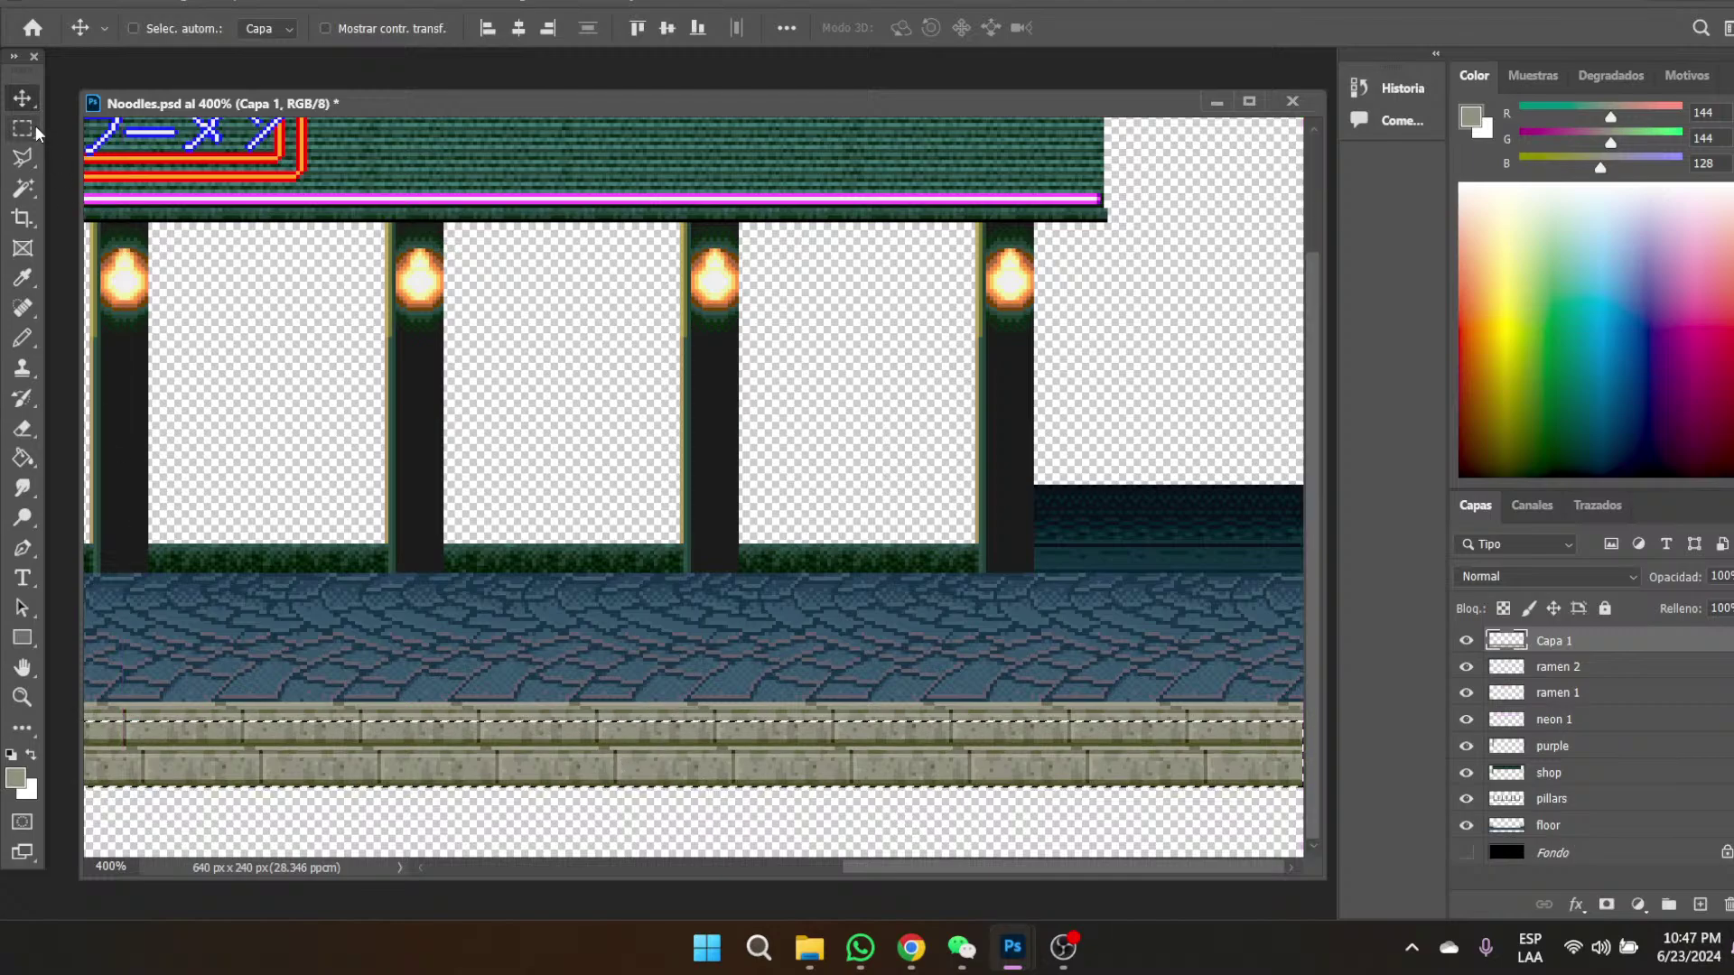
key("m")
left_click(583, 832)
- Show the black Fondo layer behind the scene and view the whole image at 100%
left_click(21, 696)
left_click(722, 30)
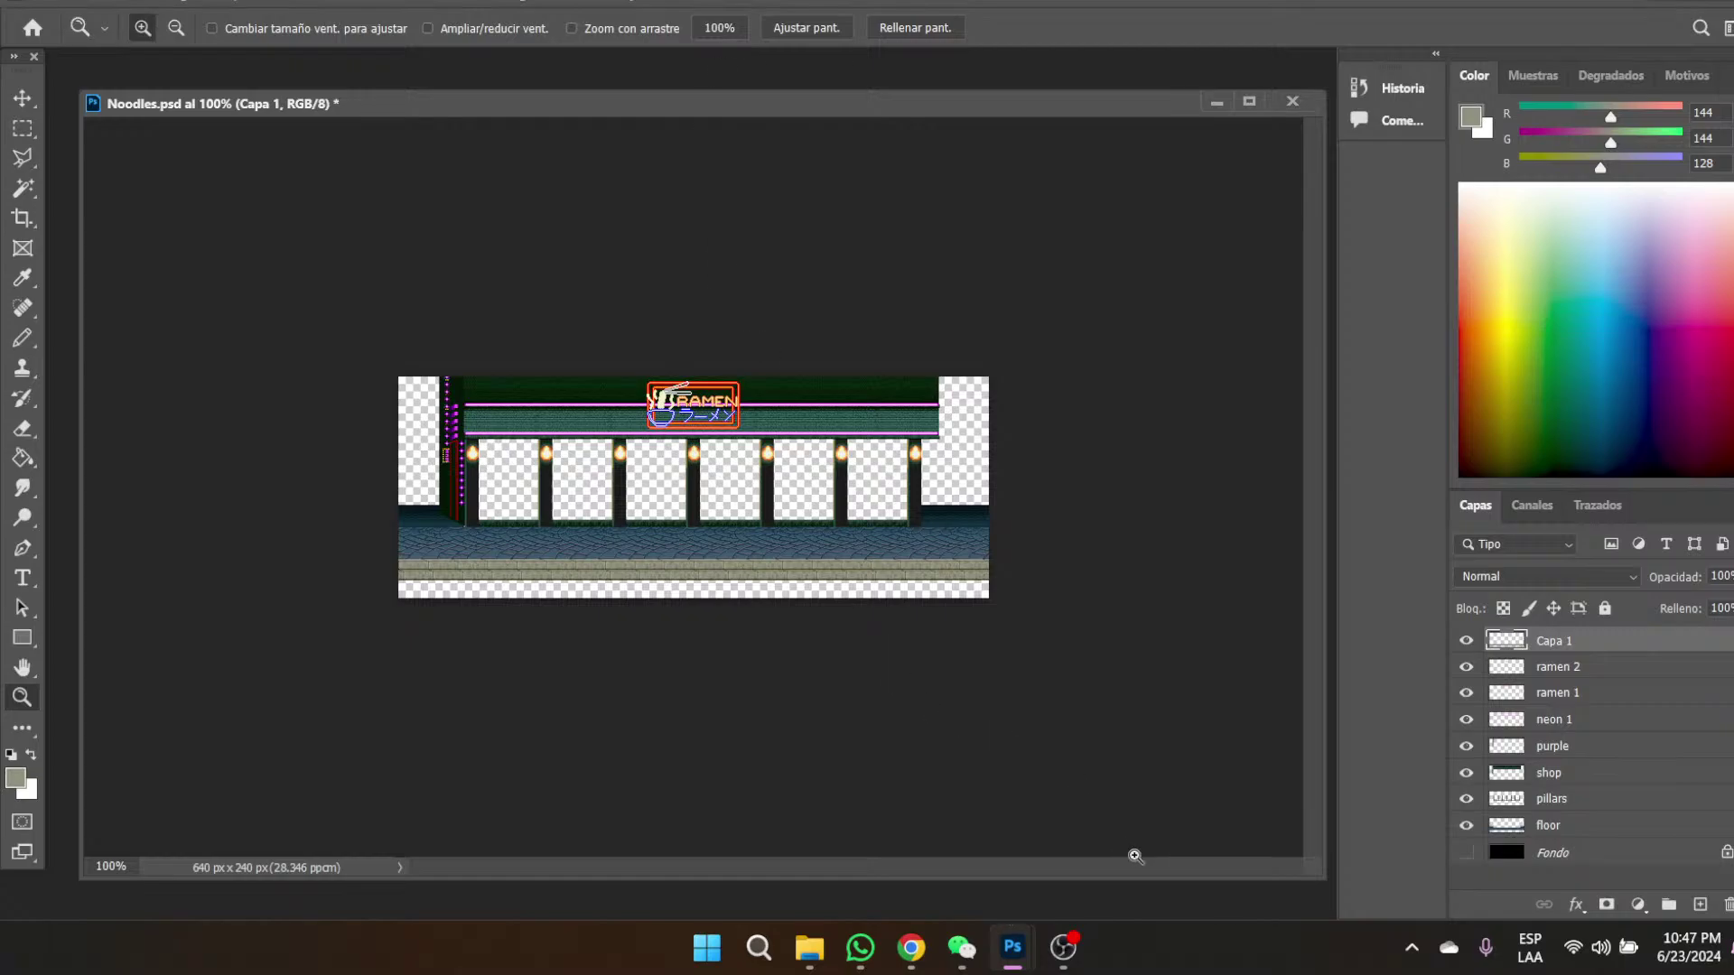
left_click(1466, 854)
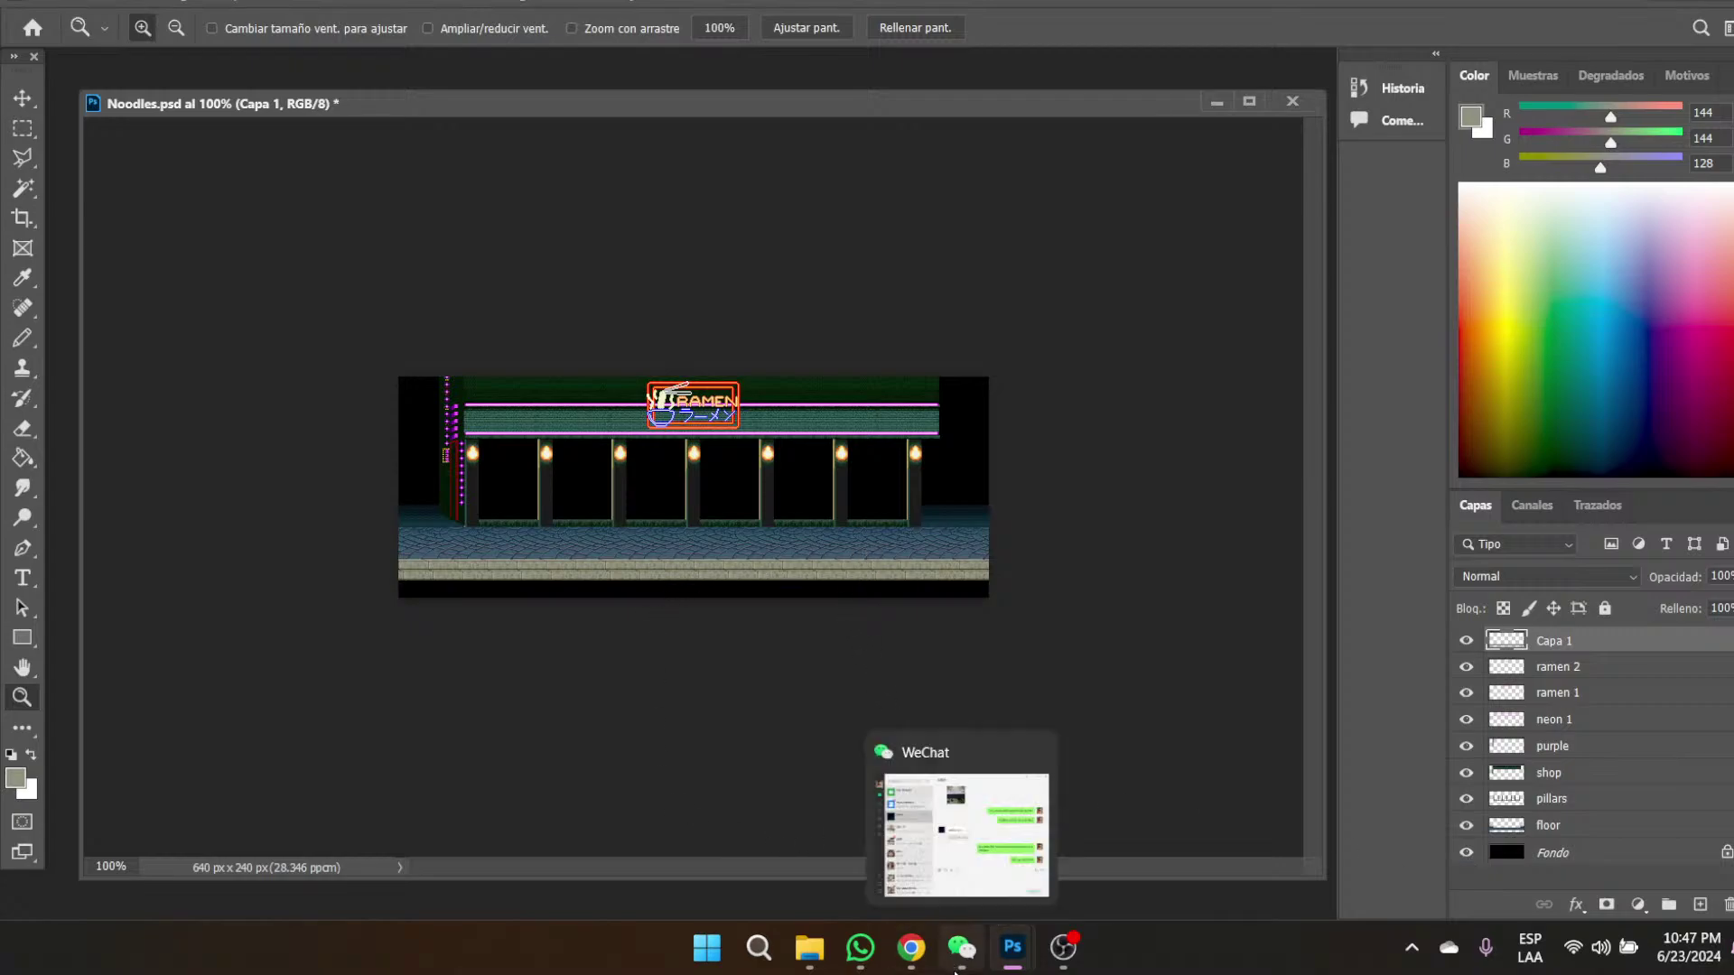
- Switch to the Practice folder in File Explorer and look through its image thumbnails for reference artwork
mouse_move(793, 970)
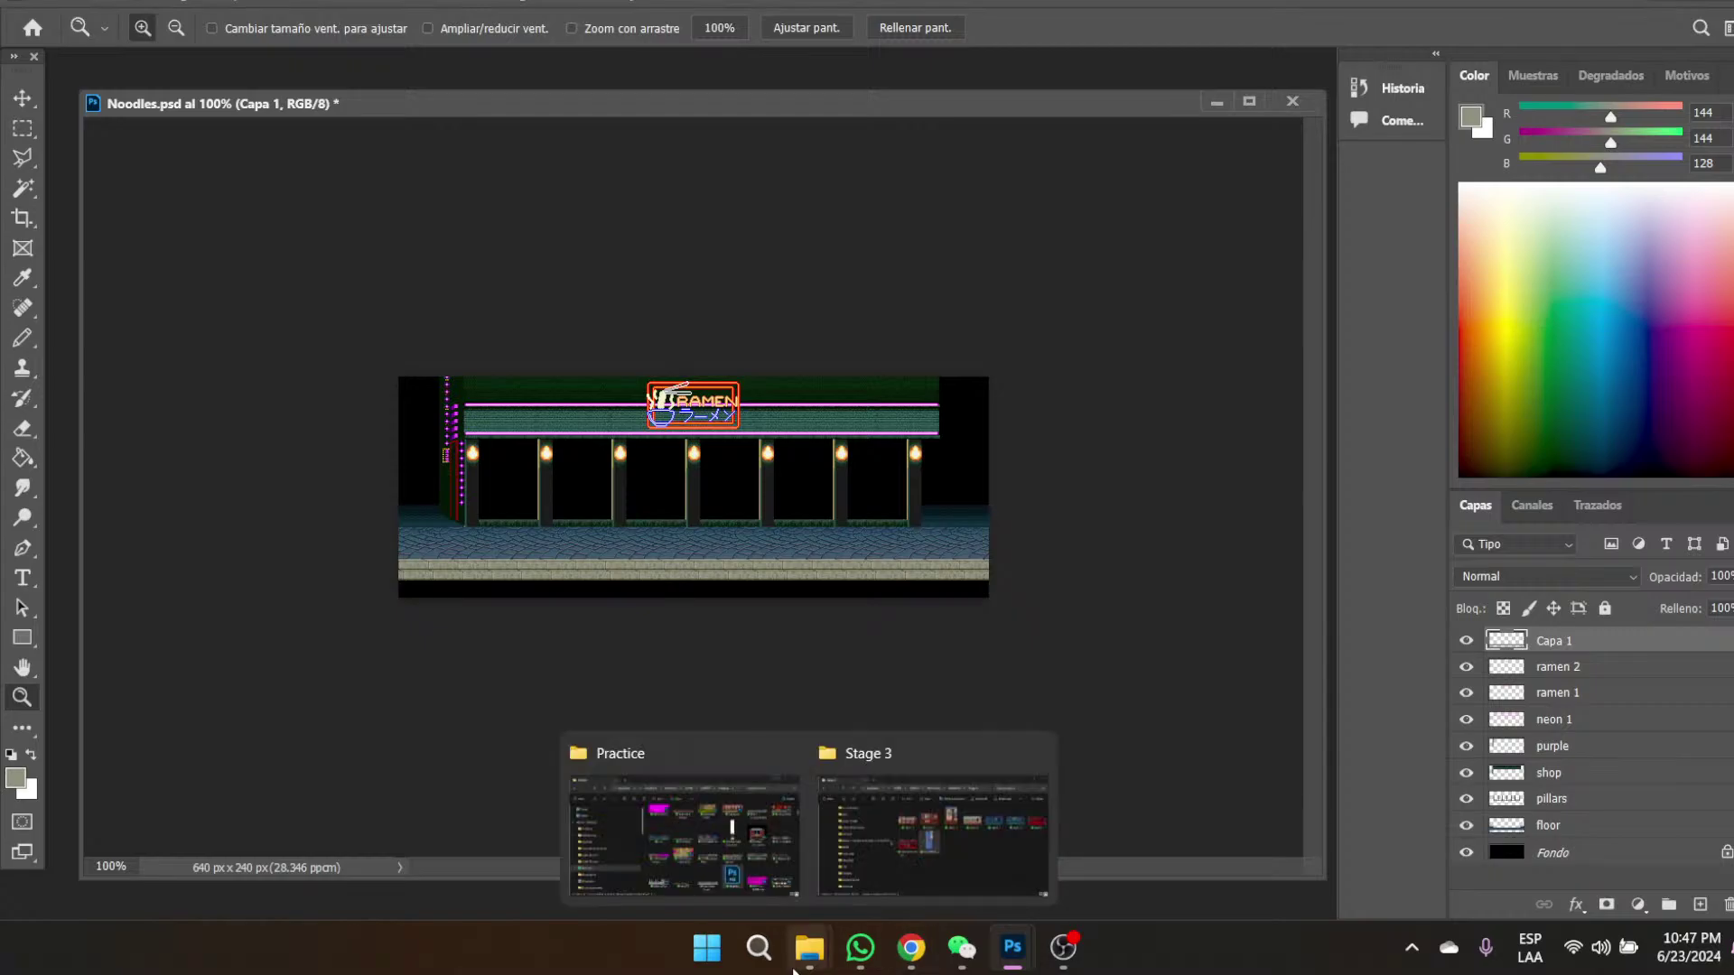
left_click(683, 822)
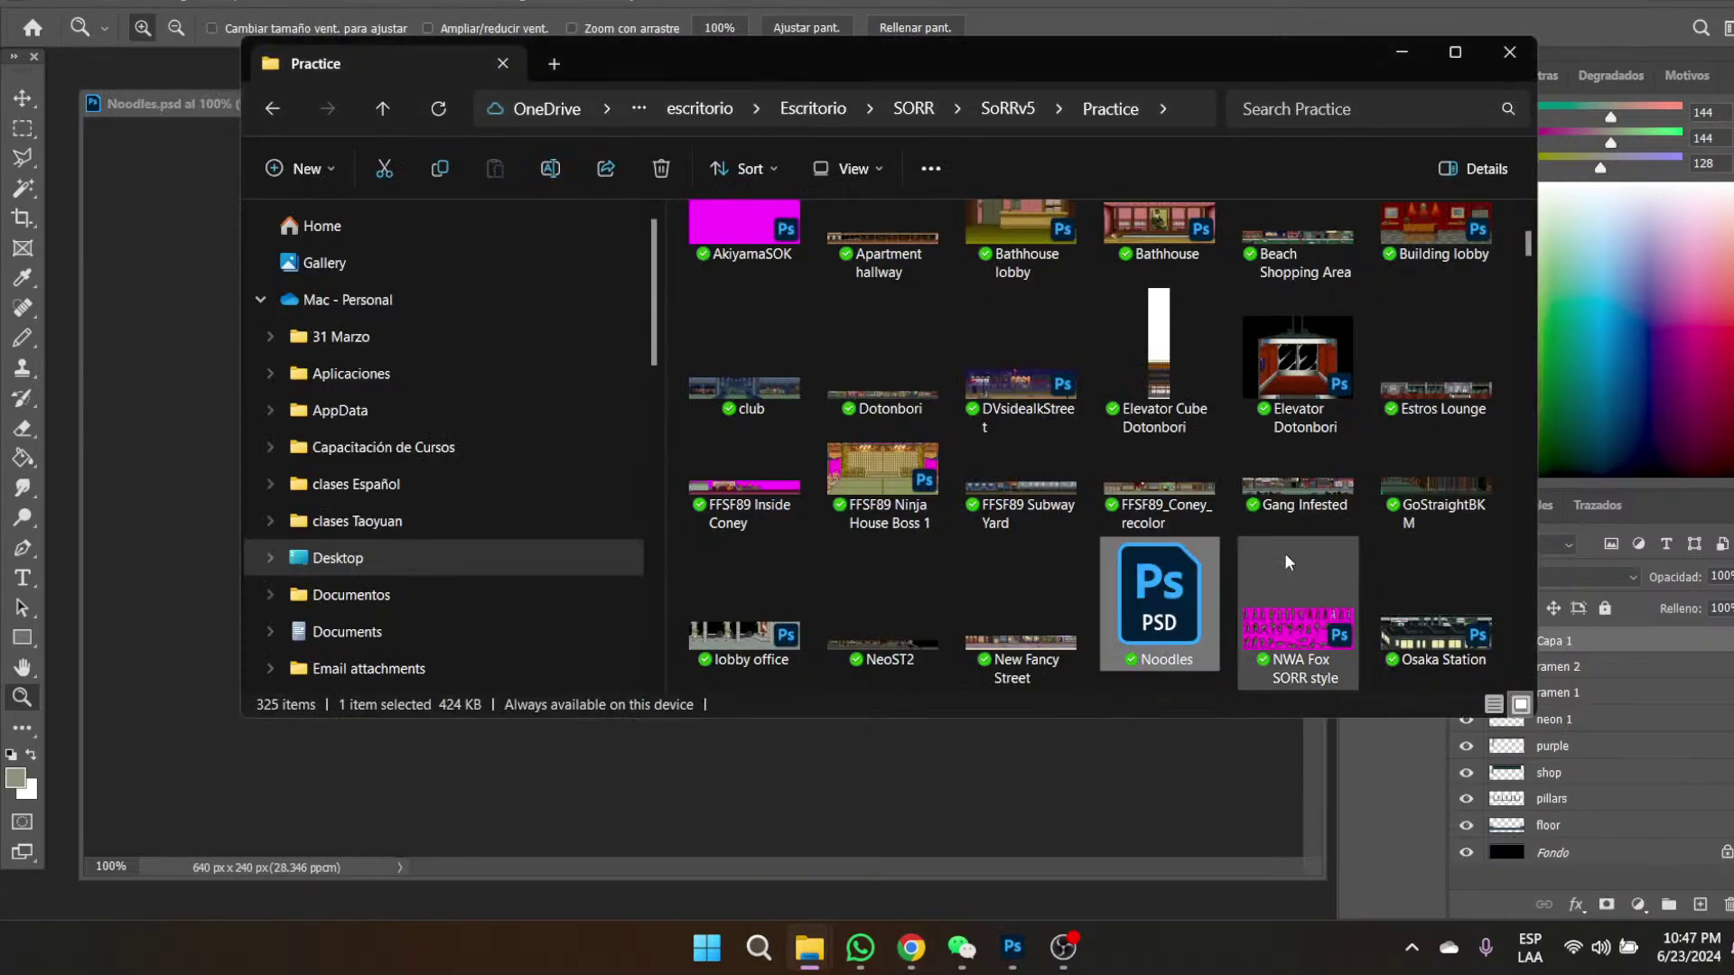
scroll(1230, 503, "up", 1)
scroll(1230, 504, "down", 3)
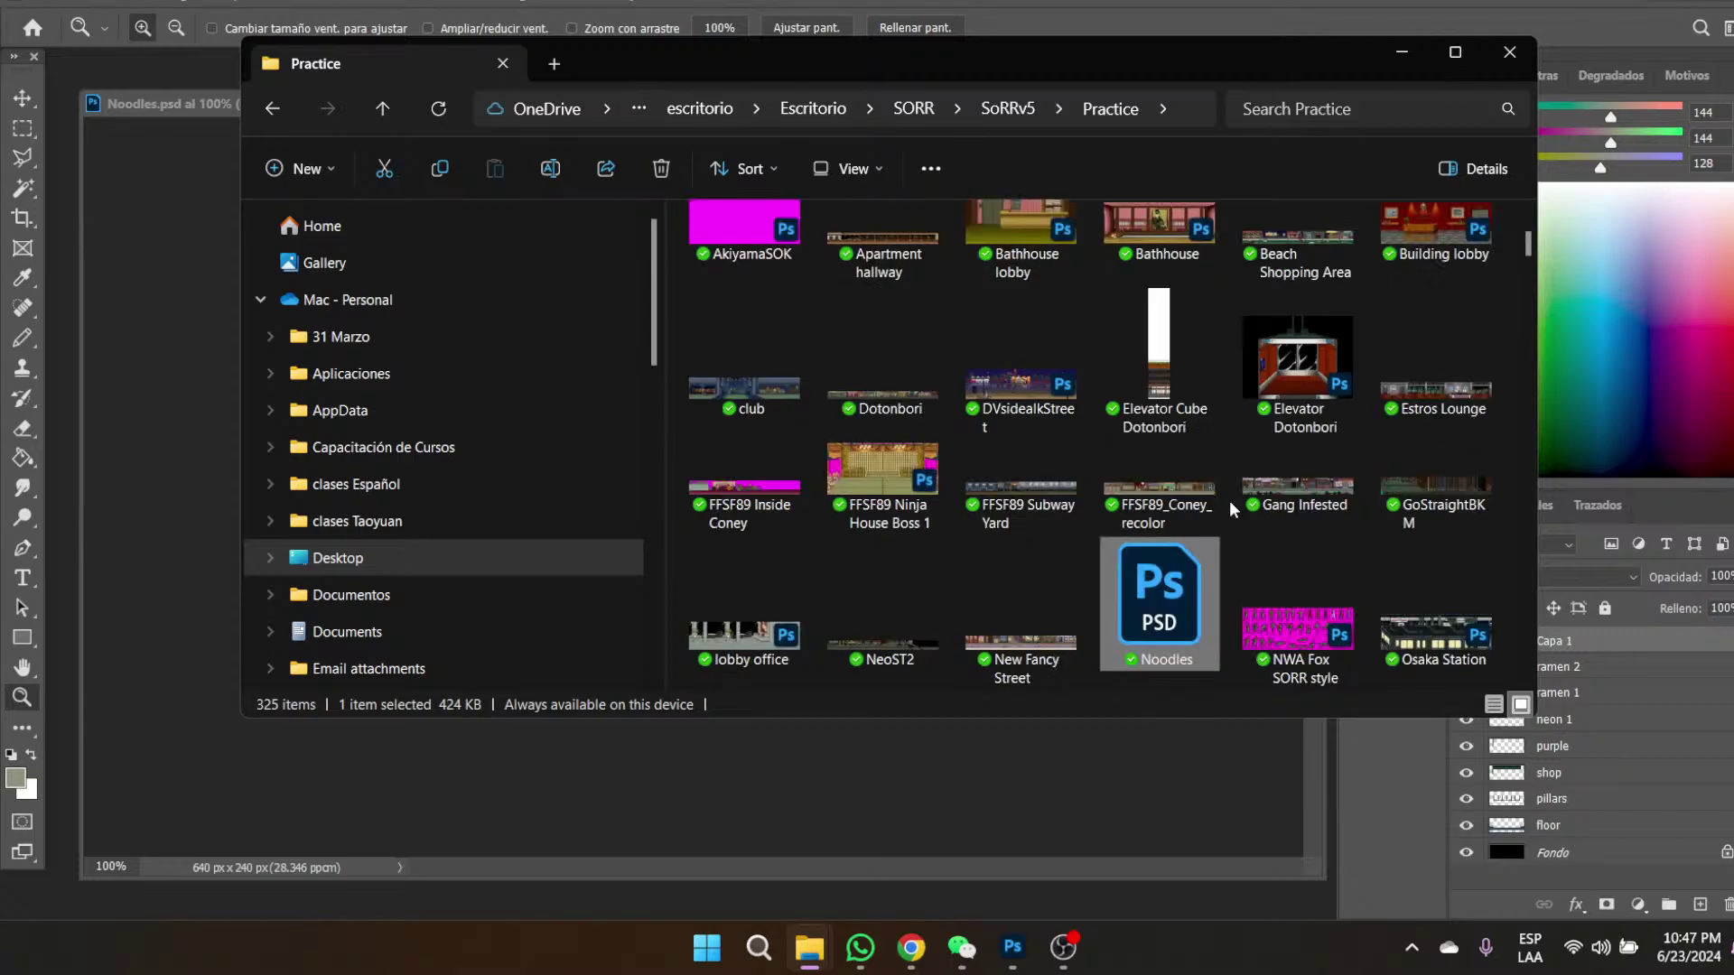
scroll(1230, 505, "down", 3)
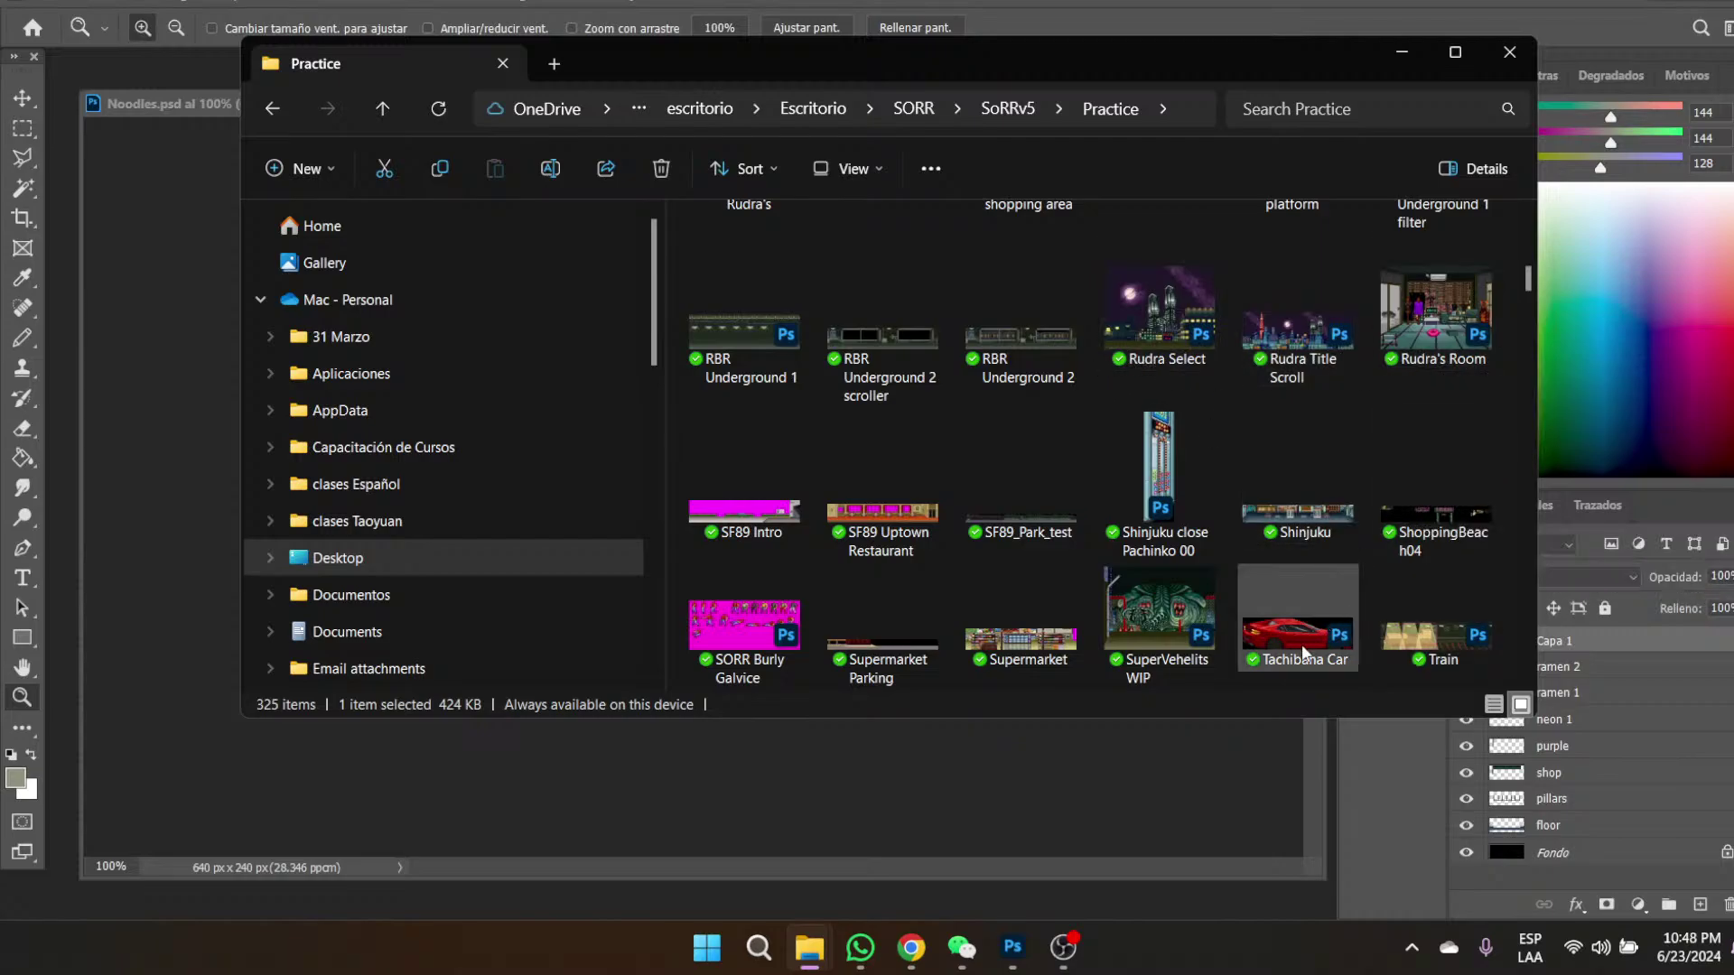
scroll(1210, 595, "down", 3)
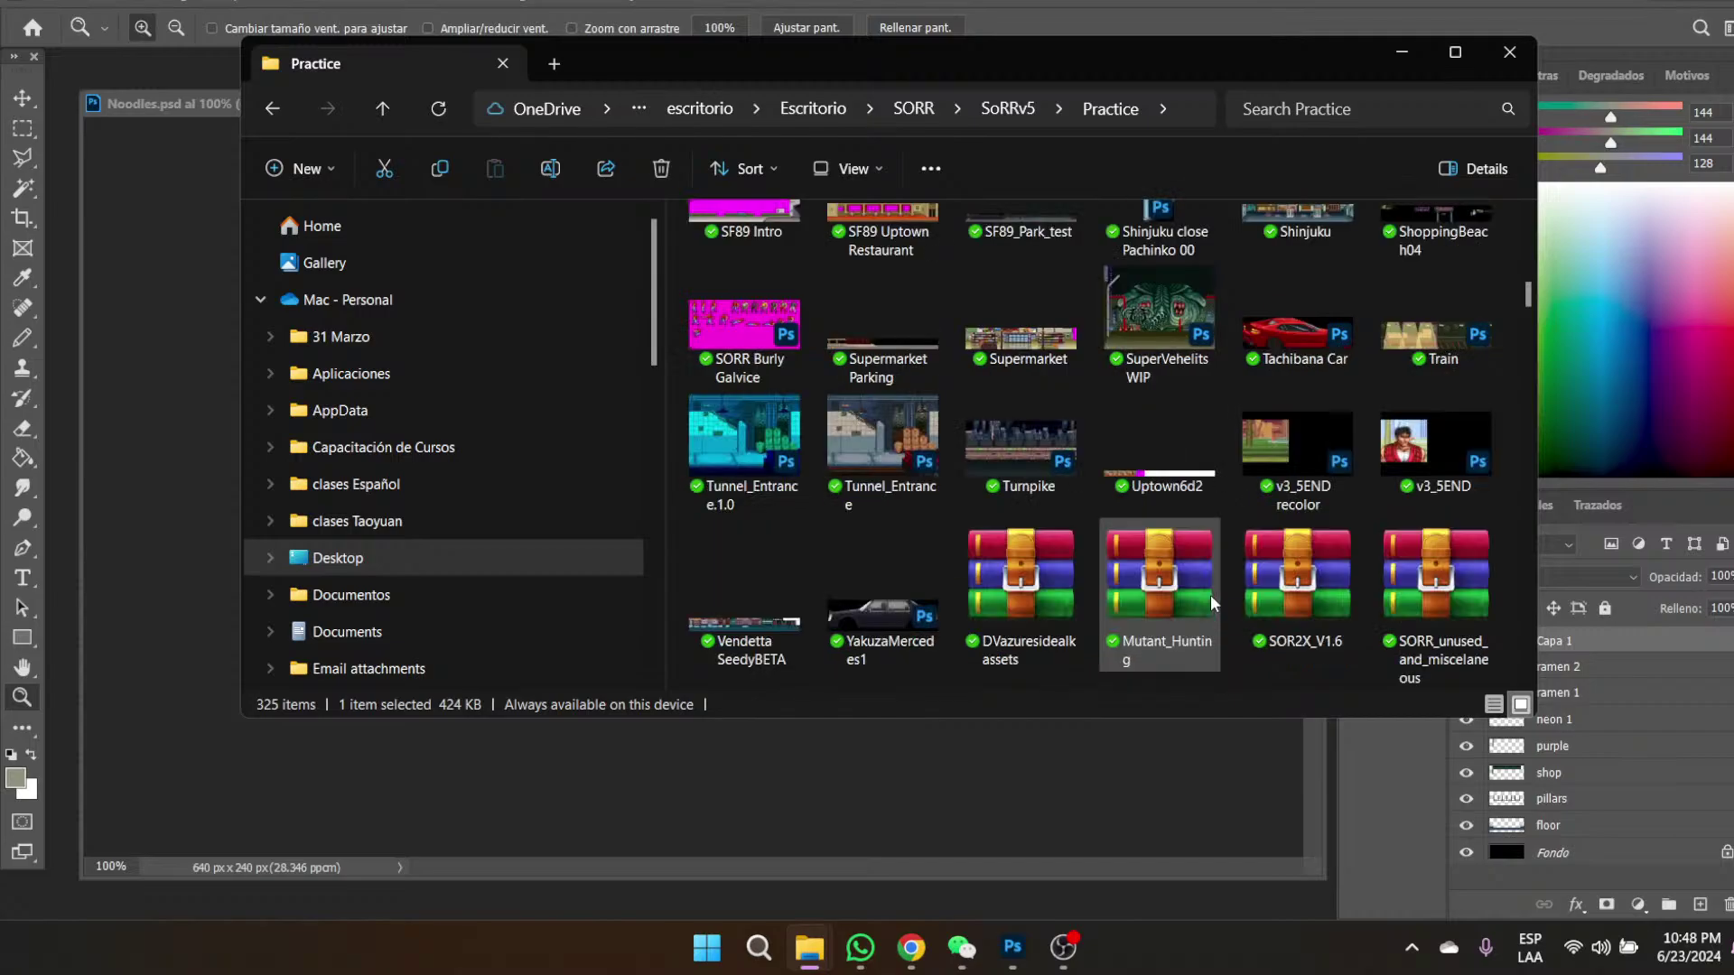
scroll(1210, 594, "down", 1)
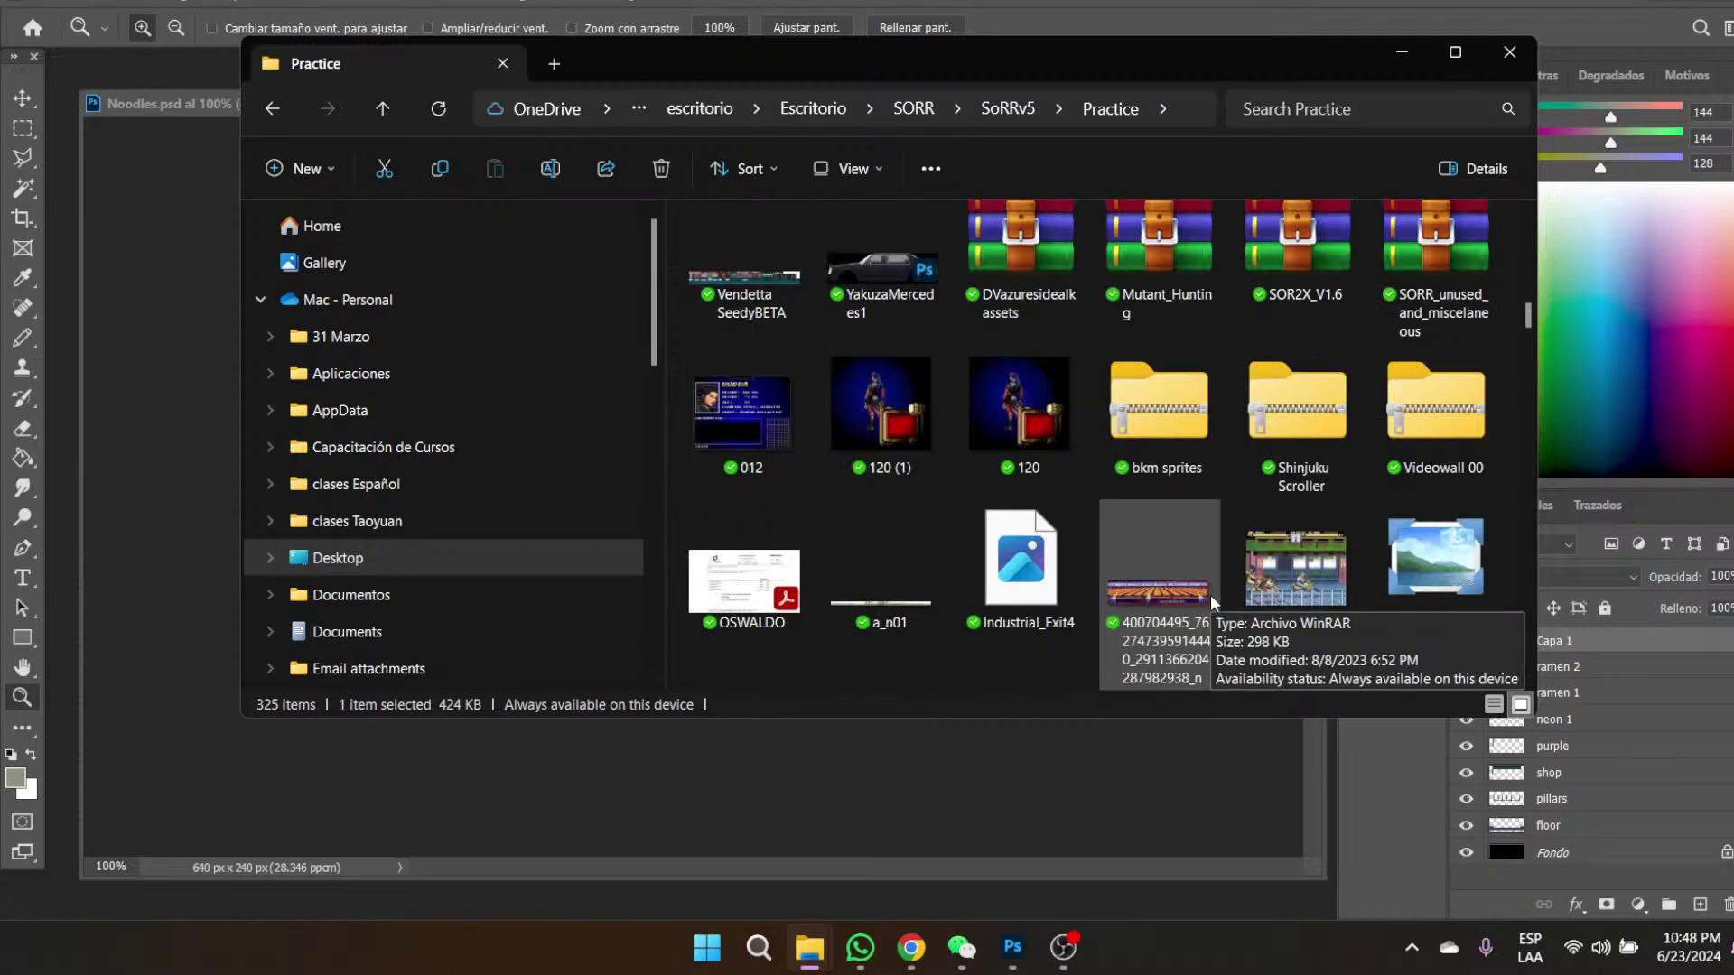
scroll(1210, 595, "up", 2)
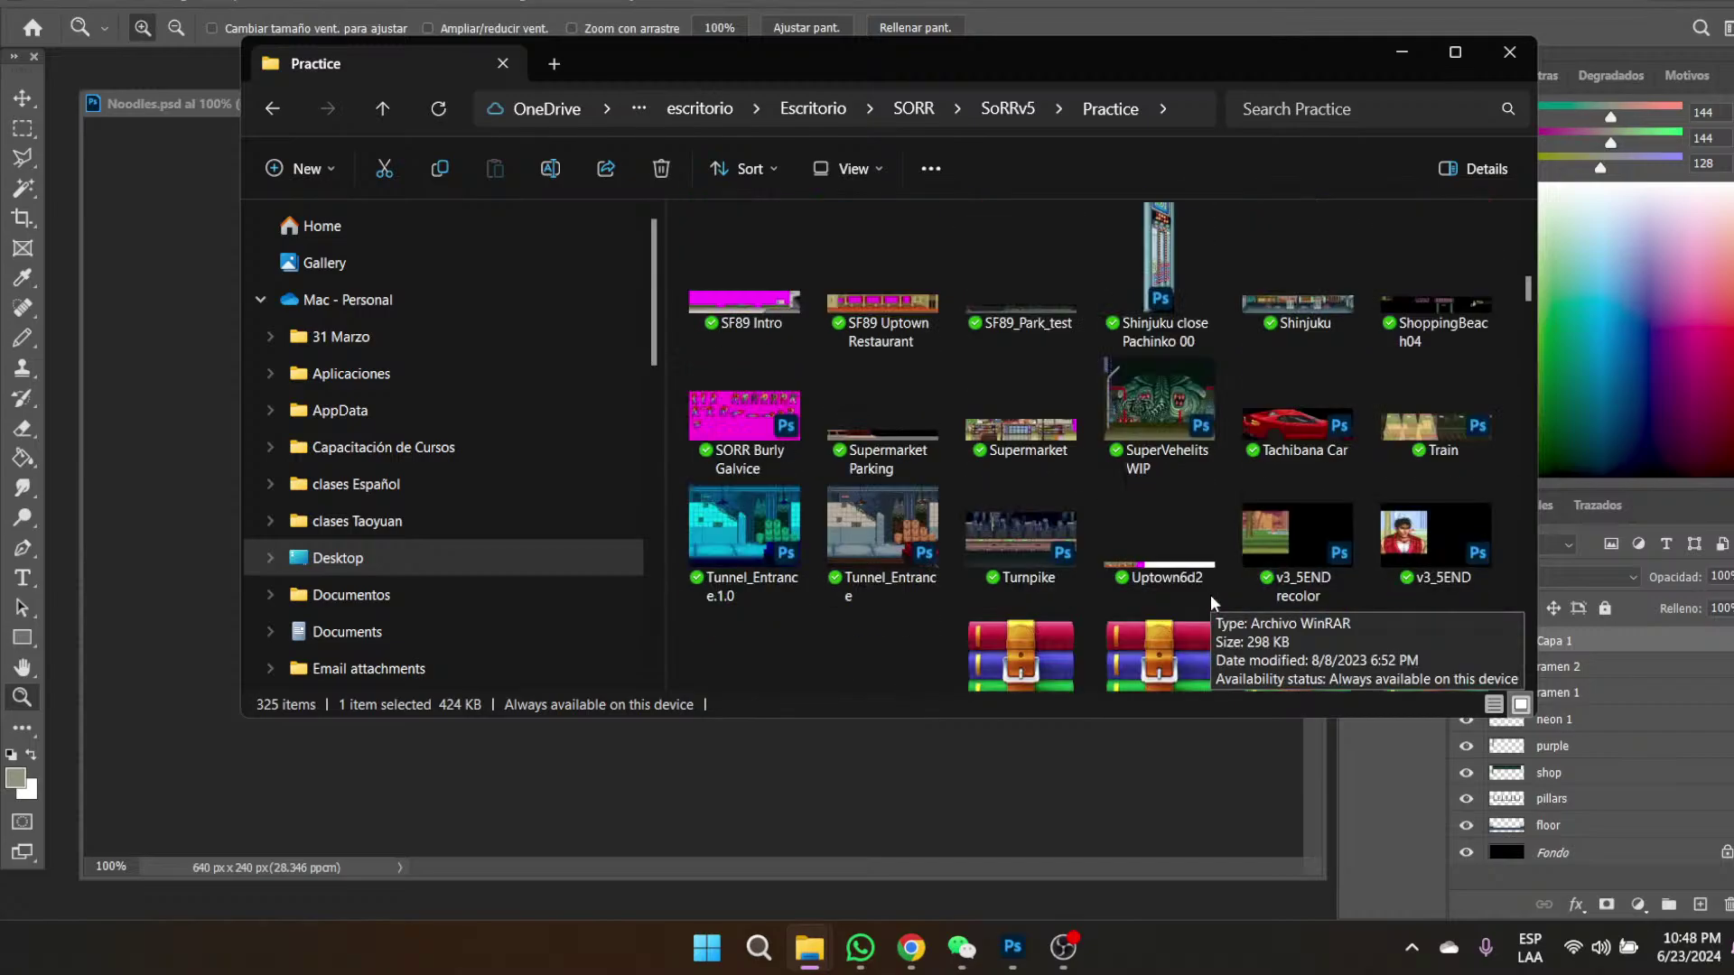
scroll(1210, 594, "down", 3)
scroll(1210, 595, "down", 2)
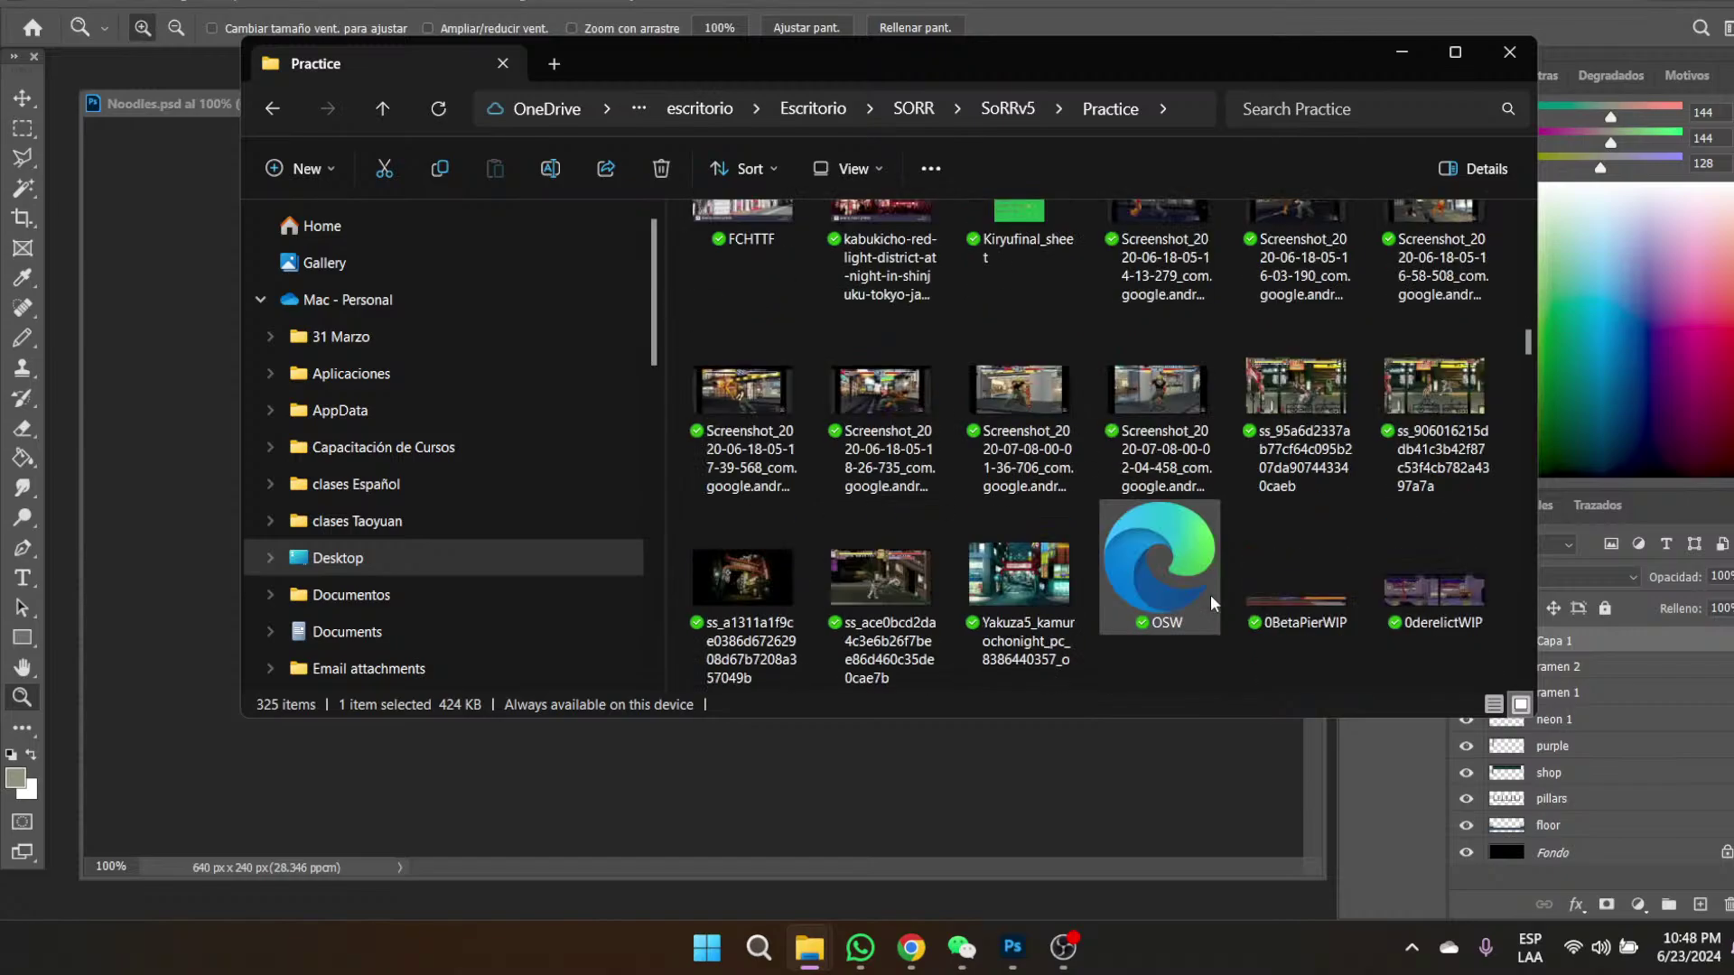
scroll(1210, 595, "down", 2)
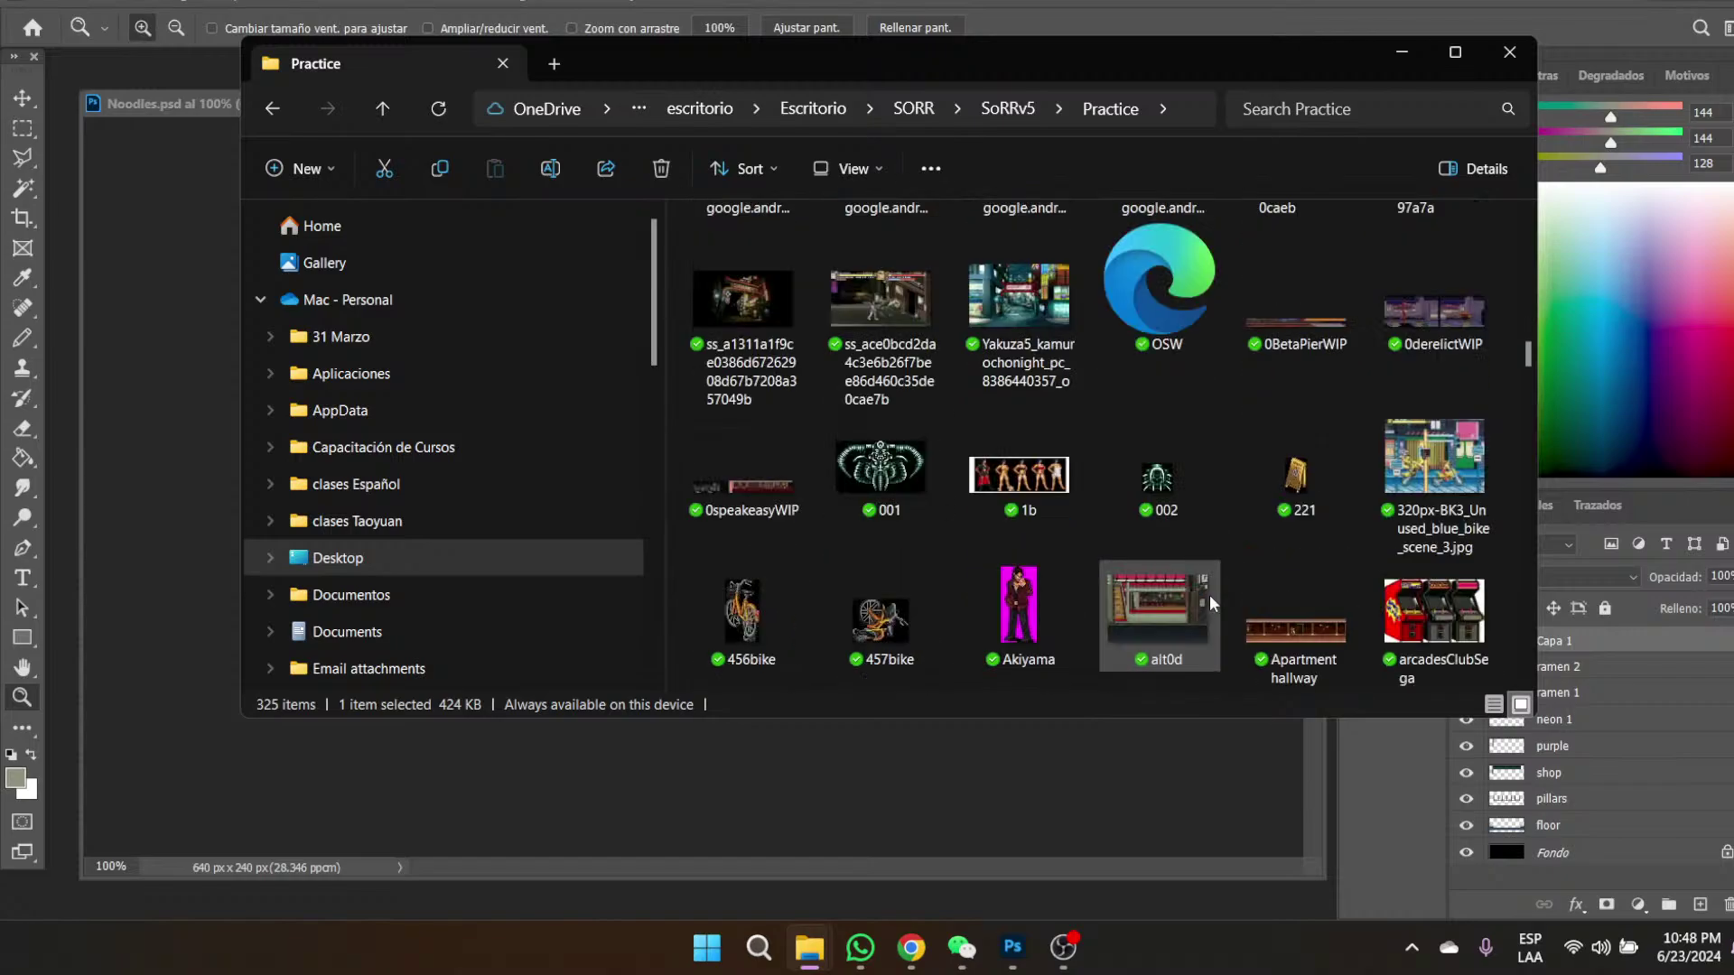
scroll(1210, 594, "down", 2)
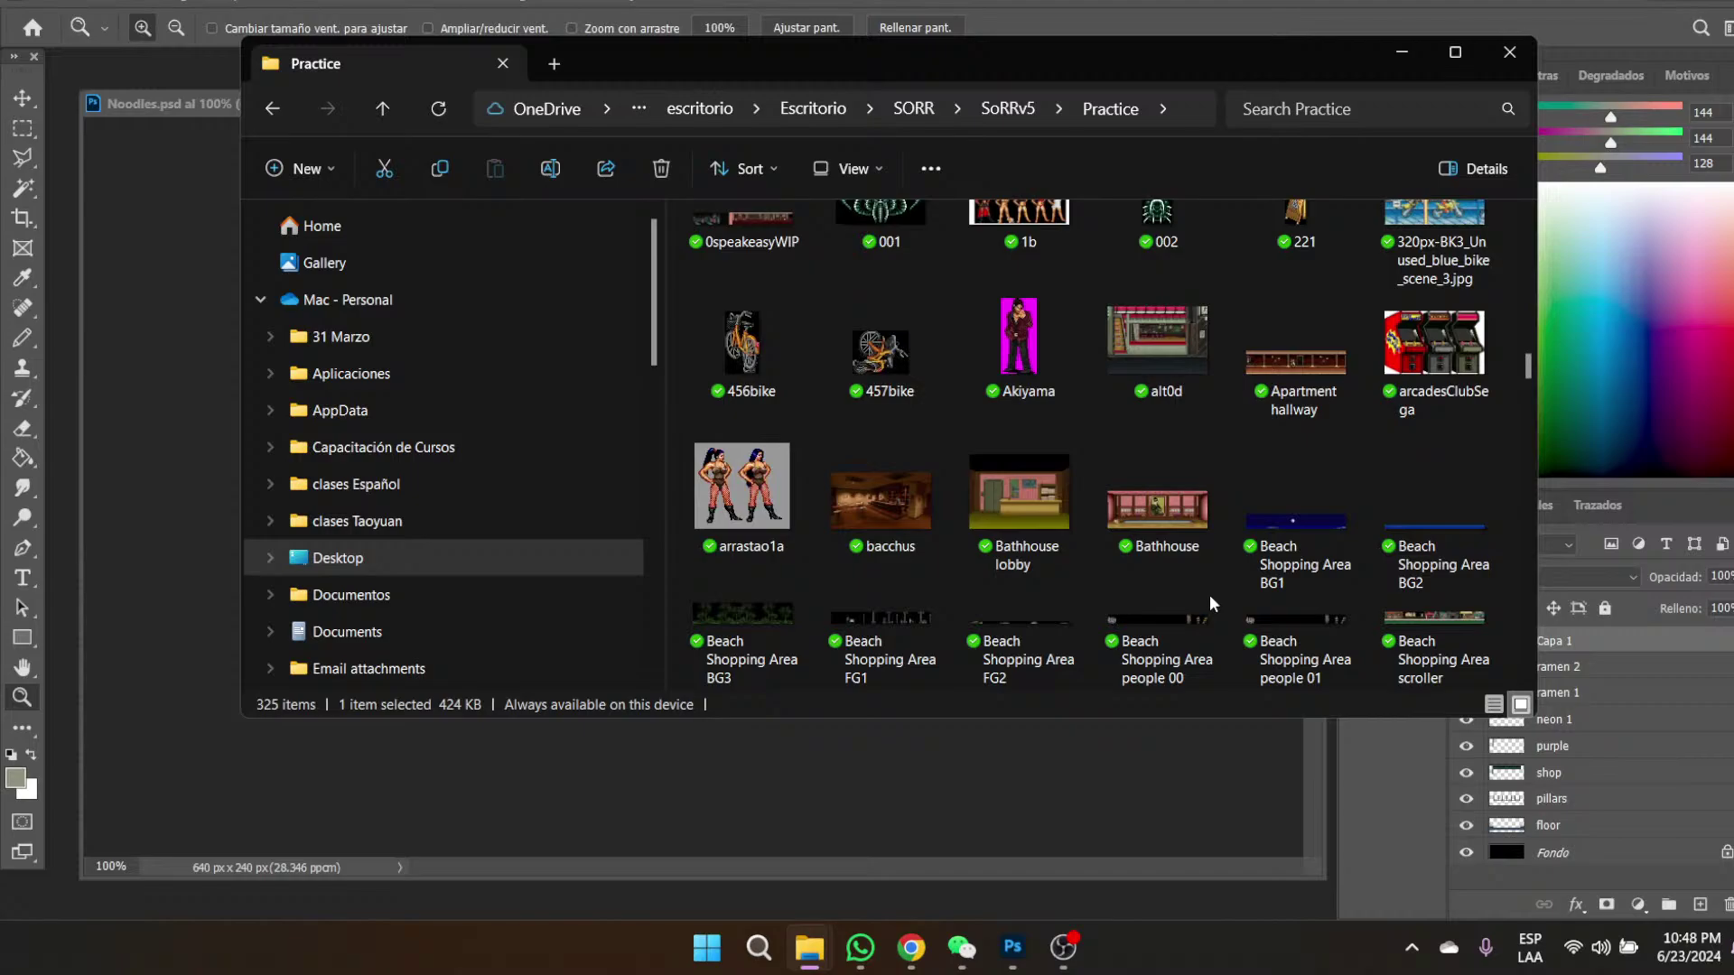
scroll(1210, 594, "down", 3)
scroll(1210, 594, "down", 1)
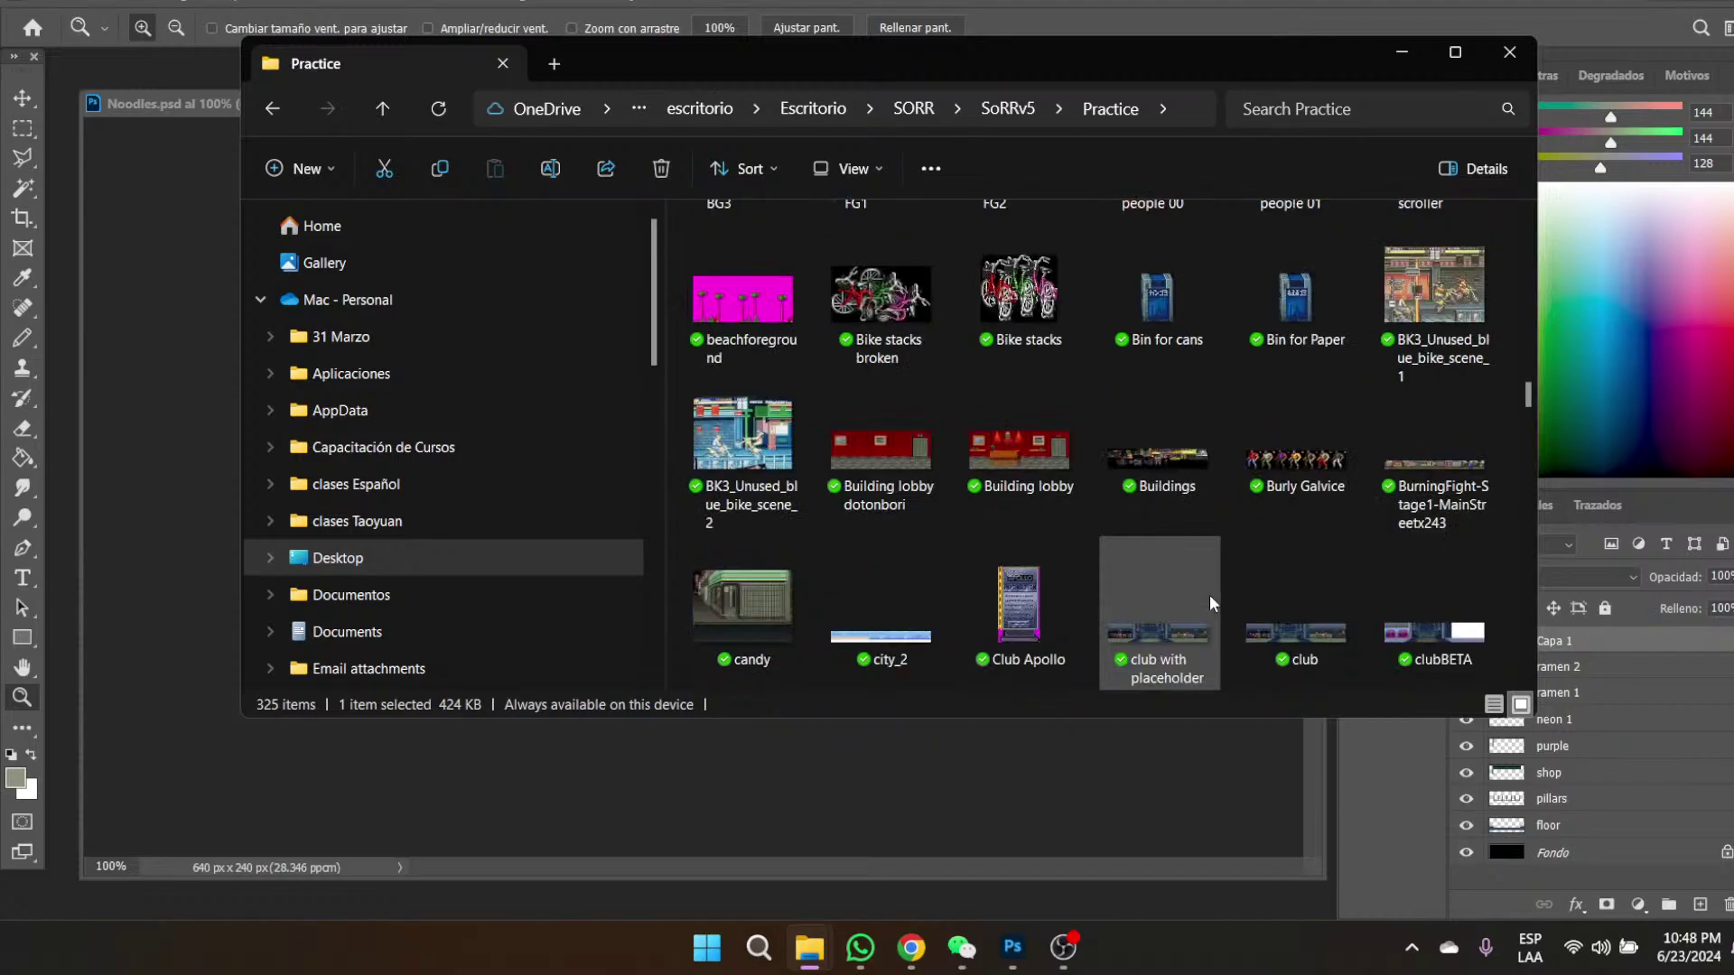
scroll(1210, 594, "down", 1)
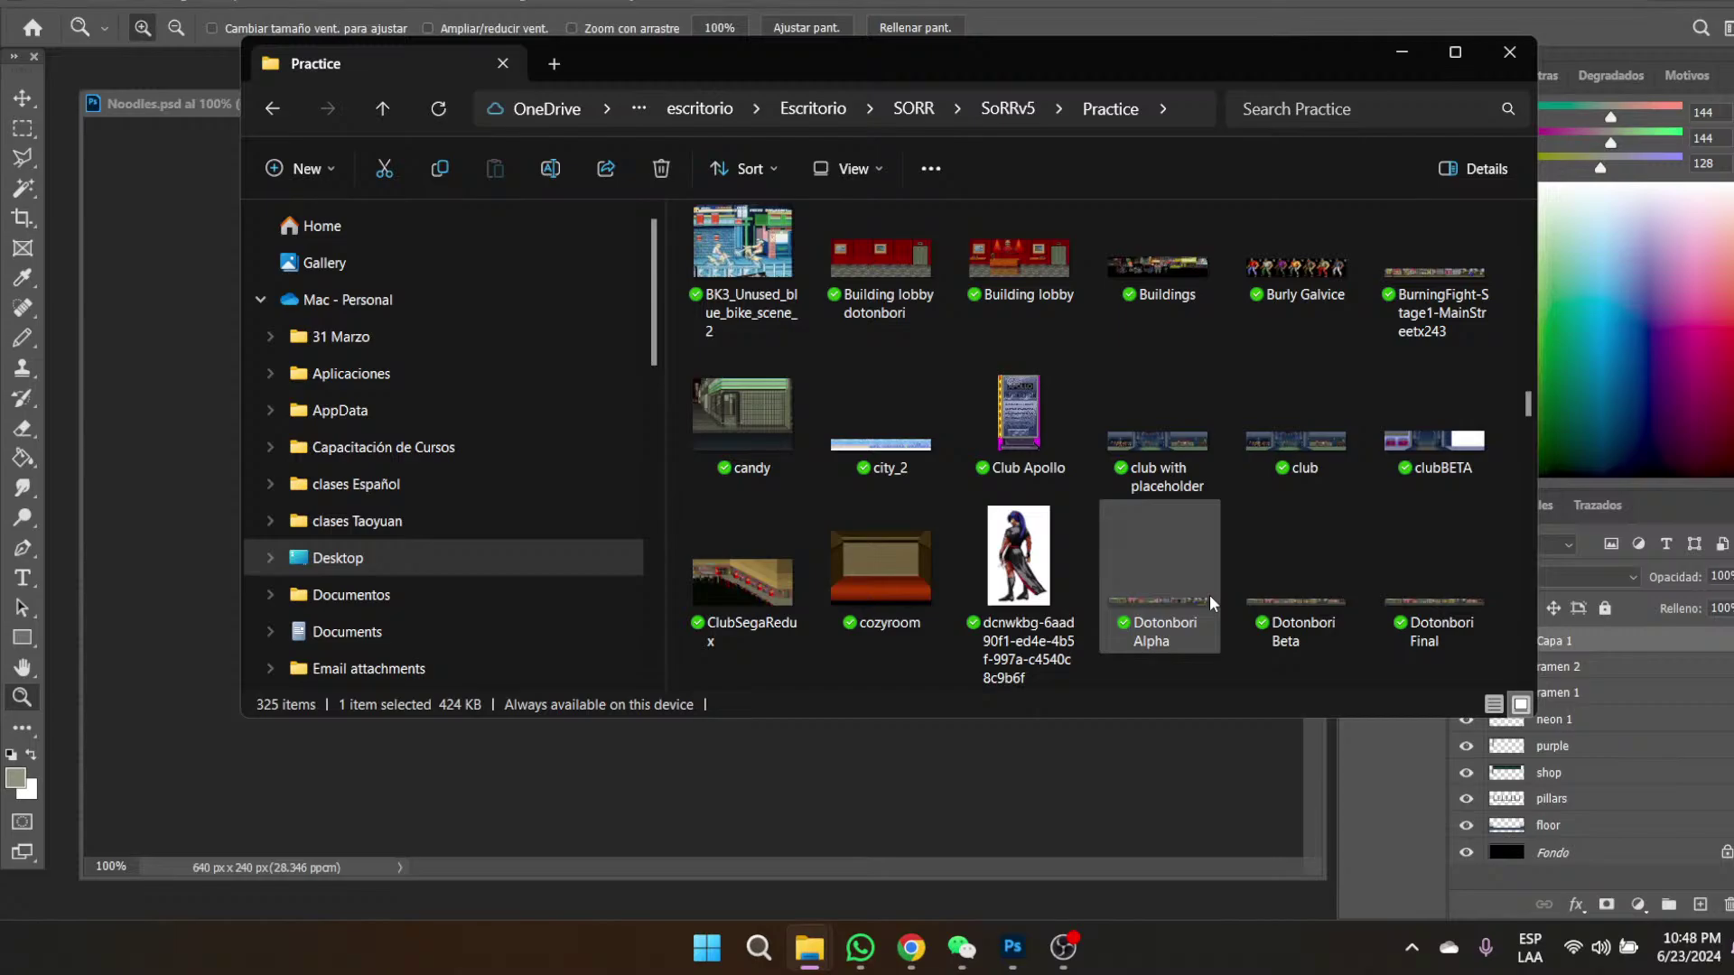
scroll(1211, 594, "down", 1)
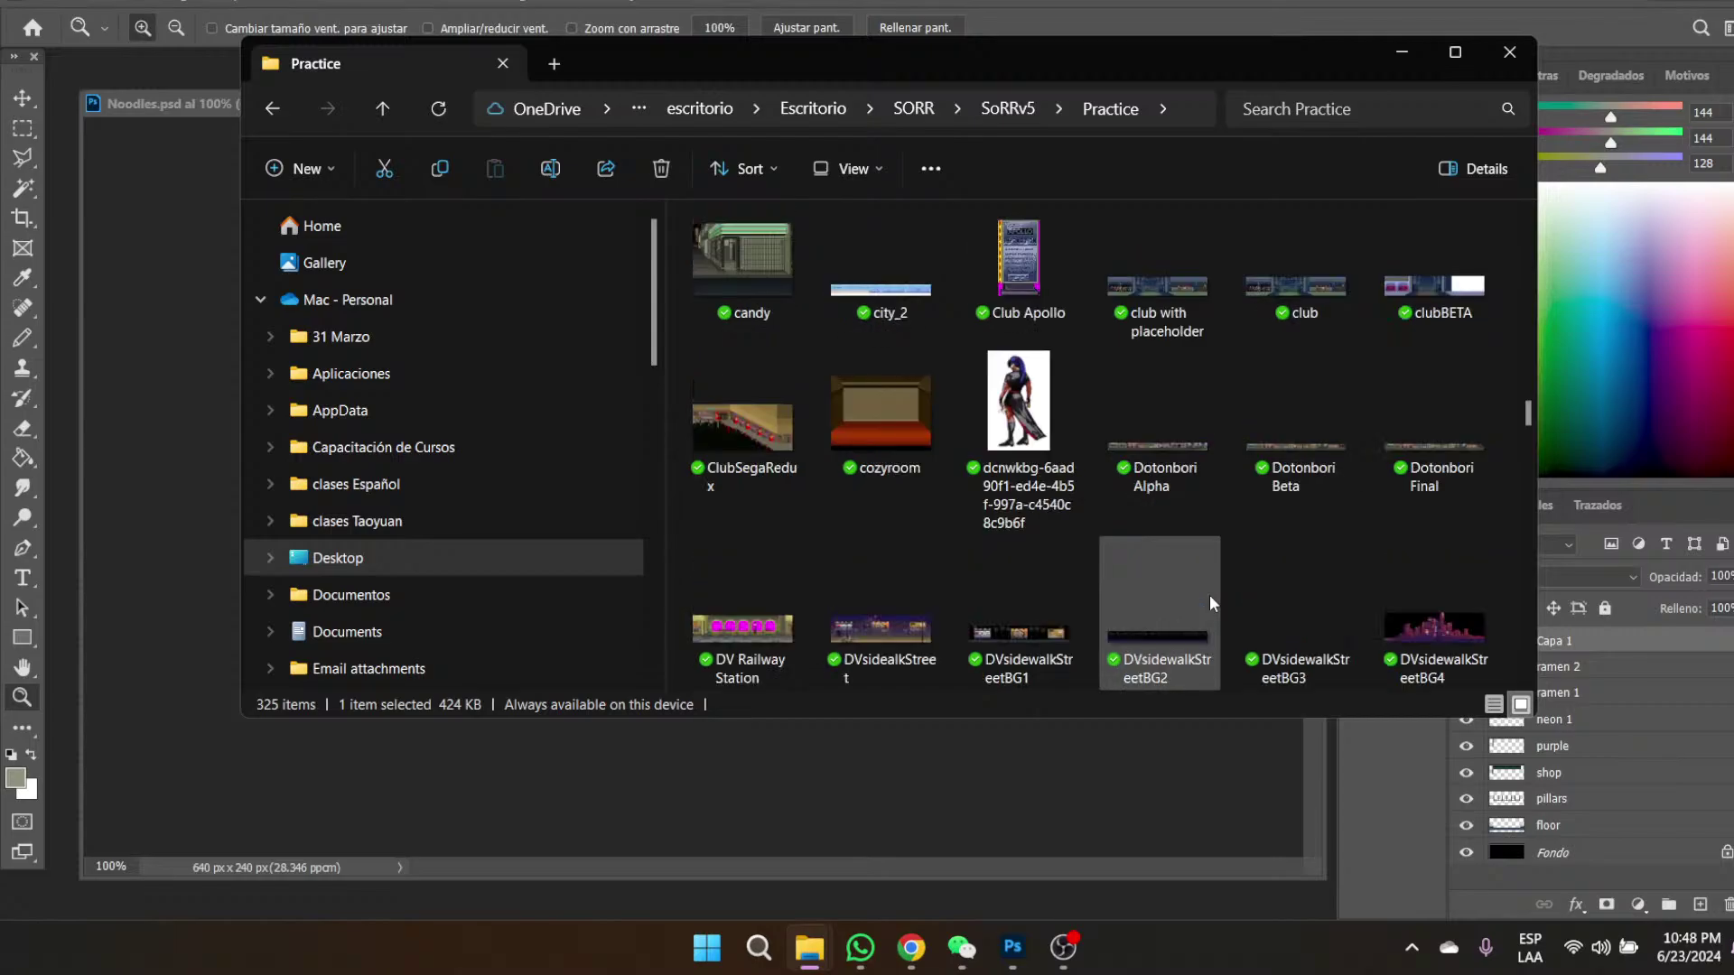
scroll(1211, 594, "down", 1)
scroll(1210, 594, "down", 1)
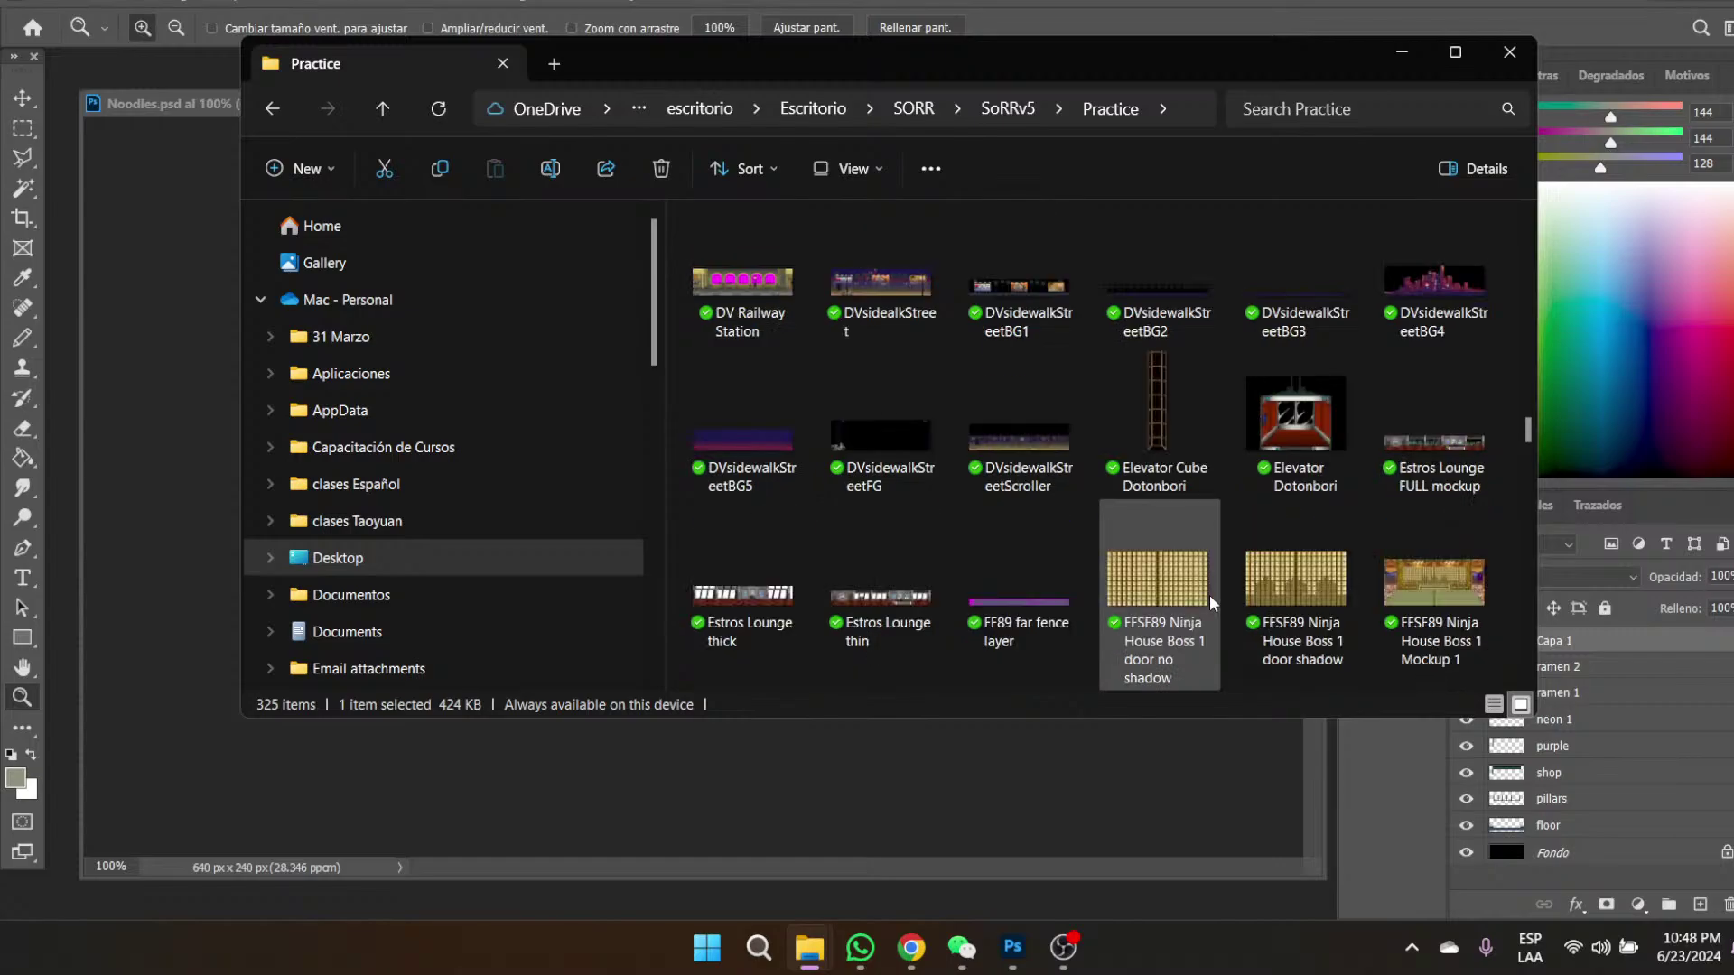
scroll(1210, 595, "down", 1)
scroll(1210, 595, "down", 1)
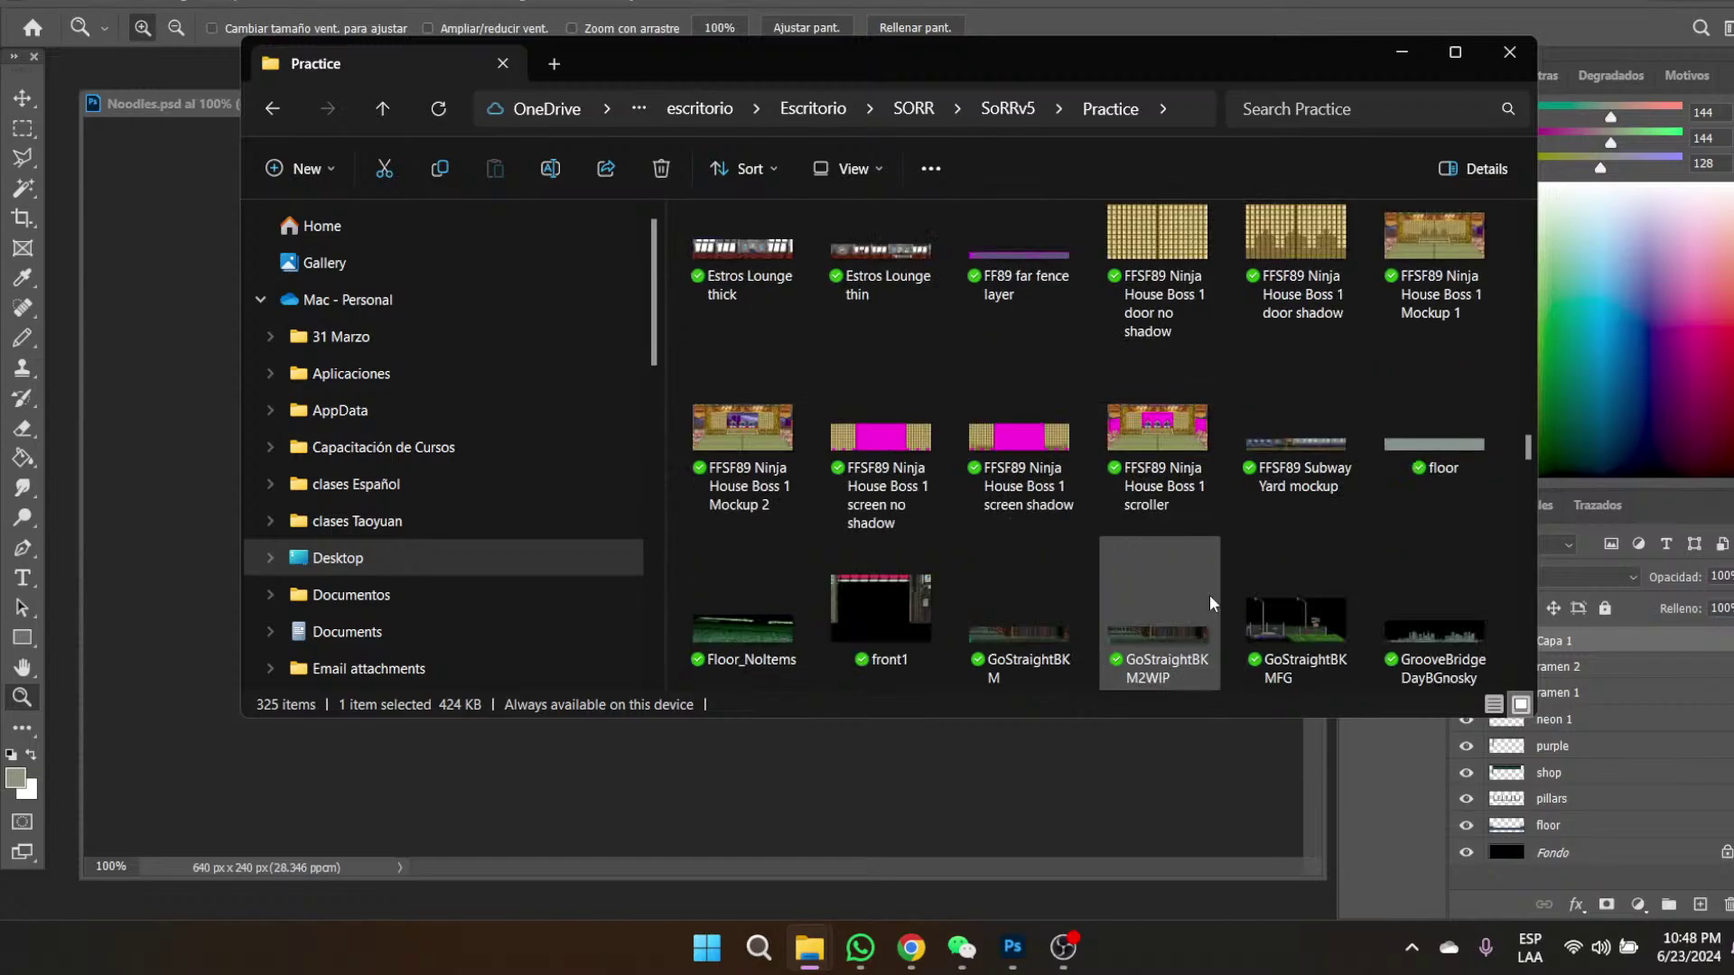
scroll(1210, 594, "down", 2)
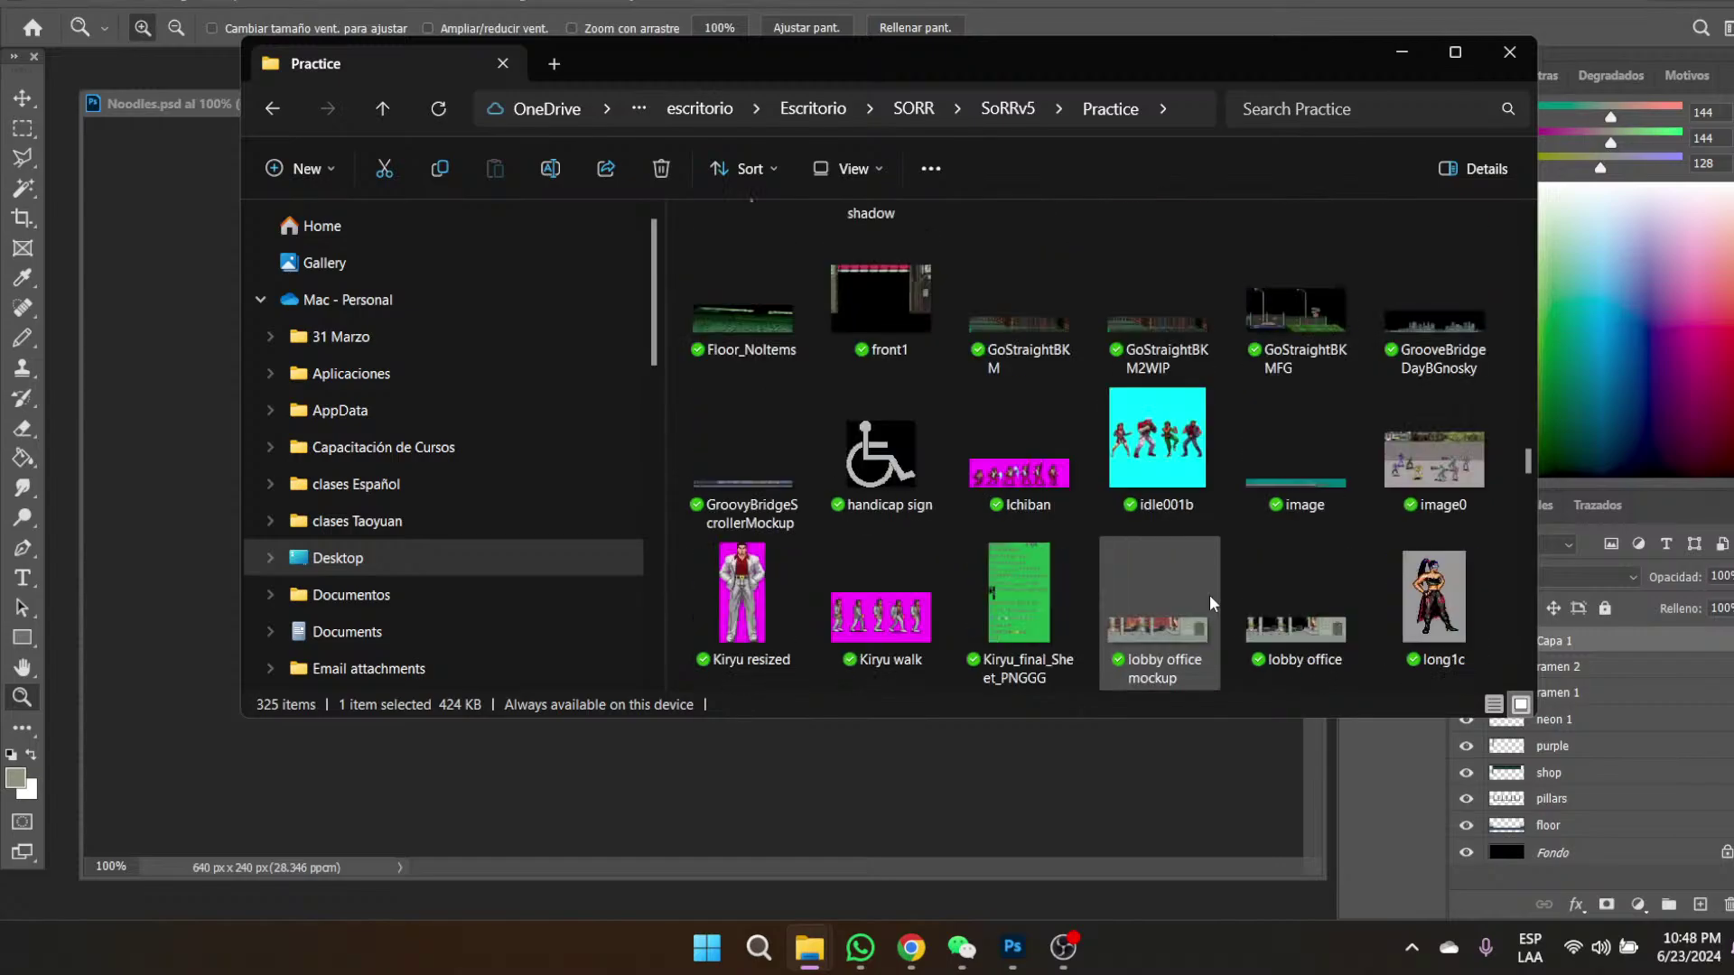
scroll(1210, 596, "down", 2)
scroll(1210, 596, "down", 2)
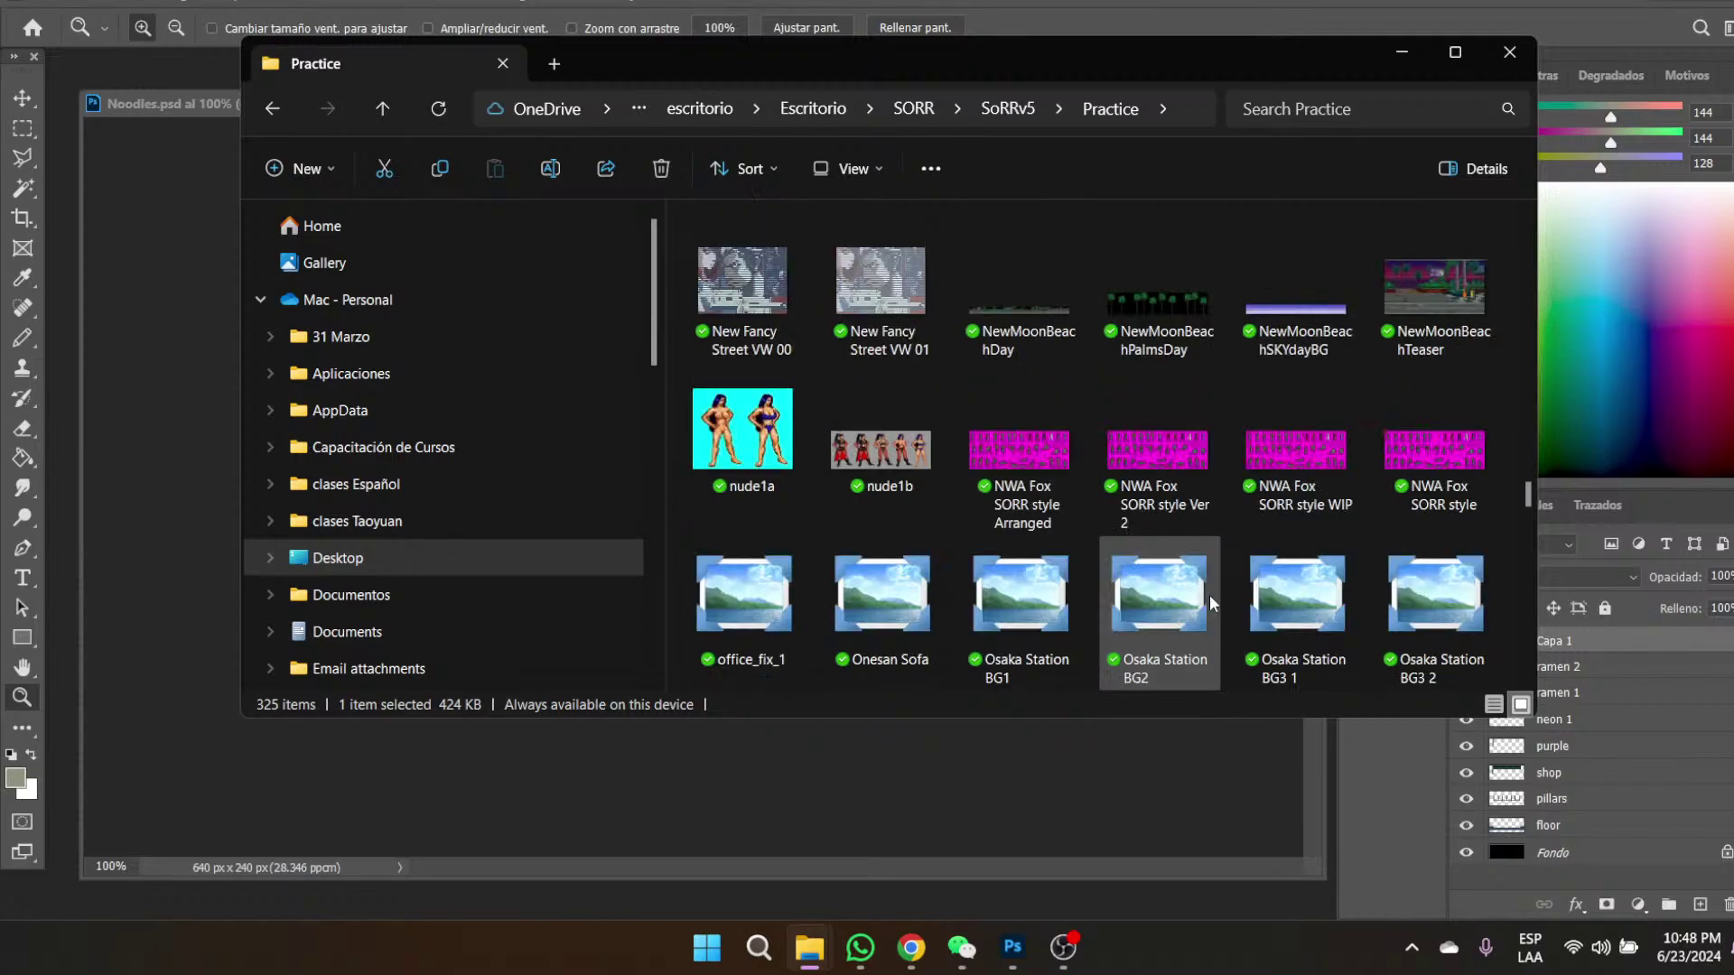
scroll(1210, 594, "down", 2)
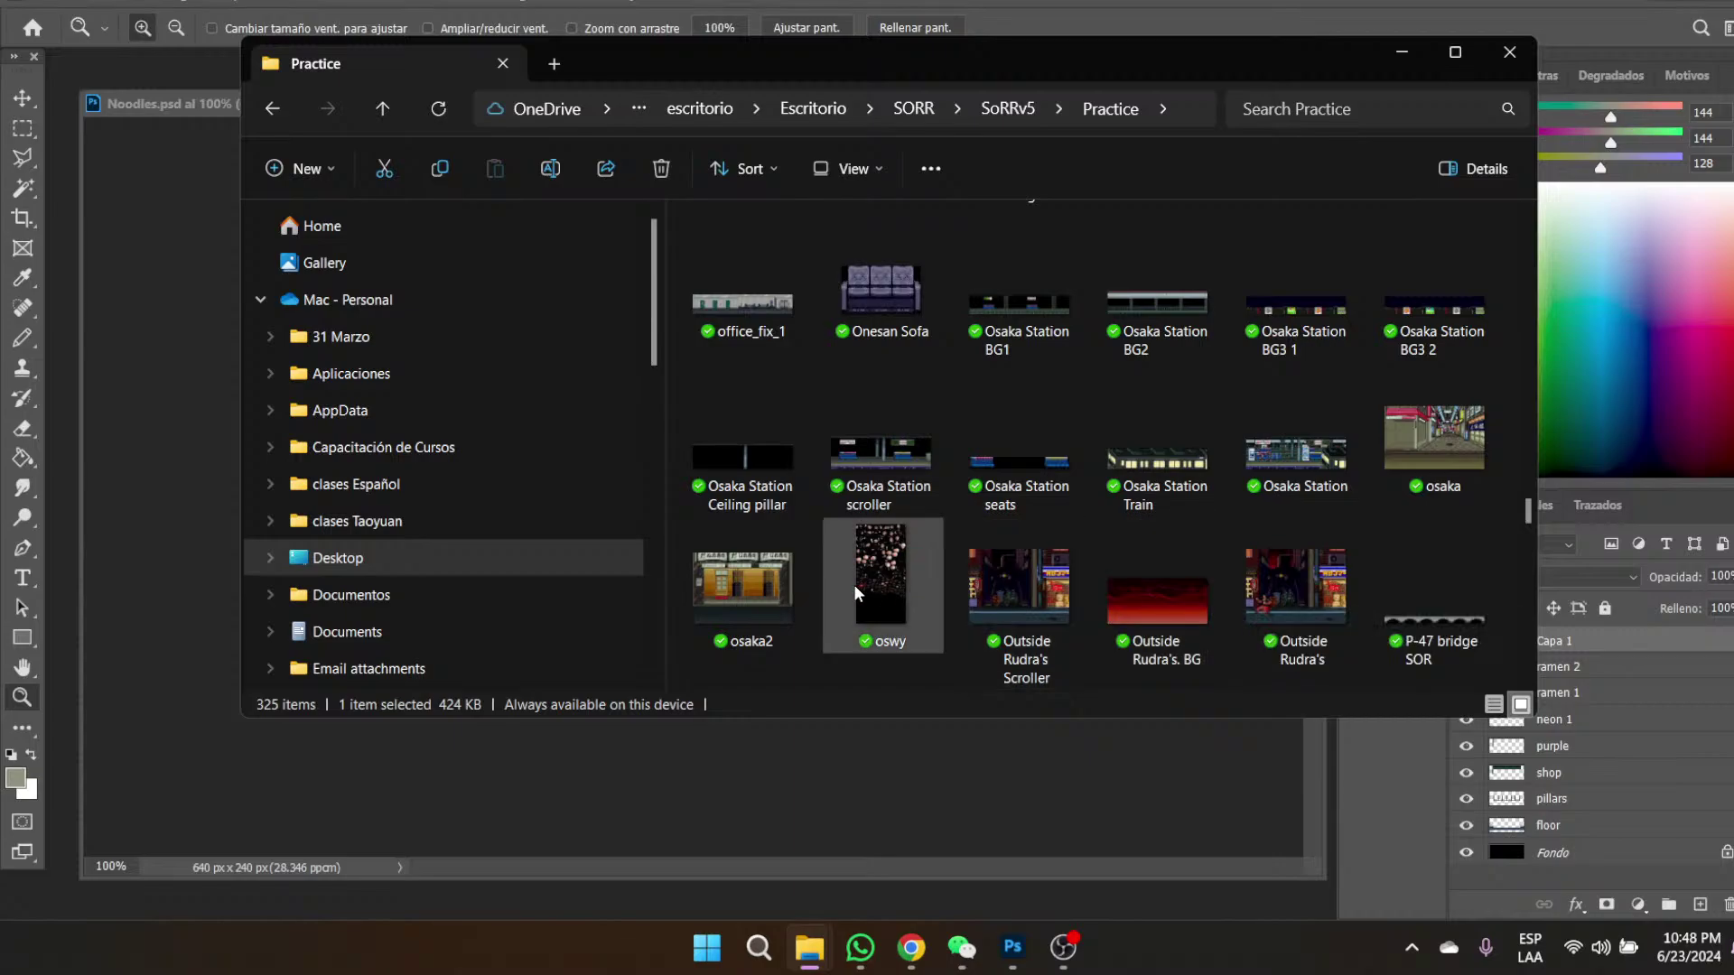
scroll(1249, 582, "down", 2)
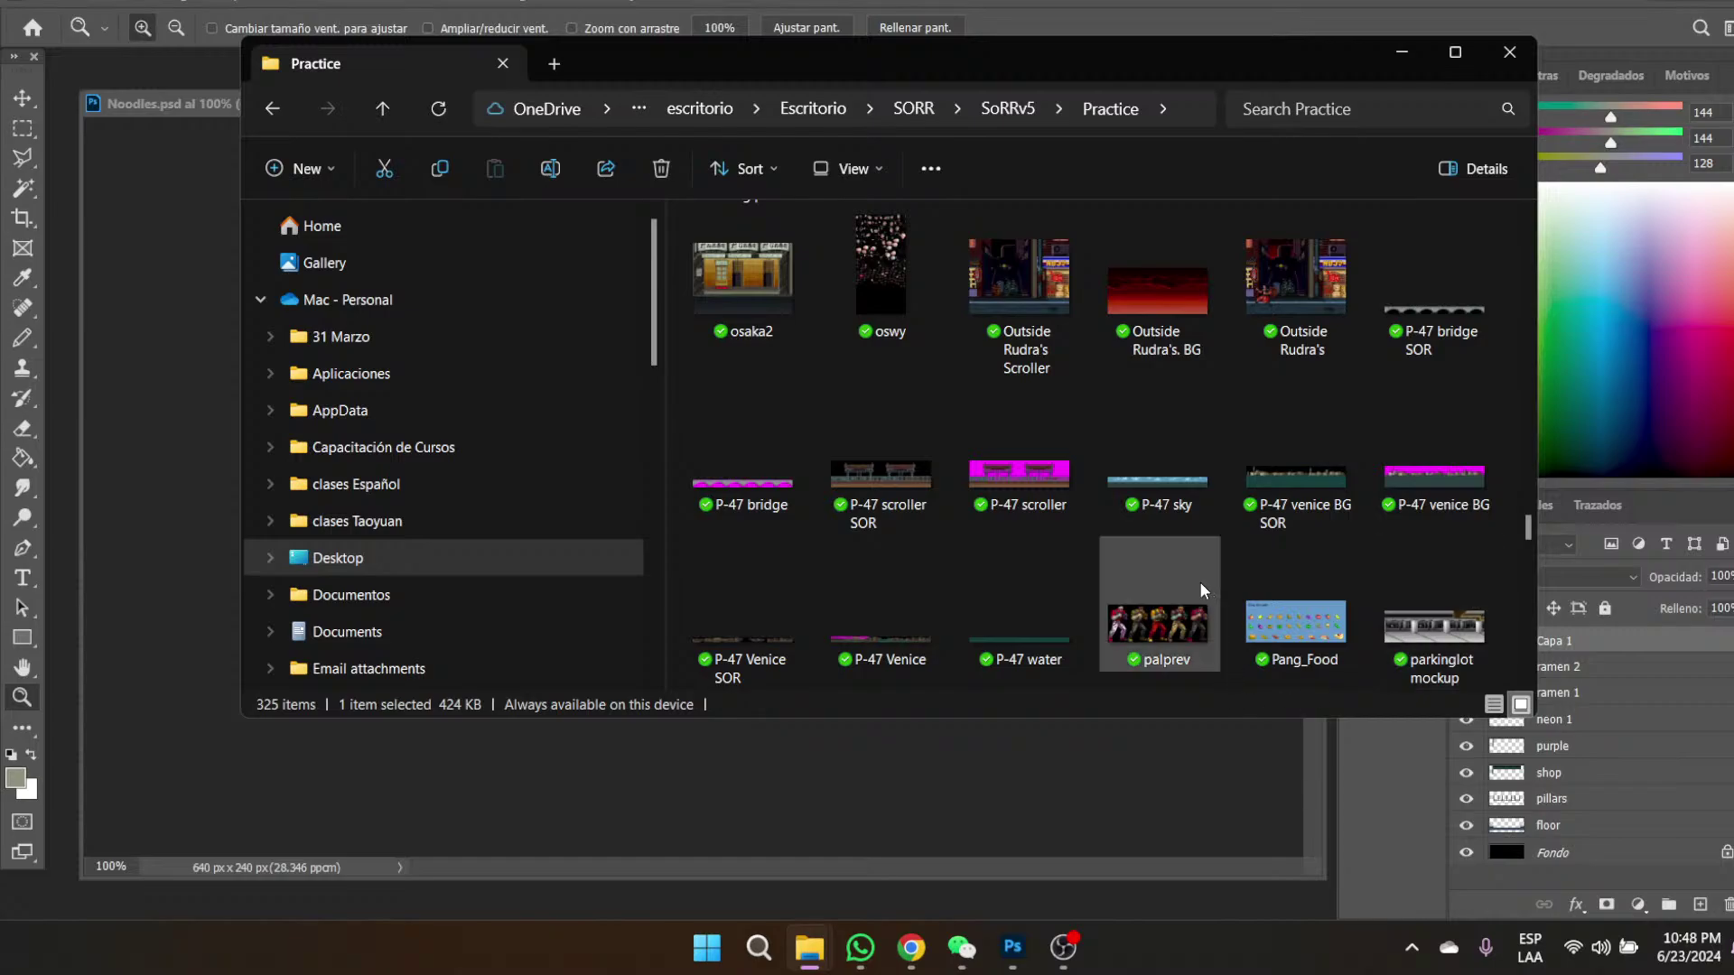
- Find the Shinjuku BG image in the Practice folder and open it in Photoshop in its own floating window
scroll(1199, 581, "down", 1)
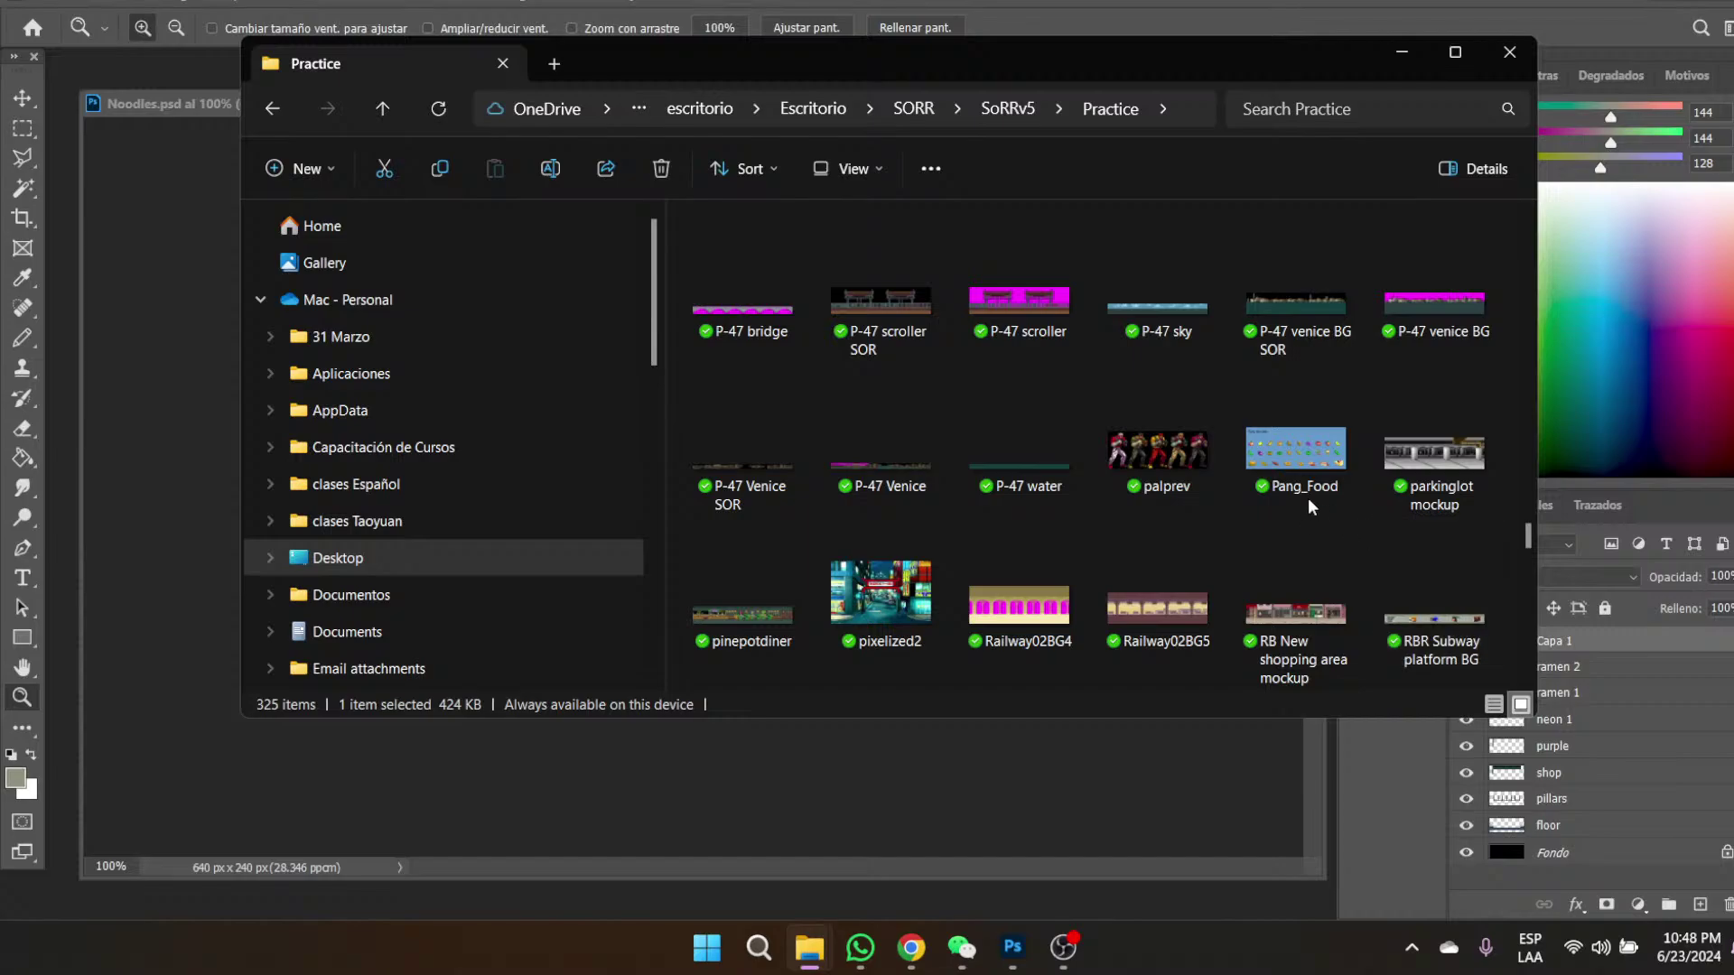
scroll(1309, 504, "down", 1)
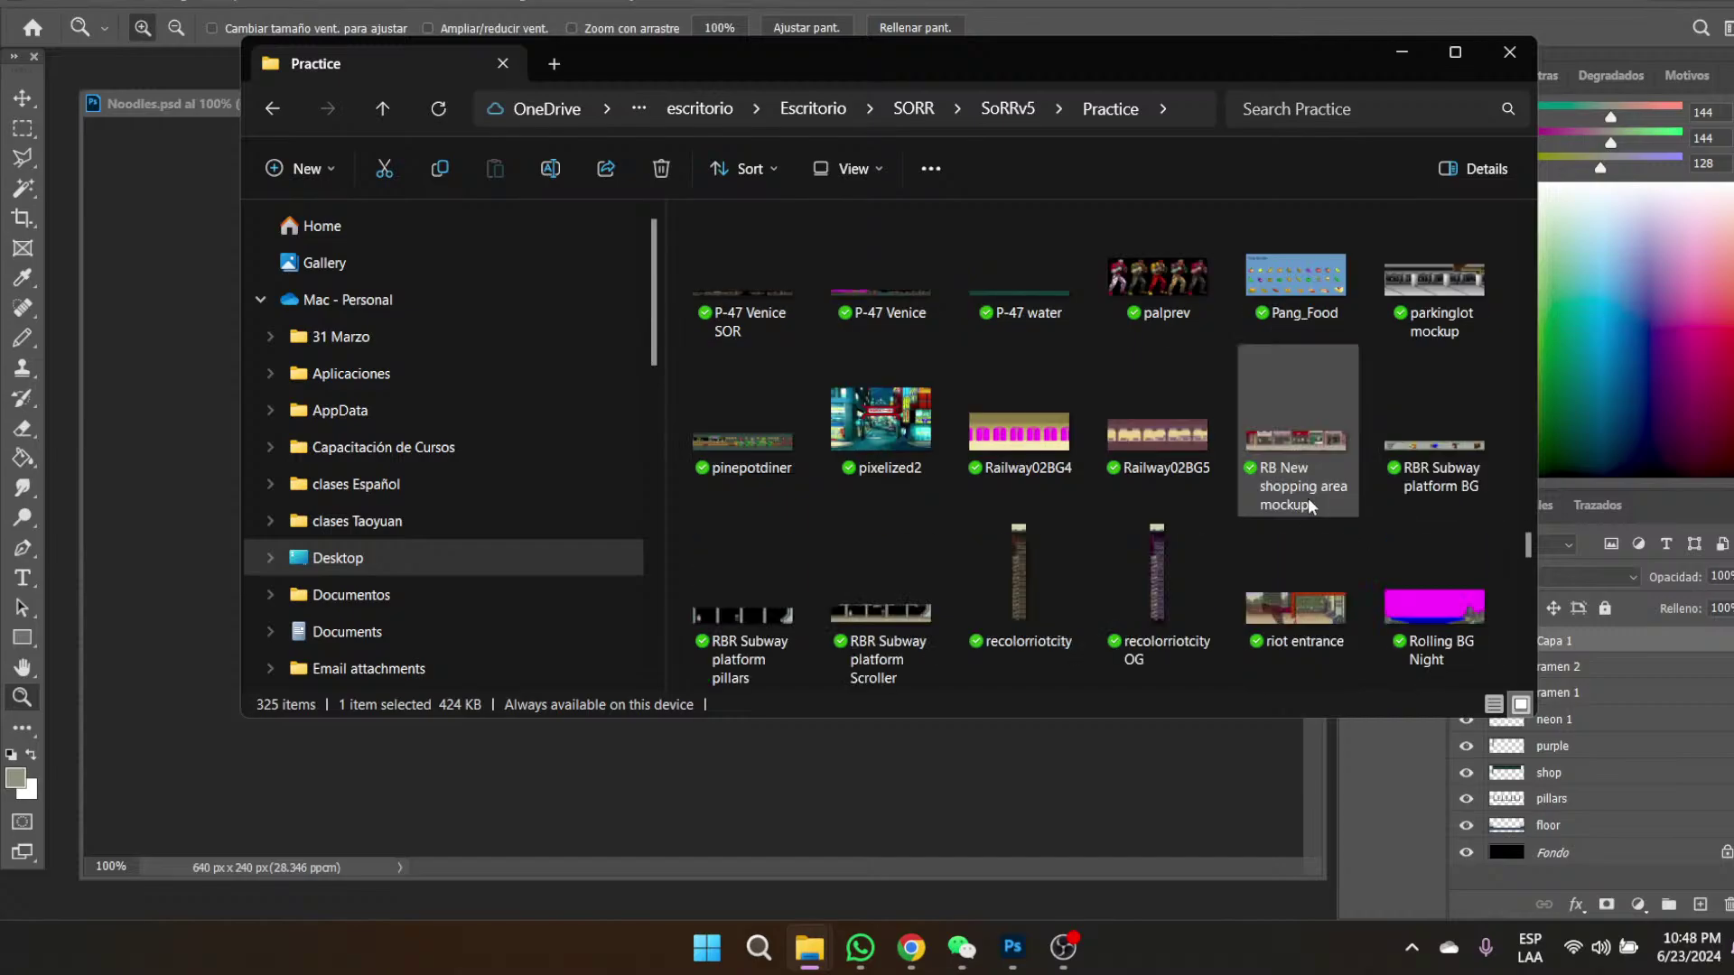
scroll(1308, 504, "down", 1)
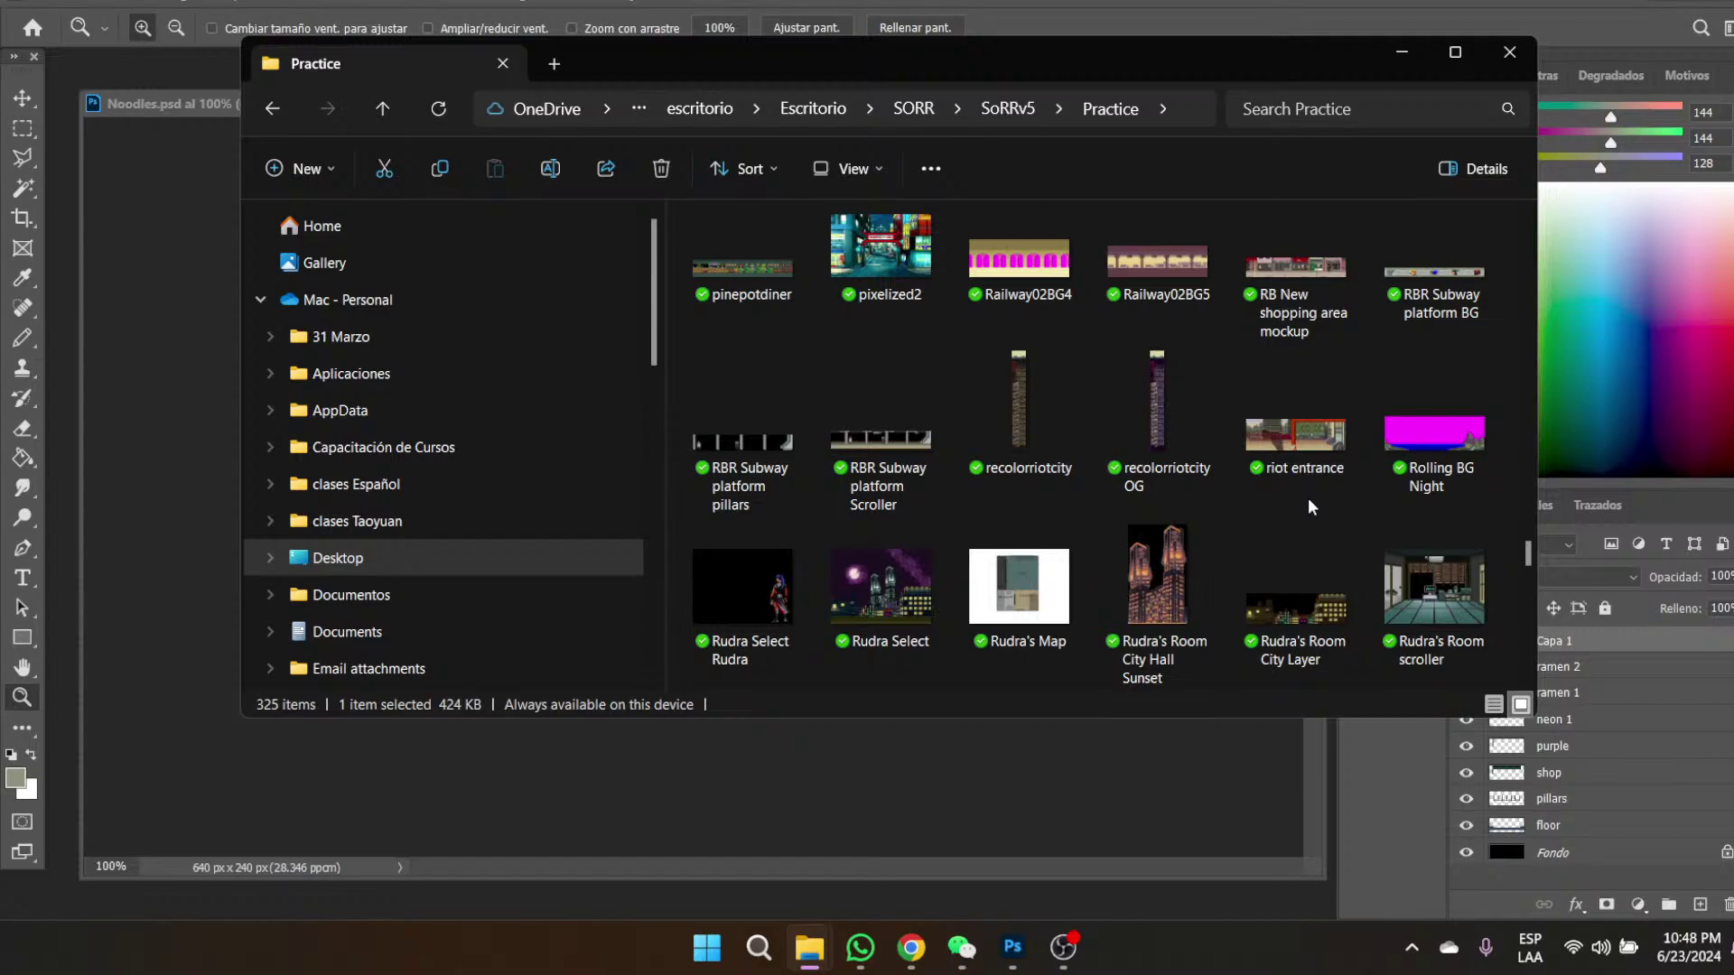
scroll(1308, 499, "down", 2)
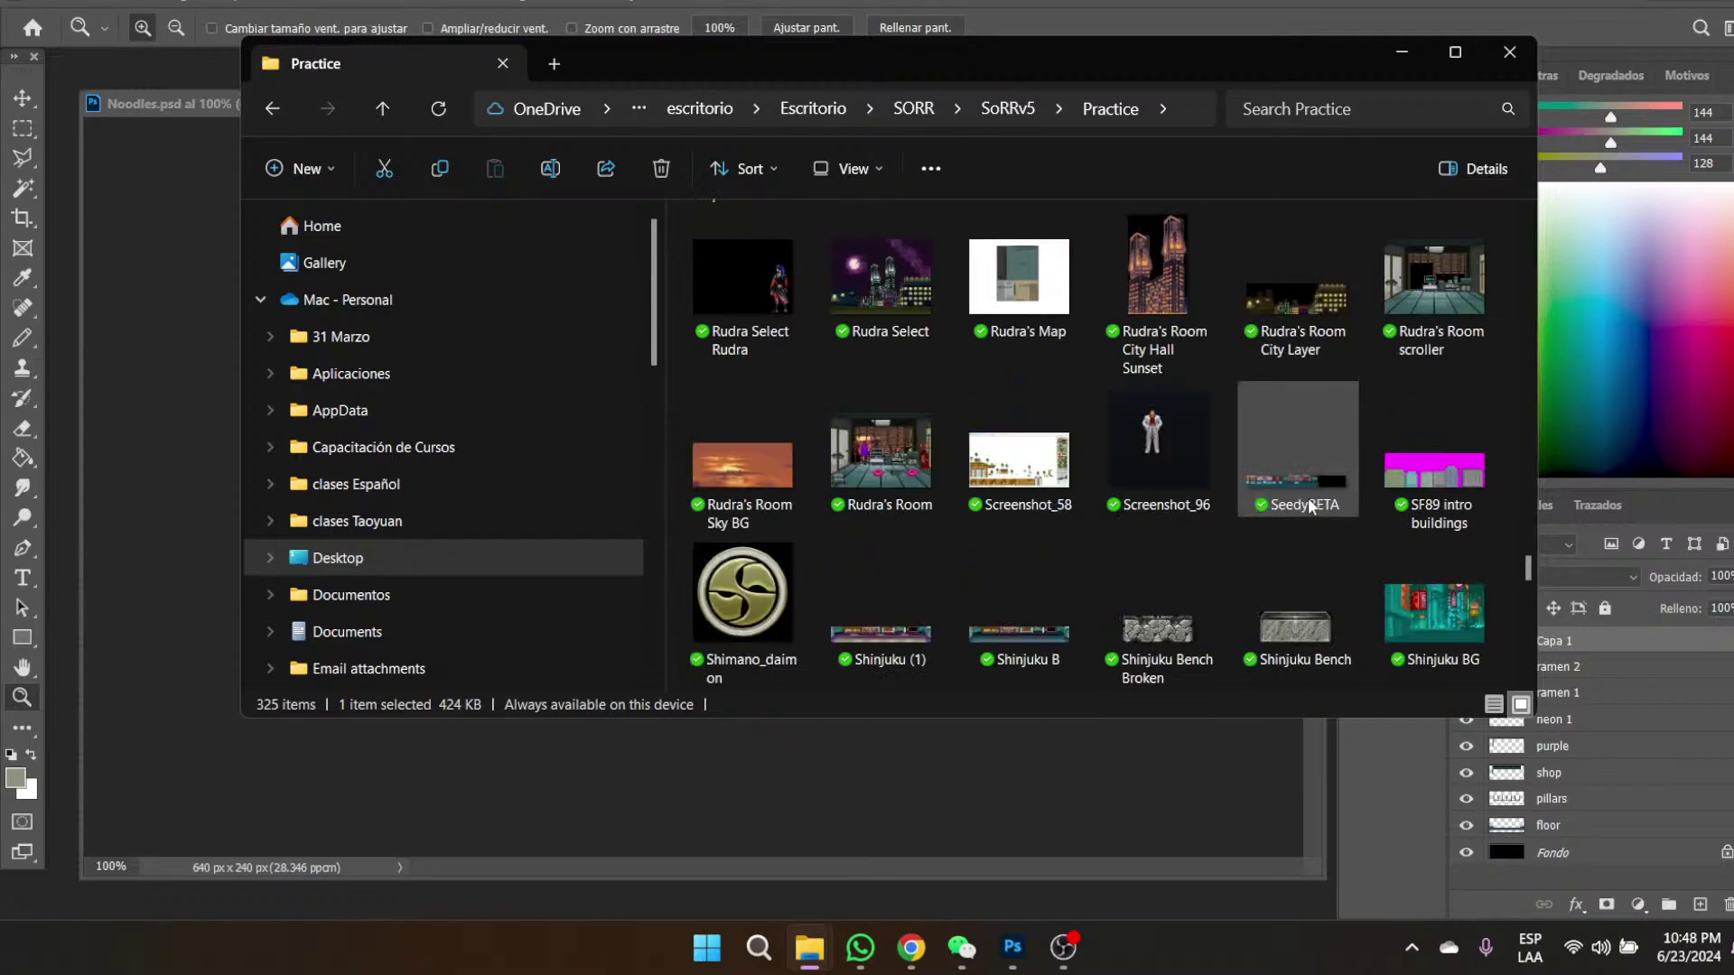
left_click_drag(1456, 631, 1255, 909)
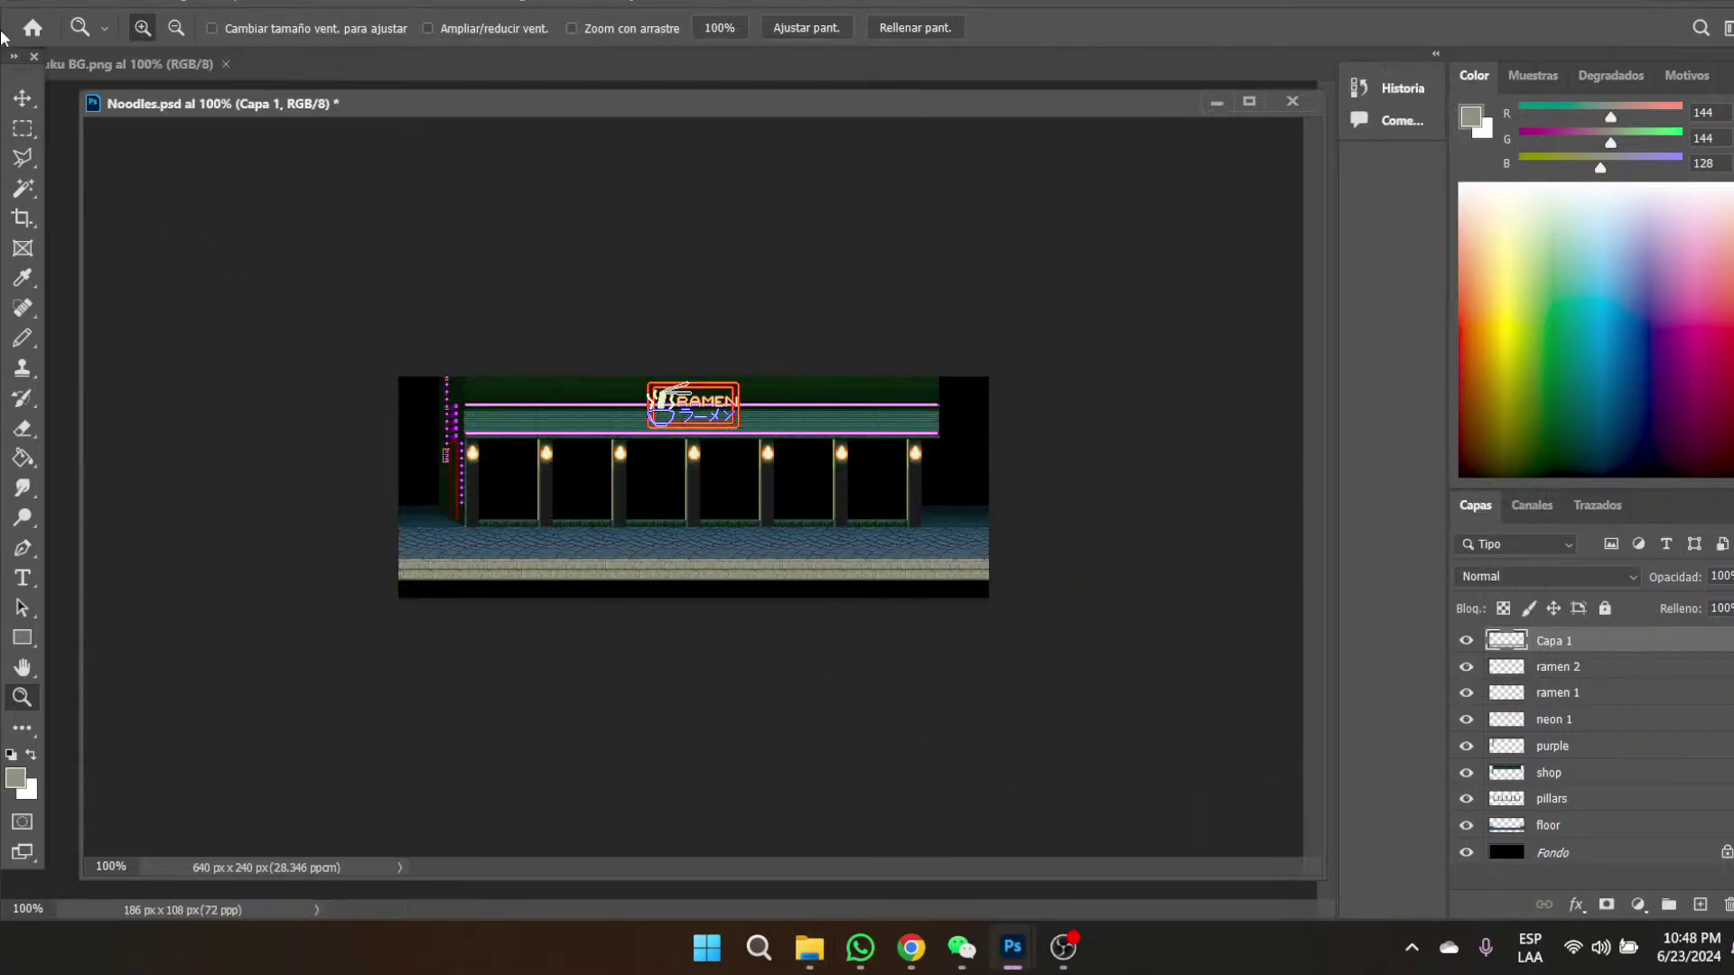
left_click_drag(56, 68, 56, 108)
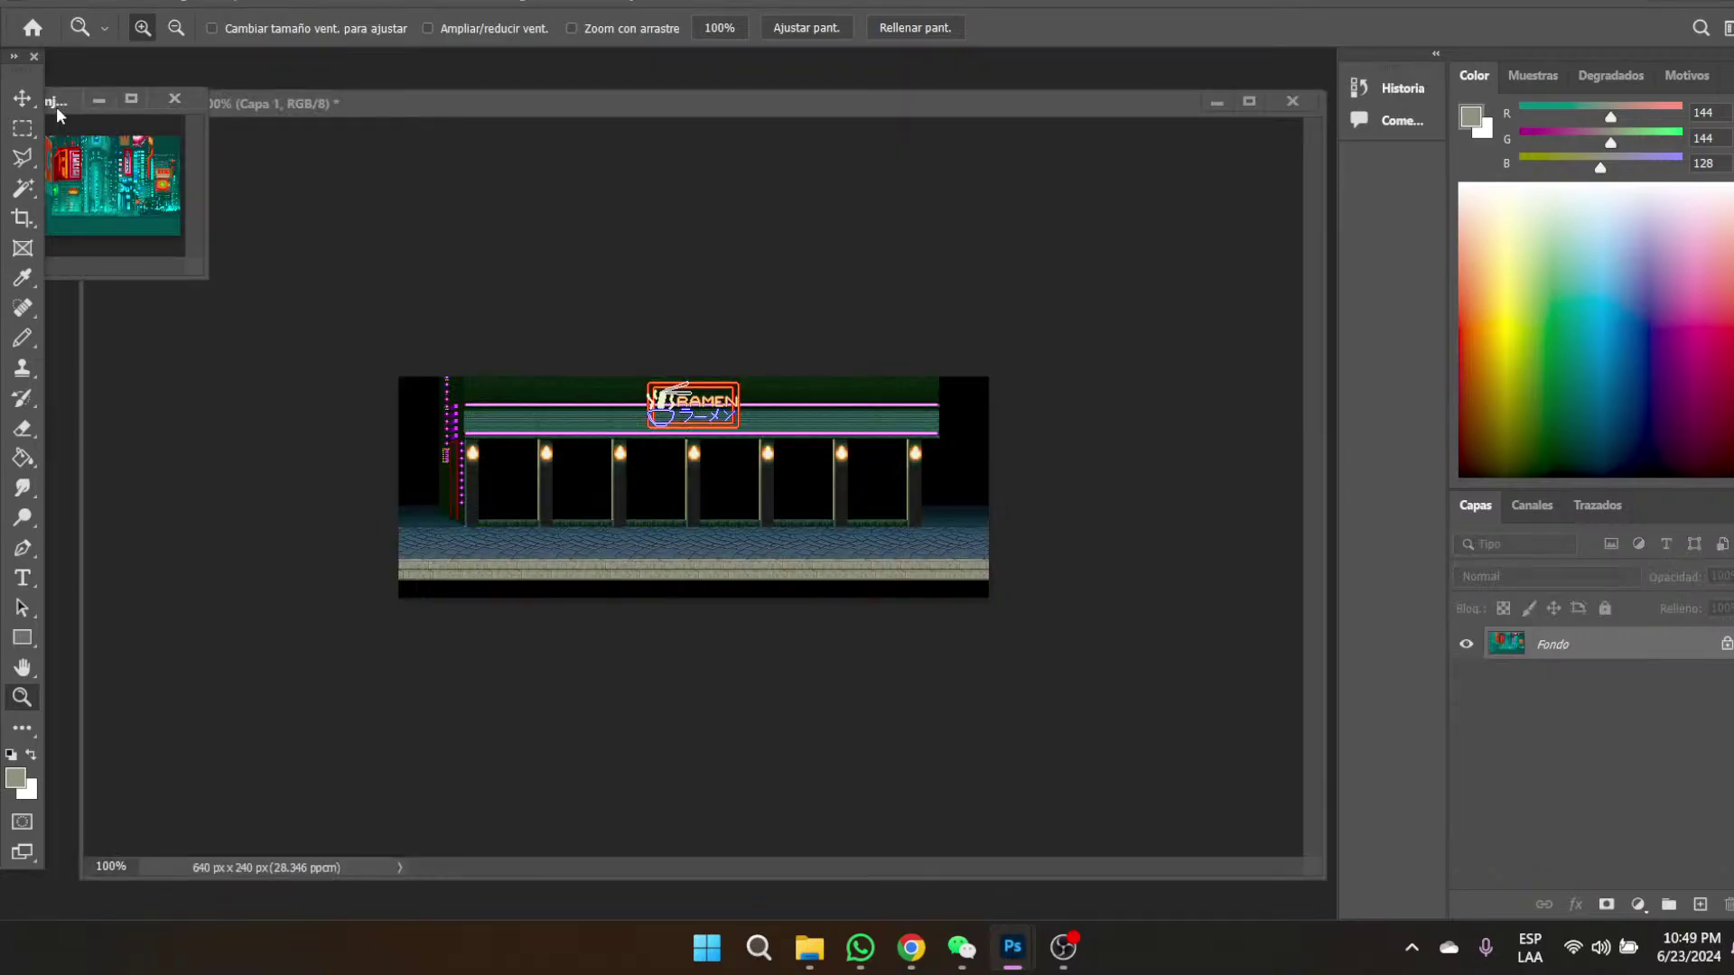
- Copy the entire Shinjuku BG image and paste it into Noodles.psd directly above the Fondo layer
key("ctrl+a")
left_click(718, 101)
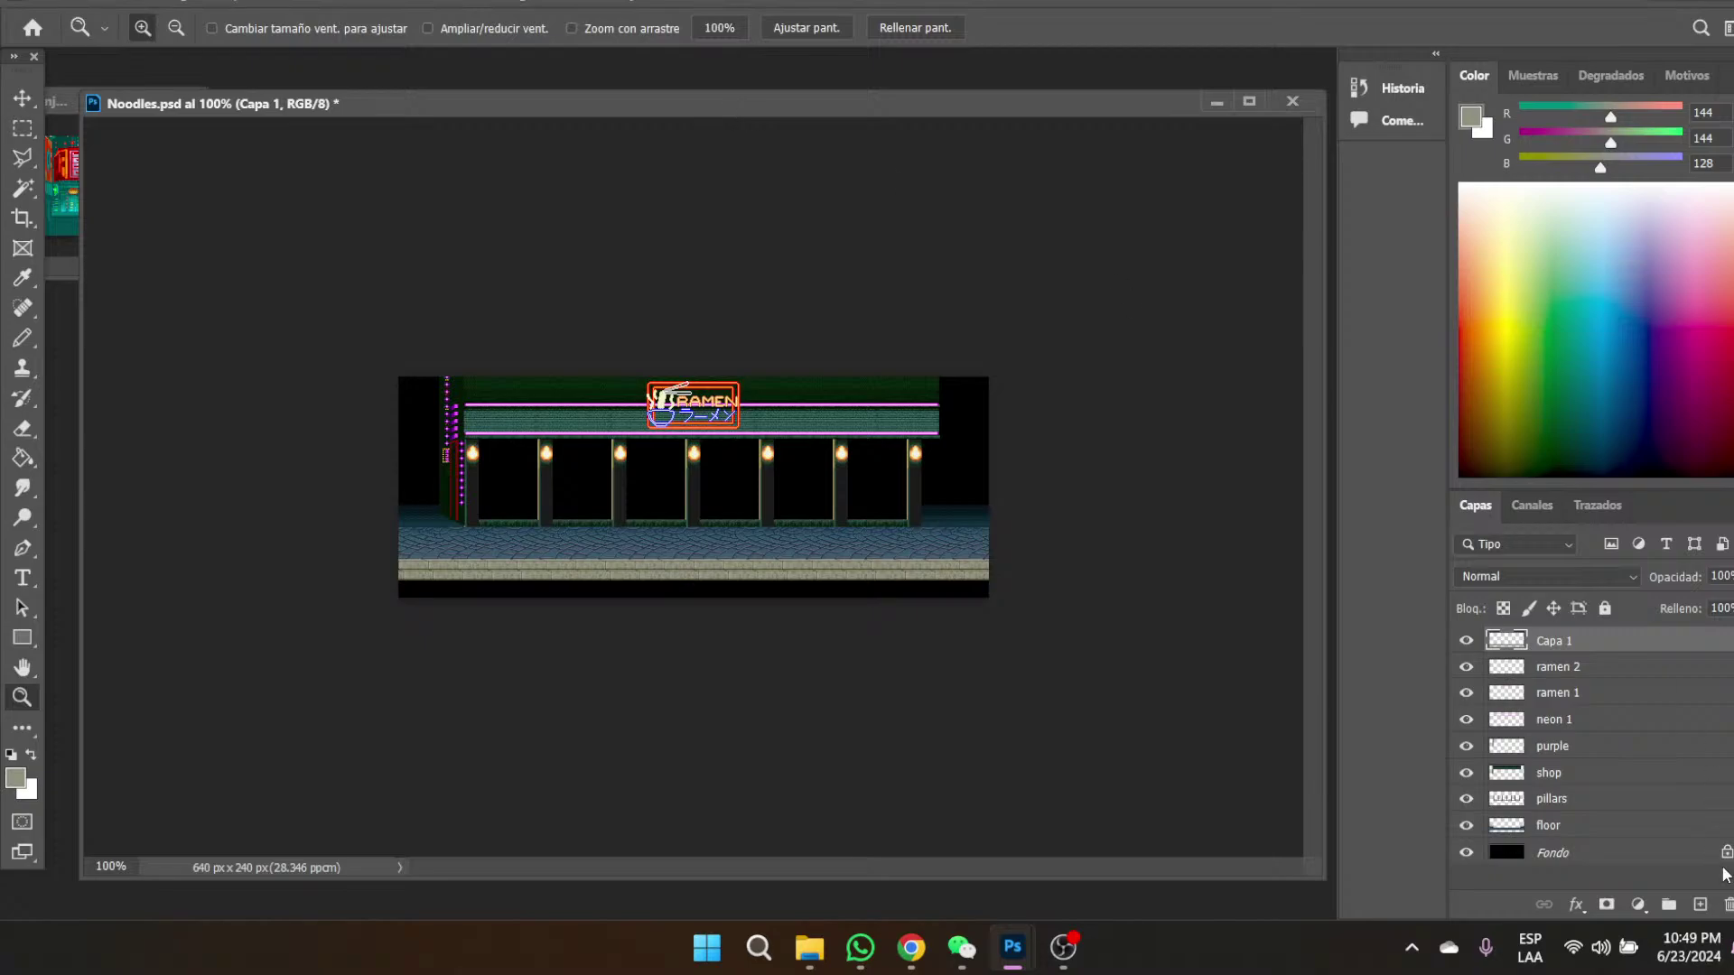
left_click(1637, 859)
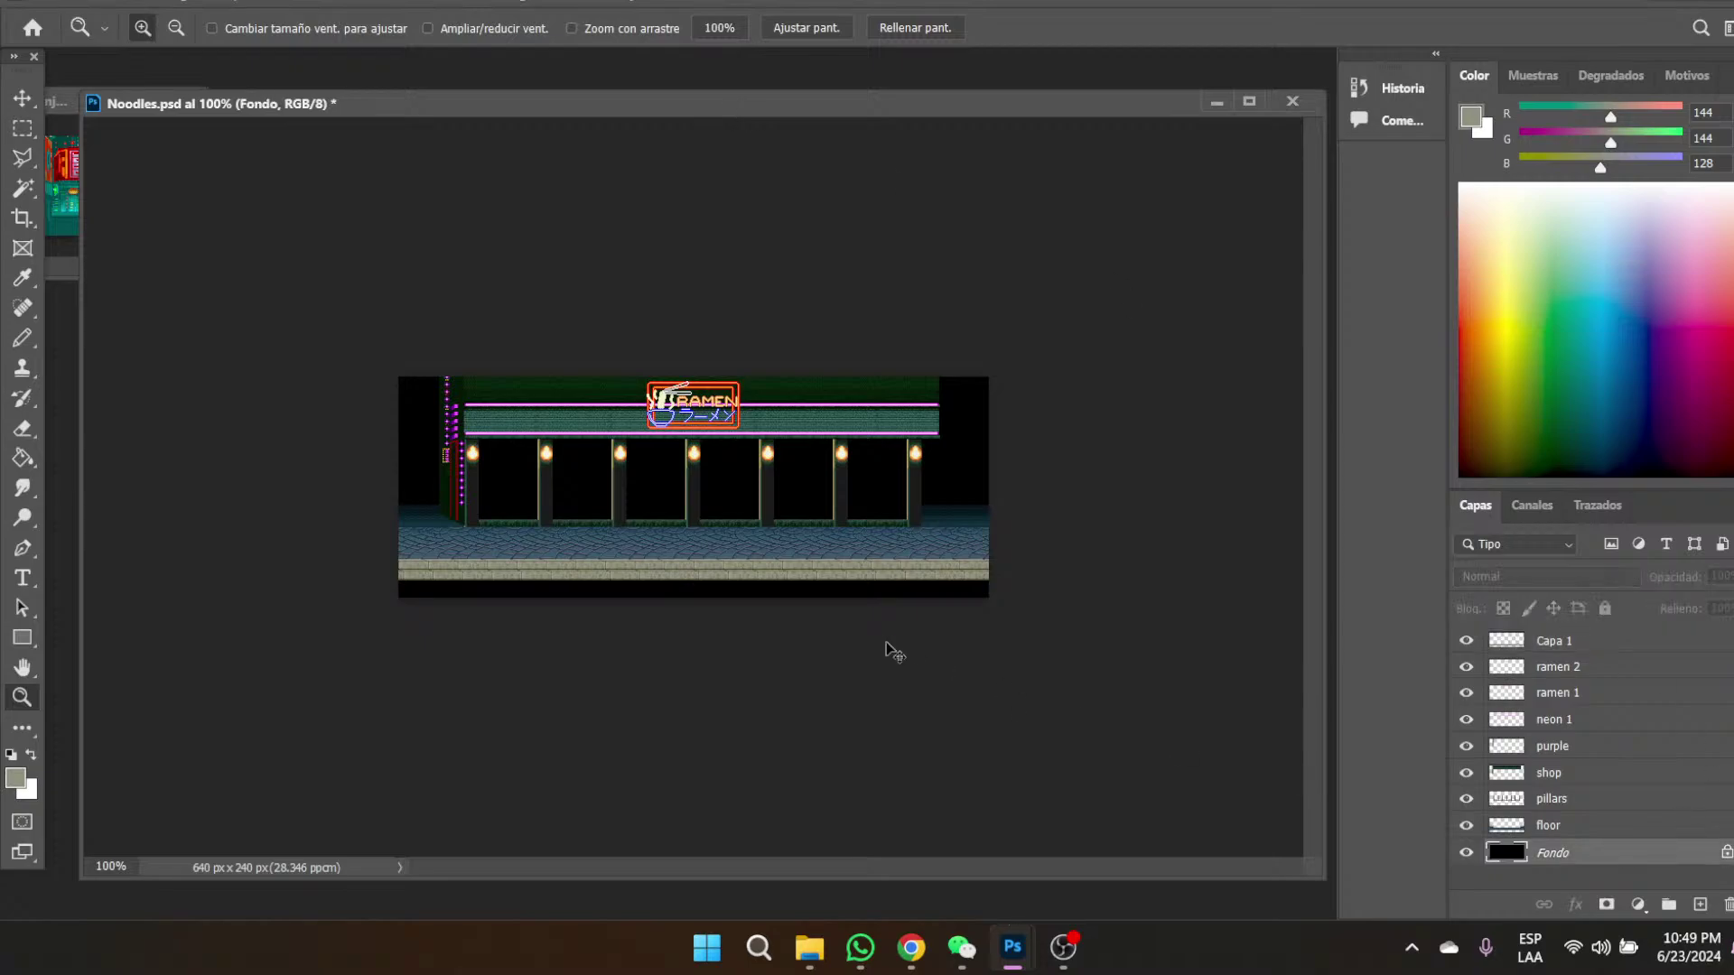
key("ctrl+v")
- Move the pasted city backdrop into the dark gap beside the shop's neon side wall, keeping it out of the pillar openings
left_click(22, 98)
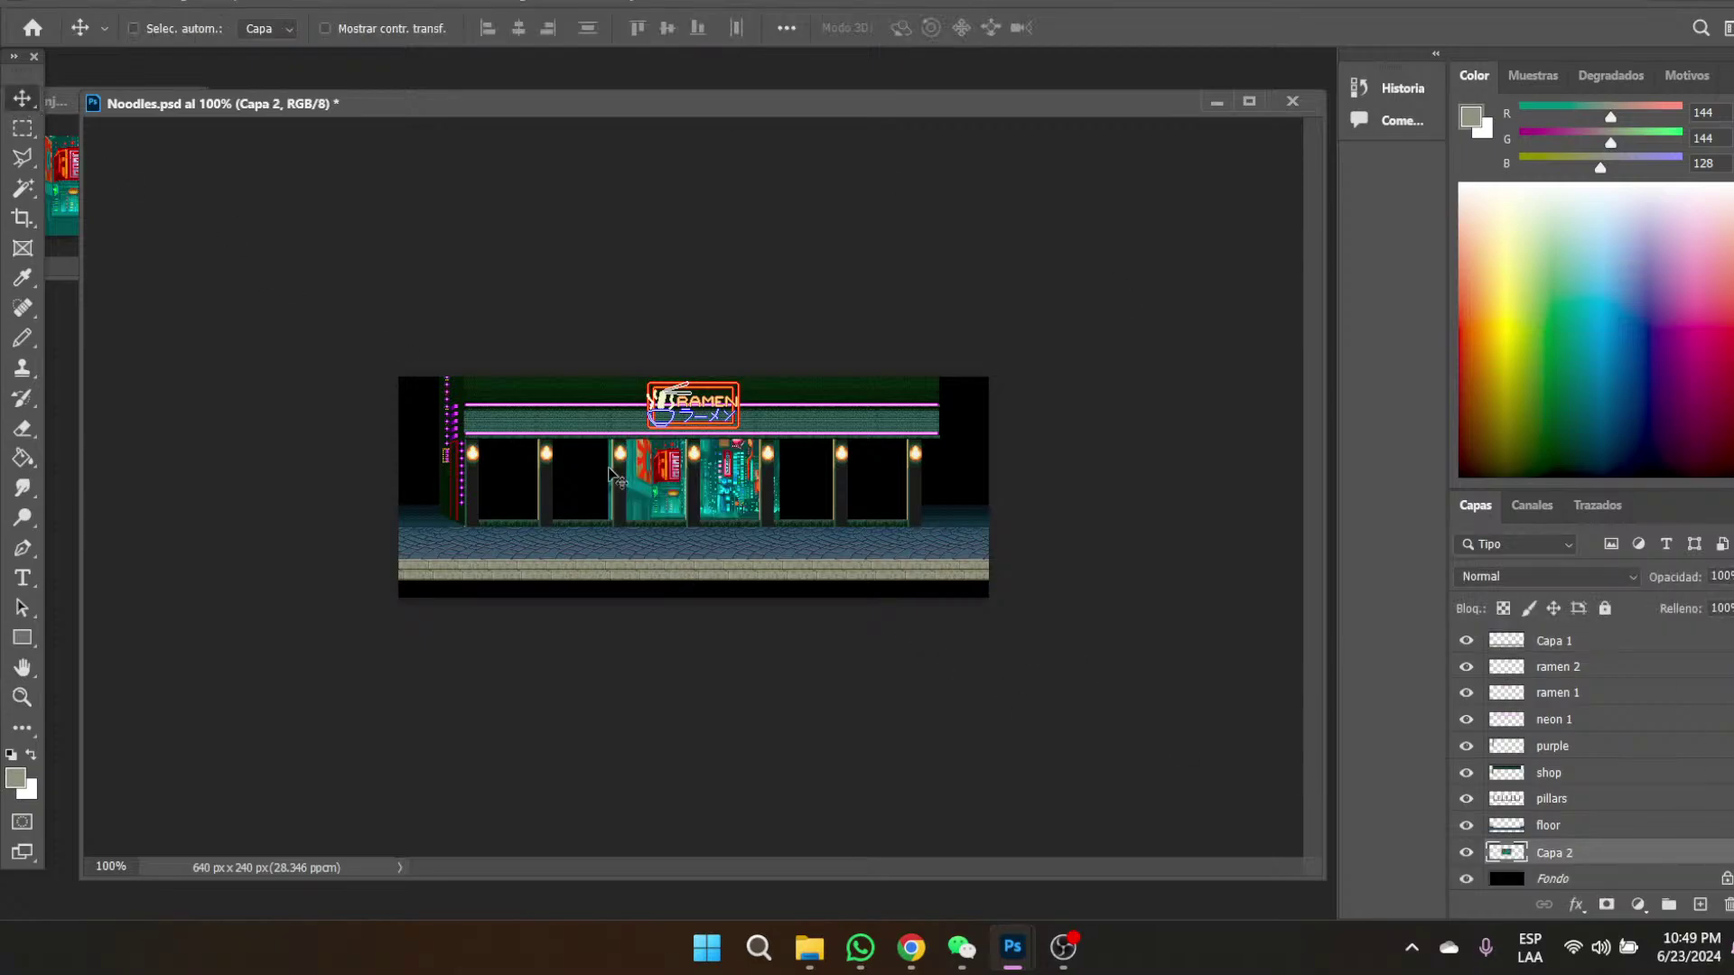
left_click_drag(727, 499, 428, 468)
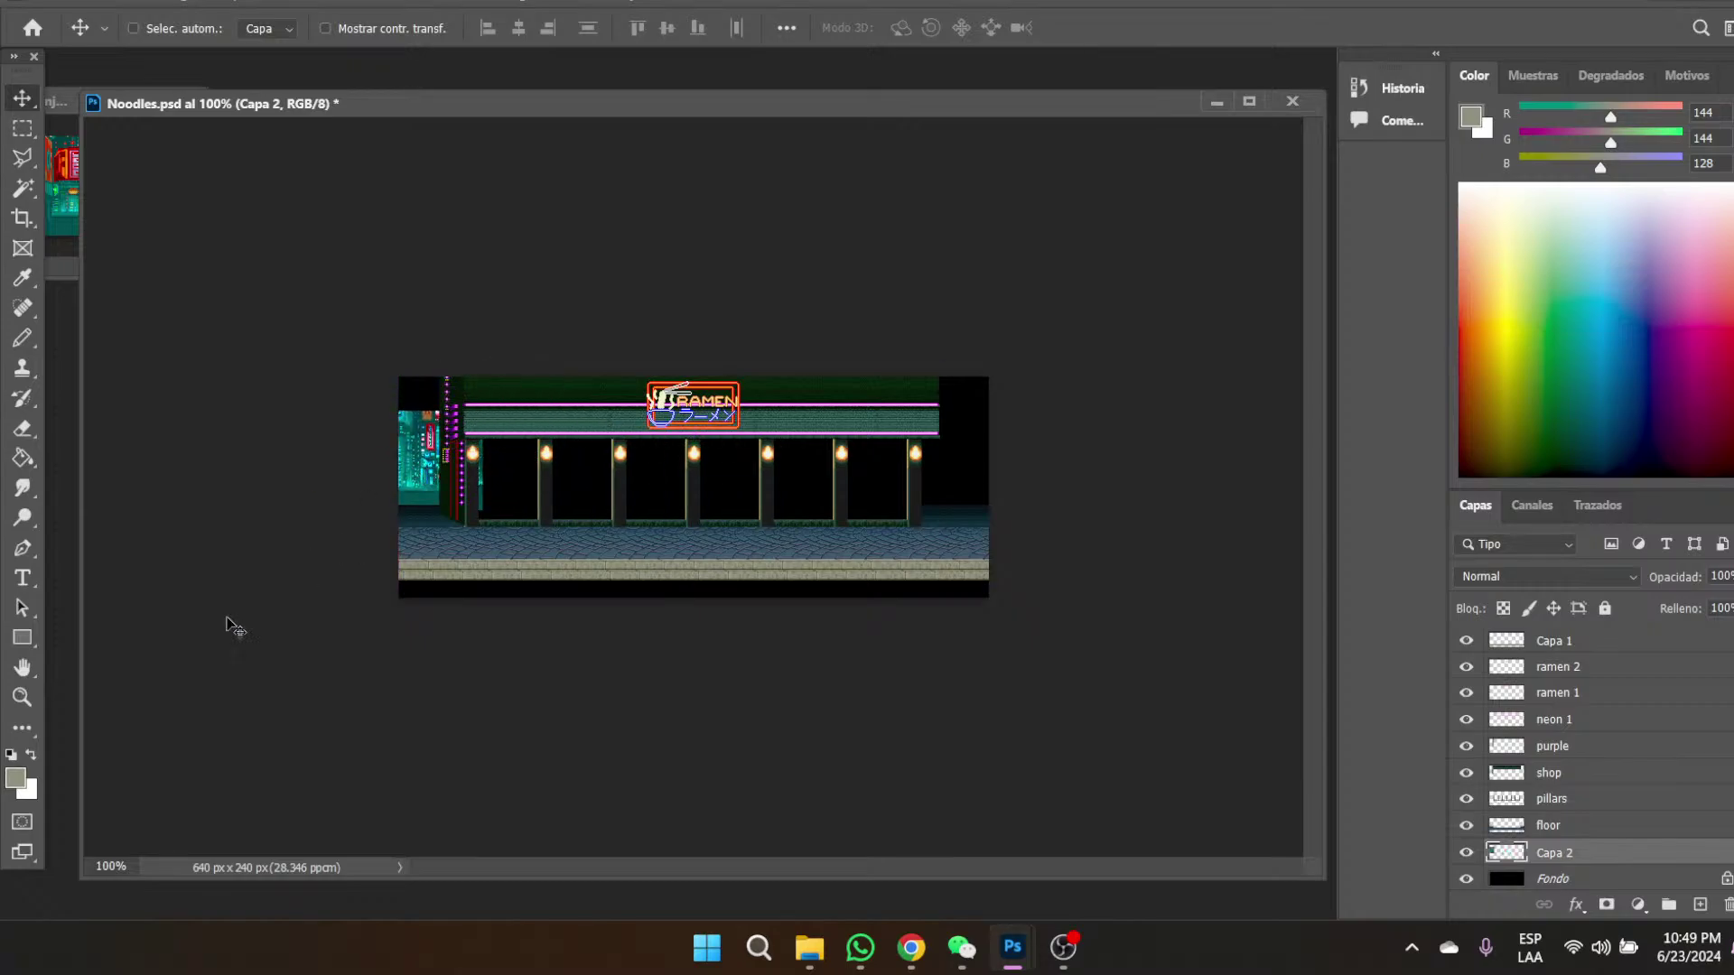
left_click(21, 697)
left_click(580, 544)
left_click(581, 544)
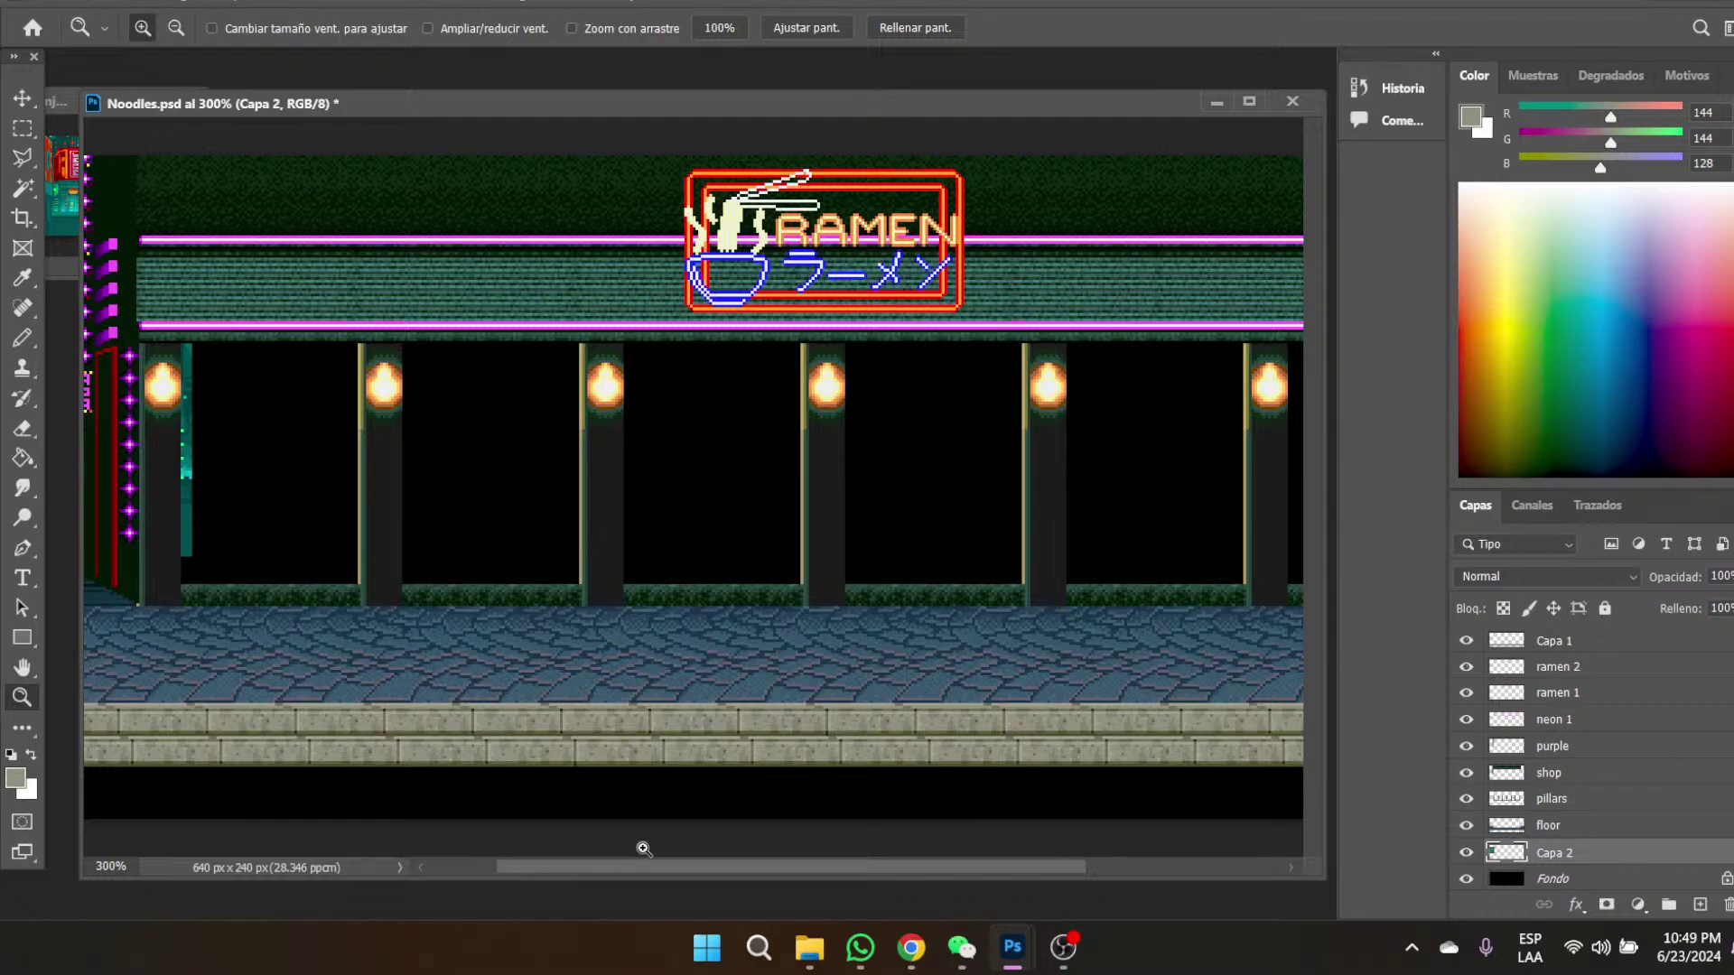
left_click_drag(608, 870, 540, 871)
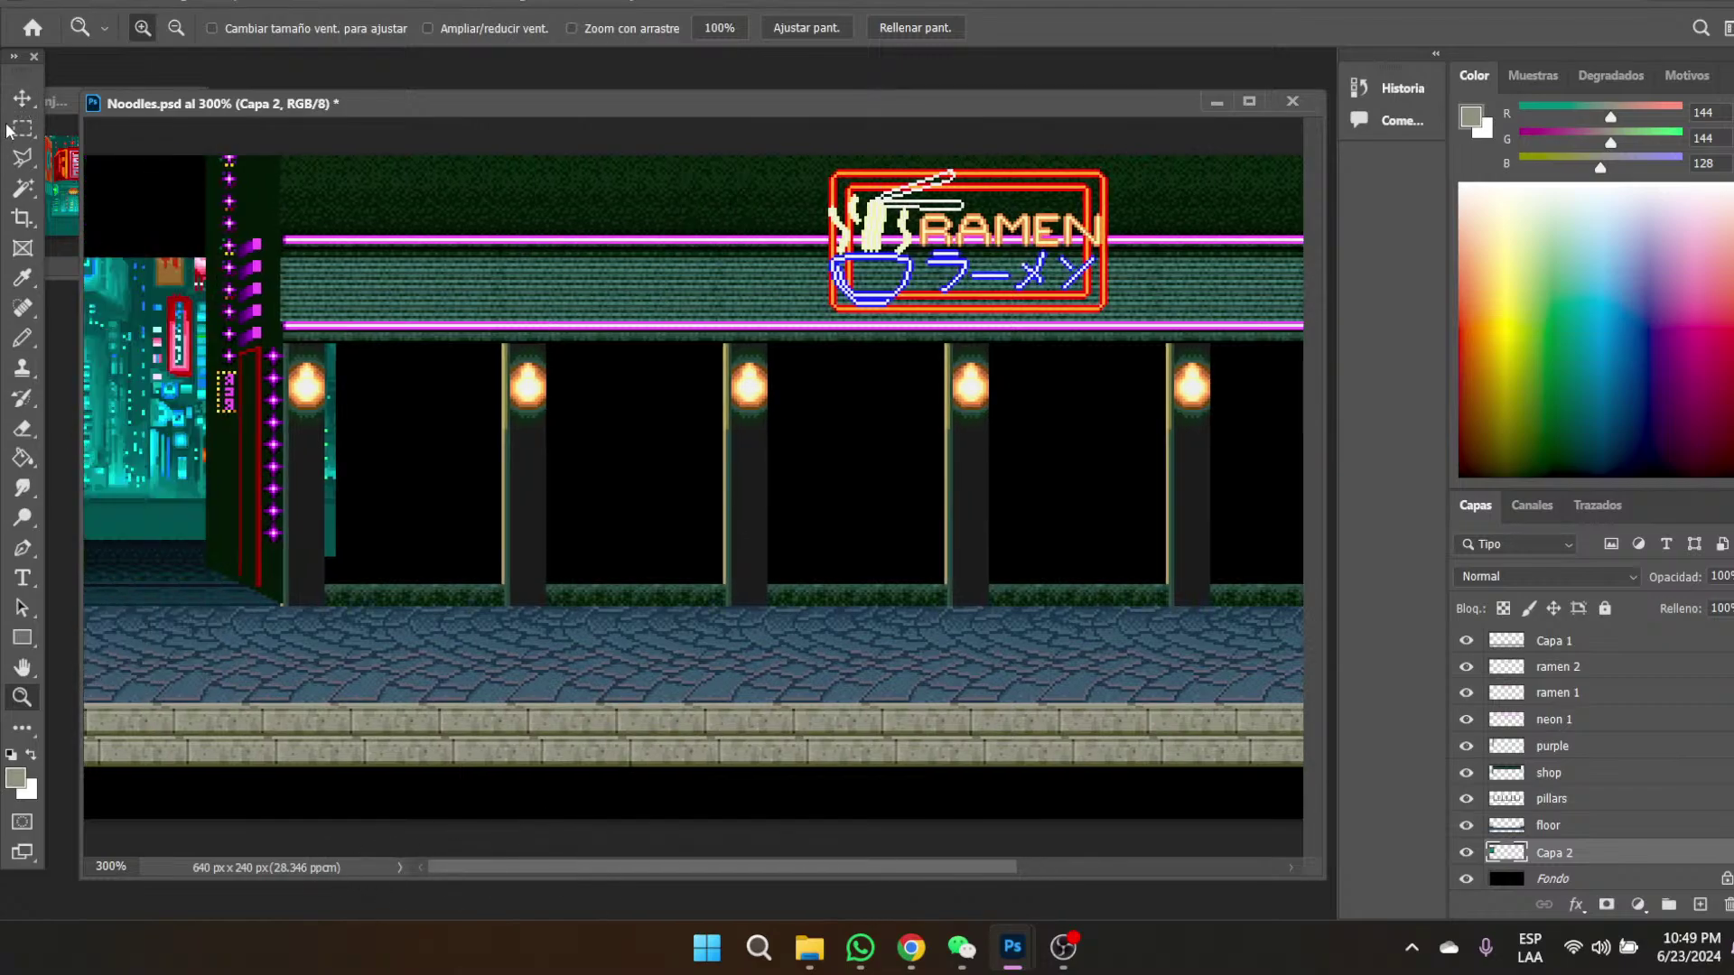
left_click(22, 97)
left_click_drag(156, 398, 106, 408)
left_click_drag(49, 395, 150, 490)
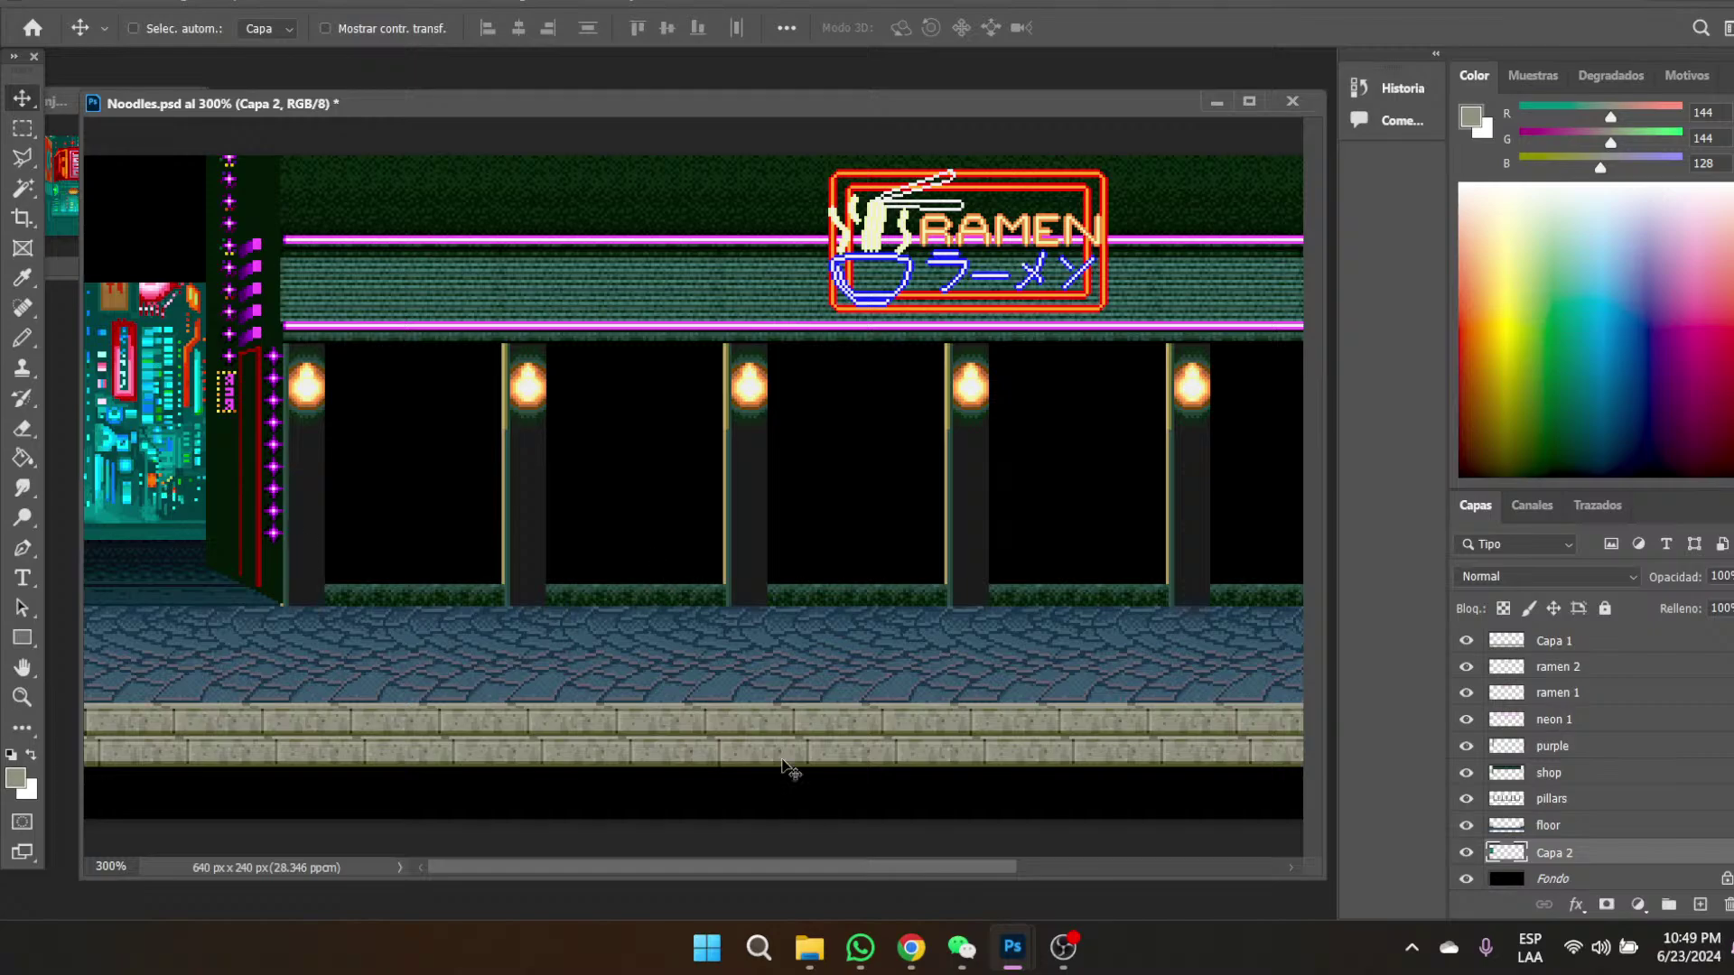
- Switch to the Stage 3 window in File Explorer and go up to the Resources folder
mouse_move(915, 951)
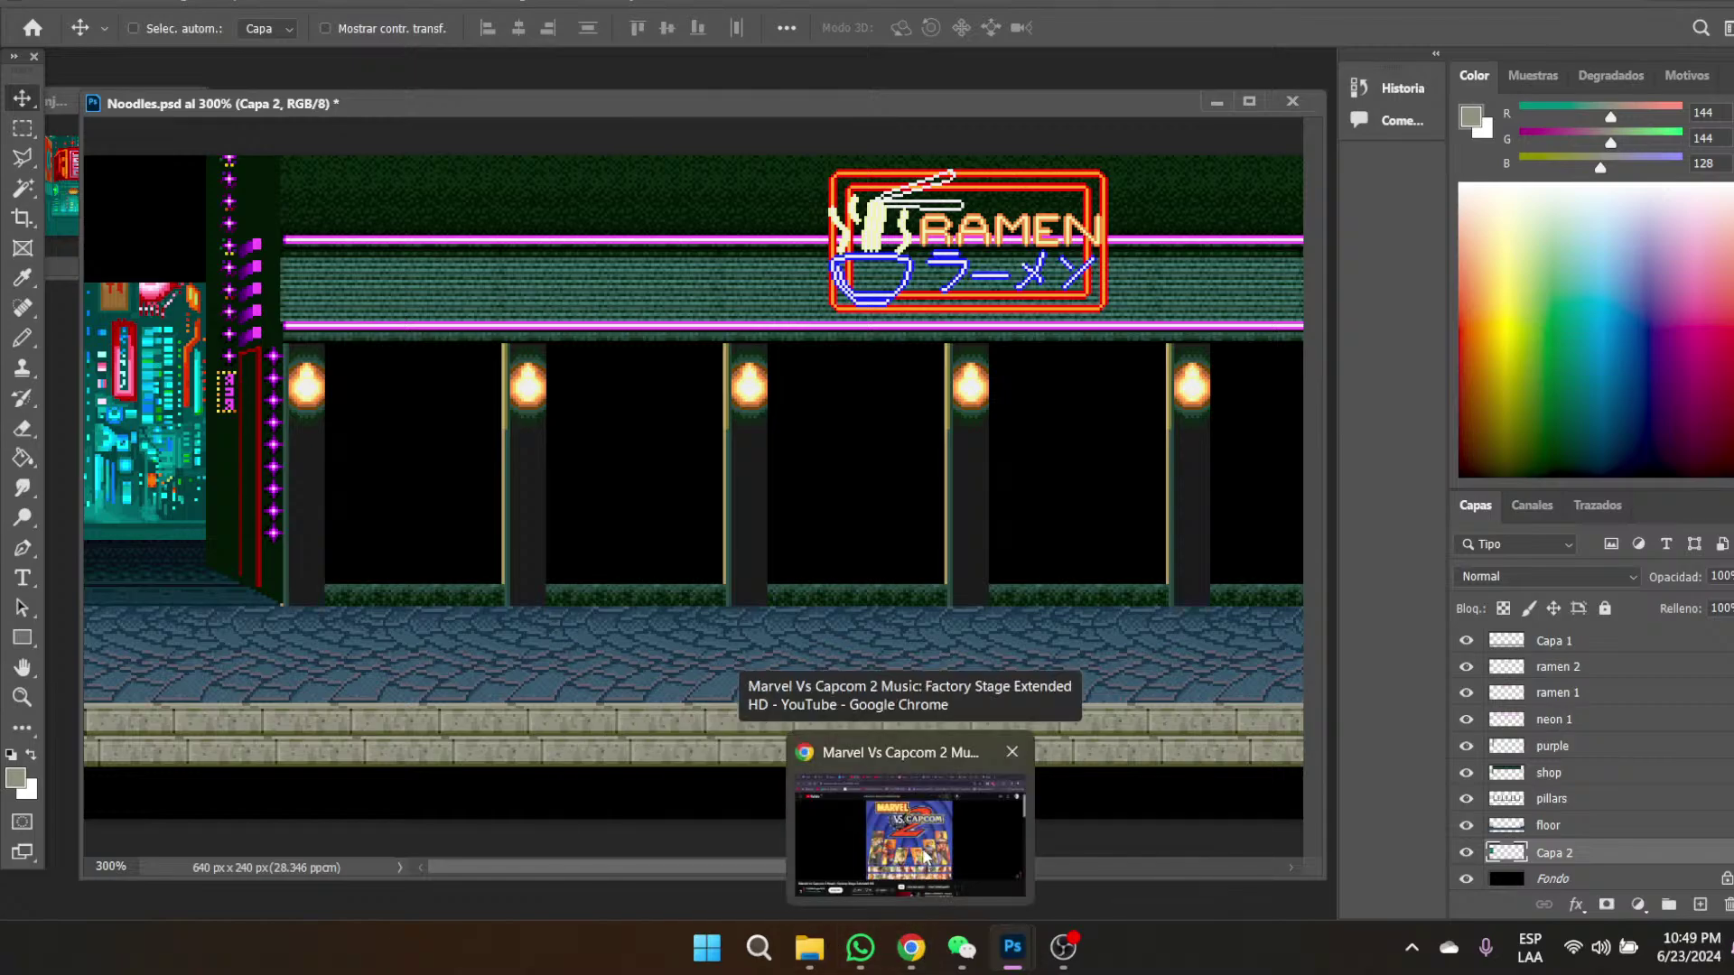
mouse_move(817, 959)
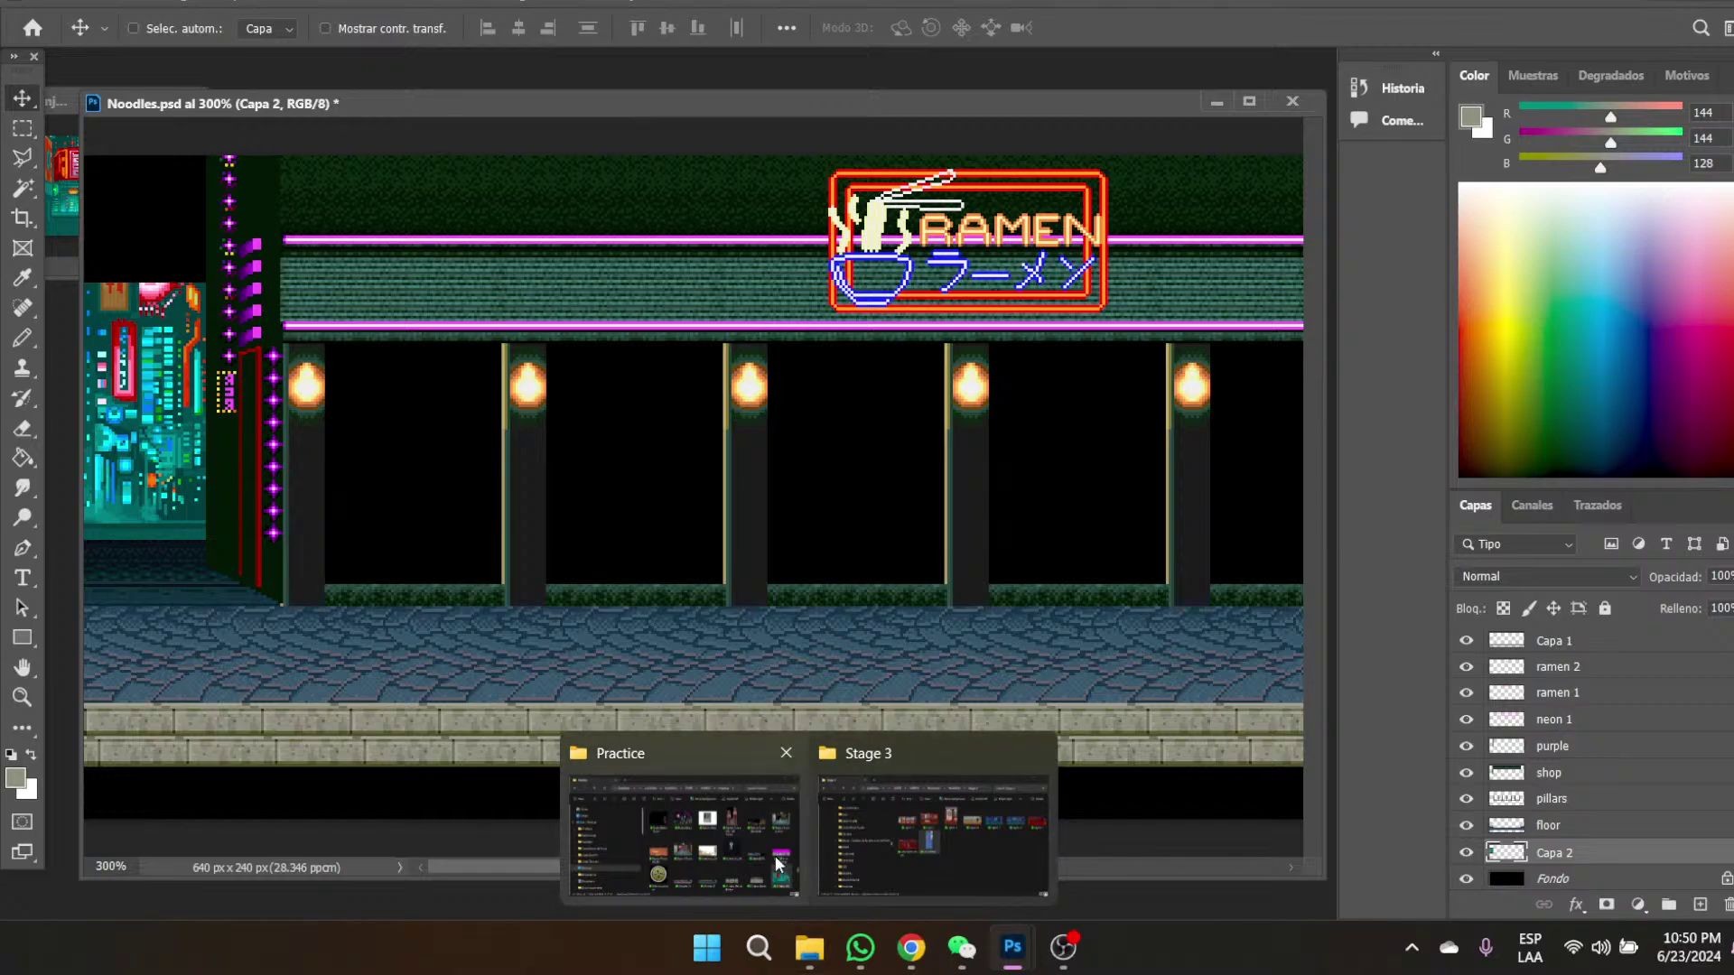
left_click(898, 845)
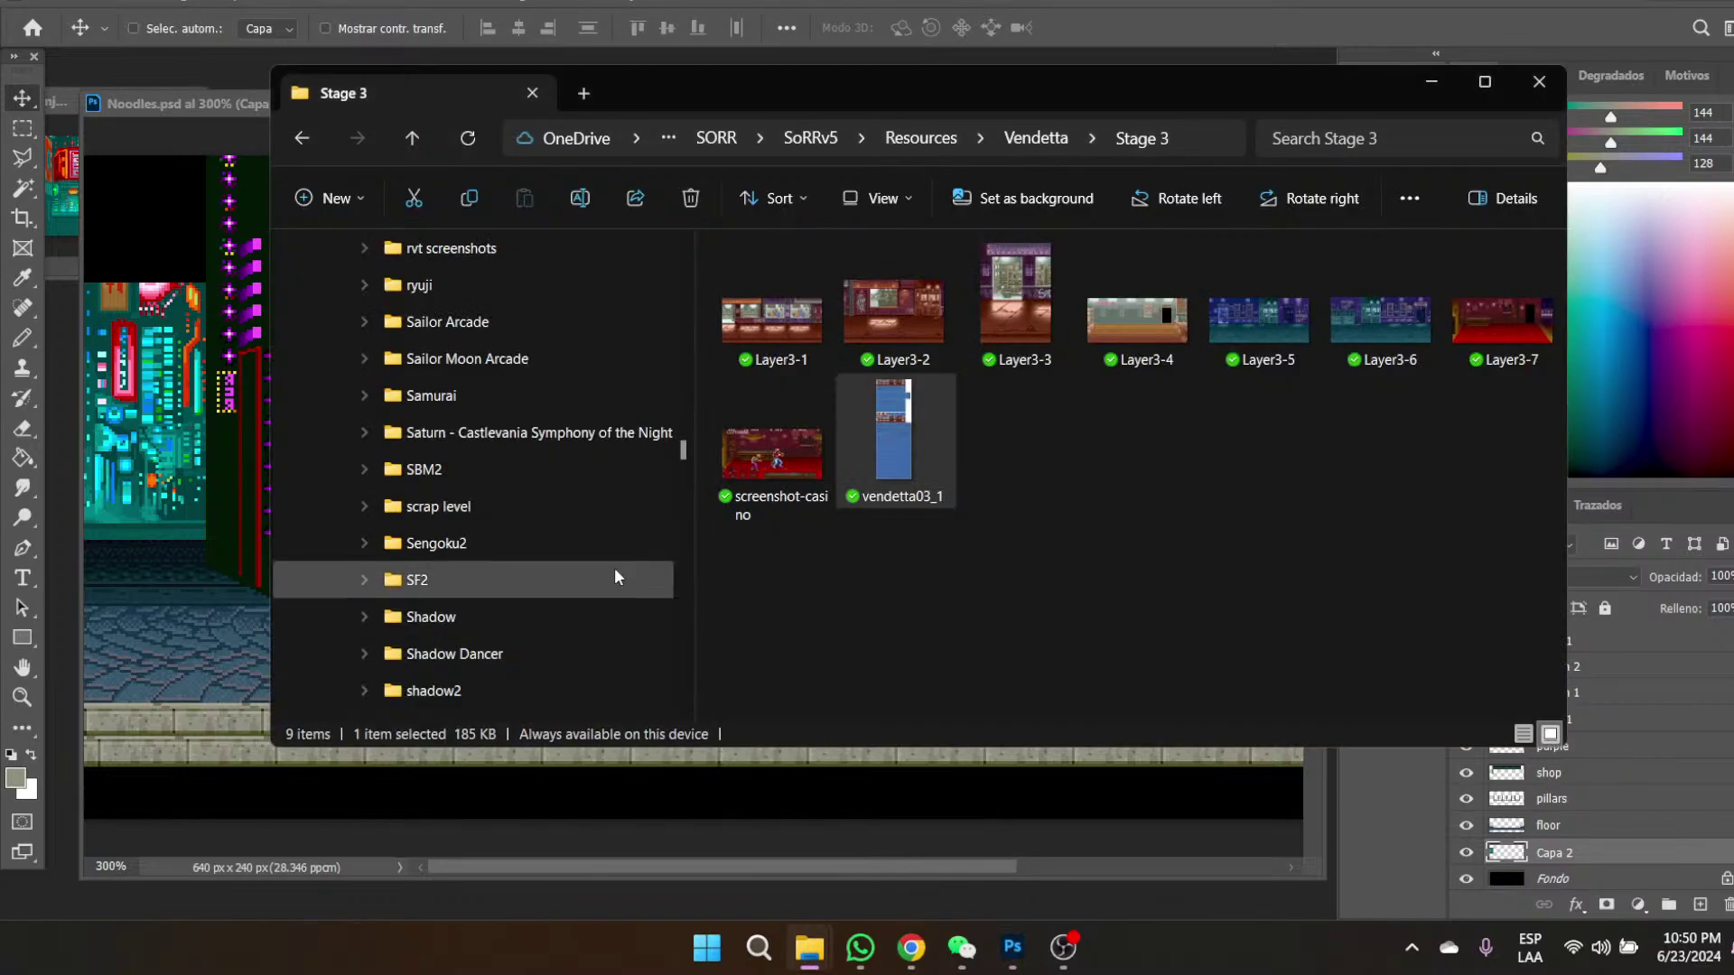
scroll(596, 577, "up", 5)
scroll(578, 578, "up", 4)
scroll(579, 578, "down", 4)
scroll(579, 578, "up", 7)
scroll(577, 578, "up", 5)
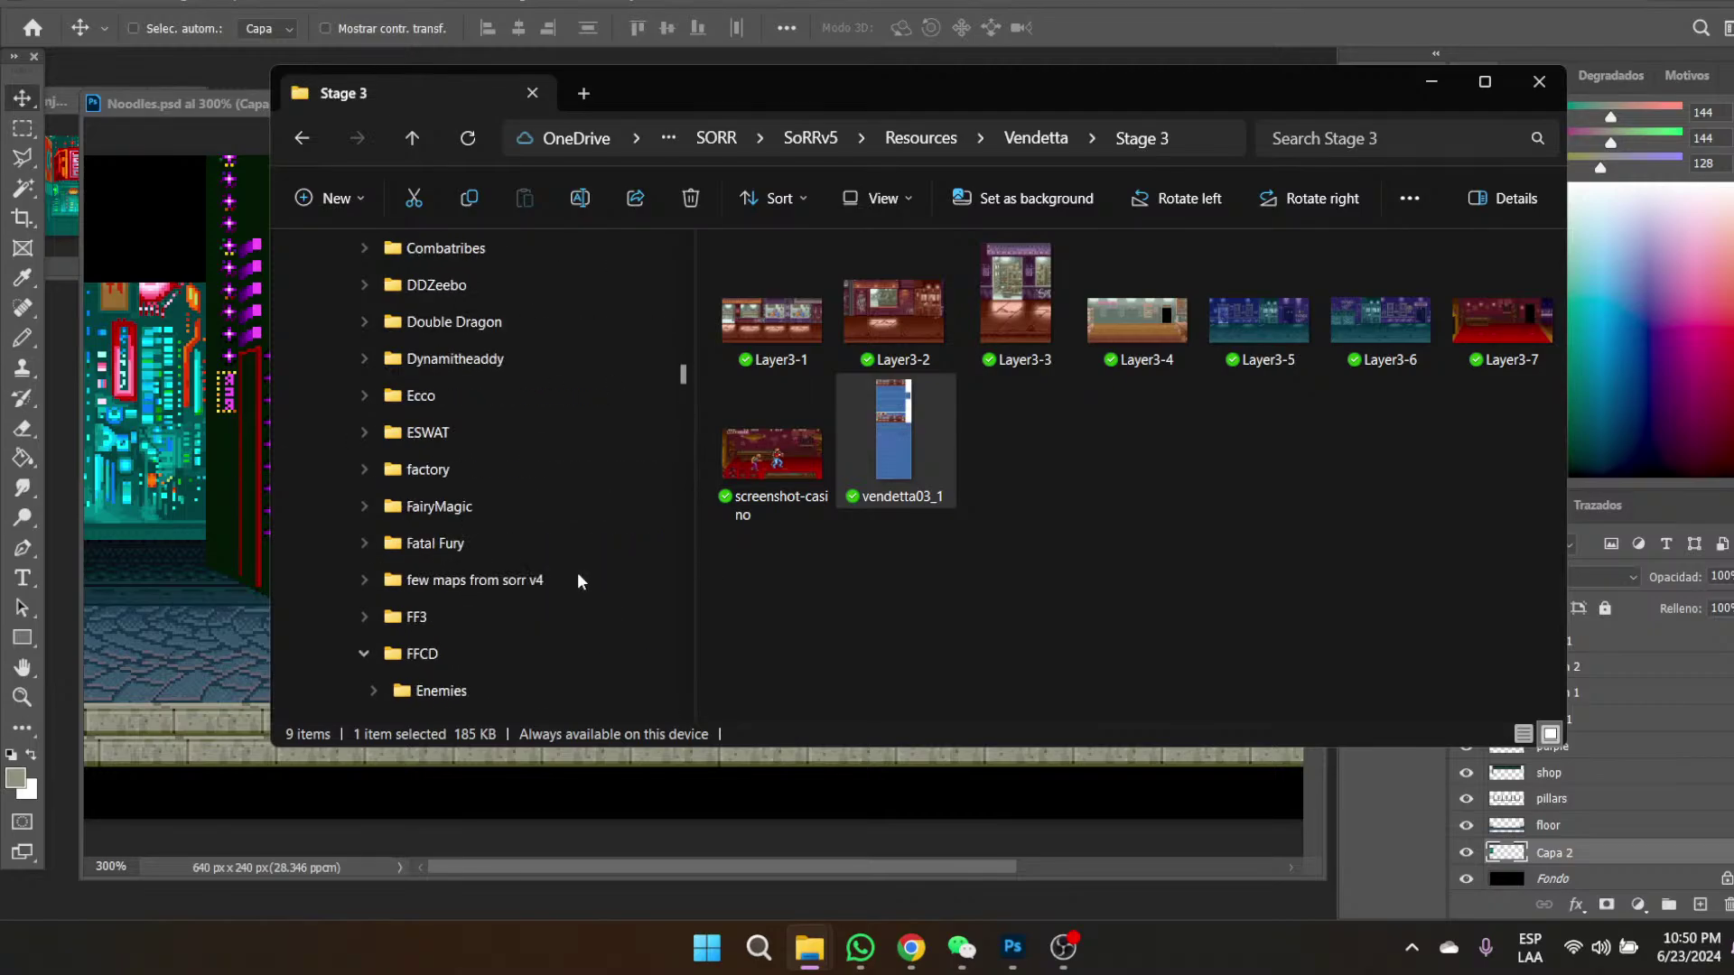
scroll(543, 448, "down", 1)
scroll(543, 447, "up", 4)
left_click(440, 302)
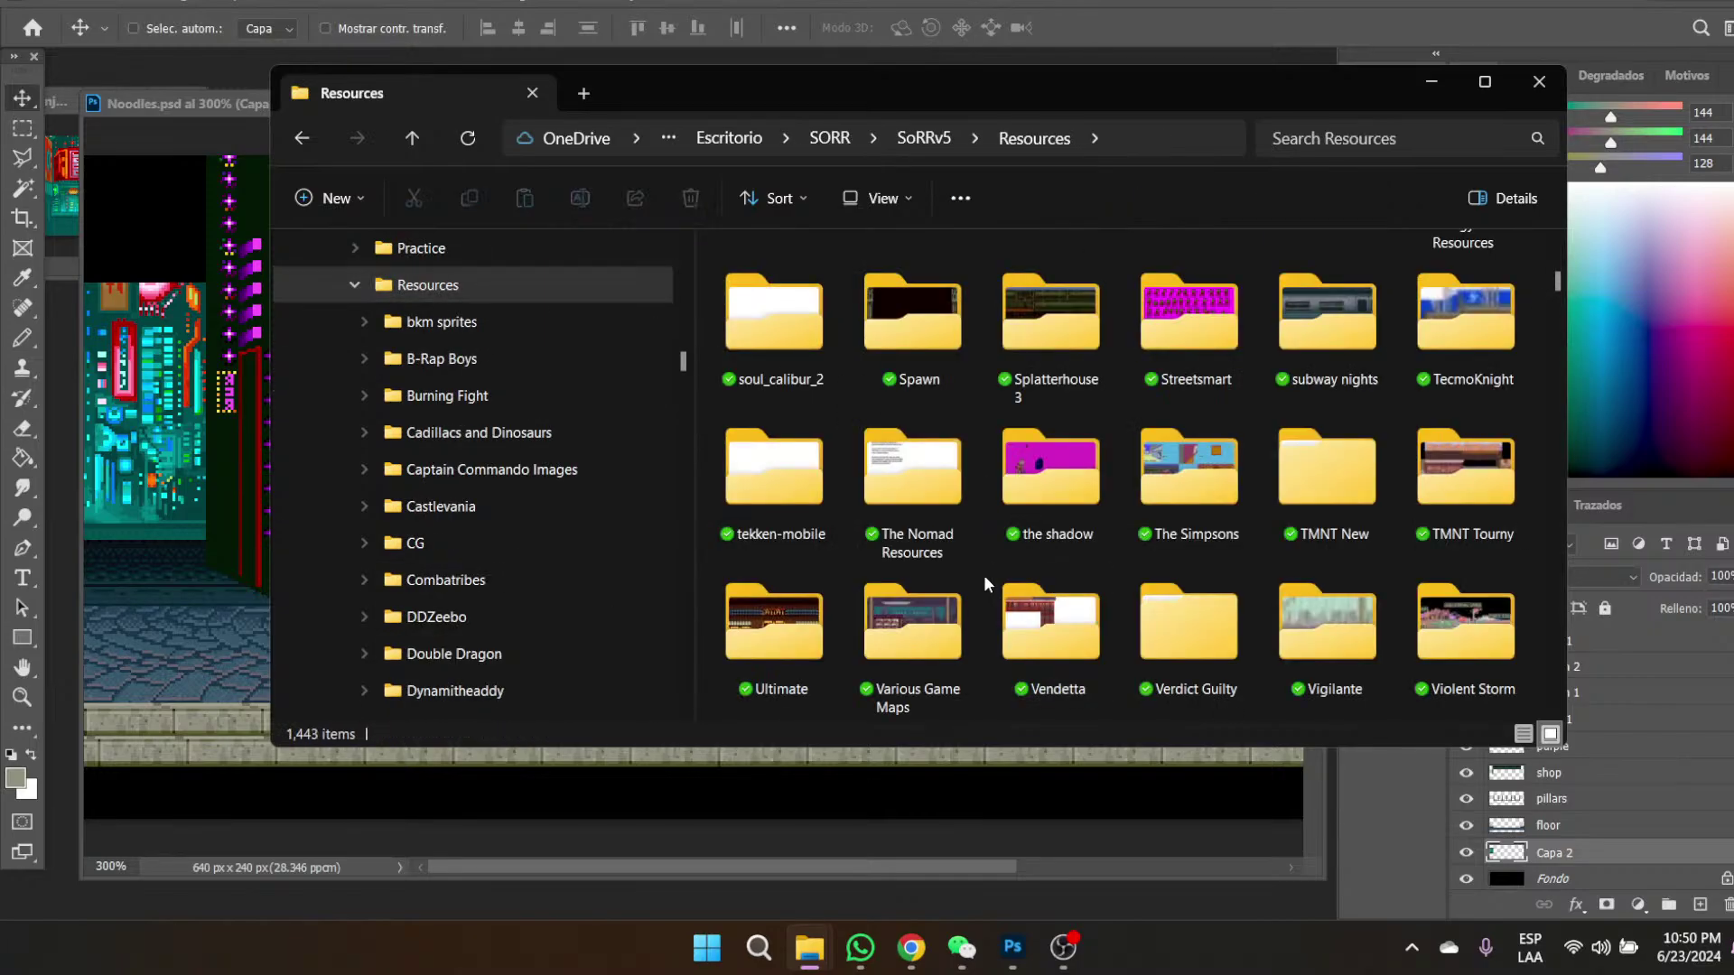
- Find the DenjinMakai Mission1-BusyStreet image in Resources, examine its neon city skyline up close, and close the viewer
type("denjin")
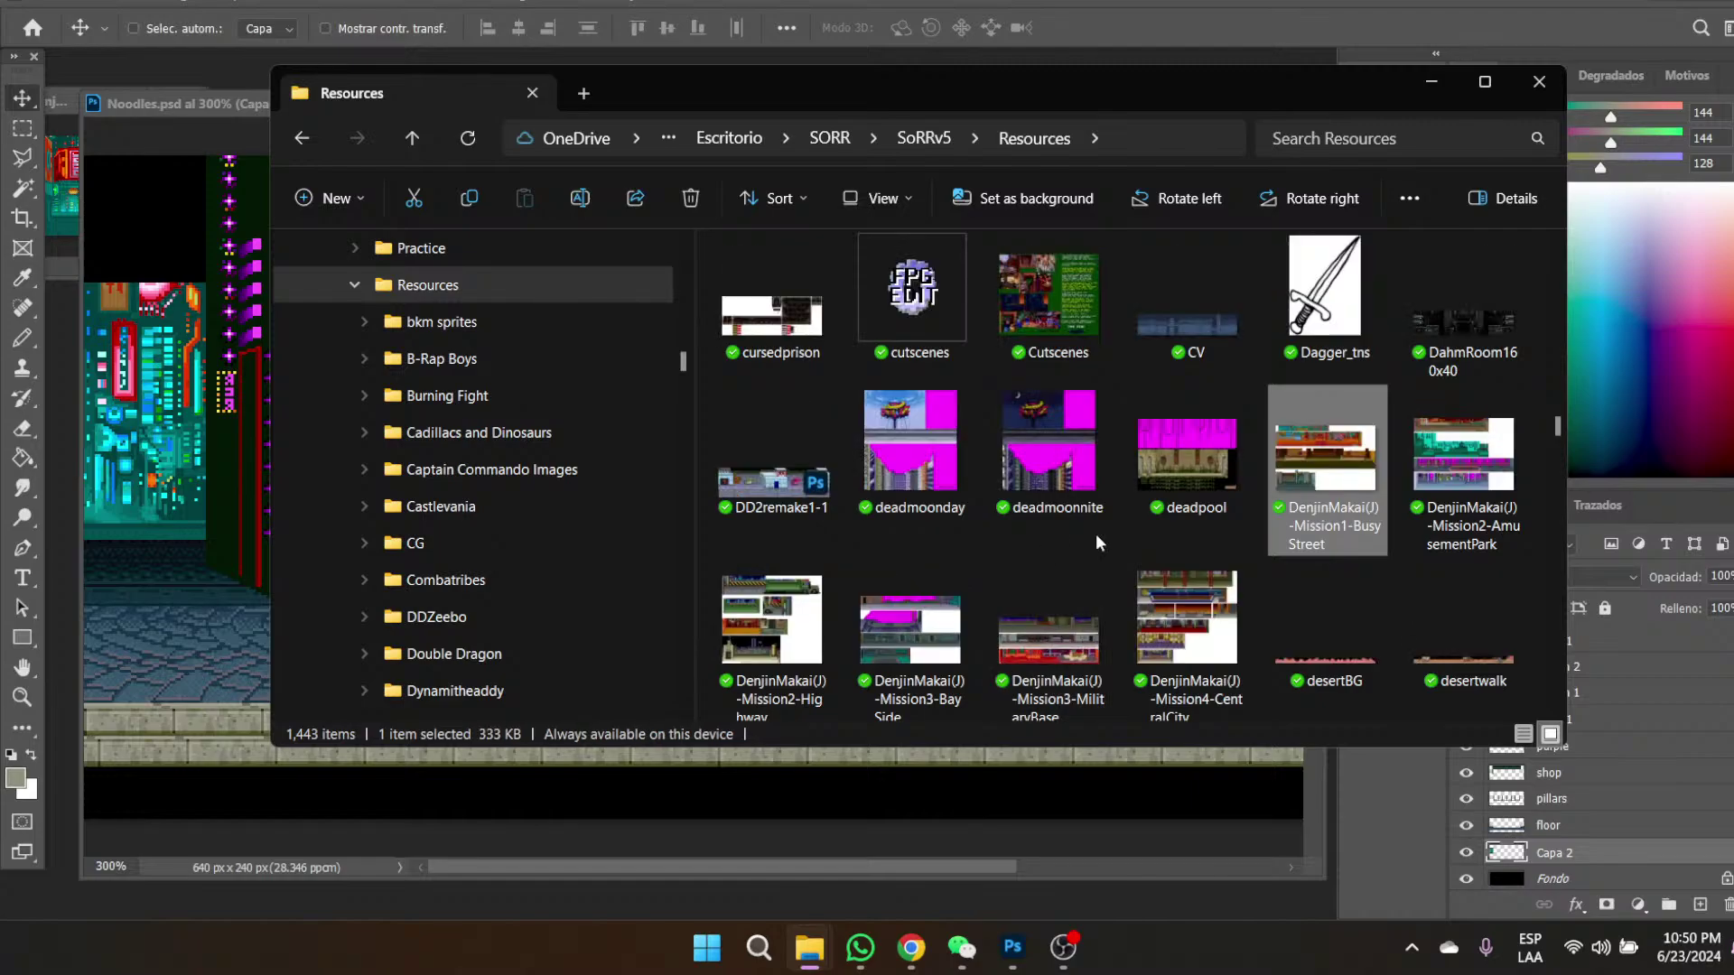
double_click(1324, 442)
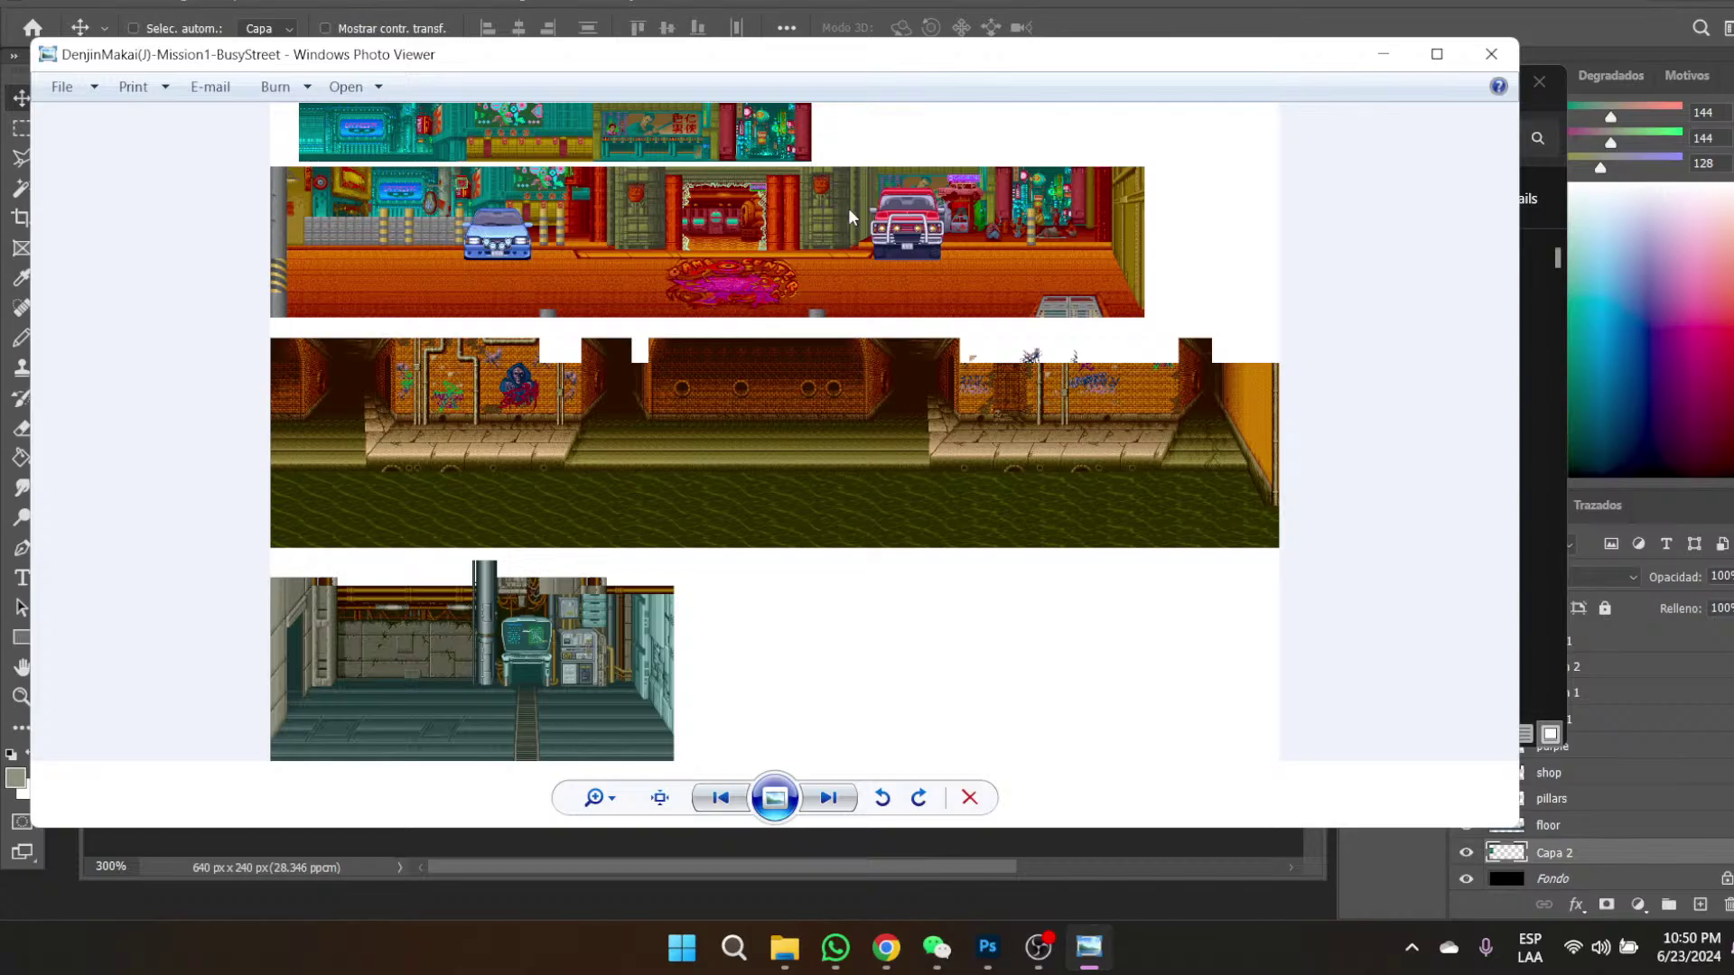
scroll(994, 281, "up", 1)
scroll(994, 281, "up", 4)
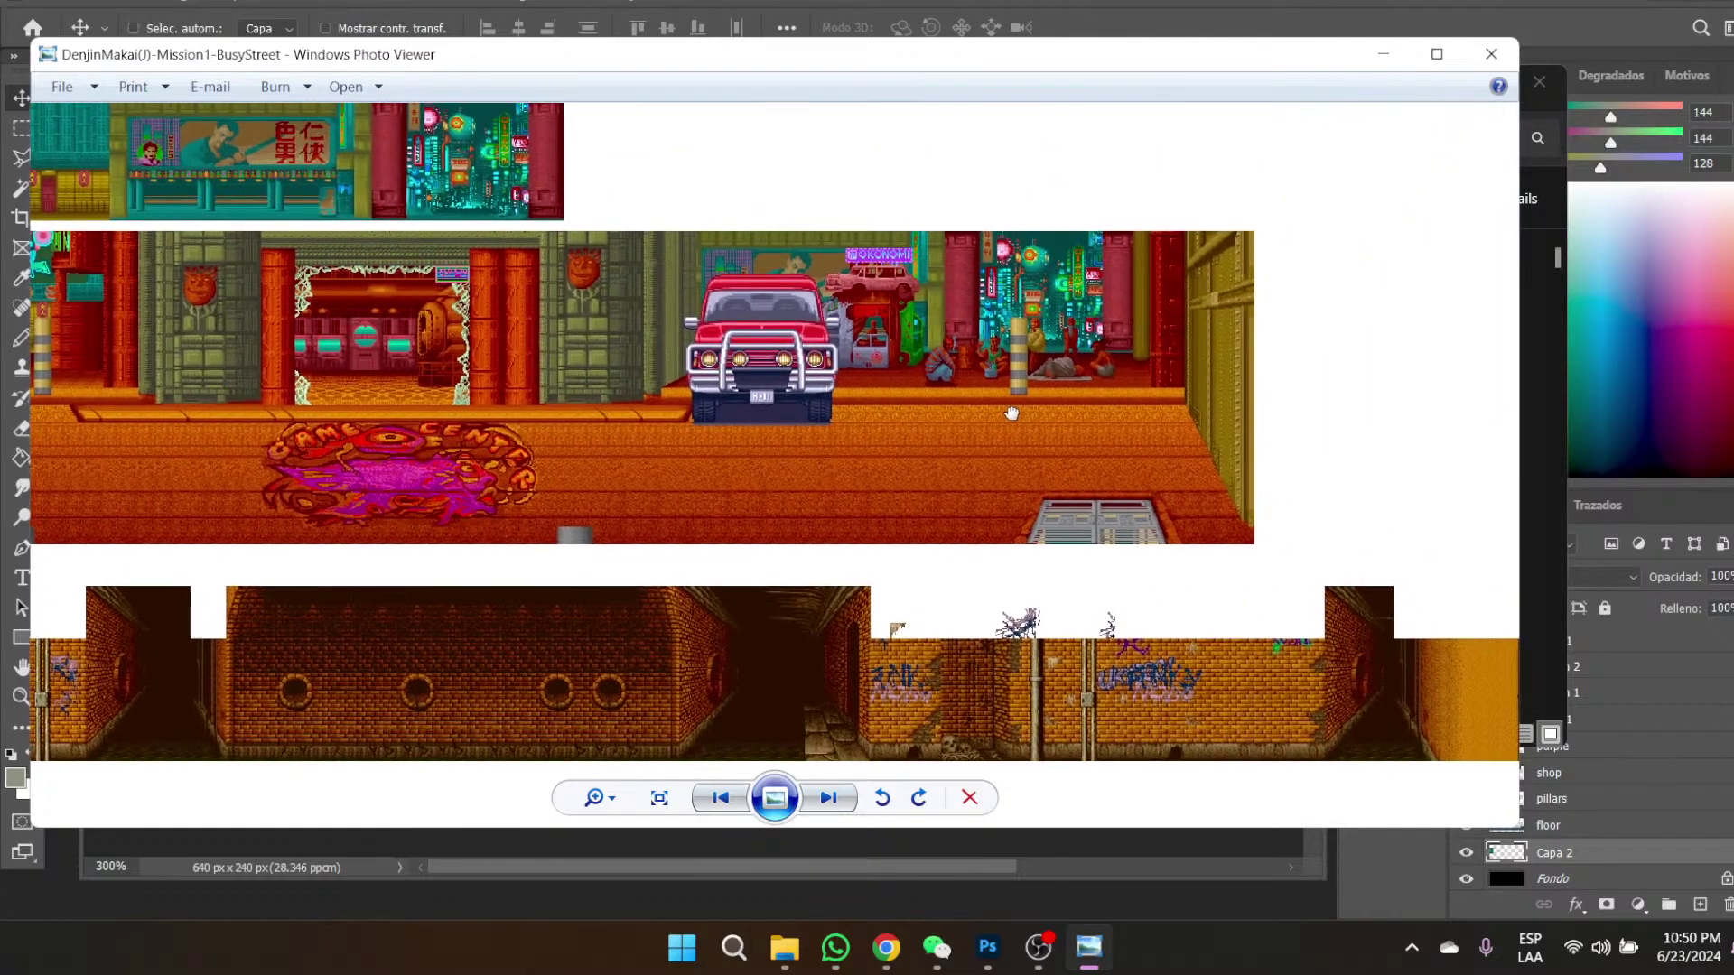
scroll(1071, 325, "down", 1)
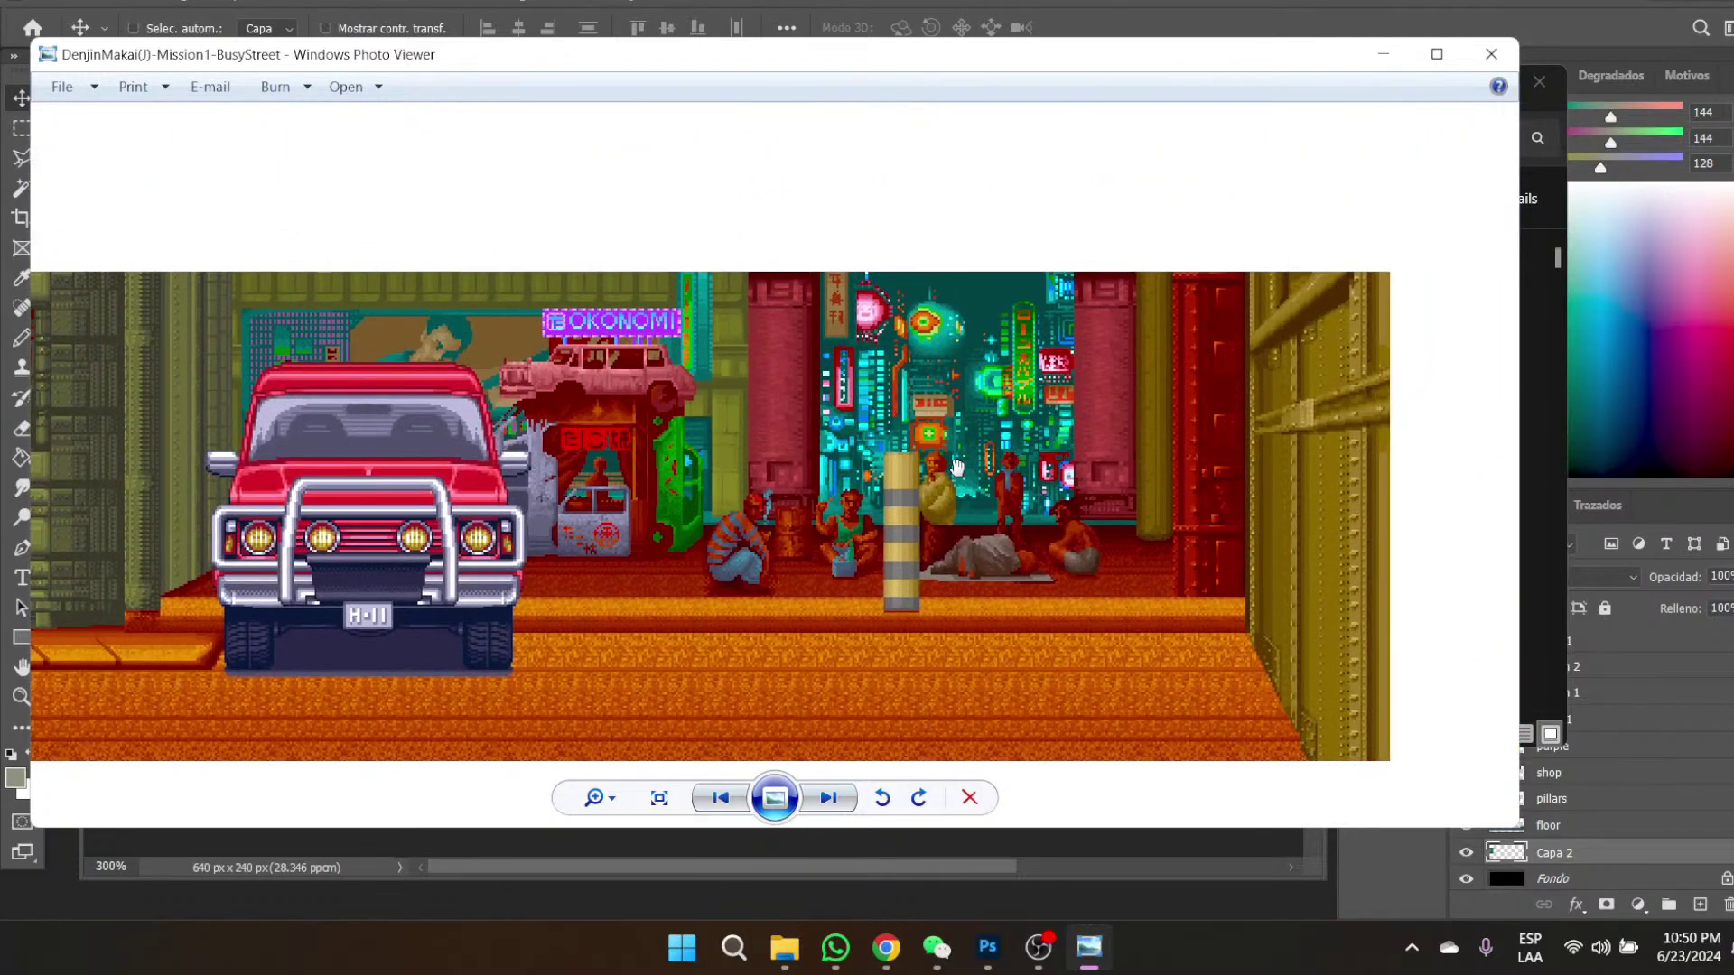
scroll(1003, 439, "up", 2)
scroll(1003, 440, "down", 1)
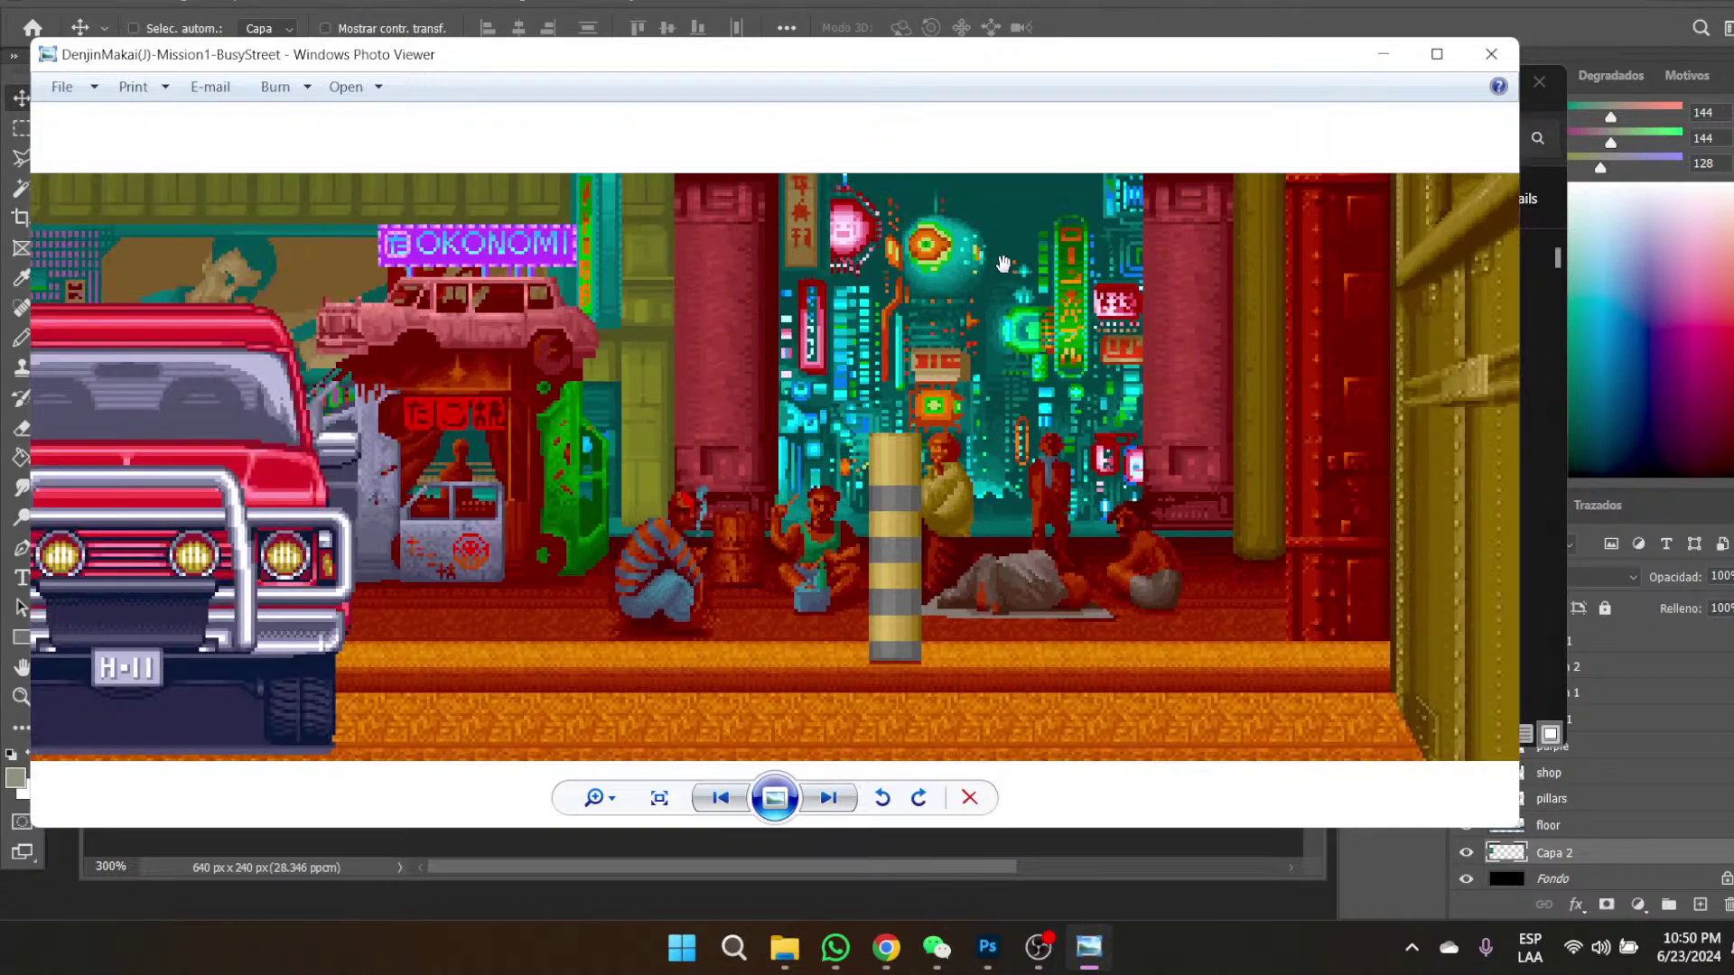
left_click(1491, 54)
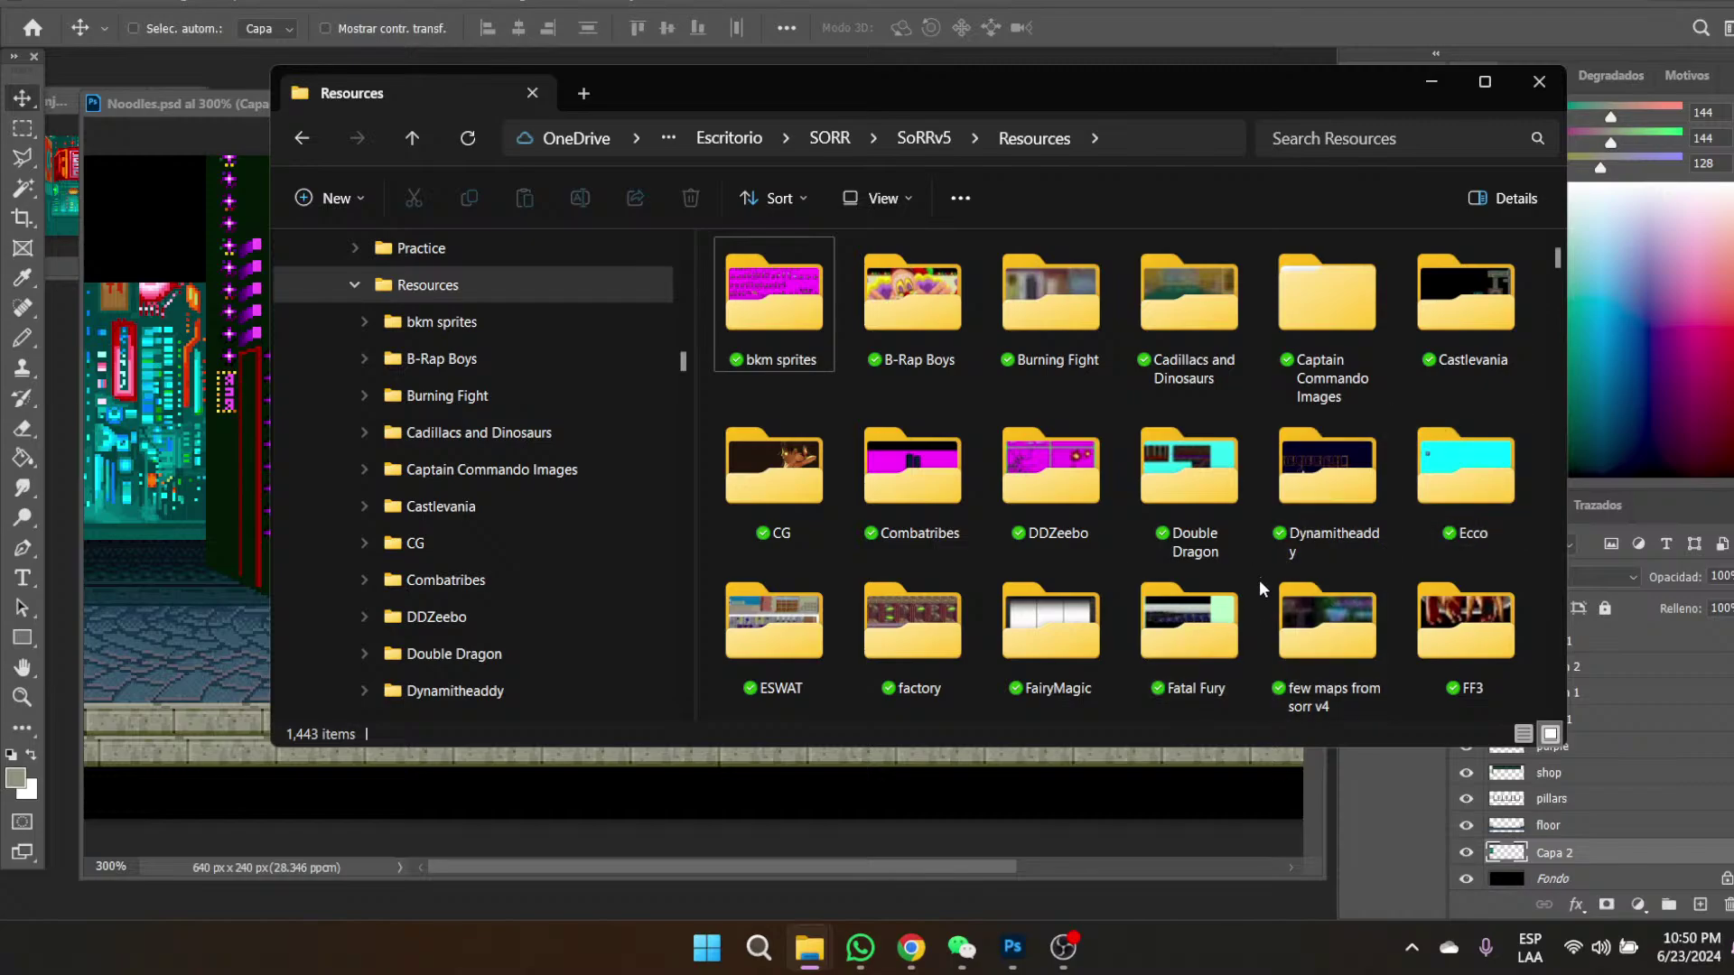
- Find and view the BusyStreet image again, check the skyline between the pillars in its upper strip, and close it
type("den")
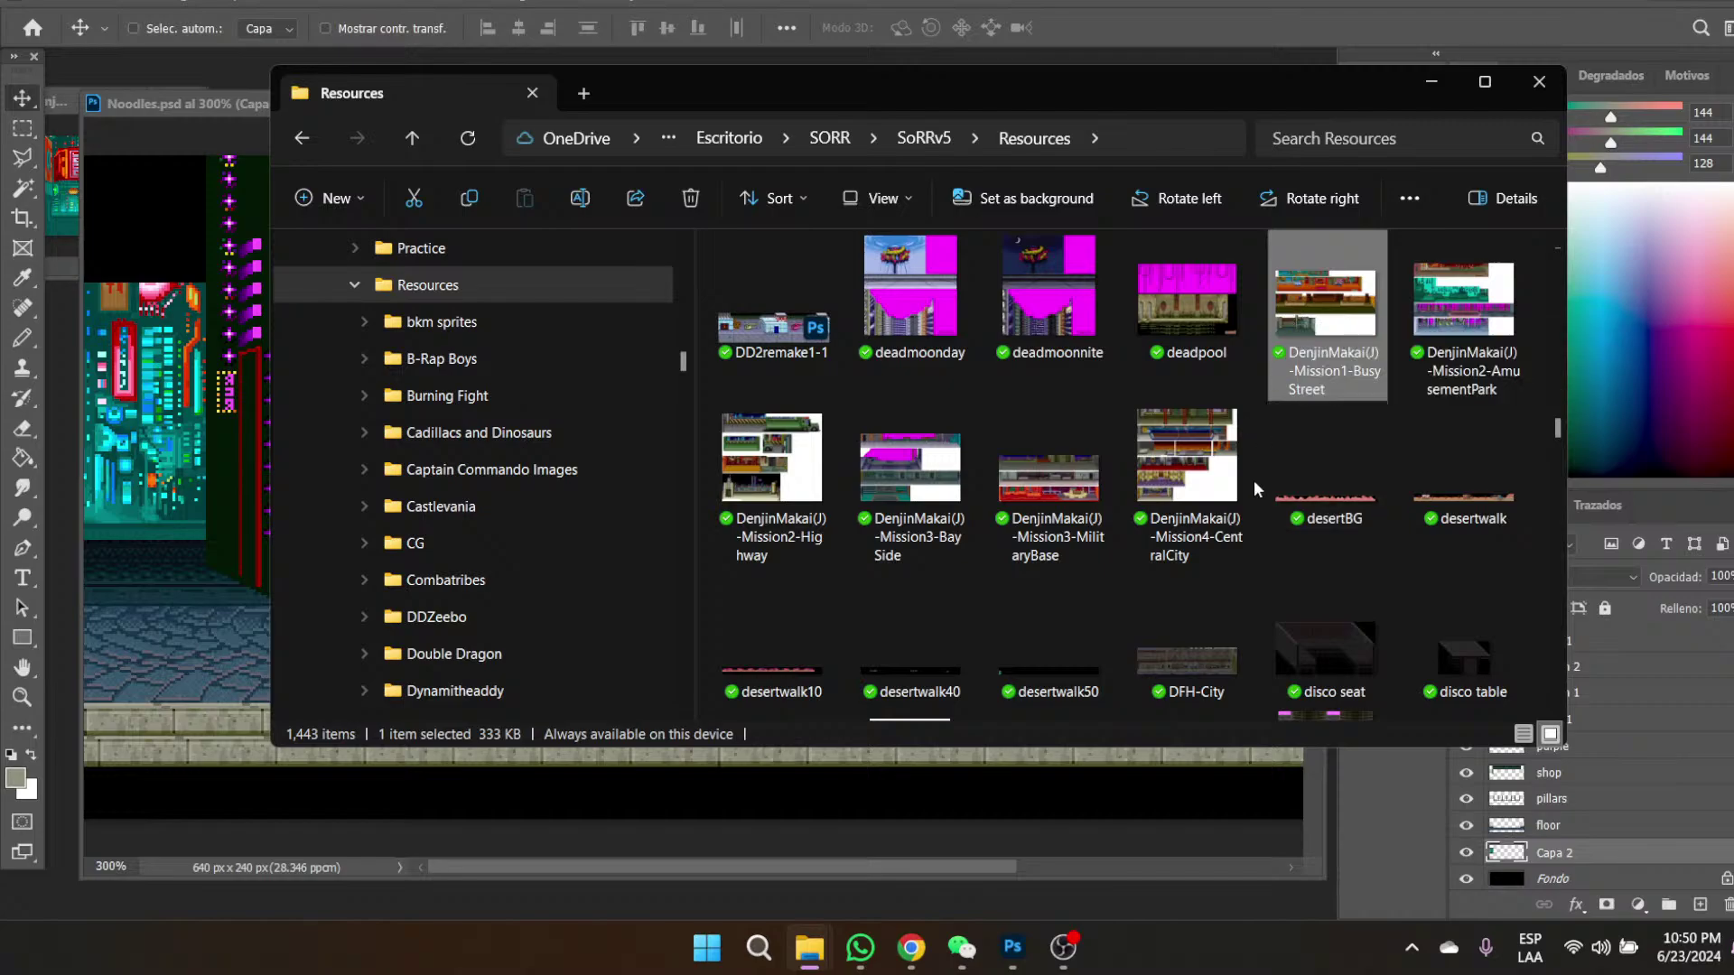
double_click(1339, 302)
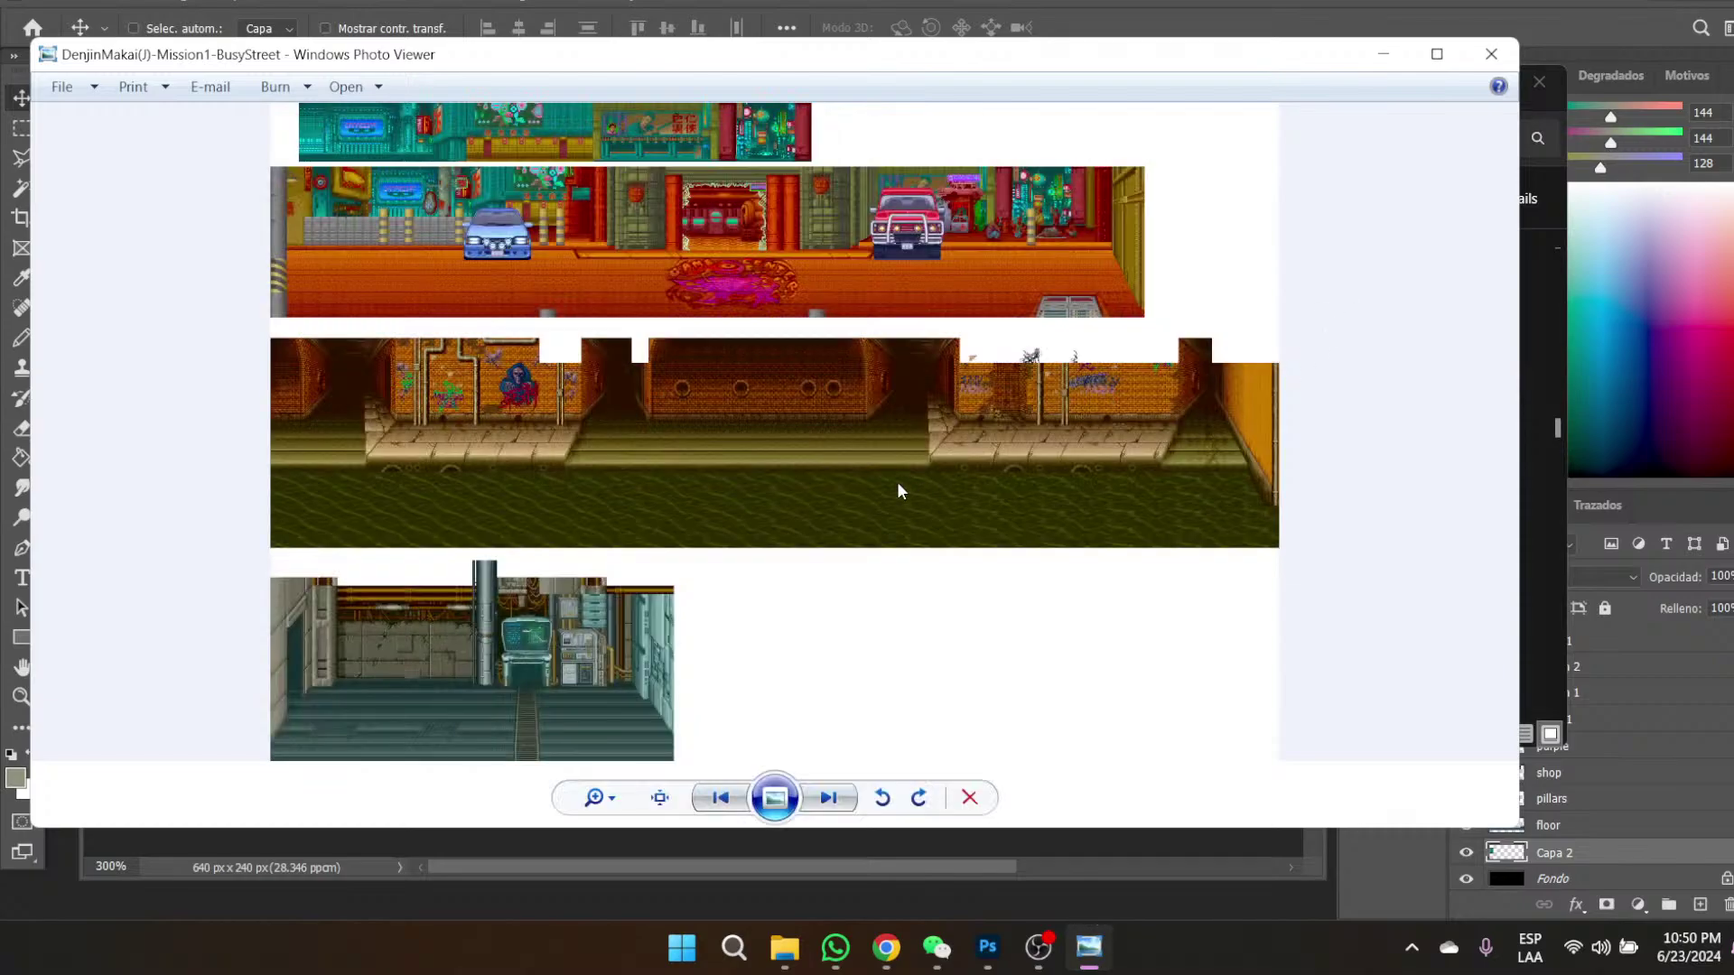
scroll(836, 165, "up", 4)
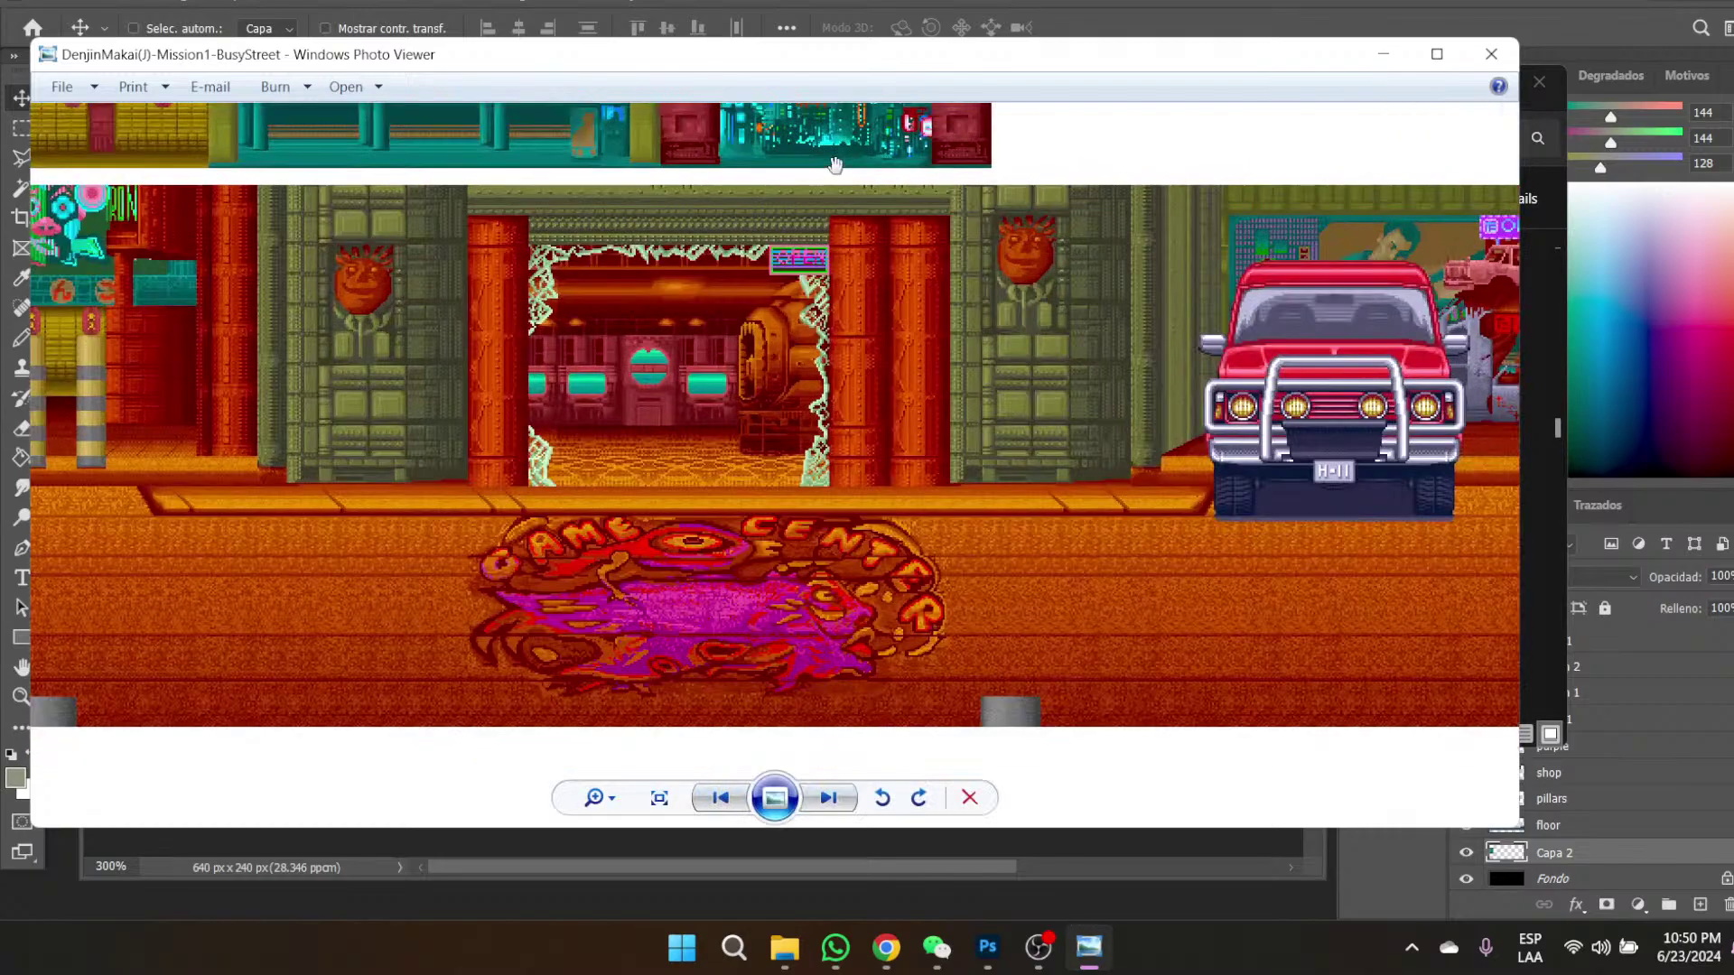
left_click_drag(836, 165, 804, 310)
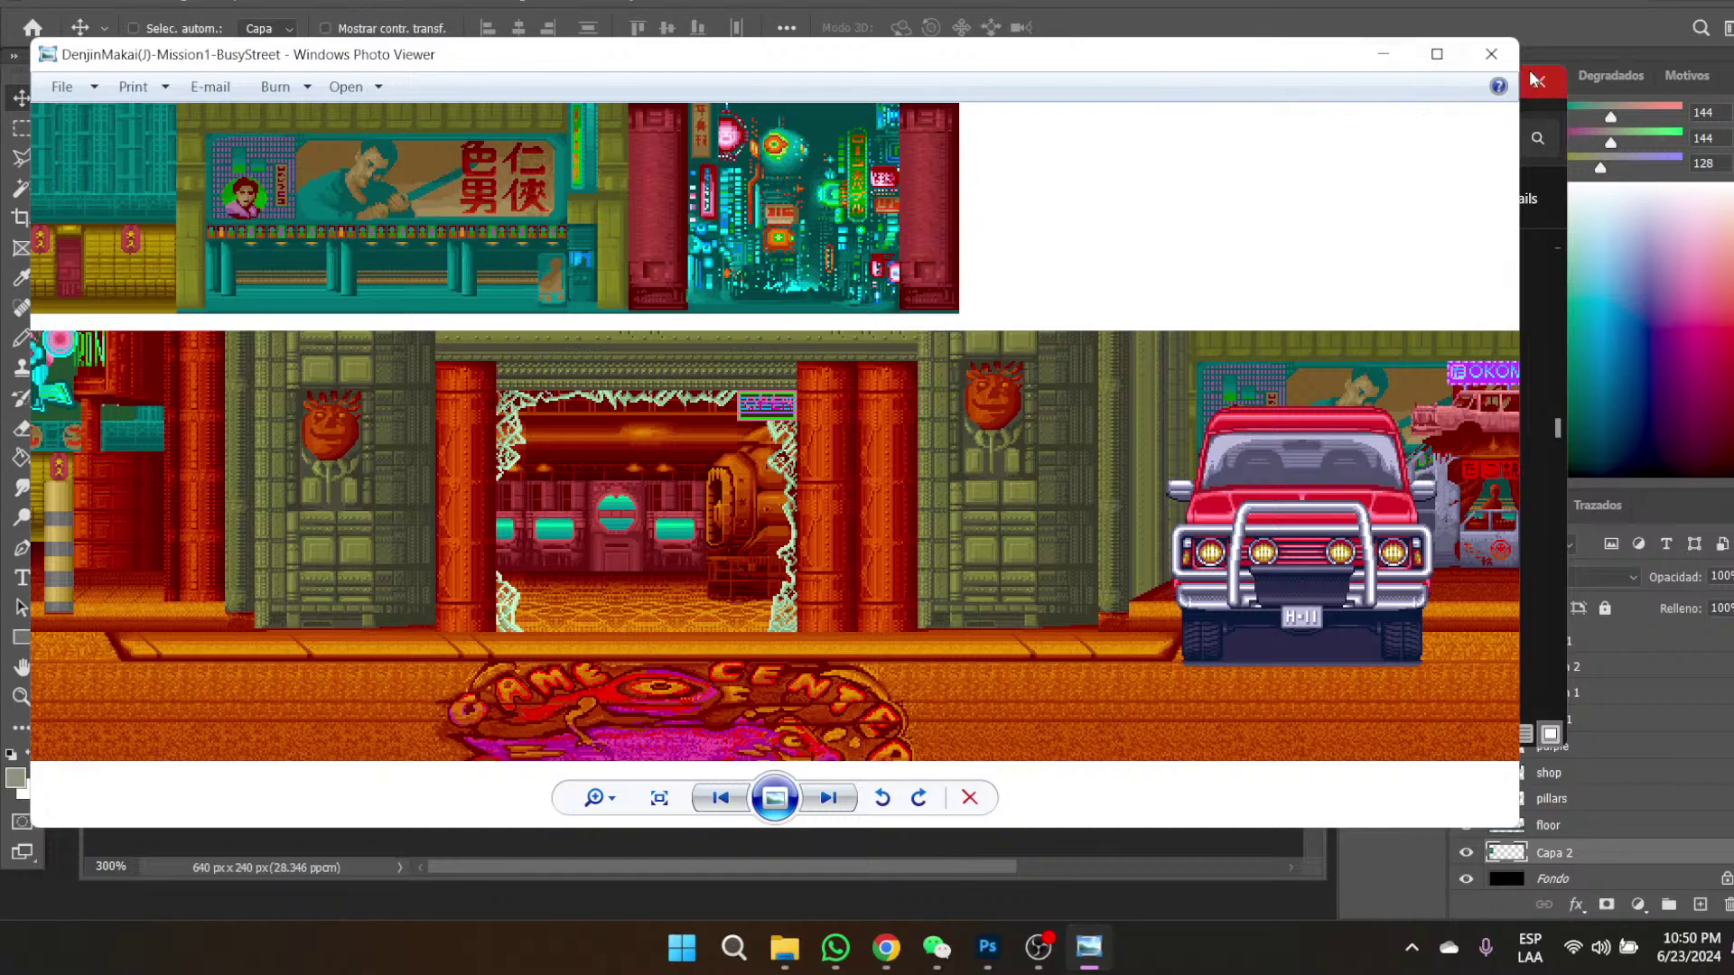
left_click(1491, 53)
- Open the BusyStreet image in Photoshop without colour management, close Shinjuku BG, and float the new image in its own window
left_click_drag(1337, 310, 411, 97)
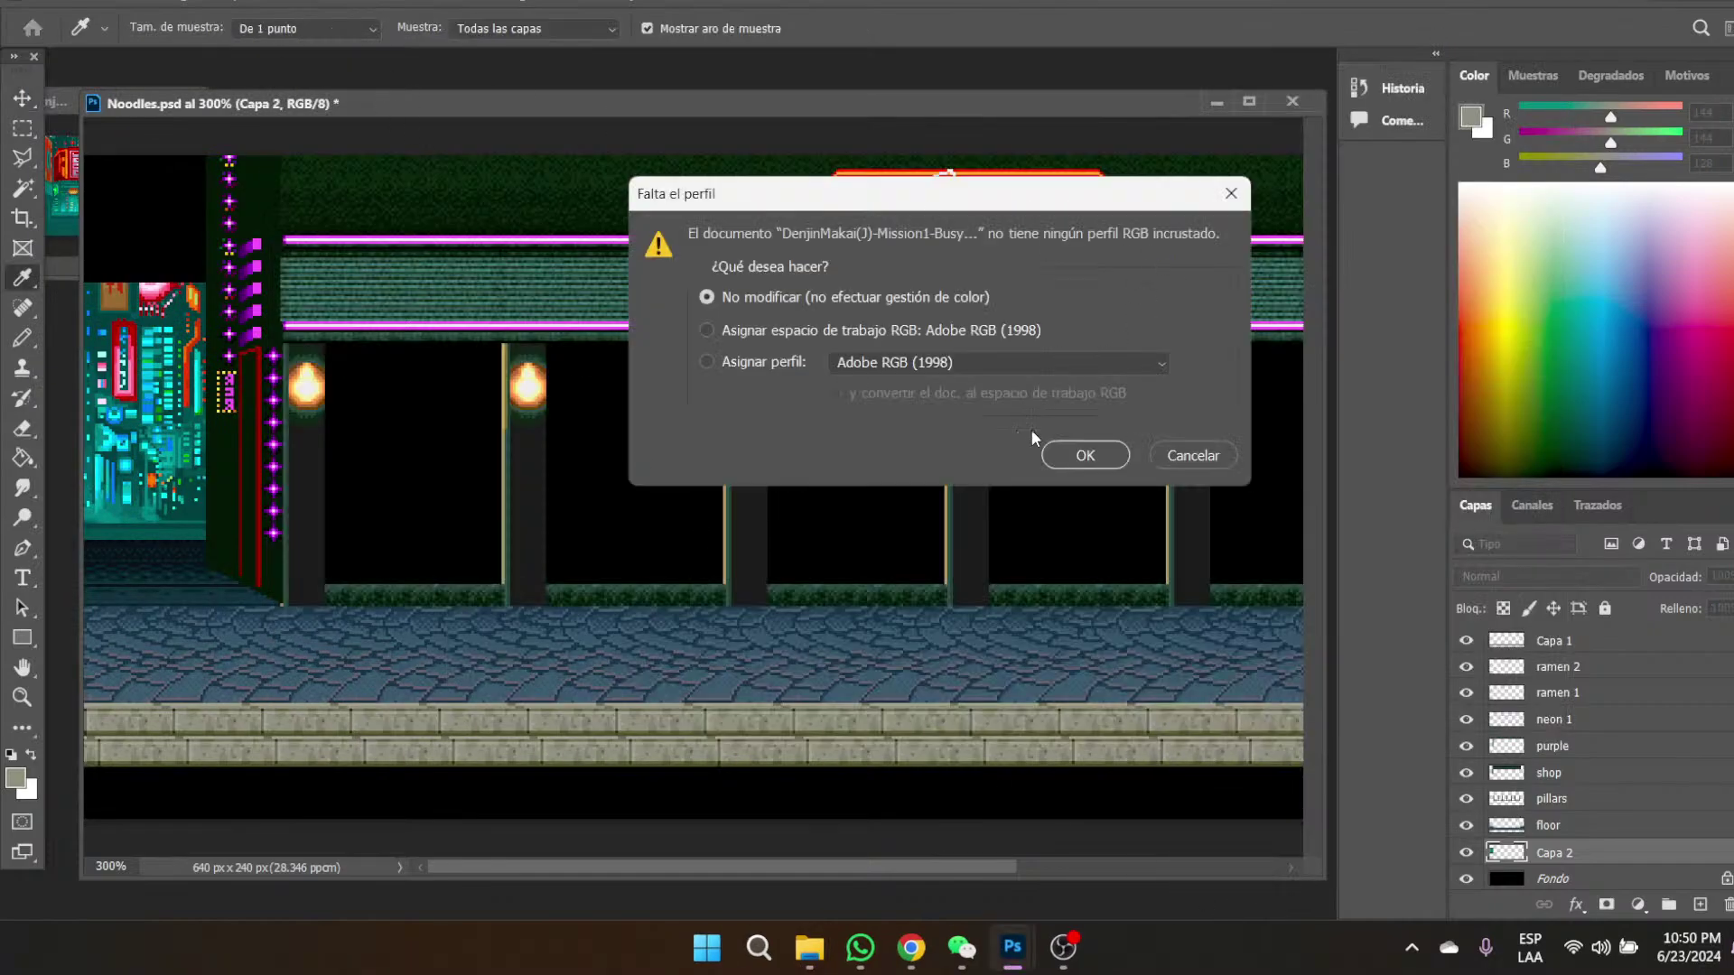
left_click(1070, 454)
left_click(65, 94)
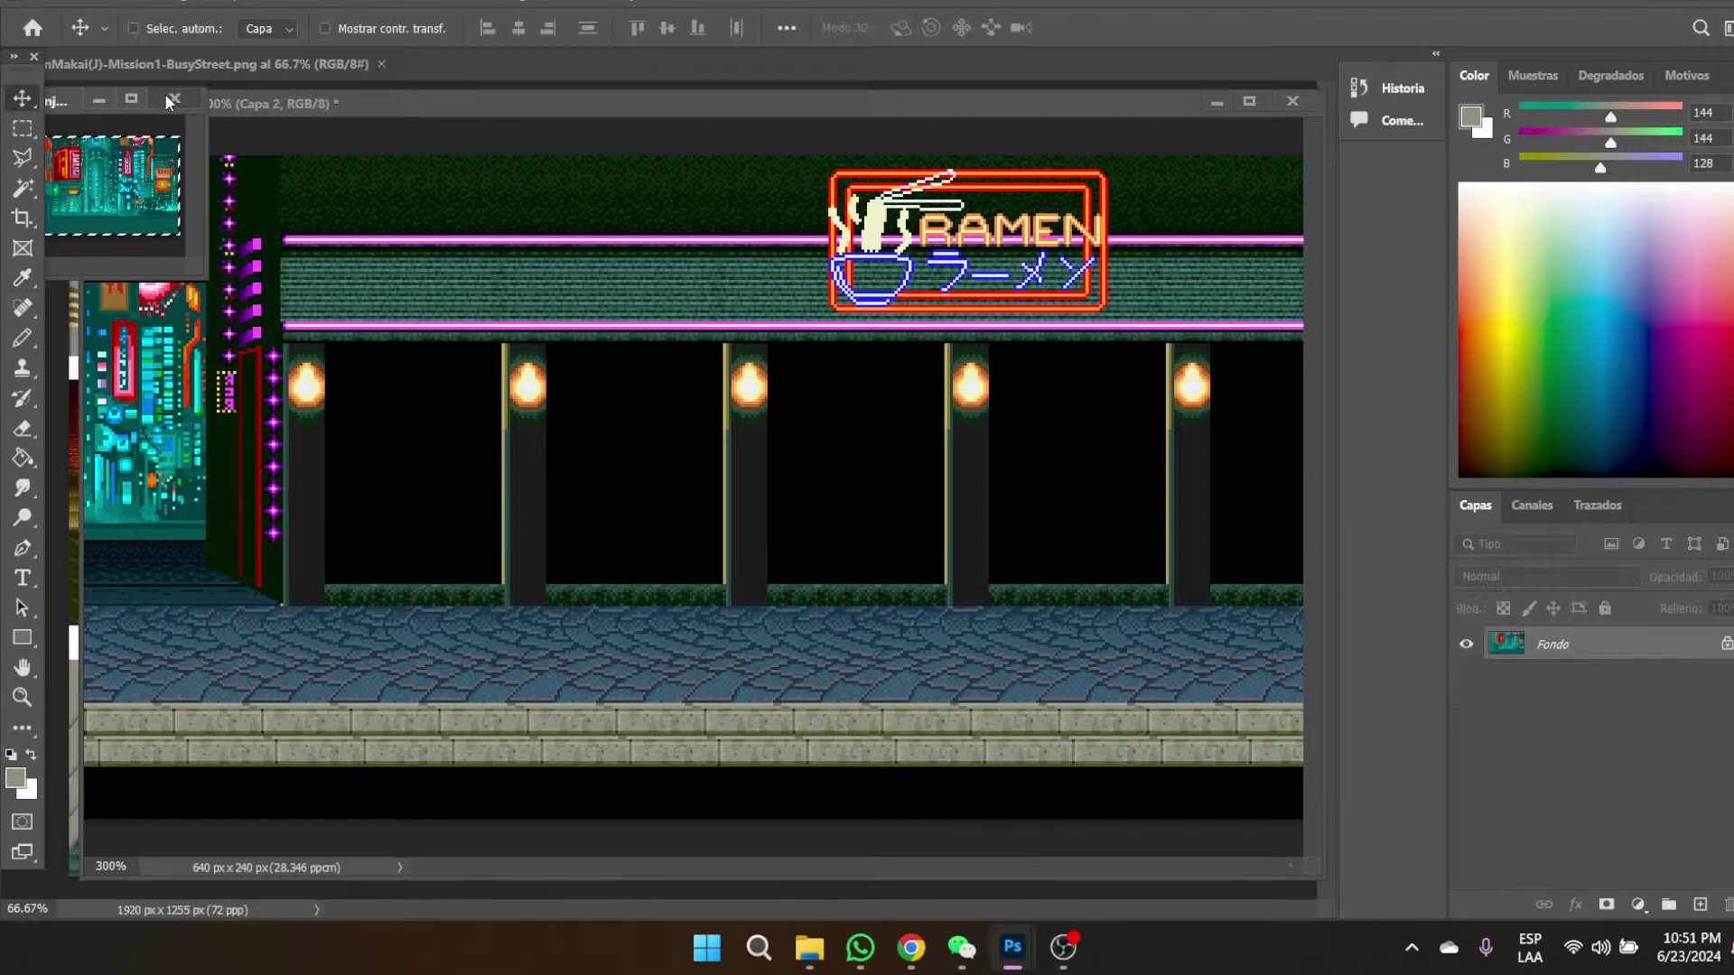
left_click(164, 99)
left_click(152, 67)
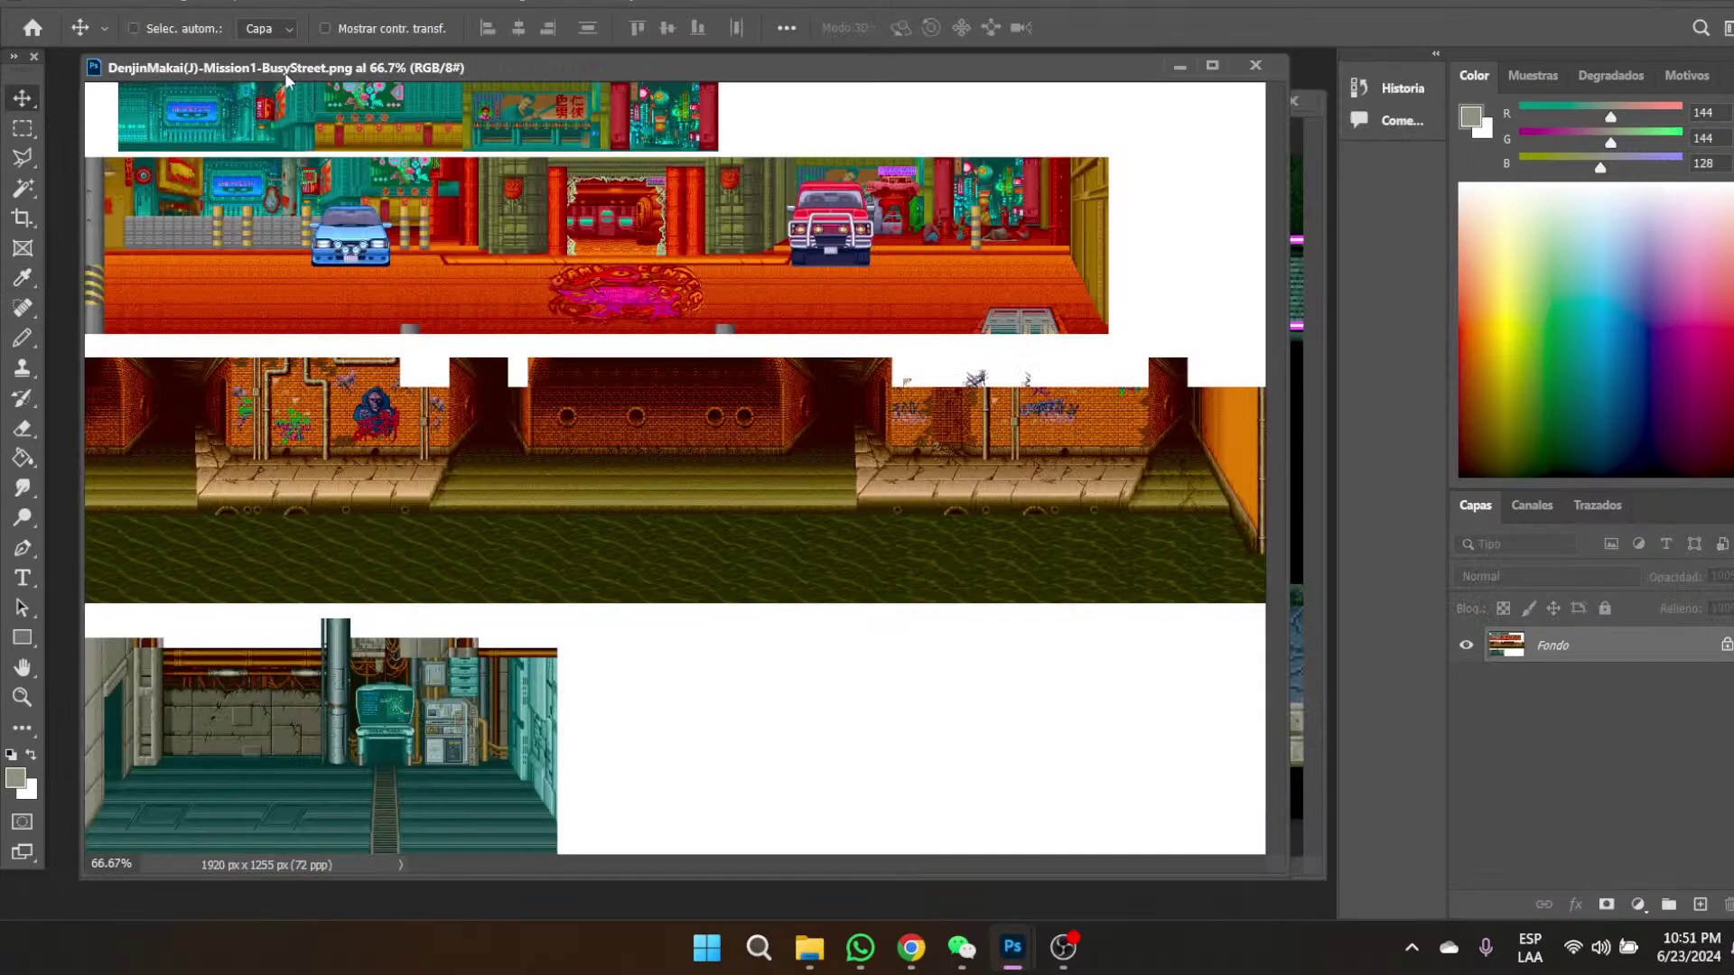
- Select the city skyline section with its two red pillars at the end of BusyStreet's upper strip and return to Noodles.psd
left_click(21, 698)
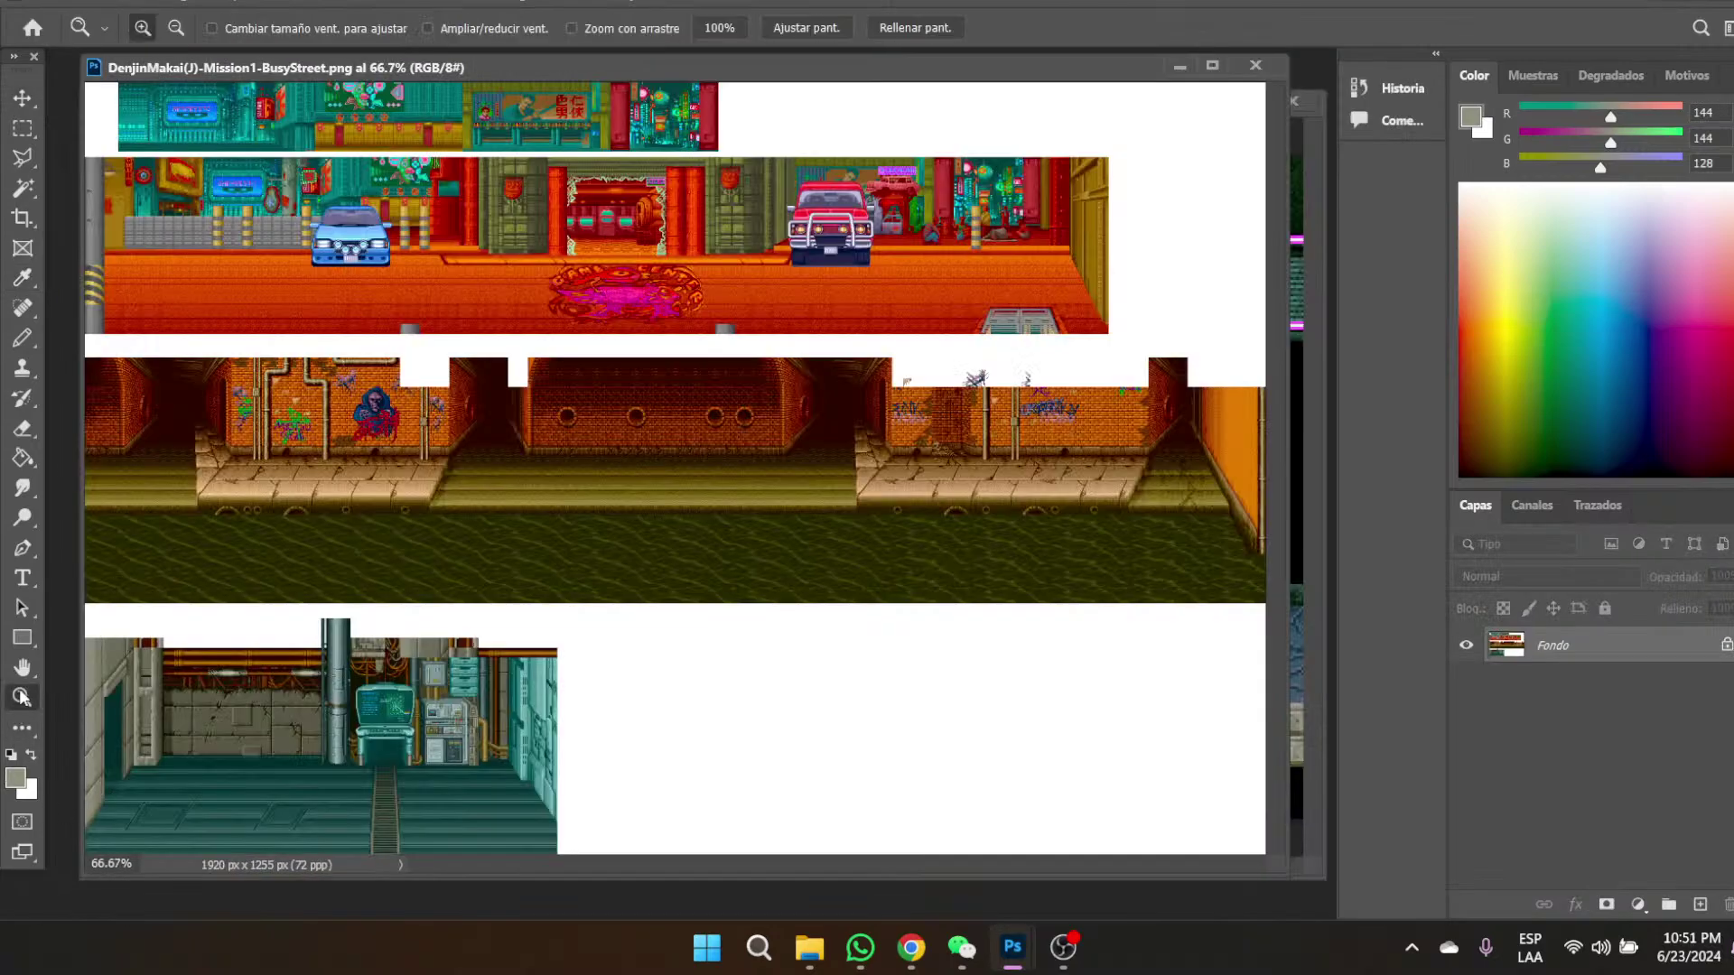
left_click(662, 128)
left_click(710, 118)
scroll(766, 321, "up", 2)
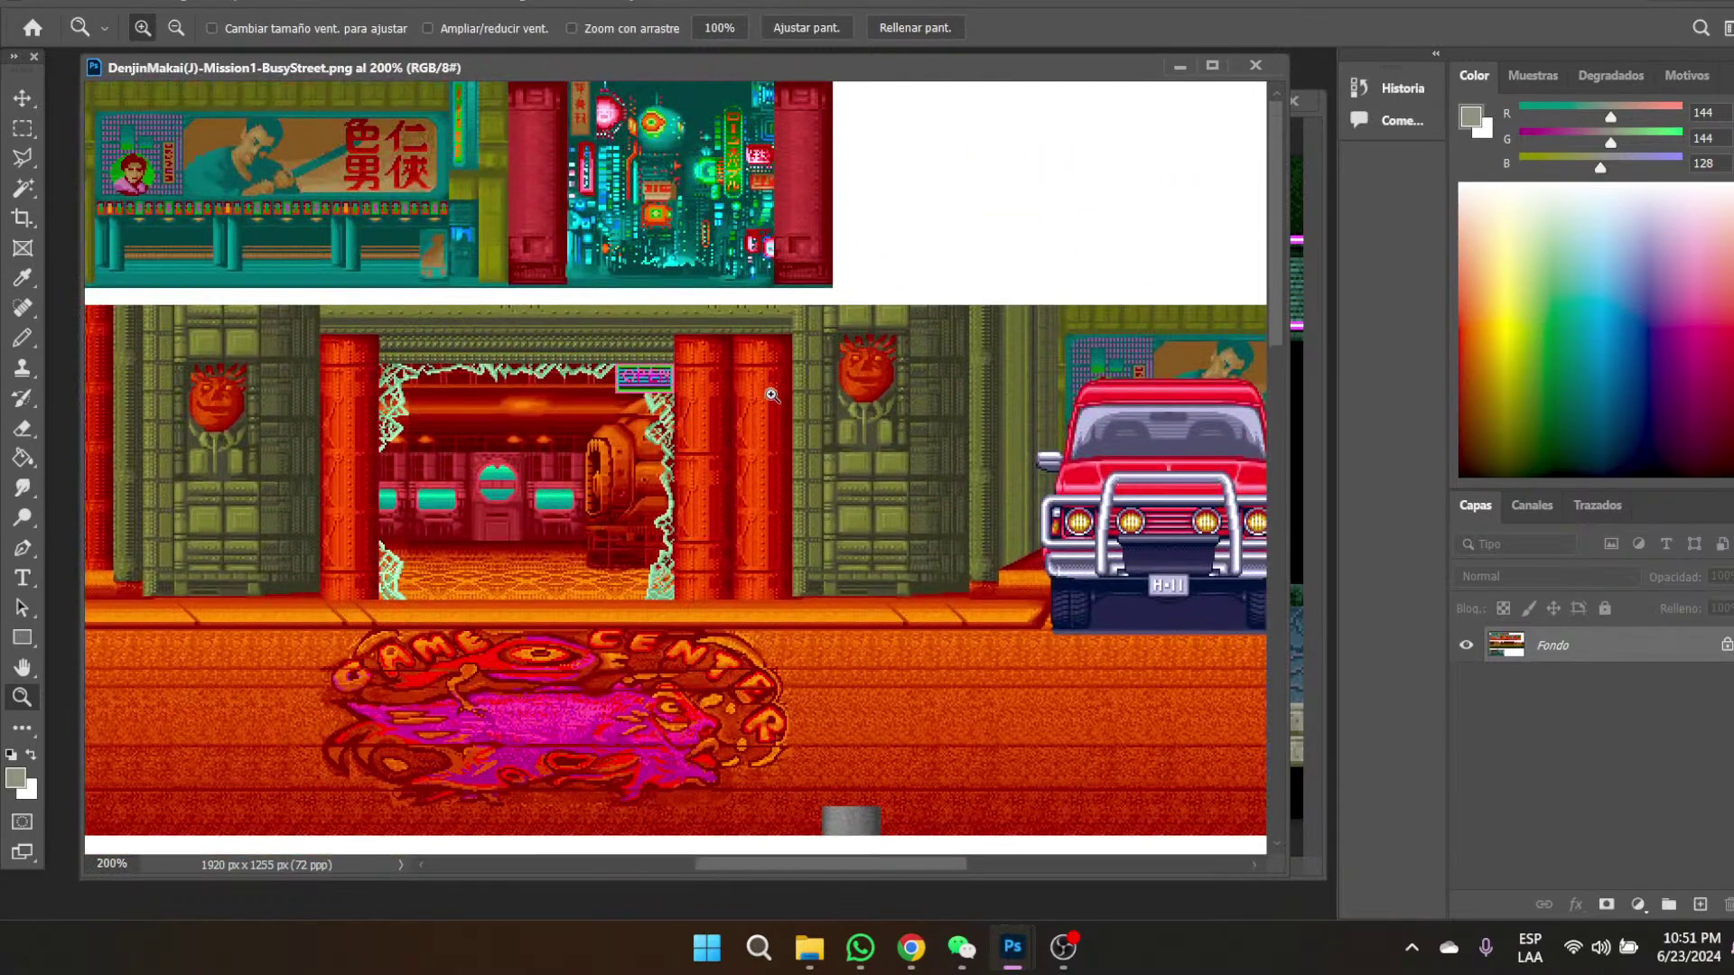
left_click(22, 128)
left_click_drag(835, 289, 507, 82)
left_click(971, 163)
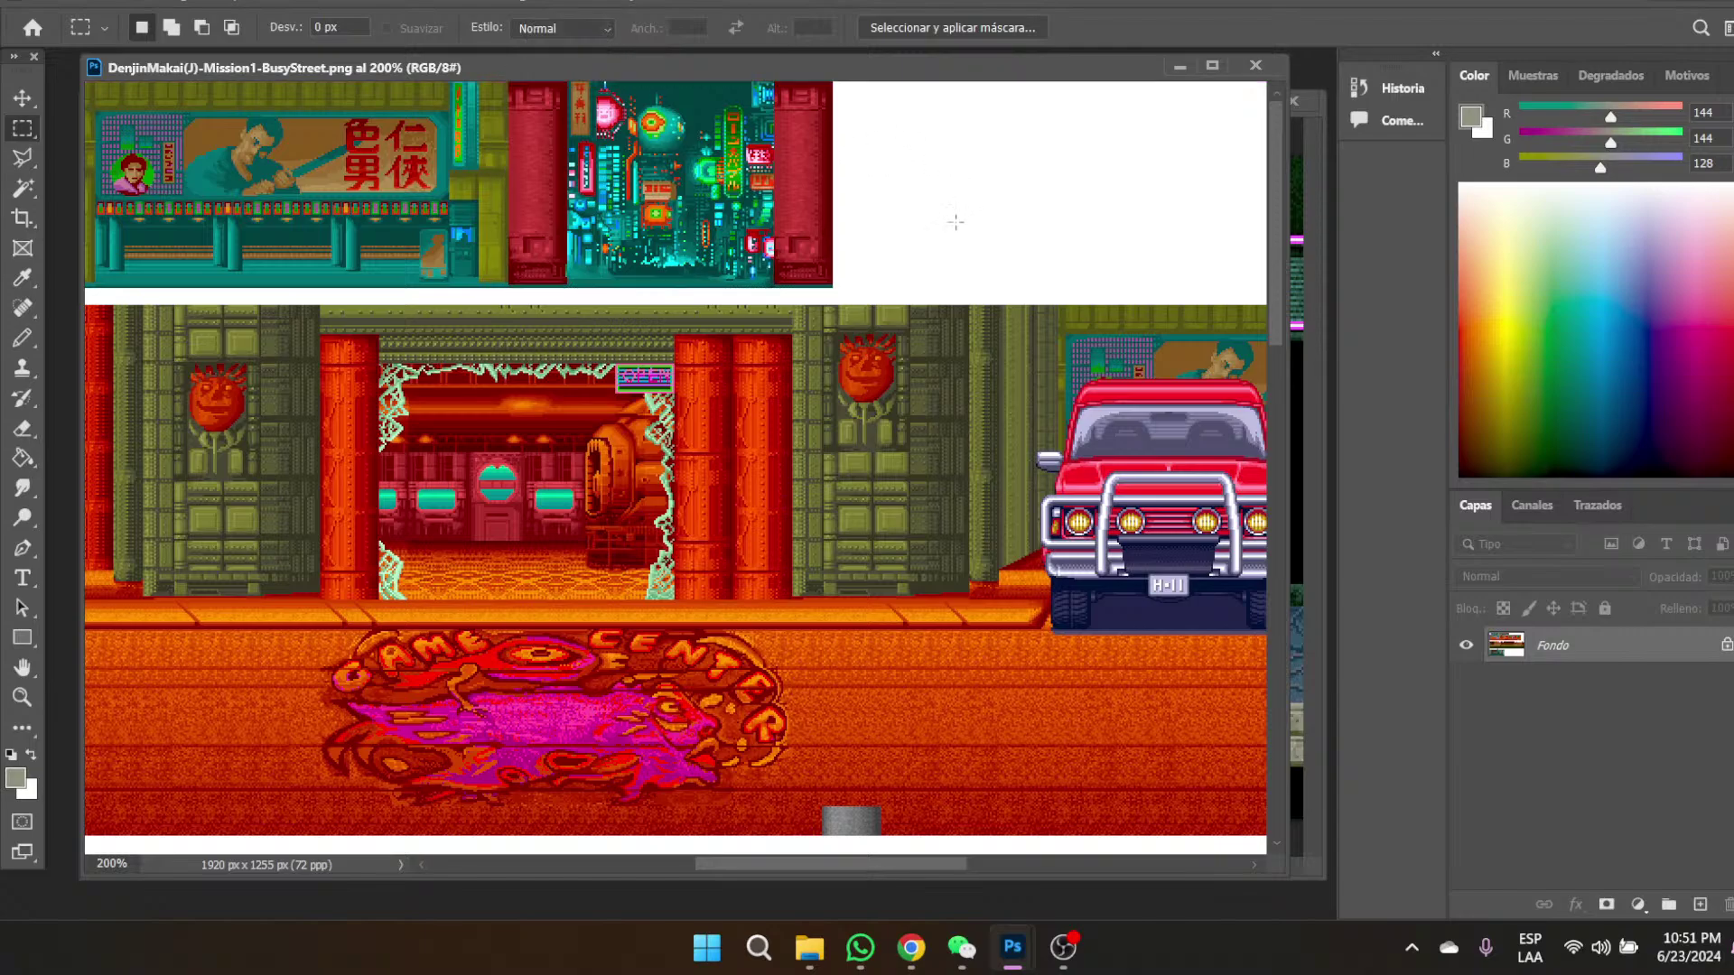
left_click_drag(870, 296, 511, 61)
left_click(1177, 70)
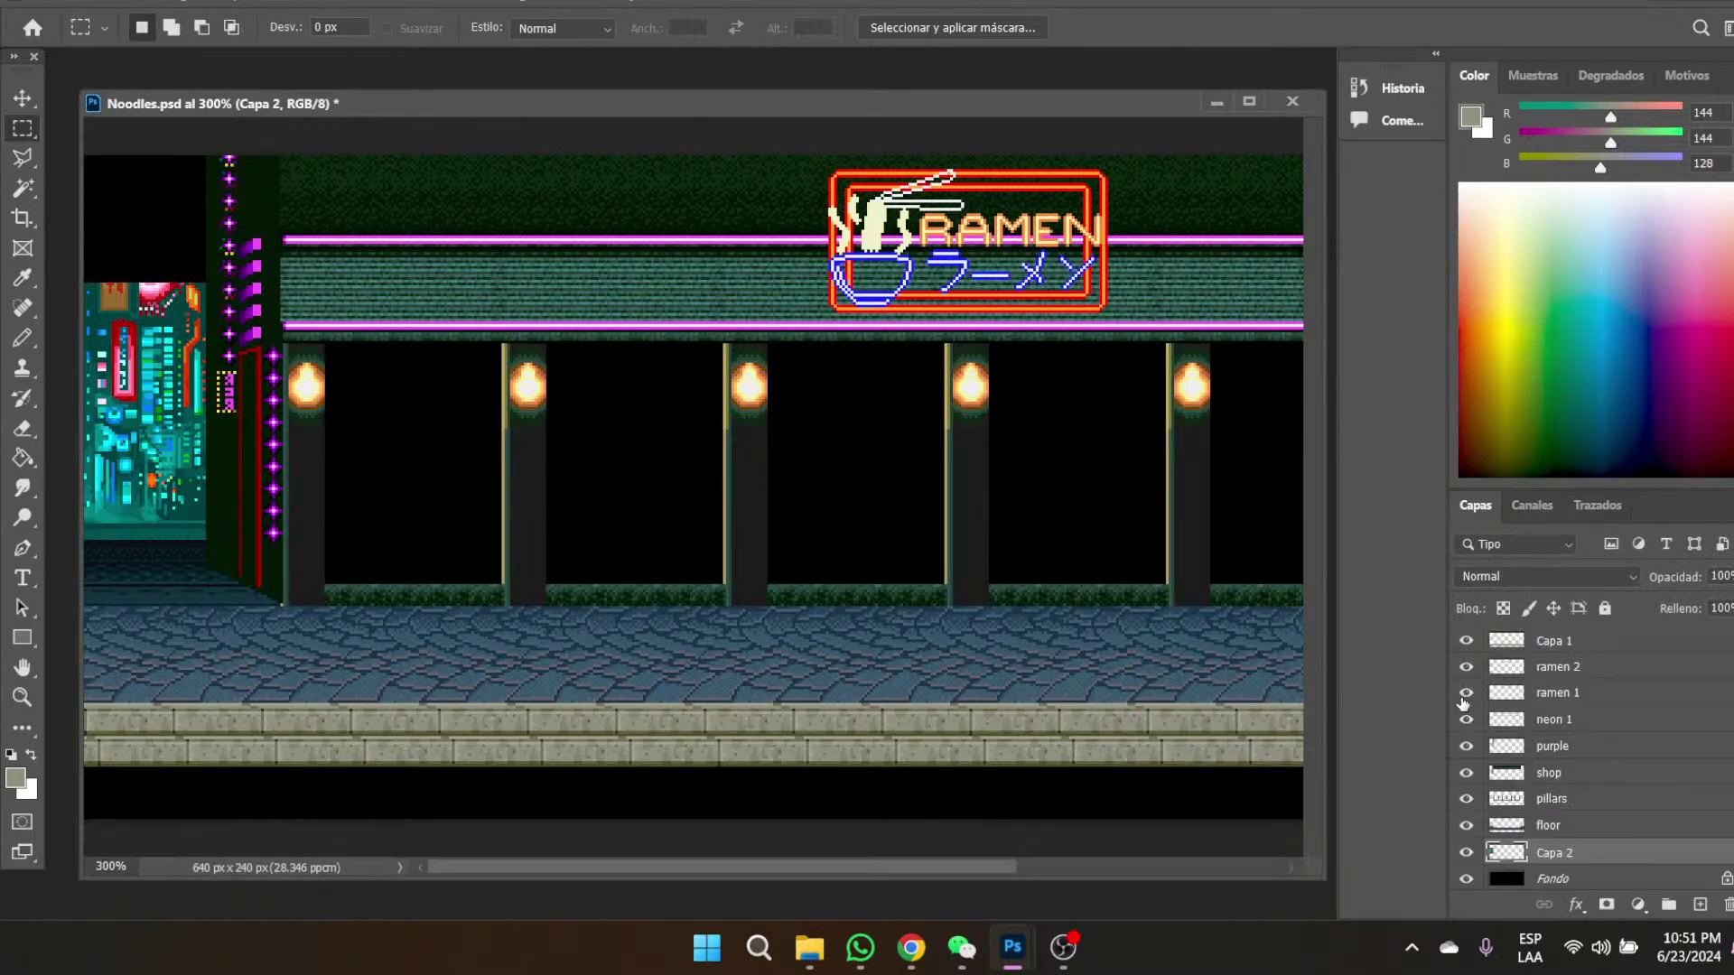
- Replace the Capa 2 skyline layer with the copied BusyStreet section, delete its white areas, and clear the selection
key("Delete")
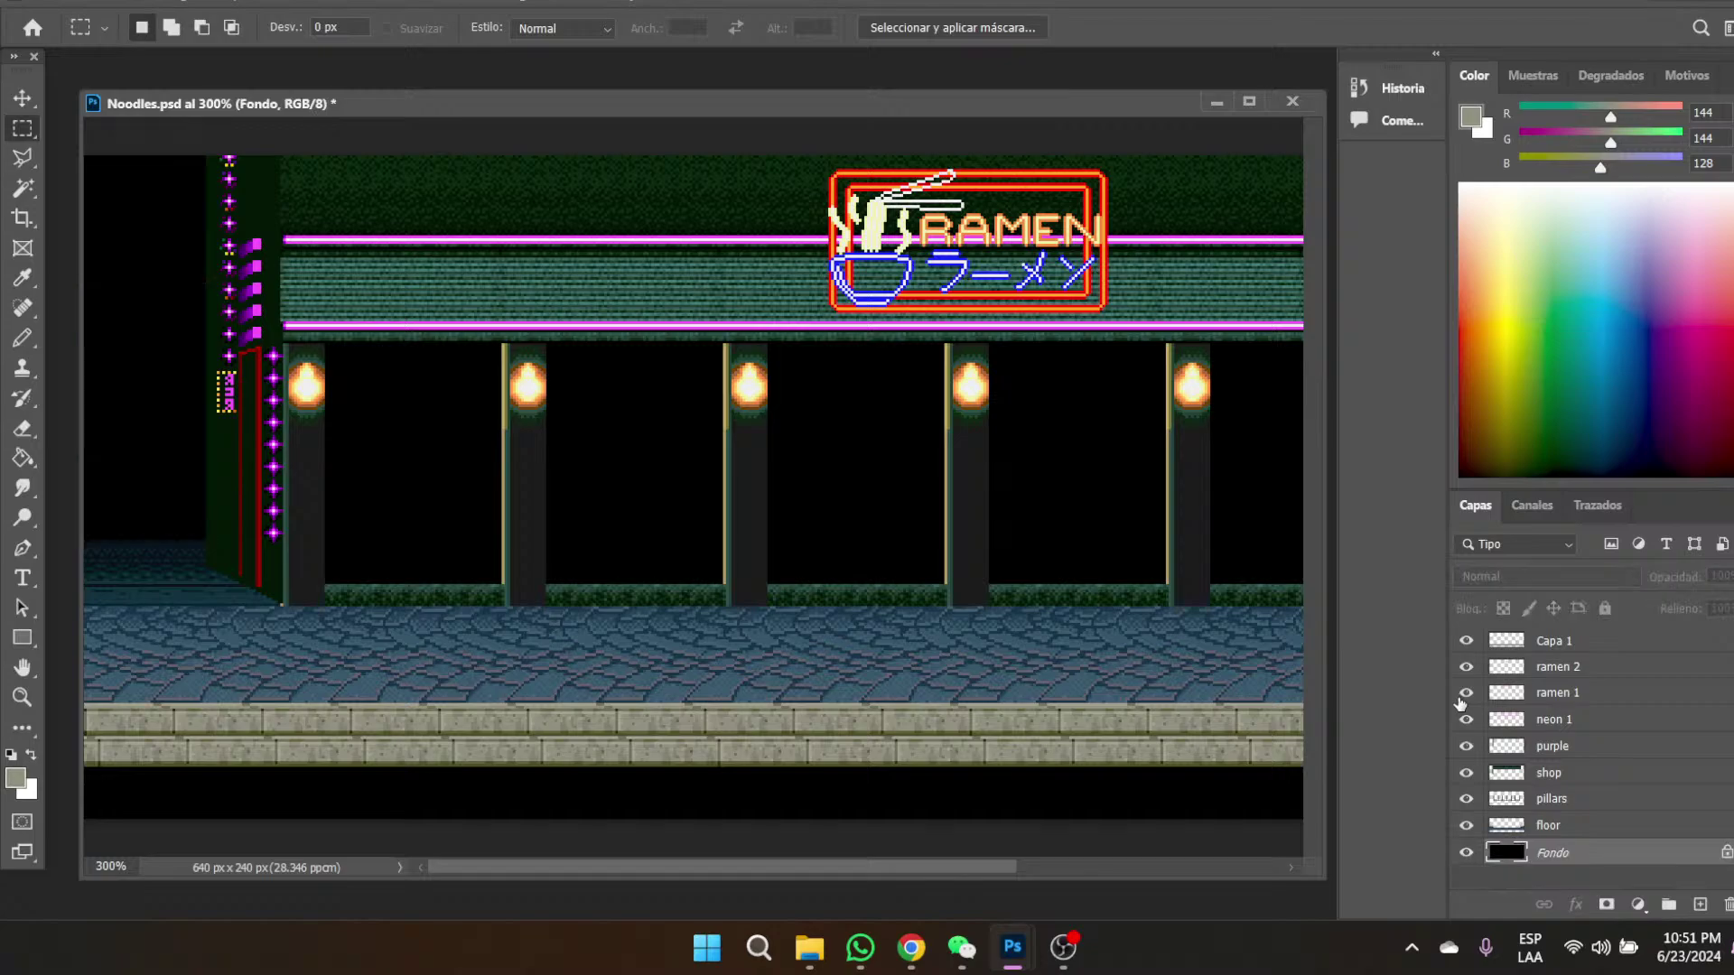
key("ctrl+z")
left_click(23, 188)
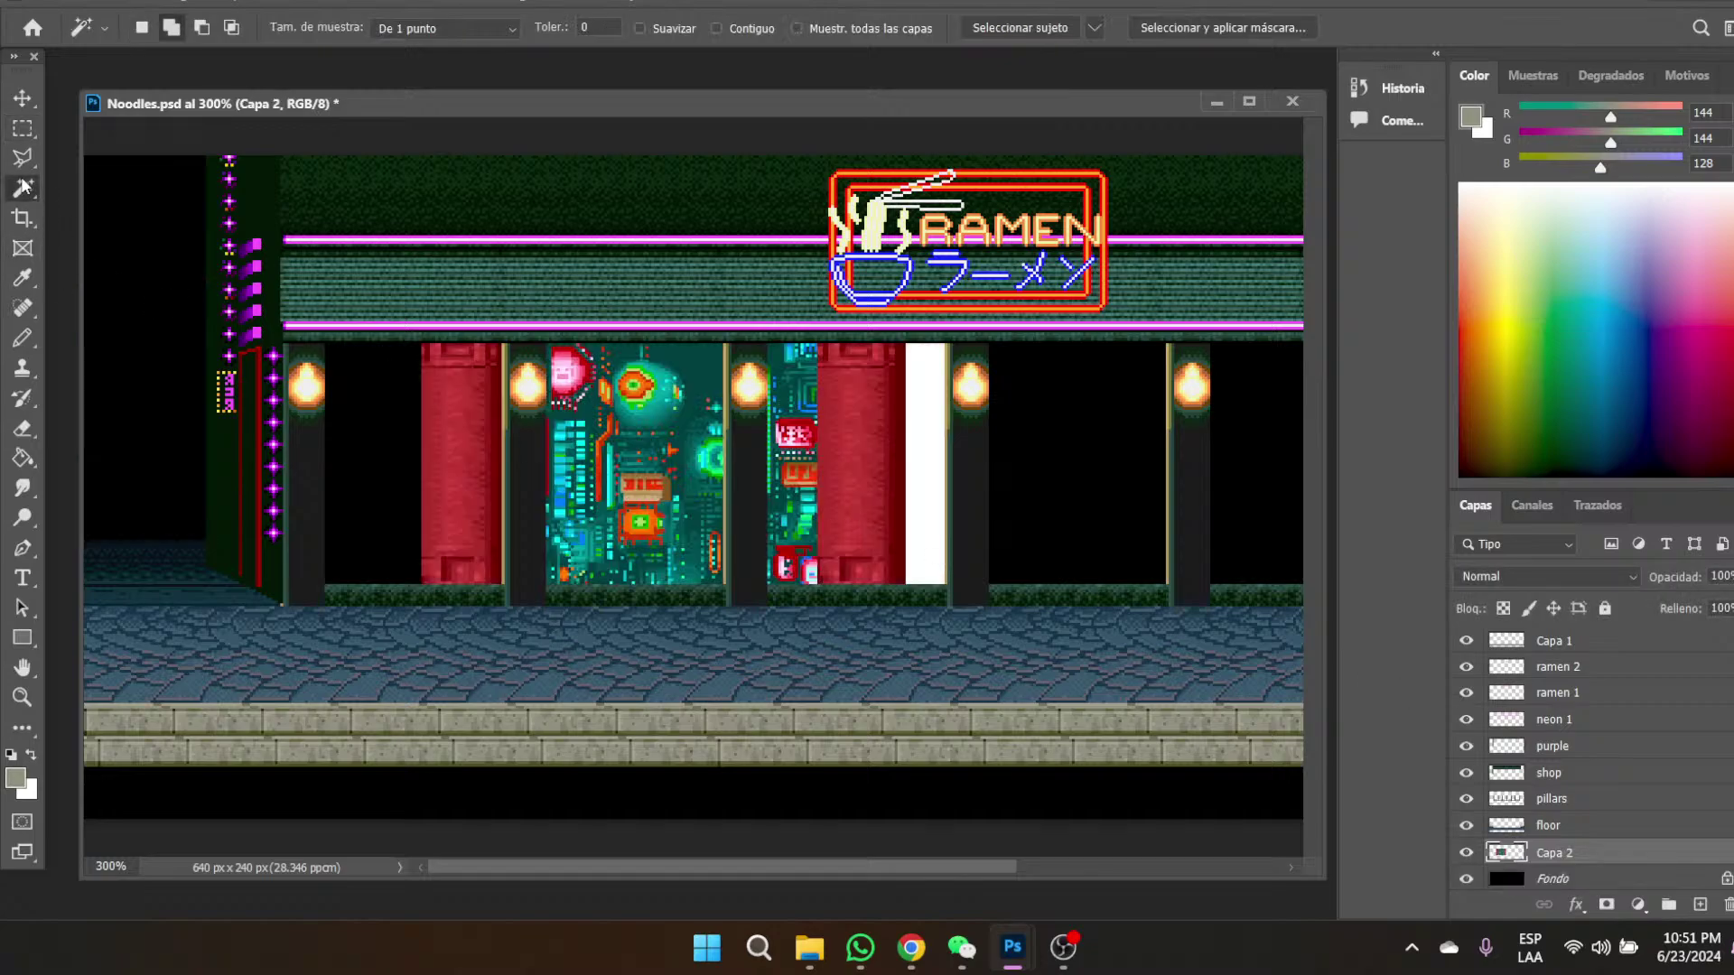
left_click(925, 518)
key("Delete")
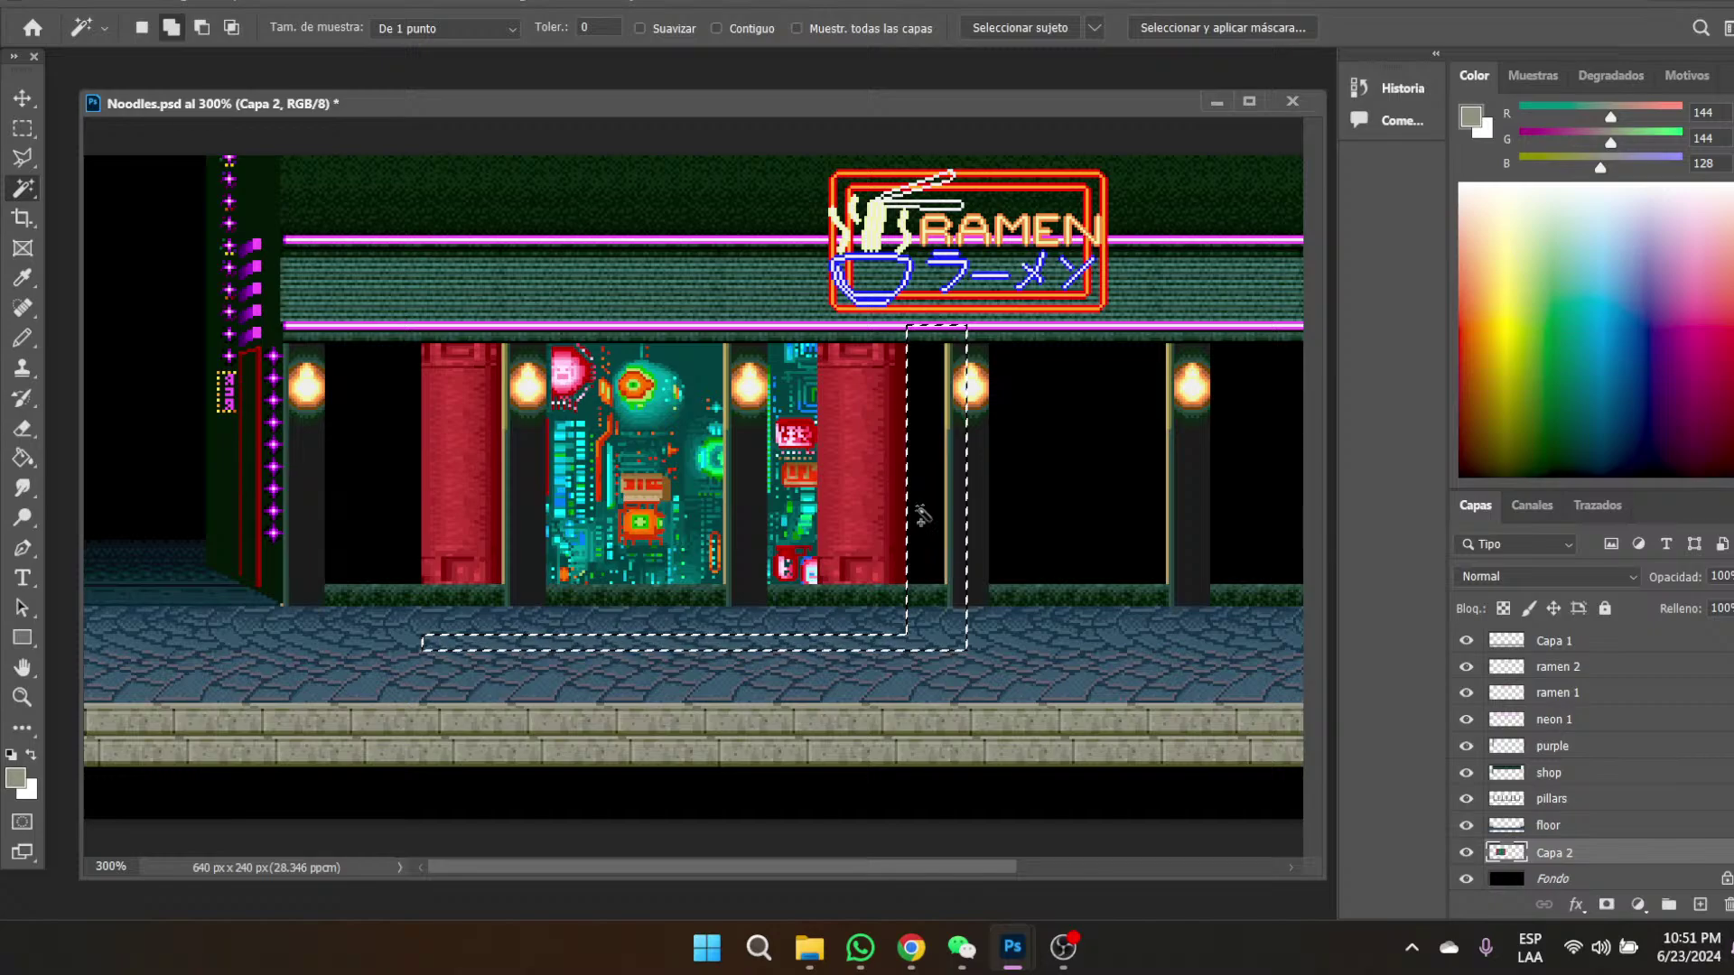
left_click(23, 128)
left_click(1159, 517)
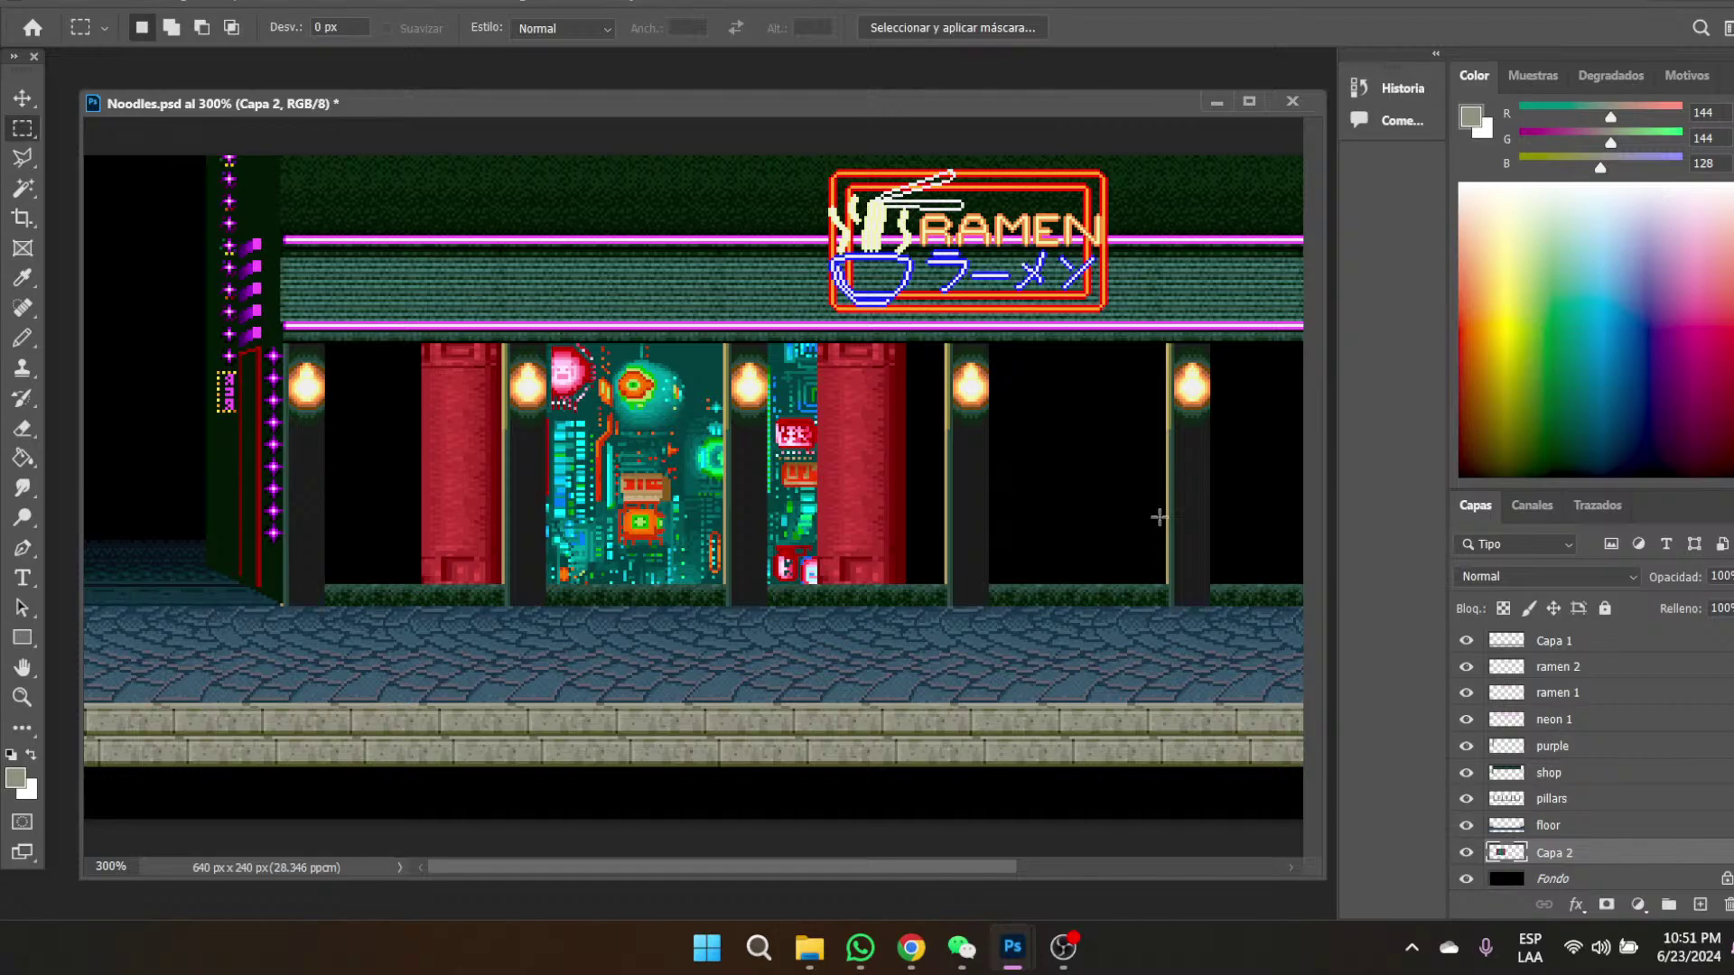
- Move the new skyline into the alley opening at the left end of the scene, beside the shop
left_click(22, 97)
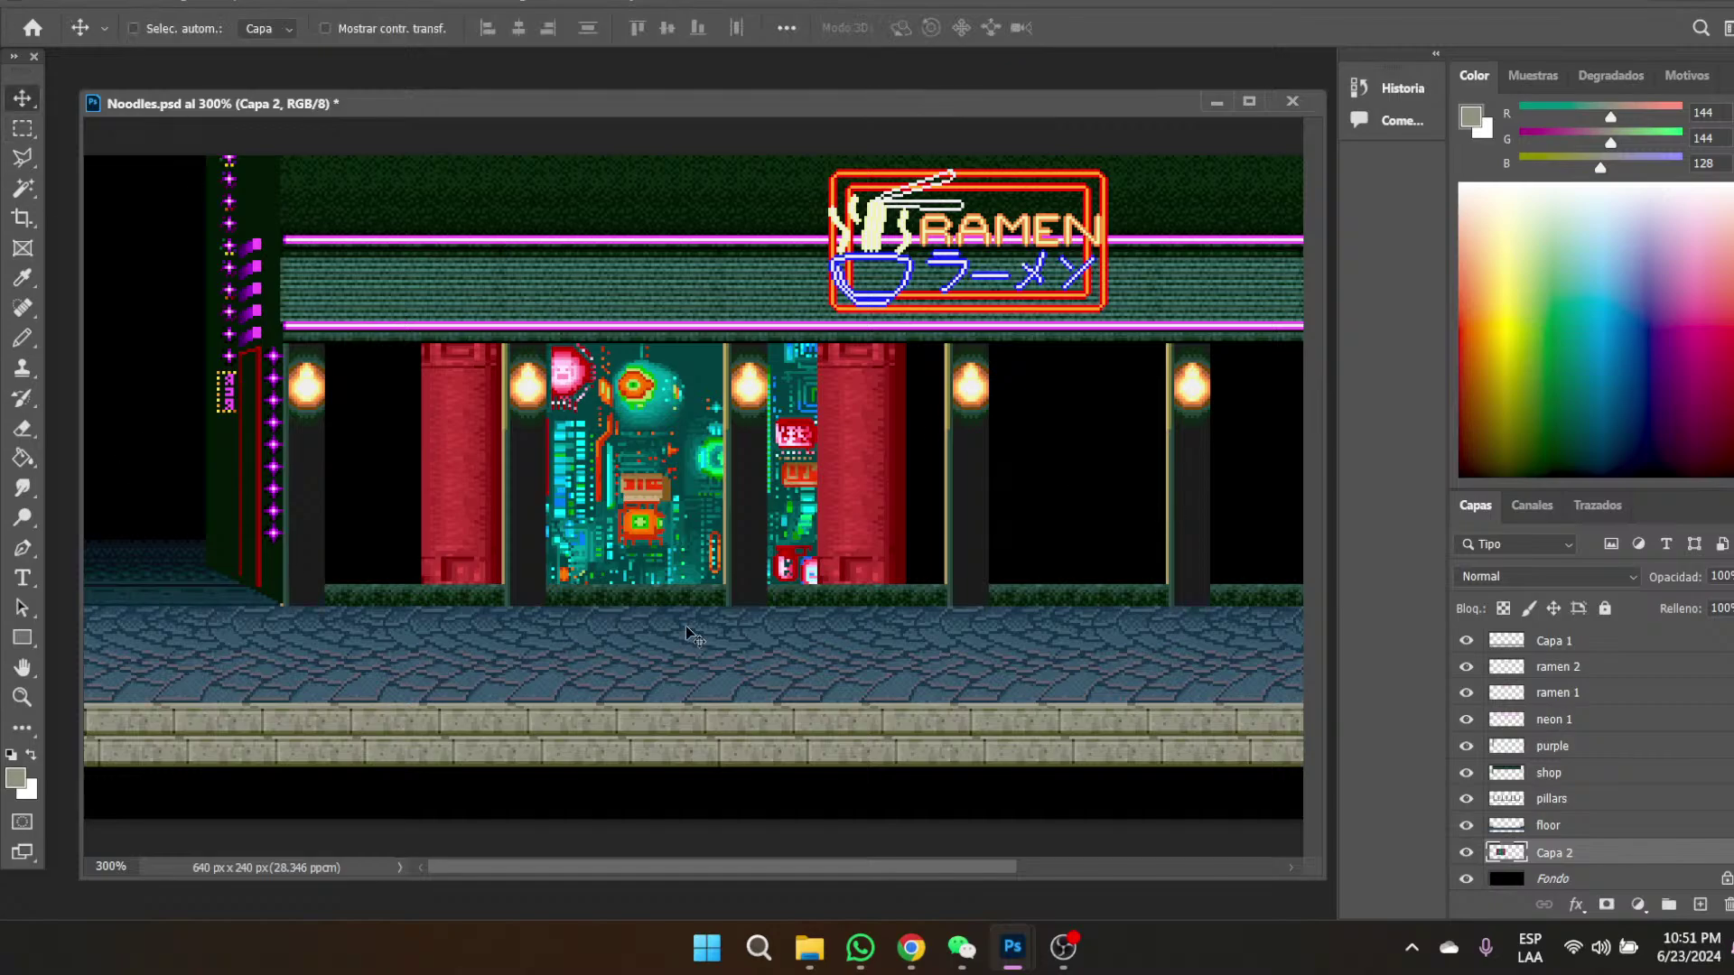
left_click_drag(648, 522, 241, 433)
left_click_drag(441, 437, 332, 443)
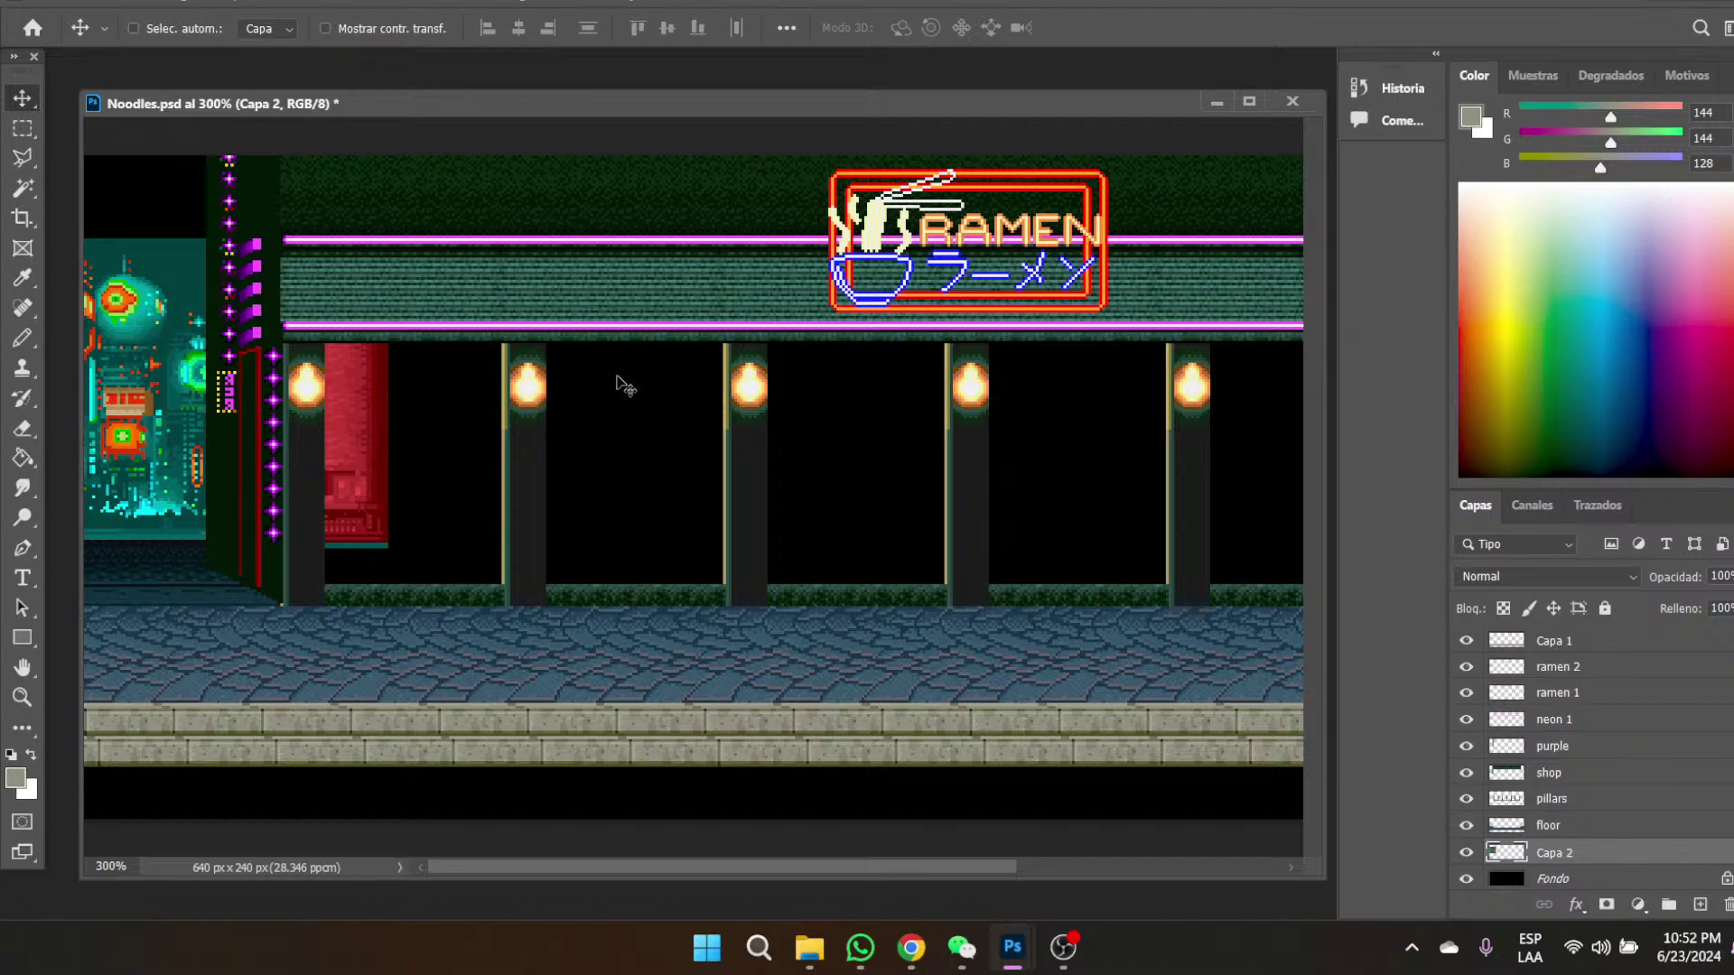
- Switch to Chrome, play the REIWA LABYRINTH - Yakuza: Like a Dragon OST video as music, and return to Photoshop
mouse_move(912, 966)
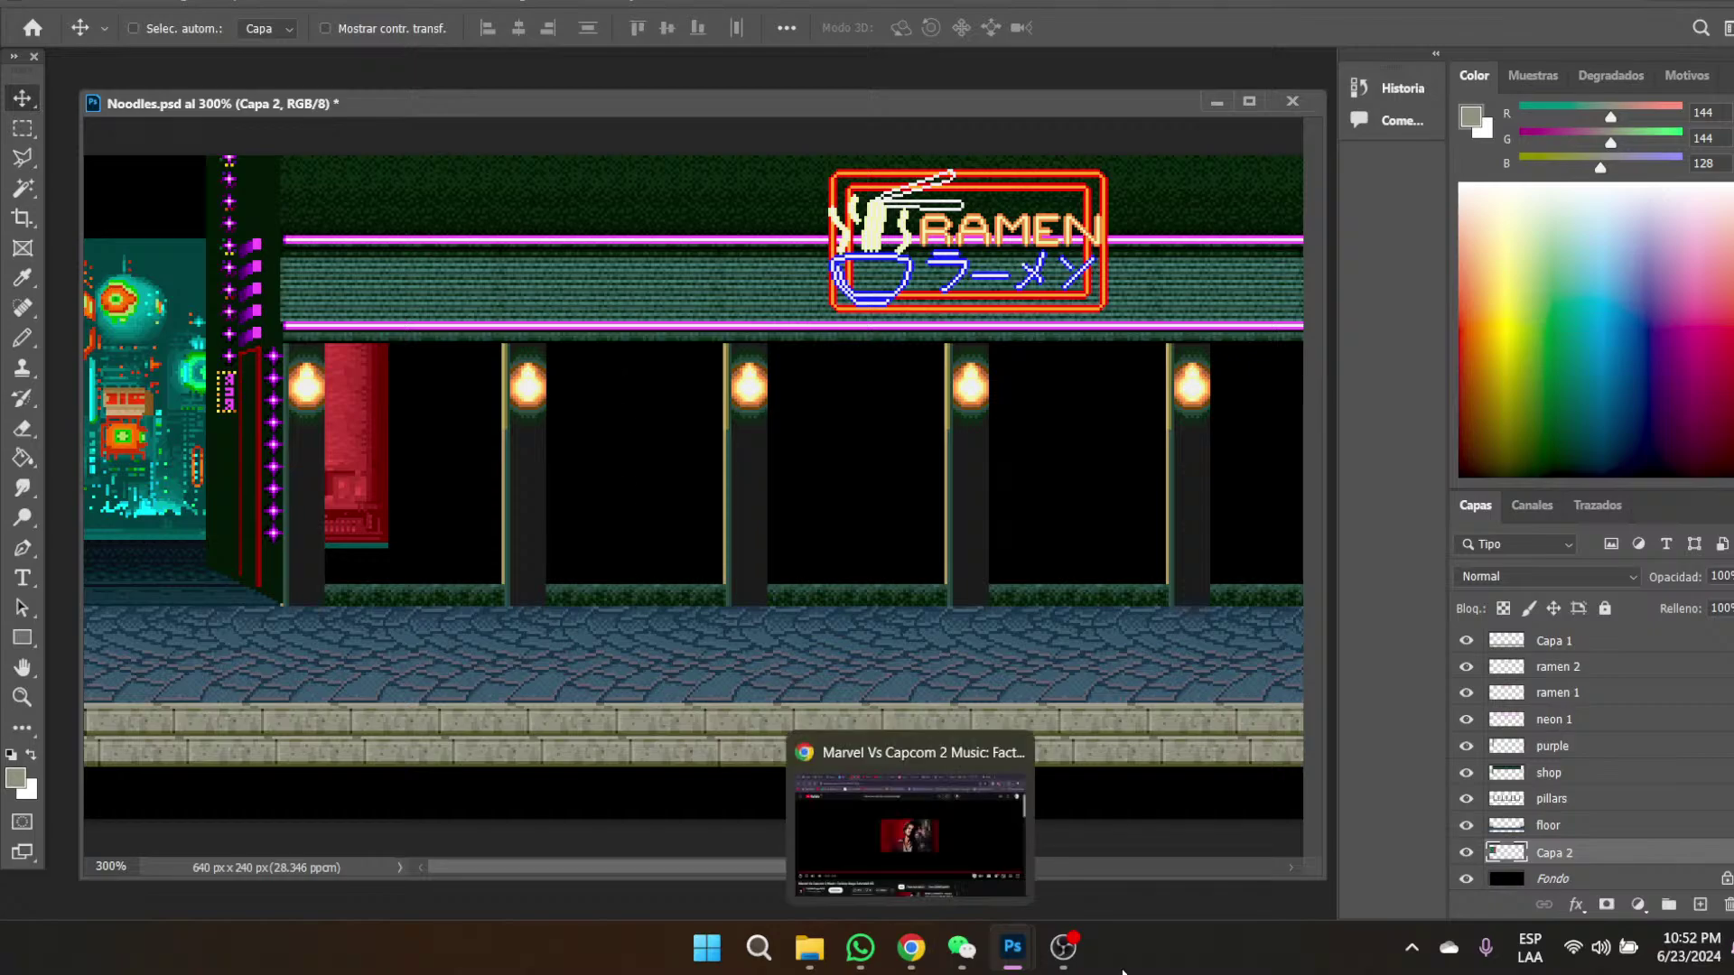
left_click(912, 967)
scroll(1215, 723, "down", 5)
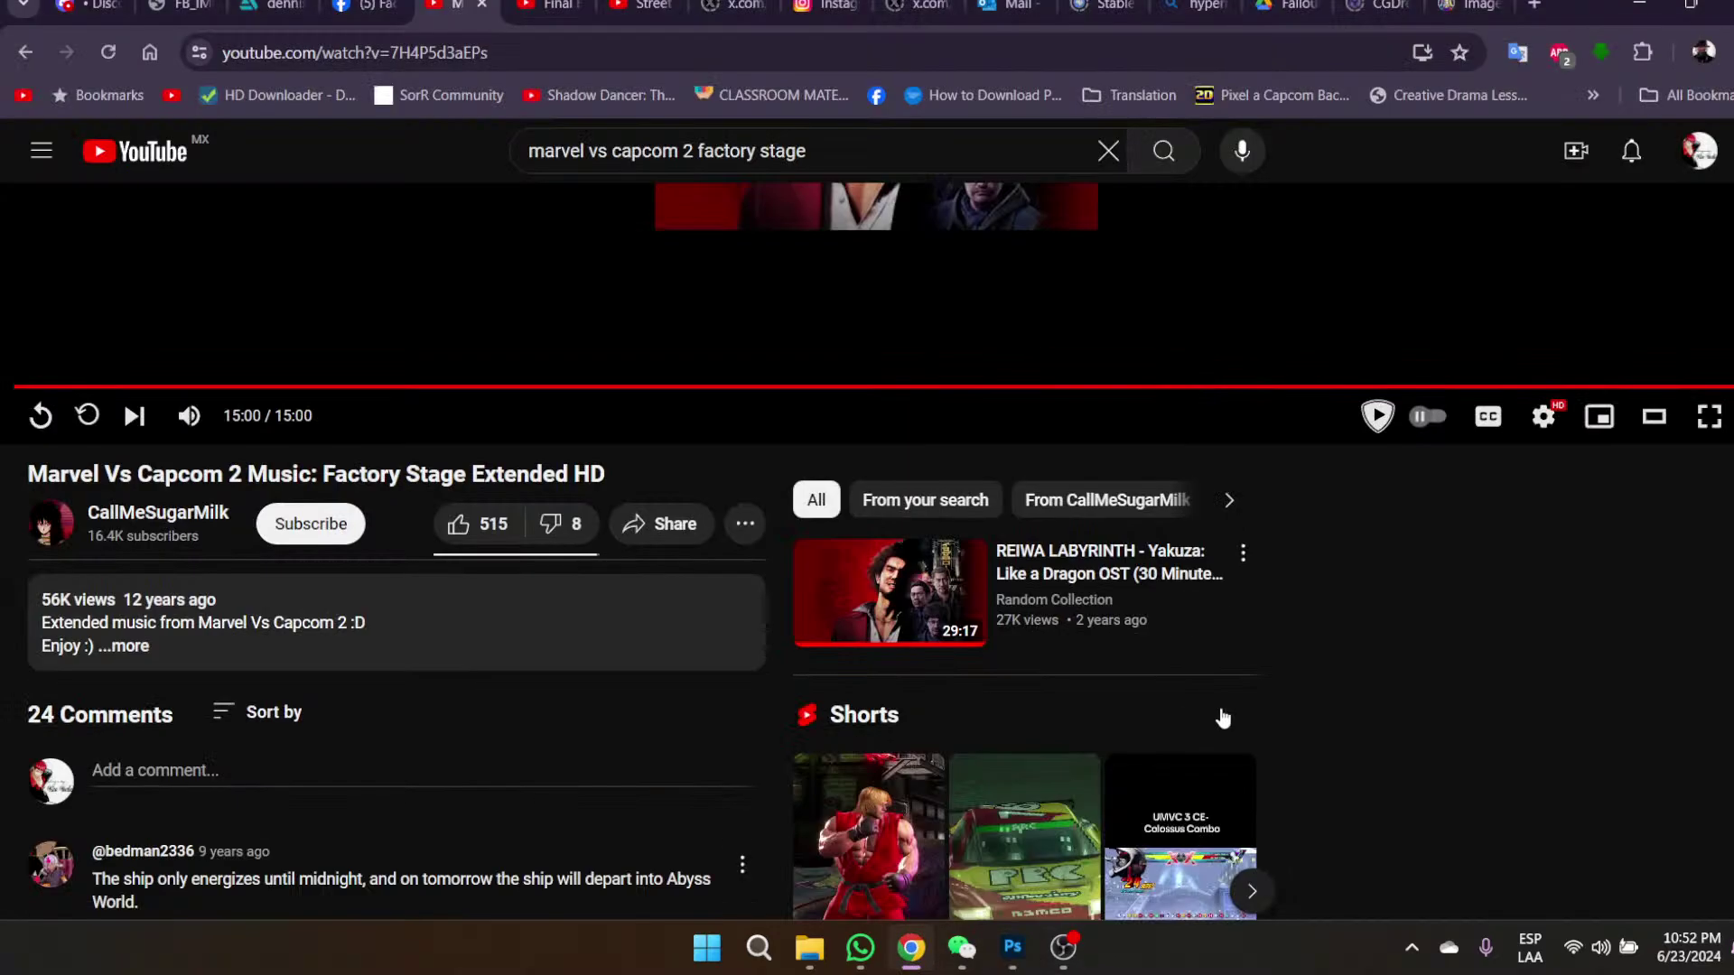
left_click(874, 479)
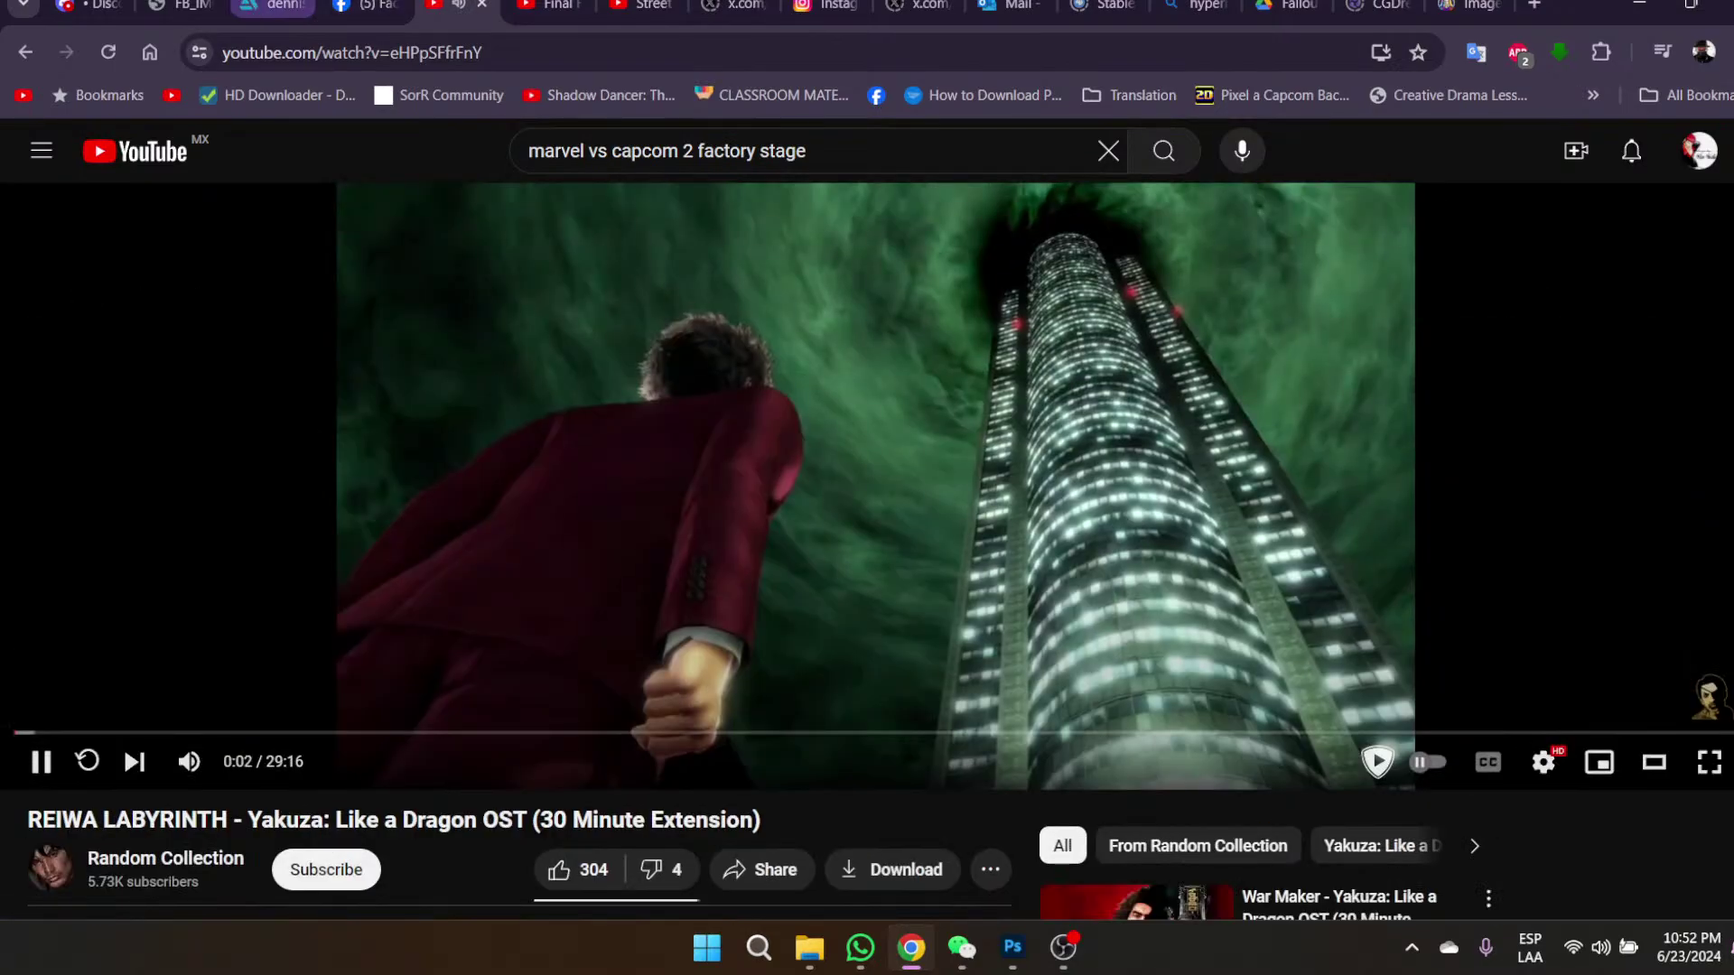
mouse_move(1015, 965)
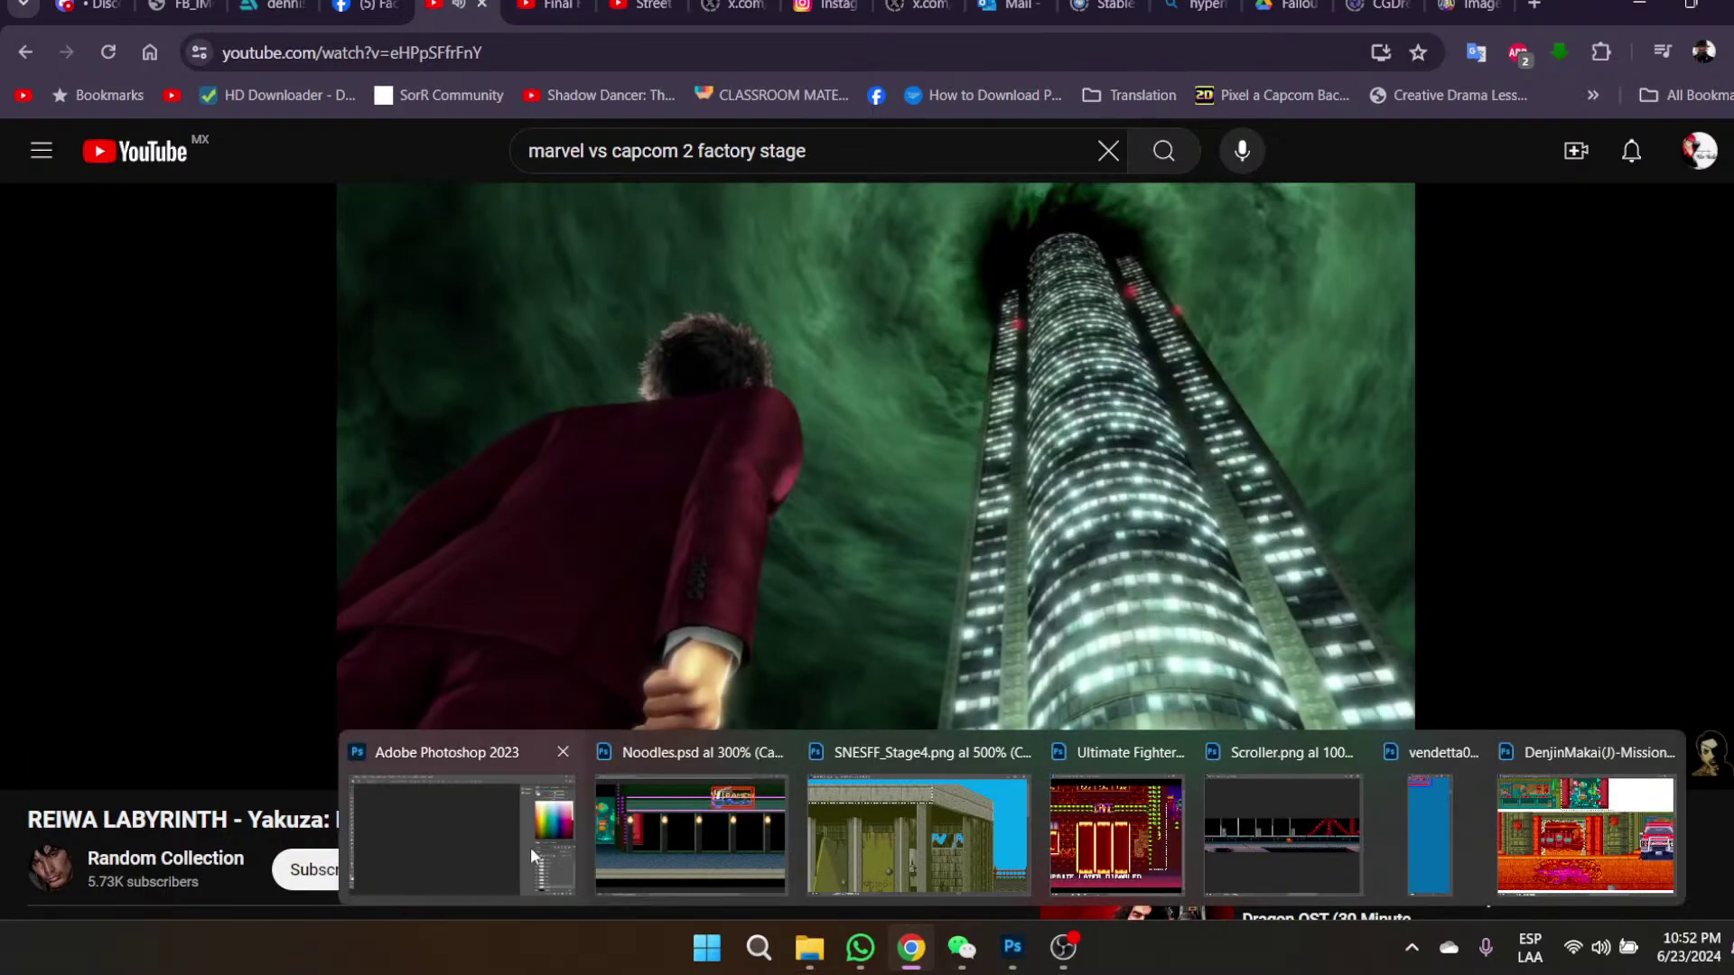
left_click(560, 824)
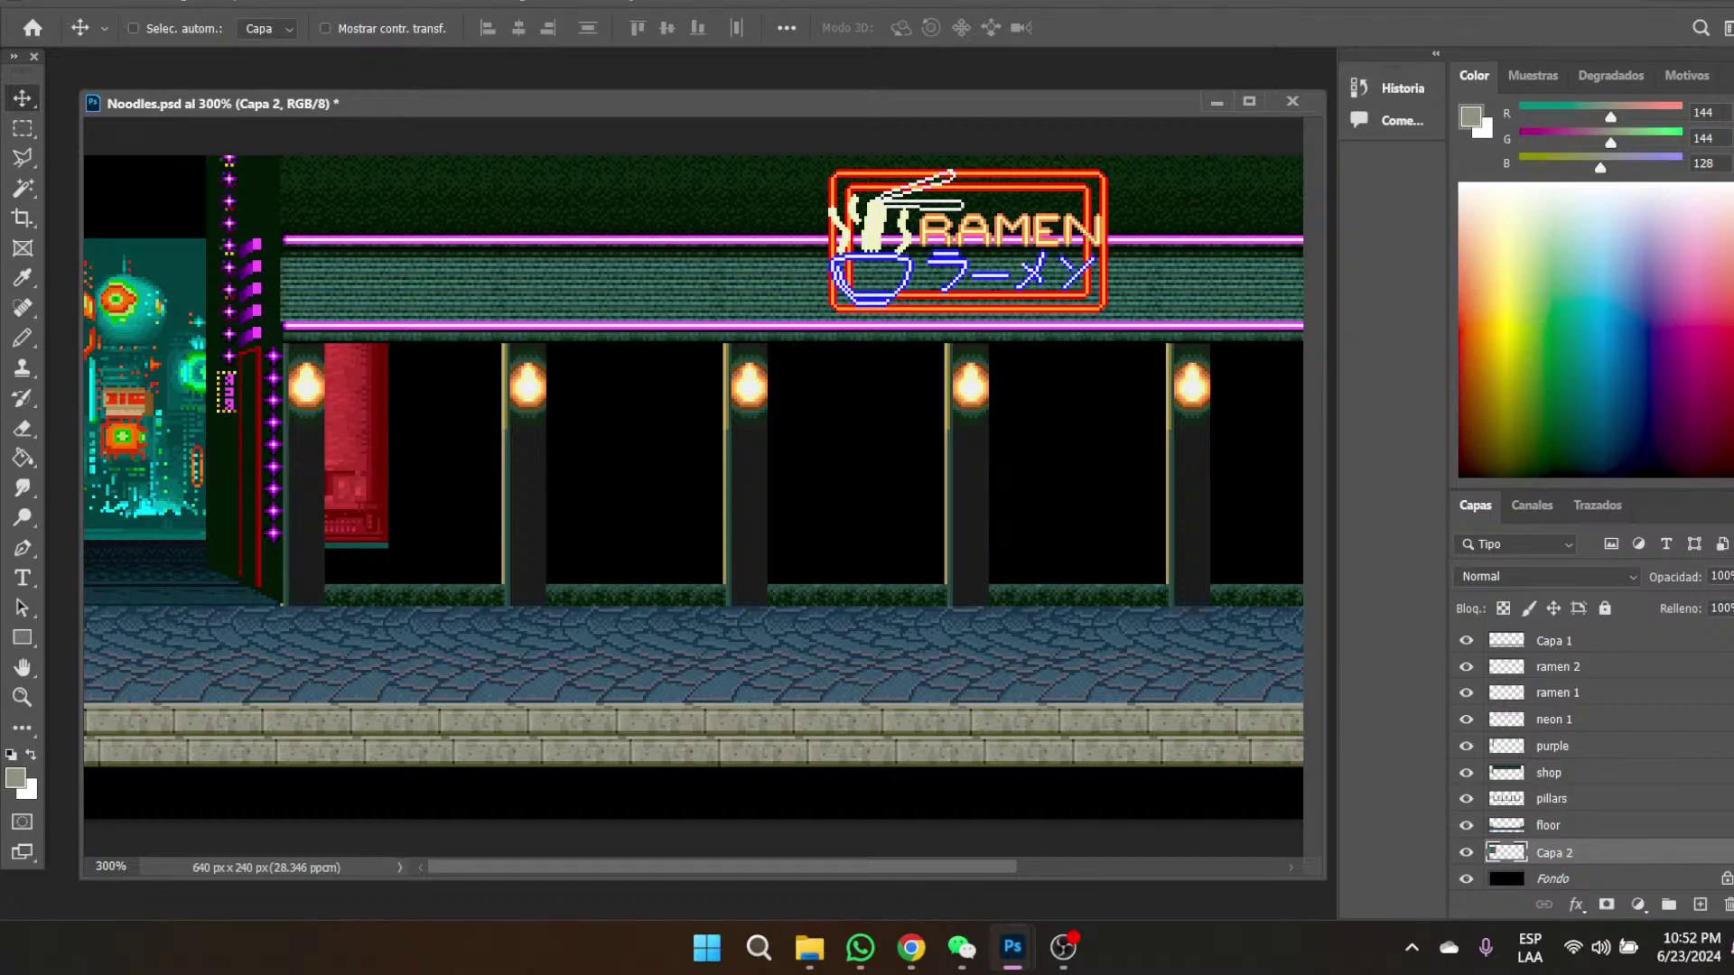
- Shift the Noodles.psd window down a little and close the Ultimate Fighter reference image
left_click_drag(1036, 109, 1046, 169)
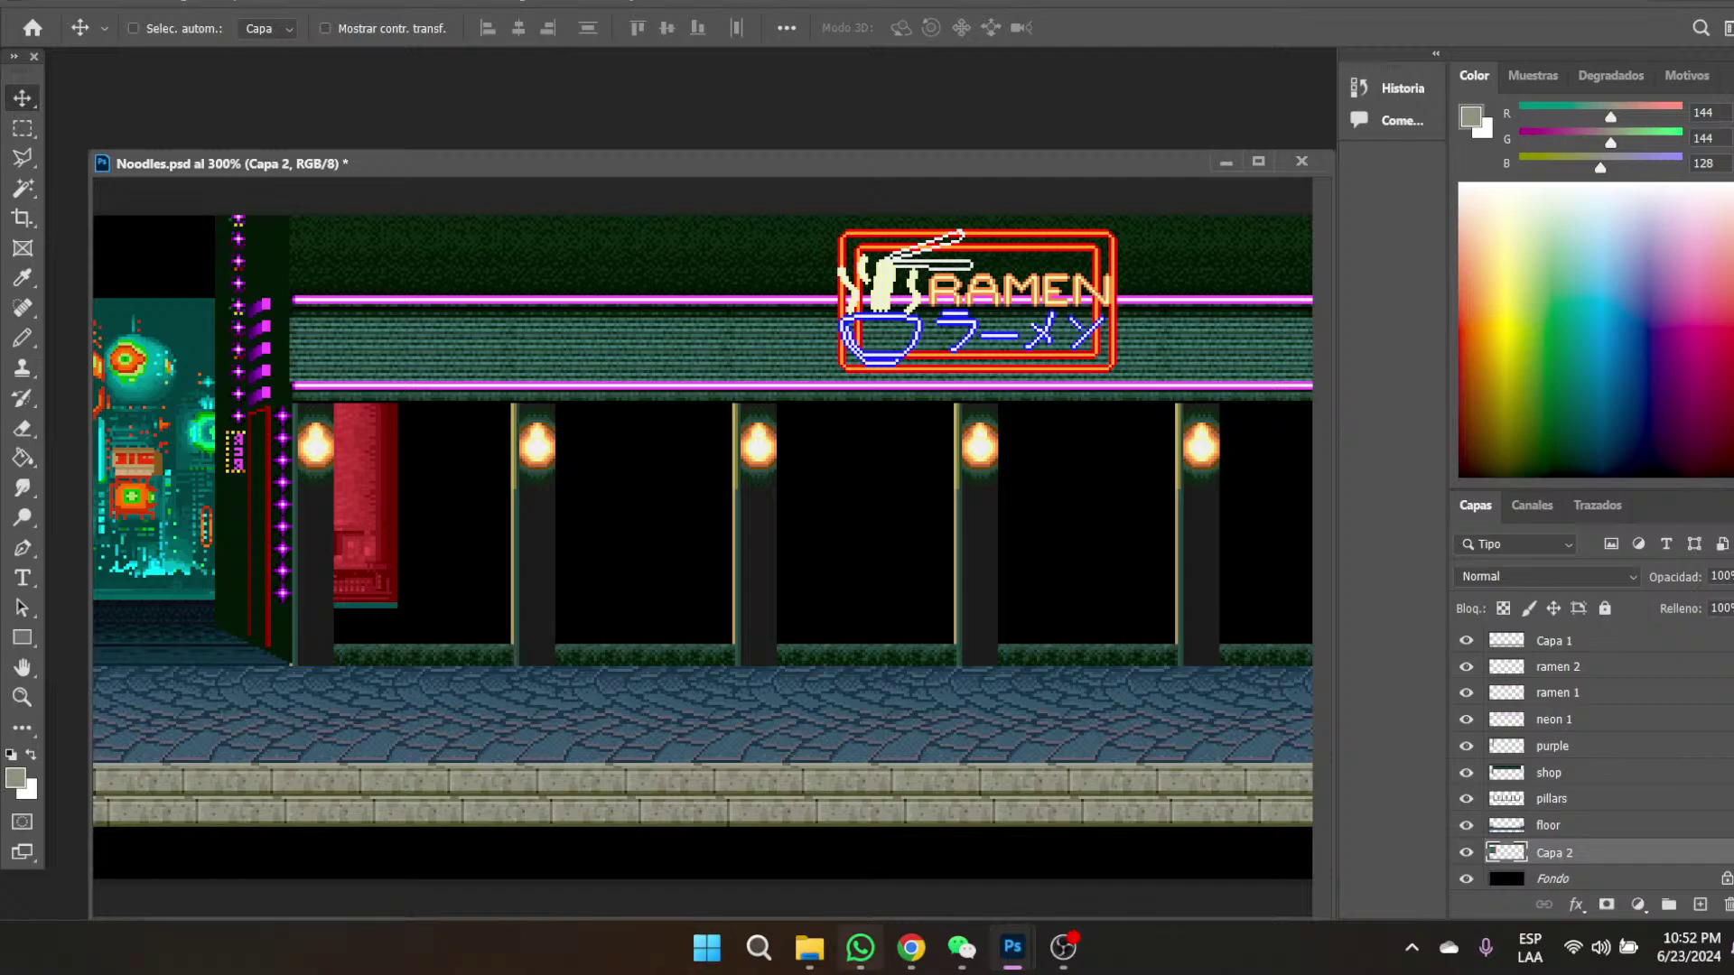
mouse_move(1013, 967)
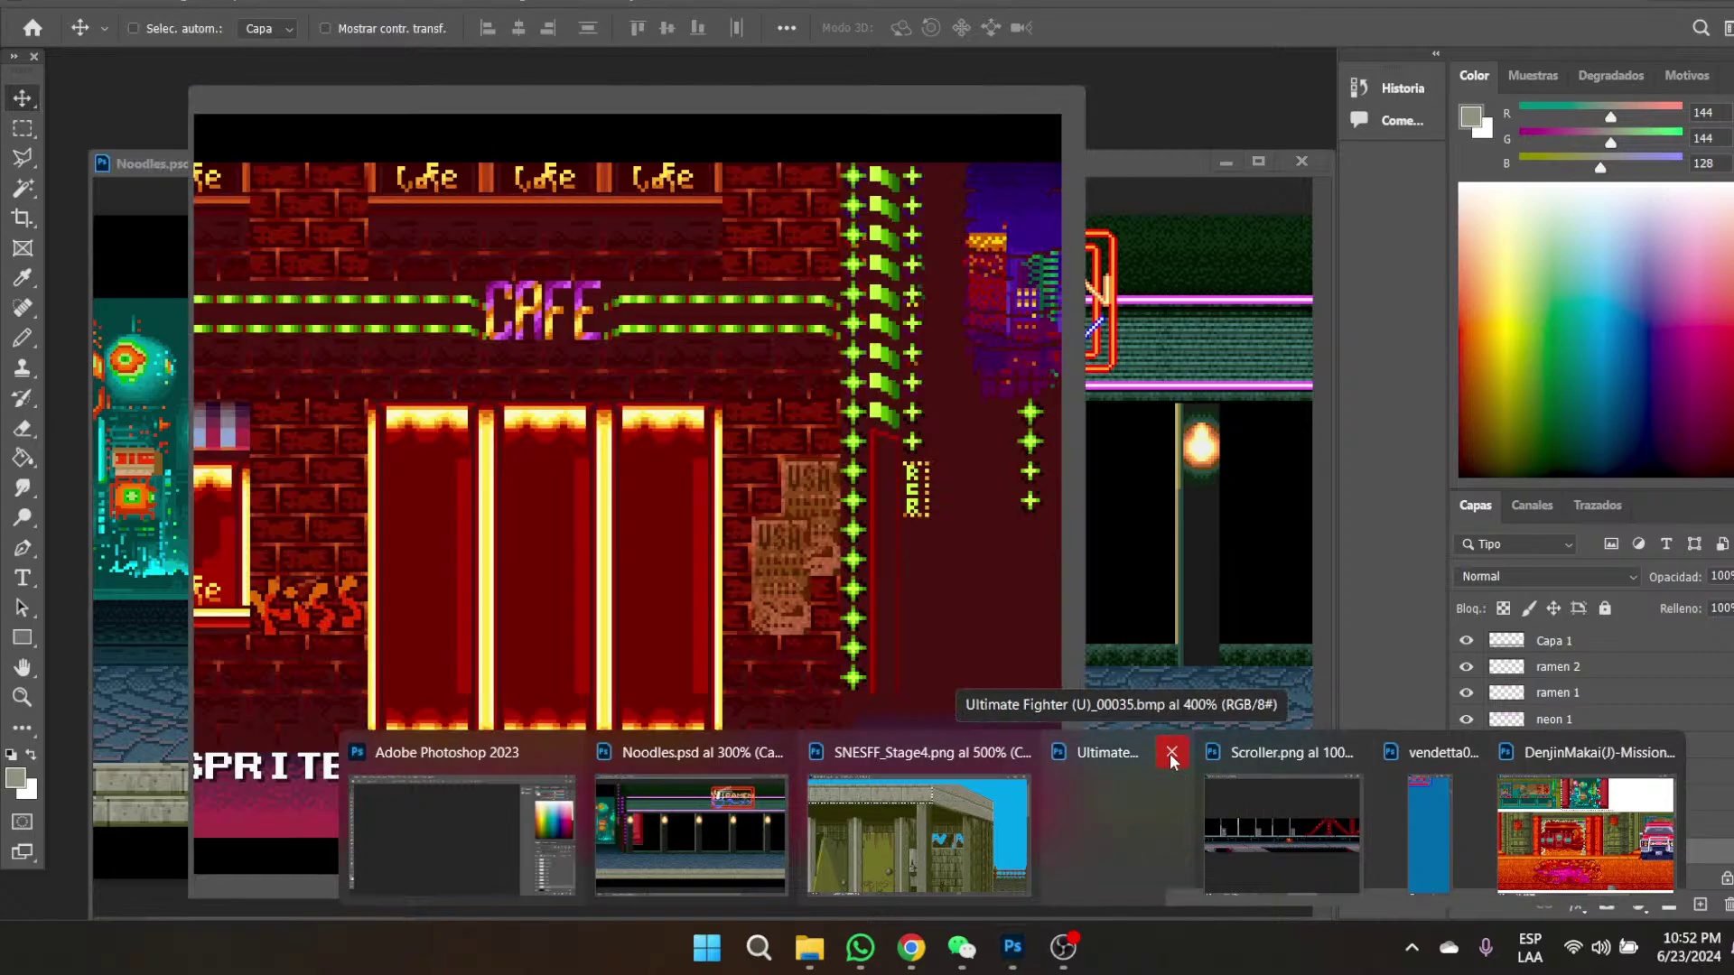
left_click(1161, 756)
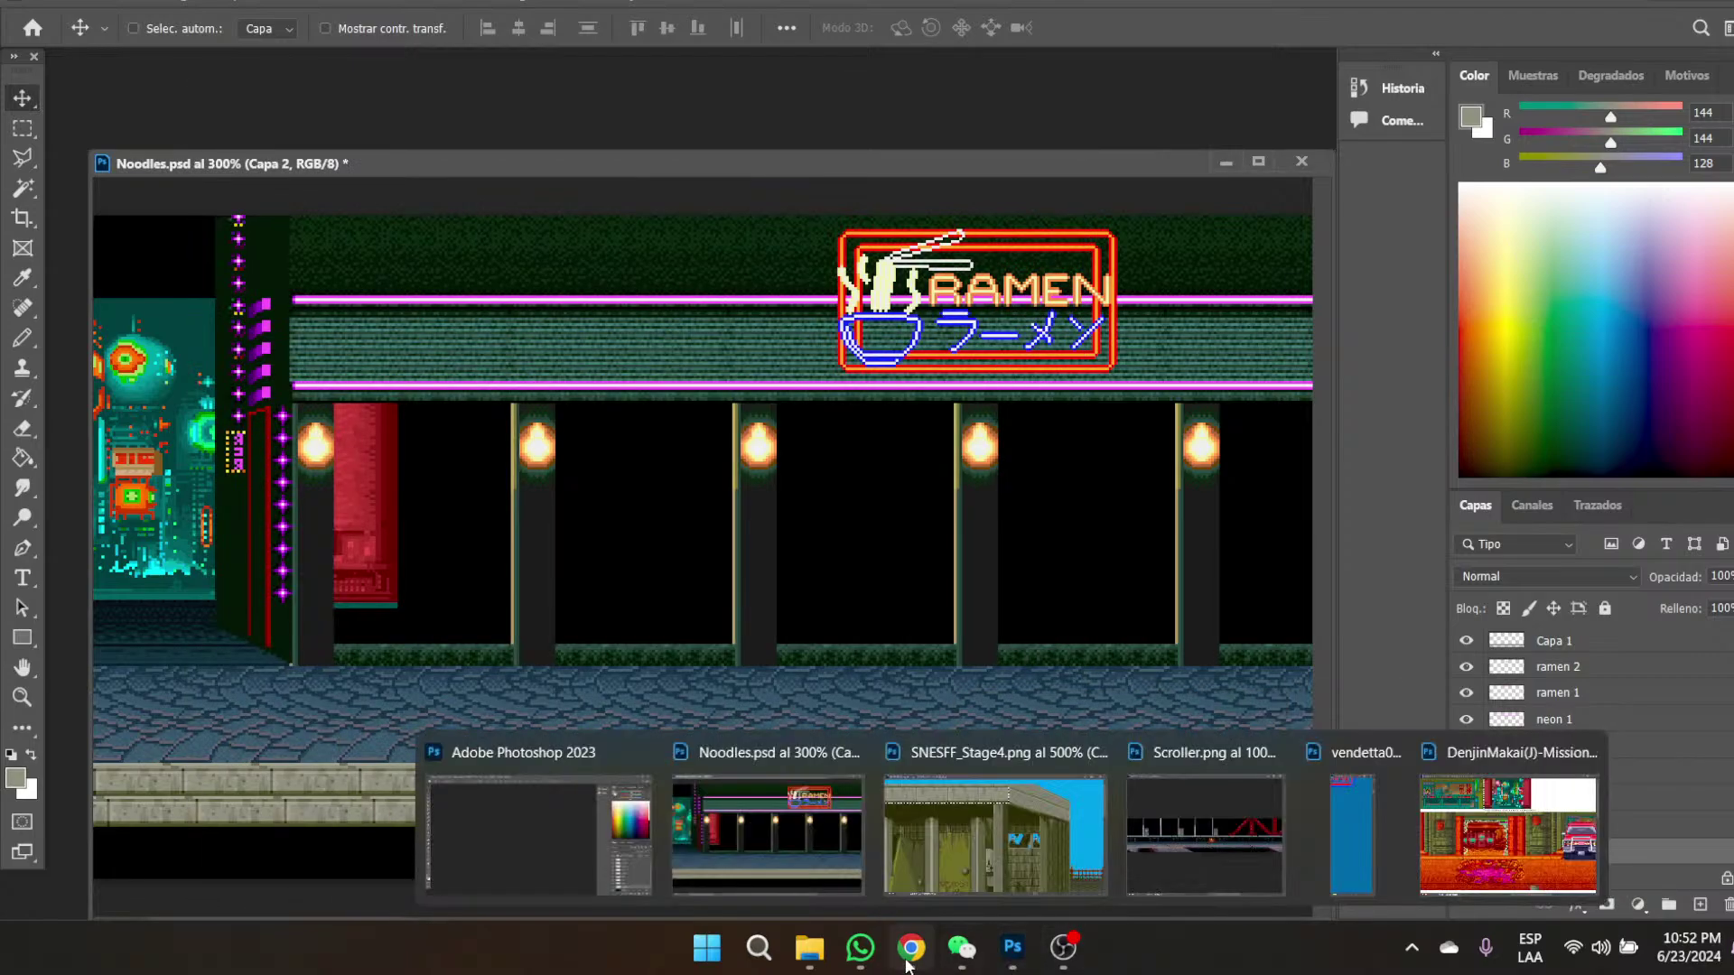
- Browse the Resources folder to SOR Original Trilogy Resources > SoR1 Resources > Round 1 > BKM 1
mouse_move(835, 963)
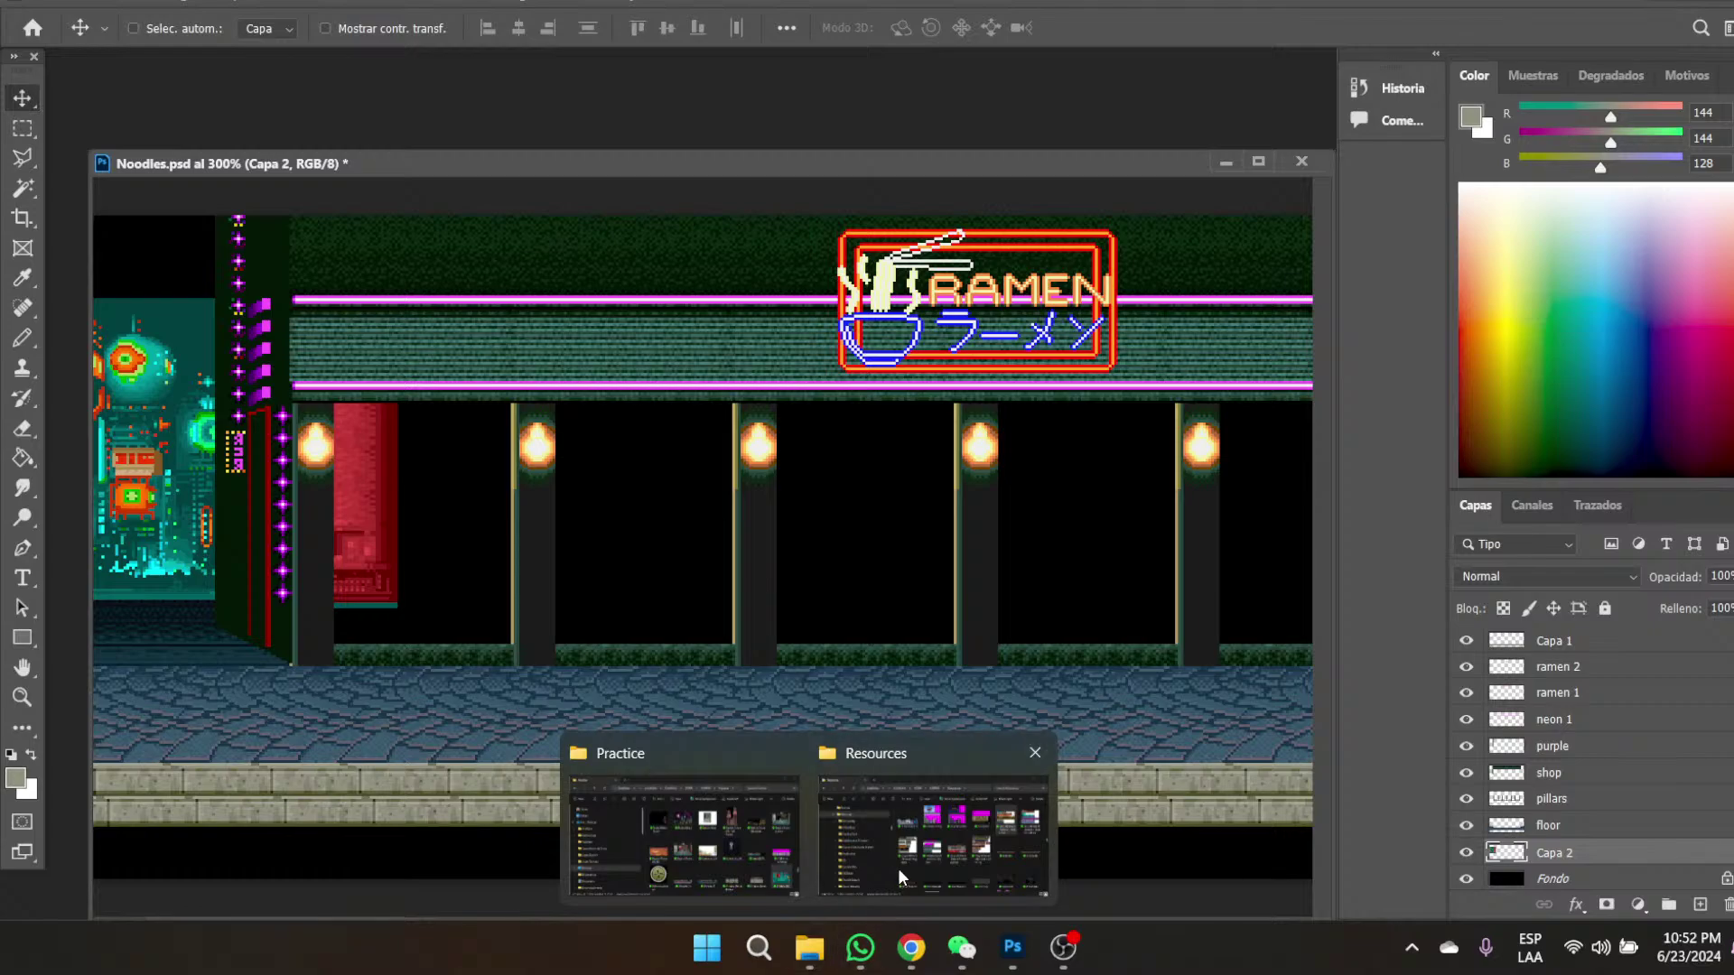
left_click(889, 835)
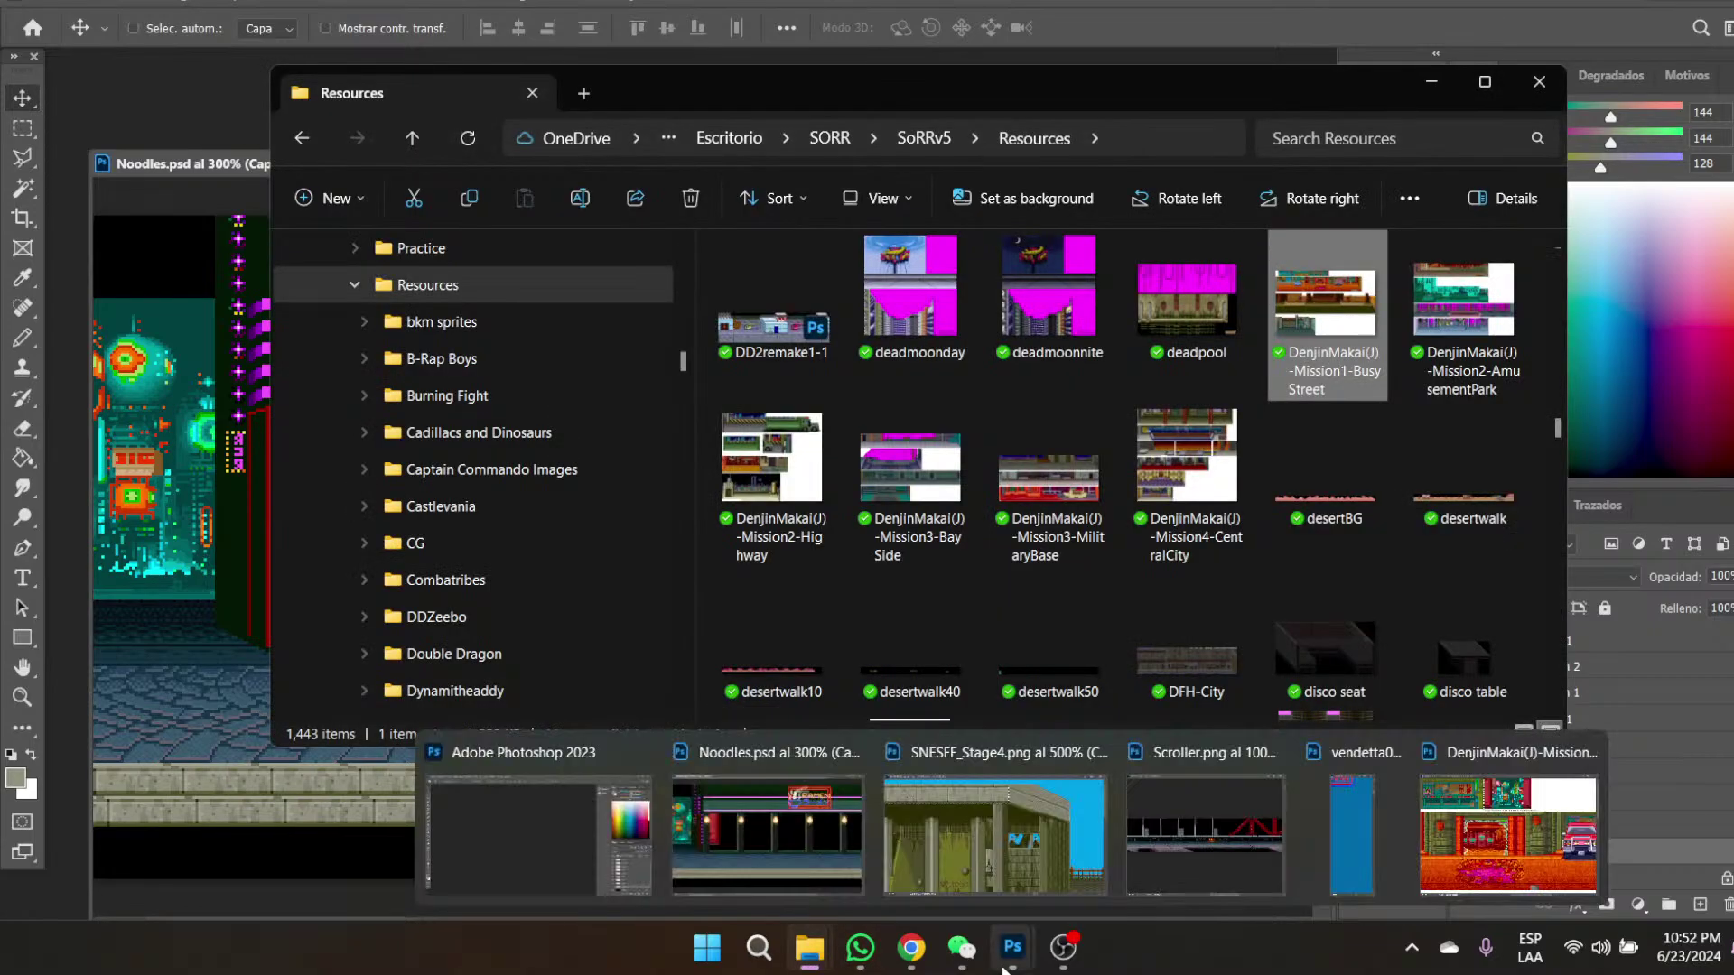
scroll(582, 510, "down", 3)
scroll(581, 512, "down", 15)
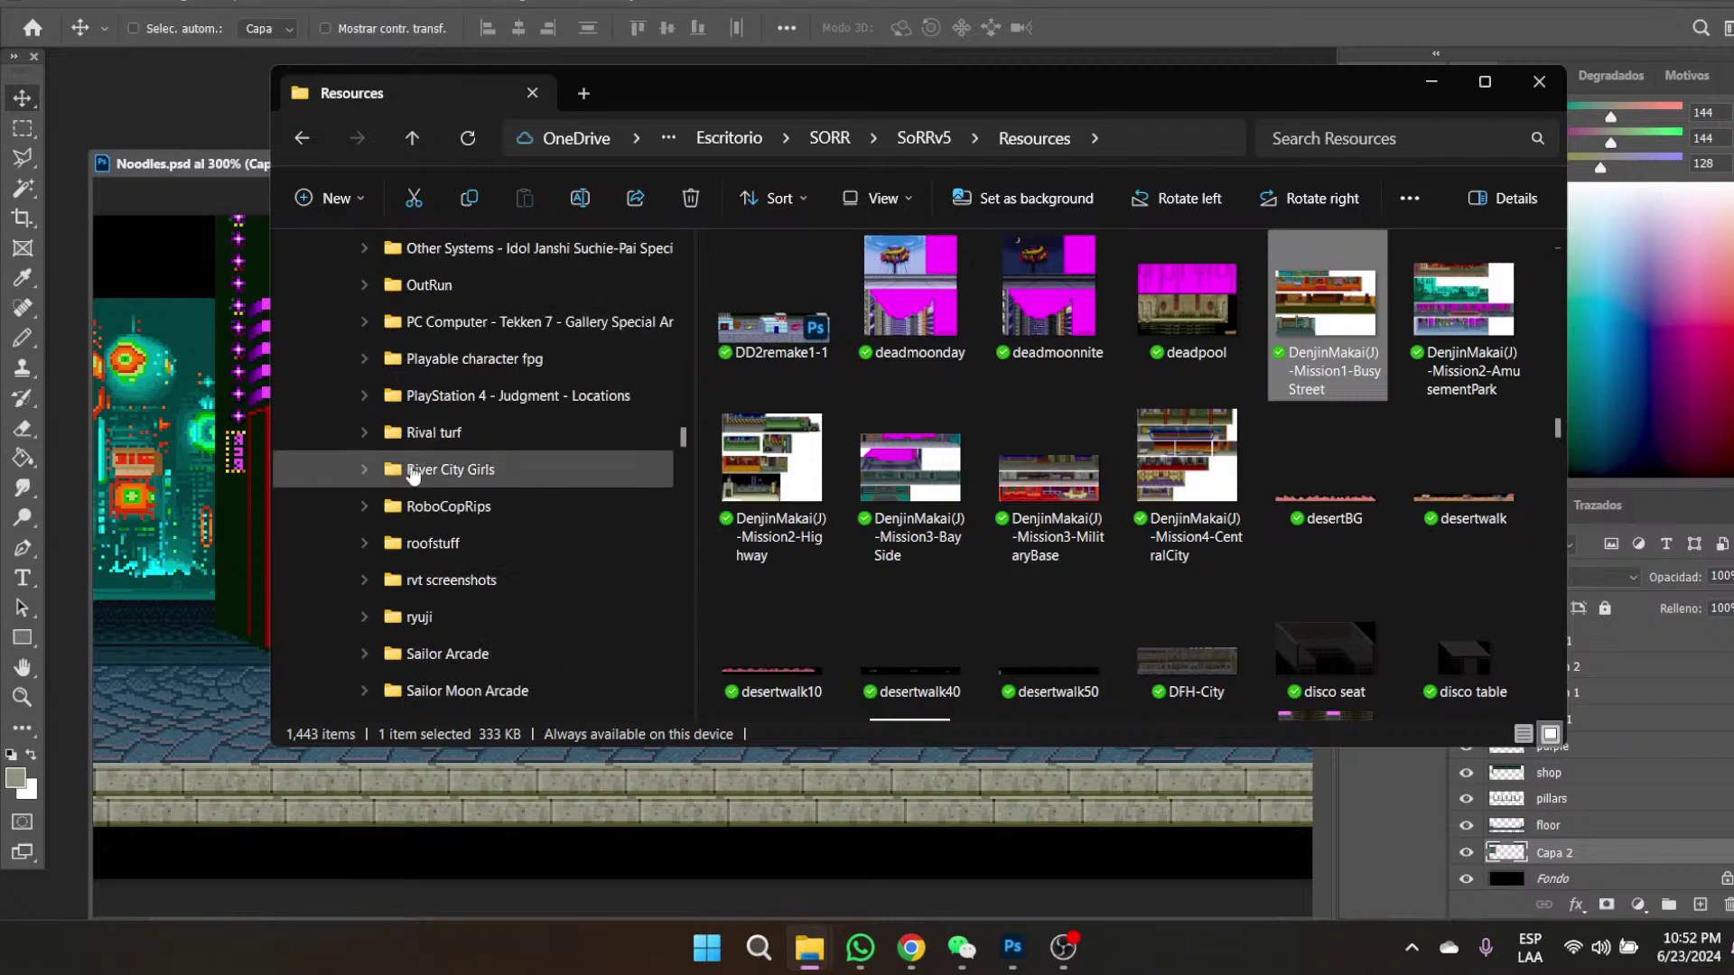
scroll(508, 578, "up", 5)
scroll(497, 594, "down", 12)
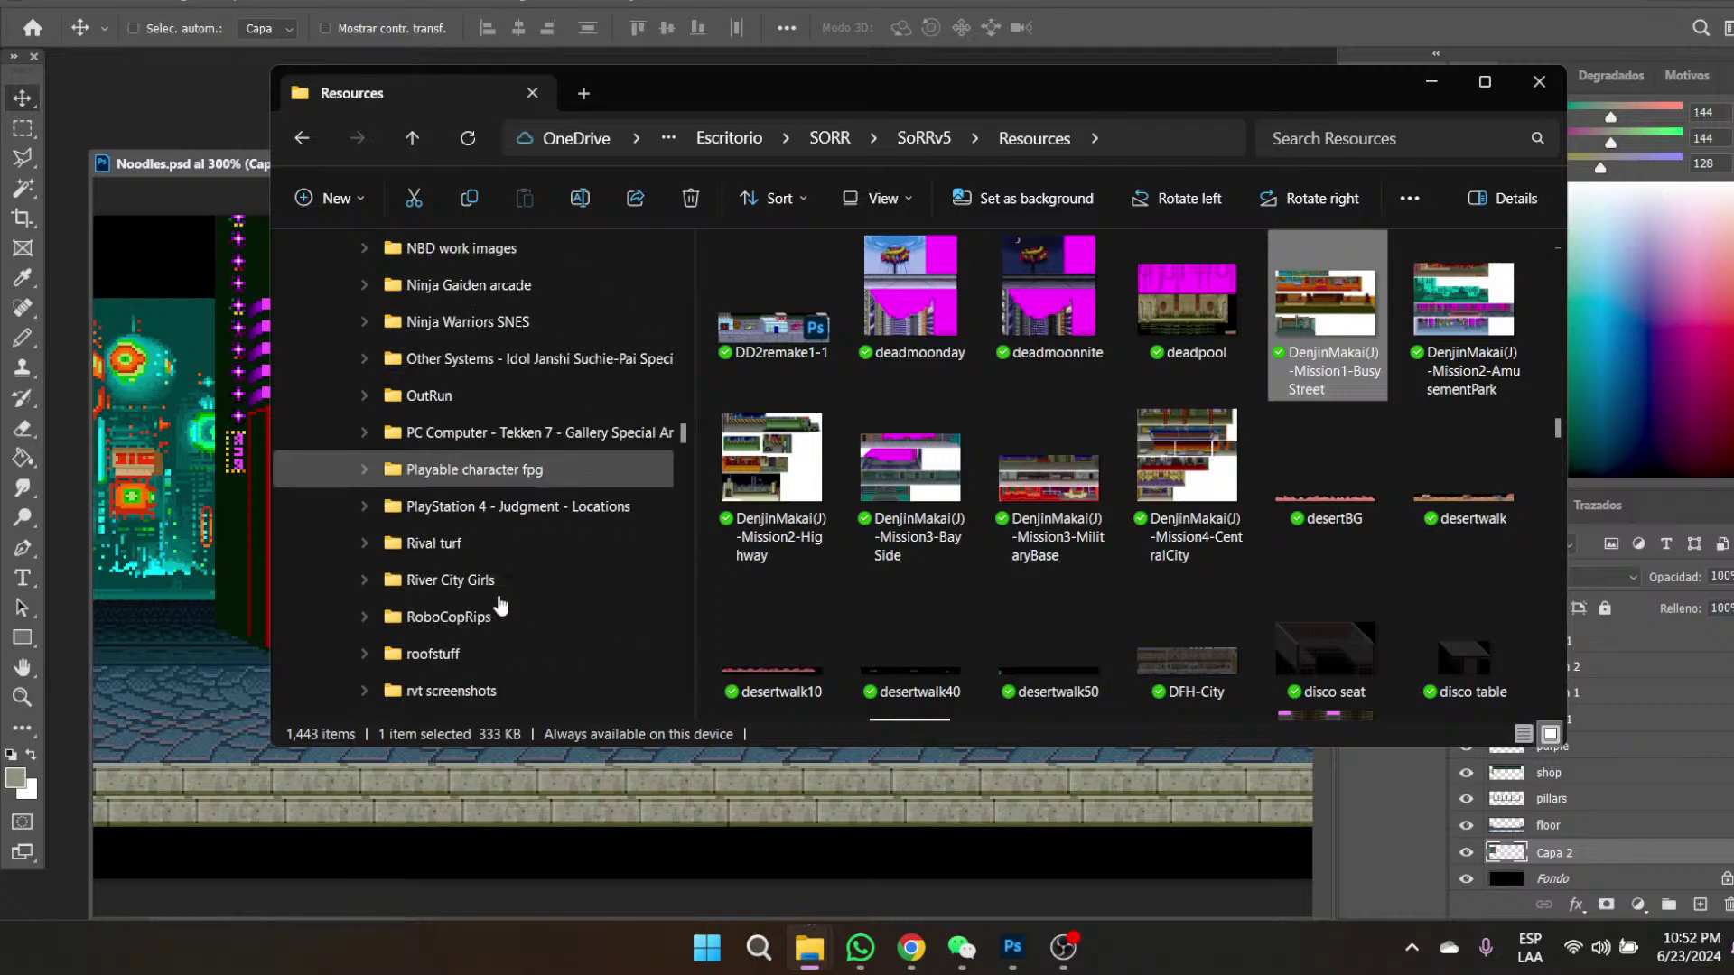
scroll(502, 607, "up", 3)
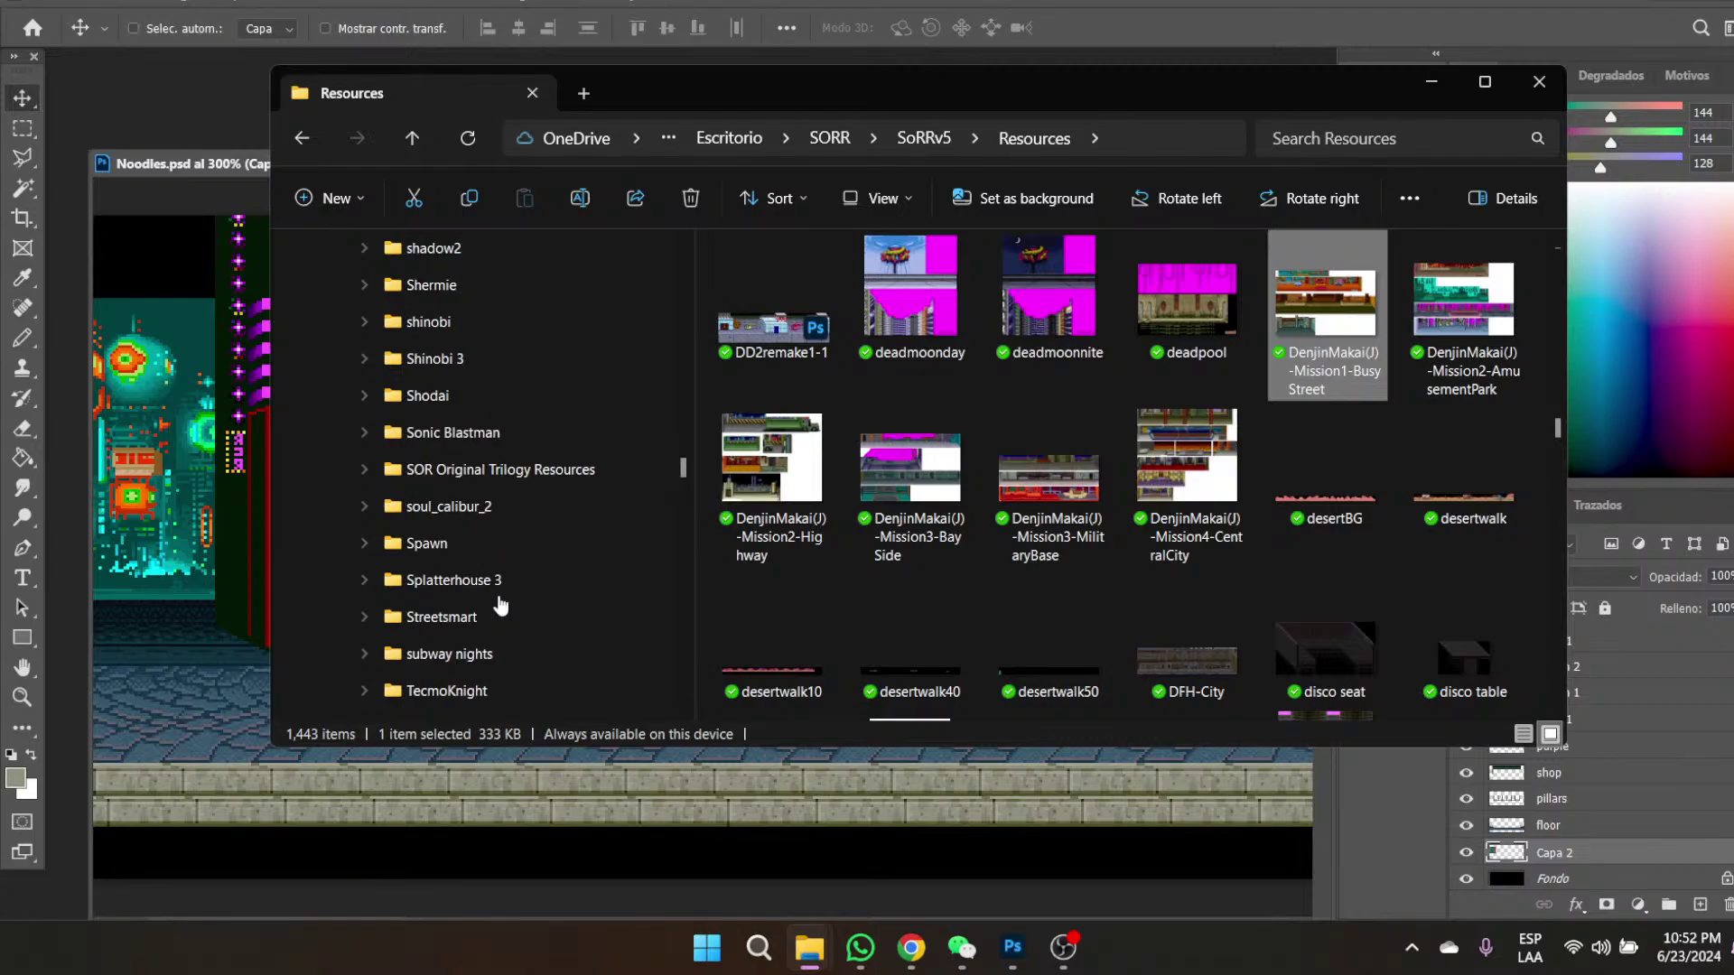
scroll(502, 607, "down", 2)
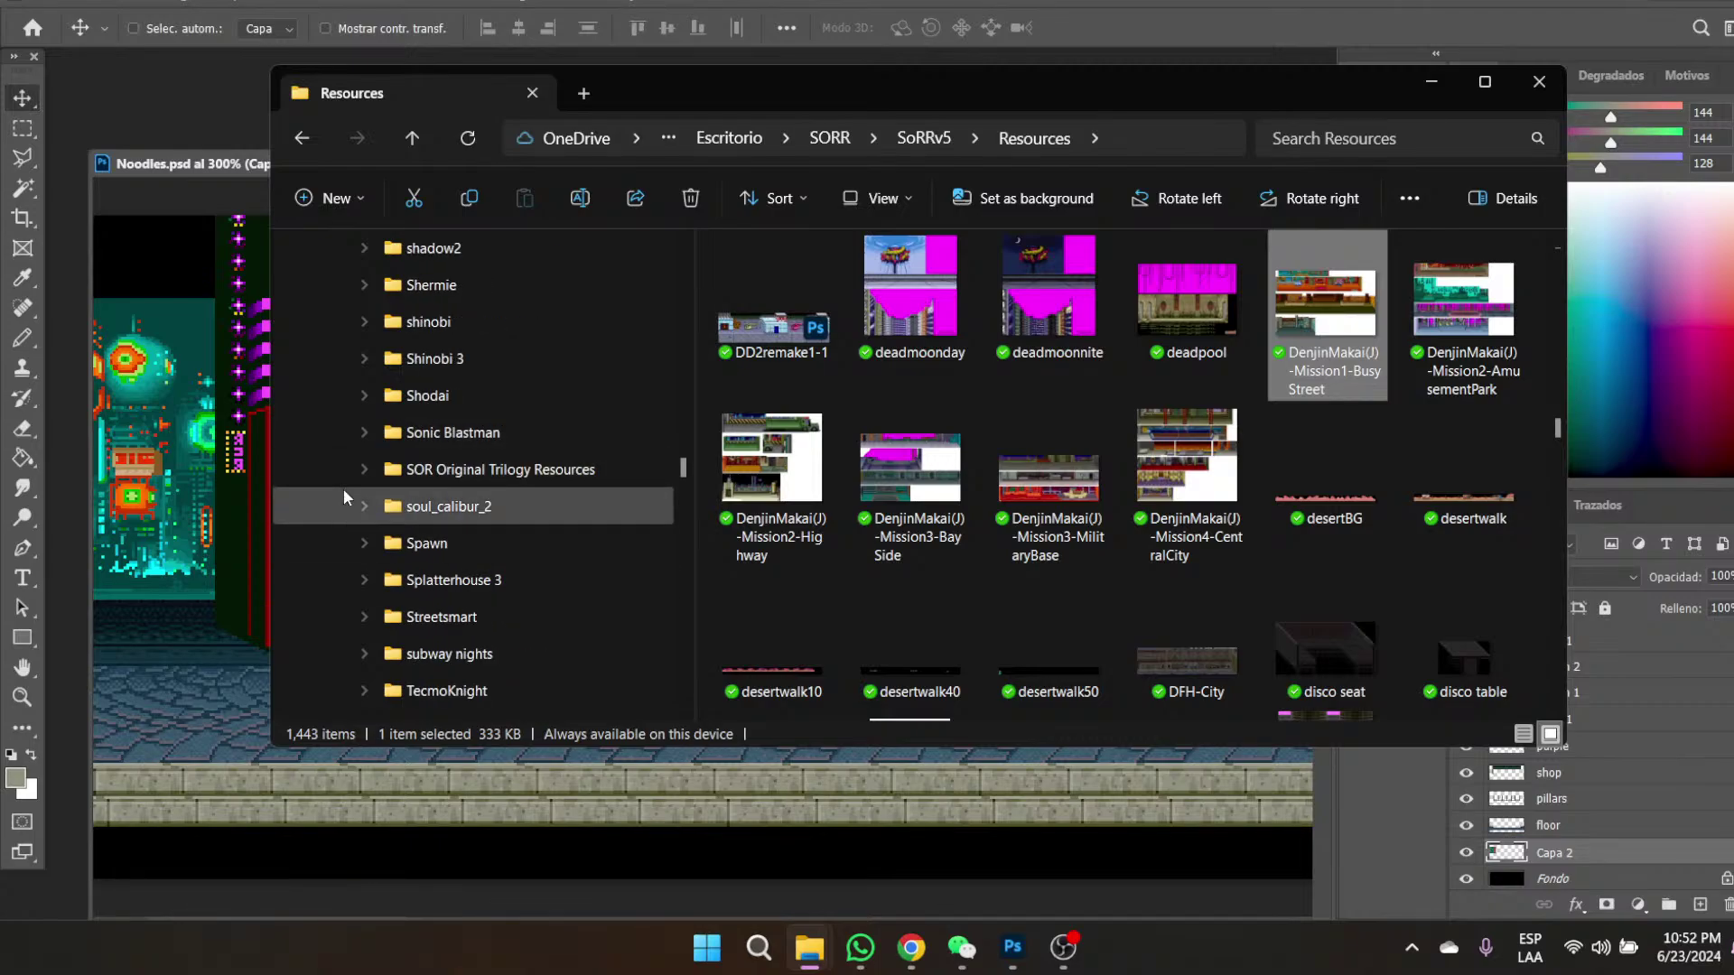
left_click(364, 469)
left_click(372, 507)
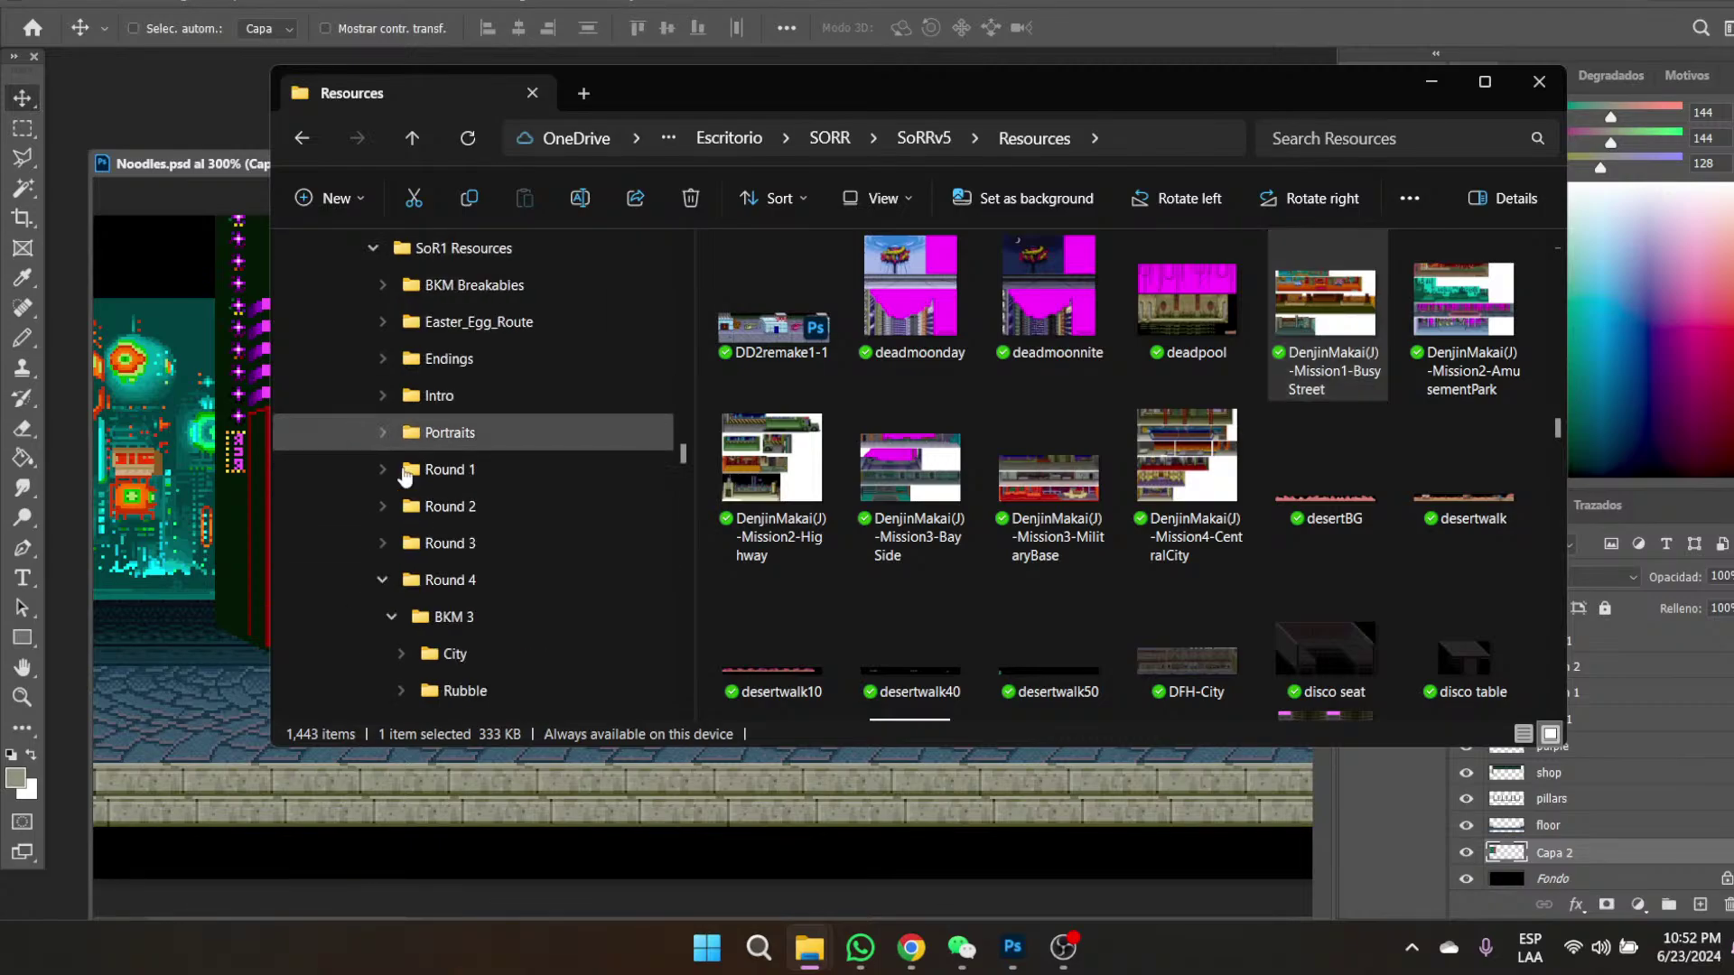
left_click(382, 580)
left_click(383, 470)
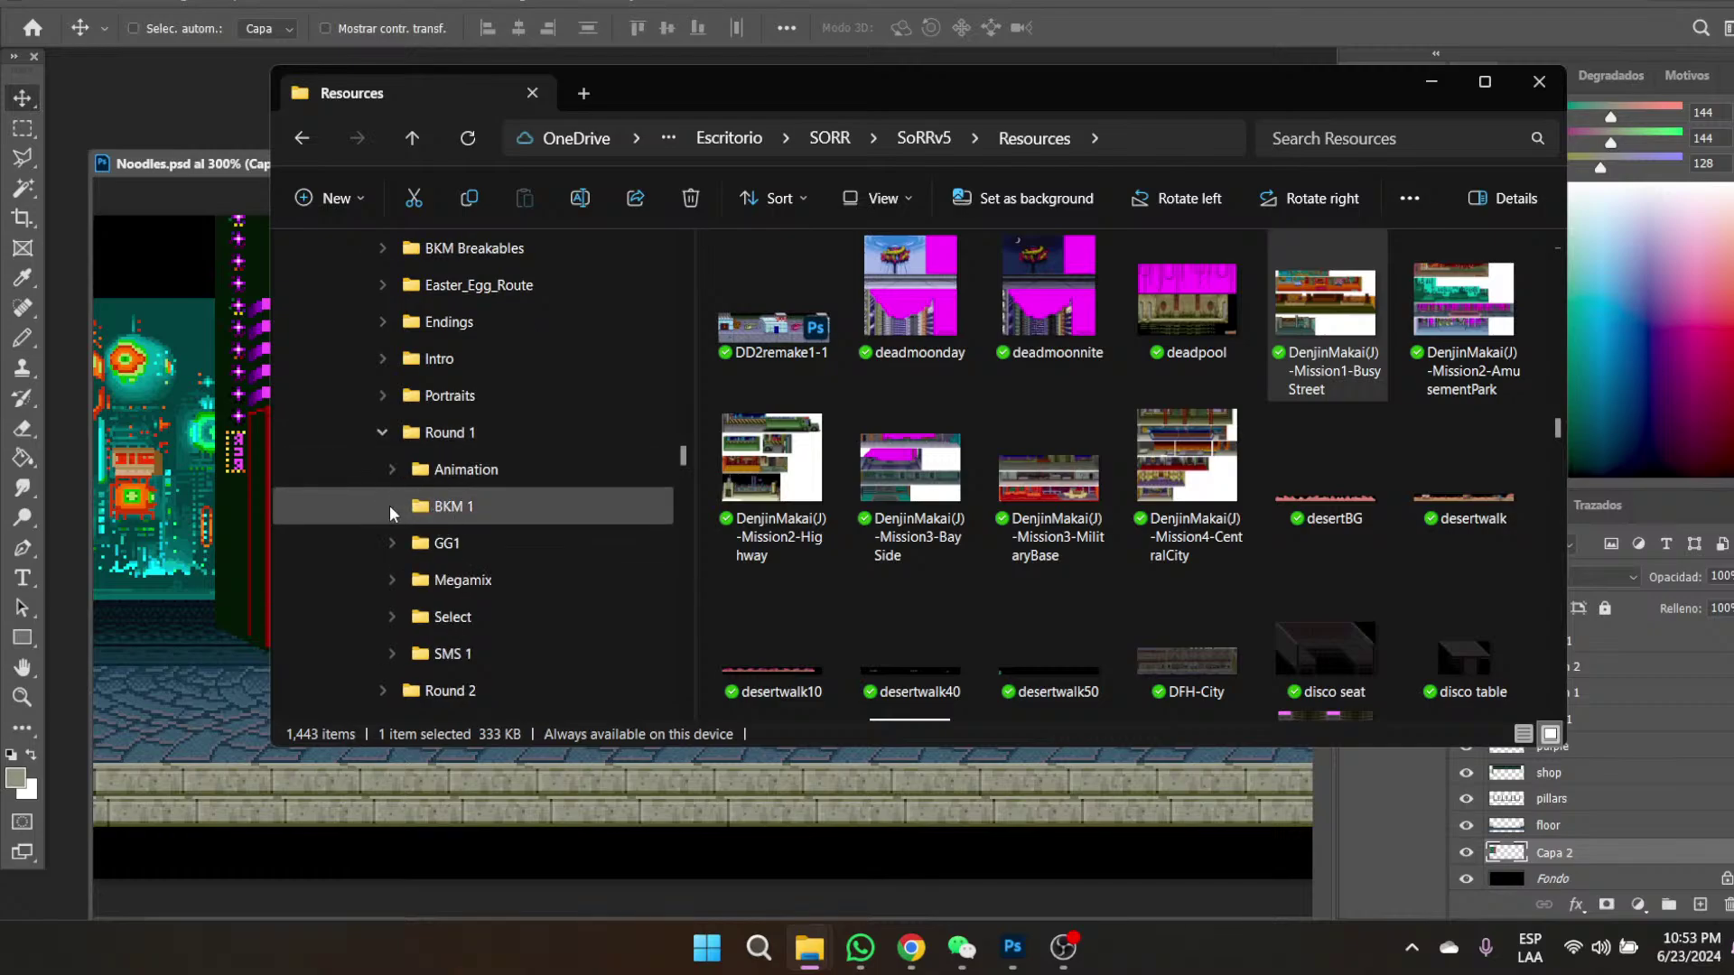
left_click(391, 506)
left_click(454, 508)
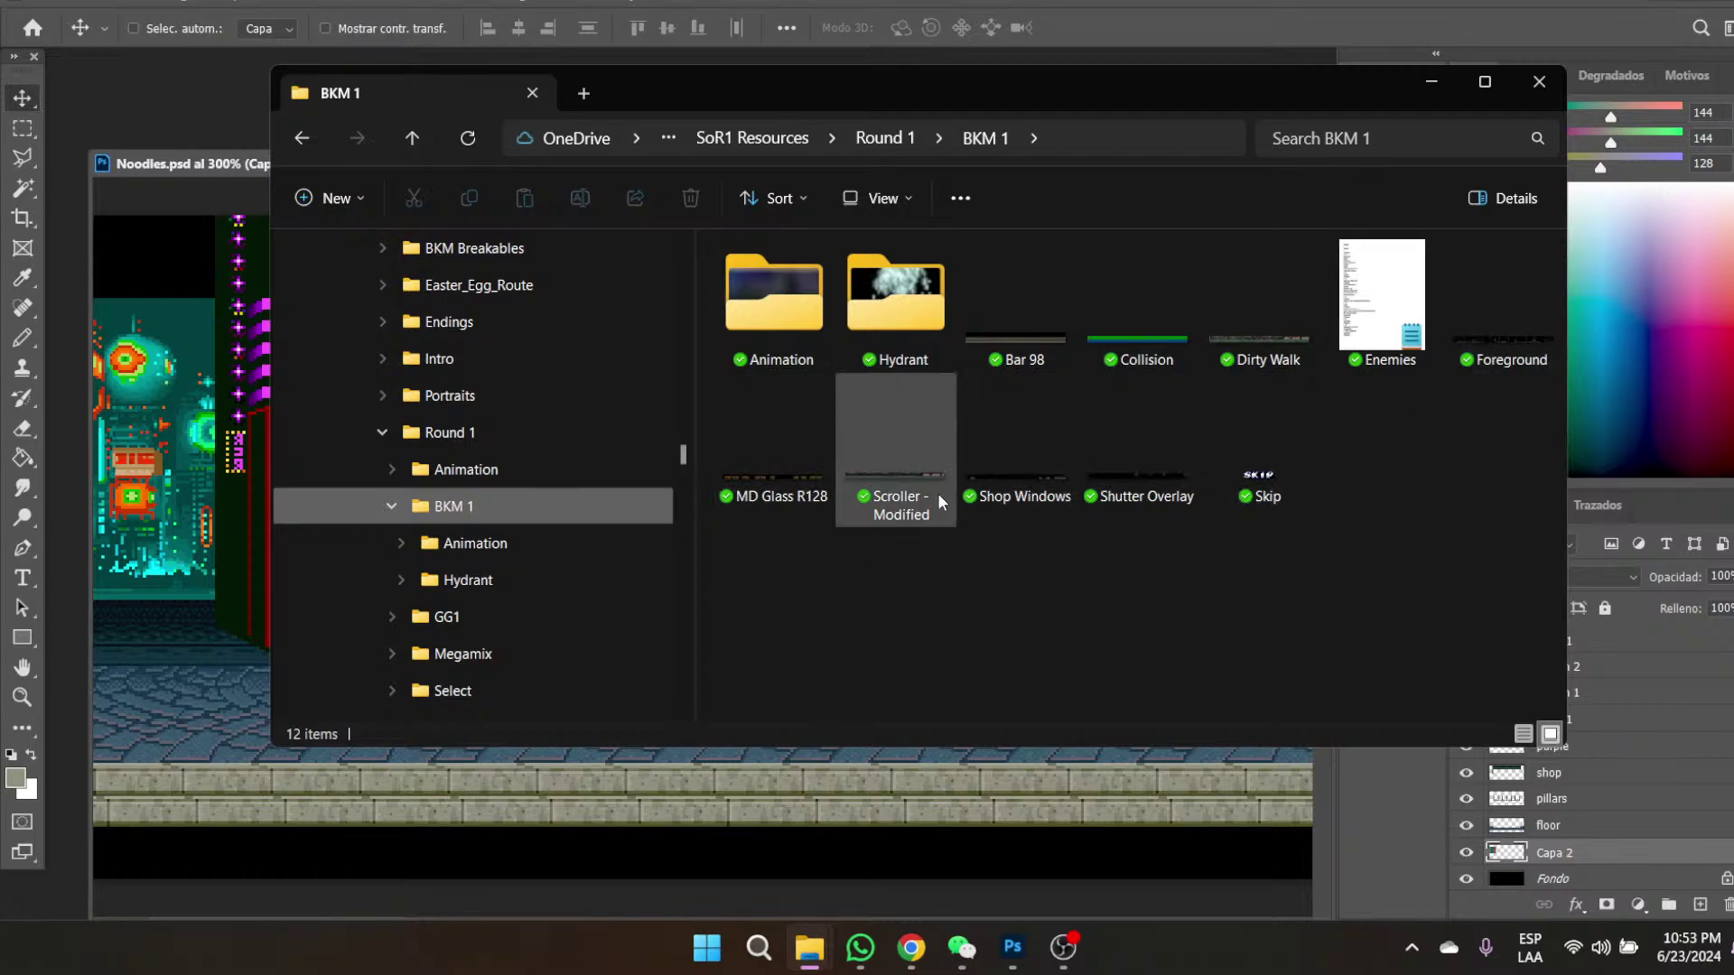
- Open Scroller - Modified.png in Photoshop without colour management and float it in its own window
mouse_move(881, 479)
left_click_drag(882, 479, 187, 108)
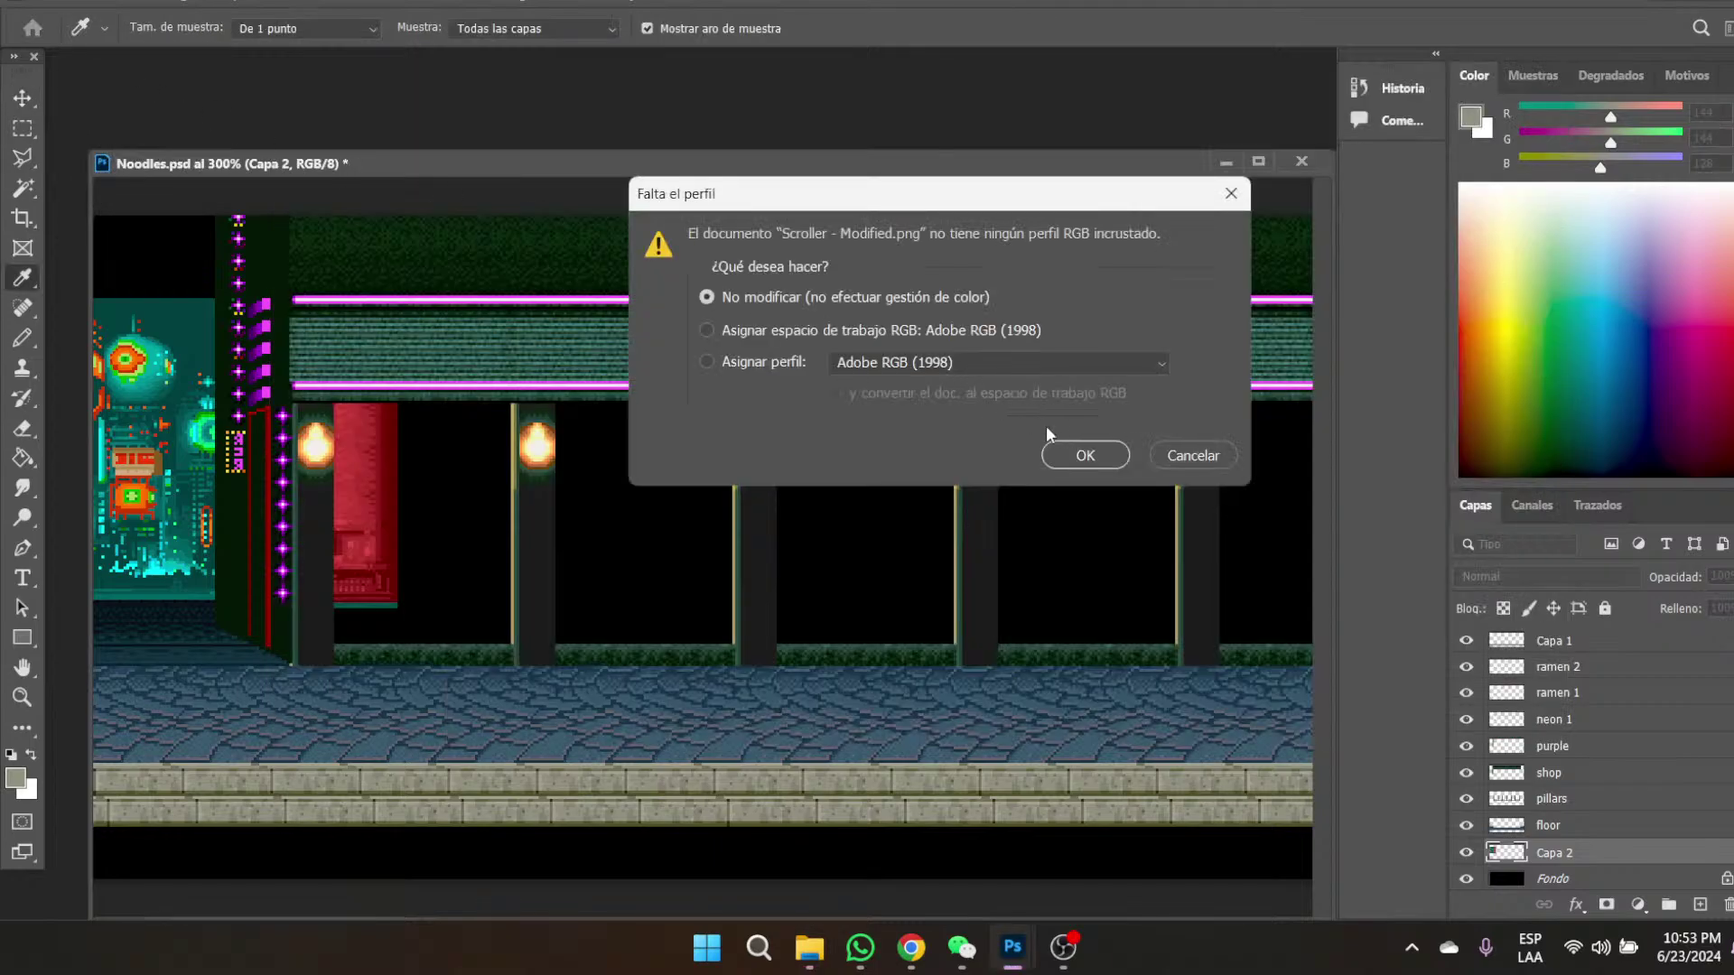
left_click(1064, 461)
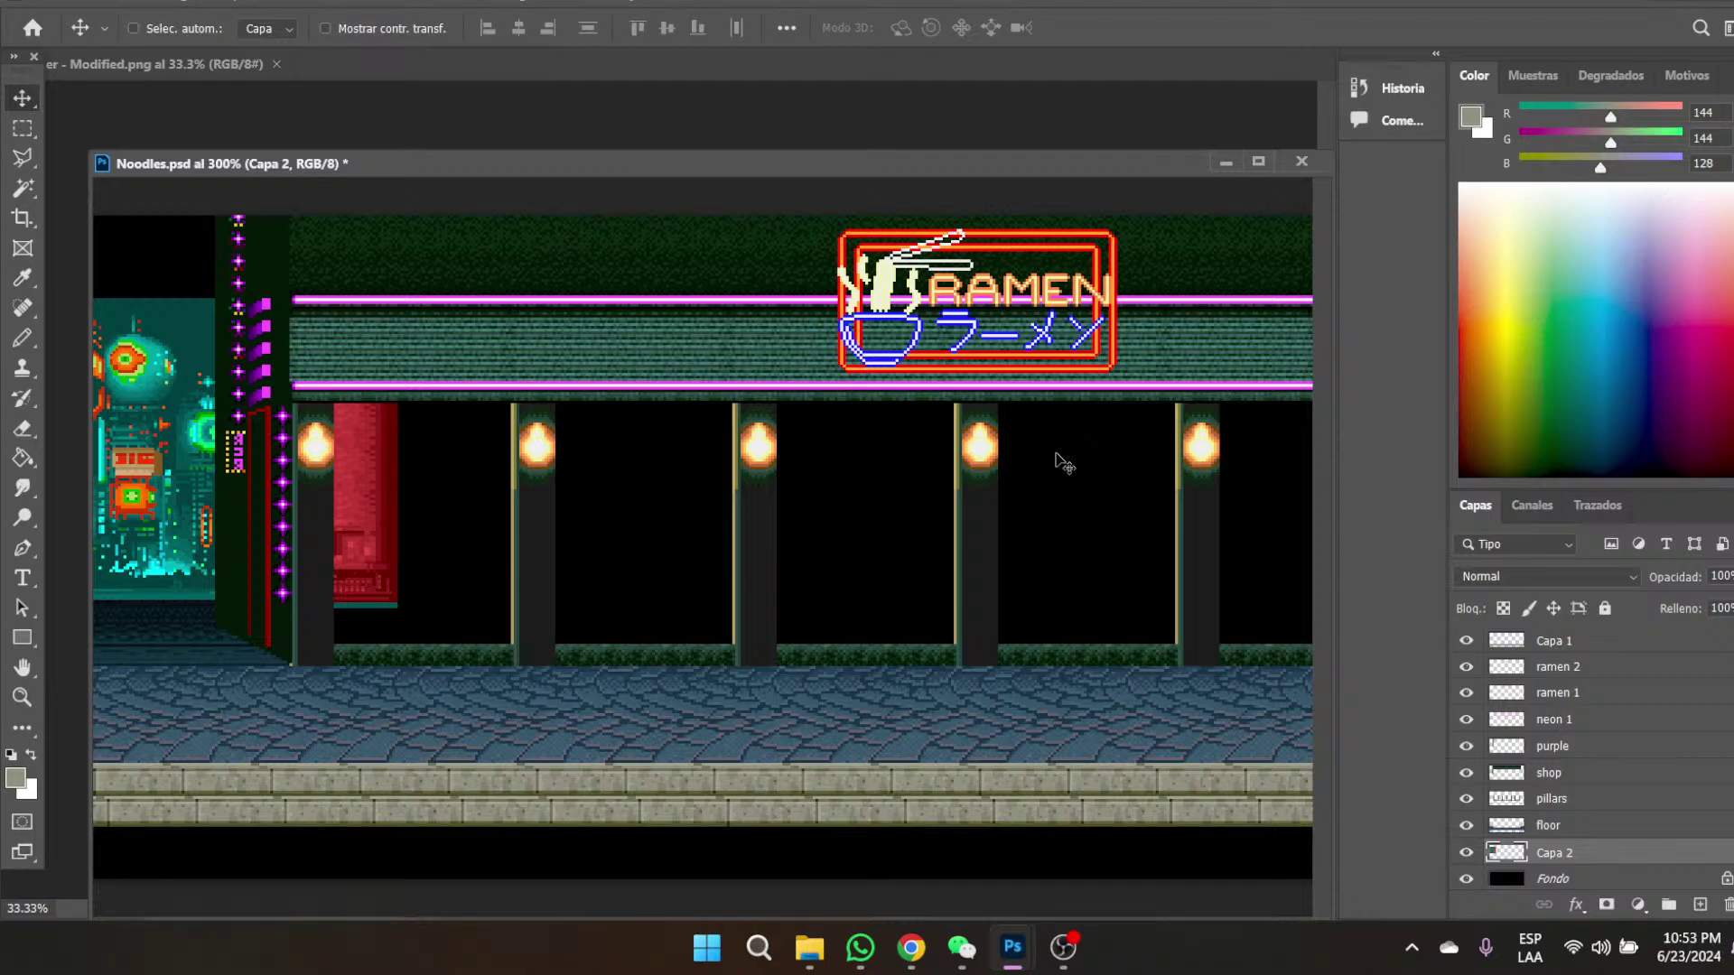
left_click_drag(68, 65, 131, 80)
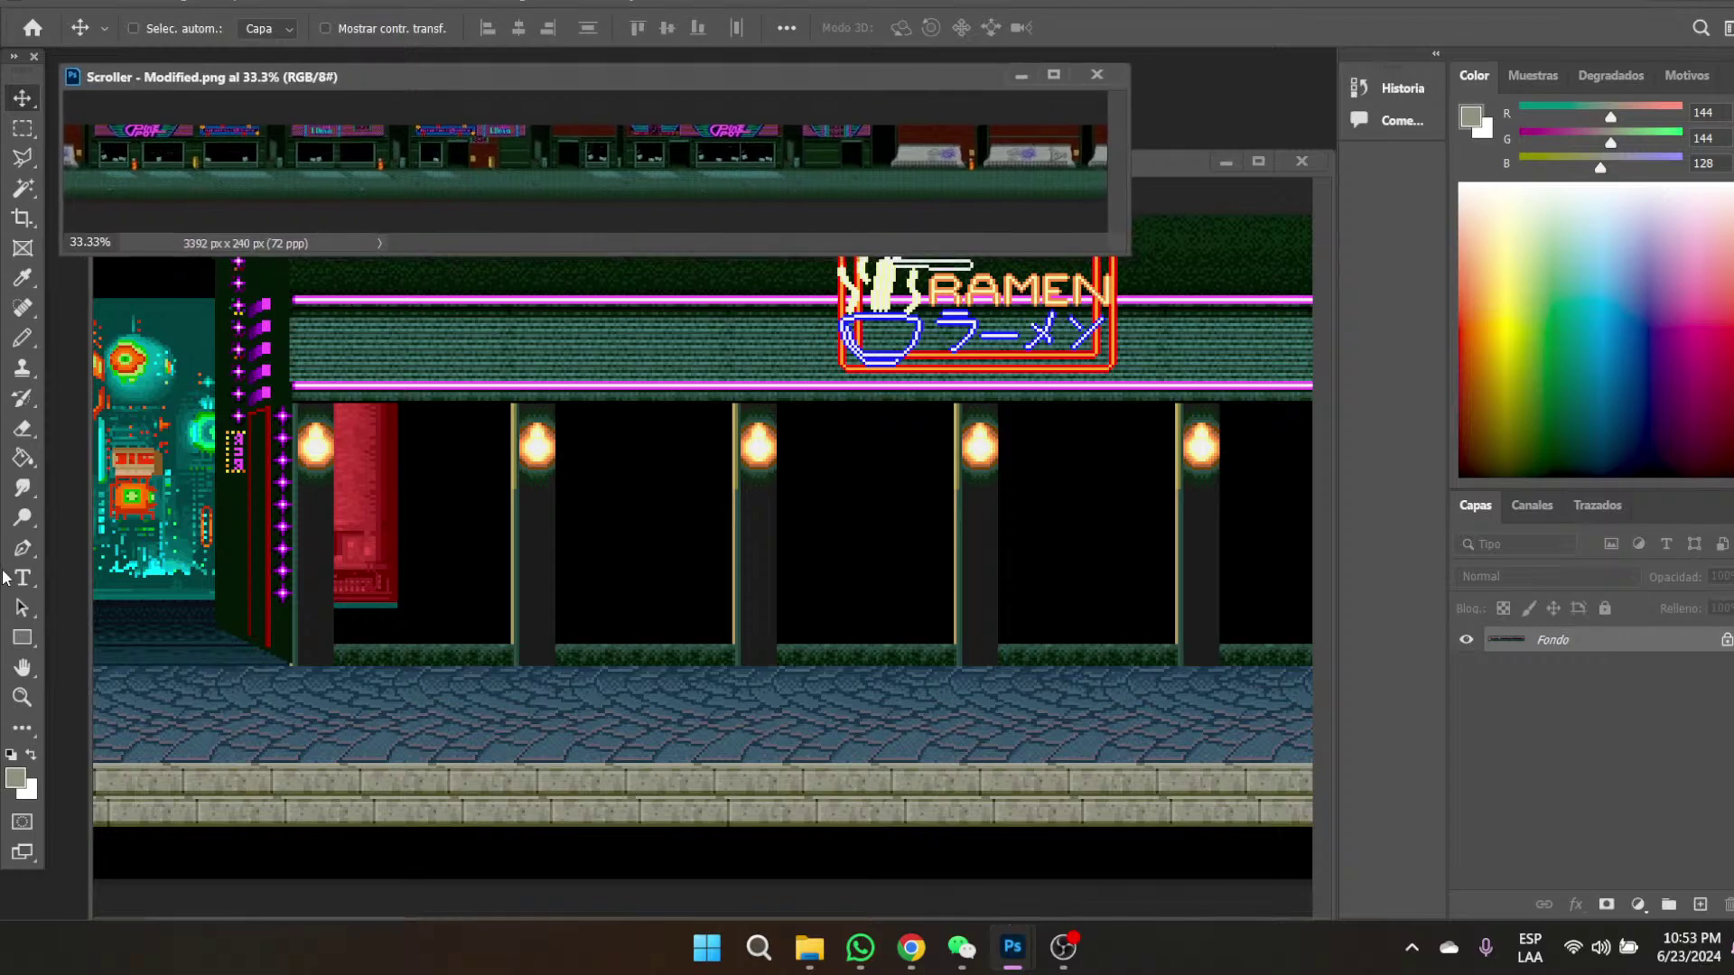
- Enlarge the Scroller window, magnify its shopfront to 1200%, and narrow the Noodles.psd window so the reference stays visible beside it
left_click(22, 696)
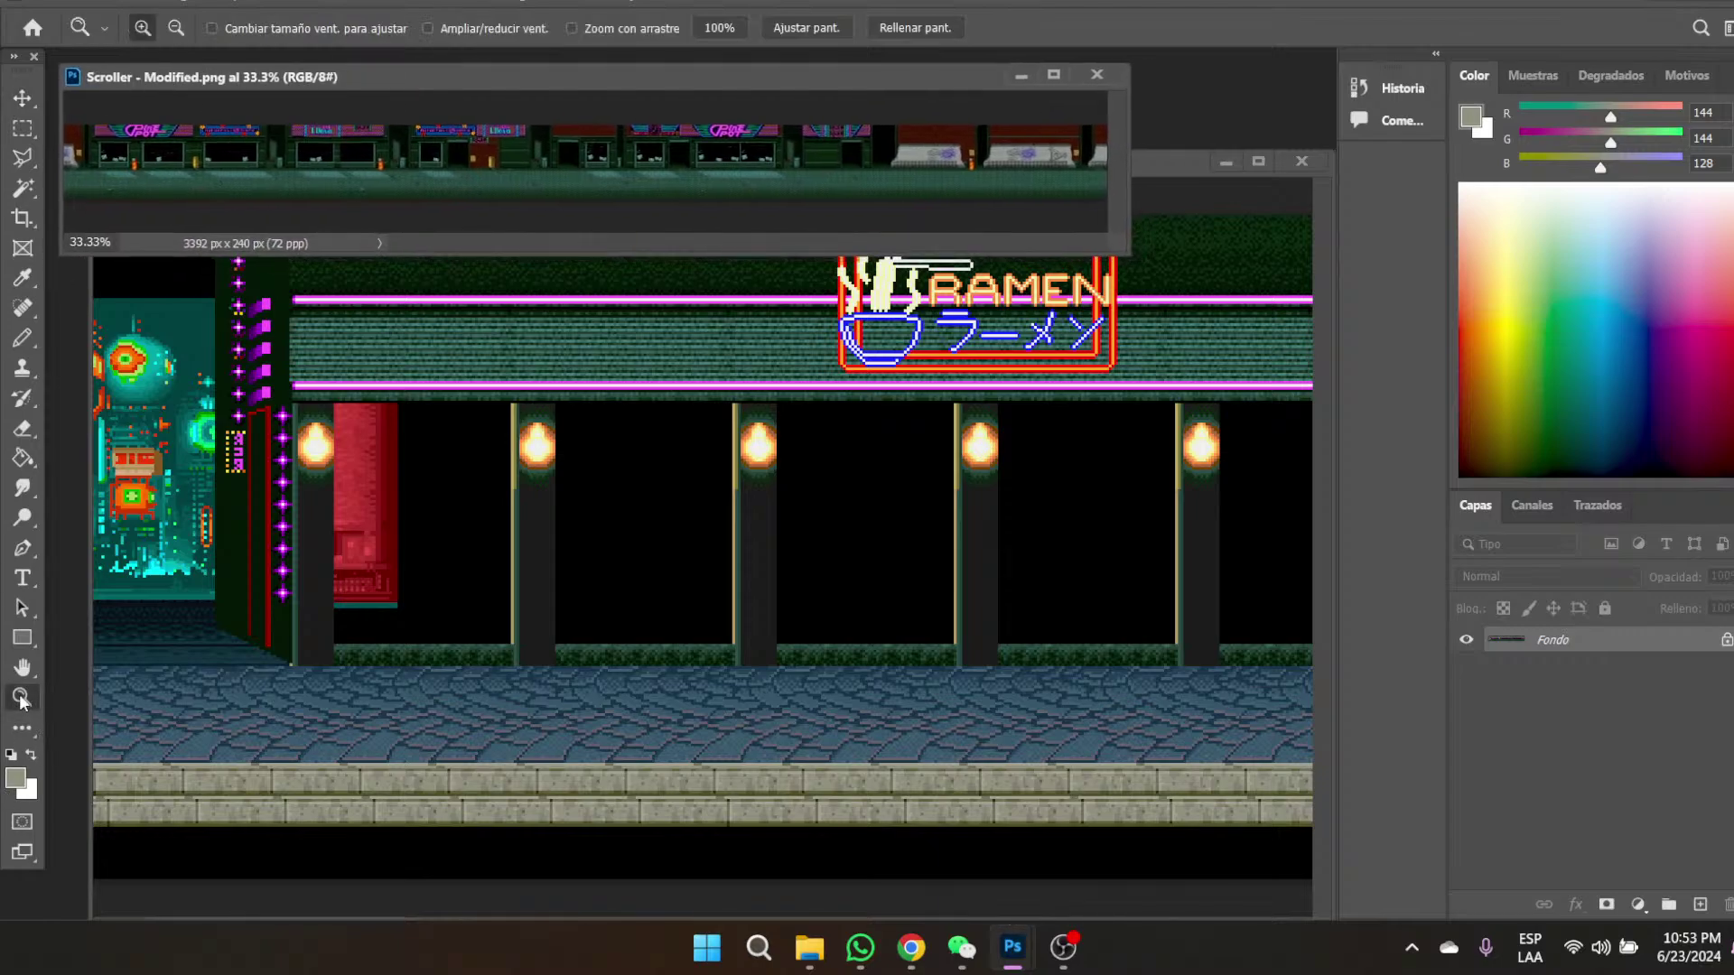
left_click(720, 28)
left_click_drag(521, 255, 537, 629)
left_click_drag(606, 362, 605, 361)
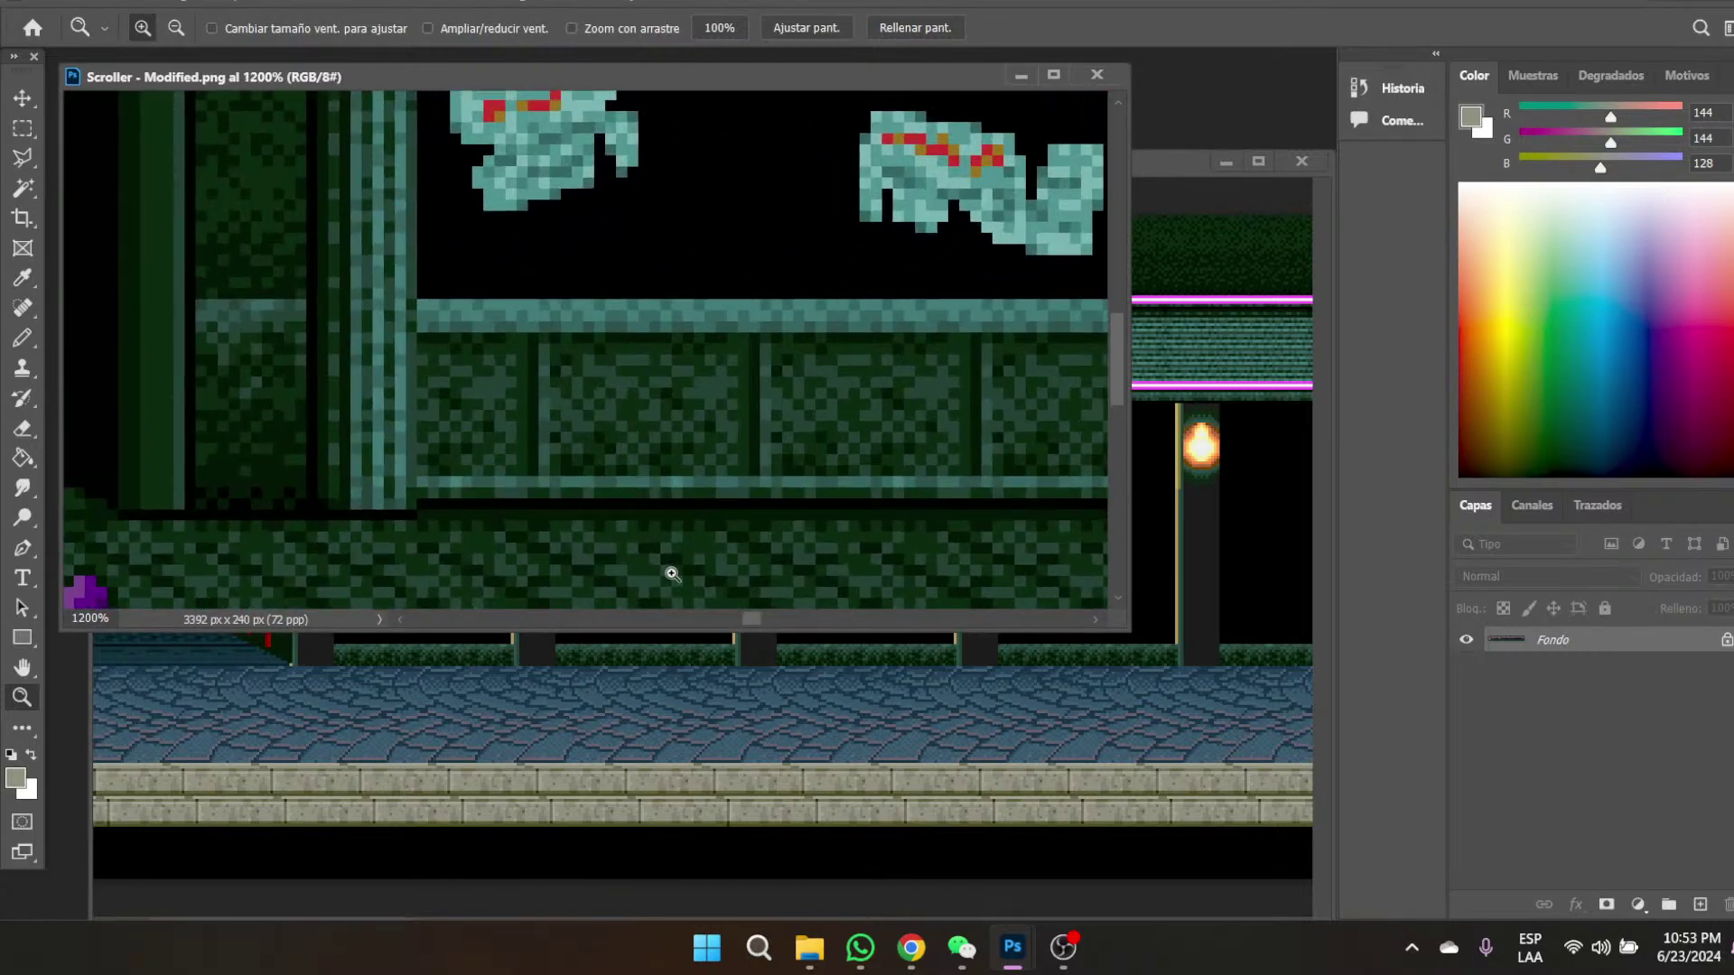
scroll(727, 534, "down", 5)
left_click_drag(91, 724, 232, 724)
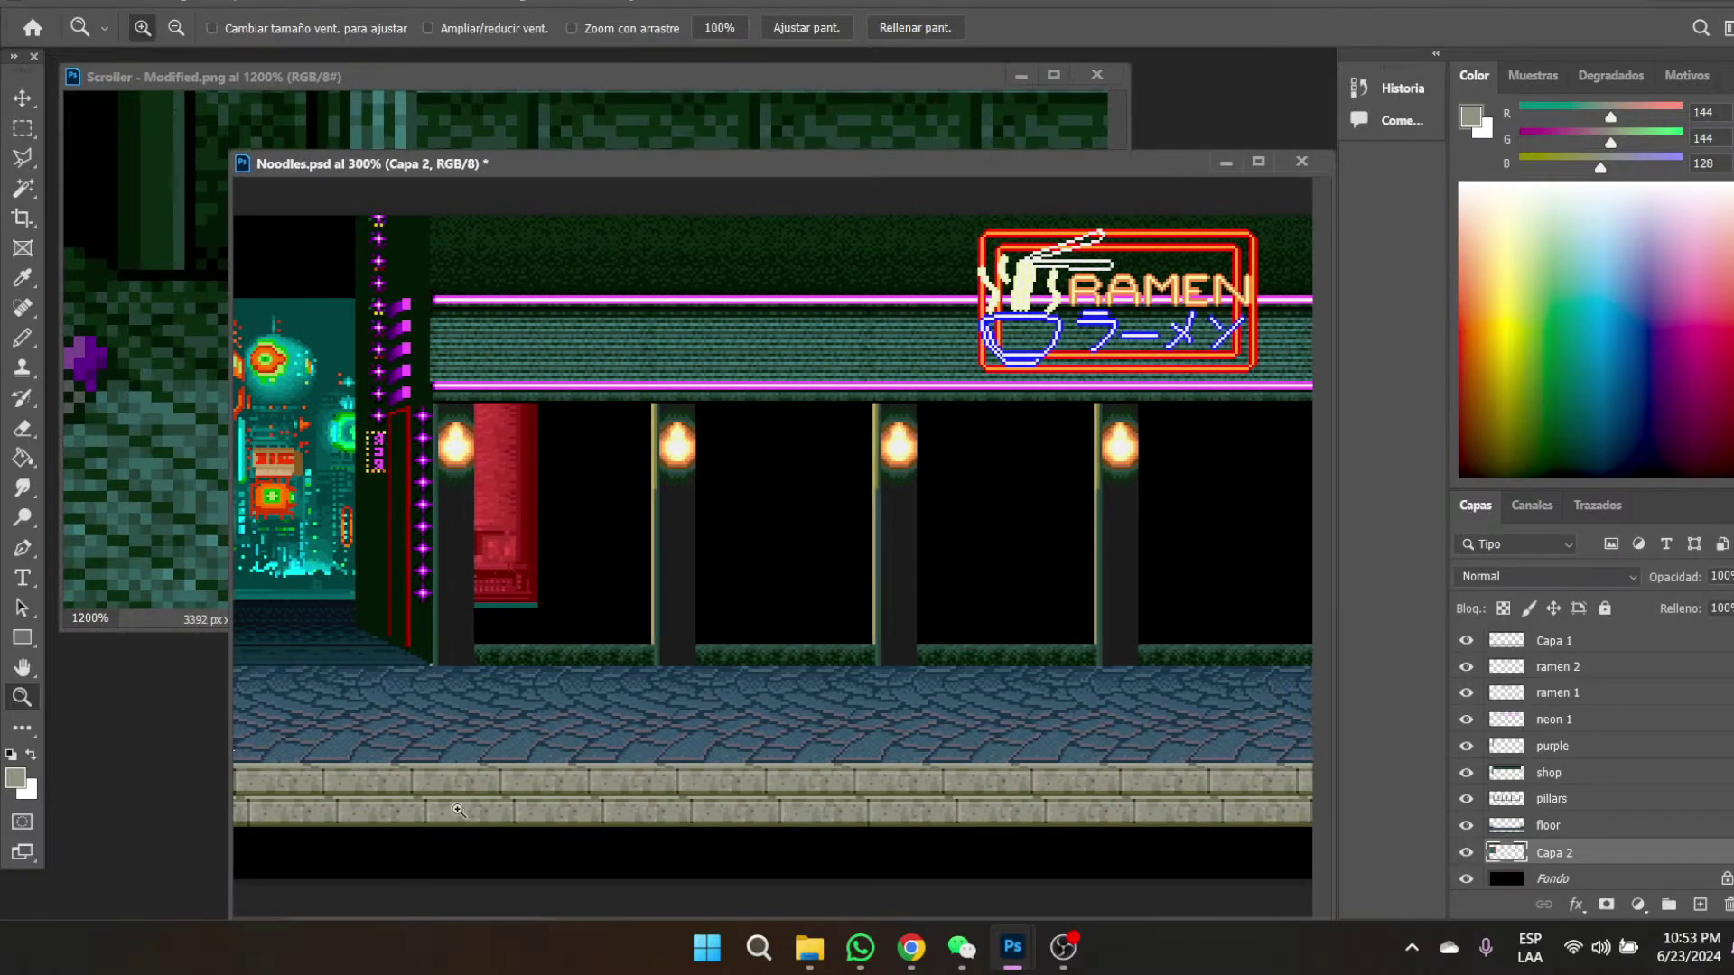
- On layer Capa 1, recolour the stone kerb's highlights with the teal (86, 122, 120) sampled from the Scroller shopfront
left_click(458, 810)
left_click(458, 788)
left_click(458, 789)
left_click(458, 788)
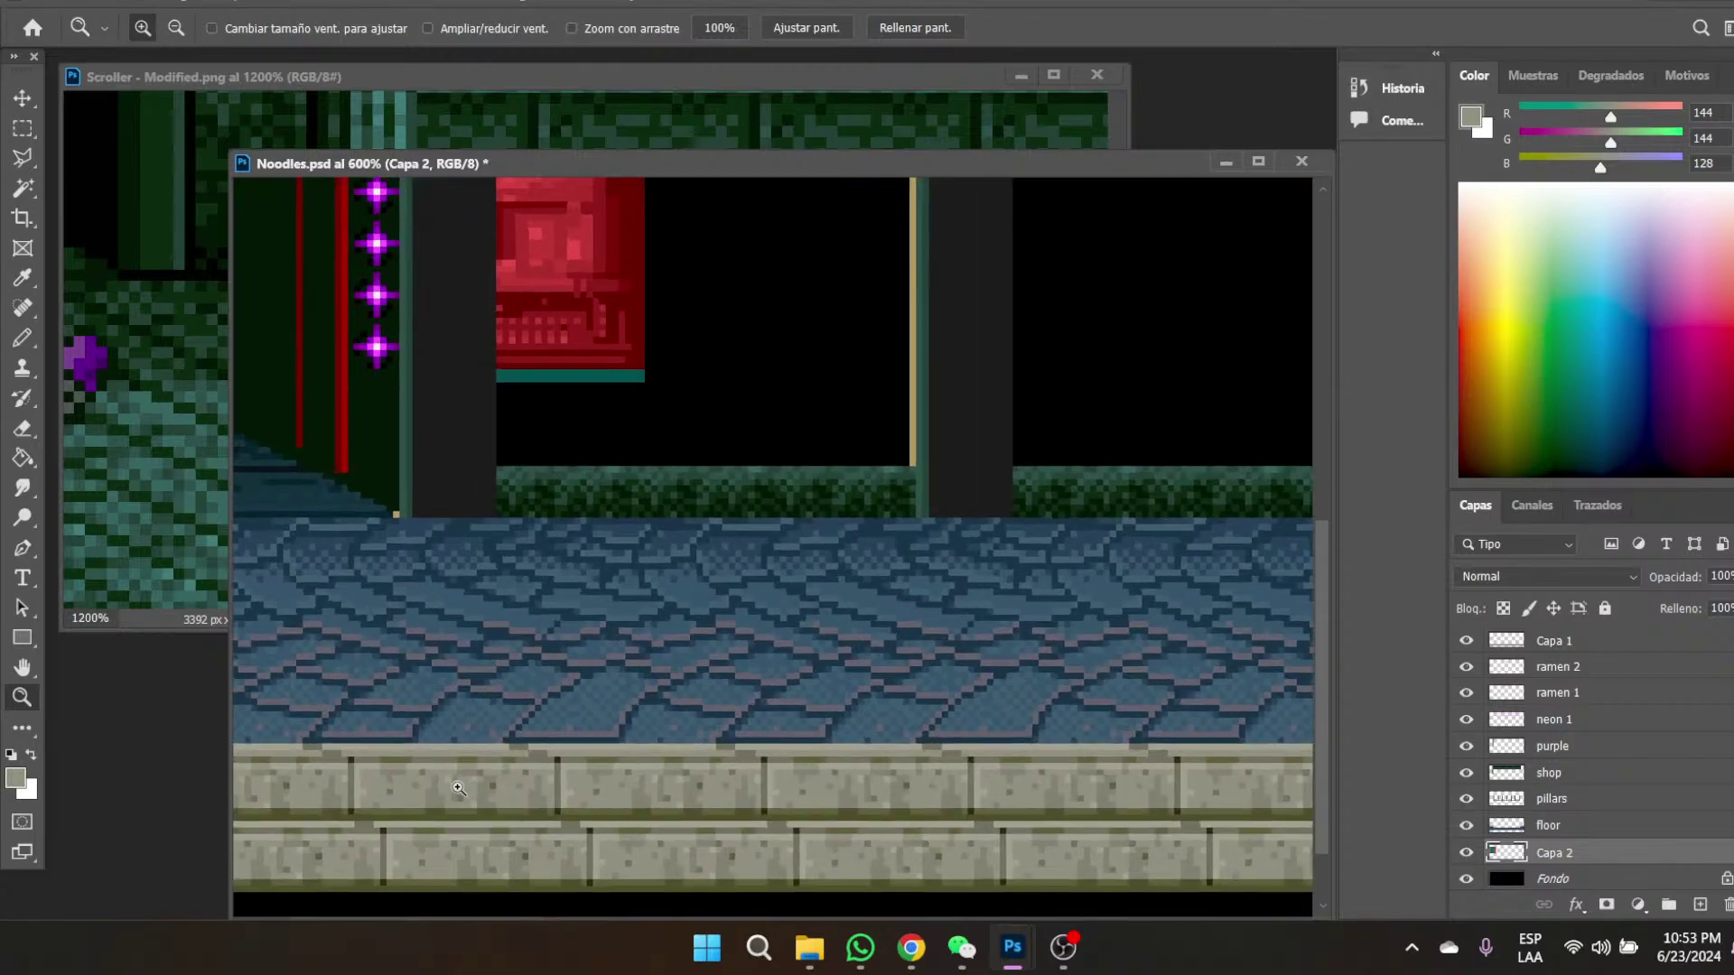
left_click(458, 788)
left_click(458, 788)
left_click(597, 754)
scroll(840, 569, "down", 2)
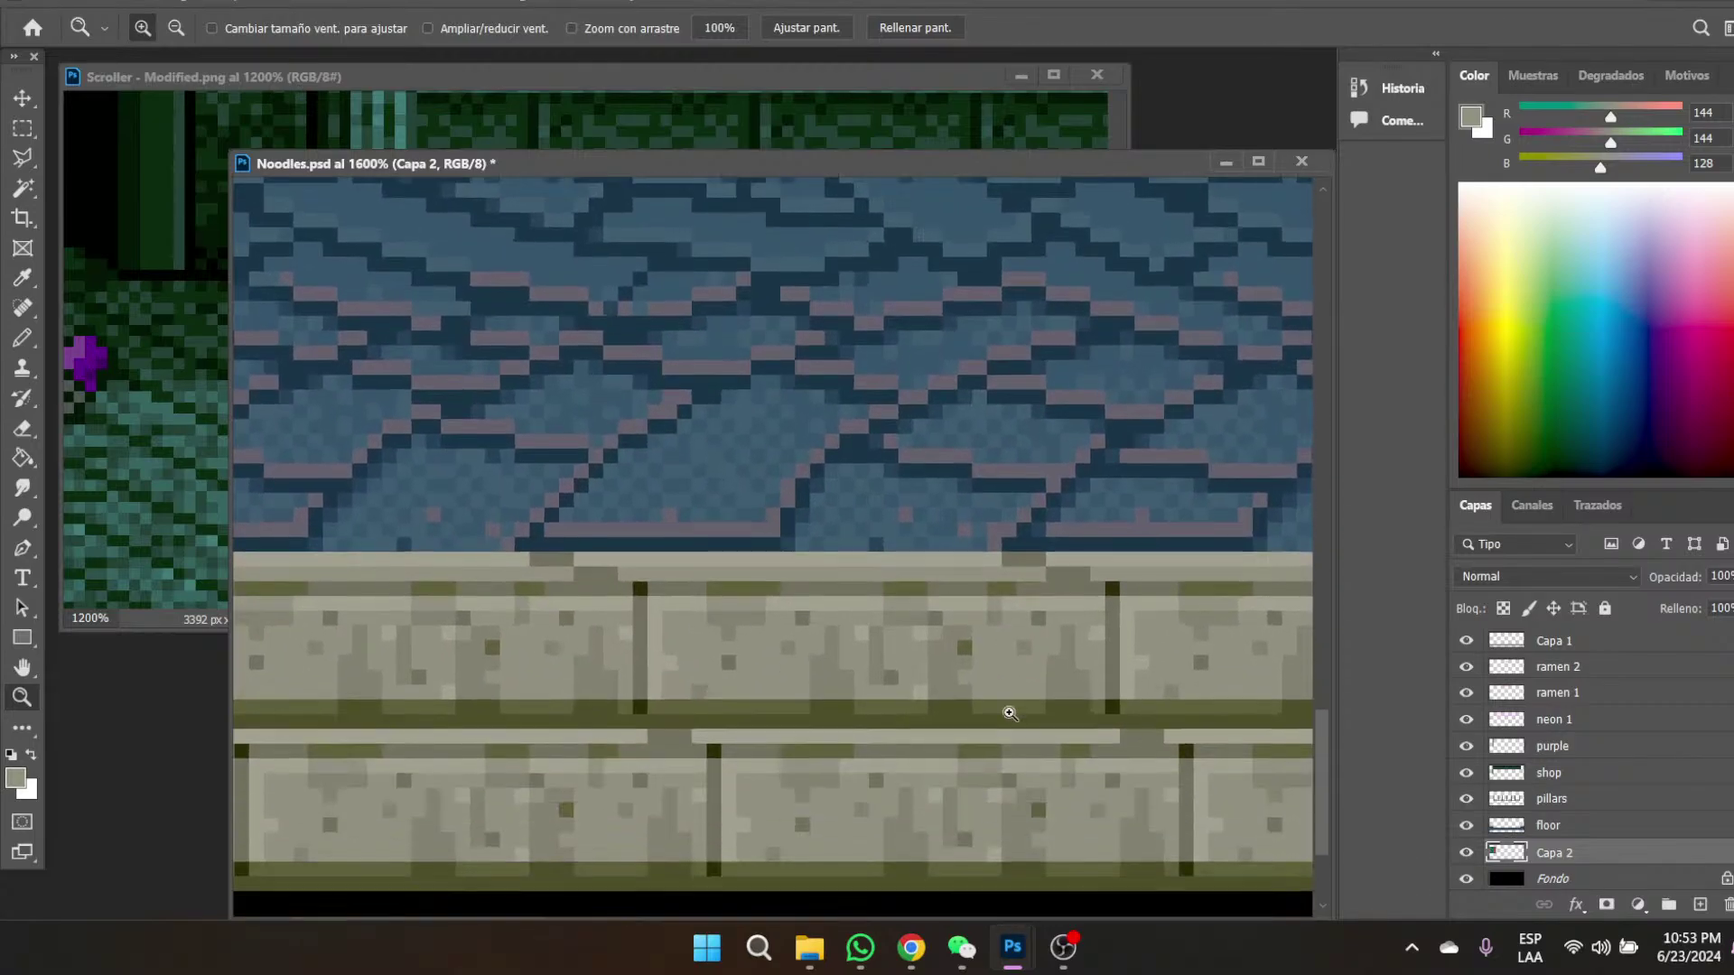
left_click(1633, 643)
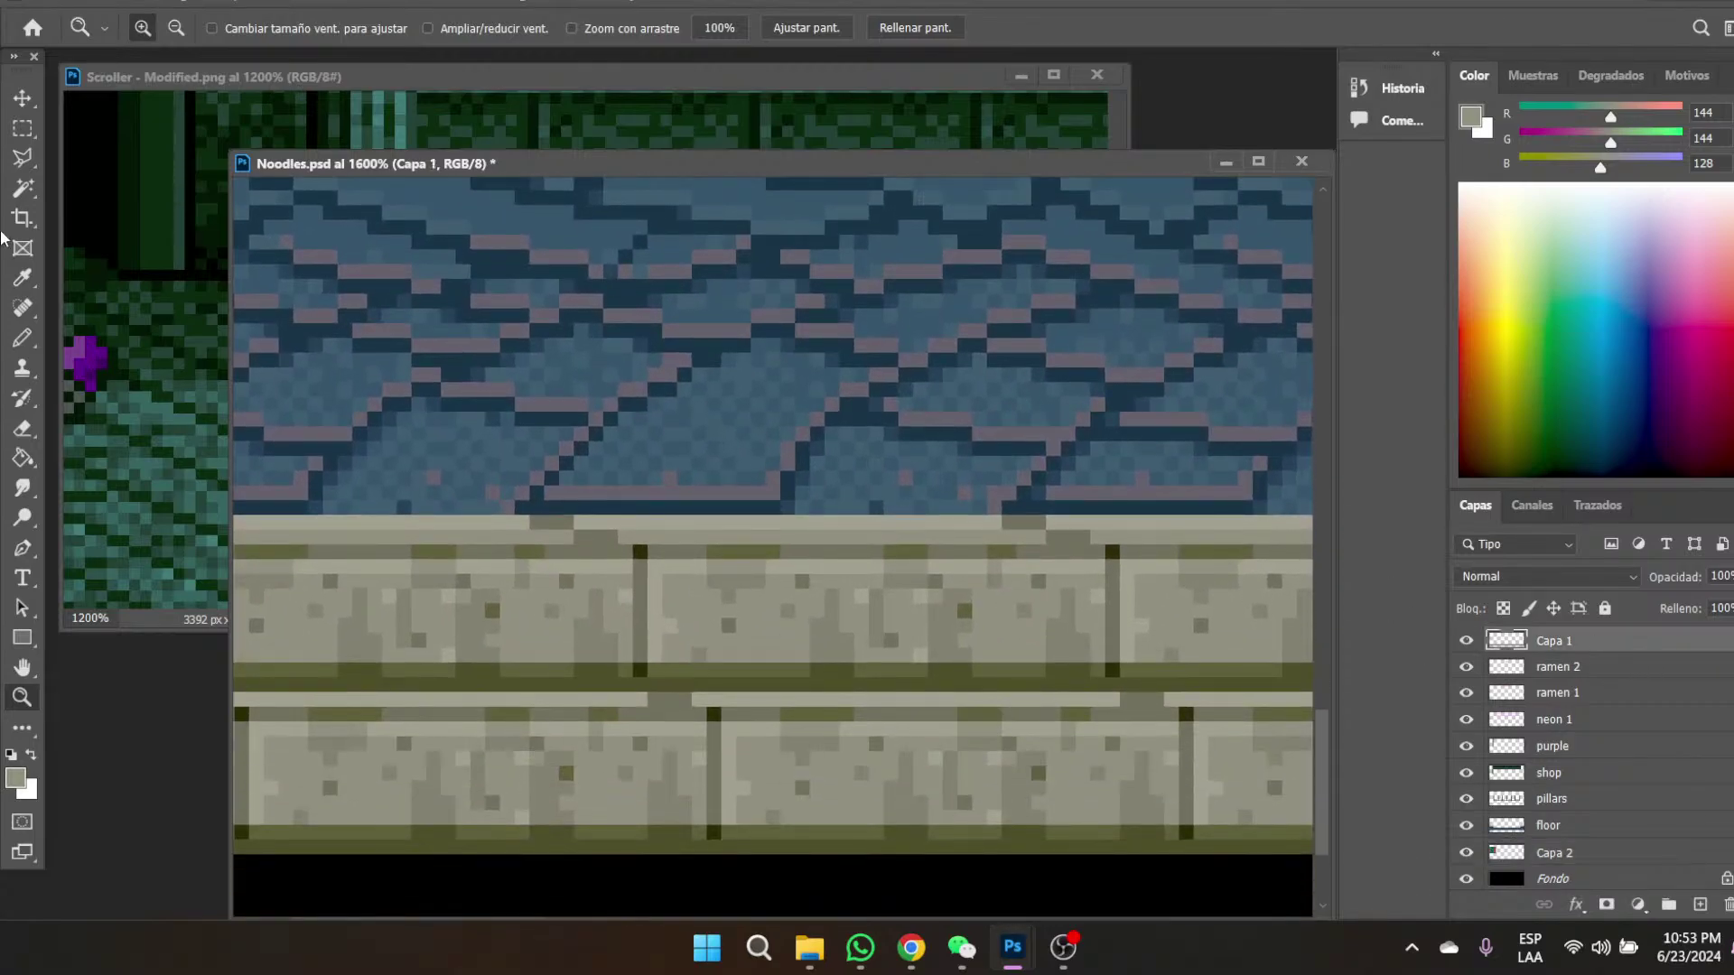
left_click(23, 278)
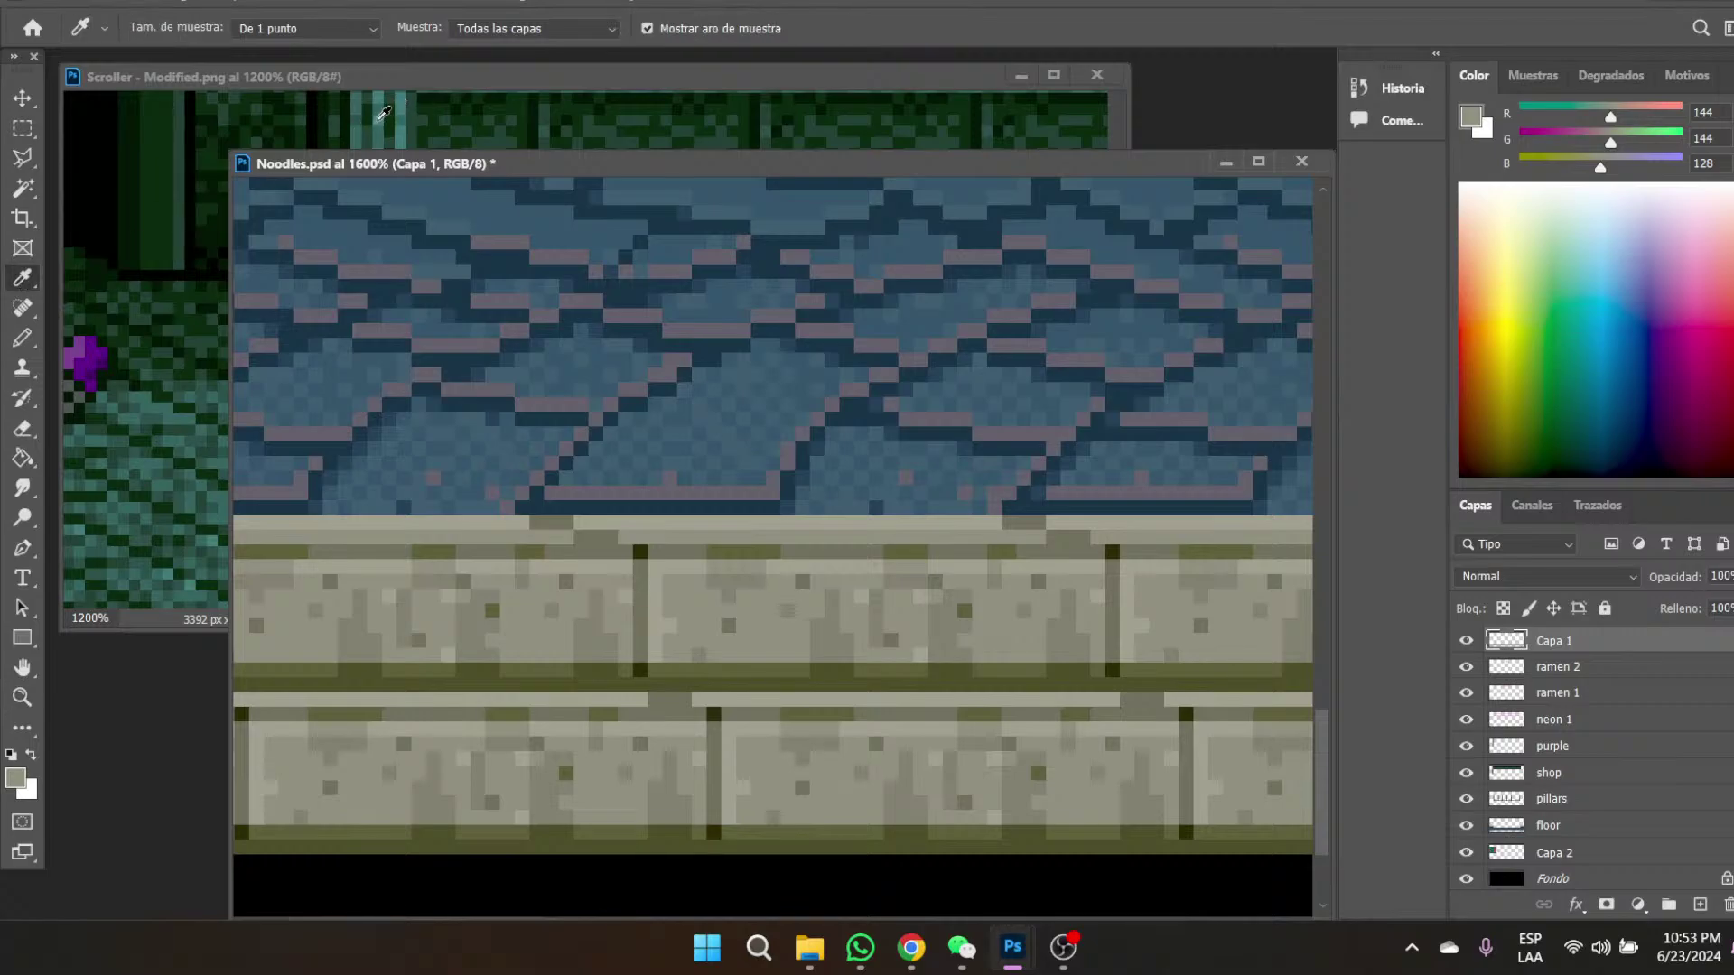
left_click(384, 112)
left_click(23, 458)
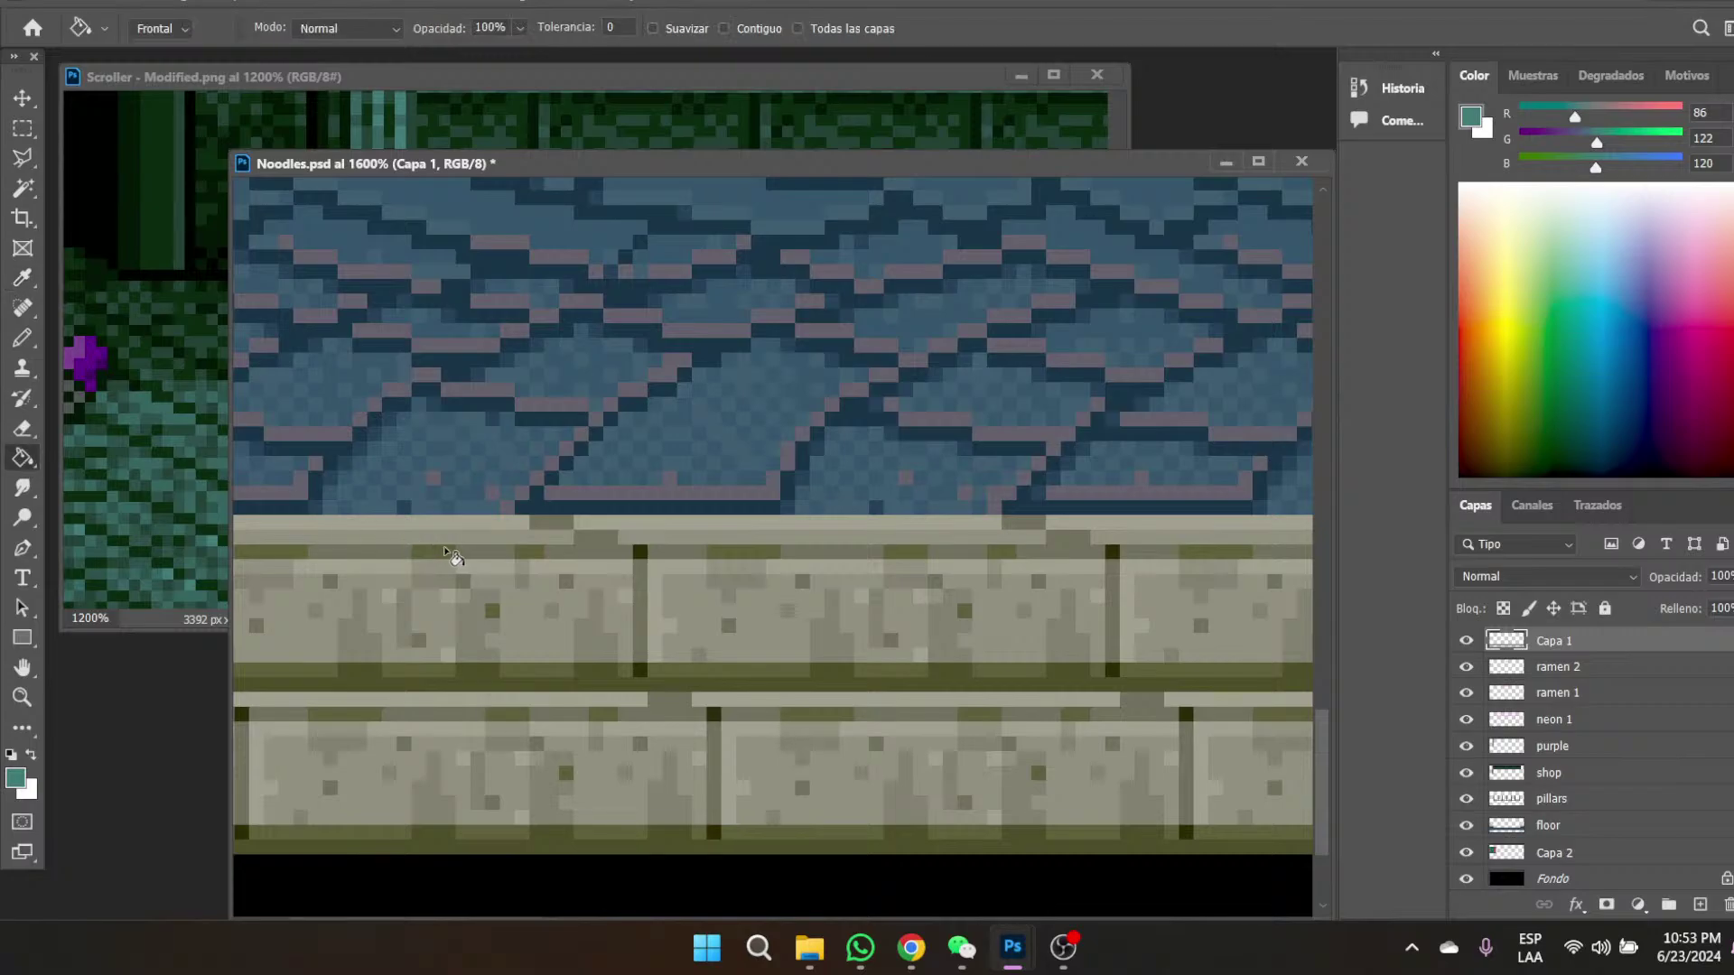
left_click(423, 528)
- Sample the darker teal (73, 101, 98) from the Scroller shopfront for recolouring the stone kerb
left_click(39, 275)
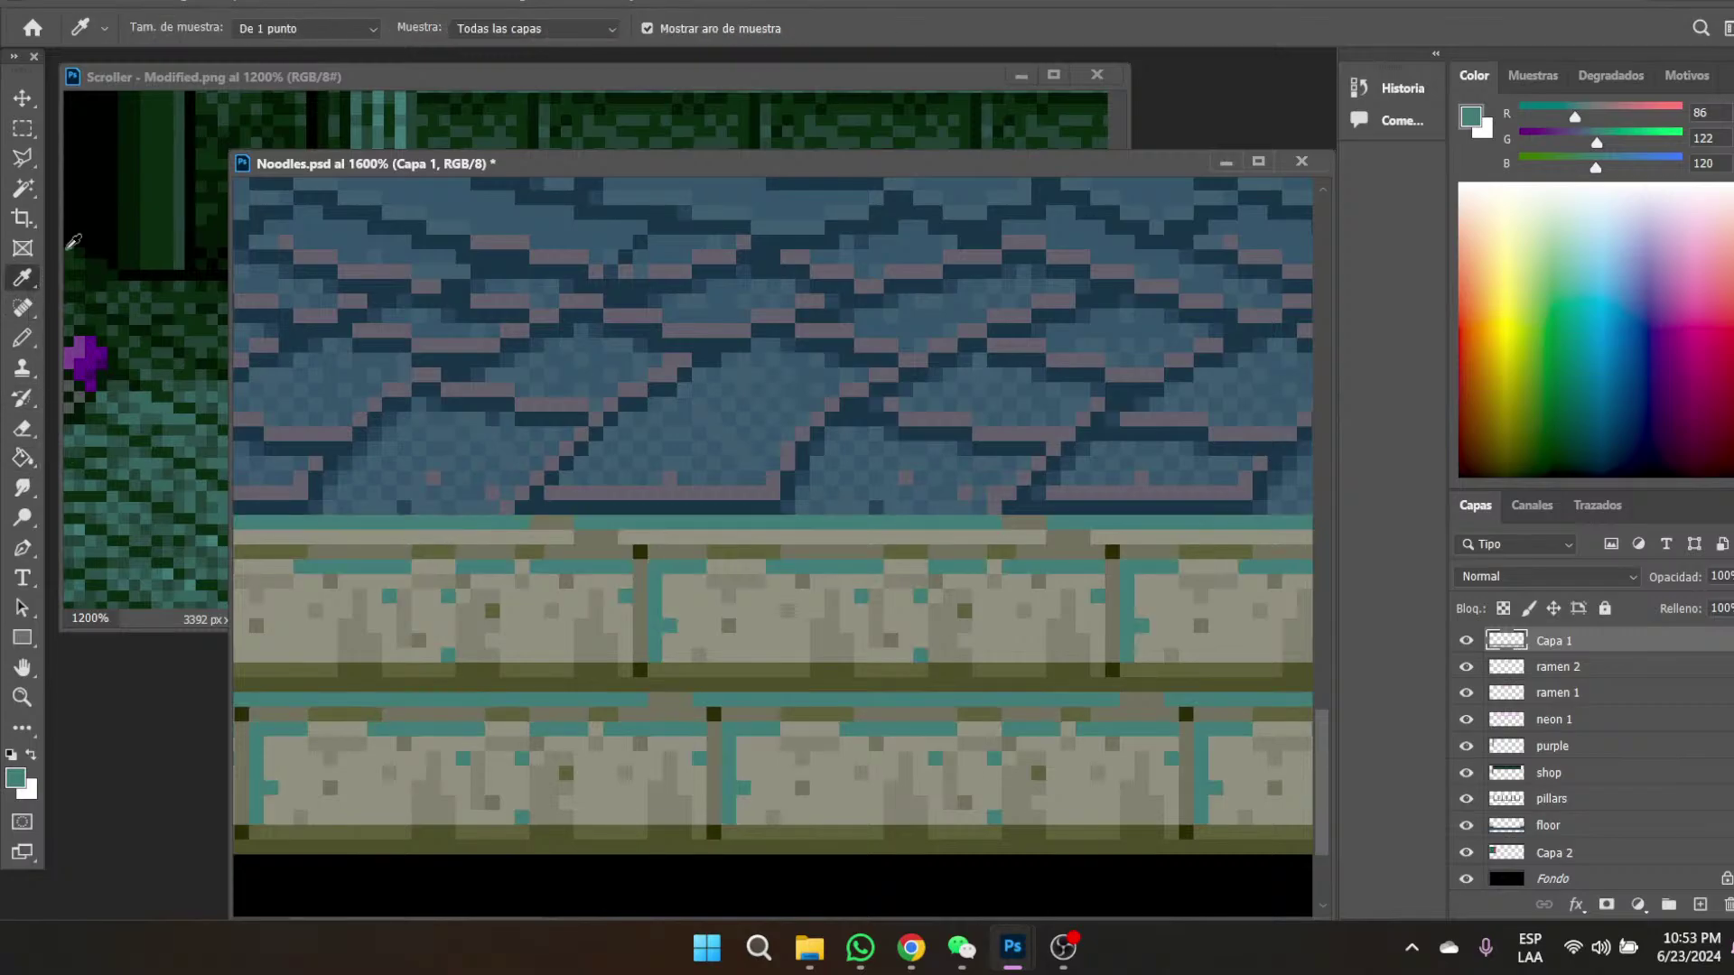
left_click(381, 132)
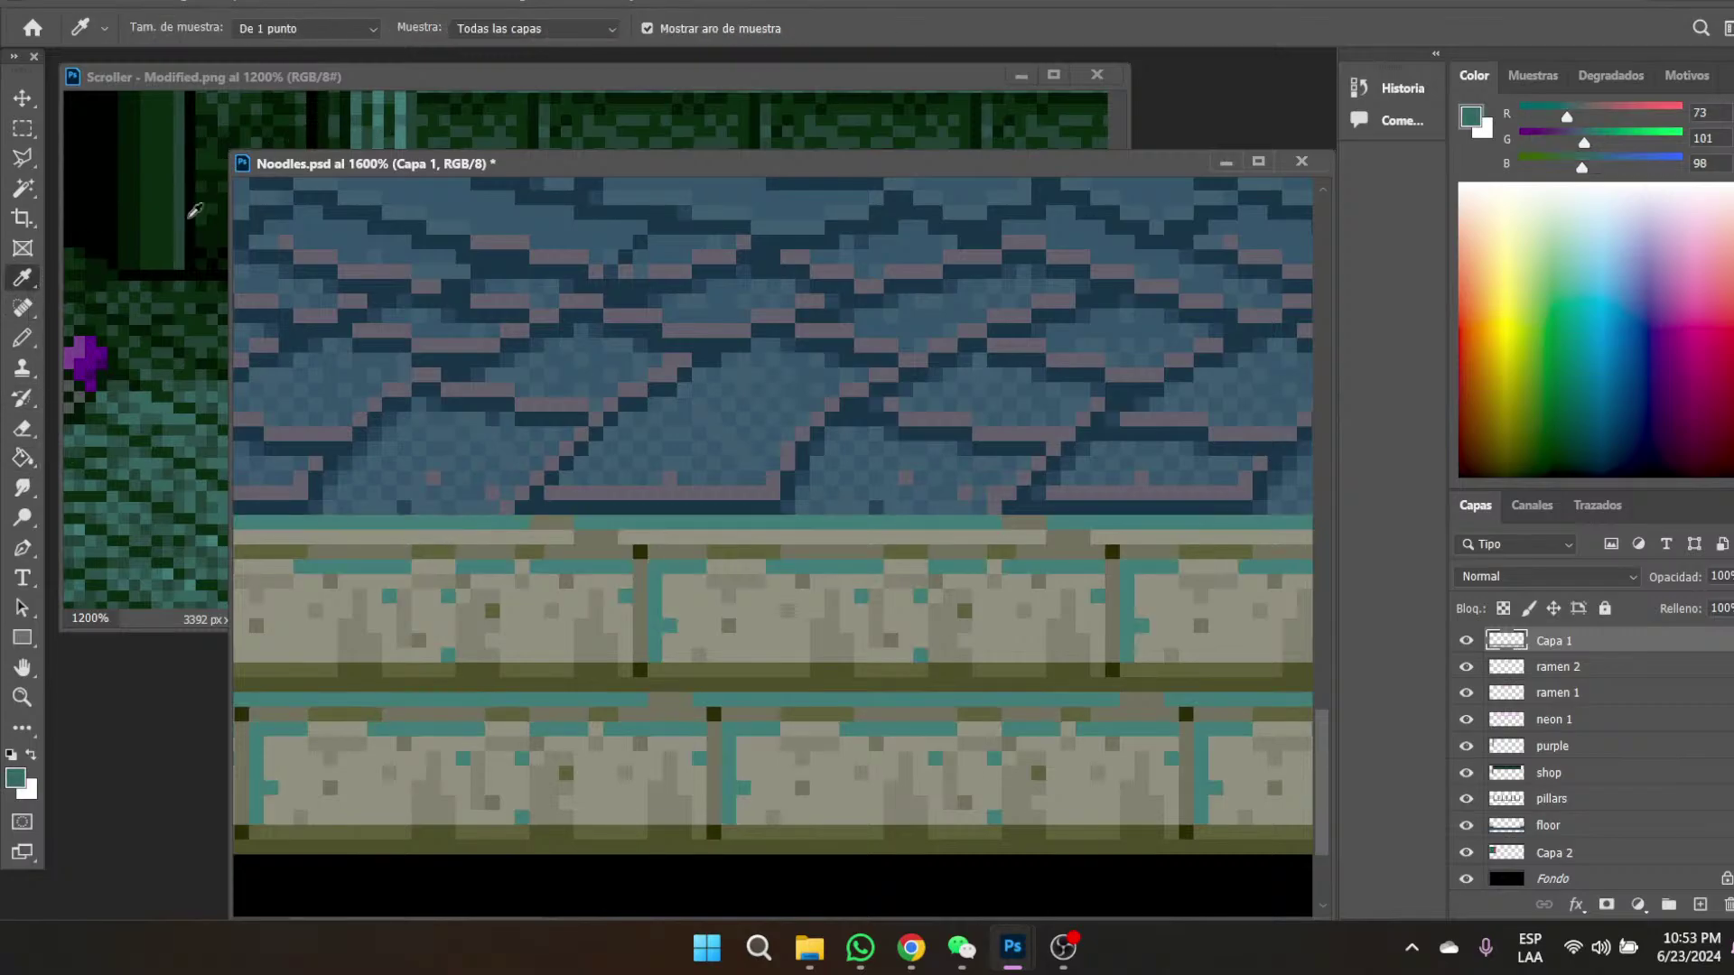
- Recolour the lower wall's pale stone faces with RGB 73, 101, 98 and their darker stains with 61, 83, 77 sampled from Scroller - Modified.png
left_click(22, 458)
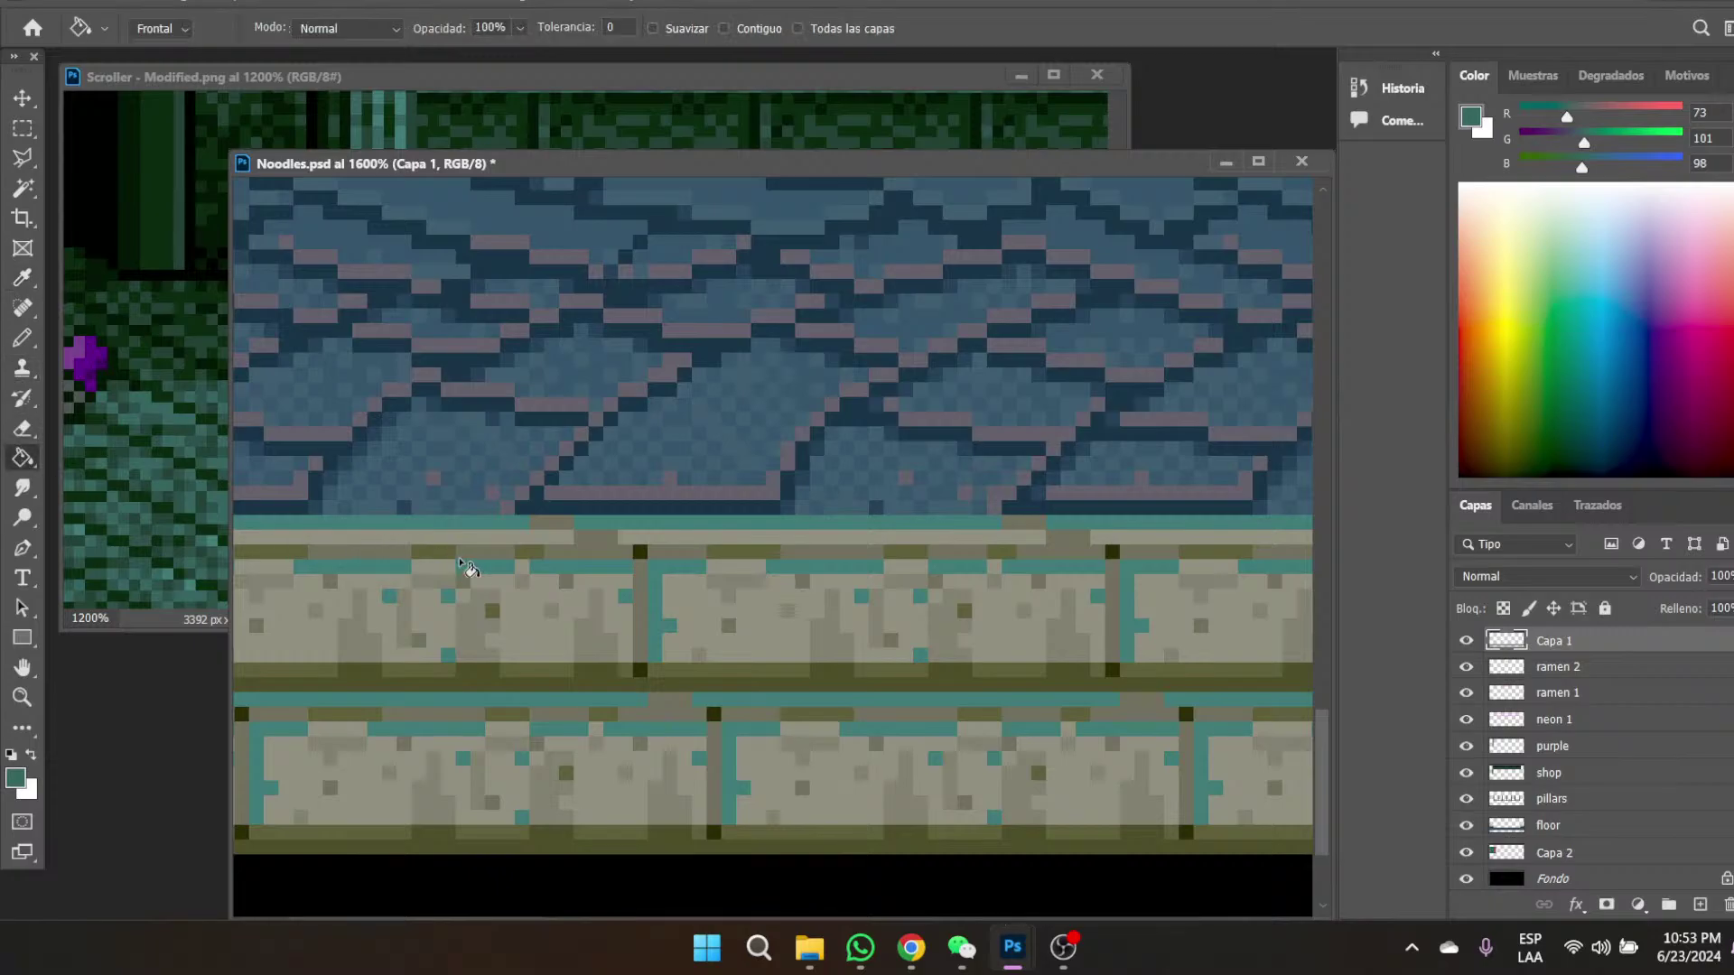
left_click(422, 576)
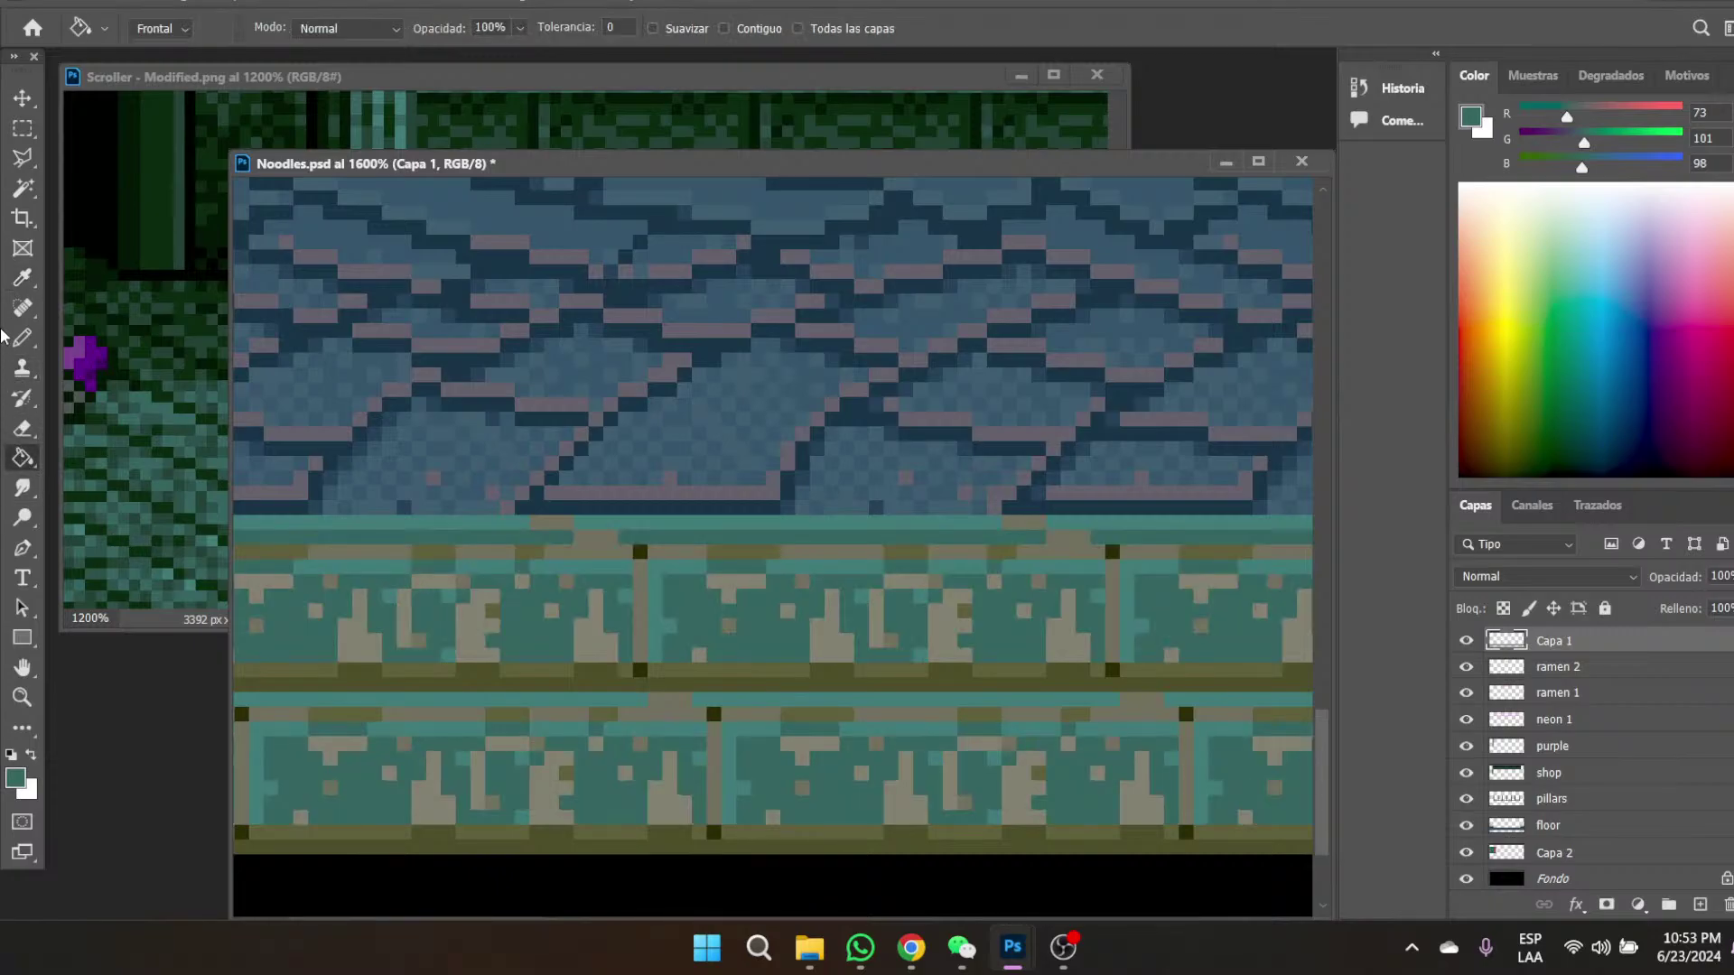
left_click(23, 278)
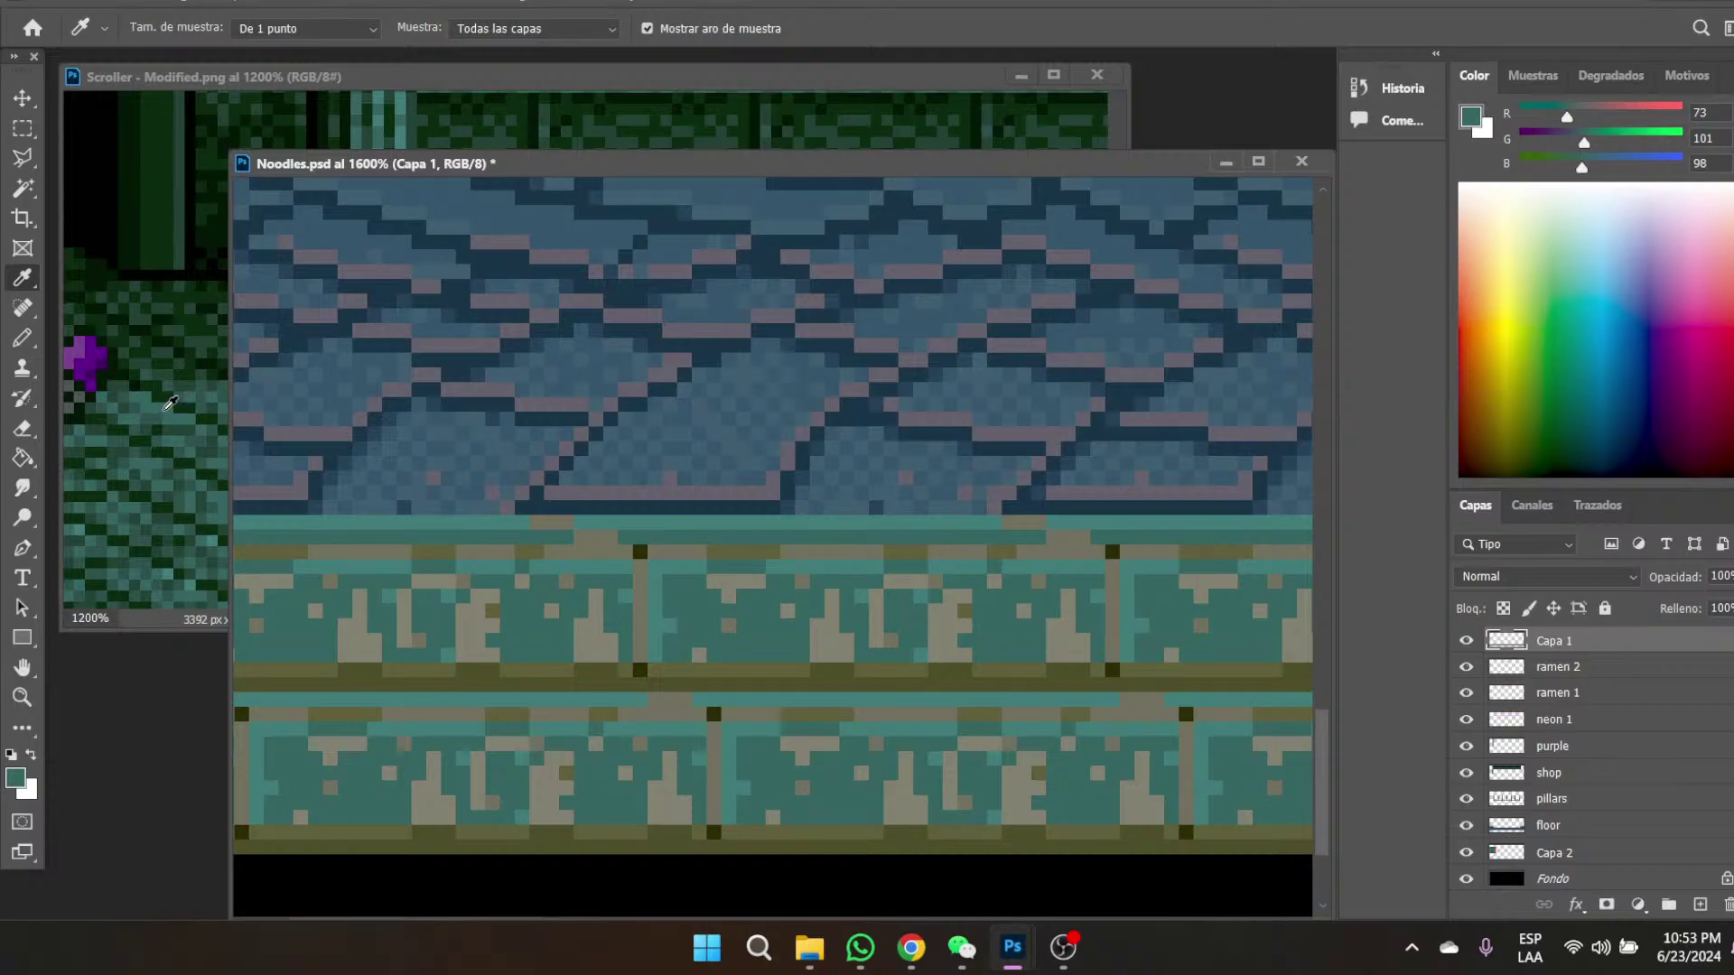
left_click(157, 411)
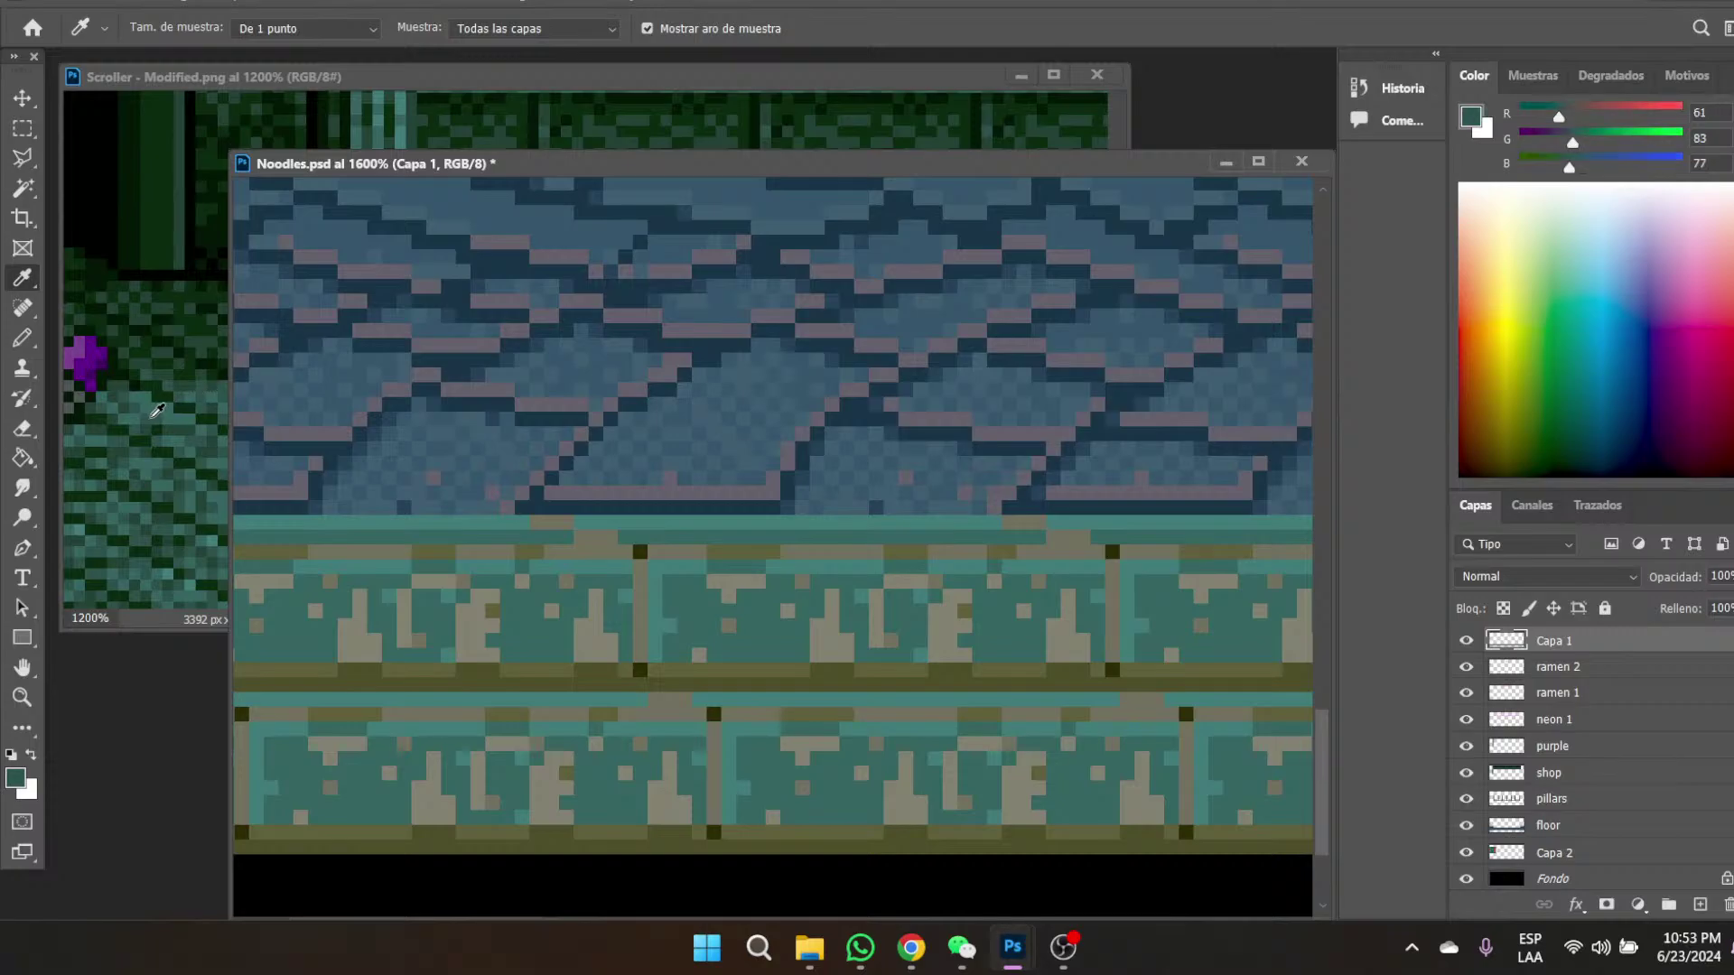
left_click(23, 458)
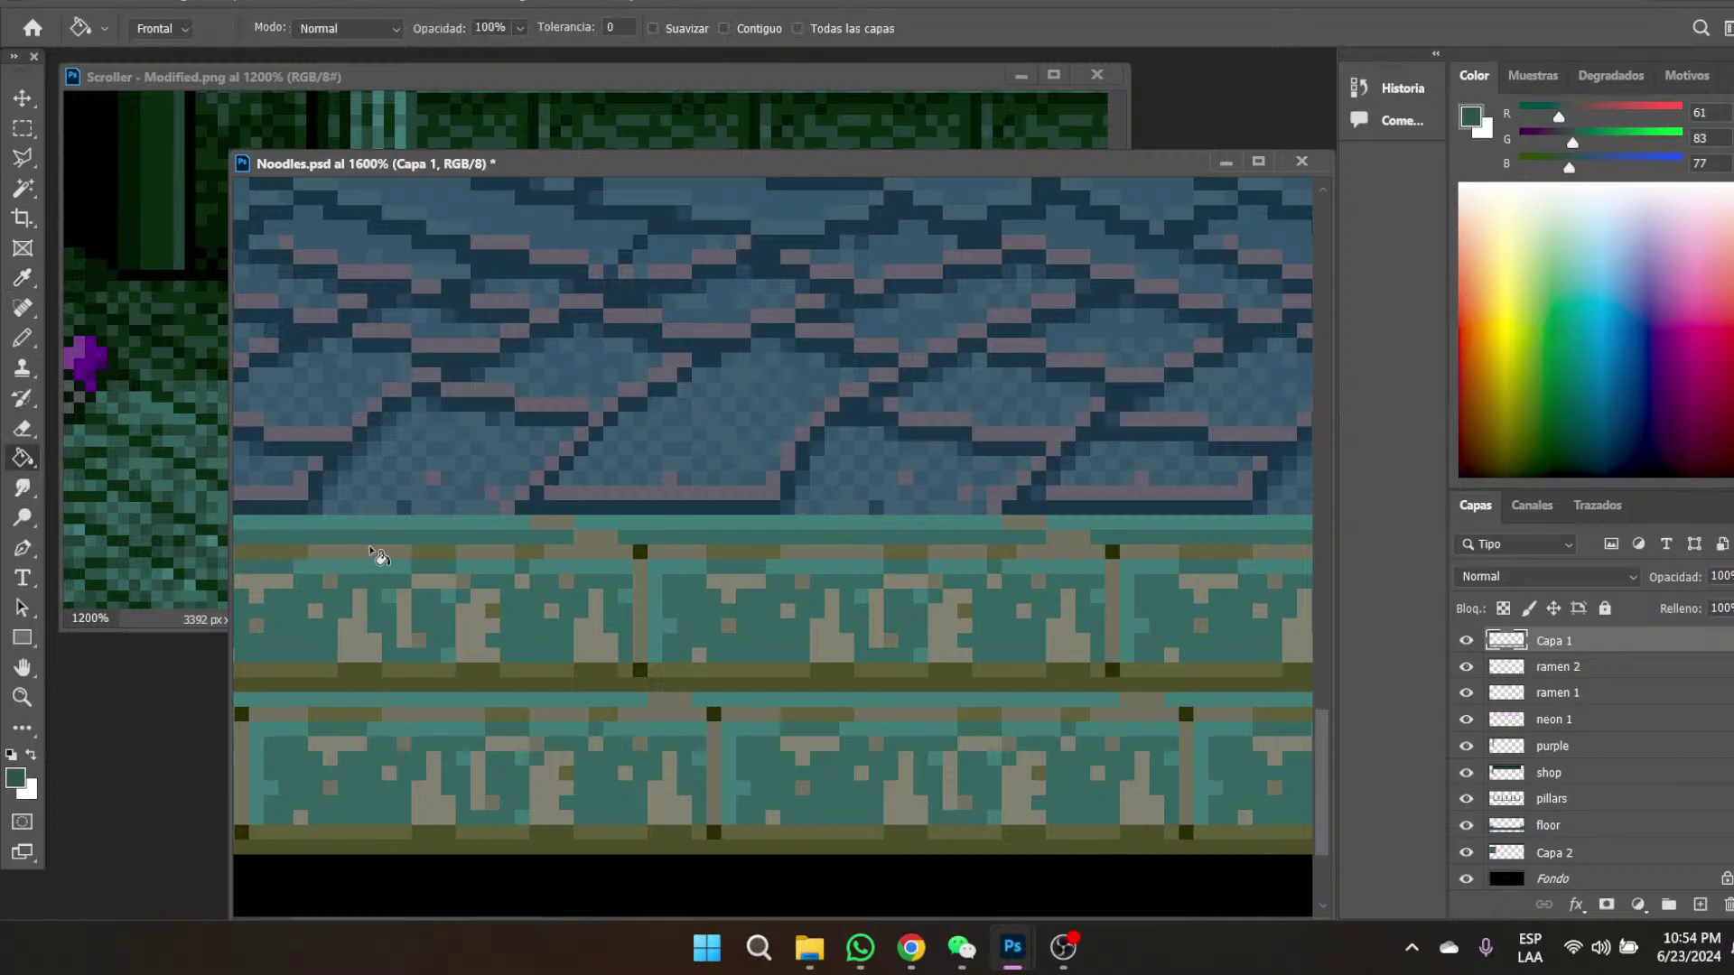
left_click(372, 553)
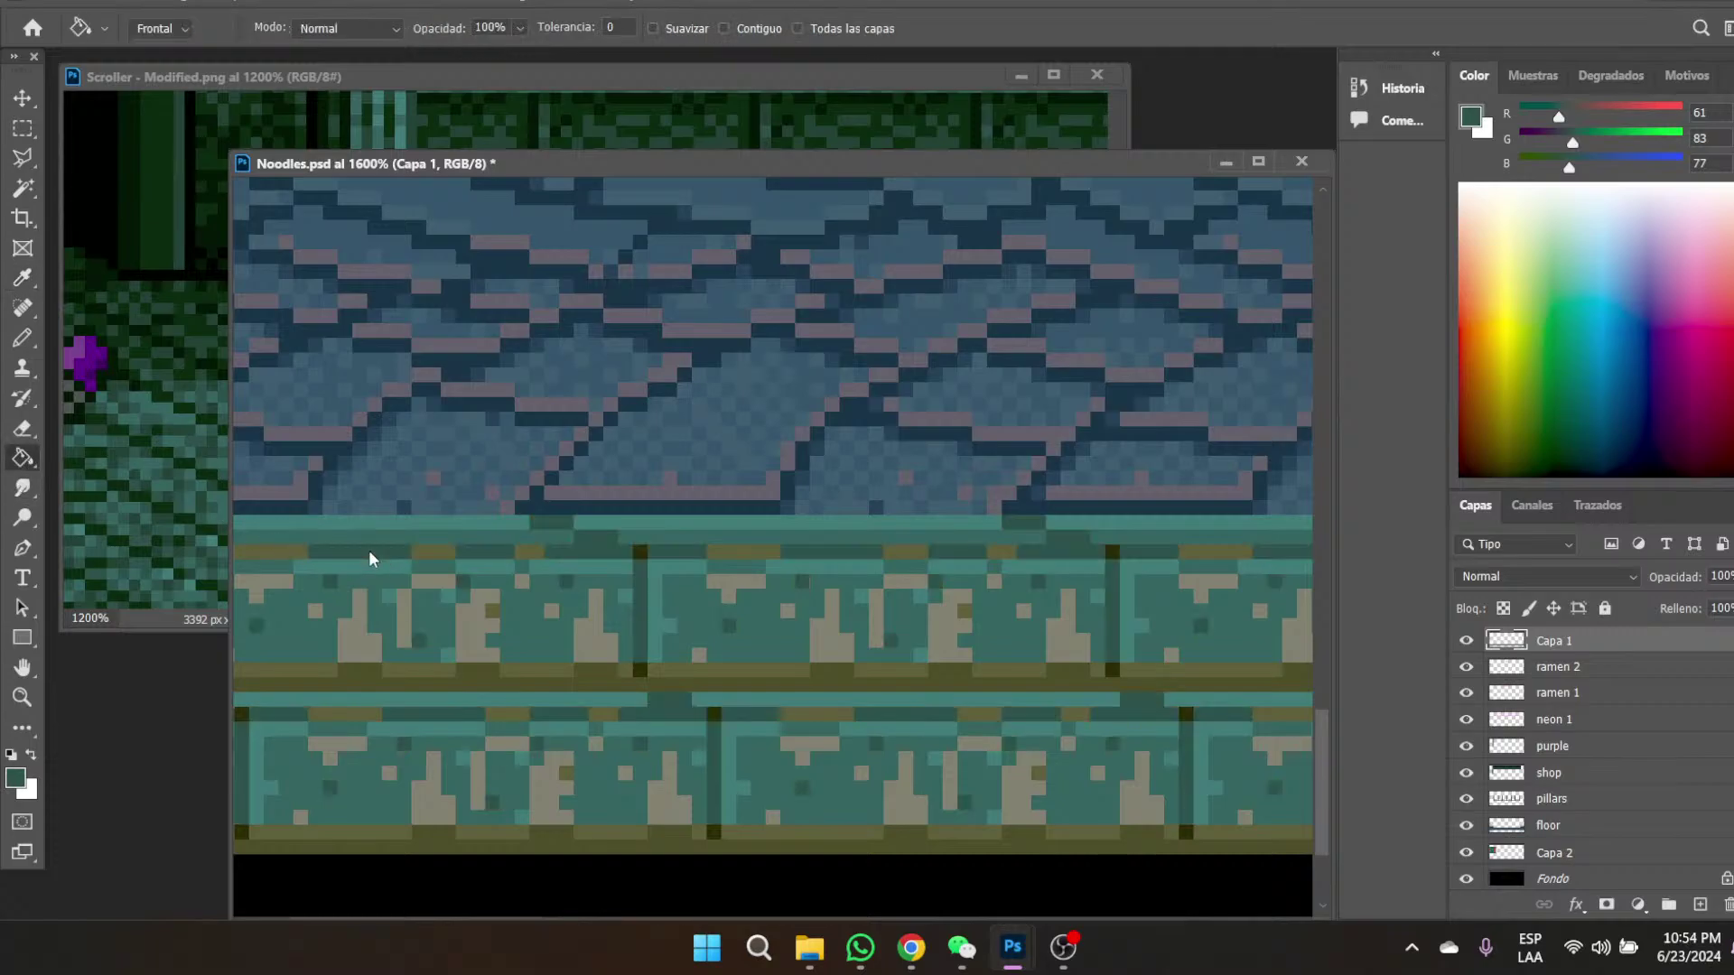
key("ctrl+z")
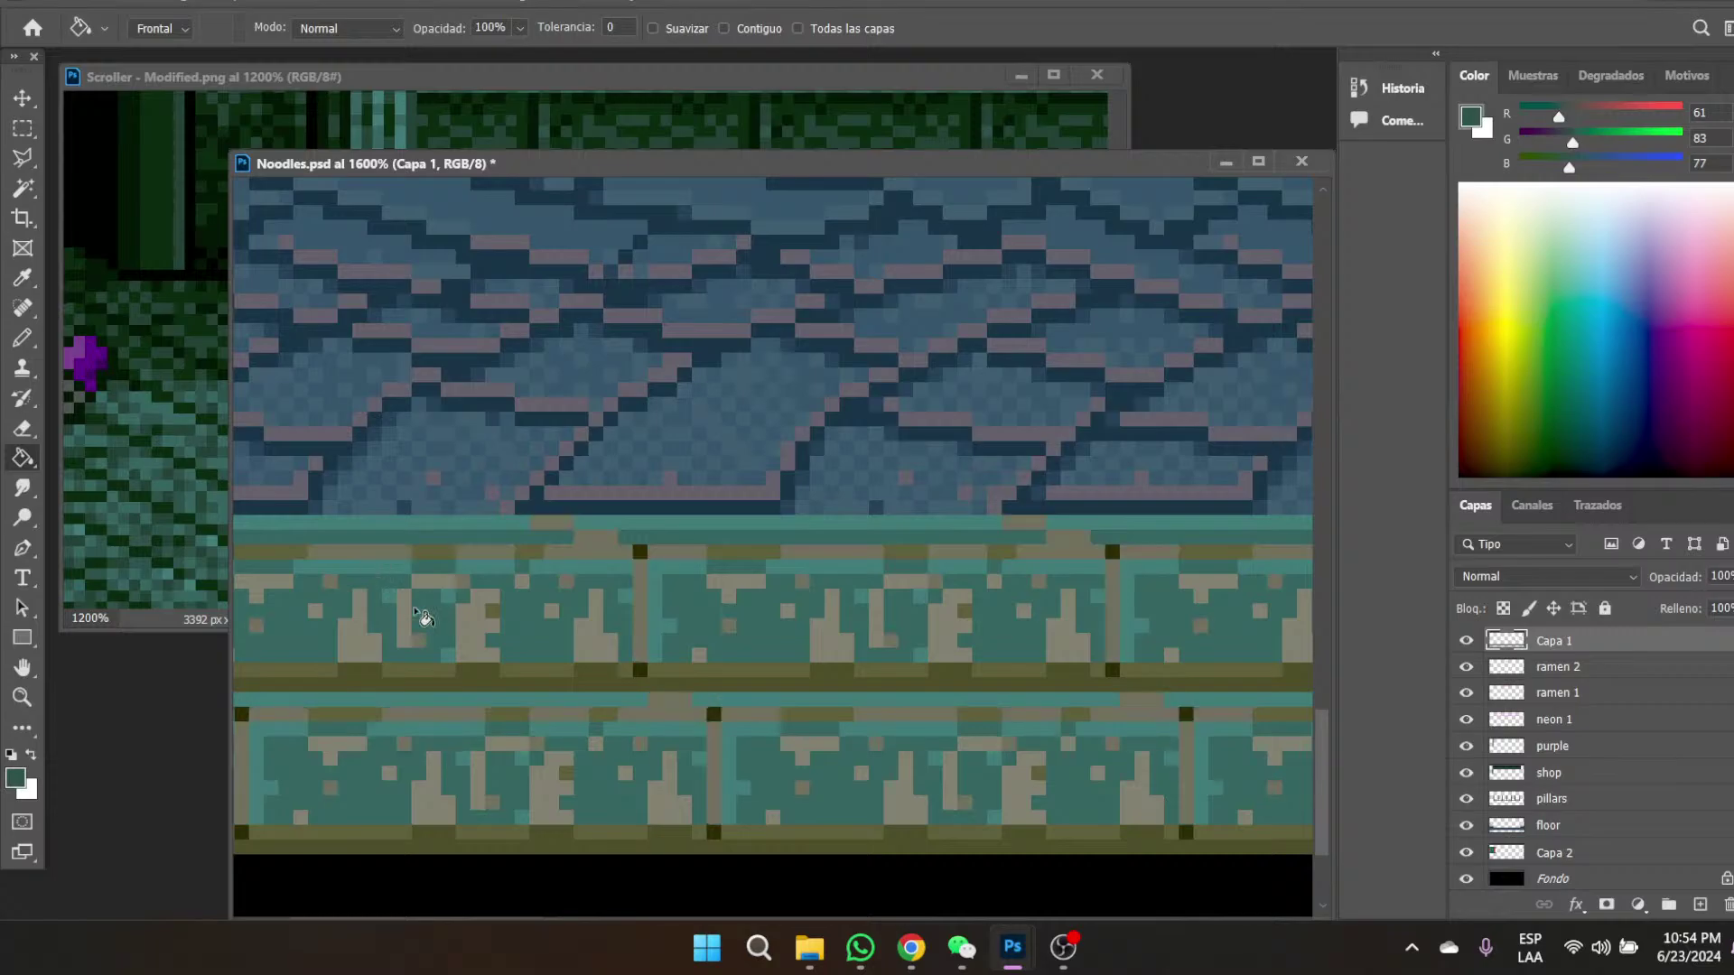
left_click(442, 592)
- Sample dark green RGB 50, 68, 58 from Scroller - Modified.png and fill the brown brick edges, joints and speckles of the lower wall
left_click(22, 278)
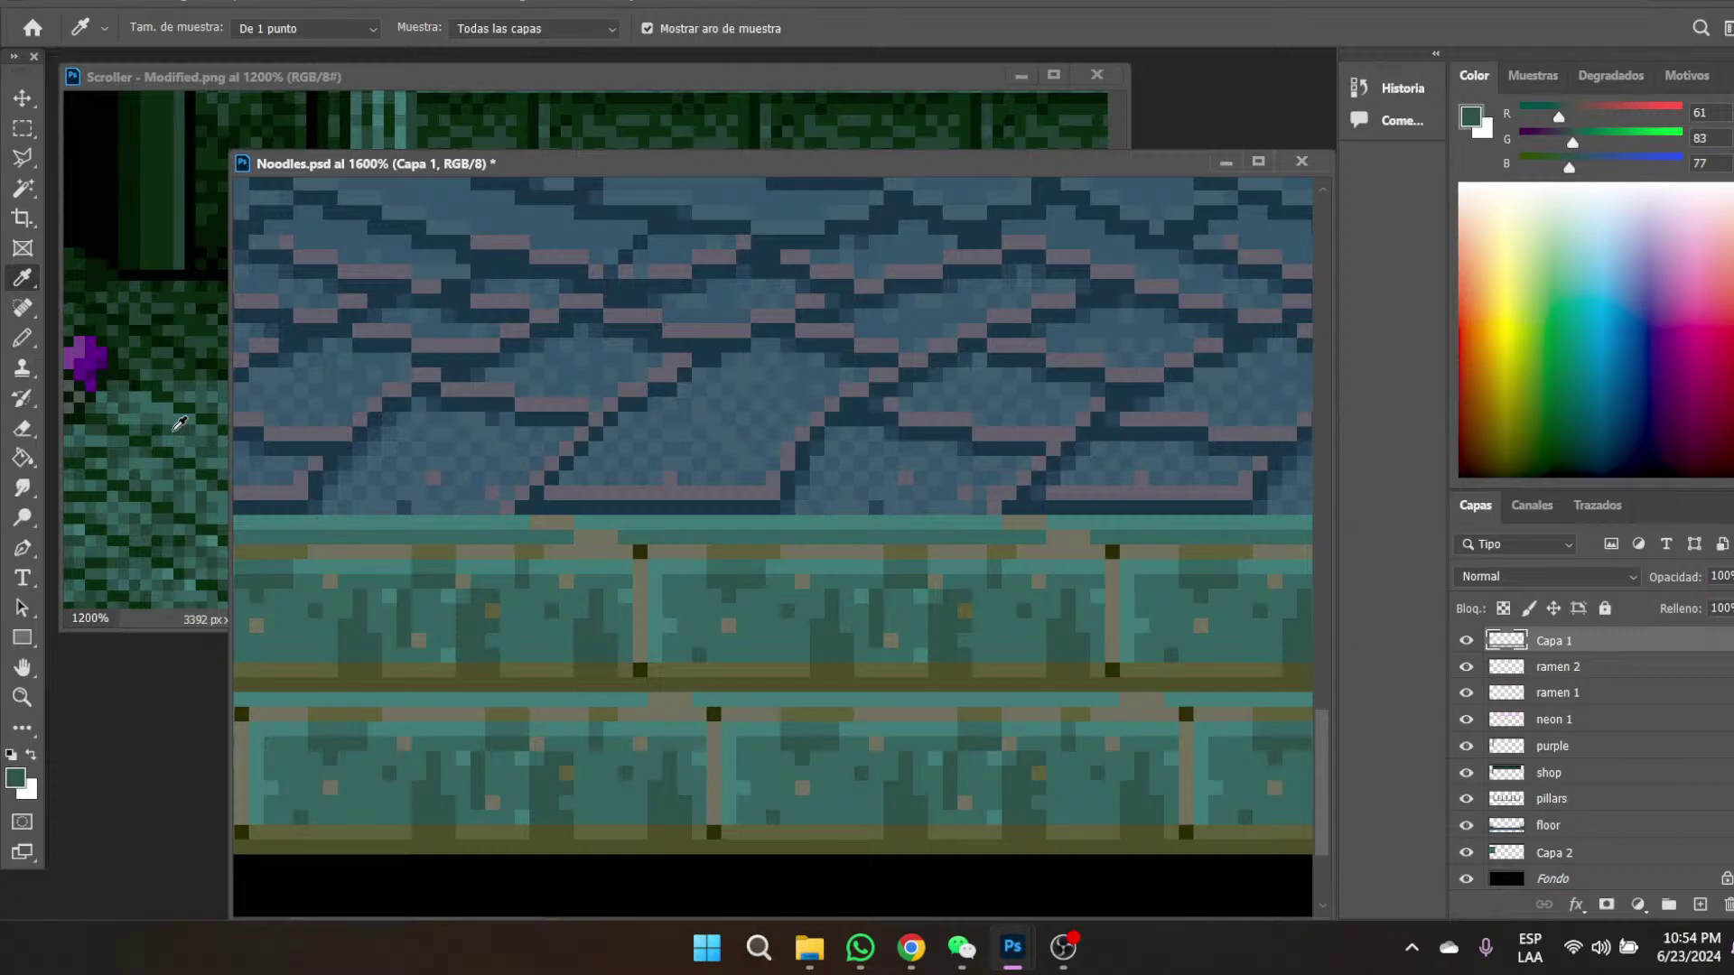
left_click(172, 512)
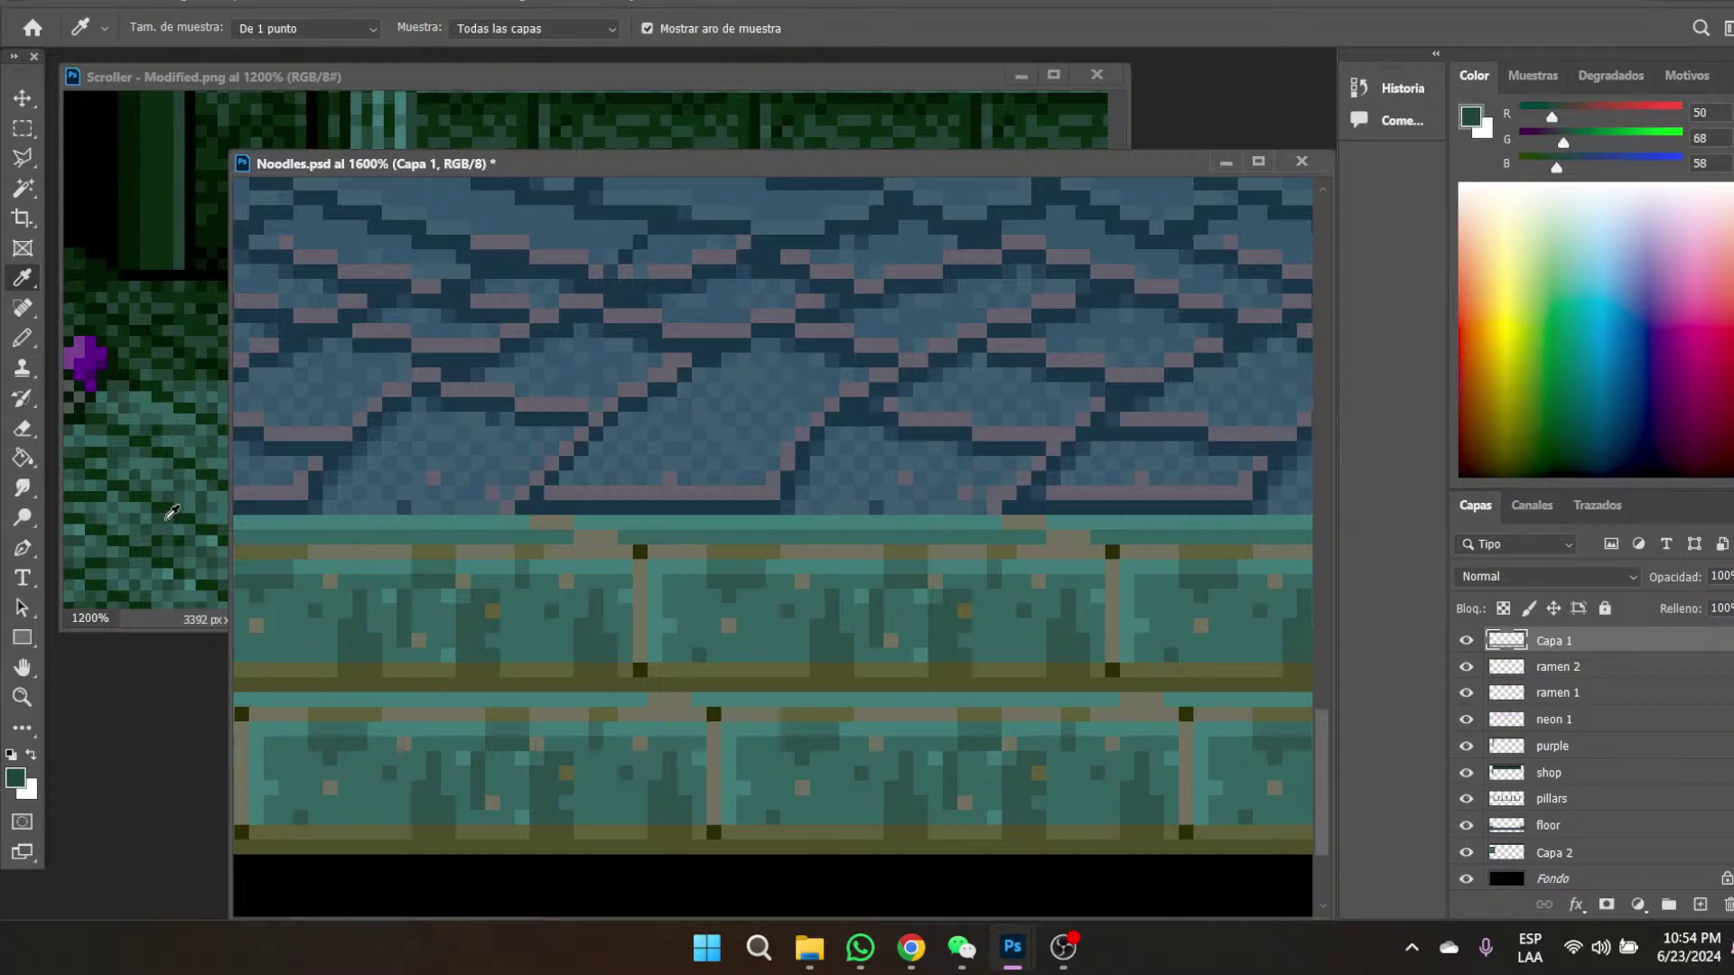
left_click(38, 462)
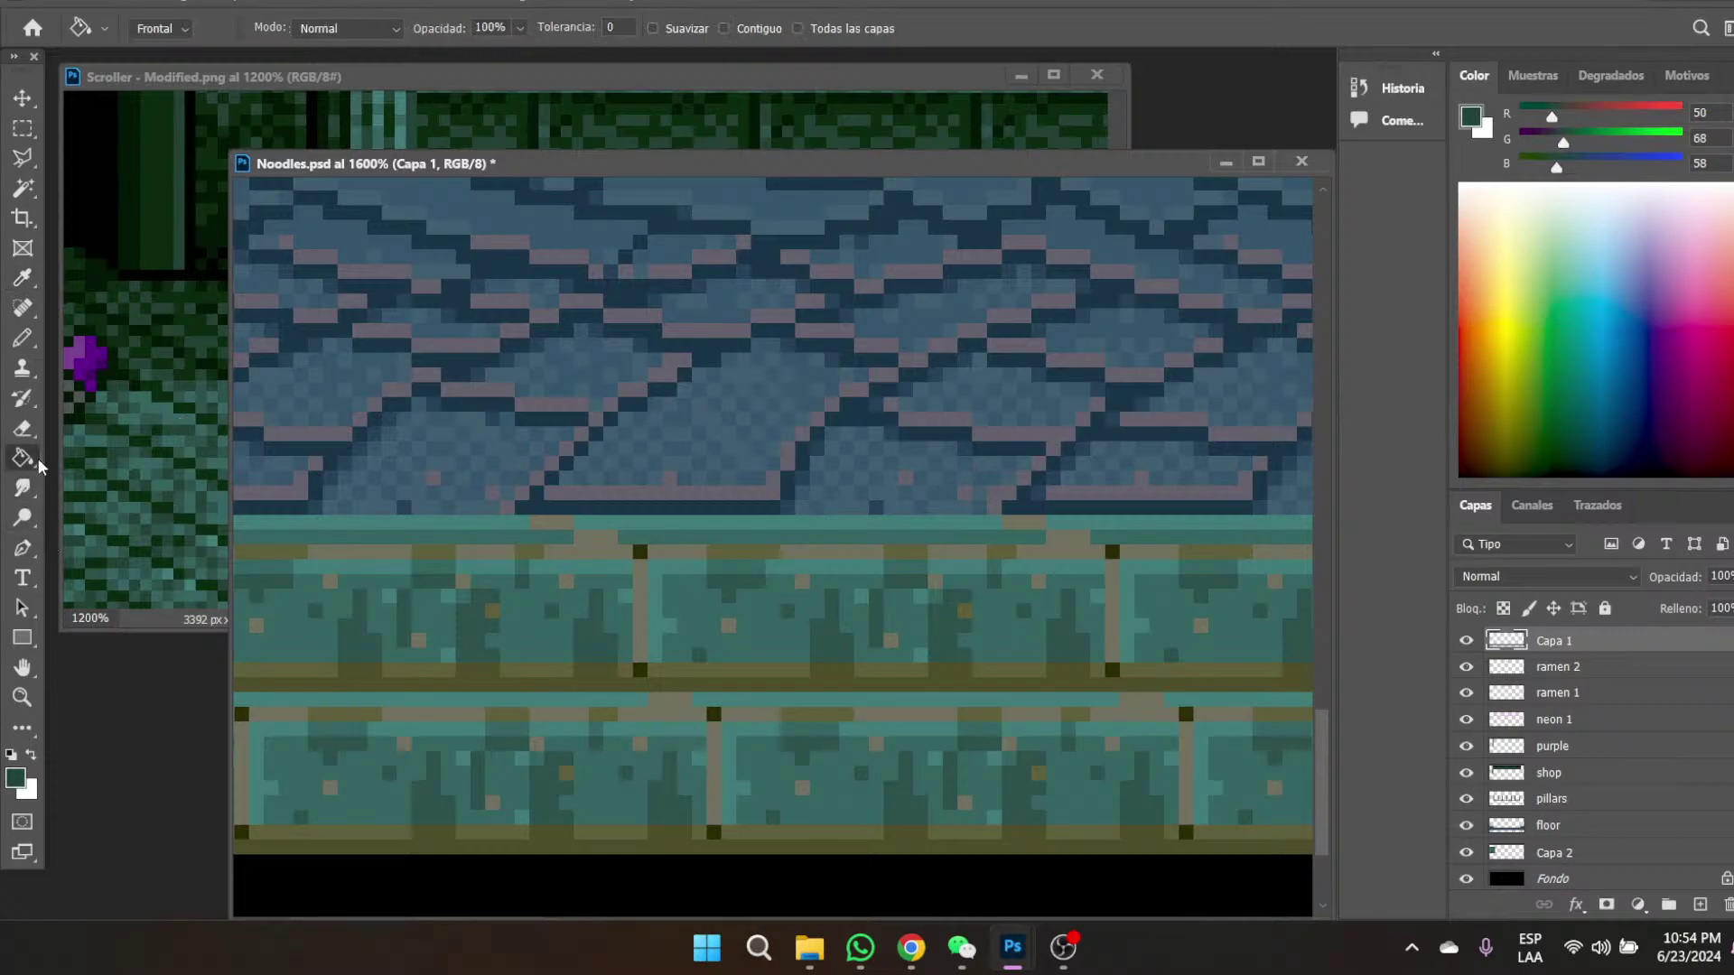
left_click(387, 555)
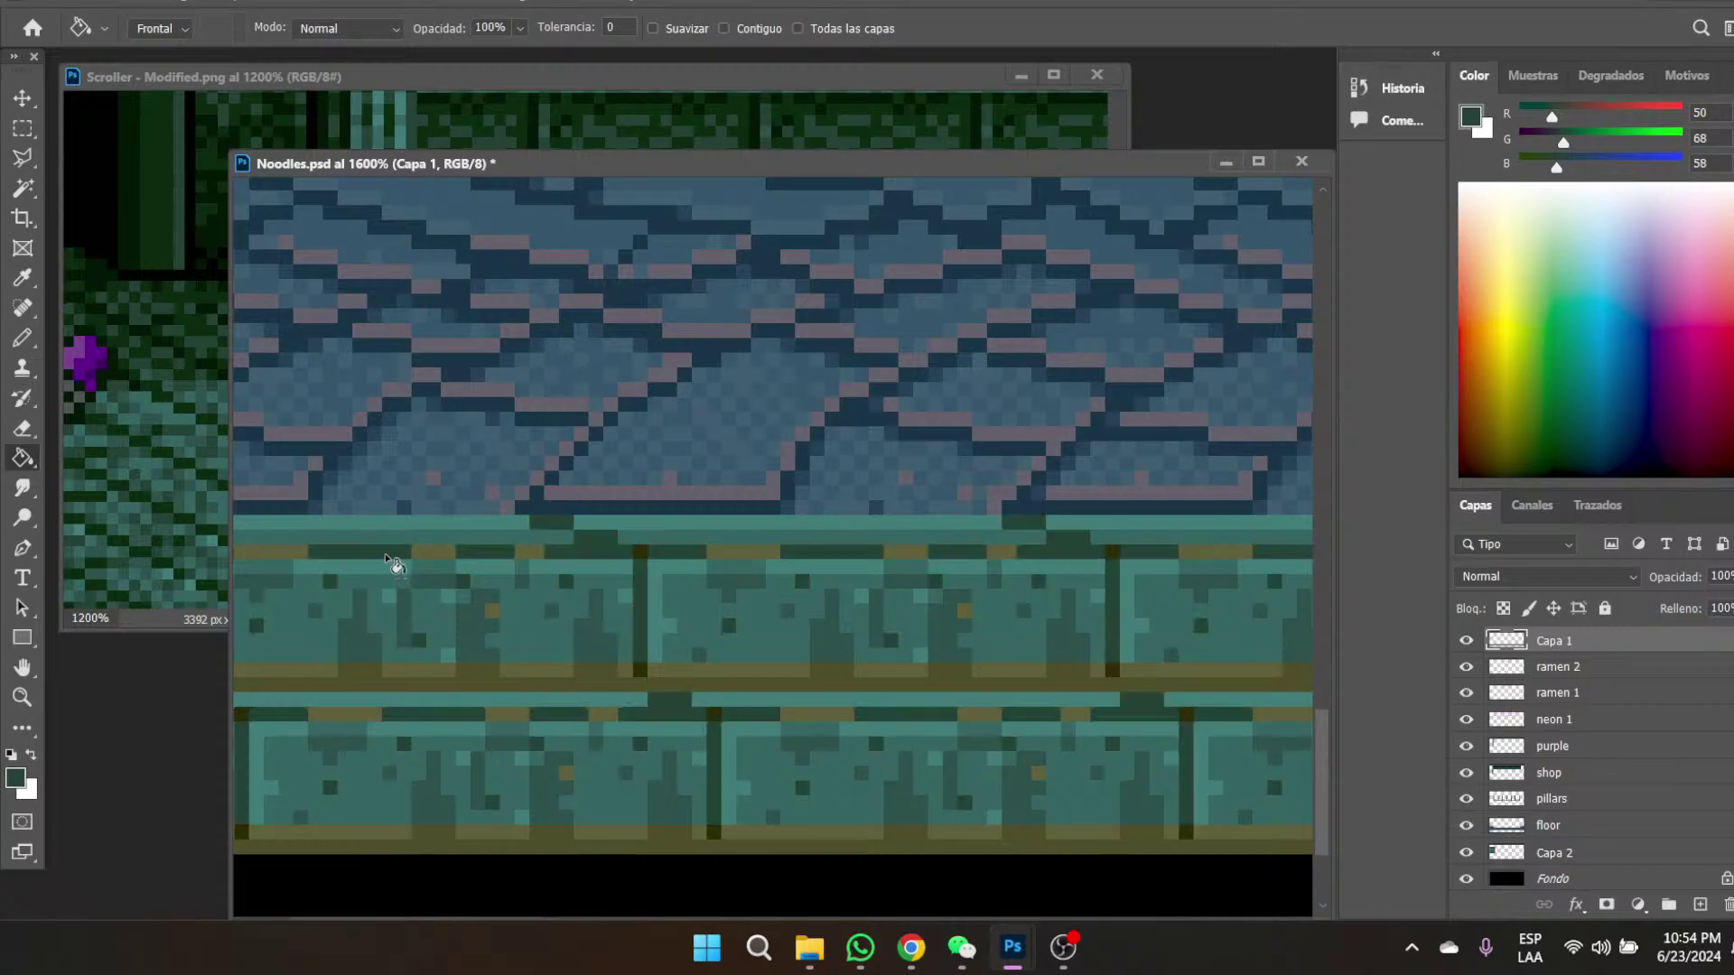
- Sample RGB 30, 46, 24 from Scroller - Modified.png and fill the lighter olive segments along the brick edges
left_click(23, 279)
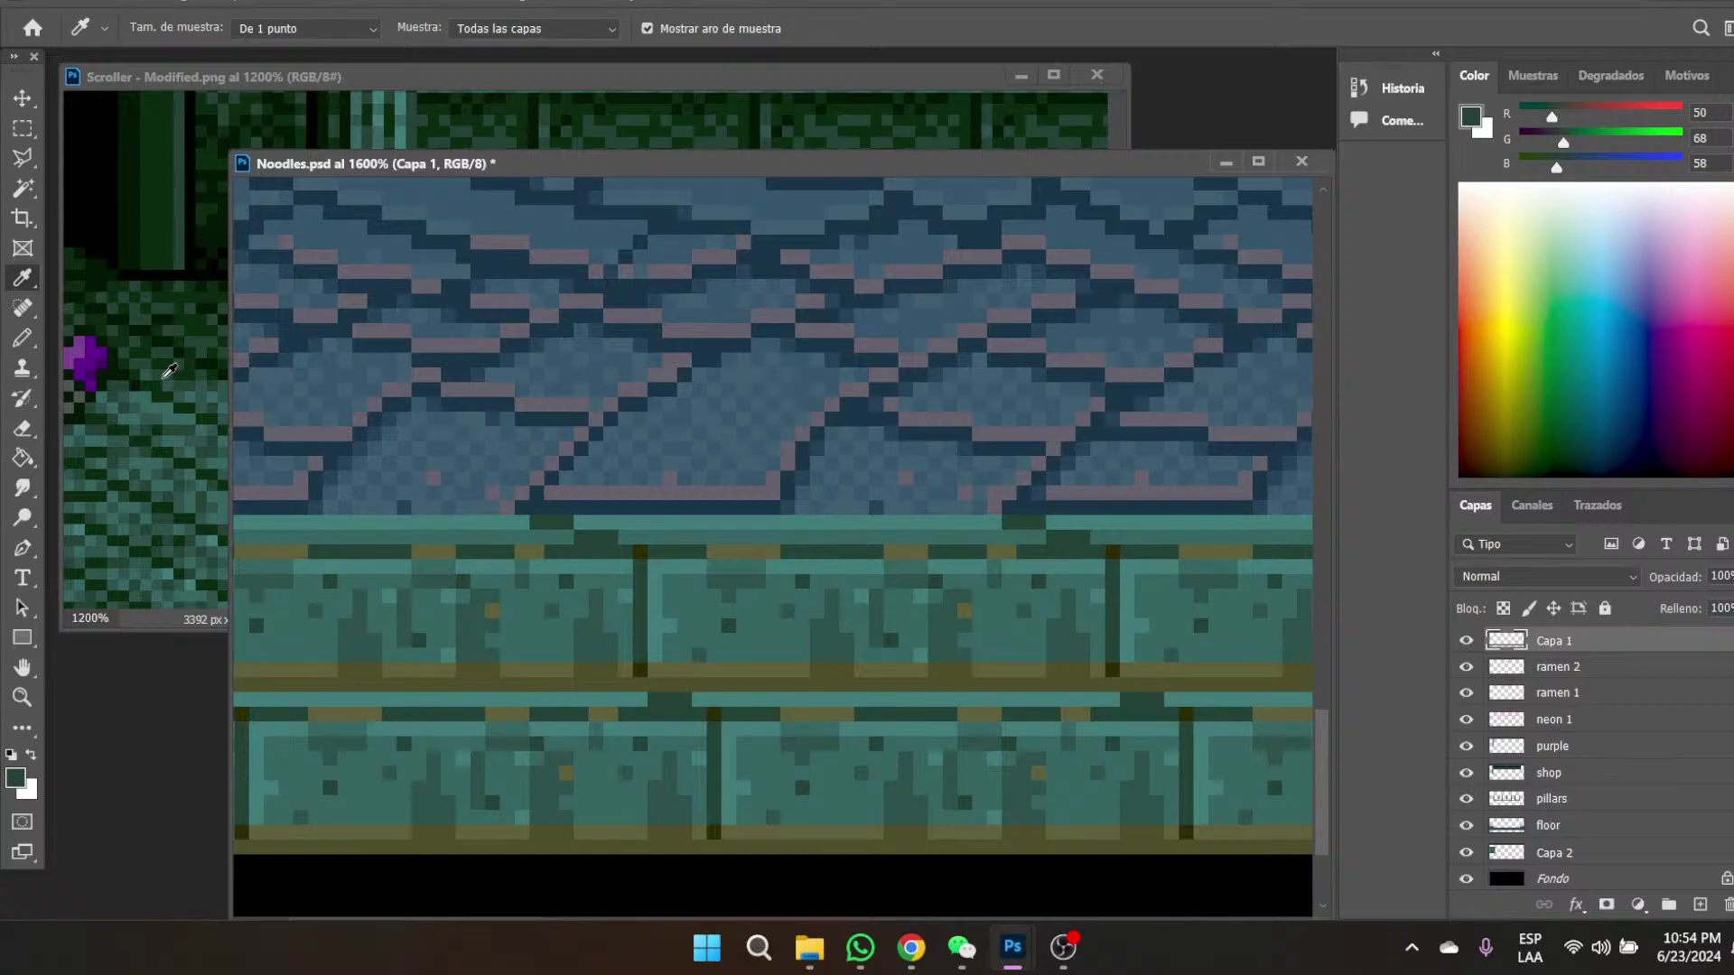
left_click(194, 369)
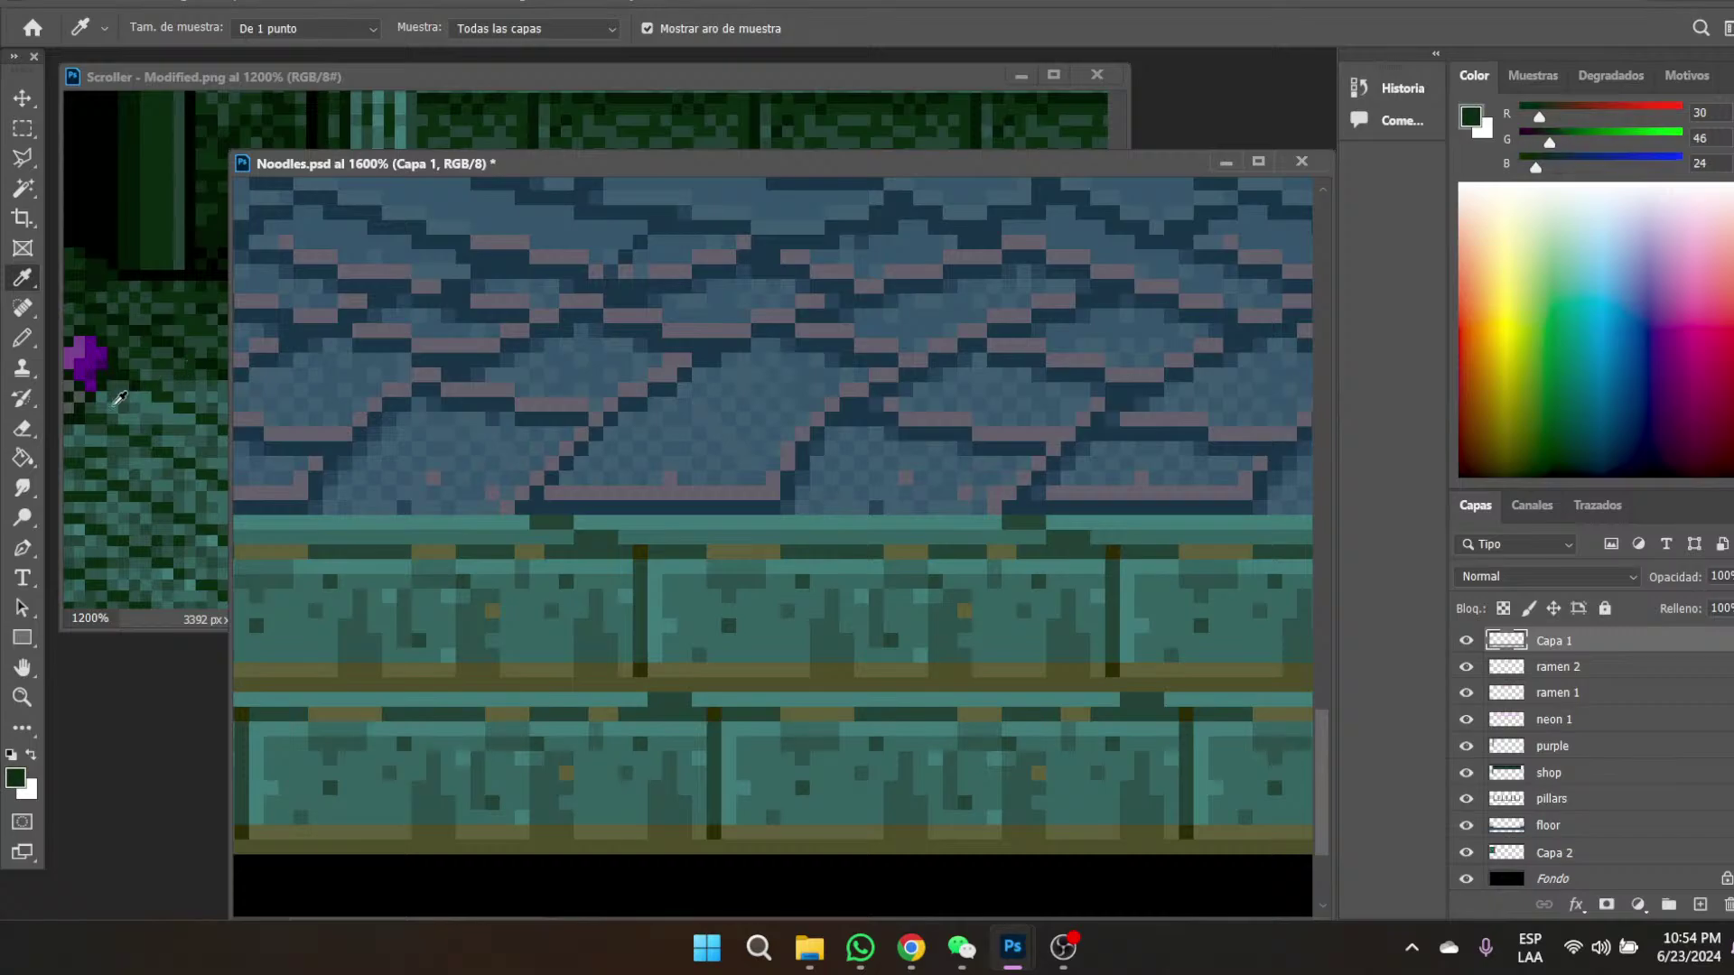
left_click(22, 457)
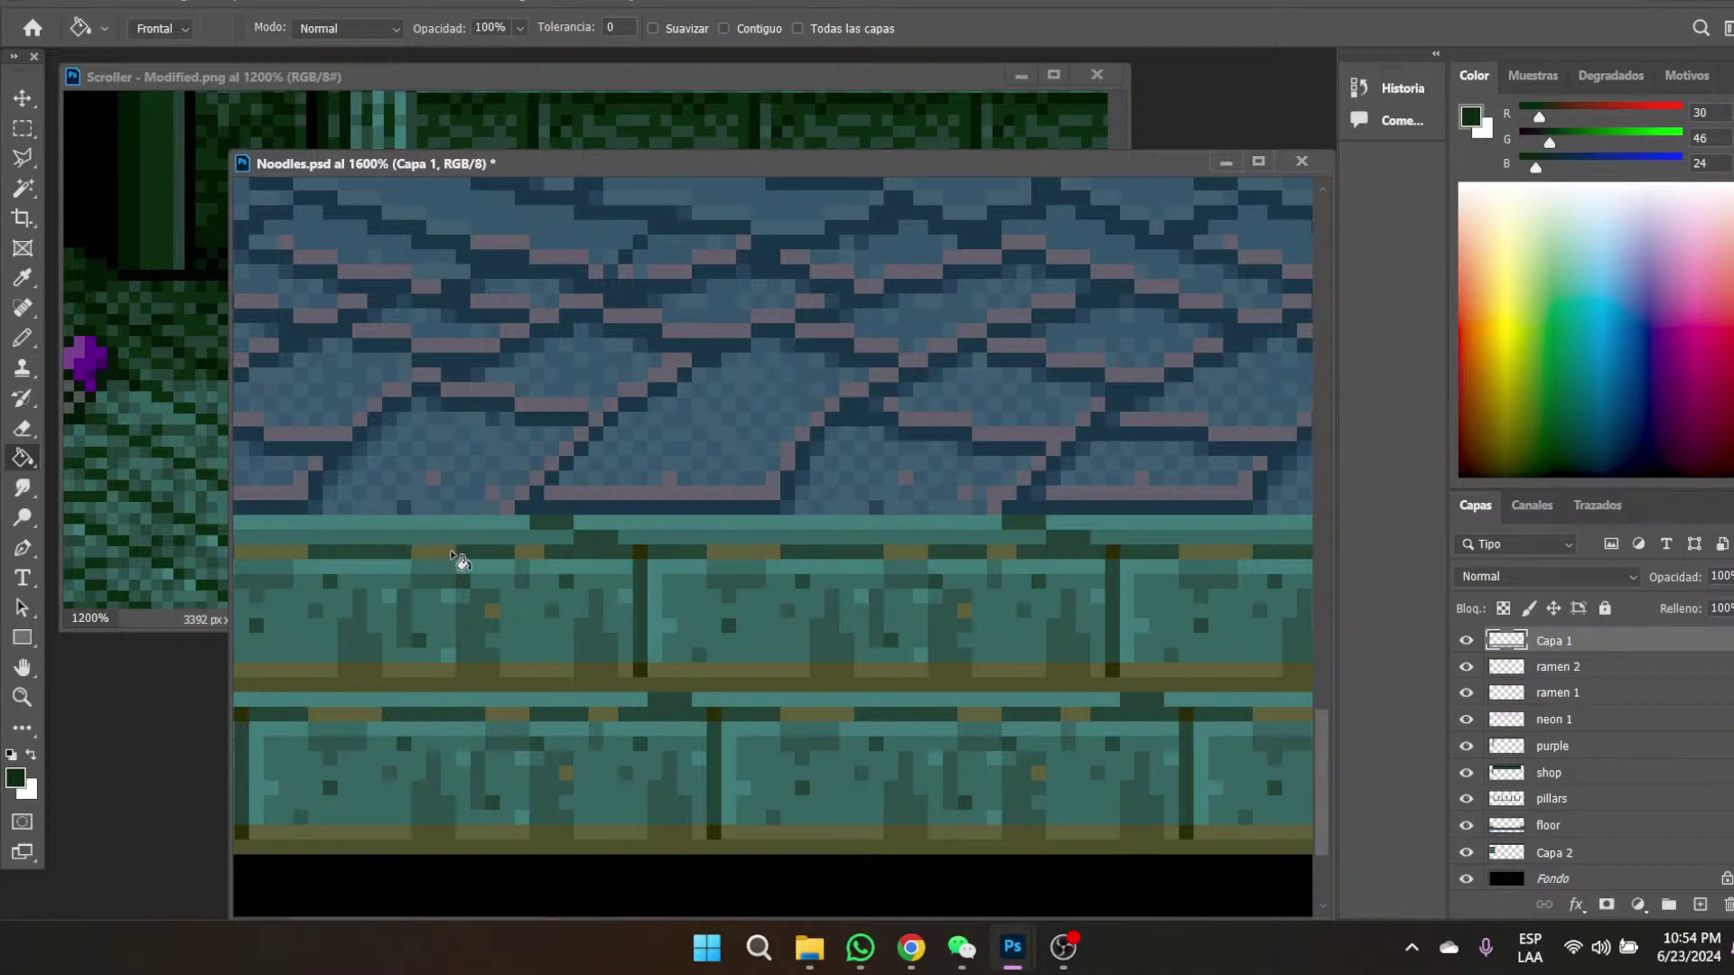
left_click(428, 672)
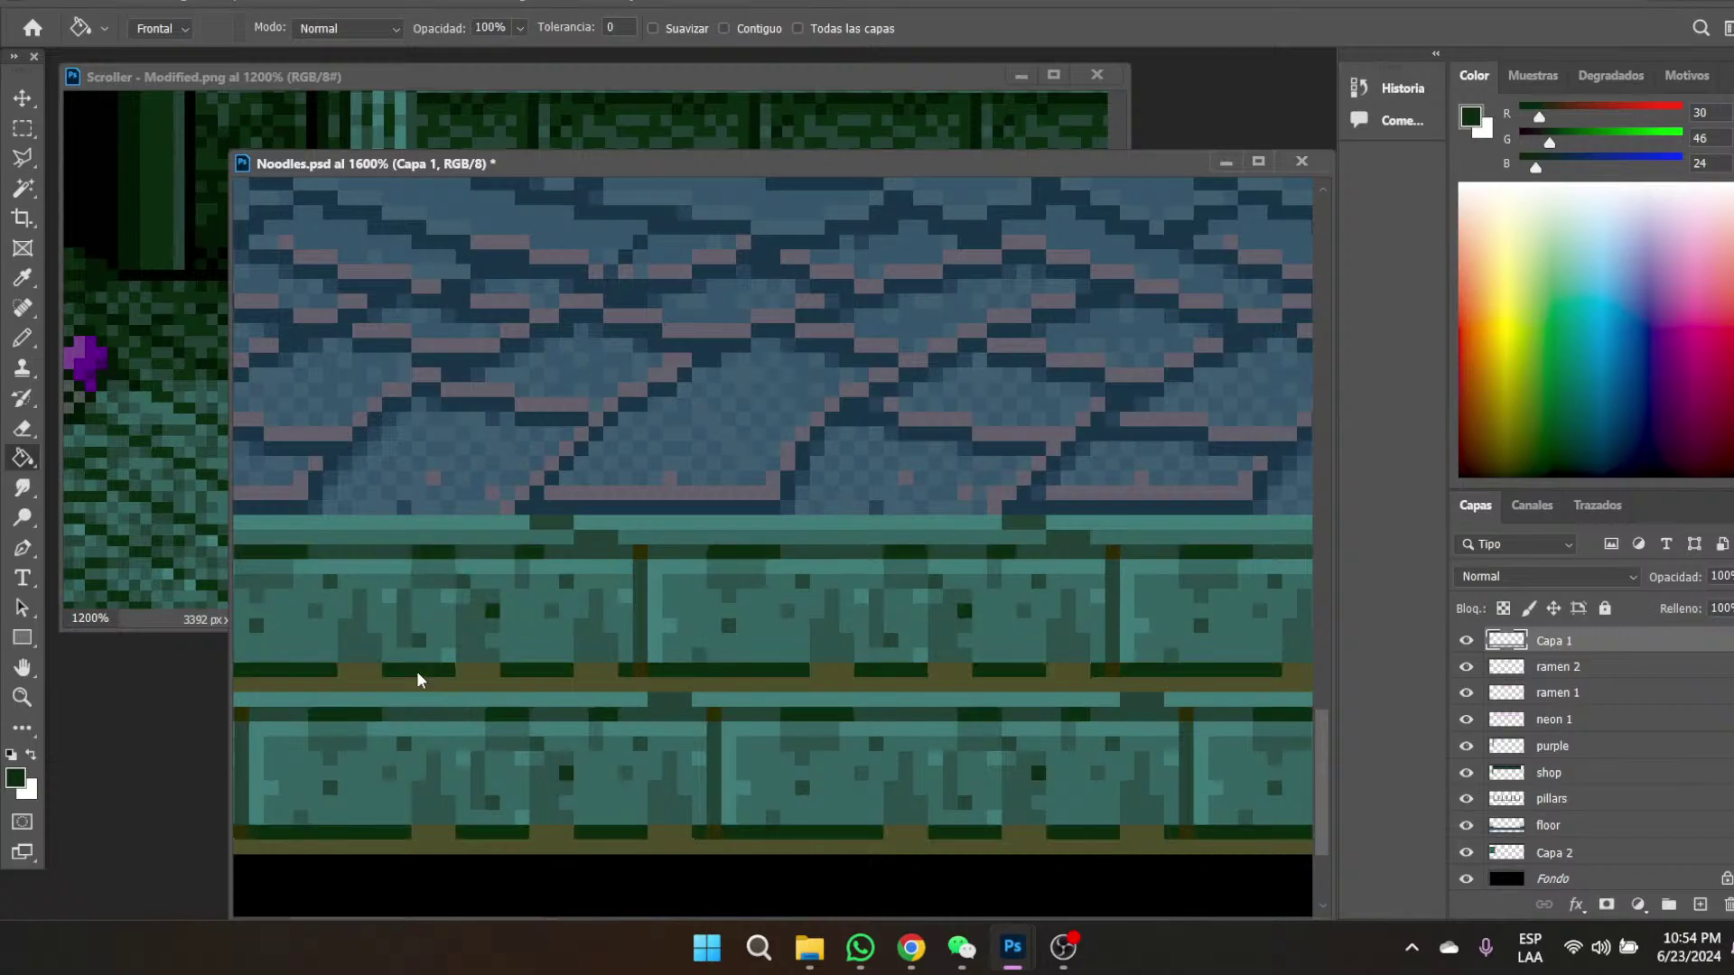
- Sample near-black green RGB 19, 29, 15 from Scroller - Modified.png and fill the remaining olive shadow strips under both brick rows
left_click(25, 279)
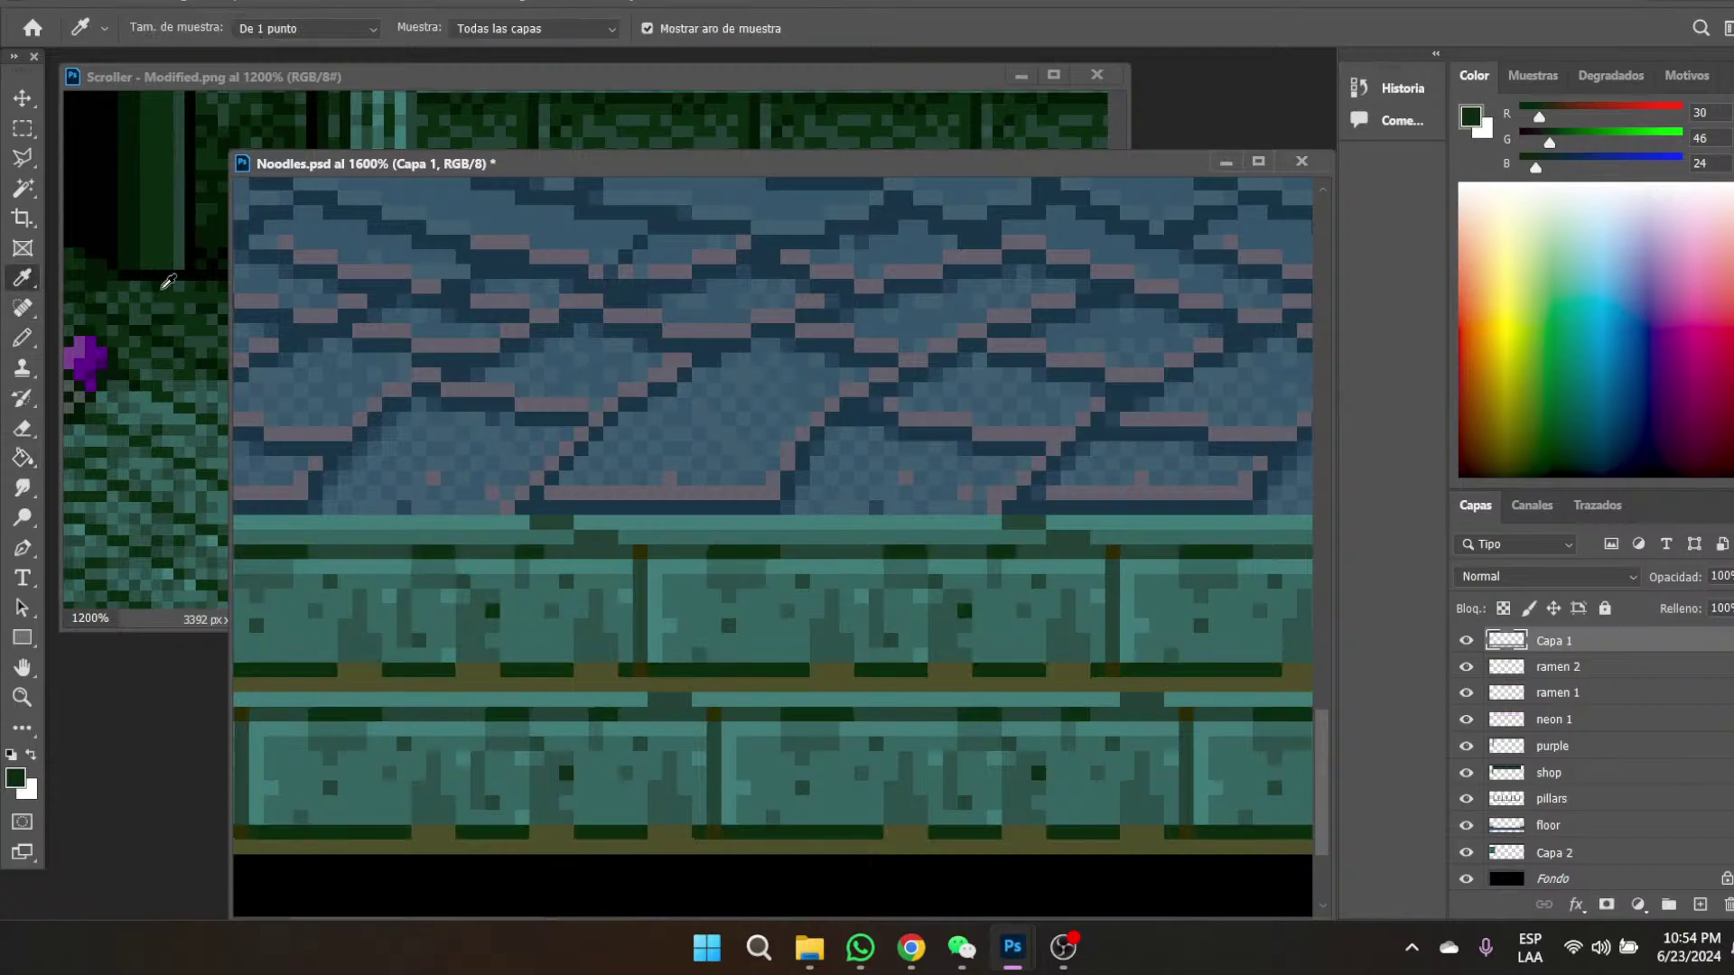
left_click(168, 277)
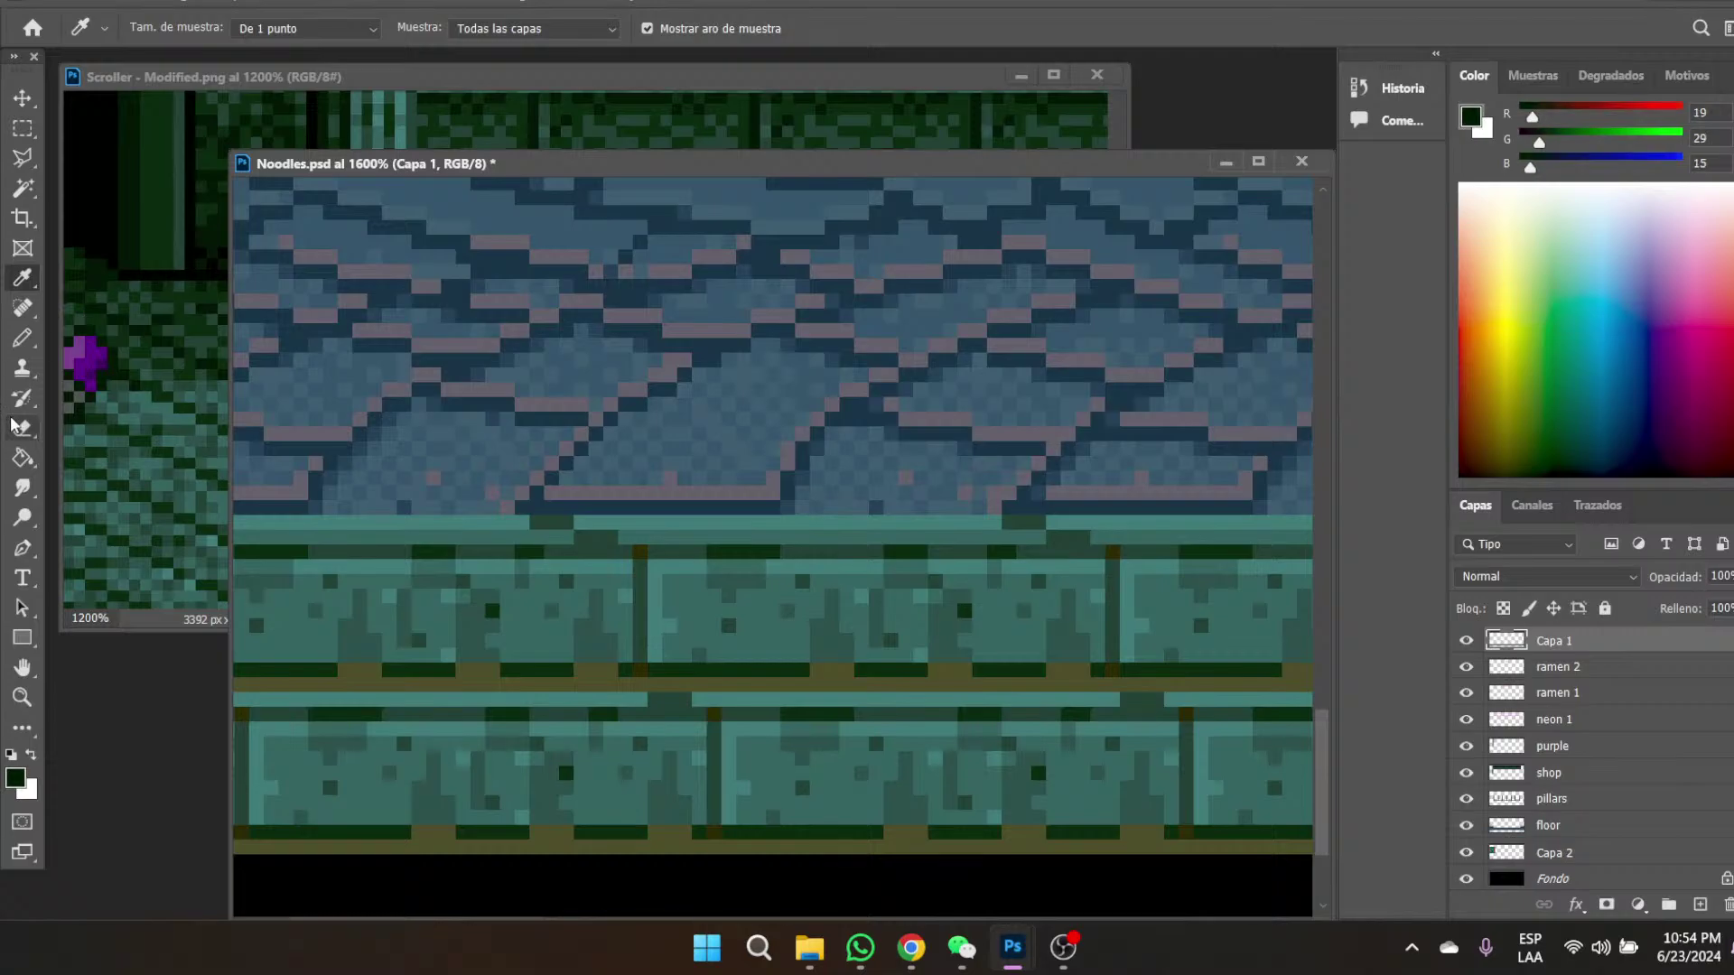
left_click(23, 457)
left_click(380, 688)
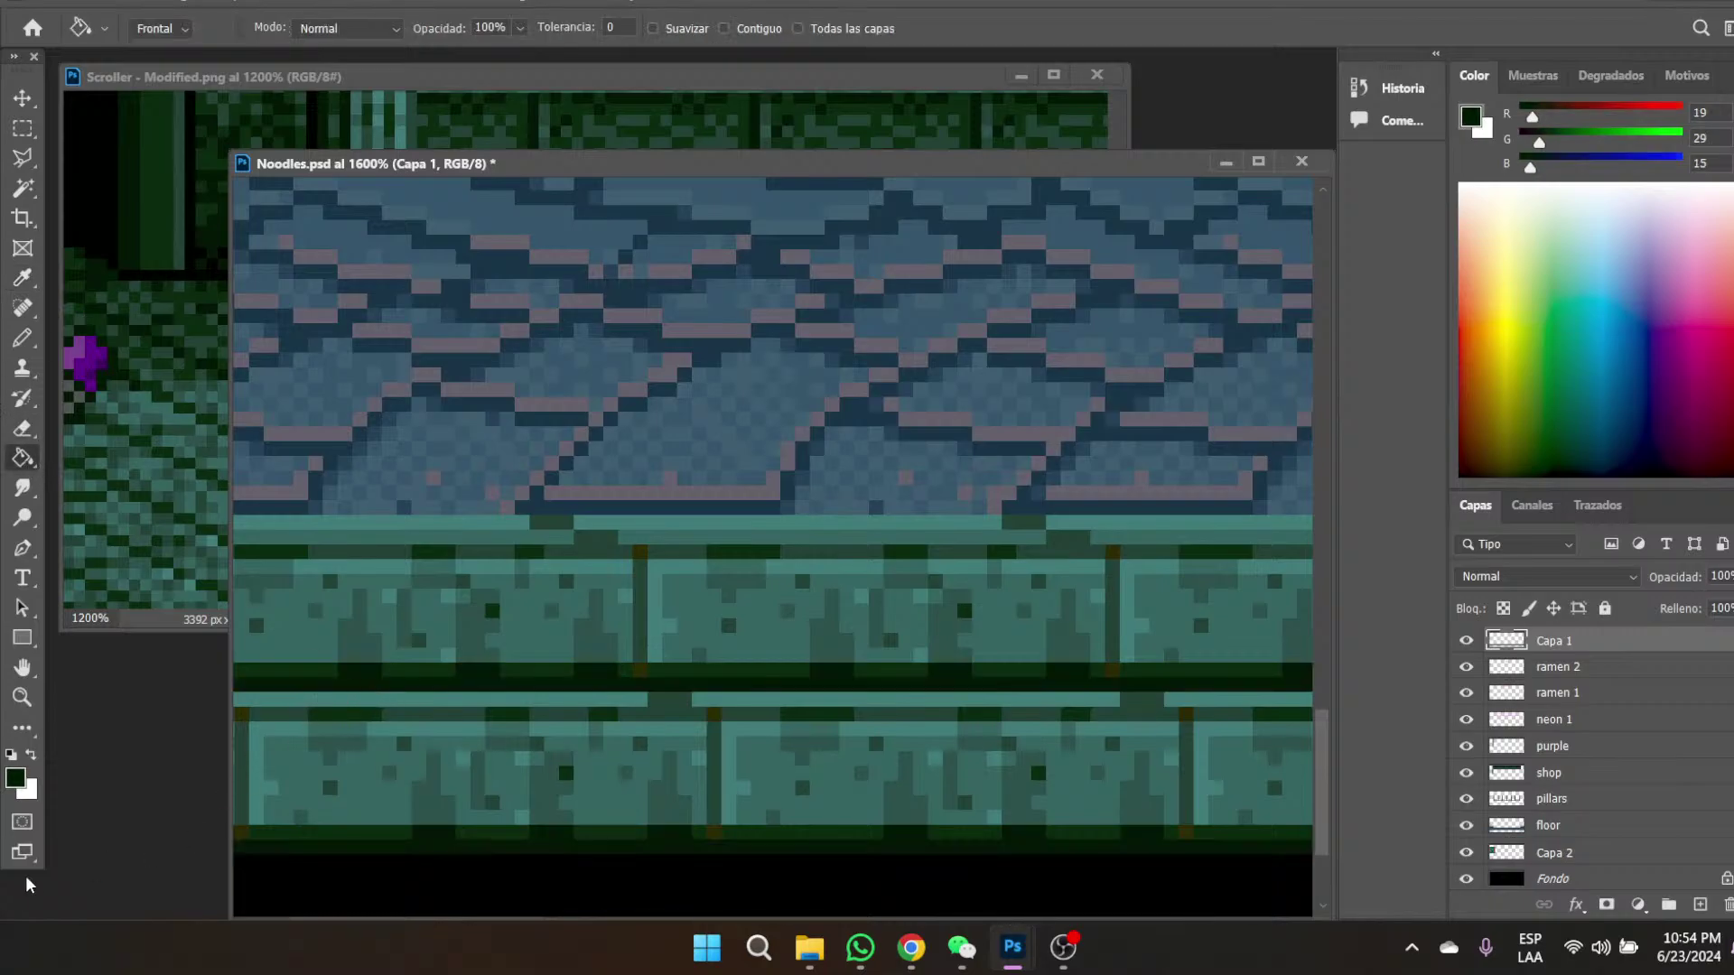
- View Noodles.psd and Scroller - Modified.png at 100% to compare their colours, ending on Noodles.psd
left_click(22, 696)
left_click(719, 28)
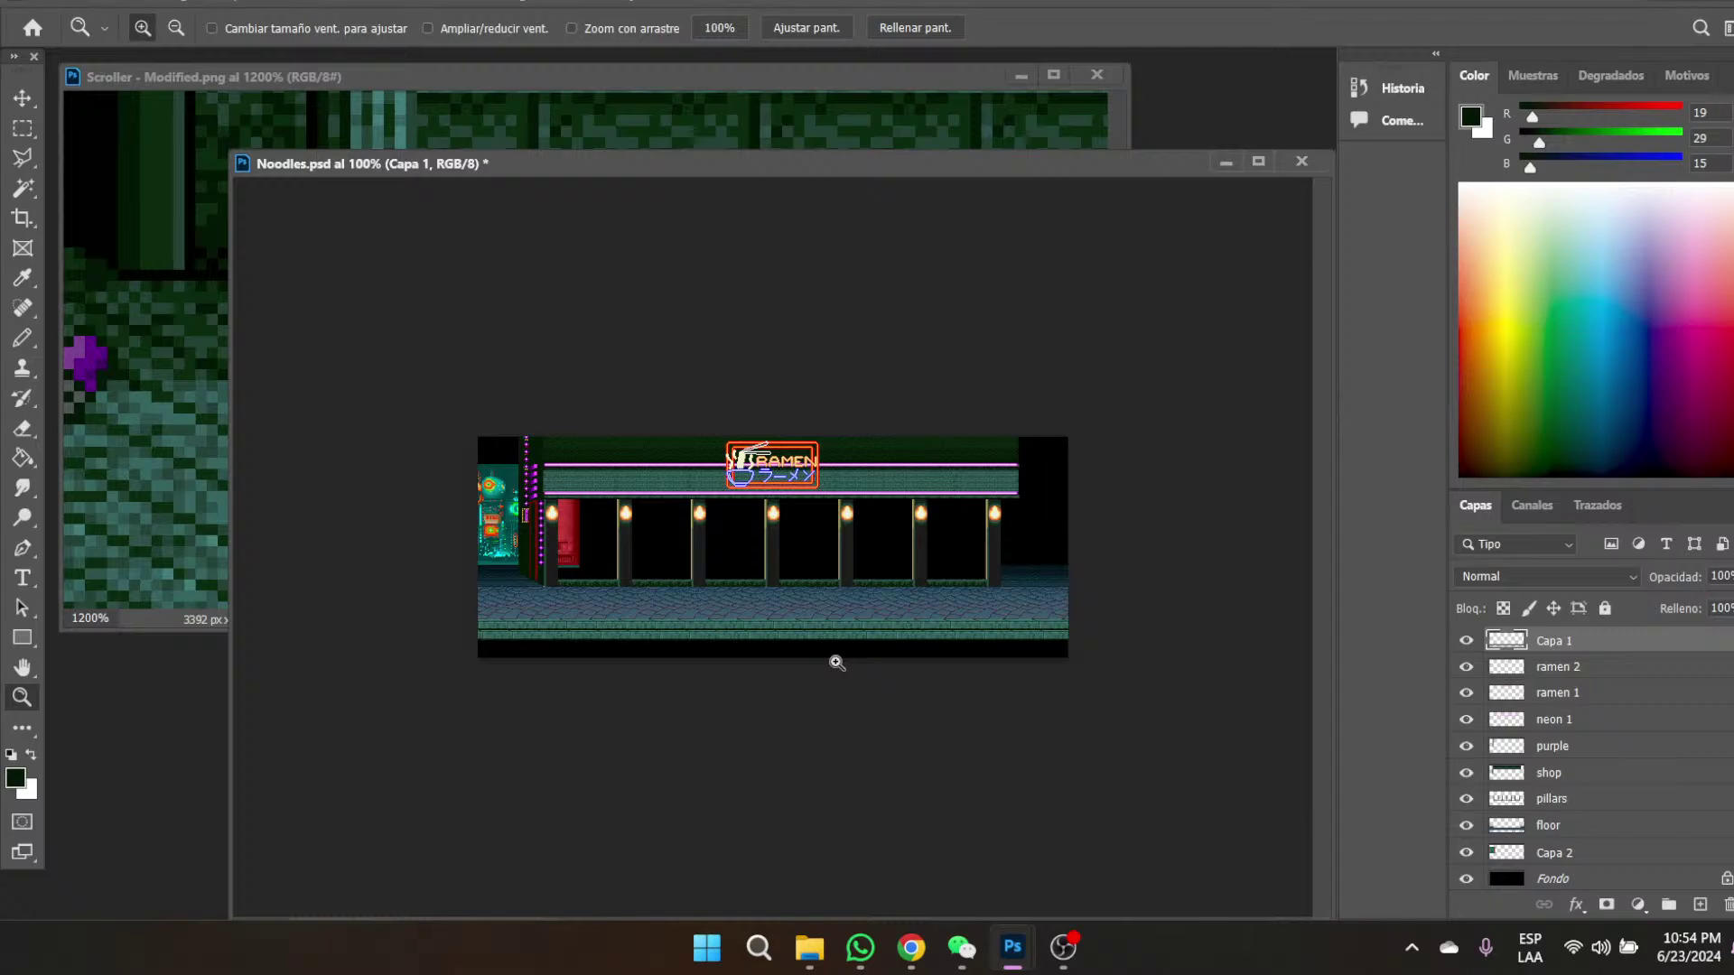
left_click(650, 85)
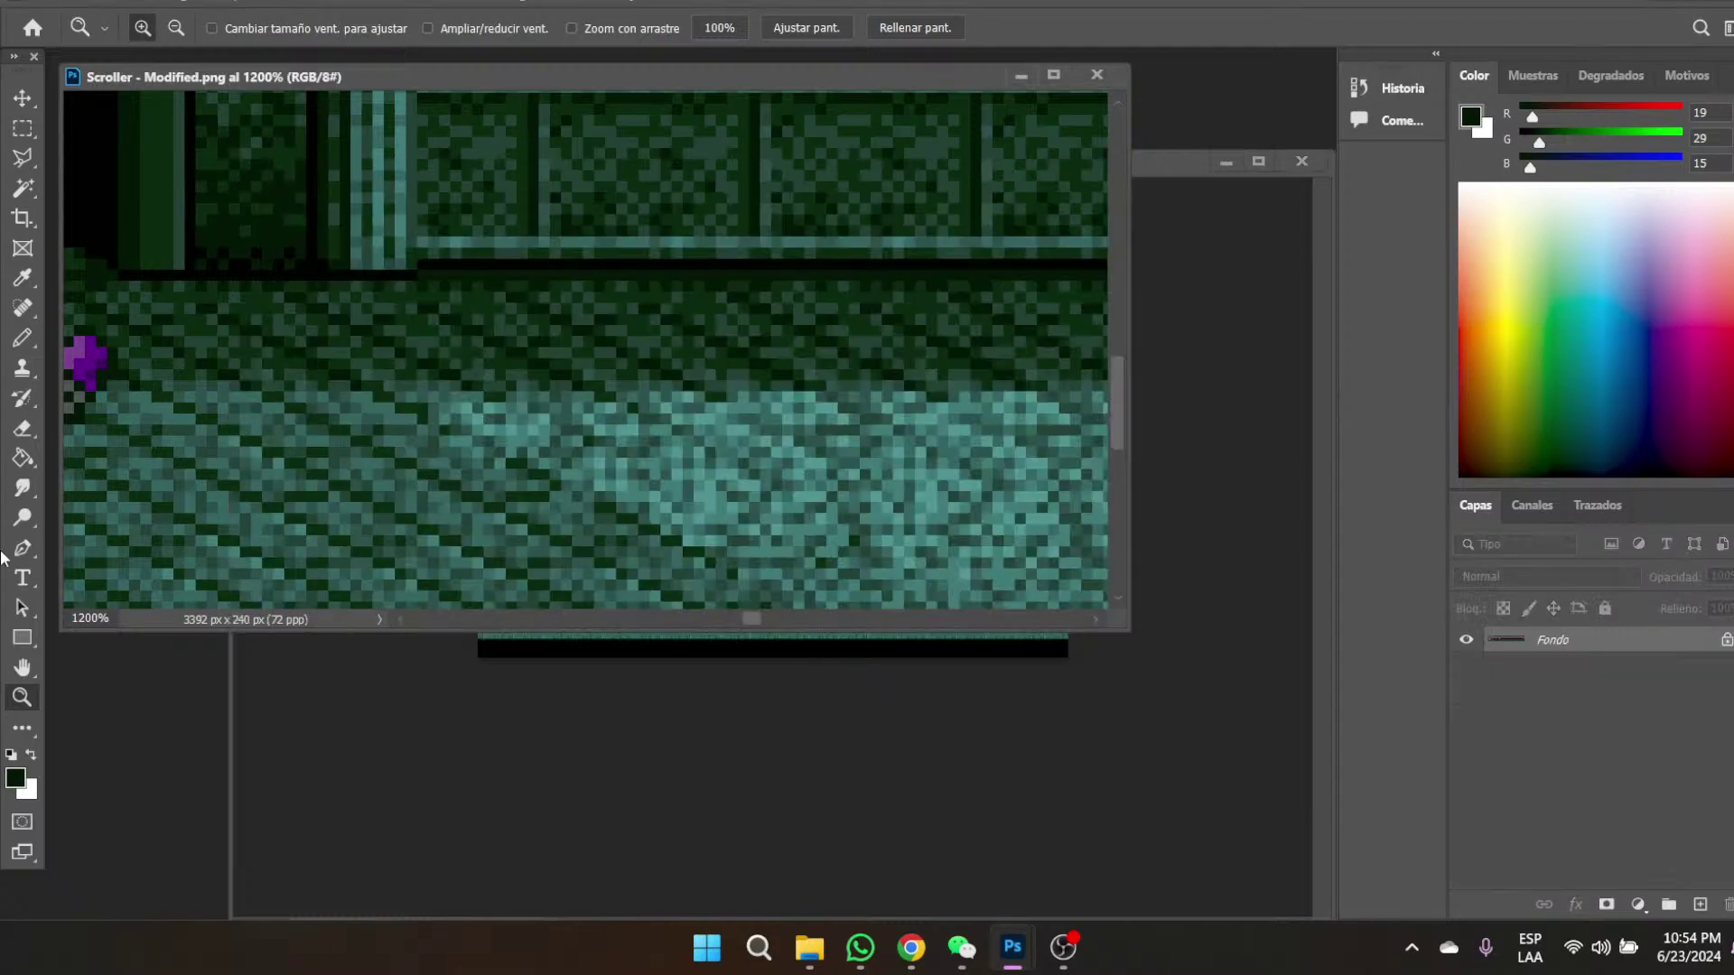
left_click(721, 29)
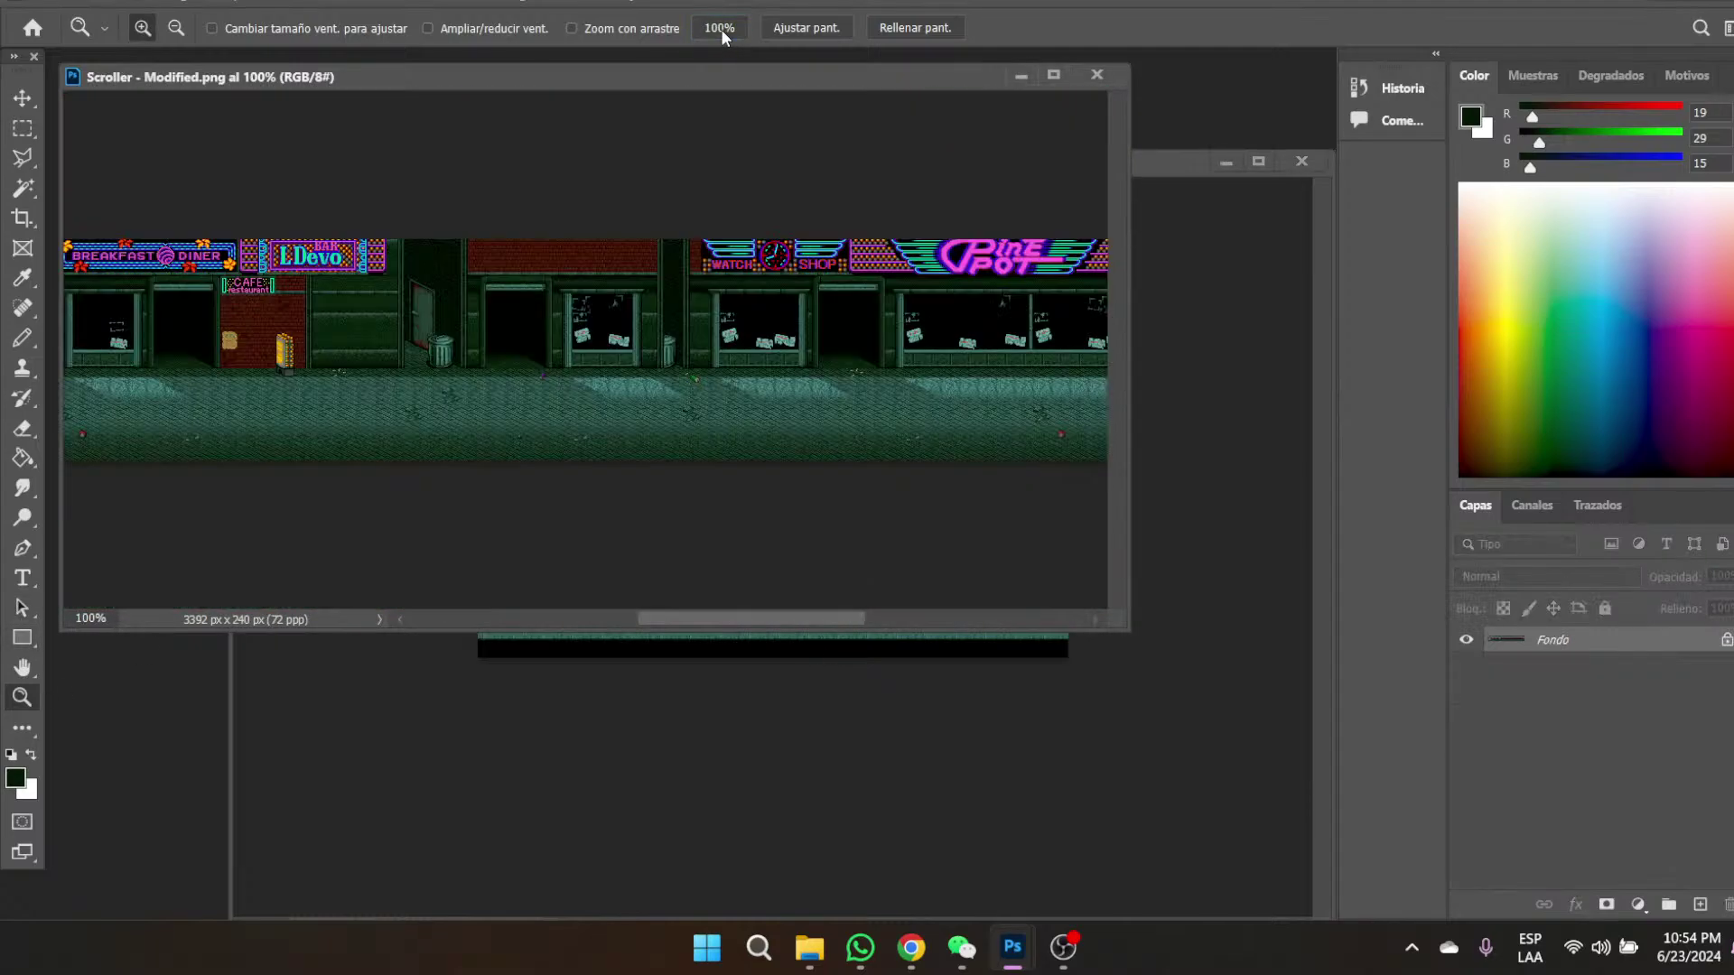
left_click(1151, 172)
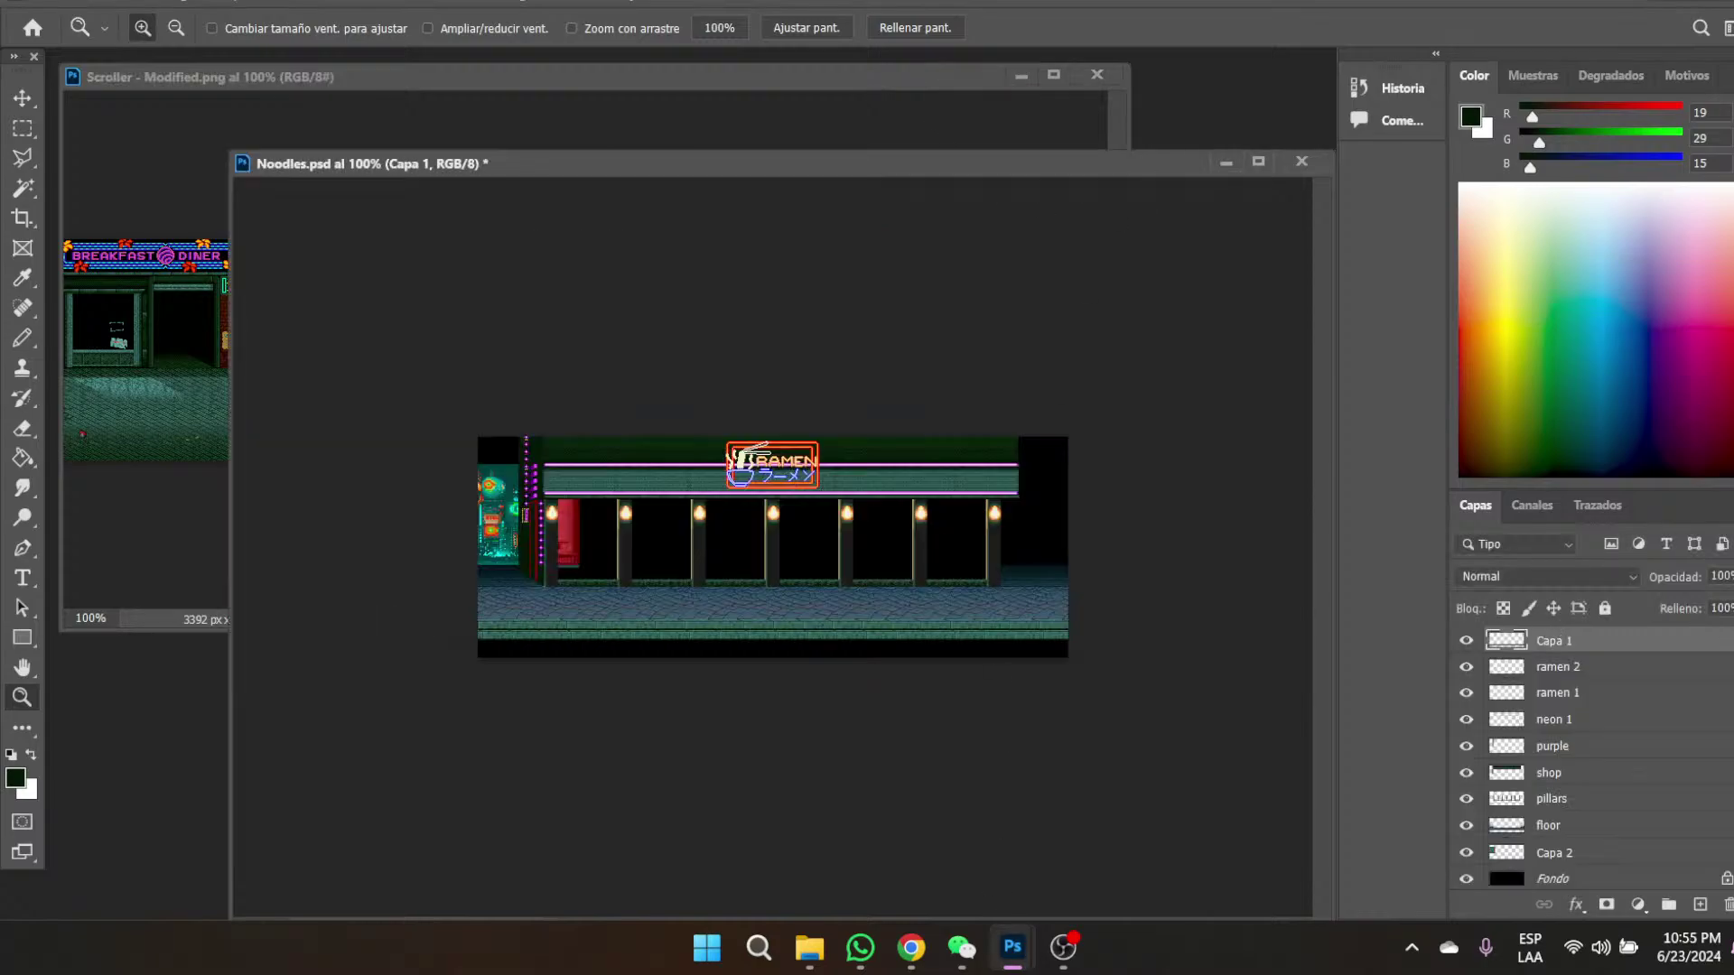
- Switch to Chrome and view the neon restaurant reference image
mouse_move(911, 947)
left_click(908, 840)
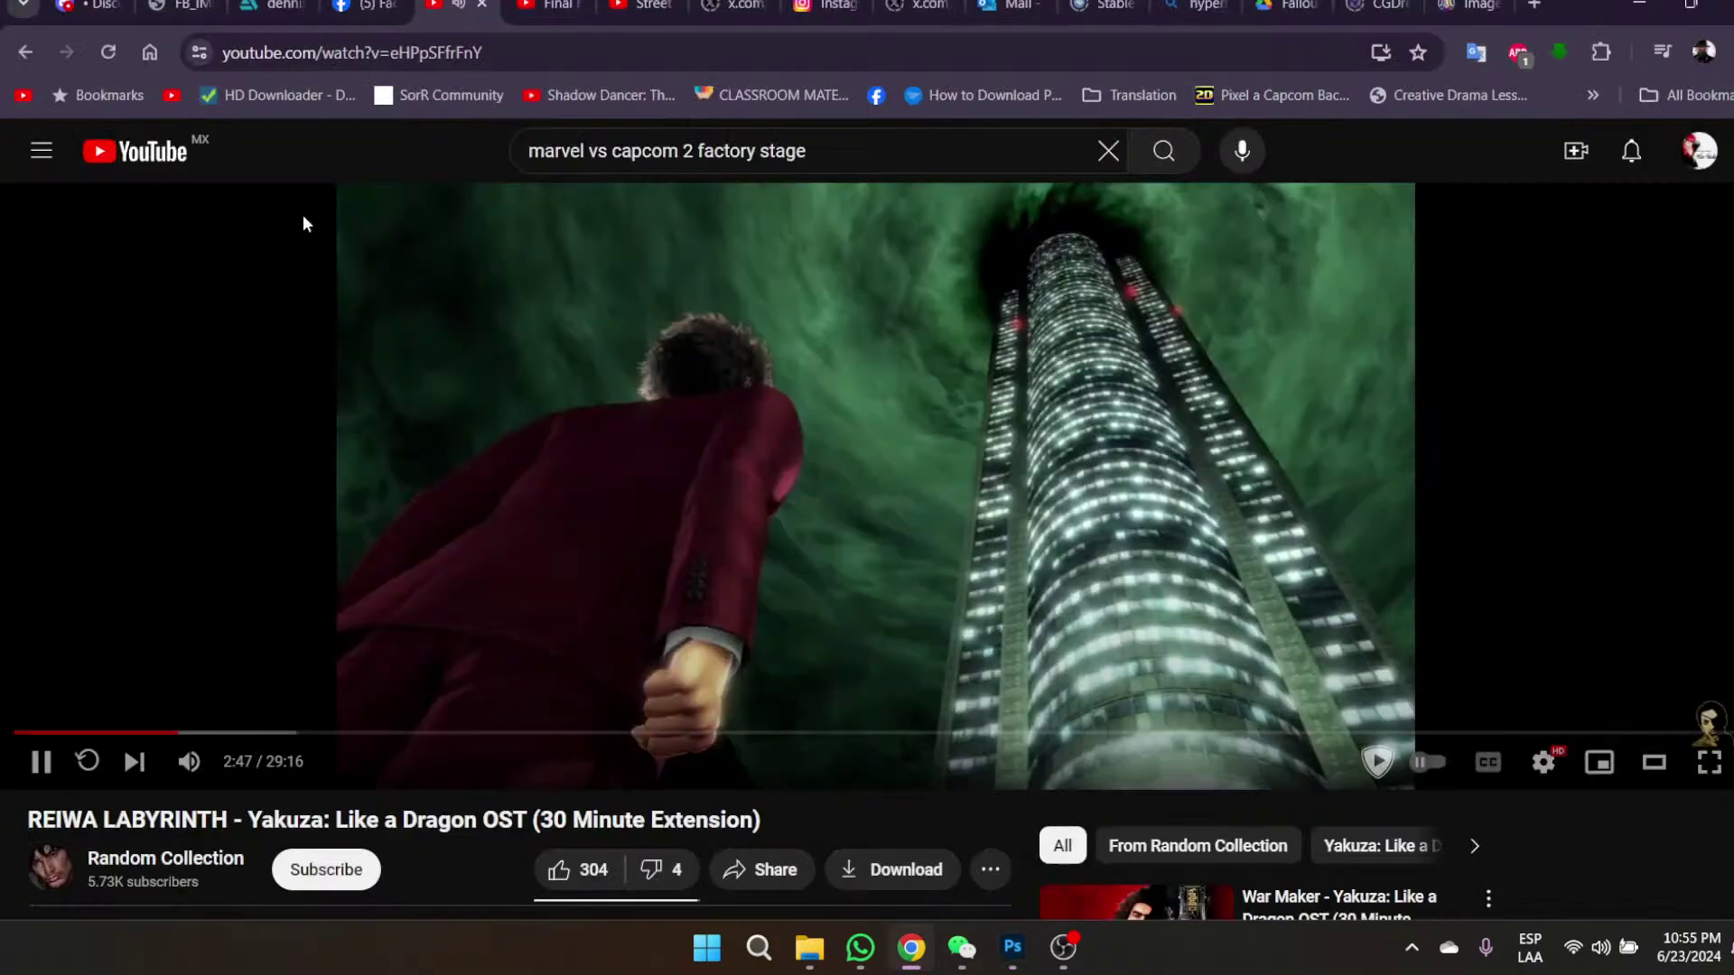
left_click(194, 7)
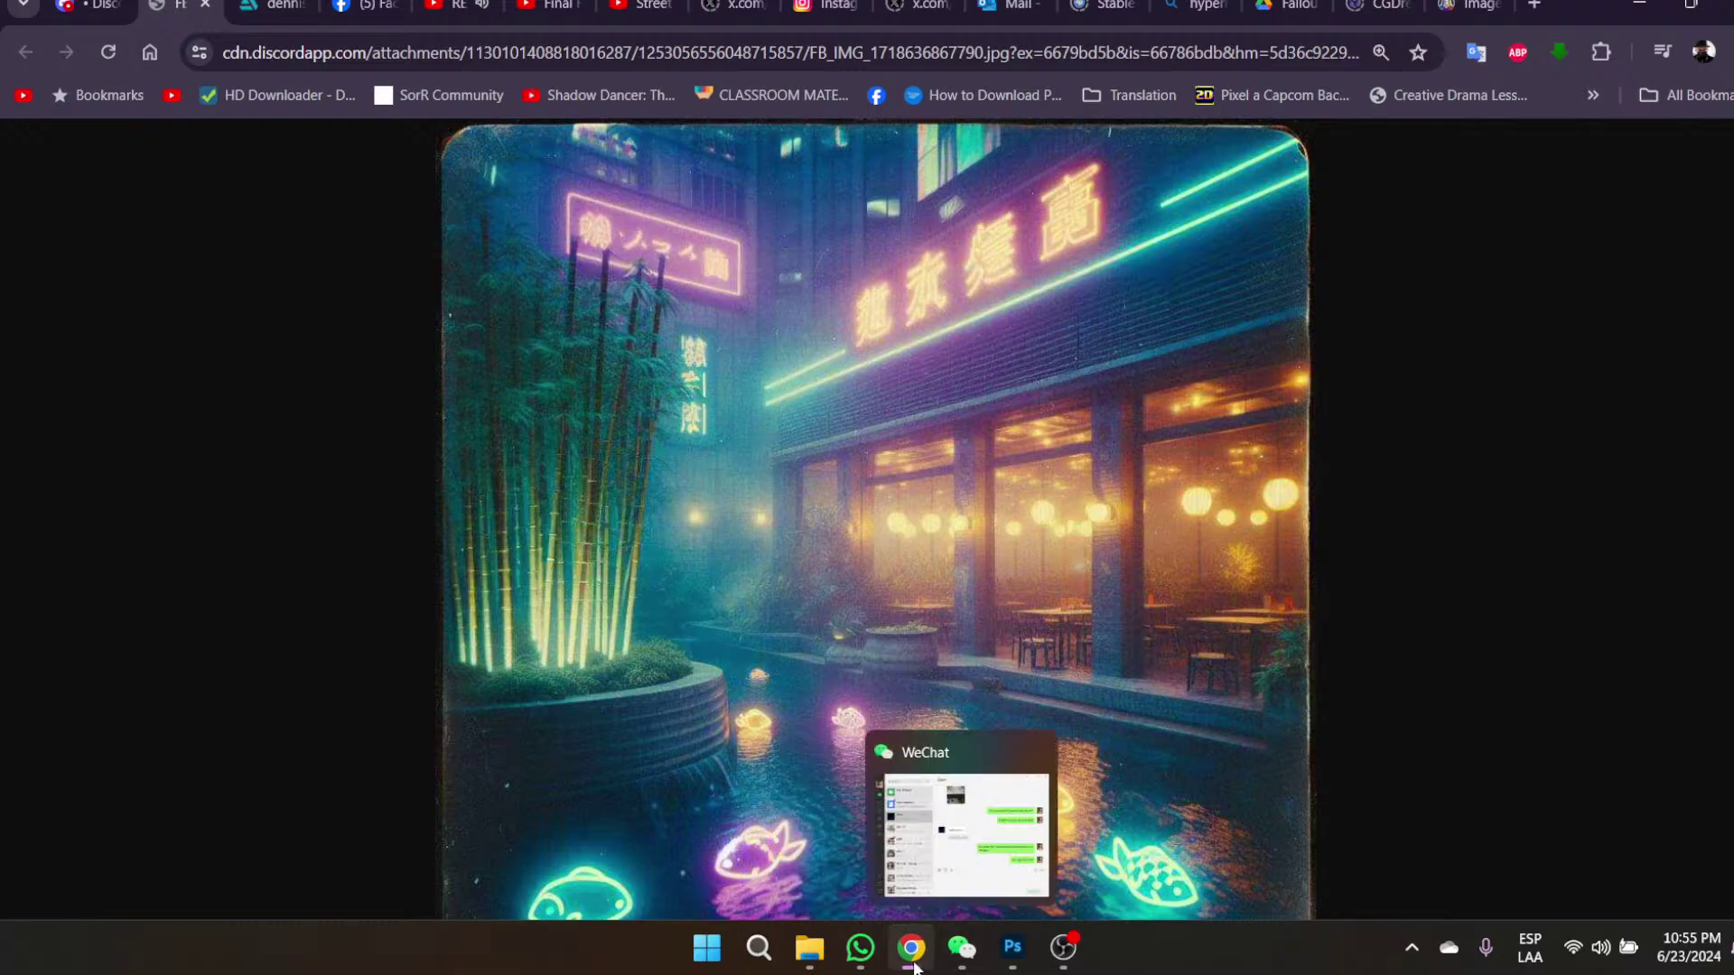
- Switch to the BKM 1 File Explorer window and go up through its parent folders to the SoRRv5 Resources folder
mouse_move(904, 965)
mouse_move(809, 948)
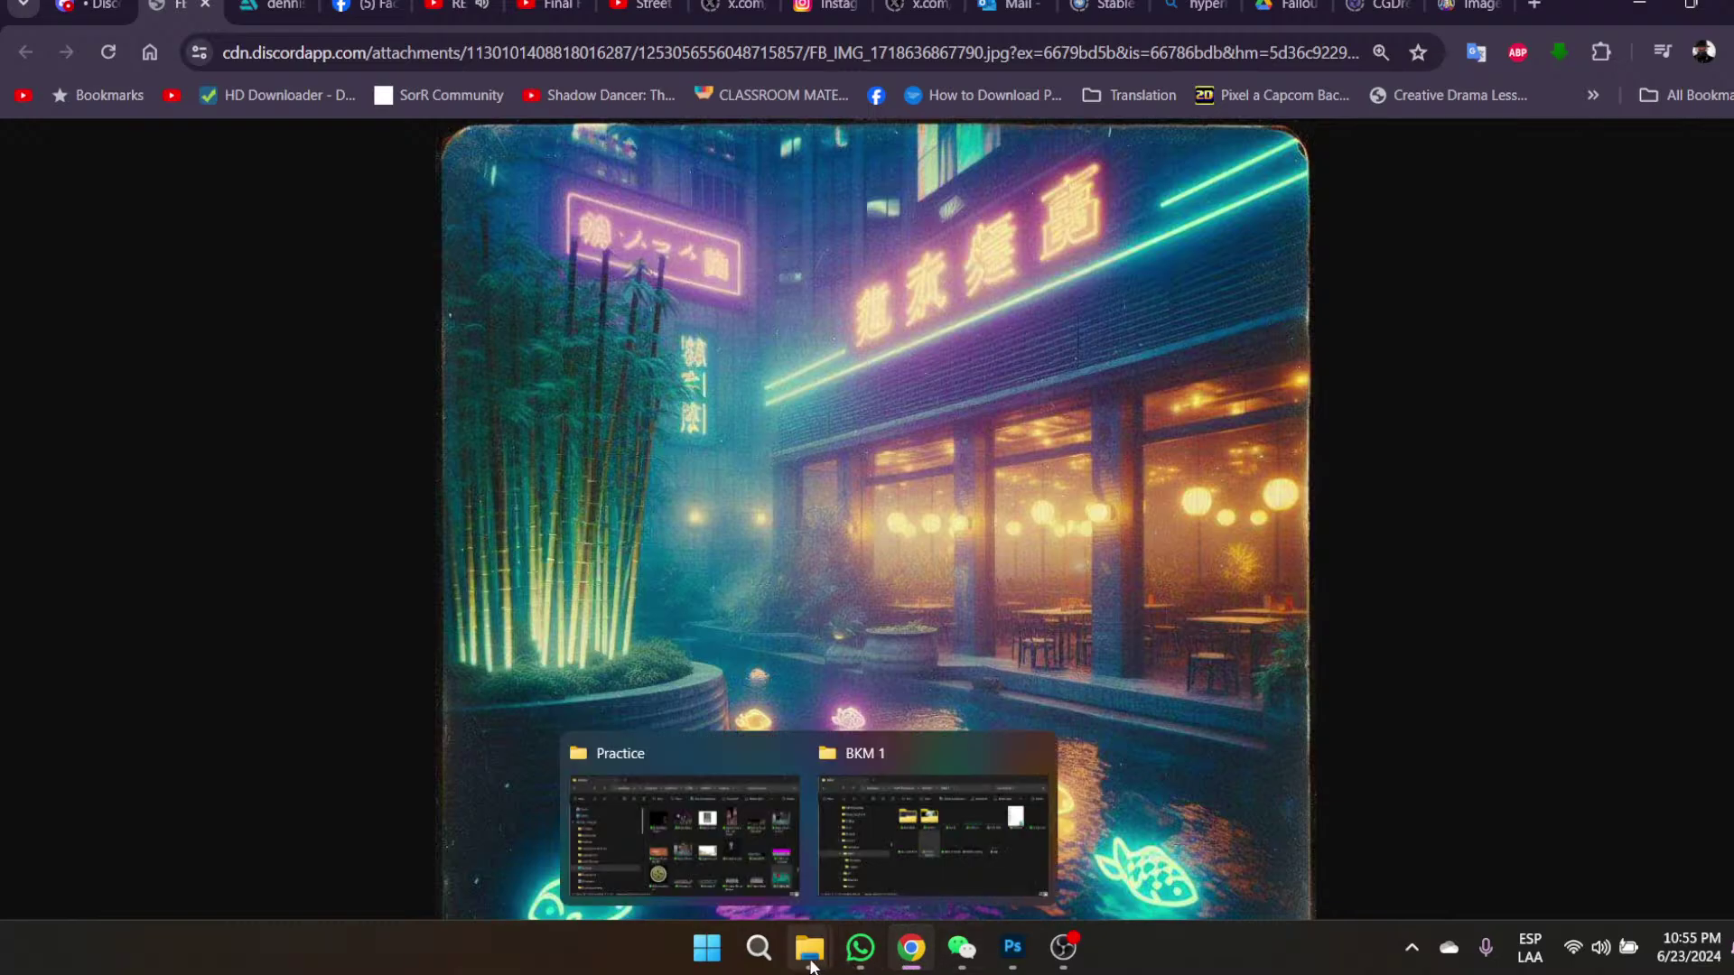
left_click(885, 836)
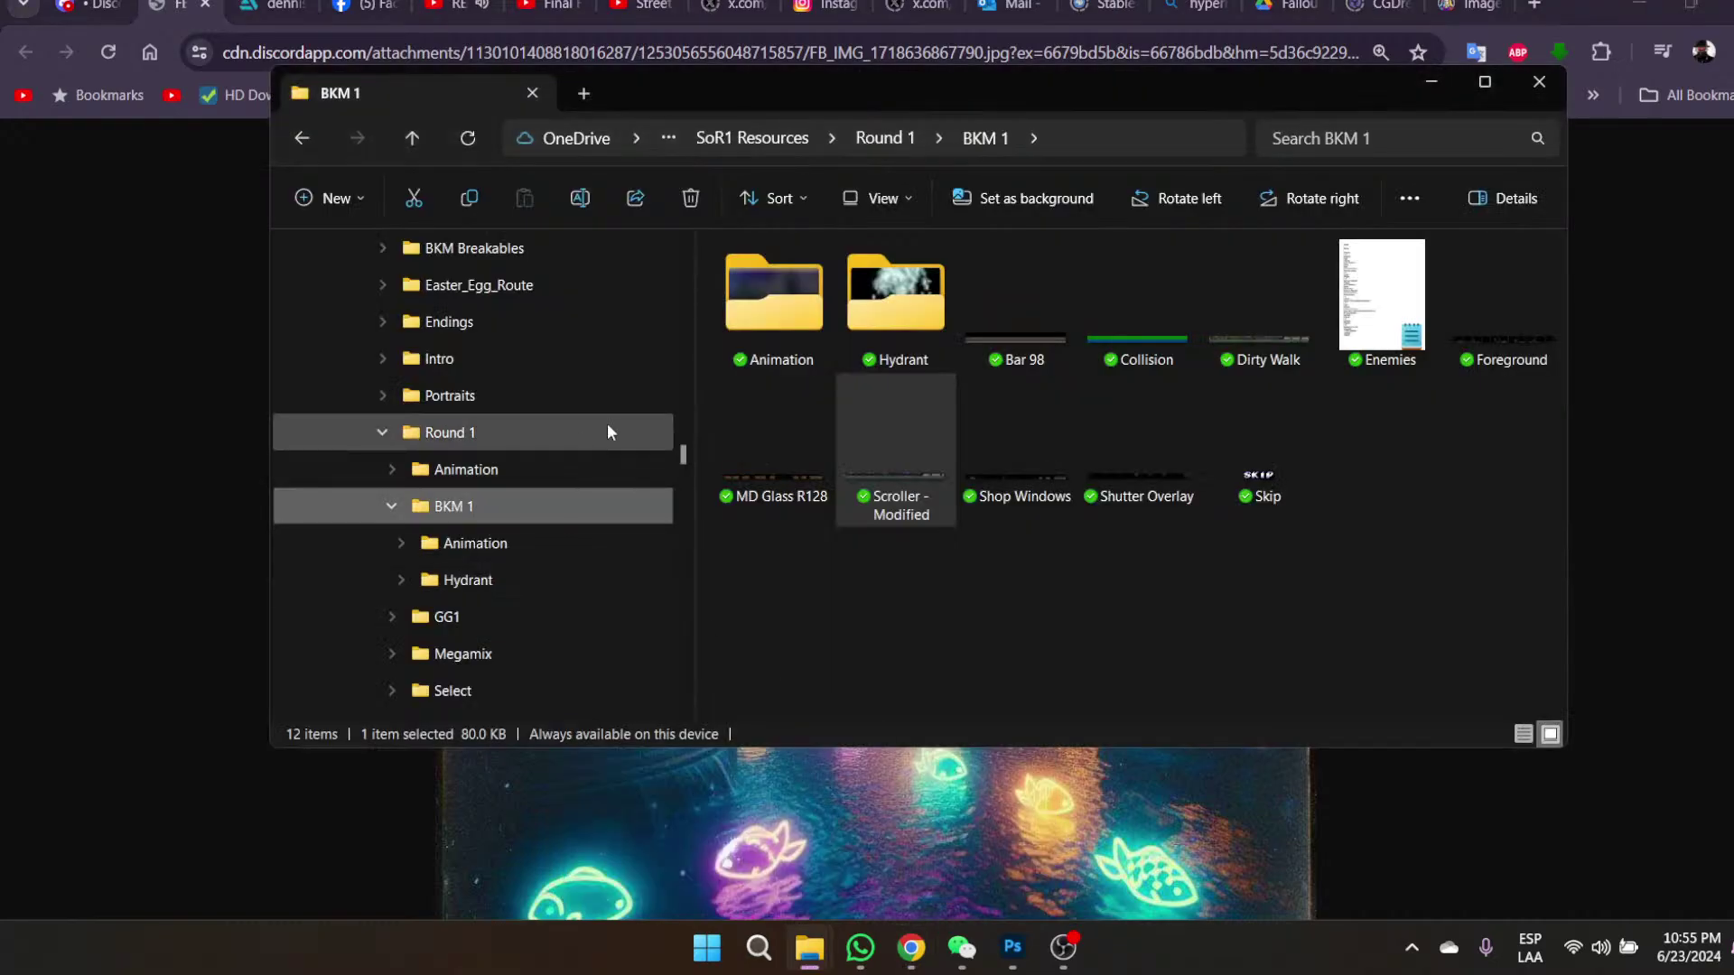
left_click(879, 137)
left_click(743, 140)
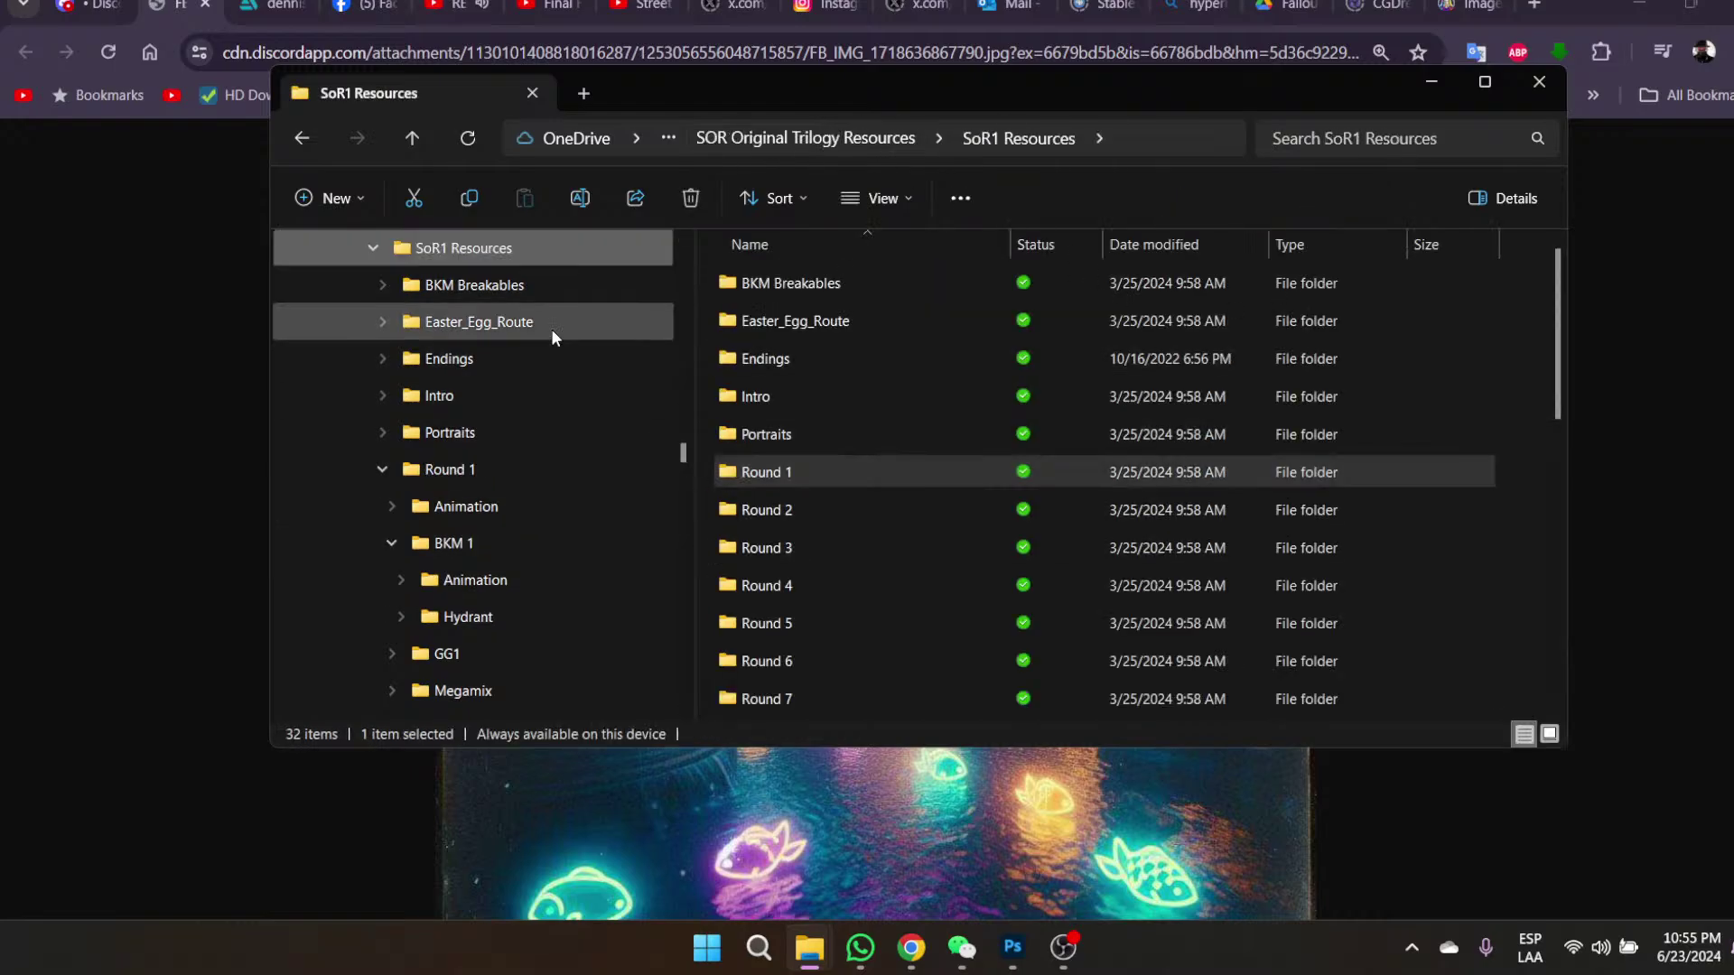
left_click(838, 137)
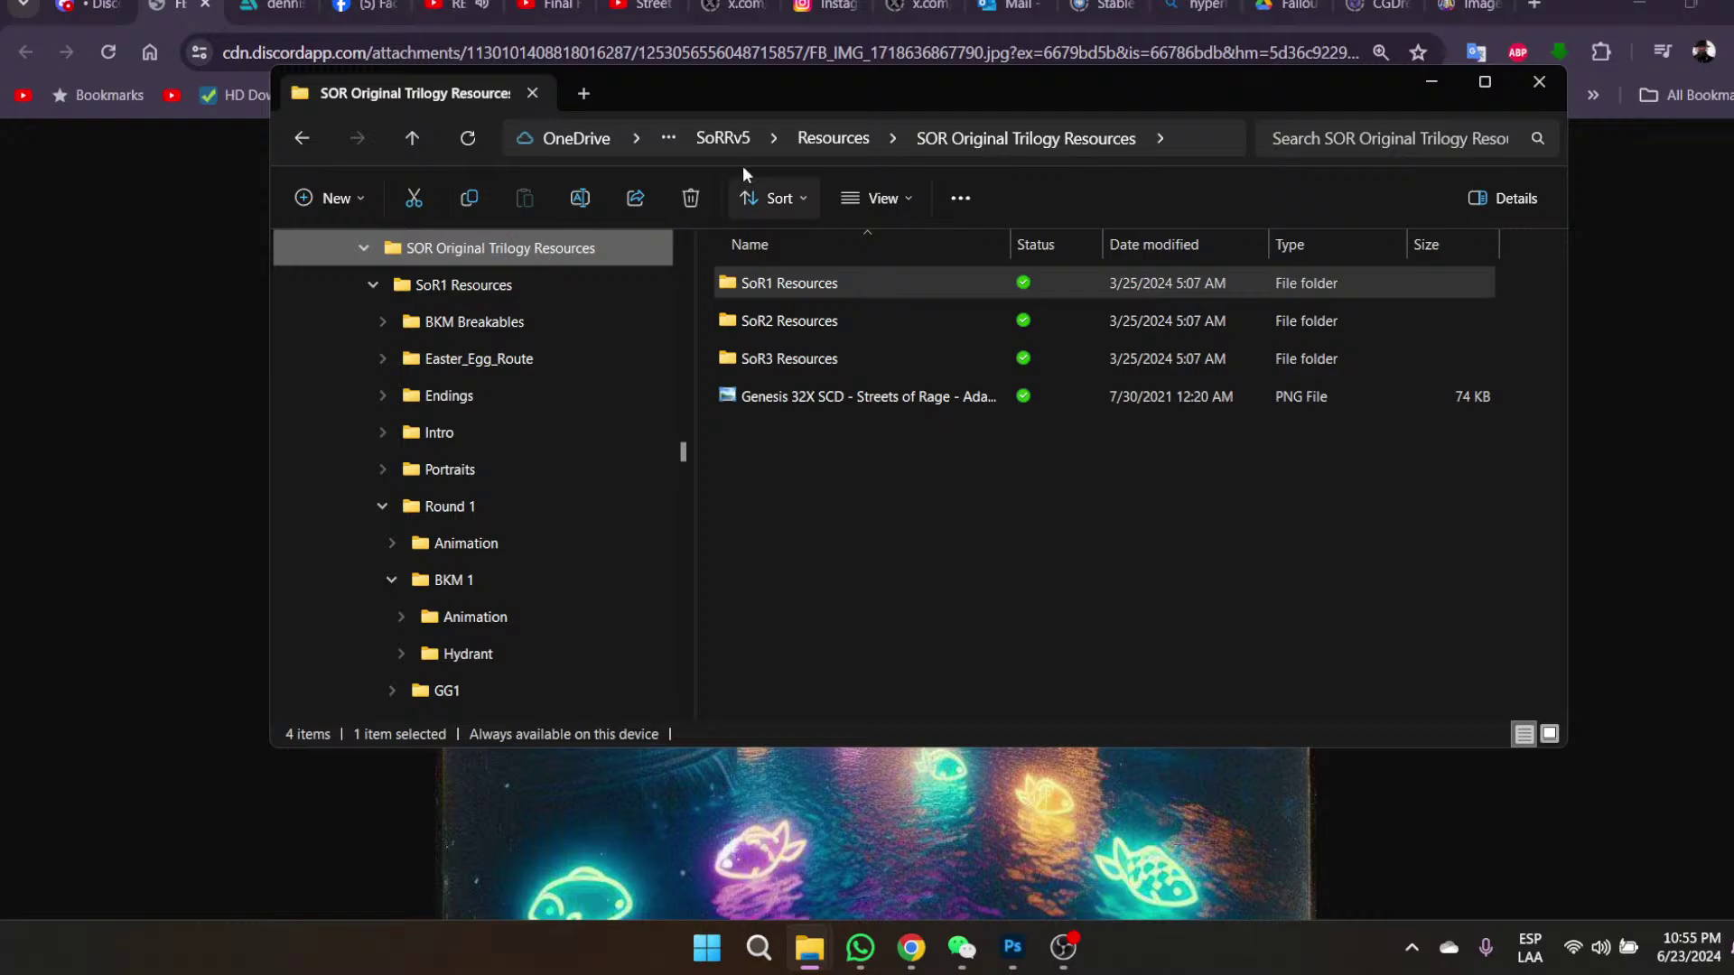
left_click(832, 138)
left_click(984, 410)
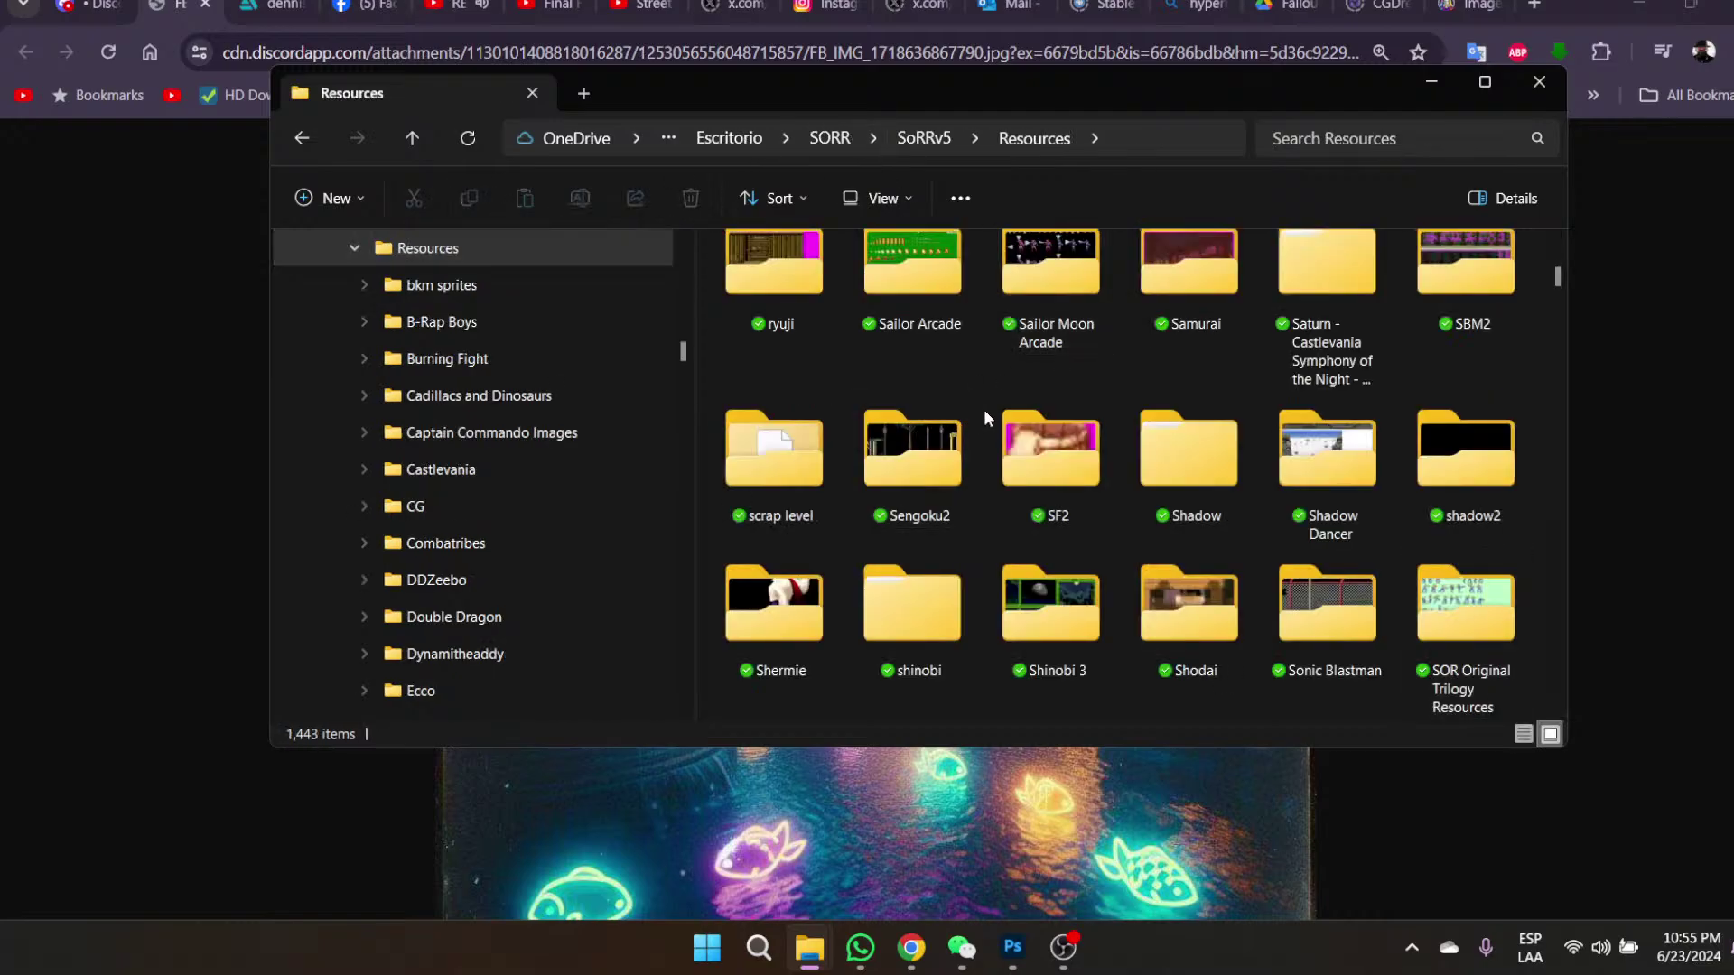
- Jump to the items starting with "pu" in the Resources folder and look through the following images and the folder tree for references
type("pu")
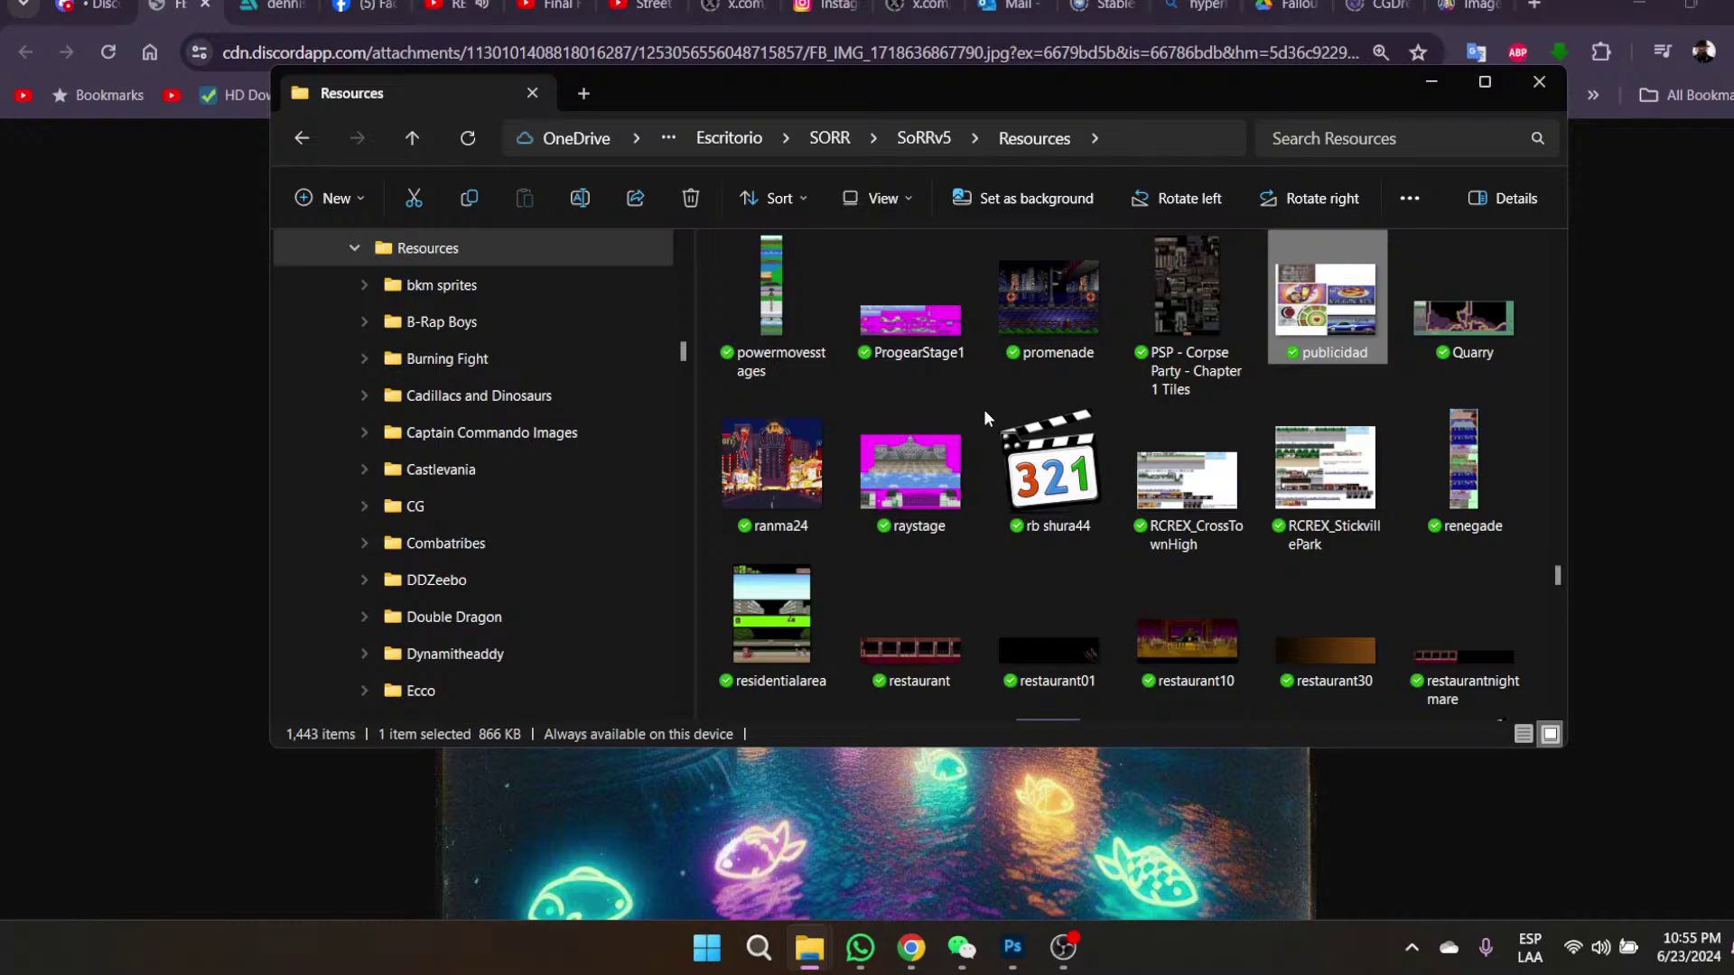
scroll(488, 593, "down", 20)
scroll(488, 601, "down", 2)
scroll(488, 601, "up", 7)
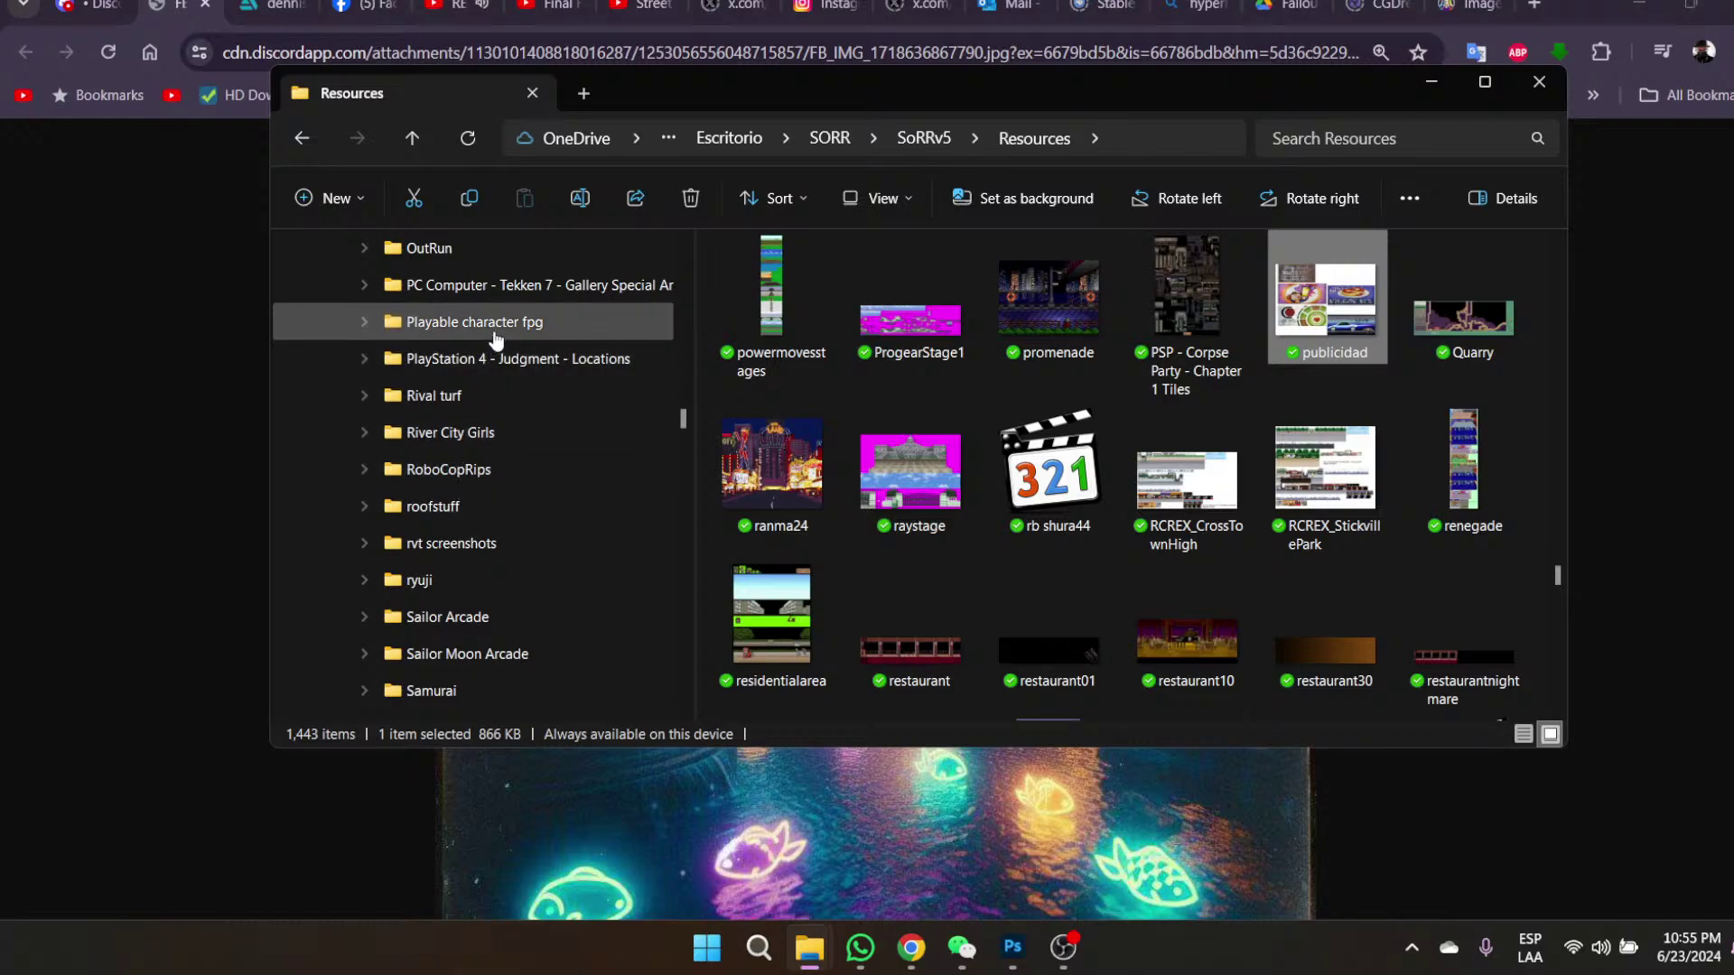
scroll(522, 516, "down", 3)
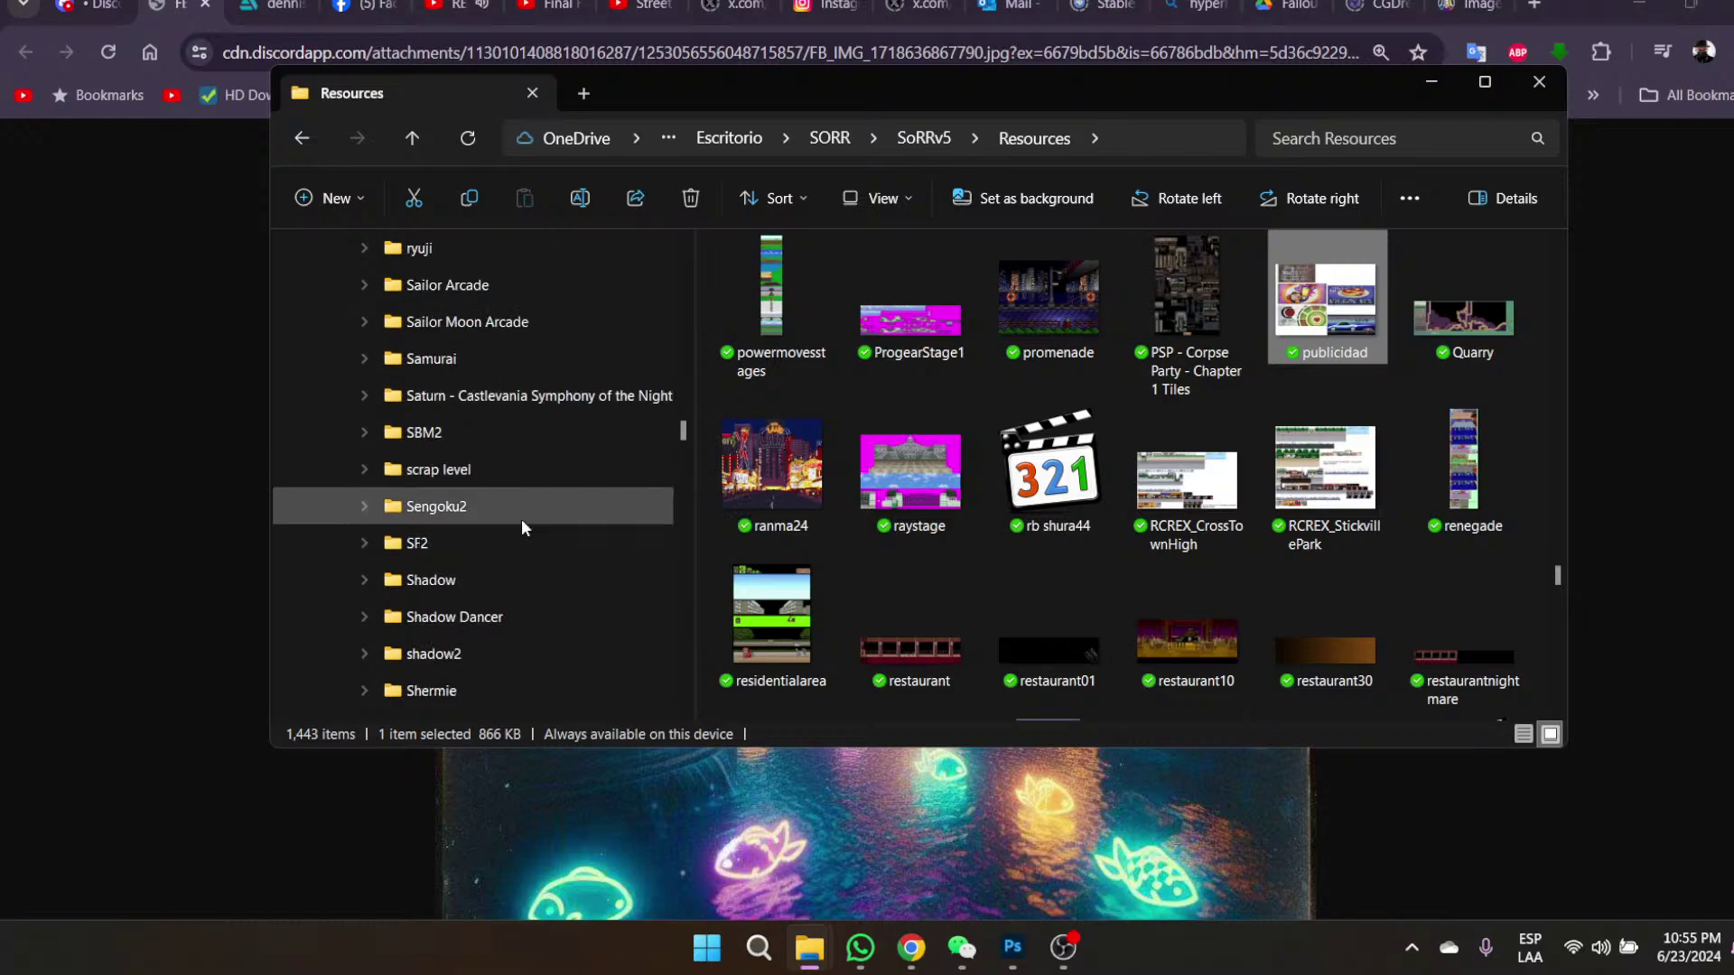
scroll(522, 523, "down", 4)
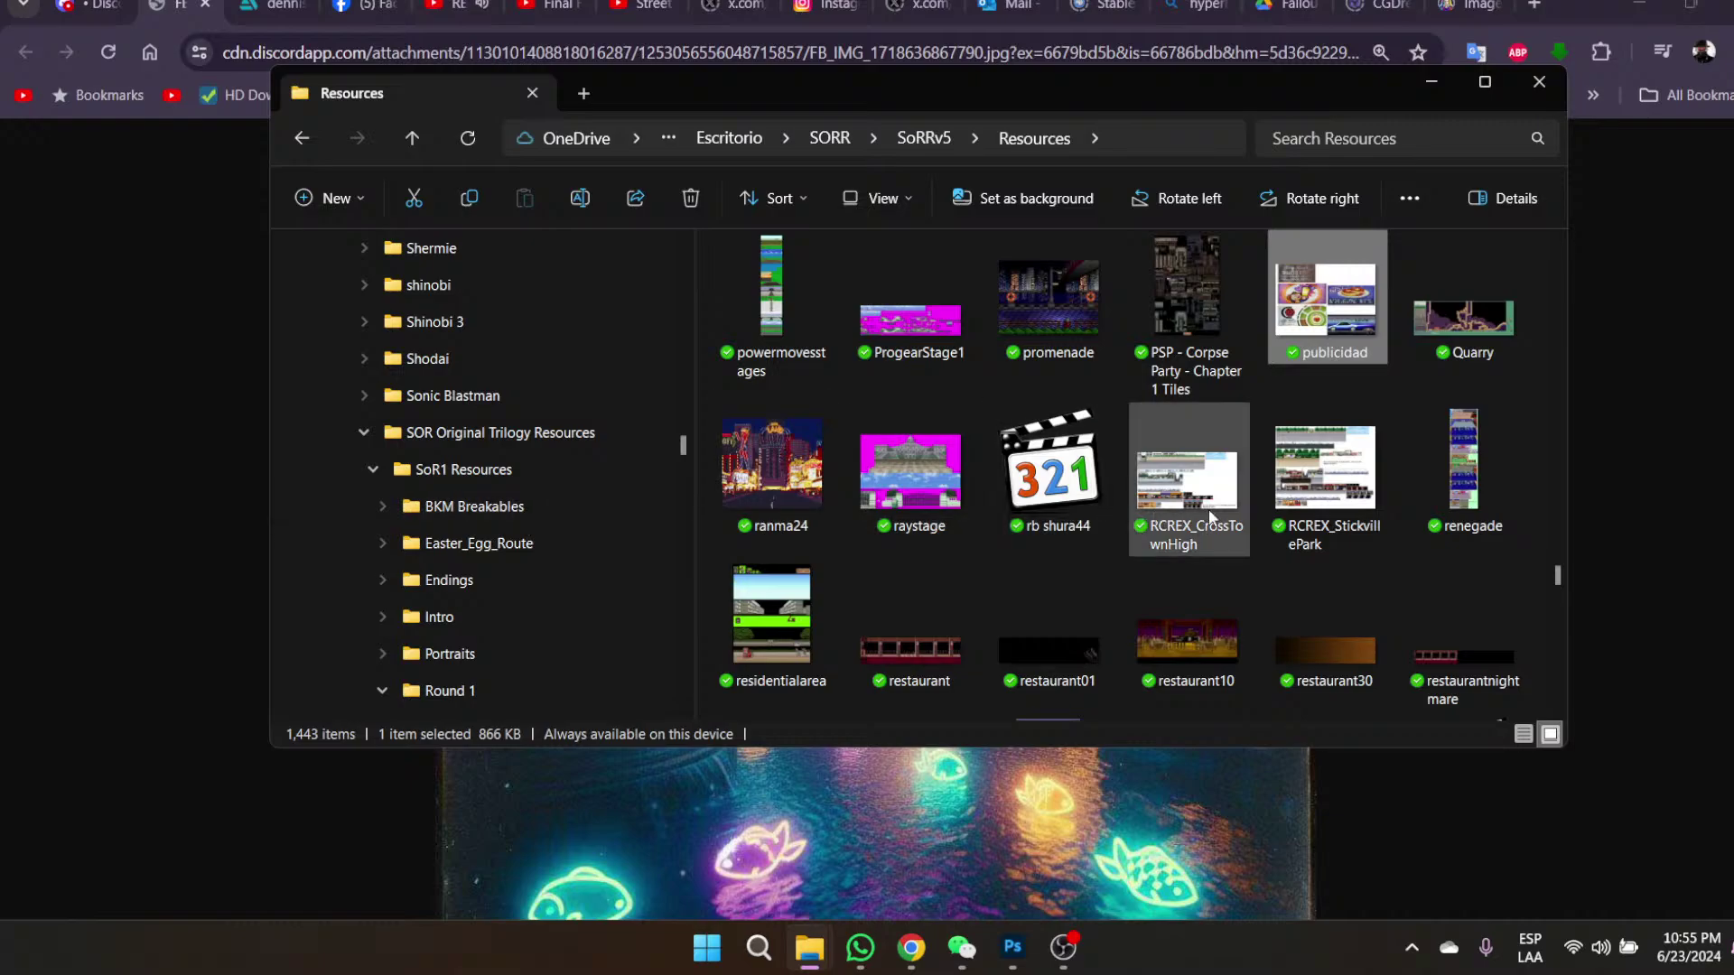
left_click(1261, 567)
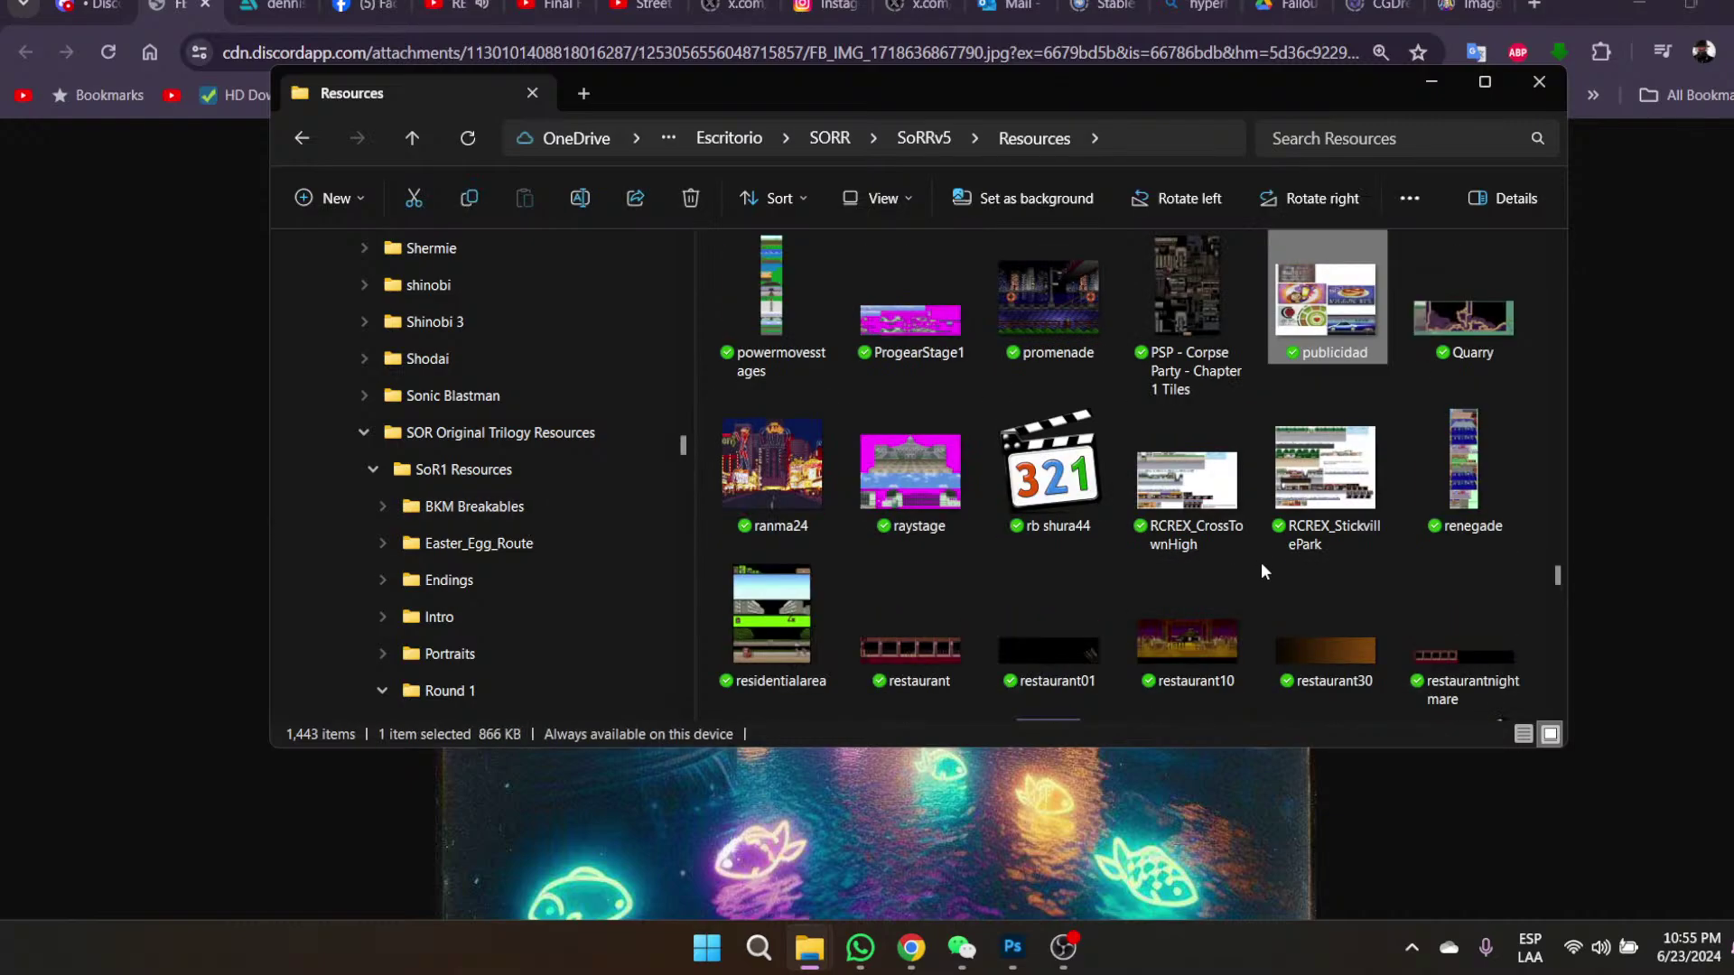
scroll(1261, 562, "down", 5)
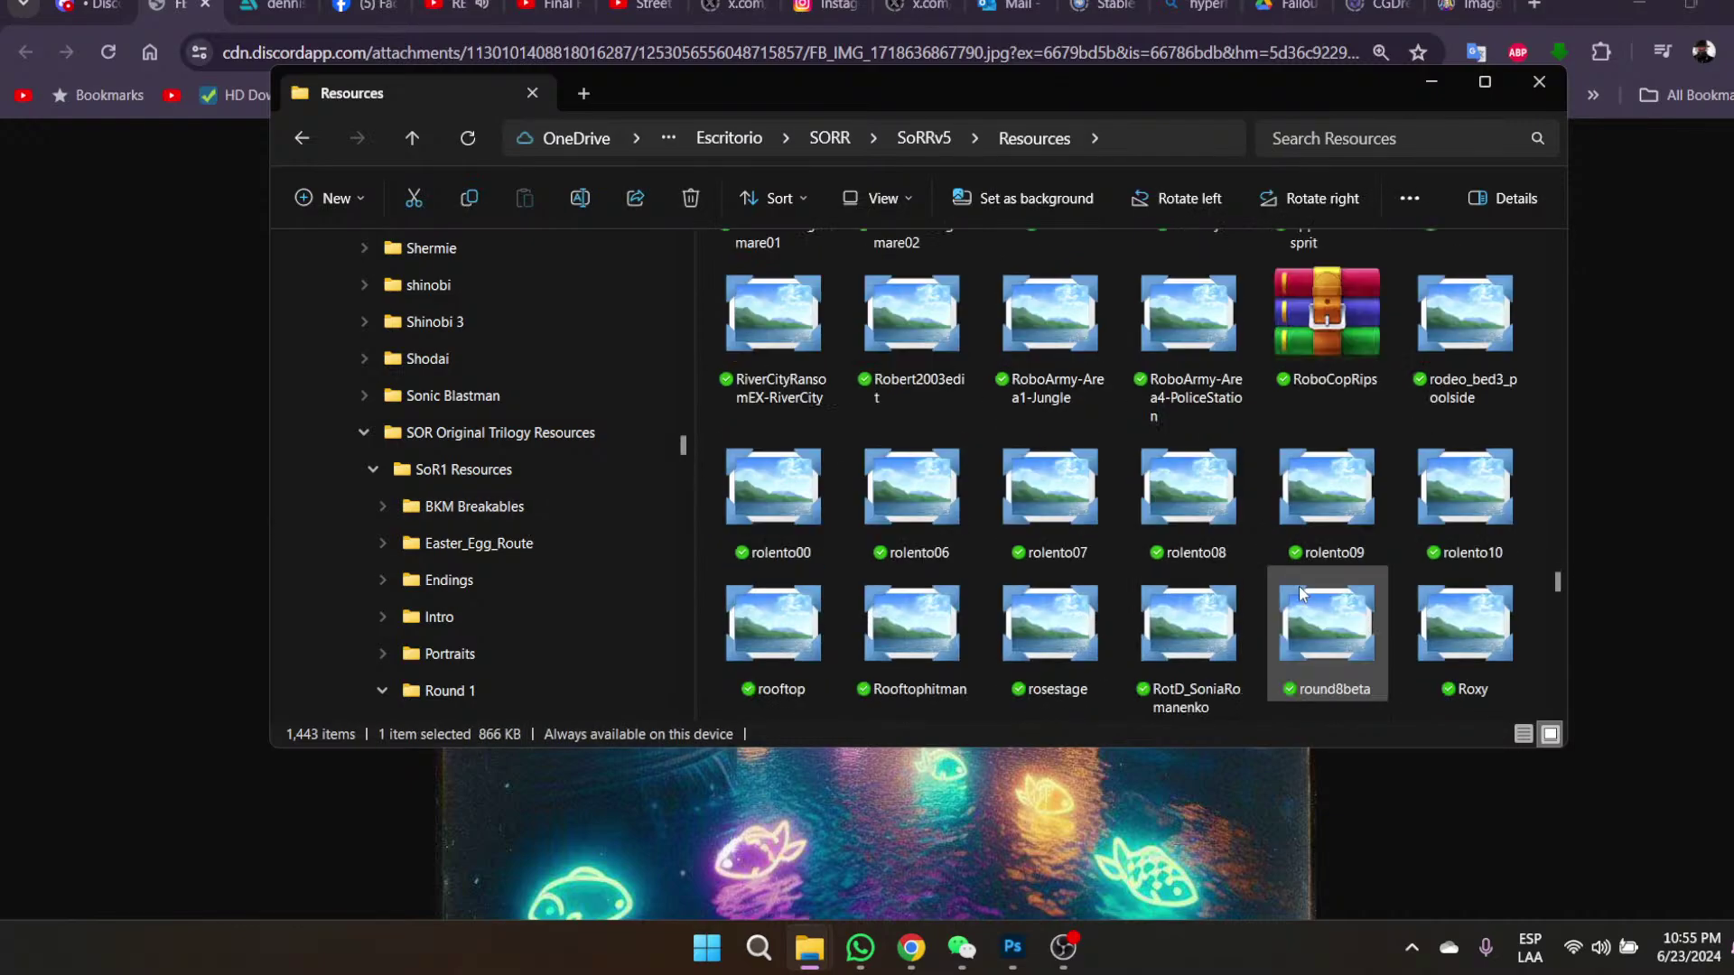
scroll(1299, 587, "down", 10)
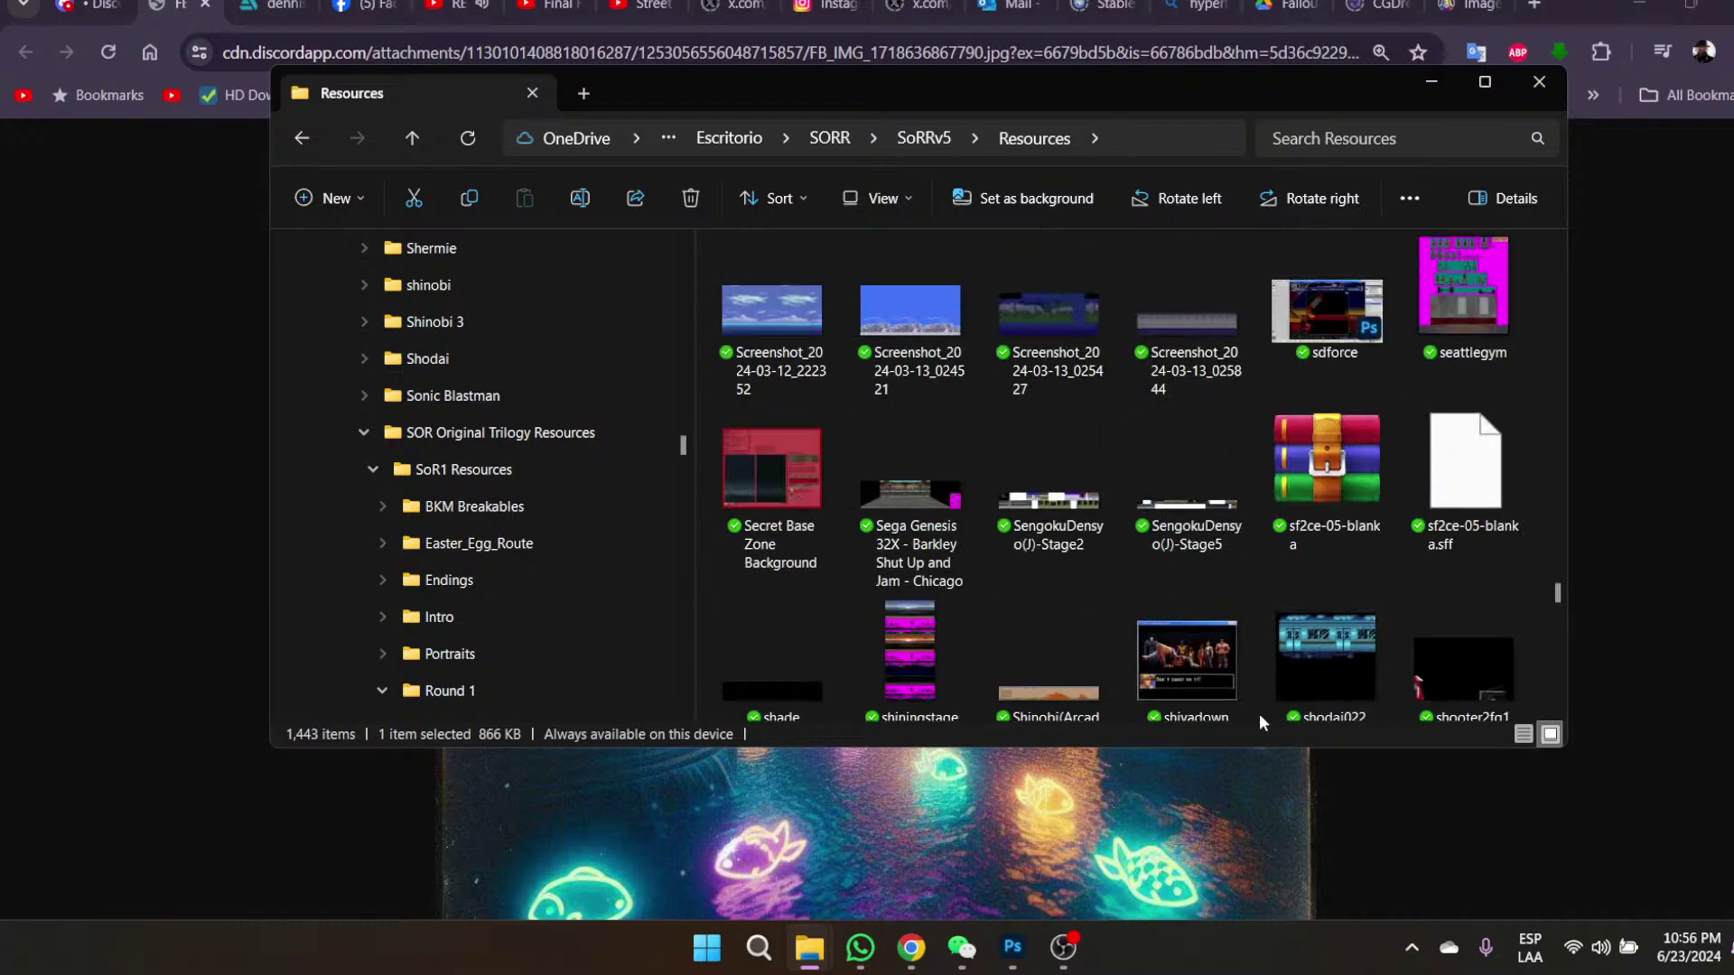
- Sort the contents of the Resources folder by type
right_click(1259, 529)
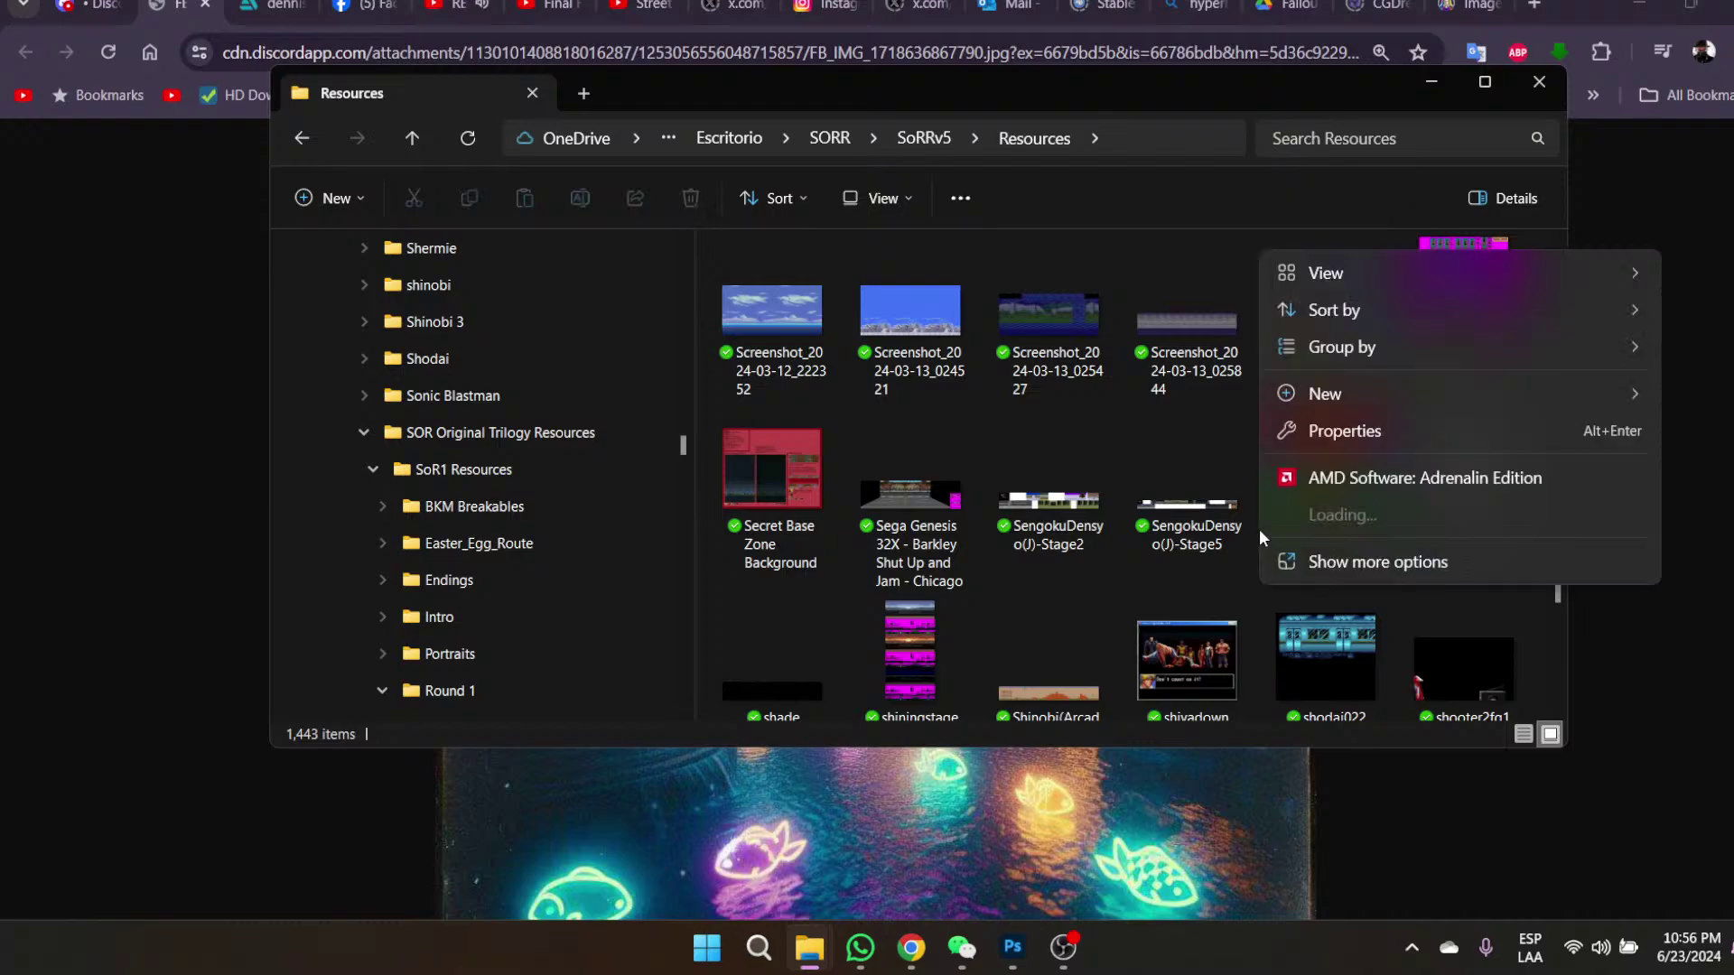
mouse_move(1586, 314)
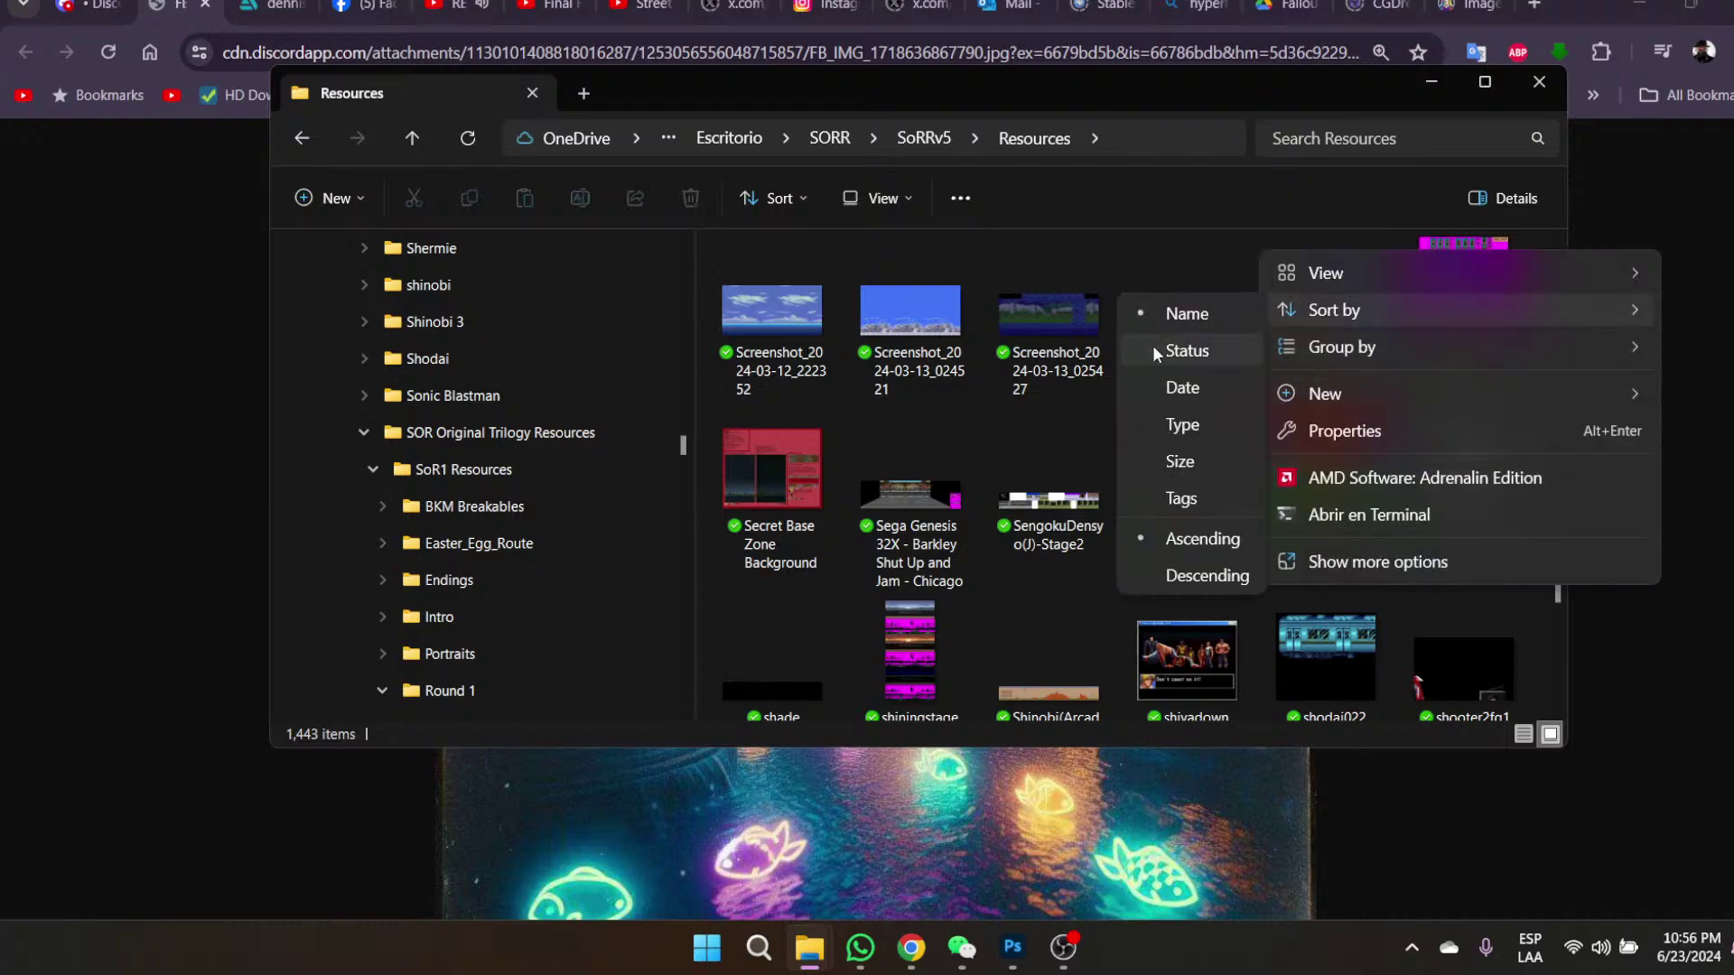
left_click(1190, 423)
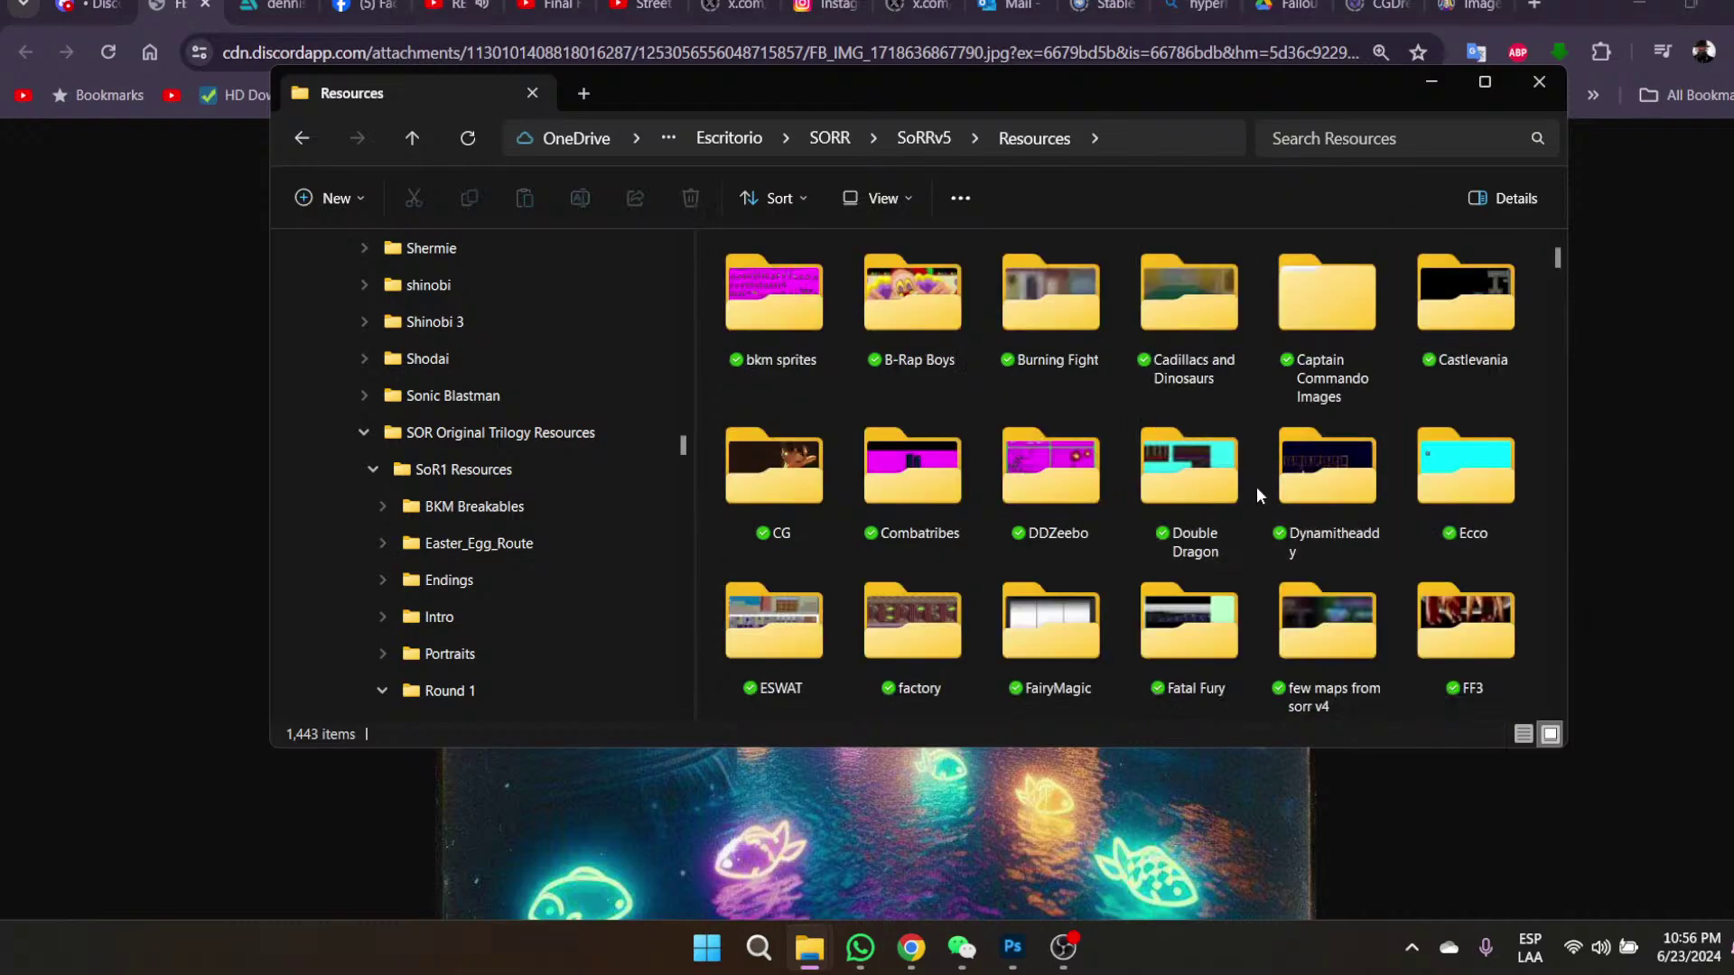
- Look through the stage maps in the Various Game Maps folder and return to the Resources folder
scroll(1201, 691, "down", 15)
scroll(1201, 690, "down", 5)
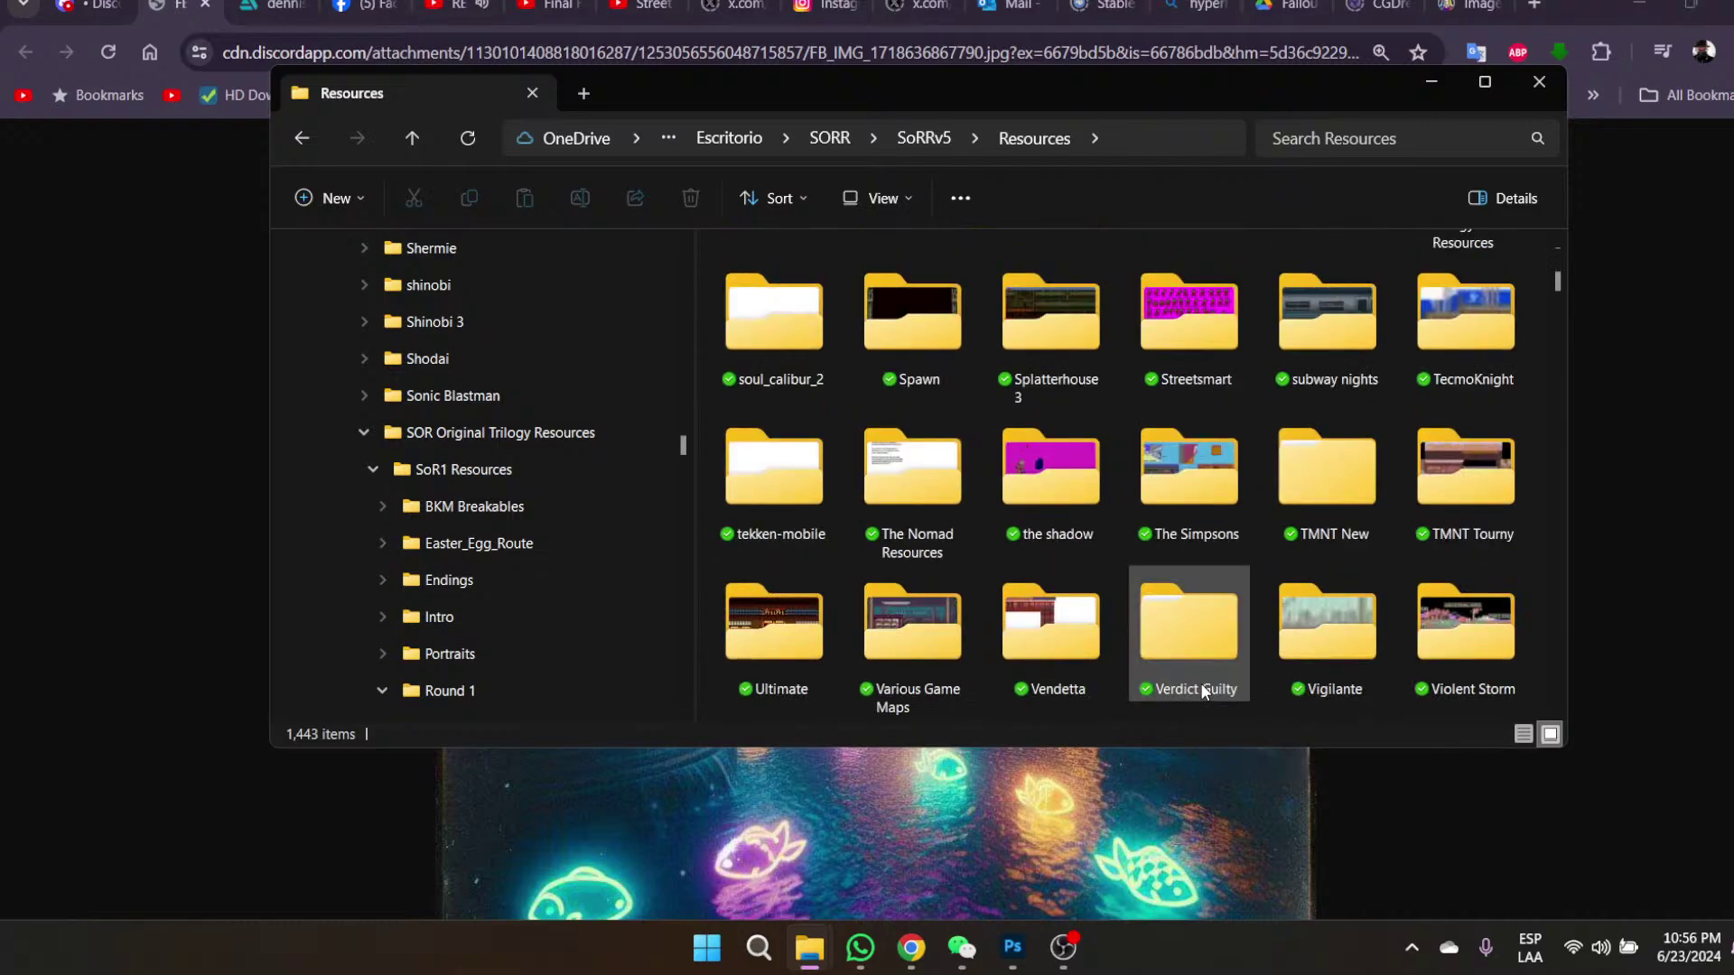
double_click(919, 627)
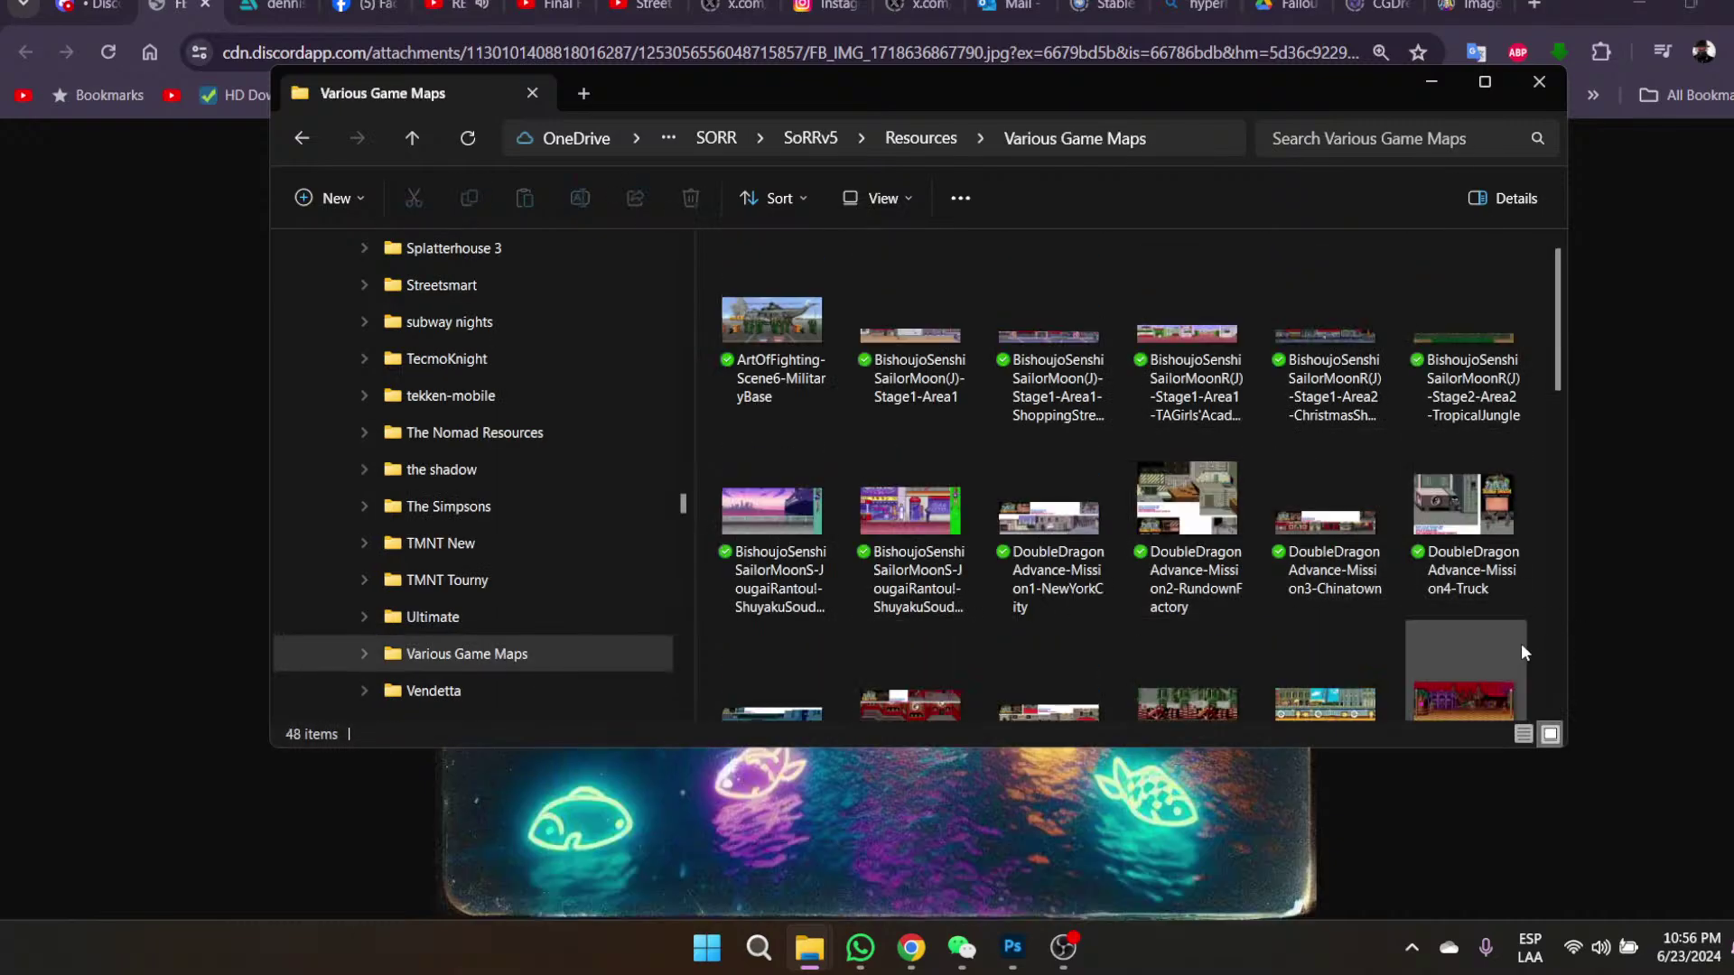
scroll(1525, 643, "down", 3)
scroll(1516, 643, "down", 2)
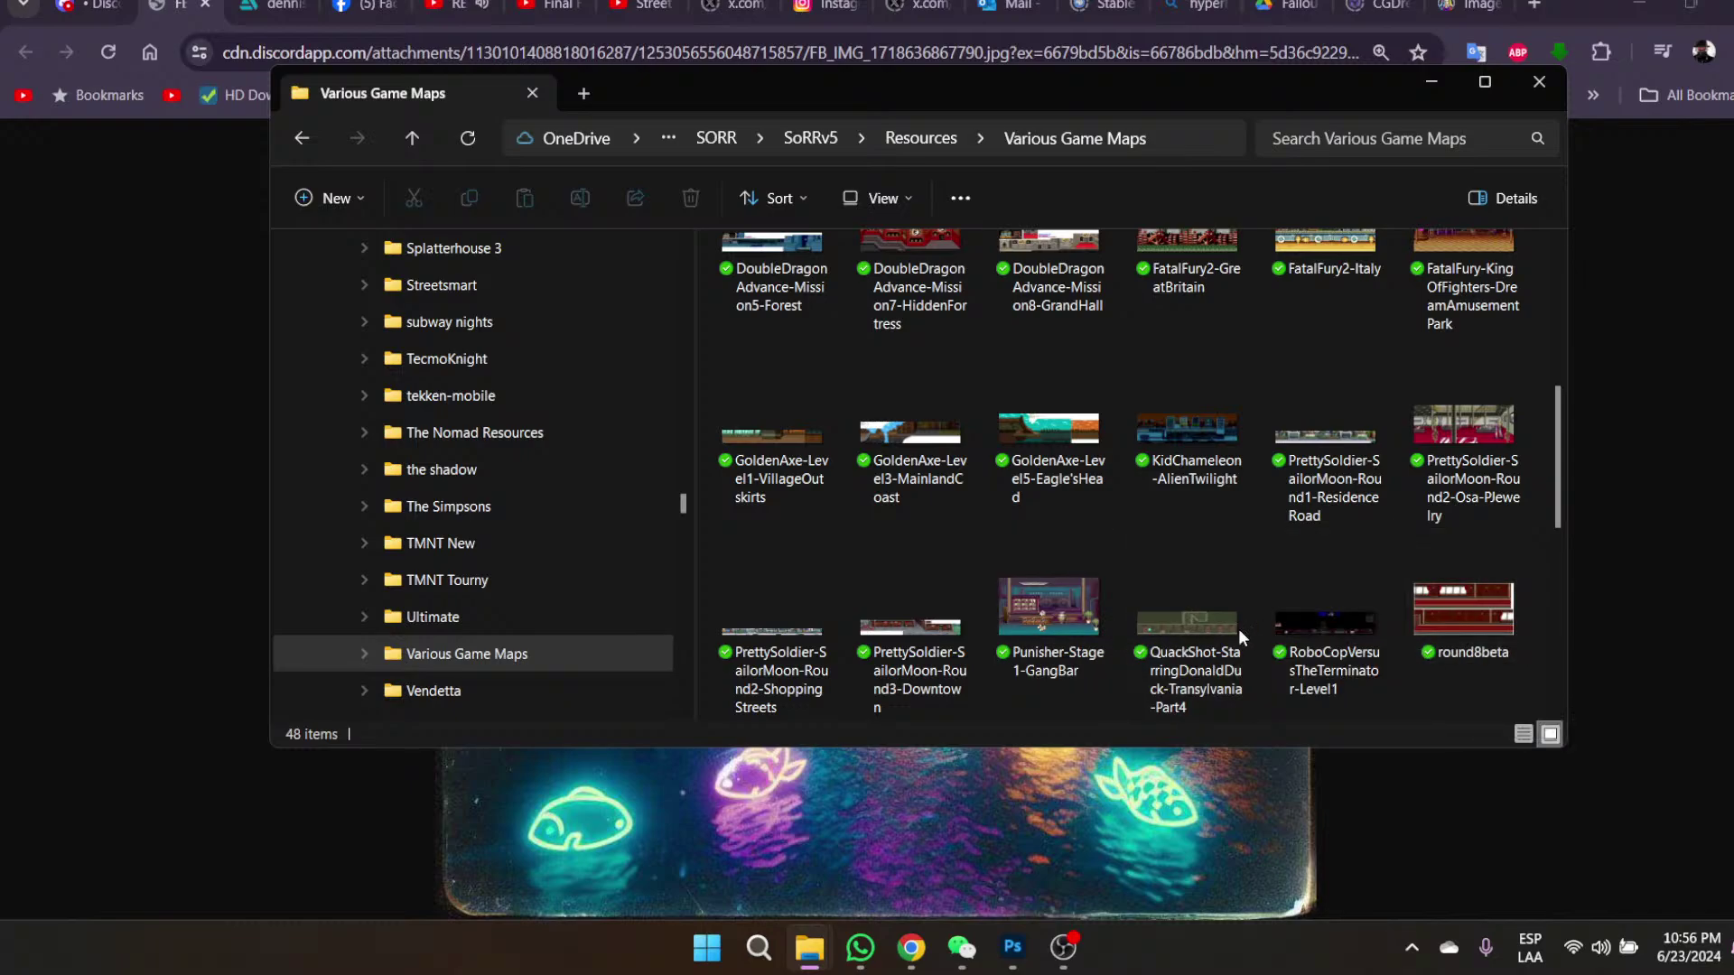
scroll(1111, 632, "down", 2)
scroll(1391, 626, "down", 4)
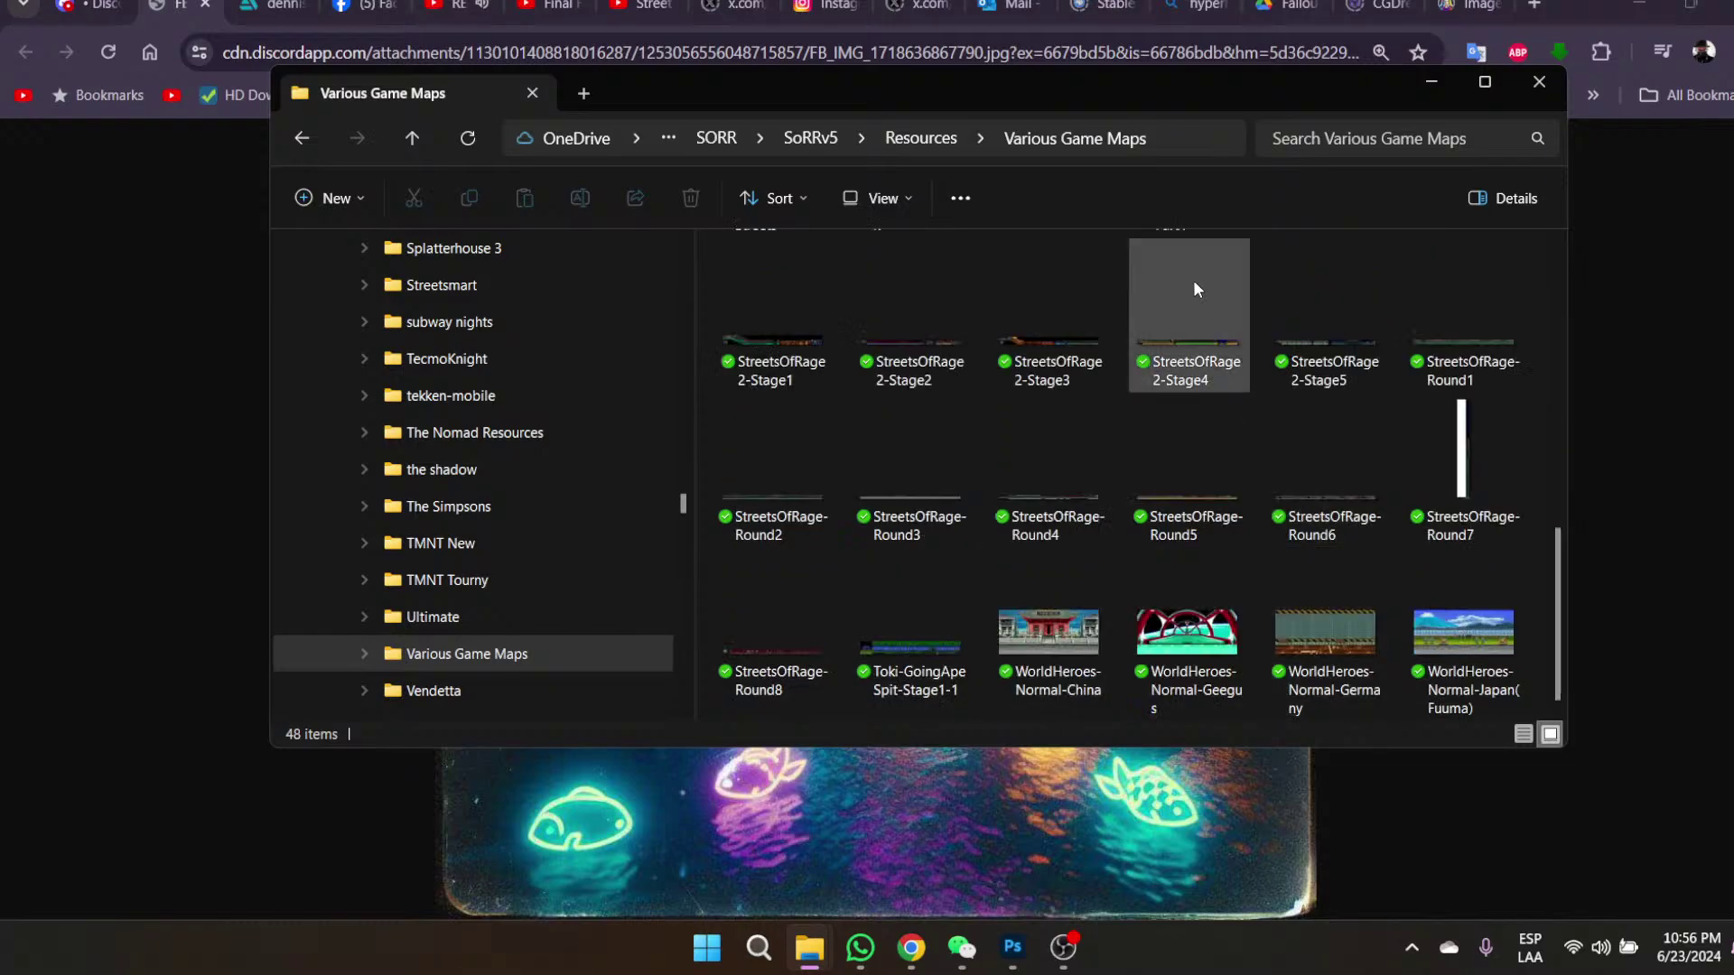
left_click(921, 138)
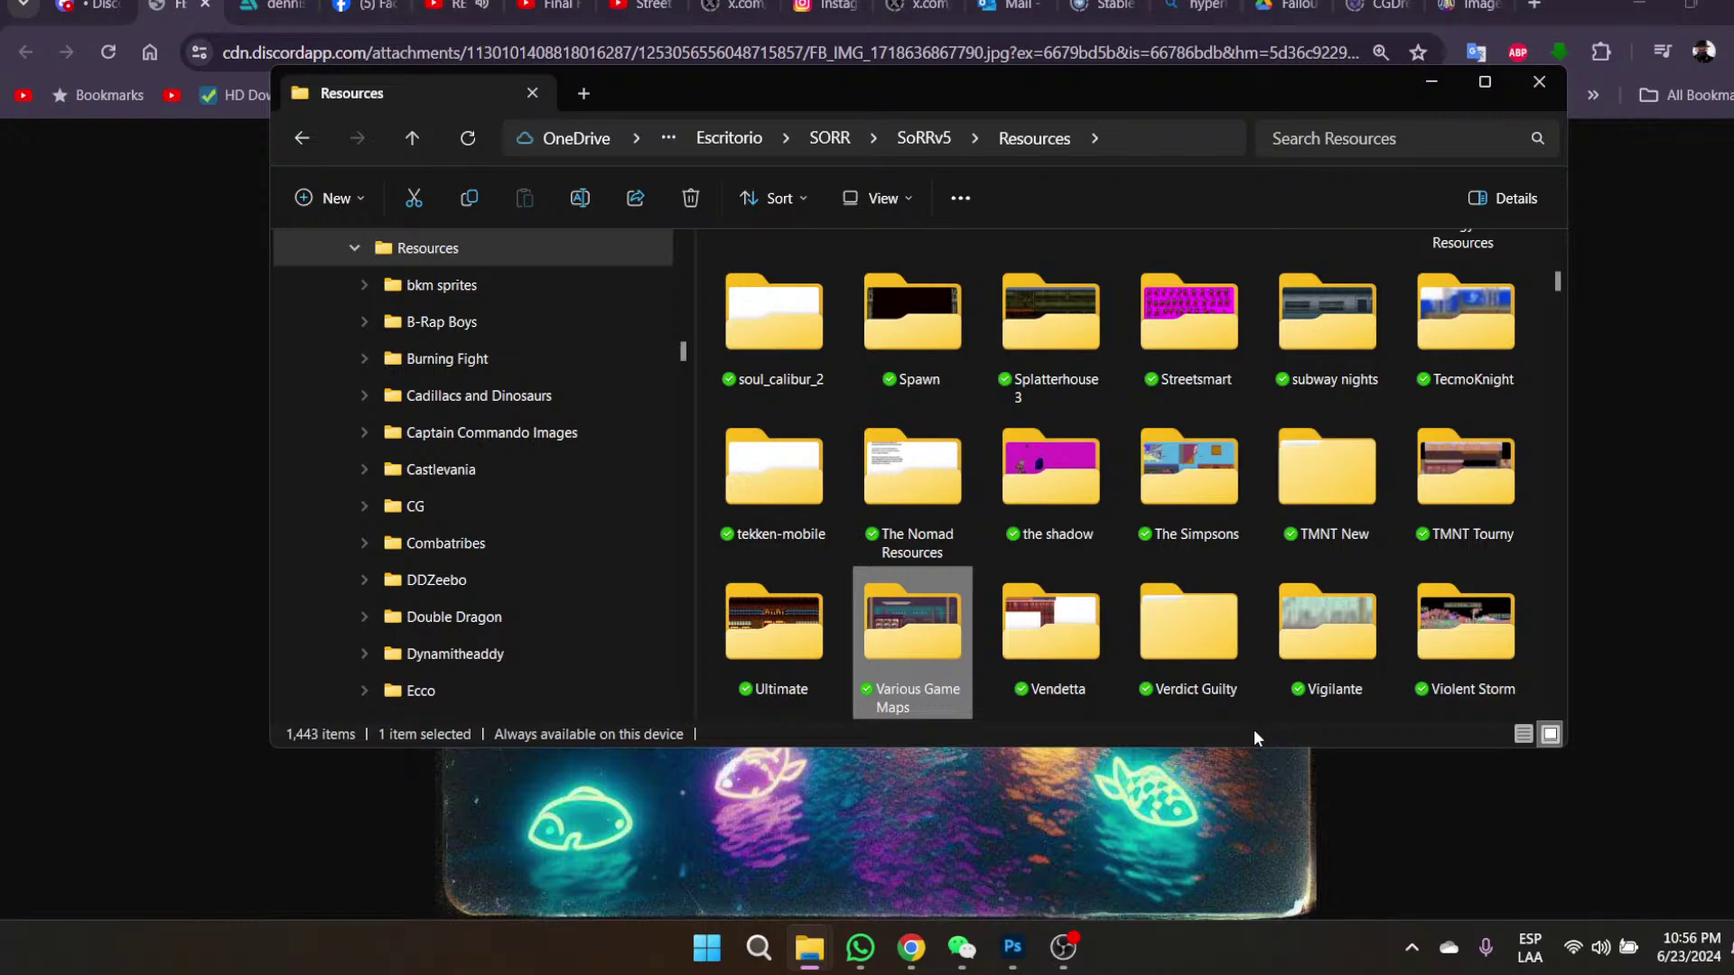
left_click(1540, 601)
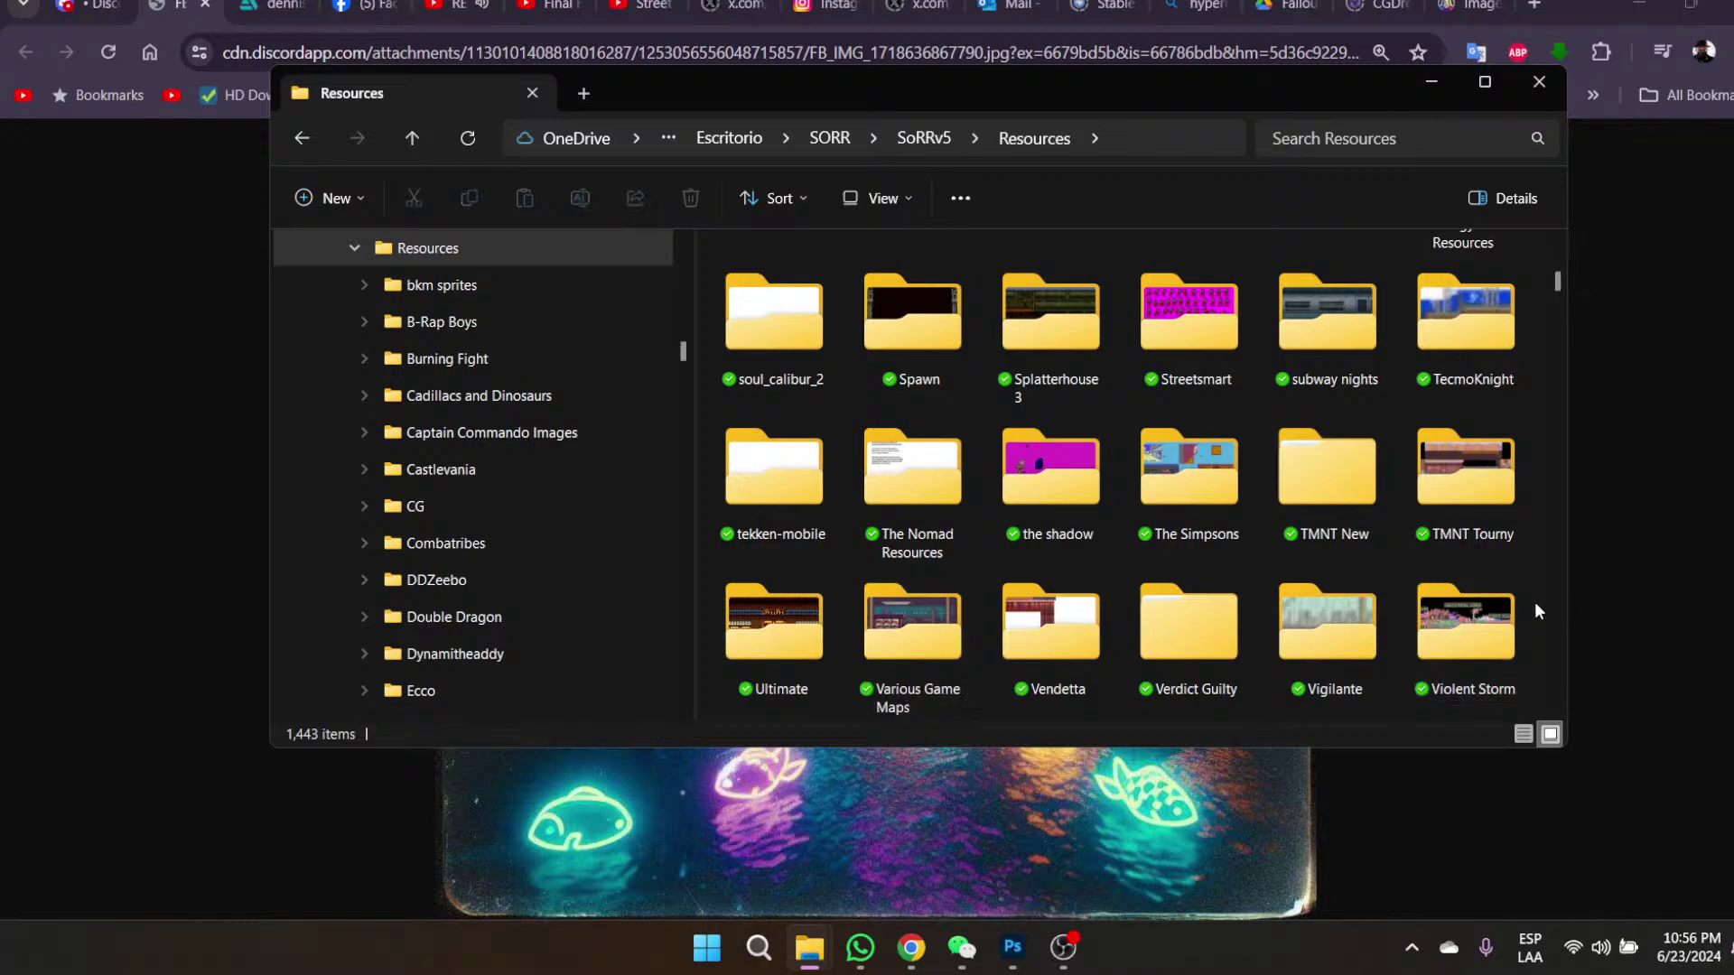
- Check the images in the ZarRips folder and go back to the Resources folder
scroll(1536, 601, "down", 2)
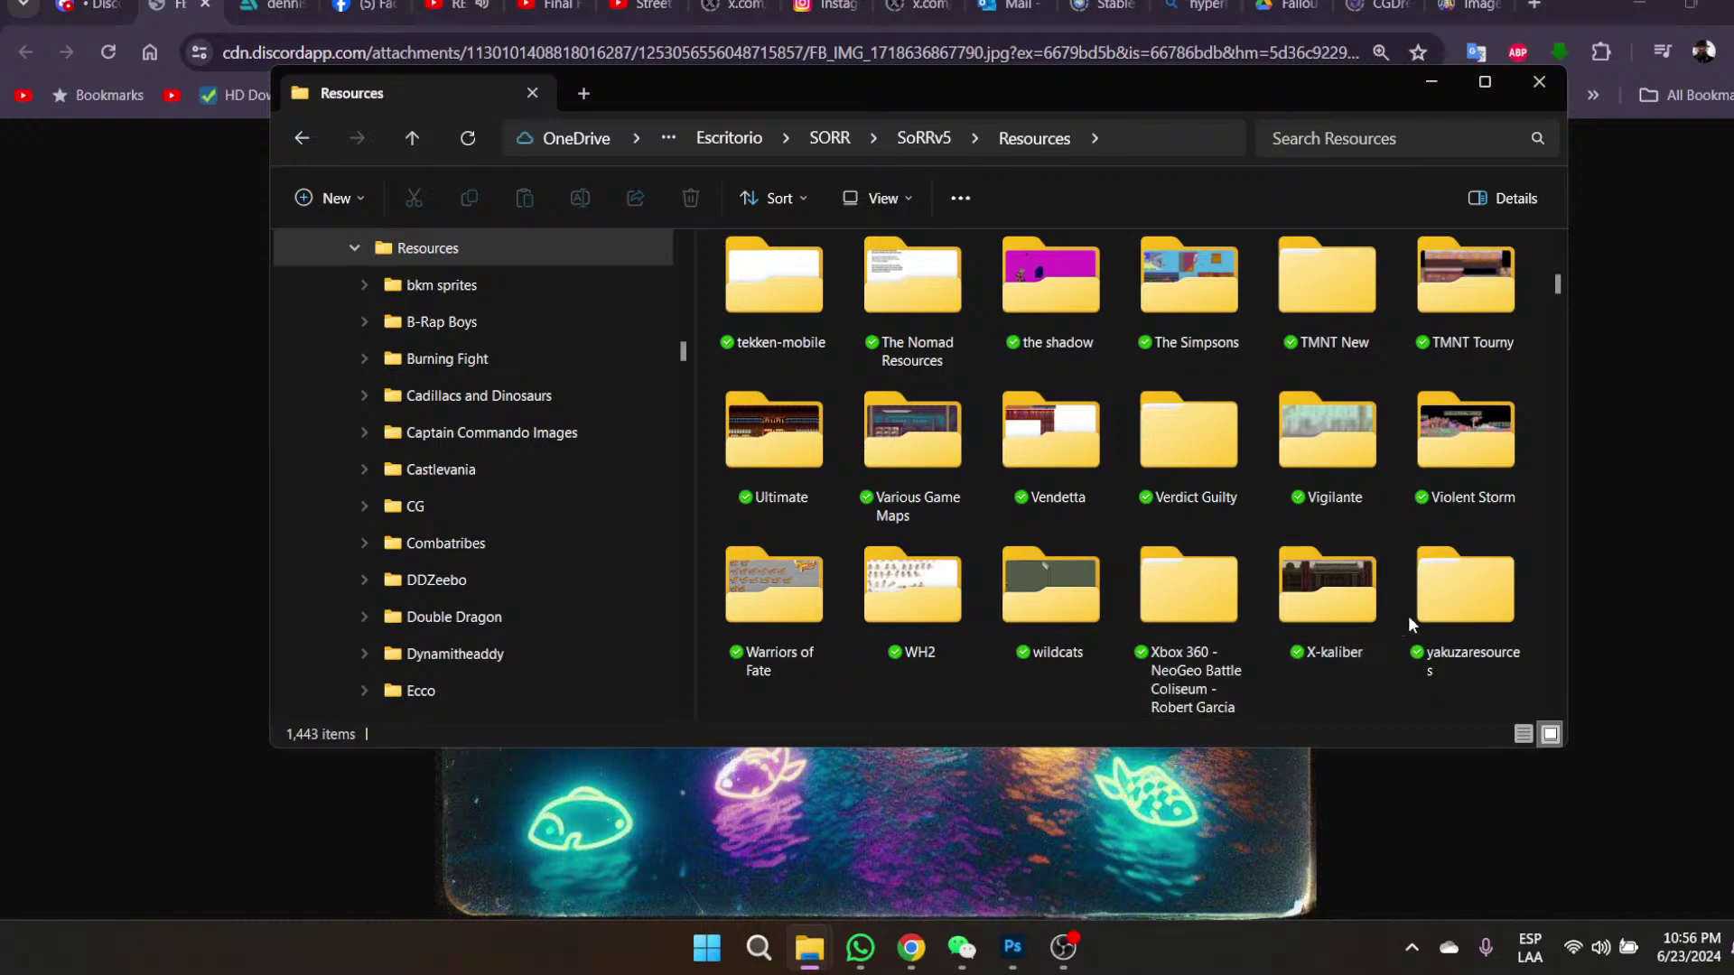
scroll(1521, 593, "down", 2)
double_click(929, 664)
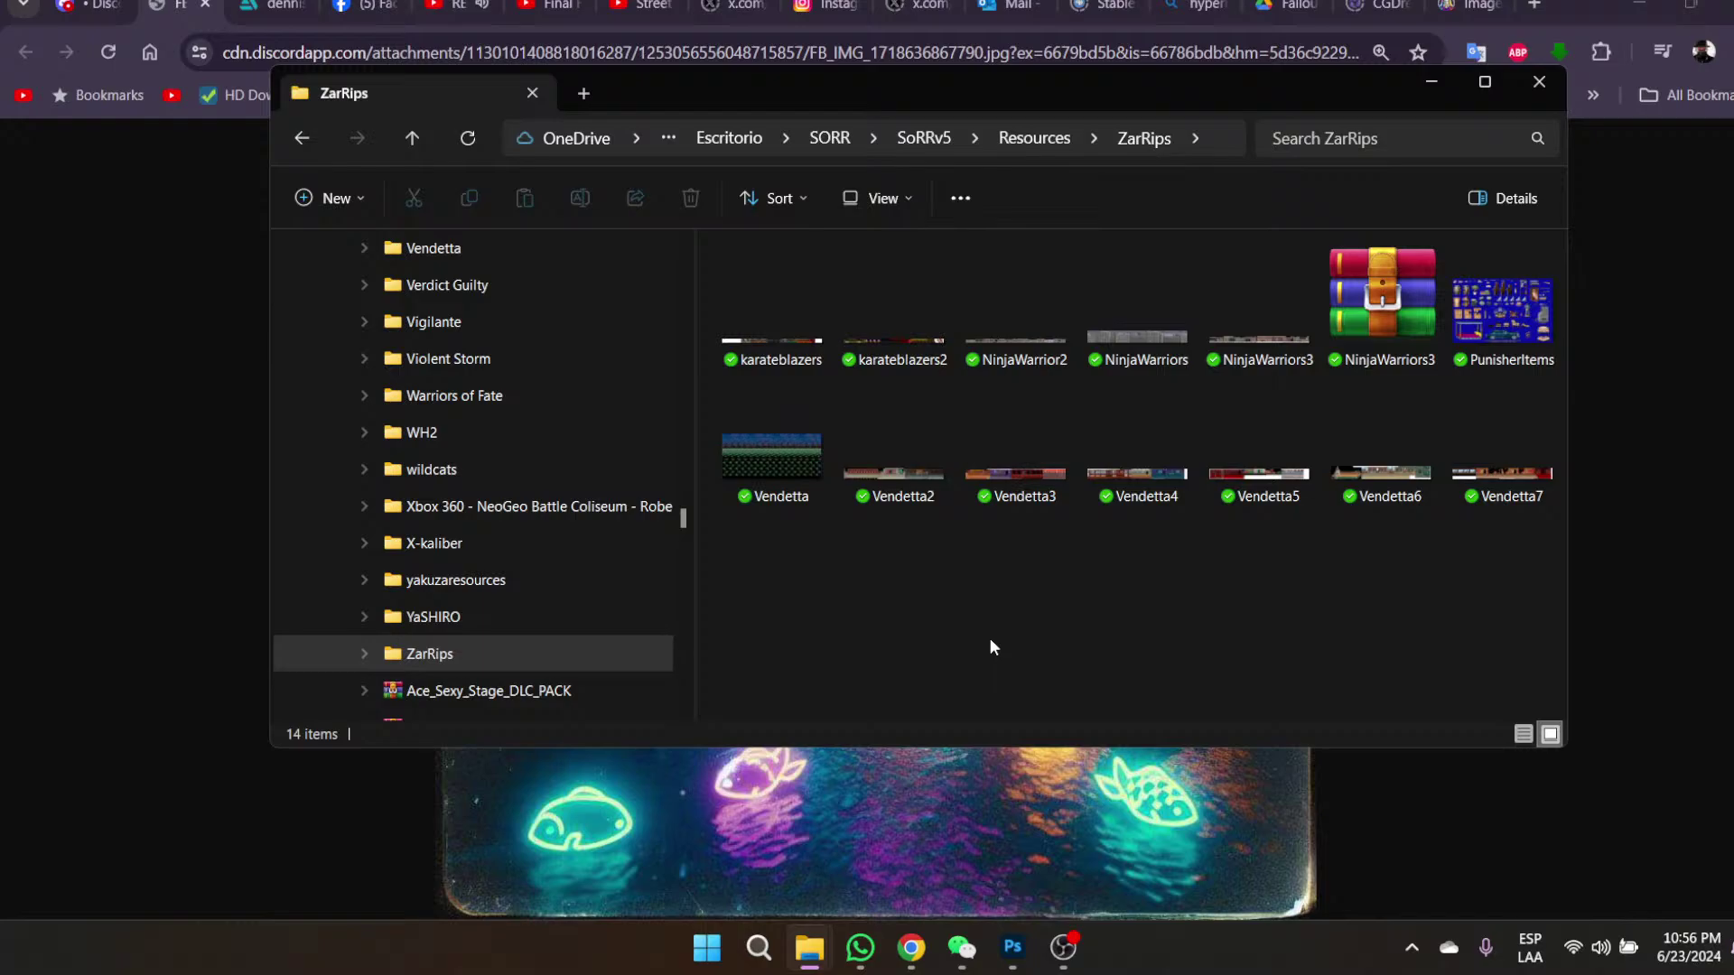
left_click(300, 139)
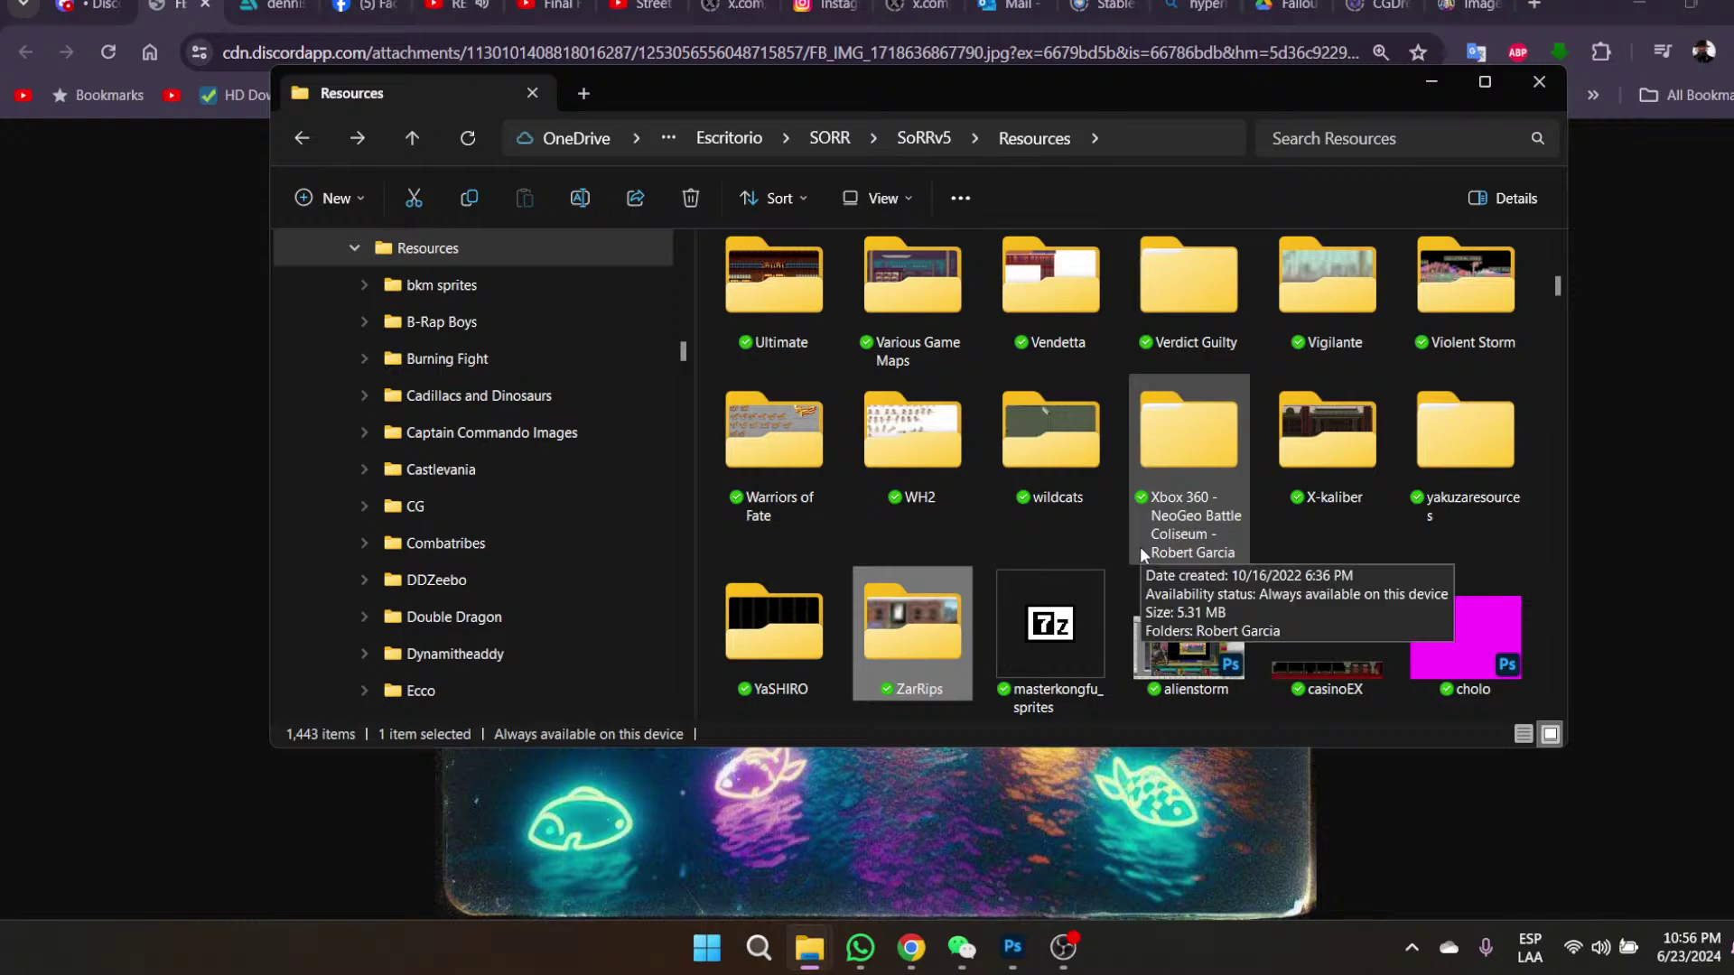
left_click(1537, 505)
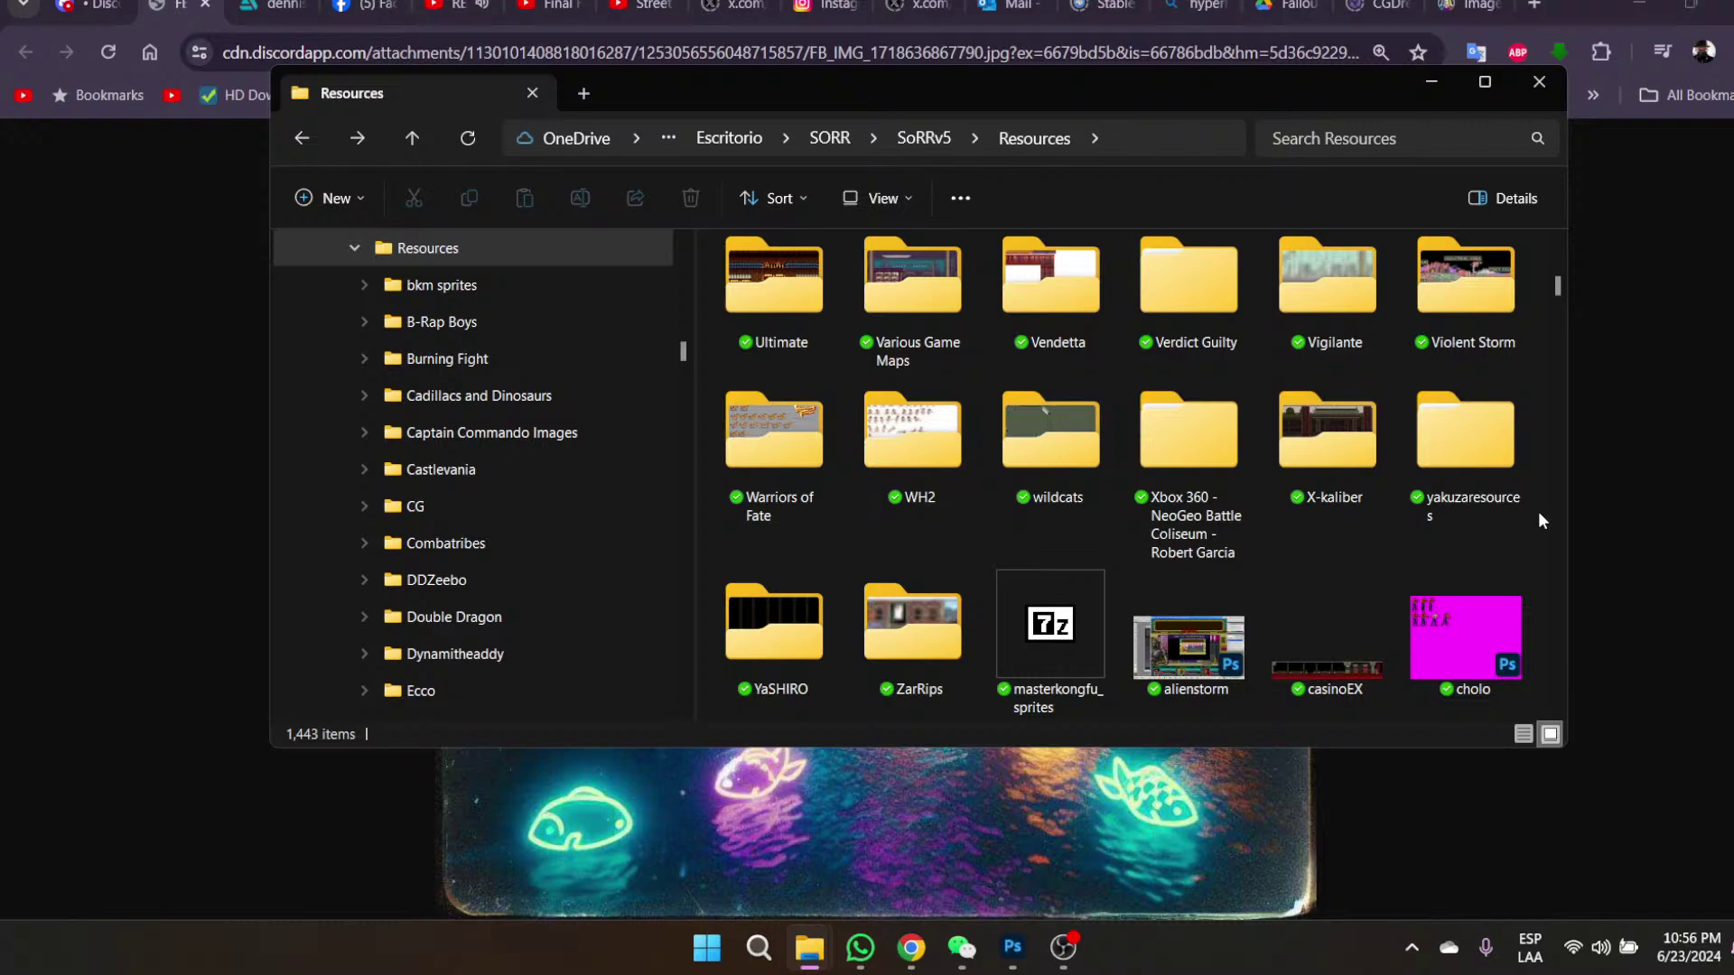
- Examine the type-sorted image thumbnails in the Resources folder, down to the chinatown and city backgrounds, for usable stage references
scroll(1538, 515, "up", 3)
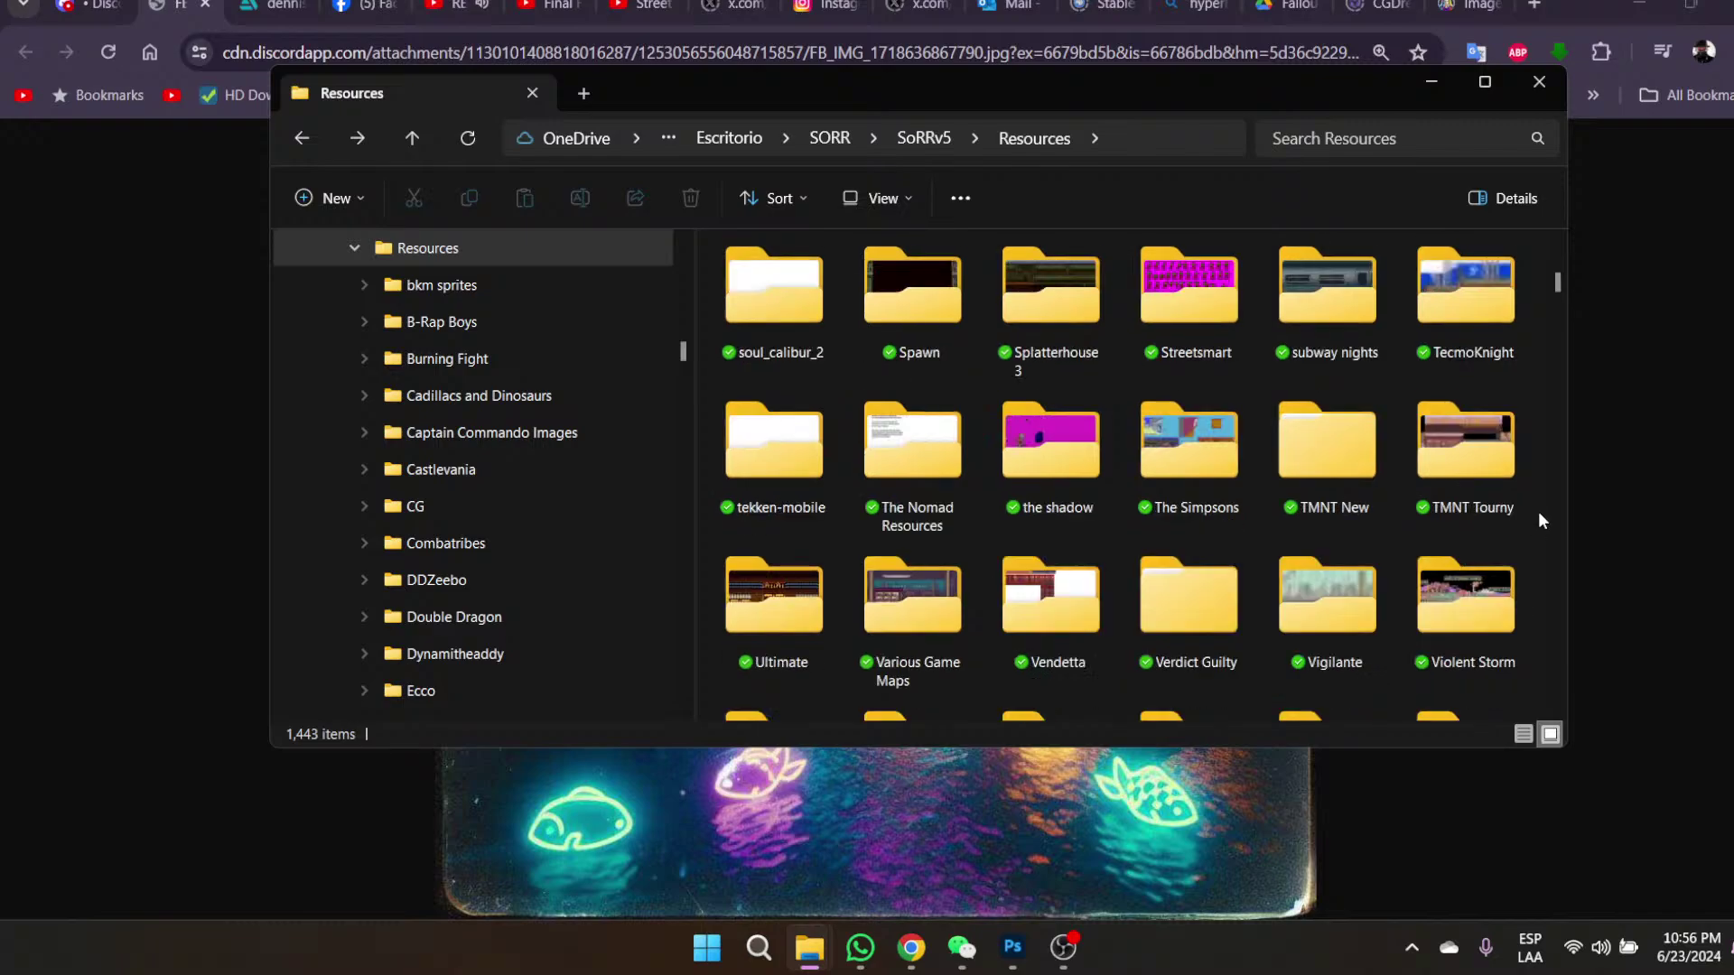
scroll(1537, 511, "down", 6)
scroll(1537, 511, "up", 2)
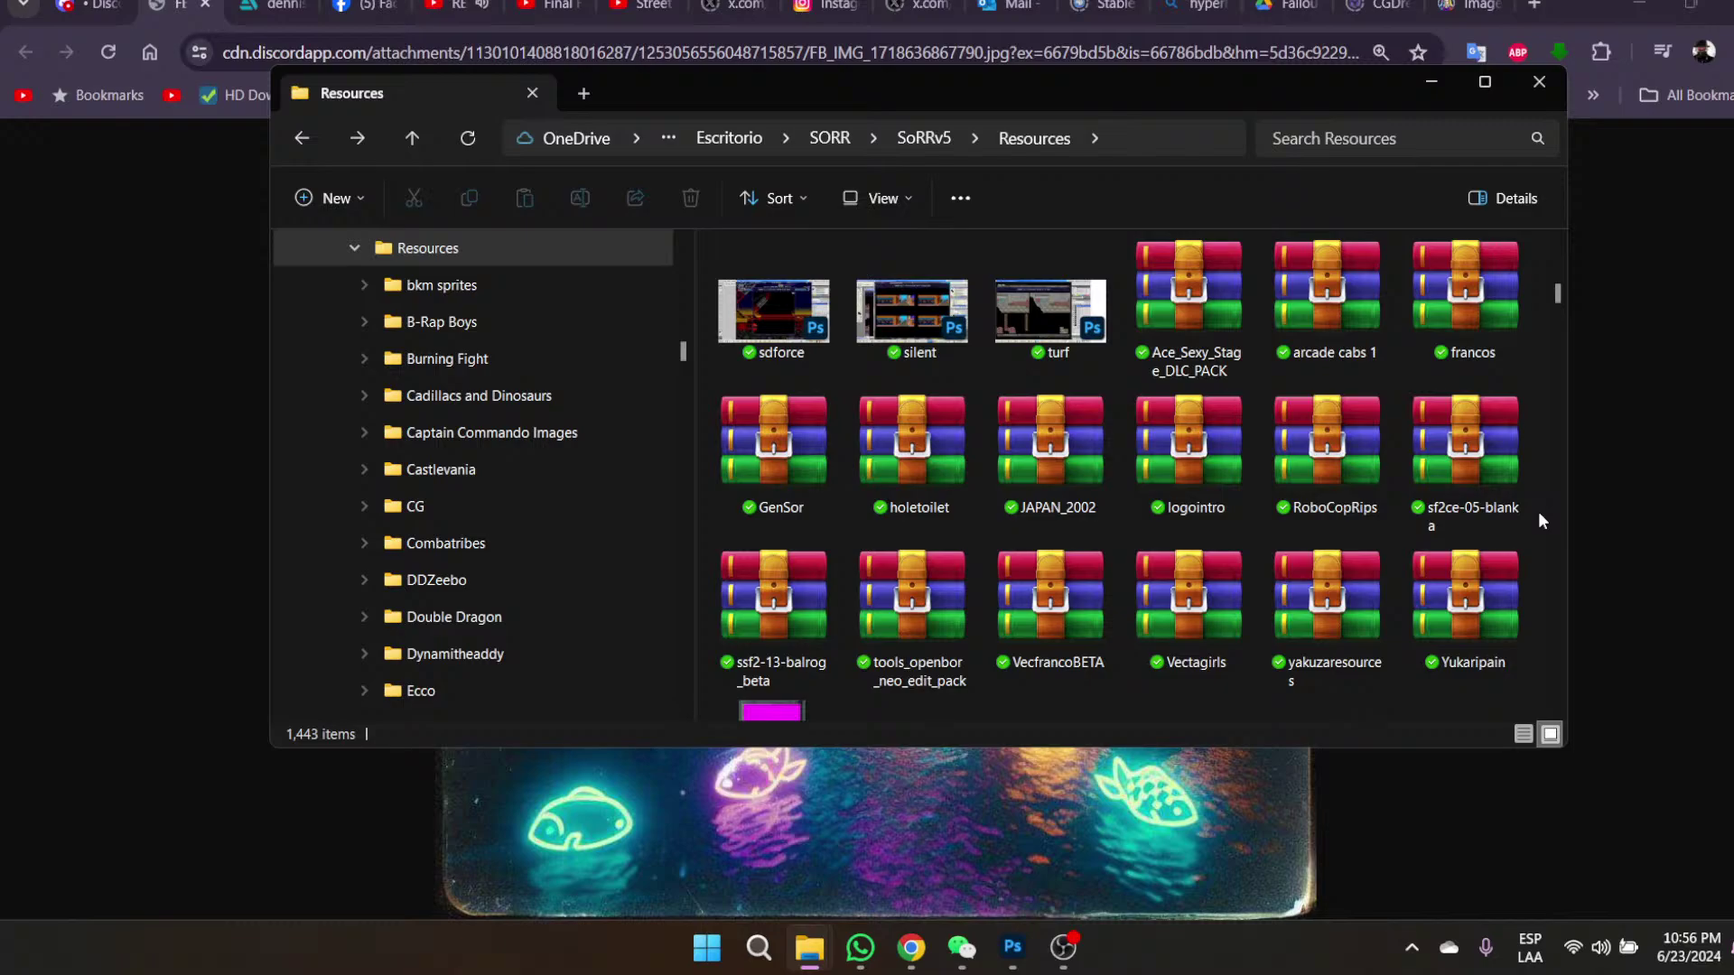
scroll(1538, 511, "down", 10)
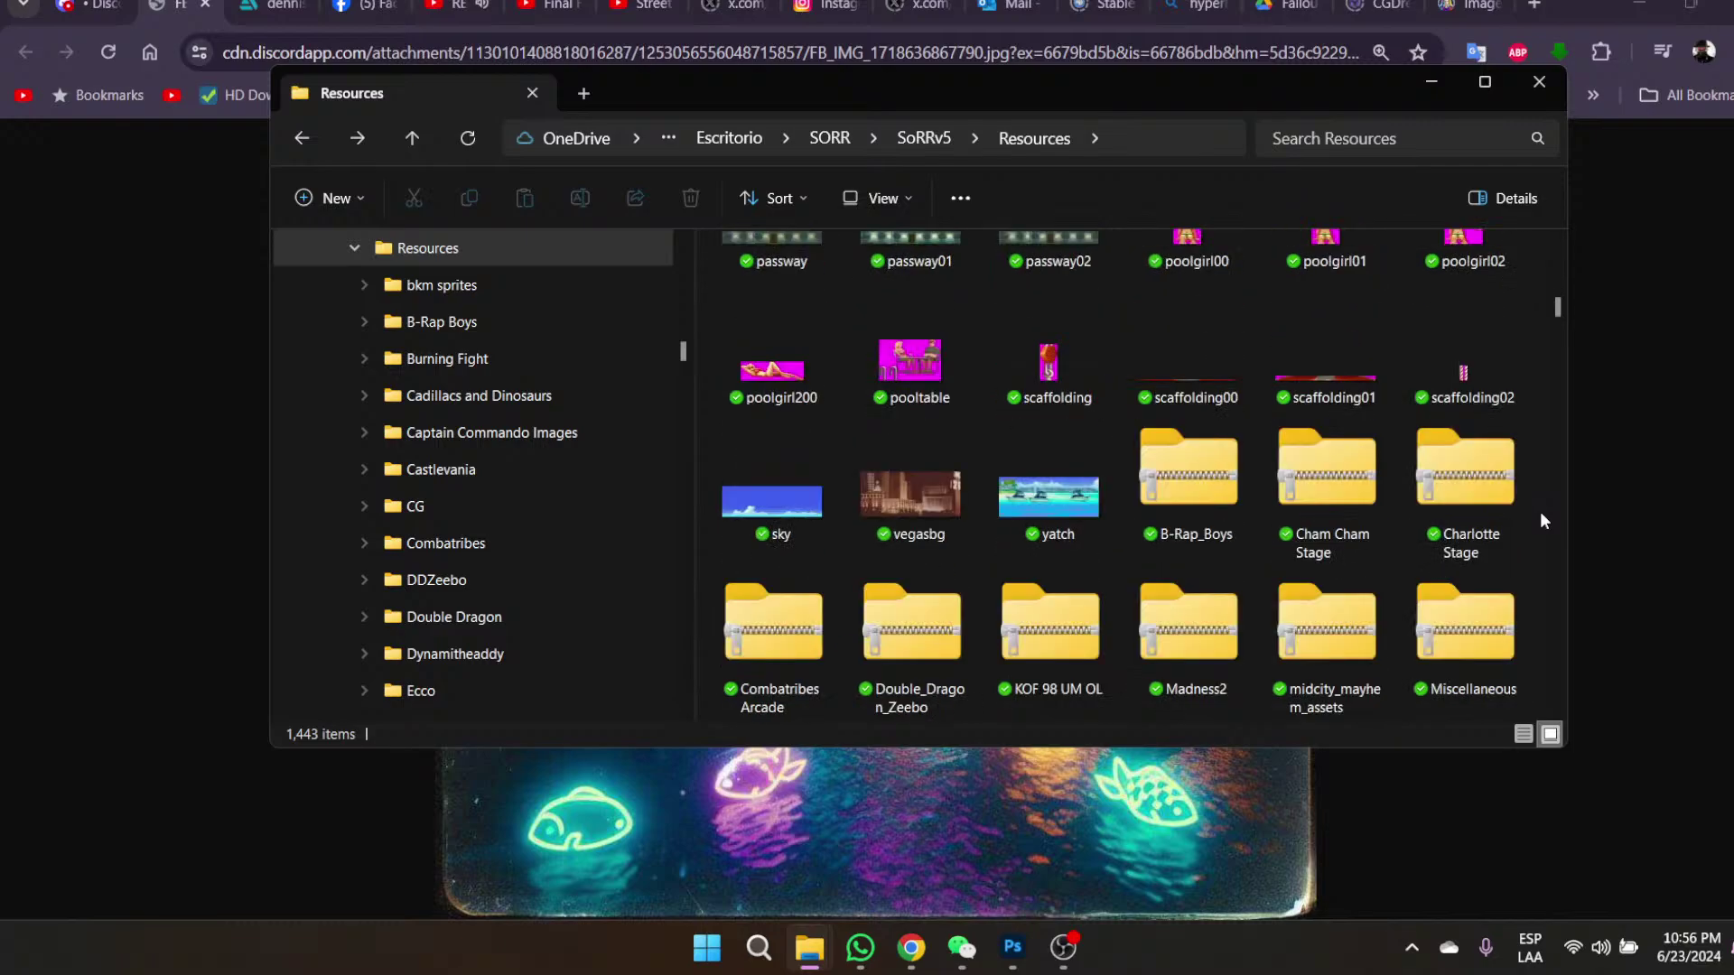
scroll(1540, 511, "down", 5)
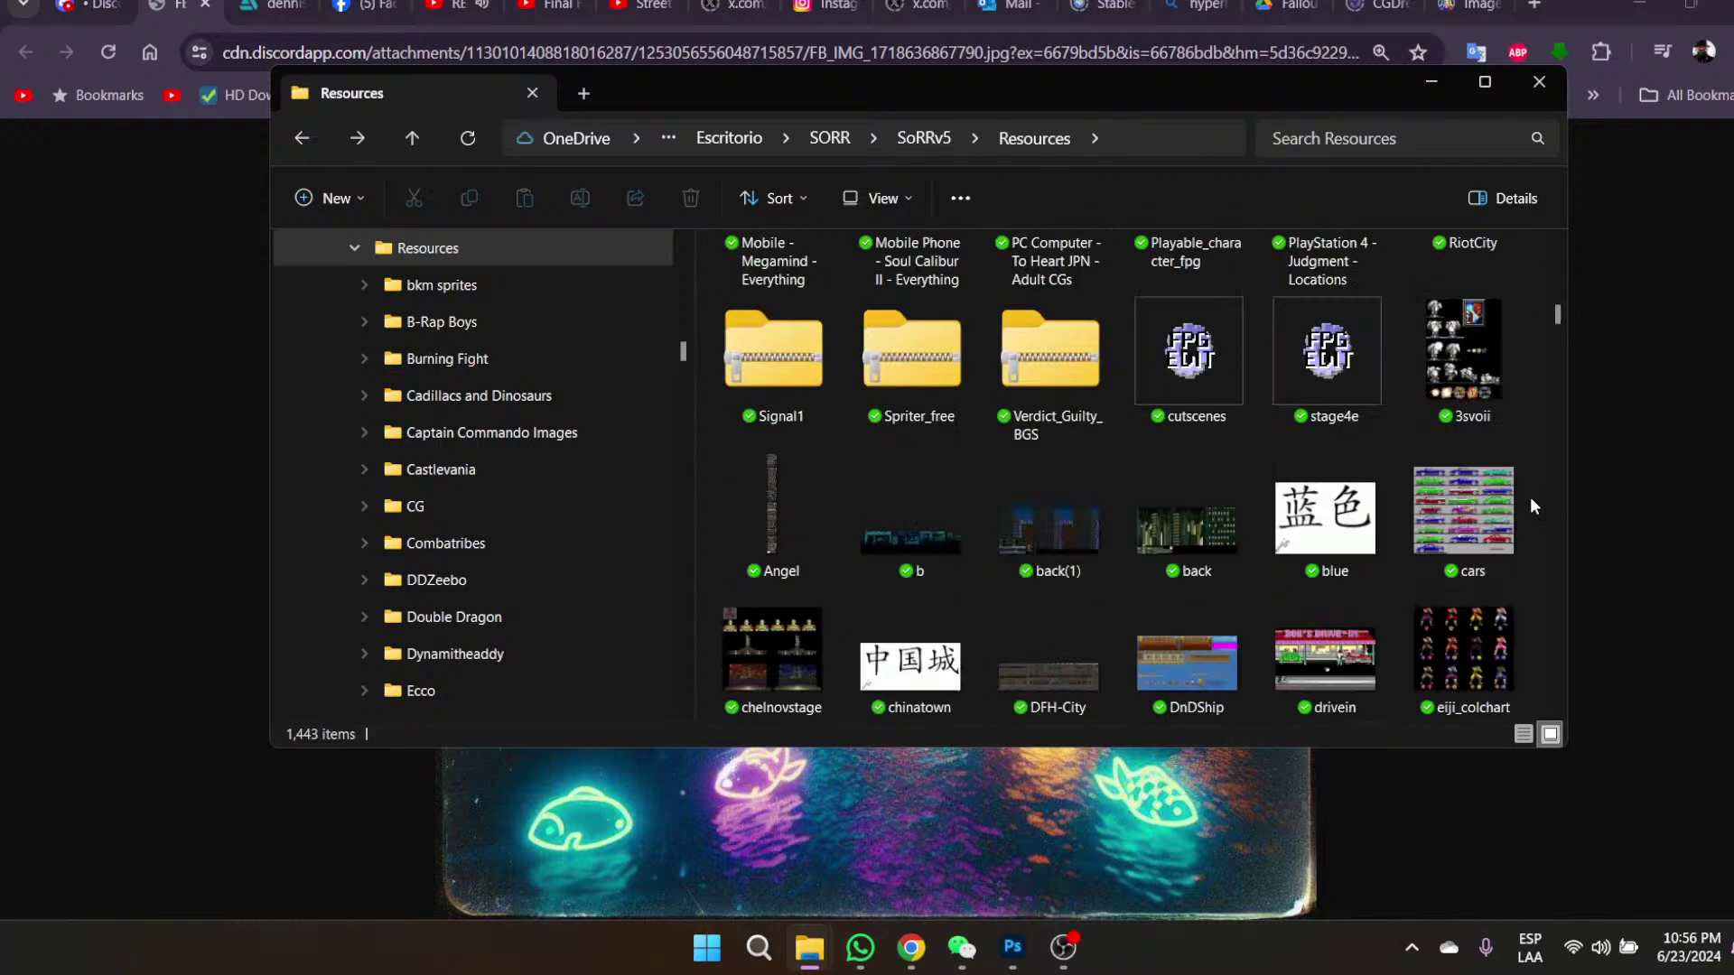
scroll(1530, 506, "down", 3)
scroll(1530, 505, "down", 5)
scroll(1533, 505, "down", 5)
scroll(1532, 505, "down", 5)
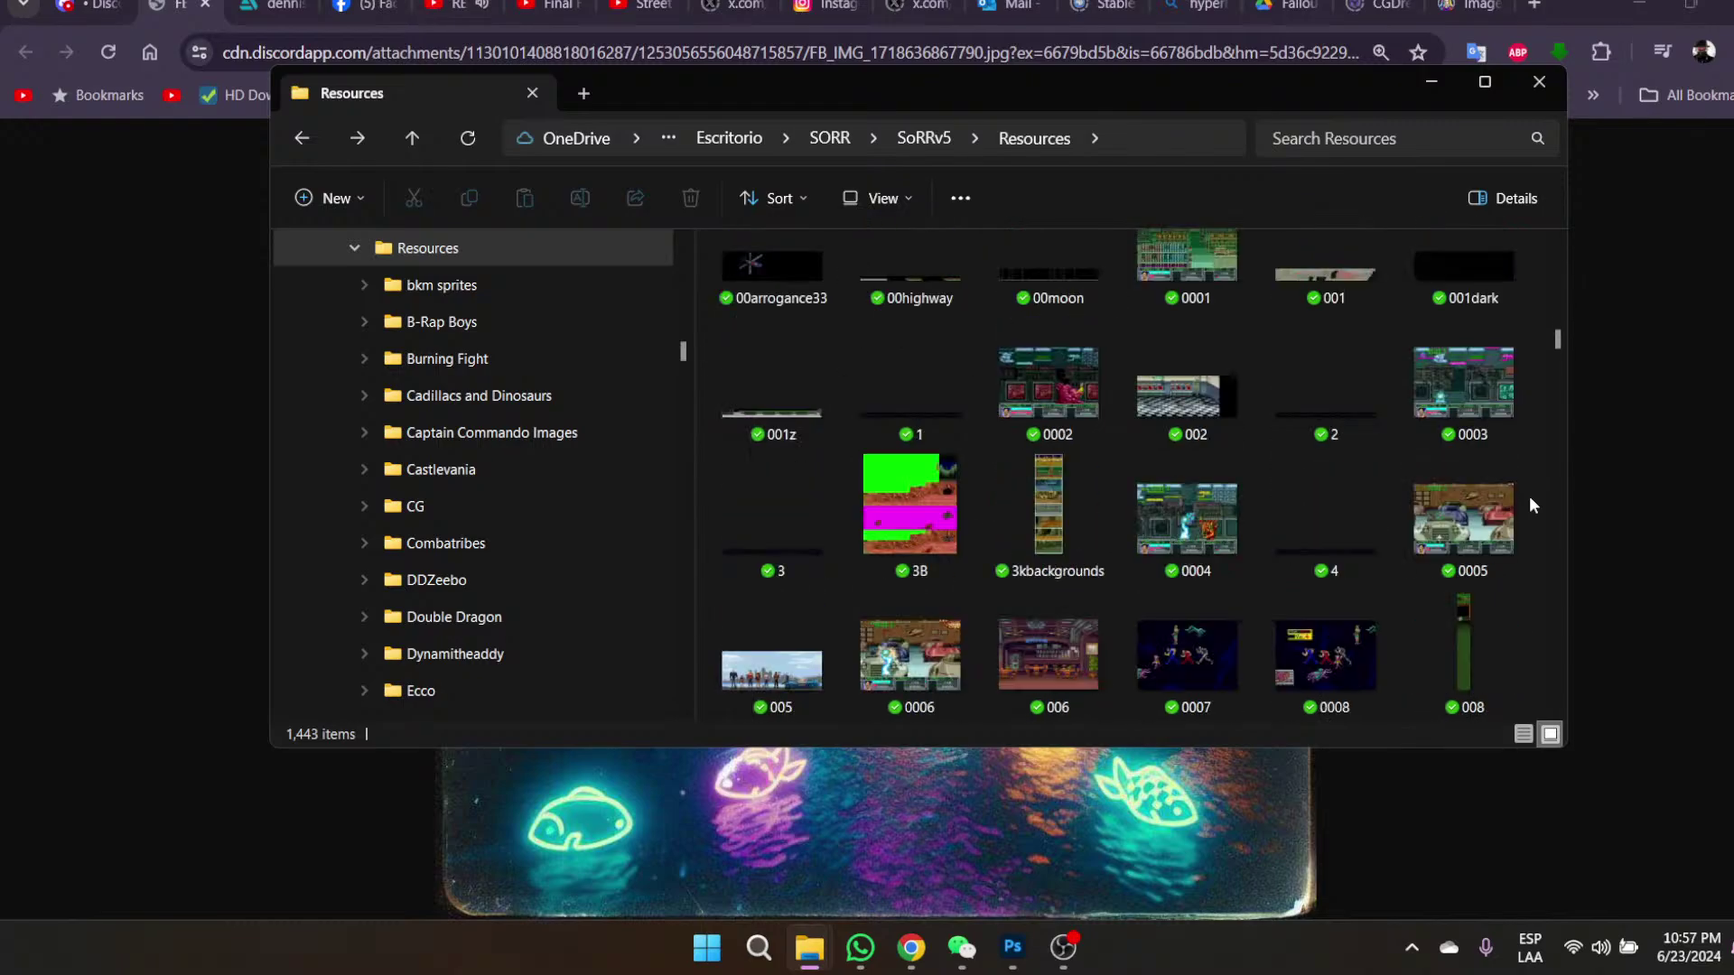
scroll(1532, 505, "down", 2)
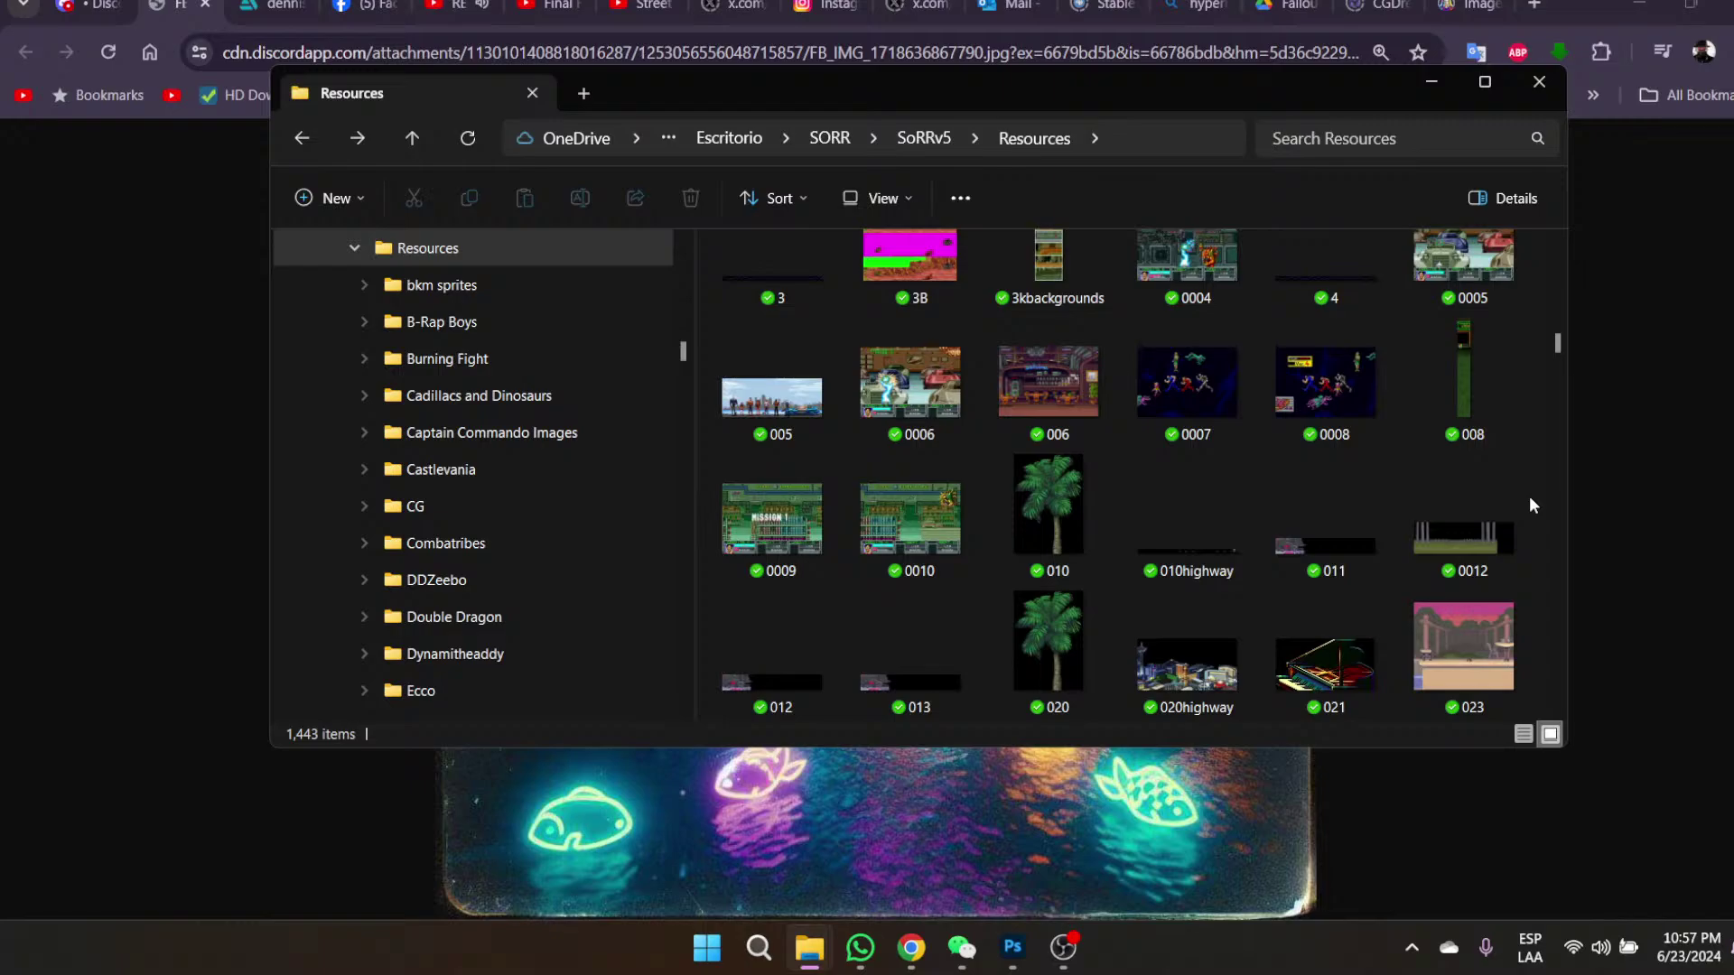
scroll(1530, 505, "down", 5)
scroll(1530, 504, "down", 5)
scroll(1532, 505, "down", 10)
scroll(1532, 505, "down", 2)
scroll(1532, 505, "down", 2)
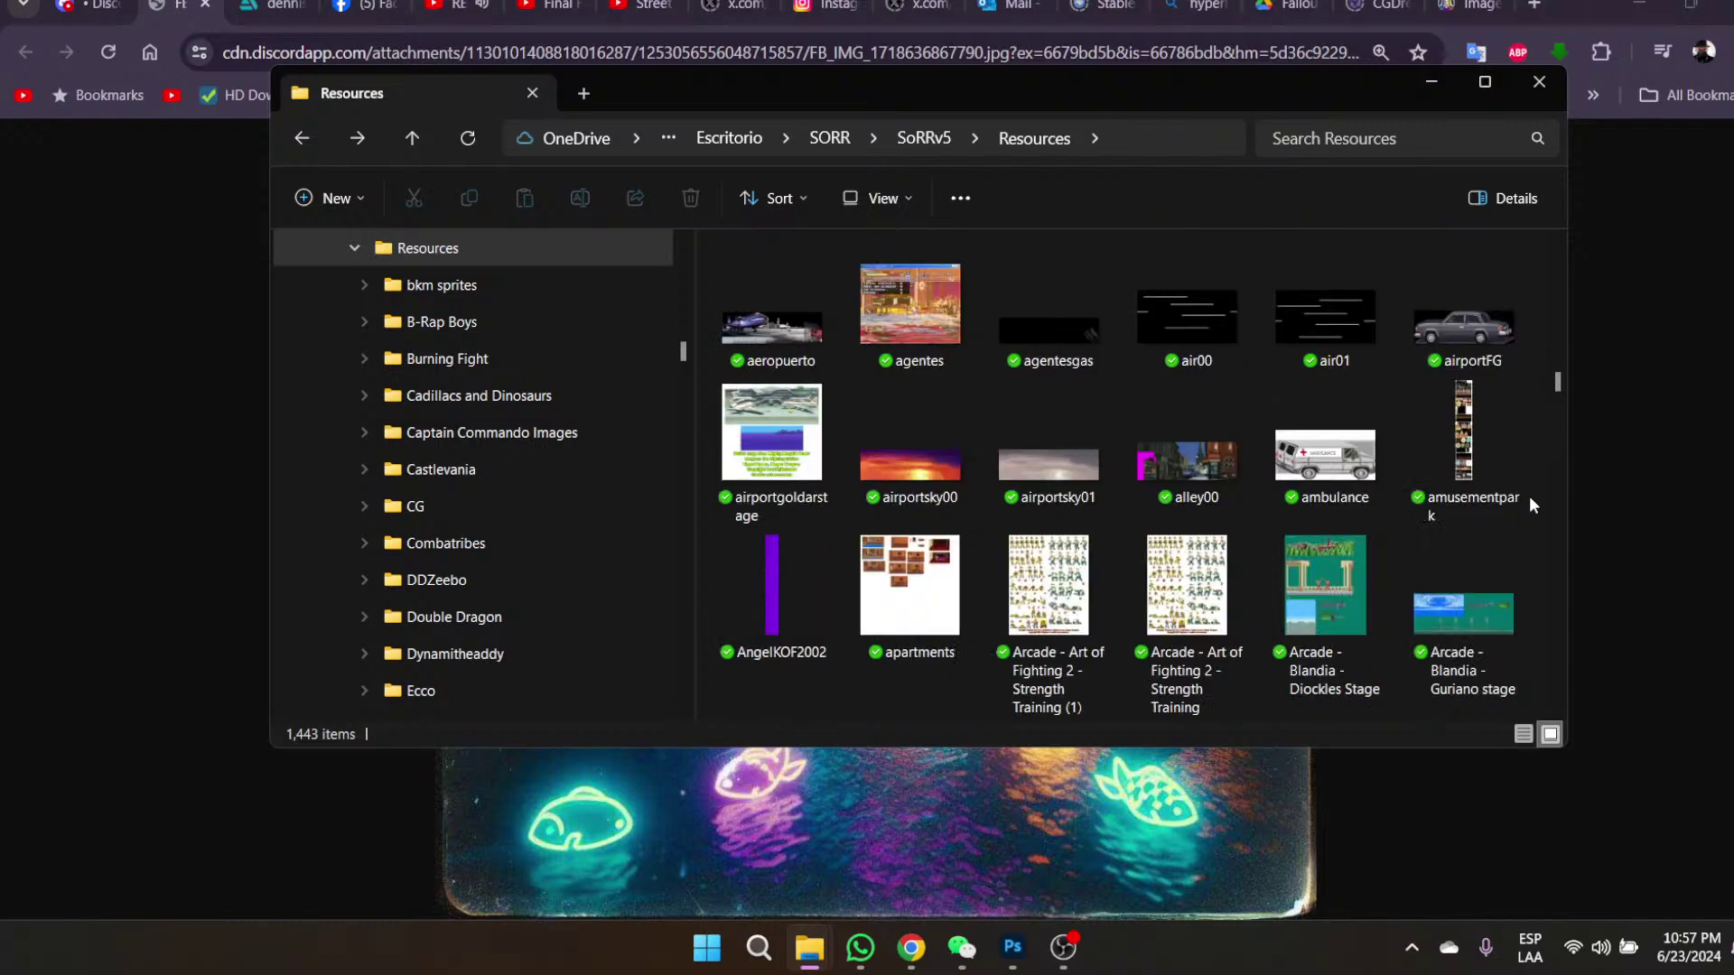
scroll(1531, 498, "down", 3)
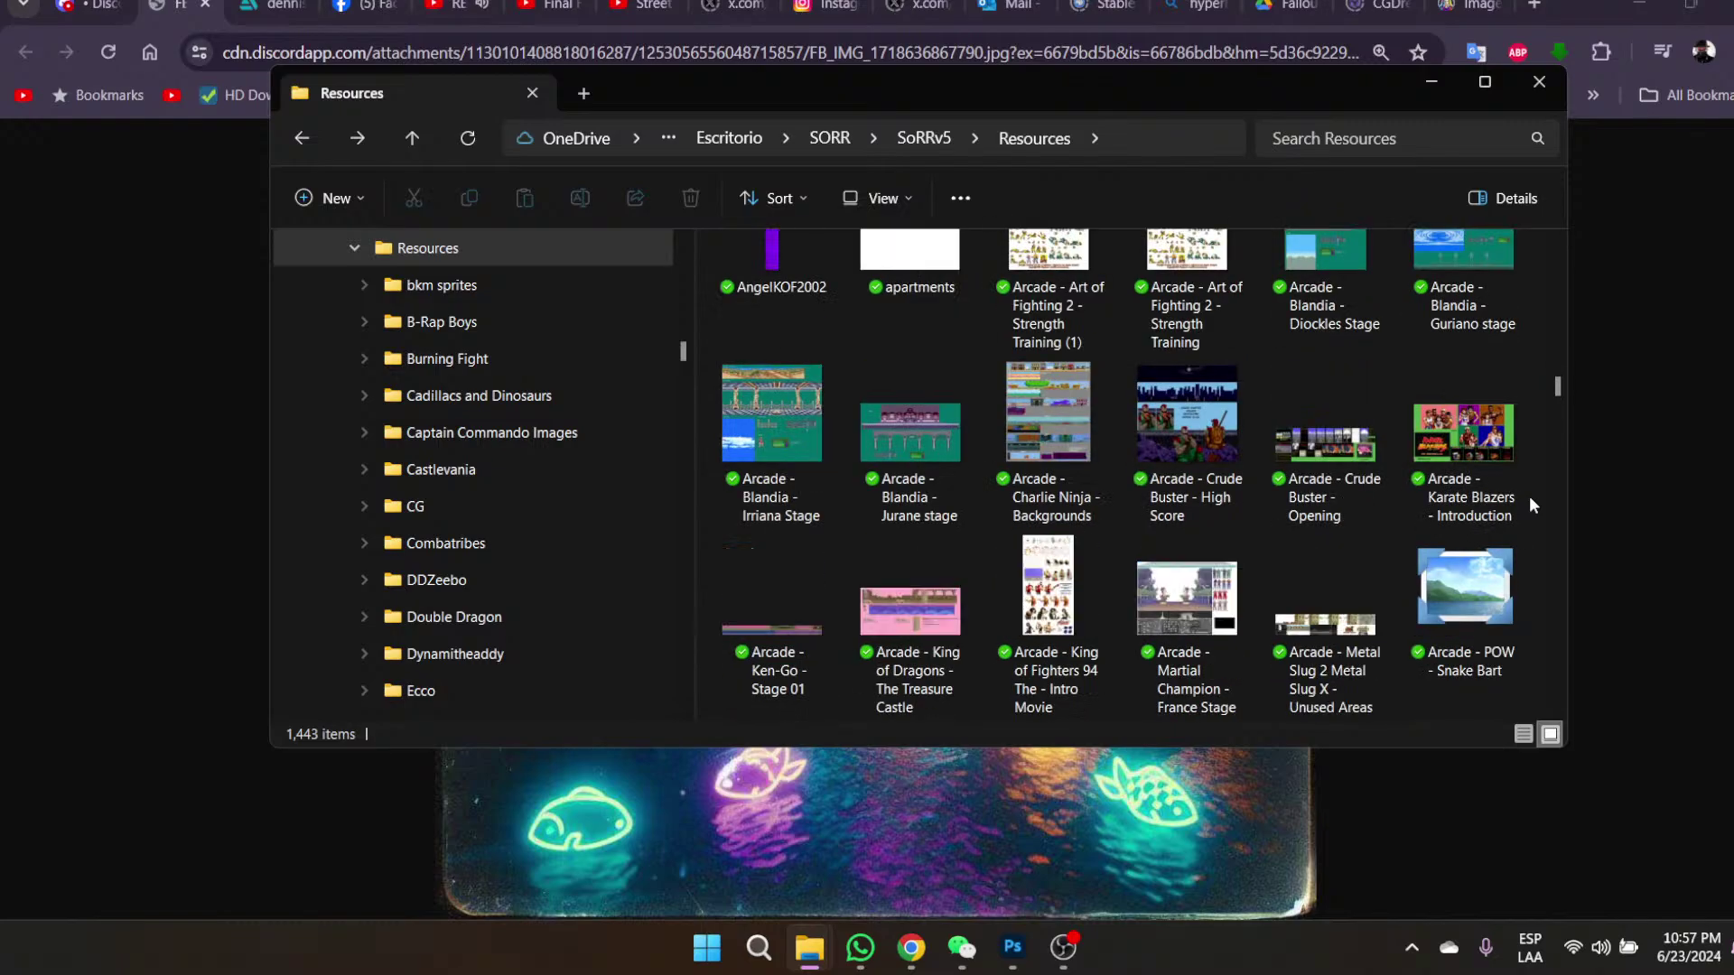
scroll(1530, 505, "down", 10)
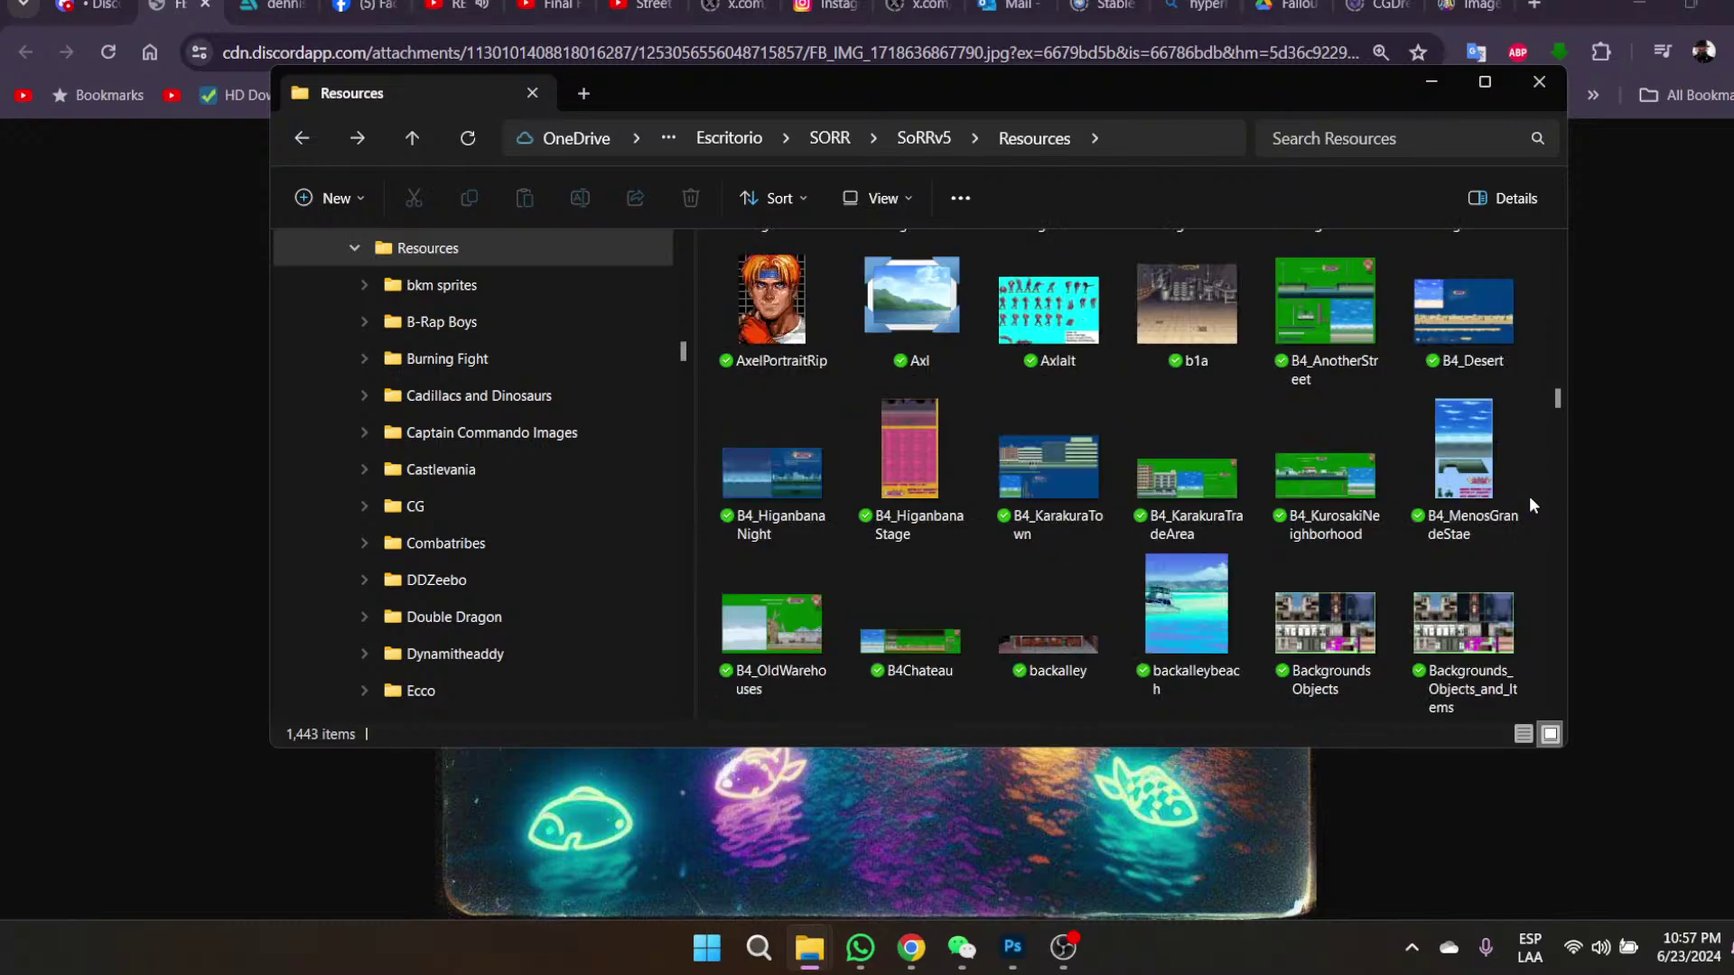
scroll(1530, 505, "down", 5)
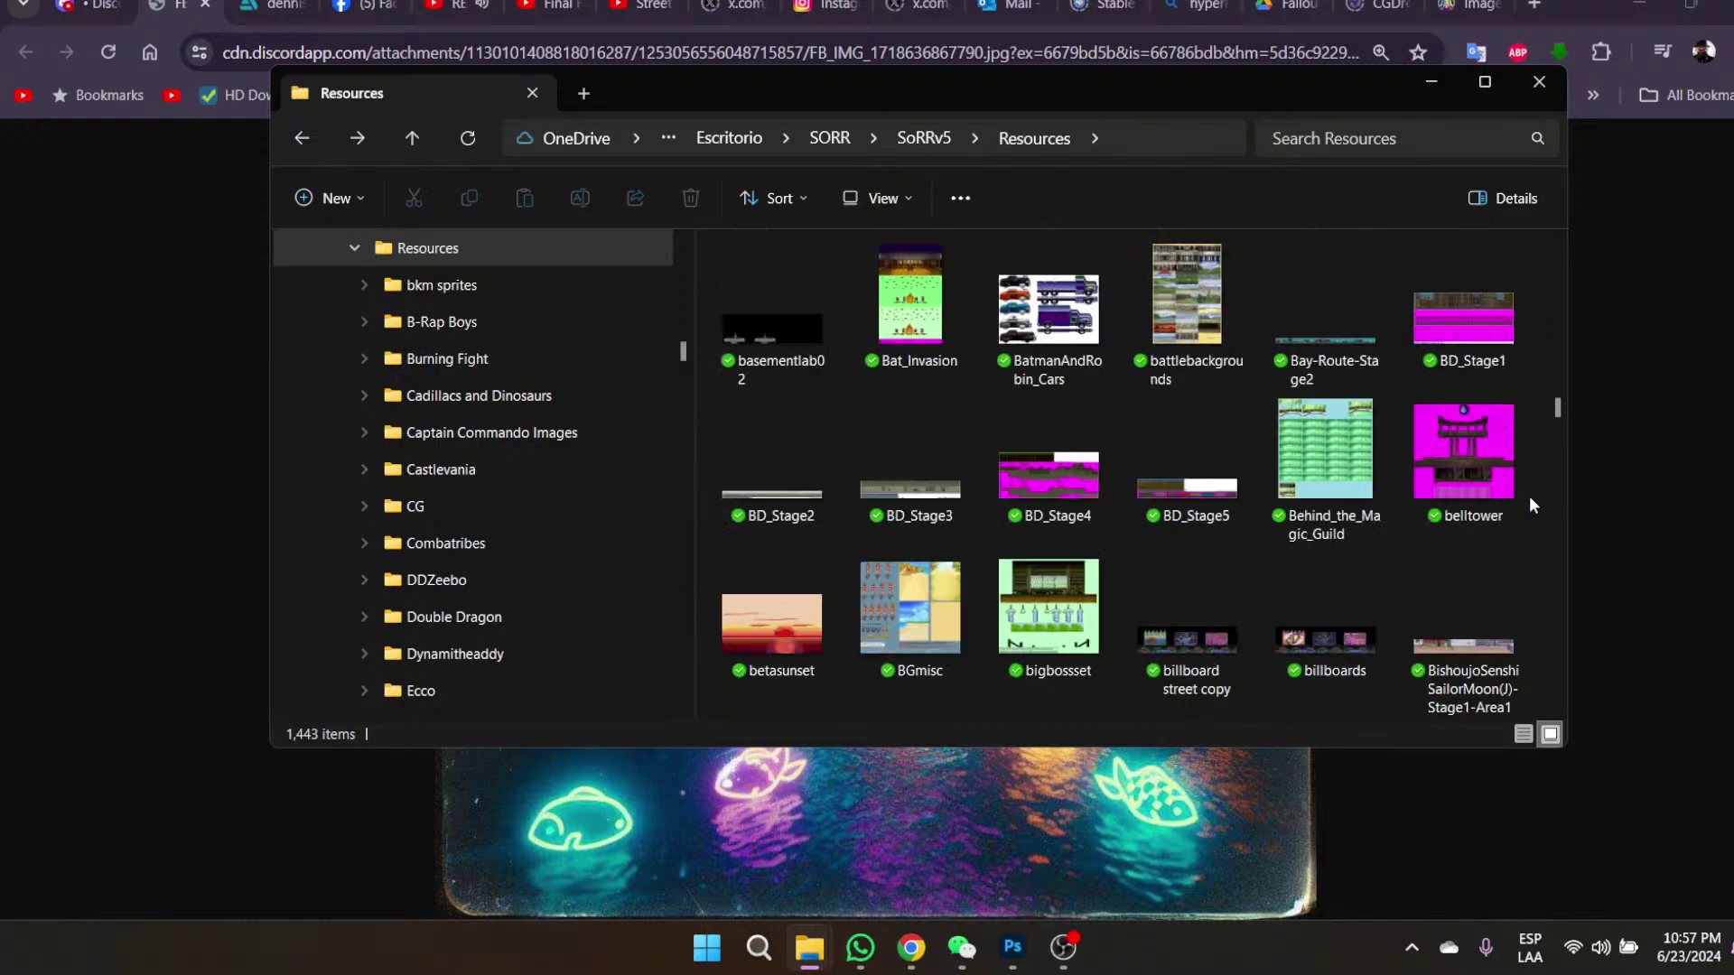
scroll(1530, 505, "down", 3)
scroll(1530, 505, "down", 8)
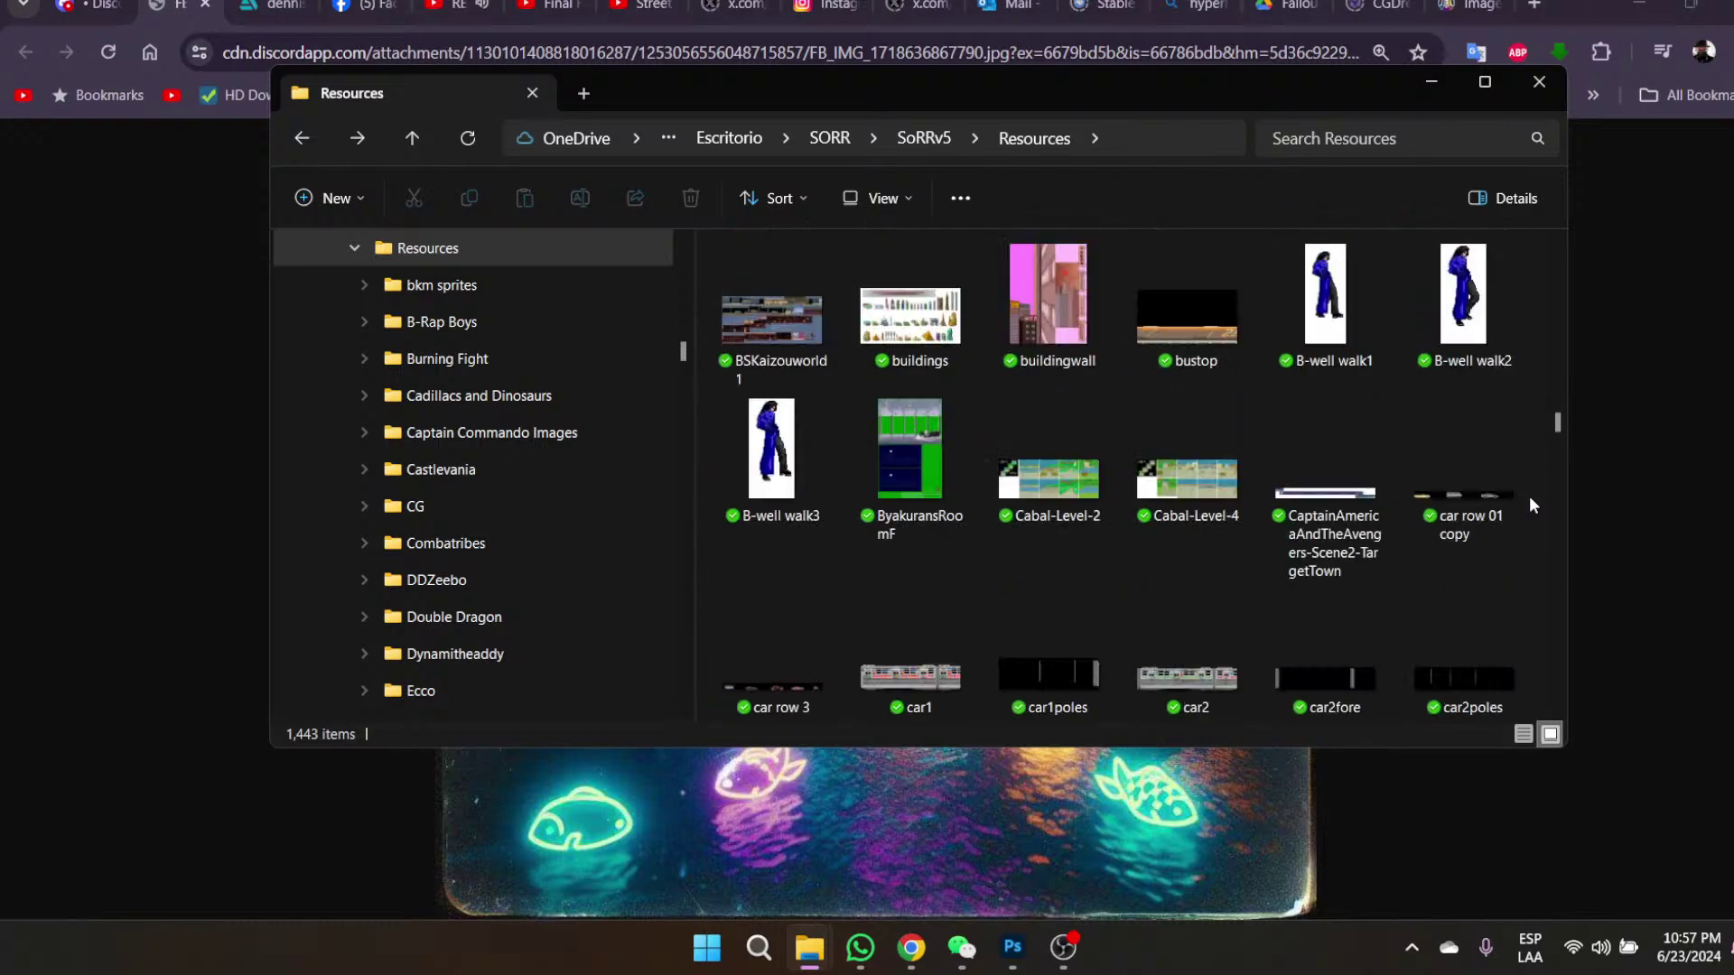
scroll(1530, 505, "down", 4)
scroll(1532, 504, "down", 5)
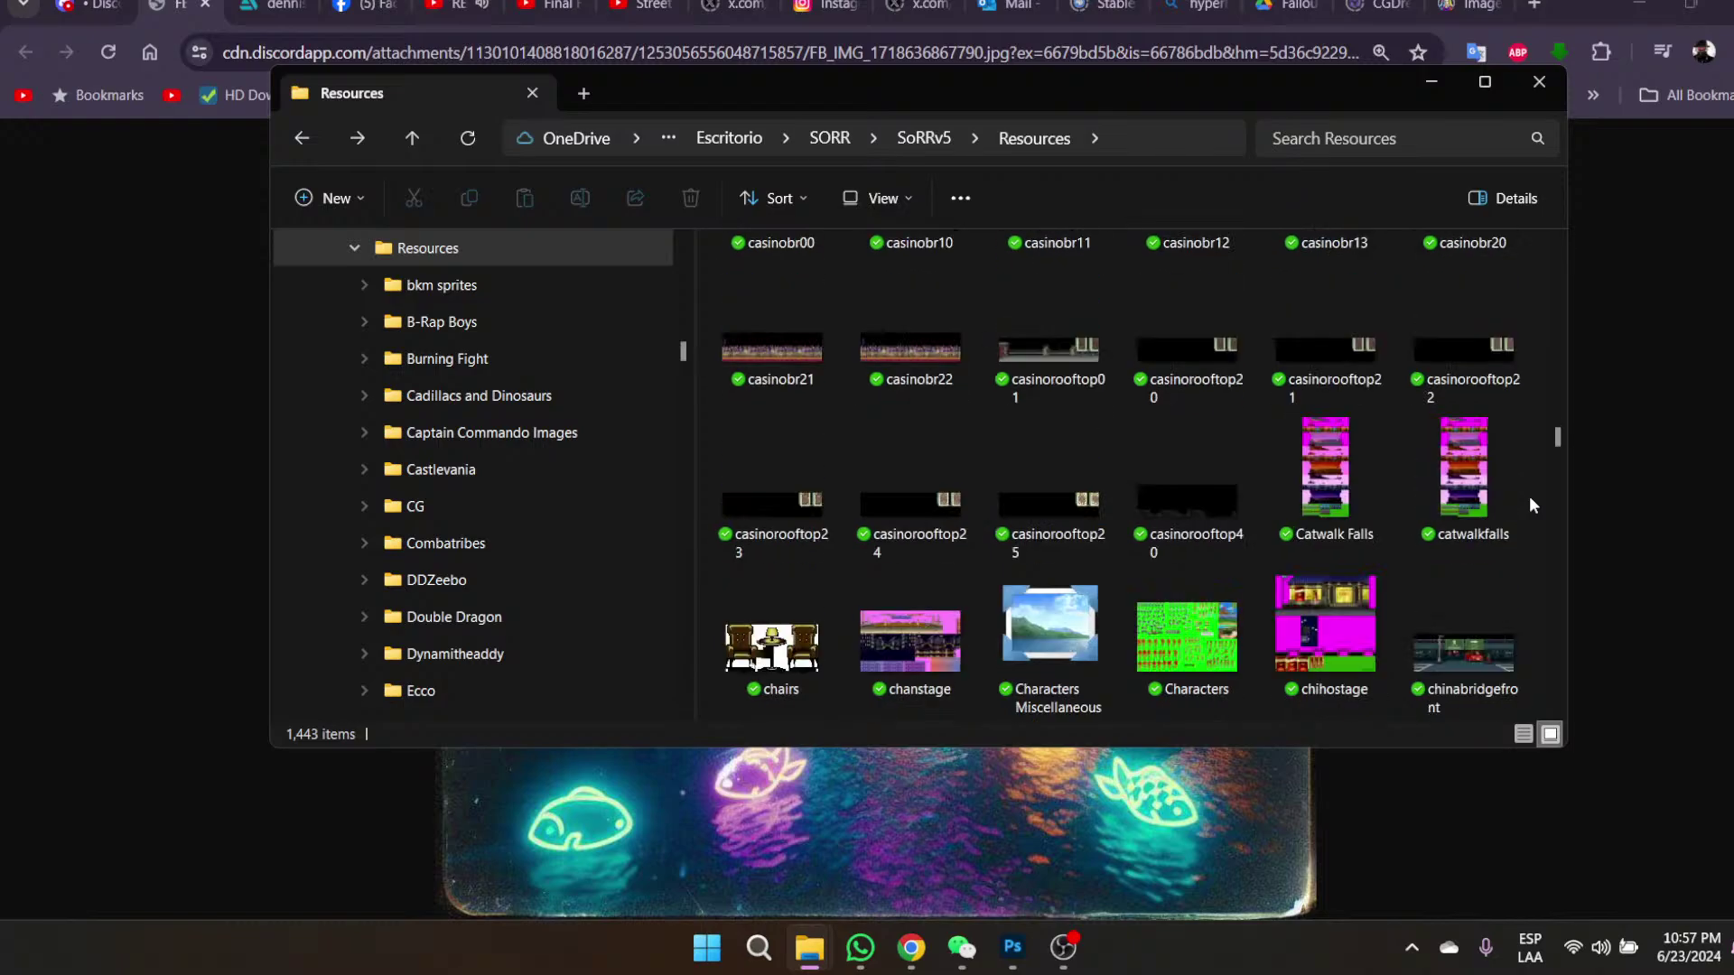
scroll(1533, 505, "down", 3)
scroll(1531, 498, "down", 3)
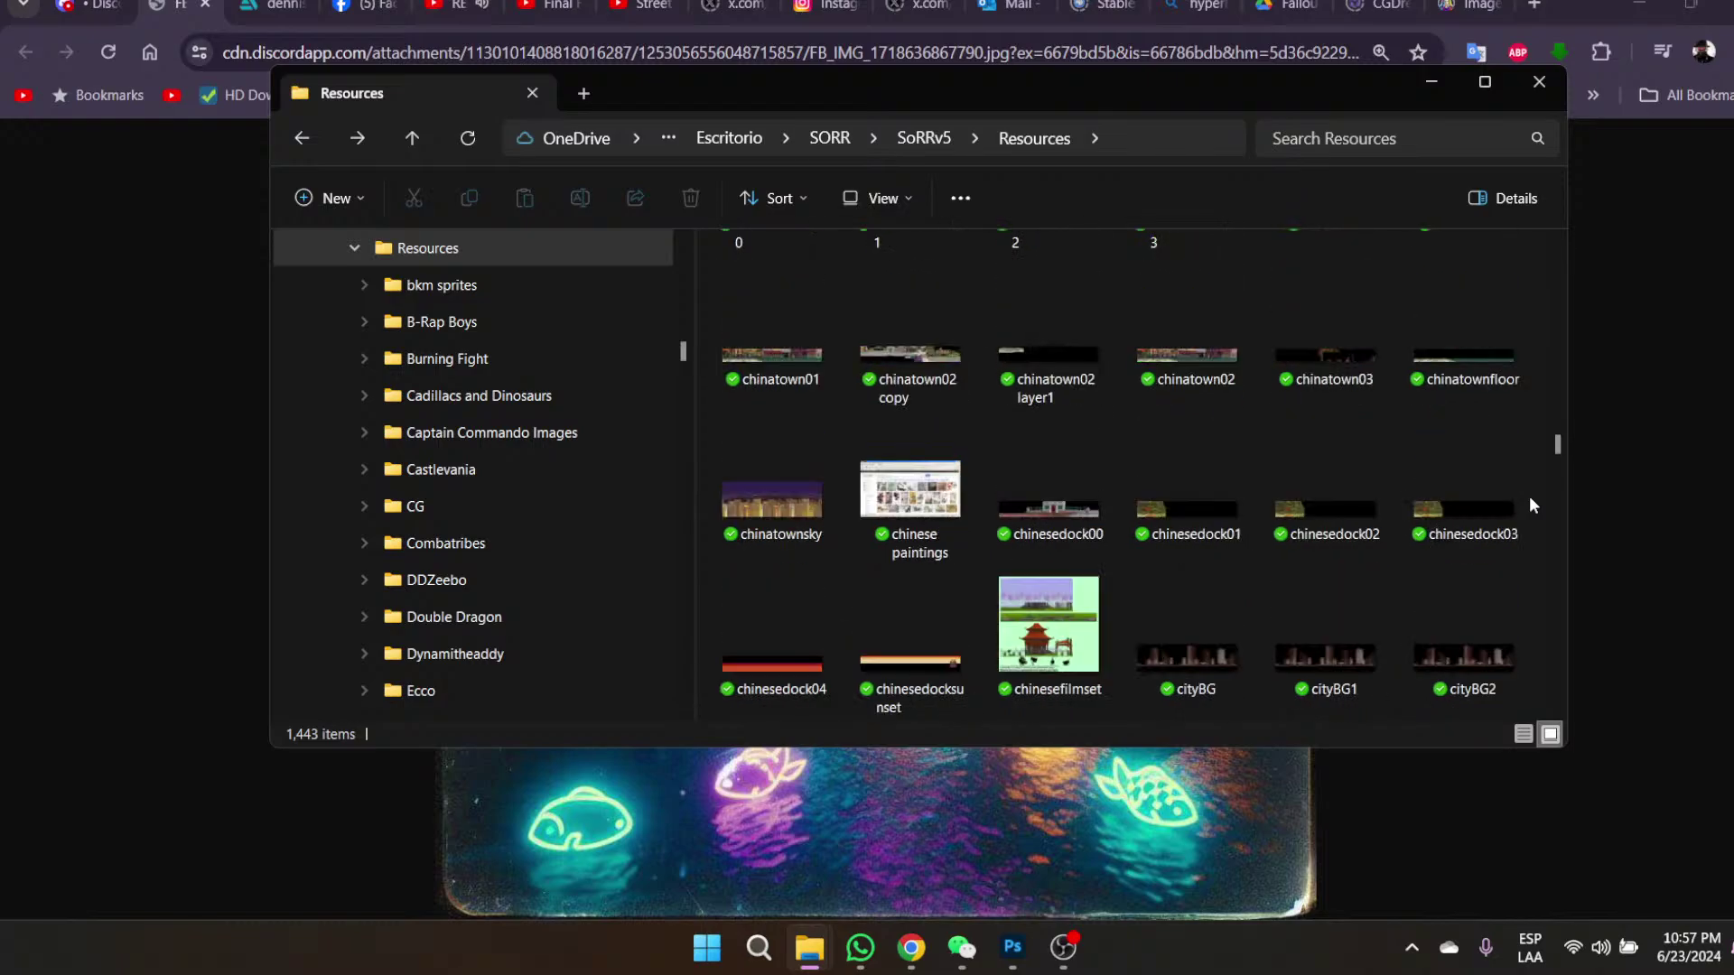
scroll(1531, 499, "down", 3)
- Open a new File Explorer window and go to the Working files folder of the "- SOK - The Definitive Edition" mod
mouse_move(1053, 971)
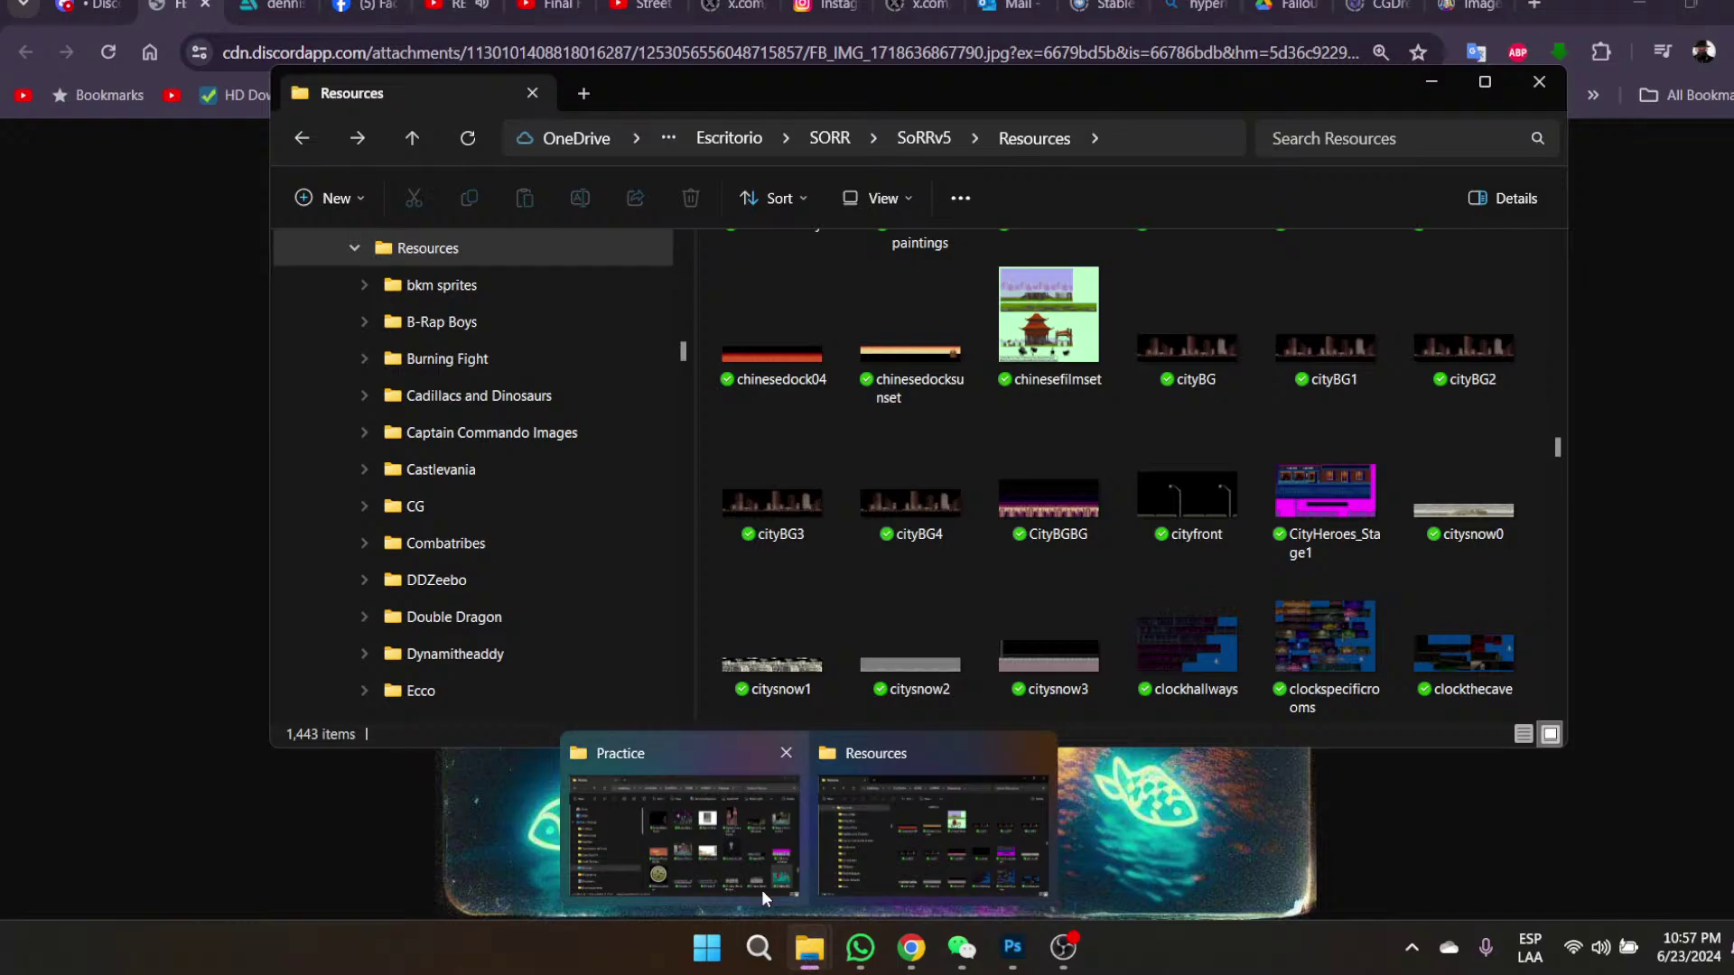
right_click(809, 948)
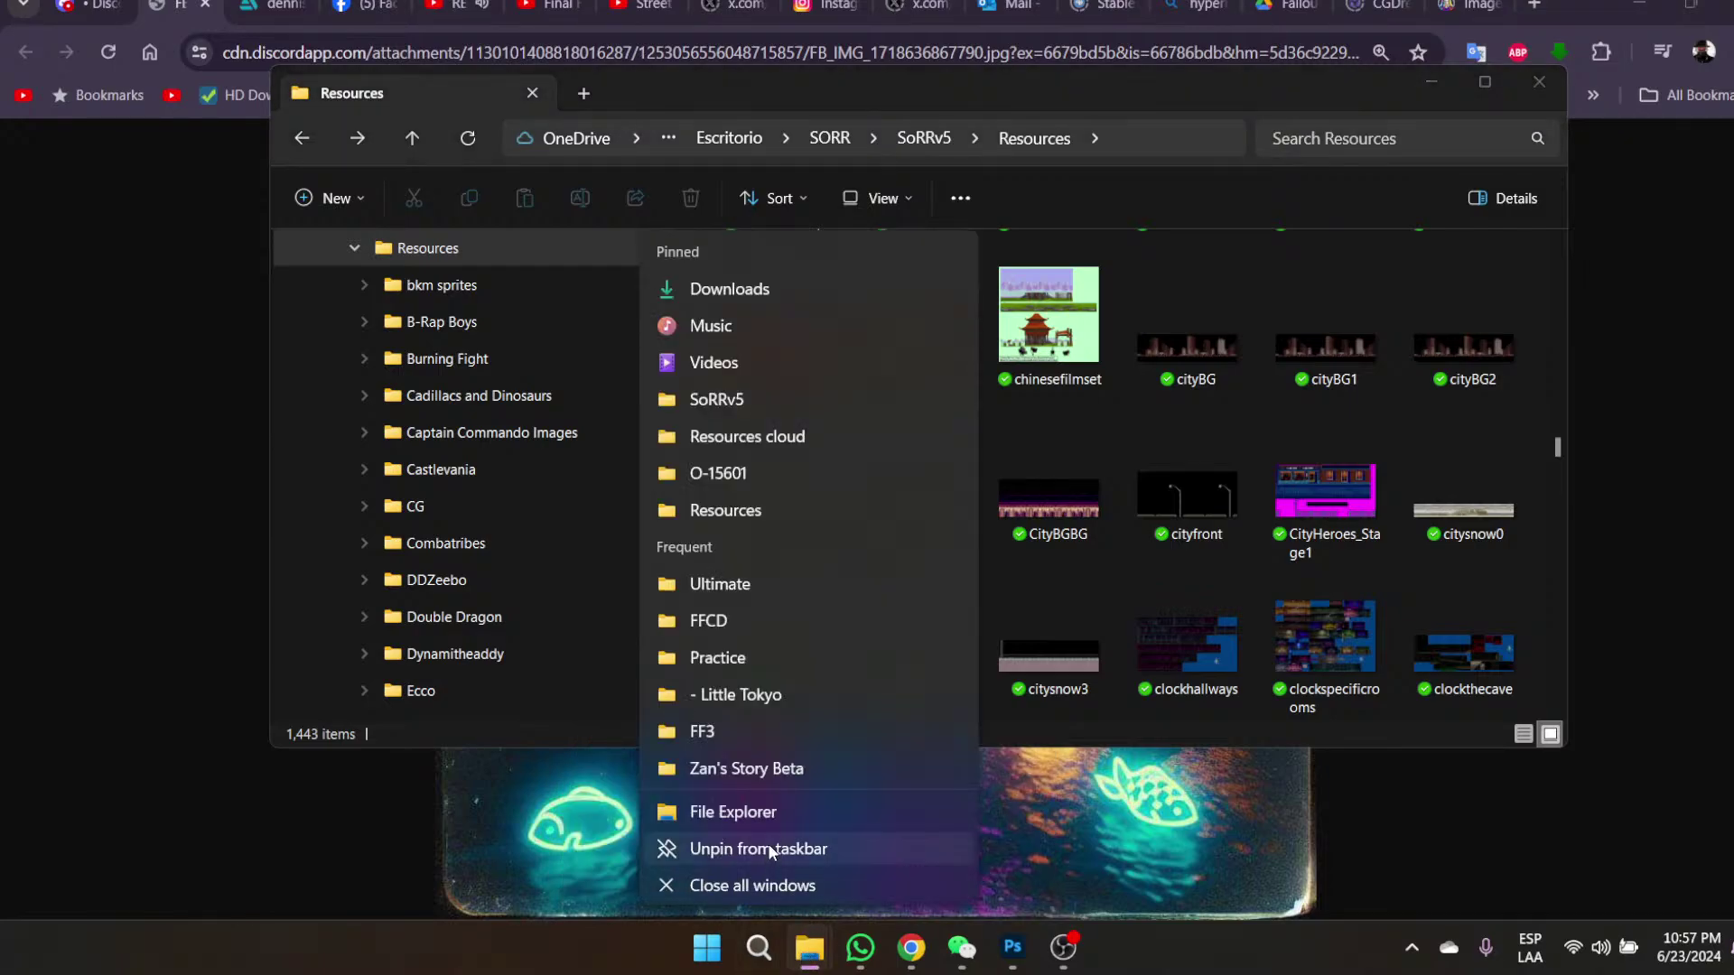
left_click(733, 812)
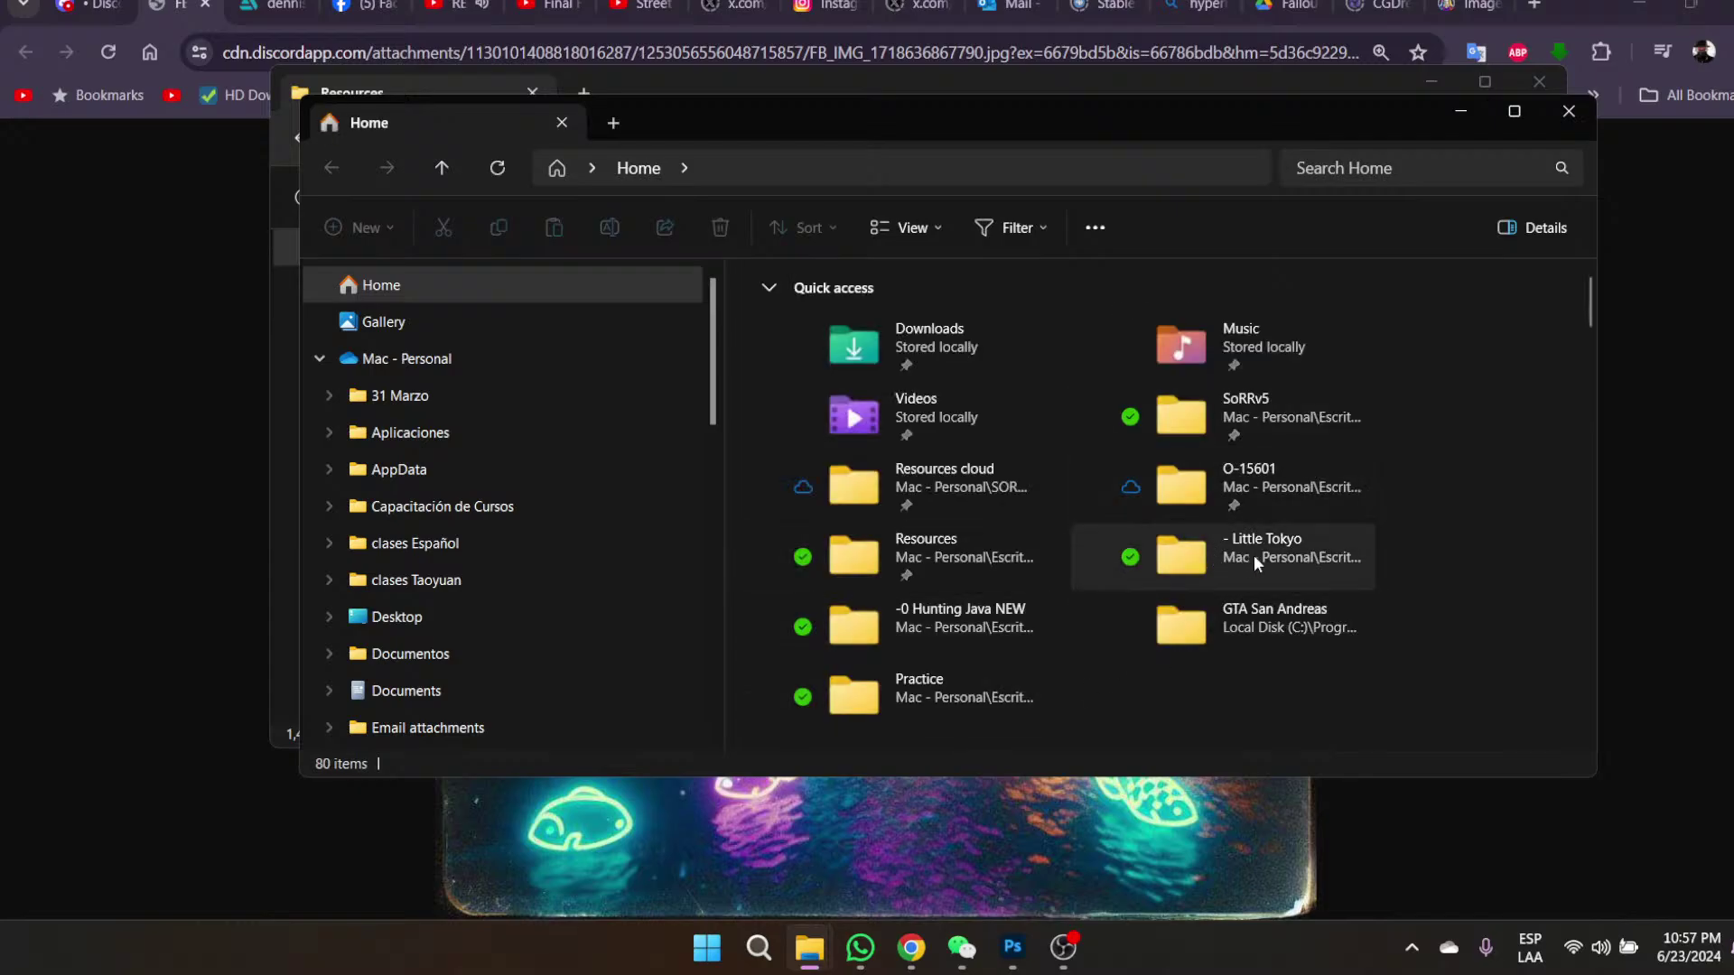
left_click(921, 629)
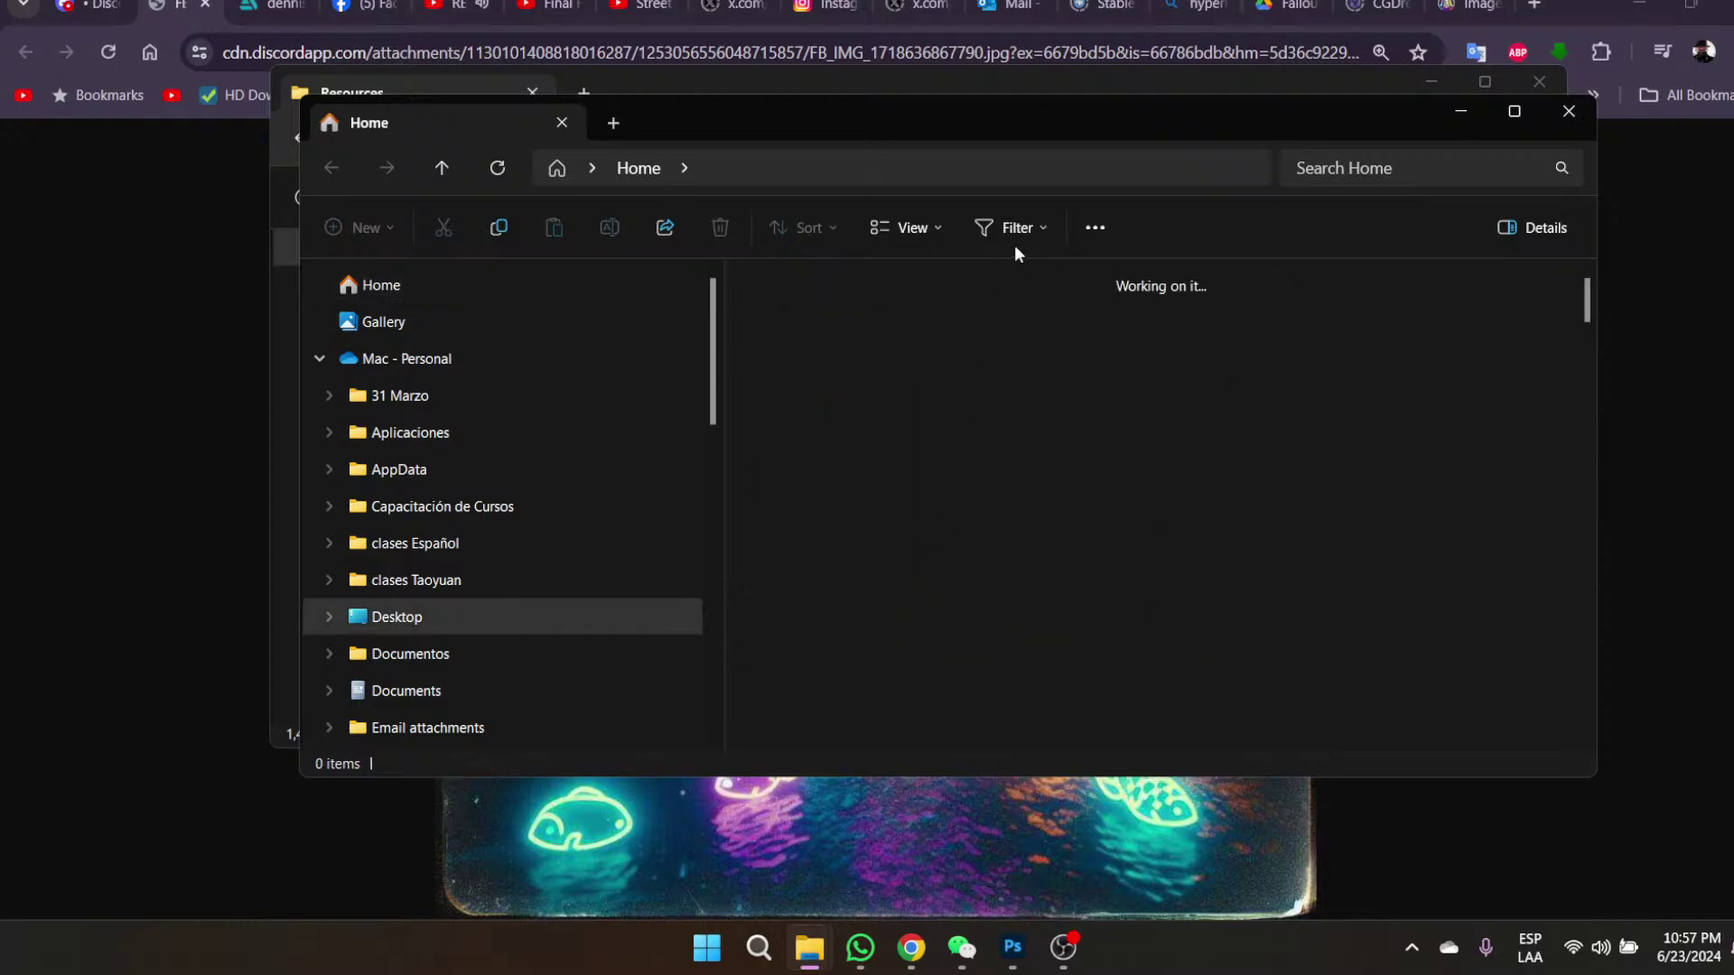
left_click(441, 168)
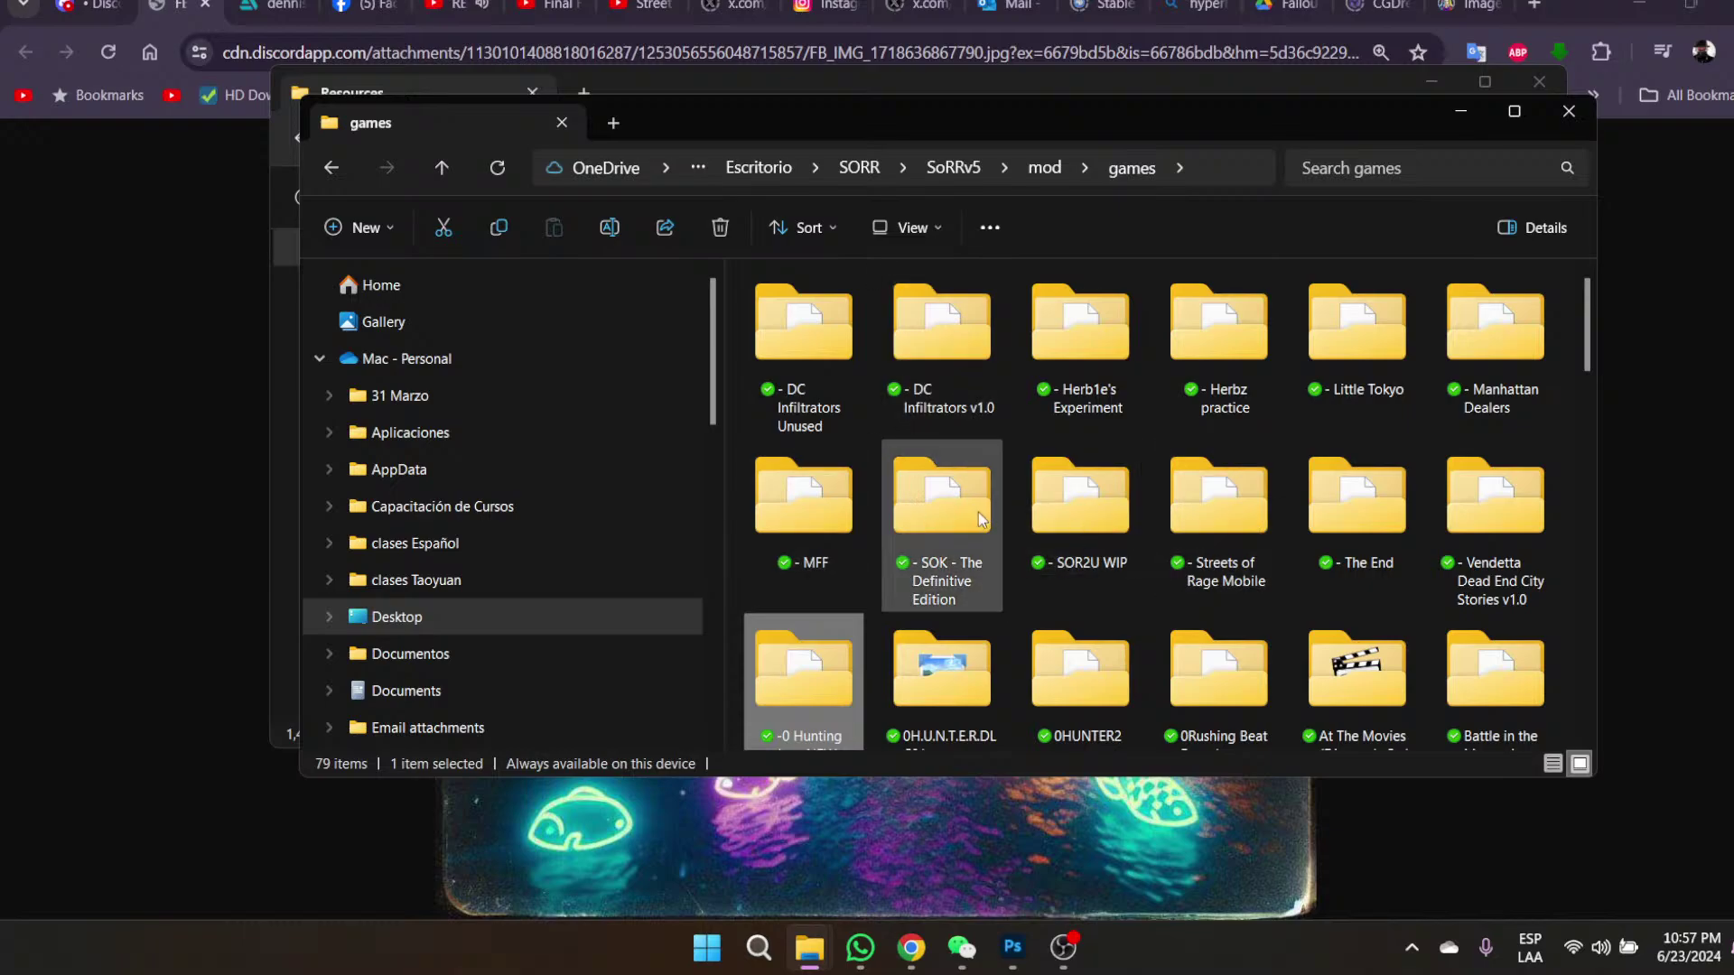
double_click(947, 513)
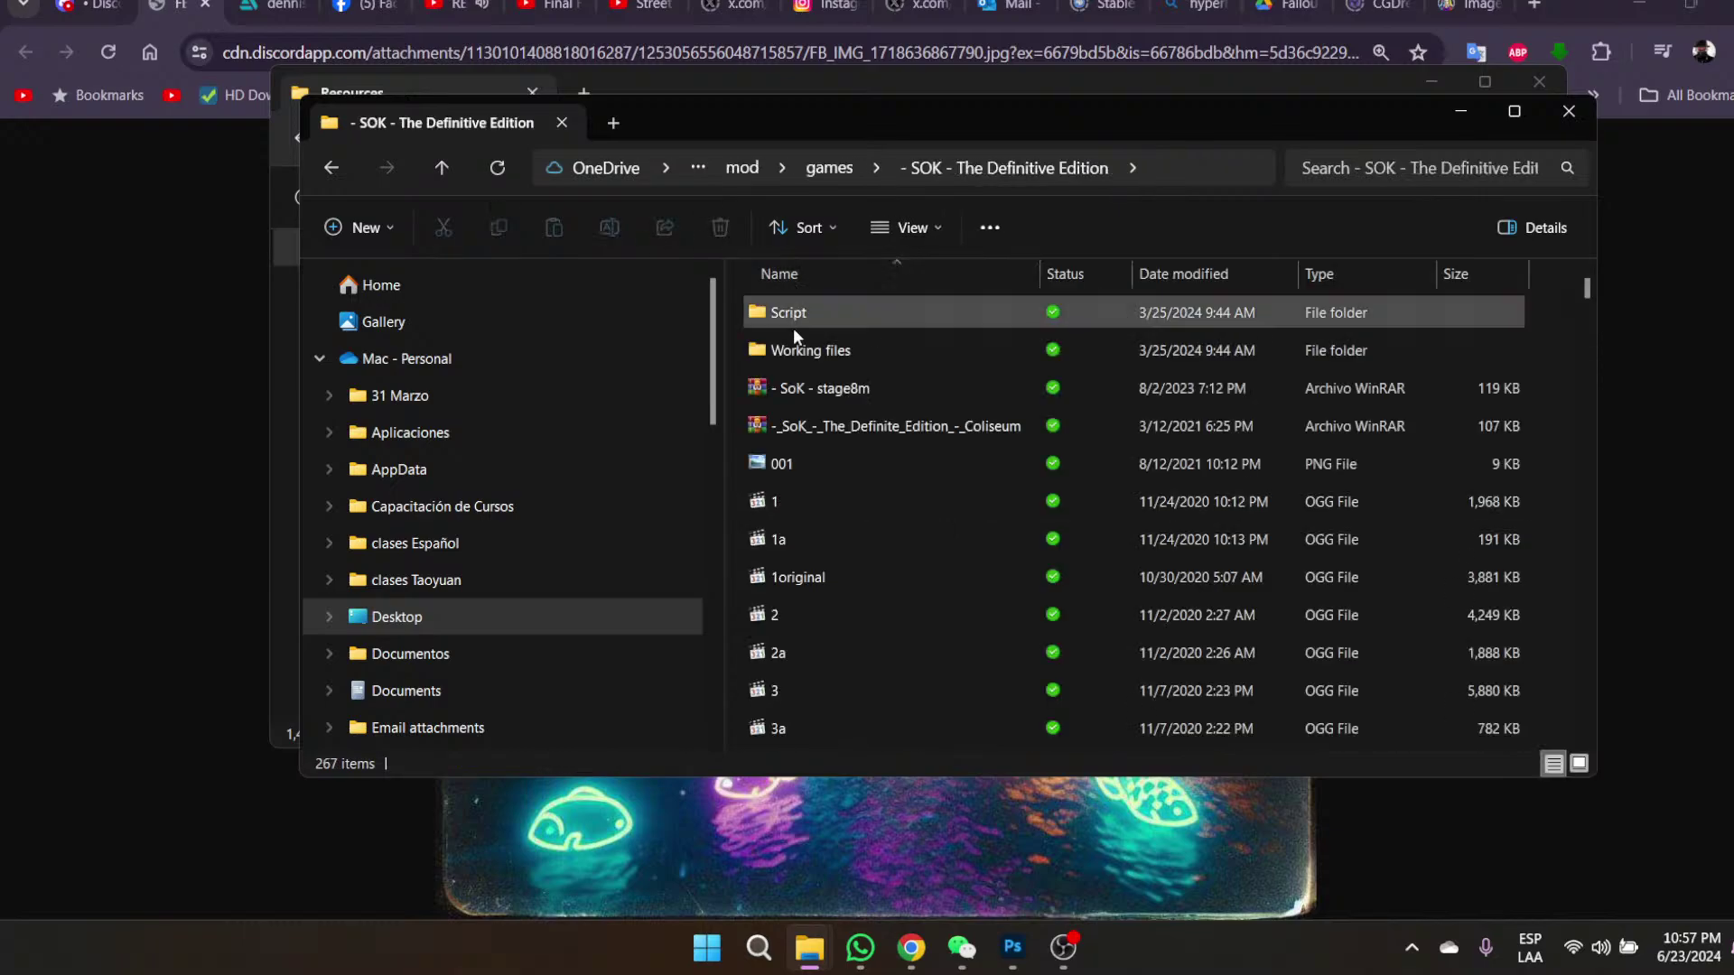
double_click(813, 353)
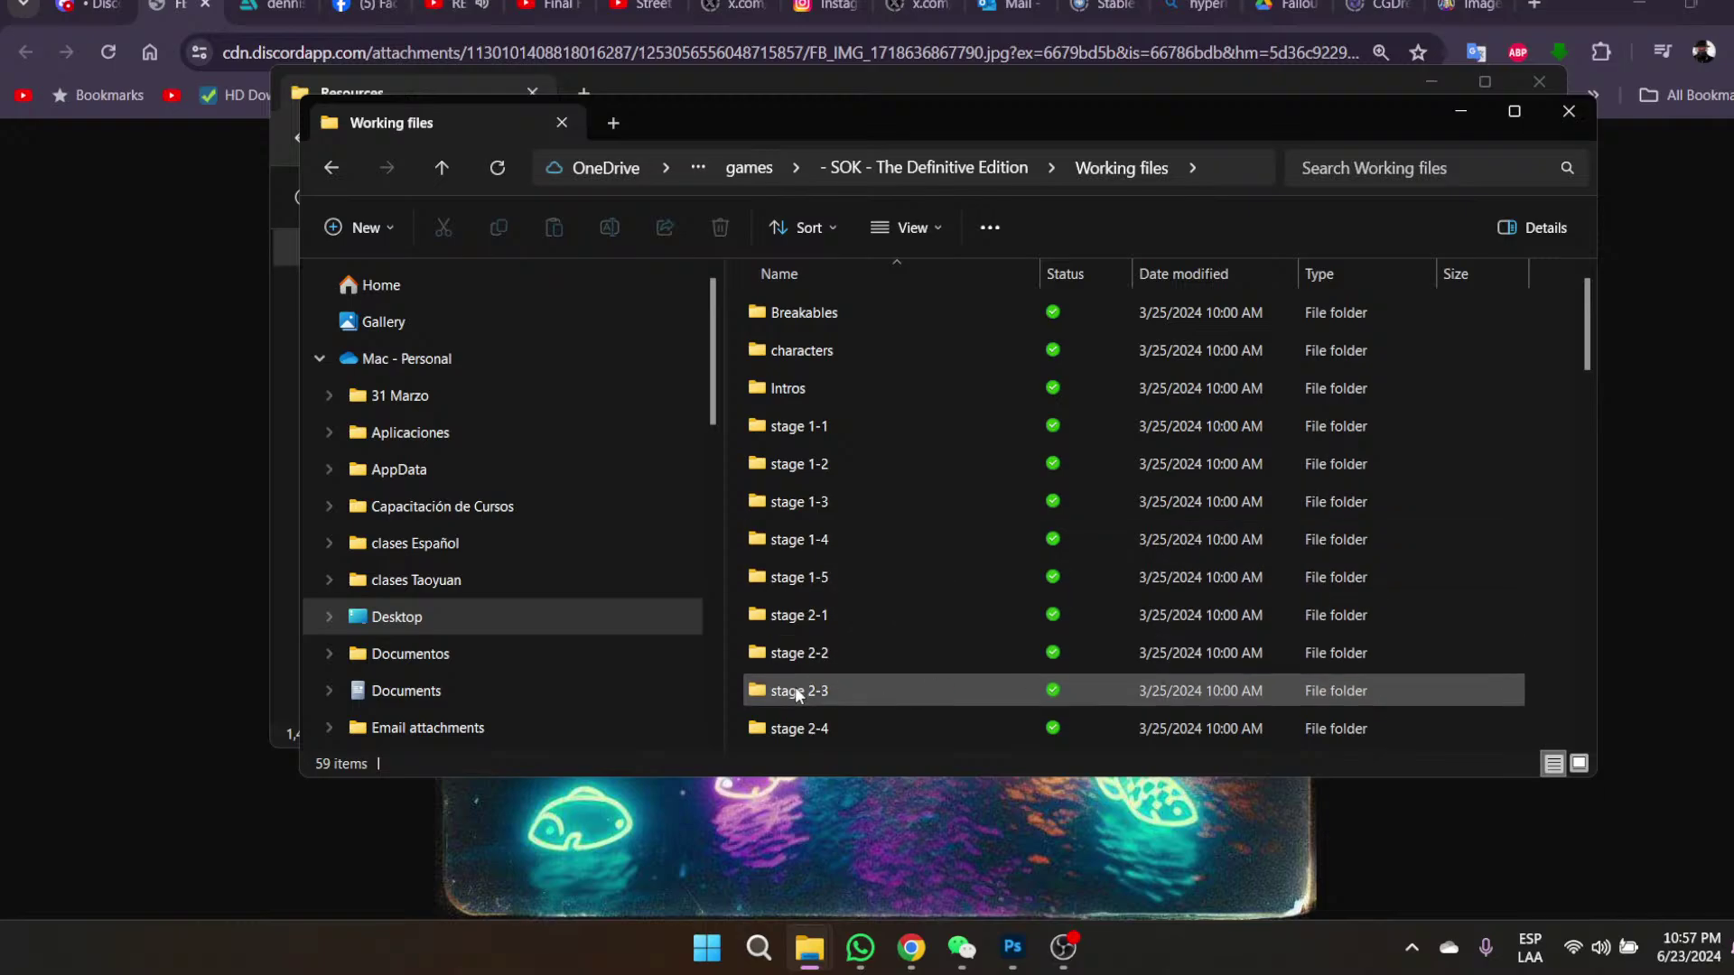
- Show the Working files folder as large thumbnails and look through its stage folders
scroll(960, 658, "down", 8)
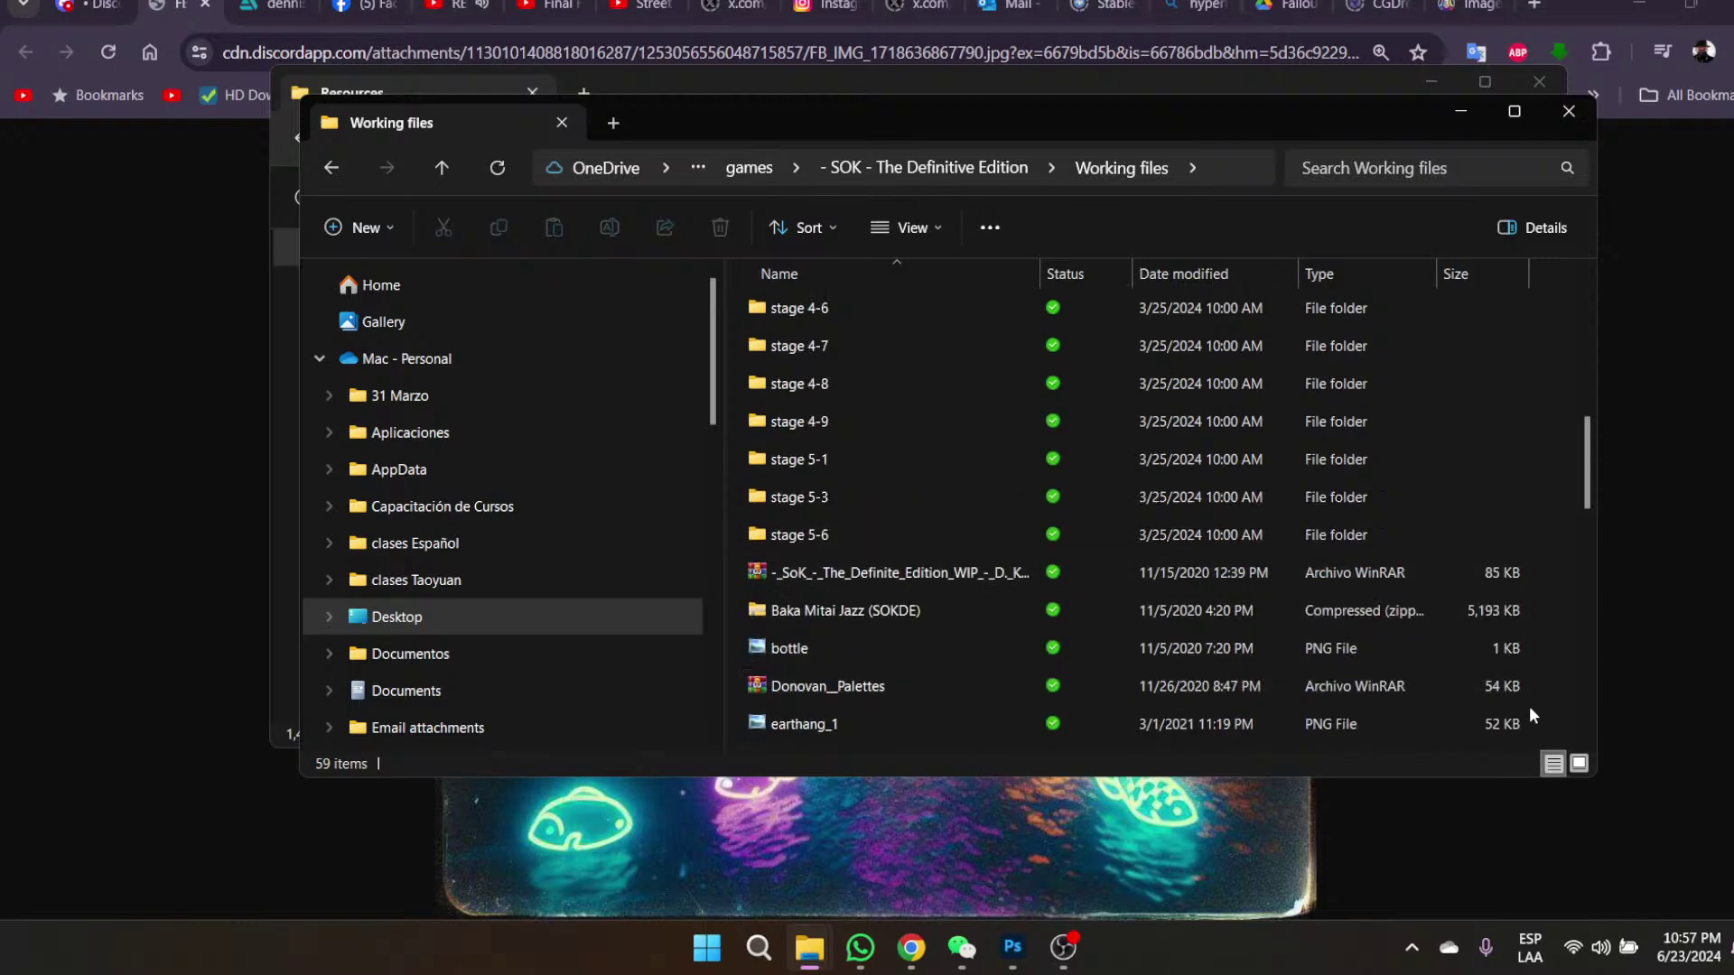
left_click(1580, 764)
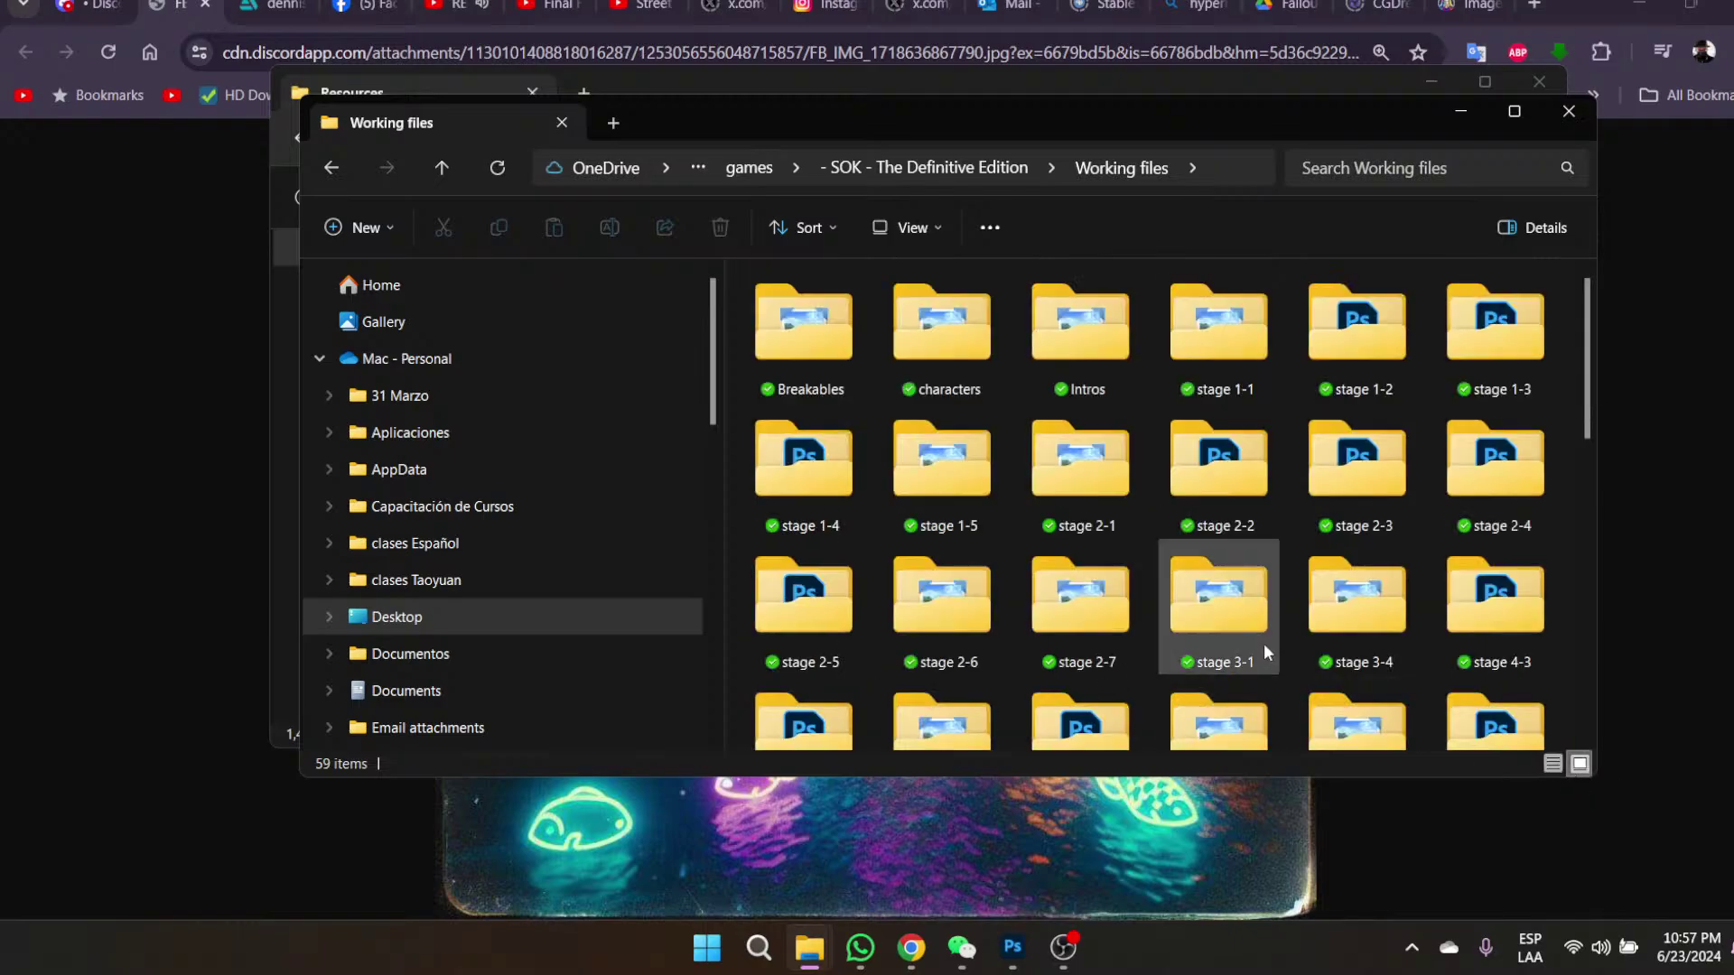
scroll(1283, 674, "up", 2)
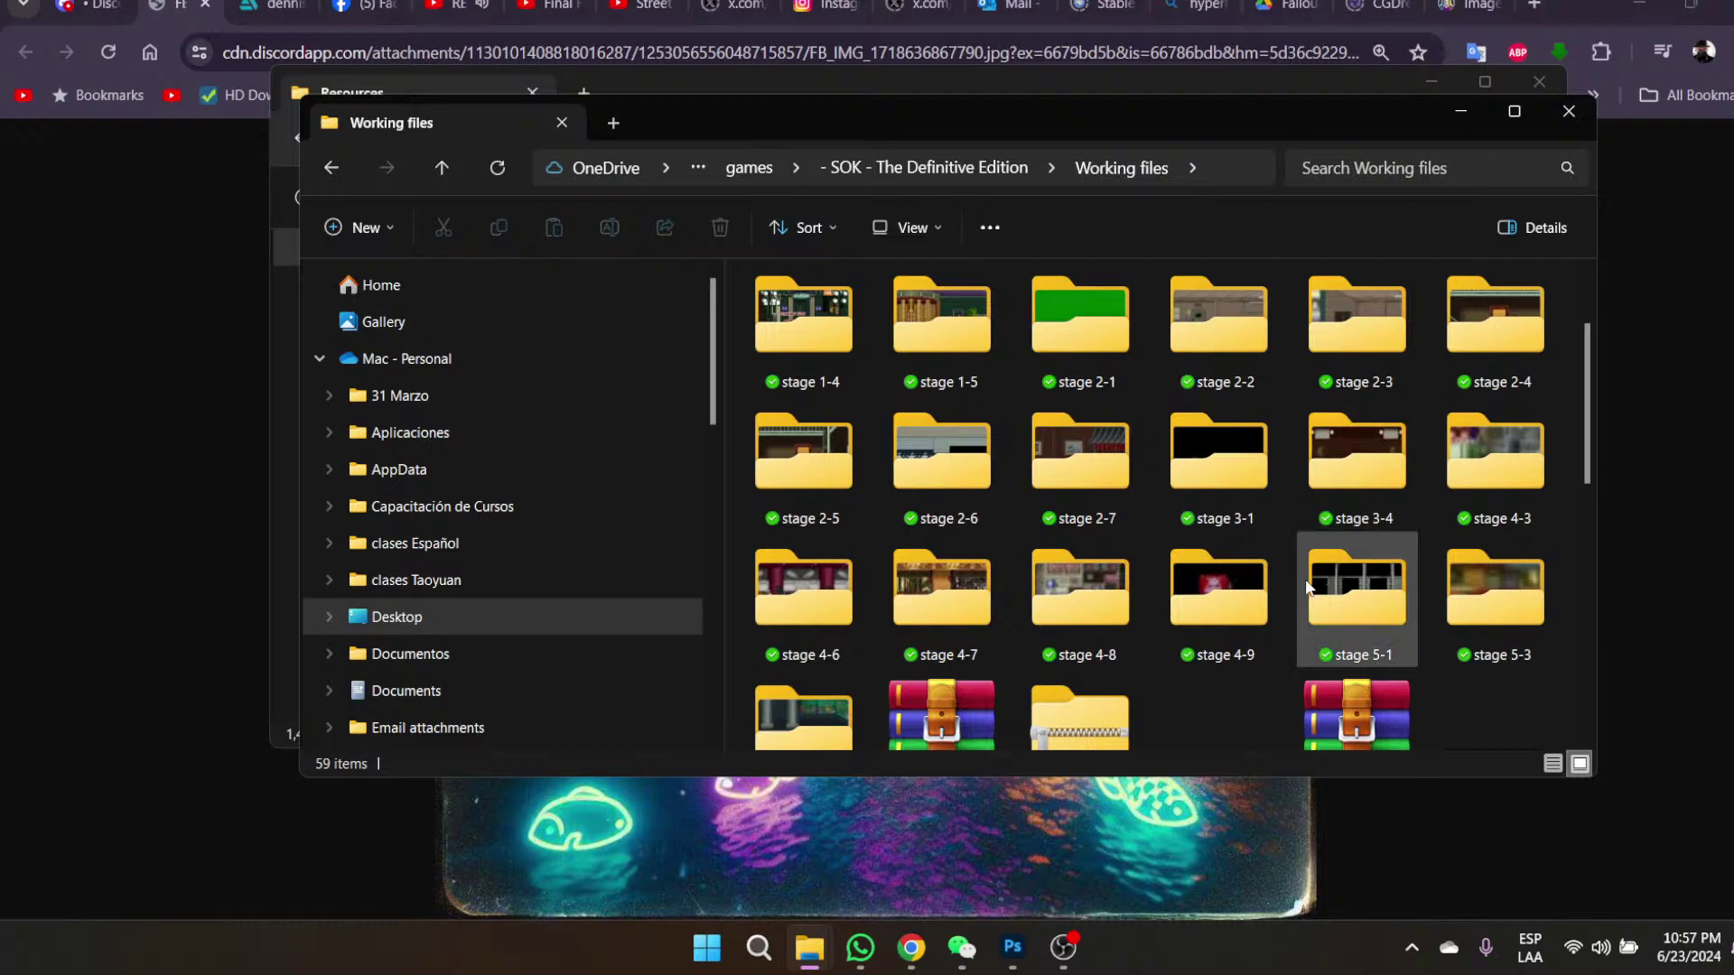
scroll(1305, 588, "down", 2)
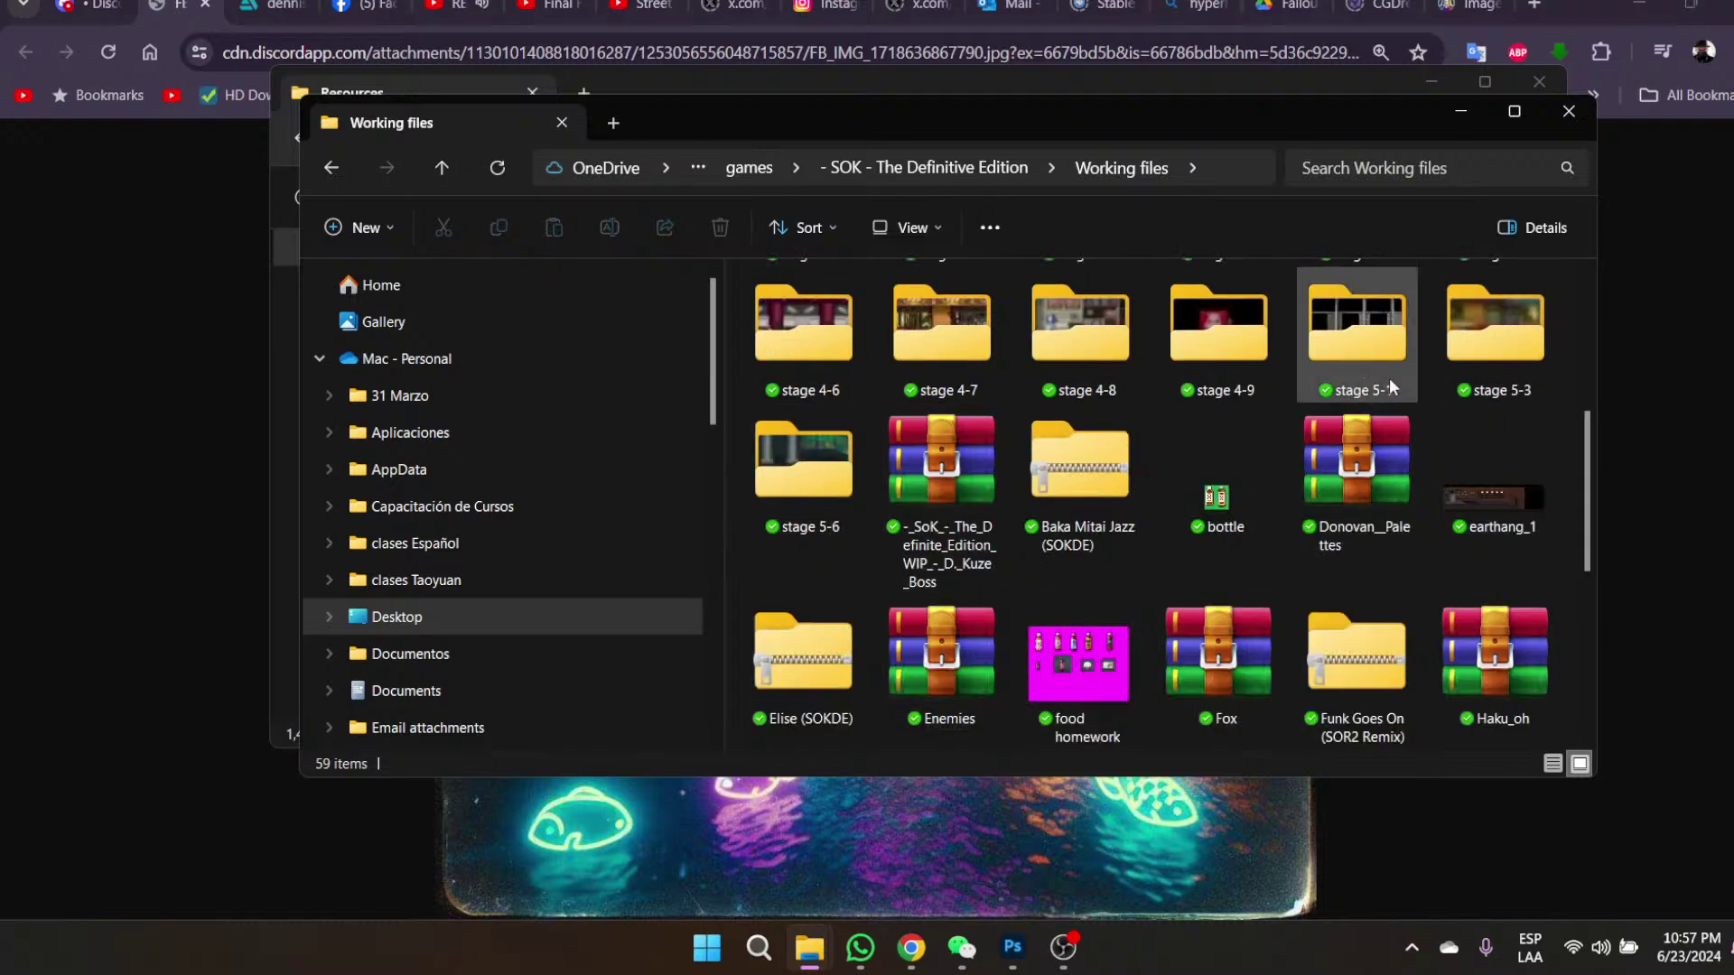
- Check the stage 5-6 images as large thumbnails, then return to Working files and look through its remaining files
double_click(814, 497)
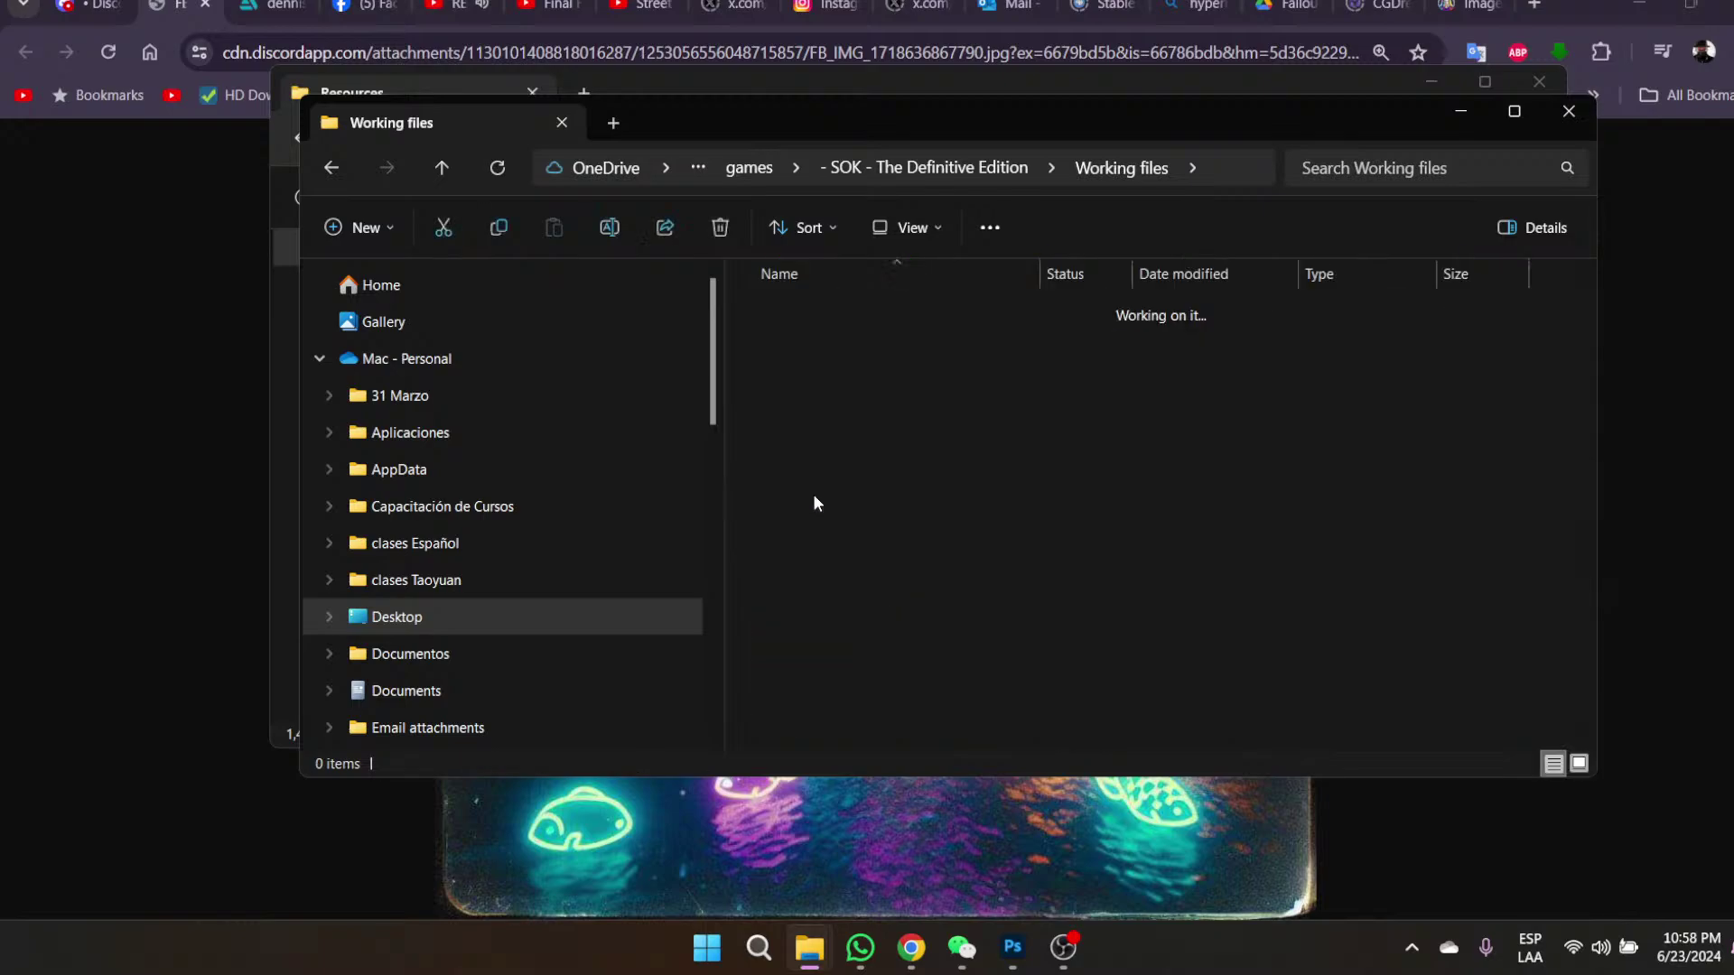
left_click(1579, 763)
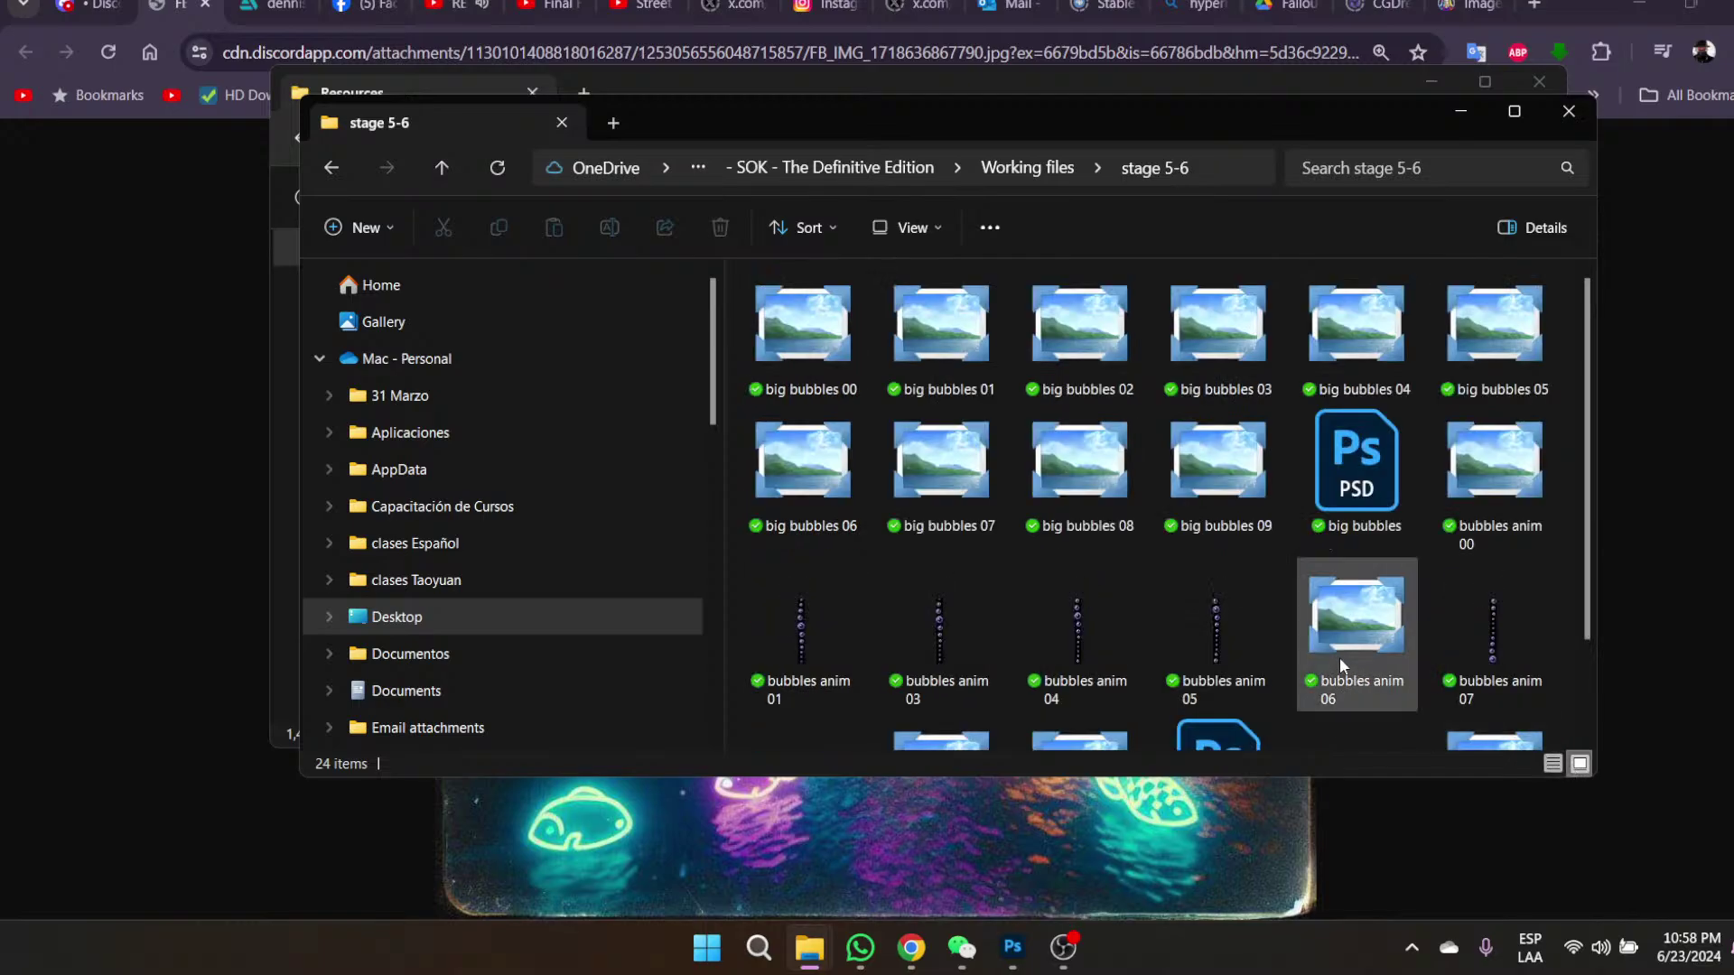
scroll(1381, 634, "down", 1)
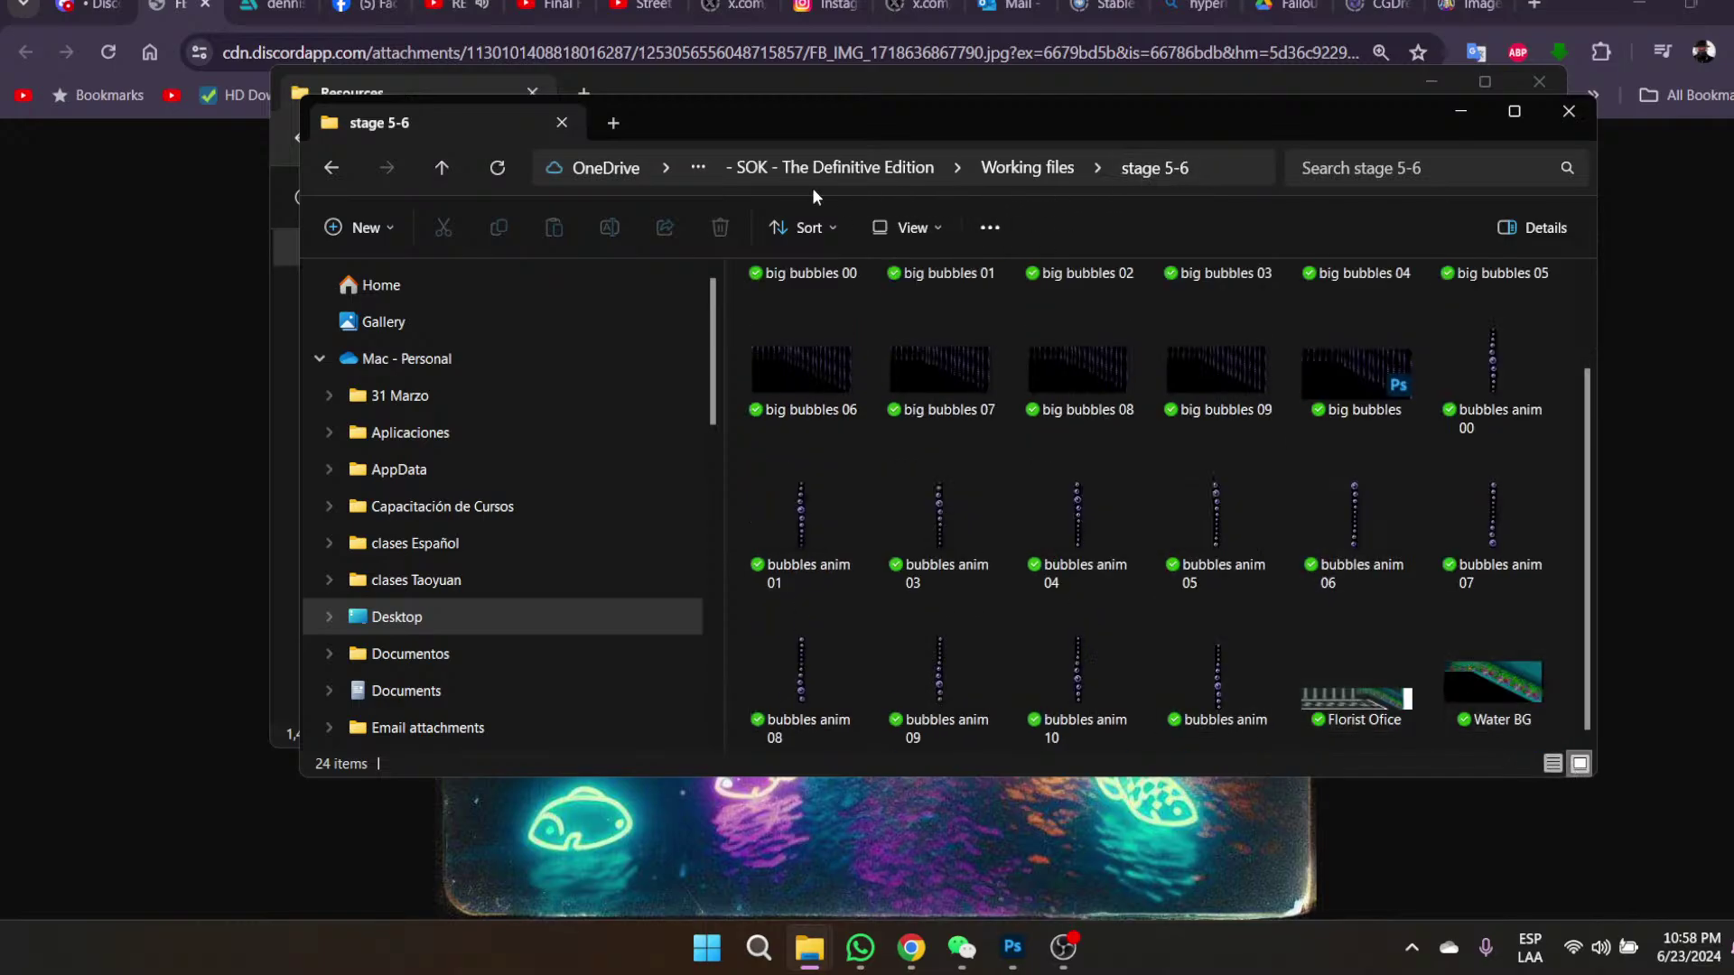
left_click(439, 167)
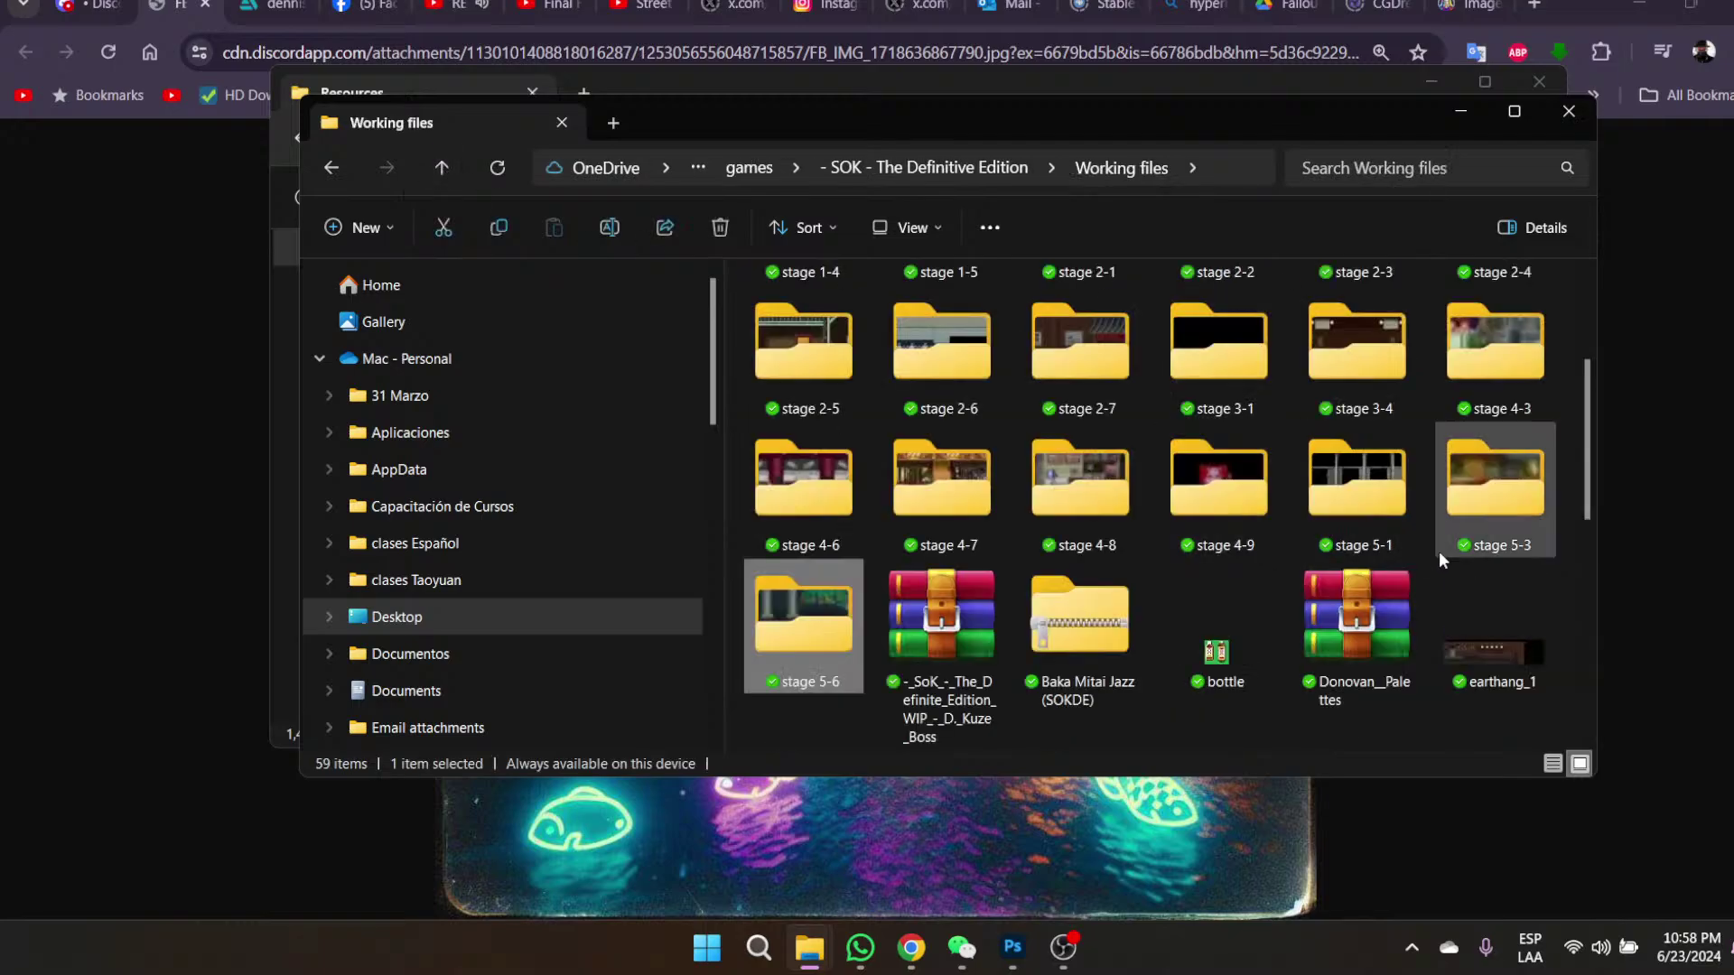
scroll(1562, 544, "down", 6)
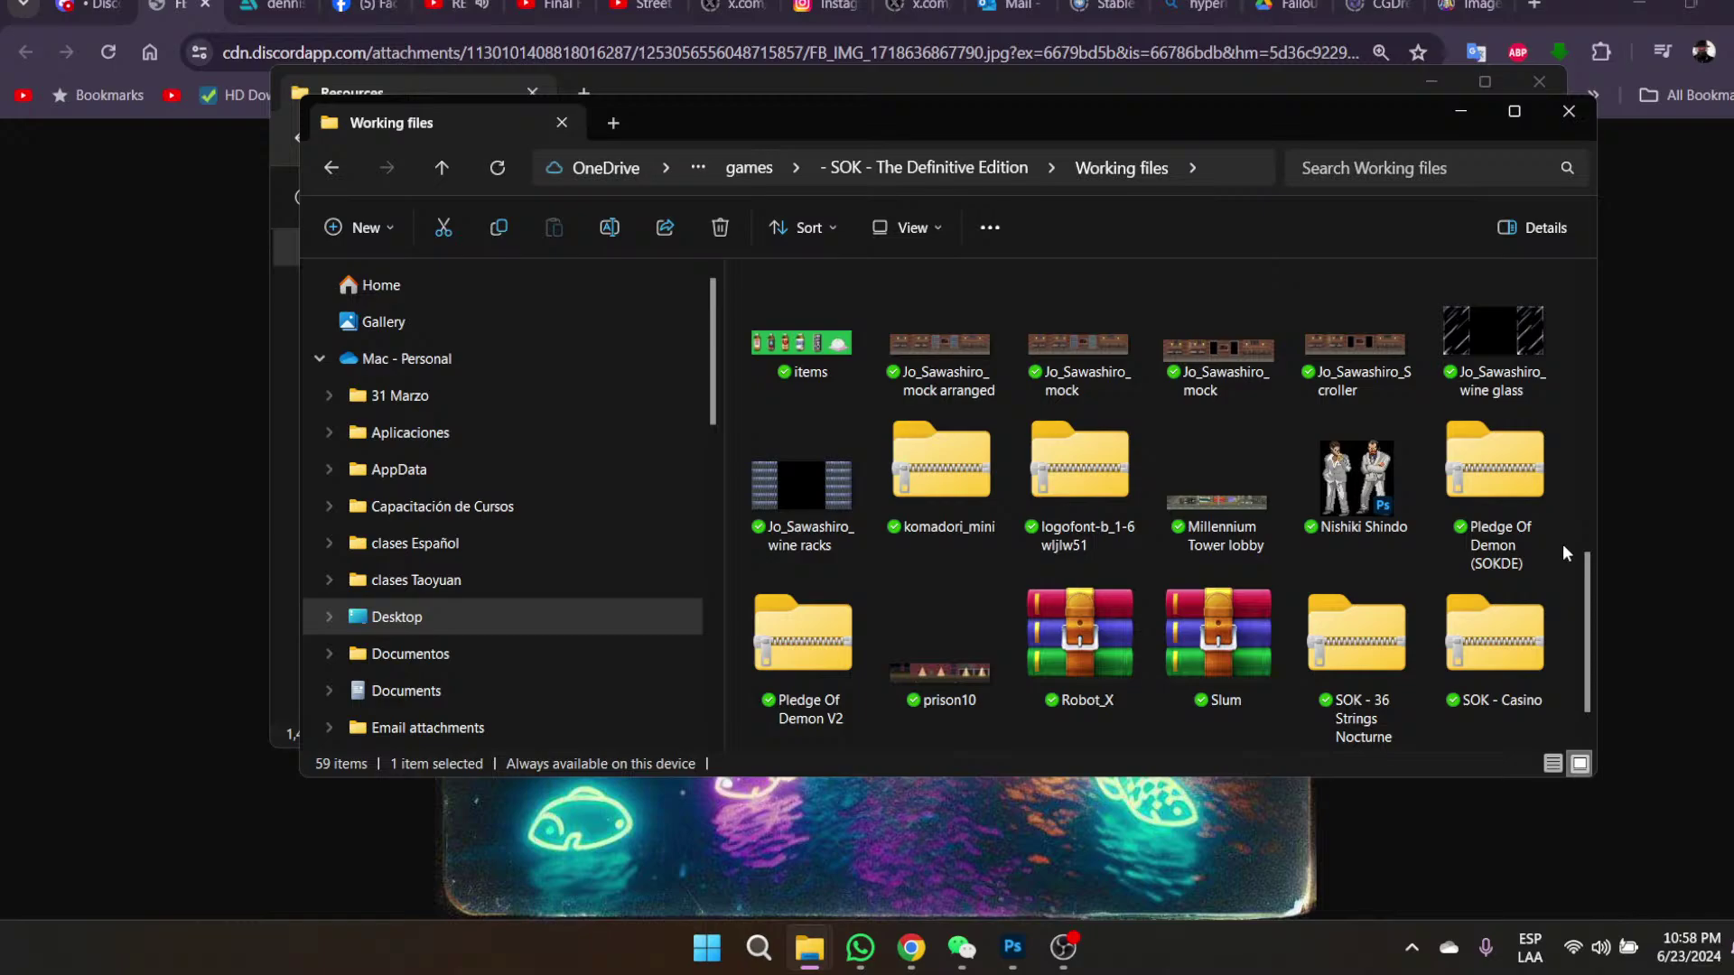
scroll(1563, 544, "down", 2)
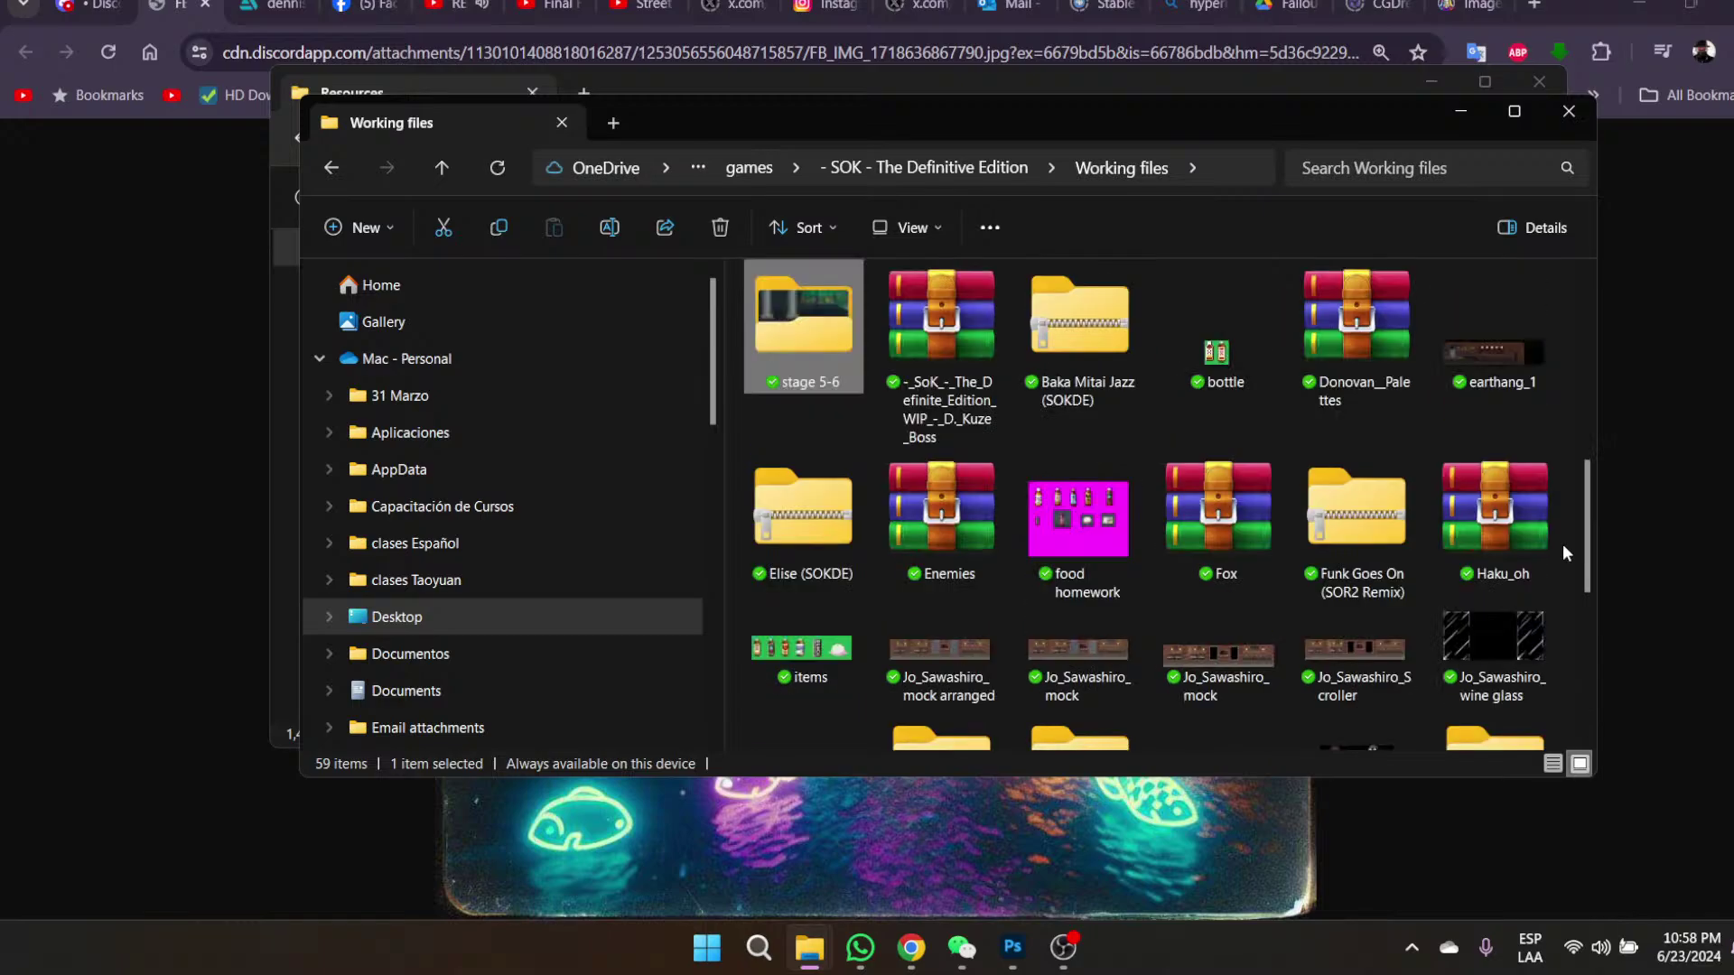
- Go up to the "- SOK - The Definitive Edition" folder and examine its image thumbnails for a usable water texture
left_click(956, 168)
scroll(1250, 611, "down", 5)
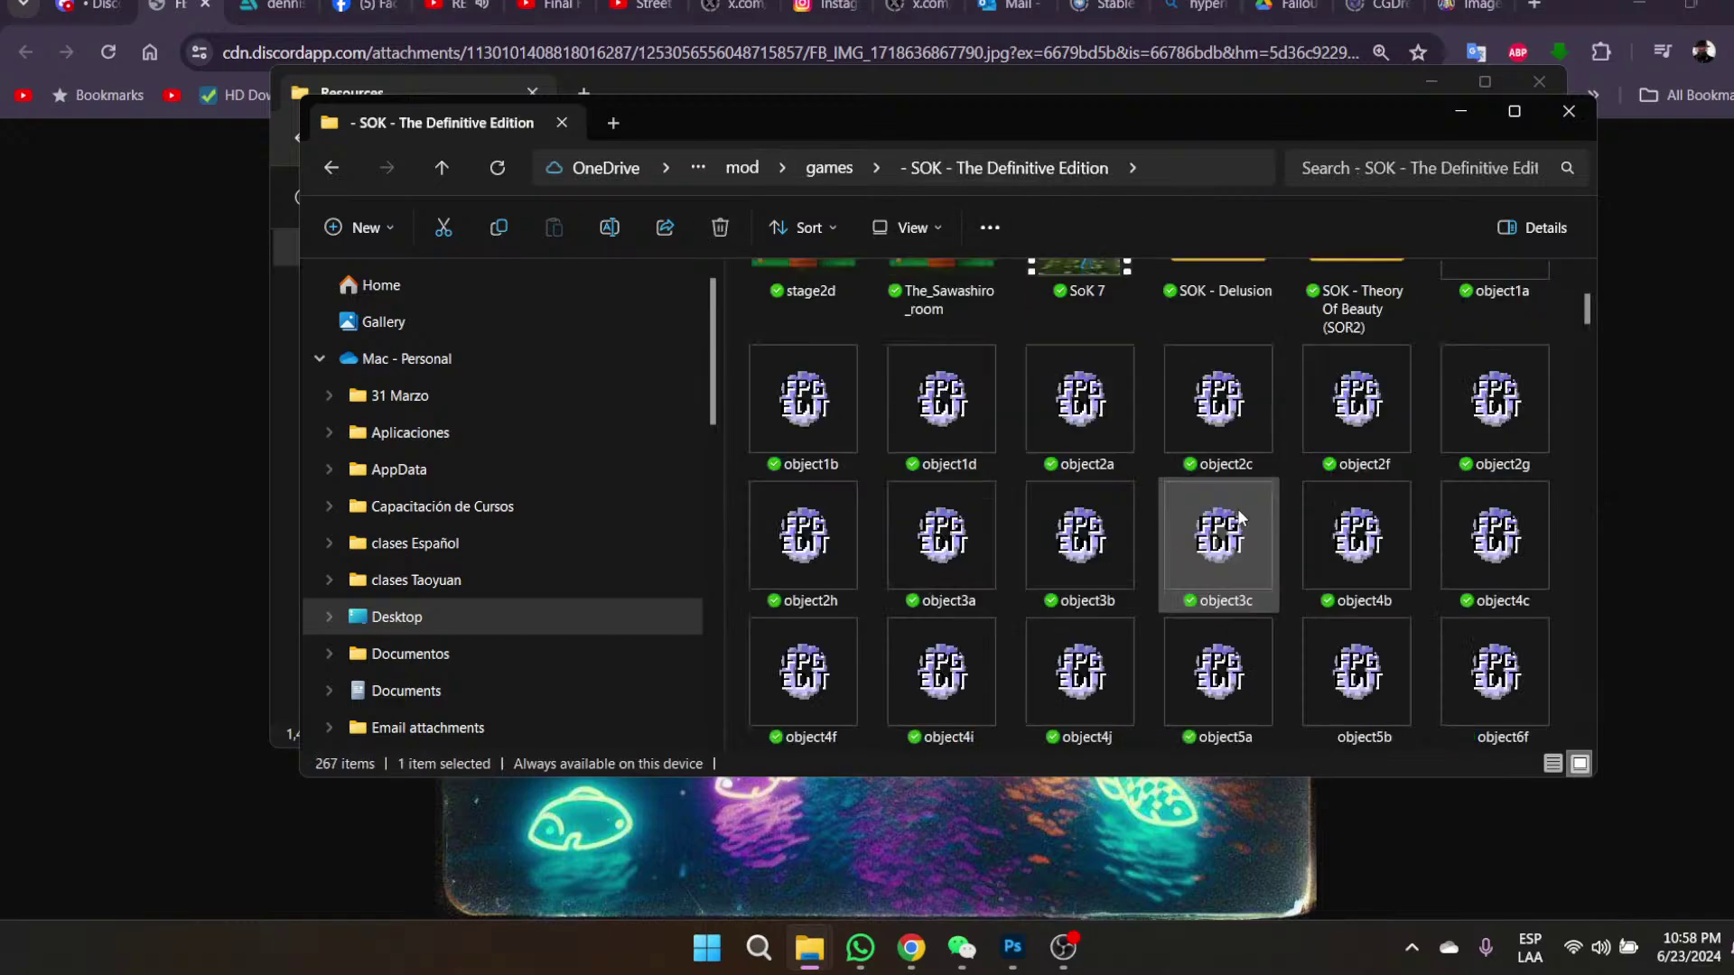
scroll(1250, 611, "down", 10)
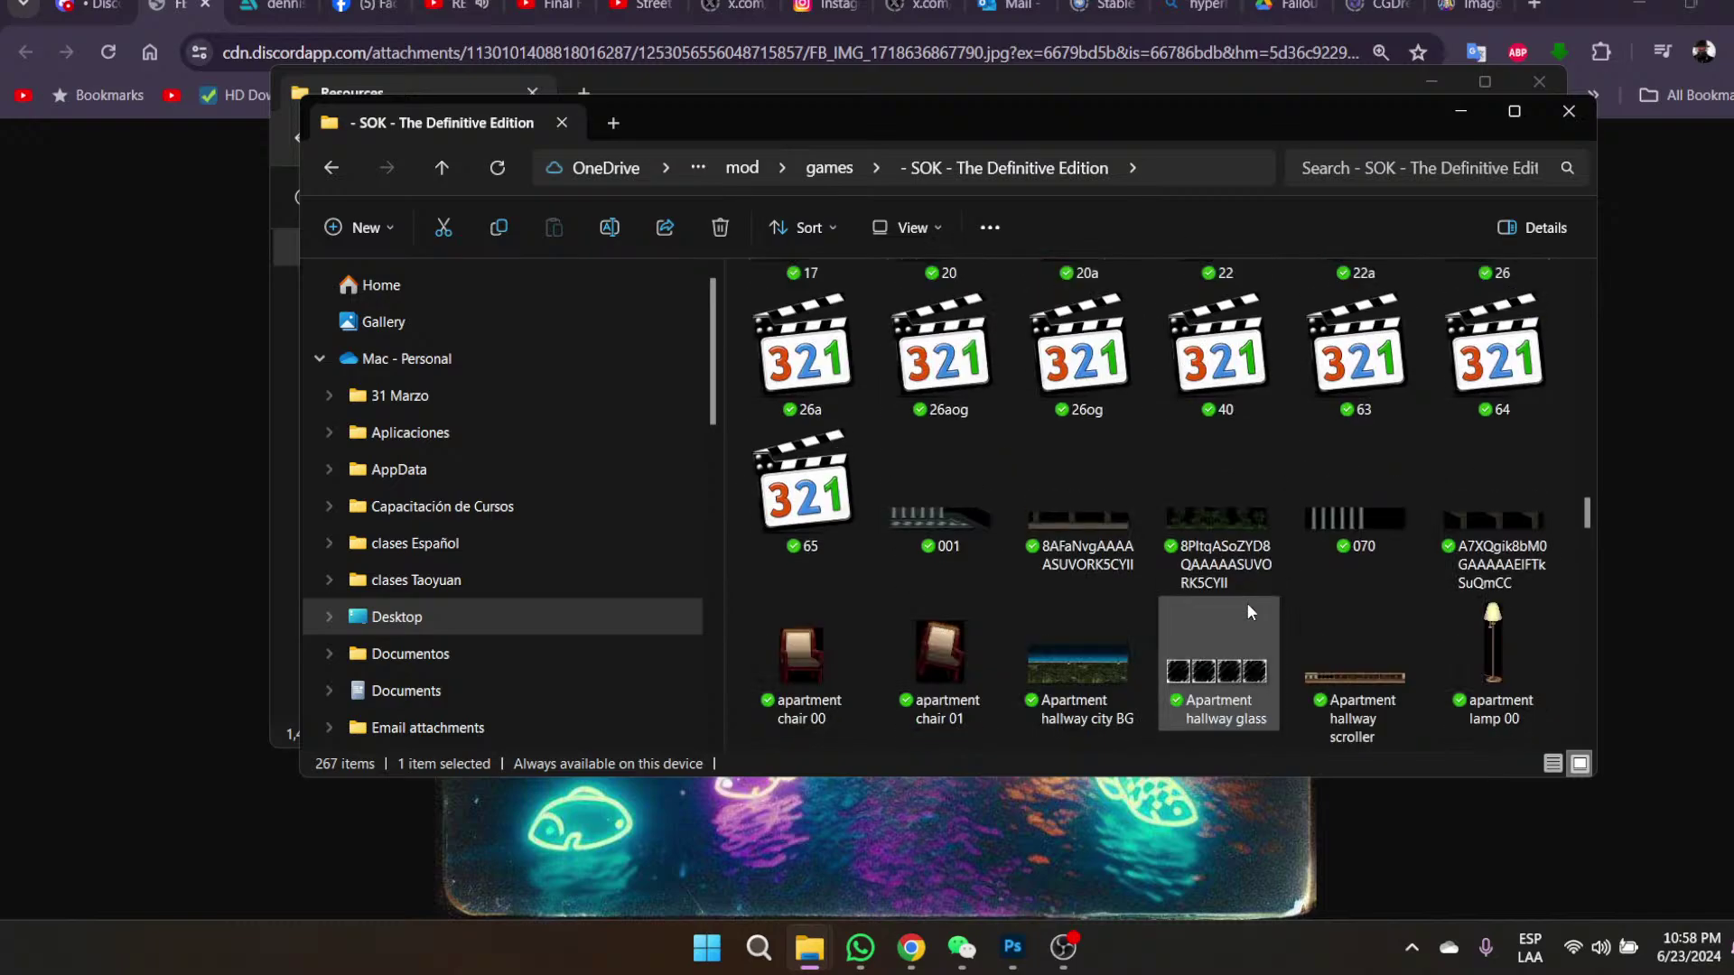
scroll(1249, 611, "up", 3)
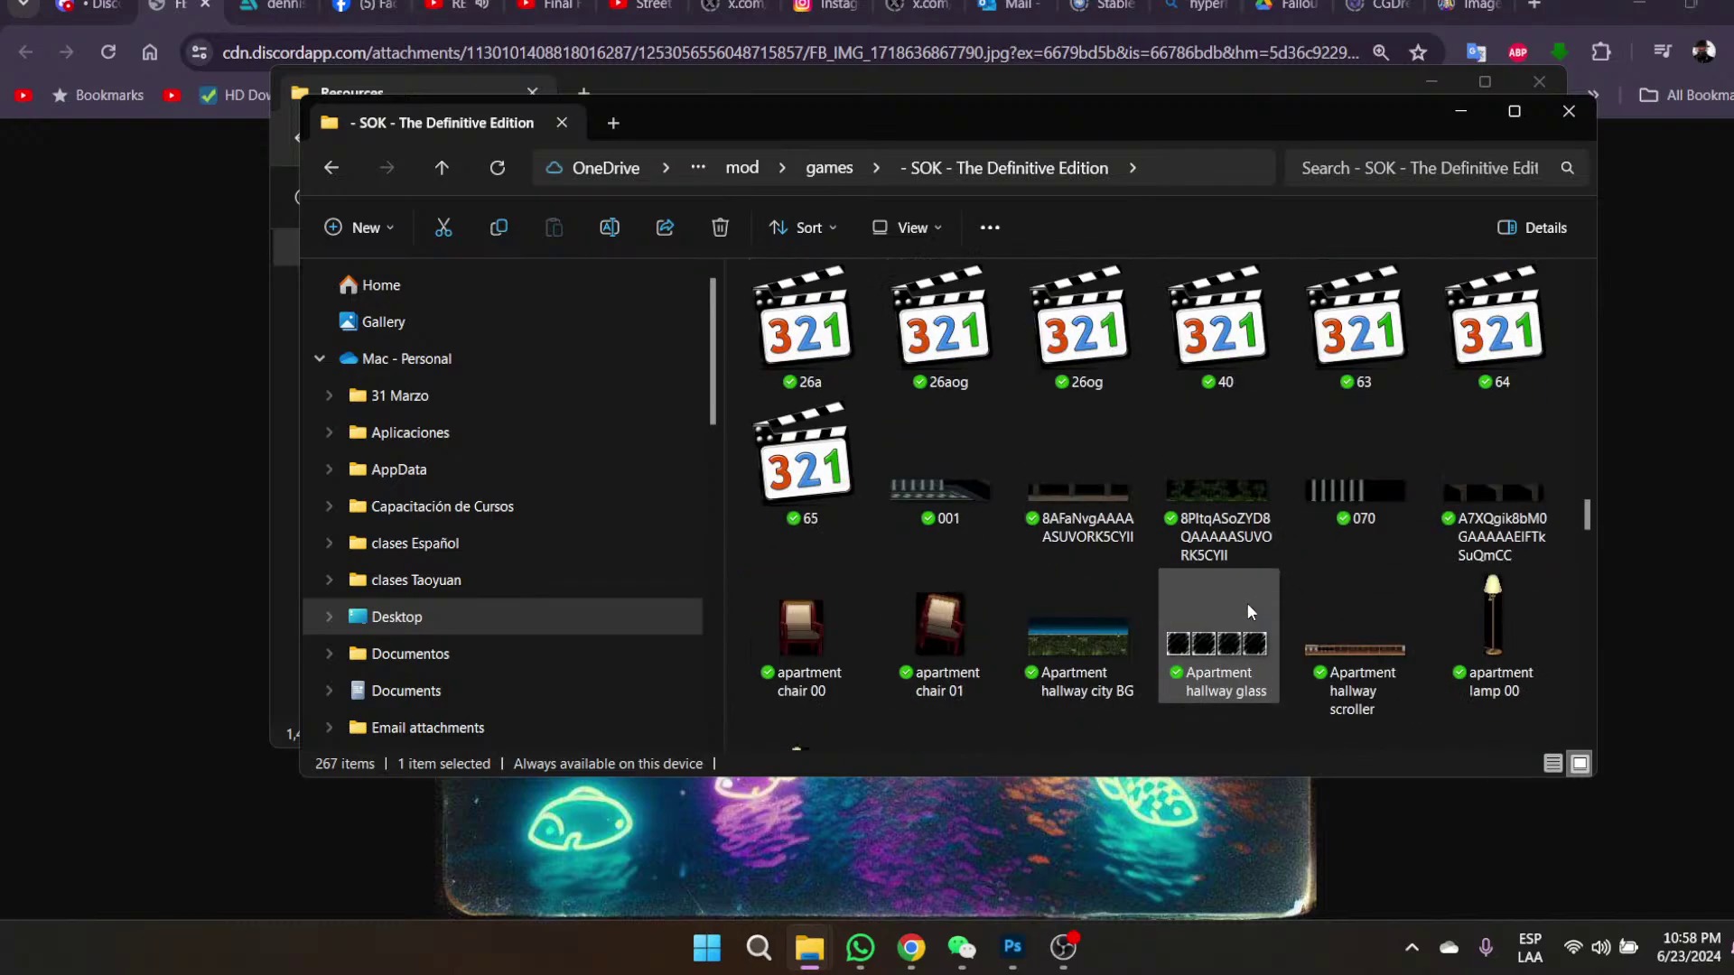
scroll(1250, 611, "down", 8)
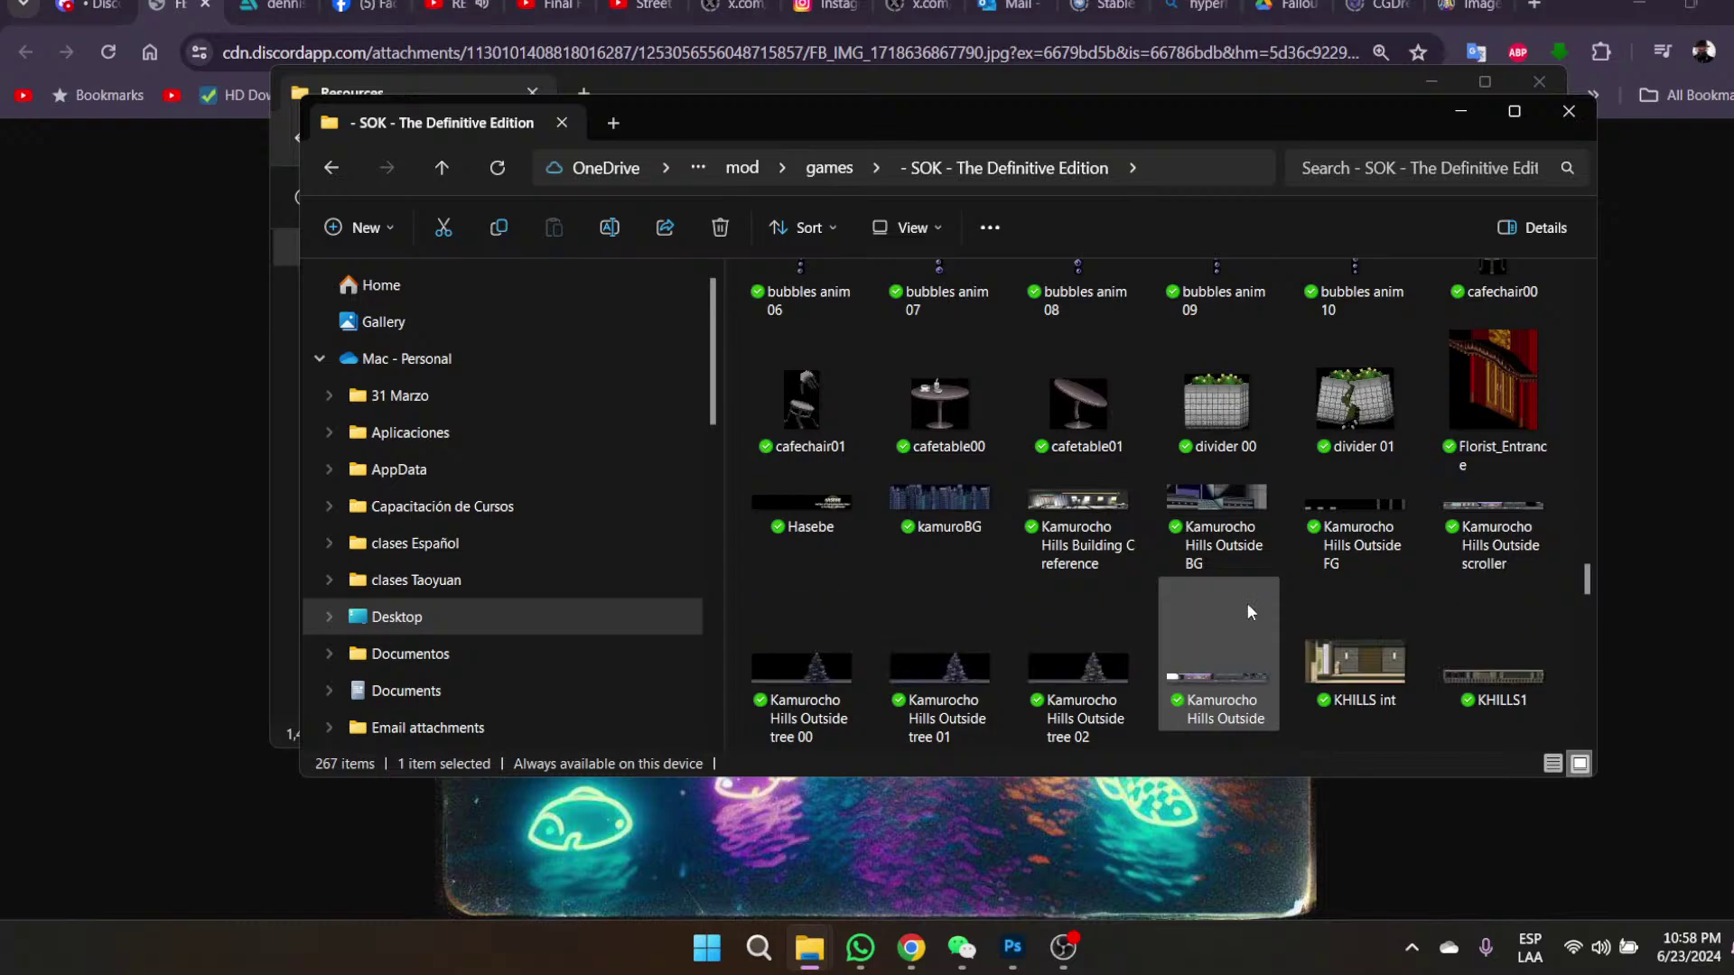
scroll(1248, 611, "down", 3)
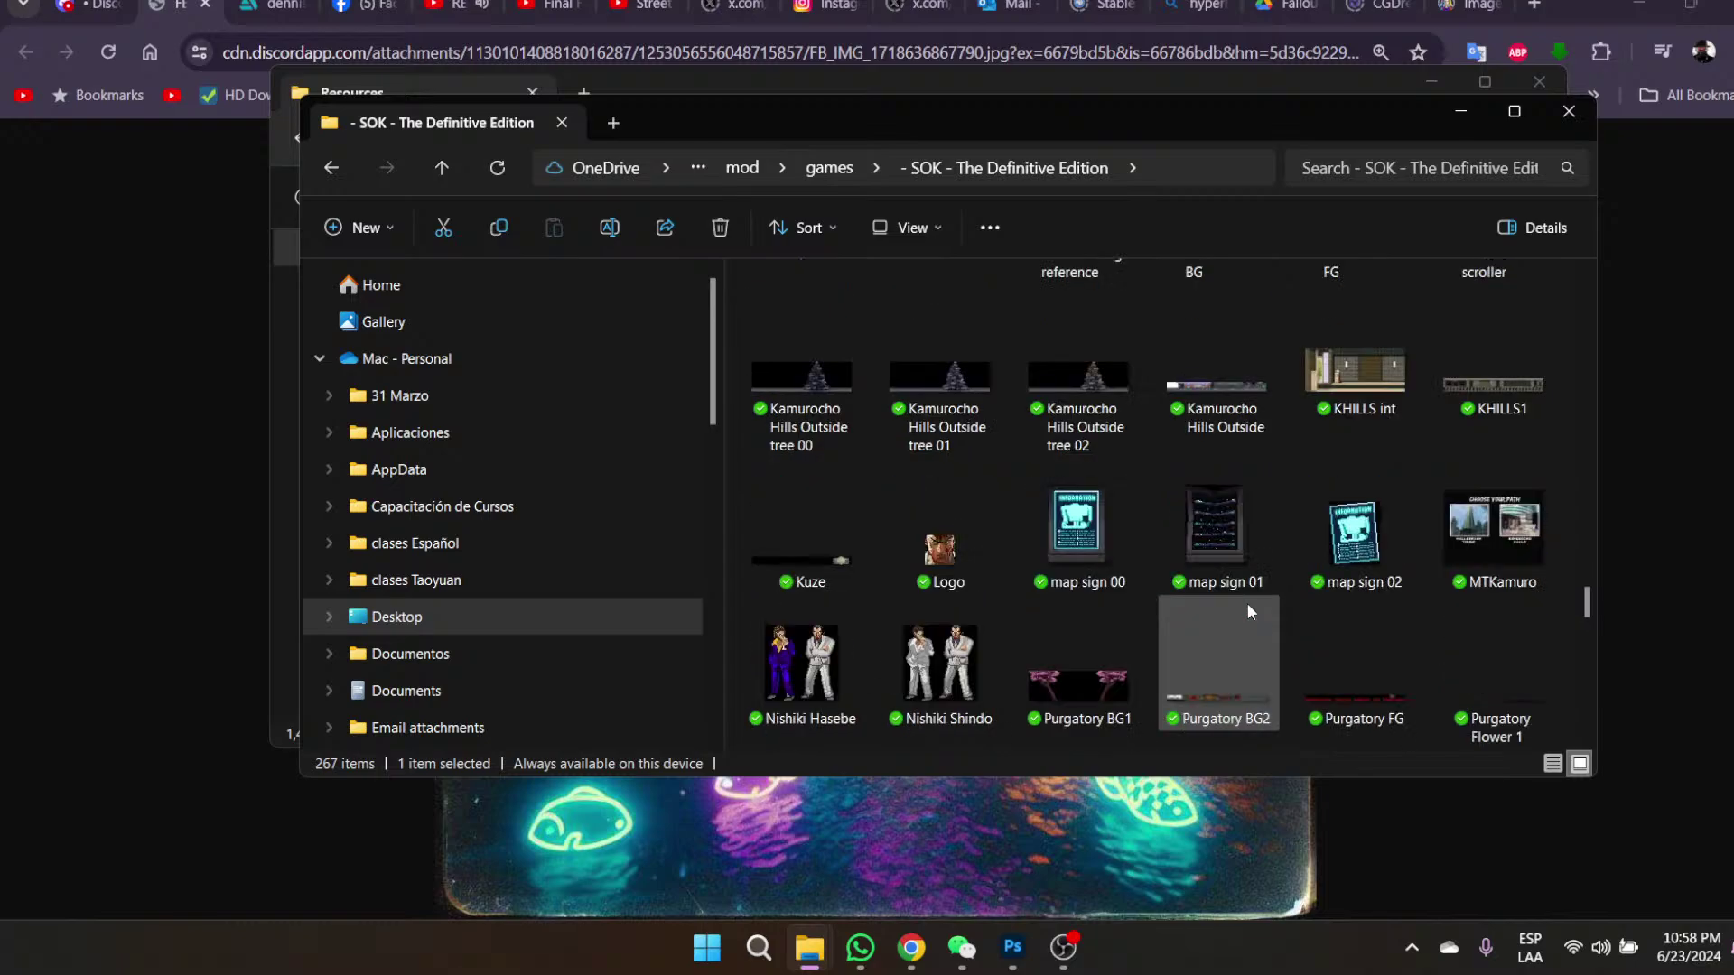
scroll(1248, 607, "down", 3)
scroll(1249, 607, "down", 3)
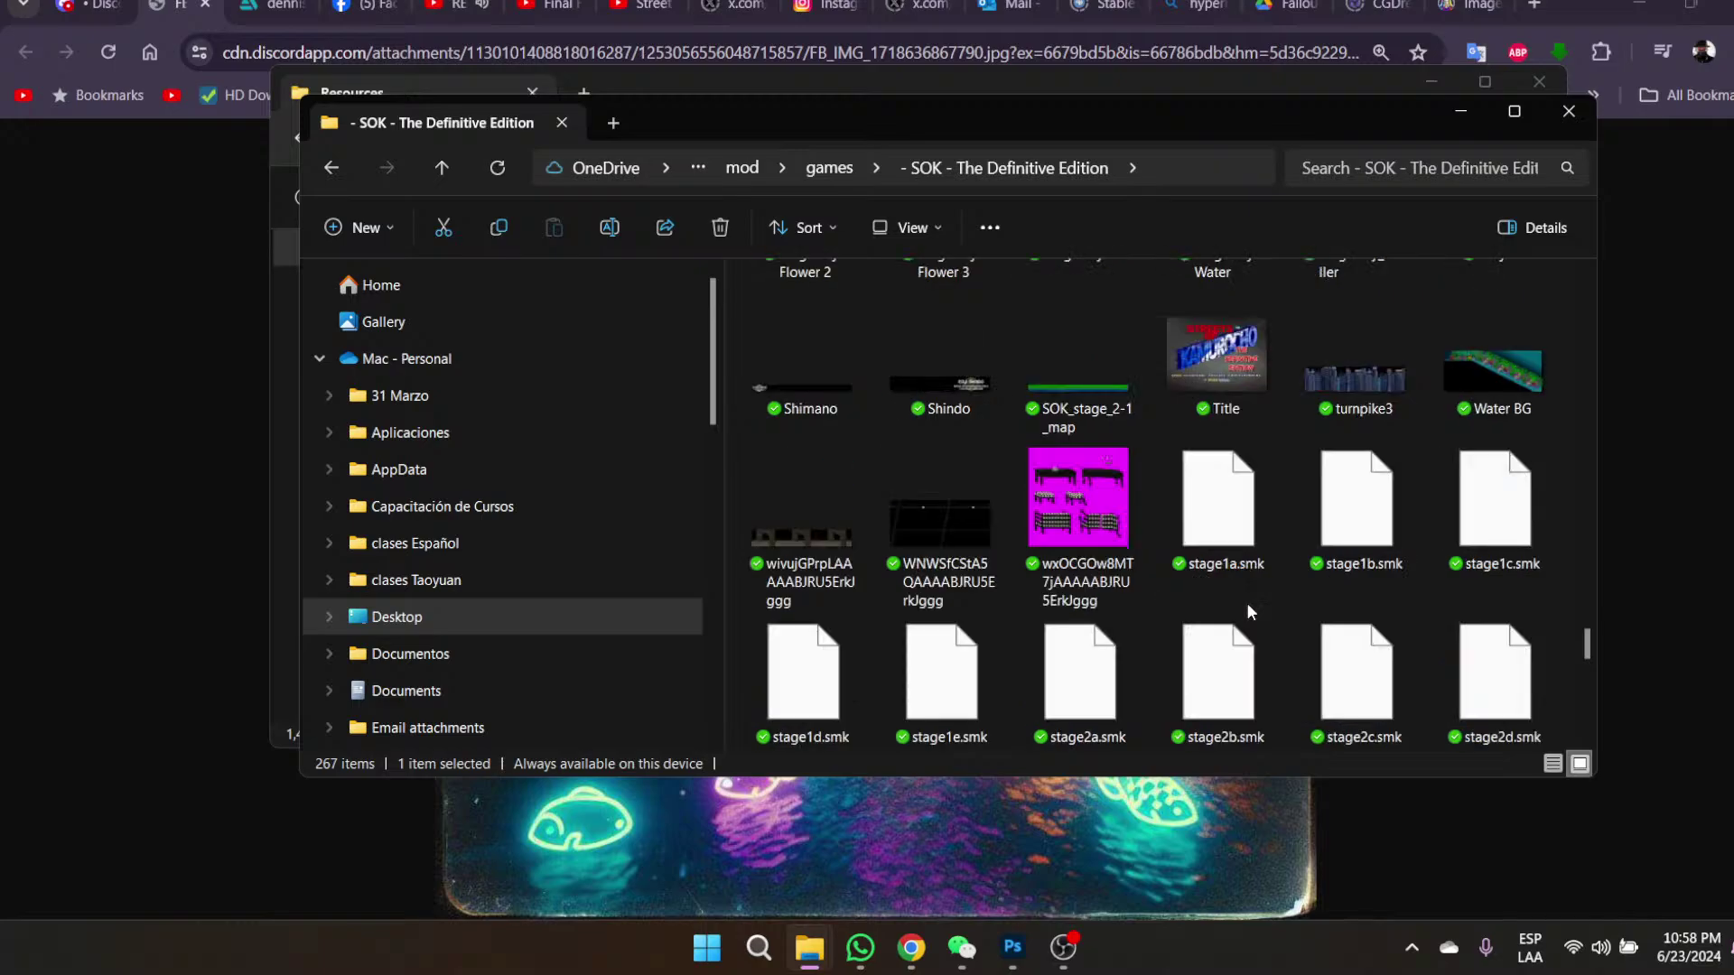
scroll(1249, 612, "down", 3)
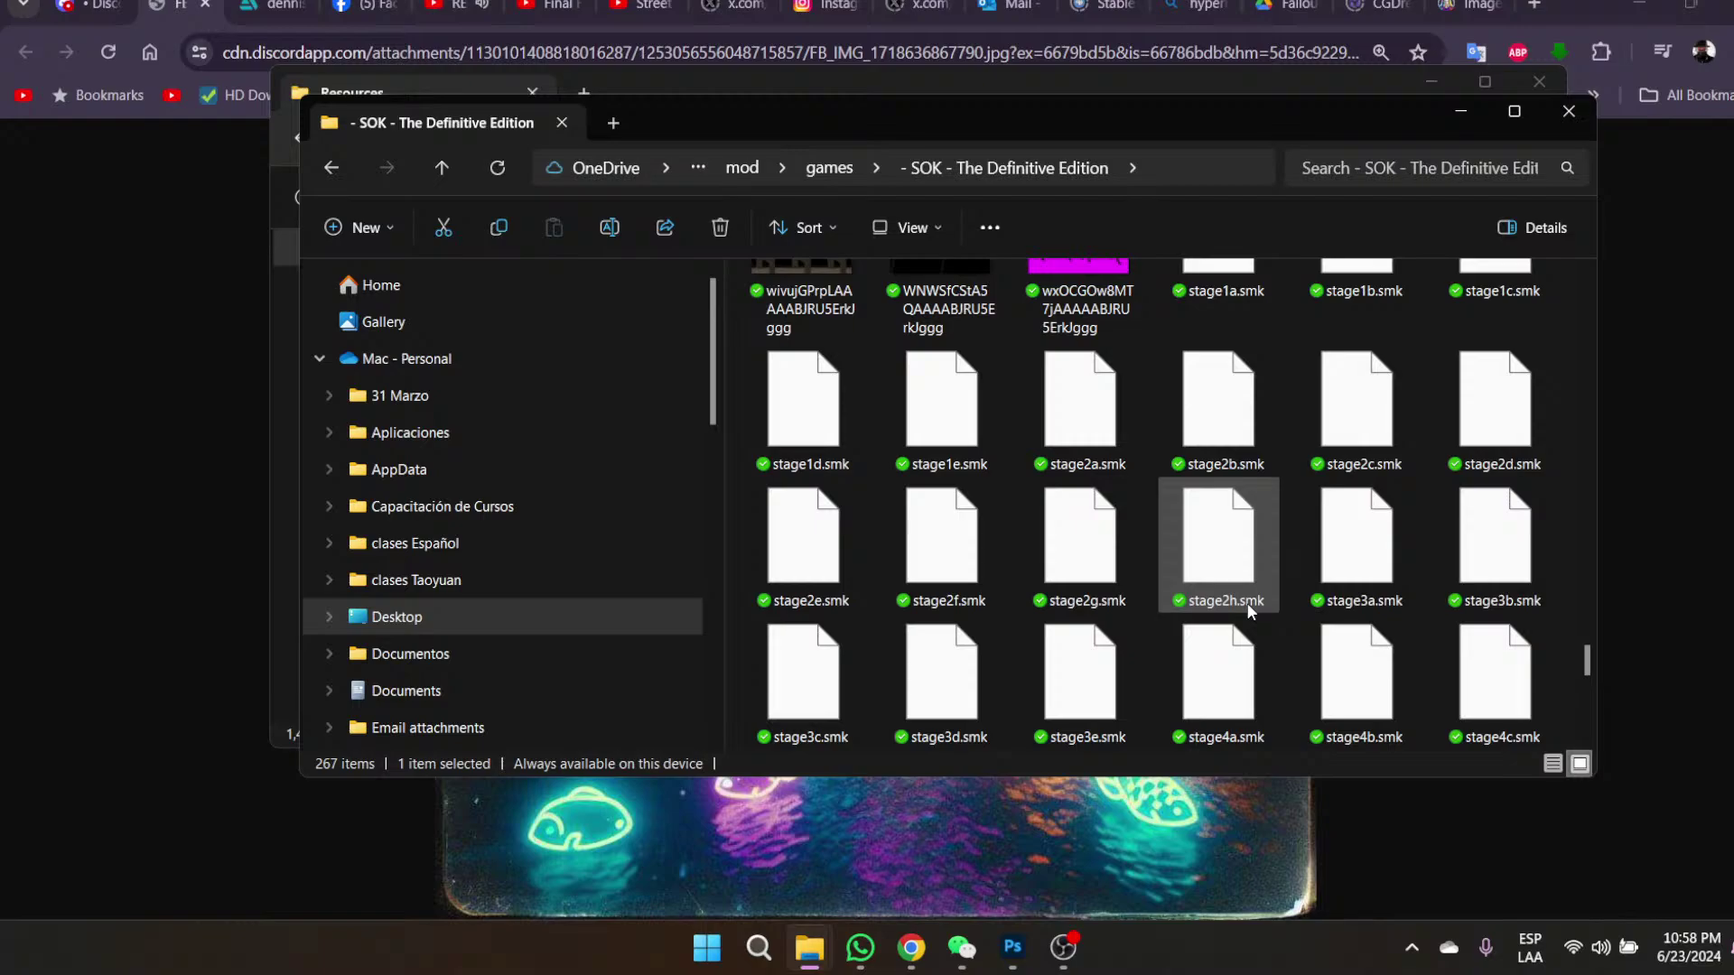
scroll(1249, 611, "down", 2)
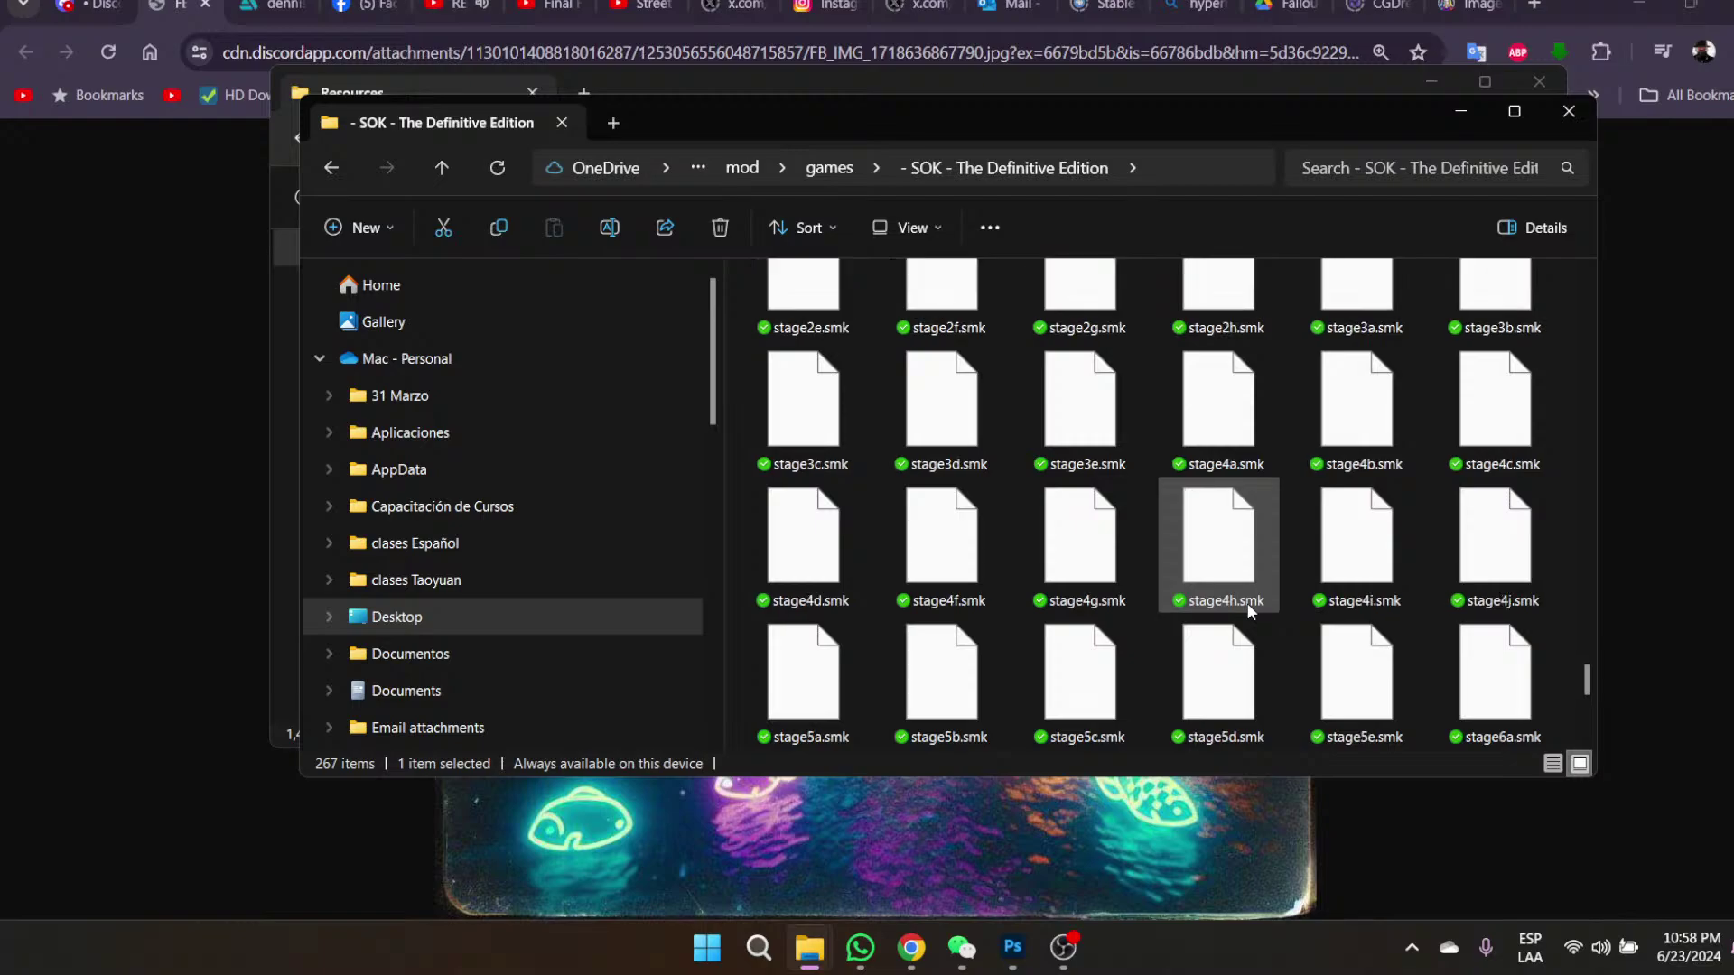
scroll(1249, 611, "up", 3)
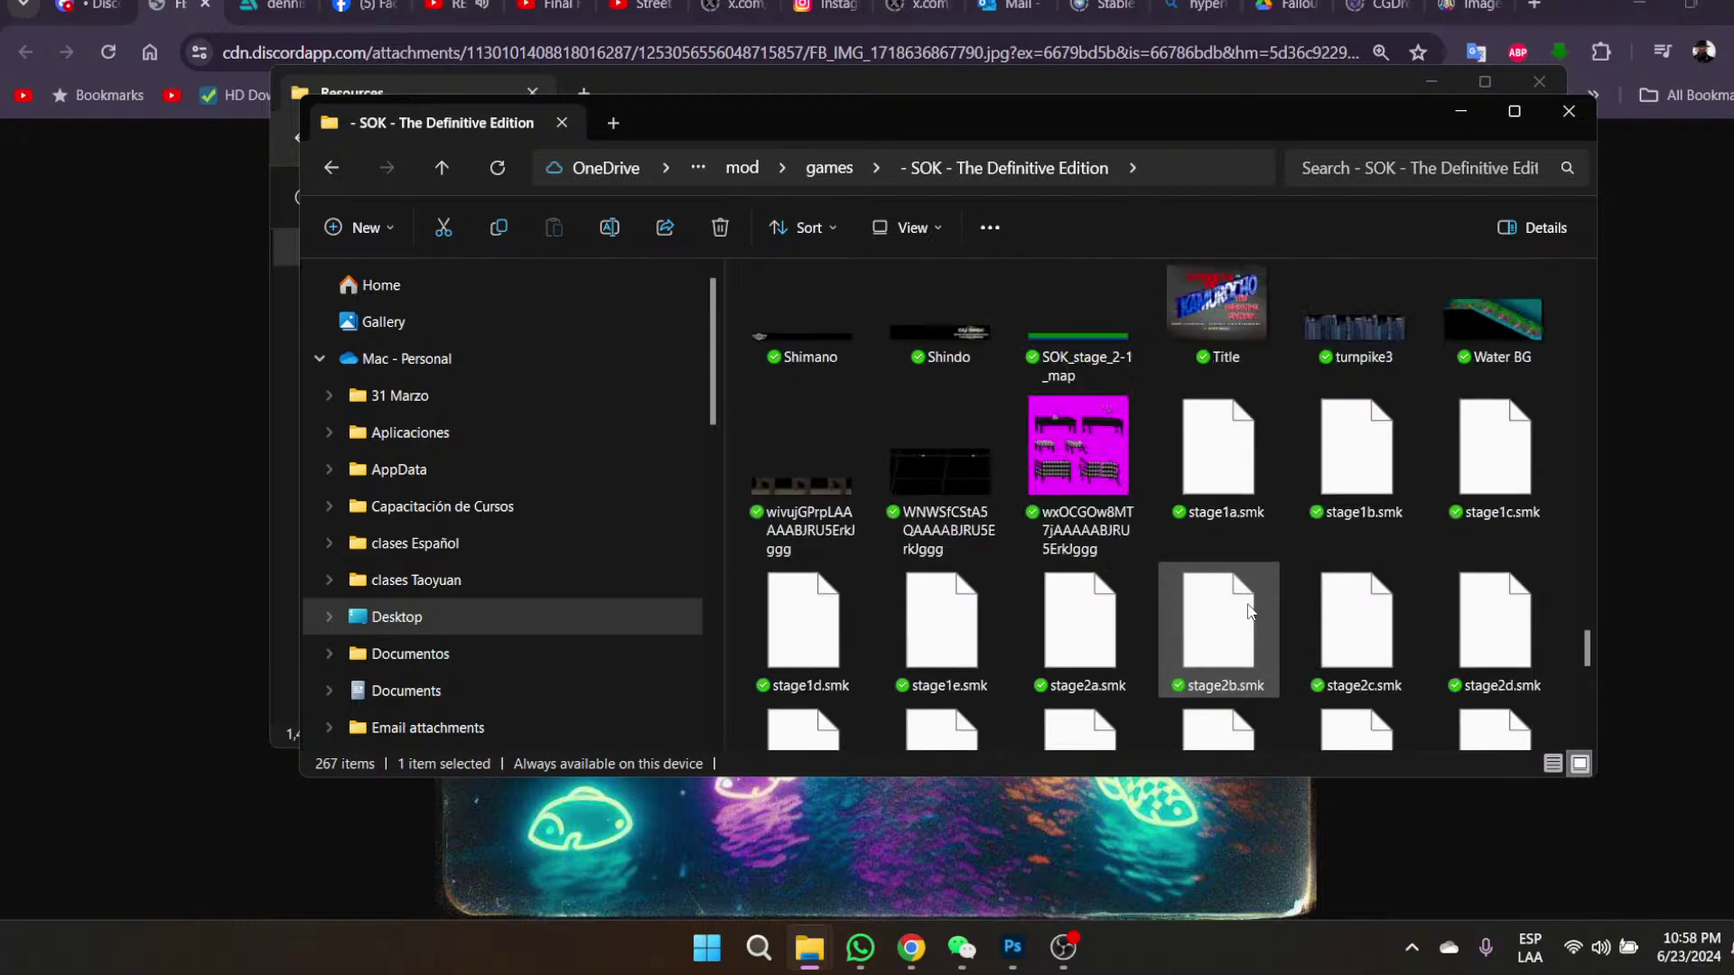
scroll(1249, 611, "up", 3)
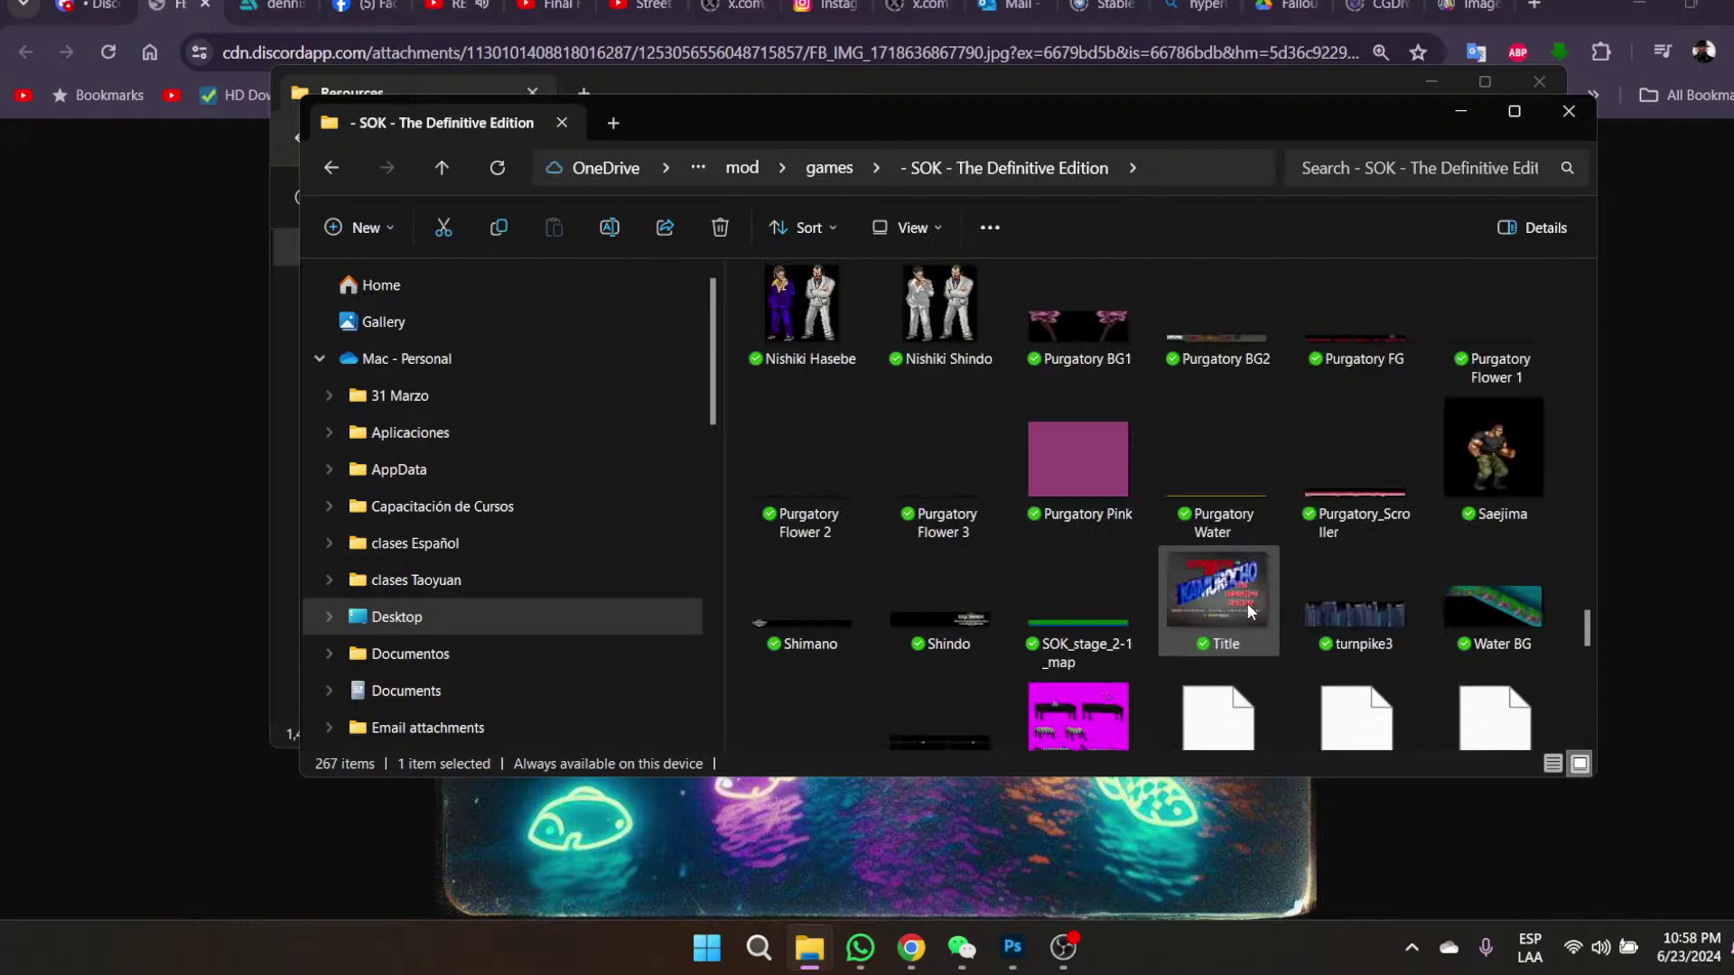
- View the Purgatory Water image at full size and close the viewer
left_click(1221, 495)
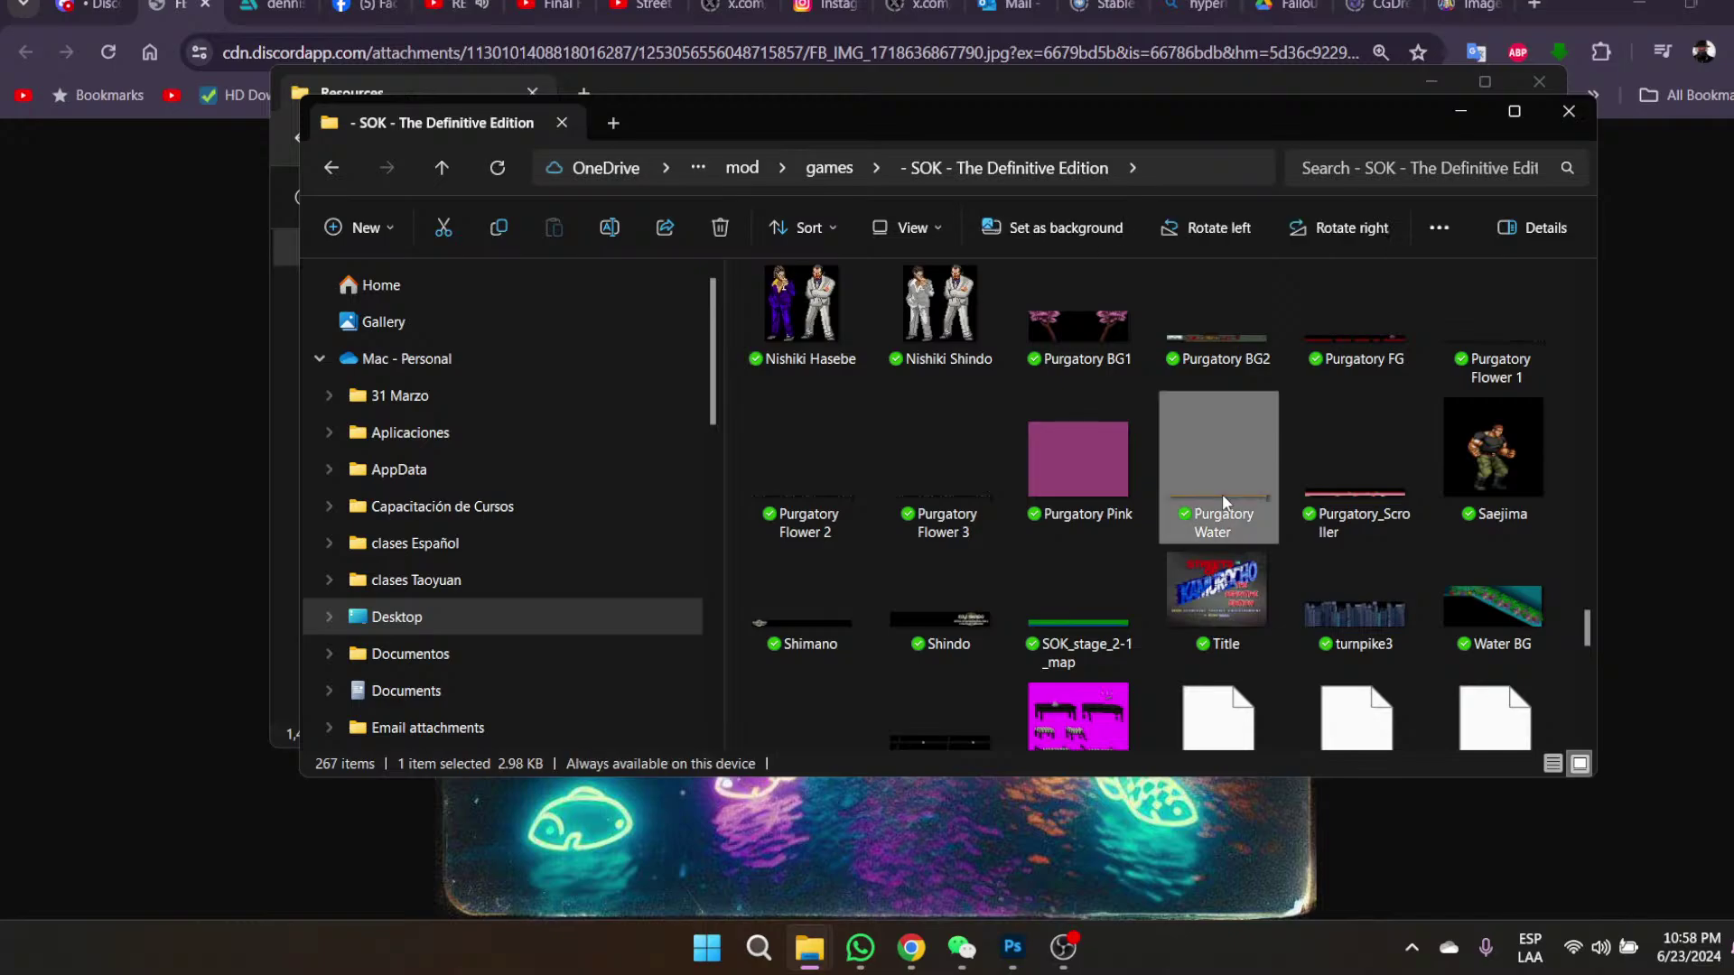
double_click(1222, 495)
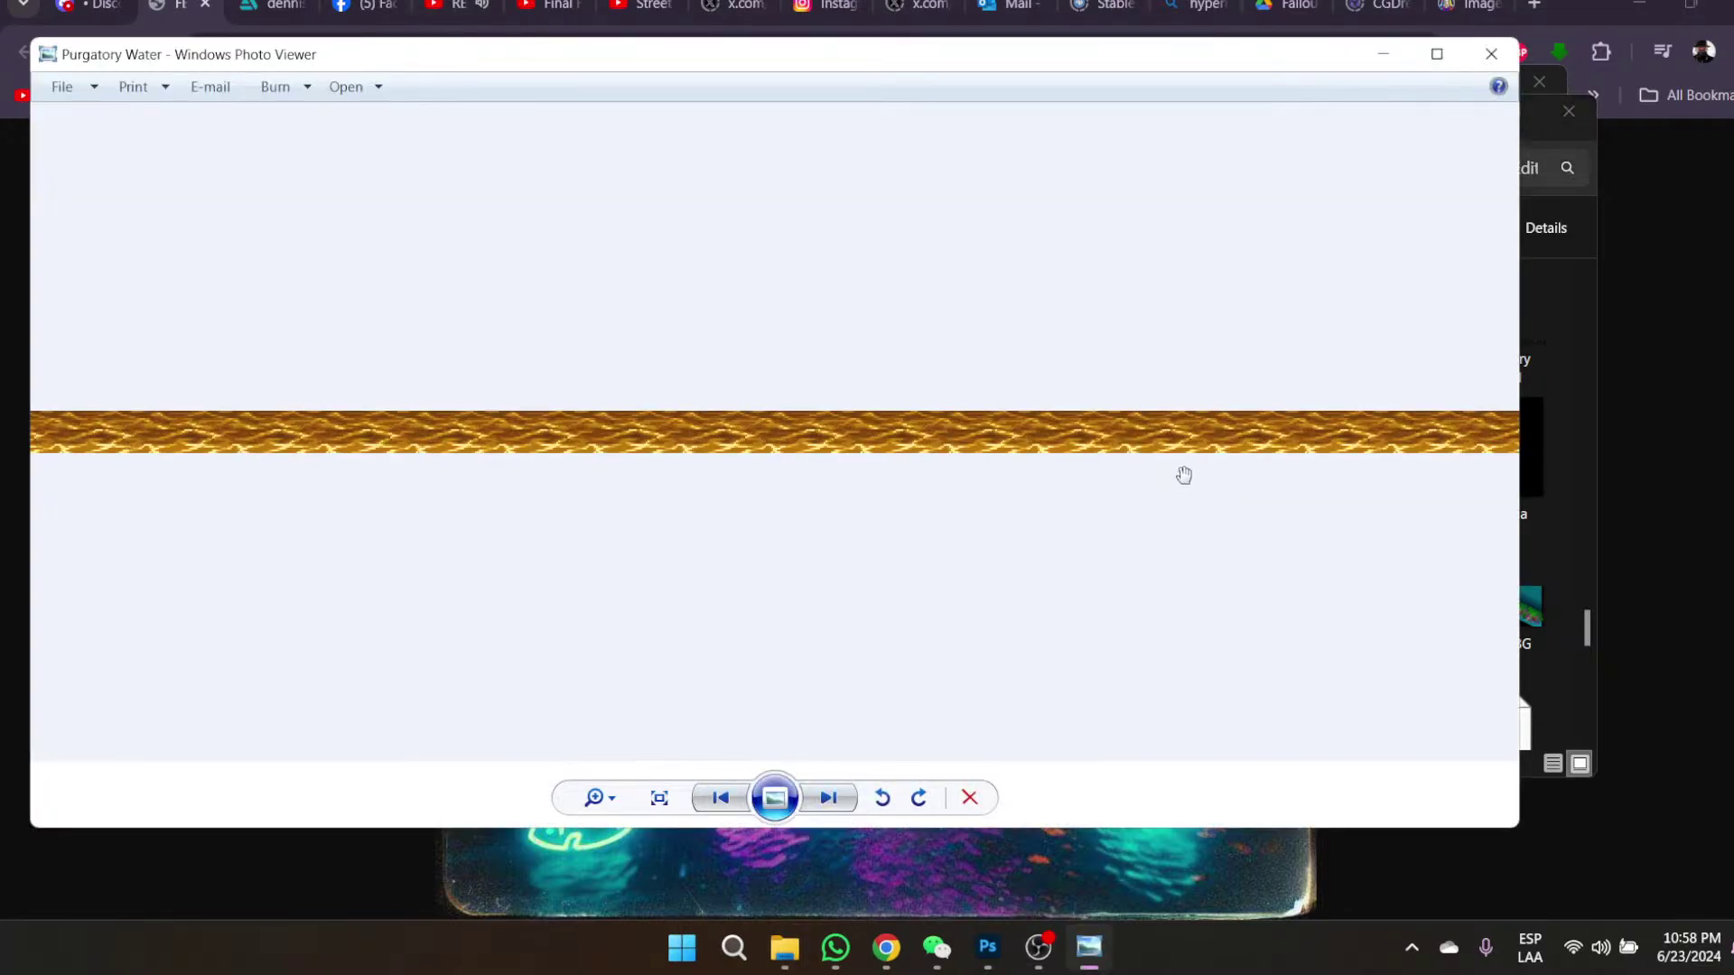
left_click(1490, 56)
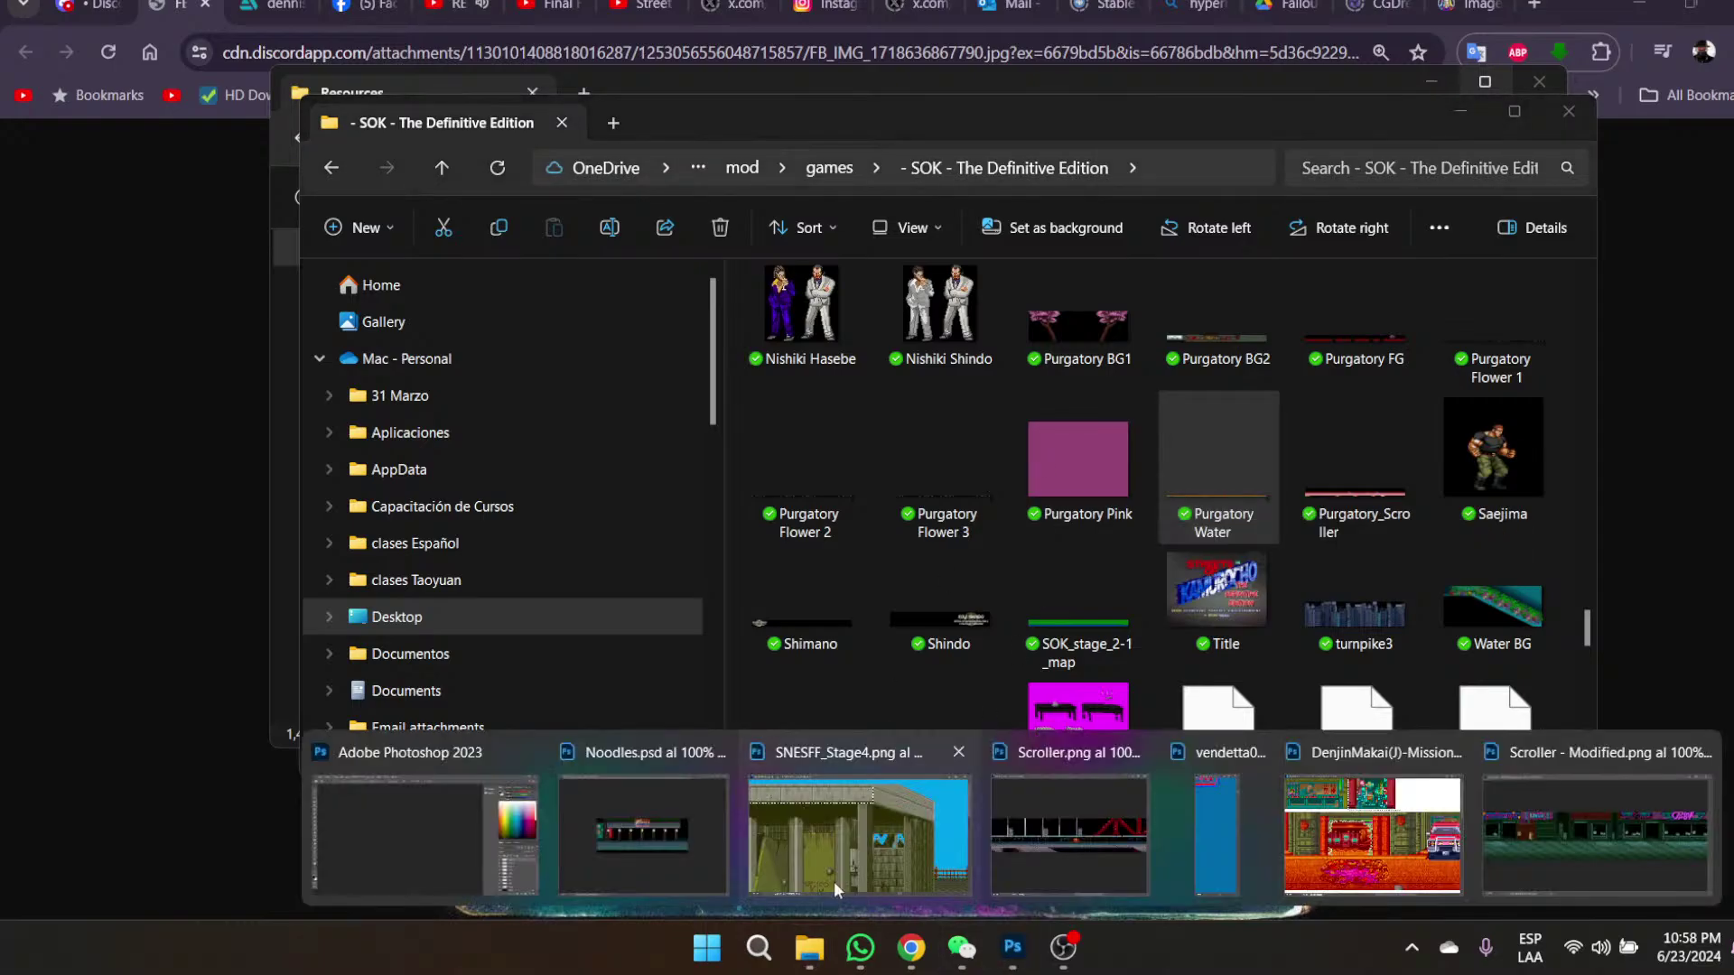
- Switch to Photoshop, open Purgatory Water.png from the SOK folder without colour management, and float it in its own window
left_click(439, 822)
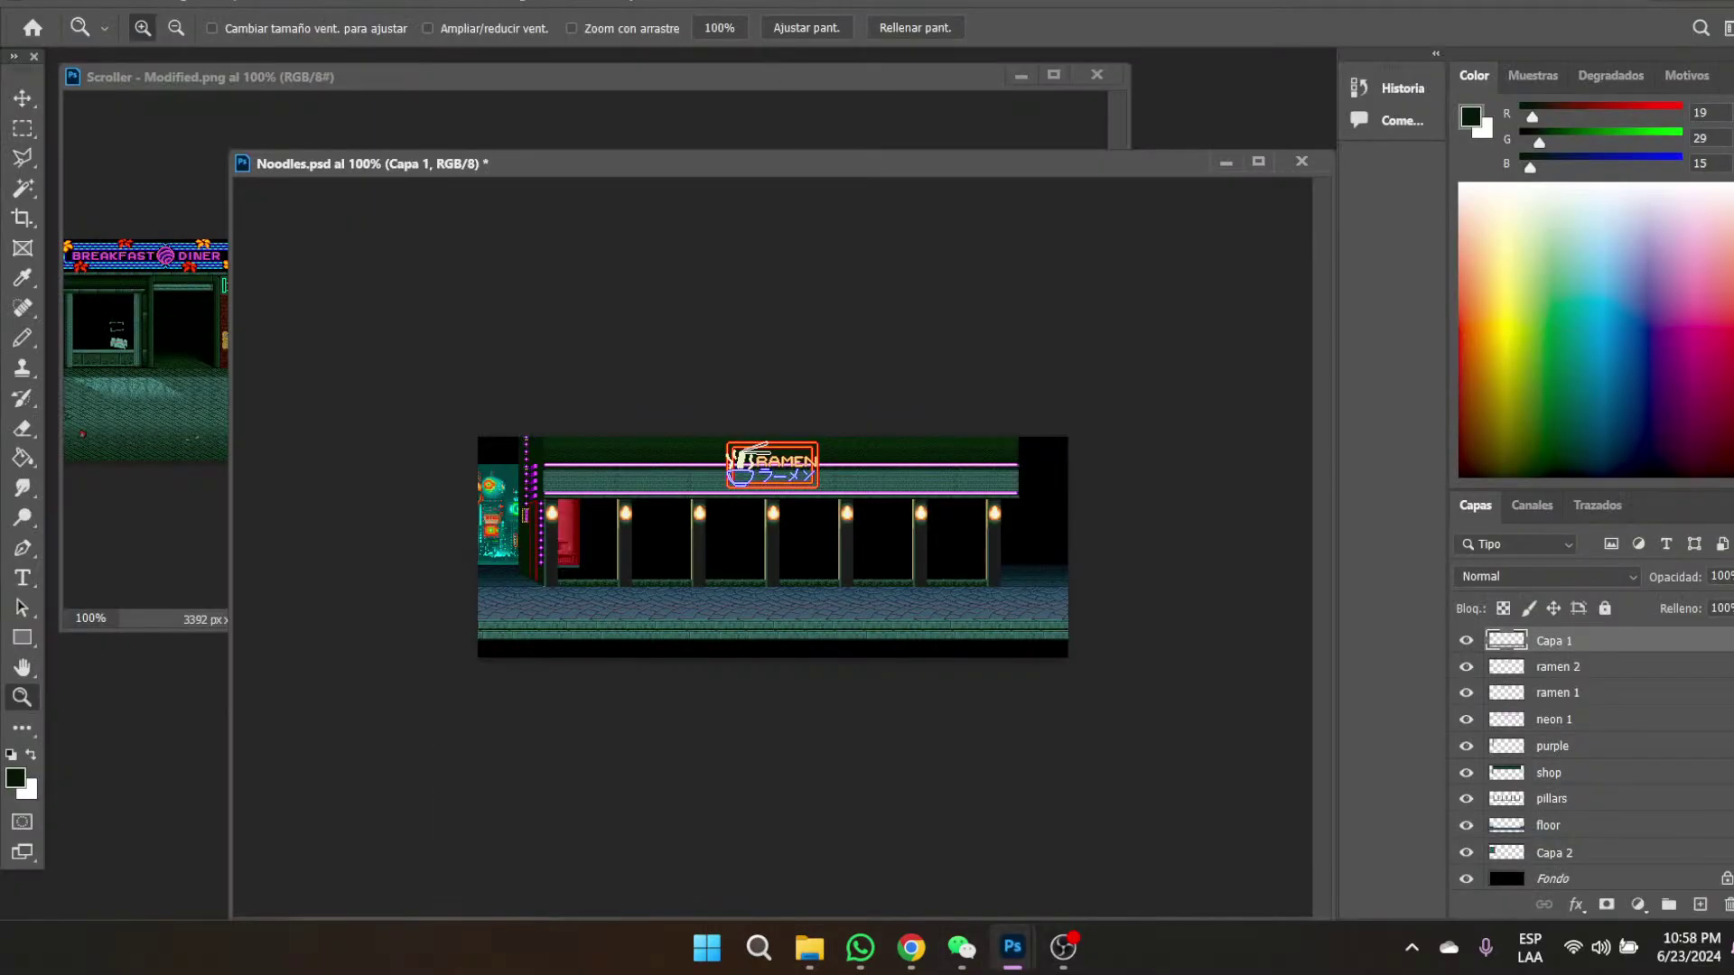
left_click(1021, 78)
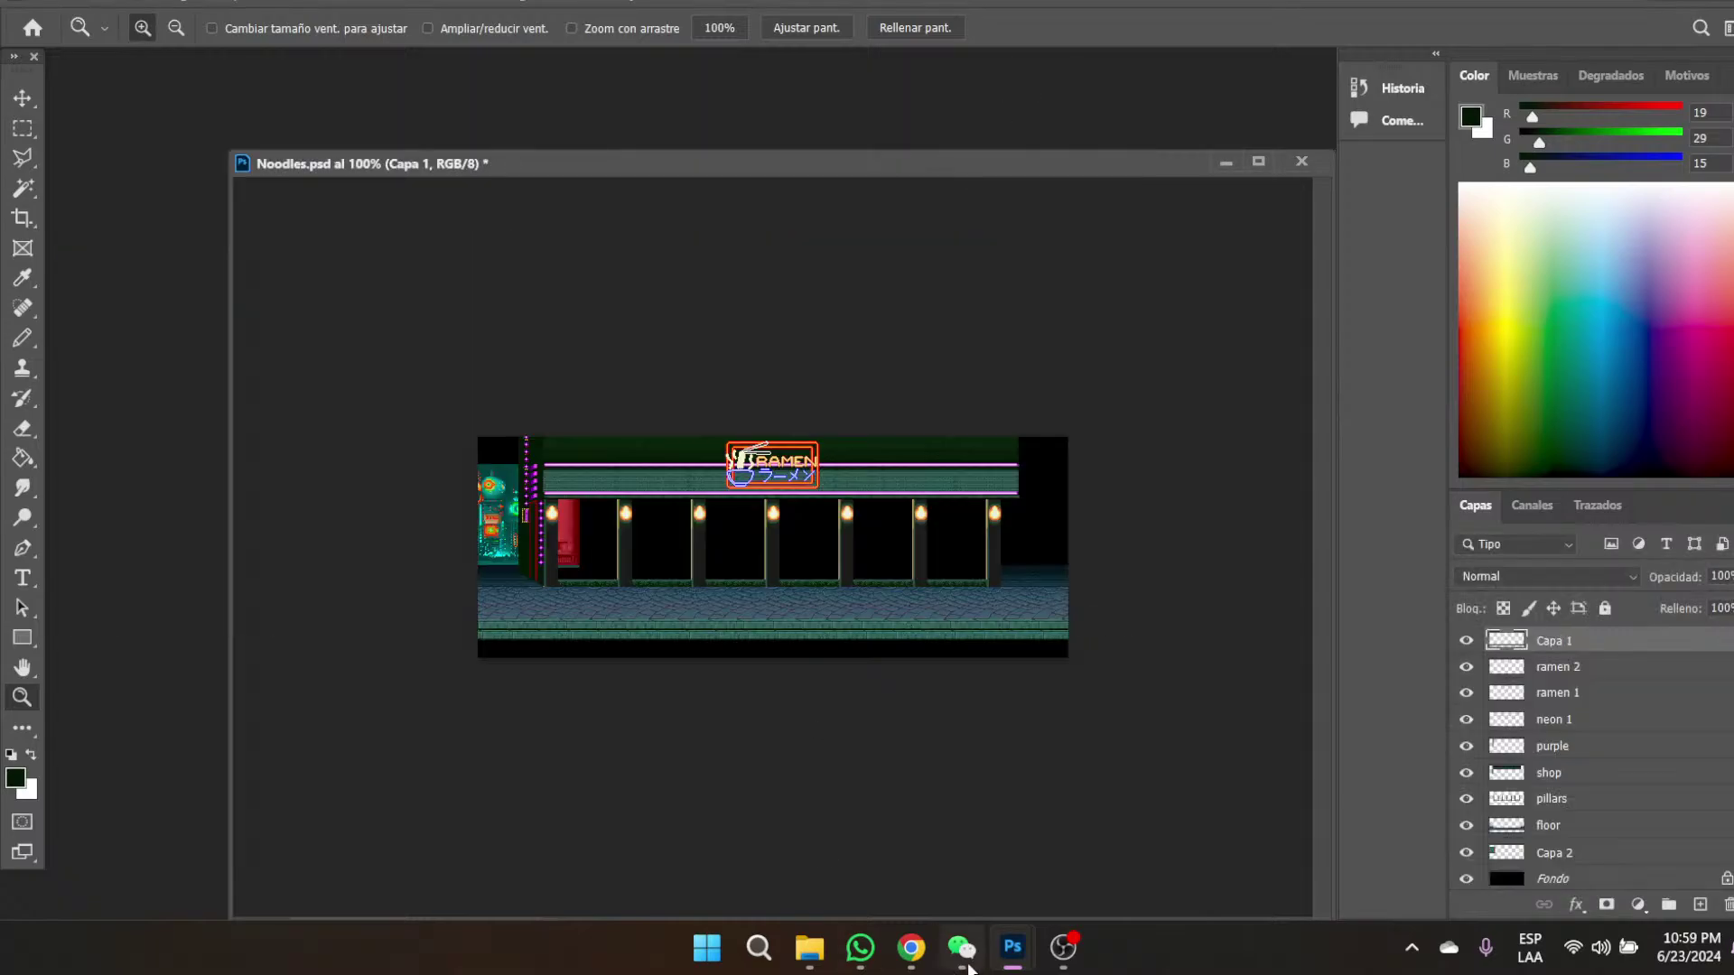
mouse_move(969, 968)
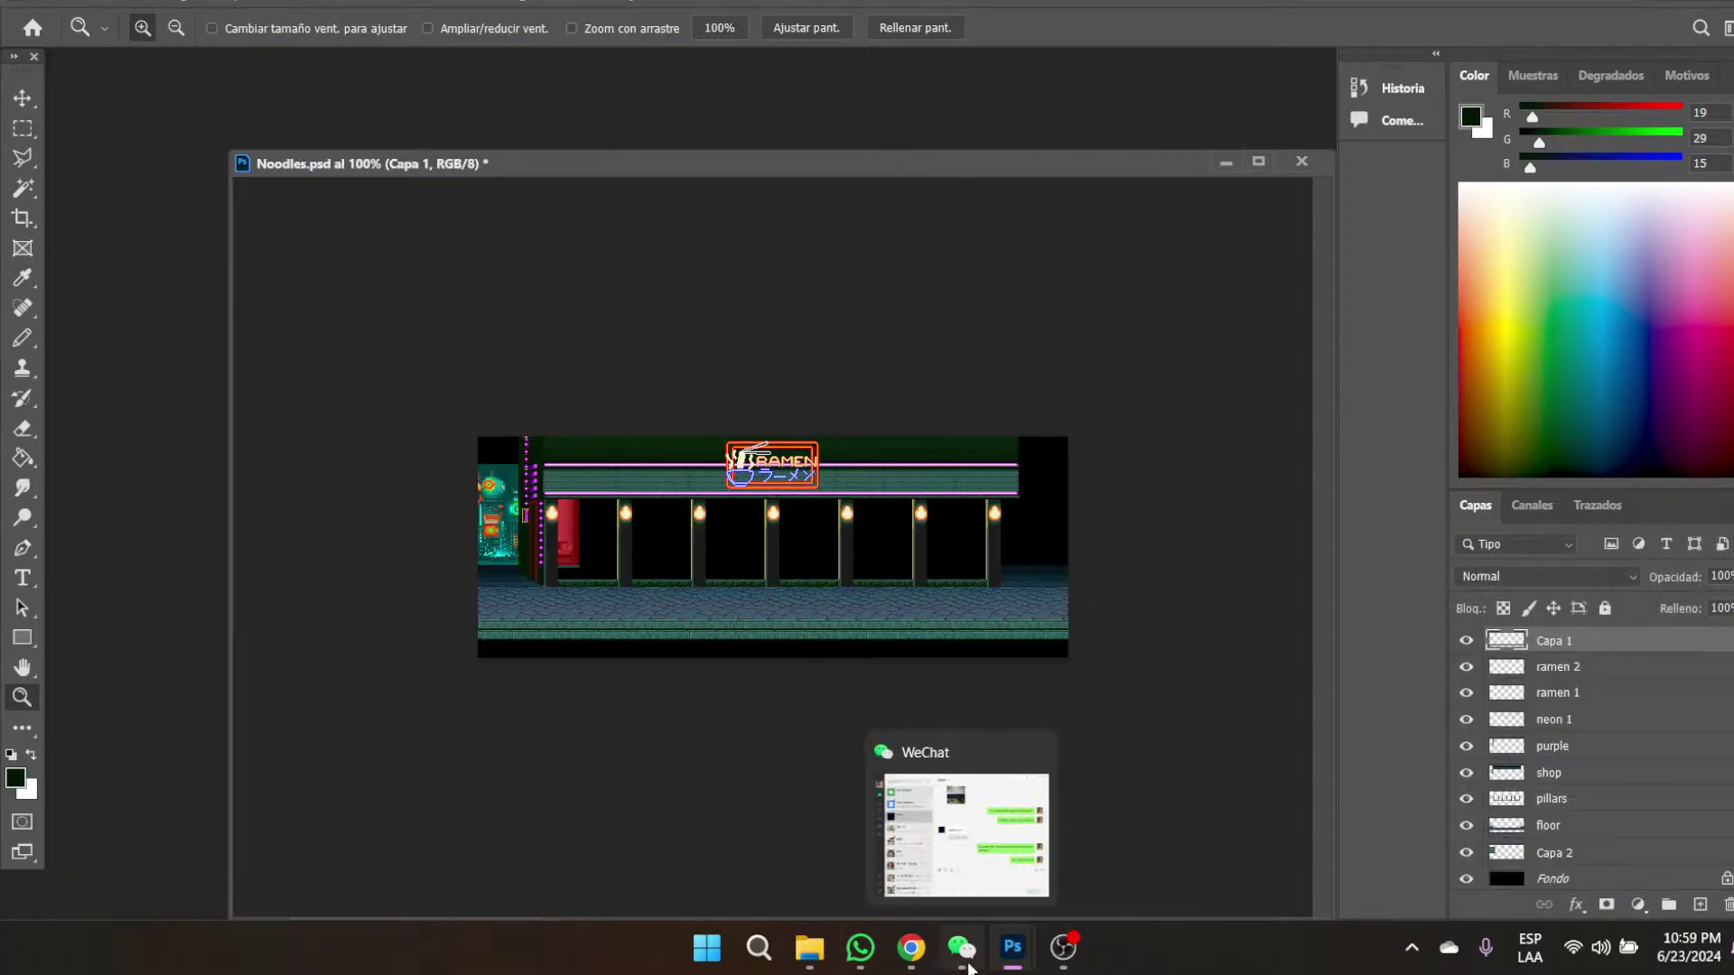
mouse_move(810, 959)
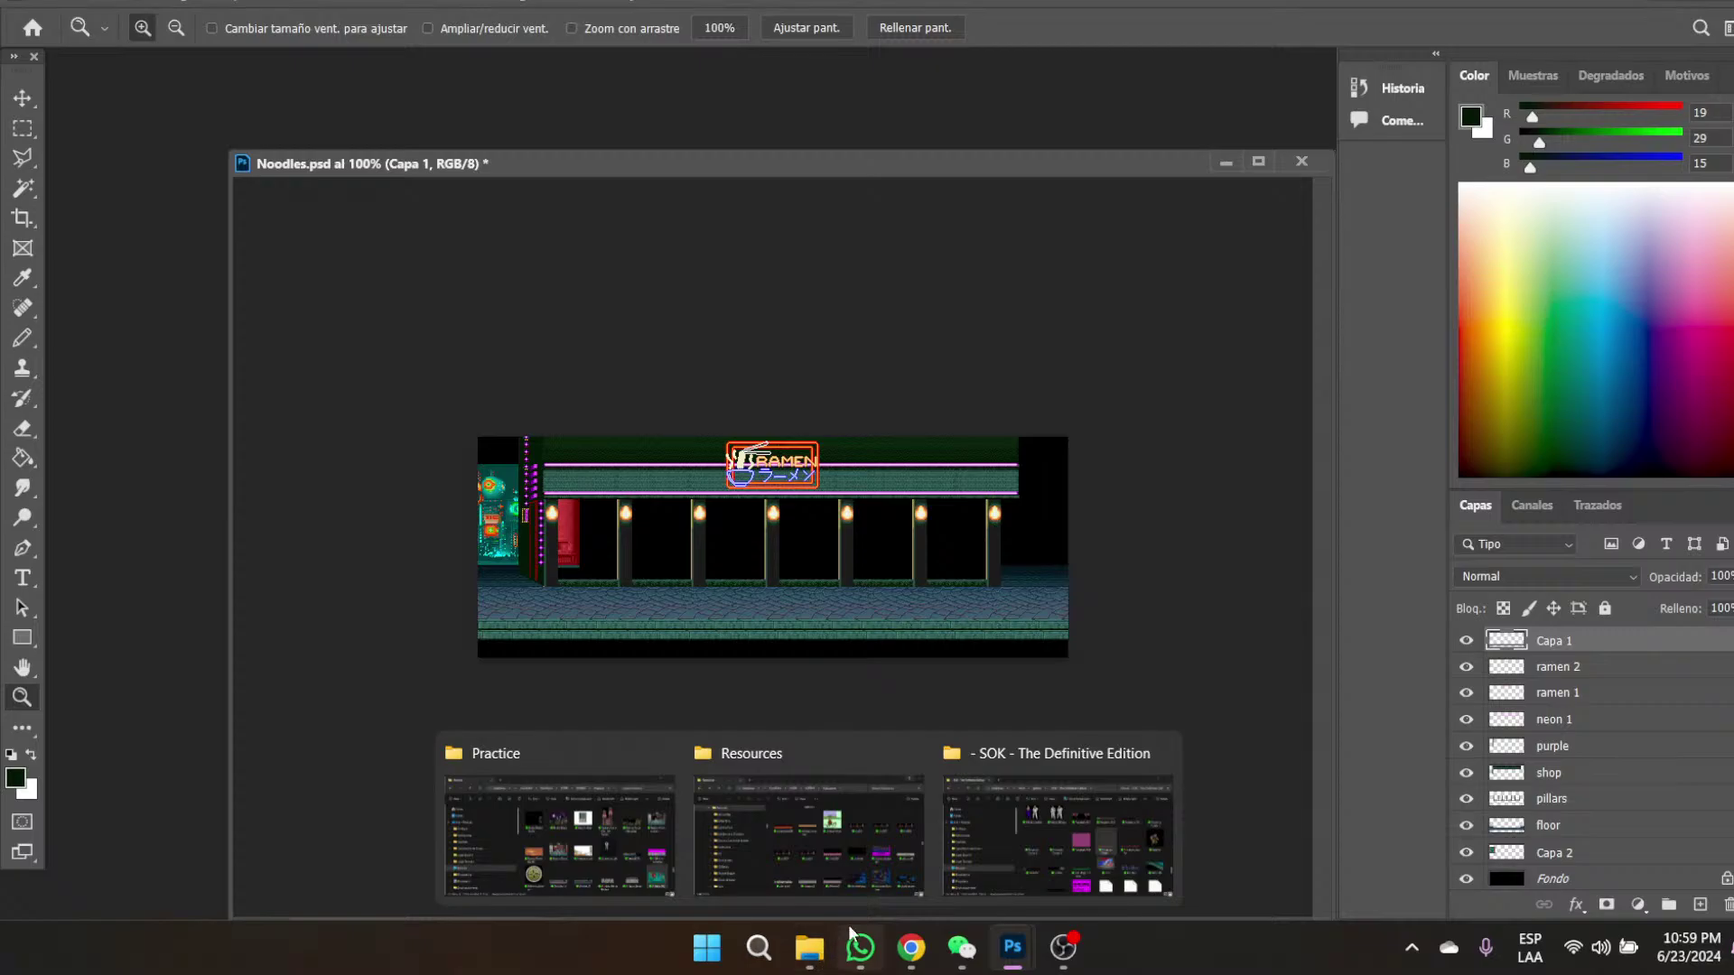
left_click(1056, 876)
left_click_drag(1223, 497, 106, 481)
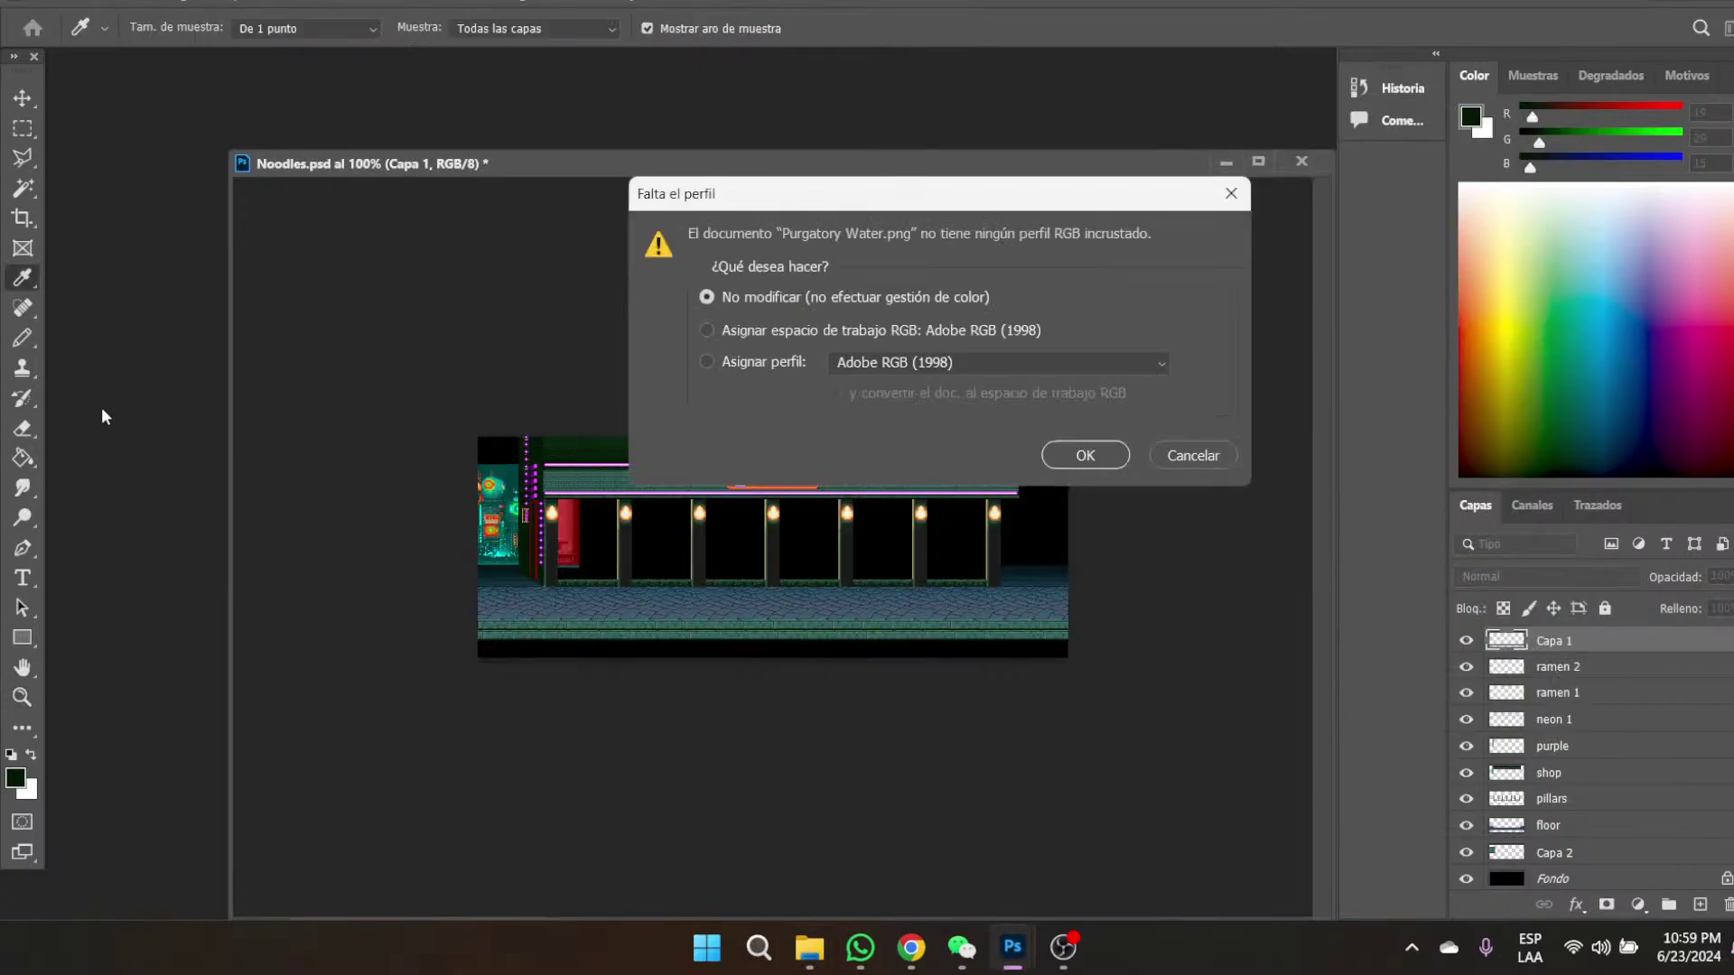
left_click(1088, 452)
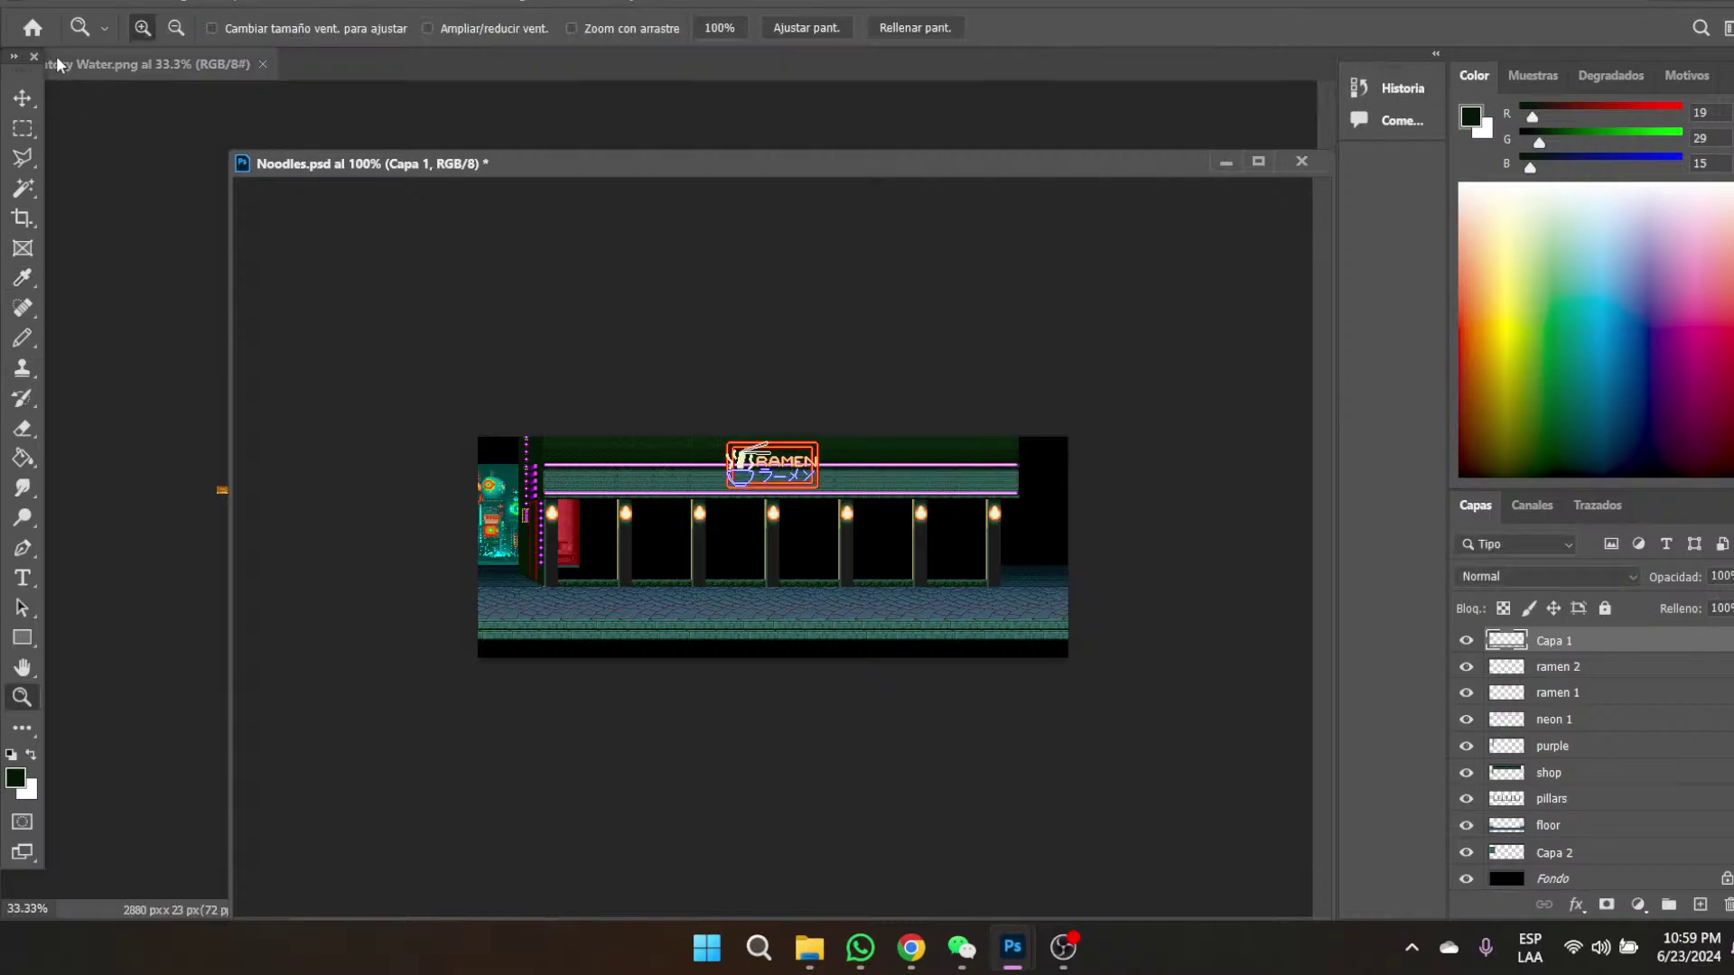
left_click_drag(65, 64, 145, 106)
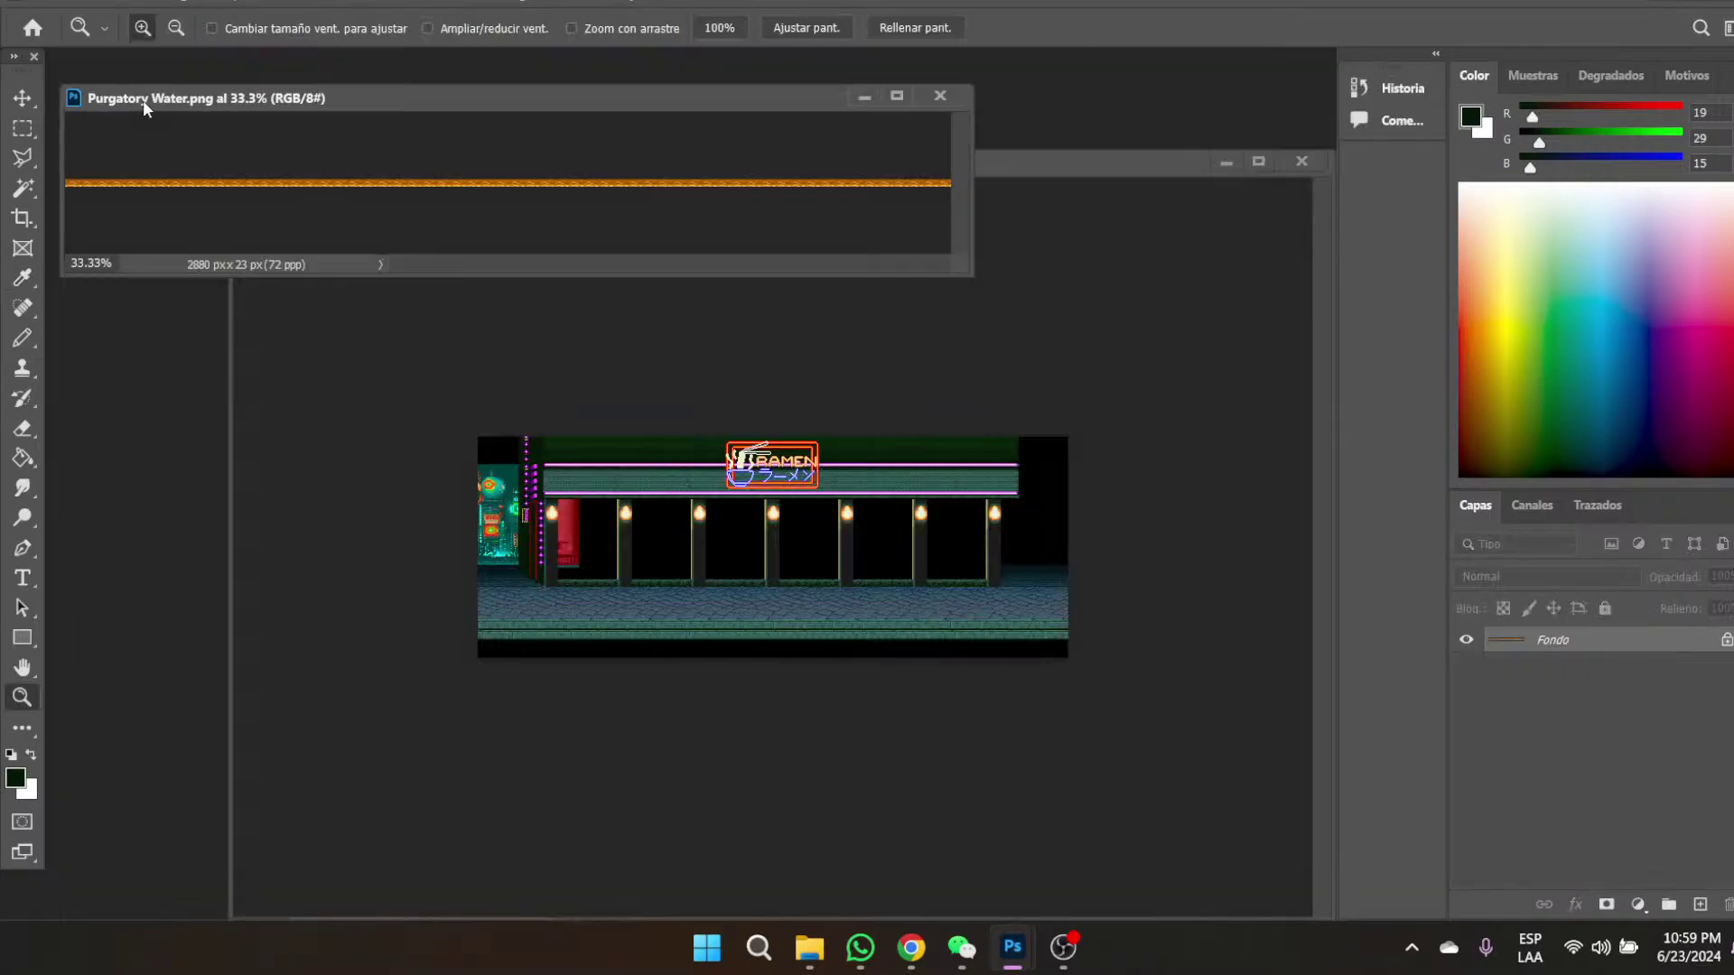
- Paste the Purgatory Water strip into Noodles.psd as a new layer and move it to the canvas's bottom edge below the curb
left_click(864, 97)
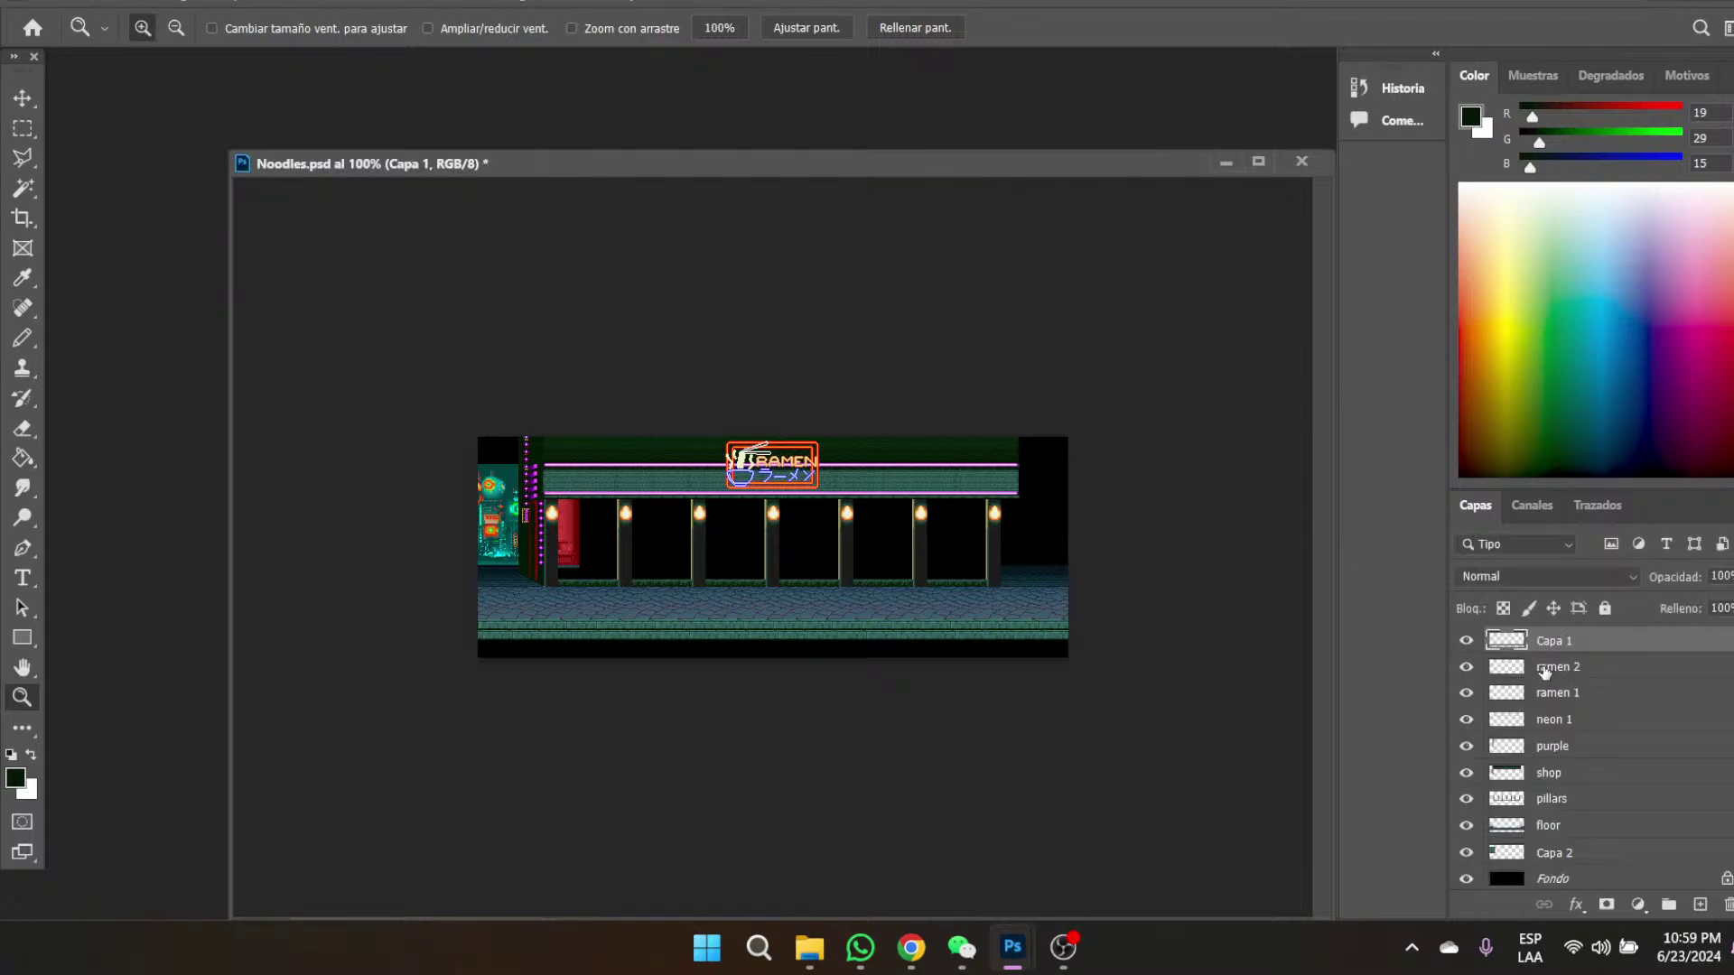
key("ctrl+v")
left_click(22, 98)
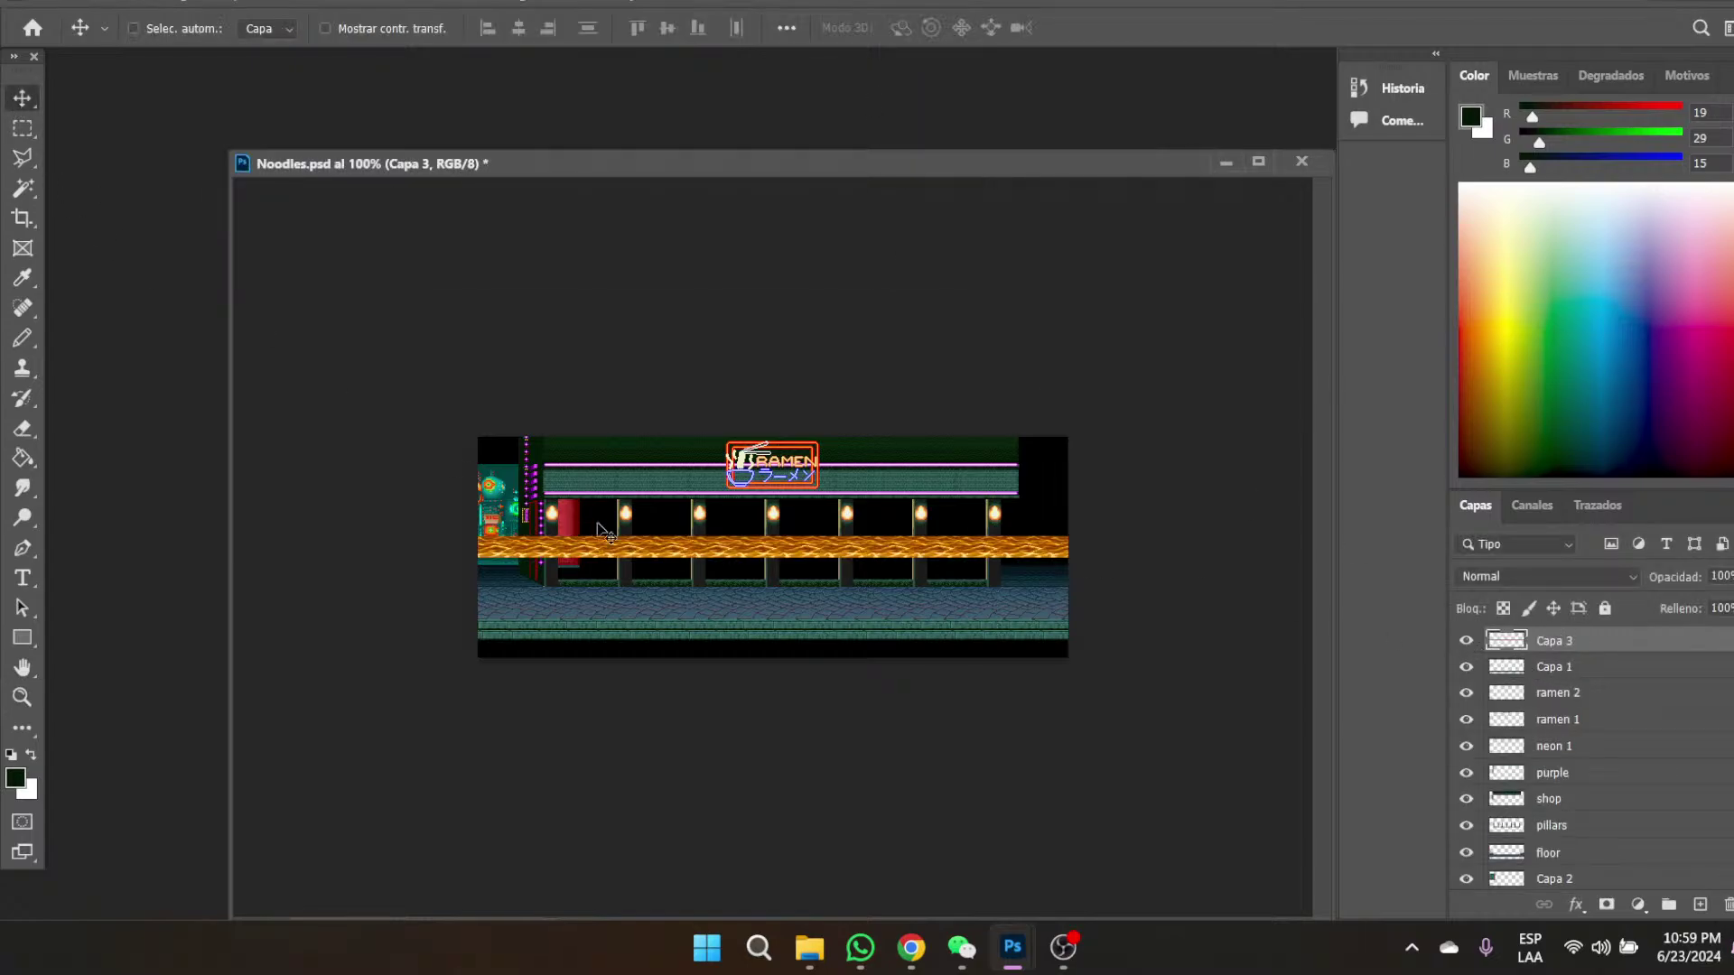
left_click_drag(645, 558, 639, 656)
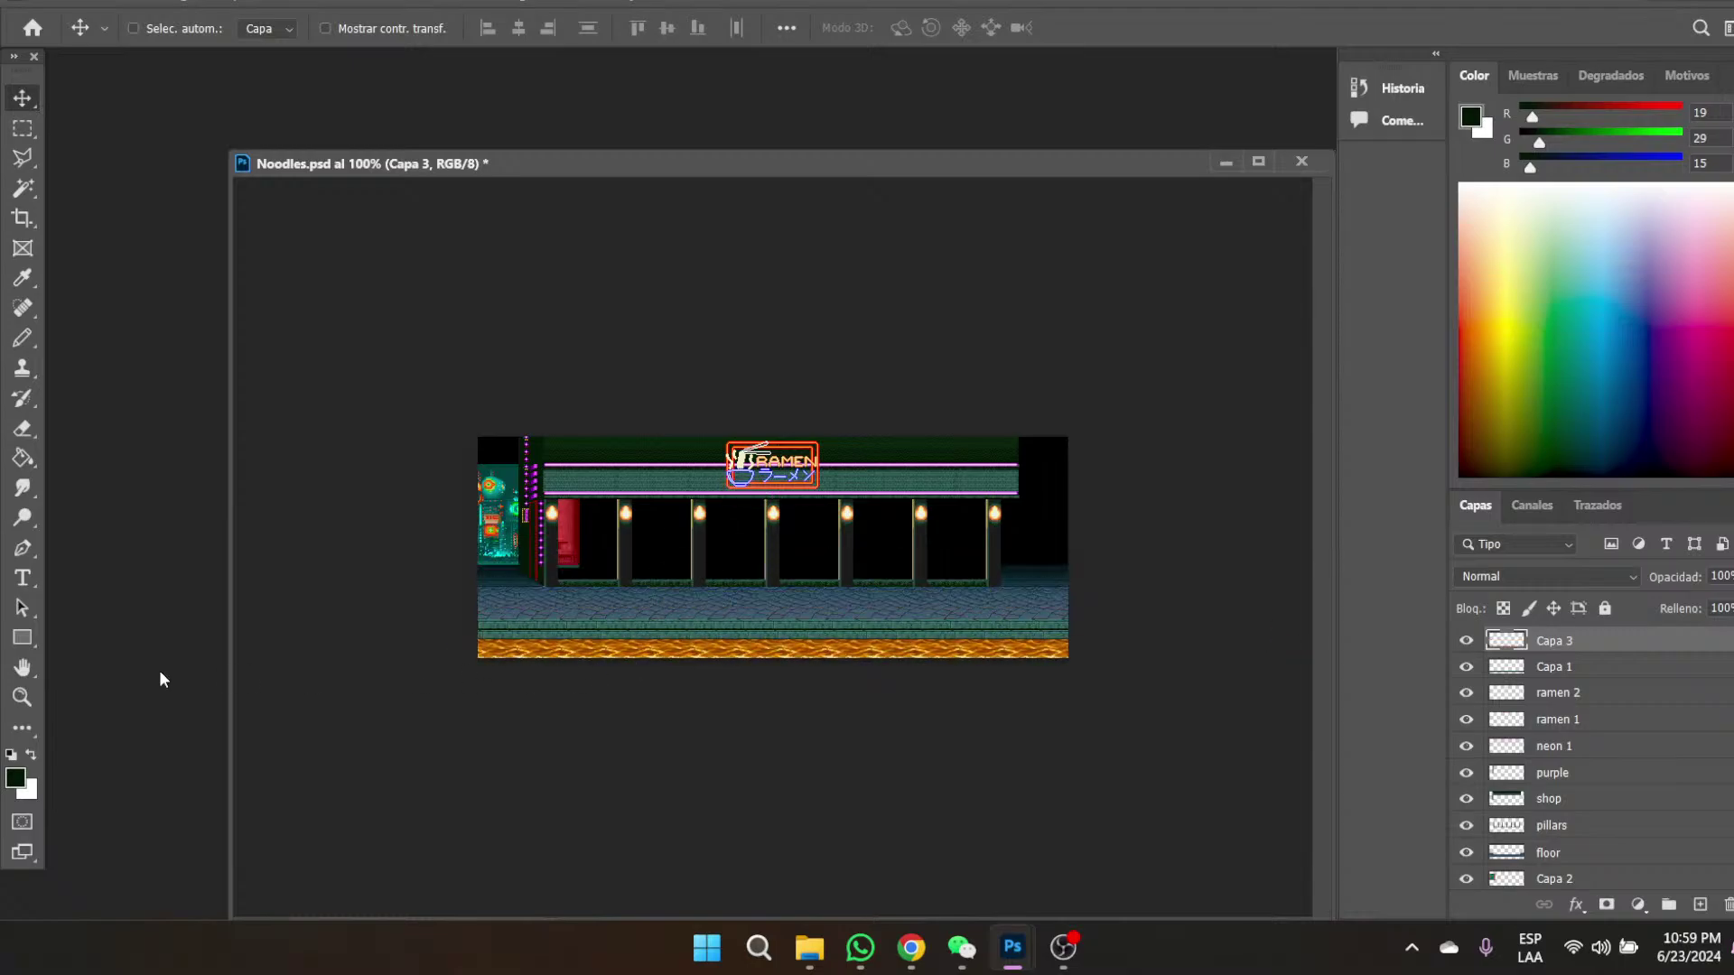
- Adjust the water strip's position at 400% zoom, nudging it slightly down from the stone curb
left_click(23, 698)
left_click(642, 668)
left_click(642, 667)
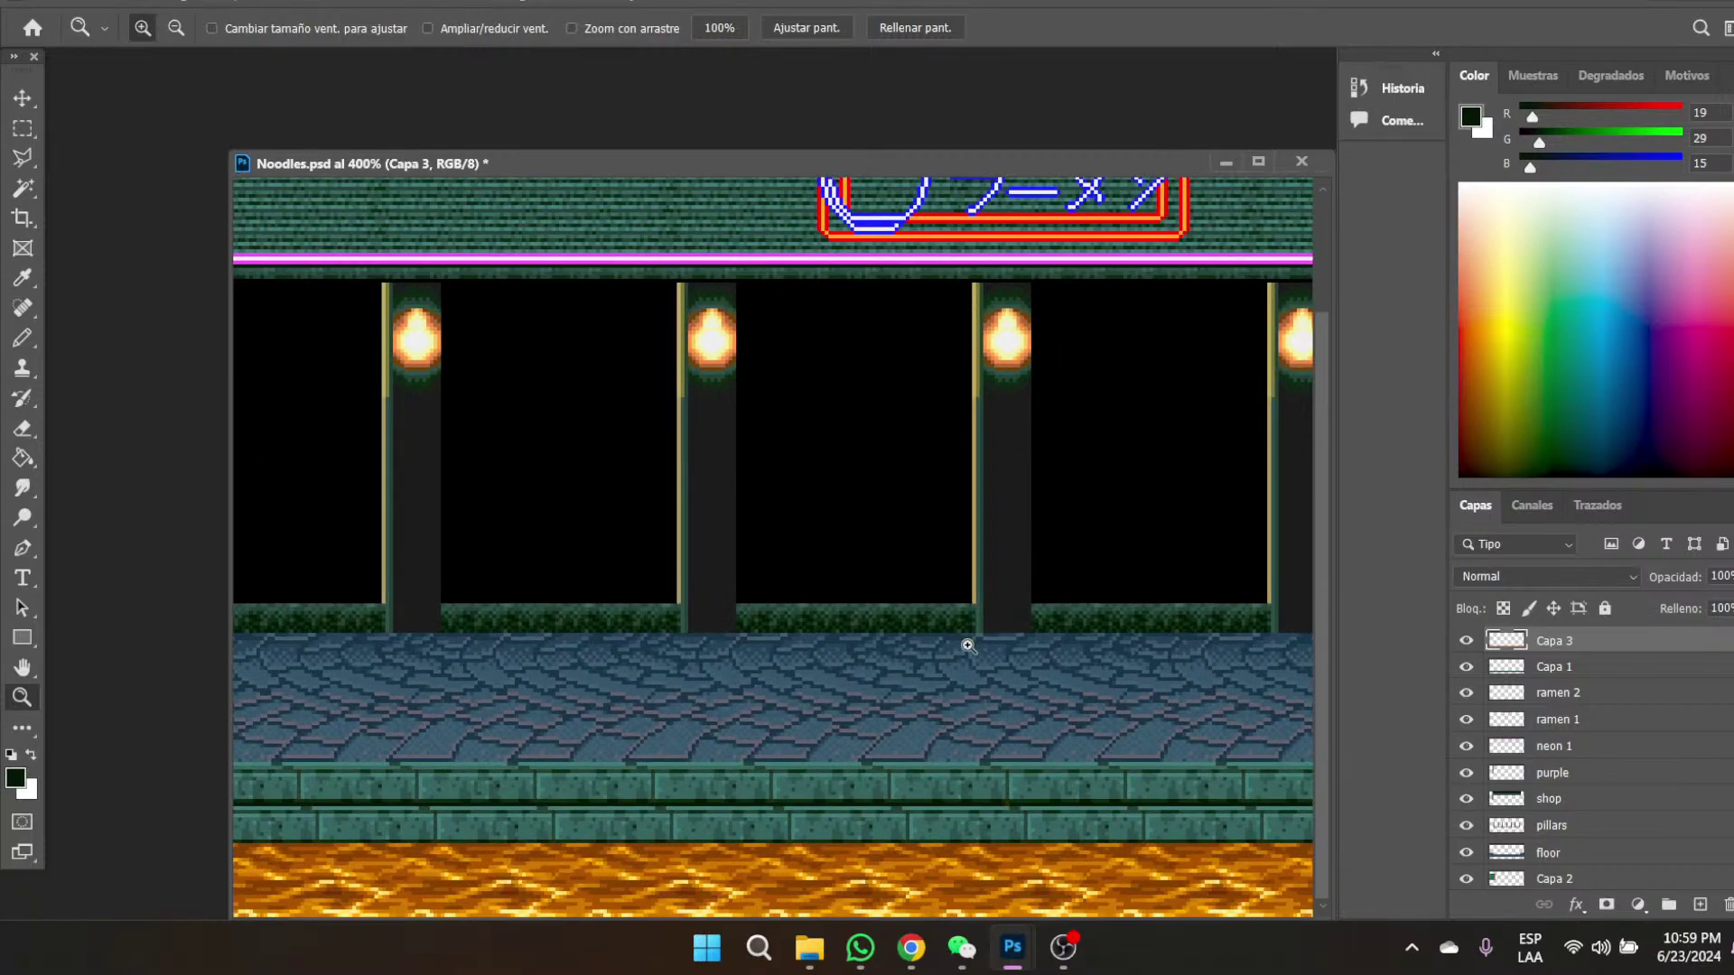
left_click(24, 98)
mouse_move(700, 882)
left_mouse_down()
mouse_move(701, 853)
mouse_move(696, 882)
left_mouse_up()
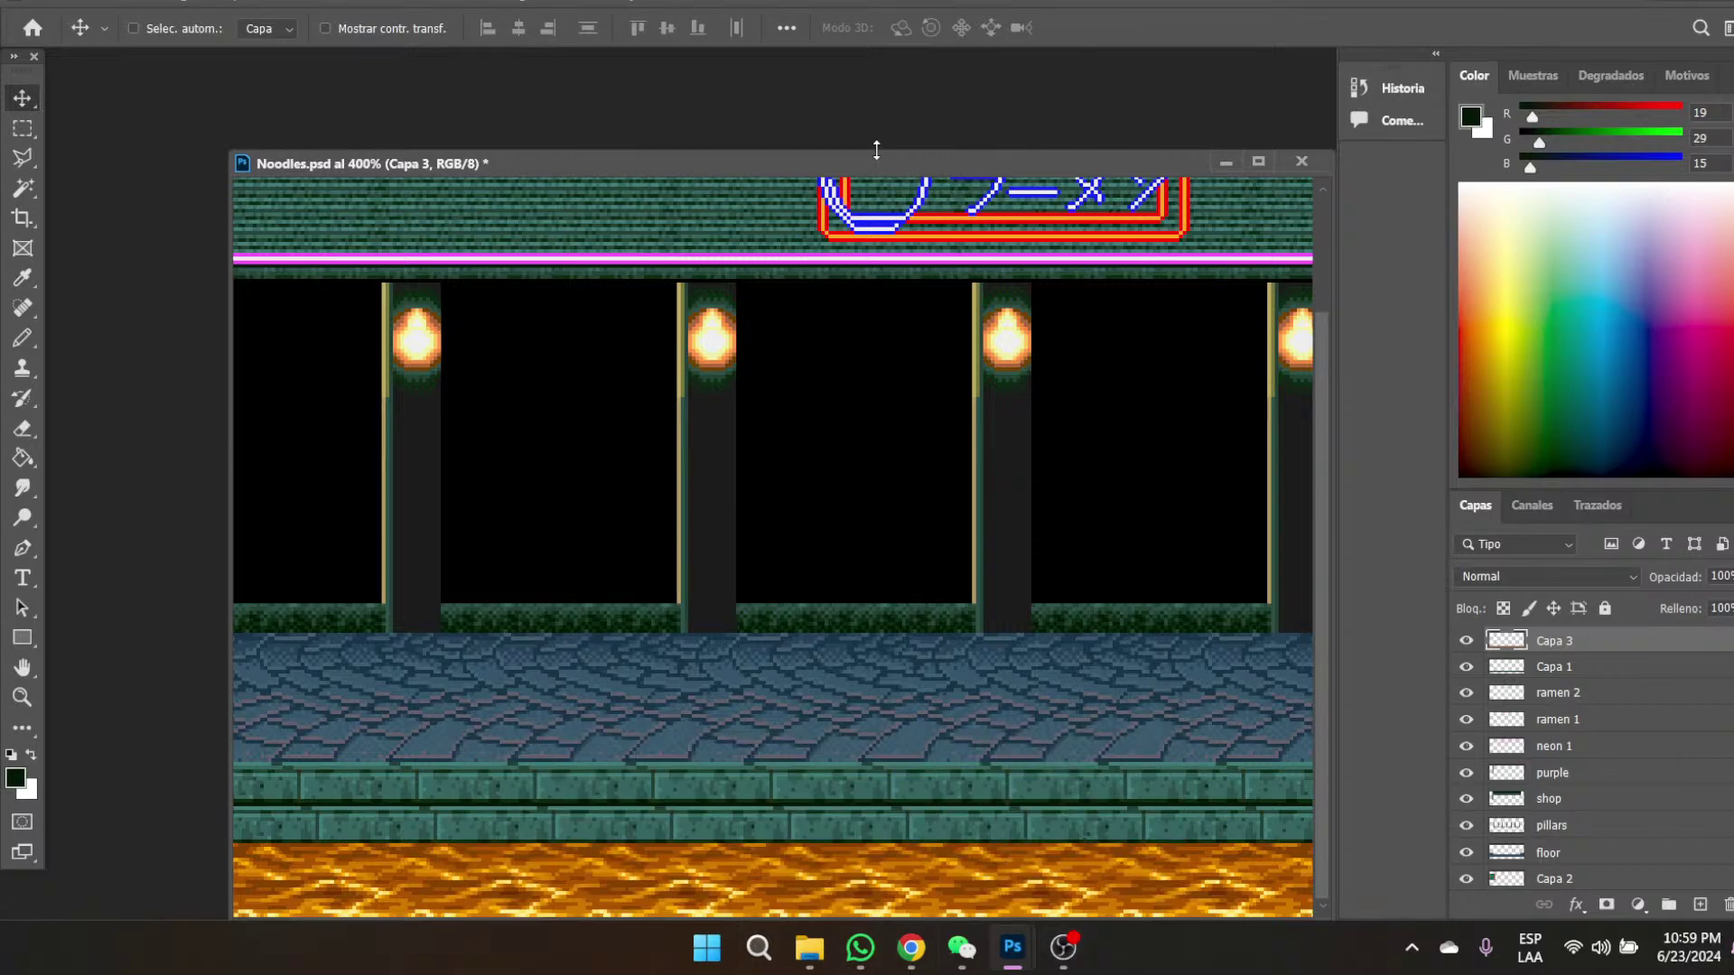
left_click_drag(845, 164, 814, 132)
left_click_drag(875, 898, 576, 907)
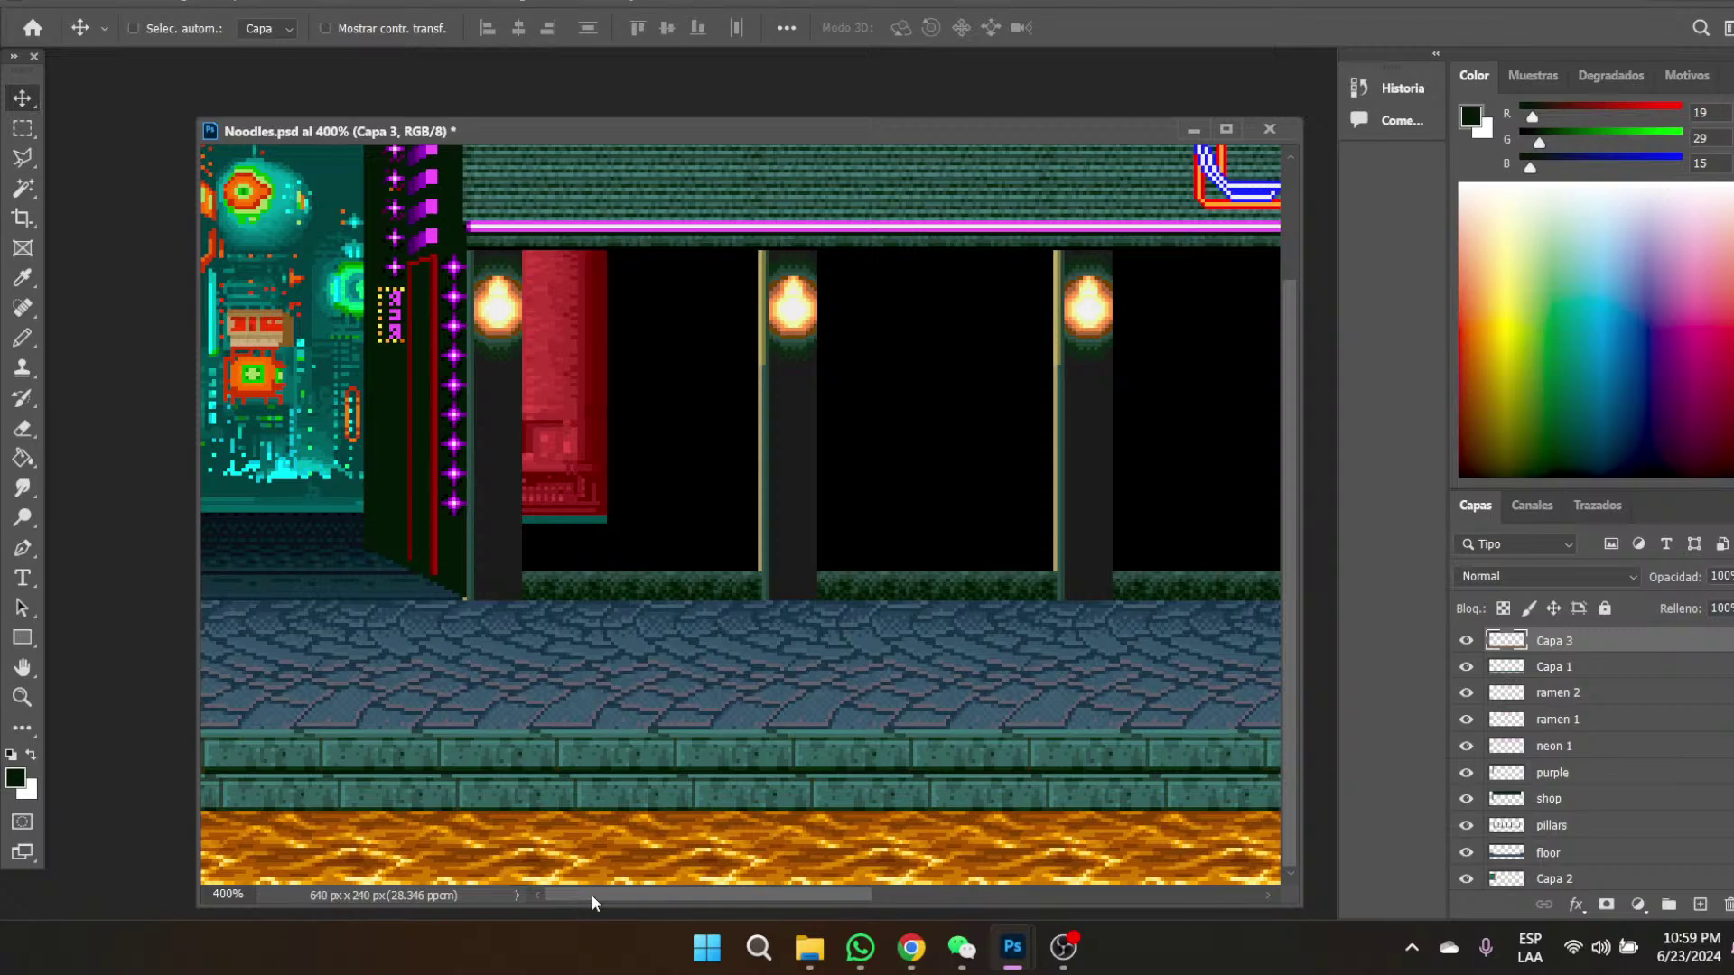
left_click_drag(525, 842, 526, 849)
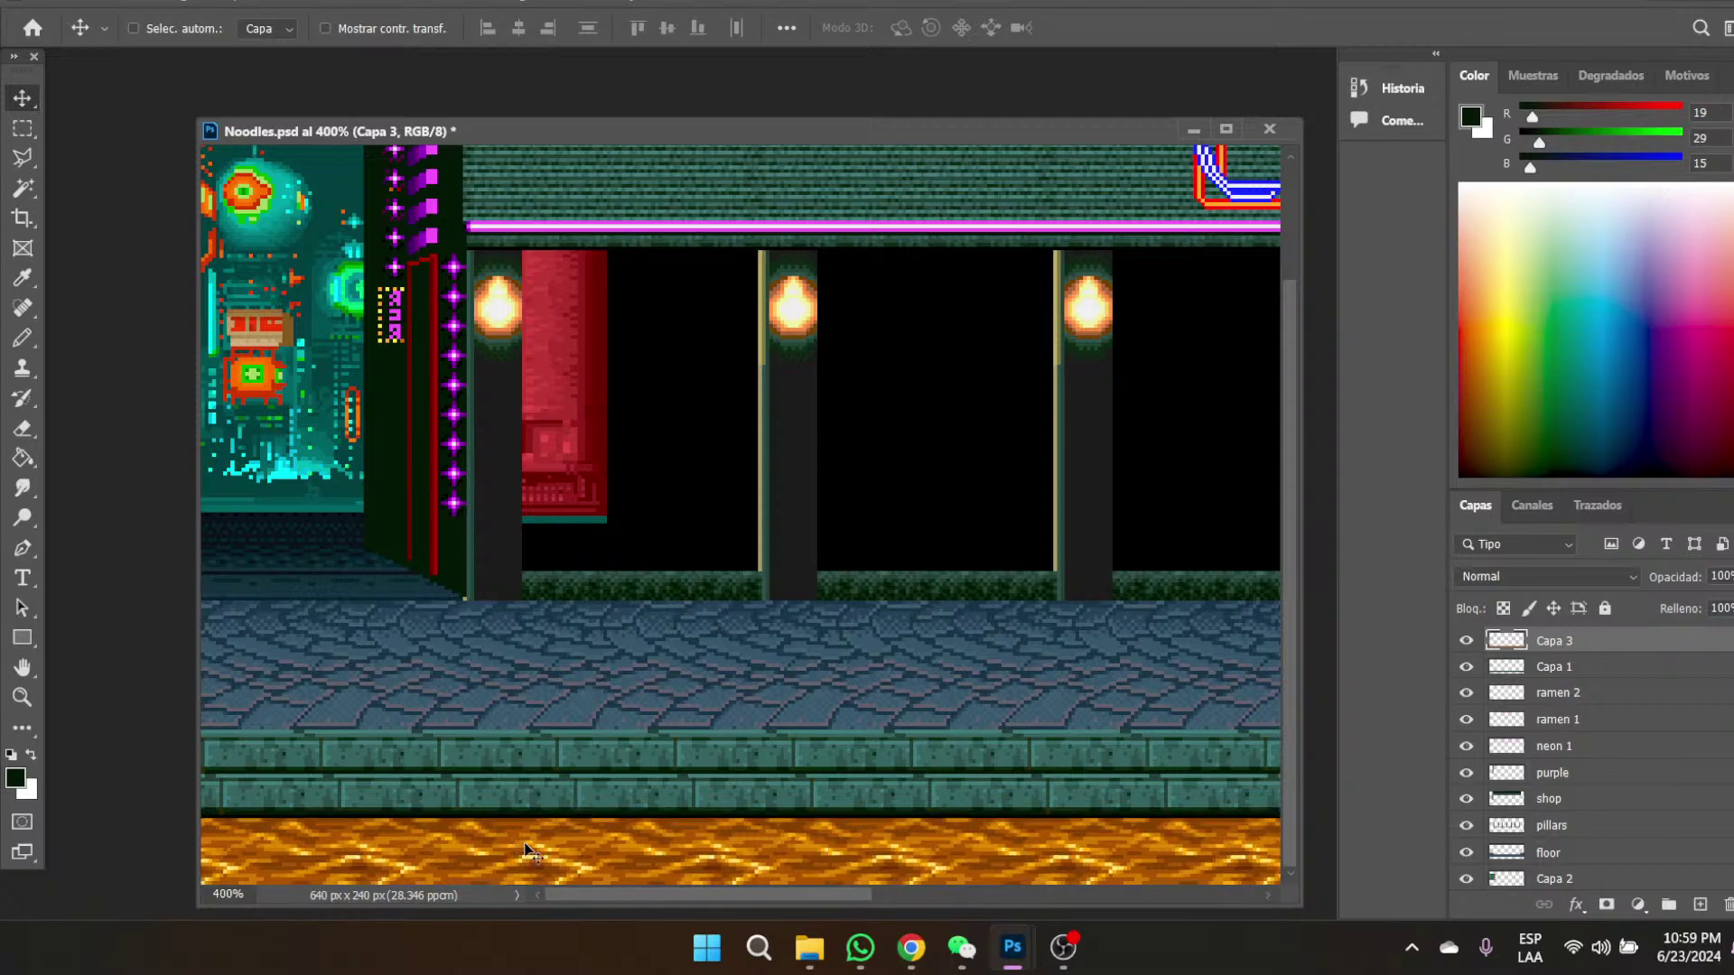
- Hide the Fondo layer, move the water strip up flush against the curb along its full width, and show Fondo again
scroll(1556, 852, "down", 1)
left_click(1466, 877)
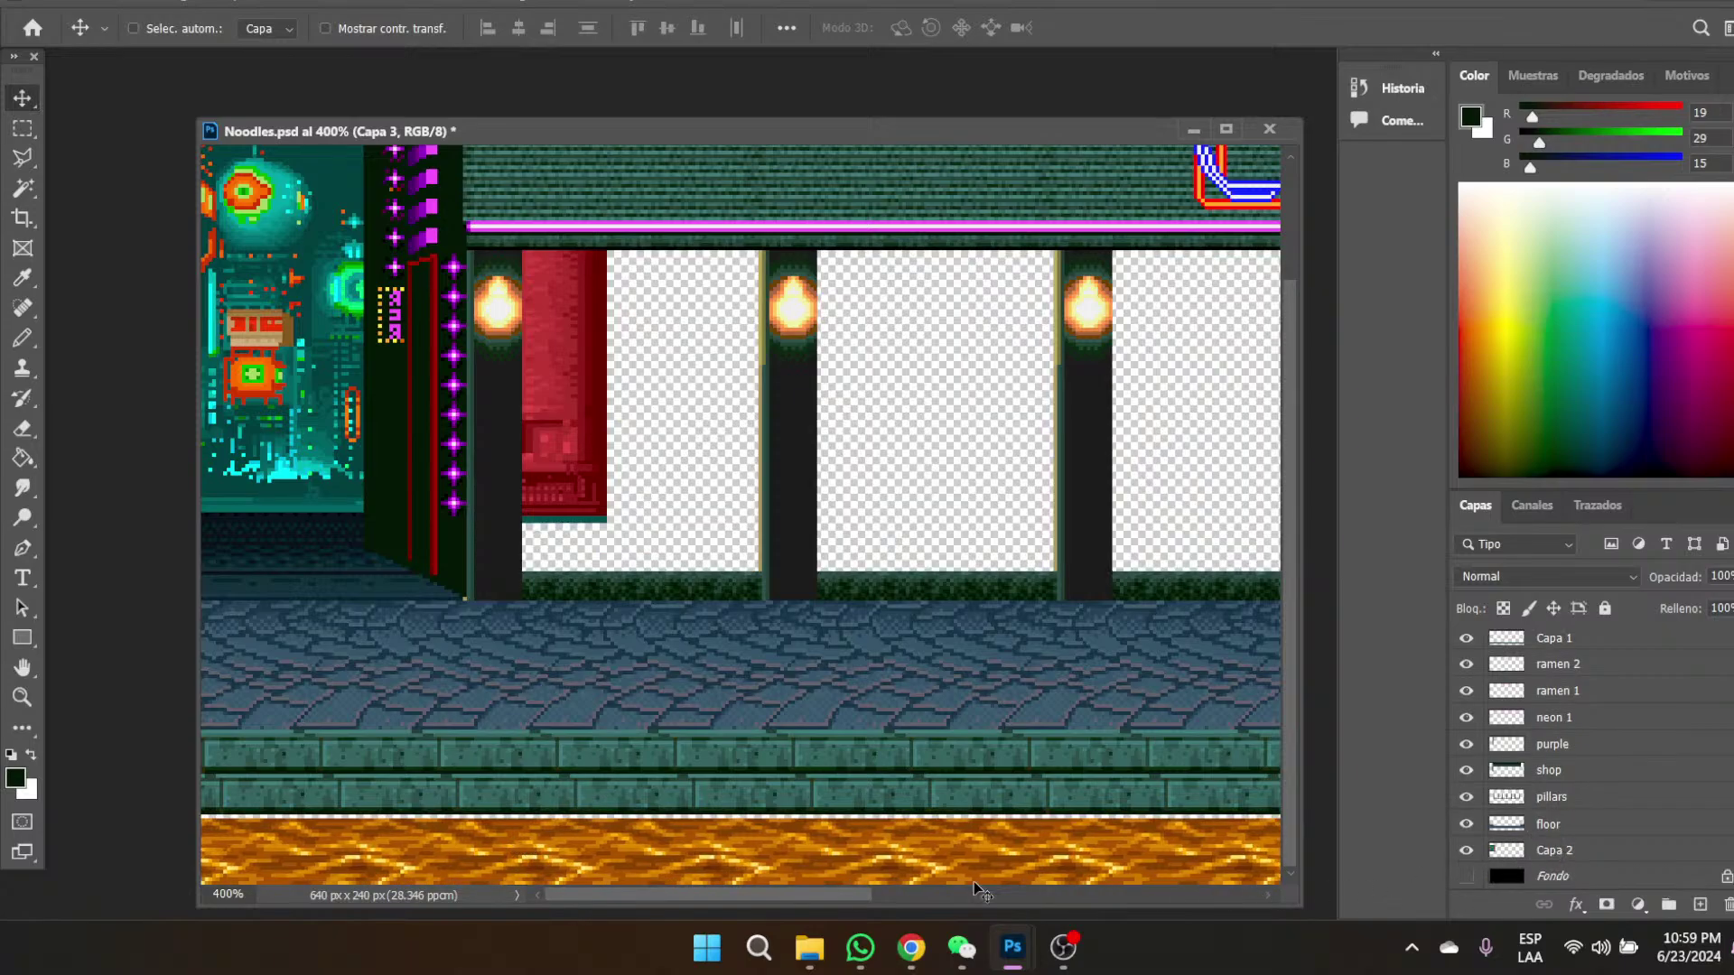
left_click_drag(495, 865, 503, 853)
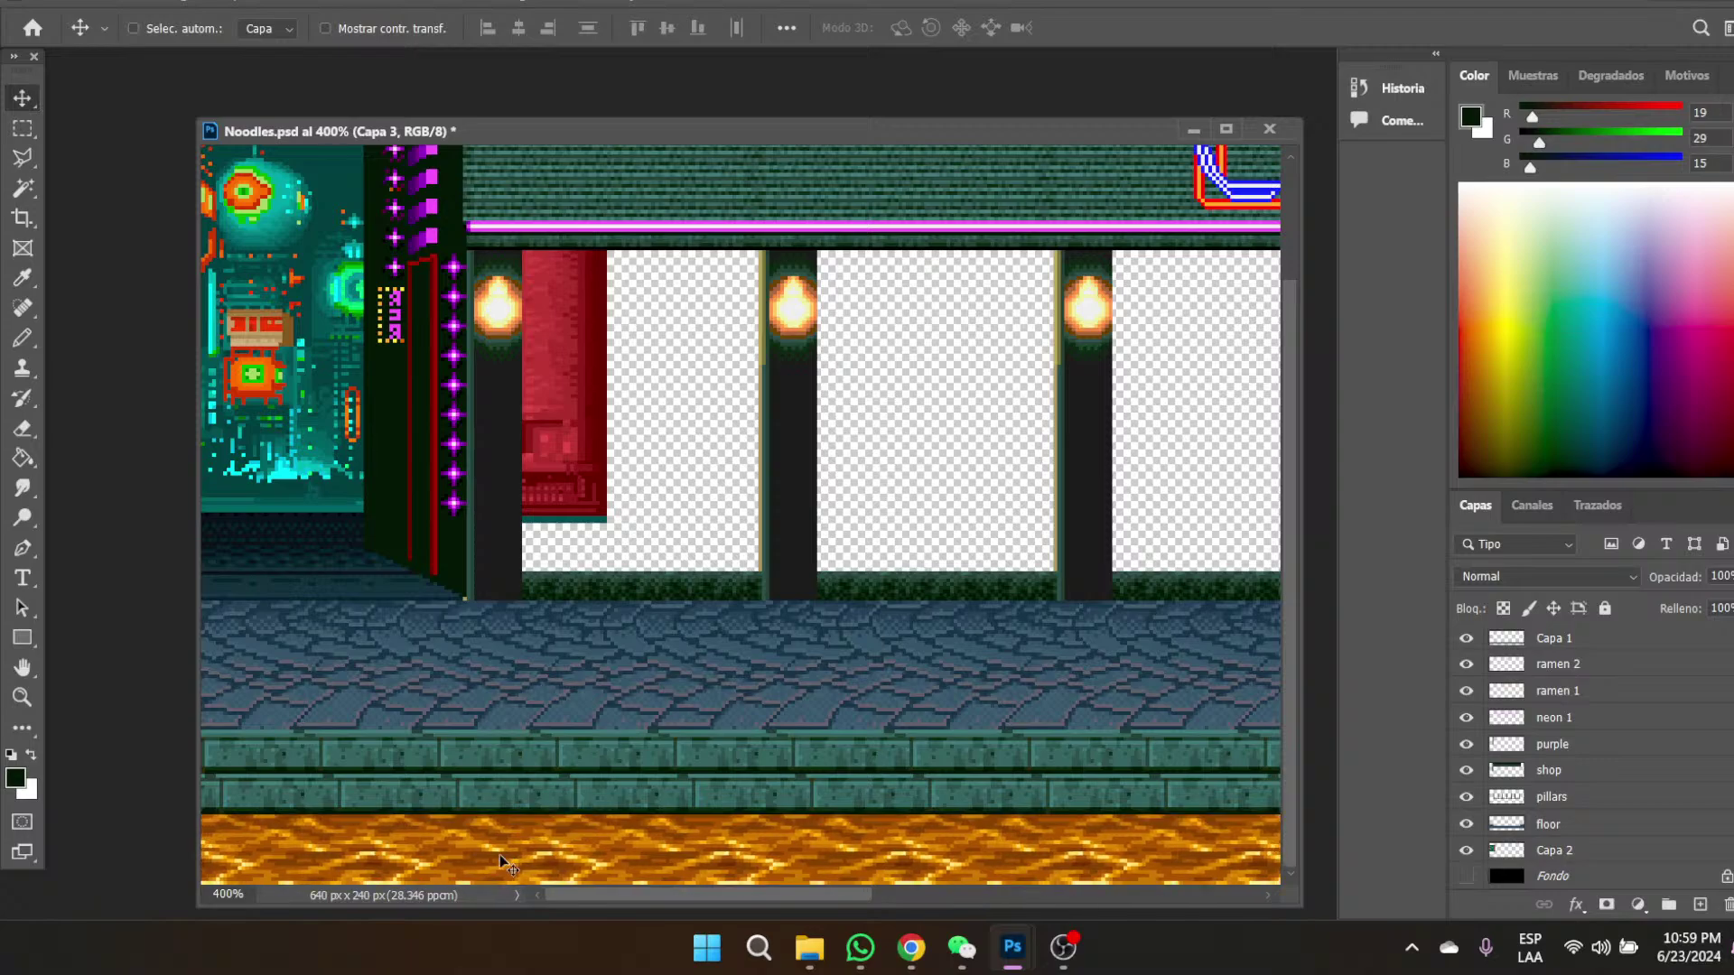
left_click_drag(714, 896, 1196, 904)
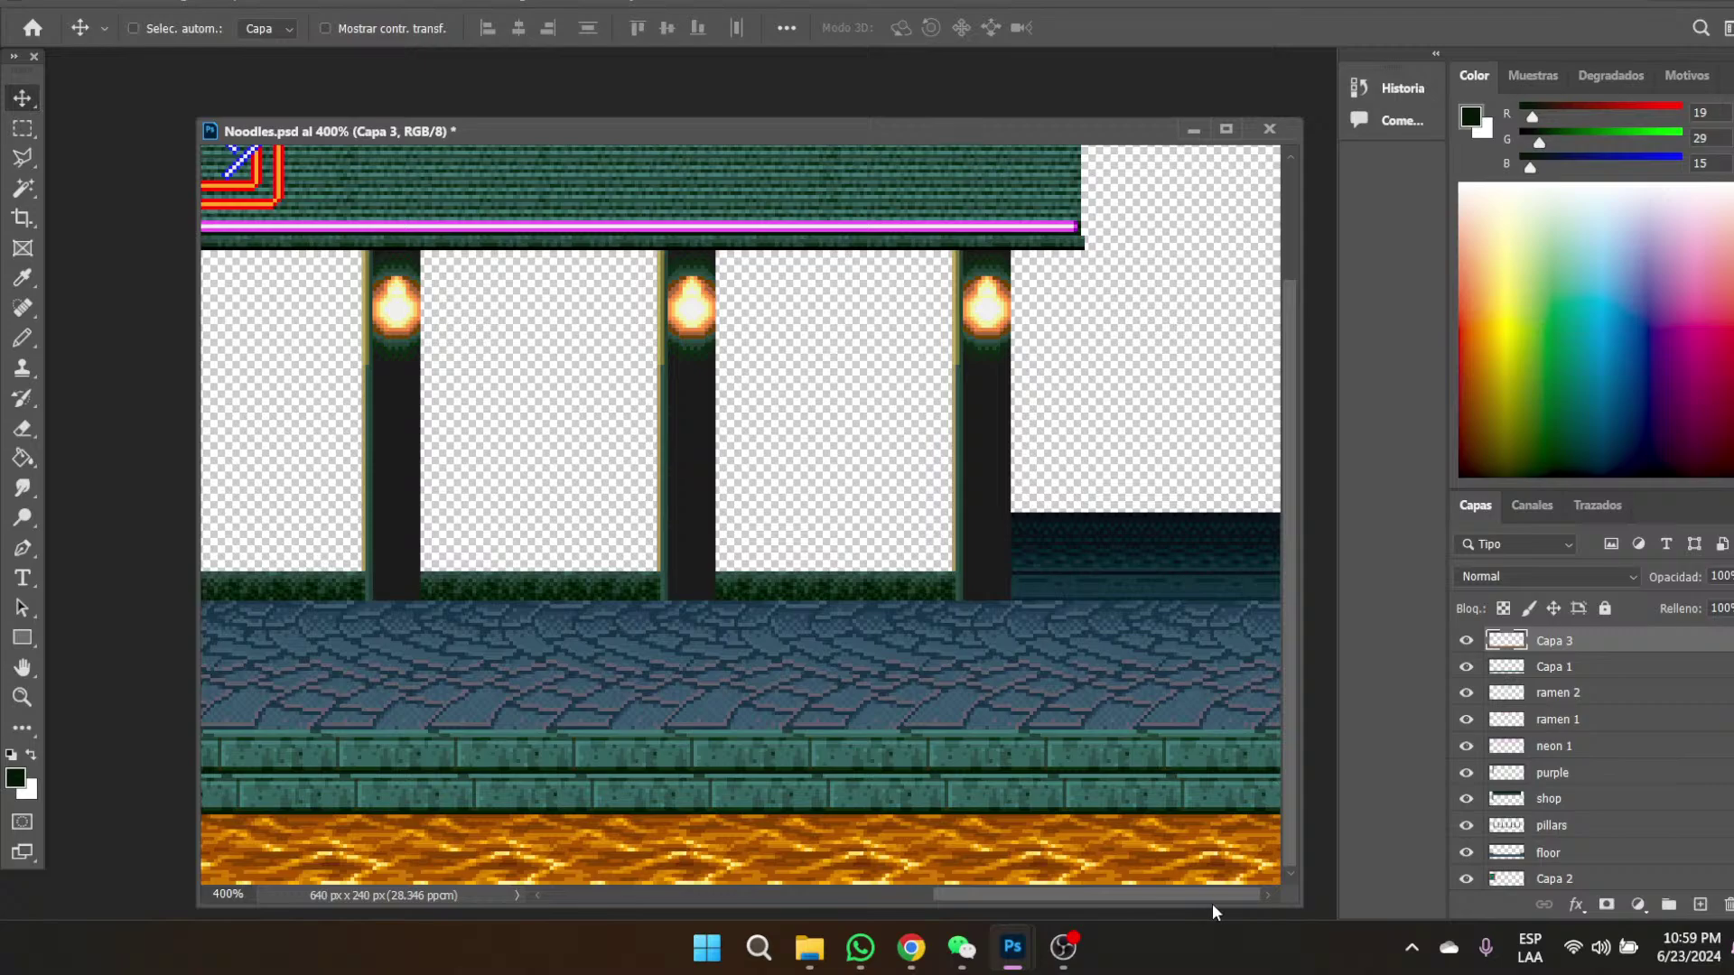
scroll(1530, 878, "down", 1)
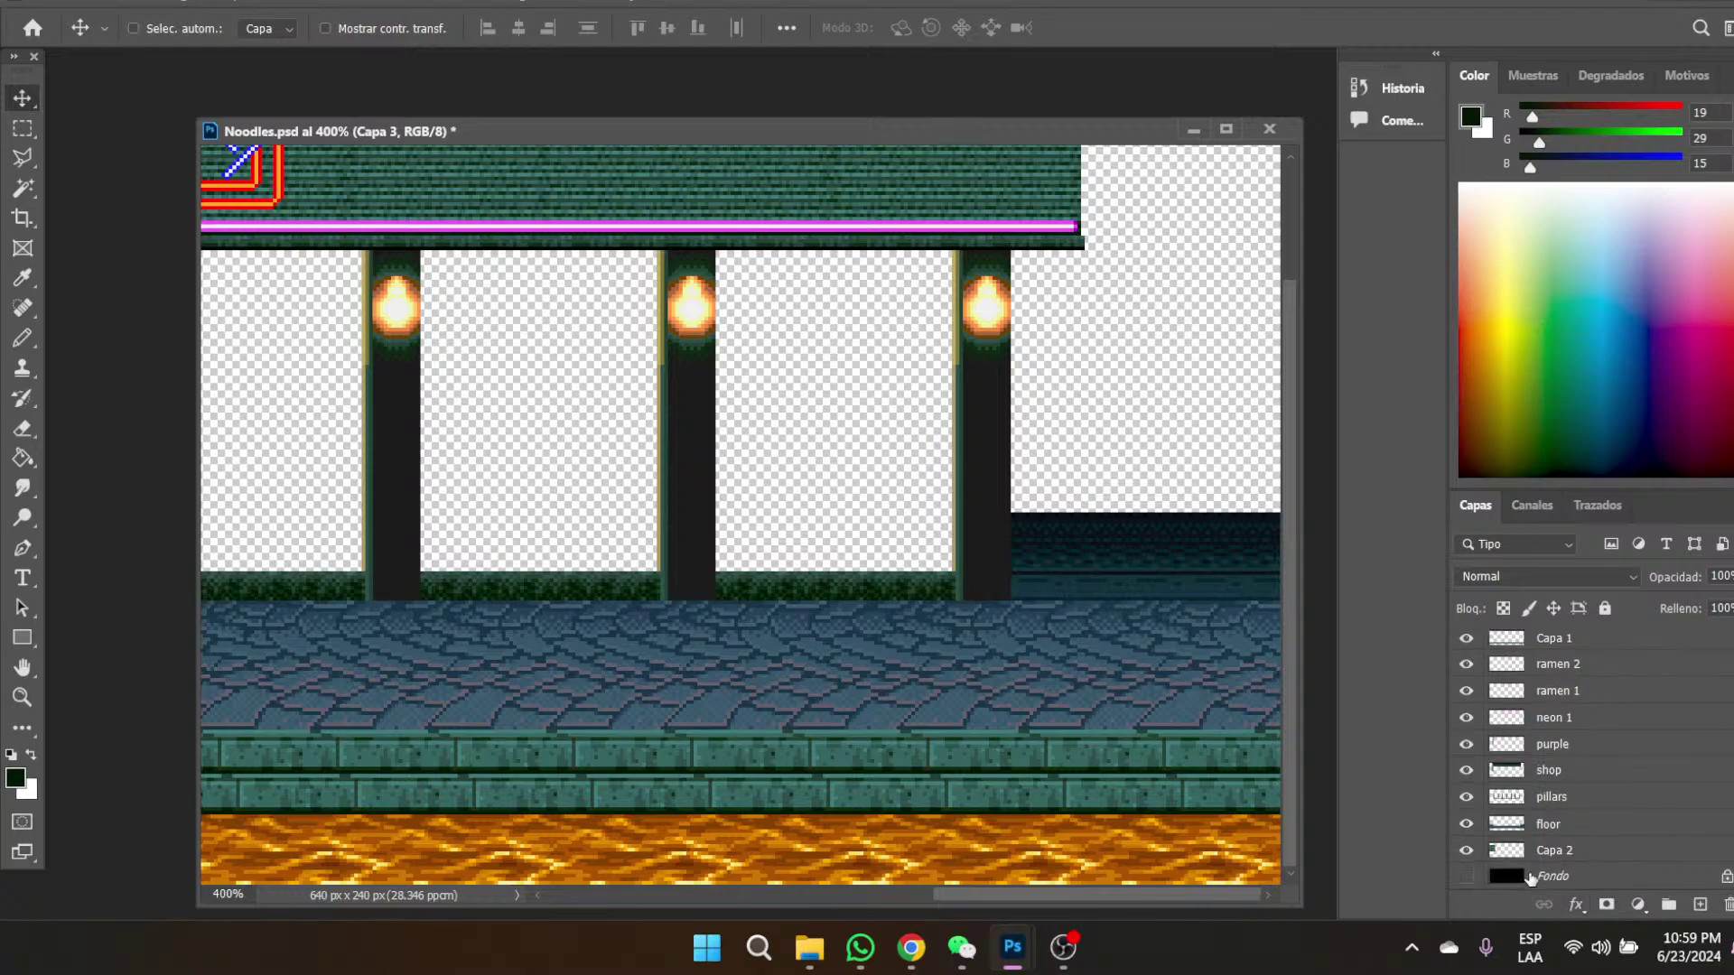
left_click(1465, 877)
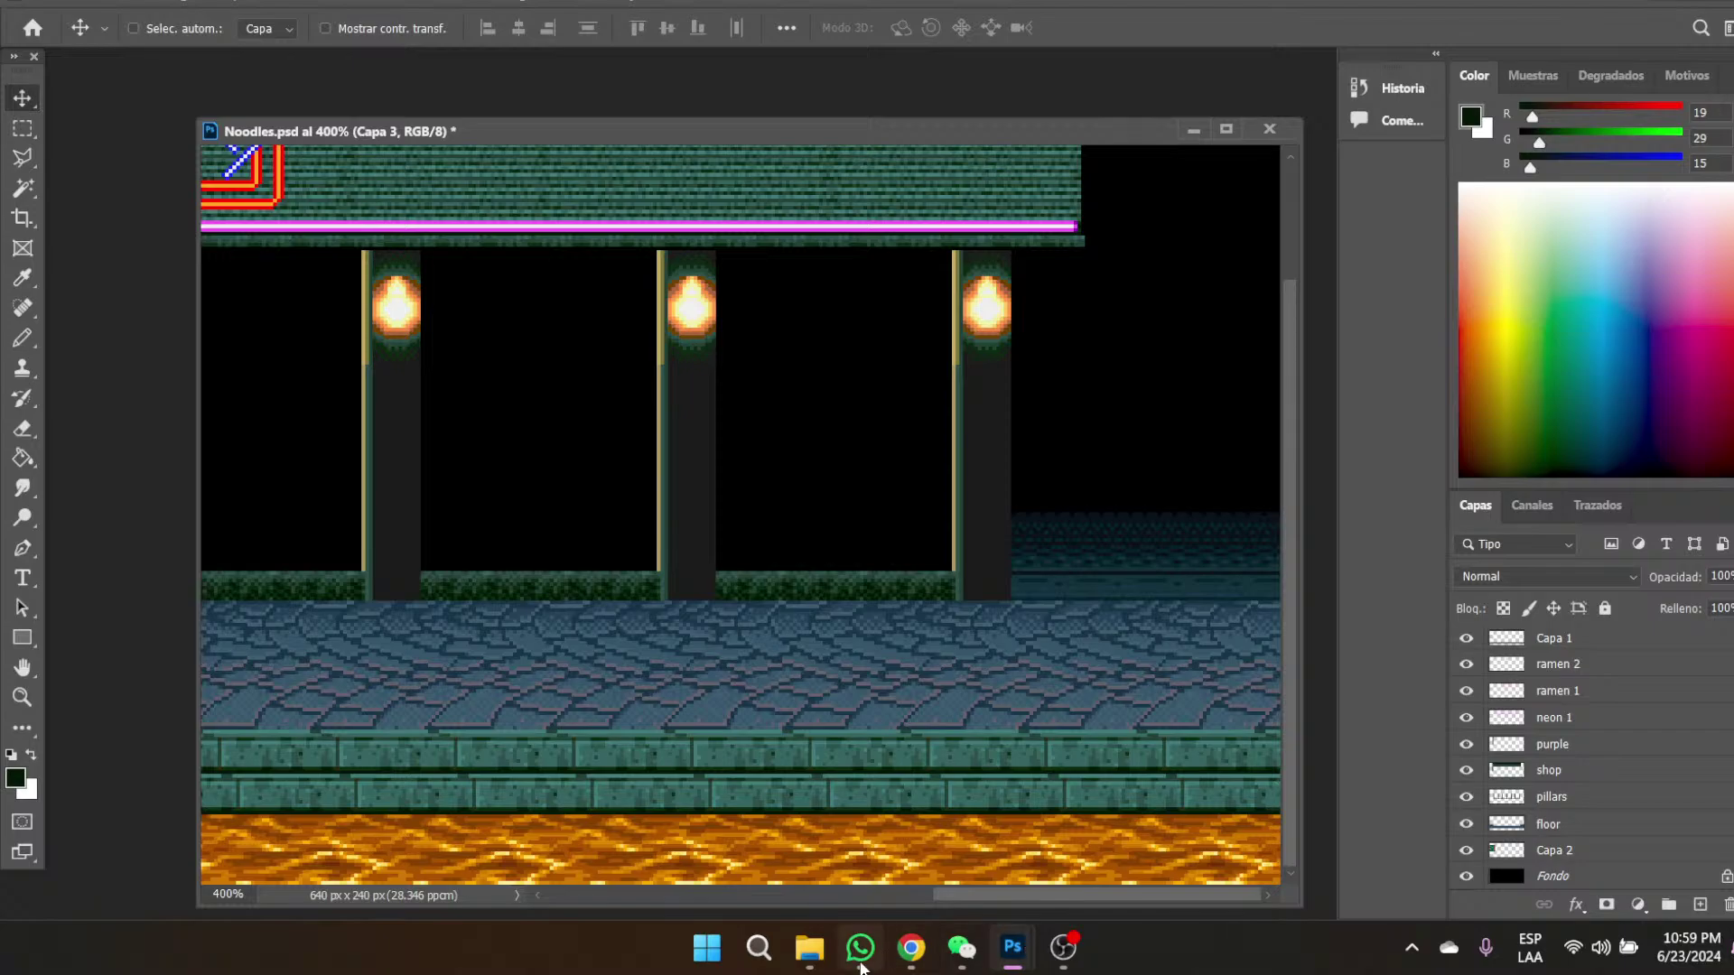
- Switch to Chrome and pause the REIWA LABYRINTH music video on YouTube
mouse_move(915, 968)
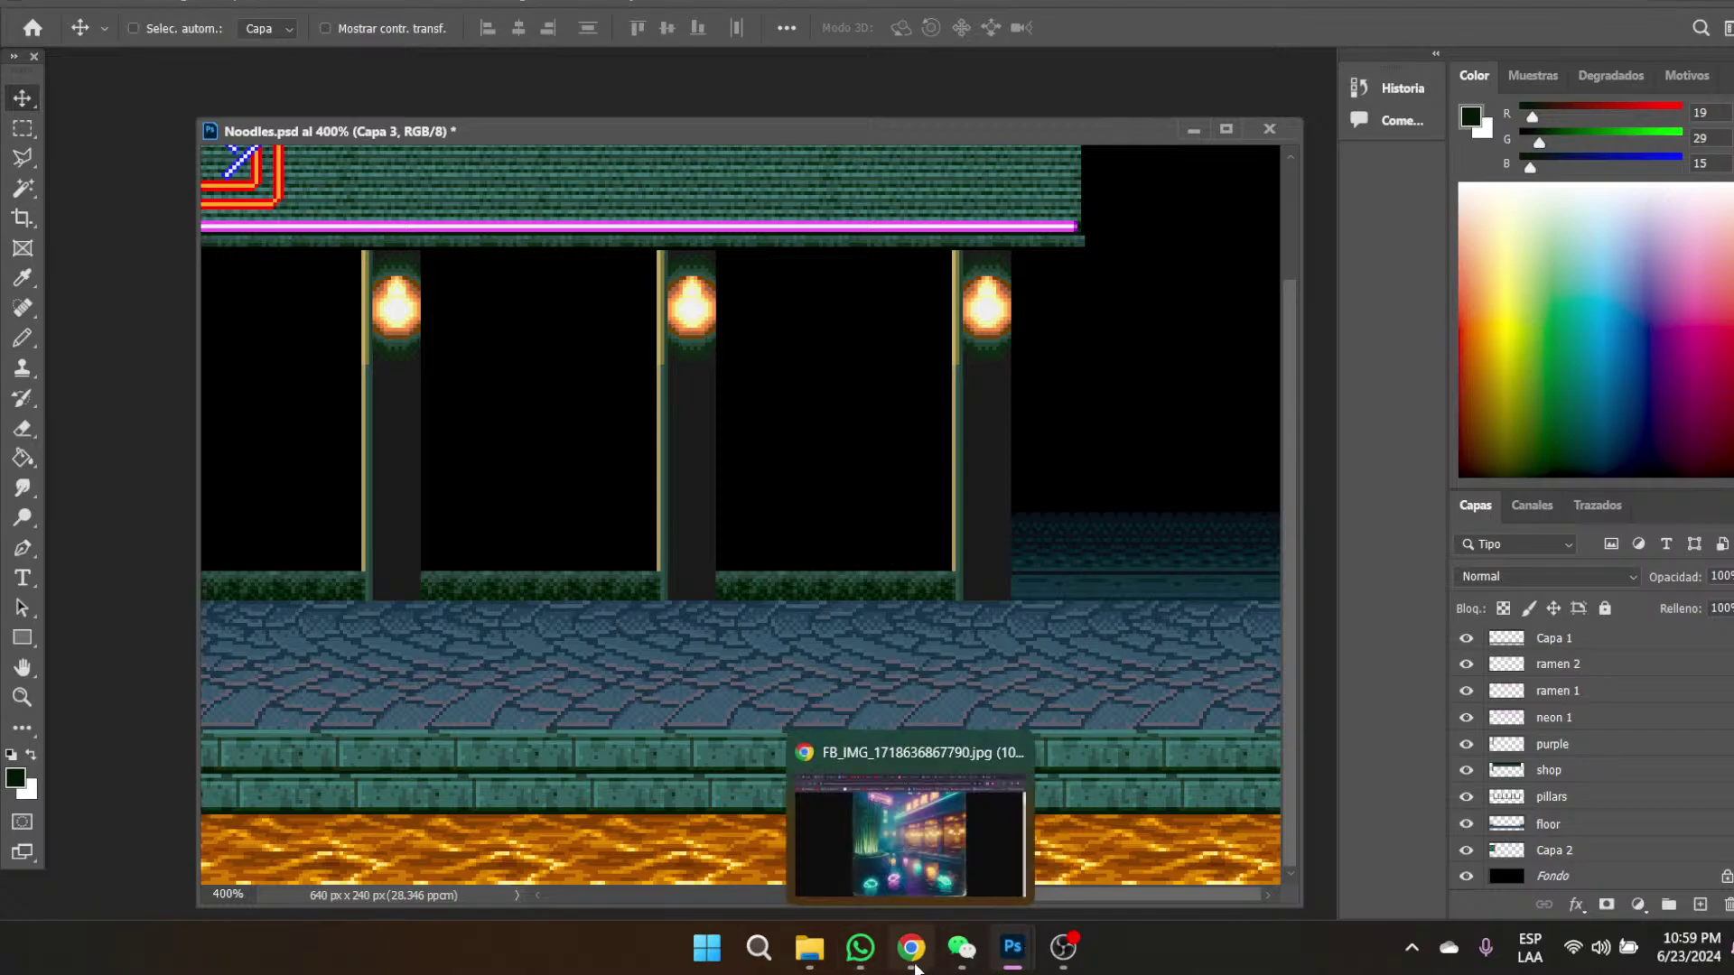
left_click(928, 850)
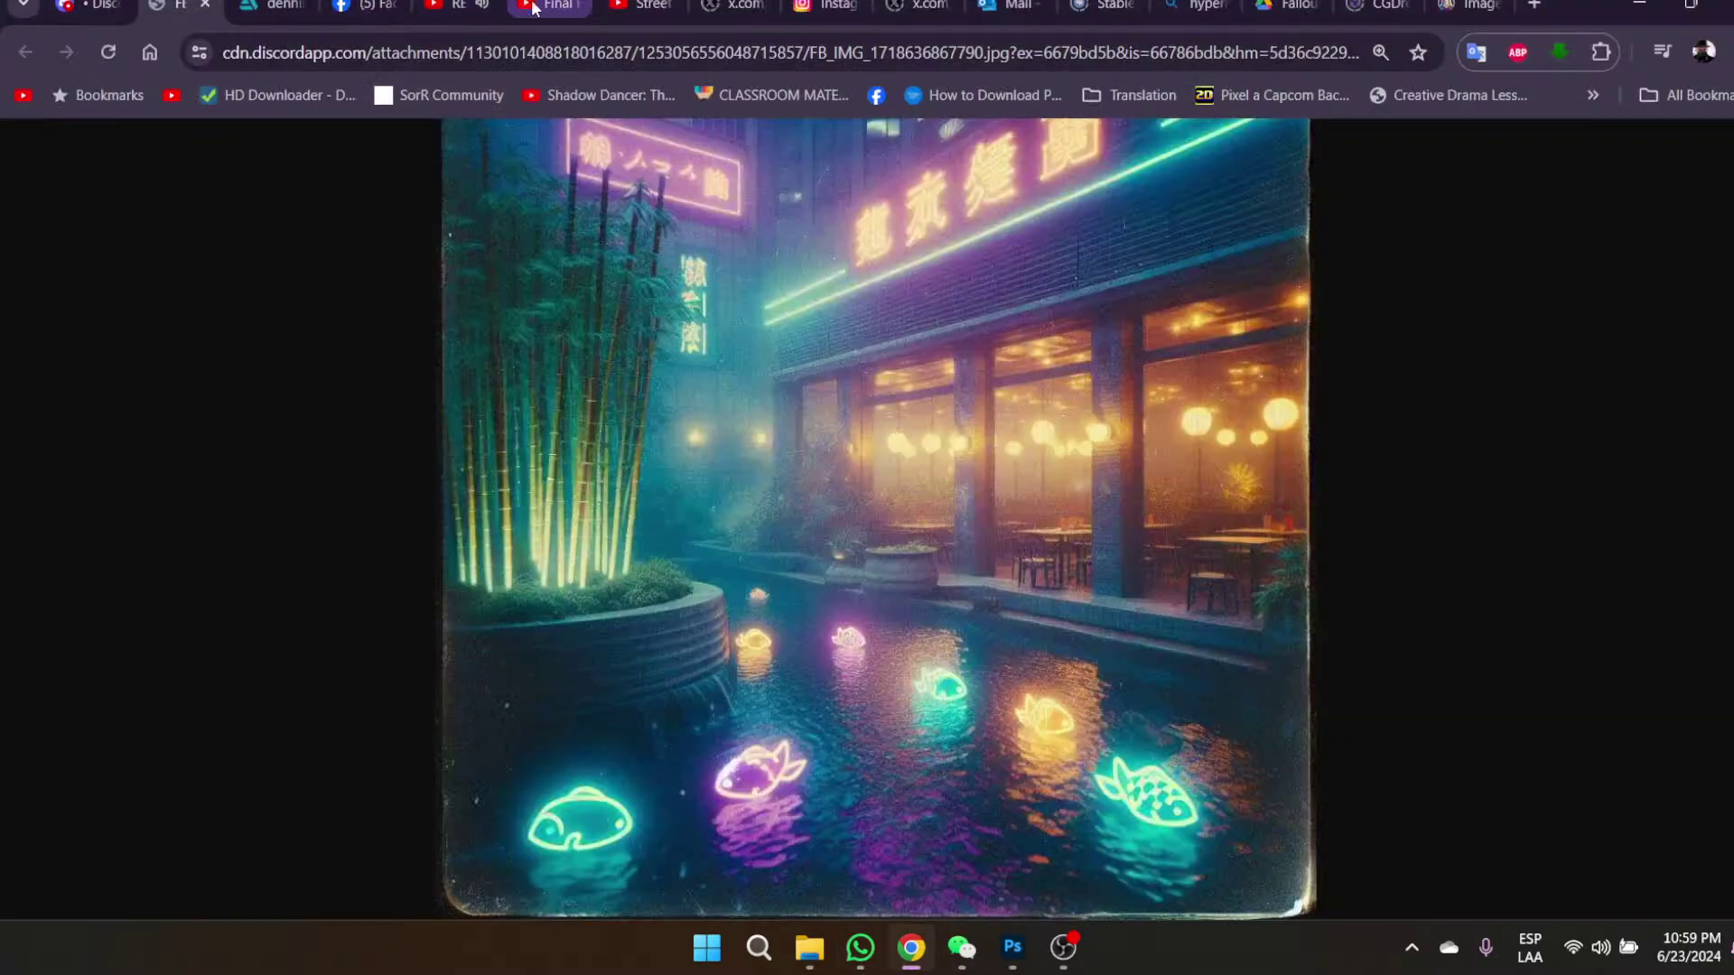
left_click(456, 7)
key("space")
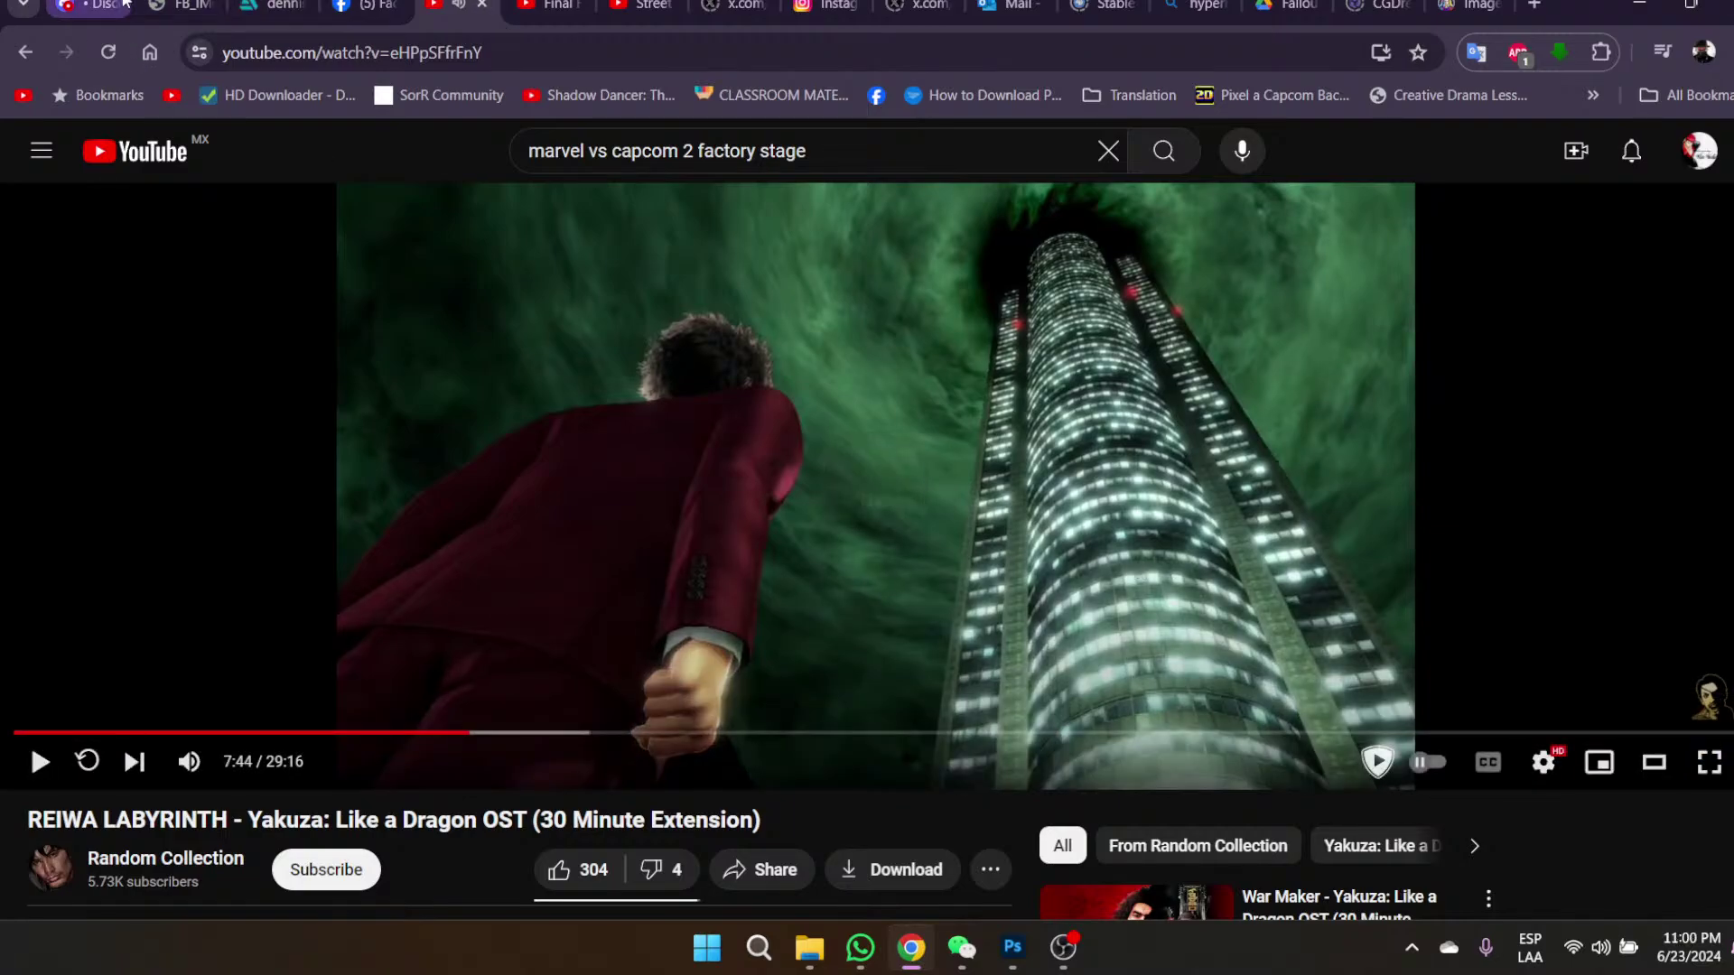
- Go to Discord's chat-english channel, close the enlarged reference image, and read down to the newest messages
left_click(81, 6)
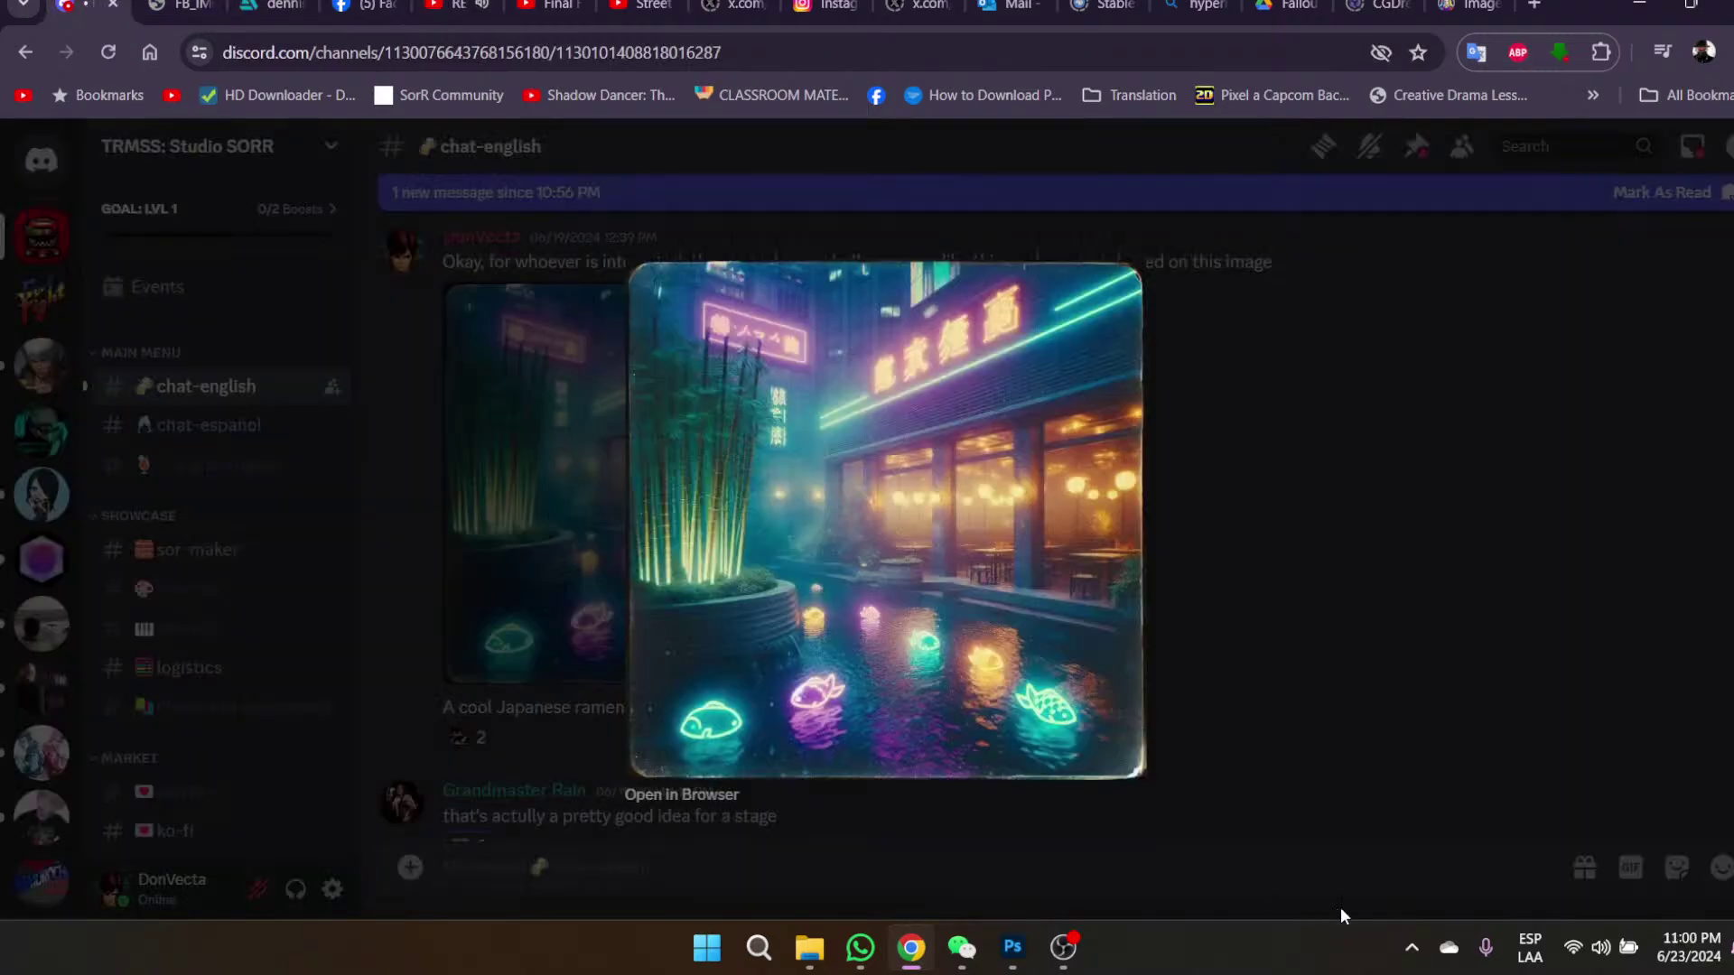
left_click(1314, 776)
scroll(1324, 760, "down", 15)
scroll(1021, 813, "down", 20)
scroll(1021, 813, "down", 20)
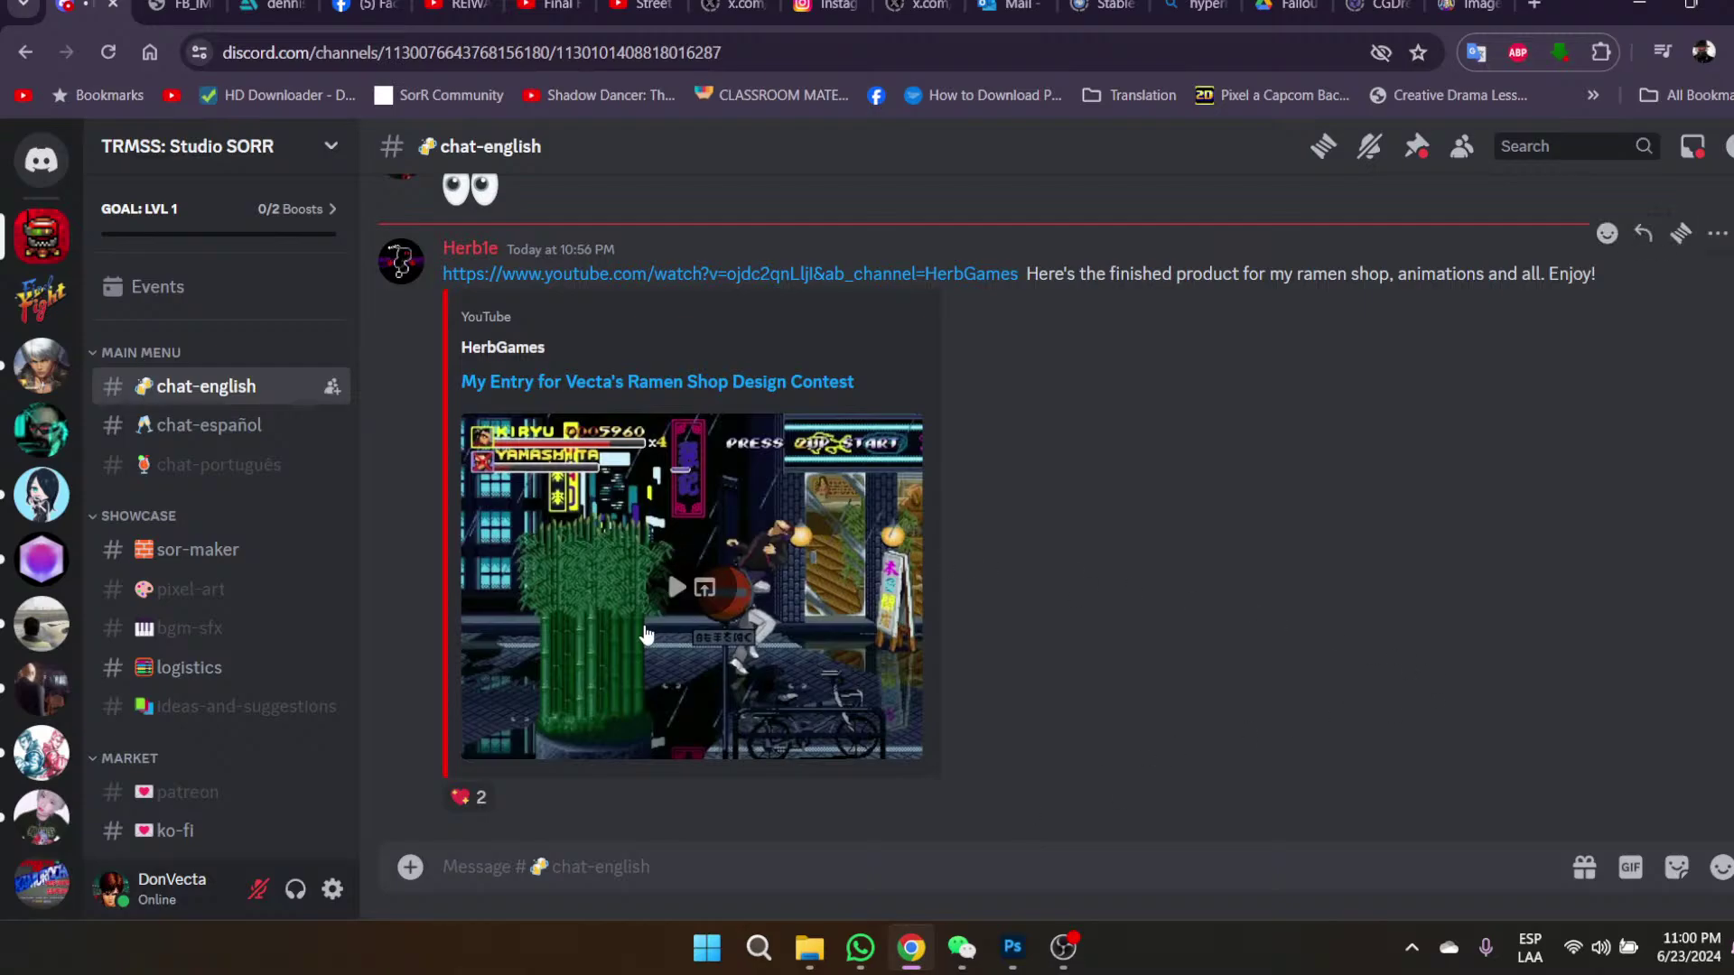
- Open the linked Ramen Shop Design Contest entry video, watch it in full screen to the end, and leave full screen
left_click(589, 396)
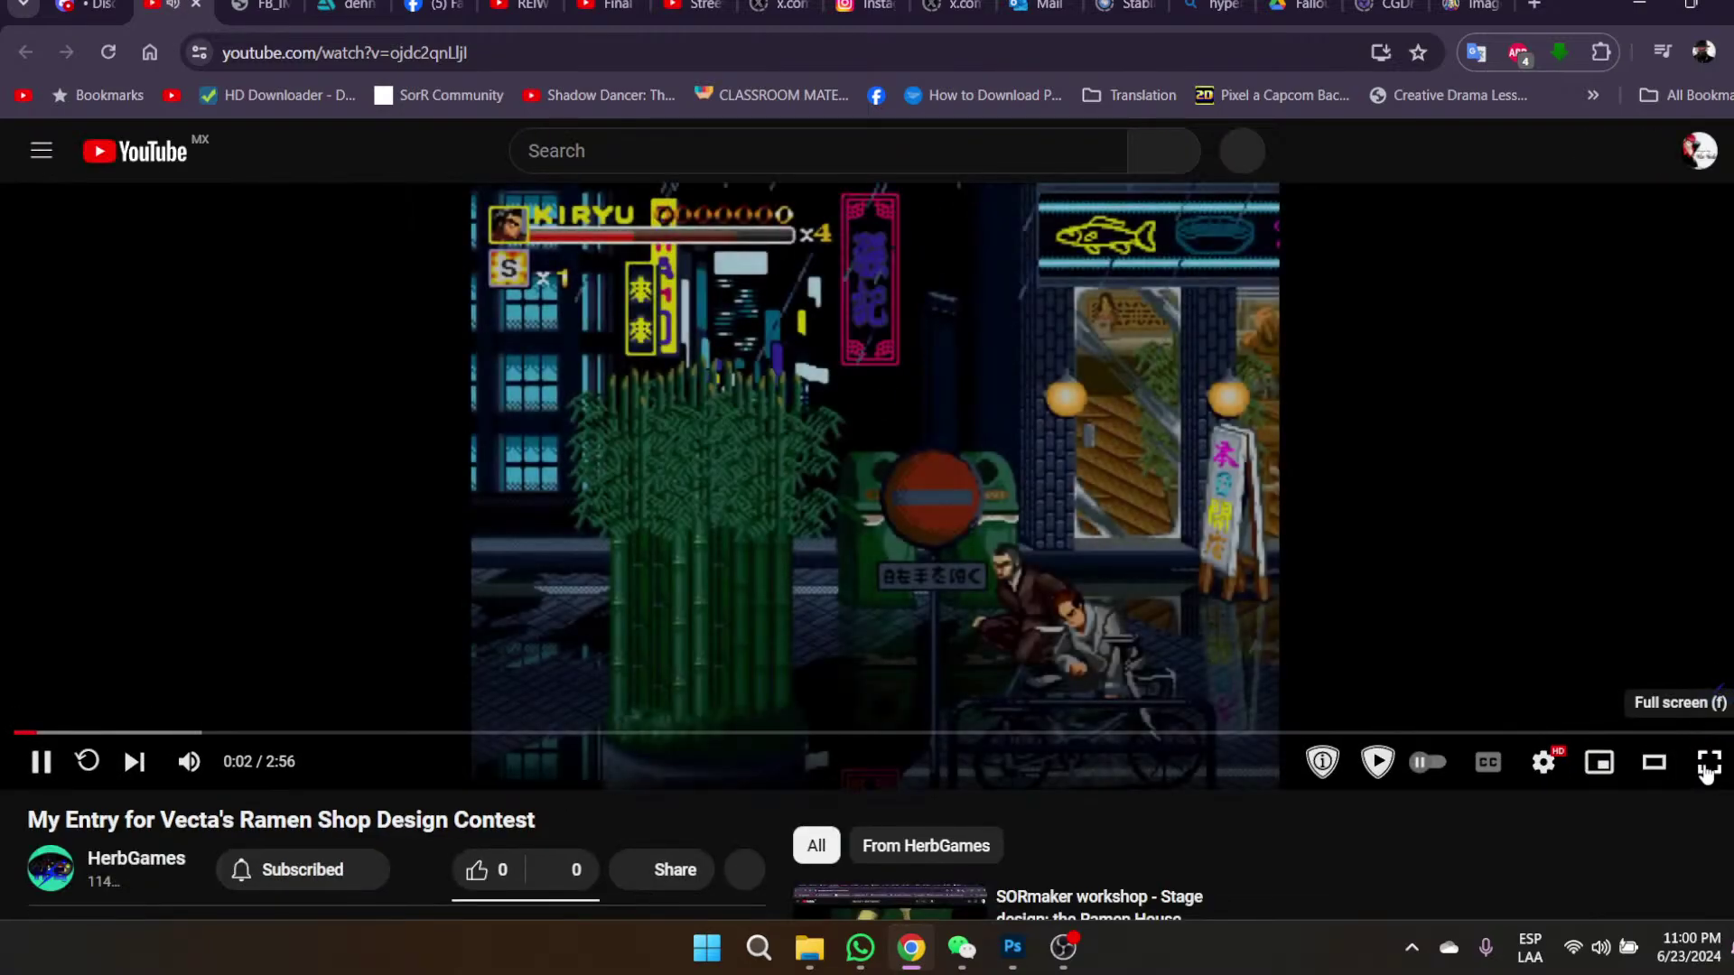
left_click(1707, 765)
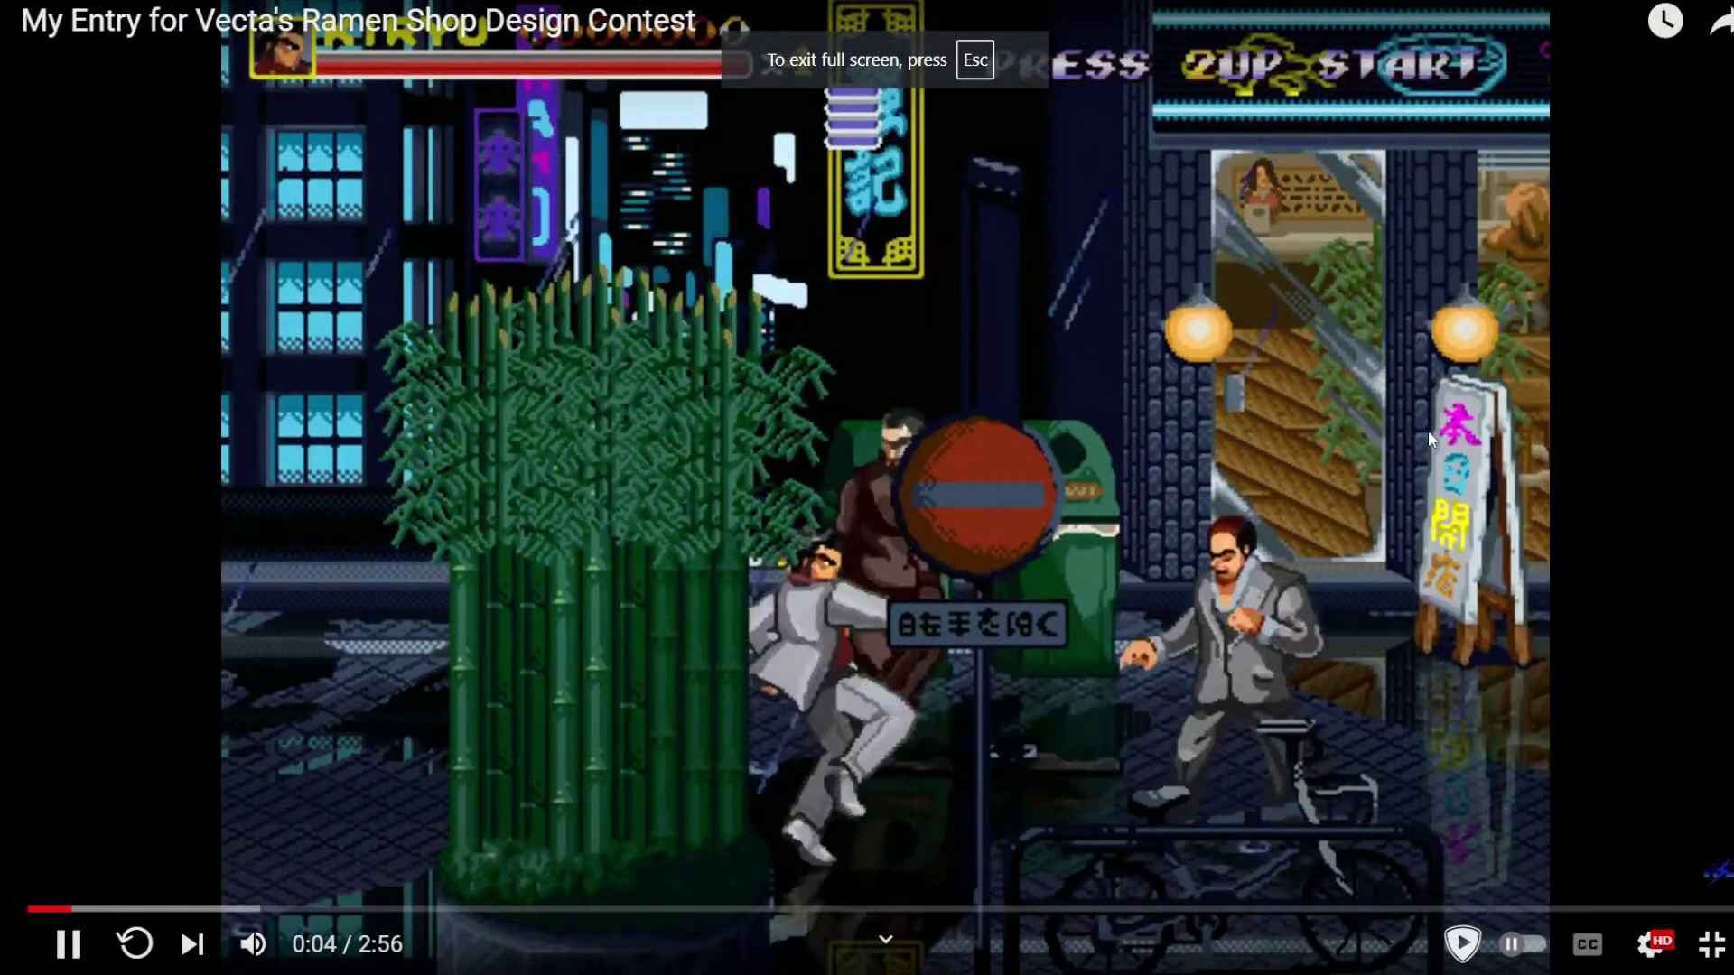
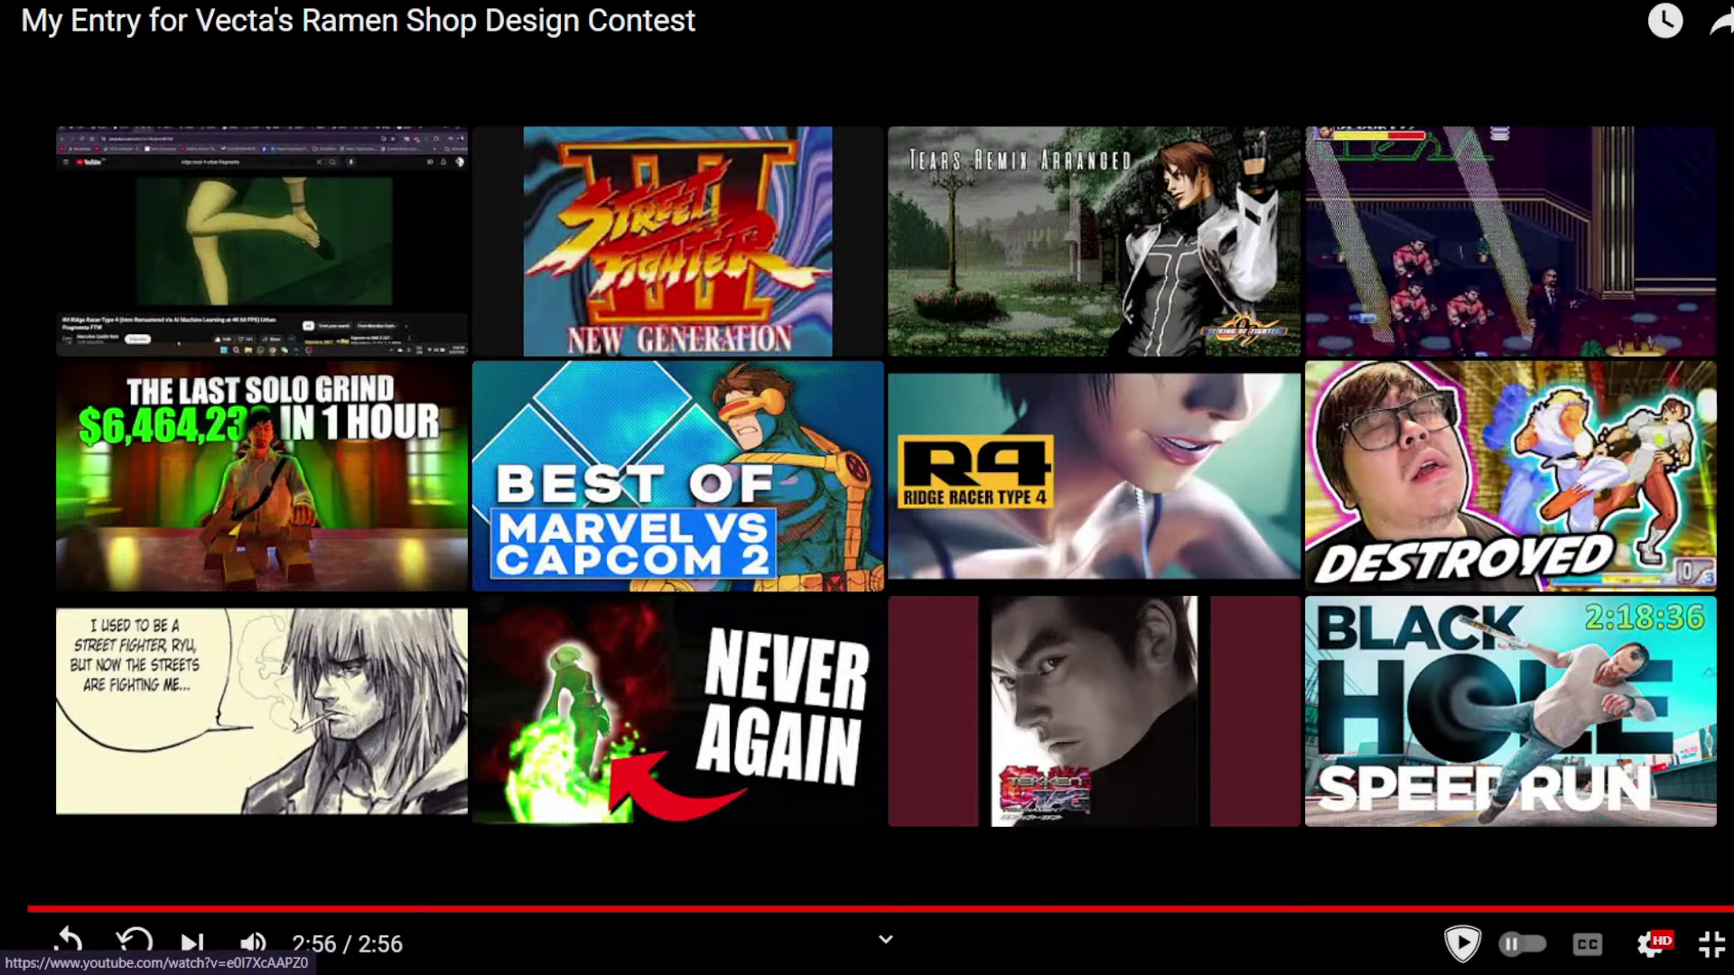
left_click(1709, 945)
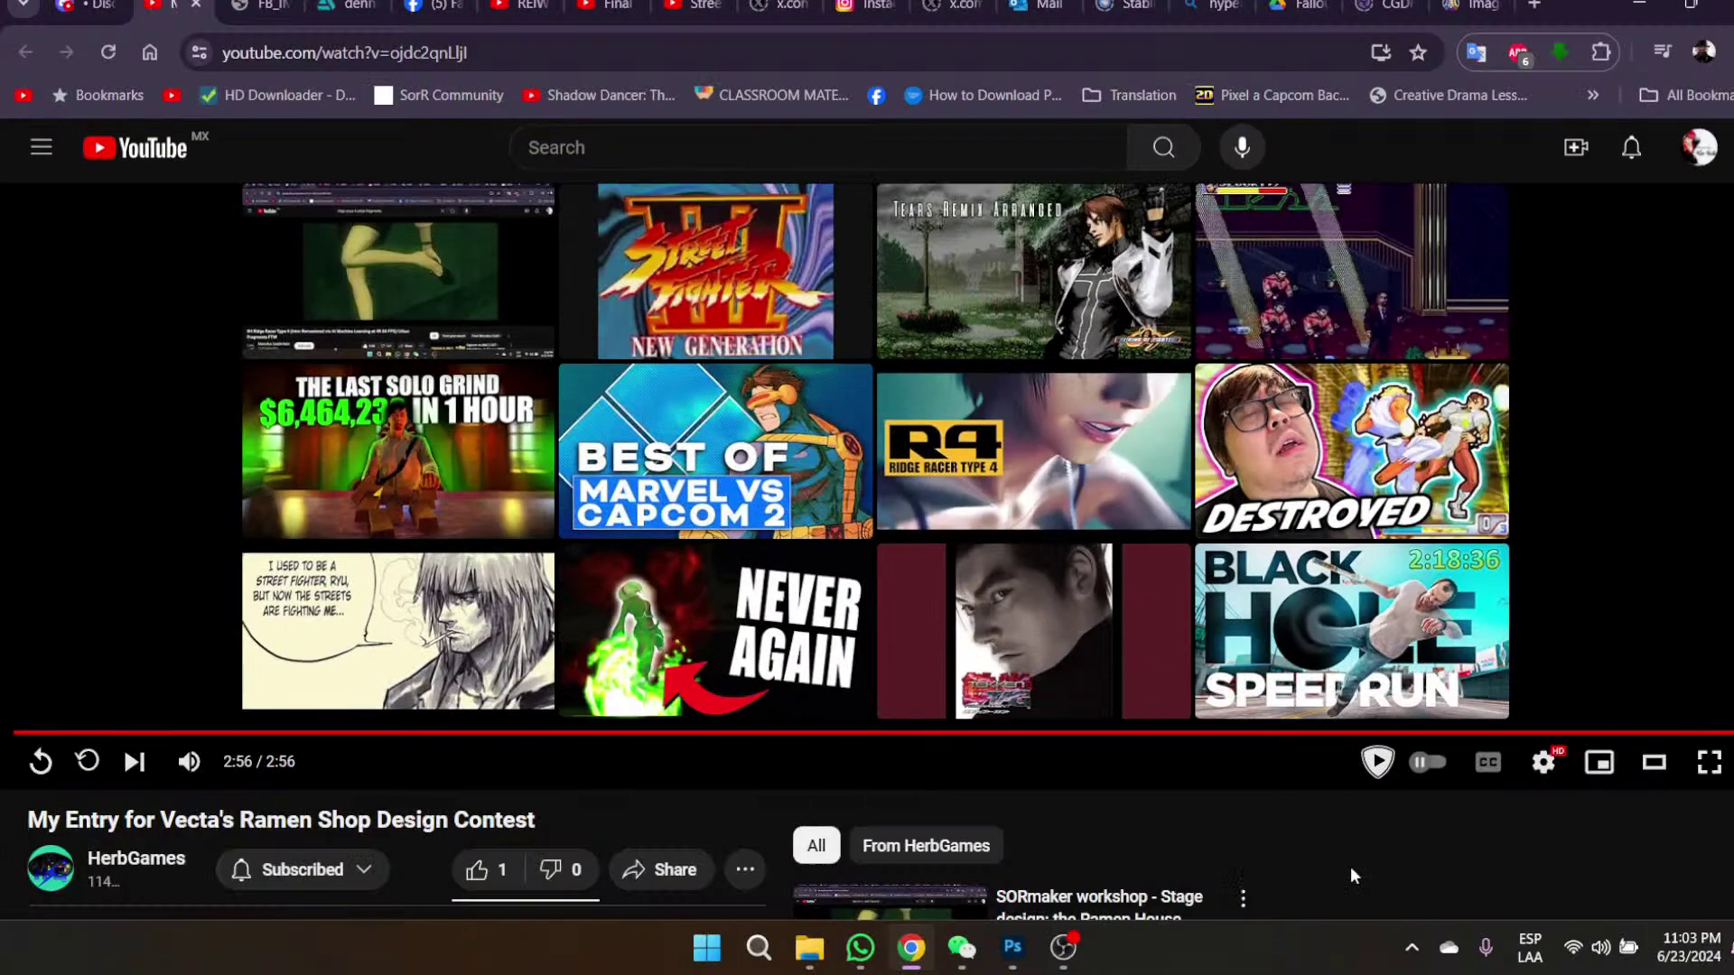
- Like the contest entry video, look over its description and comments, and close its page
left_click(471, 874)
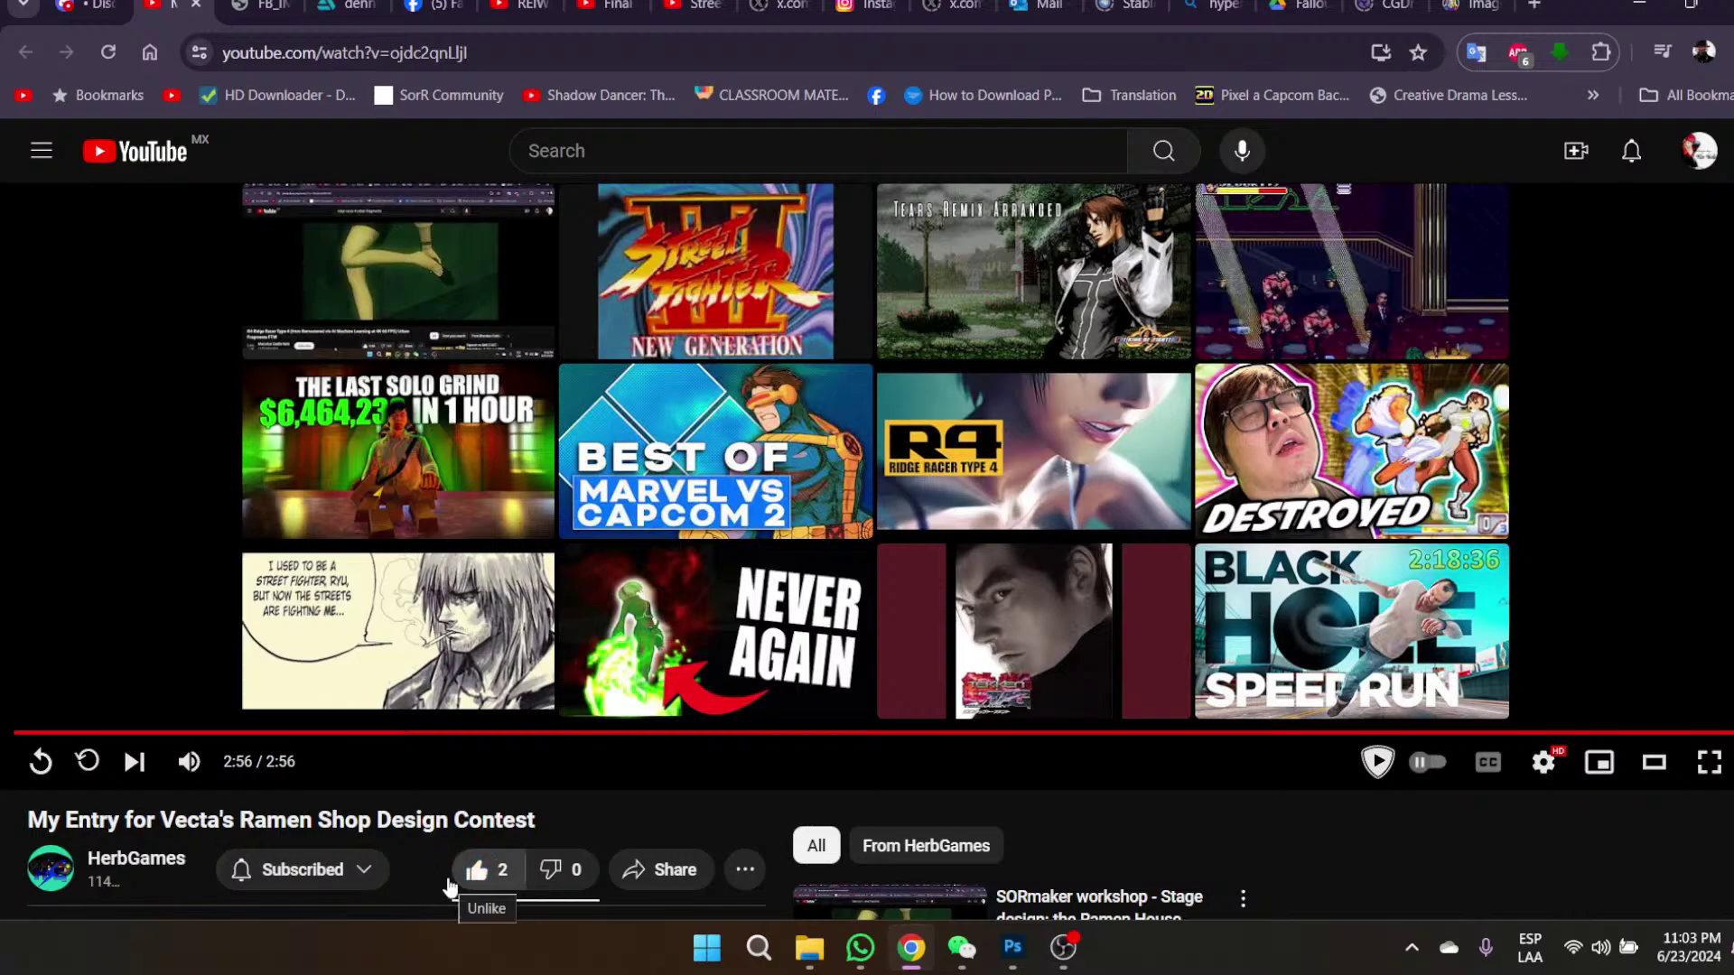
scroll(421, 856, "down", 2)
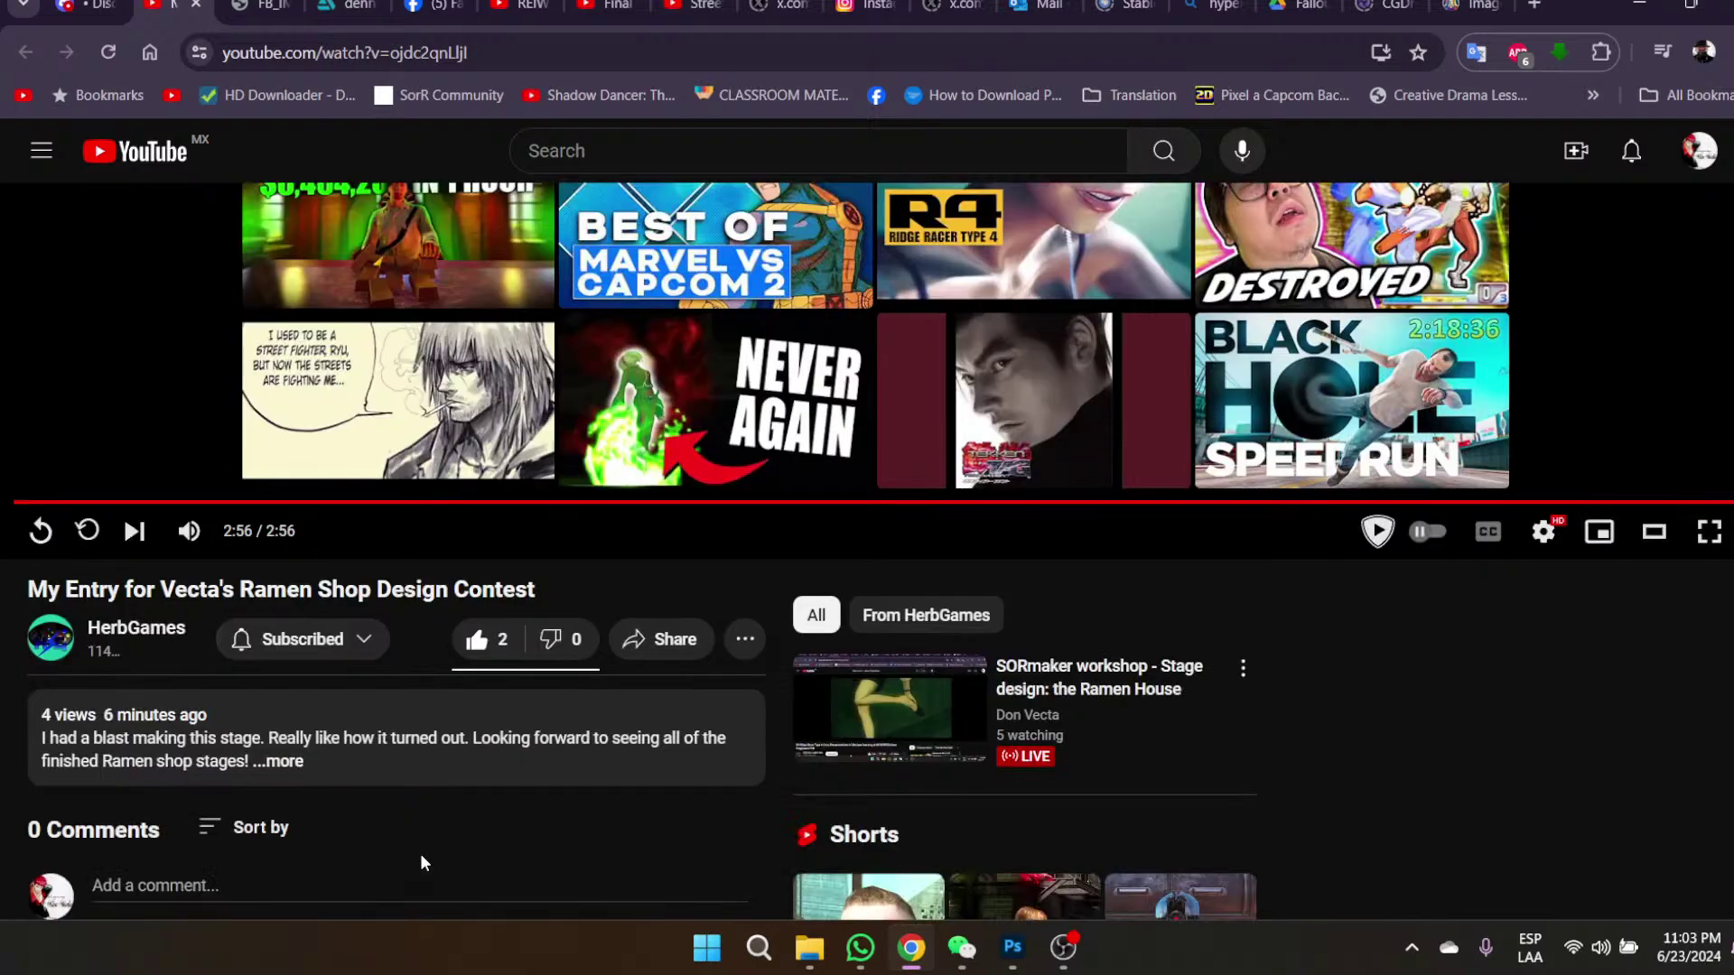
scroll(421, 863, "up", 1)
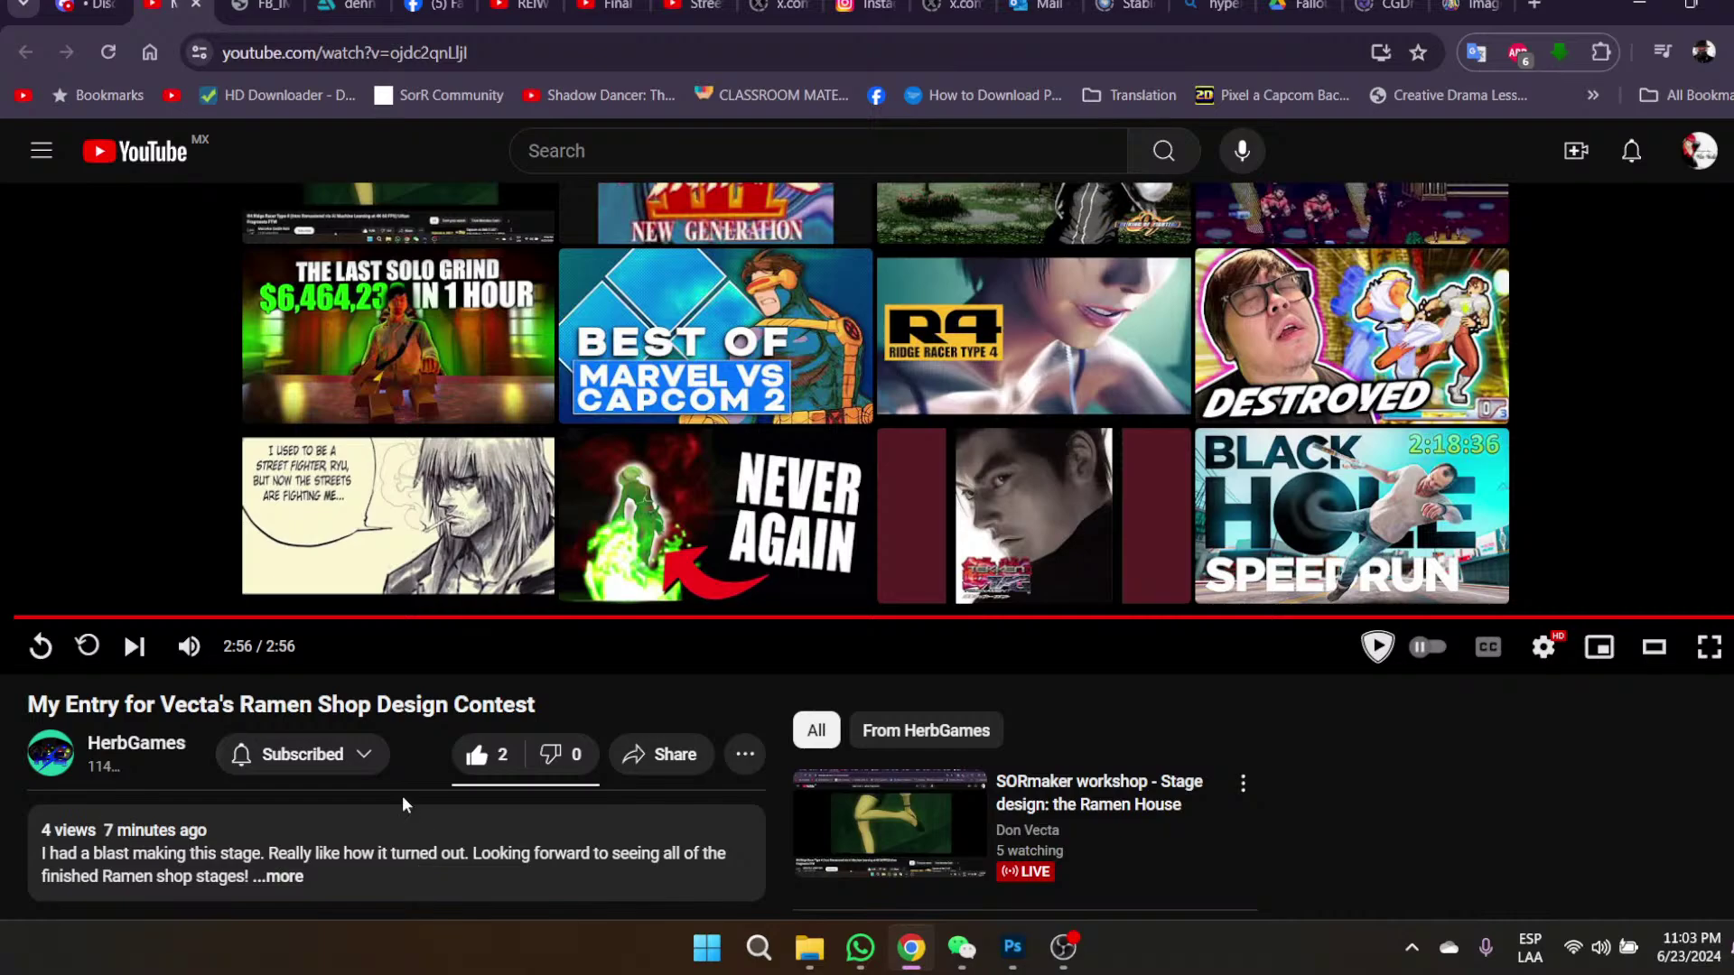
scroll(376, 822, "up", 1)
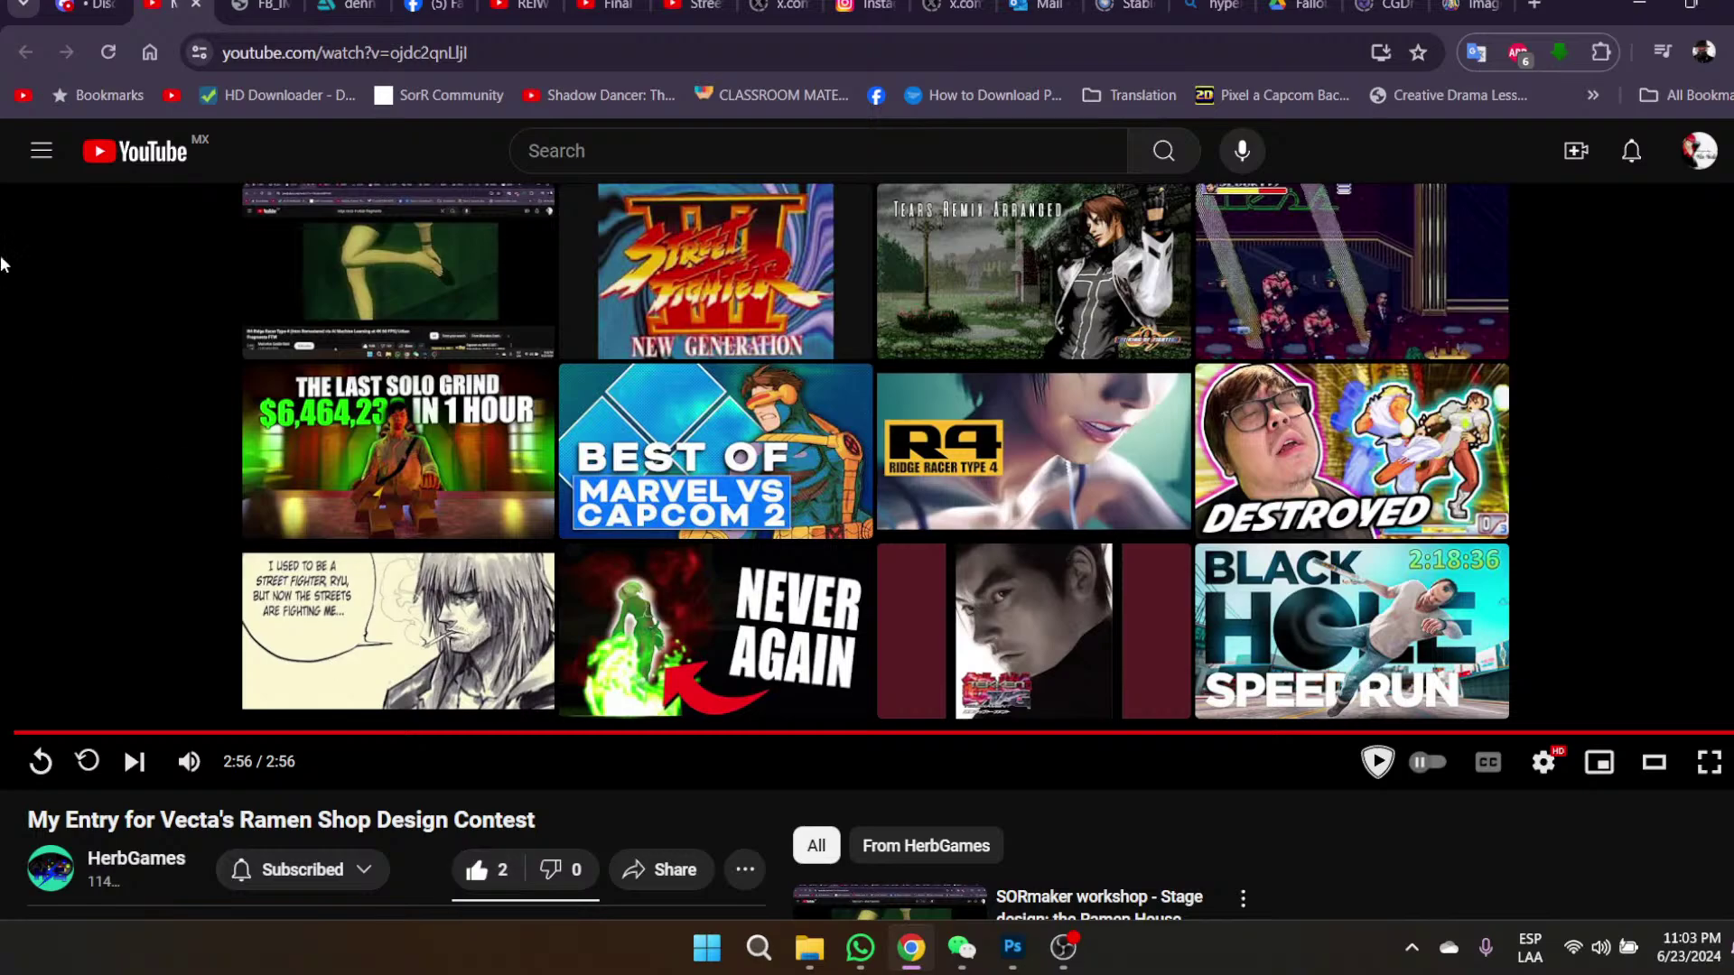
left_click(196, 5)
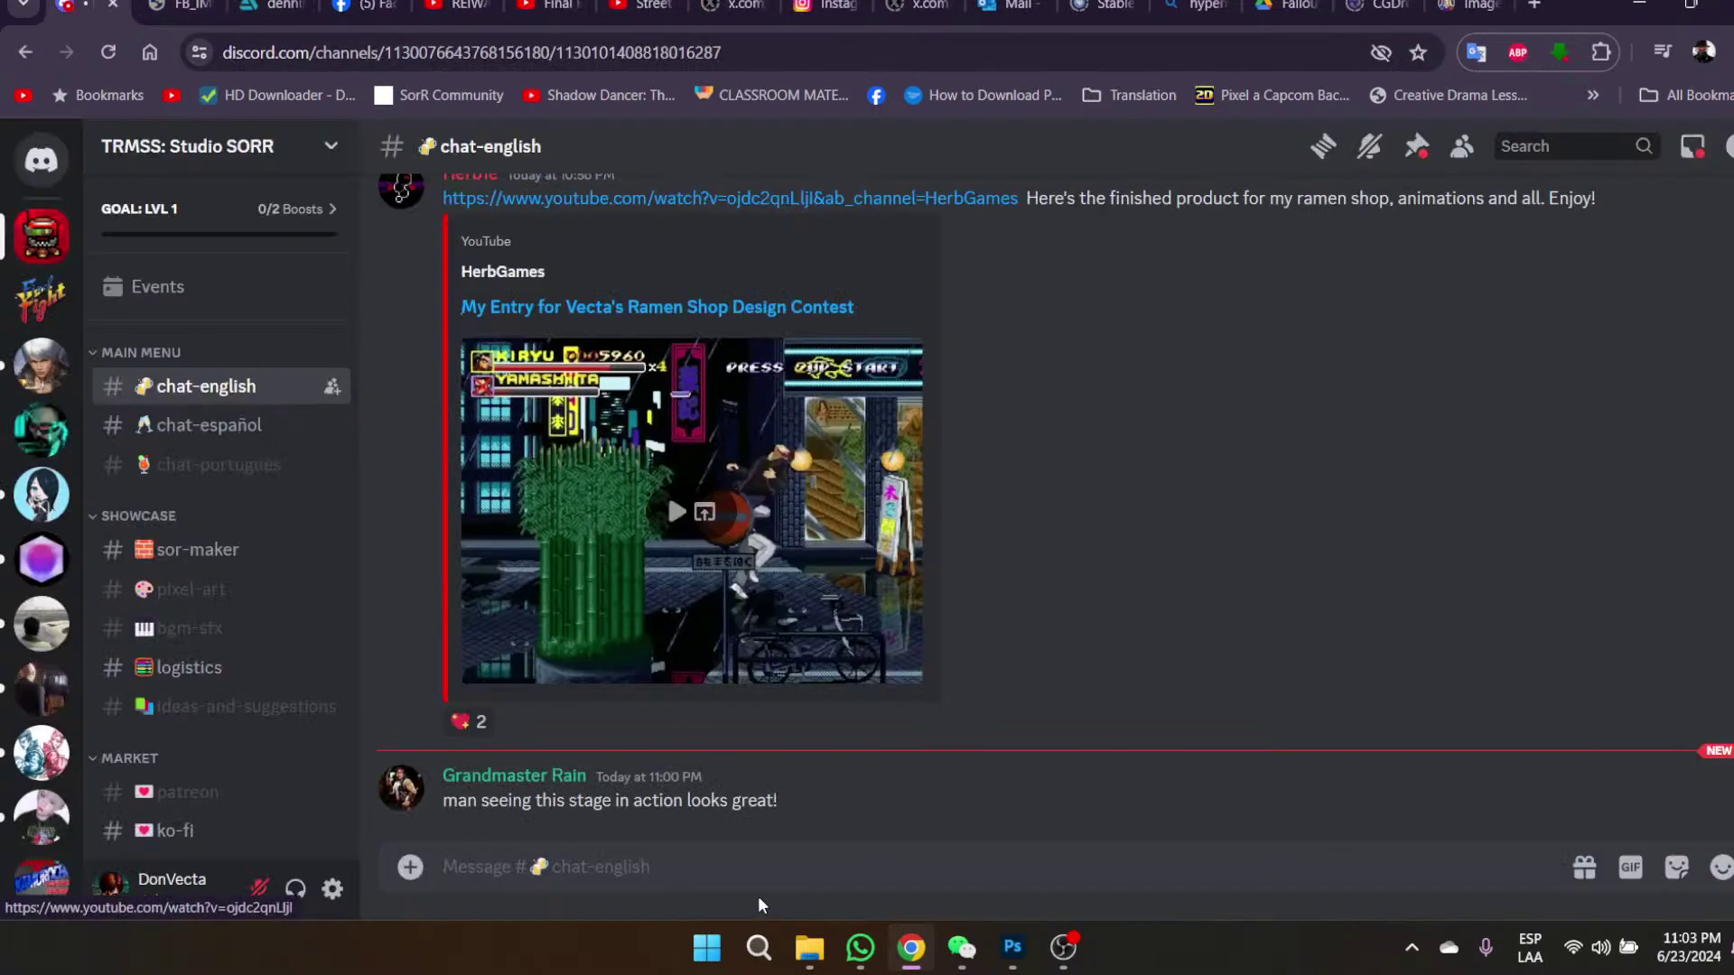
mouse_move(1063, 947)
mouse_move(914, 950)
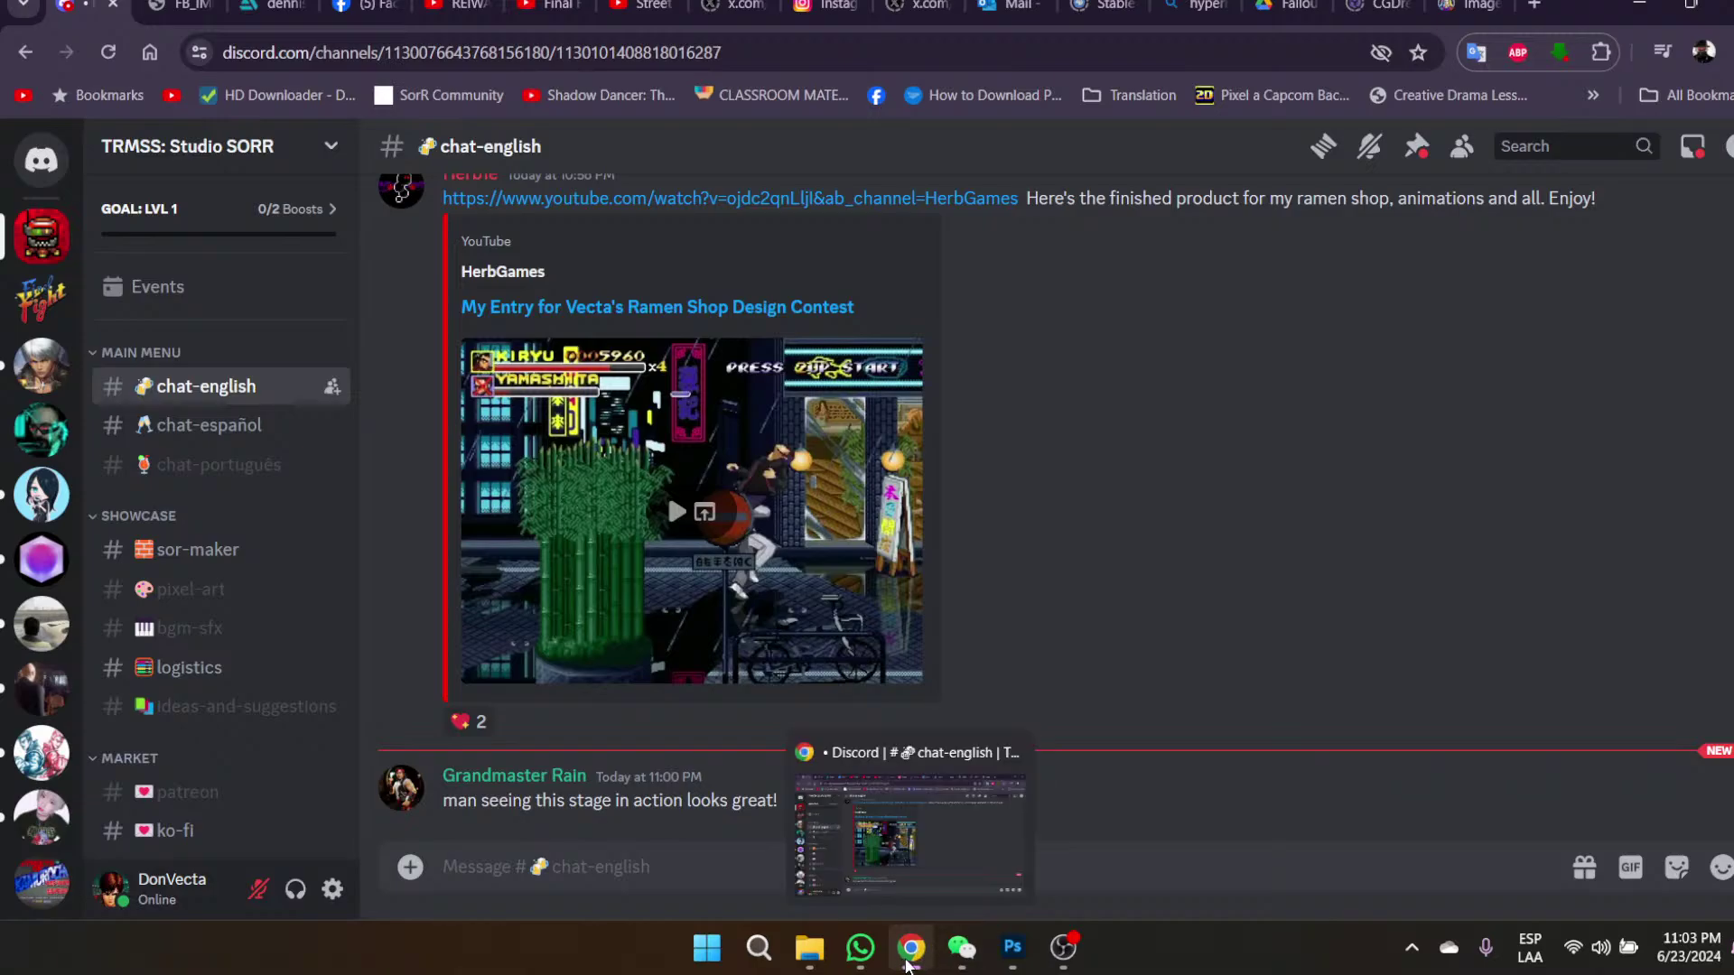
left_click(900, 908)
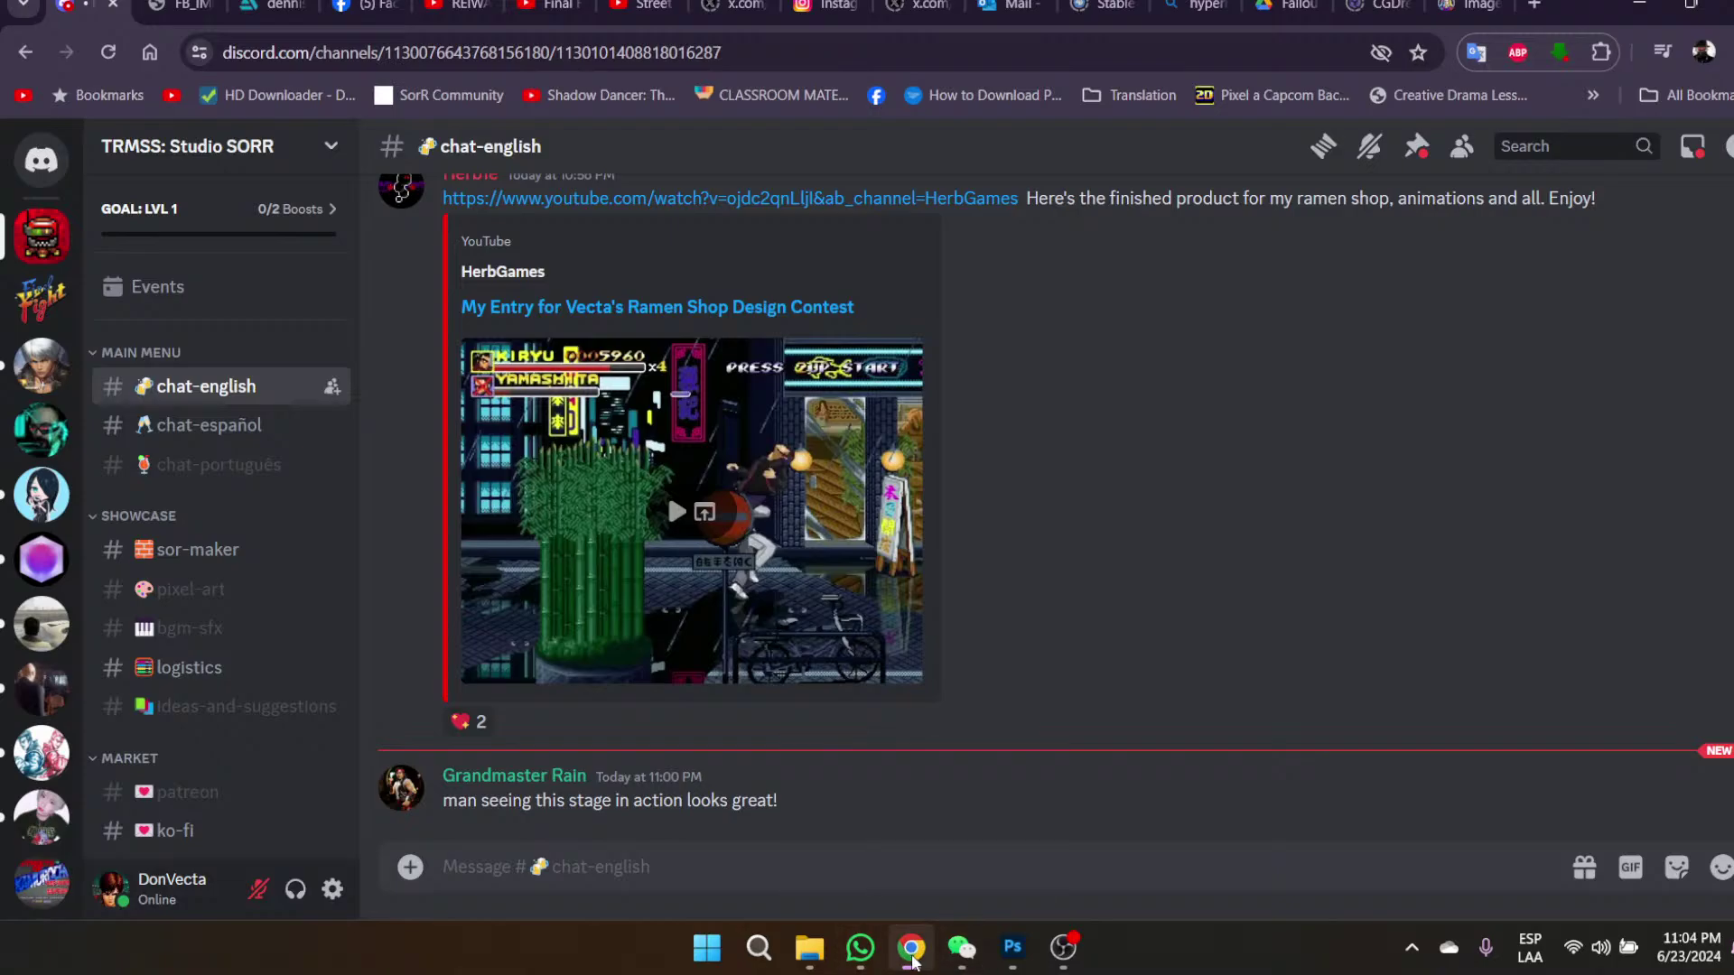
- Switch to Noodles.psd in Photoshop and look over the stage's left part with the red panel and city skyline
mouse_move(912, 962)
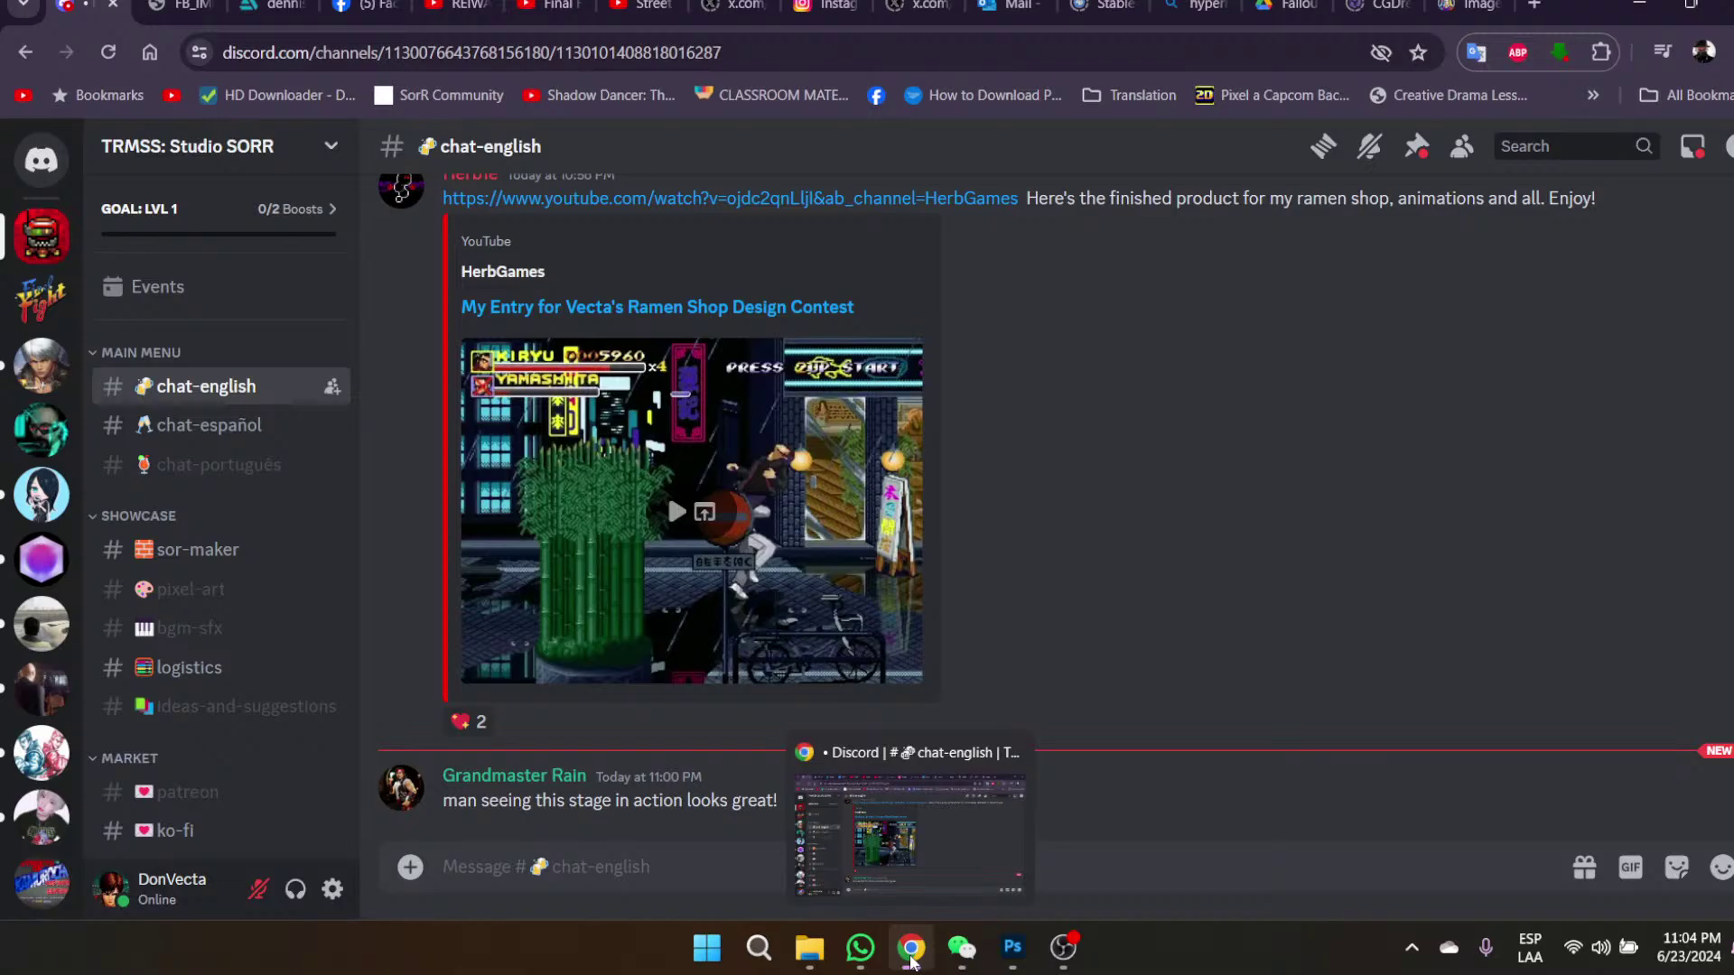
left_click(912, 962)
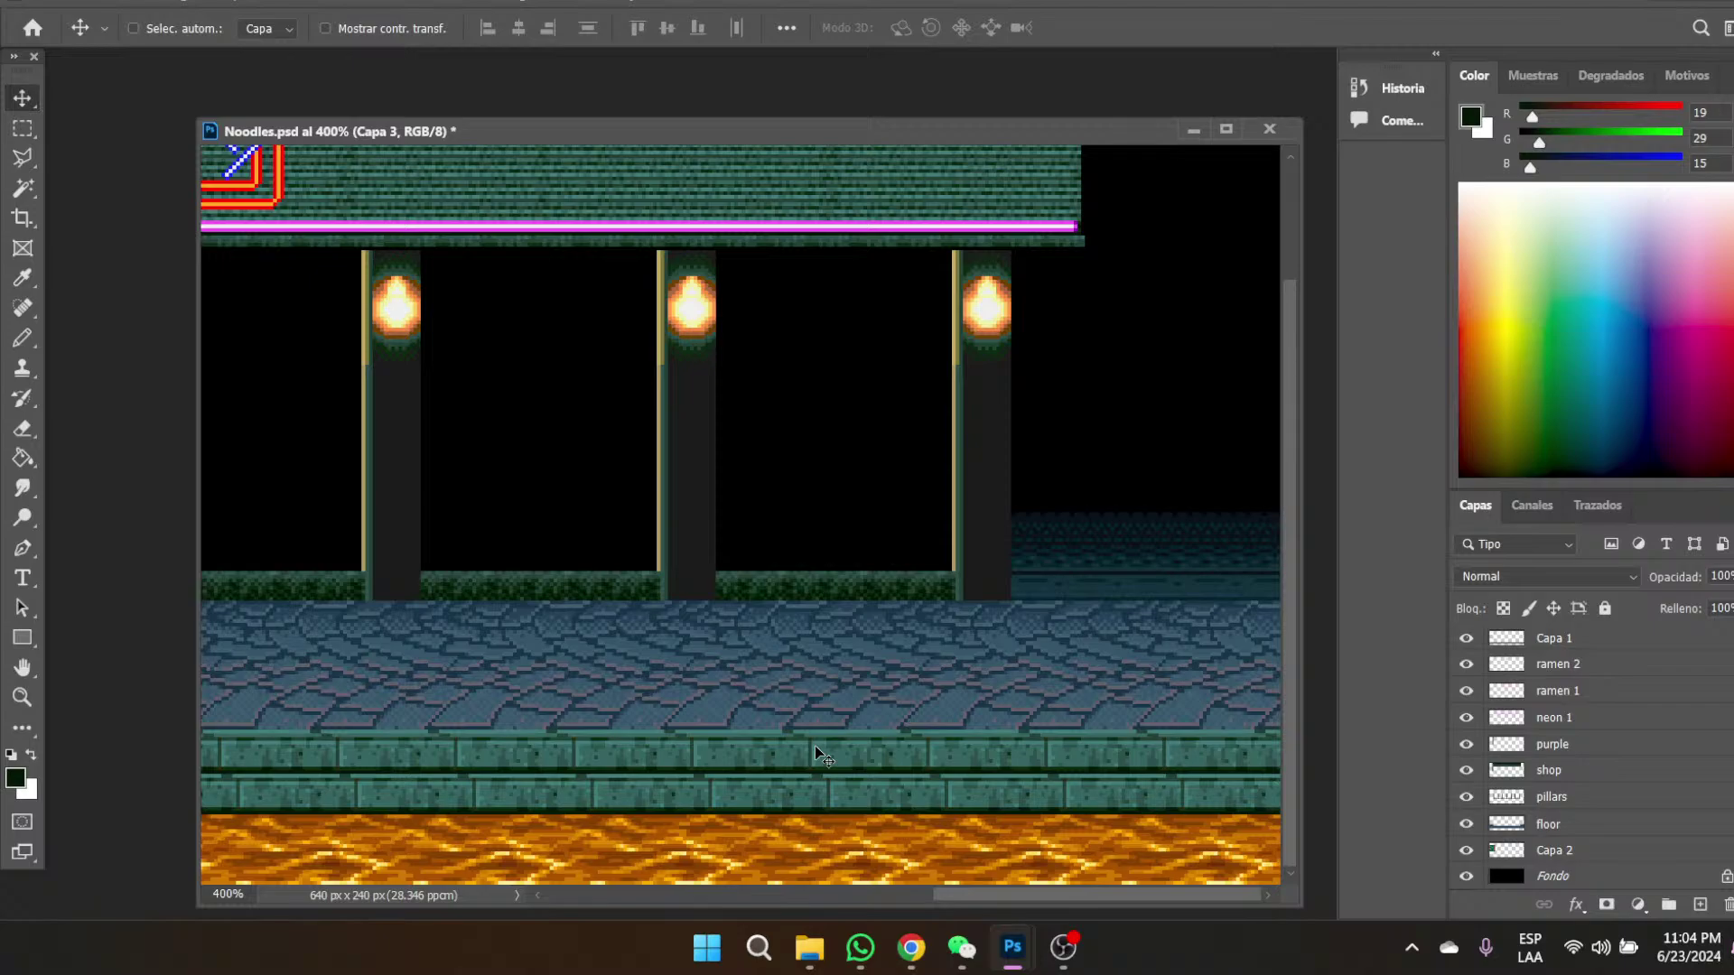
left_click_drag(1008, 902, 253, 902)
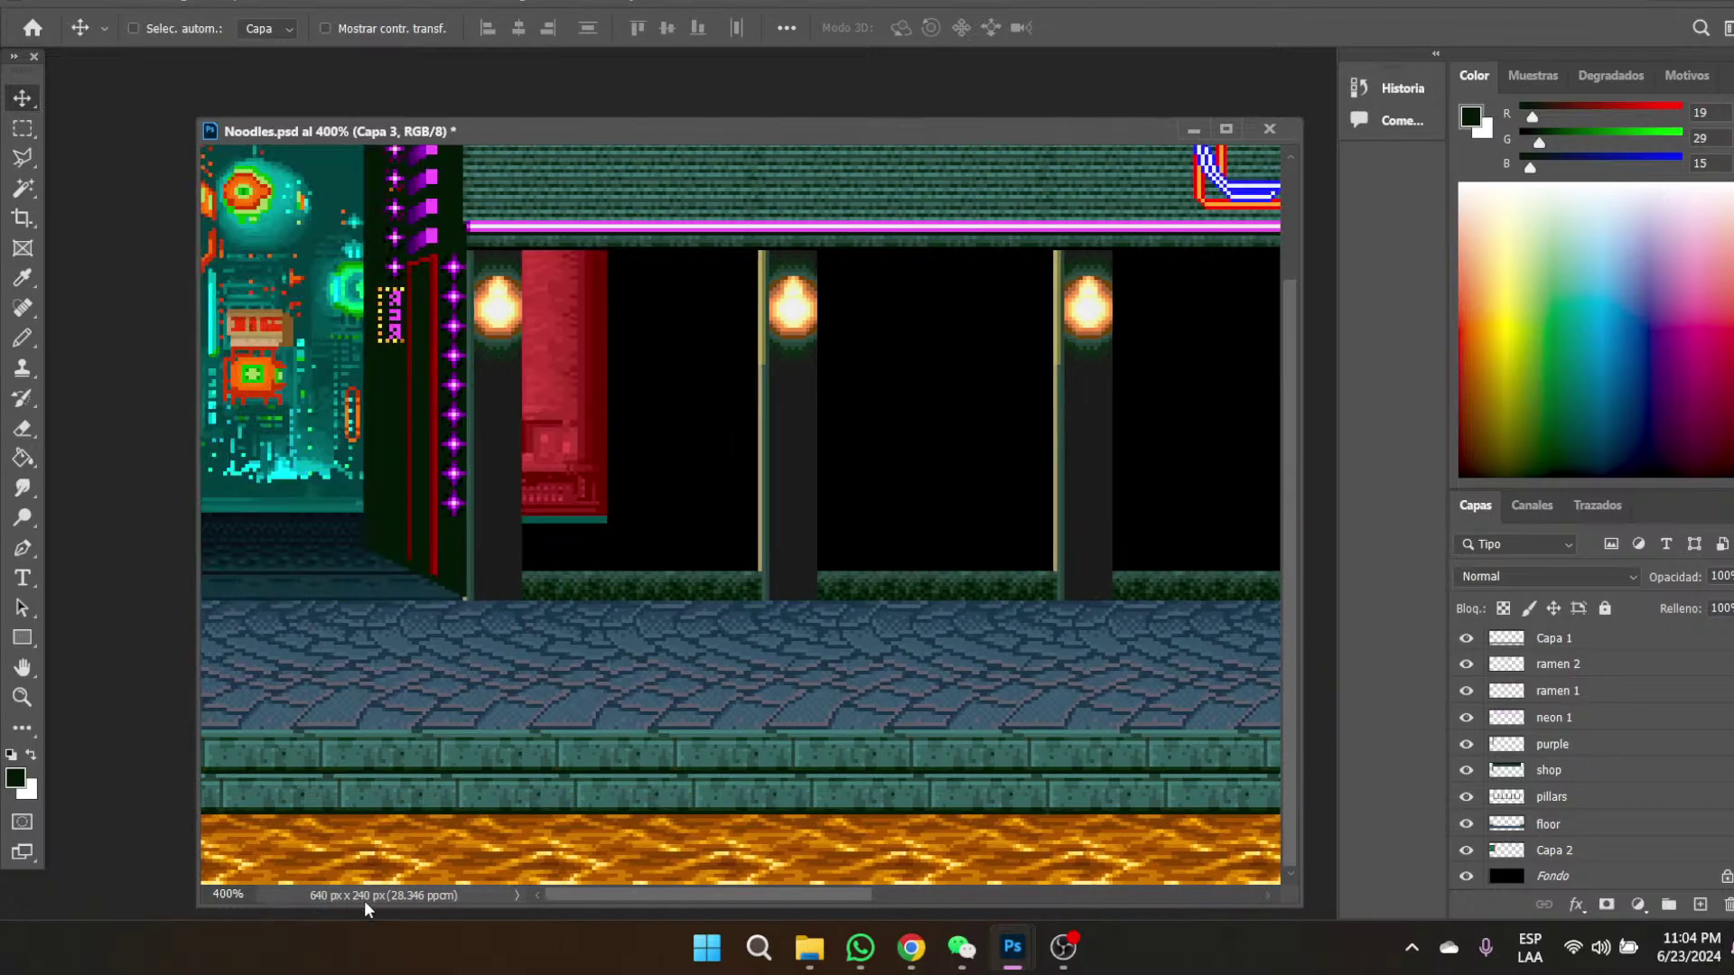
- Switch to Chrome and start the Killer Instinct OST-Freeze mix from YouTube's home page
left_click(911, 948)
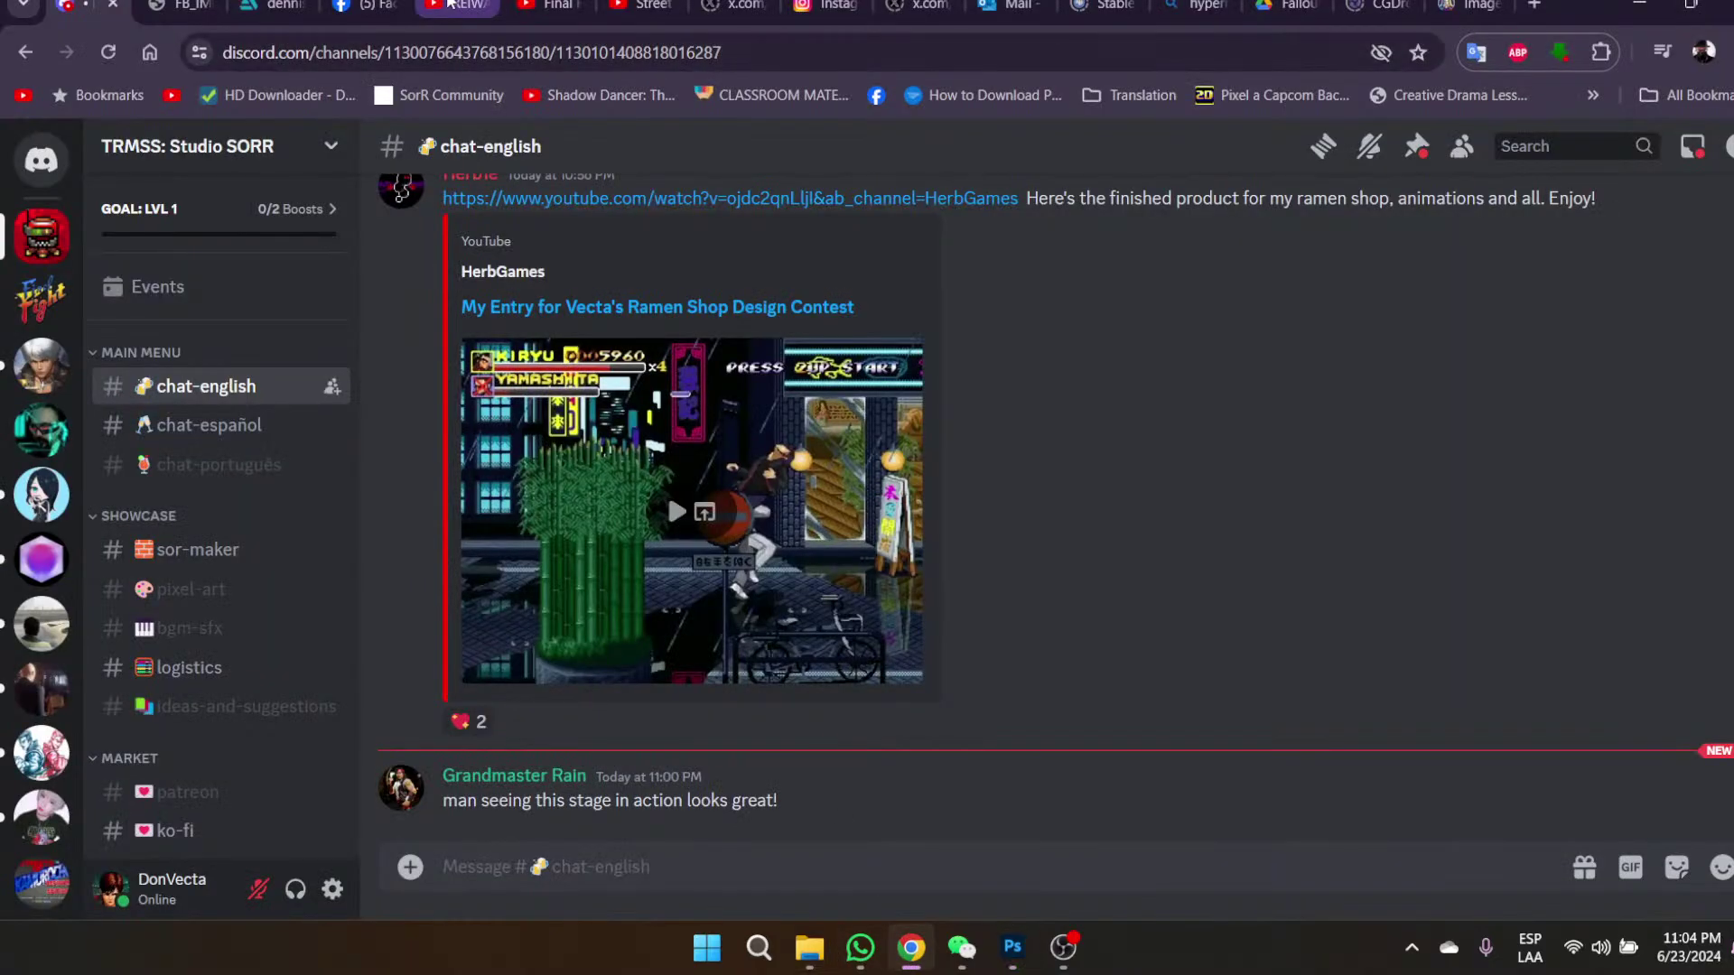
left_click(449, 4)
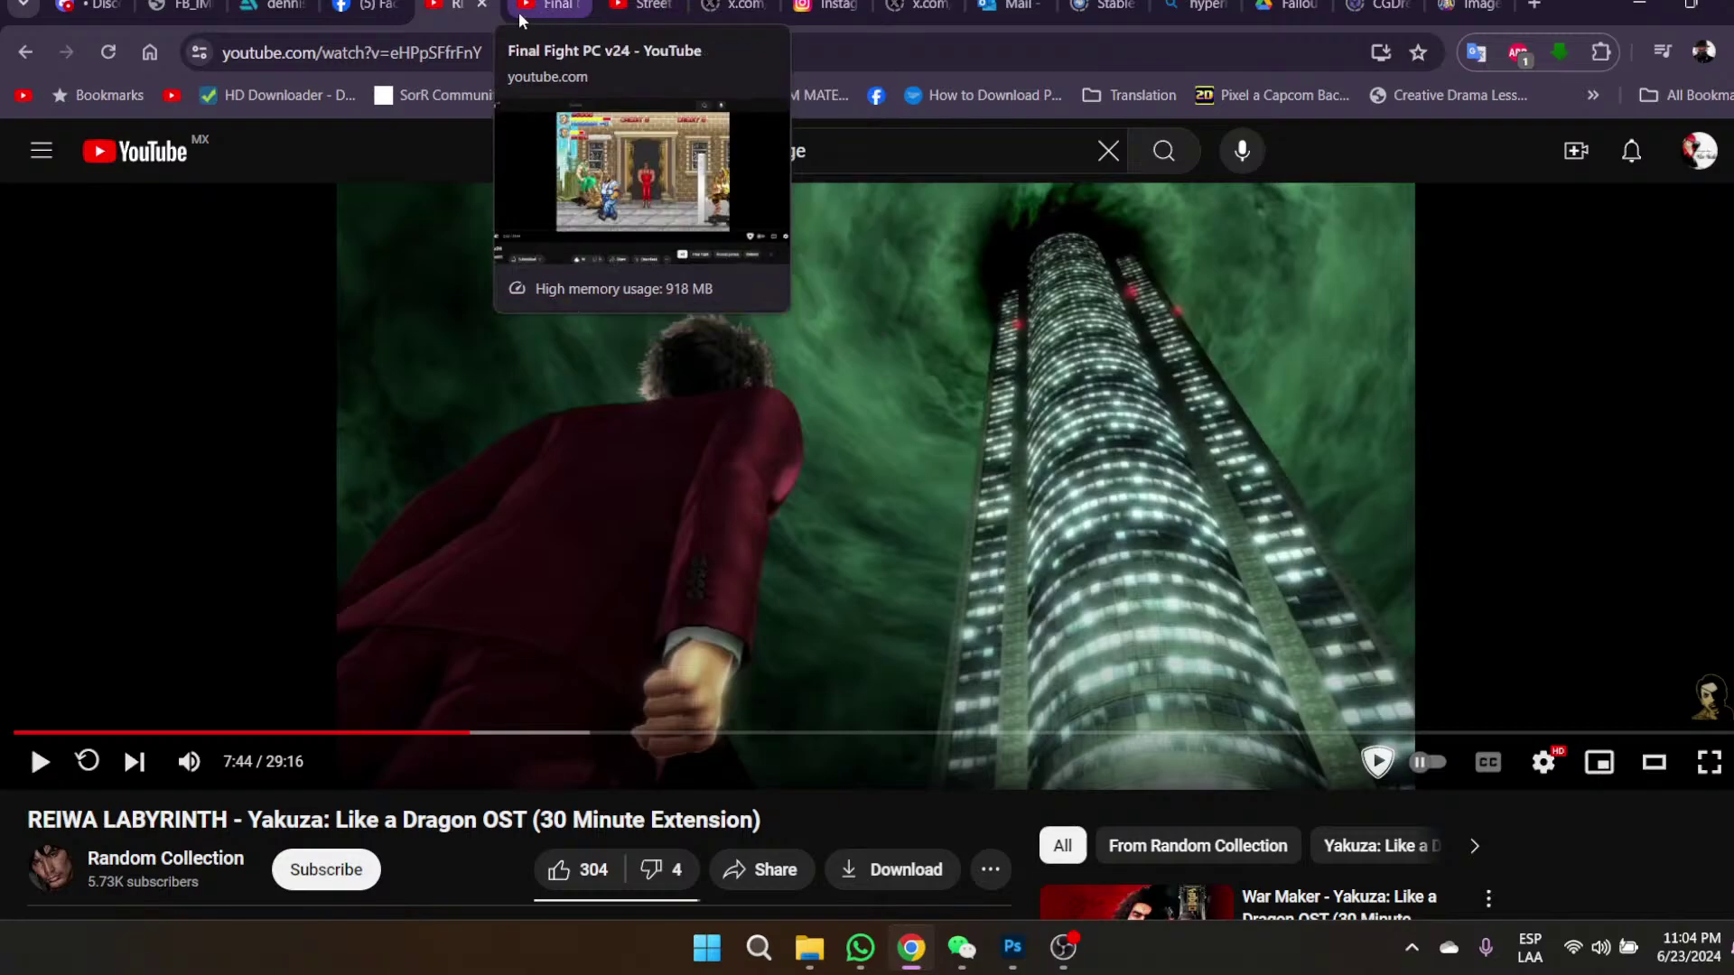
scroll(894, 605, "down", 5)
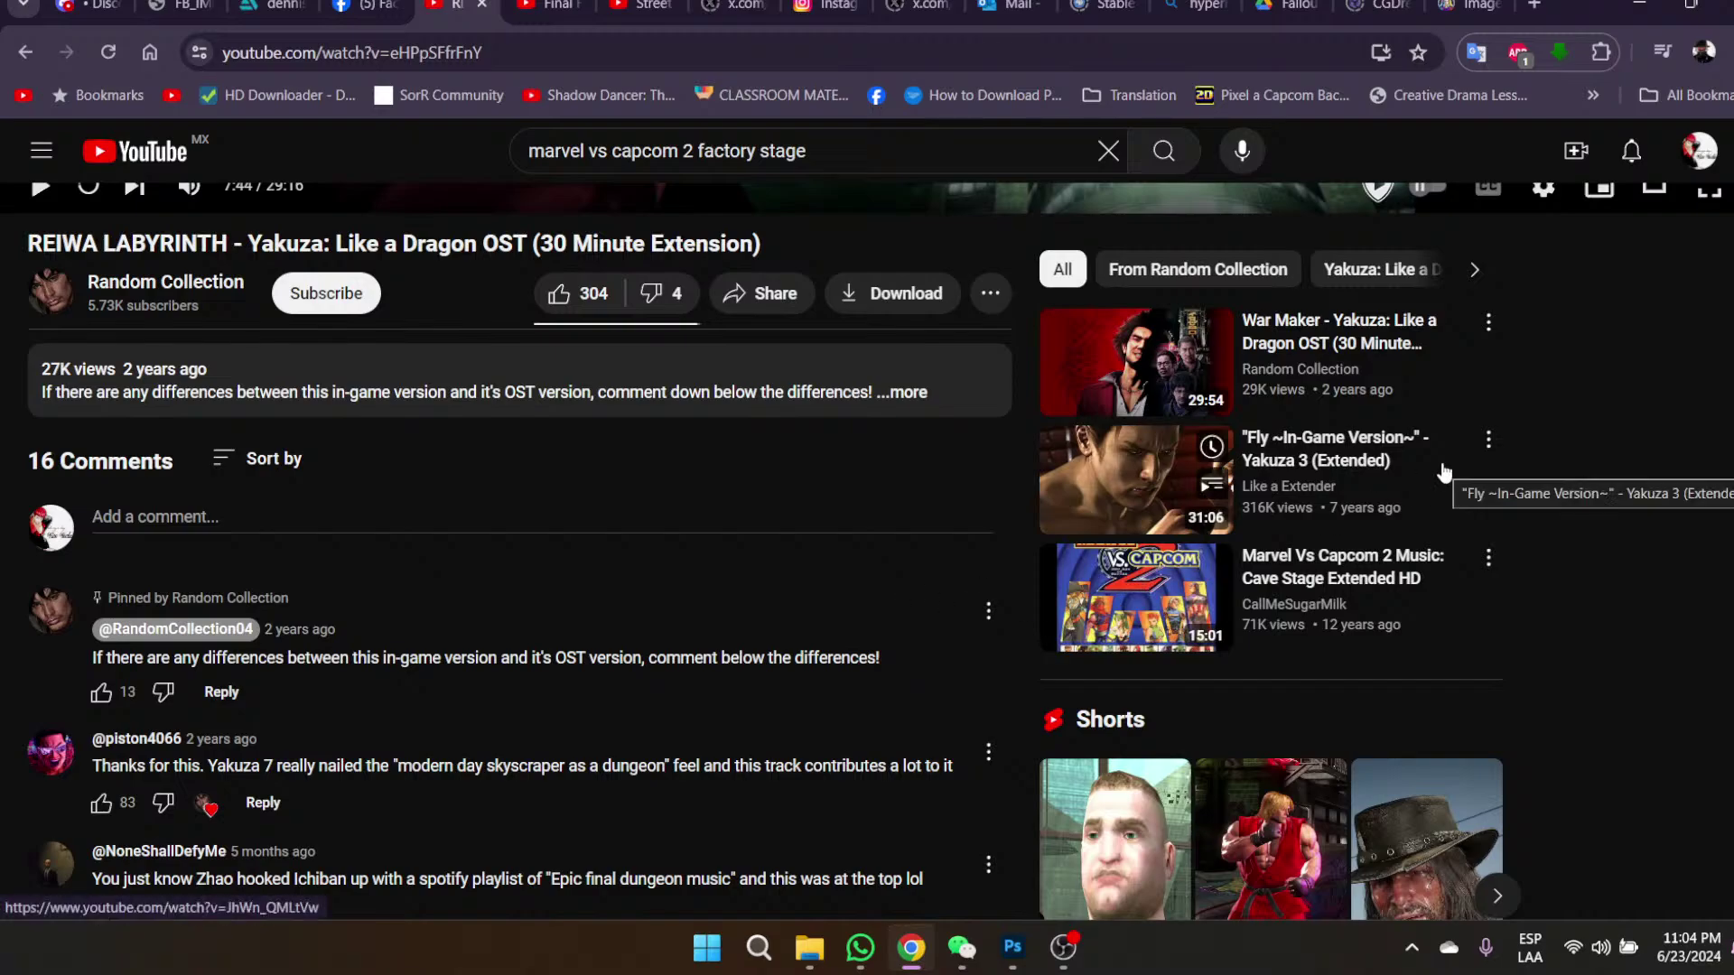
scroll(489, 549, "up", 5)
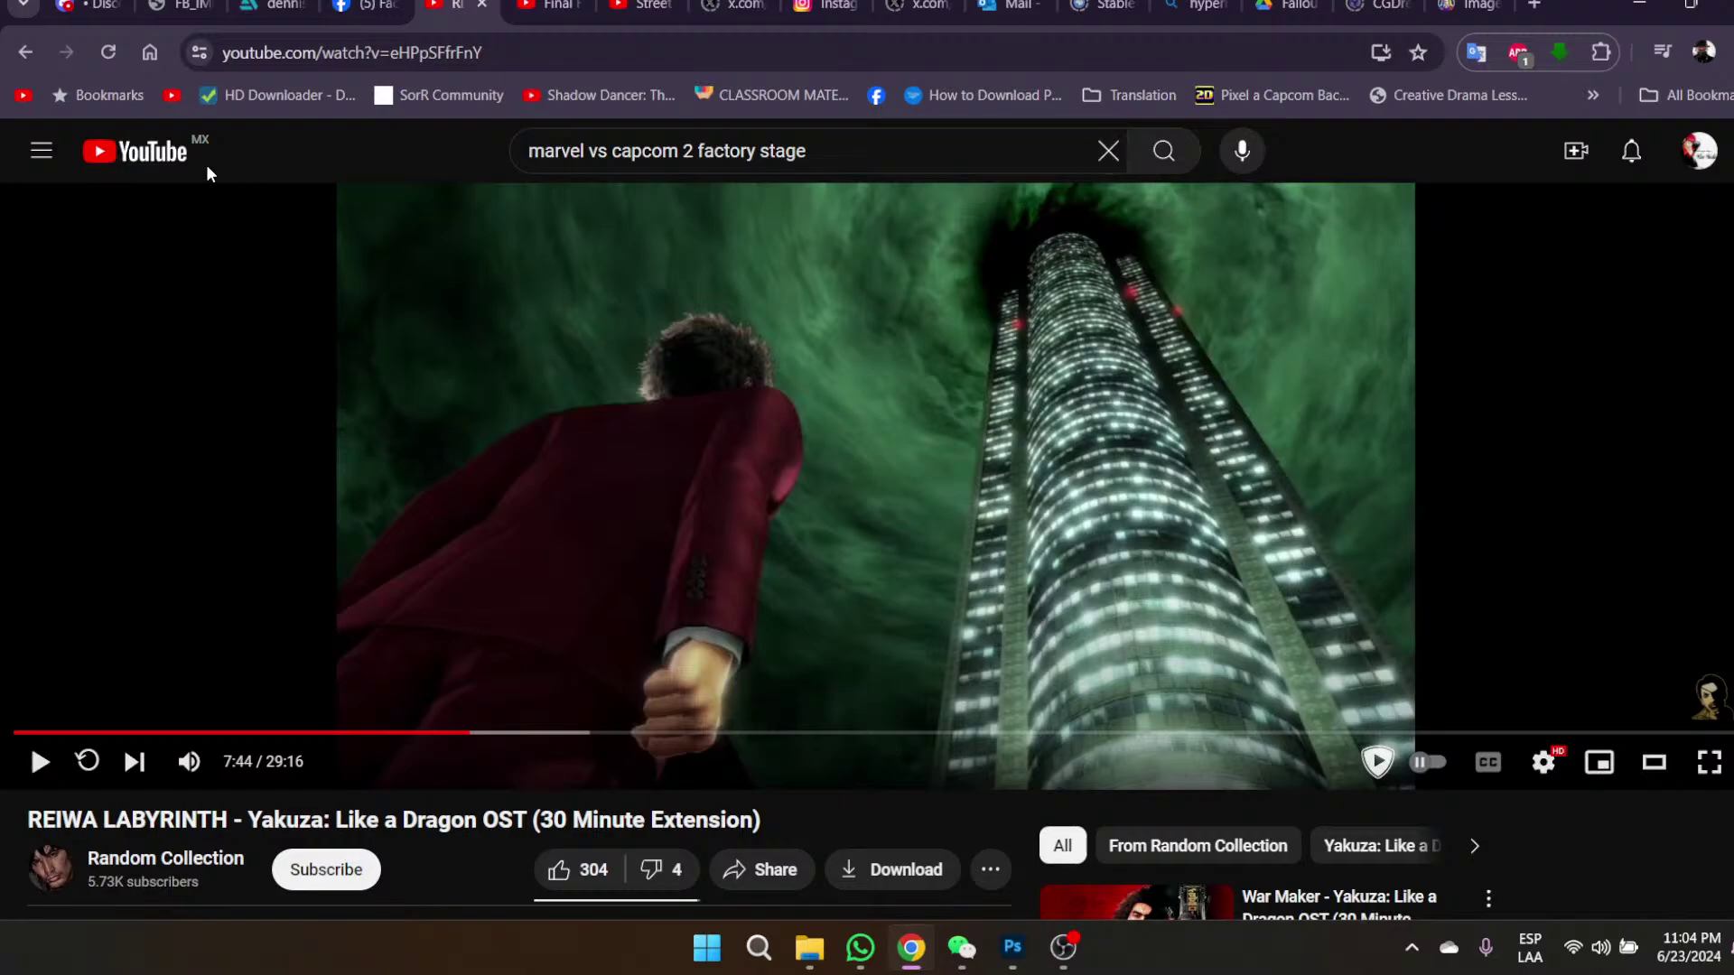
left_click(131, 156)
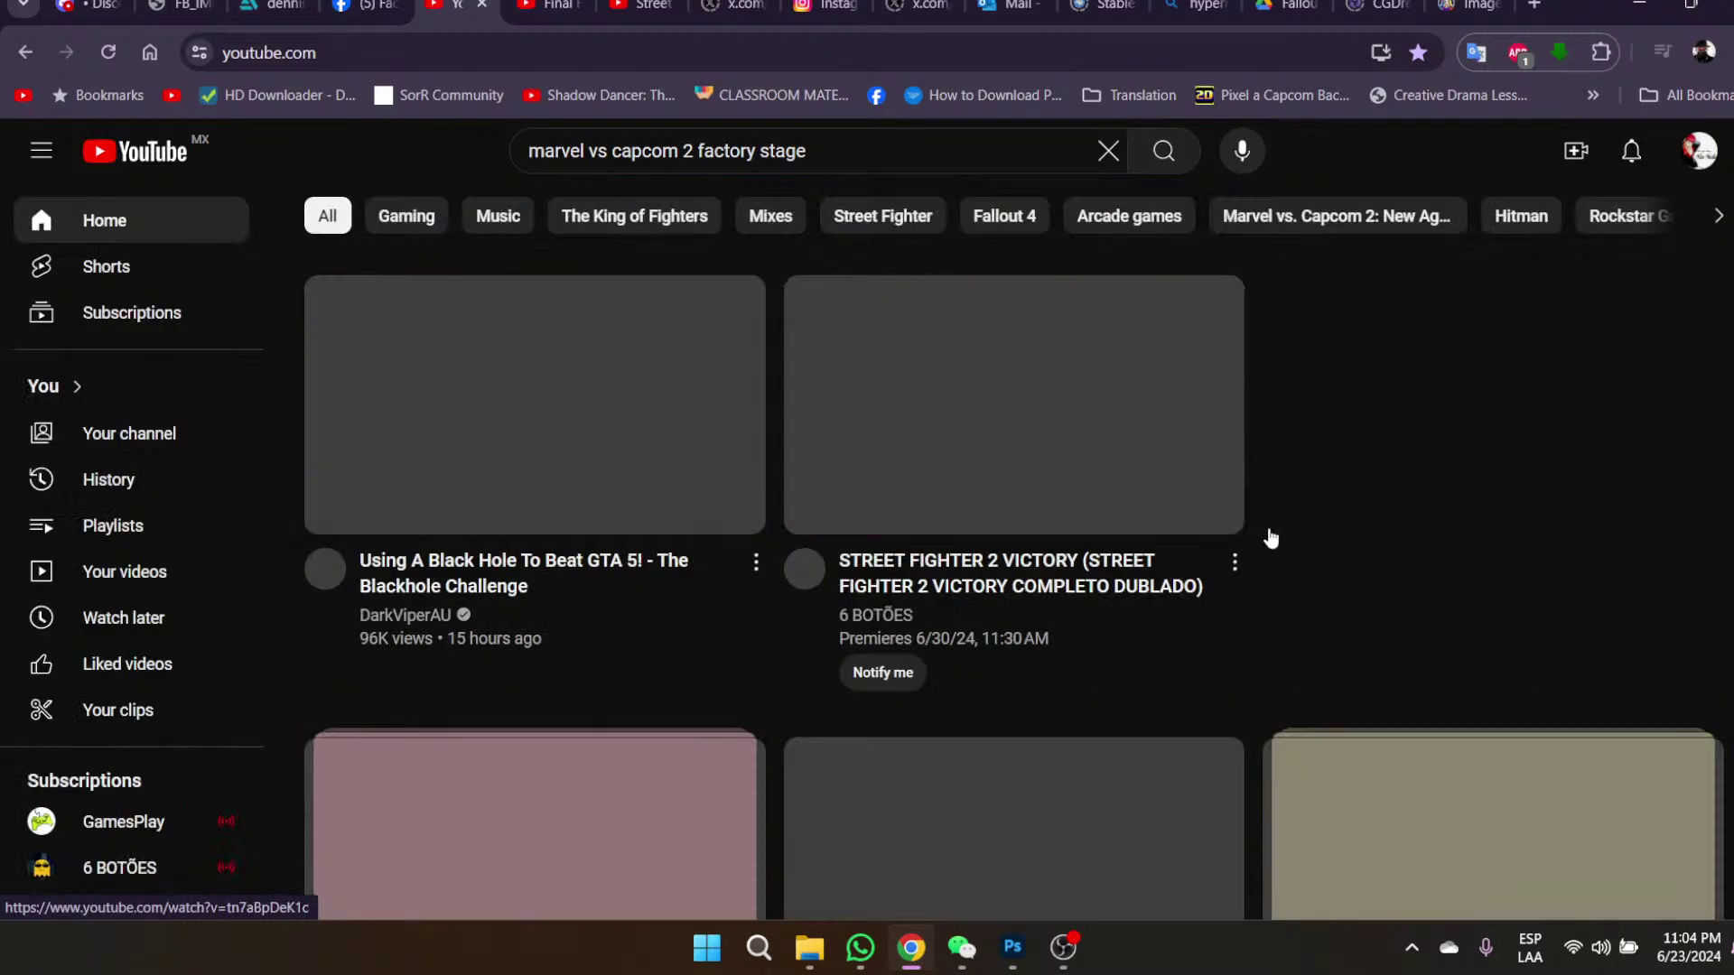
scroll(1289, 496, "down", 2)
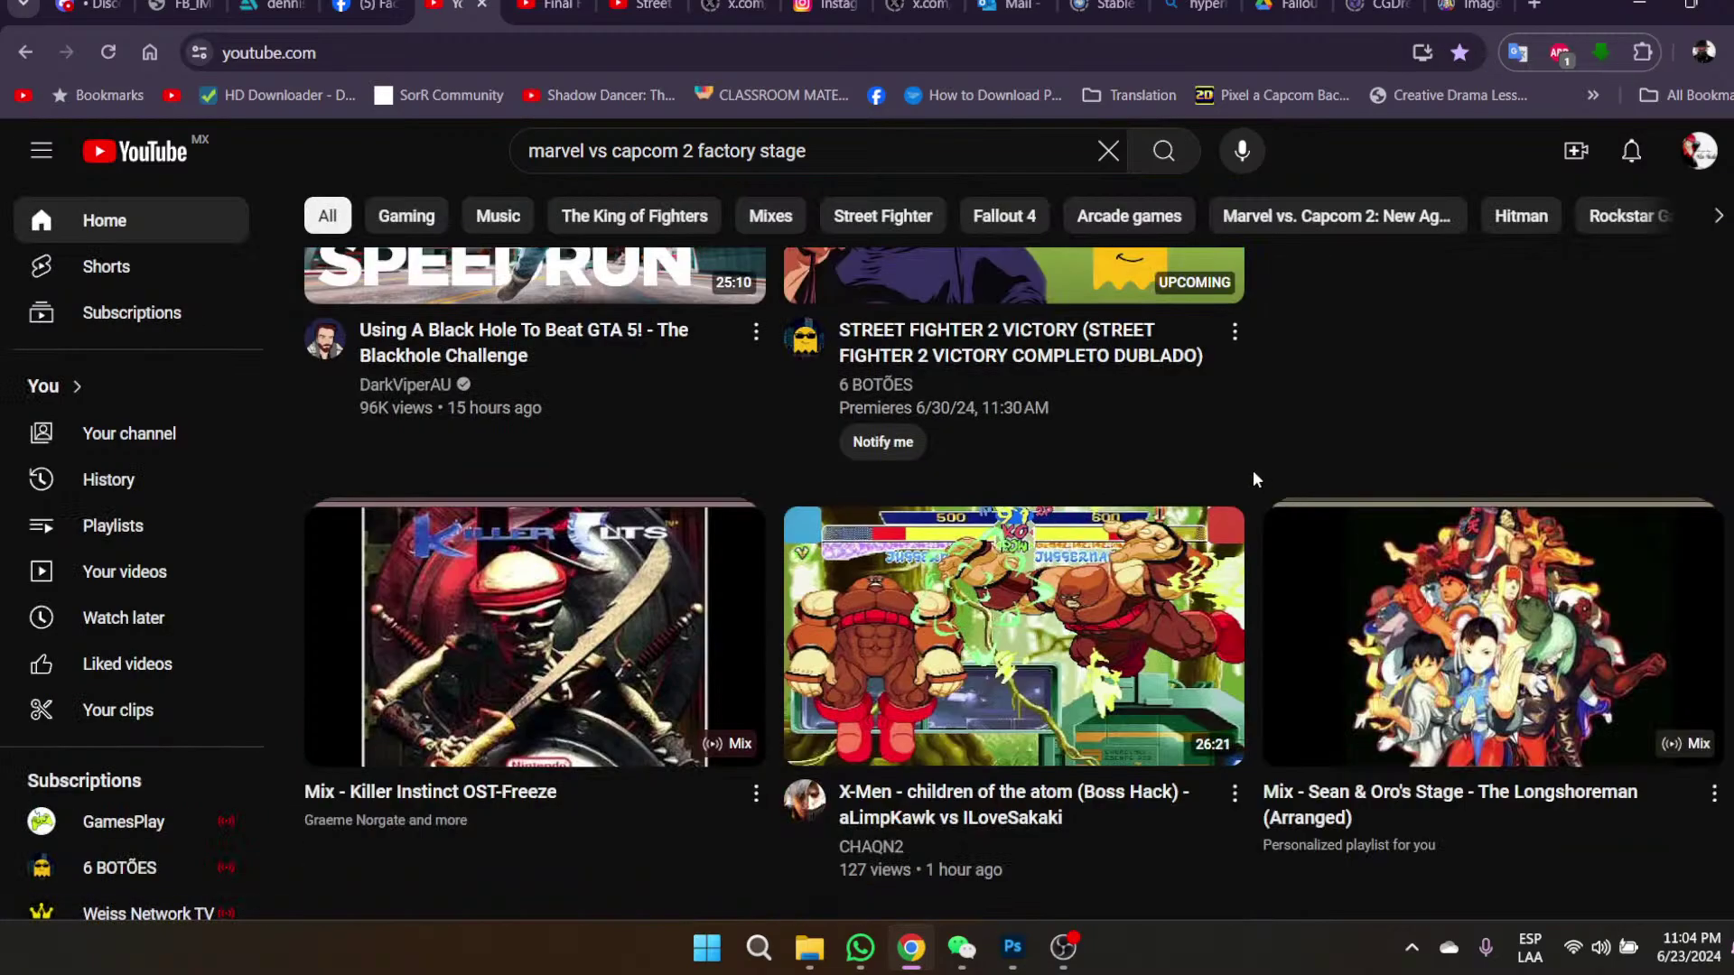
scroll(1254, 477, "down", 1)
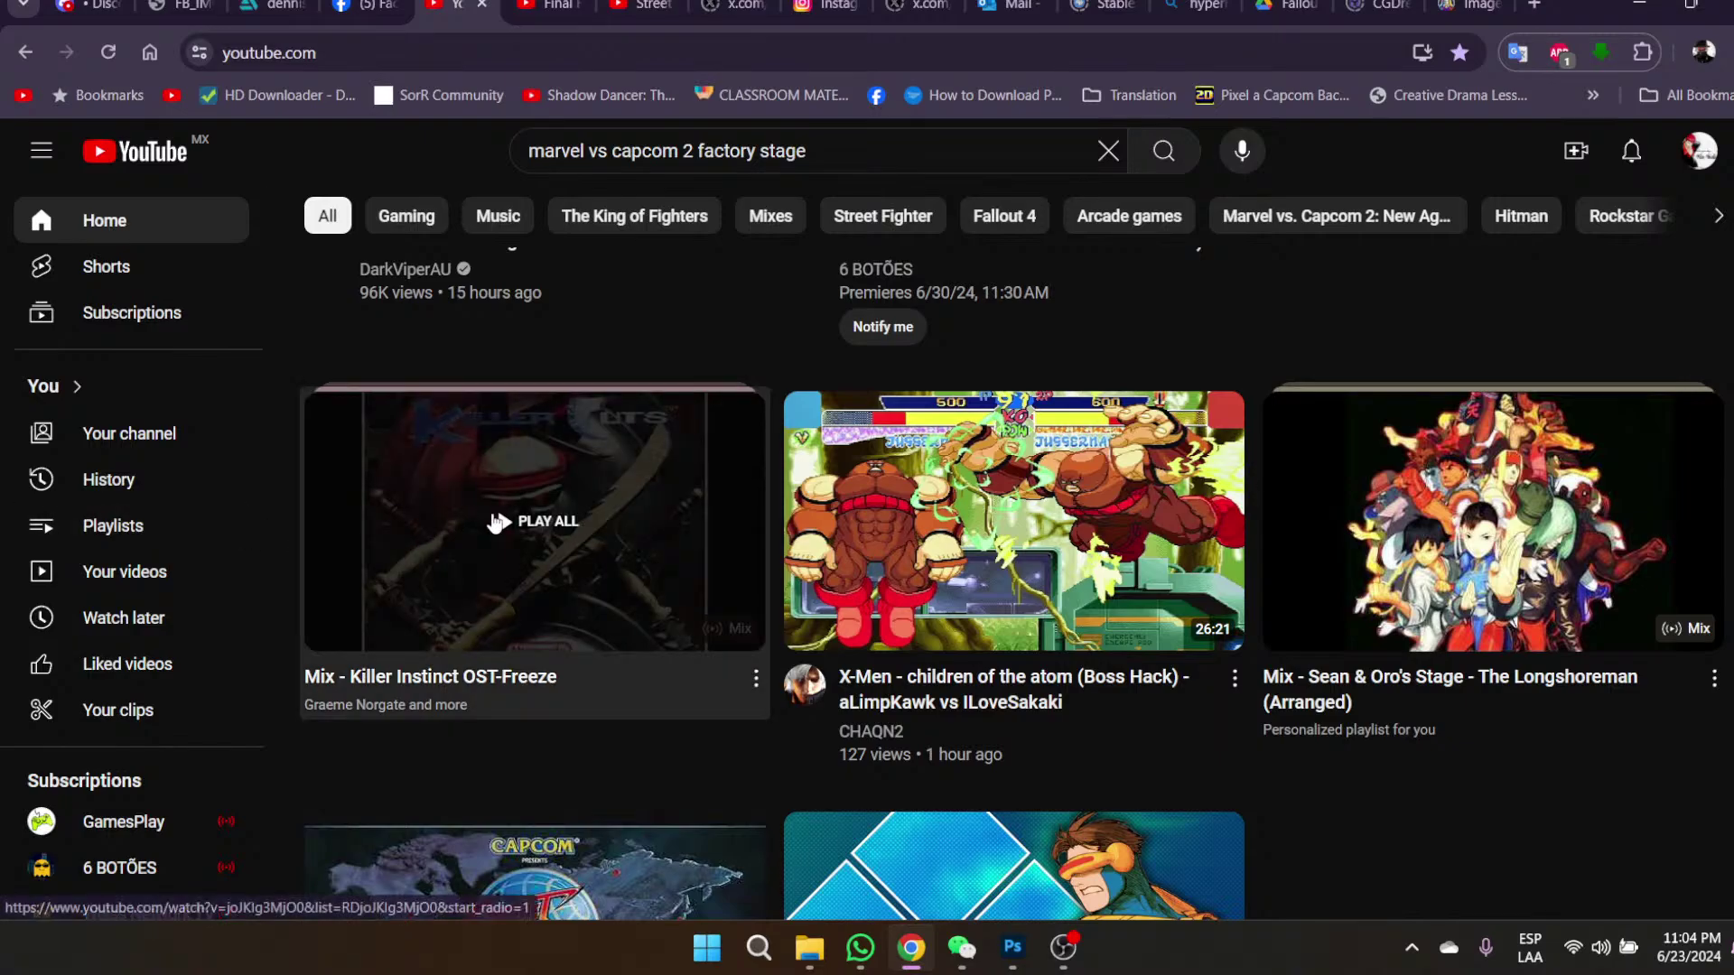
left_click(494, 520)
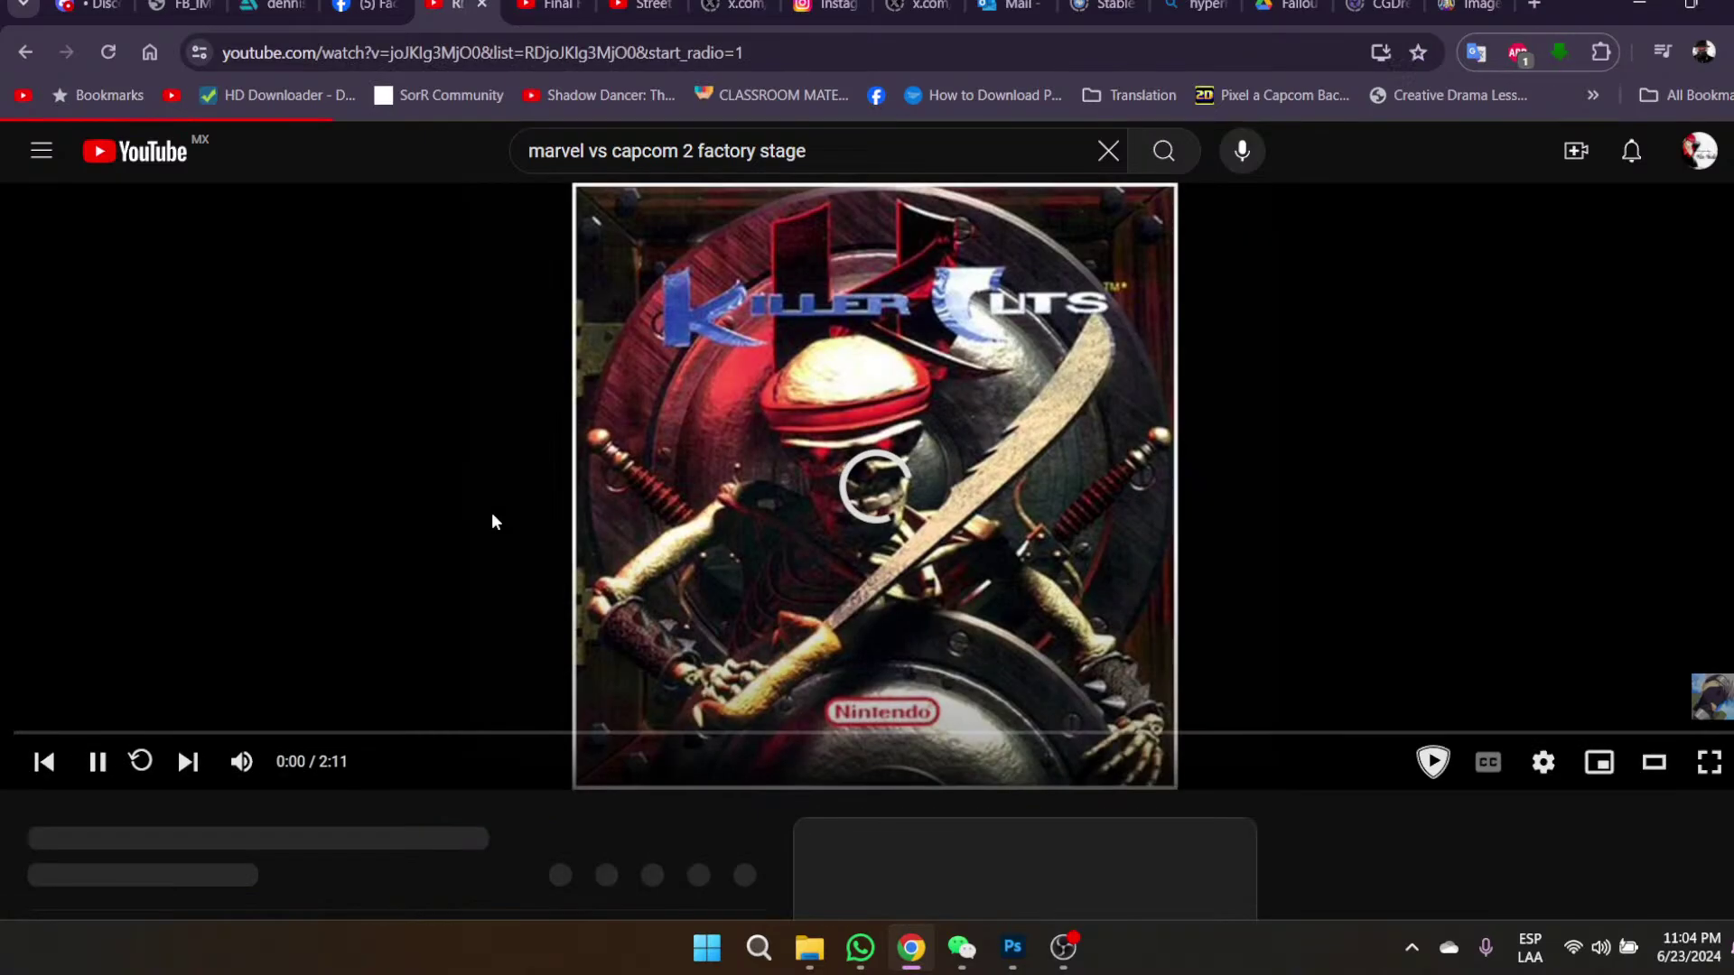
- Look through the mix's track list and hide the Techno Syndrome (Mortal Kombat) track from it
scroll(1270, 745, "down", 3)
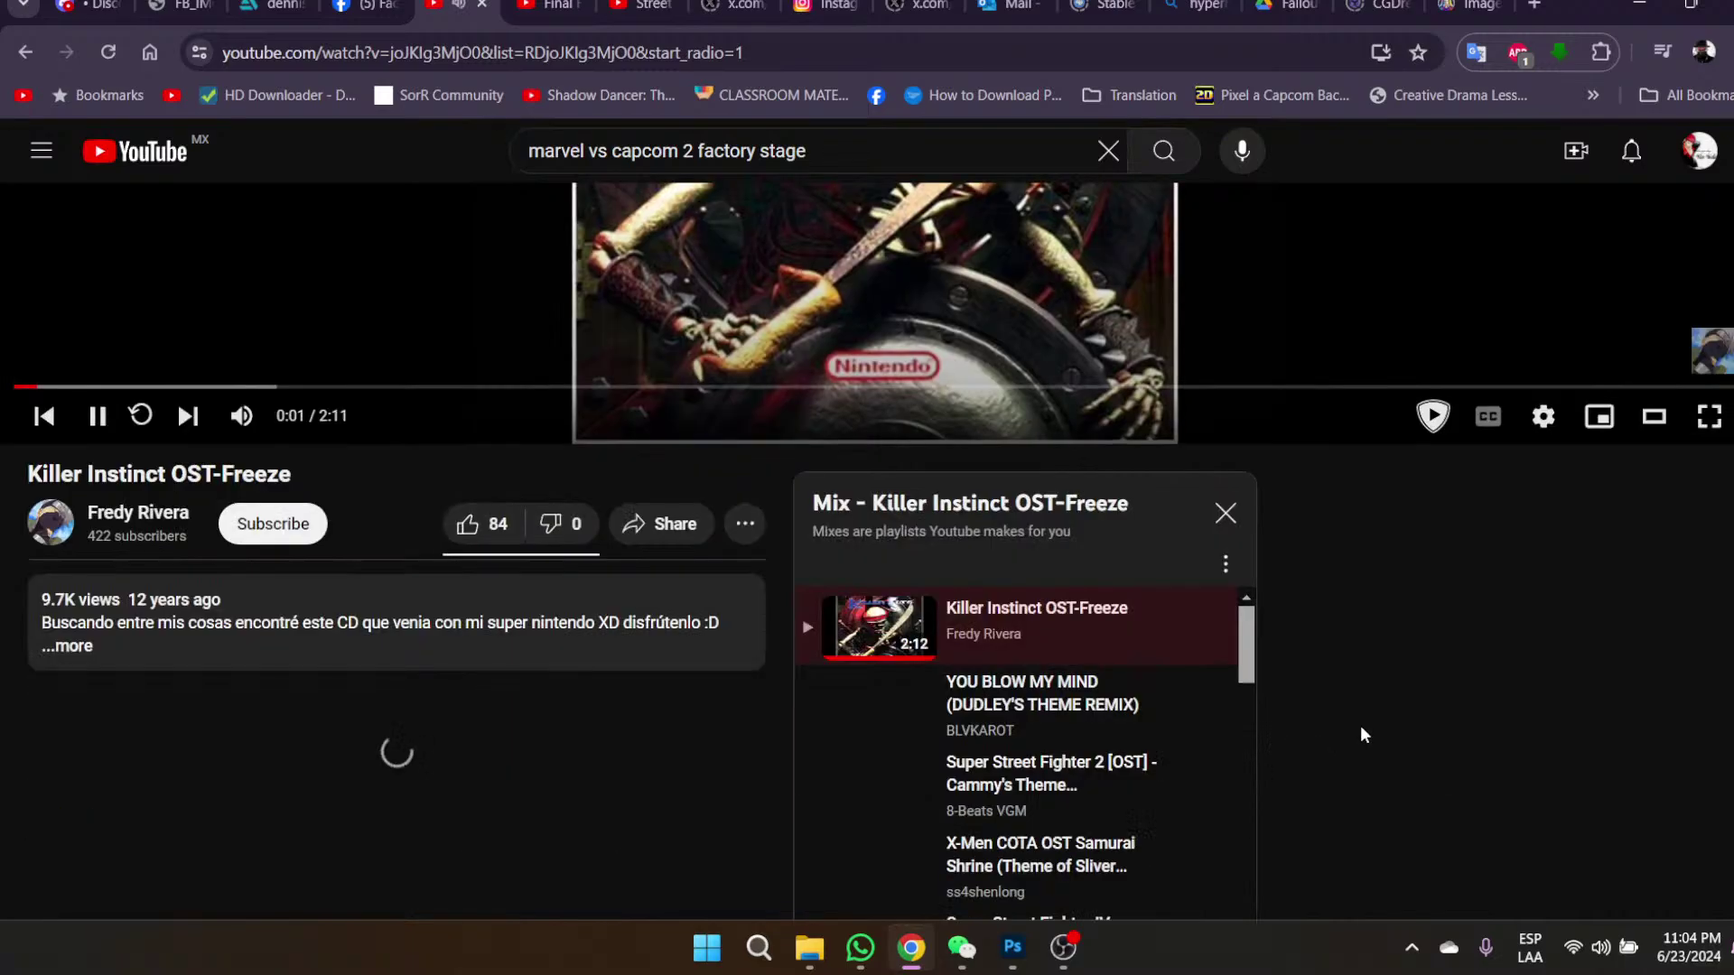
scroll(1208, 725, "down", 1)
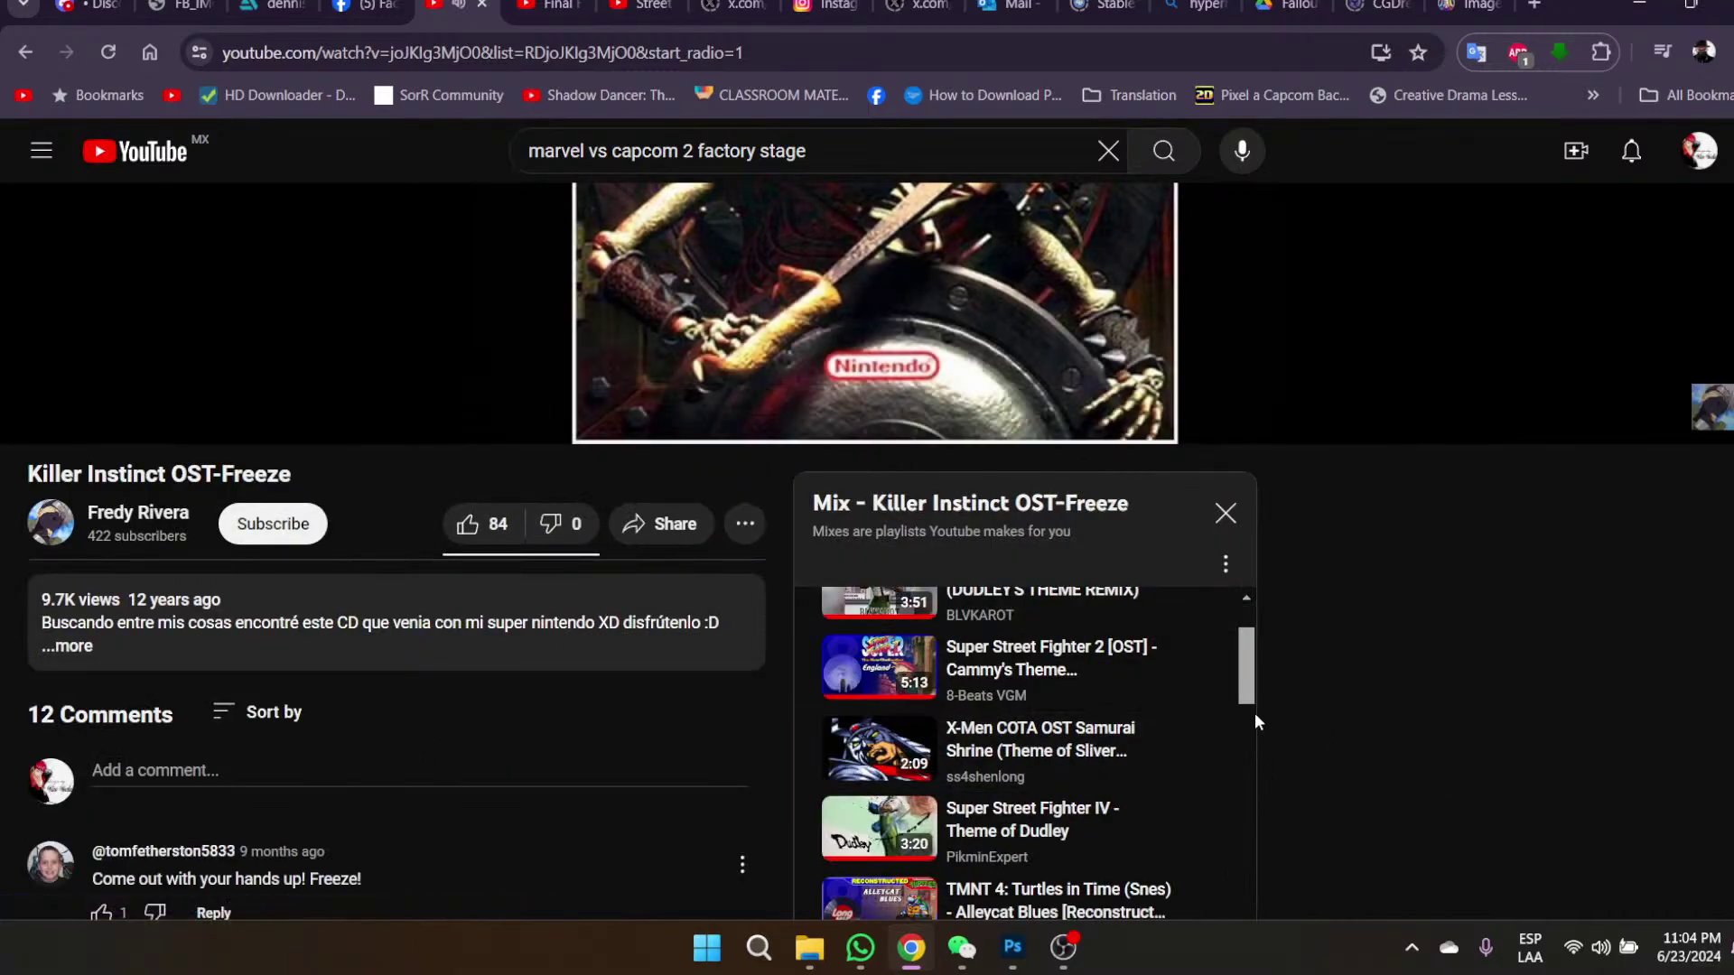
scroll(1174, 723, "down", 3)
scroll(1129, 727, "down", 2)
scroll(1113, 731, "up", 2)
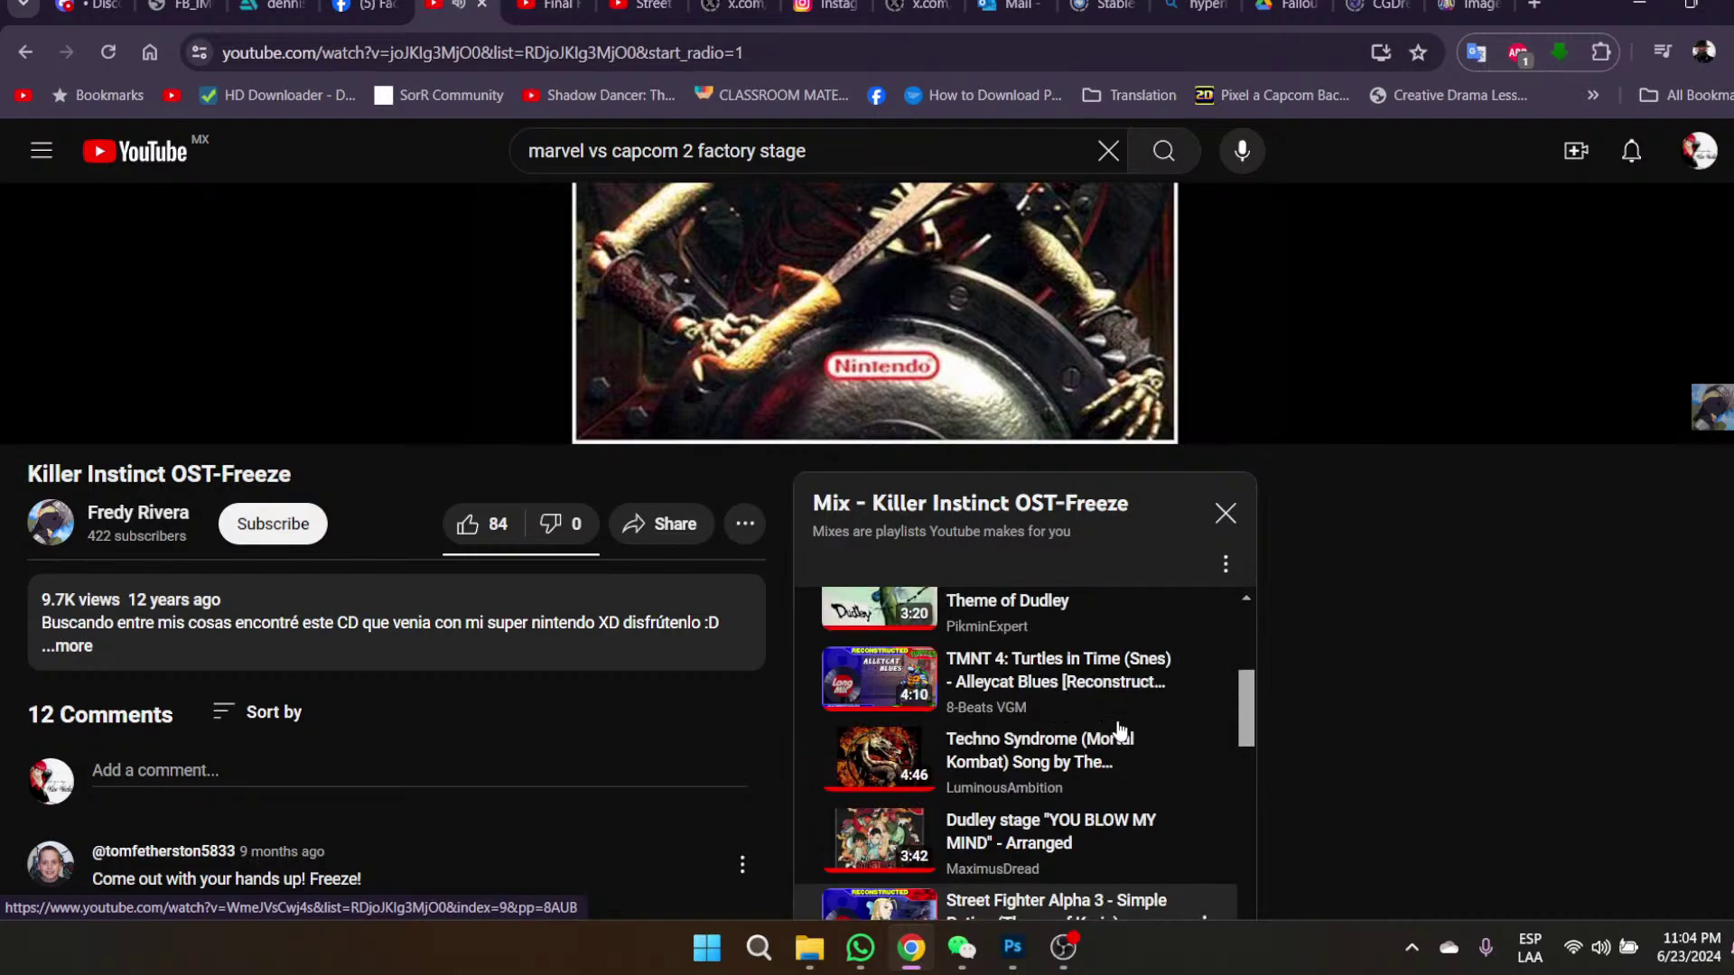
left_click(1204, 764)
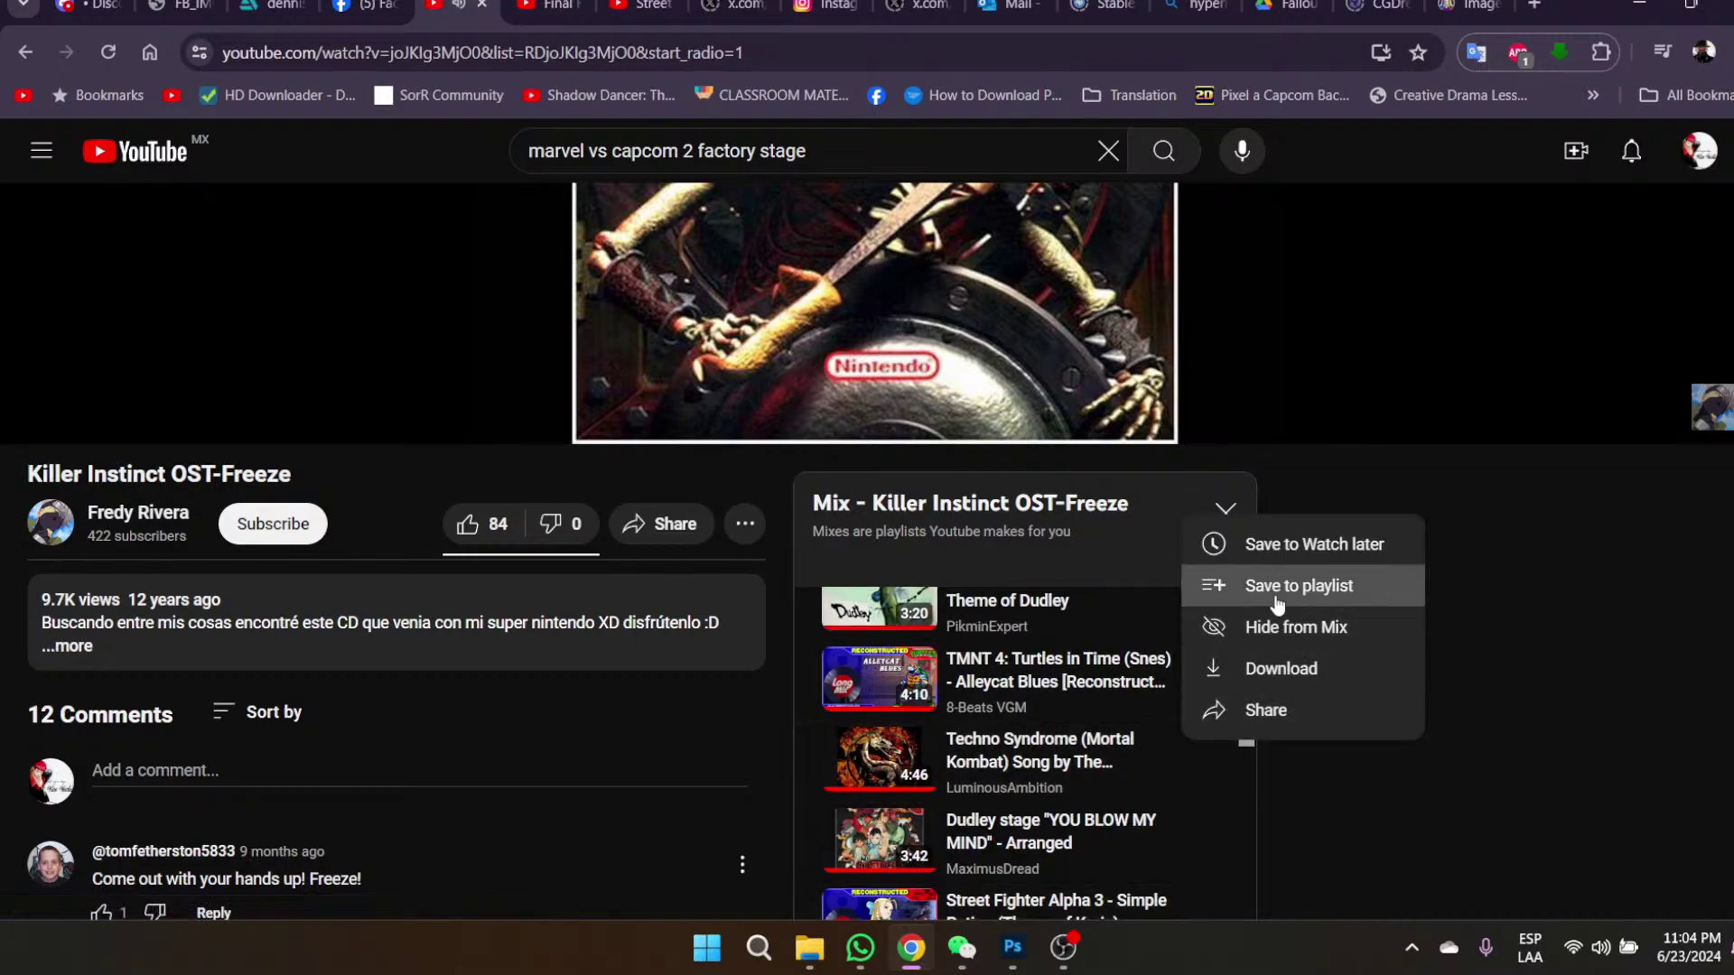
left_click(1300, 633)
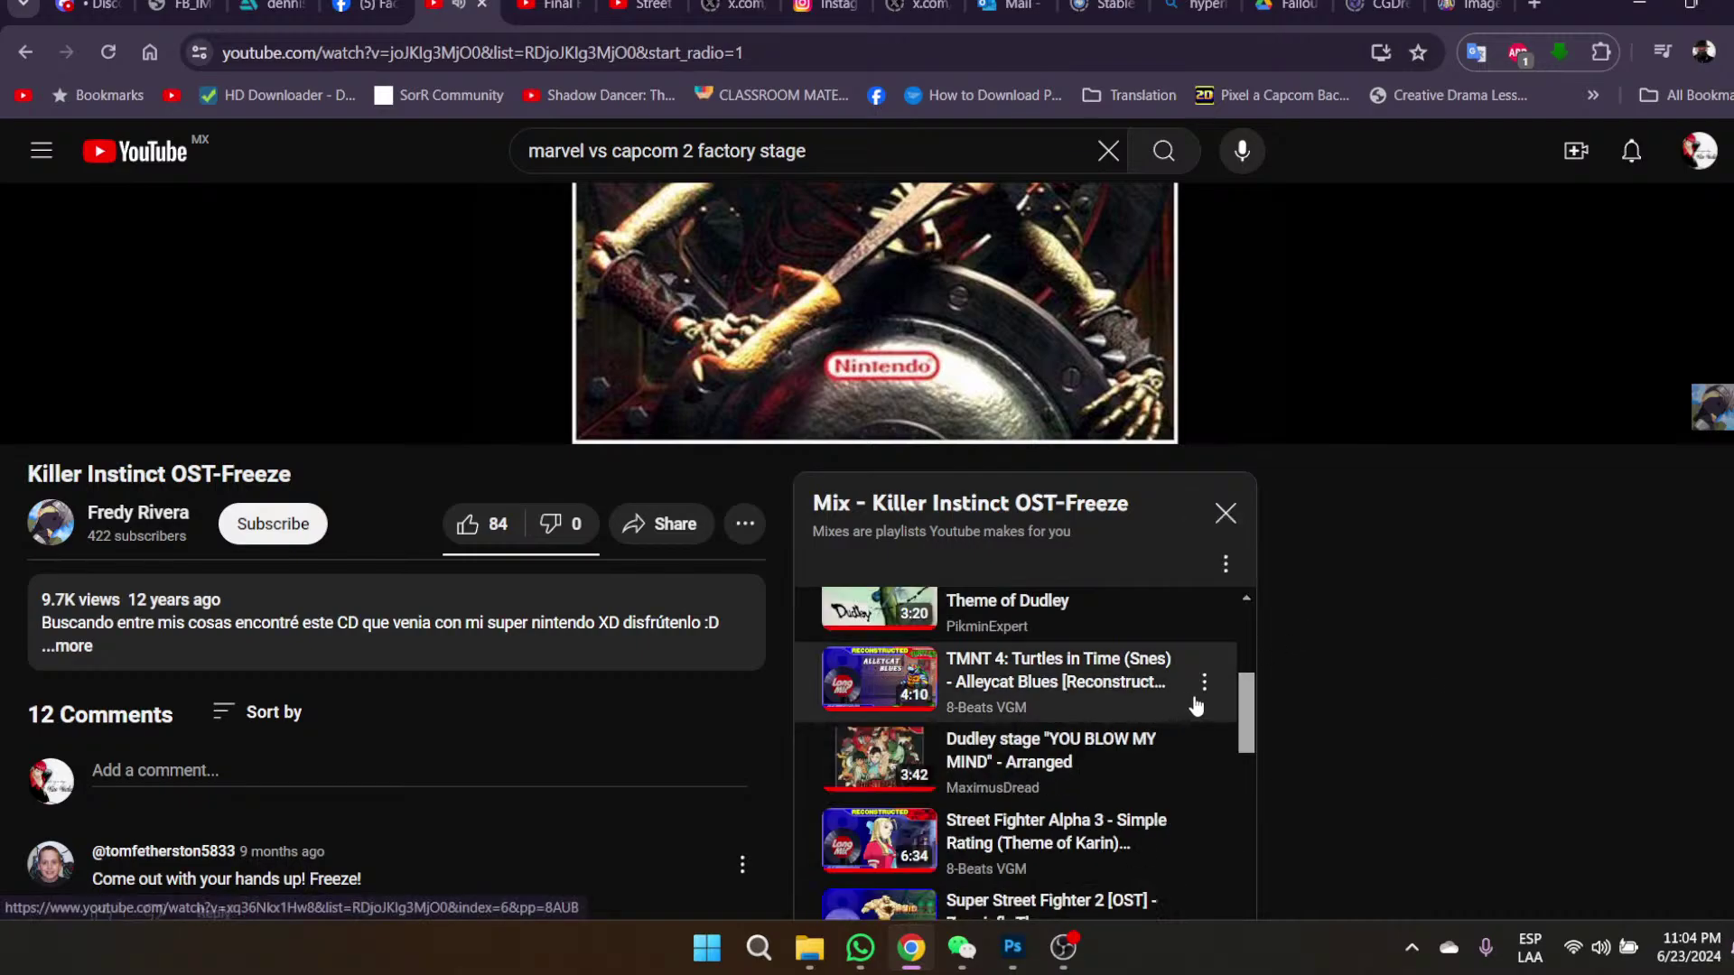
scroll(1207, 695, "down", 1)
scroll(1190, 799, "down", 5)
scroll(1190, 799, "up", 5)
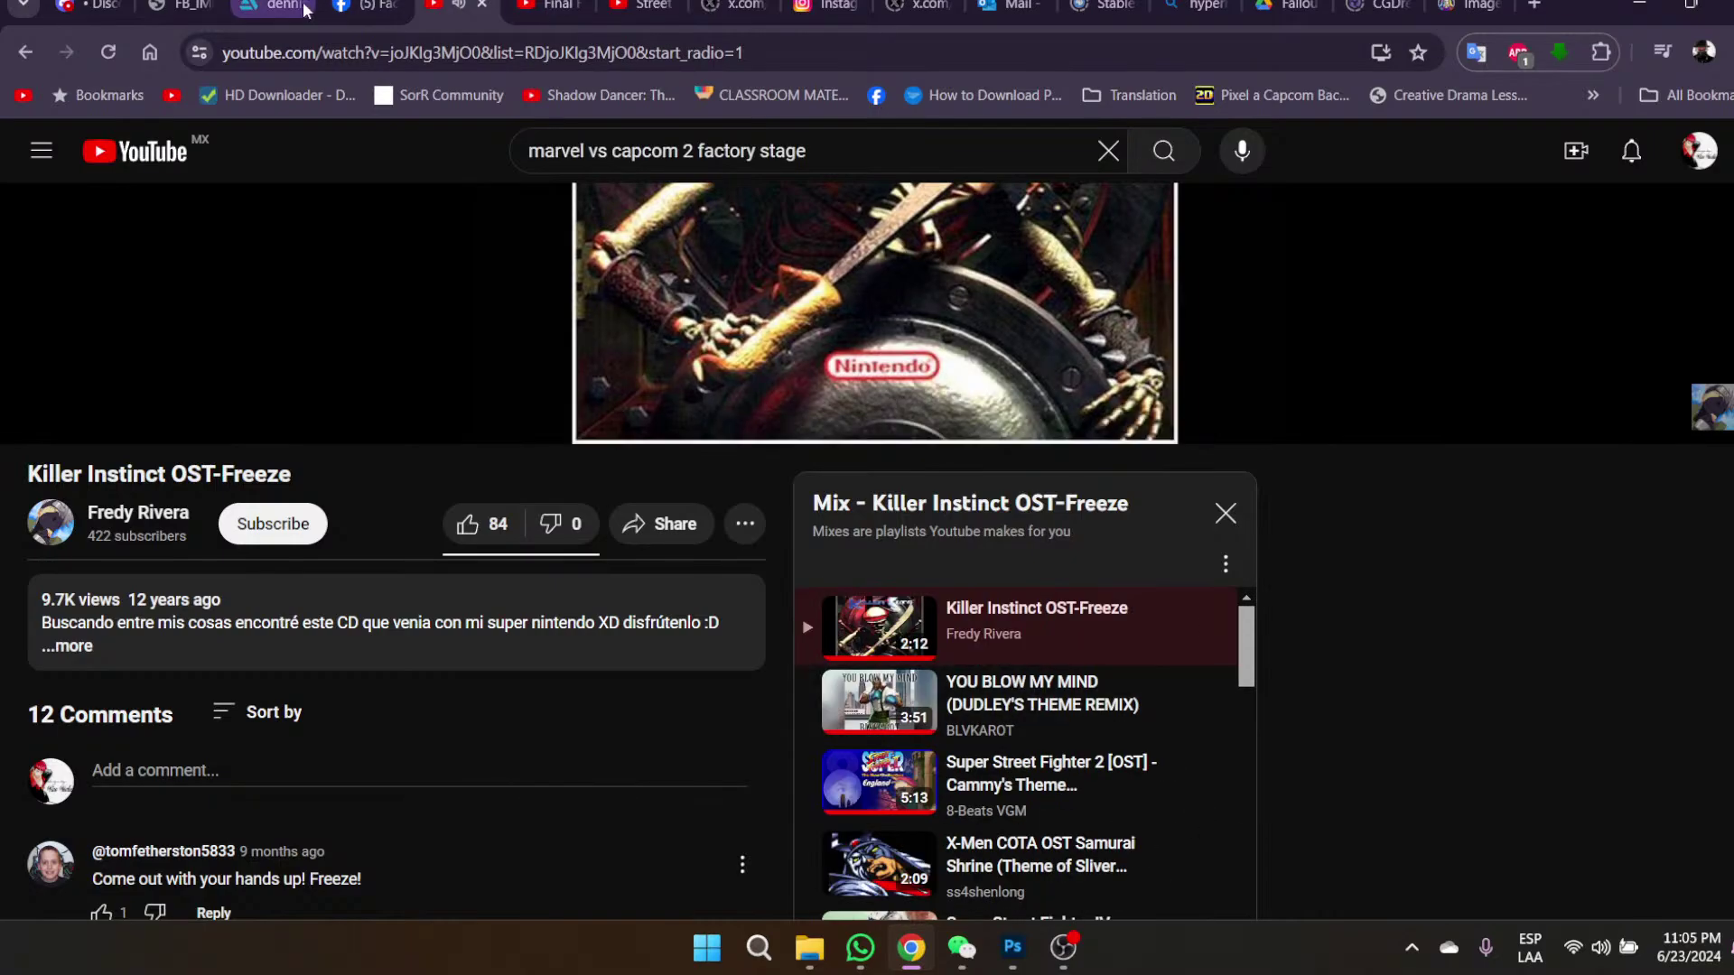
- Return to Noodles.psd in Photoshop and fill the water strip's palest yellow pixels with bright cyan (RGB 0, 247, 255) sampled from the city skyline
mouse_move(1020, 953)
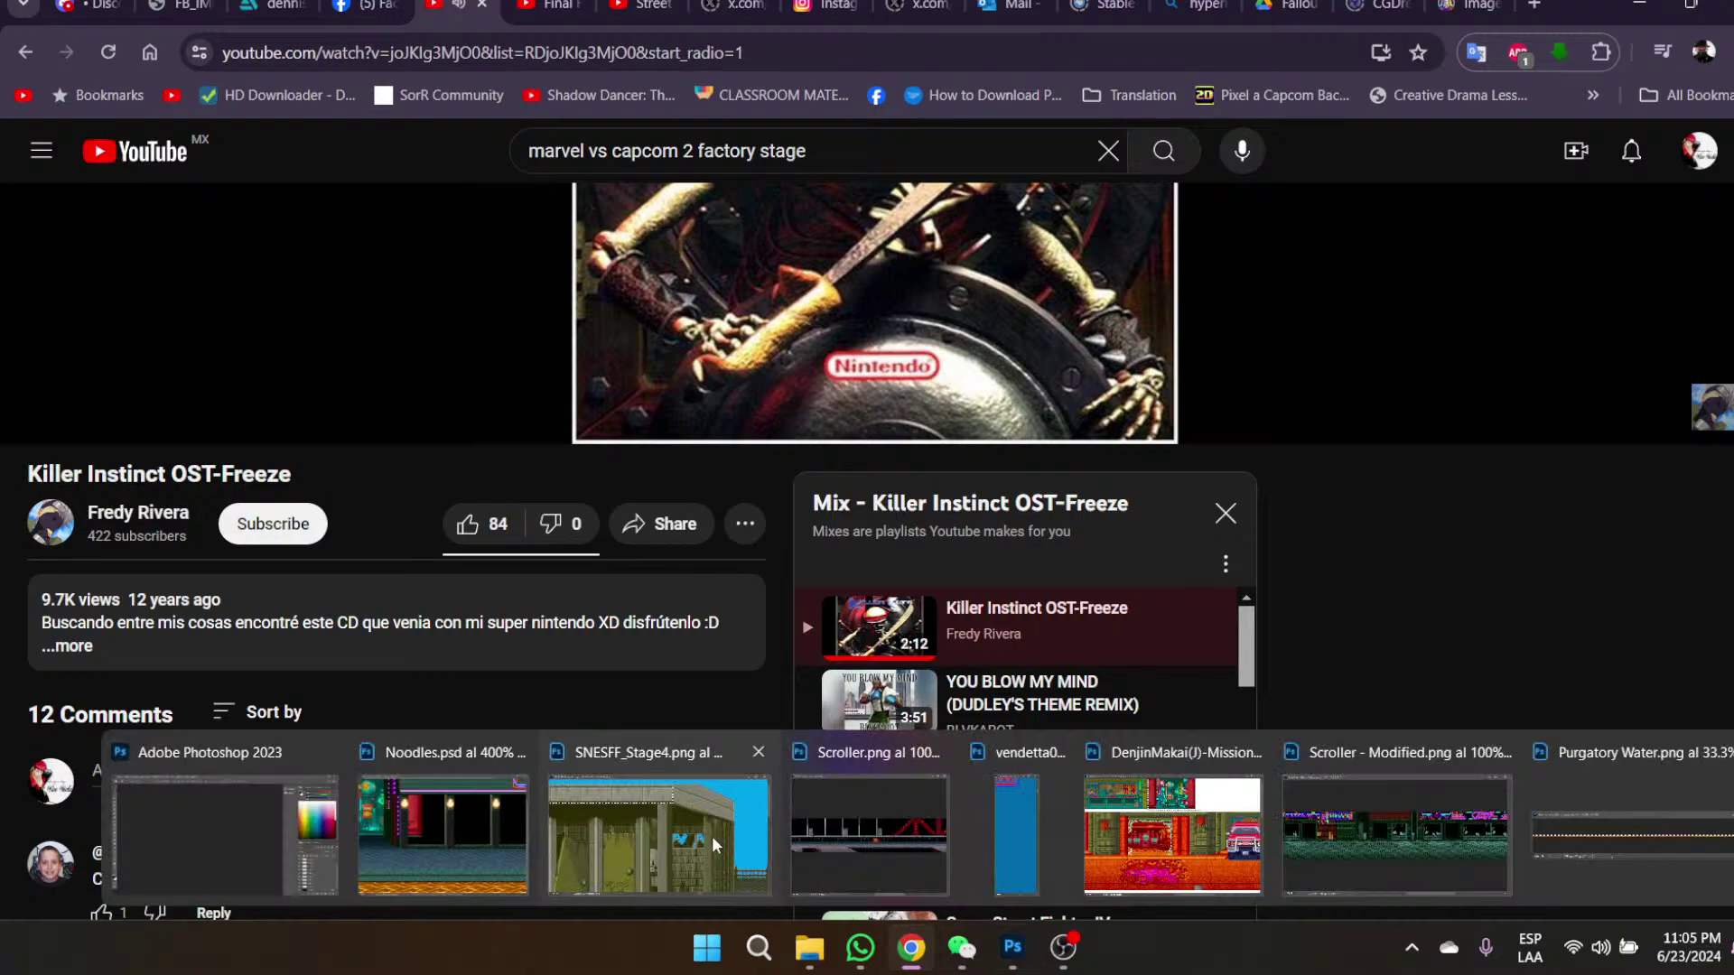
left_click(197, 827)
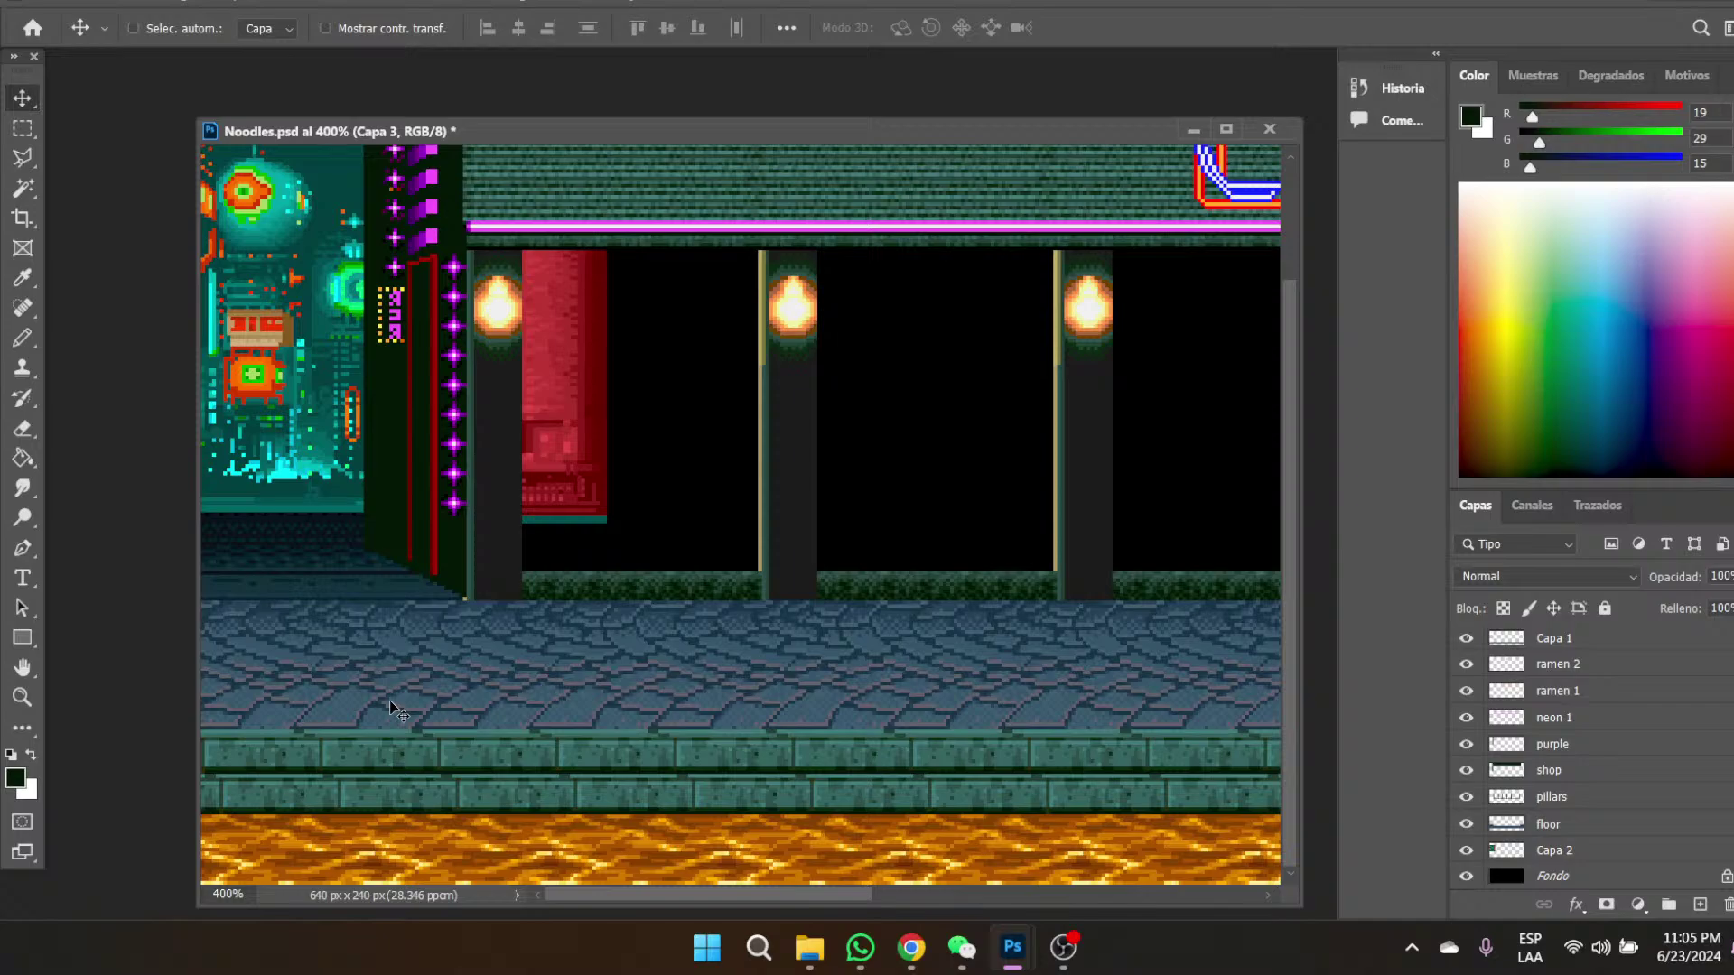
left_click(22, 277)
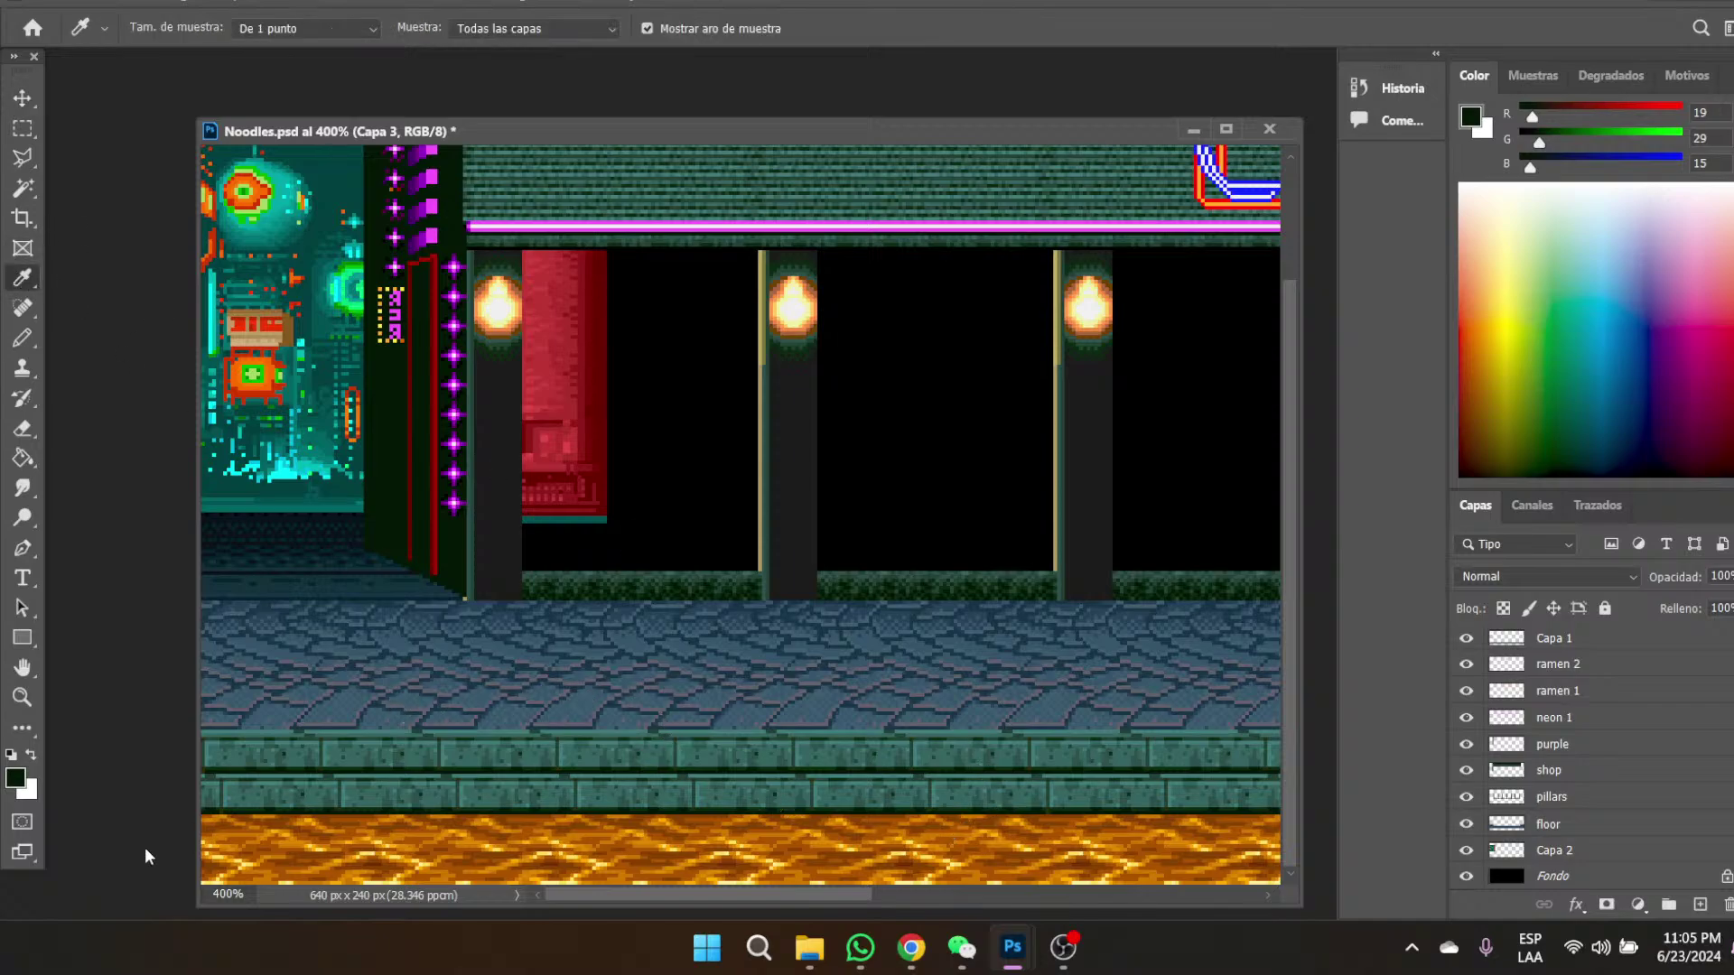
left_click(22, 697)
scroll(364, 697, "up", 1)
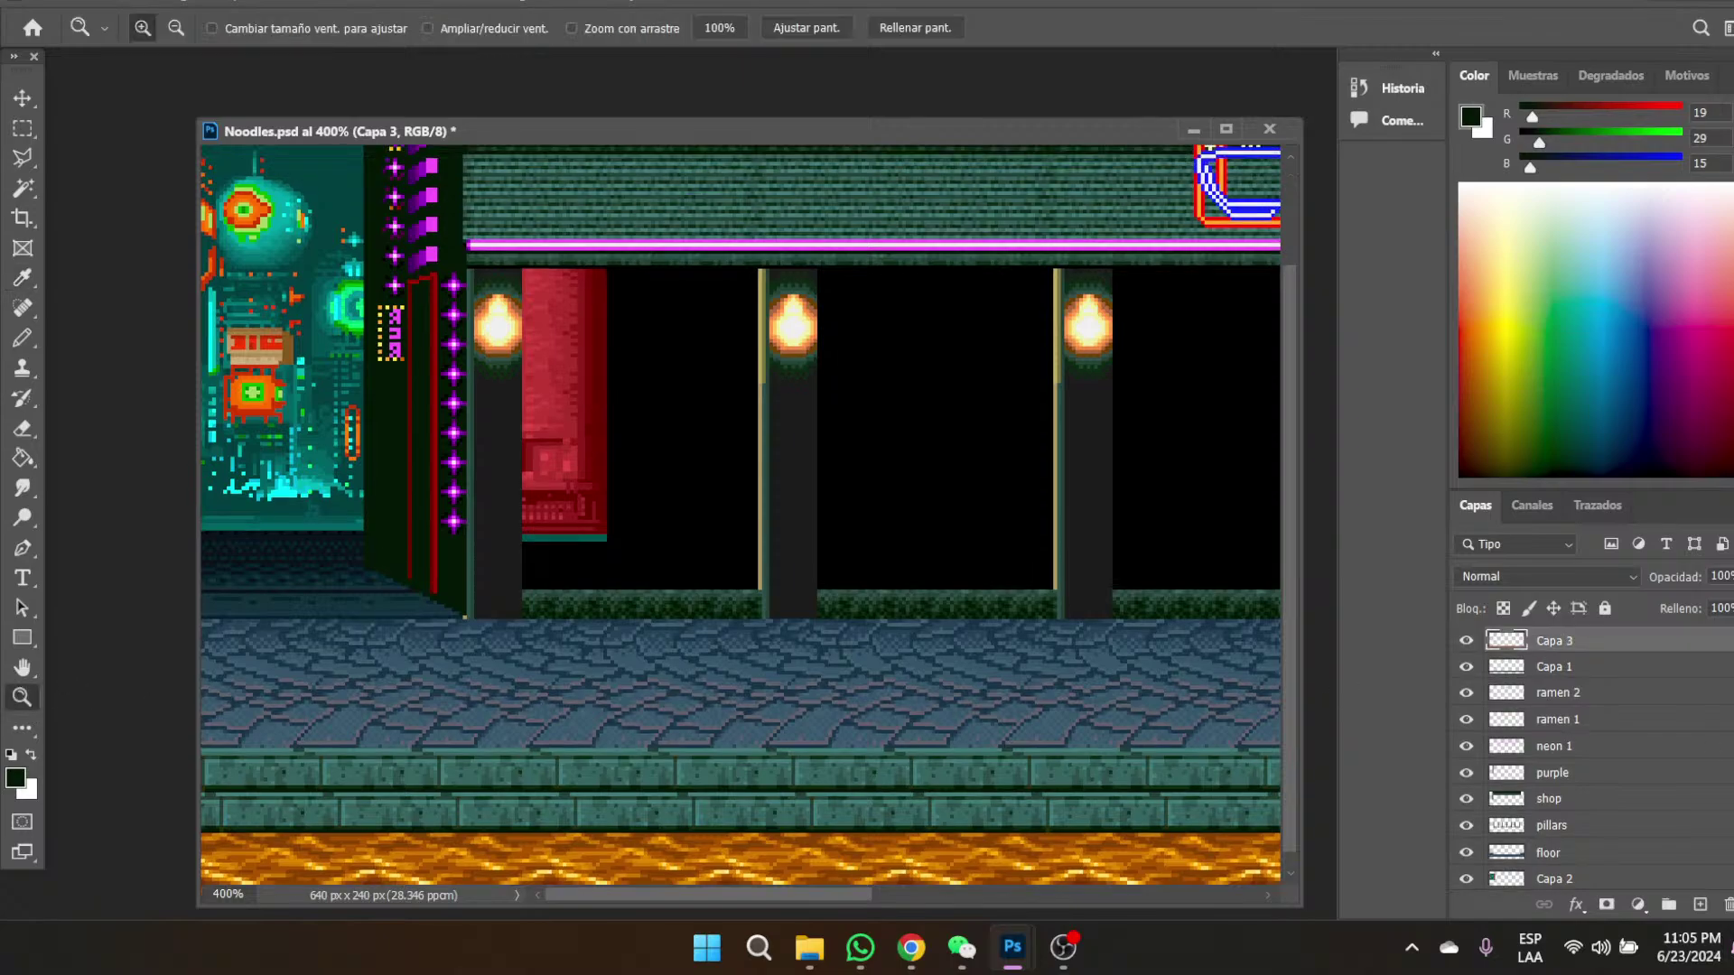
left_click(528, 837)
left_click(528, 838)
left_click(529, 837)
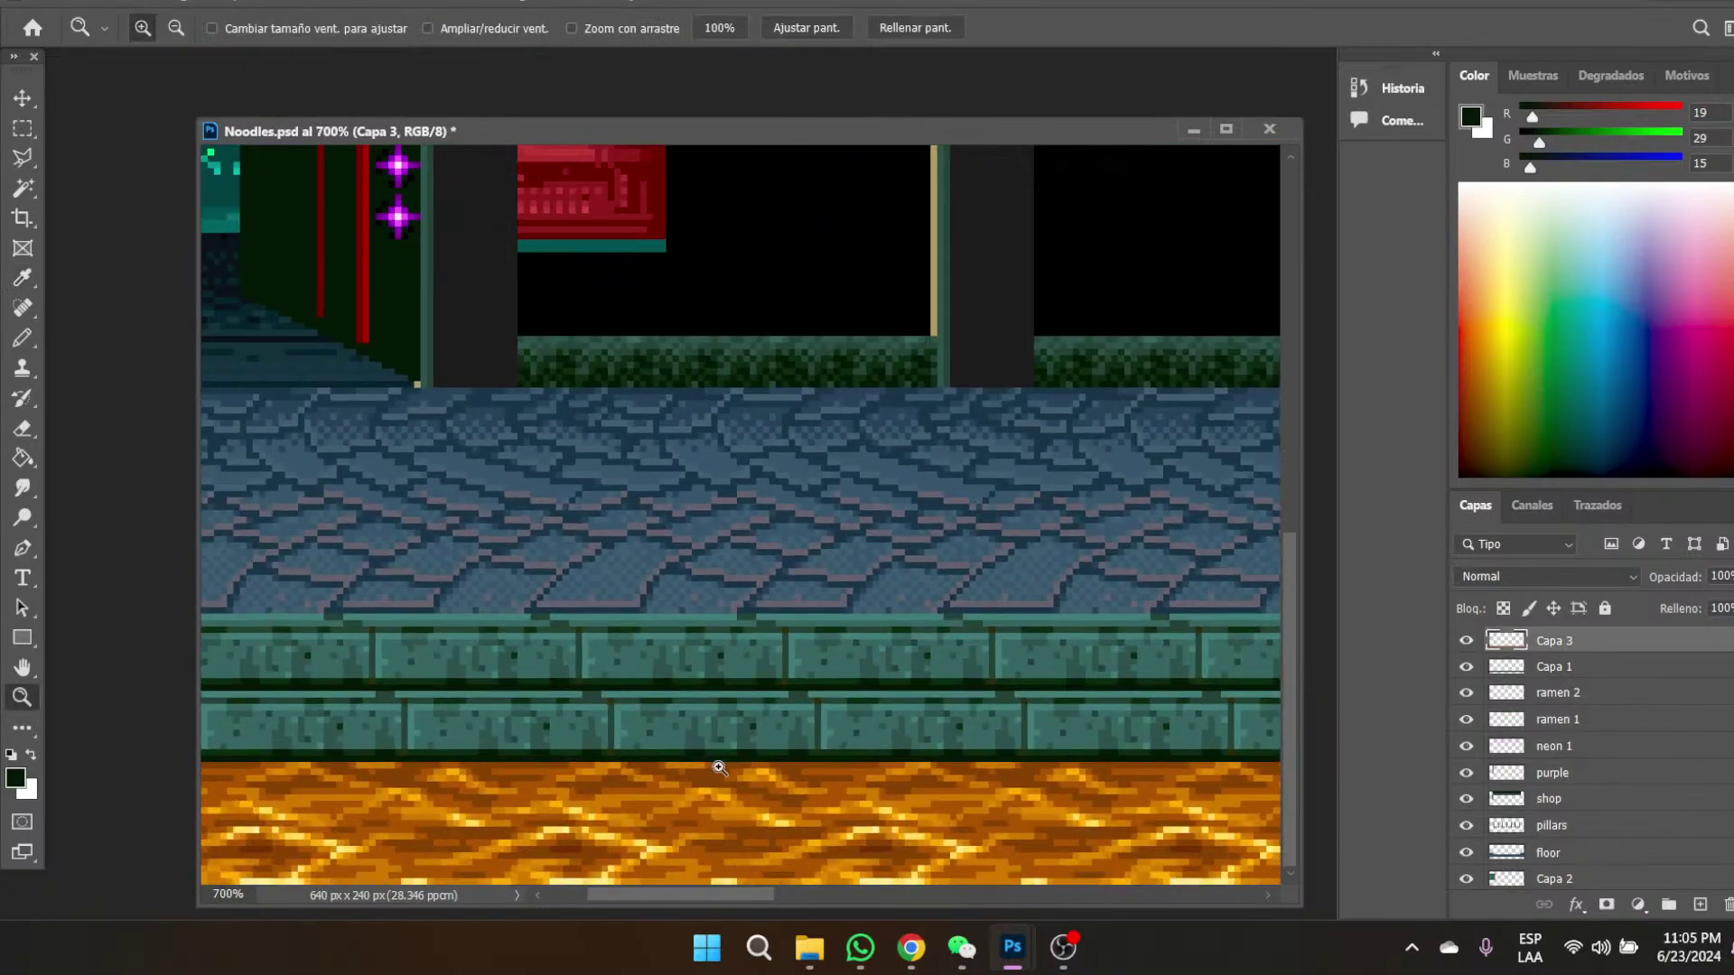
left_click(22, 278)
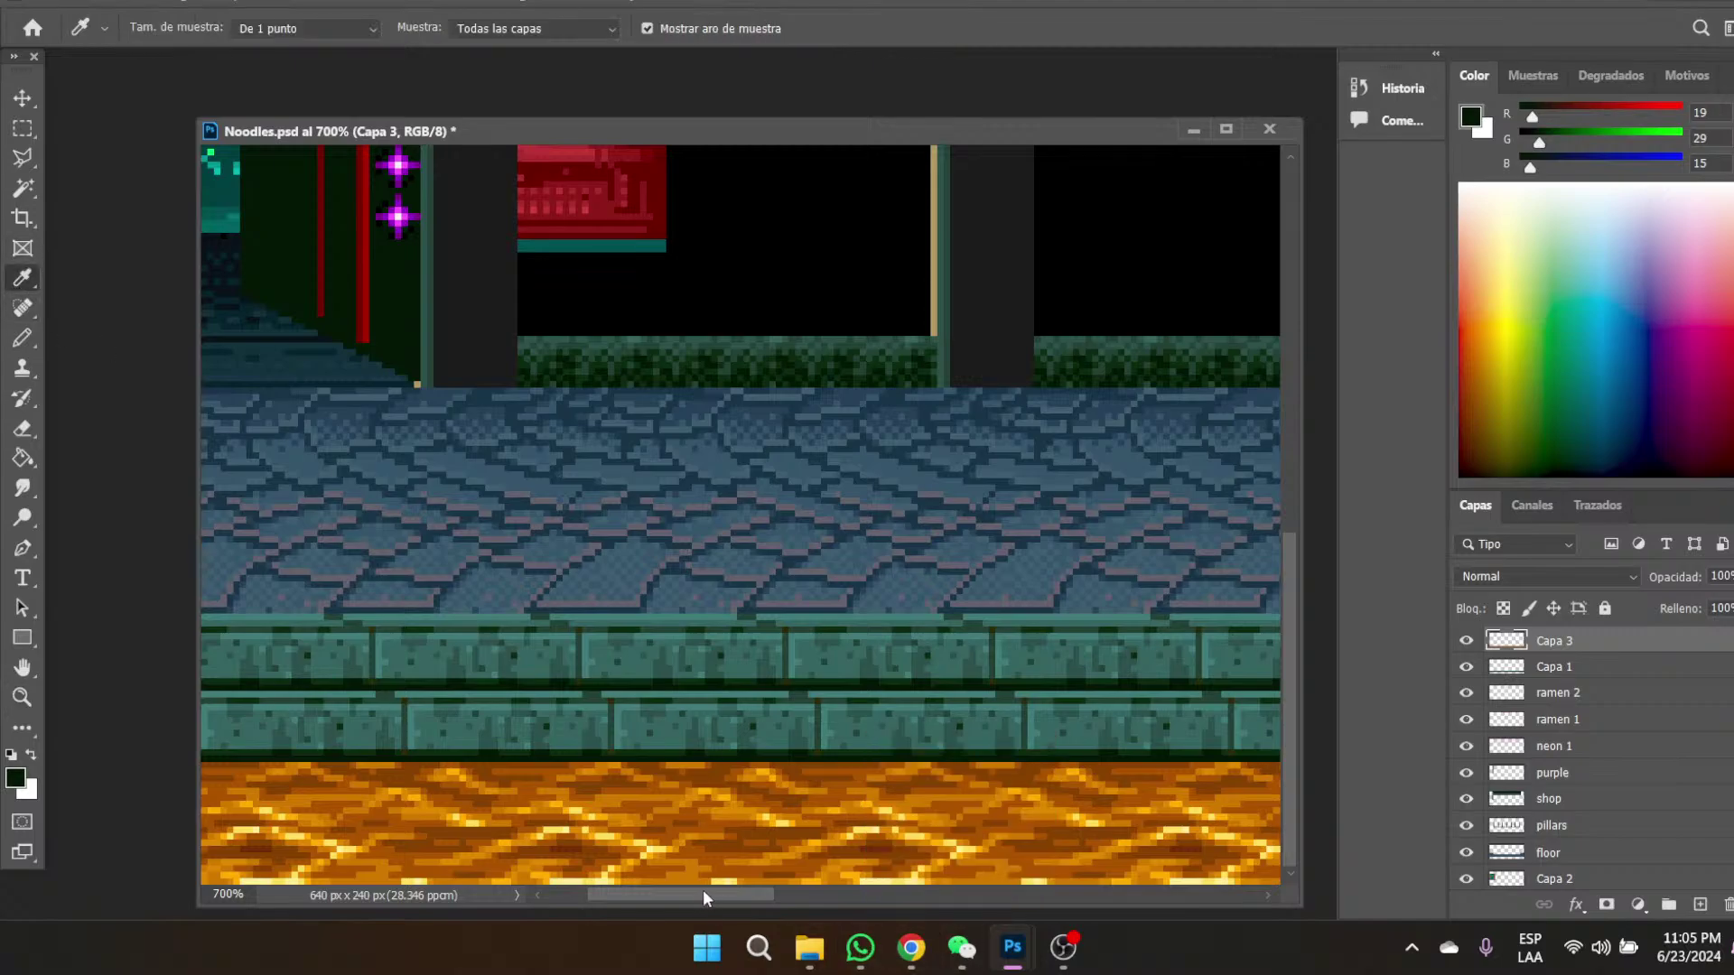
scroll(707, 890, "left", 3)
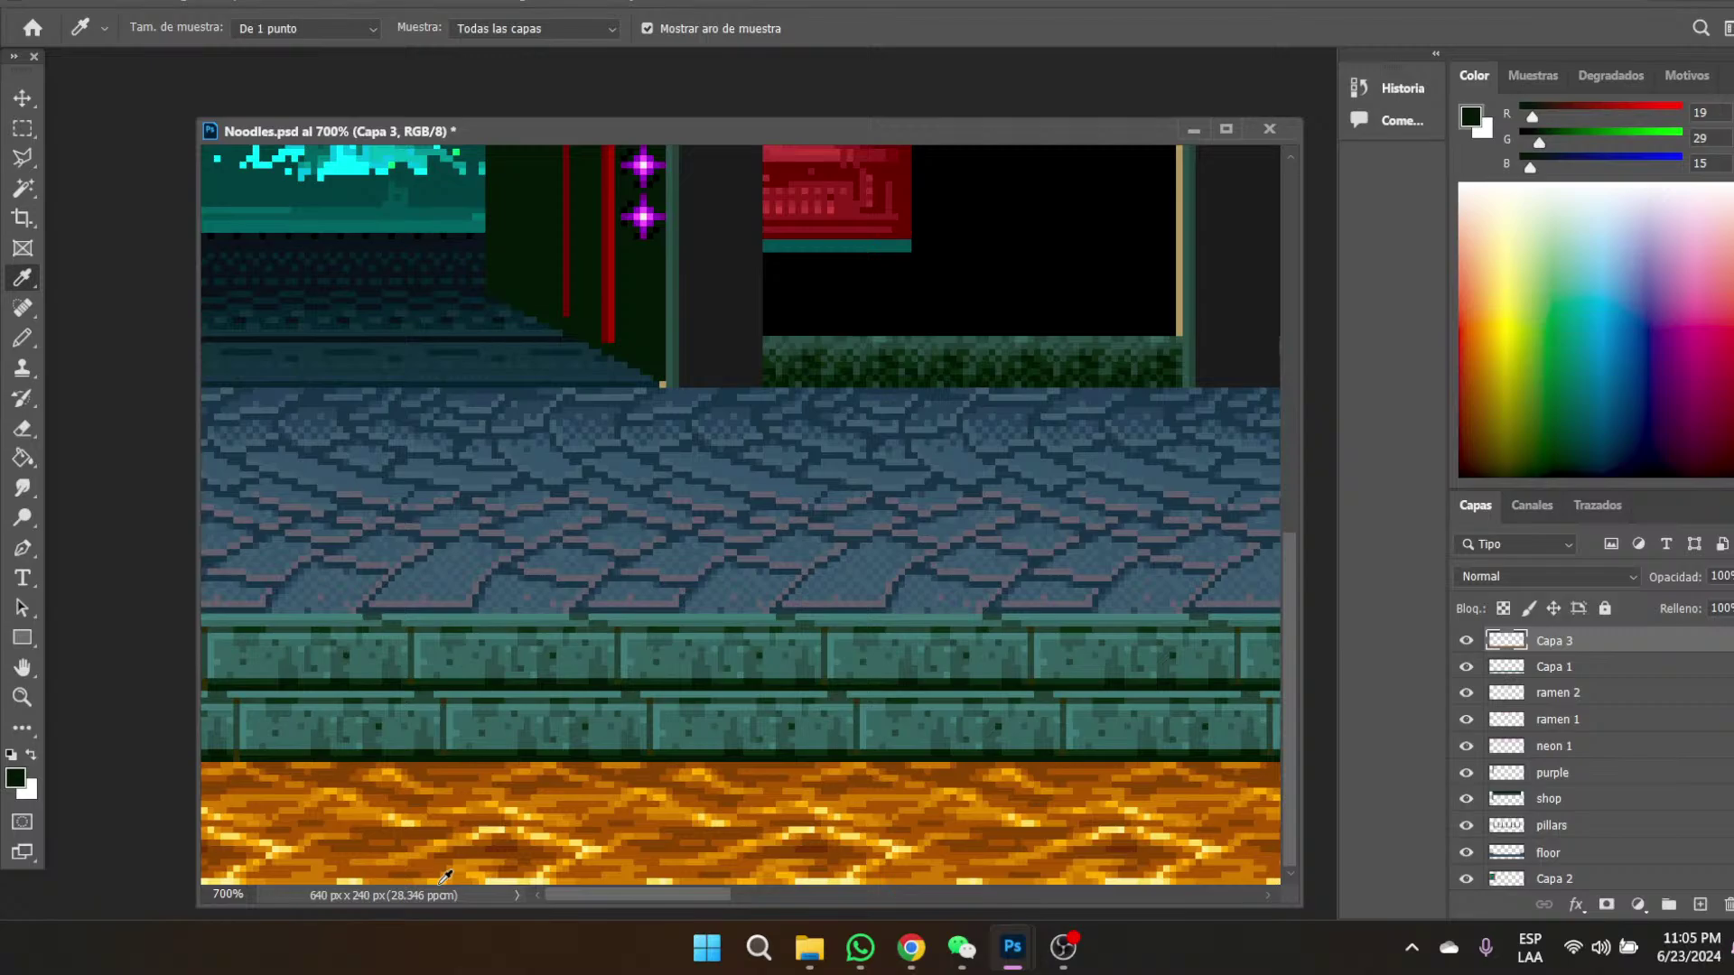
left_click(353, 163)
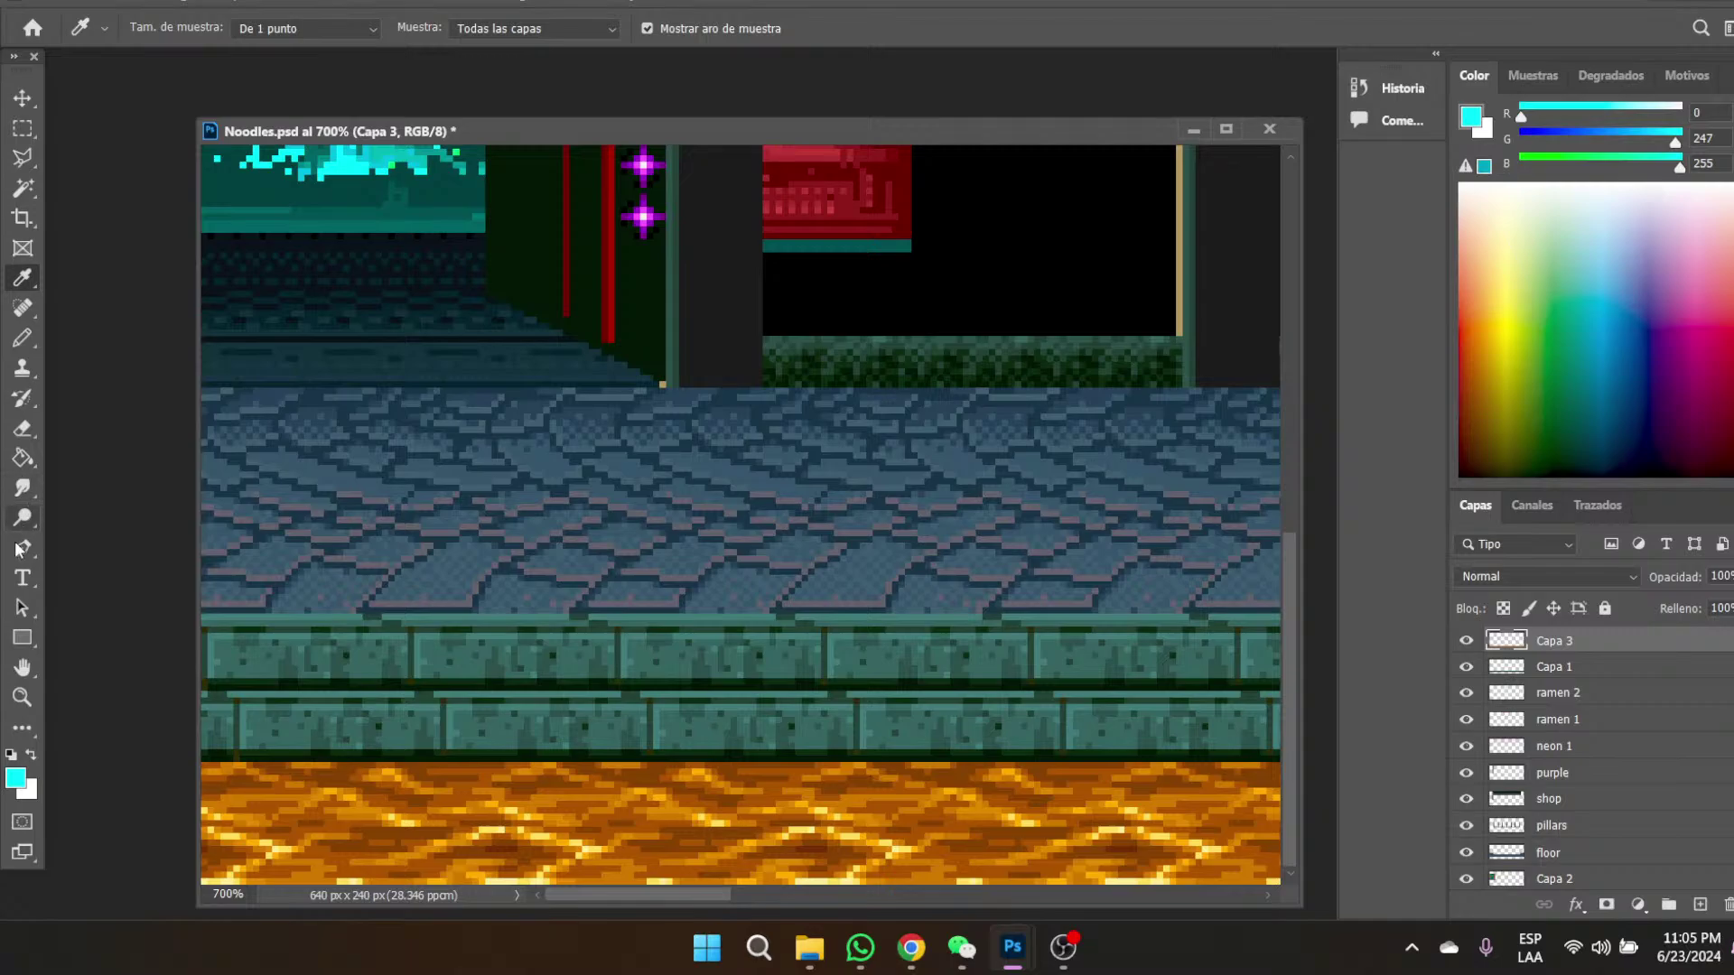
left_click(23, 458)
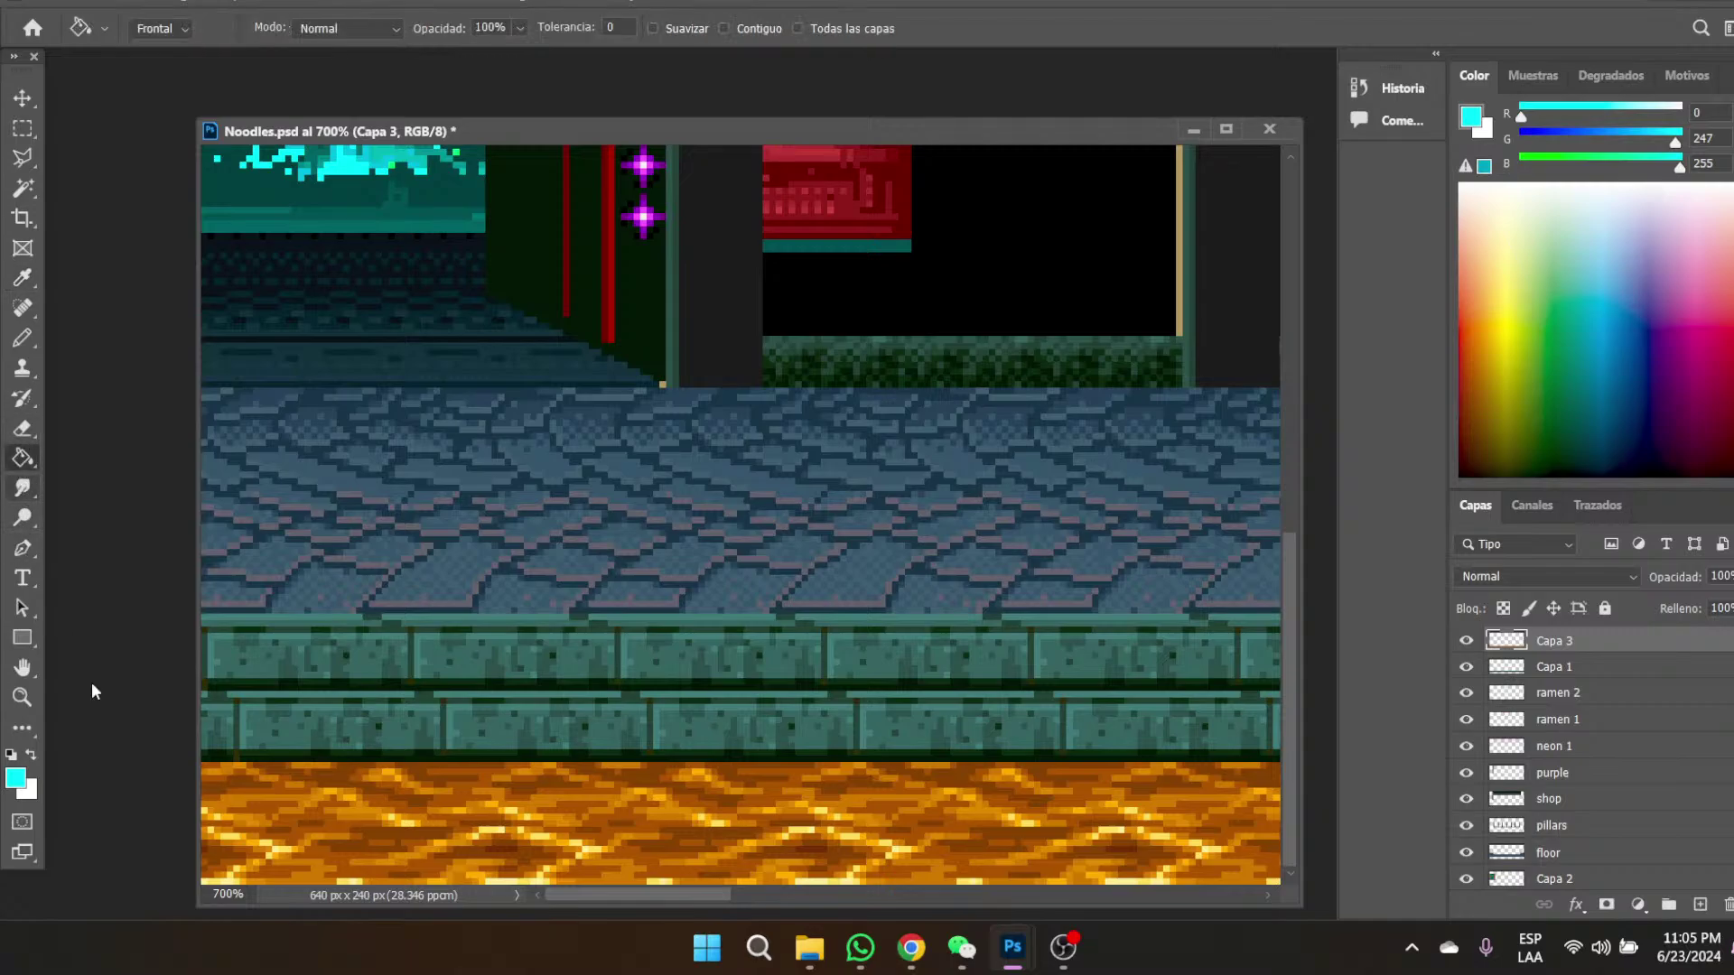
left_click(511, 881)
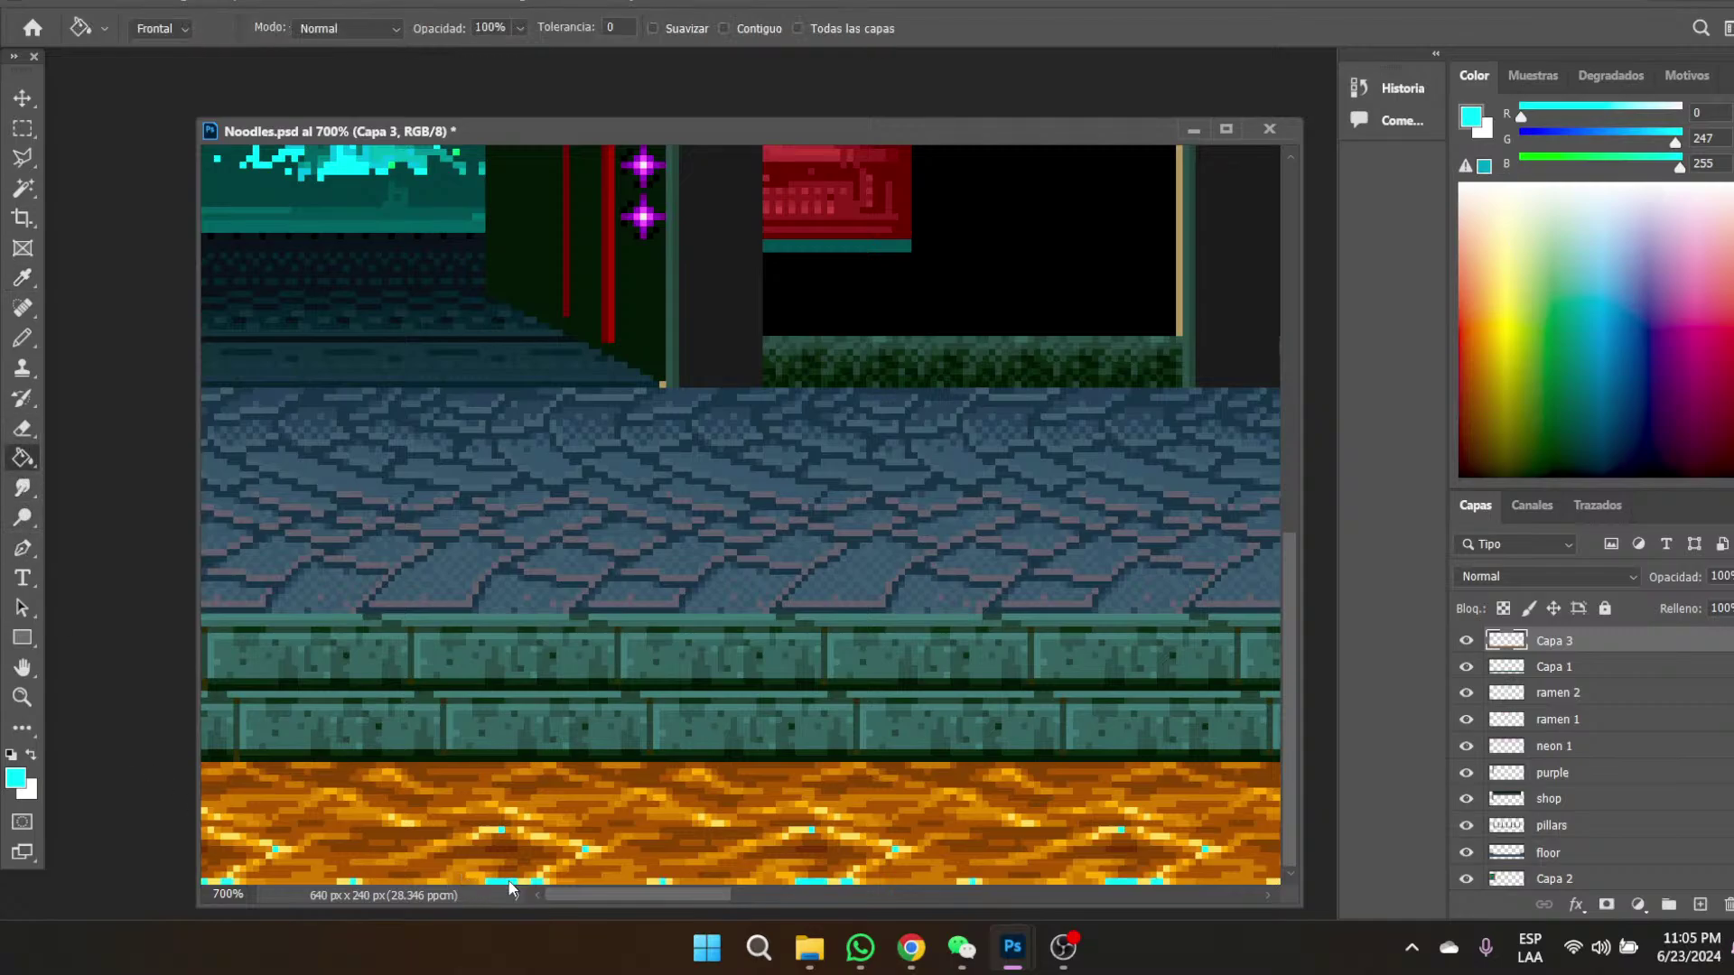
- Sample the slightly darker cyan (RGB 0, 189, 222) from the skyline and fill the water strip's remaining light yellow highlights with it
left_click(22, 278)
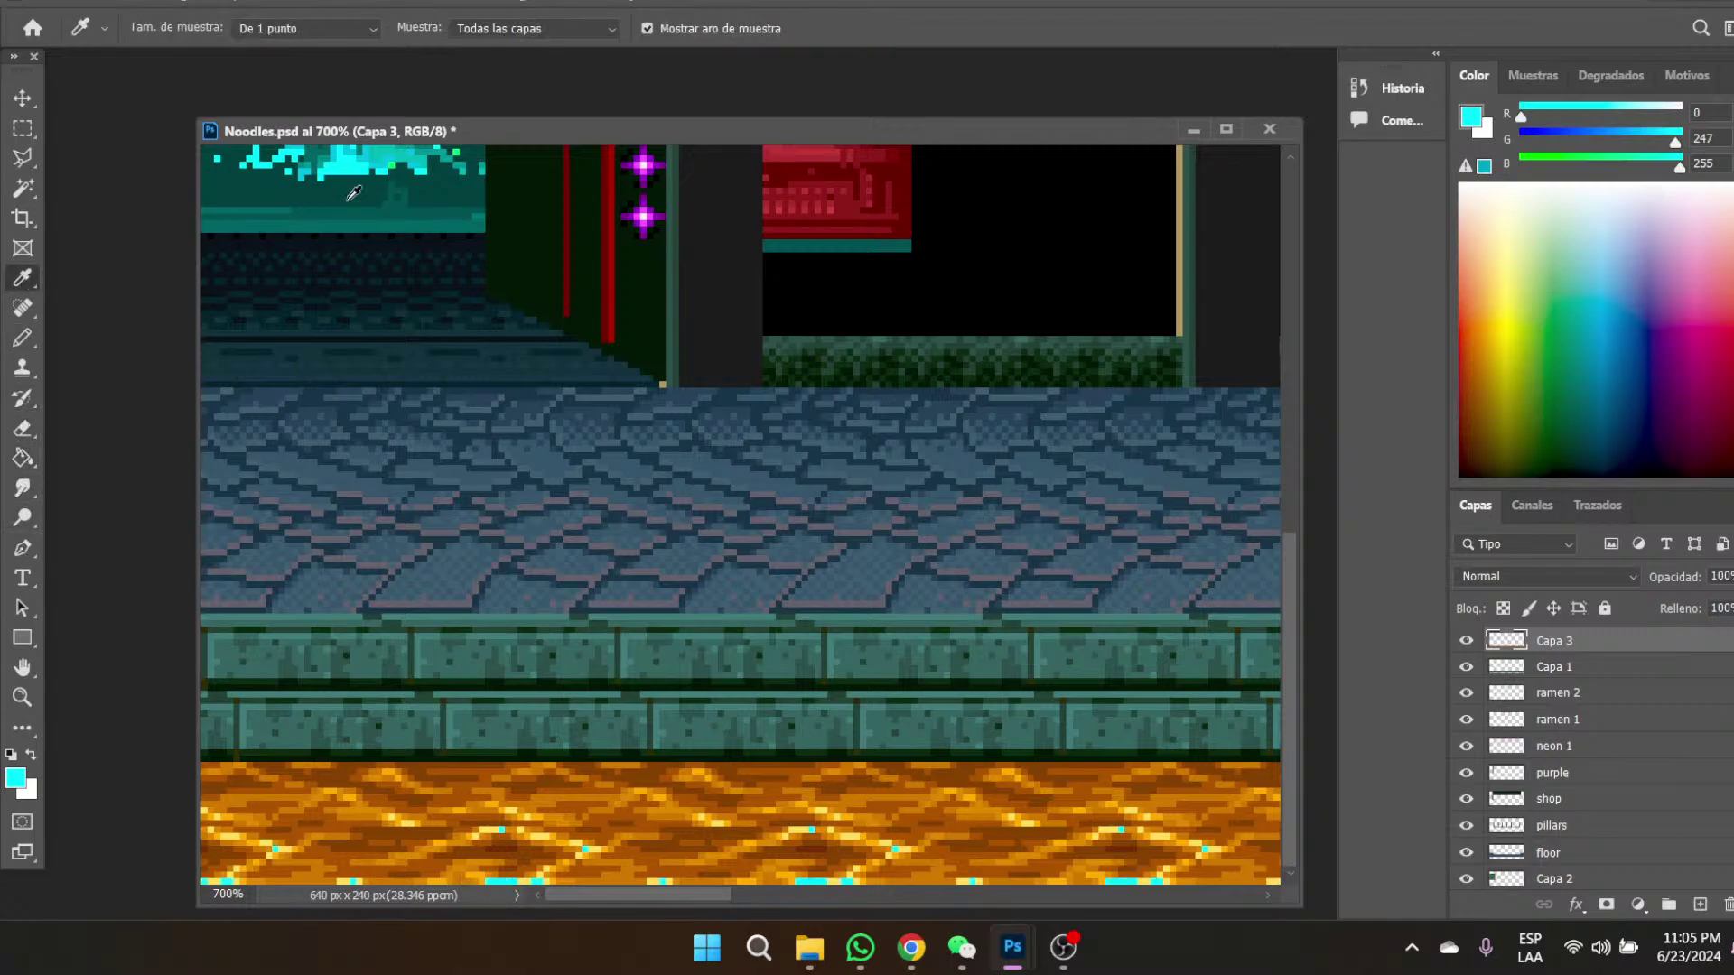
left_click(391, 157)
left_click(20, 458)
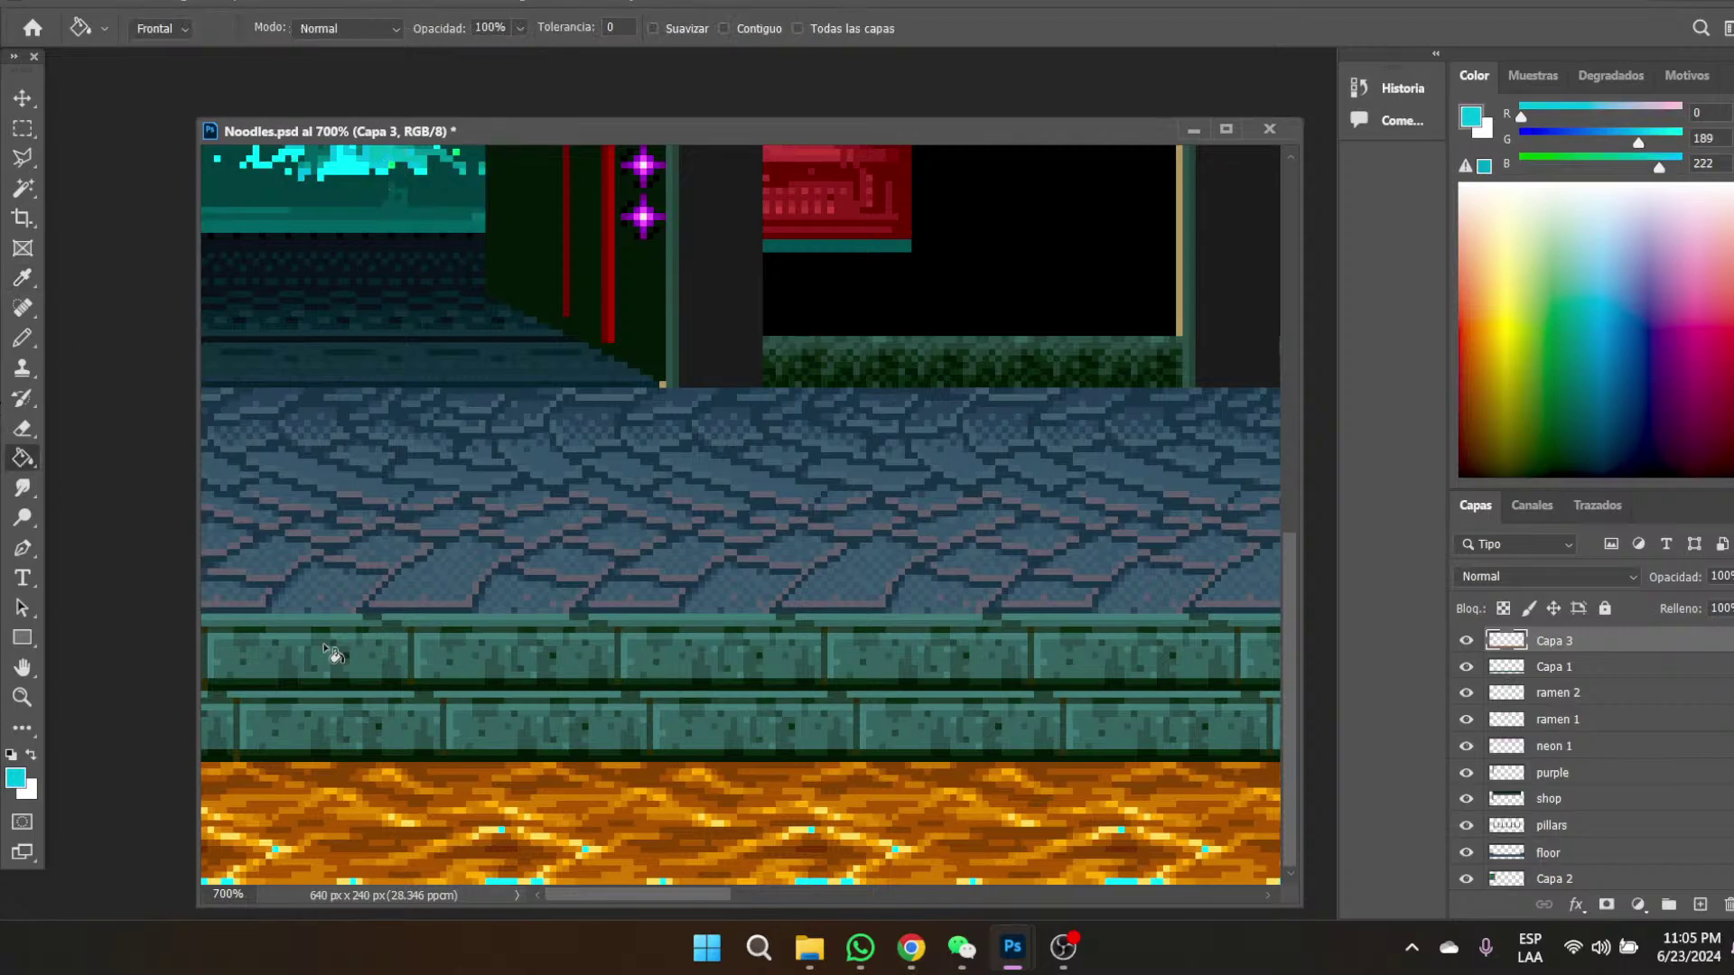
left_click(857, 884)
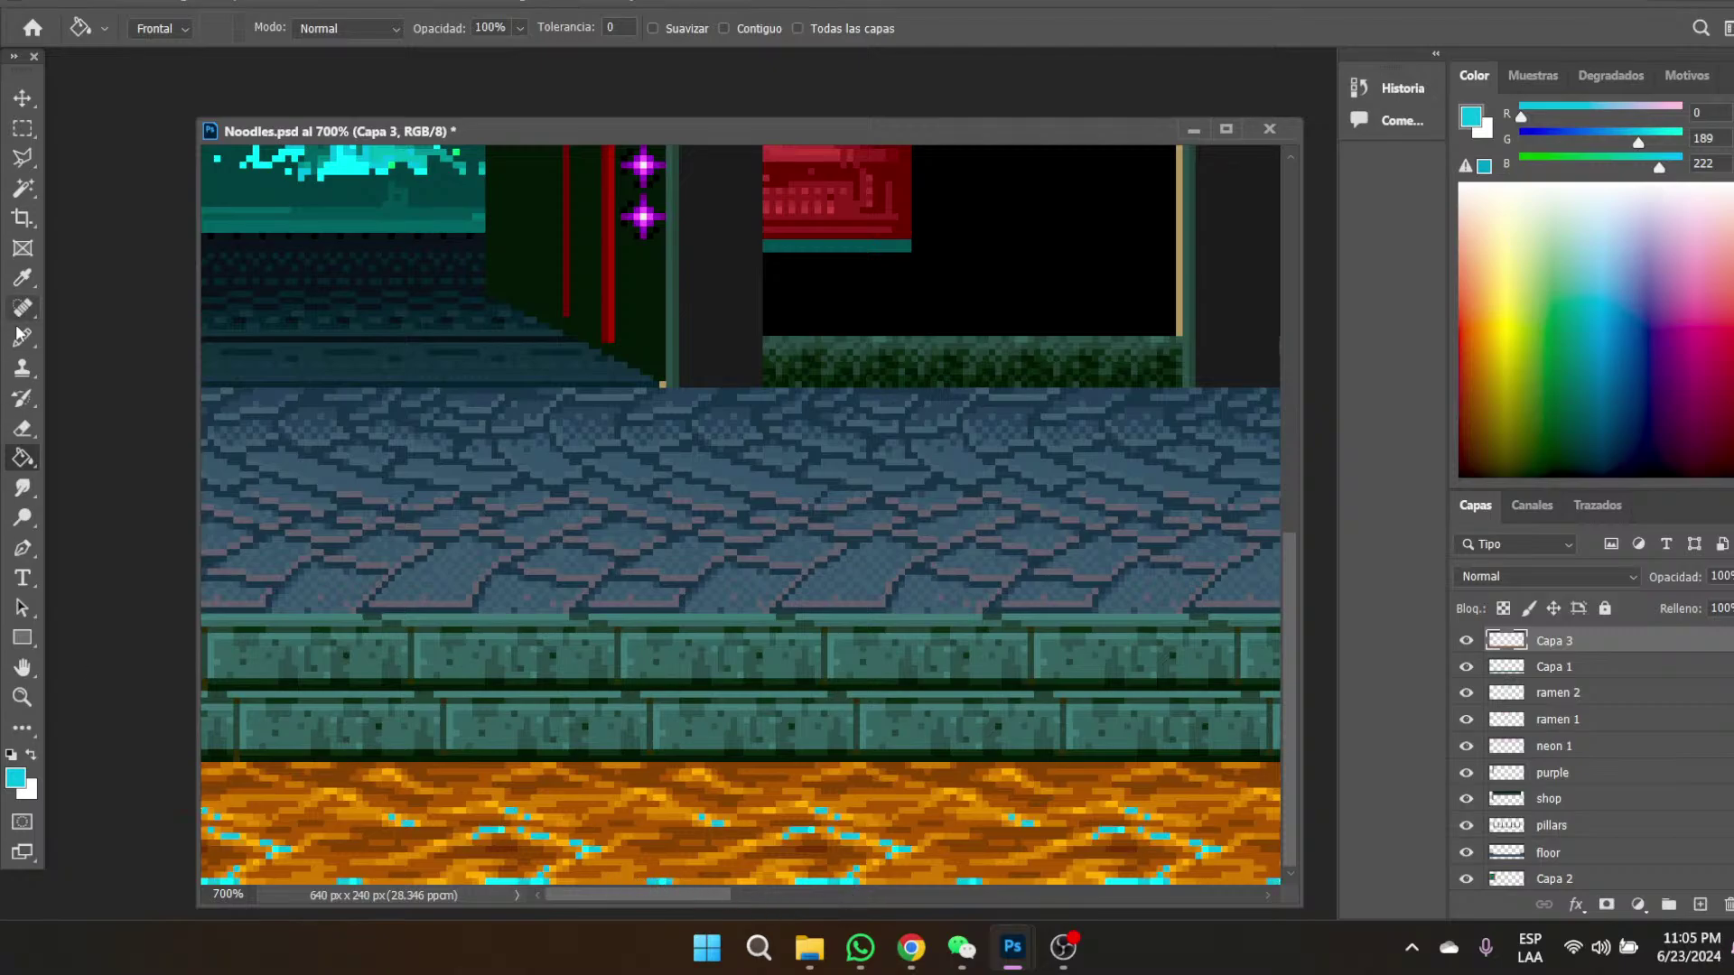
- Sample teal (RGB 0, 181, 181) from the skyline and fill the water strip's yellow-orange ripple pixels with it
left_click(22, 278)
left_click(378, 150)
left_click(21, 696)
left_click(518, 897)
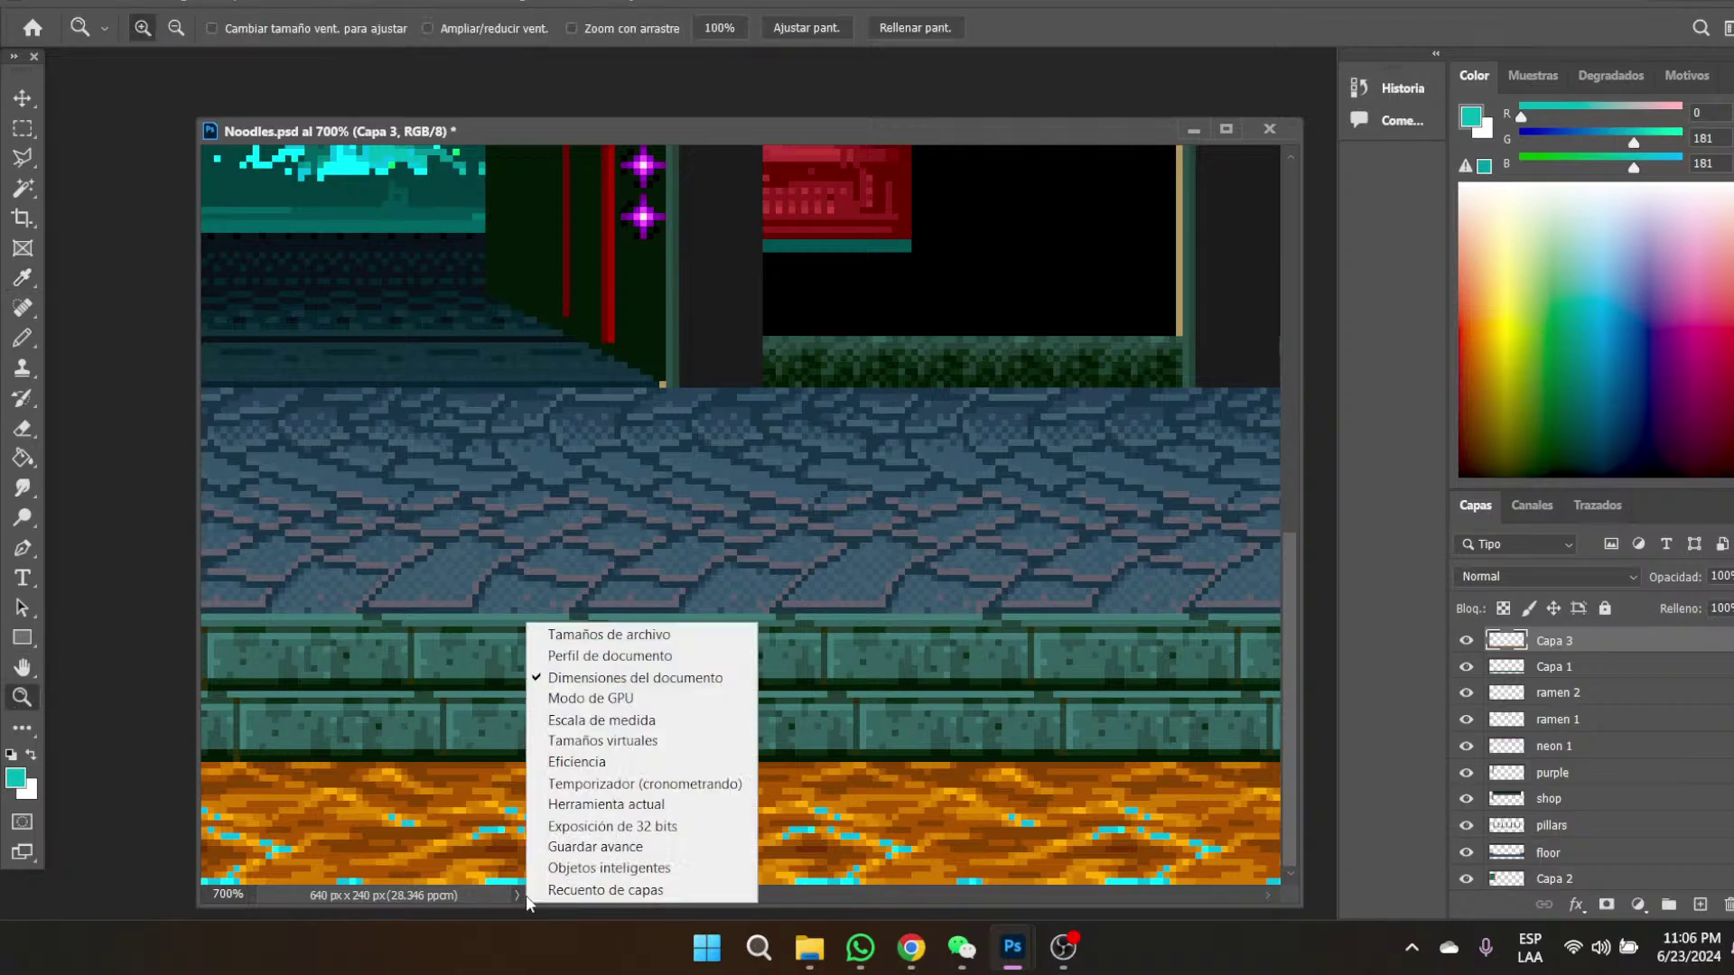
left_click(416, 815)
left_click(415, 815)
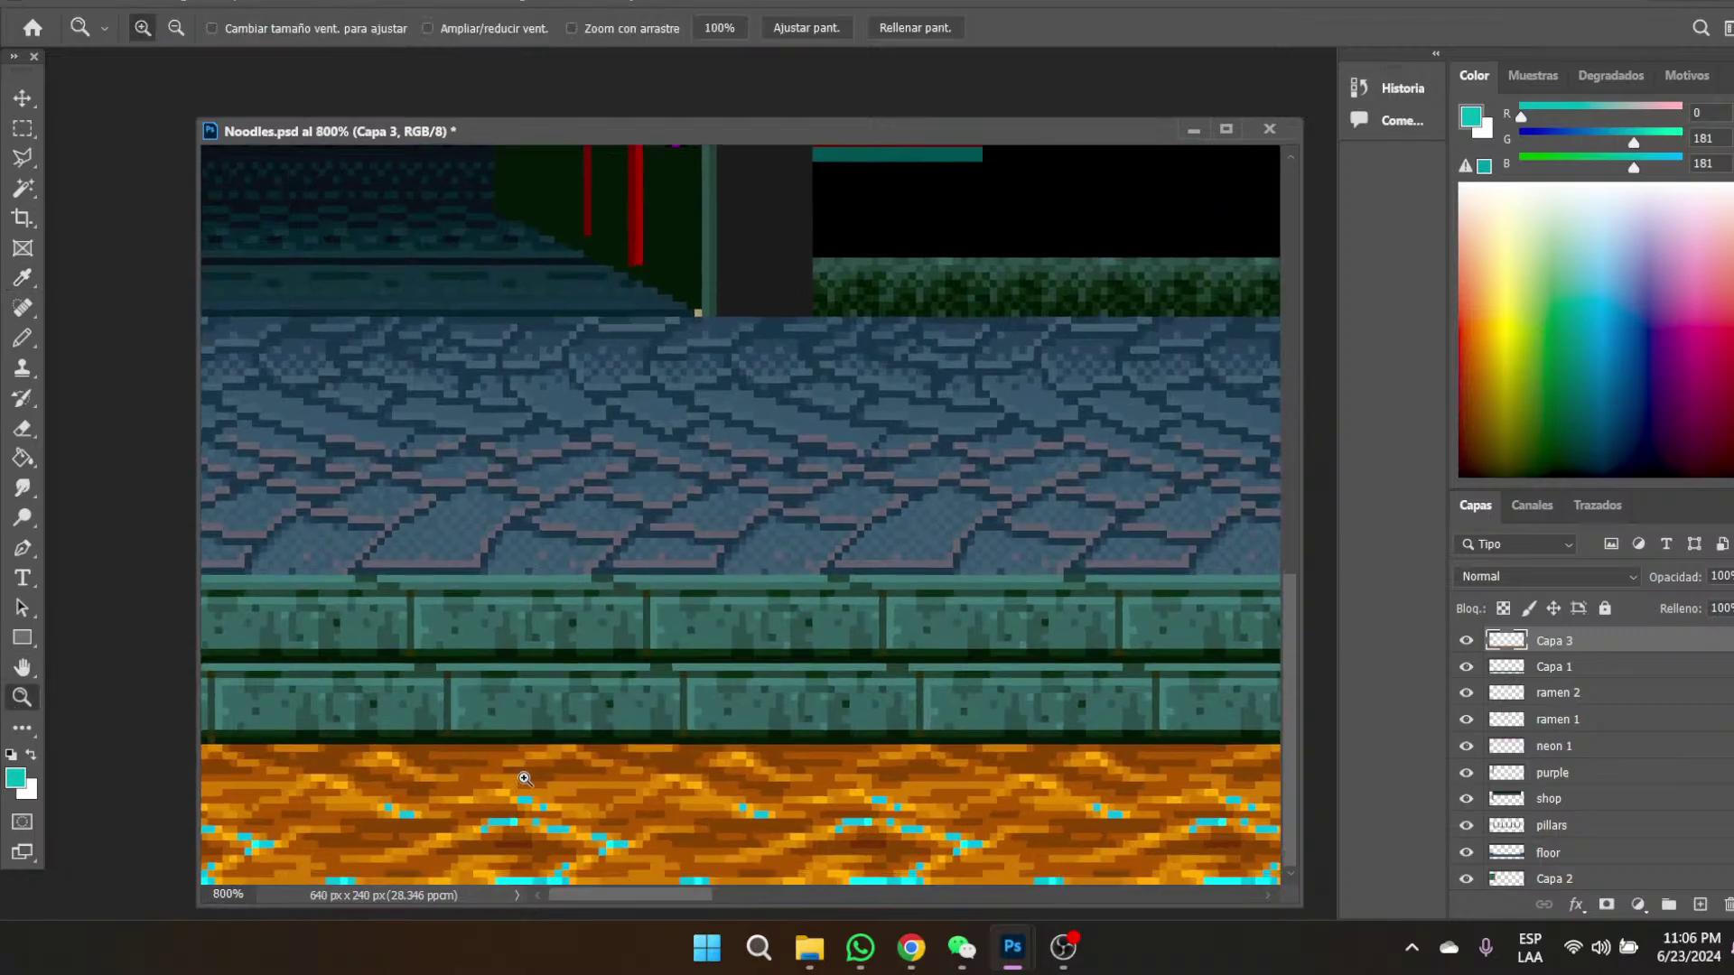
left_click(18, 460)
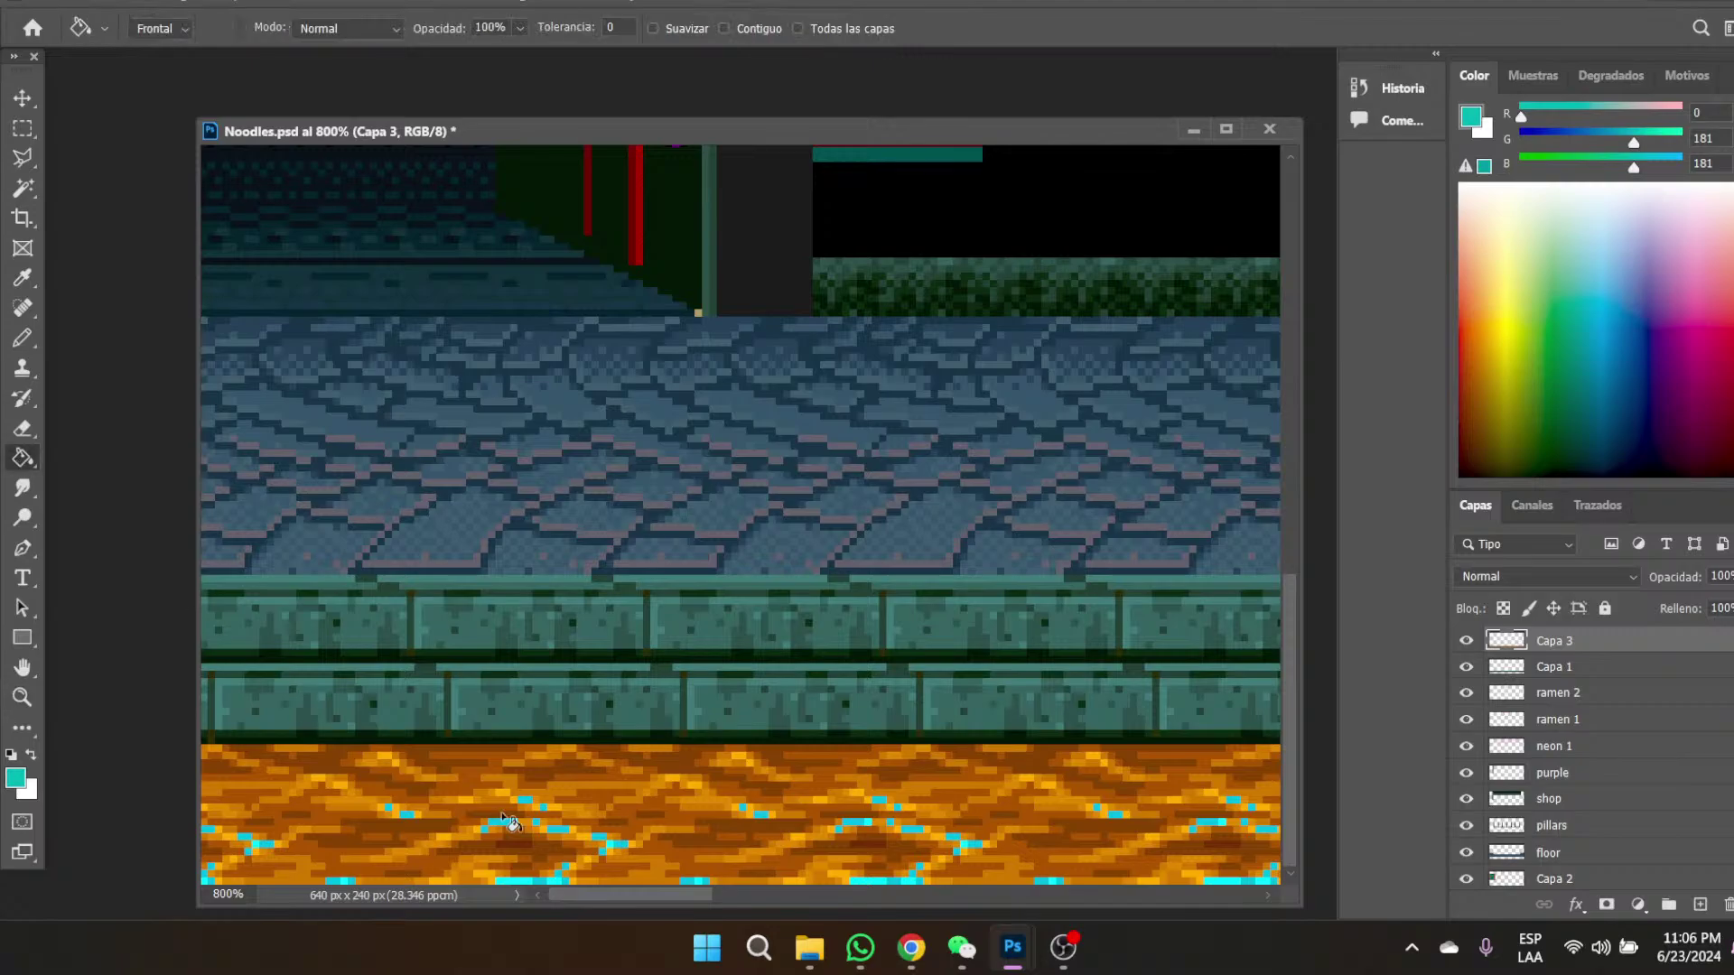
left_click(572, 882)
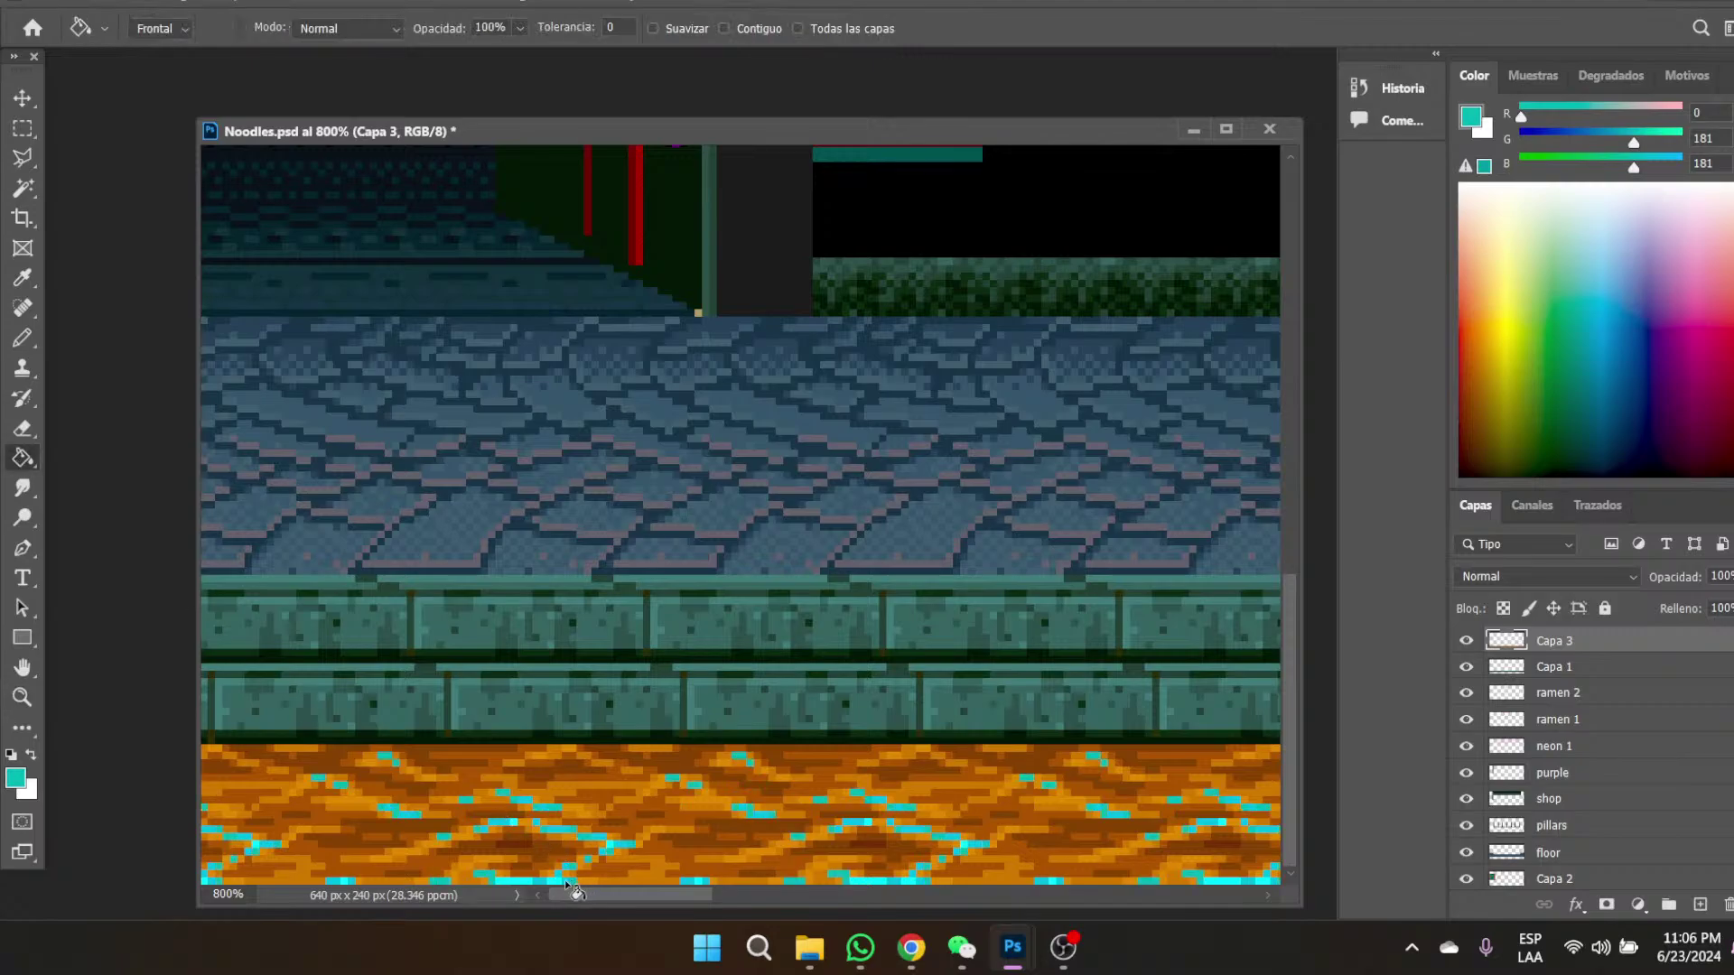
- Sample teal (RGB 0, 148, 148) from the city skyline and fill the water strip's lightest remaining orange ripple pixels with it
left_click(23, 278)
scroll(503, 515, "up", 5)
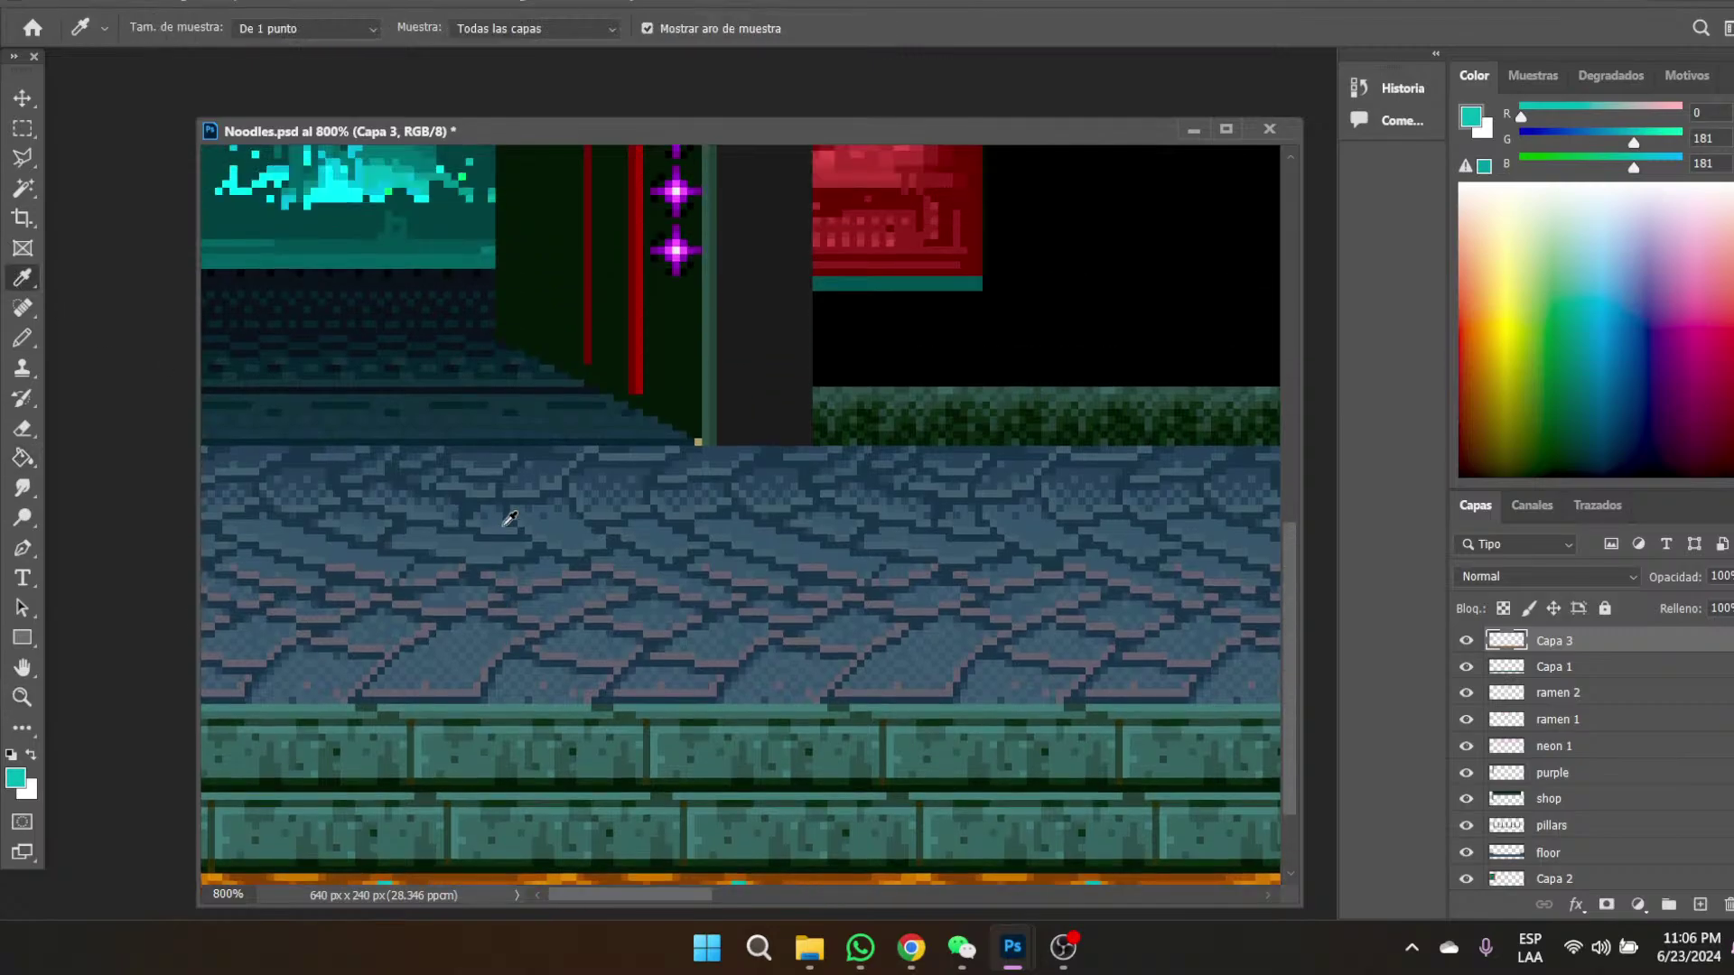
left_click(383, 274)
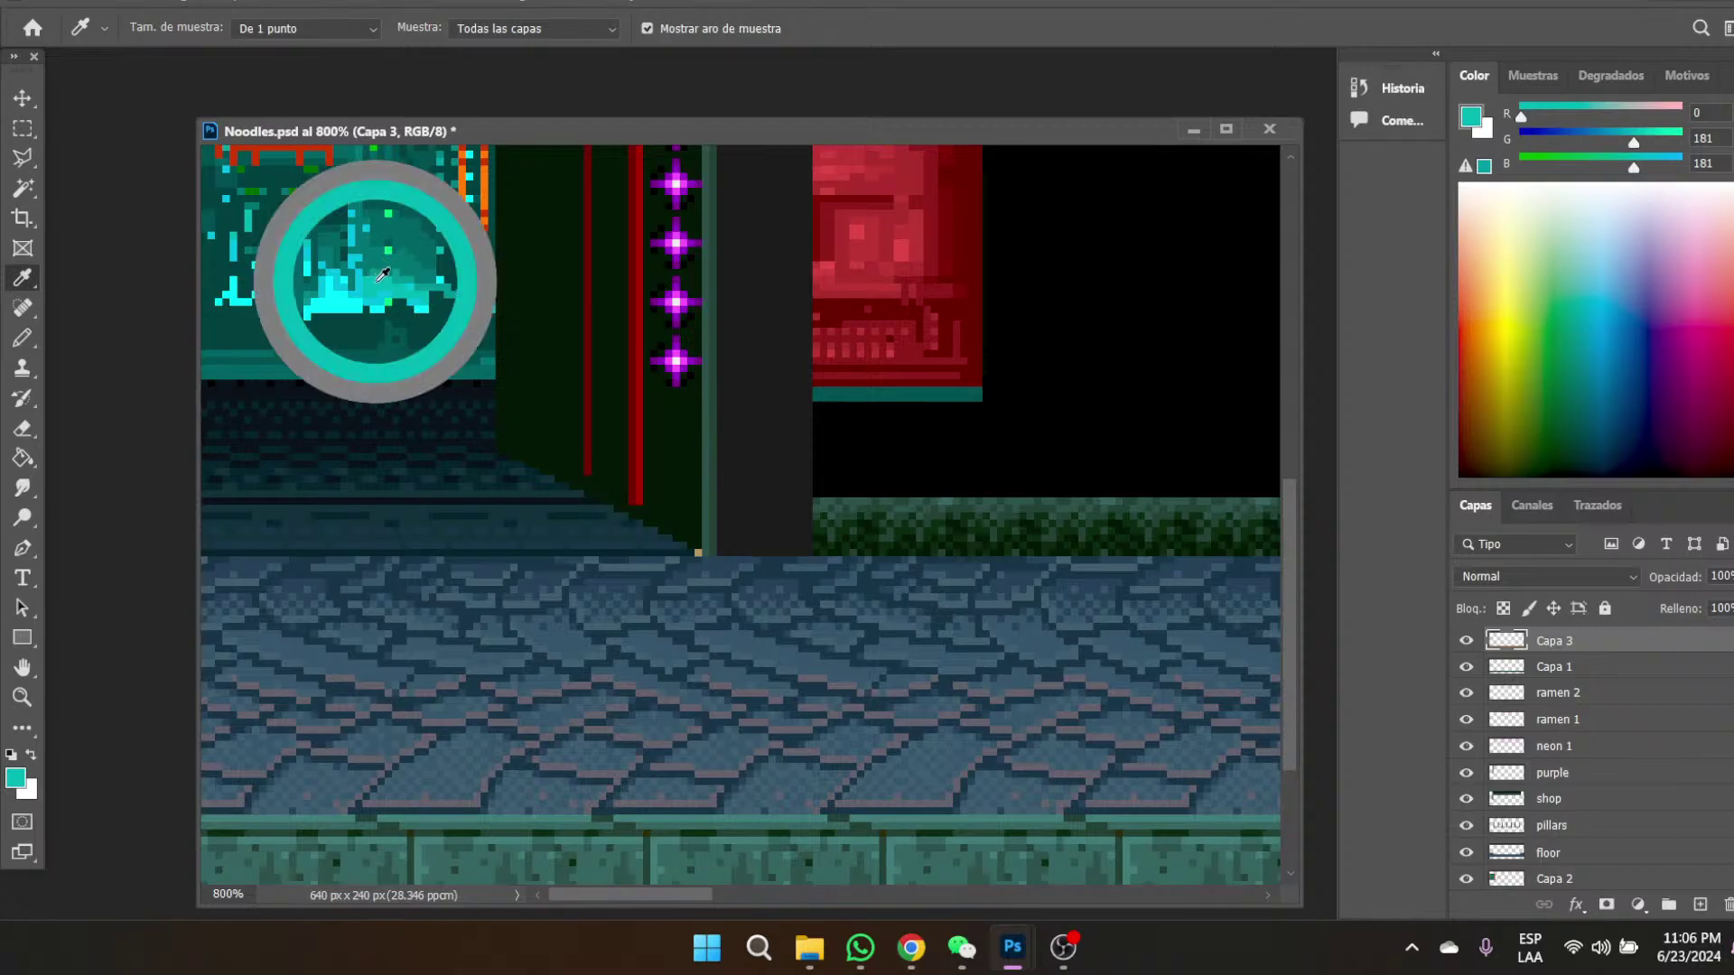
left_click(388, 264)
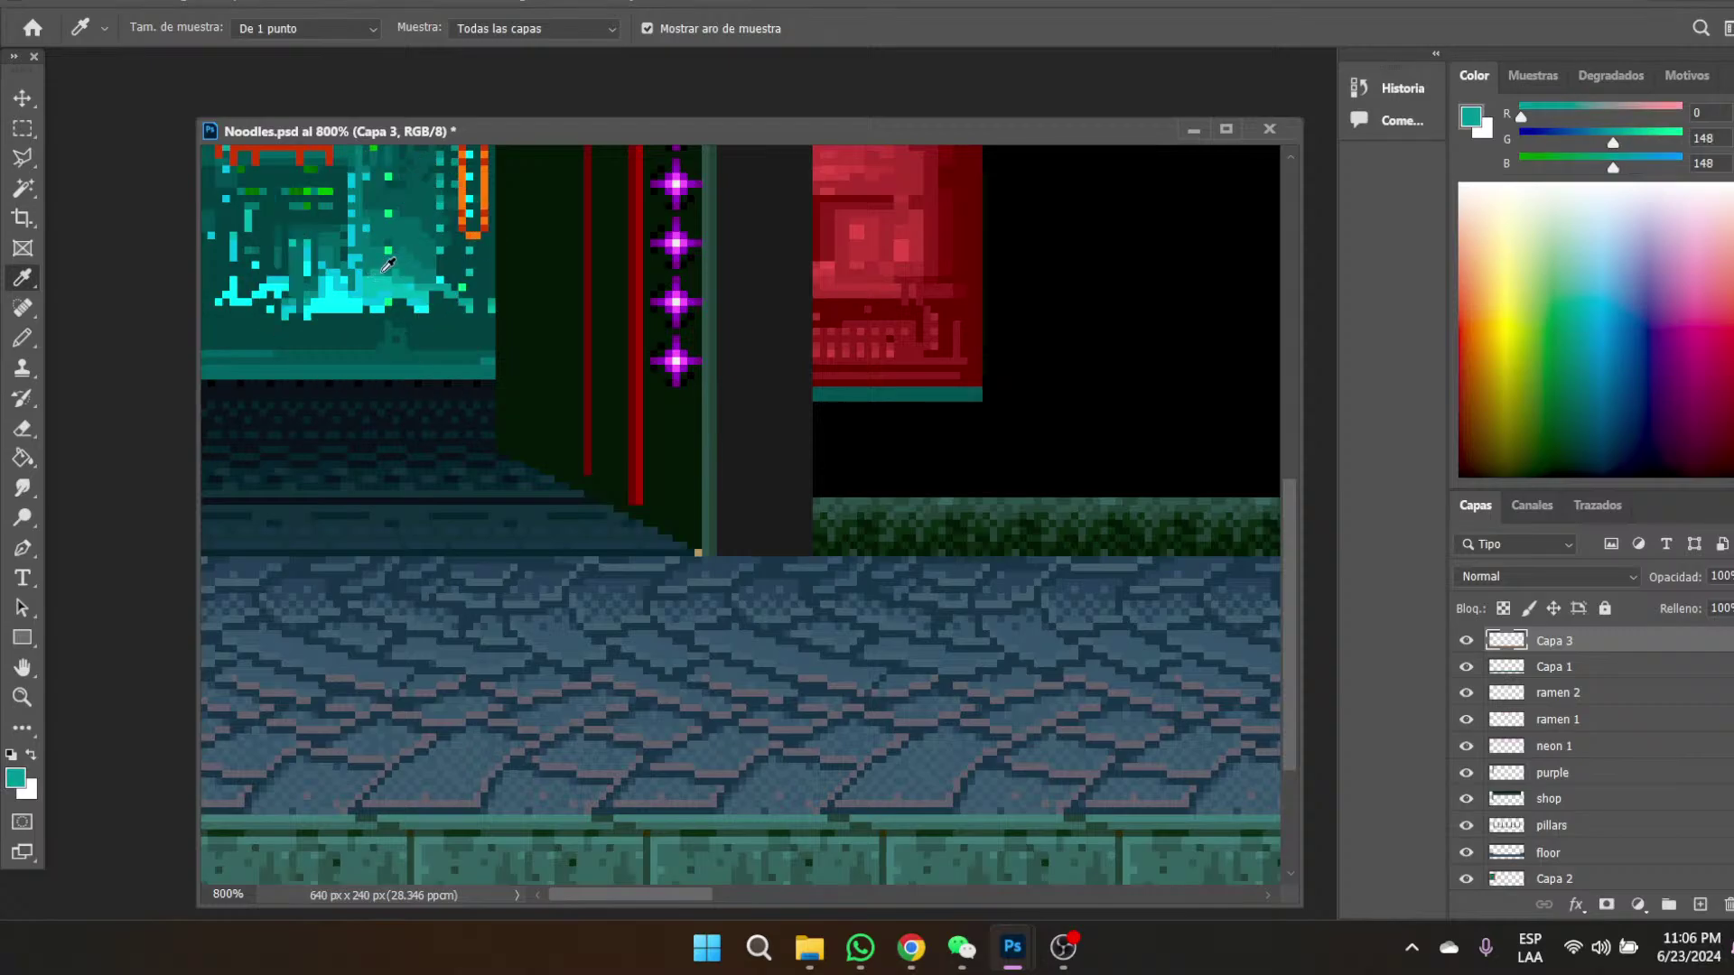
left_click(23, 468)
scroll(717, 612, "down", 5)
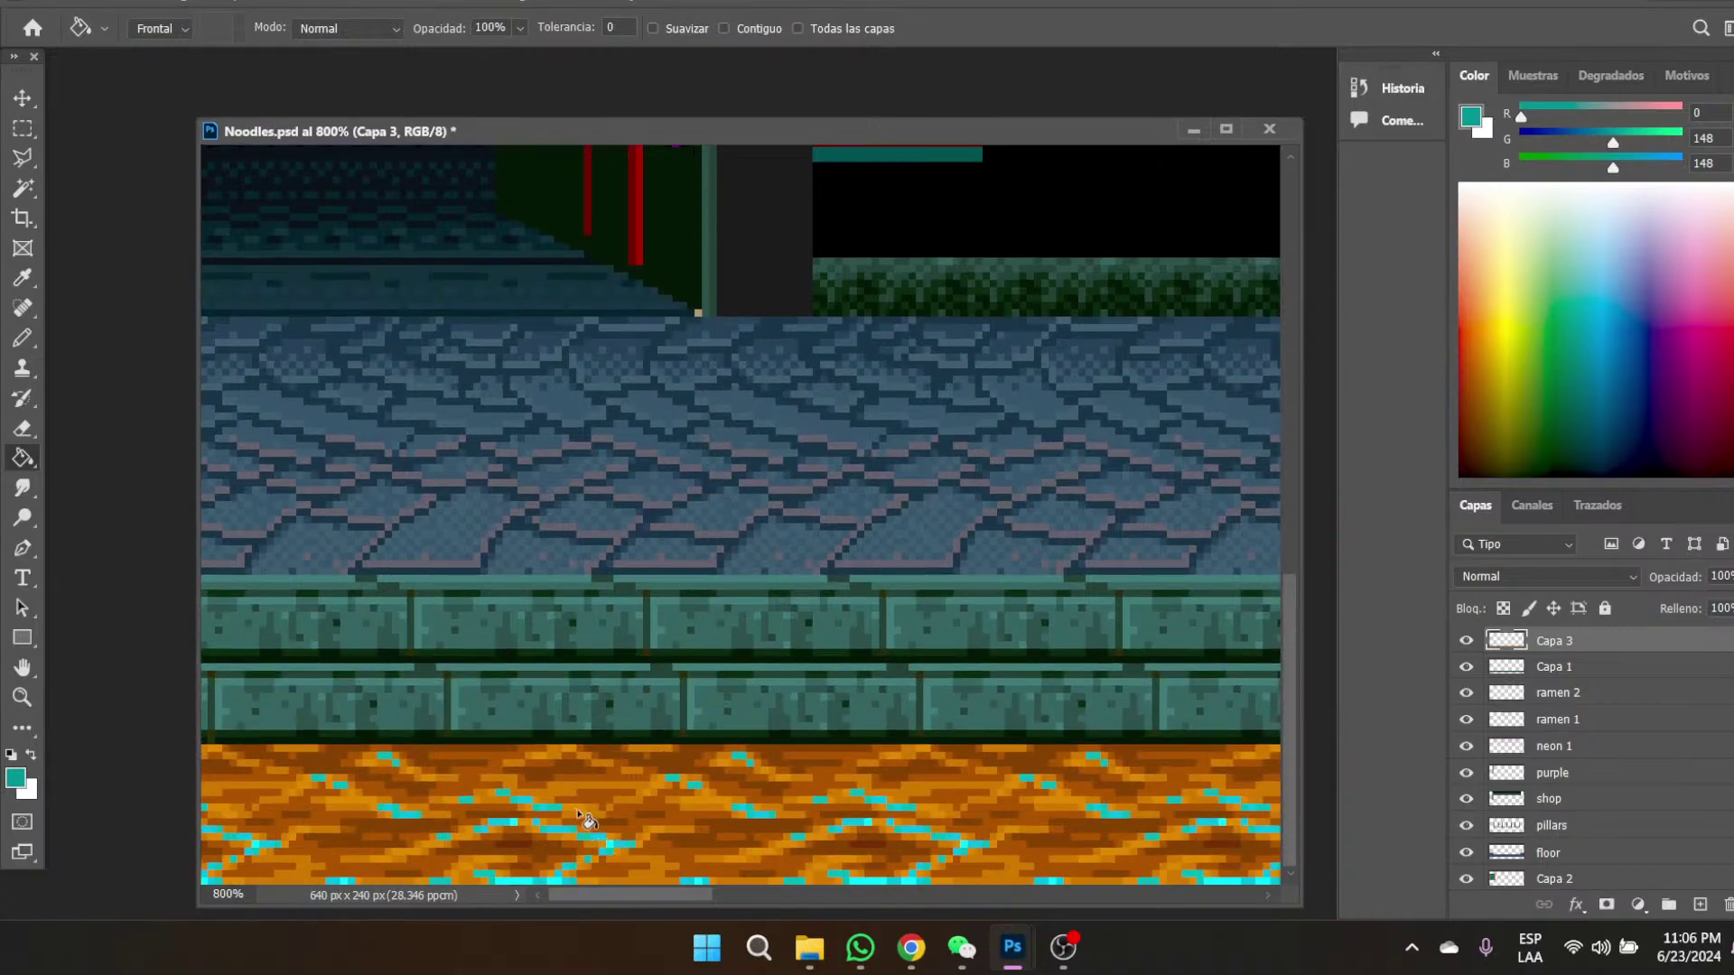
left_click(582, 818)
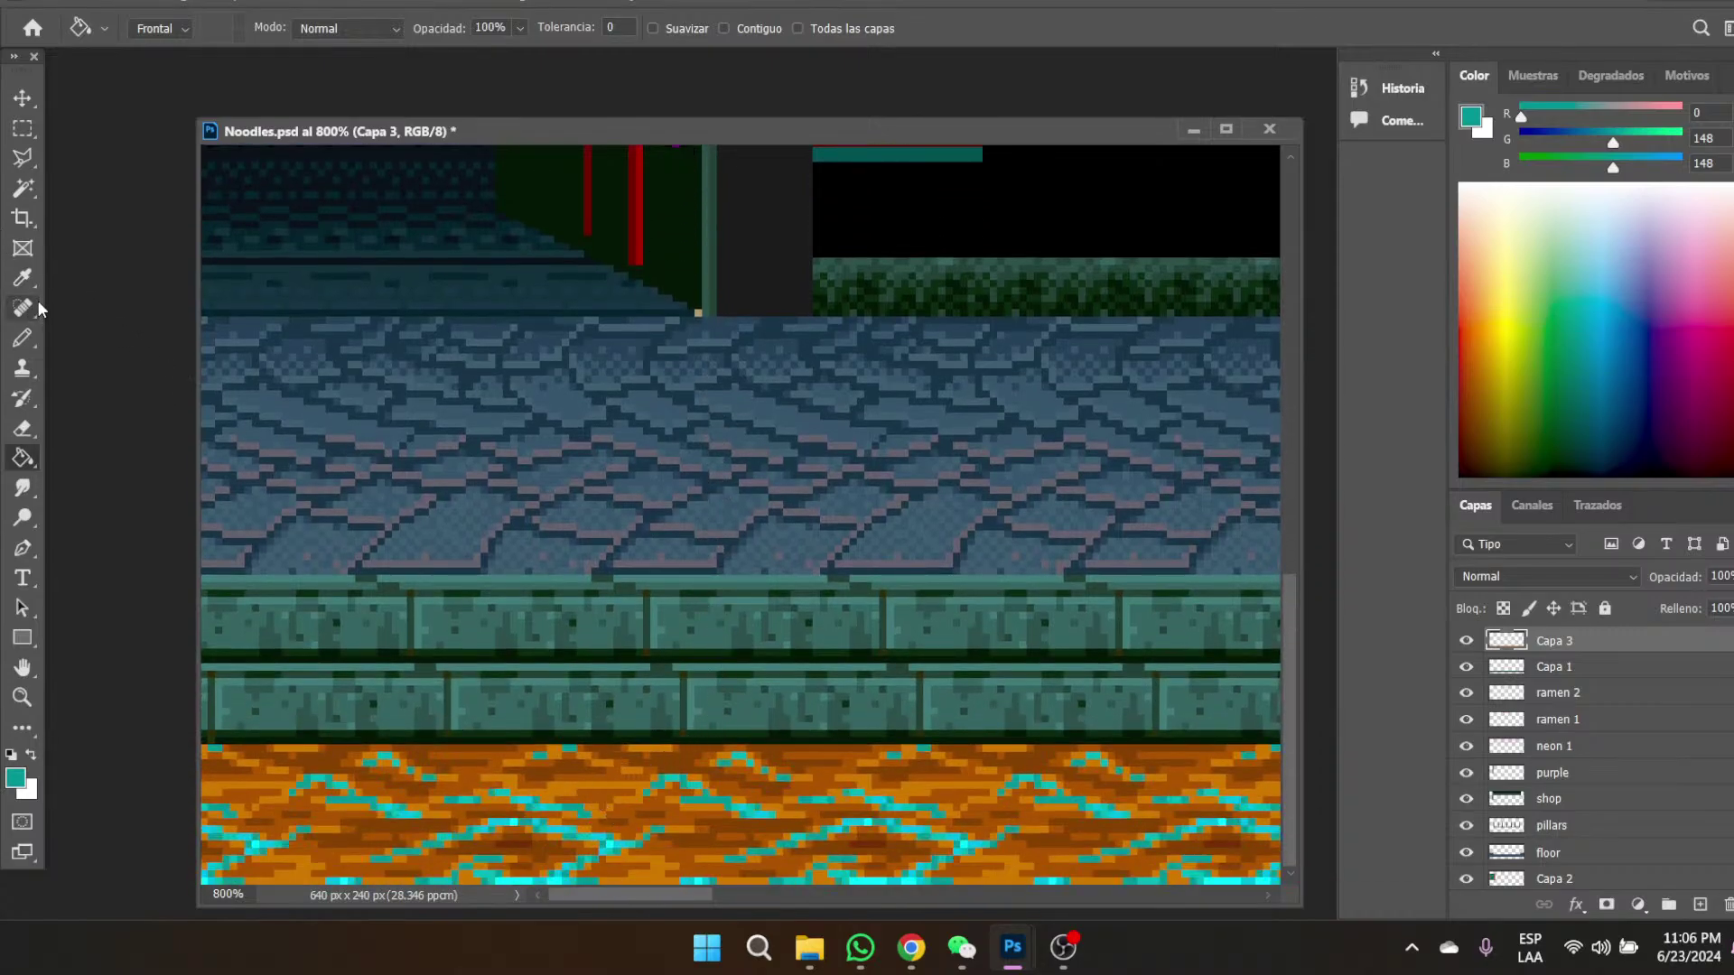
- Sample a darker teal (RGB 0, 115, 115) from the skyline and fill the water strip's golden-orange pixels with it
left_click(23, 278)
scroll(421, 375, "up", 5)
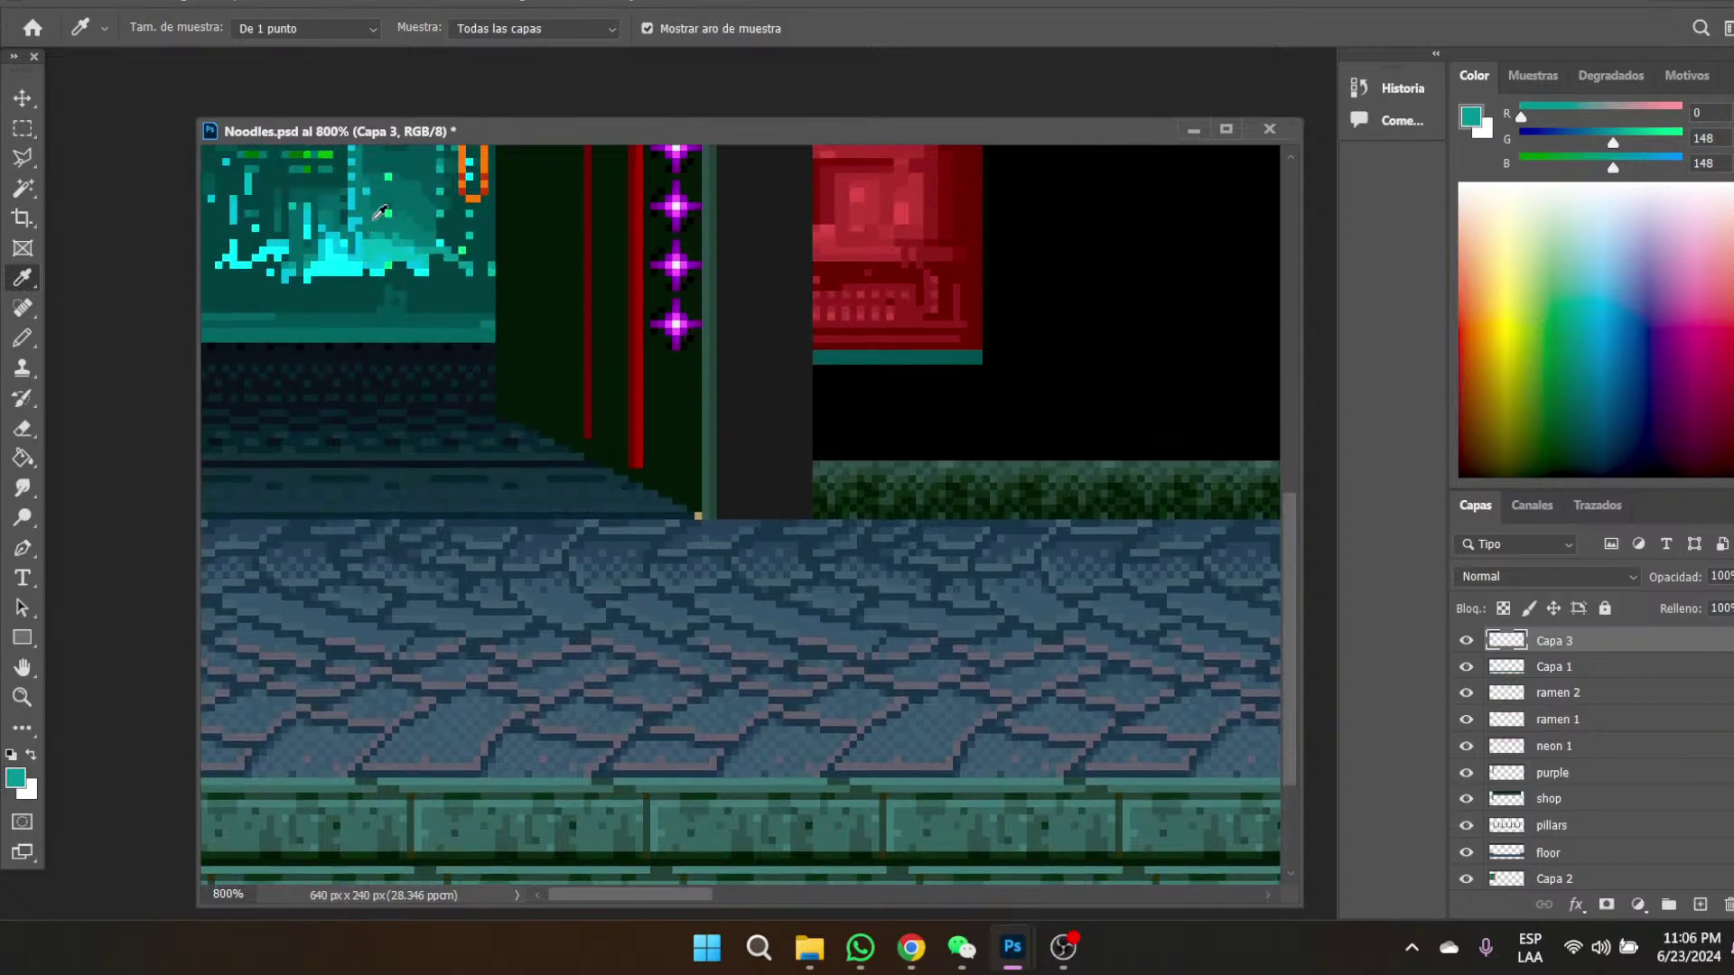
left_click(402, 220)
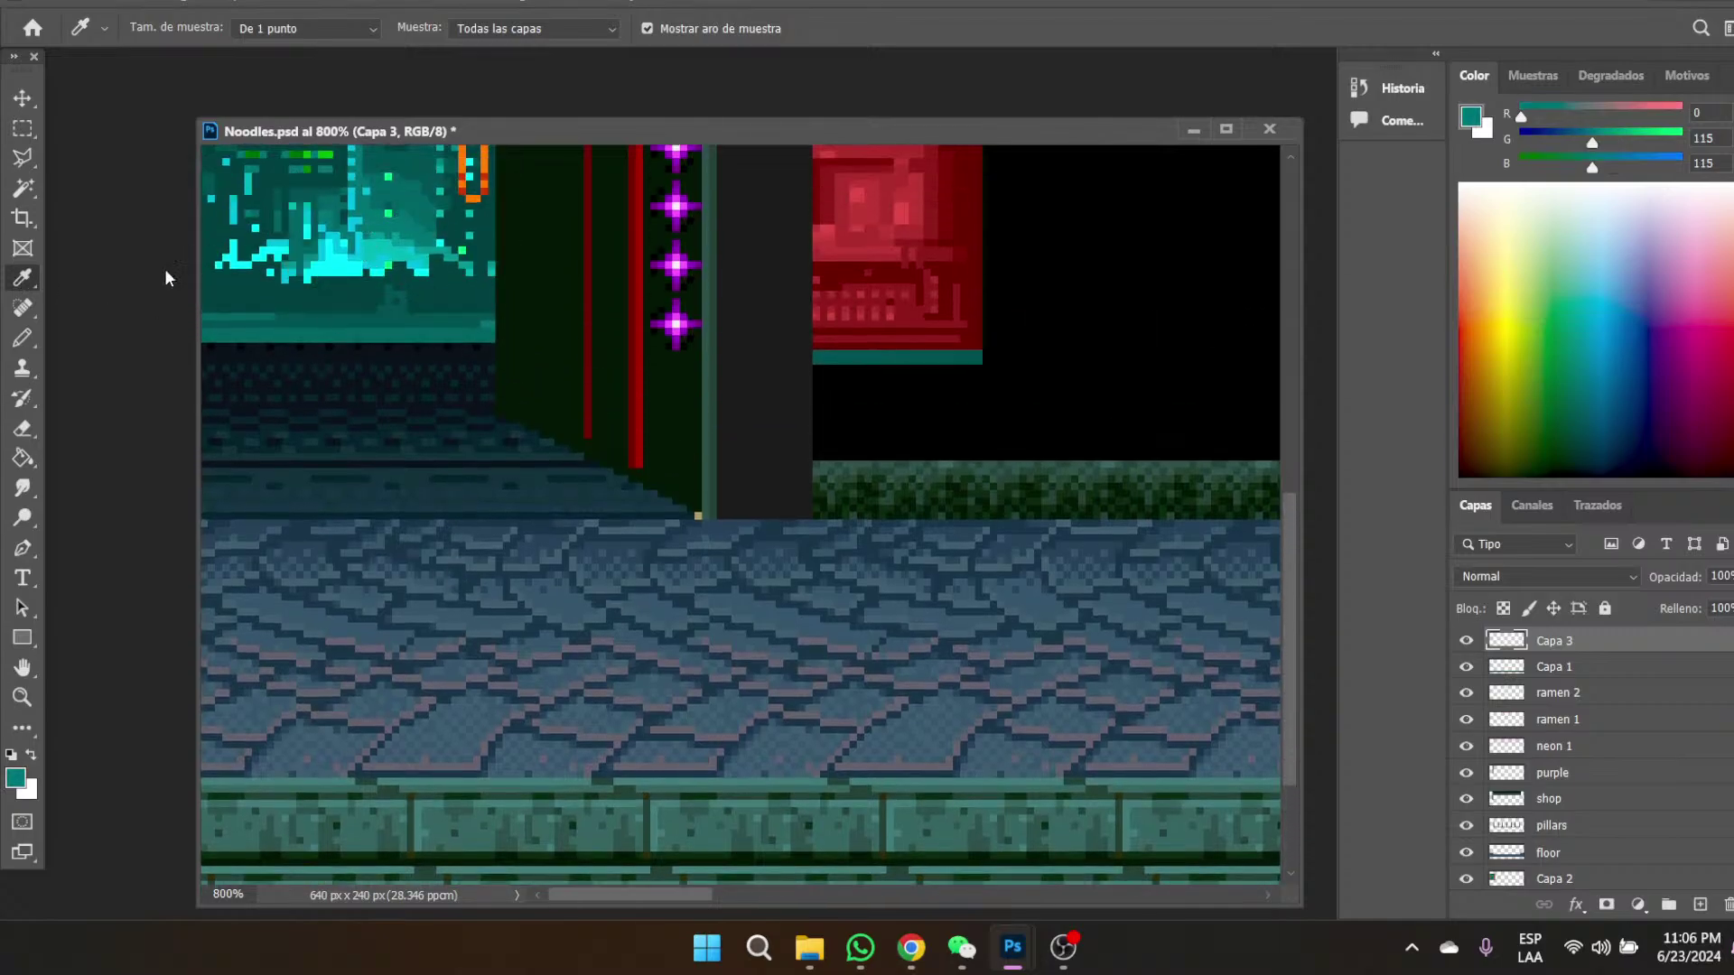
left_click(23, 457)
scroll(709, 582, "down", 5)
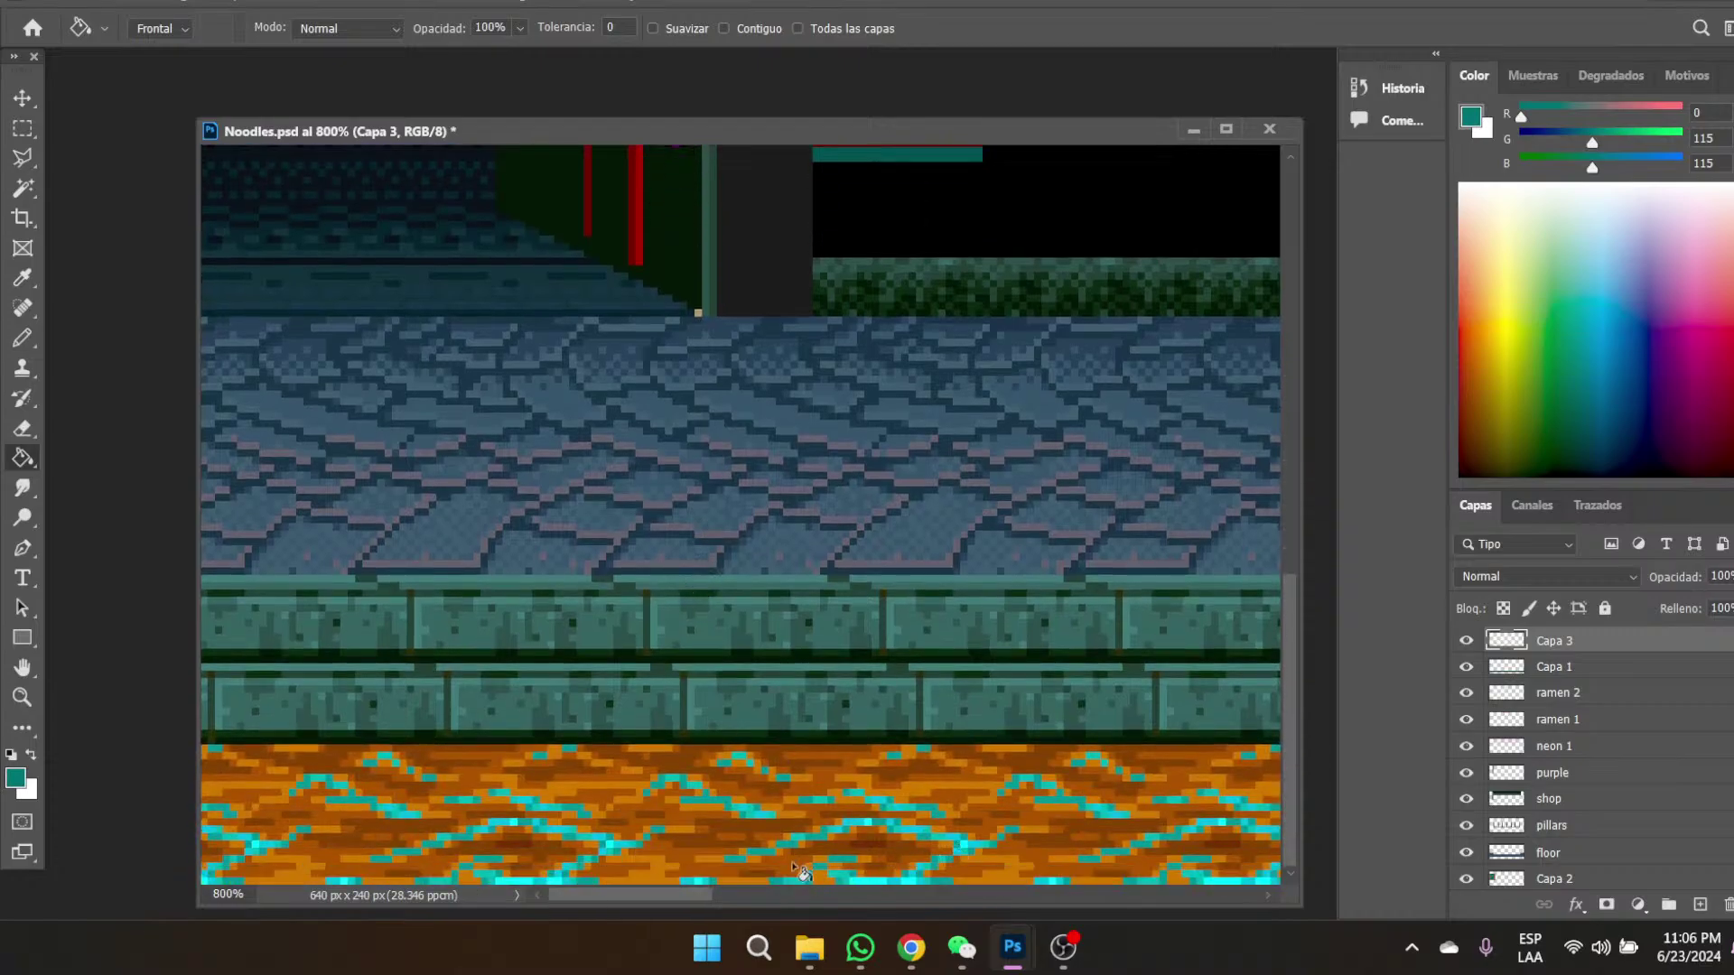
left_click(598, 820)
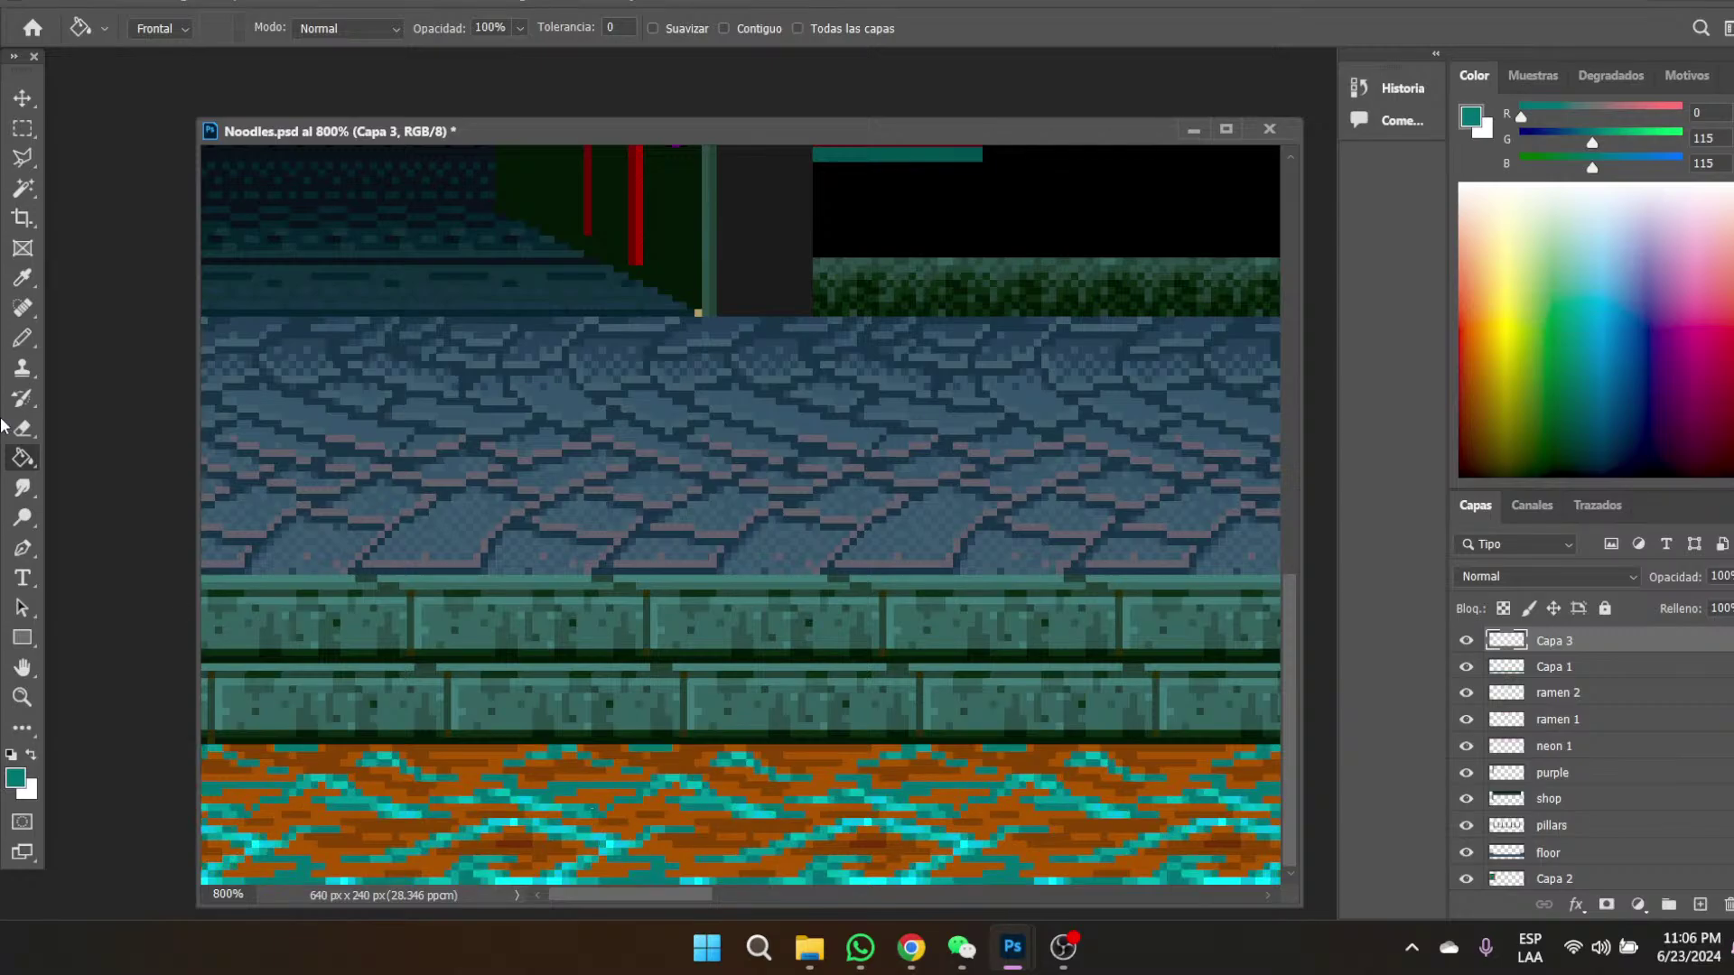
- Sample RGB 0, 99, 99 from the skyline and fill the water strip's dark orange pixels with it
left_click(22, 278)
scroll(338, 396, "up", 5)
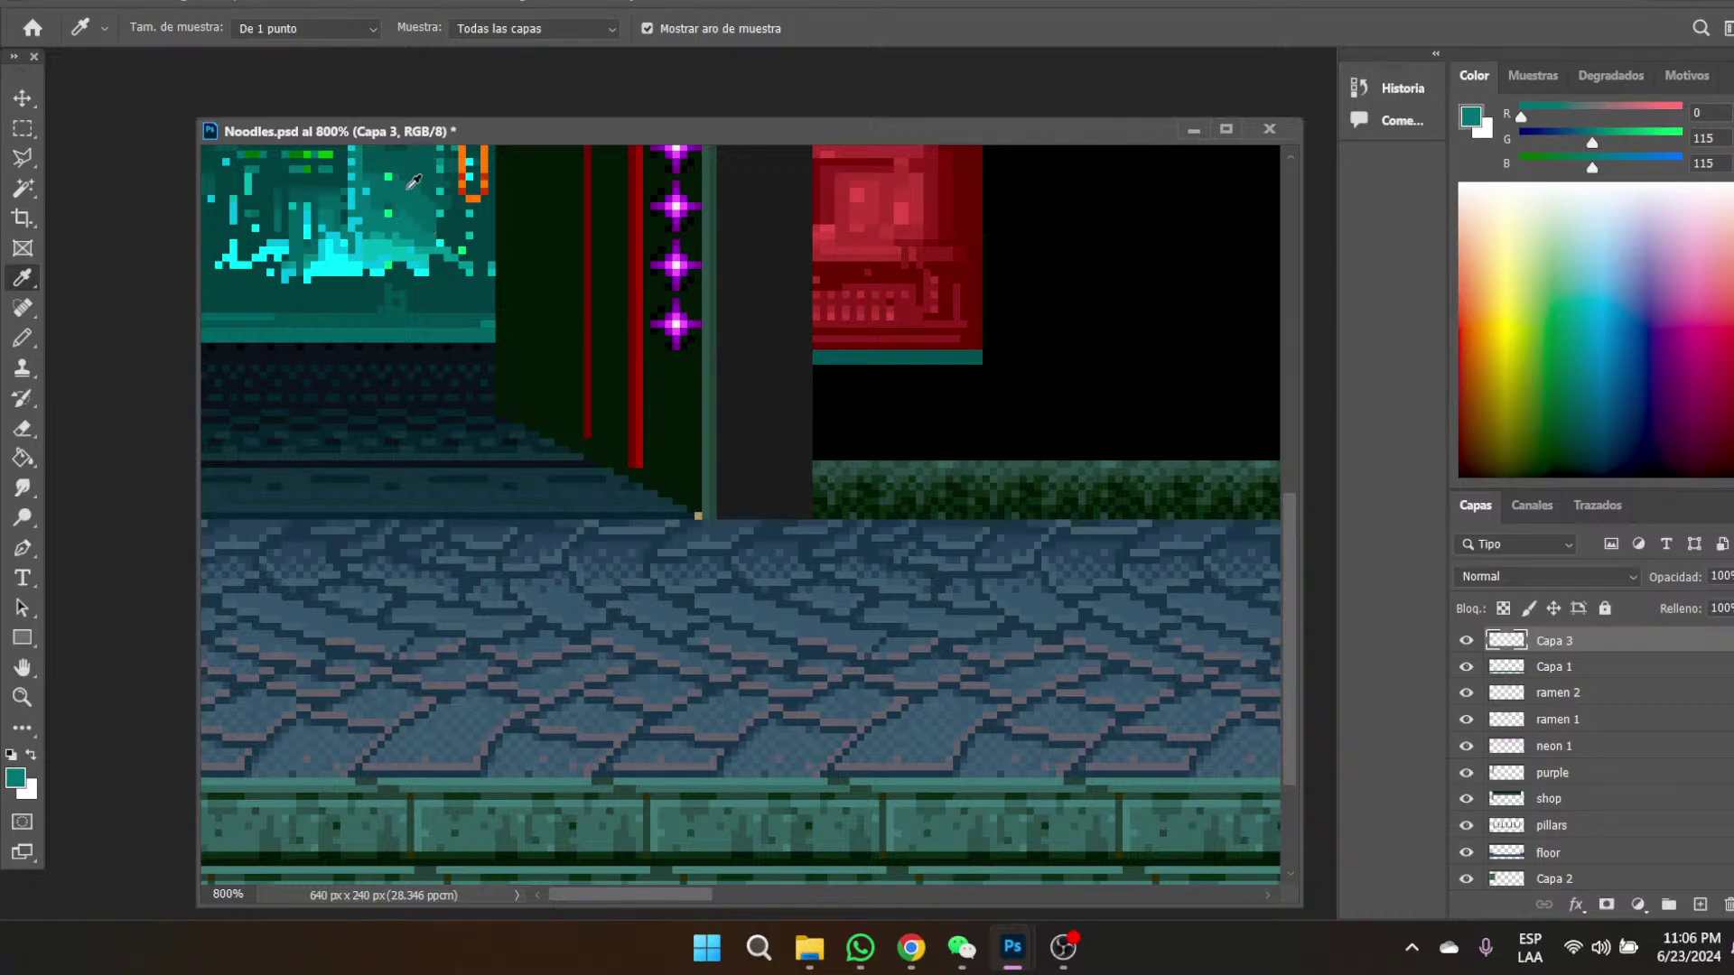
left_click(414, 181)
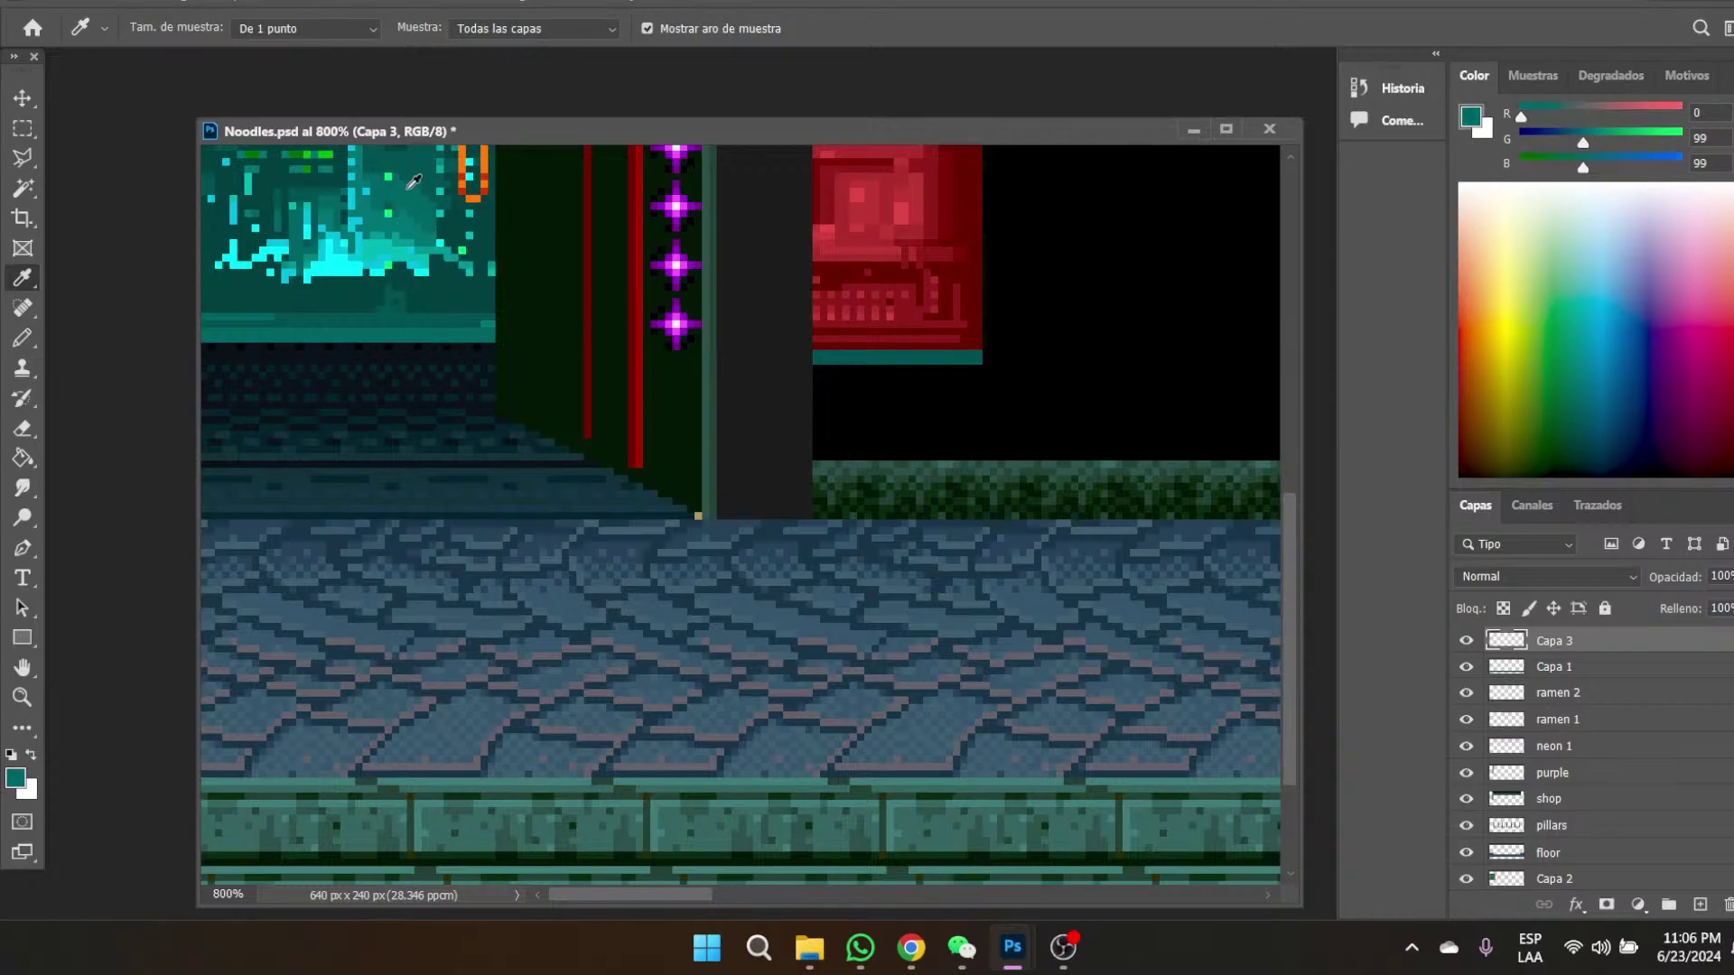
left_click(22, 458)
scroll(628, 768, "down", 3)
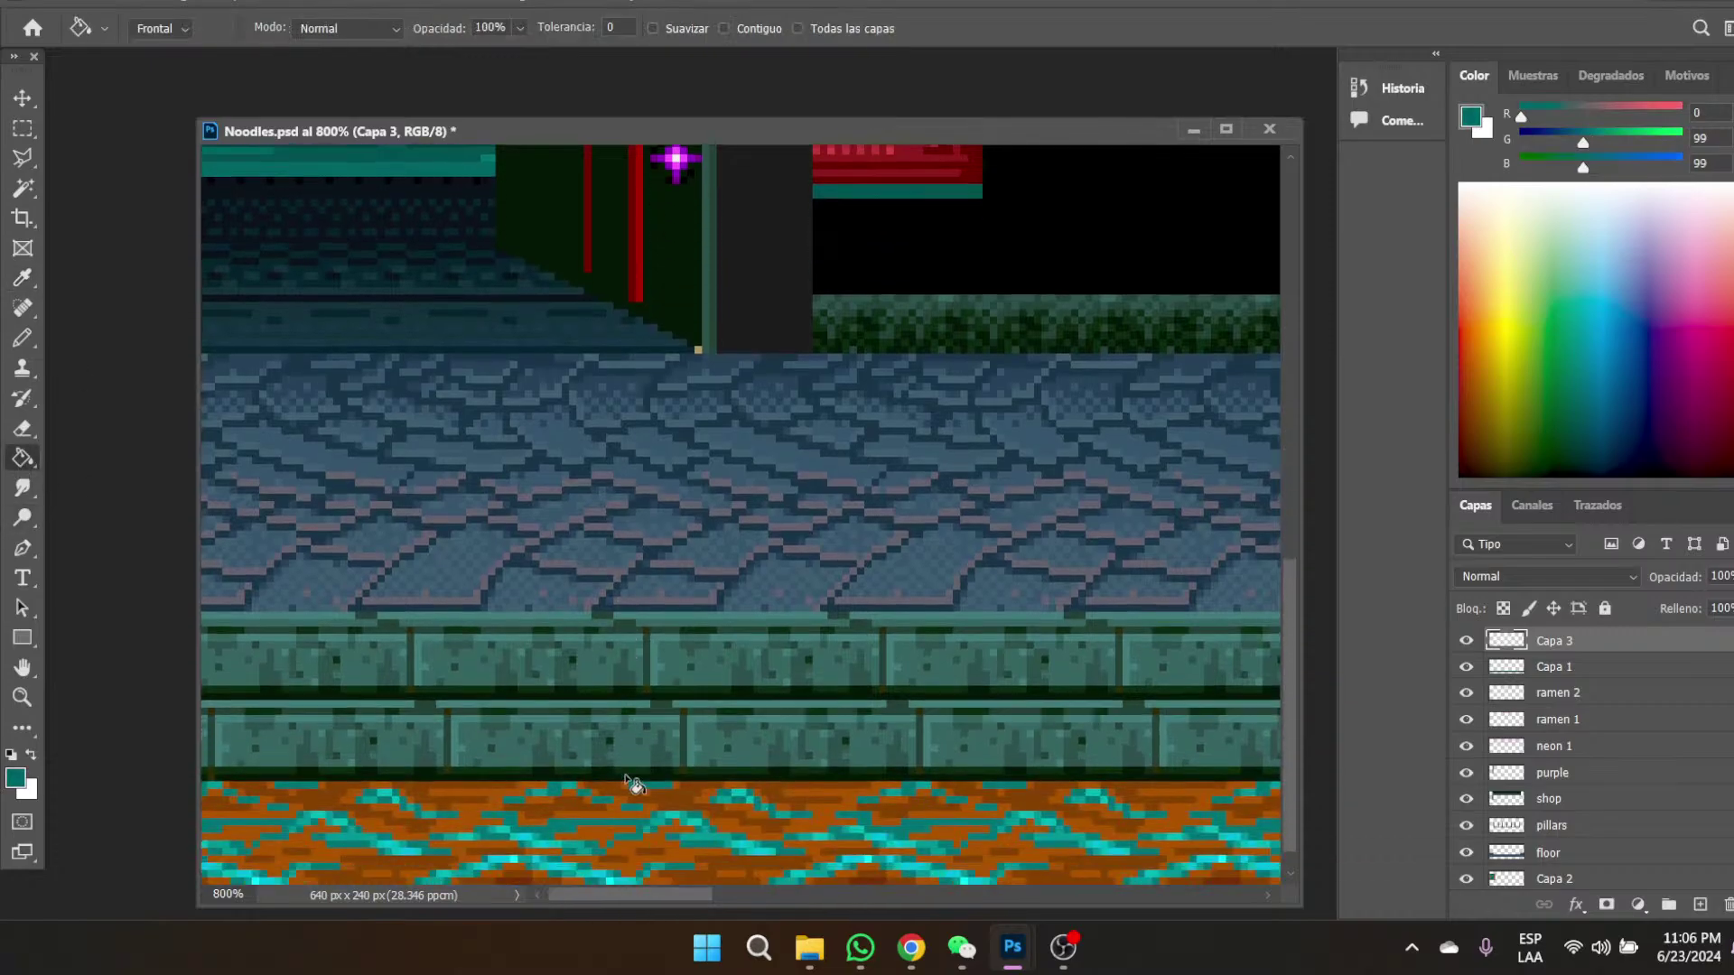
scroll(632, 784, "down", 1)
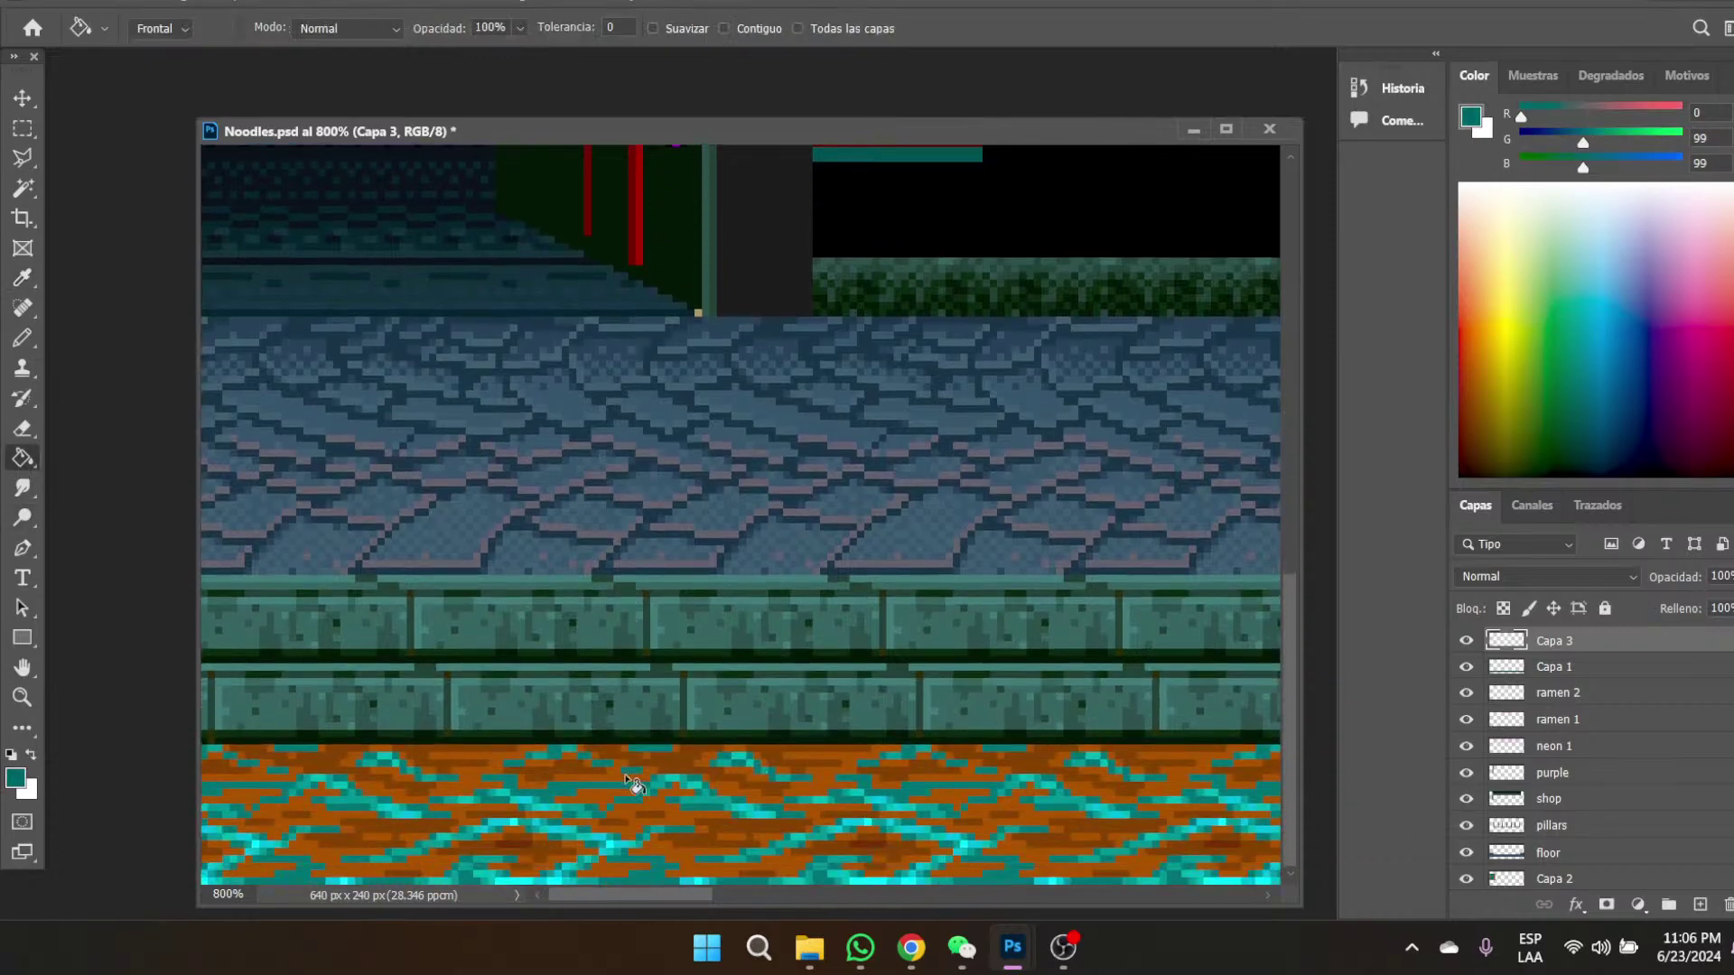
left_click(578, 780)
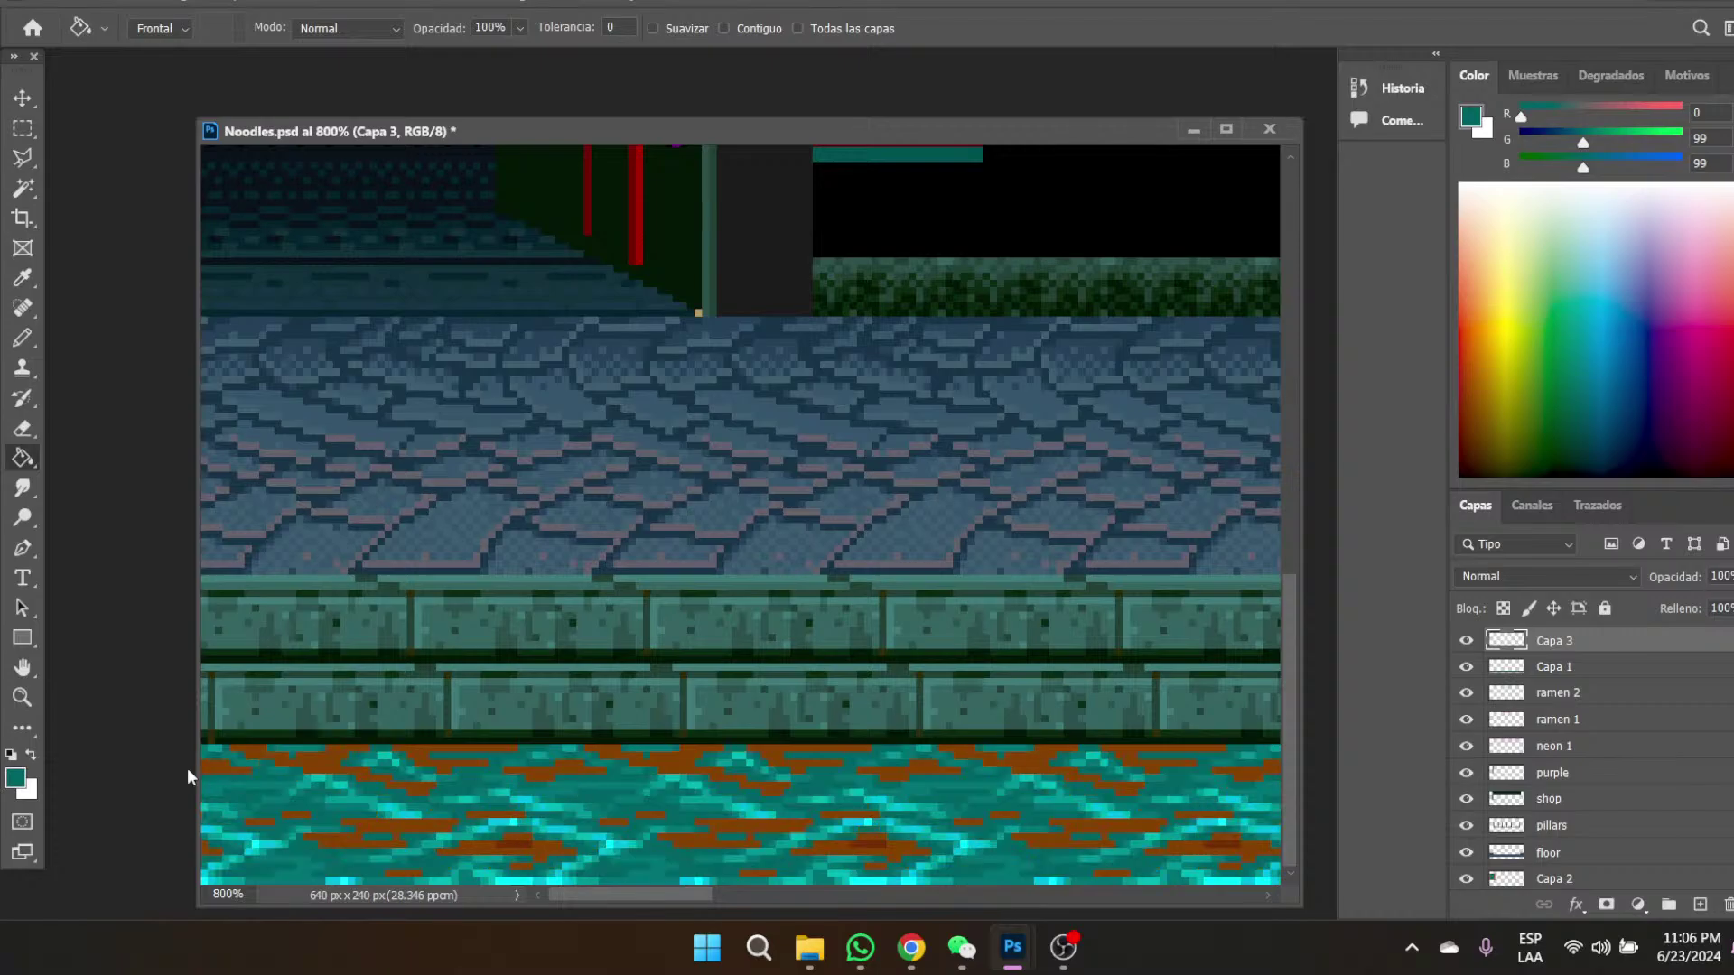
- Sample dark teal (RGB 0, 66, 66) from the skyline and fill the water strip's brown pixels with it
left_click(23, 280)
scroll(425, 495, "up", 5)
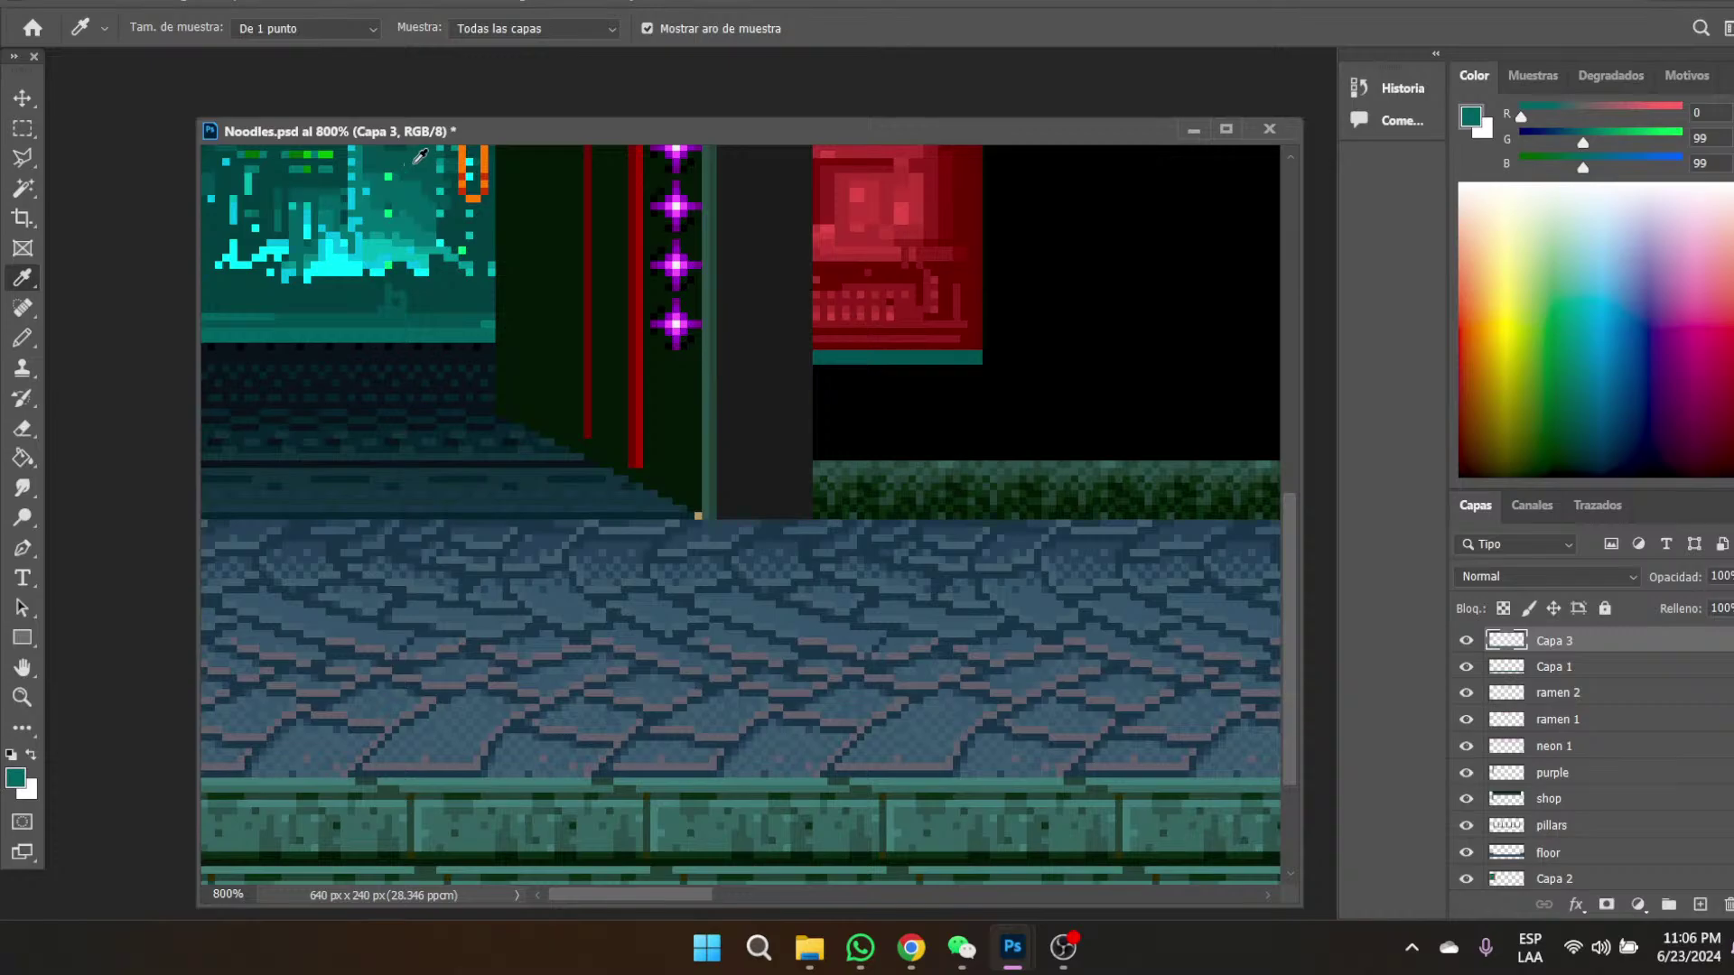
left_click(420, 157)
scroll(434, 271, "up", 1)
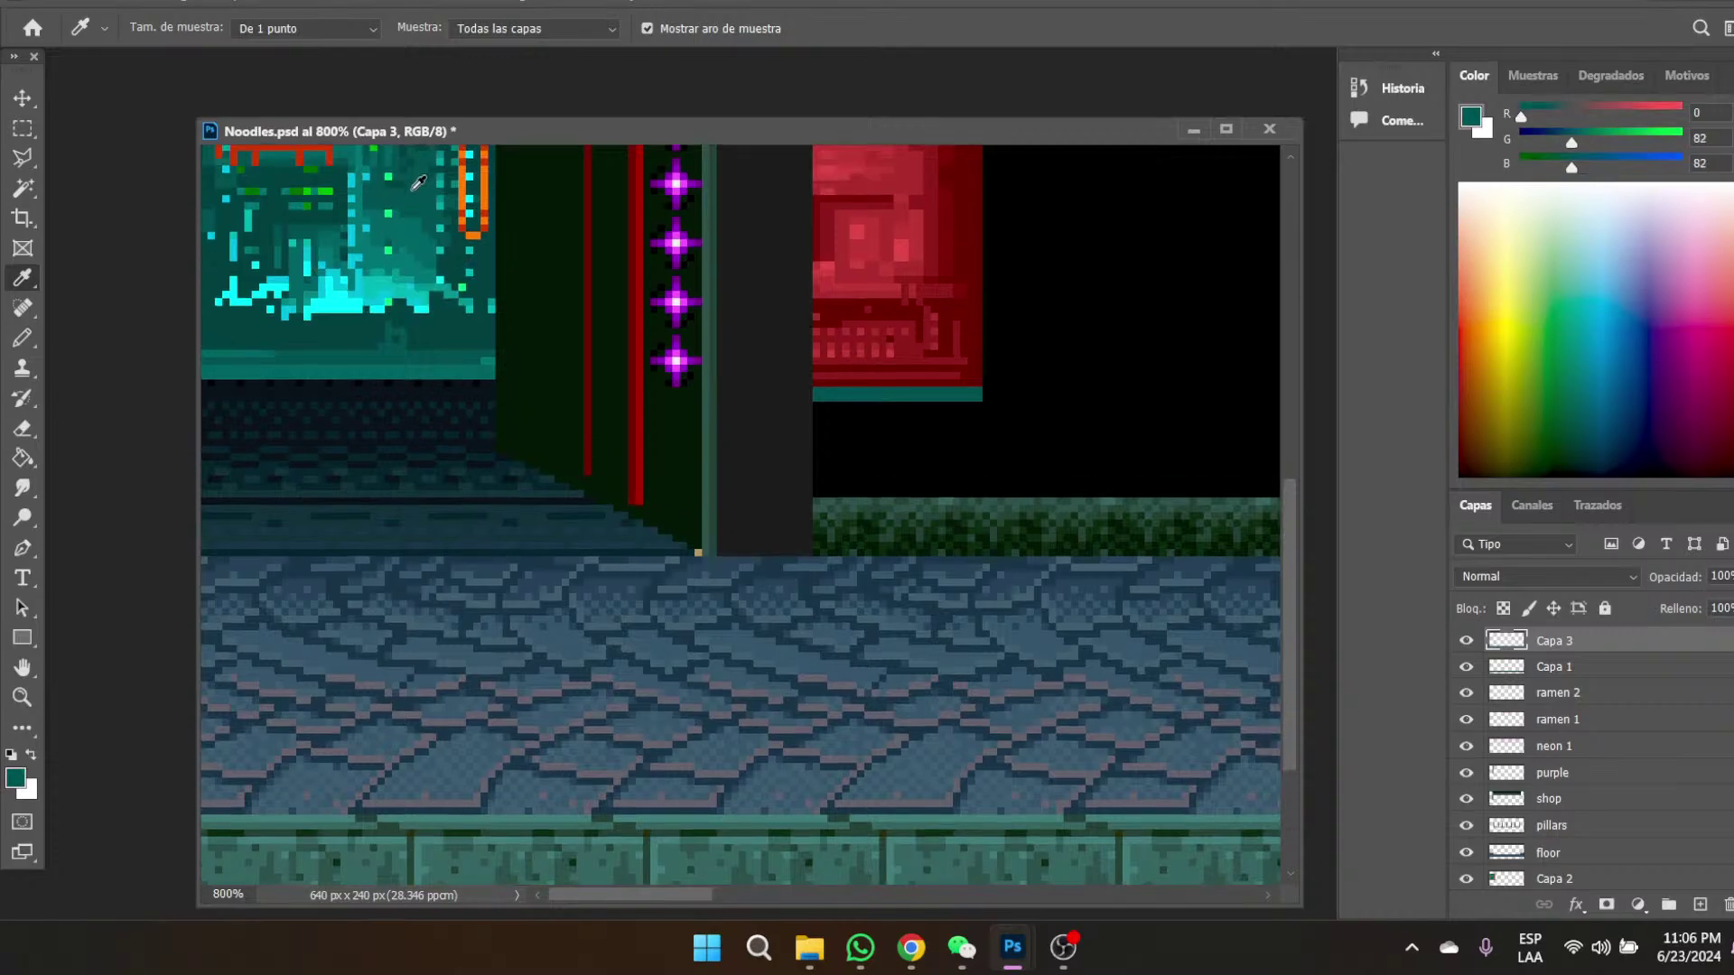
scroll(465, 361, "down", 4)
scroll(470, 397, "up", 5)
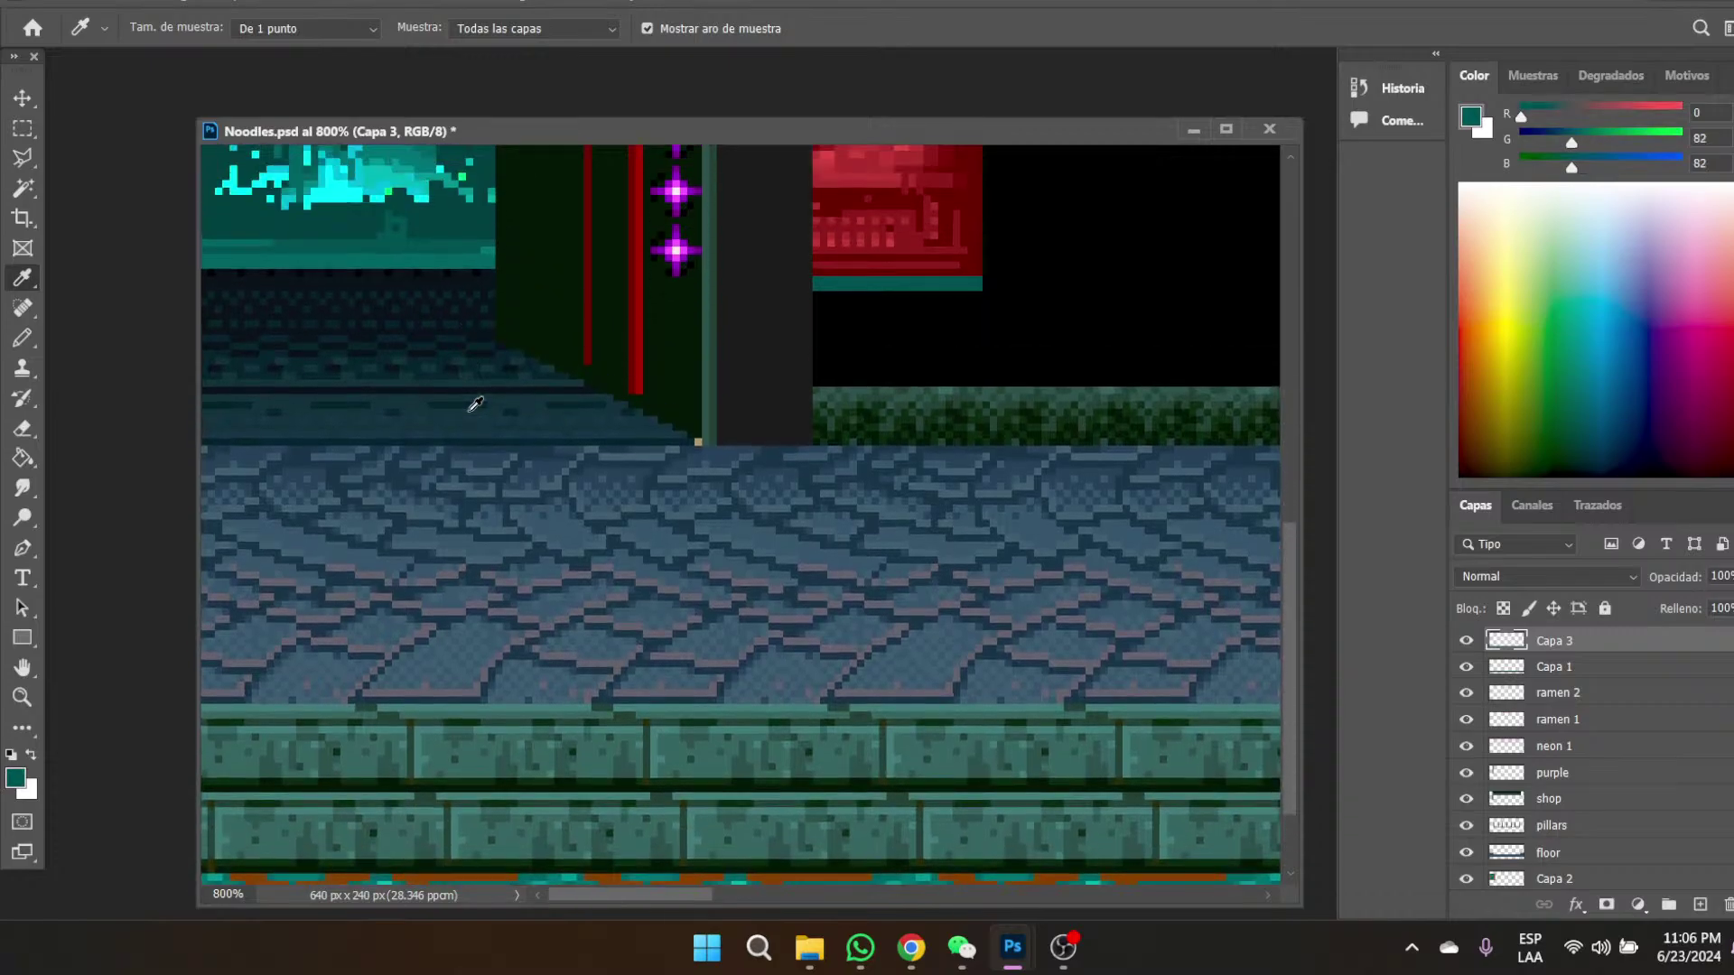
left_click(404, 178)
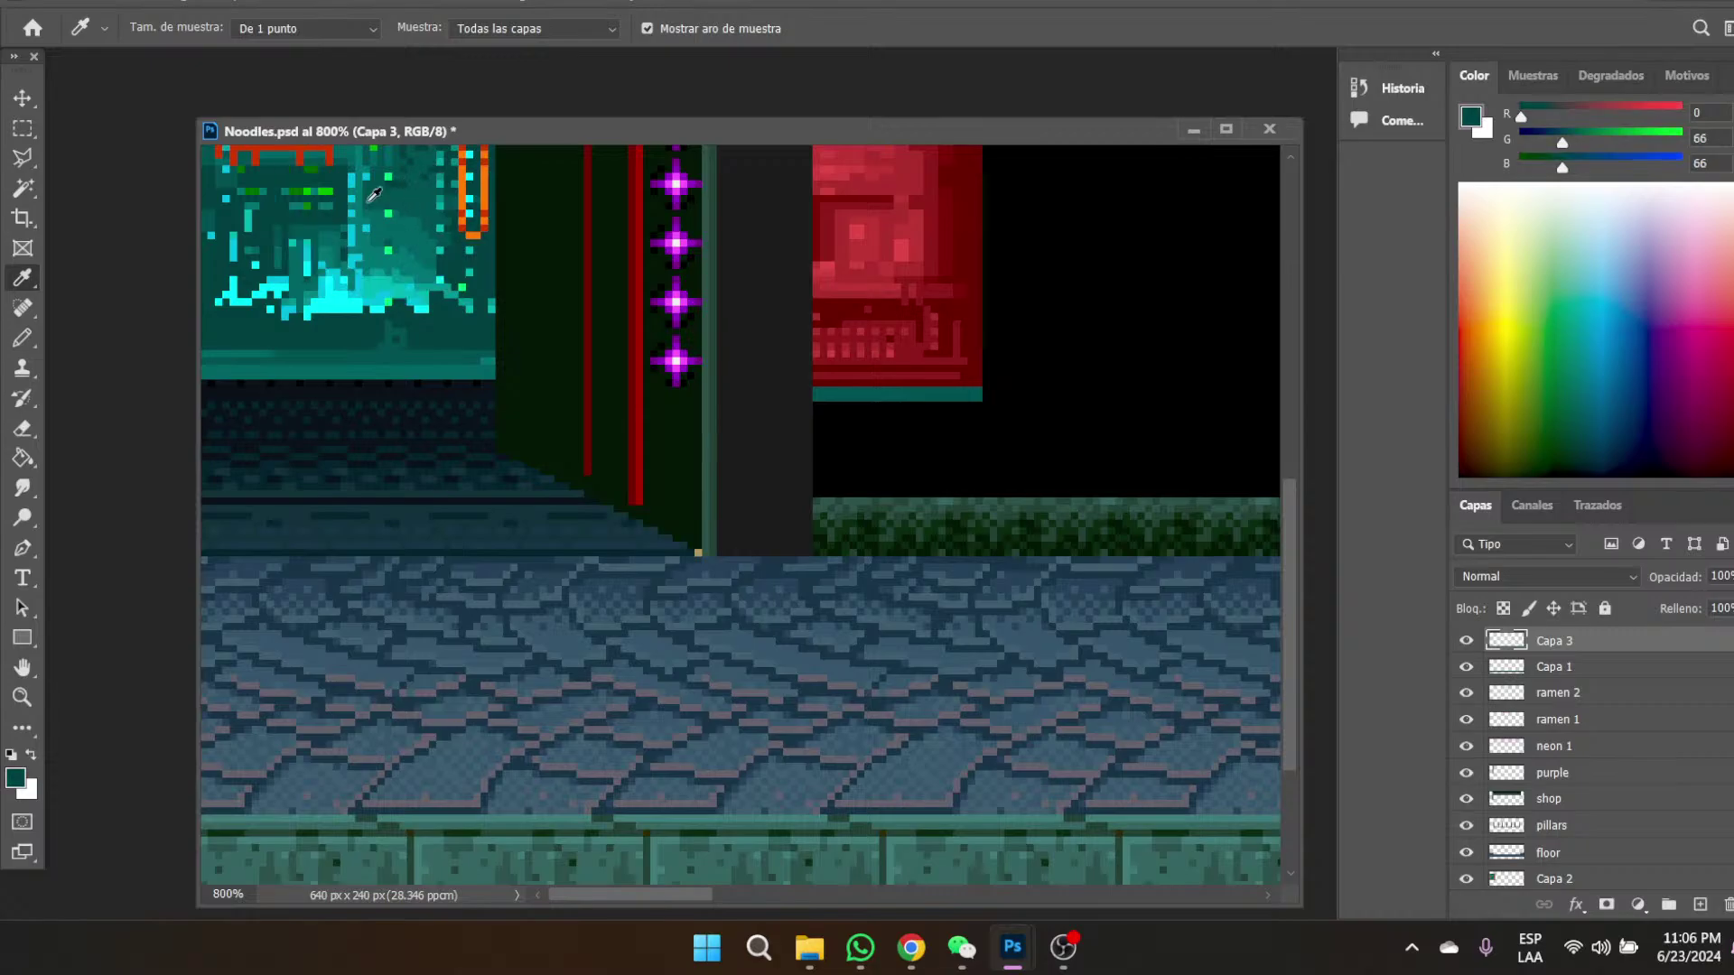
left_click(23, 458)
scroll(768, 700, "down", 5)
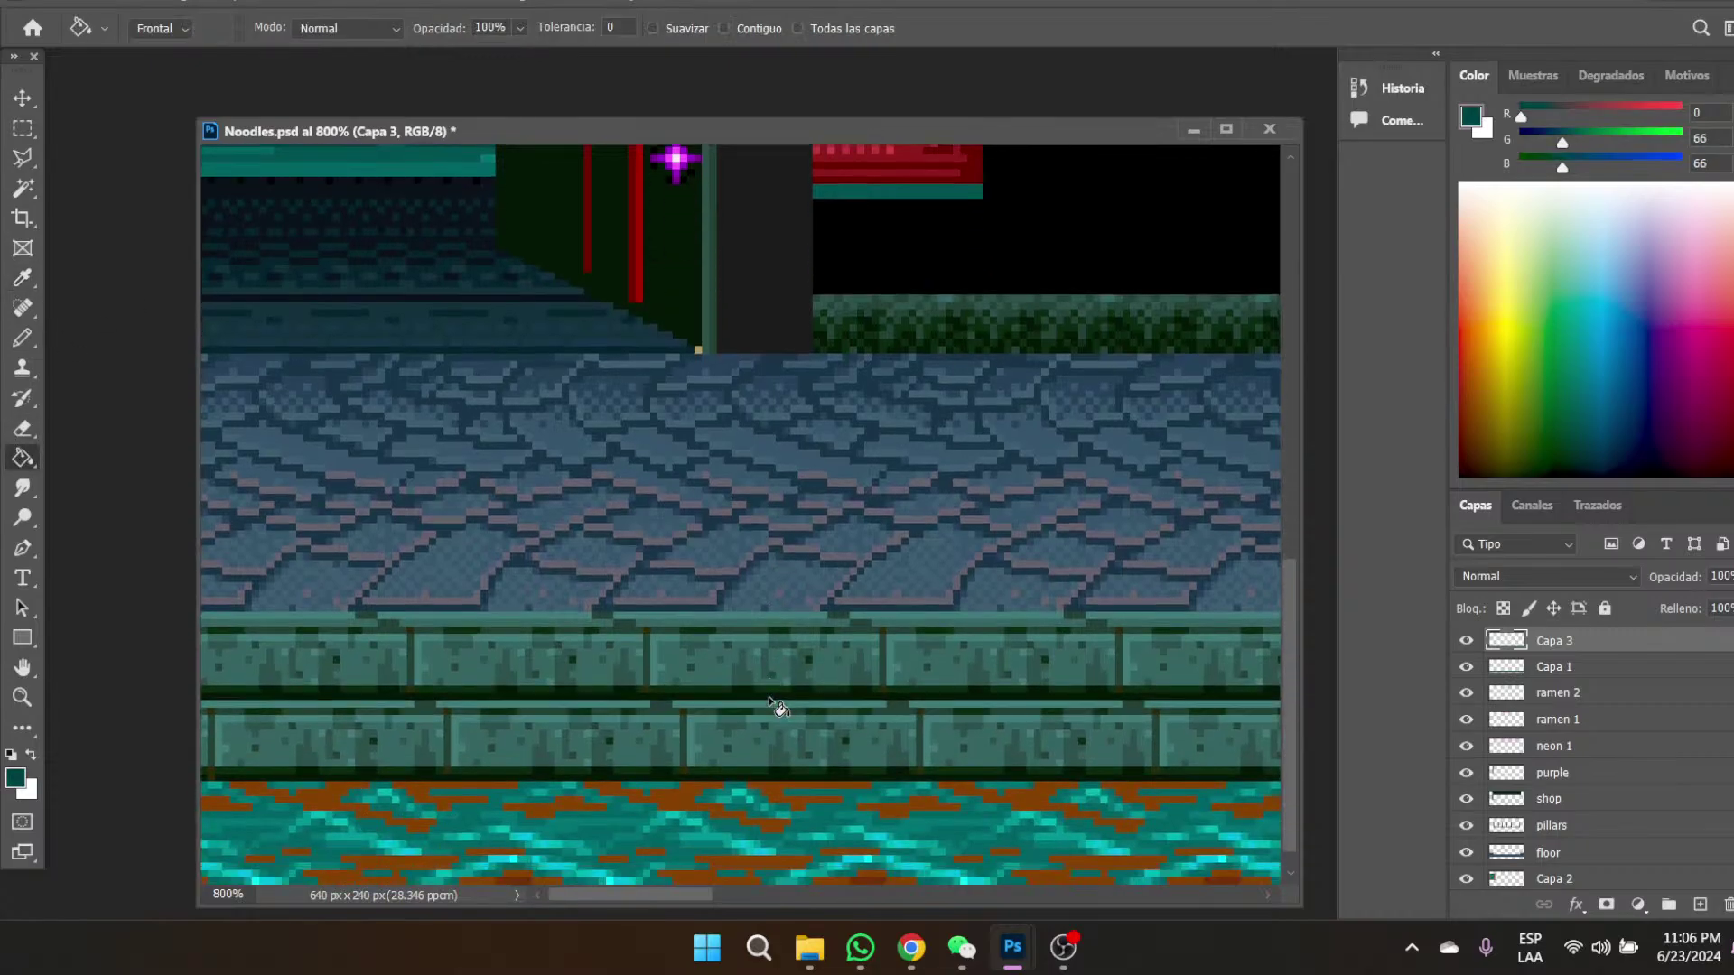
left_click(682, 760)
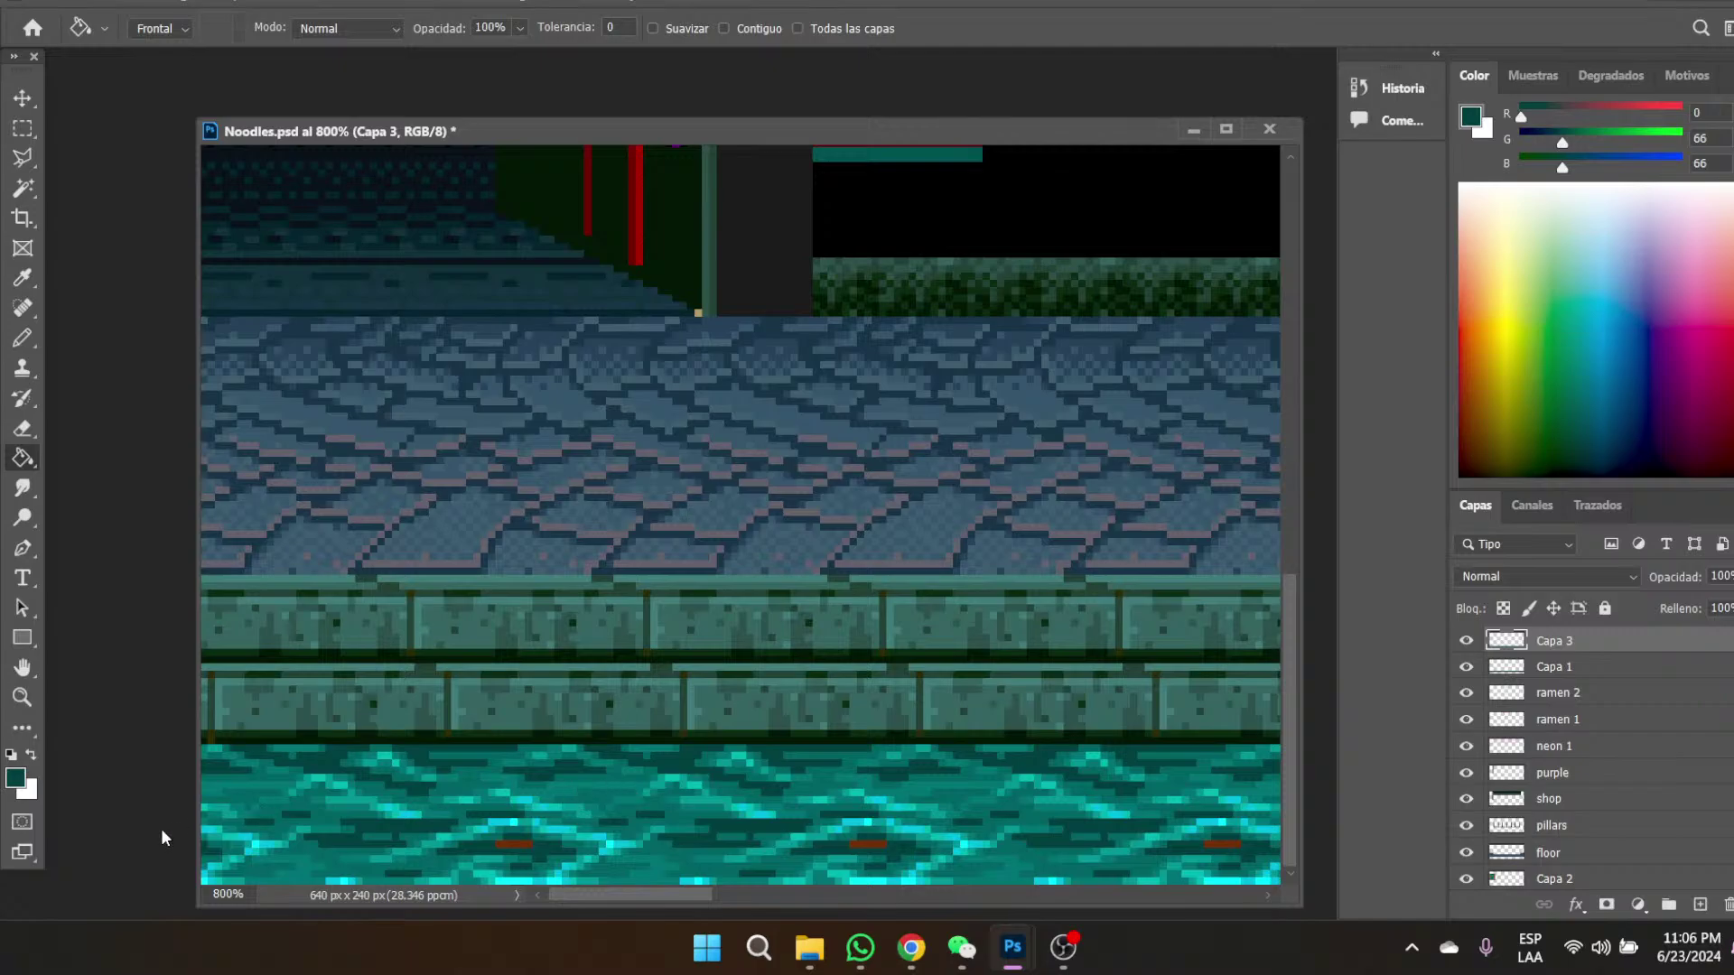
- Sample RGB 0, 82, 82 from the skyline and refill the water strip's darkest teal pixels with it
left_click(22, 277)
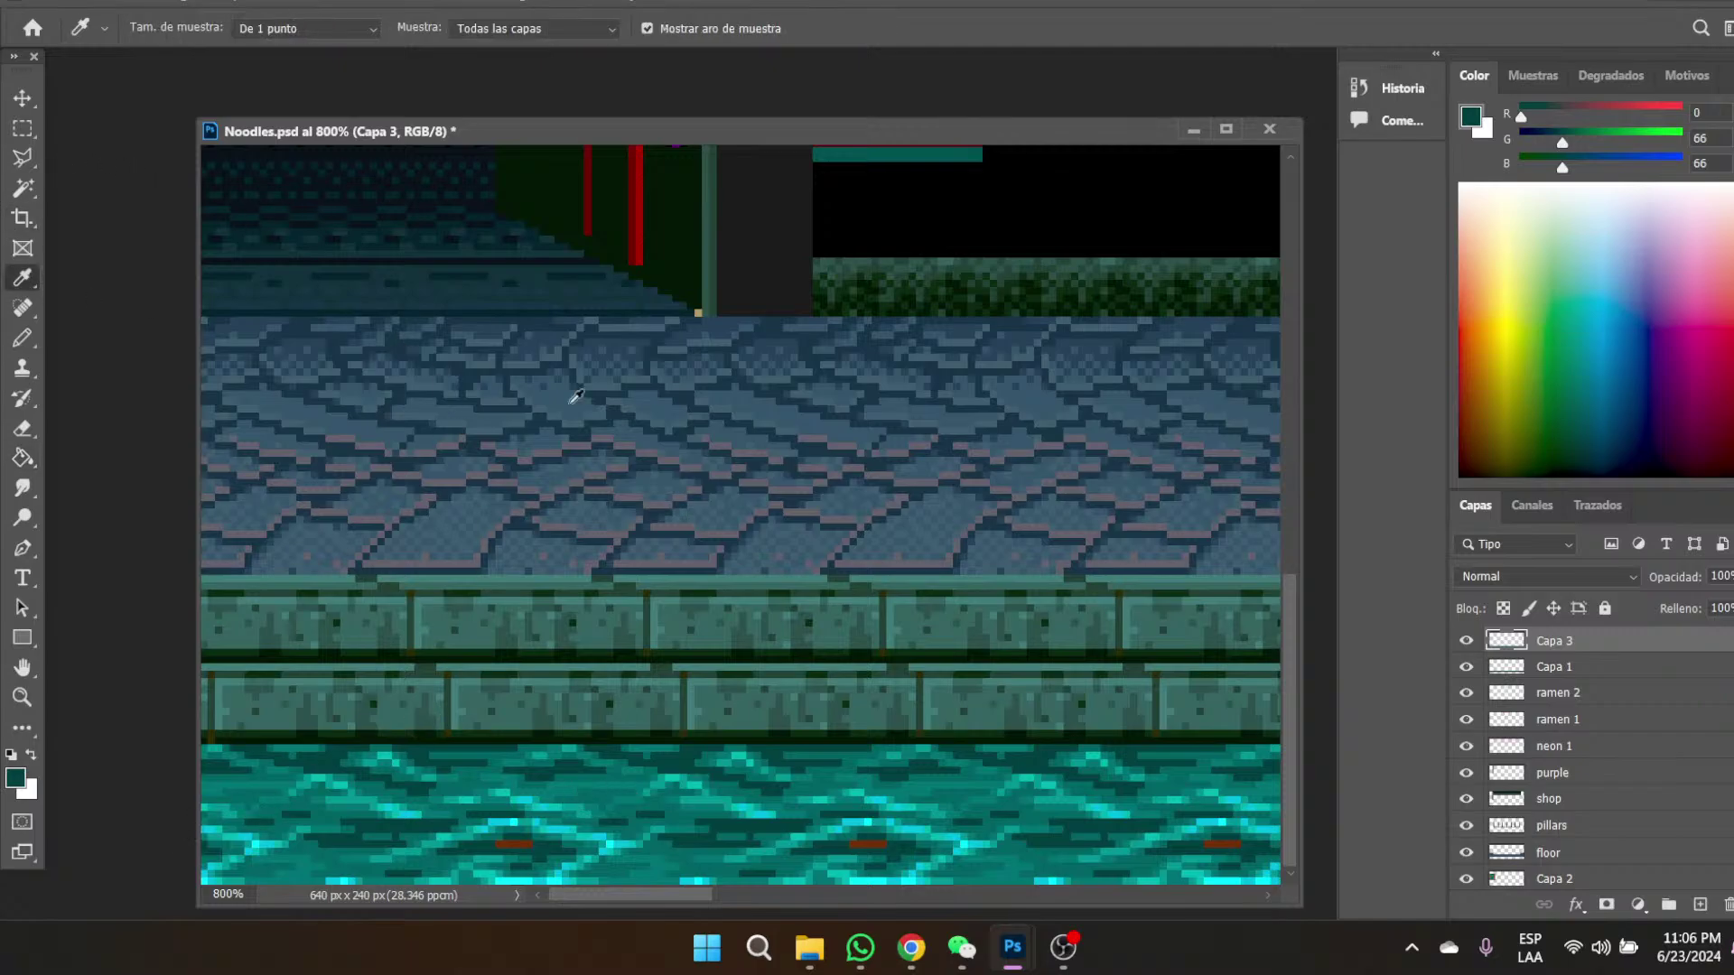
scroll(664, 565, "up", 5)
scroll(664, 565, "up", 2)
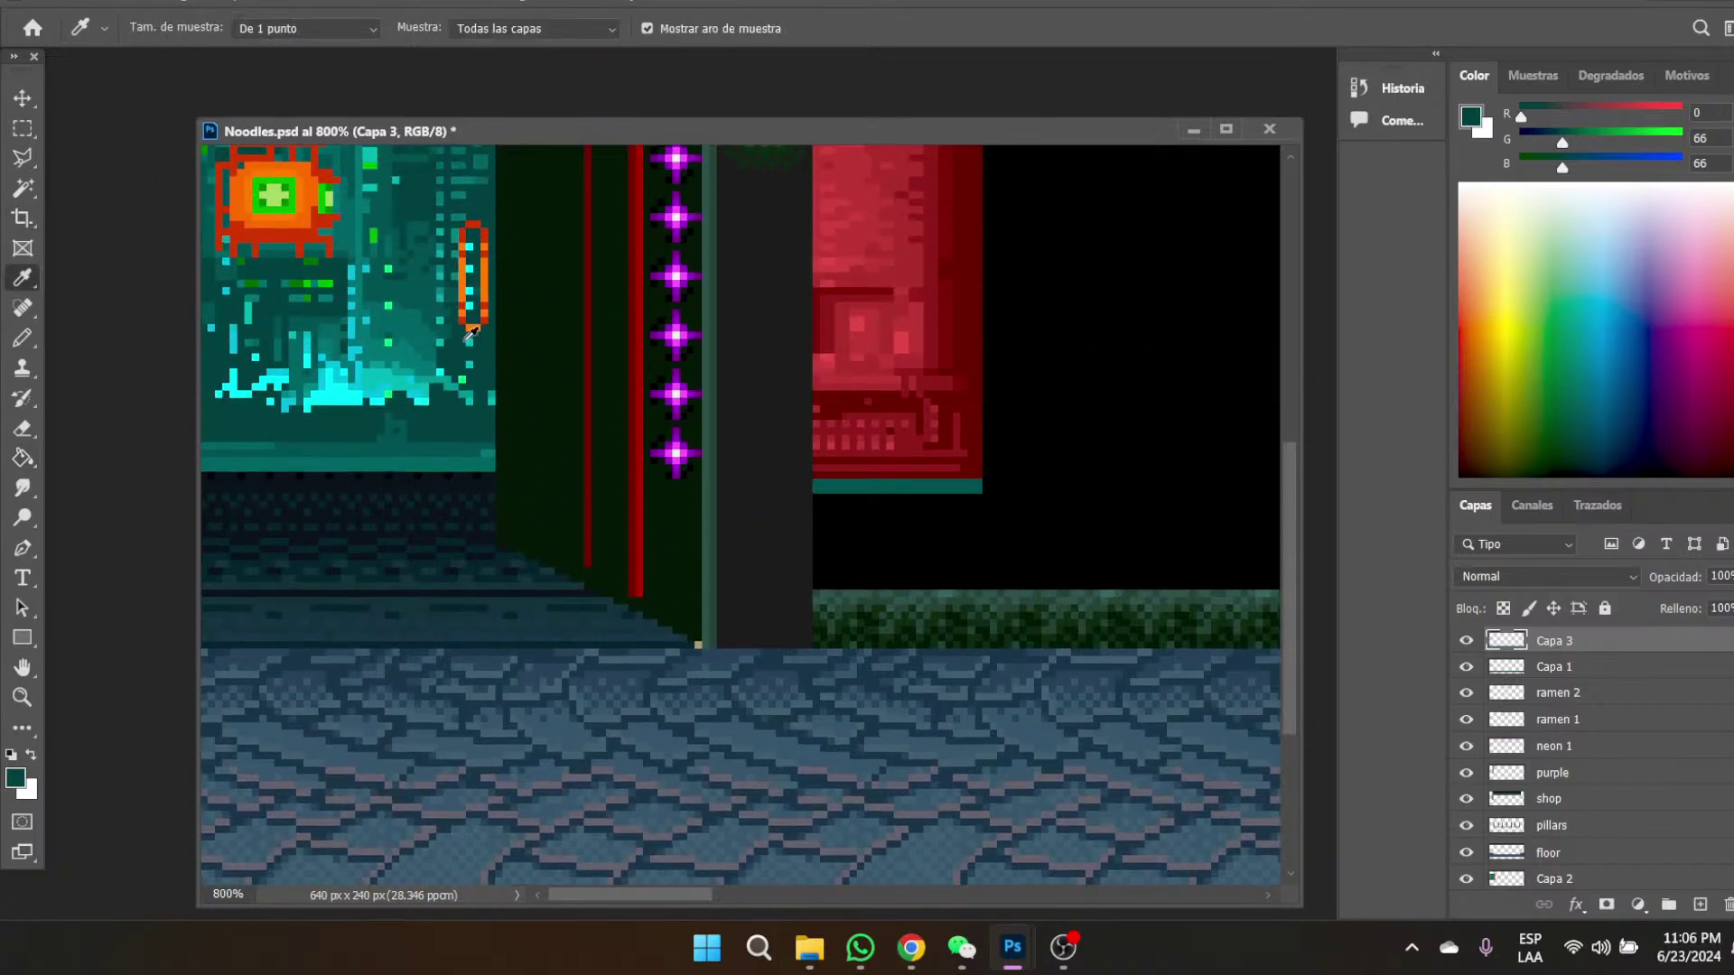
left_click(425, 192)
left_click(428, 250)
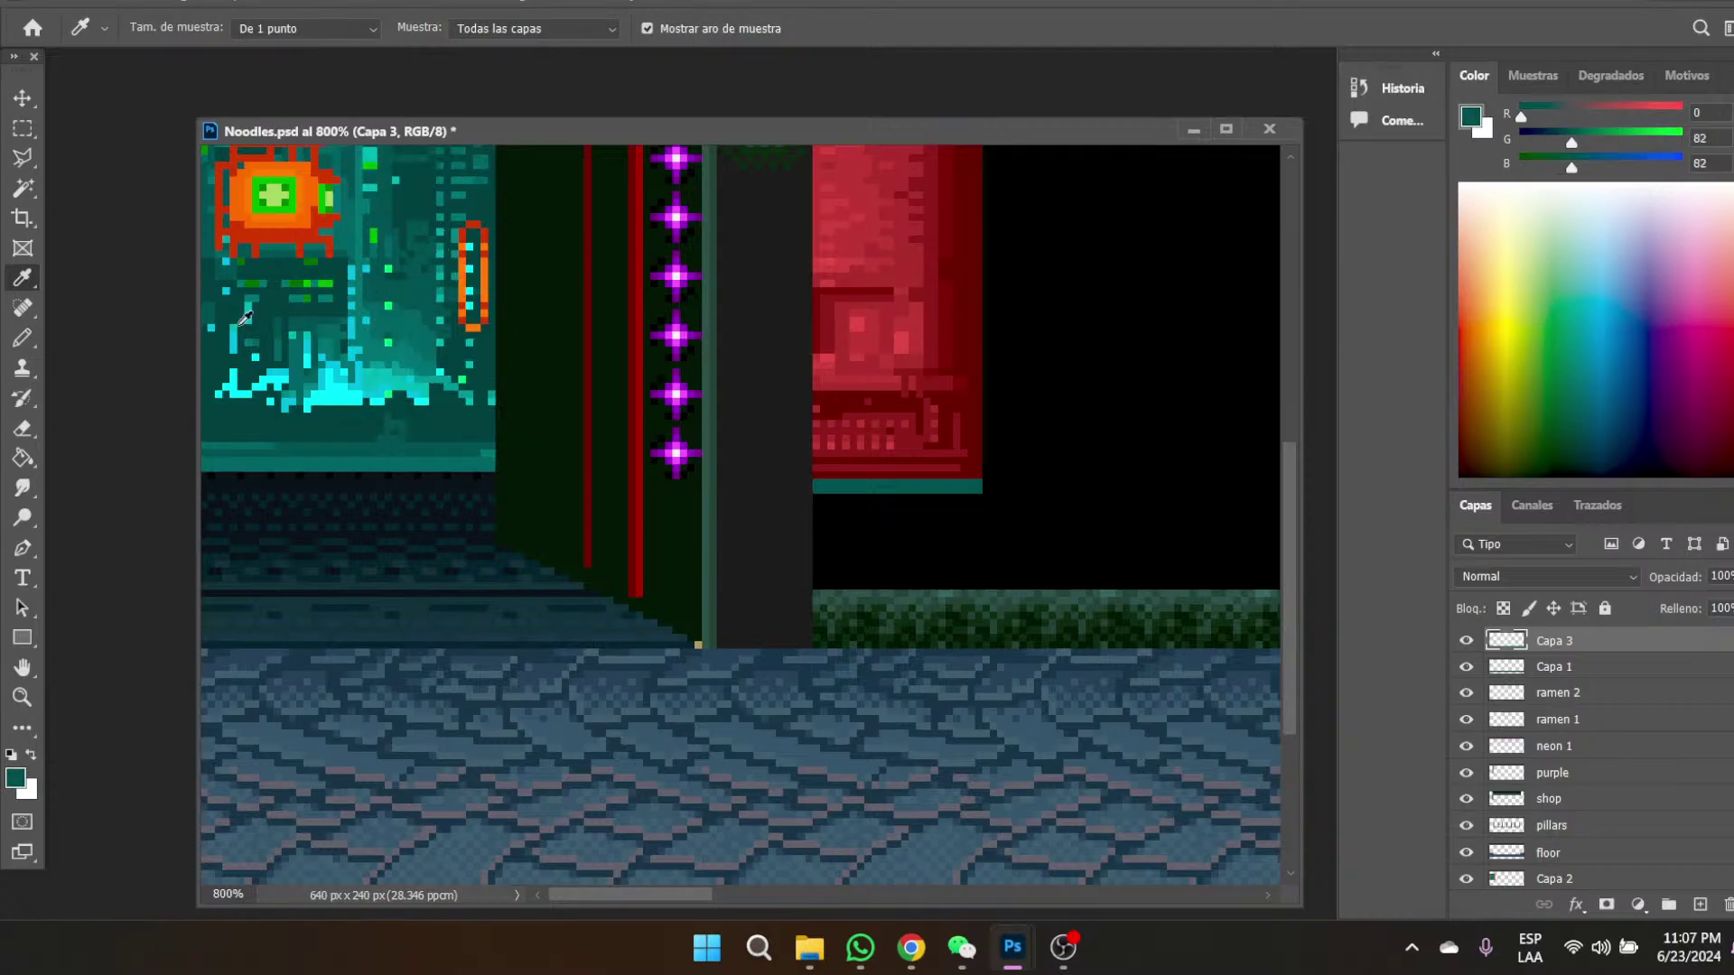
left_click(23, 459)
scroll(449, 601, "down", 5)
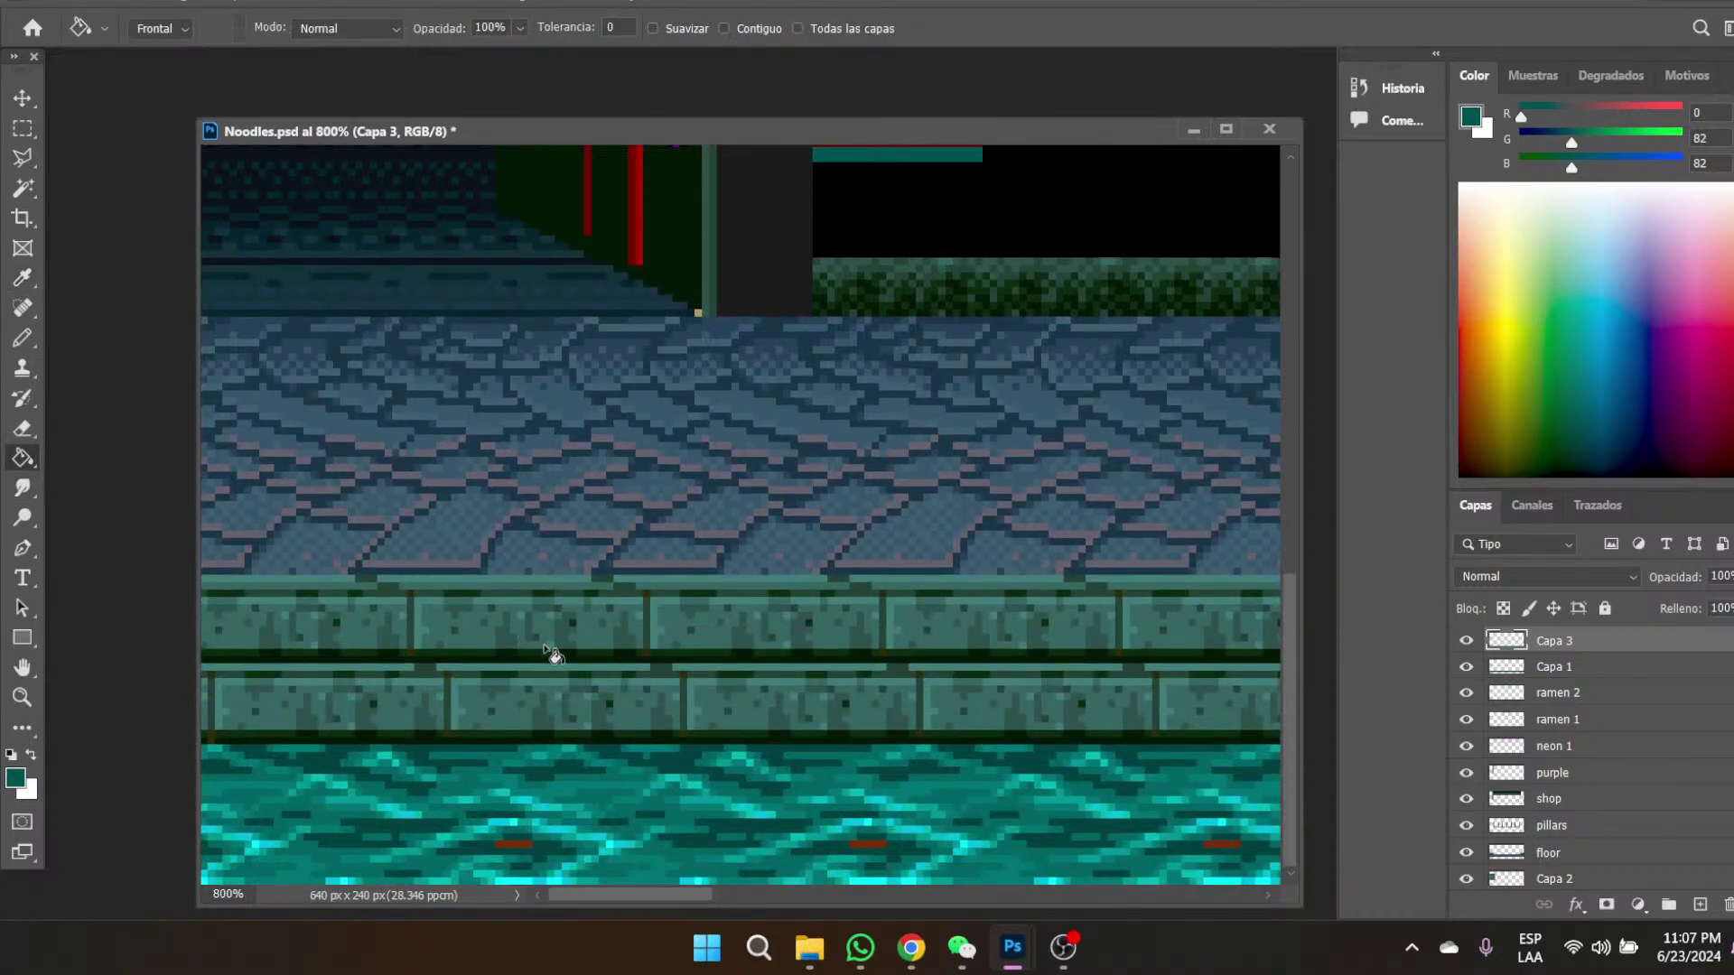
- Sample RGB 0, 66, 66 from the skyline and fill the water strip's last reddish-brown patches with it
left_click(23, 277)
scroll(445, 310, "up", 3)
left_click(464, 260)
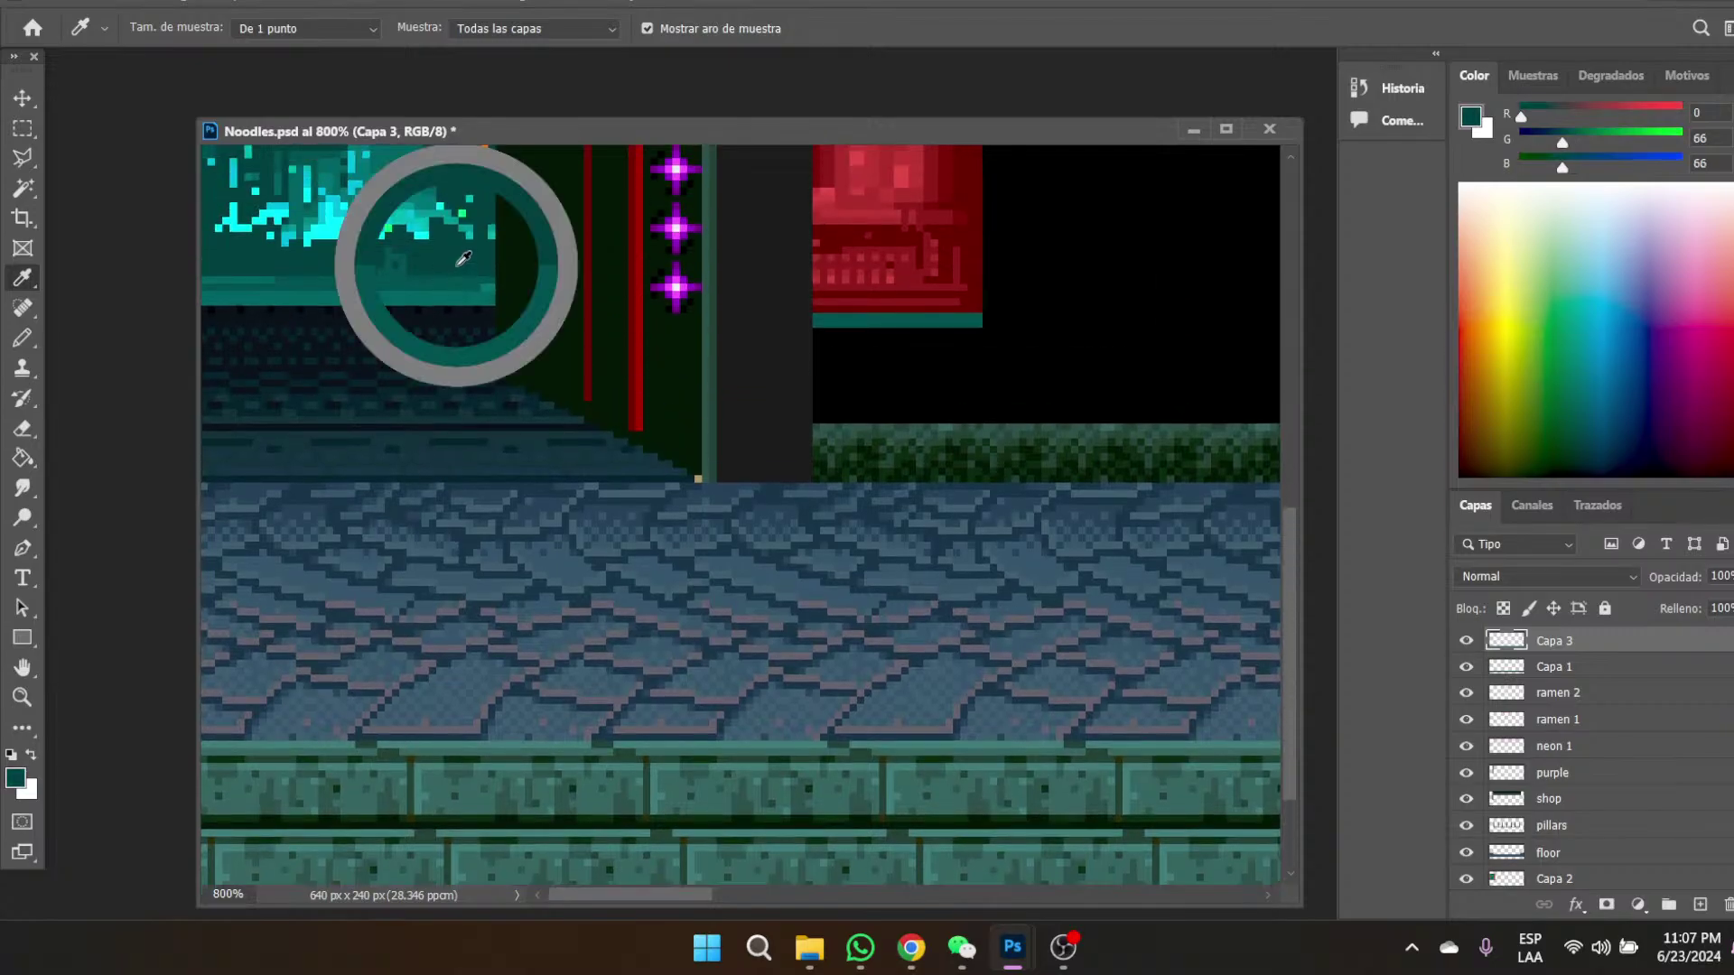
left_click(23, 459)
scroll(775, 645, "down", 3)
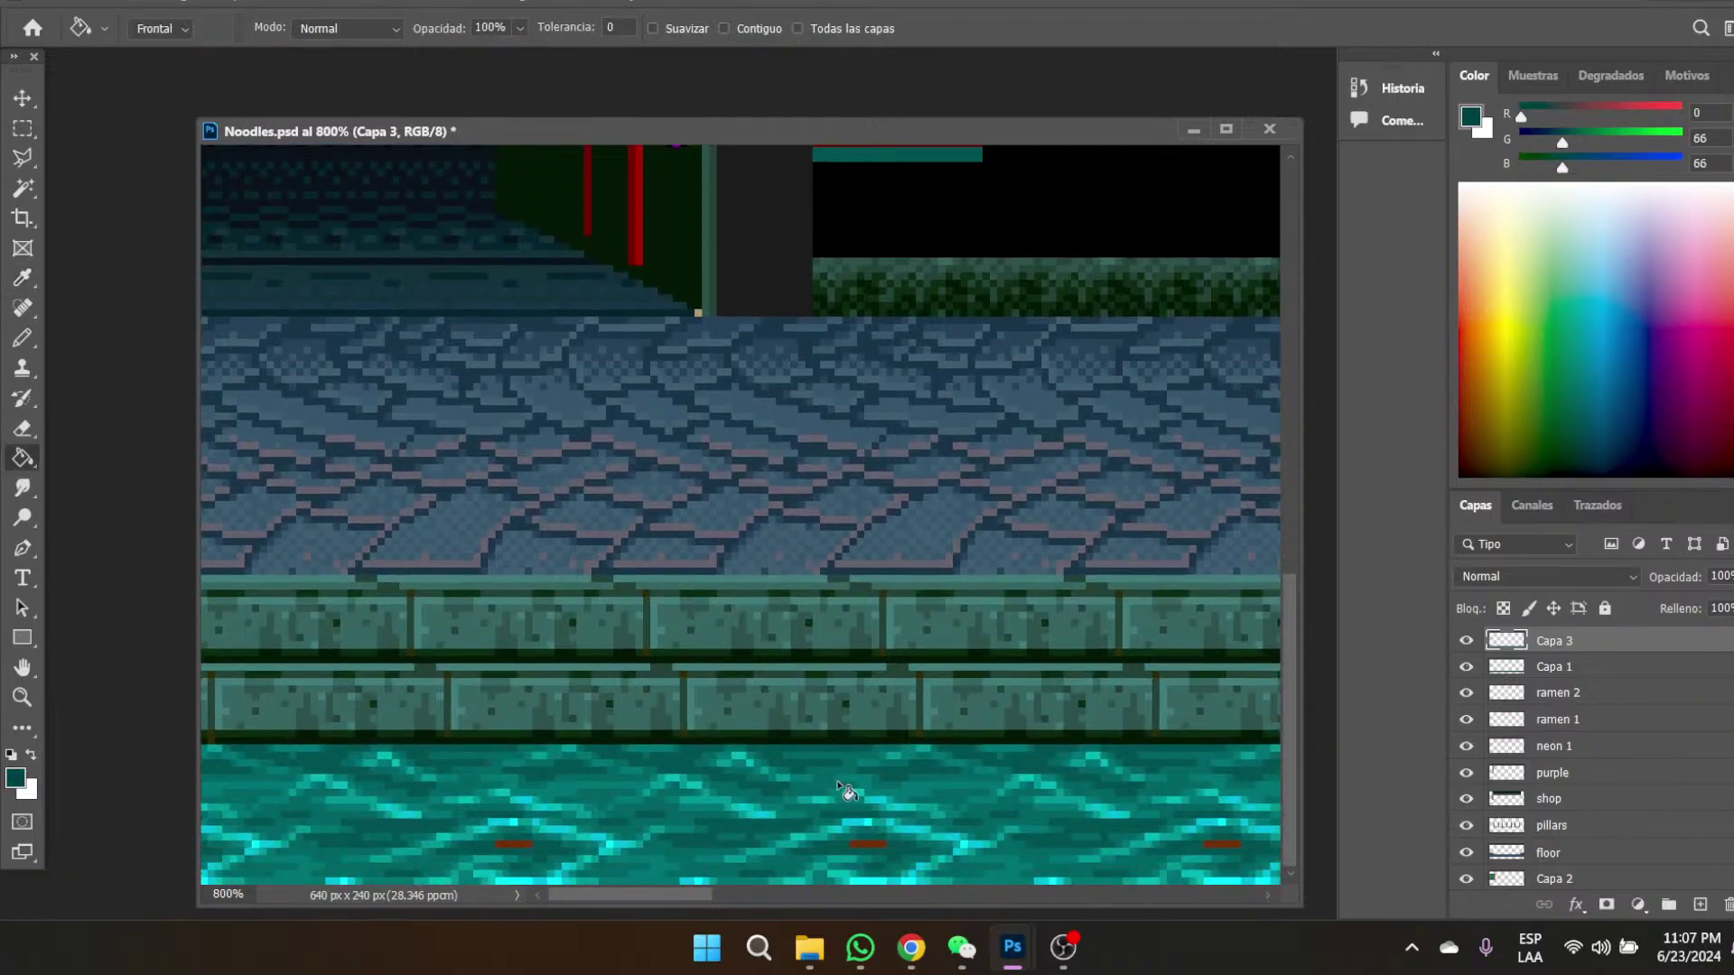
left_click(868, 845)
- View the whole stage at 100% and compare it with the Capa 3 water layer hidden and shown
left_click(21, 696)
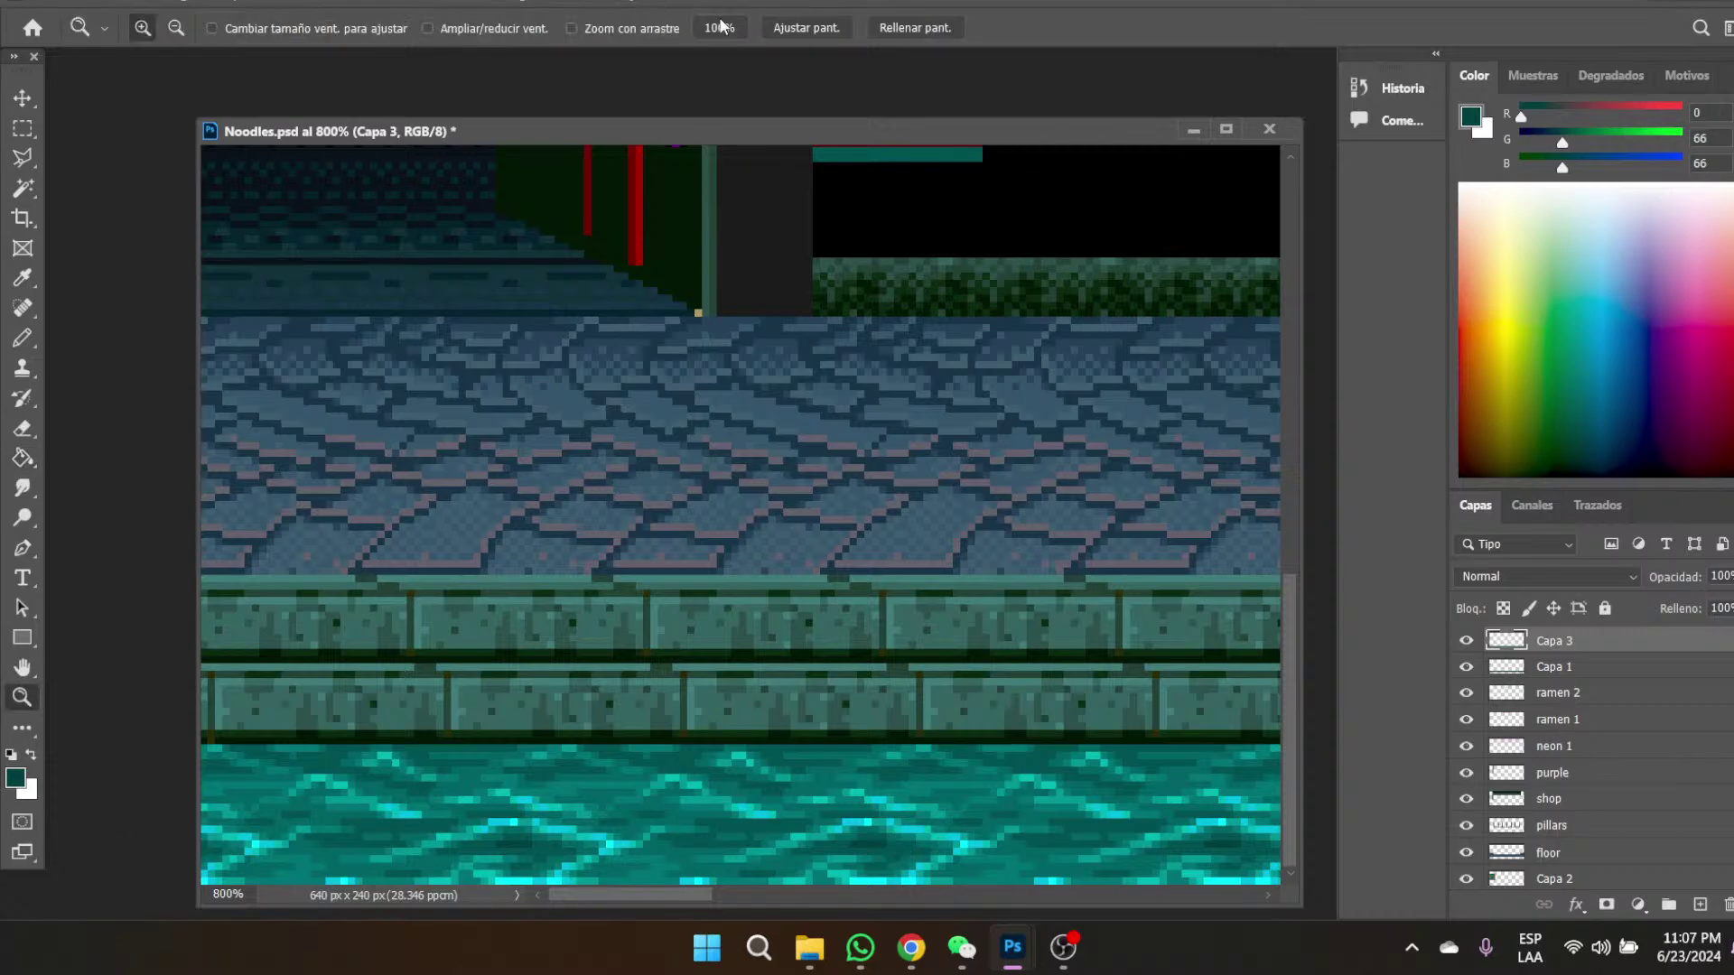
left_click(728, 35)
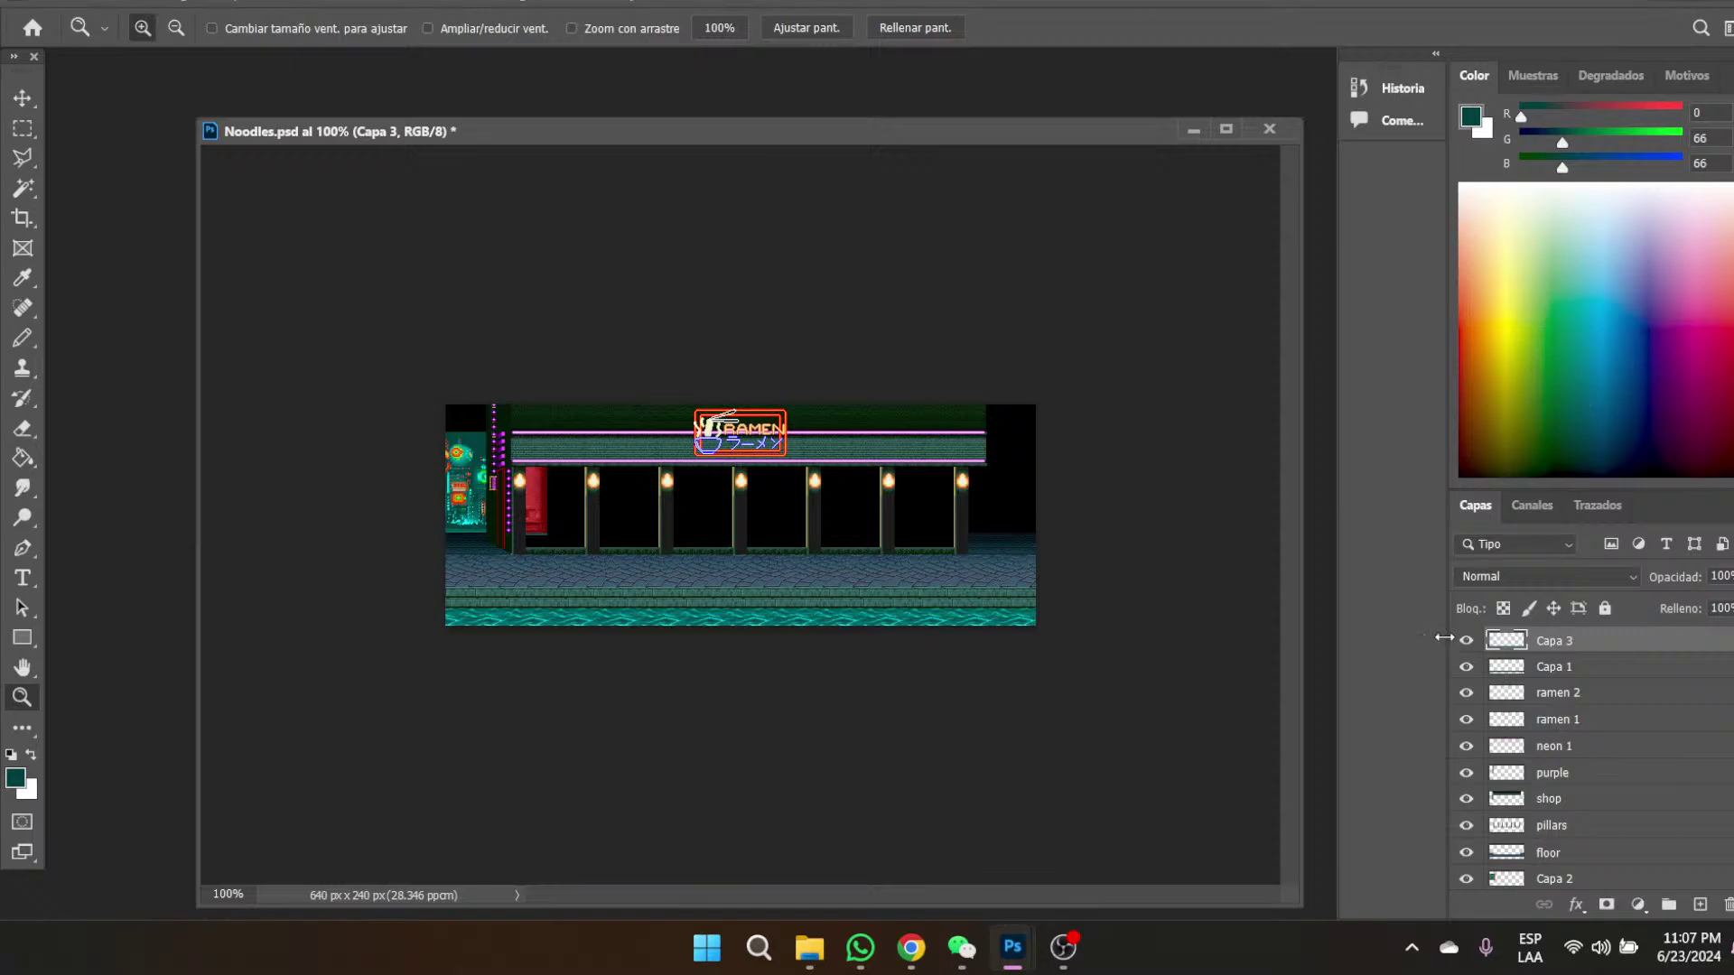
left_click(1465, 640)
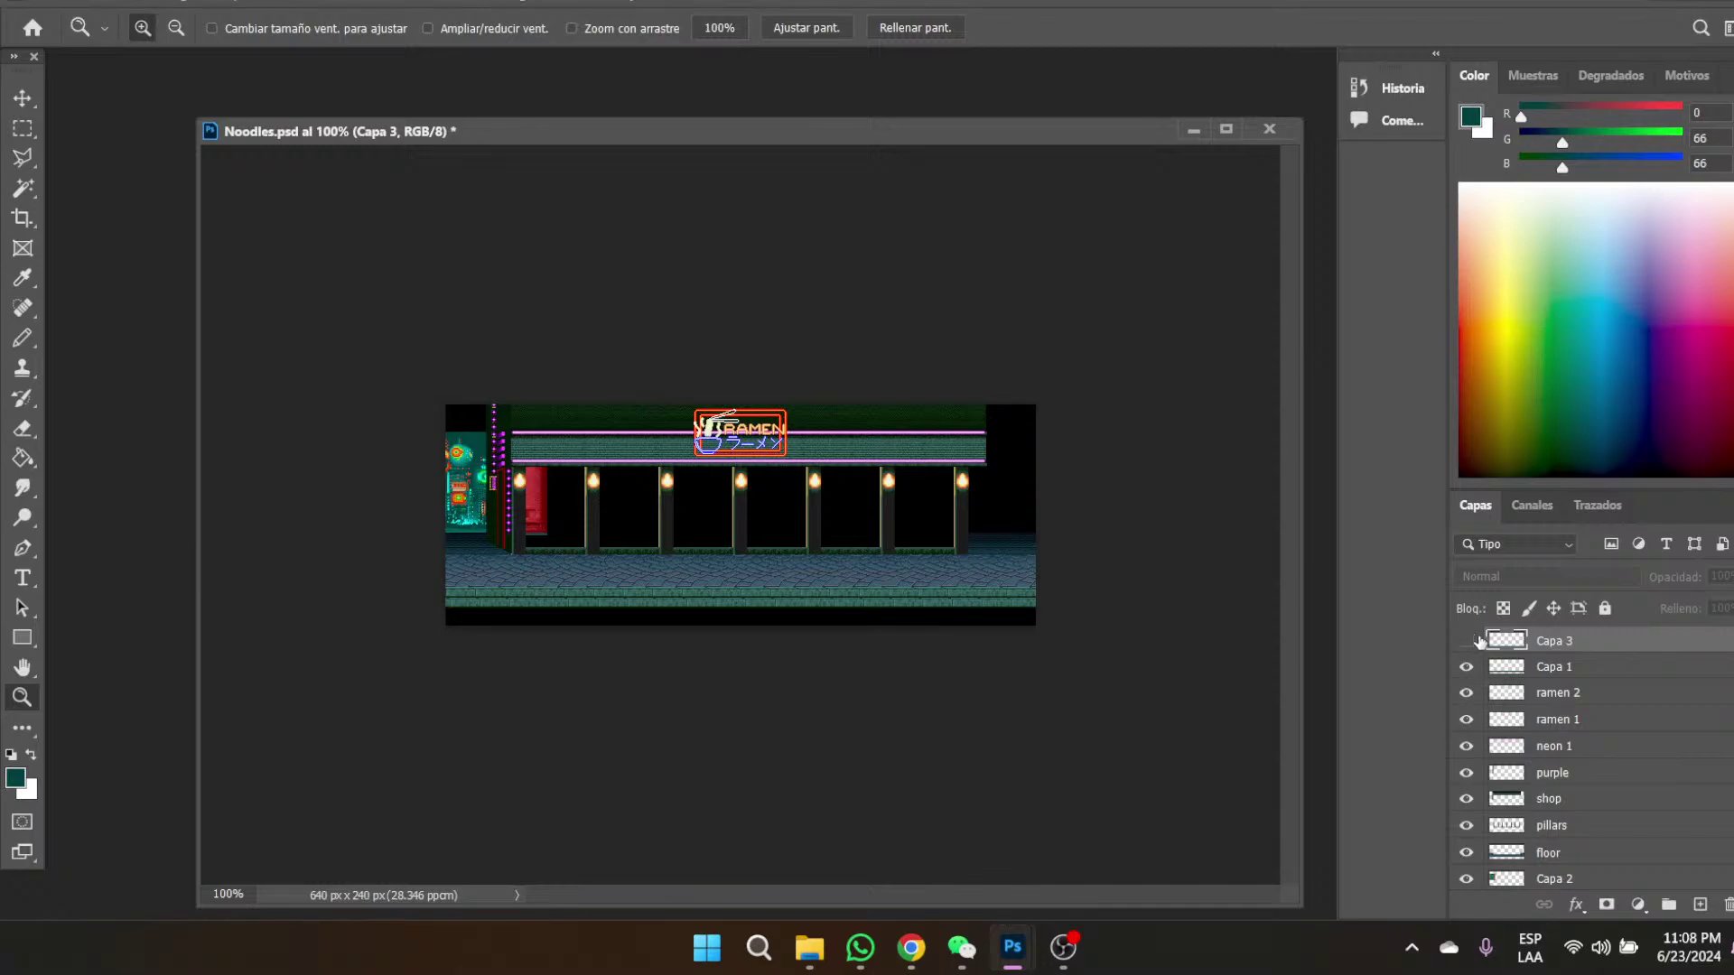
left_click(1466, 640)
- Isolate the Capa 2 skyline layer by hiding all other layers
scroll(1504, 707, "down", 1)
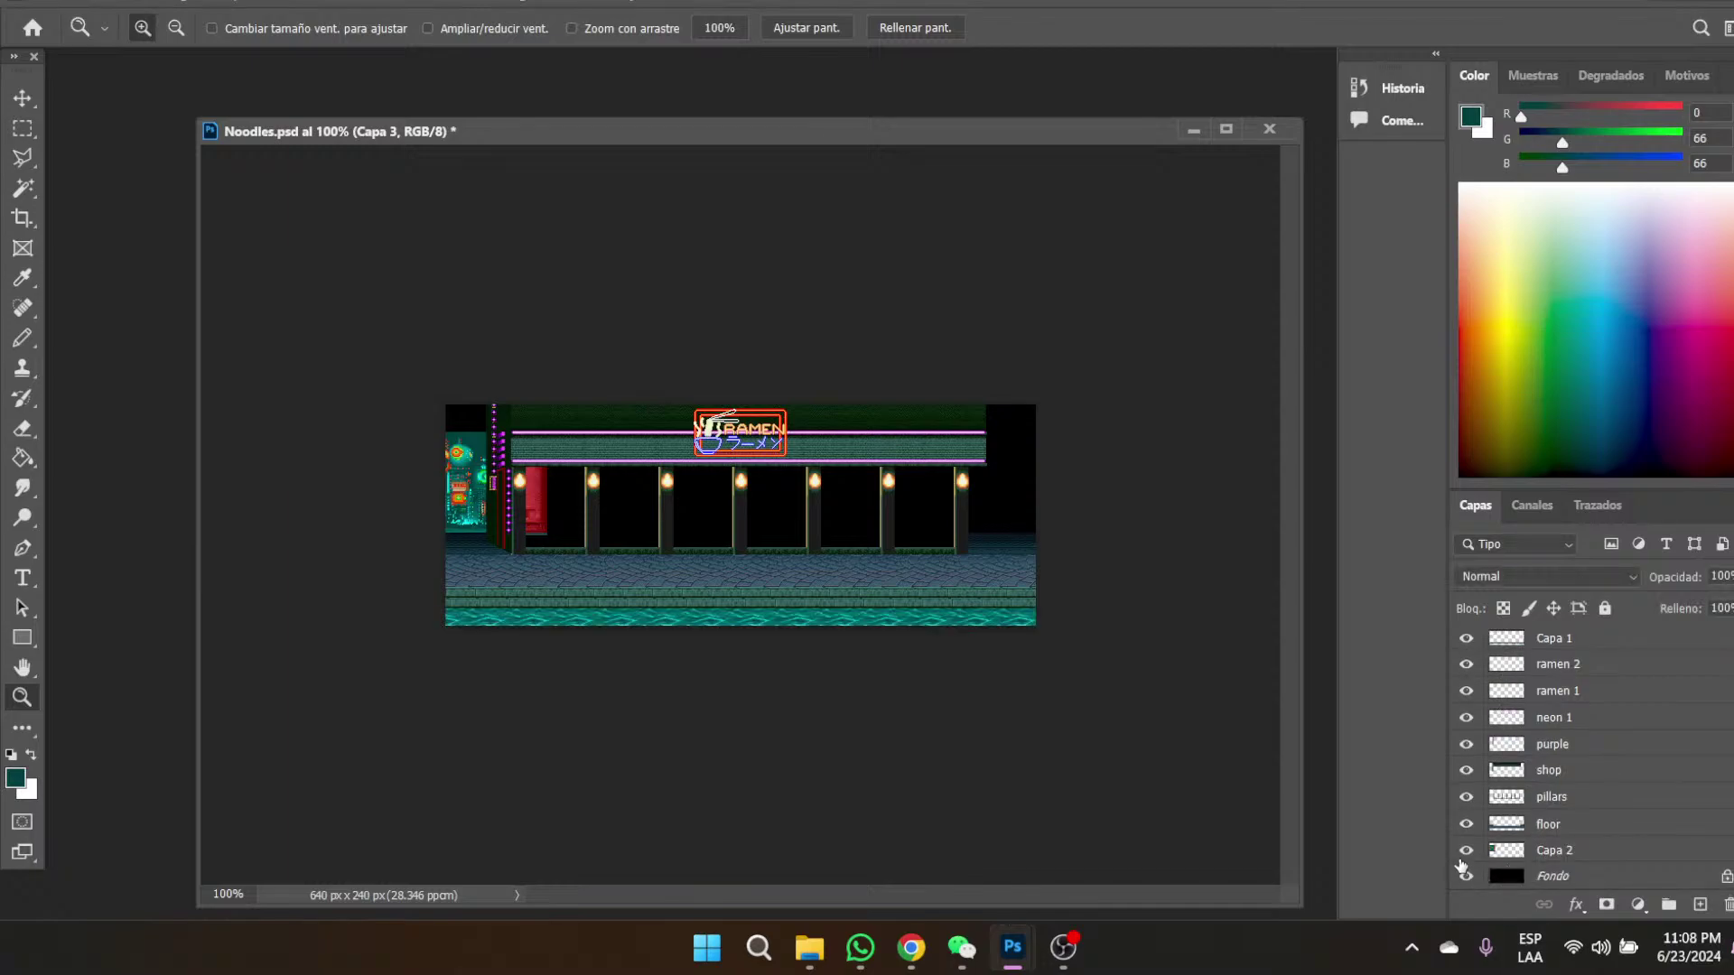
left_click(1465, 854)
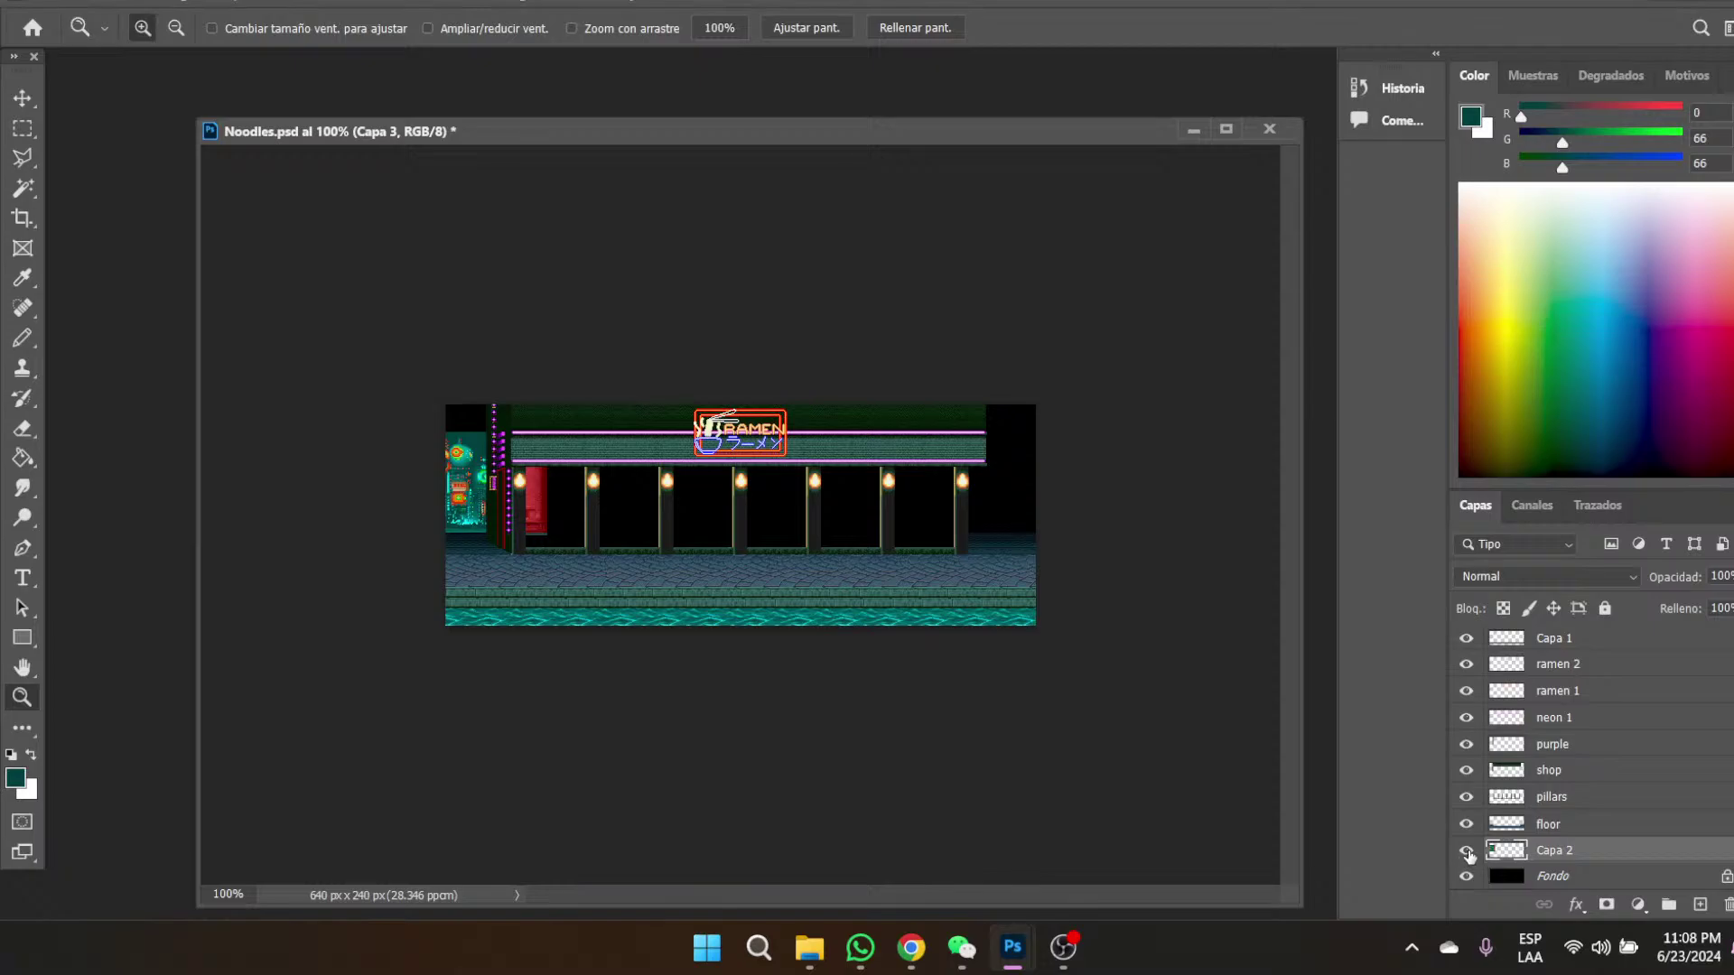
right_click(1466, 856)
left_click(1603, 670)
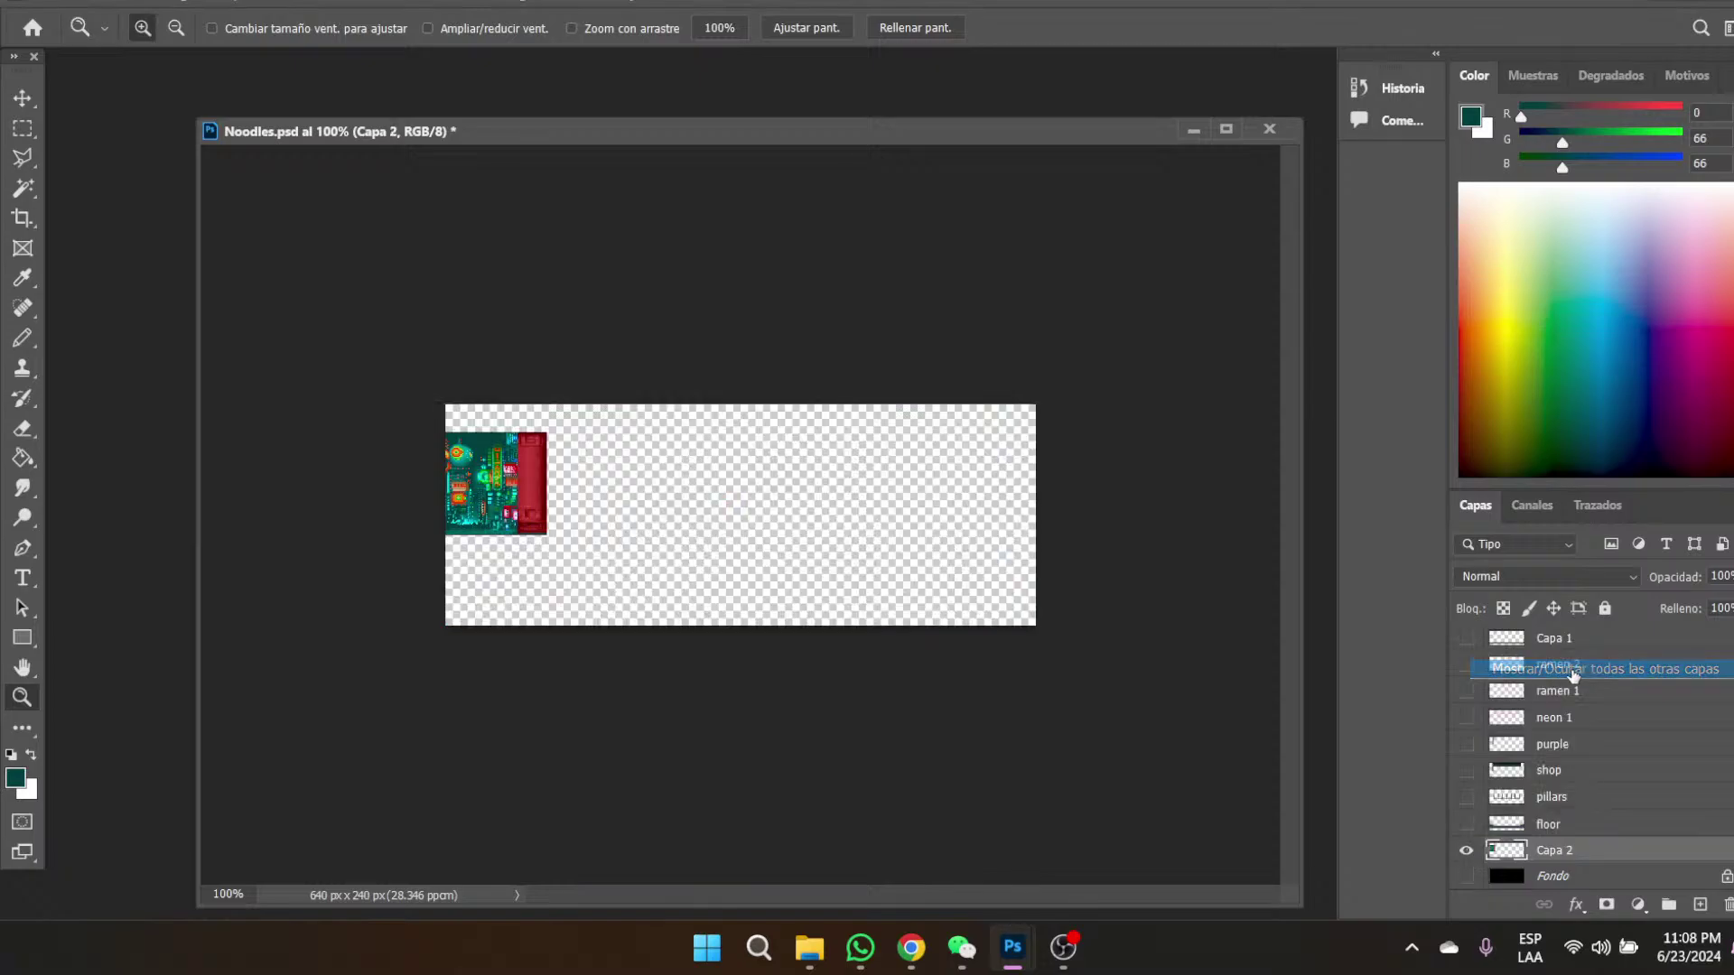
- Extend the Capa 2 skyline's background up to the canvas top by filling the empty area above it with sampled RGB 0, 66, 66
left_click(537, 430)
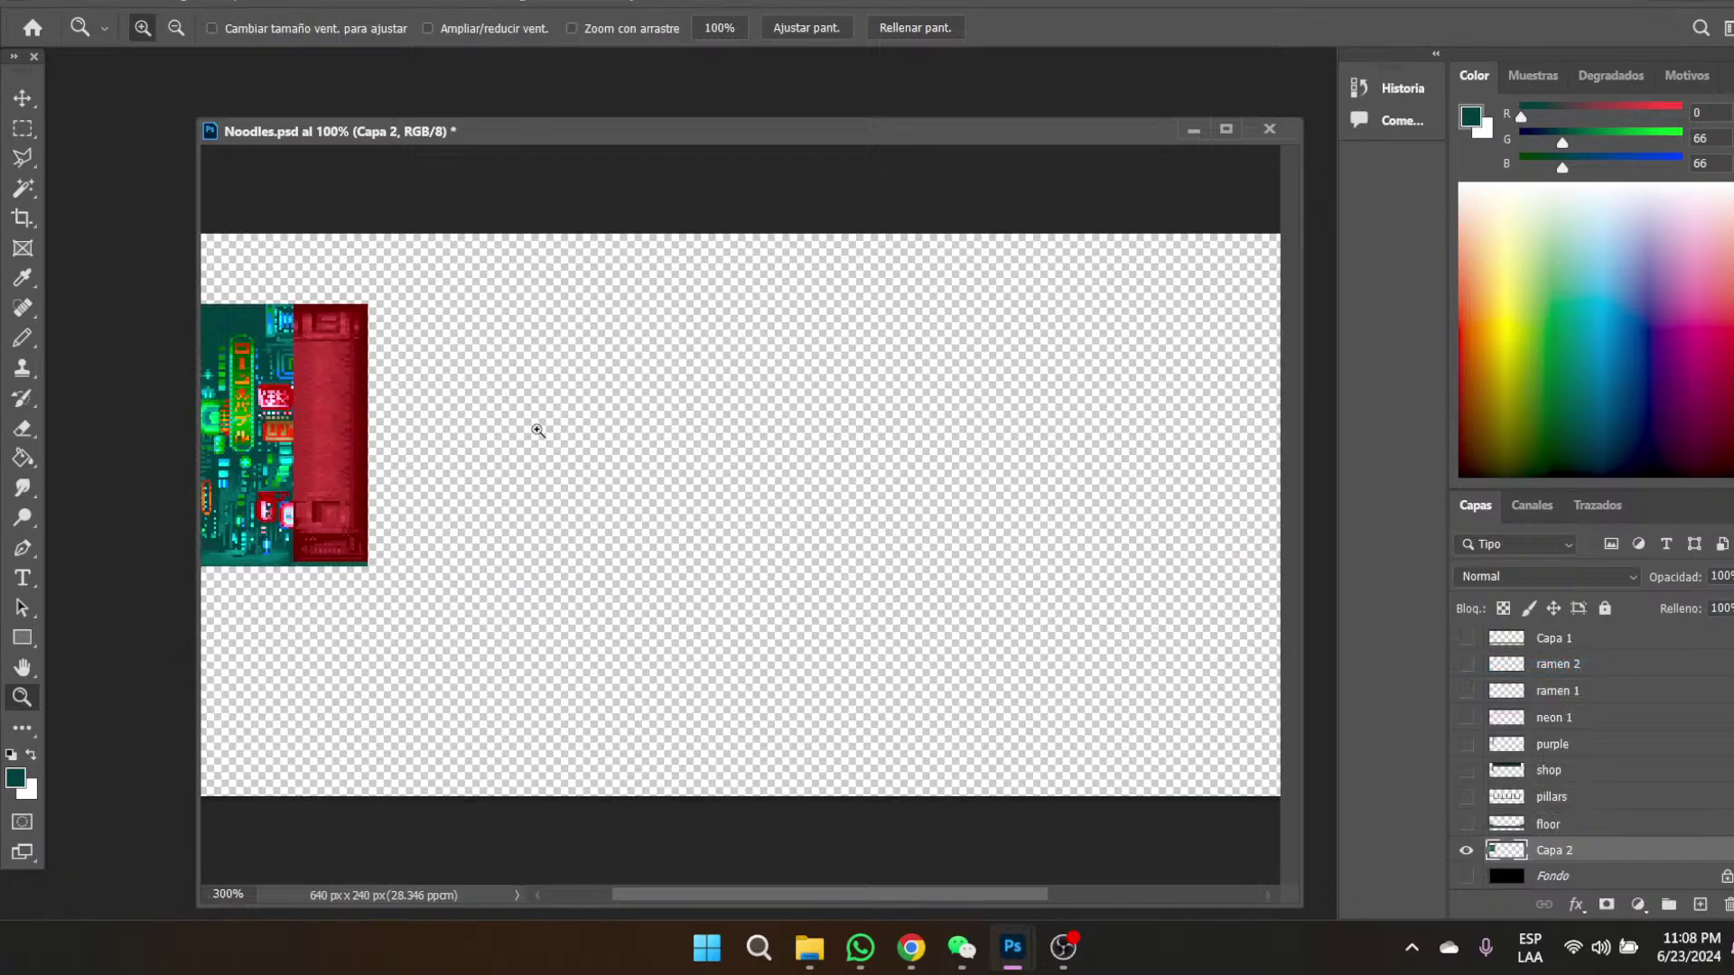
left_click(534, 425)
left_click_drag(821, 898, 495, 896)
scroll(271, 542, "up", 1)
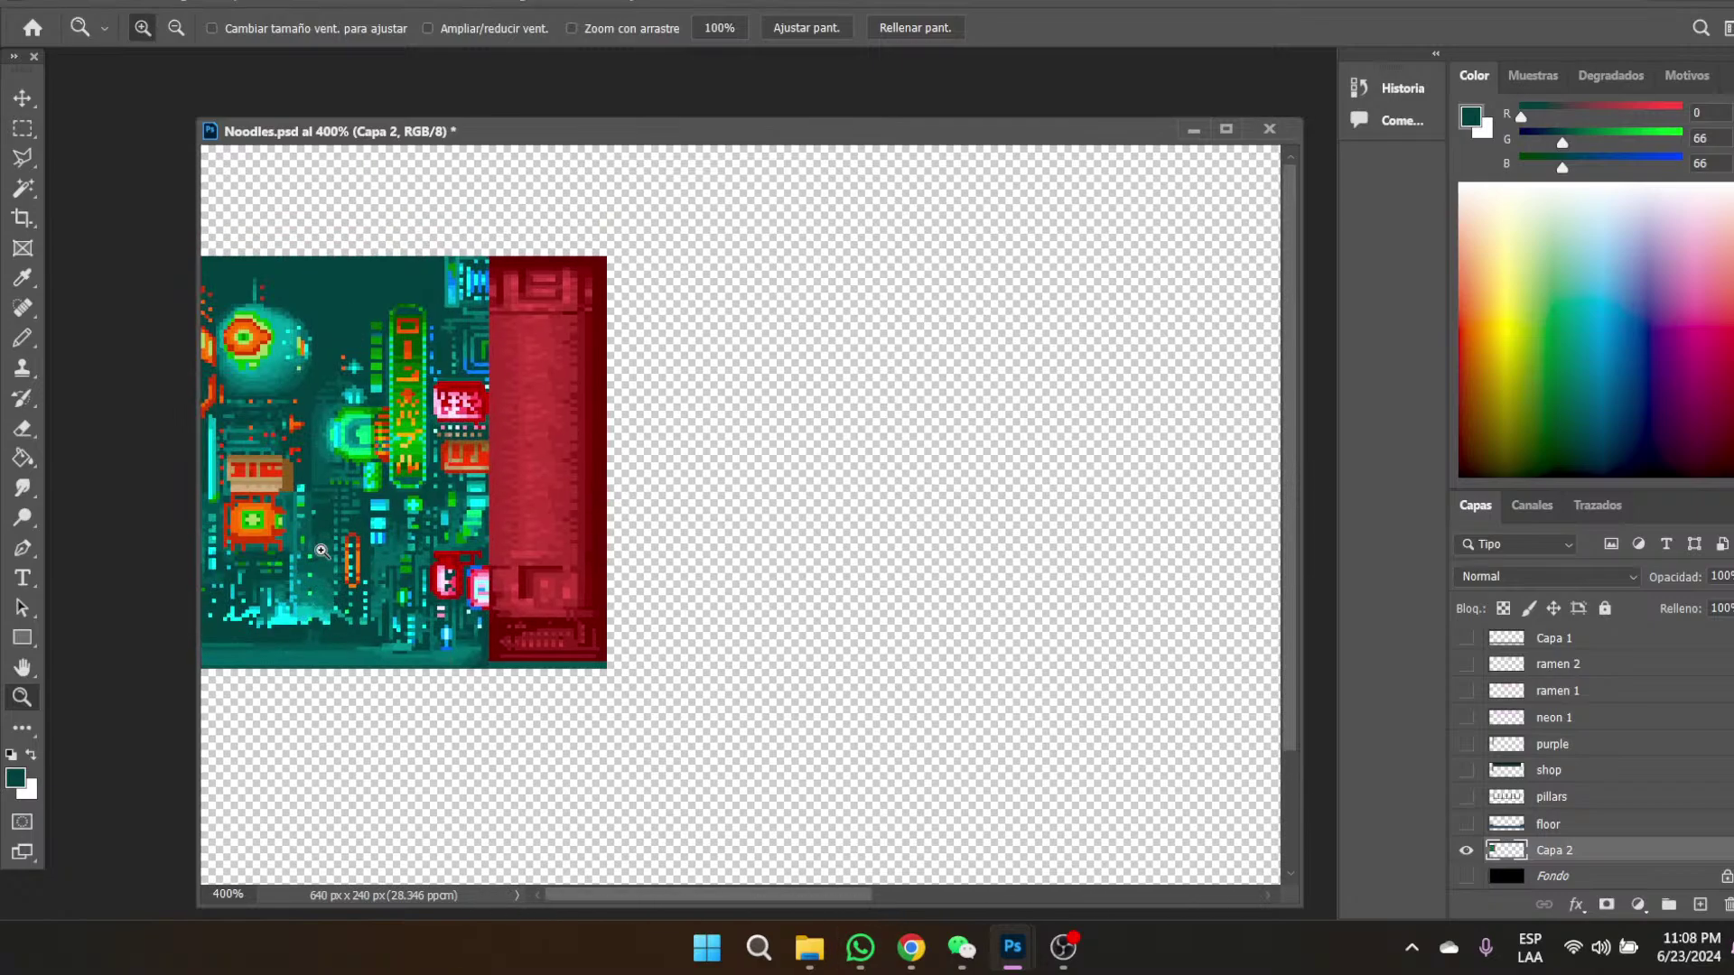
left_click(23, 129)
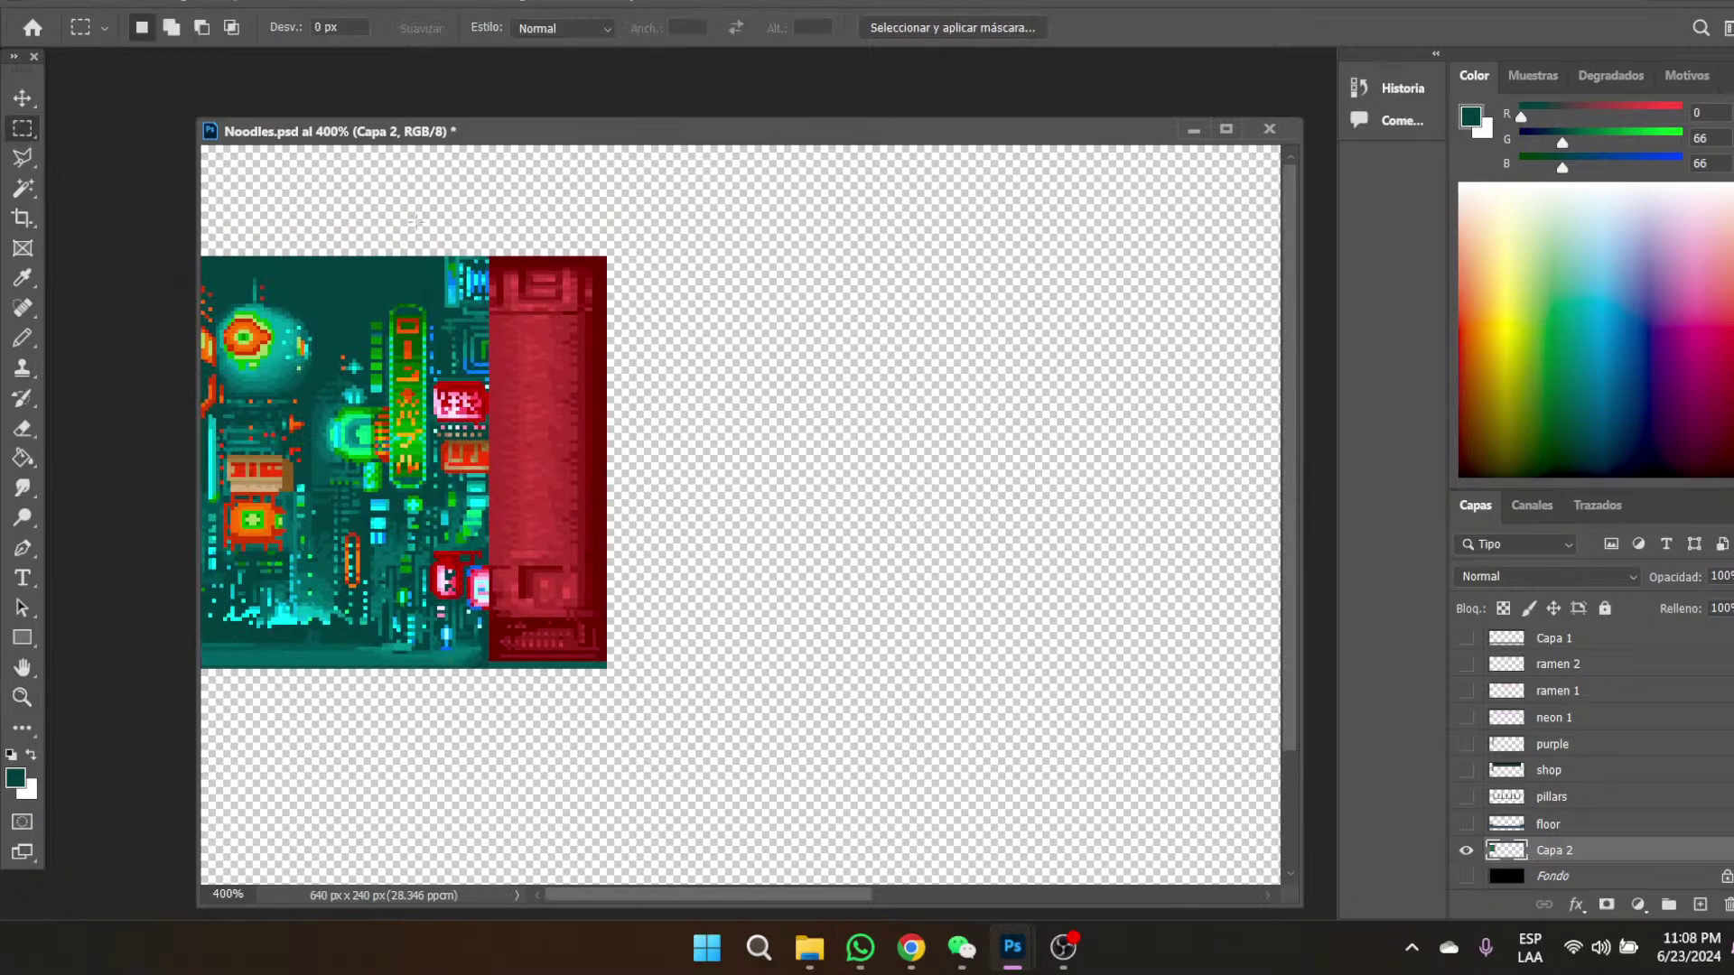
left_click_drag(485, 257, 113, 31)
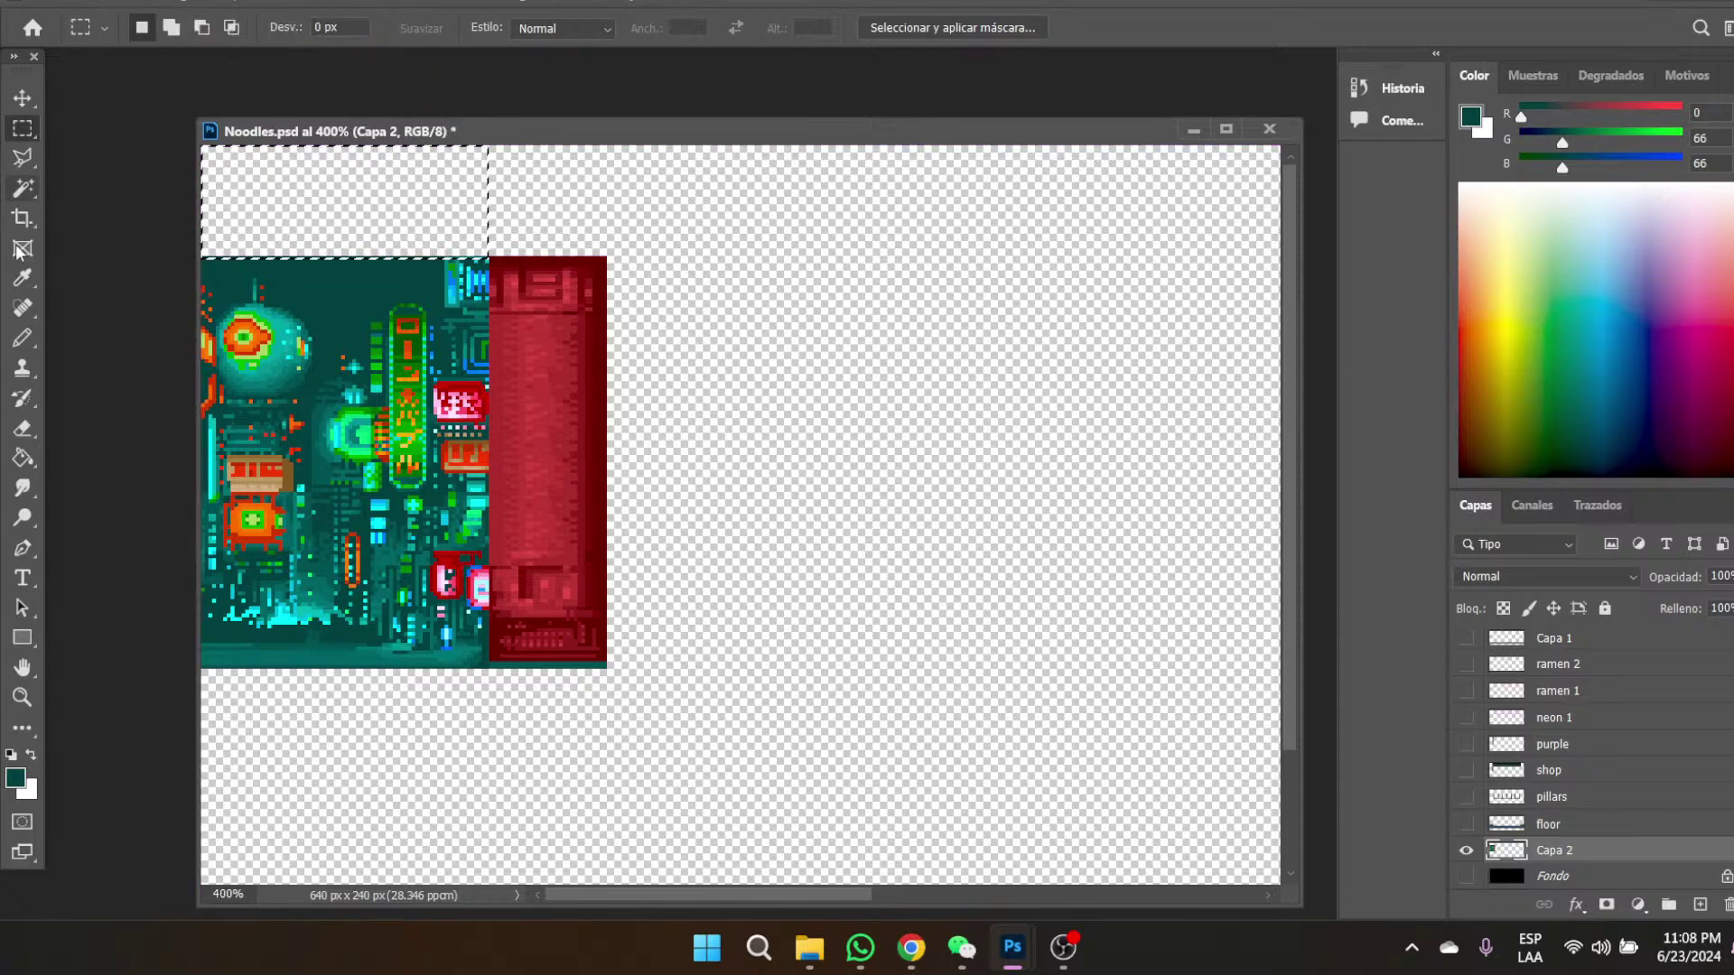
left_click(23, 278)
left_click(328, 280)
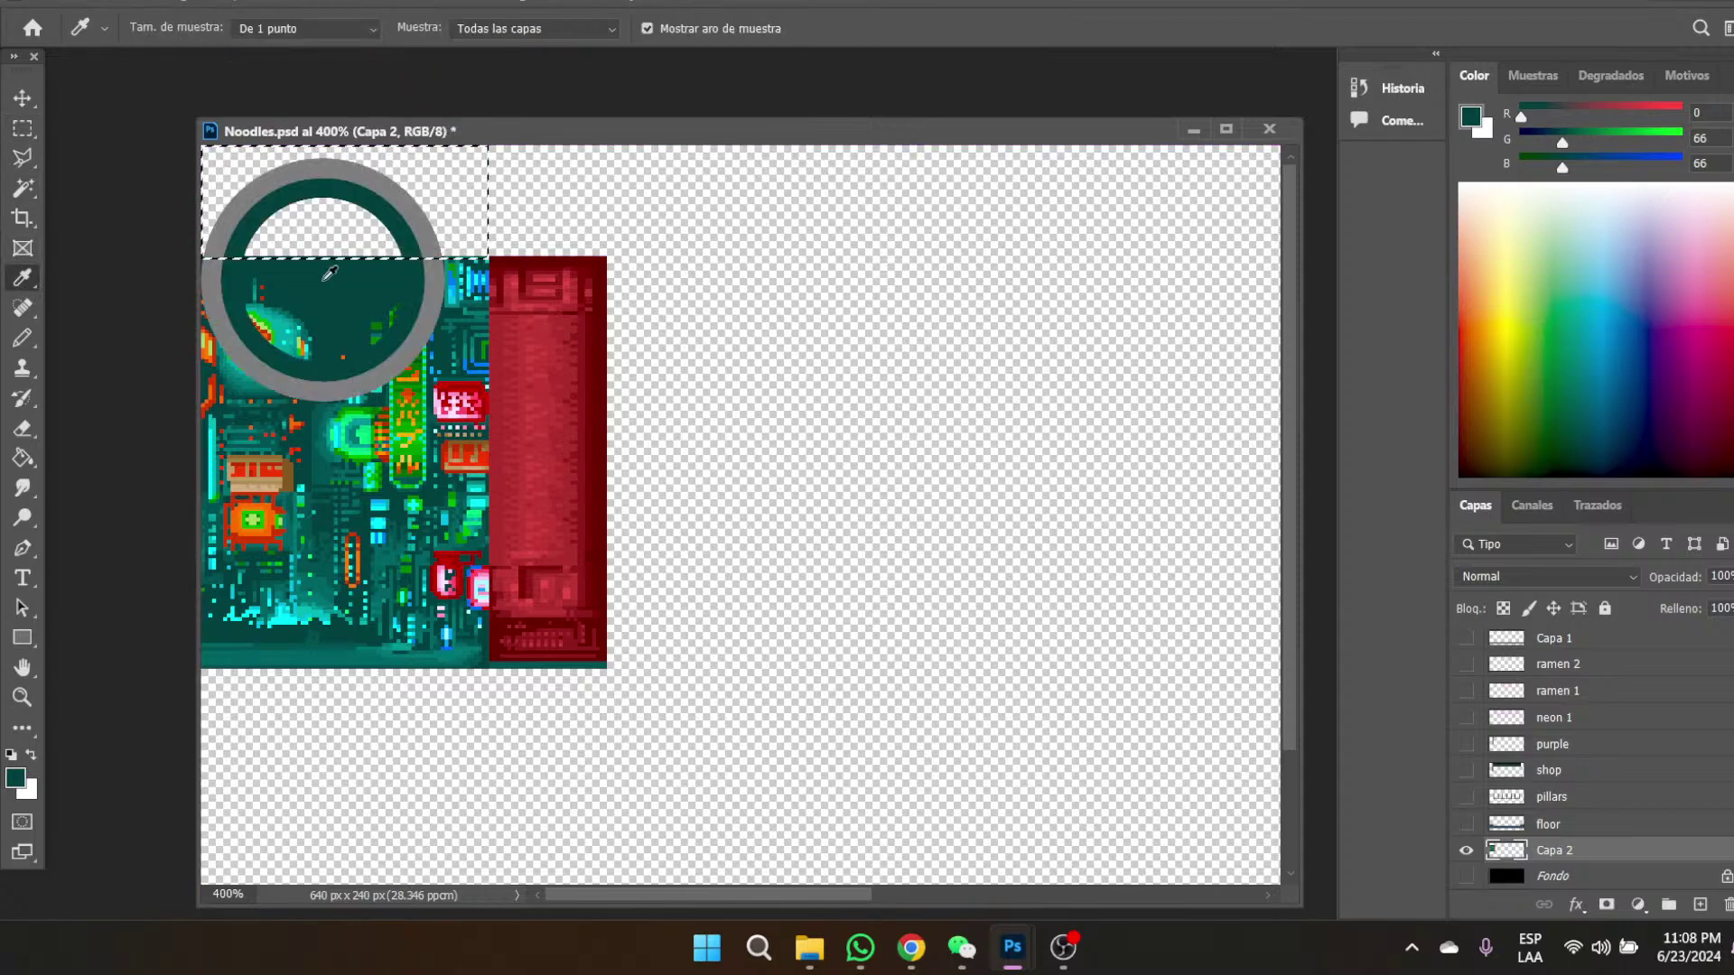
left_click(22, 458)
left_click(225, 194)
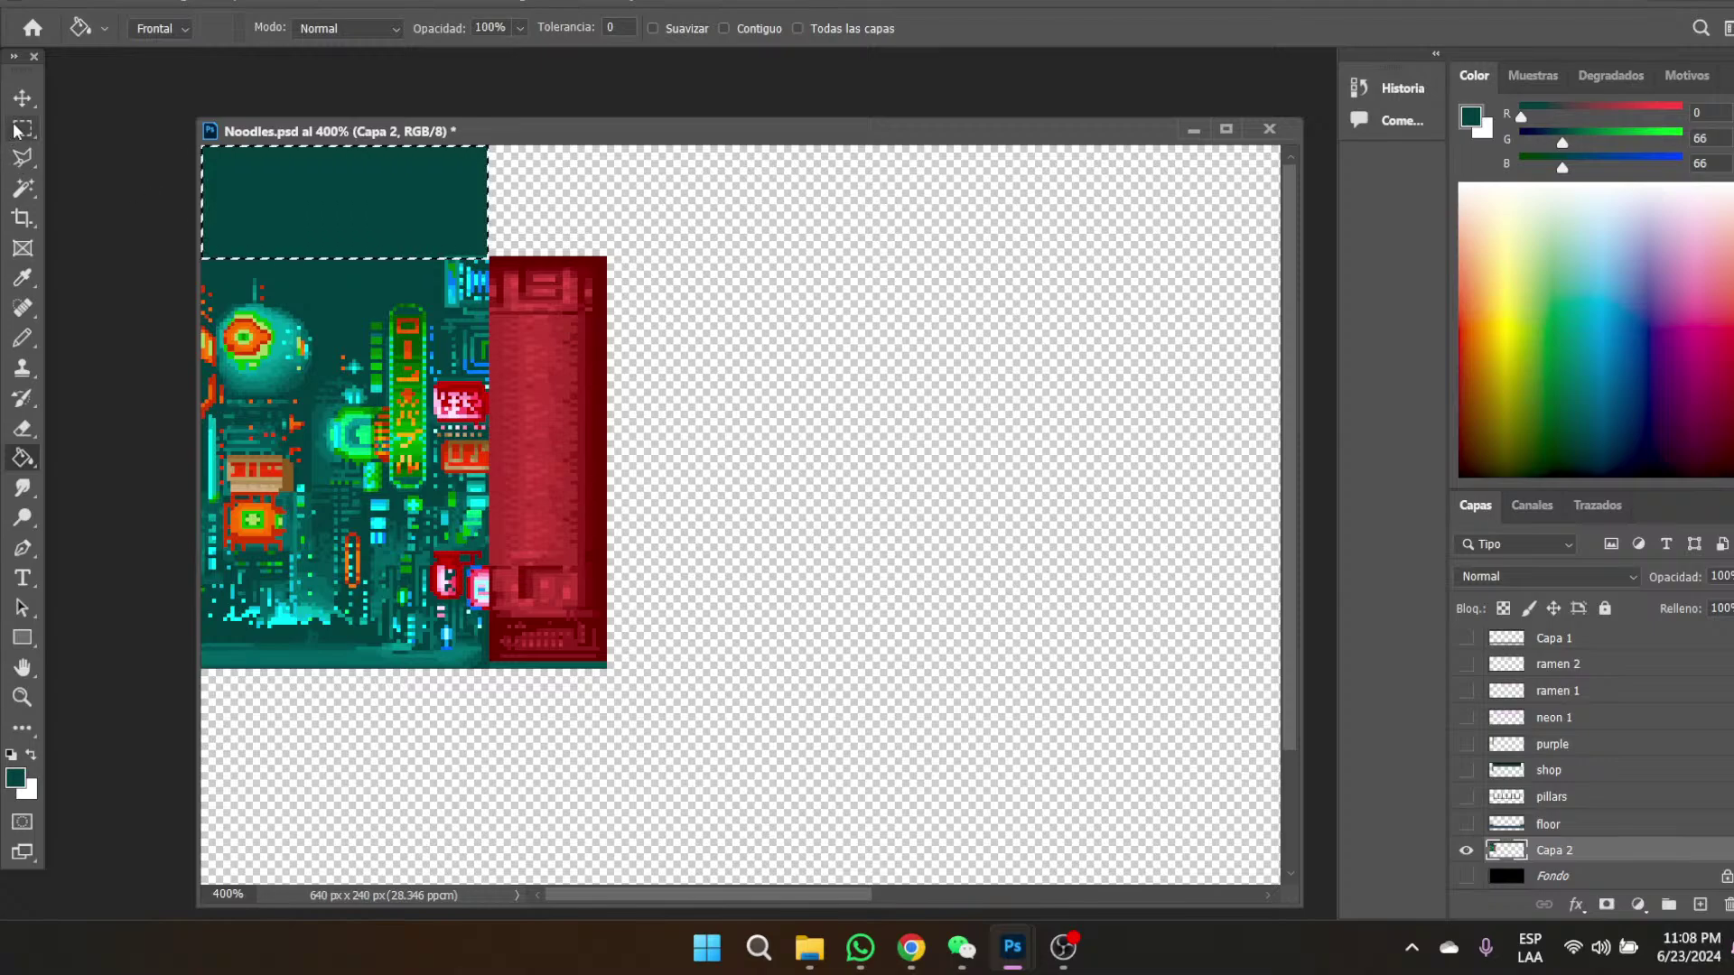
left_click(22, 128)
key("ctrl+d")
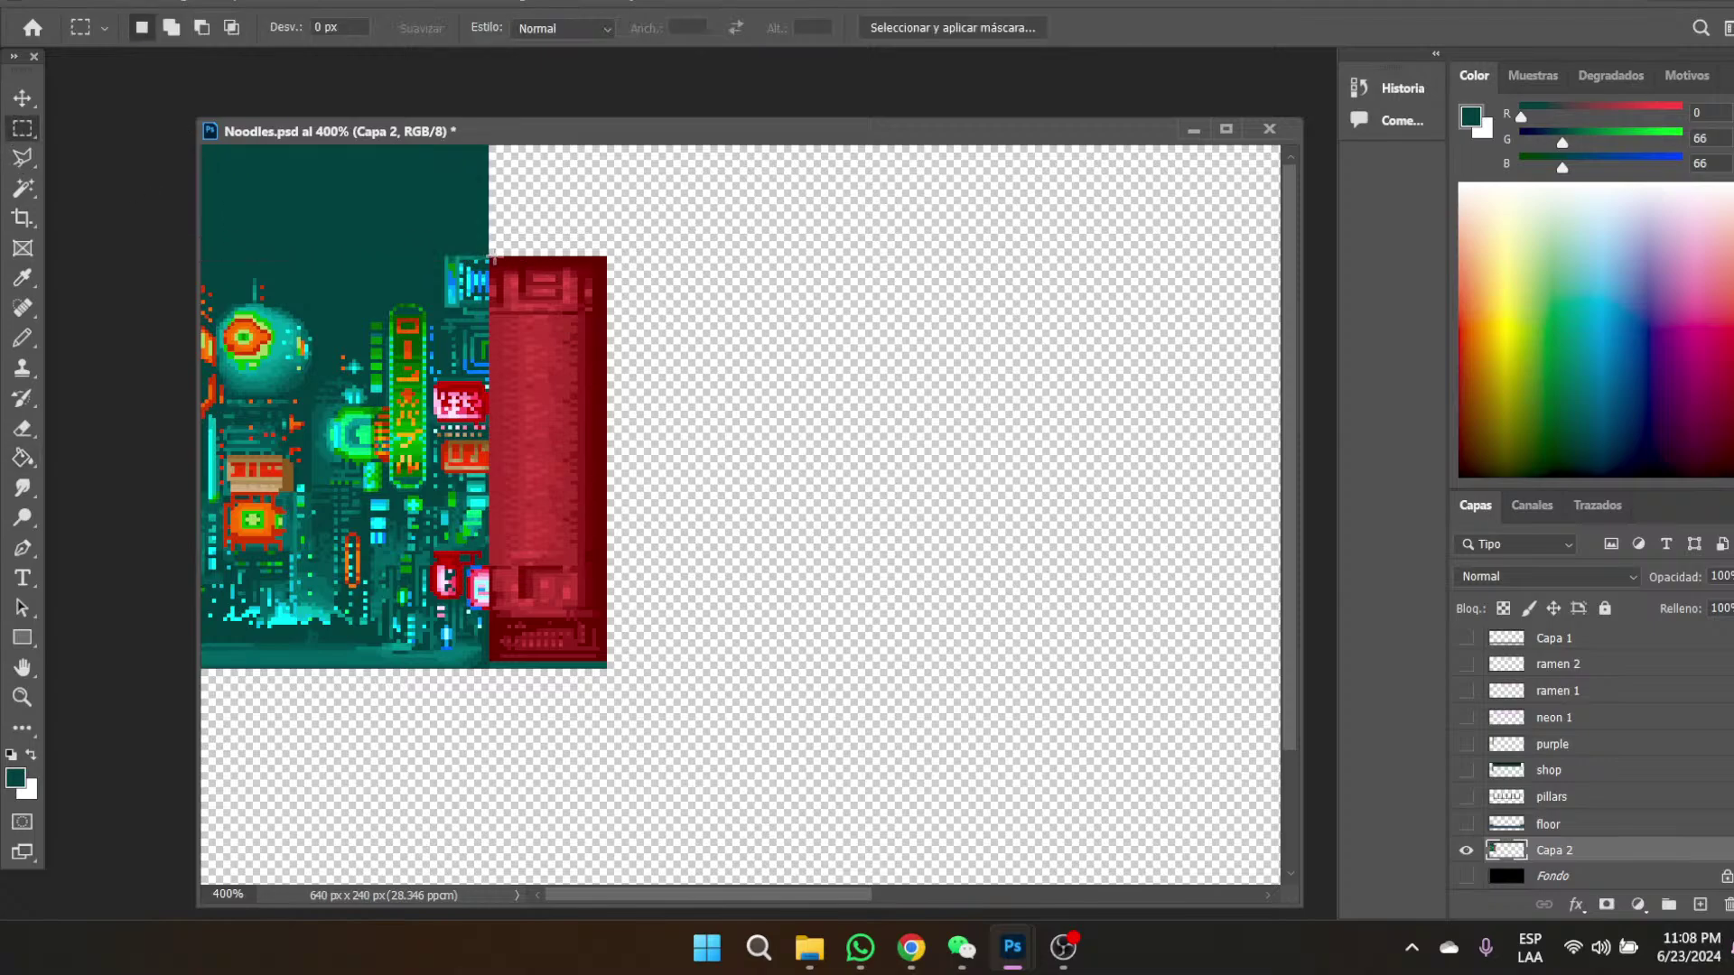
- Select the thin top strip of the red pillar on Capa 2 and stretch it up to the canvas top with Free Transform
left_click_drag(493, 260, 603, 268)
left_click_drag(489, 258, 605, 262)
right_click(697, 302)
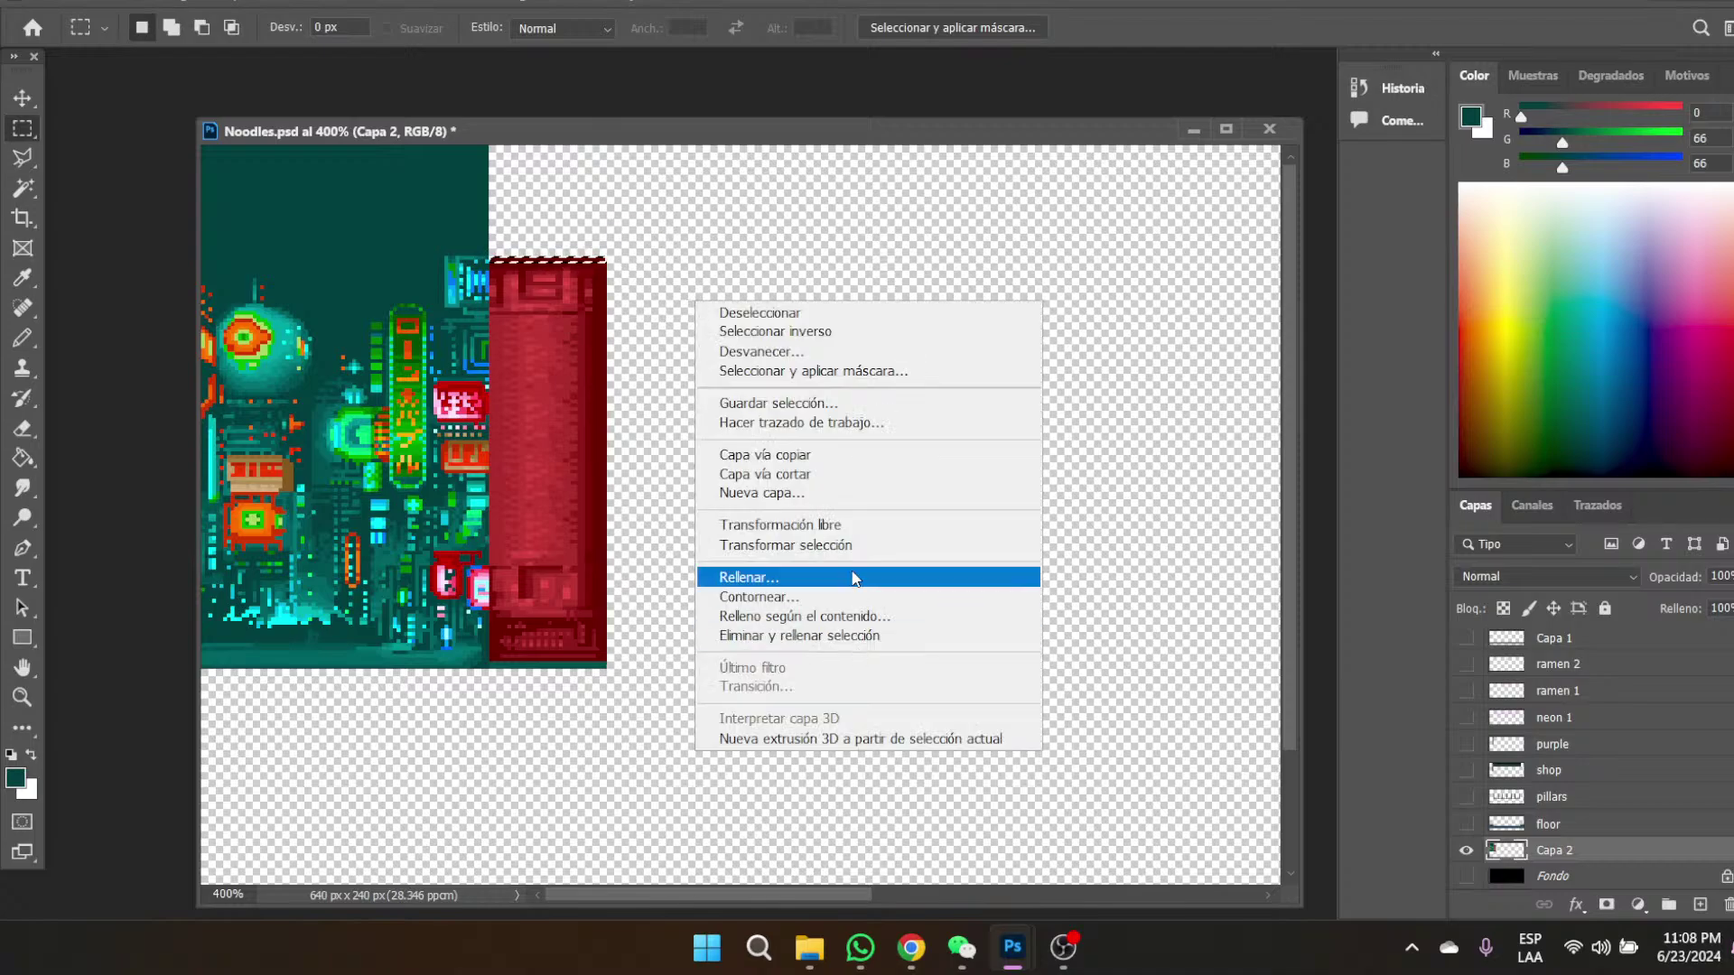
left_click(836, 524)
left_click_drag(569, 261, 569, 133)
key("Return")
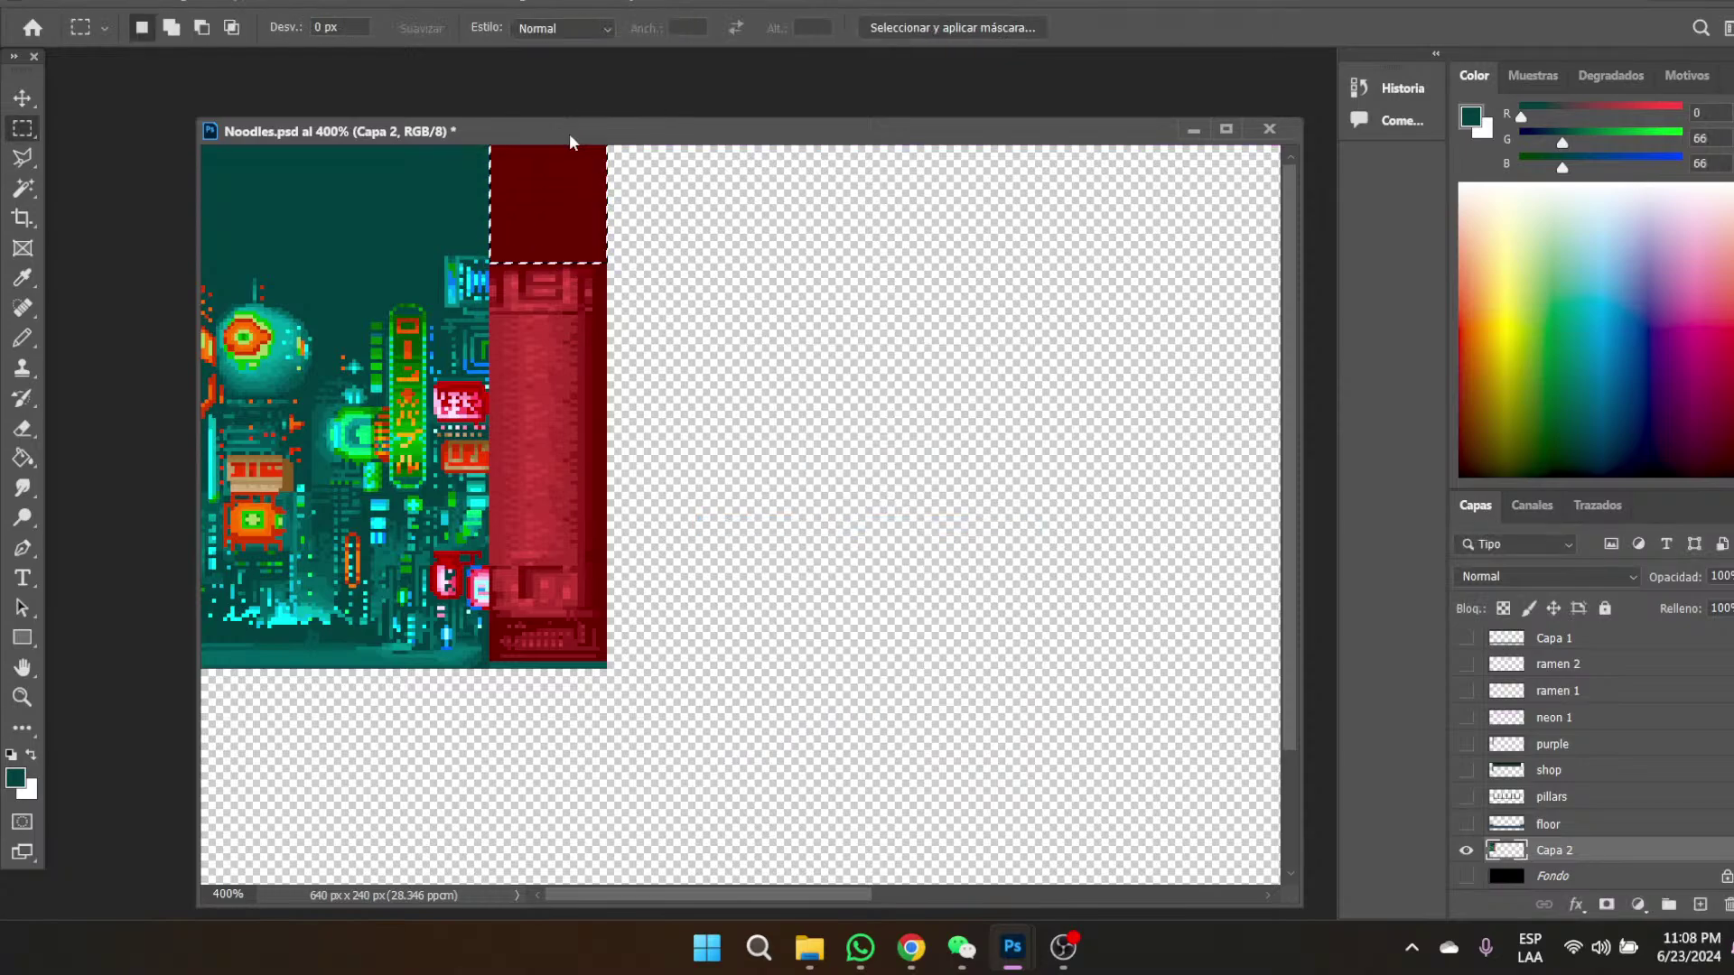
key("ctrl+d")
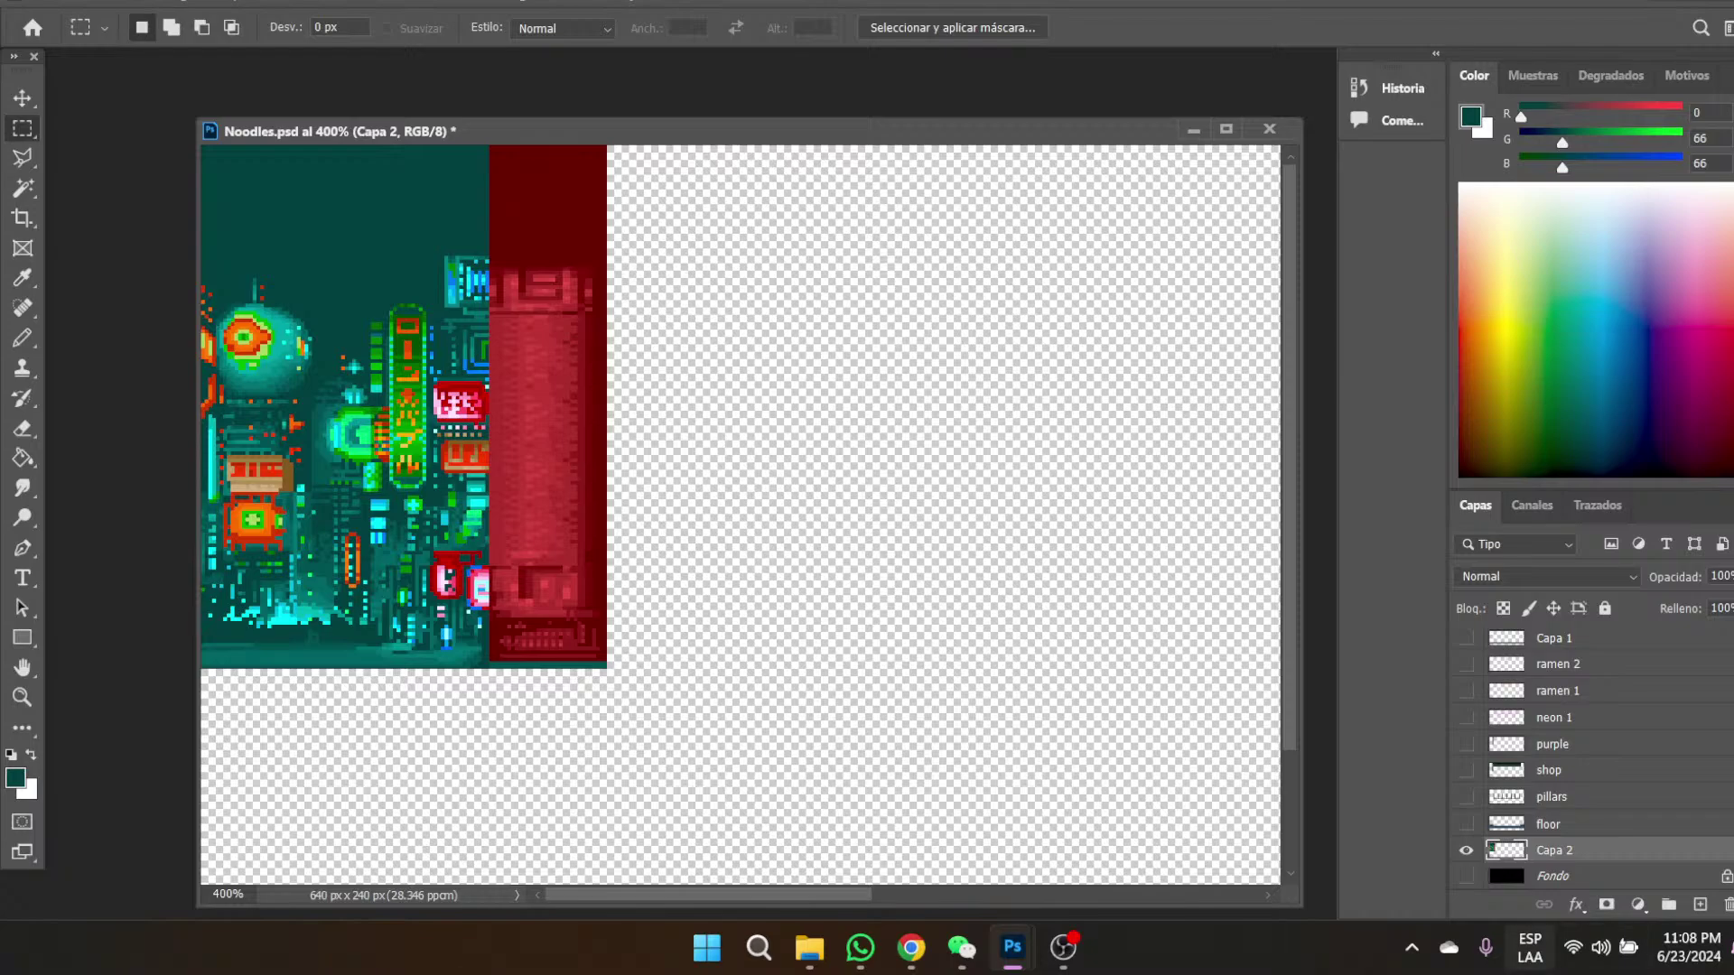
- Show all the other layers again and check the extended skyline against the complete stage
right_click(1466, 851)
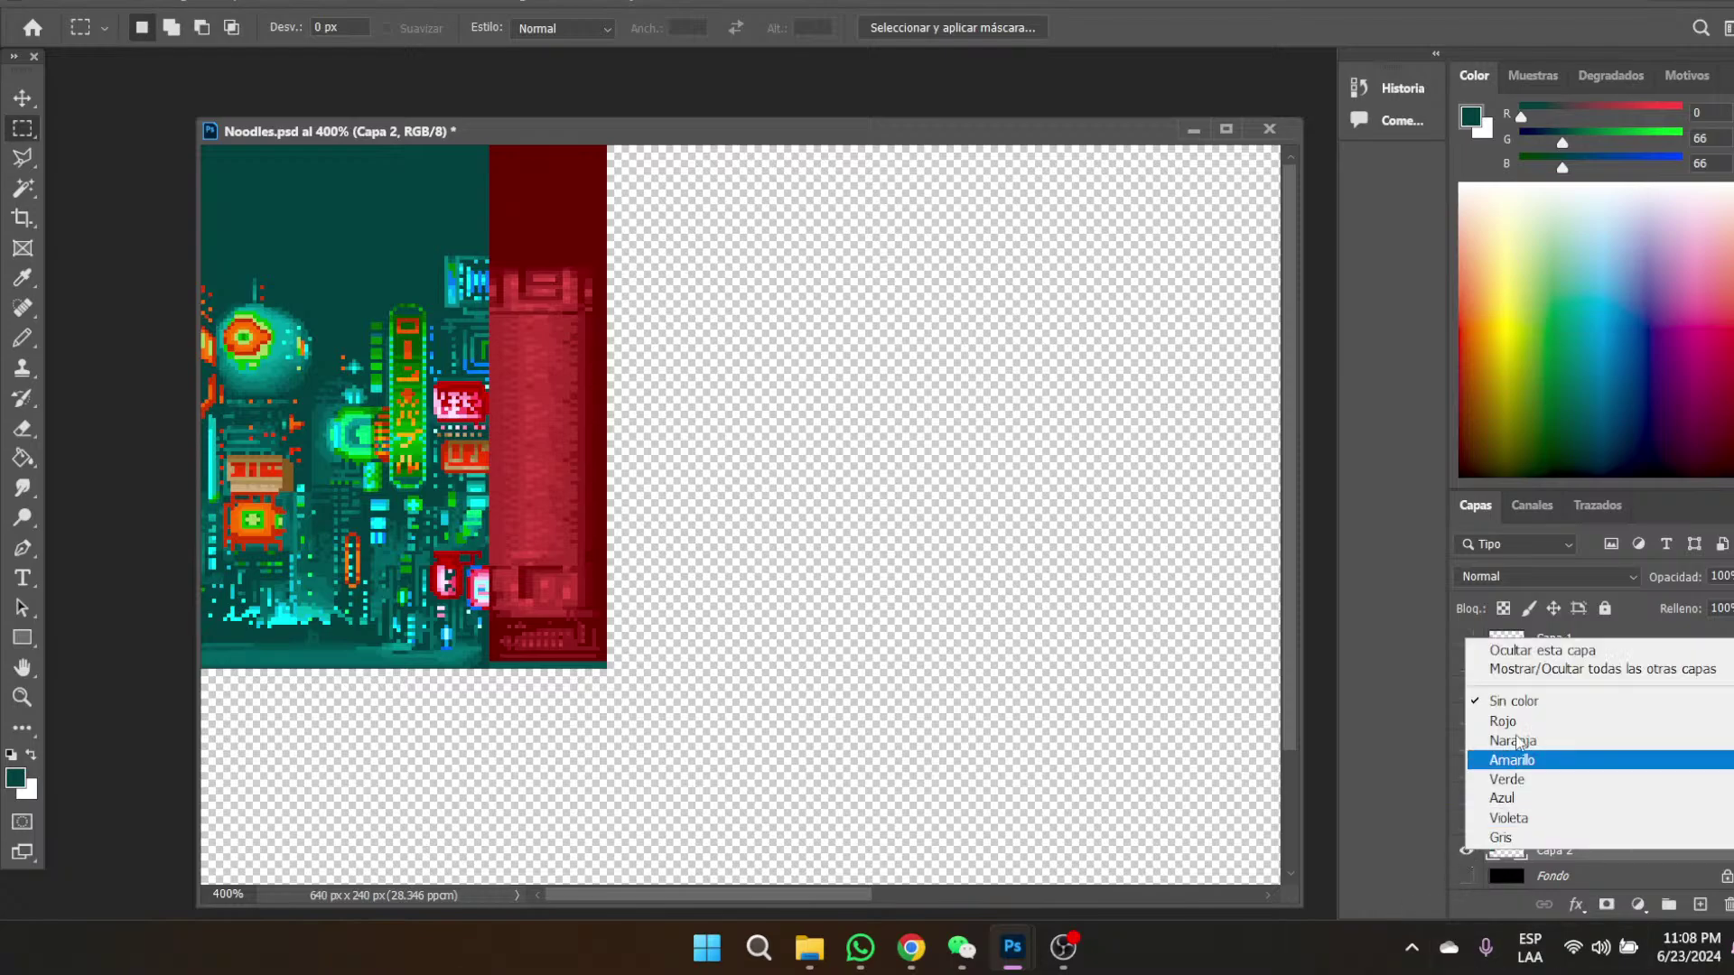
left_click(1538, 670)
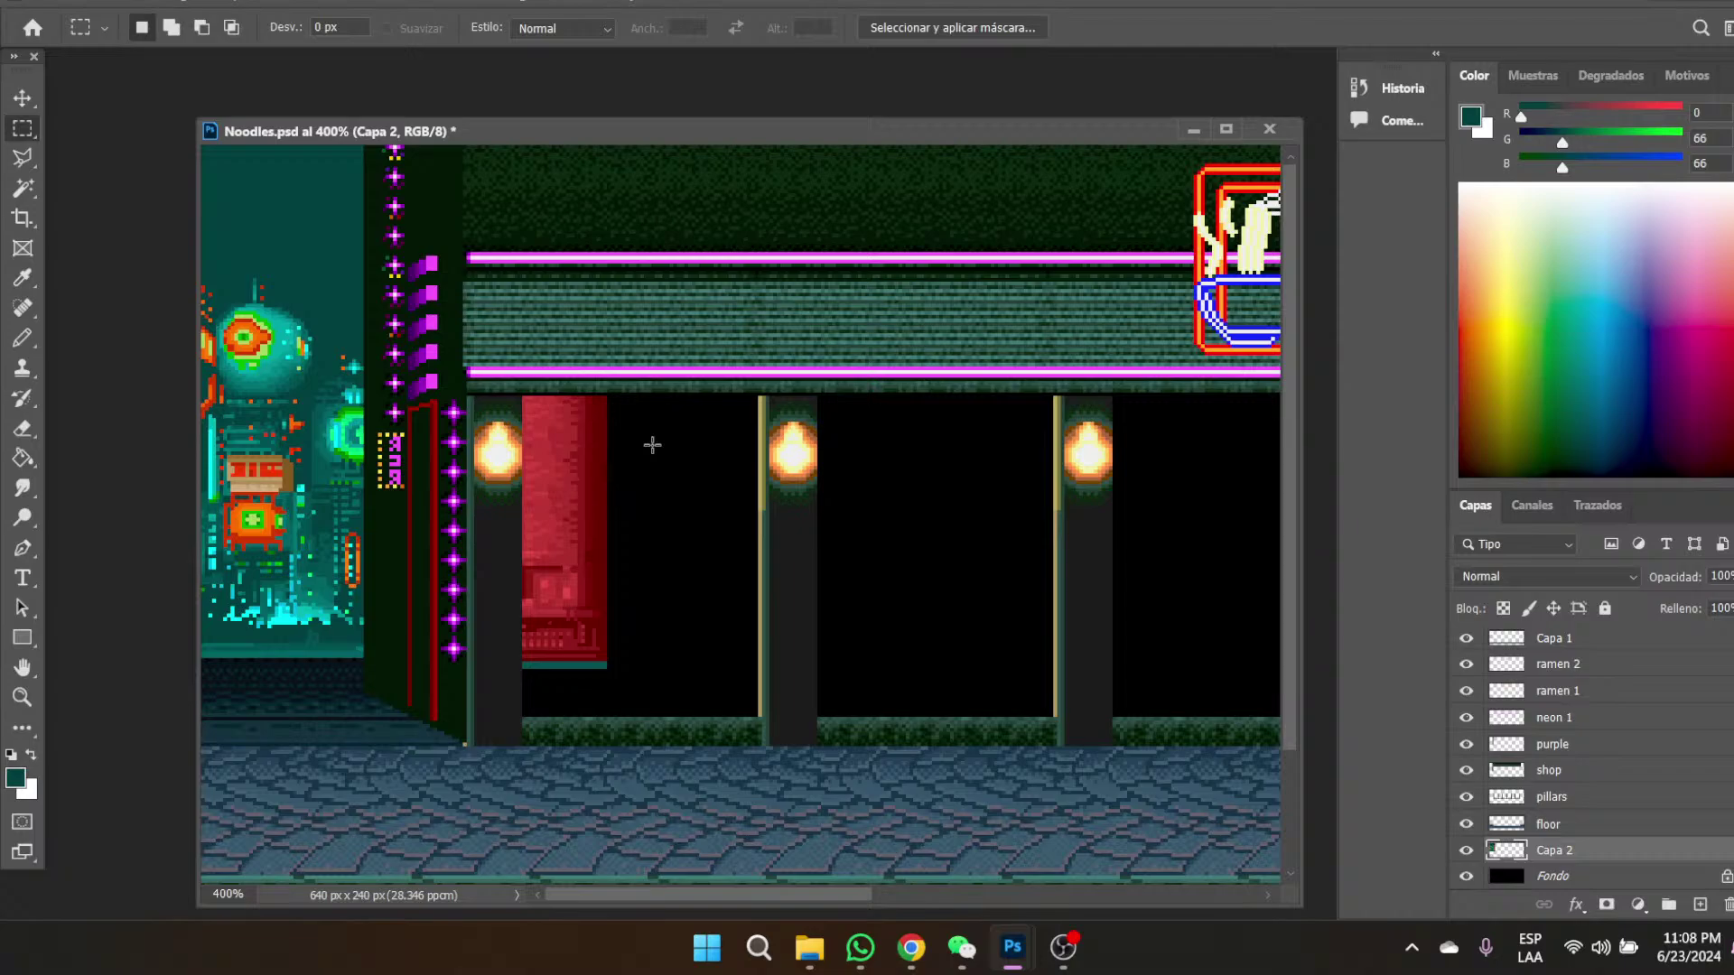
scroll(917, 479, "down", 3)
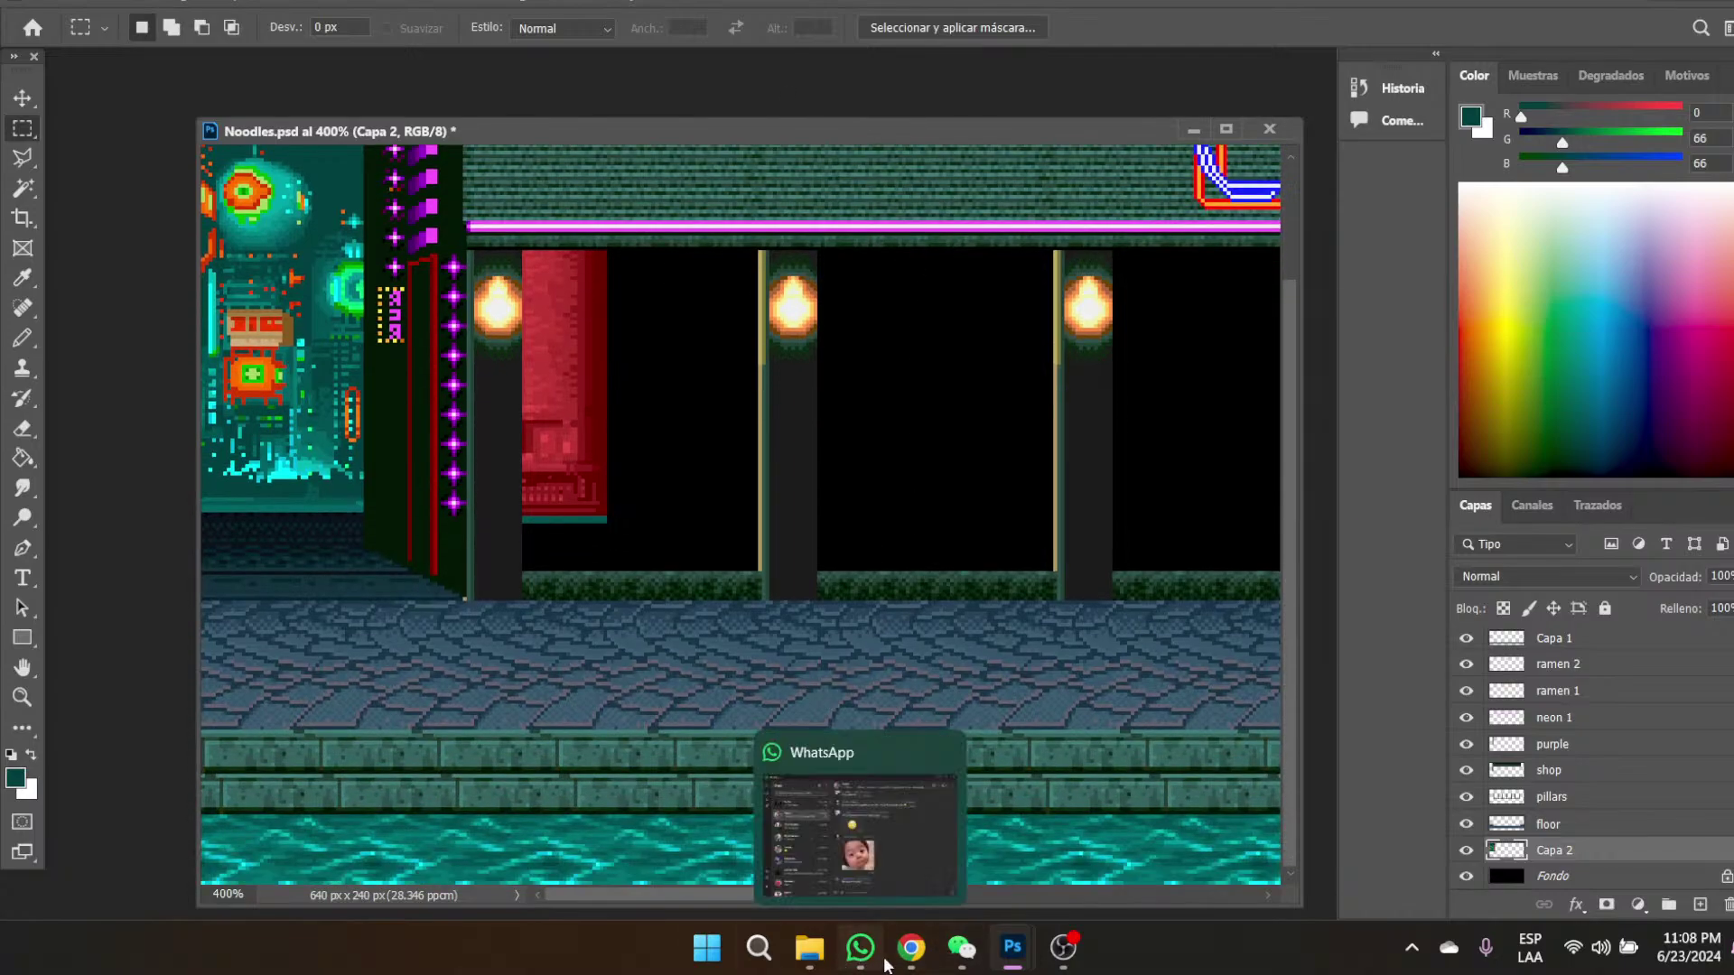
- Switch to the Resources folder in File Explorer and look through the stage images from the city backgrounds to the DenjinMakai maps
mouse_move(816, 963)
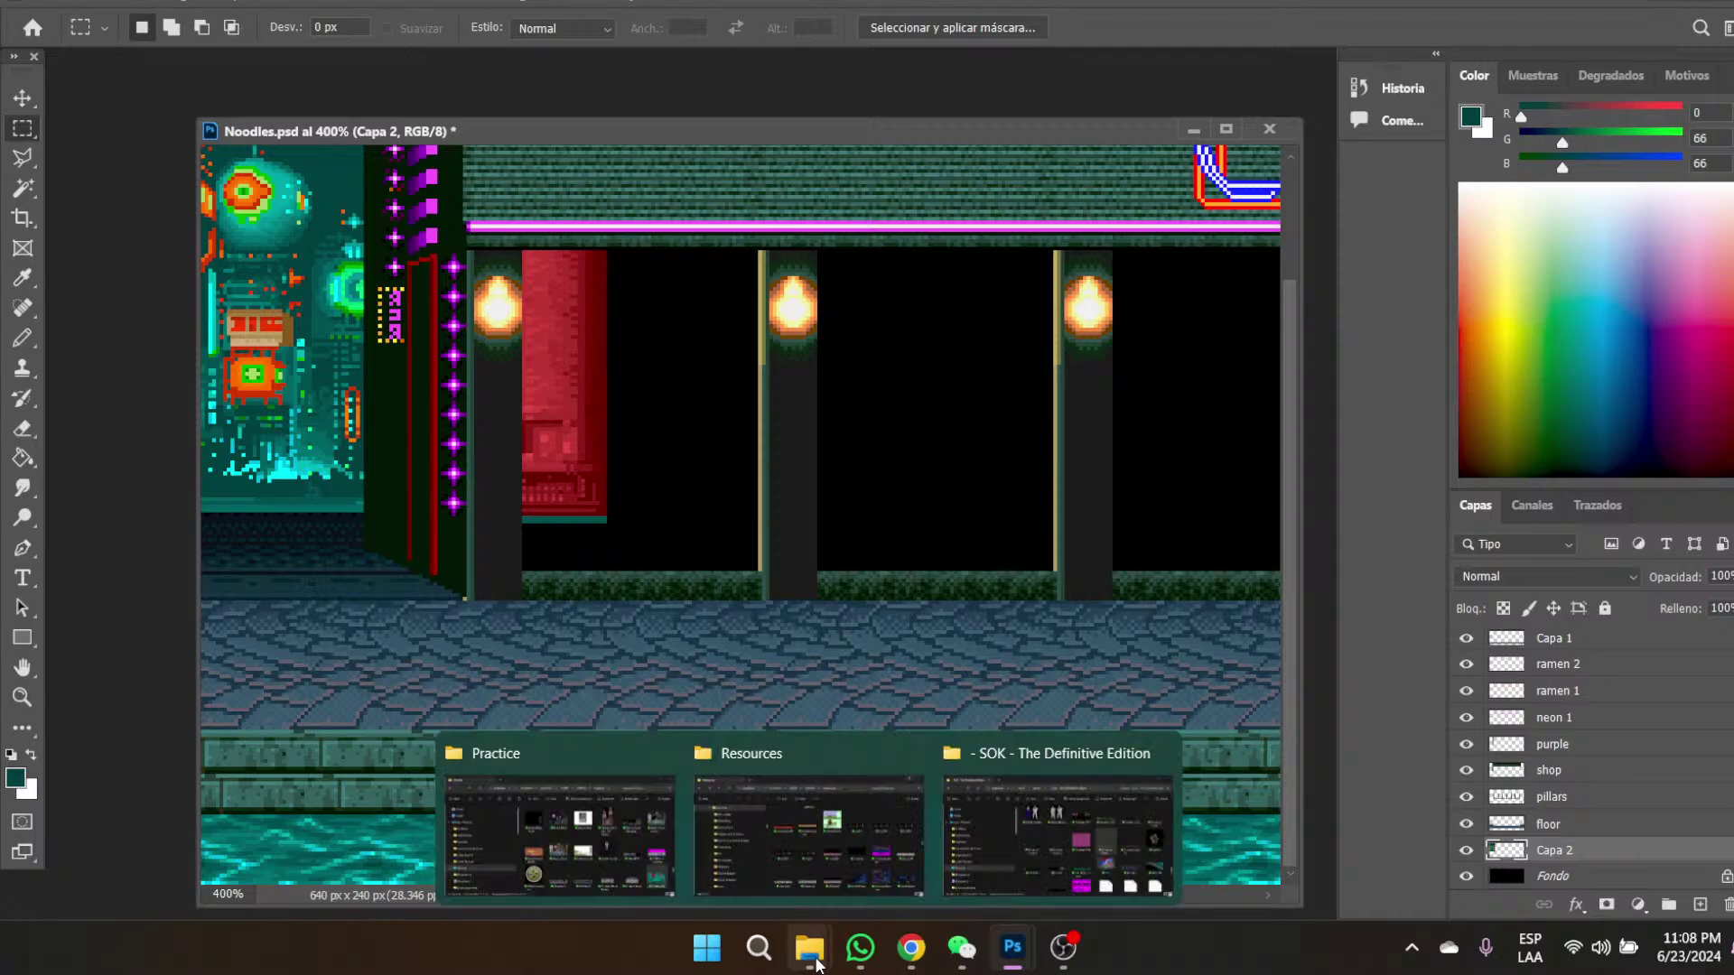
left_click(861, 840)
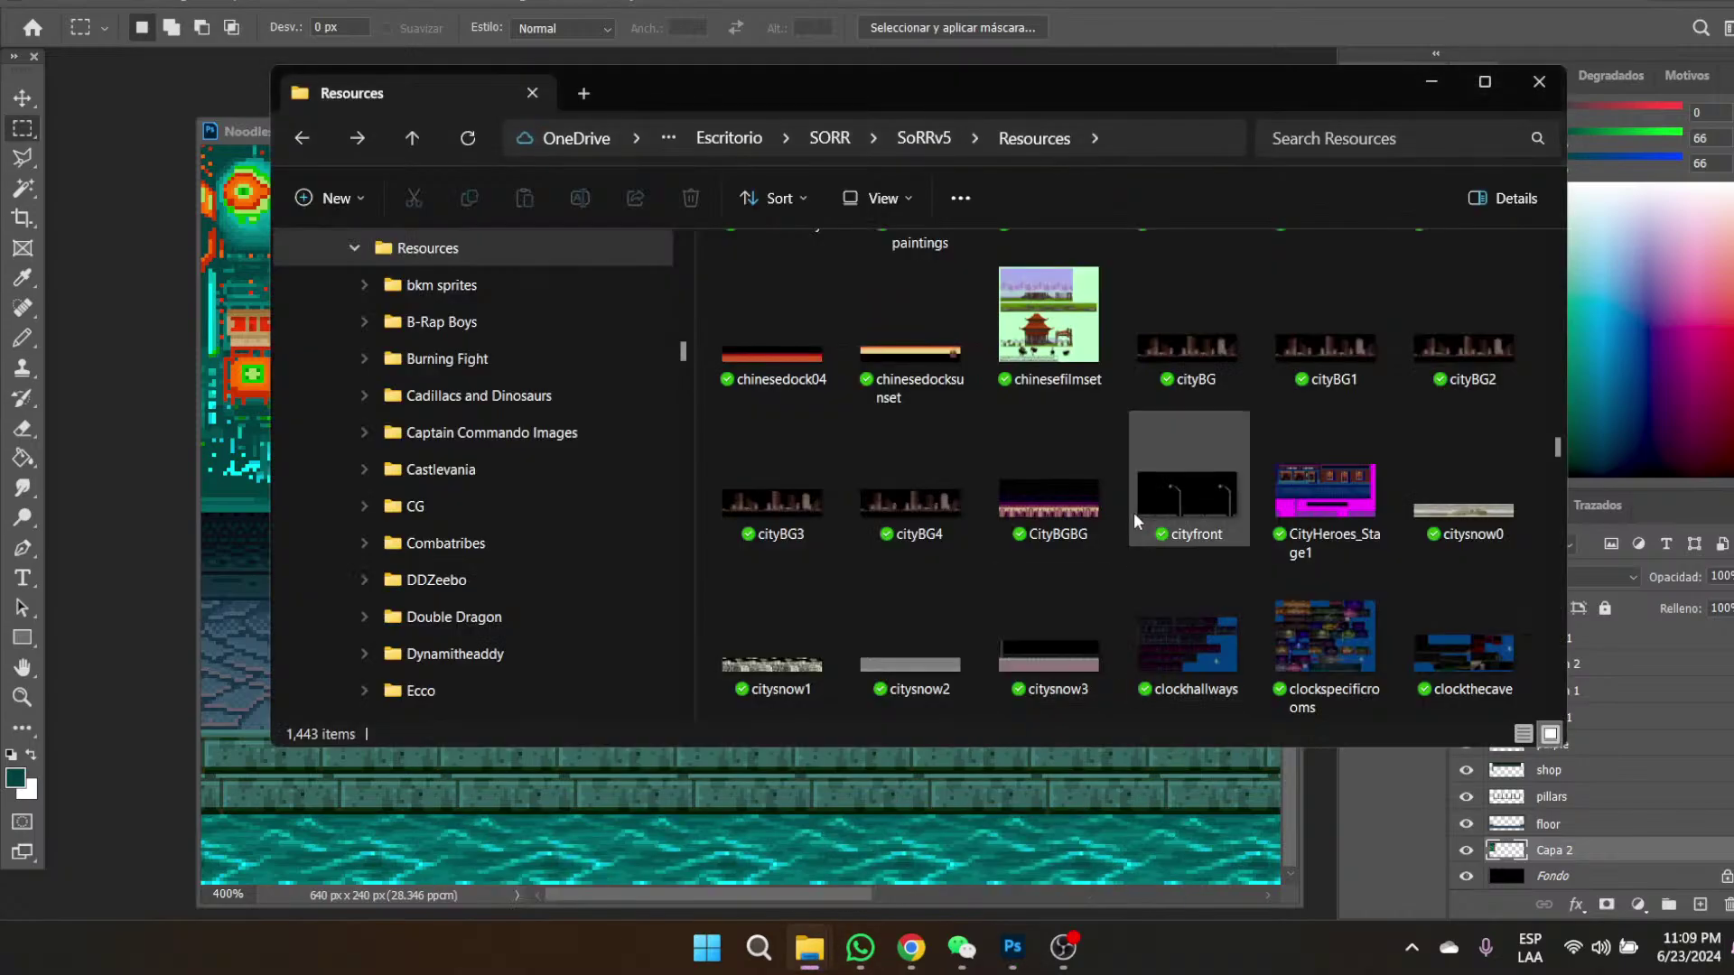
scroll(1125, 551, "down", 5)
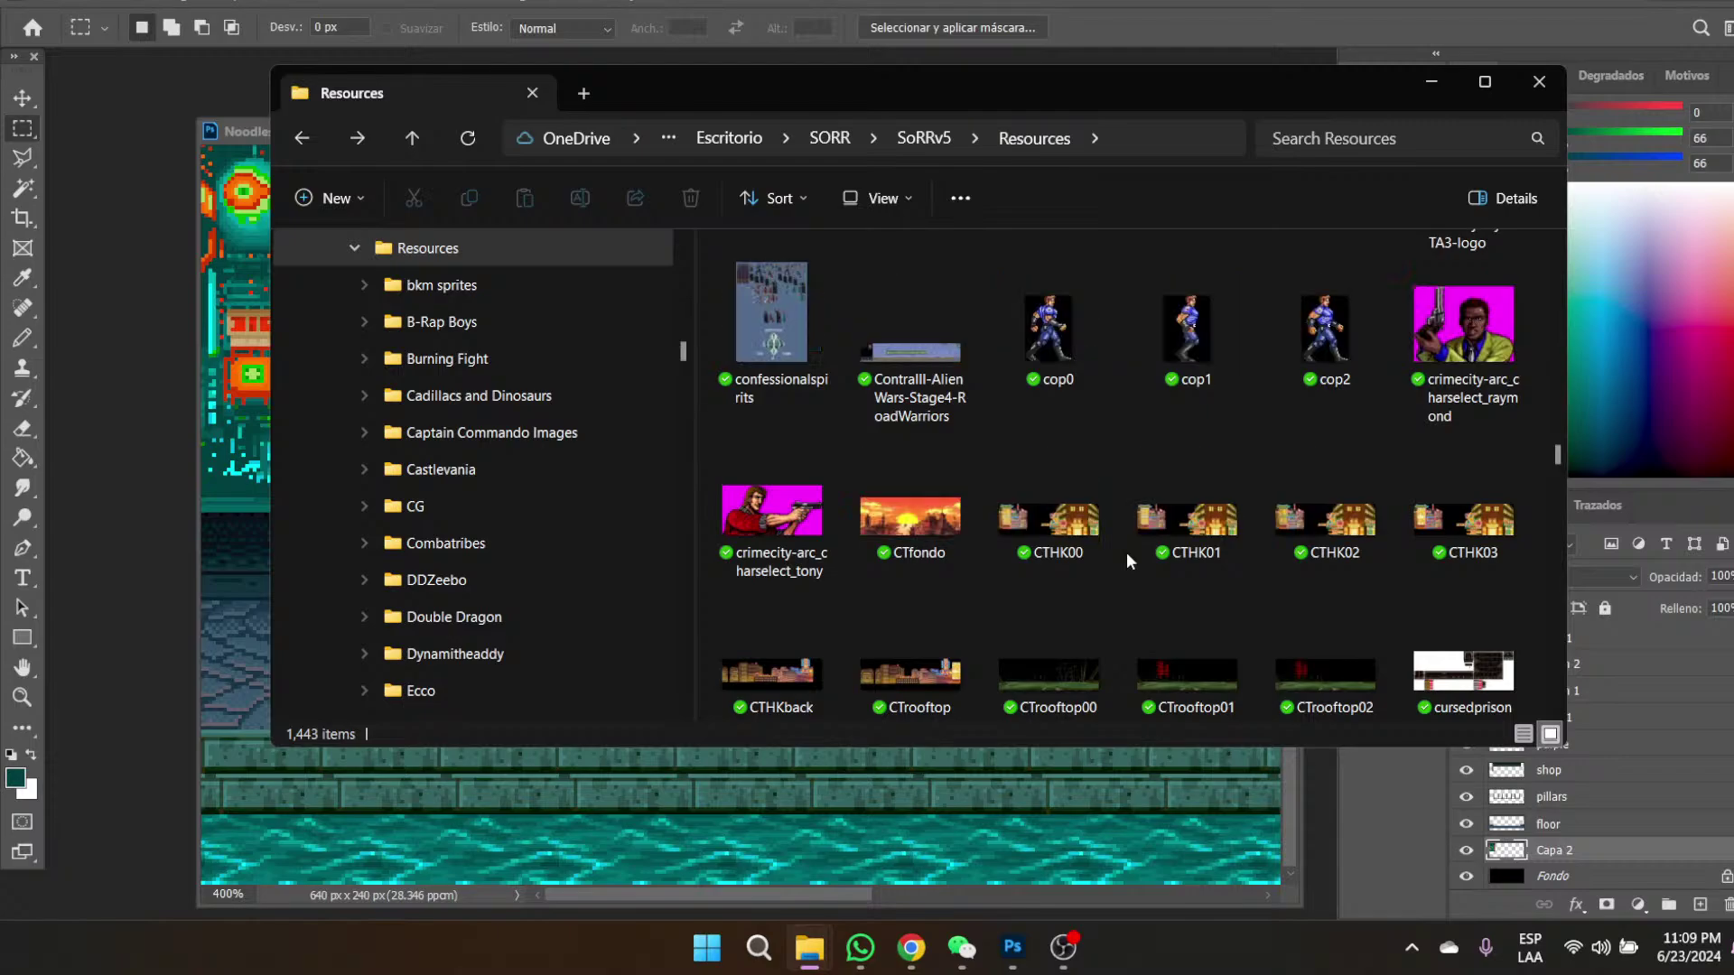
scroll(1125, 551, "down", 3)
scroll(639, 510, "down", 10)
scroll(639, 509, "up", 3)
scroll(640, 509, "down", 3)
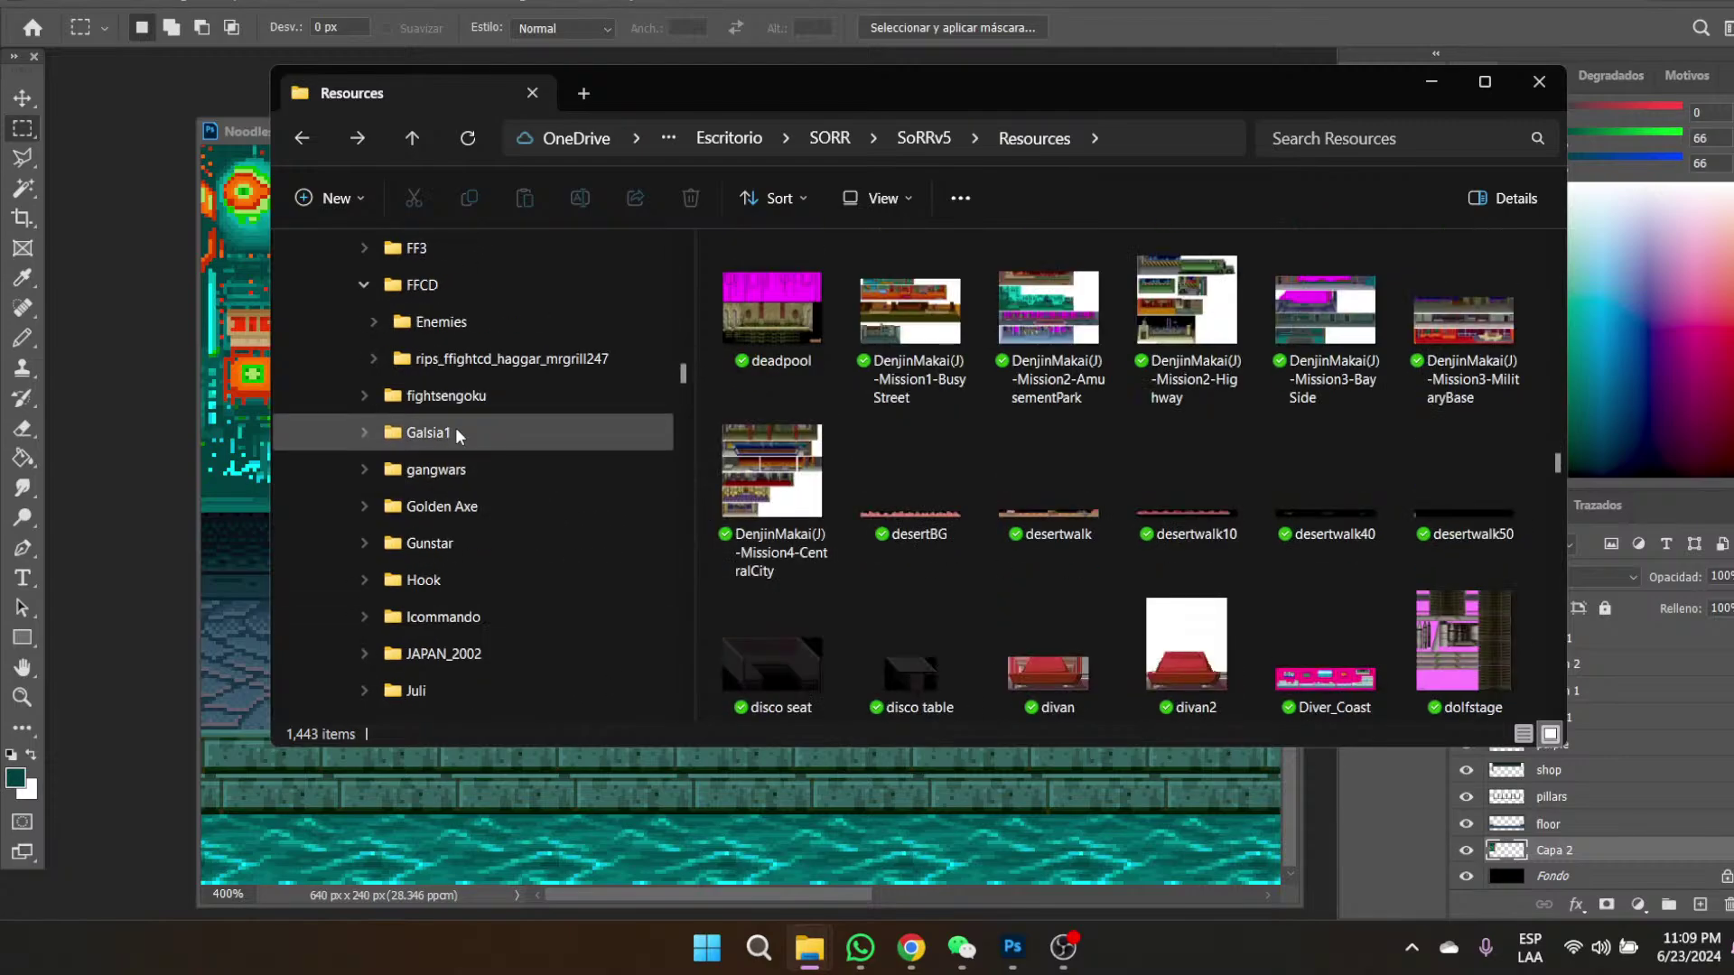
- Look through the Resources subfolders down to ZarRips, collapsing the FFCD and SOR Original Trilogy Resources branches
scroll(415, 425, "up", 1)
left_click(365, 392)
scroll(577, 551, "down", 2)
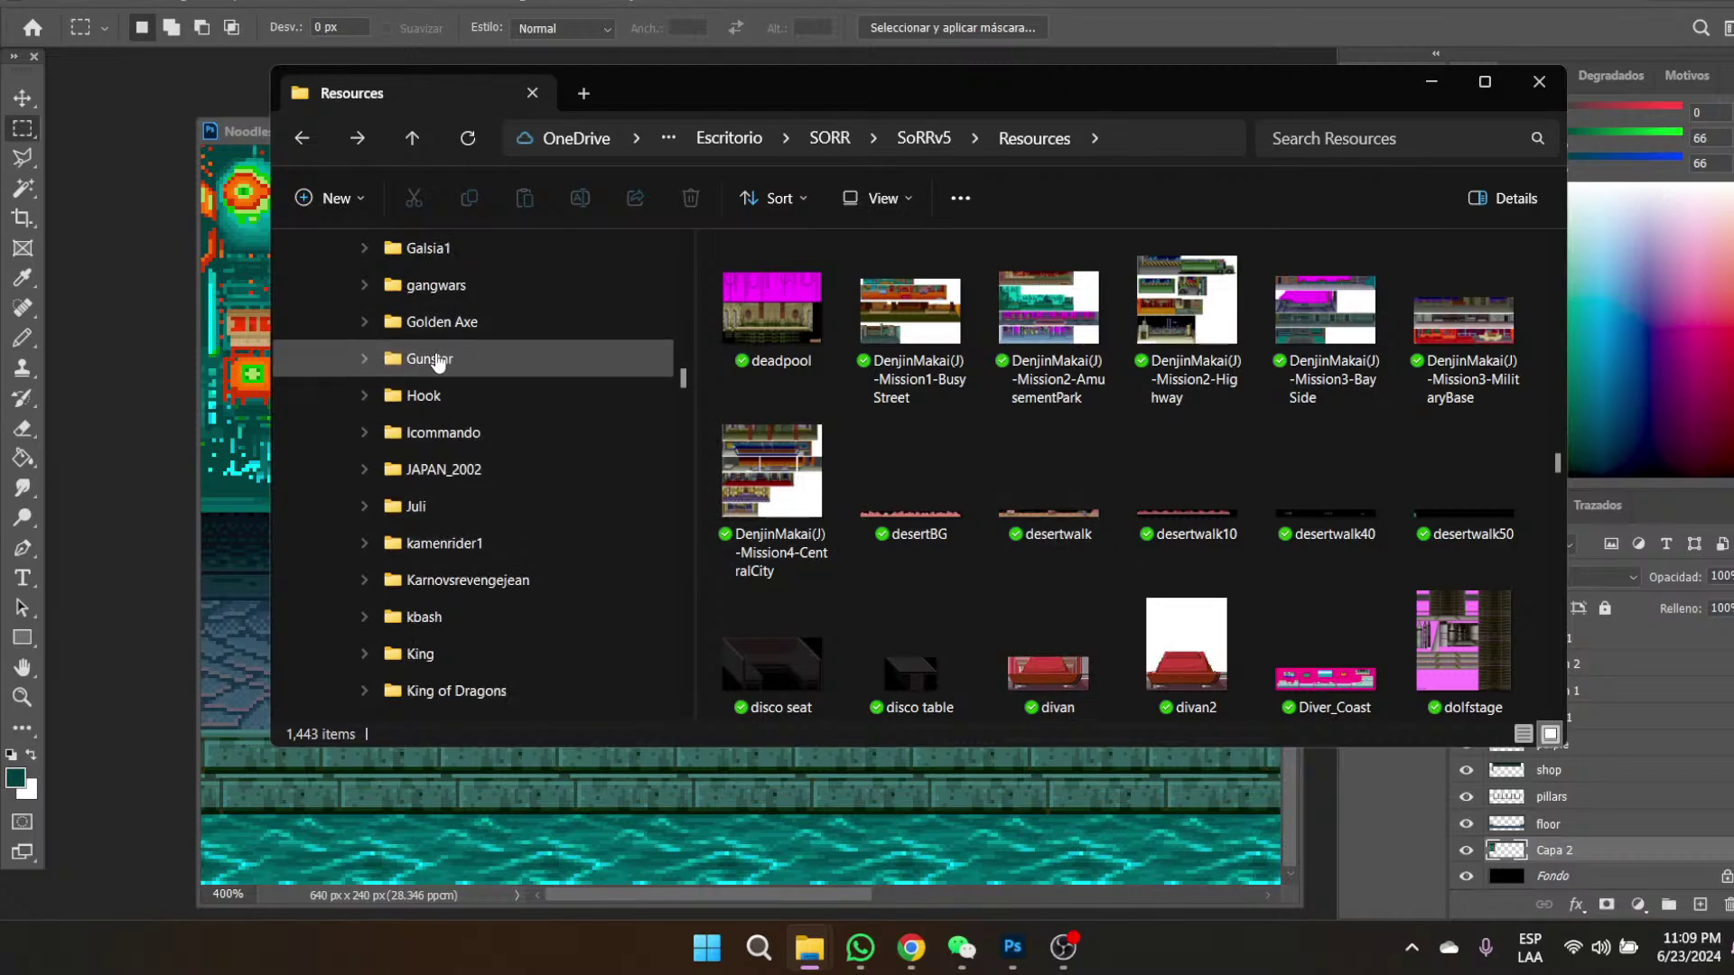
scroll(571, 588, "down", 2)
scroll(571, 588, "down", 4)
scroll(571, 588, "down", 4)
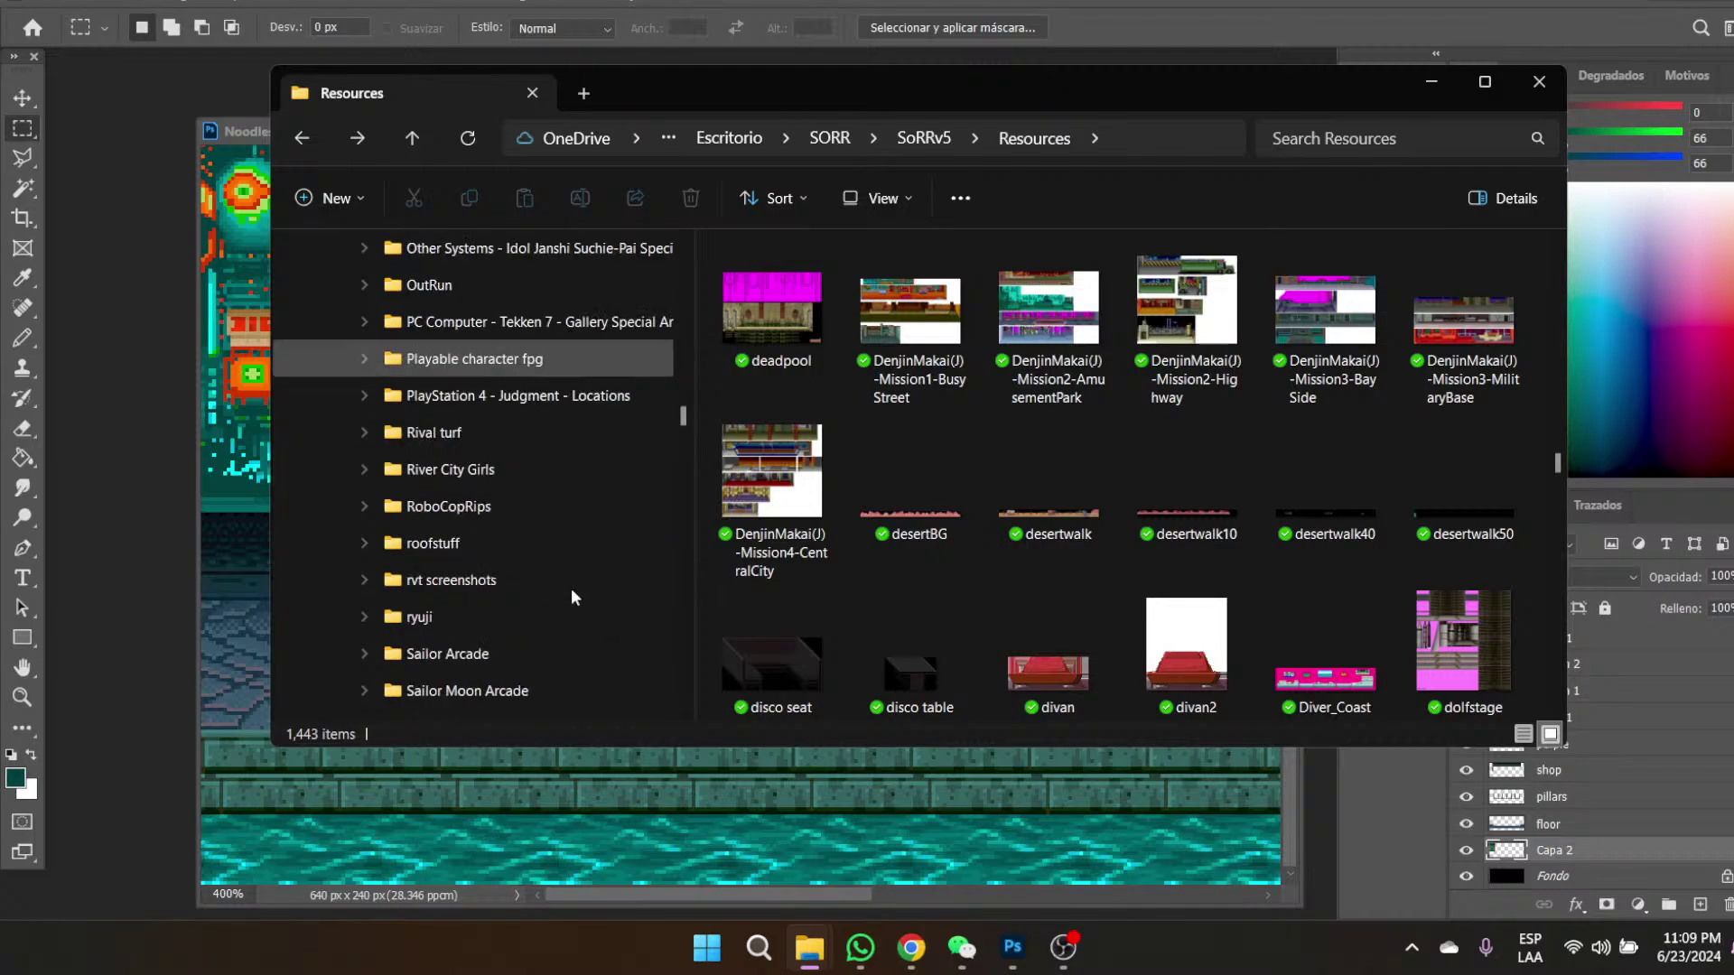
scroll(571, 588, "down", 4)
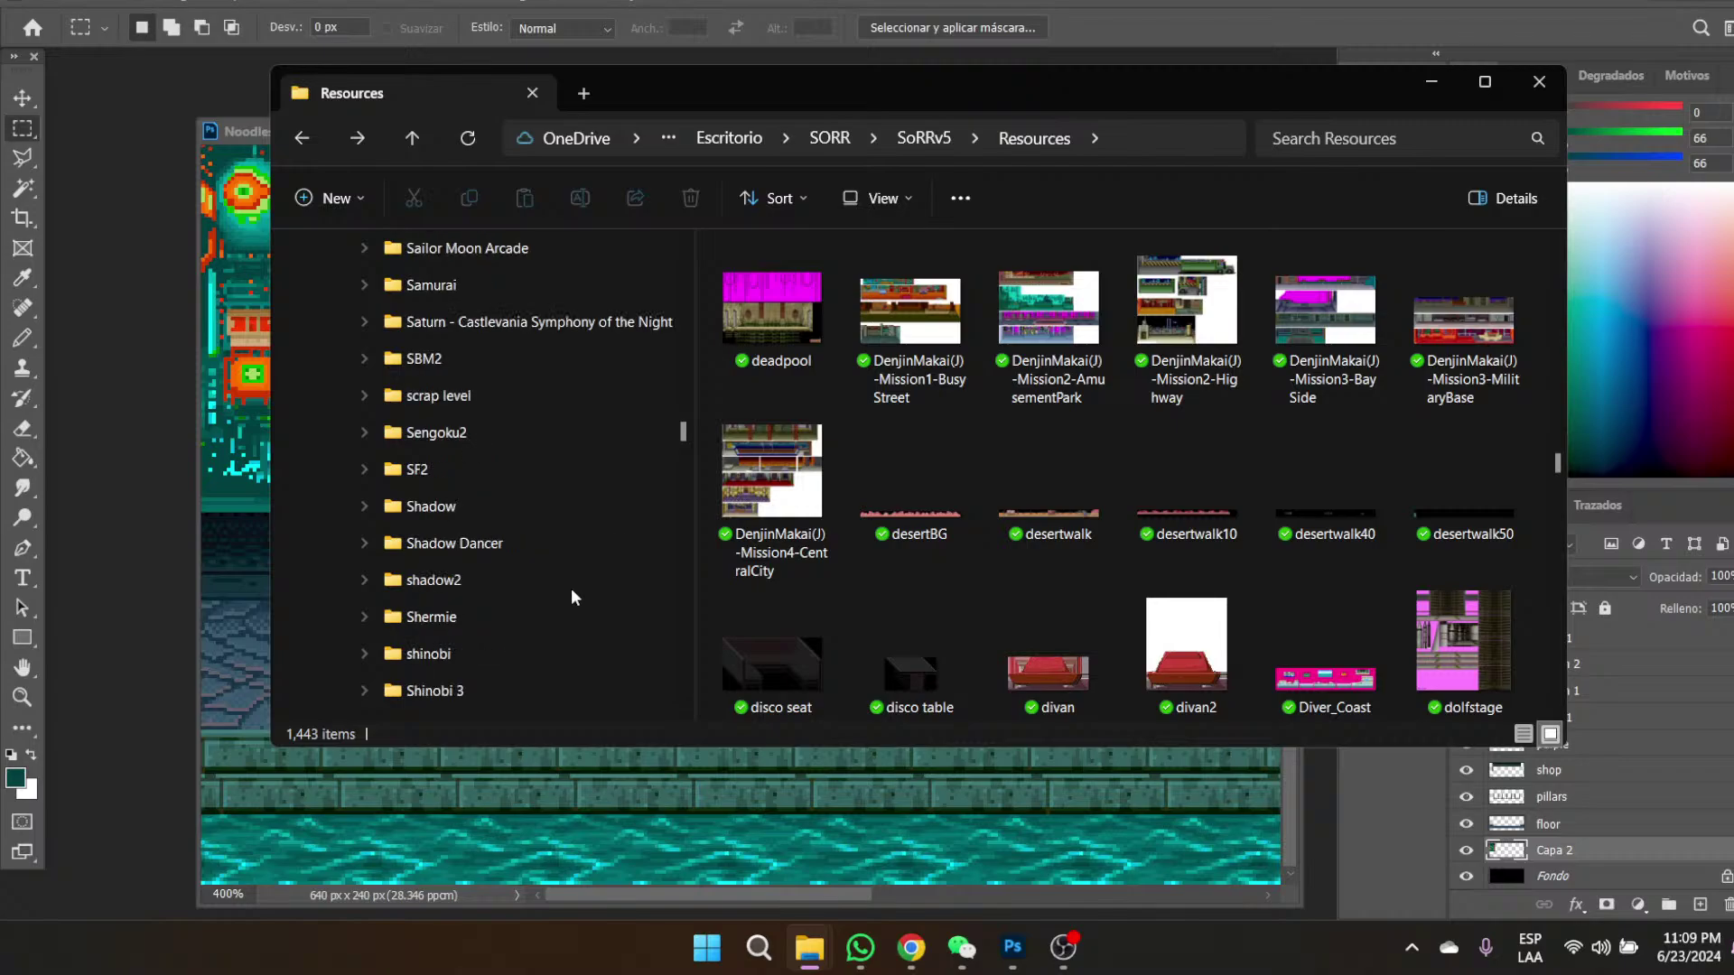
scroll(571, 588, "down", 2)
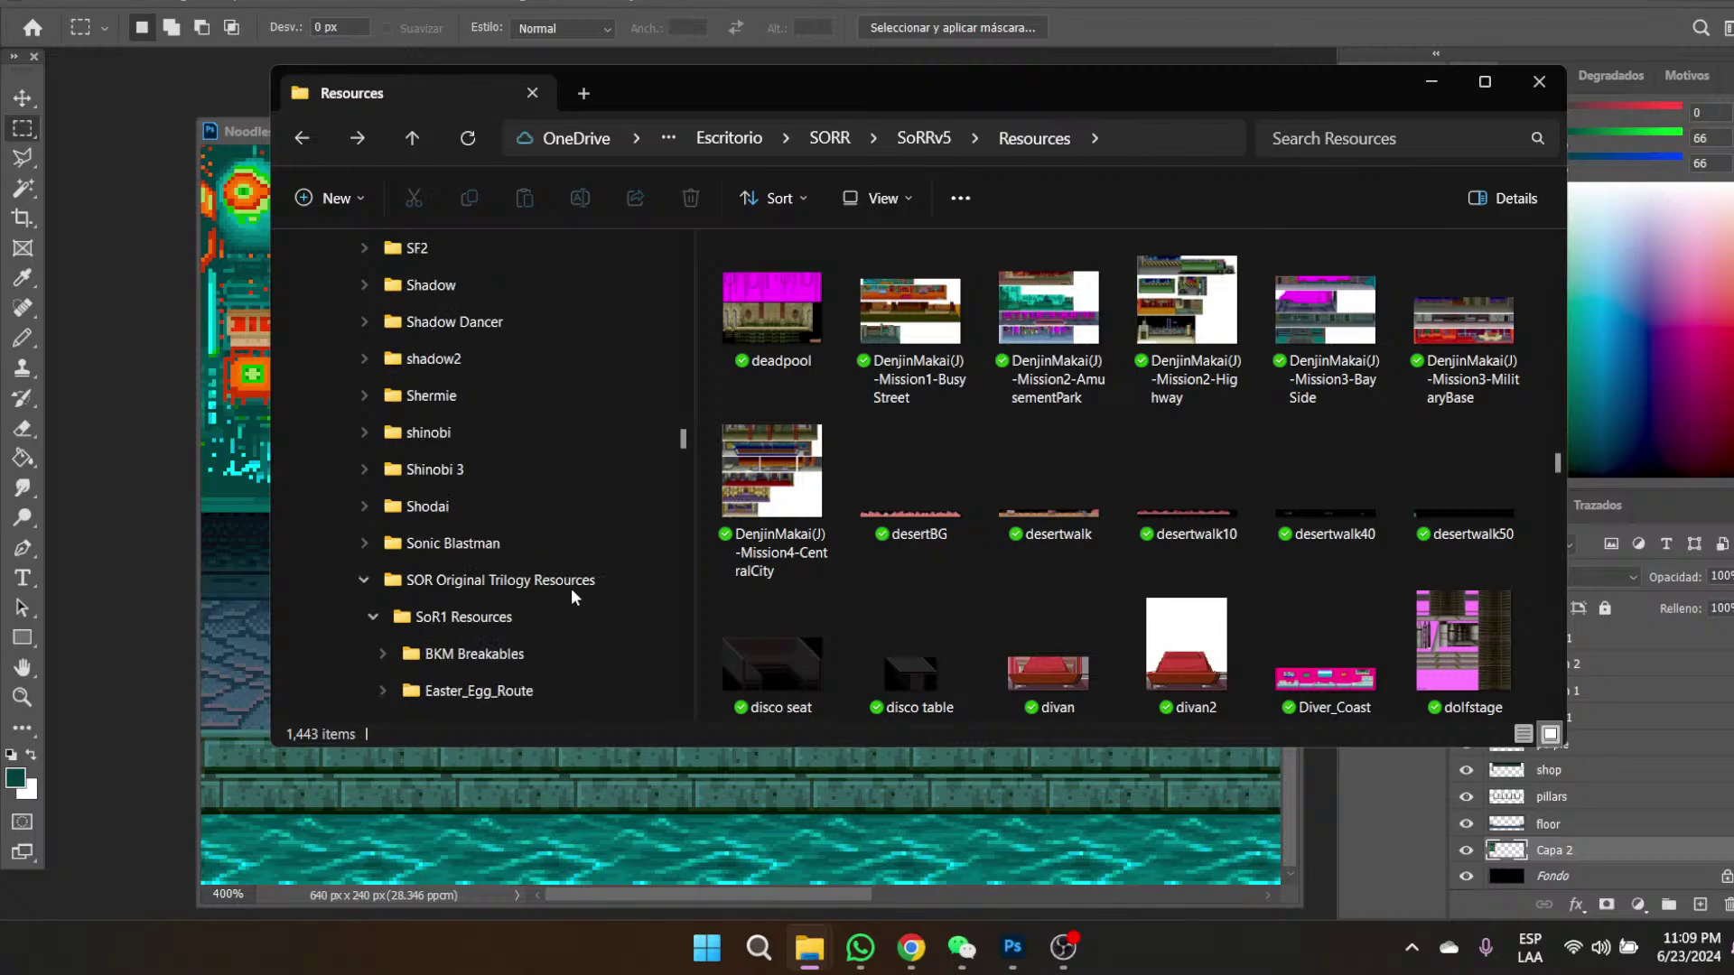
left_click(367, 581)
scroll(549, 580, "down", 2)
scroll(549, 578, "down", 2)
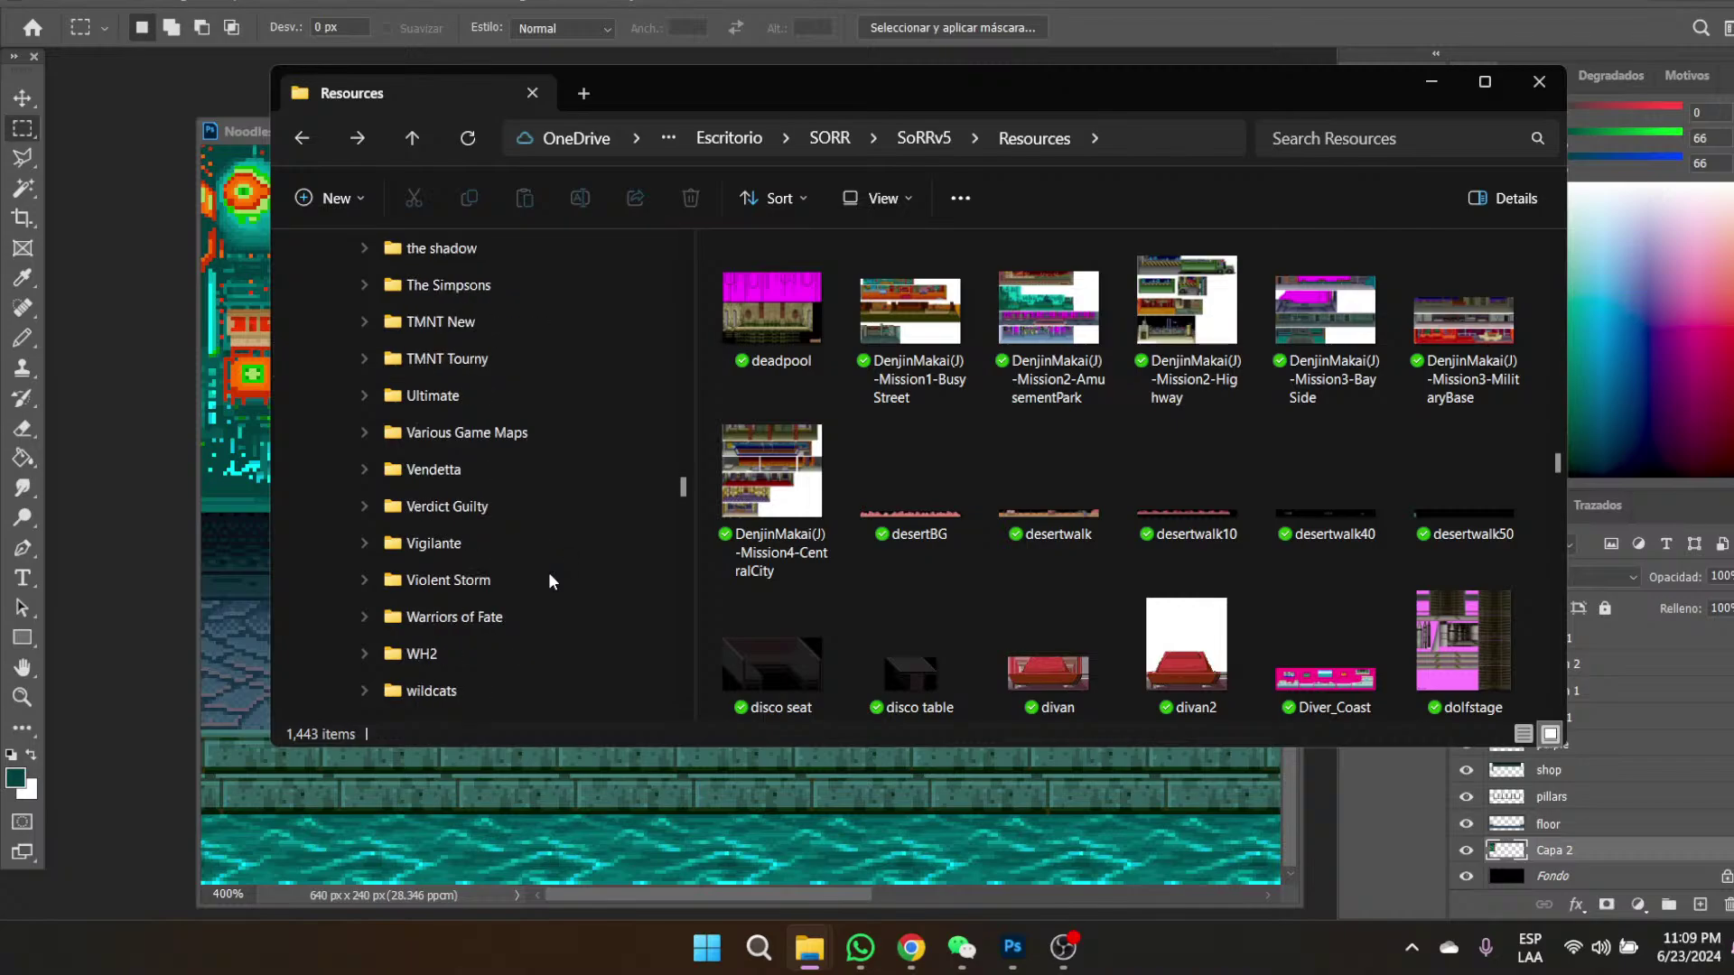
scroll(551, 581, "down", 1)
scroll(549, 572, "down", 1)
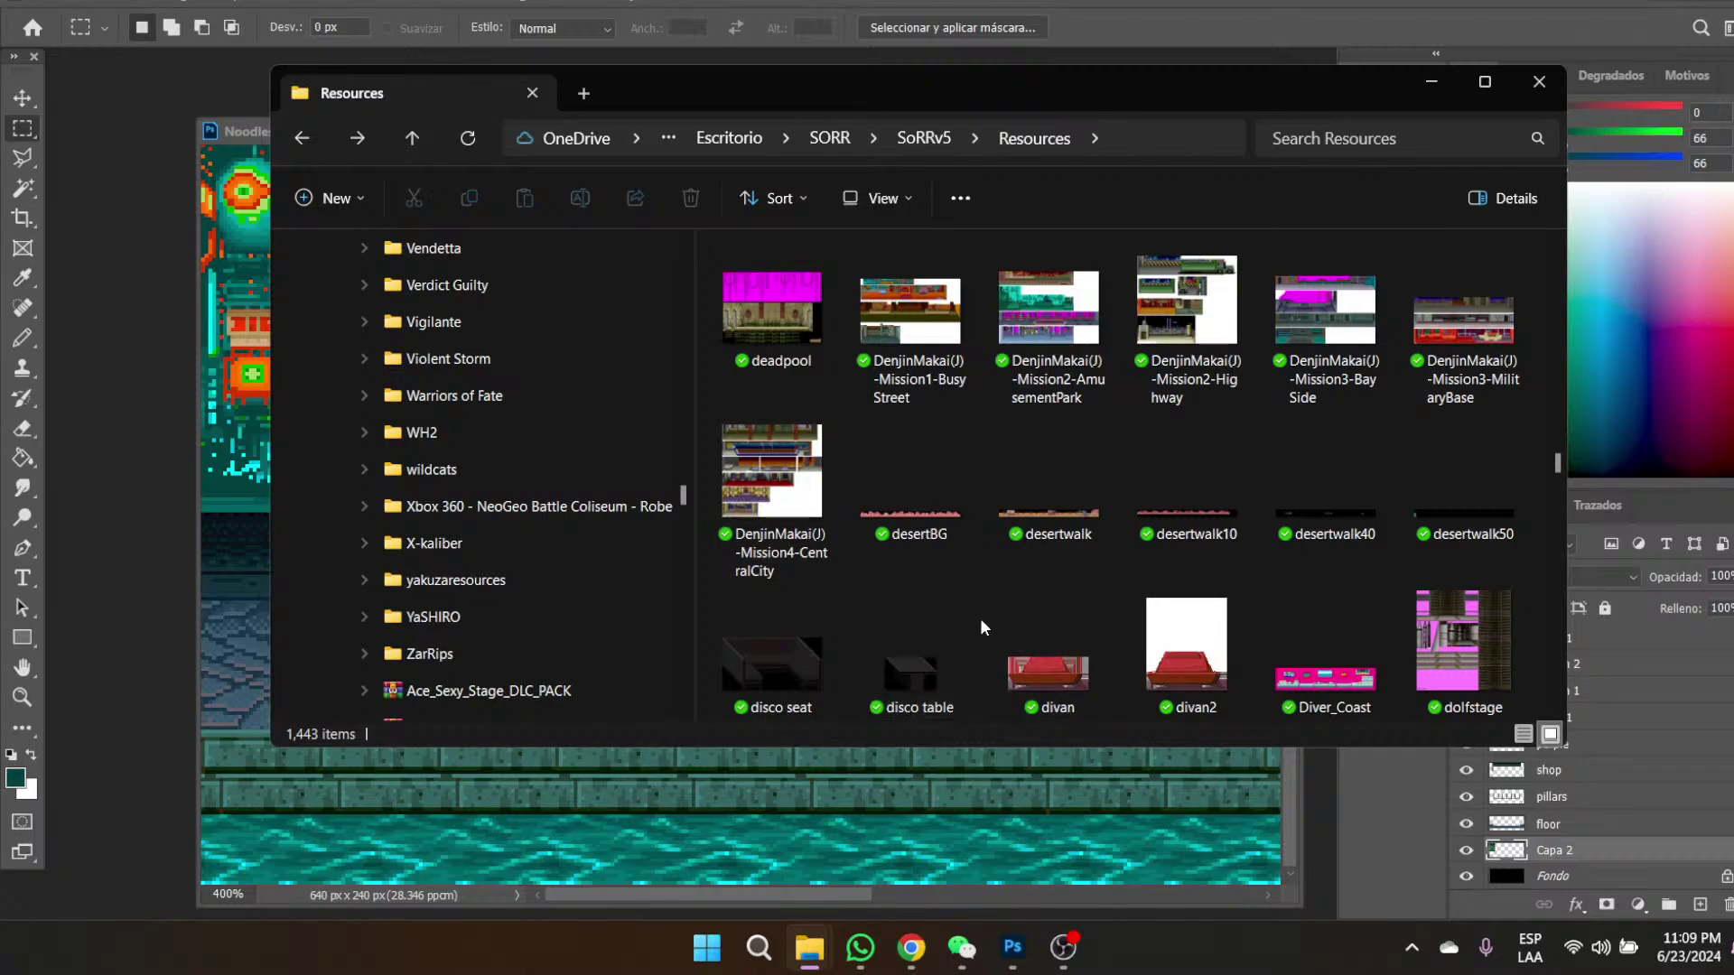
- Look through the Resources images from the DenjinMakai maps down to the n01 and n02 street images for usable stage artwork
scroll(979, 618, "down", 5)
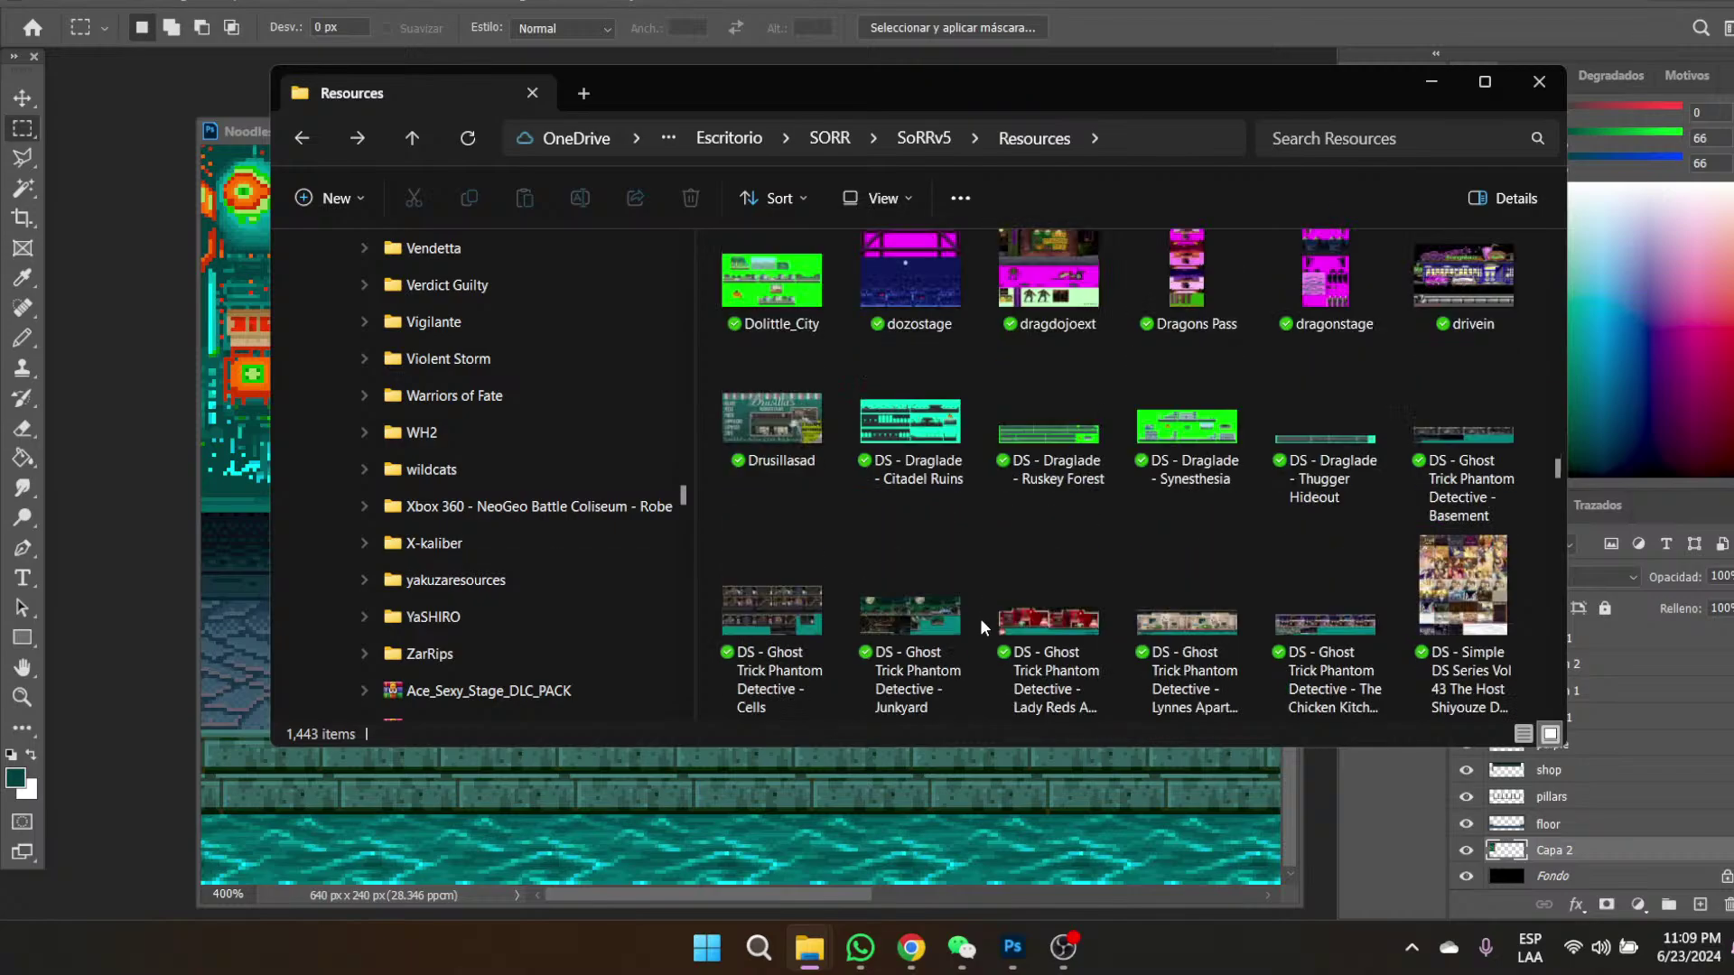
scroll(981, 623, "down", 3)
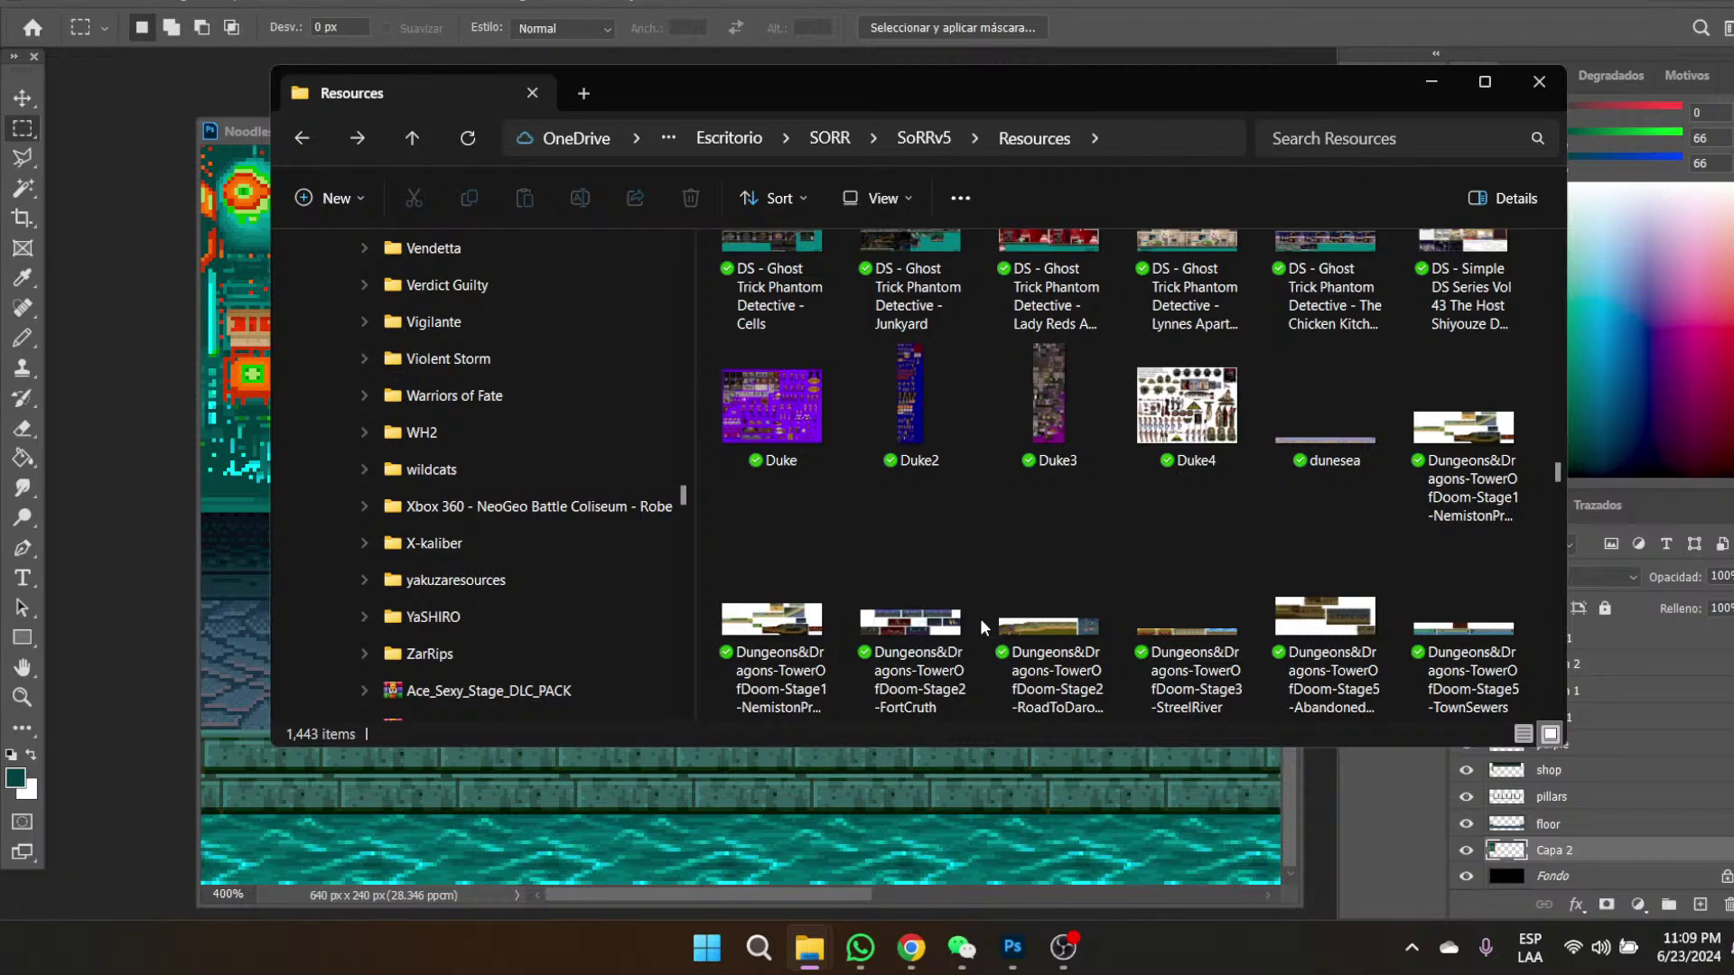
scroll(983, 625, "down", 2)
scroll(982, 627, "down", 3)
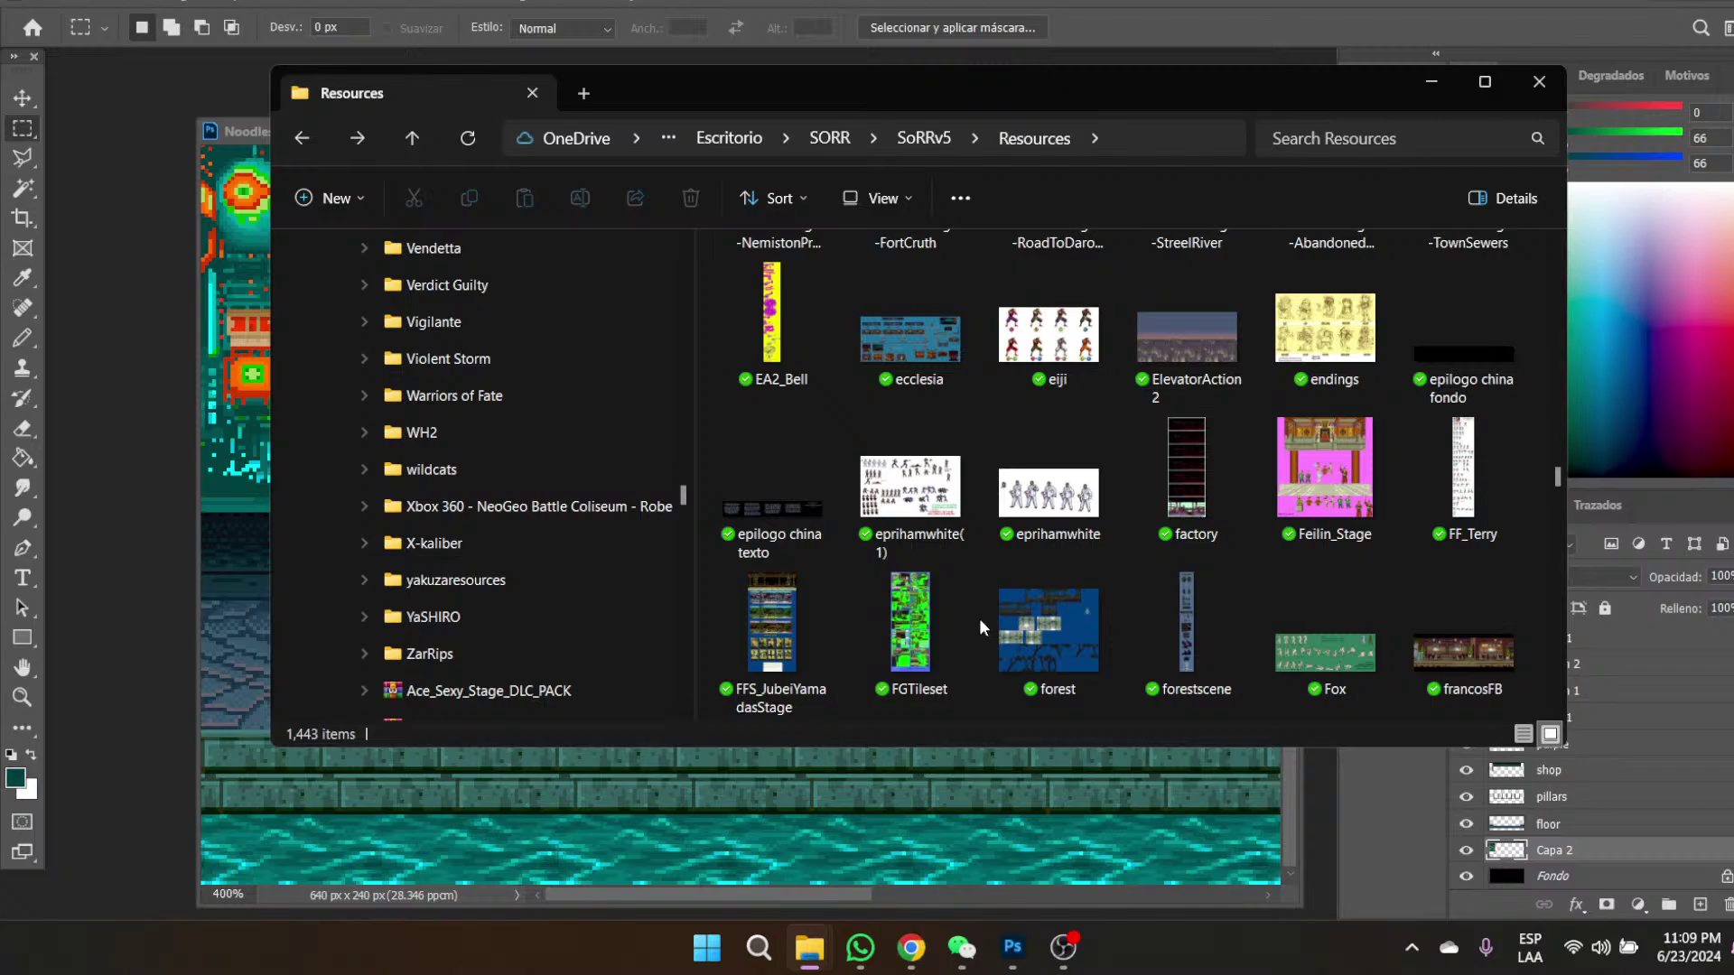
scroll(979, 618, "down", 2)
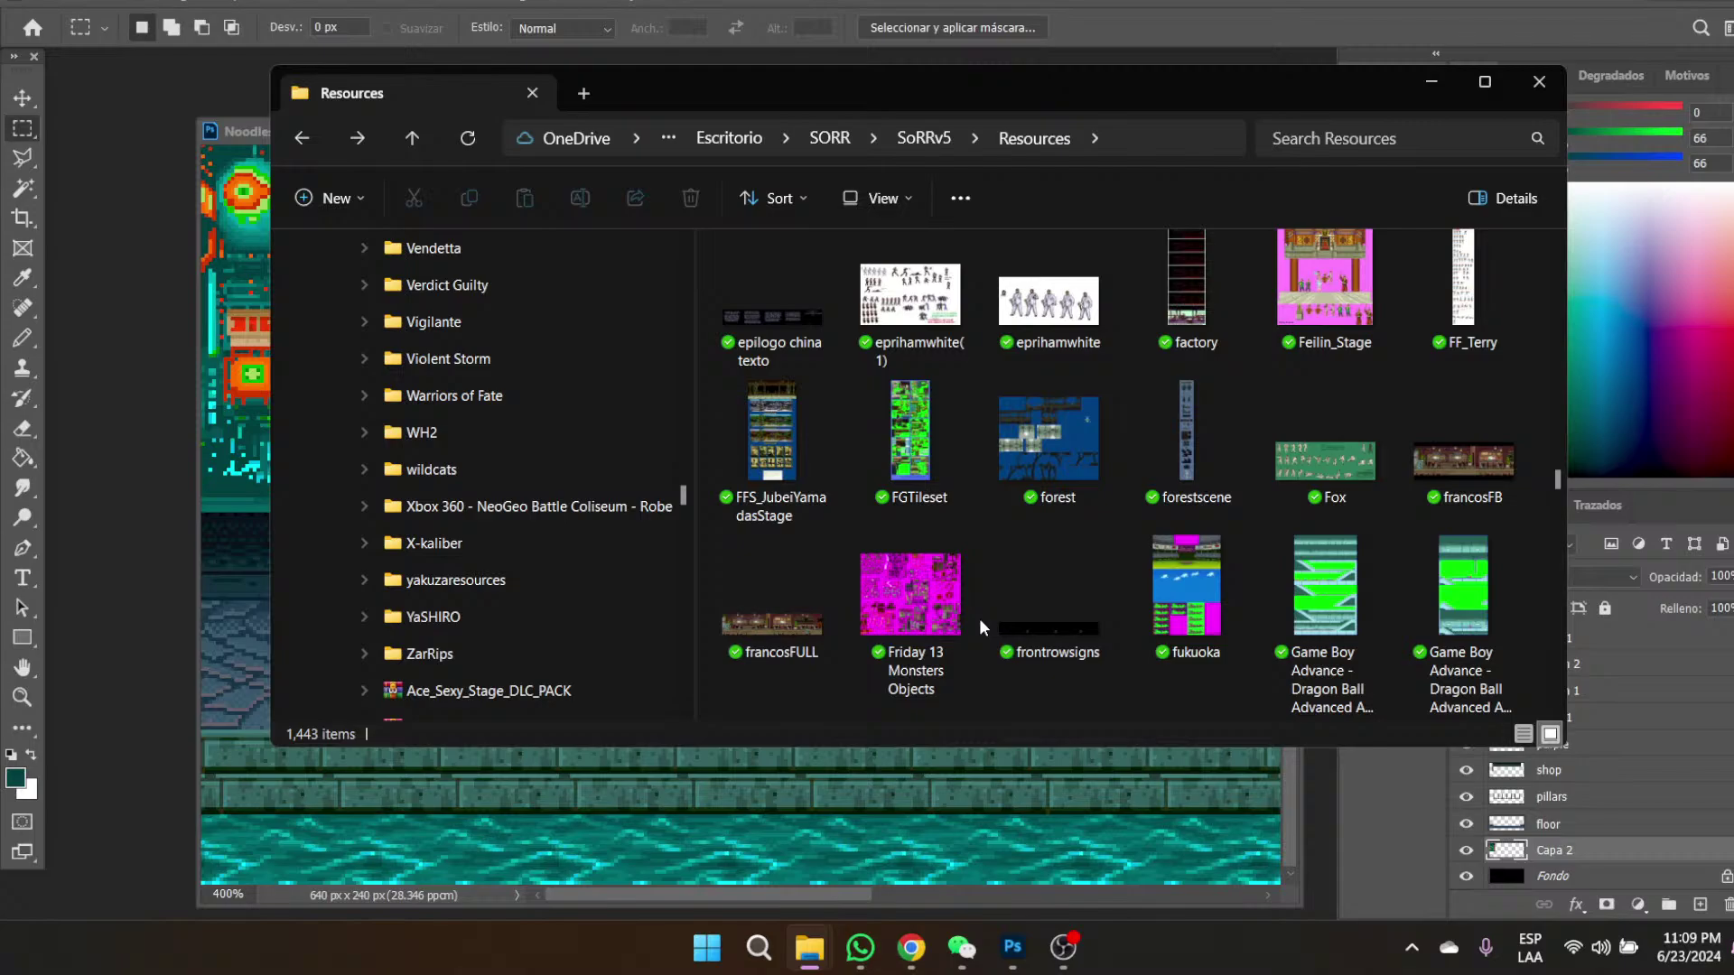
scroll(979, 618, "down", 2)
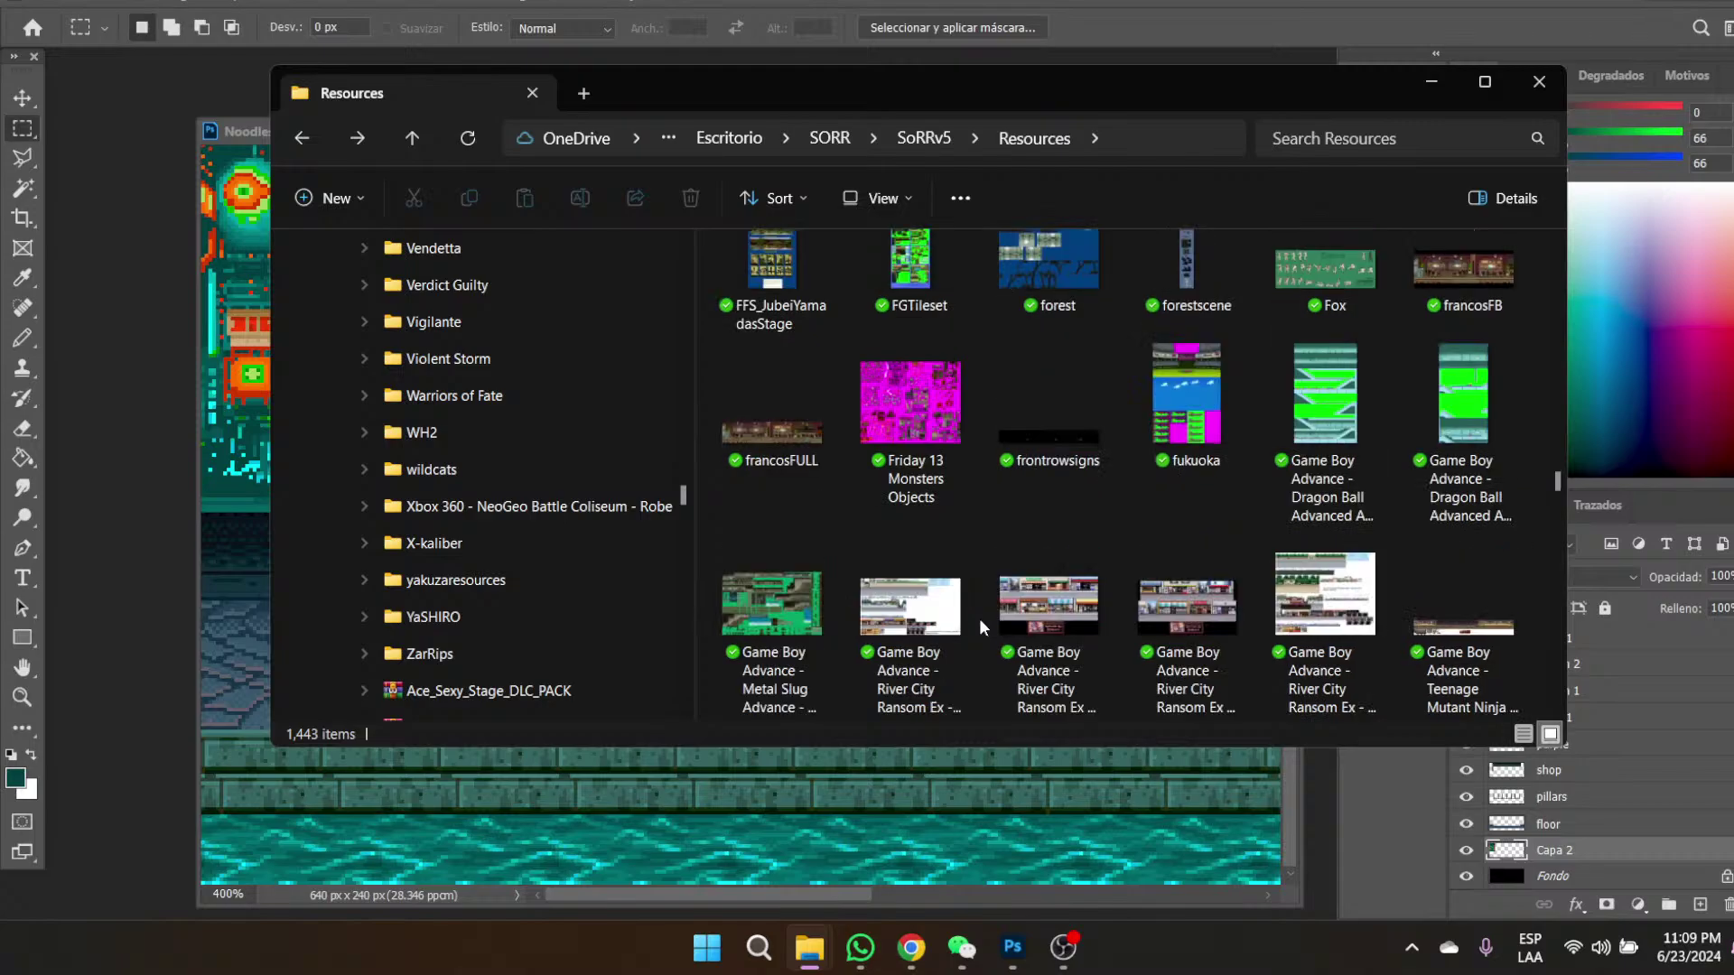
scroll(979, 618, "down", 2)
scroll(979, 625, "down", 2)
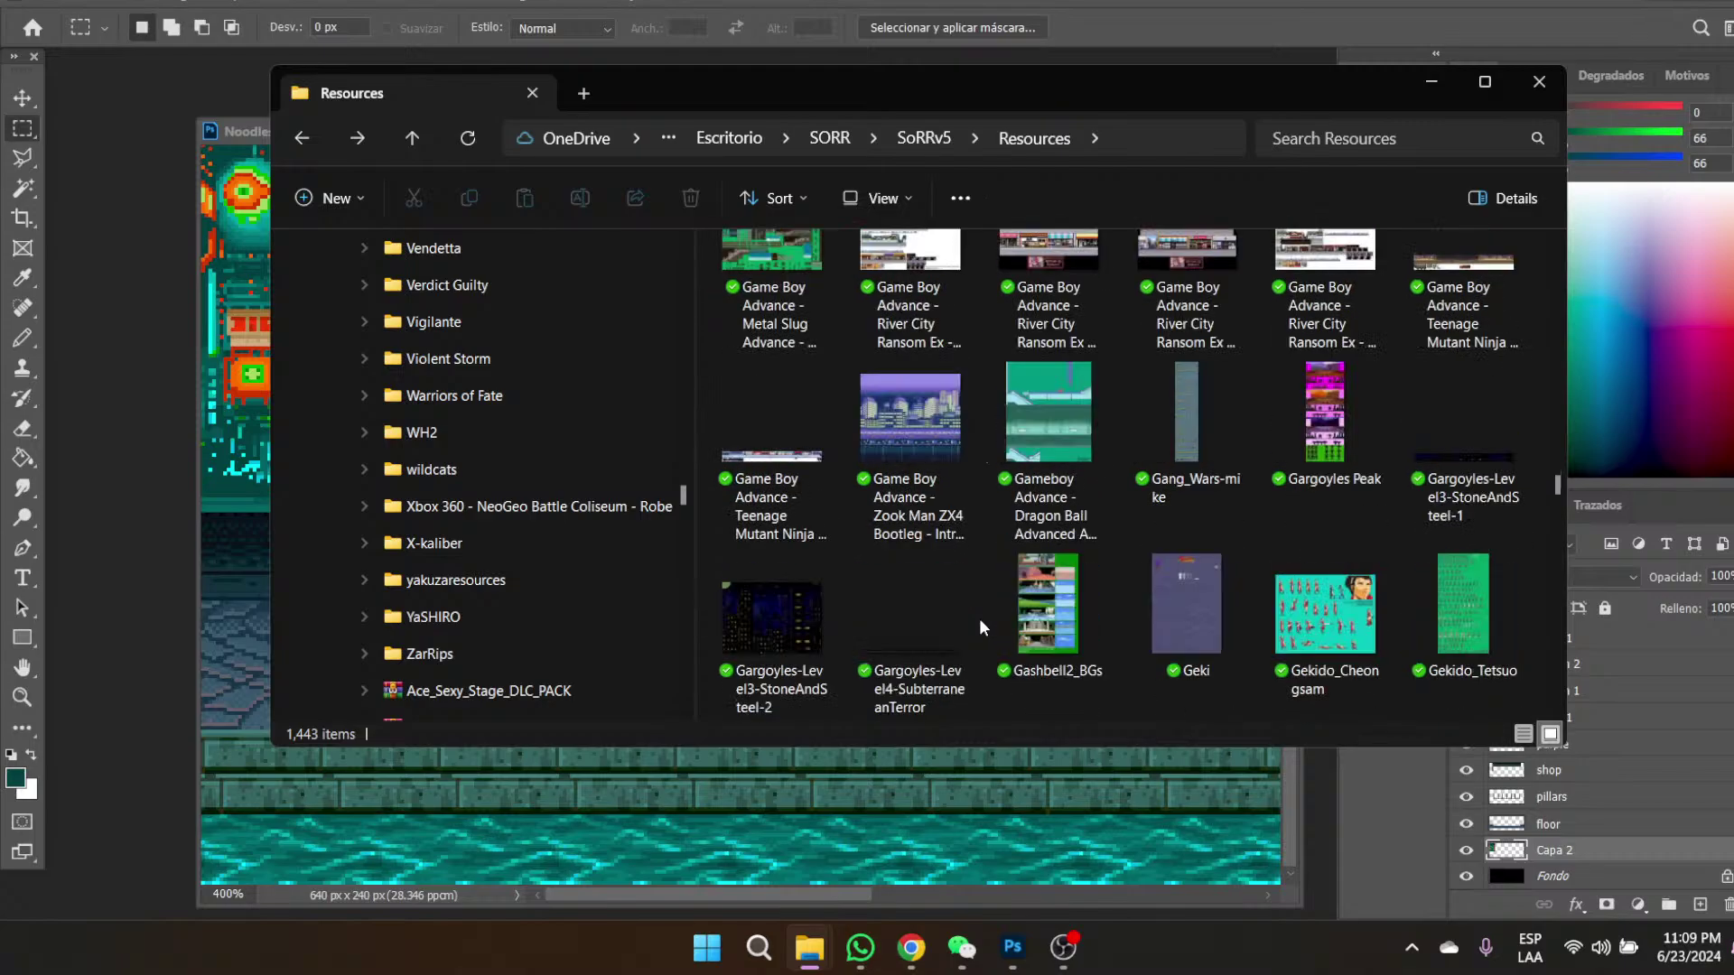
scroll(982, 626, "down", 2)
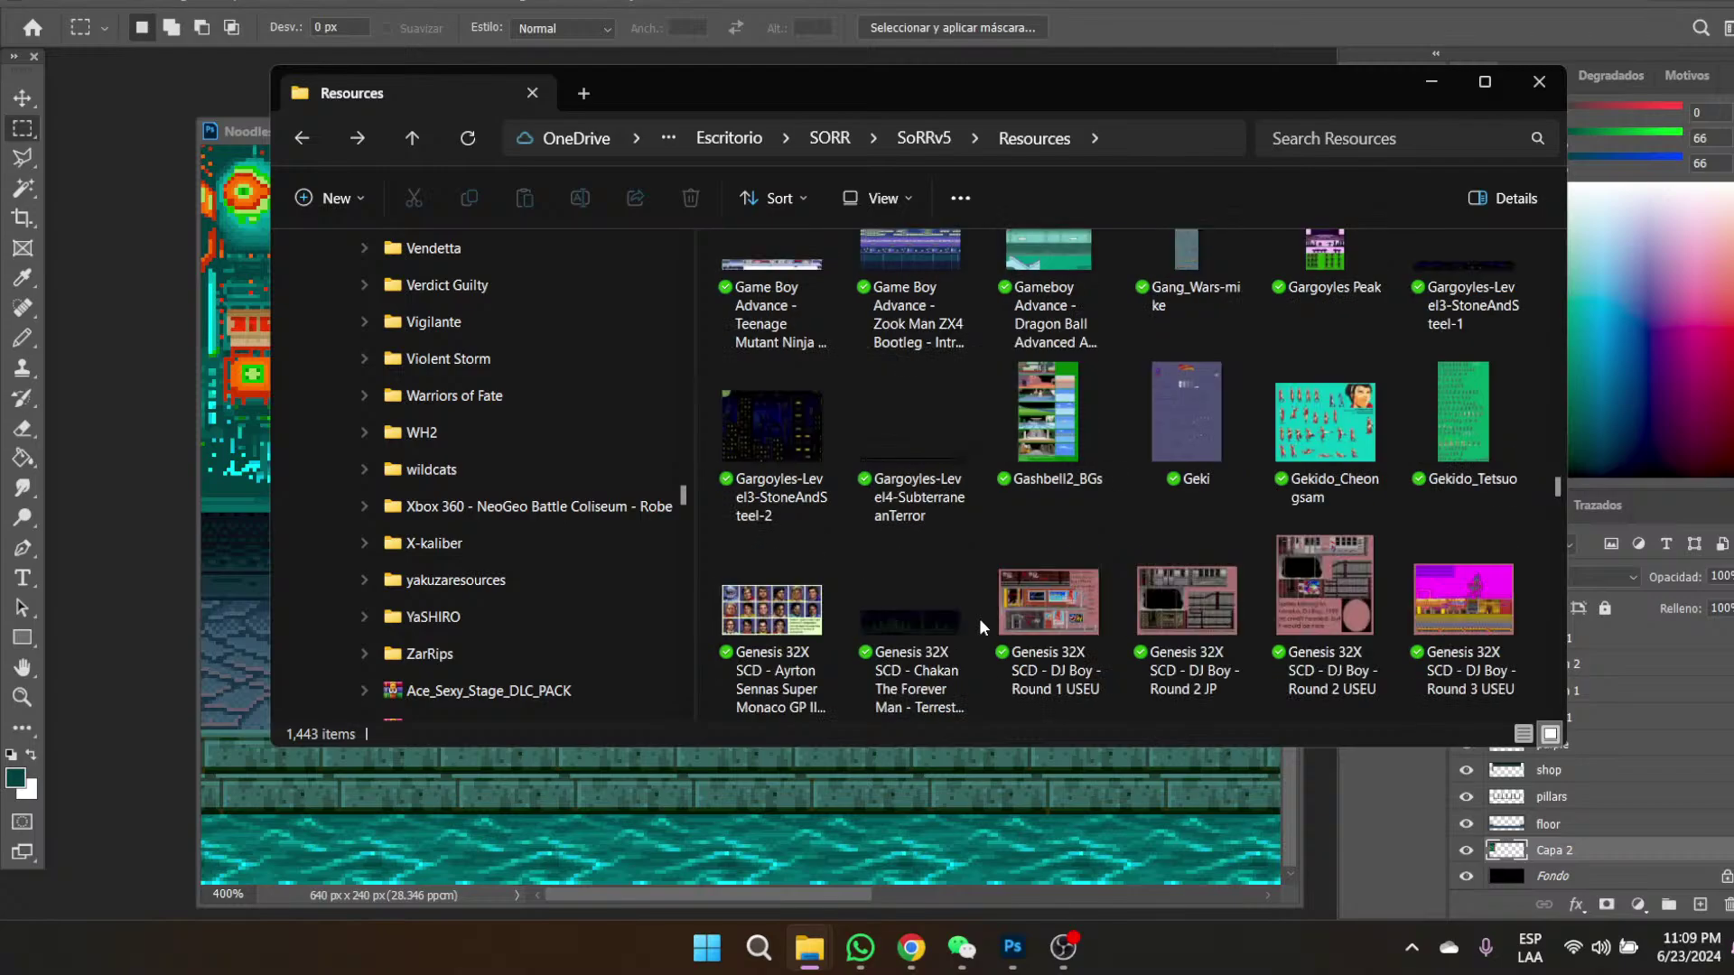
scroll(981, 626, "down", 2)
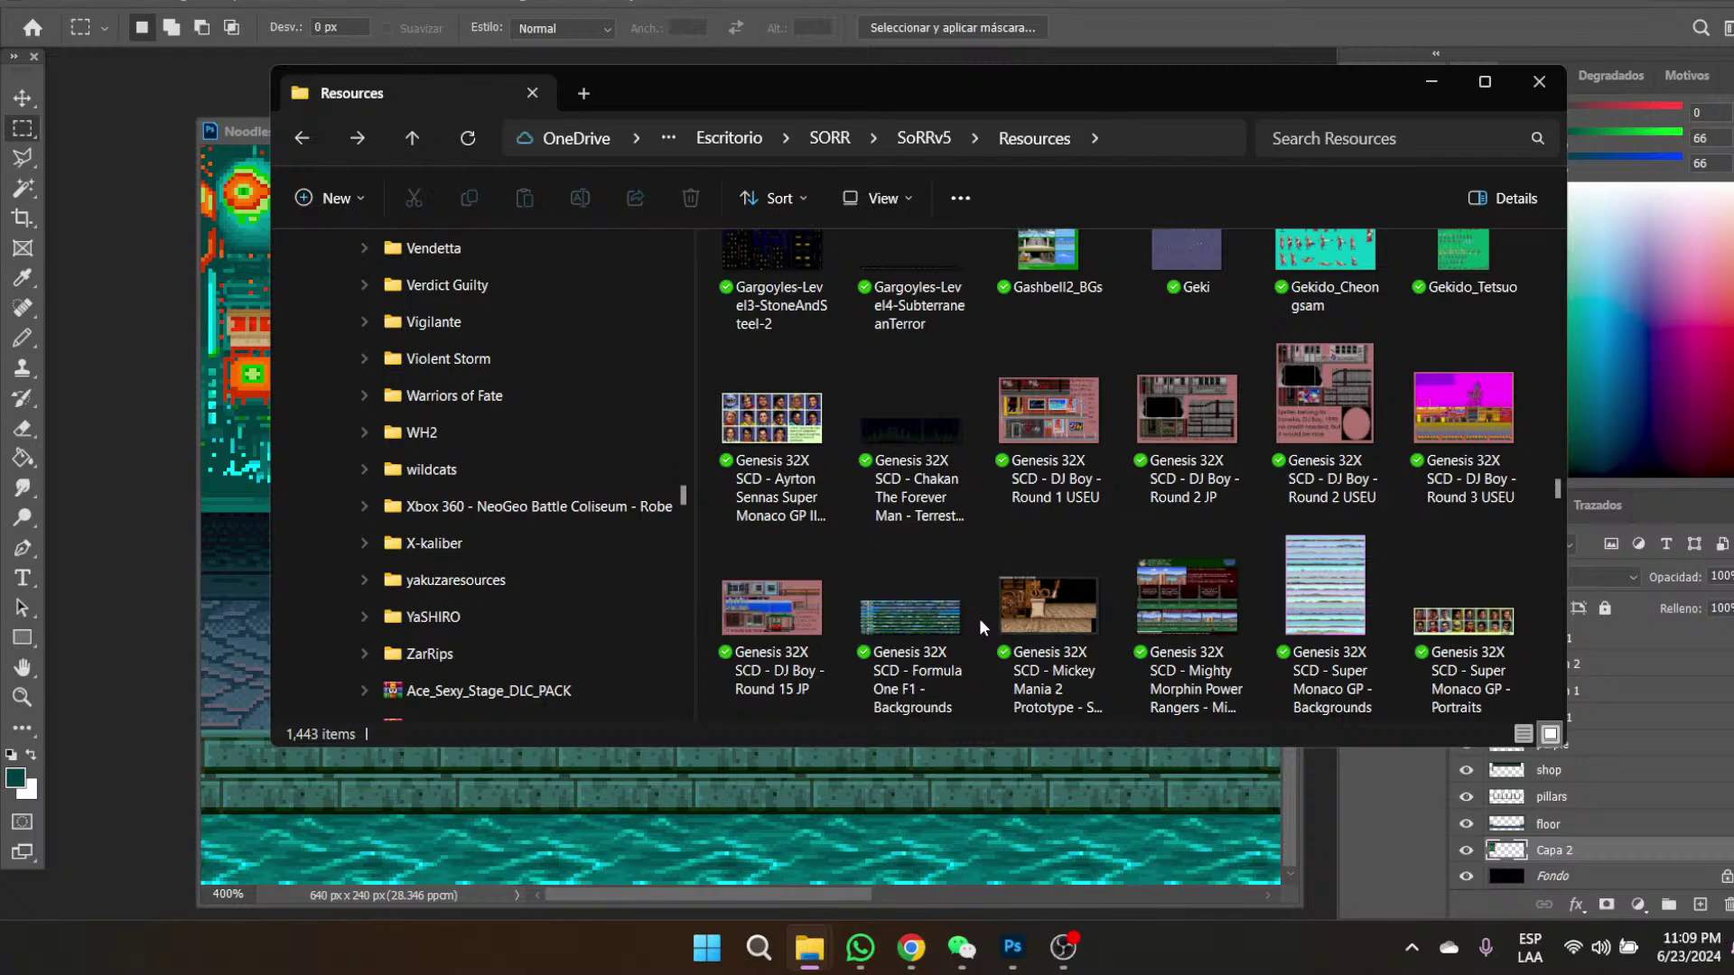
scroll(979, 618, "down", 4)
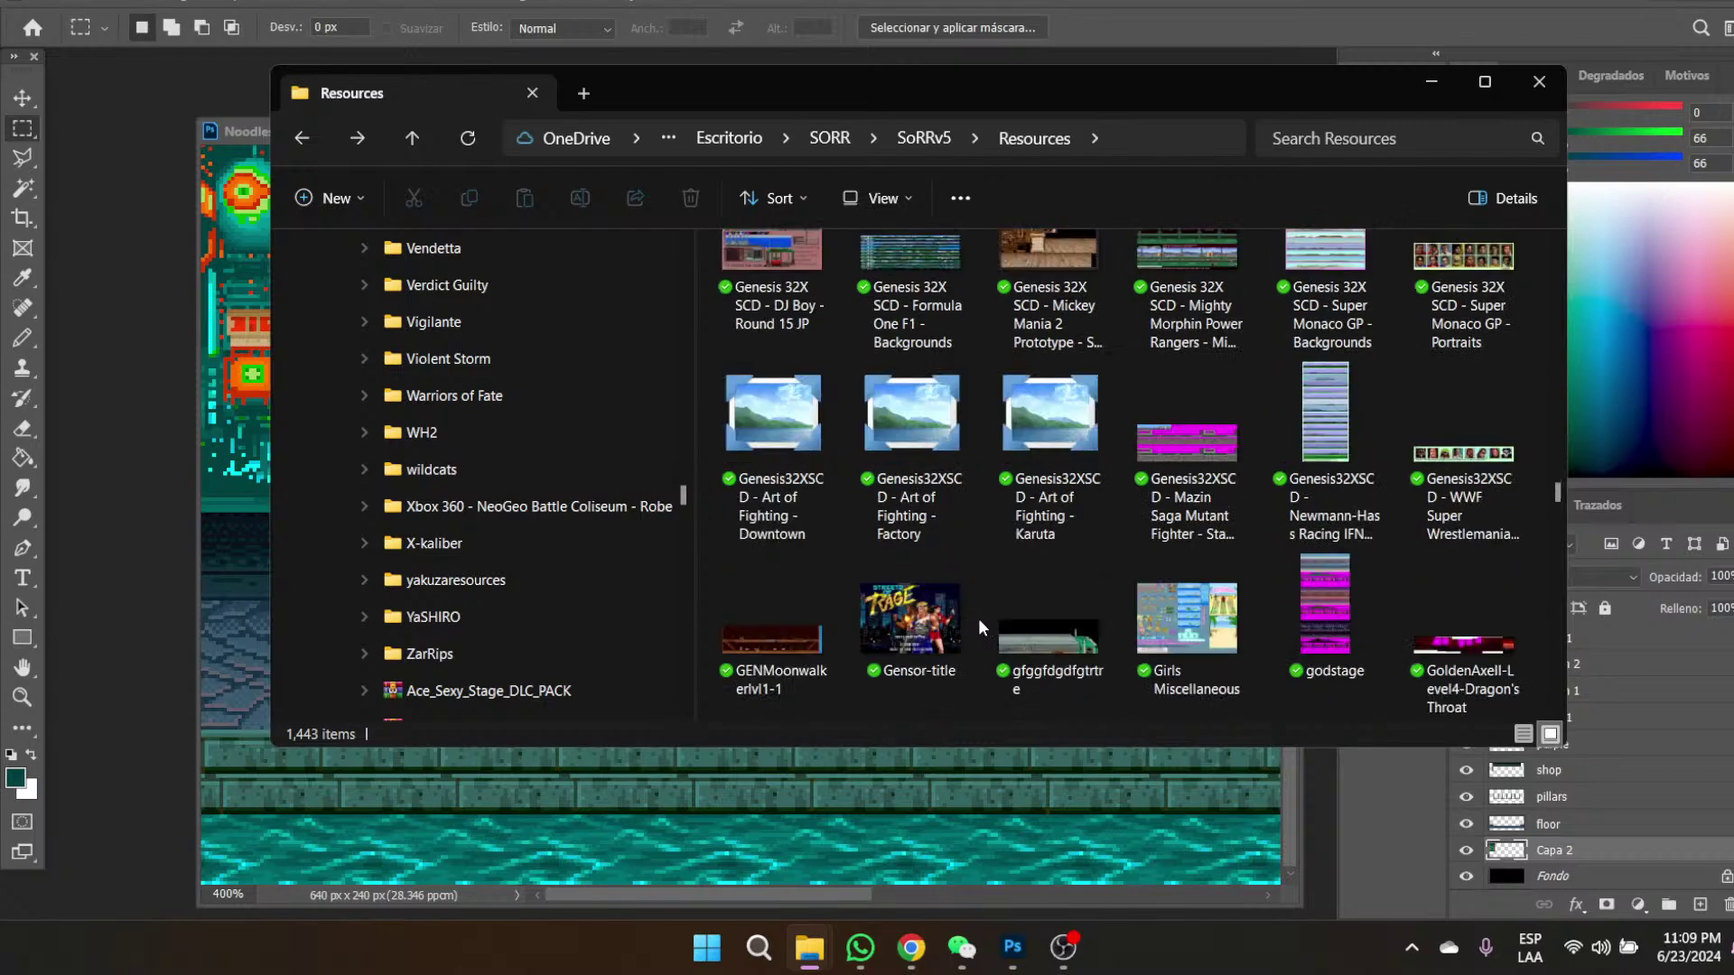
scroll(978, 617, "down", 3)
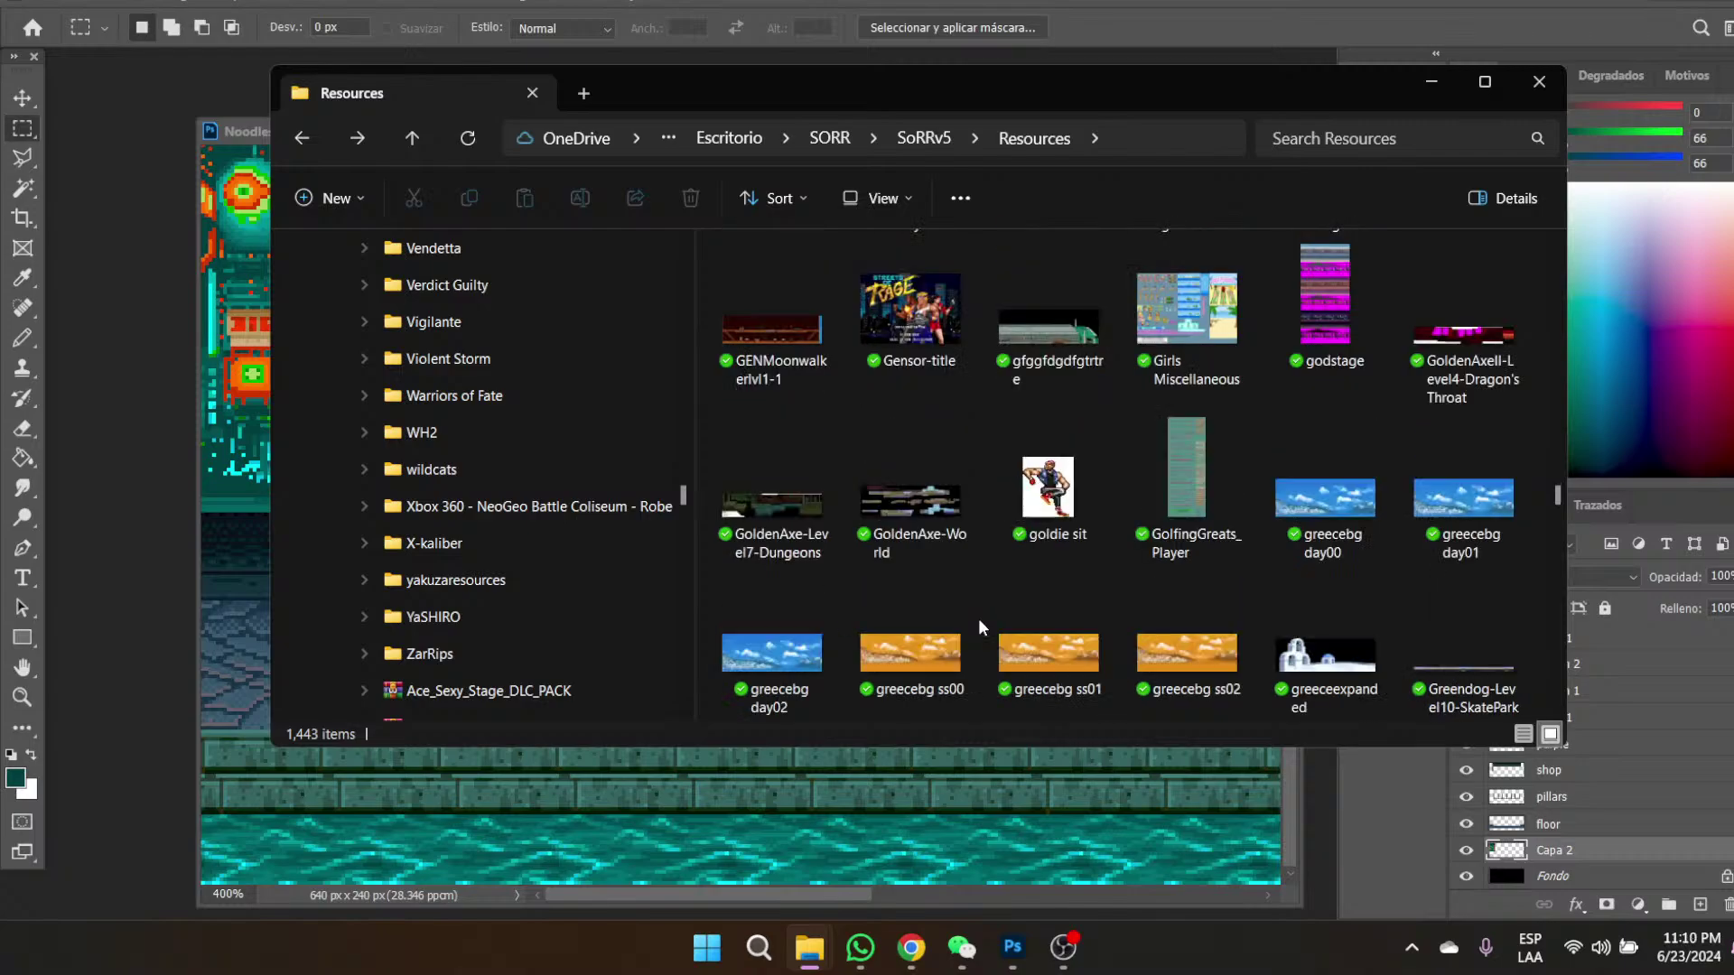
scroll(979, 617, "down", 4)
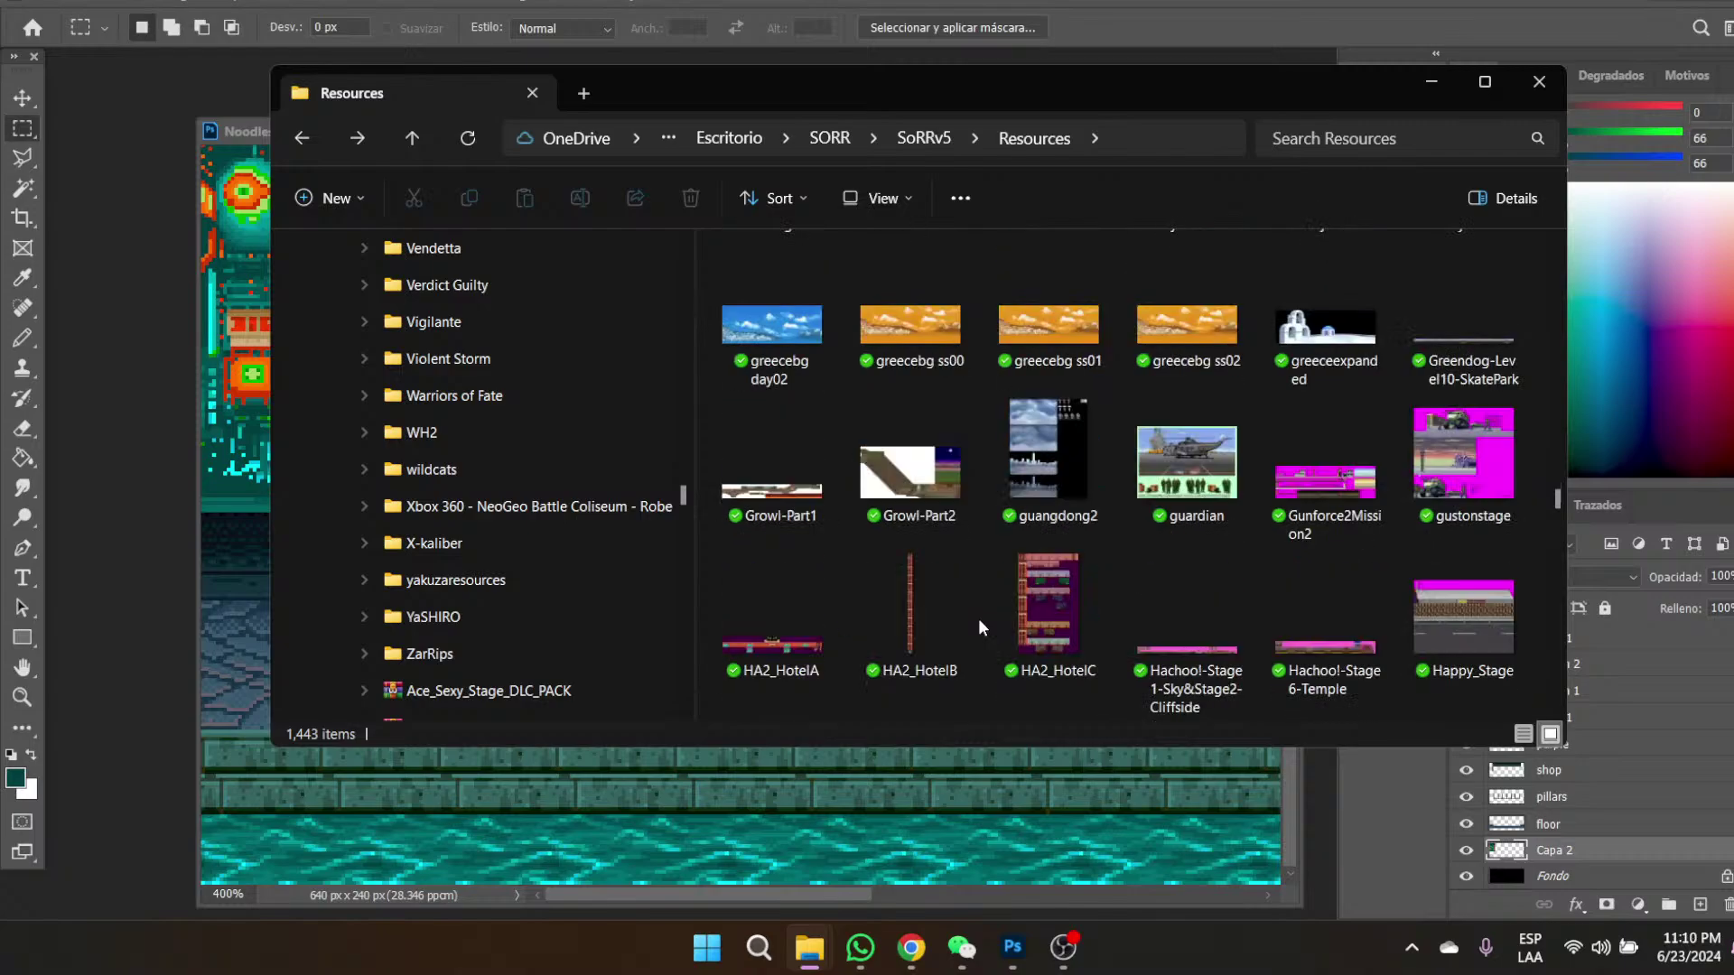
scroll(978, 618, "down", 3)
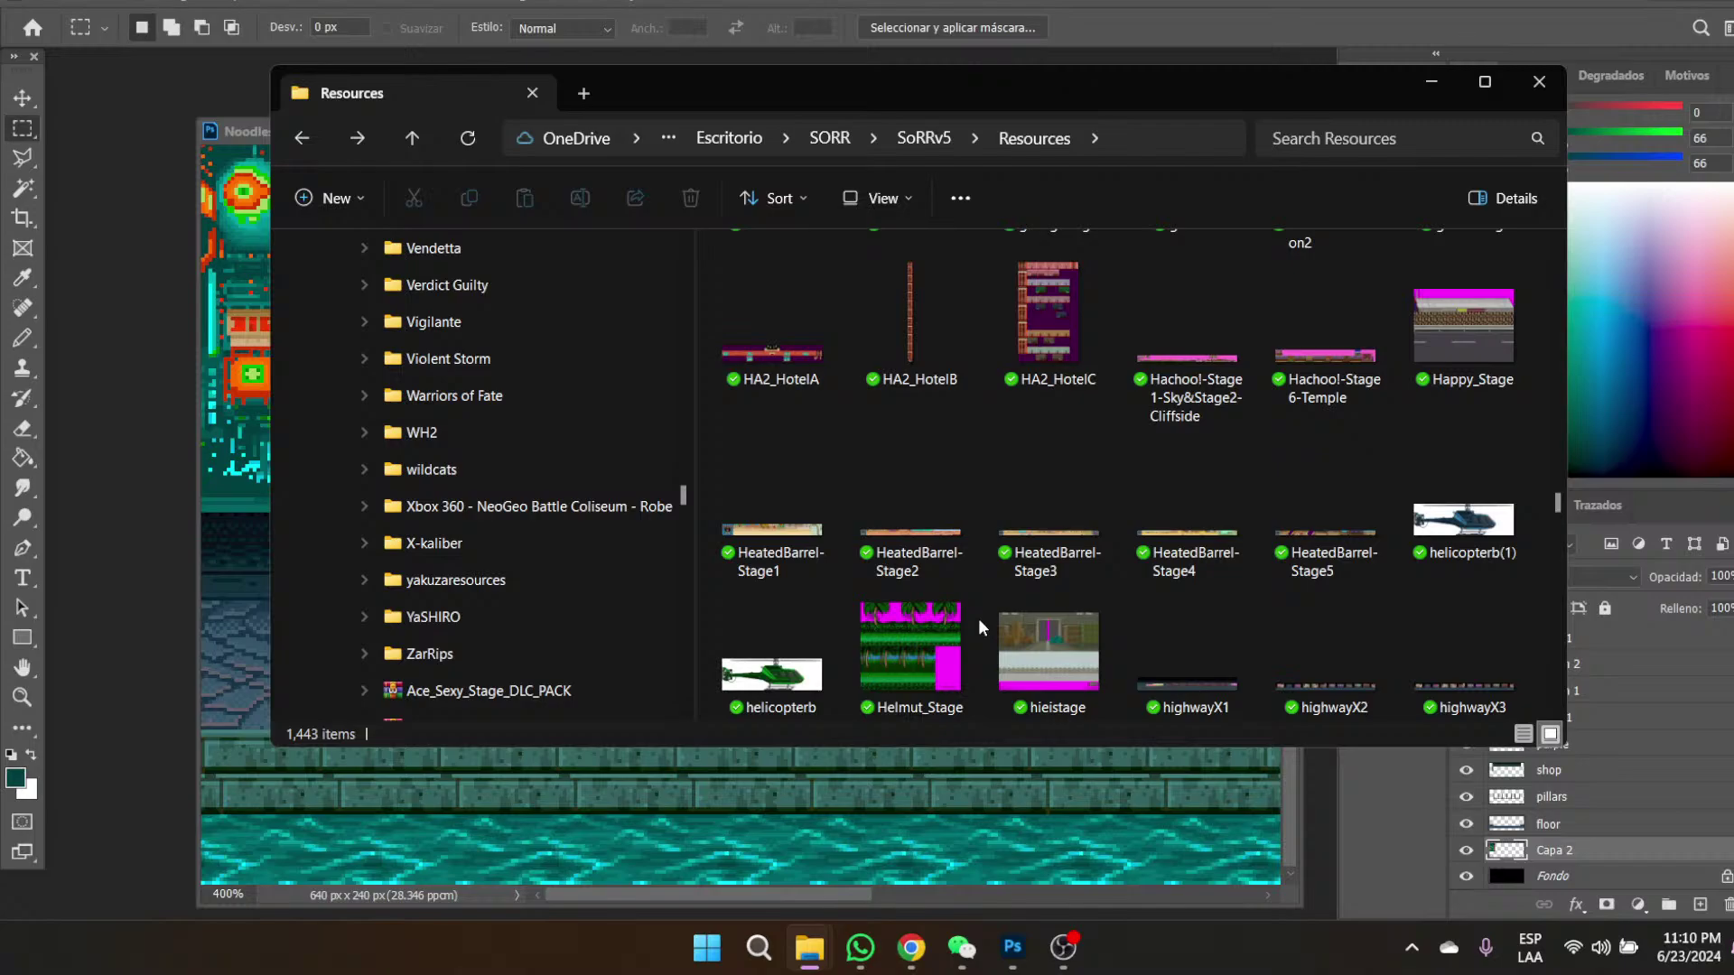
scroll(978, 617, "down", 3)
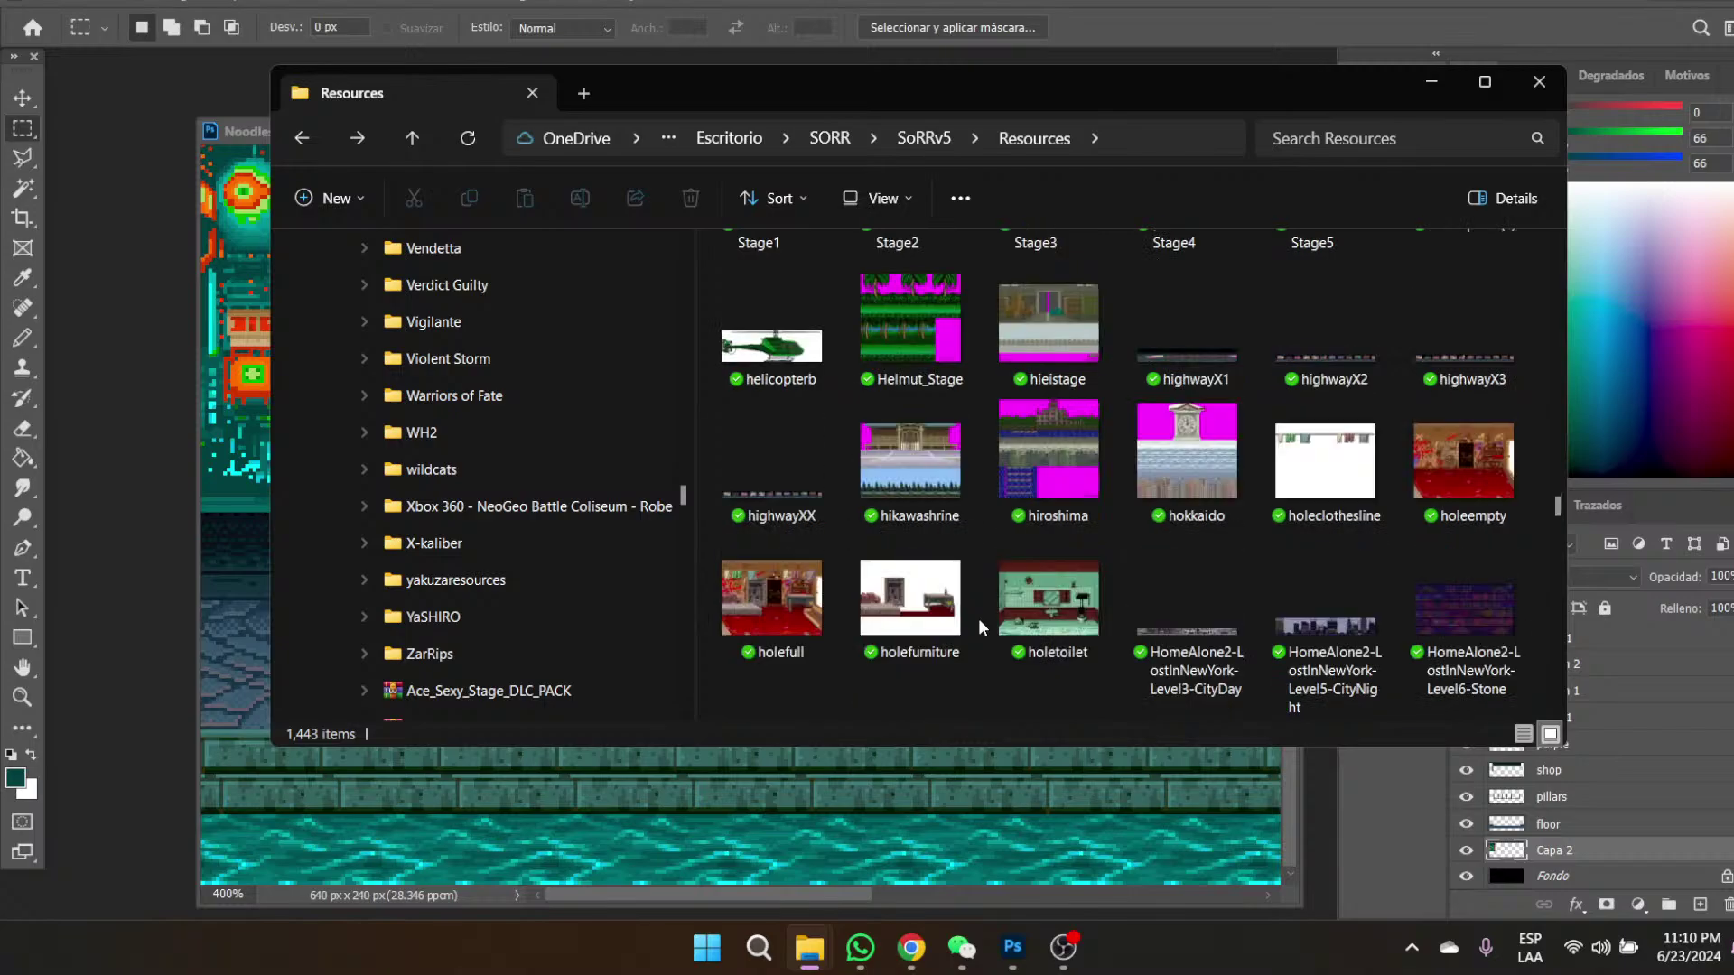
scroll(978, 618, "down", 2)
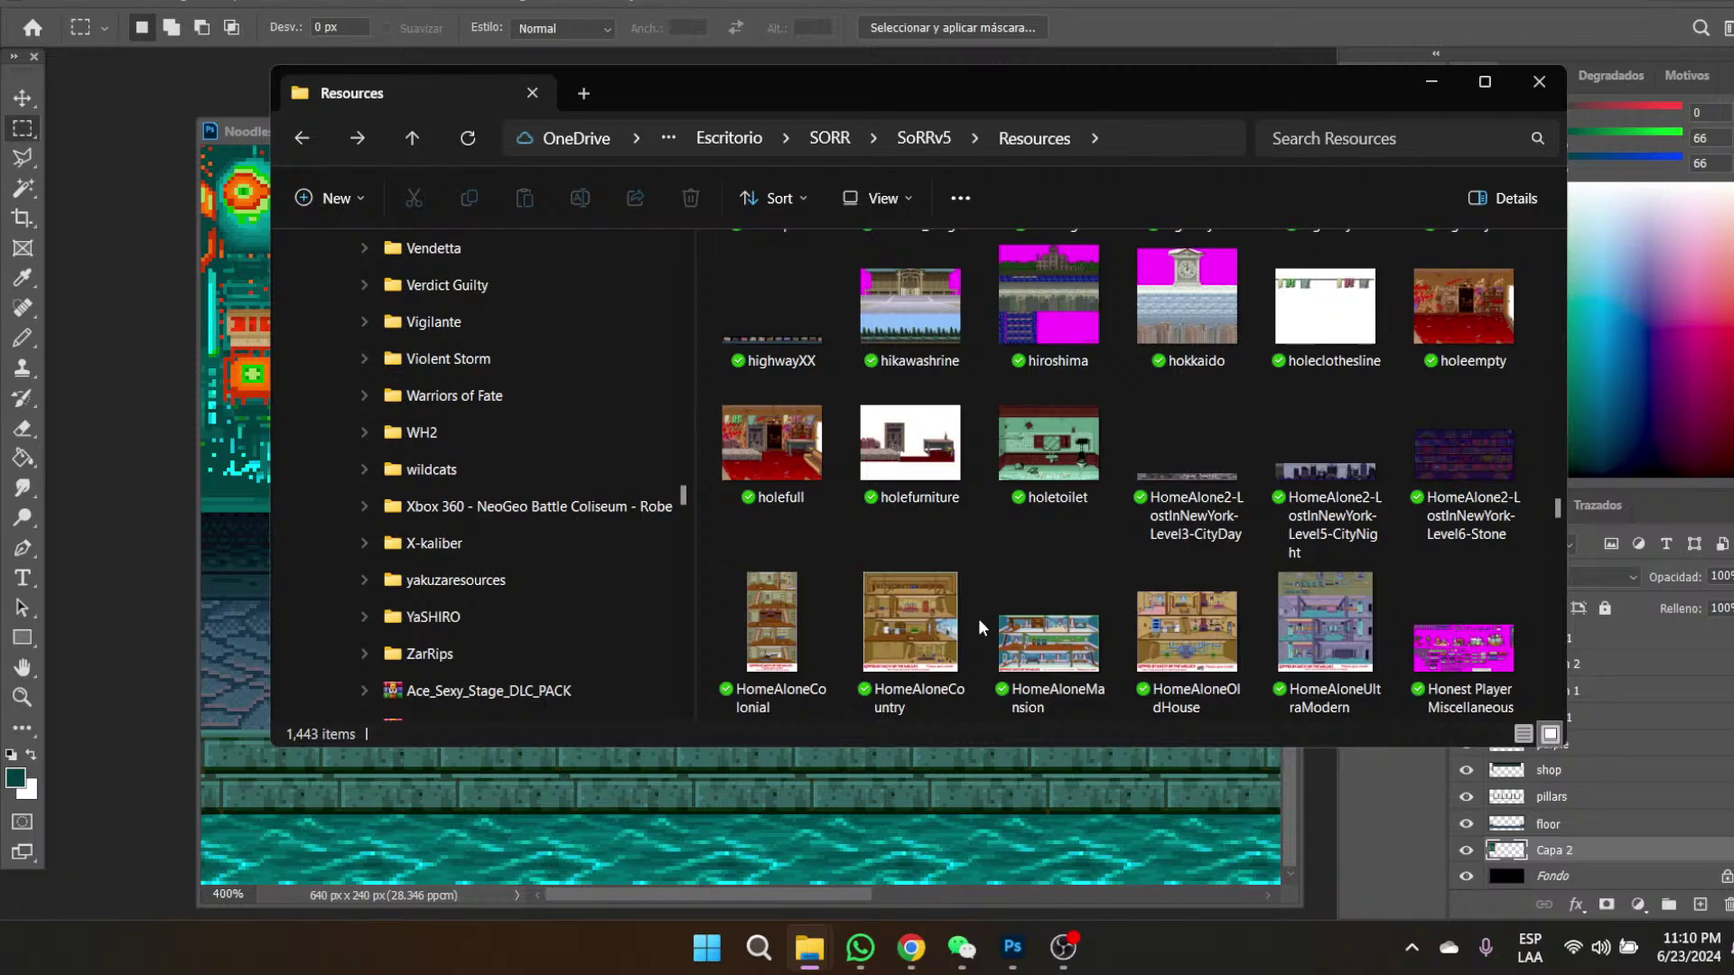
scroll(978, 618, "down", 2)
scroll(979, 618, "down", 3)
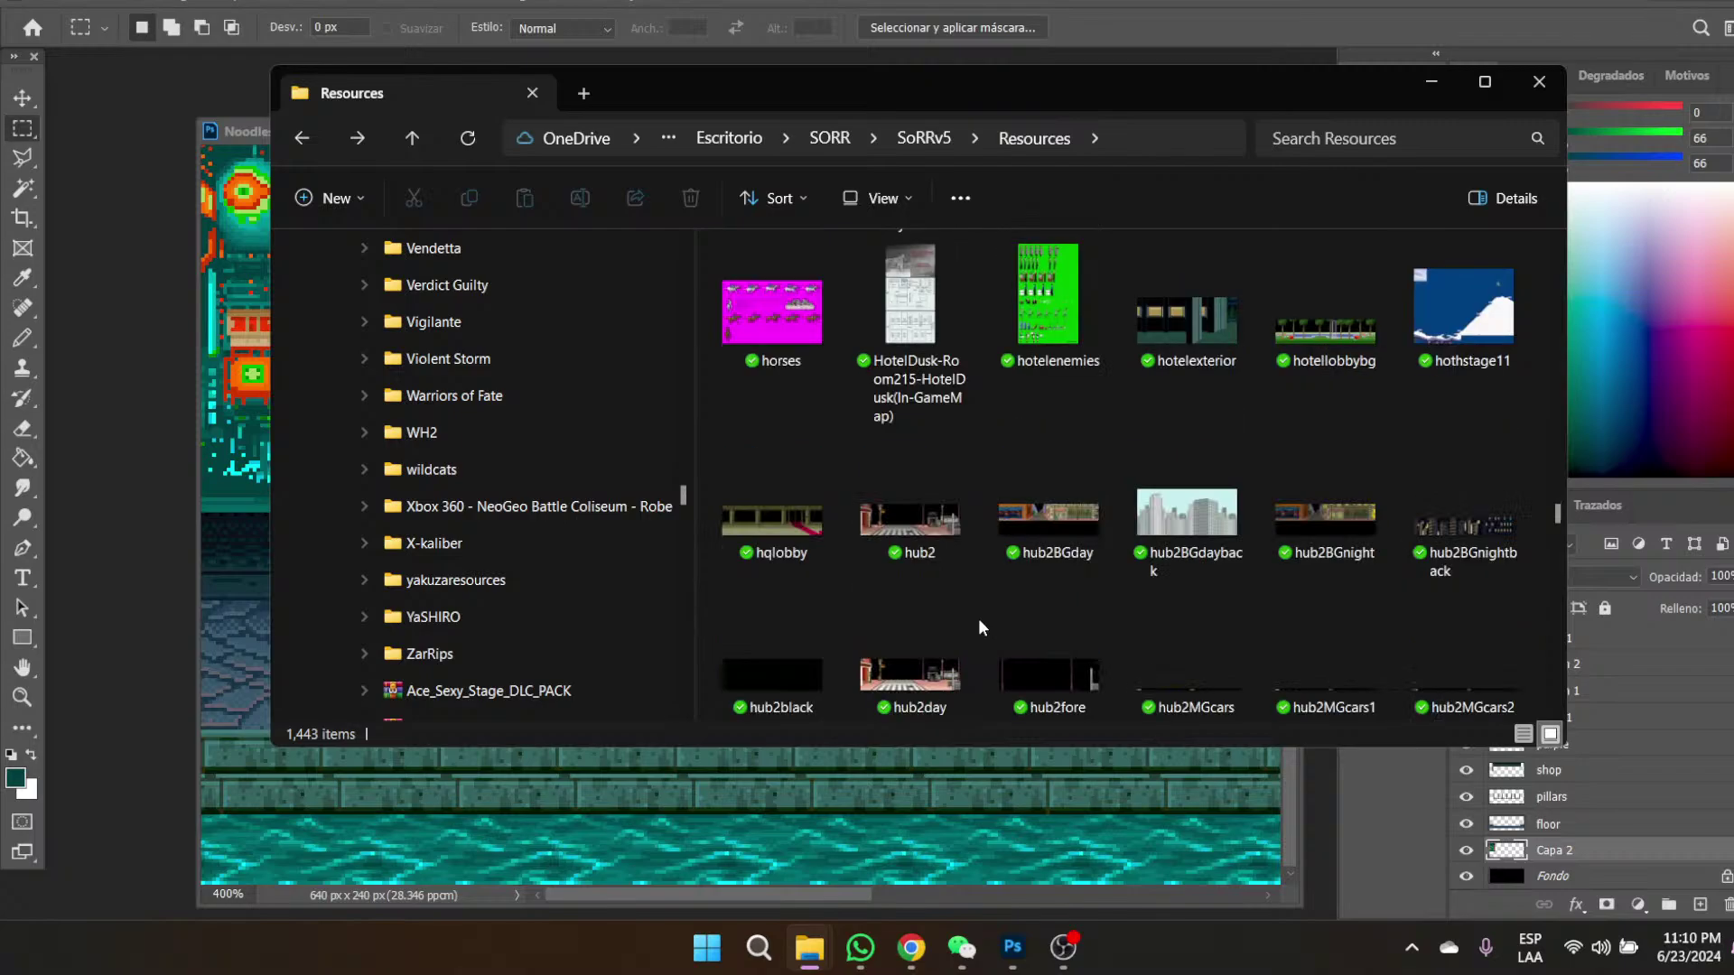
scroll(980, 625, "down", 3)
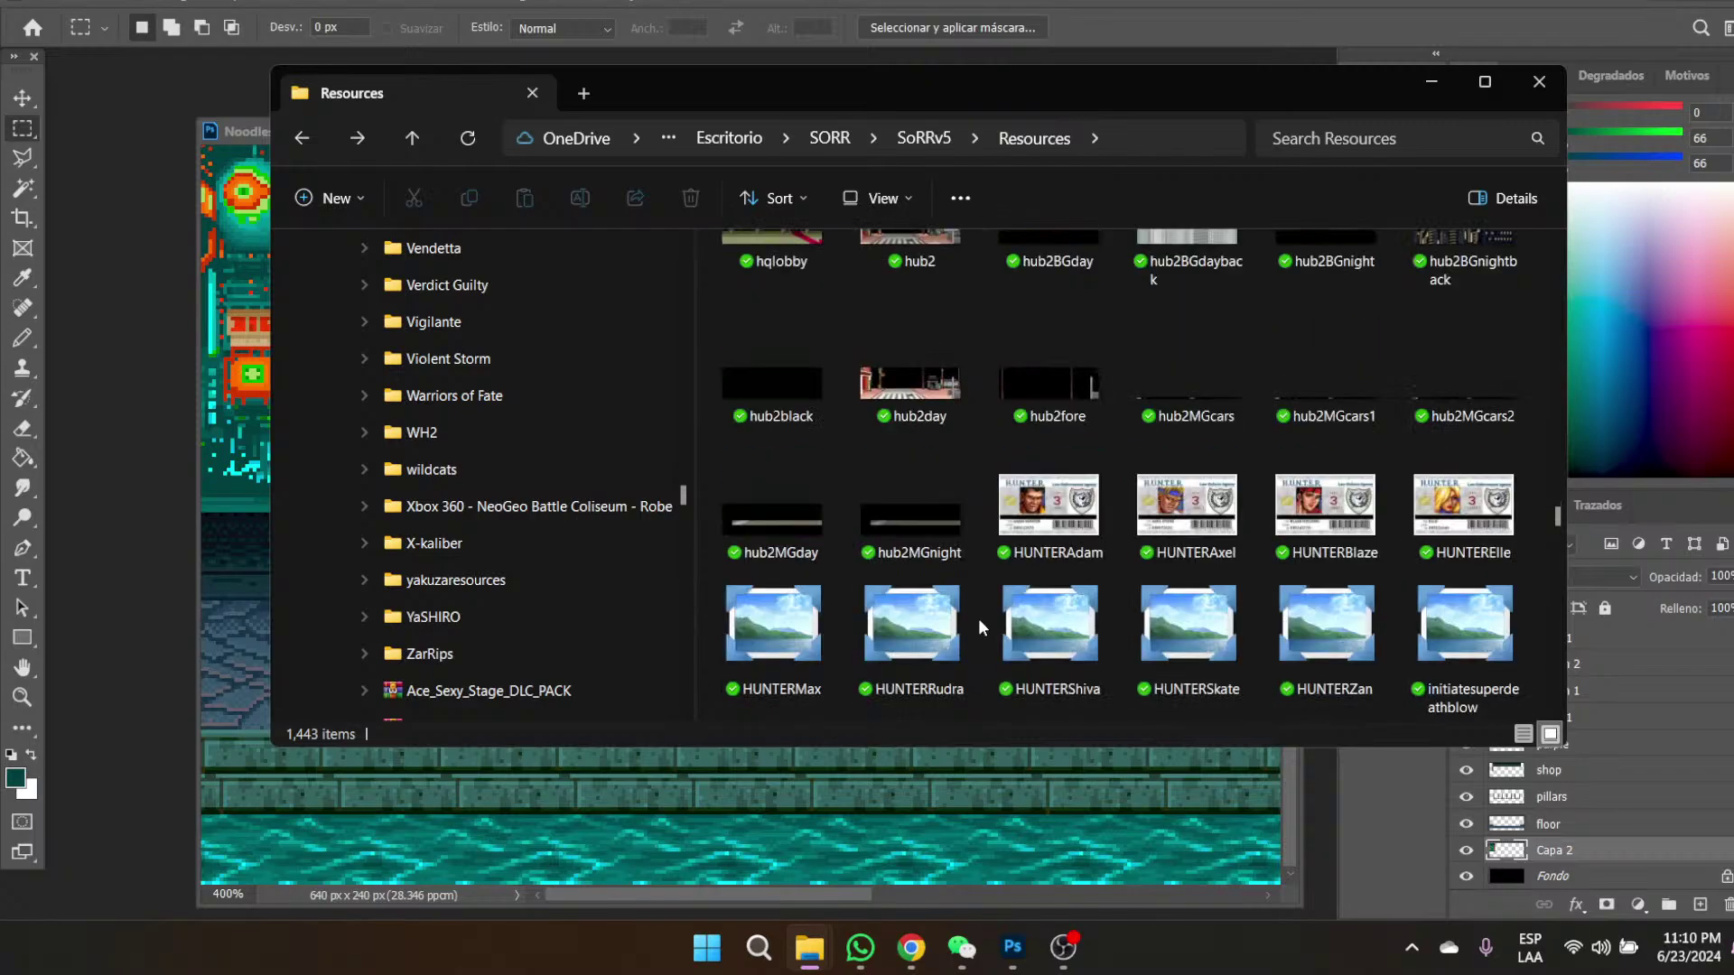
scroll(980, 627, "down", 3)
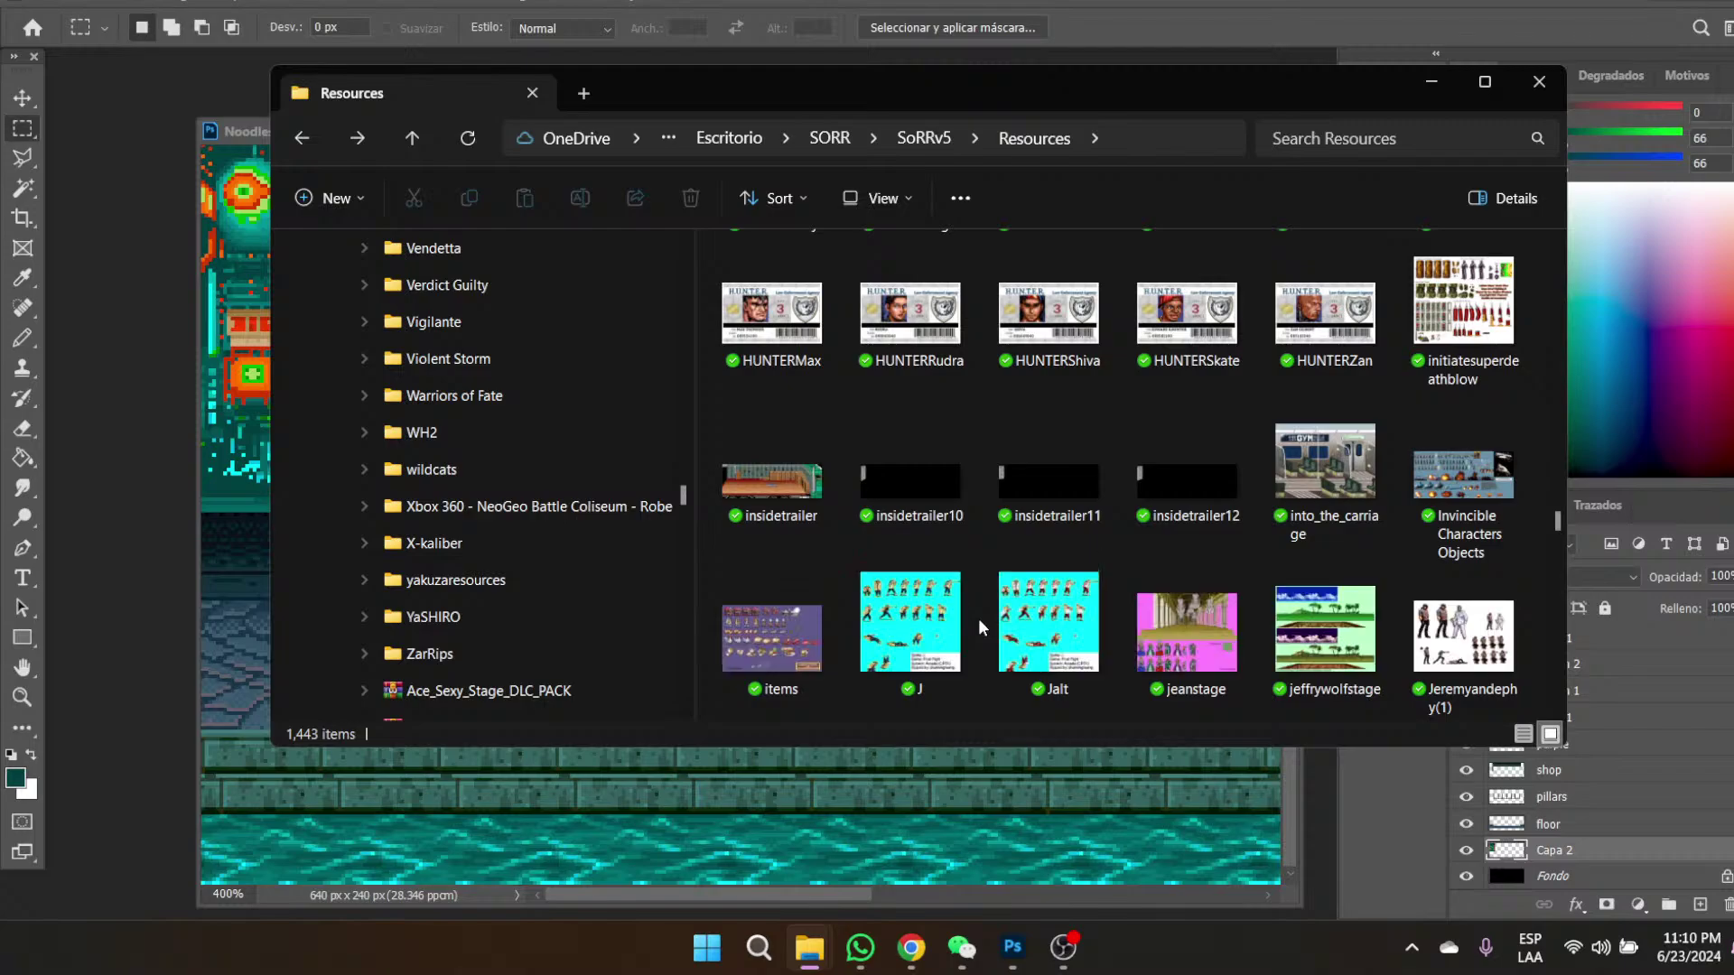
scroll(978, 619, "down", 5)
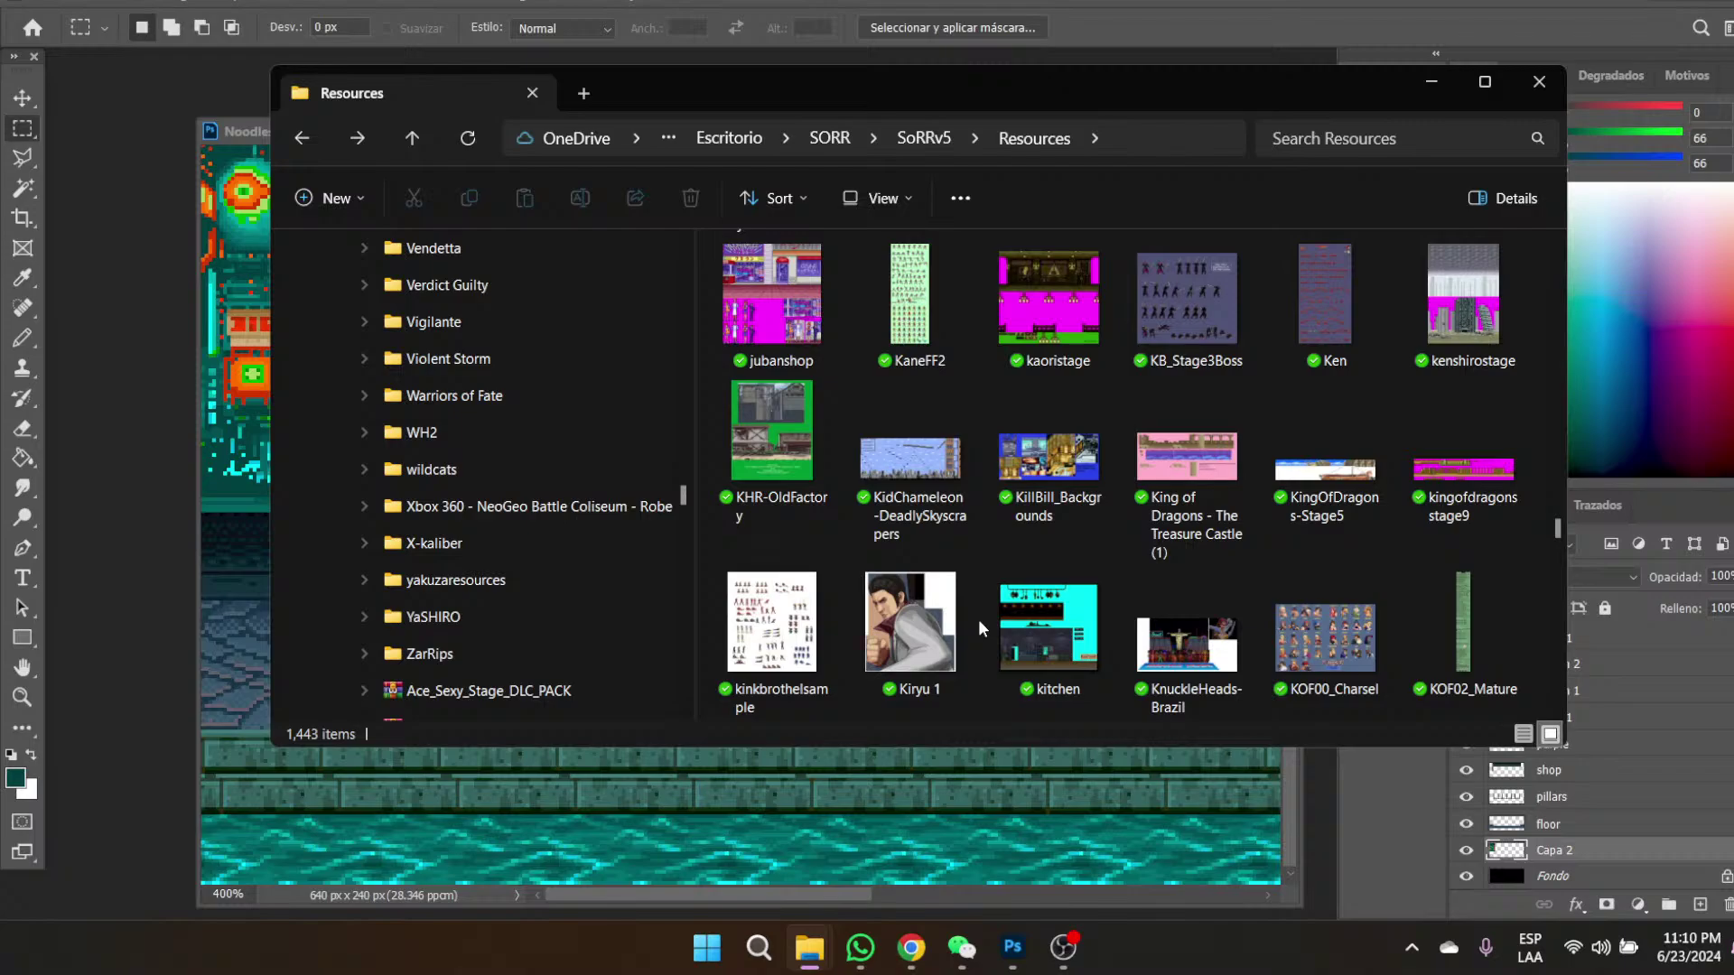
scroll(978, 619, "down", 3)
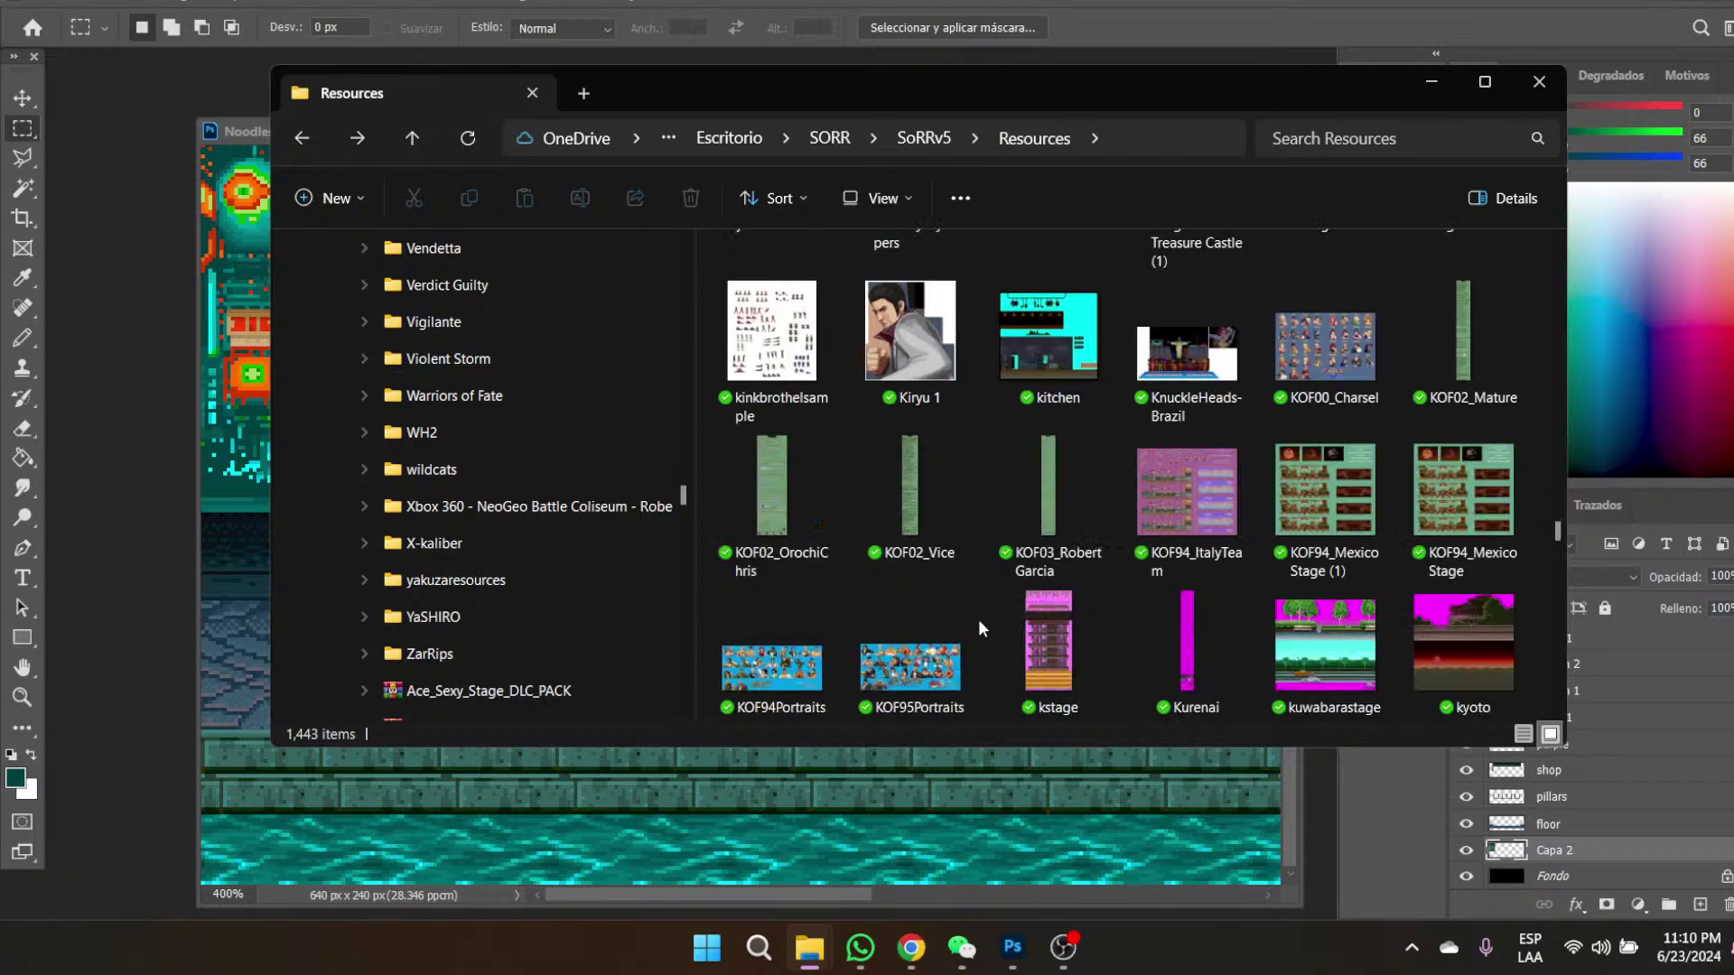
scroll(978, 619, "down", 3)
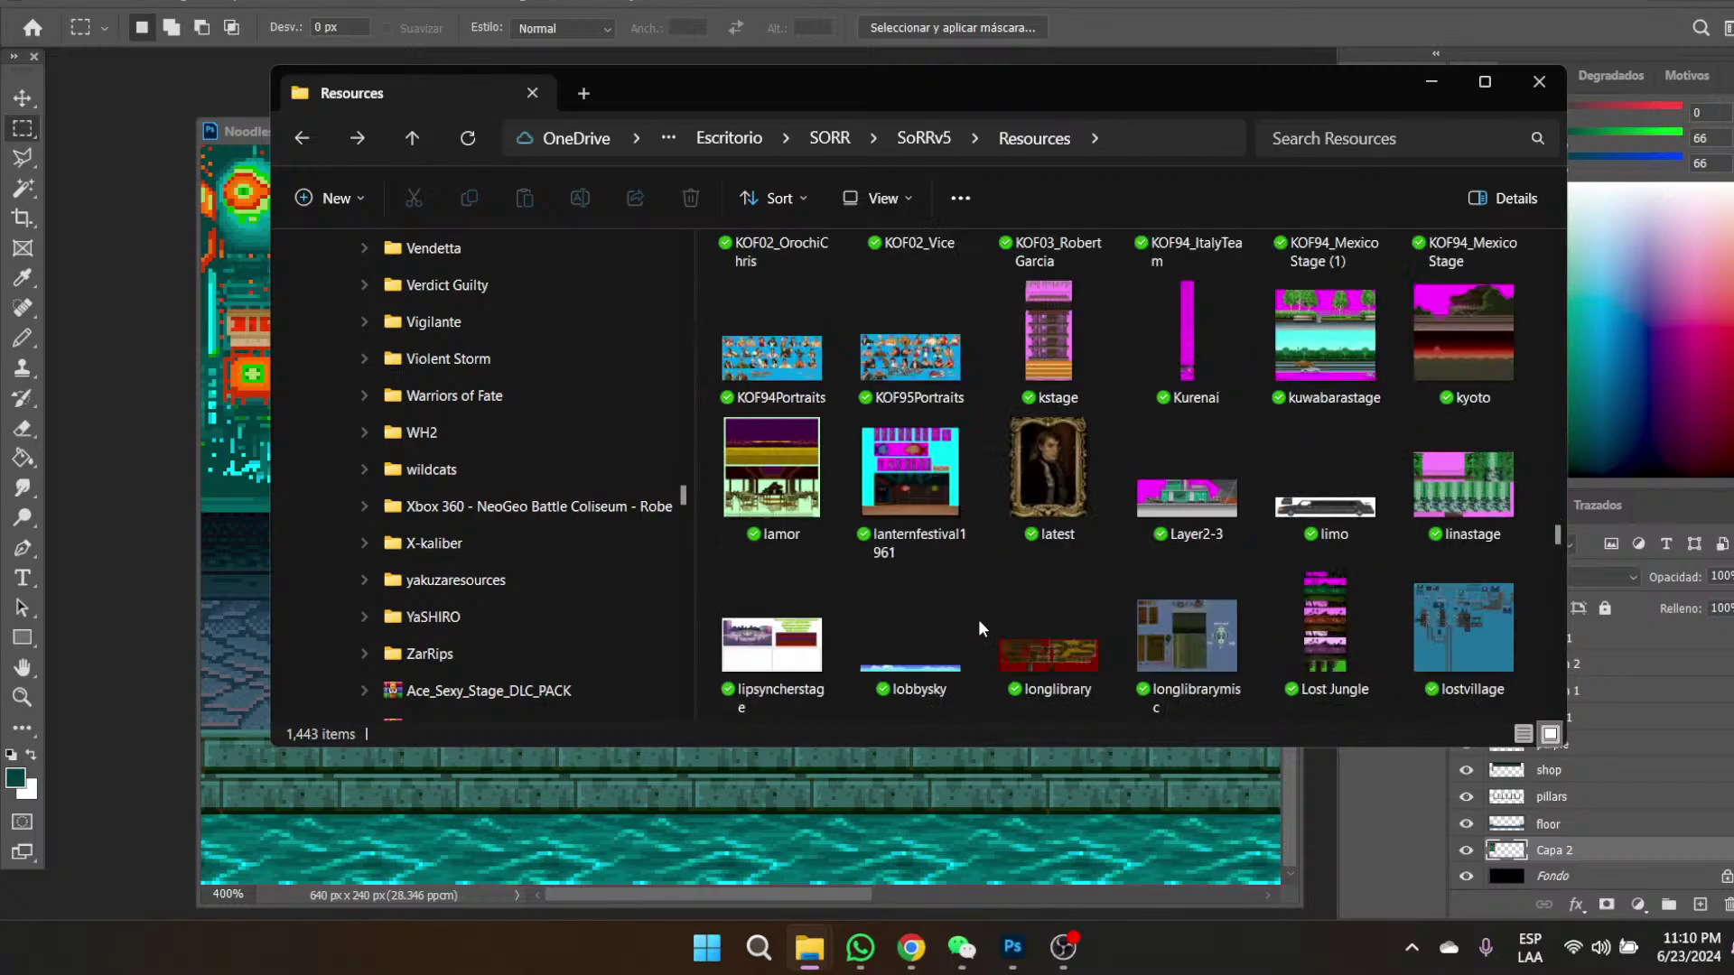
scroll(978, 620, "down", 3)
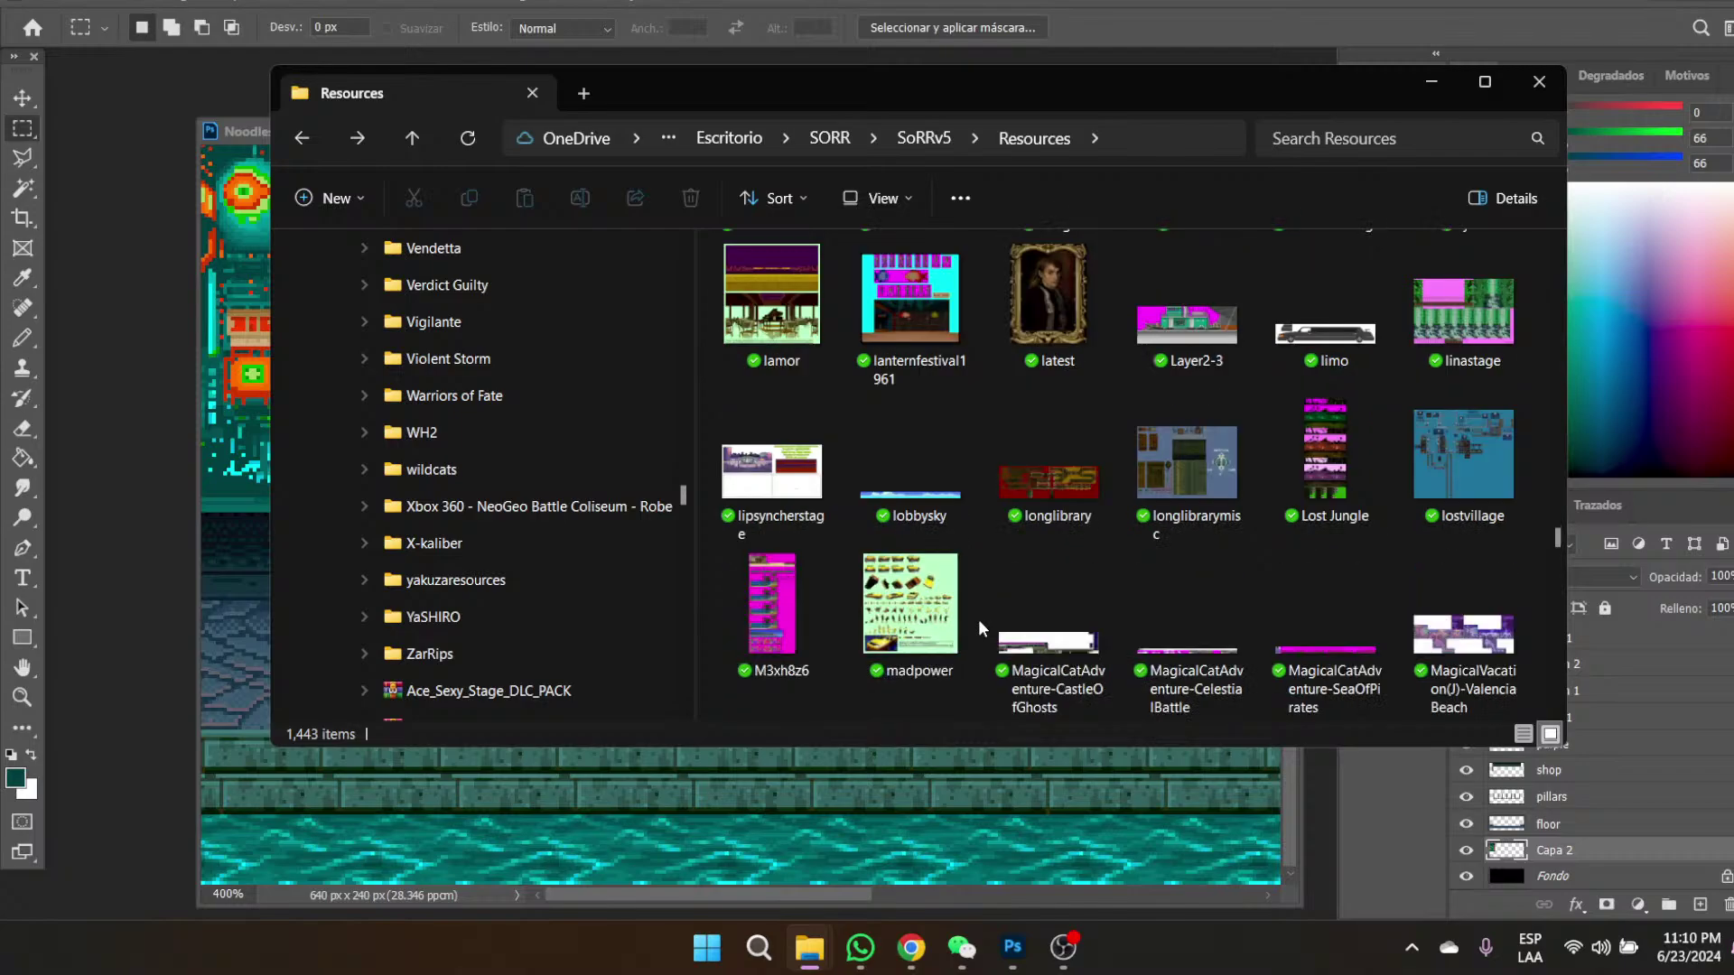
scroll(978, 619, "down", 3)
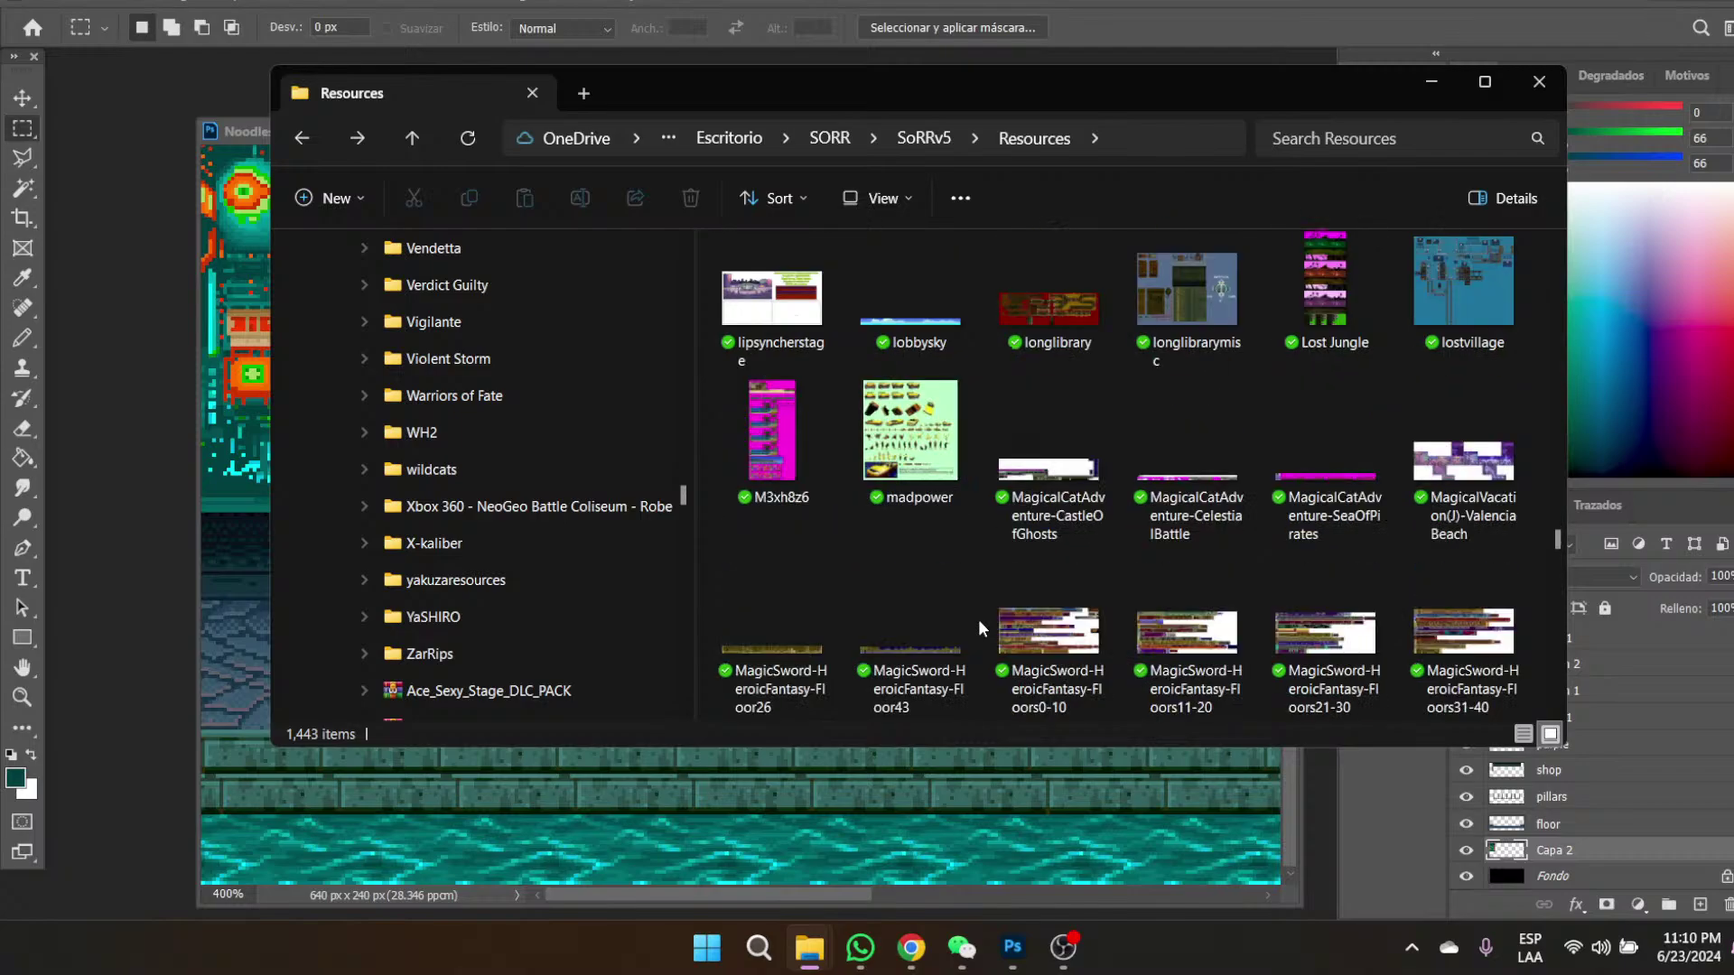
scroll(978, 619, "down", 3)
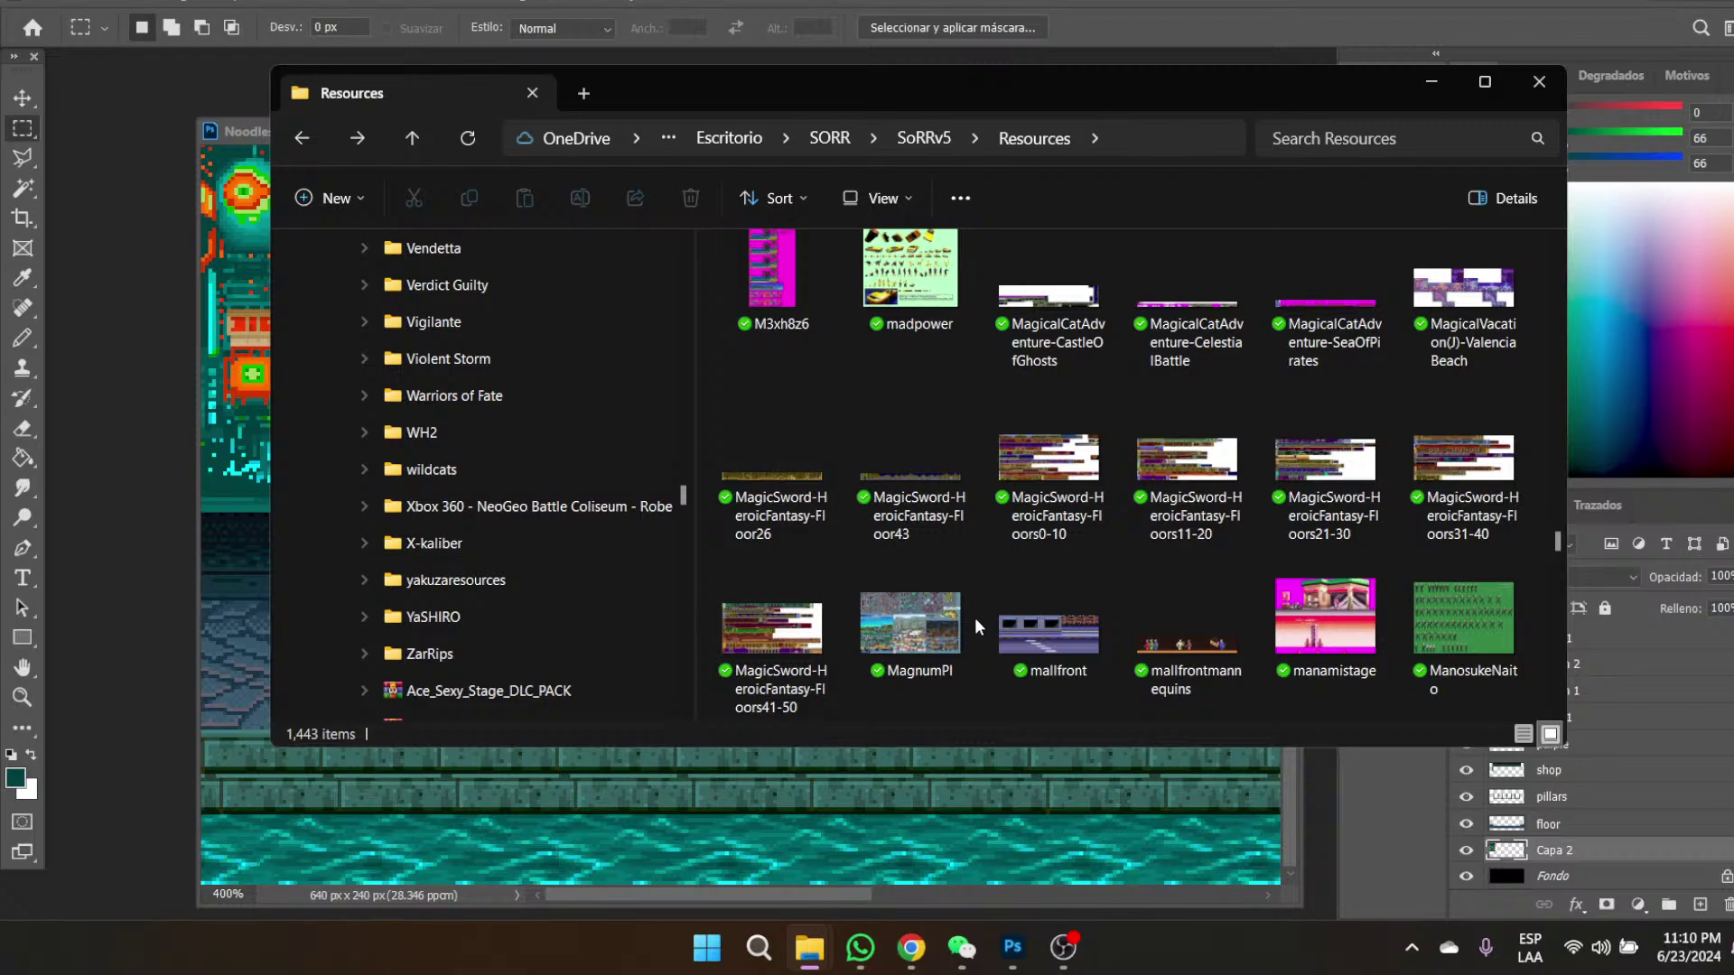
scroll(978, 625, "down", 5)
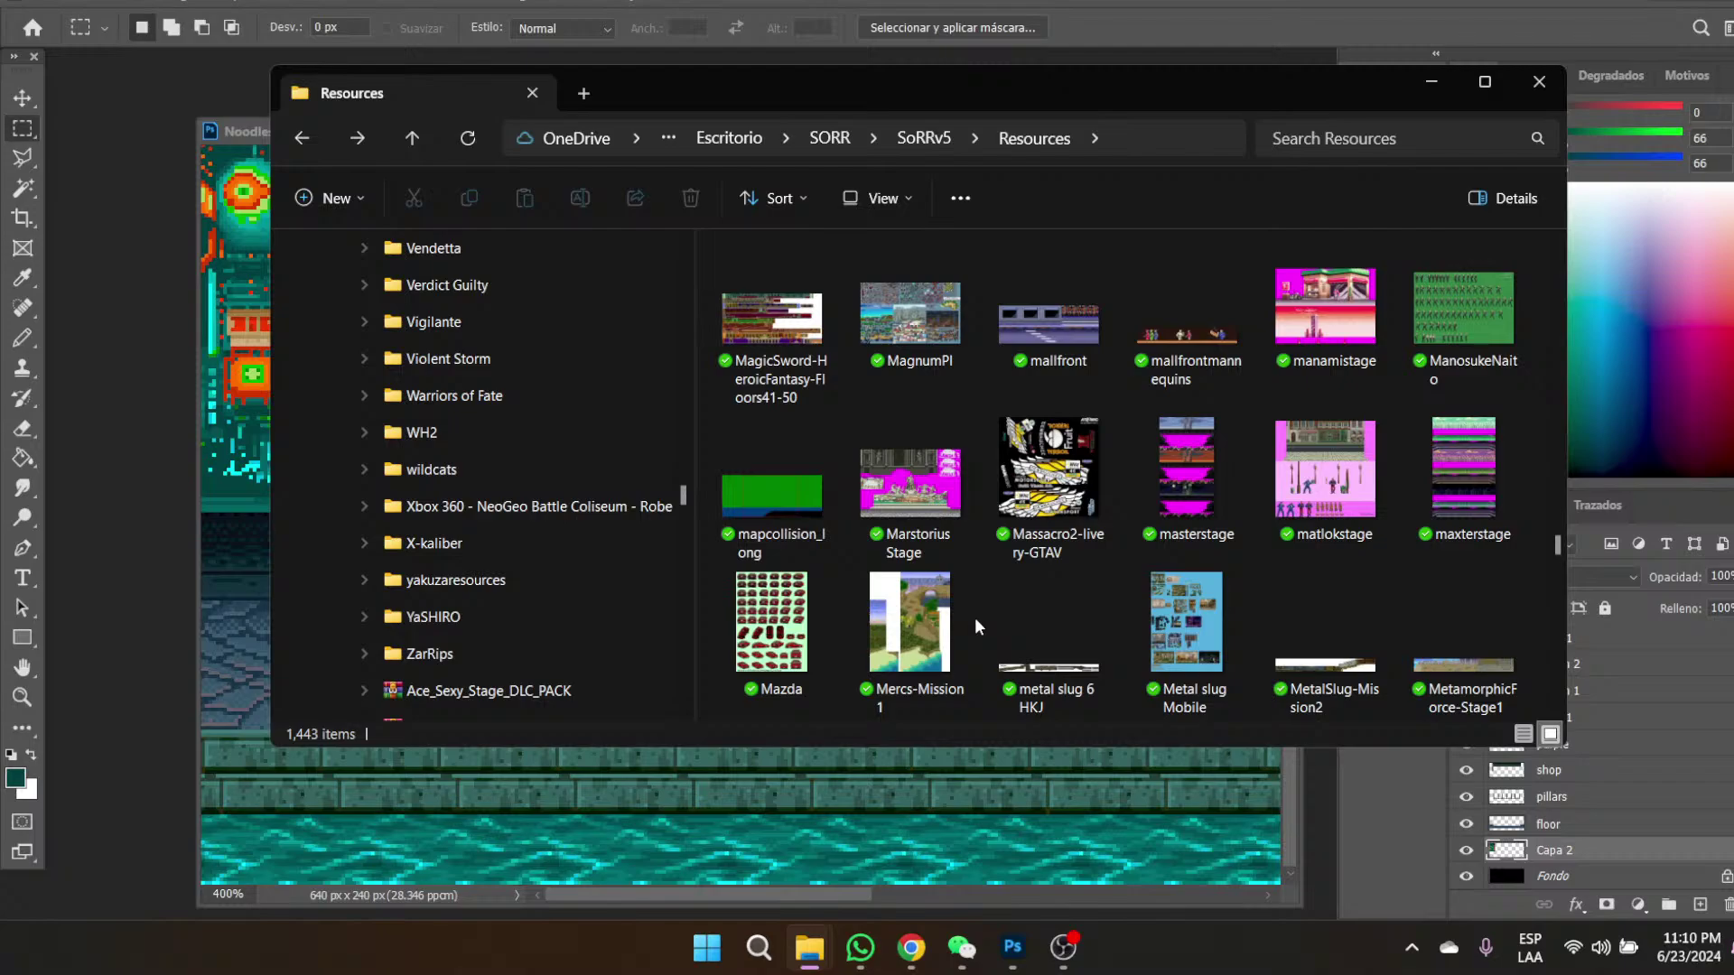
scroll(975, 625, "down", 3)
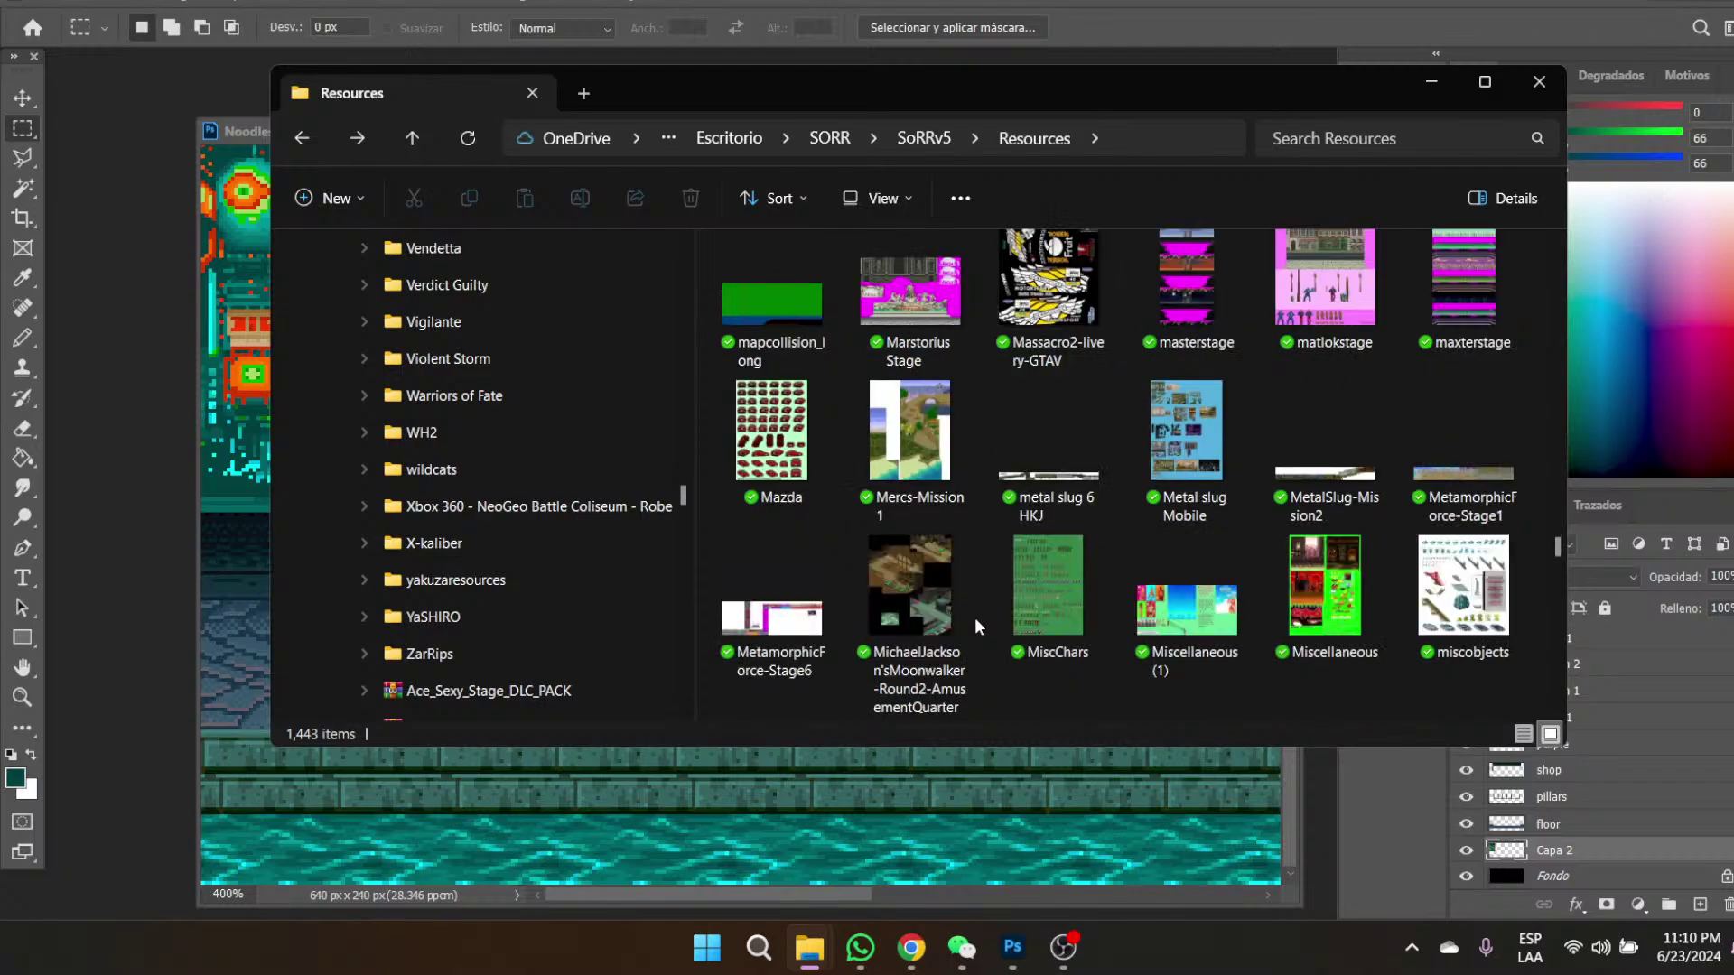
scroll(975, 625, "down", 3)
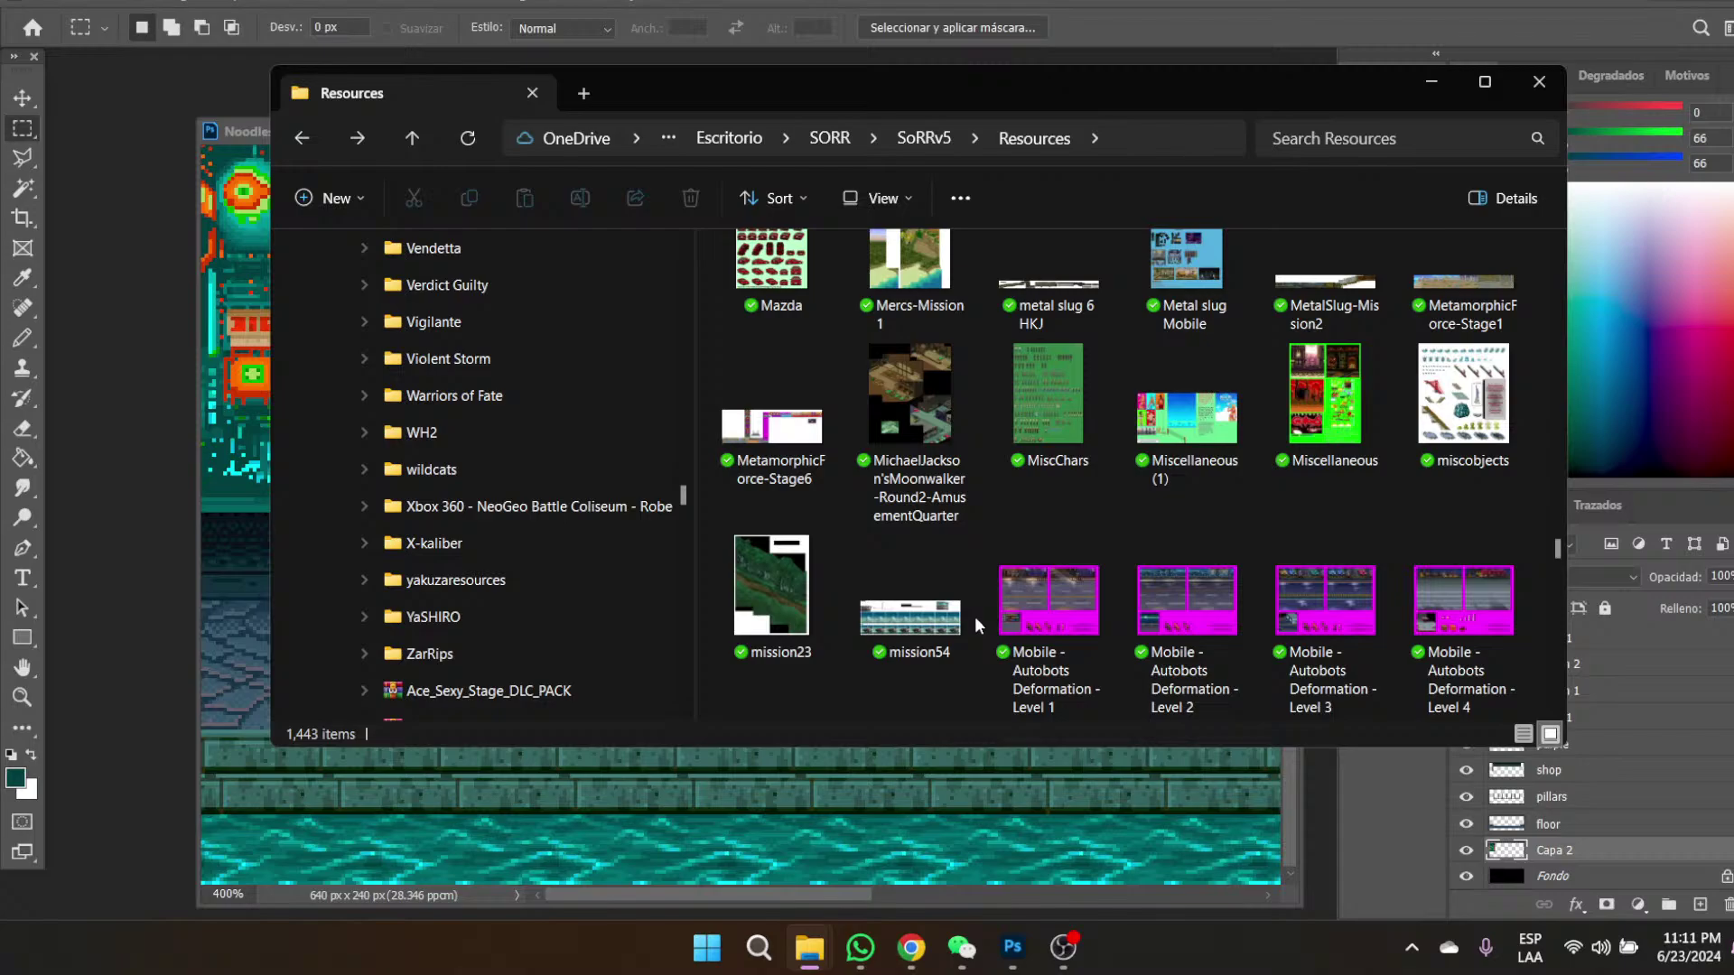
scroll(976, 623, "down", 3)
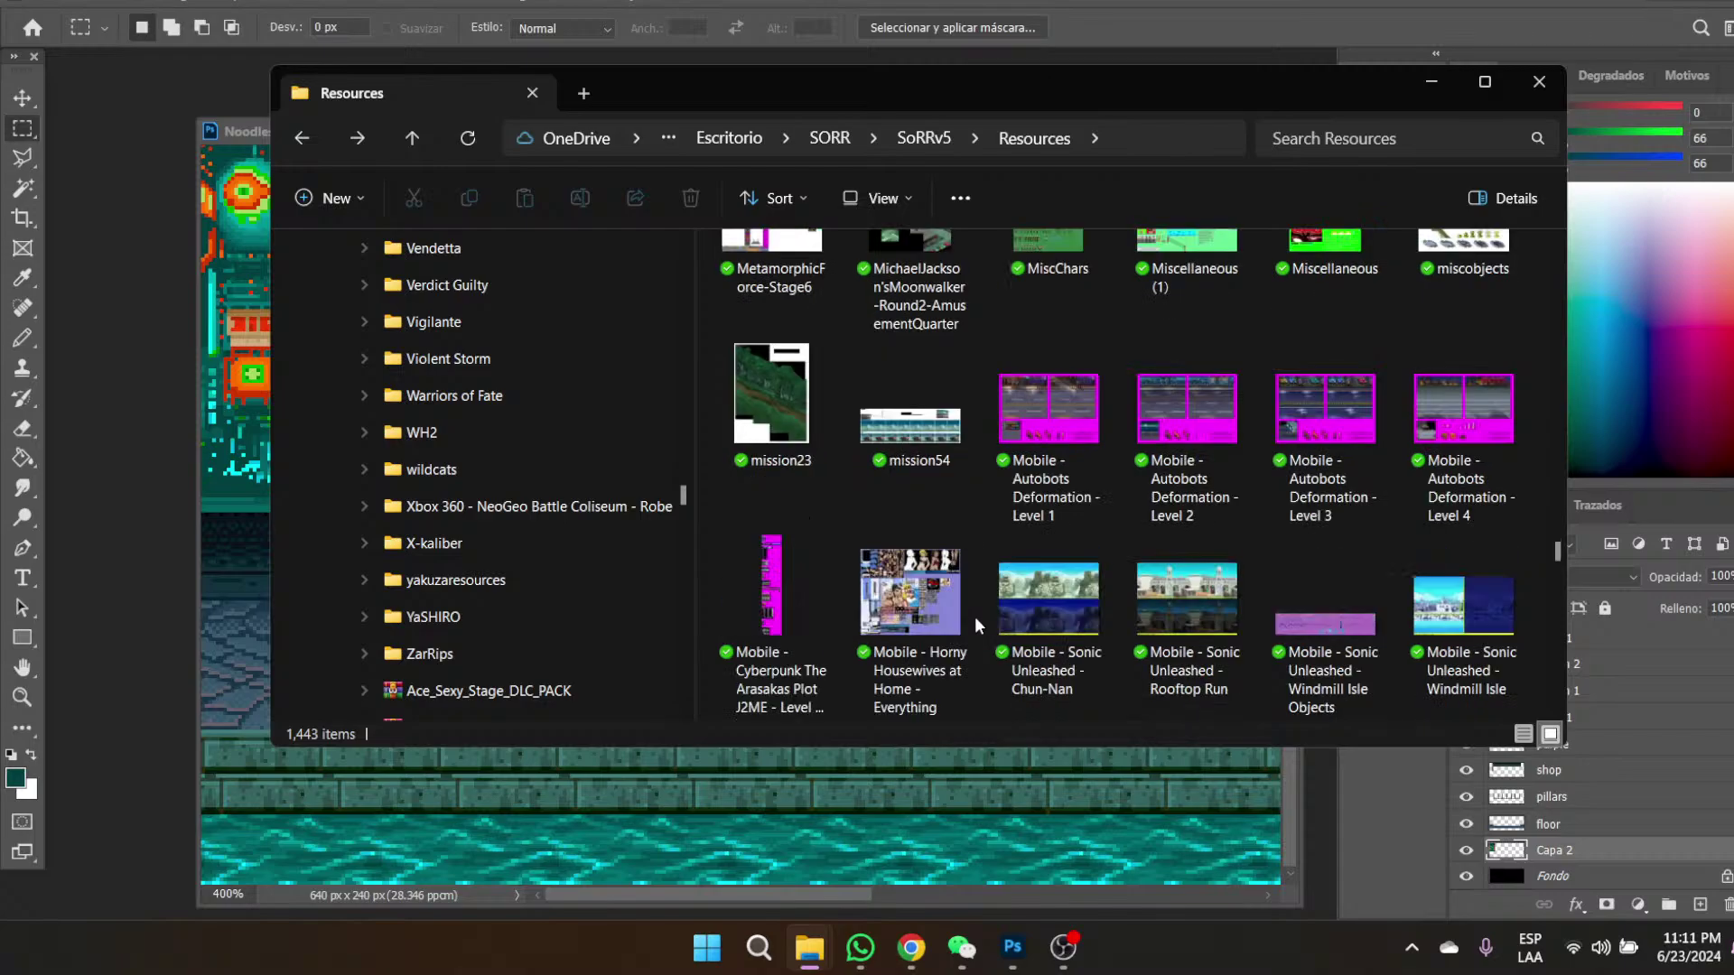
scroll(976, 625, "down", 3)
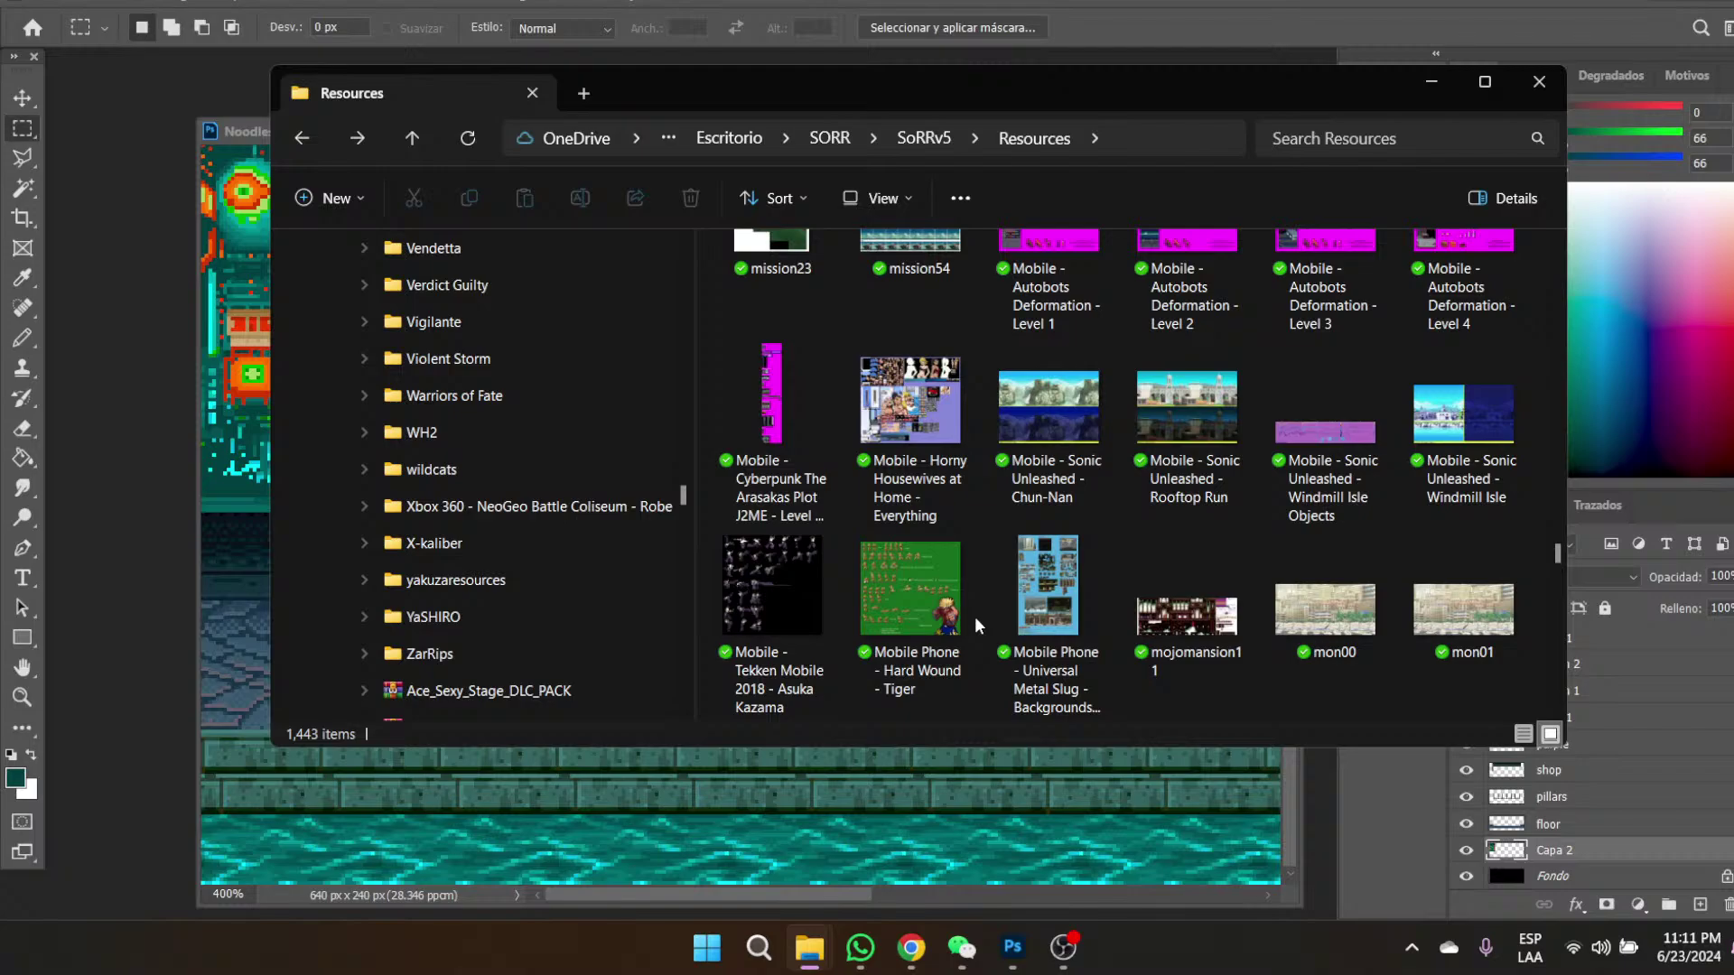
scroll(973, 625, "down", 3)
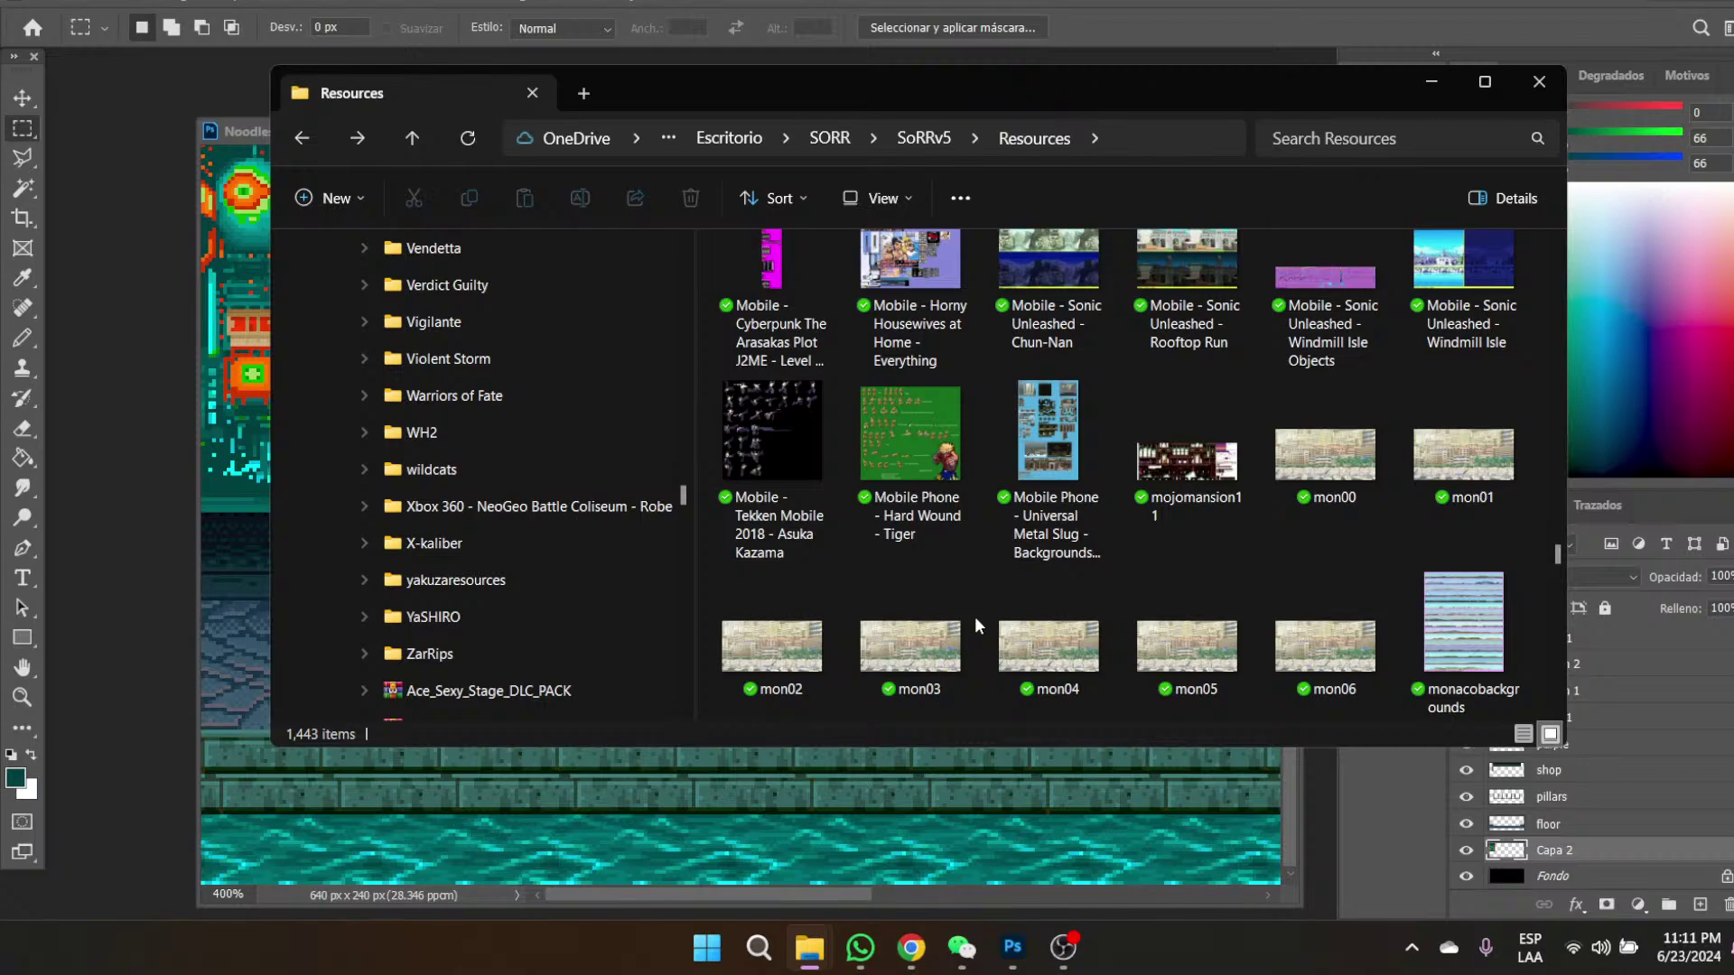
scroll(974, 616, "down", 3)
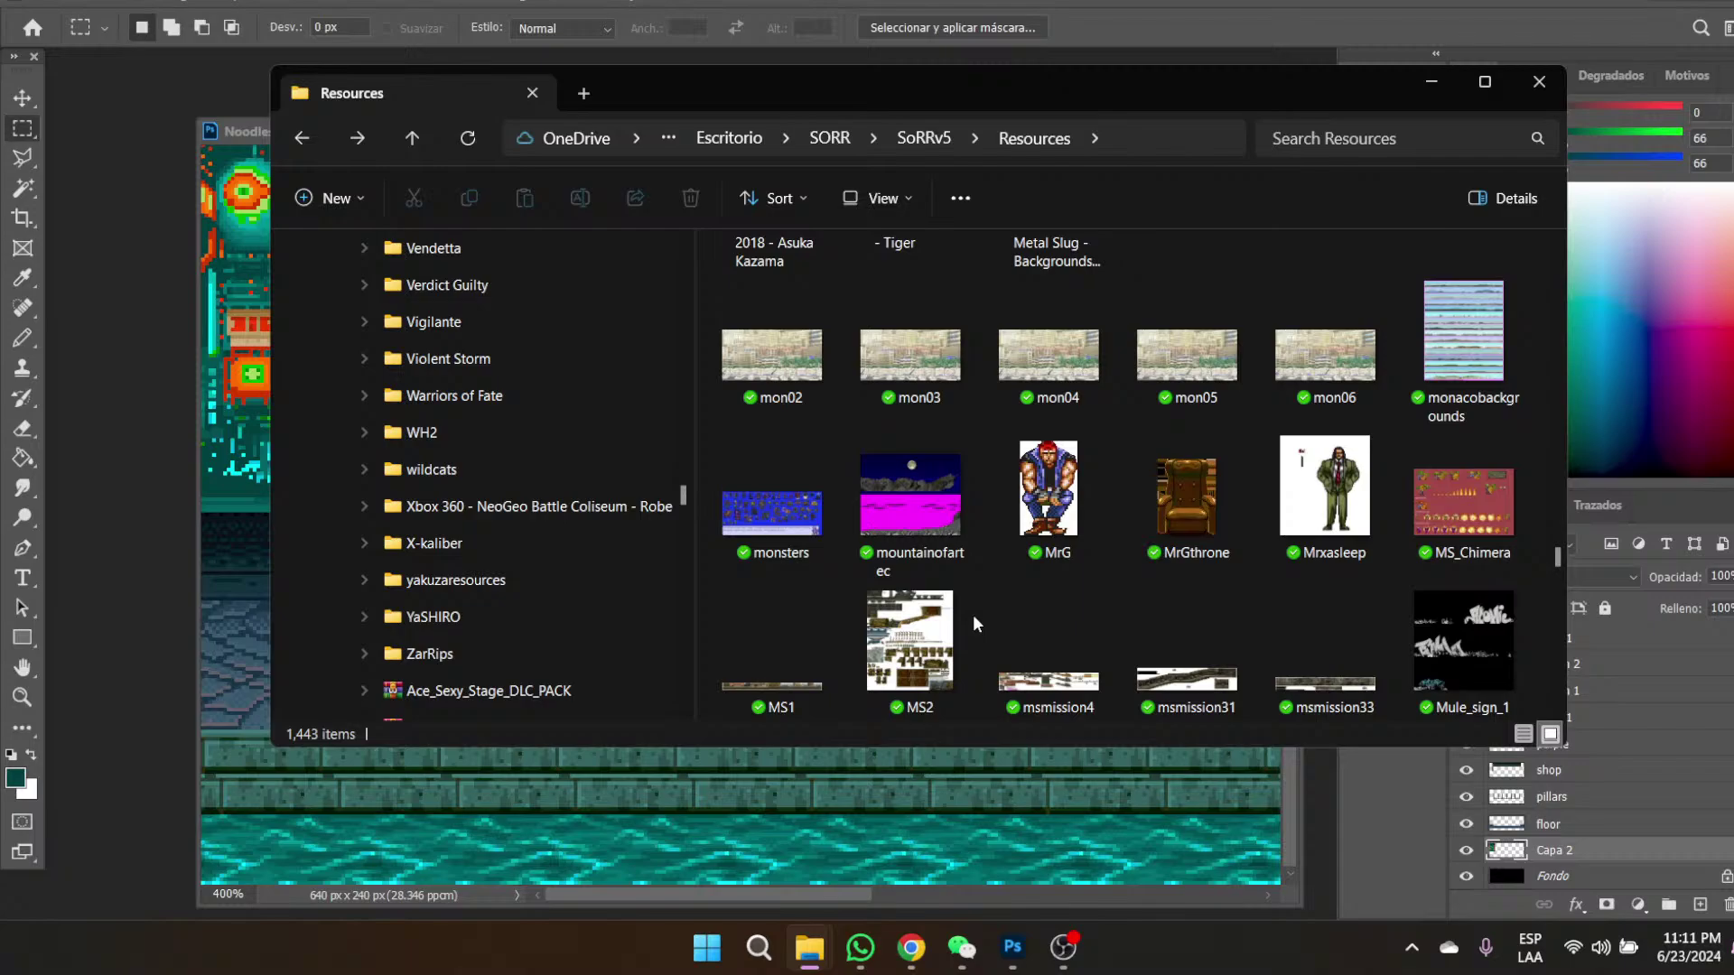
scroll(973, 621, "down", 3)
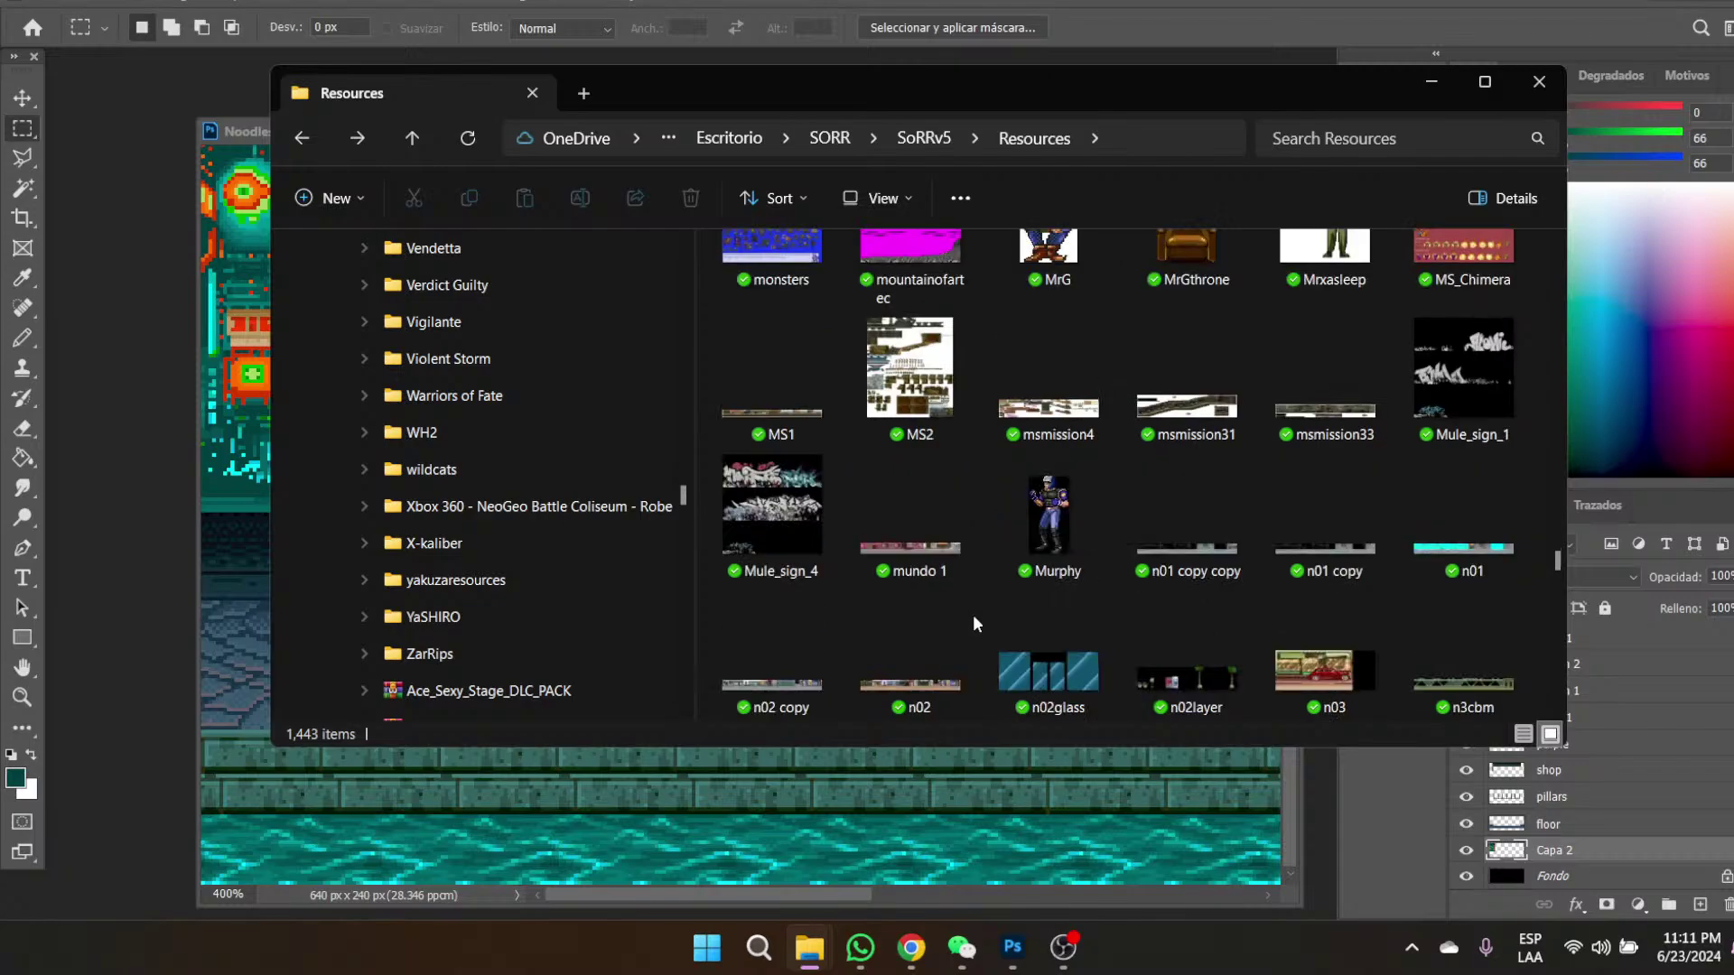
- Open the n01 copy copy image and examine its street scene enlarged, from the strung flags and lampposts to the bar front
double_click(1152, 558)
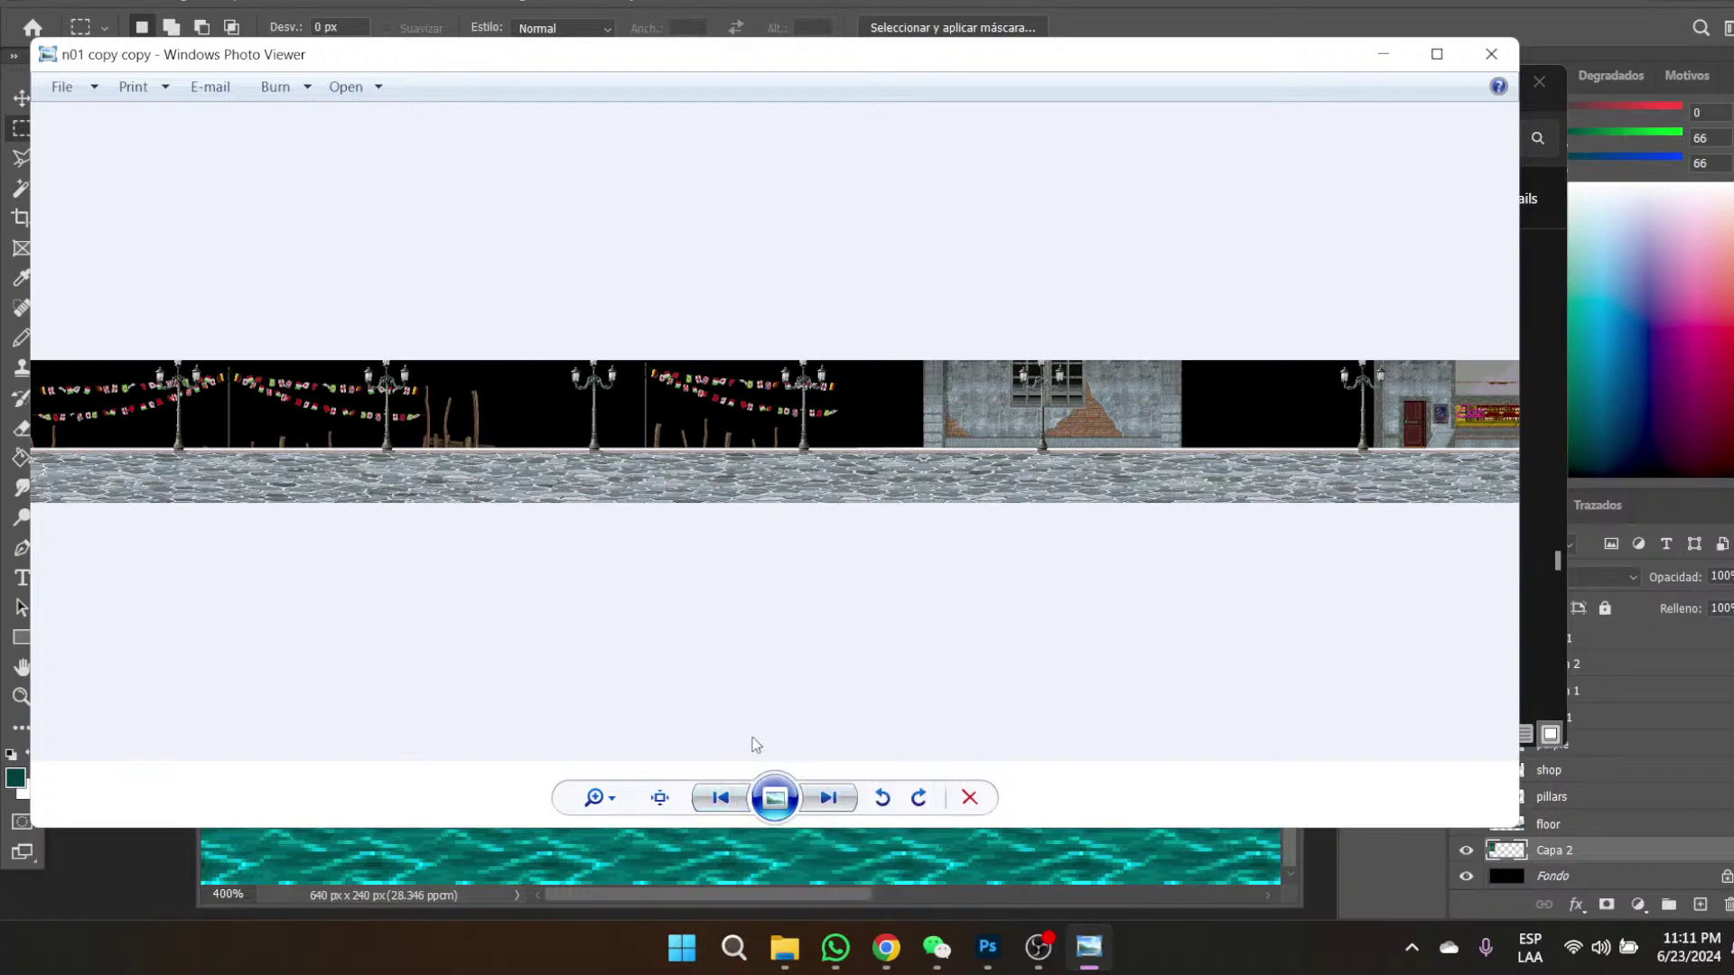
left_click(660, 798)
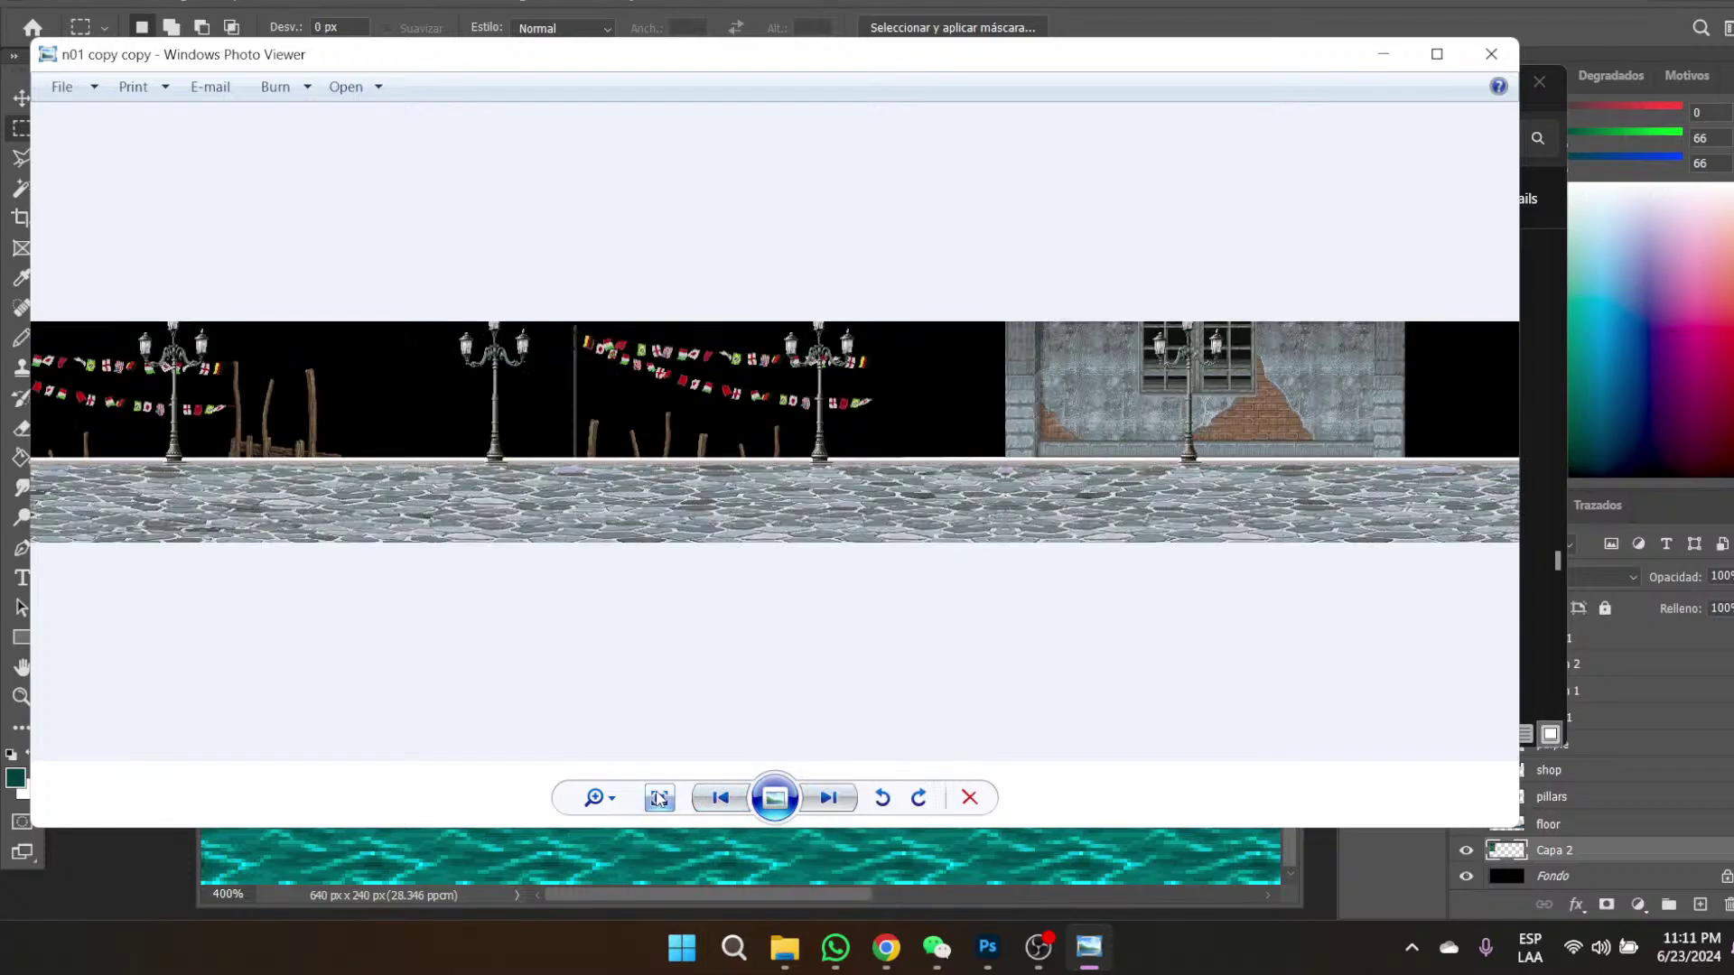
left_click_drag(372, 523, 1125, 523)
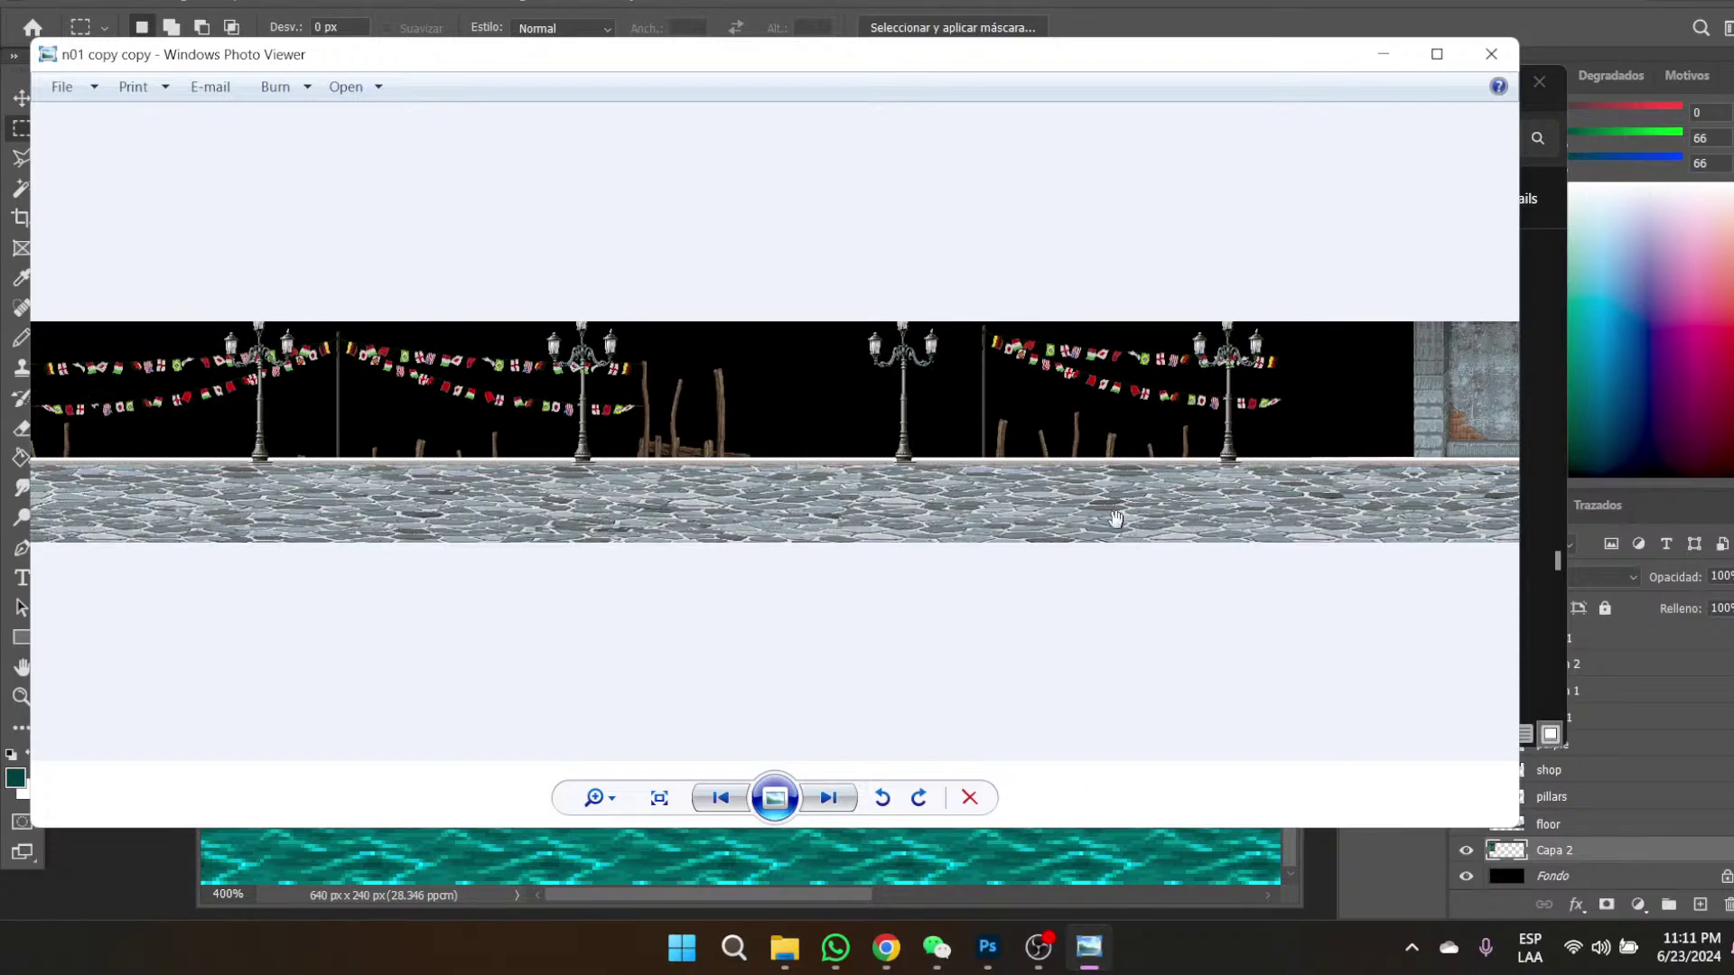
scroll(1111, 521, "up", 2)
left_click_drag(669, 528, 1442, 531)
left_click_drag(1247, 452, 665, 425)
left_click_drag(1325, 417, 568, 413)
left_click_drag(1265, 425, 768, 431)
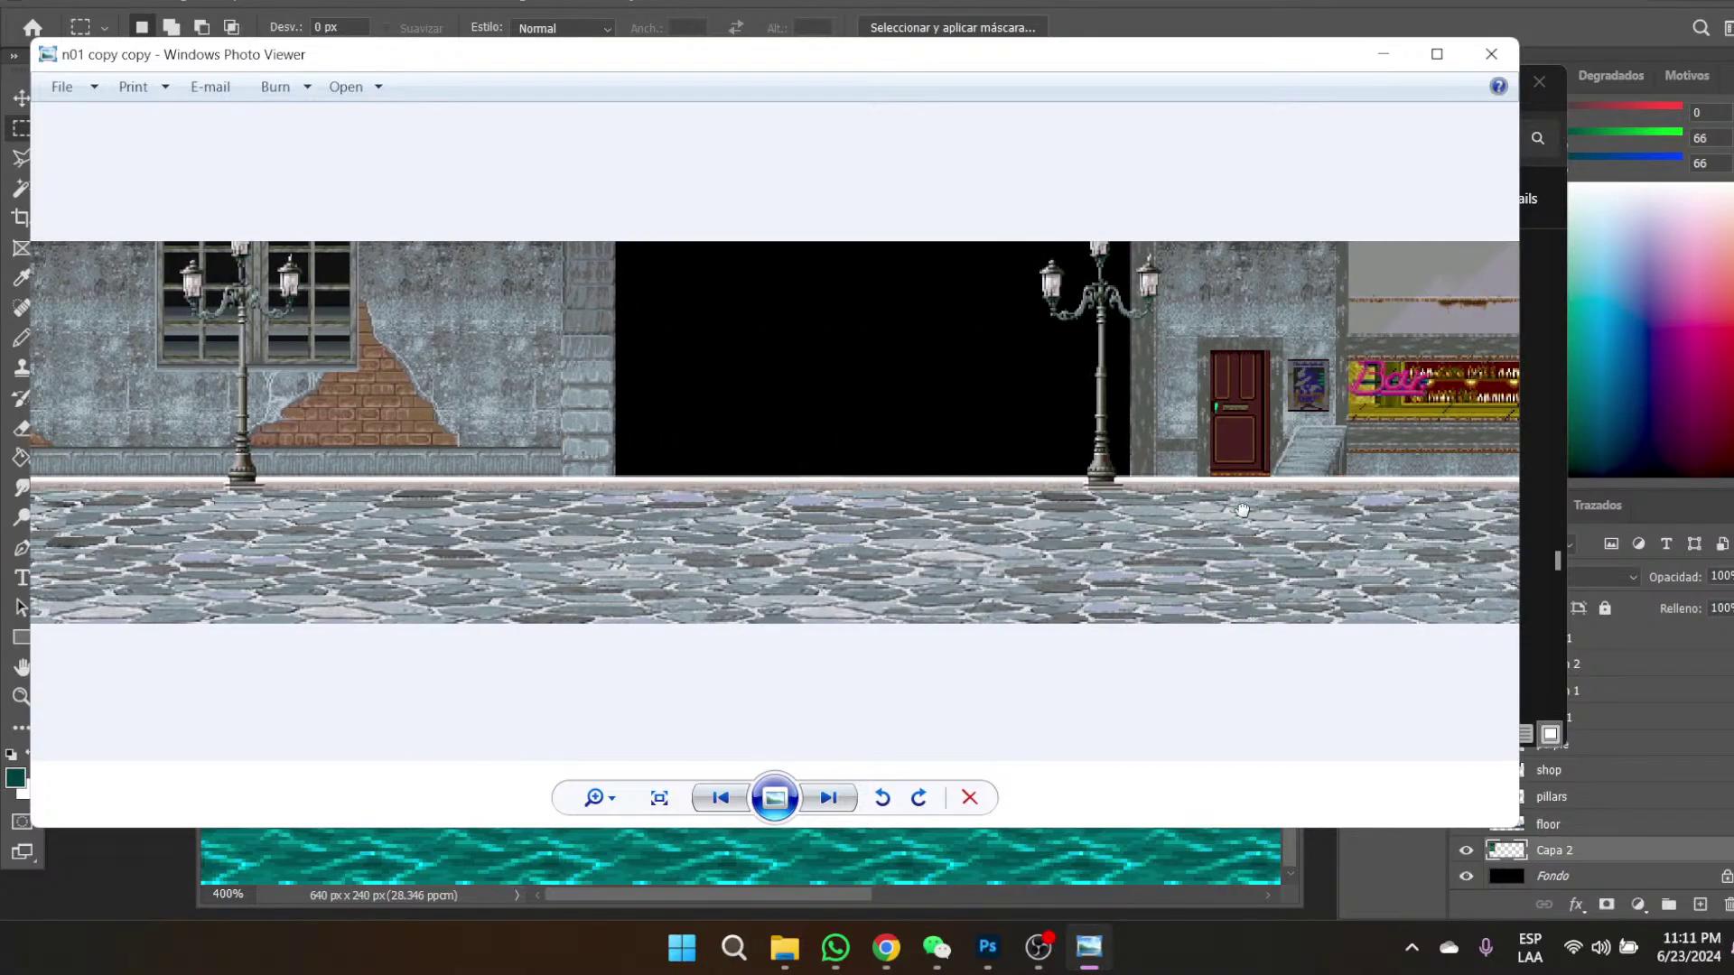
- Close the n01 copy copy image and view the n01 copy and n01 street images for comparison
left_click(1503, 63)
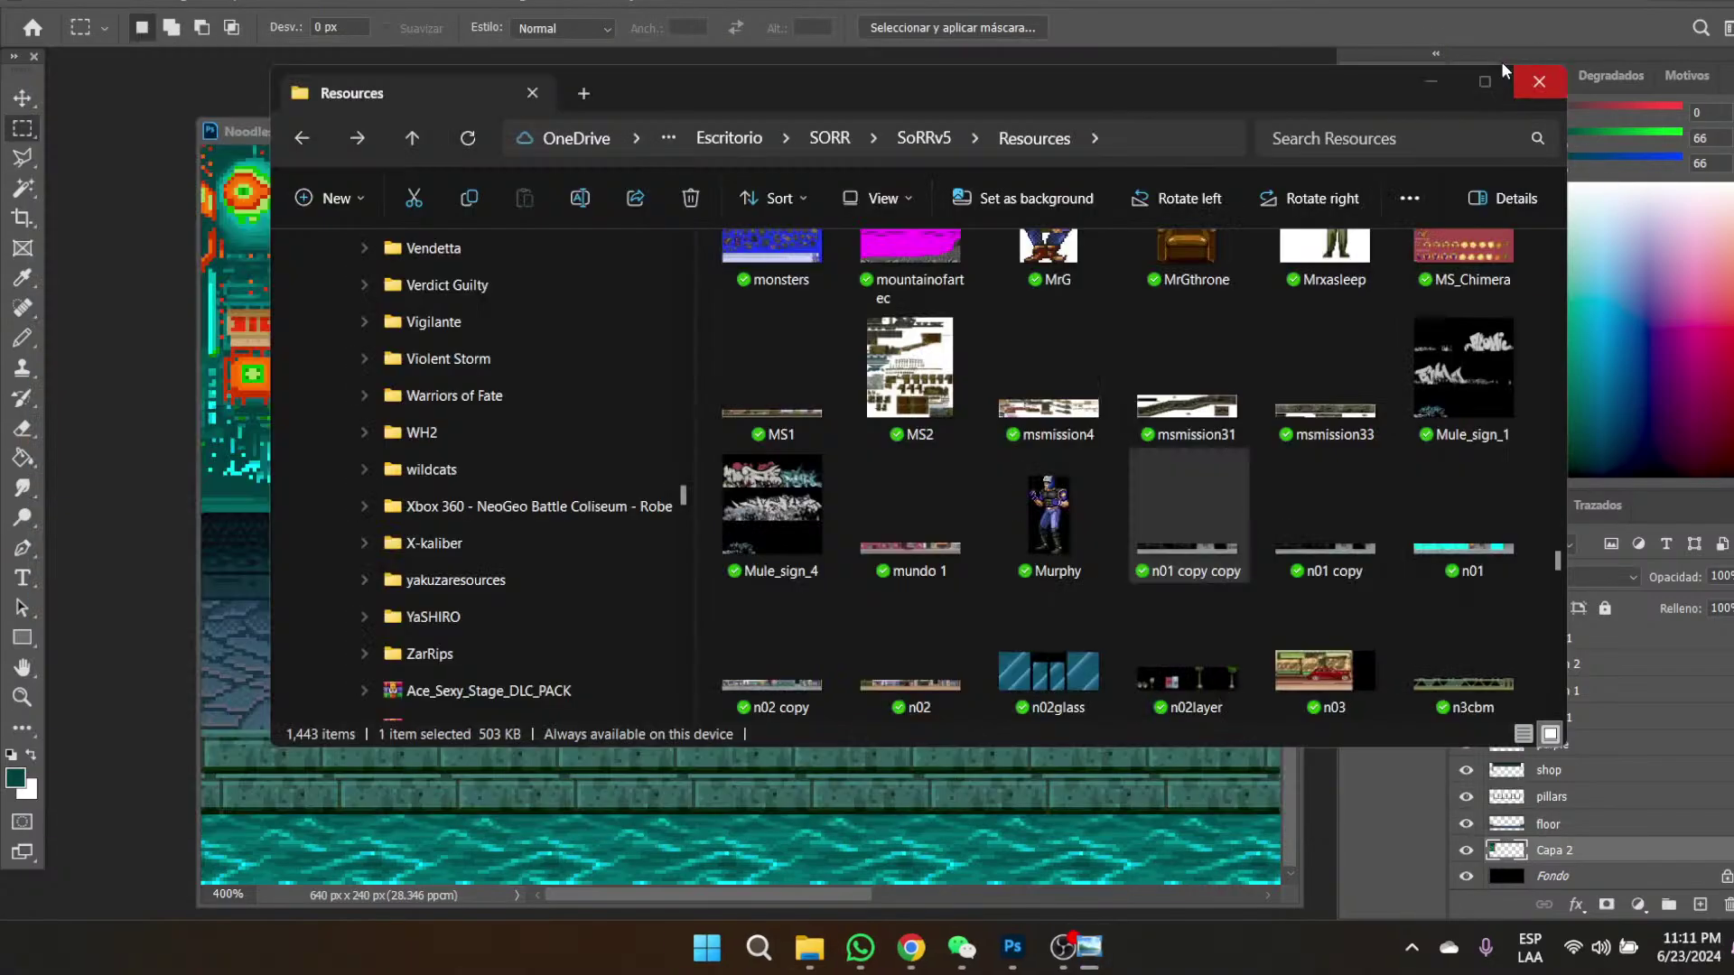
double_click(1301, 560)
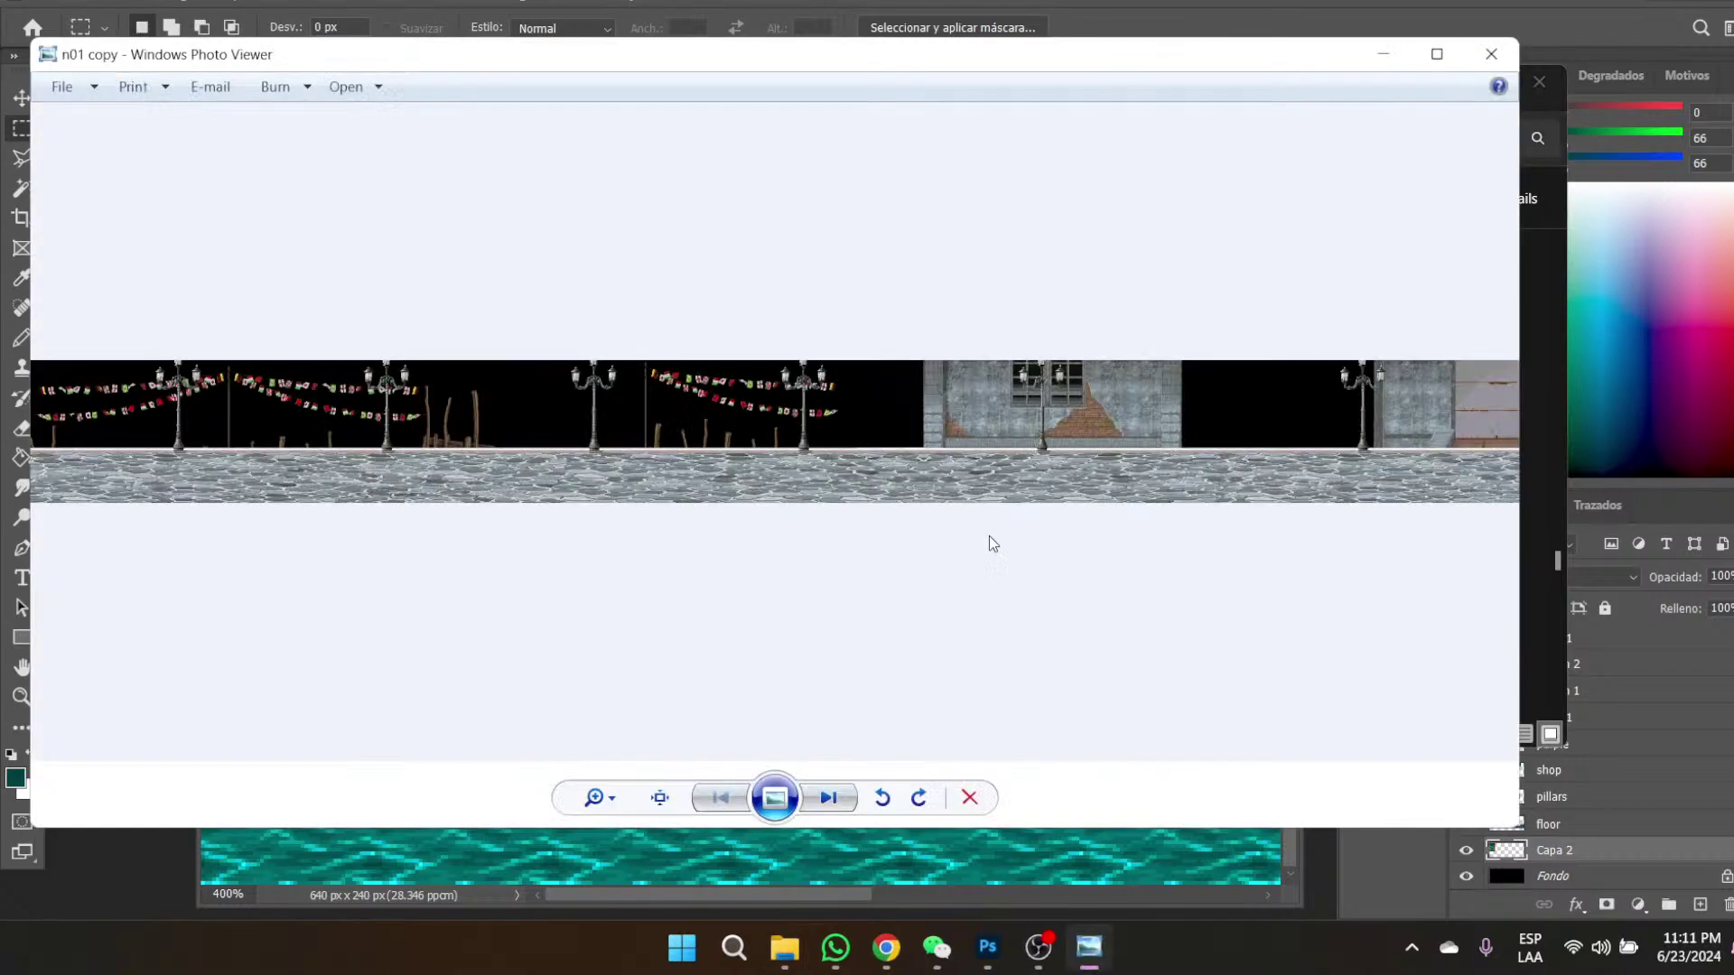
left_click(1491, 54)
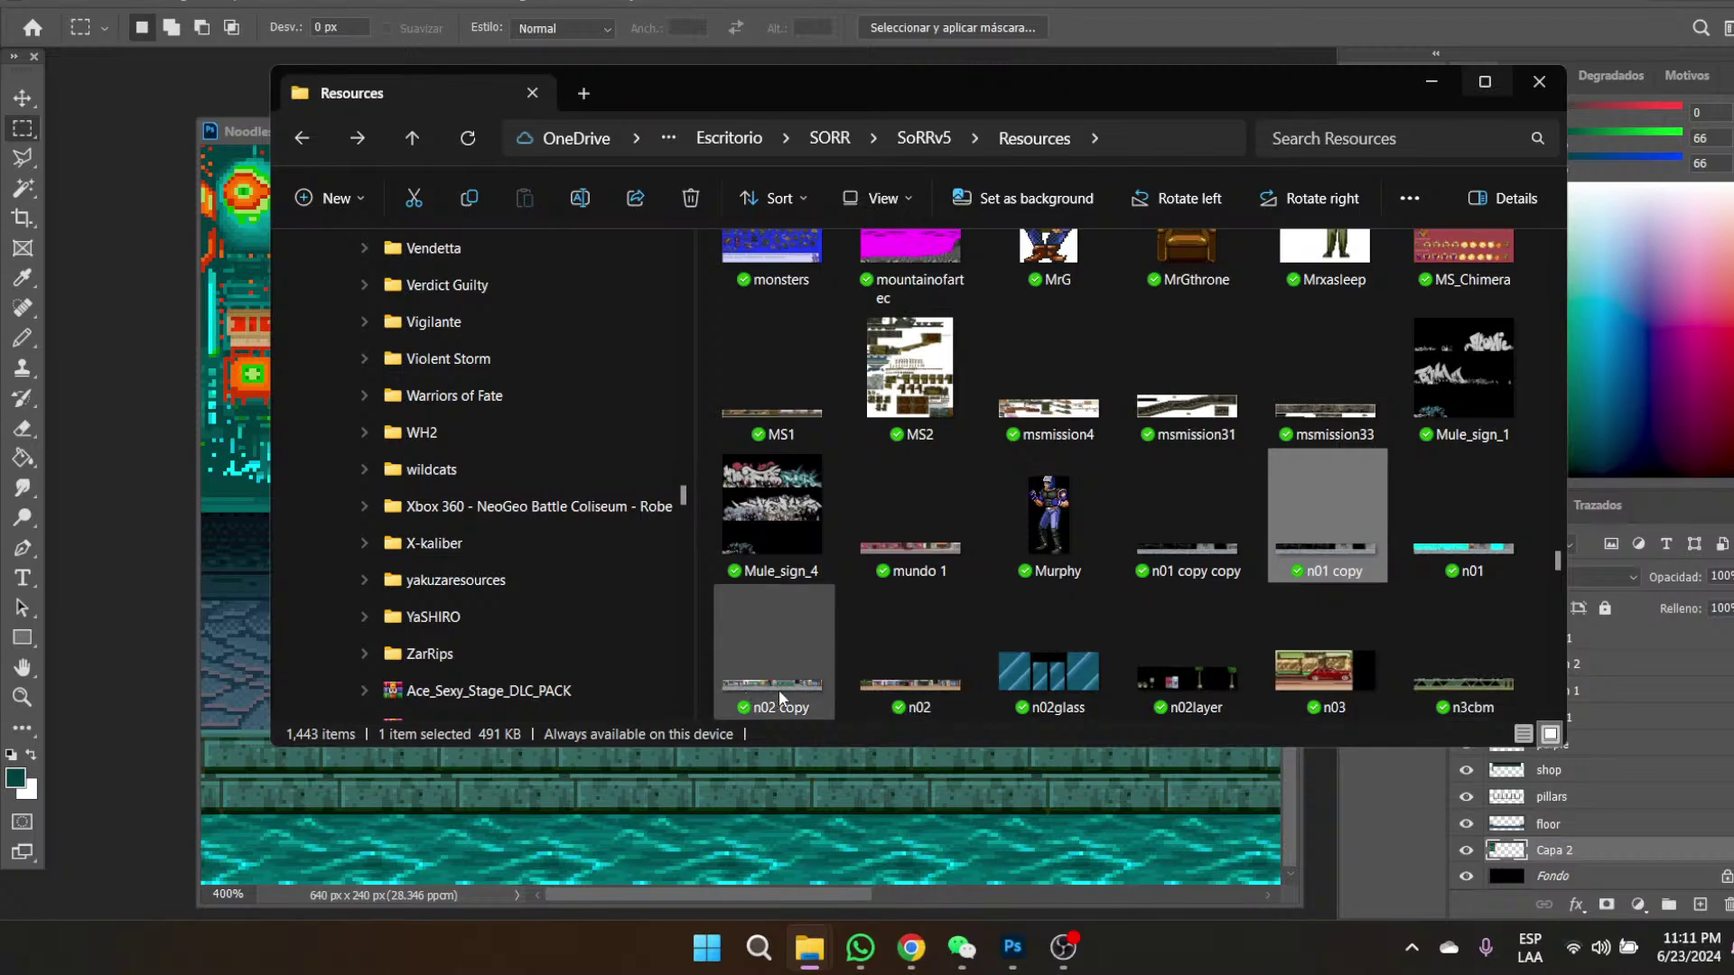
mouse_move(778, 690)
double_click(1465, 551)
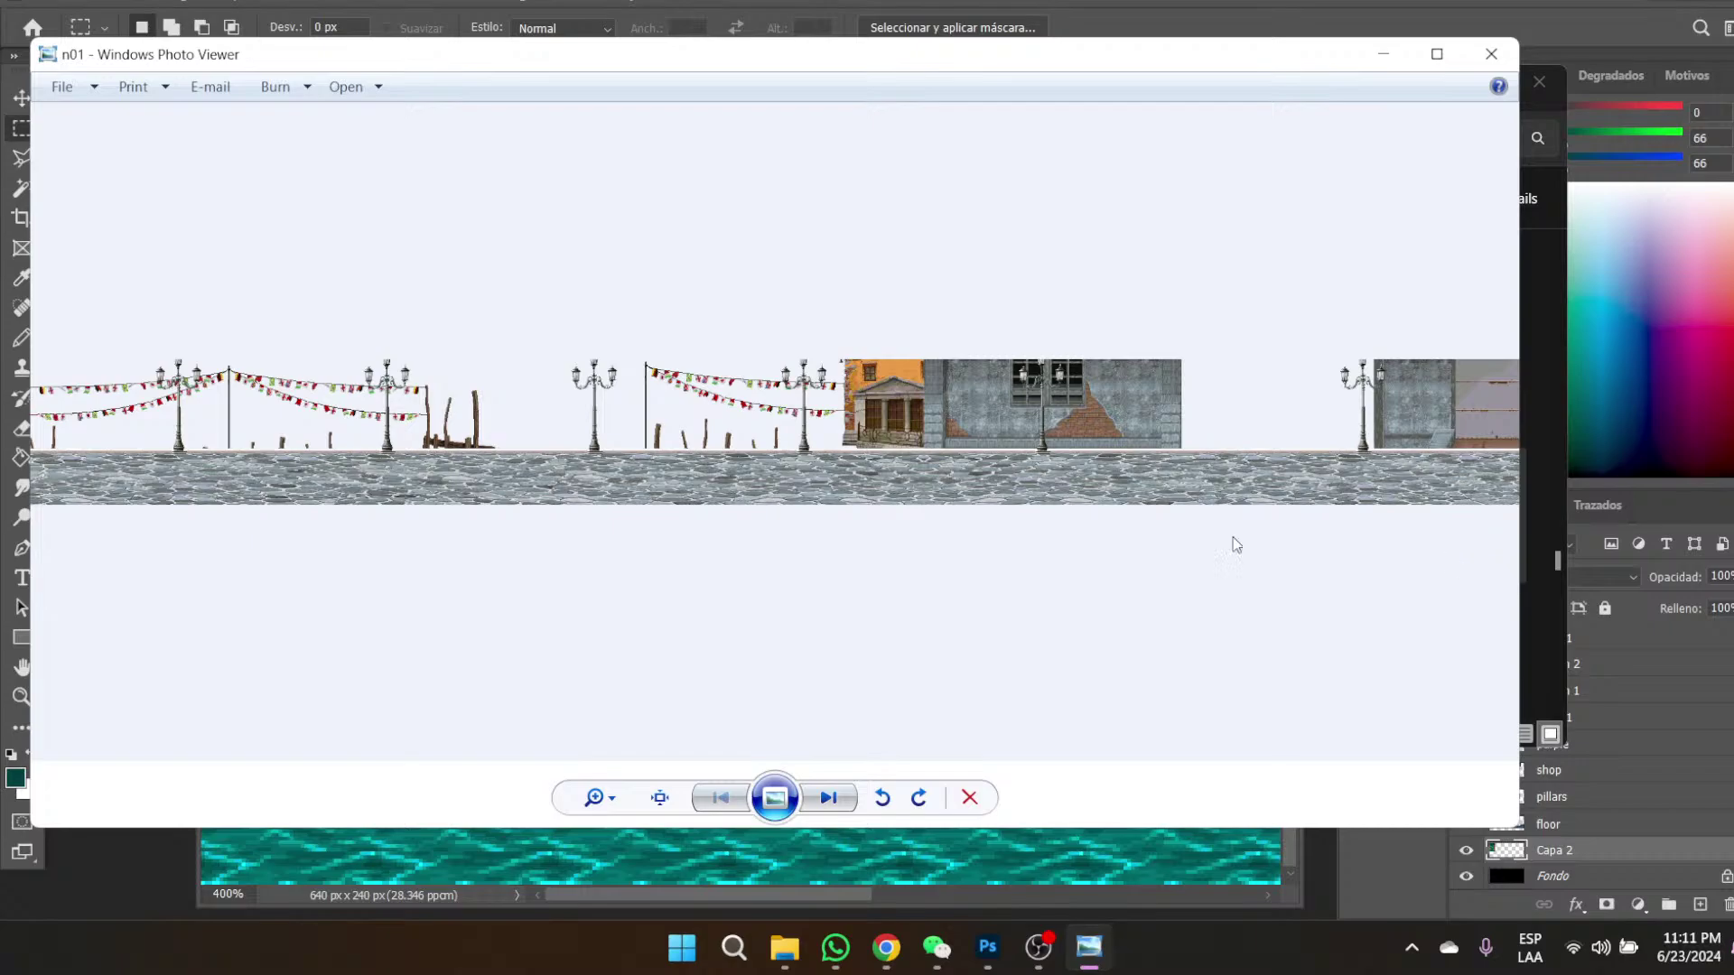
- Open the n02 copy image and examine its storefronts at actual size, from the blue-awning house to the corner cafe
left_click(829, 799)
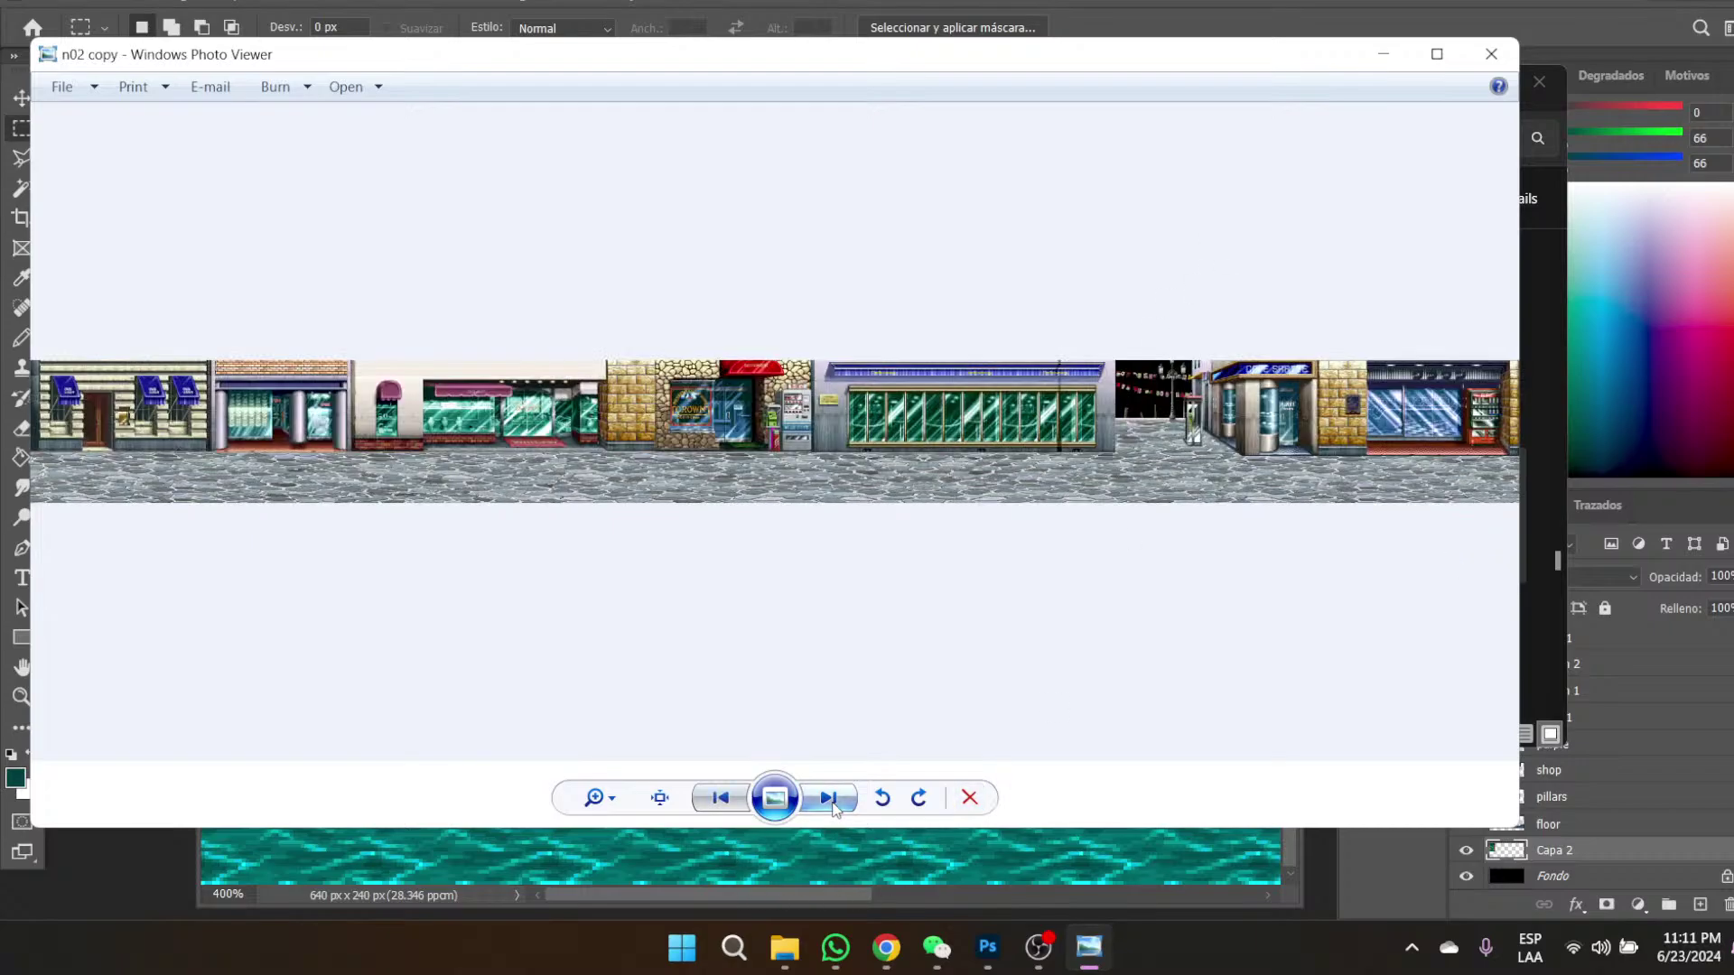
left_click(1491, 54)
double_click(775, 693)
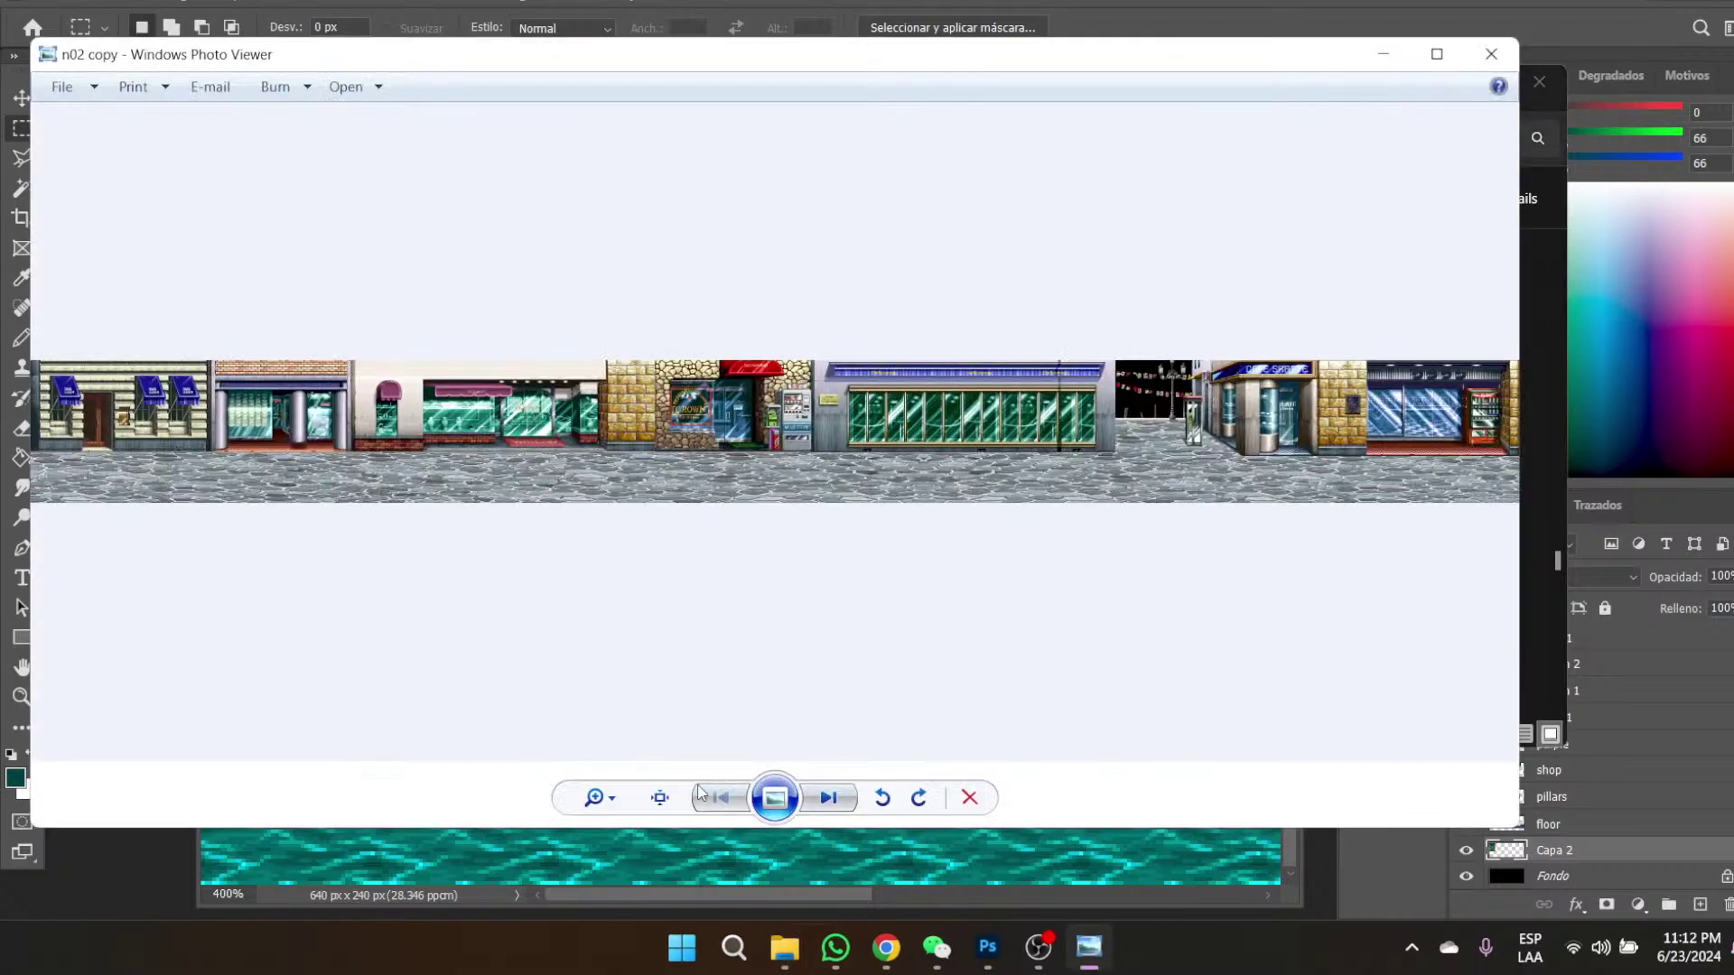
left_click(650, 800)
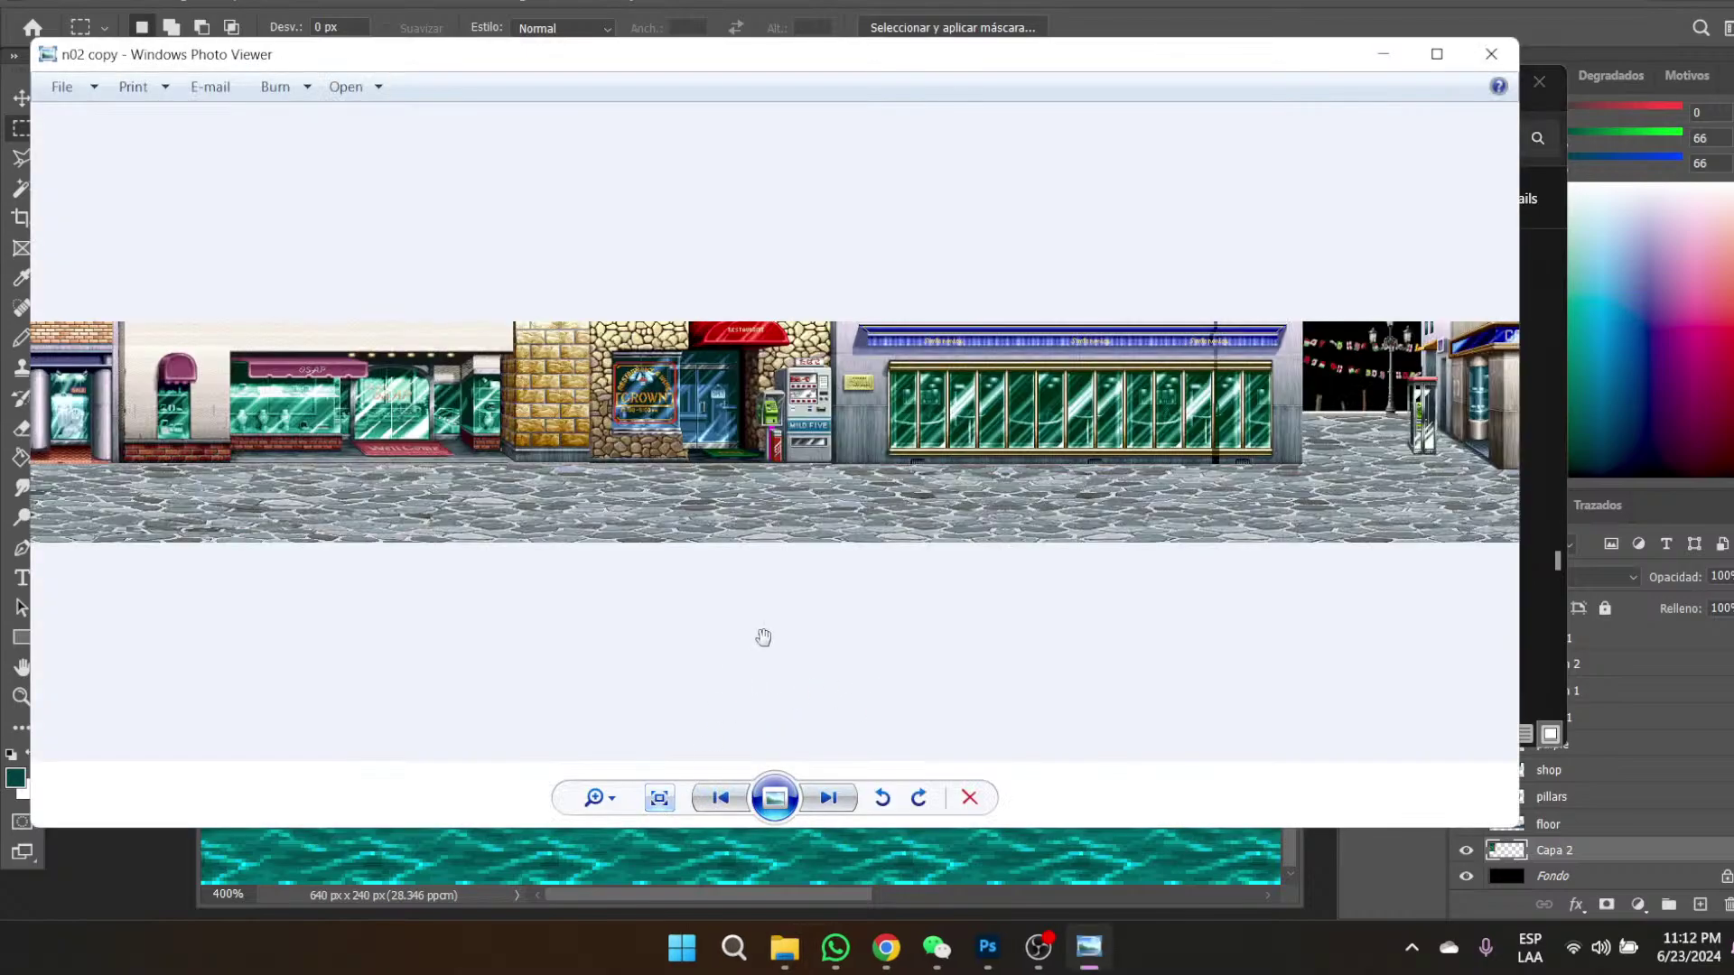
left_click_drag(614, 535, 1017, 528)
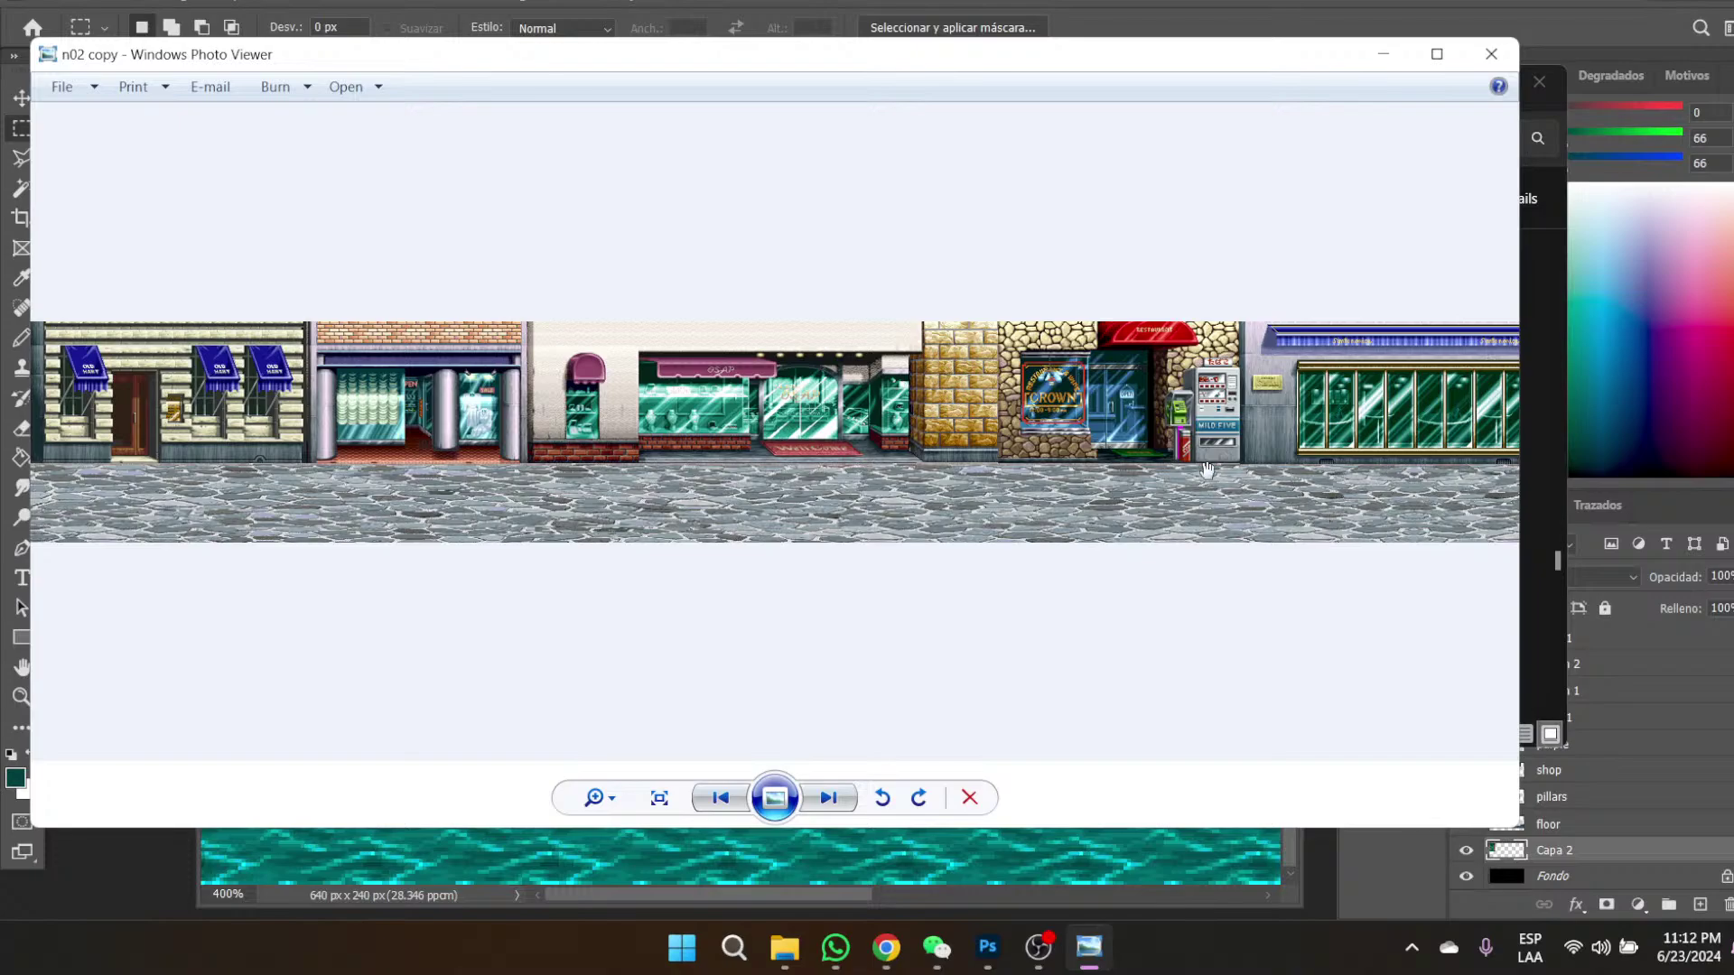
left_click_drag(1330, 471, 785, 470)
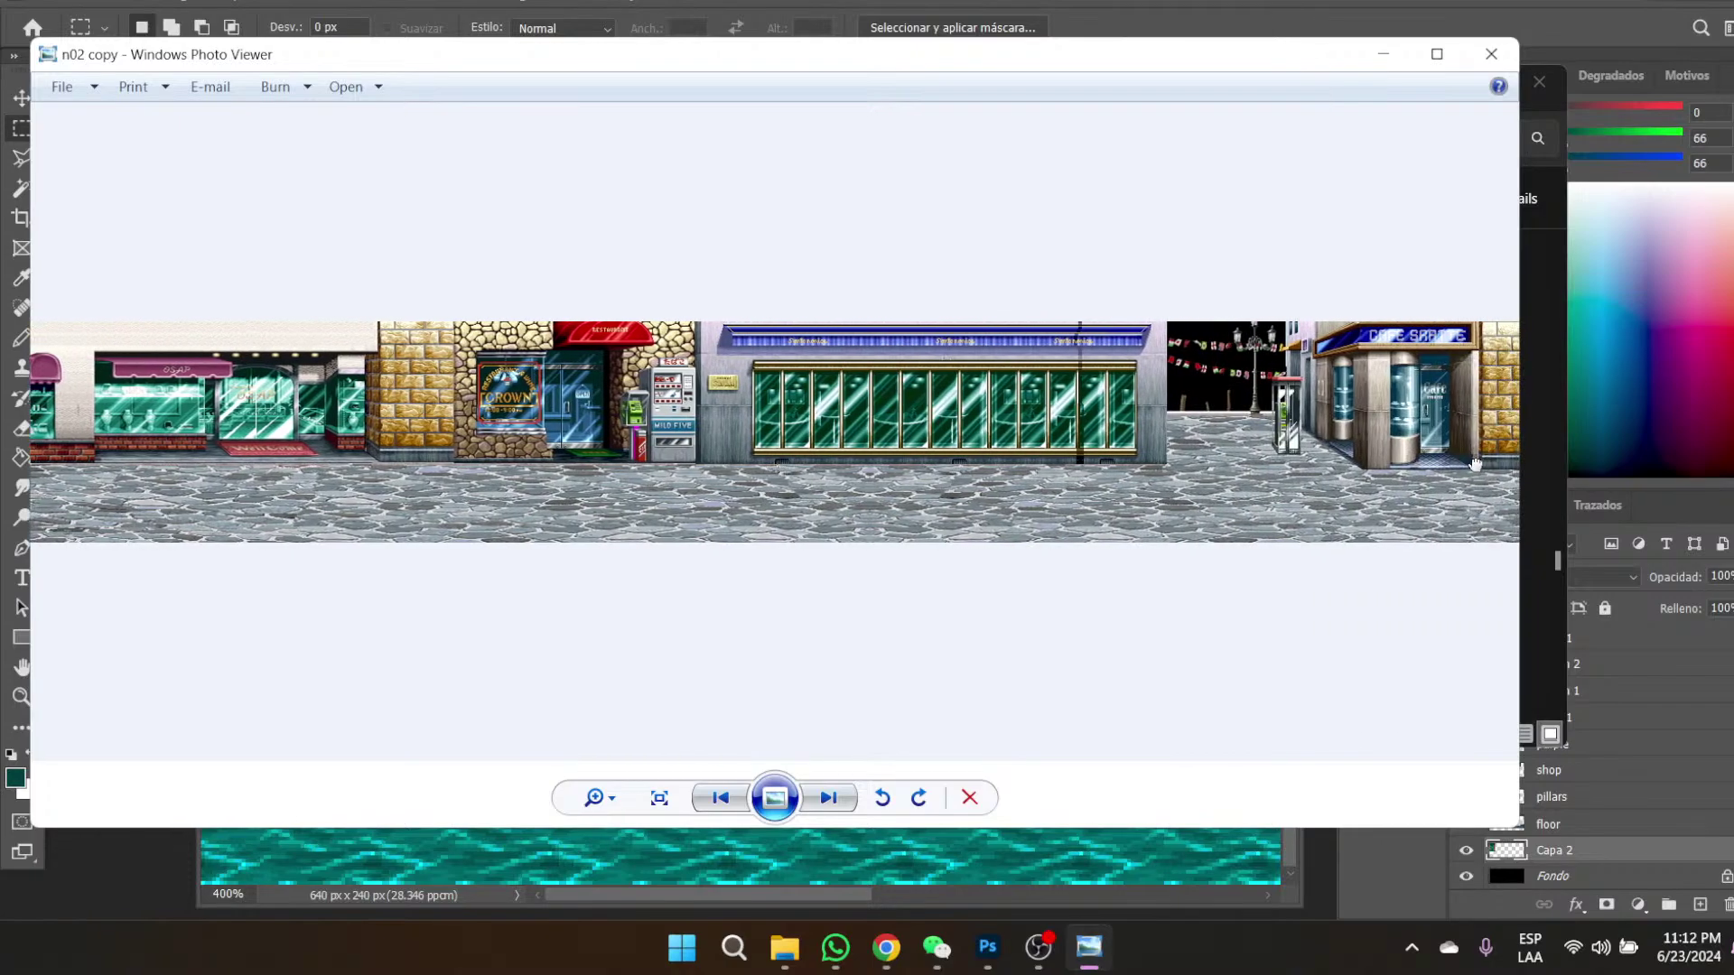
left_click_drag(1474, 463, 1191, 465)
left_click_drag(402, 519, 1145, 522)
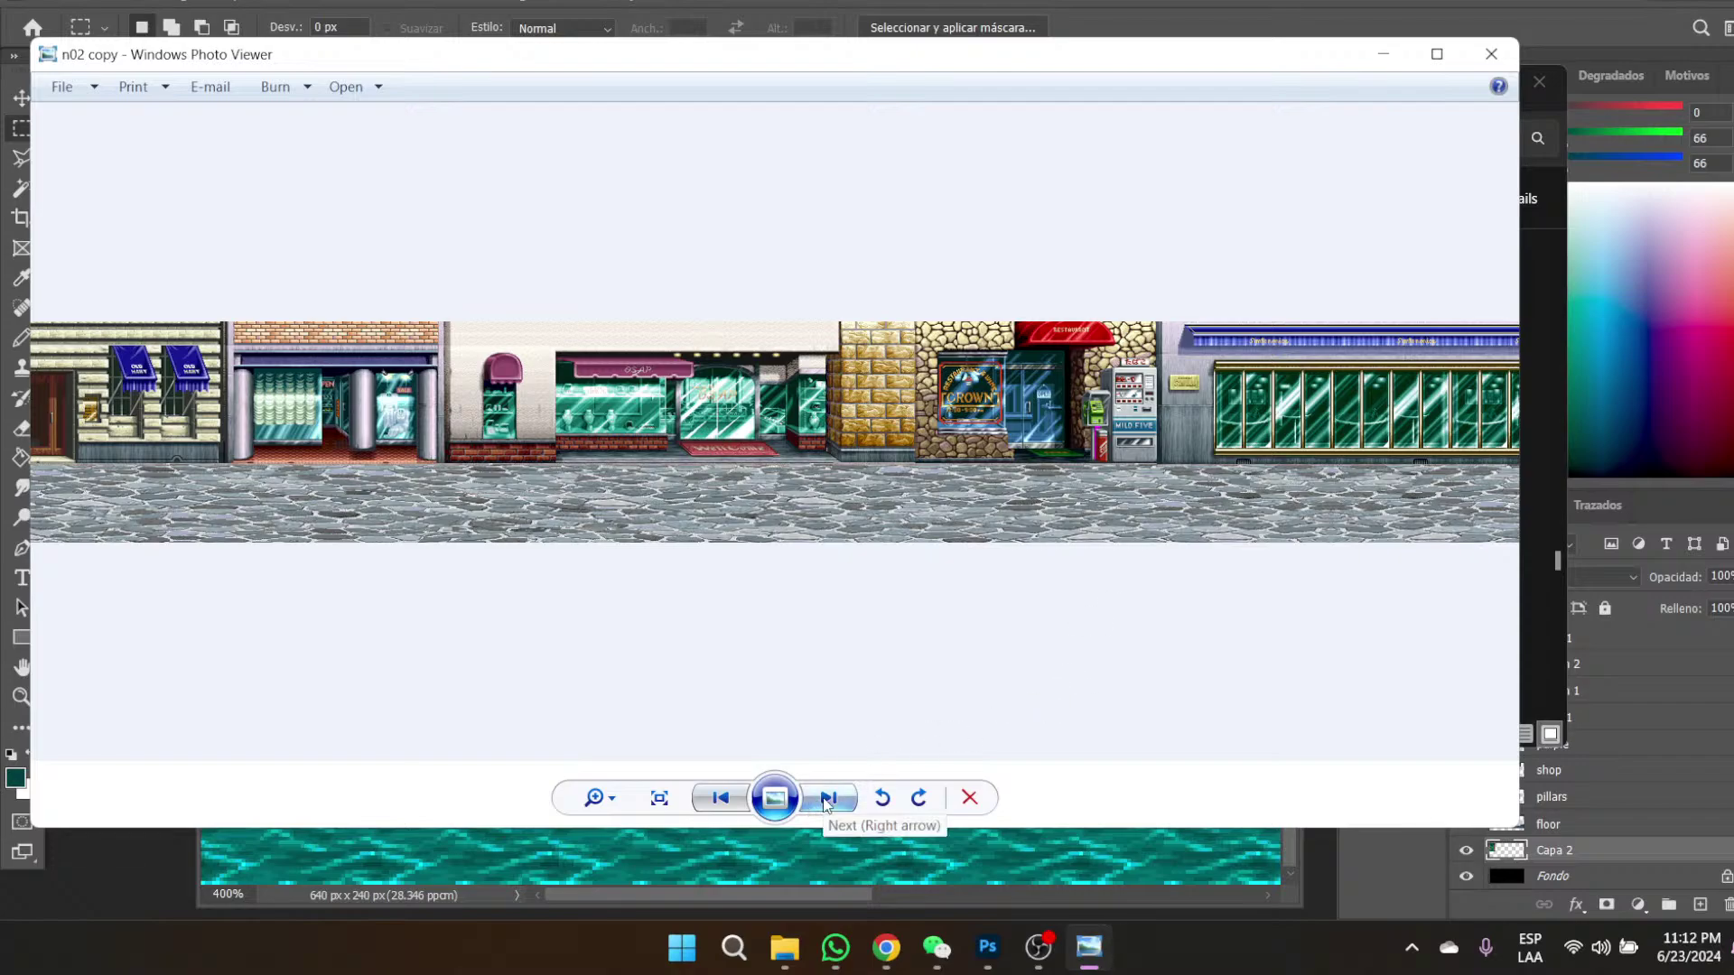
- Compare the n02 and n02 copy street images by alternating between them
left_click(824, 800)
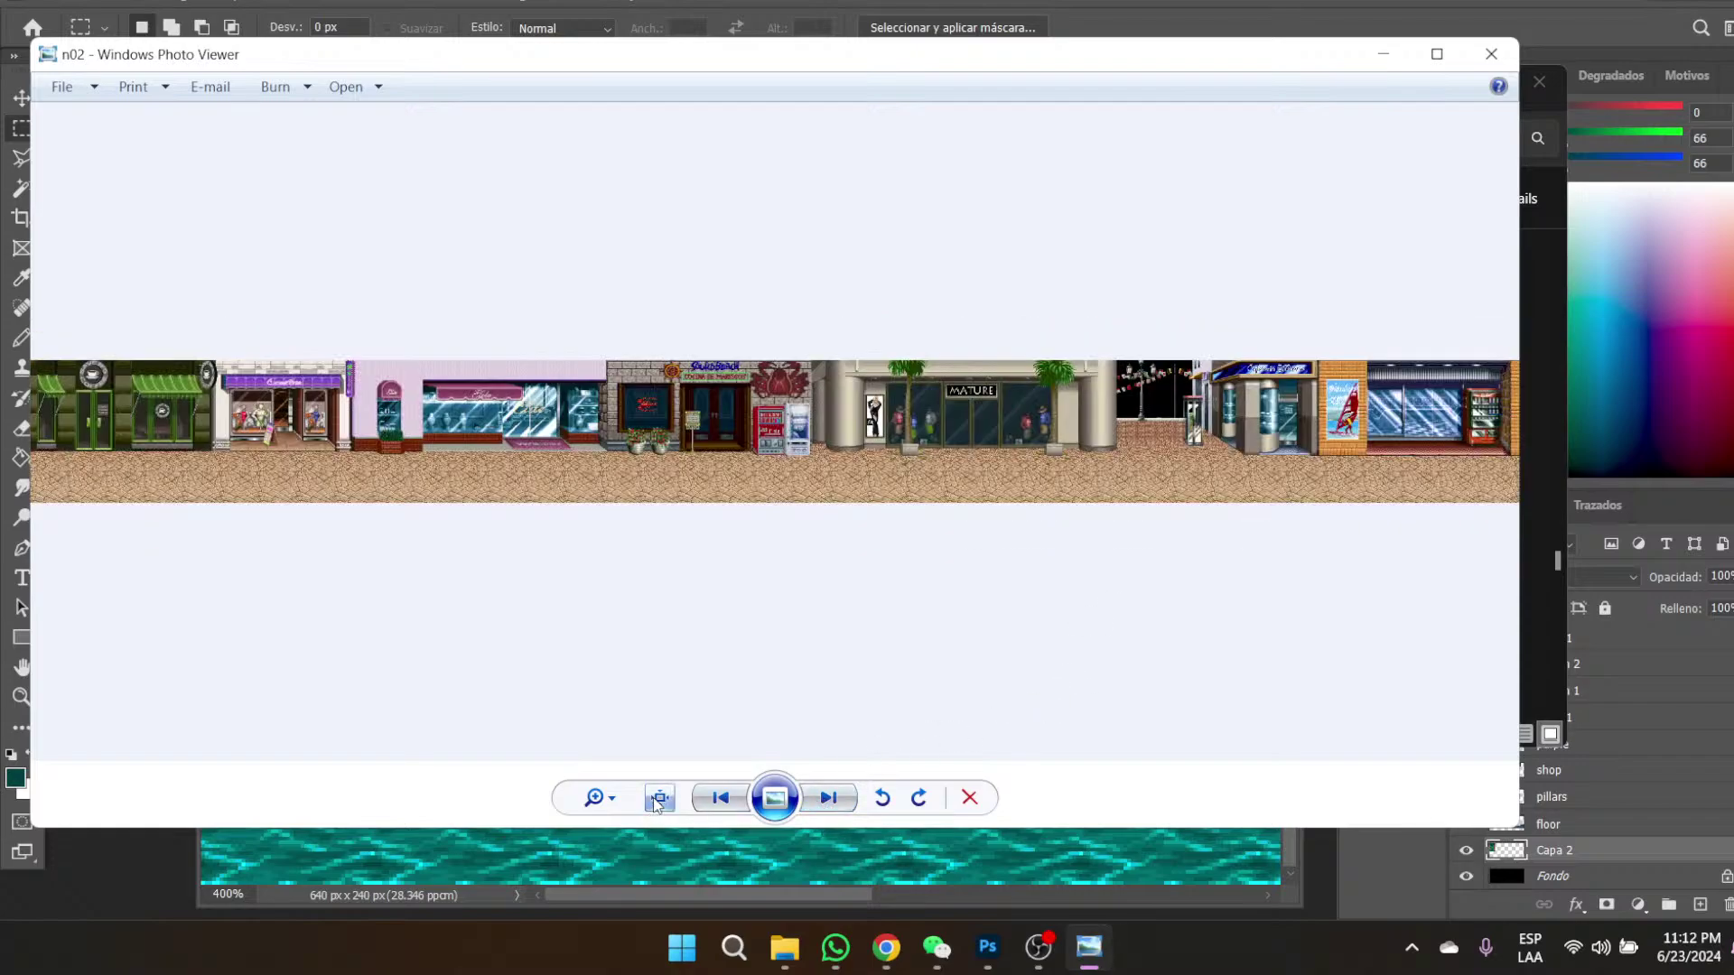
left_click(719, 798)
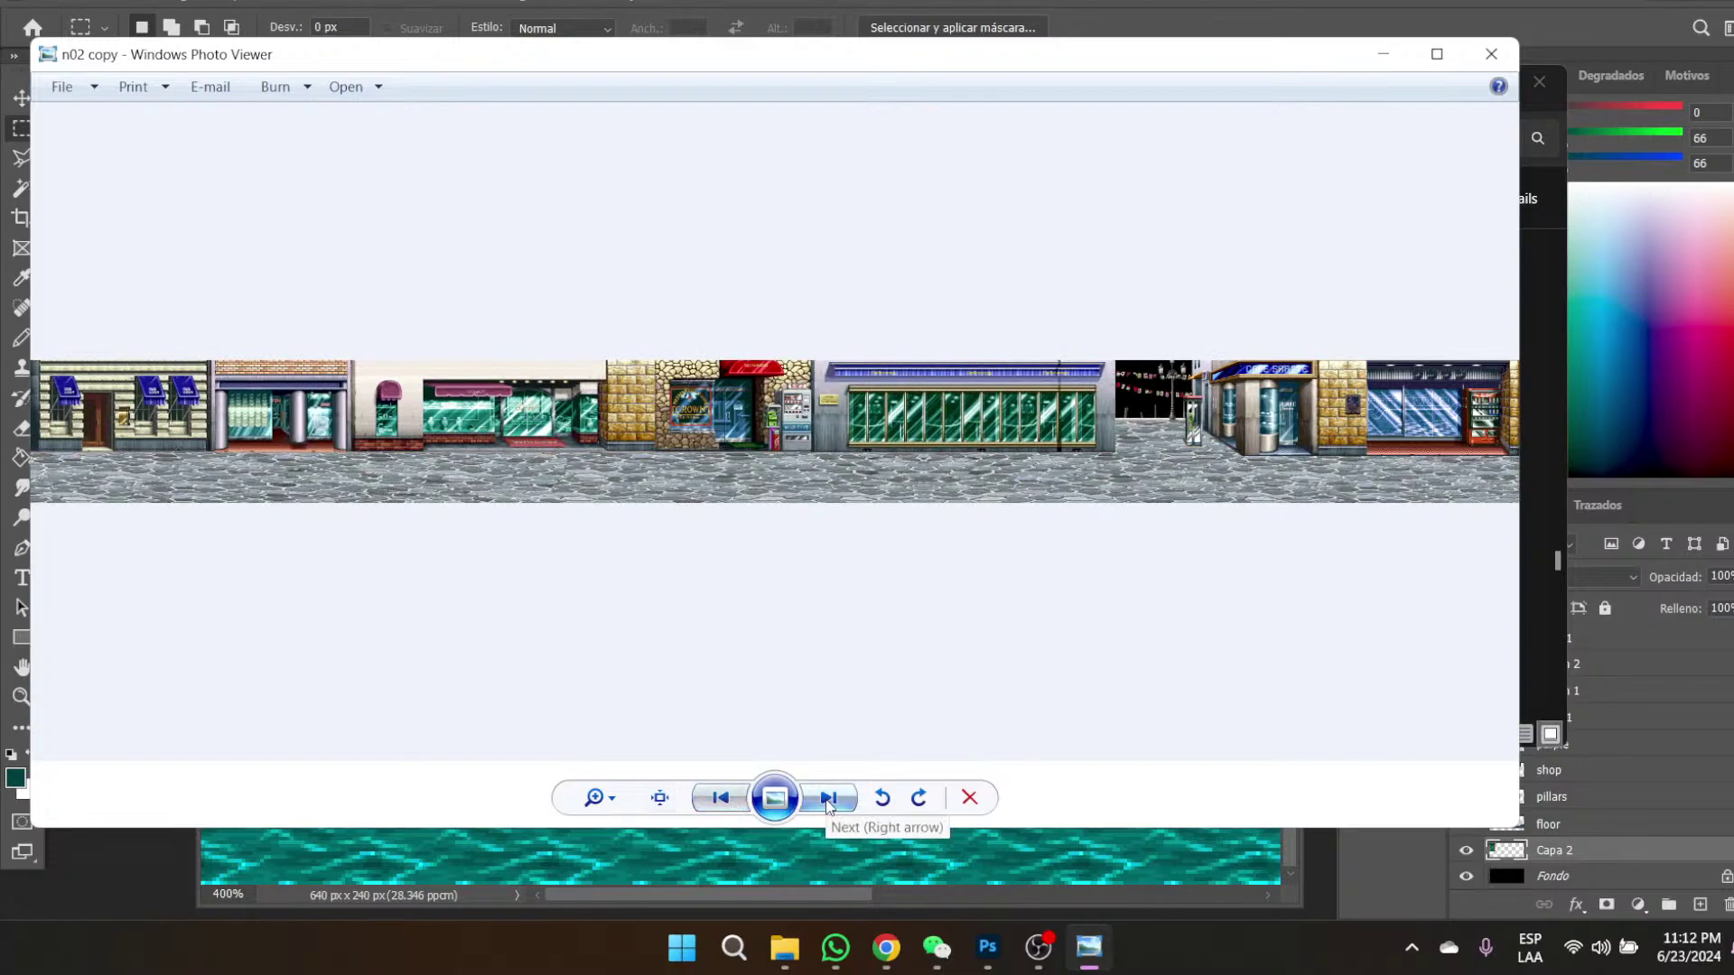
left_click(828, 800)
left_click(720, 798)
left_click(828, 799)
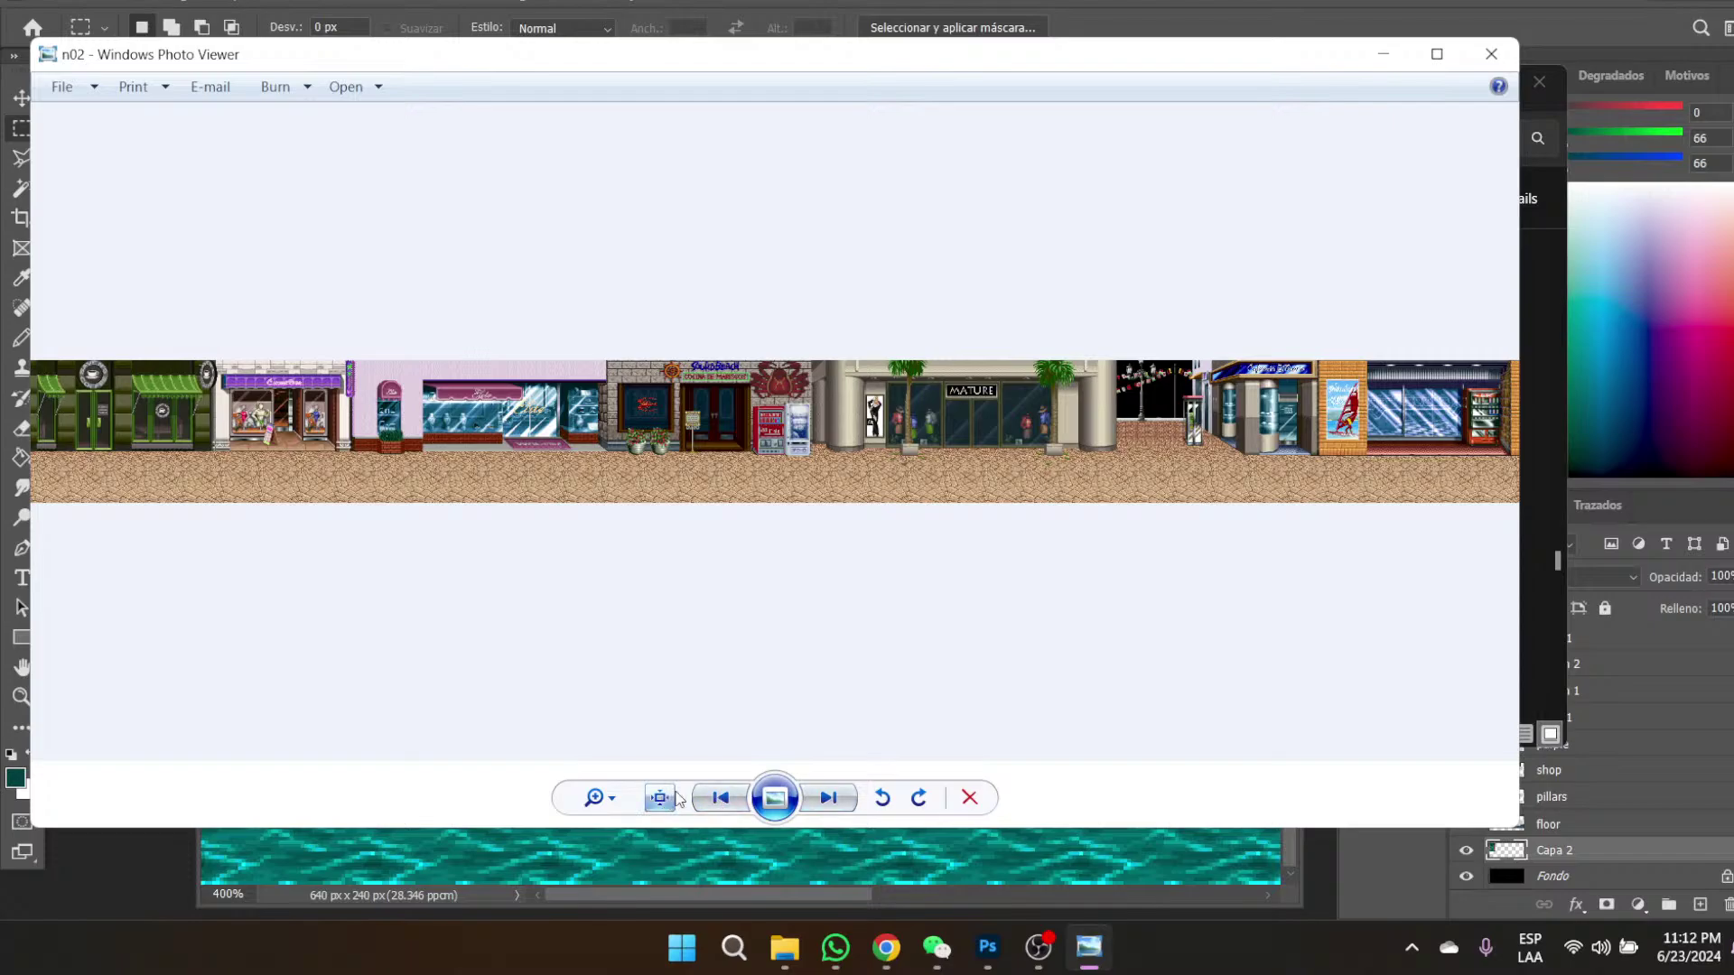
left_click(720, 798)
left_click(828, 800)
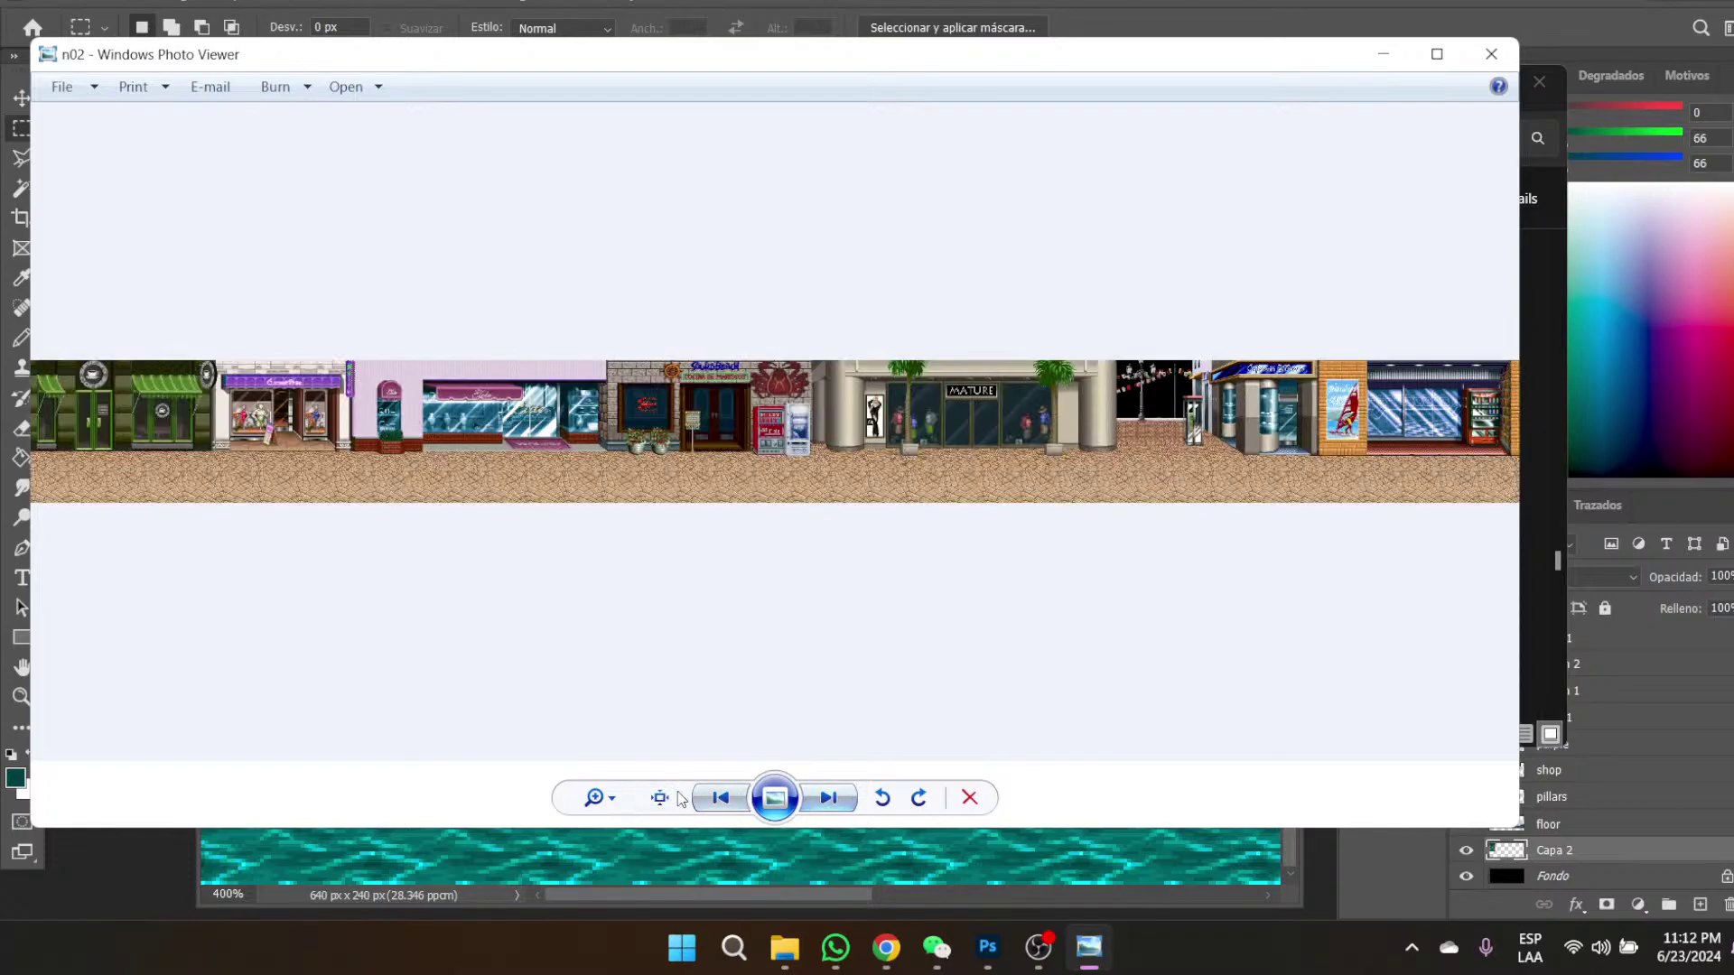
left_click(720, 799)
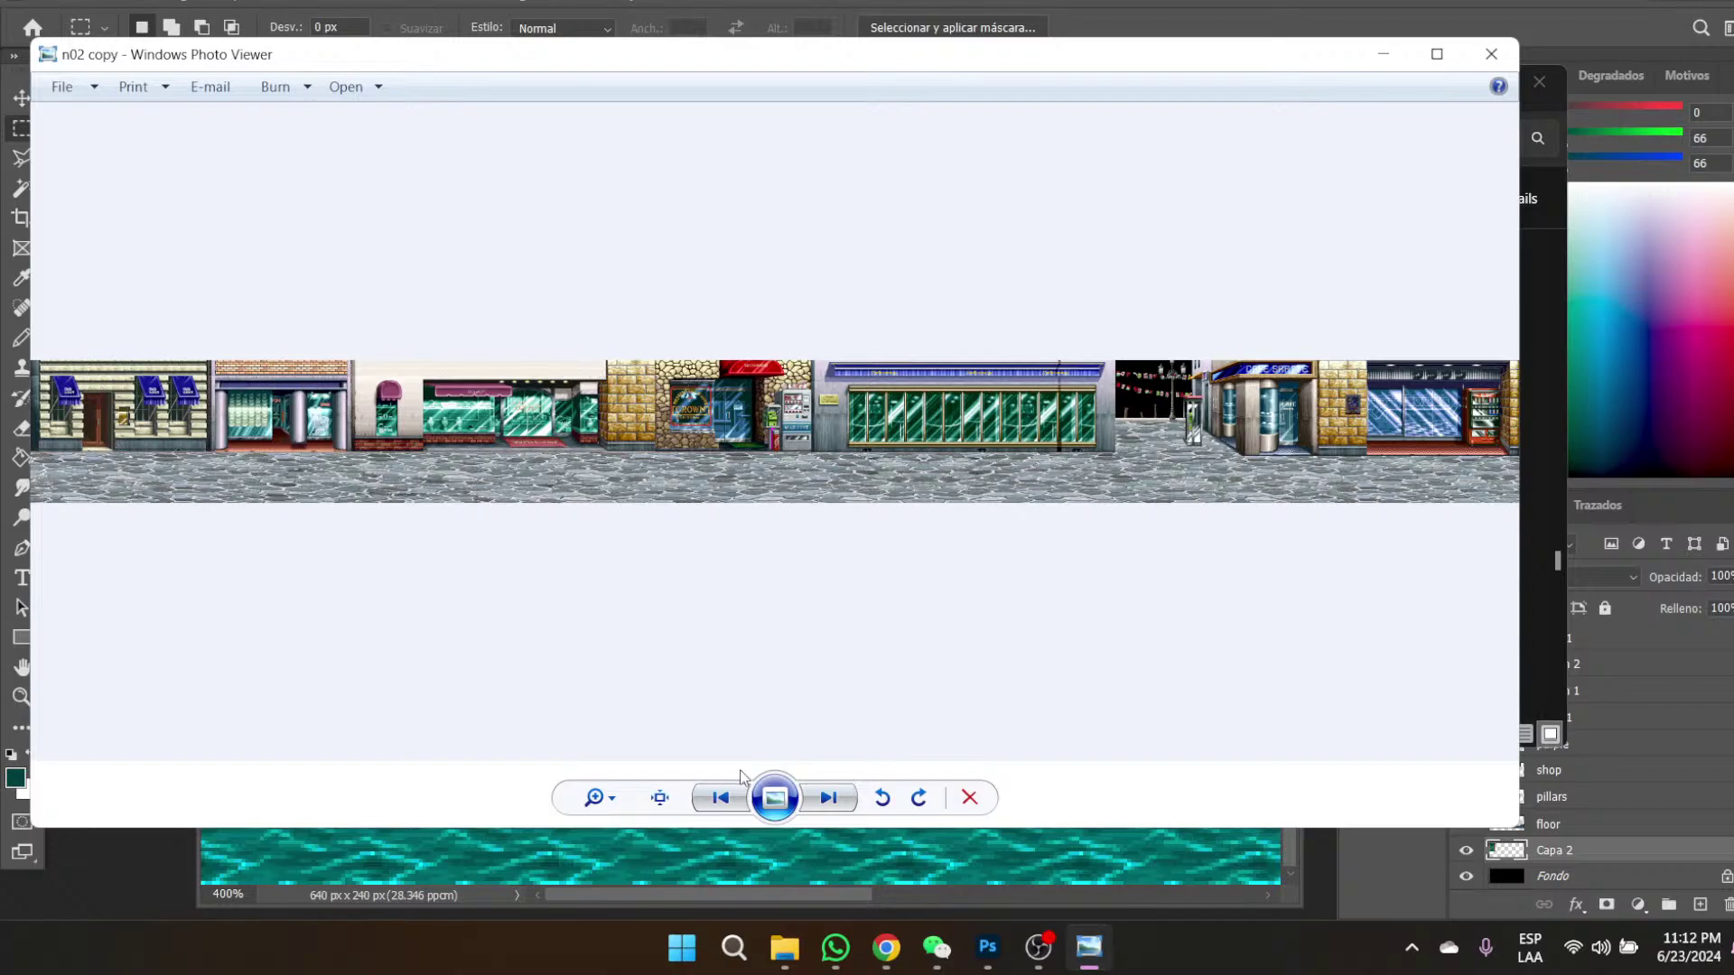
- Examine the n02 image enlarged, from the green coffee shop past the Elite store to the seafood restaurant and its vending machines
left_click(830, 800)
scroll(160, 478, "up", 6)
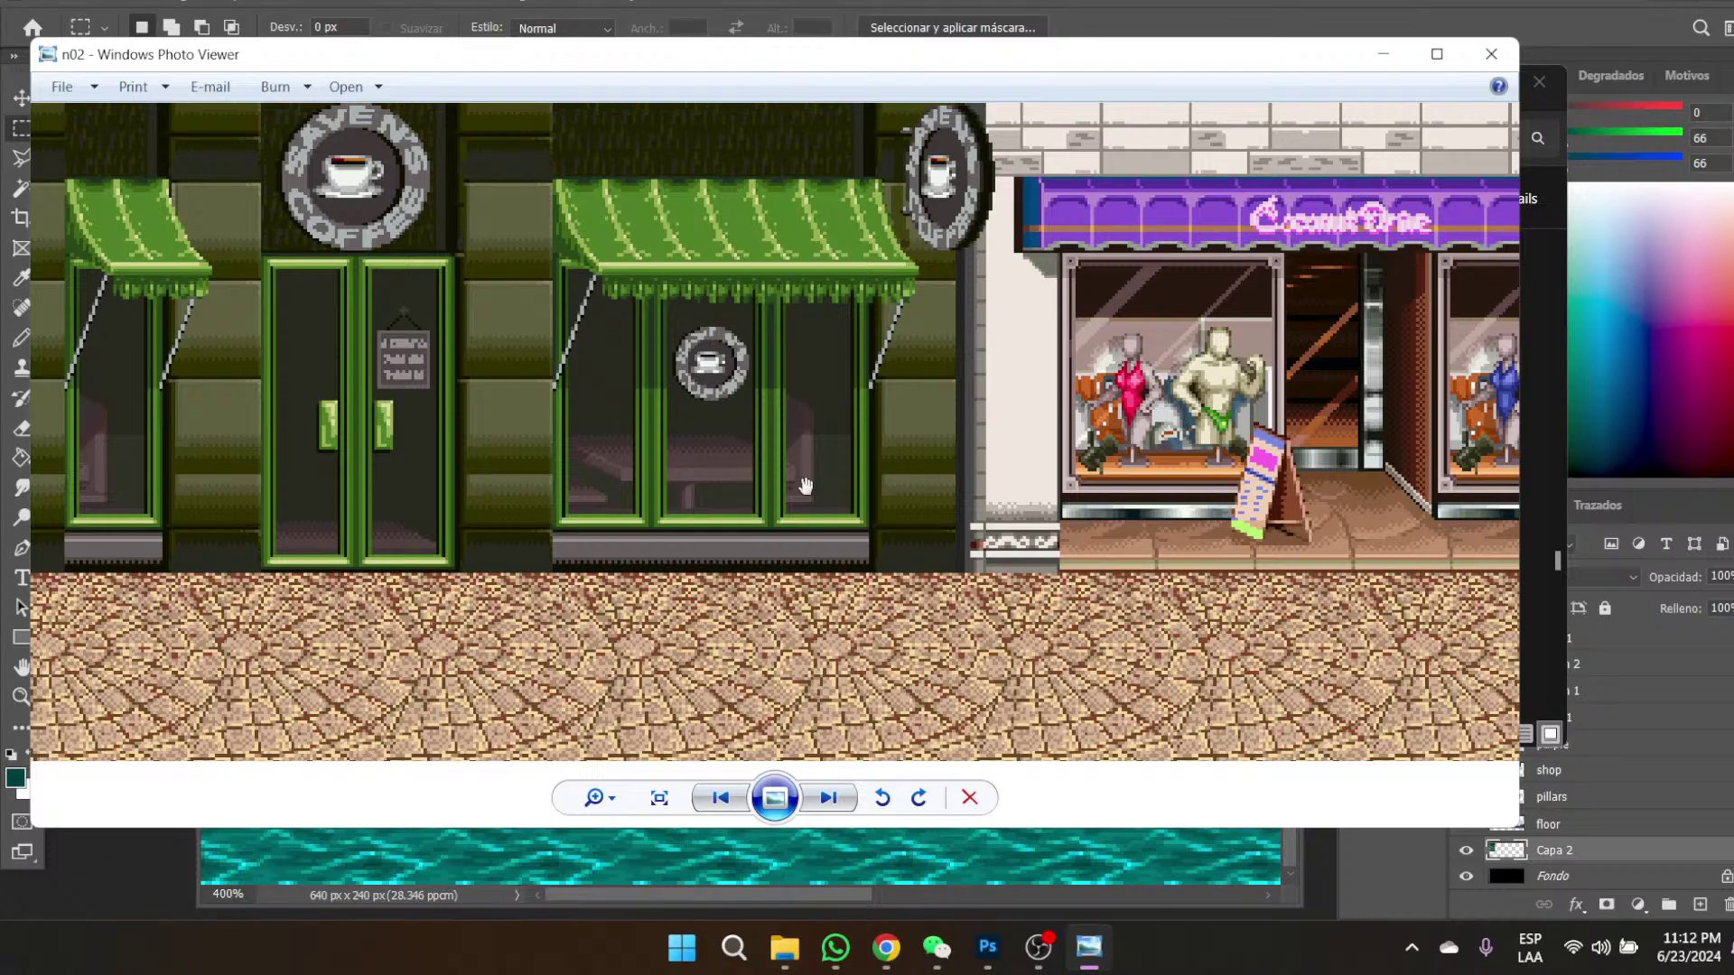
scroll(851, 344, "down", 3)
scroll(925, 312, "up", 1)
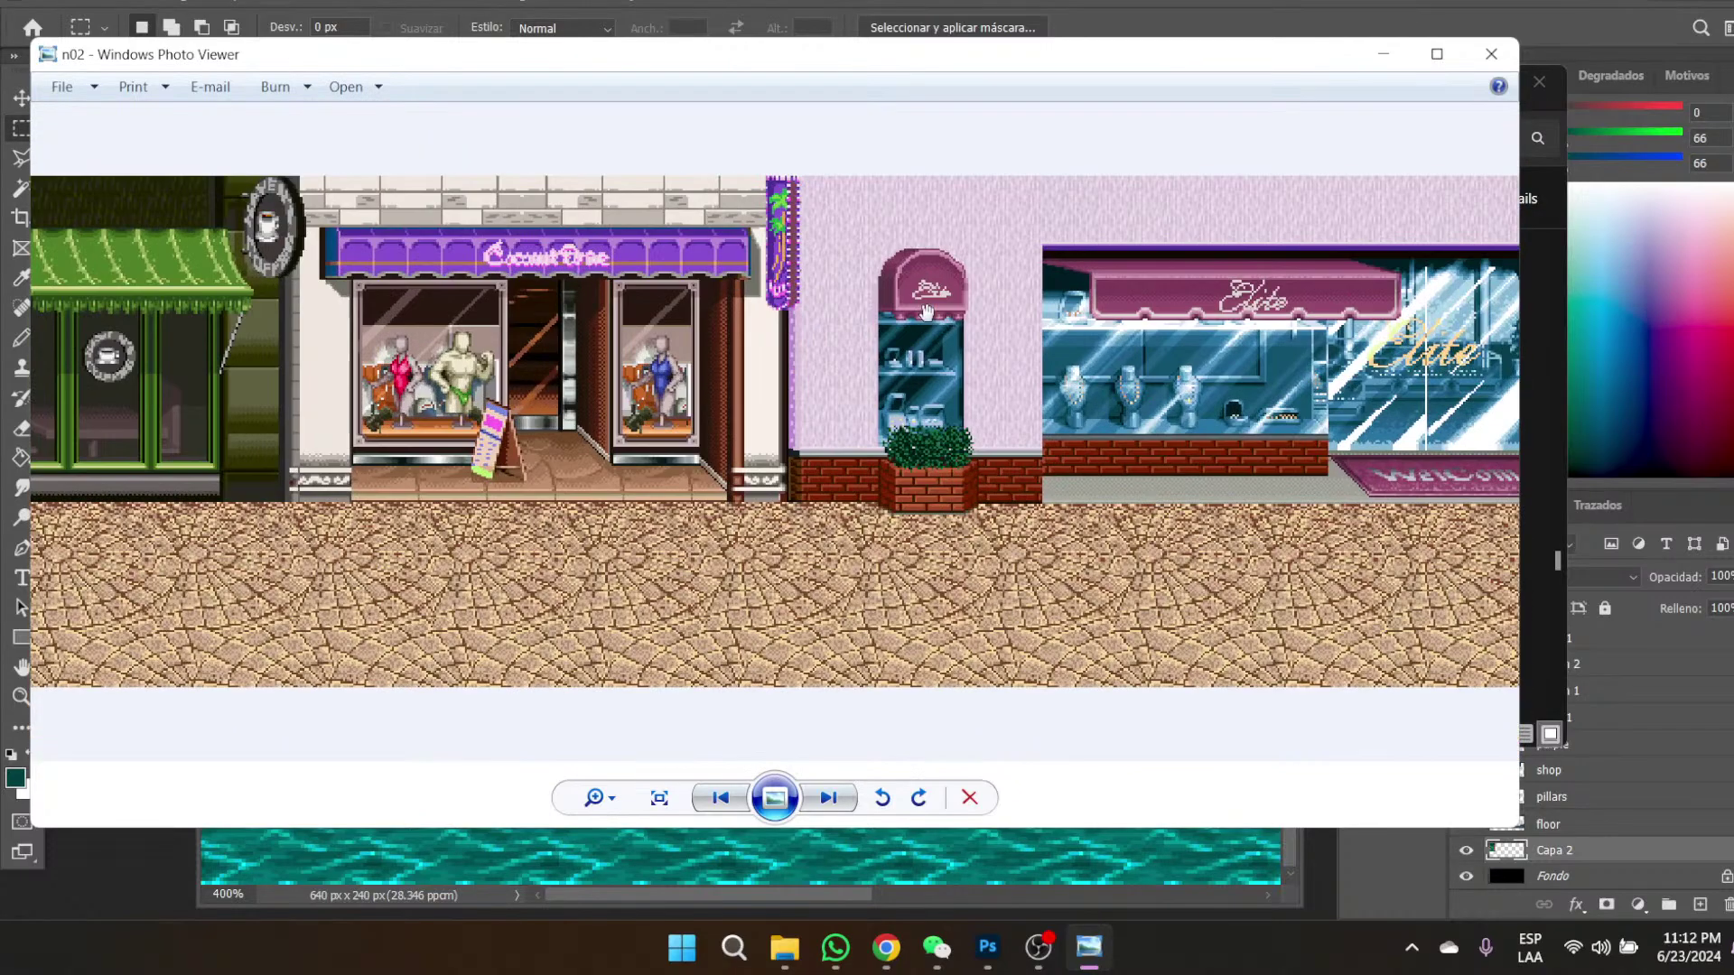
left_click_drag(1208, 452, 583, 461)
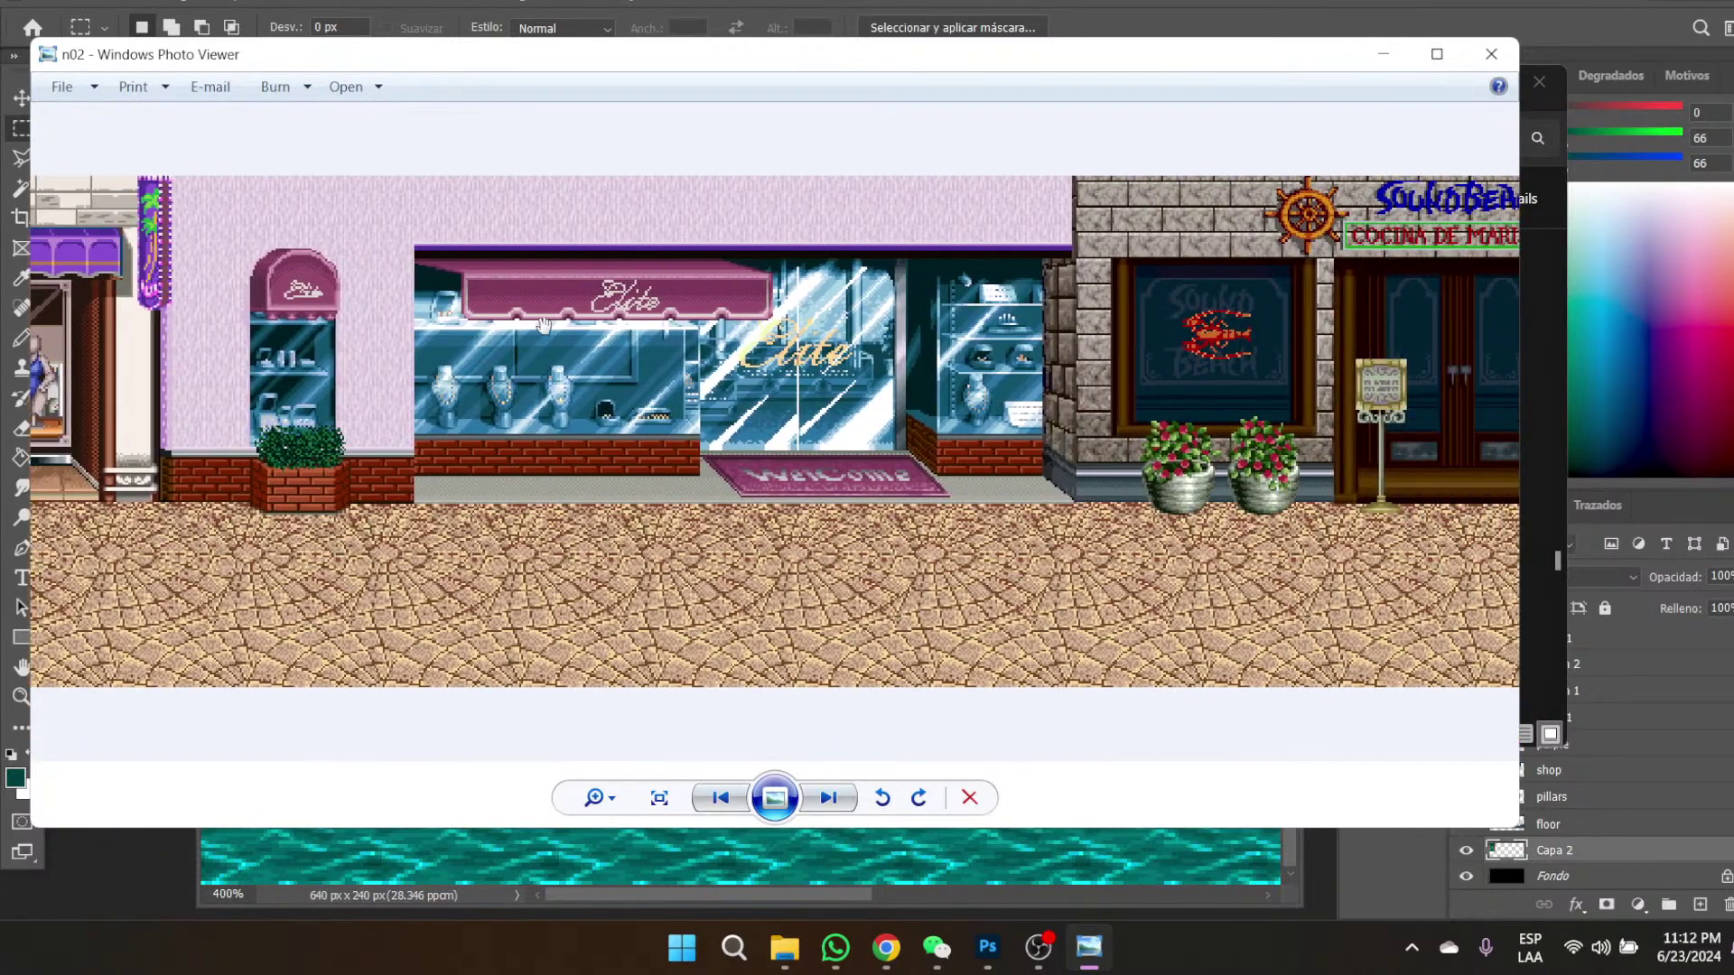
left_click_drag(475, 500, 439, 500)
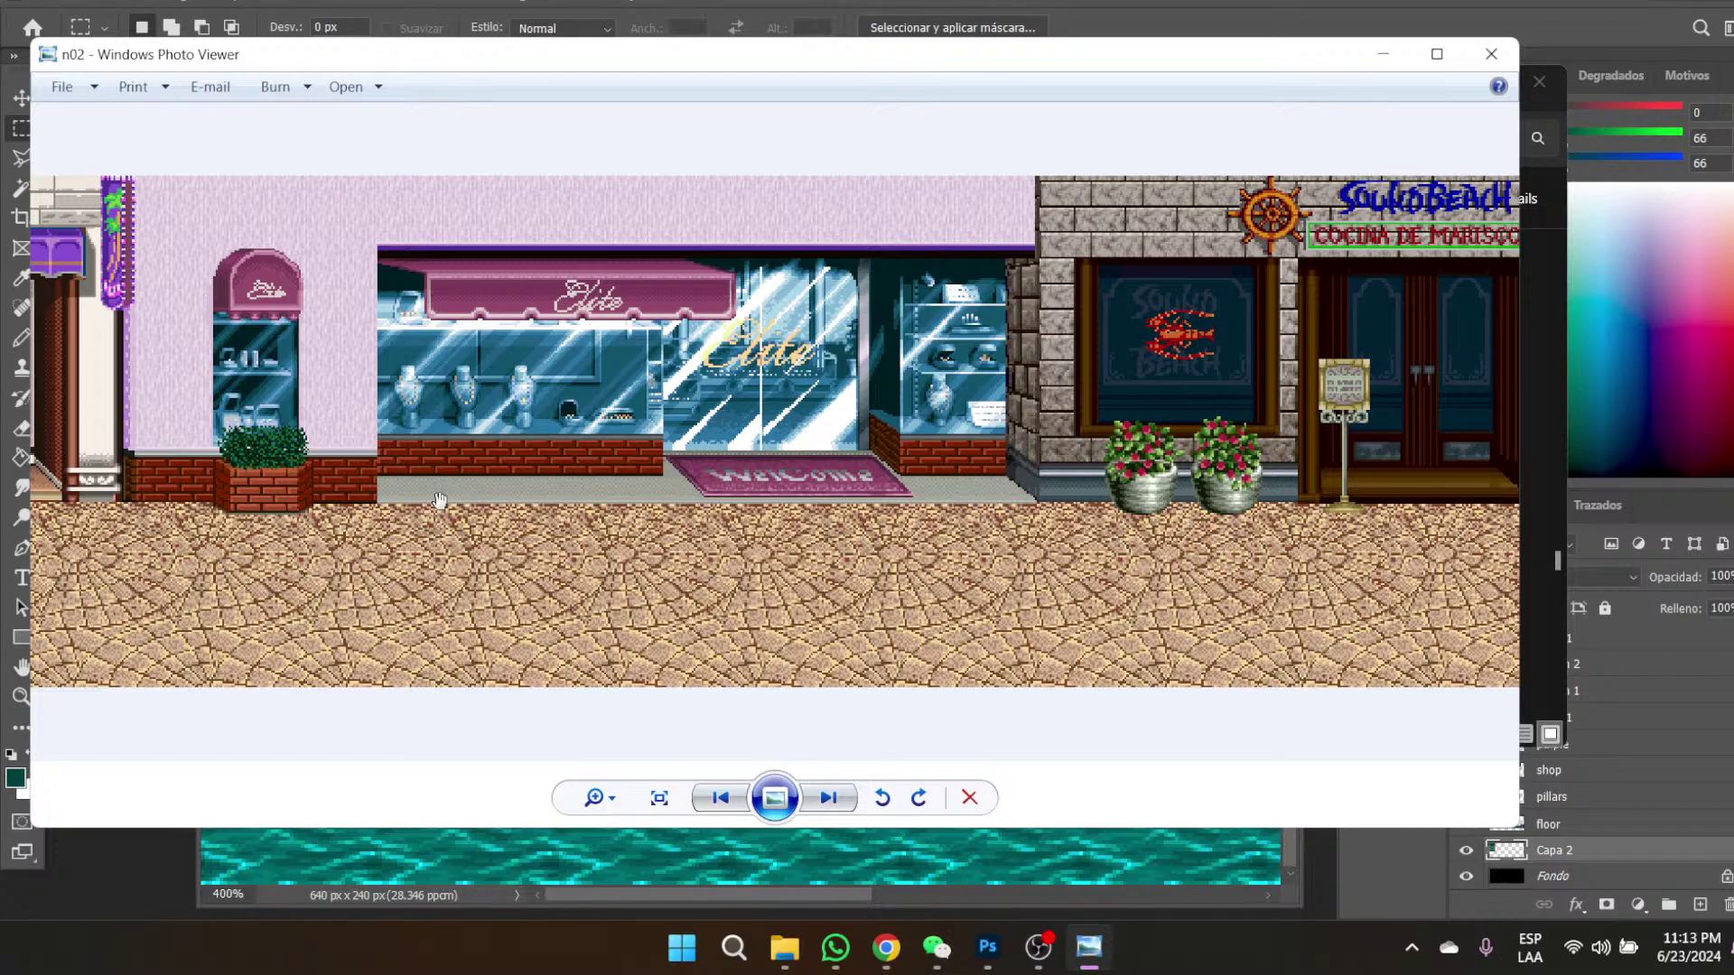
left_click_drag(1325, 402, 806, 420)
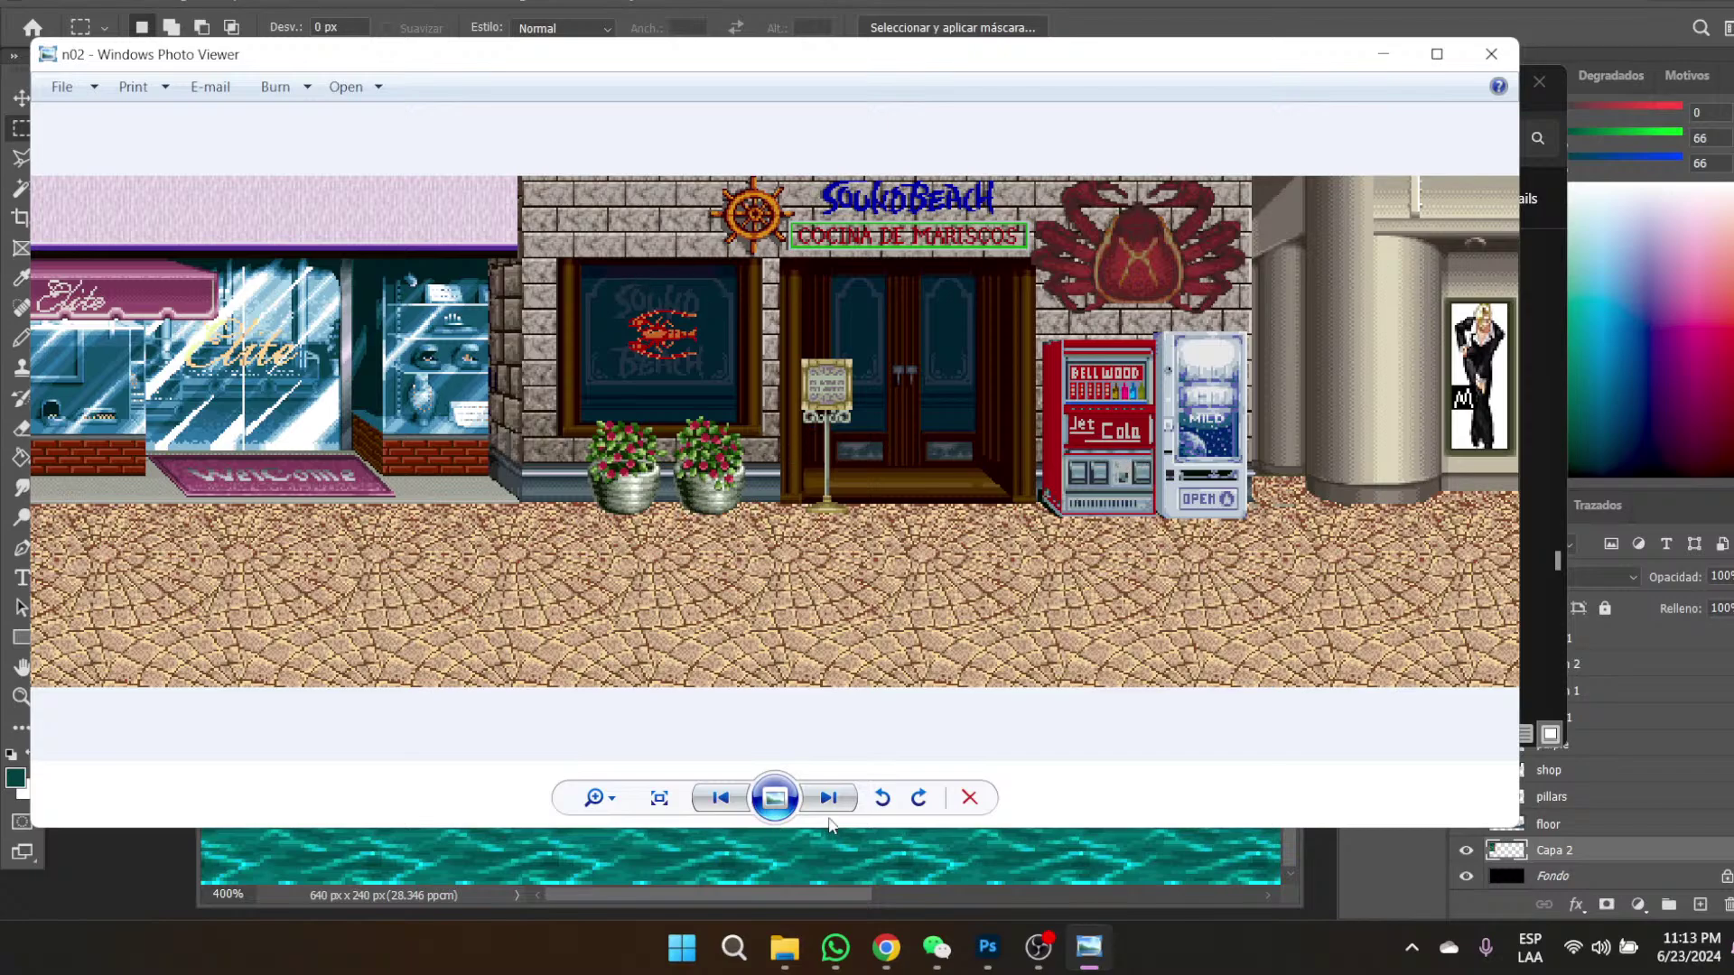
left_click_drag(1210, 423, 1063, 449)
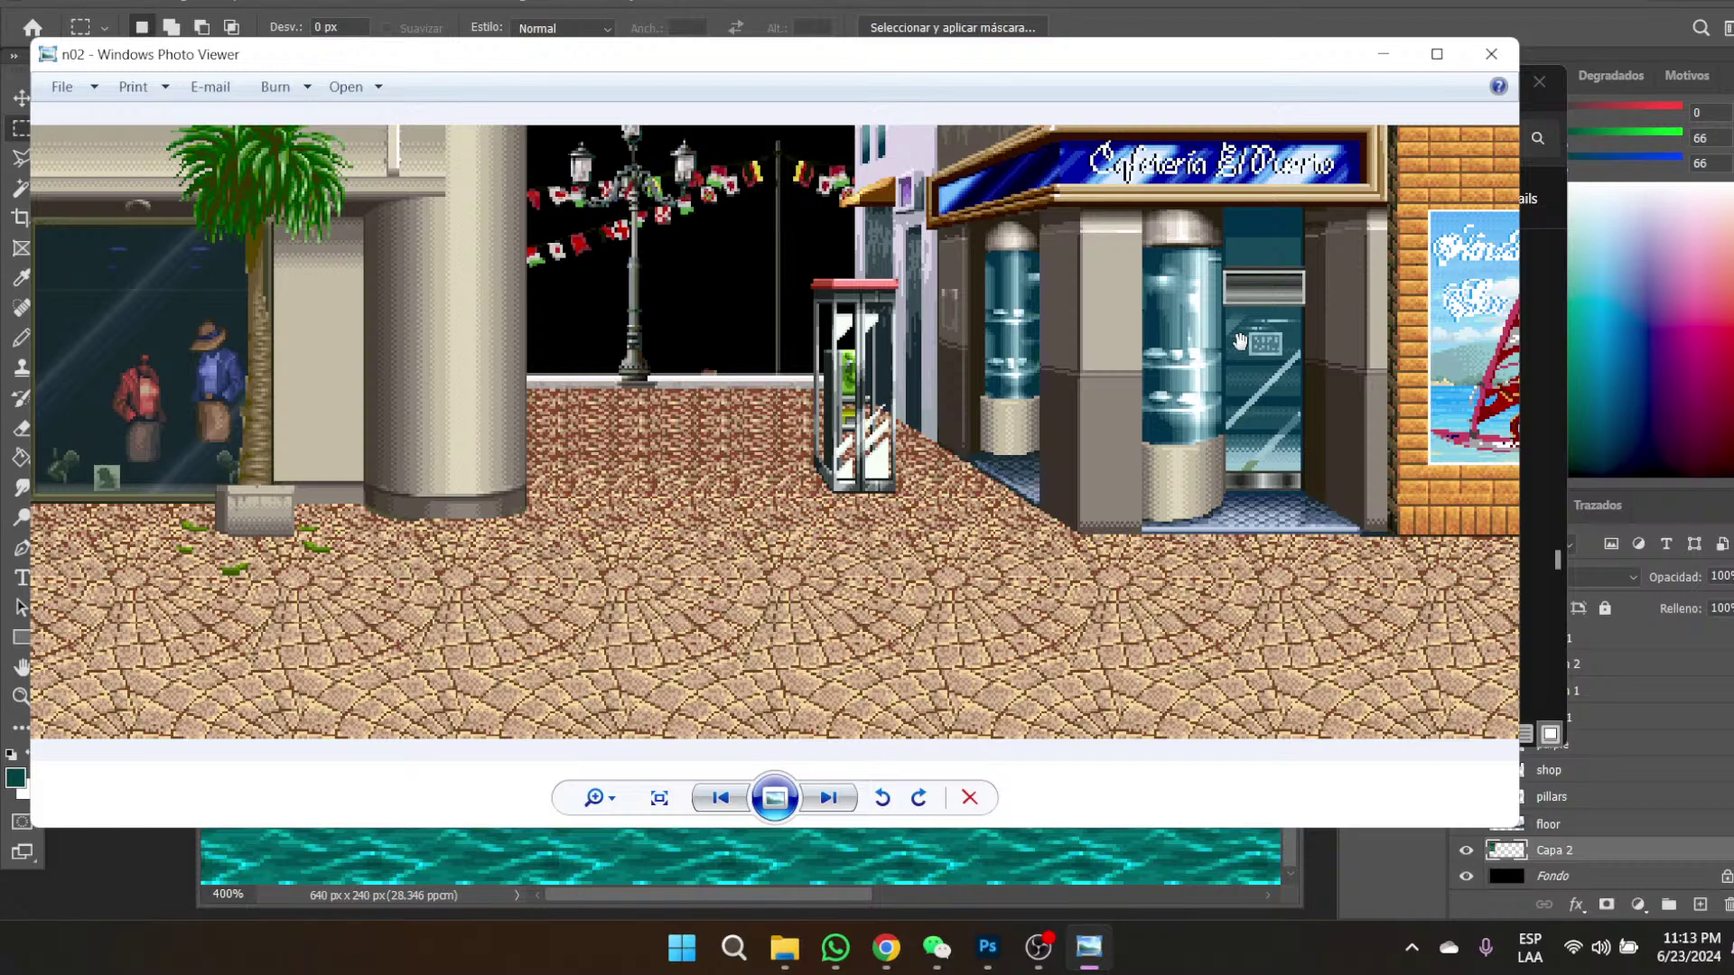
- Examine the rest of the n02 street, including the corner cafeteria, the windsurf poster and the glass shopfront with its drinks machine
scroll(1249, 388, "down", 1)
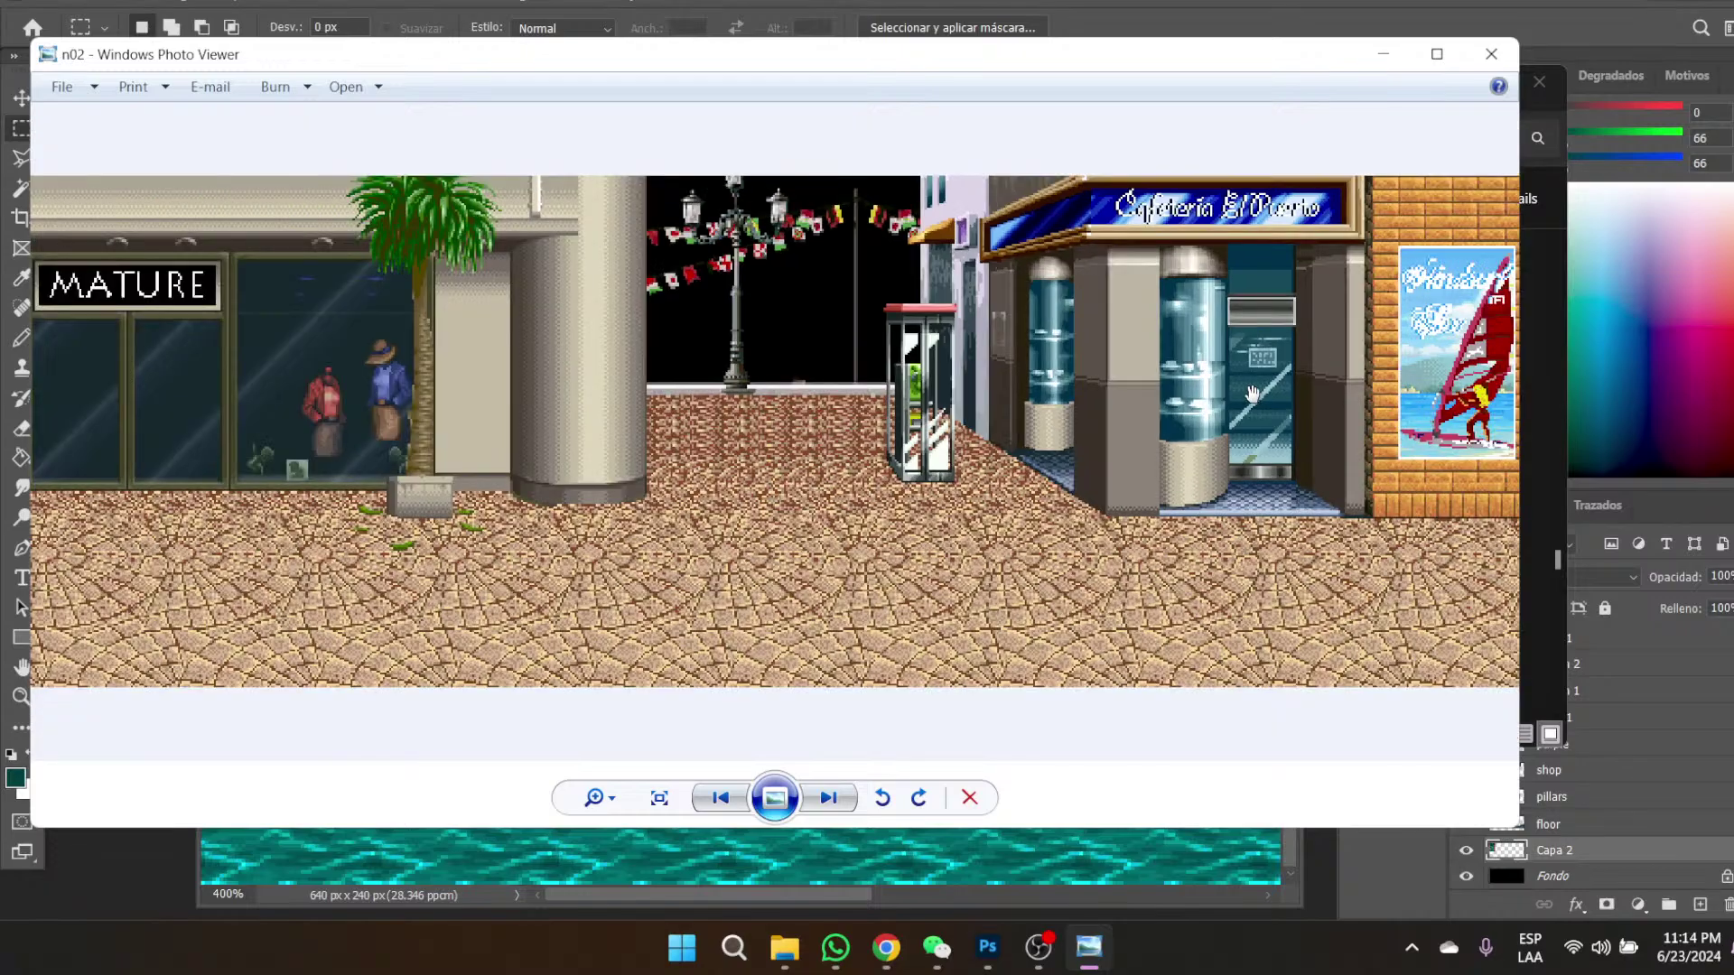
left_click_drag(1412, 450, 784, 379)
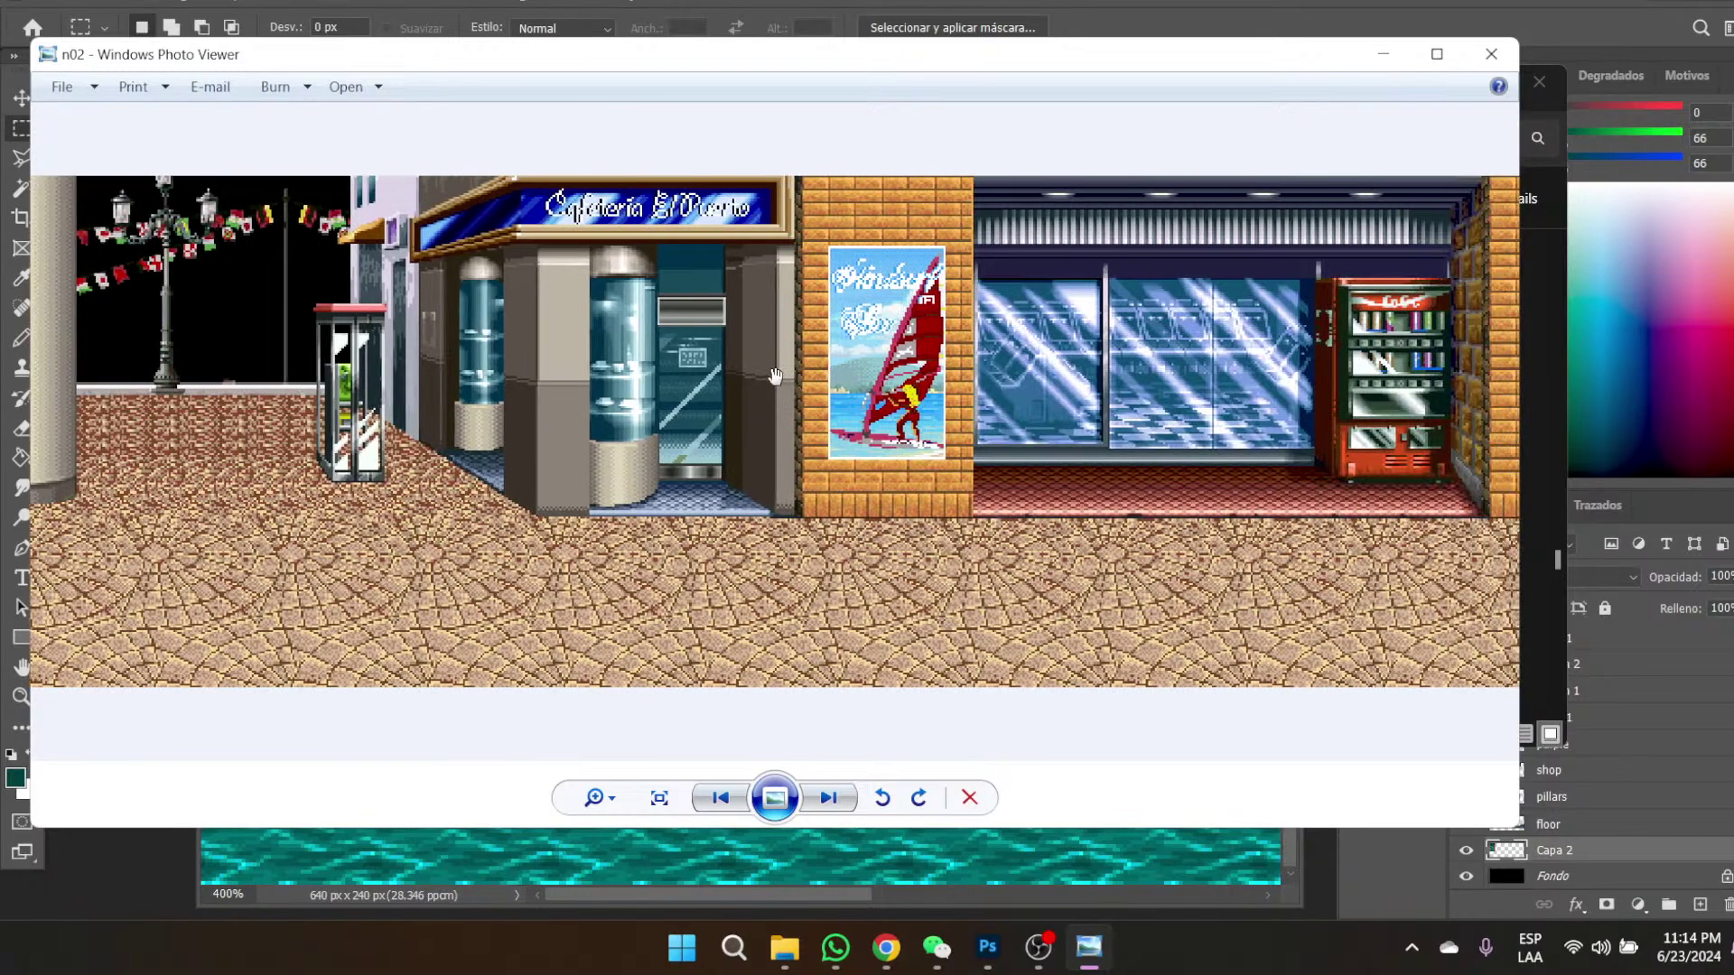
scroll(912, 404, "up", 3)
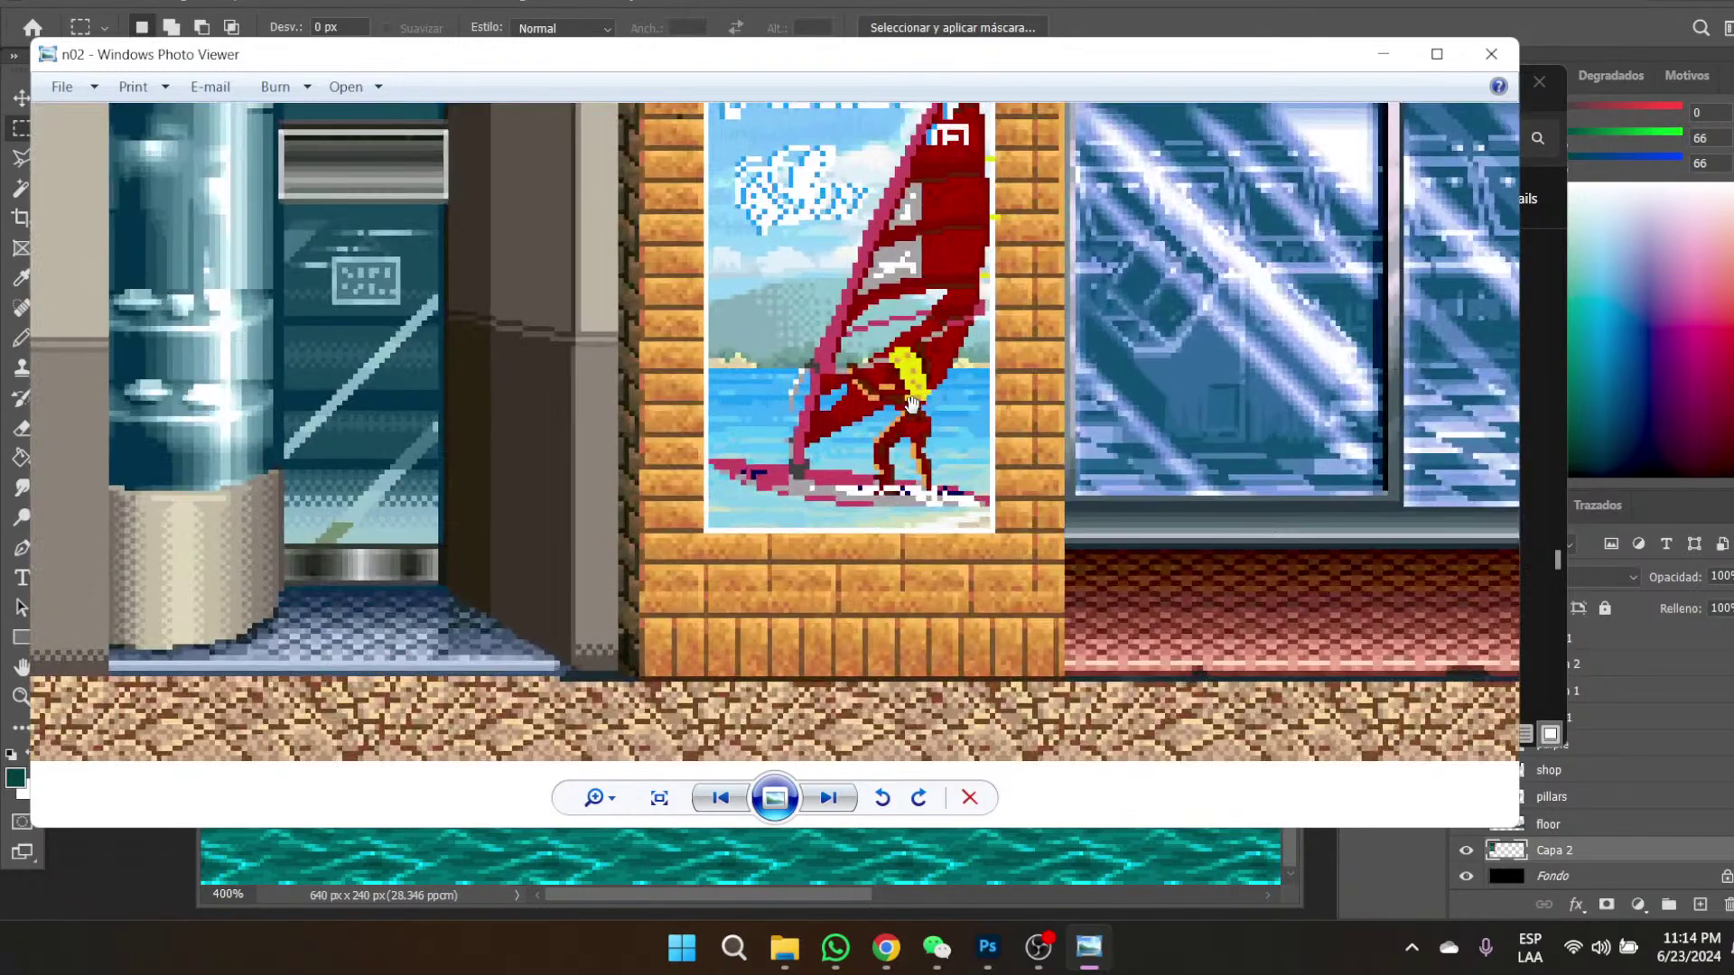
scroll(910, 404, "down", 2)
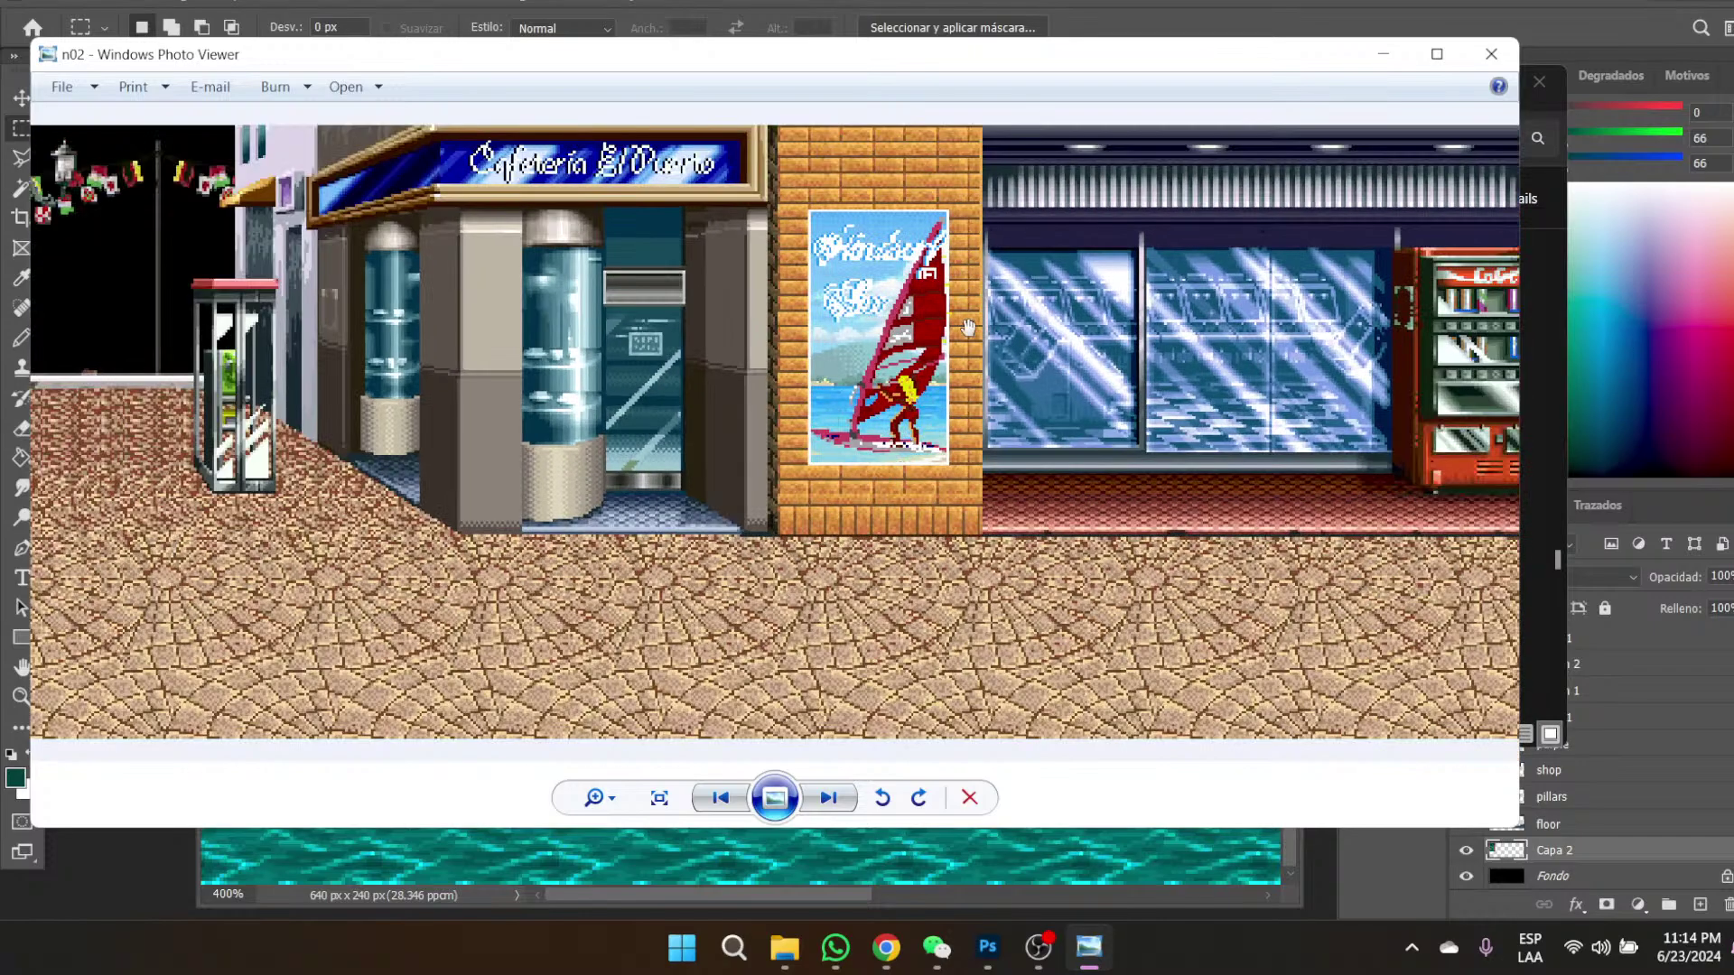
scroll(892, 316, "down", 1)
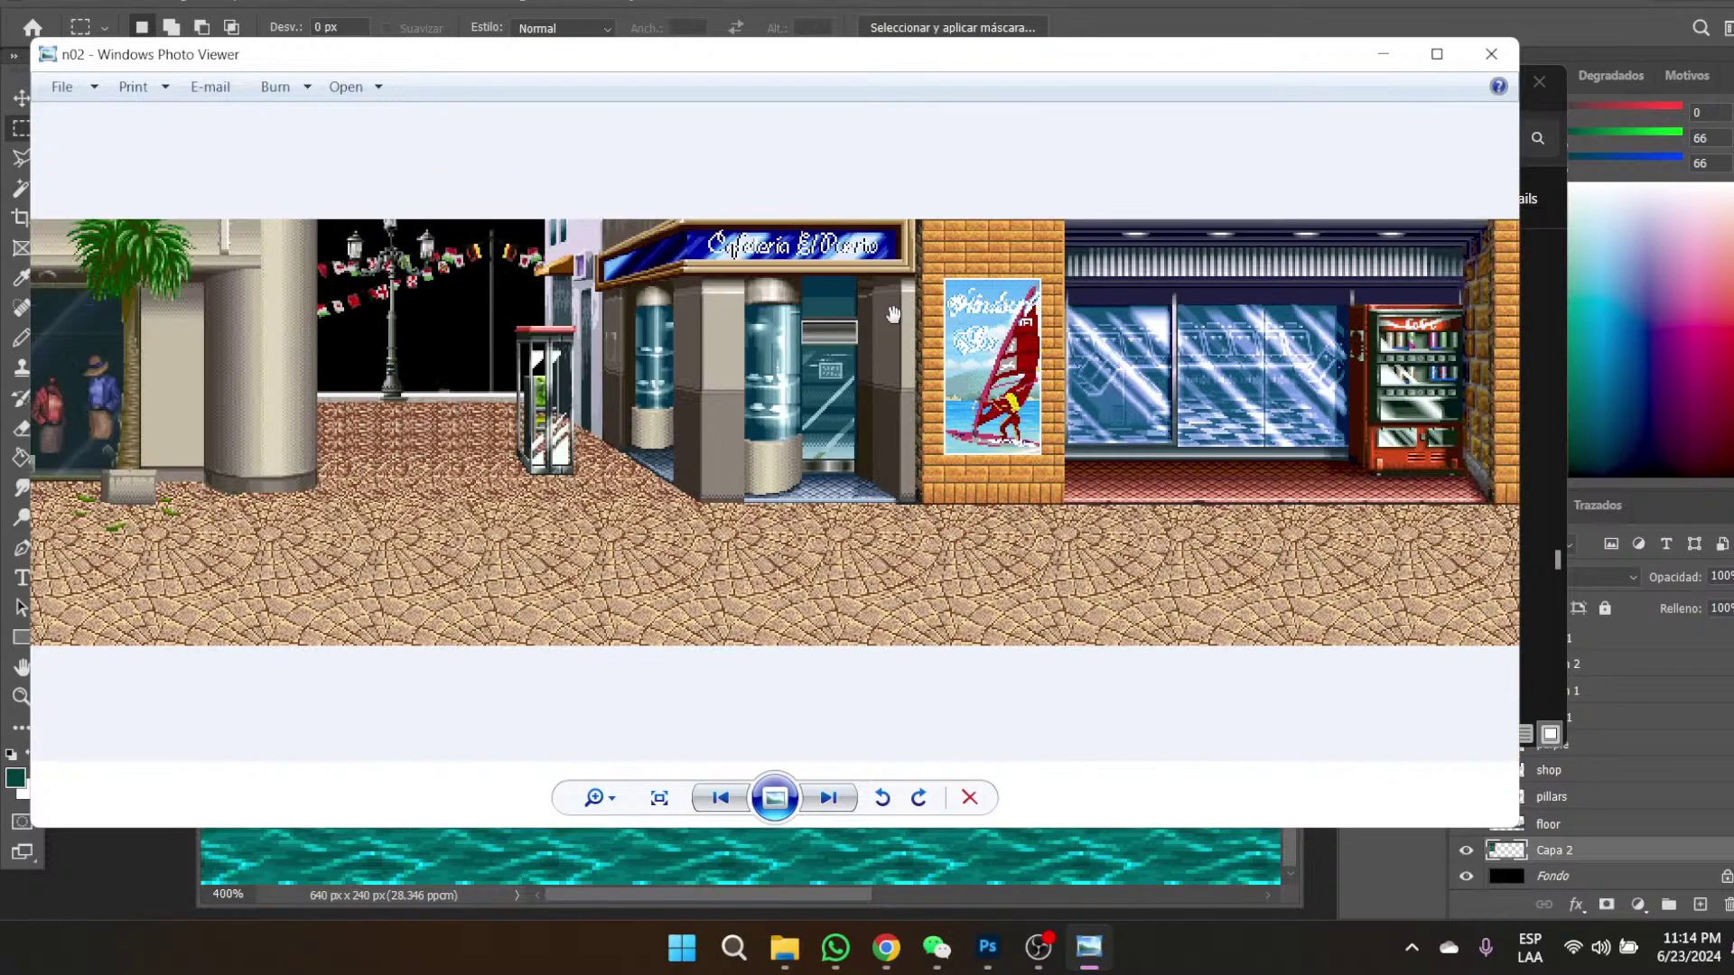
scroll(1165, 343, "down", 1)
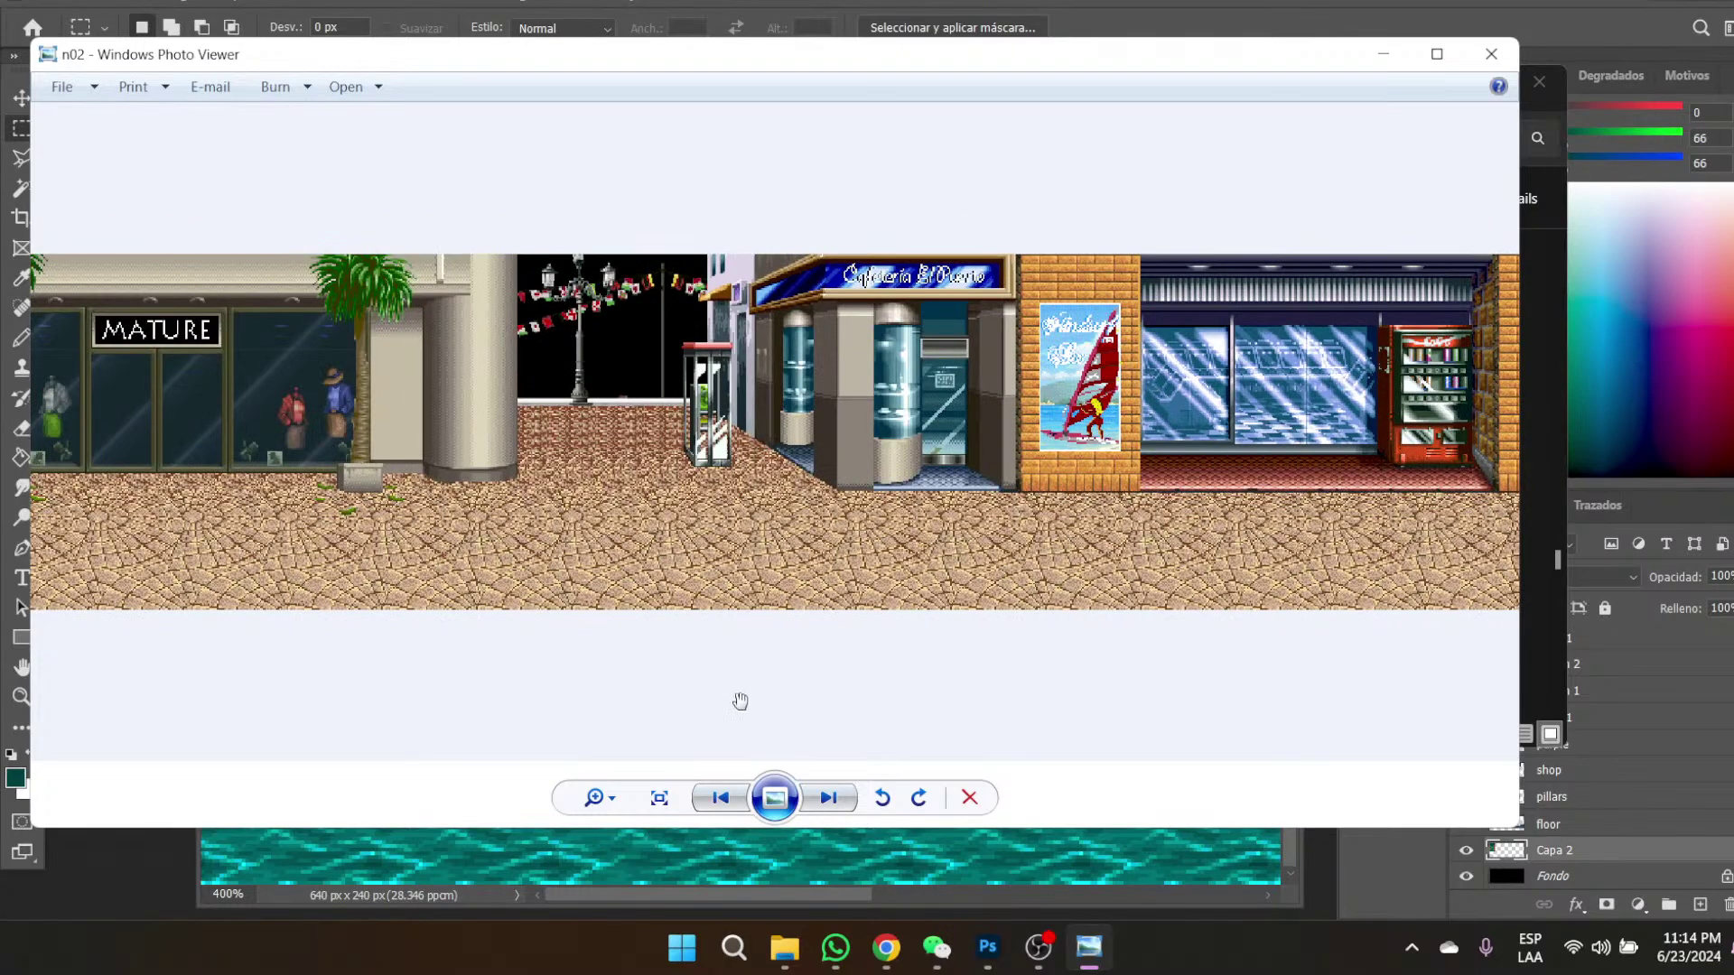
- Check the n02 copy image again, view the n02glass image, and close the image viewer
left_click(720, 796)
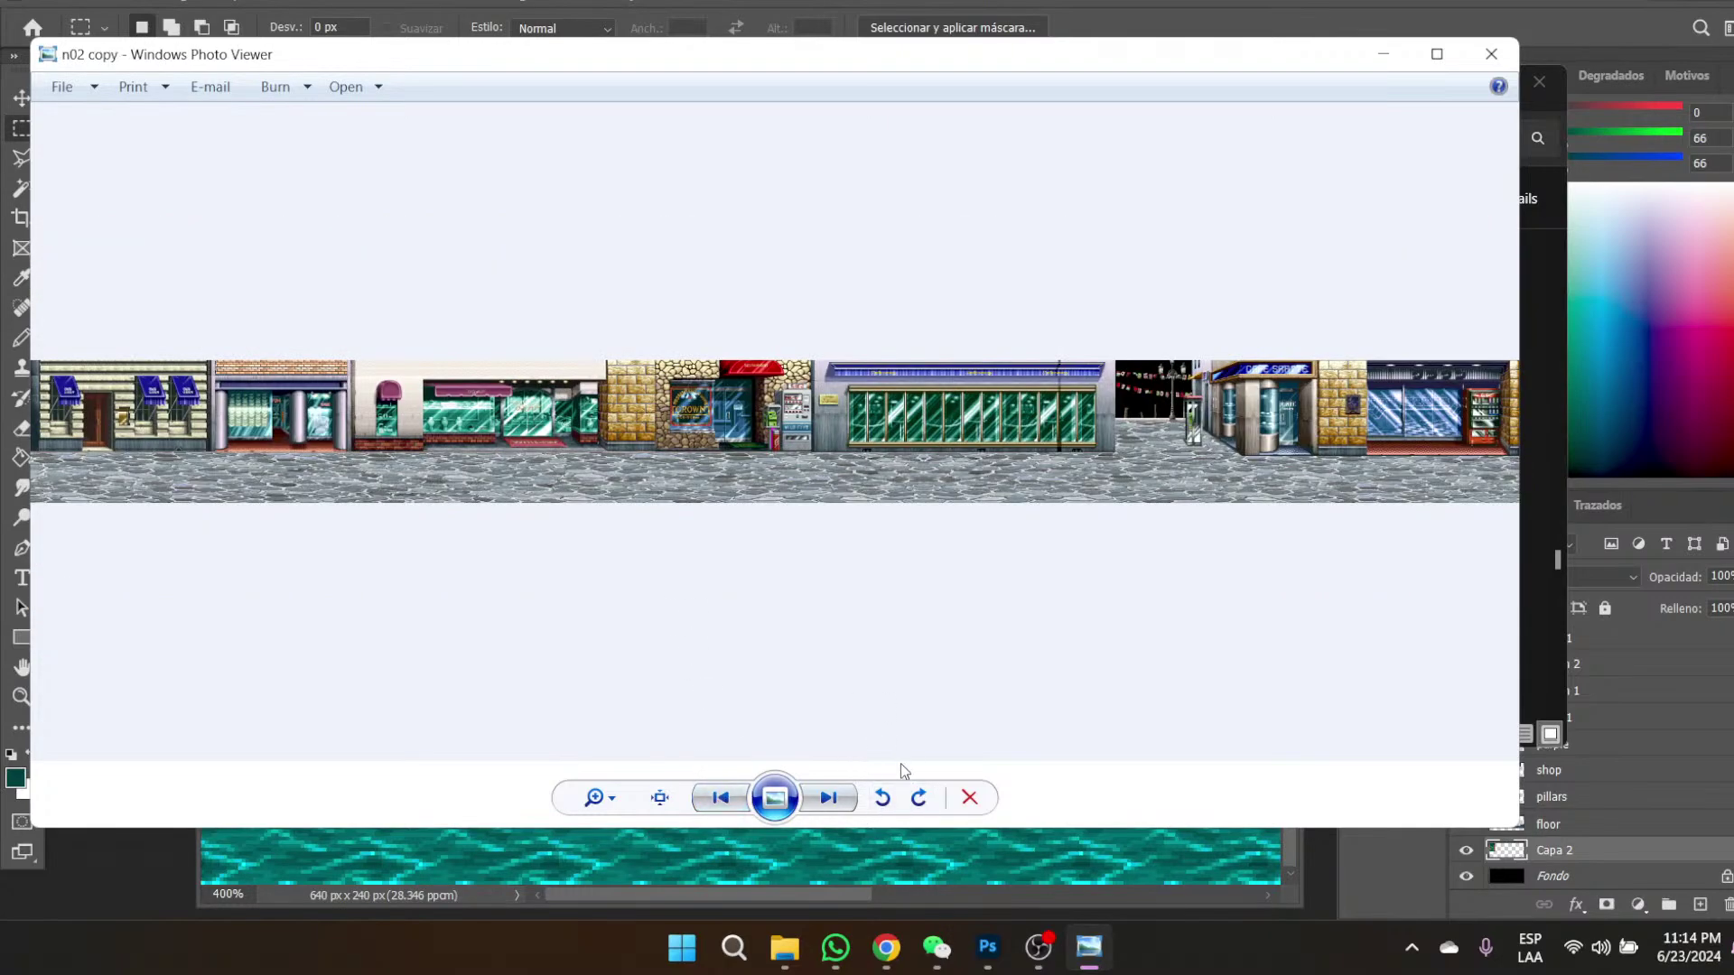
left_click(826, 797)
left_click(826, 797)
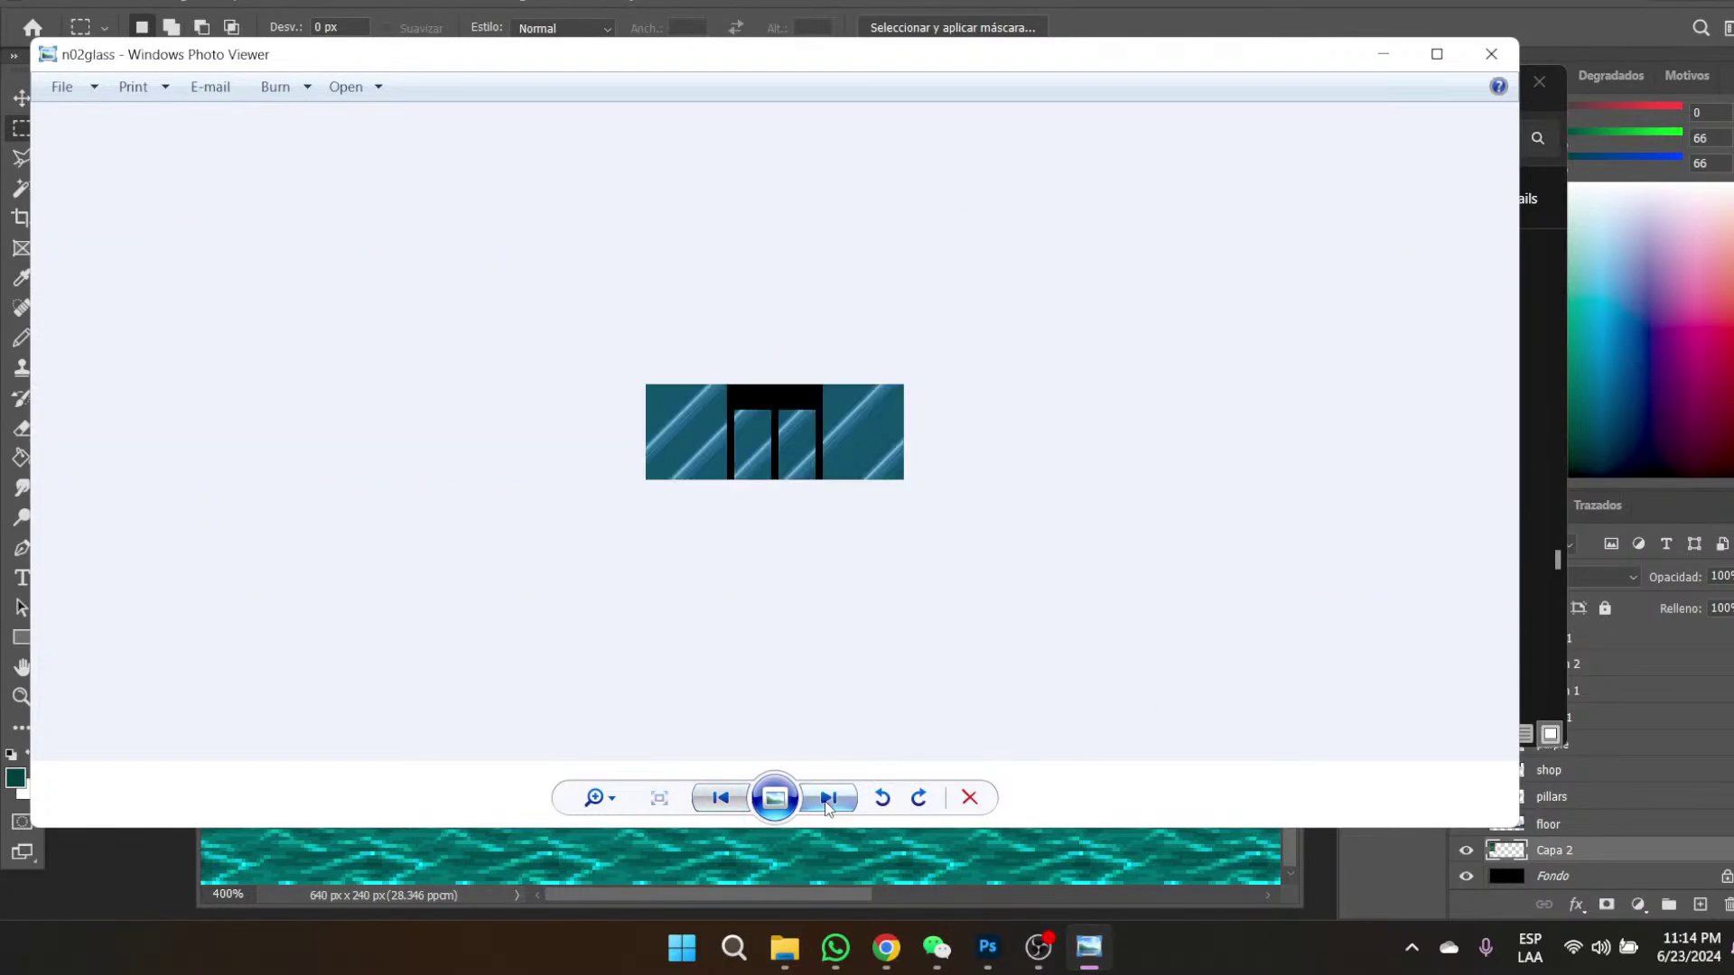
key("Escape")
- Look through the Resources thumbnails from the n02 images past the palmstreet, PC Computer and PlayStation files to postoffice and publicidad
mouse_move(1361, 546)
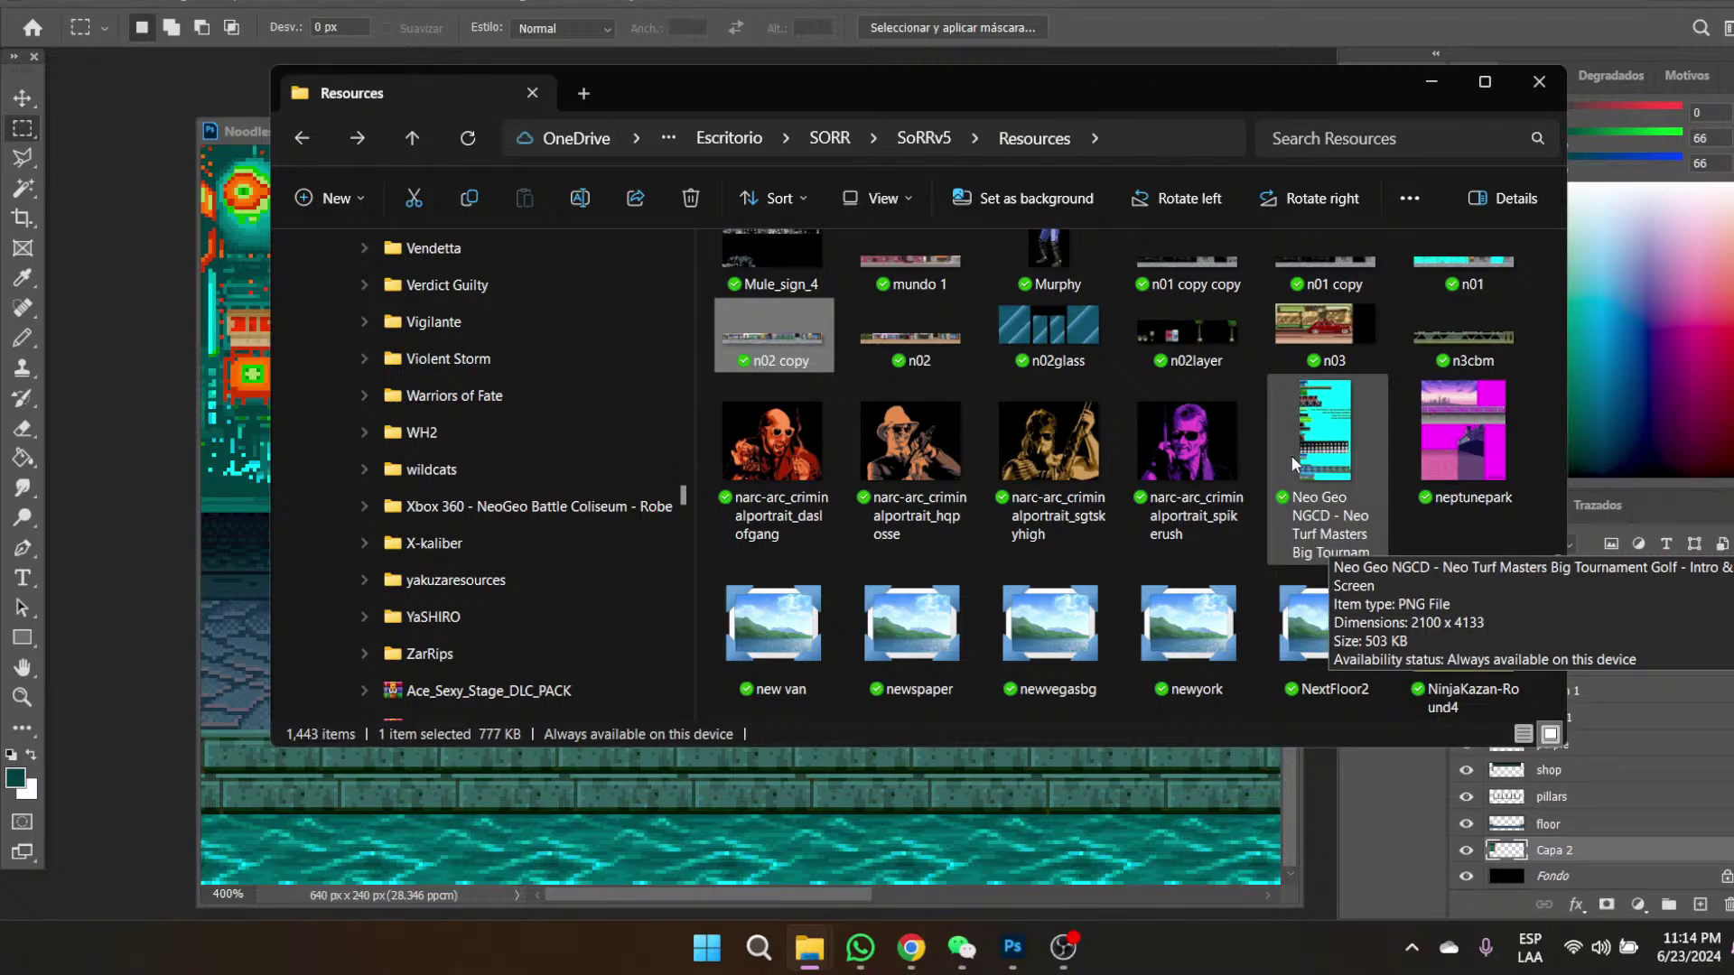
scroll(1205, 607, "down", 3)
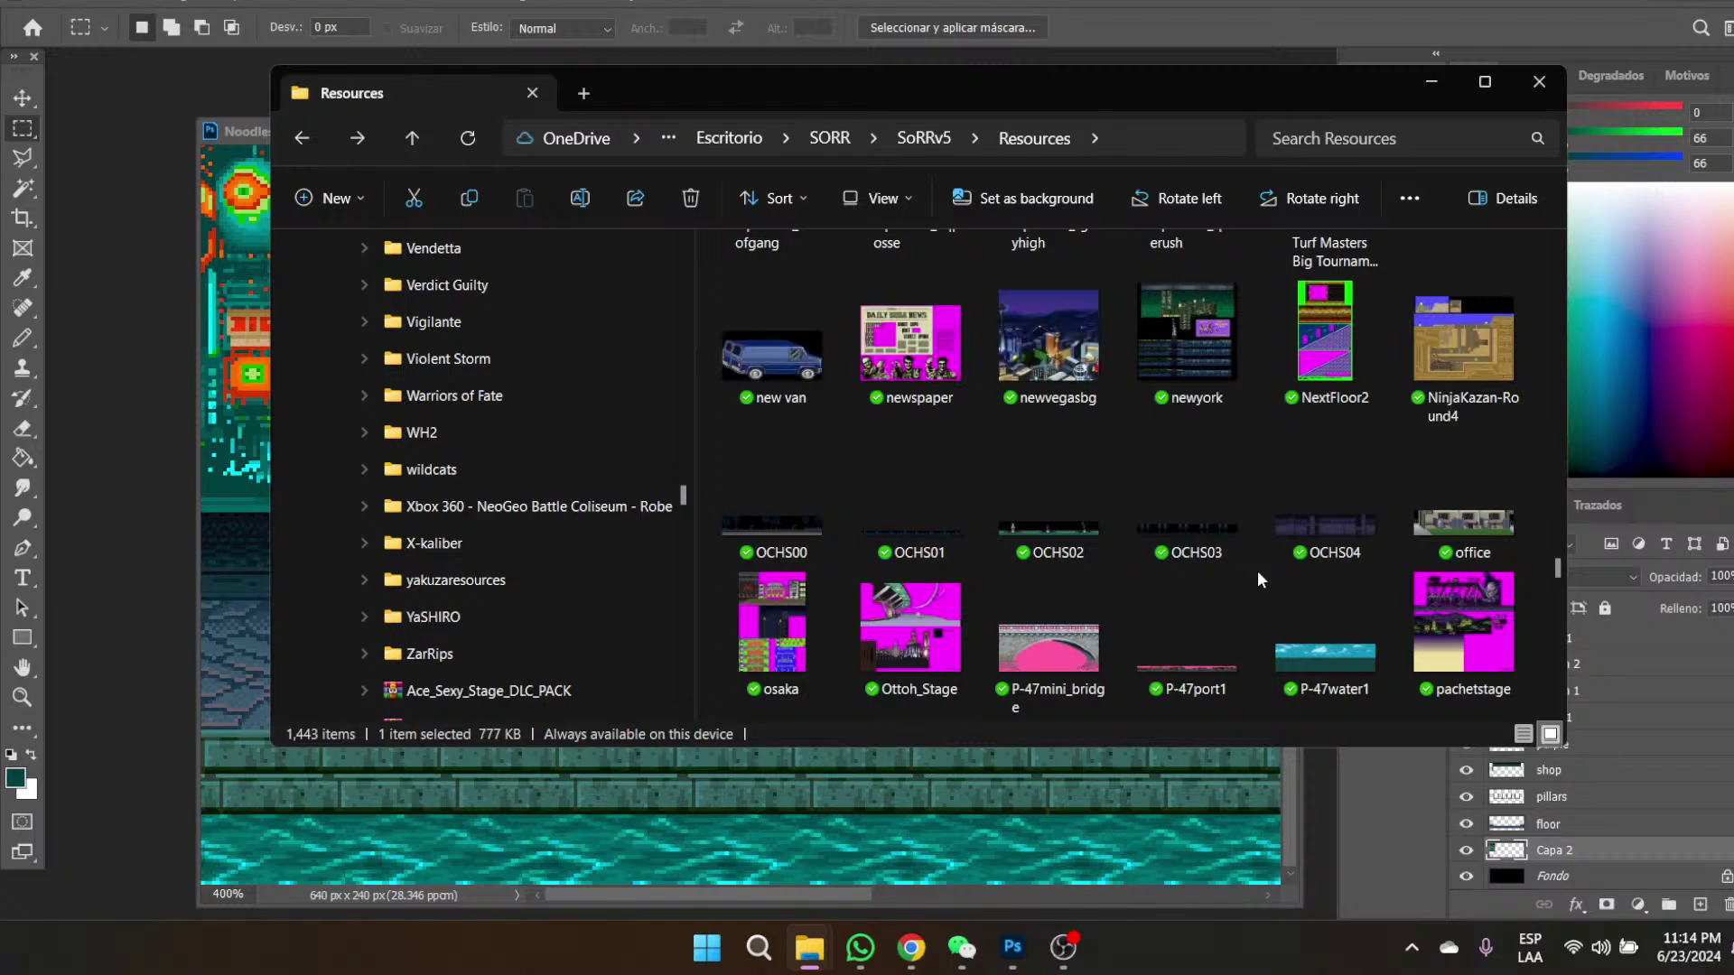
scroll(1258, 572, "down", 2)
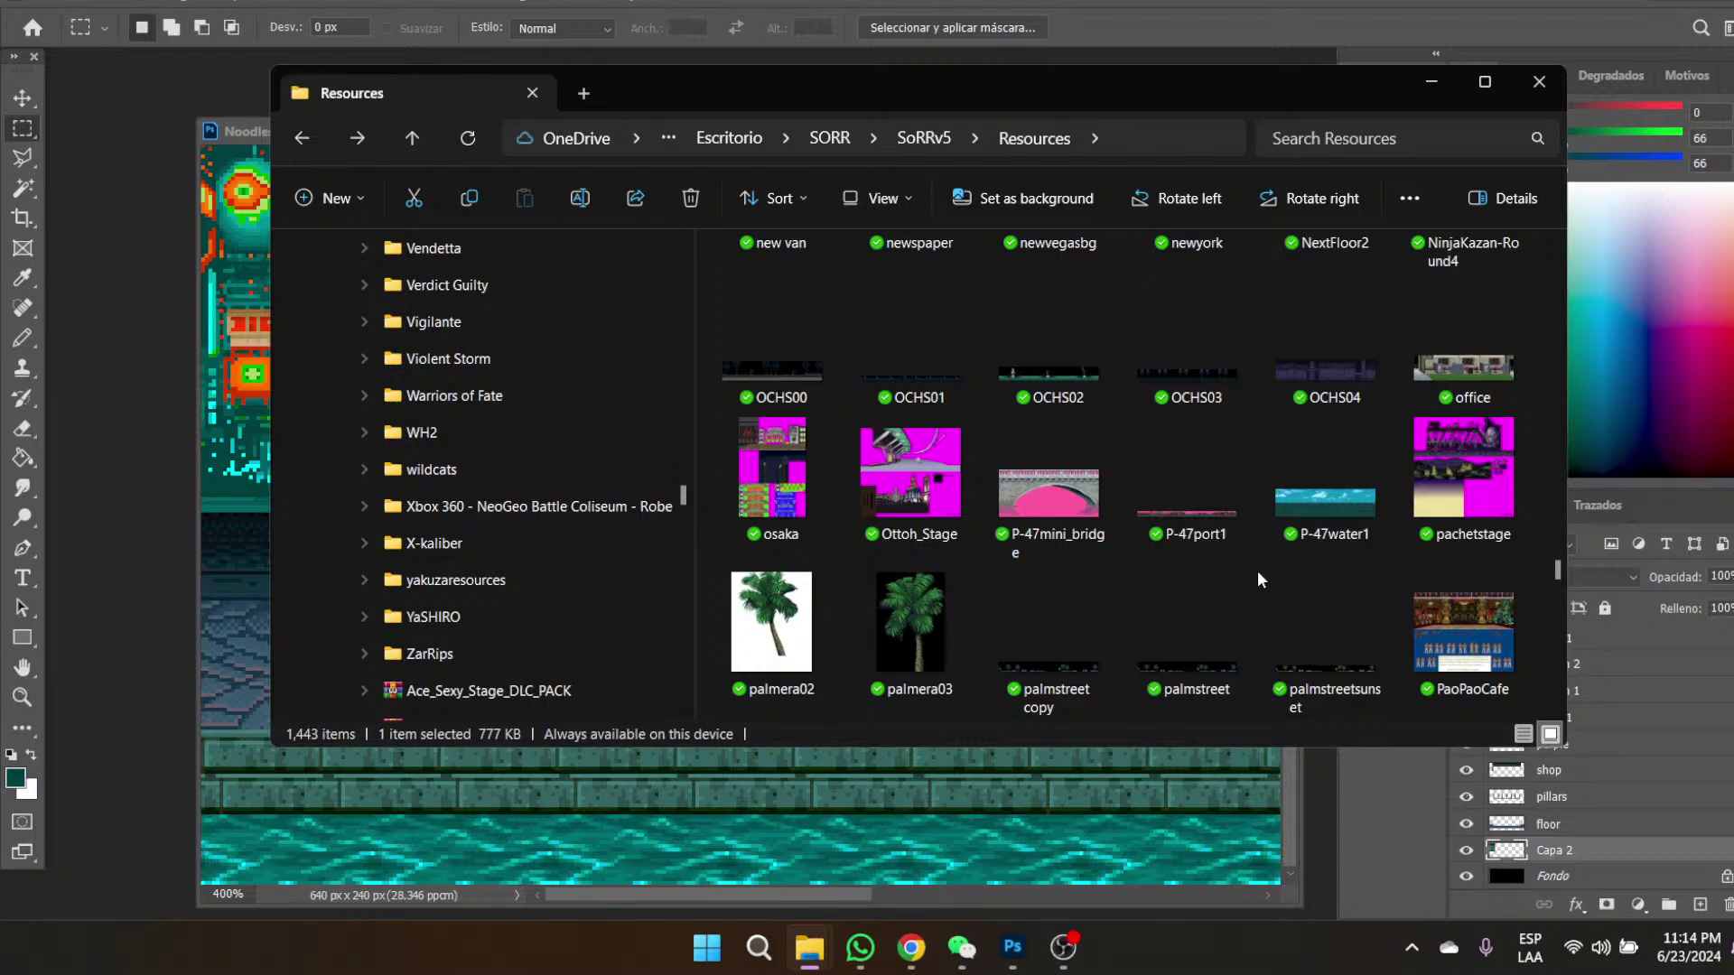
scroll(1258, 573, "down", 2)
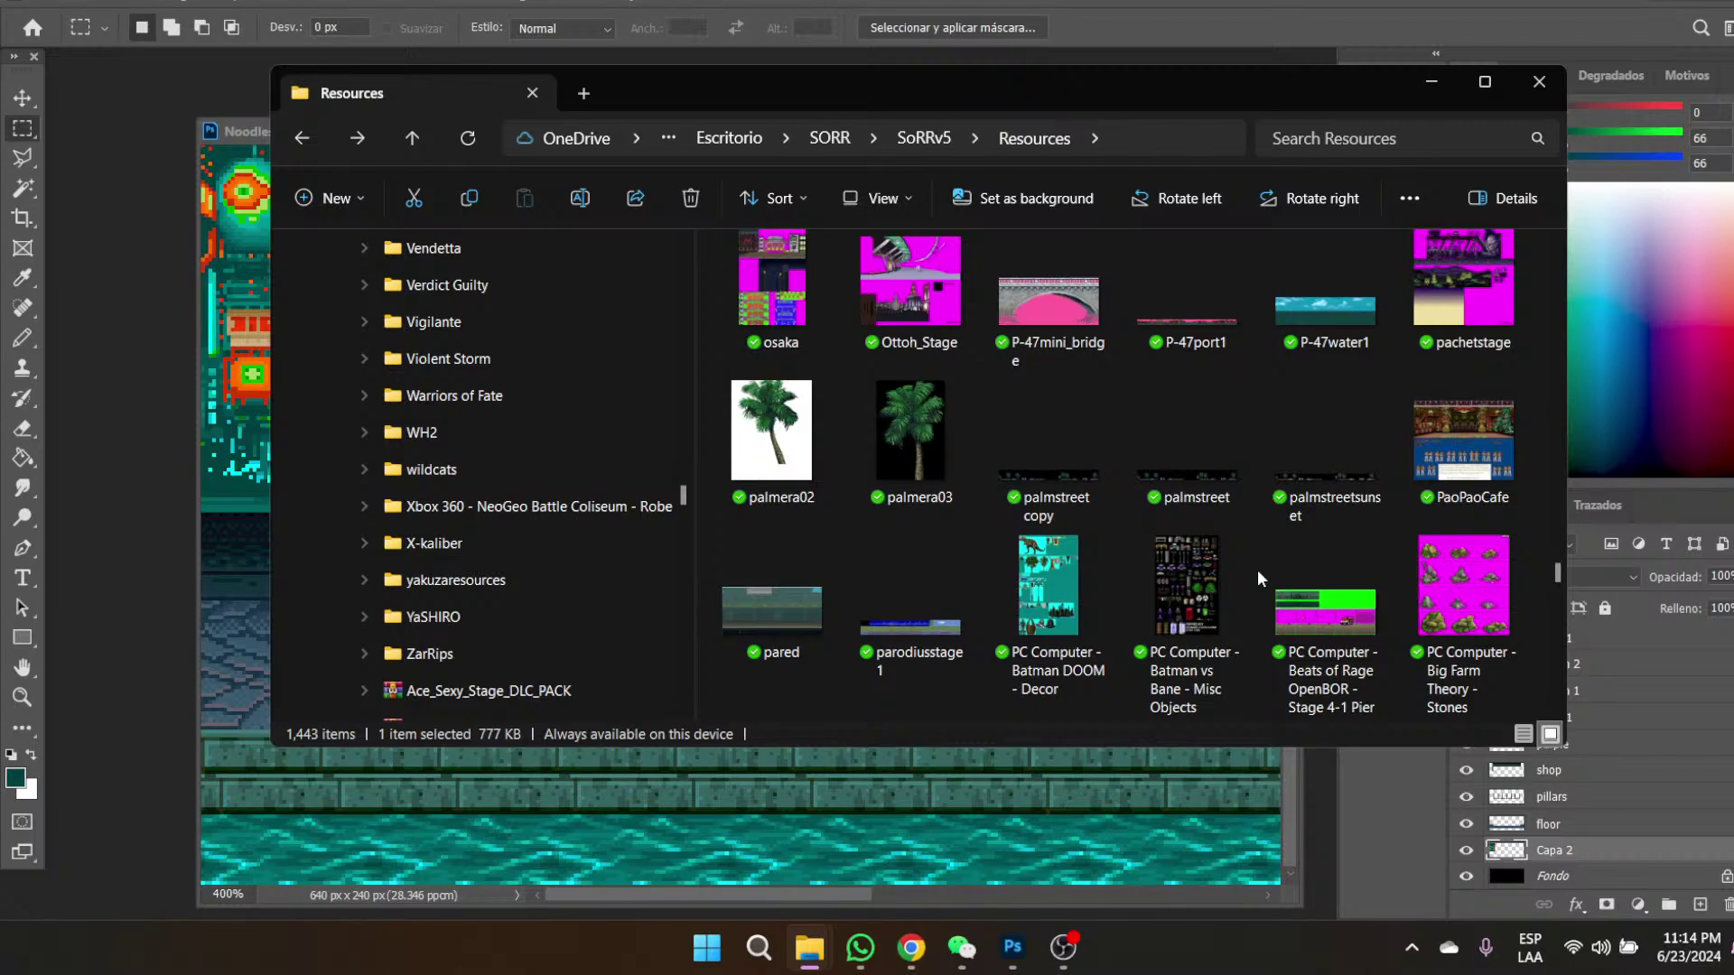
scroll(1261, 578, "down", 2)
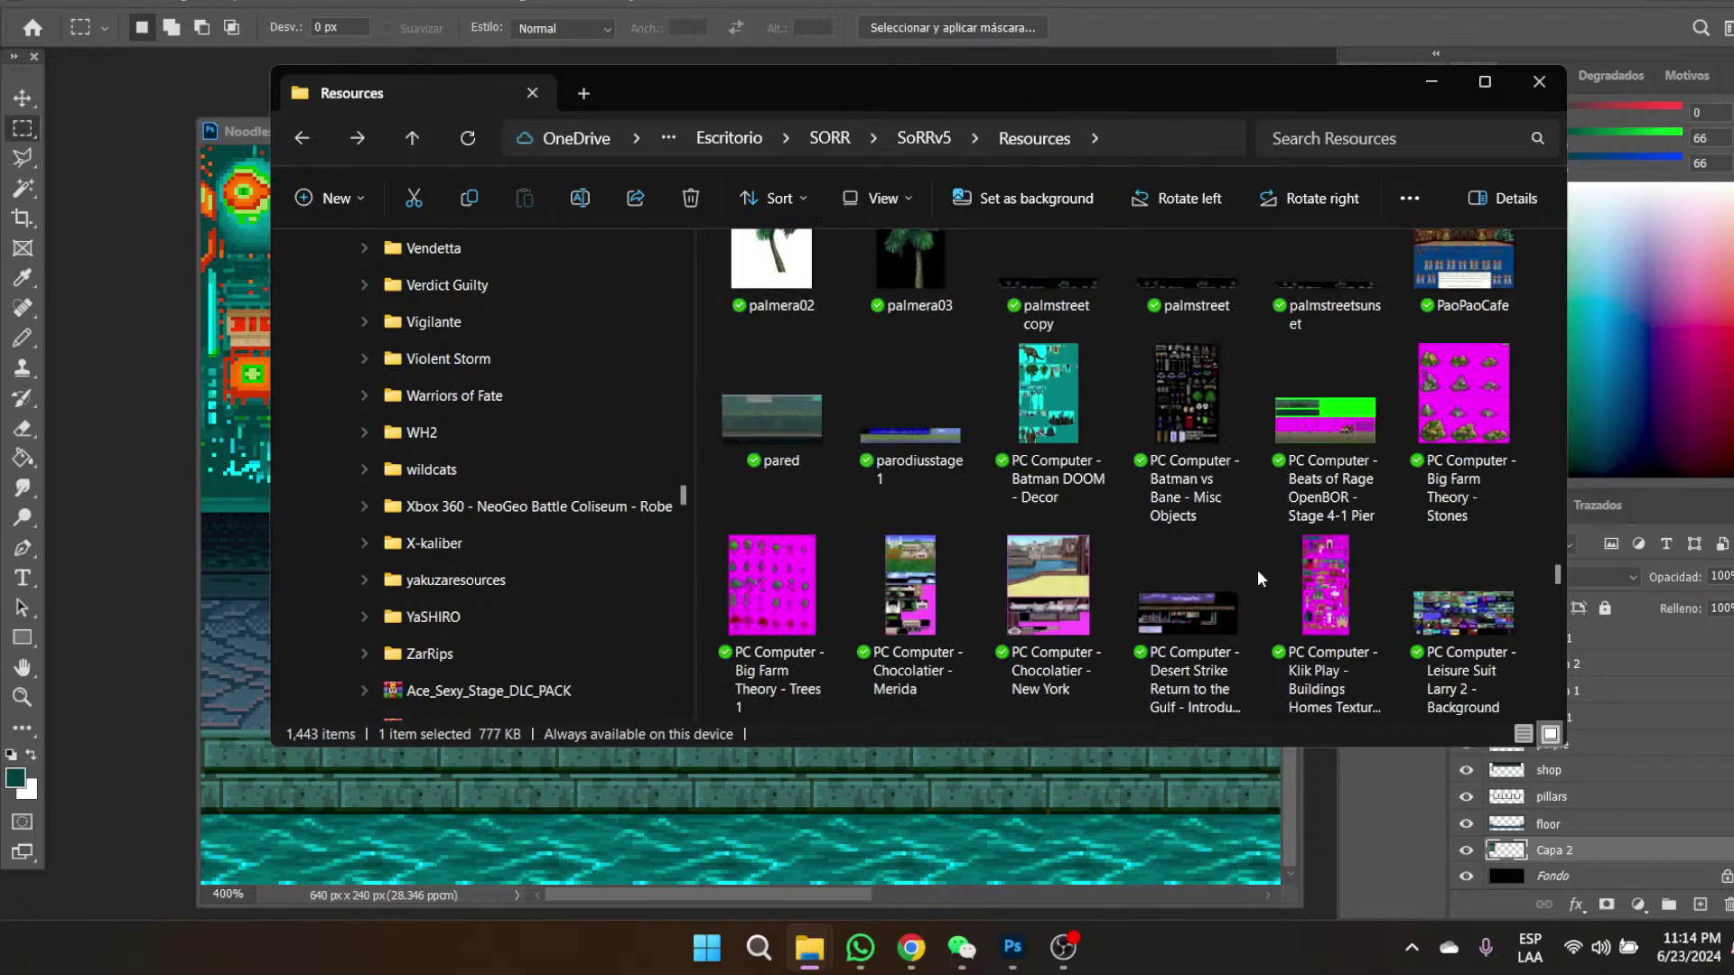
scroll(1261, 578, "down", 2)
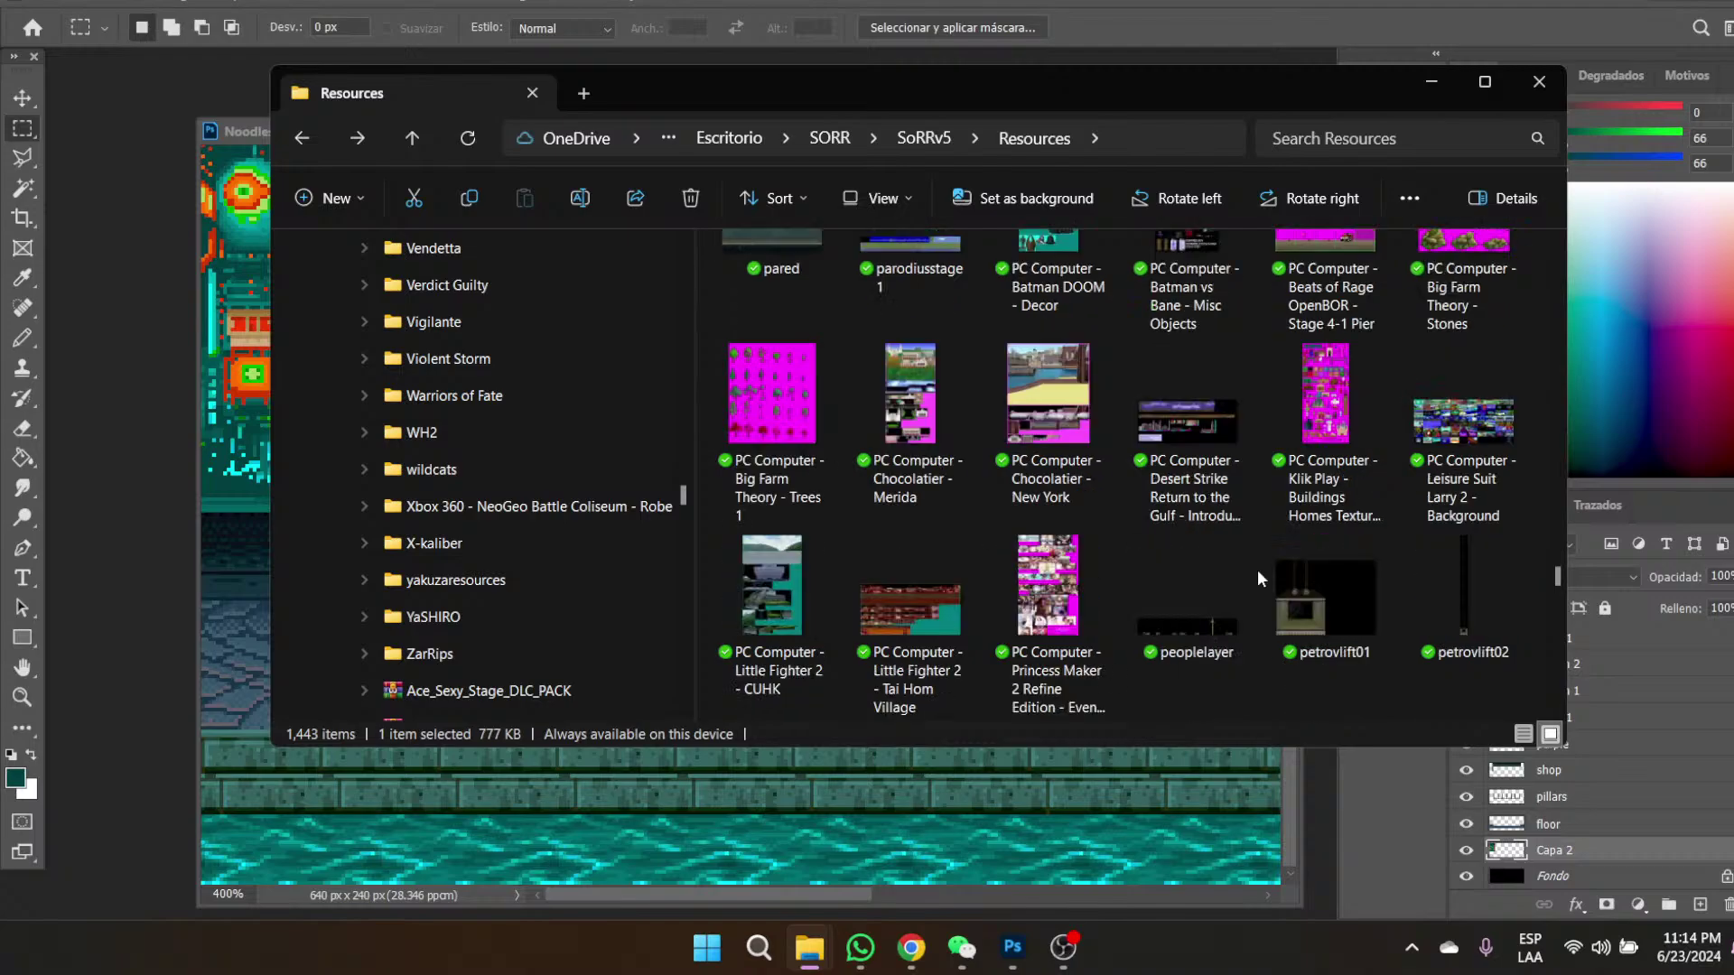
scroll(1257, 569, "down", 4)
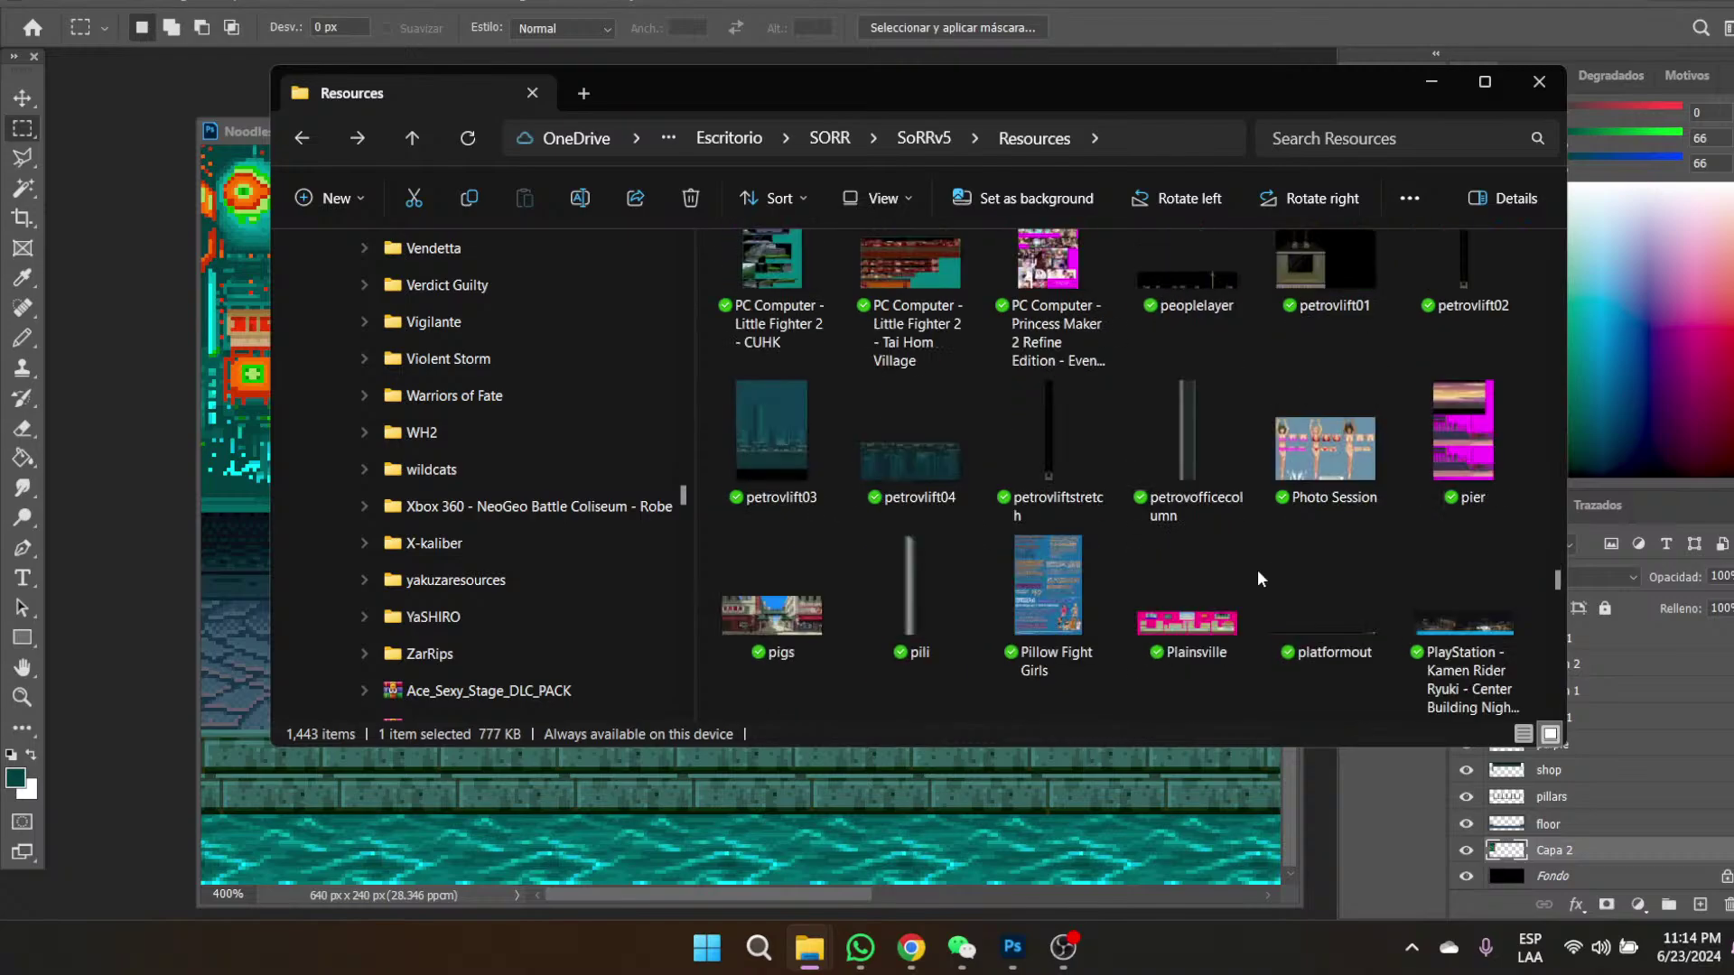
scroll(1257, 569, "up", 1)
scroll(1257, 569, "down", 1)
scroll(1259, 573, "down", 2)
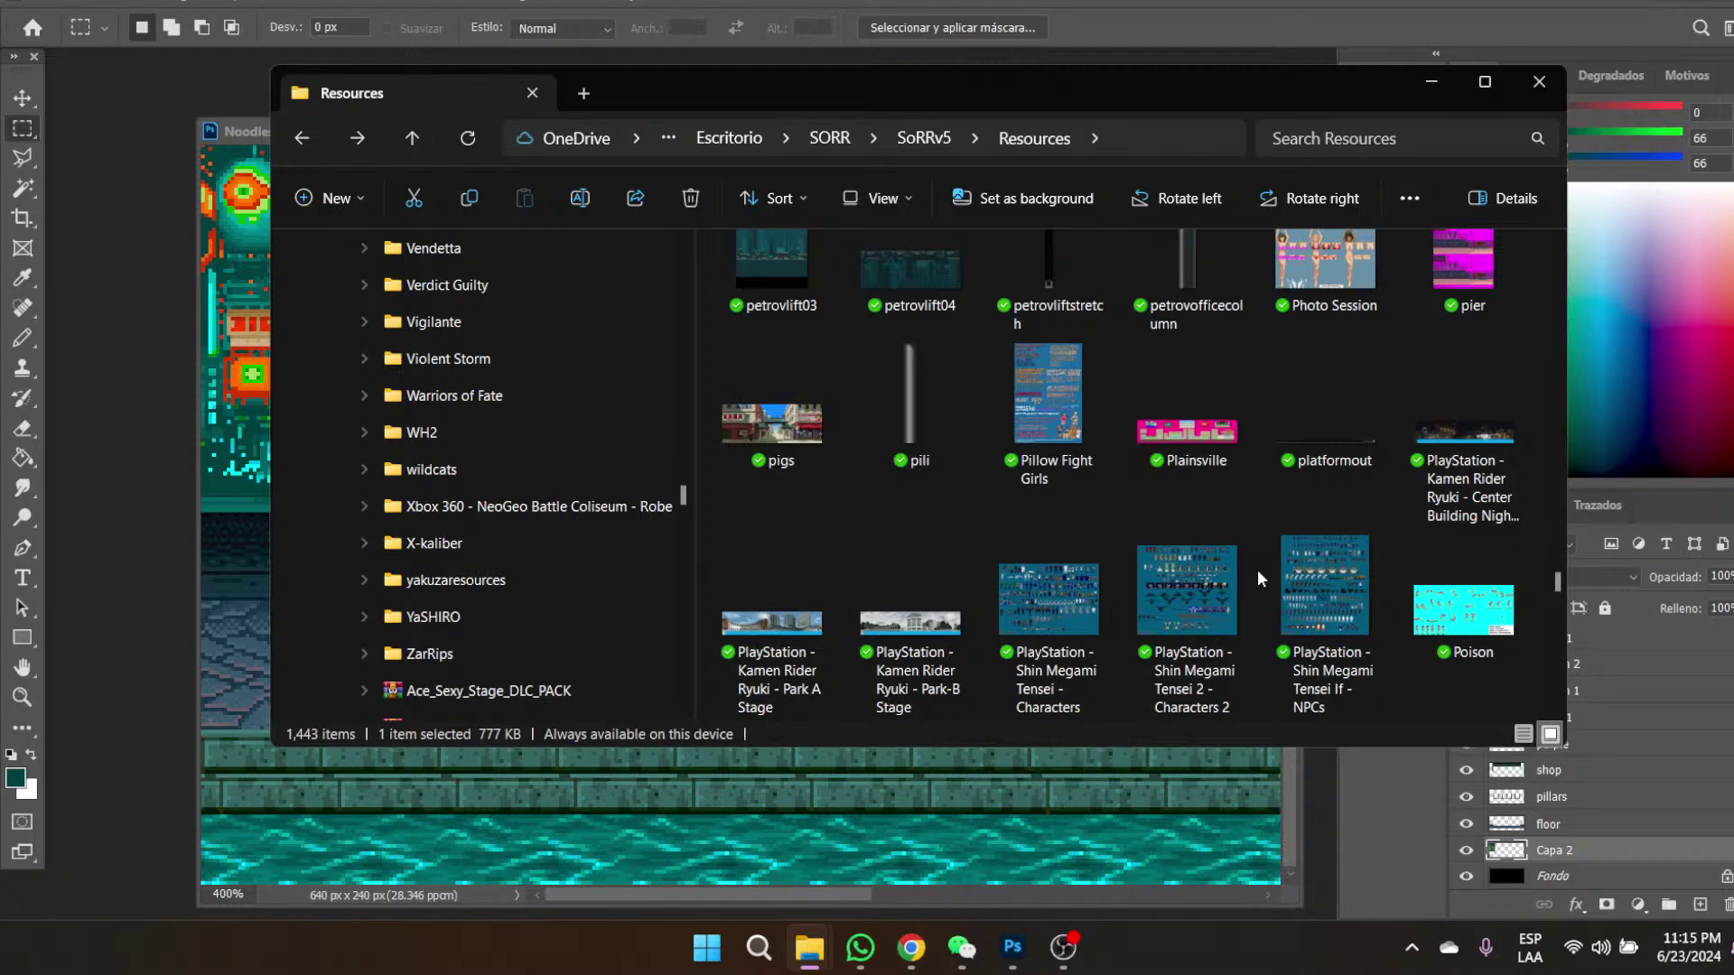
scroll(1258, 571, "down", 2)
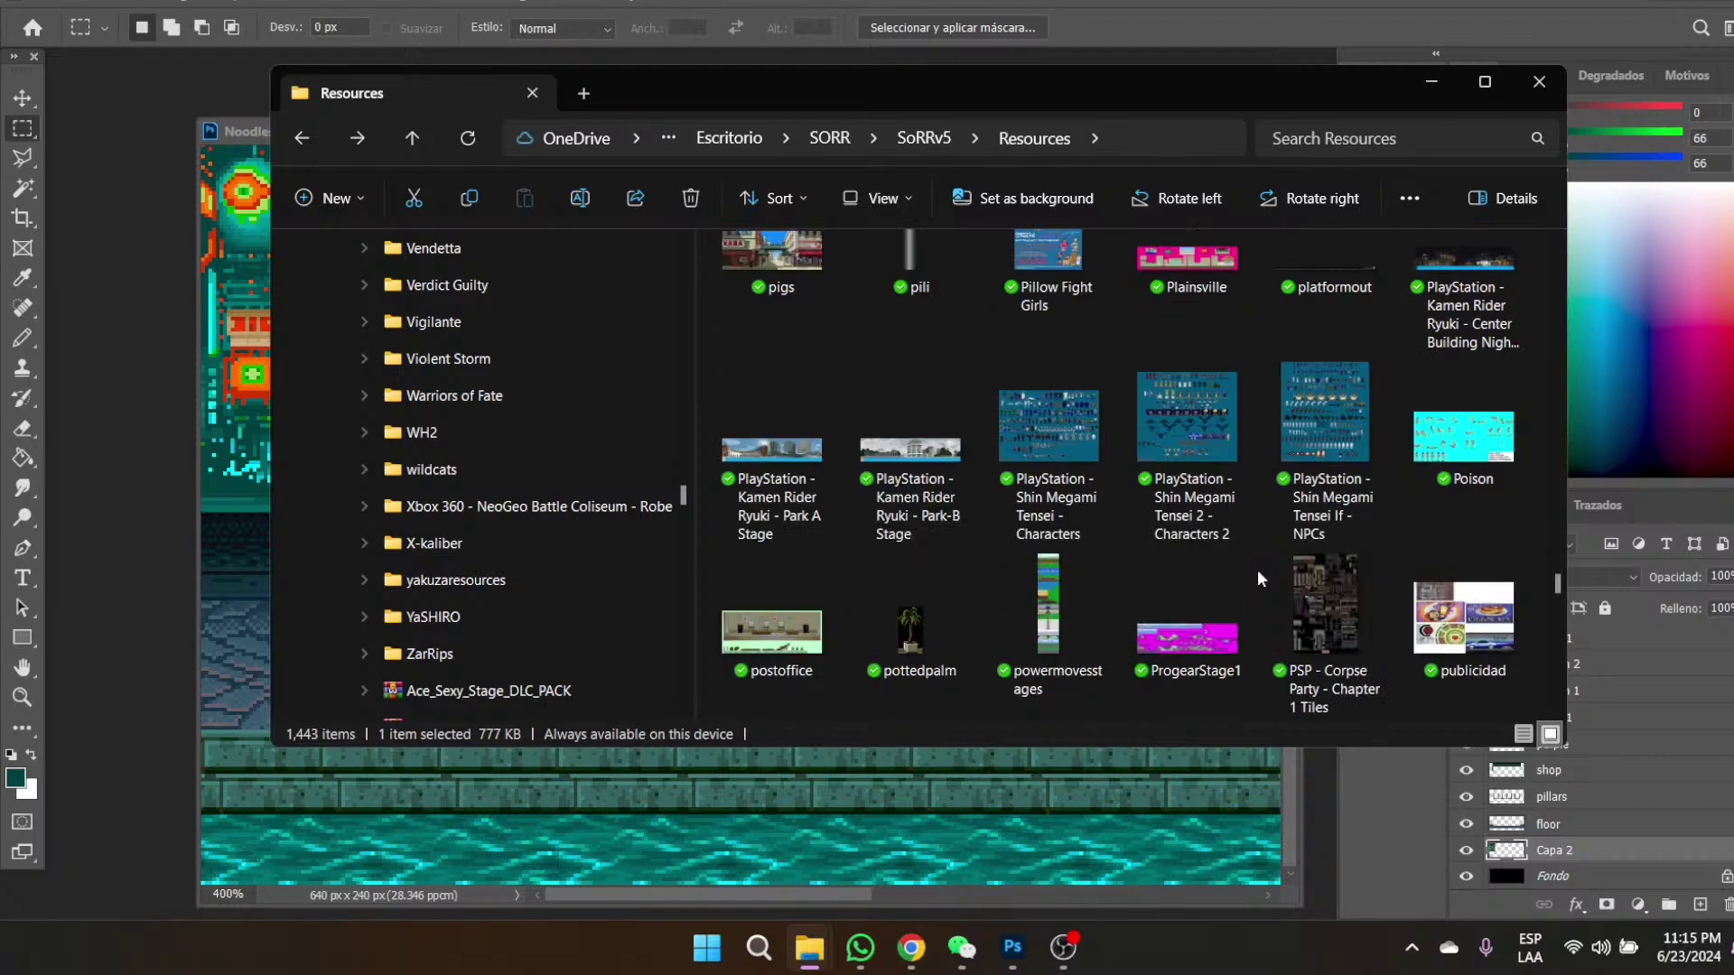
scroll(1258, 571, "down", 3)
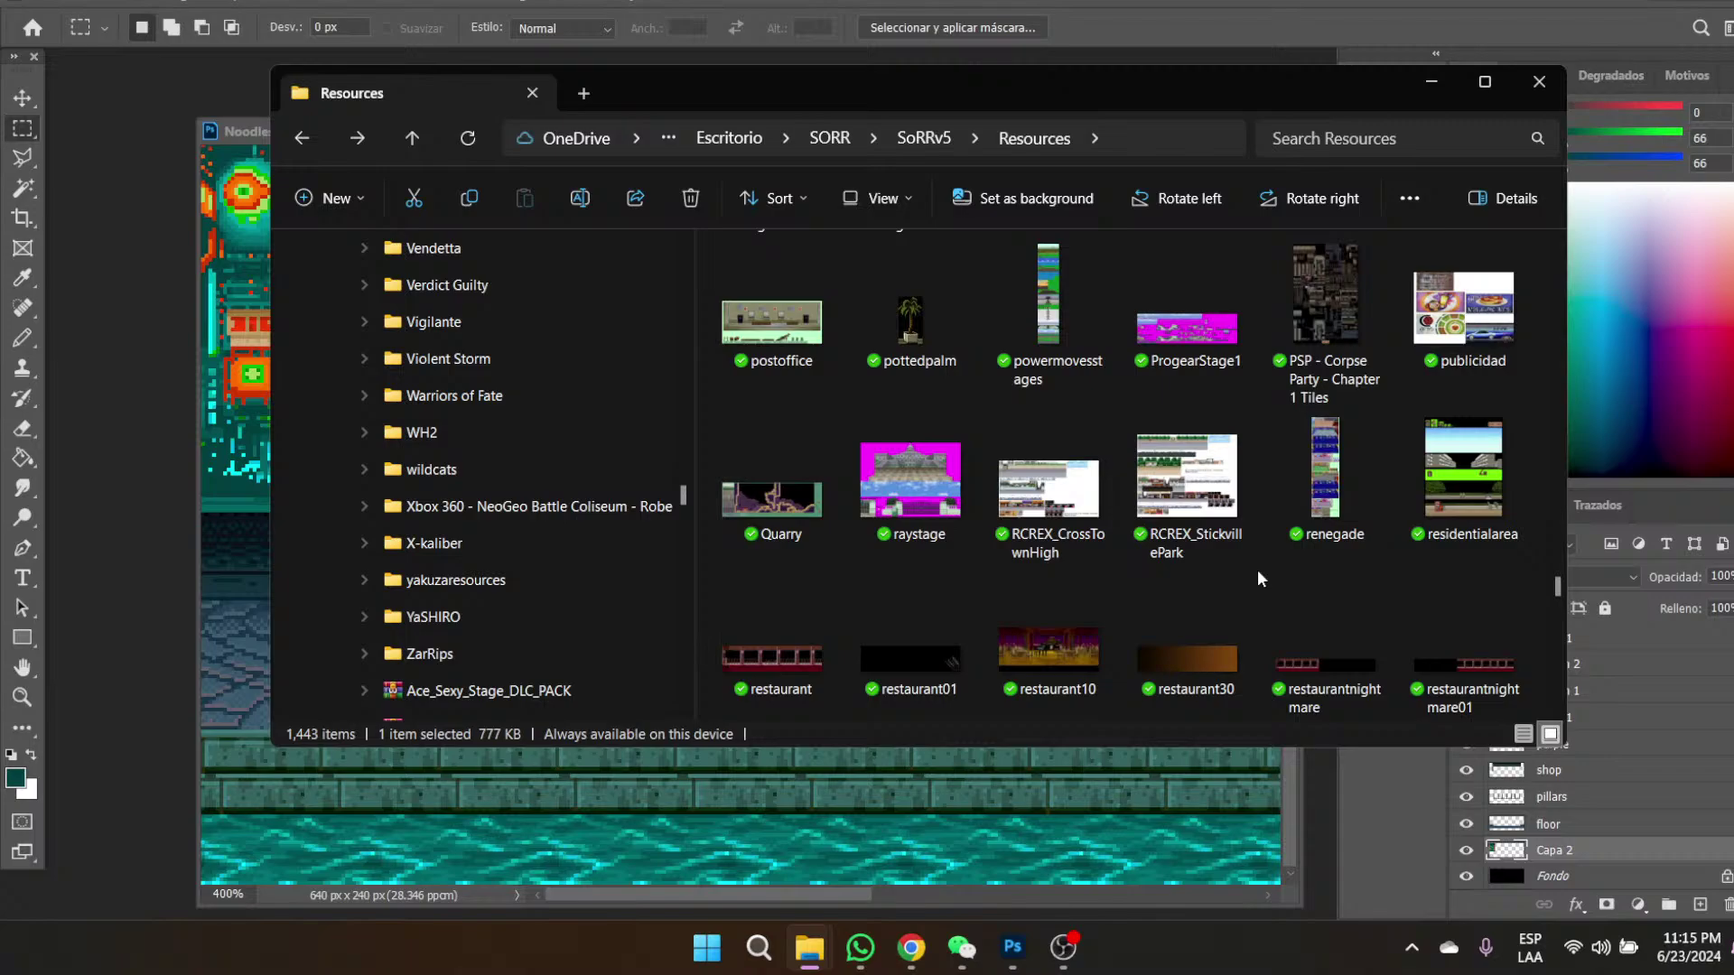
- Look through the Resources thumbnails from the restaurant images past the rooftop, scrapyard, shooter and ShoppingStreet_2 files into the SNES rips
scroll(1258, 576, "down", 5)
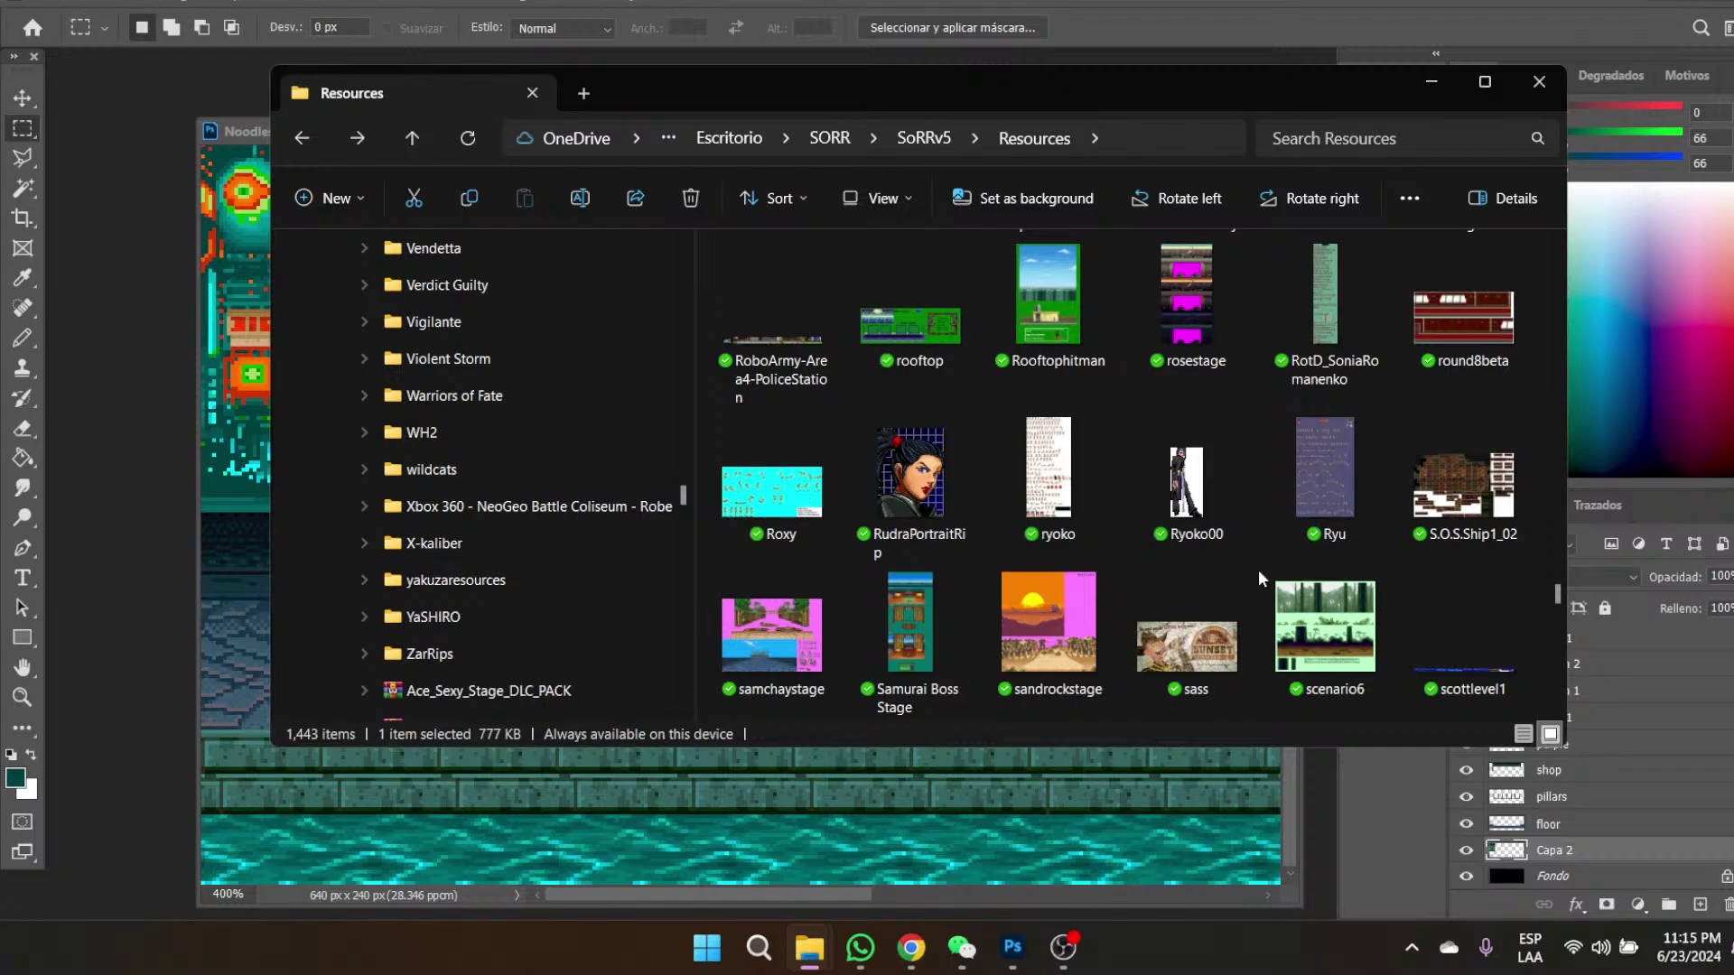
scroll(1261, 578, "down", 1)
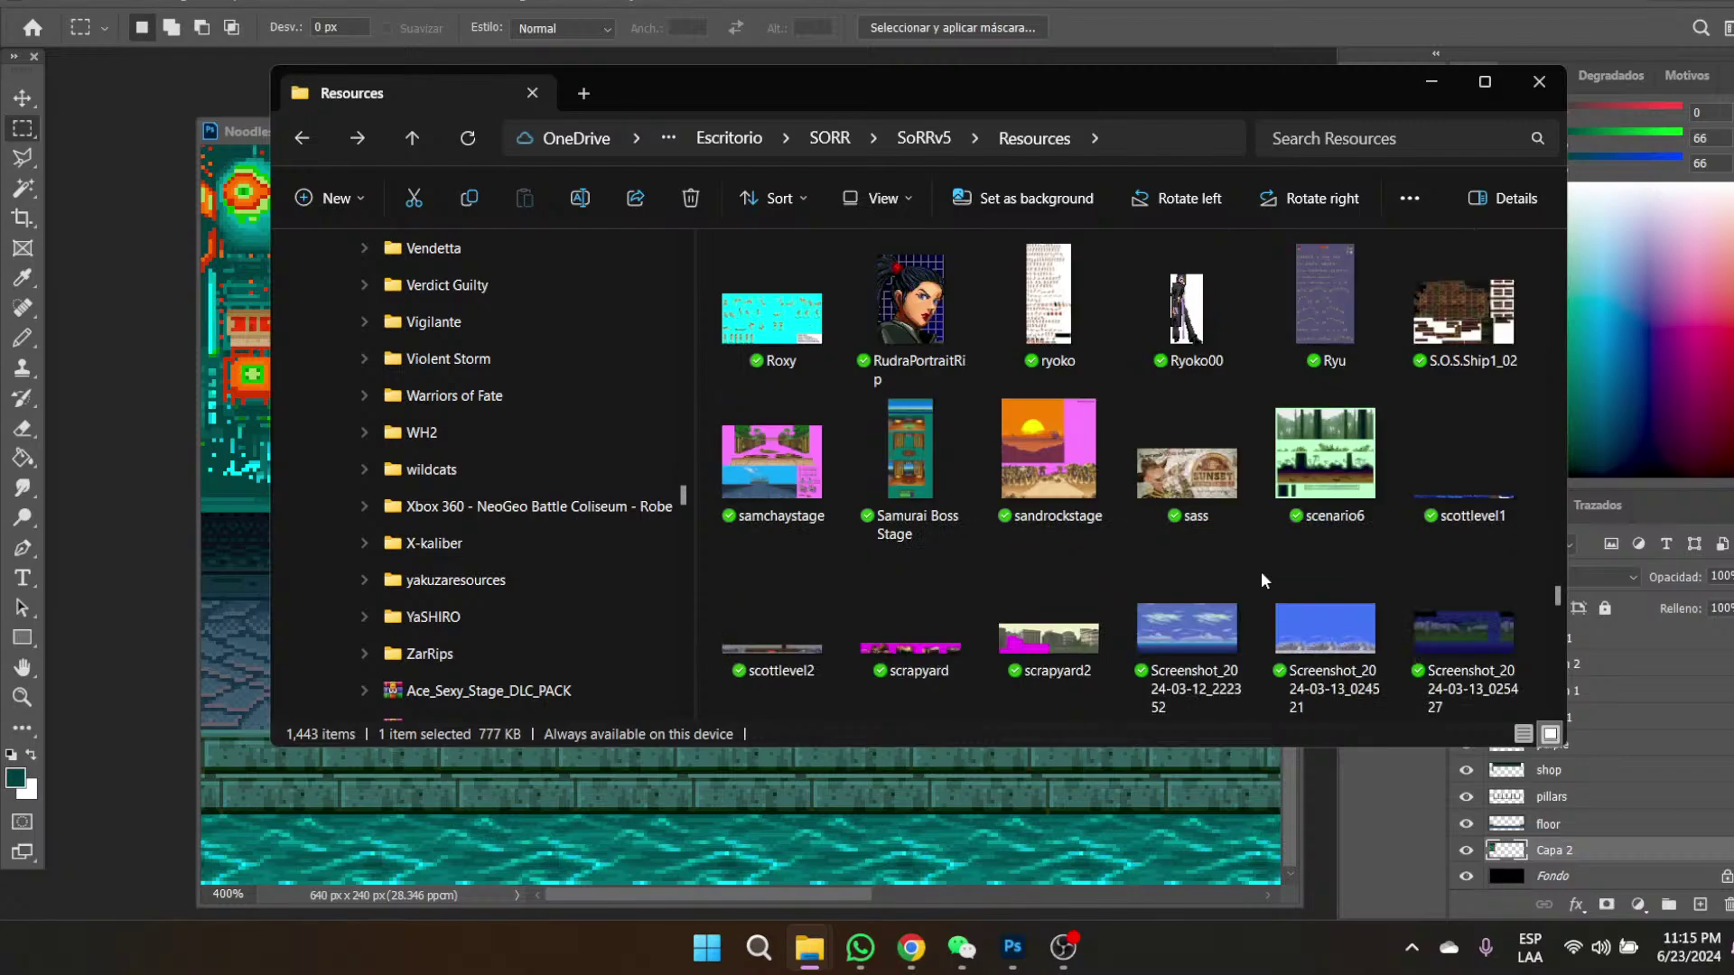
scroll(1260, 579, "down", 1)
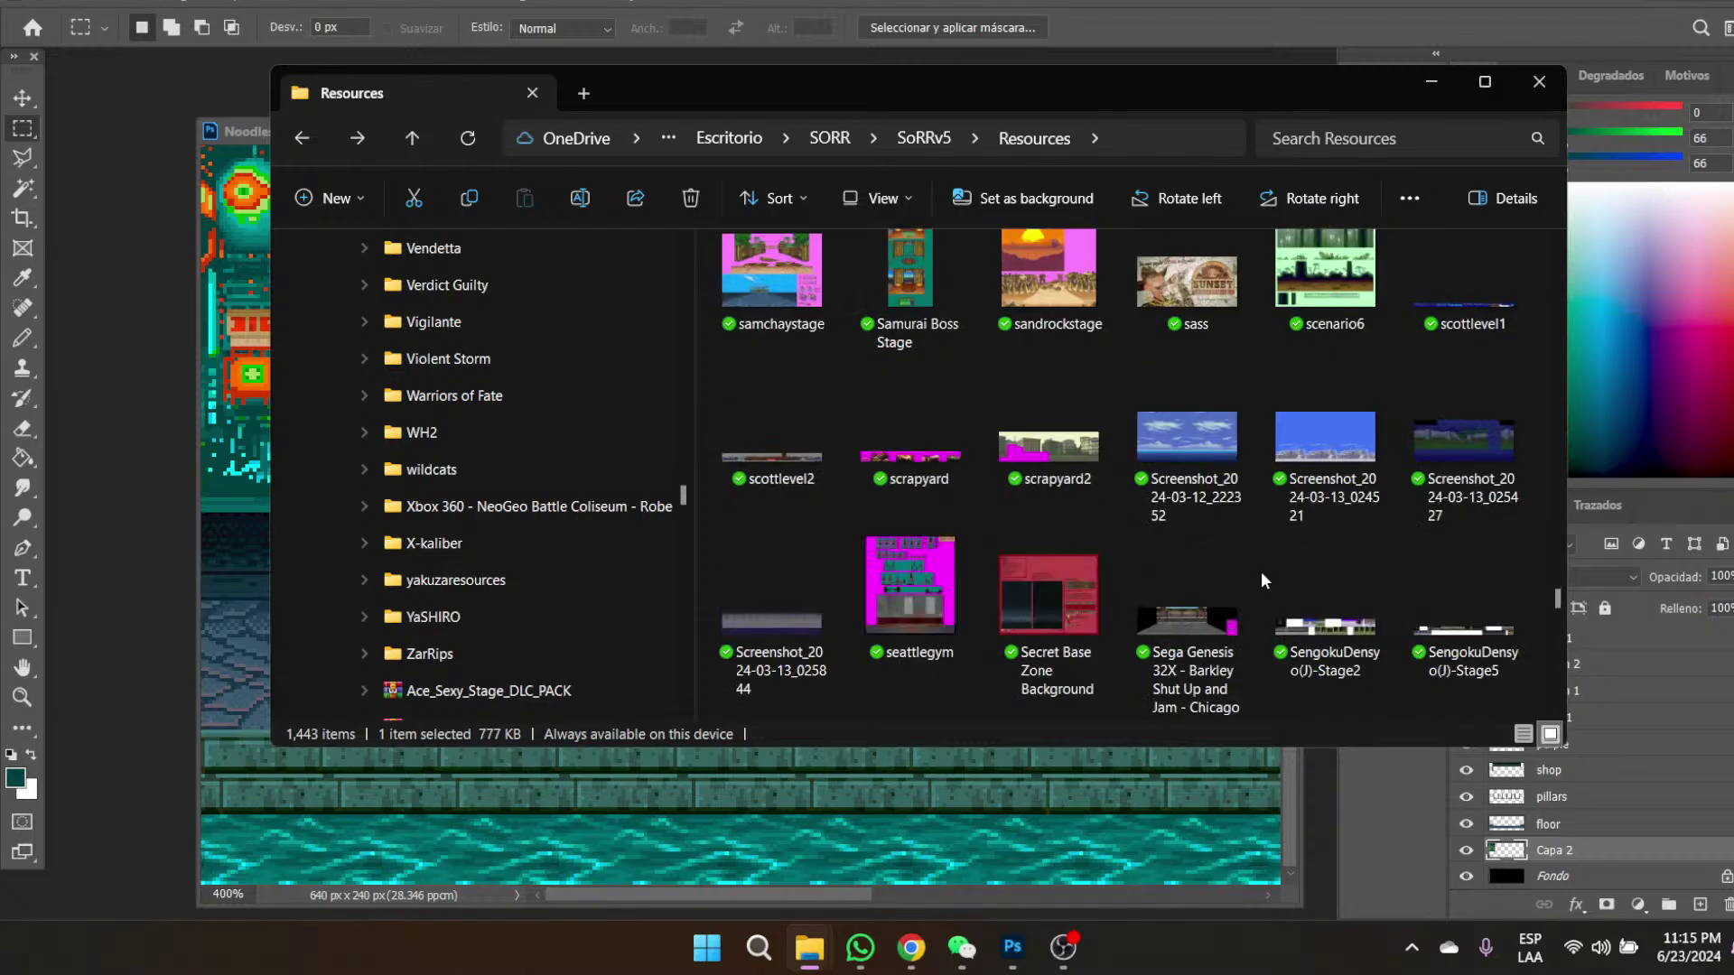
scroll(1261, 580, "down", 1)
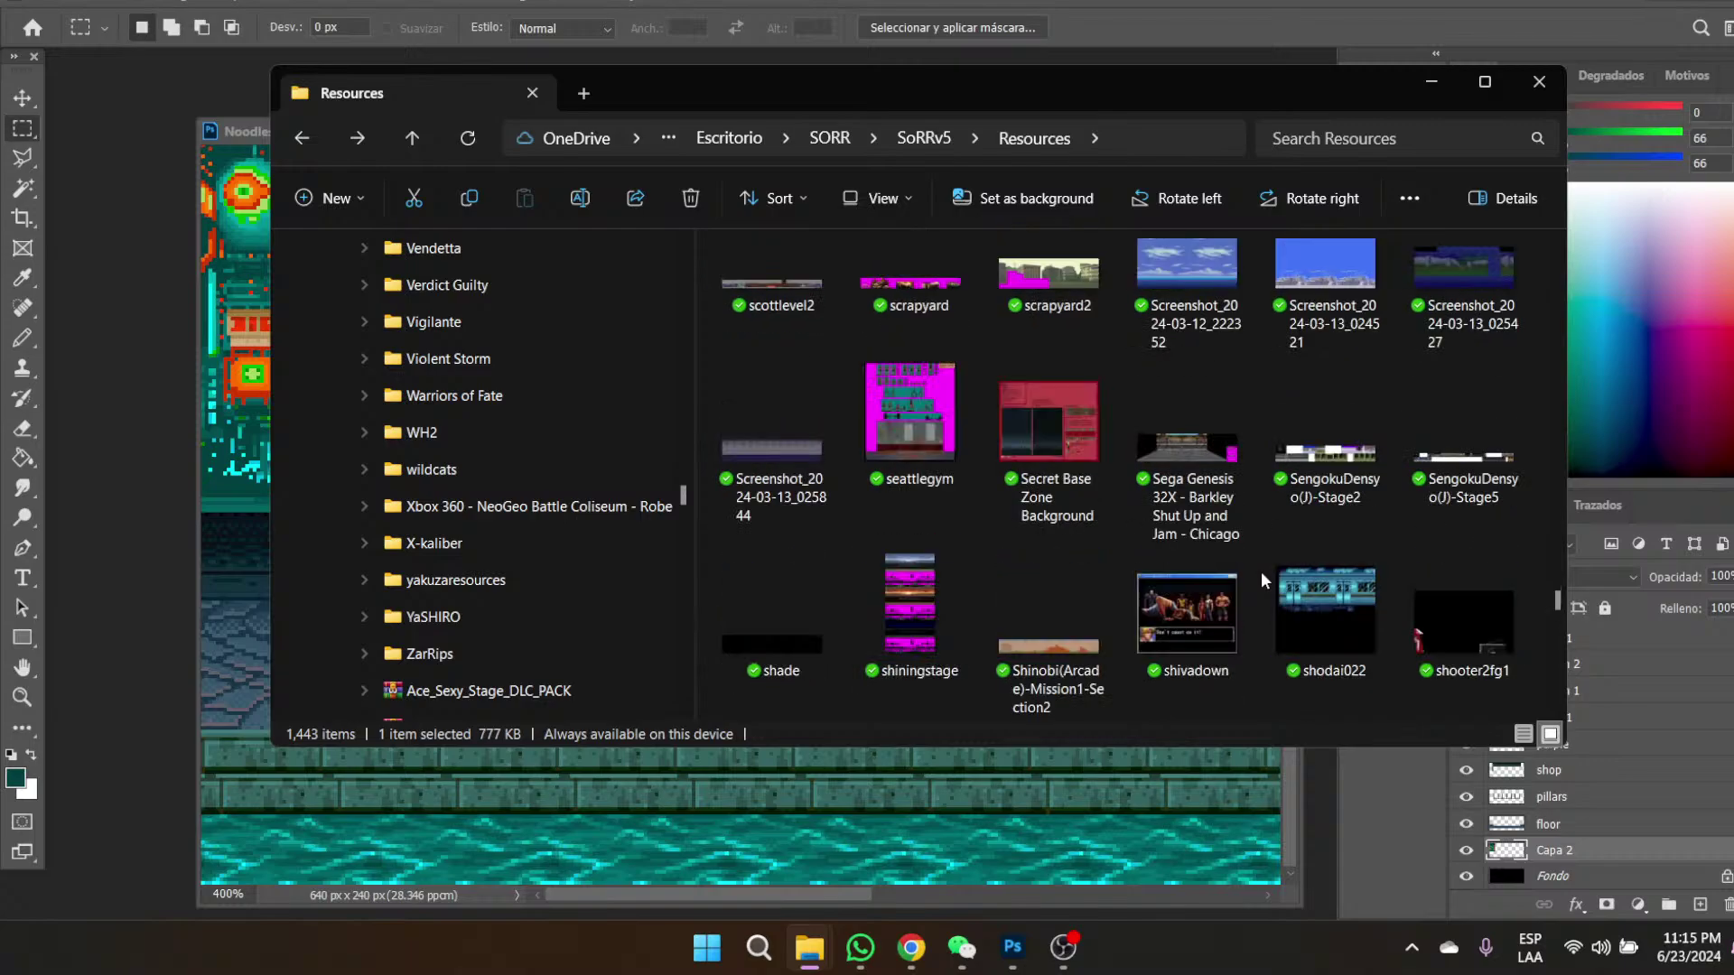
scroll(1260, 580, "down", 2)
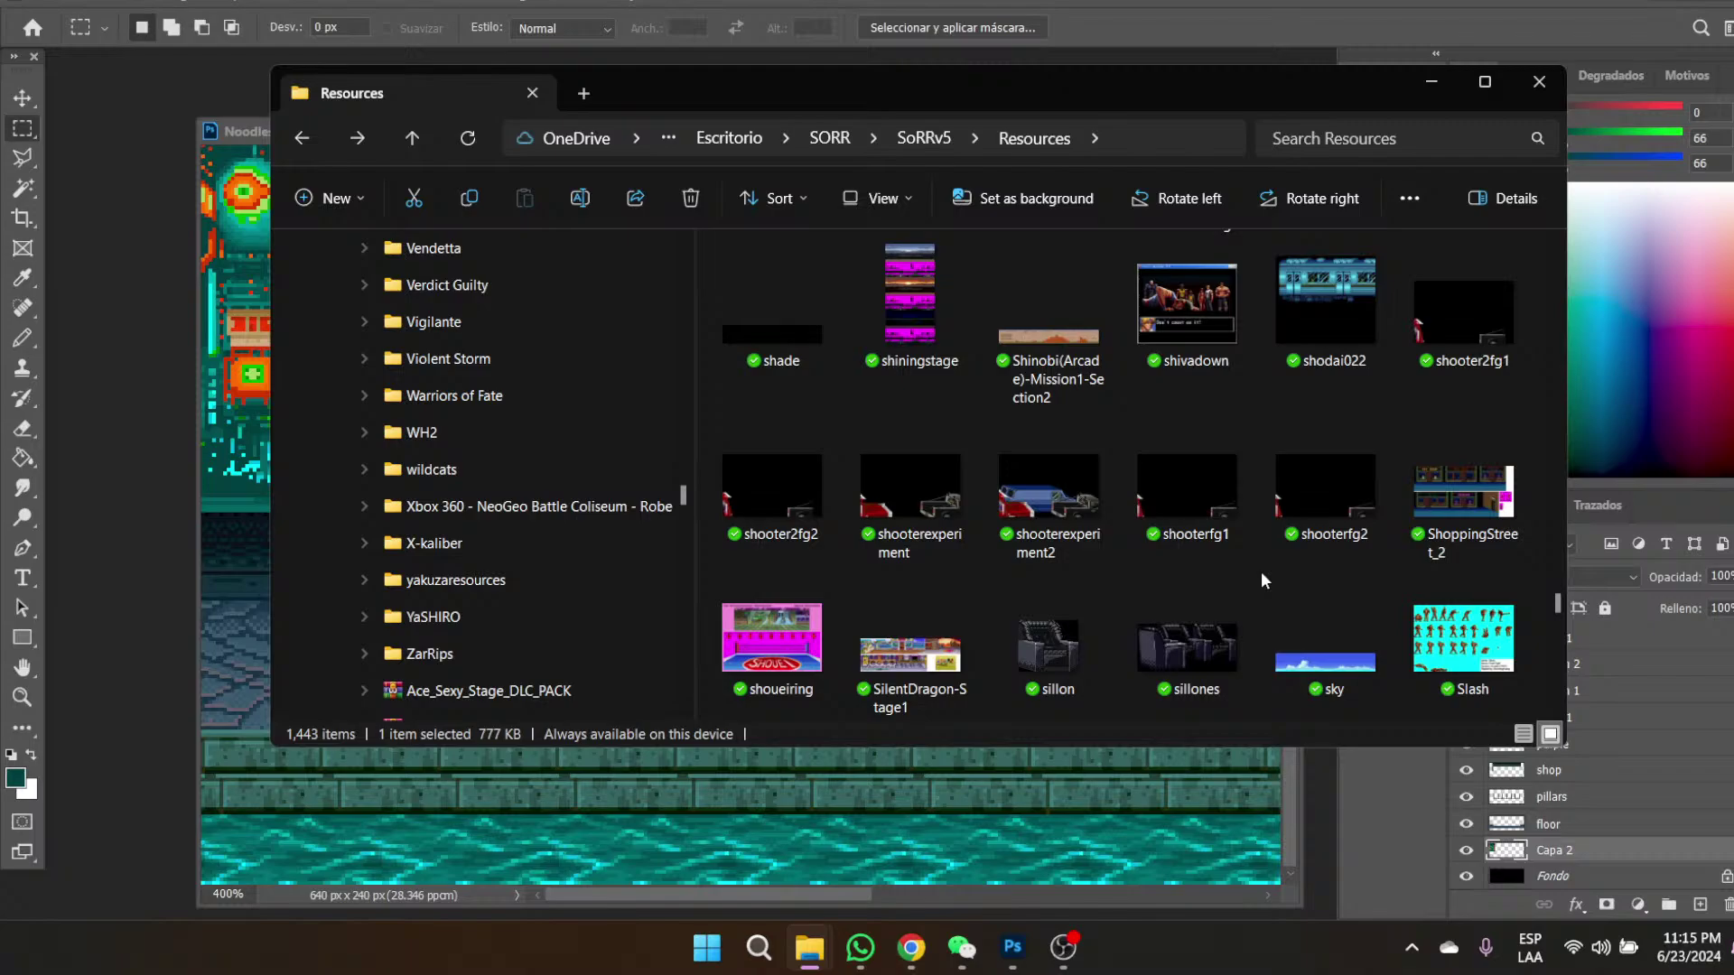
scroll(1260, 579, "down", 5)
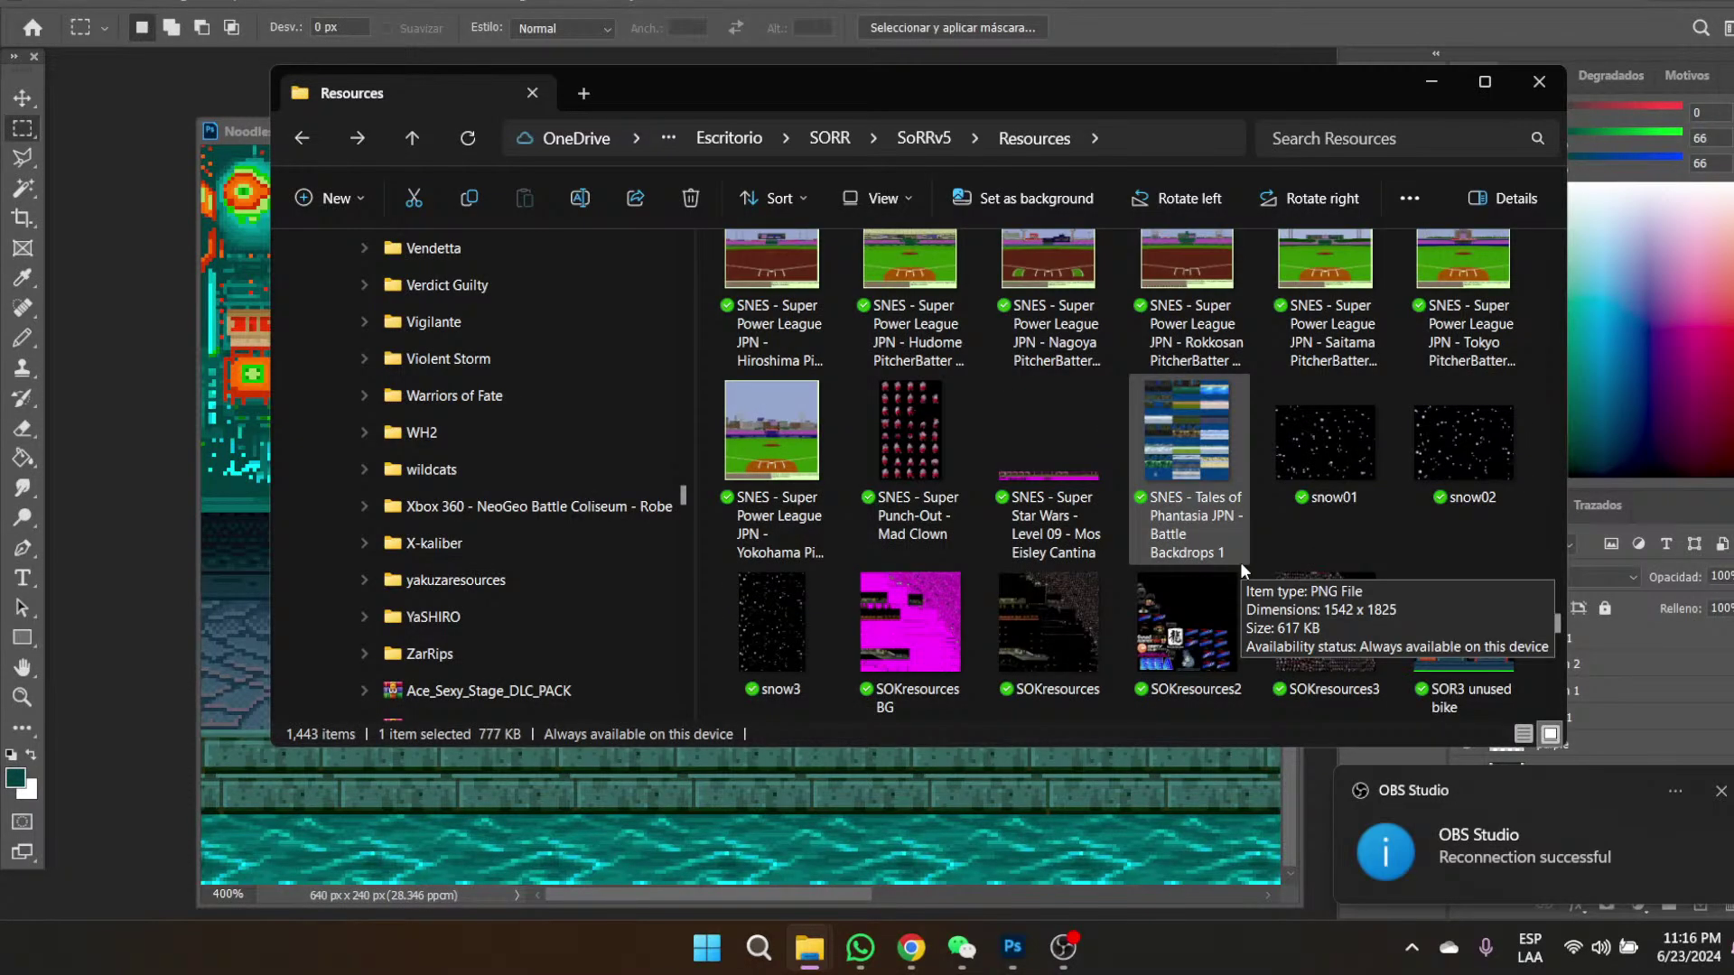
scroll(1239, 562, "up", 1)
scroll(1239, 561, "up", 2)
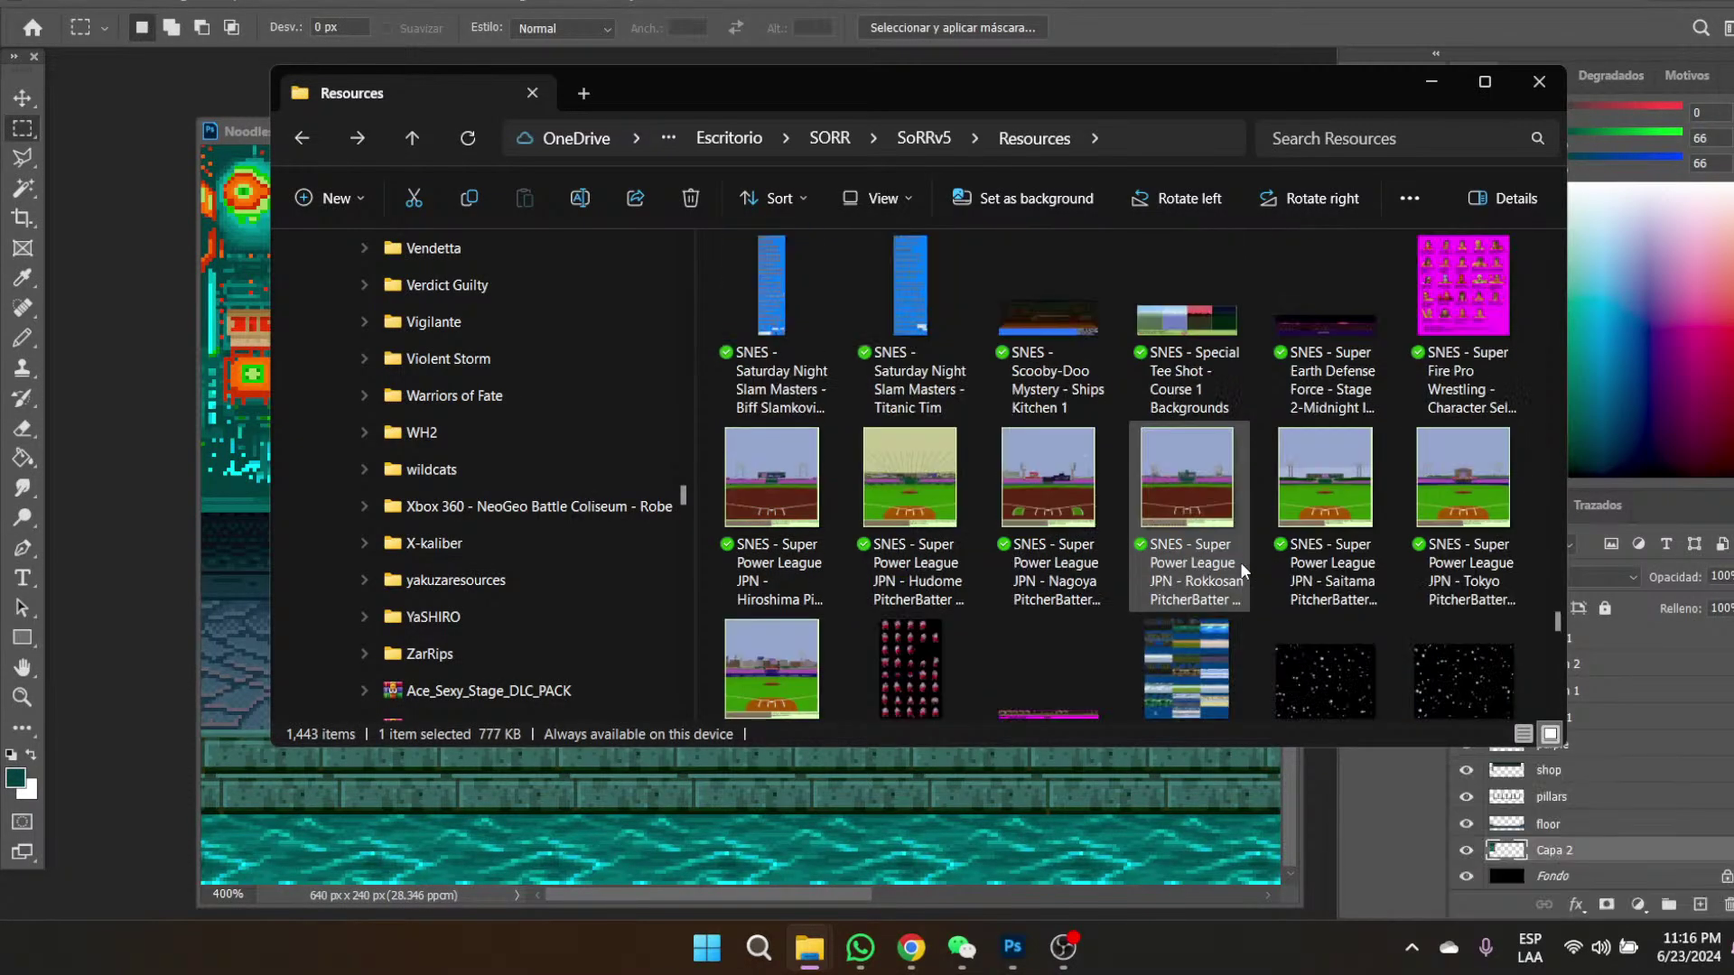
scroll(1239, 562, "up", 5)
scroll(1239, 561, "up", 1)
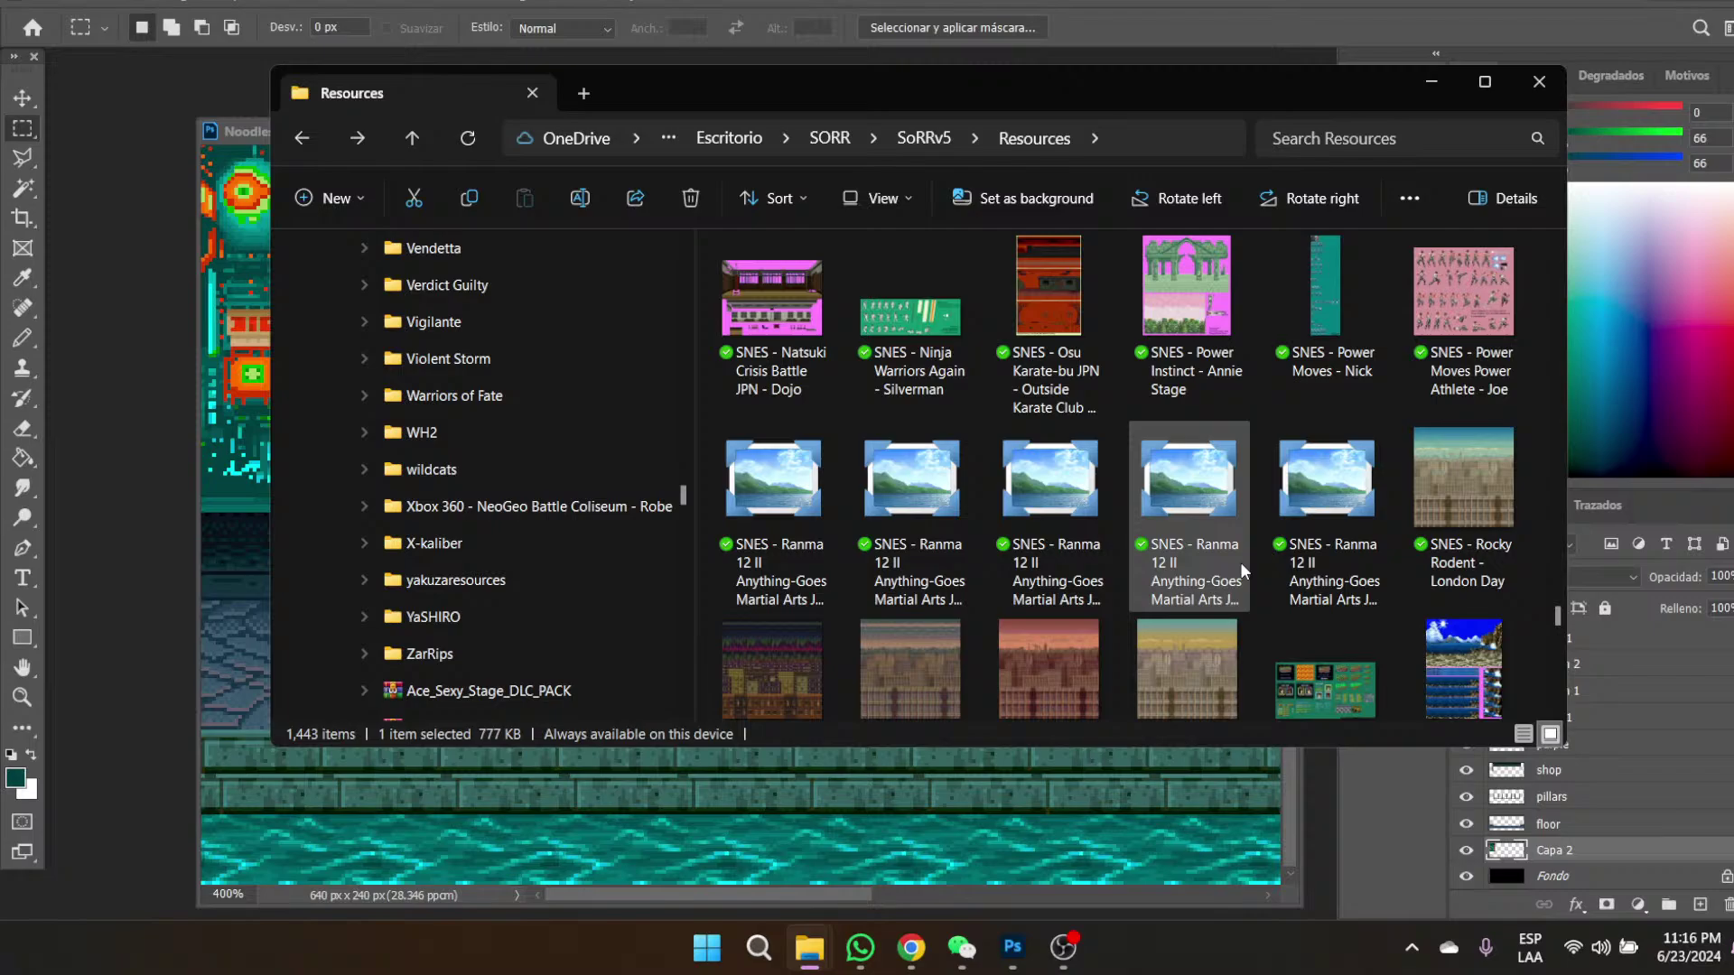
- Look through the Resources thumbnails from the SNES Super Power League rips past the SOR3, stage, street and subway files to The Joker
scroll(1239, 562, "down", 5)
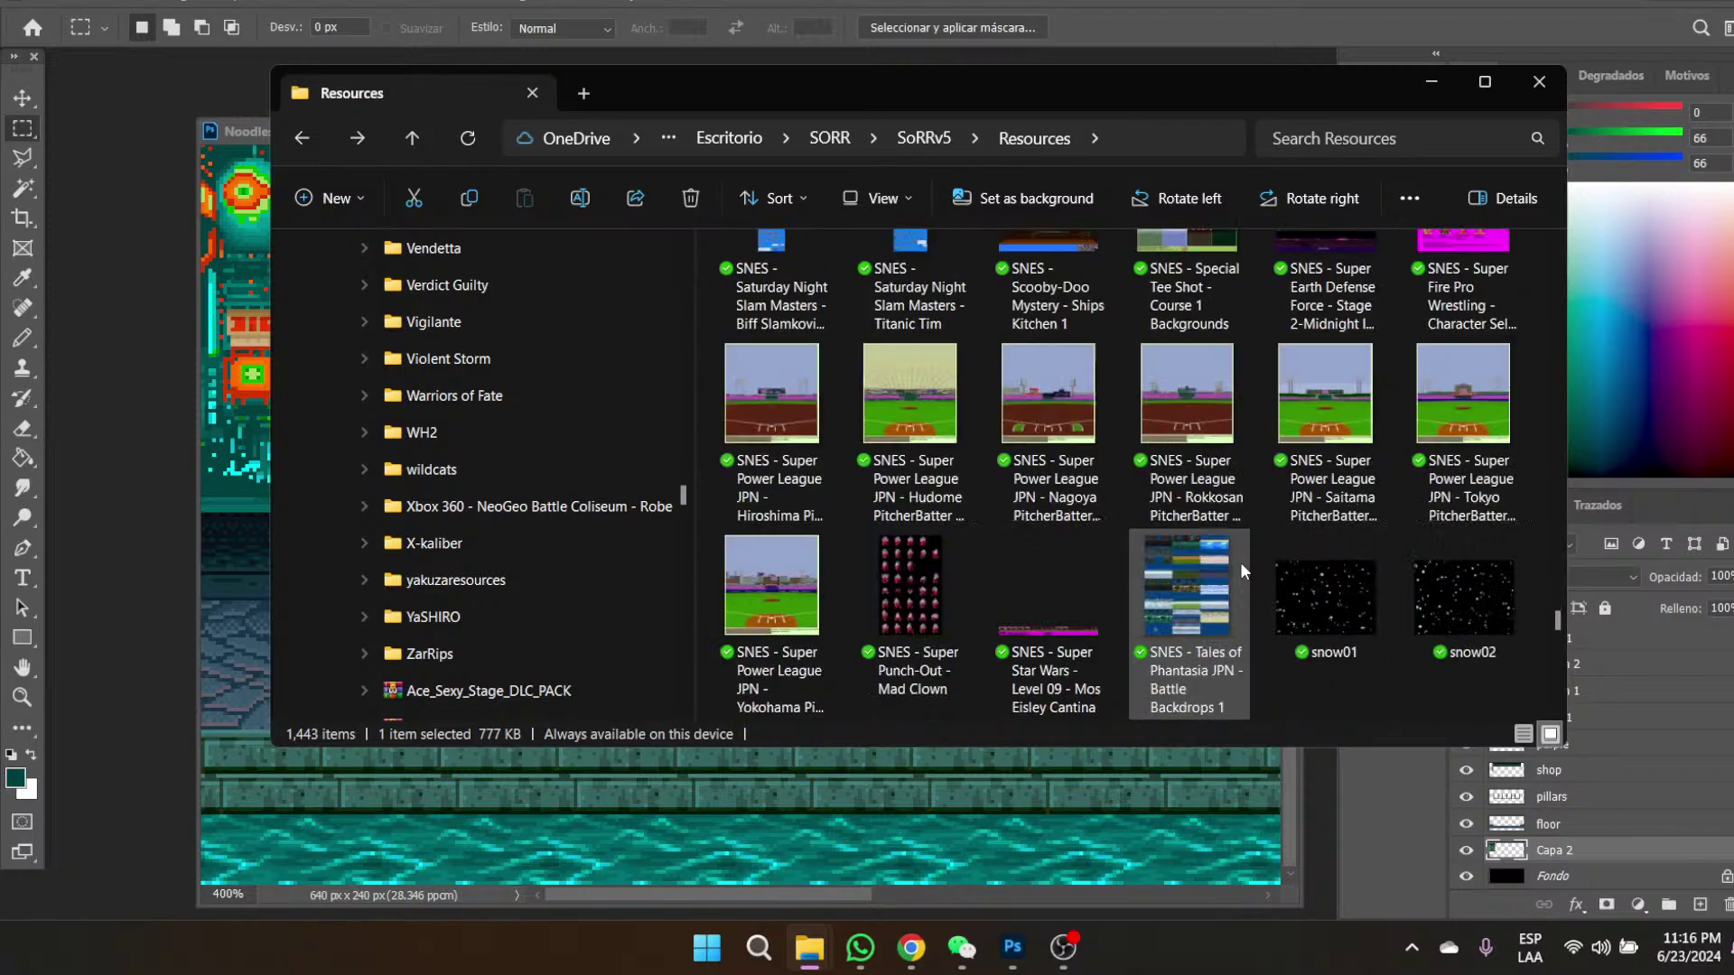
scroll(1239, 562, "down", 3)
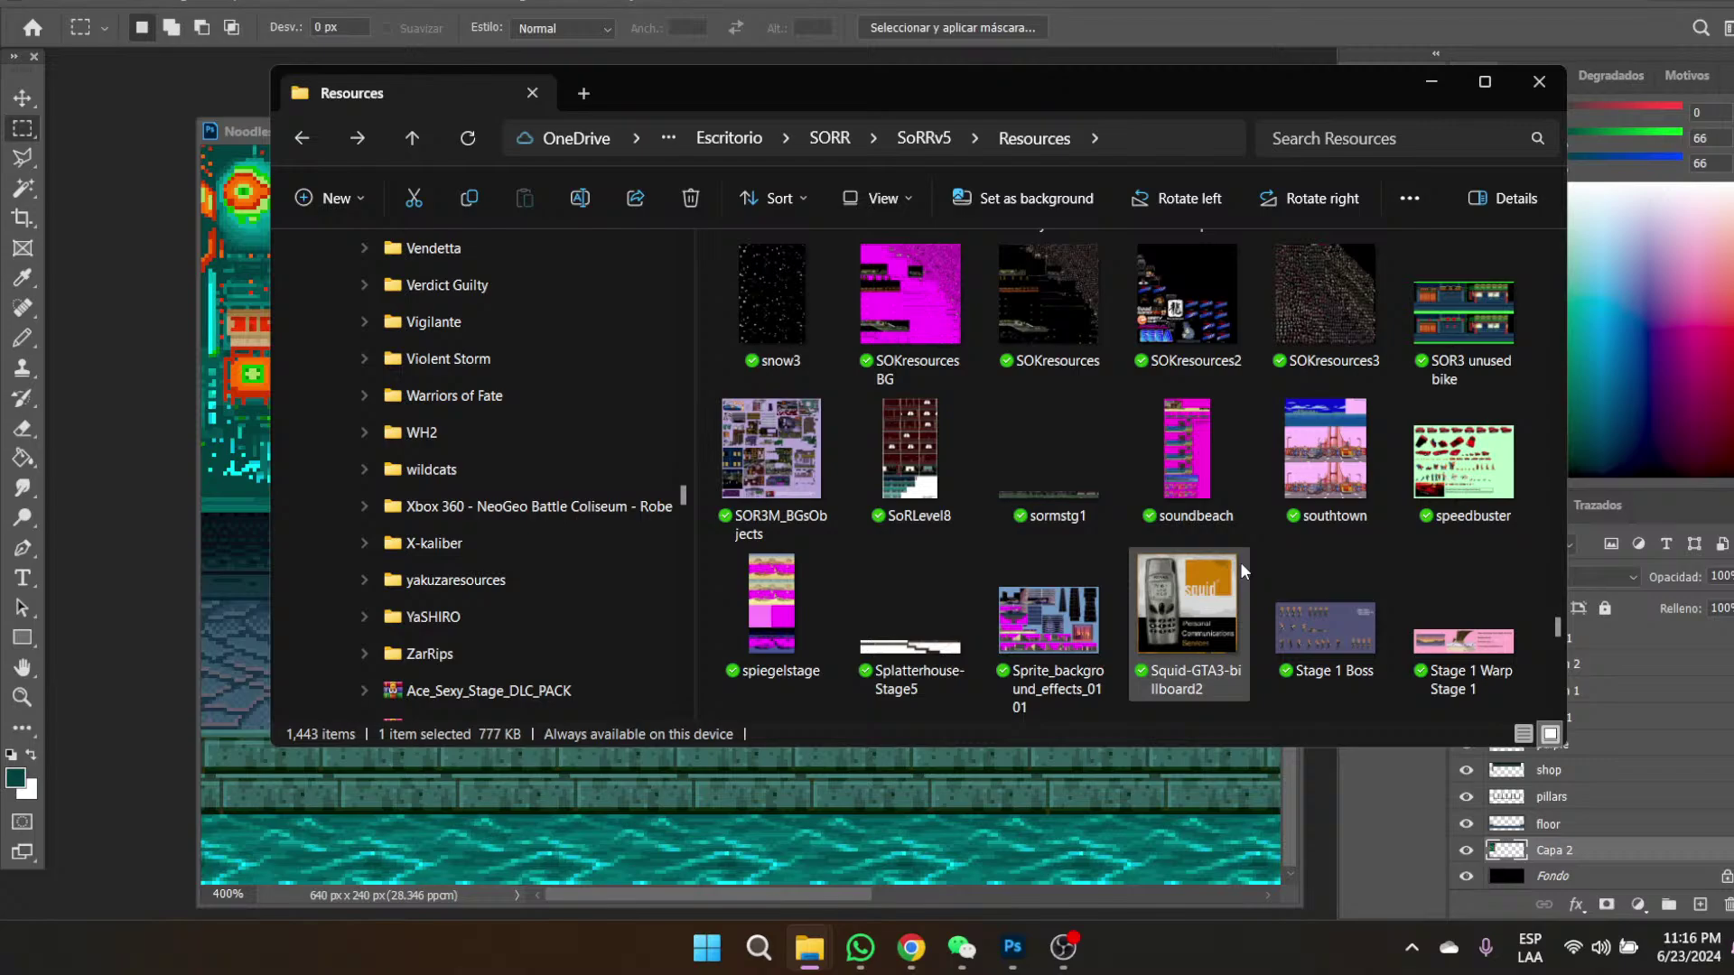
scroll(1239, 562, "down", 3)
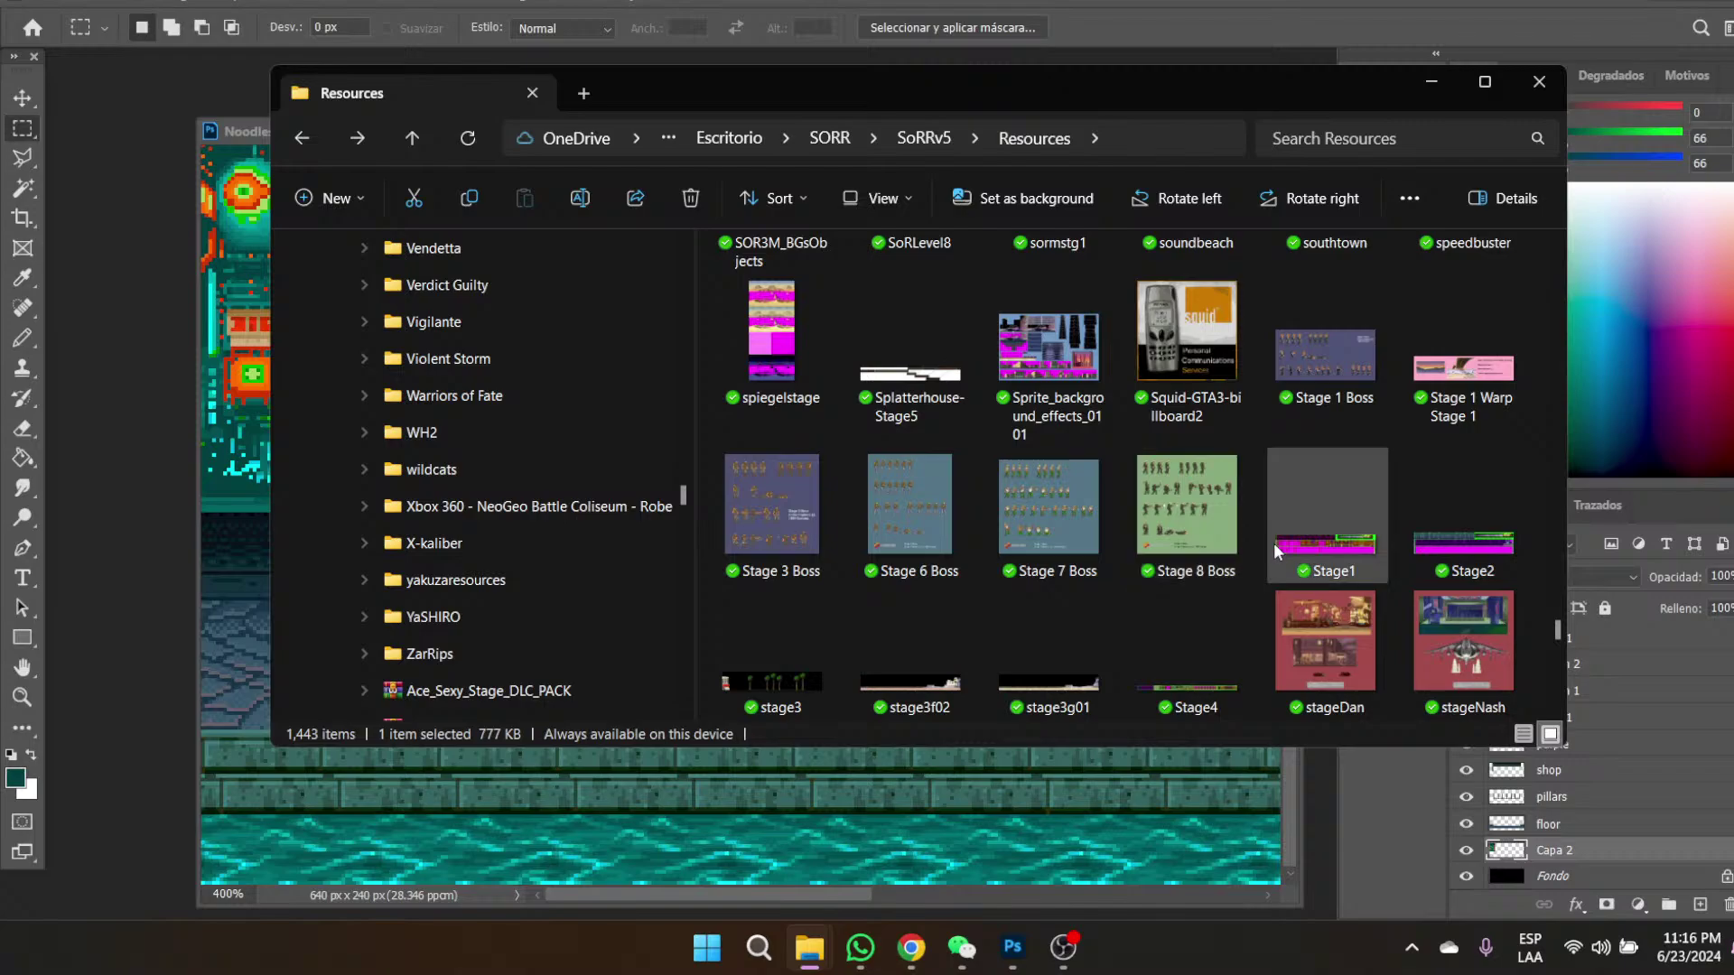
scroll(1273, 544, "down", 3)
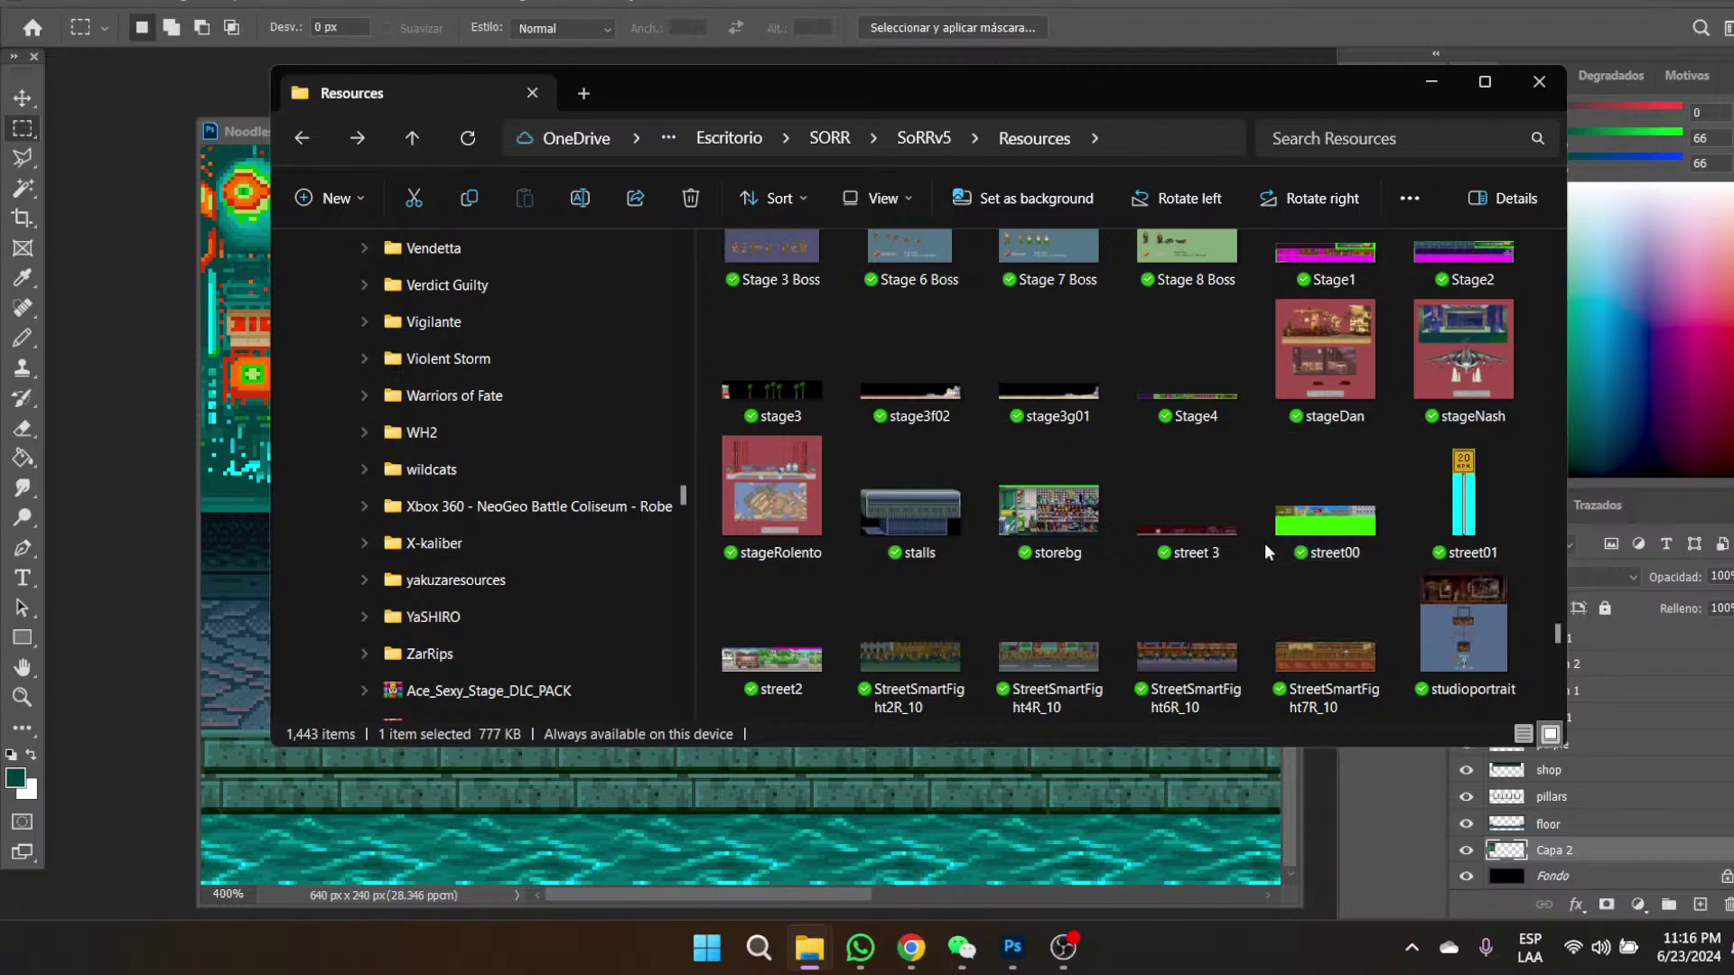
scroll(1265, 551, "down", 3)
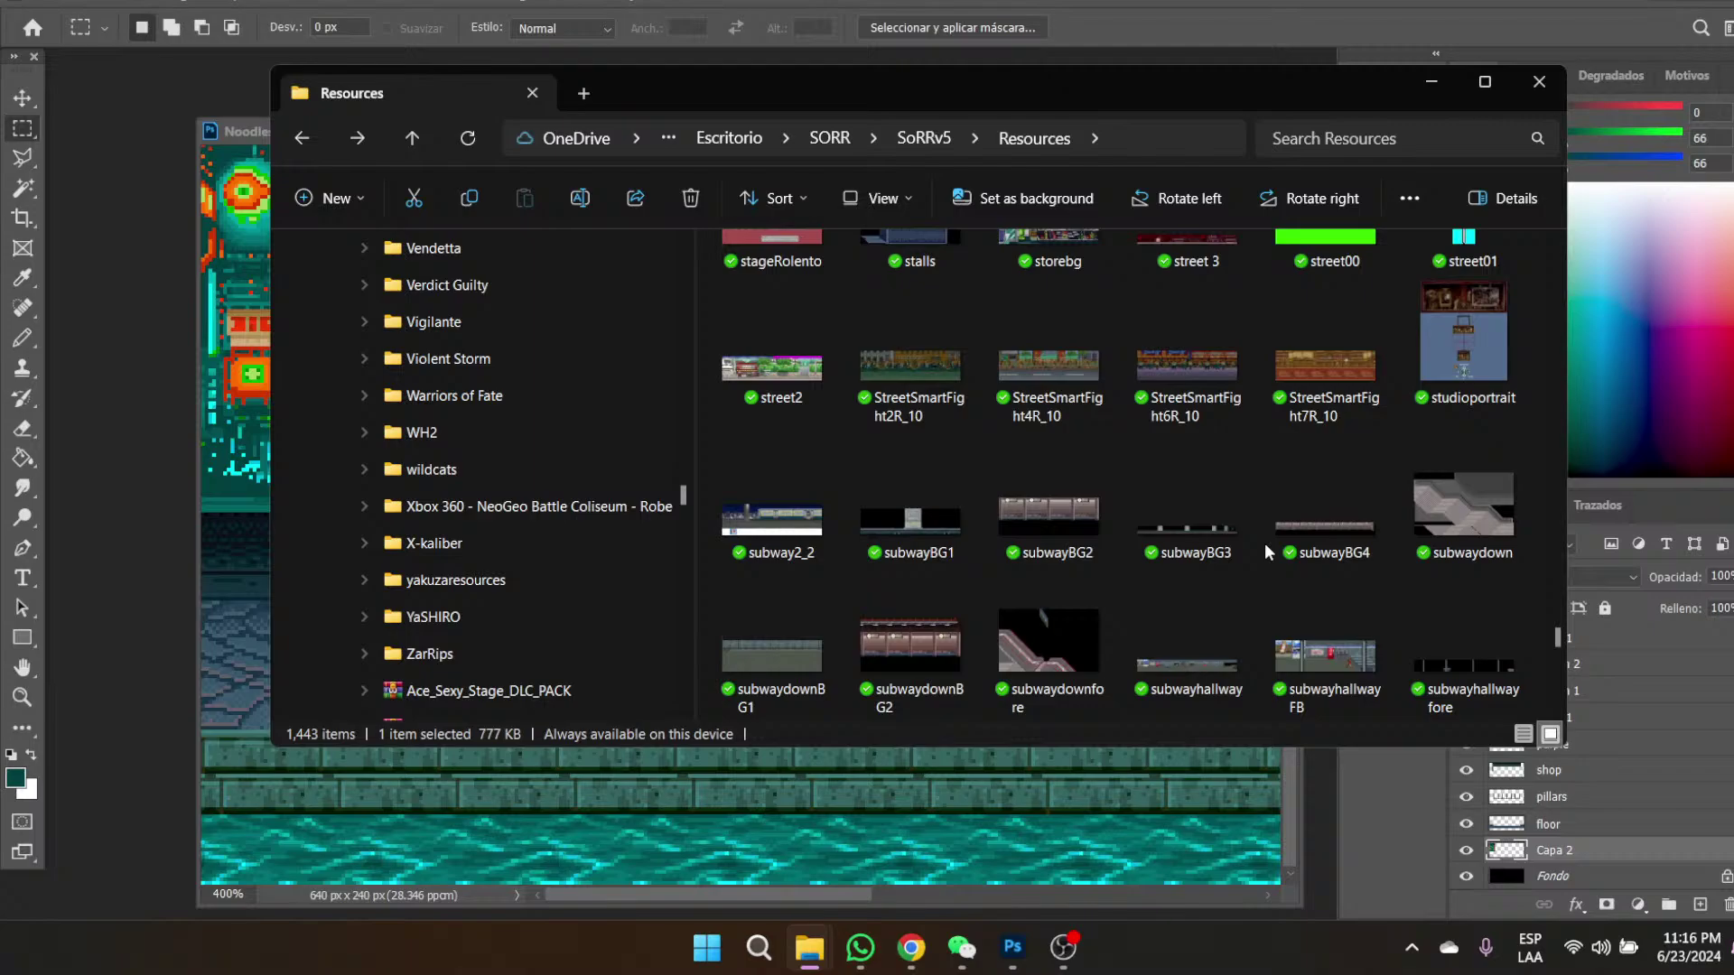
scroll(1265, 543, "down", 3)
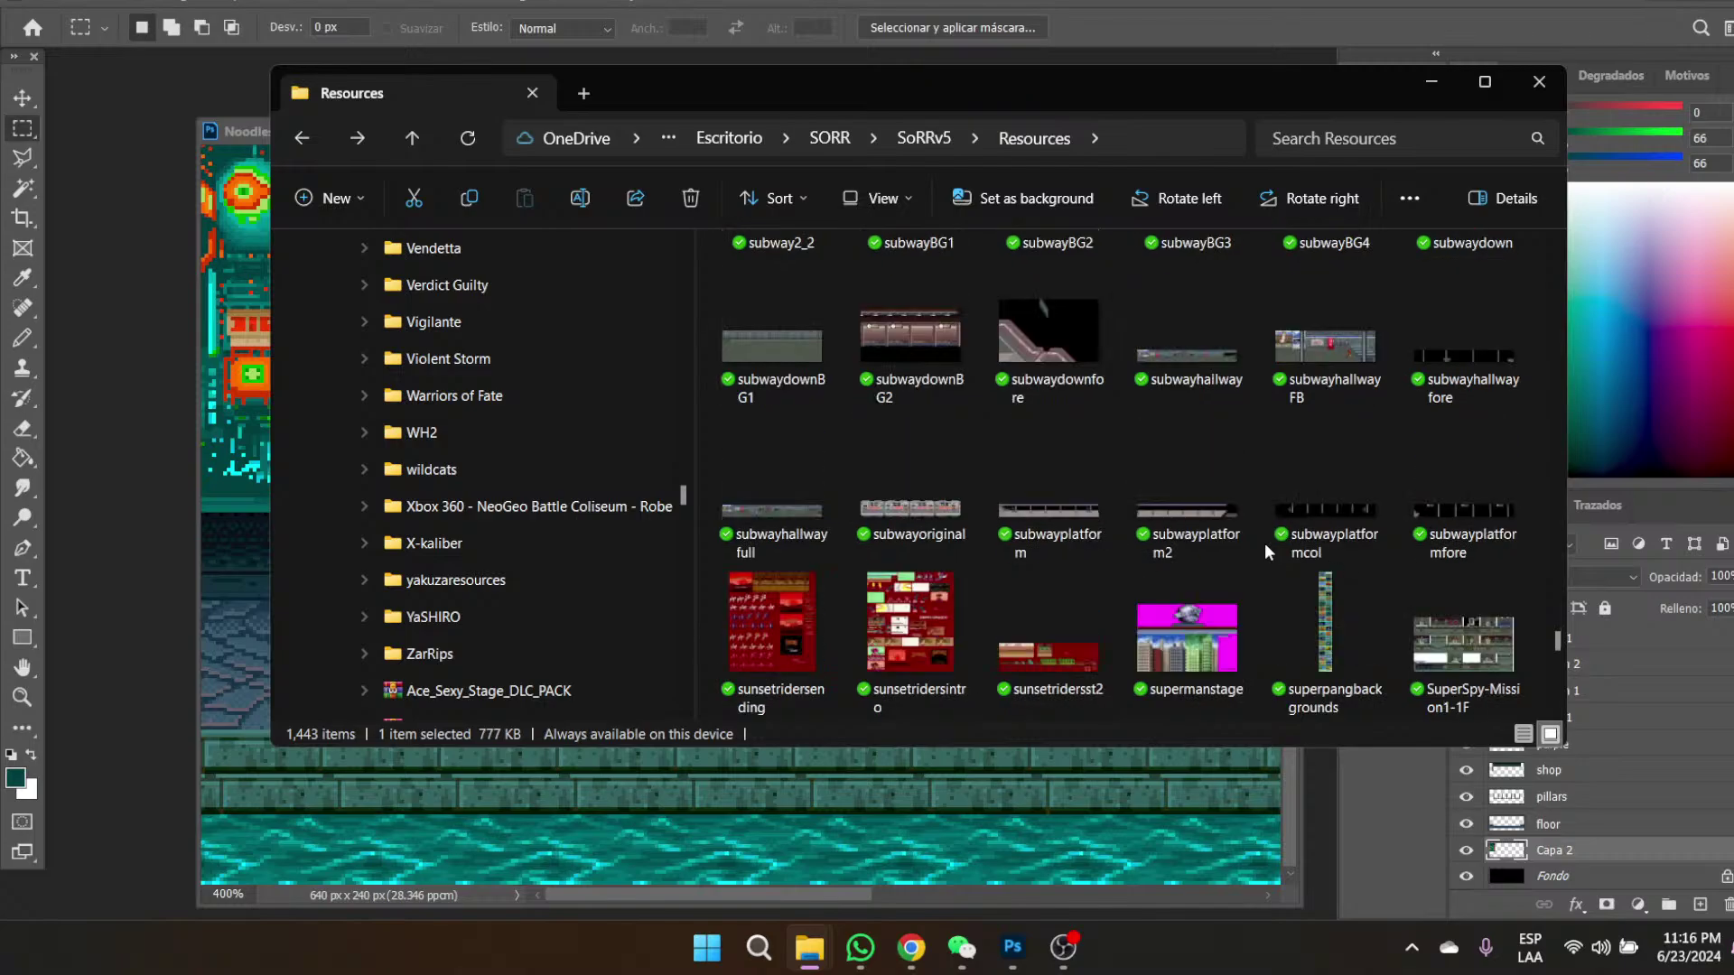
scroll(1264, 544, "down", 3)
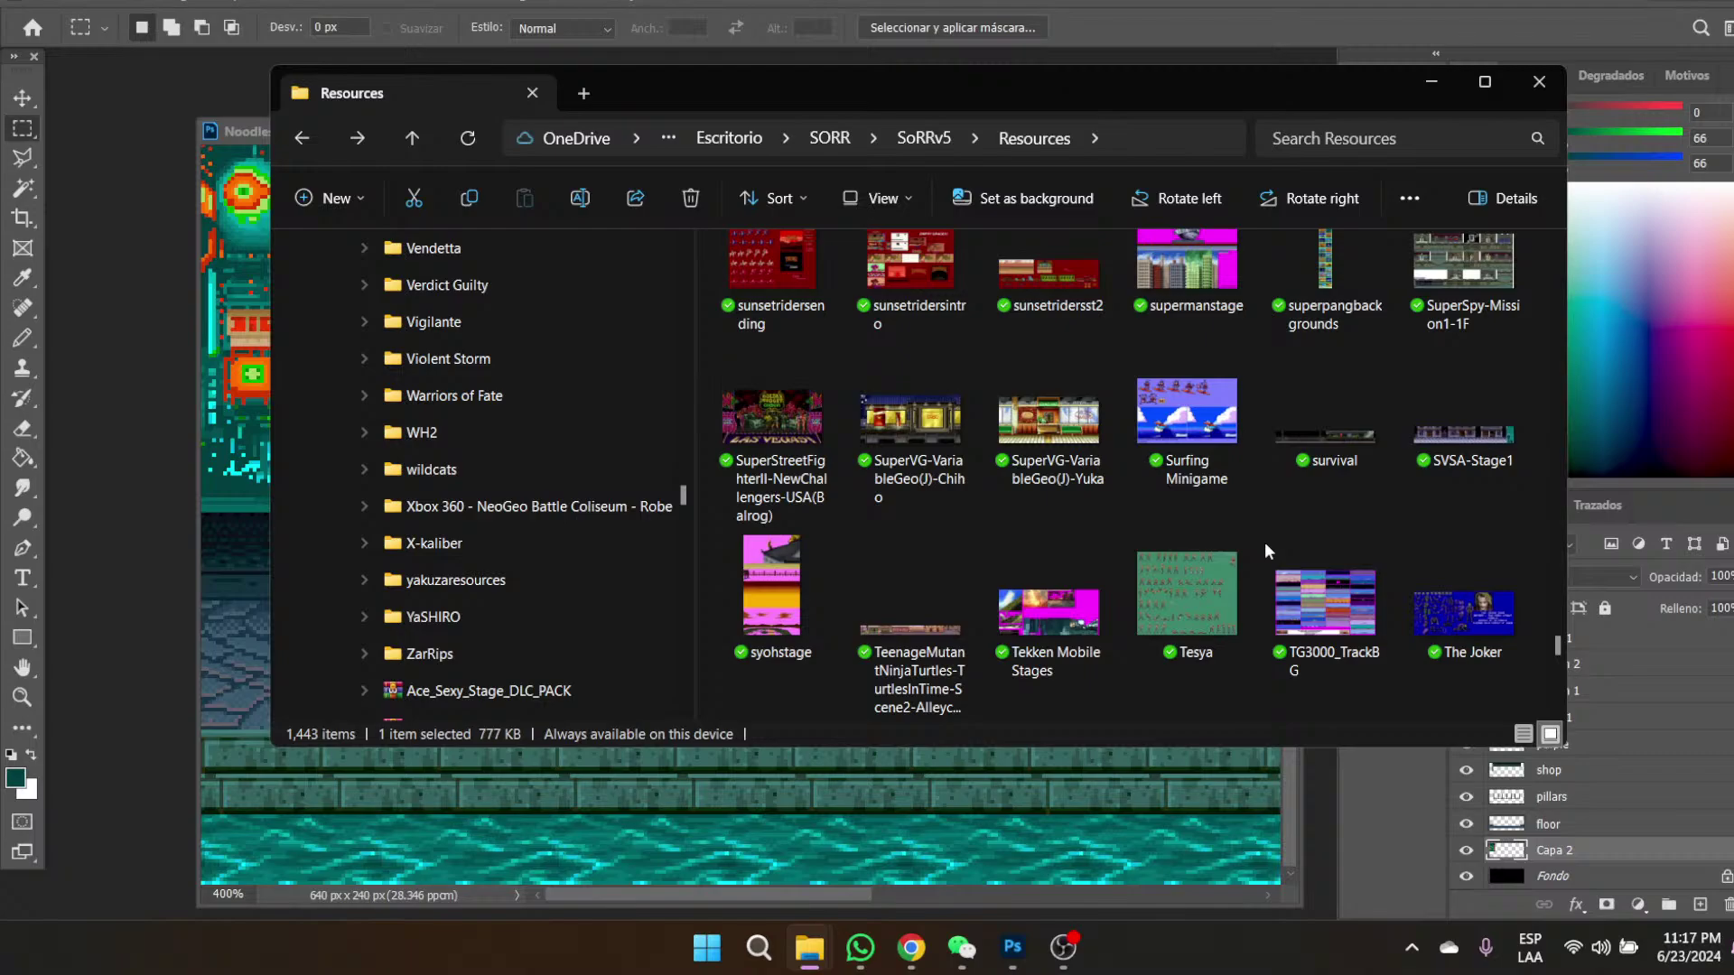
- Find the UFOKamenYakisoban(J)-Stage1 image in the Resources folder and view it at actual size
scroll(1264, 542, "down", 5)
left_click(794, 649)
double_click(797, 657)
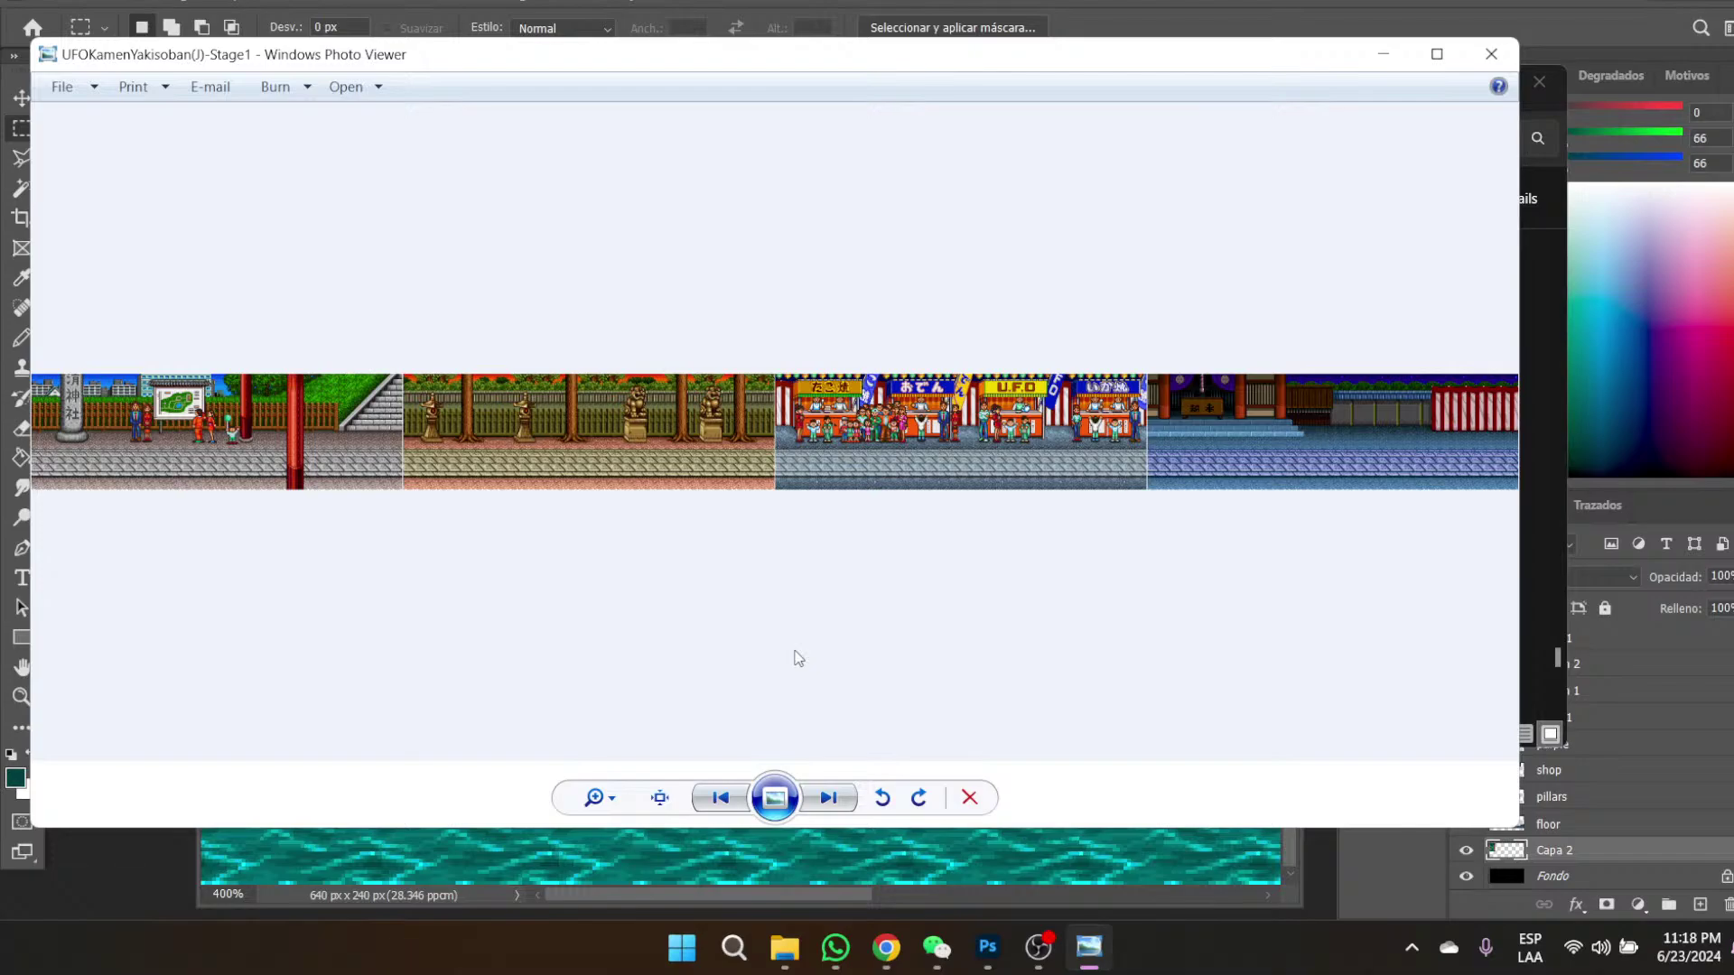
left_click(660, 799)
- View the UFOKamenYakisoban(J)-Stage2 image at actual size and examine its restaurant interiors
left_click(827, 804)
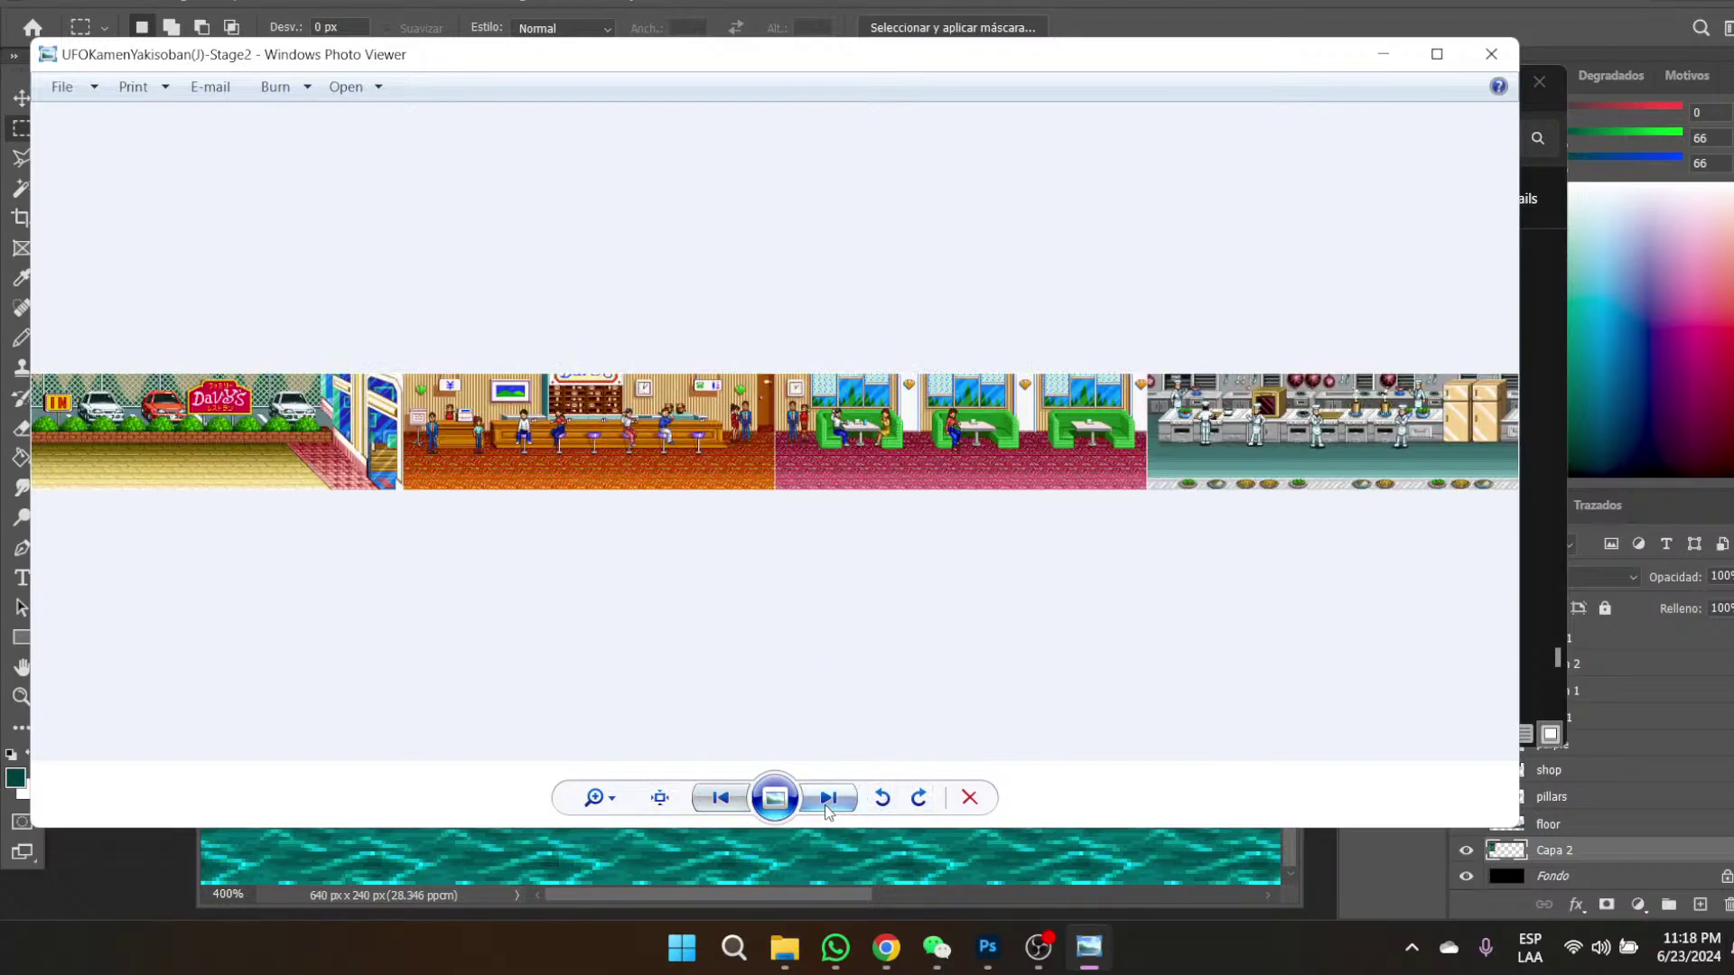
left_click(659, 798)
left_click_drag(546, 442, 745, 440)
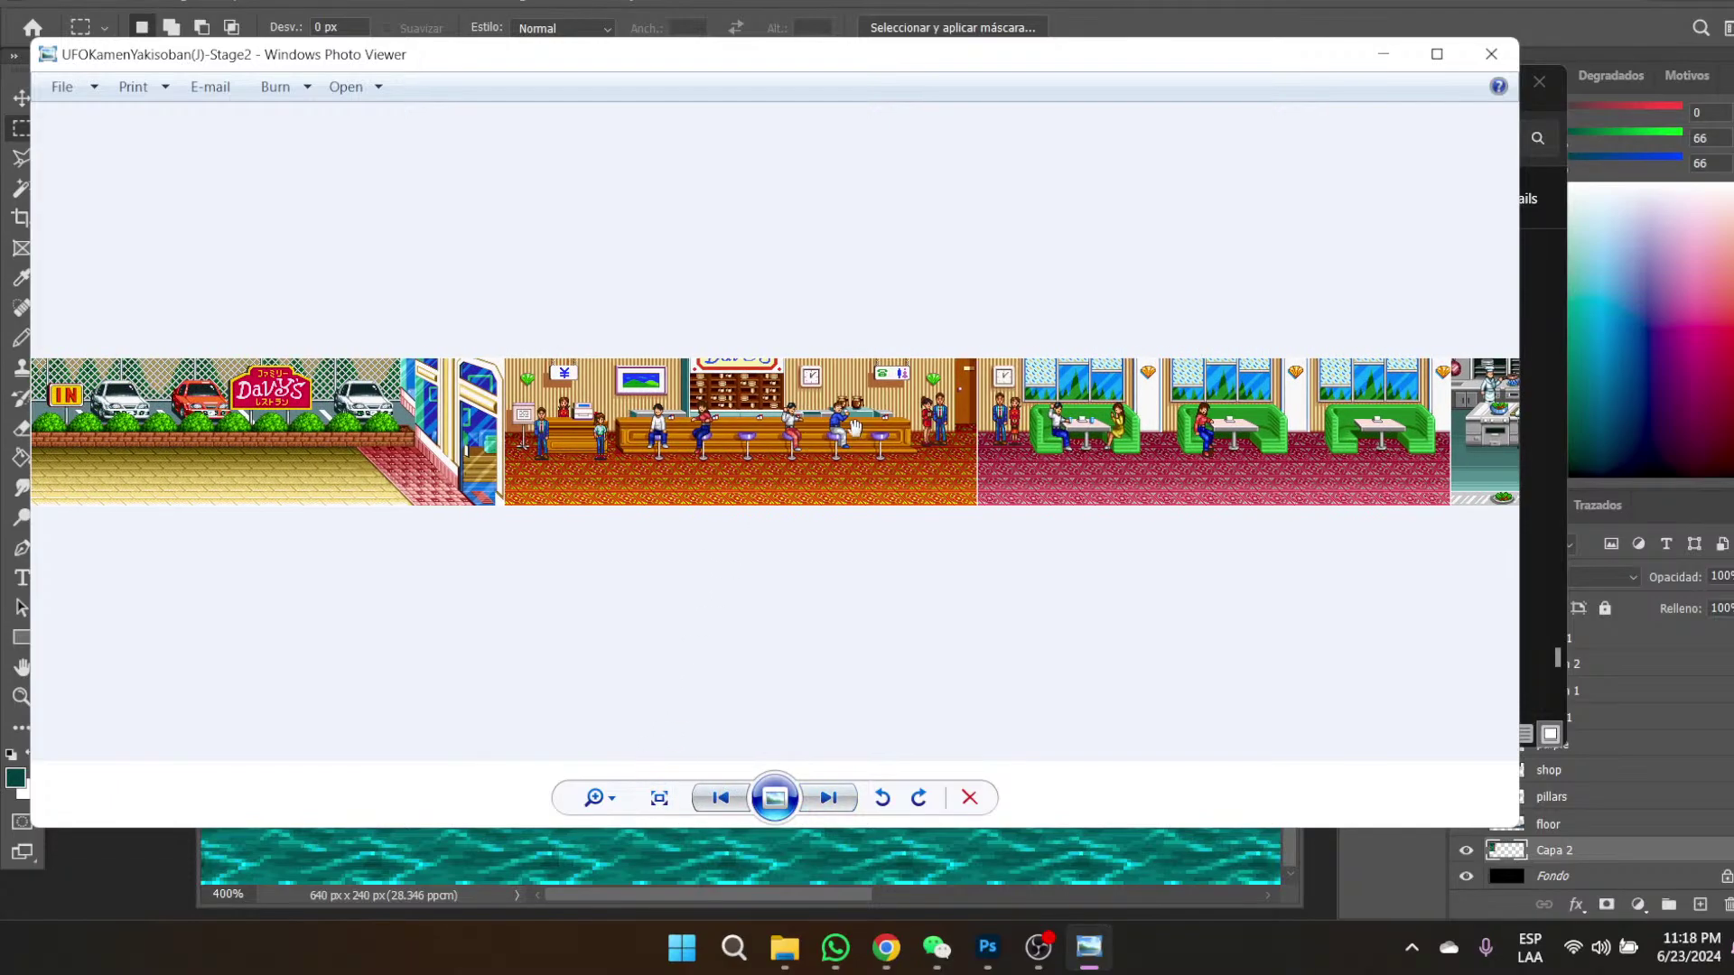
mouse_move(1222, 440)
left_mouse_down()
mouse_move(1186, 440)
mouse_move(1222, 440)
left_mouse_up()
- View the UFOKamenYakisoban(J) Stage3 and Stage5 images and UndercoverCops(J)-Stage4, and close the image viewer
left_click(838, 797)
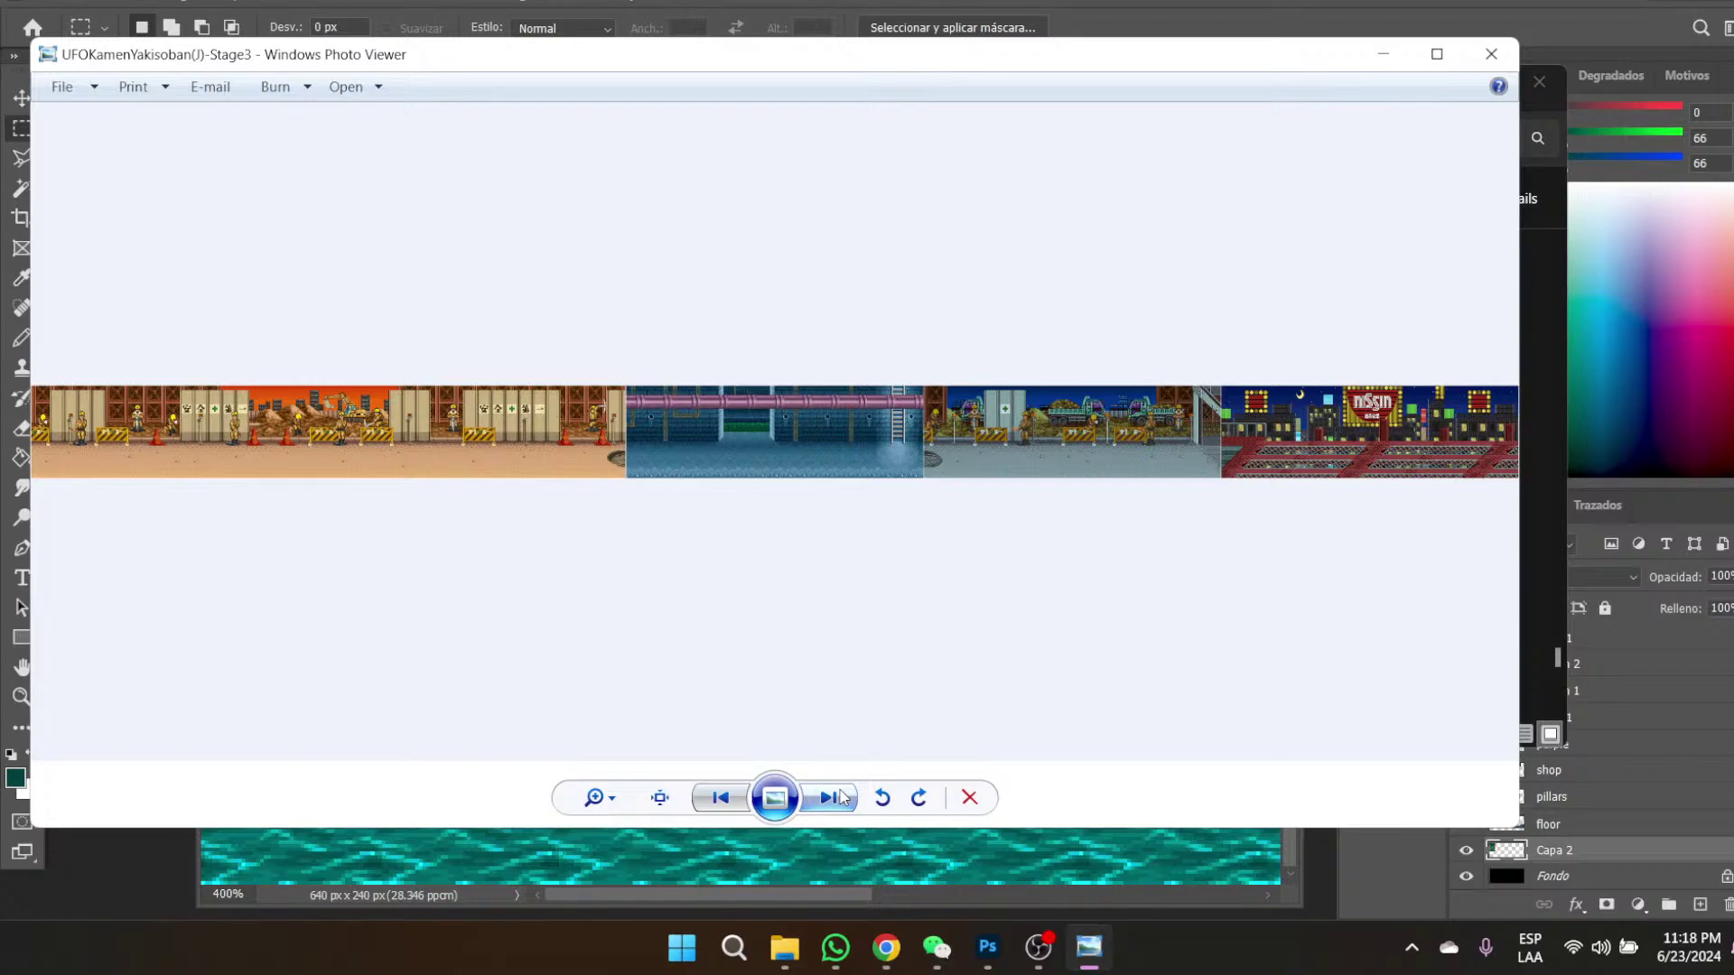
left_click(839, 798)
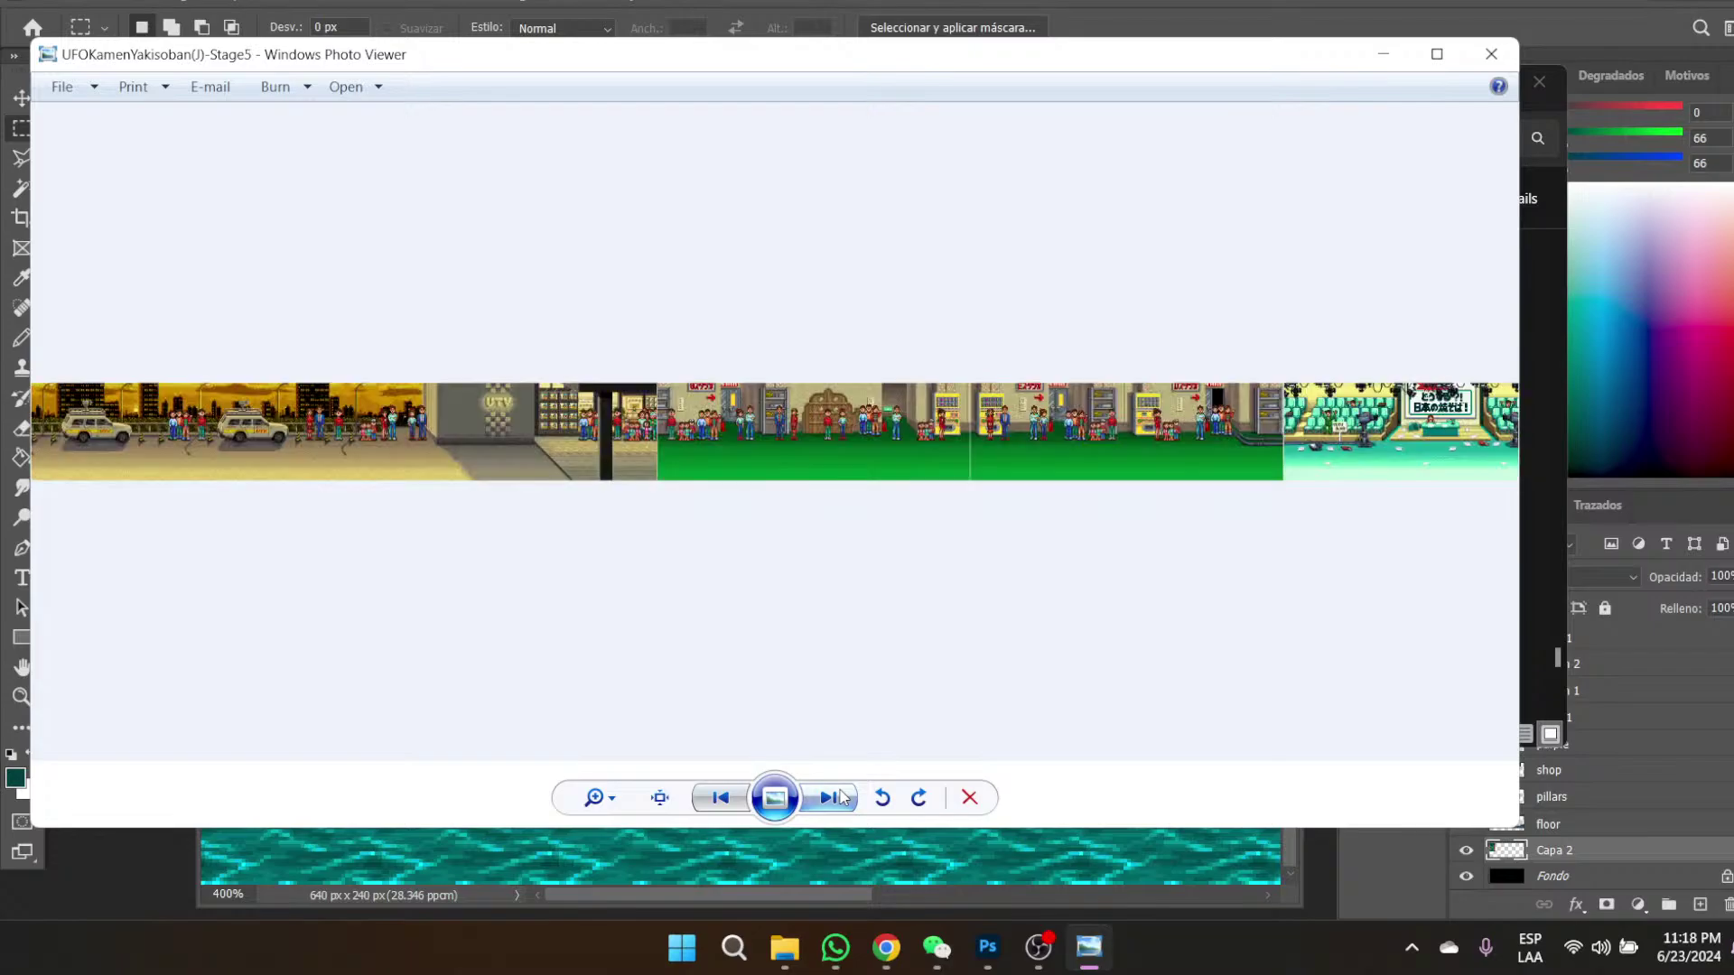
left_click(840, 798)
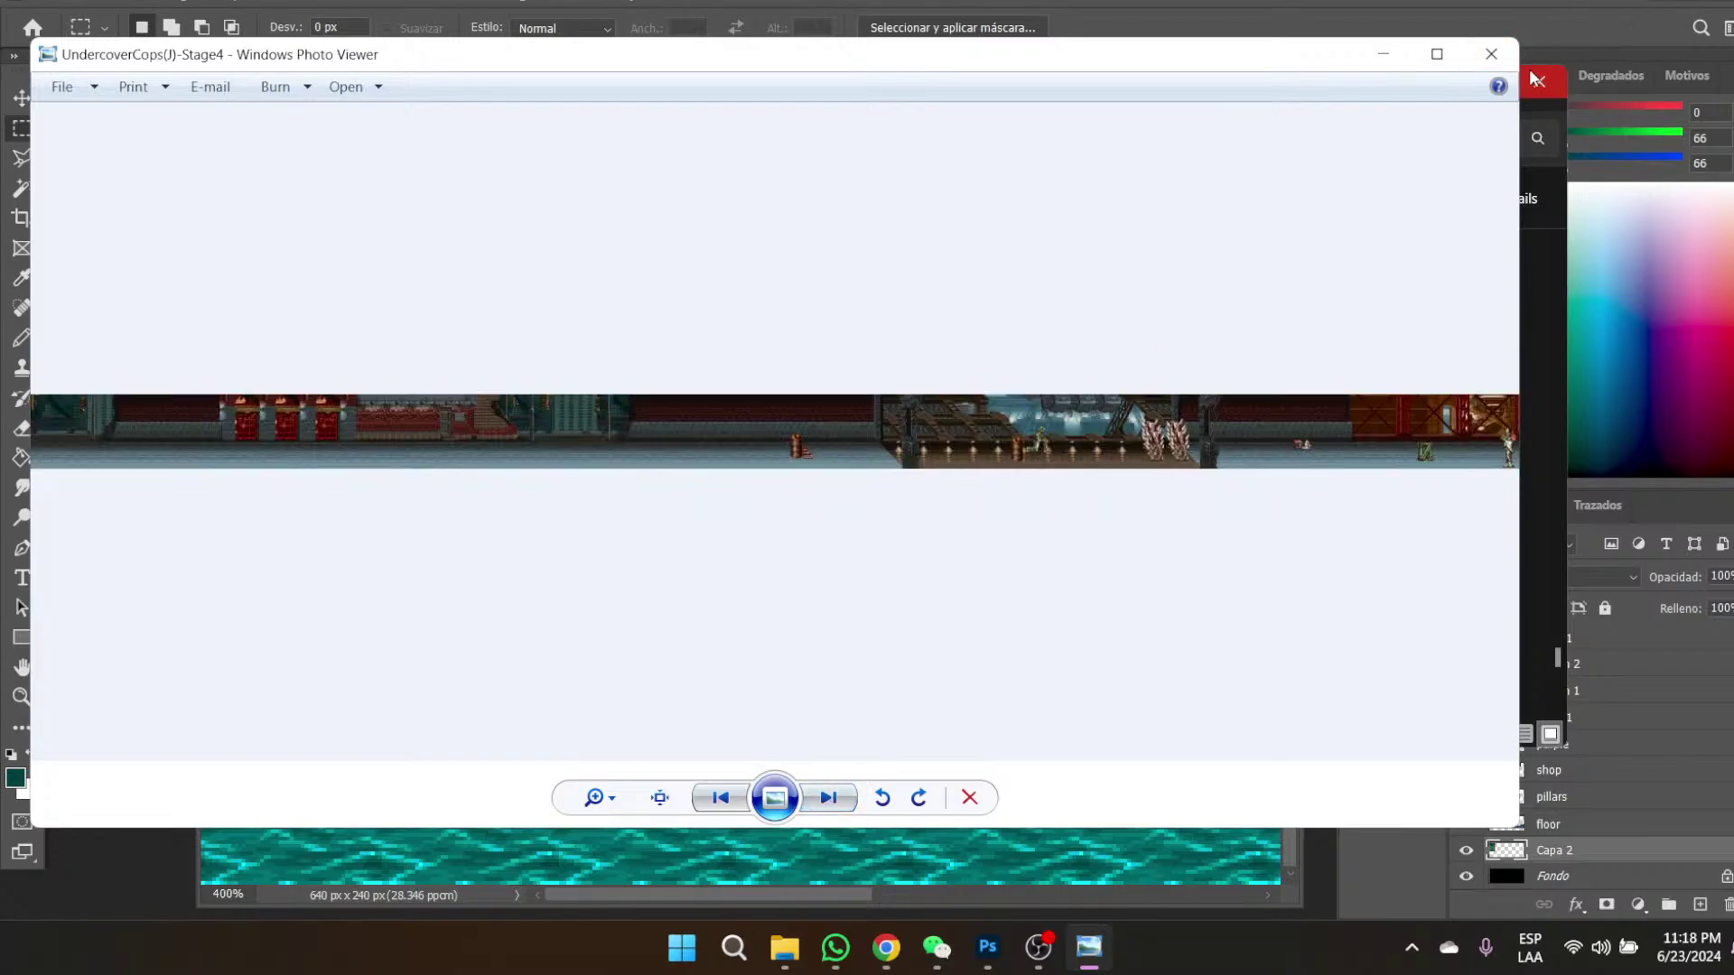
left_click(1491, 54)
- Look through the Resources thumbnails from the UndercoverCops images past the vegas and Vigilante files to WarriorBlade and waterpark
scroll(1091, 625, "down", 2)
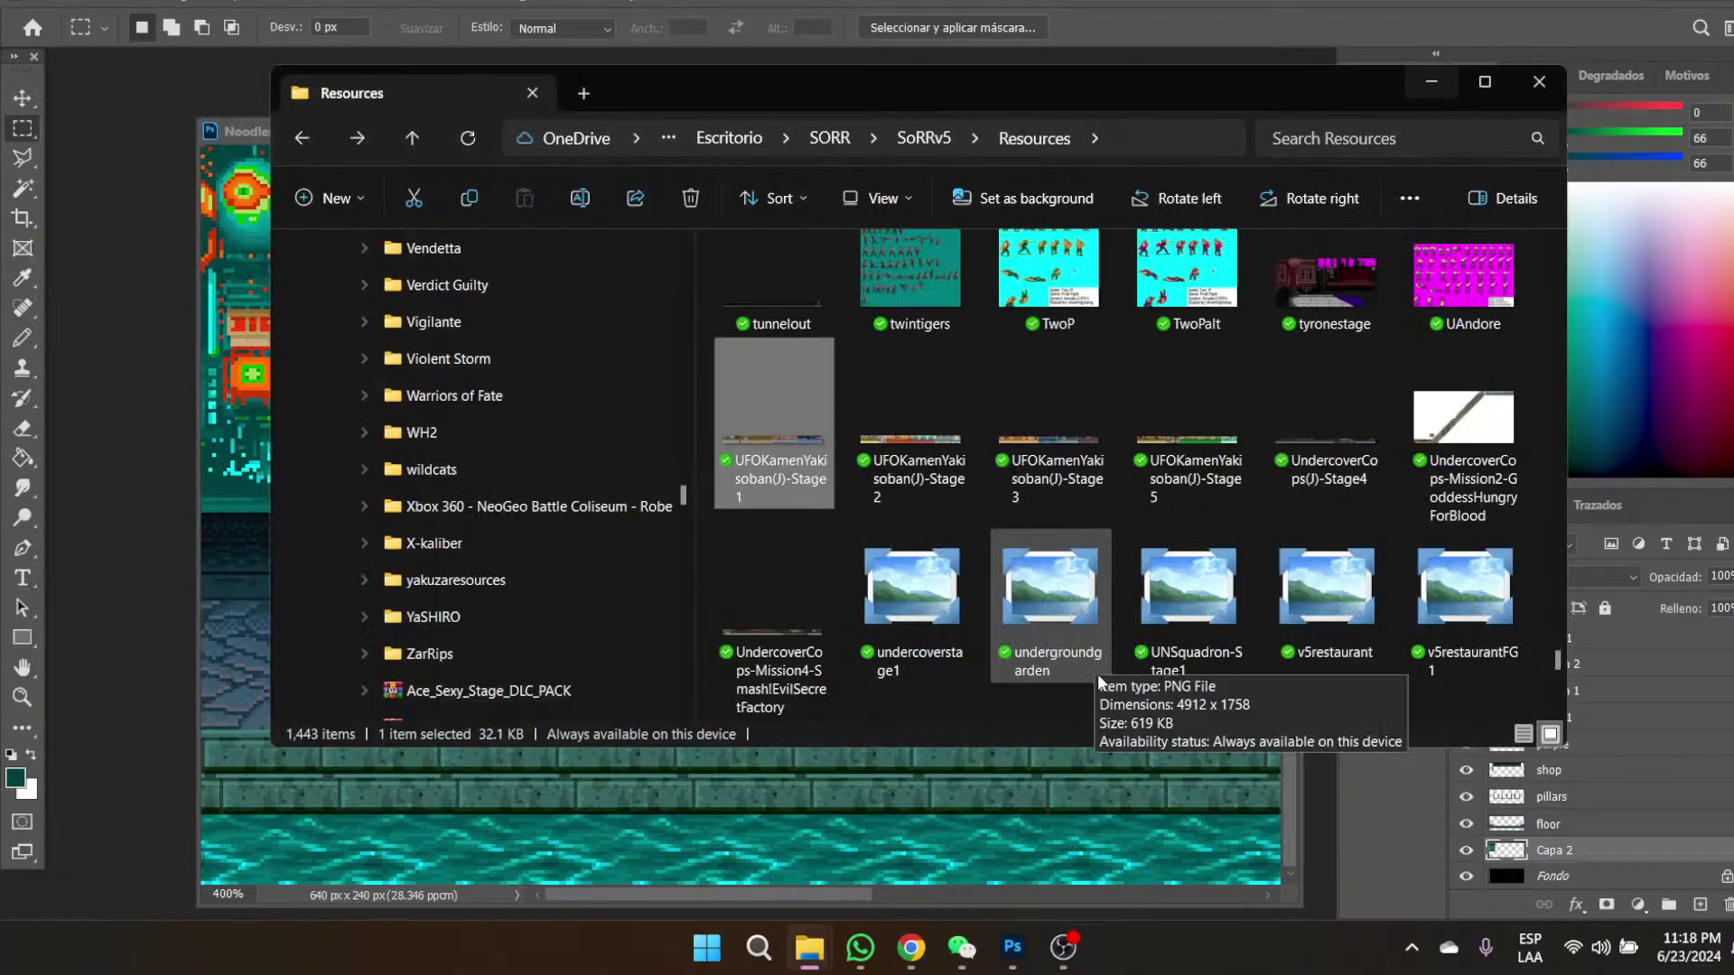
scroll(1102, 668, "down", 3)
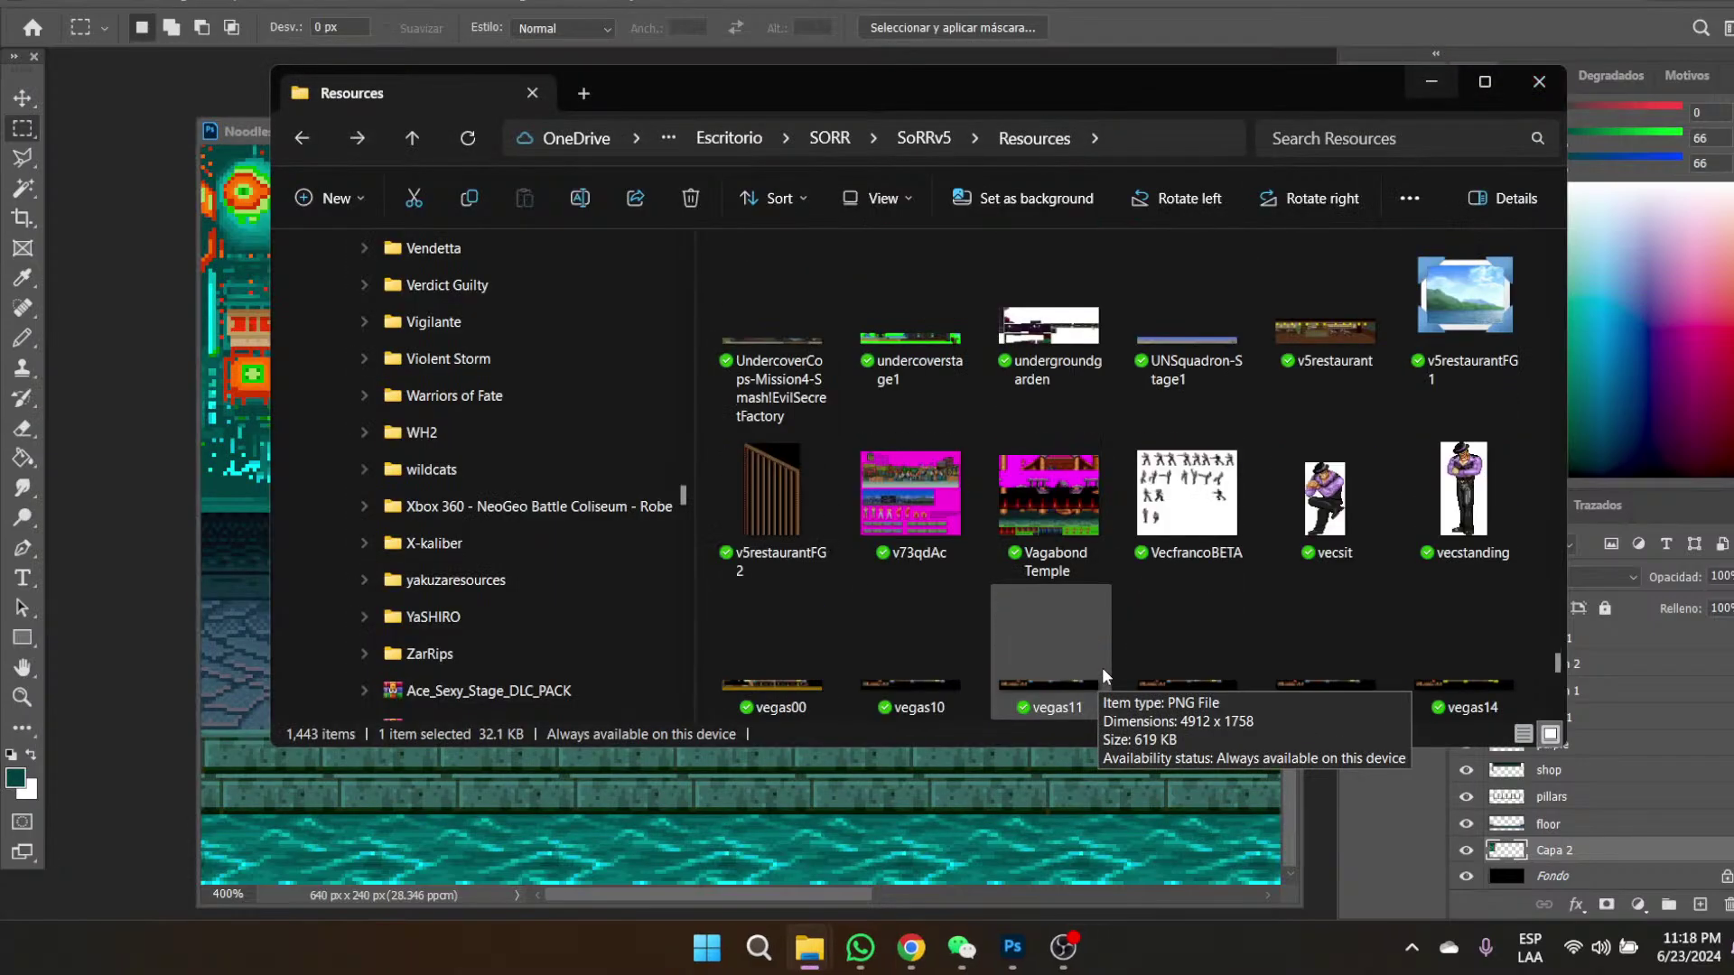
scroll(1102, 668, "down", 12)
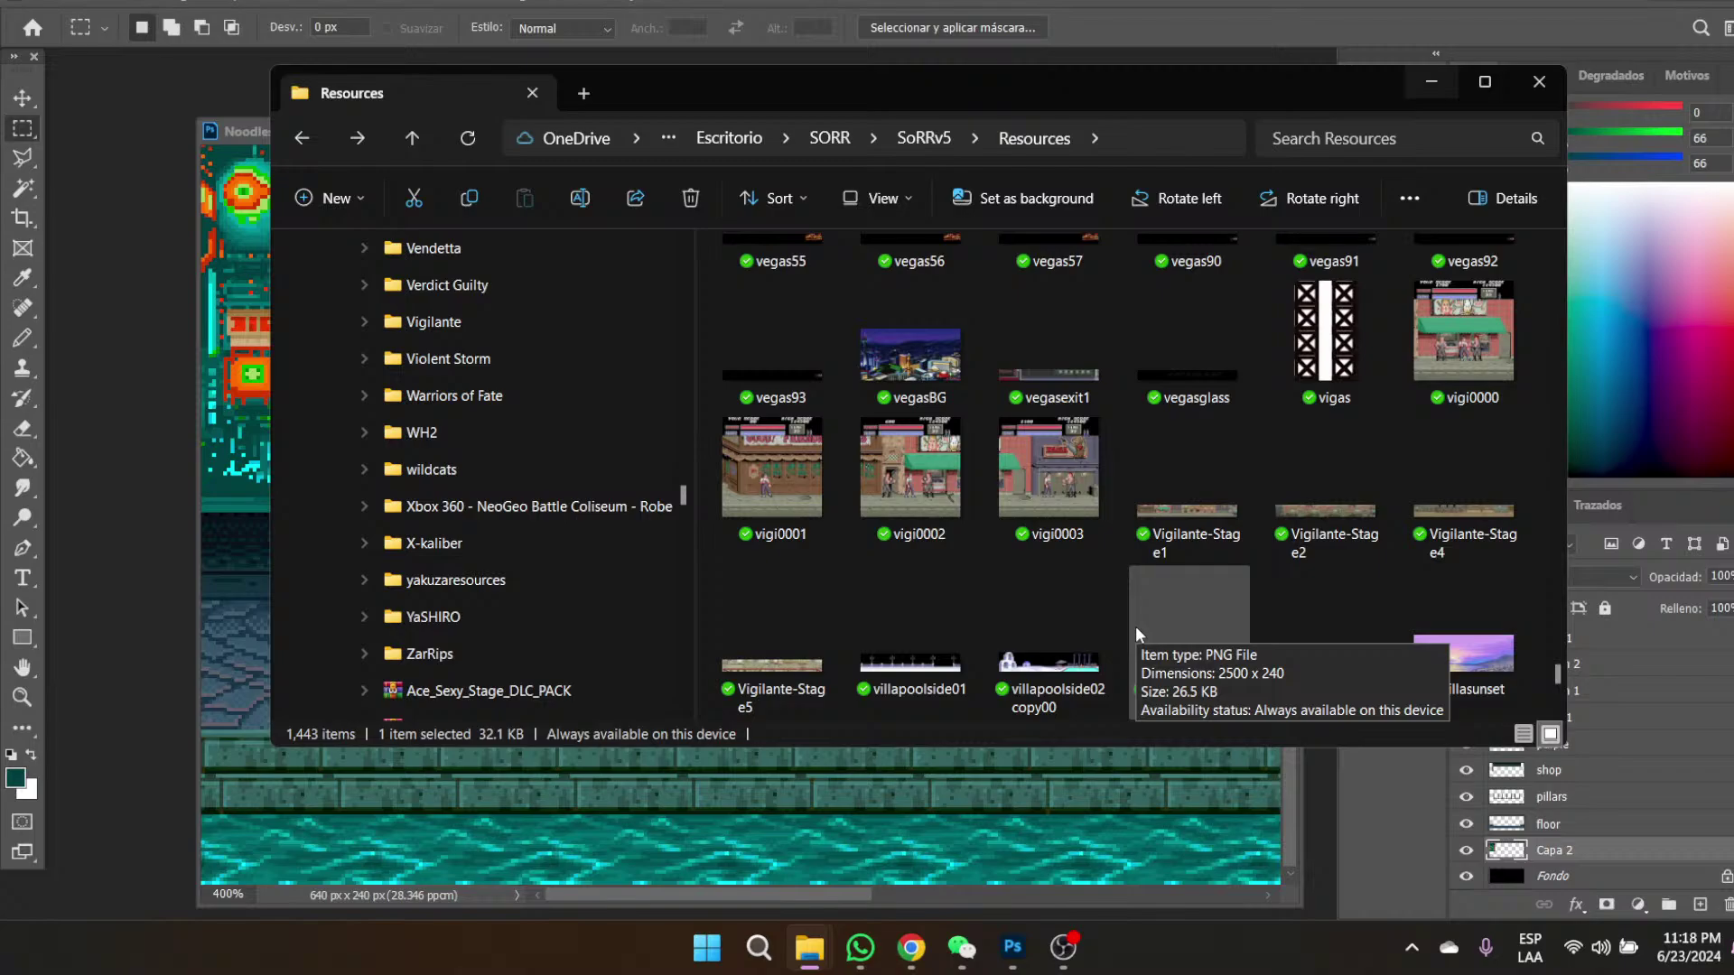
scroll(1135, 626, "down", 2)
scroll(1135, 626, "down", 2)
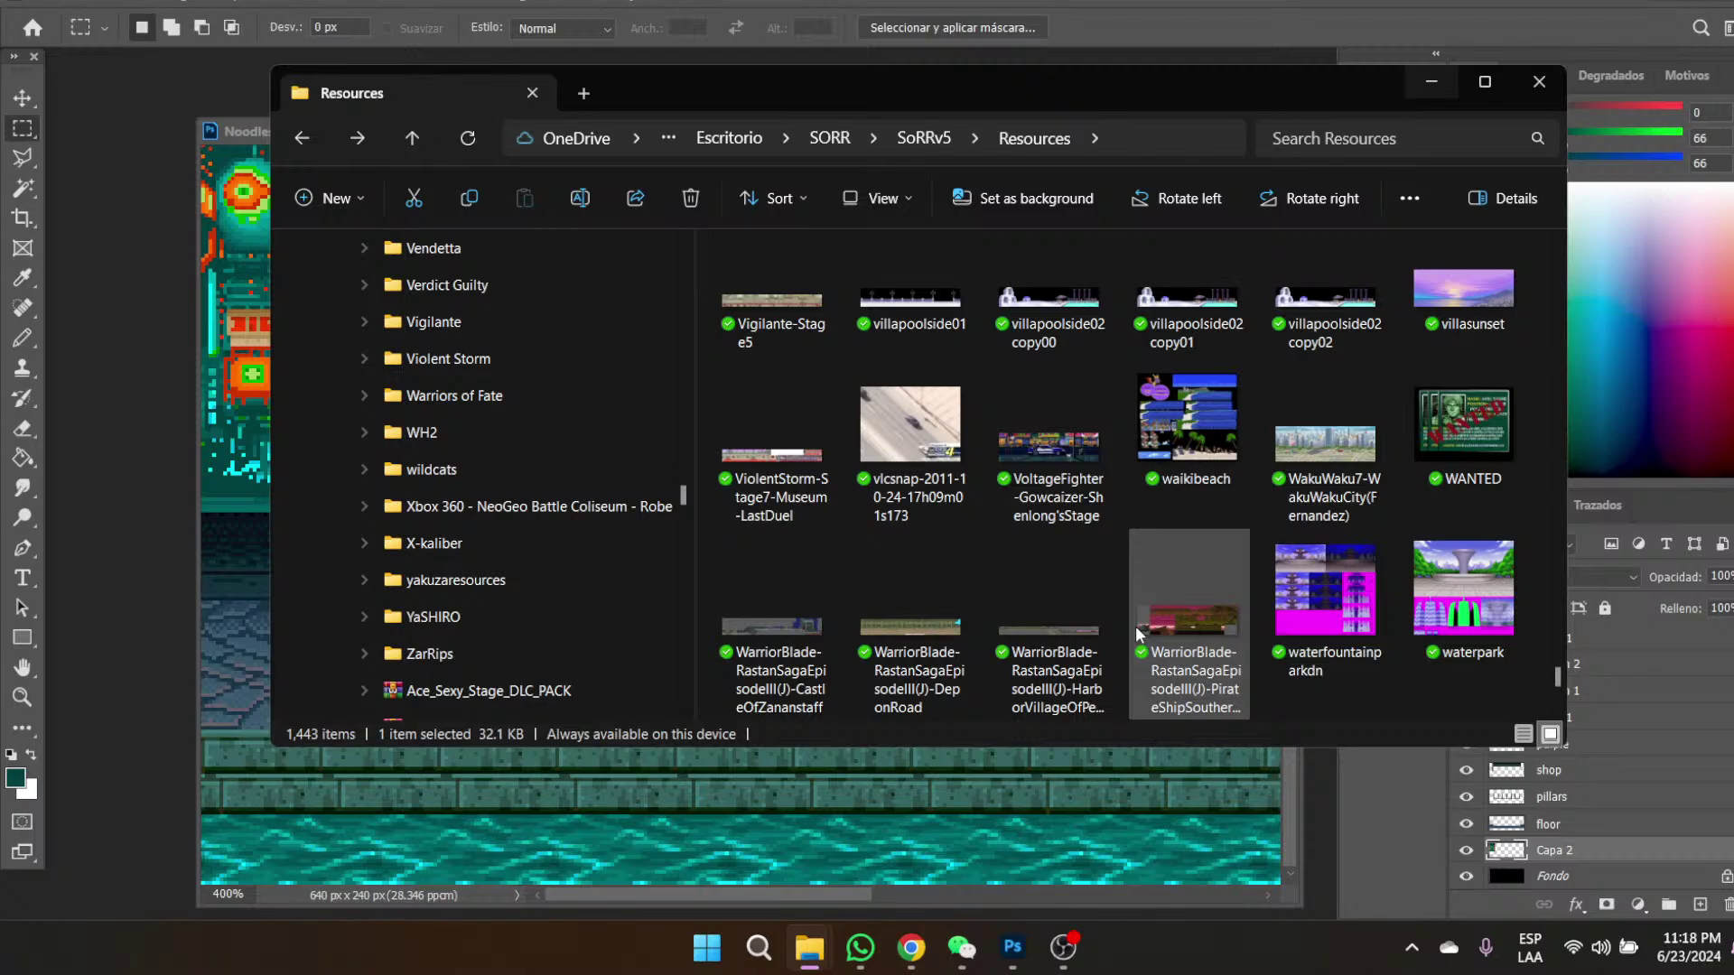
- Look through the remaining Resources thumbnails from the WarriorBlade images past the wof, yamato and Yukari files to the folder's end
scroll(1135, 626, "down", 3)
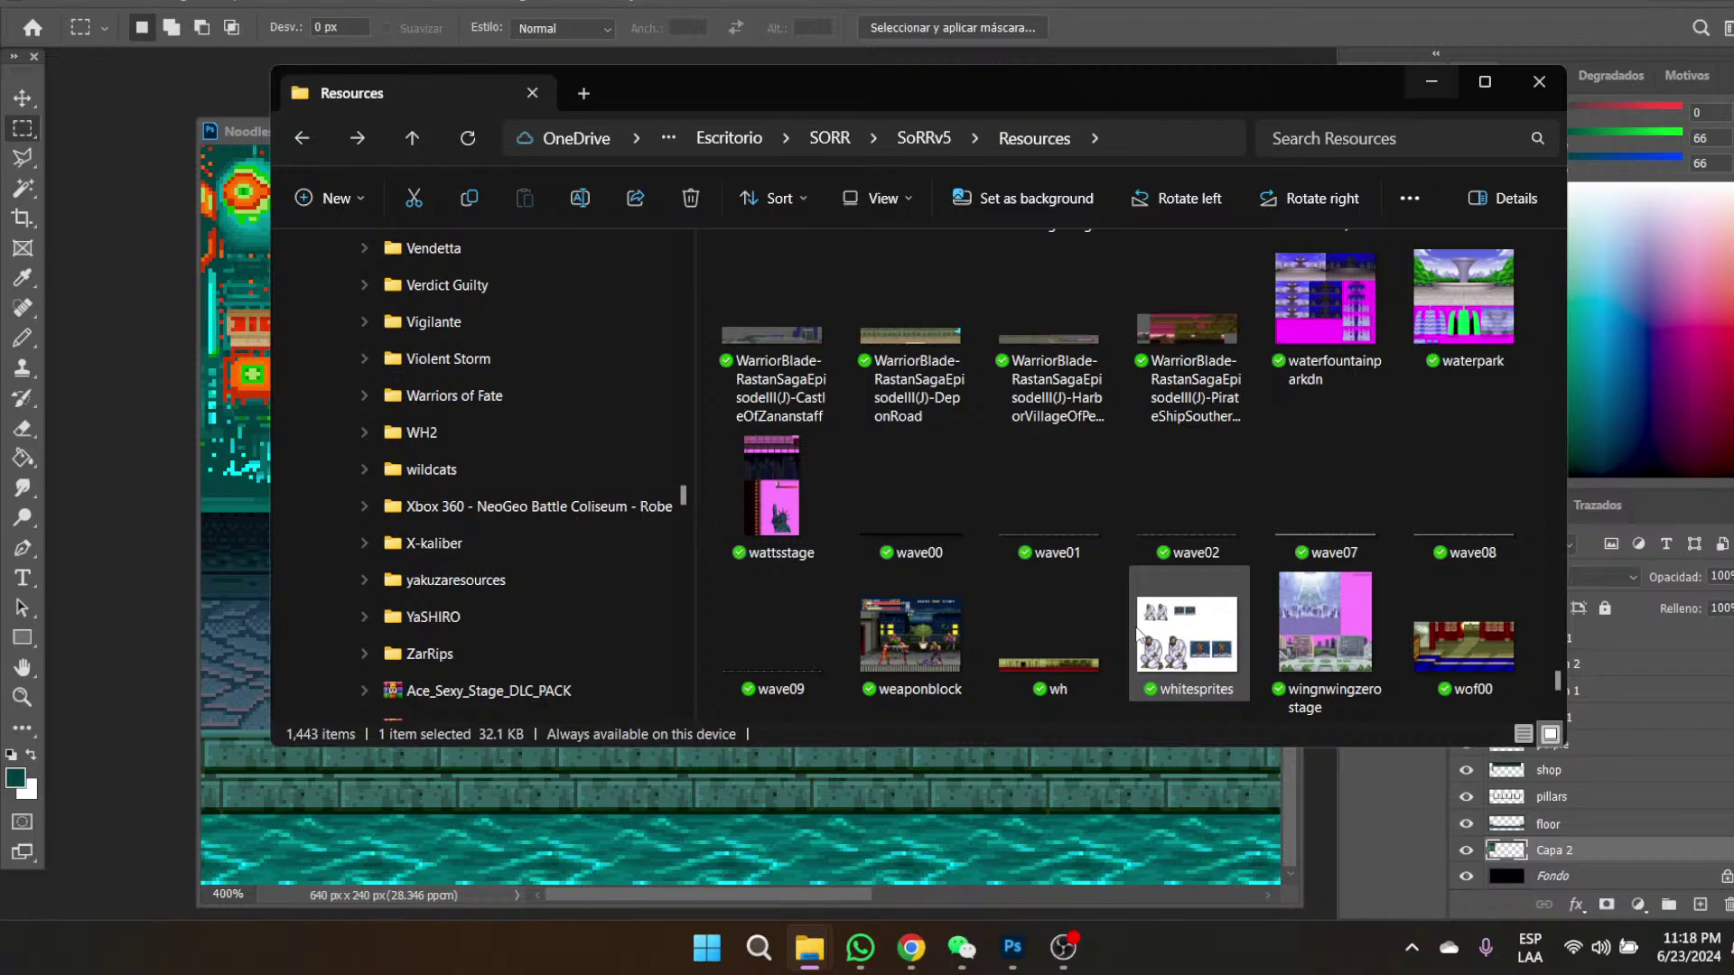
scroll(1136, 632, "down", 3)
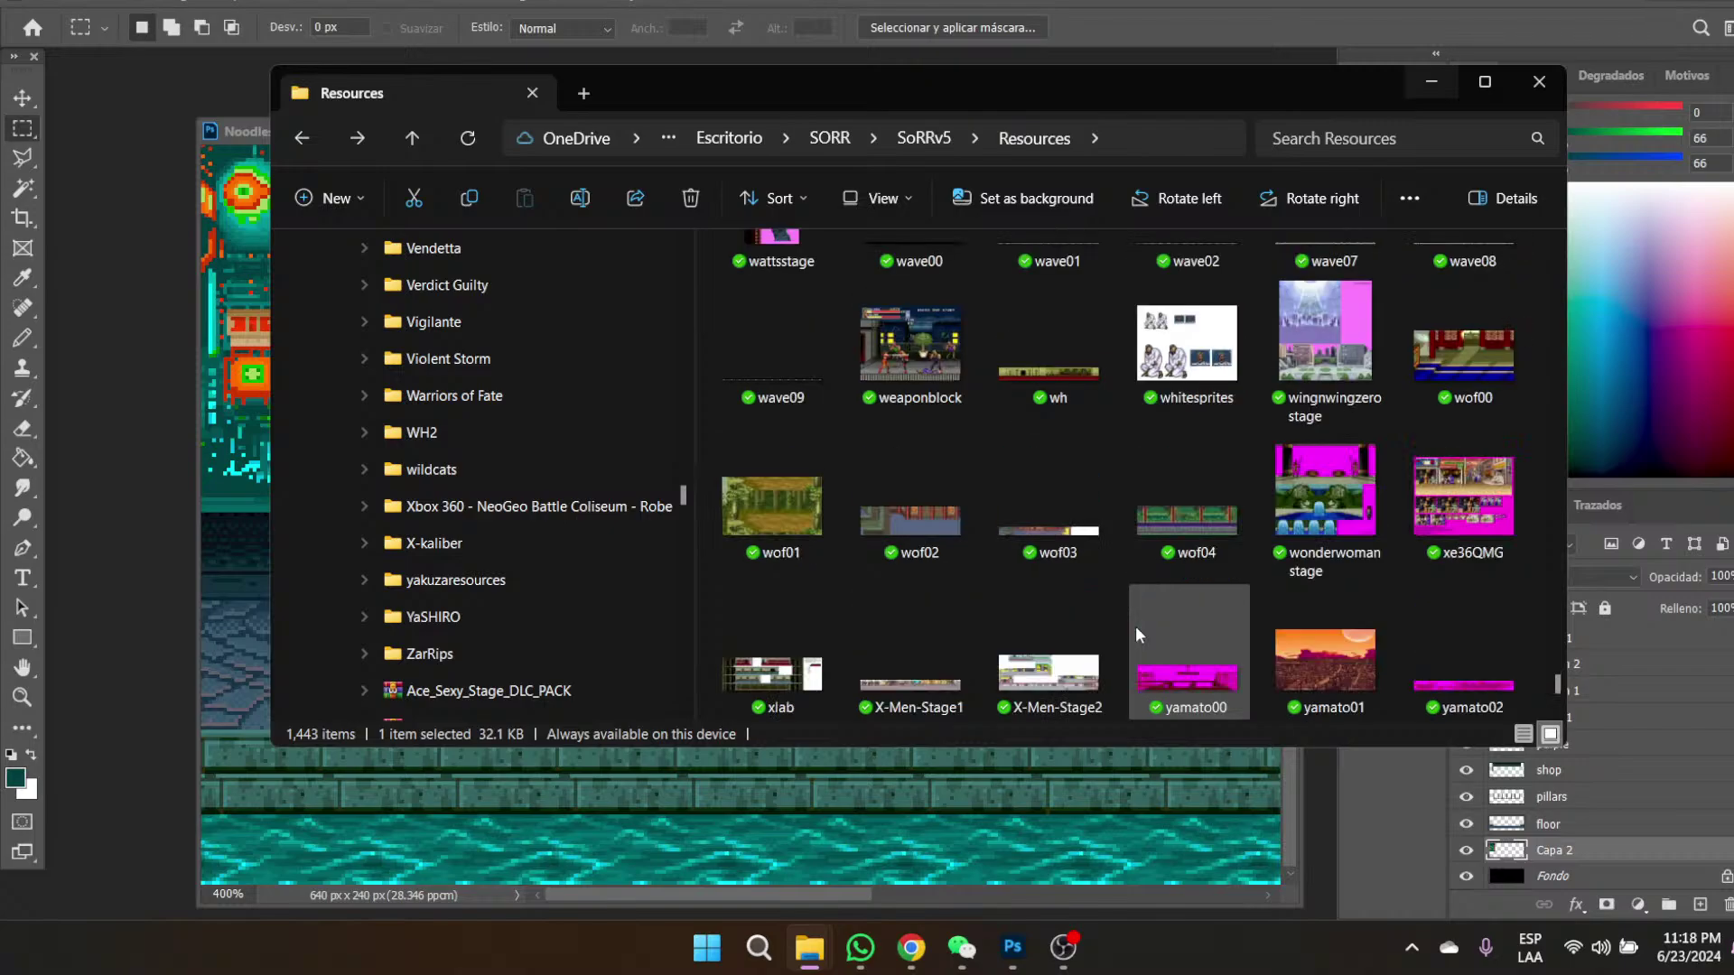
scroll(1136, 626, "down", 3)
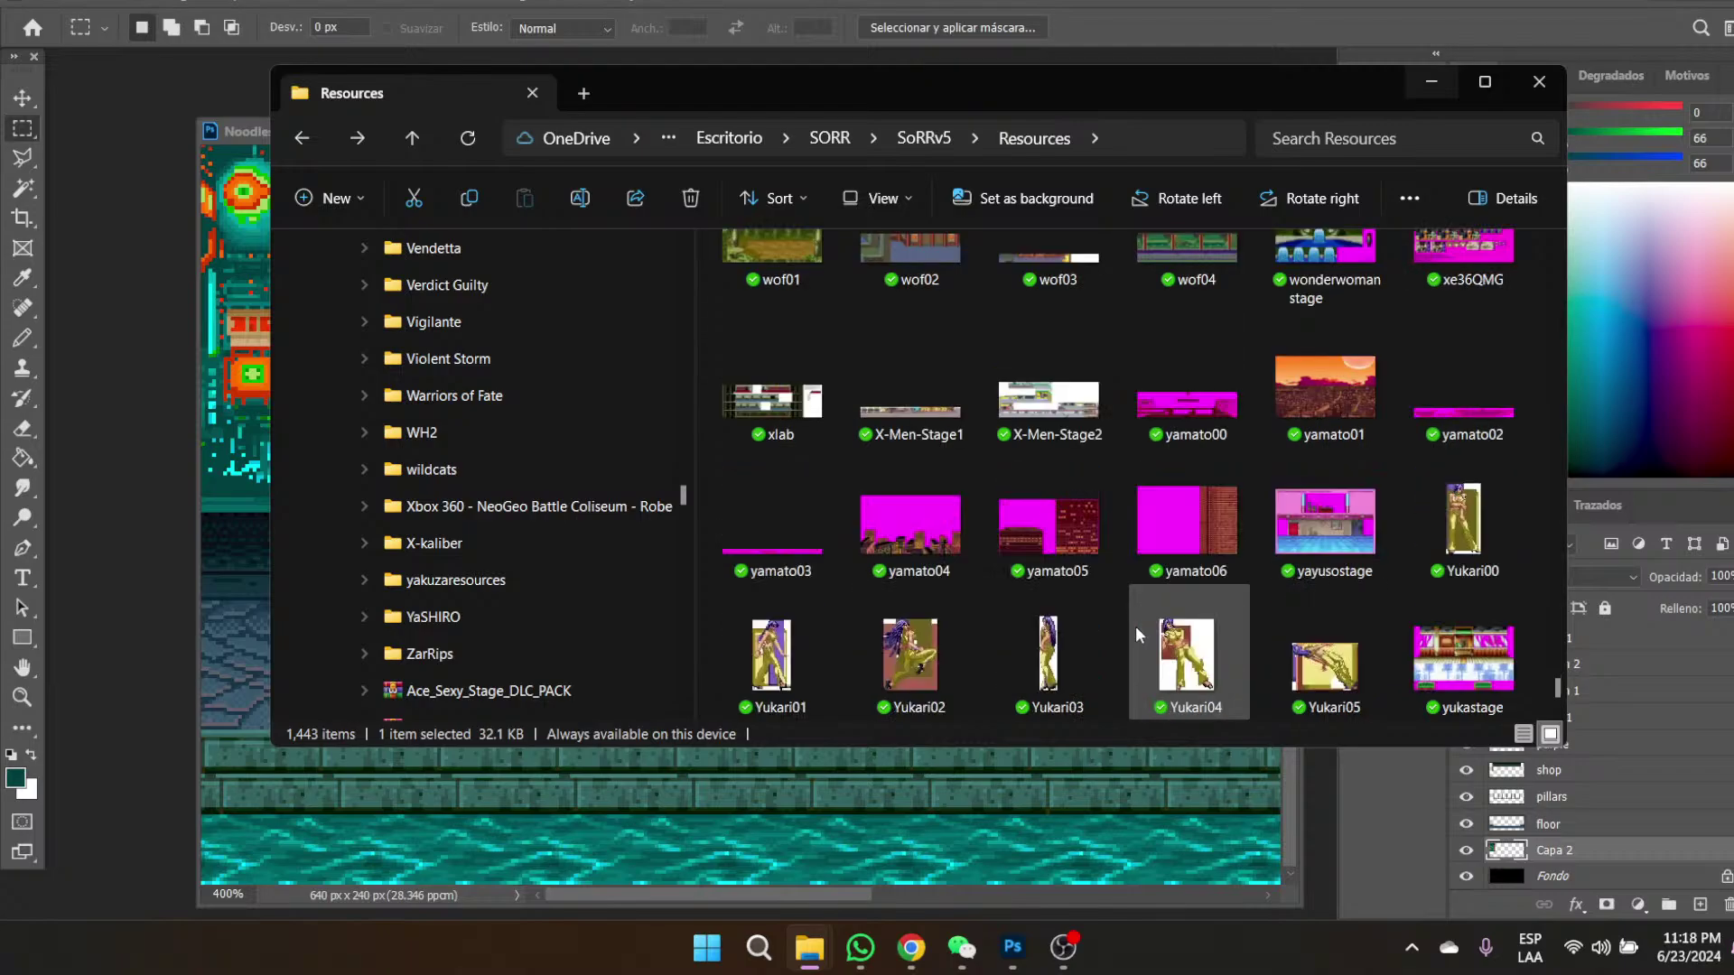
scroll(1135, 625, "down", 3)
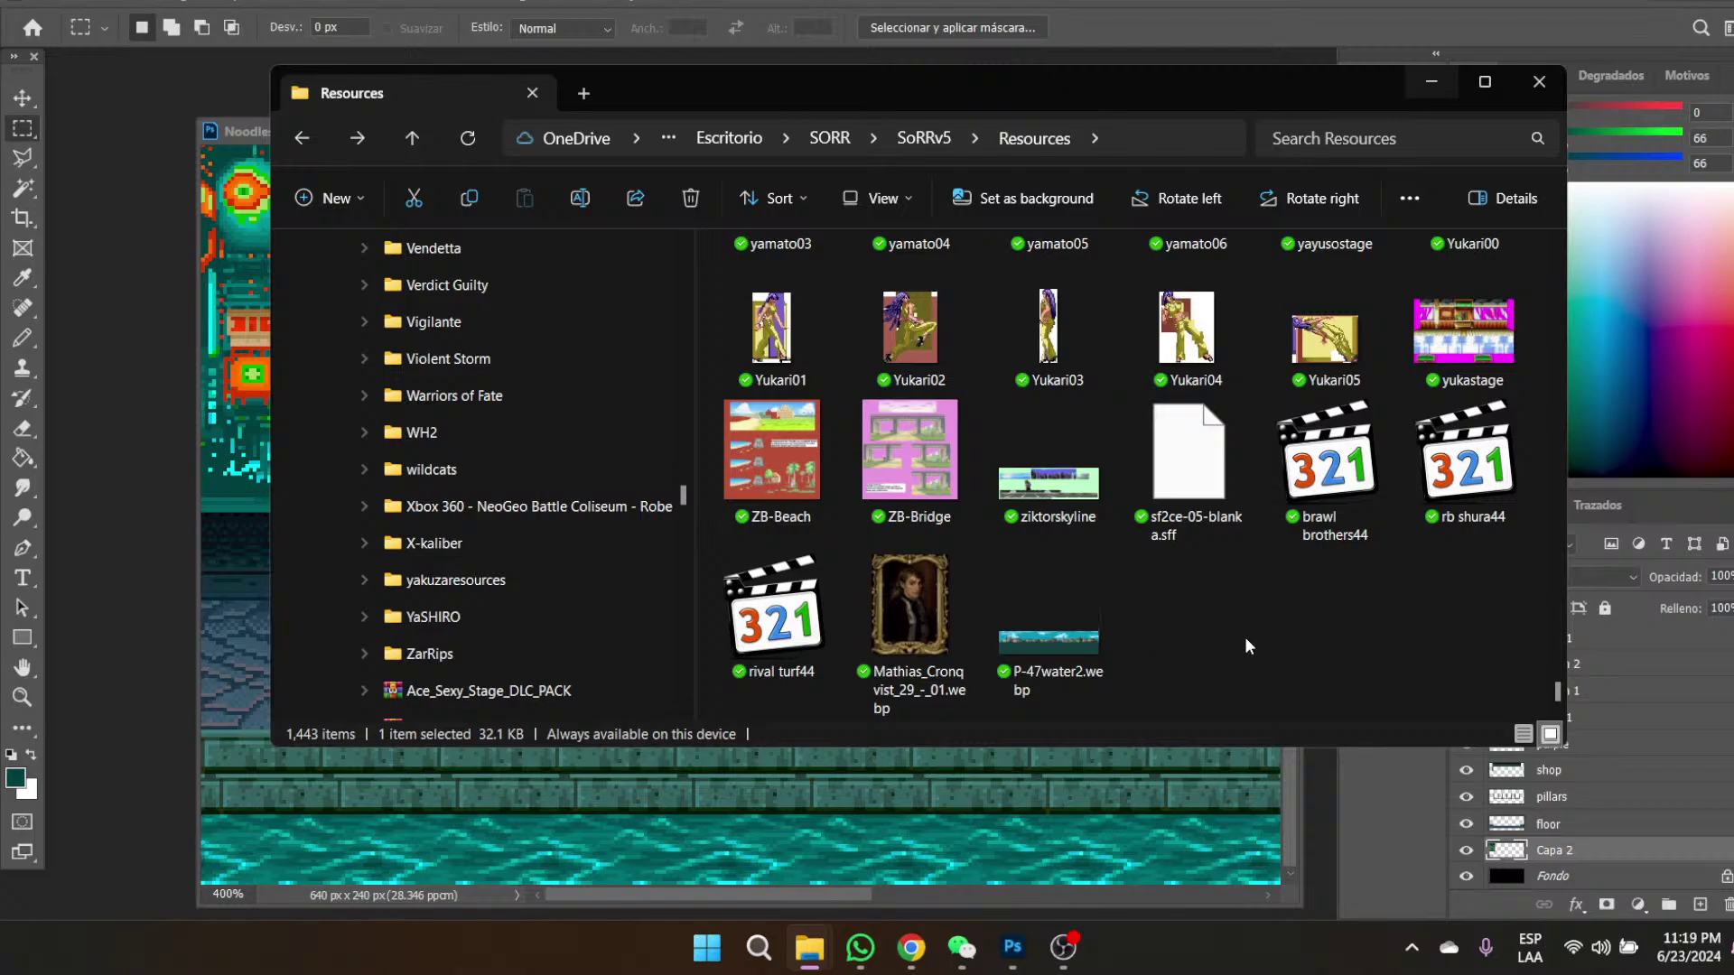
scroll(1266, 614, "up", 5)
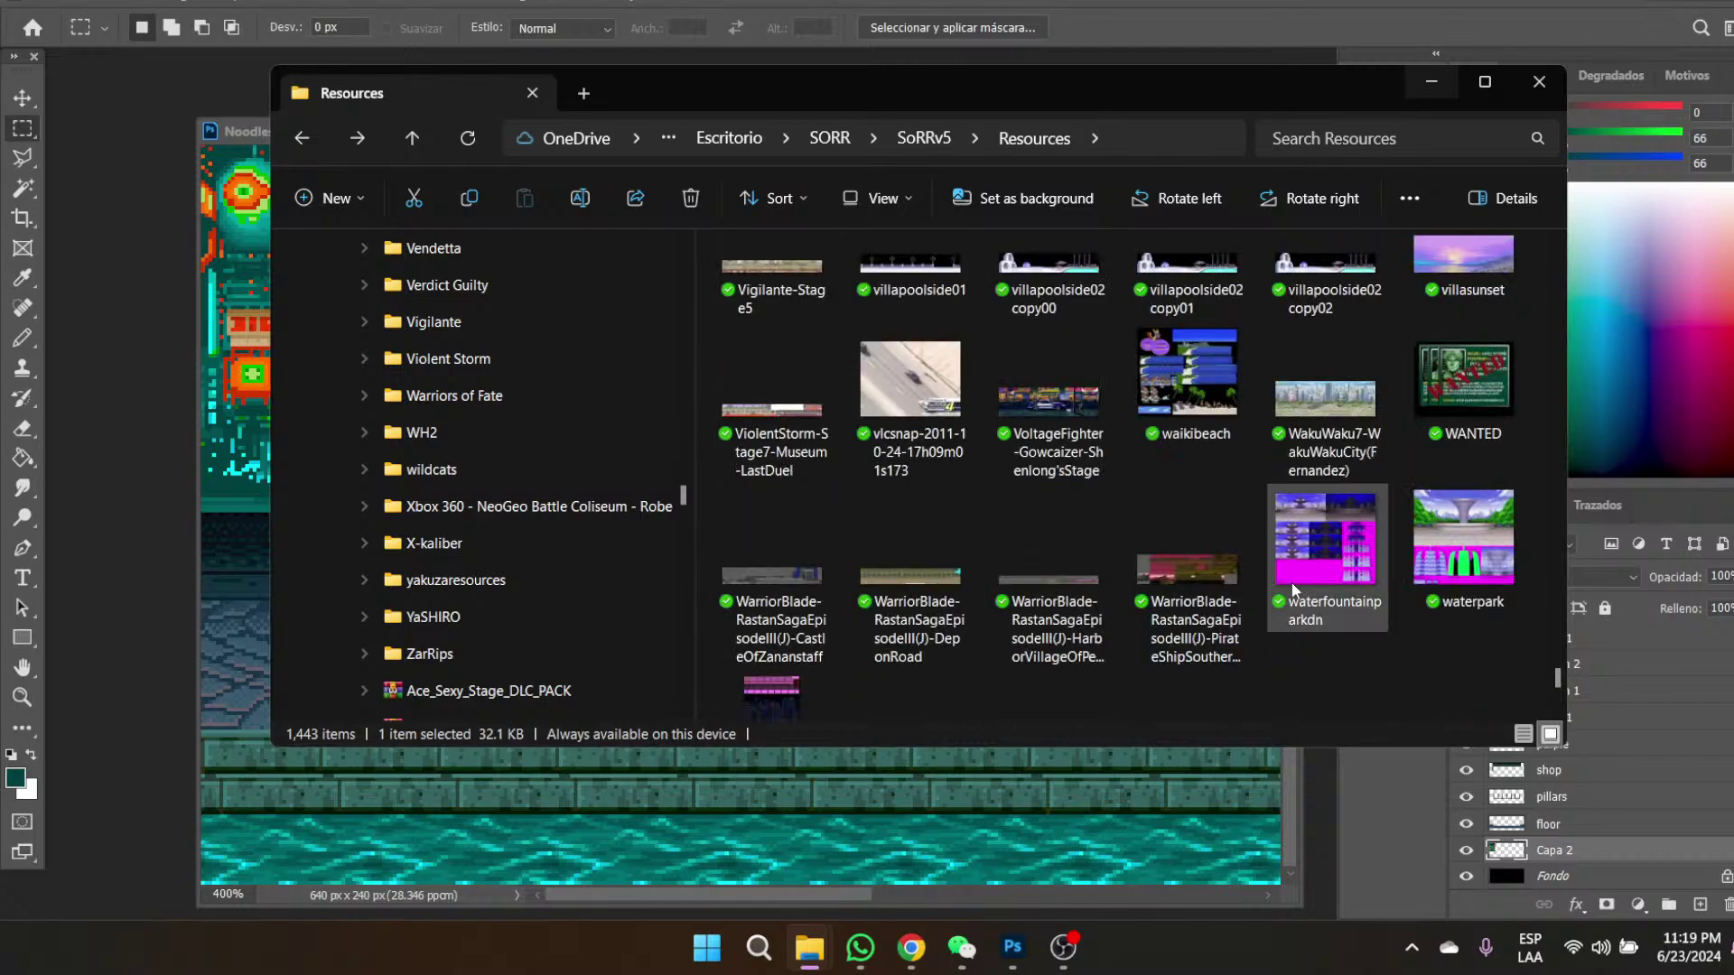
key("n")
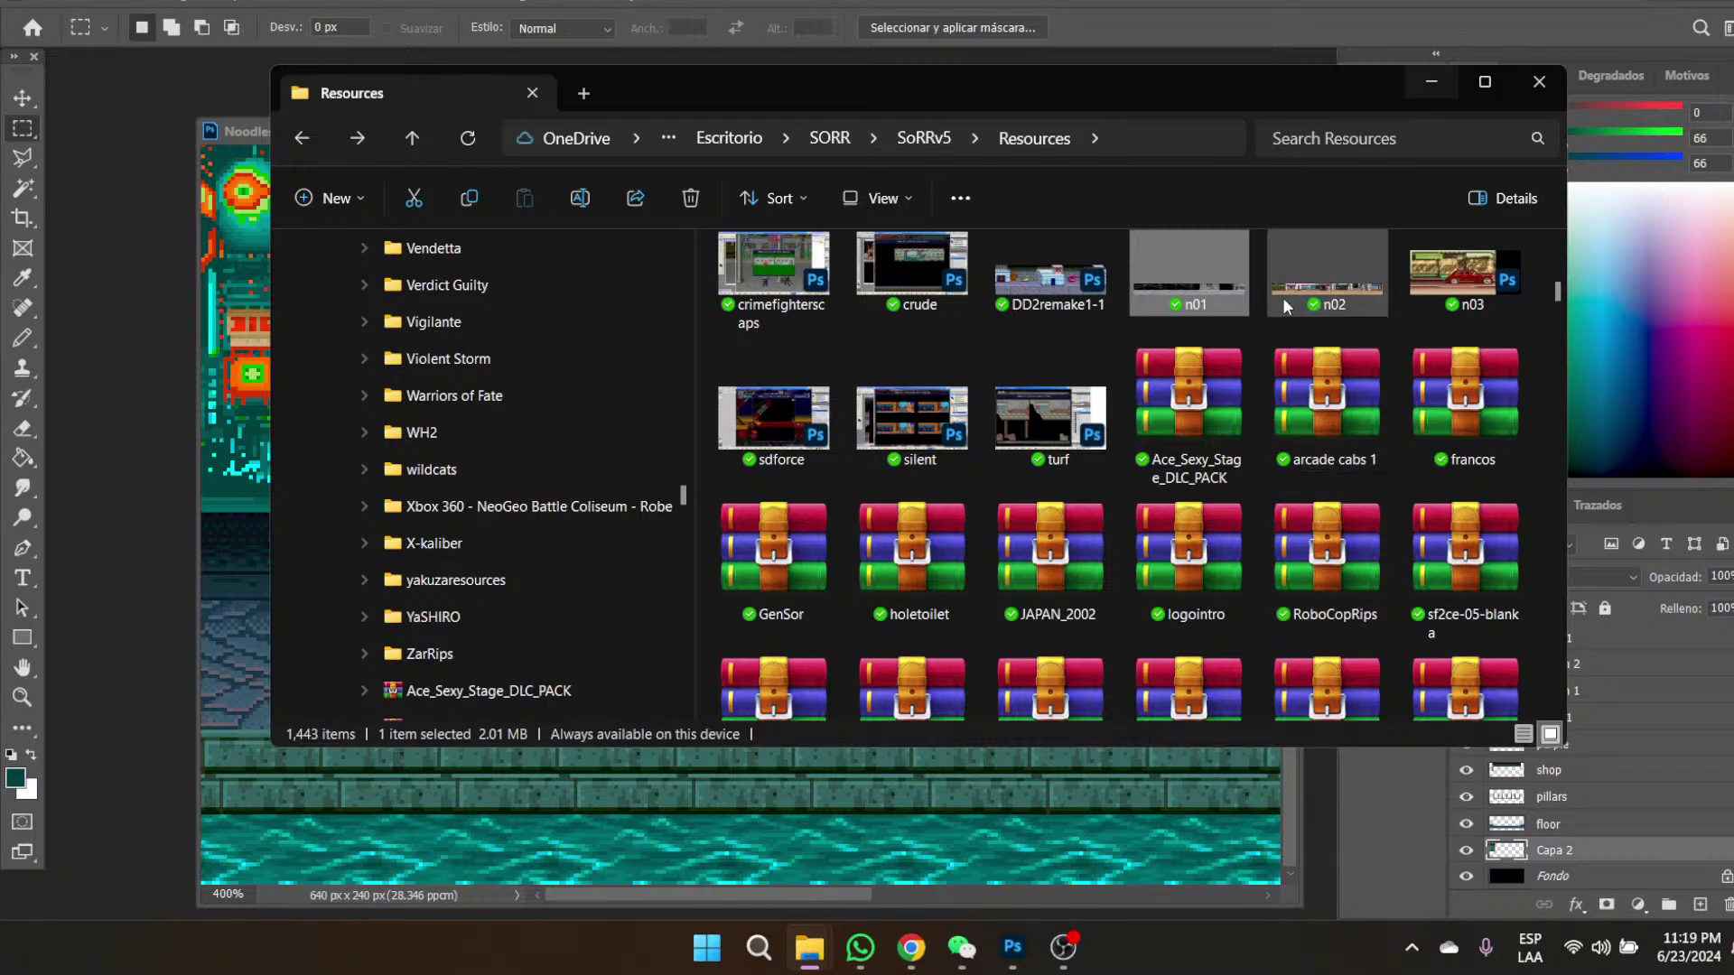
double_click(1206, 291)
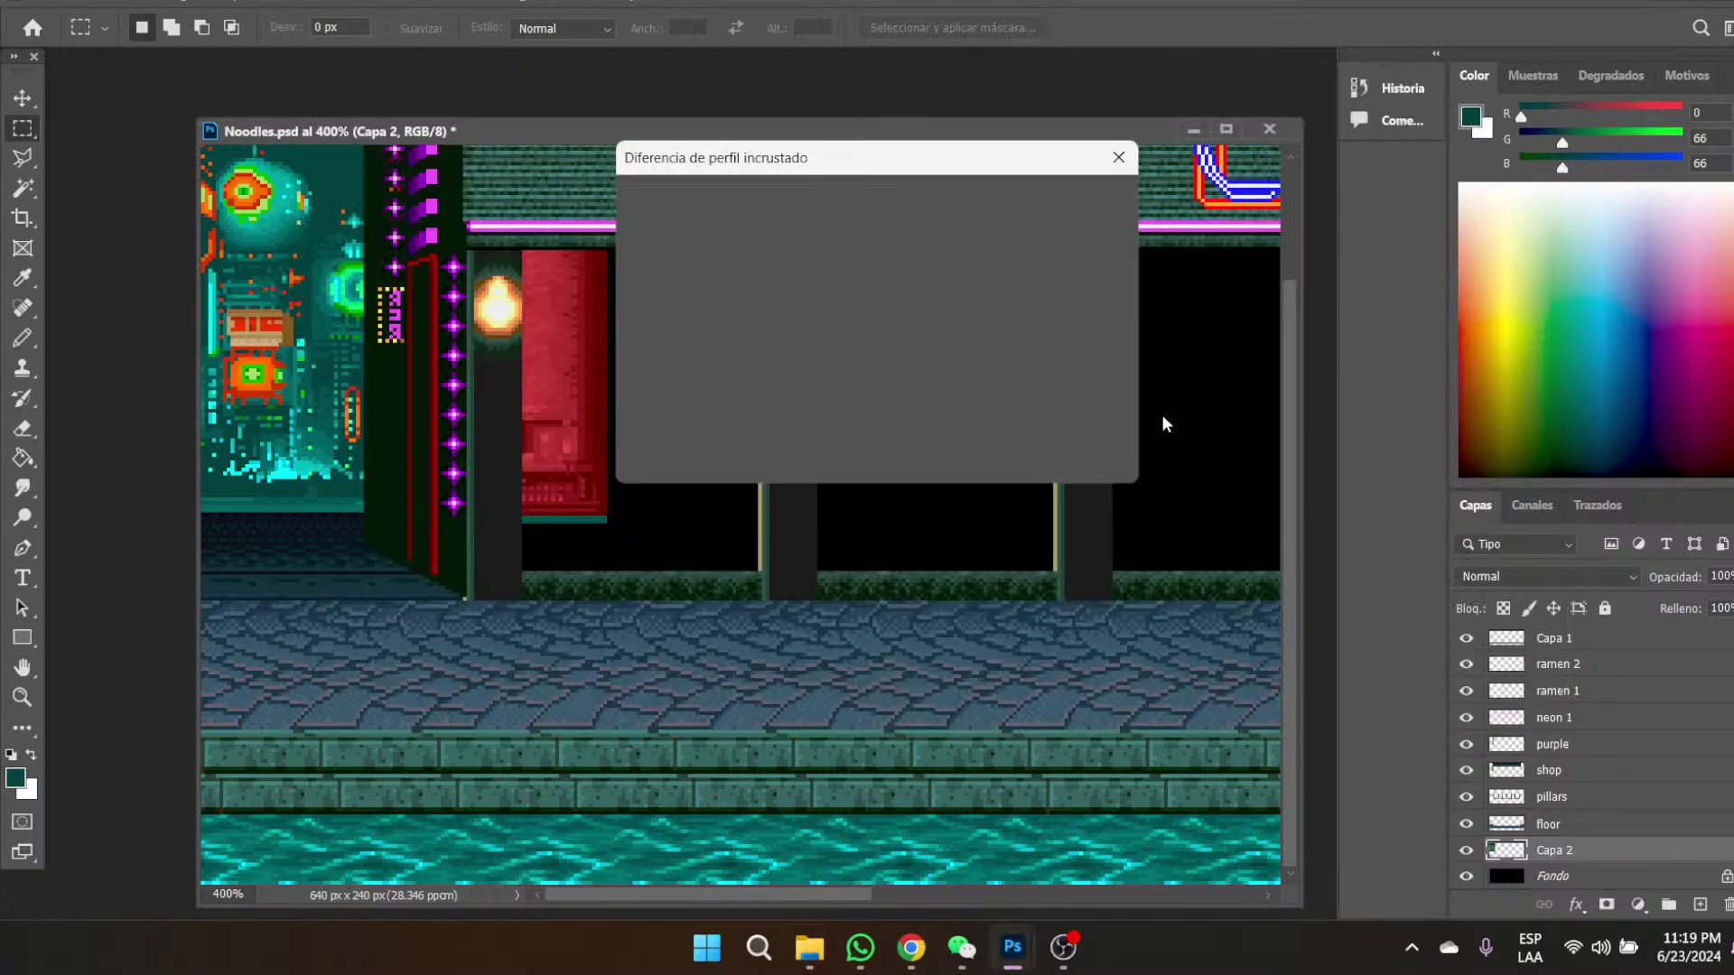
left_click(1086, 454)
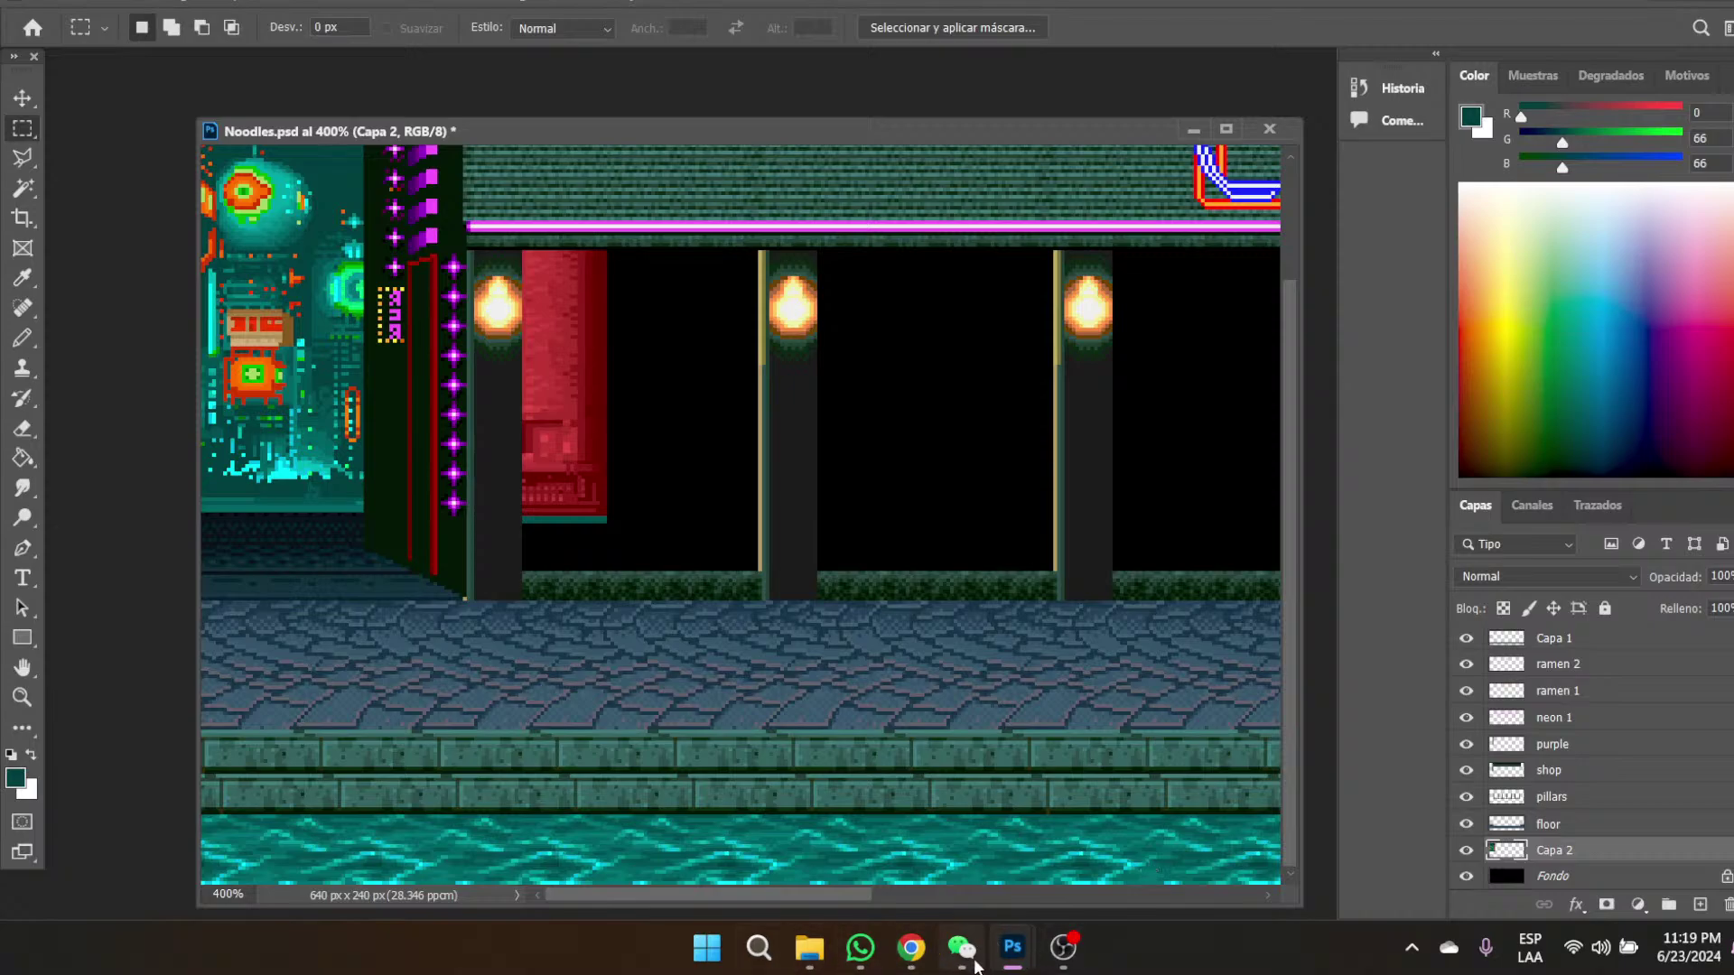
mouse_move(813, 962)
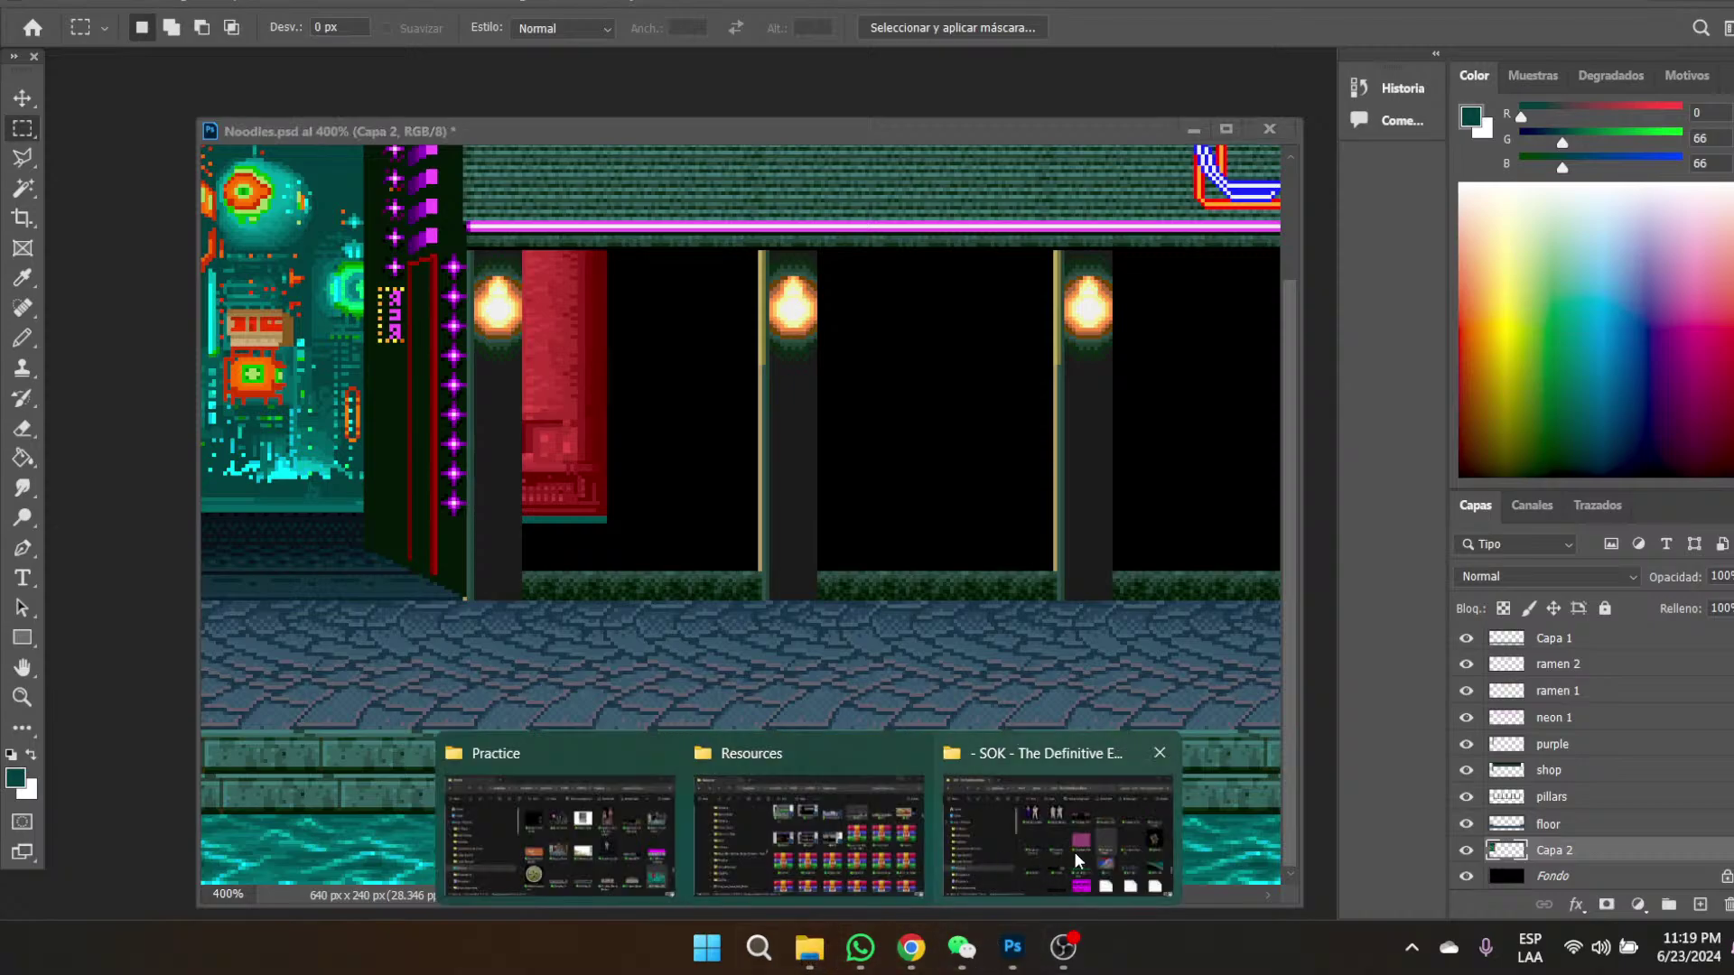
left_click(847, 845)
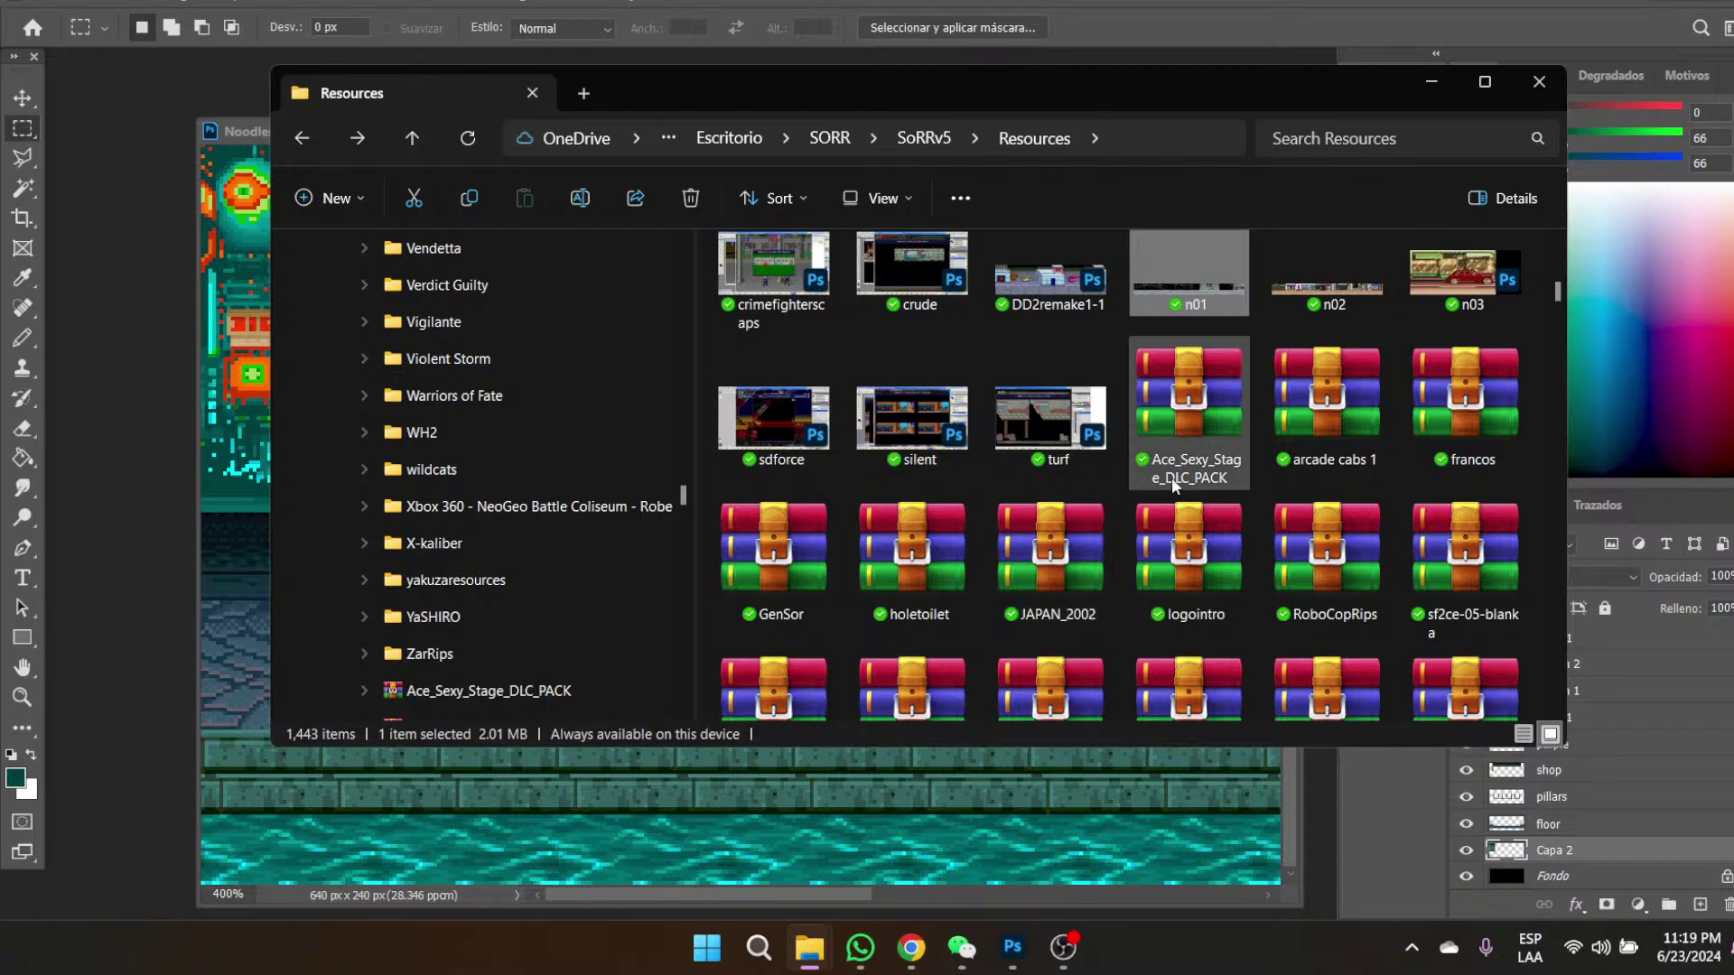
- Look through the Resources thumbnails from the archives past chinatown, neonsigns and the numbered images to the Arcade - Blandia files
scroll(1277, 587, "down", 2)
scroll(1285, 591, "down", 10)
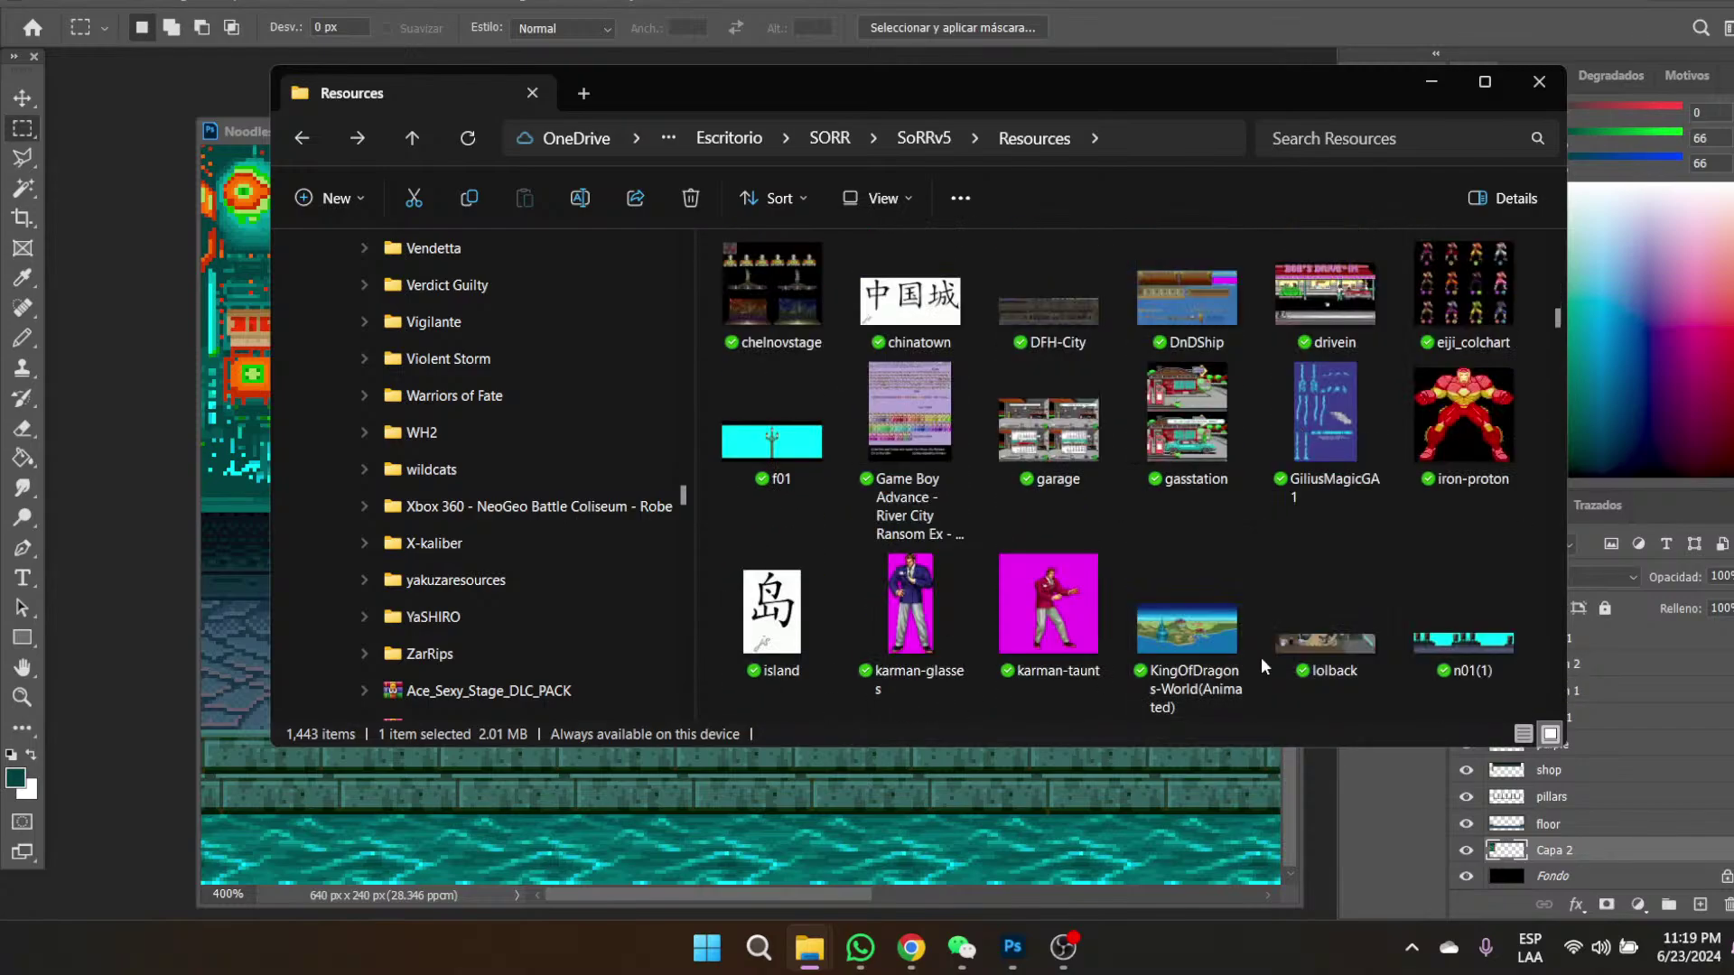
scroll(1261, 657, "down", 5)
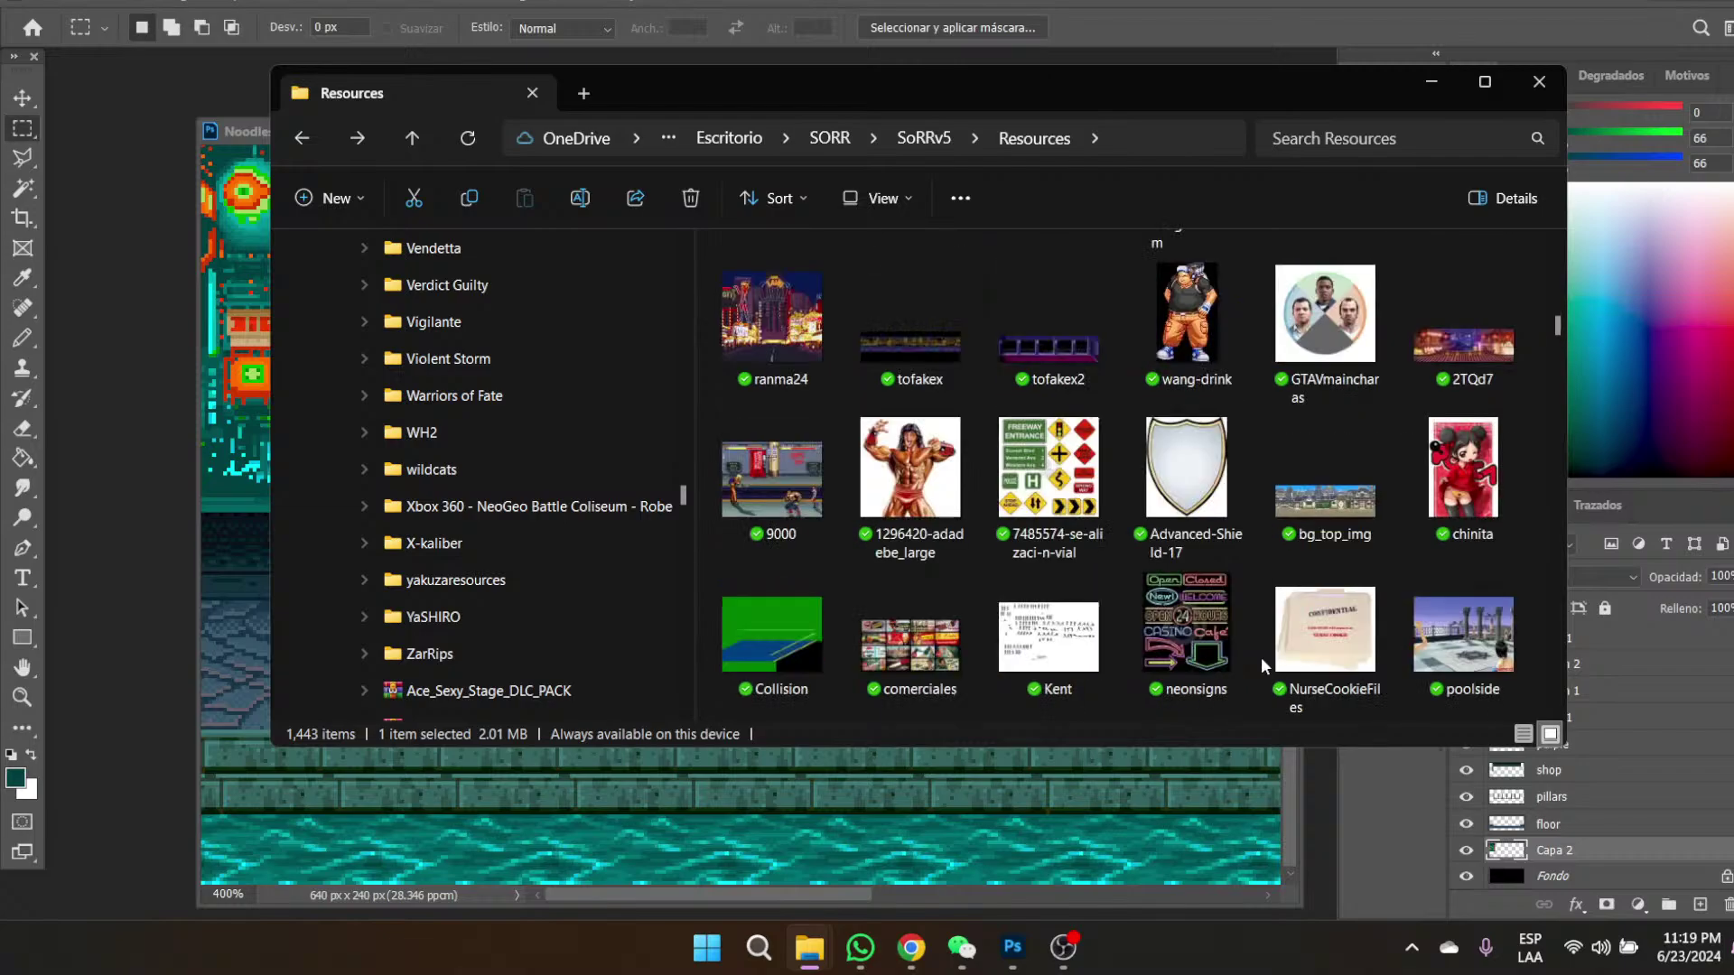
scroll(1261, 657, "down", 2)
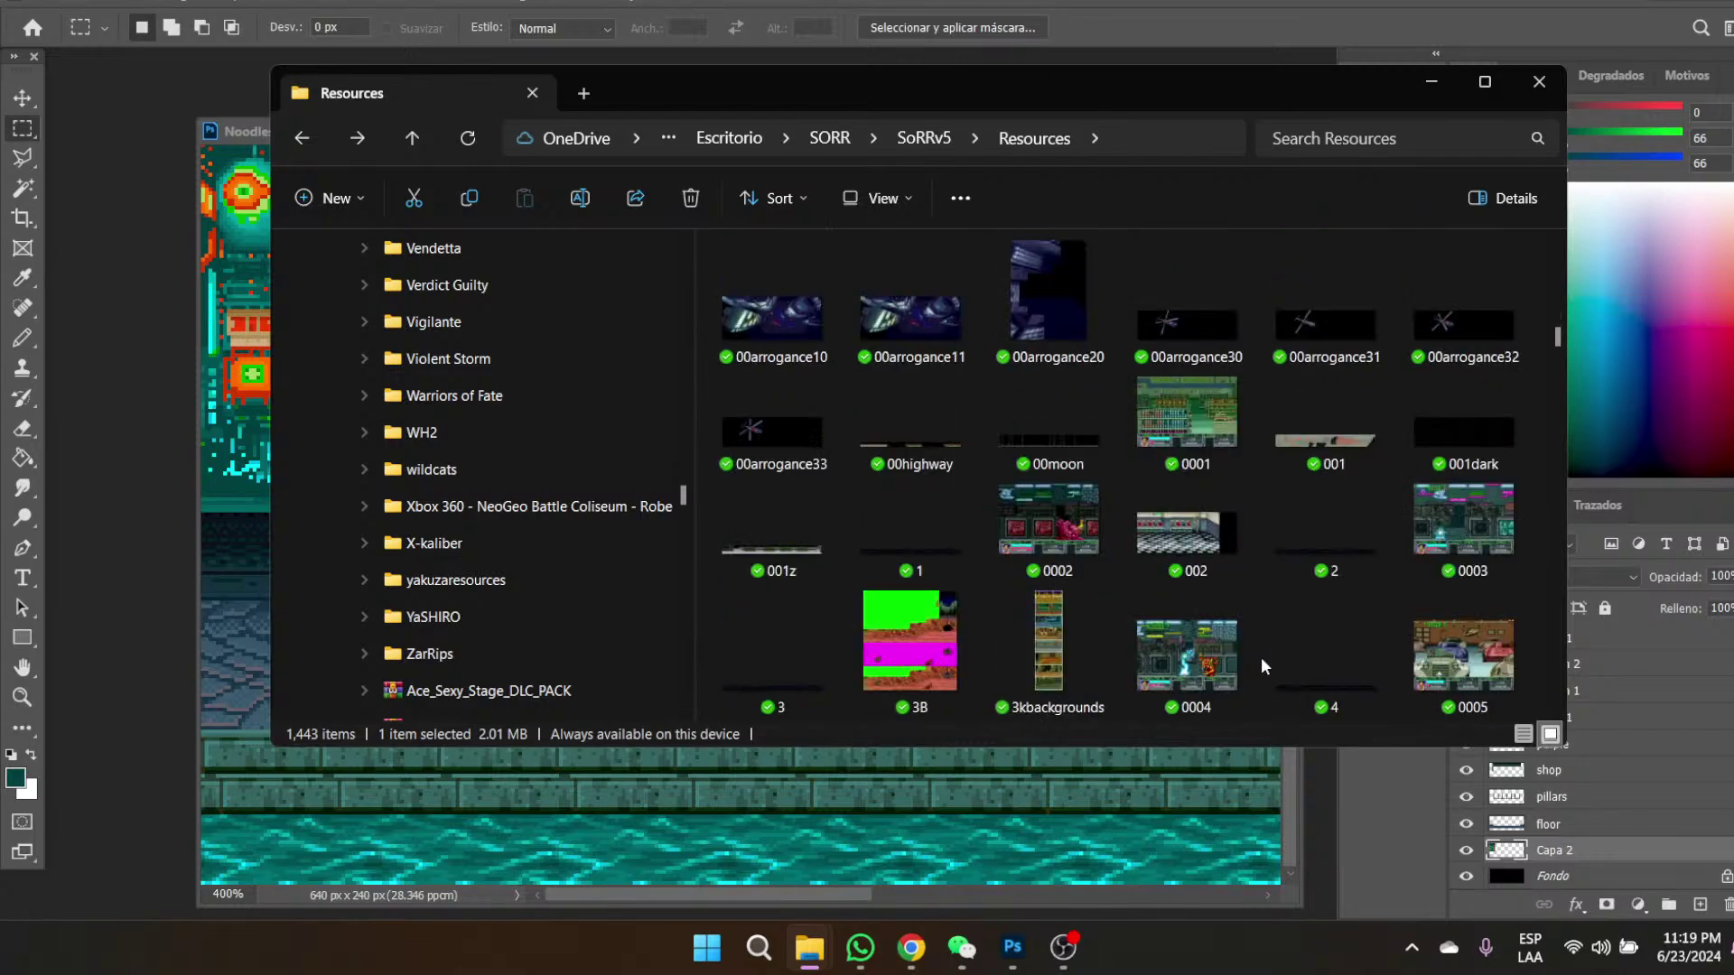
scroll(1260, 657, "down", 3)
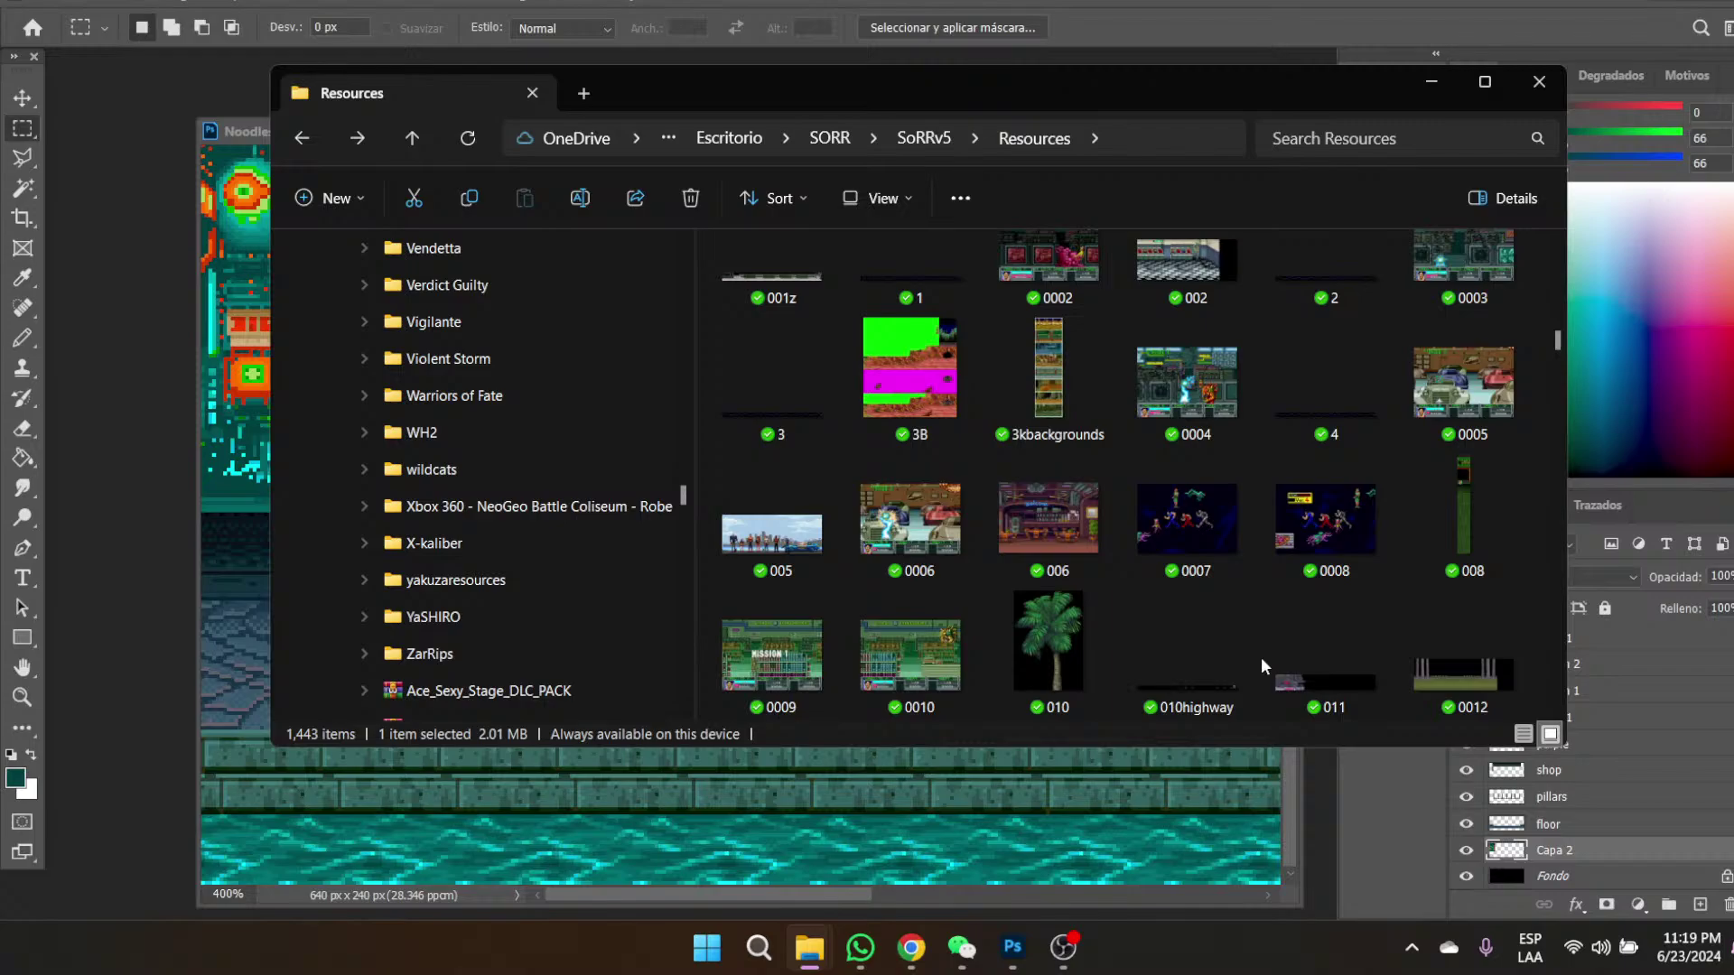
scroll(1261, 658, "down", 10)
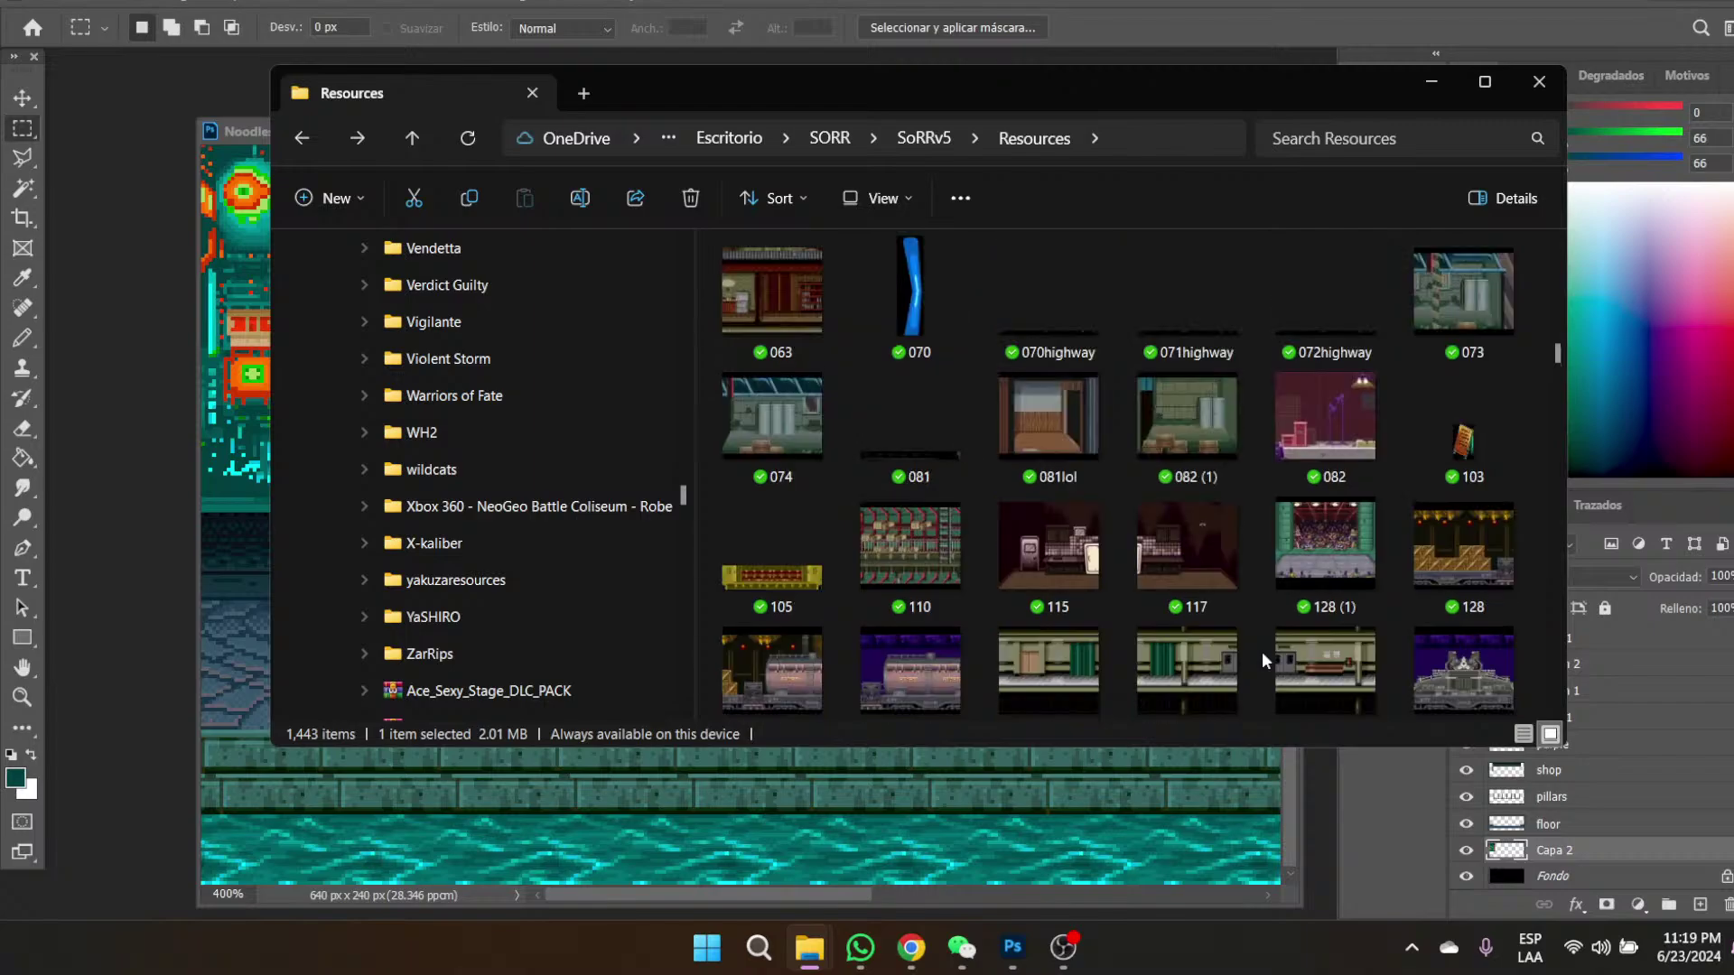
scroll(1261, 652, "down", 15)
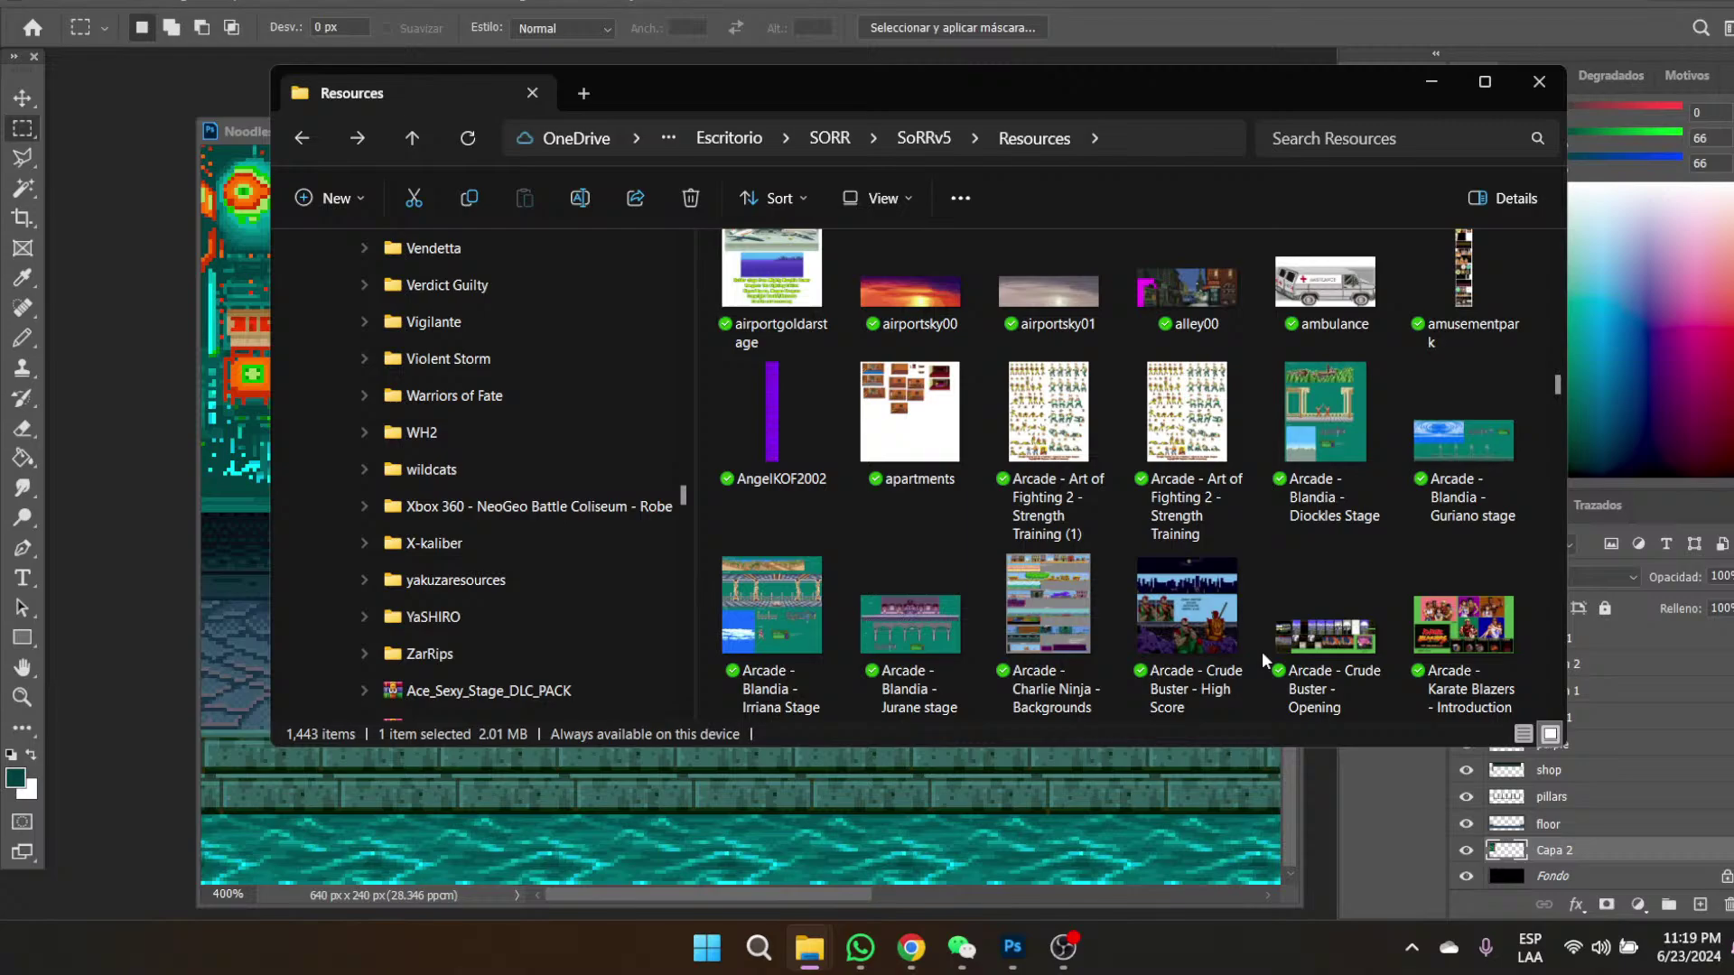
- Look through the Resources thumbnails from the BD_Stage and billboard images past the DenjinMakai and Ghost Trick files to the HA2_Hotel images
scroll(1261, 652, "down", 4)
scroll(1261, 652, "down", 8)
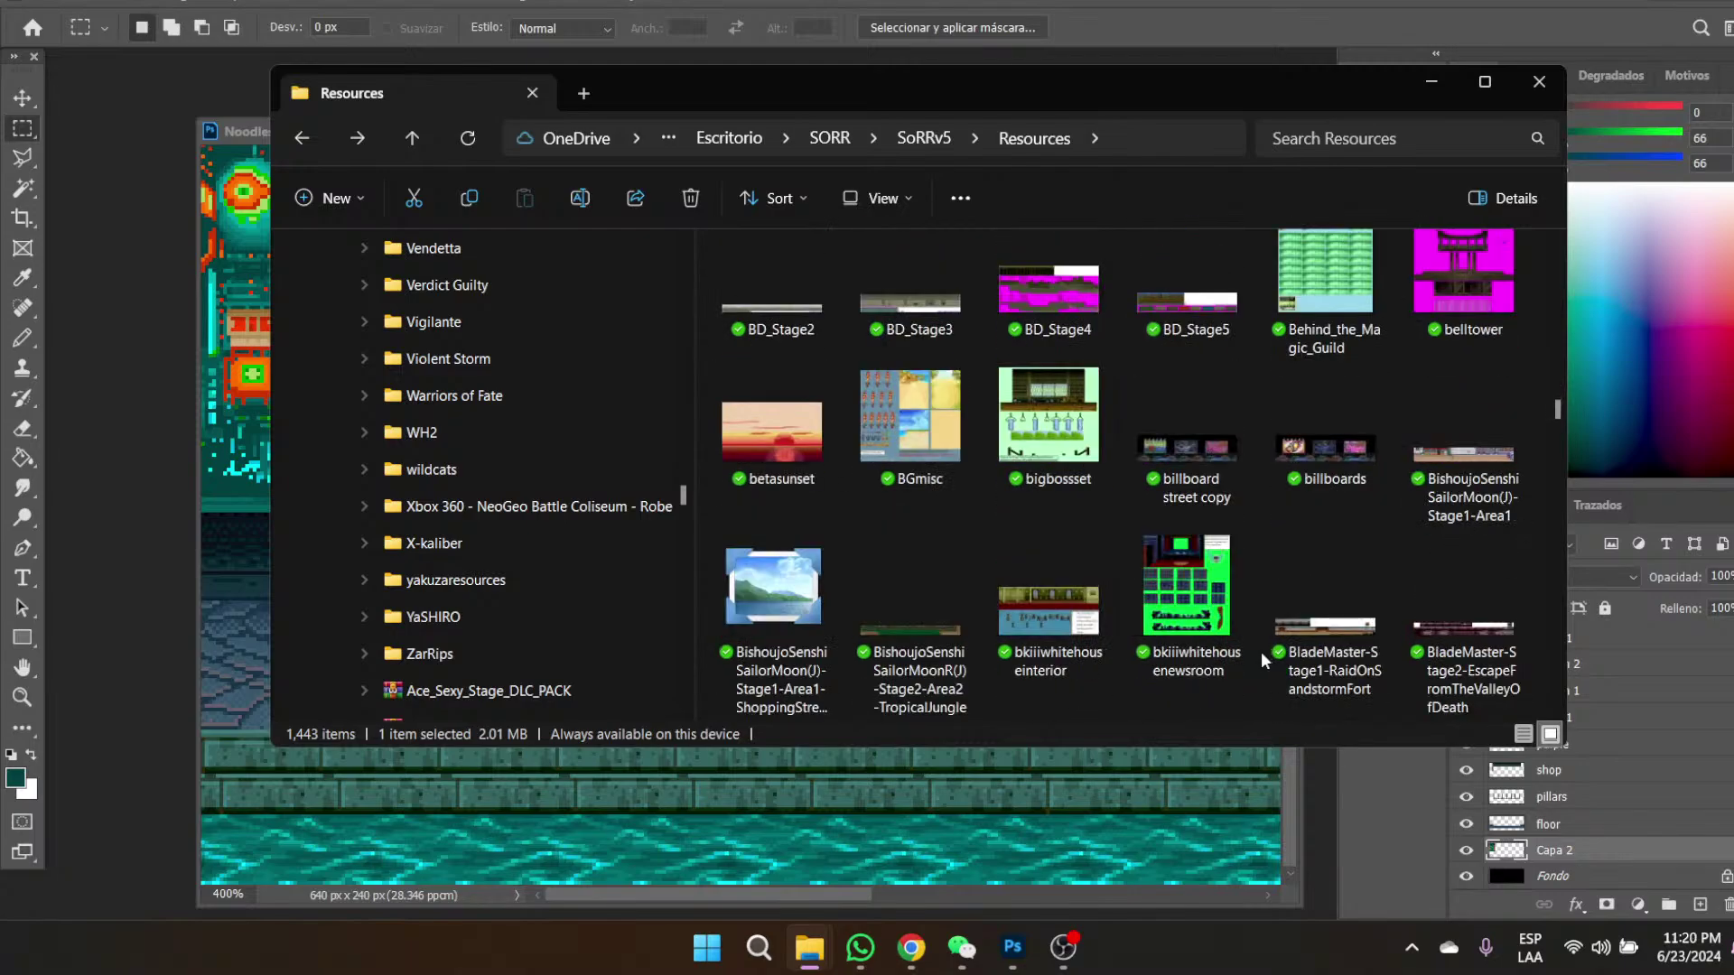
scroll(1261, 652, "down", 5)
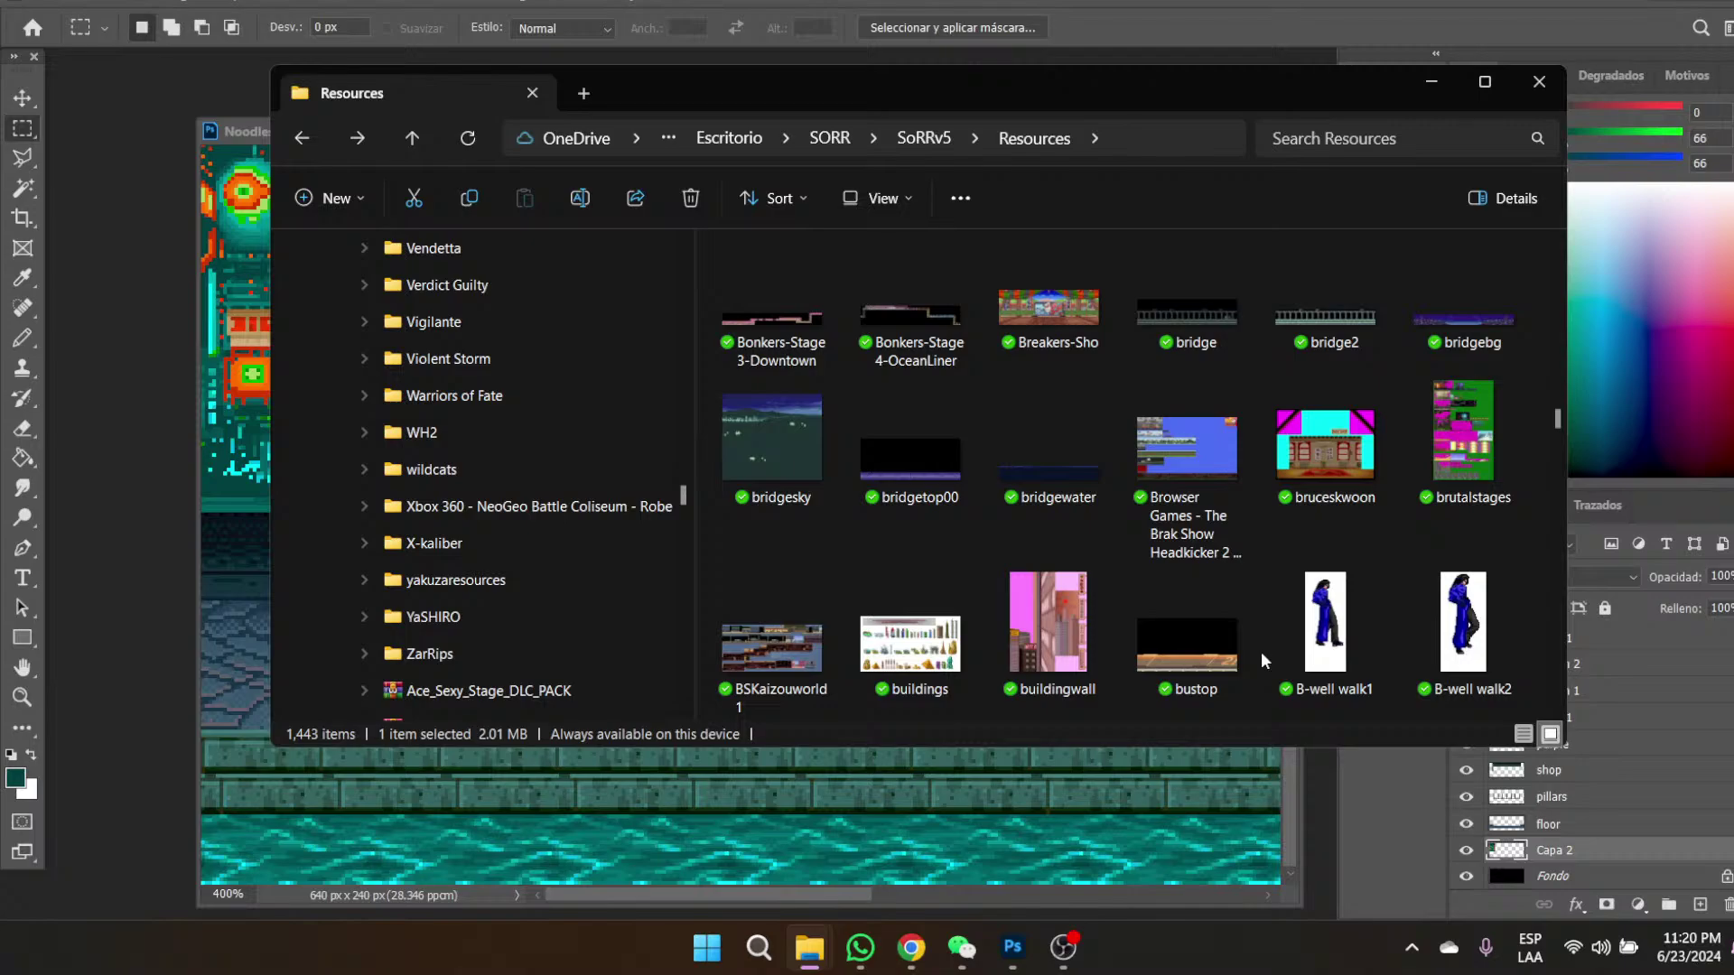
scroll(1261, 652, "down", 5)
scroll(1261, 641, "down", 10)
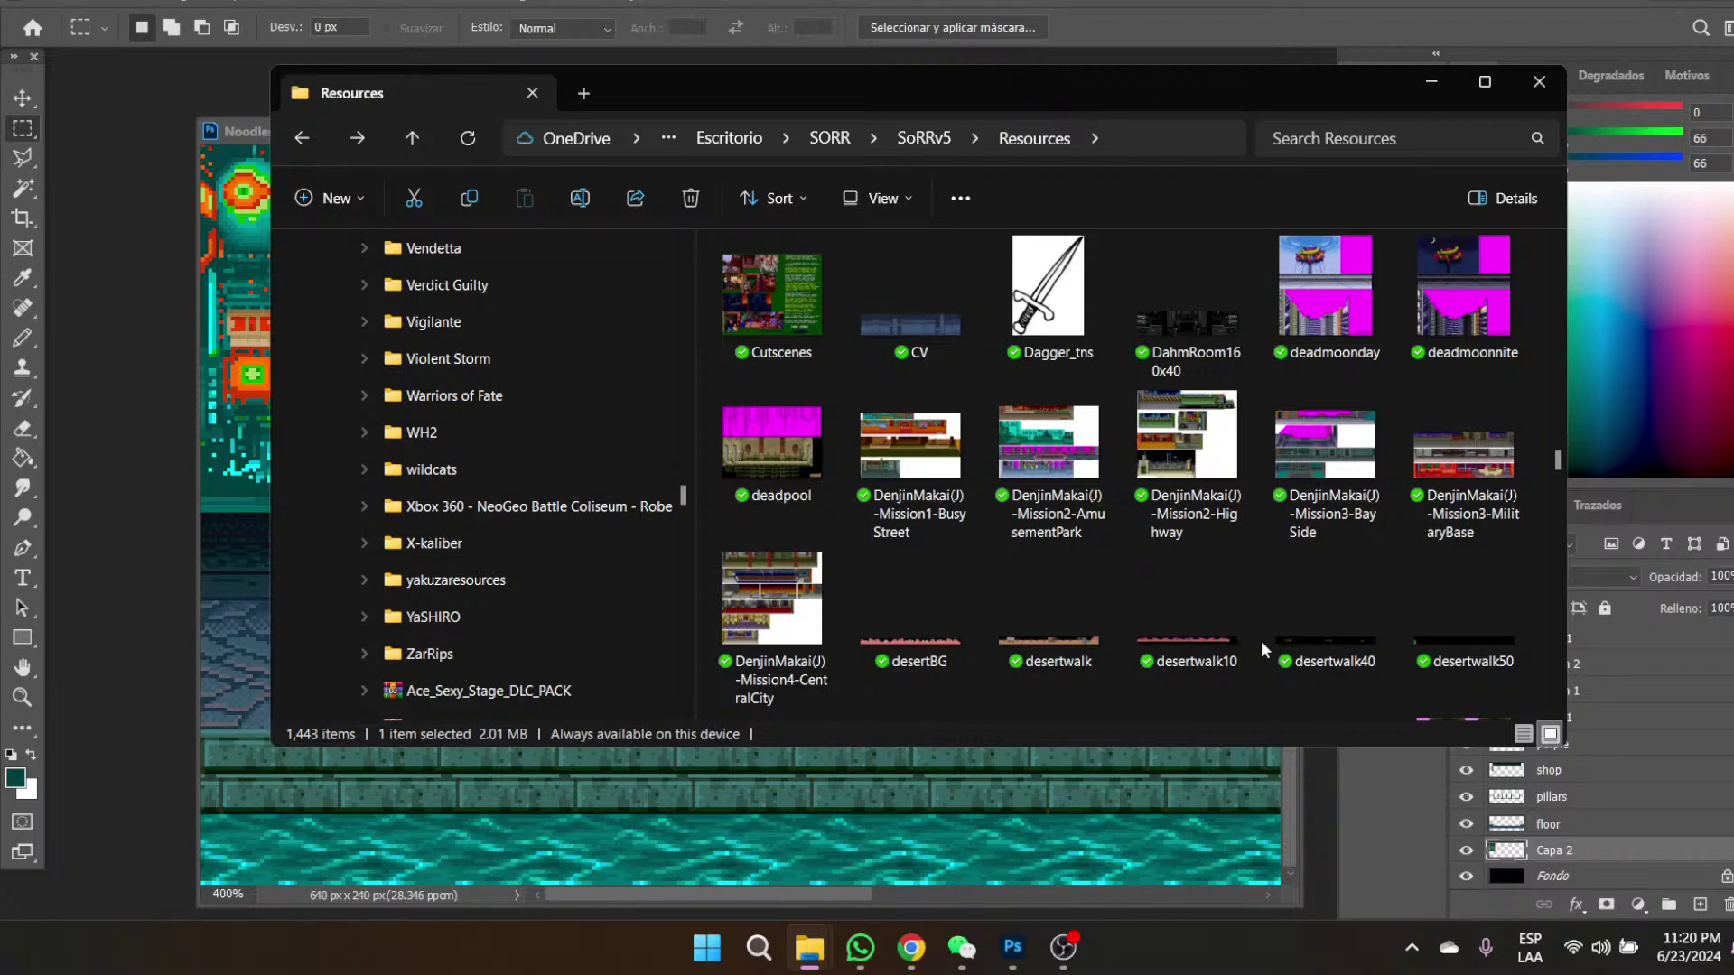
scroll(1261, 641, "down", 5)
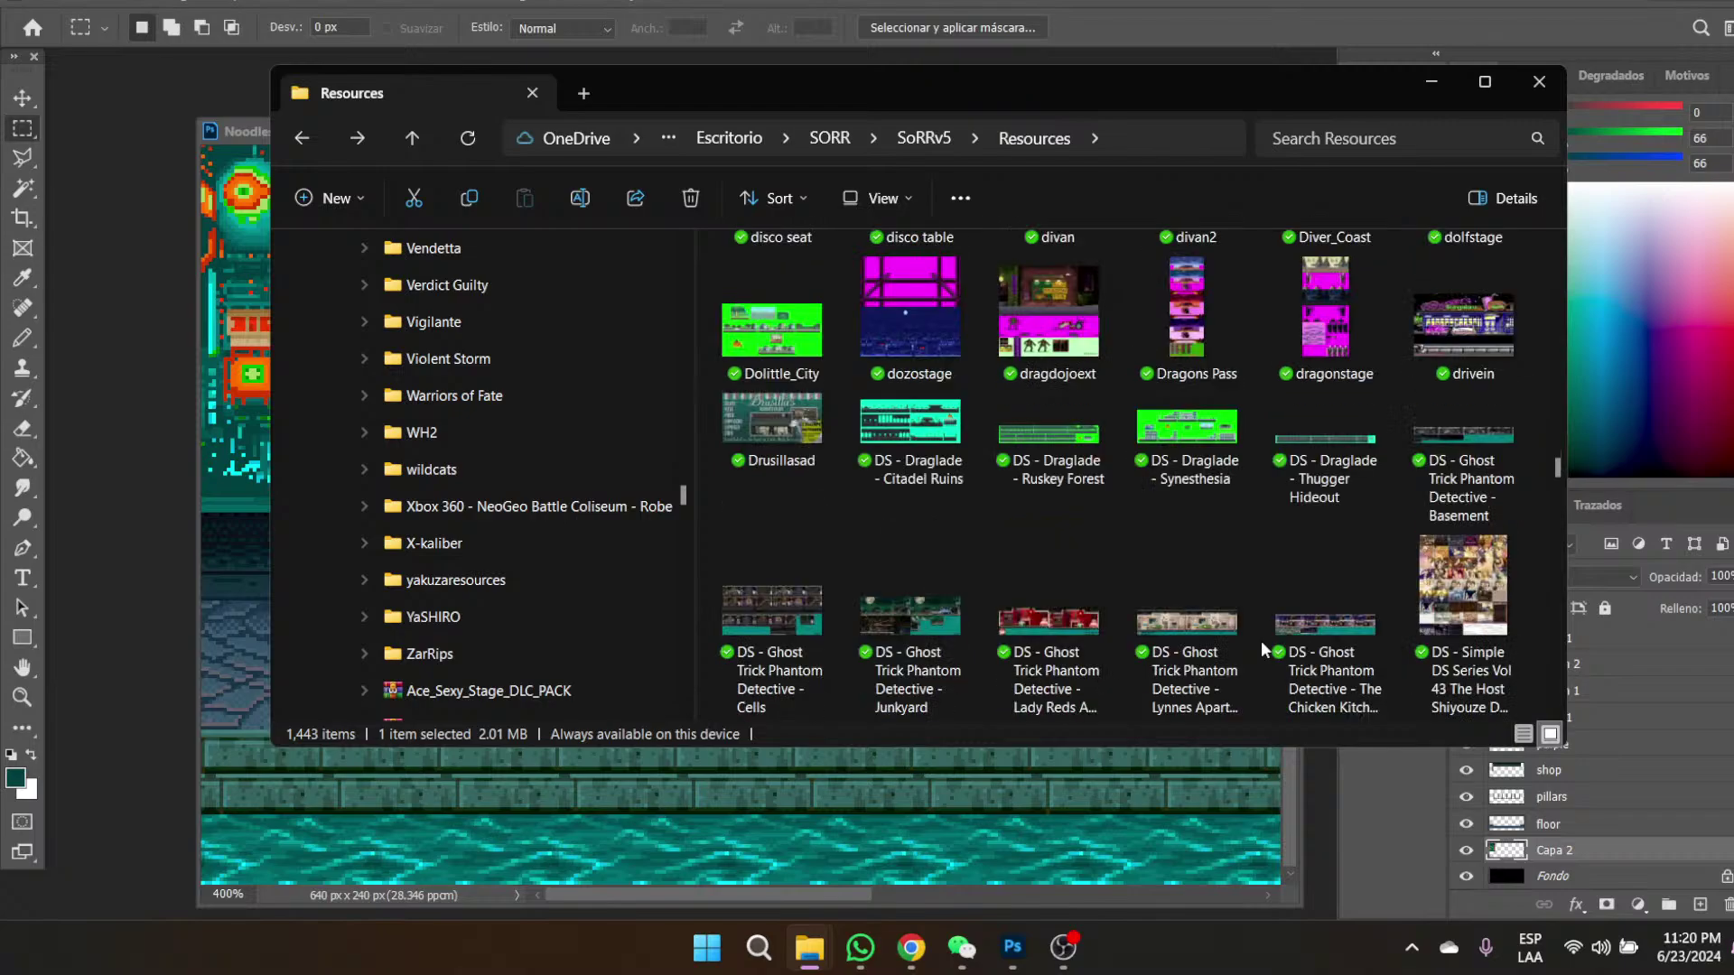
scroll(1261, 641, "down", 10)
scroll(1261, 642, "down", 5)
scroll(1260, 641, "down", 15)
scroll(1261, 641, "up", 5)
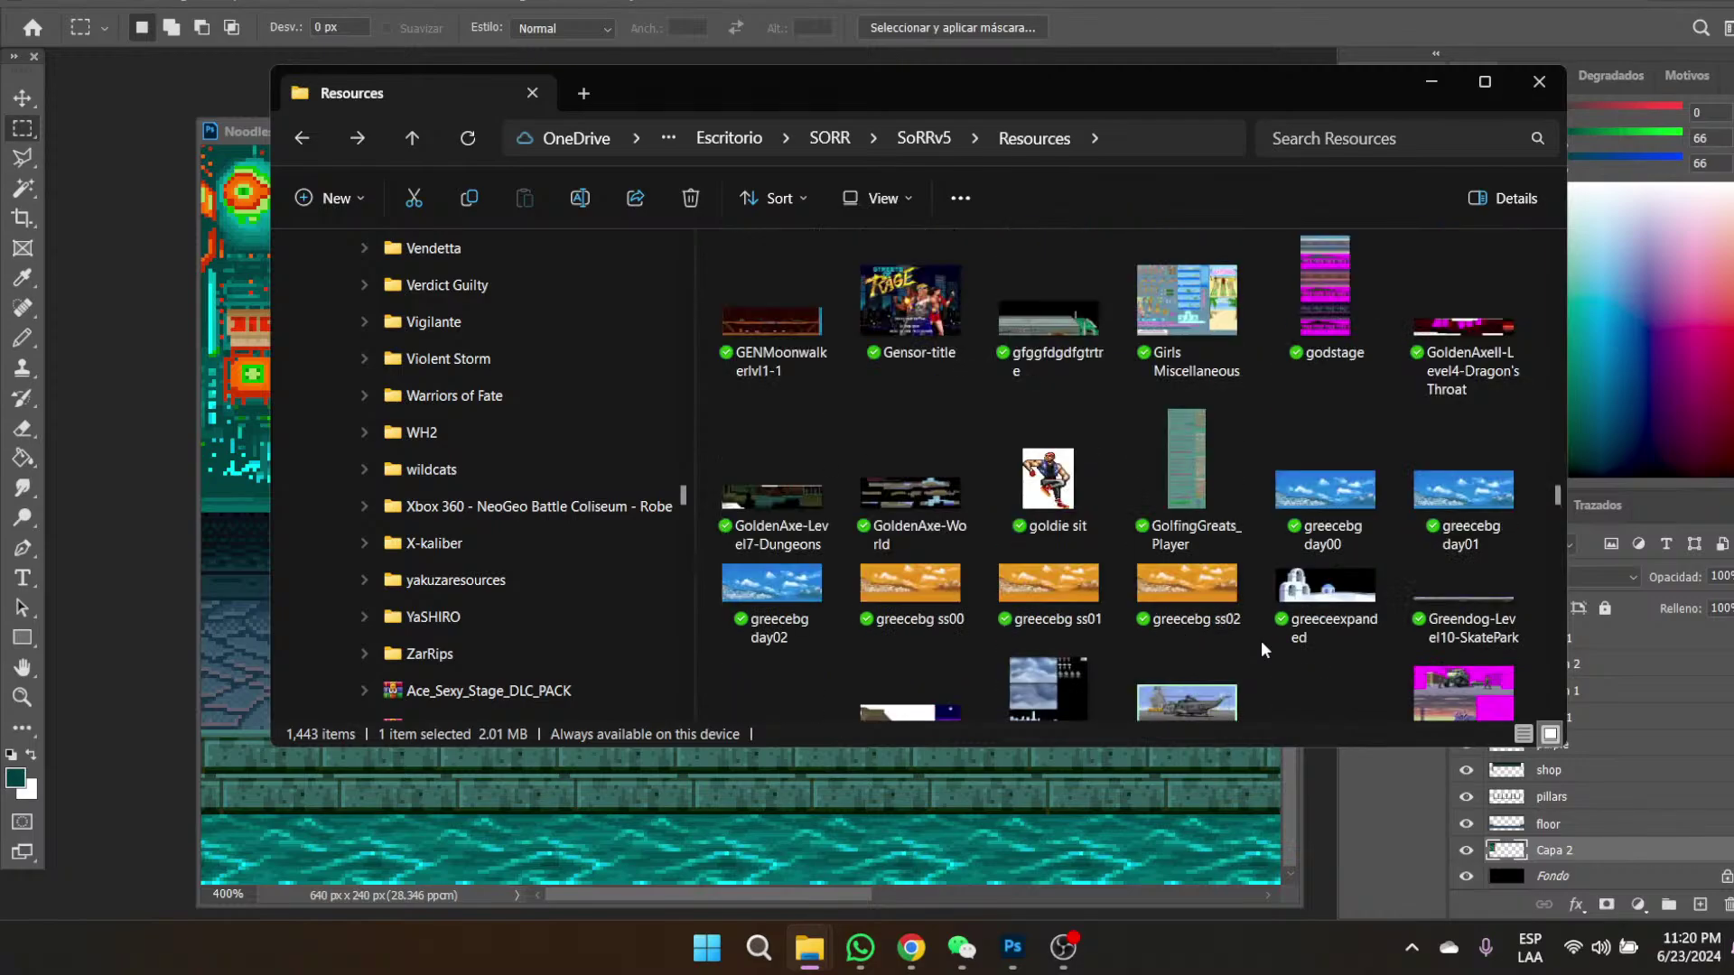
scroll(1260, 642, "up", 2)
scroll(1261, 641, "down", 5)
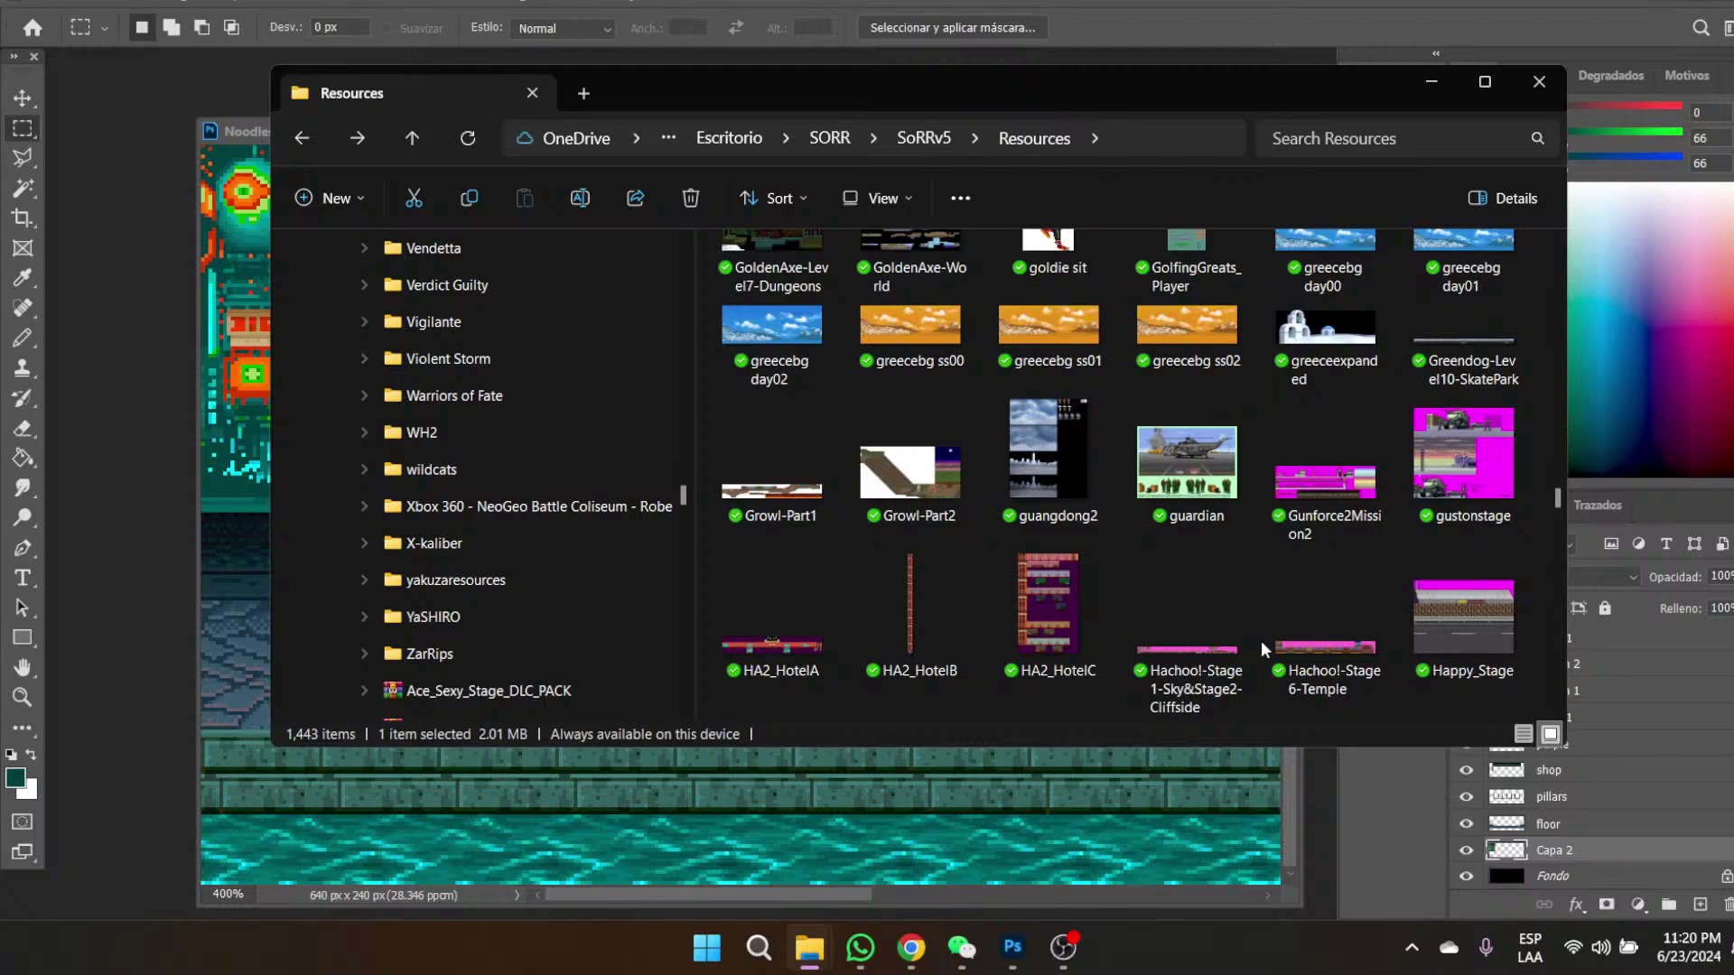
- Look through the Resources thumbnails past the HomeAlone, MagicSword and Mobile files and find the n01 and n02 street images
scroll(1262, 643, "down", 3)
scroll(1261, 641, "down", 20)
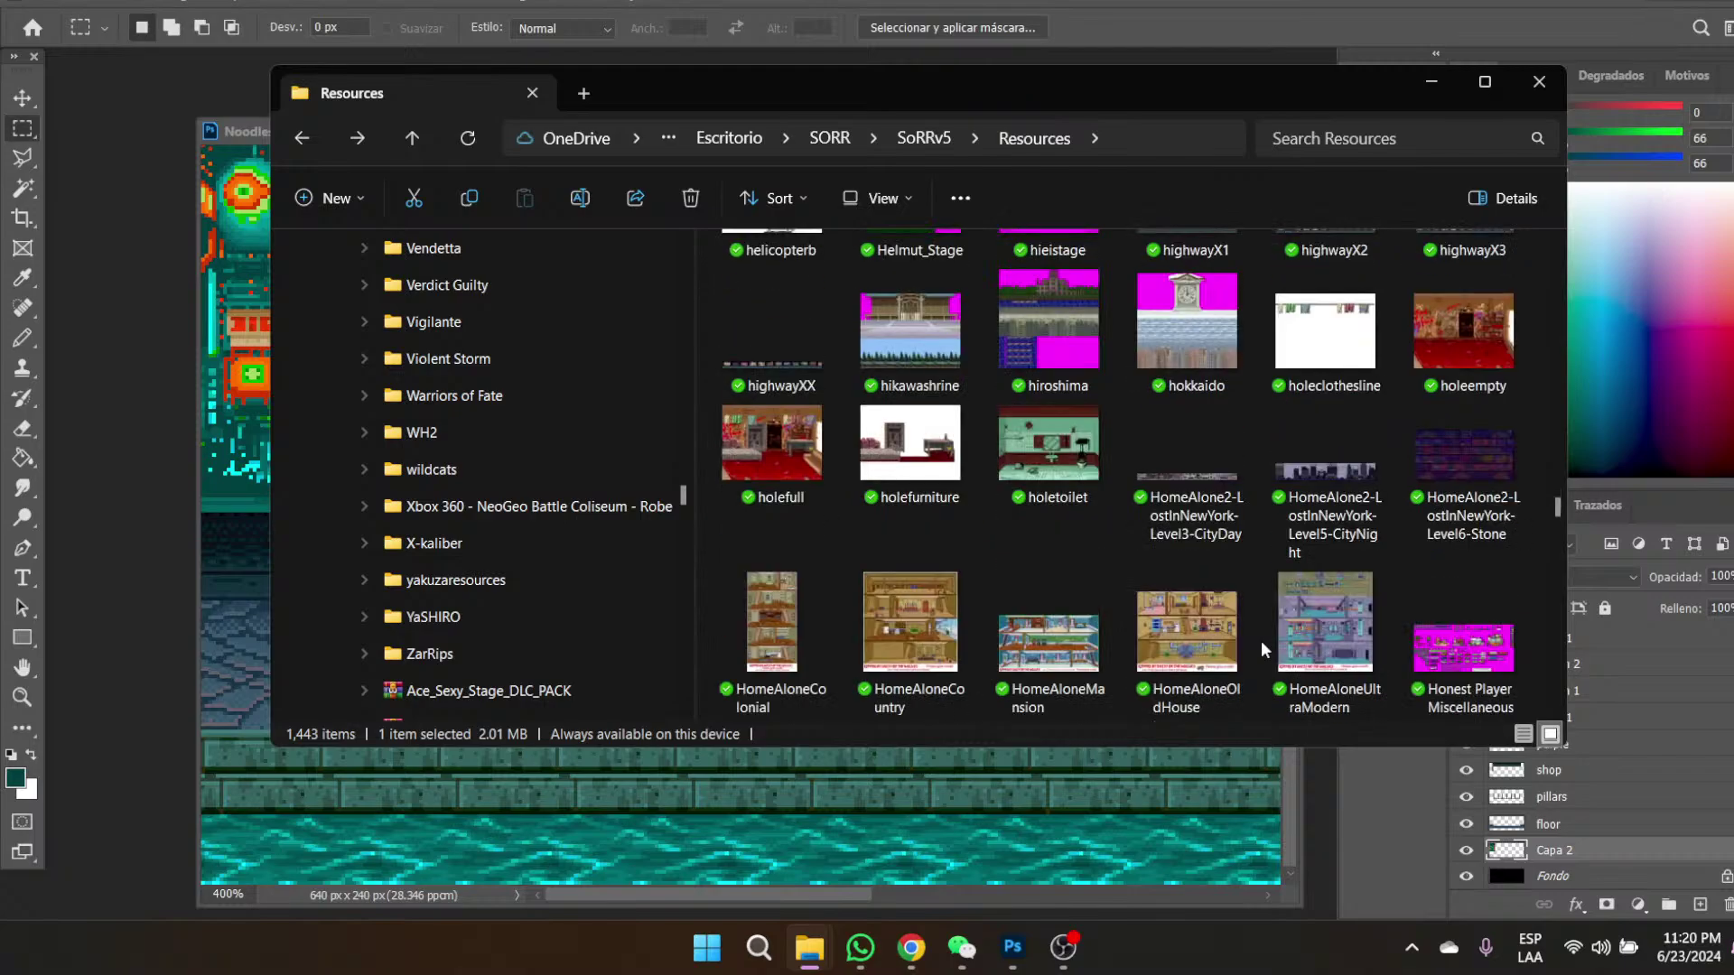
scroll(1261, 641, "down", 15)
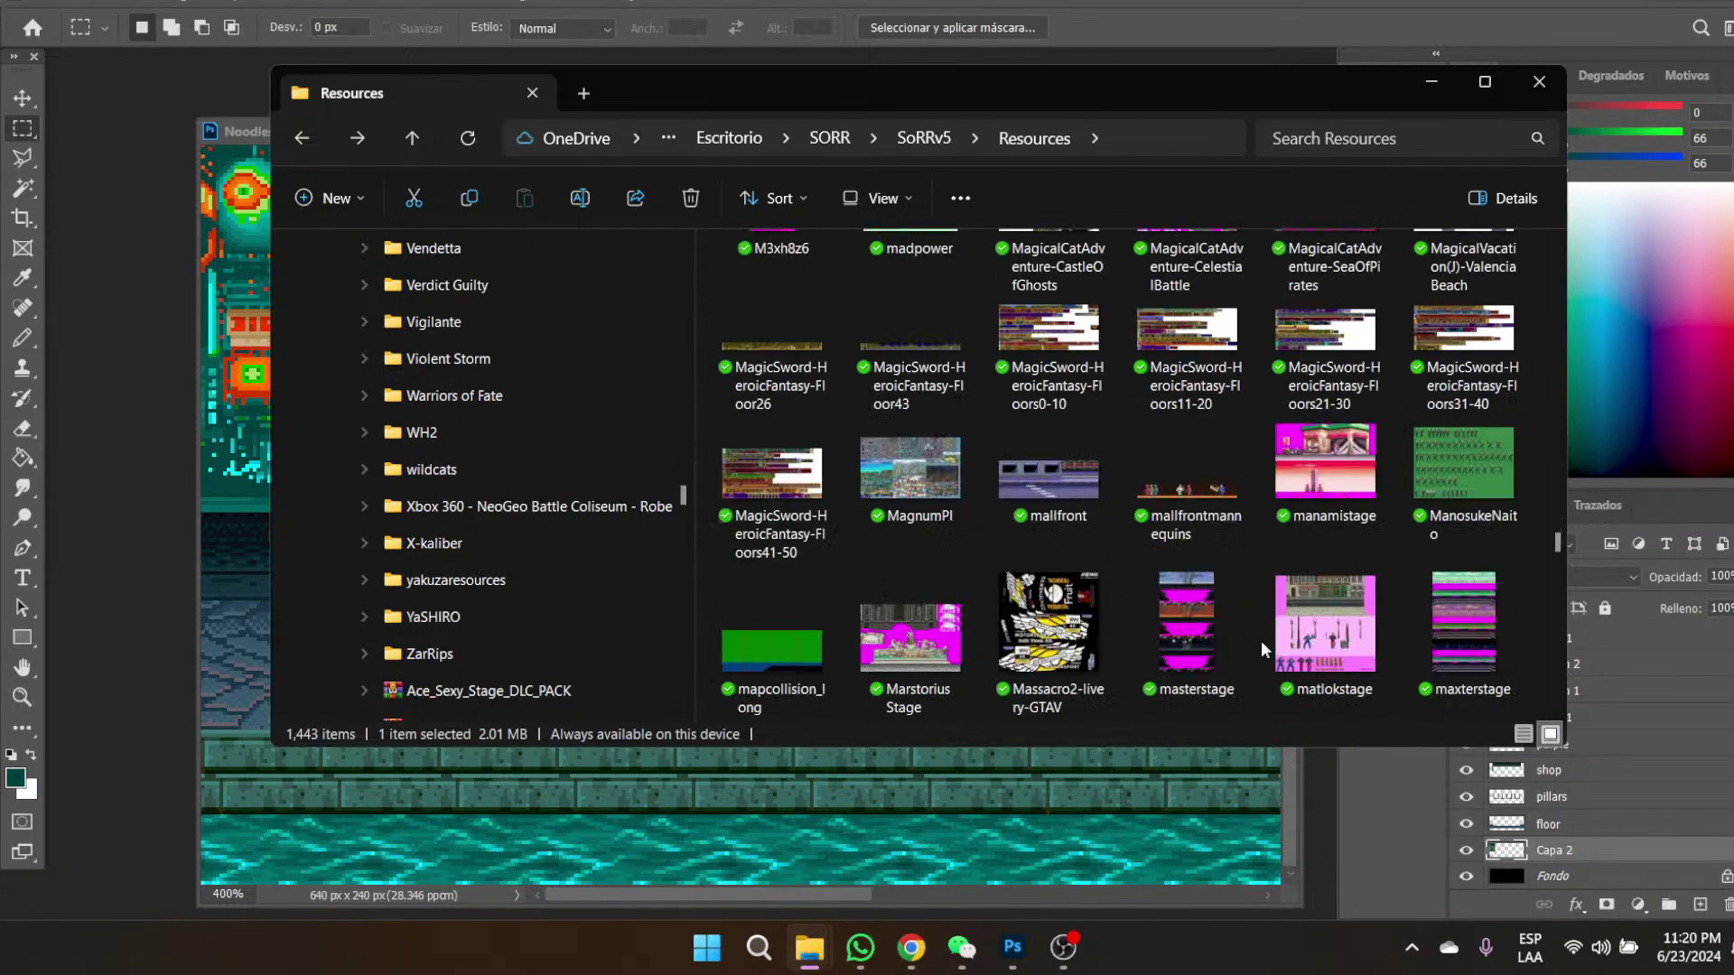
scroll(1261, 641, "down", 5)
scroll(1260, 641, "down", 10)
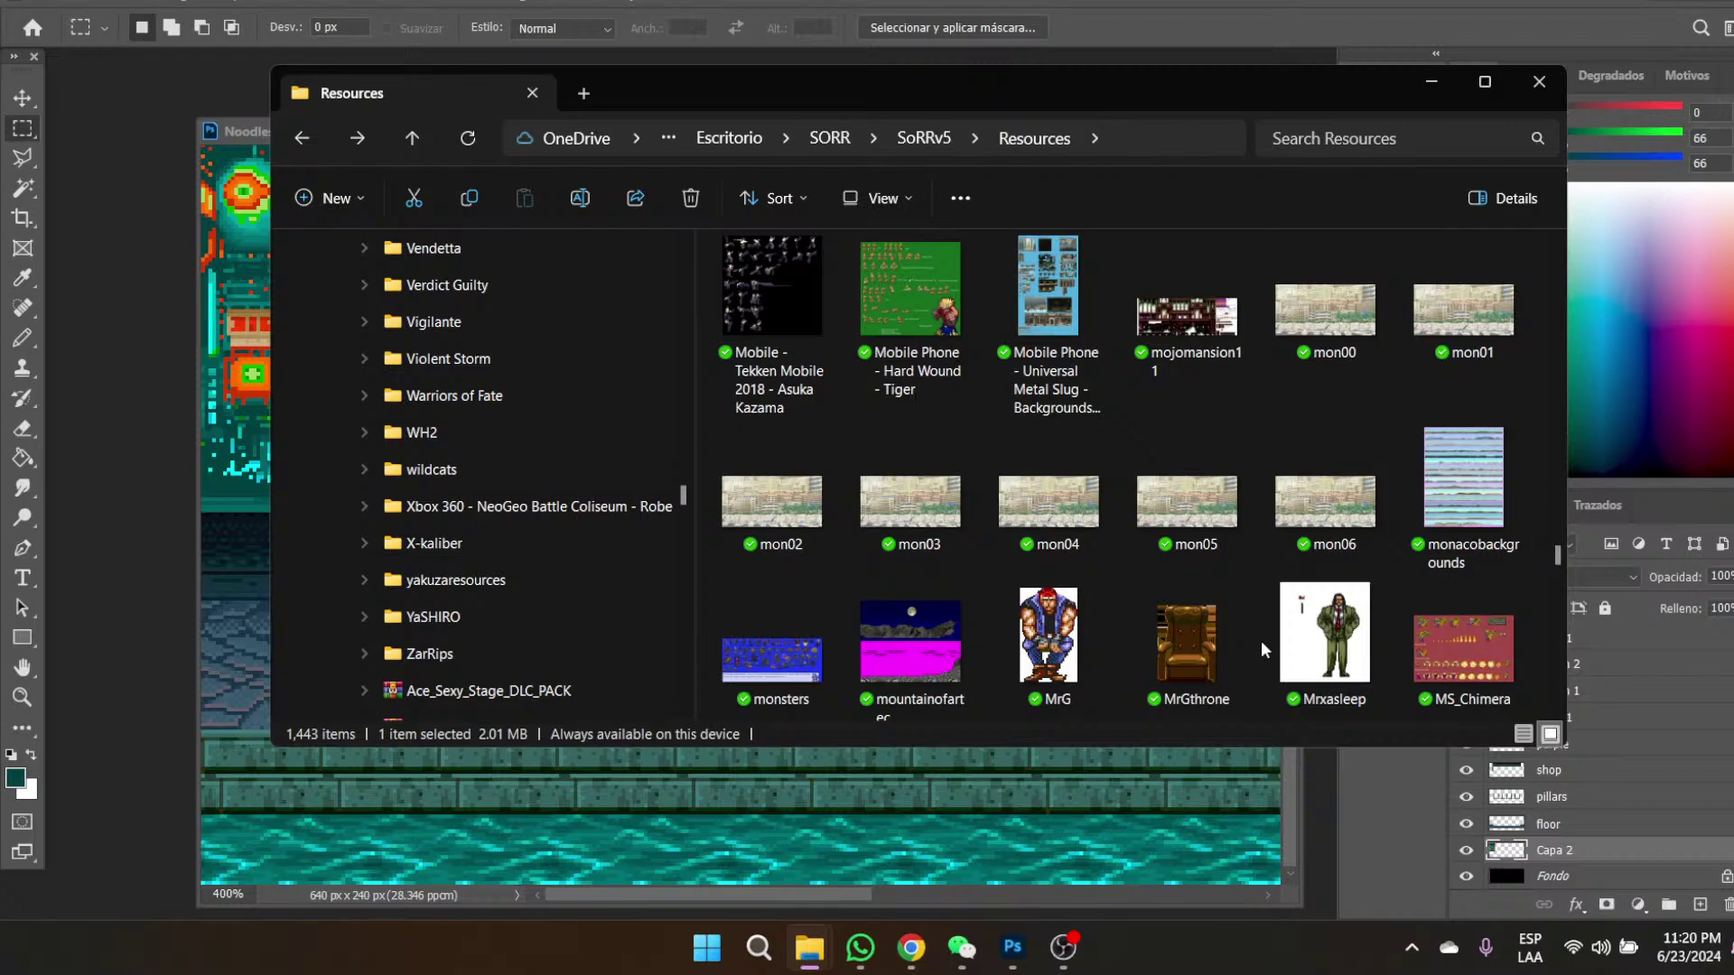
scroll(1261, 641, "down", 4)
scroll(1261, 642, "down", 5)
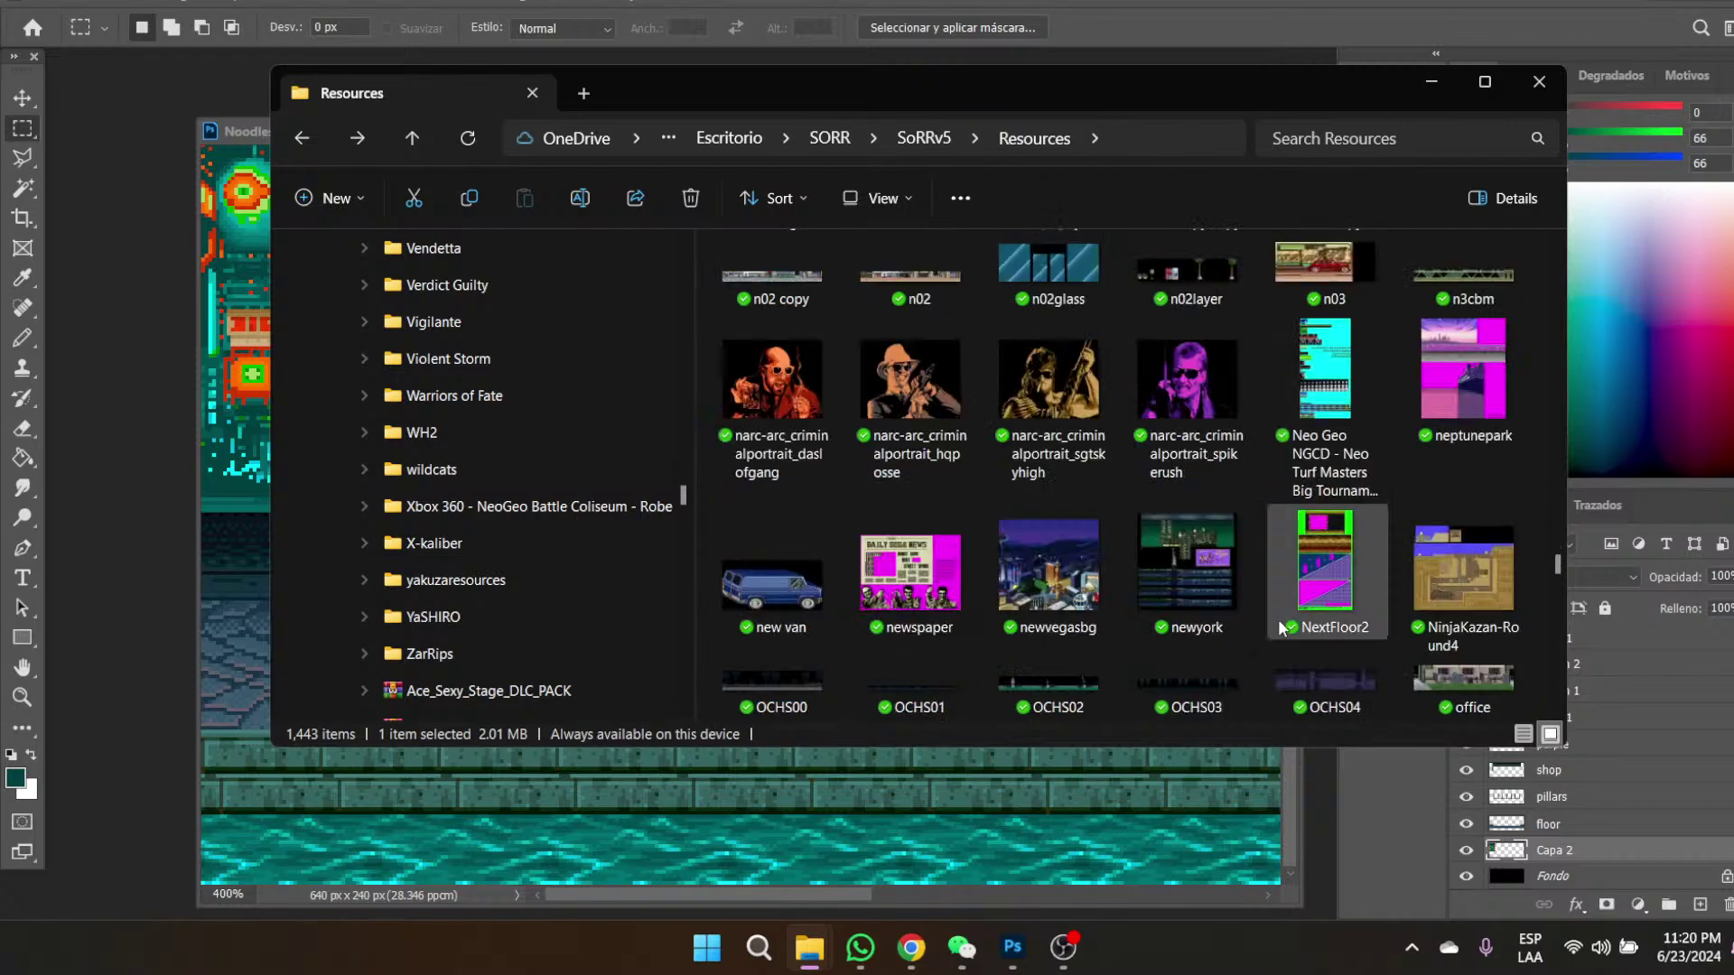
scroll(1326, 448, "up", 3)
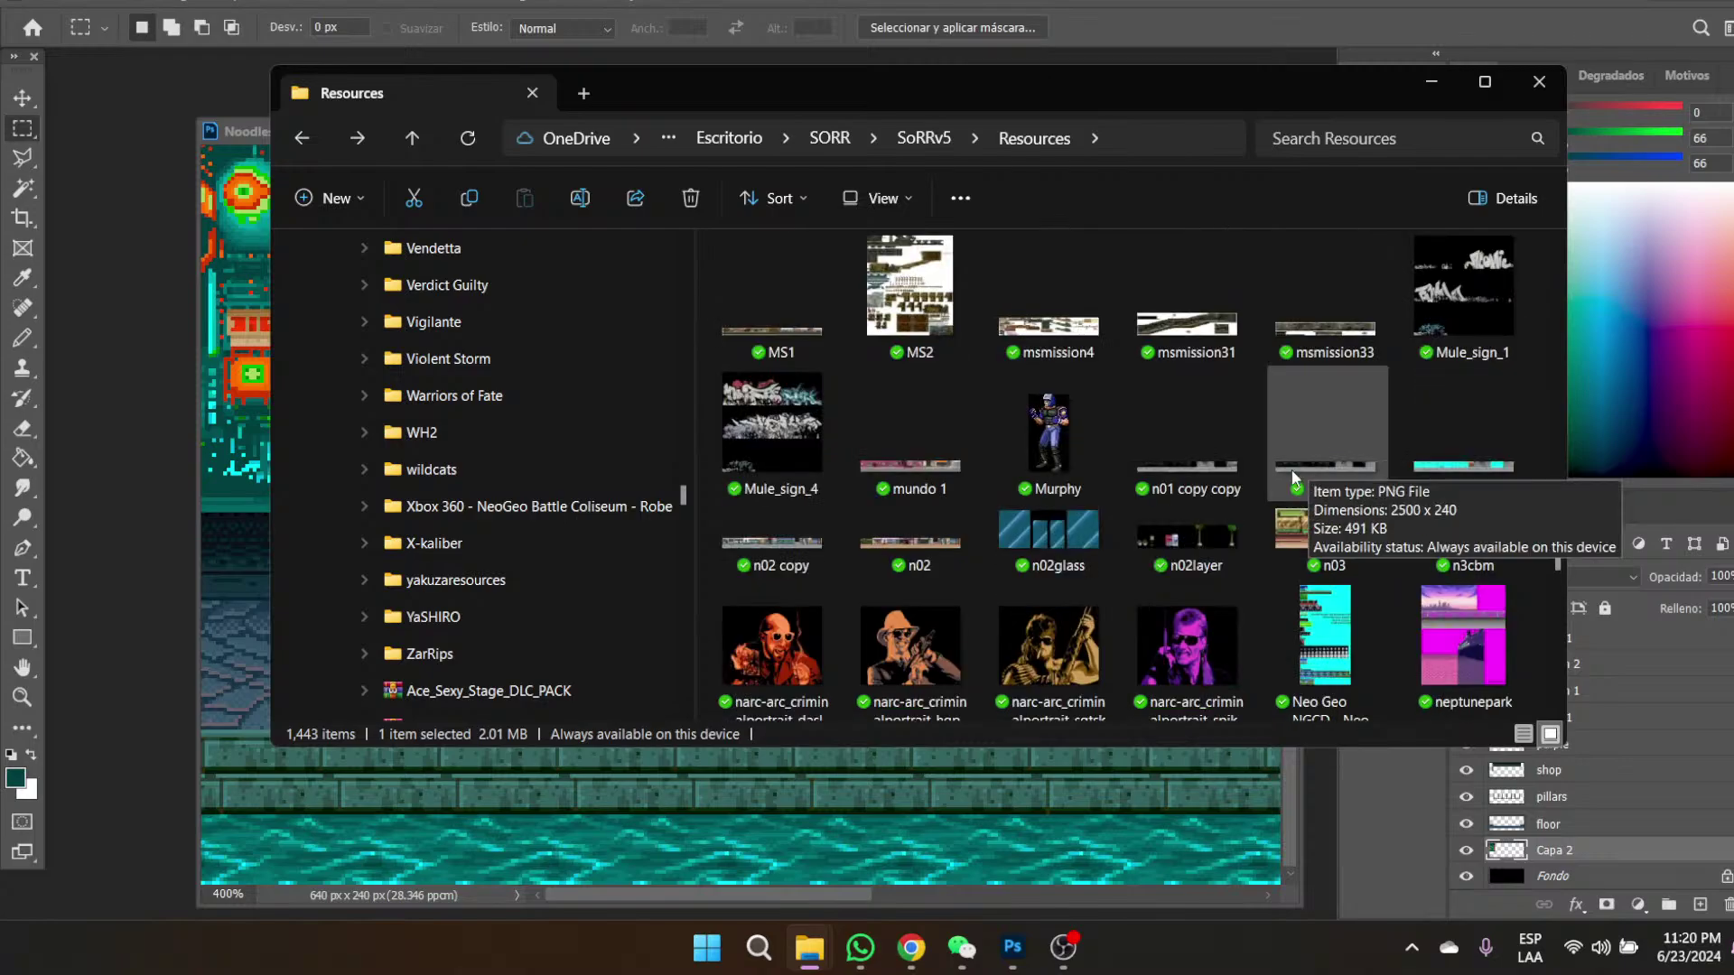
- View the n02 copy image at actual size and examine its storefronts along the whole street
double_click(759, 540)
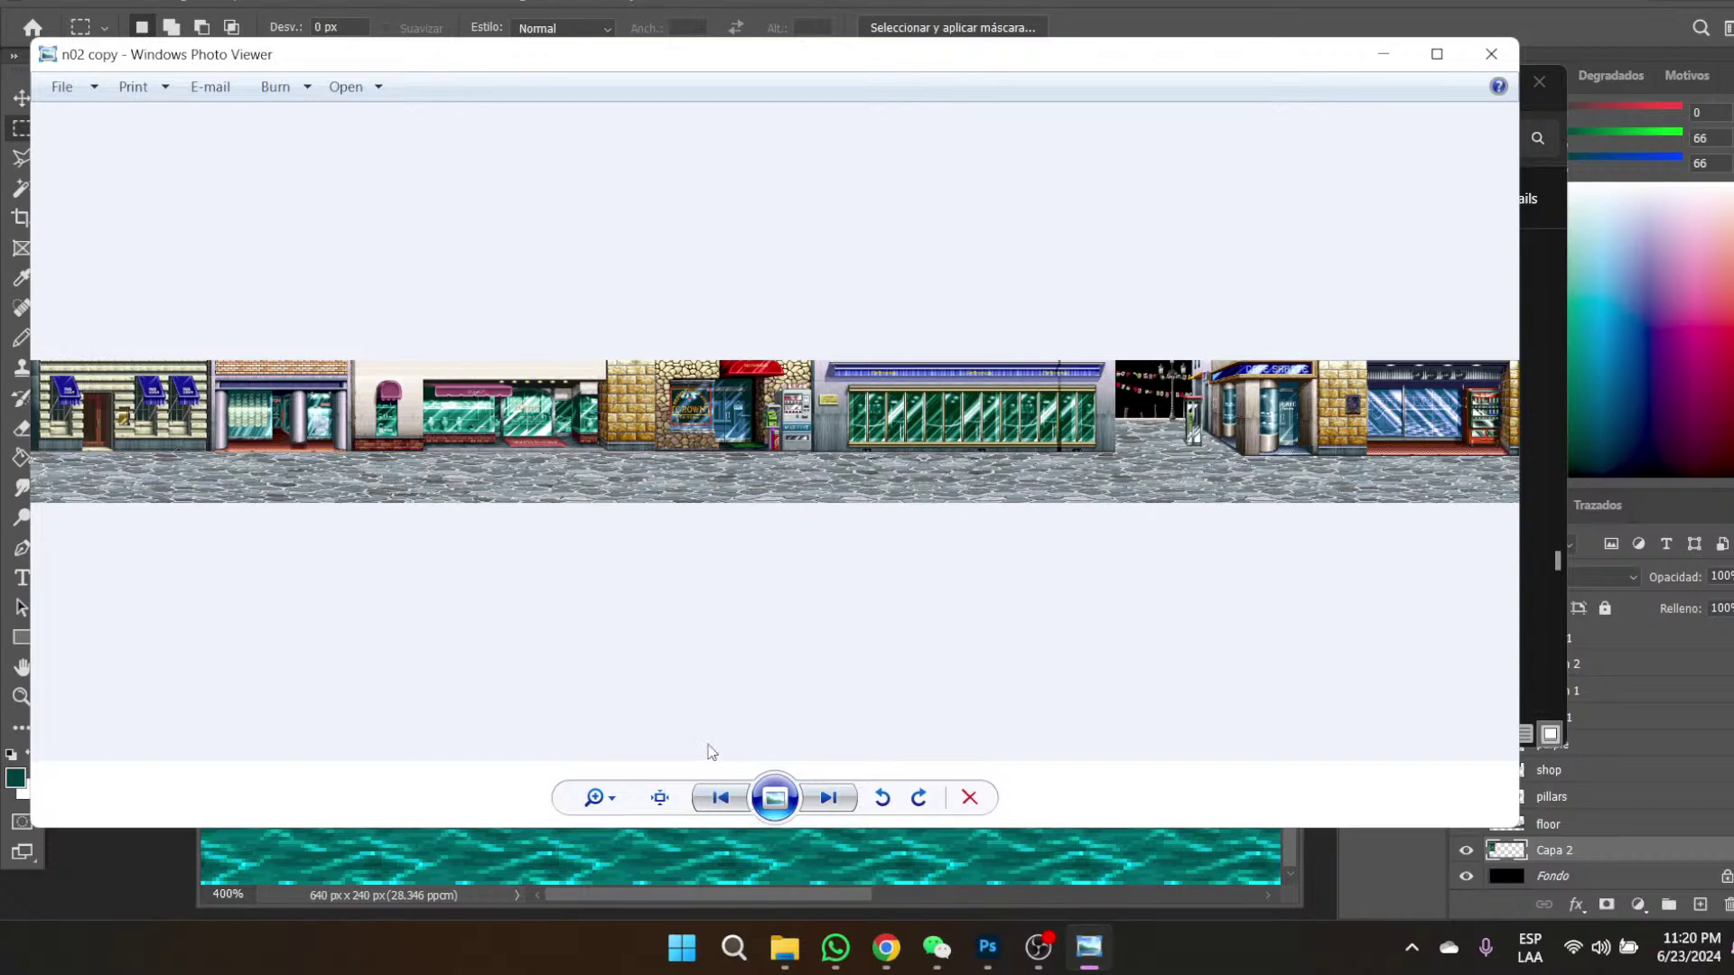
left_click(660, 799)
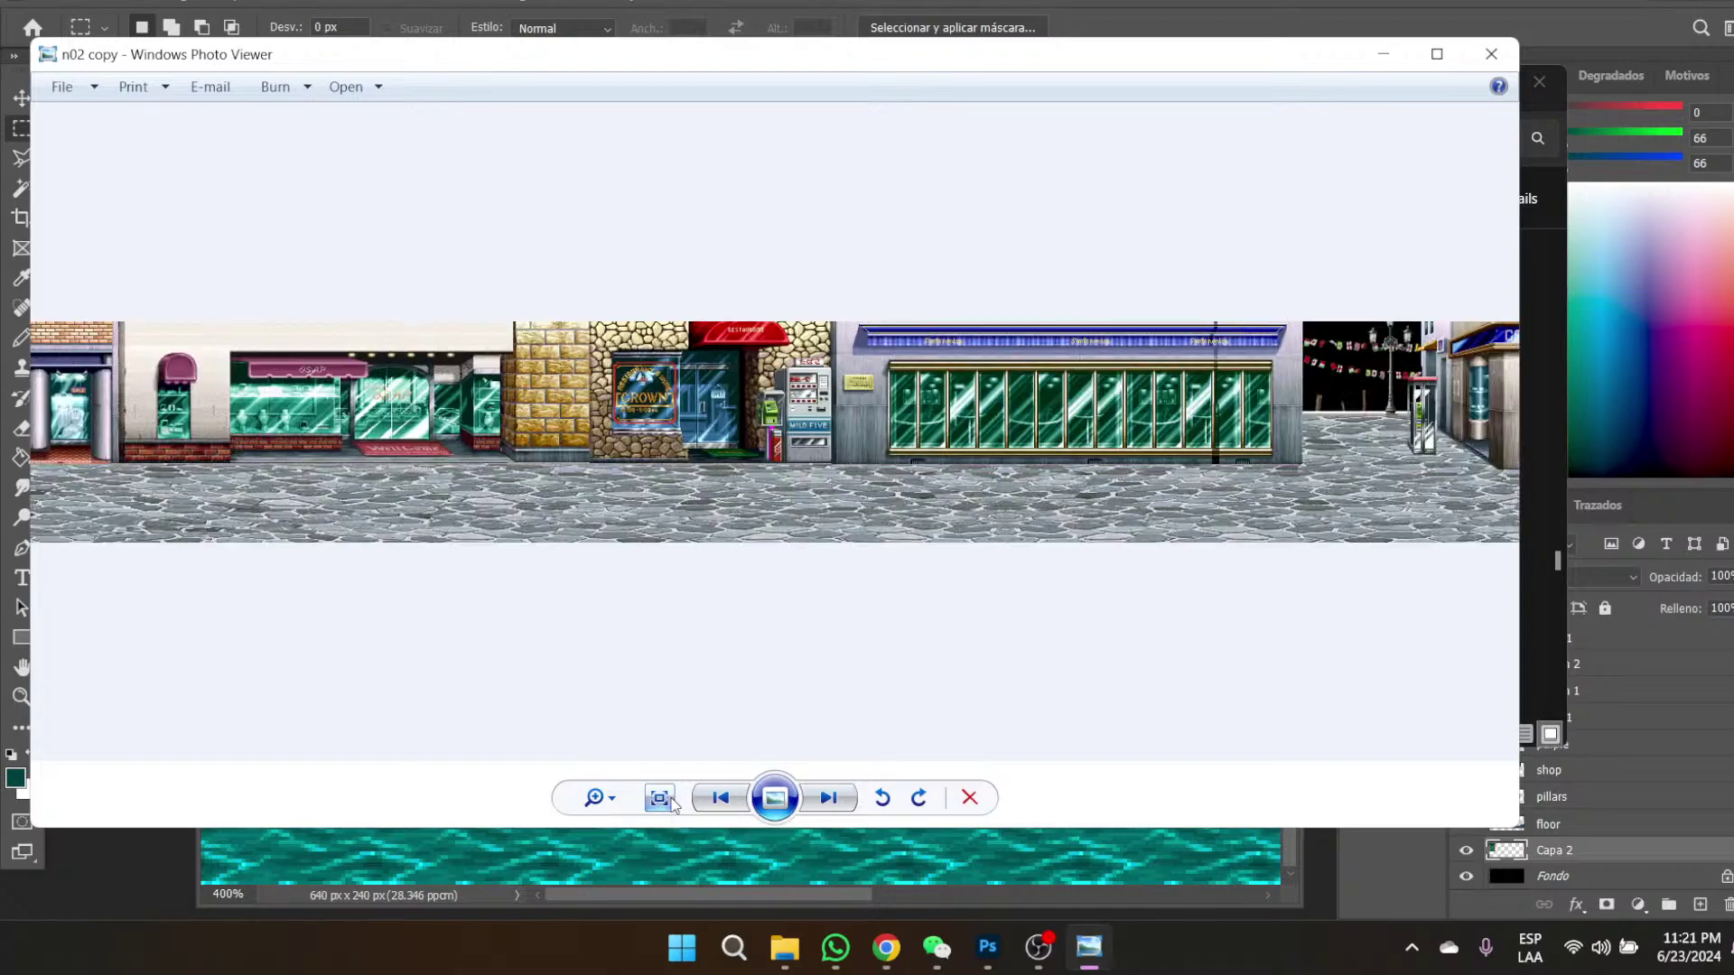
left_click_drag(489, 450, 973, 452)
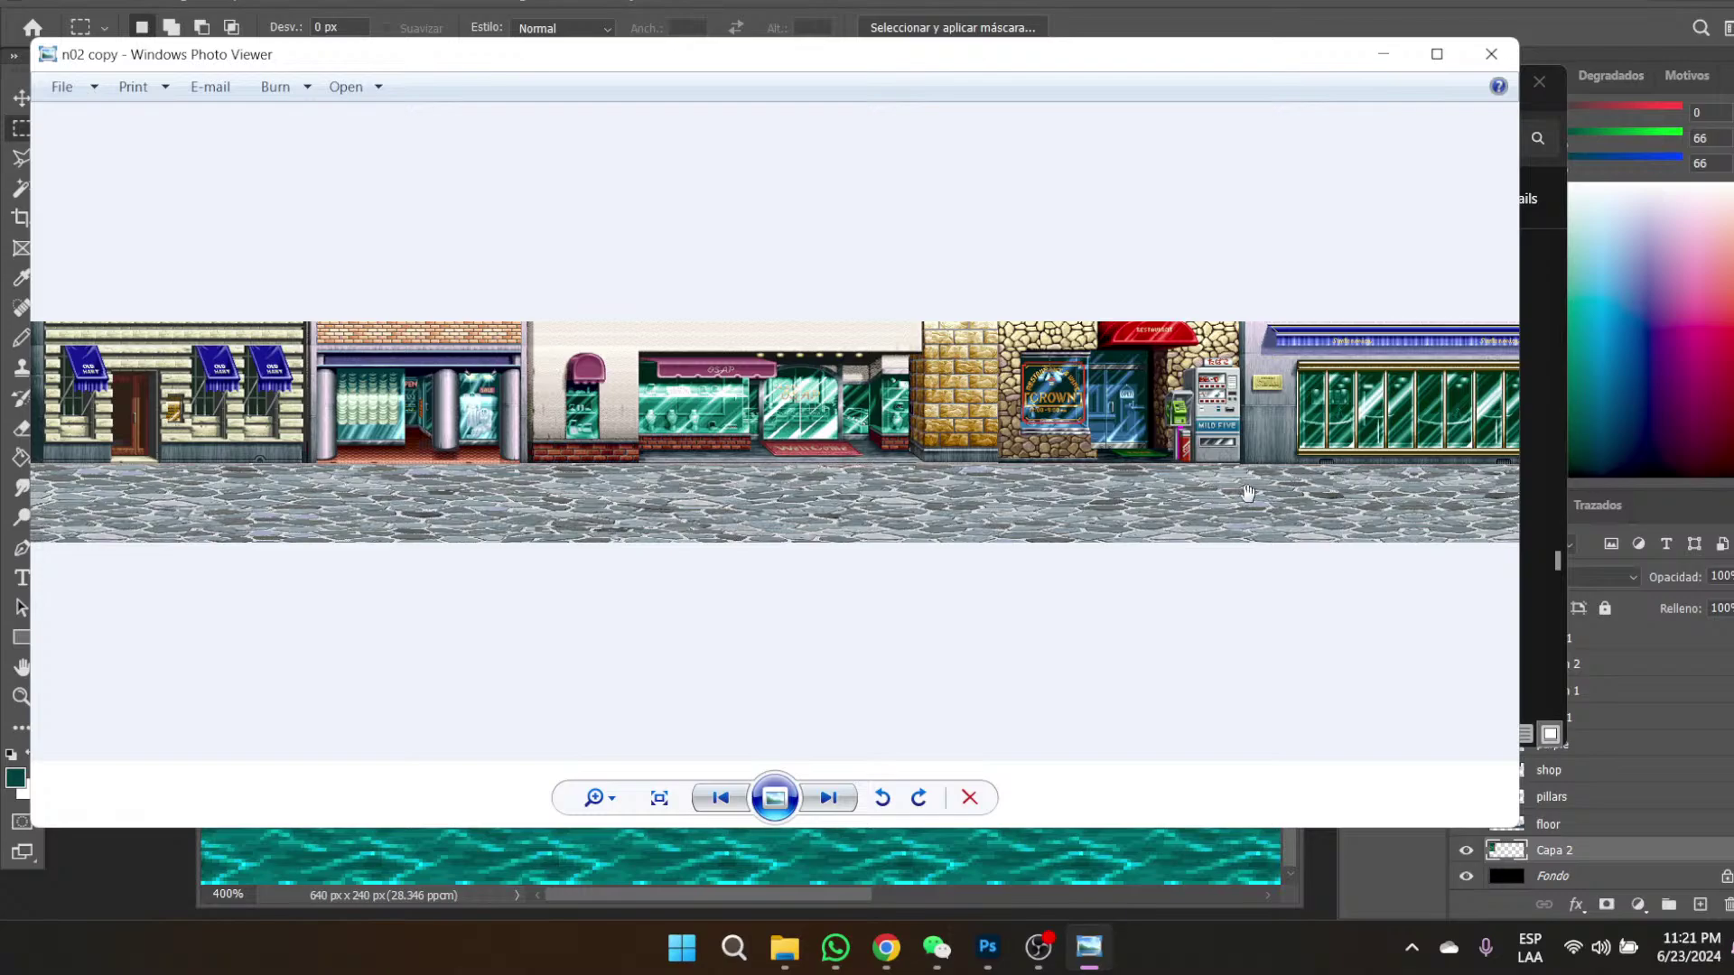
left_click_drag(1249, 494, 807, 471)
left_click_drag(1379, 507, 961, 508)
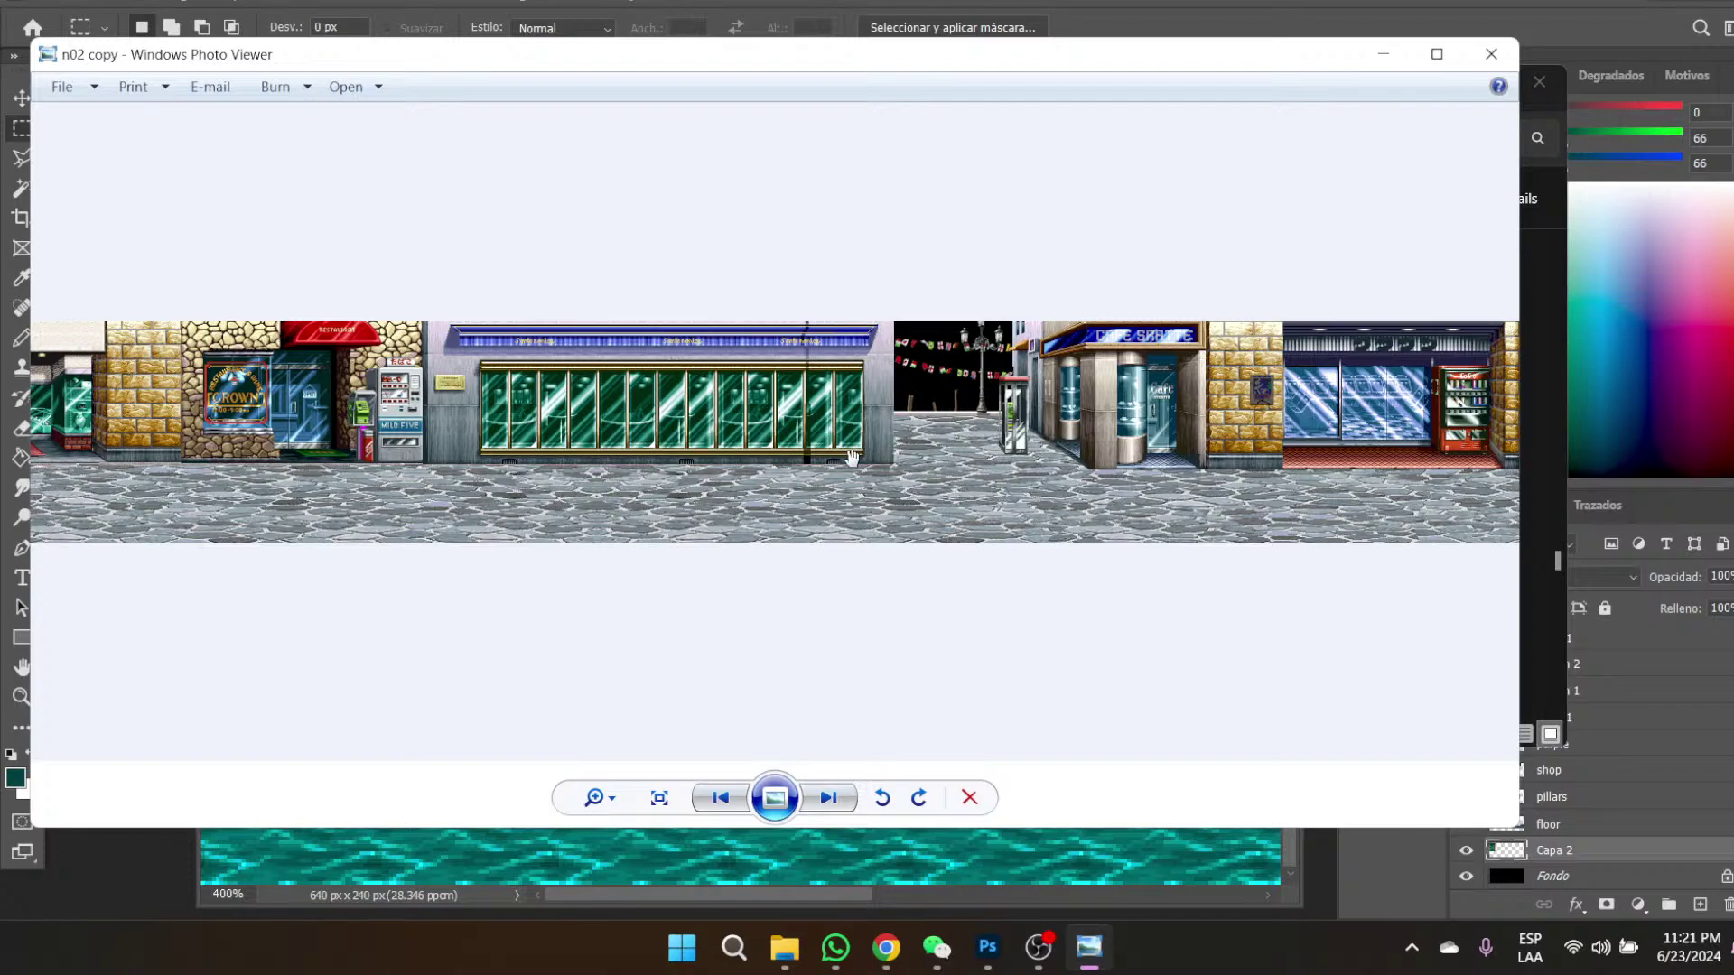
left_click_drag(537, 499, 1355, 493)
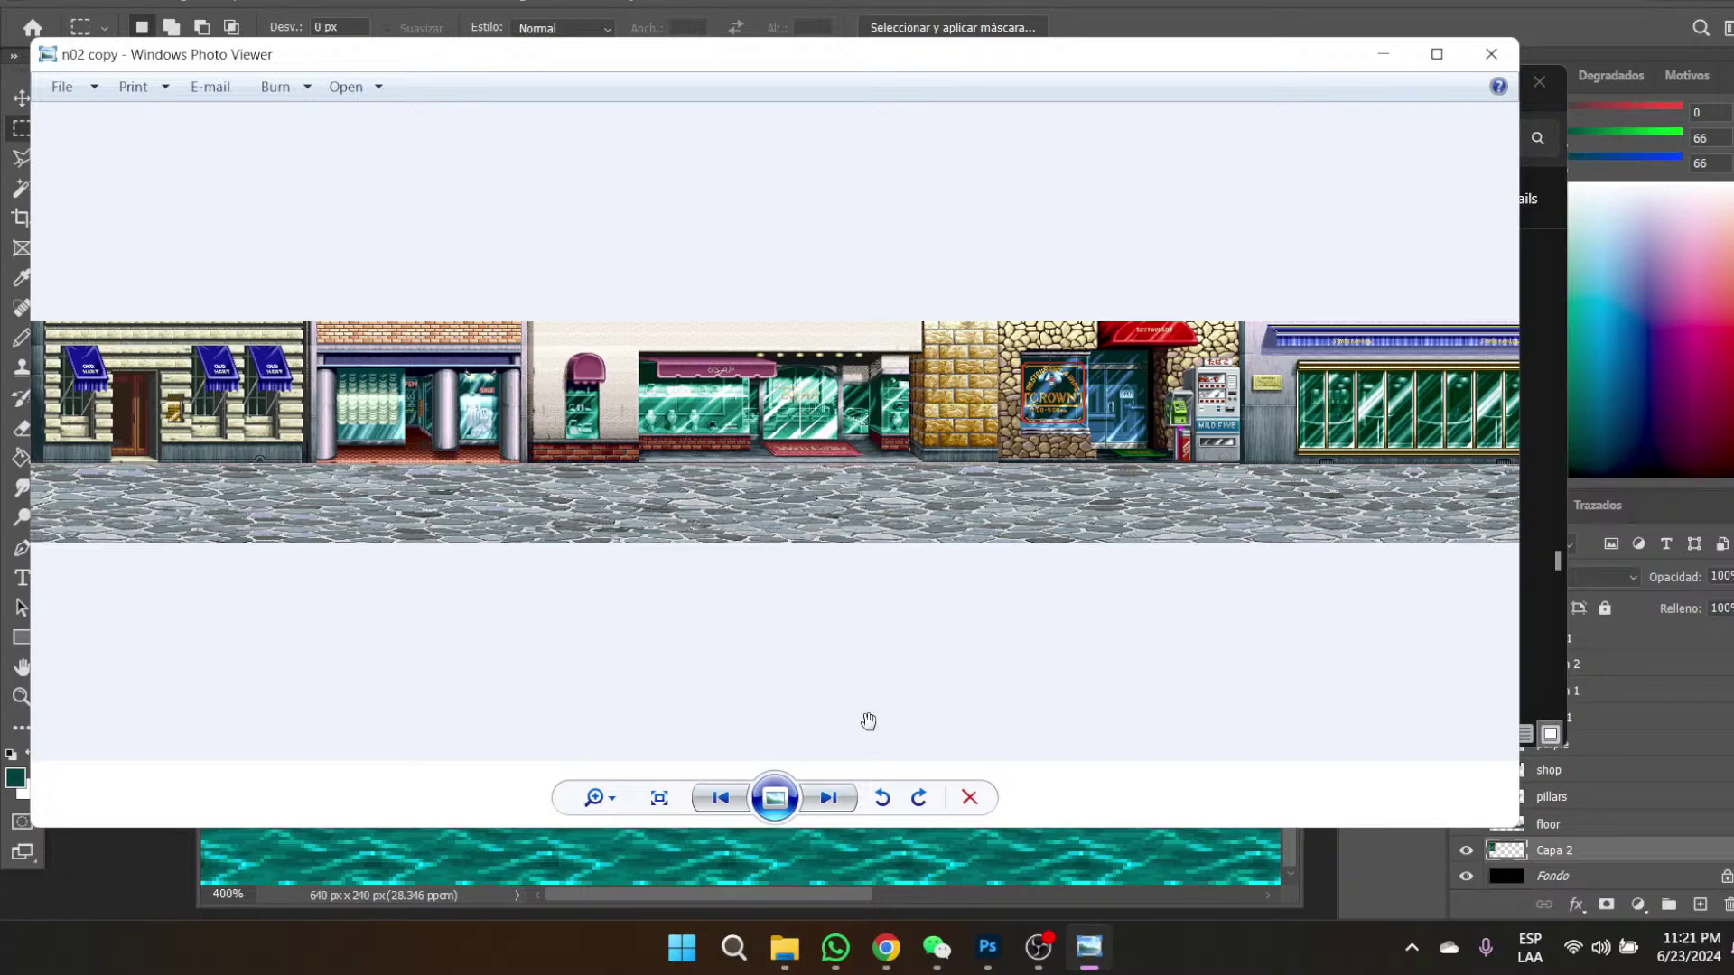
- Compare the storefronts in n02 copy with those in the n02 image
left_click(820, 800)
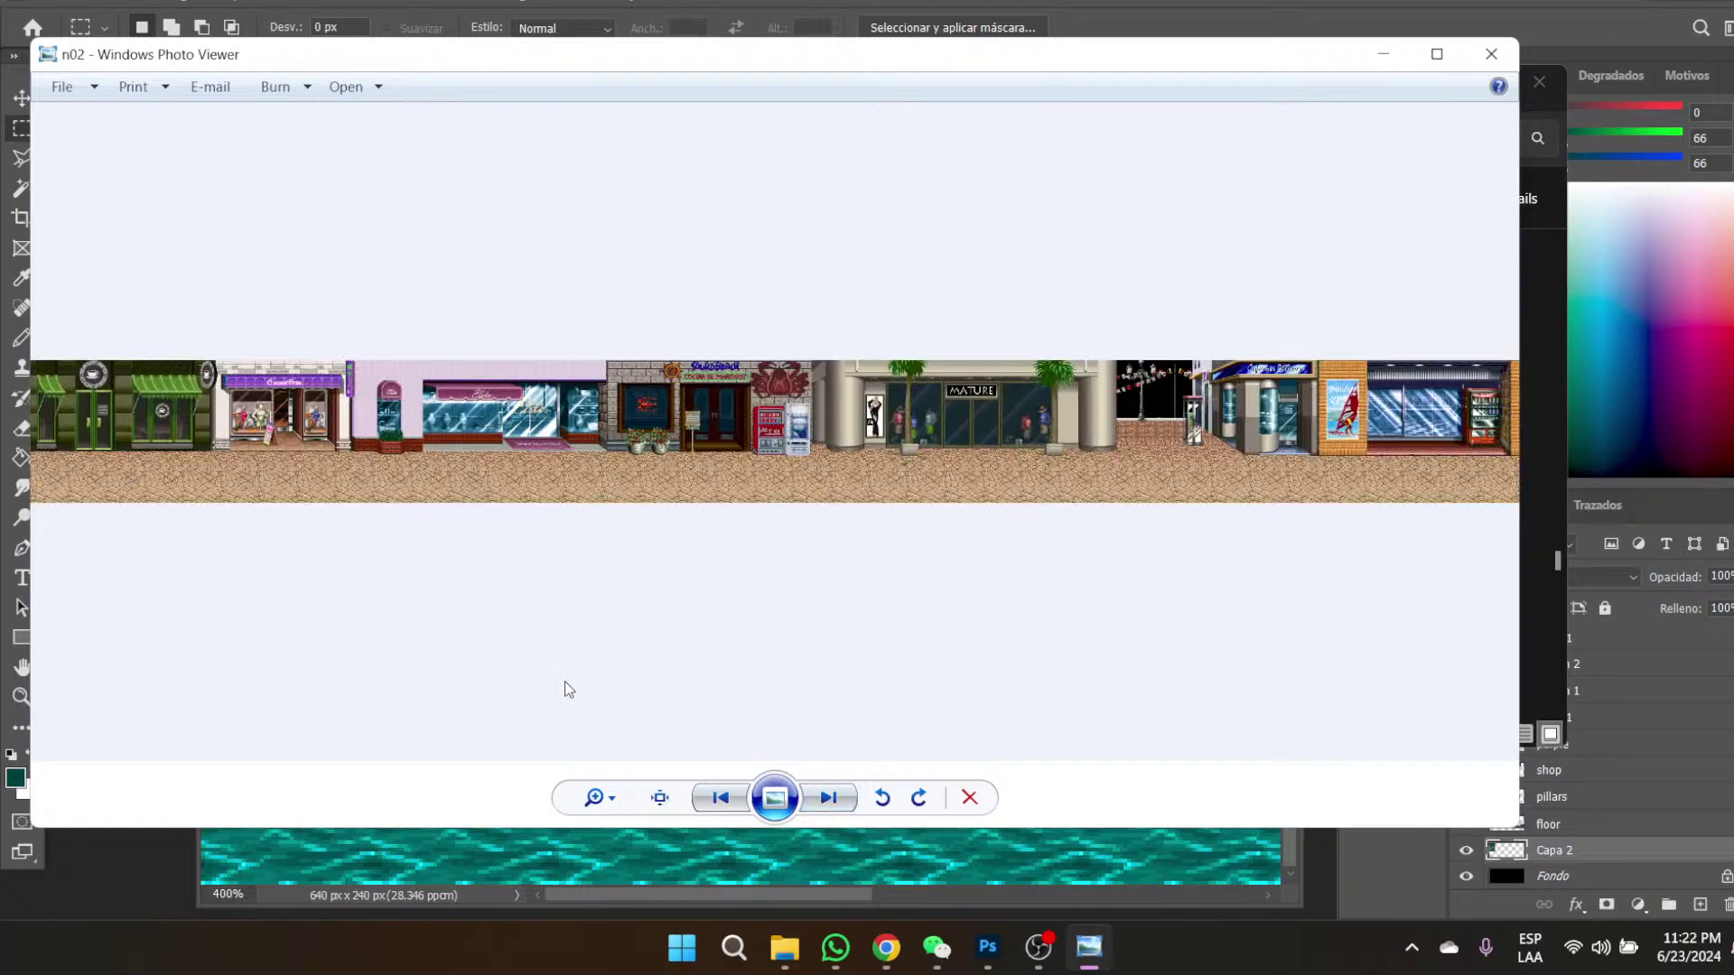
left_click(721, 798)
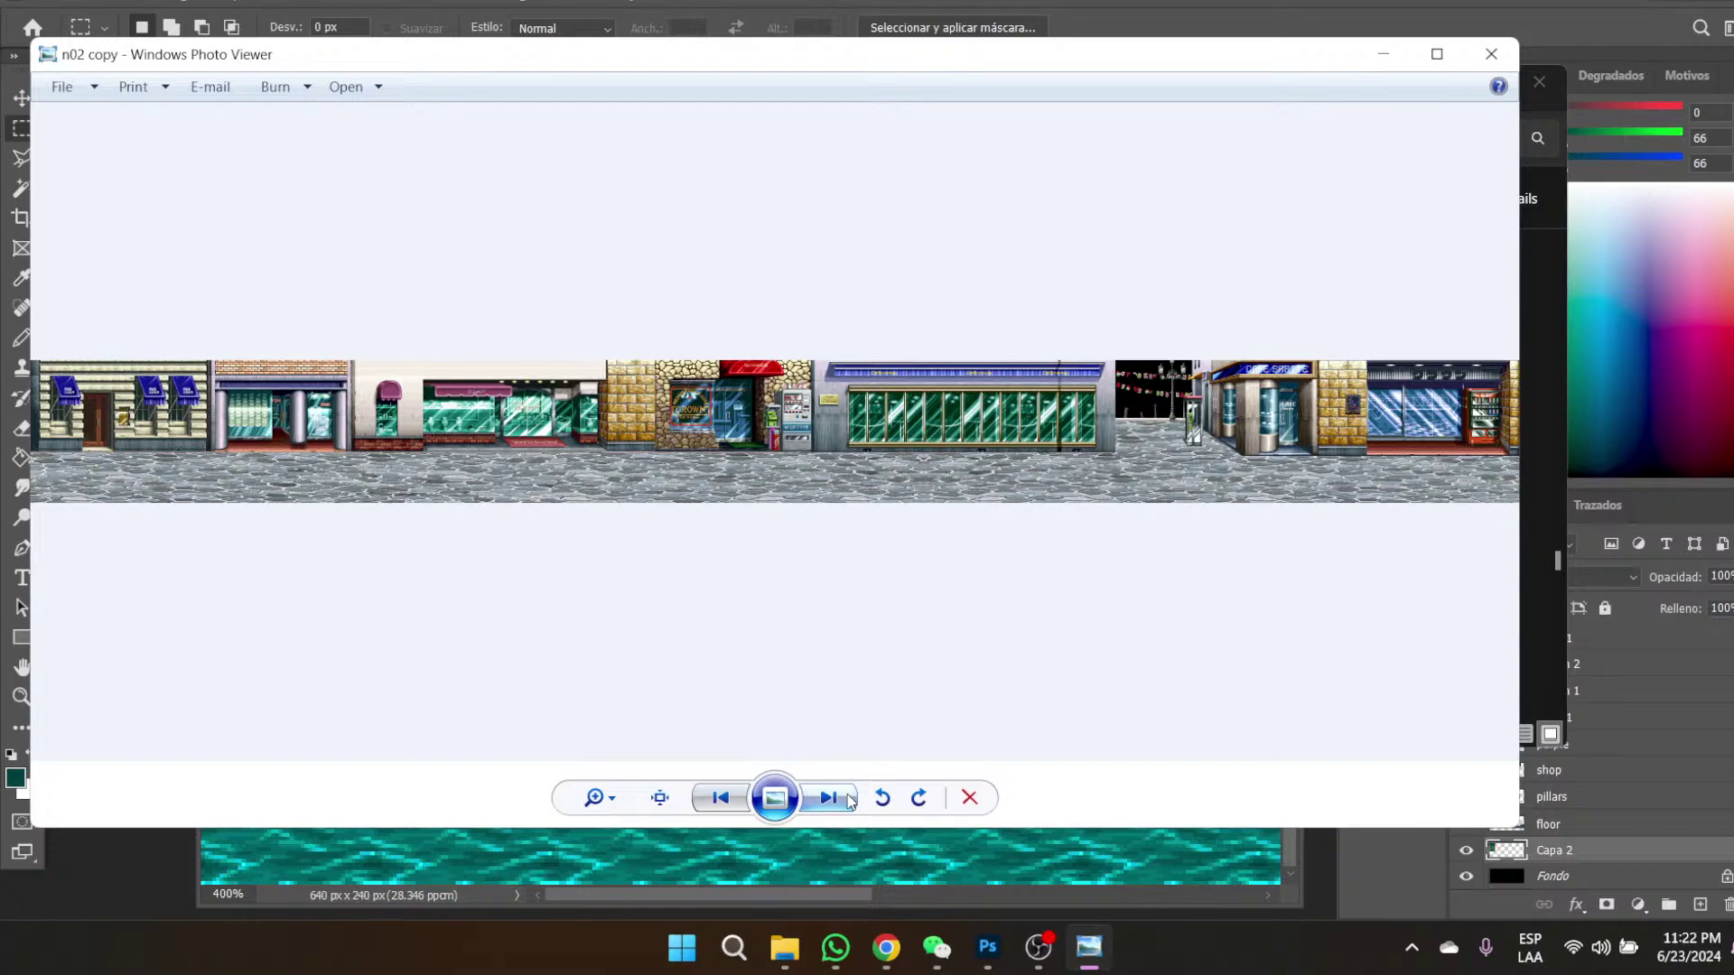
left_click(840, 800)
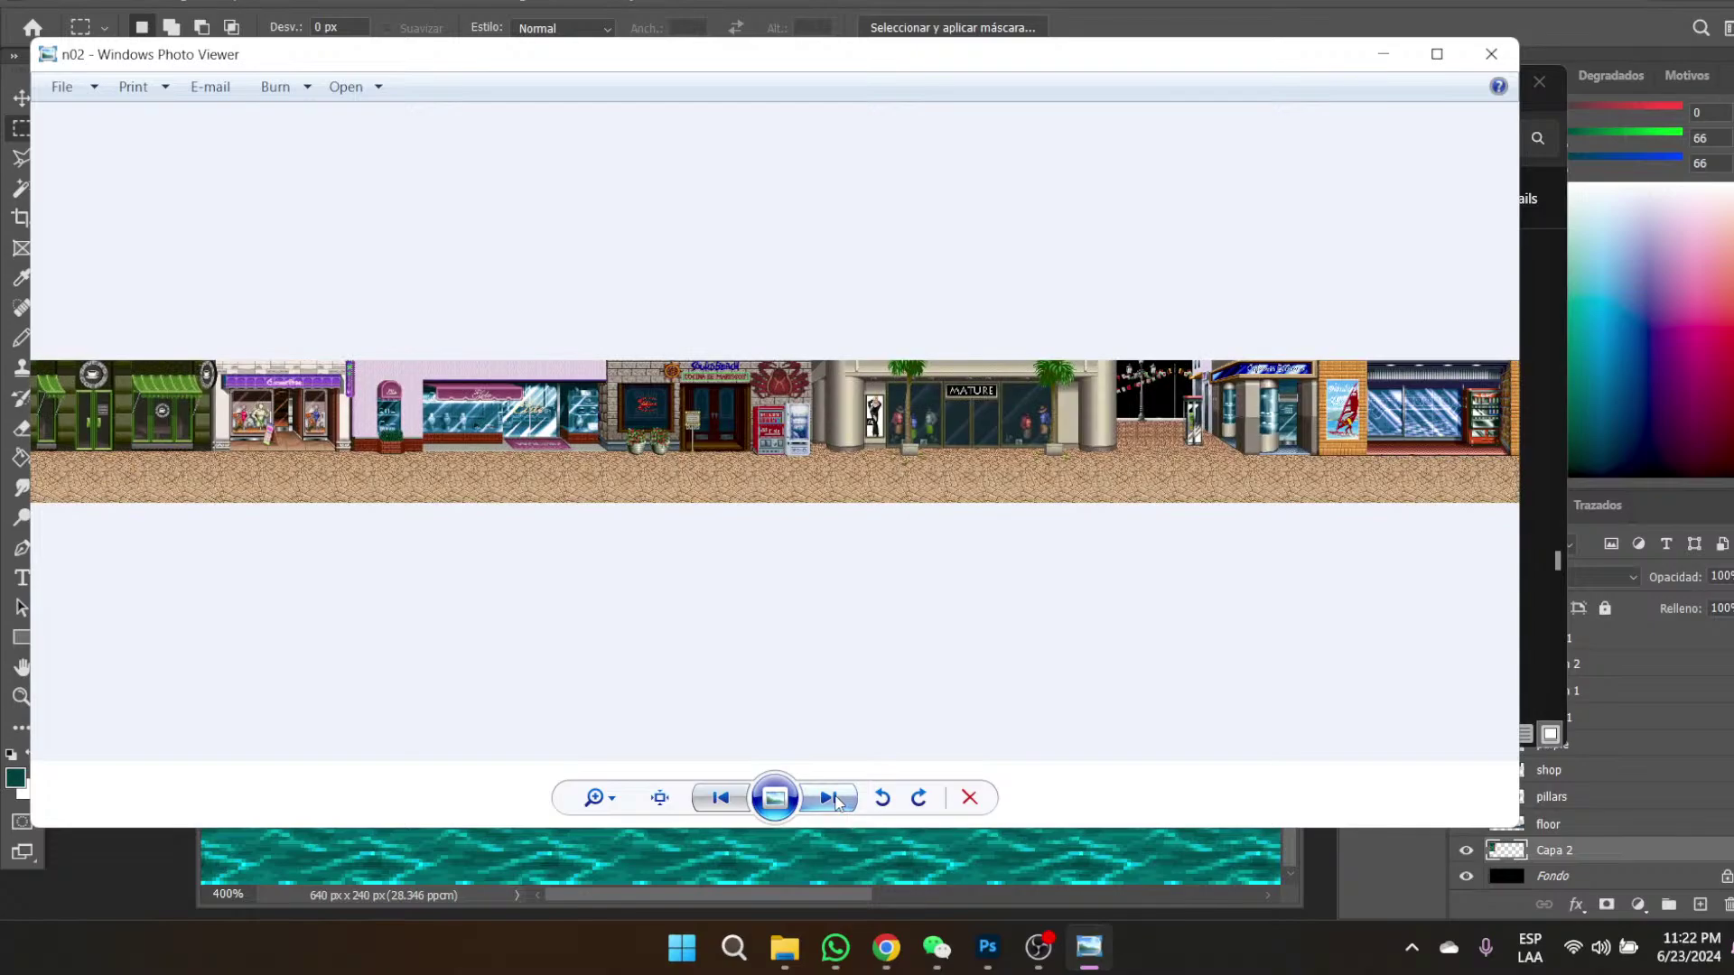
- Flip repeatedly between the n02 and n02 copy images at full width to compare their facades and pavement
left_click(740, 800)
left_click(741, 800)
left_click(741, 800)
left_click(741, 800)
left_click(740, 799)
left_click(741, 799)
left_click(741, 800)
left_click(741, 800)
left_click(741, 799)
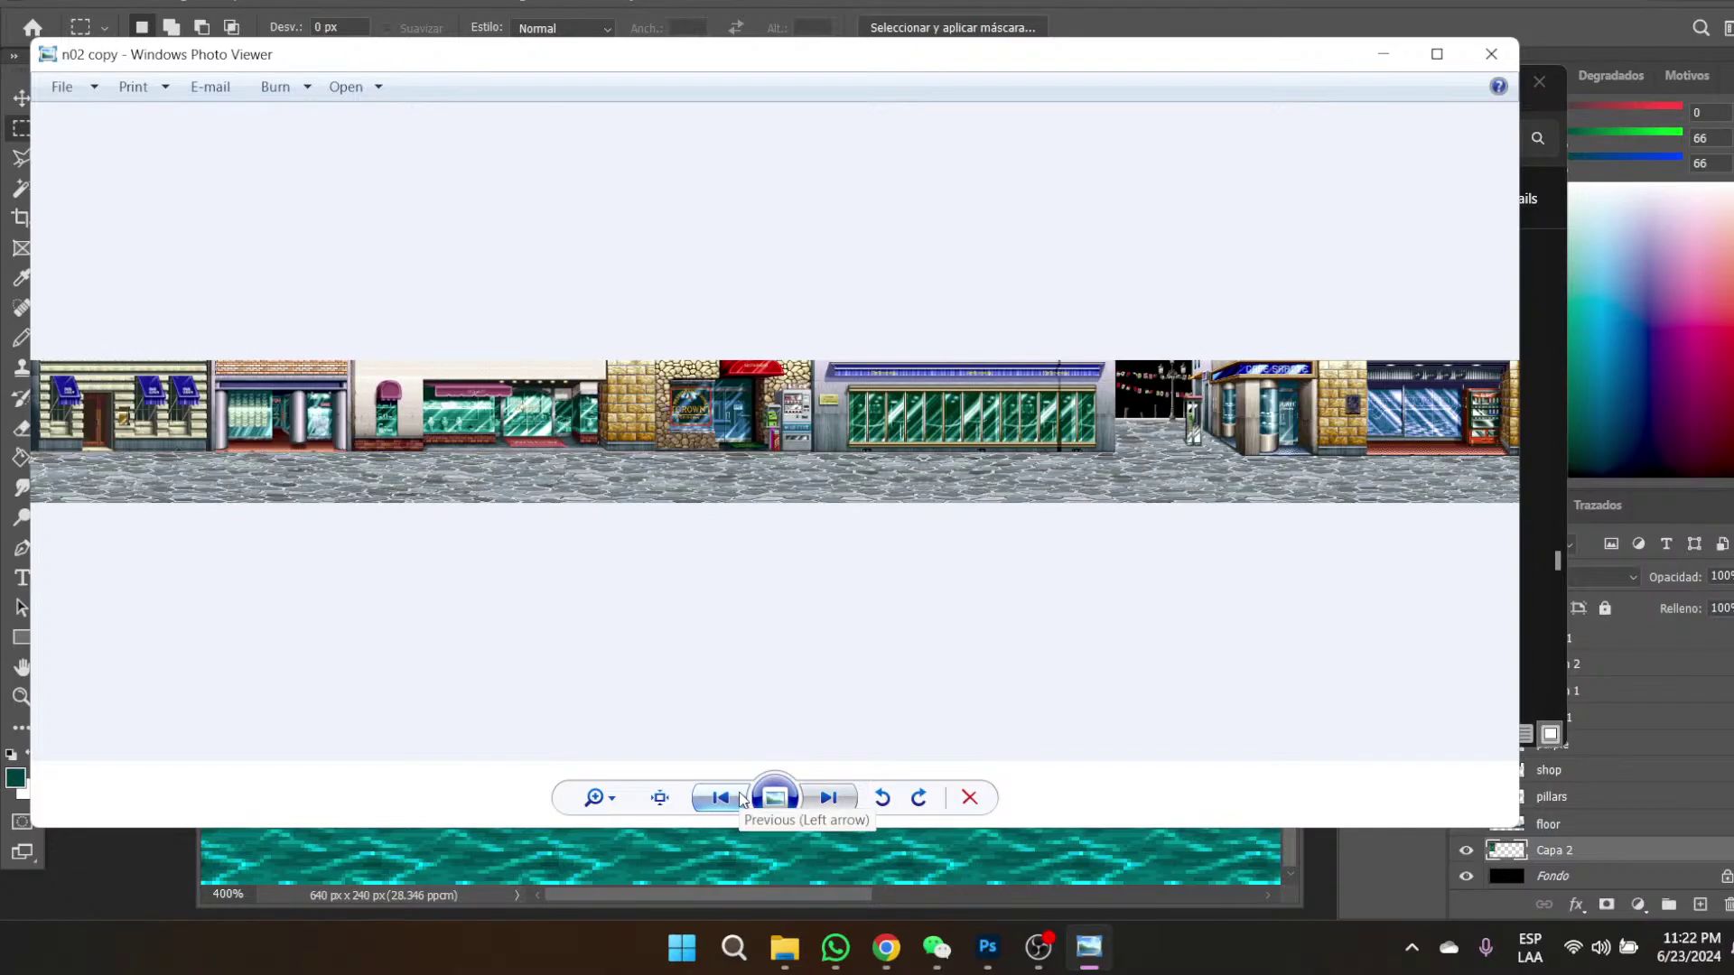
left_click(740, 799)
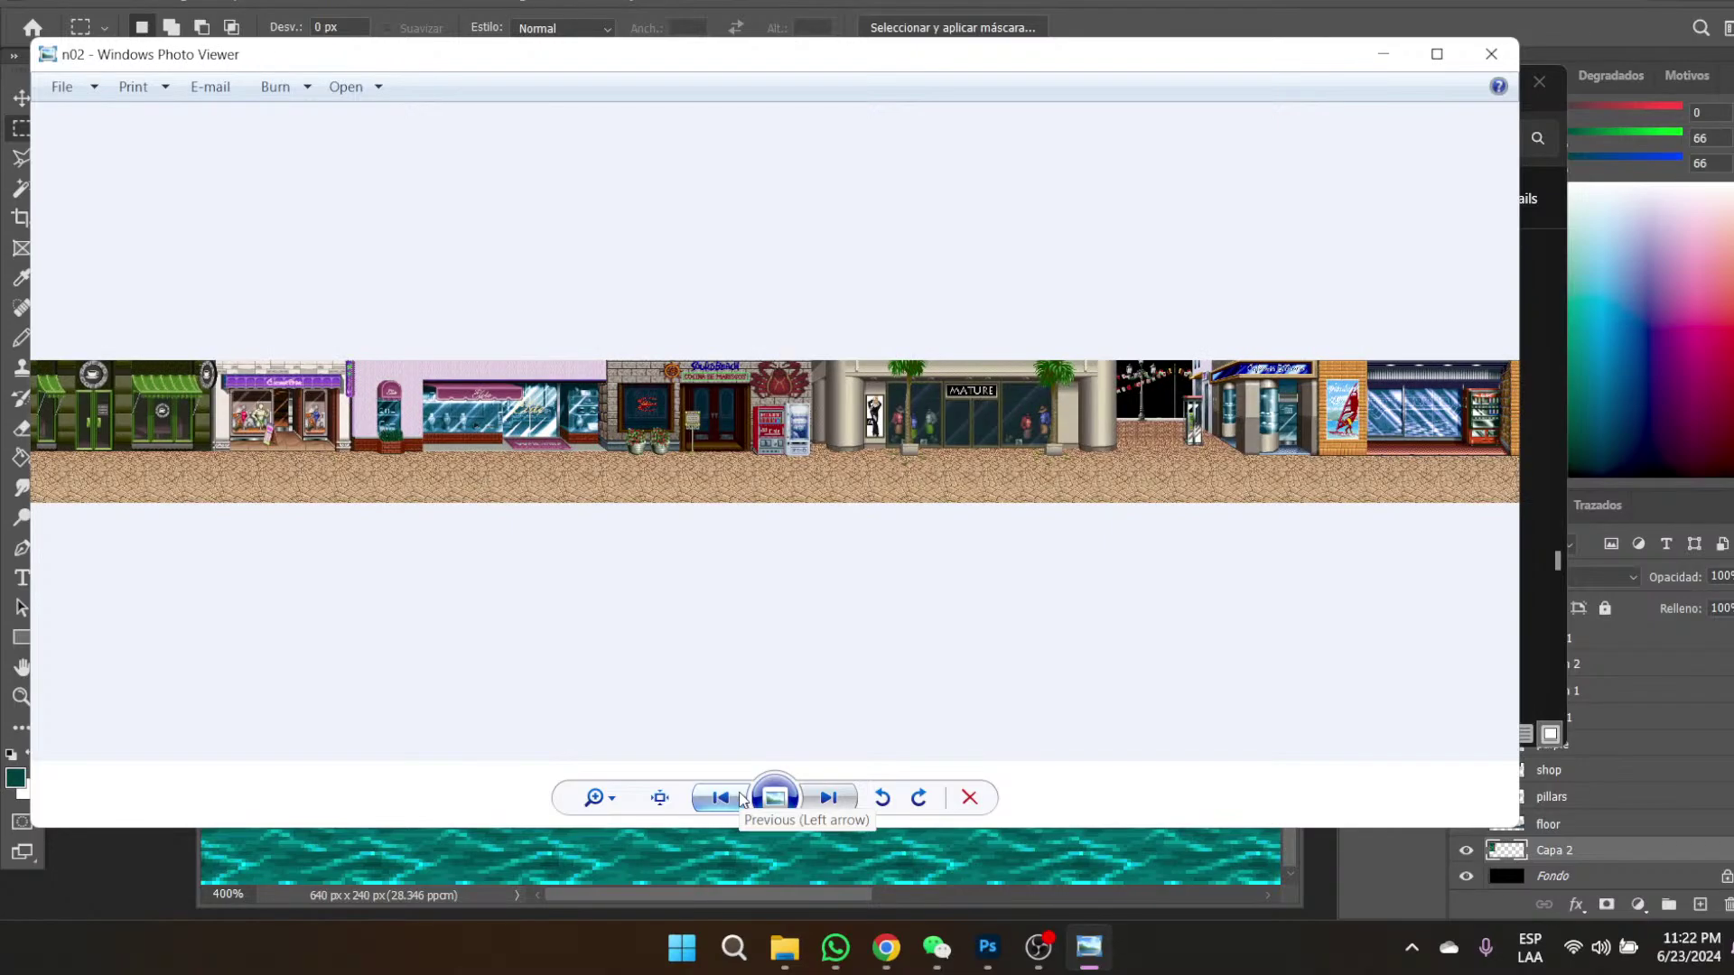
left_click(741, 800)
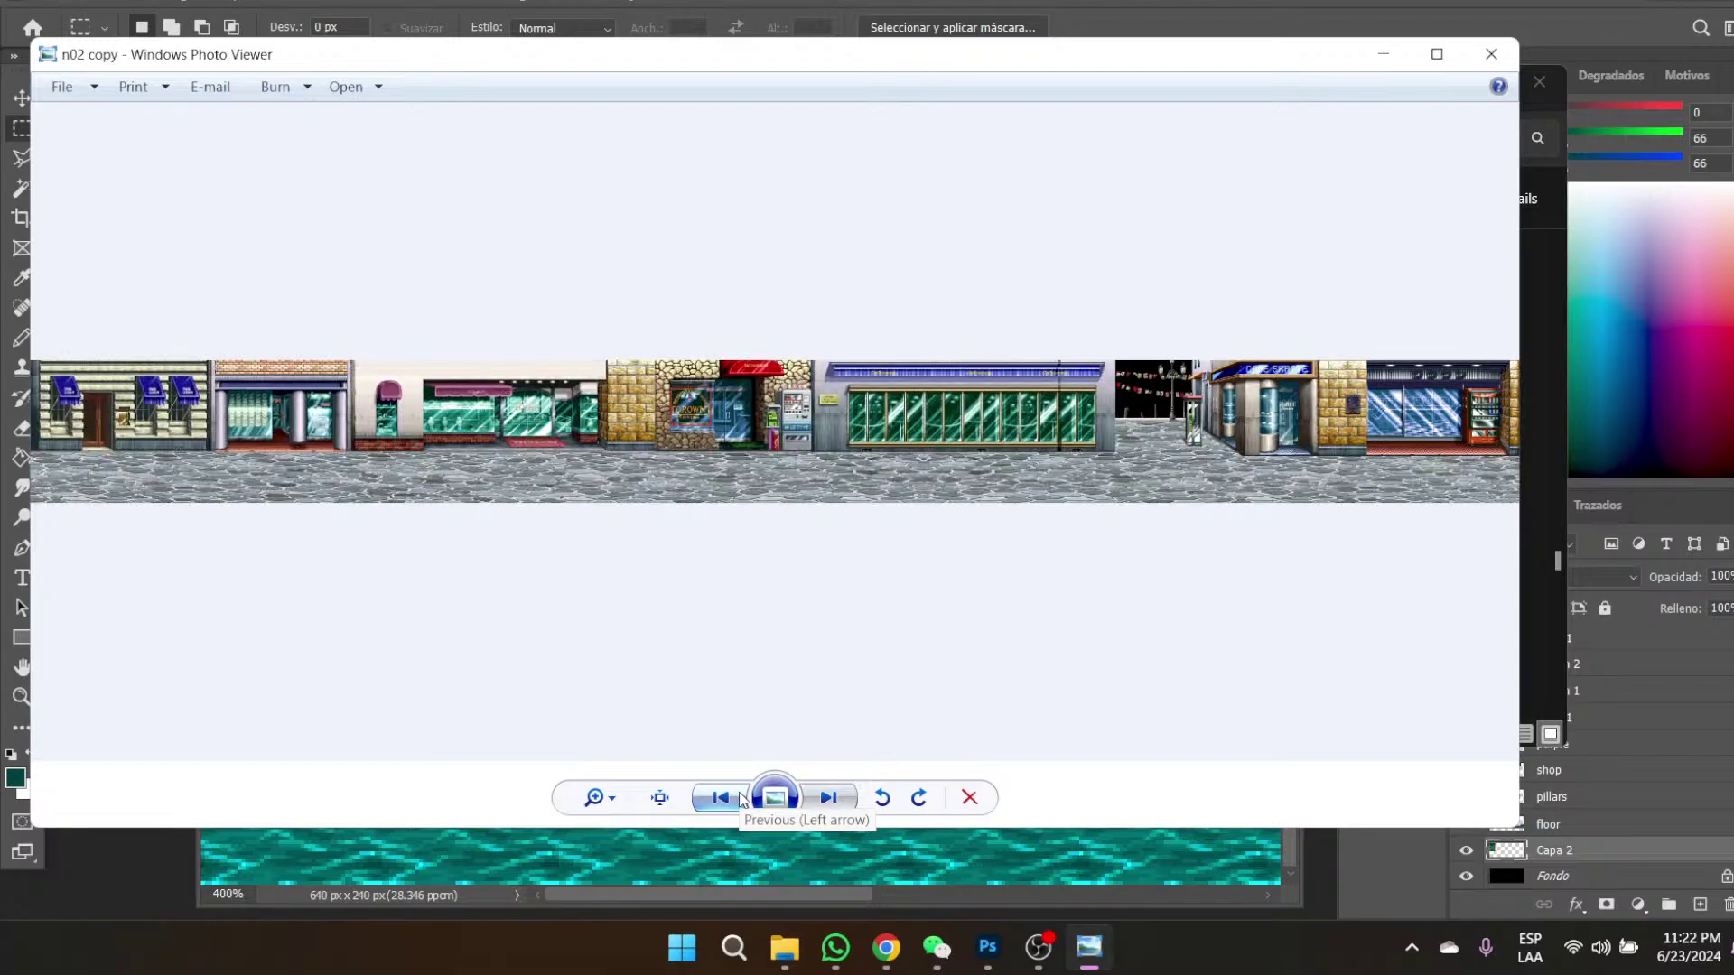
left_click(740, 799)
left_click(741, 799)
left_click(741, 800)
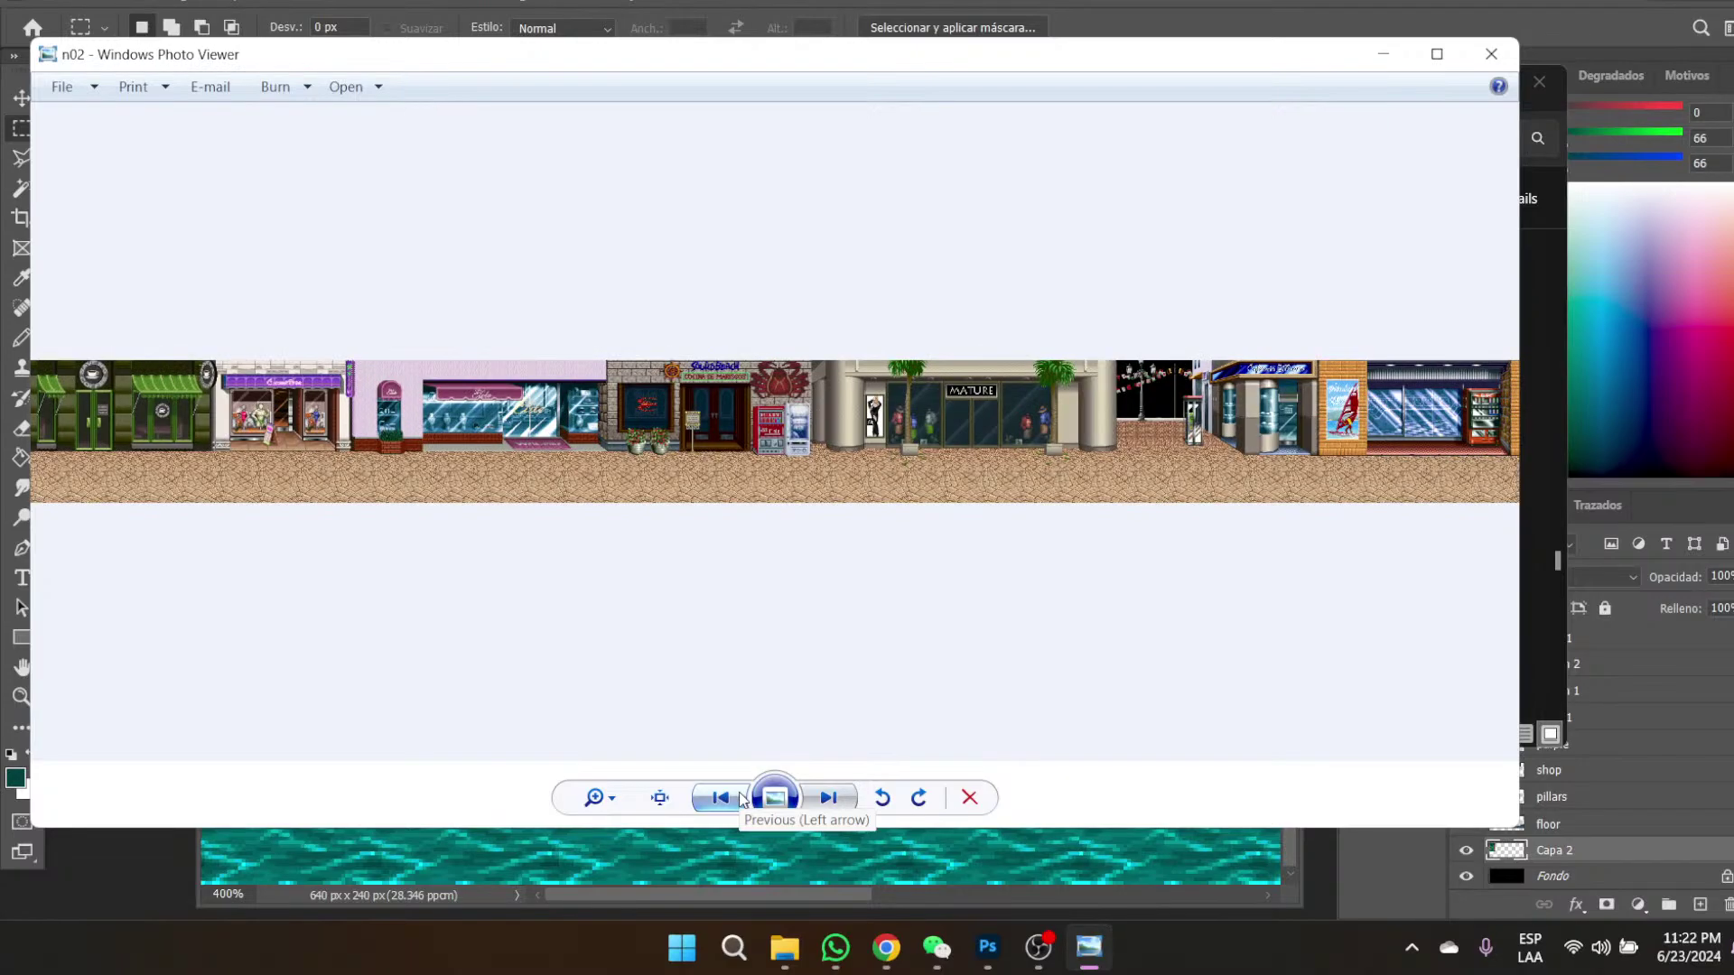
left_click(741, 799)
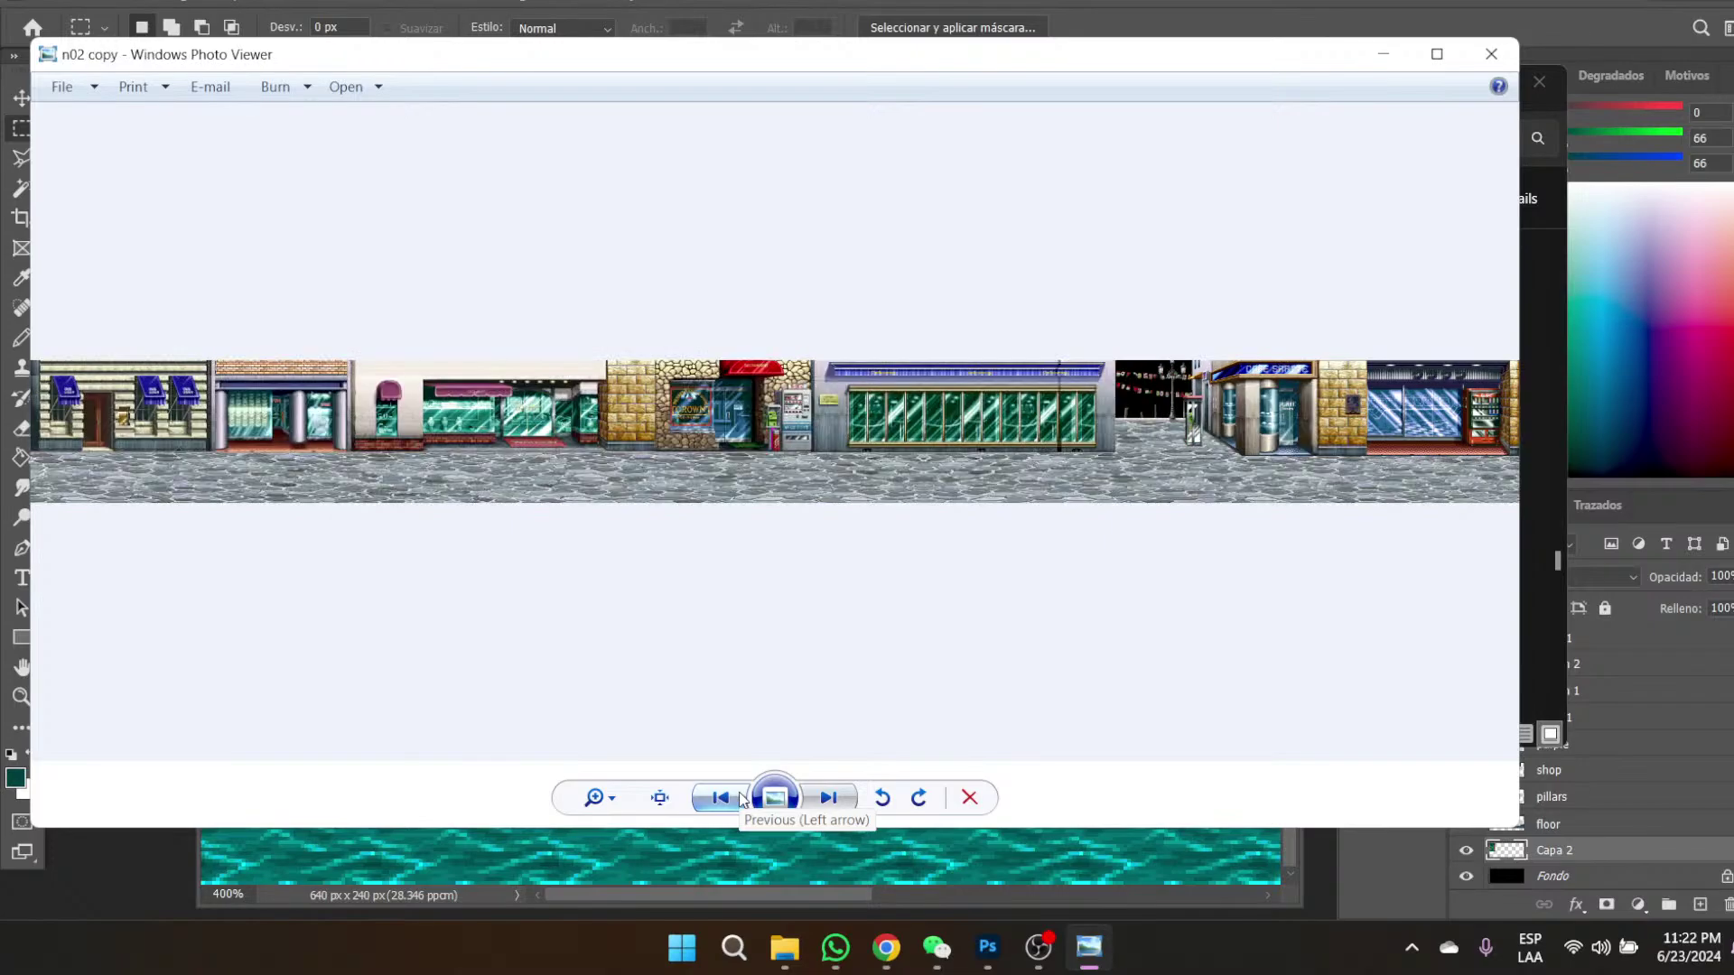
left_click(740, 799)
left_click(740, 799)
left_click(740, 799)
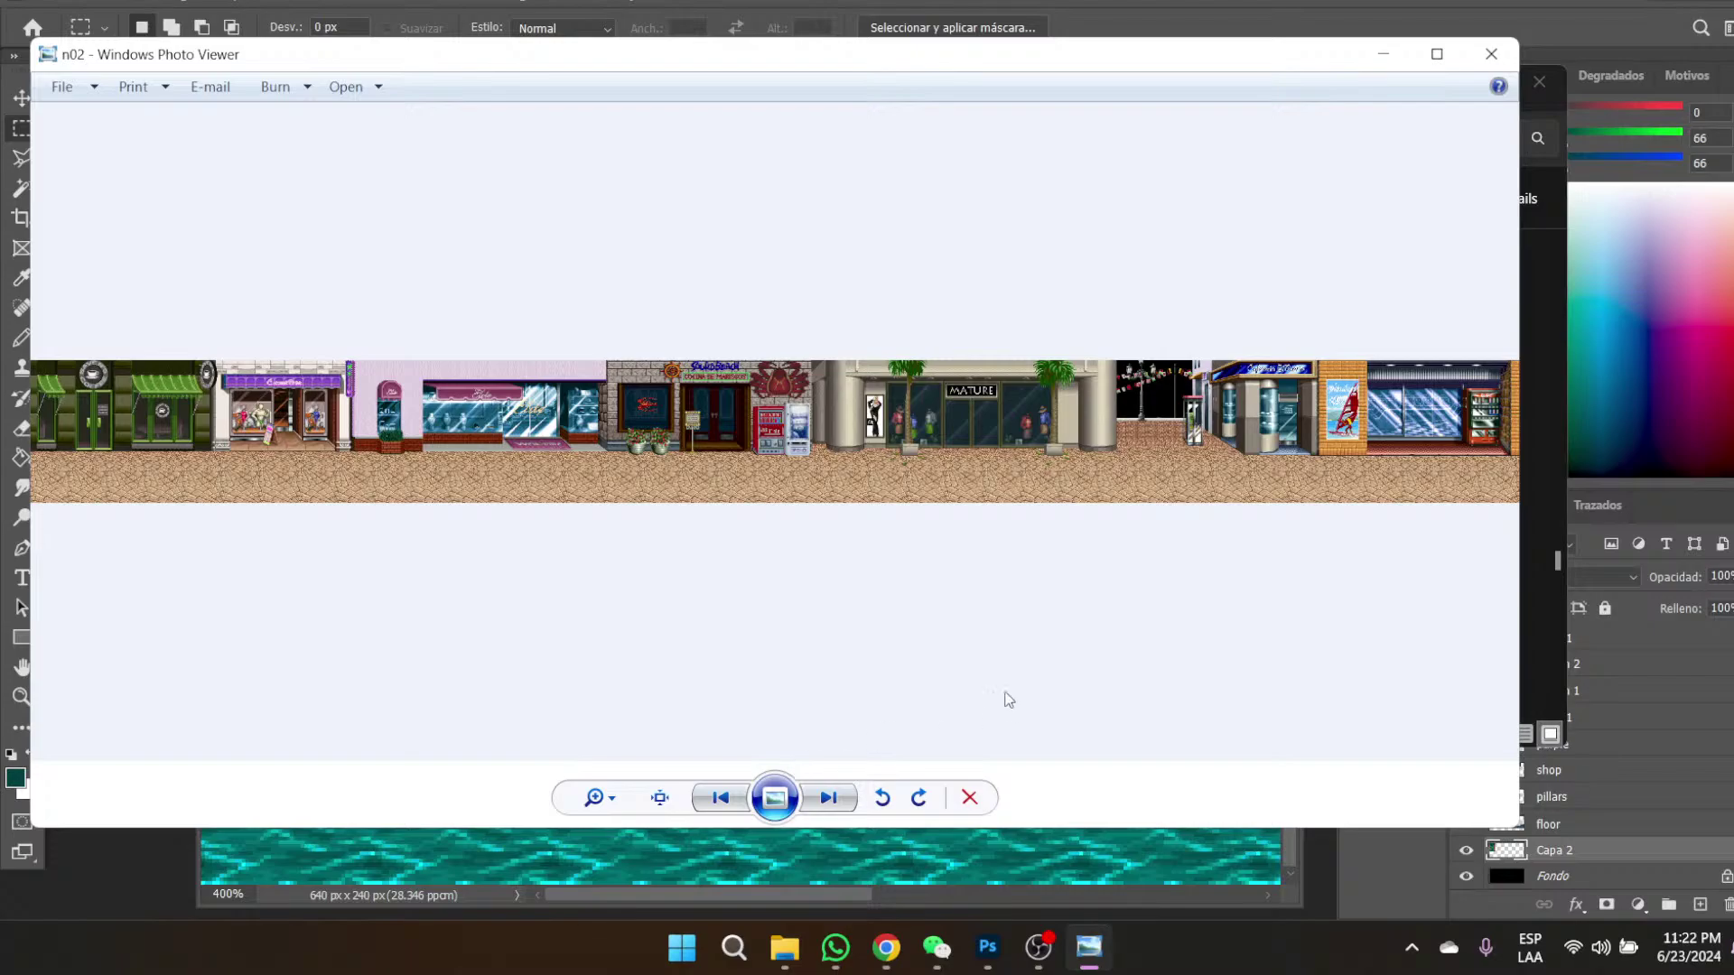
- Examine the n02 image up close around the green coffee shop, the purple-awning clothing shop and the Elite storefront
scroll(438, 458, "up", 3)
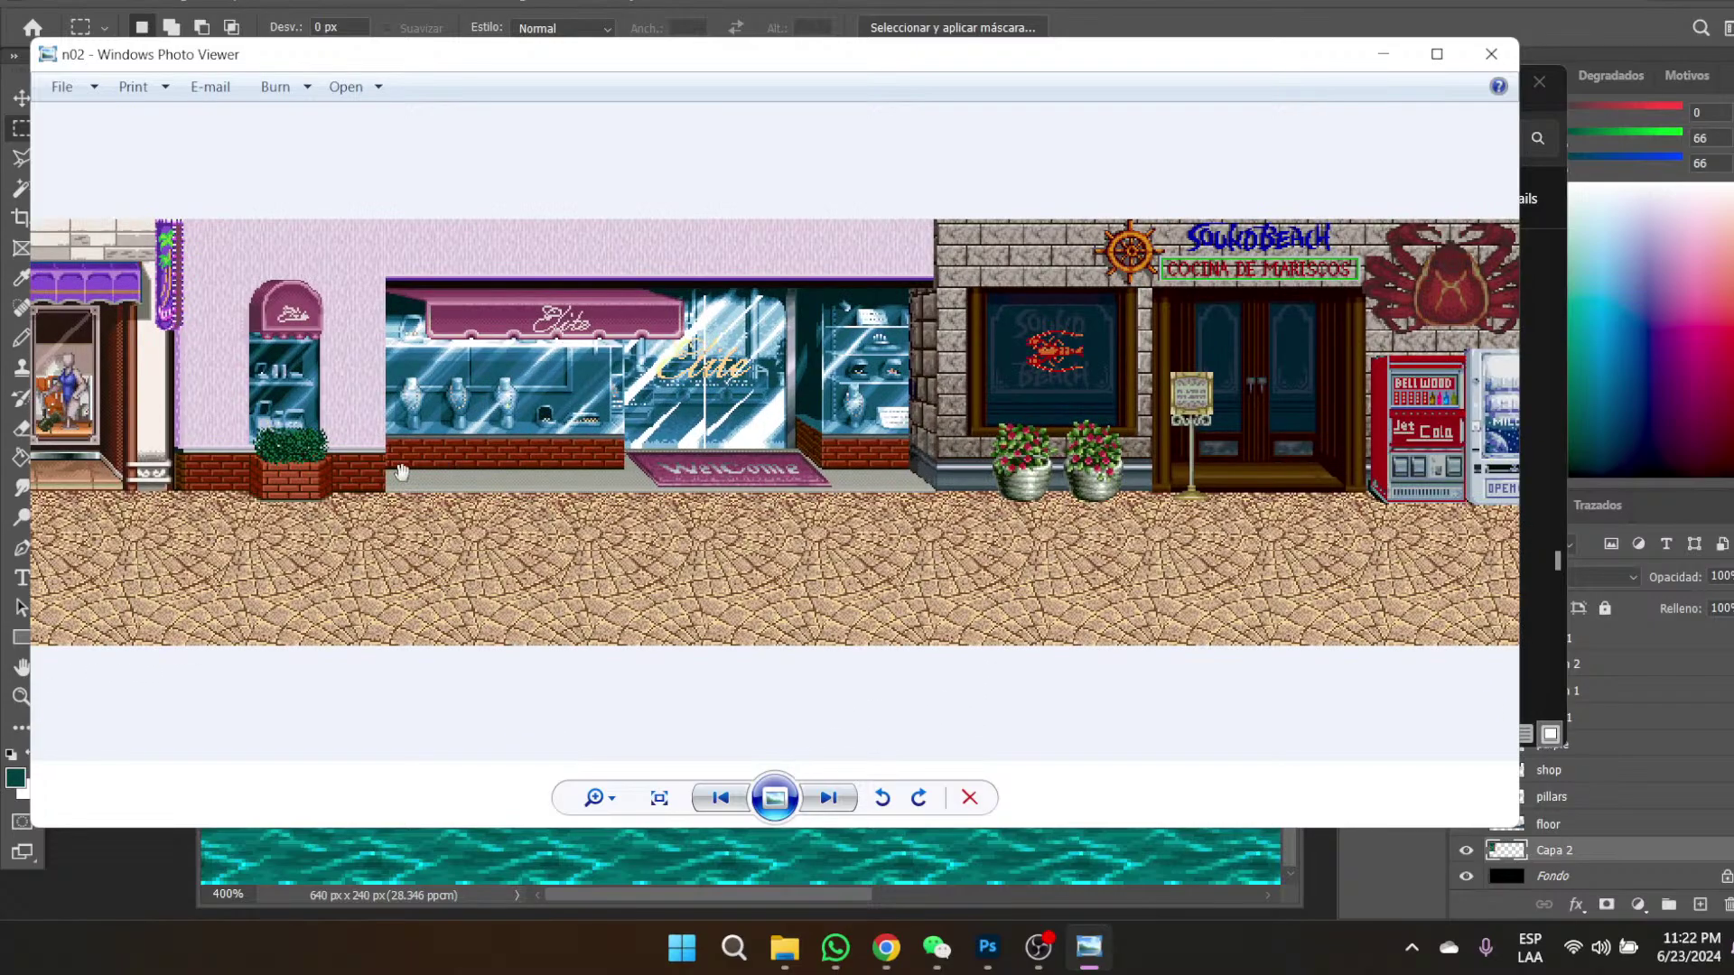
key("alt+Tab")
left_click(1089, 946)
left_click_drag(556, 585, 1178, 541)
left_click_drag(588, 523, 1201, 533)
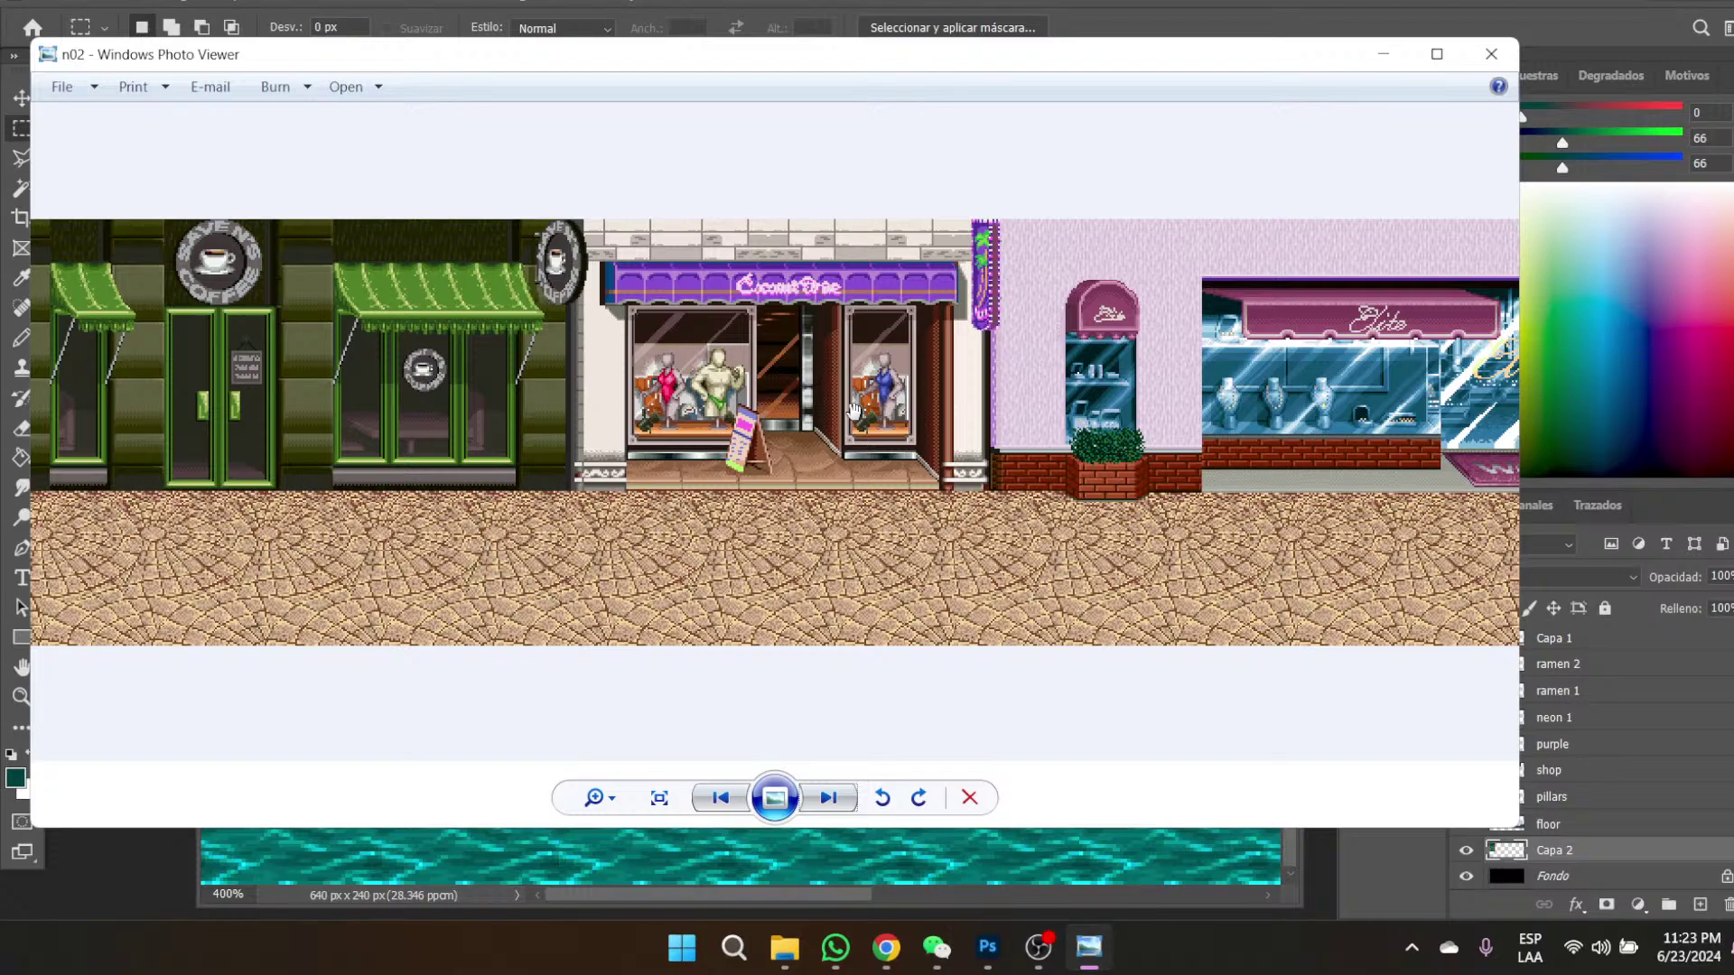
scroll(854, 409, "up", 2)
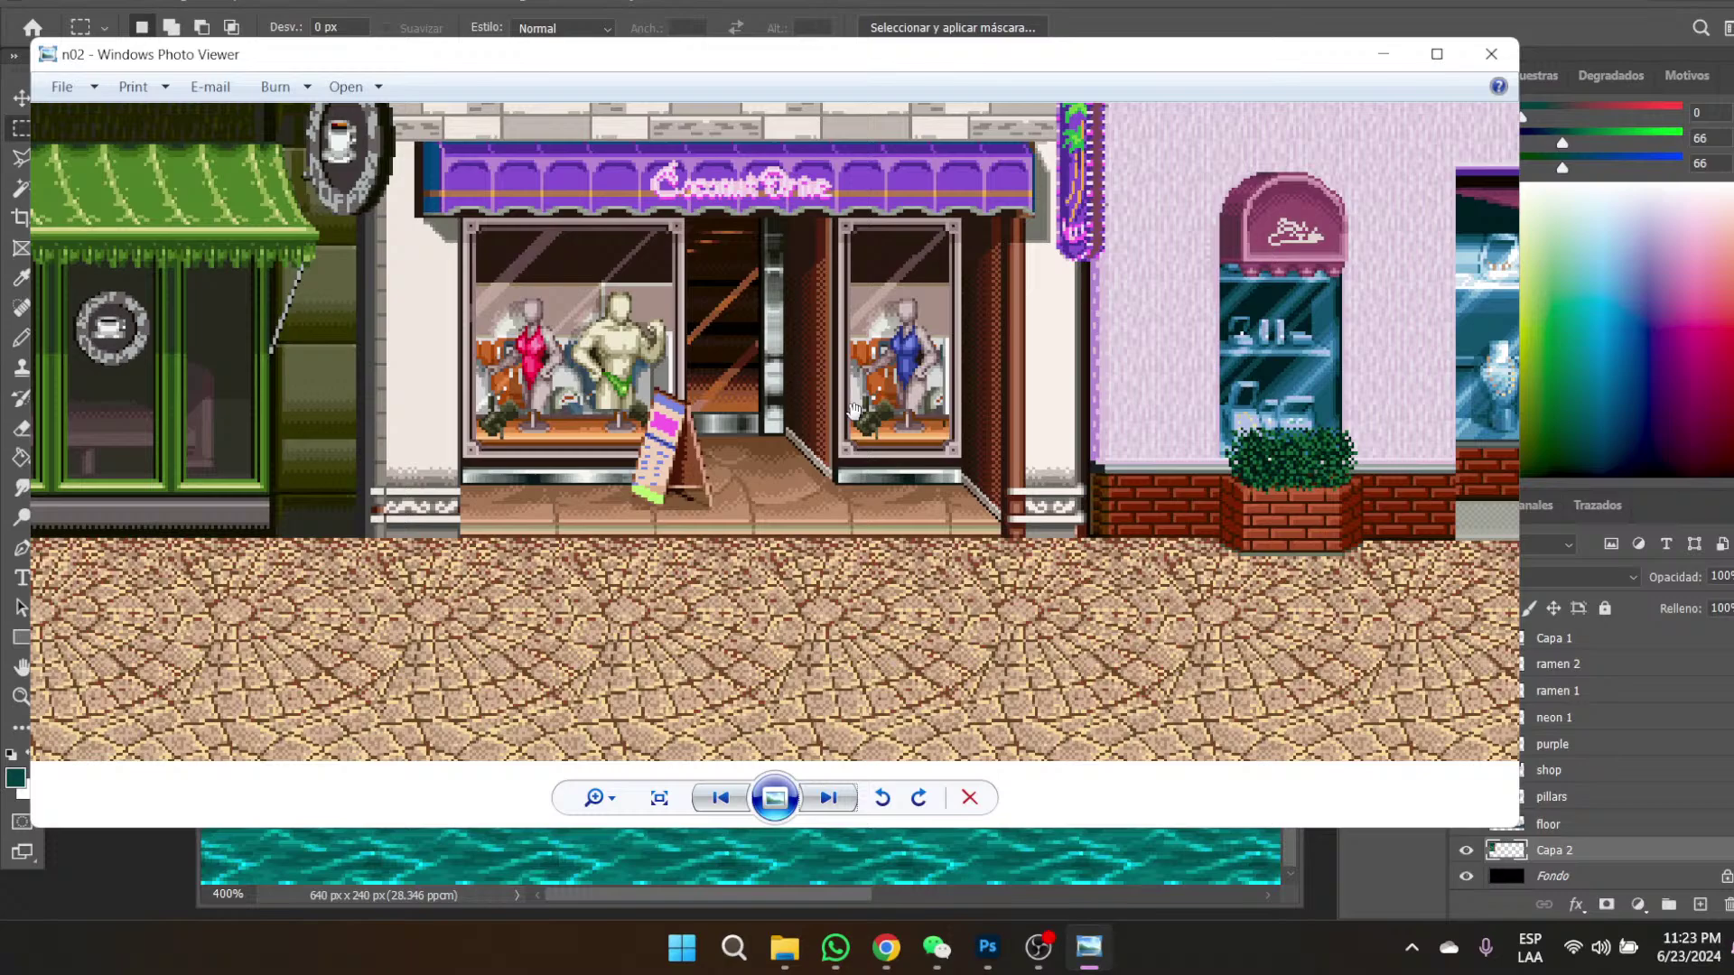
scroll(937, 493, "down", 2)
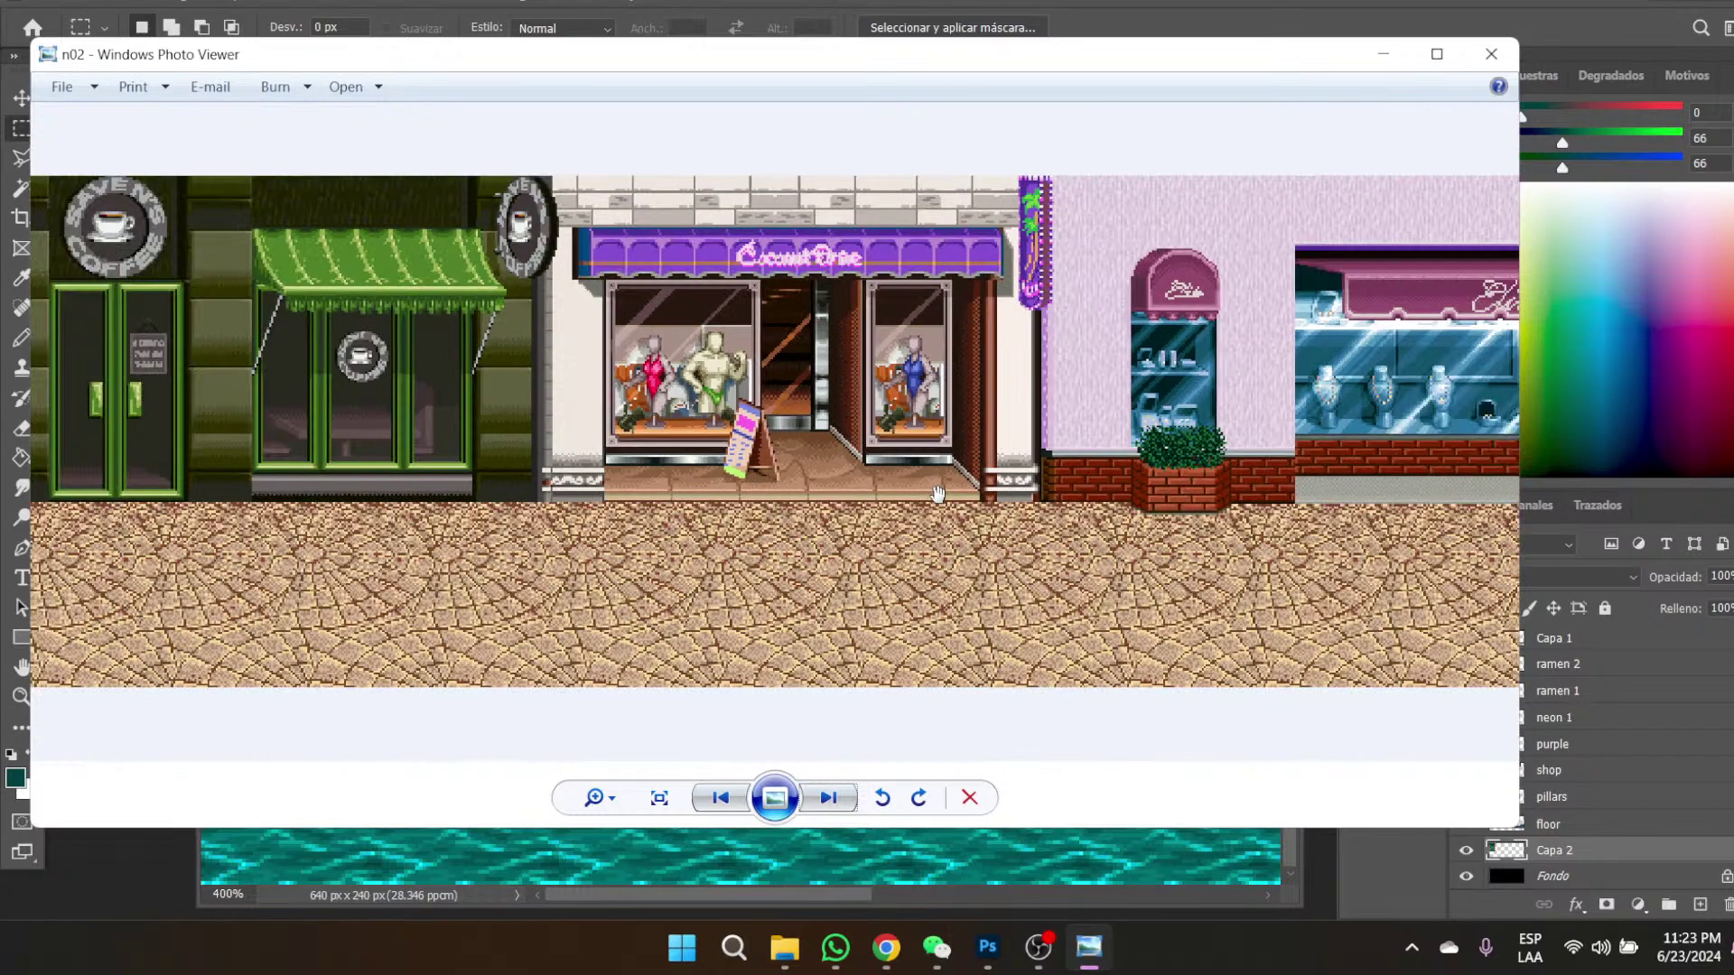
scroll(937, 493, "down", 1)
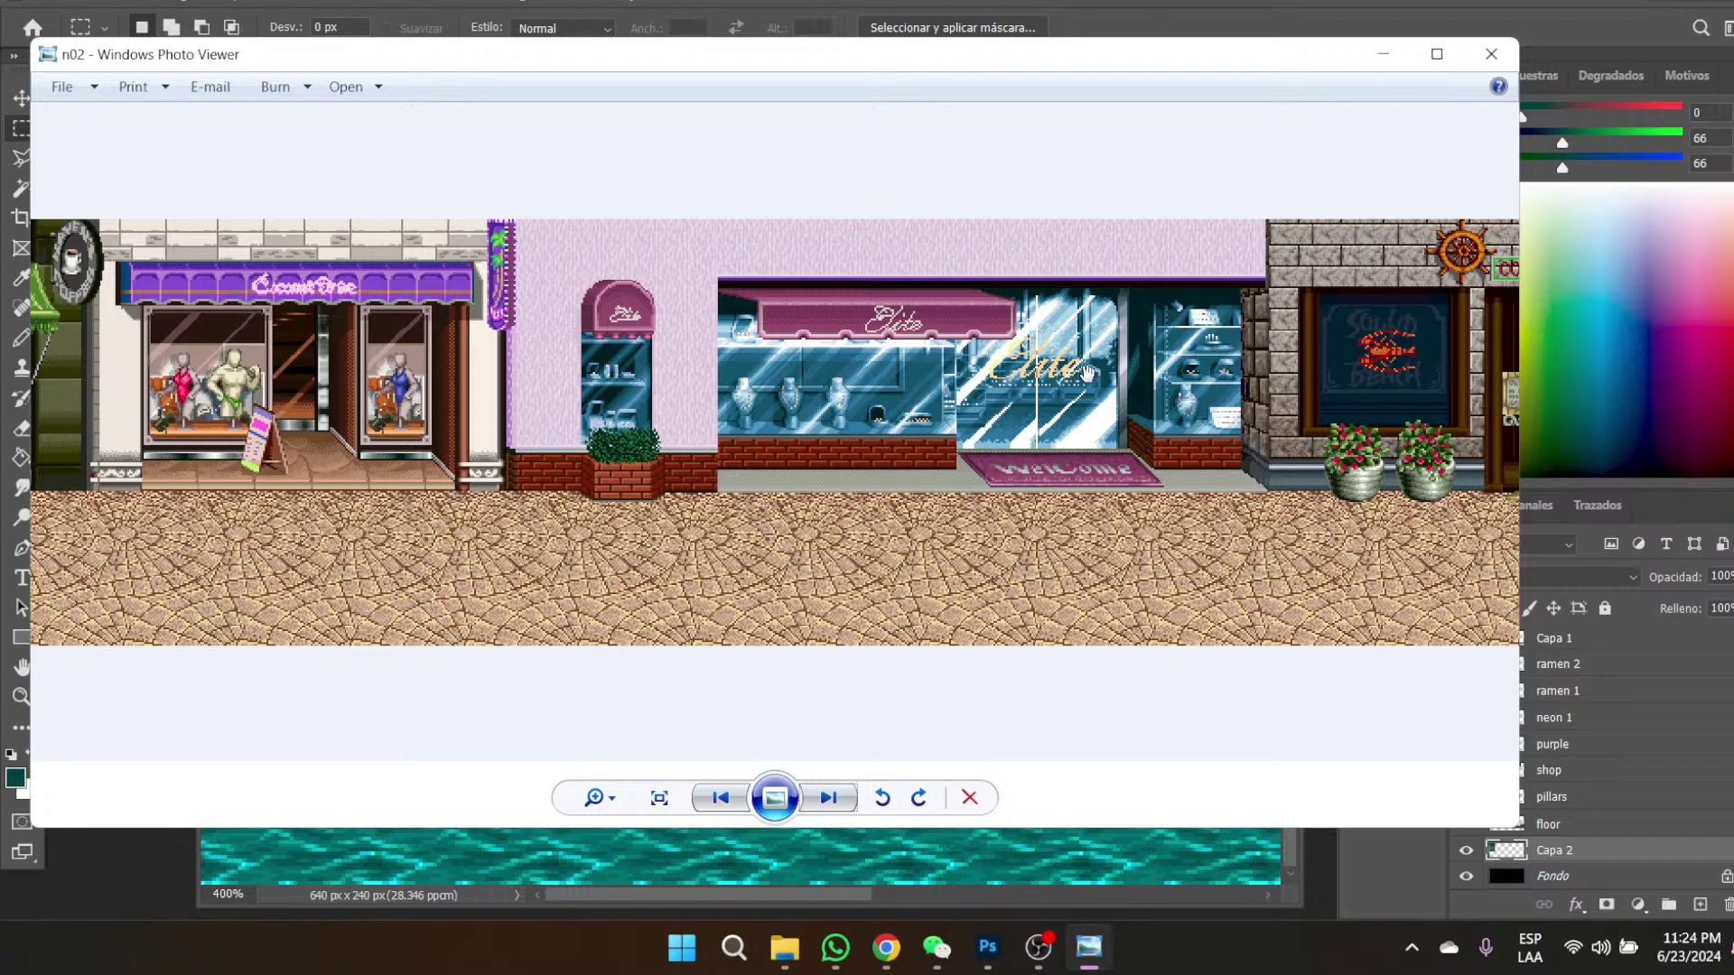
- Examine the rest of the n02 street, from the seafood restaurant past the Mature shop to the cafeteria and vending machine
left_click_drag(1300, 444, 950, 456)
left_click_drag(1233, 384, 842, 382)
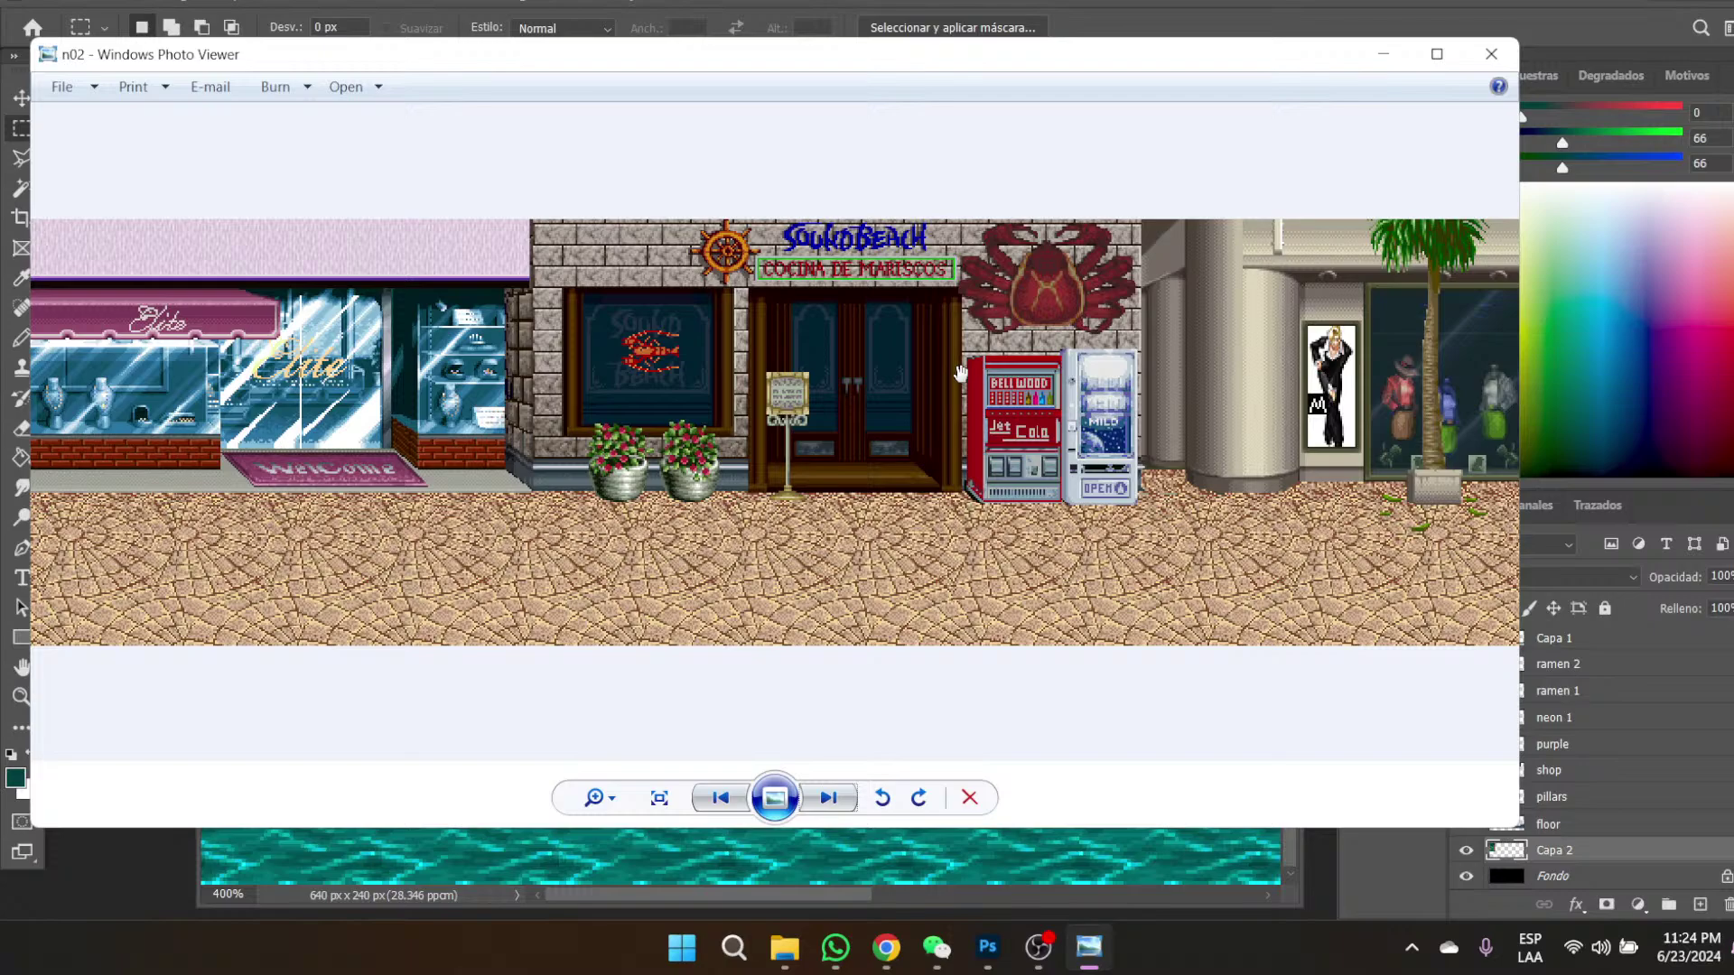
left_click_drag(1312, 411, 673, 408)
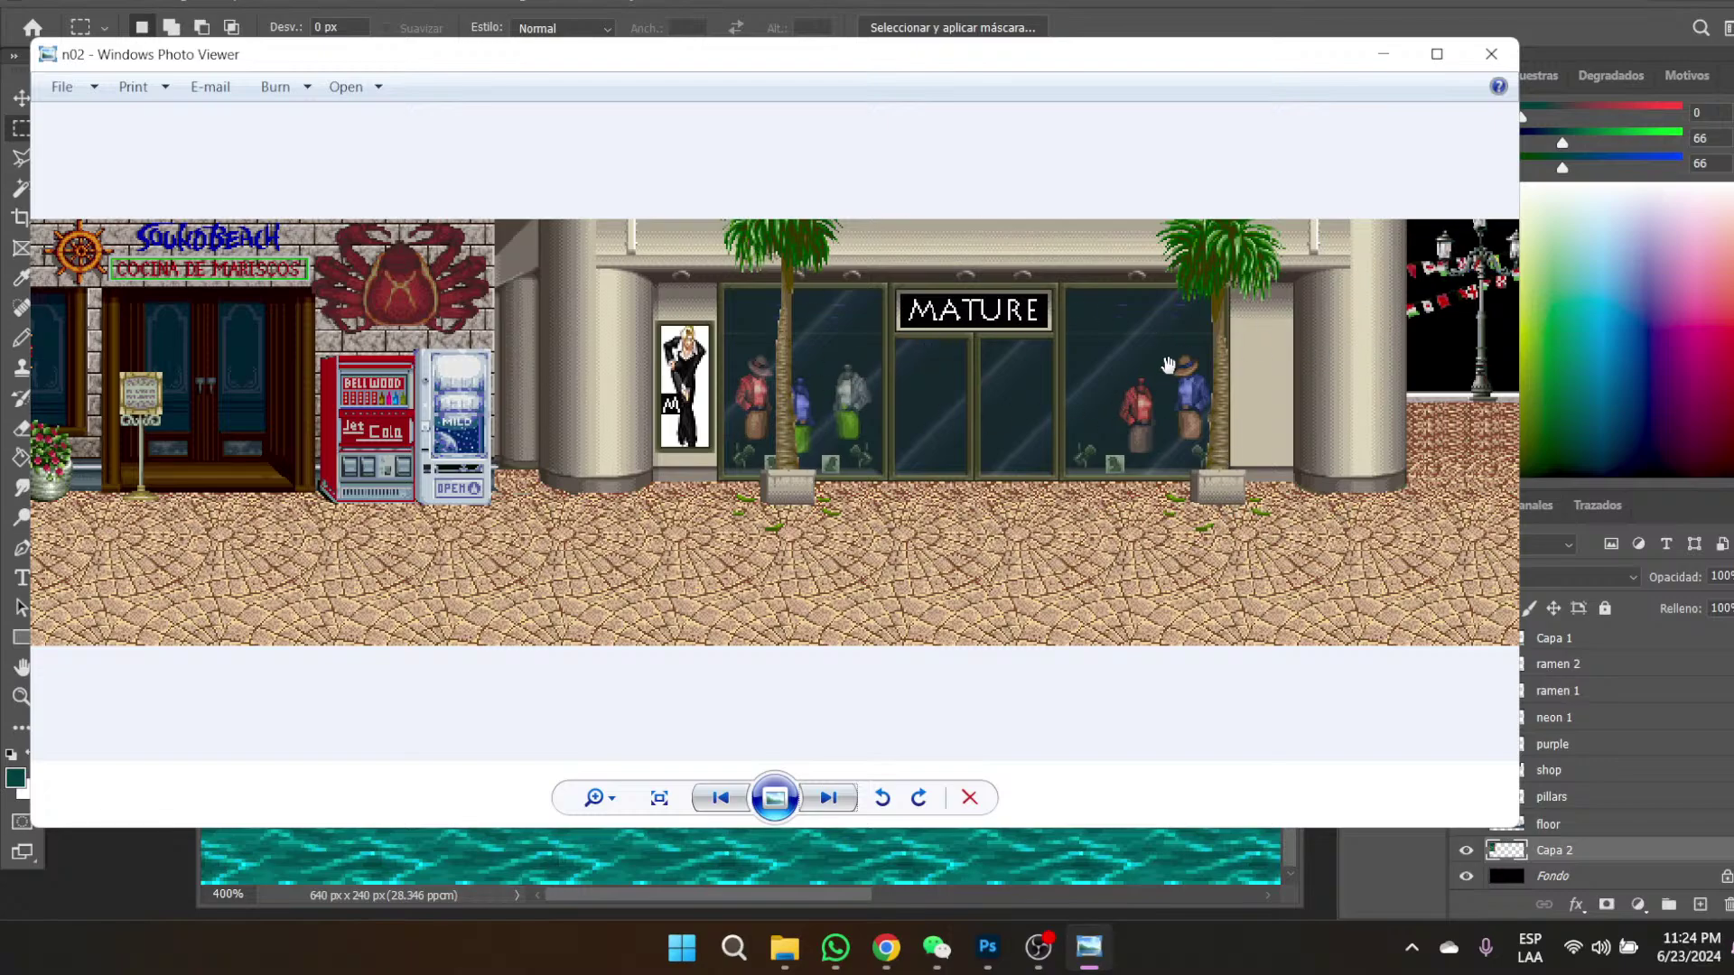
left_click_drag(1502, 397, 619, 247)
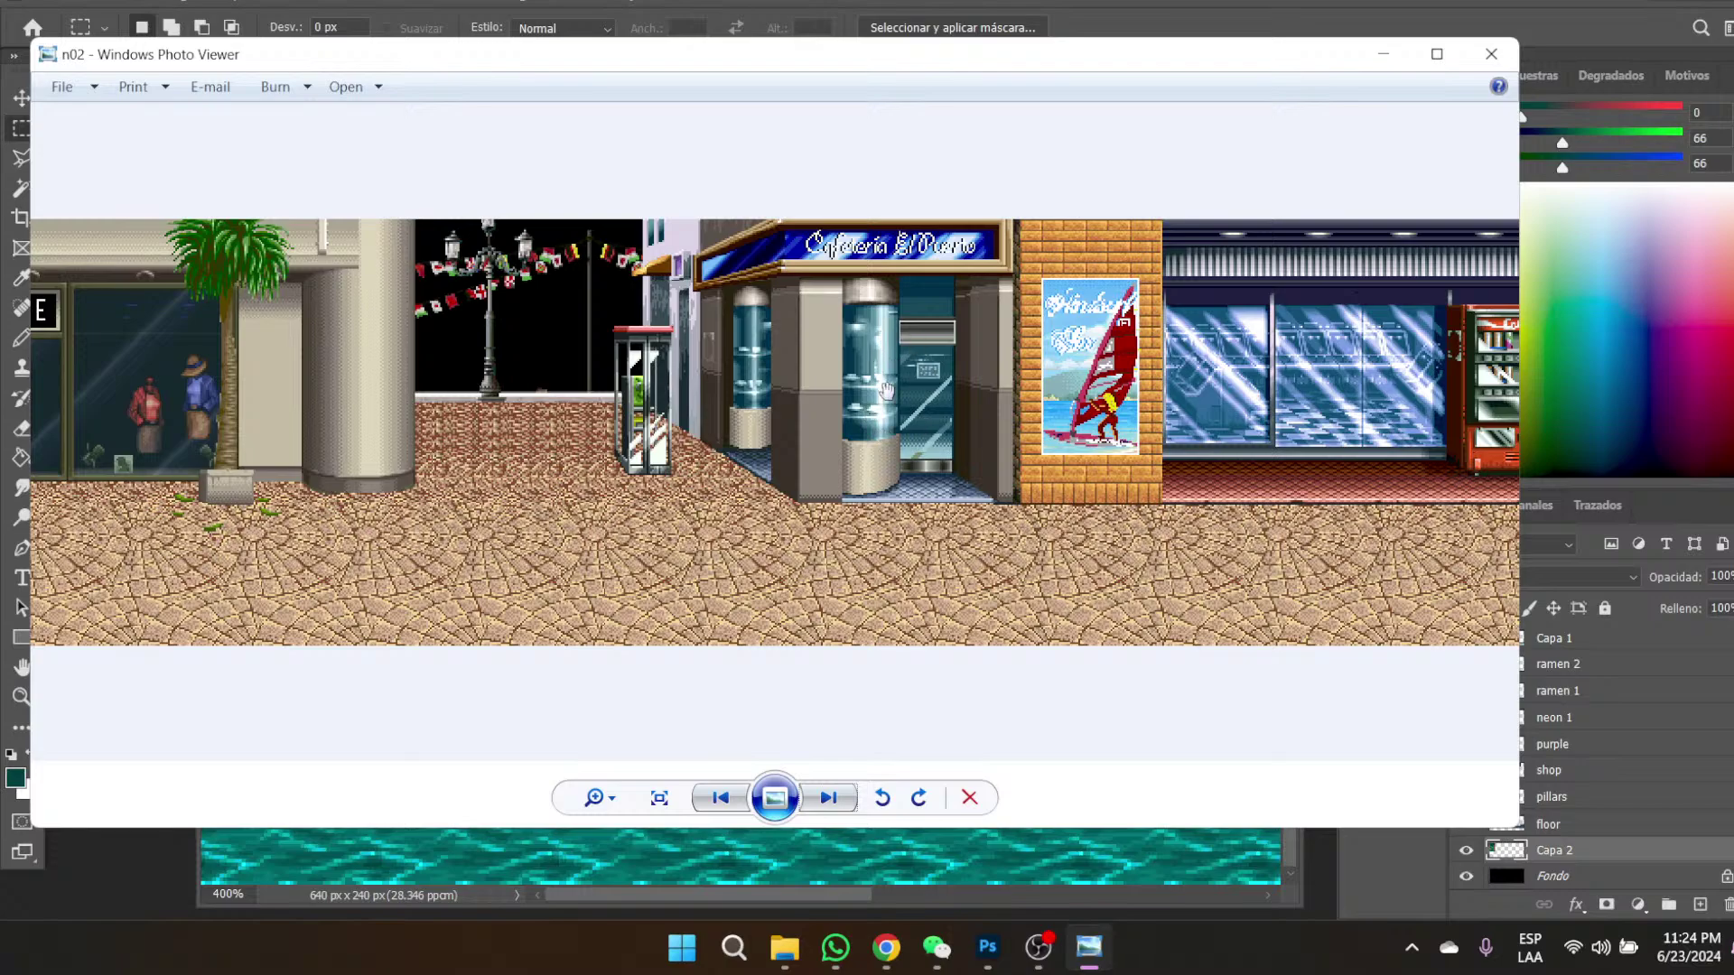
left_click_drag(1121, 469, 1024, 469)
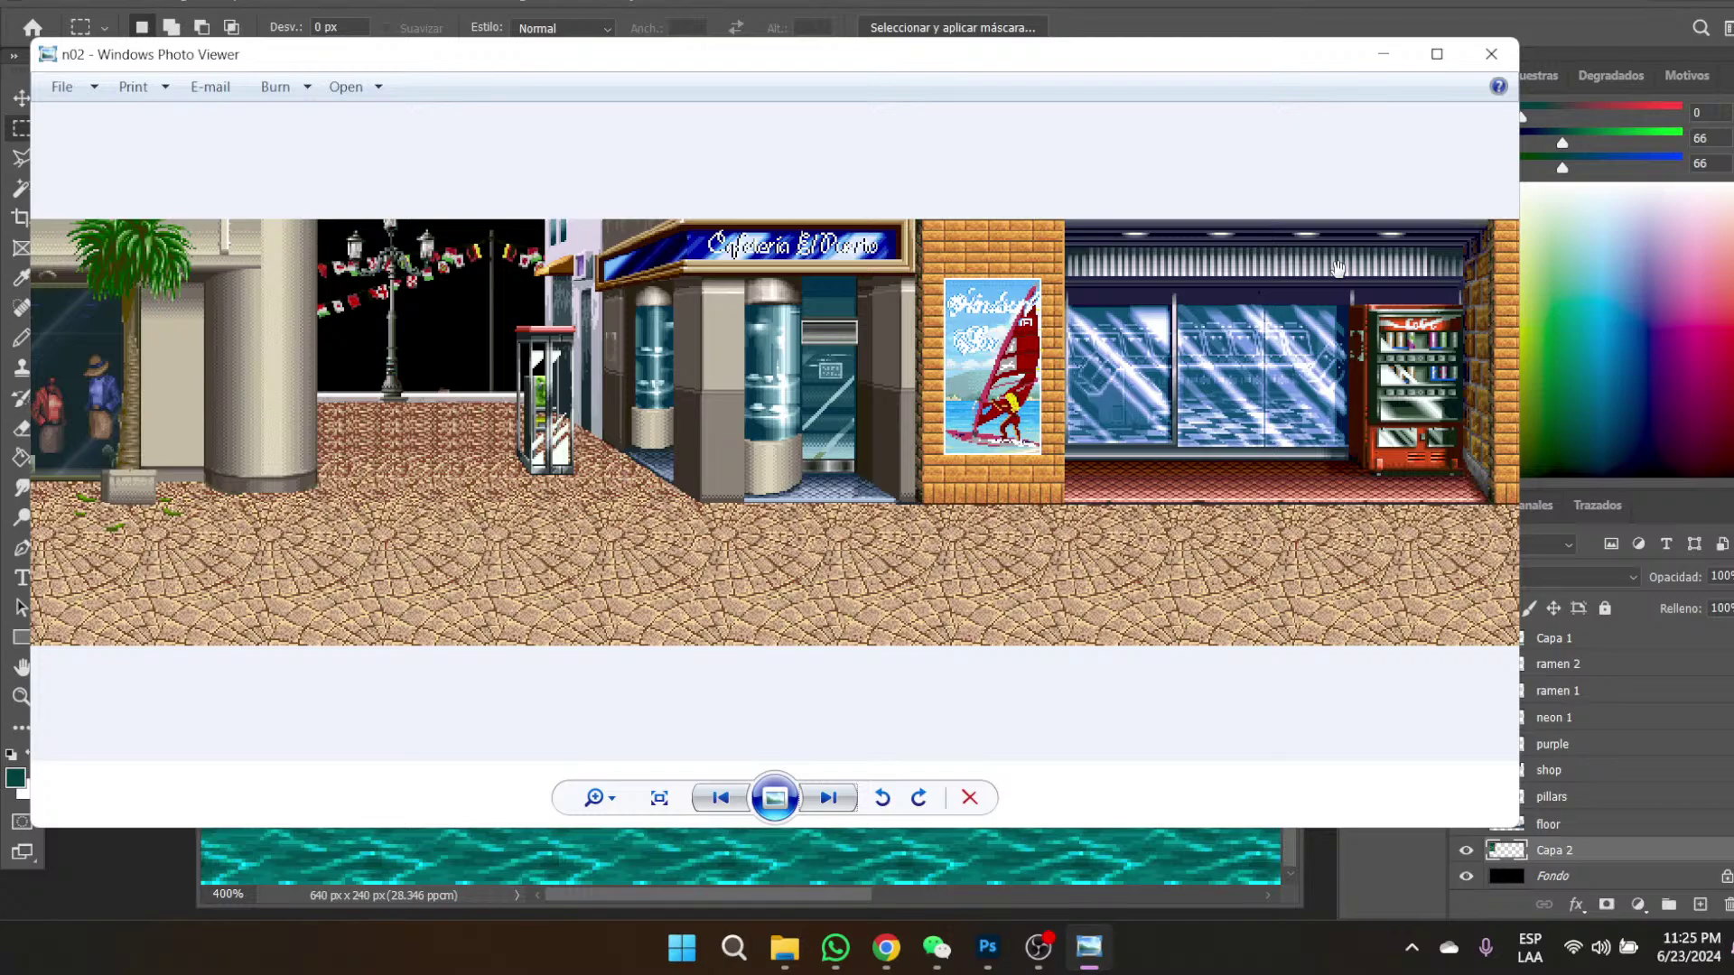
left_click_drag(401, 489, 1234, 489)
left_click_drag(489, 465, 1081, 520)
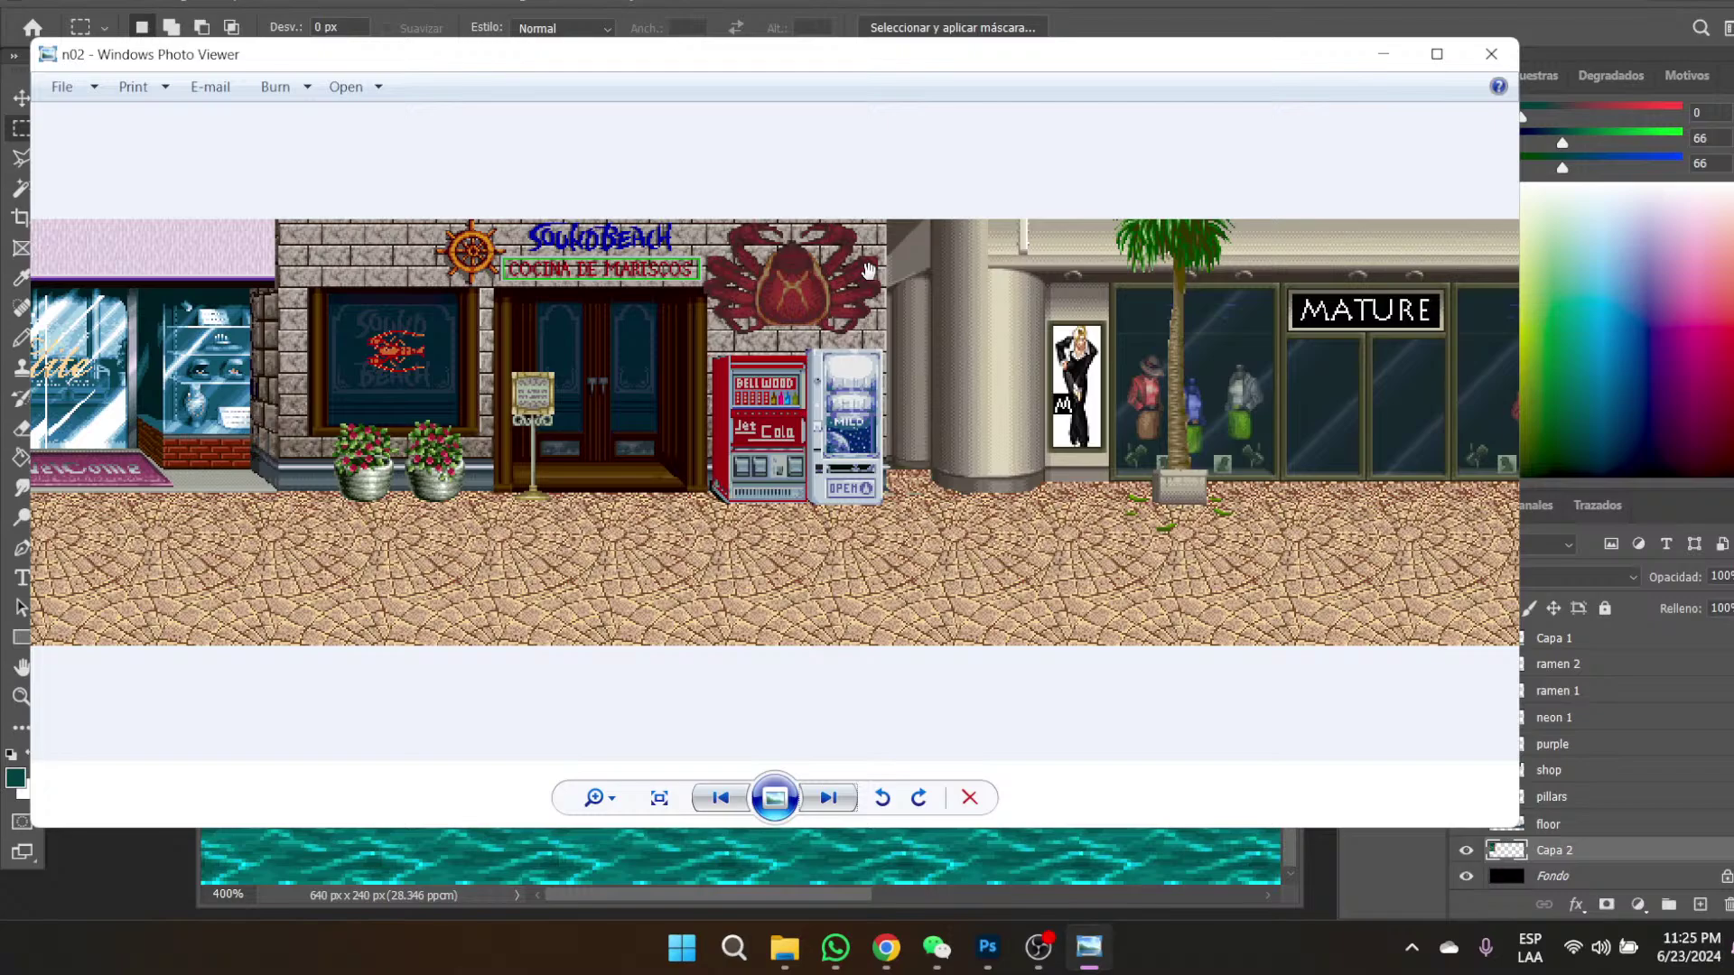
scroll(974, 402, "down", 3)
left_click_drag(1257, 447, 705, 447)
left_click_drag(1333, 450, 714, 452)
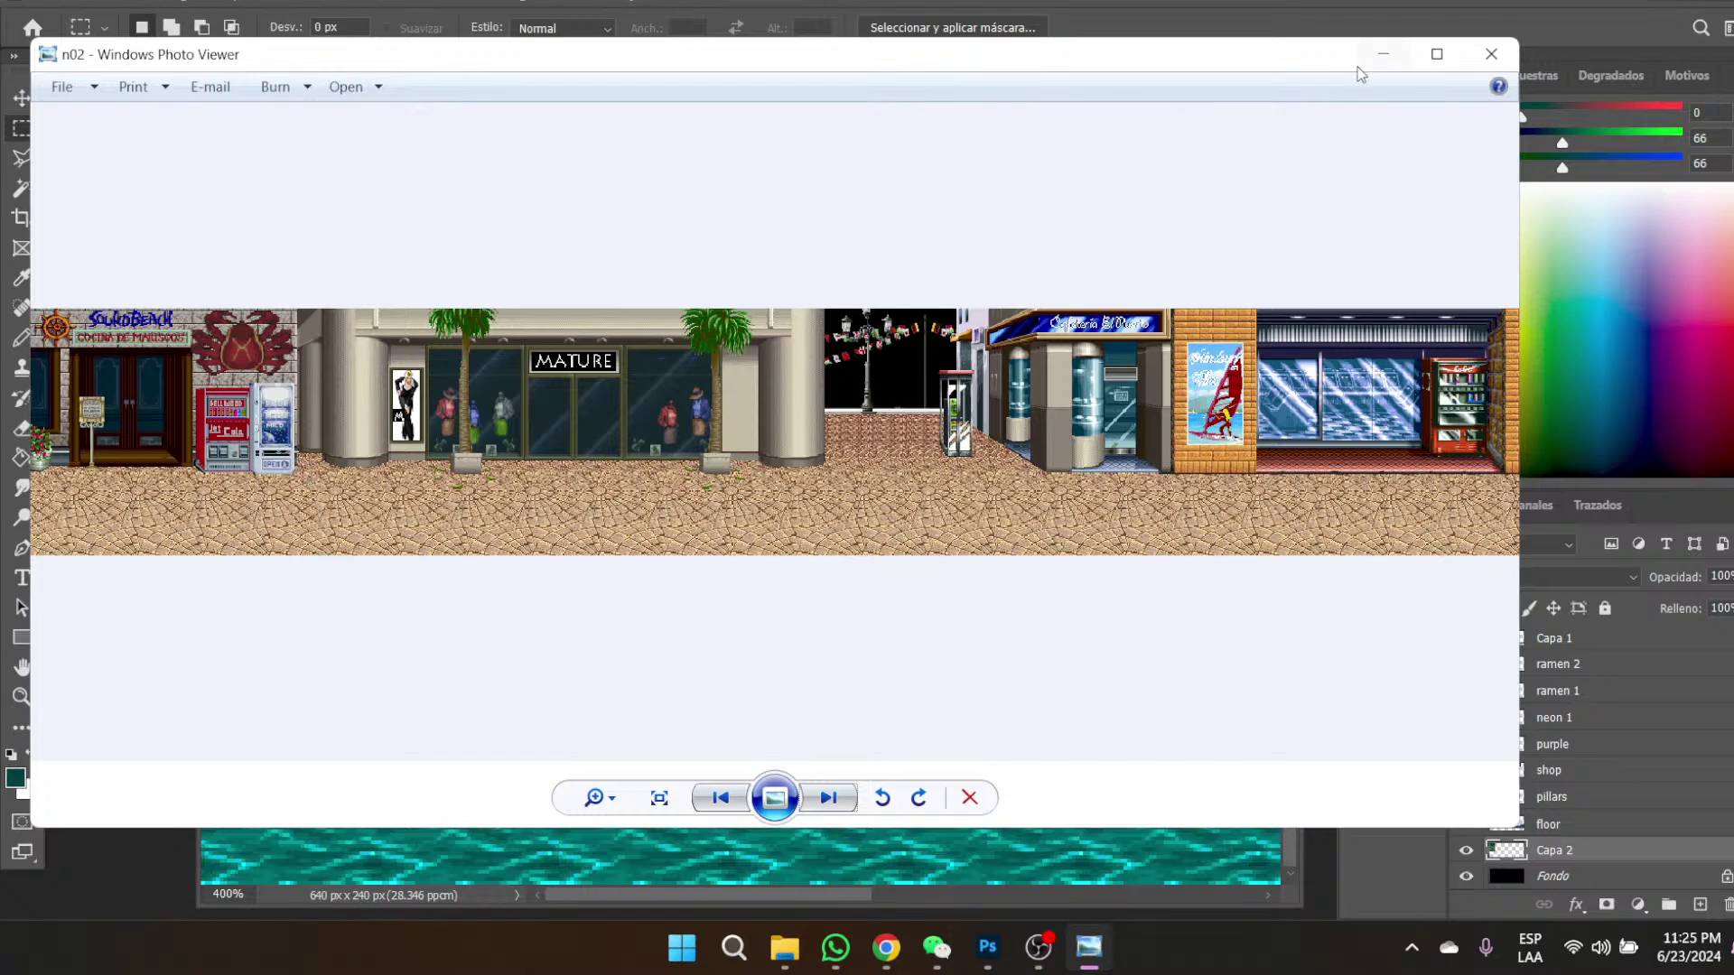
- Close the n02 image and save Noodles.psd
left_click(1481, 50)
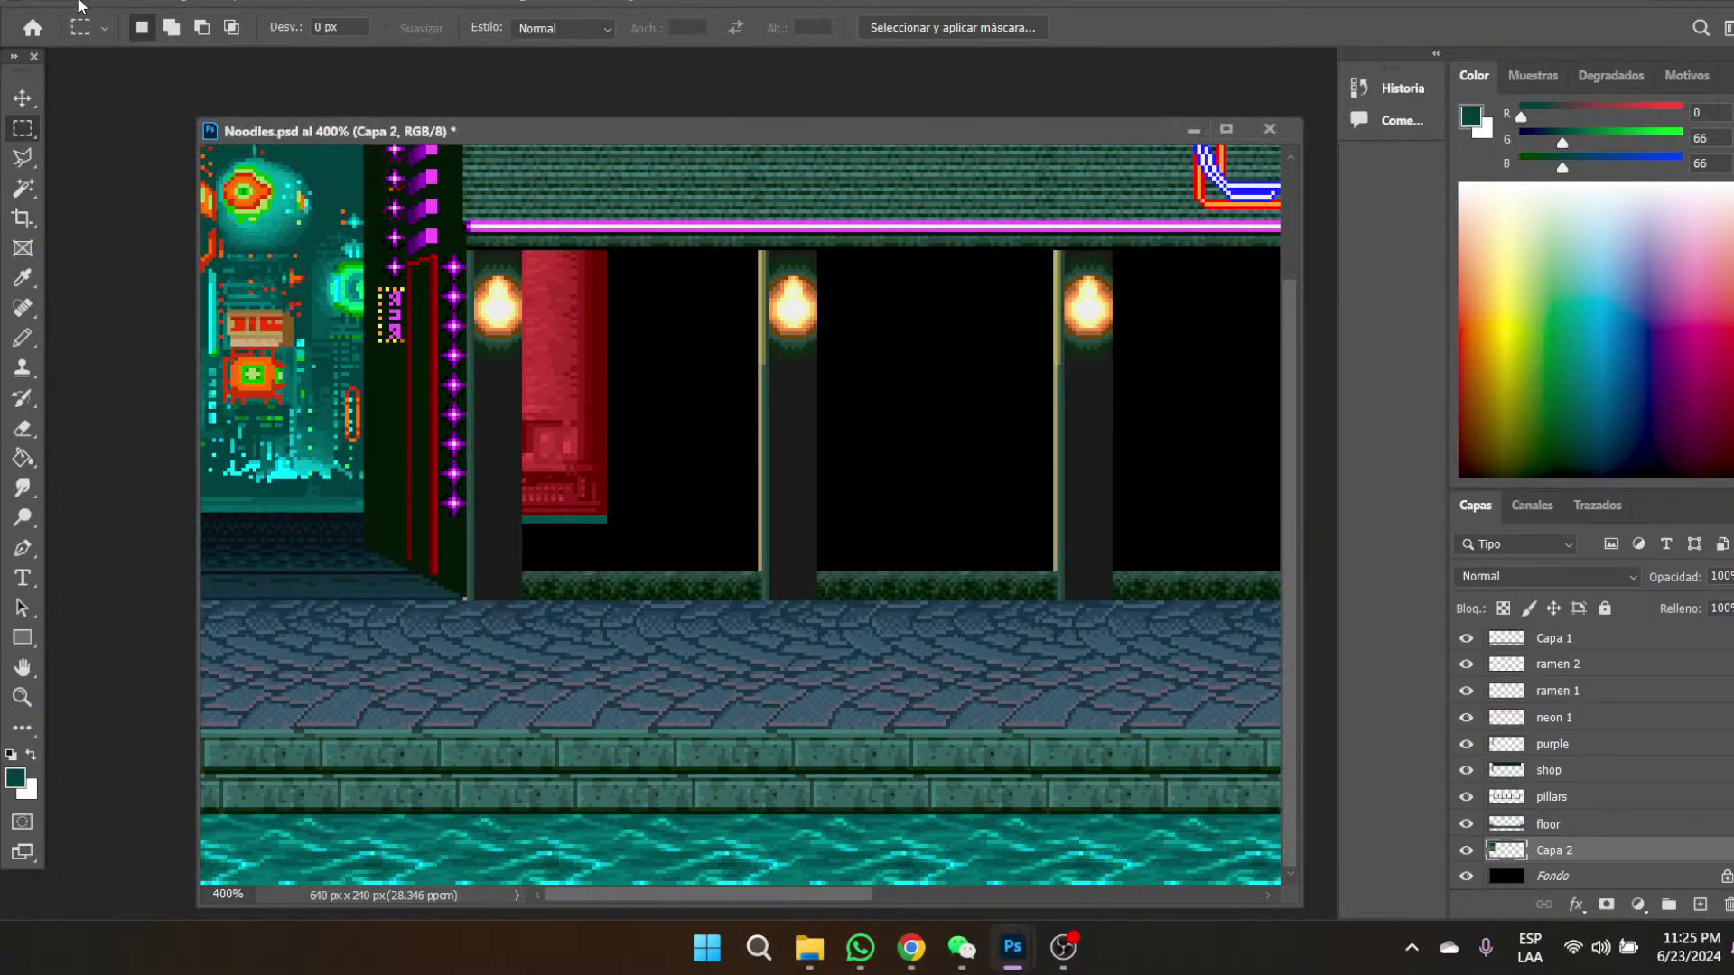
left_click(57, 4)
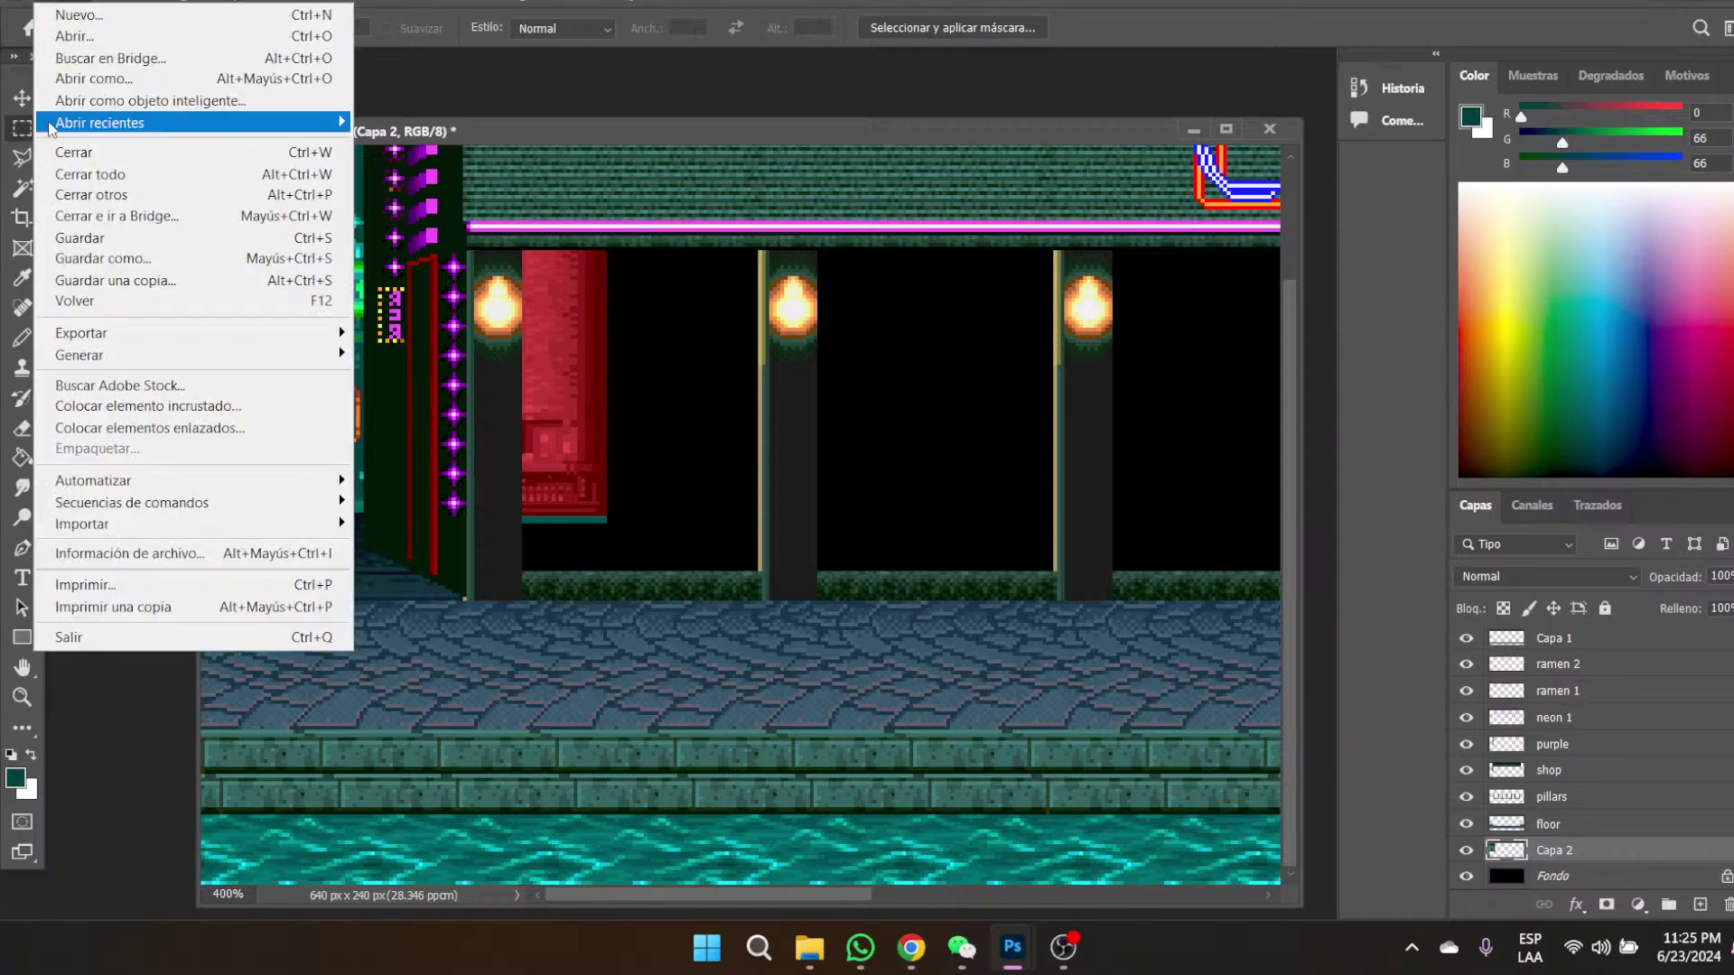
left_click(81, 238)
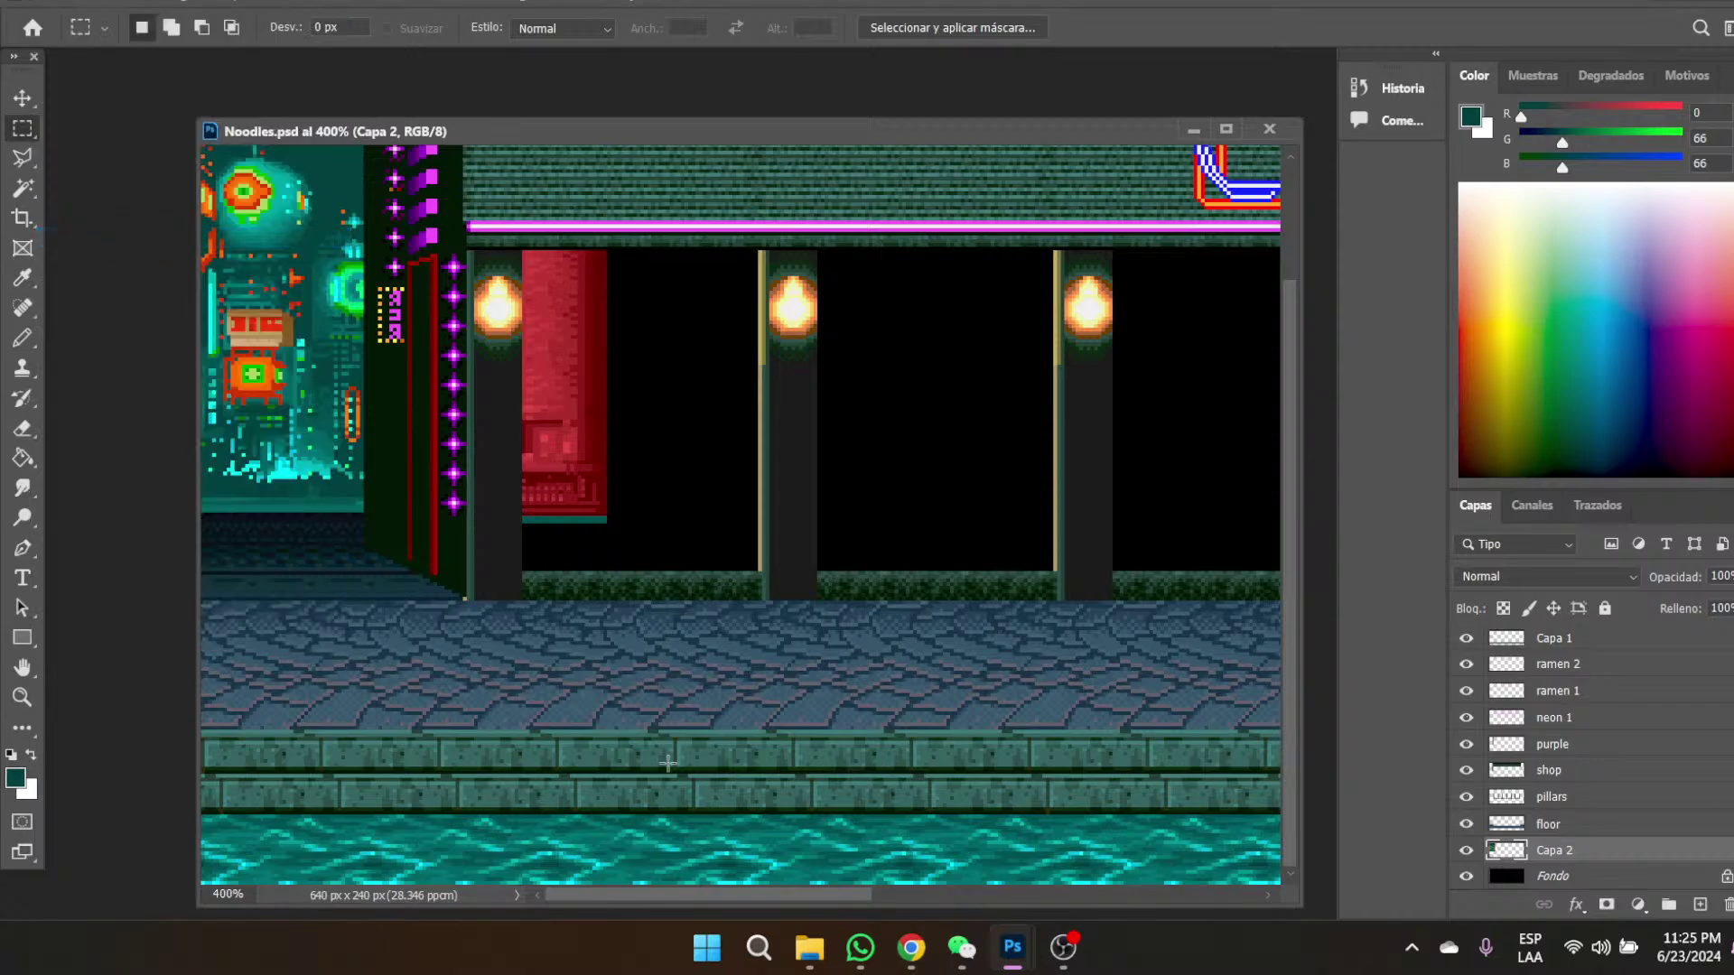
- Switch to the Streets of Rage Remake launcher by starting SorR_Launcher
mouse_move(861, 949)
left_click(707, 947)
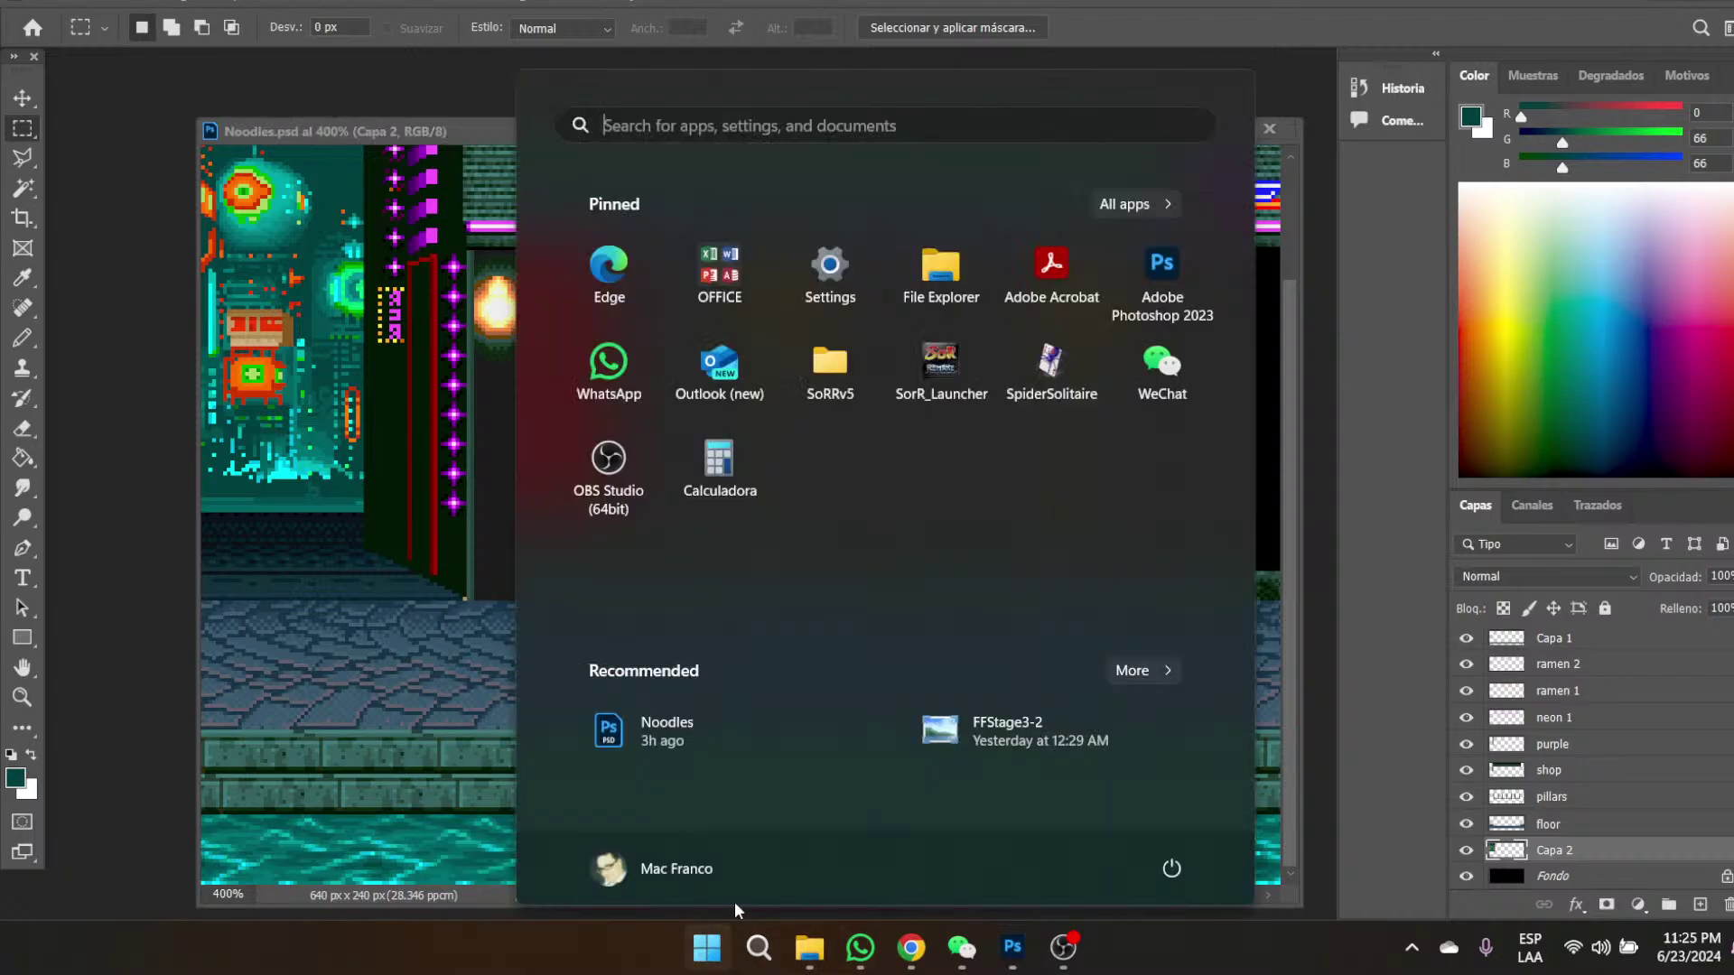
left_click(967, 369)
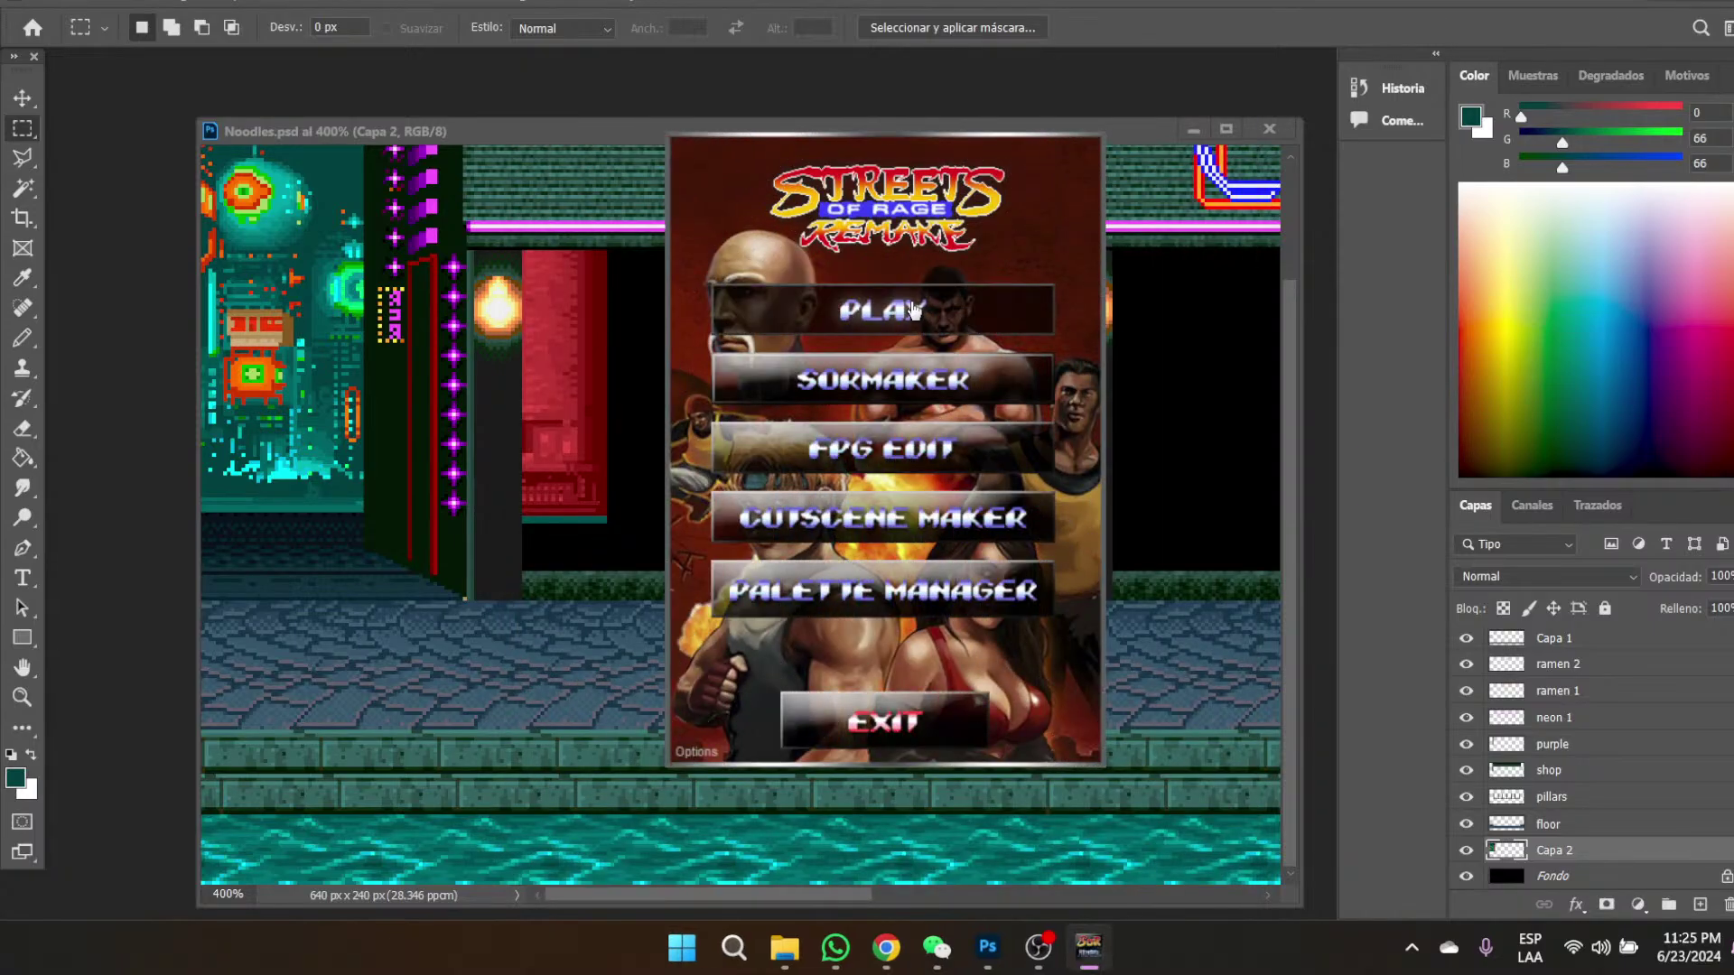
- Open SorMaker from the launcher, browse the project list, and load the H.U.N.T.E.R project
left_click(903, 371)
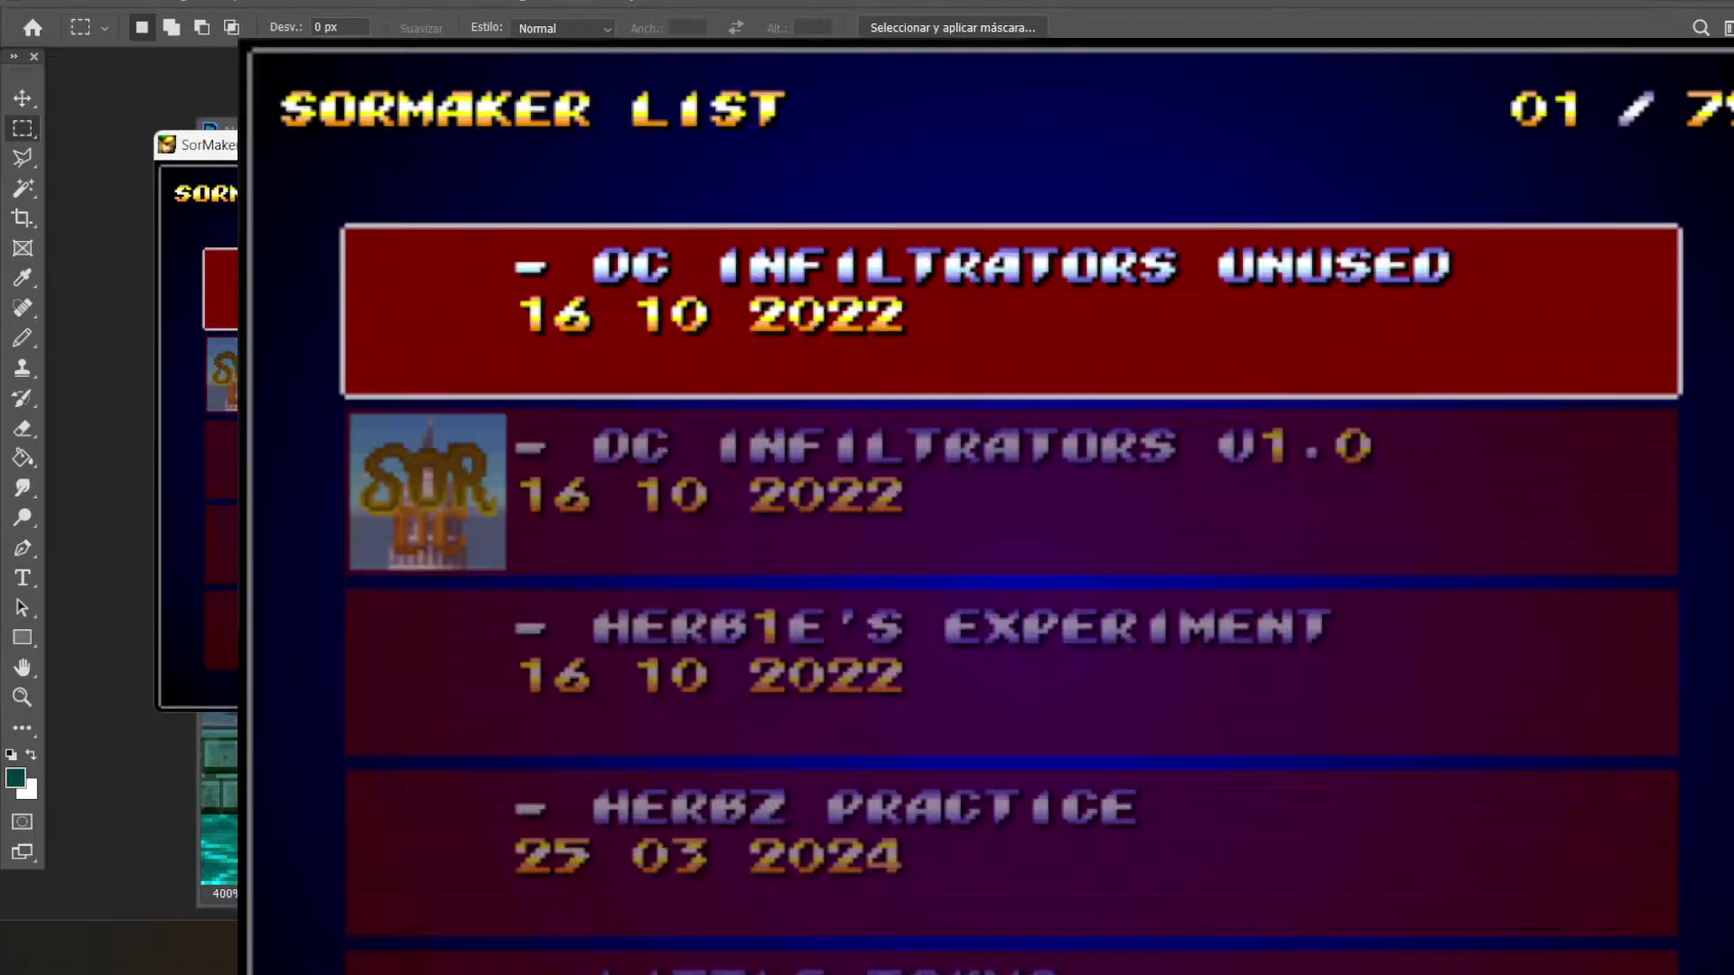
key("Down")
key("Down")
key("Down")
key("Down")
key("Down")
key("Down")
key("Down")
key("Down")
key("Down")
key("Down")
key("Down")
key("Down")
key("Down")
key("Down")
key("Down")
key("Down")
key("Down")
key("Down")
key("Down")
key("Down")
key("Up")
key("Up")
key("Up")
key("Up")
key("Up")
key("Up")
key("Up")
key("Up")
key("Up")
key("Up")
key("Up")
key("Up")
key("Up")
key("Up")
key("Up")
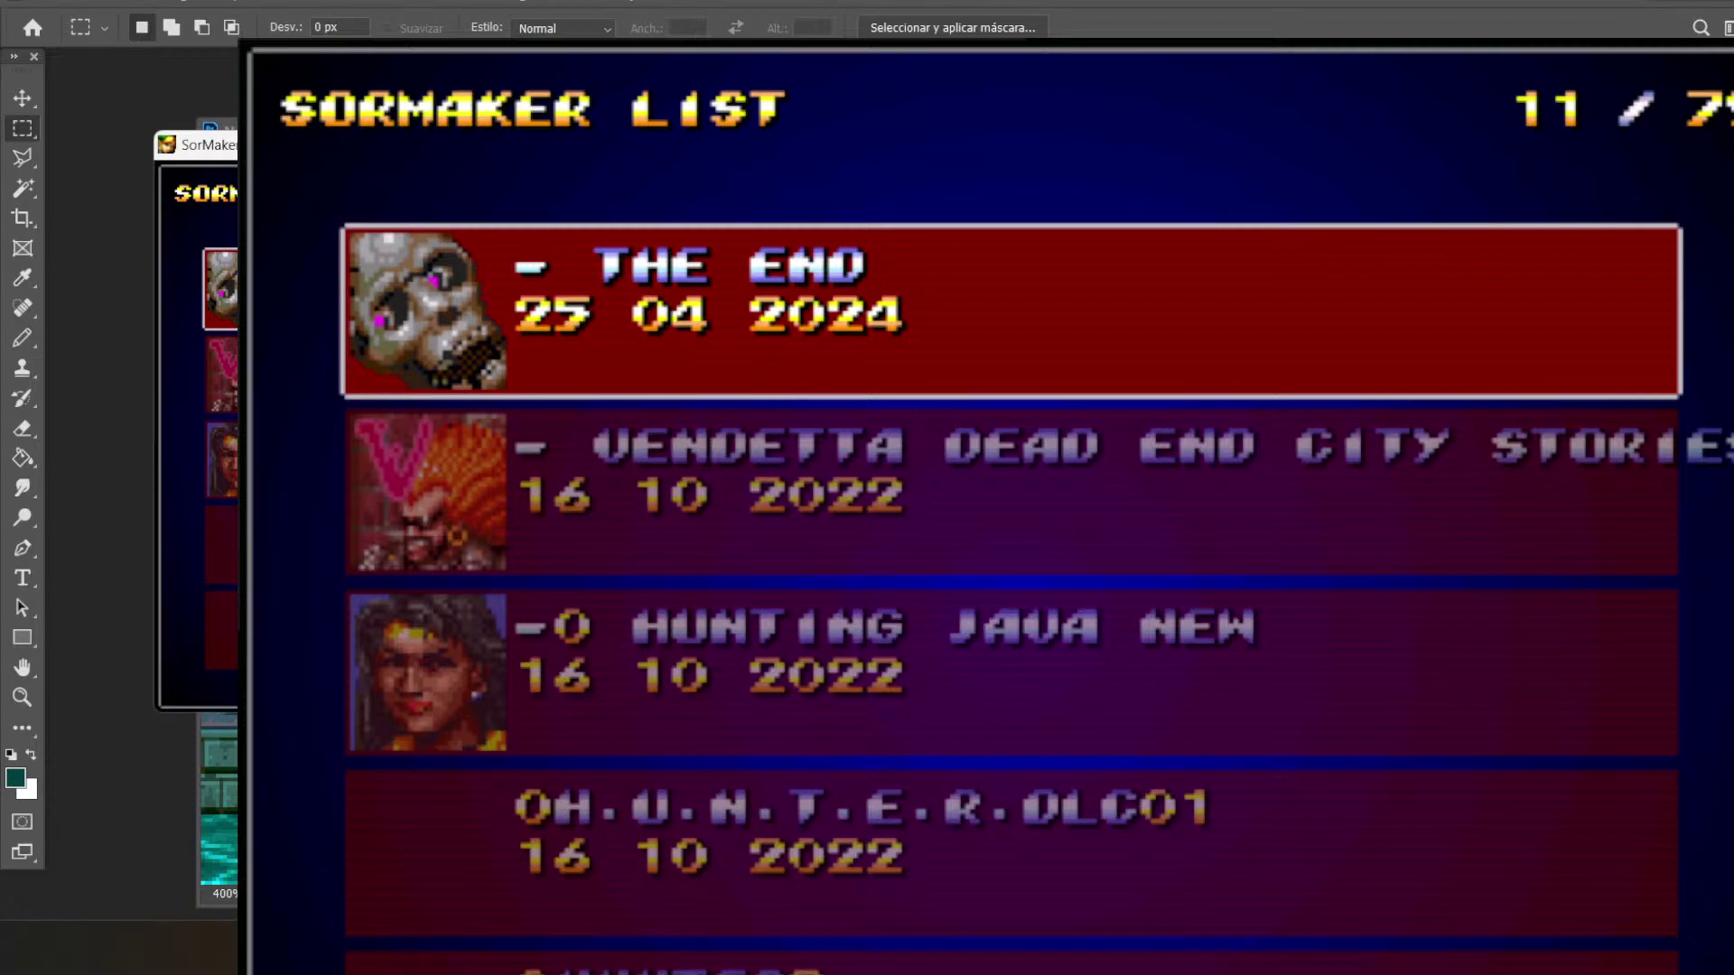
key("Down")
key("Down")
key("Down")
key("Down")
key("Down")
key("Down")
key("Down")
key("Down")
key("Down")
key("Down")
key("Down")
key("Down")
key("Down")
key("Down")
key("Down")
key("Down")
key("Down")
key("Down")
key("Down")
key("Down")
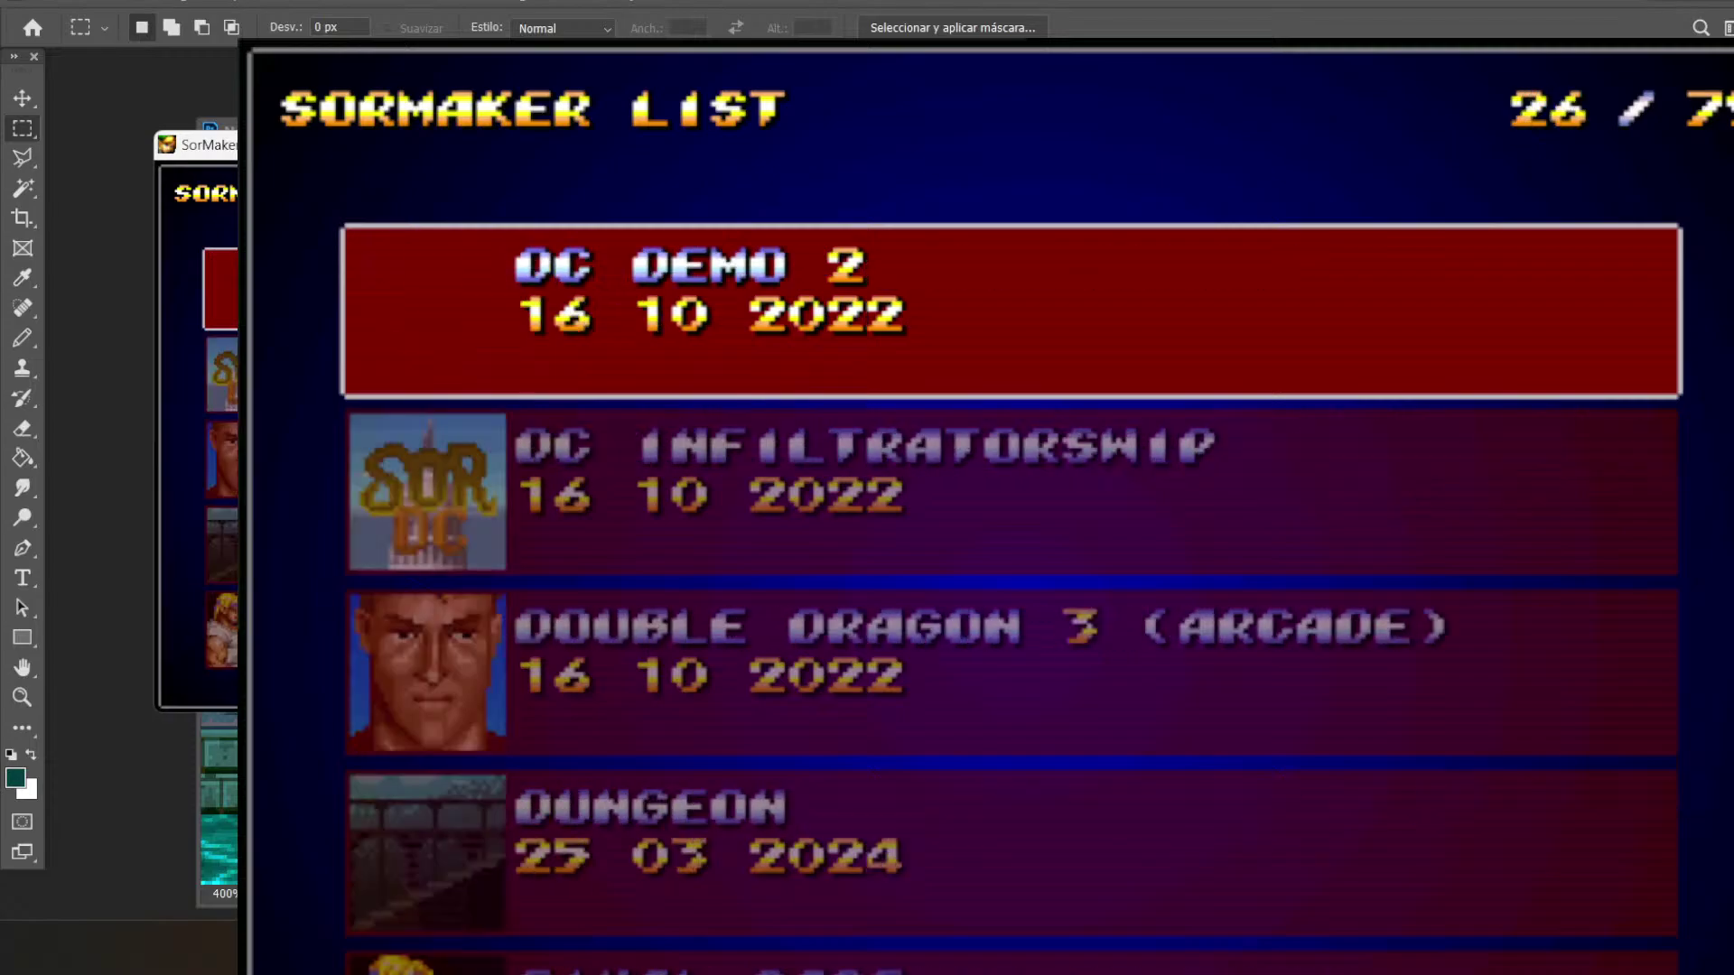
key("Down")
key("Down")
key("Return")
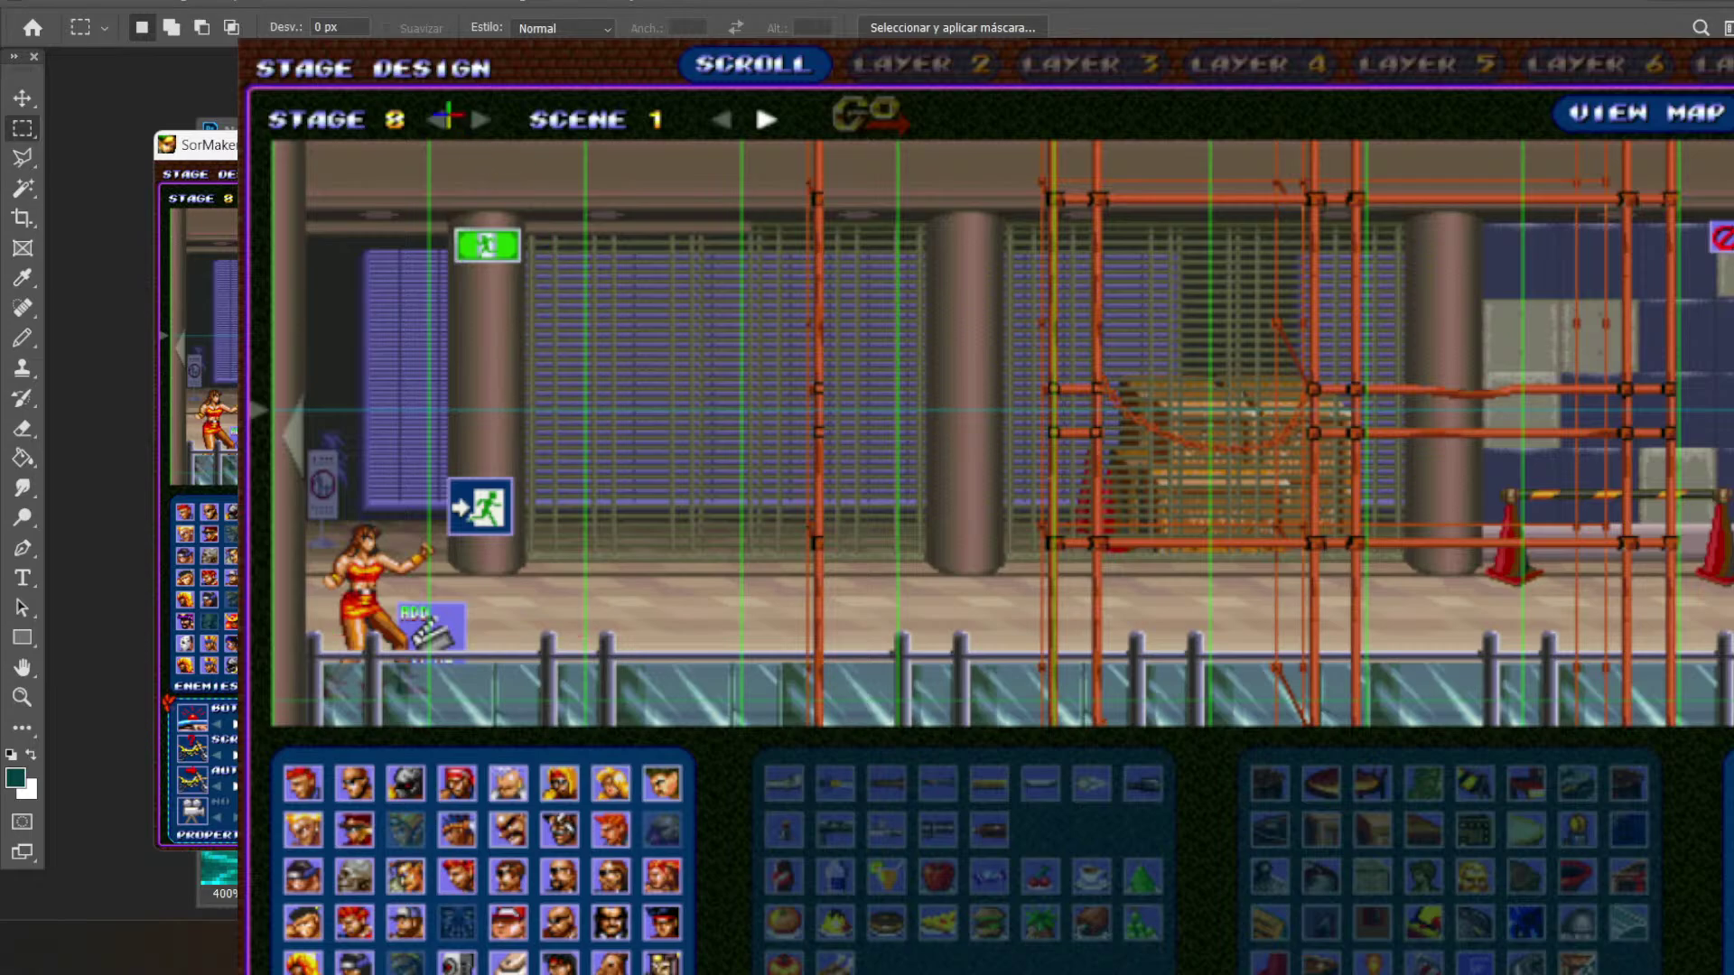
- Switch the stage design view to stage 1, scene 1 and load it
left_click(439, 119)
left_click(439, 119)
left_click(439, 119)
left_click(439, 119)
left_click(438, 119)
left_click(439, 119)
left_click(439, 119)
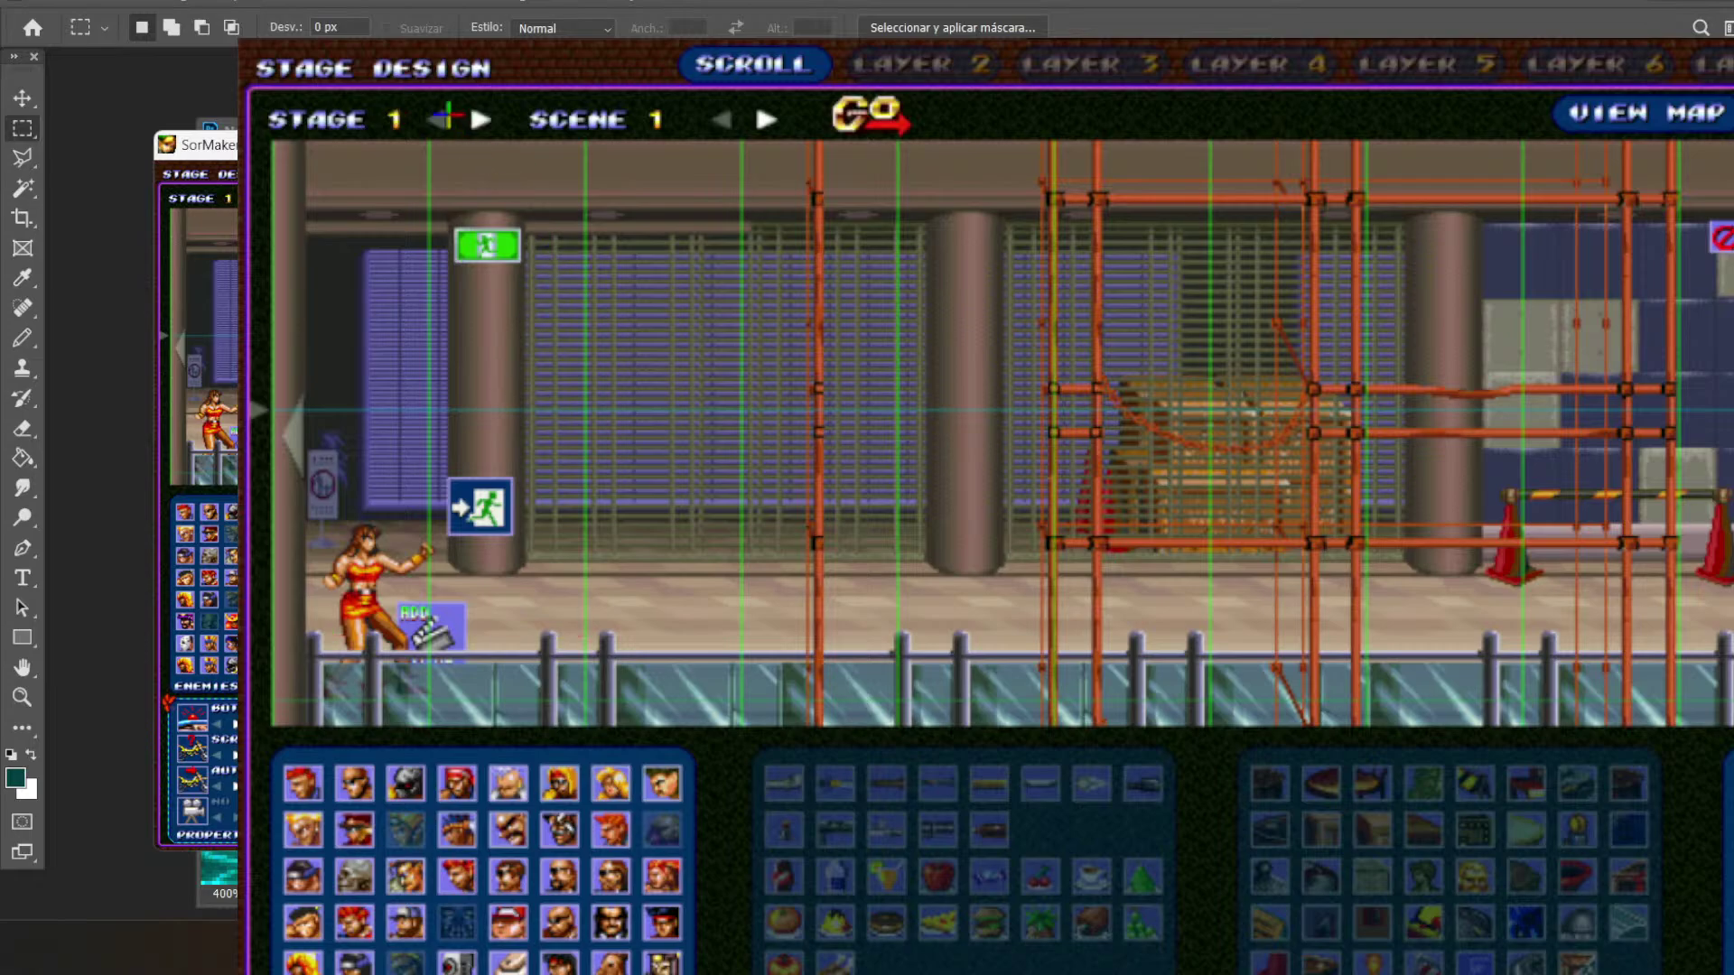
left_click(868, 114)
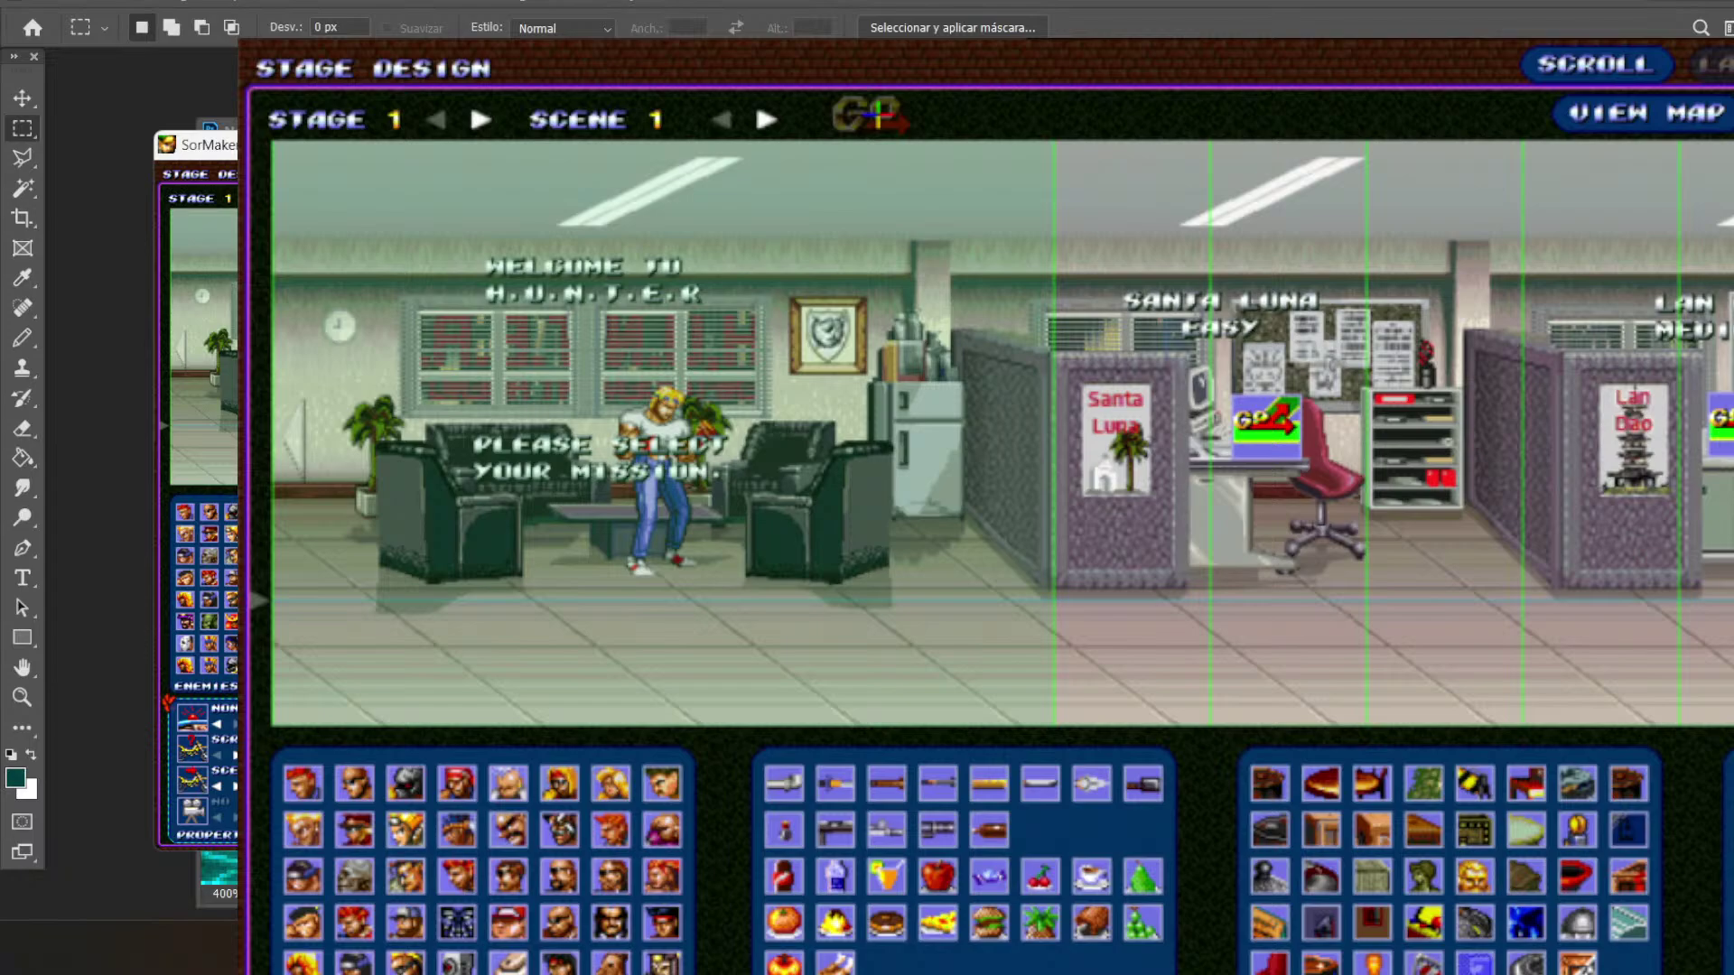
- Load scene 2 of stage 1 and examine the beach background and its objects along the scene's length
left_click(766, 119)
left_click(867, 114)
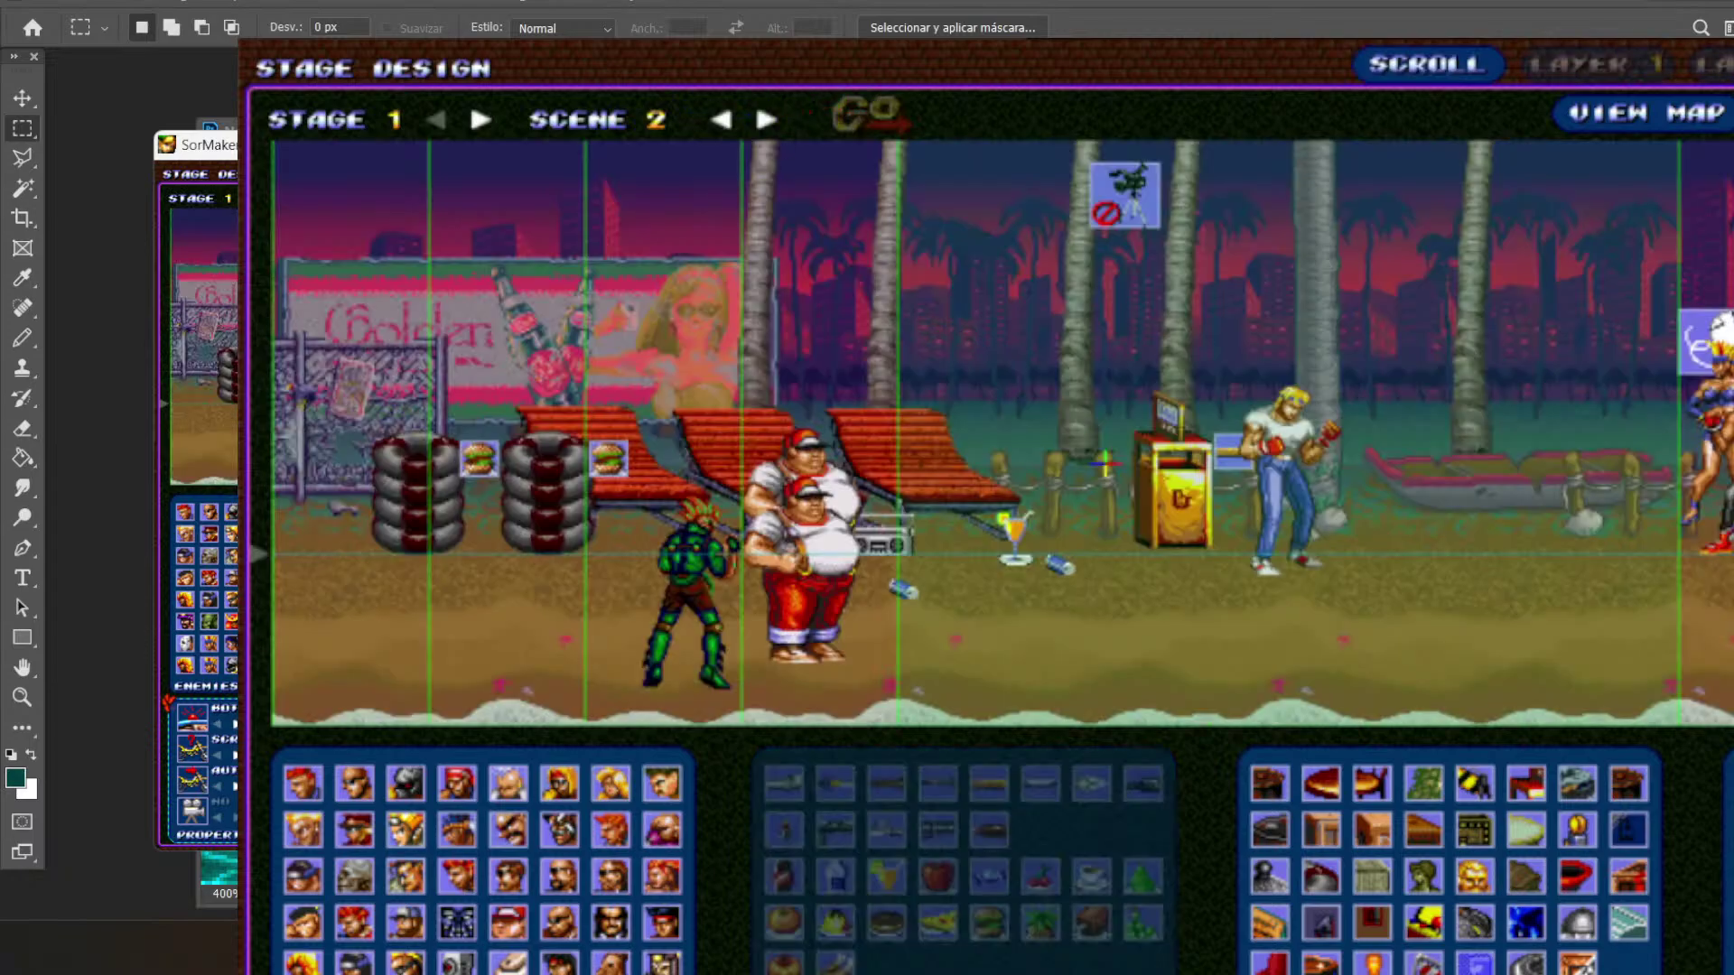
scroll(1157, 658, "left", 5)
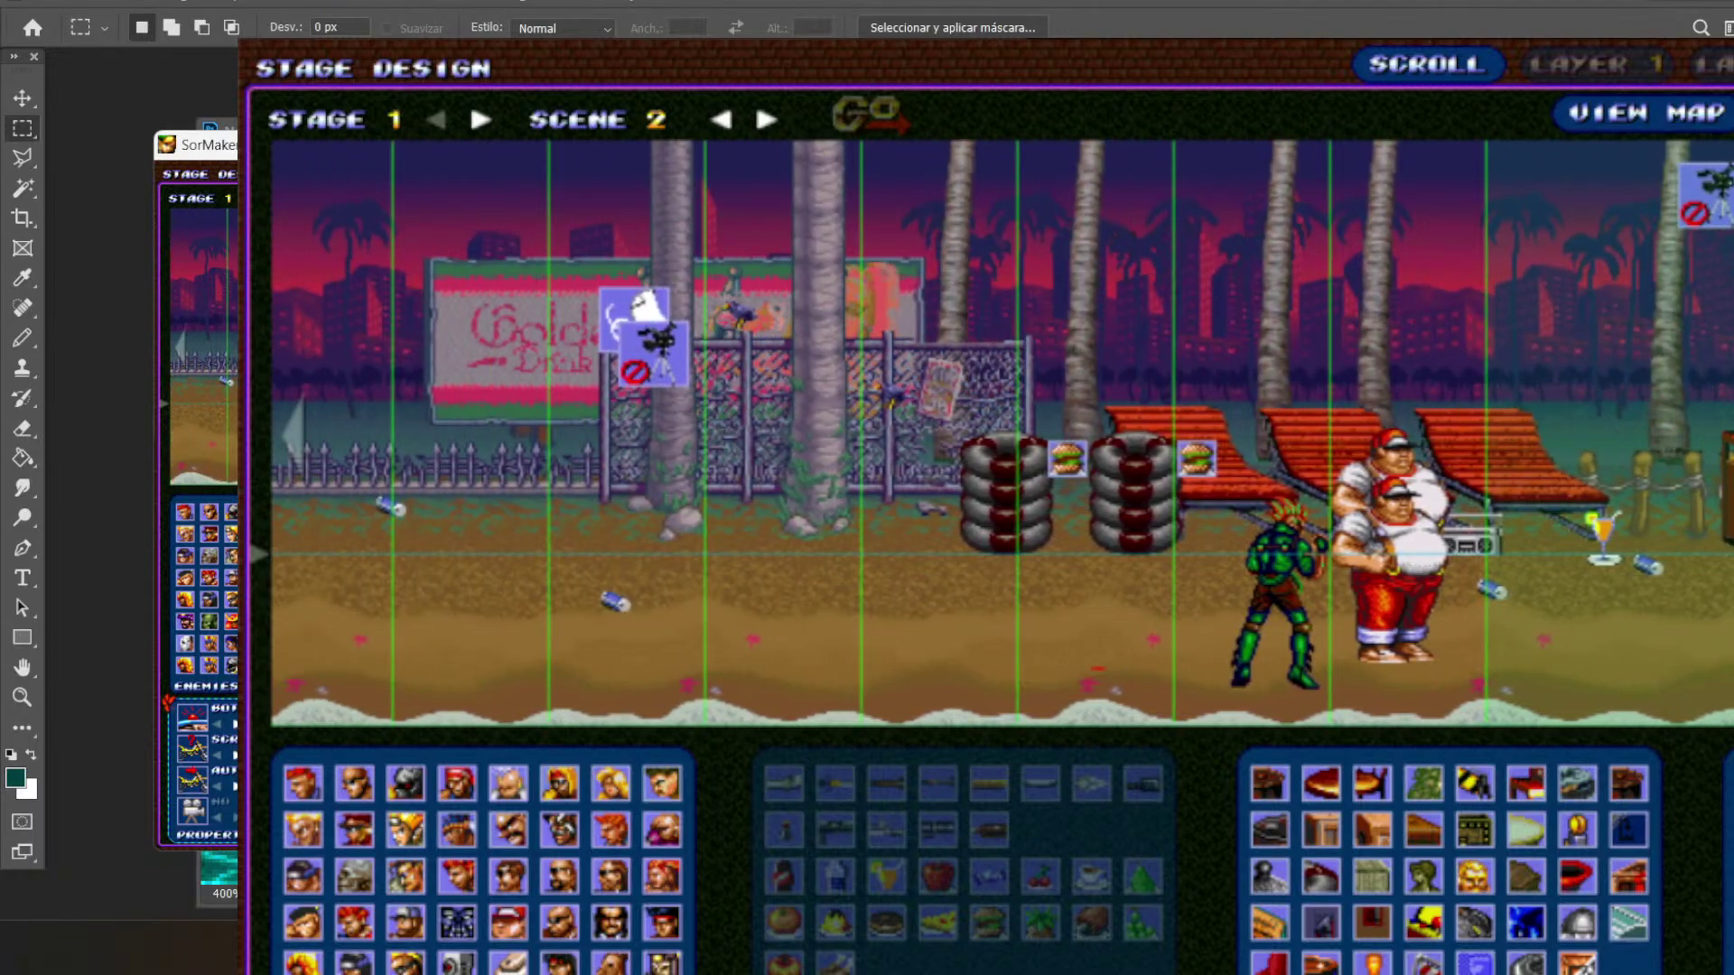
scroll(499, 669, "left", 8)
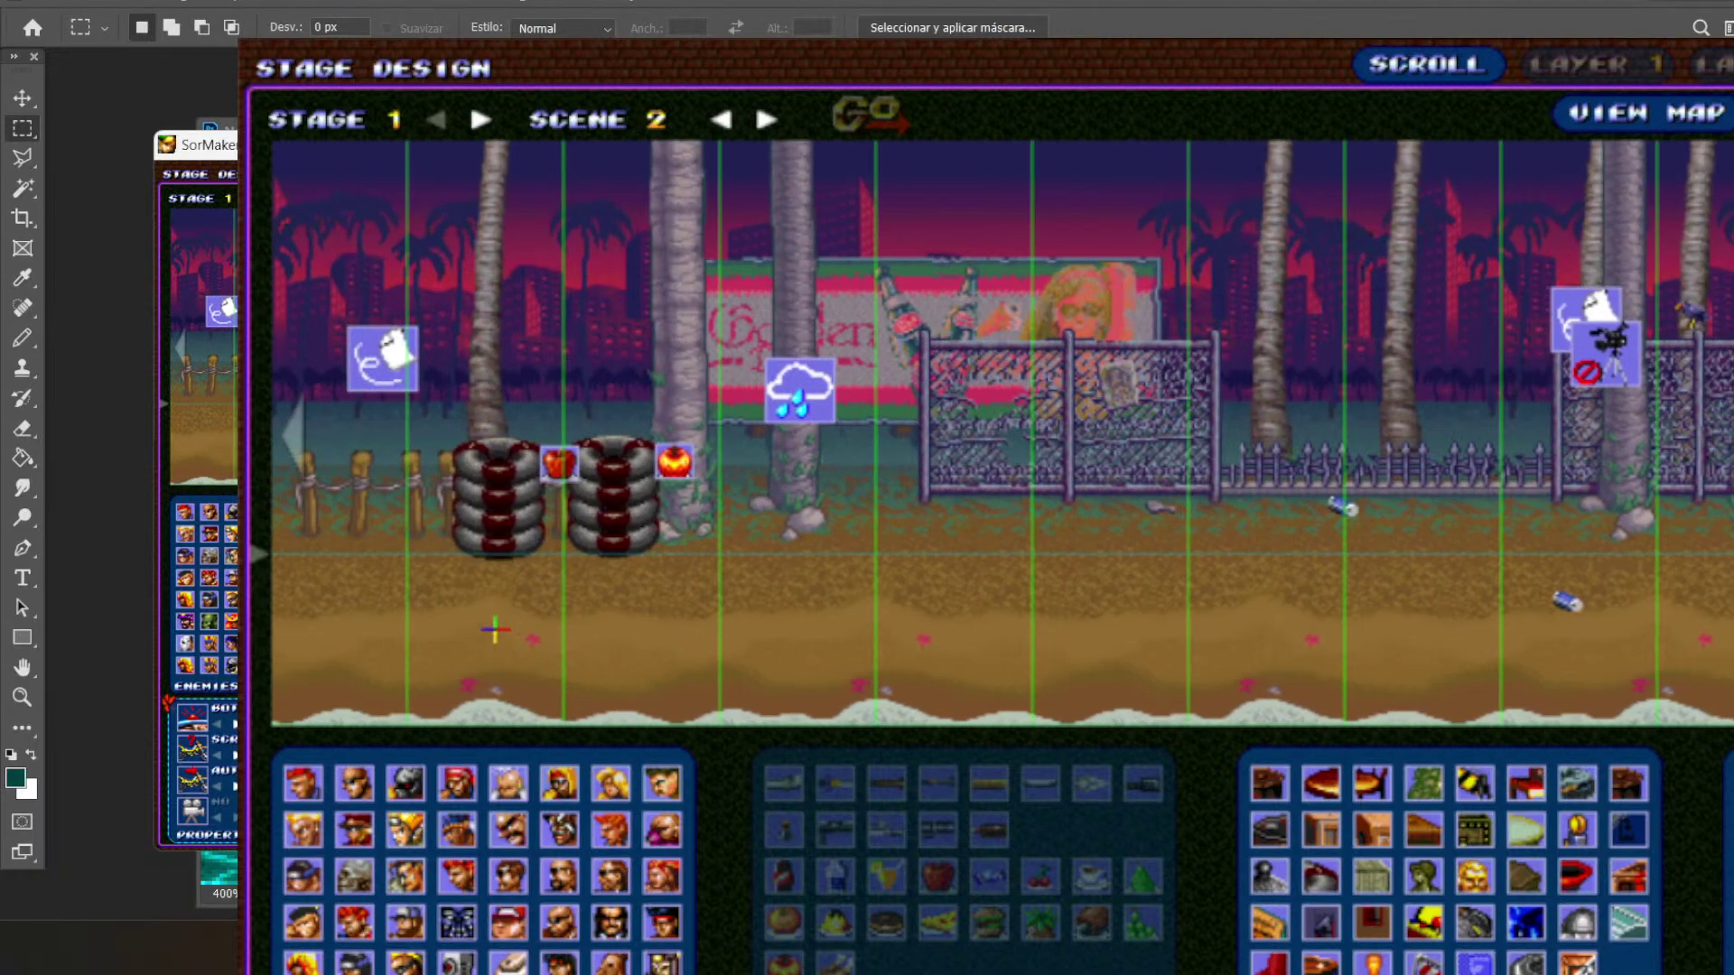
scroll(503, 632, "left", 12)
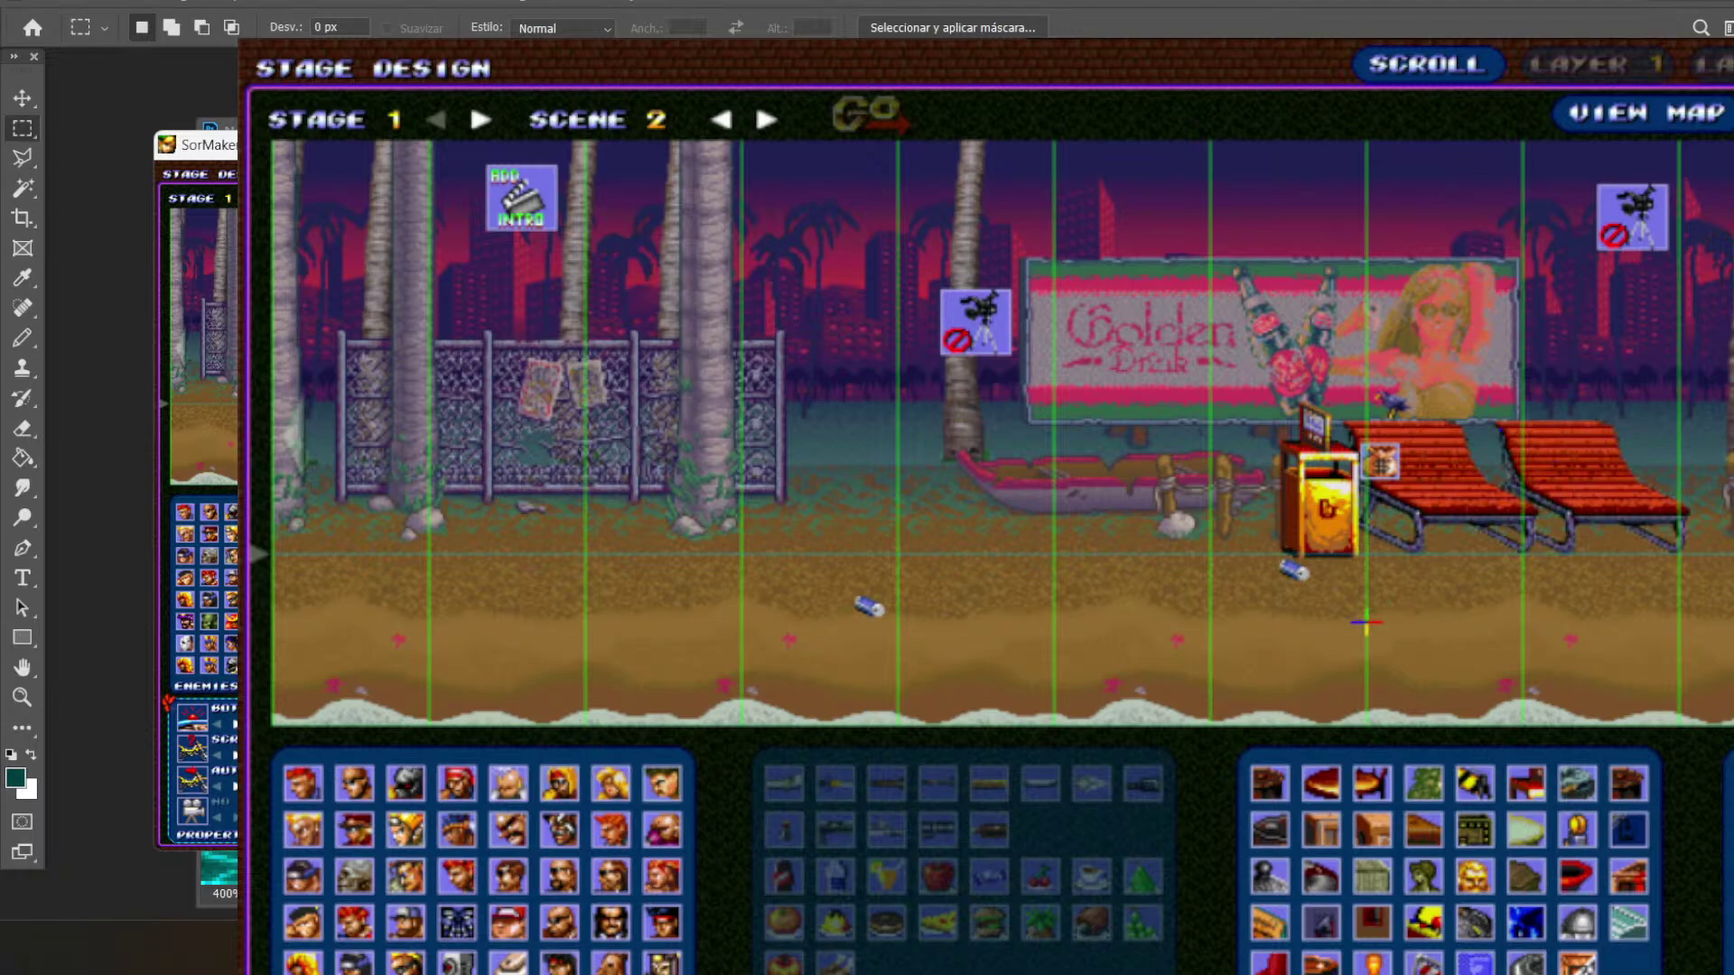
left_click_drag(1595, 639, 1111, 727)
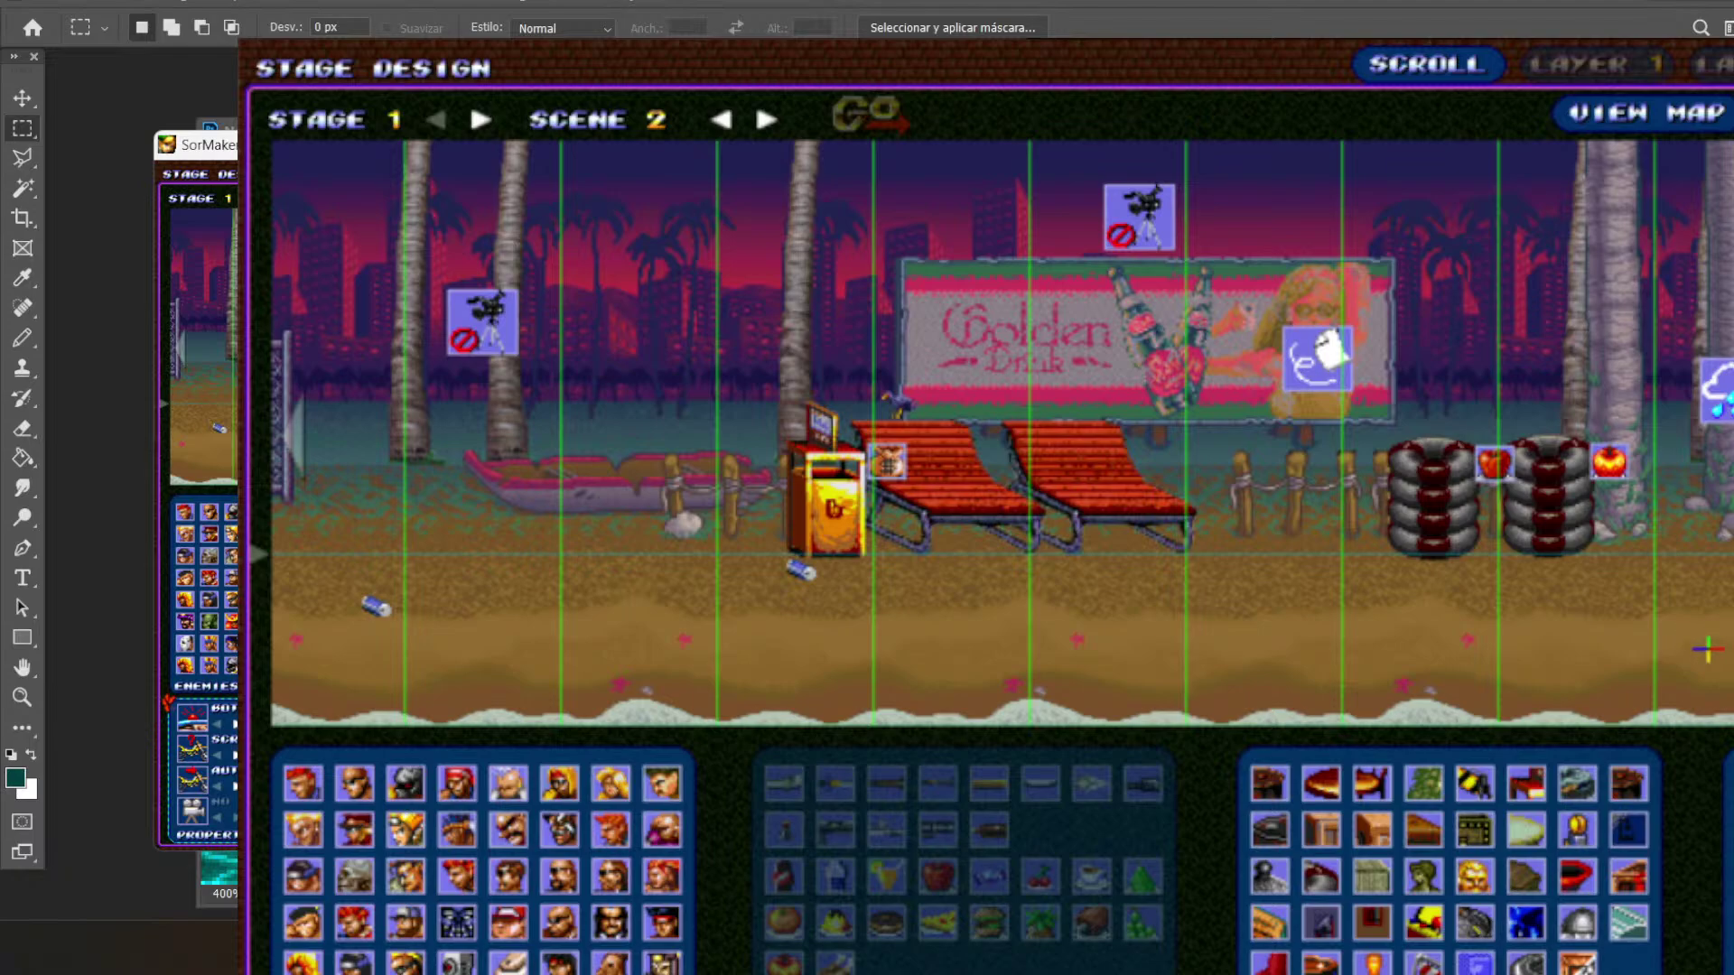
mouse_move(1703, 646)
key("Right")
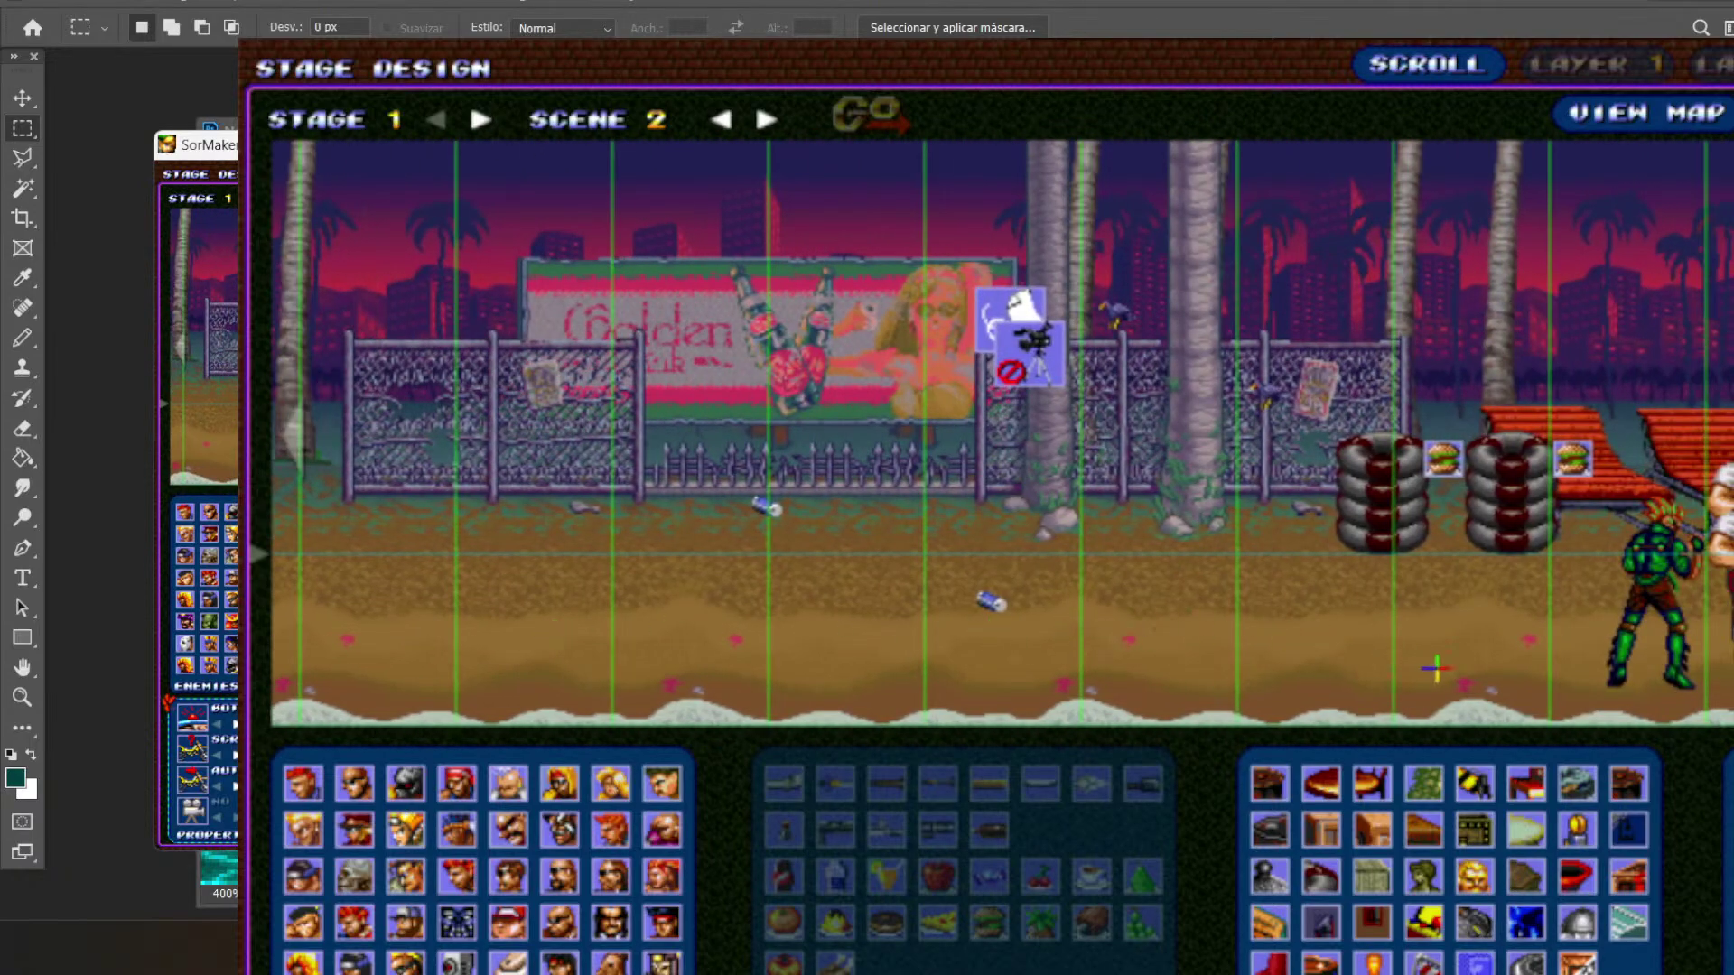
key("Right")
key("Right")
key("Right")
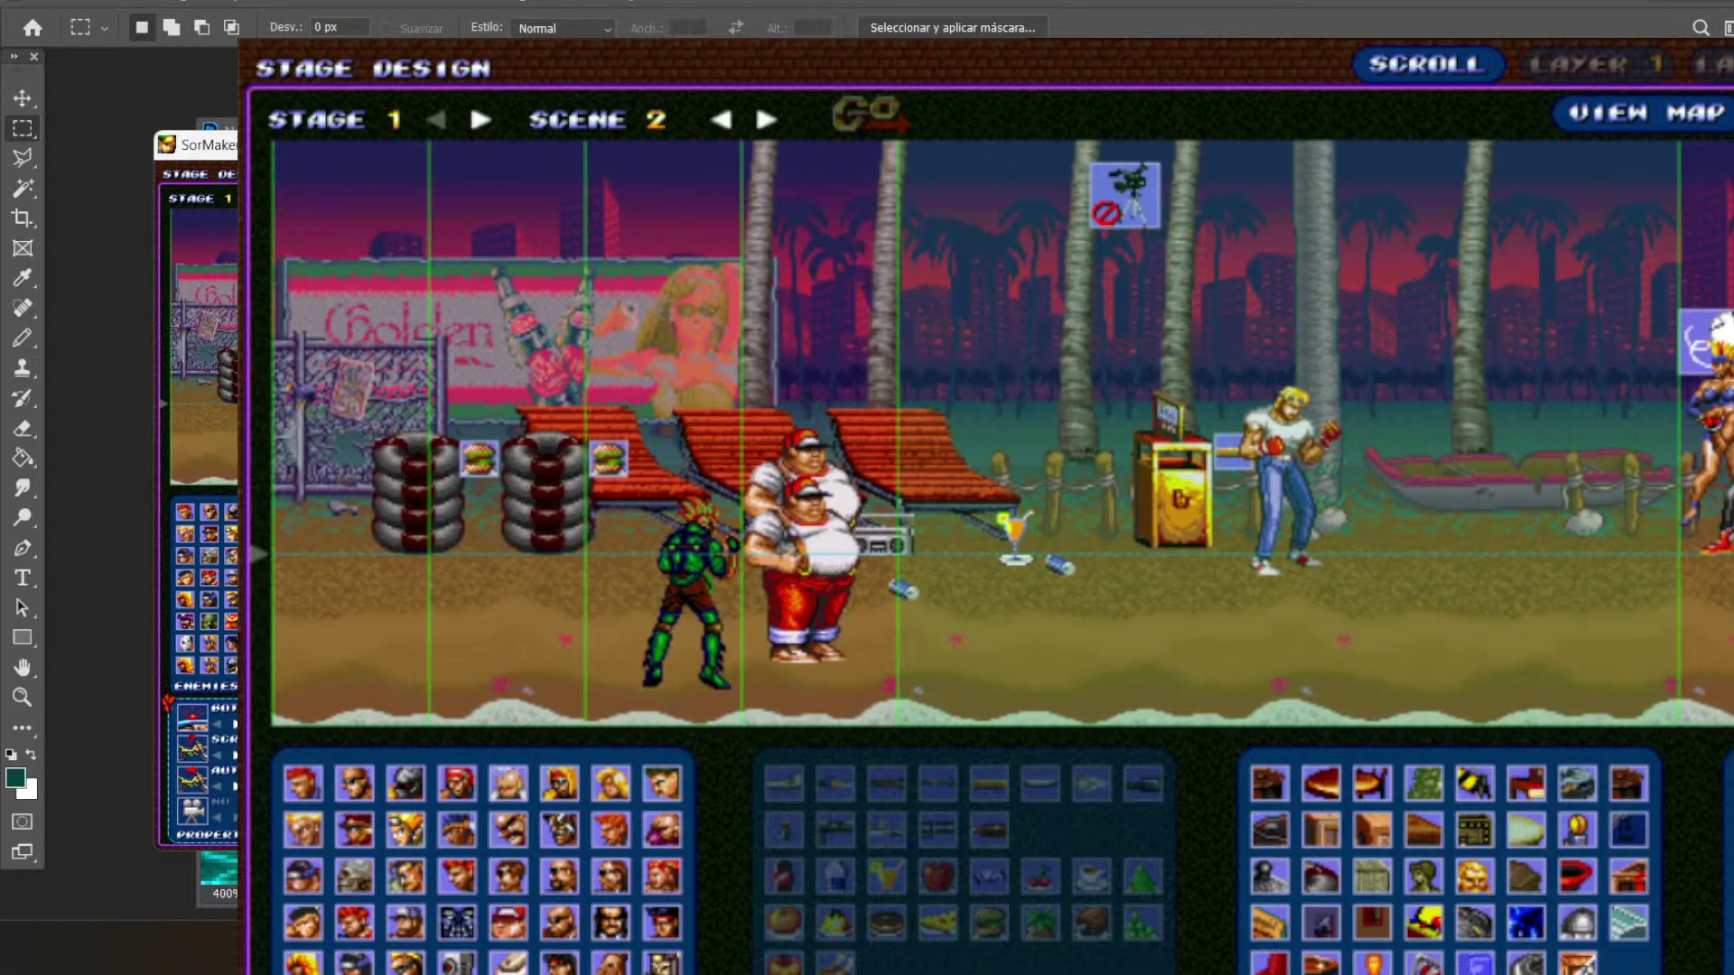
- View scene 3 of stage 1, then load scene 4 and examine its street with parked cars and billboards
left_click(759, 117)
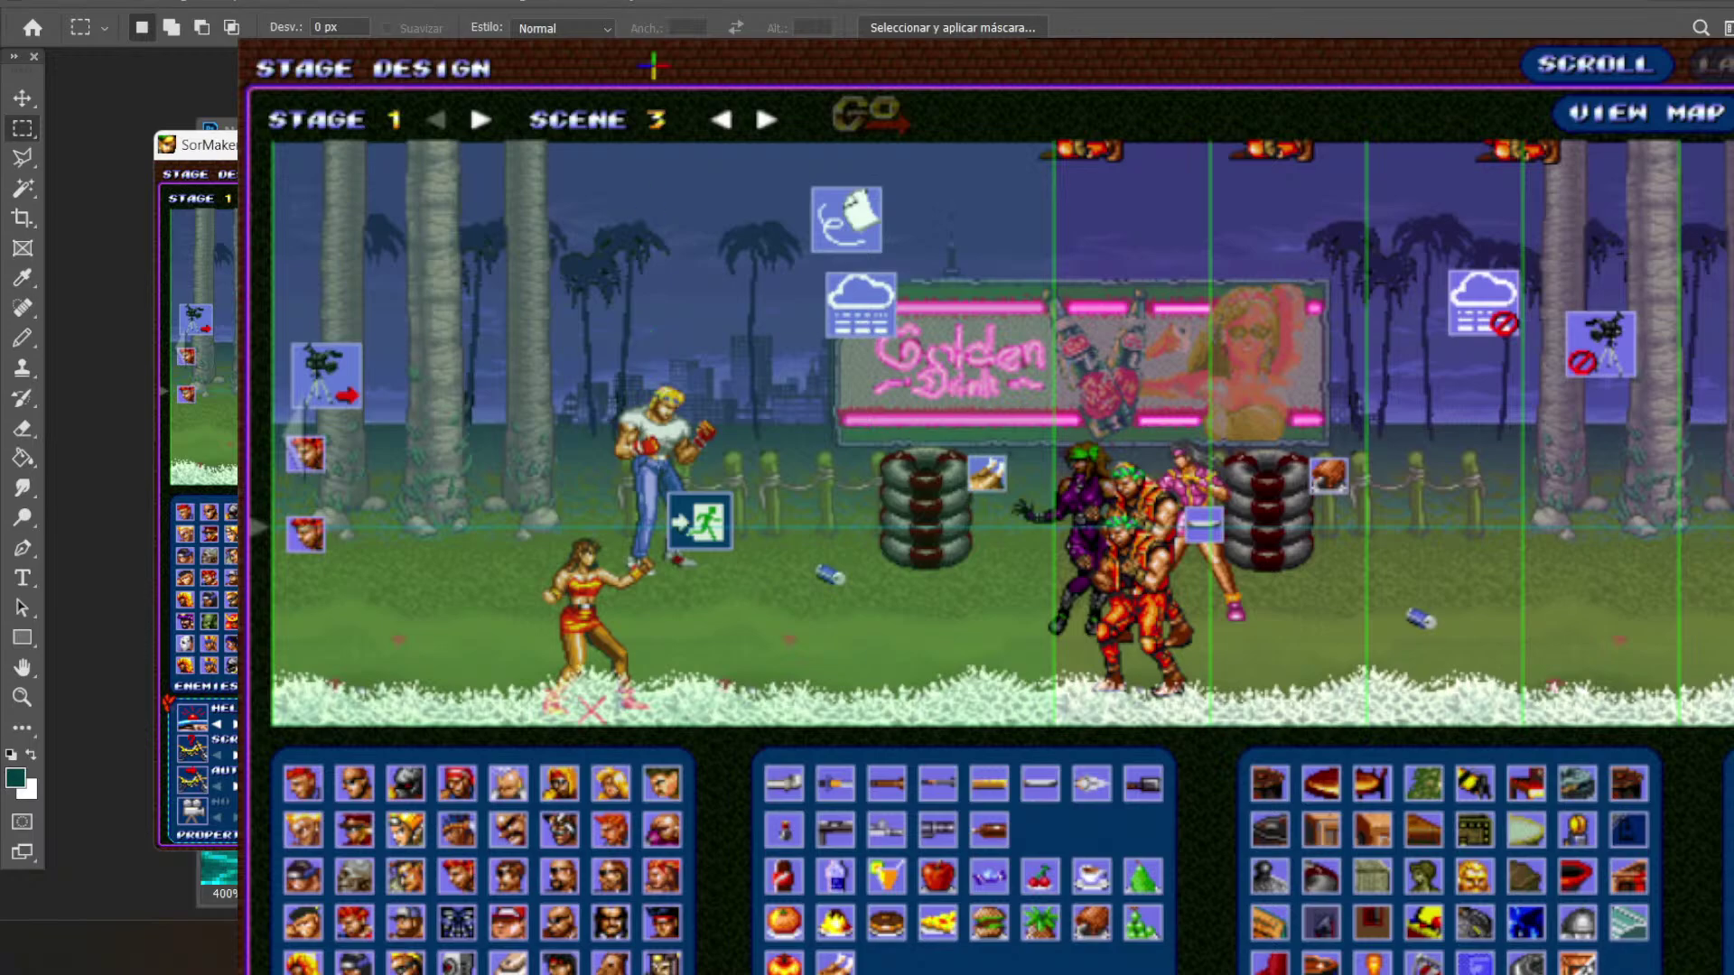
left_click(768, 119)
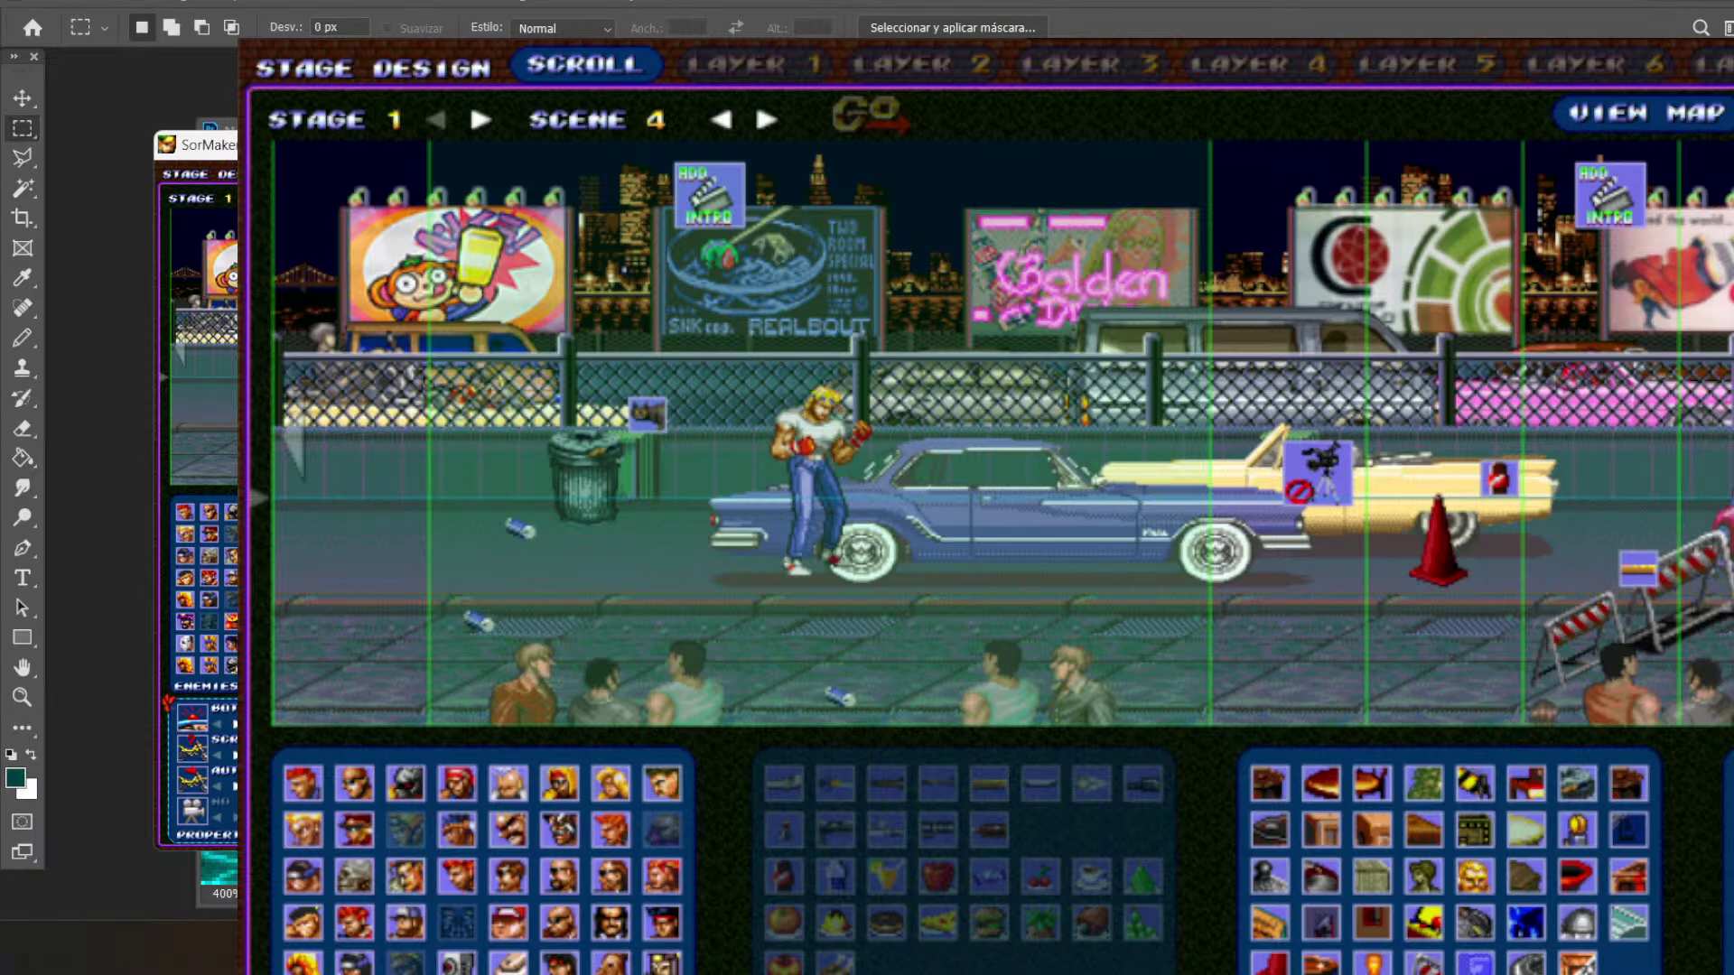
scroll(1702, 592, "right", 5)
scroll(906, 569, "right", 4)
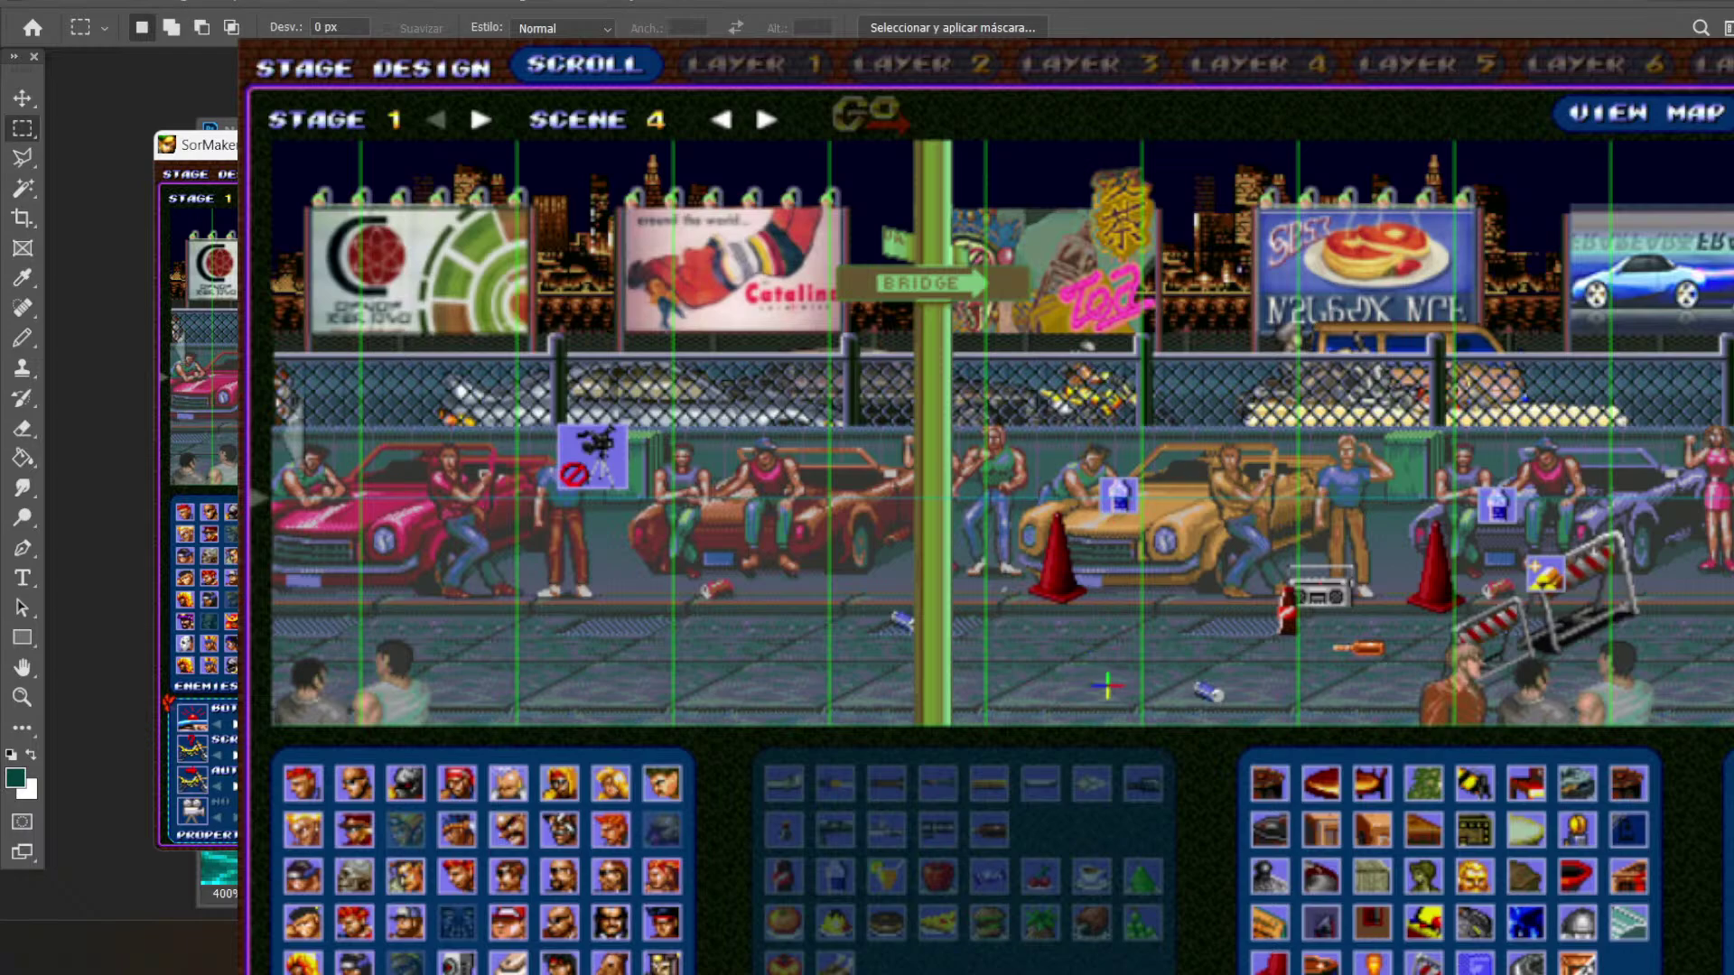
scroll(1171, 662, "right", 3)
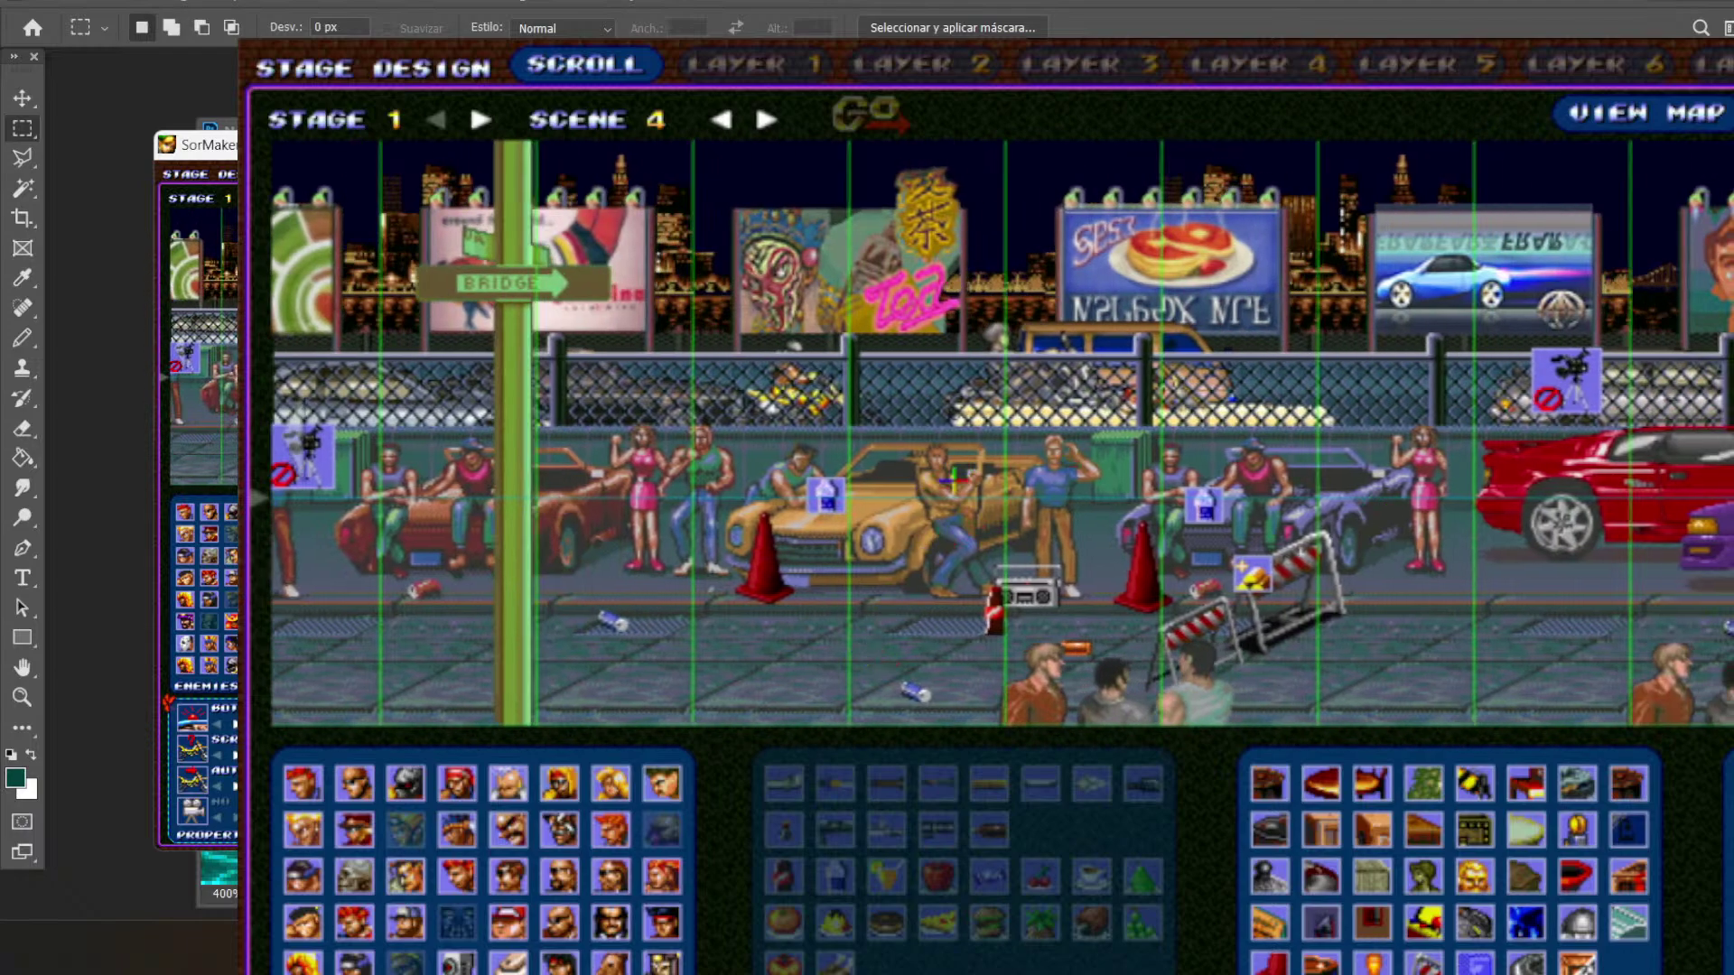
scroll(1529, 641, "right", 3)
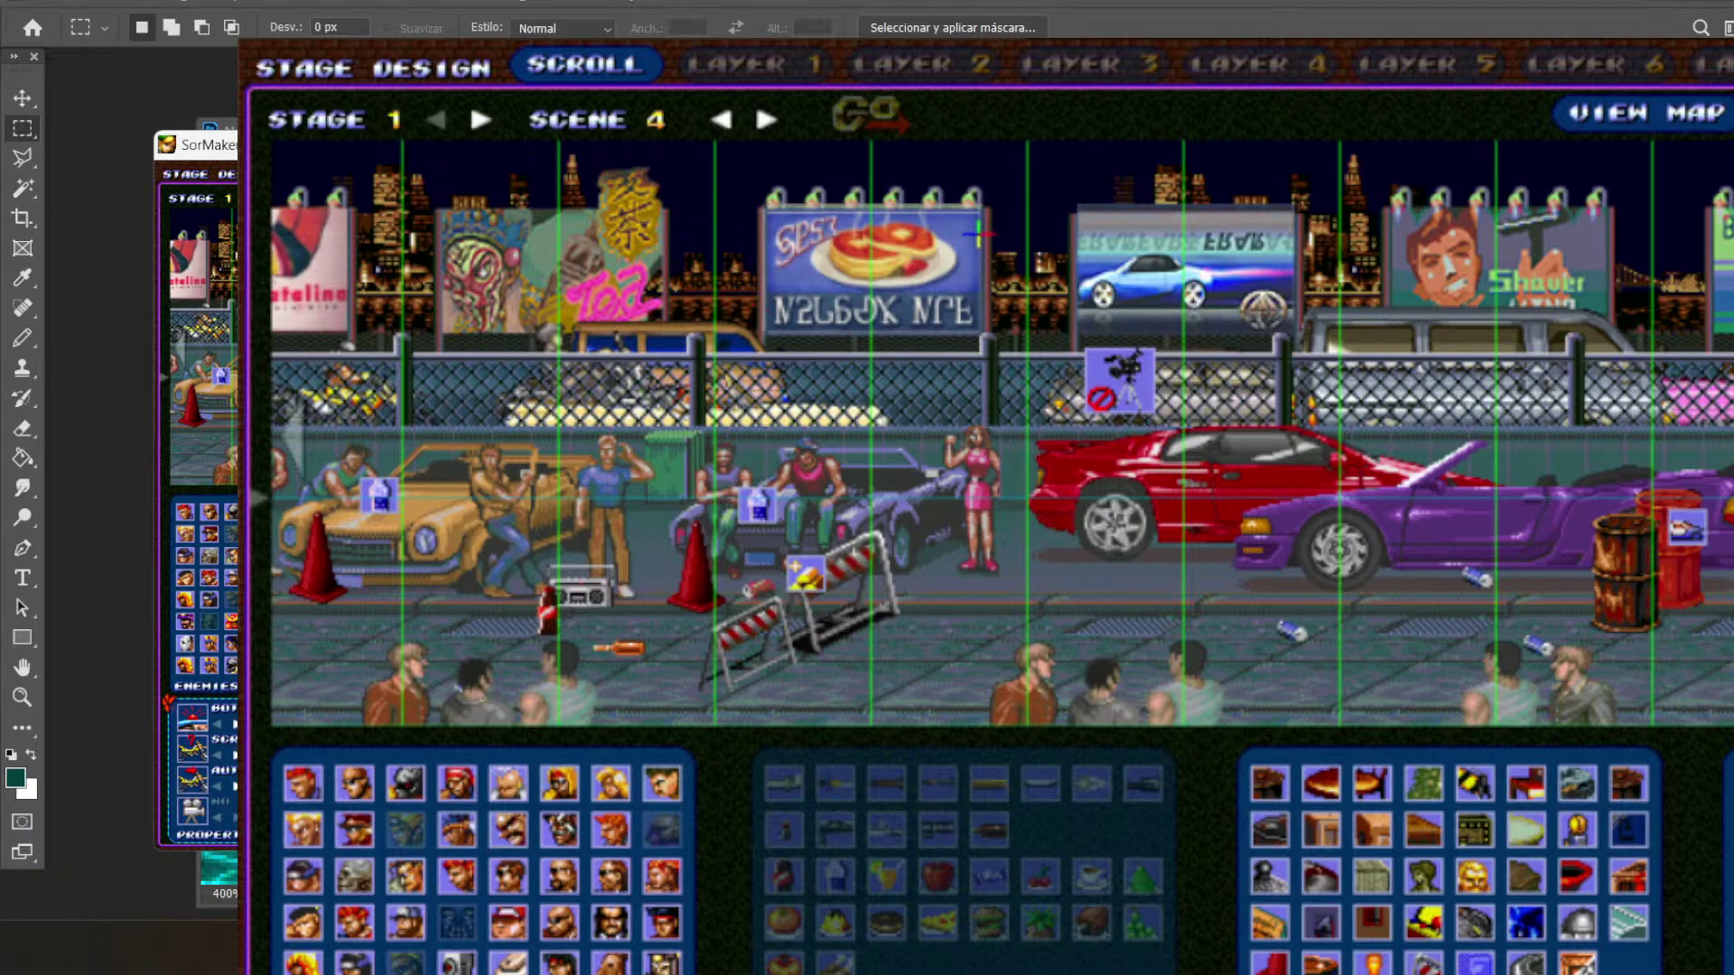
key("Right")
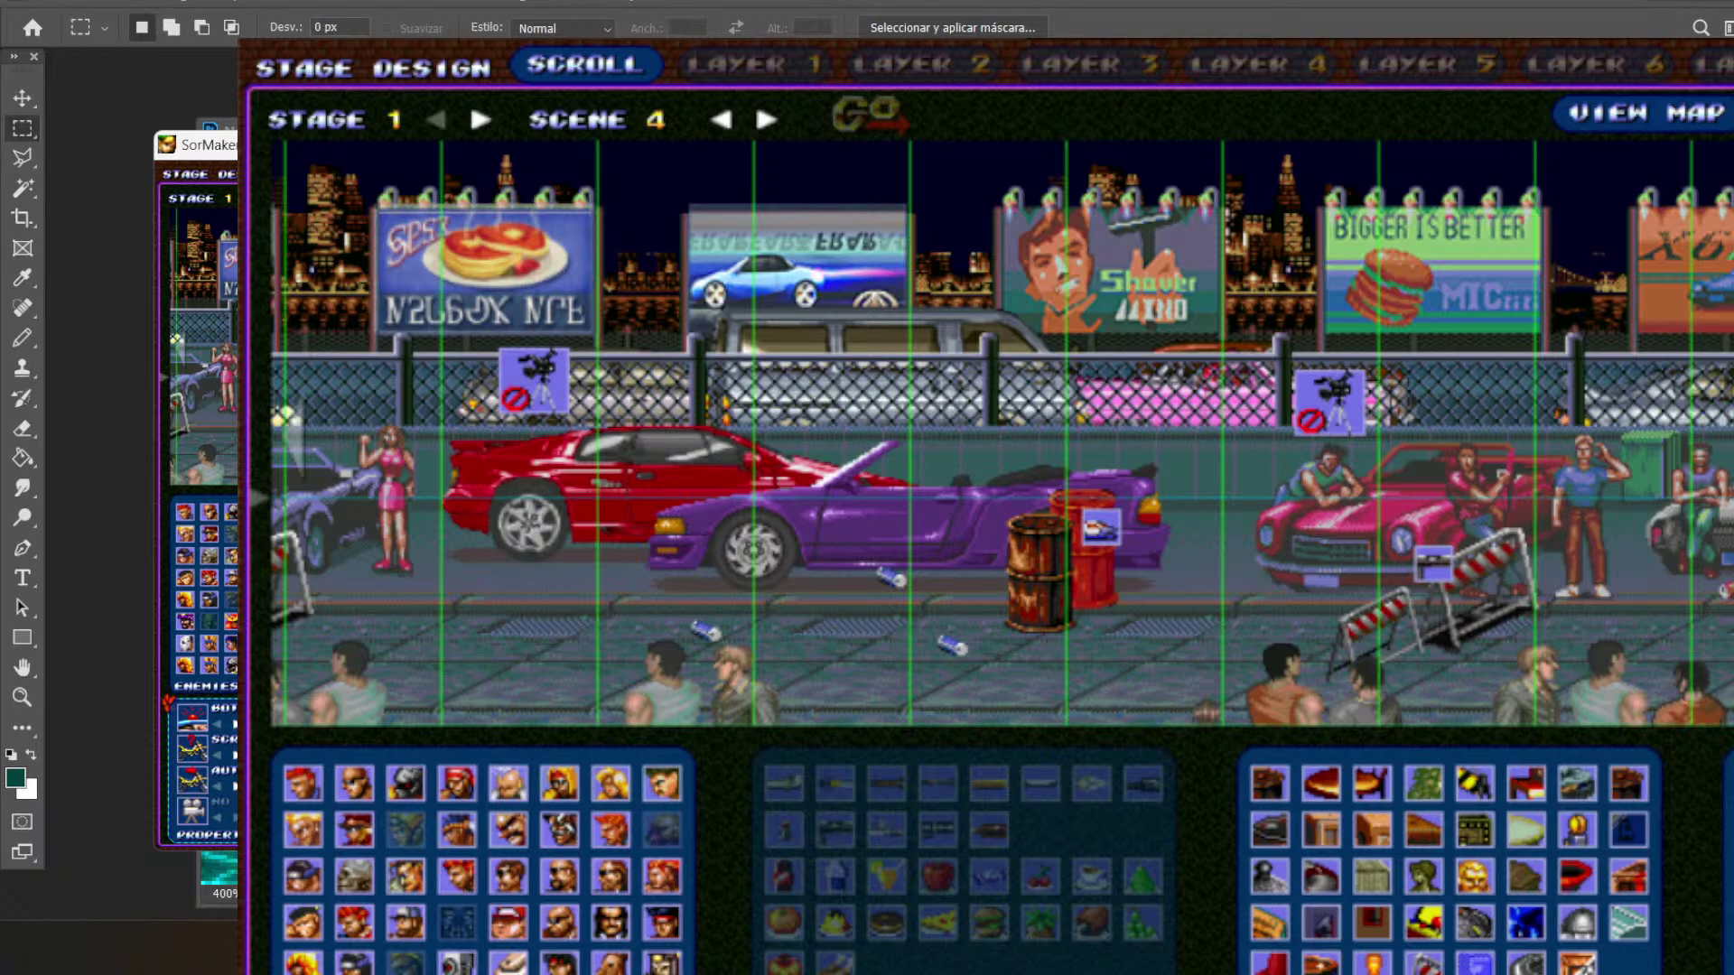
key("Right")
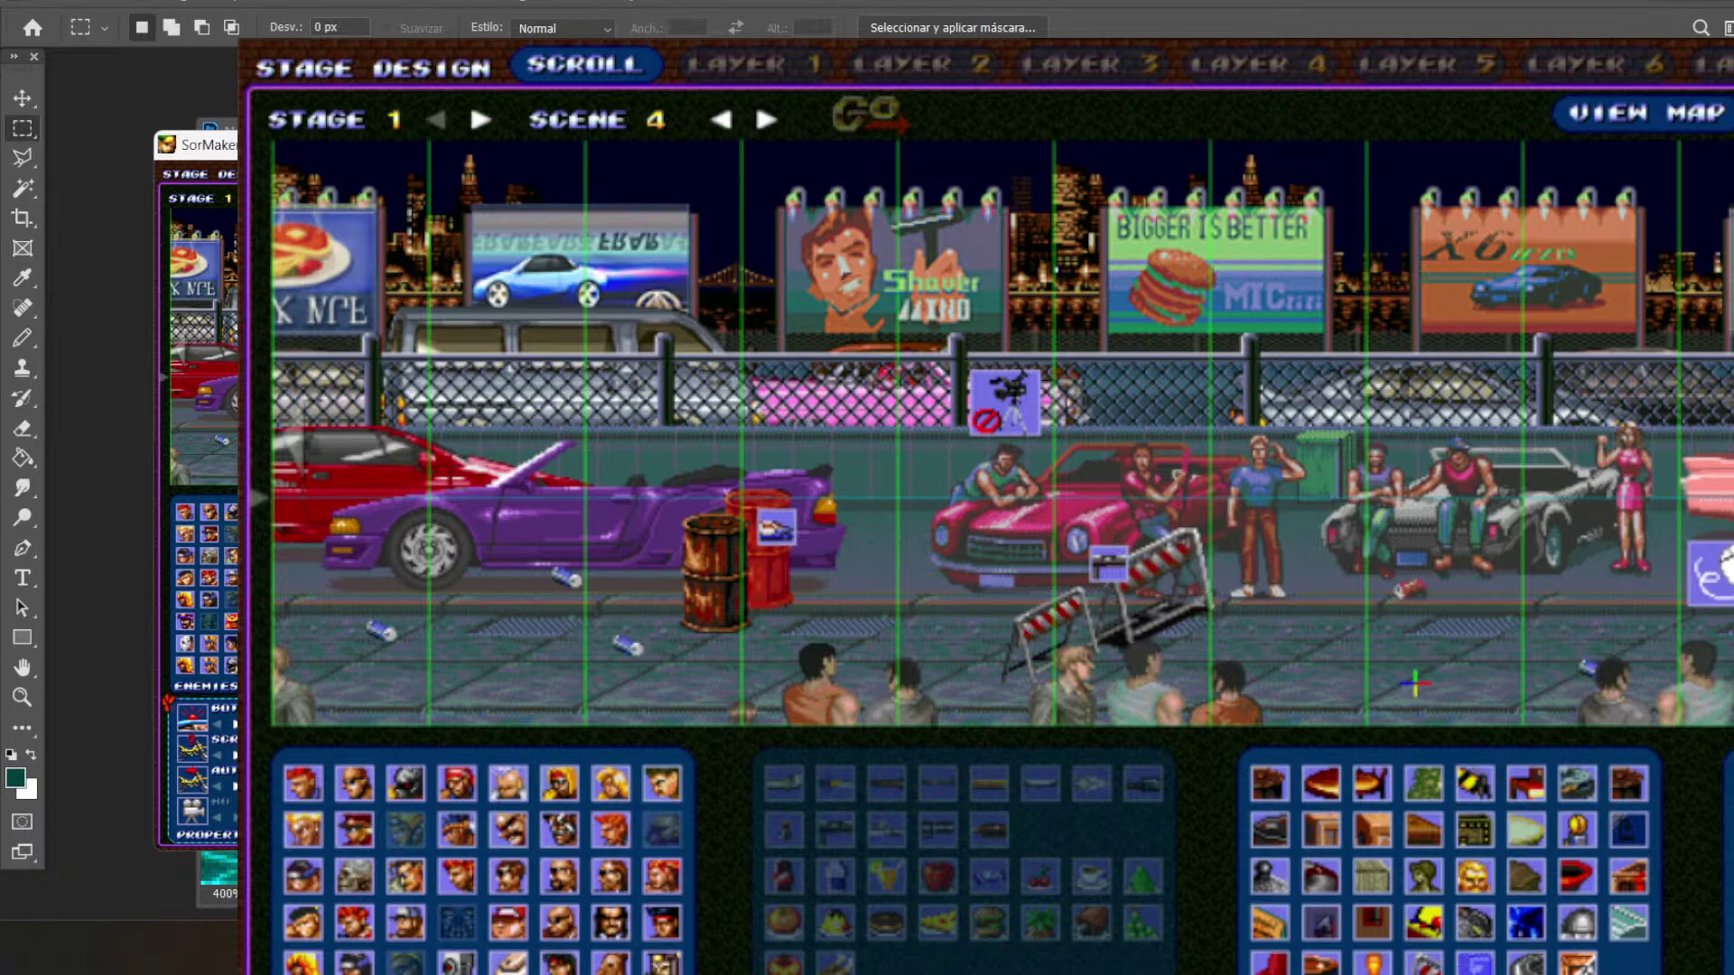
scroll(1309, 650, "left", 5)
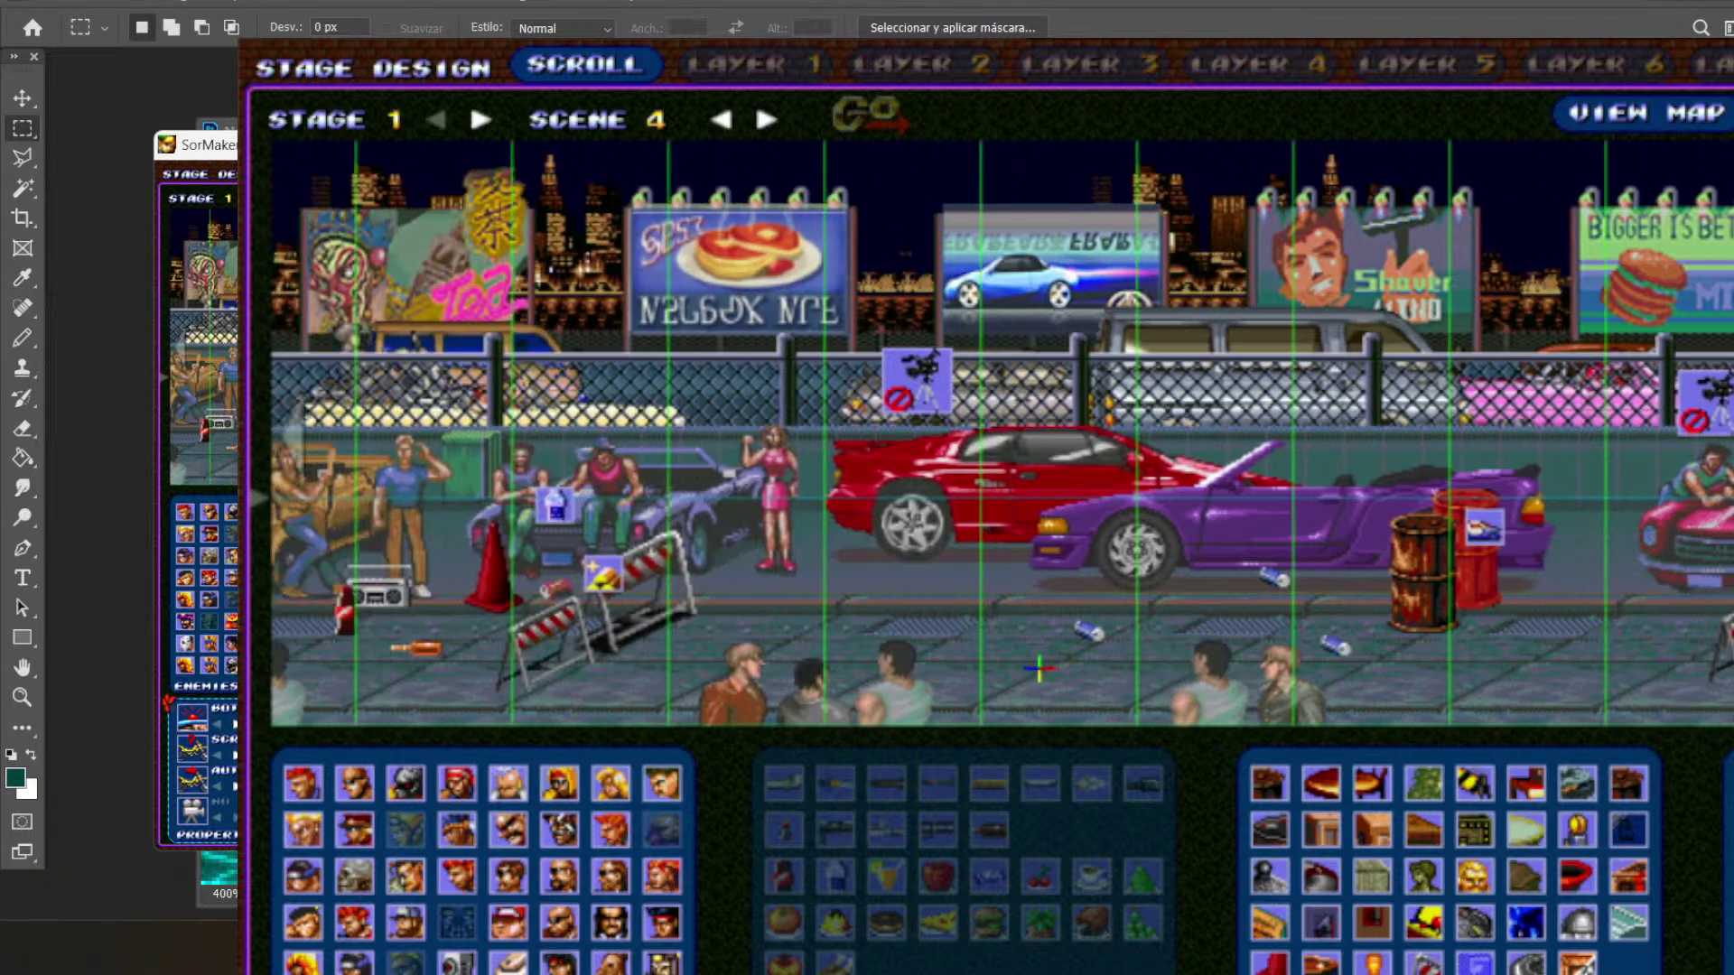
scroll(1001, 433, "right", 3)
scroll(1000, 434, "right", 2)
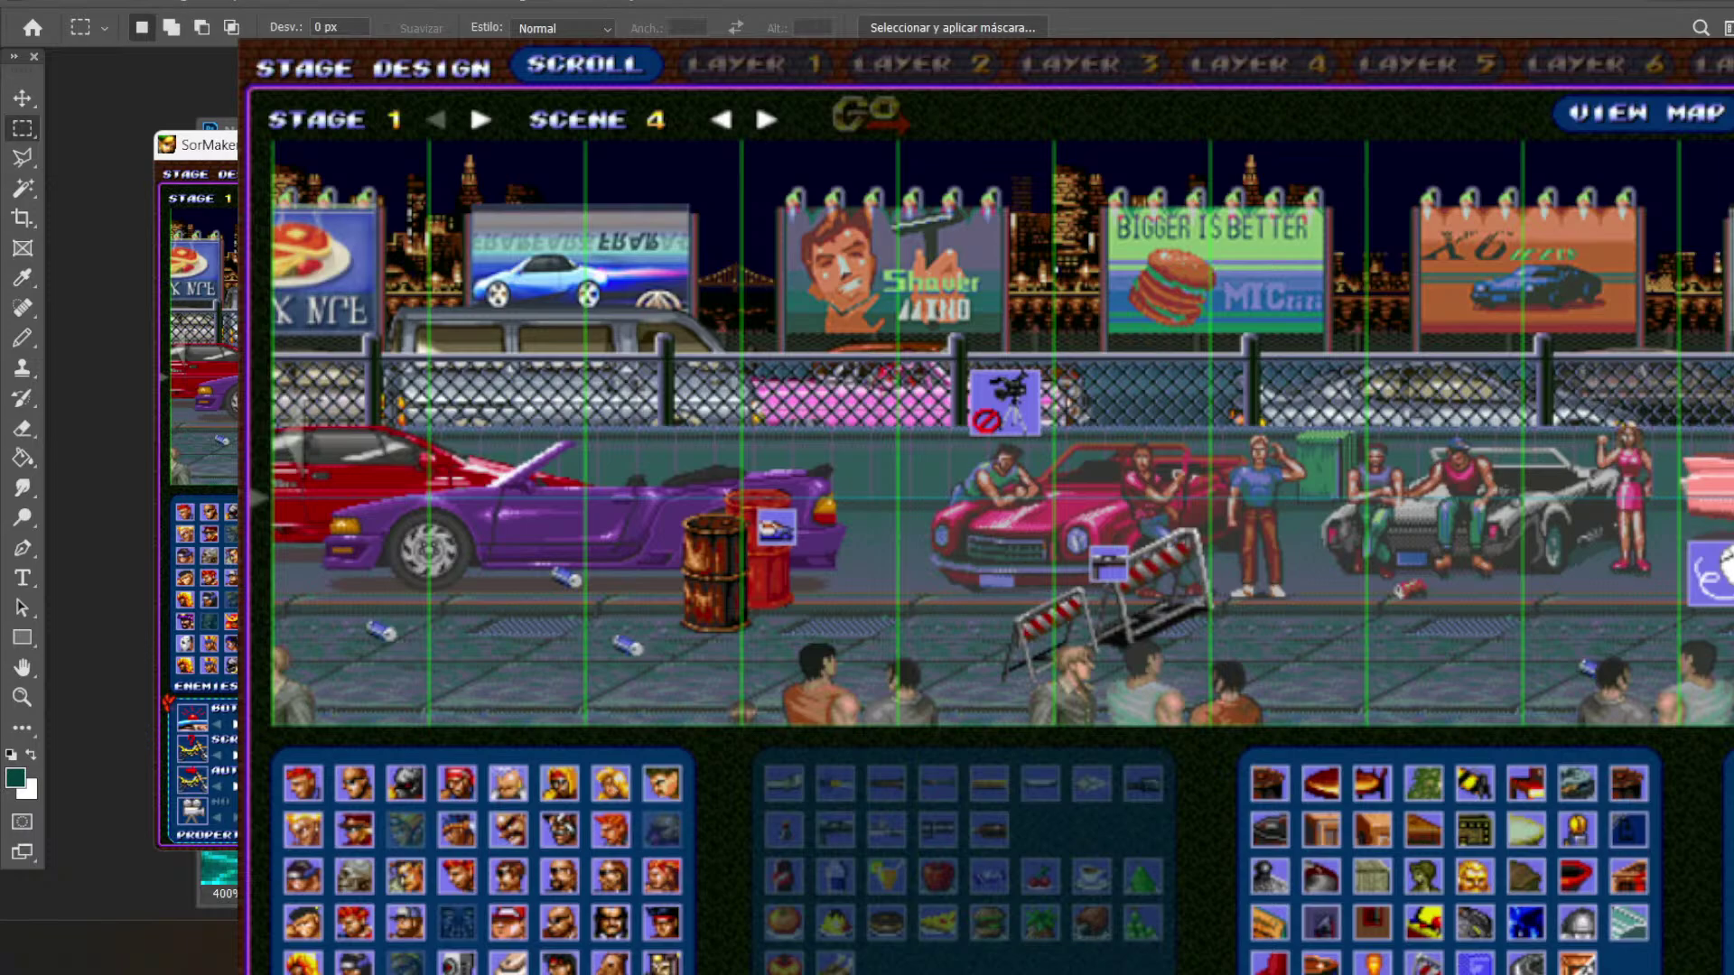
- Load scenes 5, 6, 7 and 8 of stage 1 one after another to view their backgrounds
left_click(759, 118)
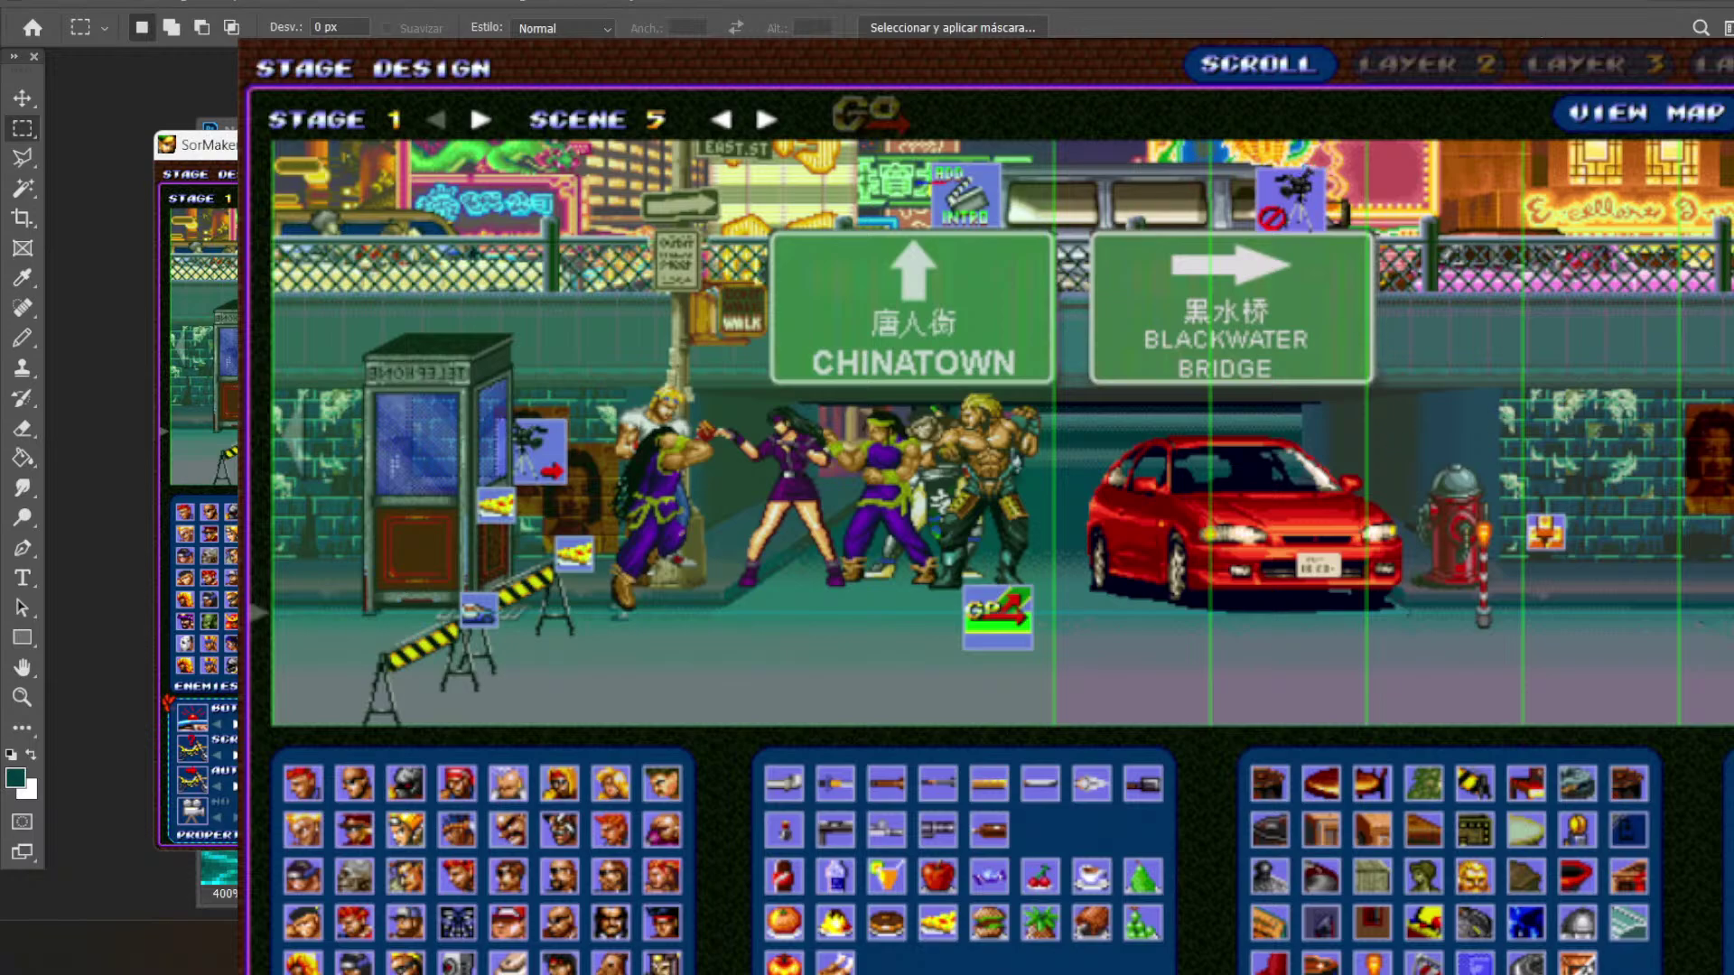
left_click(766, 119)
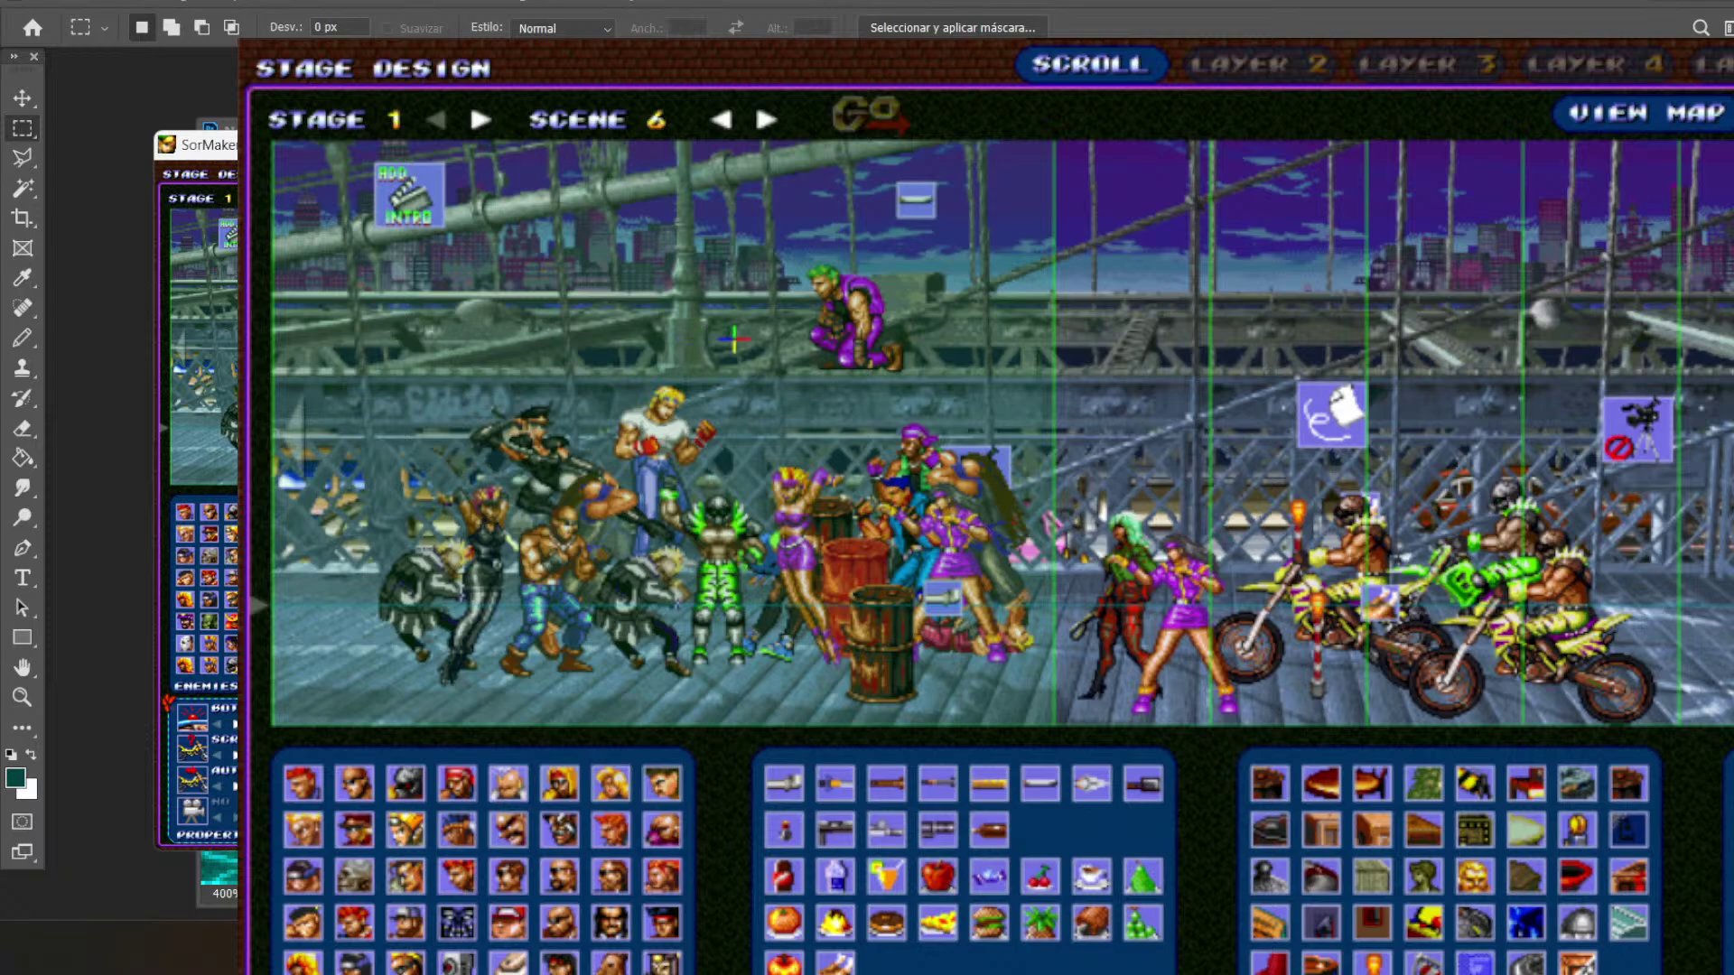
left_click(770, 120)
left_click(880, 129)
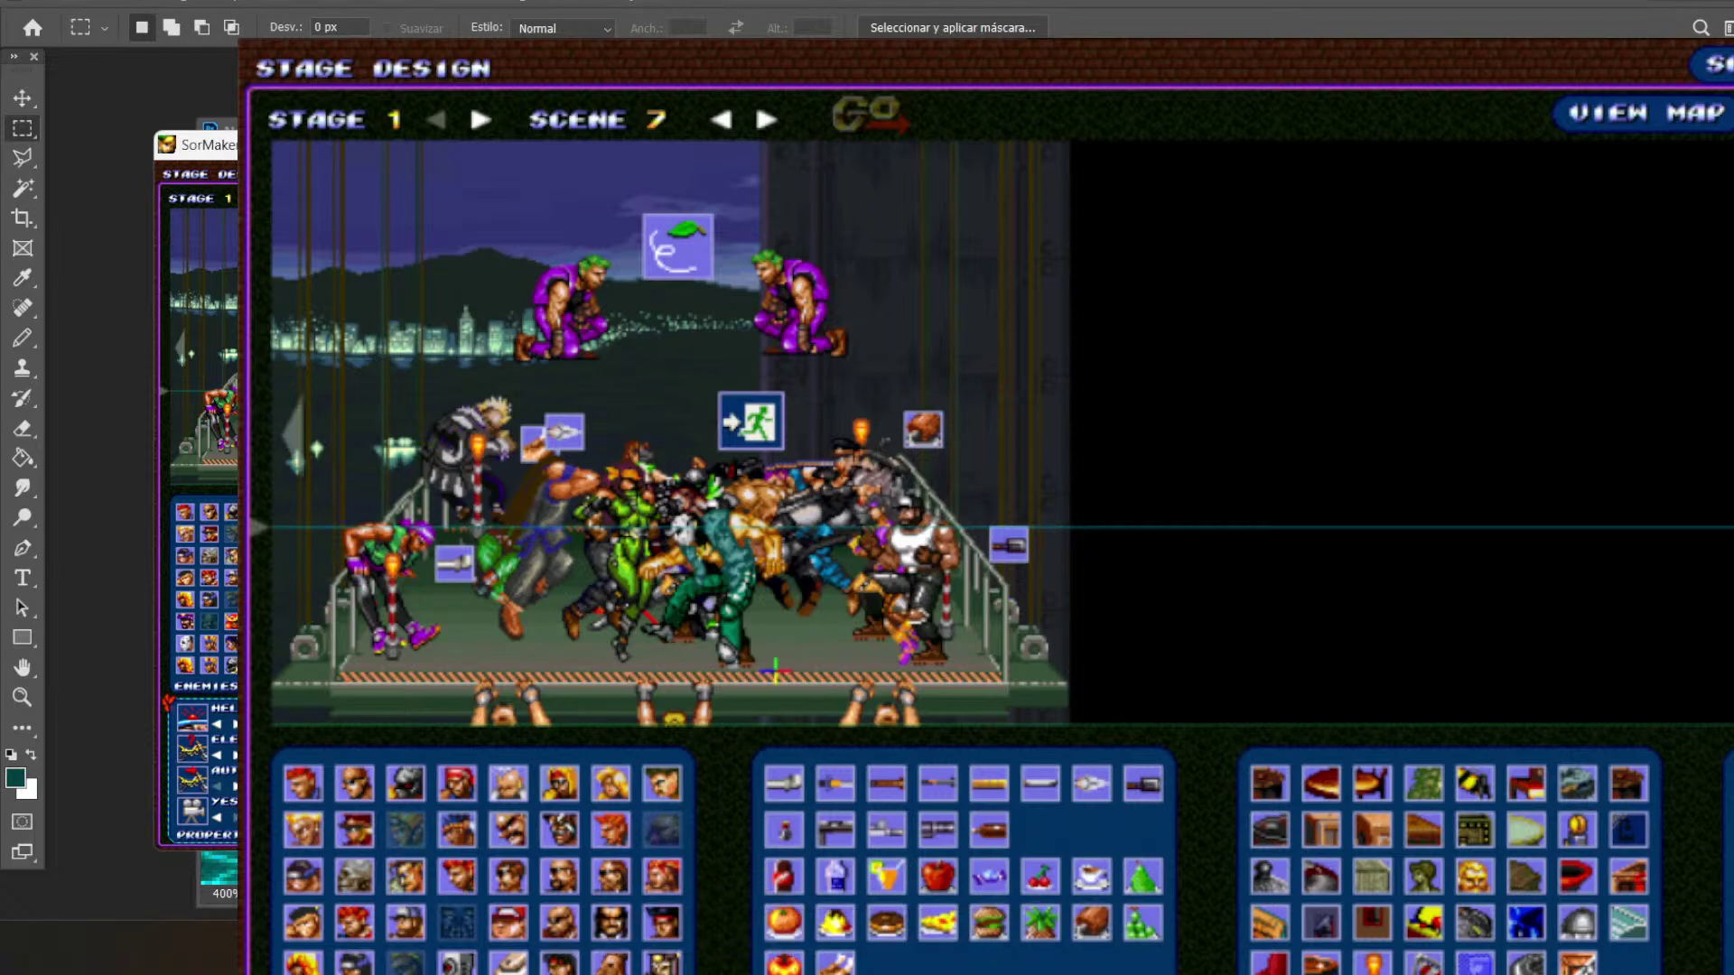
left_click(767, 120)
left_click(848, 113)
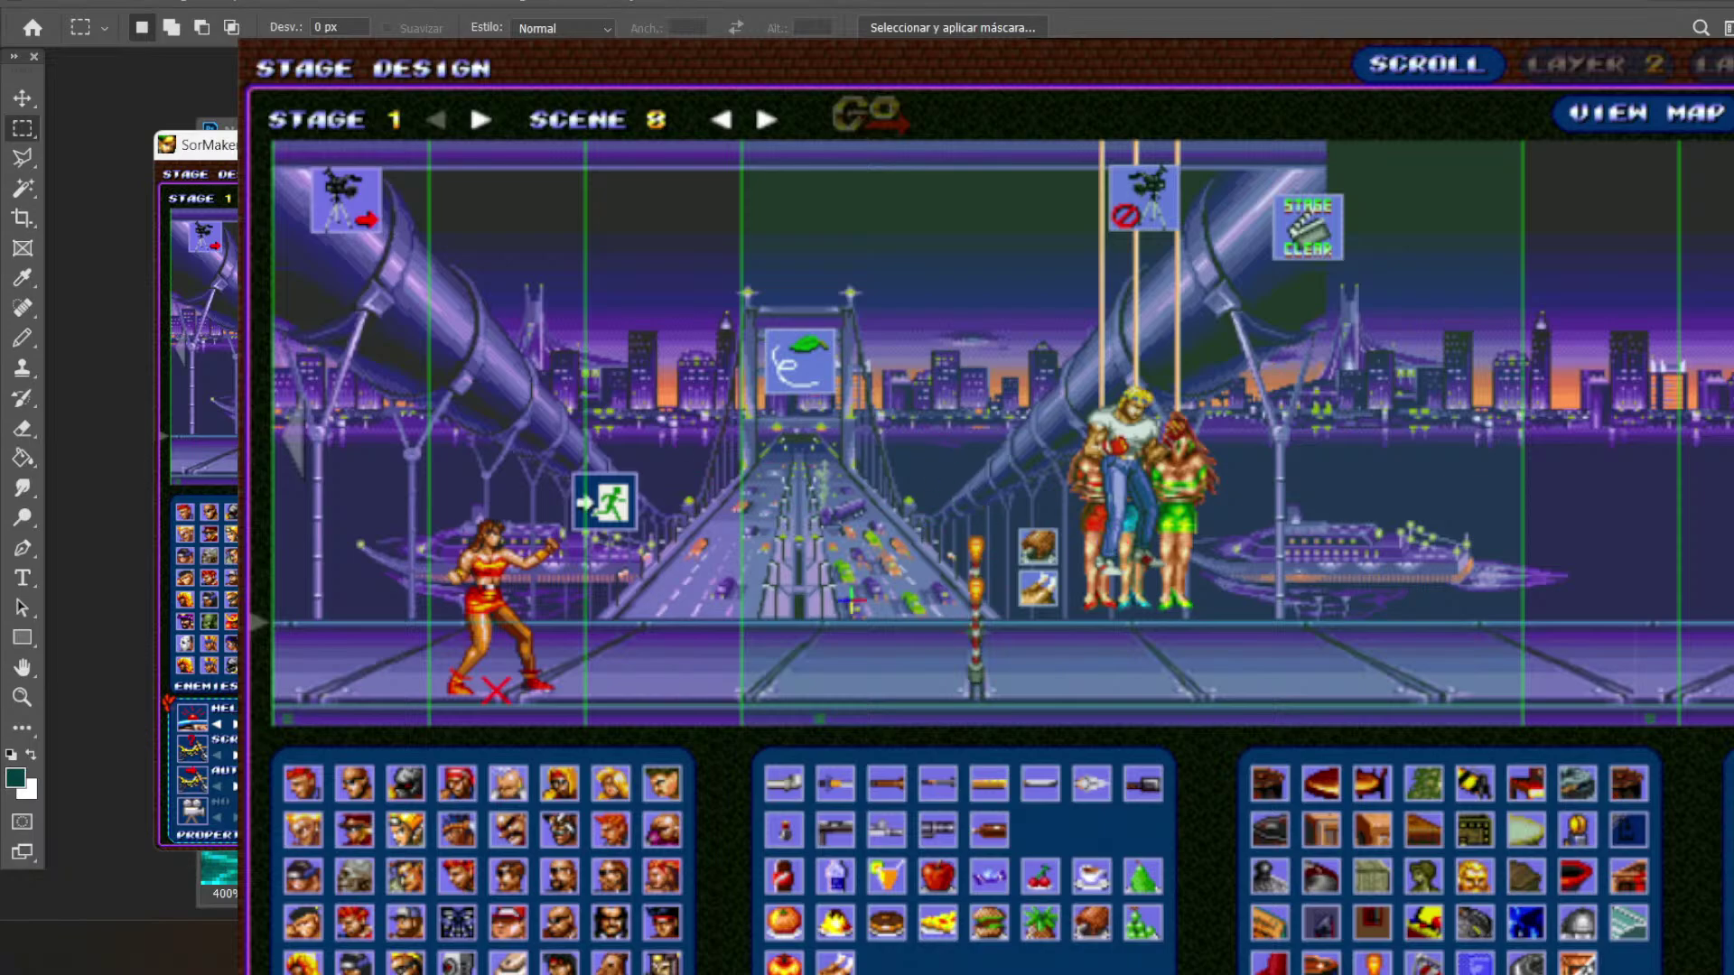
- Load scene 9 of stage 1, look over its Chinese shopping street, and view the CTHK02 image before closing it
left_click(763, 121)
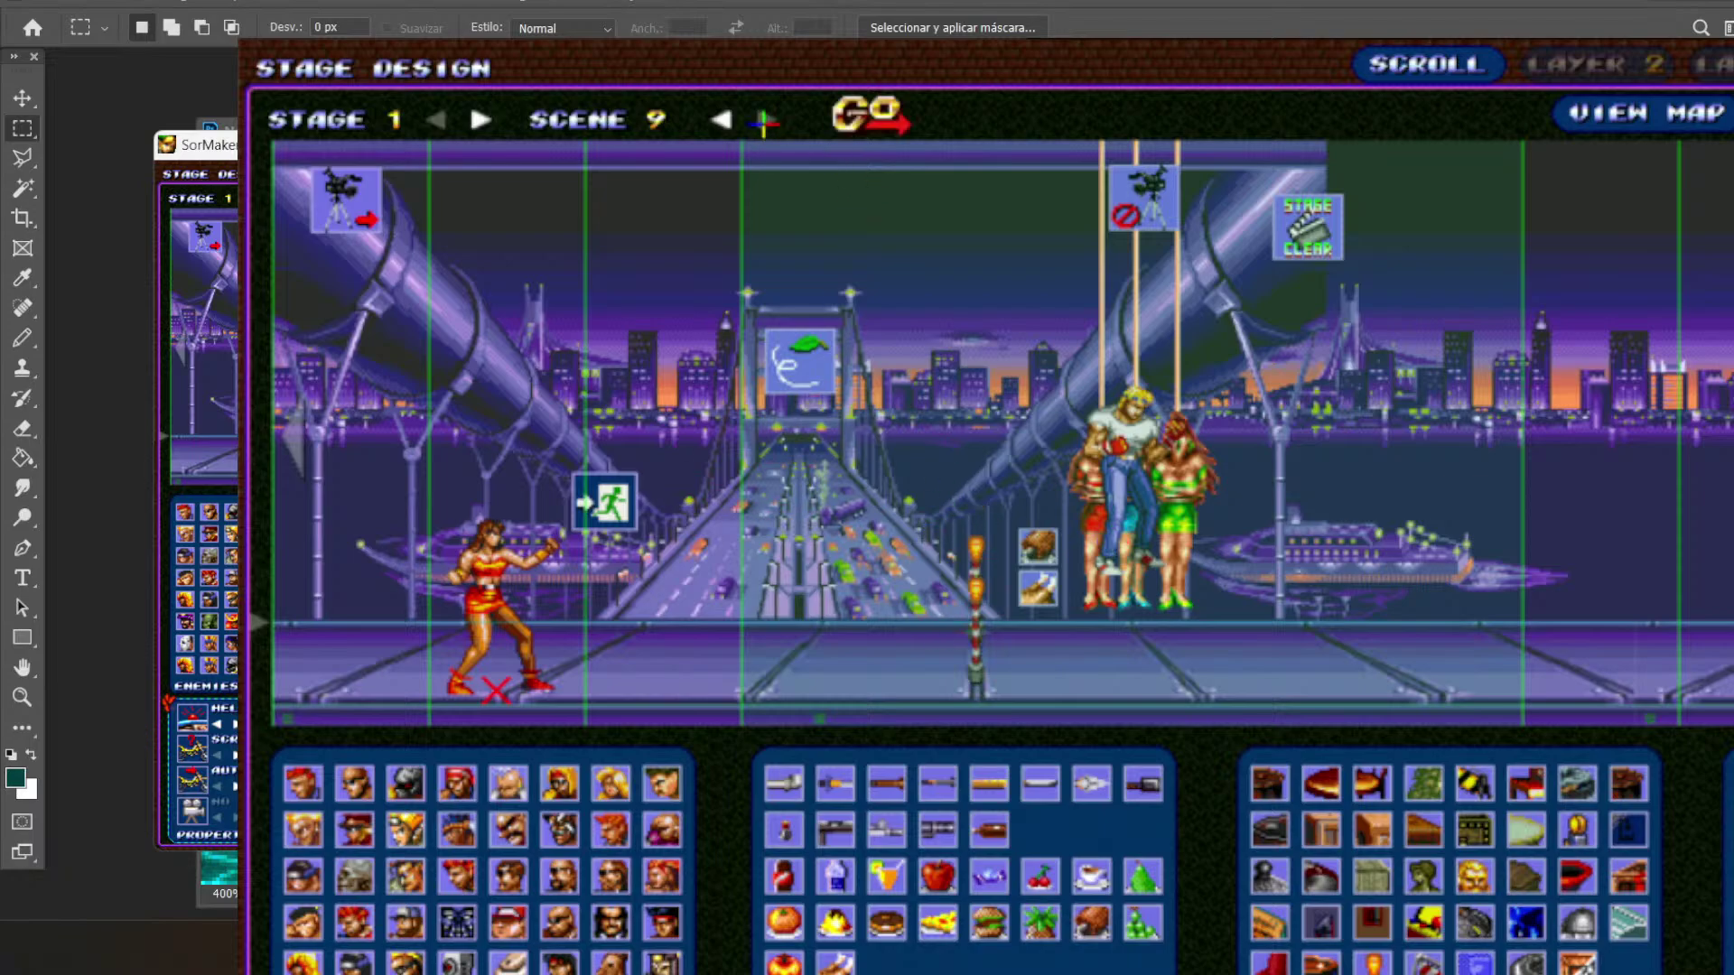
left_click(849, 115)
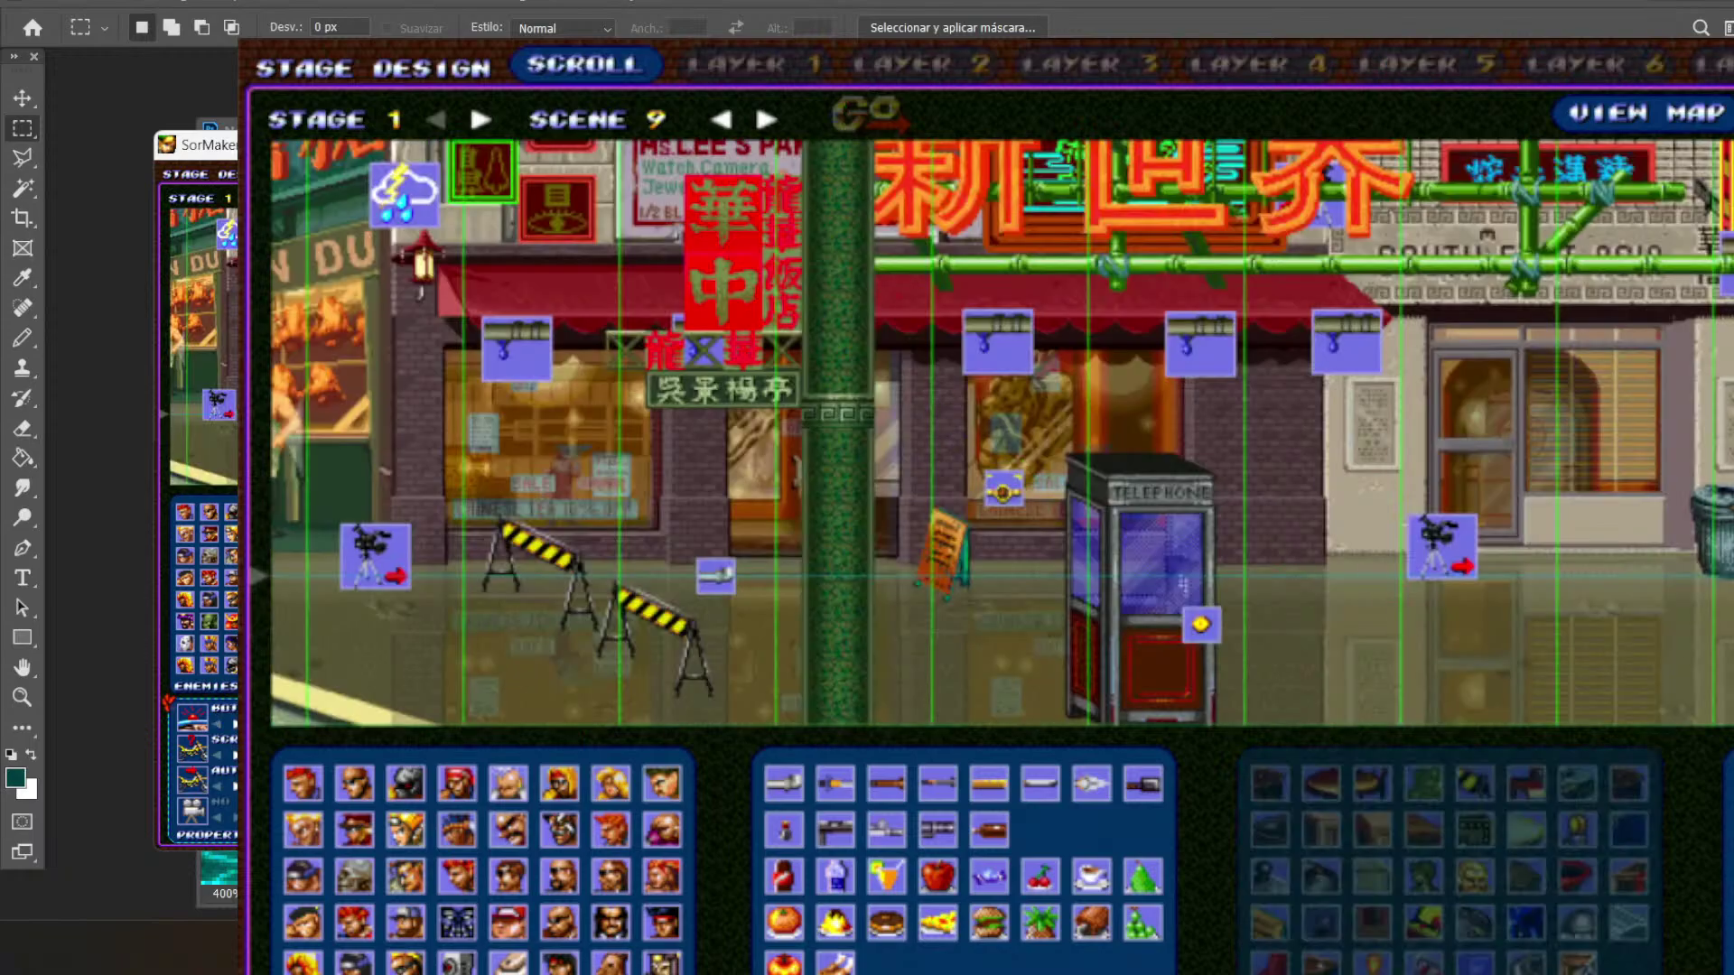
left_click_drag(1526, 631, 831, 723)
left_click_drag(632, 686, 1349, 668)
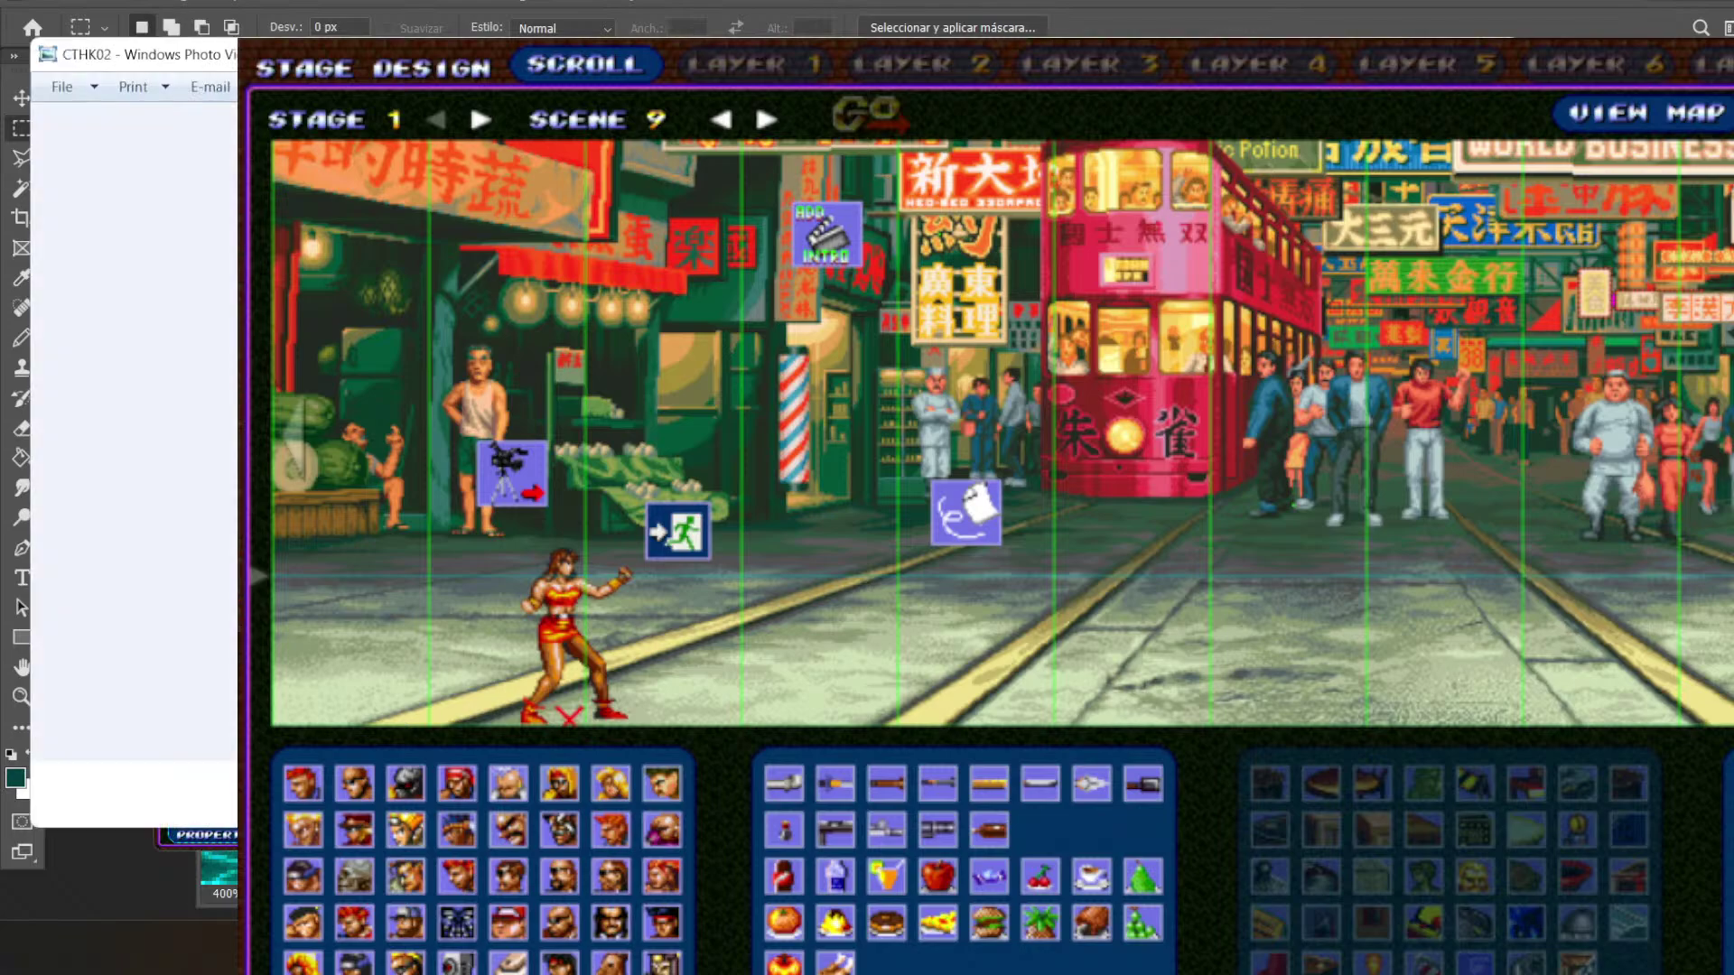
key("Left")
key("Escape")
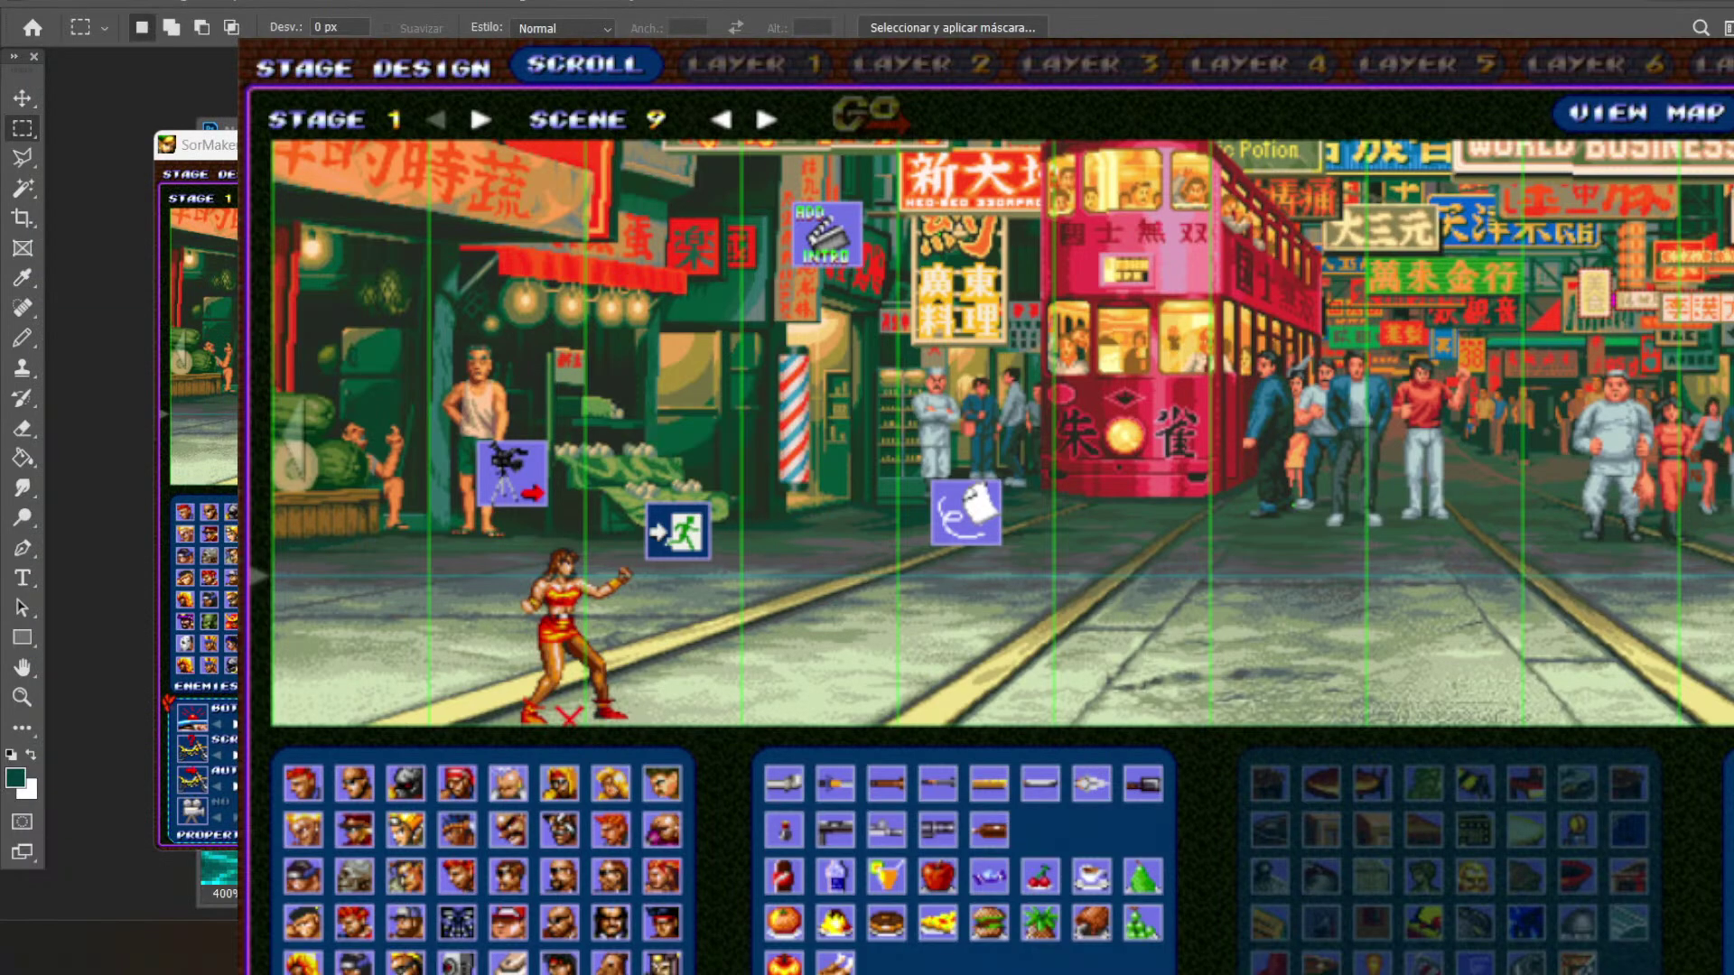
- Go back to scene 6 of stage 1, then load scene 5 with the Chinatown road signs
mouse_move(172, 949)
left_click(720, 118)
left_click(720, 117)
left_click(720, 117)
left_click(854, 113)
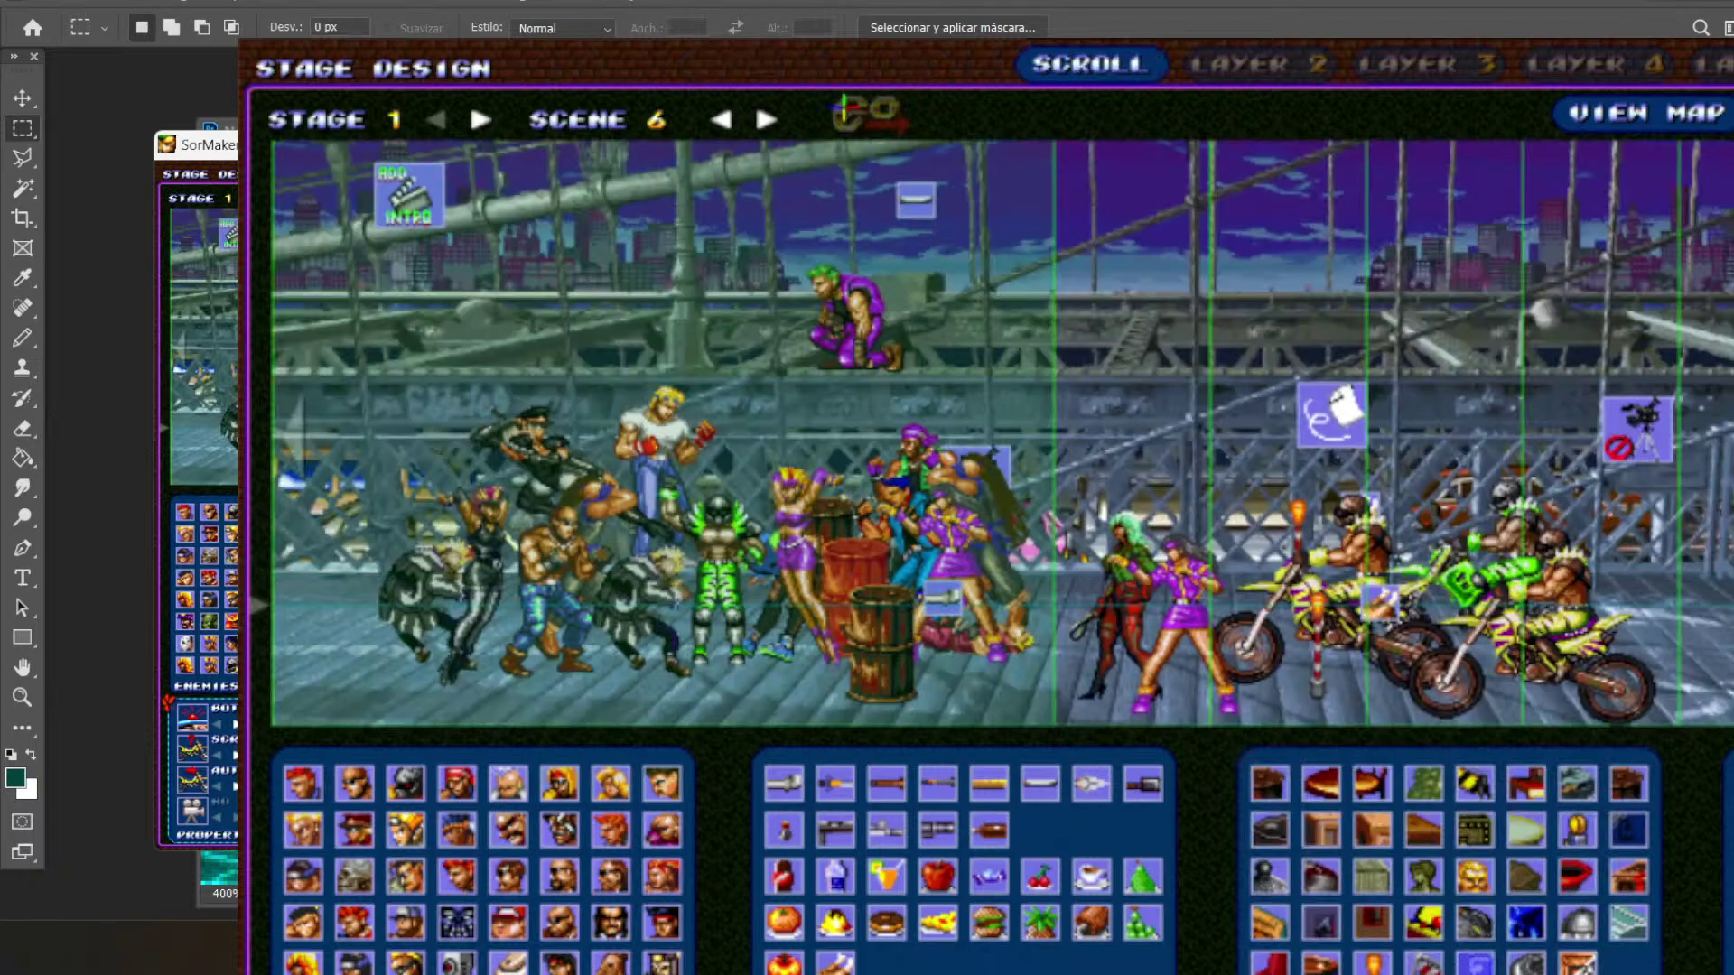
left_click(719, 118)
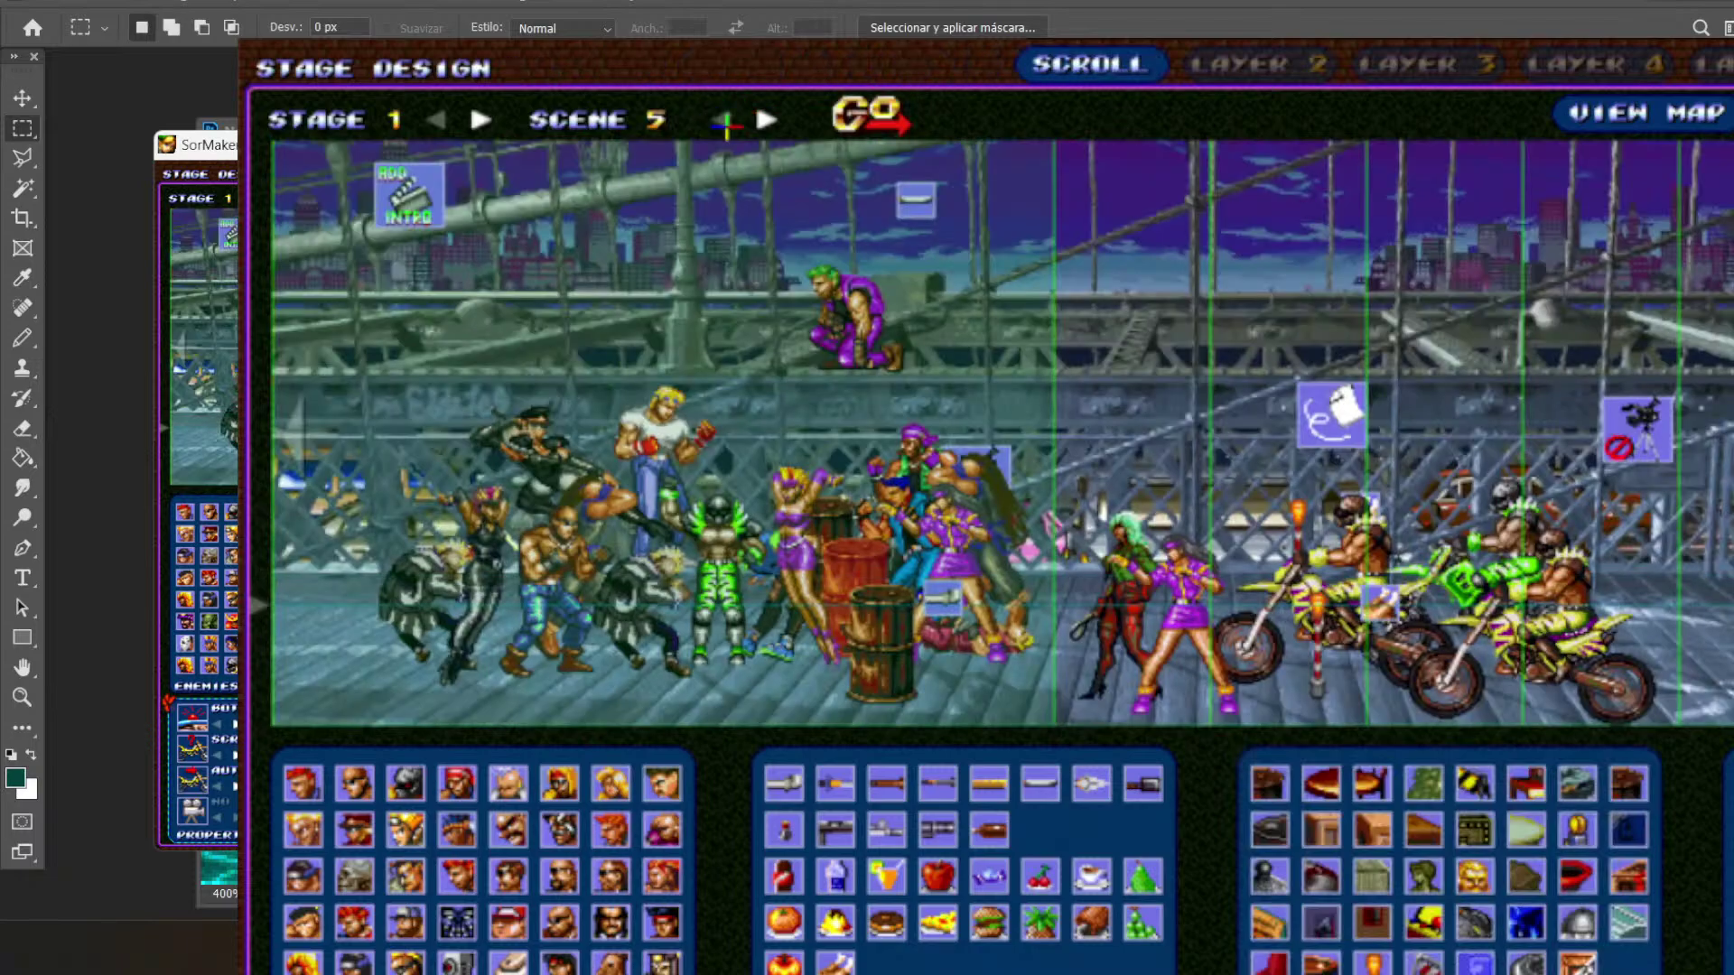
left_click(865, 112)
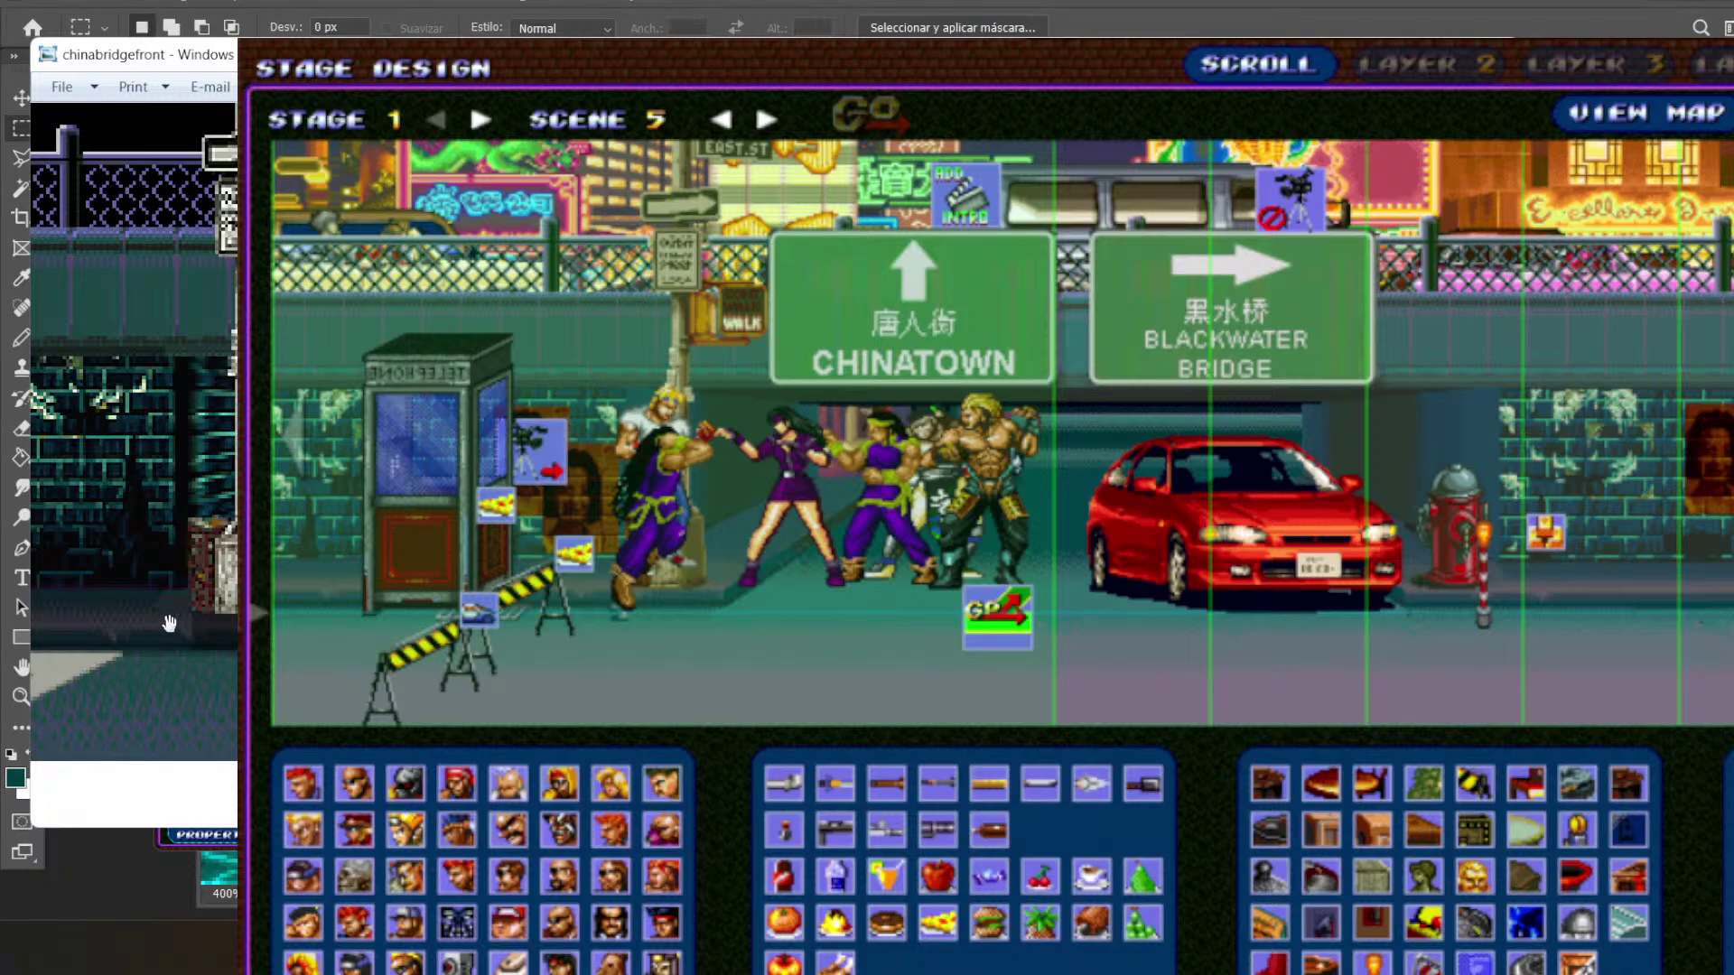
- Zoom in on the chinabridgefront image to examine its pixel detail
scroll(228, 570, "up", 2)
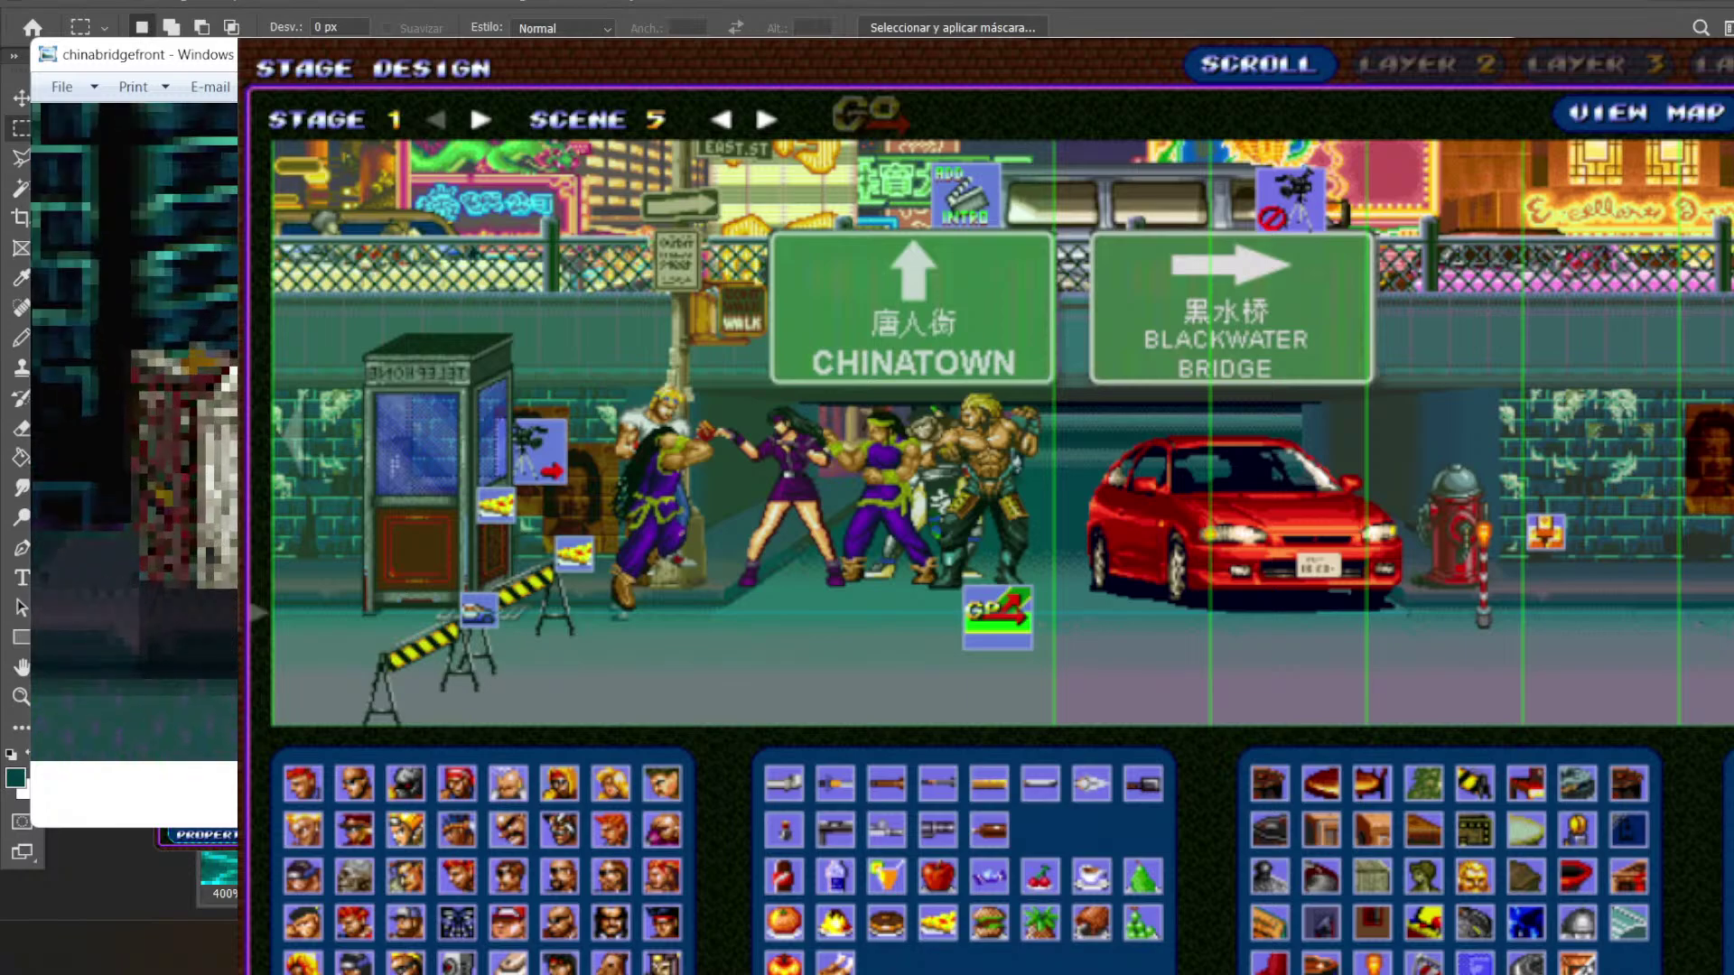
scroll(229, 571, "up", 2)
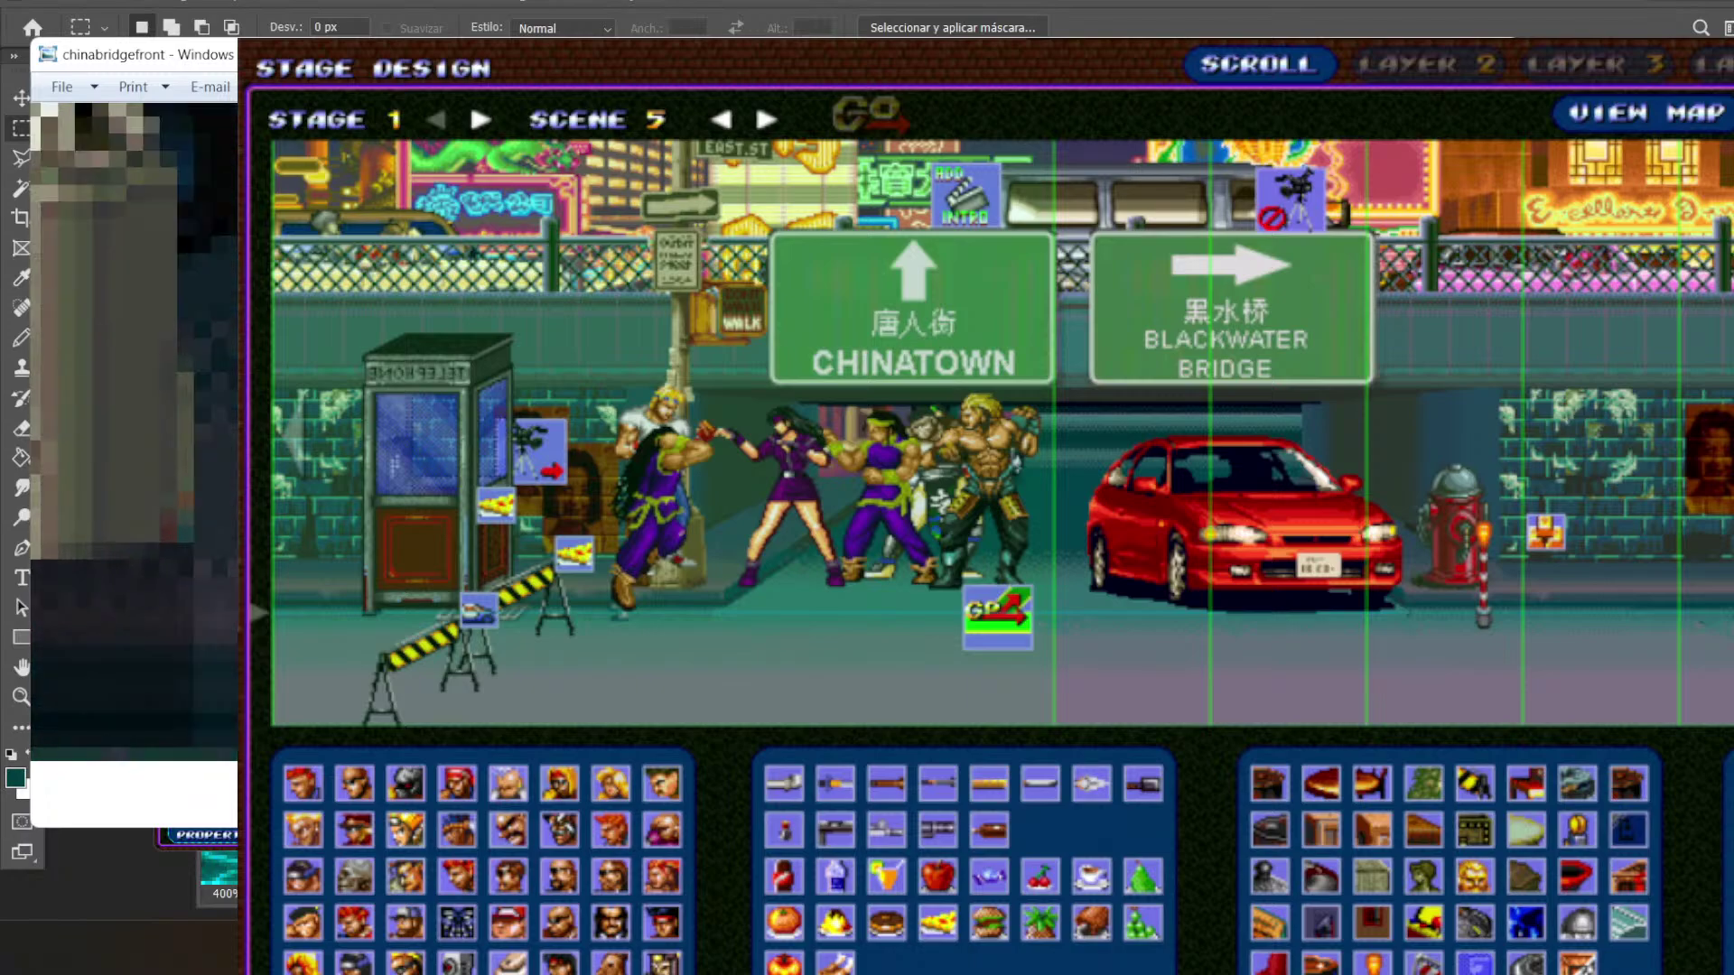
- Zoom back out on the chinabridgefront image to see the whole brick underpass, and close the image
scroll(136, 433, "down", 3)
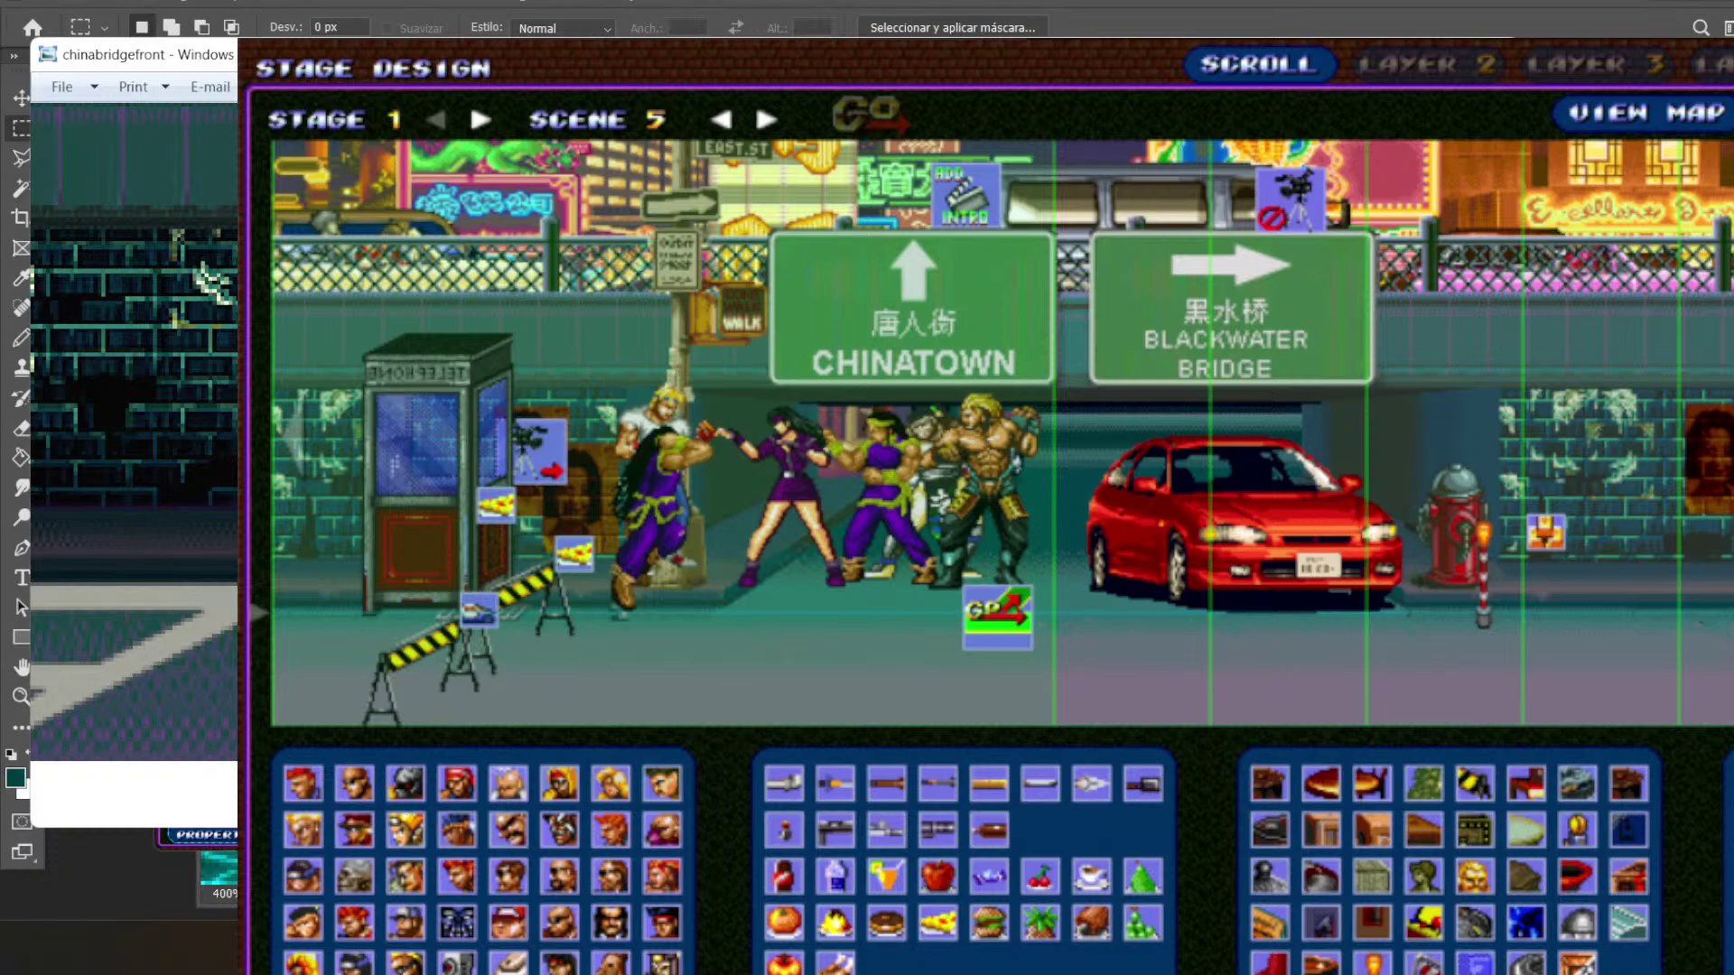
scroll(136, 434, "down", 2)
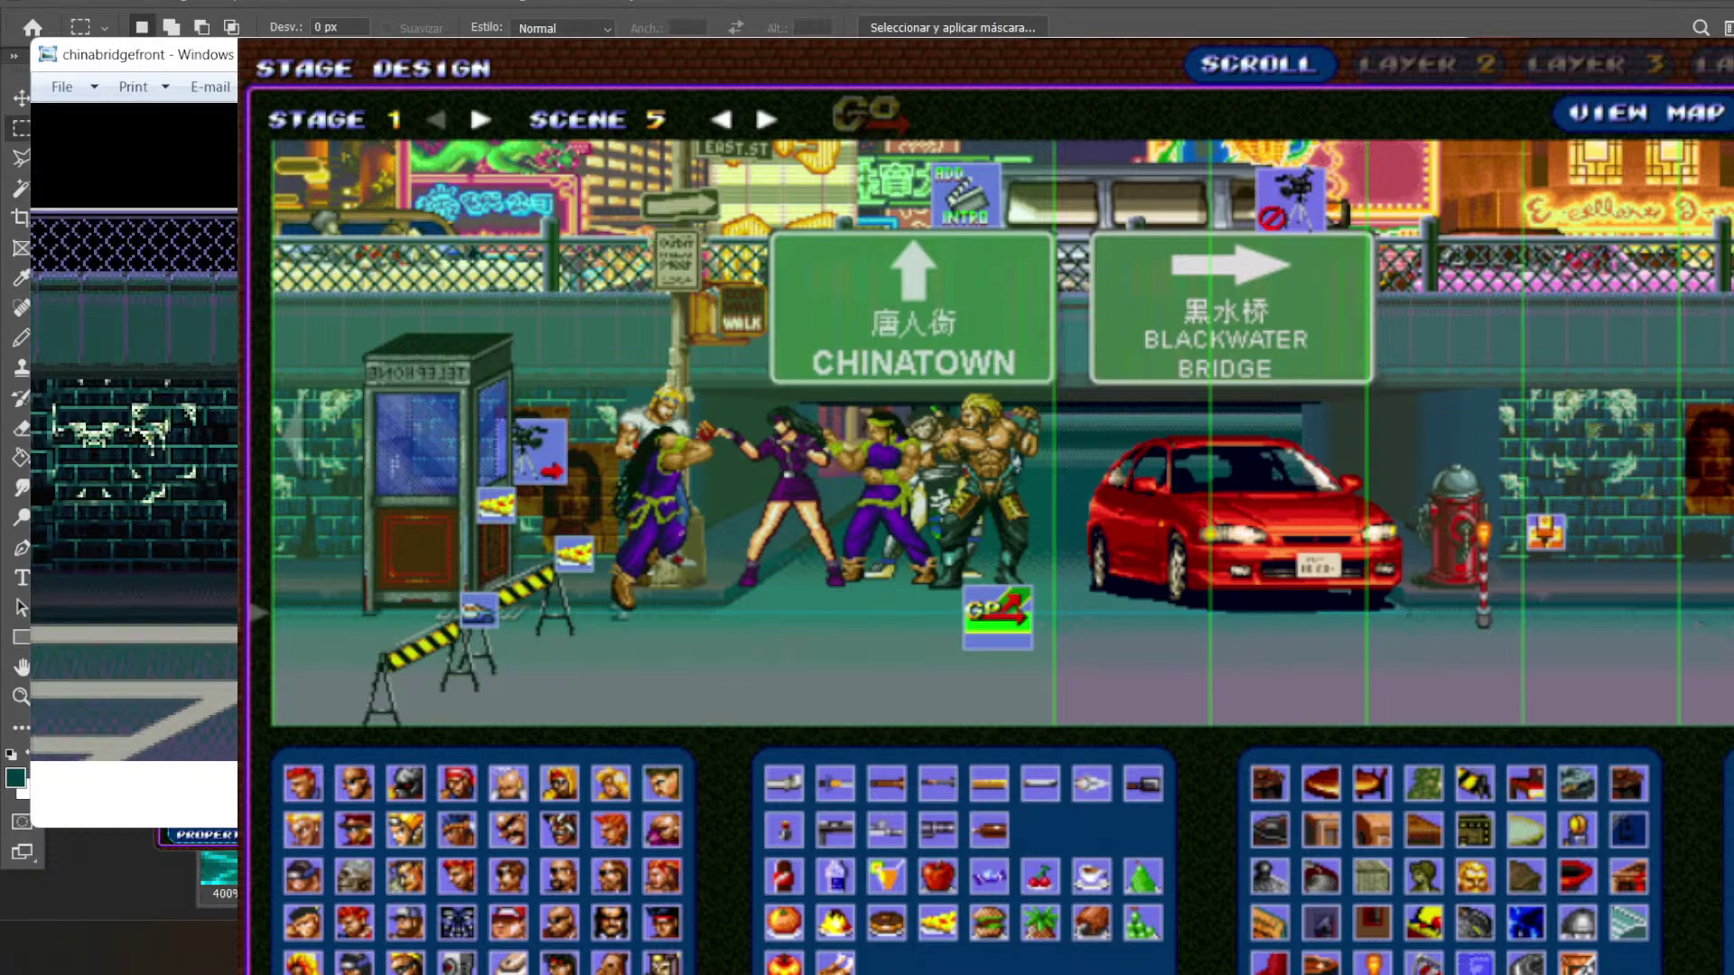
key("alt+F4")
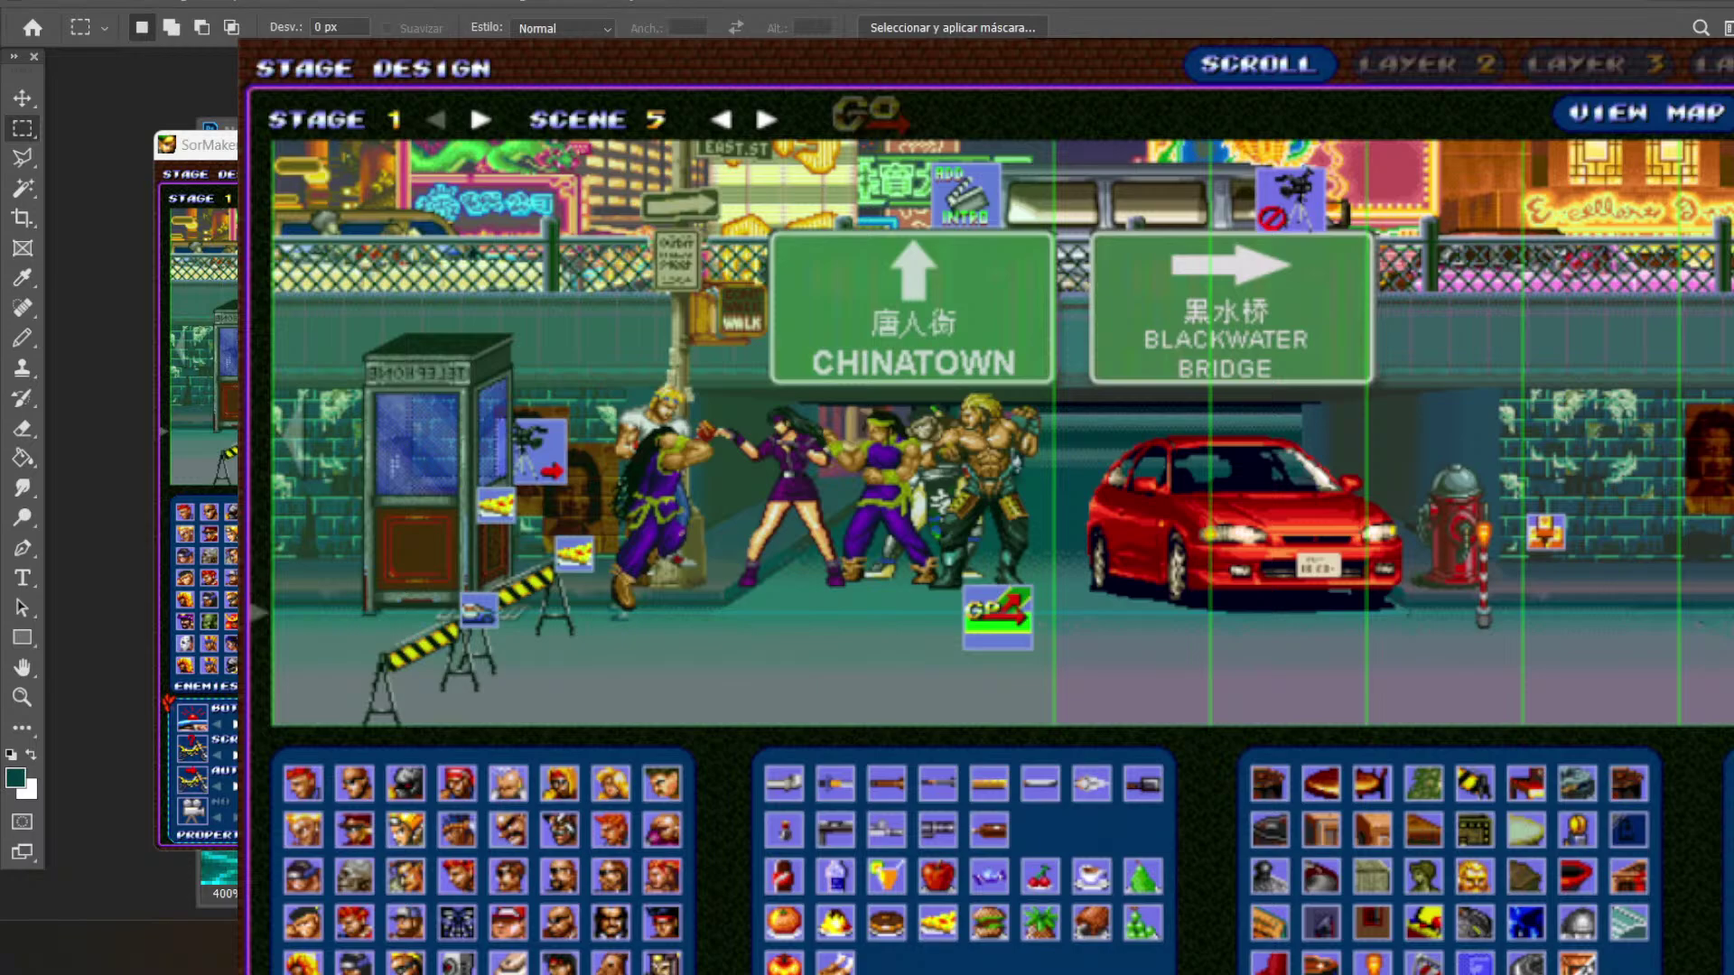
- View the chinatown00 image and examine the pixel detail of its tea shop window and signs up close
key("Return")
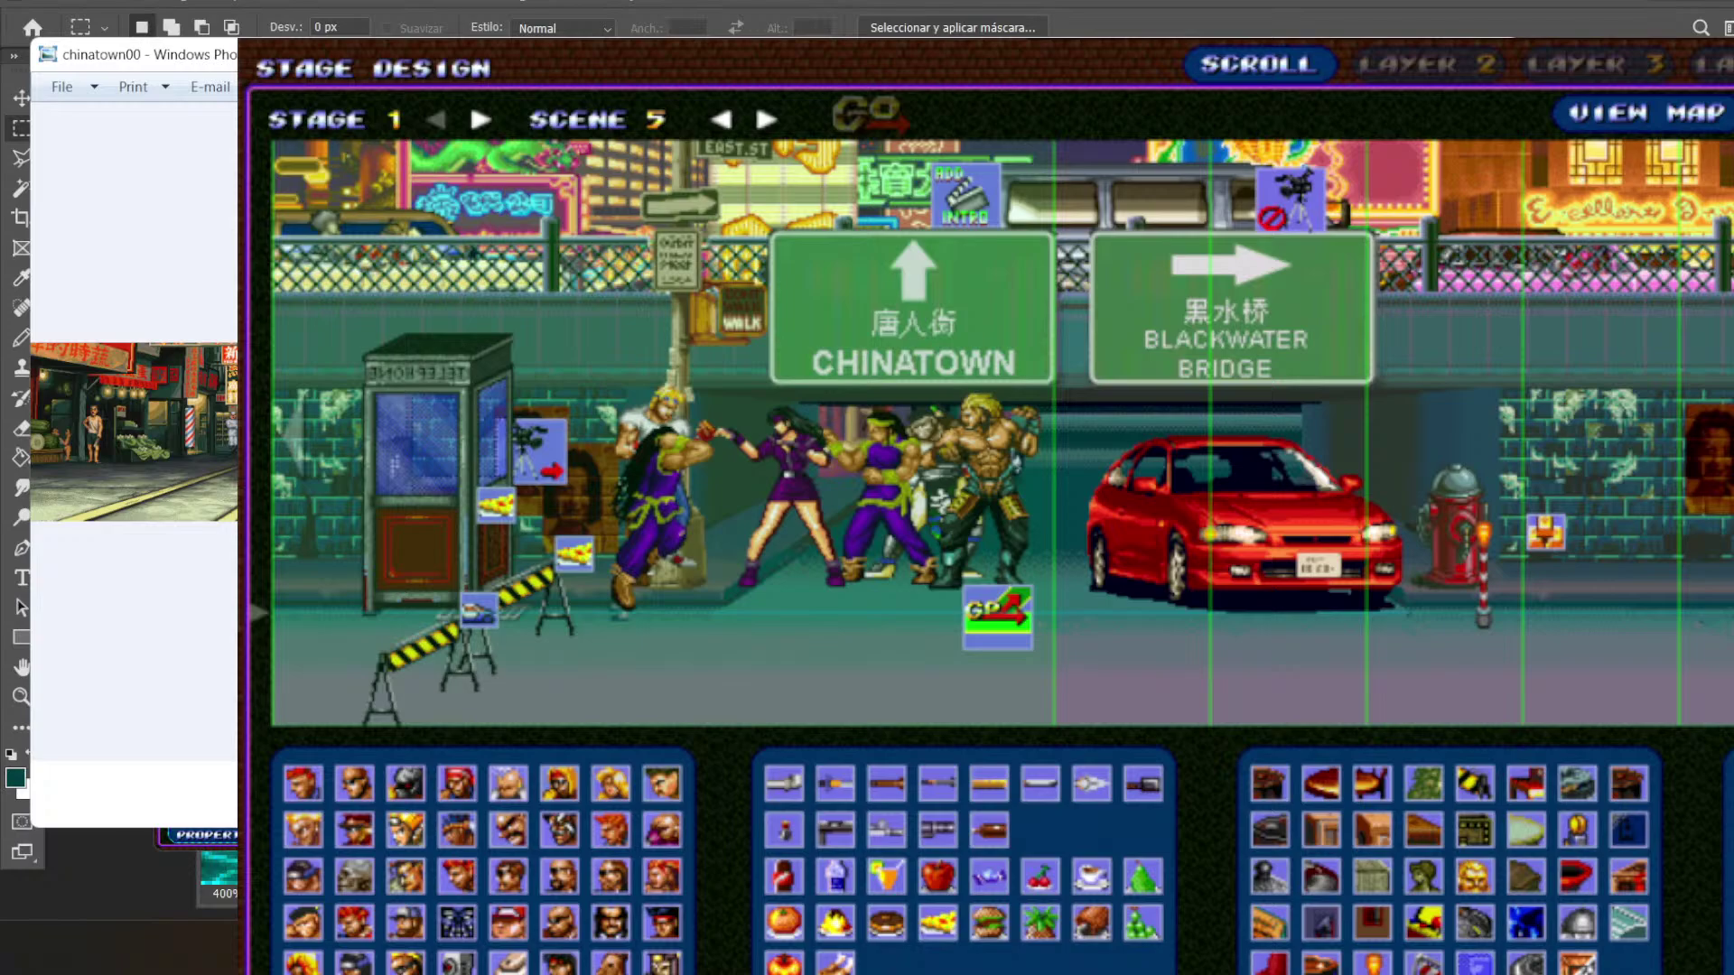
key("Right")
key("Right")
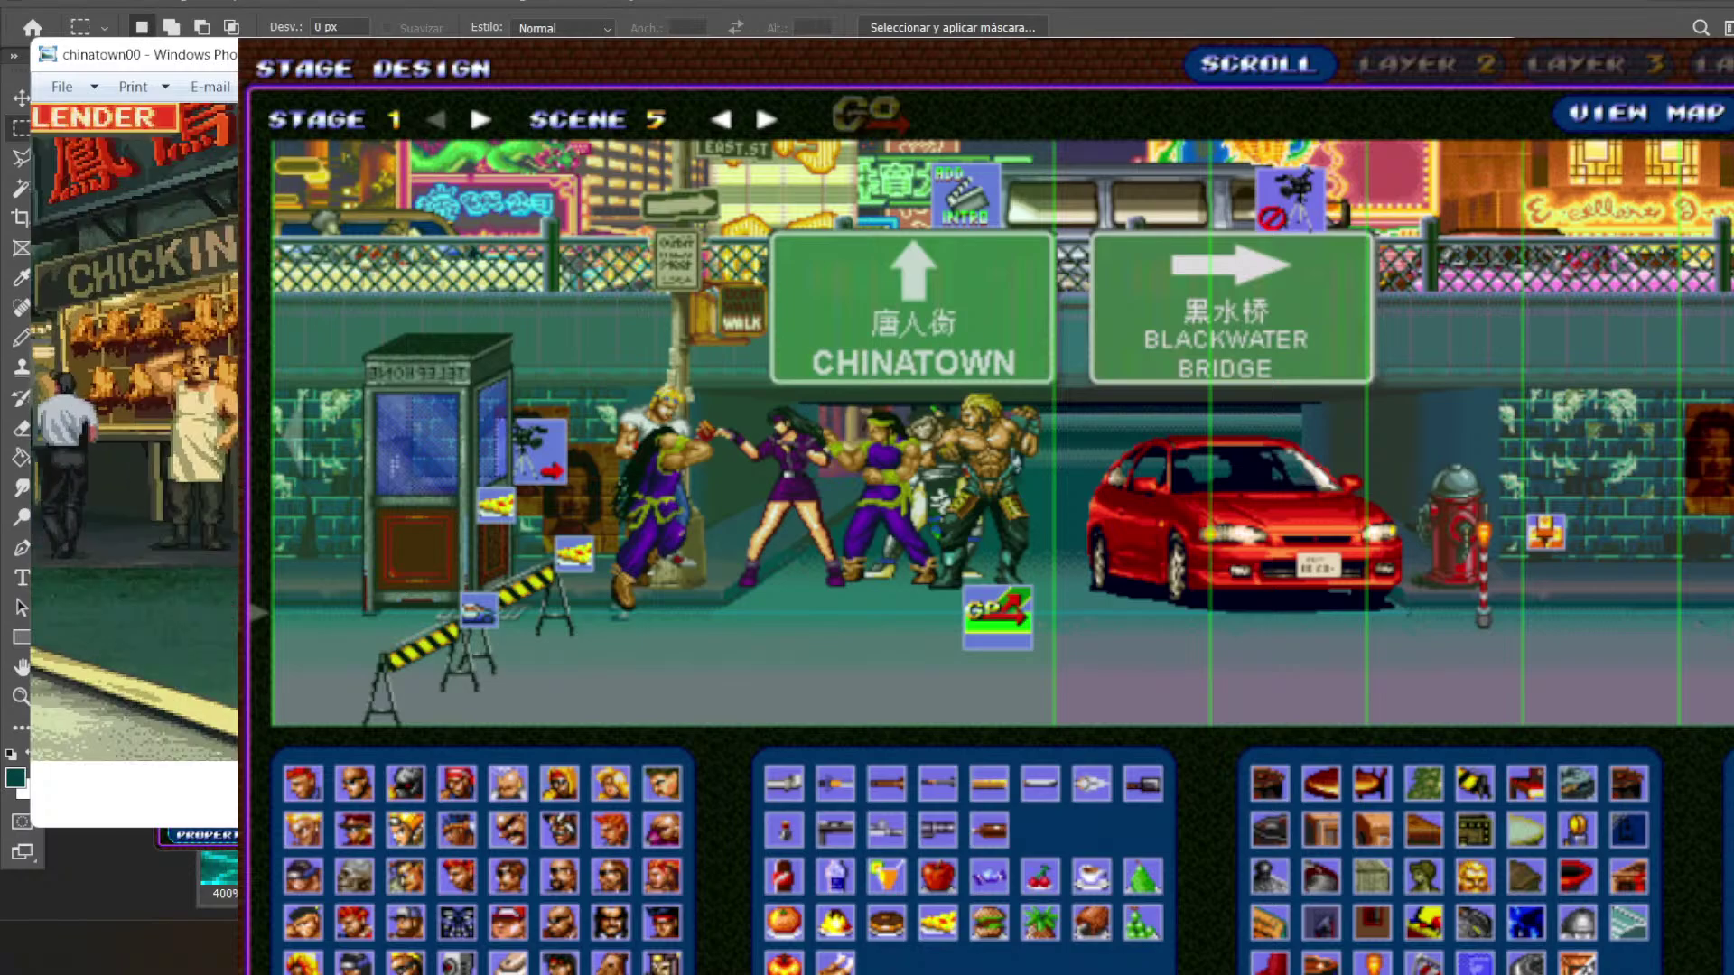
key("Right")
key("Right")
key("Right")
key("Right")
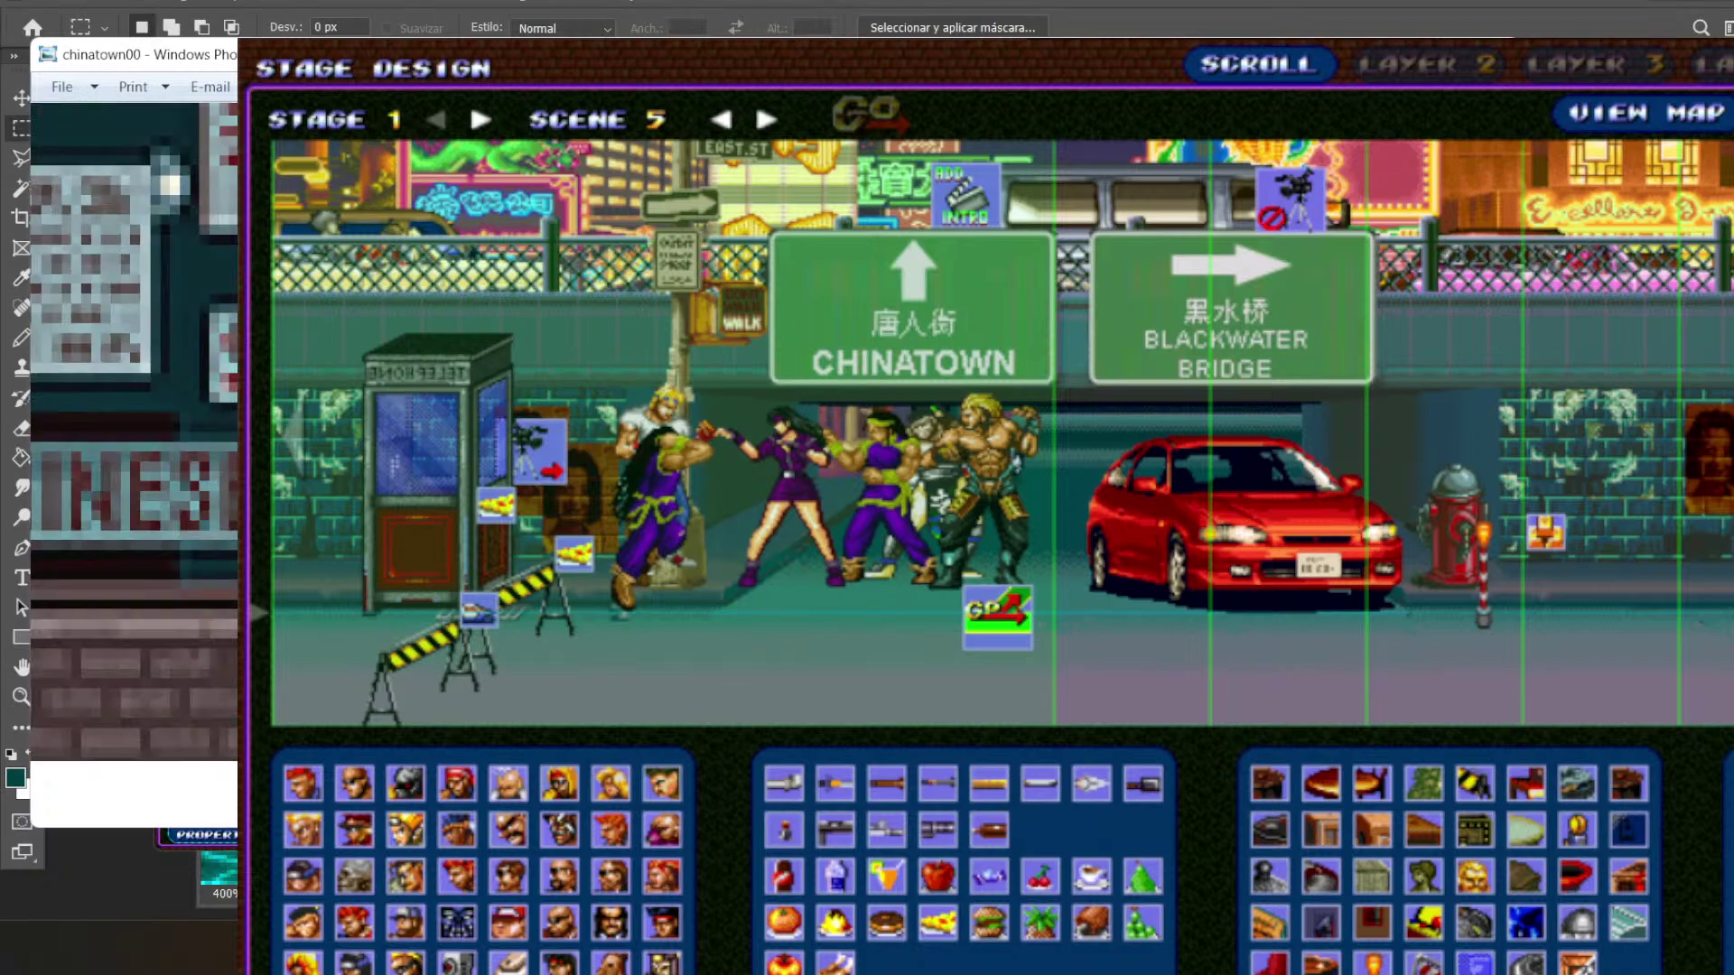
key("Right")
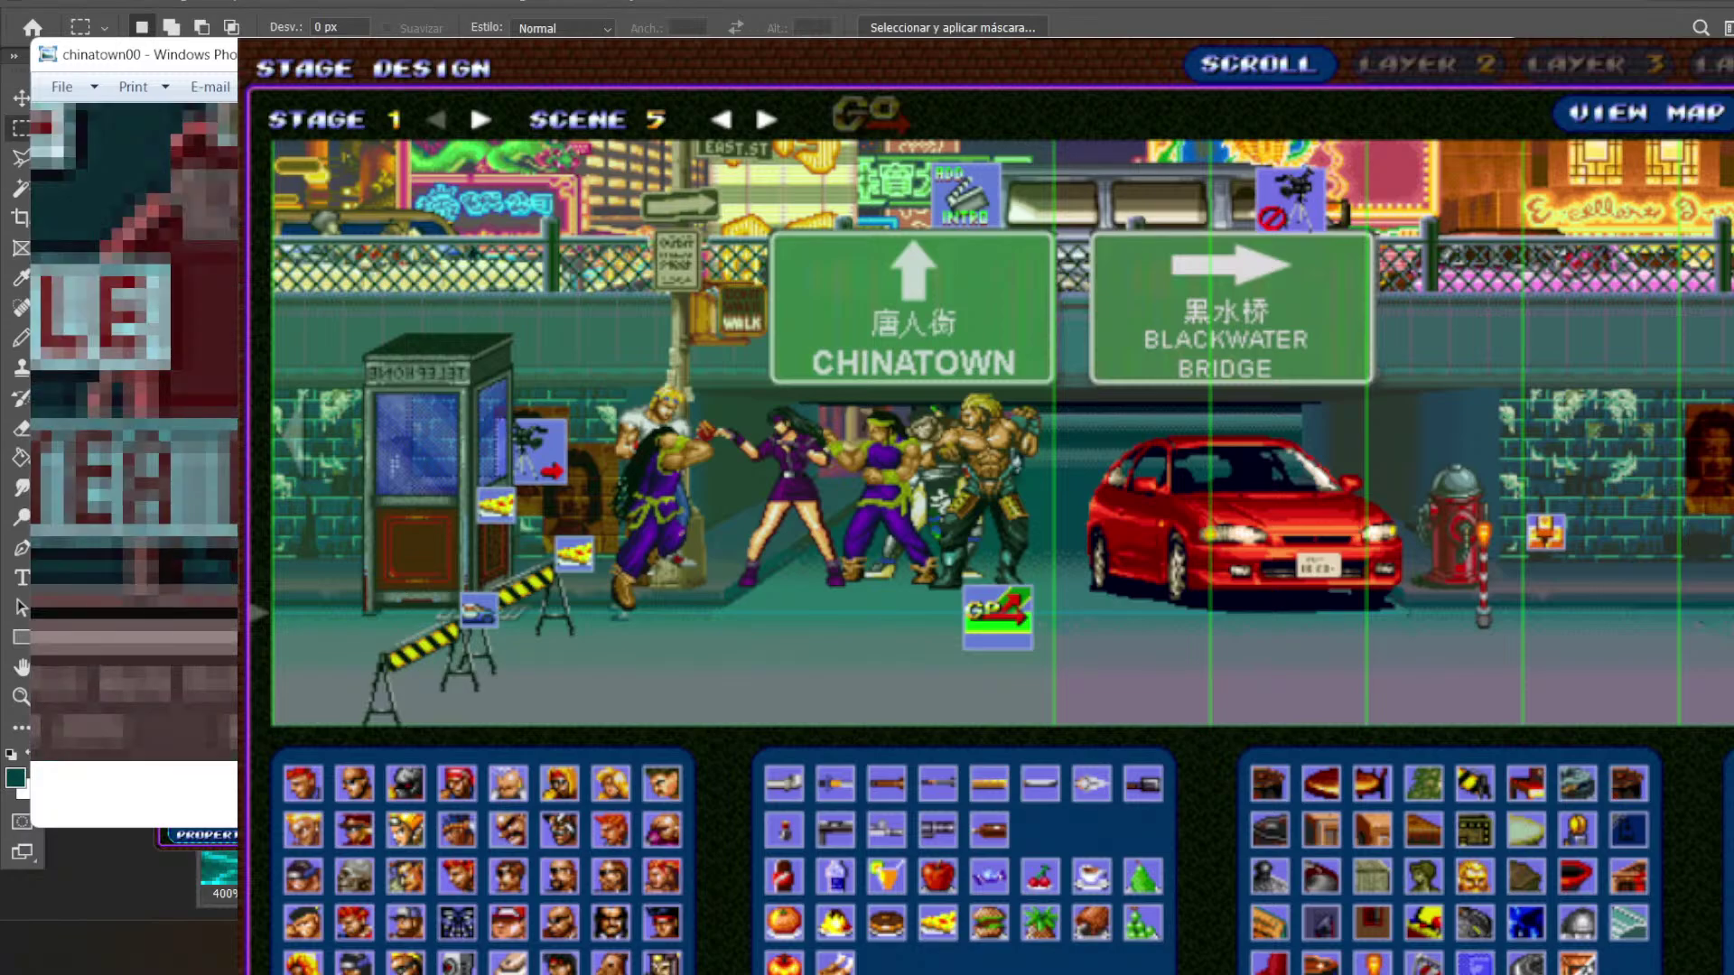
key("Right")
key("Right")
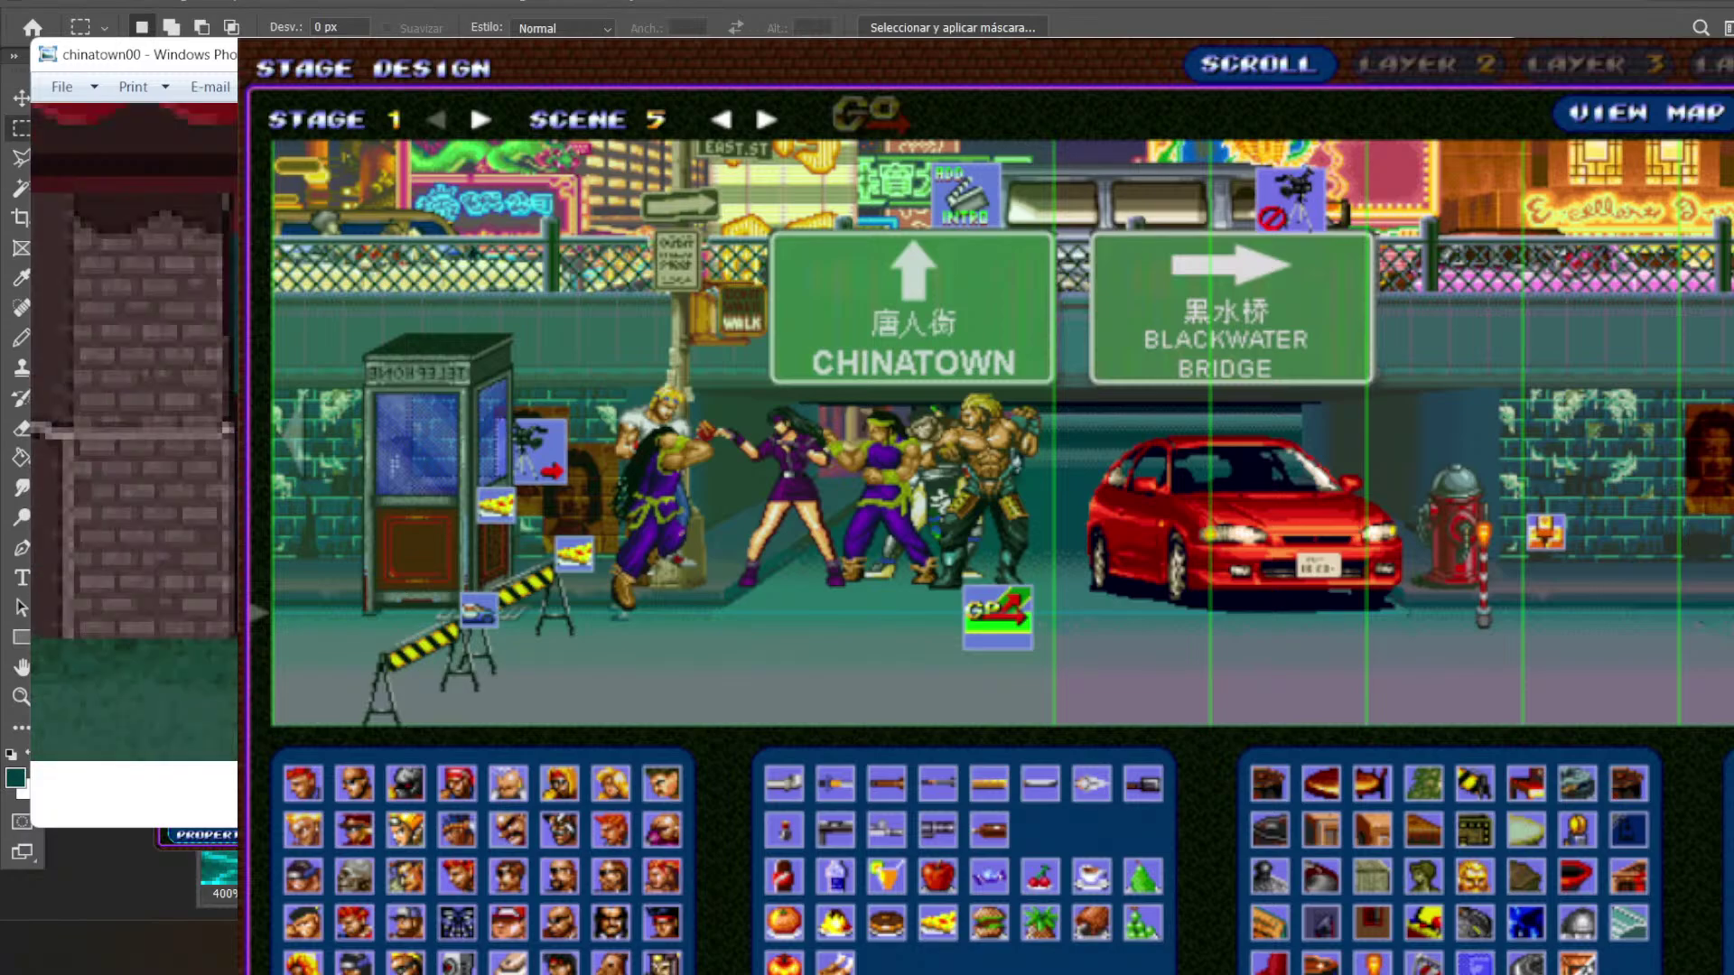
key("Right")
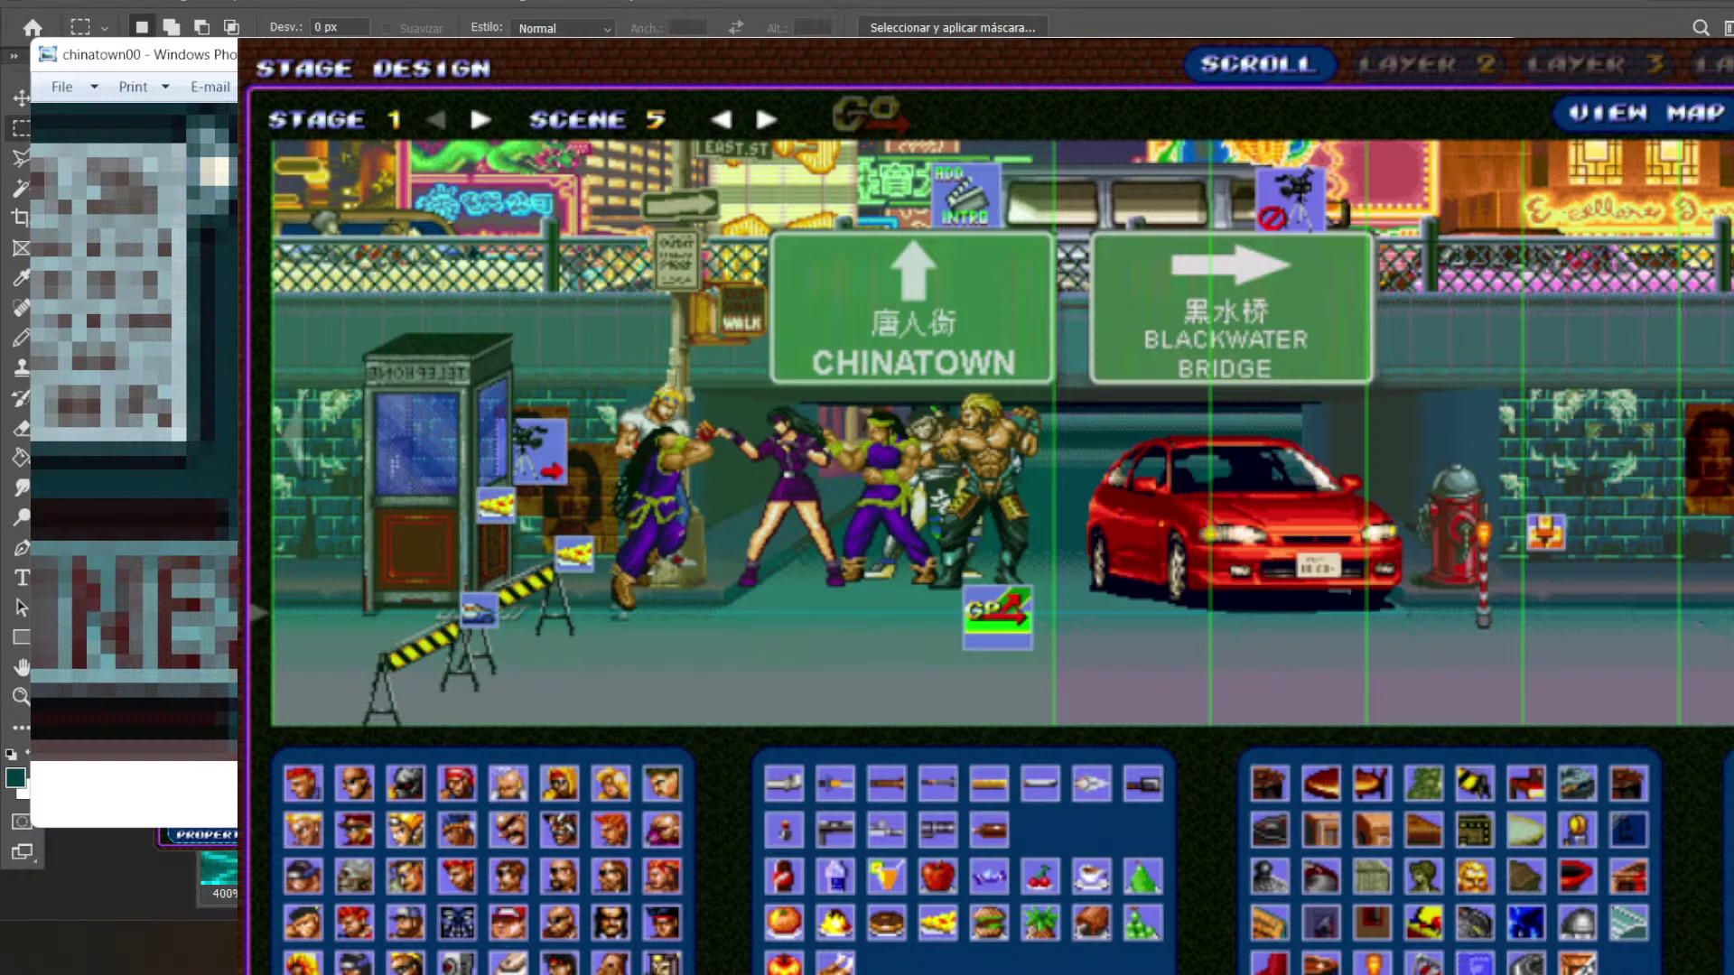
- Look over the shop fronts and street ends of the chinatown00 image at a wider zoom
key("Right")
key("Right")
key("Right")
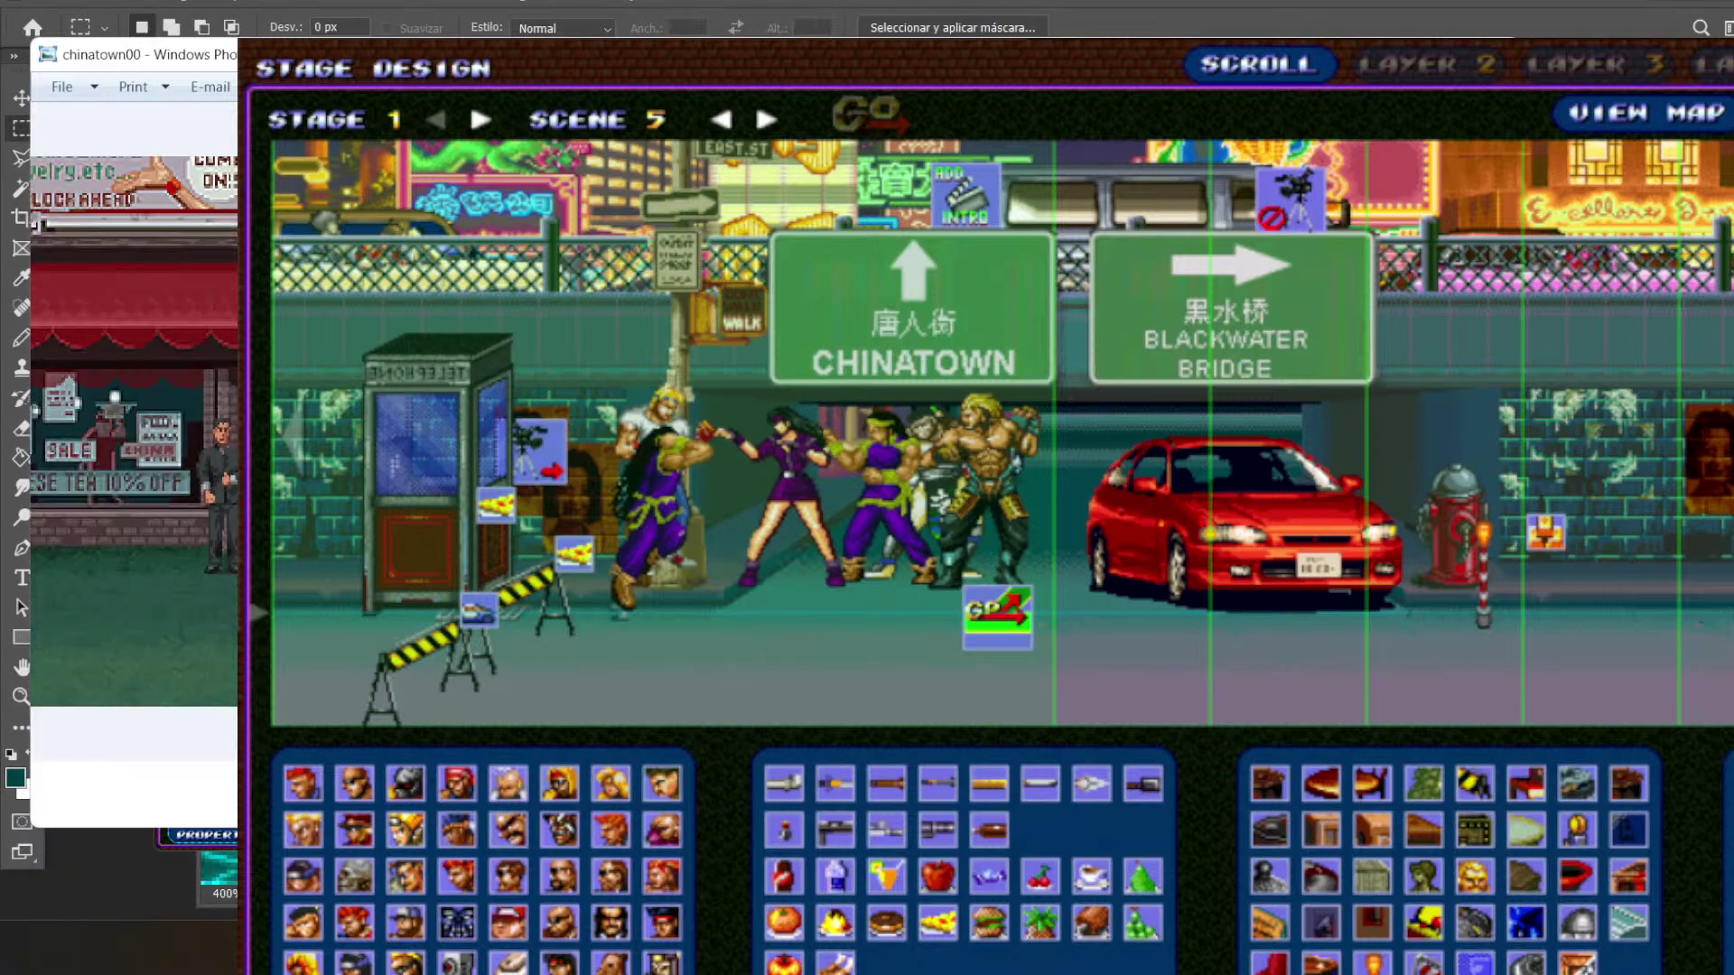
key("Right")
key("Right")
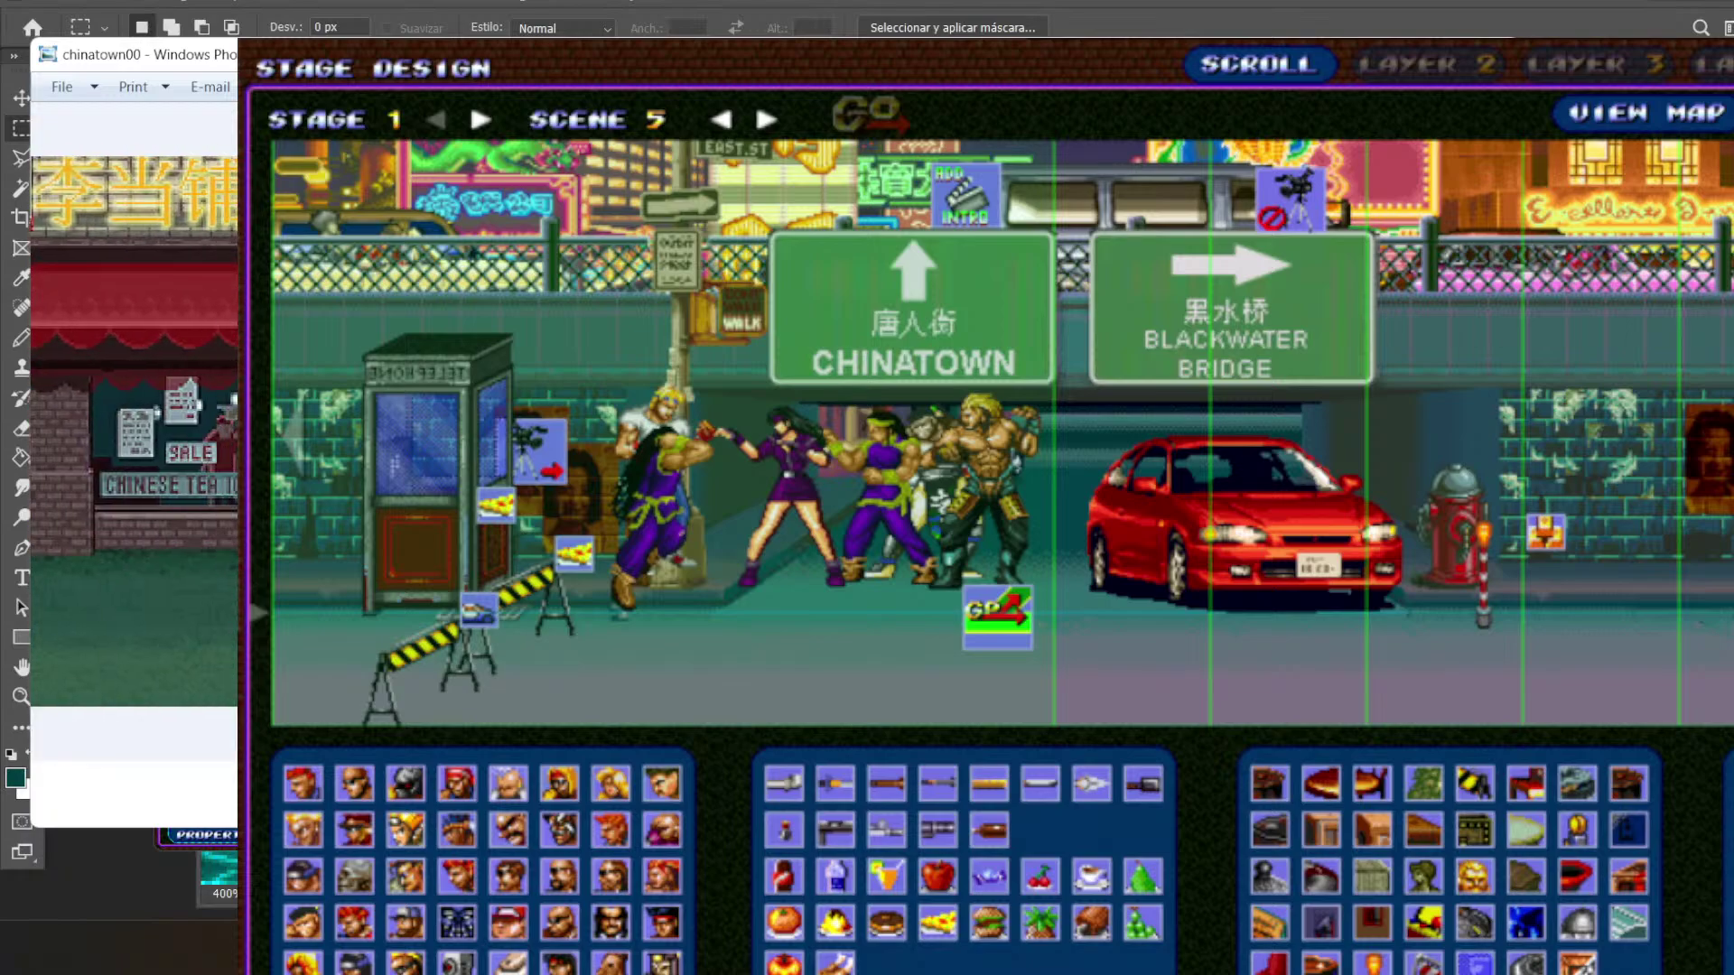
key("Right")
key("Right")
key("Right")
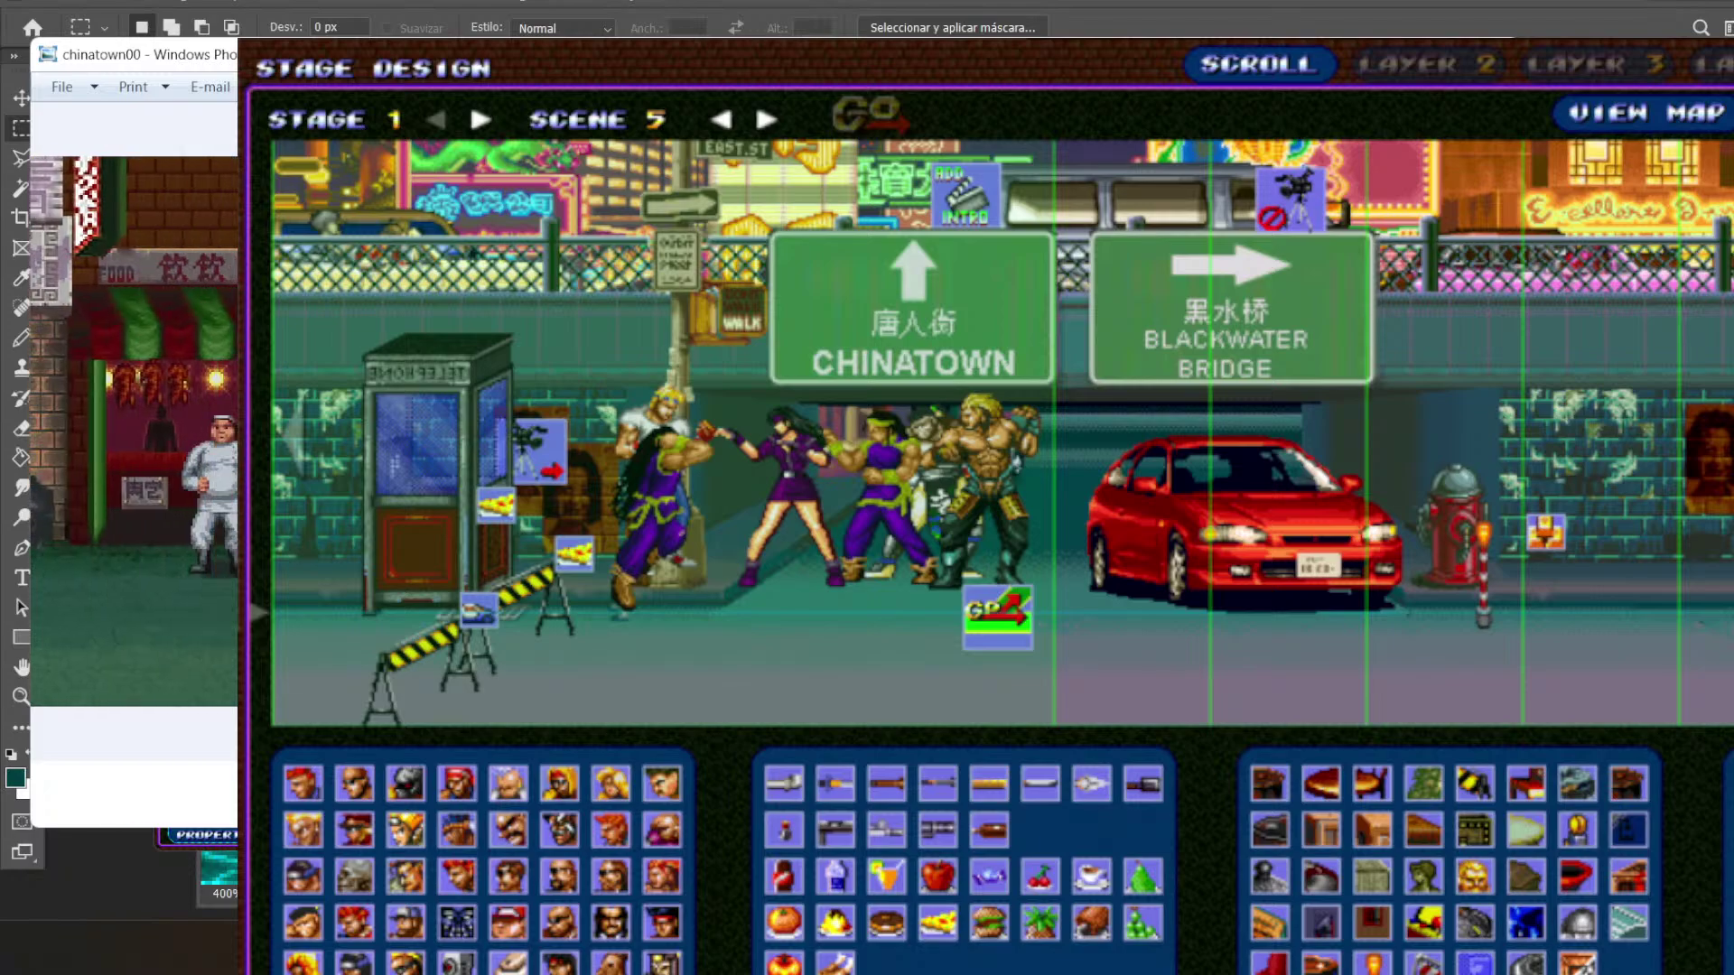
key("Right")
key("Right")
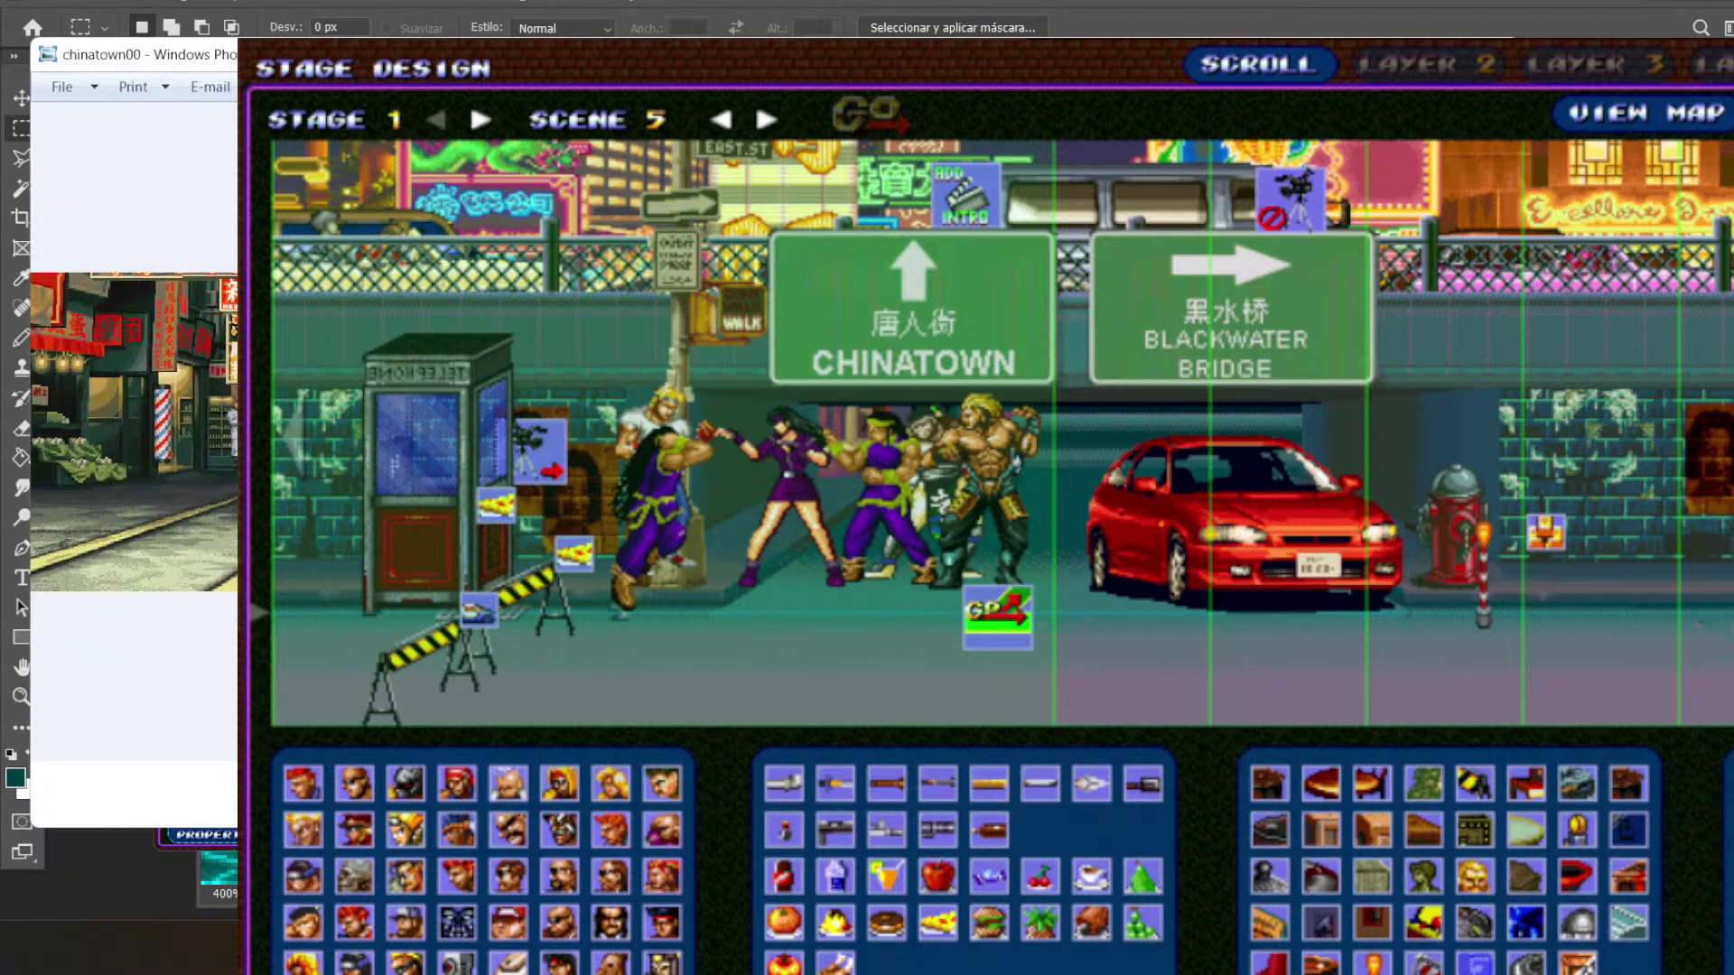
key("Left")
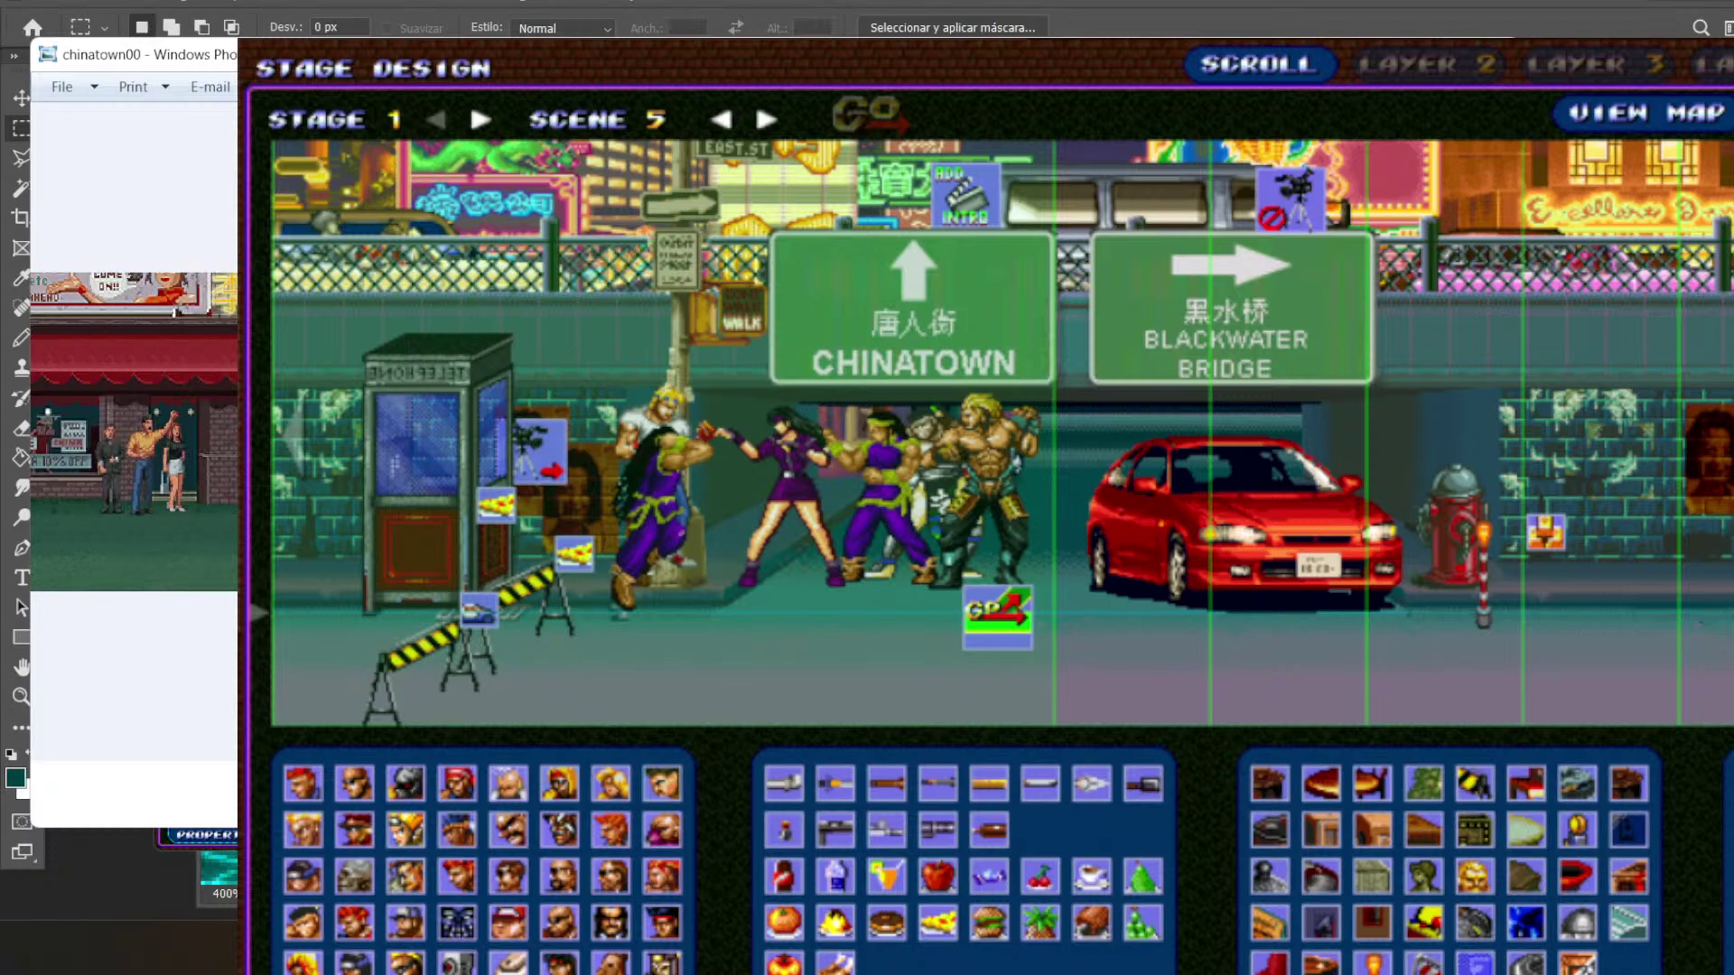
- Switch back to SorMaker and load scene 9 of stage 1
key("alt+Tab")
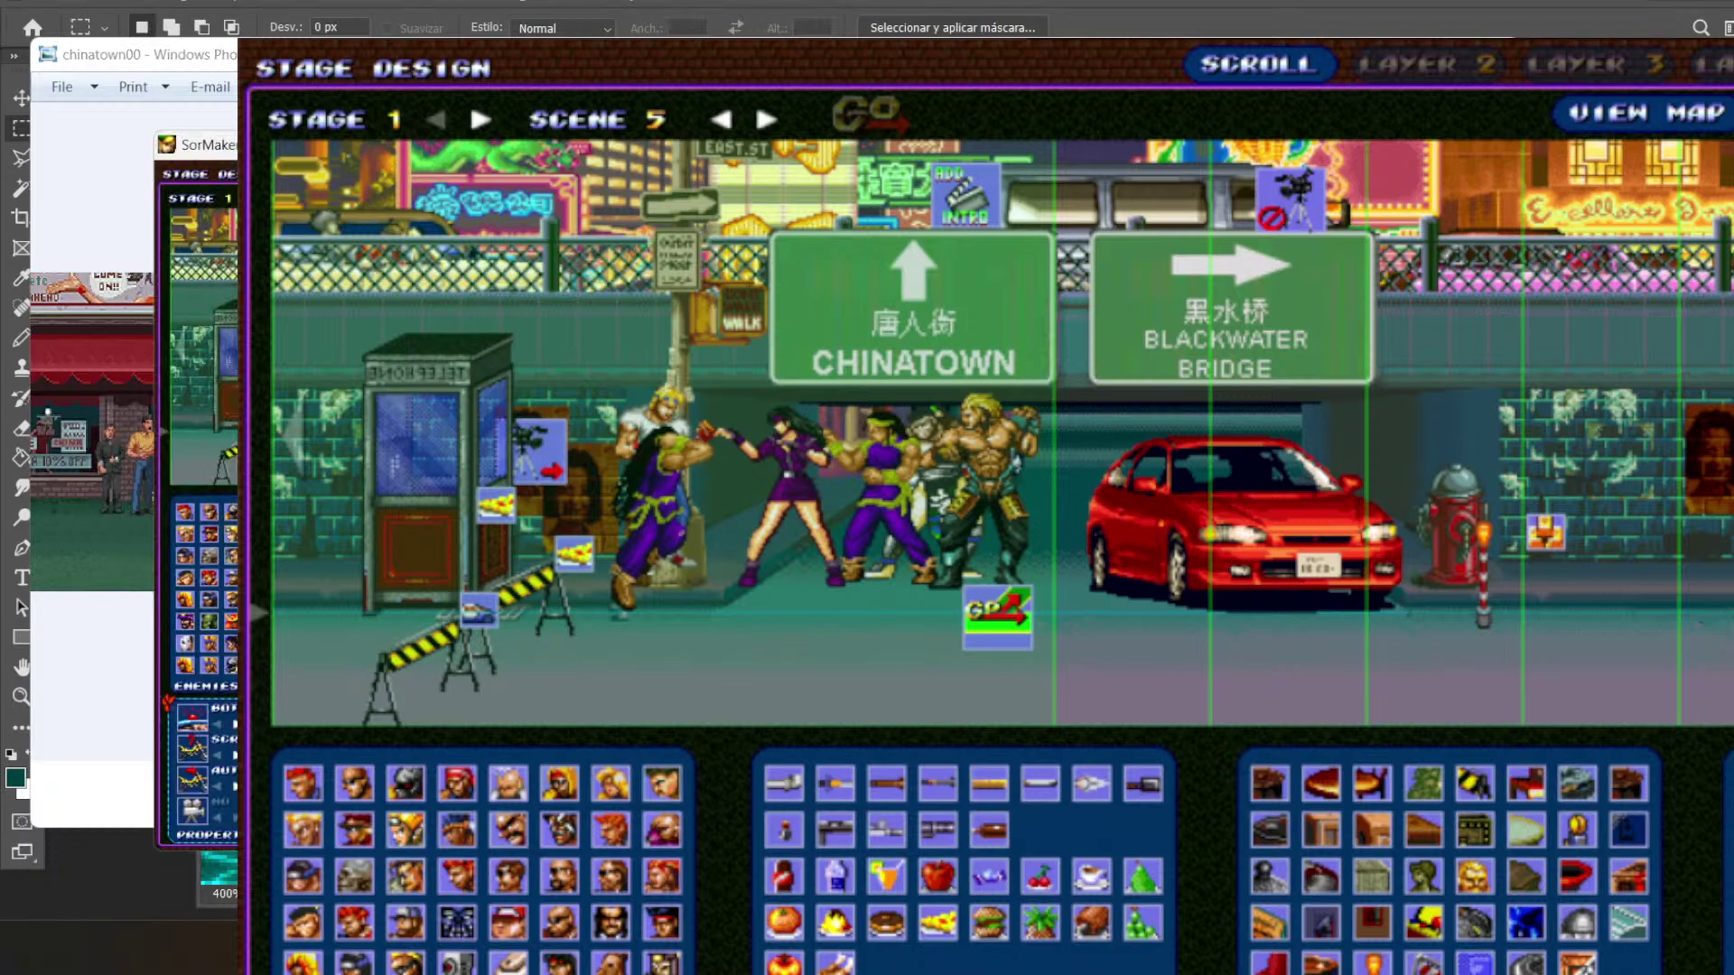
left_click(777, 118)
left_click(777, 118)
left_click(777, 118)
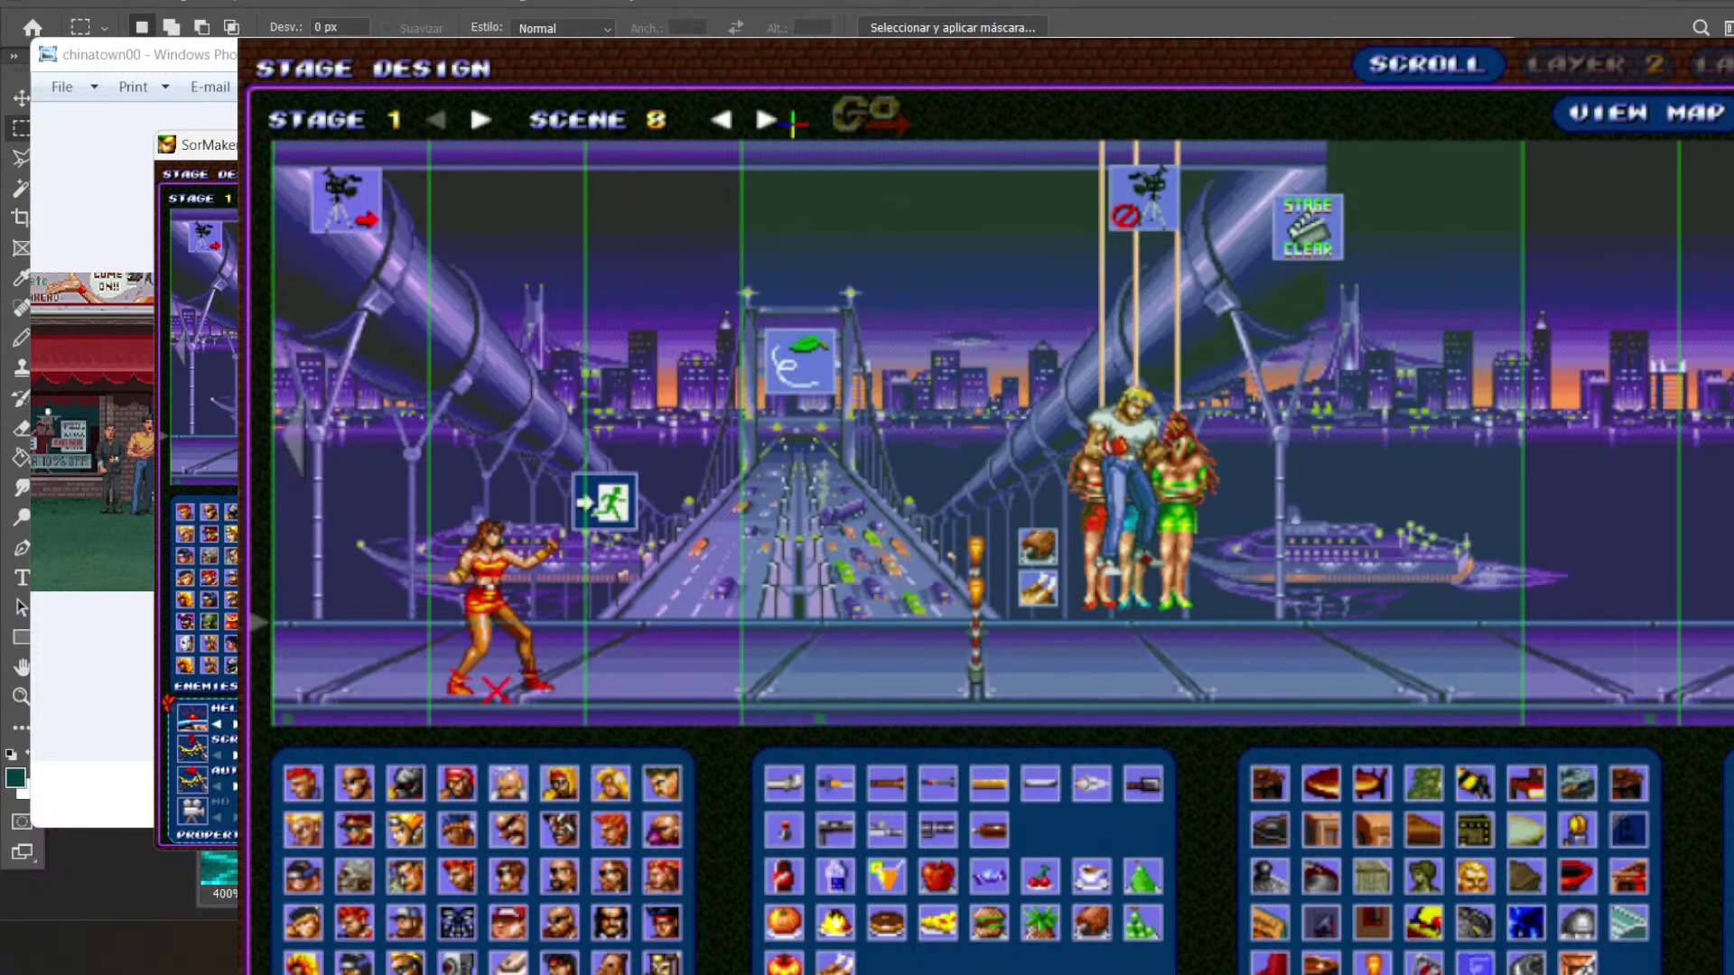
left_click(764, 119)
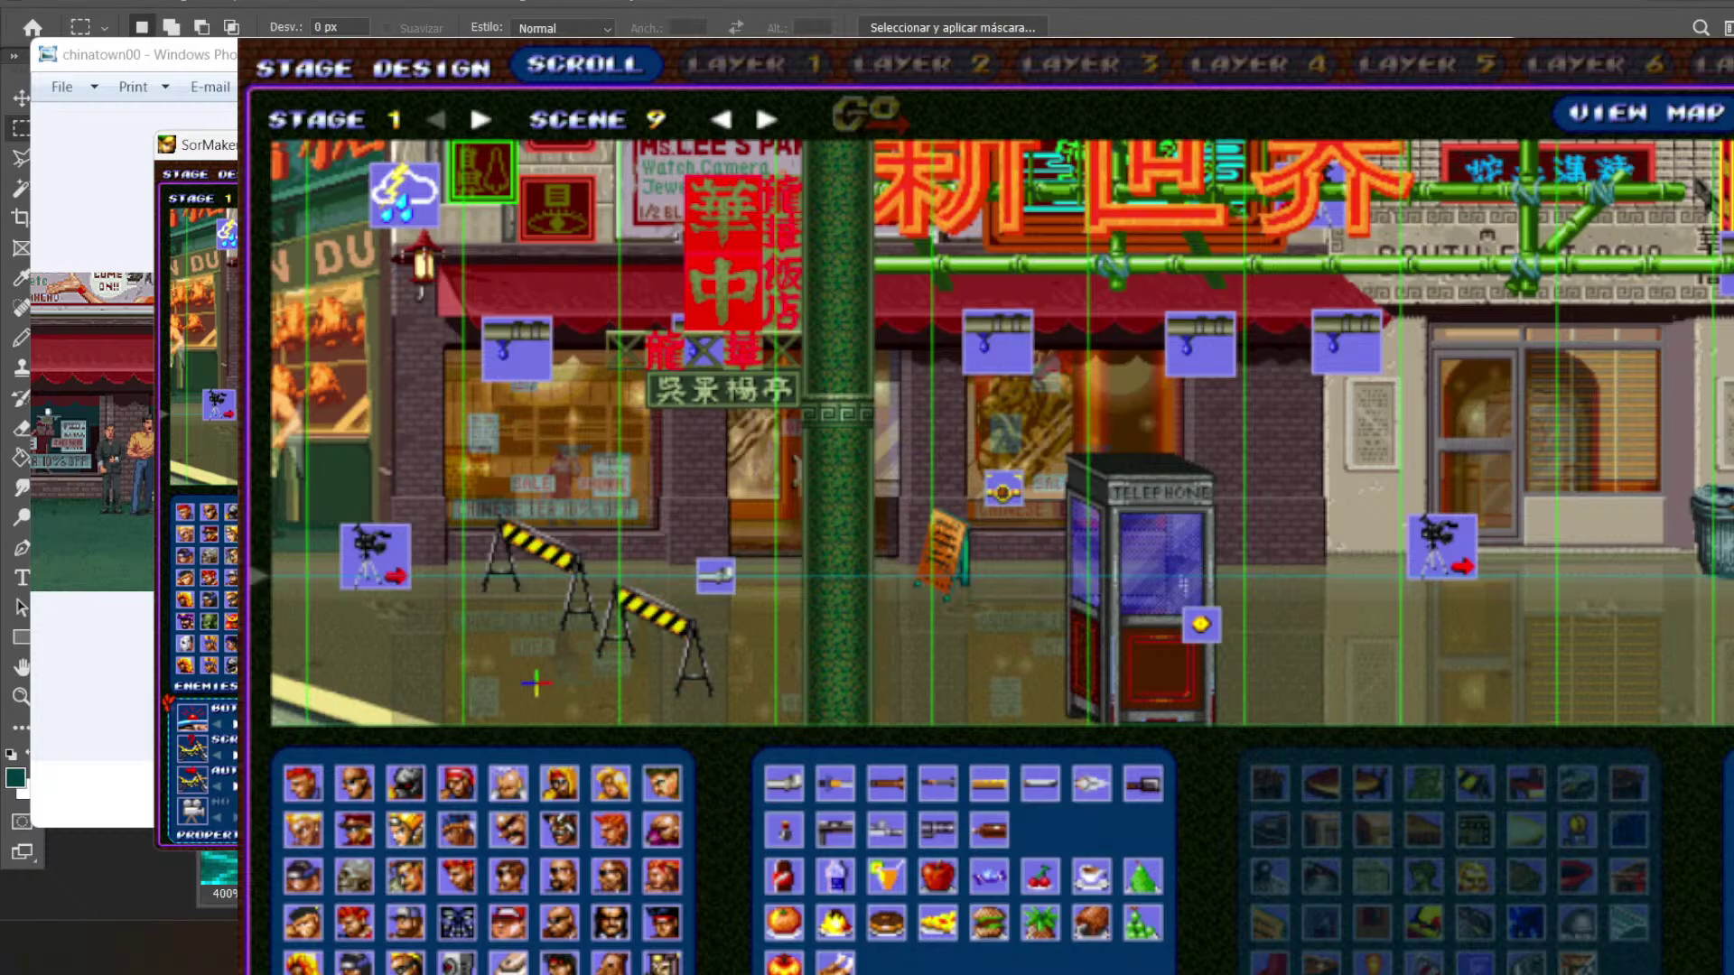
- Examine the start of scene 9, from the crowded market street to the red-awning shop
mouse_move(280, 688)
left_mouse_down()
mouse_move(1251, 696)
mouse_move(330, 715)
mouse_move(574, 716)
mouse_move(894, 673)
left_mouse_up()
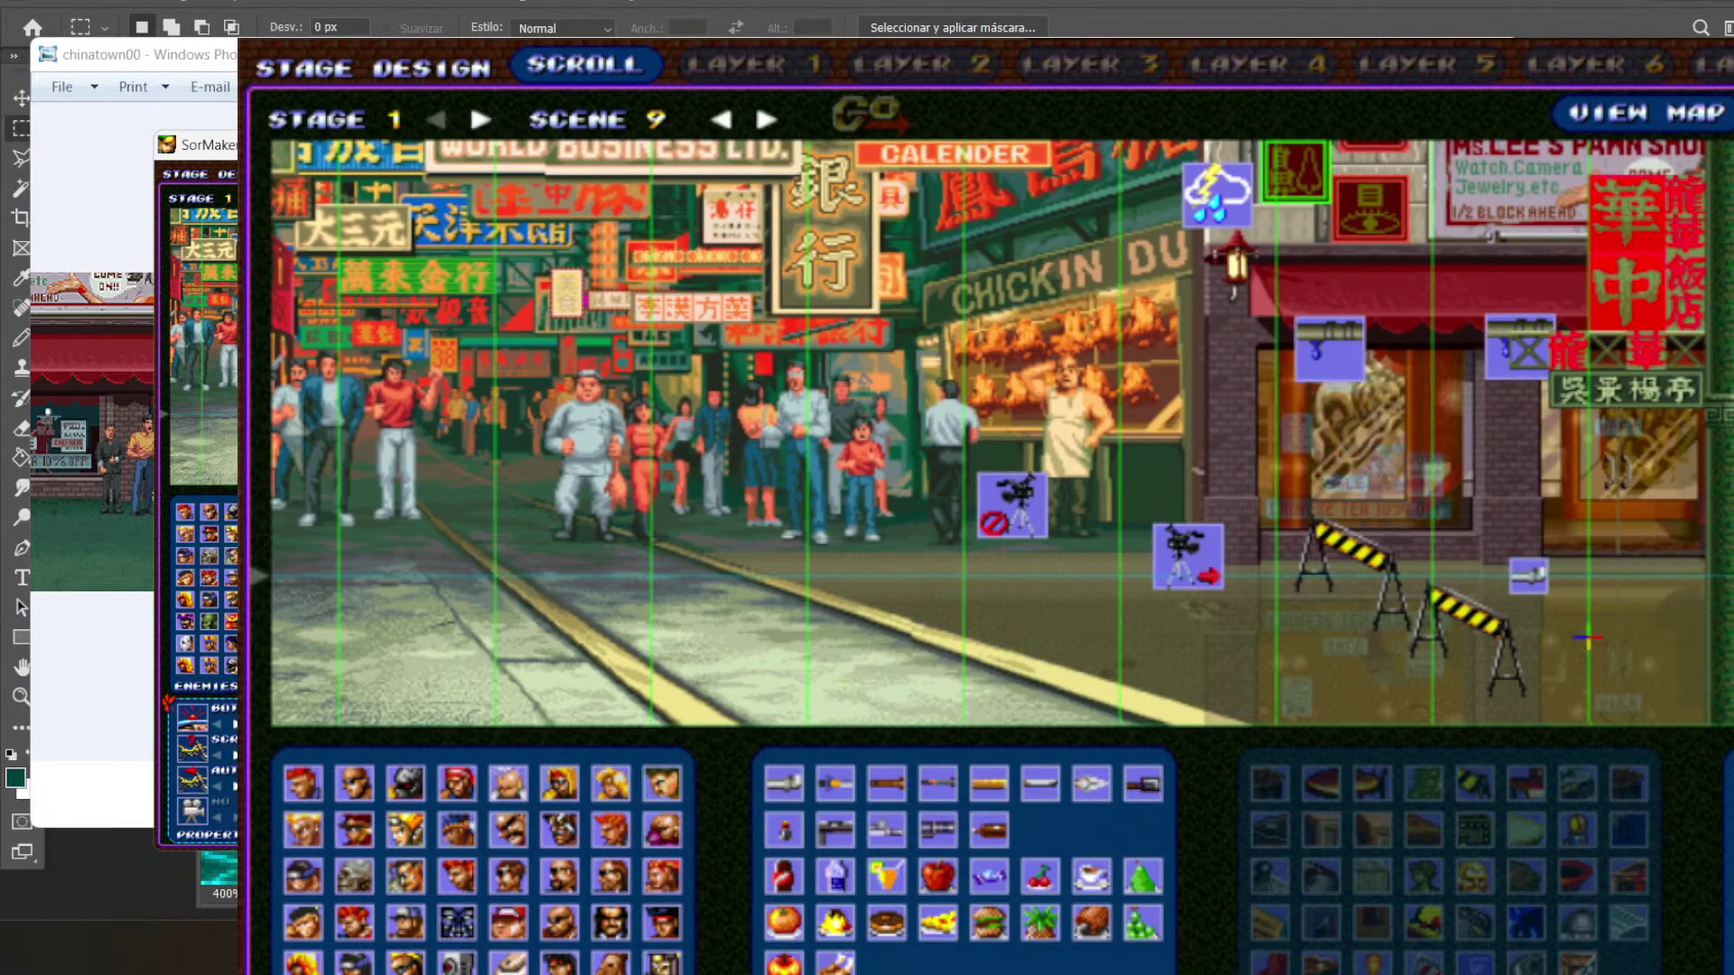
left_click_drag(1661, 605, 1292, 605)
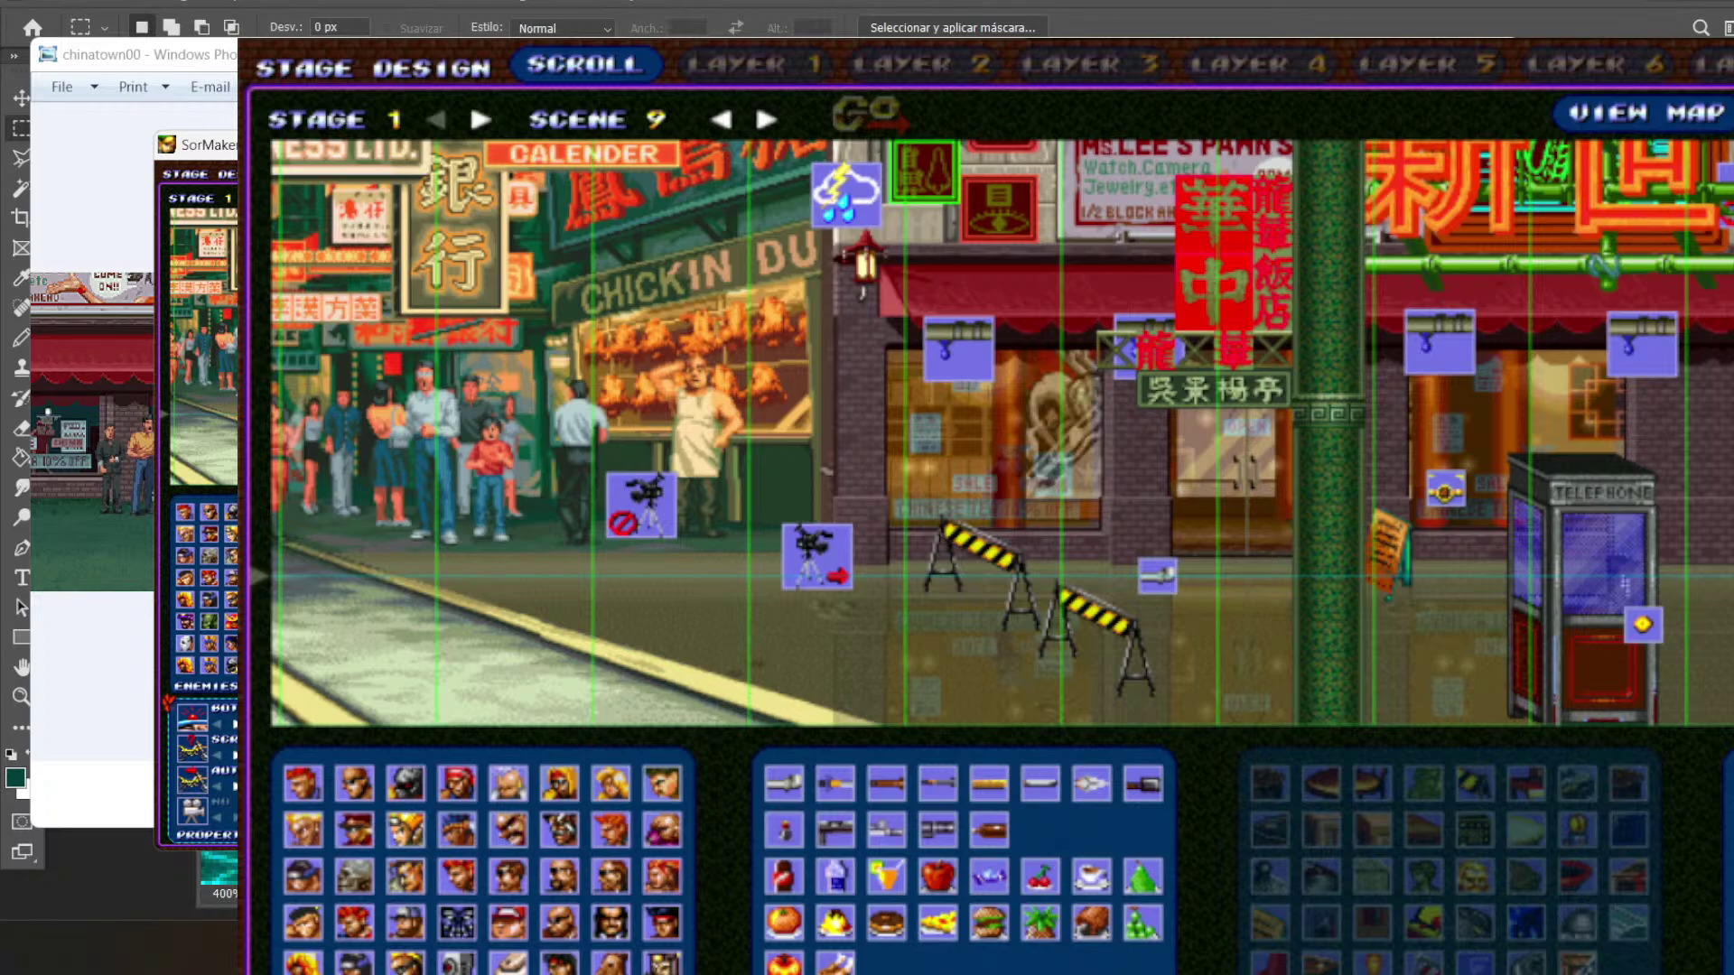
key("Right")
key("Left")
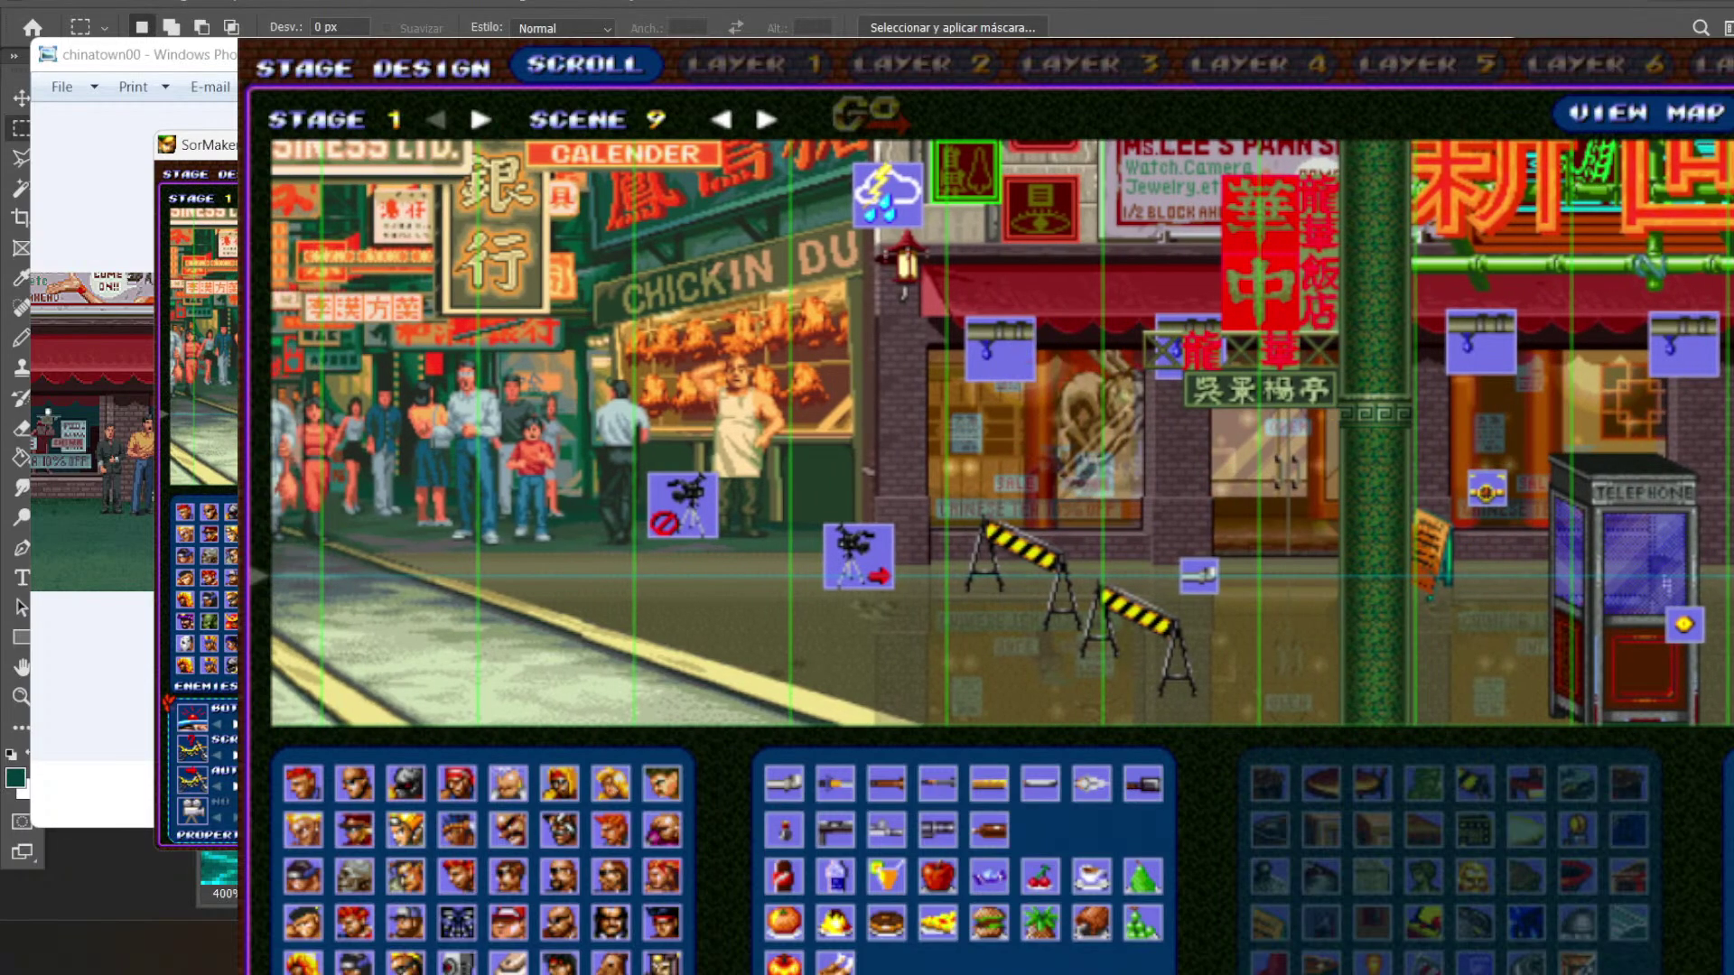
key("Right")
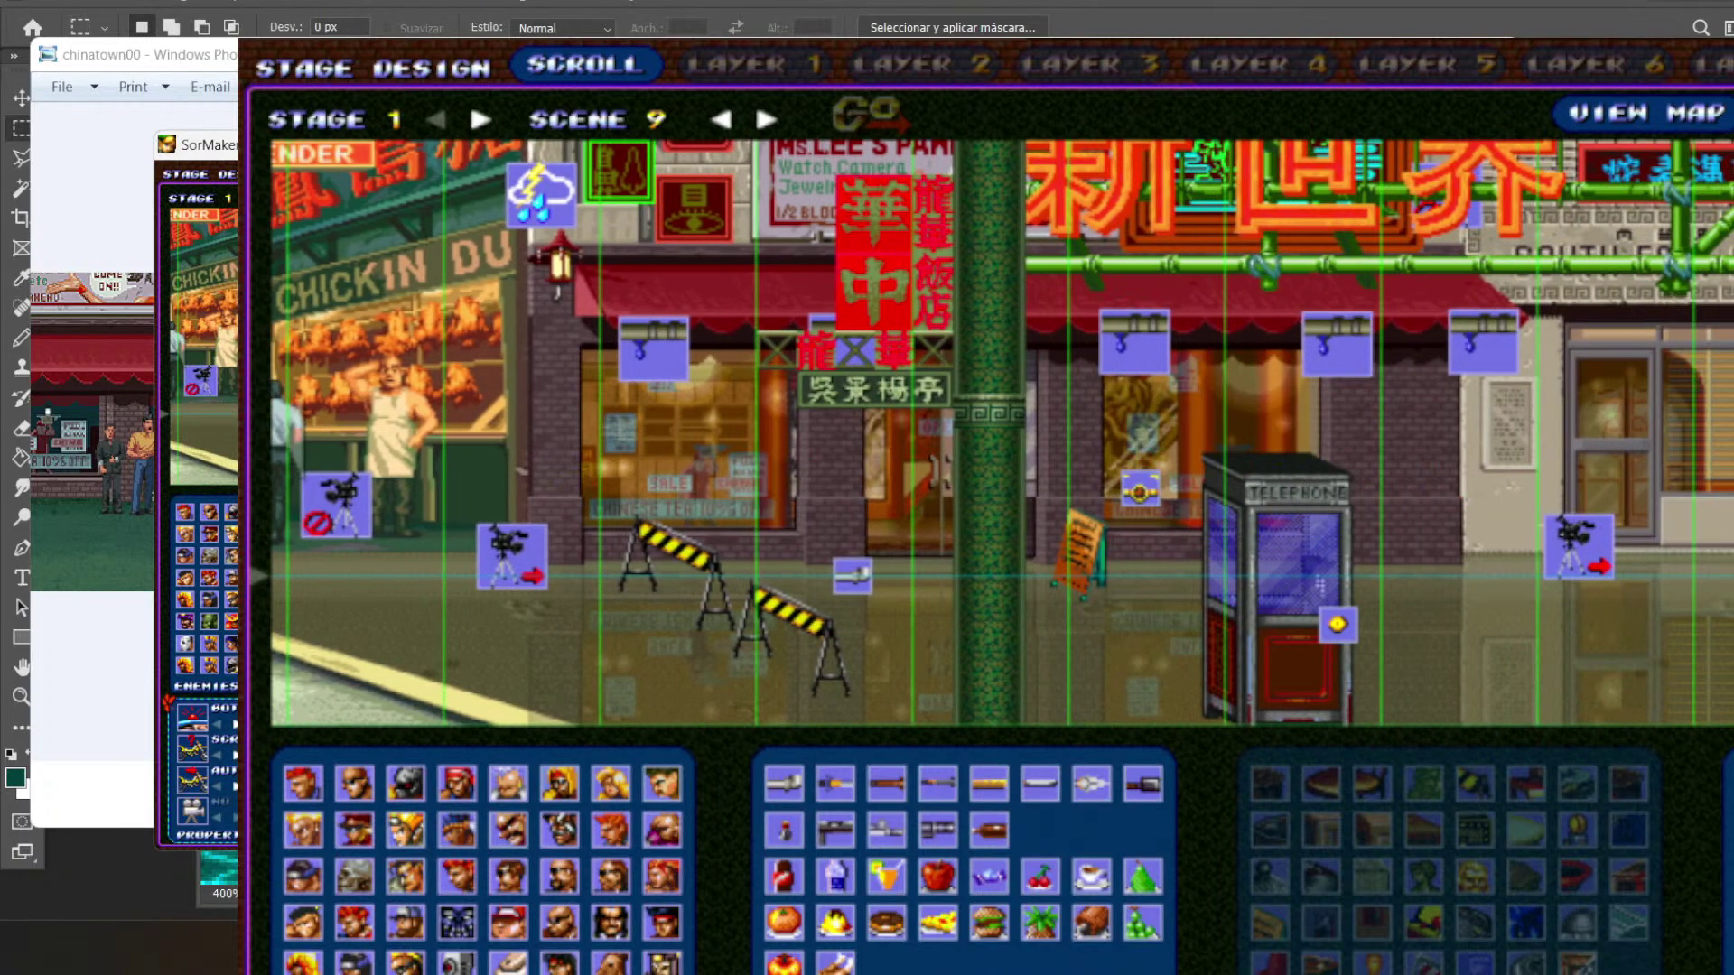
key("Left")
key("Right")
key("Left")
key("Left")
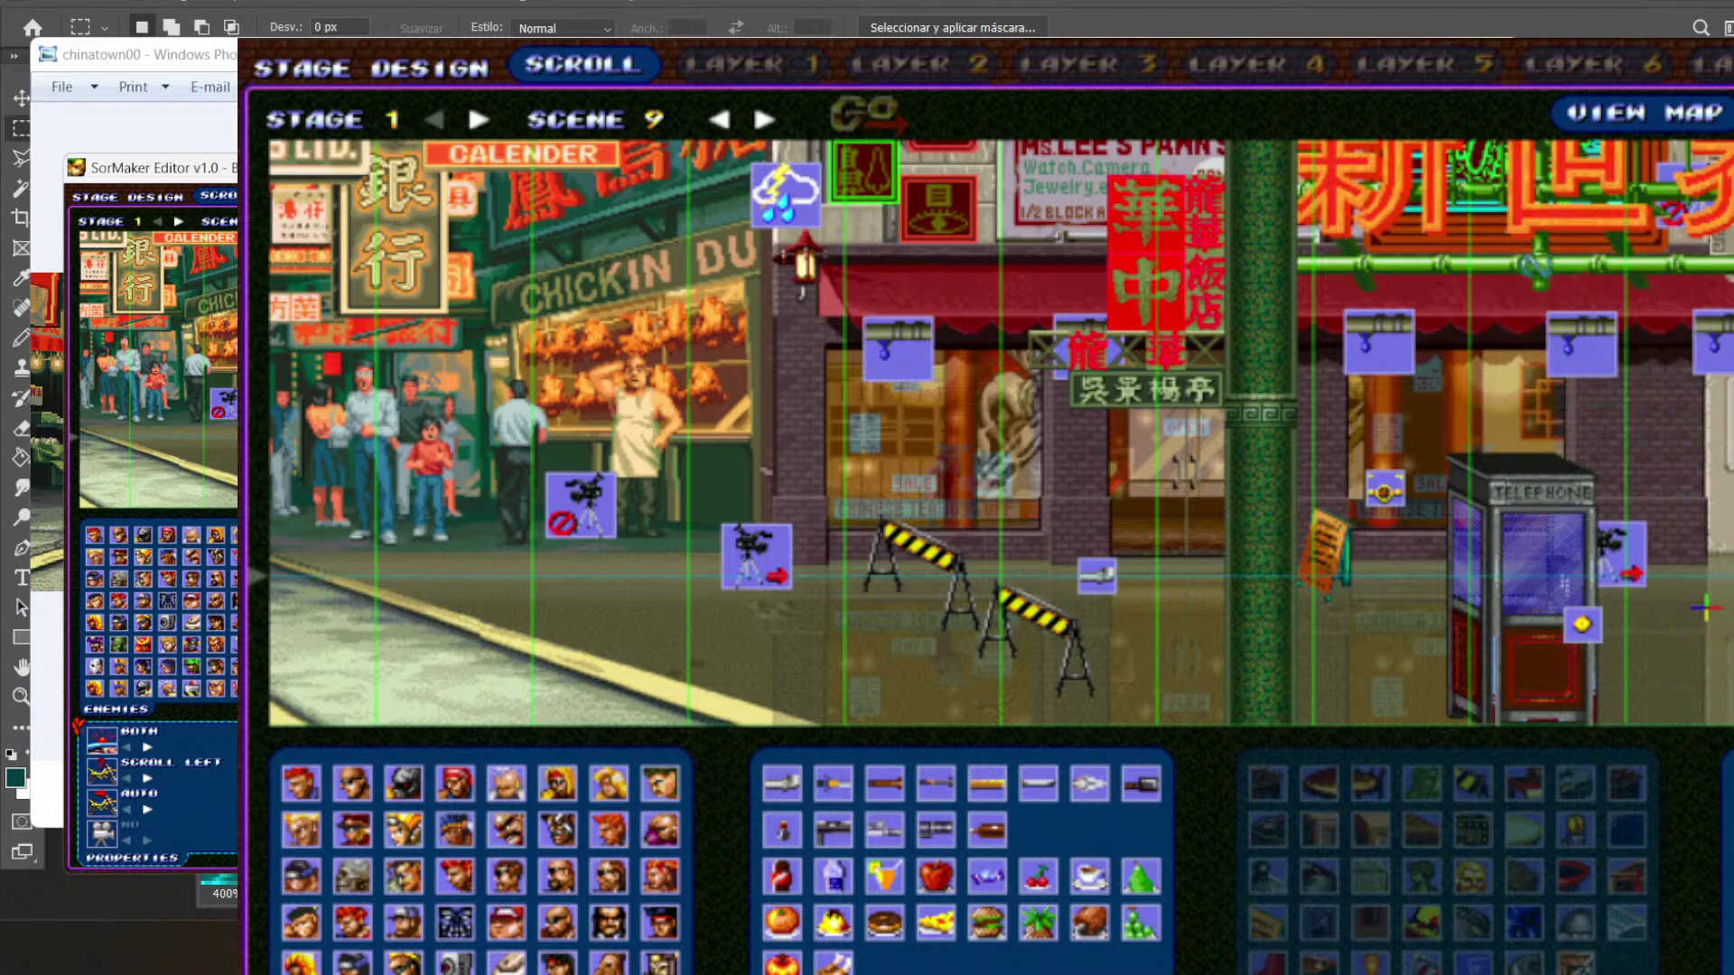
- Look along scene 9 past the telephone booth and compare its street with the chinatown00 image
left_click_drag(1622, 554, 1676, 543)
key("Right")
key("Right")
key("Right")
key("Right")
key("Right")
key("Right")
key("Right")
key("Right")
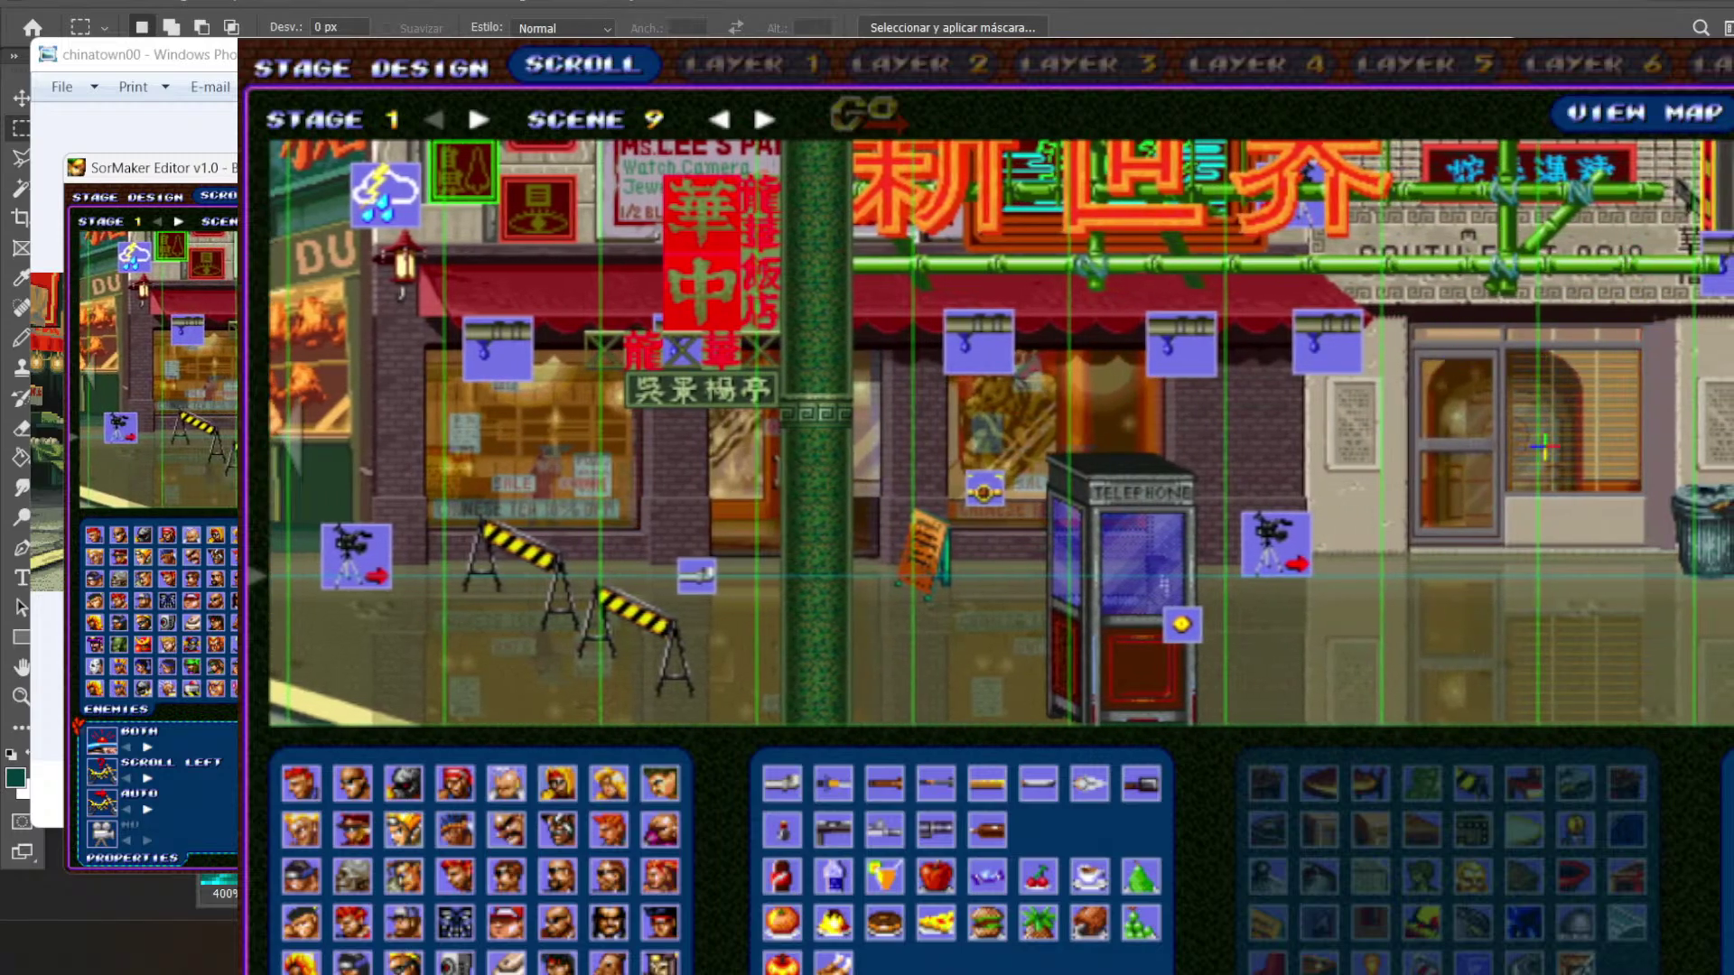
left_click_drag(1545, 676, 1281, 670)
key("alt+Tab")
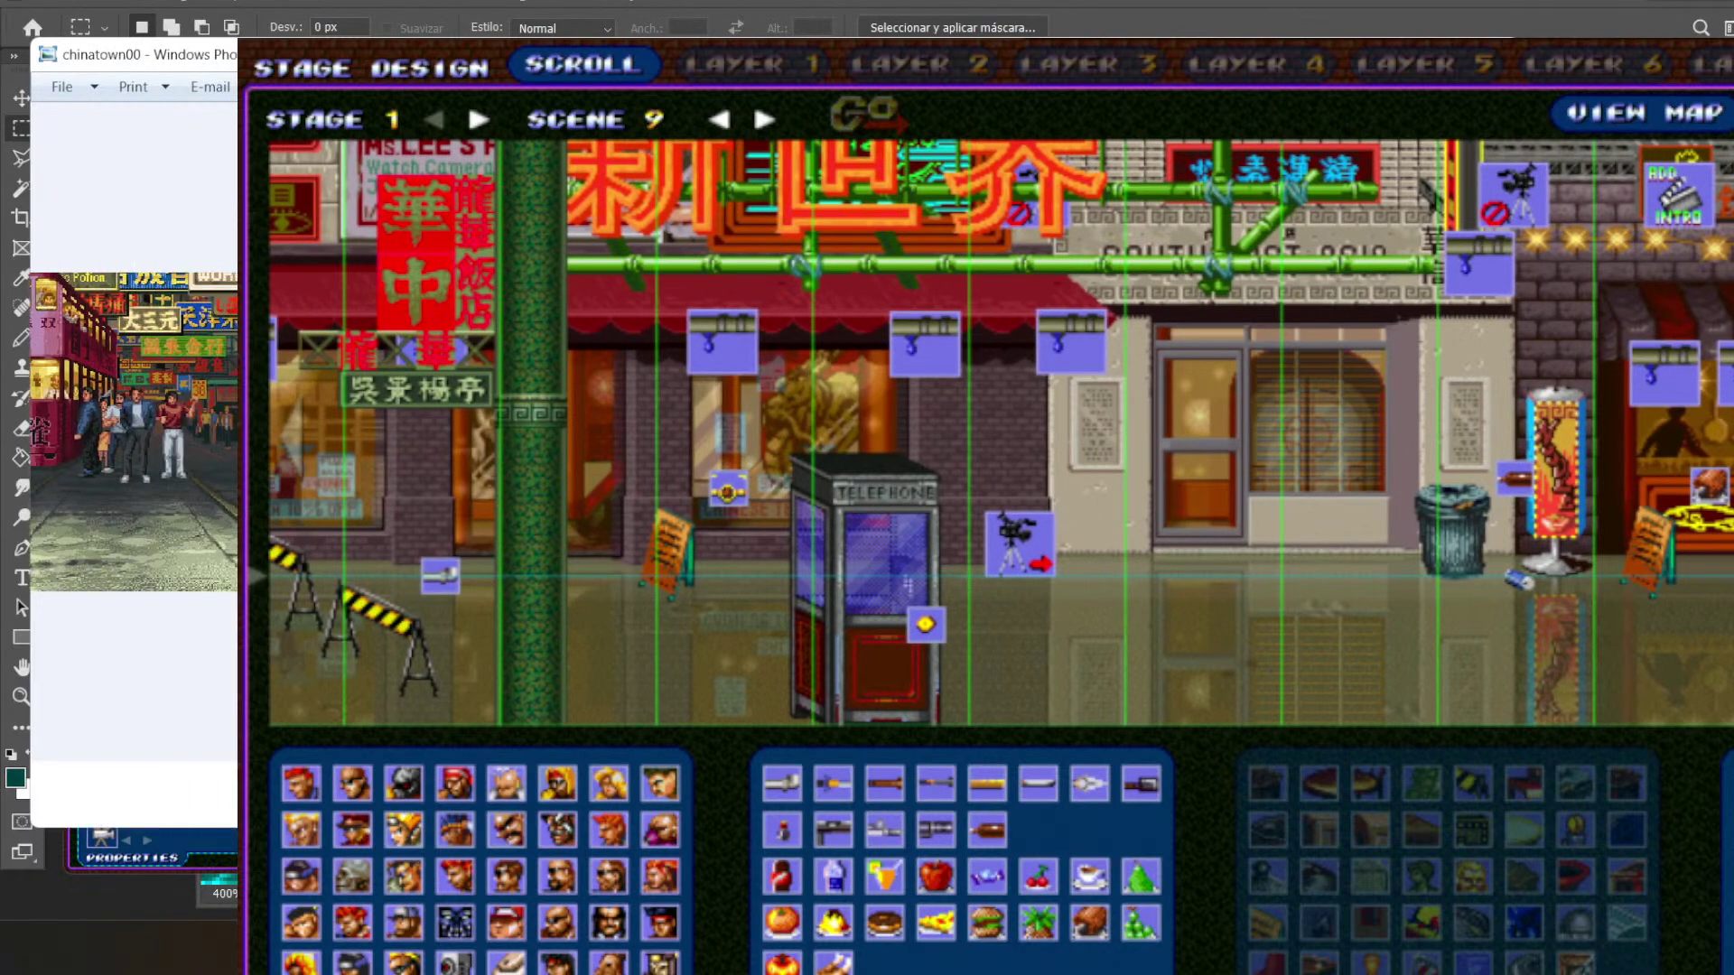
key("alt+Tab")
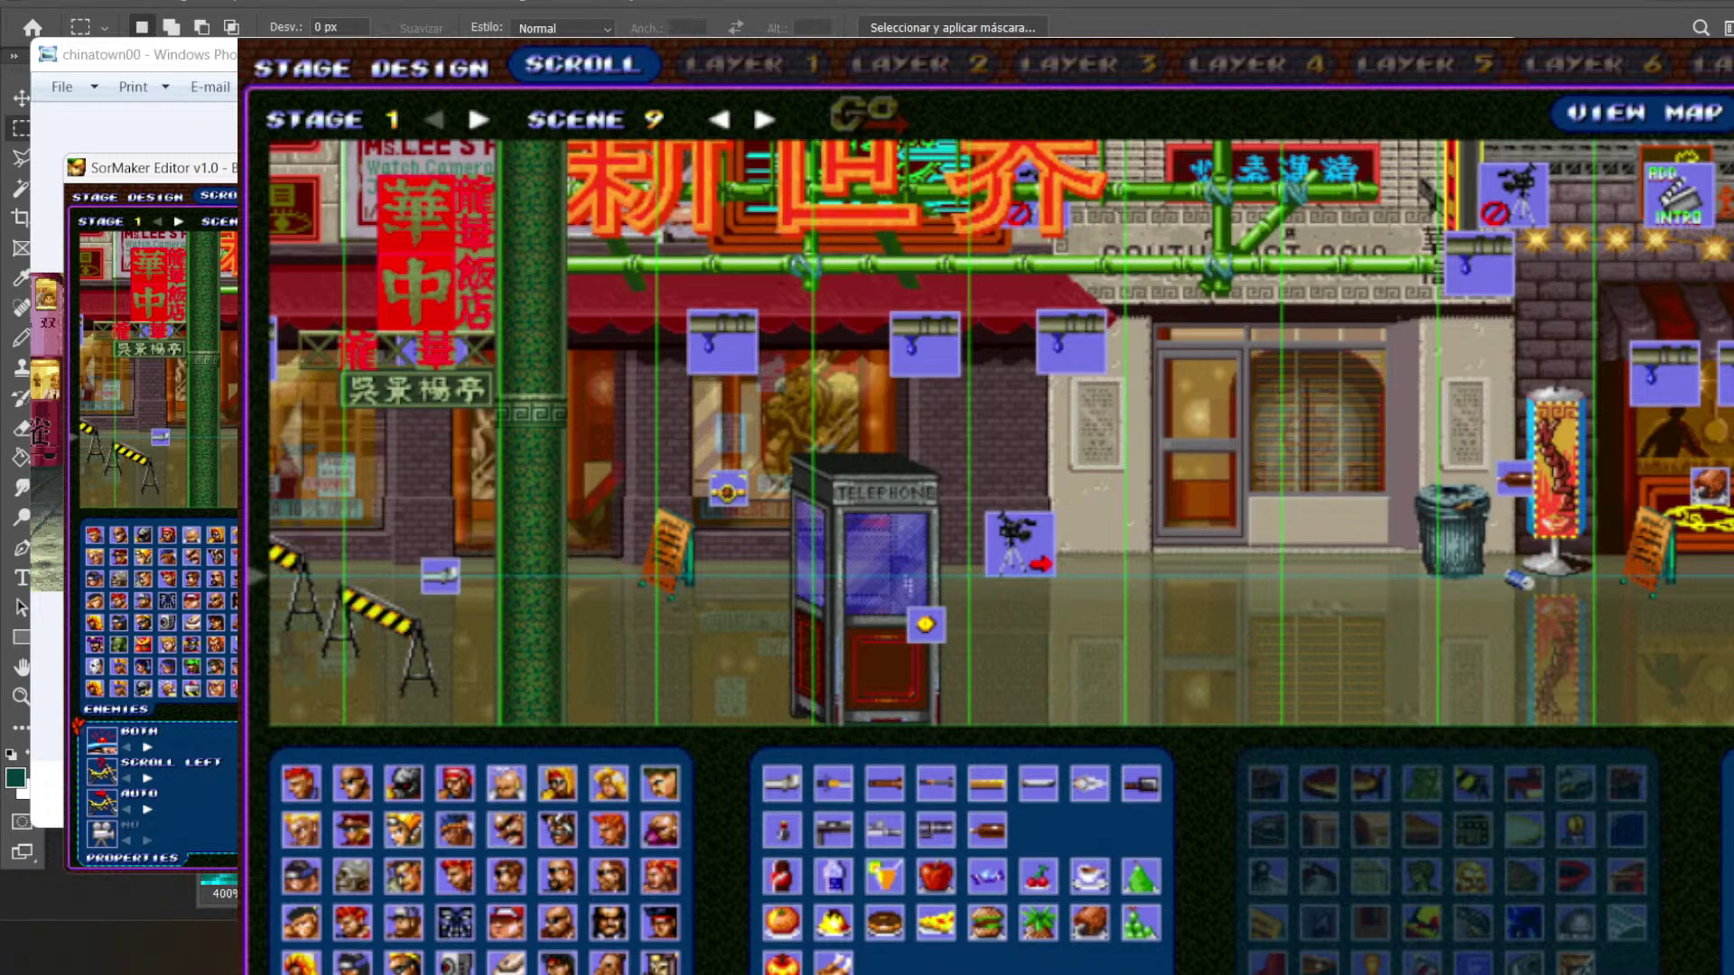
- View scene 9 up to the Kongsang restaurant, then load scene 10 without saving changes
scroll(1001, 434, "right", 5)
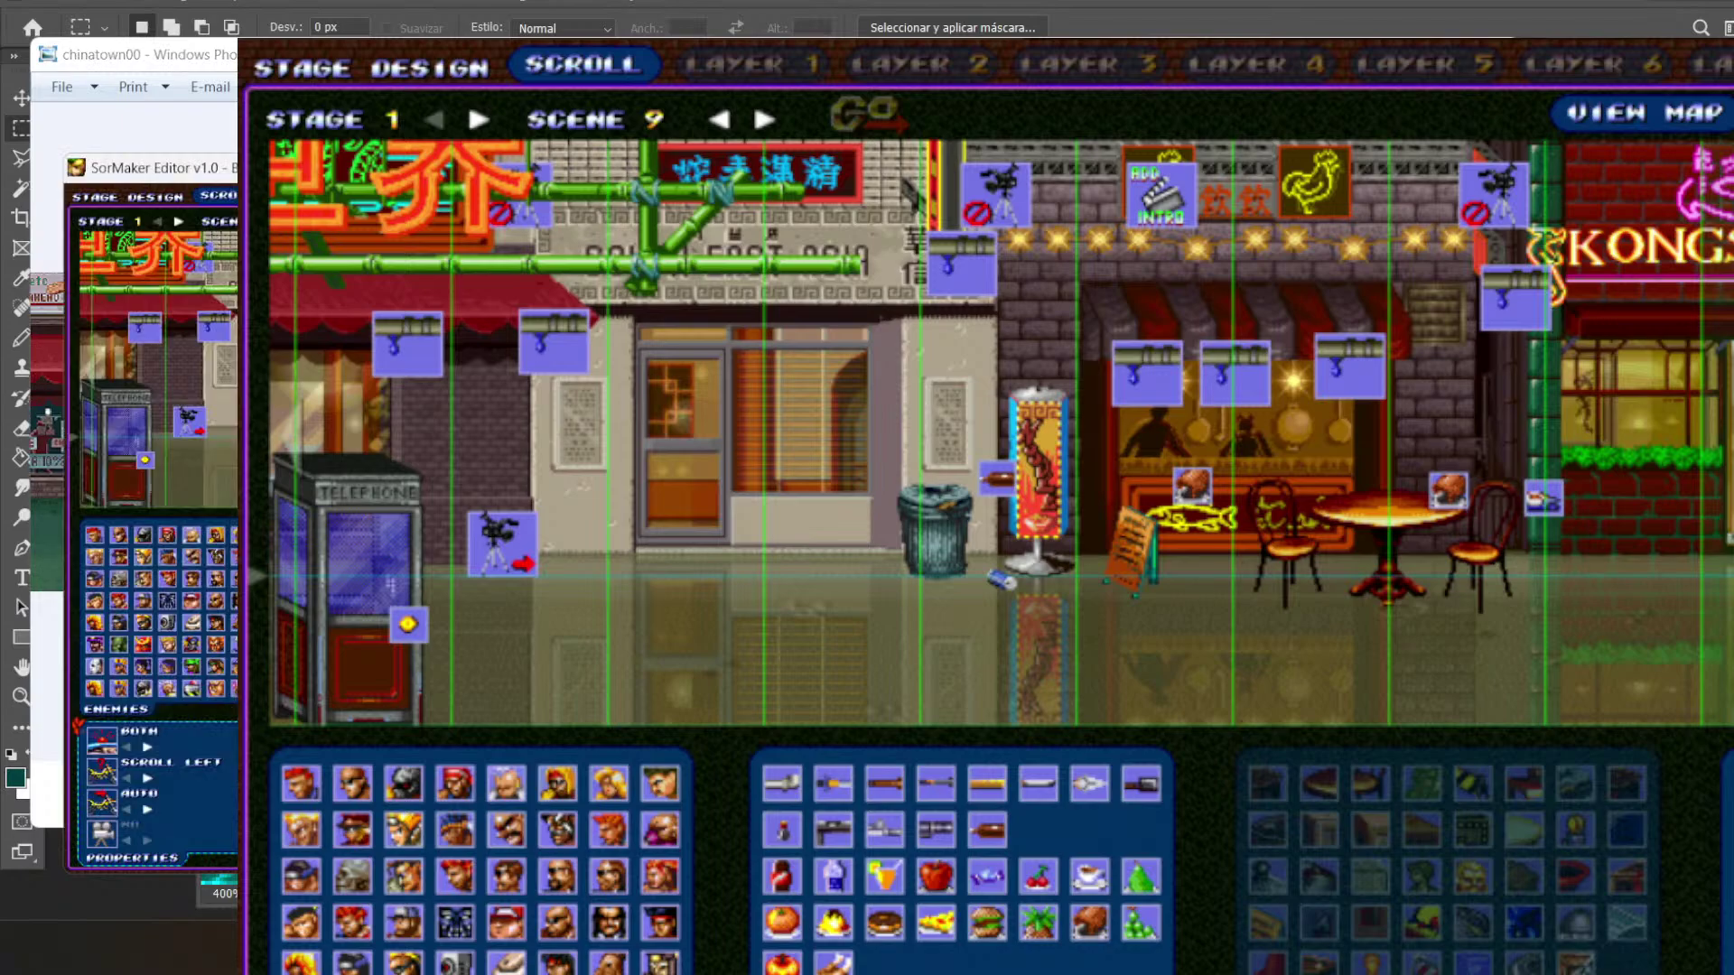
key("Right")
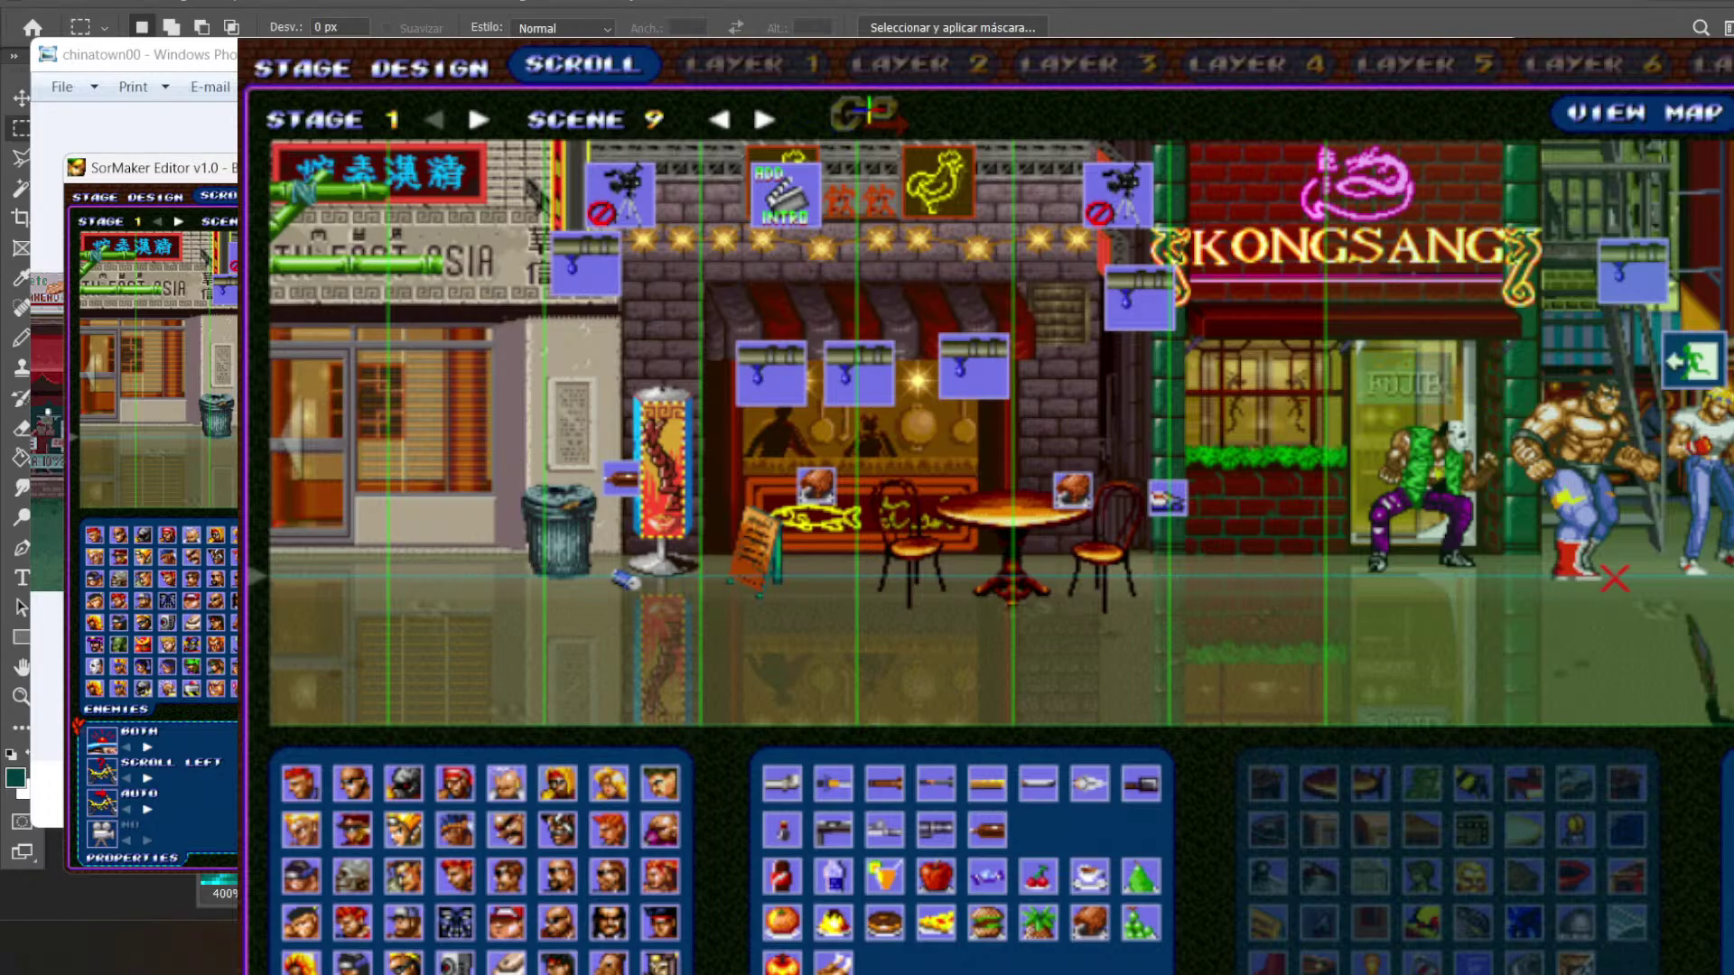
left_click(764, 119)
left_click(835, 118)
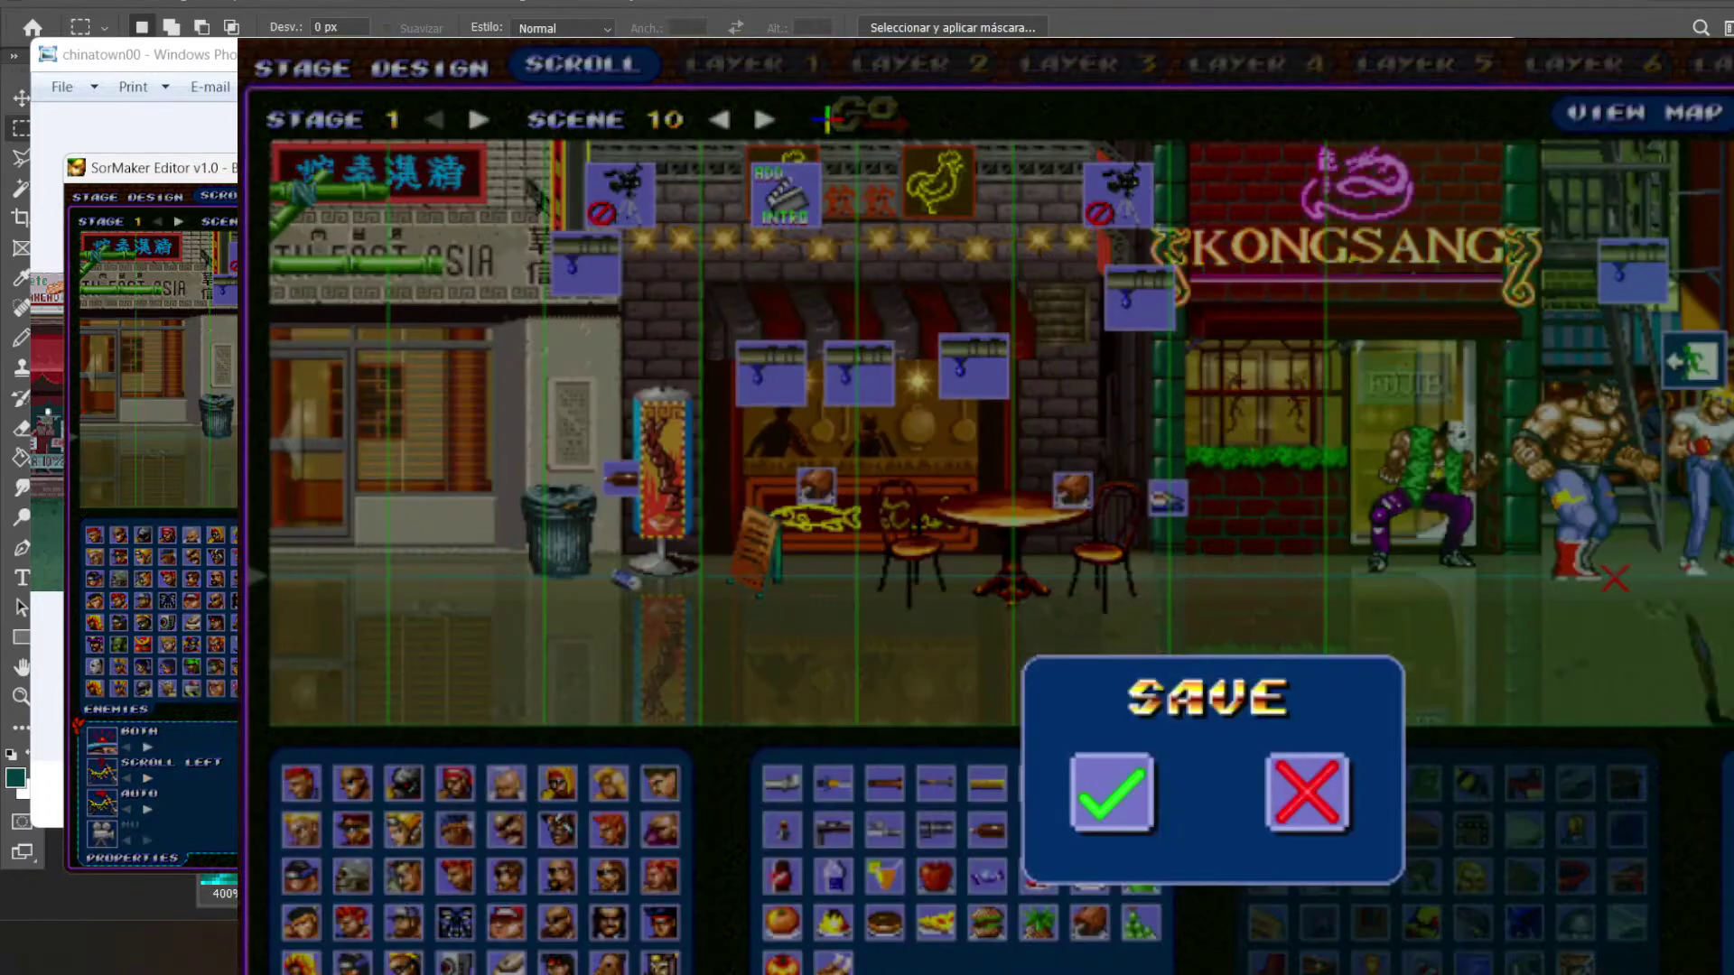
left_click(1301, 792)
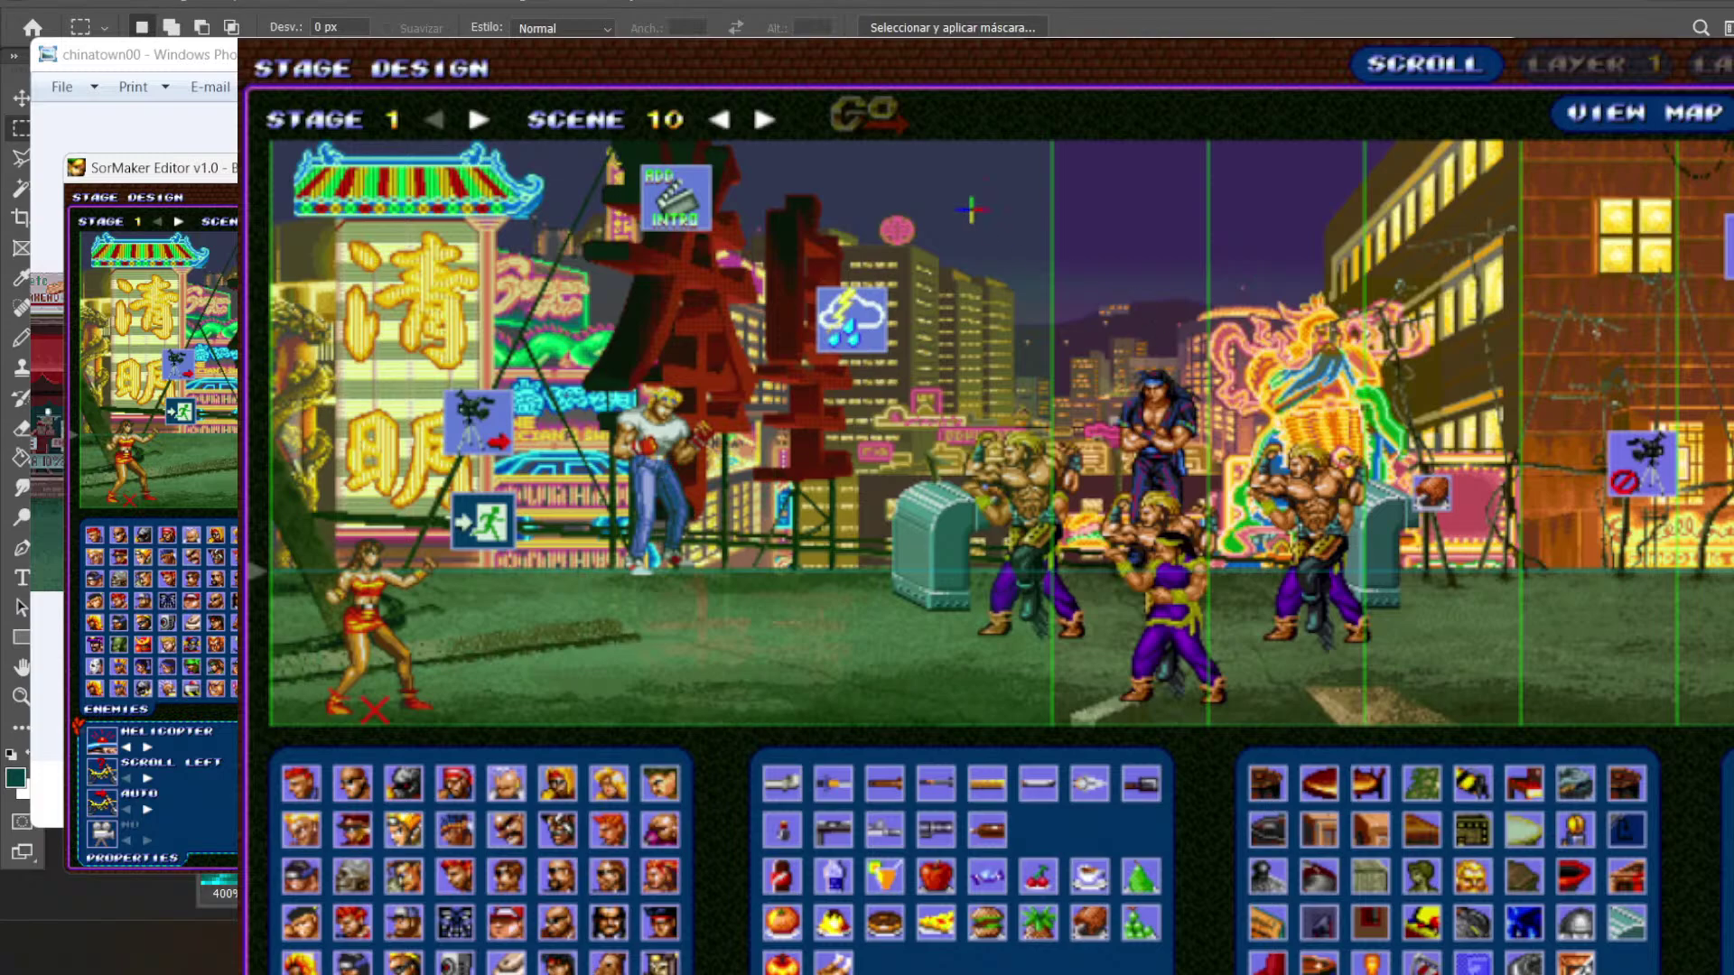
- Load scene 11 of stage 1 and look over its first section, from the Golden Nugget area to the first casino fronts
left_click(764, 120)
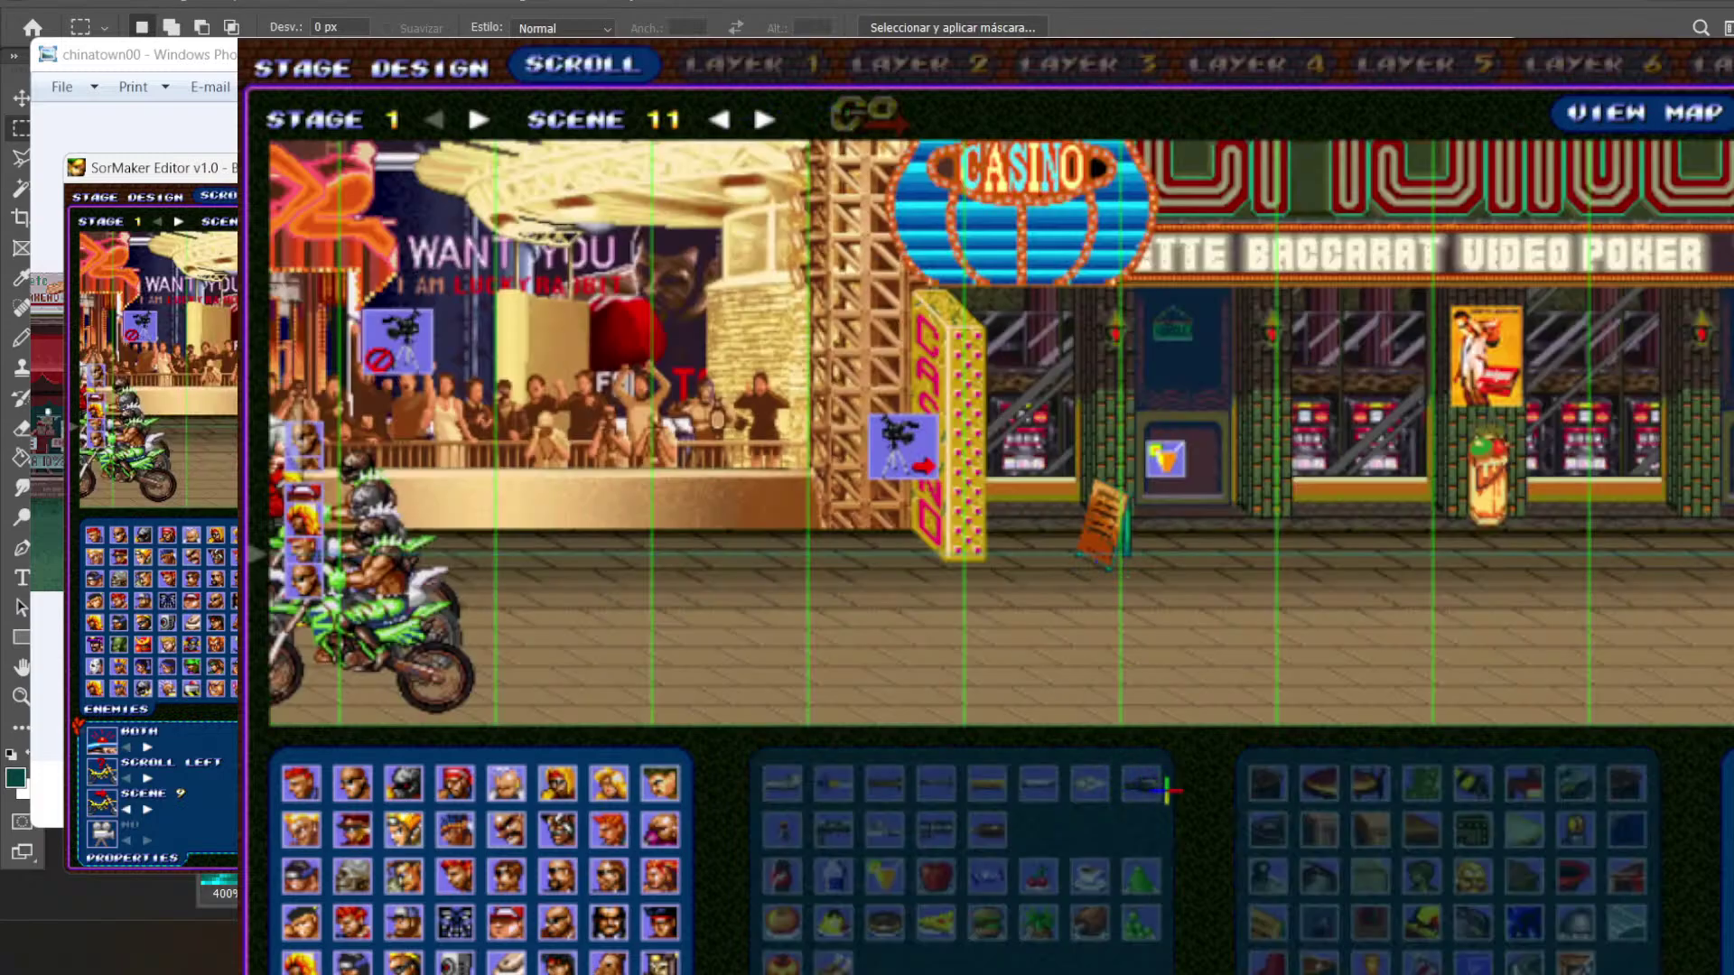
left_click_drag(995, 710, 820, 708)
left_click_drag(1103, 709, 302, 707)
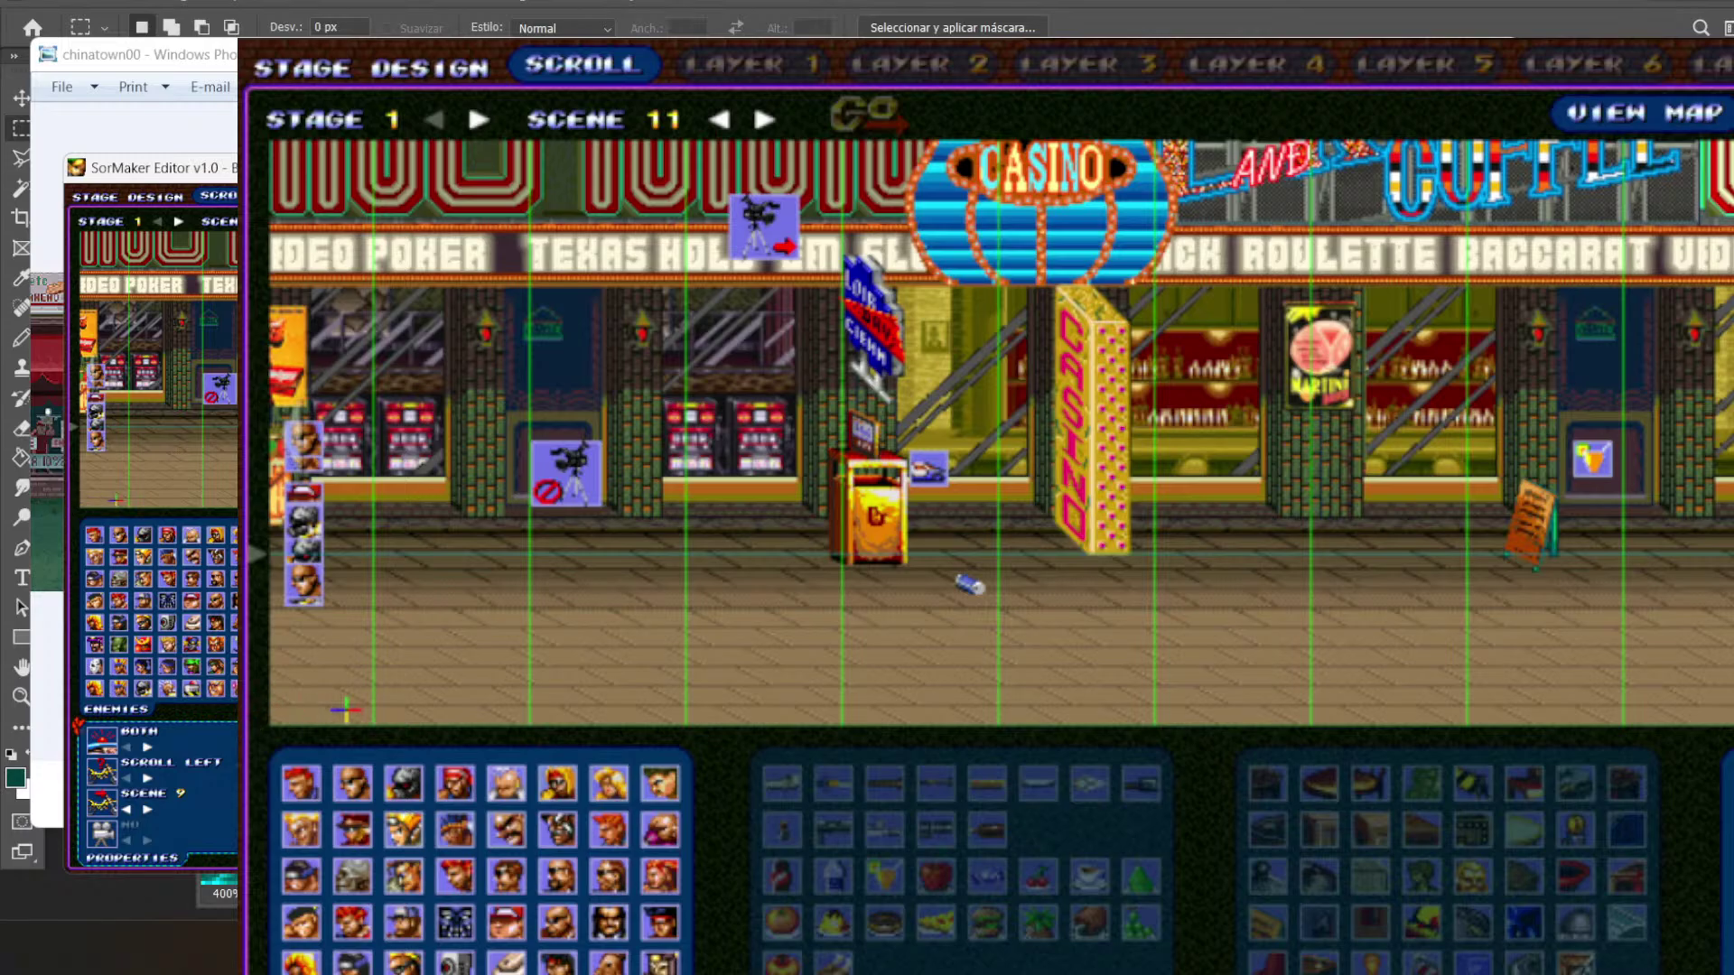
left_click_drag(527, 718, 1540, 697)
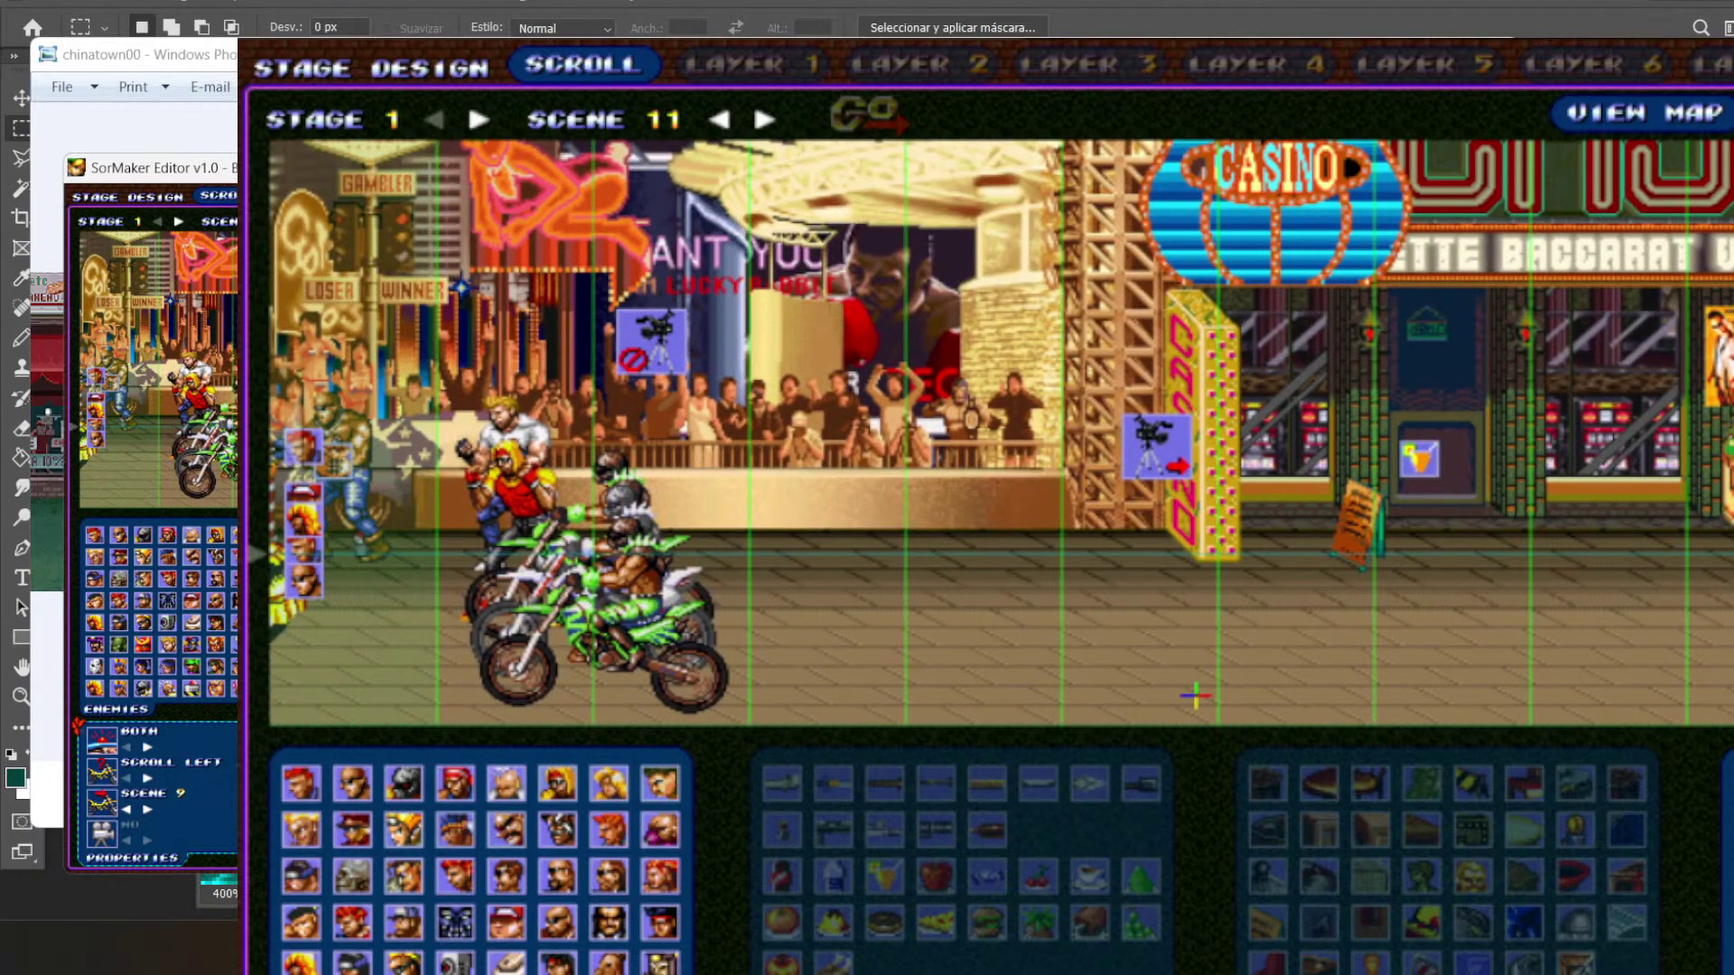
left_click_drag(1193, 697, 1729, 700)
left_click_drag(1463, 654, 1671, 673)
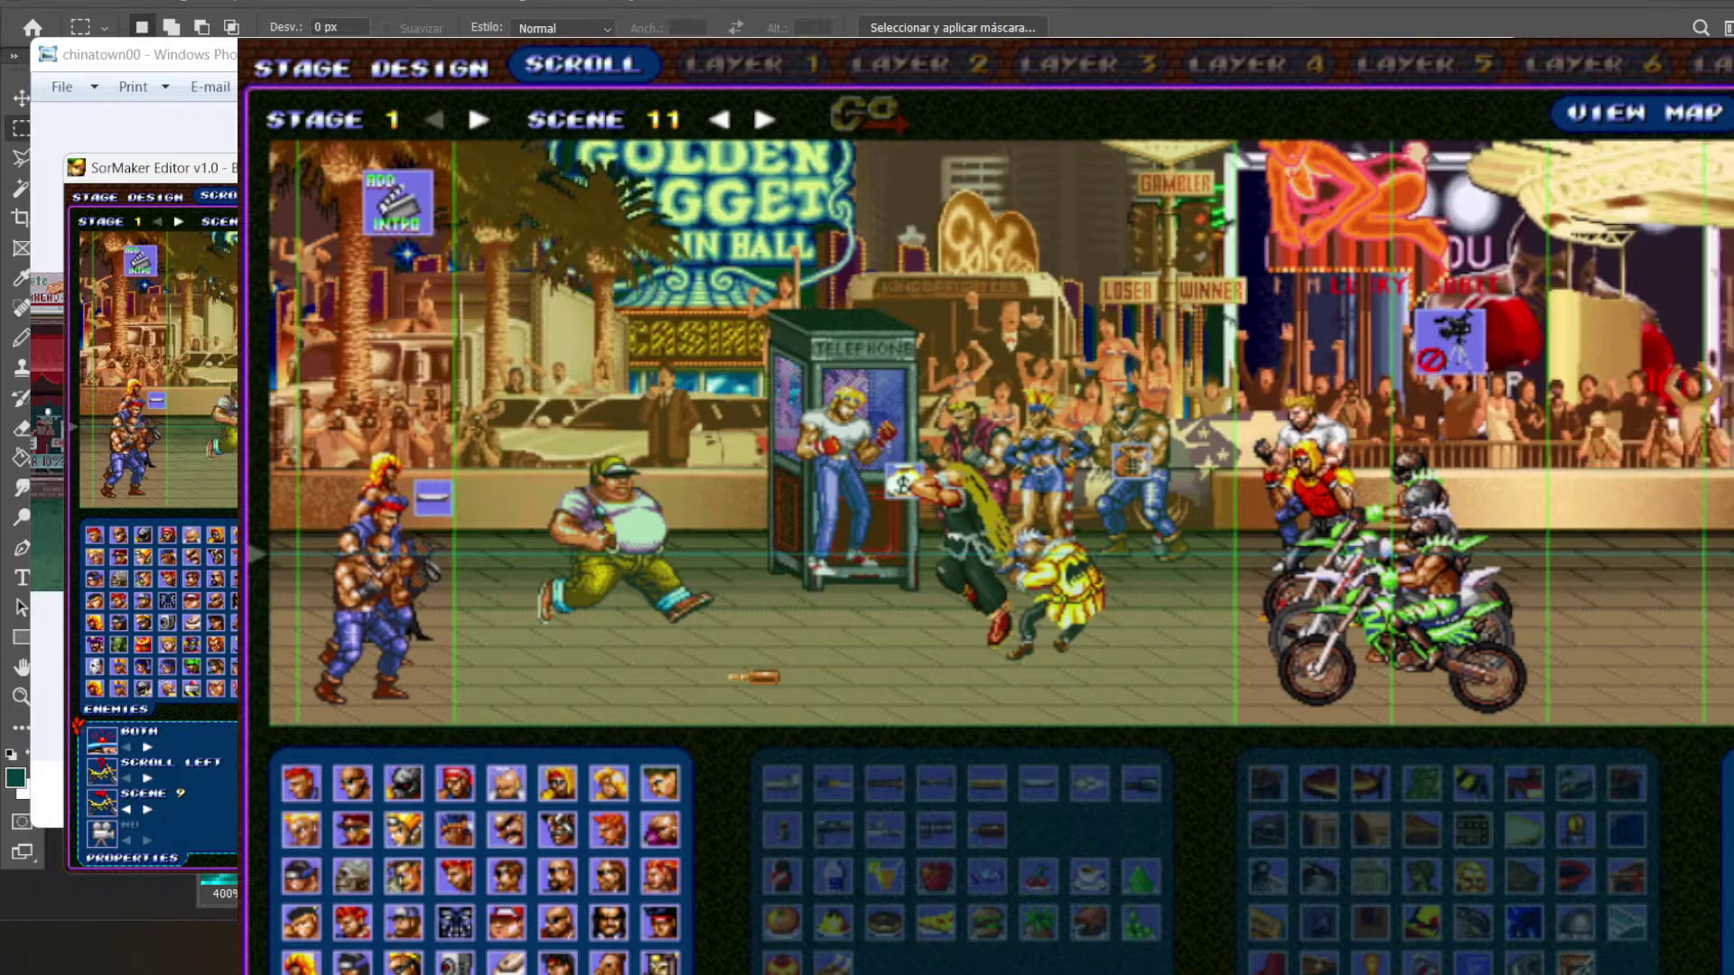
- Look along the rest of scene 11, past the casino fronts to the popcorn cart and telephone booths
left_click_drag(506, 668, 993, 664)
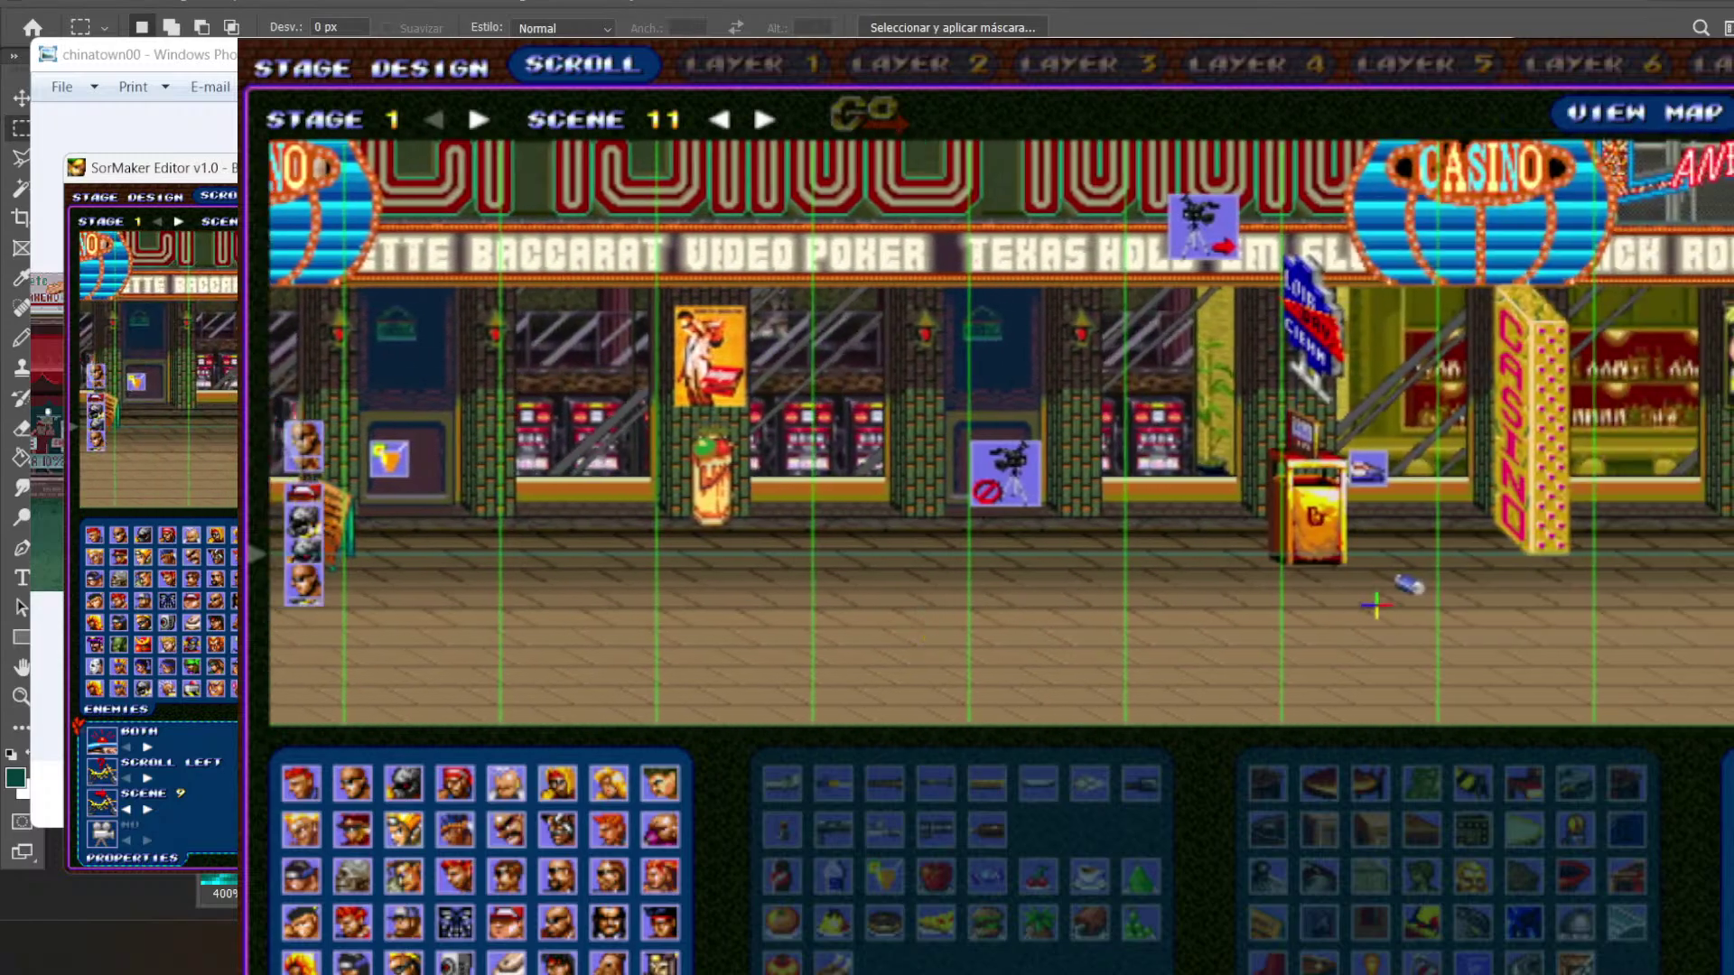
left_click_drag(1730, 647, 919, 648)
left_click_drag(1698, 646, 1007, 657)
left_click_drag(1699, 646, 993, 653)
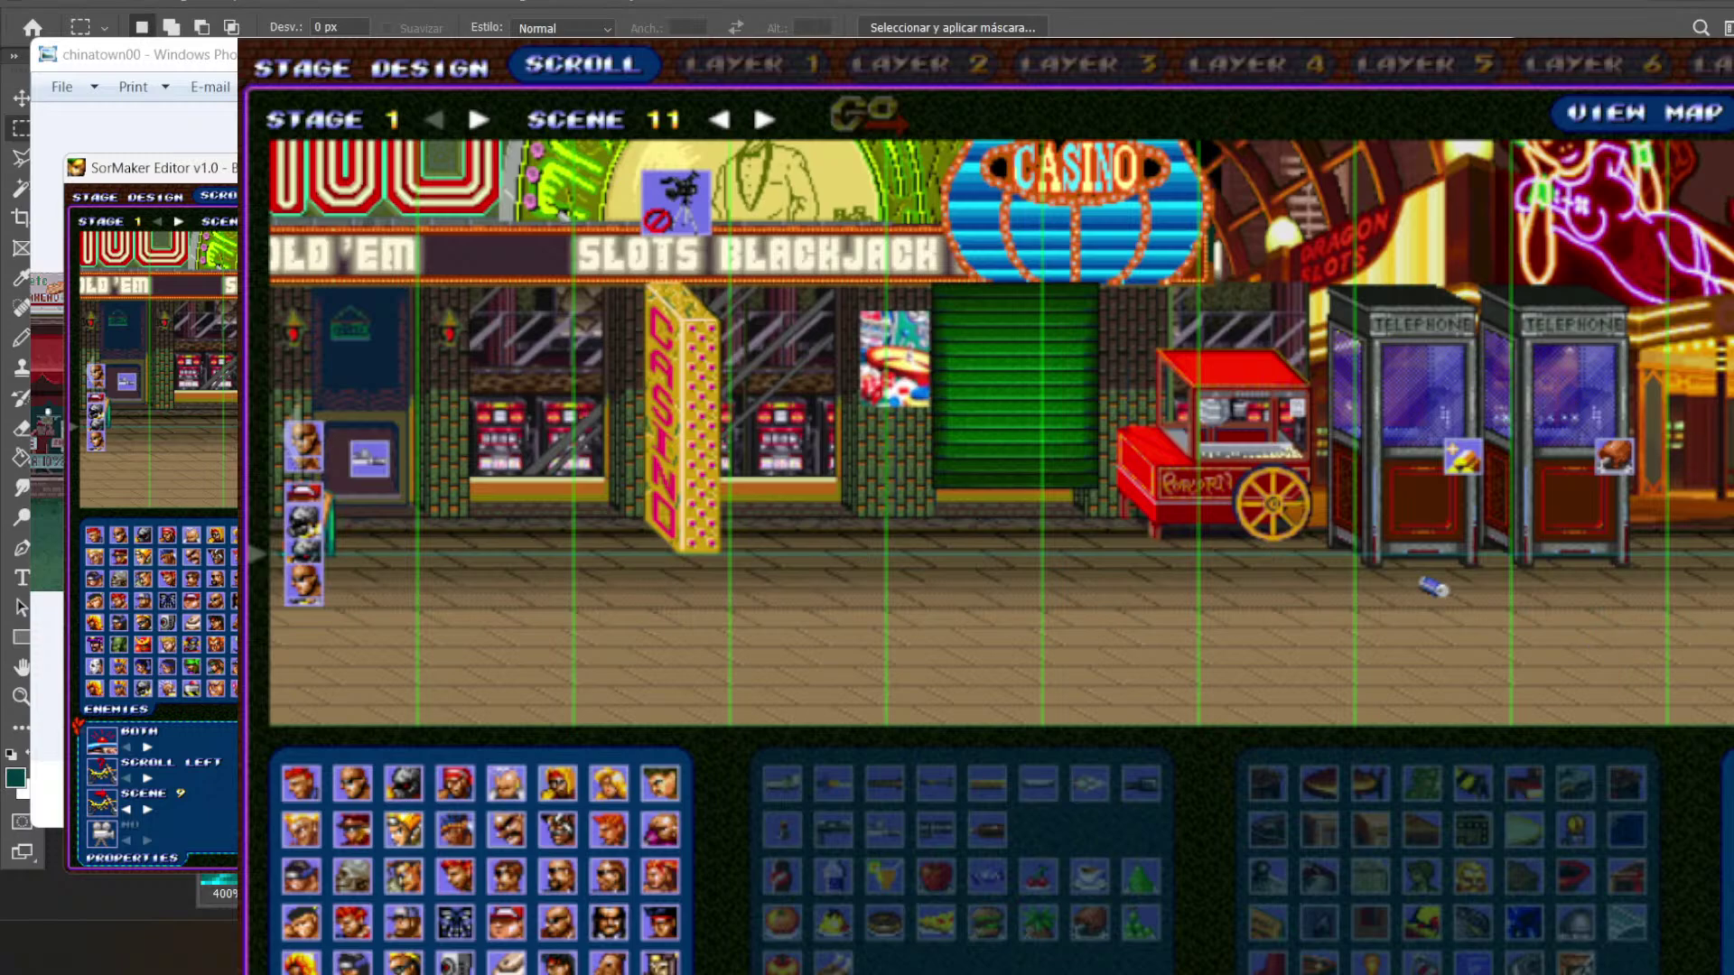
- Load scenes 12, 13 and 14 of stage 1 one after another to view their backgrounds
left_click(764, 119)
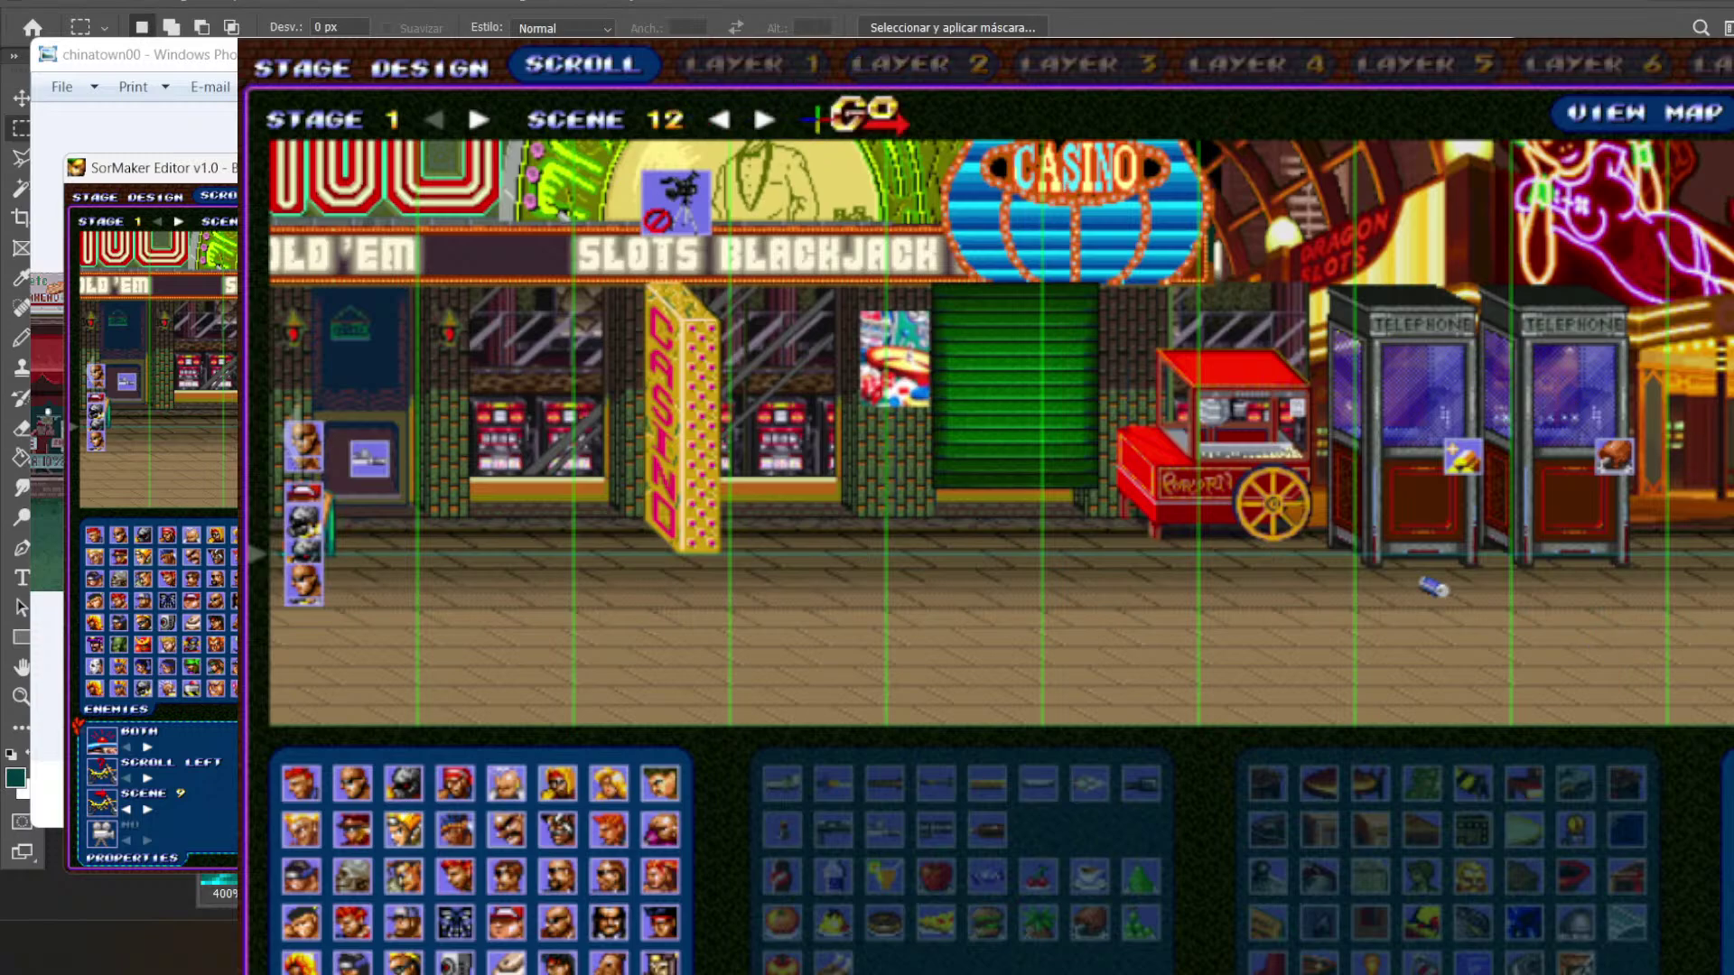
left_click(849, 116)
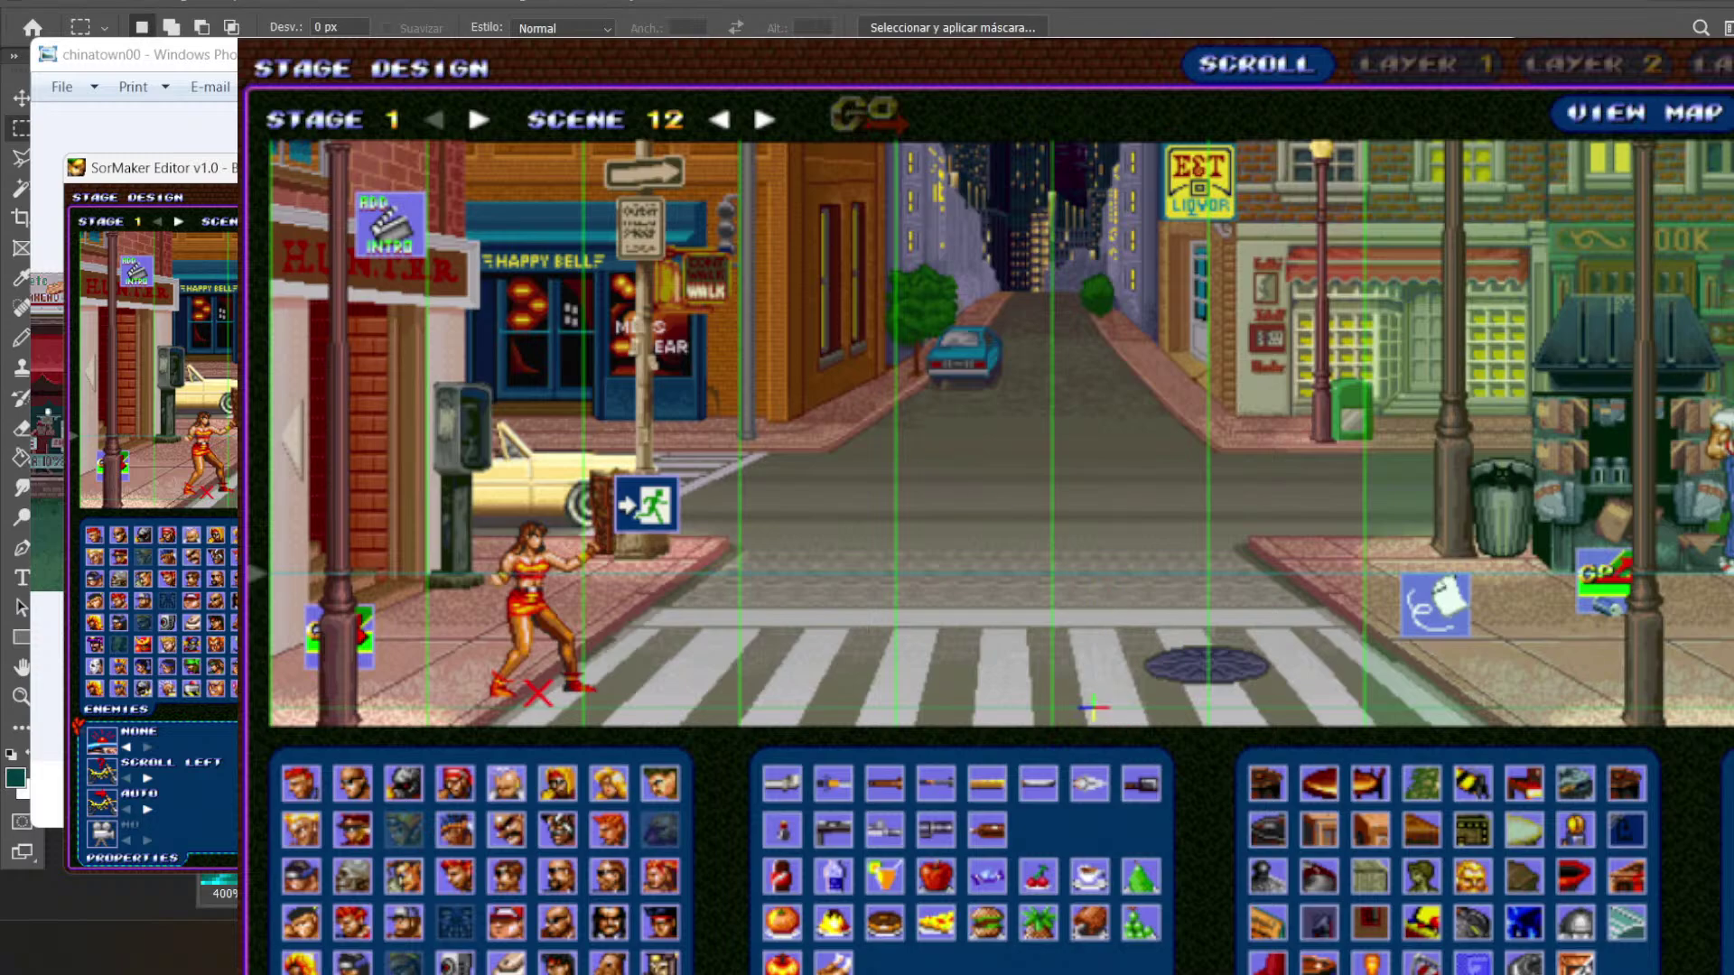
left_click(764, 119)
left_click(841, 116)
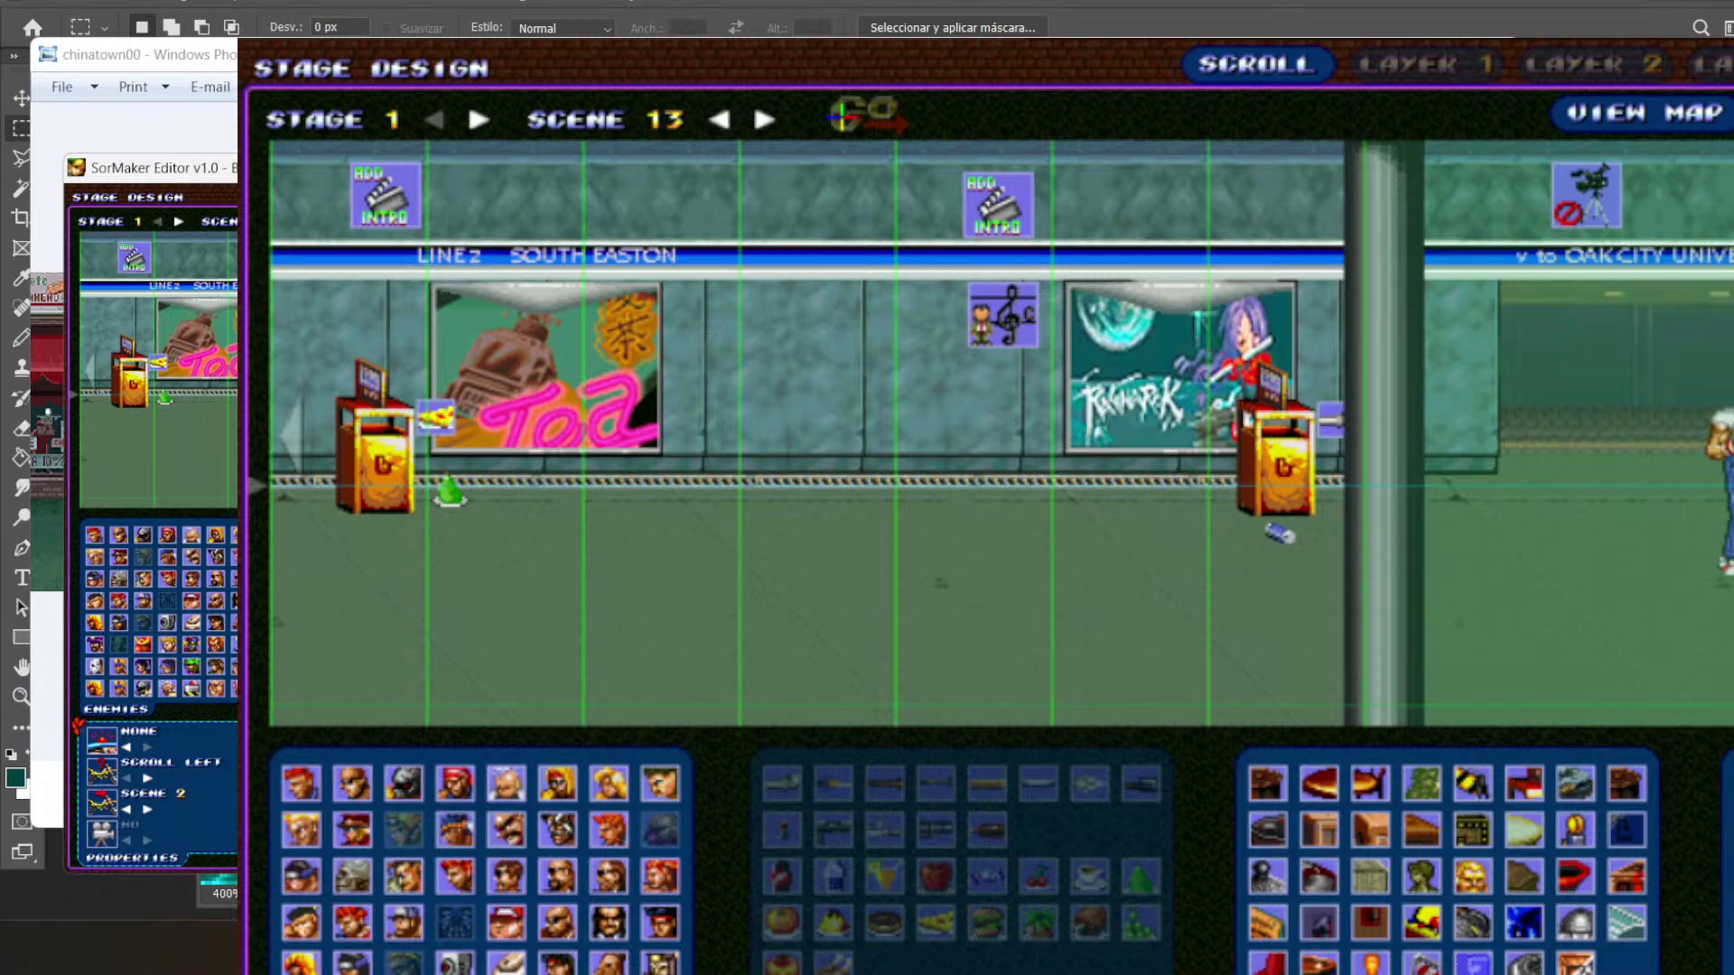
left_click(764, 119)
left_click(867, 115)
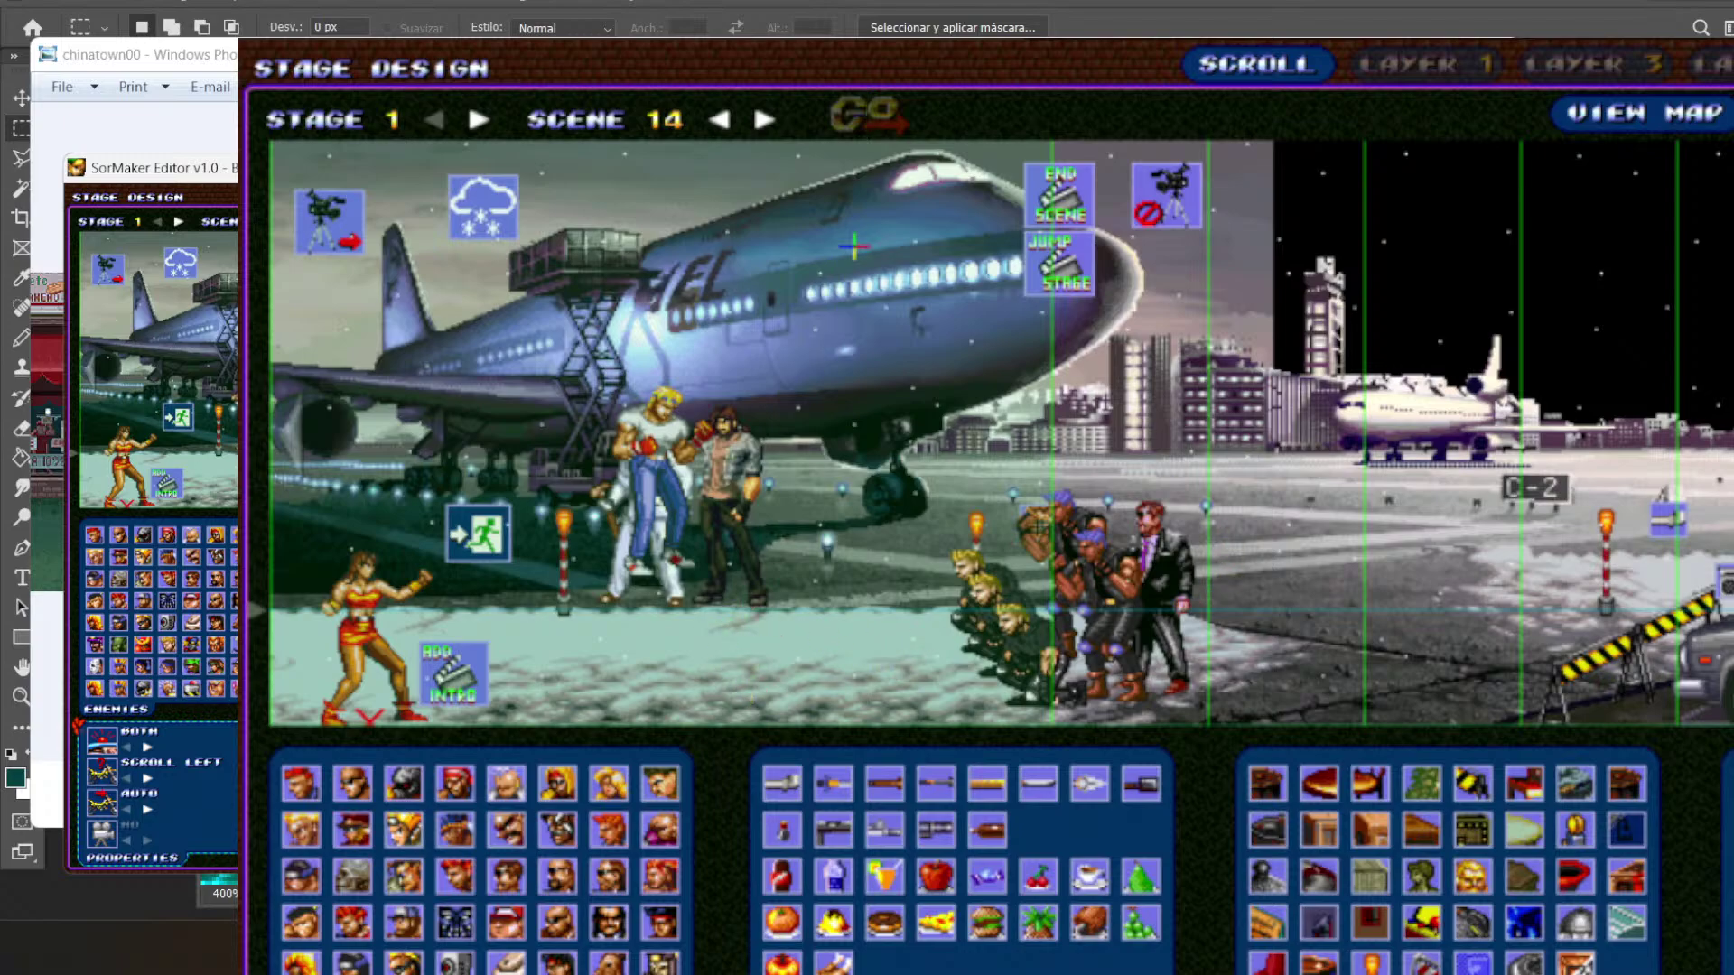
- Skip scene 15 and load scene 16 of stage 1
left_click(764, 119)
left_click(764, 119)
left_click(874, 116)
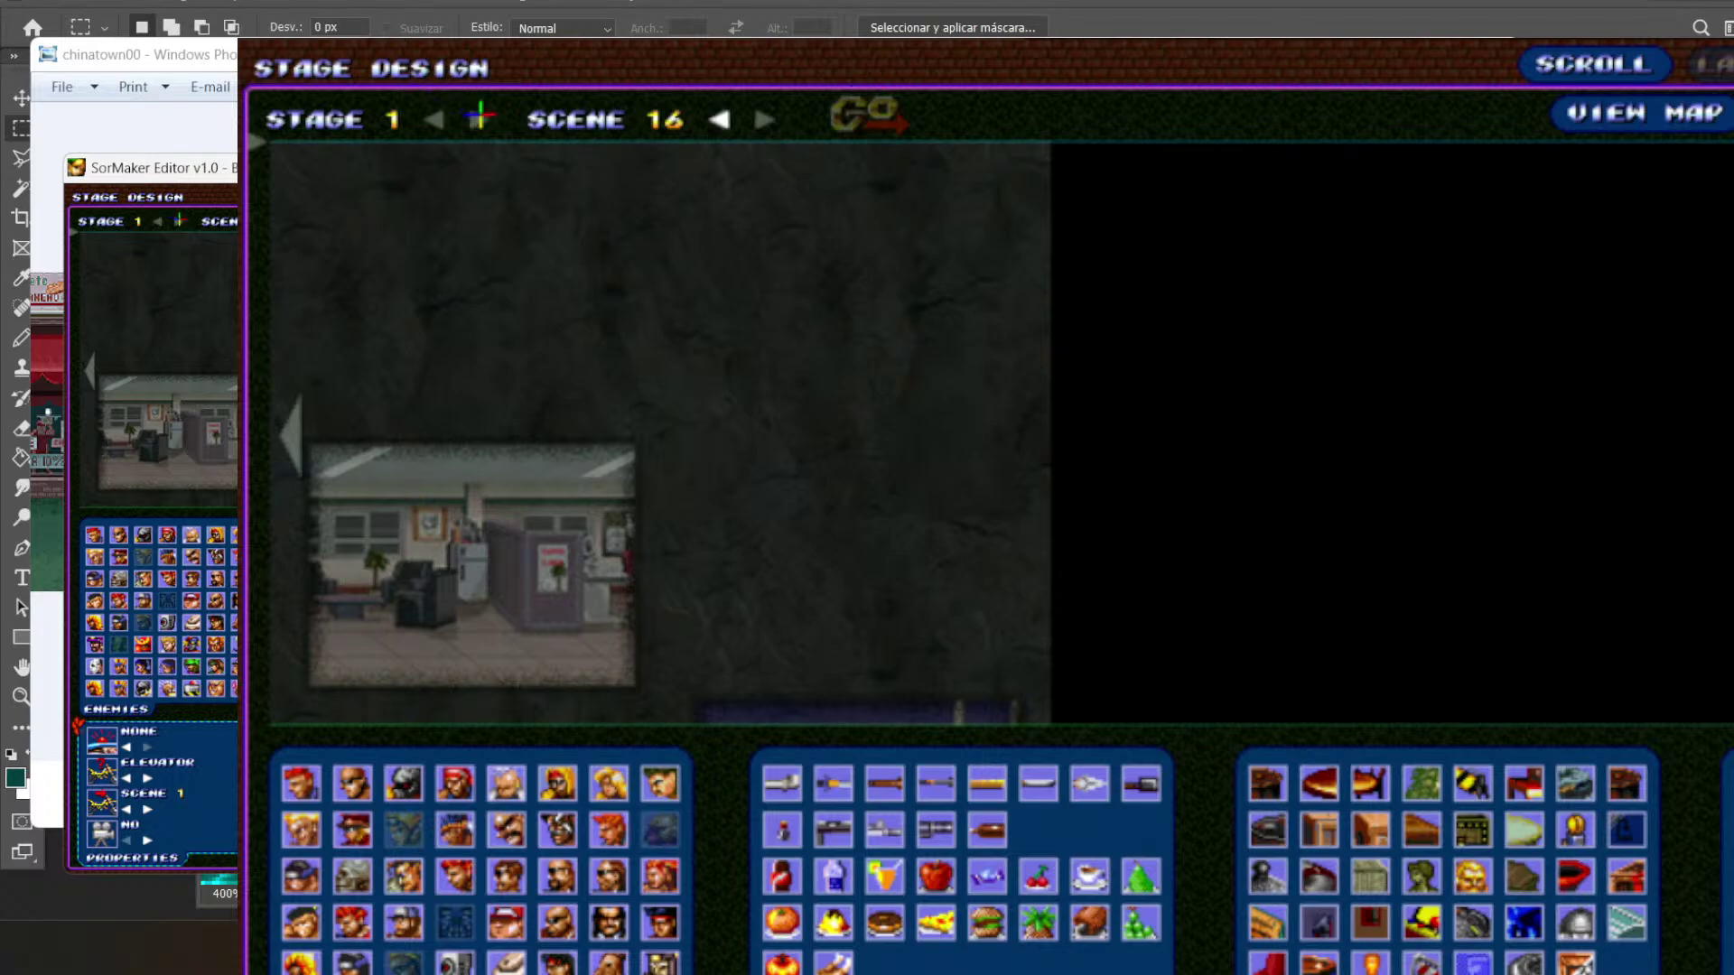
- Change the stage number to 2 and the scene number to 1, then load that scene
left_click(478, 119)
left_click(720, 120)
left_click(720, 119)
left_click(720, 119)
left_click(720, 119)
left_click(720, 120)
left_click(720, 119)
left_click(719, 119)
left_click(720, 119)
left_click(720, 119)
left_click(720, 119)
left_click(720, 119)
left_click(720, 119)
left_click(720, 119)
left_click(720, 119)
left_click(719, 120)
left_click(847, 115)
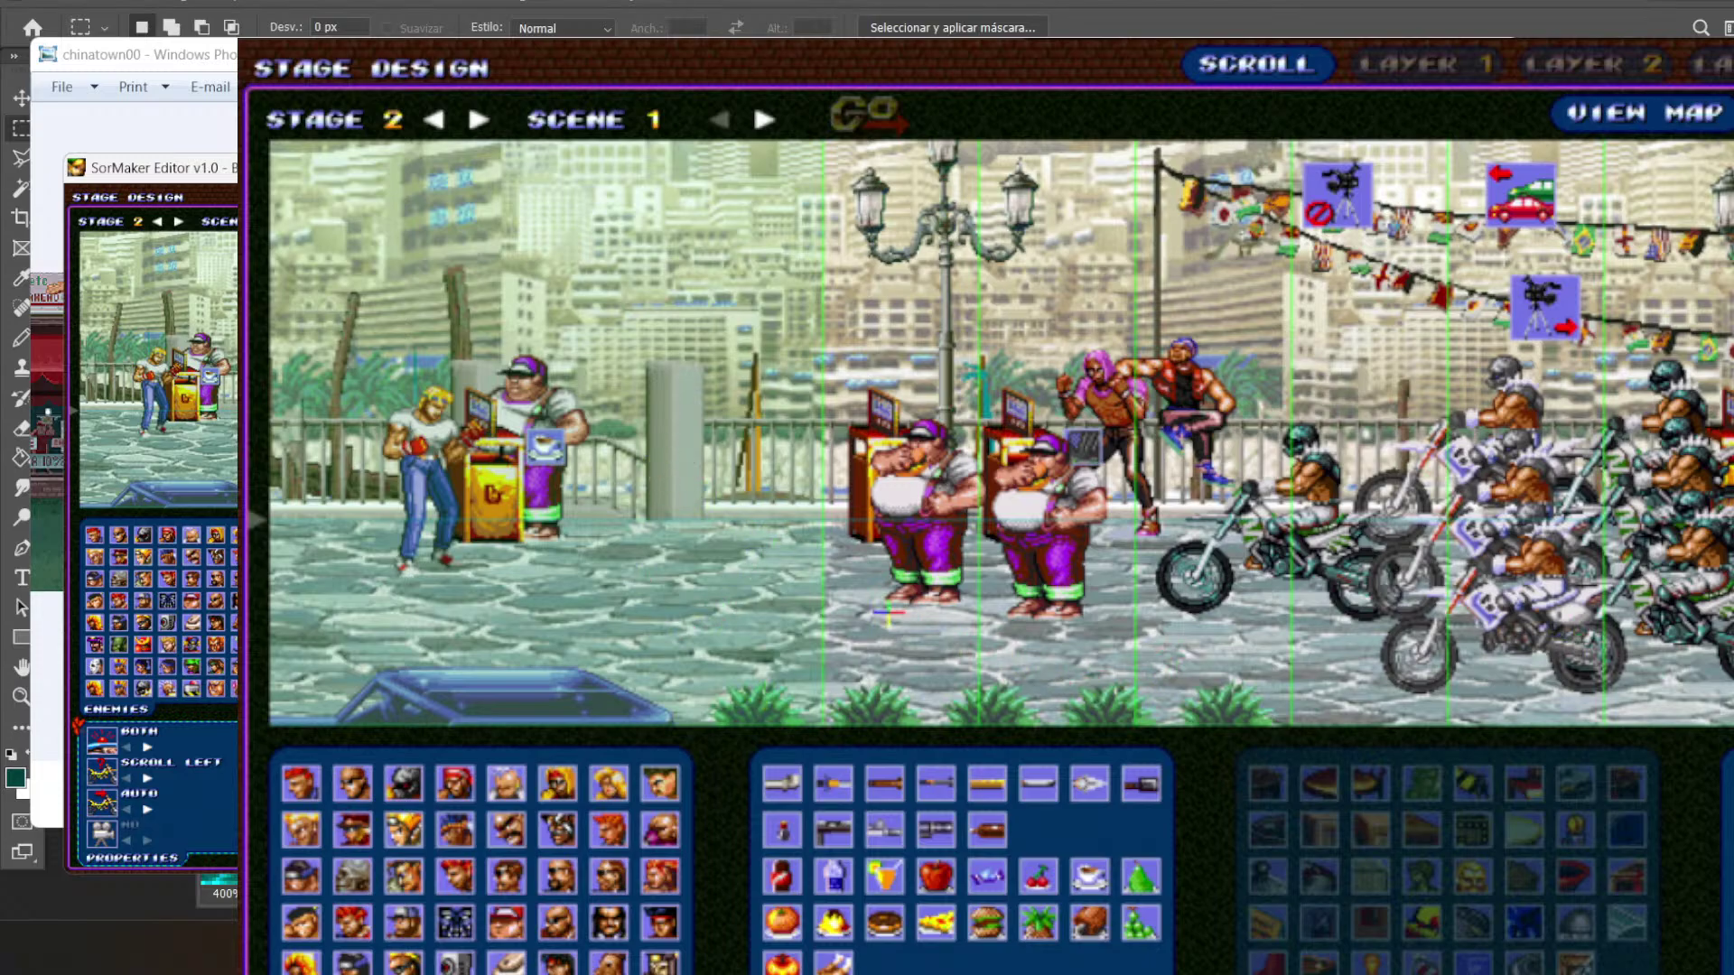
- Look along the seaside street of stage 2 scene 1, then load scene 2
left_click_drag(734, 614, 831, 649)
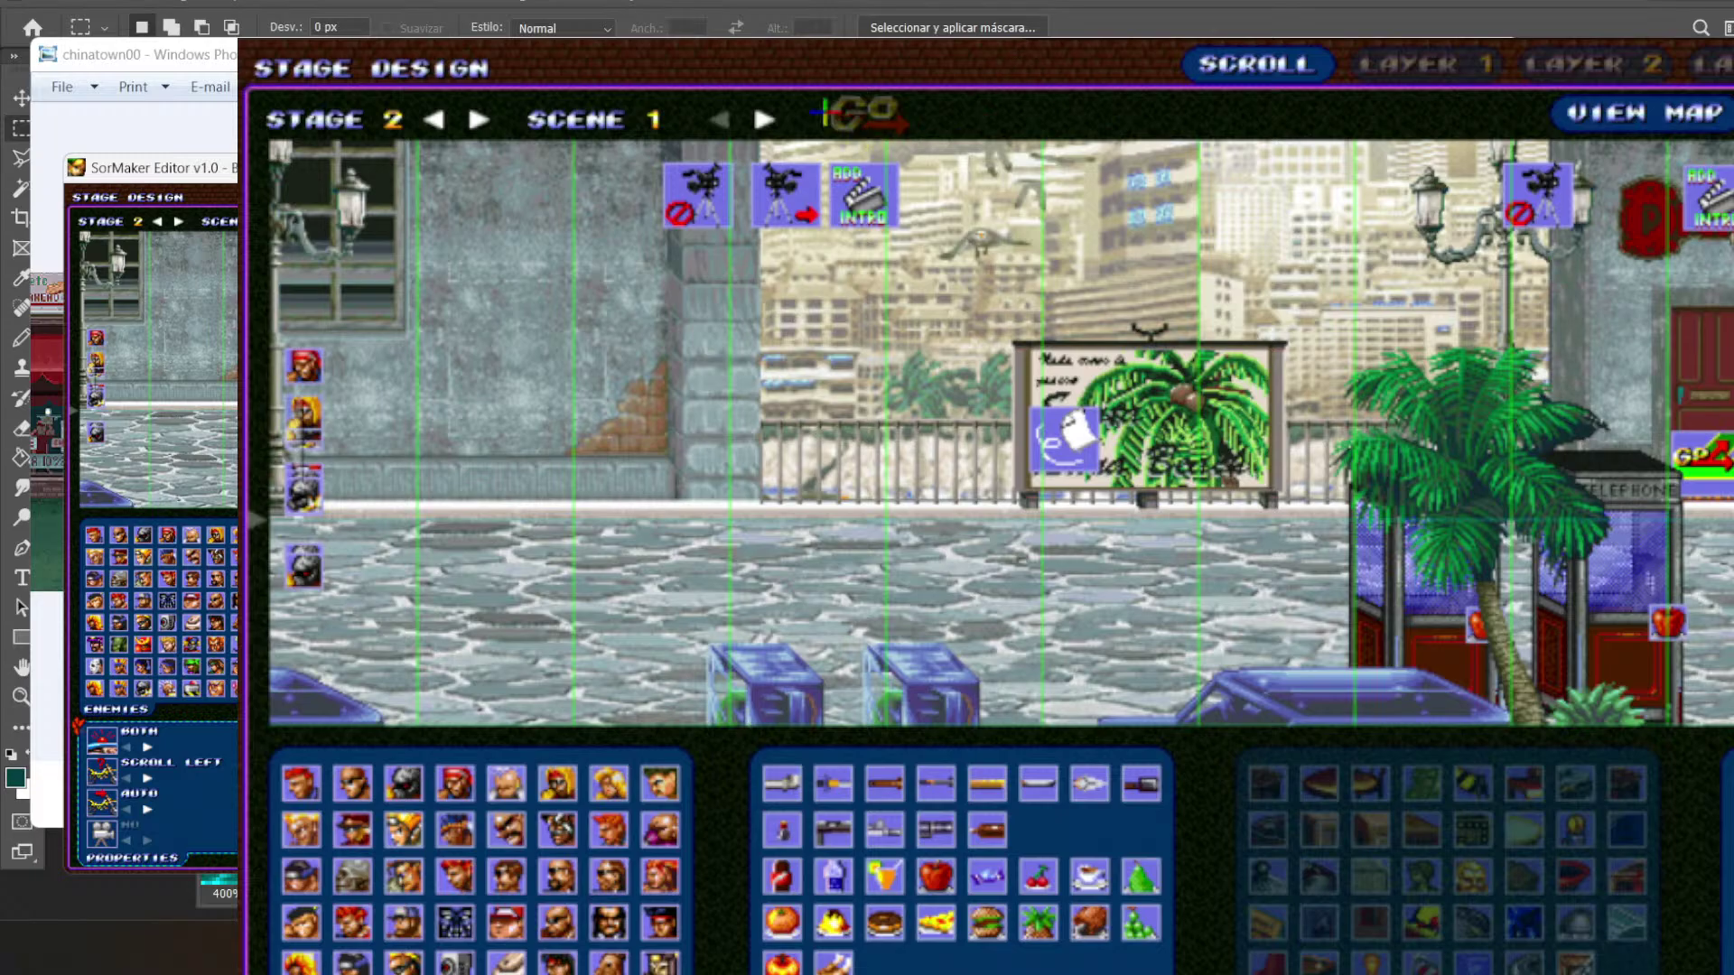
left_click(764, 119)
left_click(835, 123)
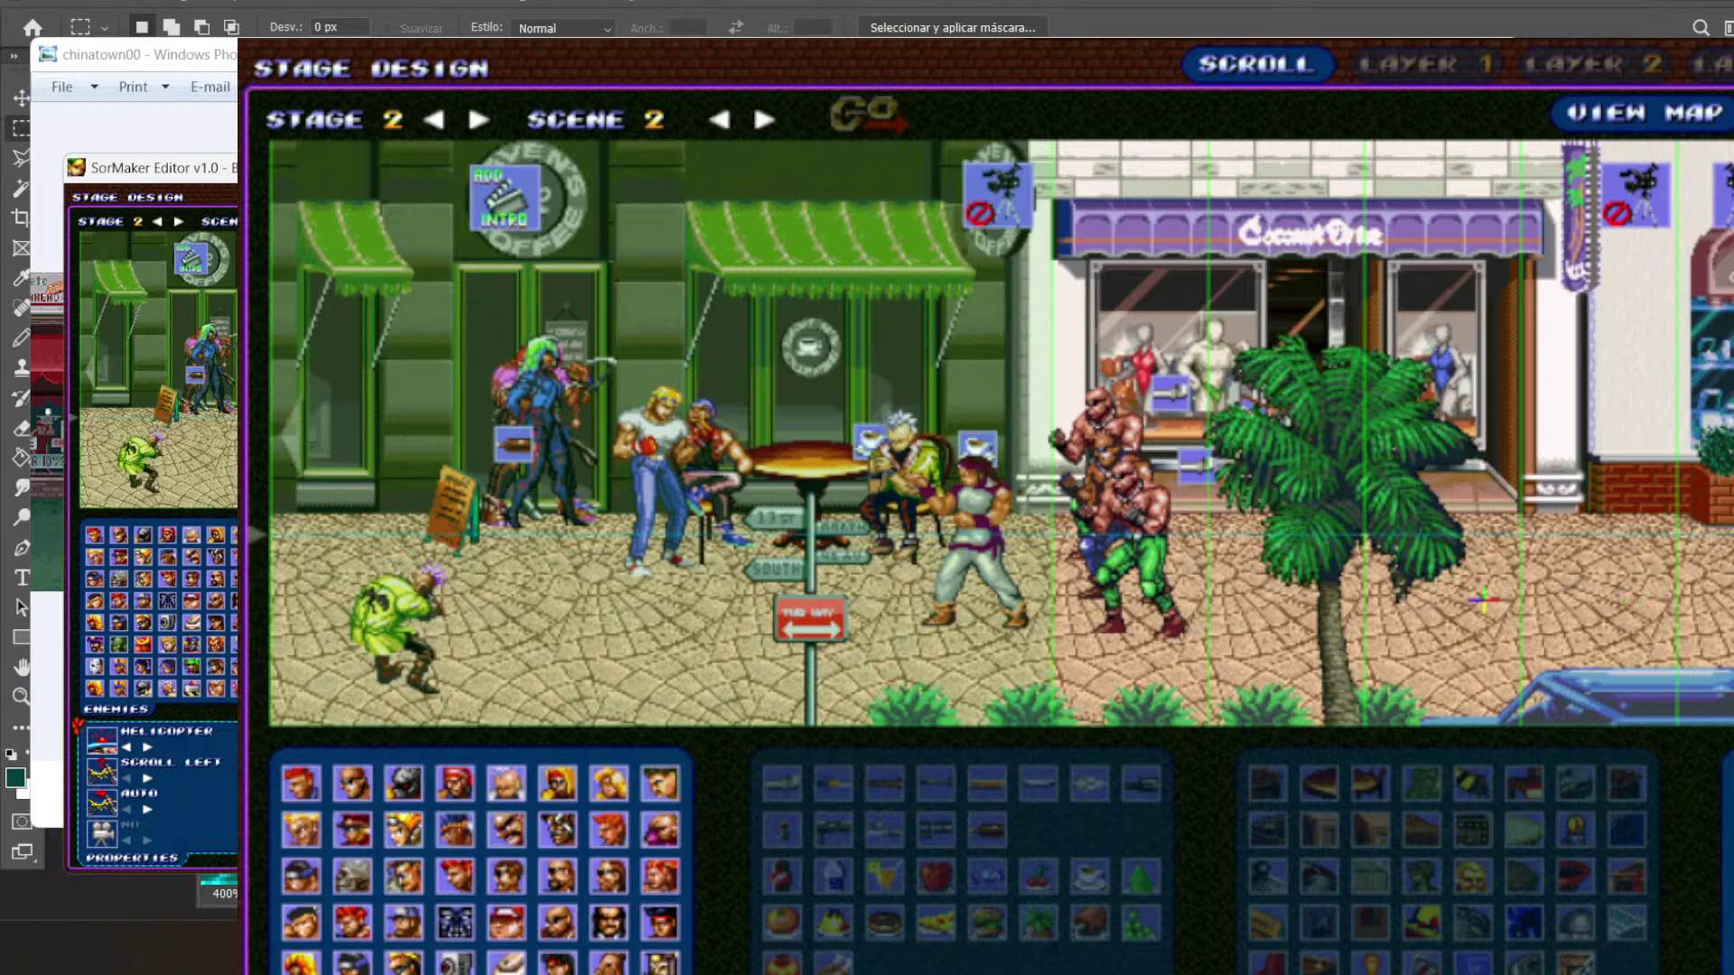
- Look along stage 2 scene 2, from the coffee shop past the boutique and Elite shops to the brick wall with the windsurfing poster
left_click_drag(1605, 609, 1038, 626)
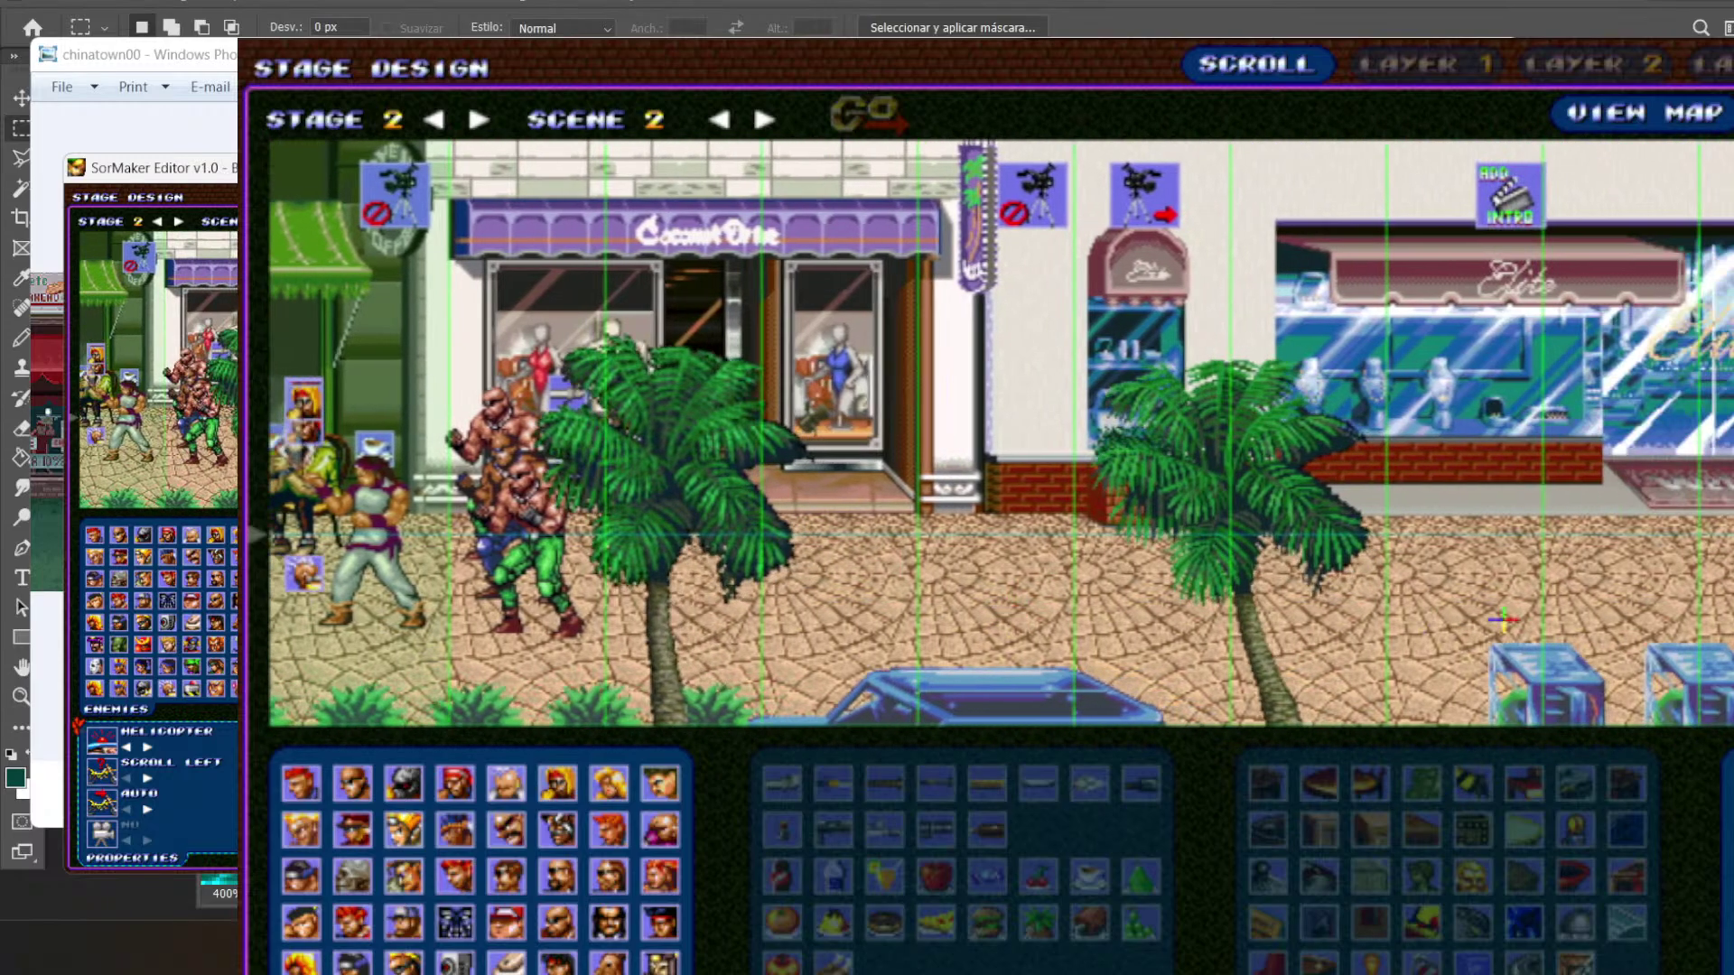
left_click_drag(1628, 611, 906, 567)
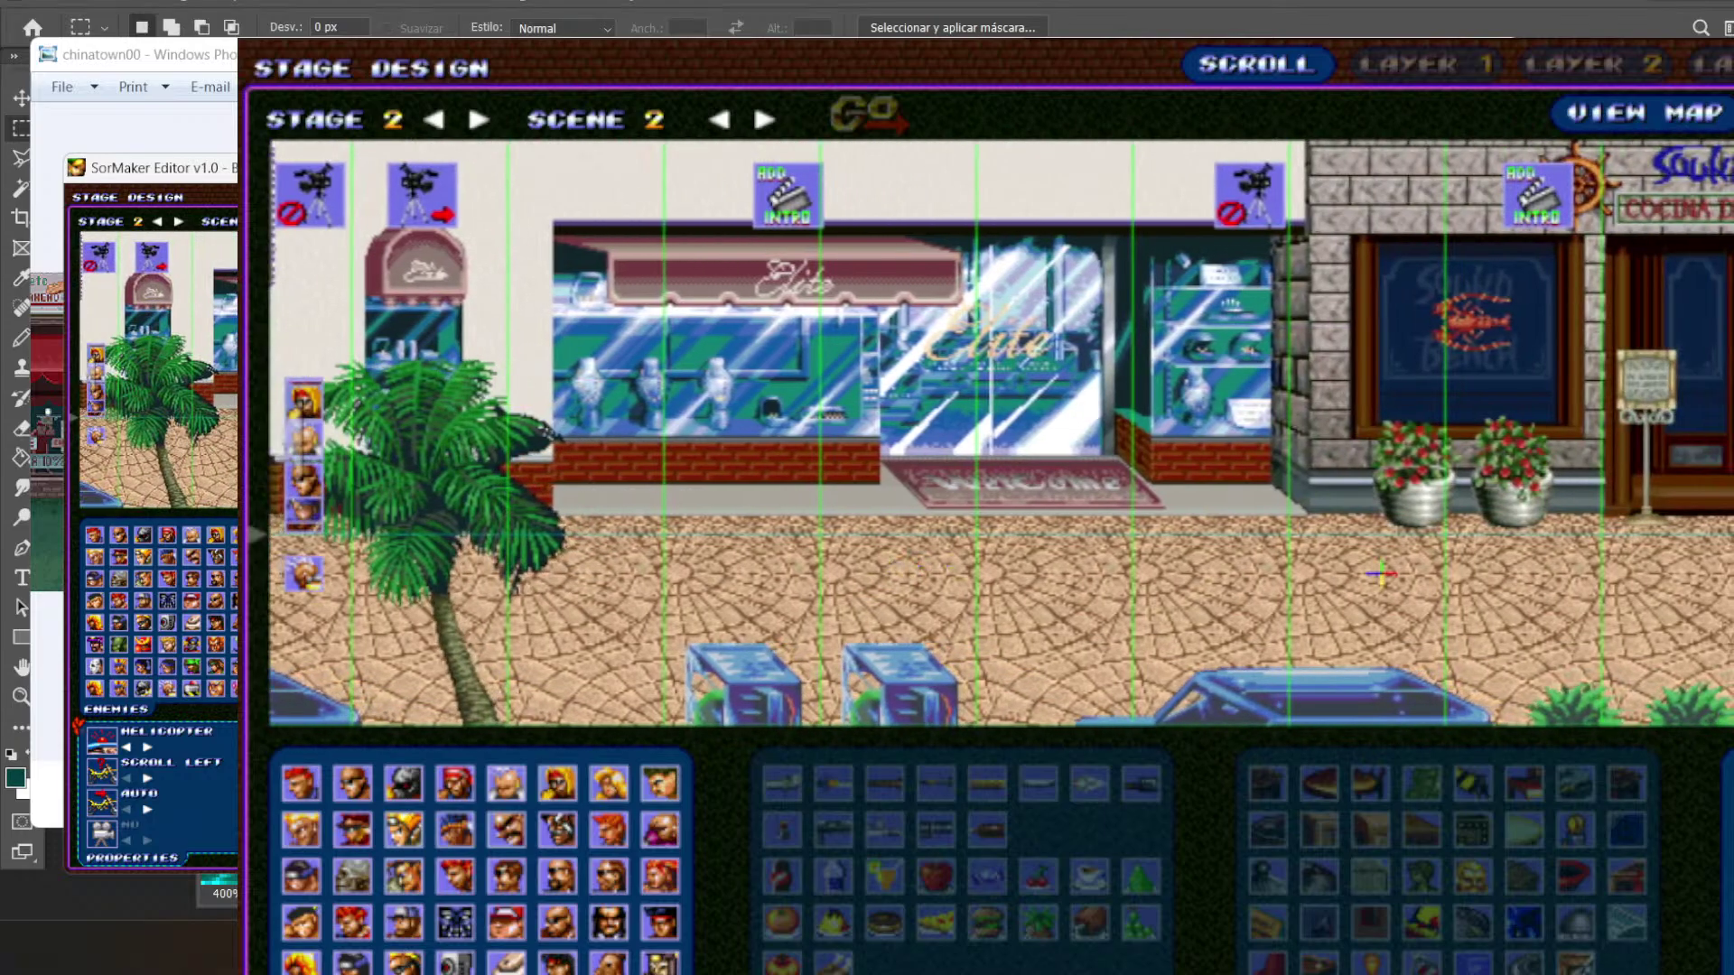
left_click_drag(1691, 641, 838, 638)
left_click_drag(1598, 589, 971, 578)
left_click_drag(1671, 636, 1160, 651)
left_click_drag(1672, 673, 1337, 633)
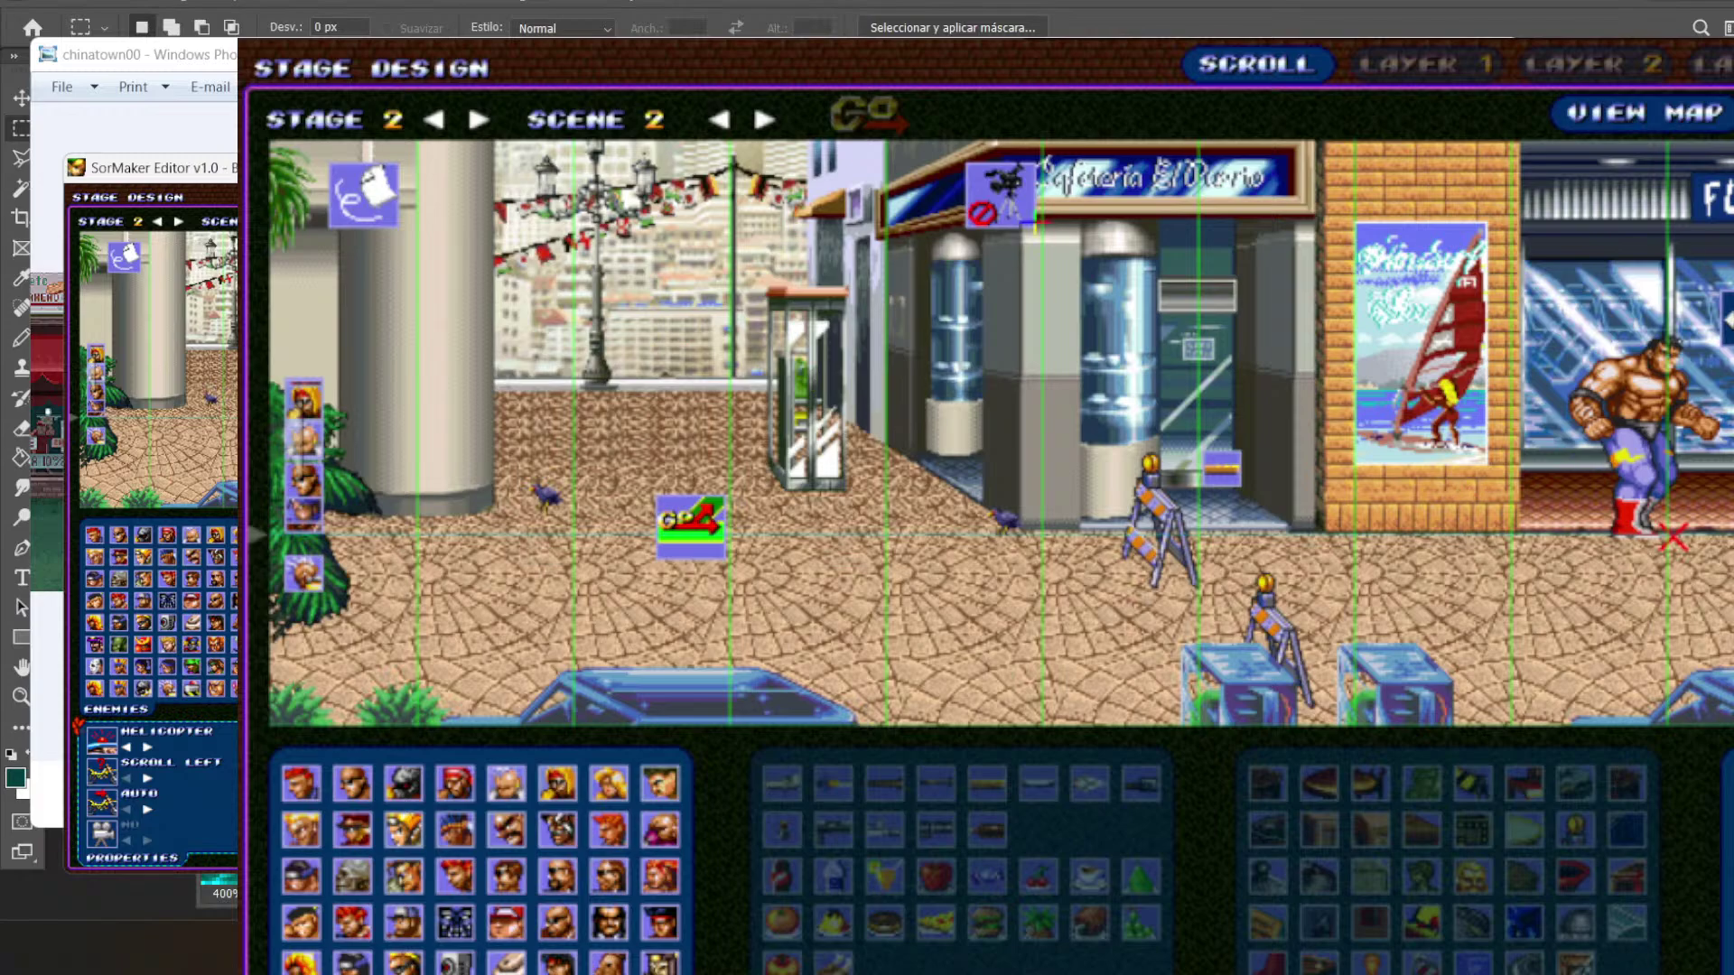
- Load scene 3 of stage 2 to view the arcade, then load scene 4
left_click(764, 118)
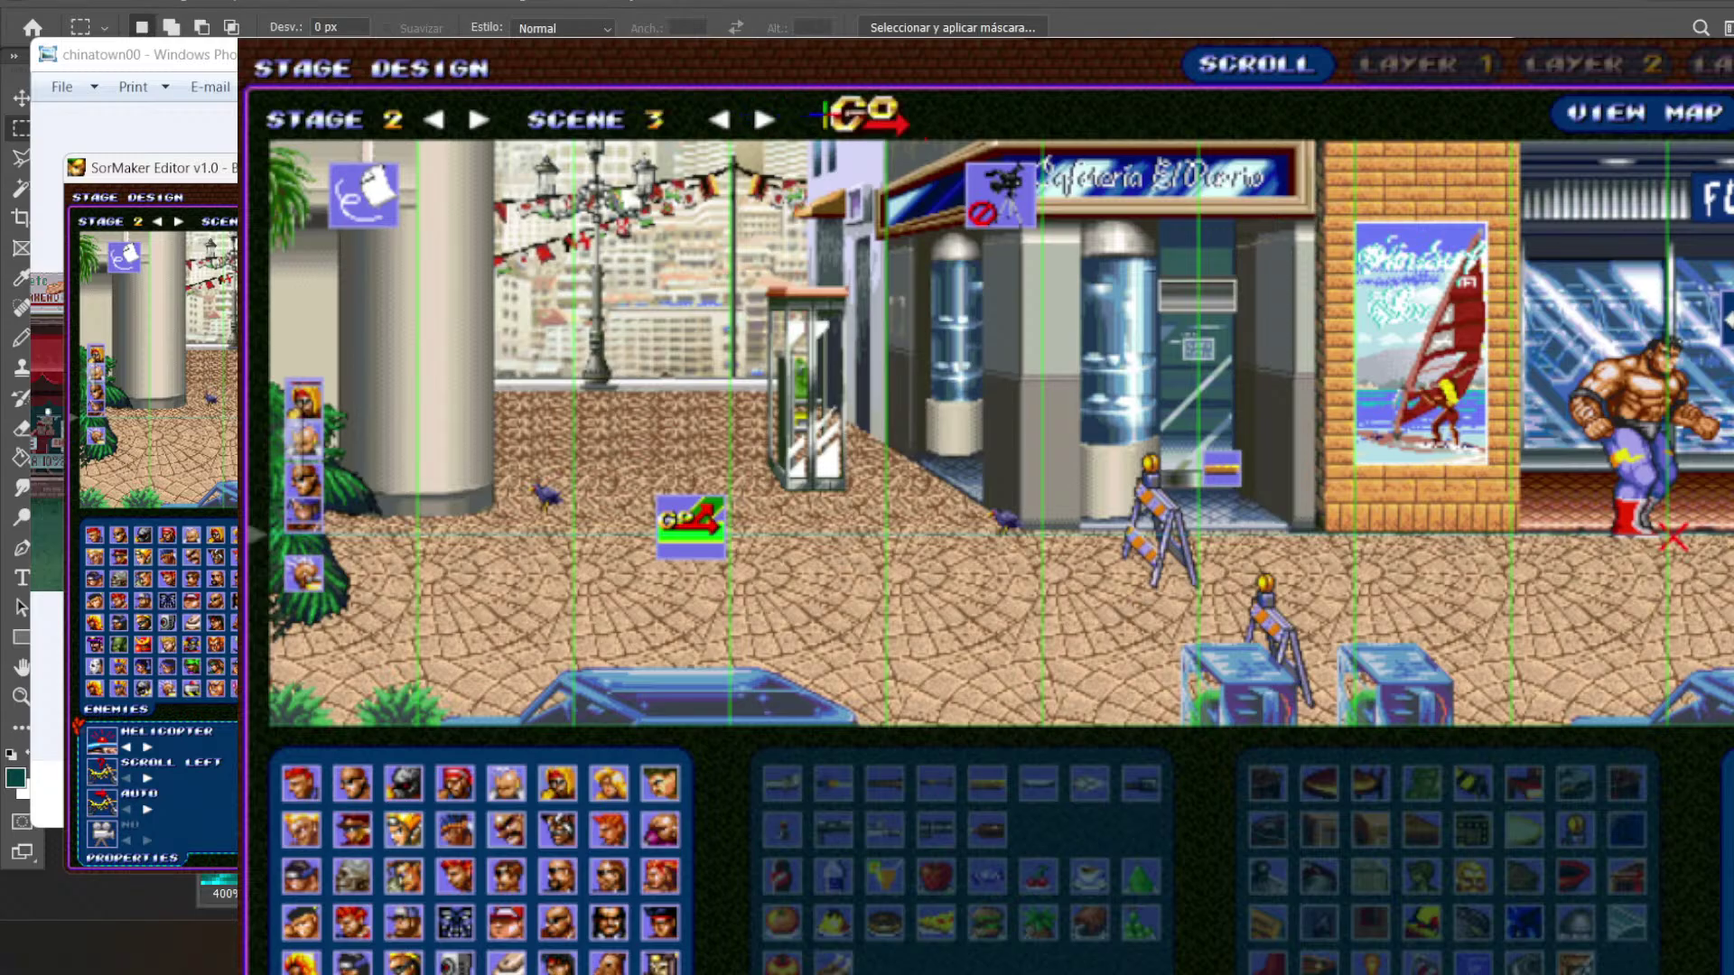
left_click(845, 115)
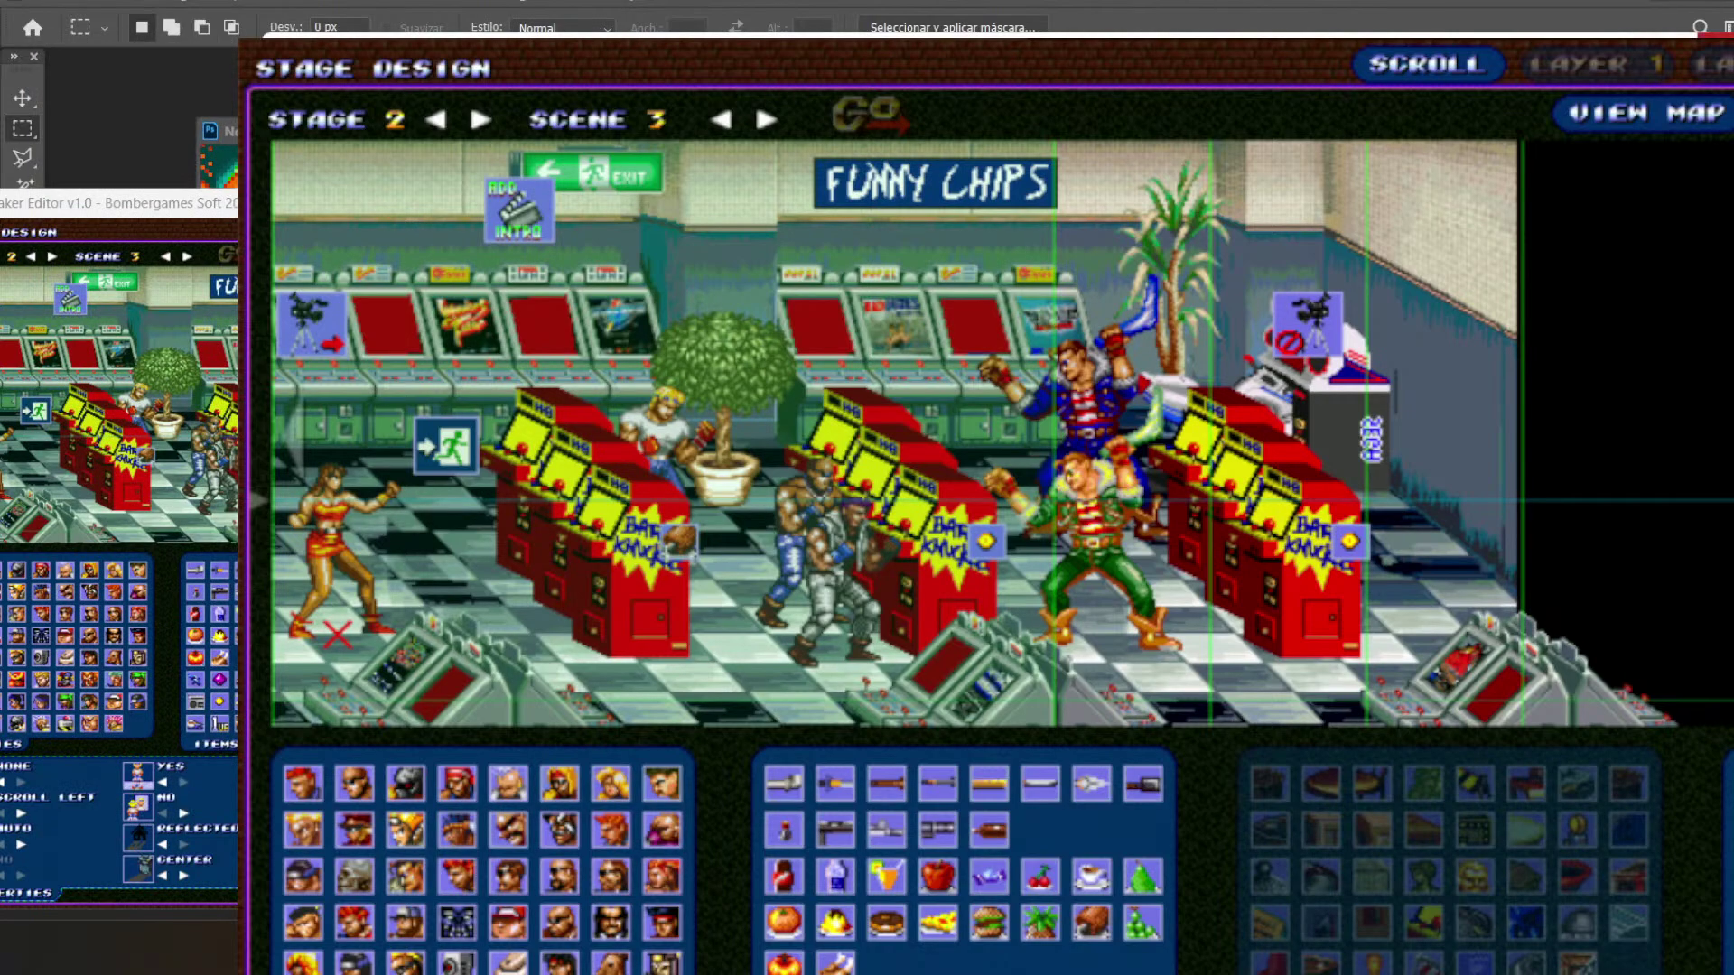
left_click_drag(362, 203, 492, 146)
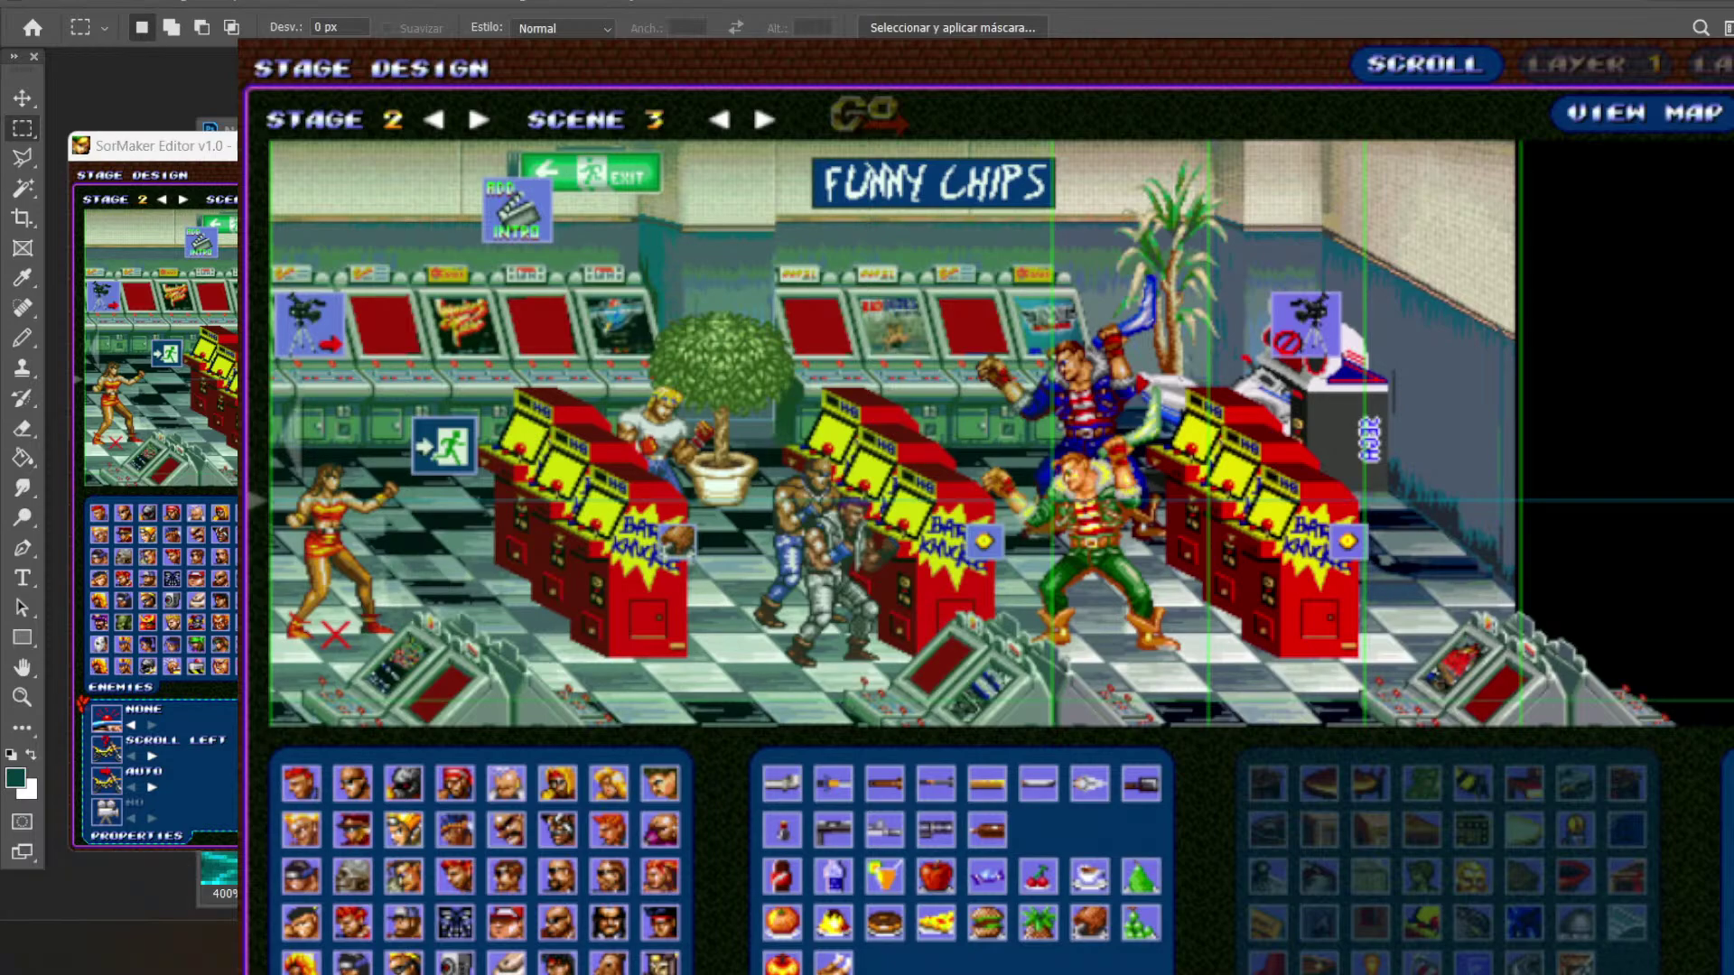
left_click(766, 120)
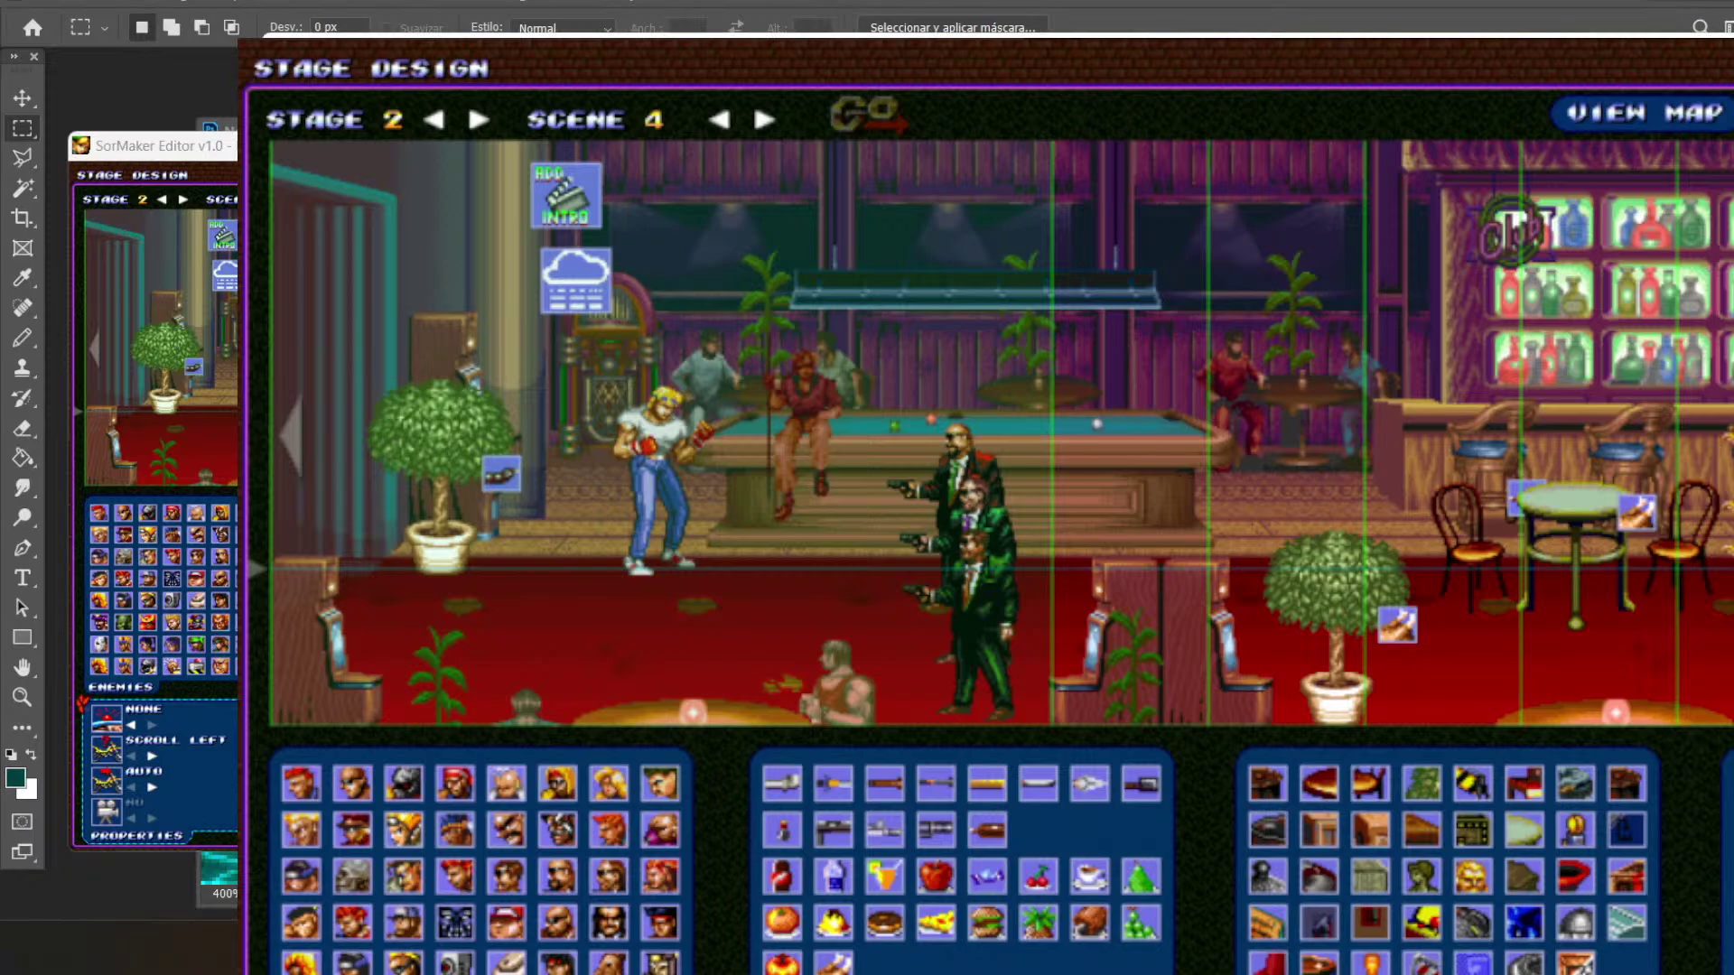
- Switch to OBS and hide the Window Capture source so the SorMaker window no longer covers the images
left_click(191, 146)
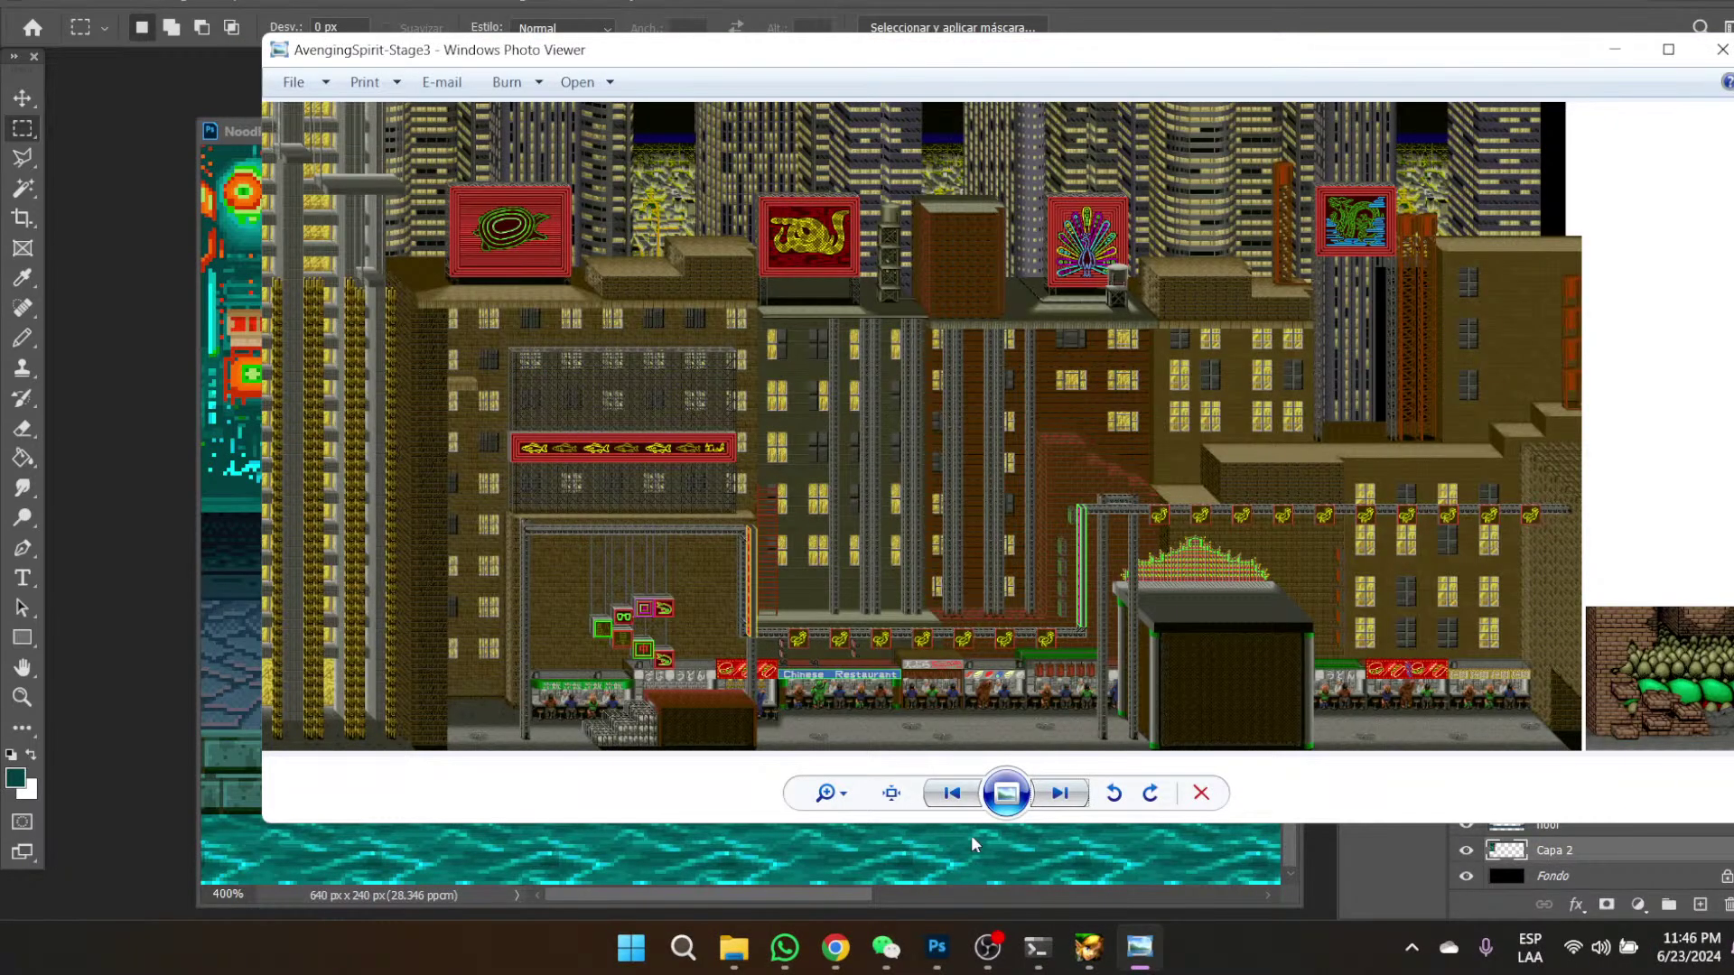
mouse_move(987, 947)
left_click(988, 947)
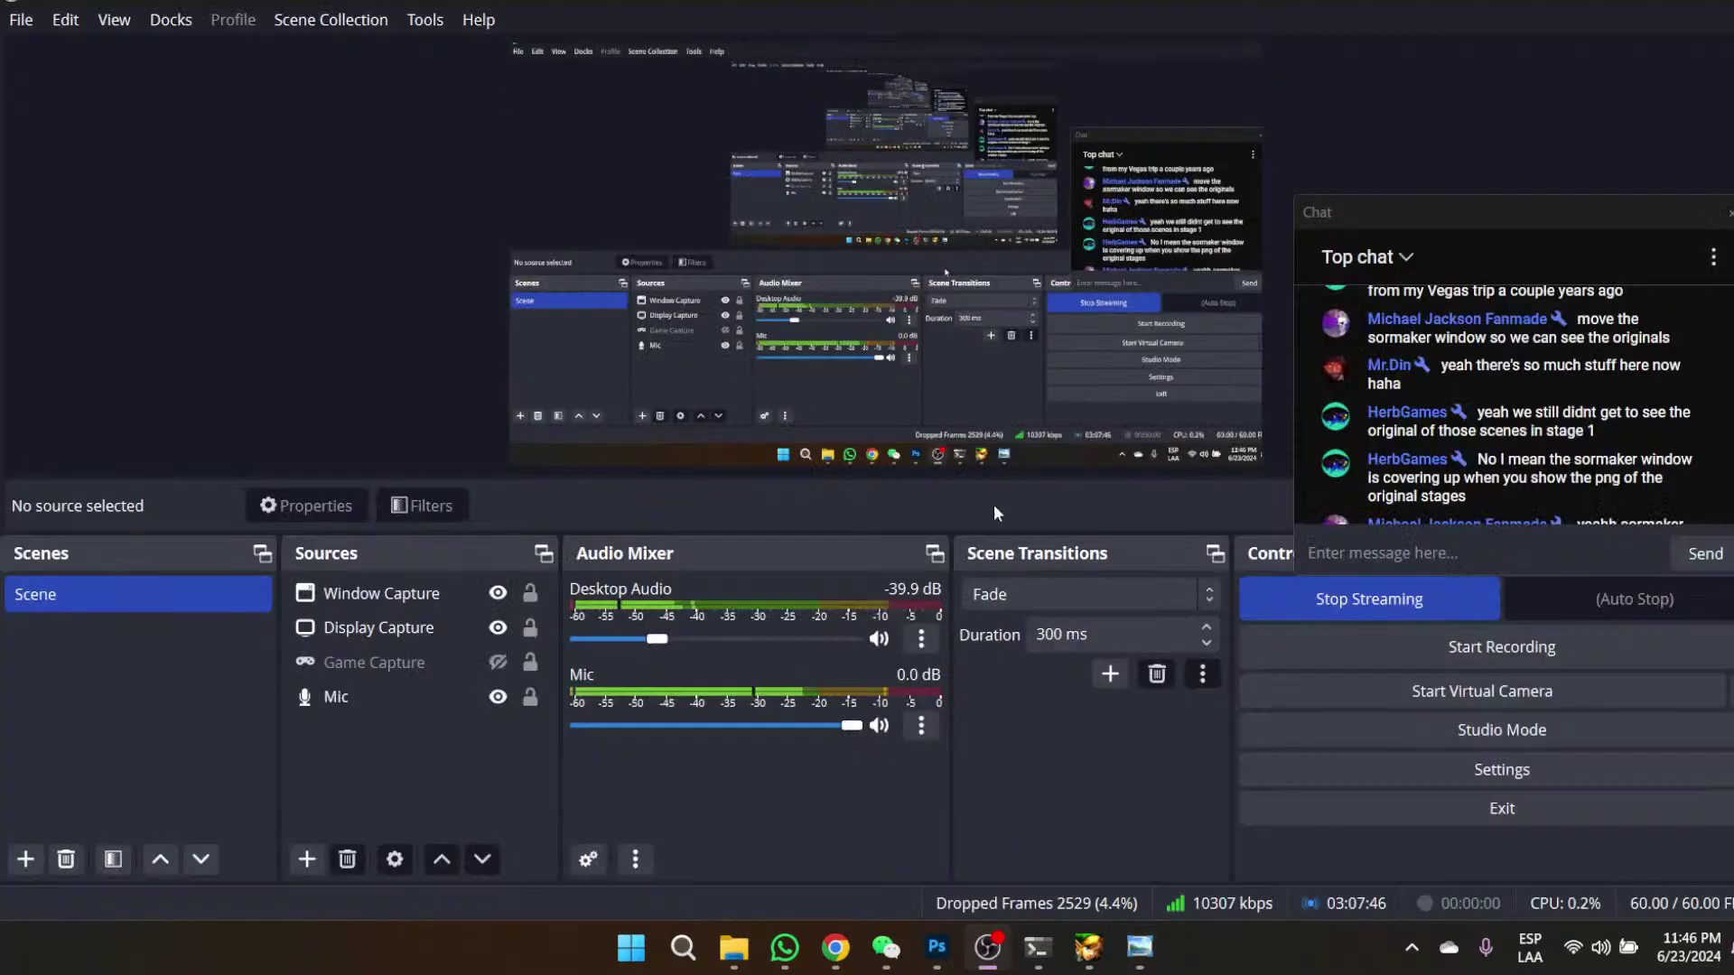
left_click(497, 594)
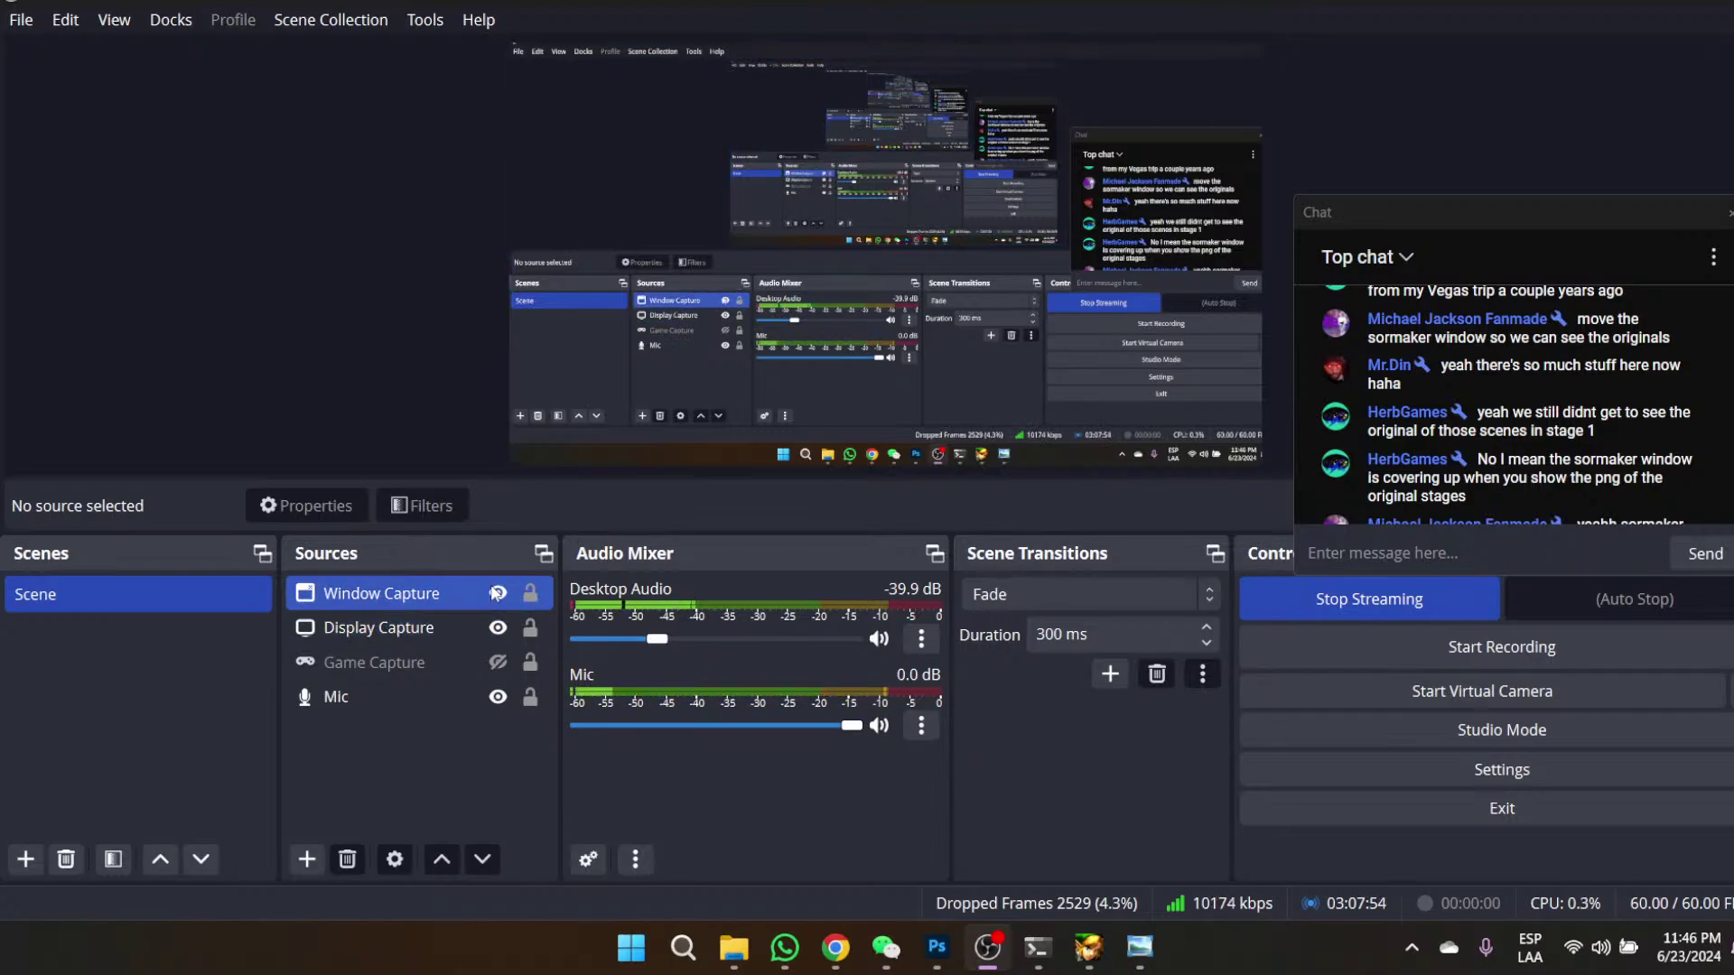
left_click(500, 596)
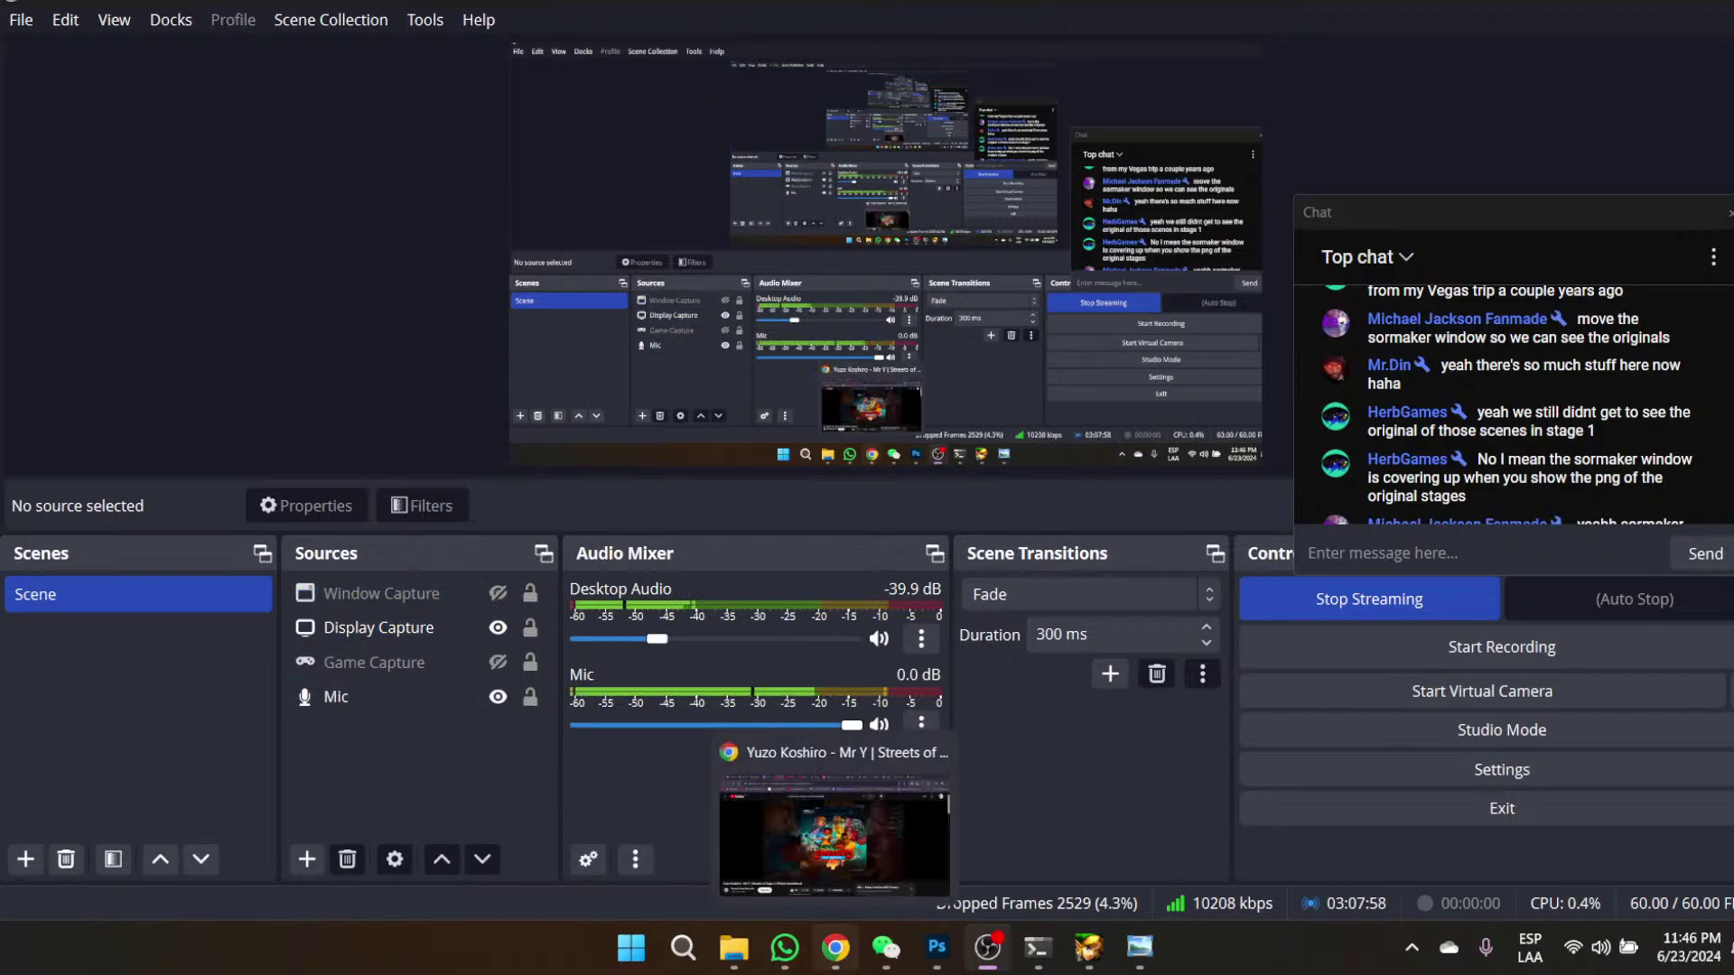
- Bring up the AvengingSpirit-Stage3 image in Windows Photo Viewer and show its street level at actual size
left_click(837, 950)
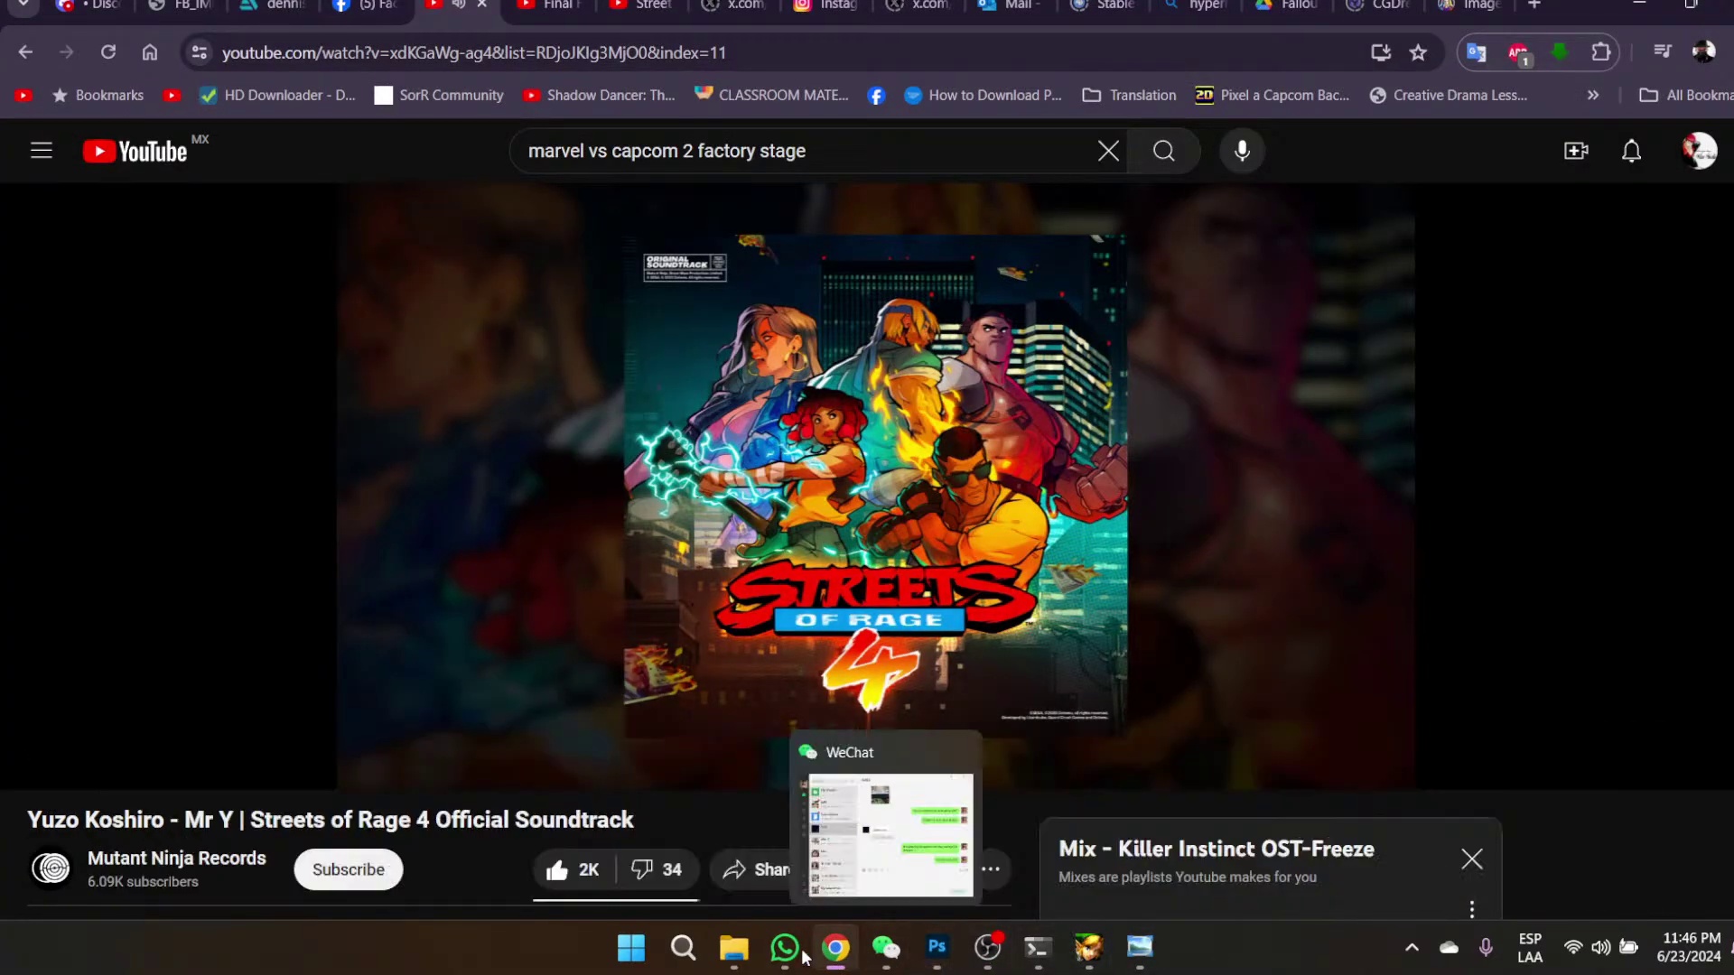
mouse_move(739, 955)
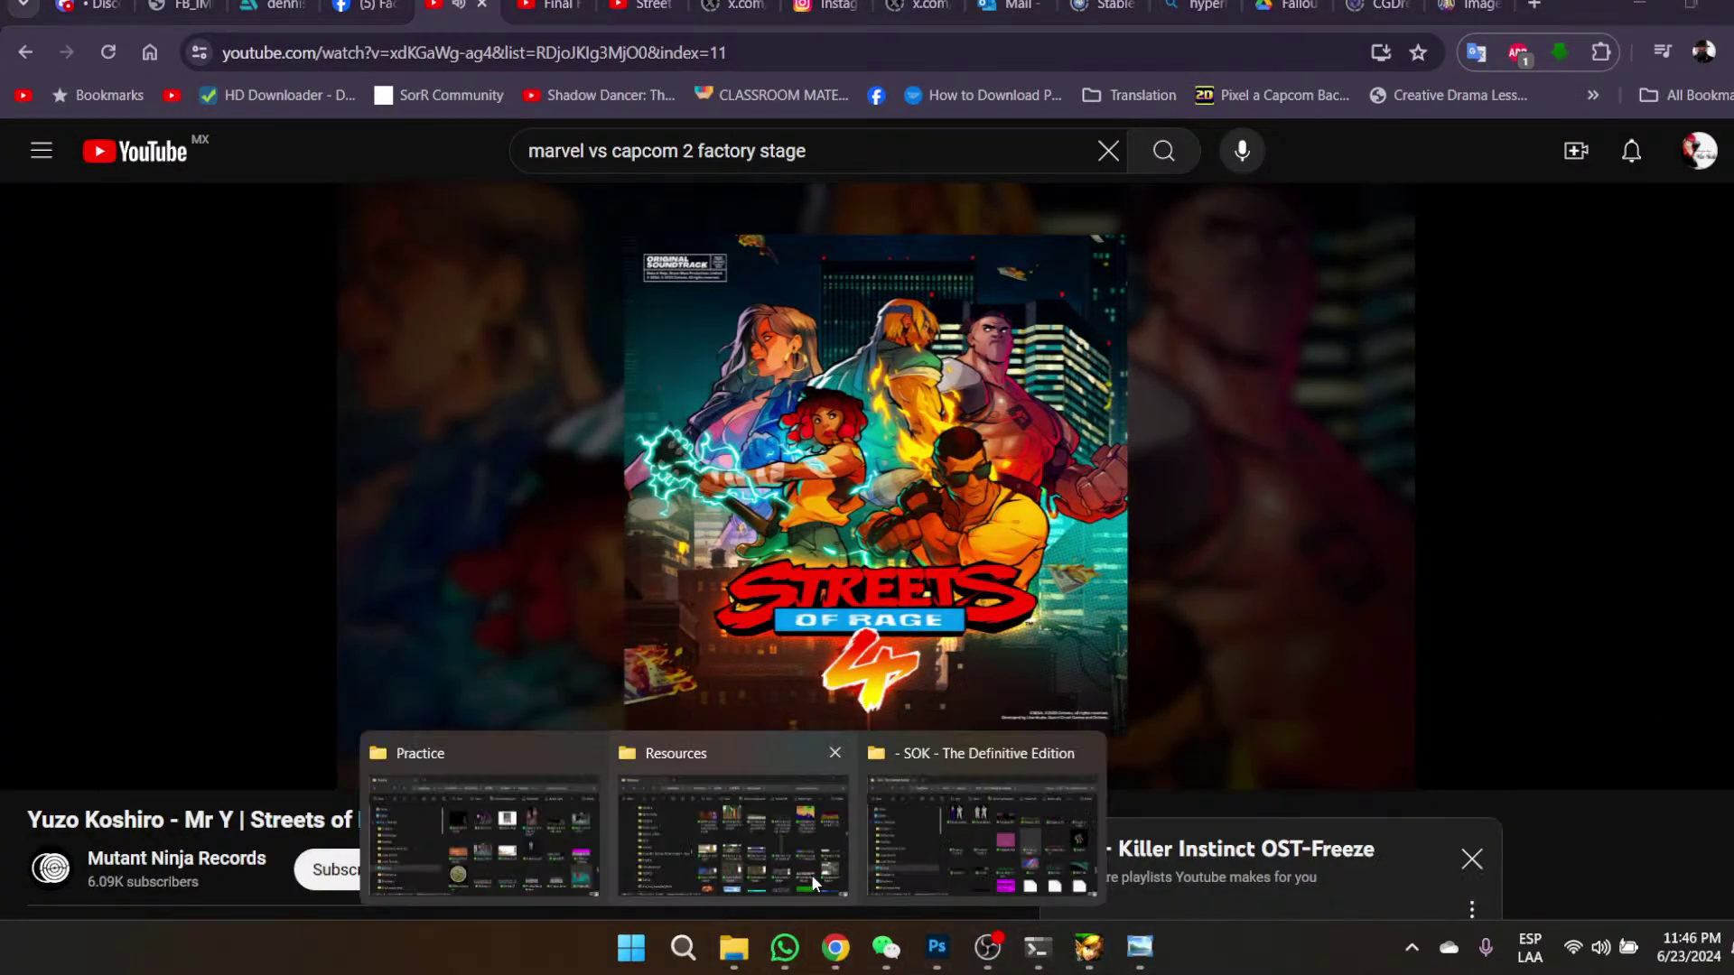
left_click(751, 815)
mouse_move(1140, 946)
left_click(1037, 831)
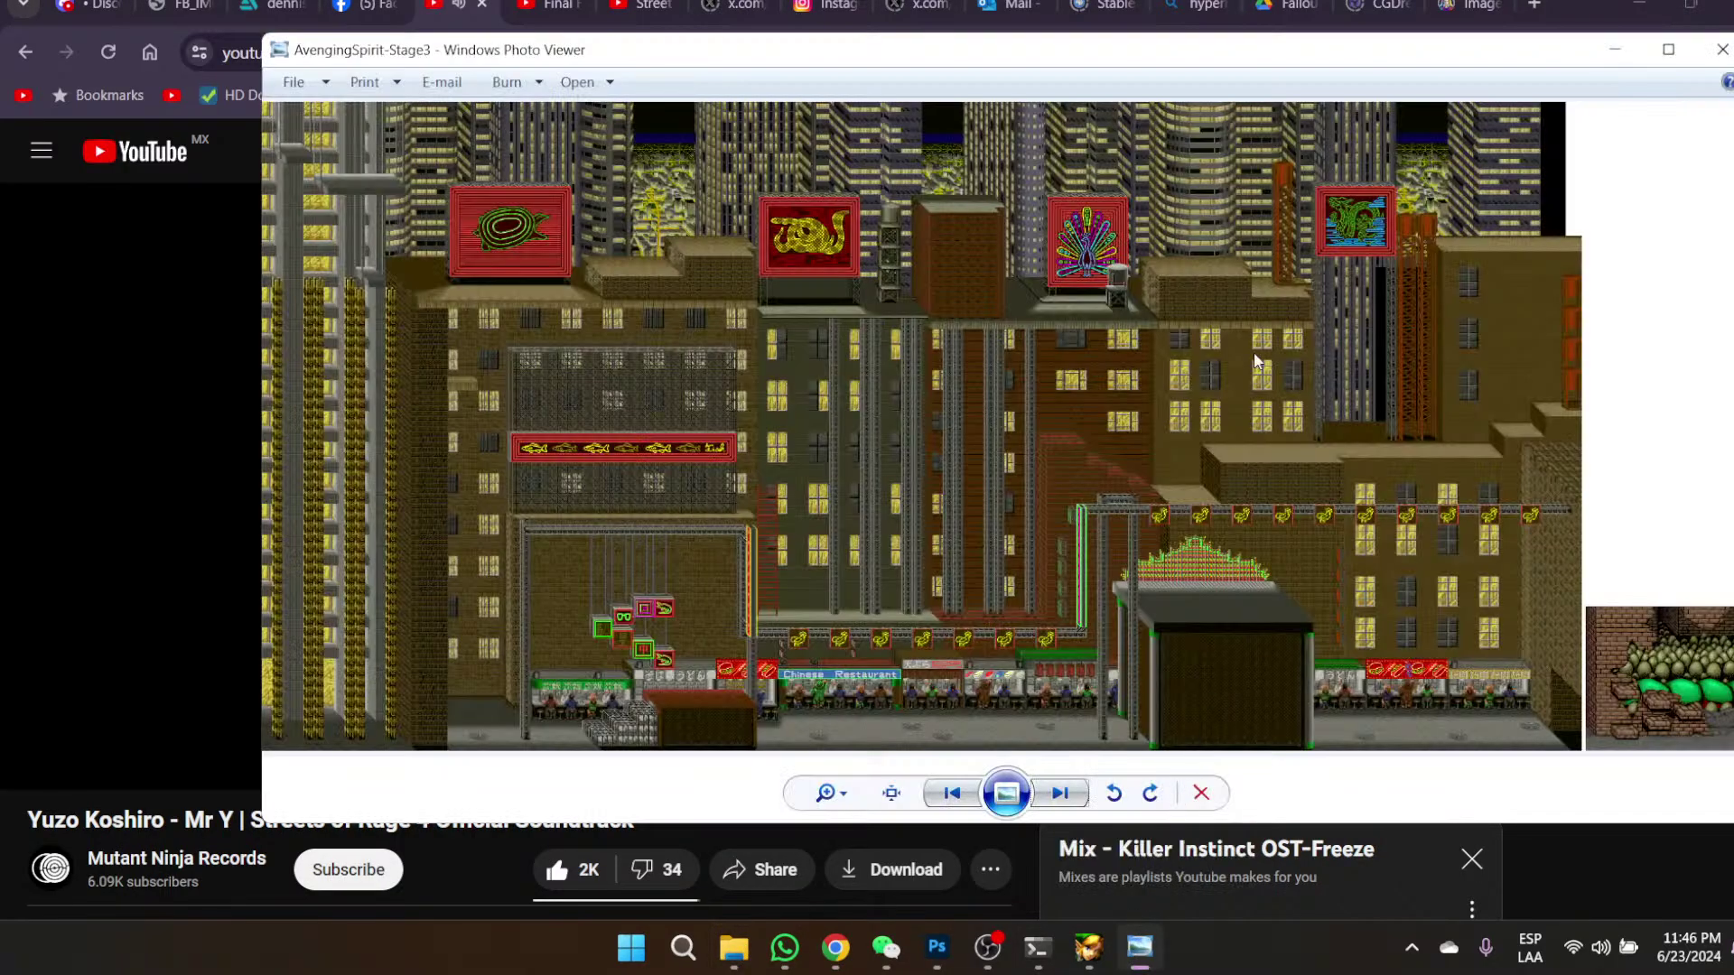
left_click(891, 793)
left_click_drag(1073, 683, 1116, 260)
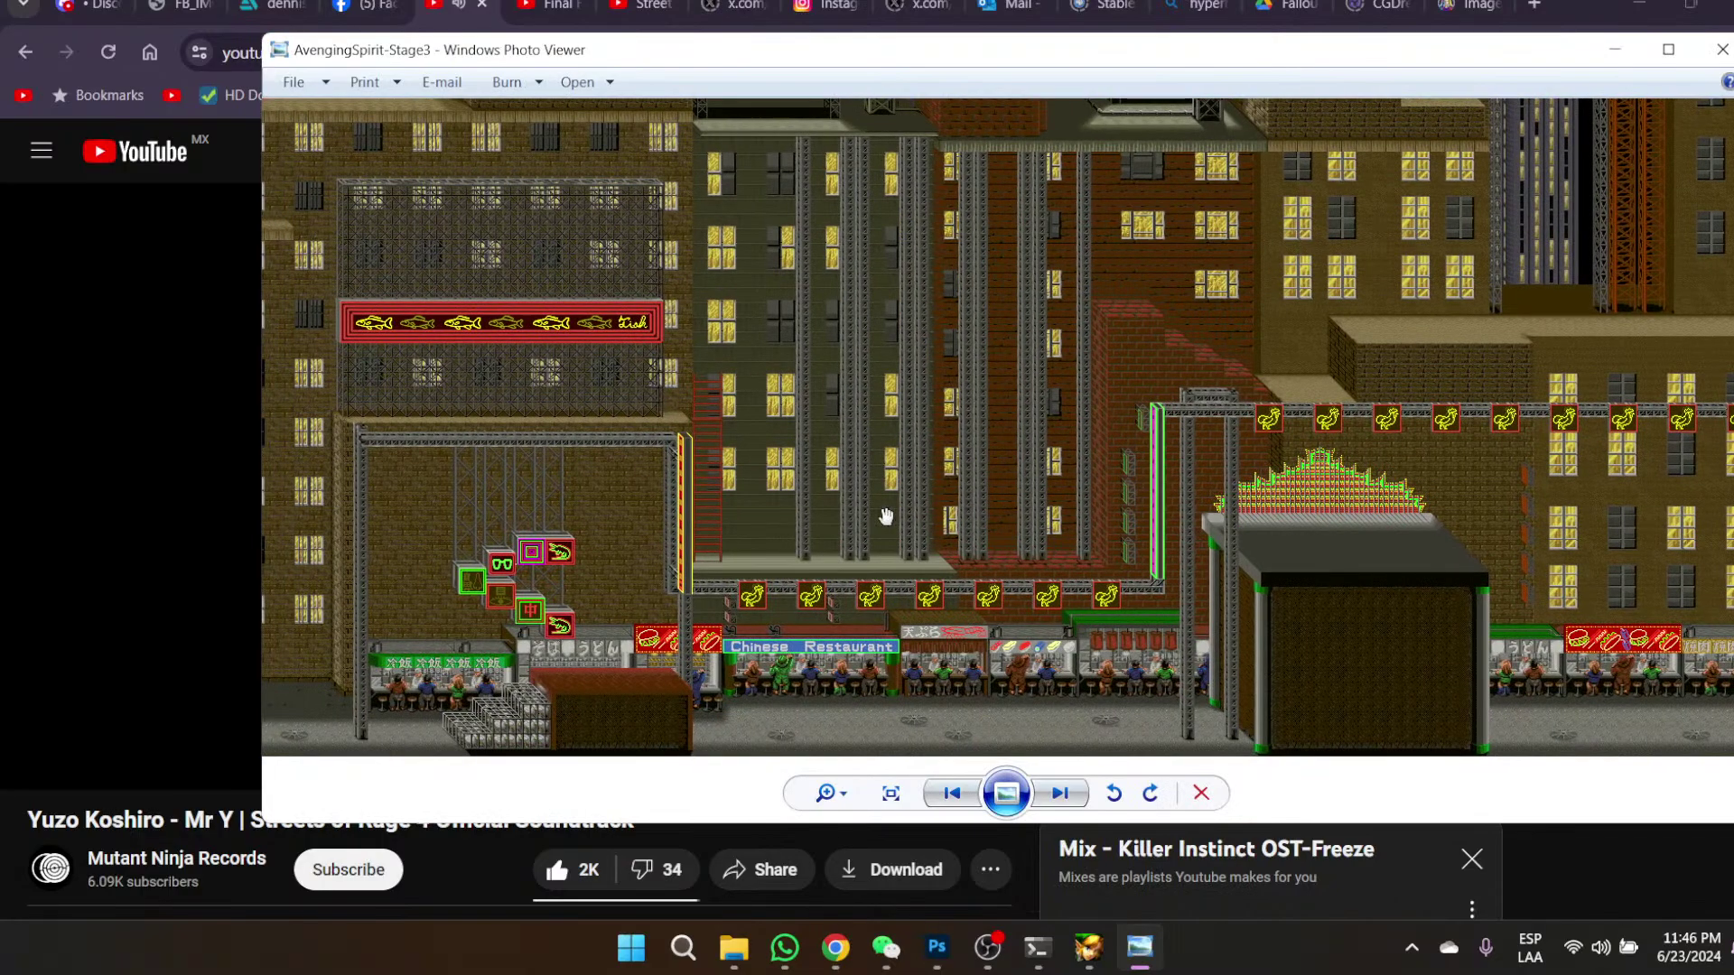
- Examine the street-level food stalls, customers and neon signs along the AvengingSpirit-Stage3 background up close
scroll(885, 639, "up", 5)
left_click_drag(1119, 650, 759, 334)
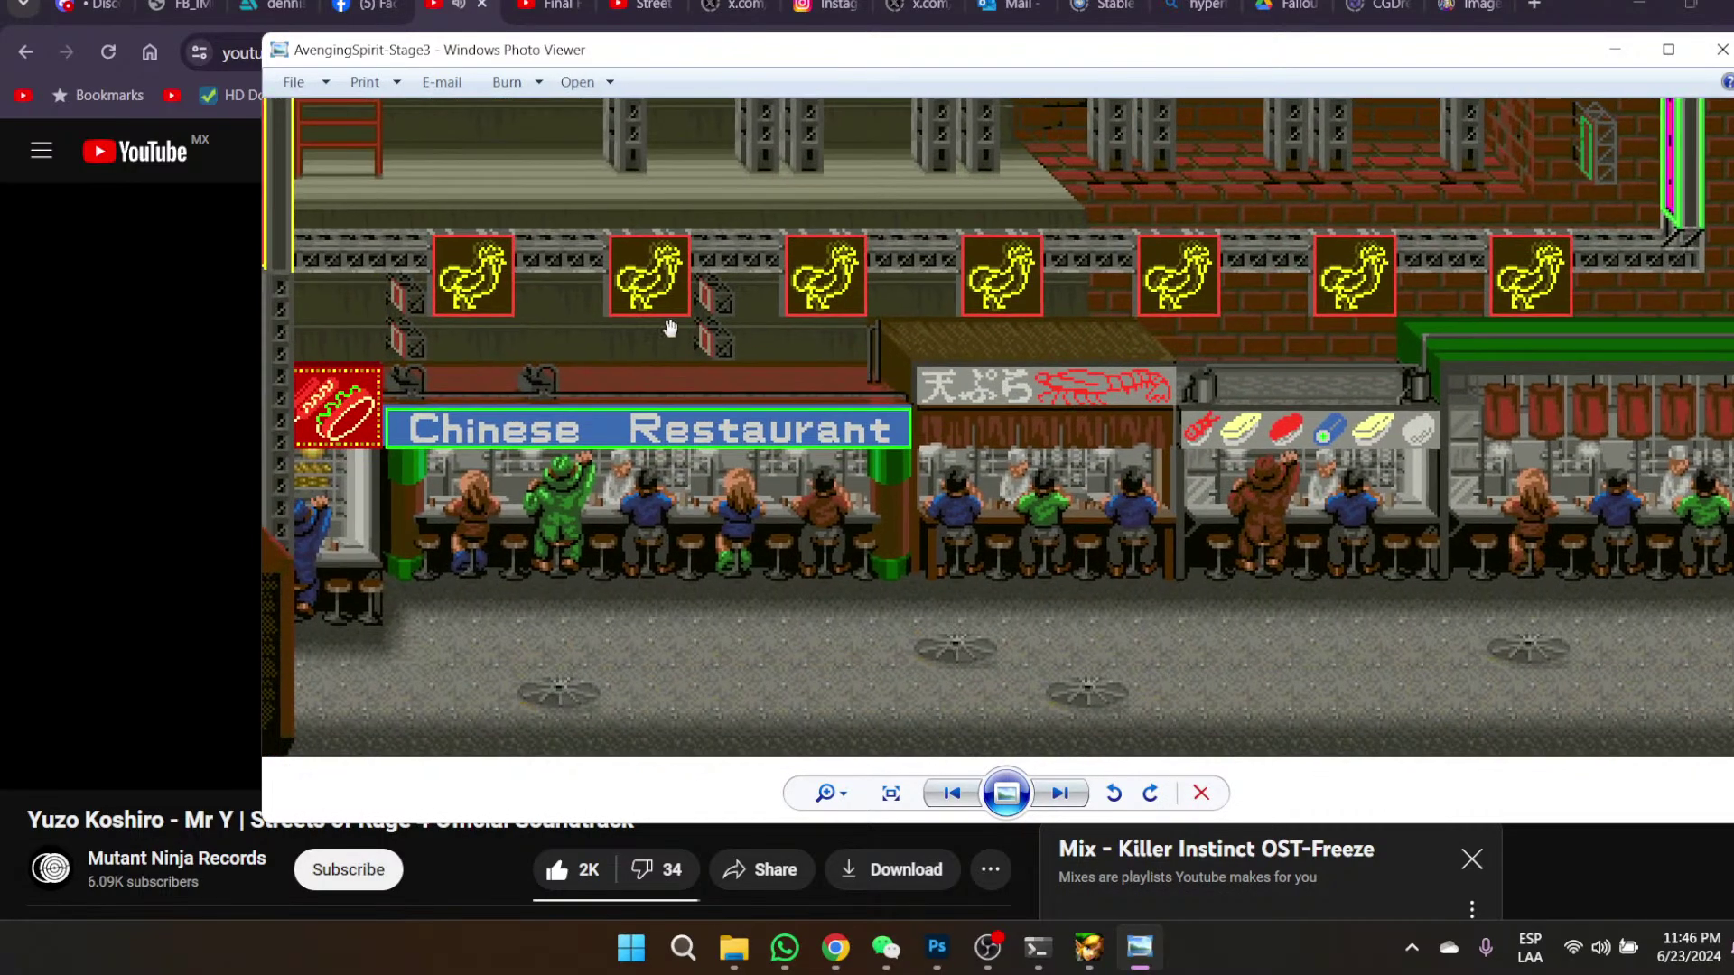
left_click_drag(683, 598, 1307, 486)
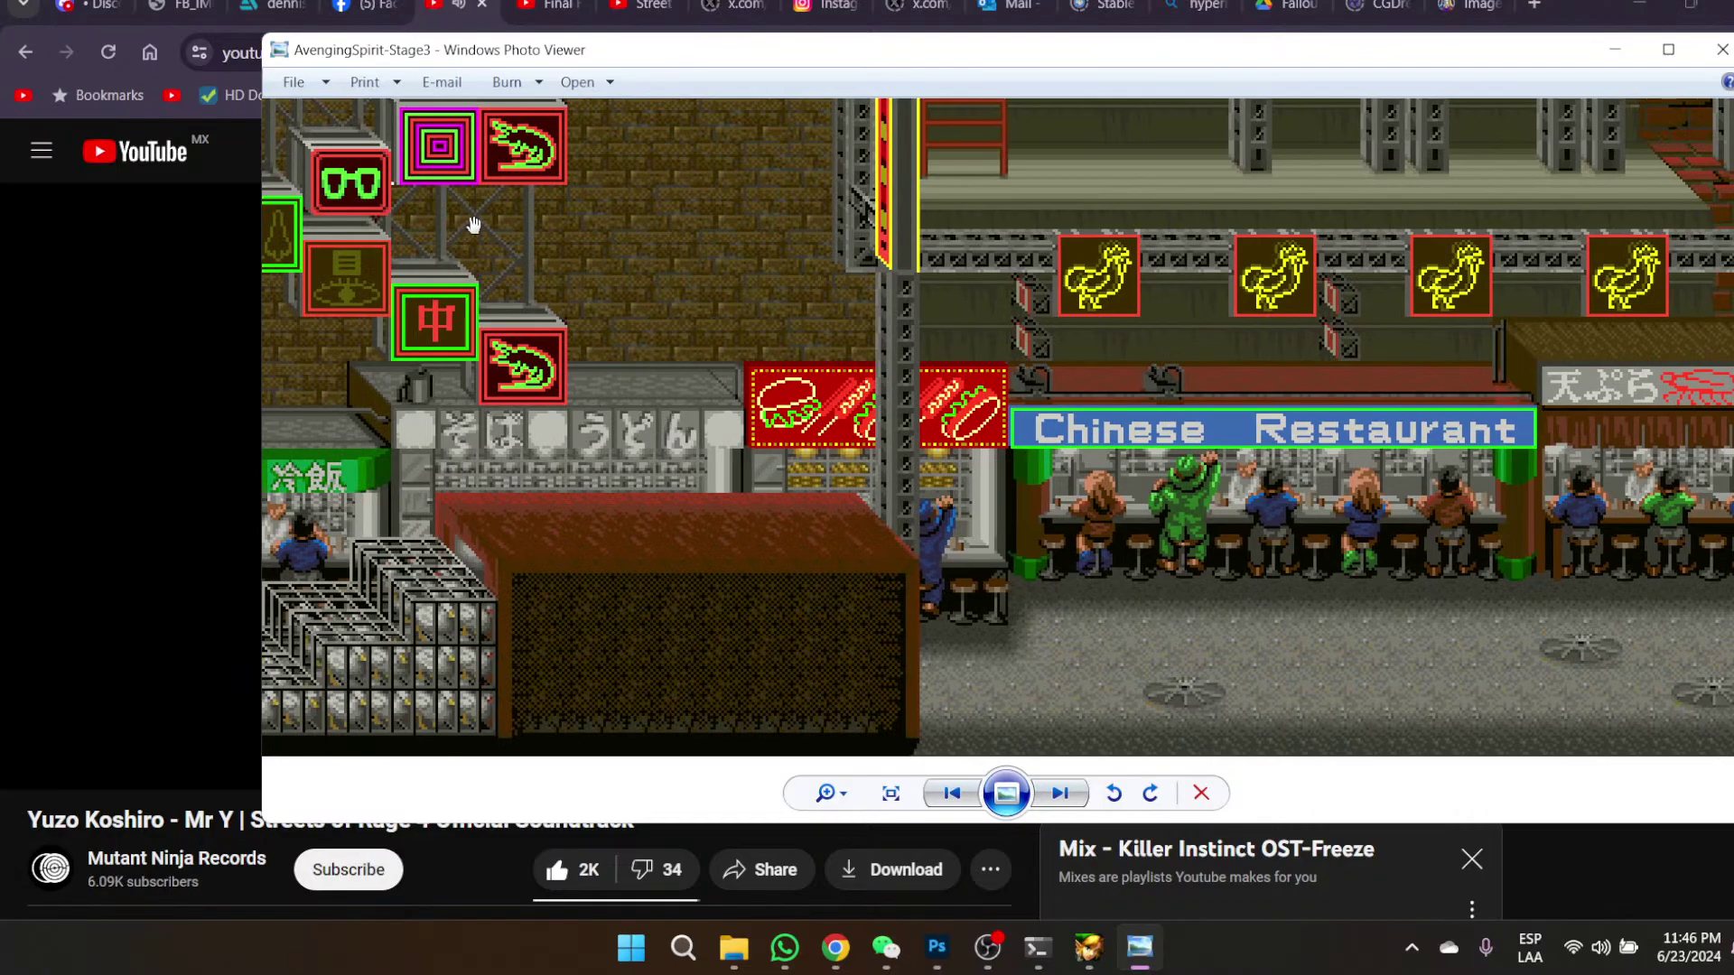
left_click_drag(533, 161, 723, 215)
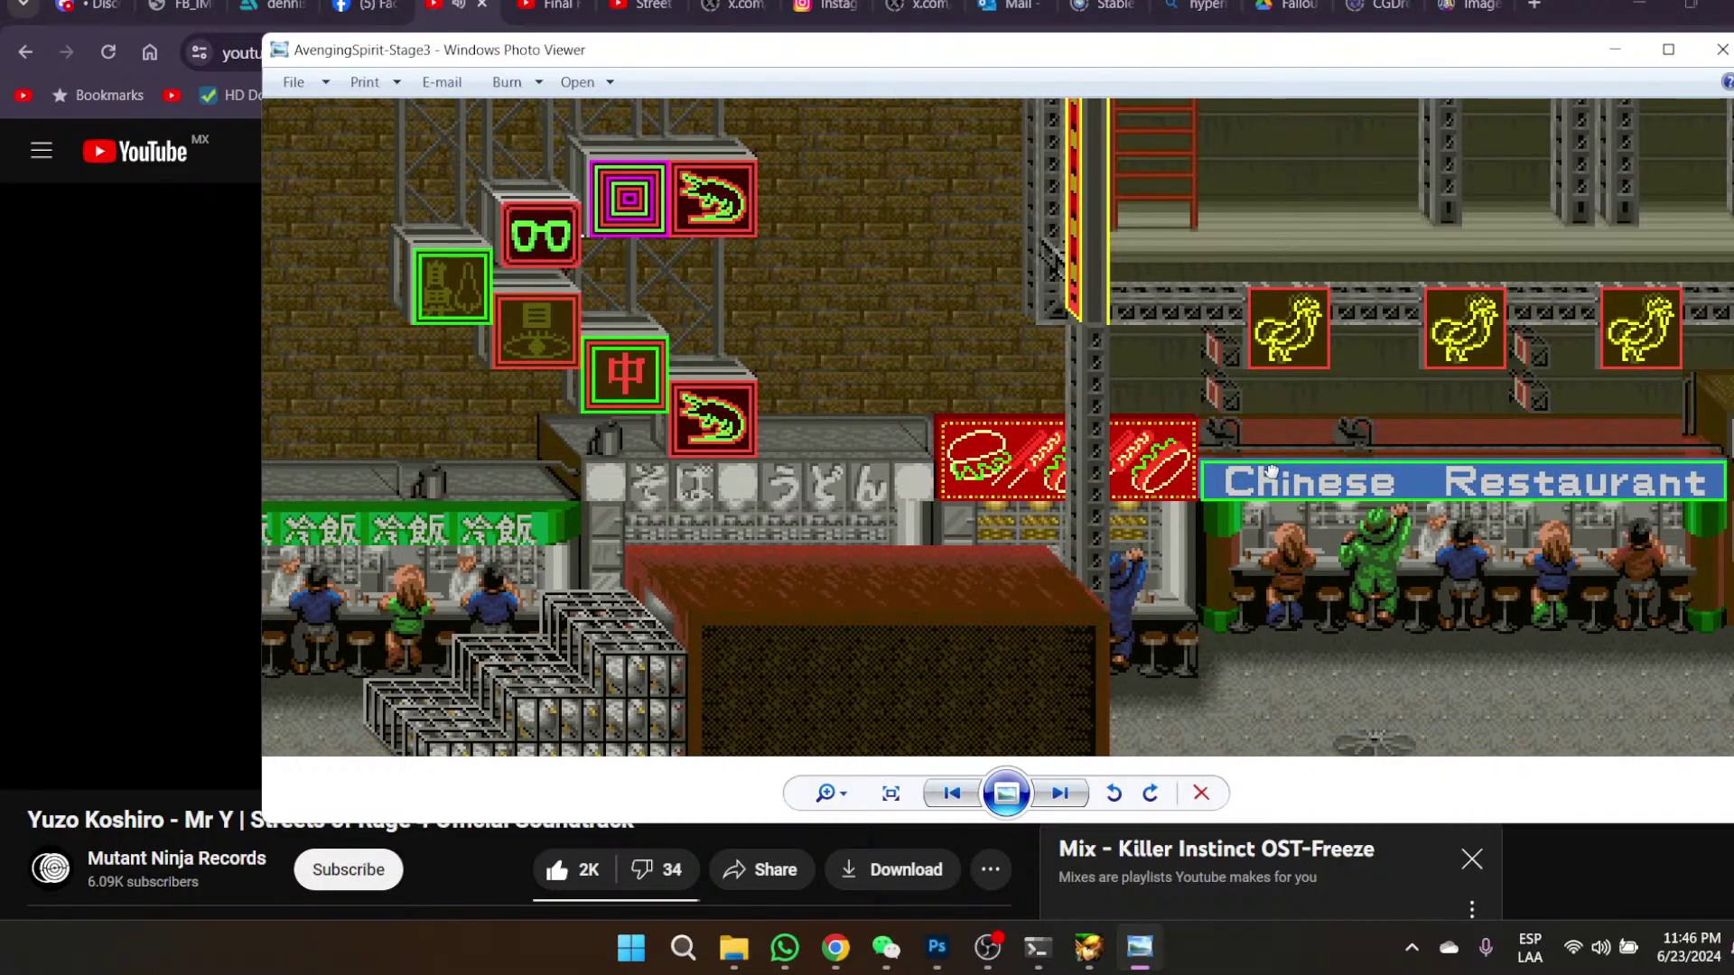
left_click_drag(624, 619, 831, 566)
left_click_drag(1566, 556, 500, 440)
left_click_drag(1452, 441, 870, 449)
left_click_drag(1438, 562, 809, 561)
left_click_drag(1634, 561, 785, 561)
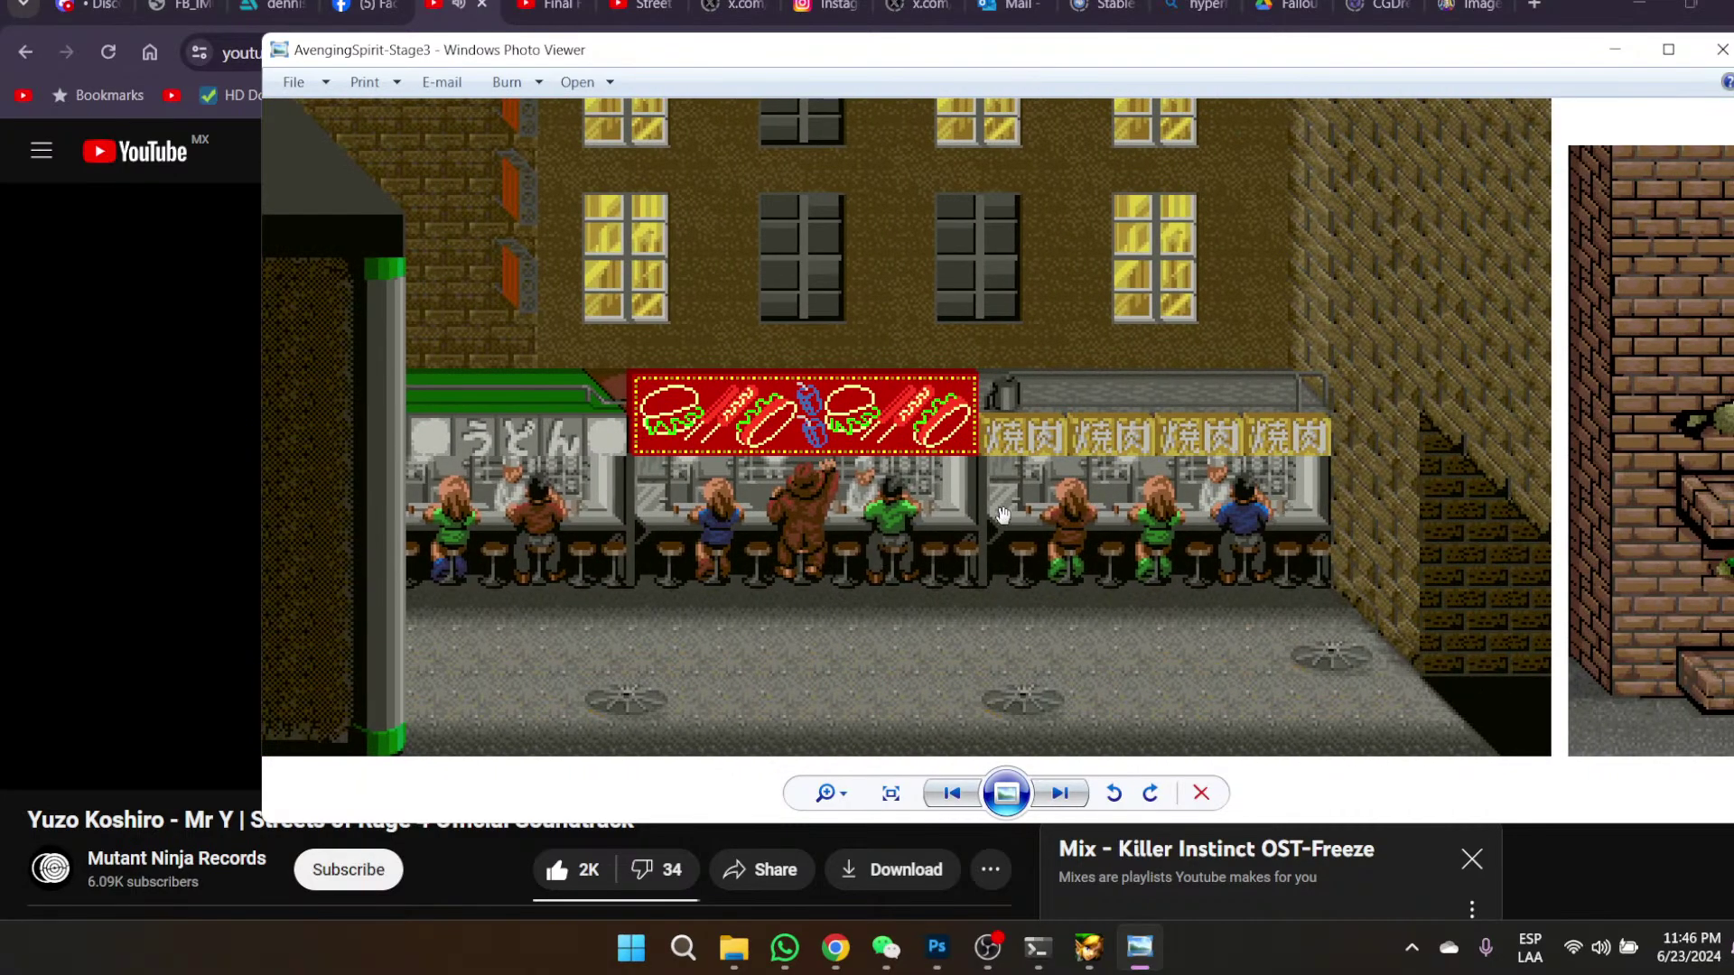
- Examine the upper building facades and the neon fish sign in AvengingSpirit-Stage3, then close the image
left_click_drag(457, 503, 1579, 487)
scroll(1580, 488, "down", 3)
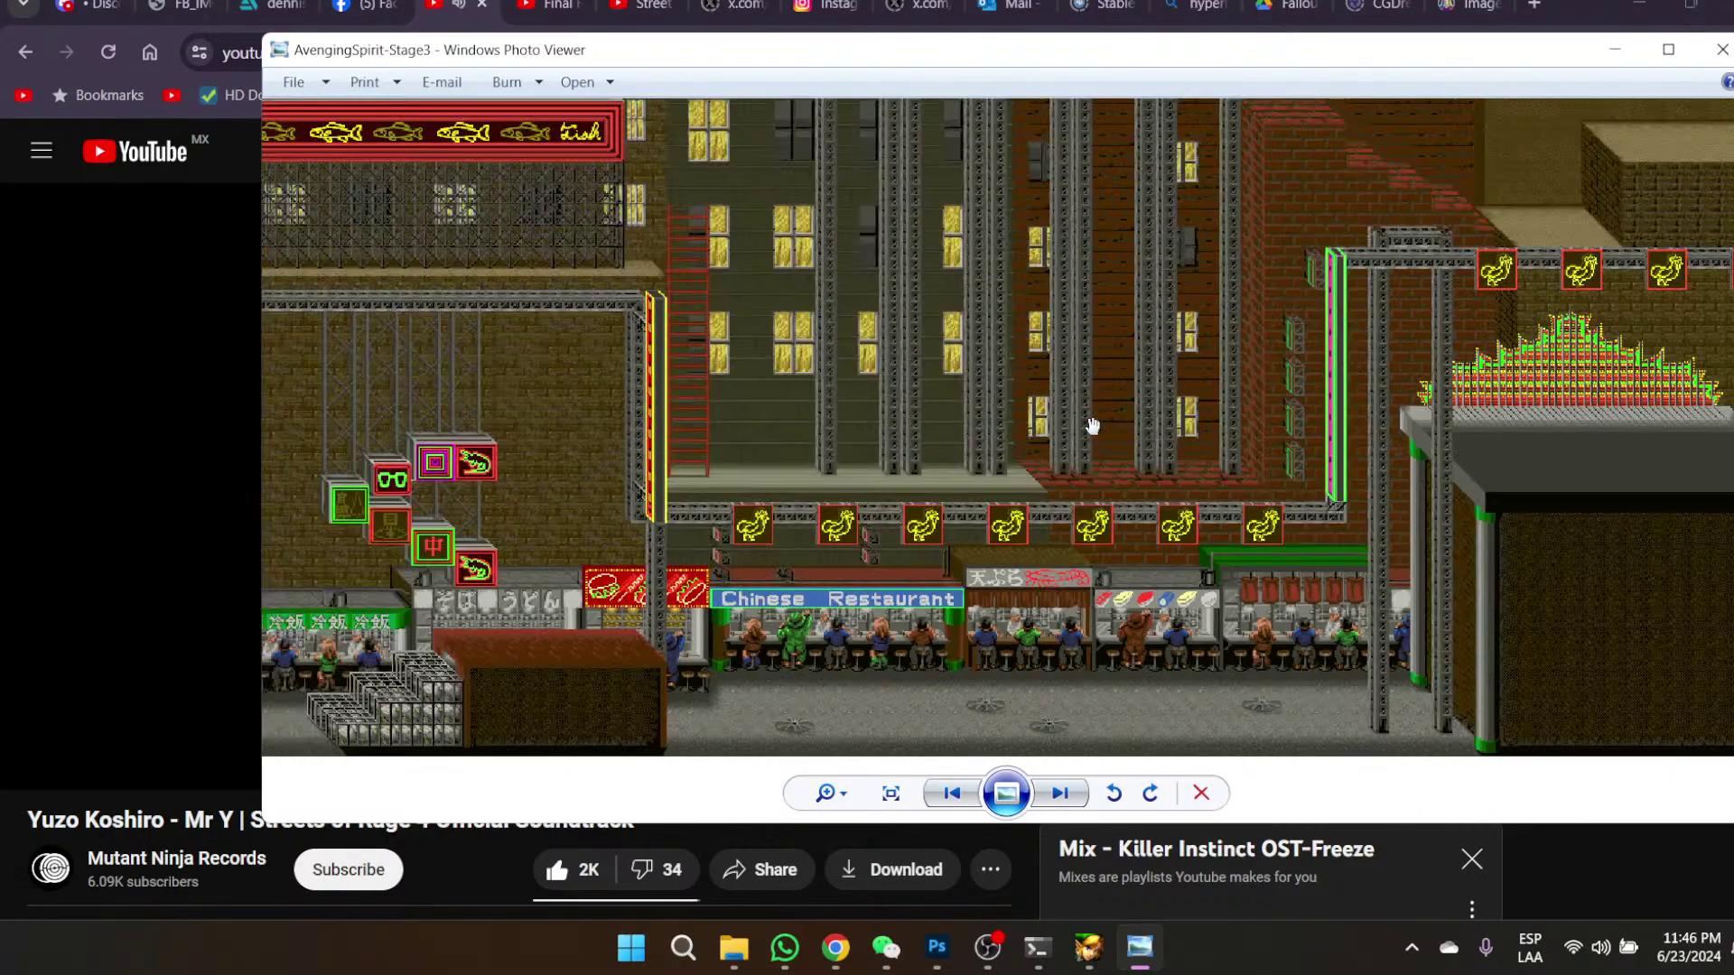
left_click_drag(1701, 300, 1680, 540)
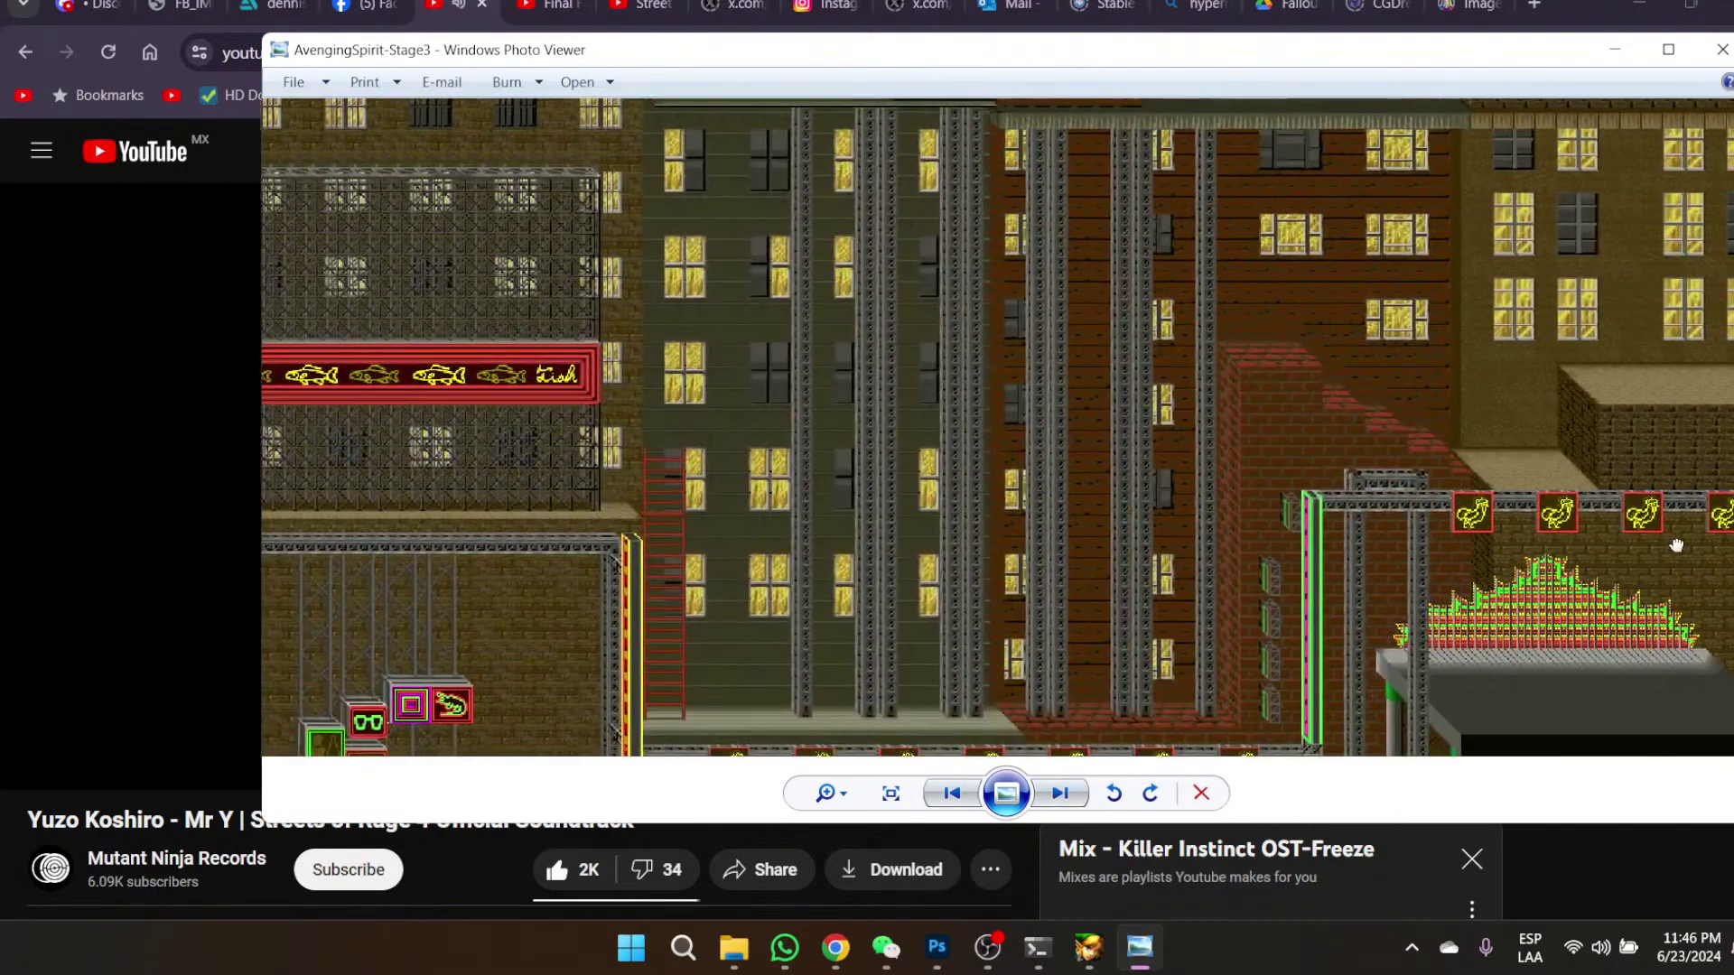
left_click_drag(494, 367, 1005, 367)
scroll(773, 391, "up", 4)
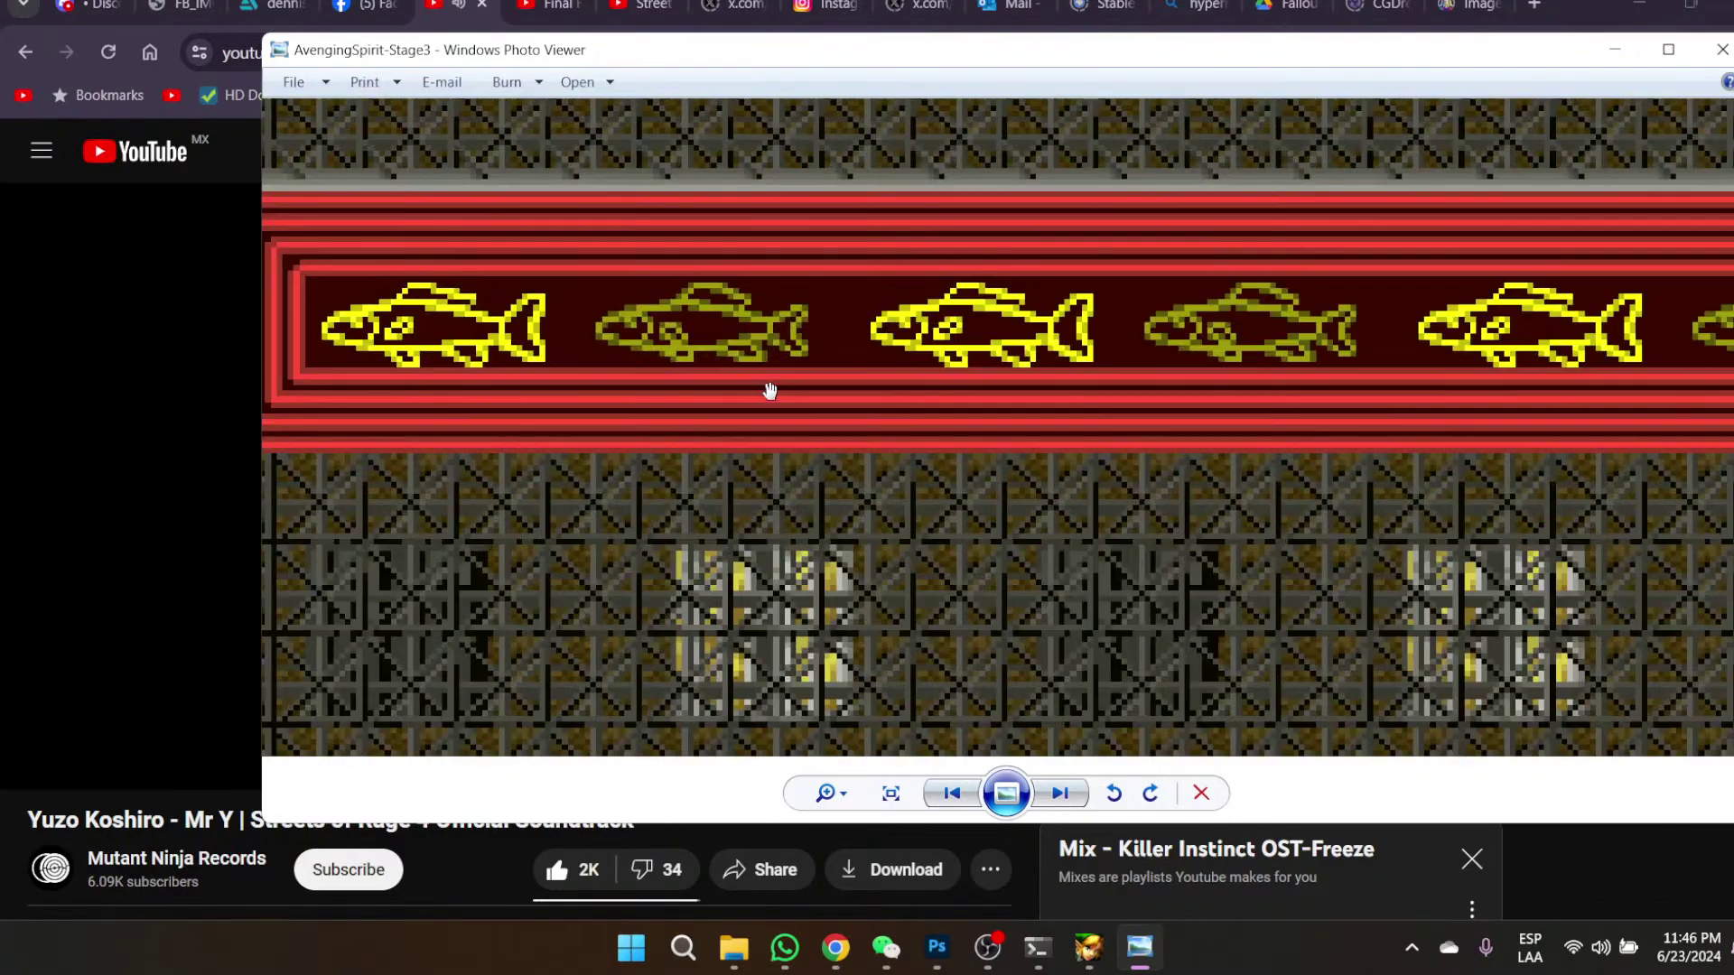
scroll(837, 368, "down", 4)
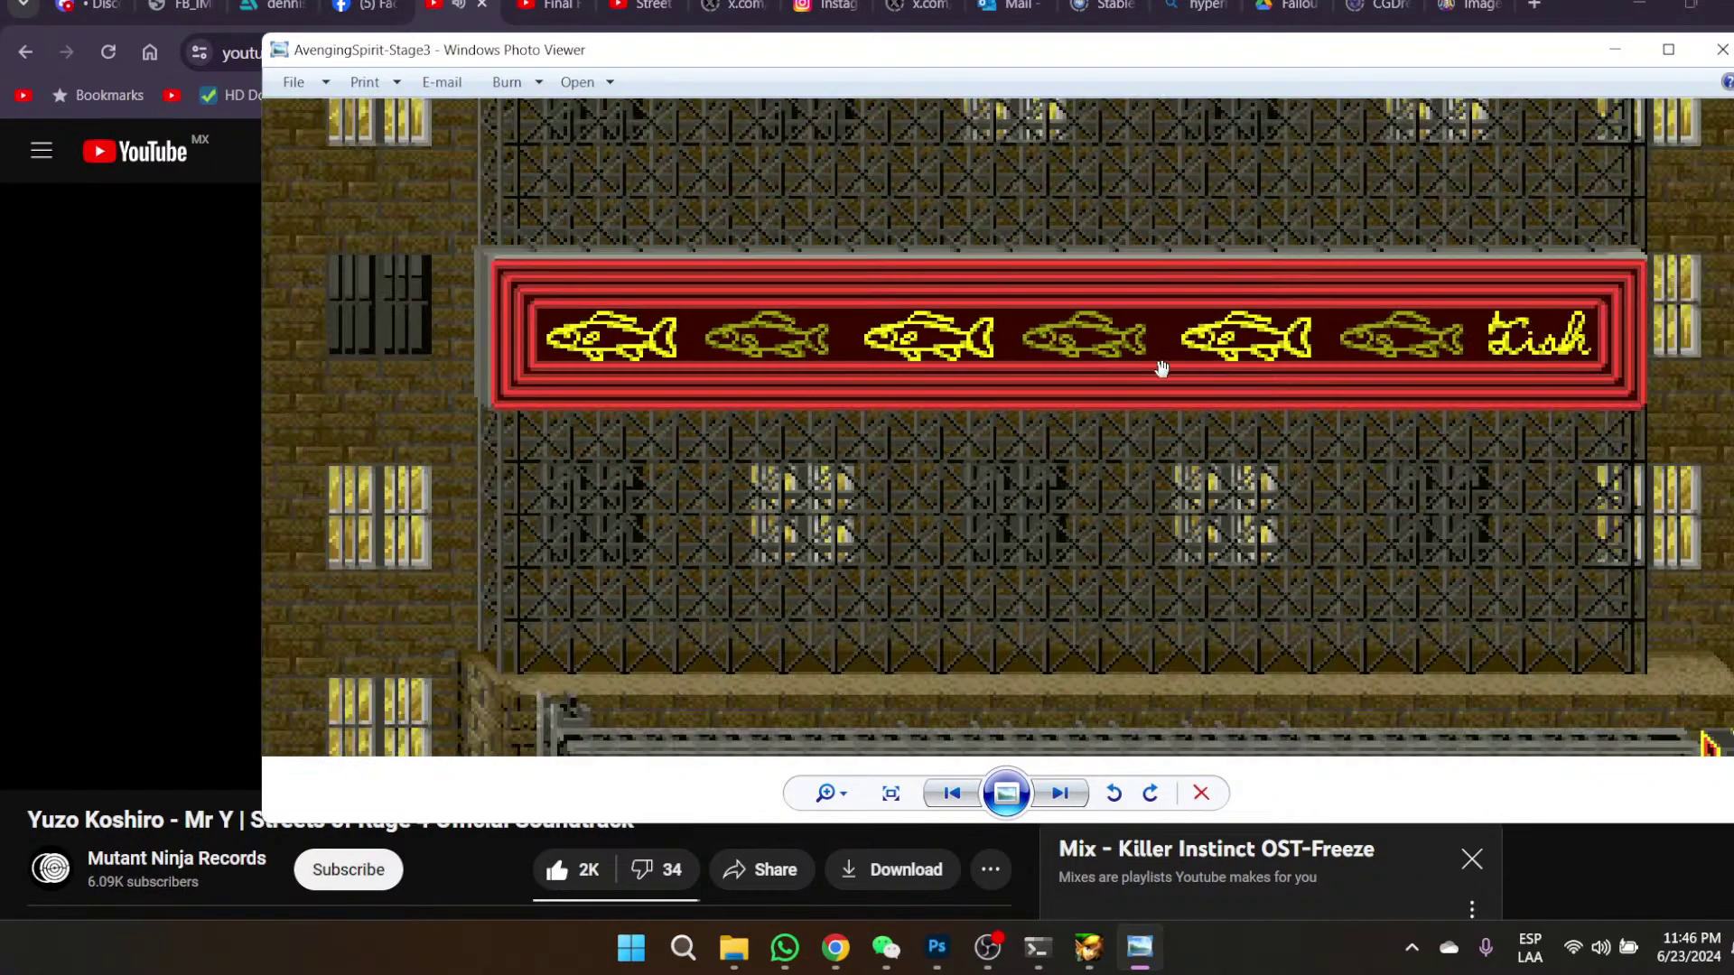
left_click(1713, 54)
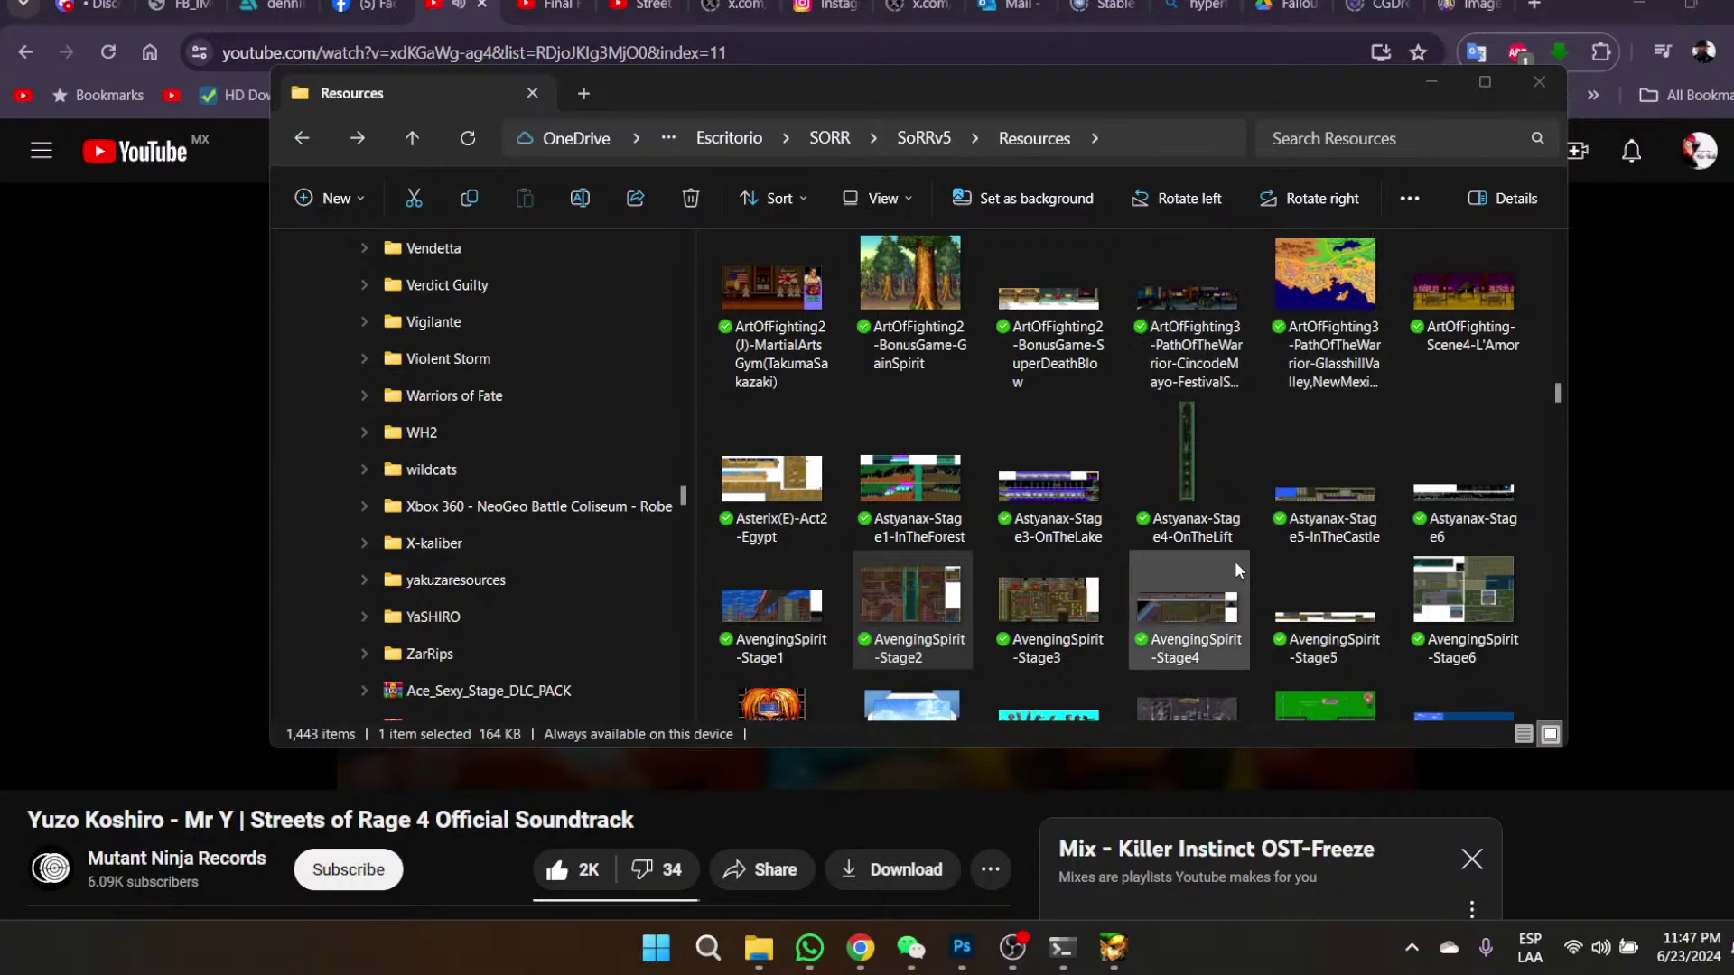
mouse_move(1118, 954)
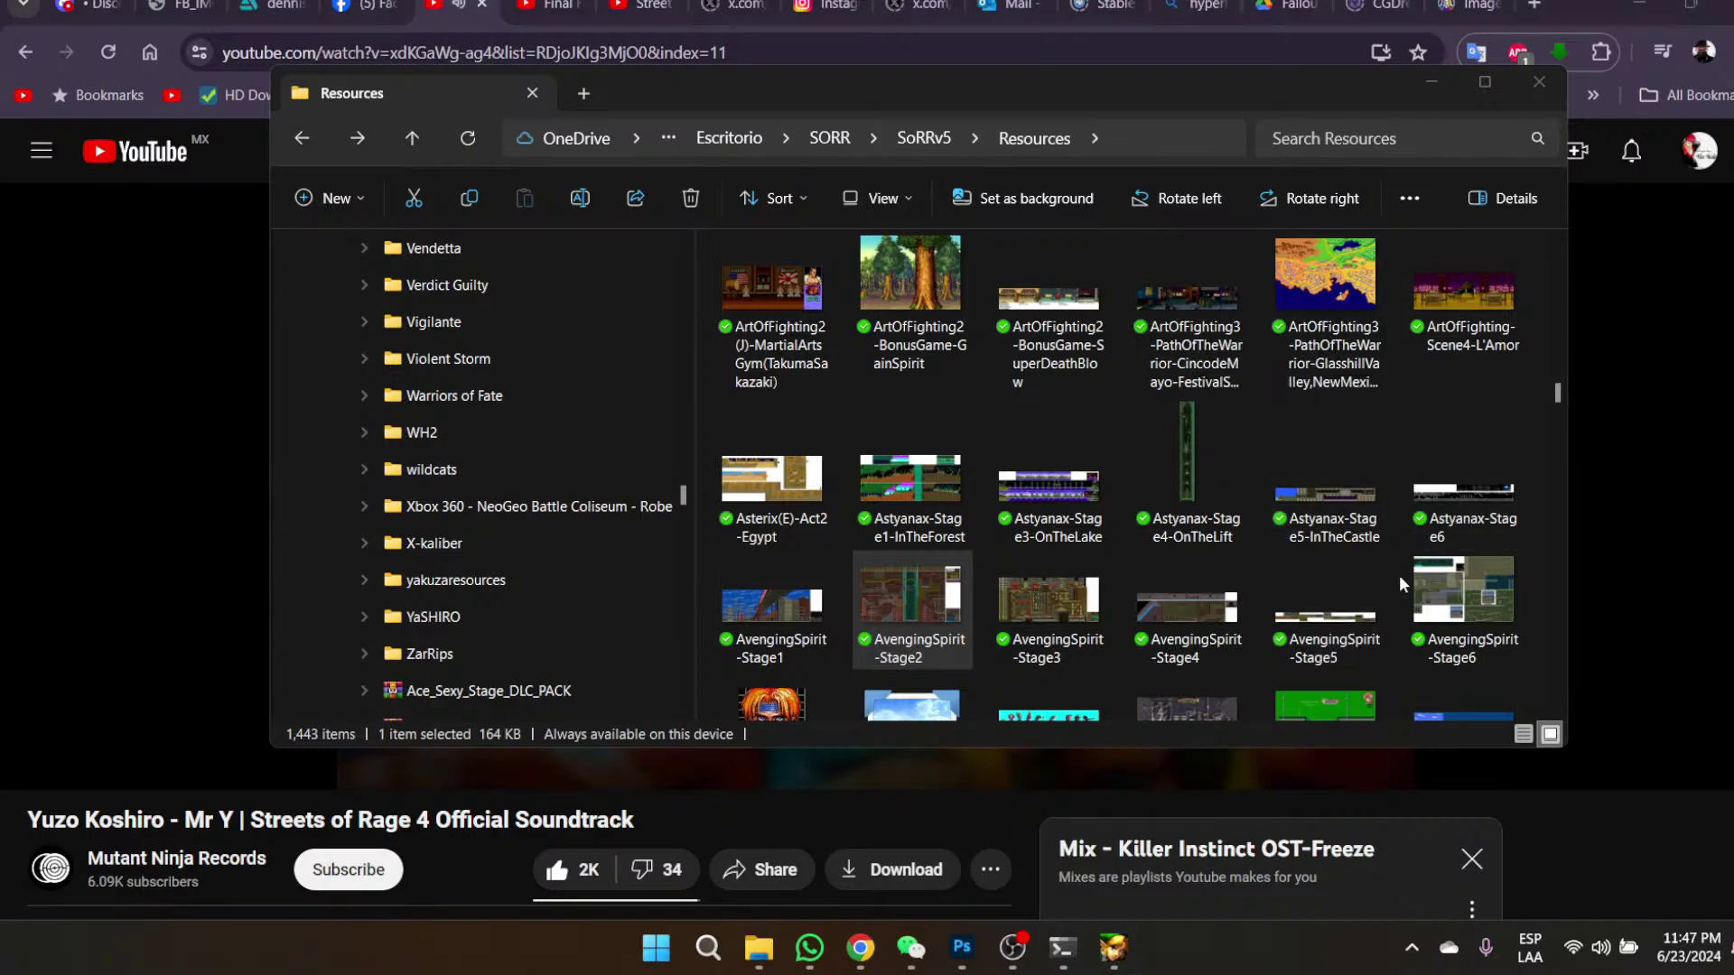
- Browse the Resources folder thumbnails from the AvengingSpirit images on to the chinatown files for another stage background example
scroll(1399, 583, "down", 3)
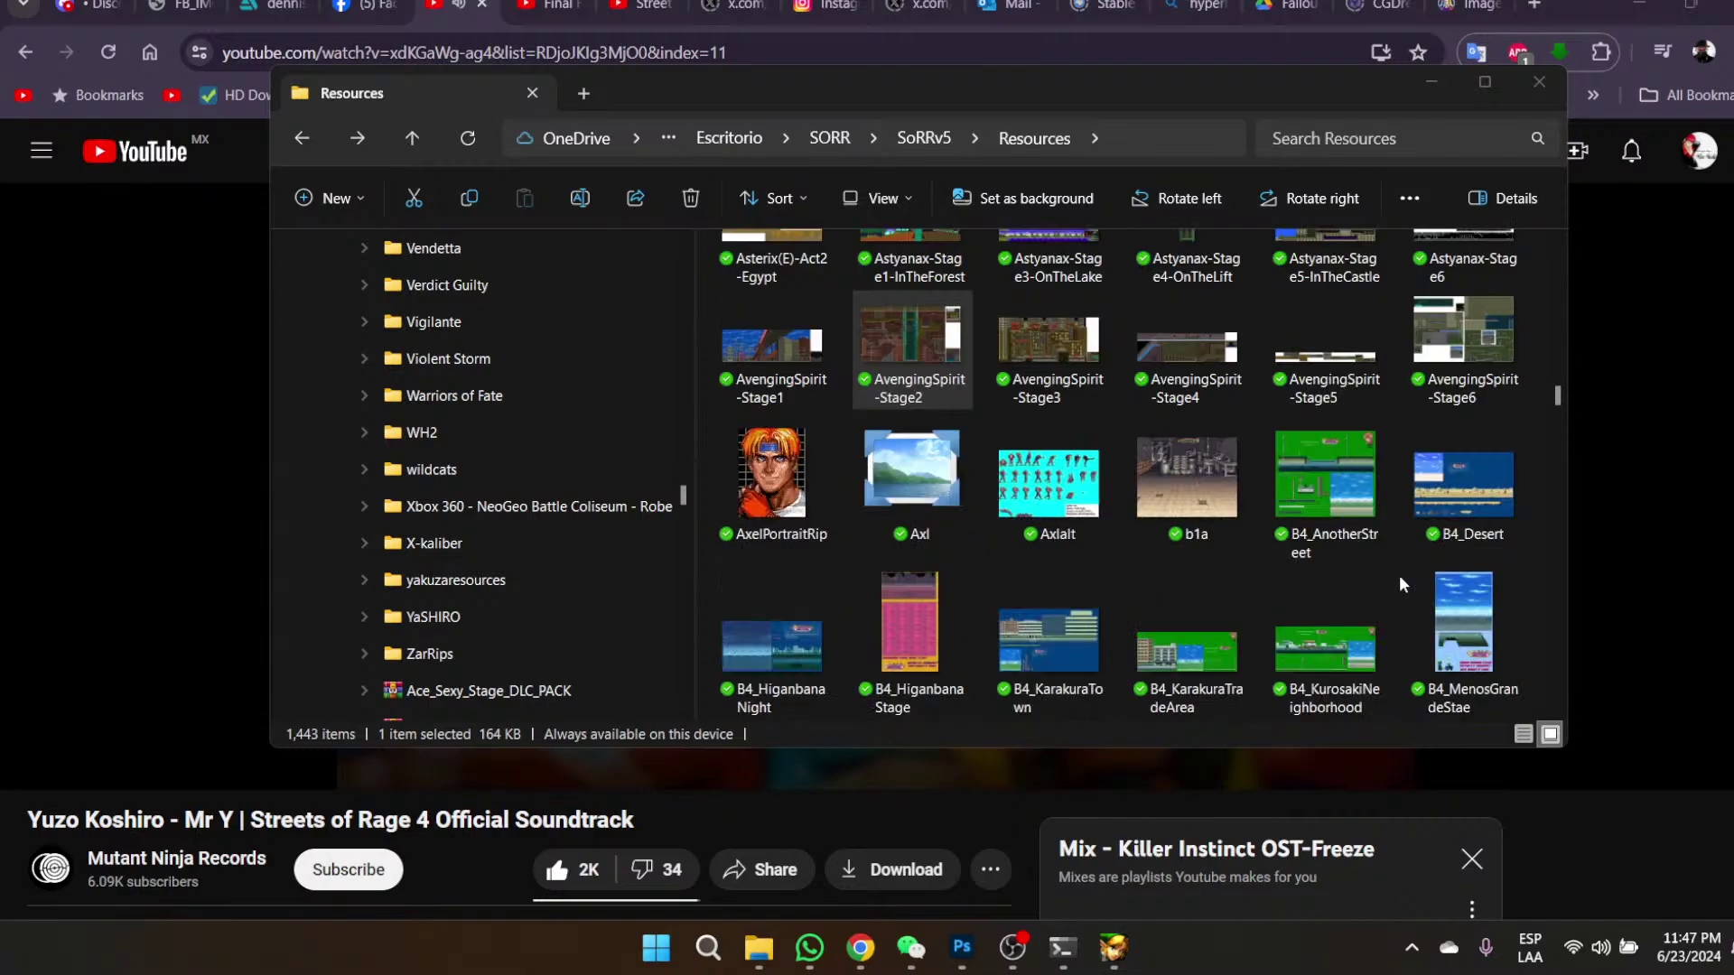
scroll(1400, 582, "down", 3)
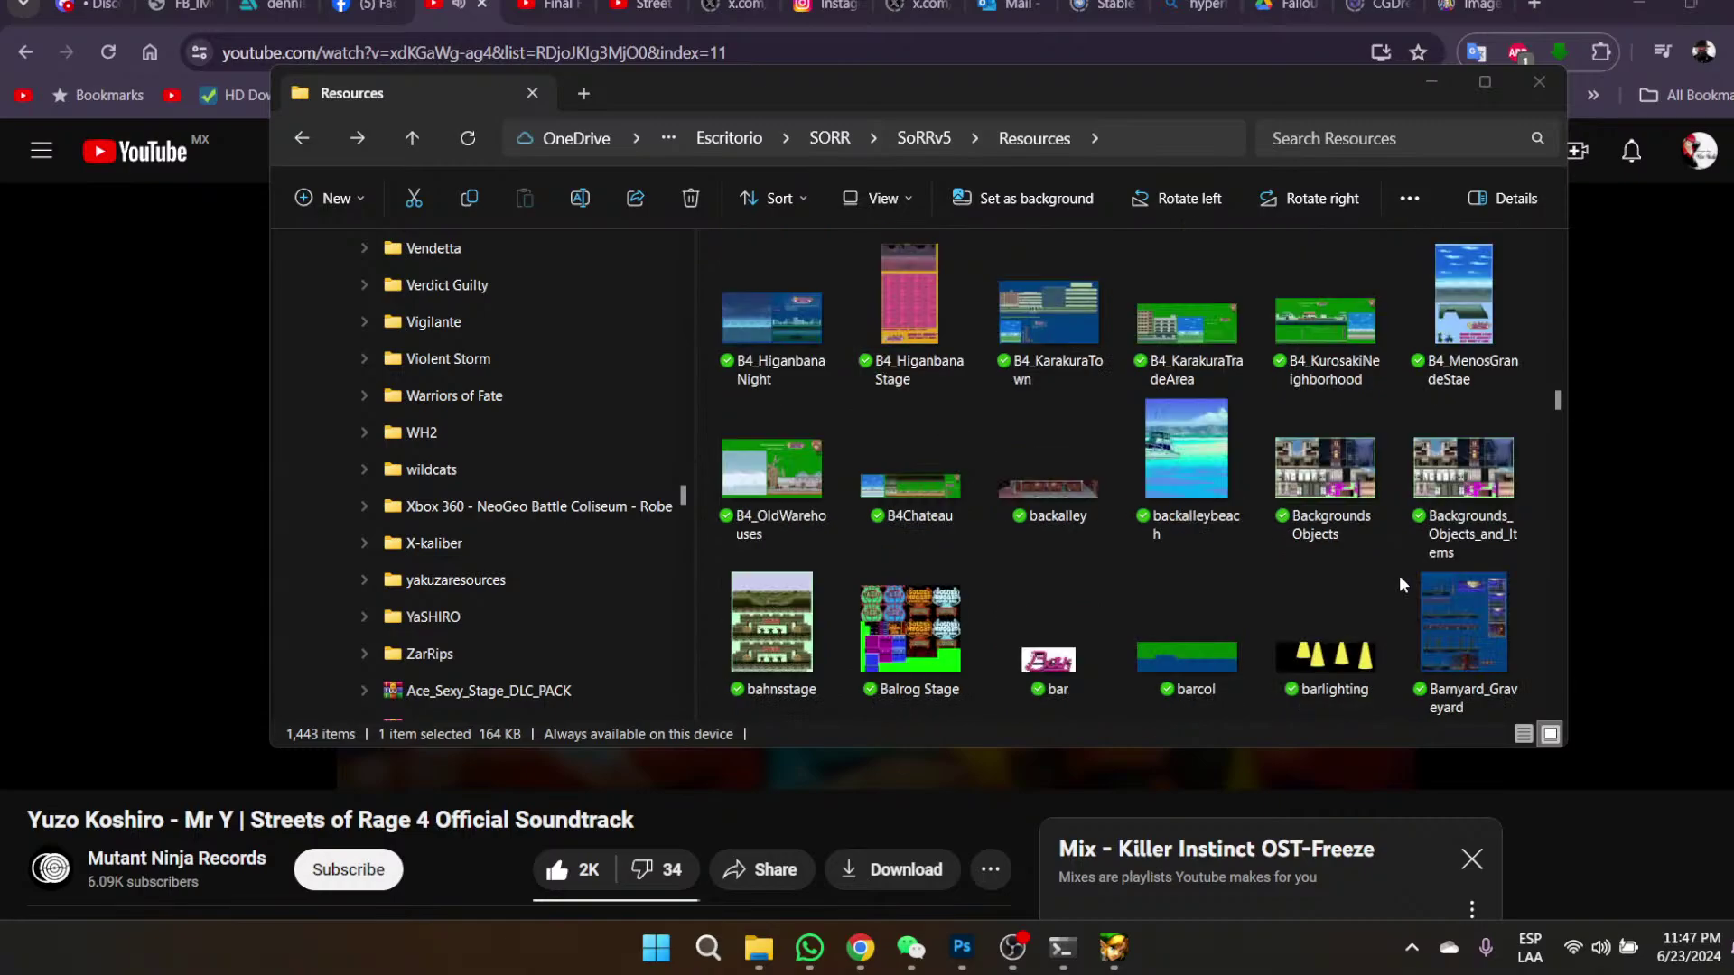
scroll(1400, 585, "down", 3)
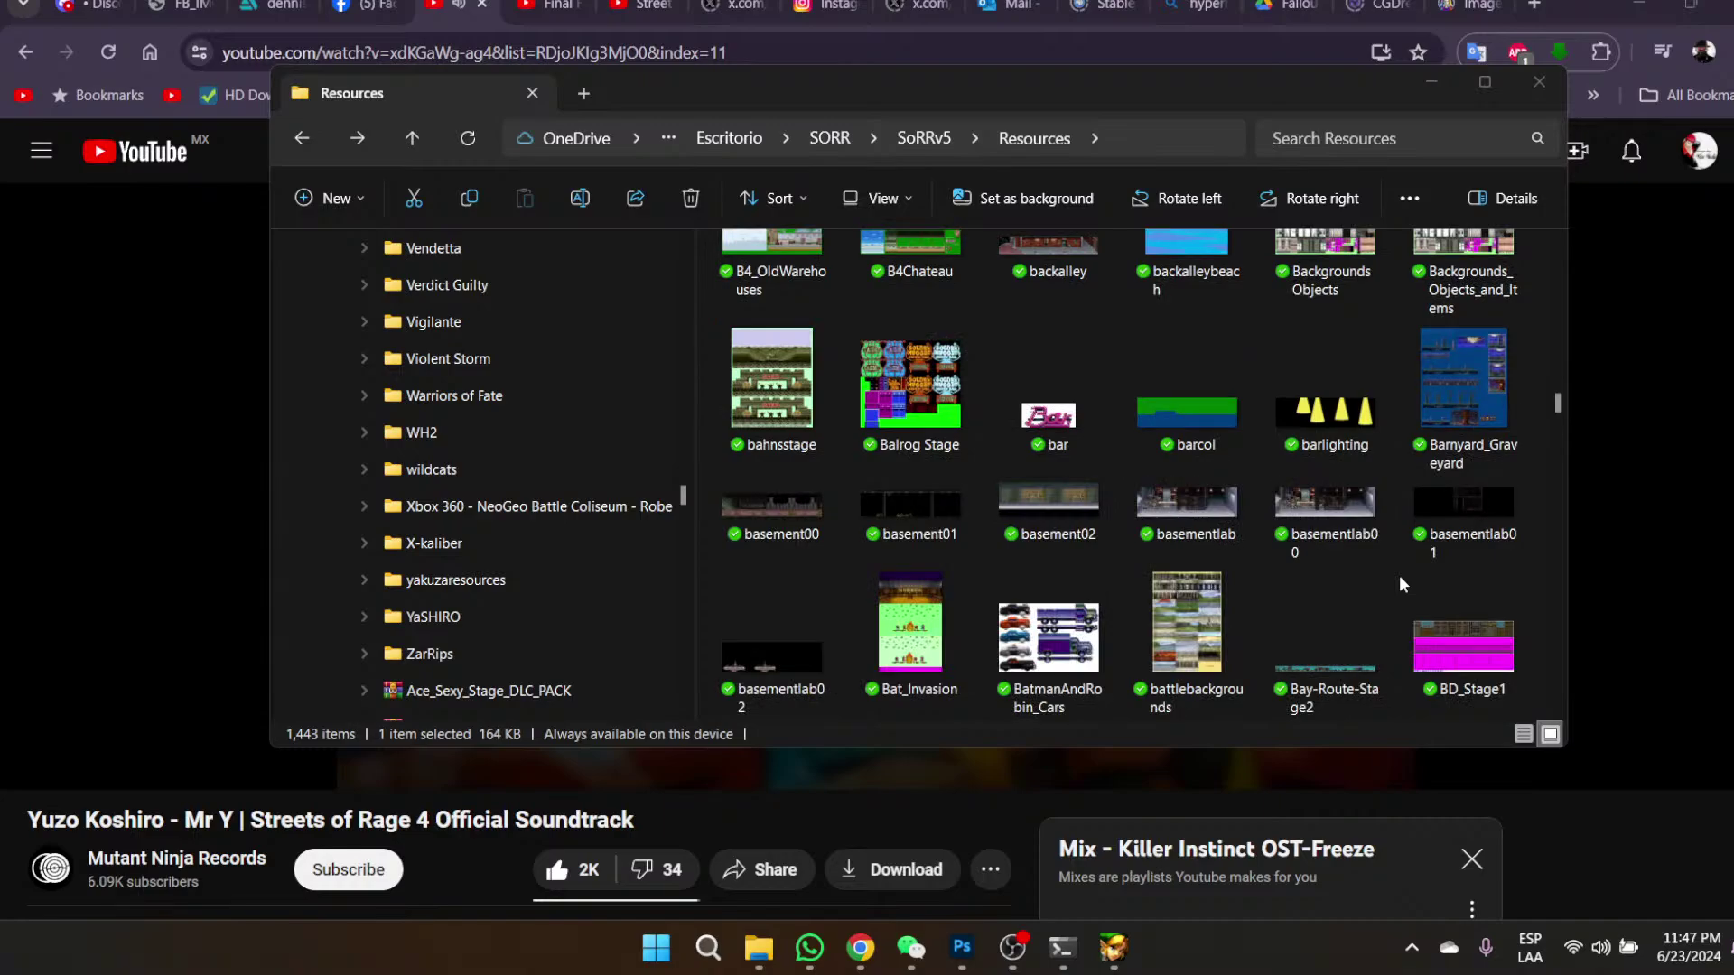
scroll(1399, 585, "down", 3)
scroll(1400, 585, "down", 2)
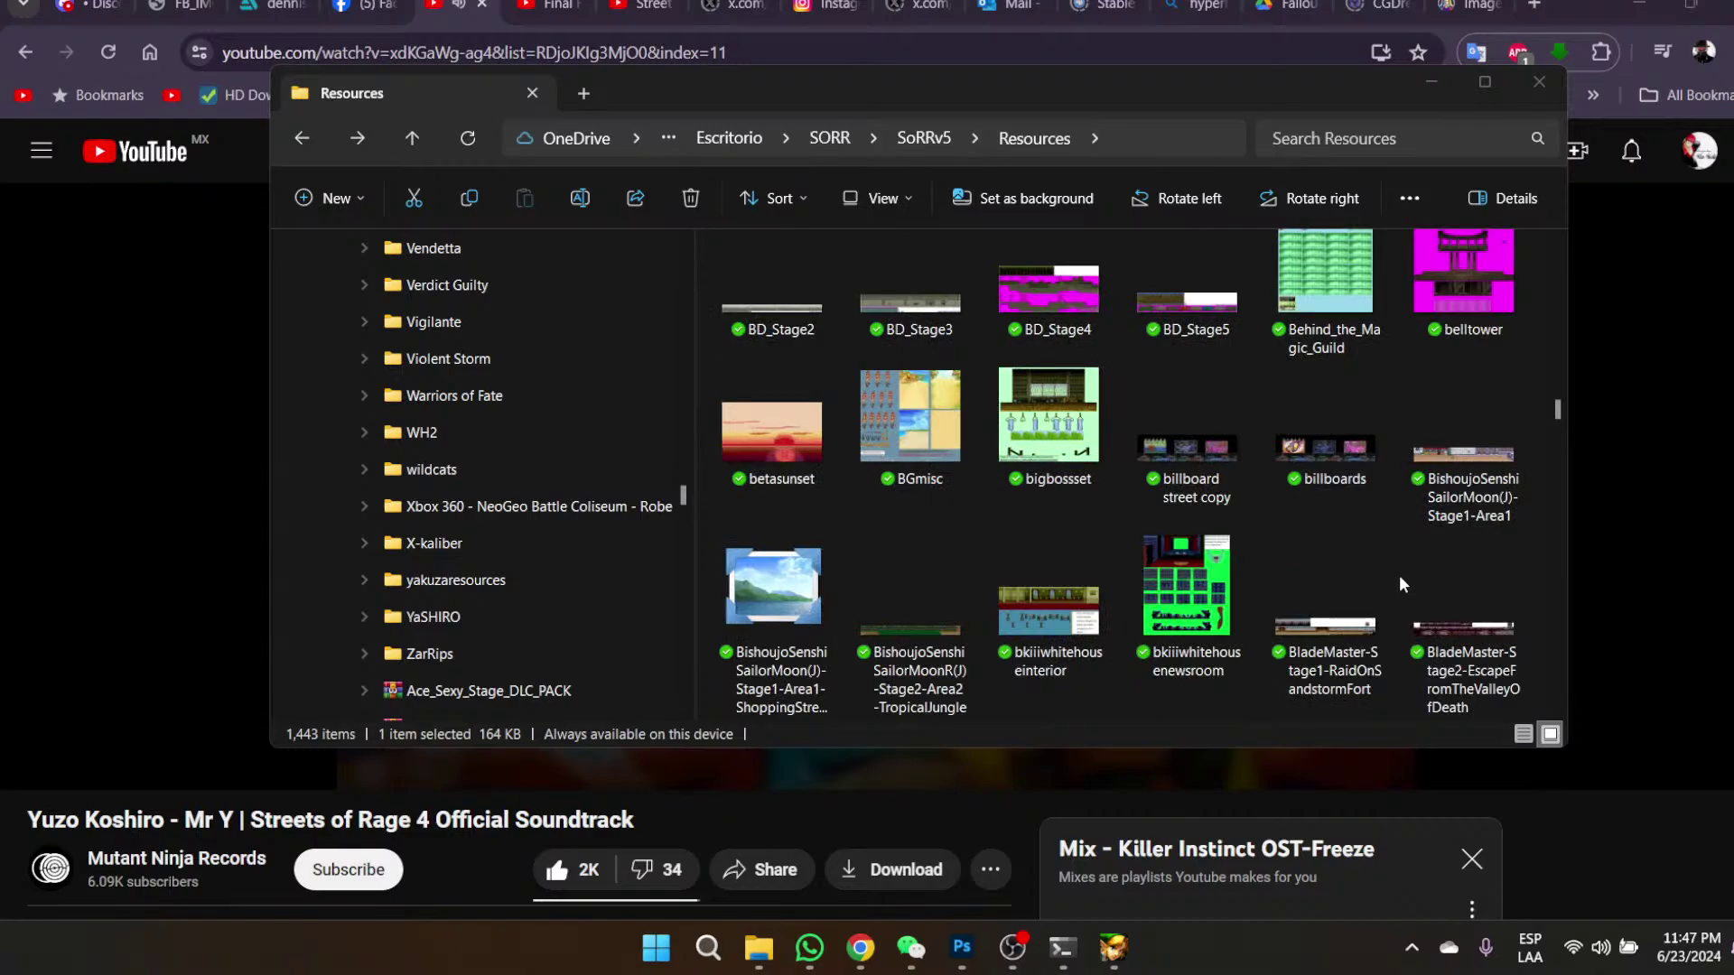
scroll(1400, 584, "down", 2)
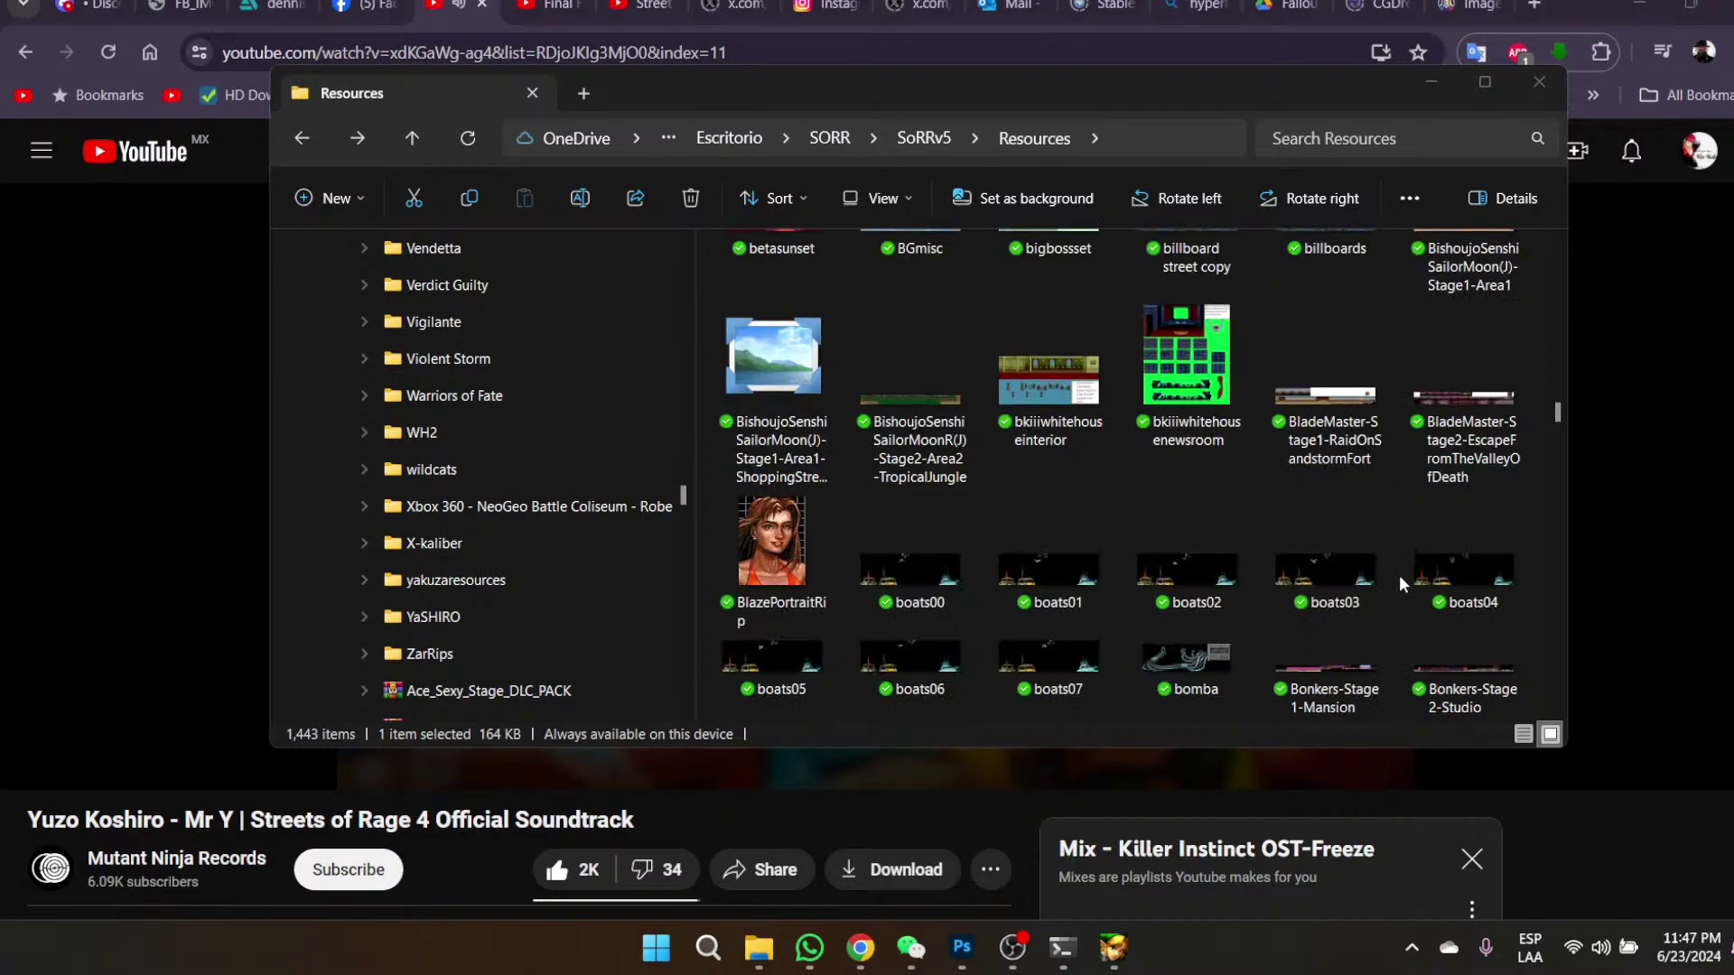
scroll(1400, 583, "down", 3)
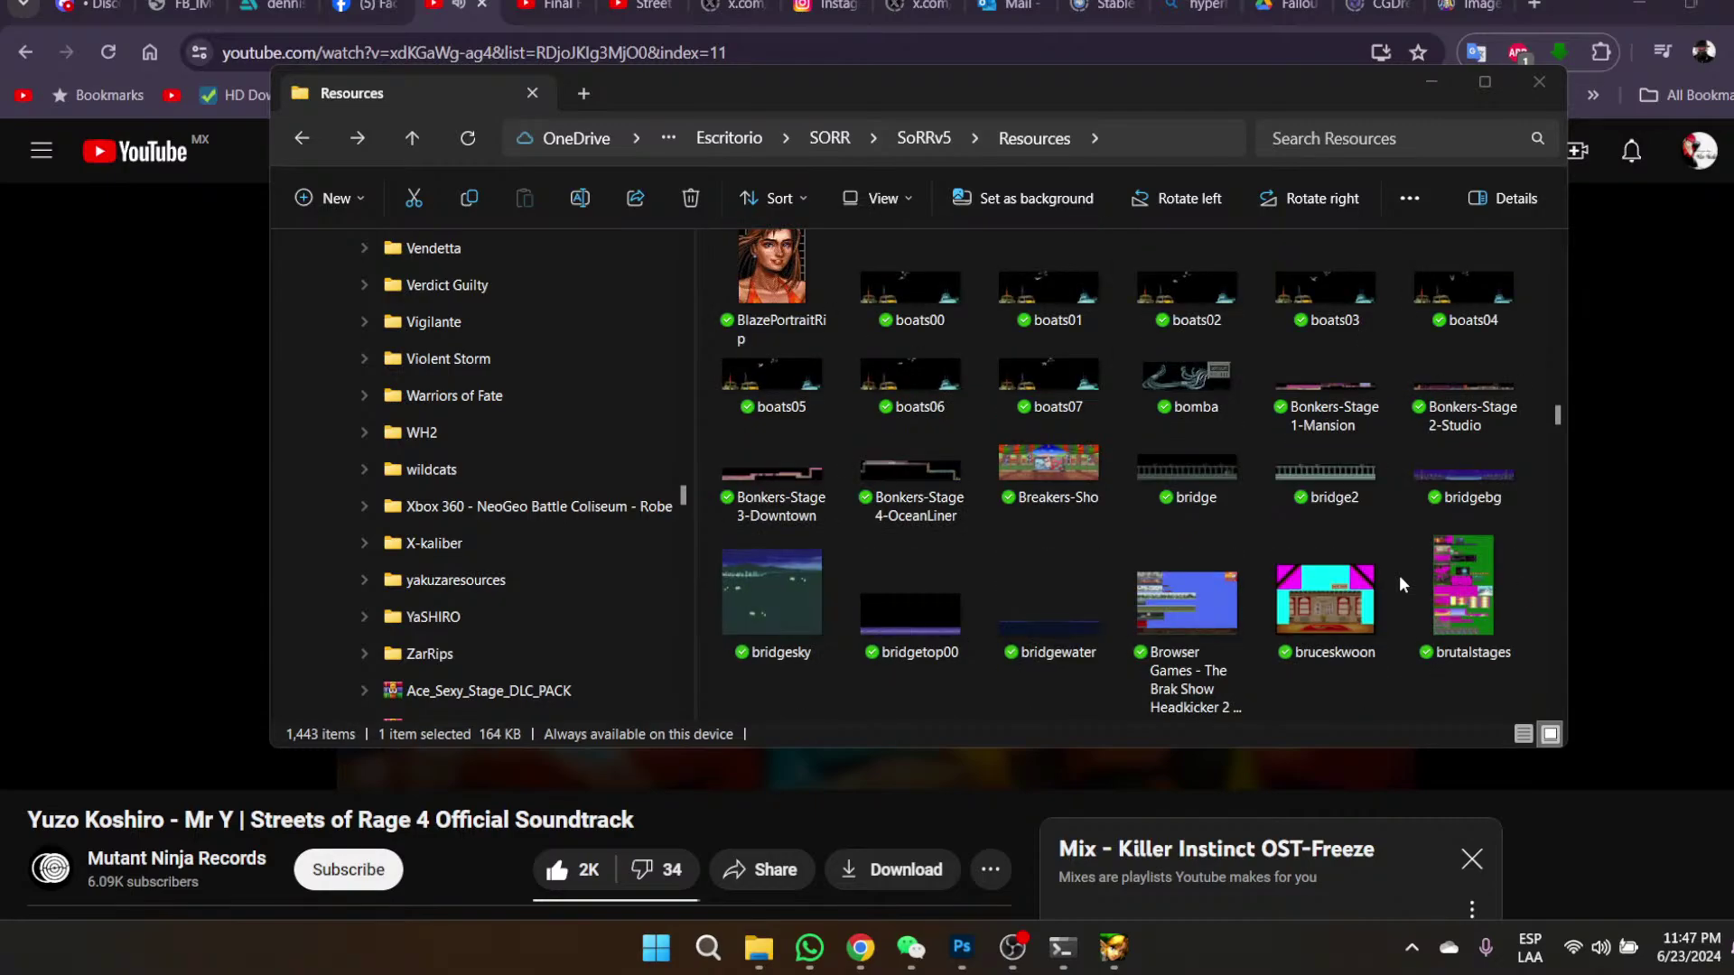
scroll(1400, 584, "down", 2)
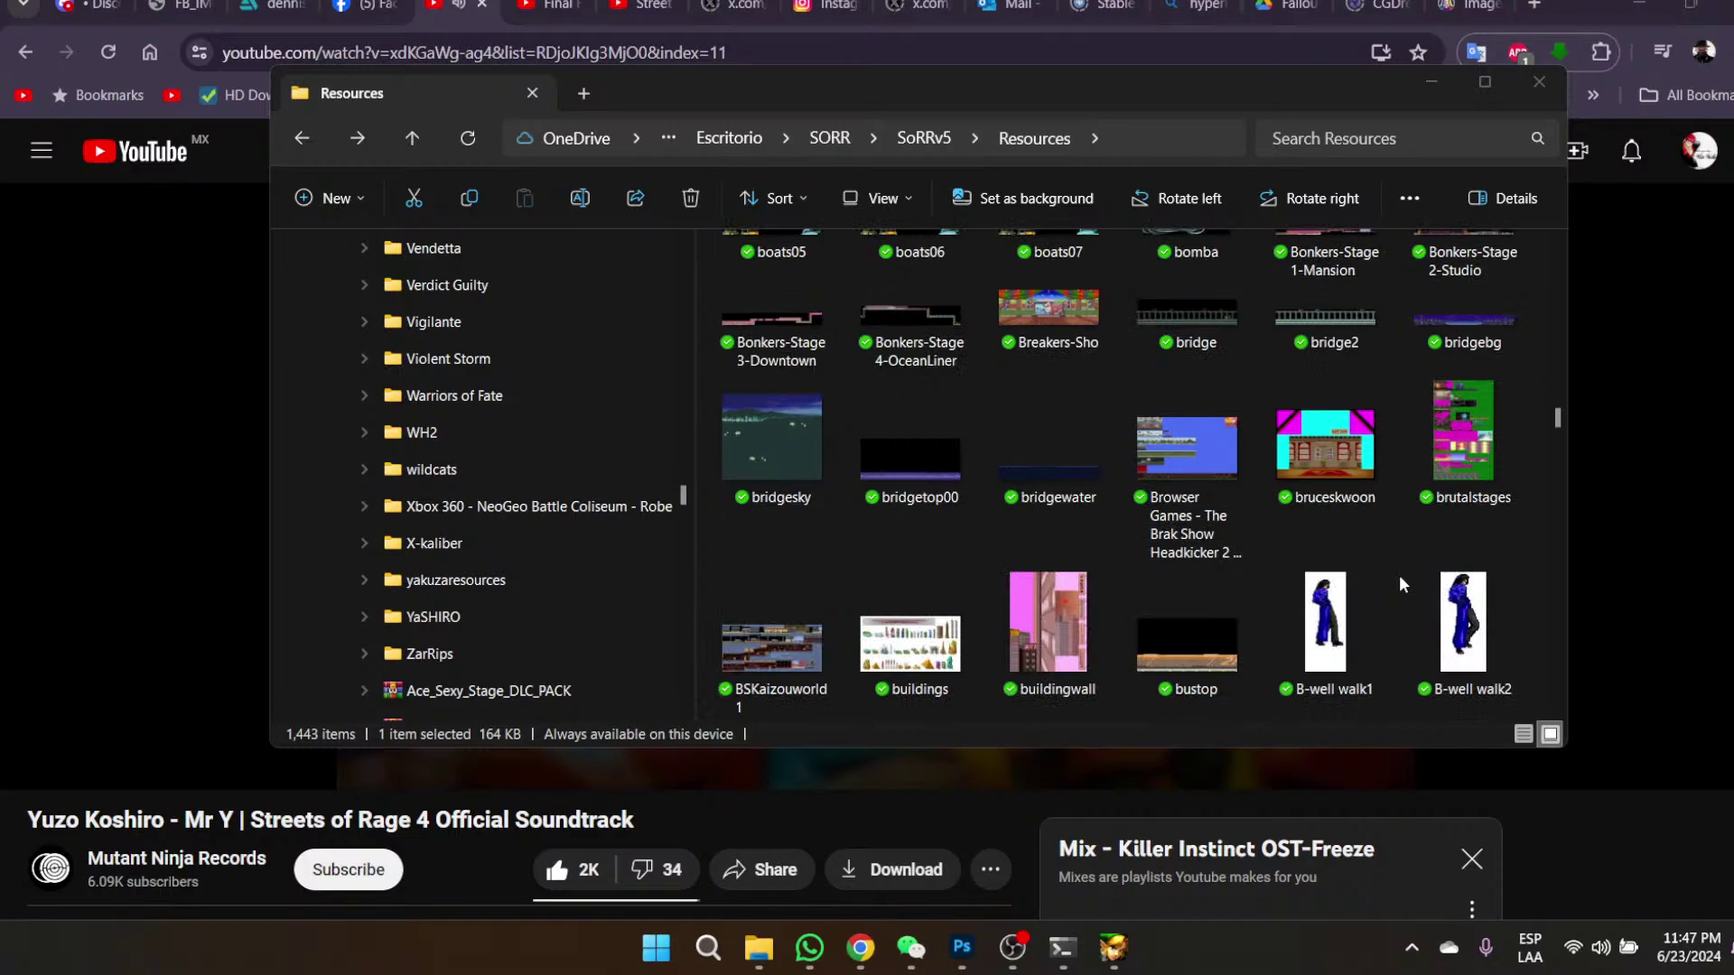
scroll(1399, 584, "down", 3)
scroll(1399, 583, "down", 5)
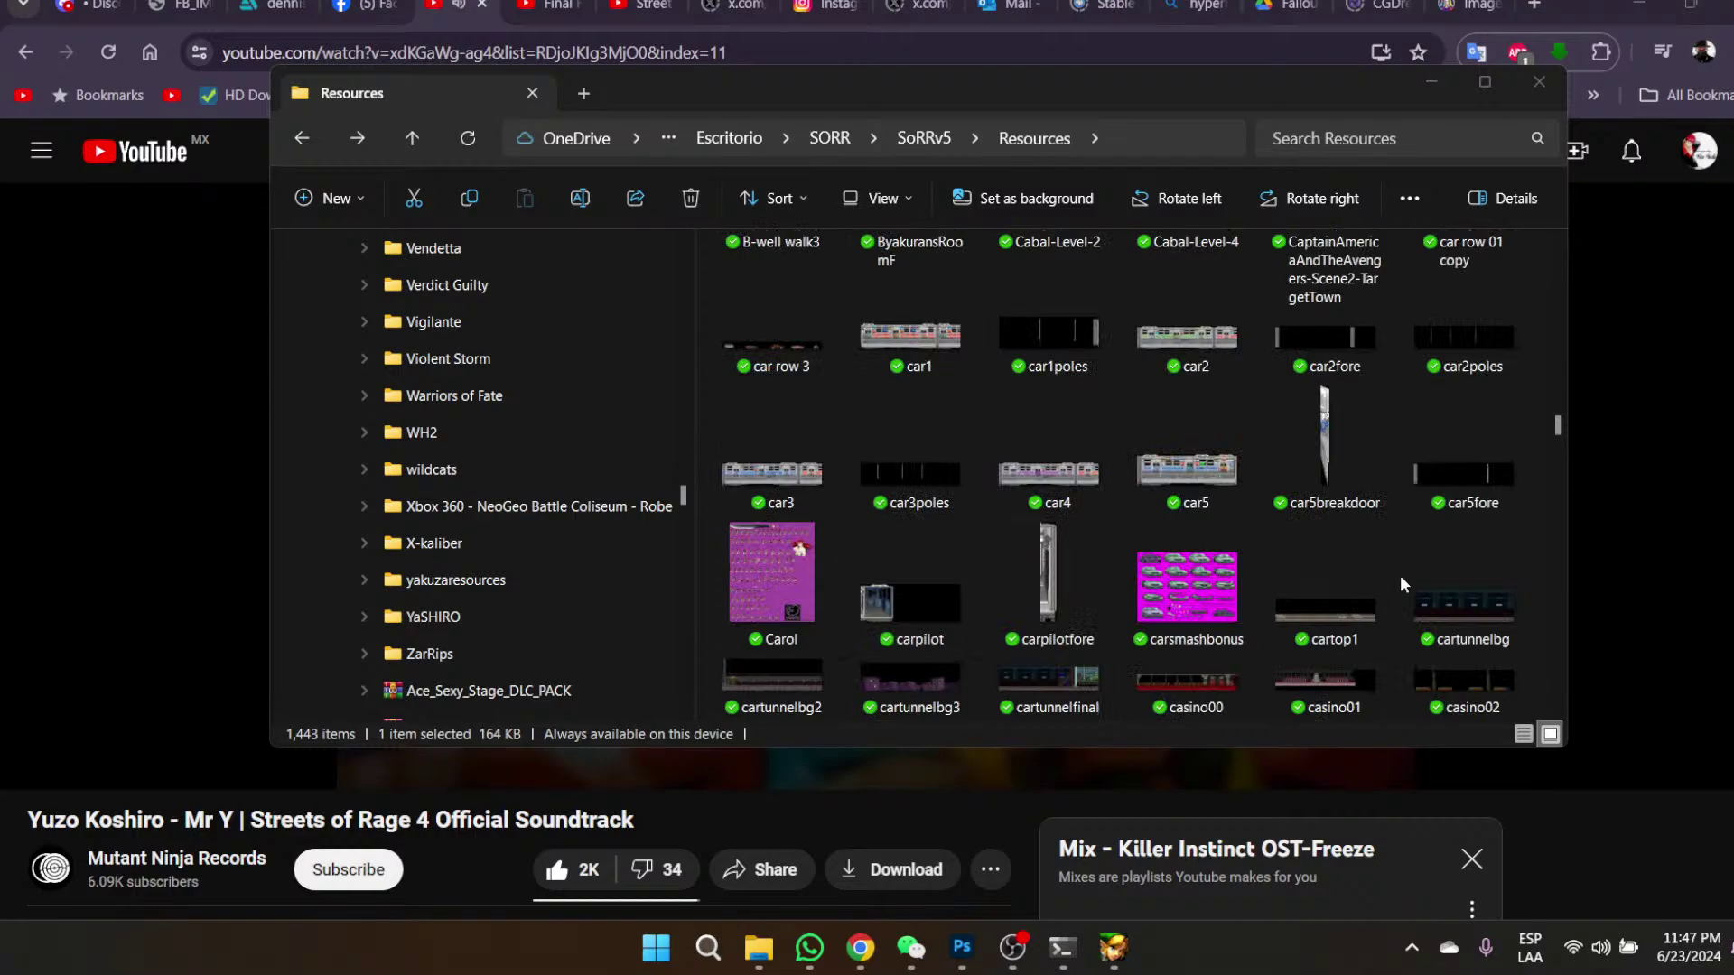
scroll(1400, 583, "up", 4)
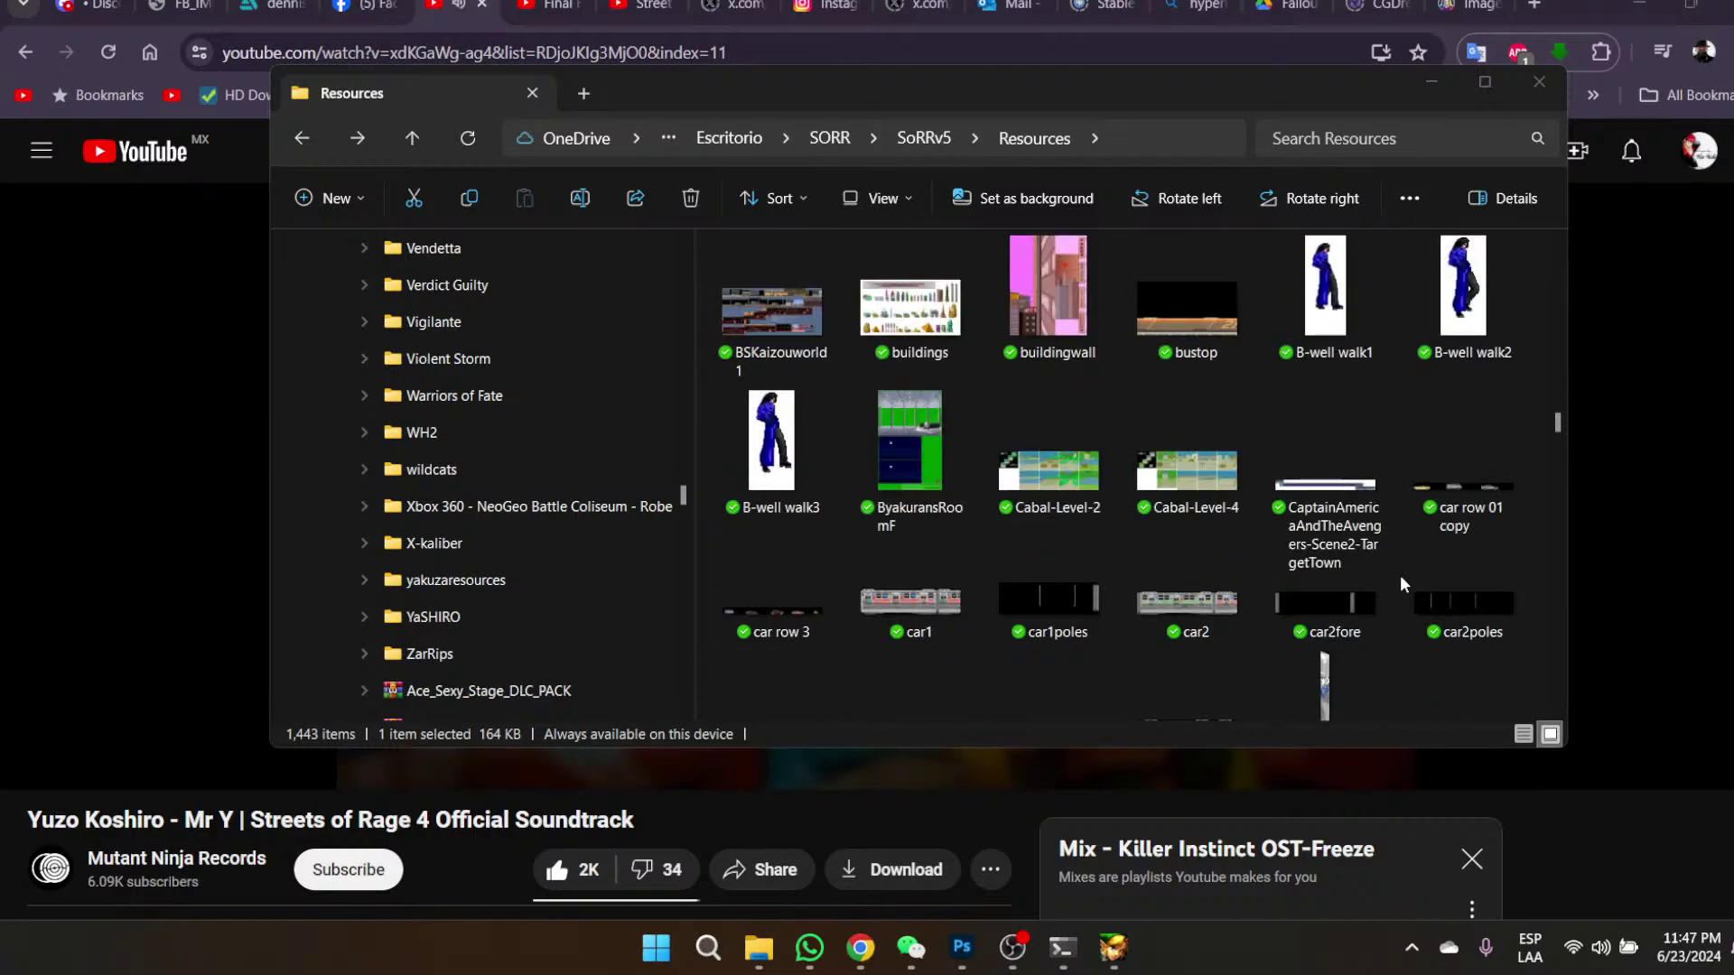
scroll(1400, 582, "down", 3)
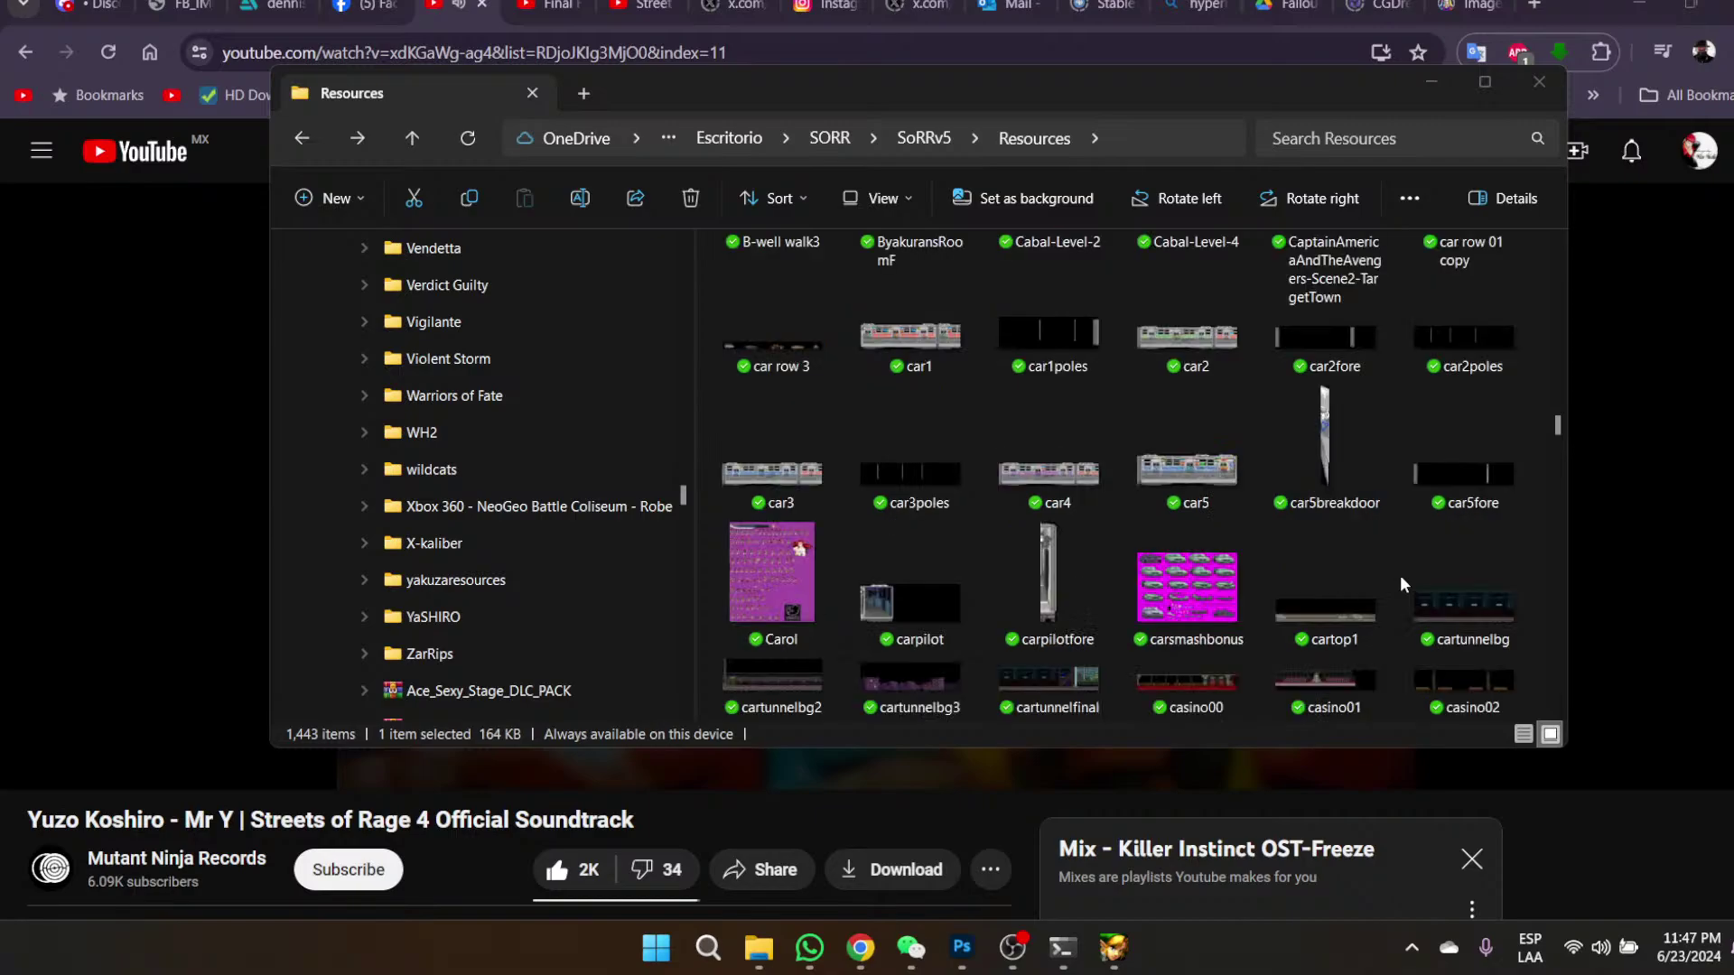
scroll(1400, 582, "down", 3)
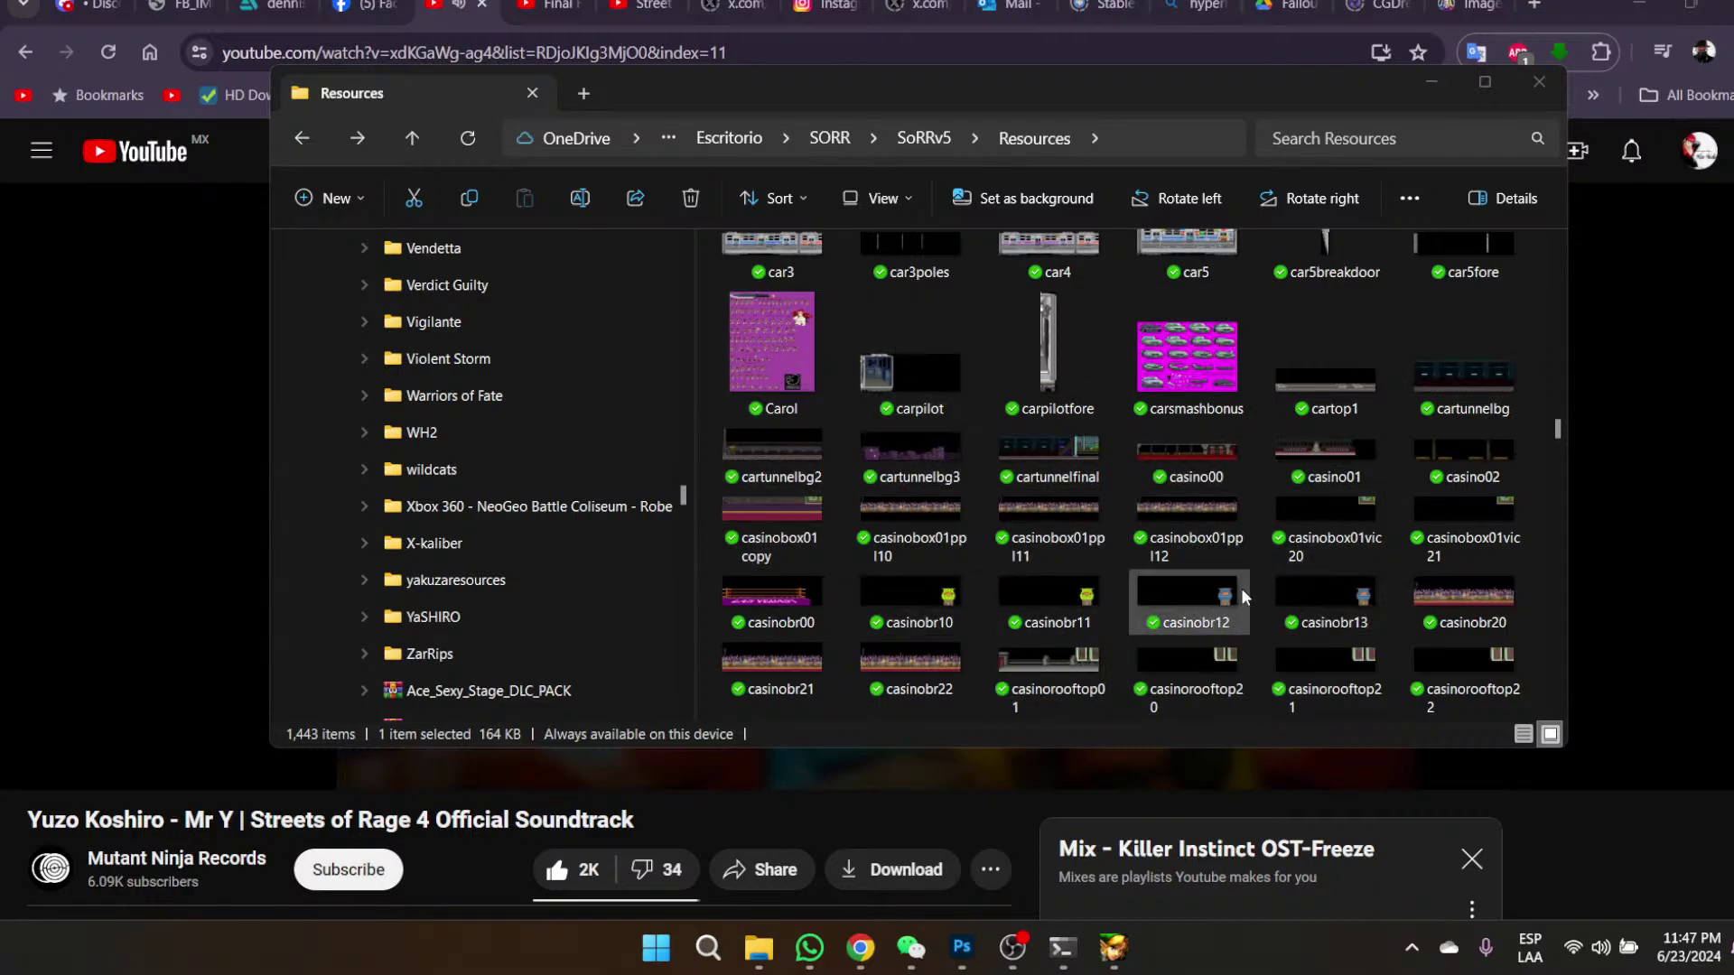
scroll(1242, 596, "down", 3)
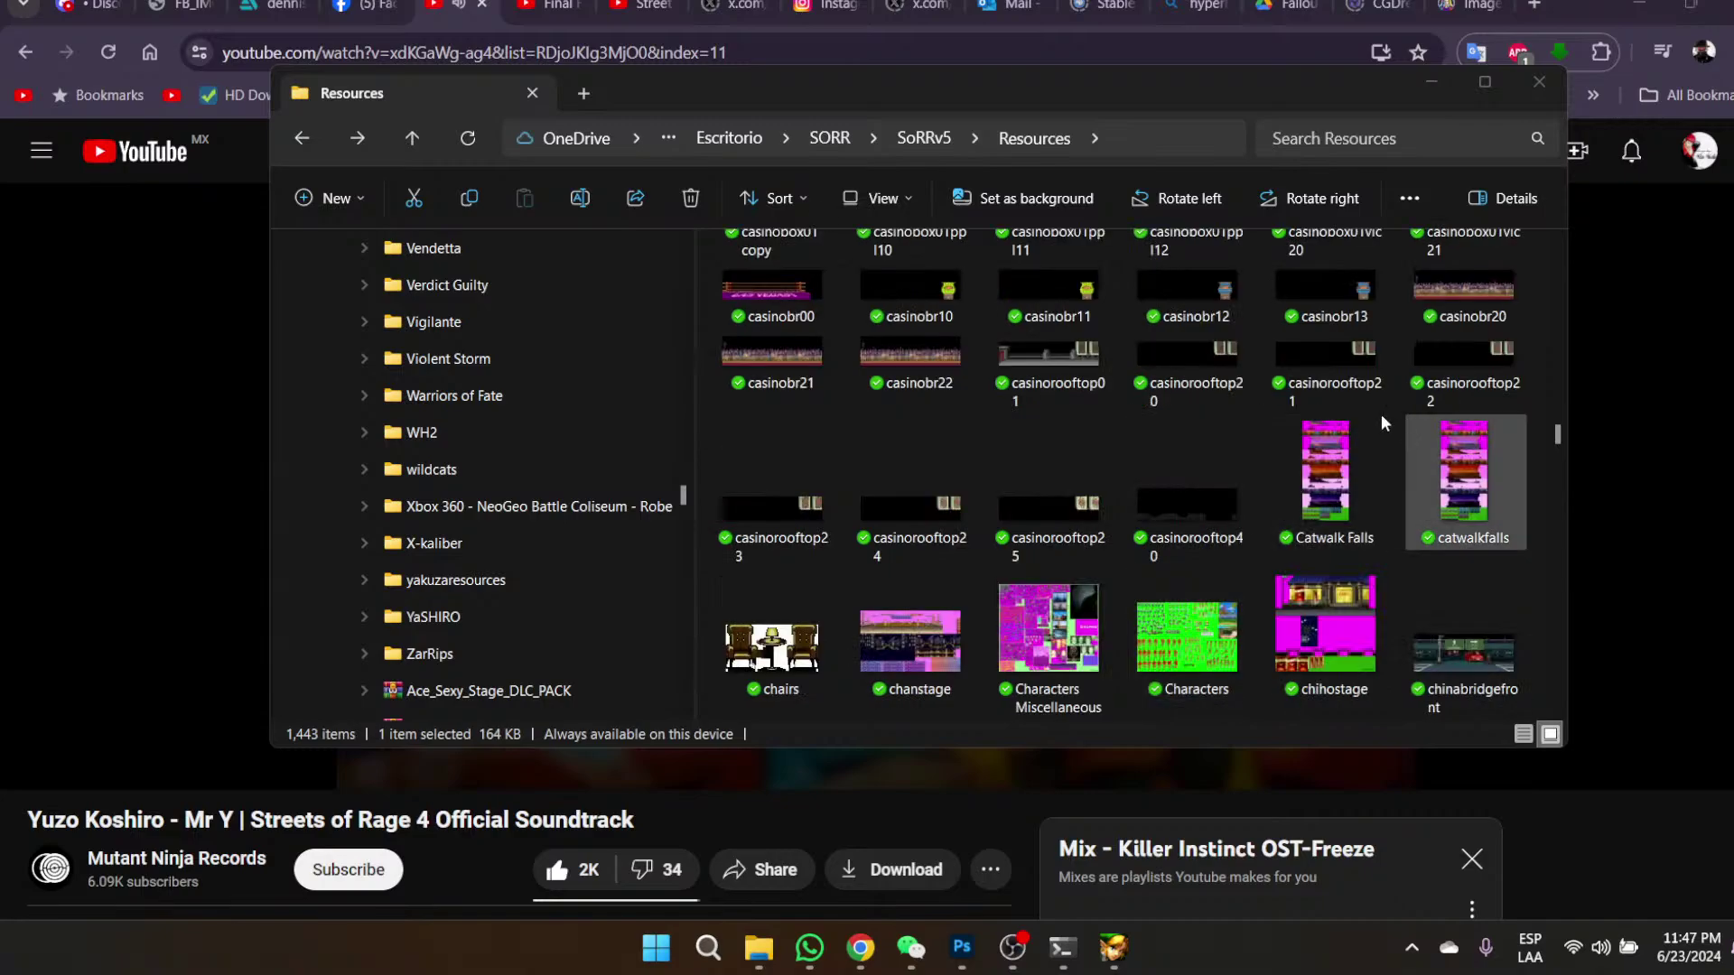
scroll(1351, 456, "down", 3)
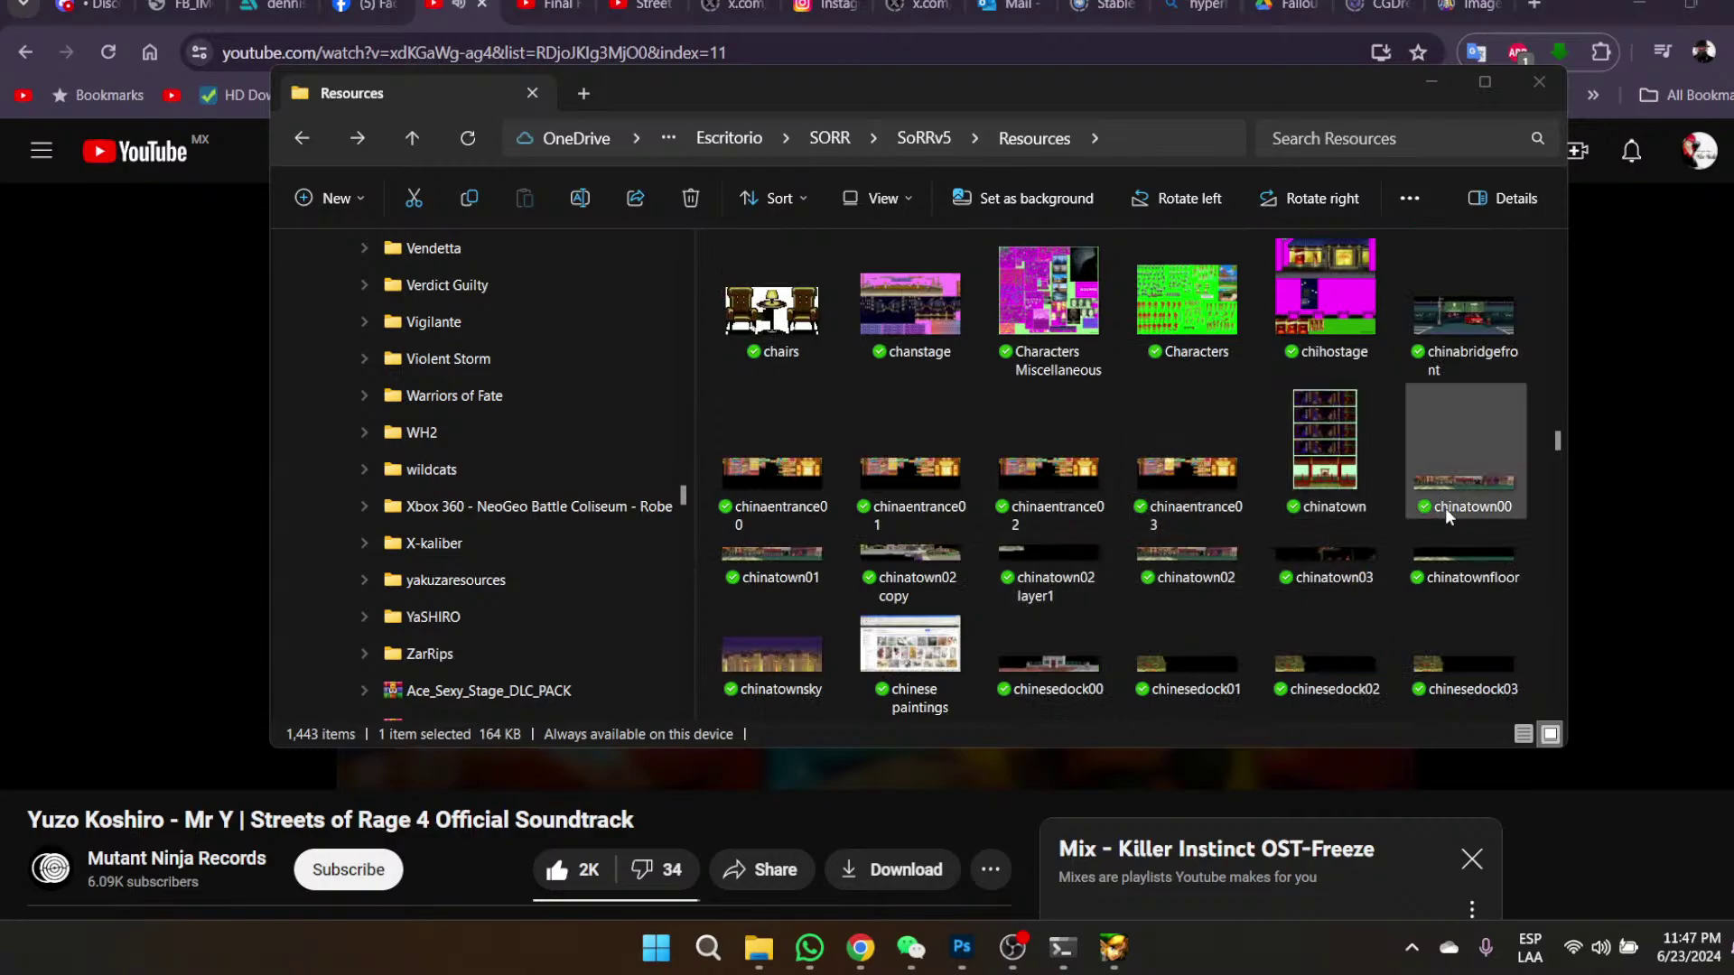
- Bring up the chinatown00 image at actual size and examine the three bystanders in front of the red-awning tea shop up close
double_click(1459, 477)
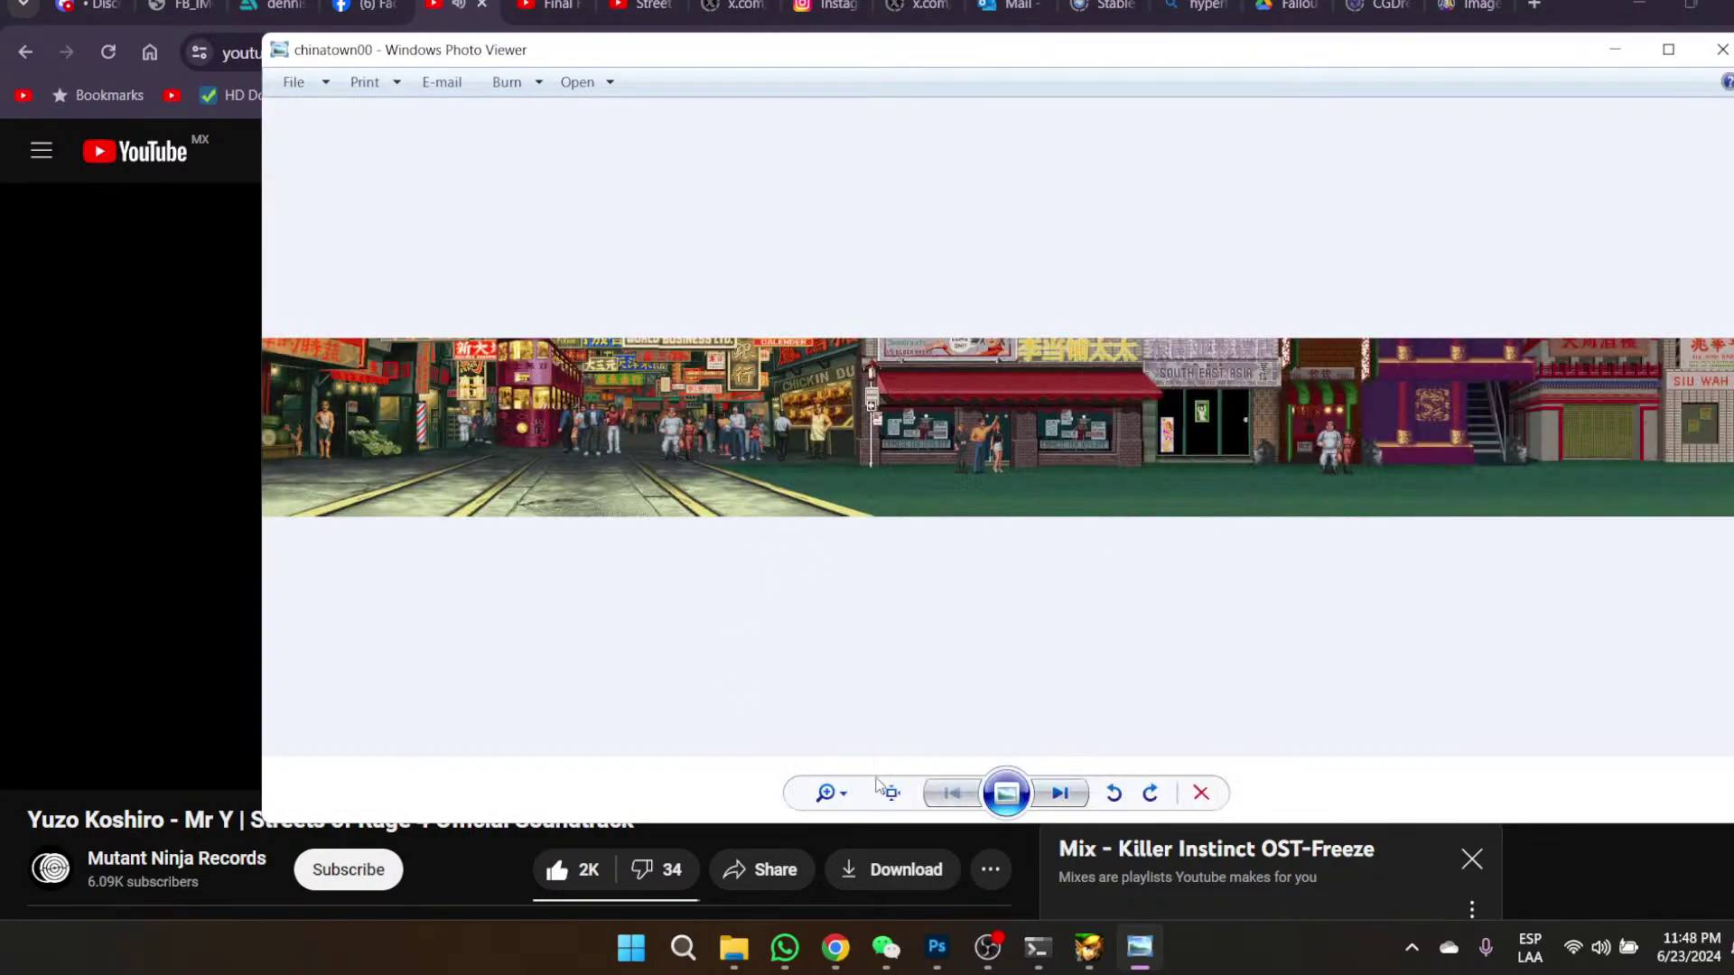
left_click(890, 793)
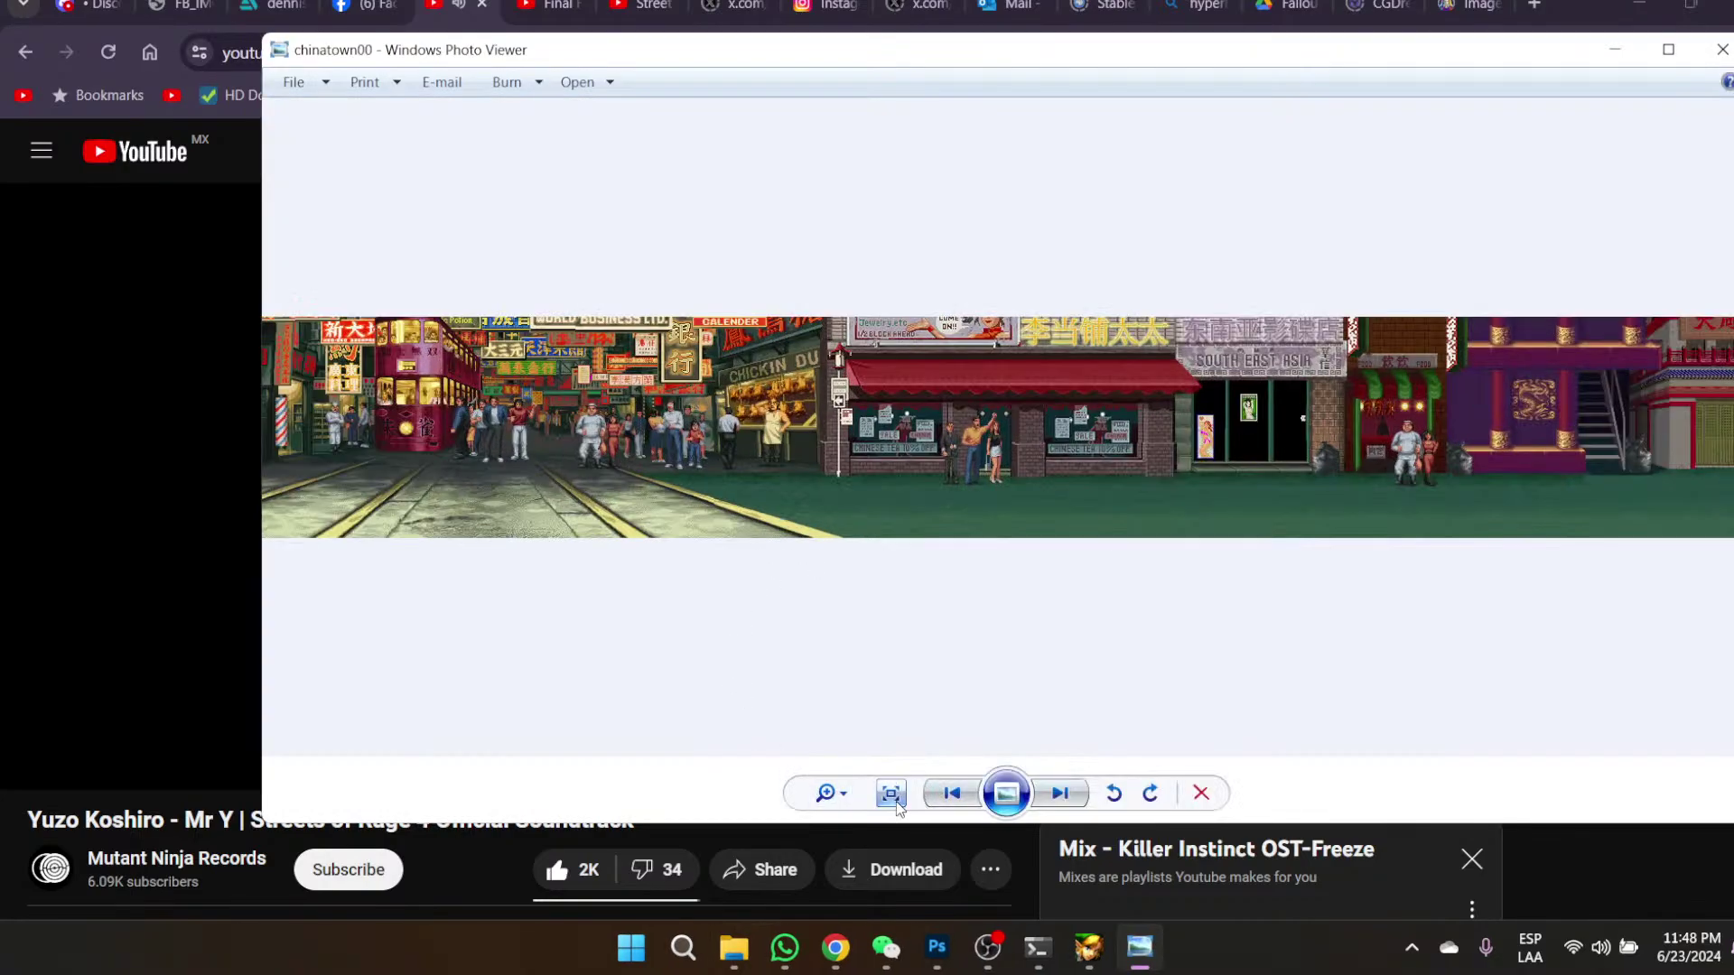
left_click_drag(1103, 472, 990, 476)
scroll(829, 510, "up", 3)
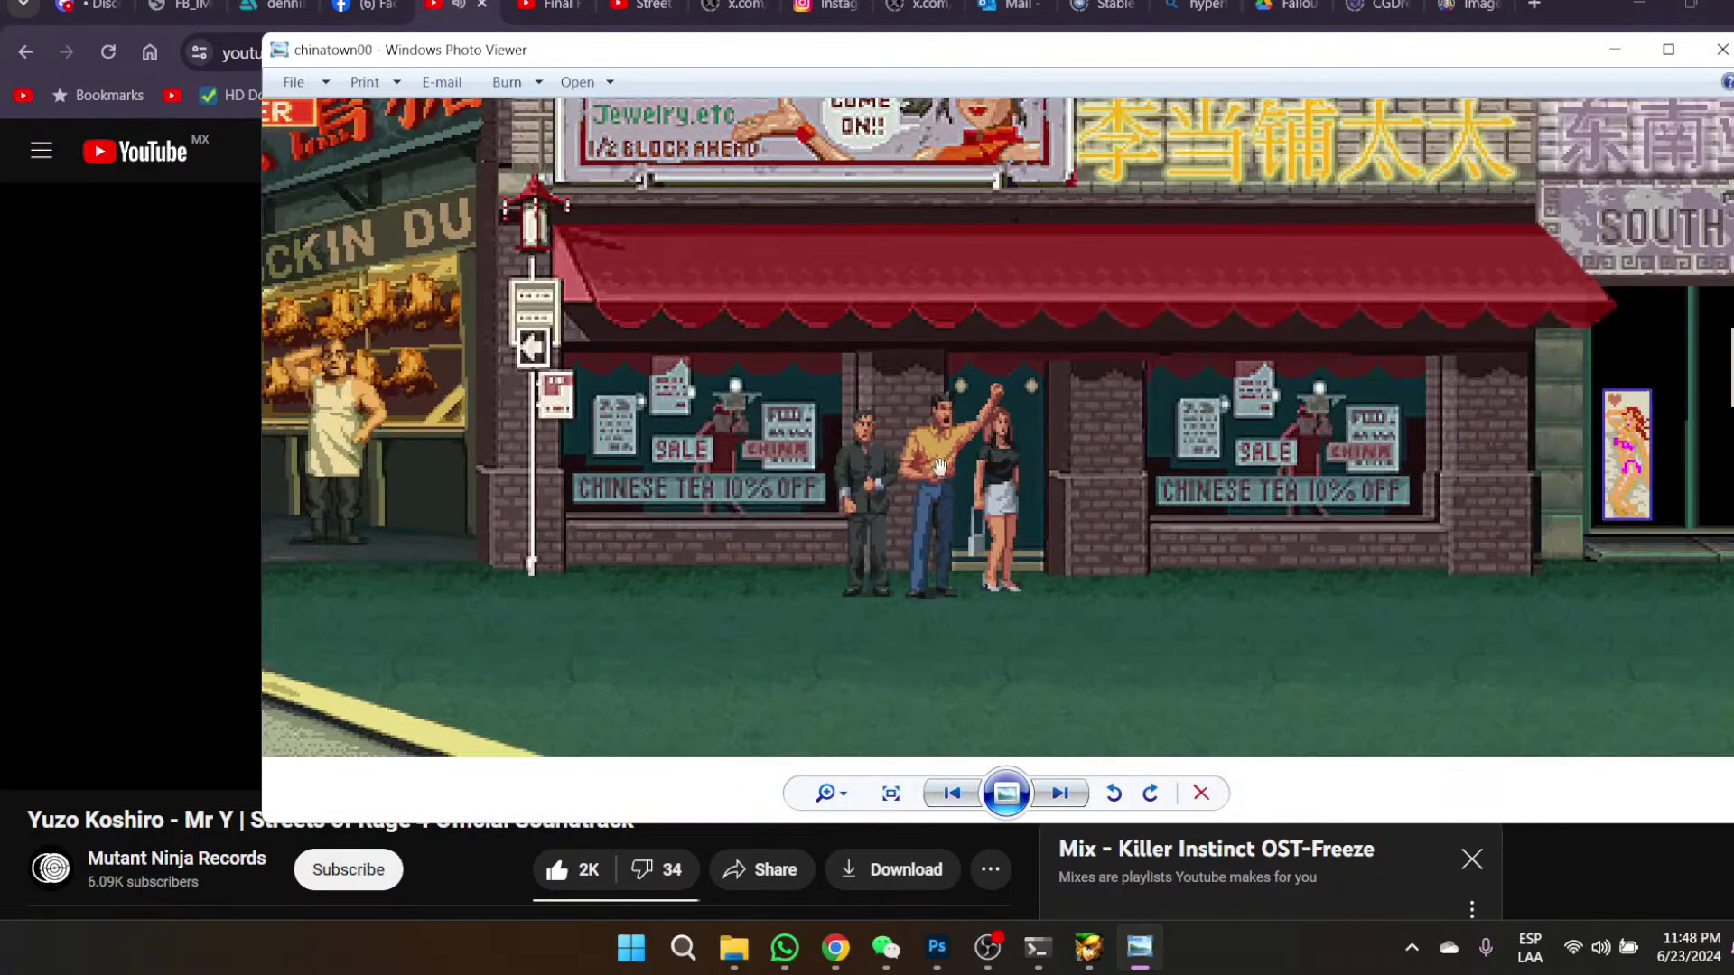
scroll(1106, 537, "up", 2)
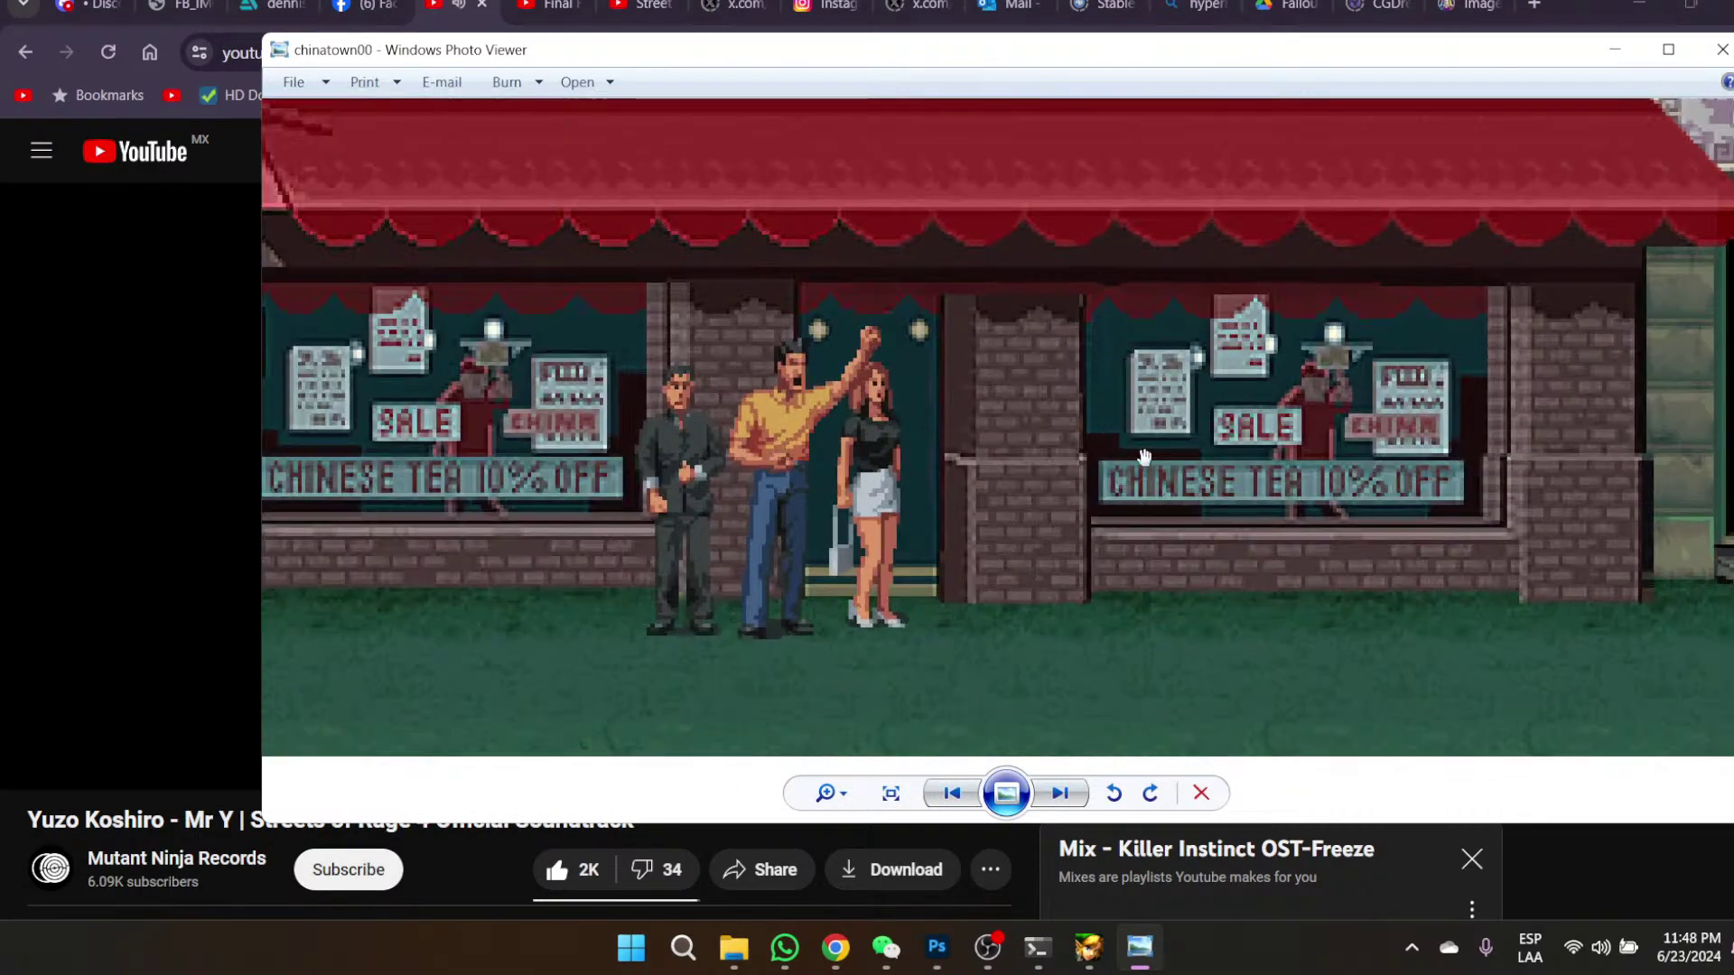
scroll(1049, 533, "up", 2)
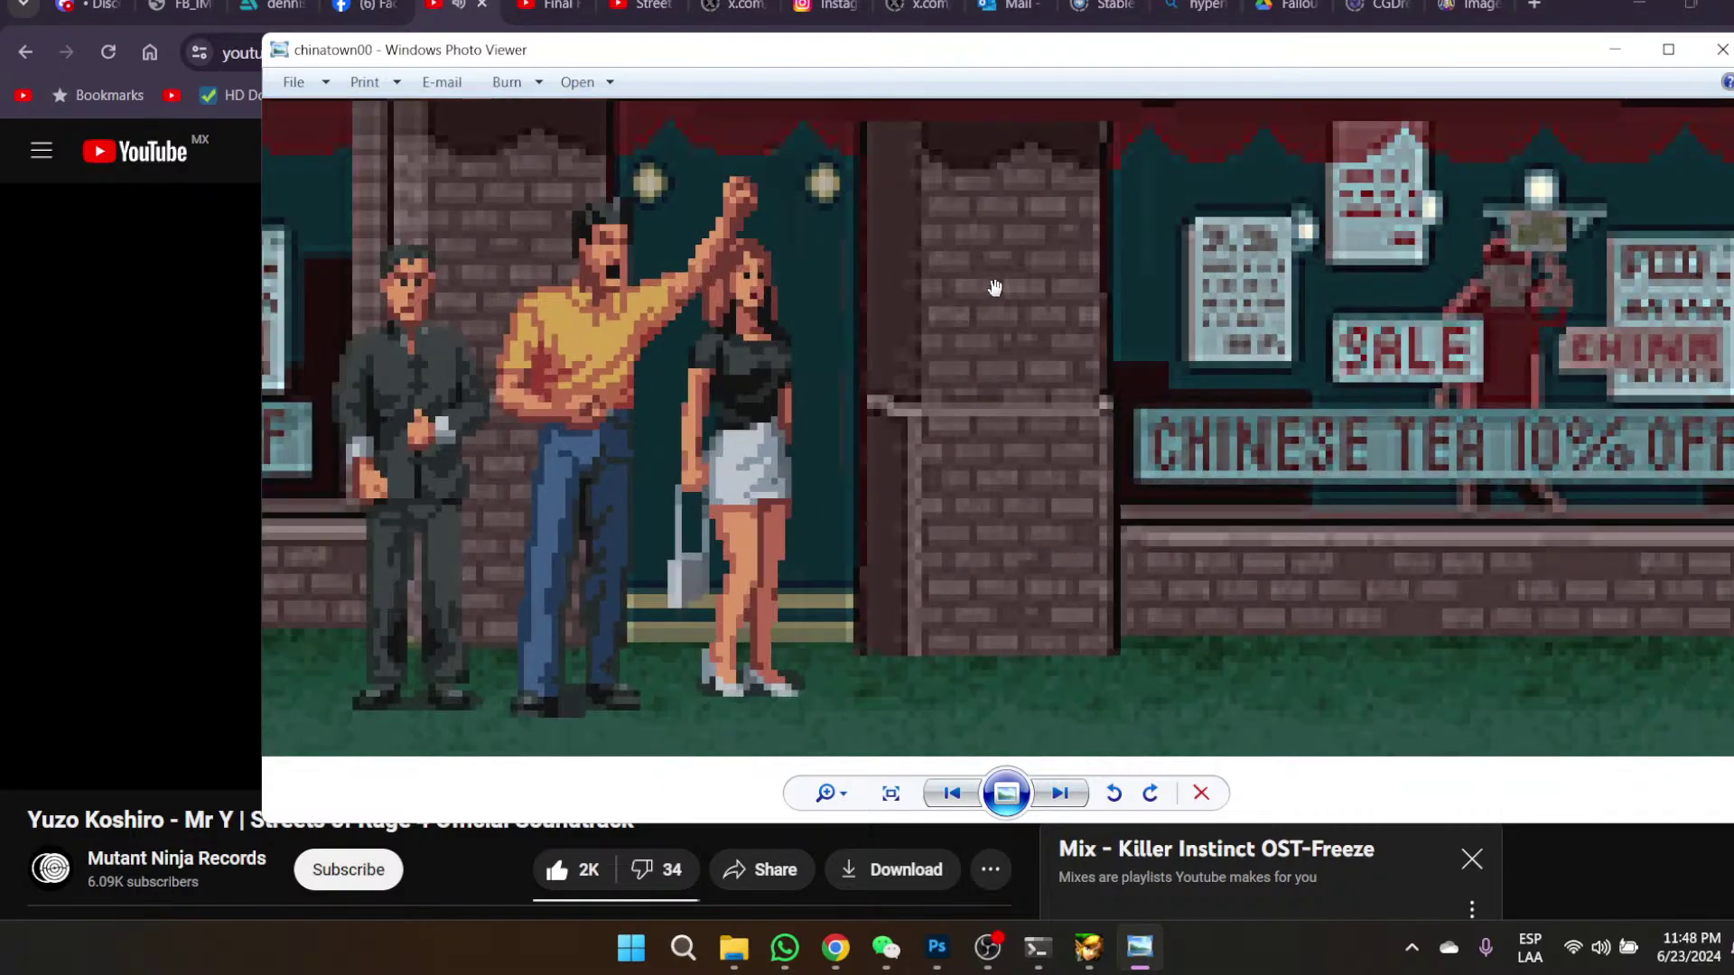
scroll(1032, 406, "down", 2)
scroll(1033, 405, "down", 1)
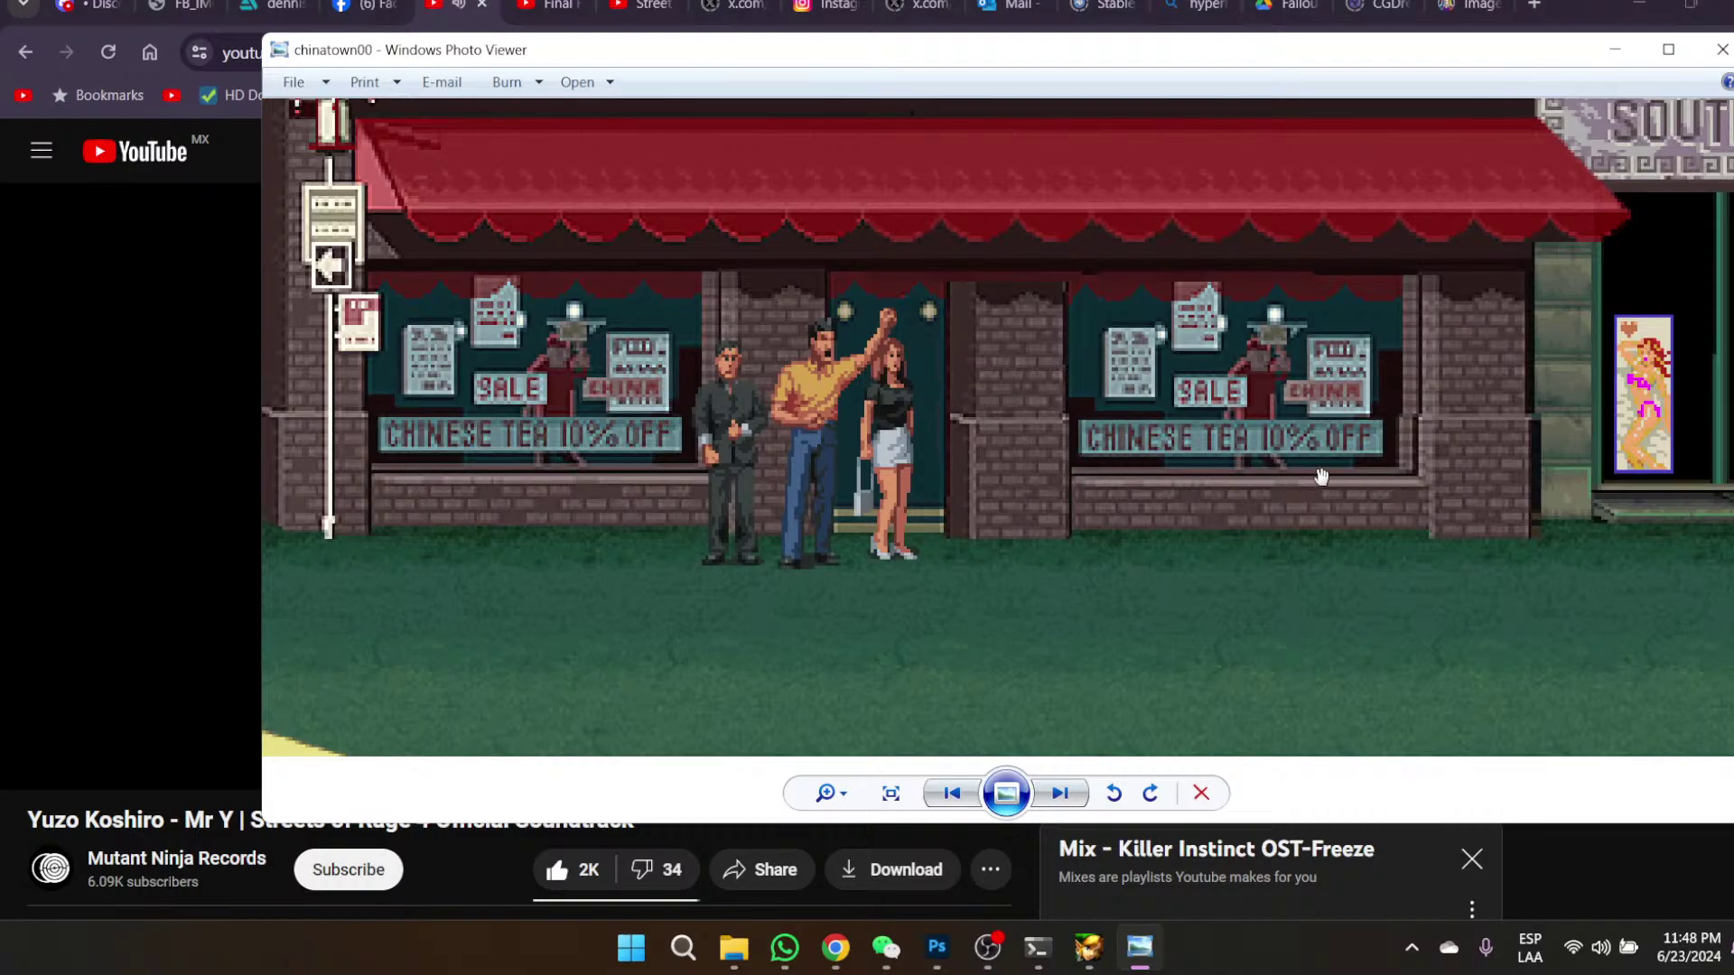
- Examine the chinatown00 storefronts from South East Asia past the food stall and purple building to Siu Wah, then close the image
left_click_drag(1501, 397, 681, 466)
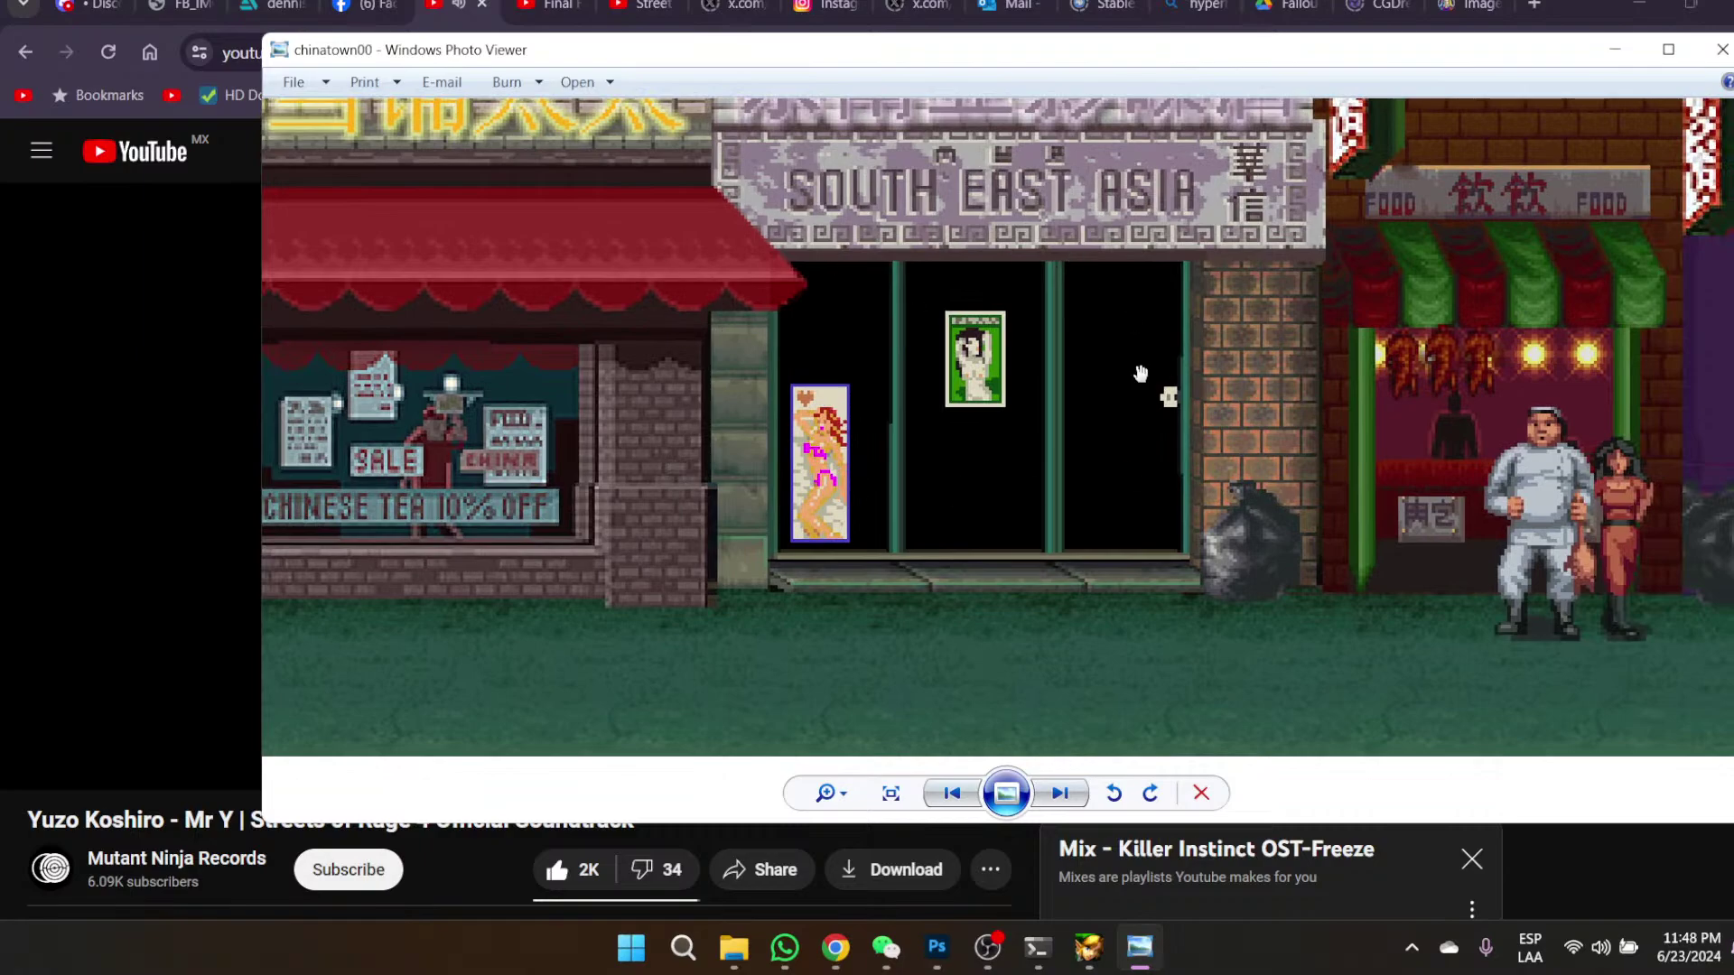
left_click_drag(1500, 515, 847, 528)
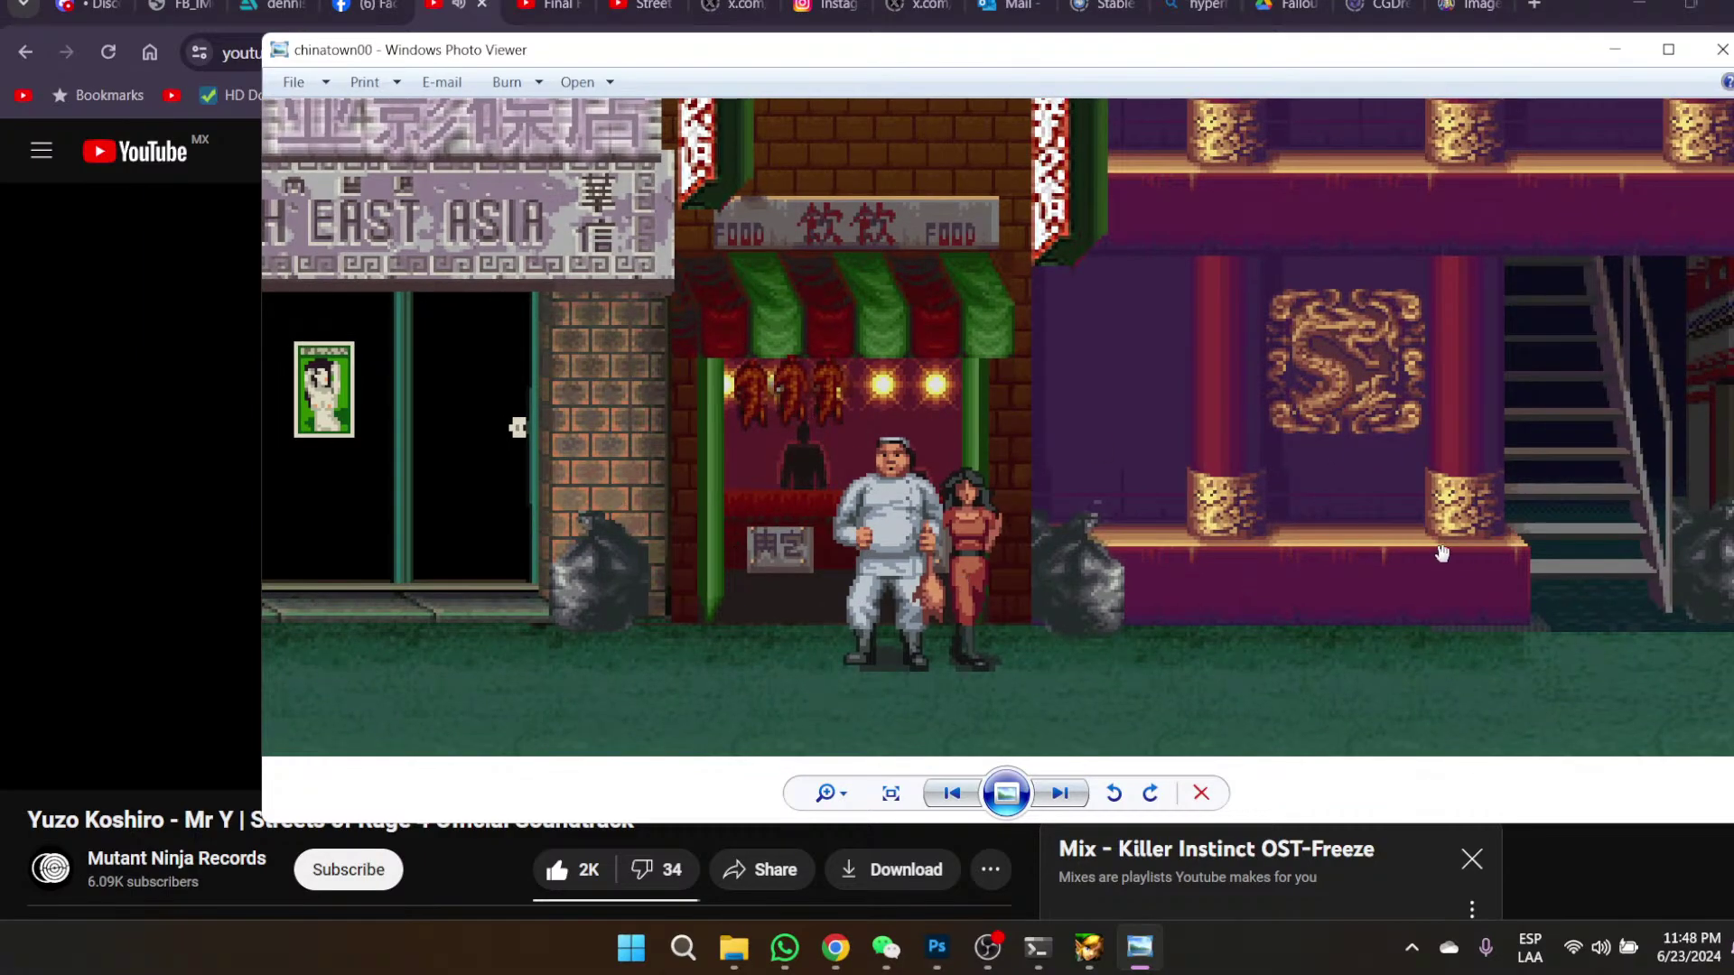
left_click_drag(1414, 549, 445, 539)
scroll(1110, 542, "down", 3)
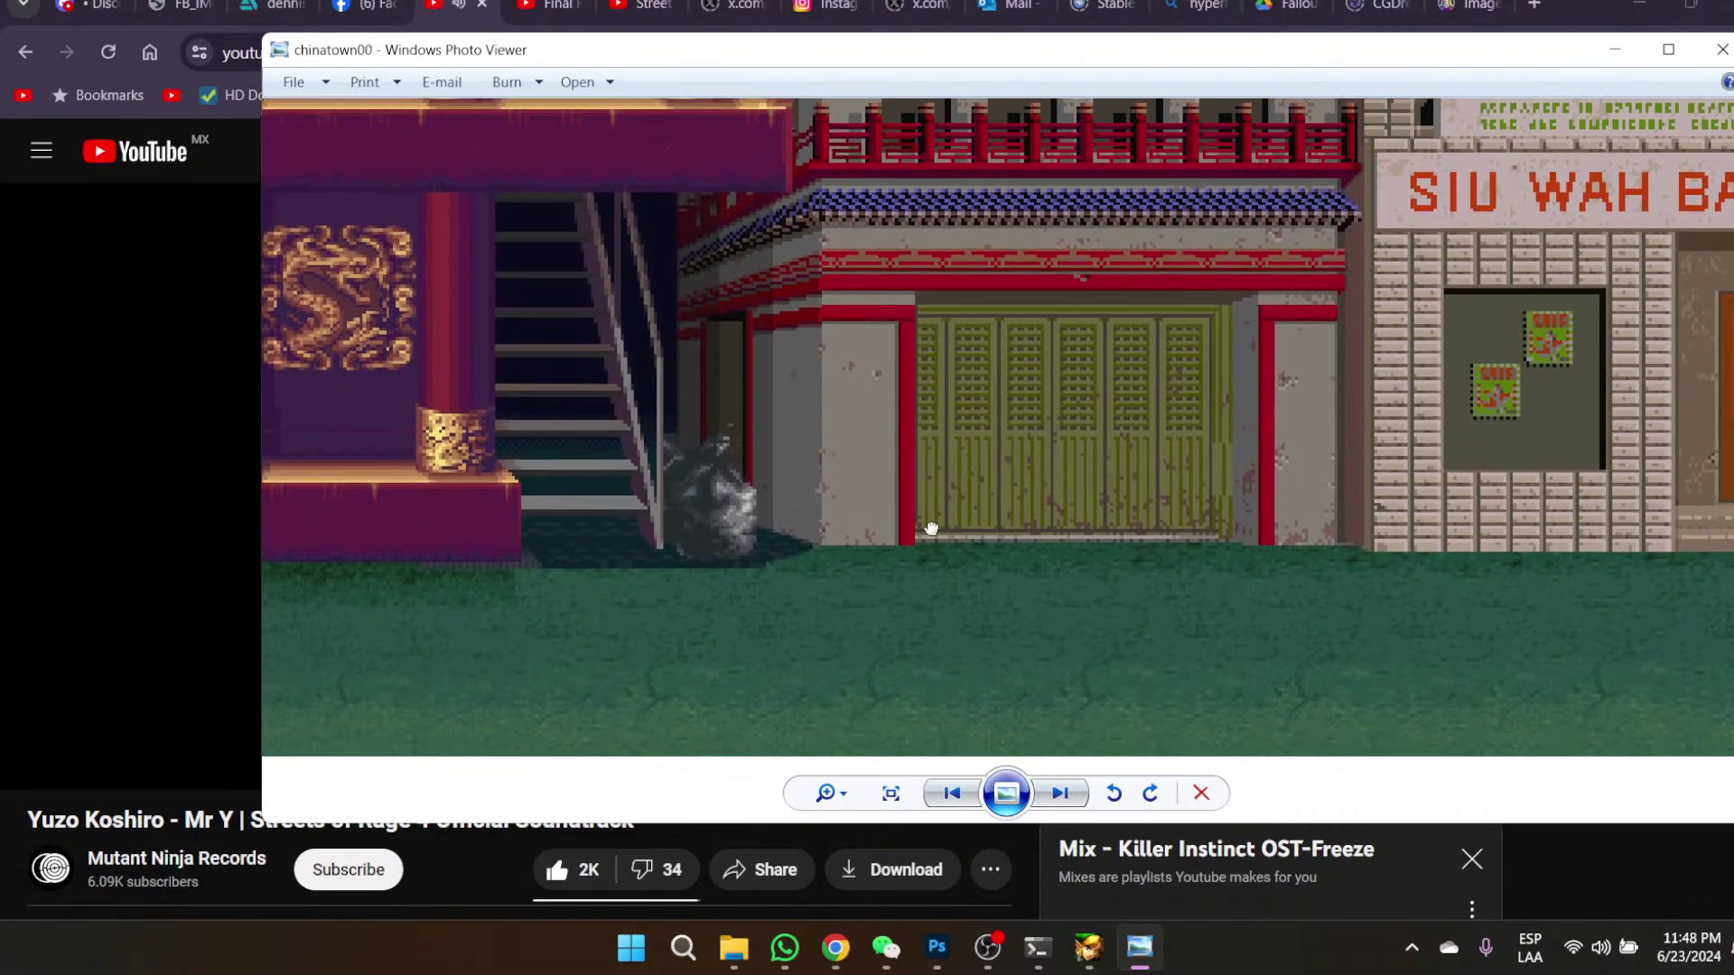
scroll(986, 368, "down", 5)
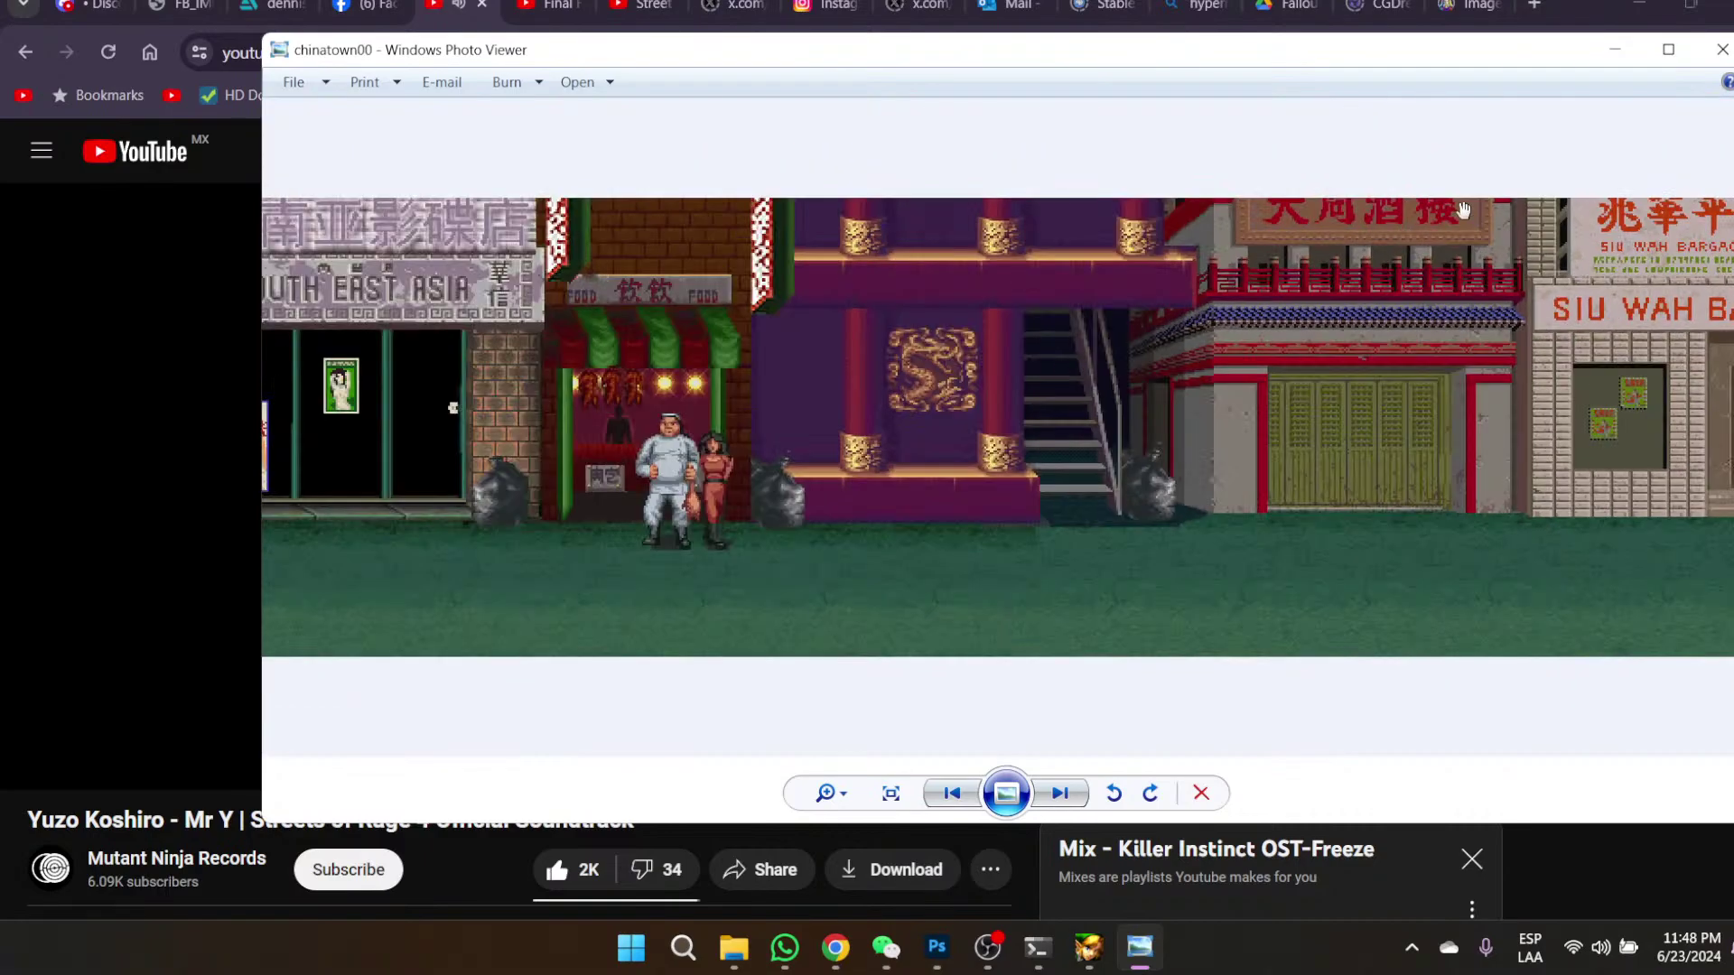
left_click(1721, 50)
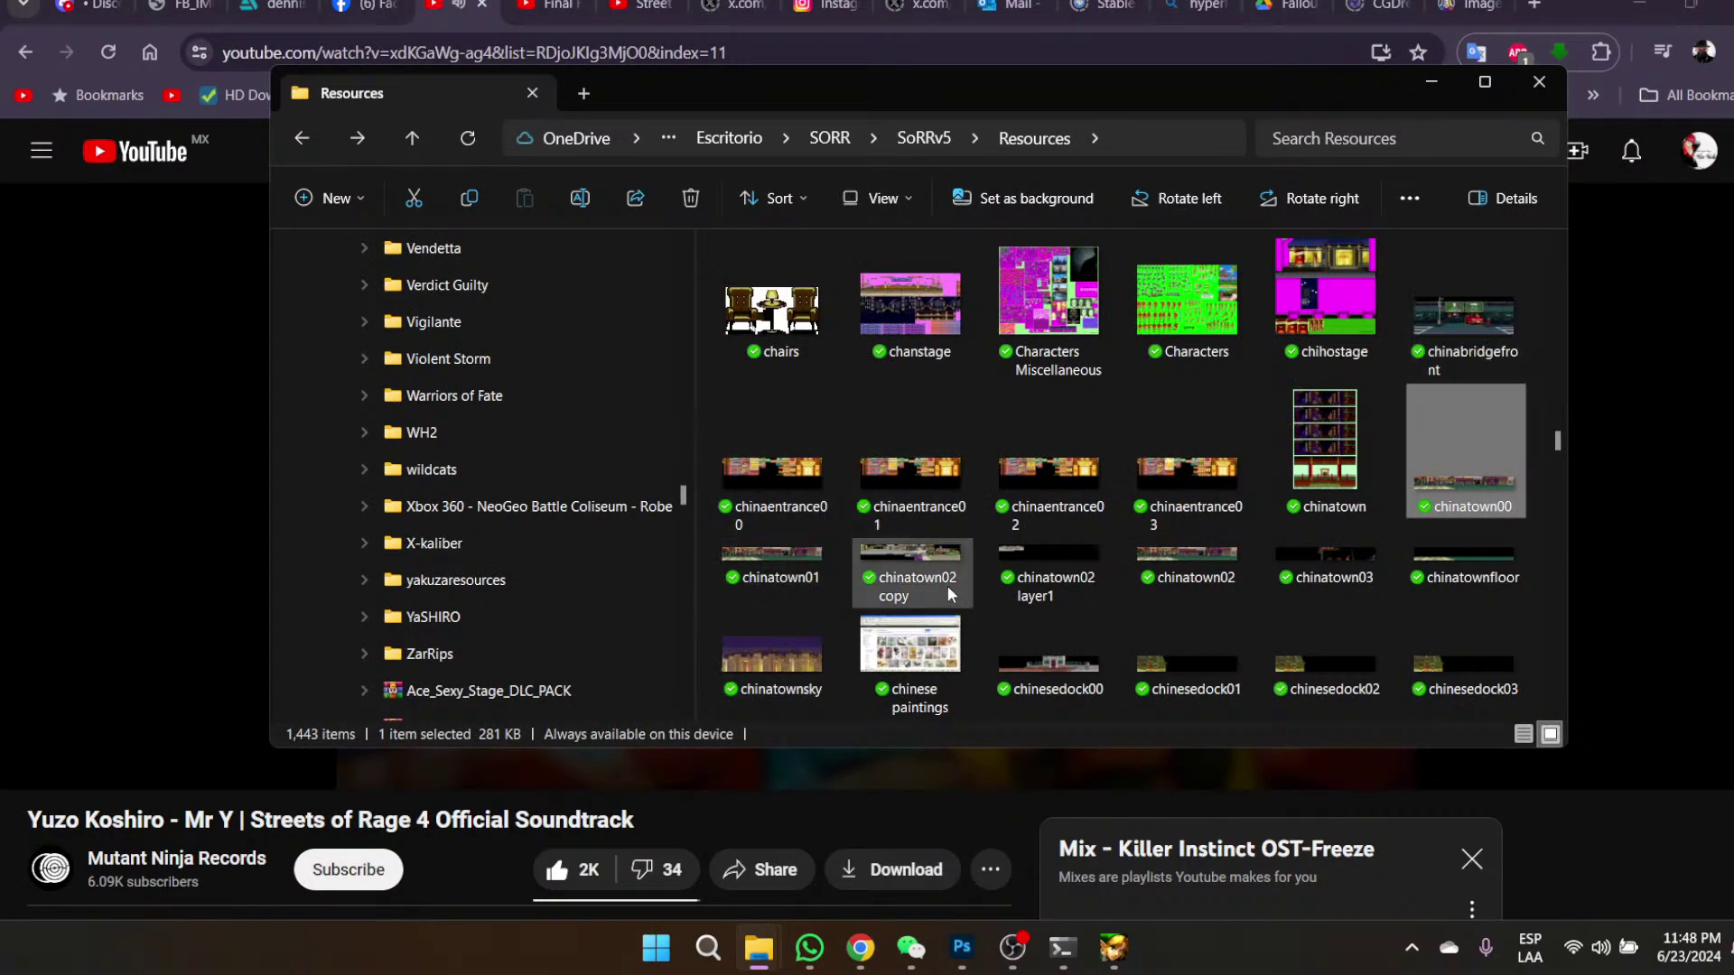
- View chinatown02 copy at actual size, examine its street buildings and parked vehicles up close, then close the image
left_click(905, 565)
double_click(903, 561)
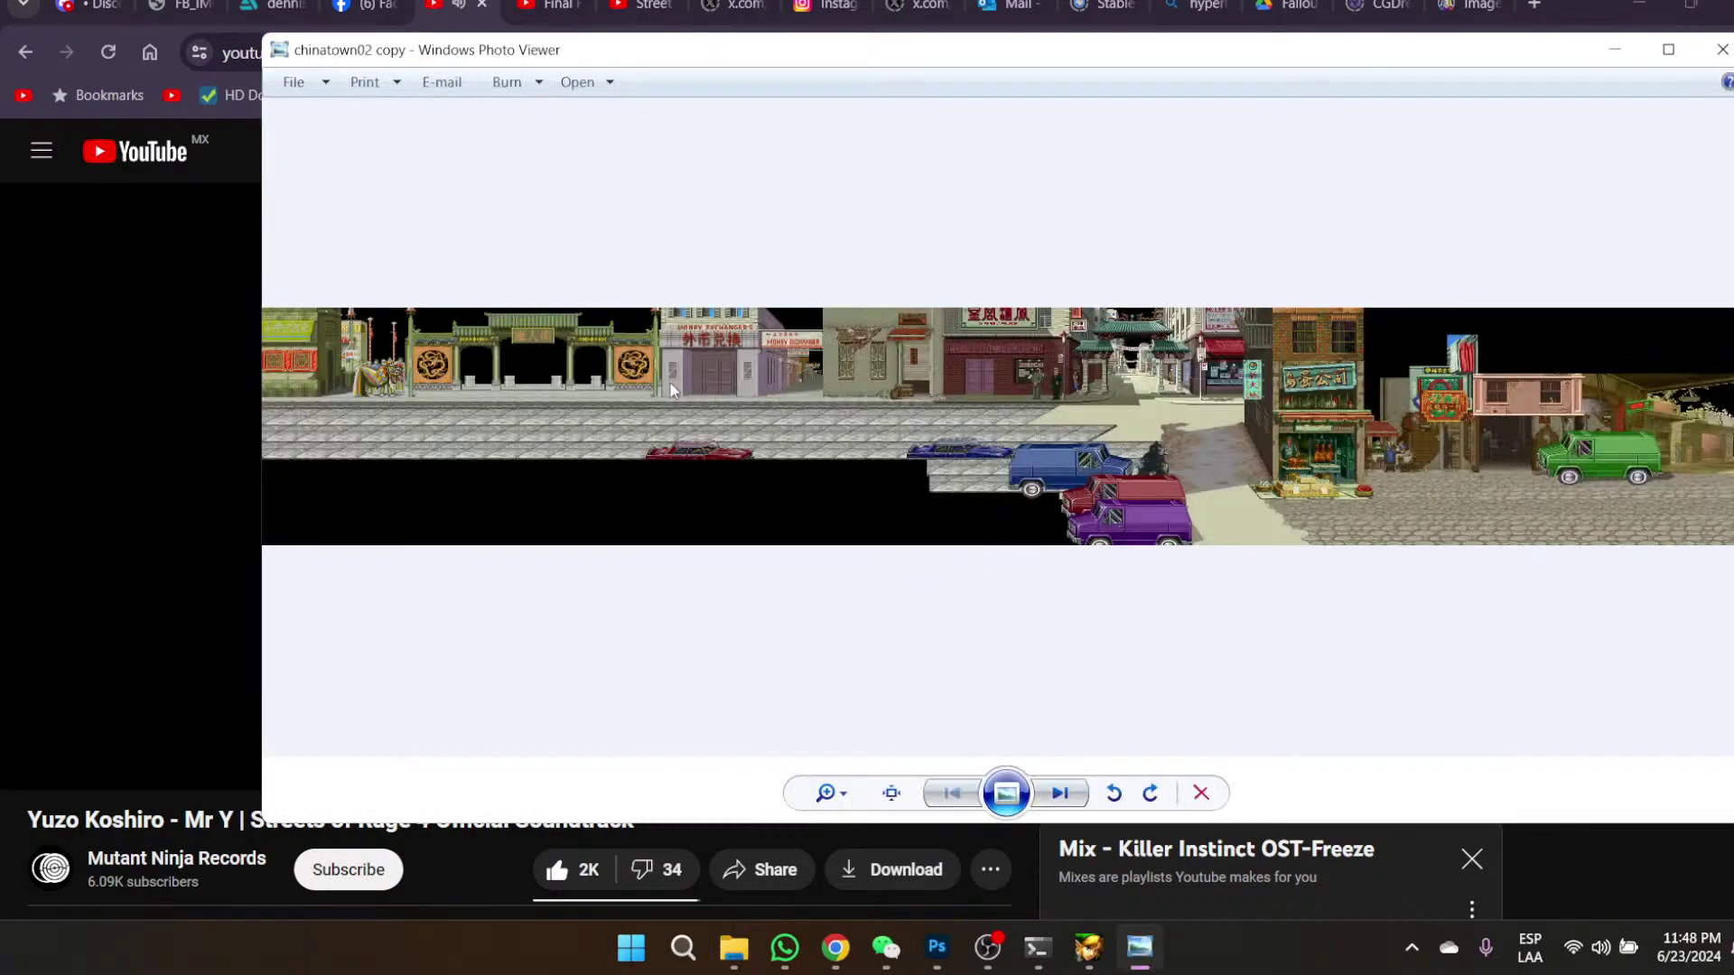
left_click(891, 793)
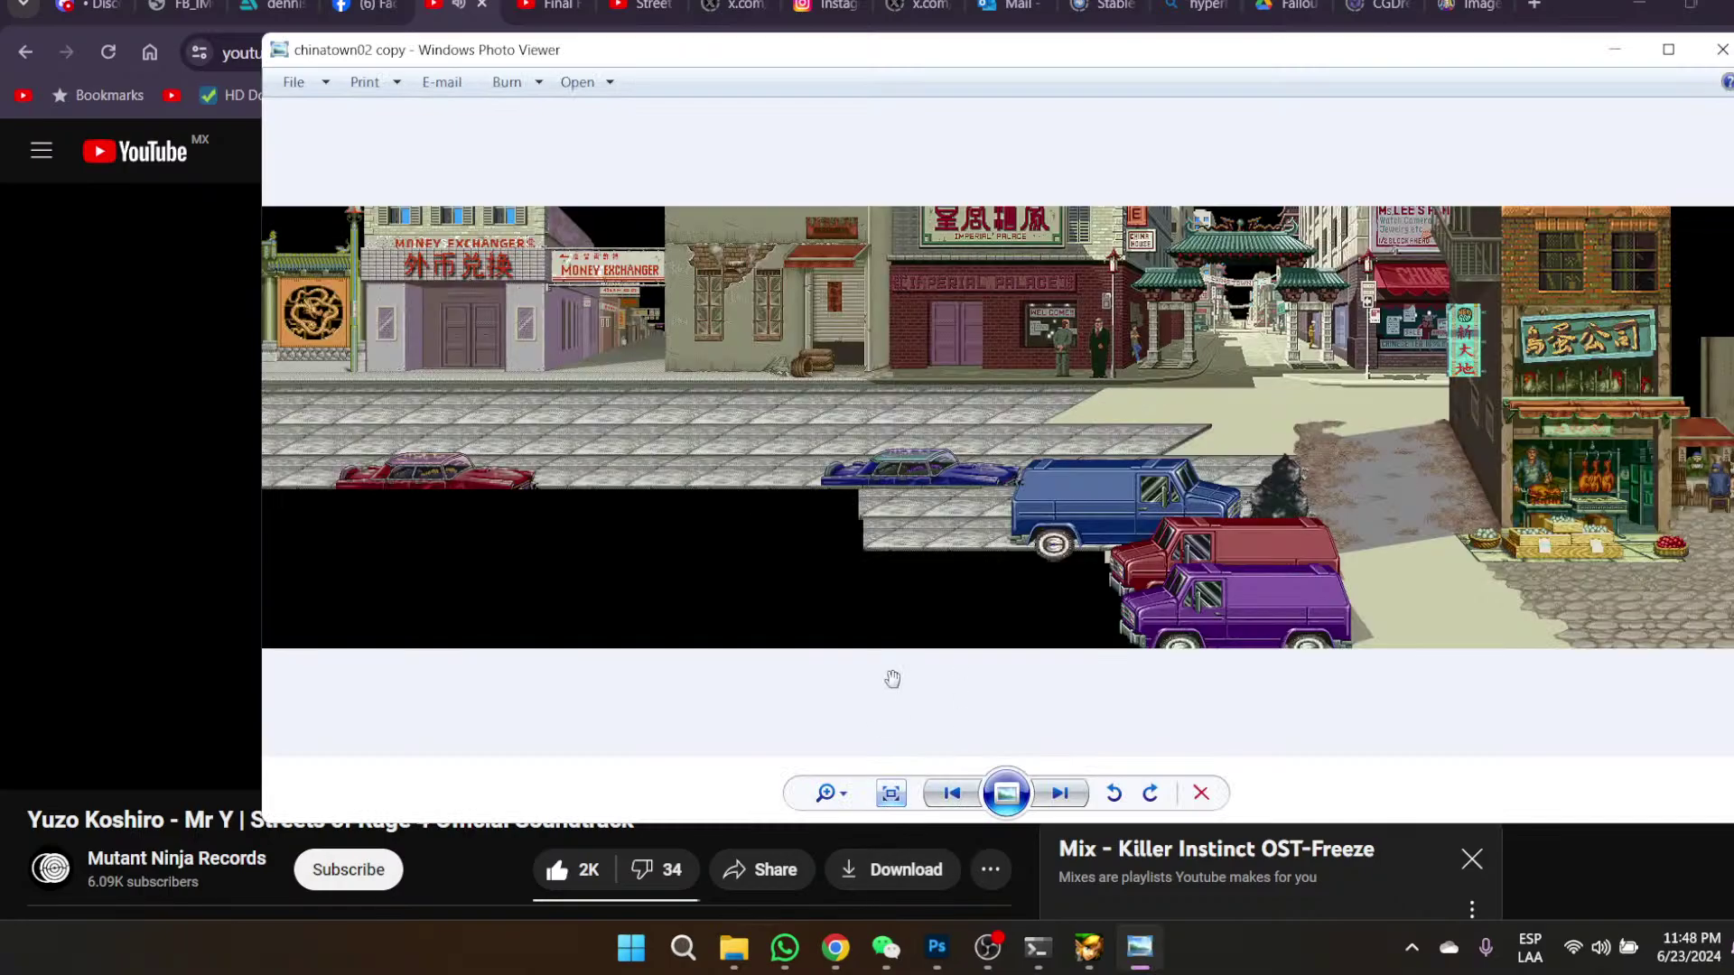
scroll(1343, 350, "up", 3)
left_click_drag(1363, 340, 922, 565)
left_click_drag(520, 640, 542, 397)
scroll(1157, 396, "down", 2)
scroll(1157, 396, "down", 2)
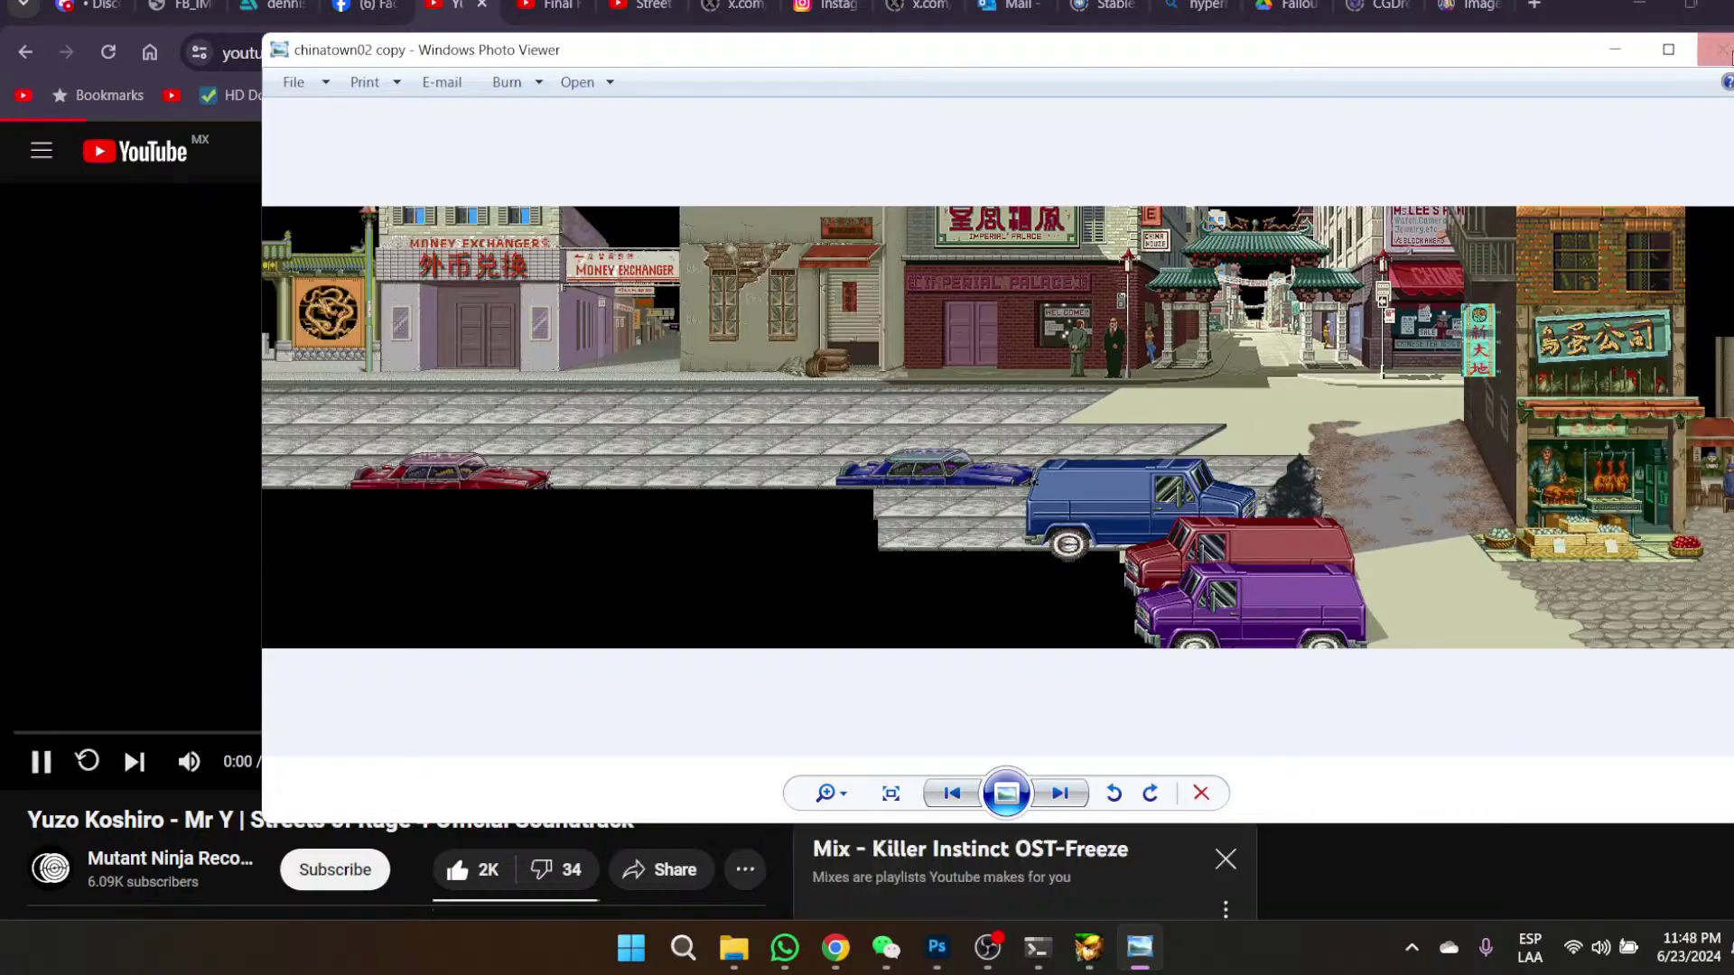
left_click(1721, 49)
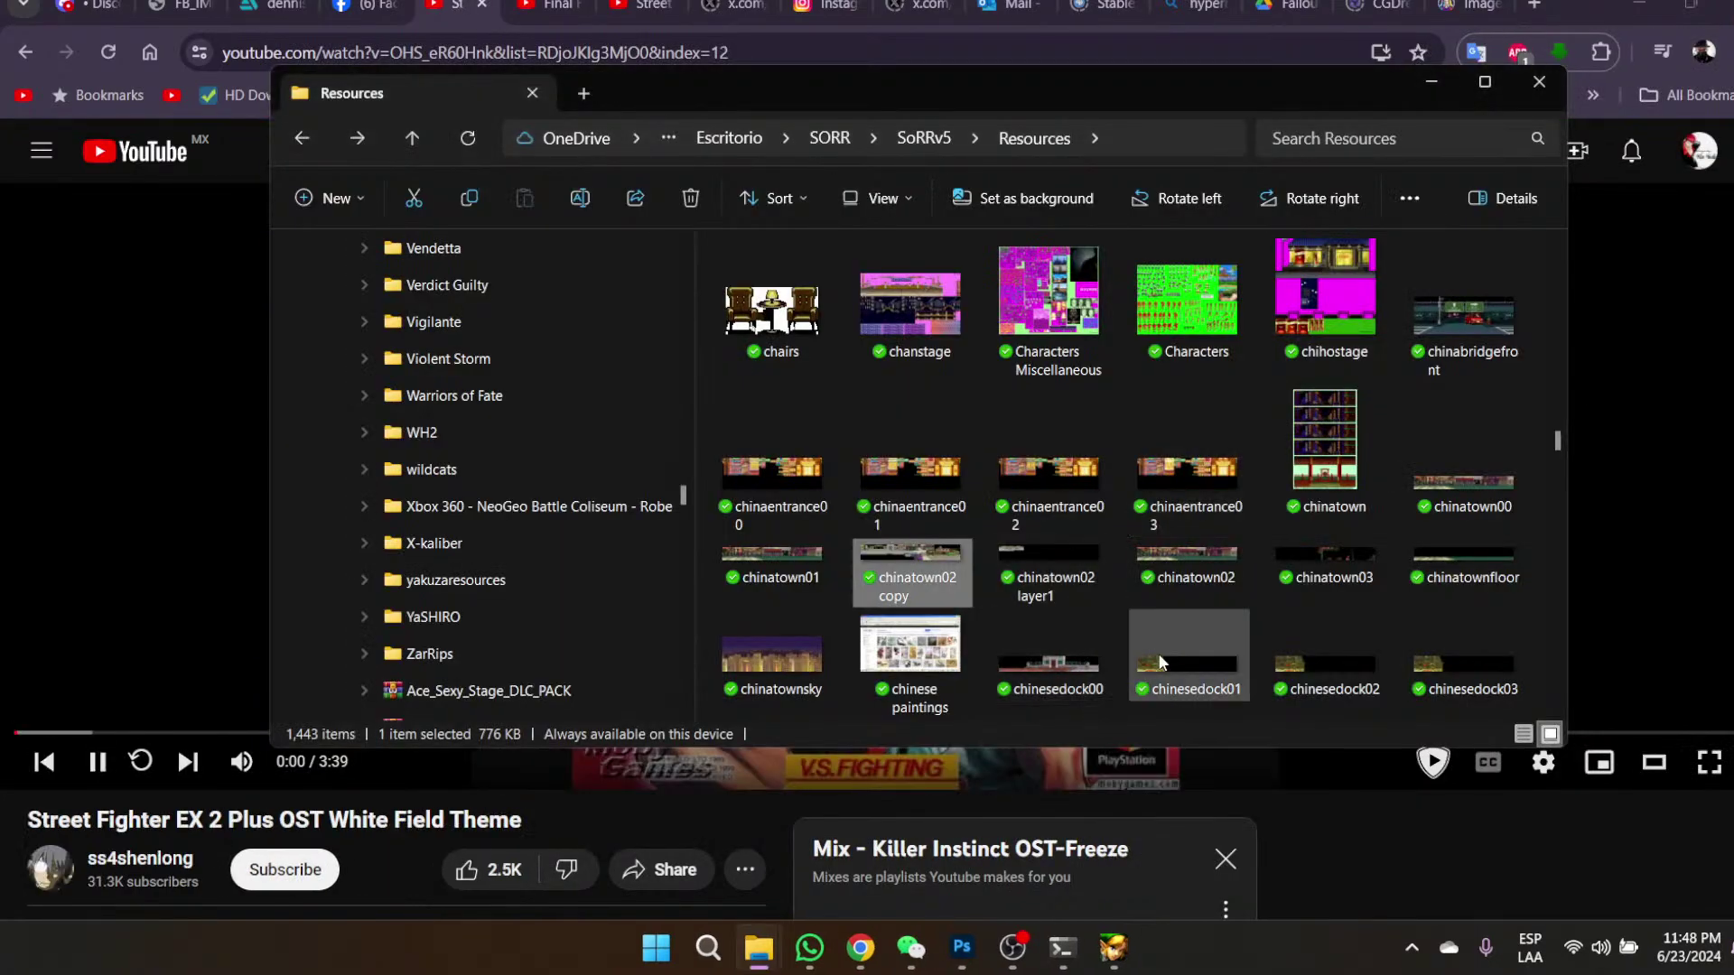
- View the chinatown02 layer1 image with its crowd in front of the gates, then close it
left_click(1041, 571)
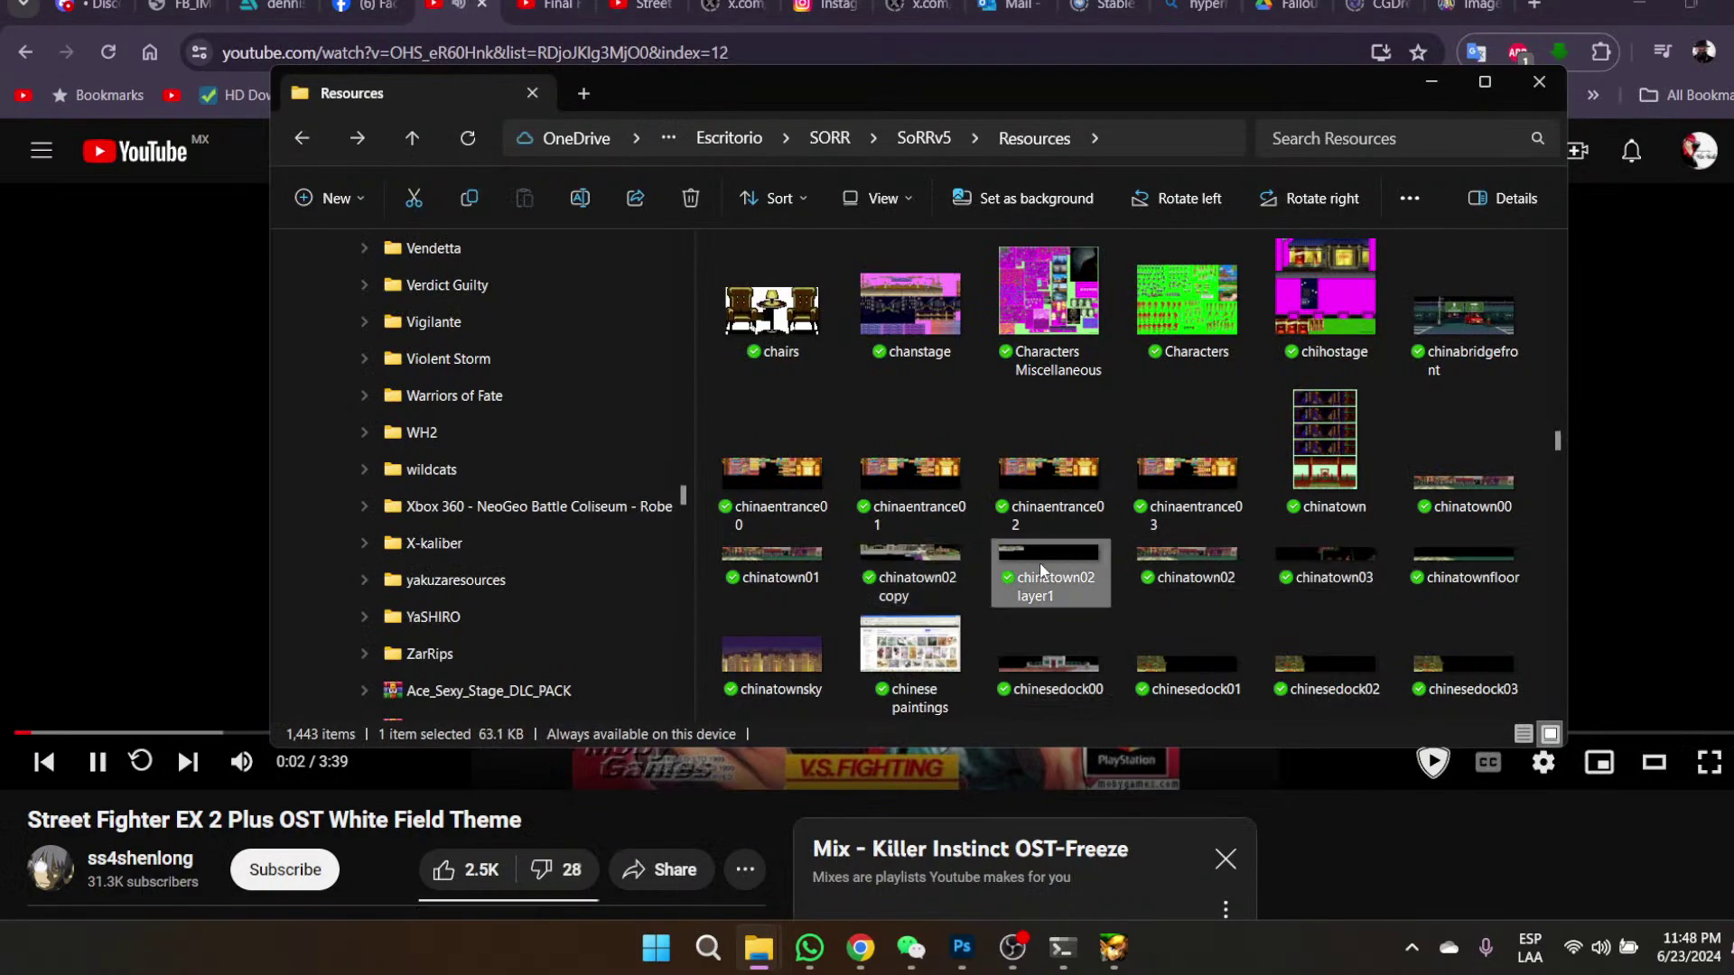
double_click(1041, 570)
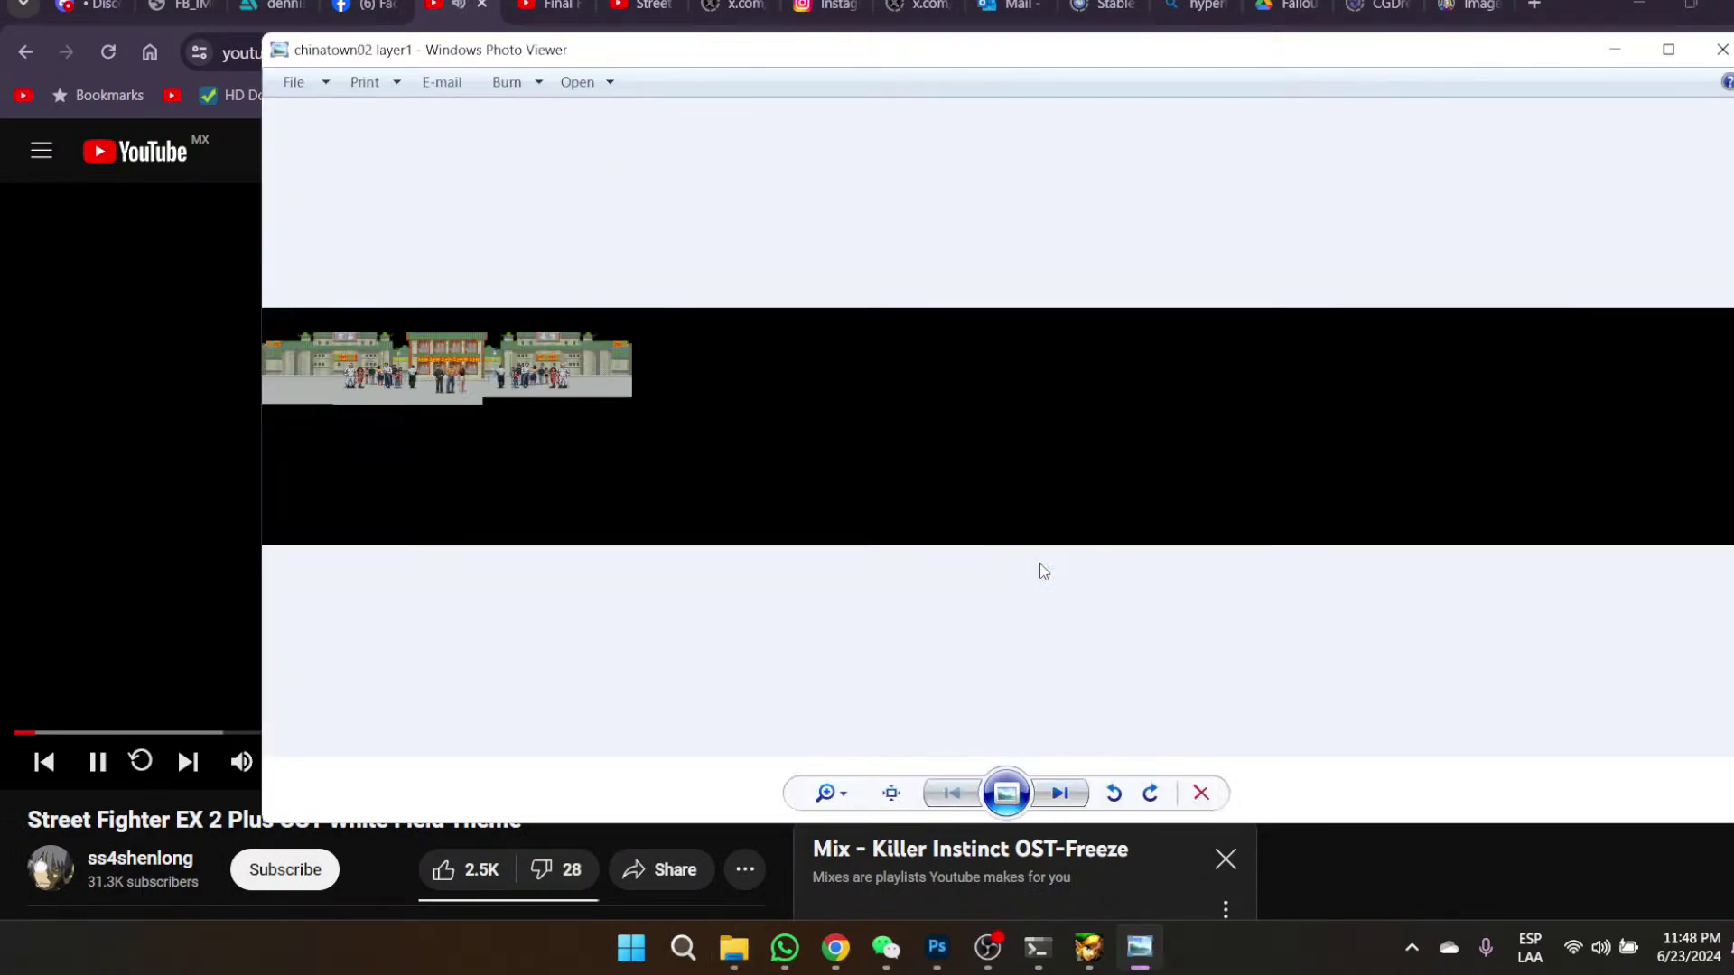
left_click(1707, 36)
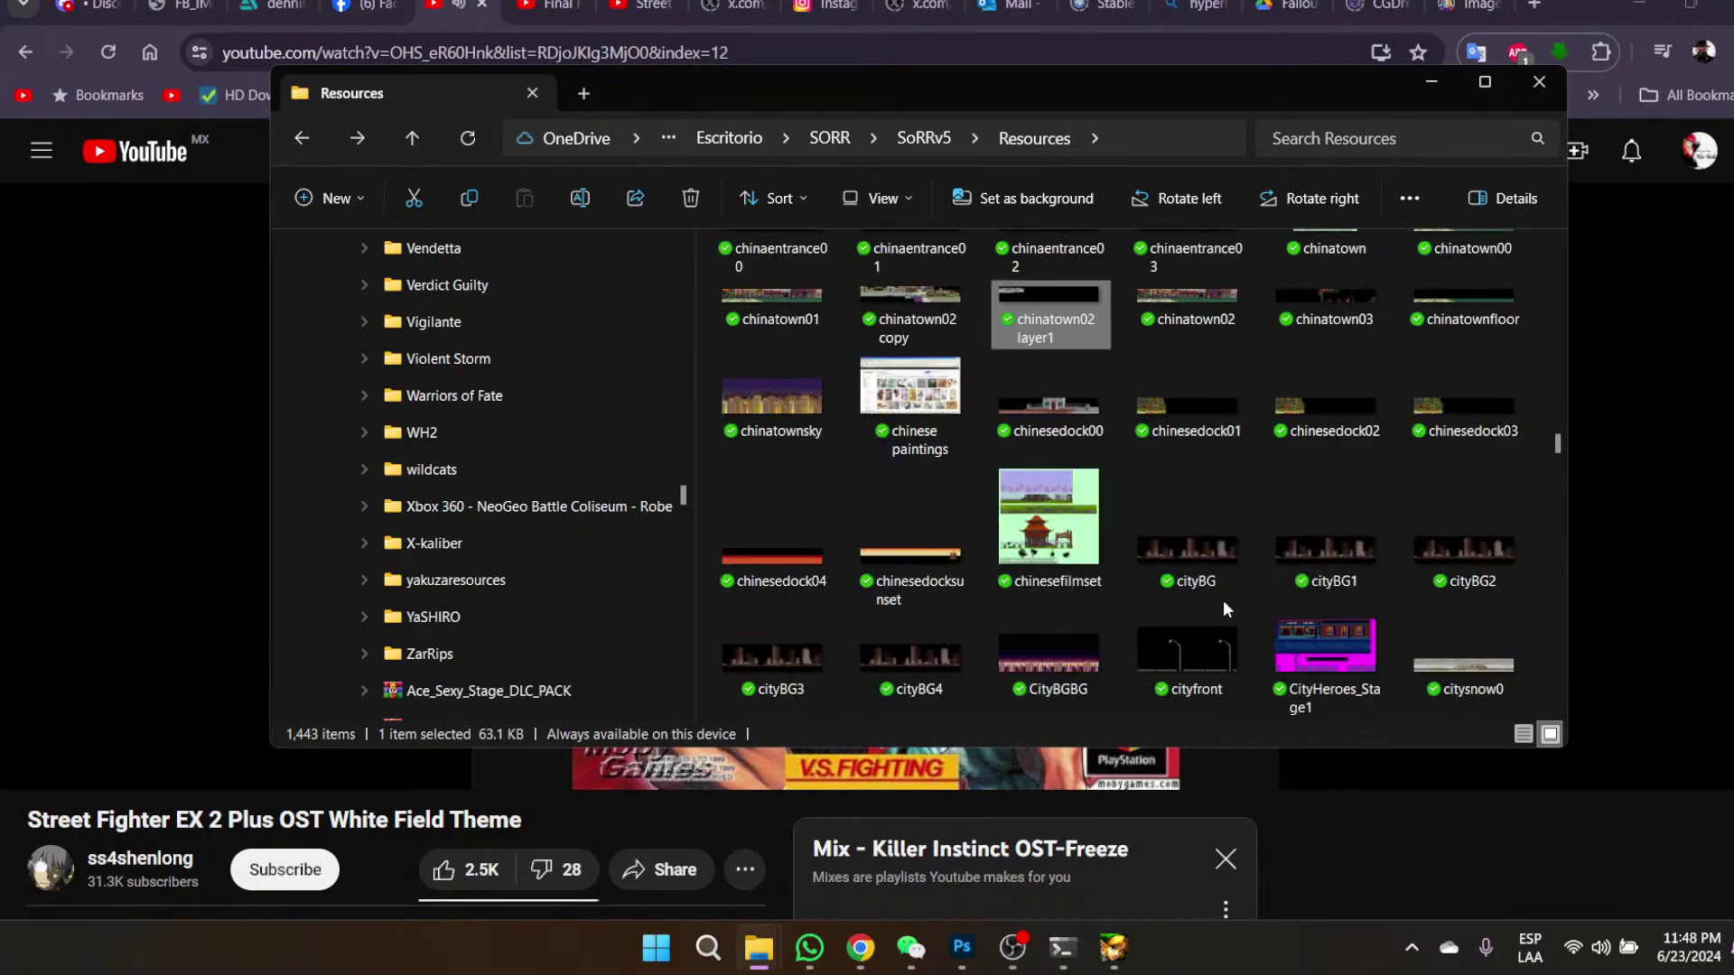
- Browse the Resources thumbnails from the city backgrounds through the Denjin Makai, Game Boy Advance and Genesis images to the hotel and hub2 images
scroll(1181, 549, "down", 3)
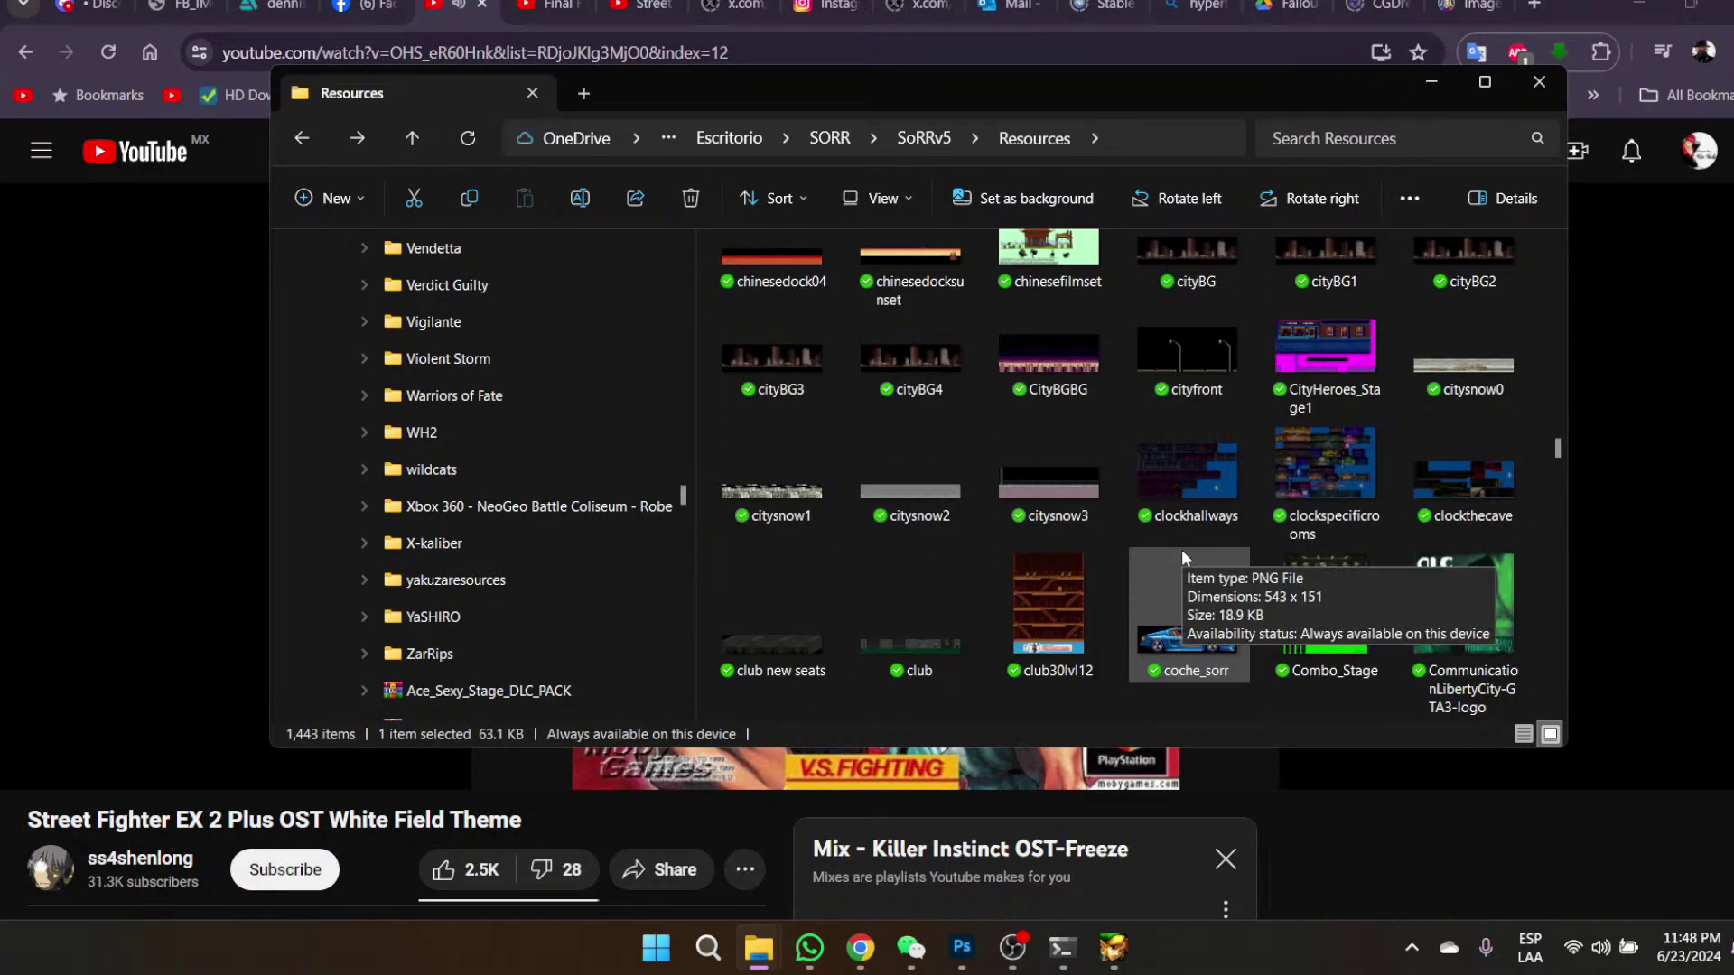
scroll(1194, 496, "down", 3)
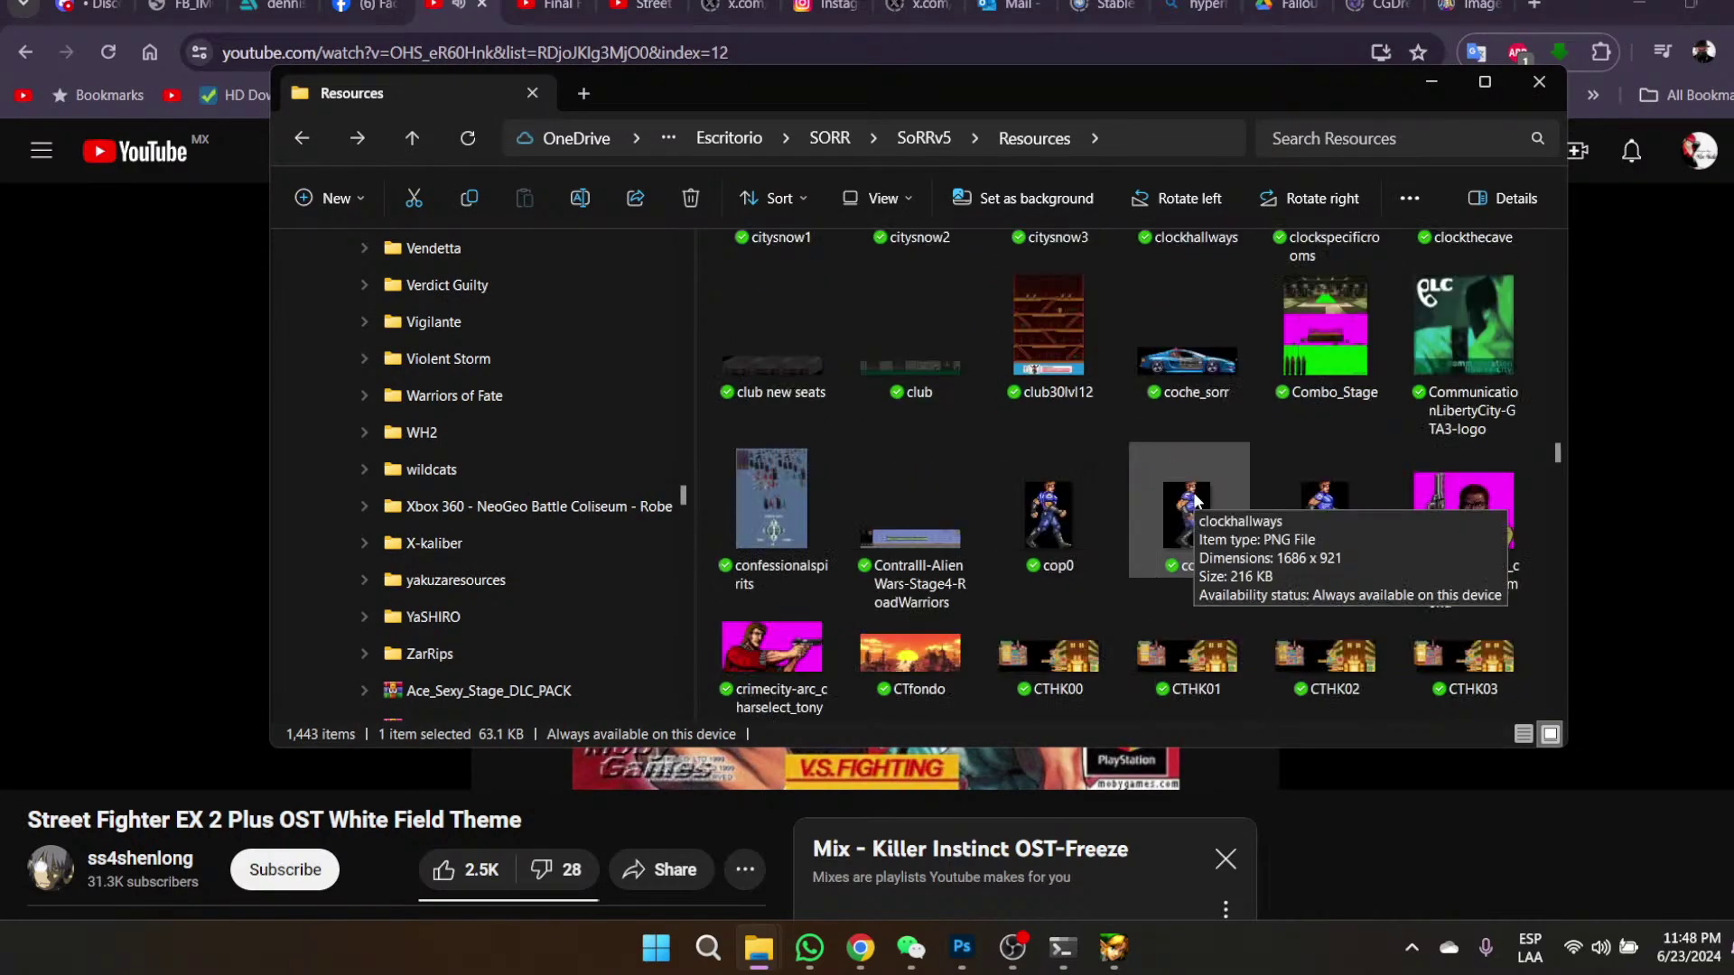
scroll(1196, 498, "down", 3)
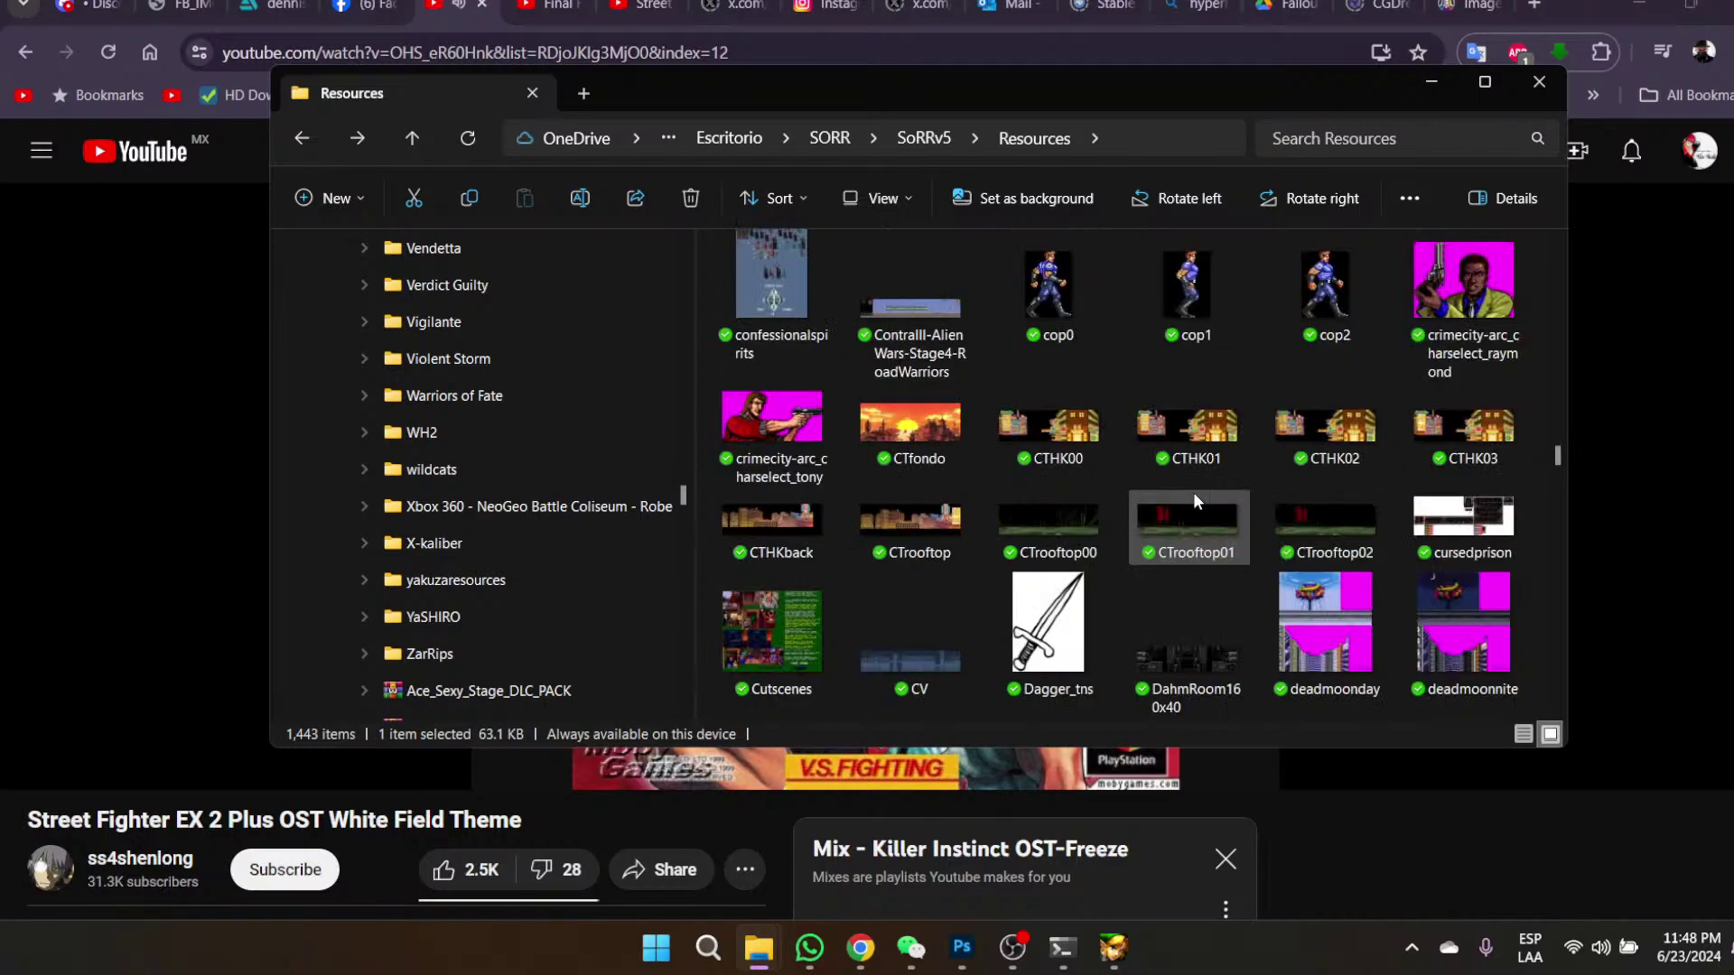
scroll(1195, 496, "down", 3)
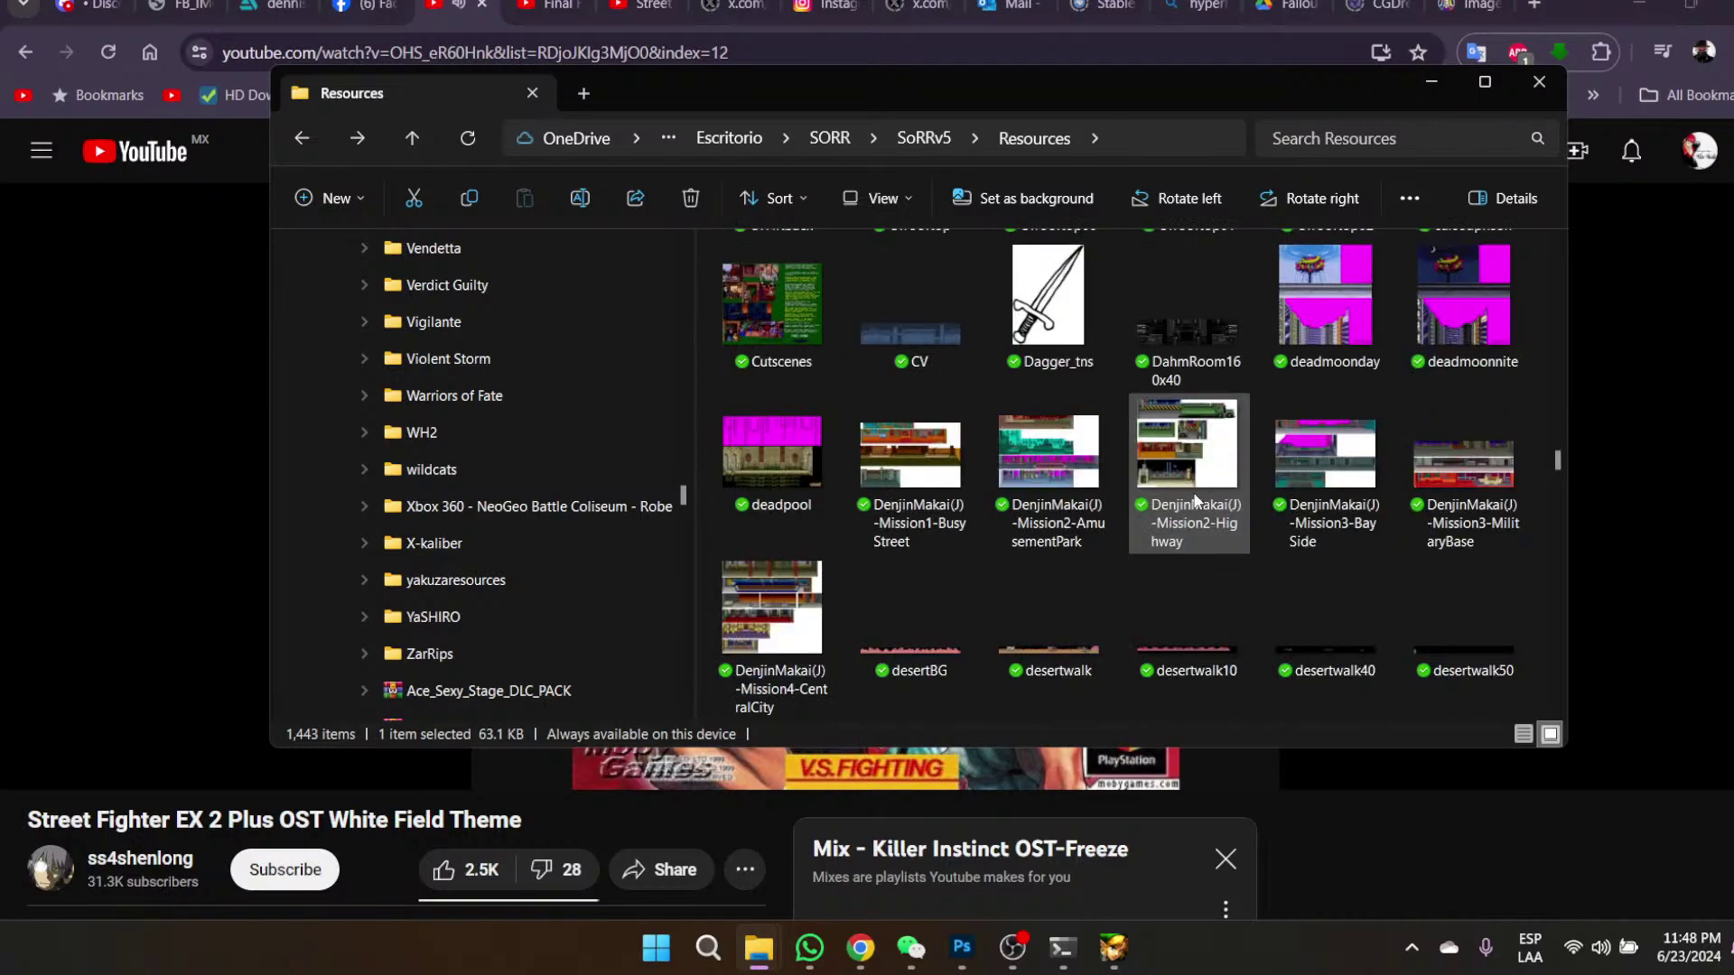
scroll(1195, 500, "down", 3)
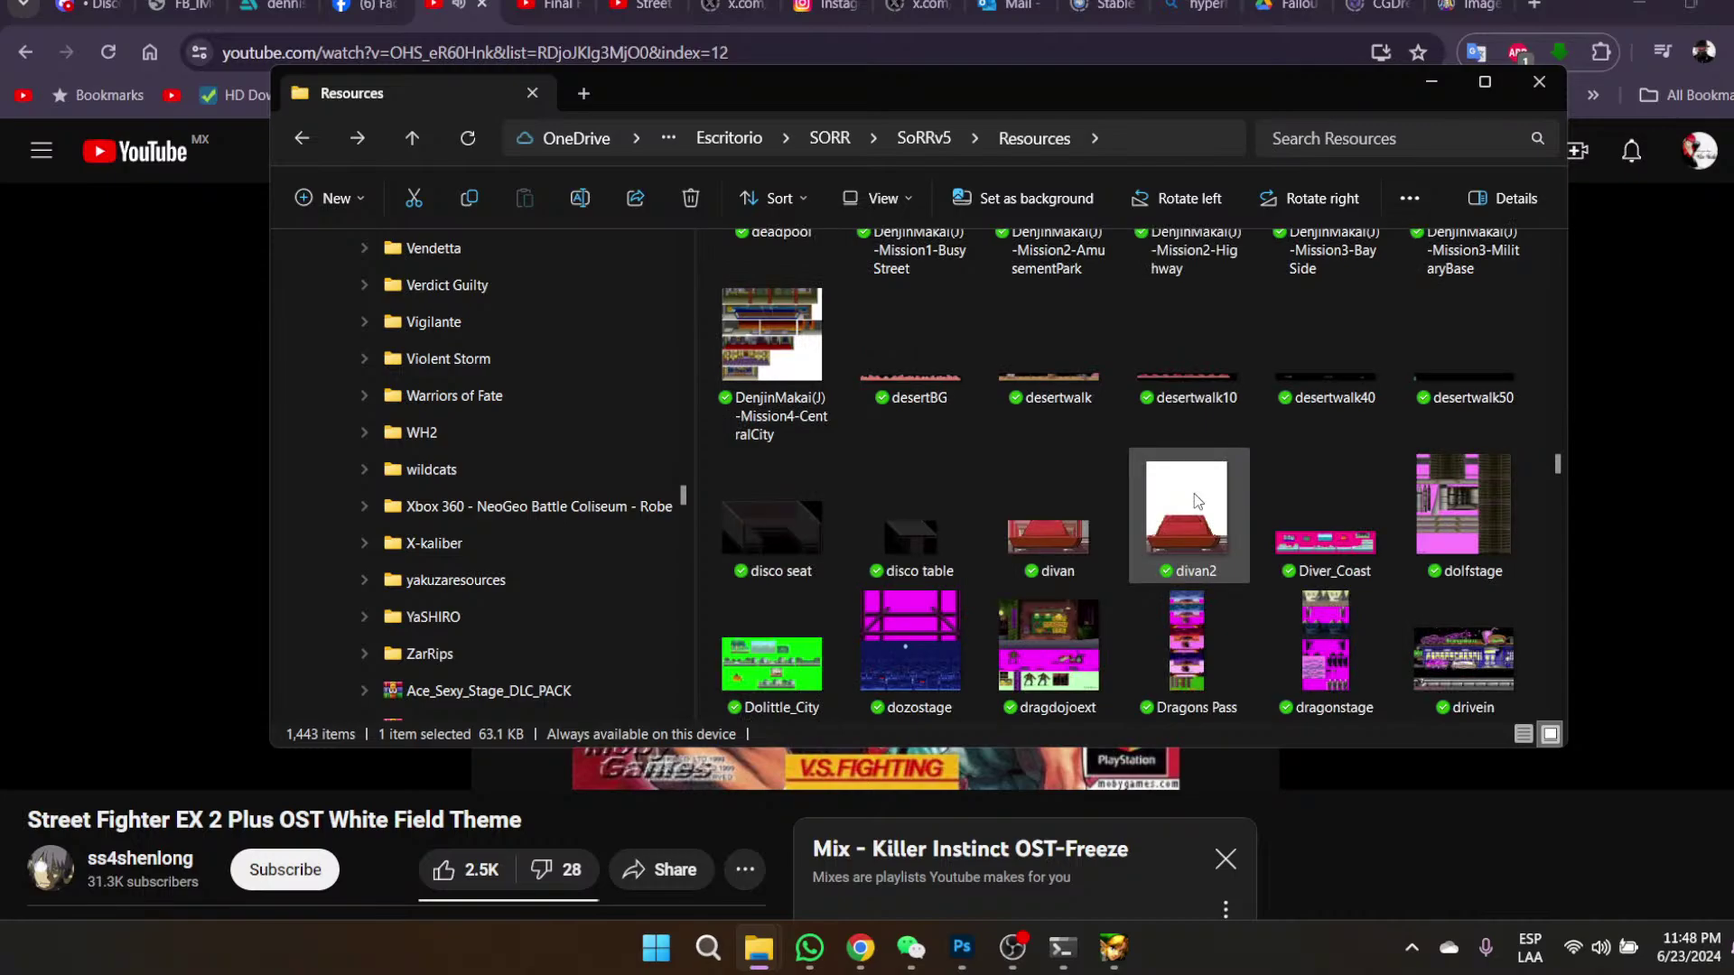
scroll(1194, 498, "down", 3)
scroll(1194, 497, "down", 3)
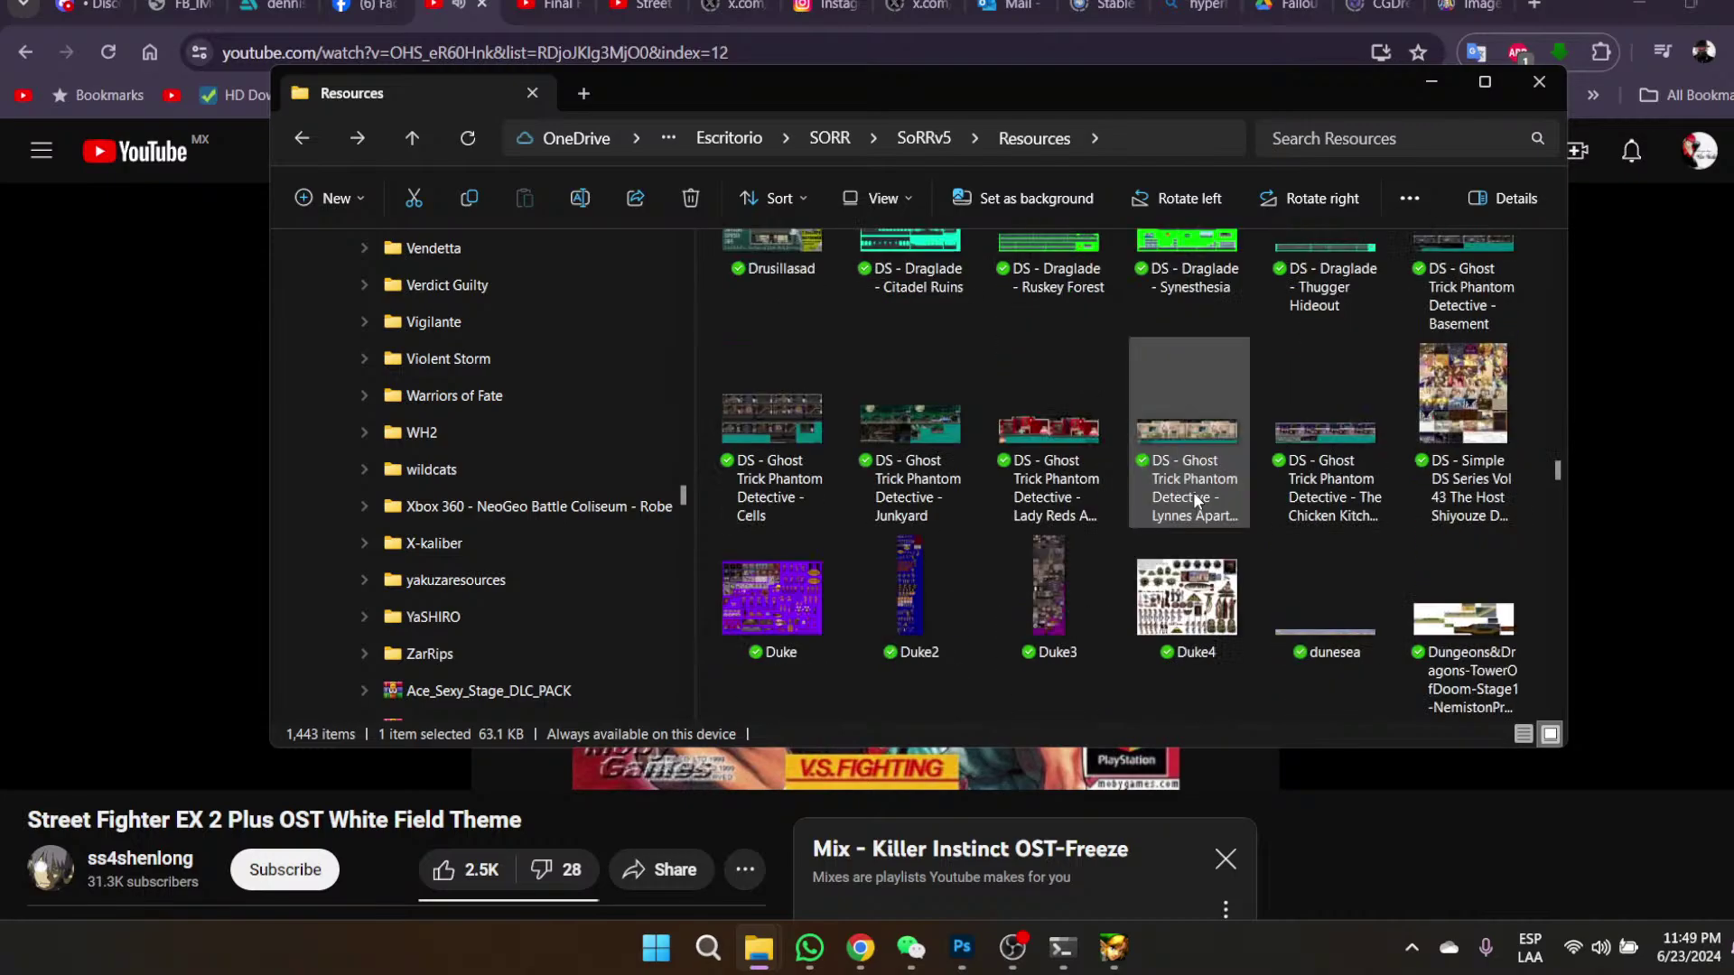
scroll(1194, 497, "down", 3)
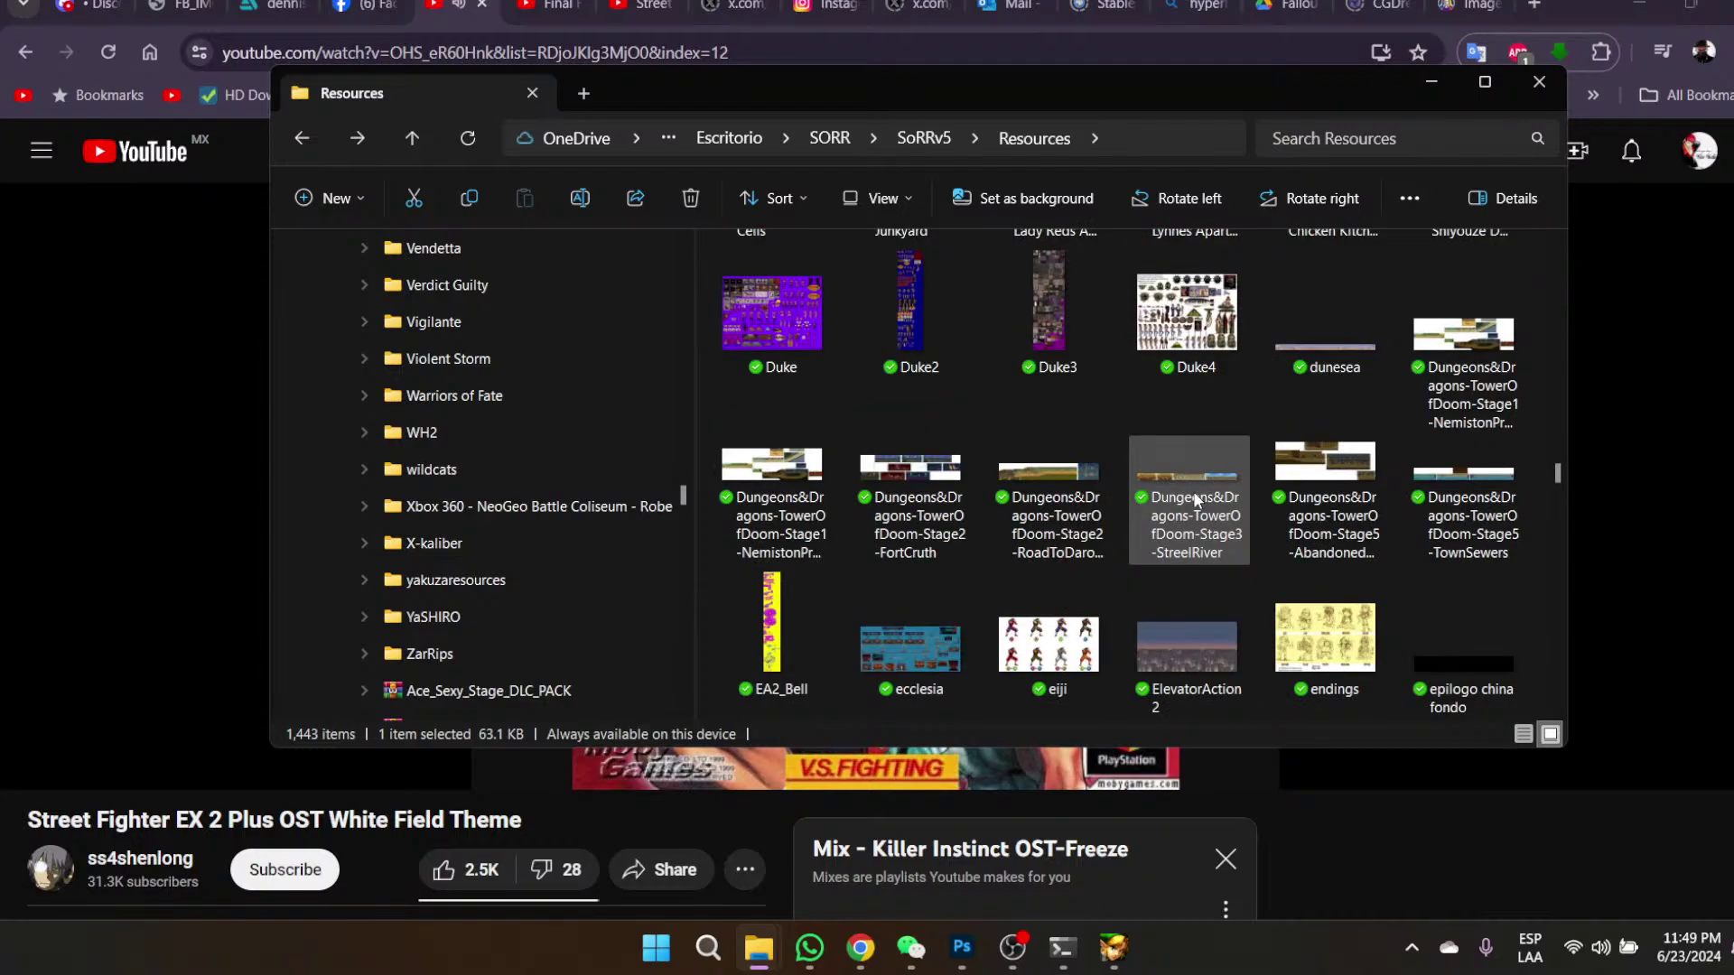
scroll(1194, 499, "down", 3)
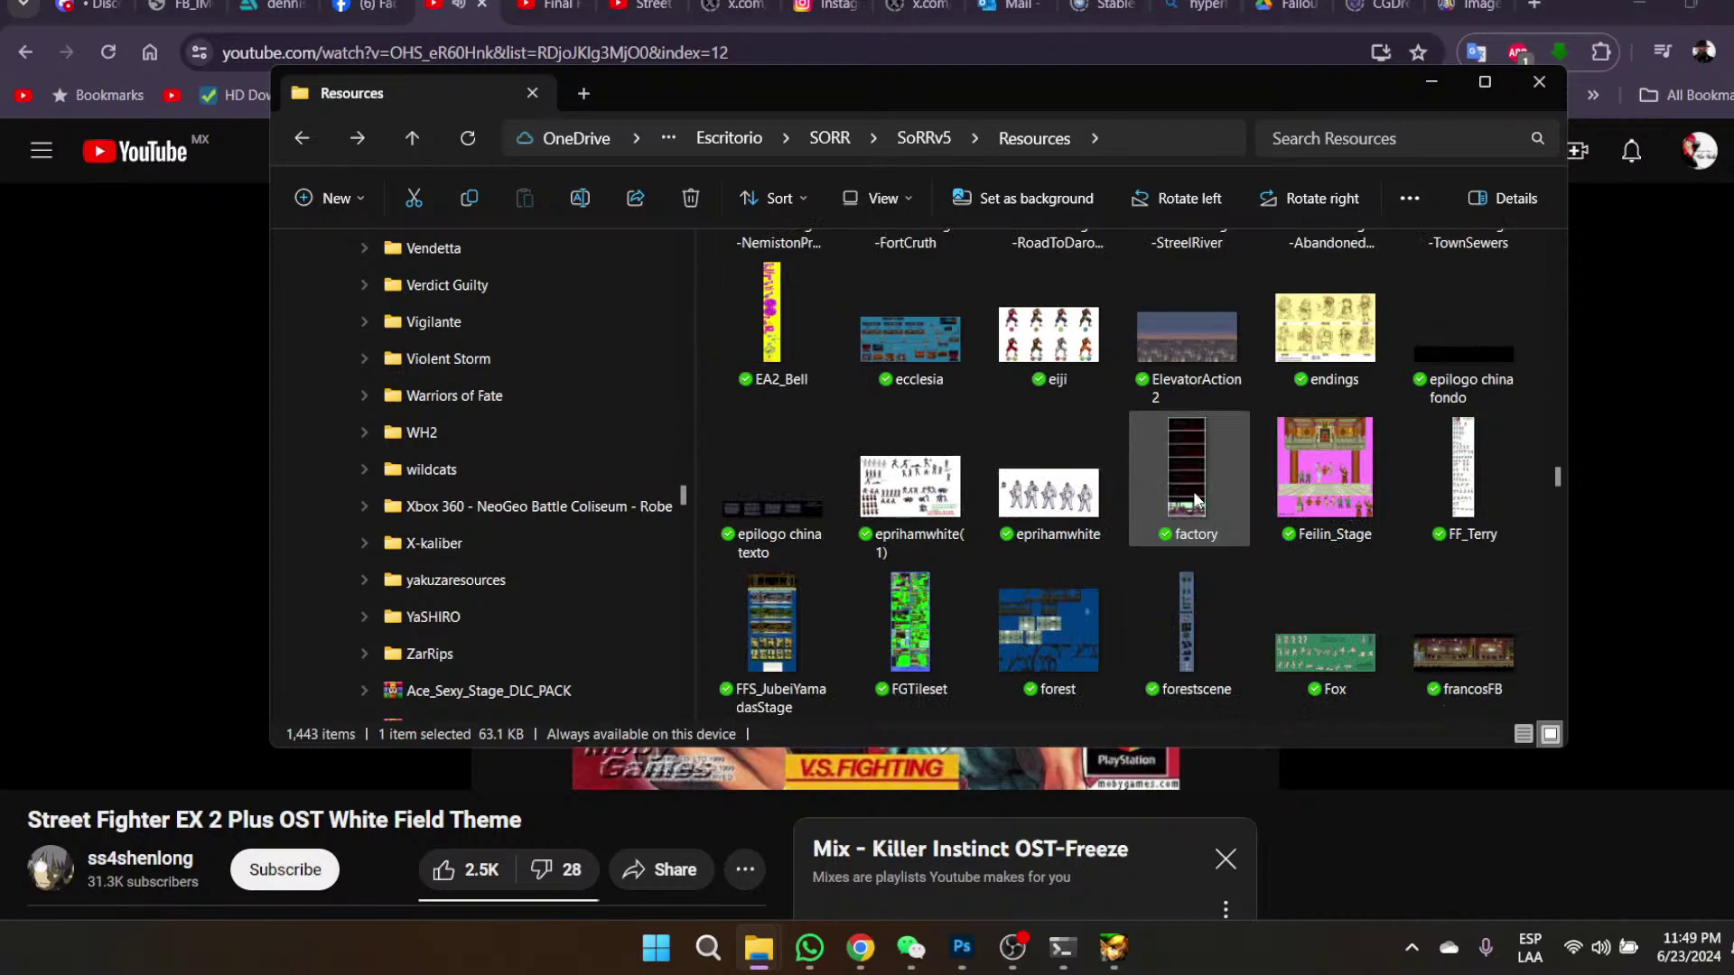
scroll(1195, 499, "down", 2)
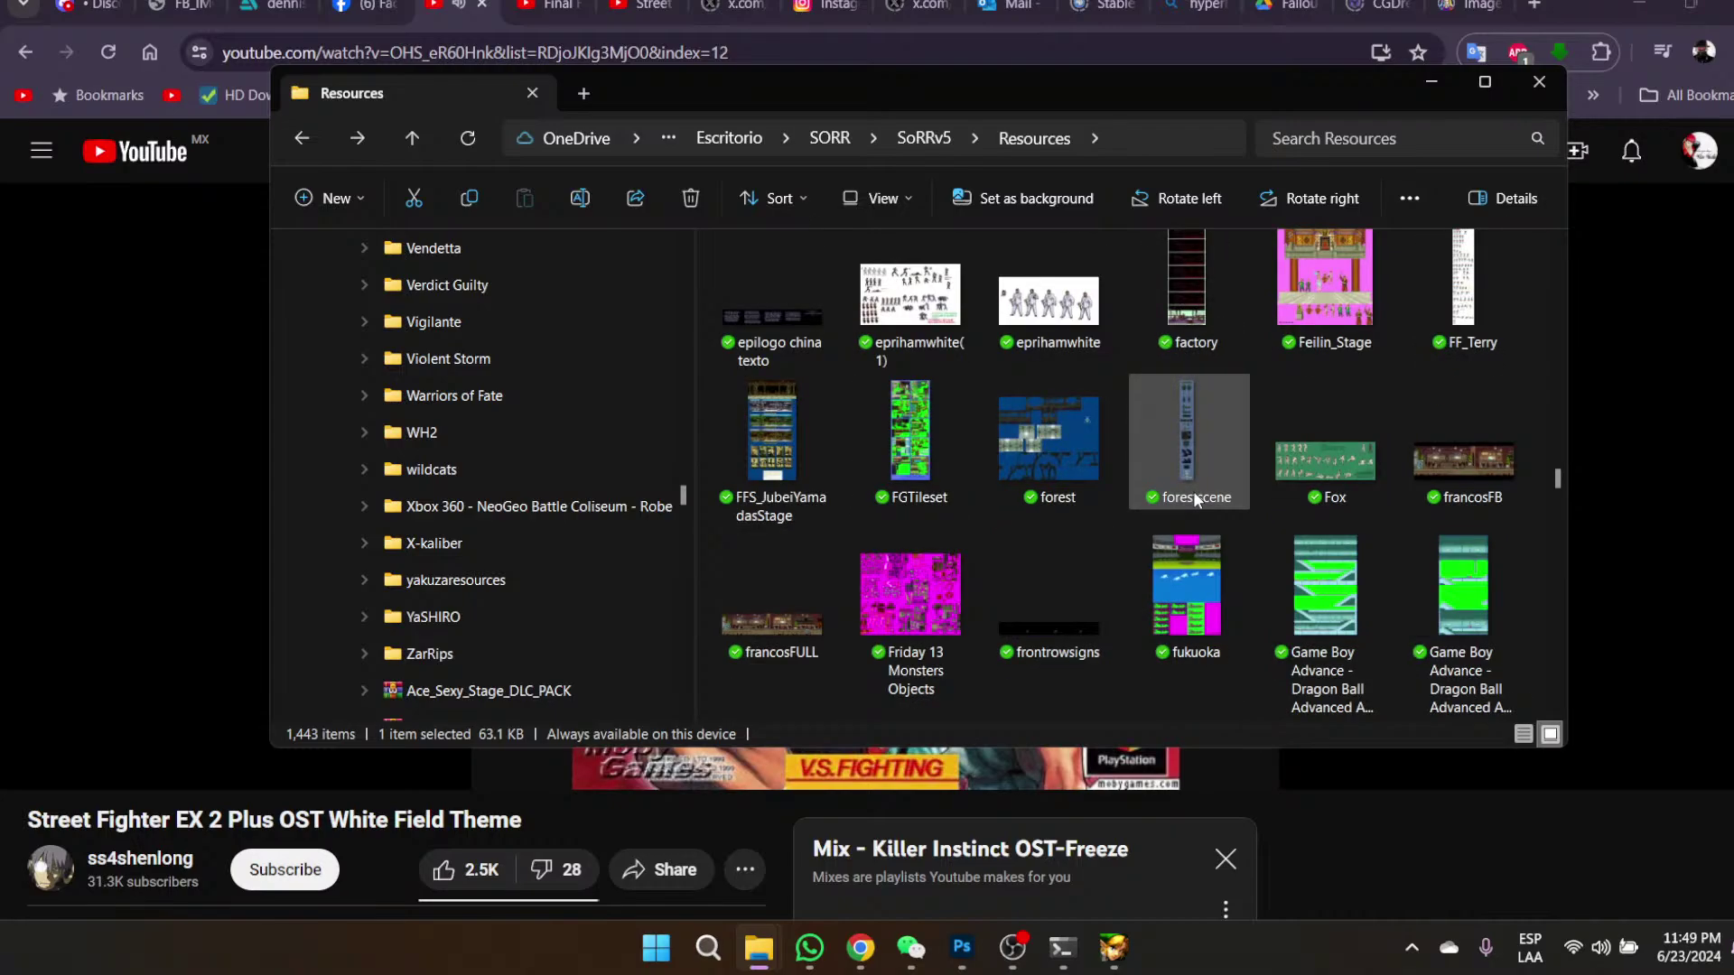
scroll(1194, 492, "down", 2)
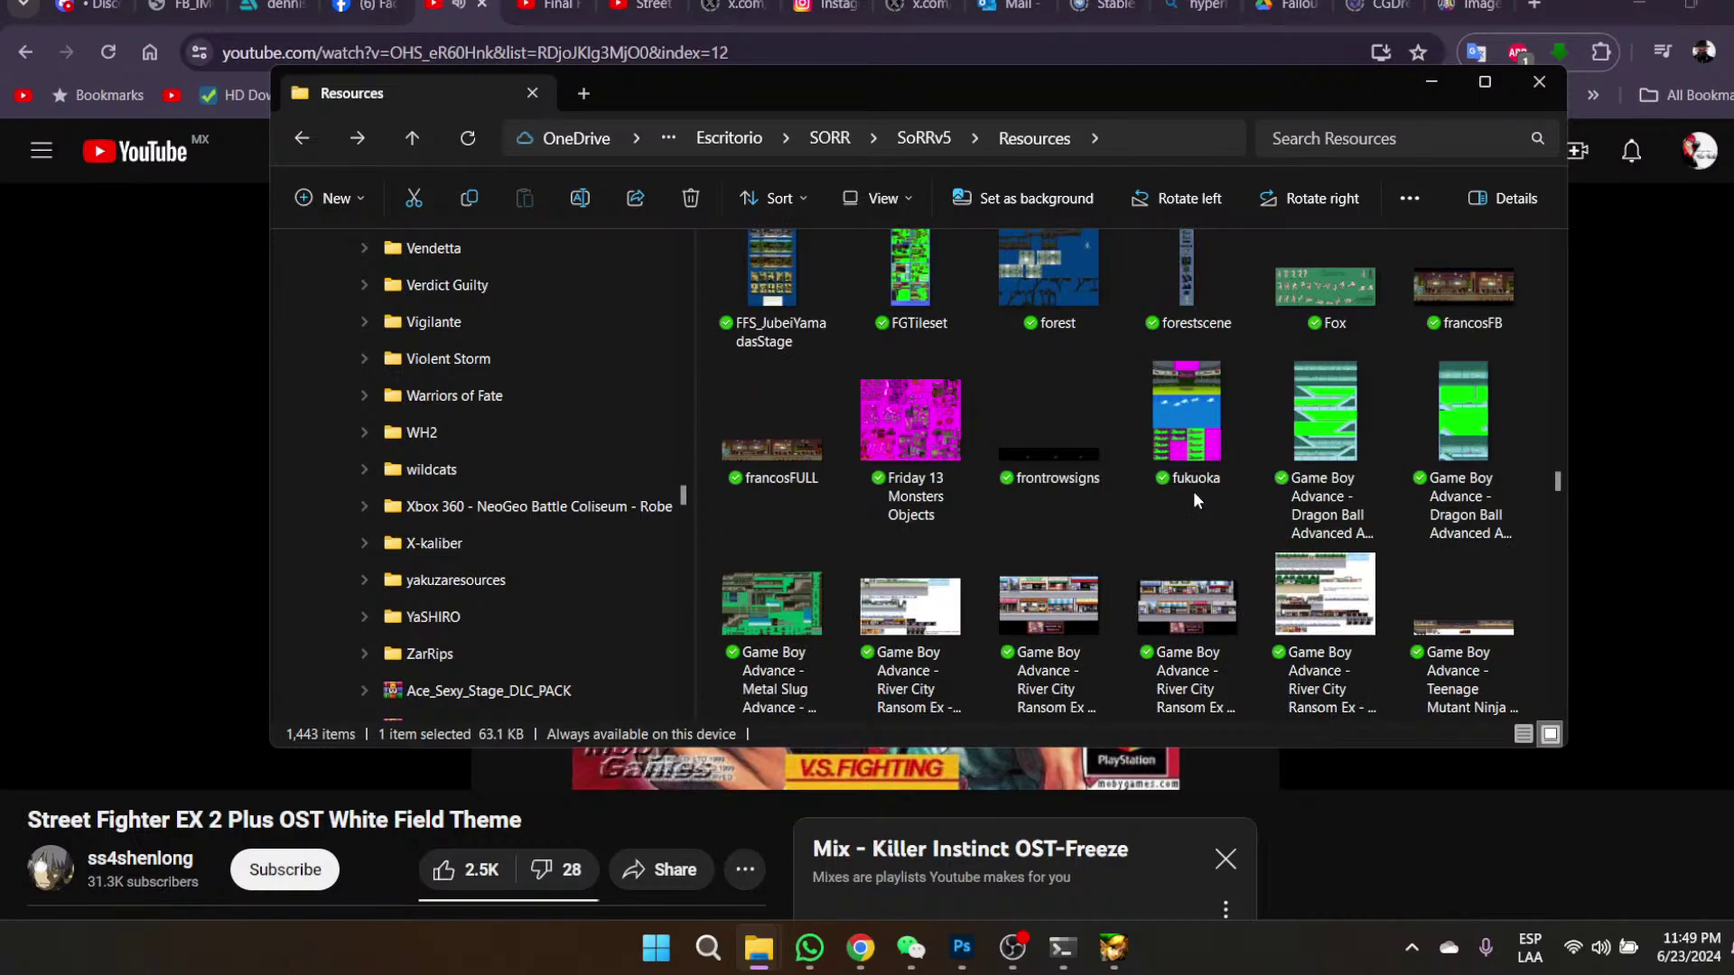
scroll(1194, 499, "down", 2)
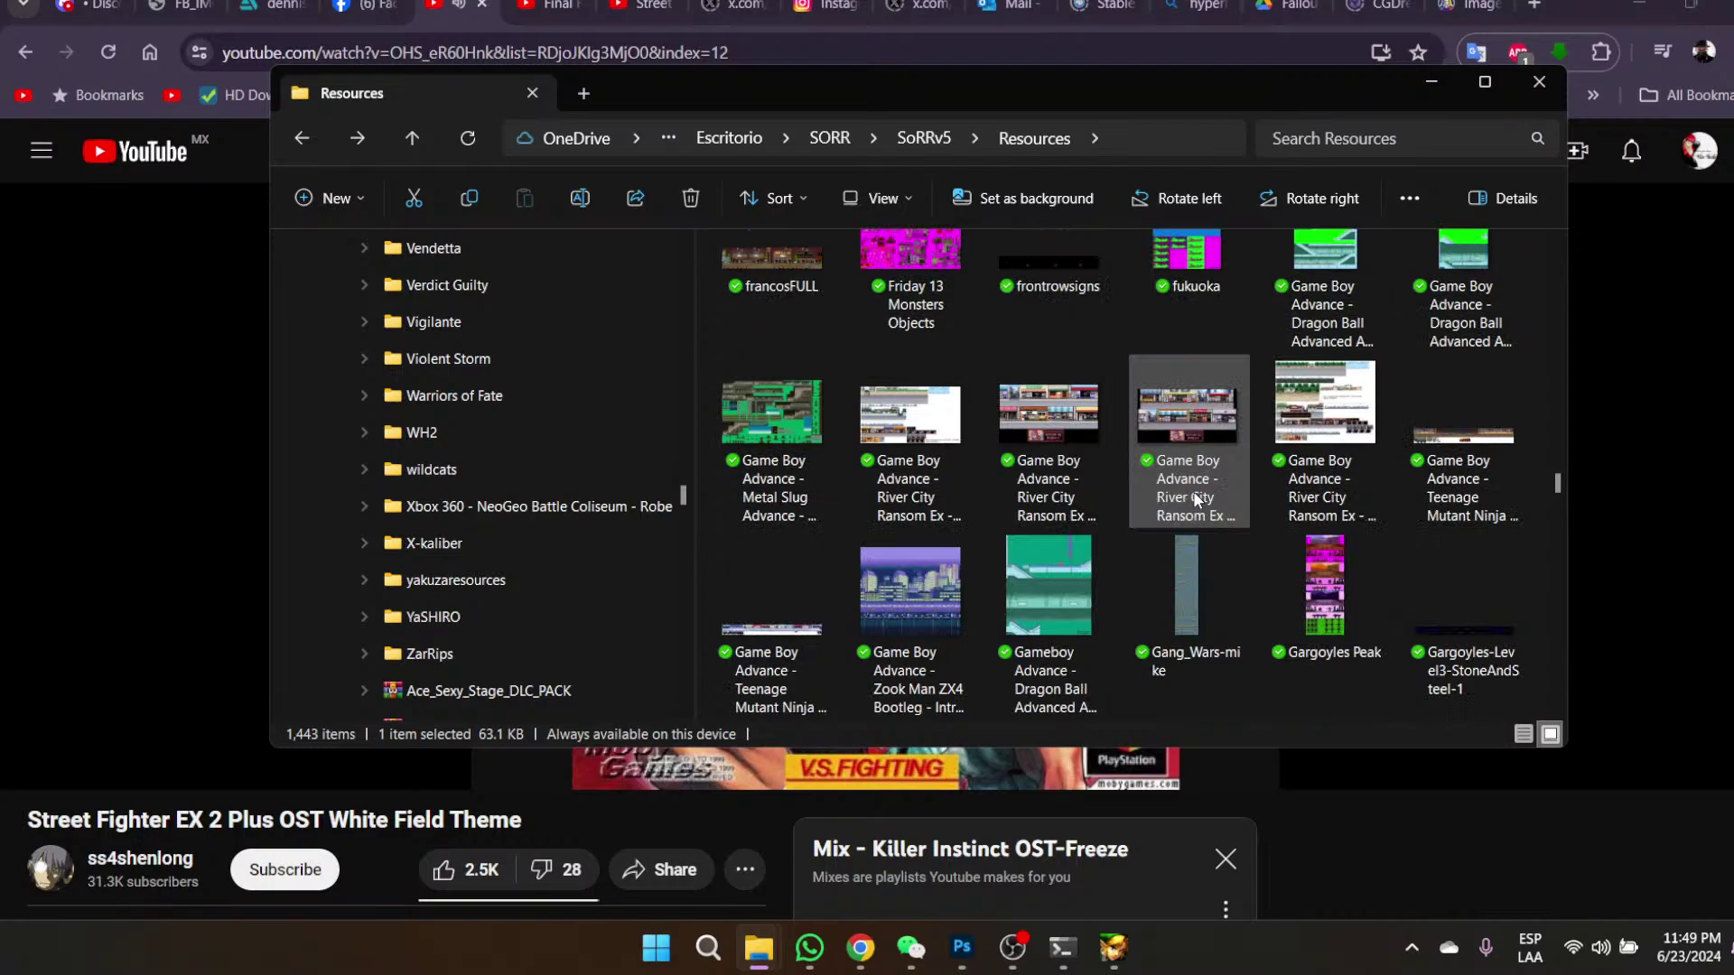
scroll(1194, 499, "down", 2)
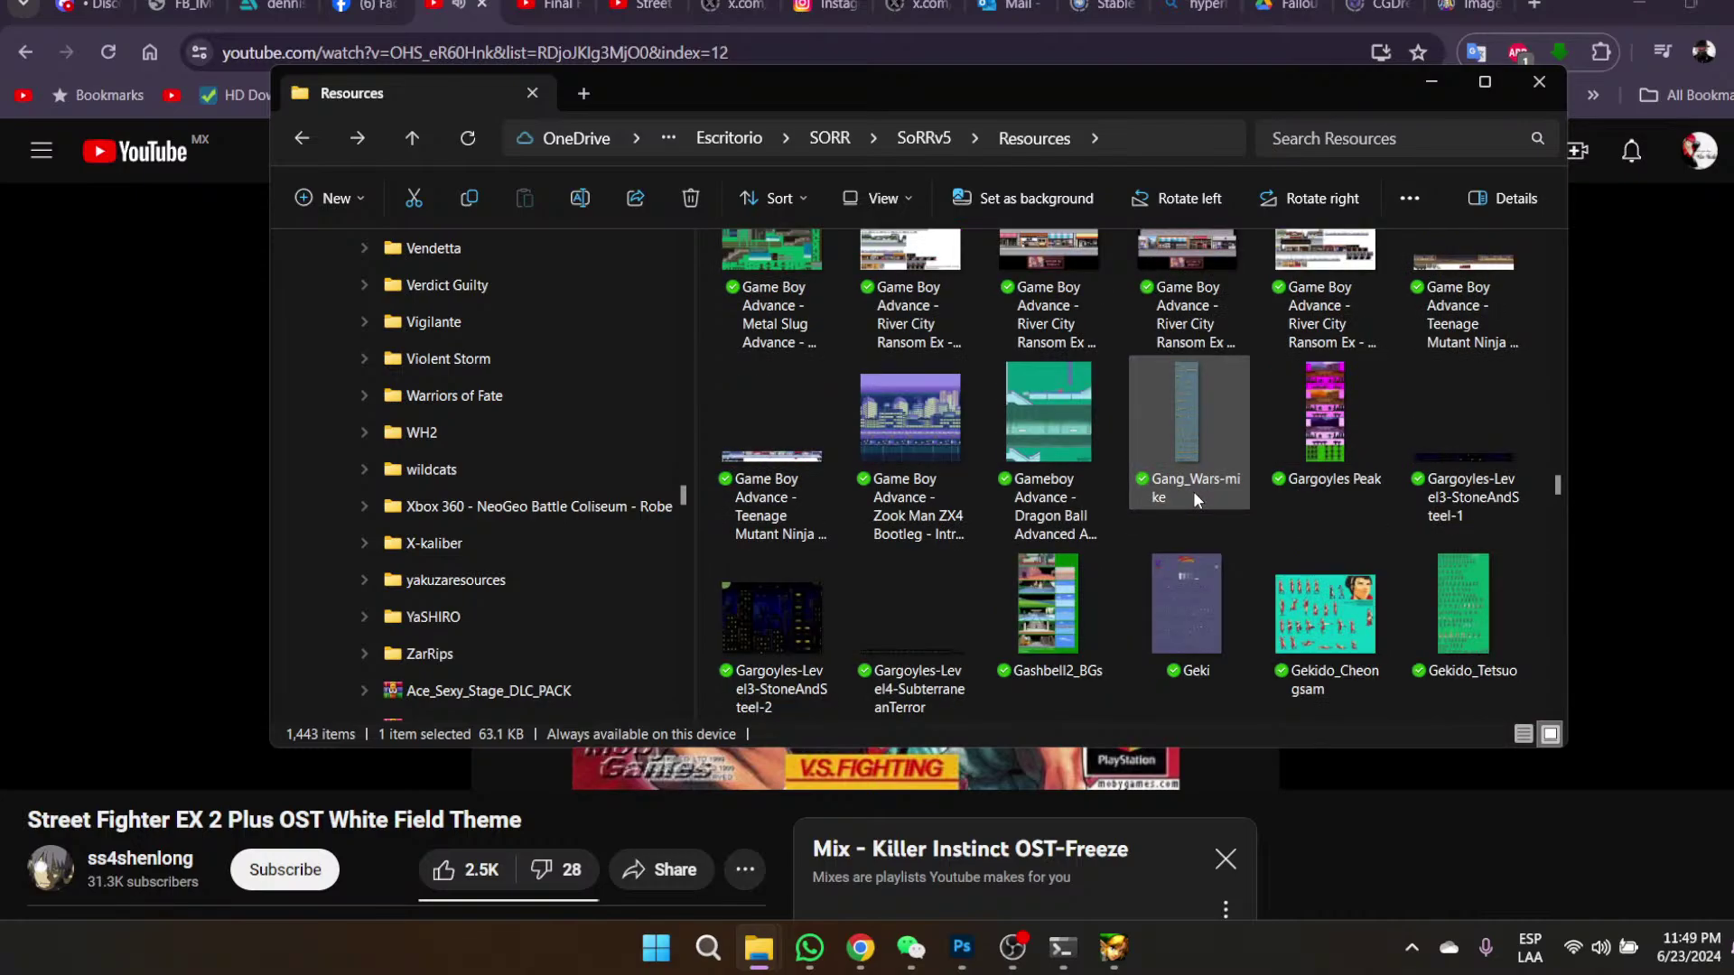
scroll(1194, 491, "down", 2)
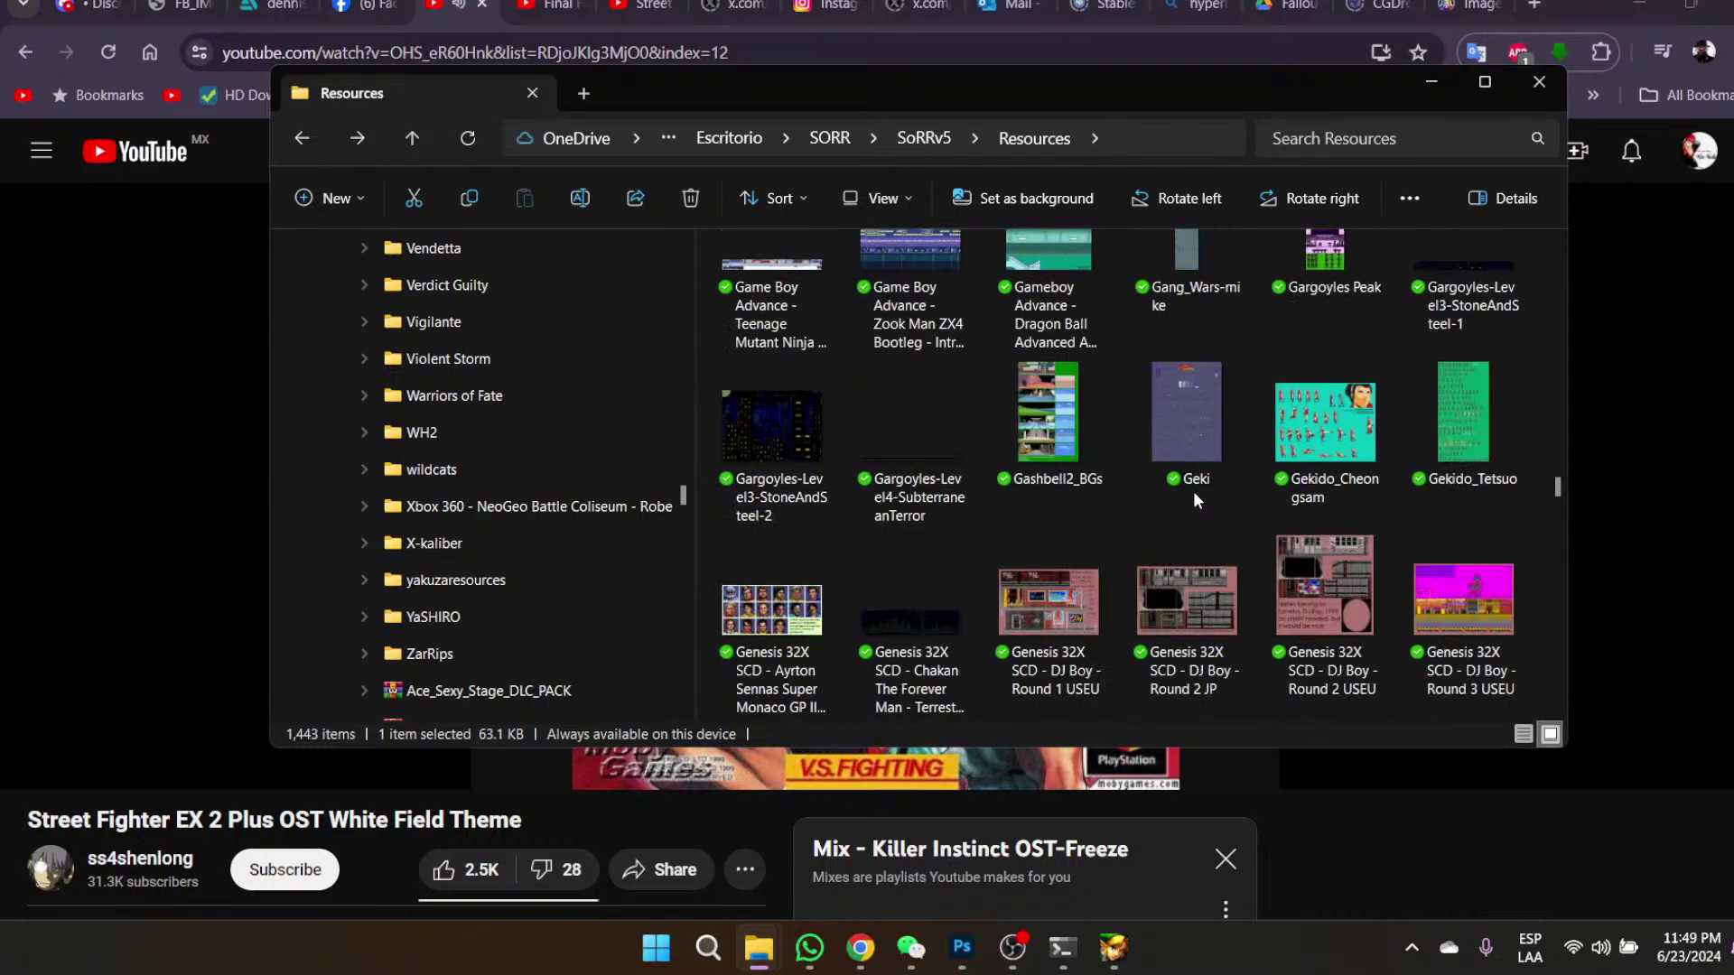
scroll(1194, 495, "down", 4)
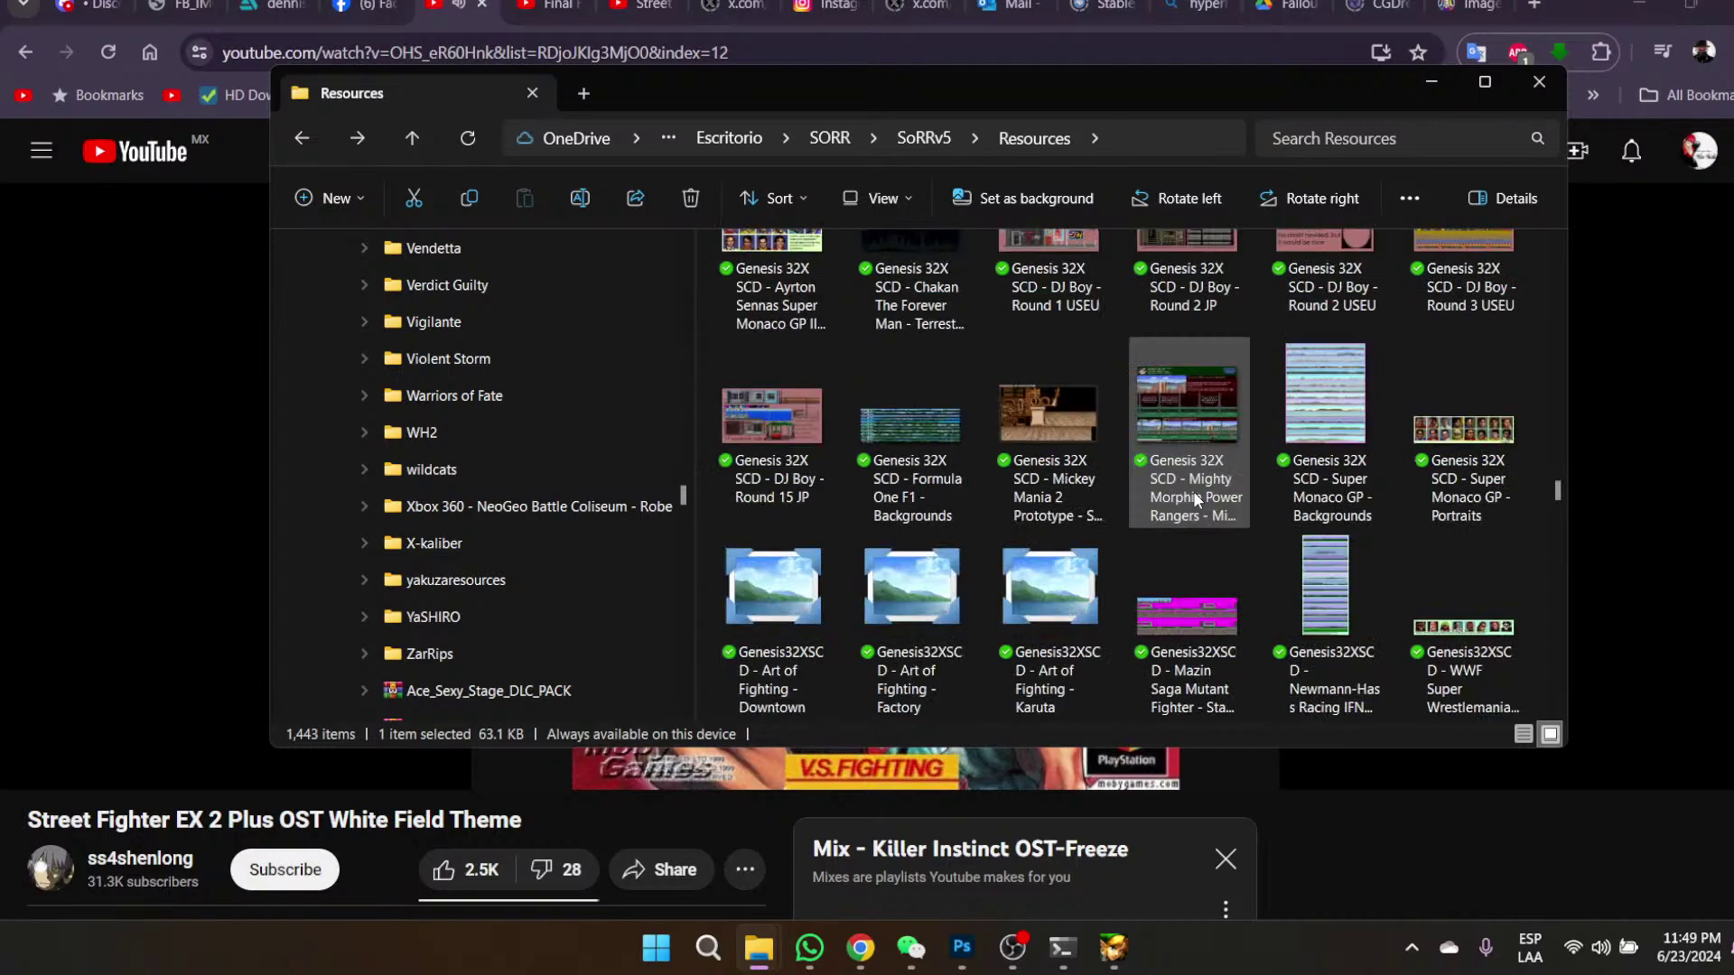
scroll(1196, 499, "down", 2)
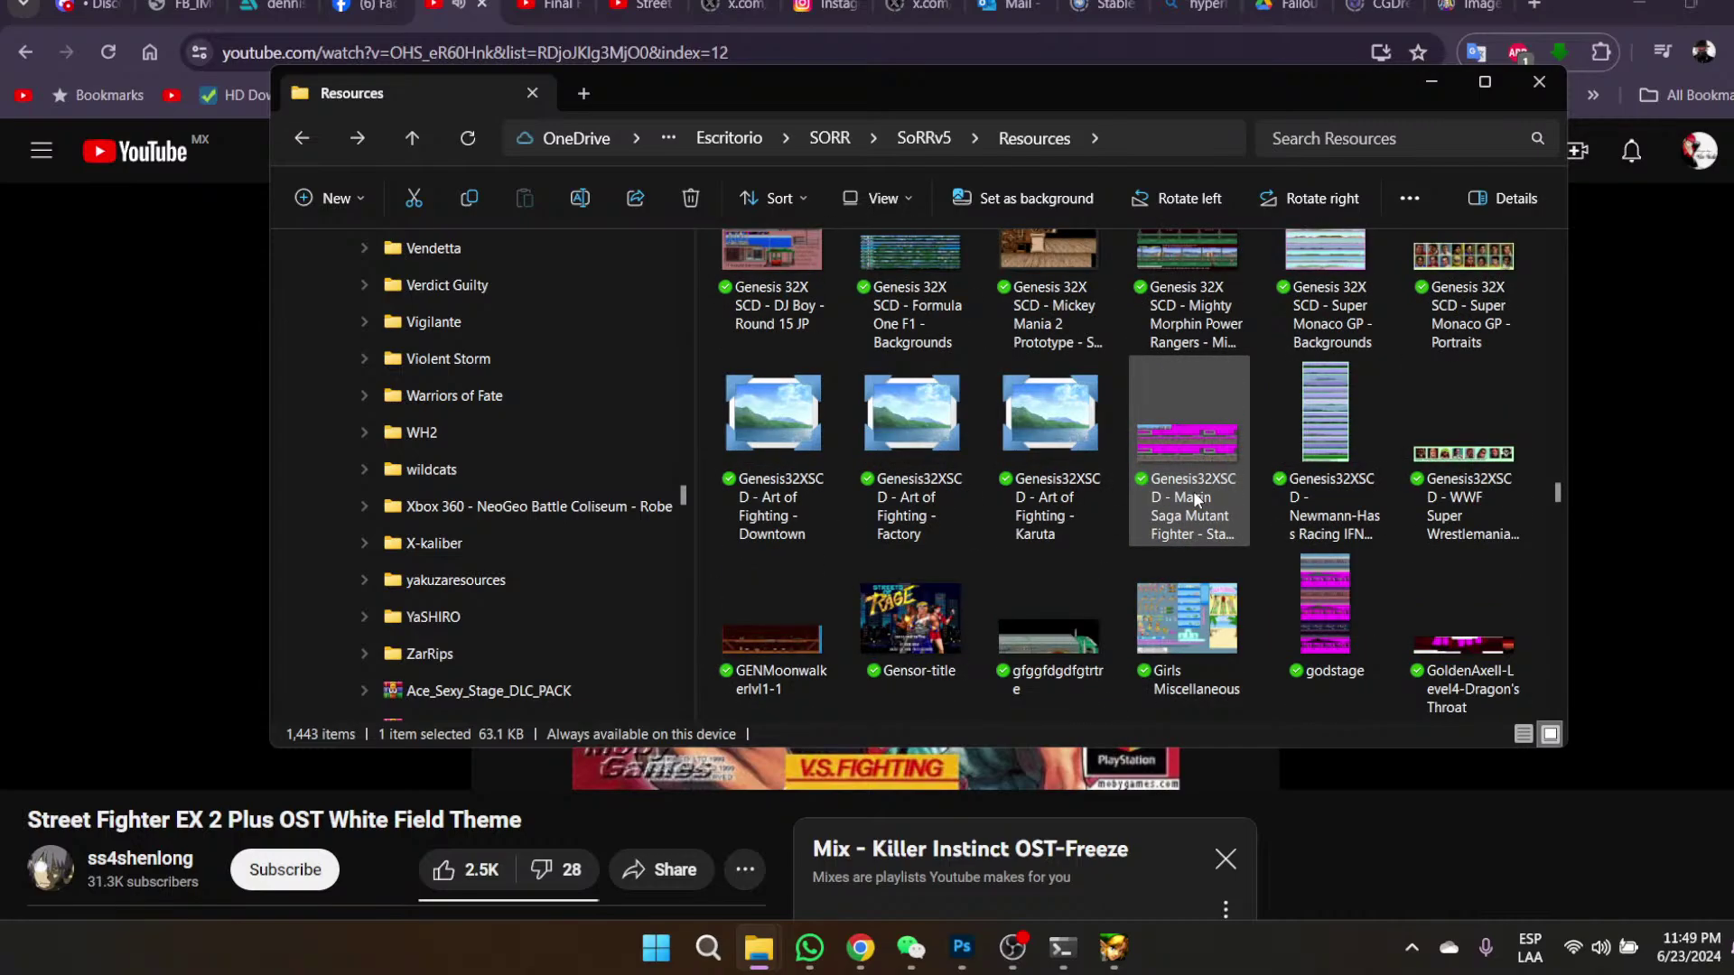
scroll(1194, 492, "down", 3)
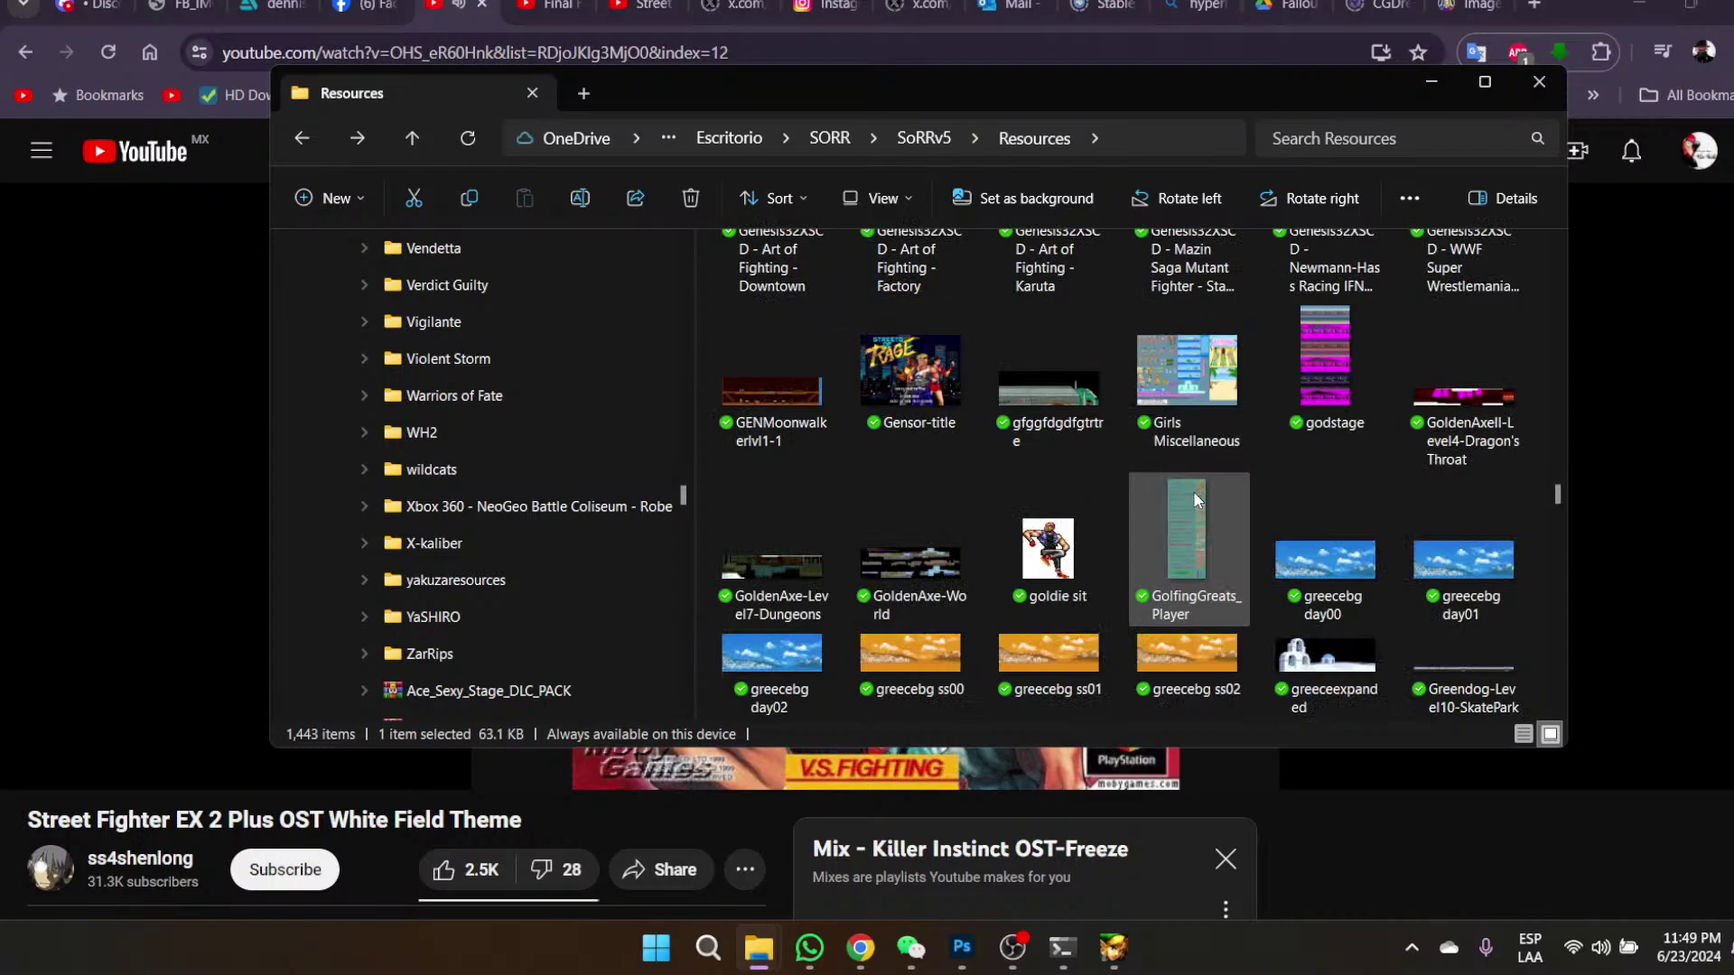
scroll(1195, 499, "down", 3)
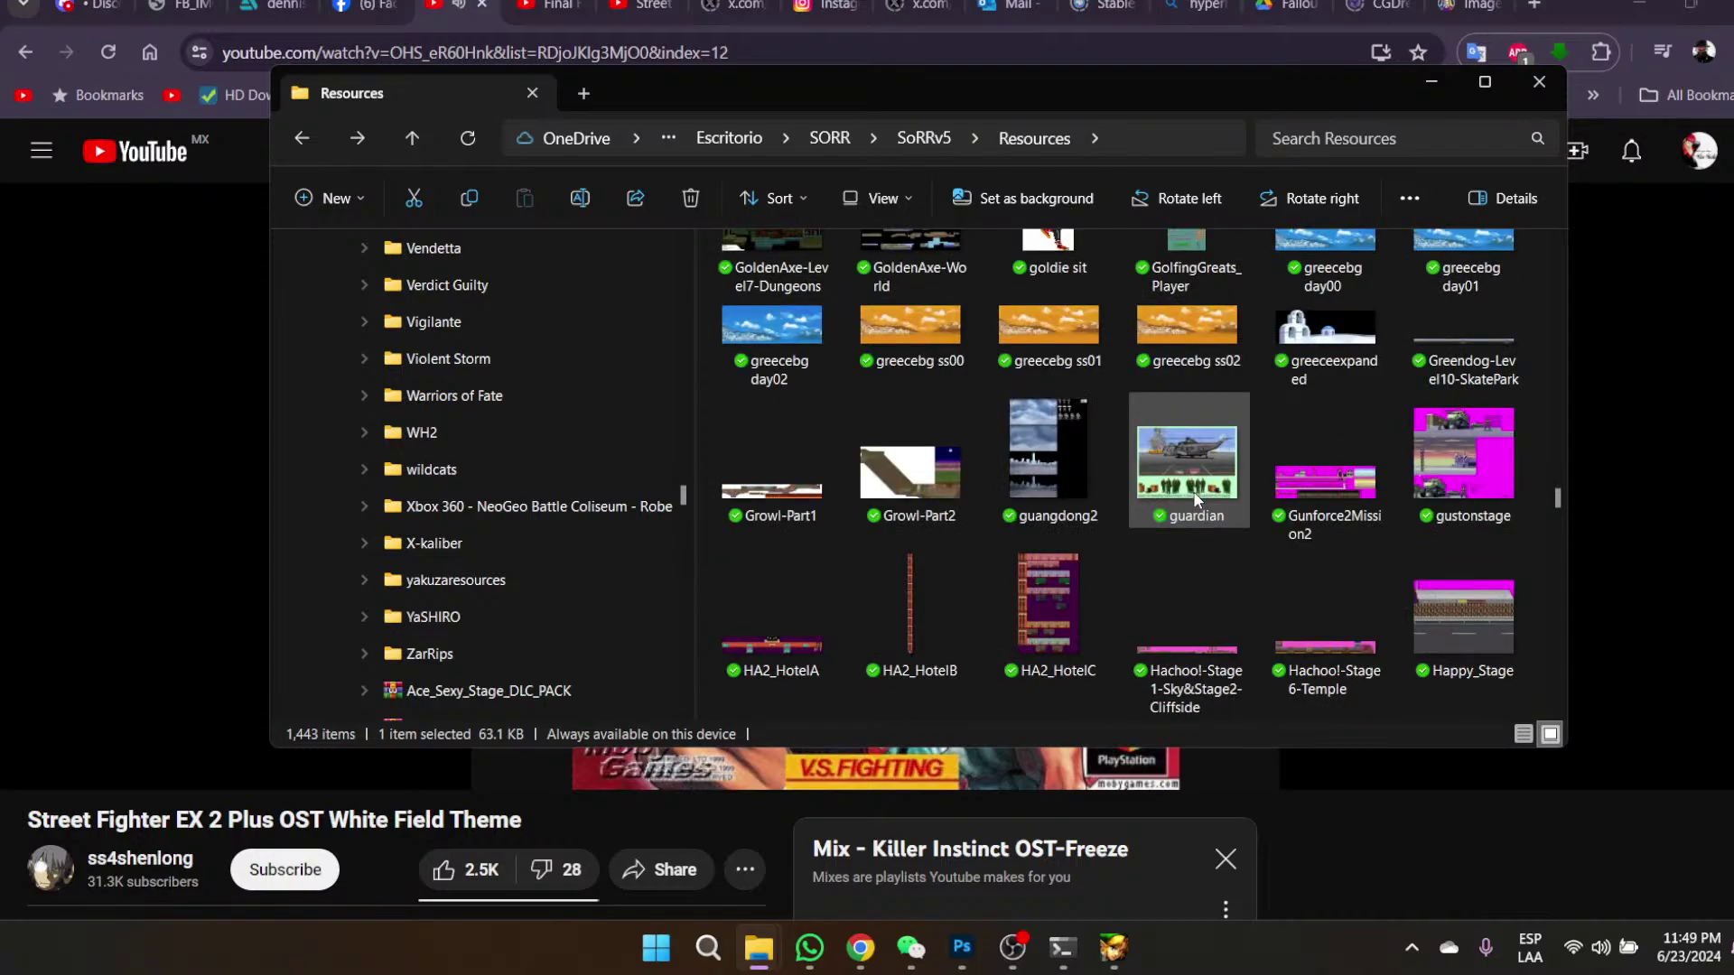
scroll(1196, 499, "down", 3)
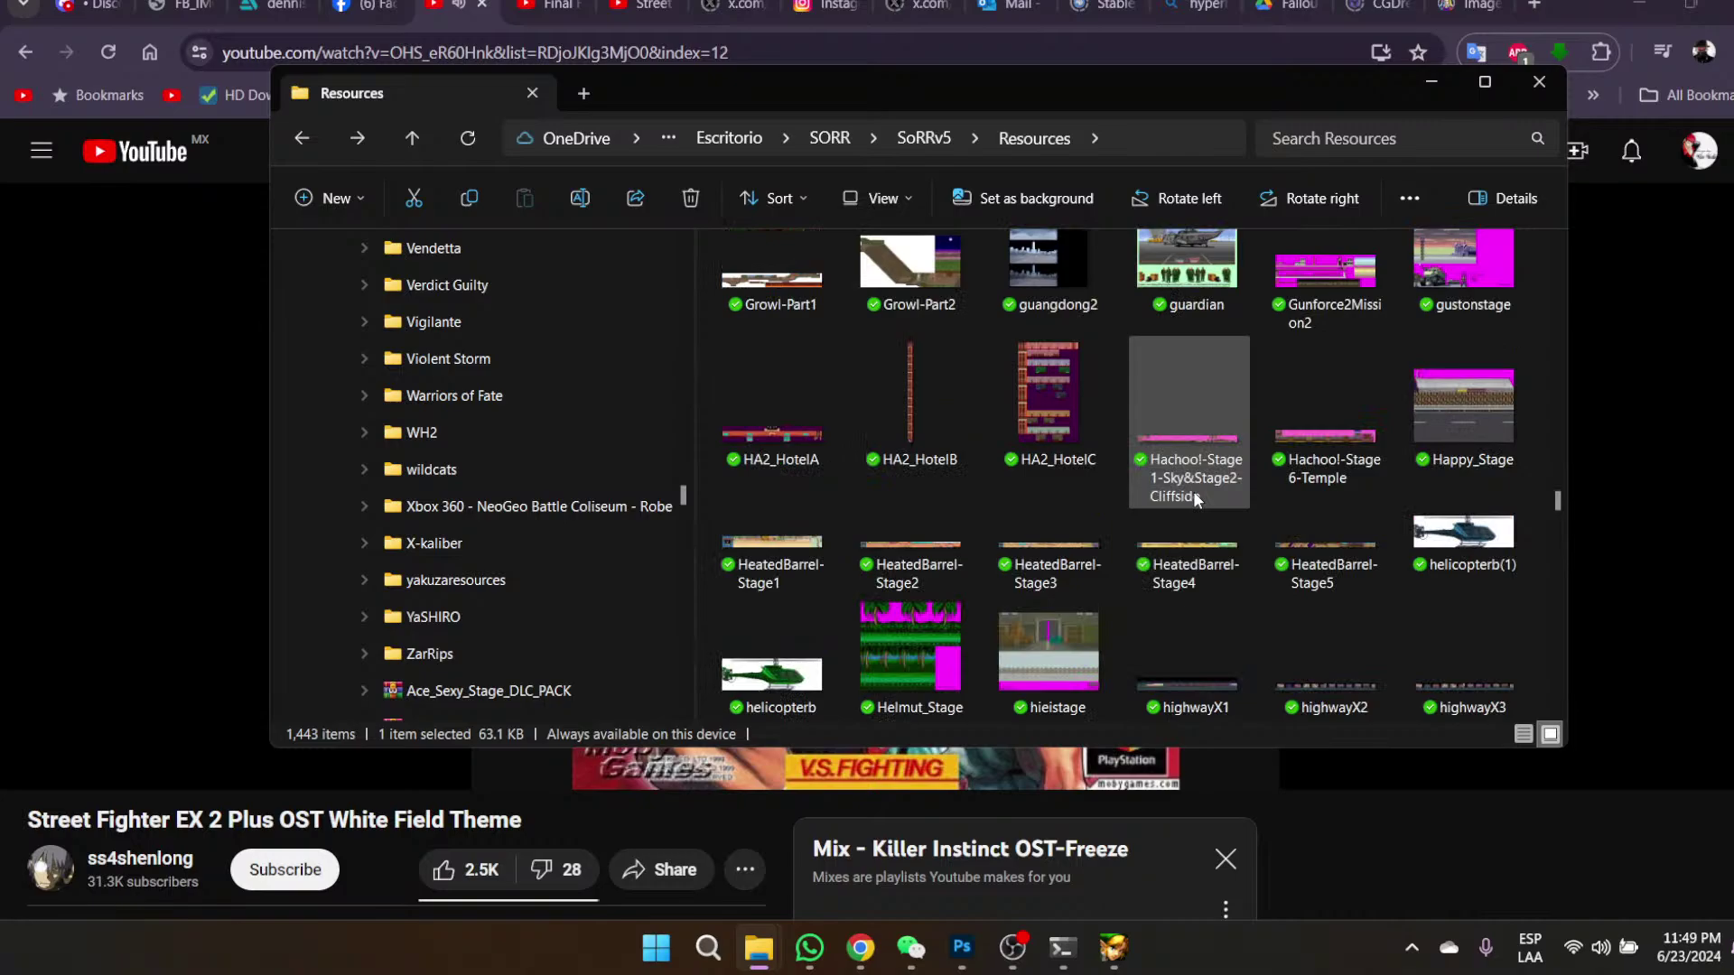
scroll(1194, 500, "down", 3)
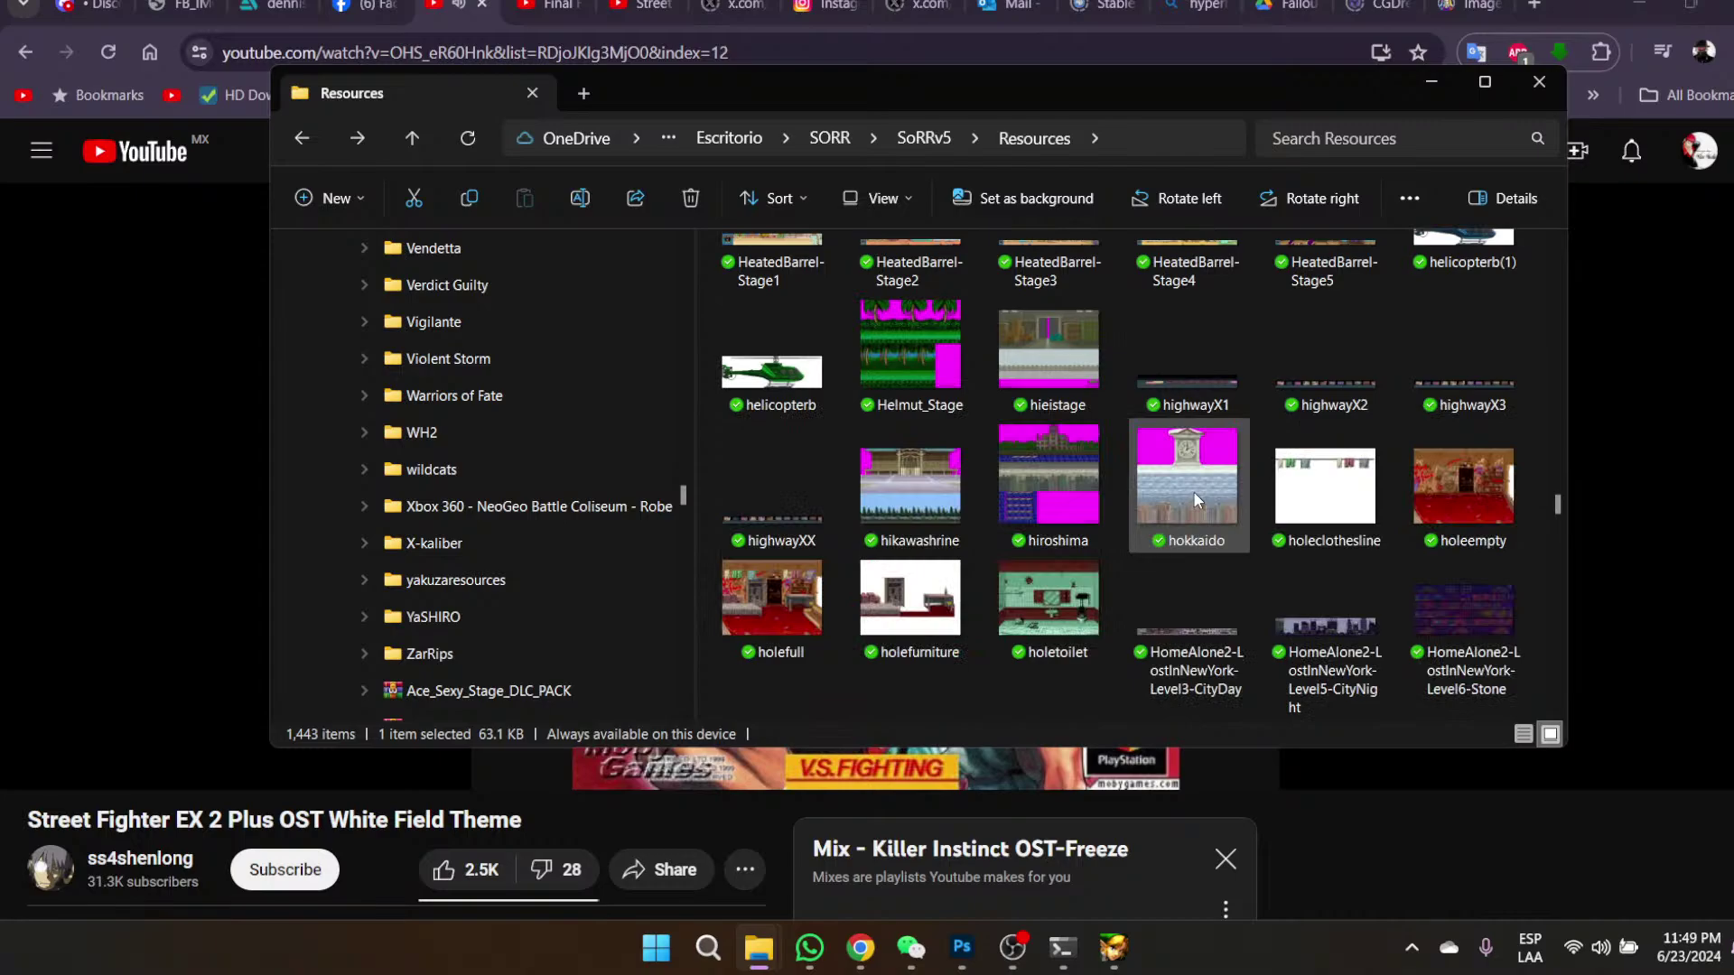
scroll(1196, 499, "down", 2)
scroll(1196, 499, "down", 3)
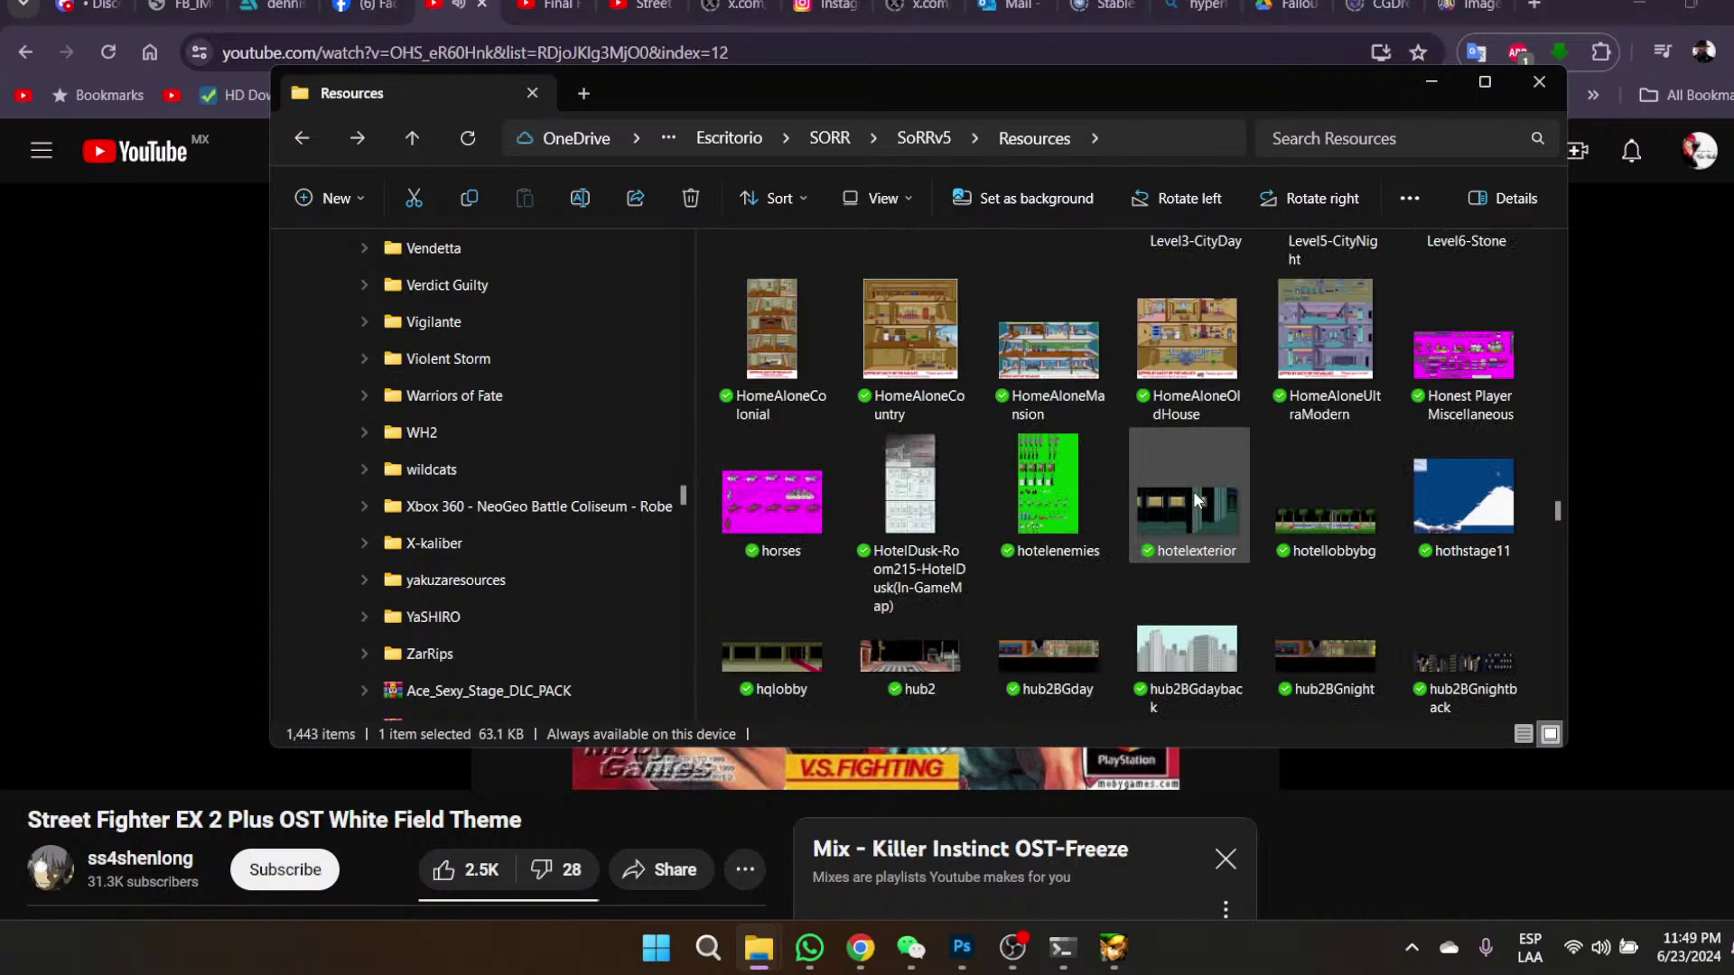
scroll(1196, 499, "down", 3)
- View the hotellobbybg image with its palm trees and pool, then close it
scroll(1196, 499, "up", 3)
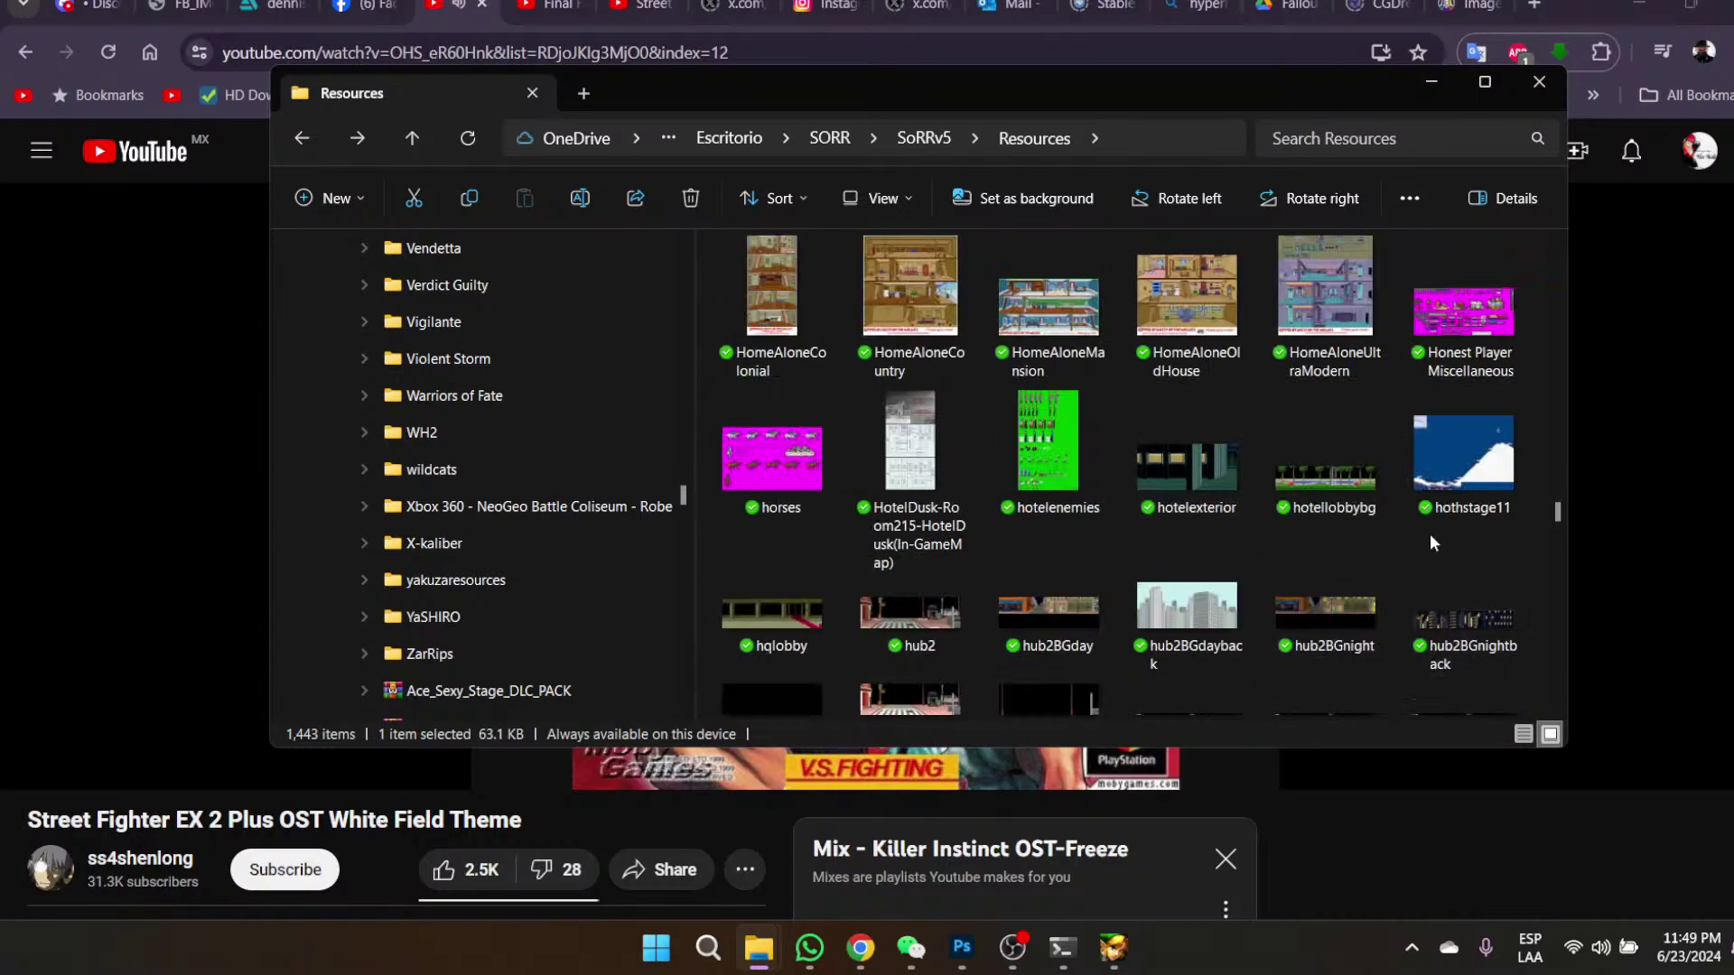
double_click(1352, 509)
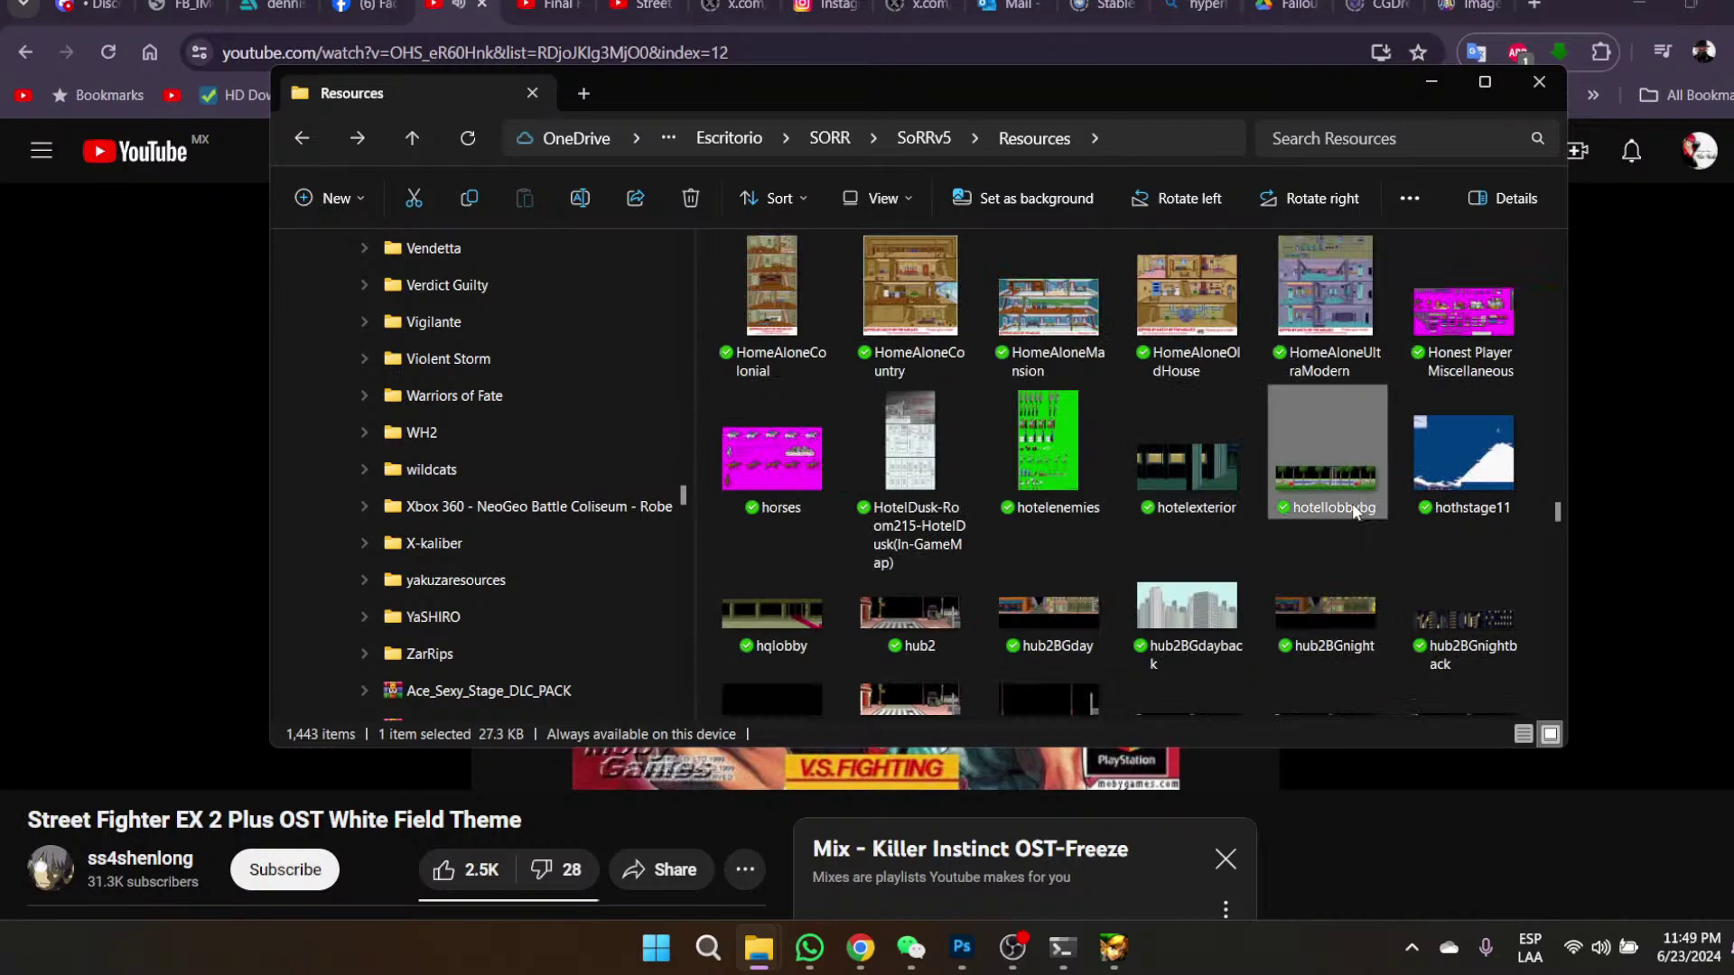
scroll(1138, 538, "up", 4)
scroll(1138, 538, "down", 2)
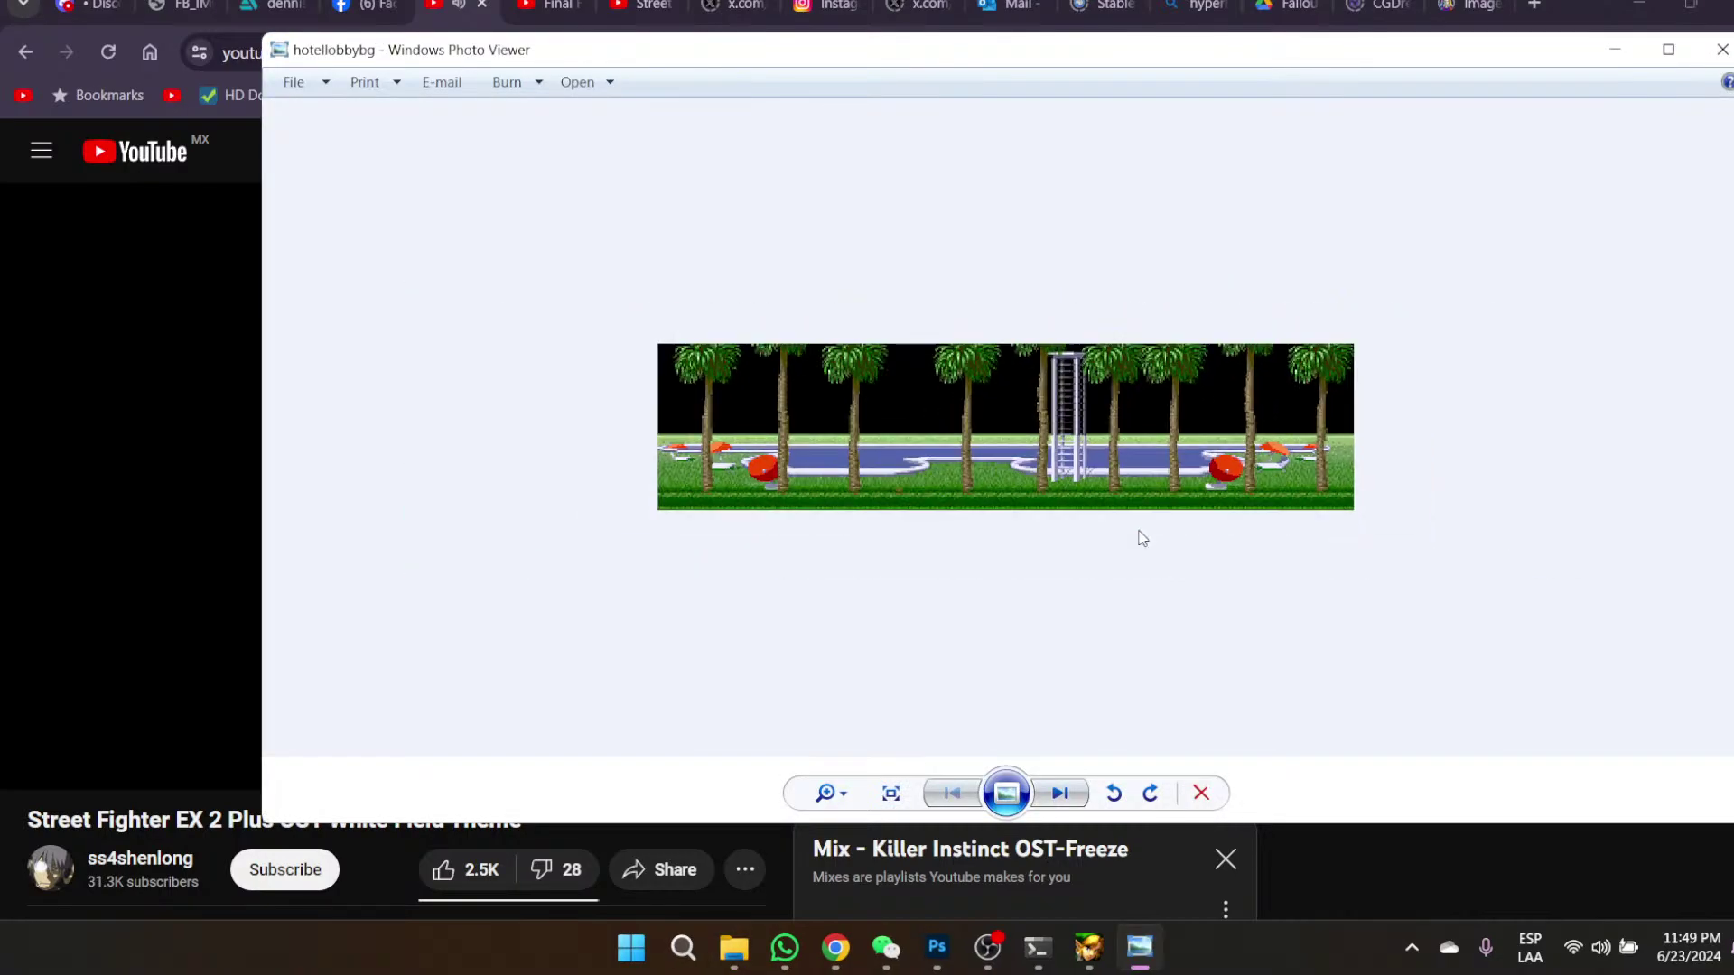
left_click(1717, 52)
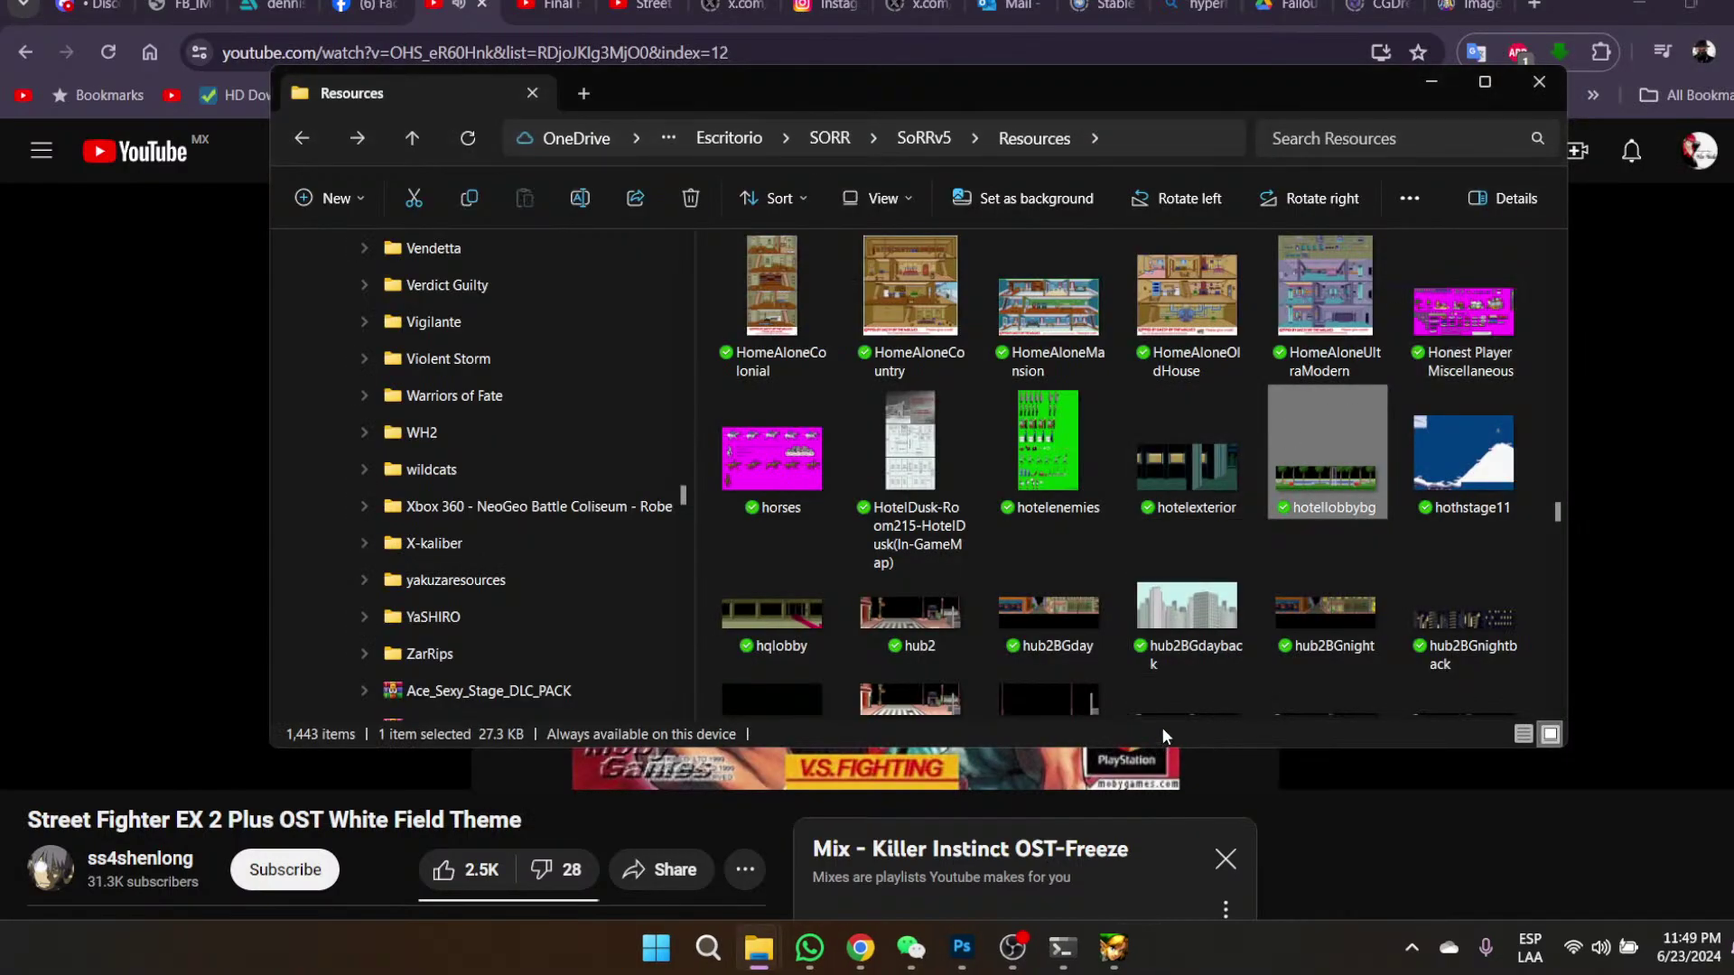
- Find the insidetrailer image beyond the HUNTER cards, view its truck trailer interior, then close it
mouse_move(1303, 761)
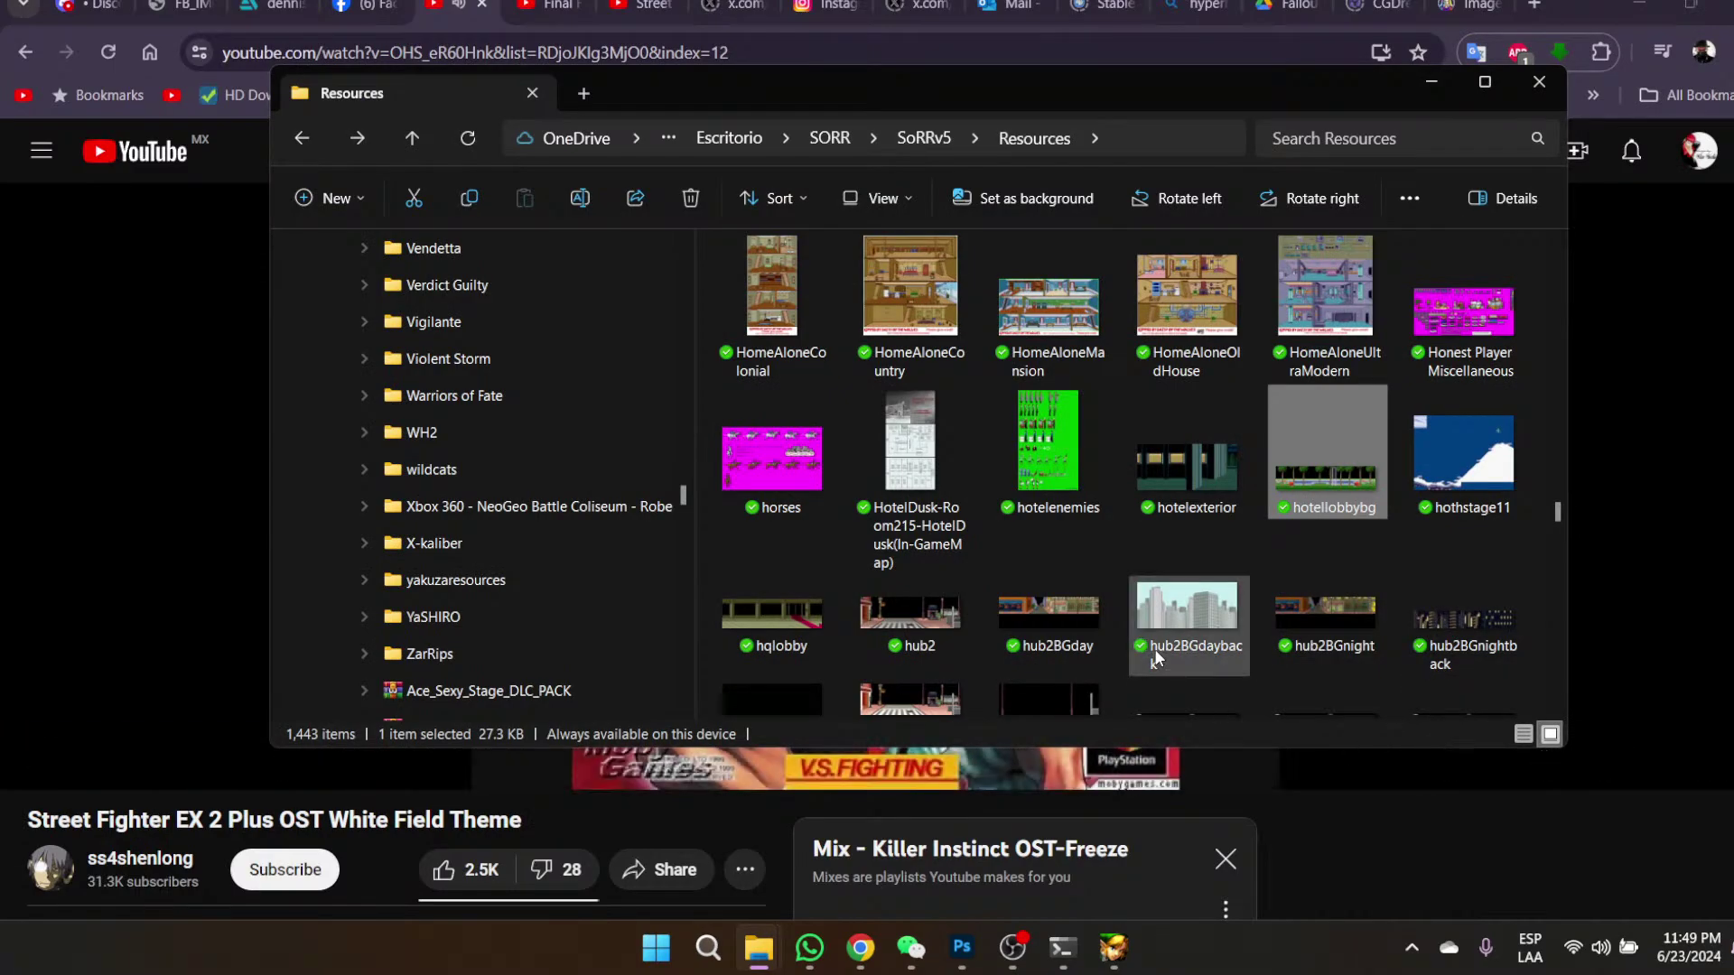
scroll(1154, 649, "down", 3)
scroll(1157, 660, "down", 3)
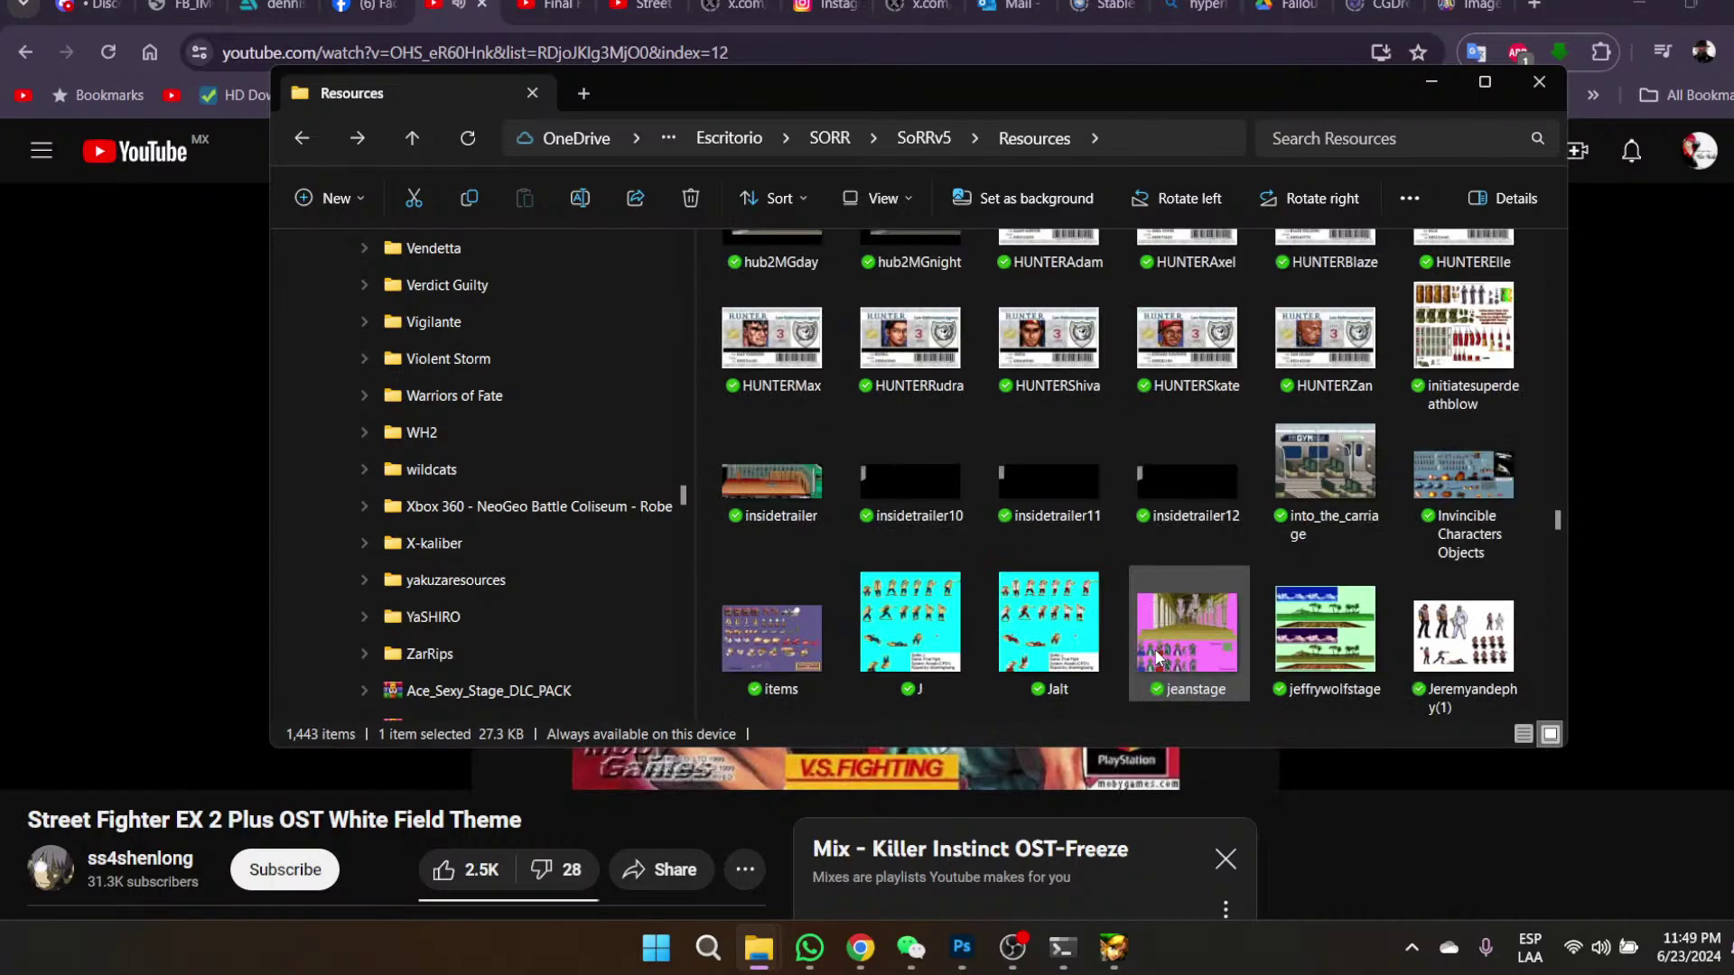
double_click(742, 473)
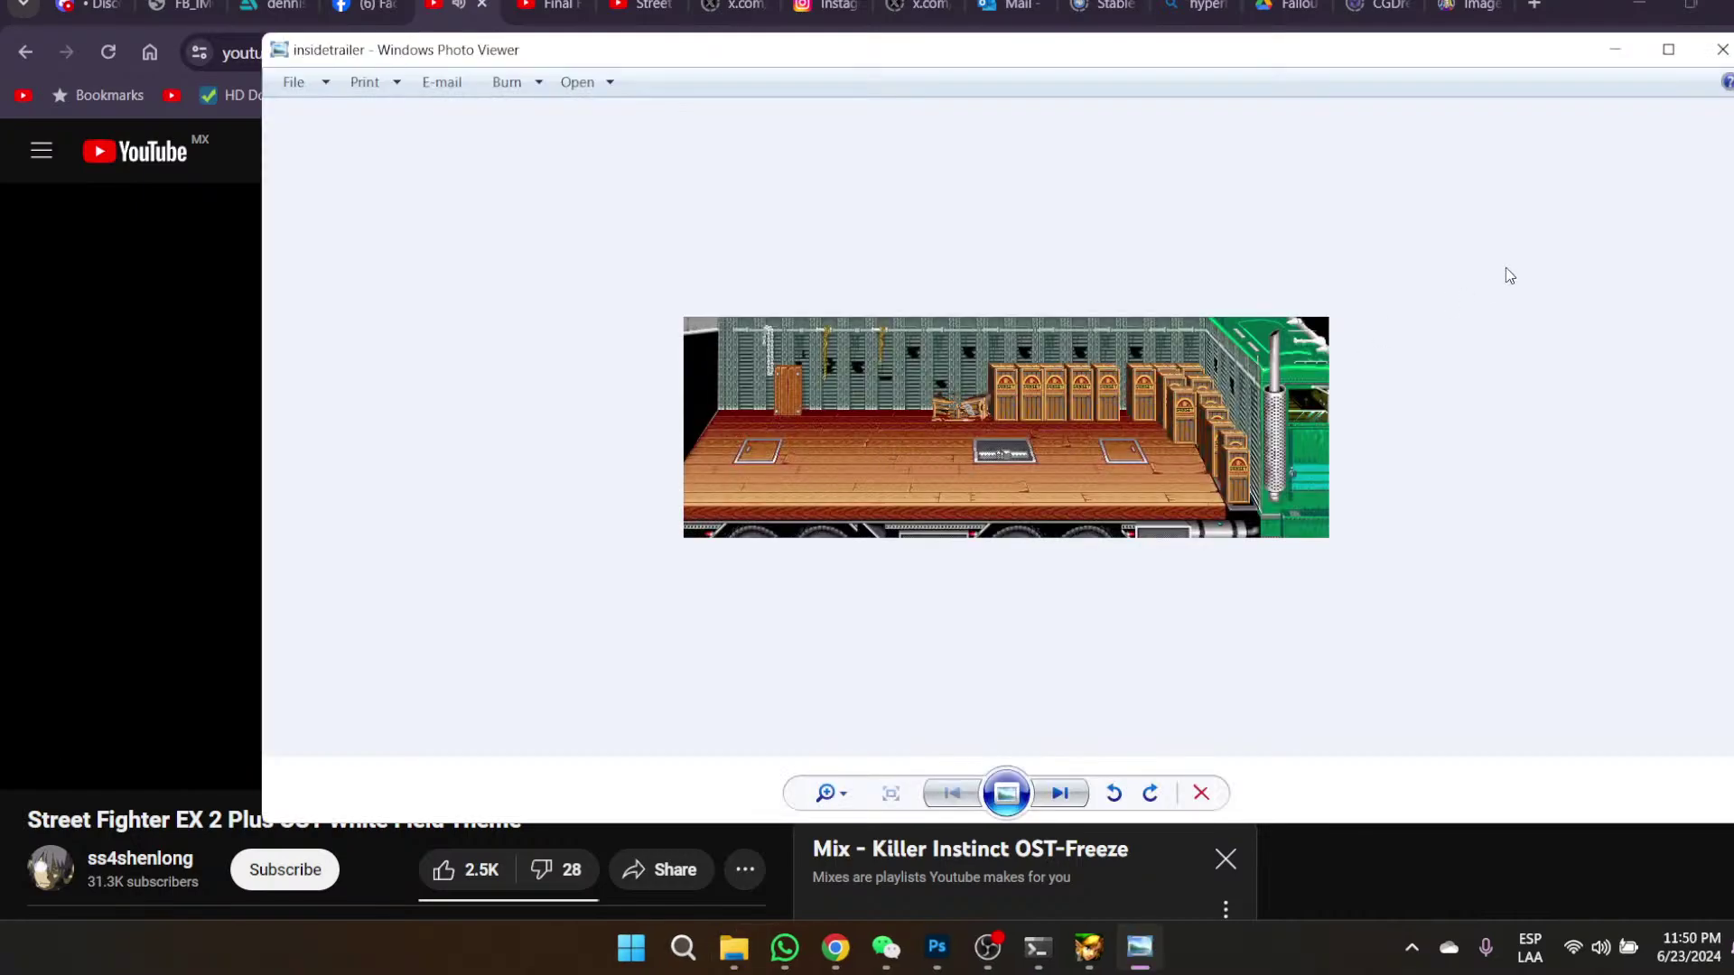
left_click(1722, 49)
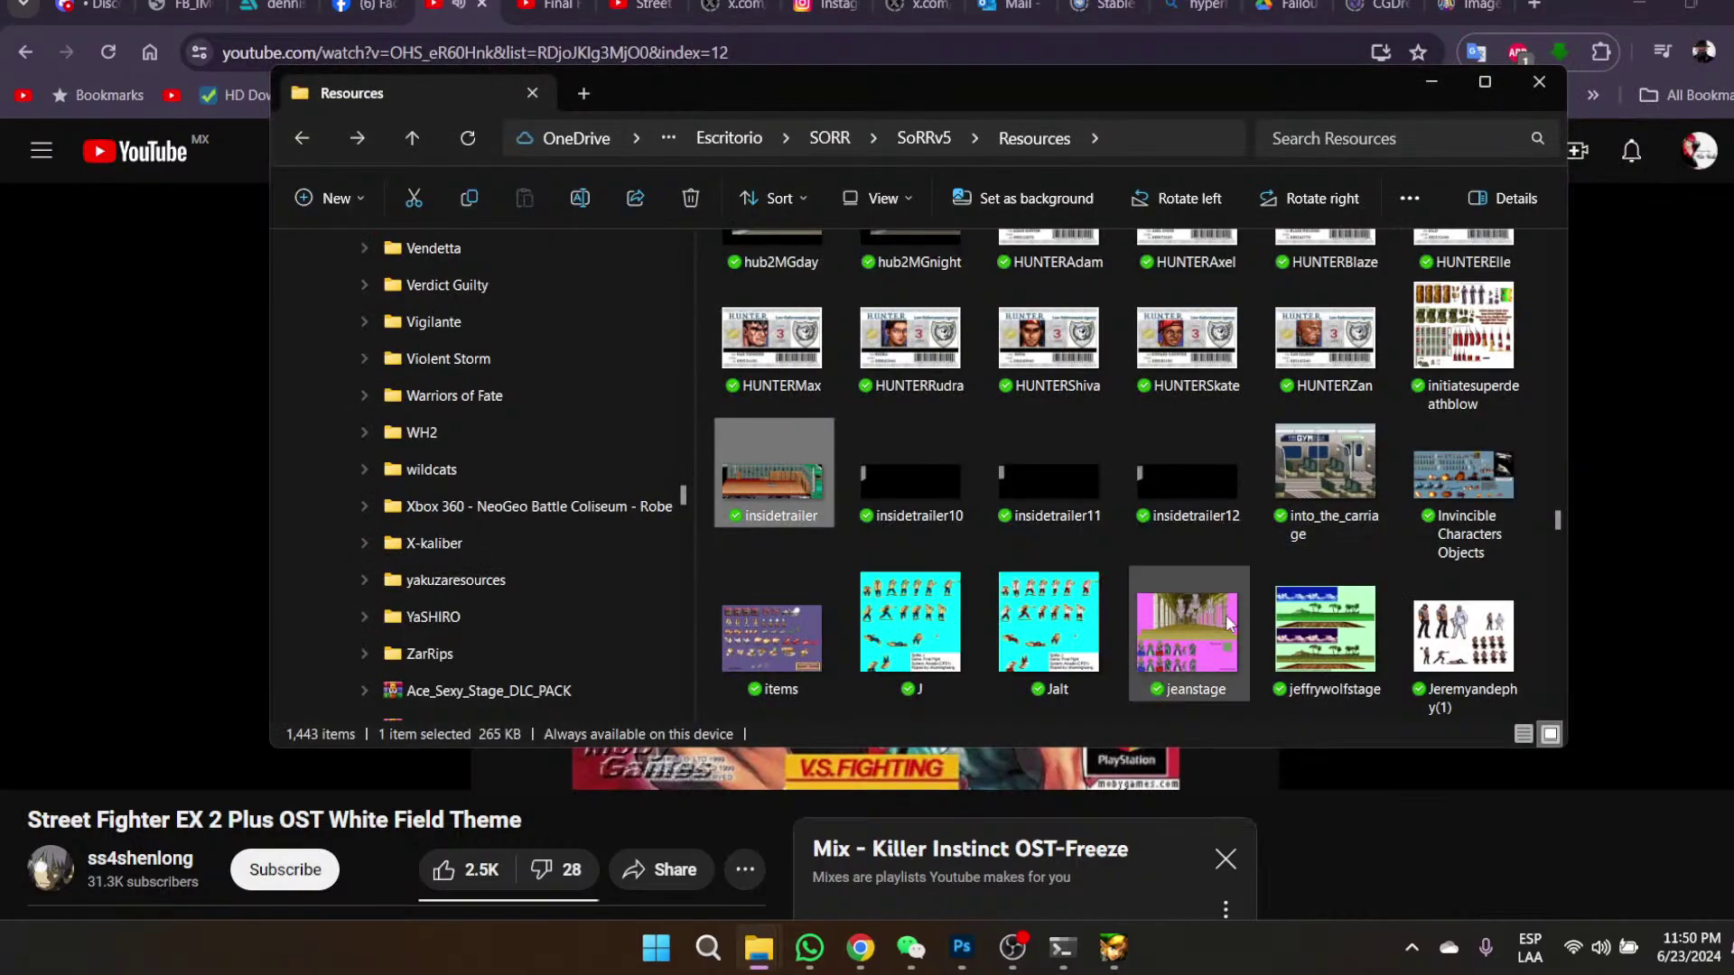
- Browse the Resources thumbnails from the jeanstage and KOF images through the longlibrary and MagicSword images to the mallfront backgrounds
scroll(1135, 686, "down", 2)
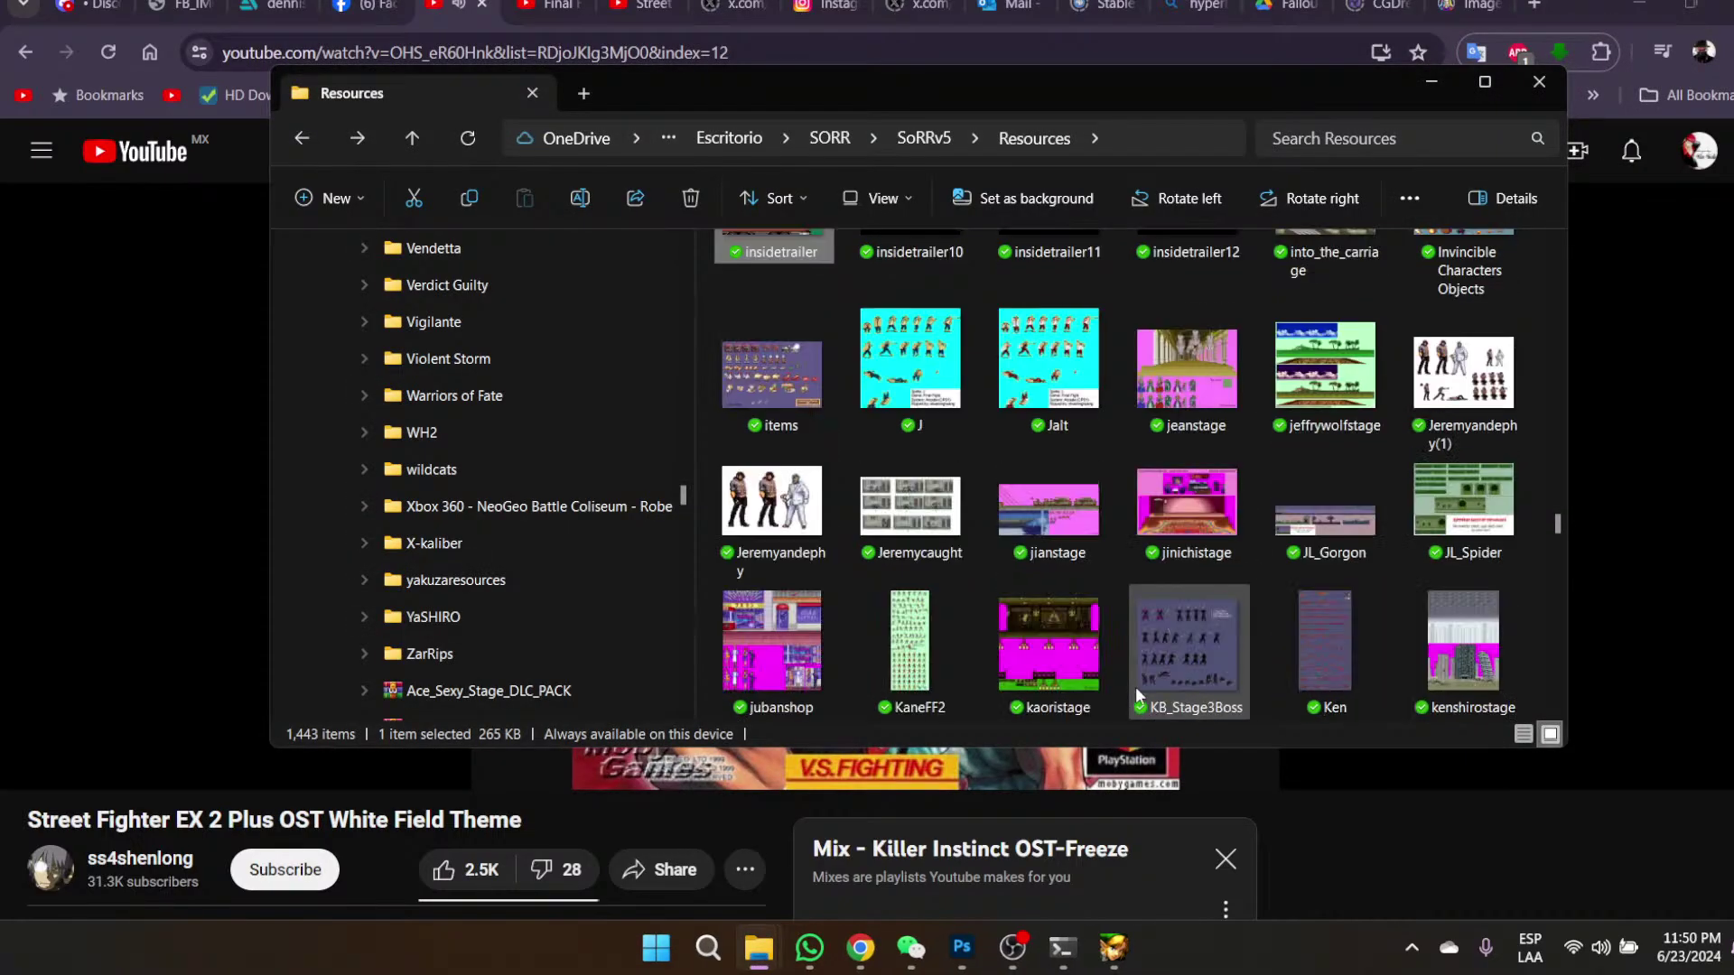
scroll(1137, 691, "down", 3)
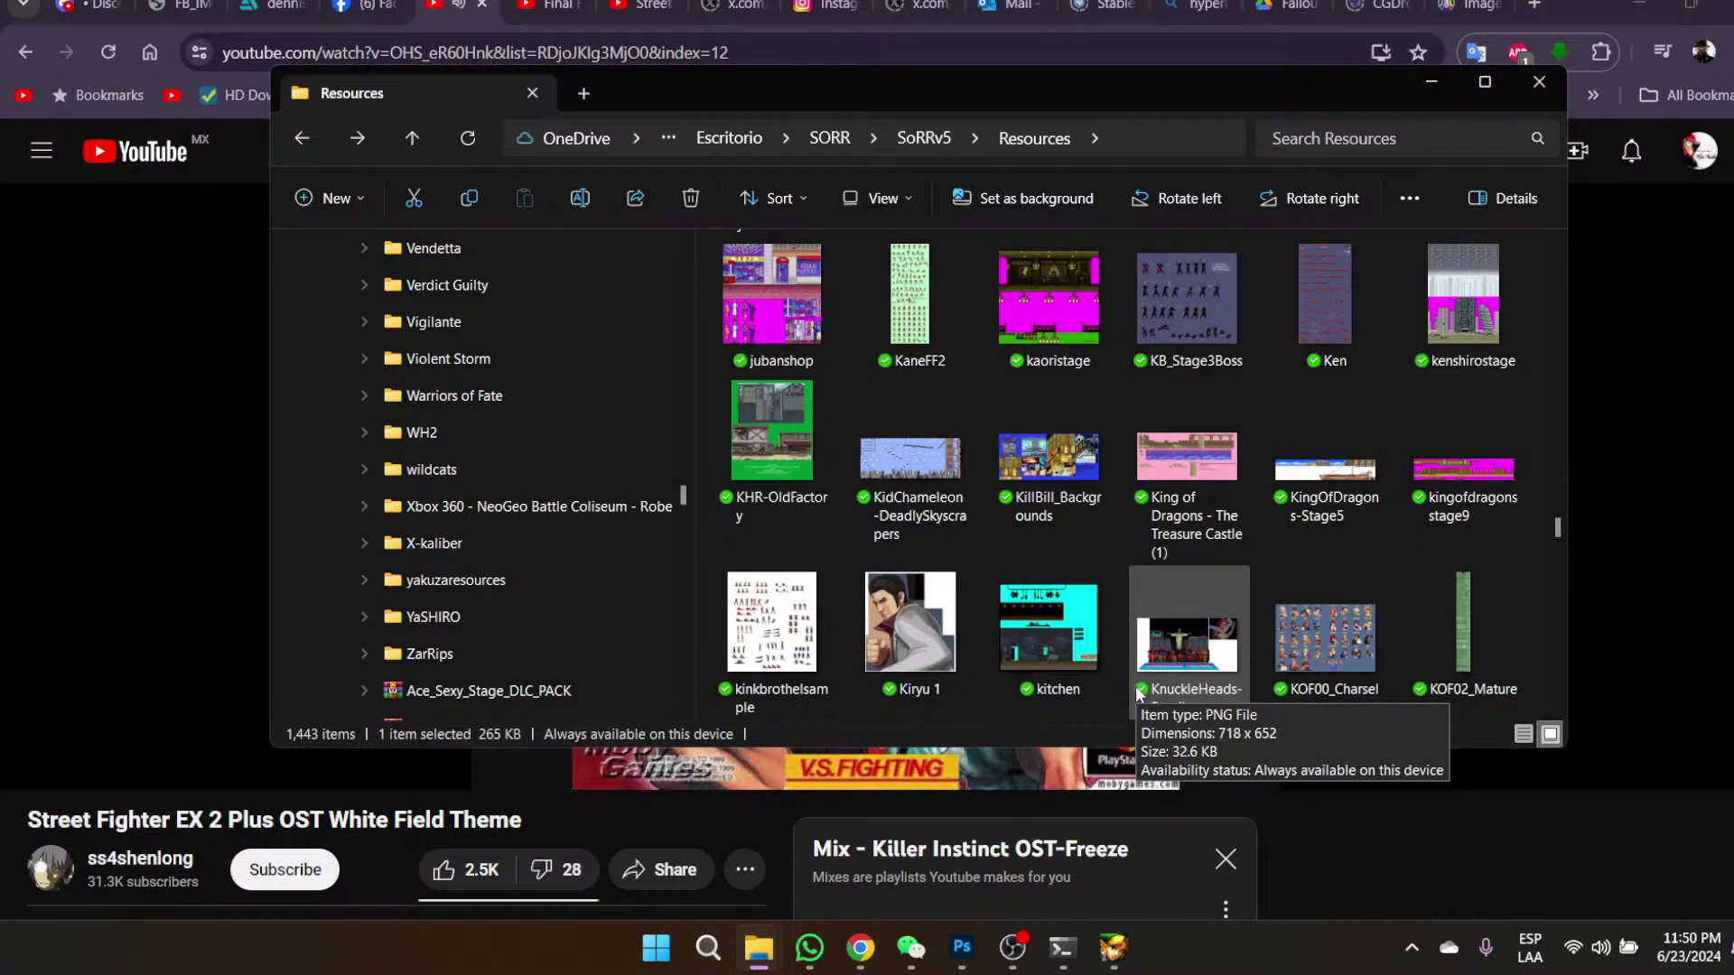
scroll(1136, 686, "down", 2)
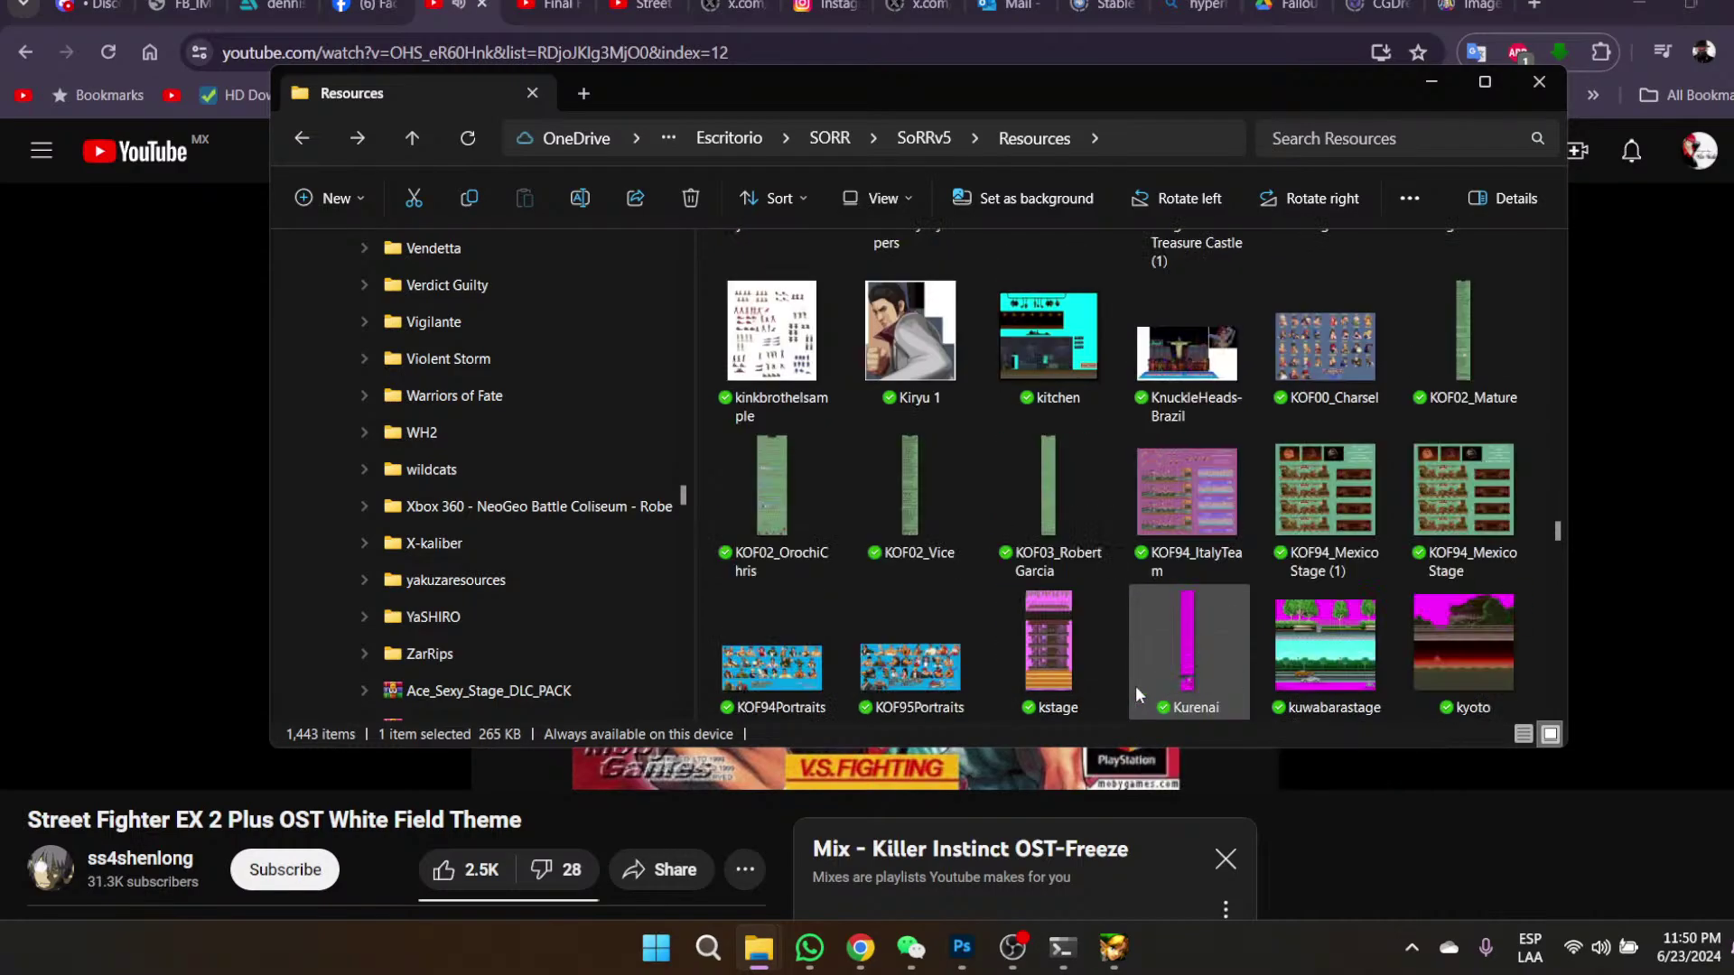
scroll(1135, 686, "down", 2)
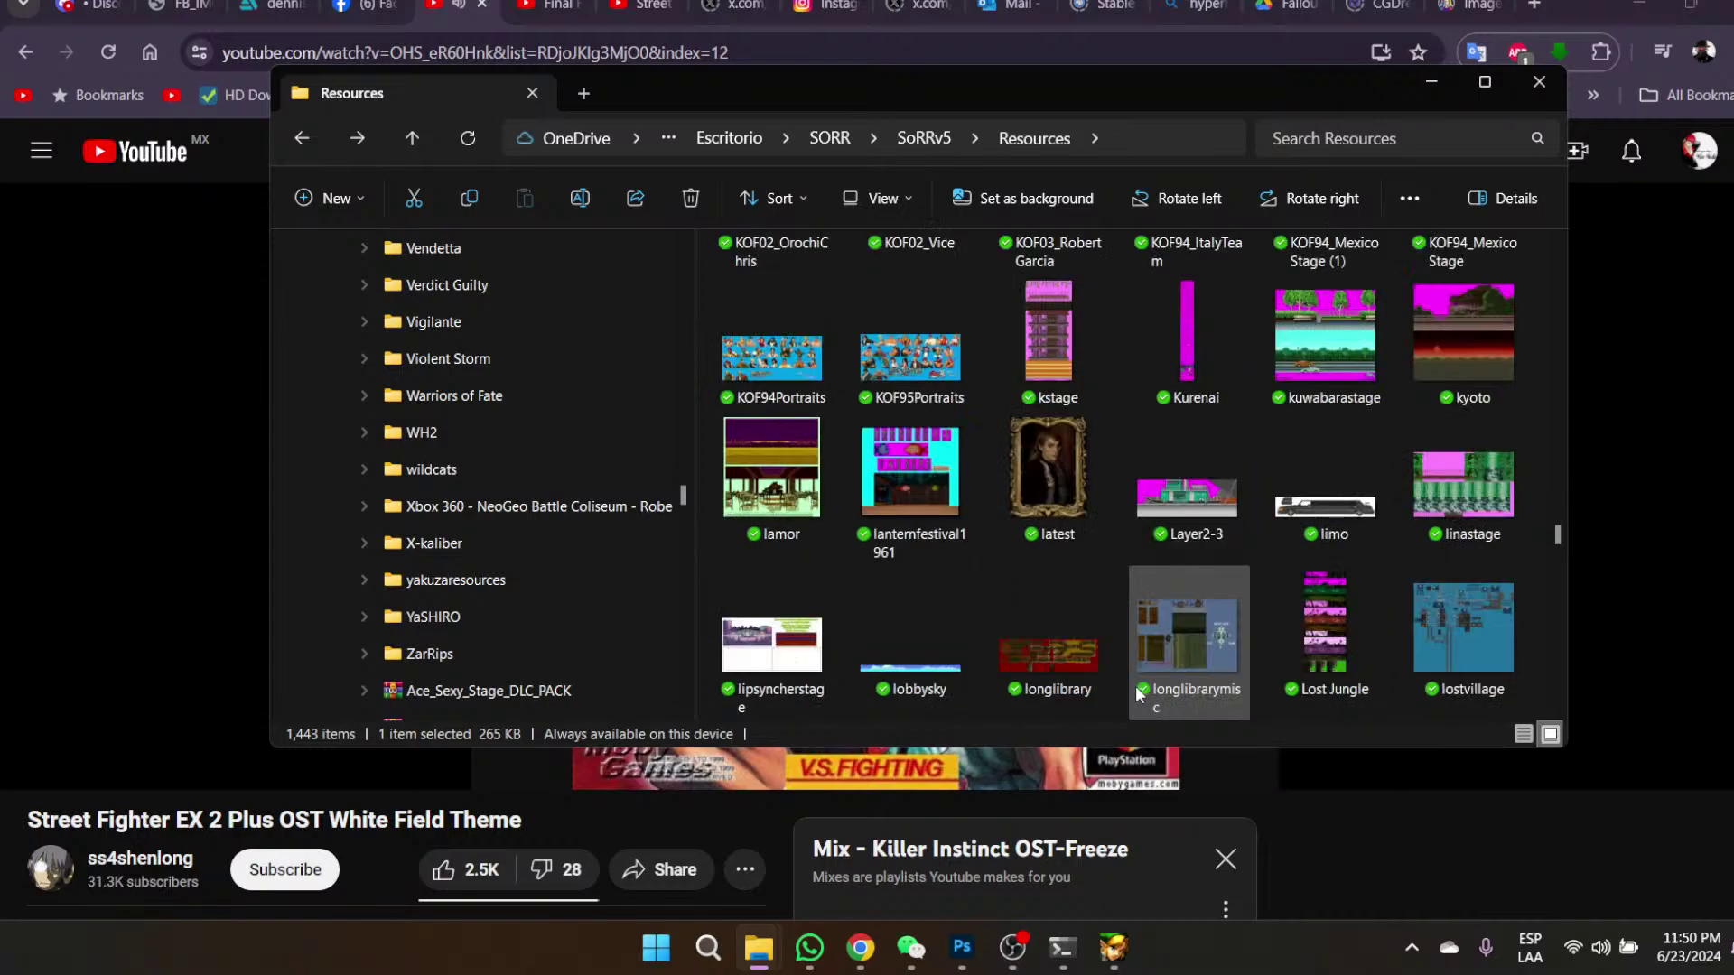
scroll(1135, 693, "down", 2)
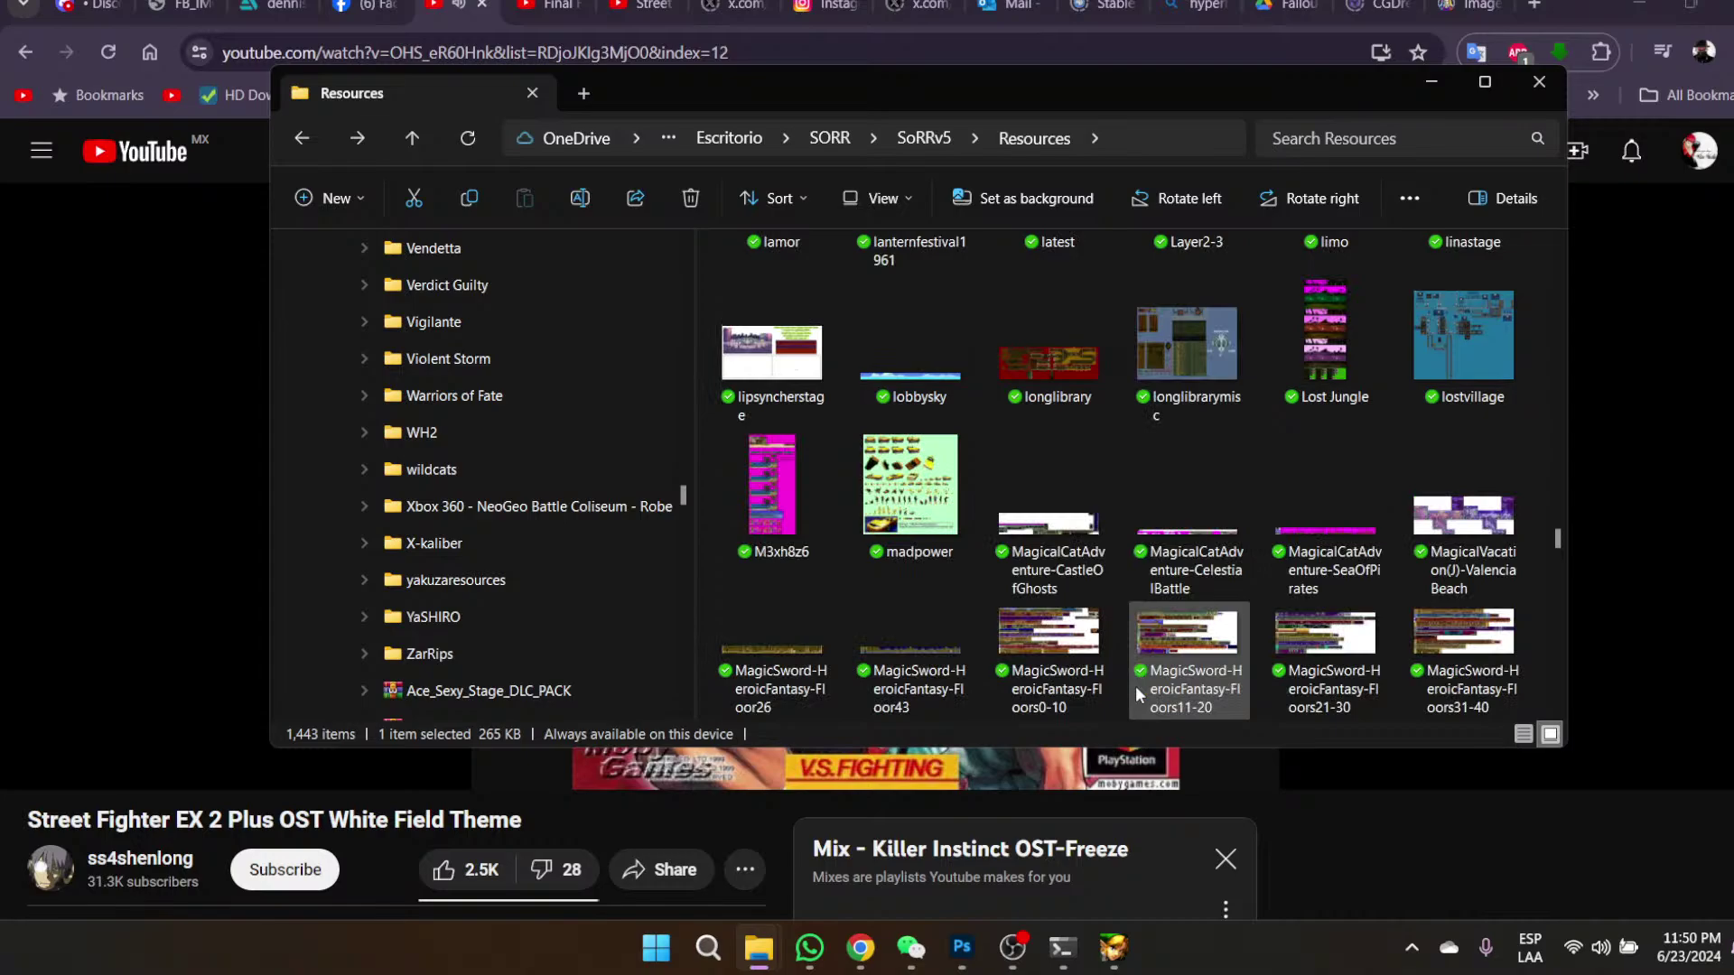
scroll(1137, 693, "up", 2)
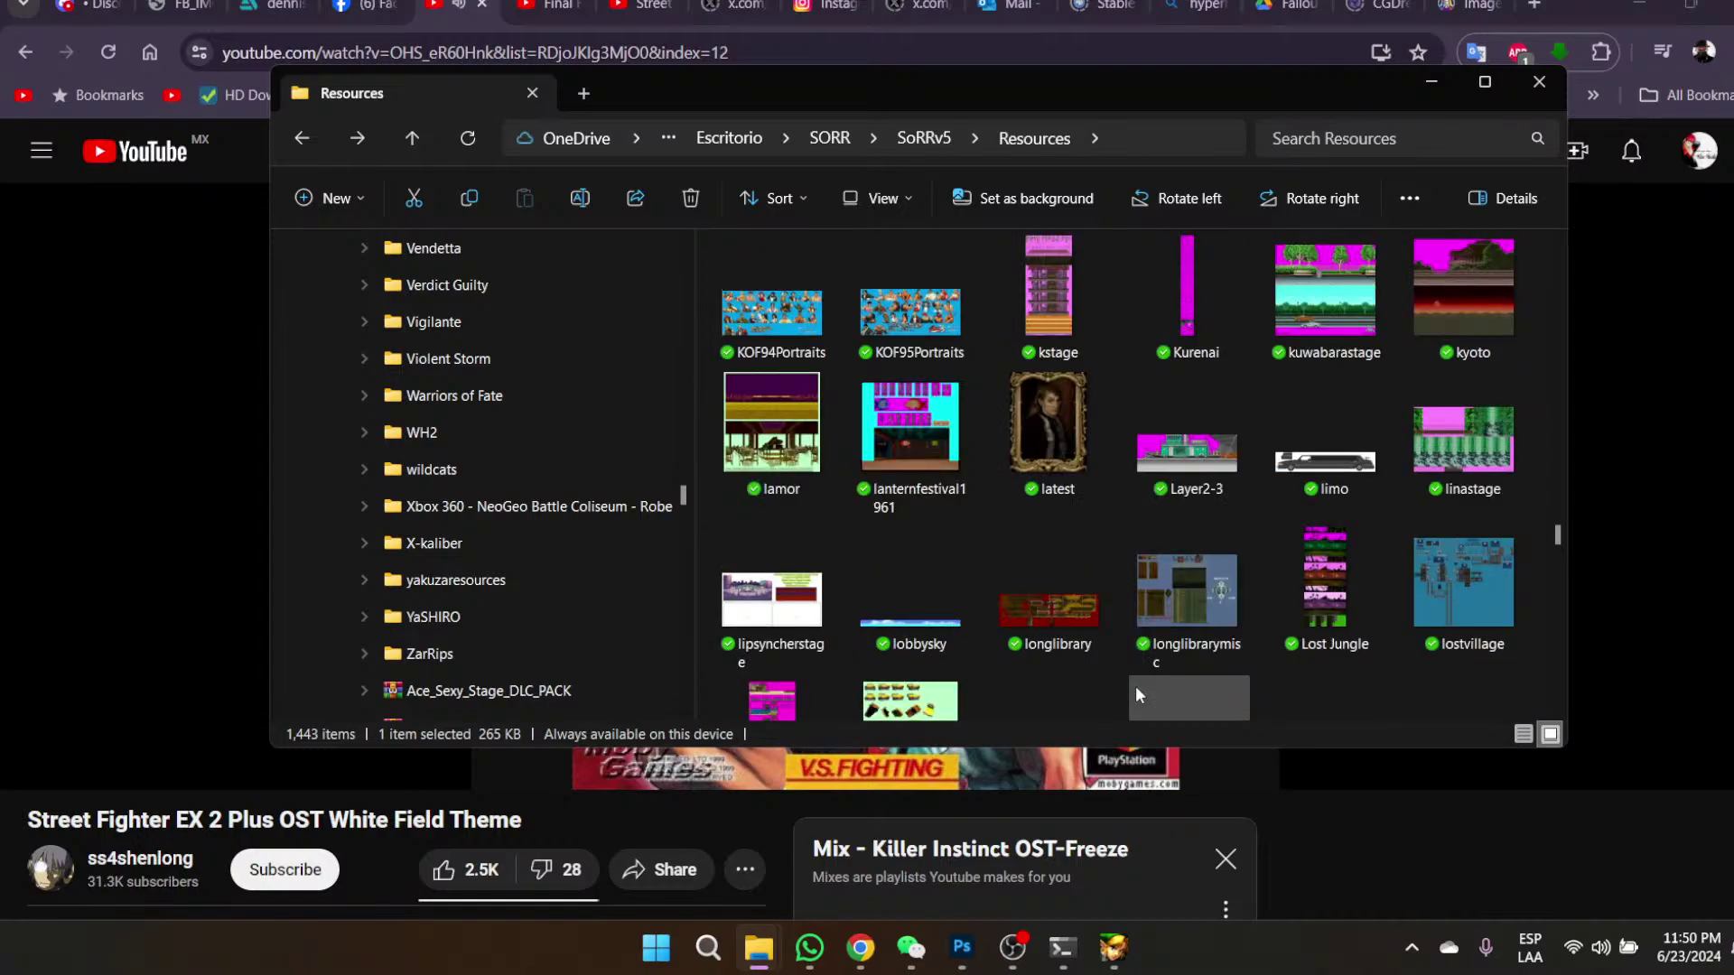
scroll(1135, 686, "down", 2)
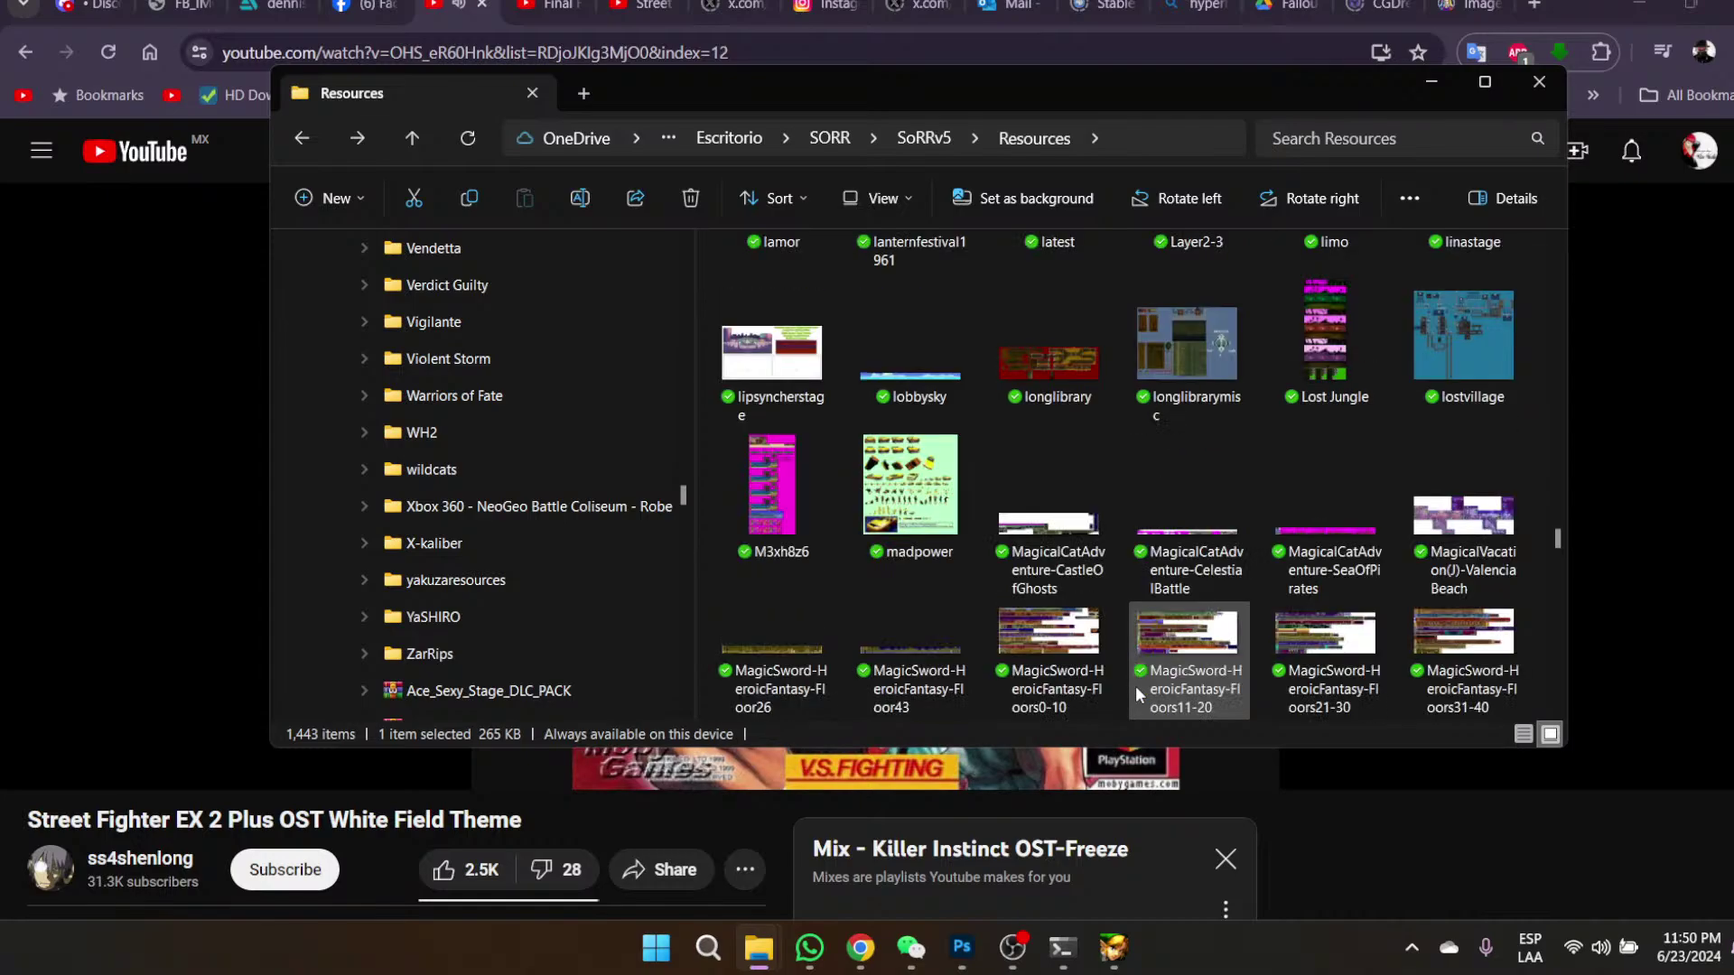
scroll(1135, 685, "down", 2)
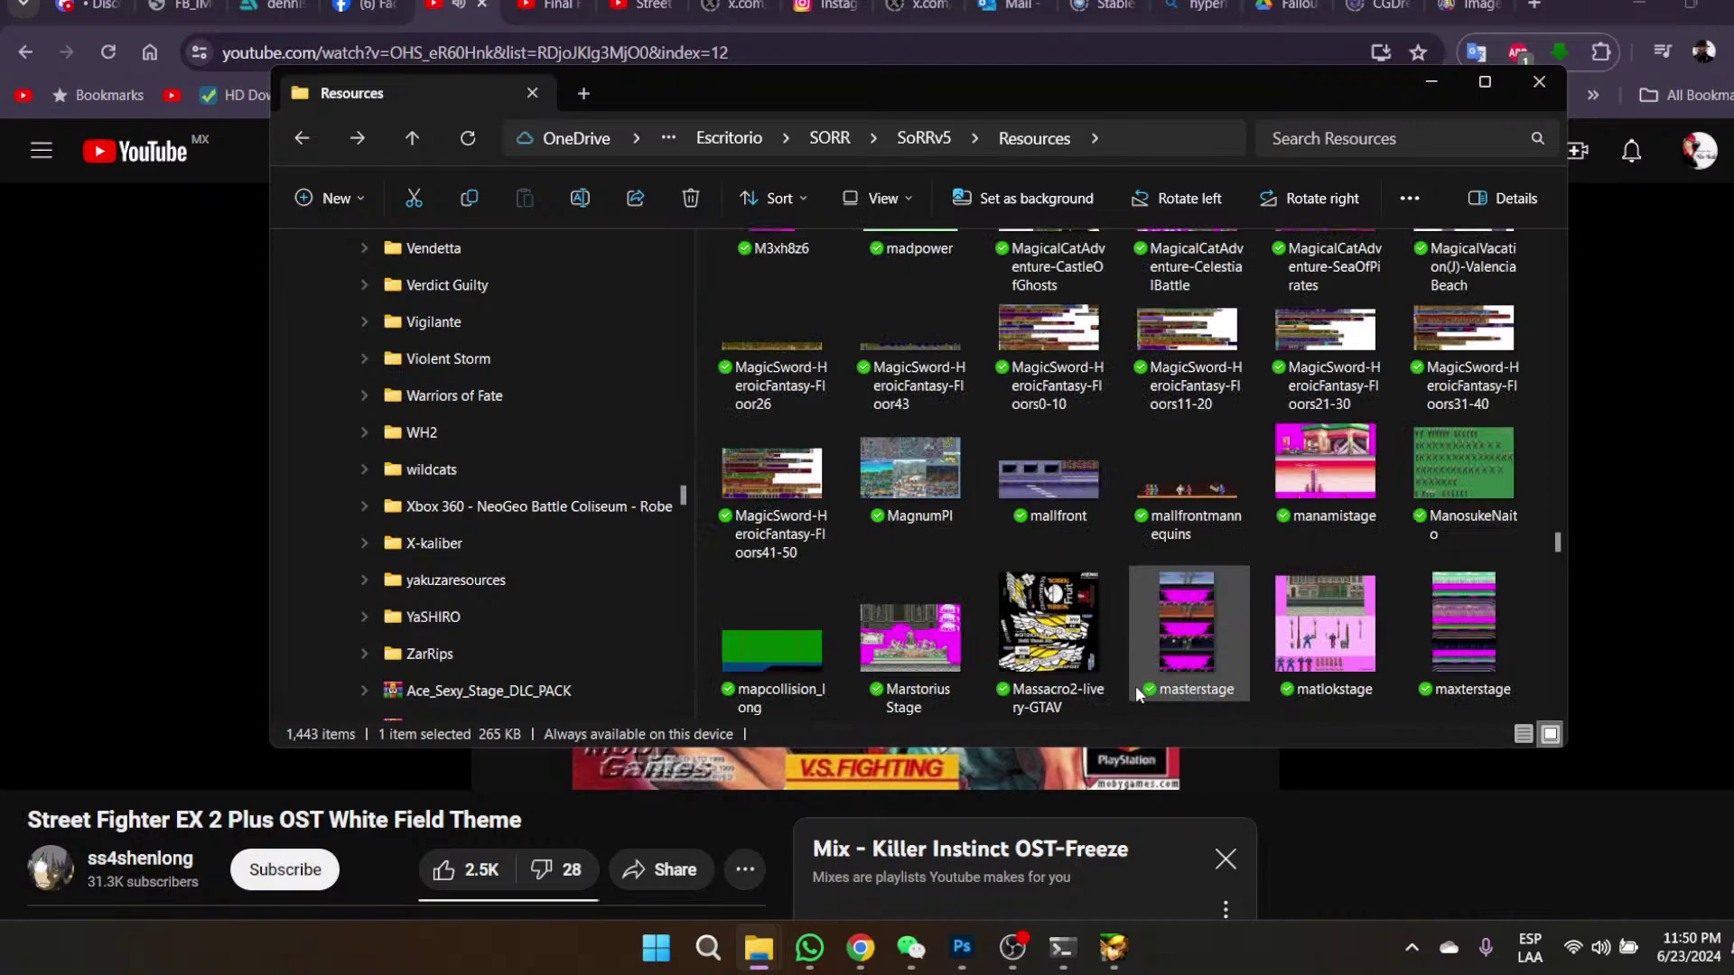
- Browse the Resources thumbnails from the Metal Slug images through the Mobile game backgrounds and mon images to the n01 and n02 images
scroll(1135, 692, "down", 1)
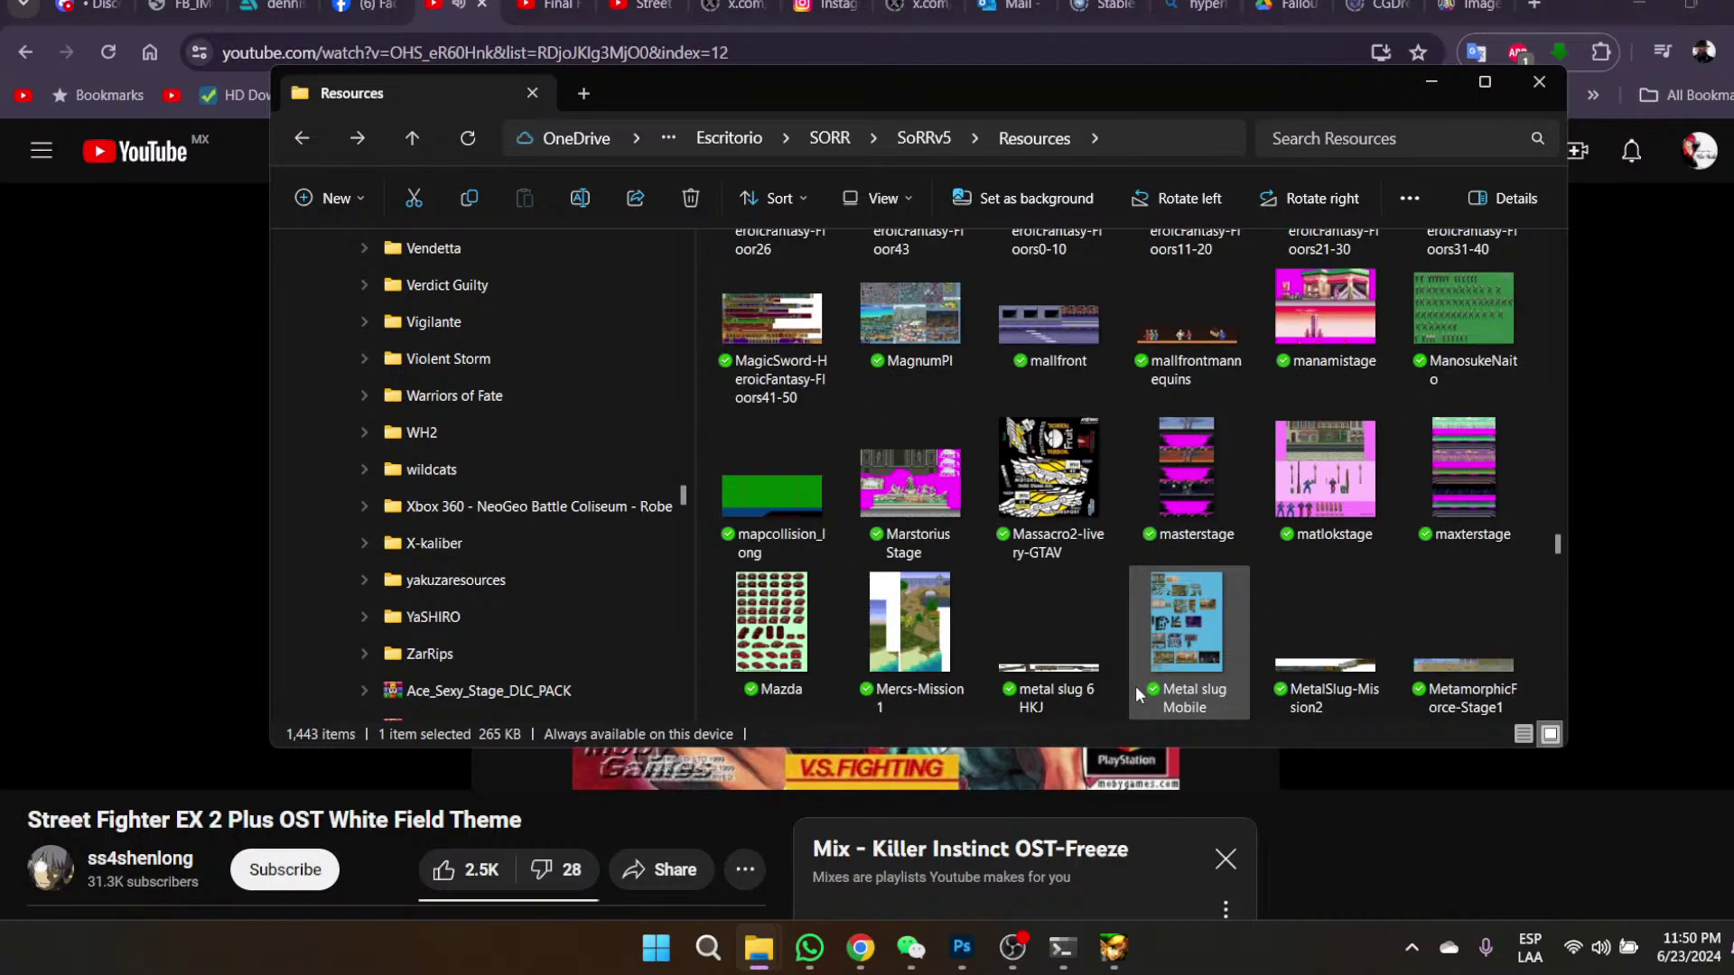
scroll(1137, 694, "down", 1)
scroll(1136, 686, "down", 2)
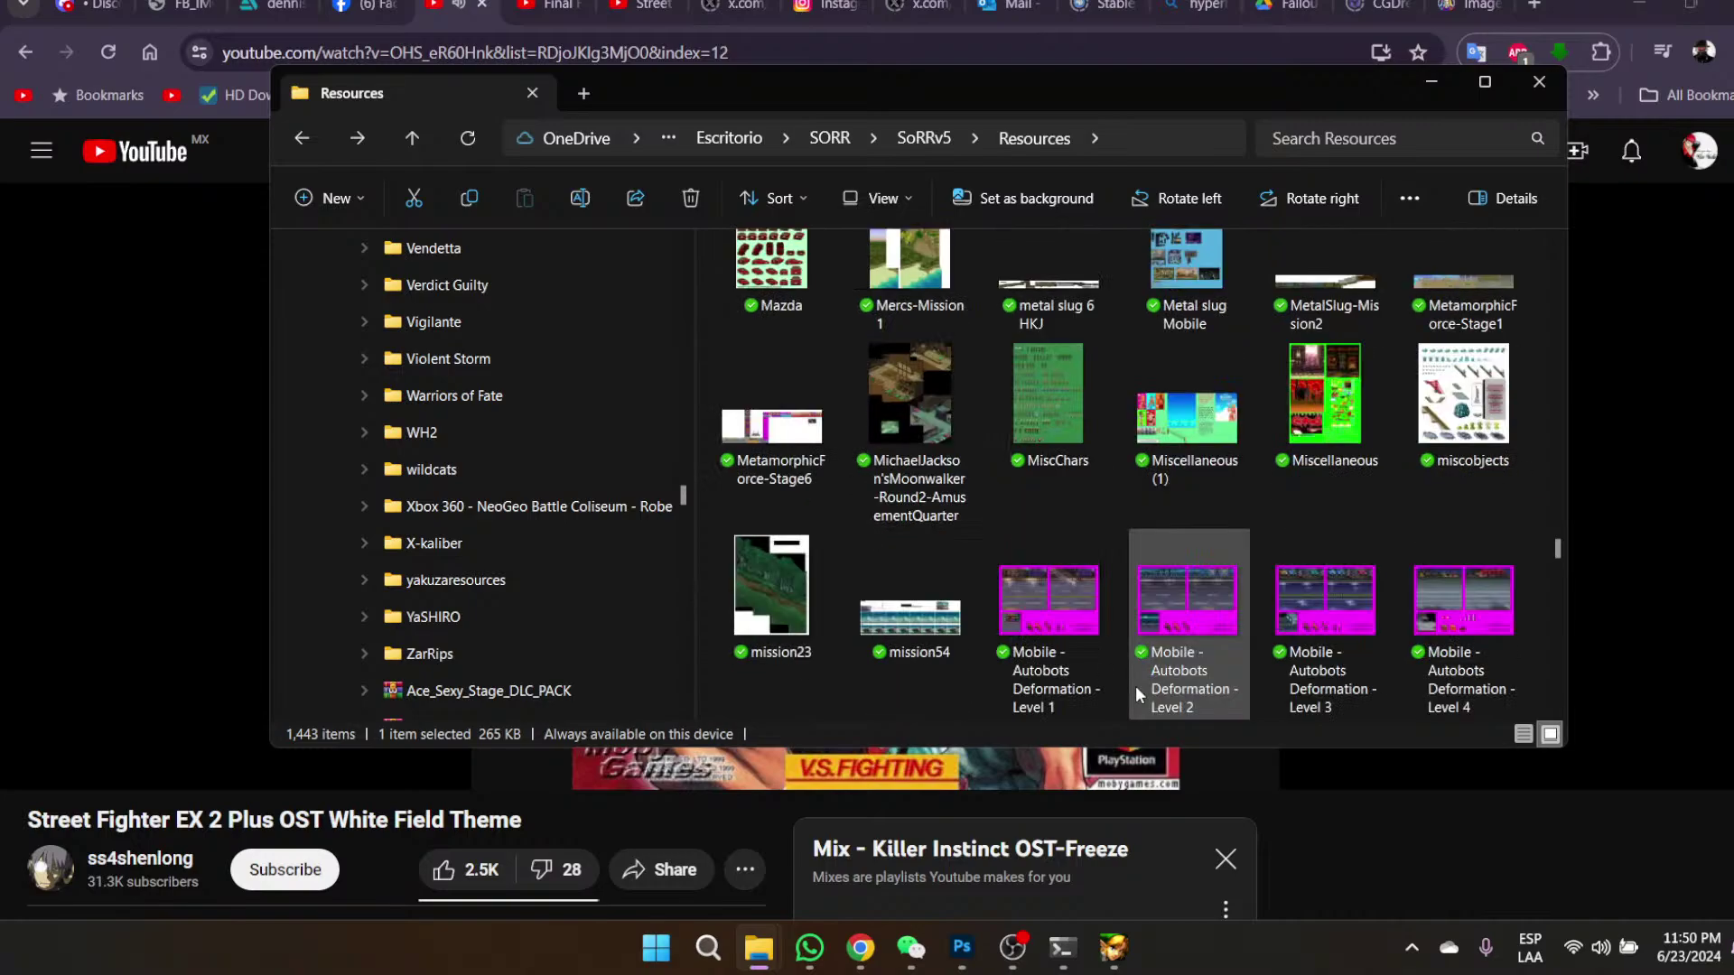
scroll(1136, 685, "down", 1)
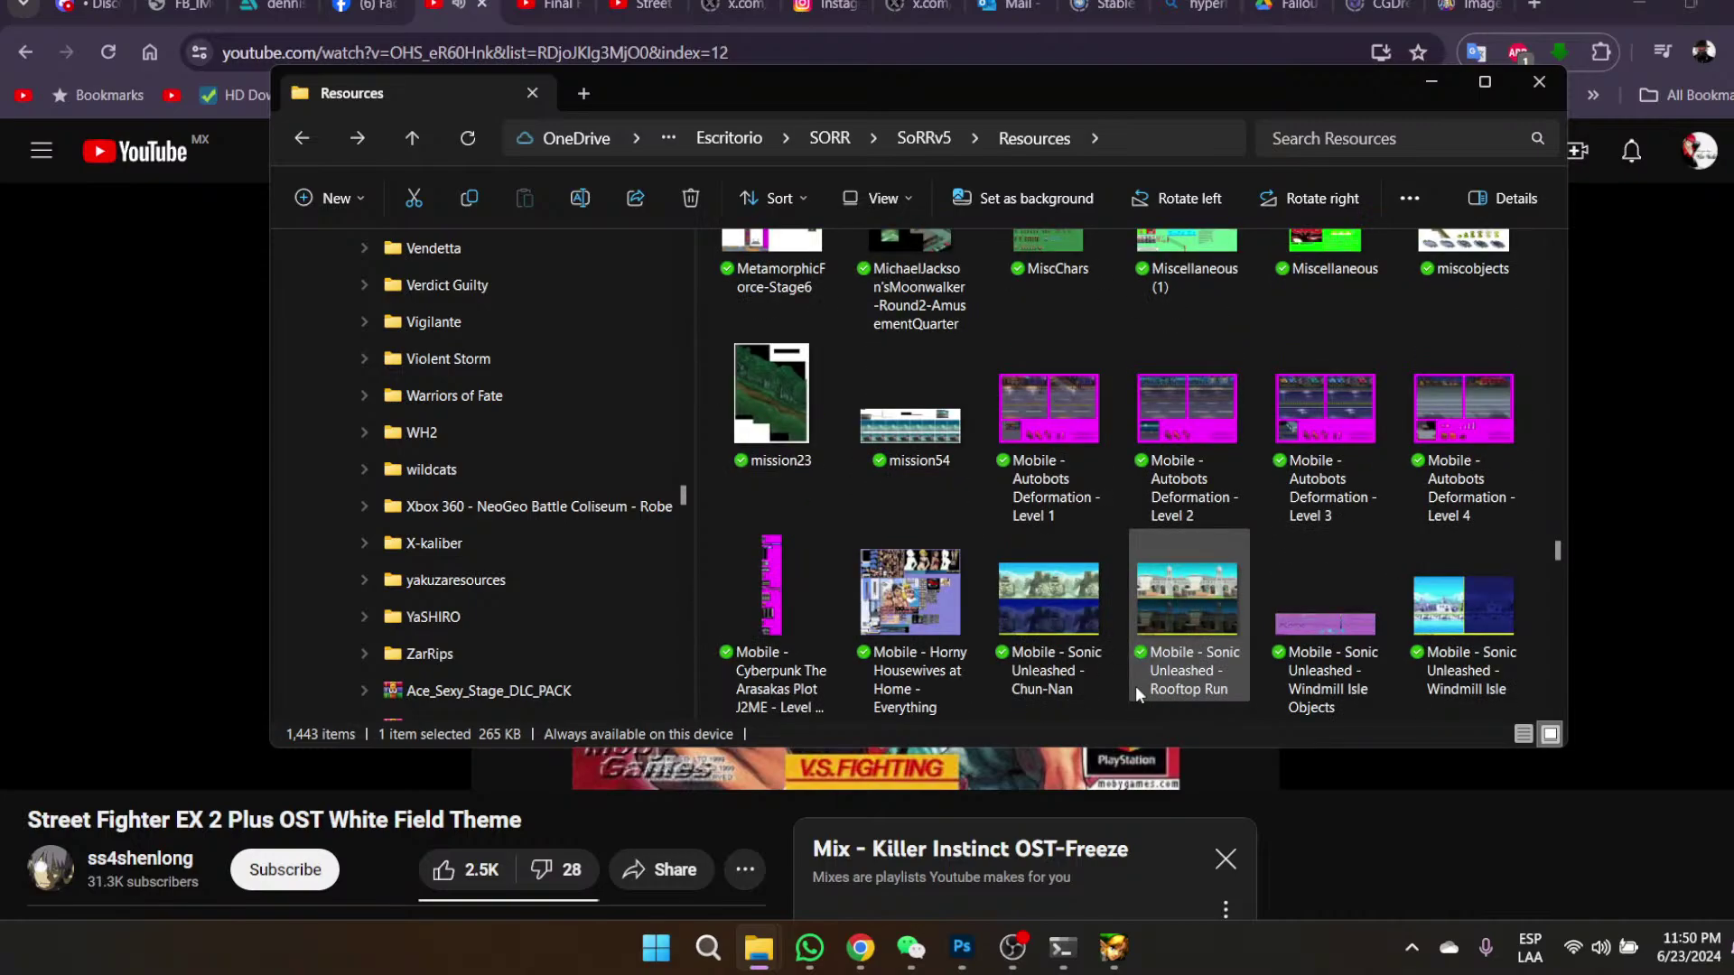
scroll(1135, 686, "down", 1)
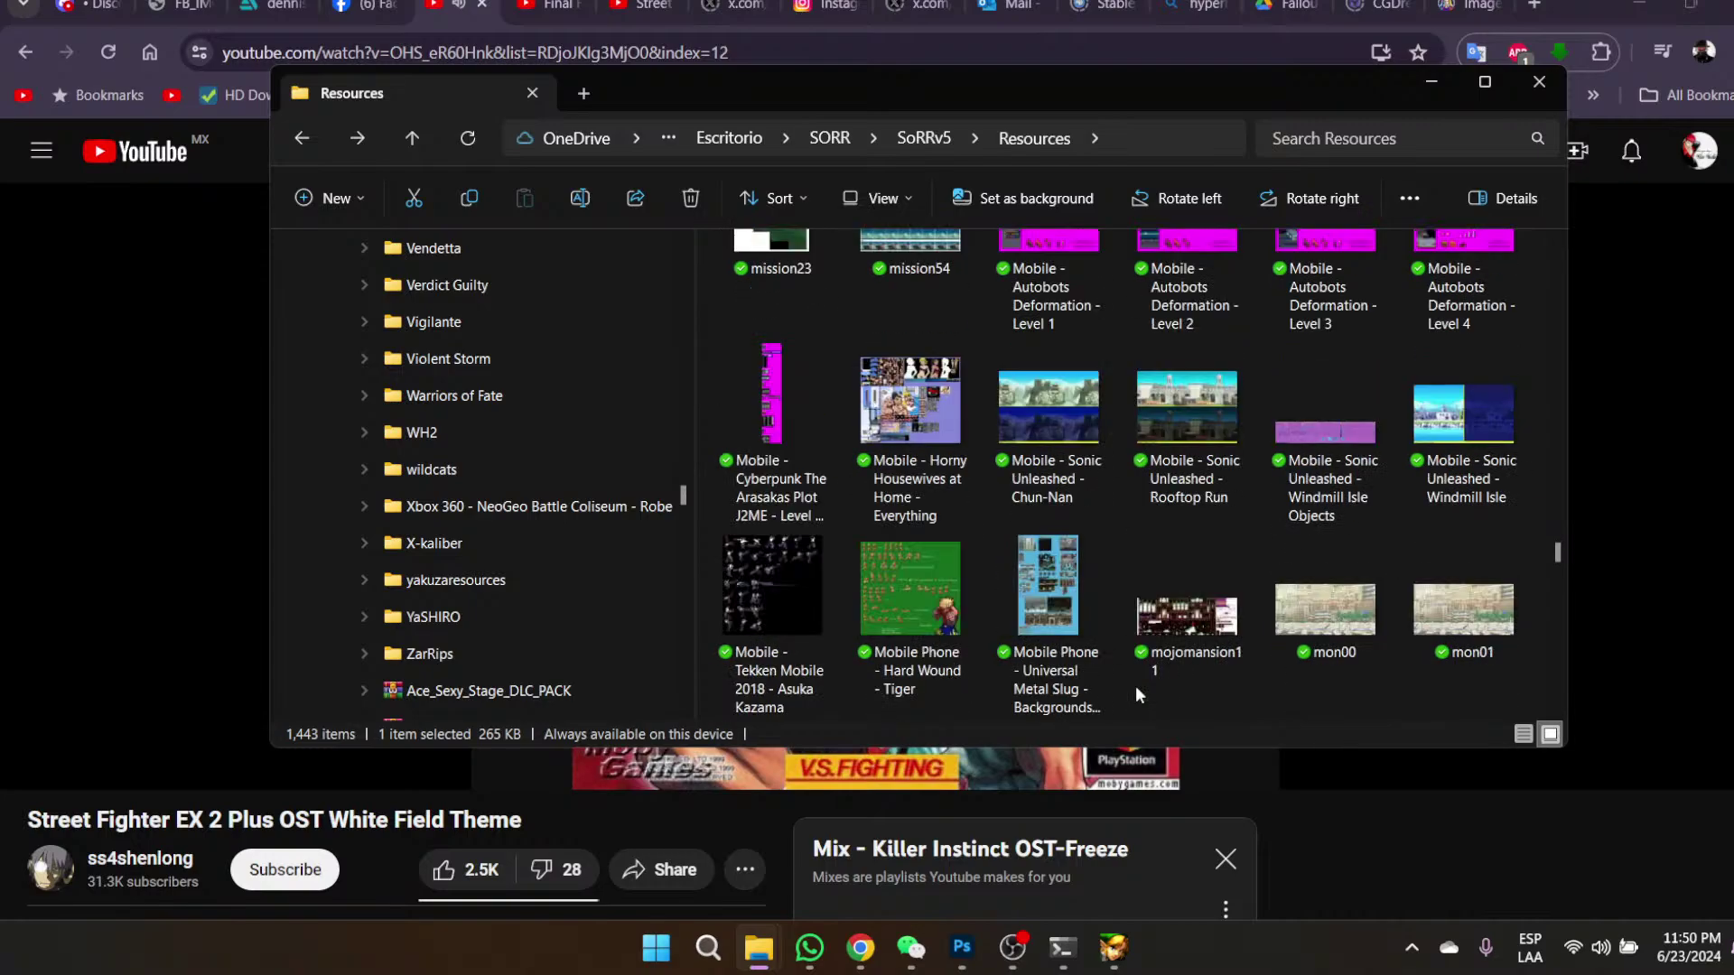
scroll(1136, 685, "down", 3)
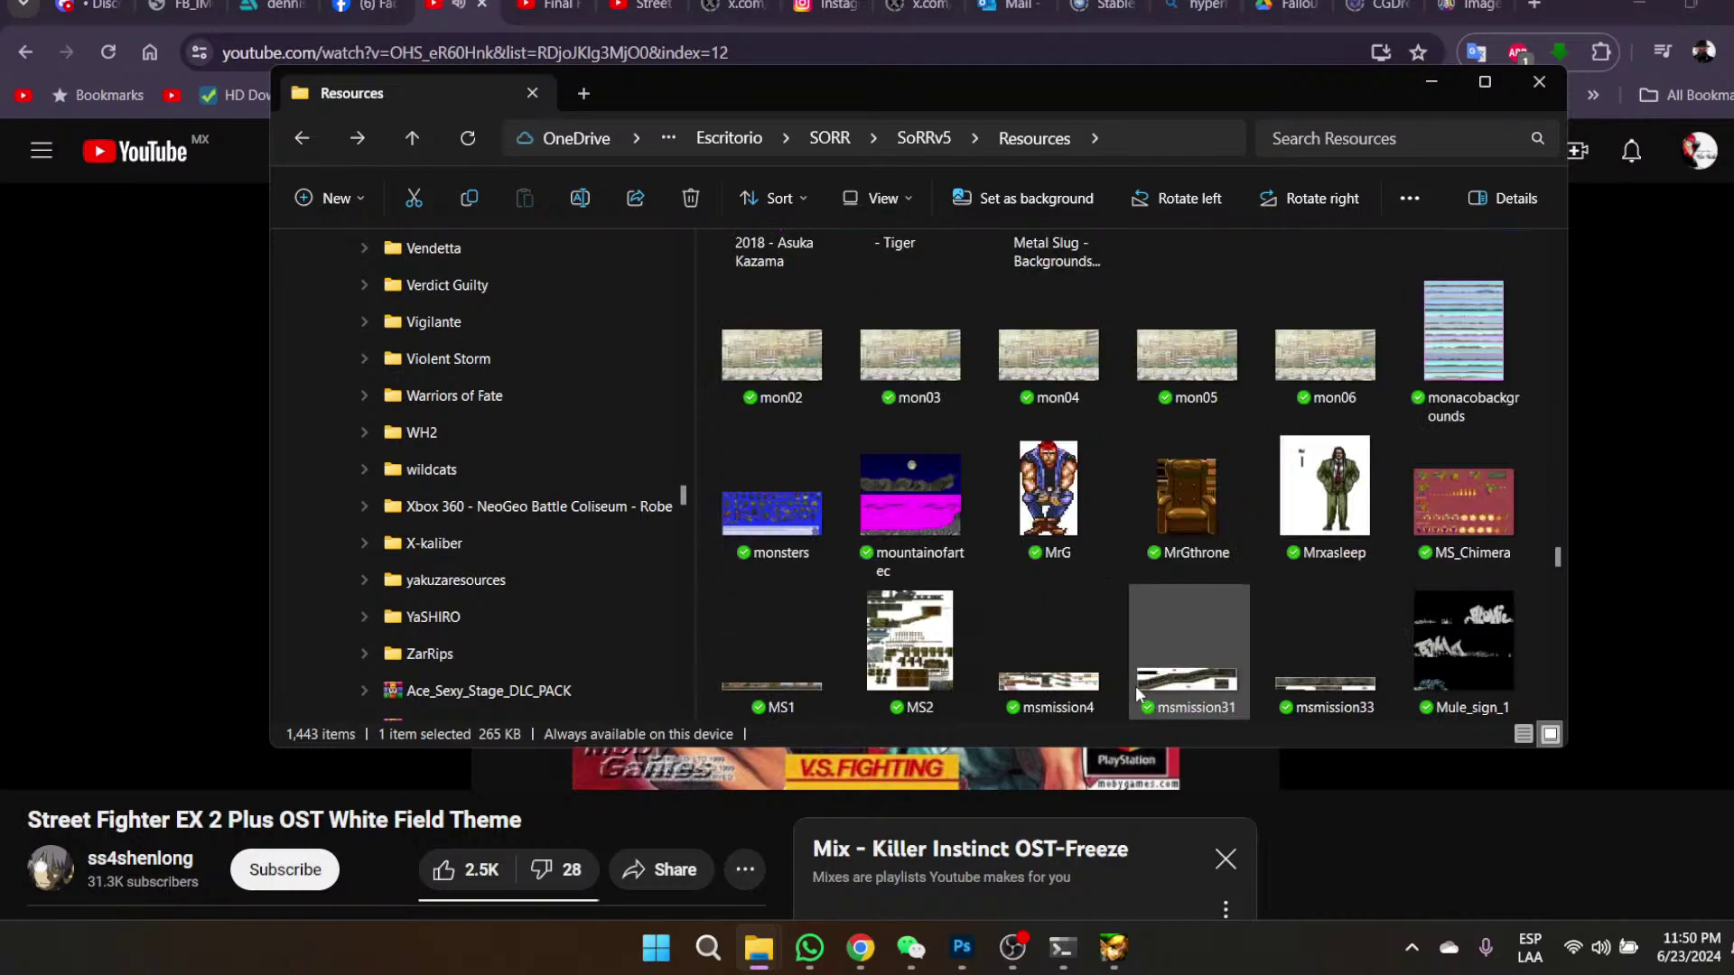
scroll(1135, 685, "down", 2)
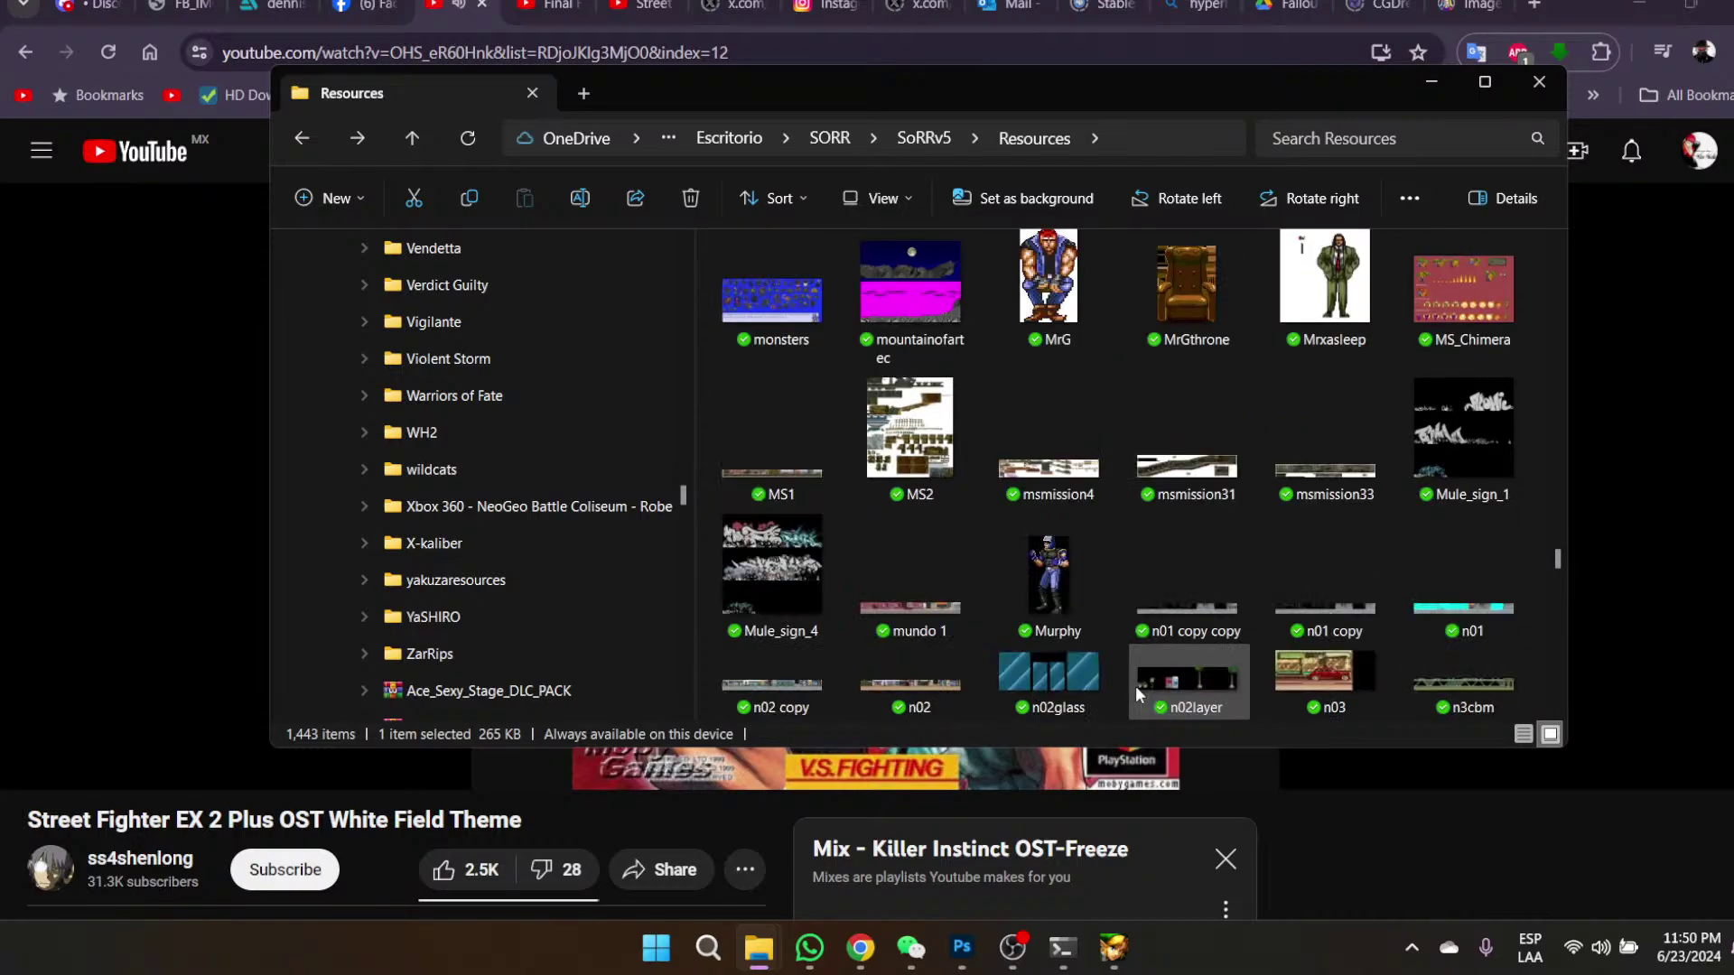
scroll(1135, 686, "down", 3)
- View the mundo 1 image with its pink brick street and storefronts, then close it
scroll(1136, 685, "up", 2)
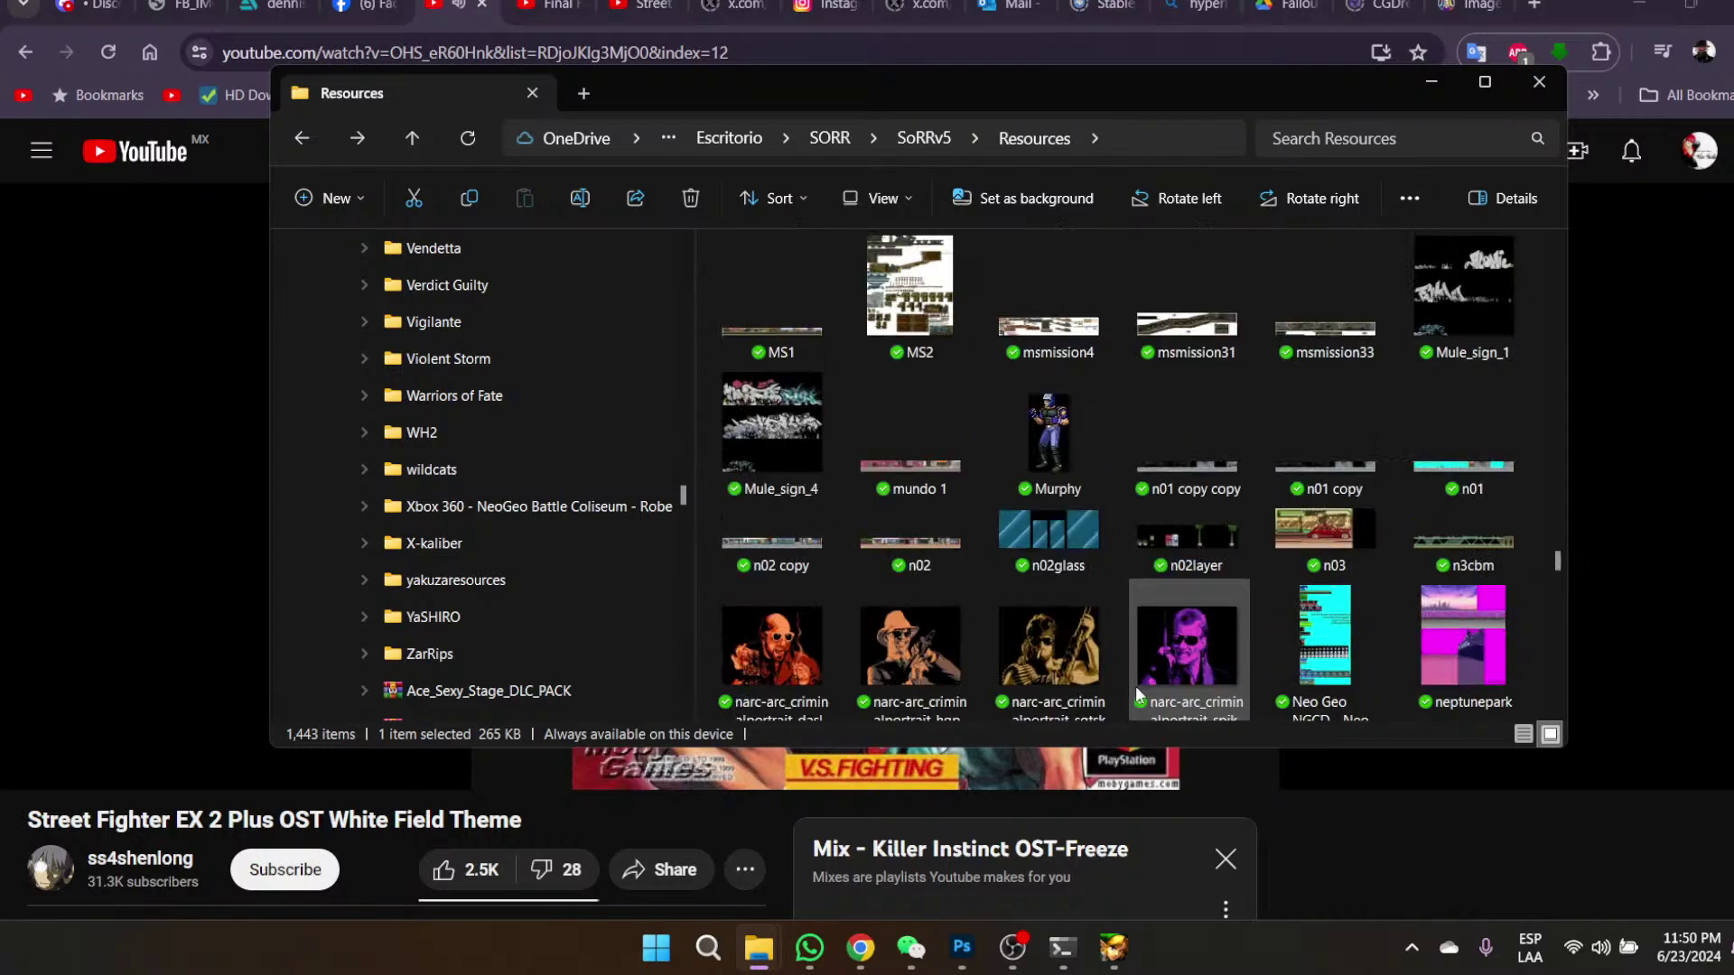
double_click(925, 470)
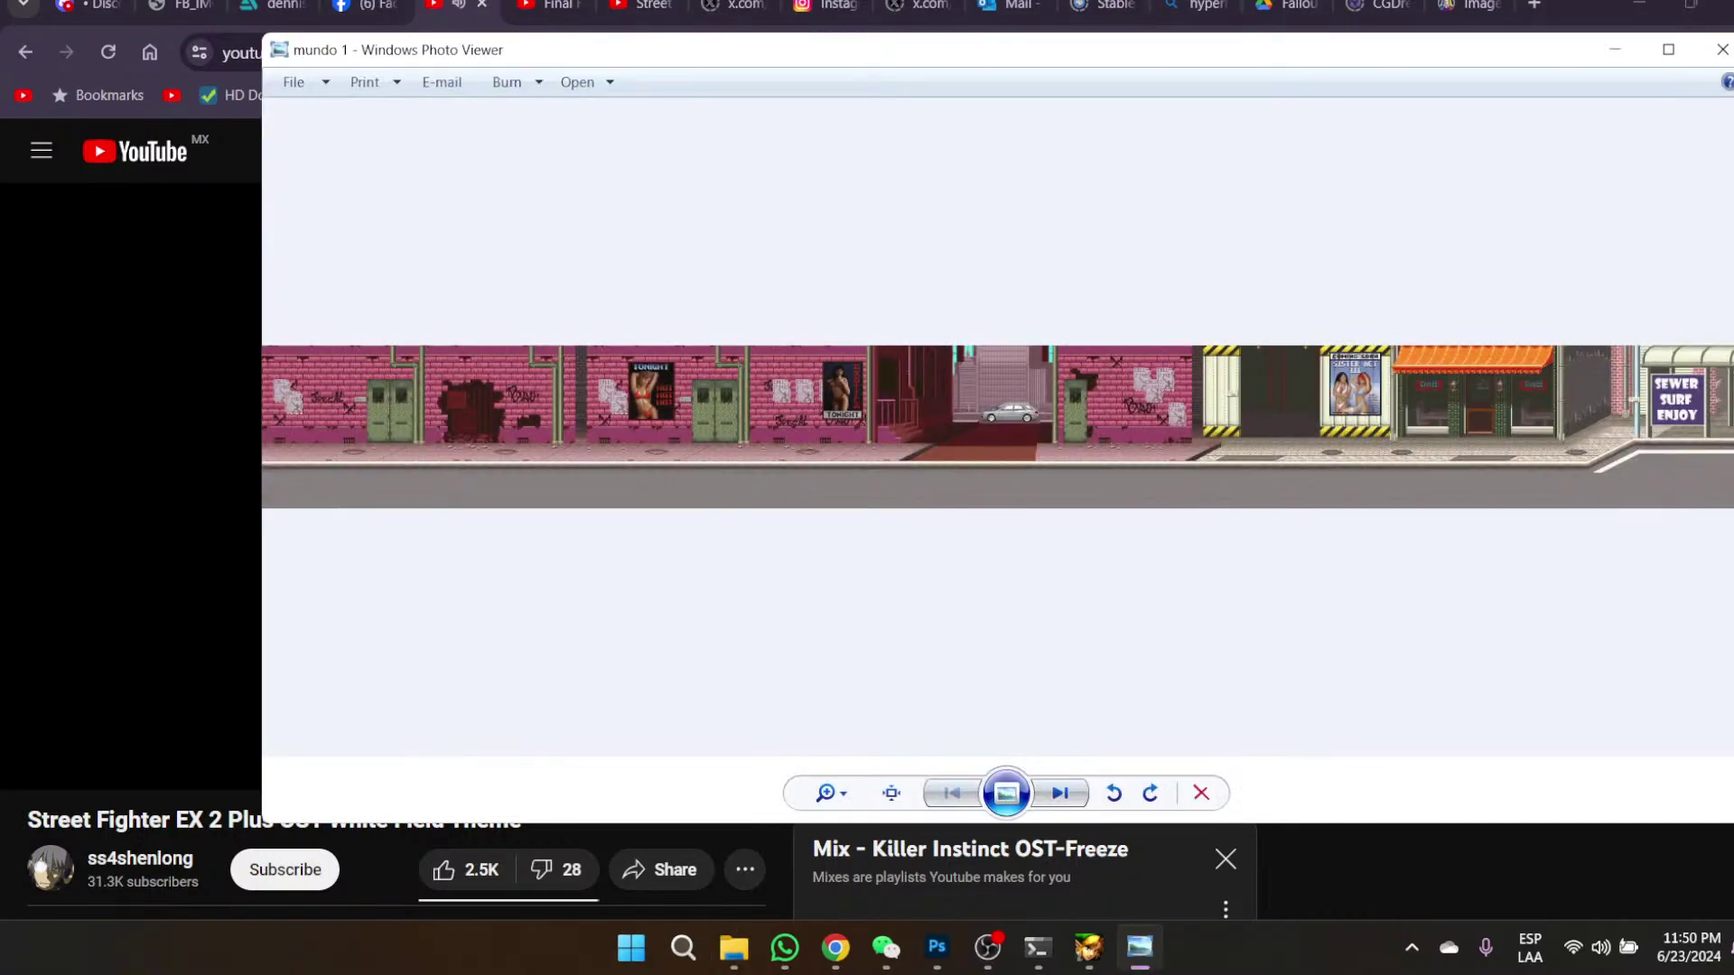
left_click(1714, 56)
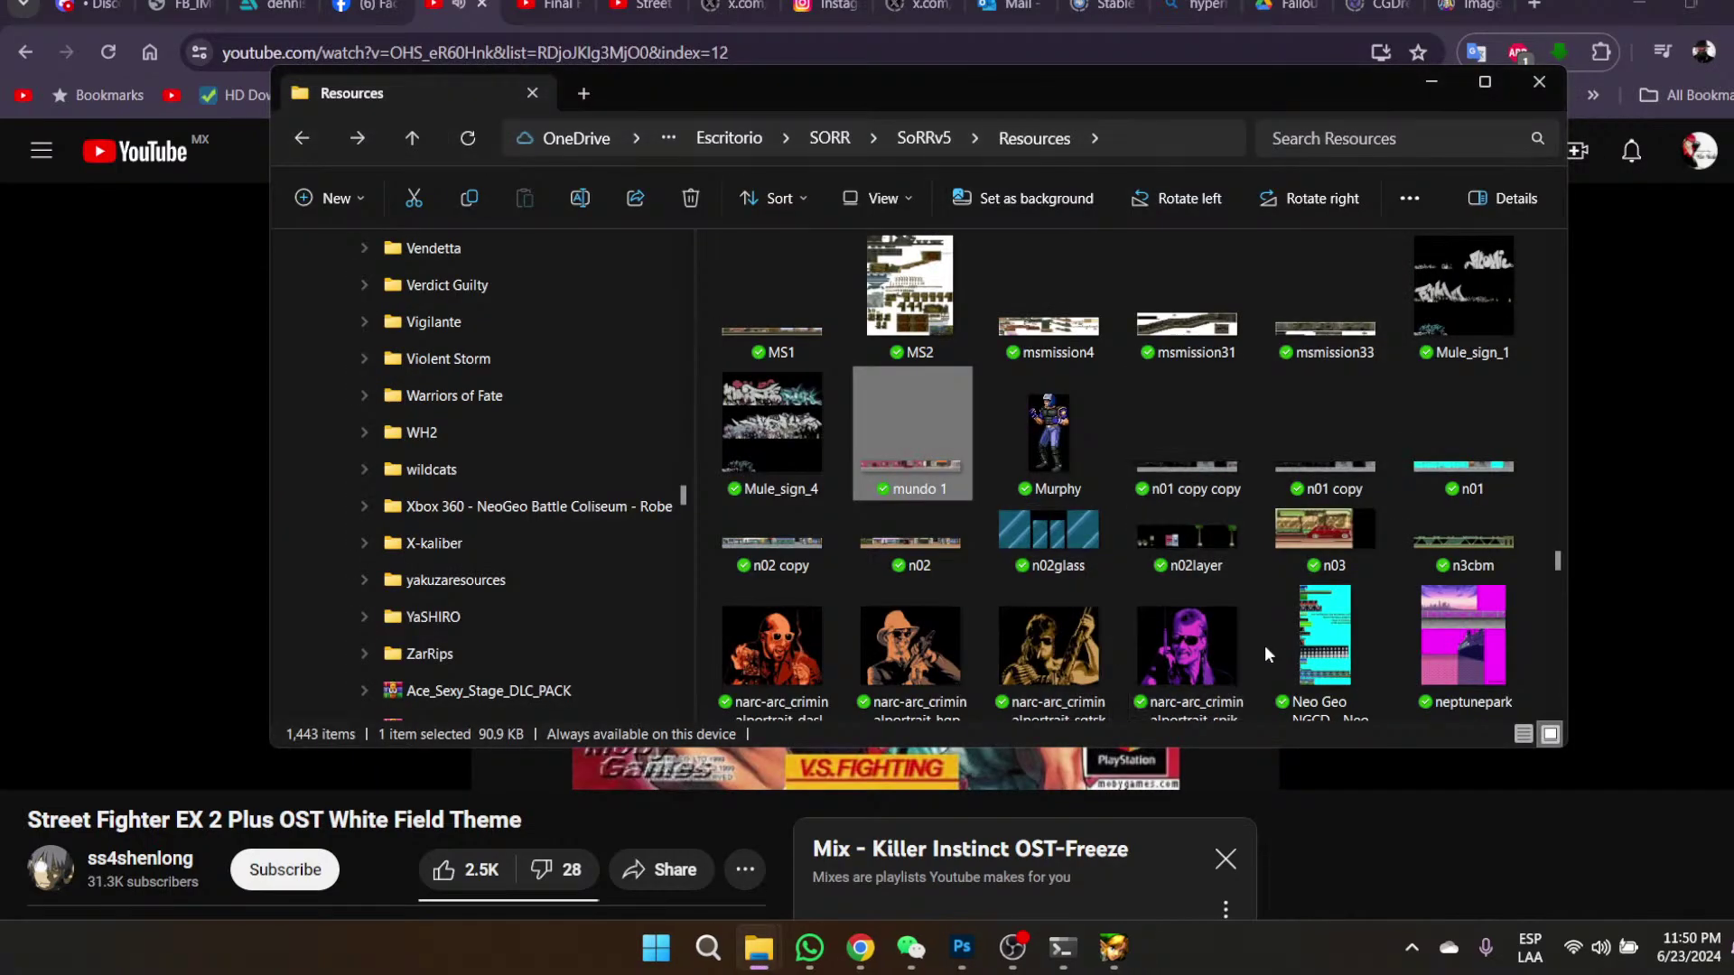
- Find the palmstreet copy image, view it and the following images through palmstreetsunset to pared, then close the viewer
scroll(1264, 645, "down", 3)
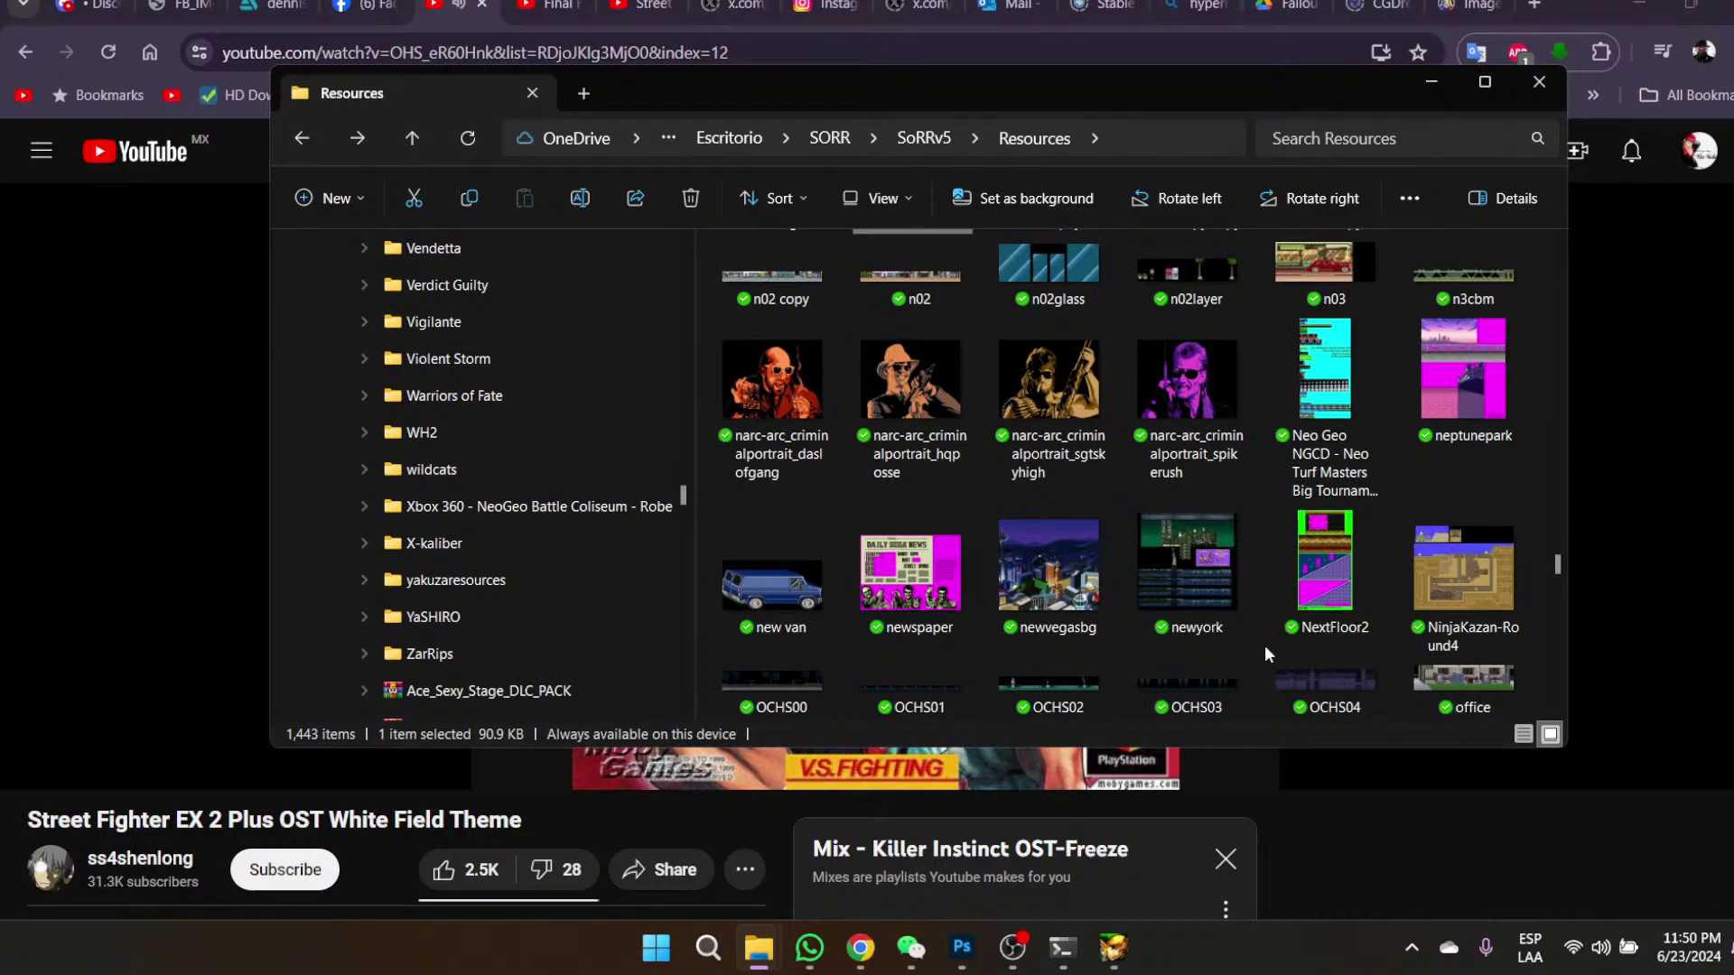
scroll(1264, 644, "down", 3)
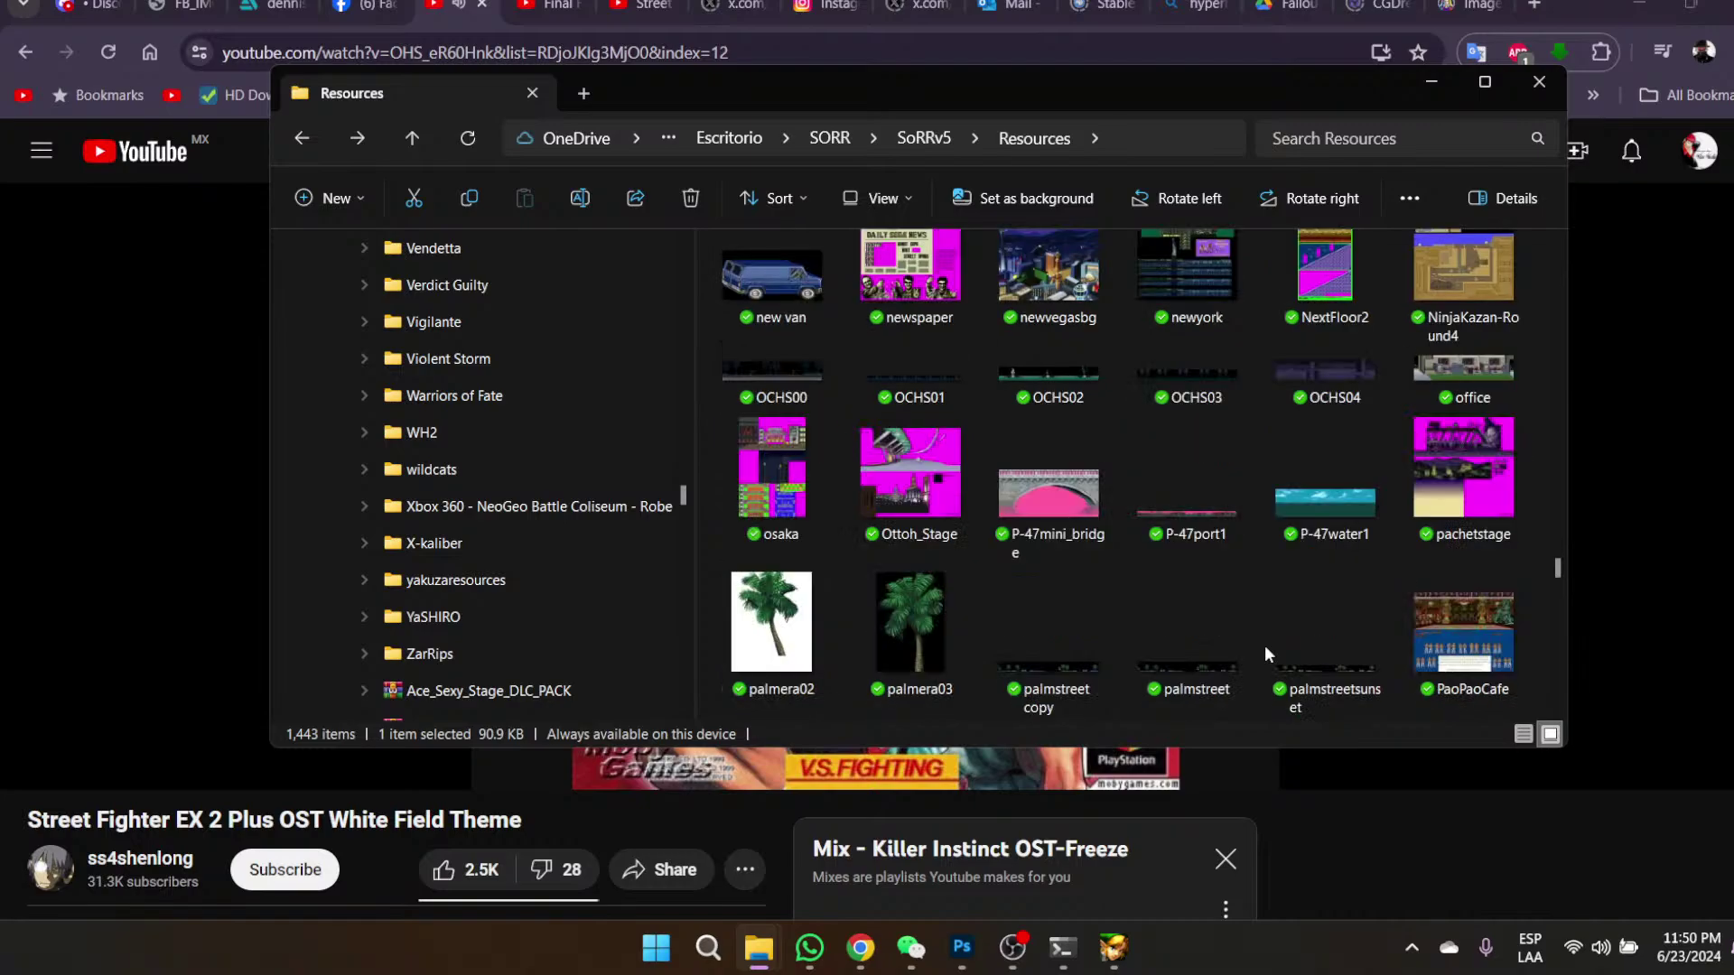
scroll(1264, 644, "down", 2)
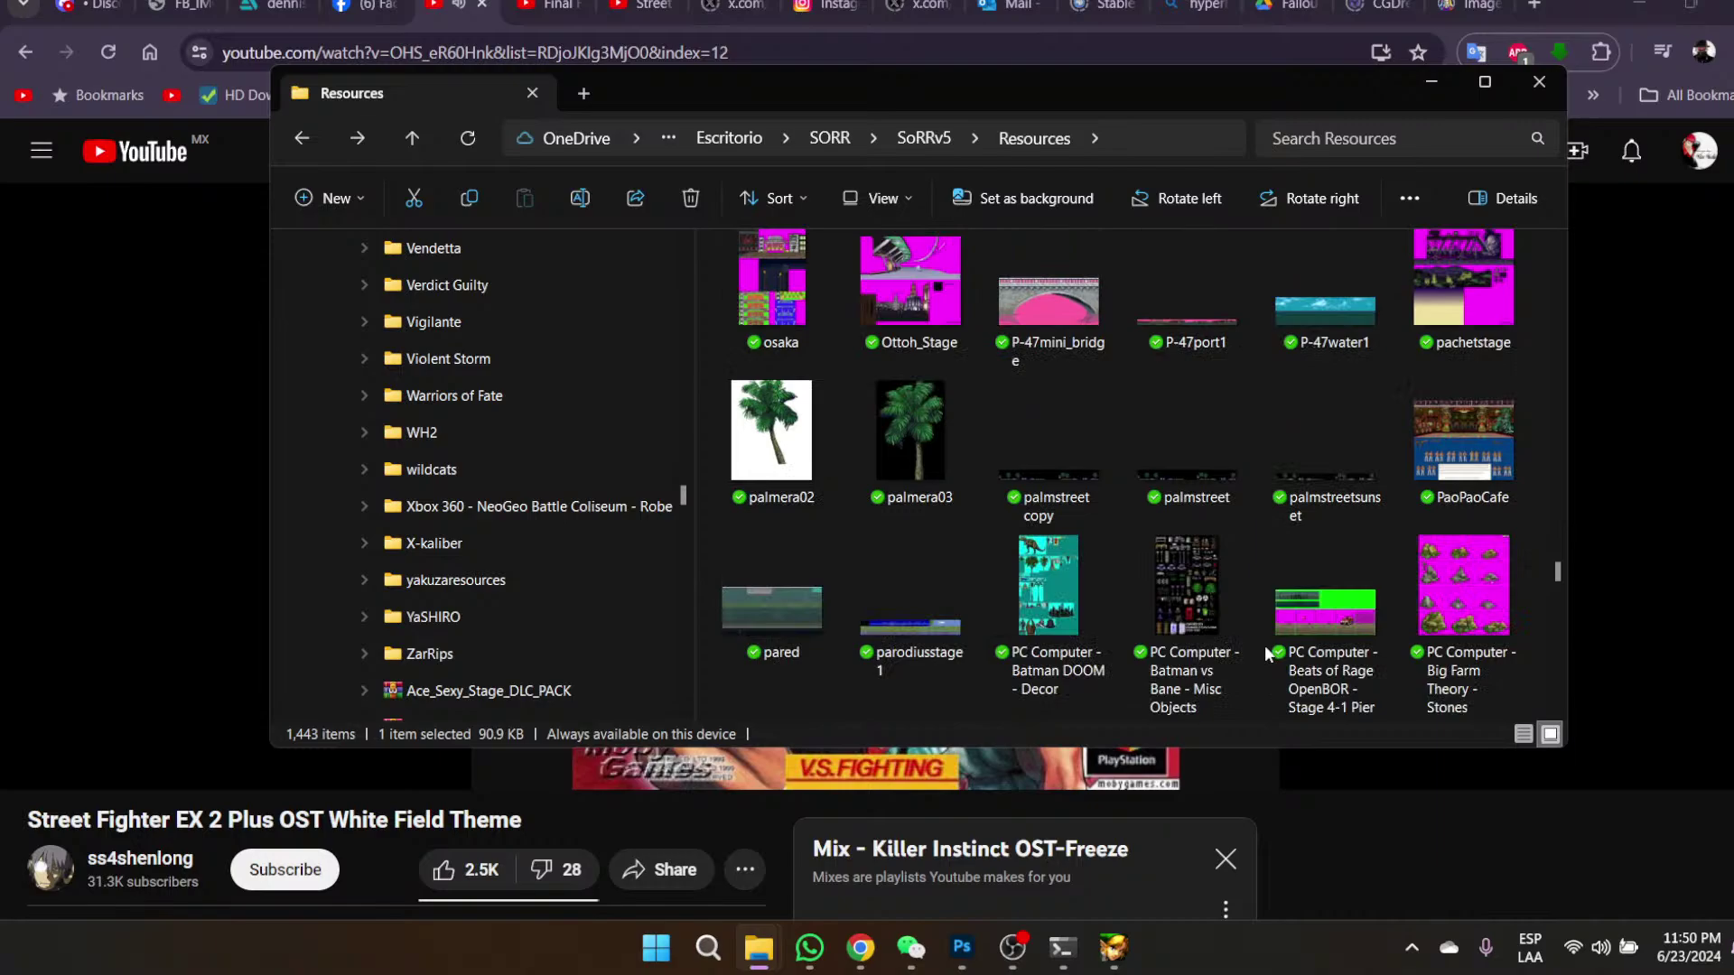
double_click(1031, 486)
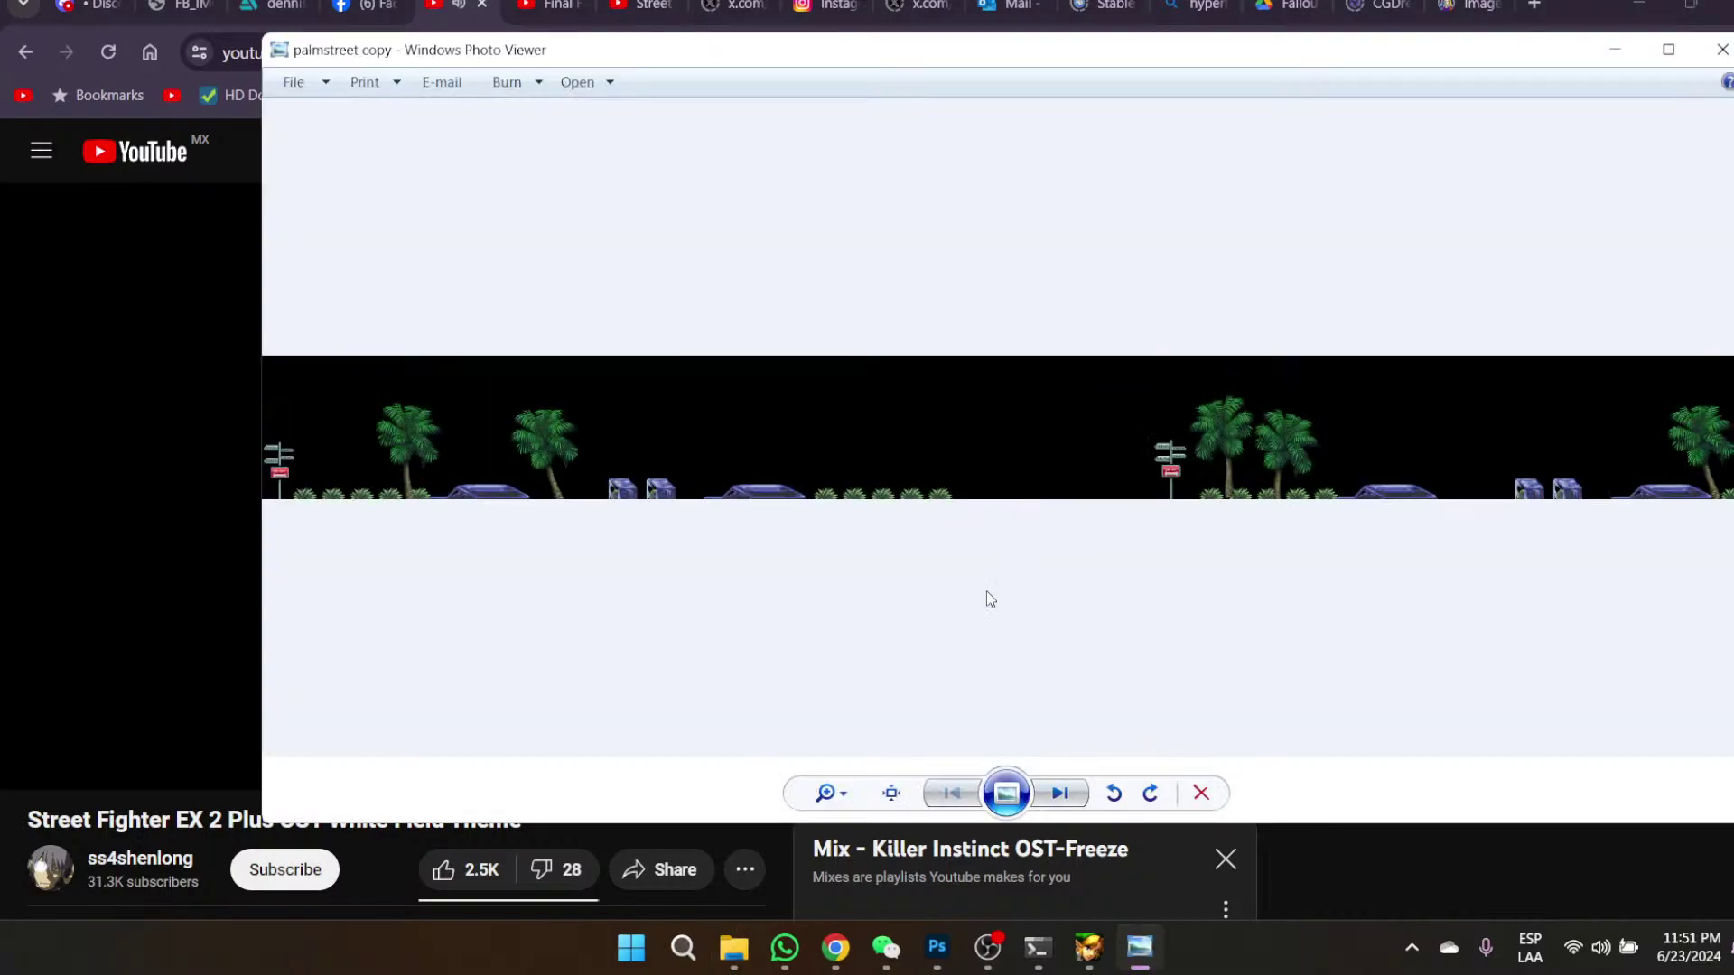
left_click(1069, 784)
left_click(1074, 801)
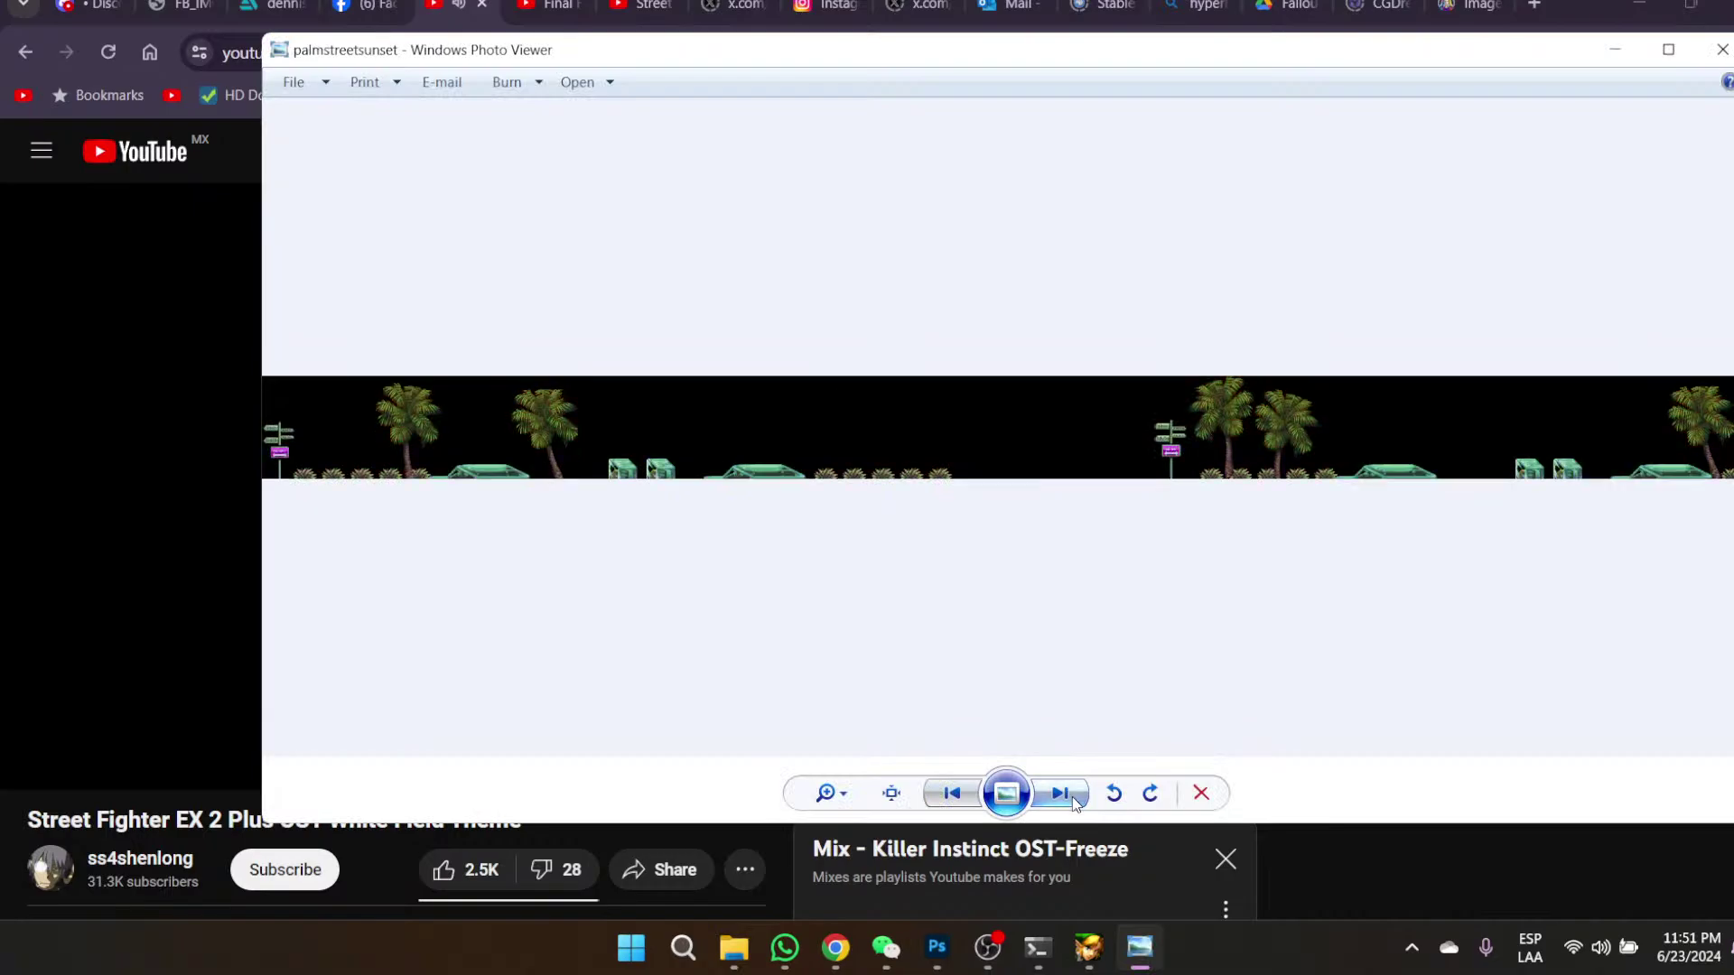
left_click(1071, 797)
left_click(1072, 796)
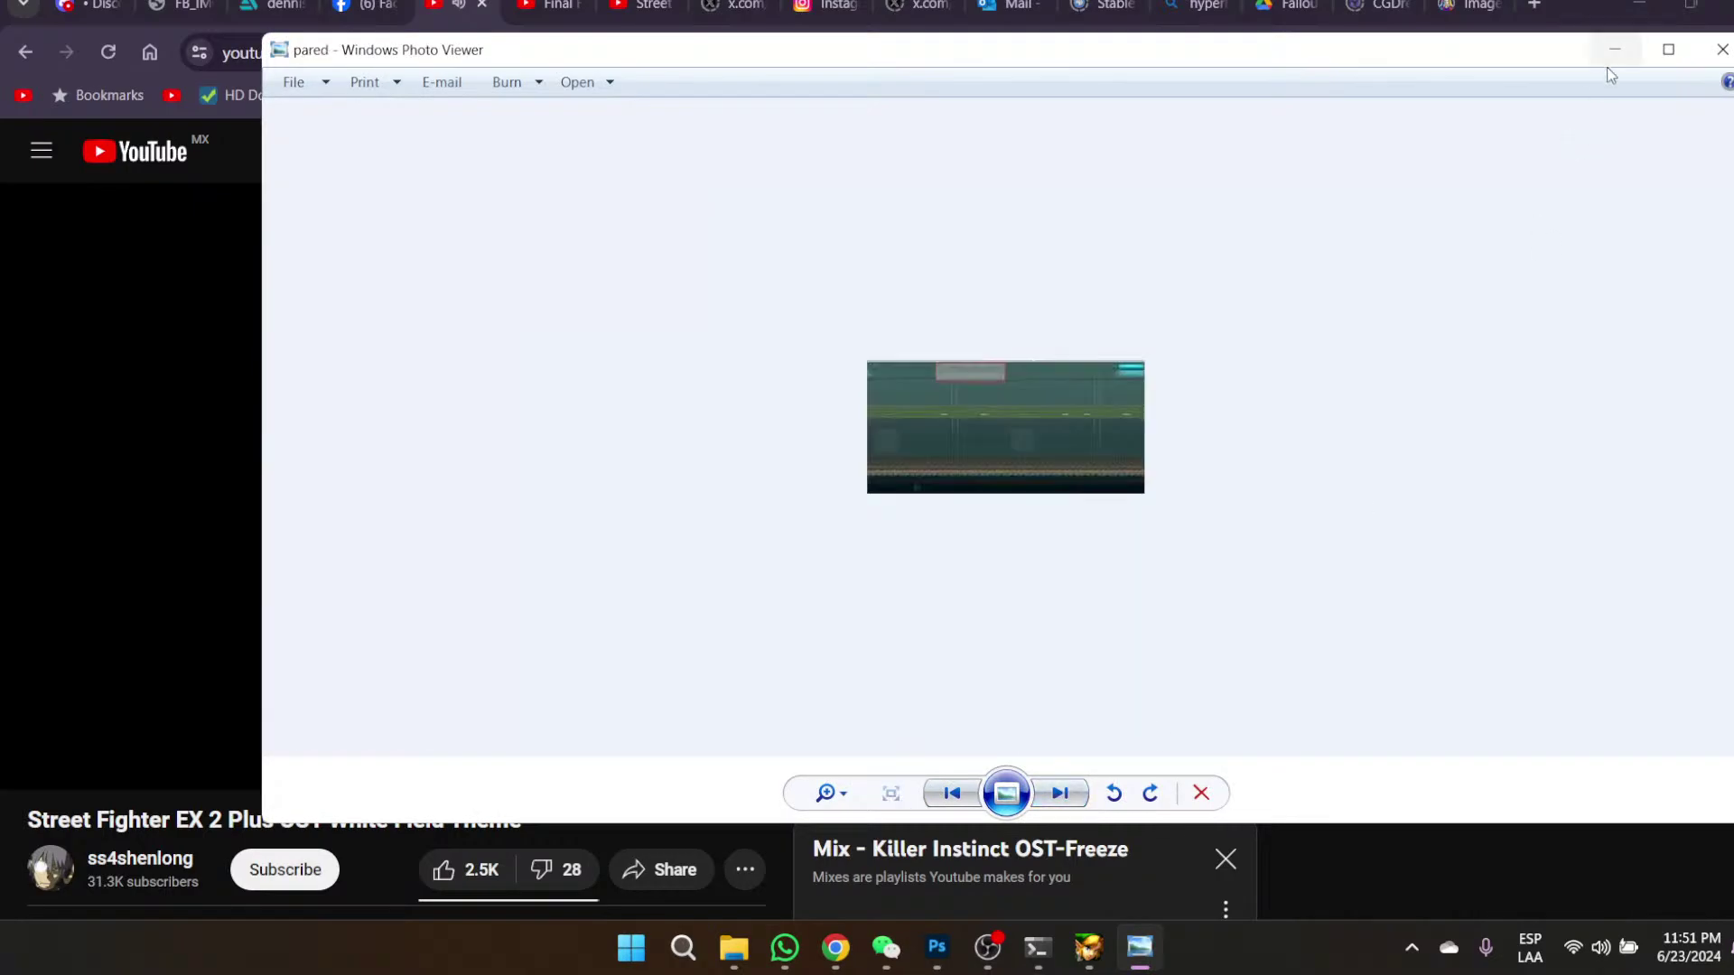
left_click(1721, 49)
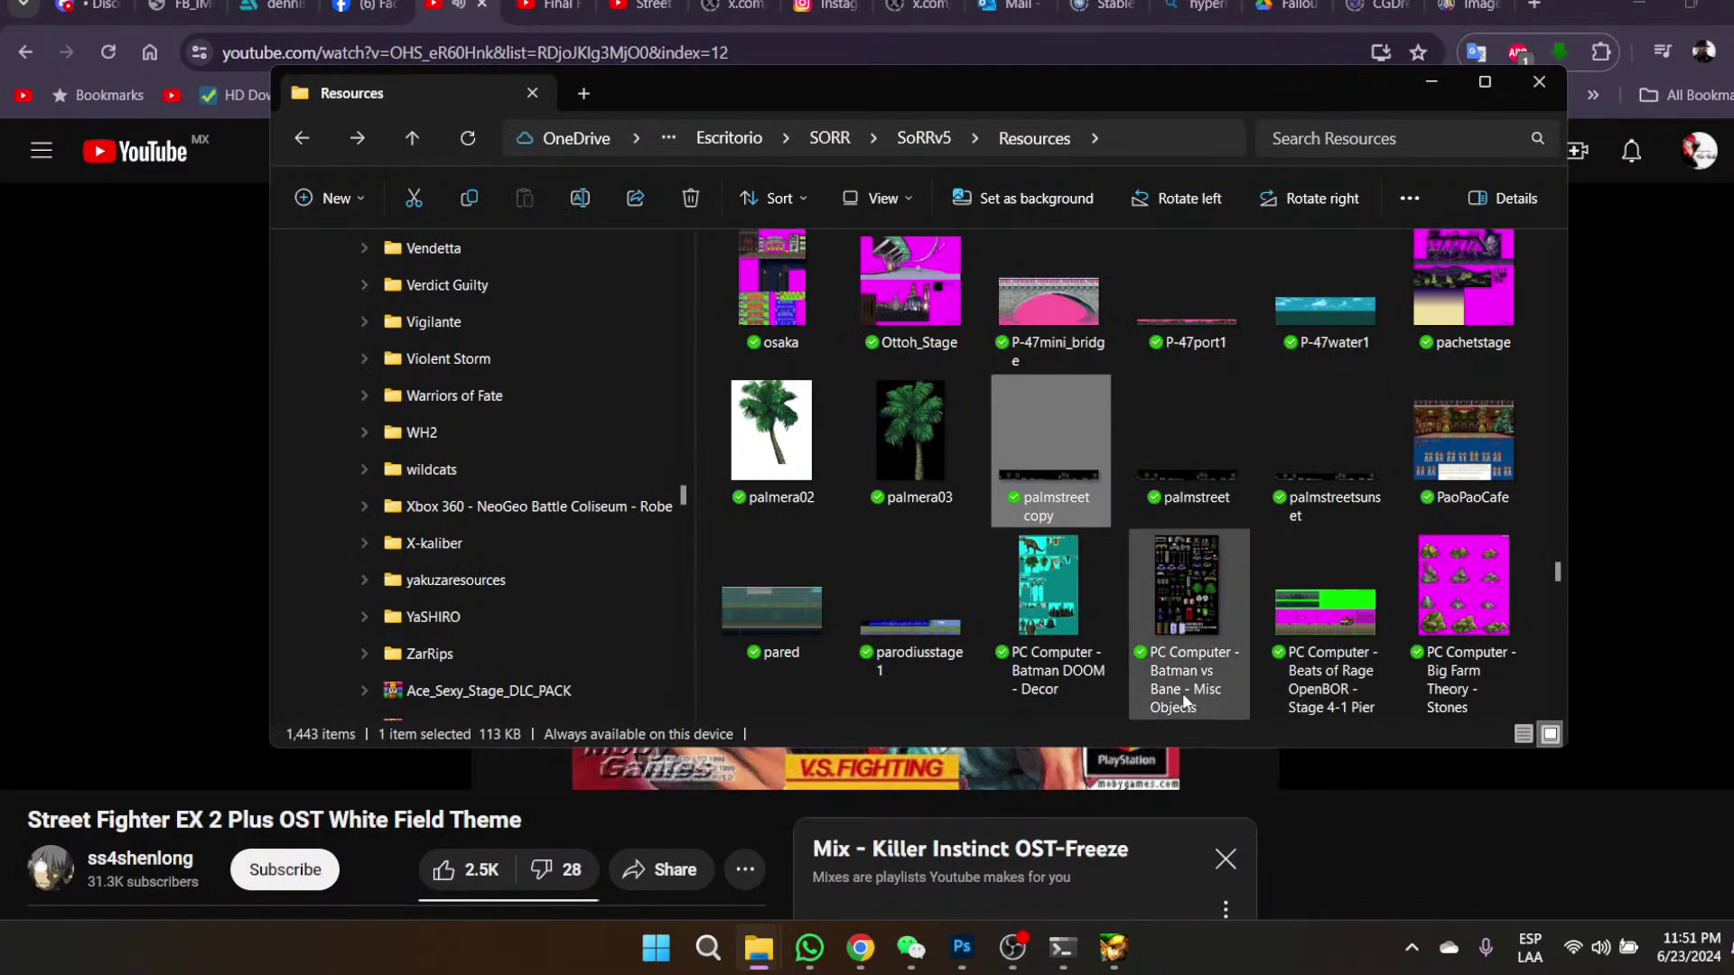
- Browse the Resources thumbnails from the PC Computer and petrovlift images through the PlayStation, restaurant and shooter images to the SNES backgrounds
mouse_move(1183, 695)
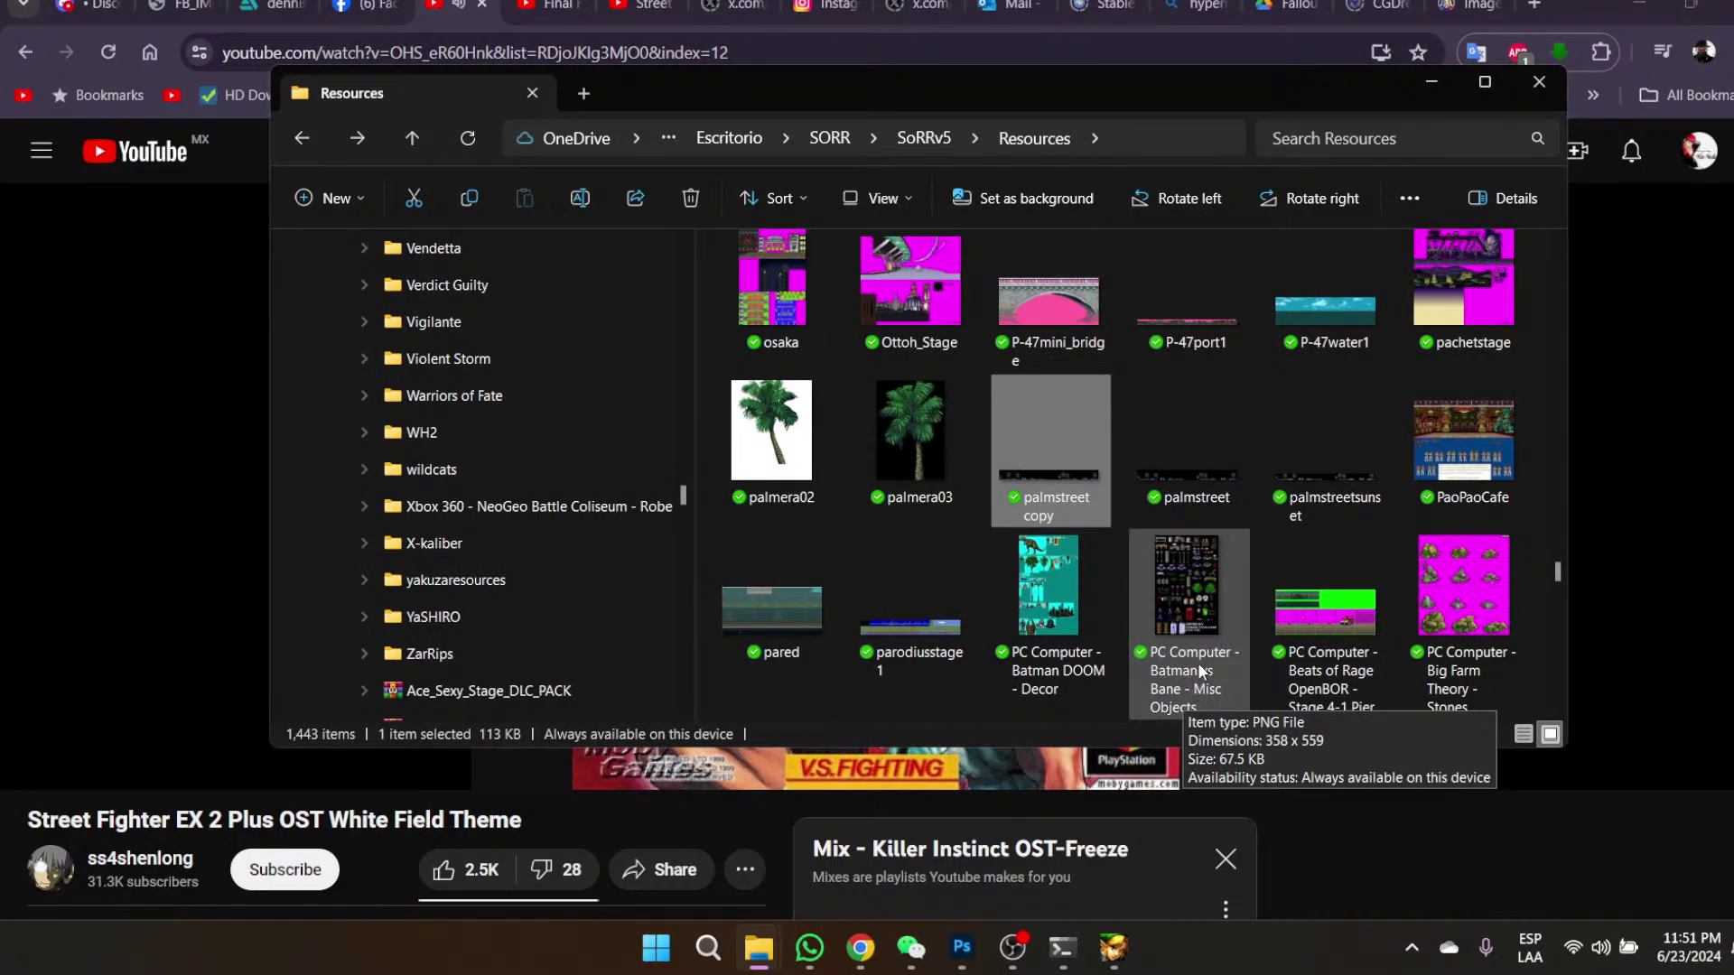
scroll(1200, 670, "down", 5)
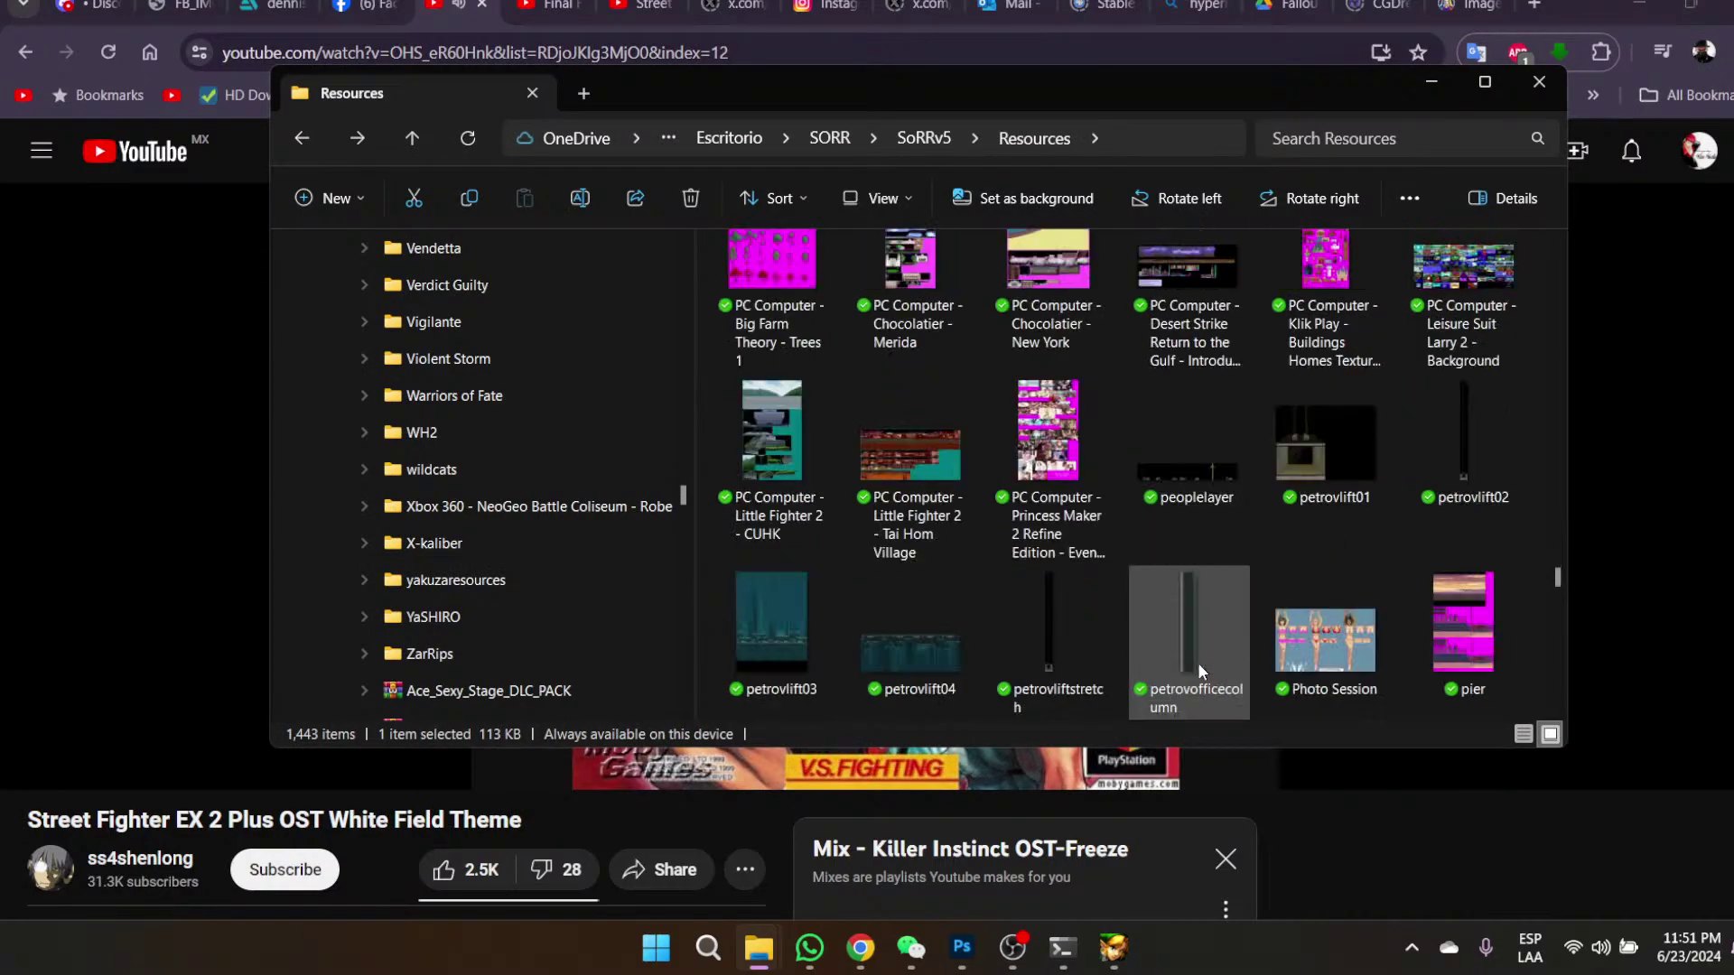
scroll(1417, 598, "down", 2)
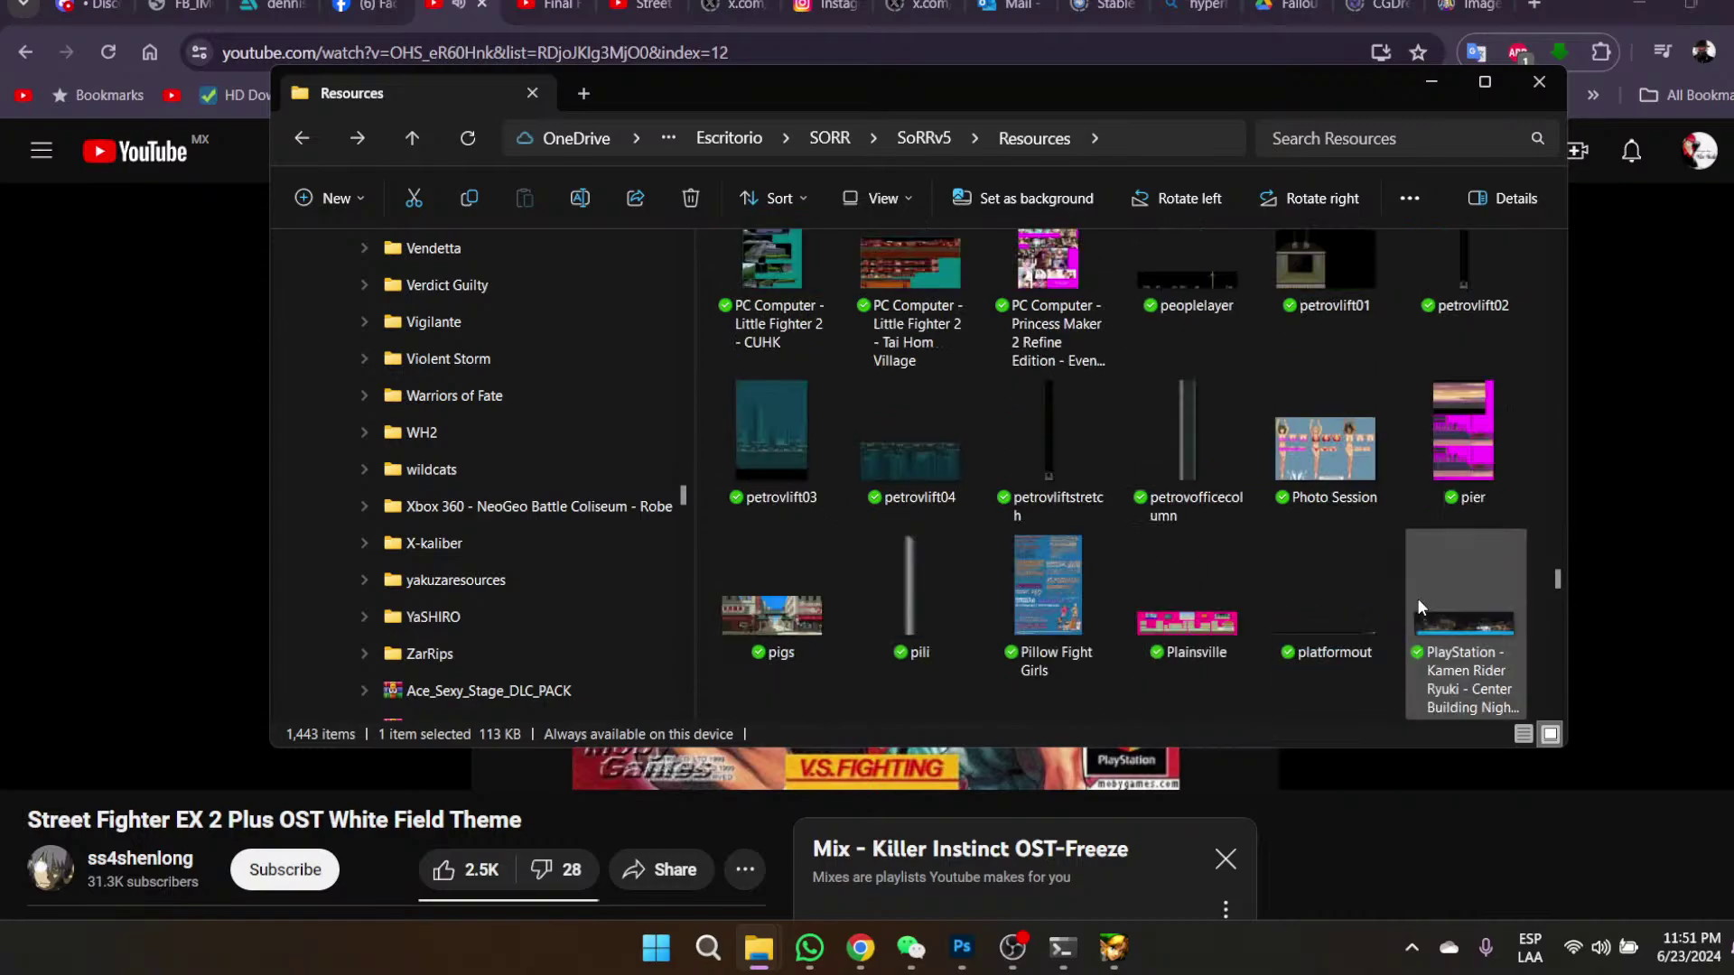
scroll(1417, 598, "down", 2)
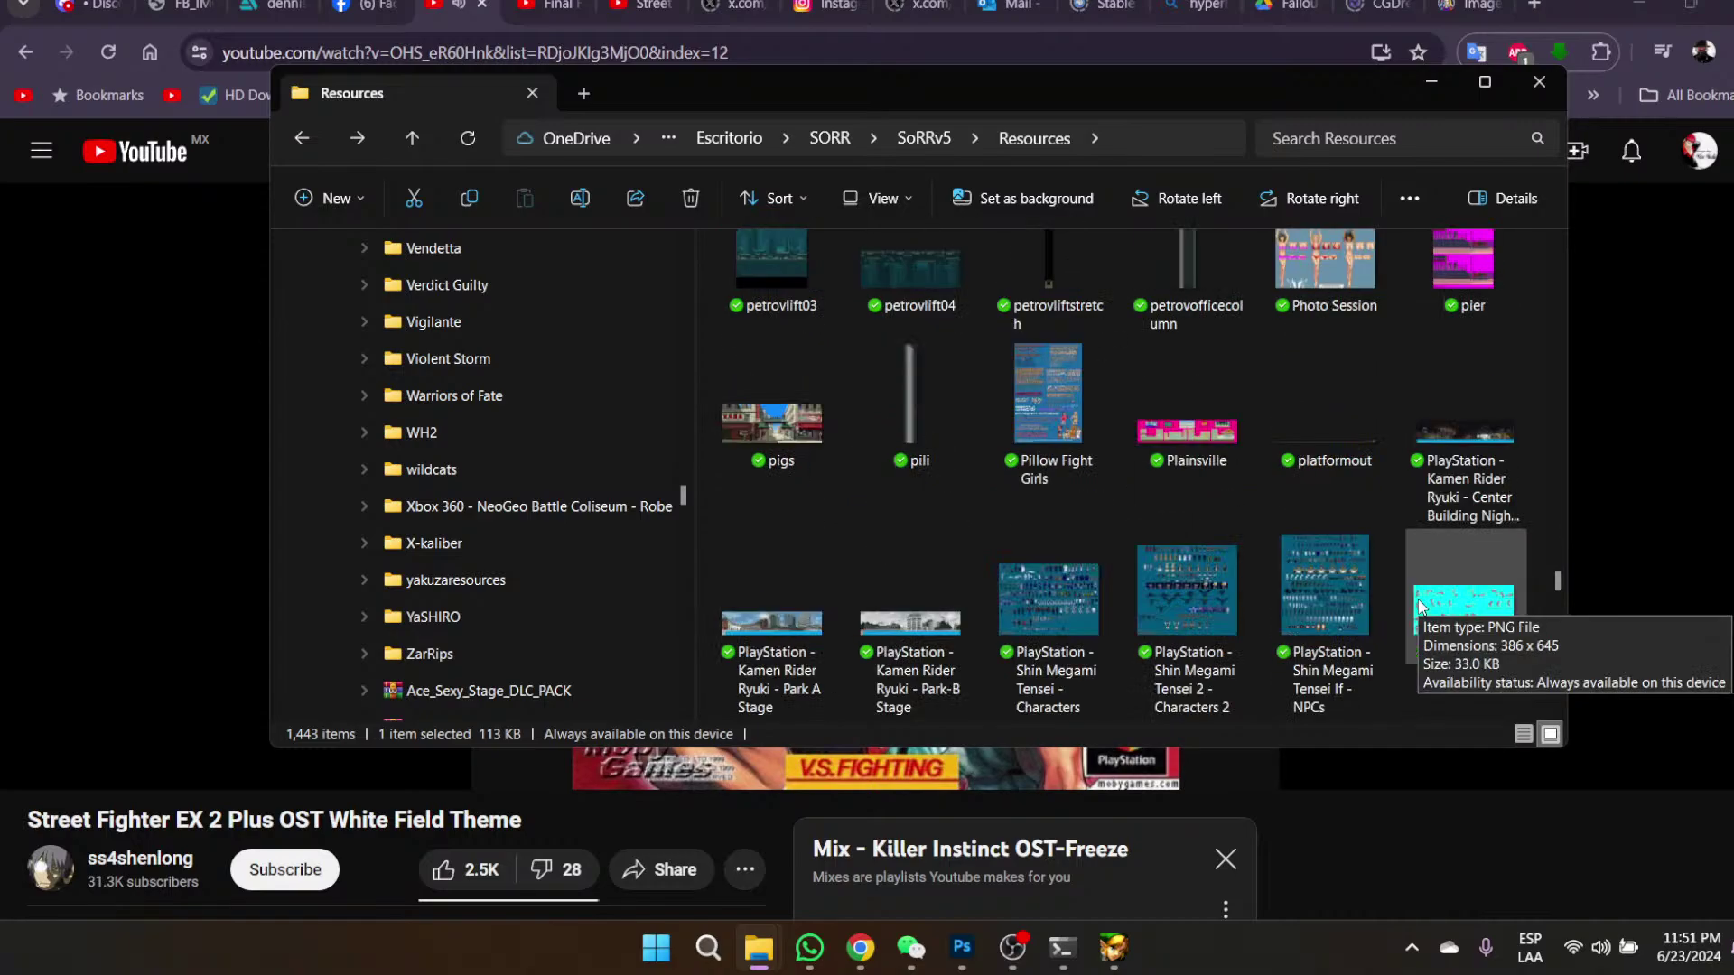
scroll(1271, 605, "down", 2)
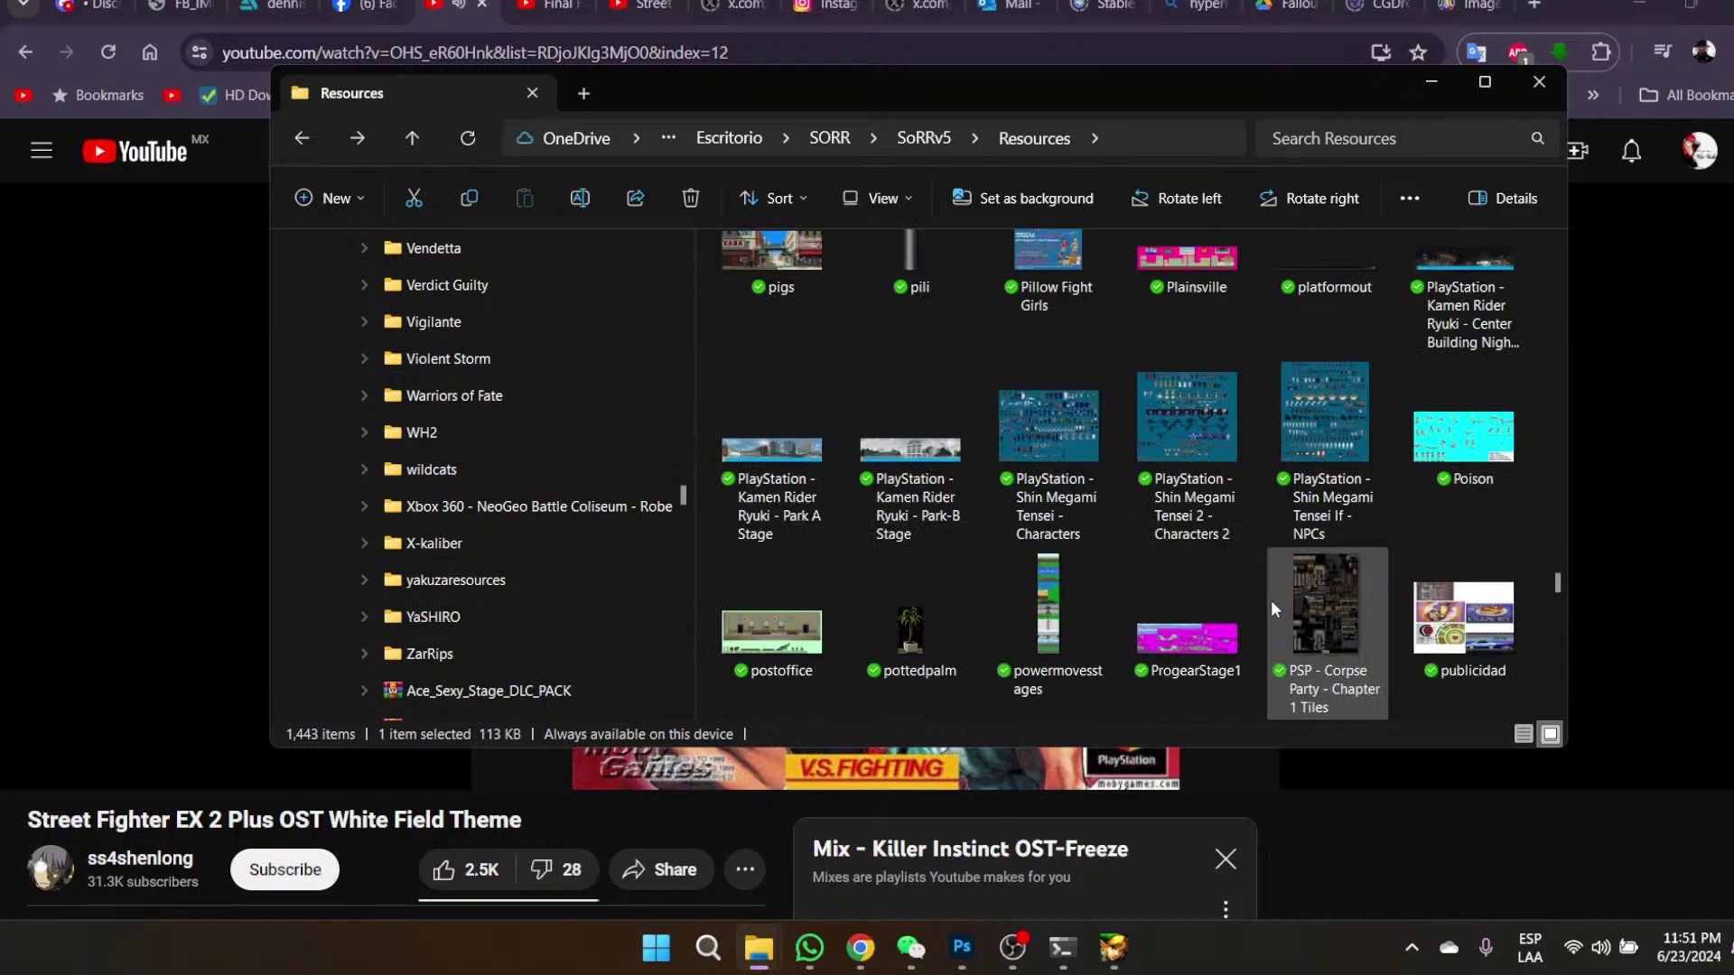
scroll(1273, 608, "down", 3)
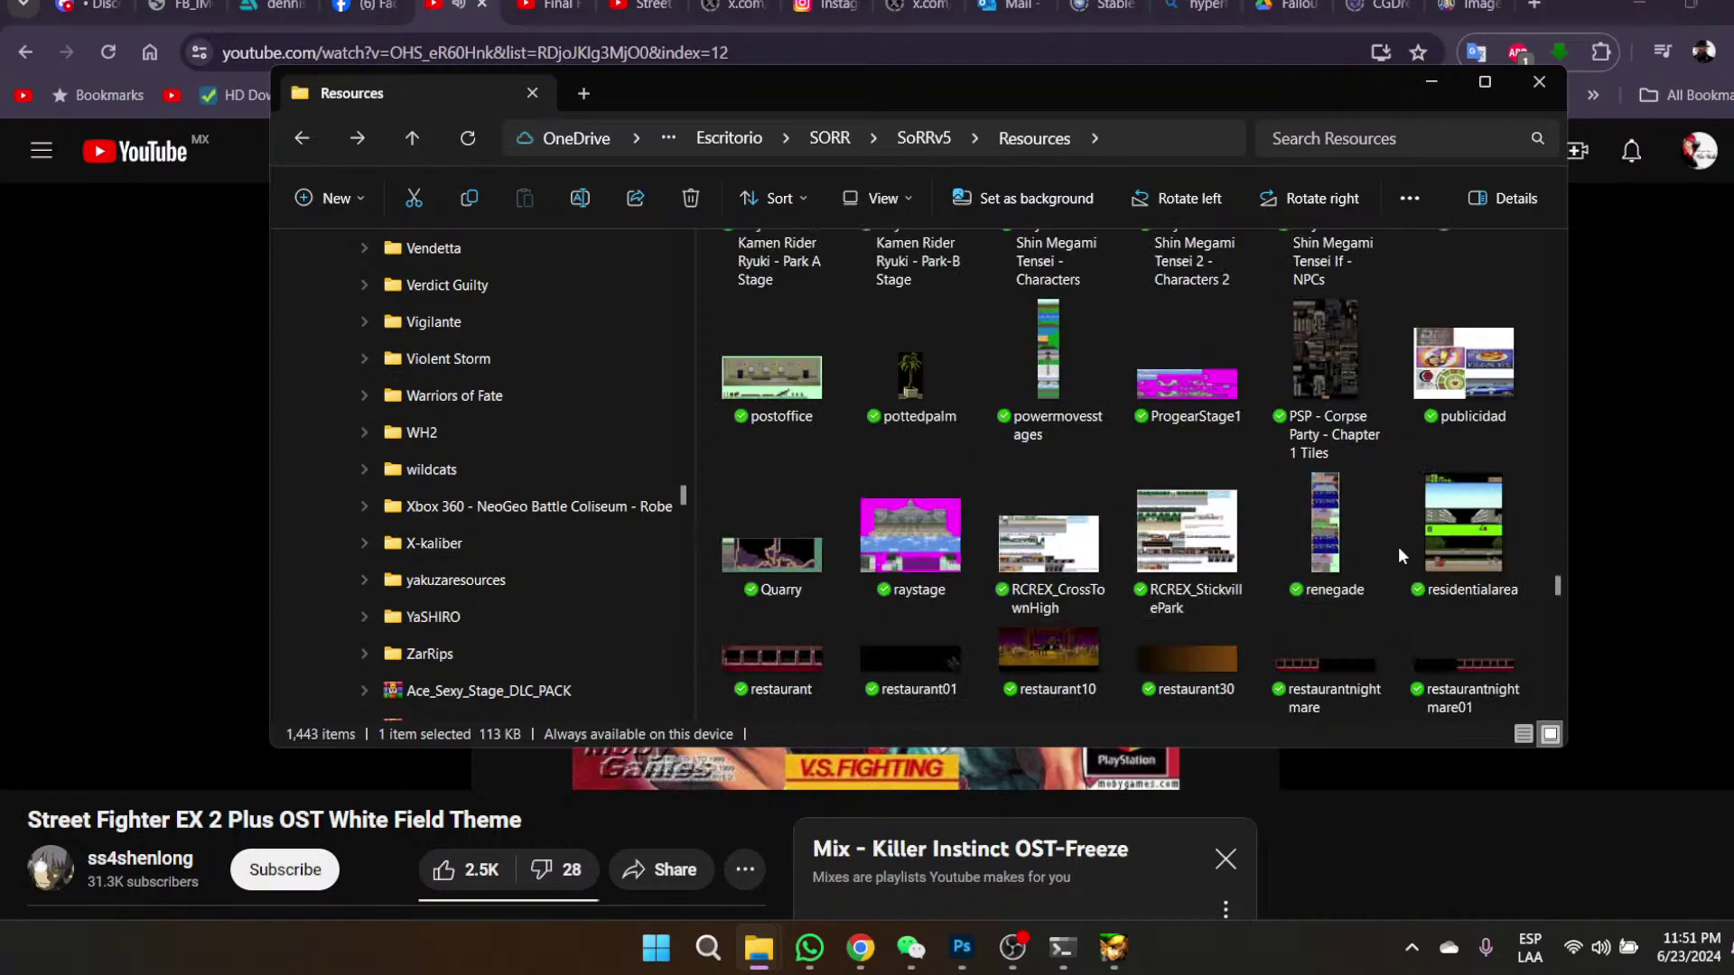
scroll(1399, 547, "down", 3)
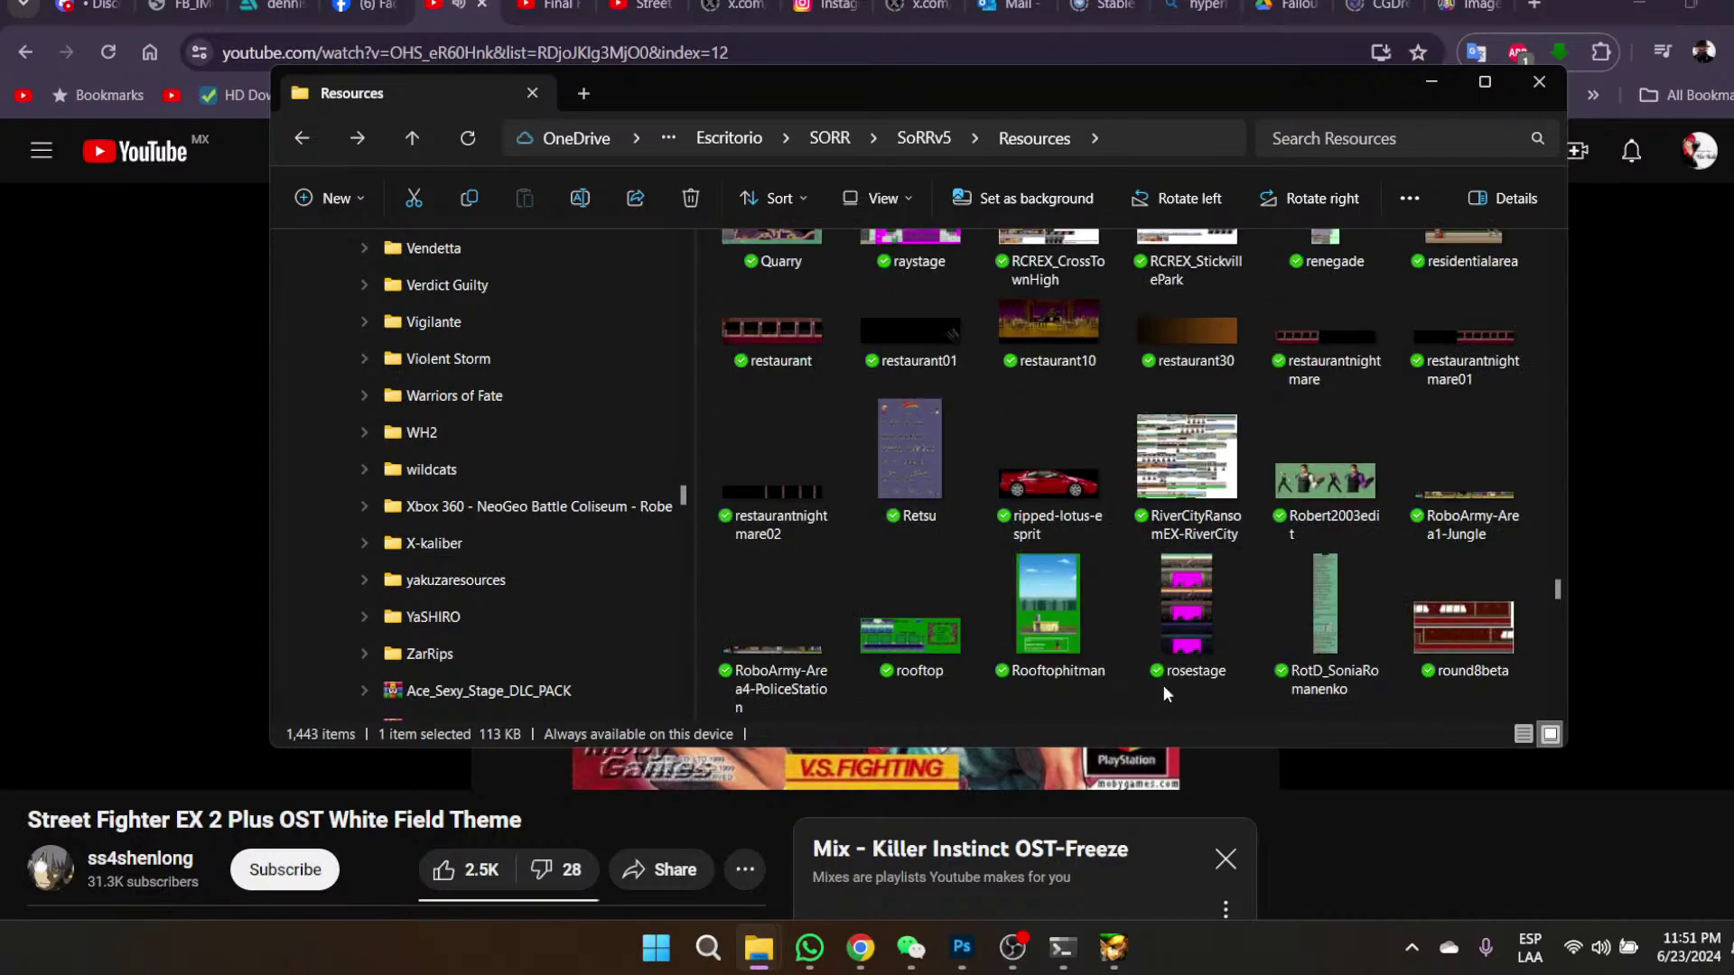
scroll(1163, 685, "down", 3)
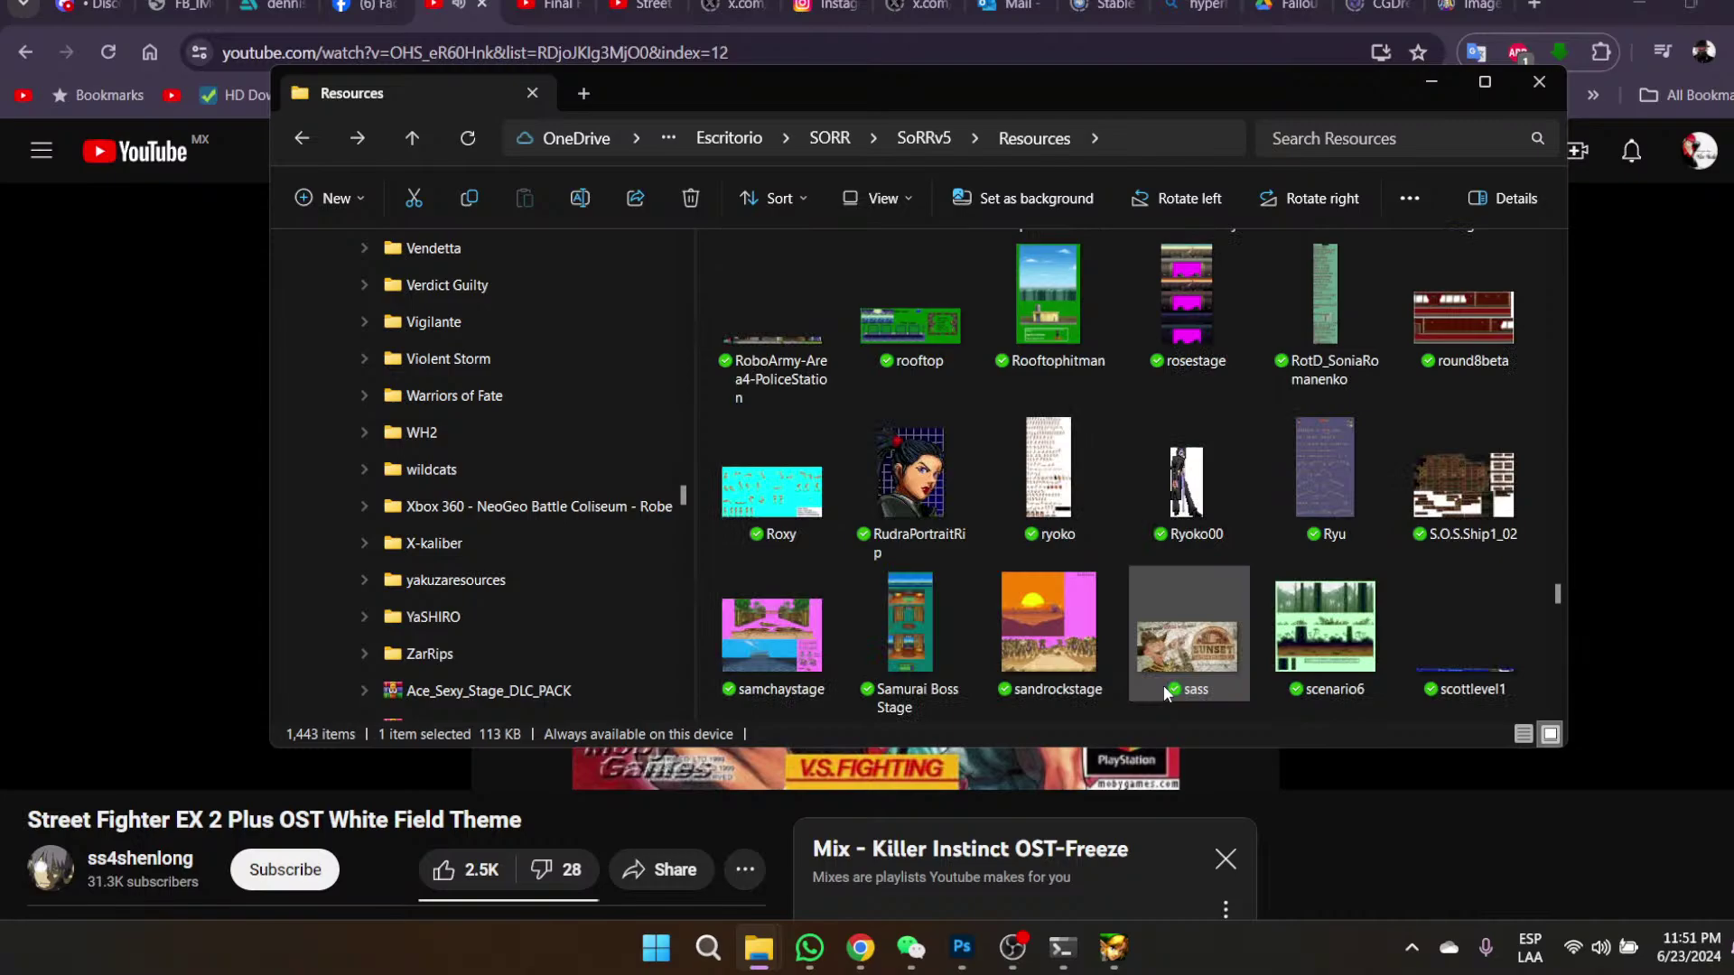
scroll(1164, 688, "down", 3)
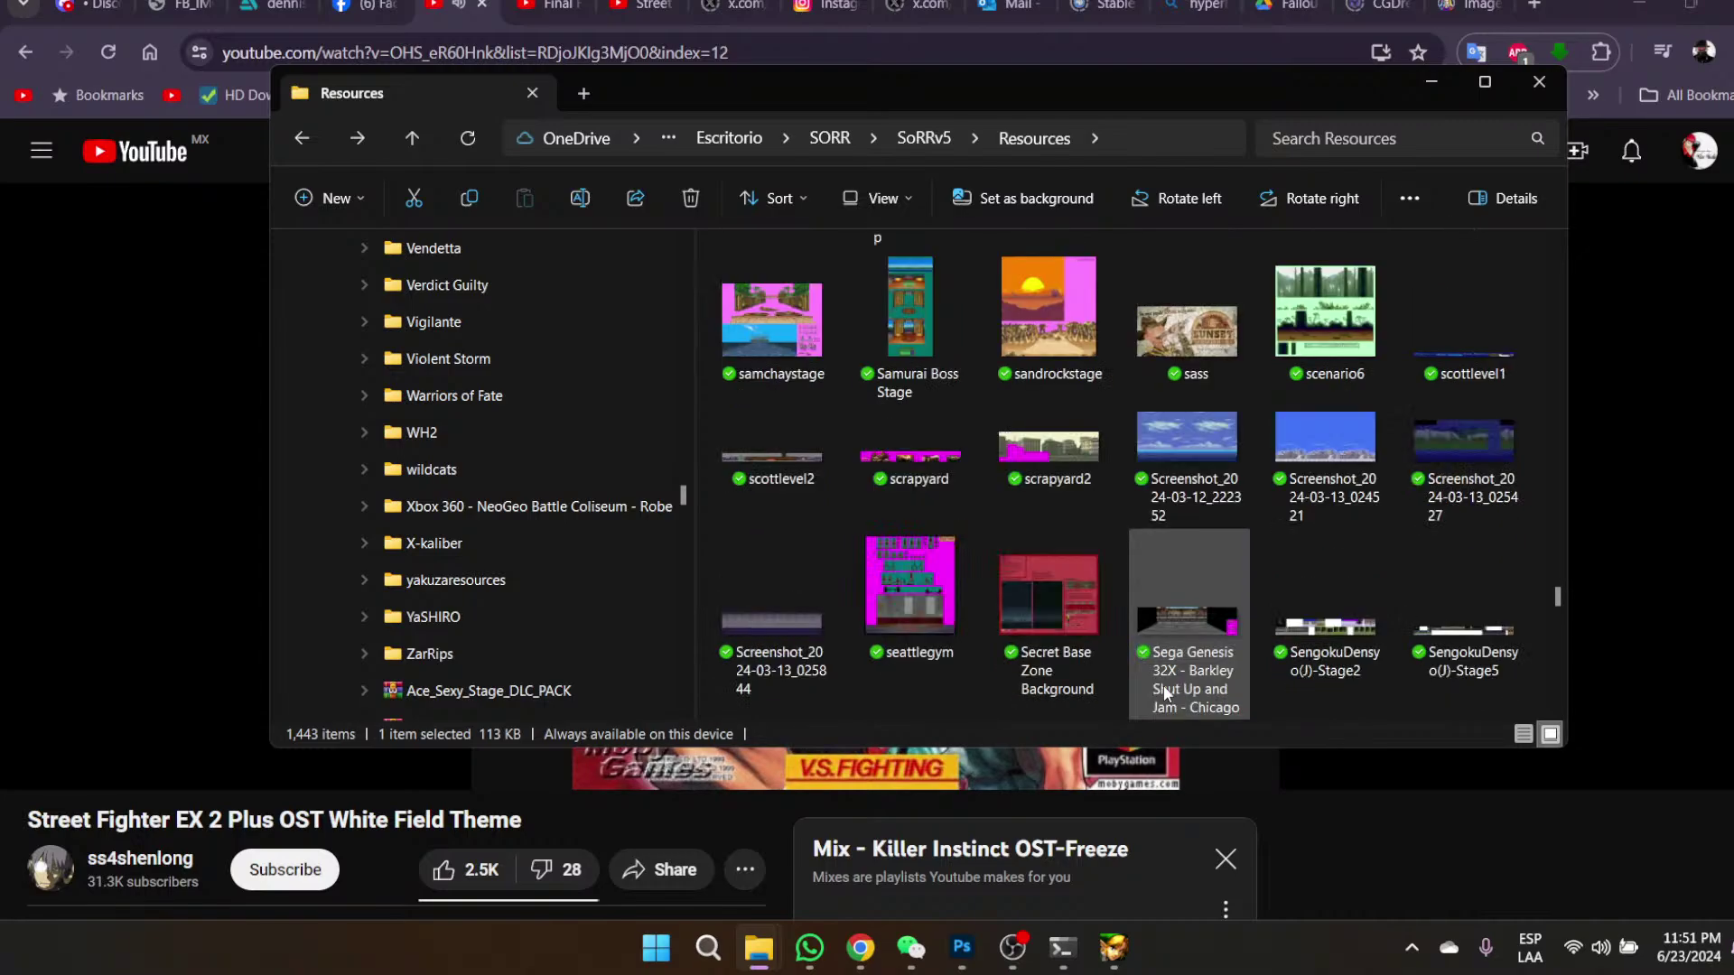
scroll(1165, 692, "down", 3)
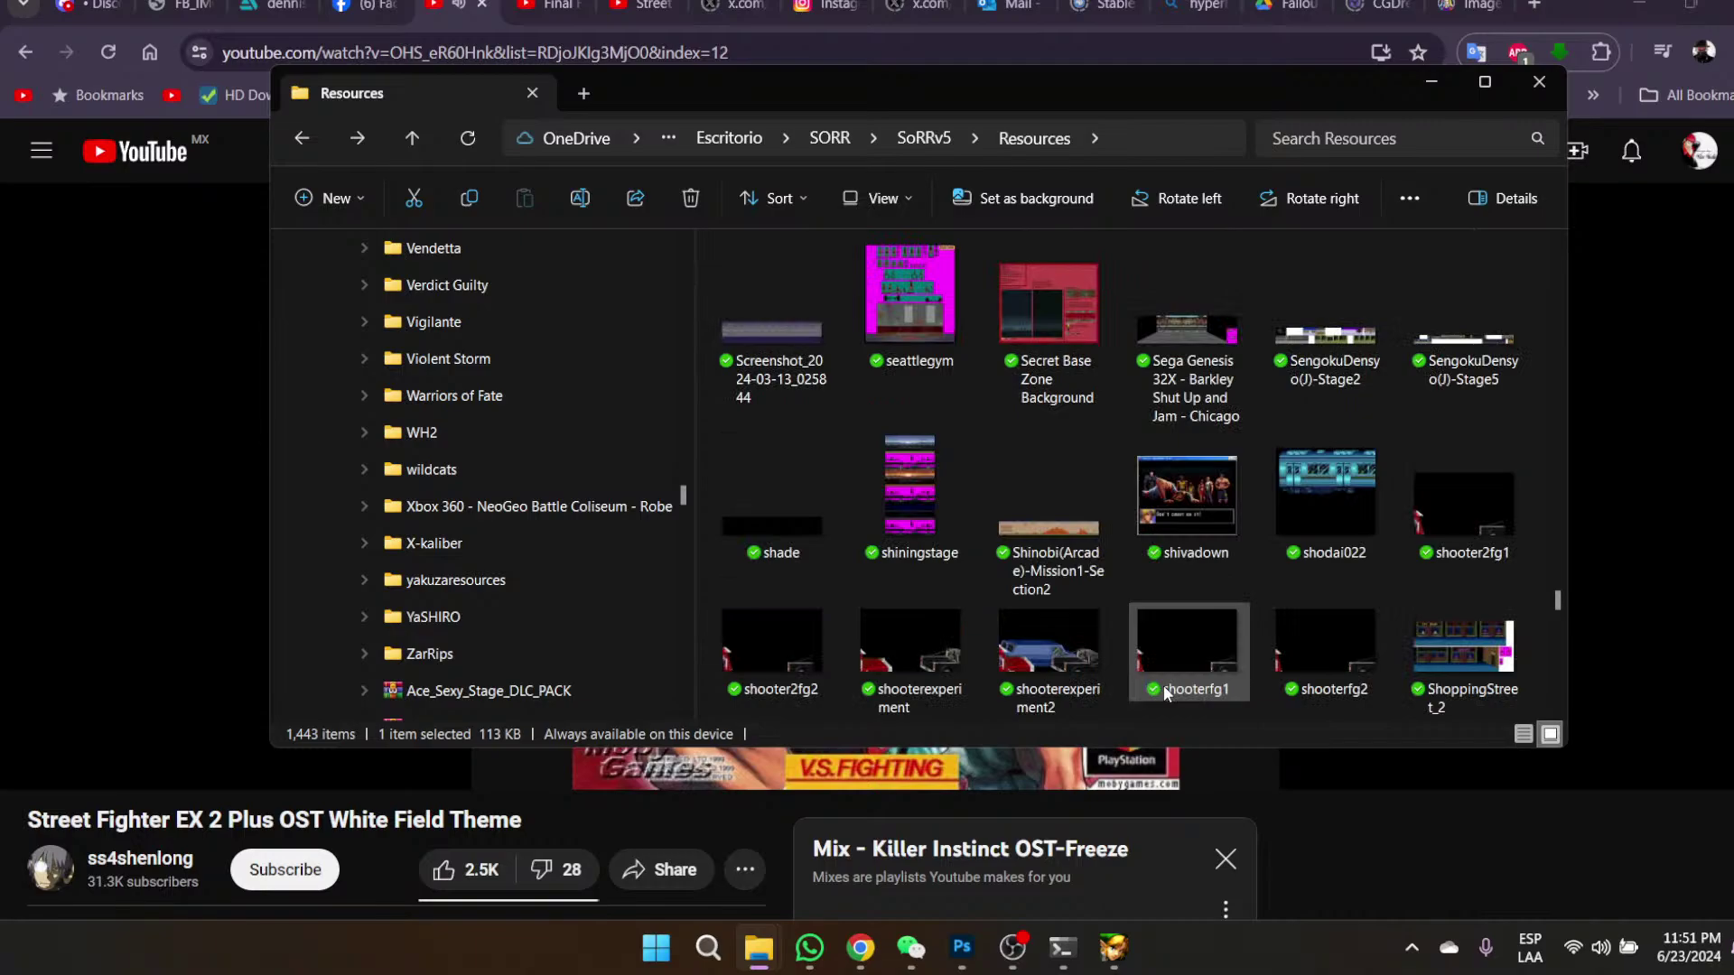
scroll(1165, 693, "down", 3)
scroll(1165, 692, "down", 2)
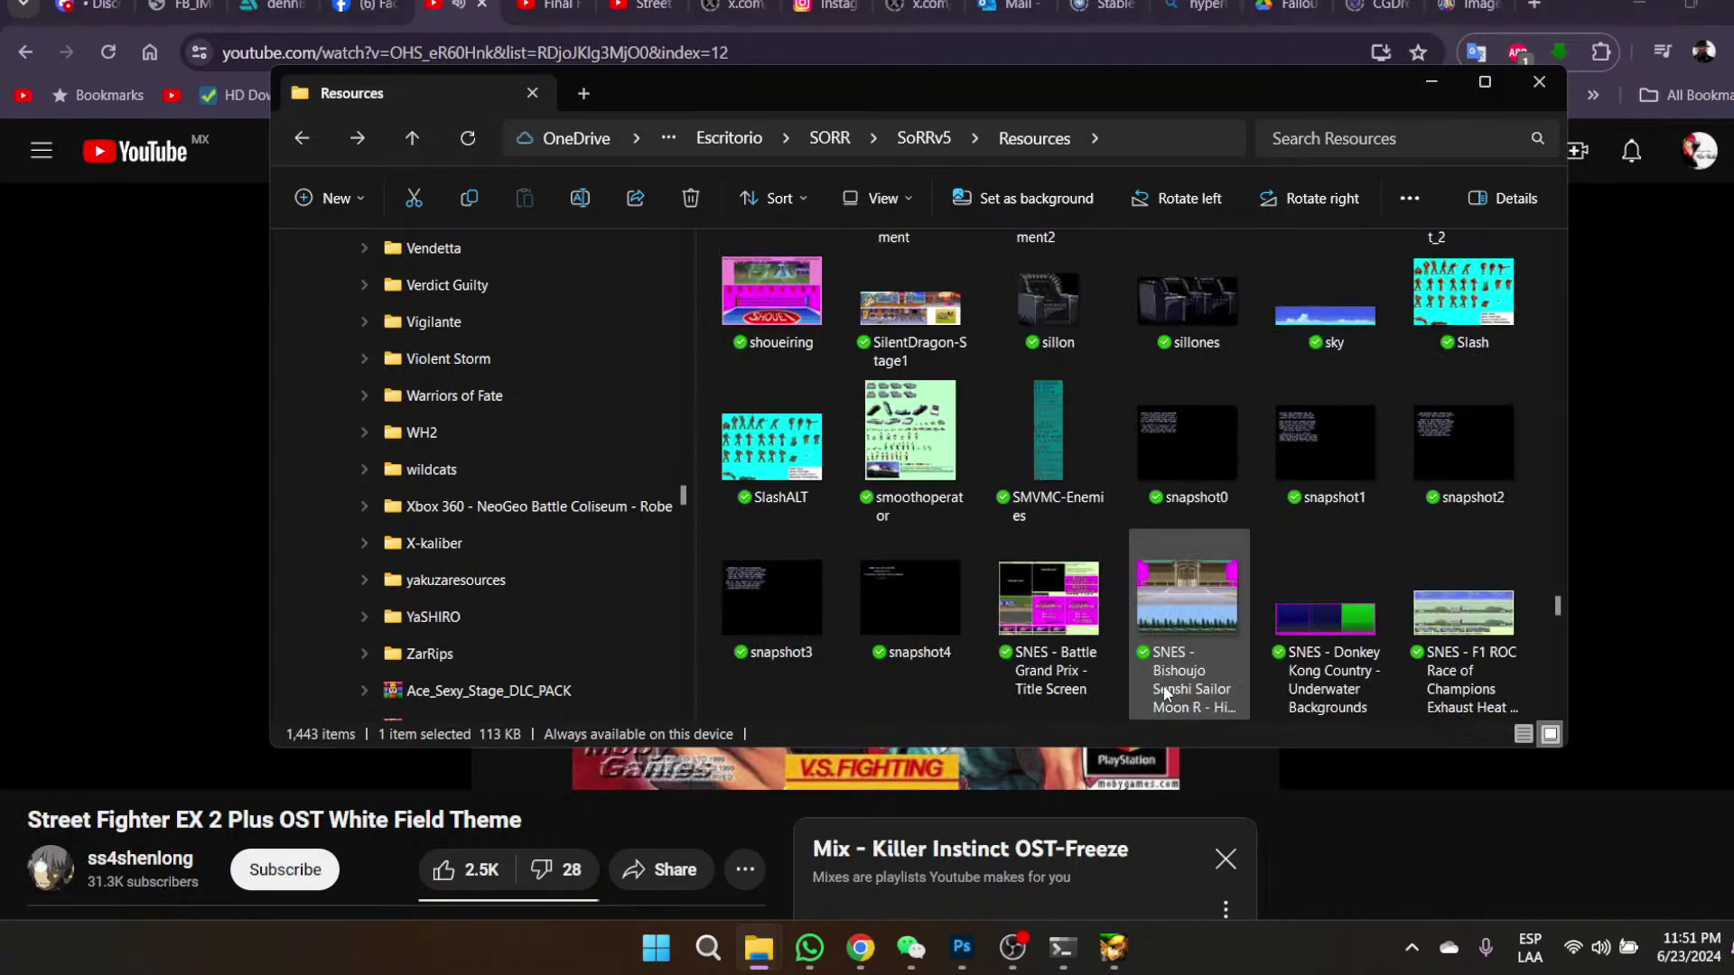
- Browse the Resources thumbnails from the SNES backgrounds through the snow and SOKresources images to the stage and street images
scroll(1165, 693, "down", 2)
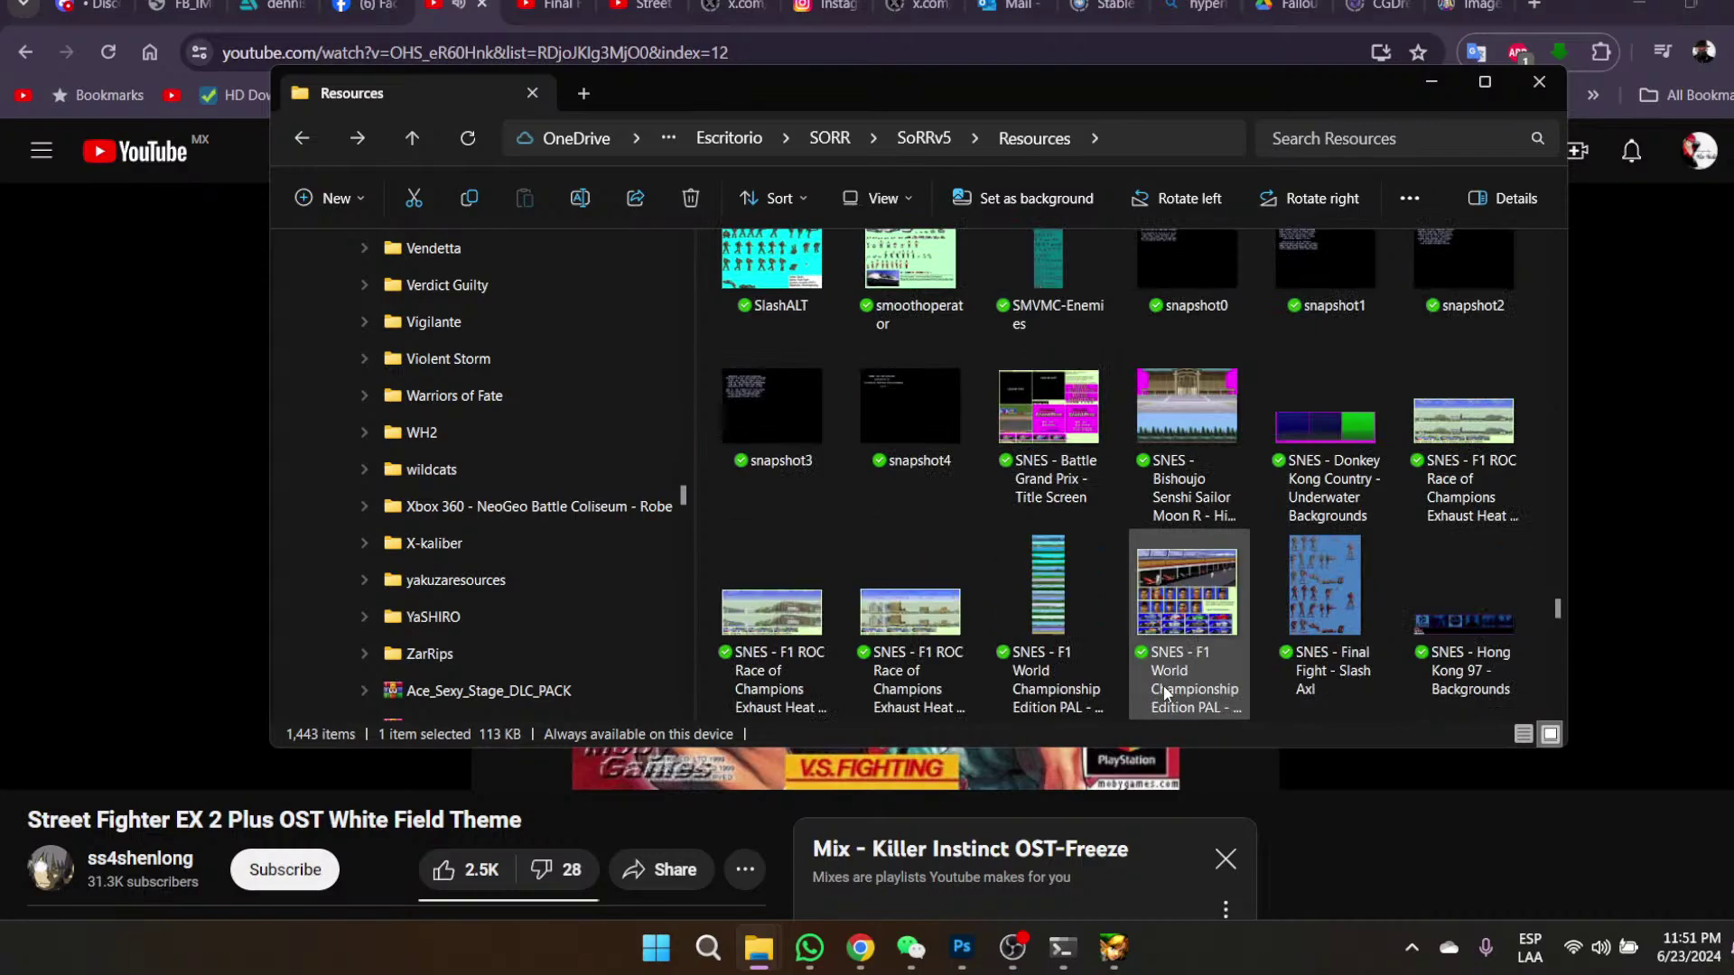
scroll(1164, 692, "down", 6)
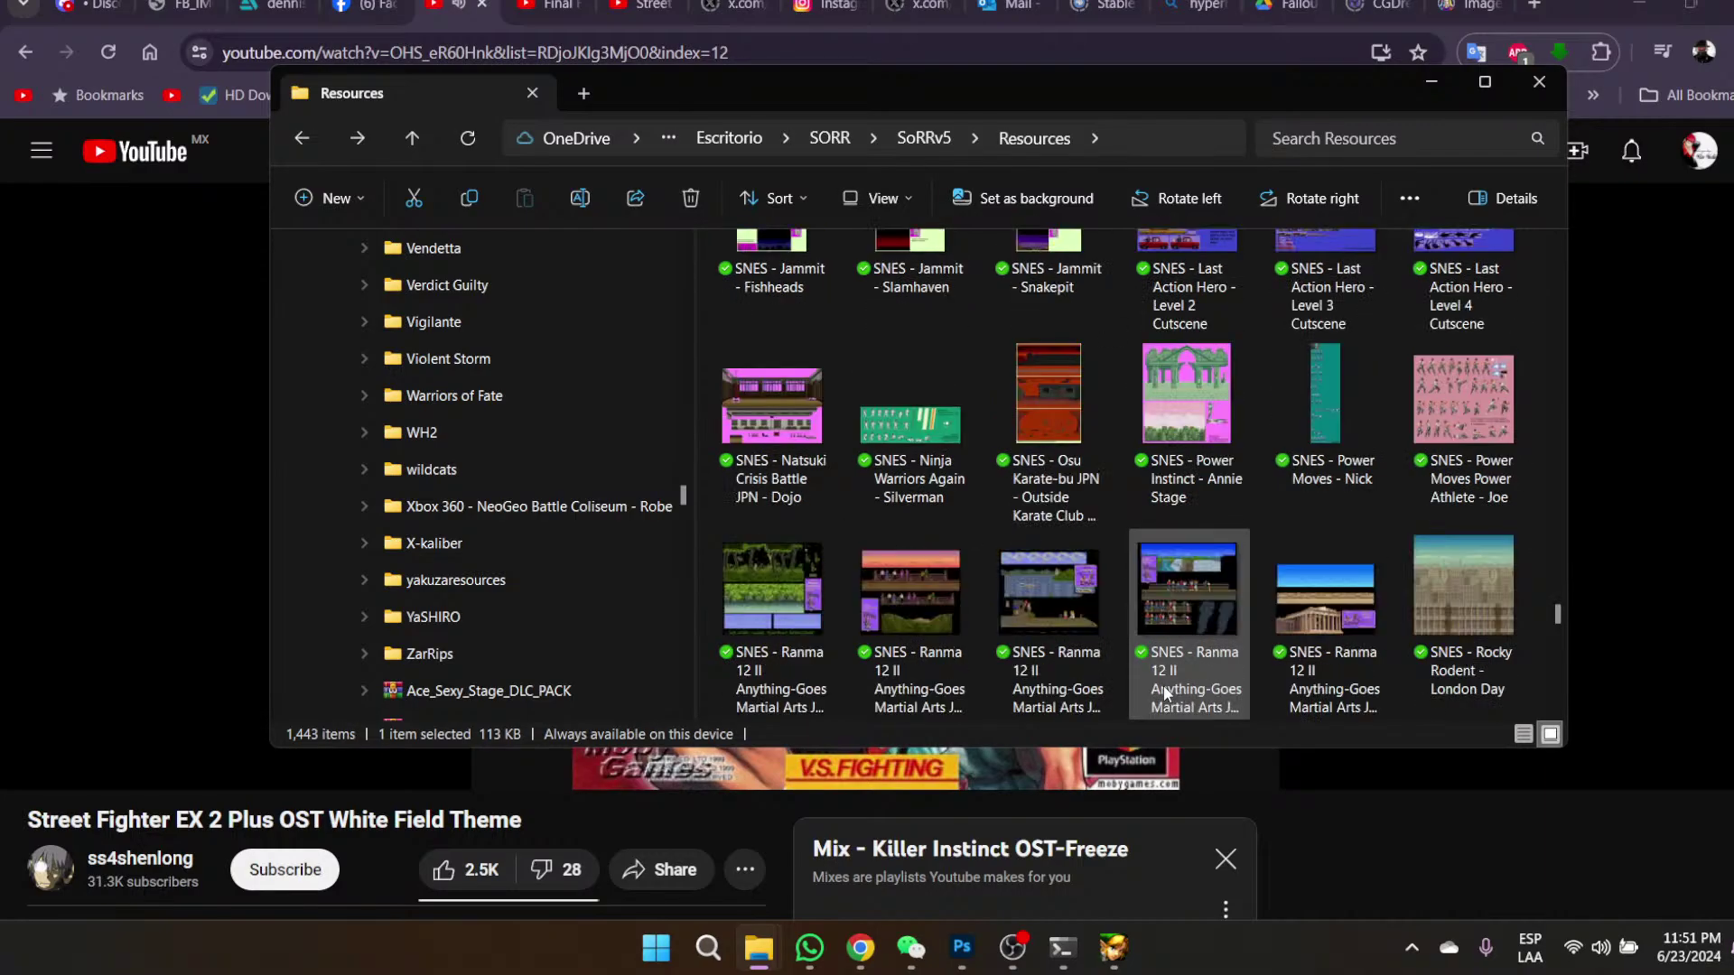
scroll(1165, 692, "down", 10)
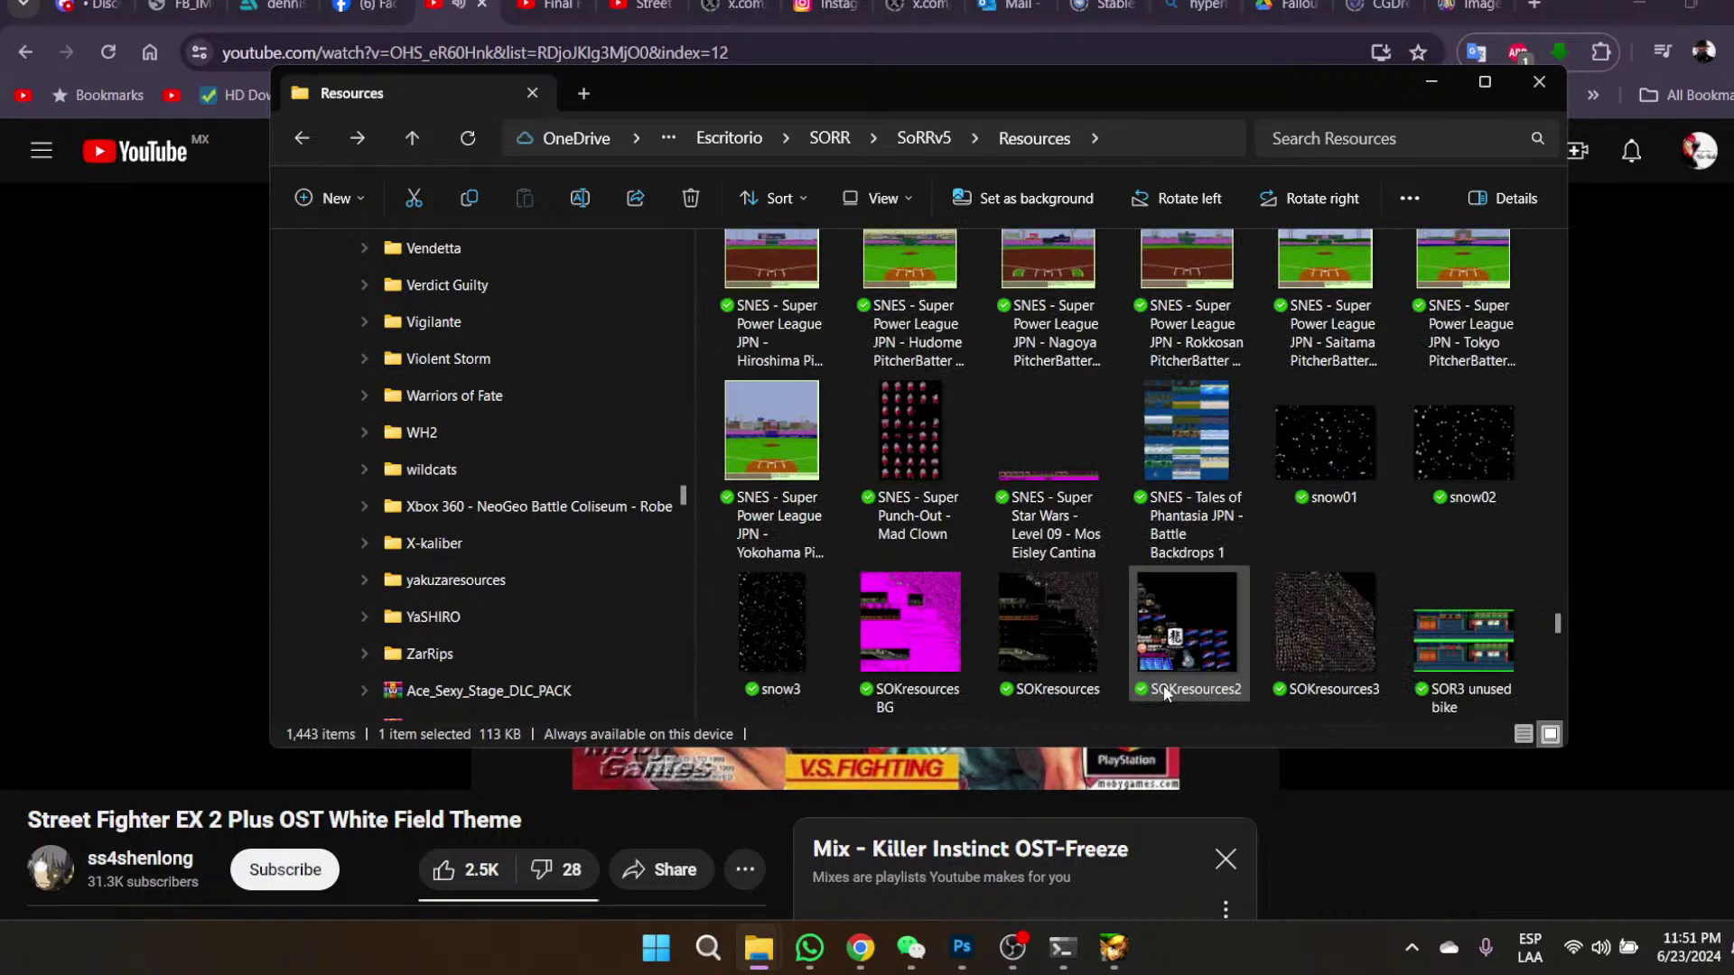
scroll(1165, 692, "down", 4)
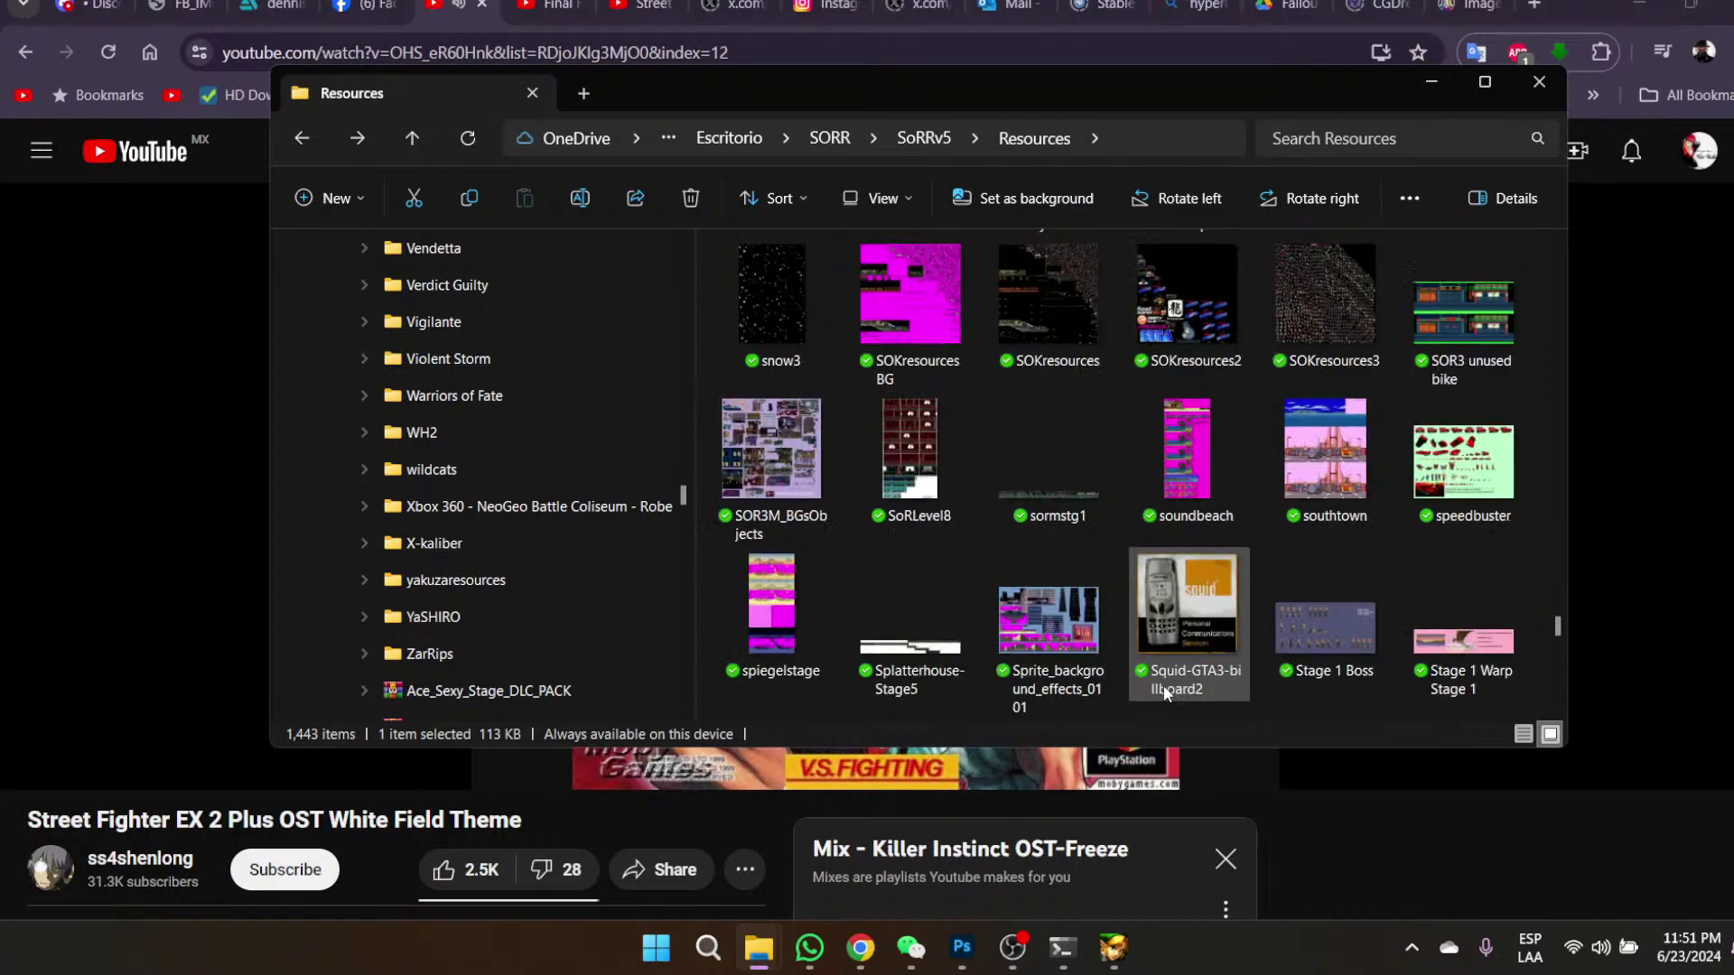
scroll(1164, 693, "down", 3)
scroll(1165, 693, "down", 3)
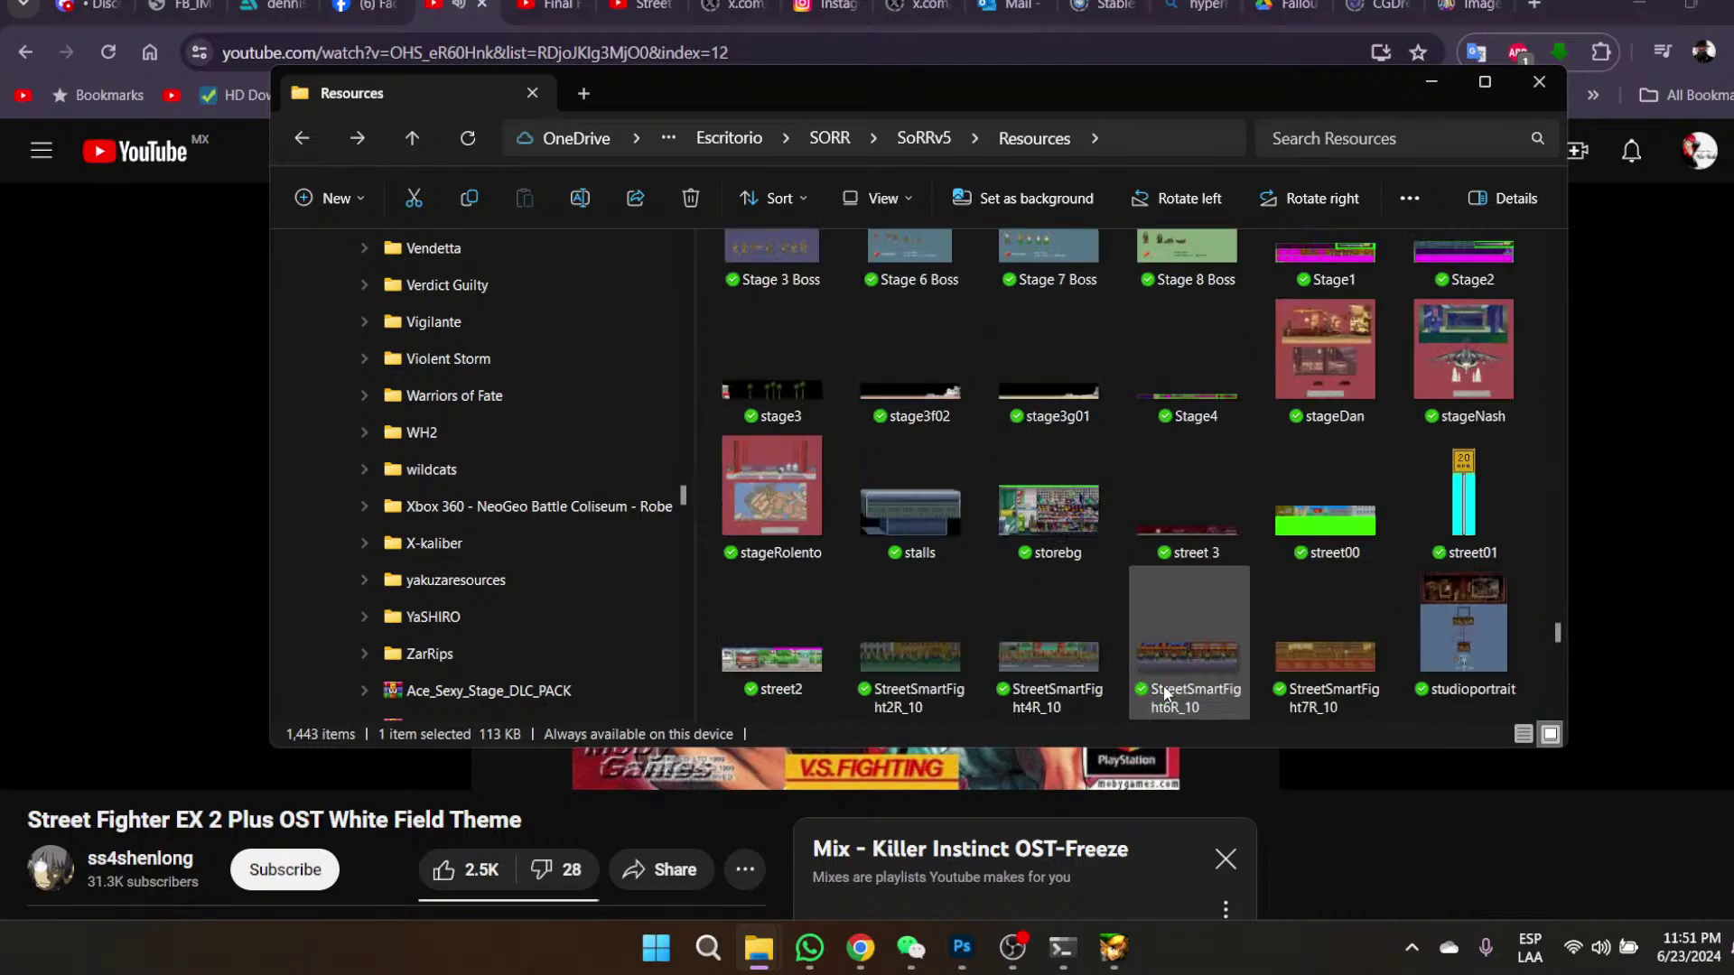
- View the stage3f02, stage3g01 and Stage4 images, comparing the first two, and close the viewer
double_click(877, 400)
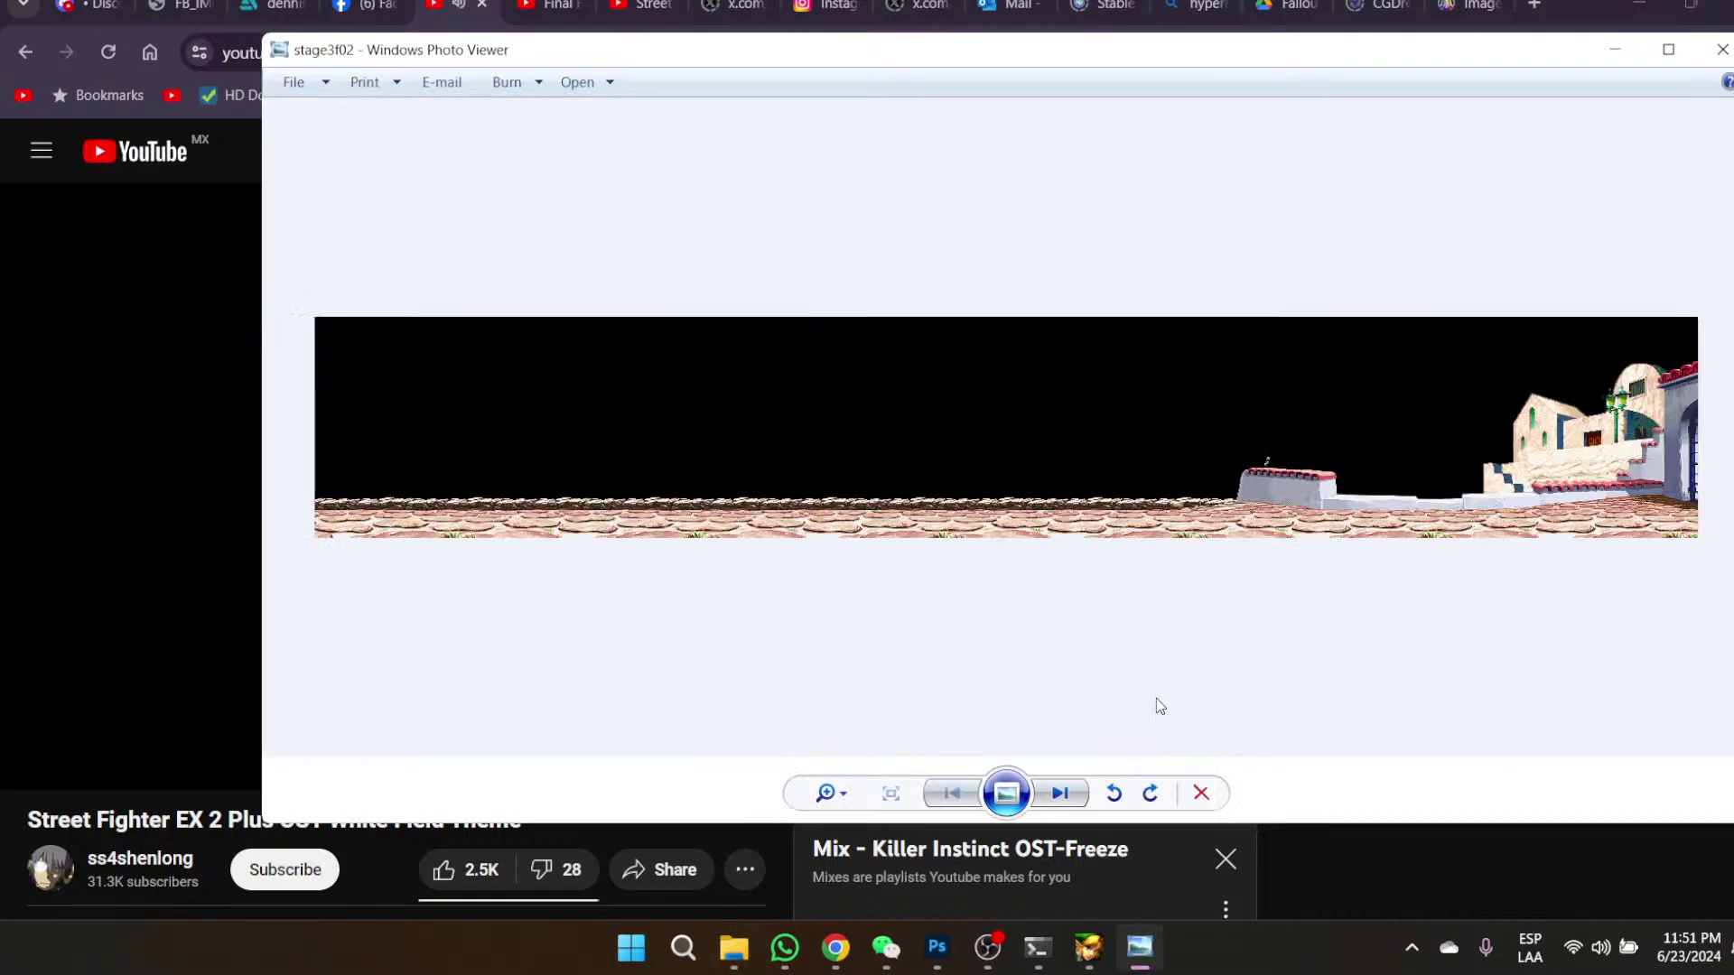
left_click(1073, 802)
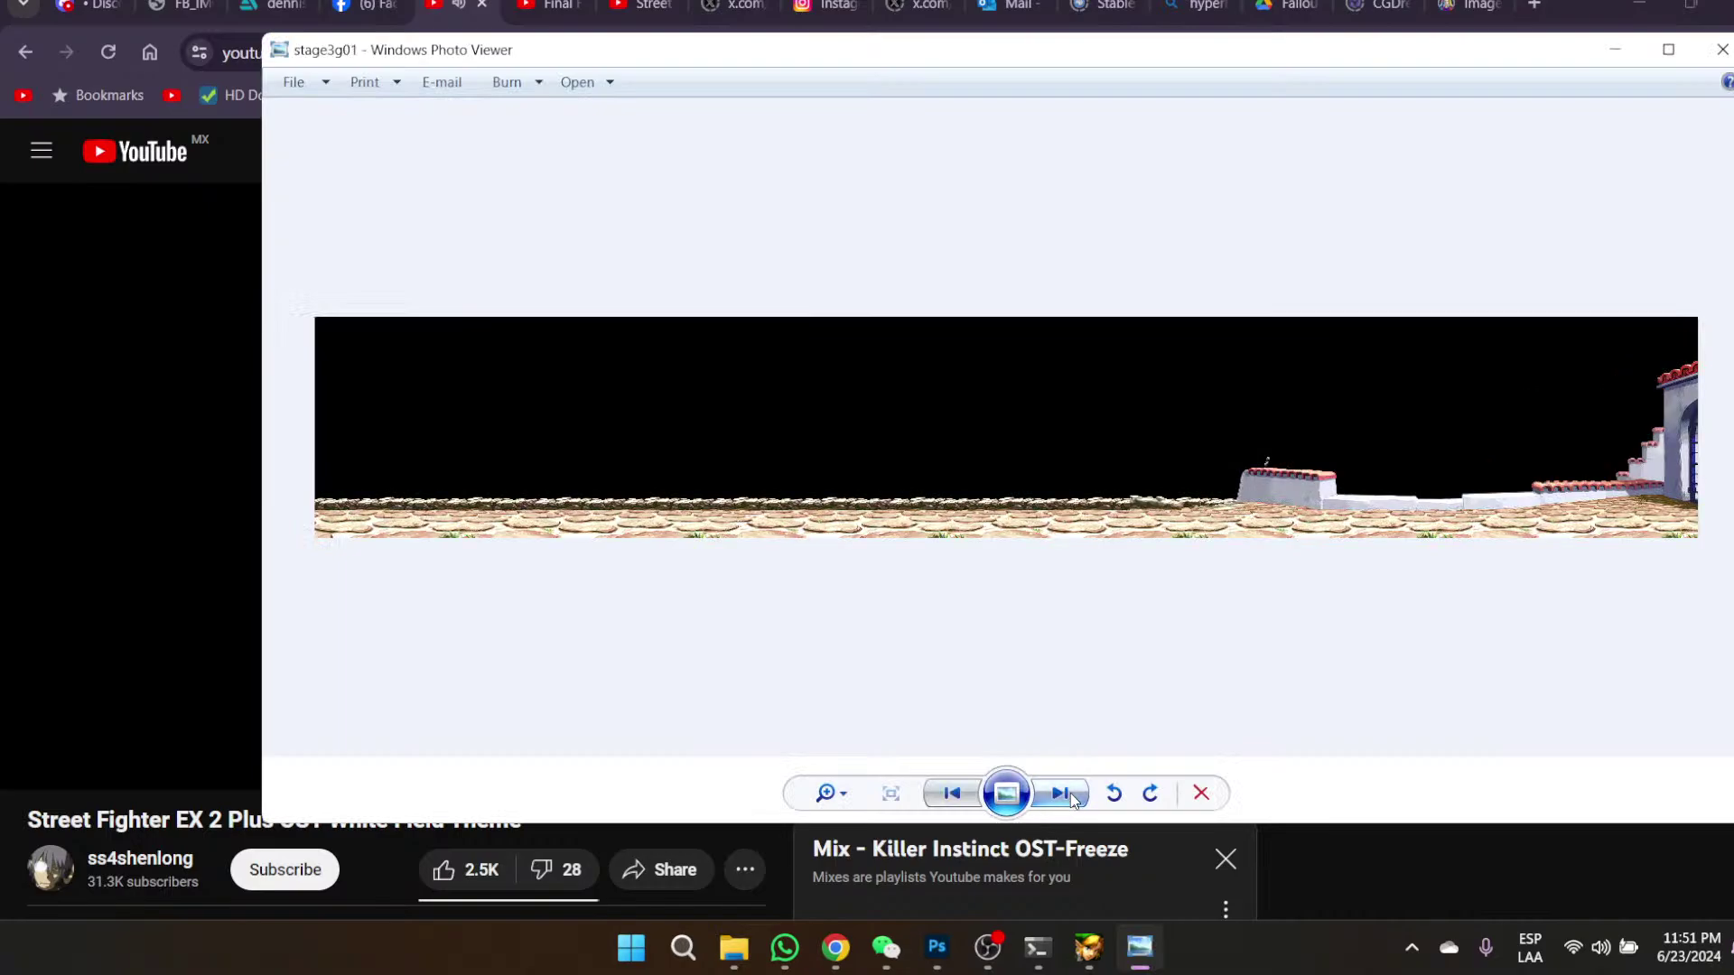
key("Left")
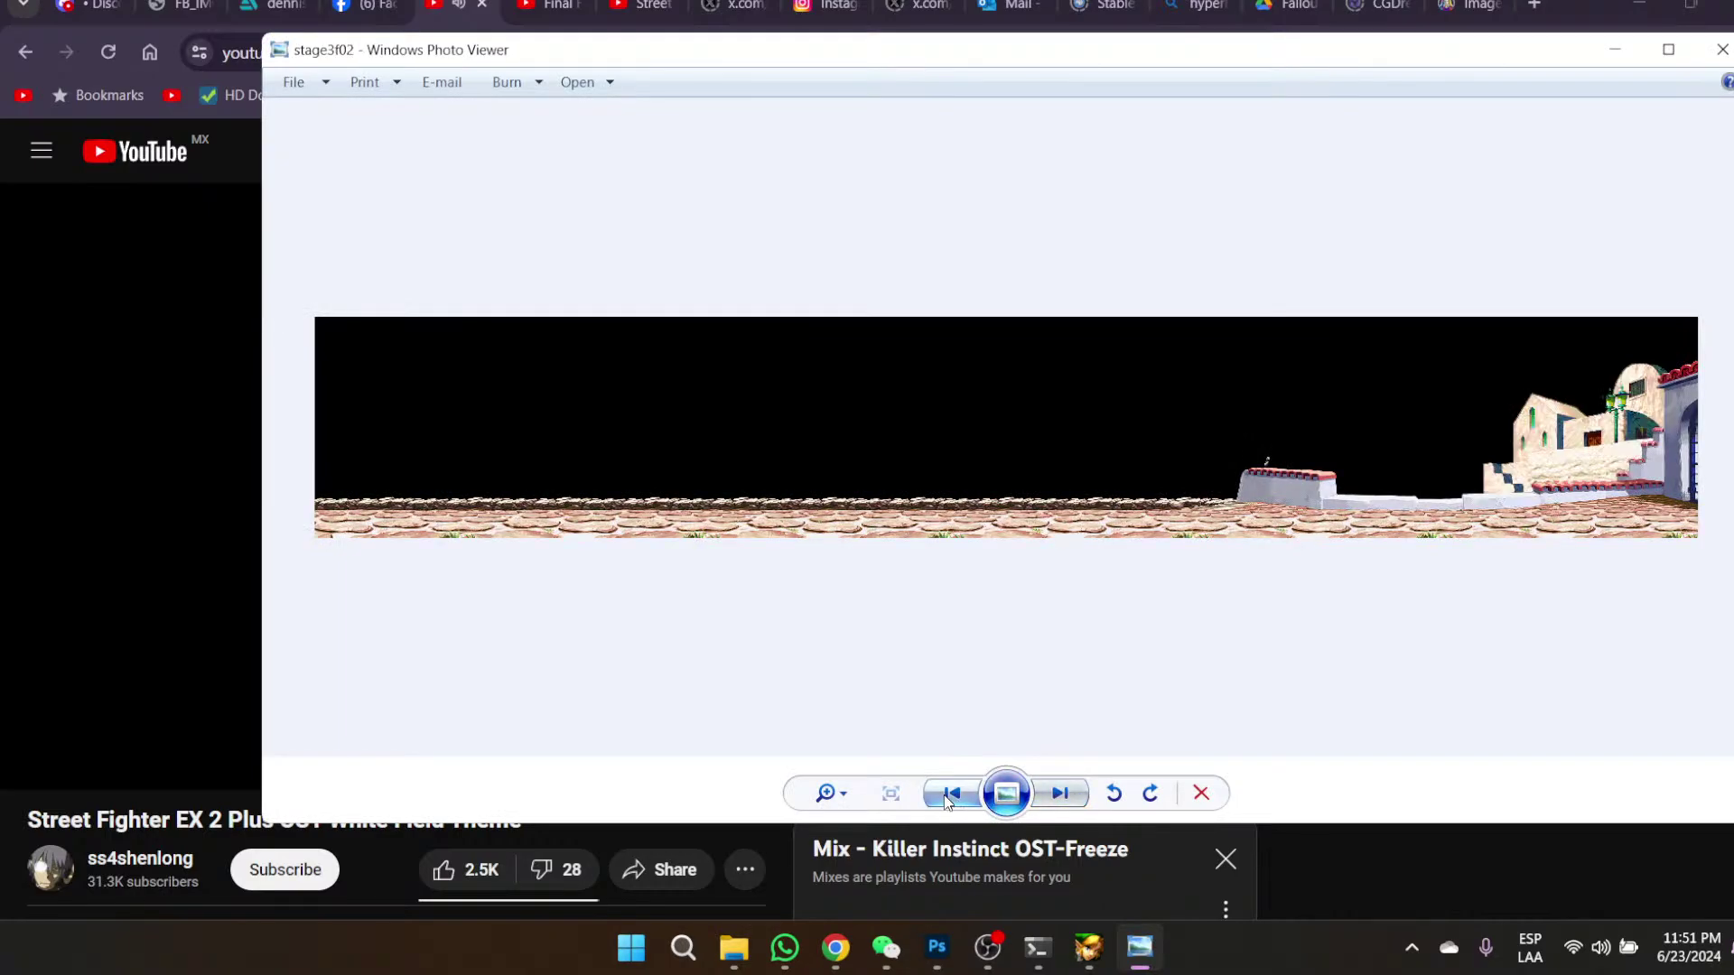
left_click(1086, 801)
left_click(1087, 801)
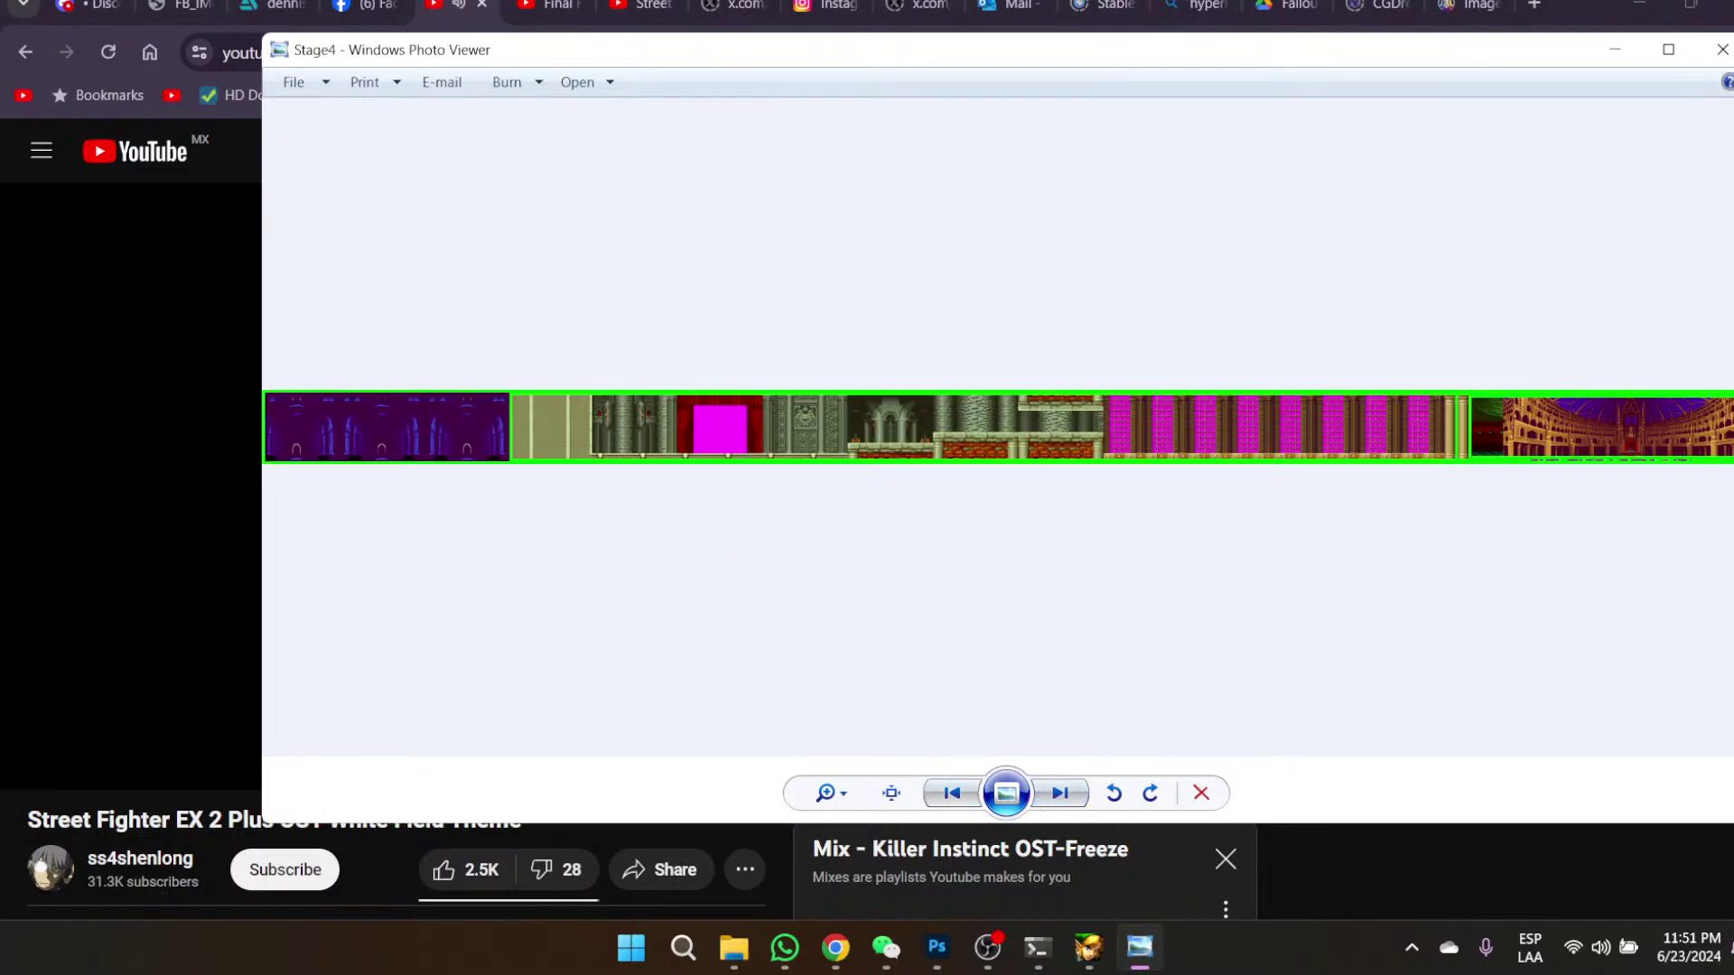
left_click(1721, 48)
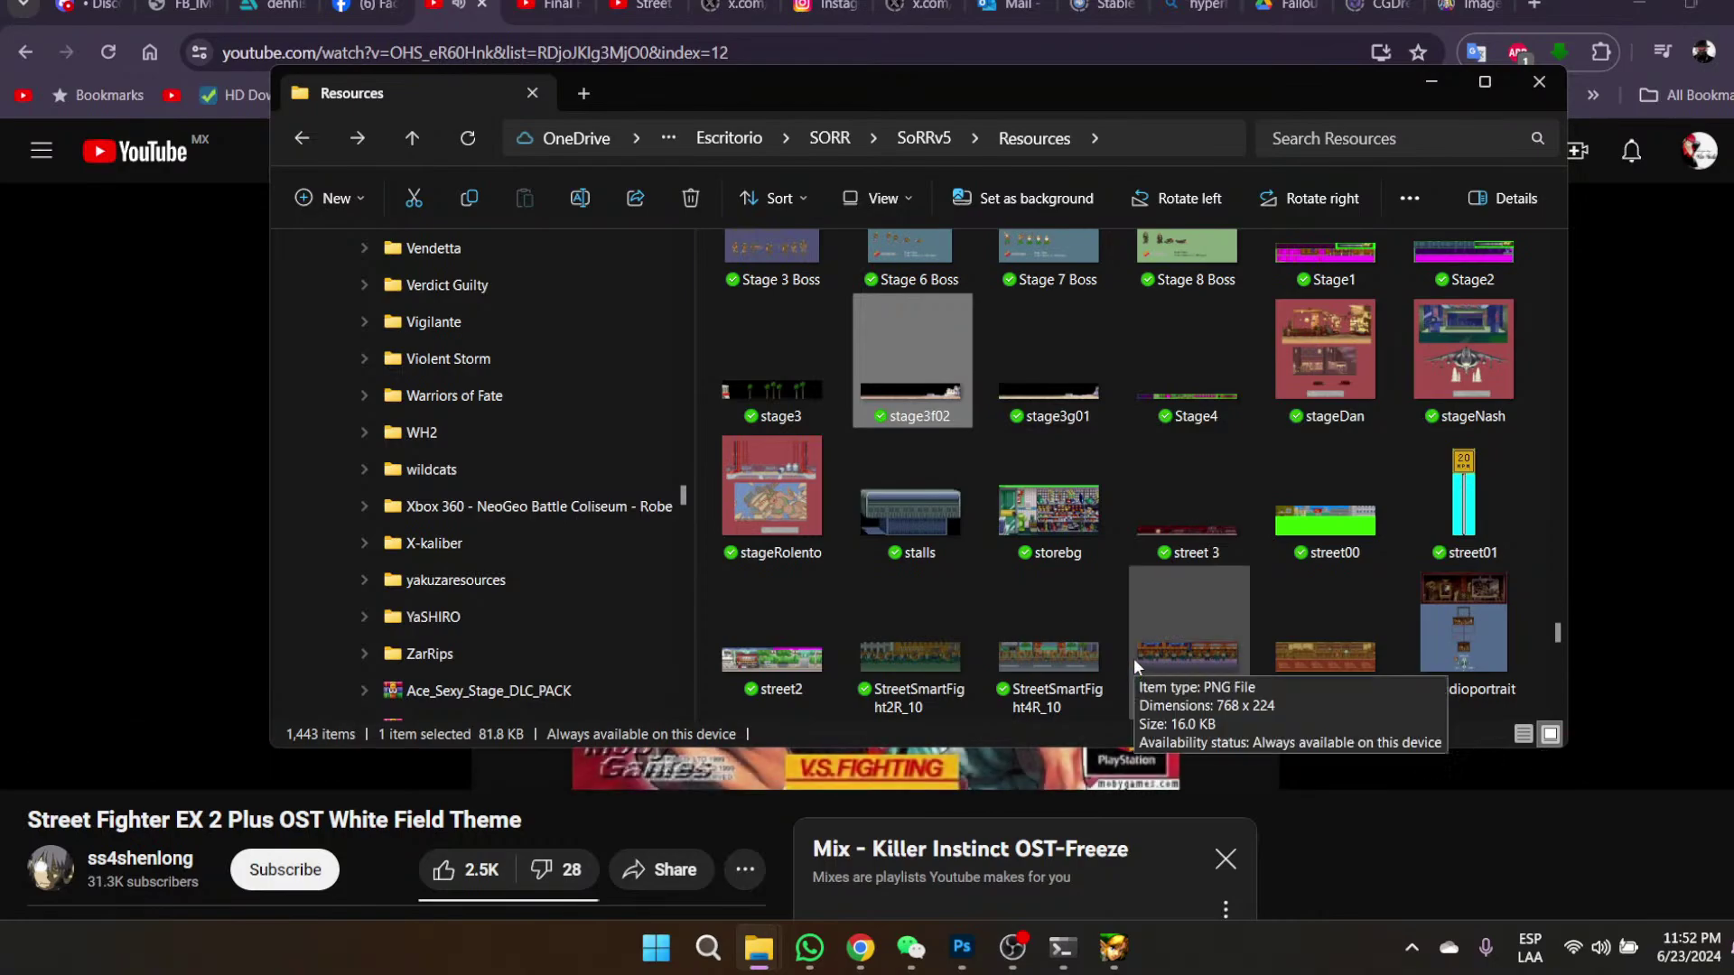
- Browse the Resources thumbnails from the street and subway images through the Tough Turf stages to the trailer and train images
scroll(1128, 684, "down", 3)
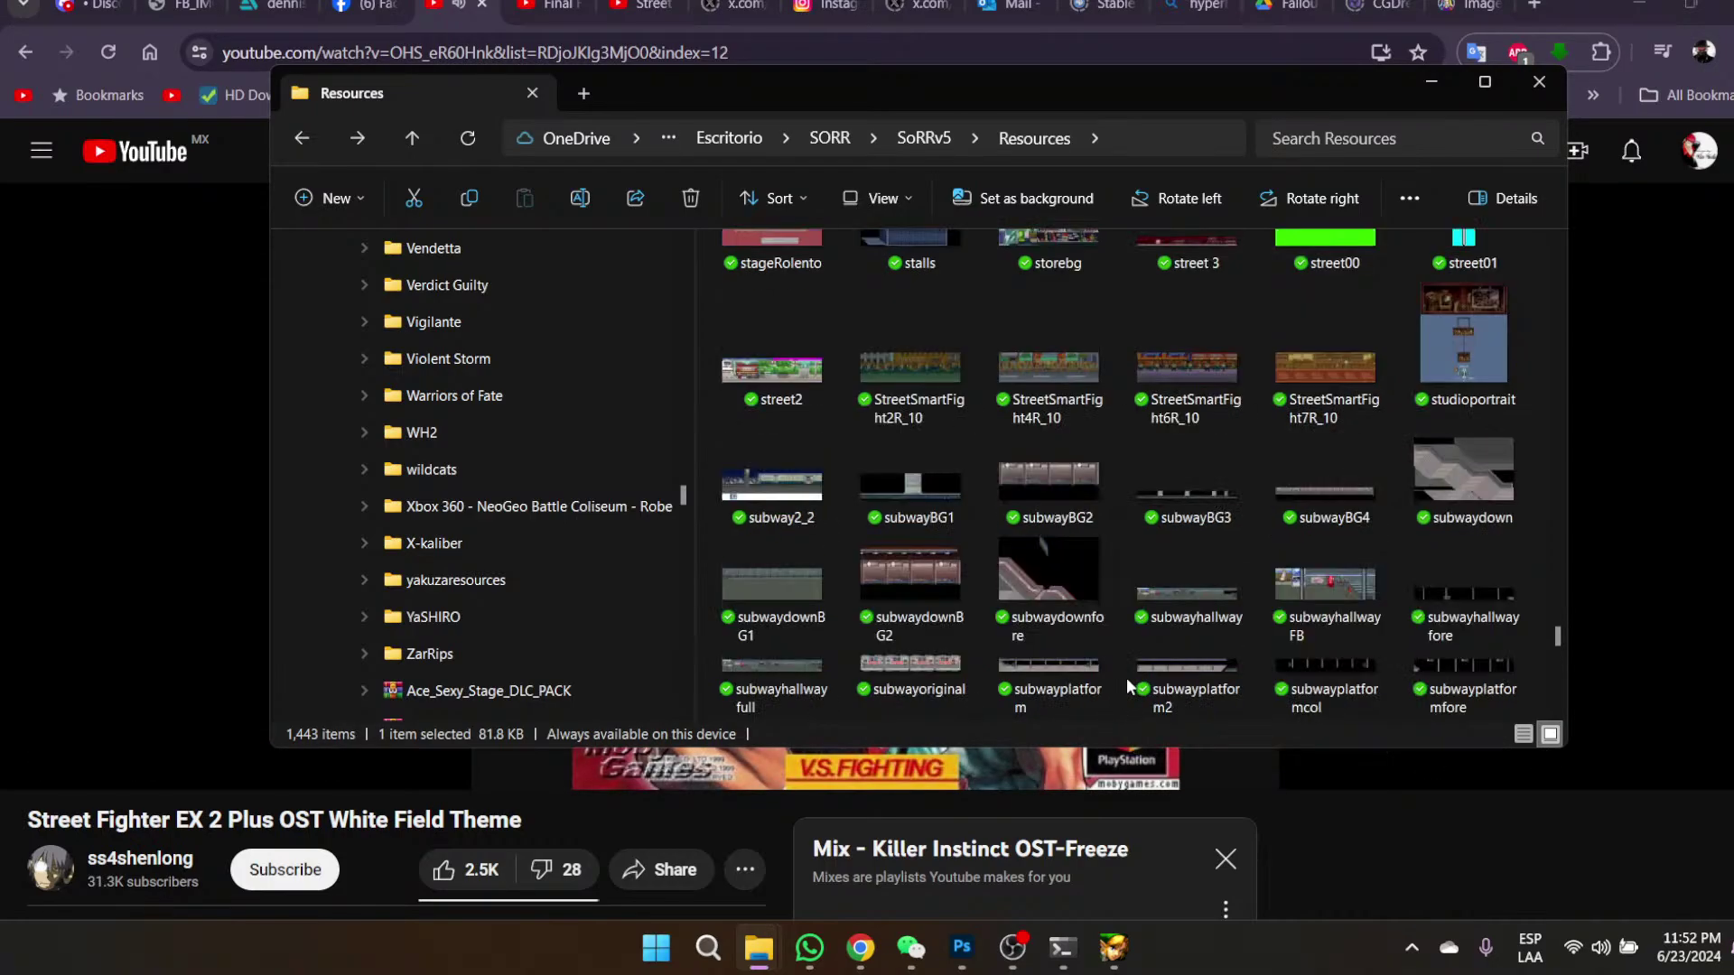
scroll(1136, 648, "down", 3)
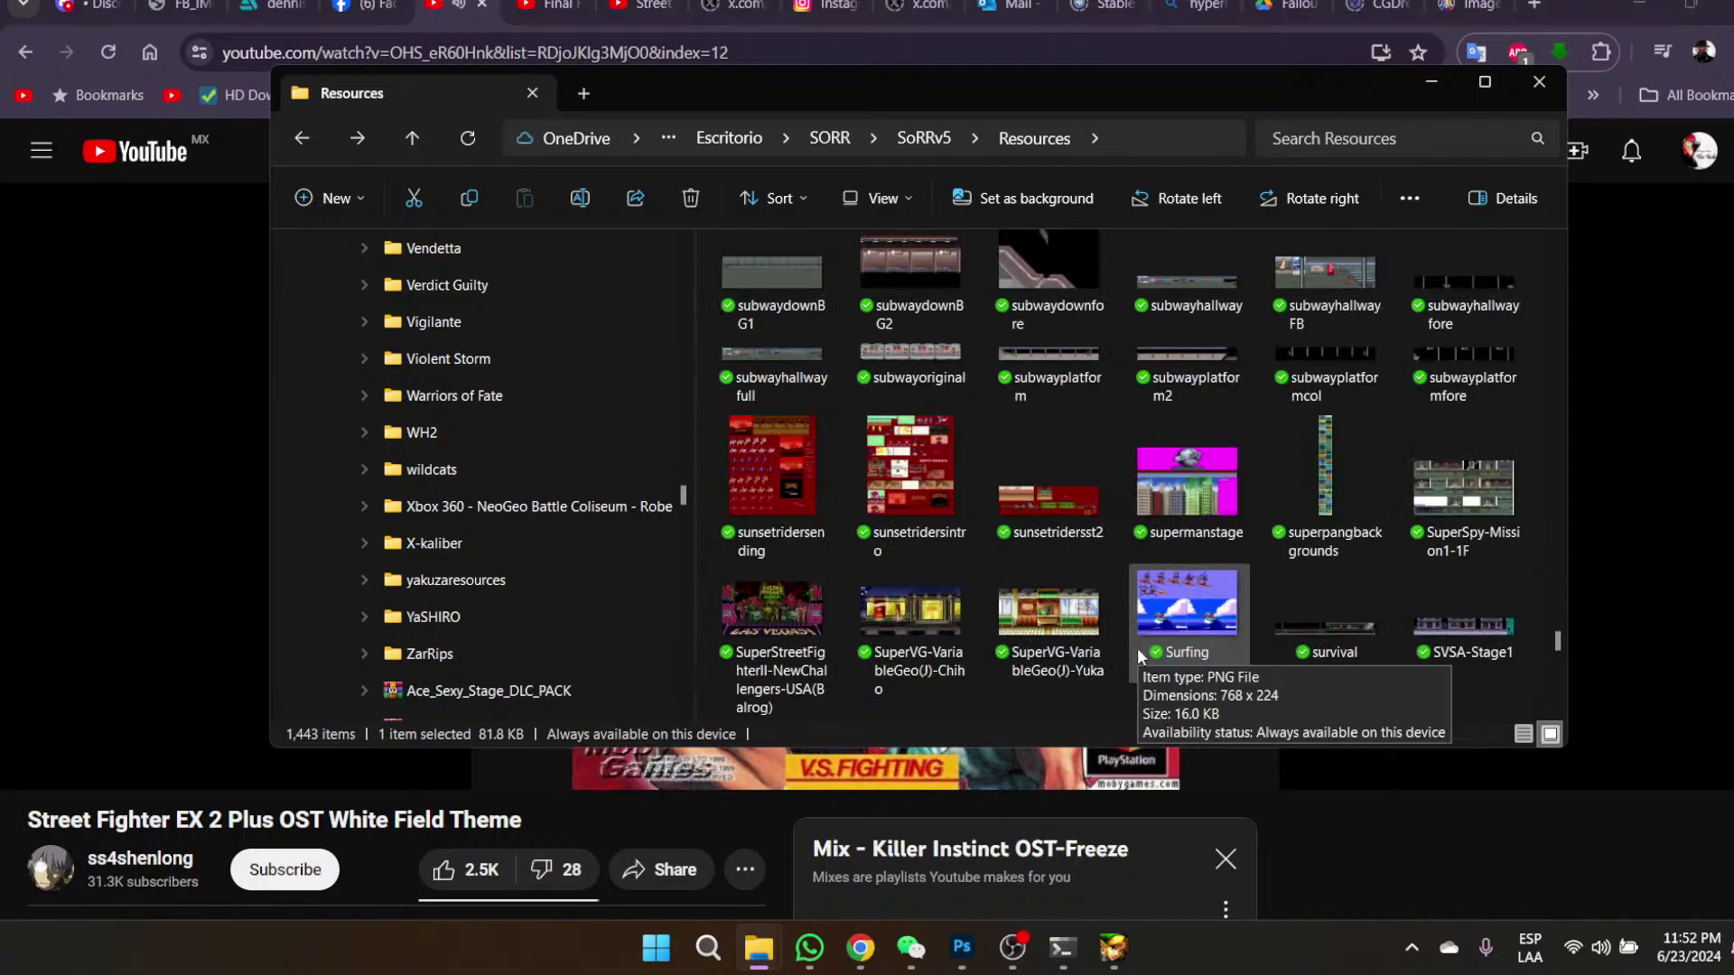
scroll(1136, 647, "up", 3)
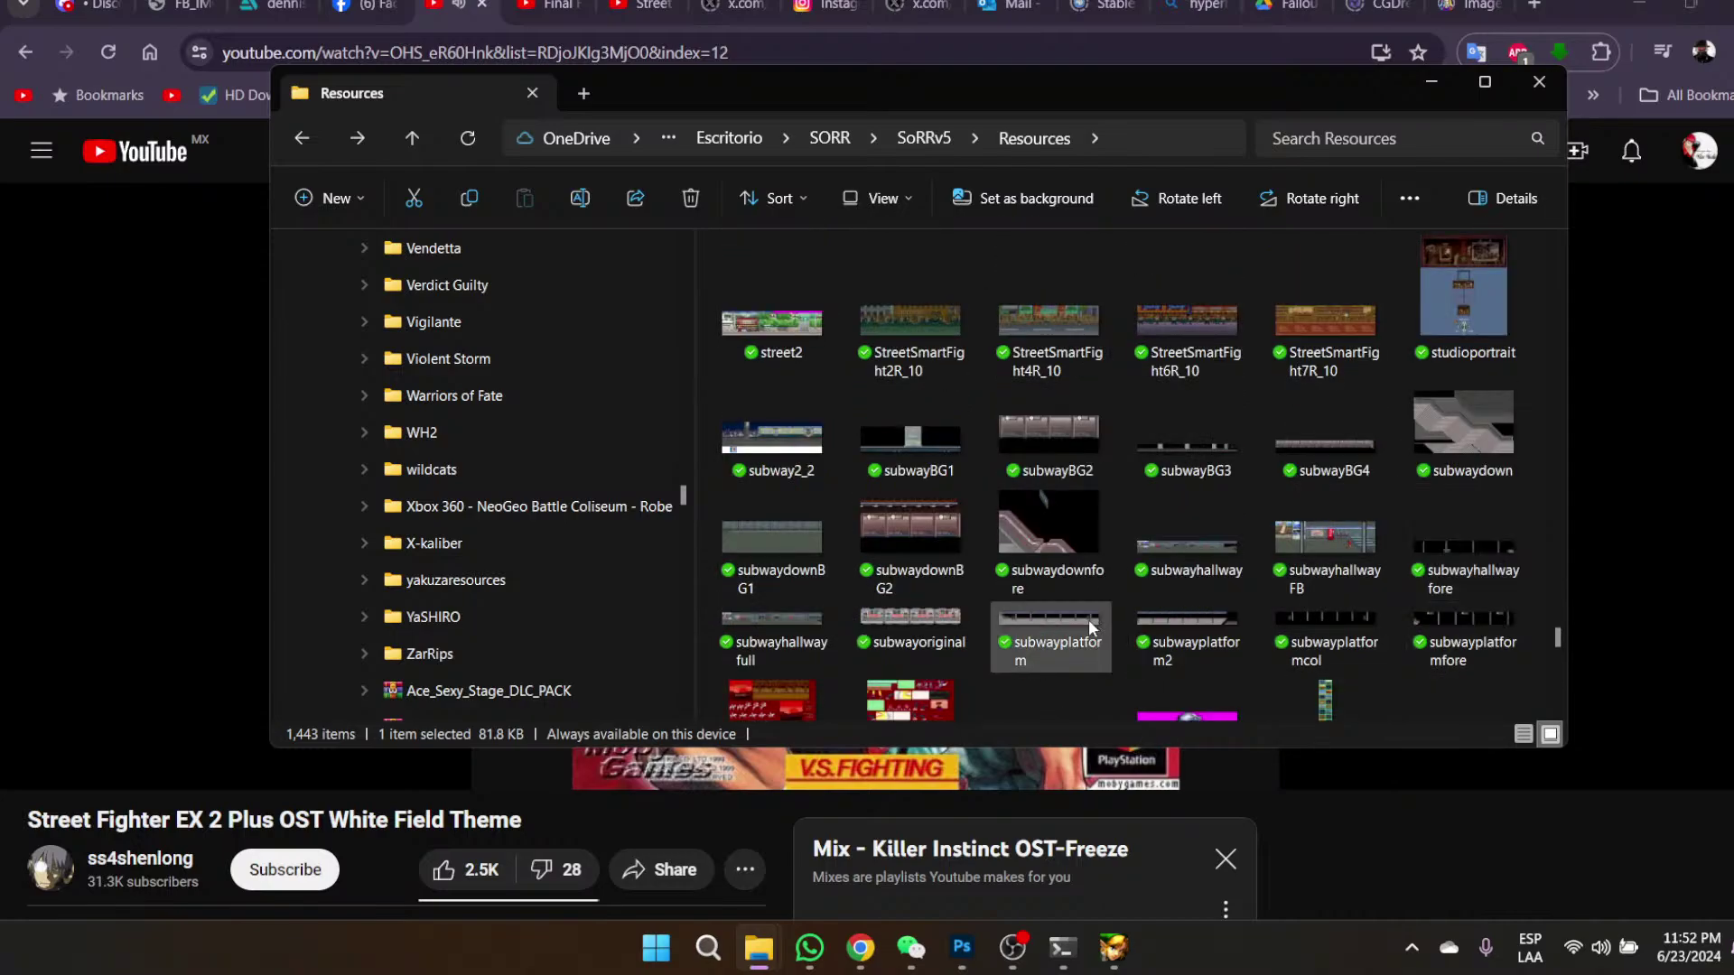
scroll(1183, 594, "down", 3)
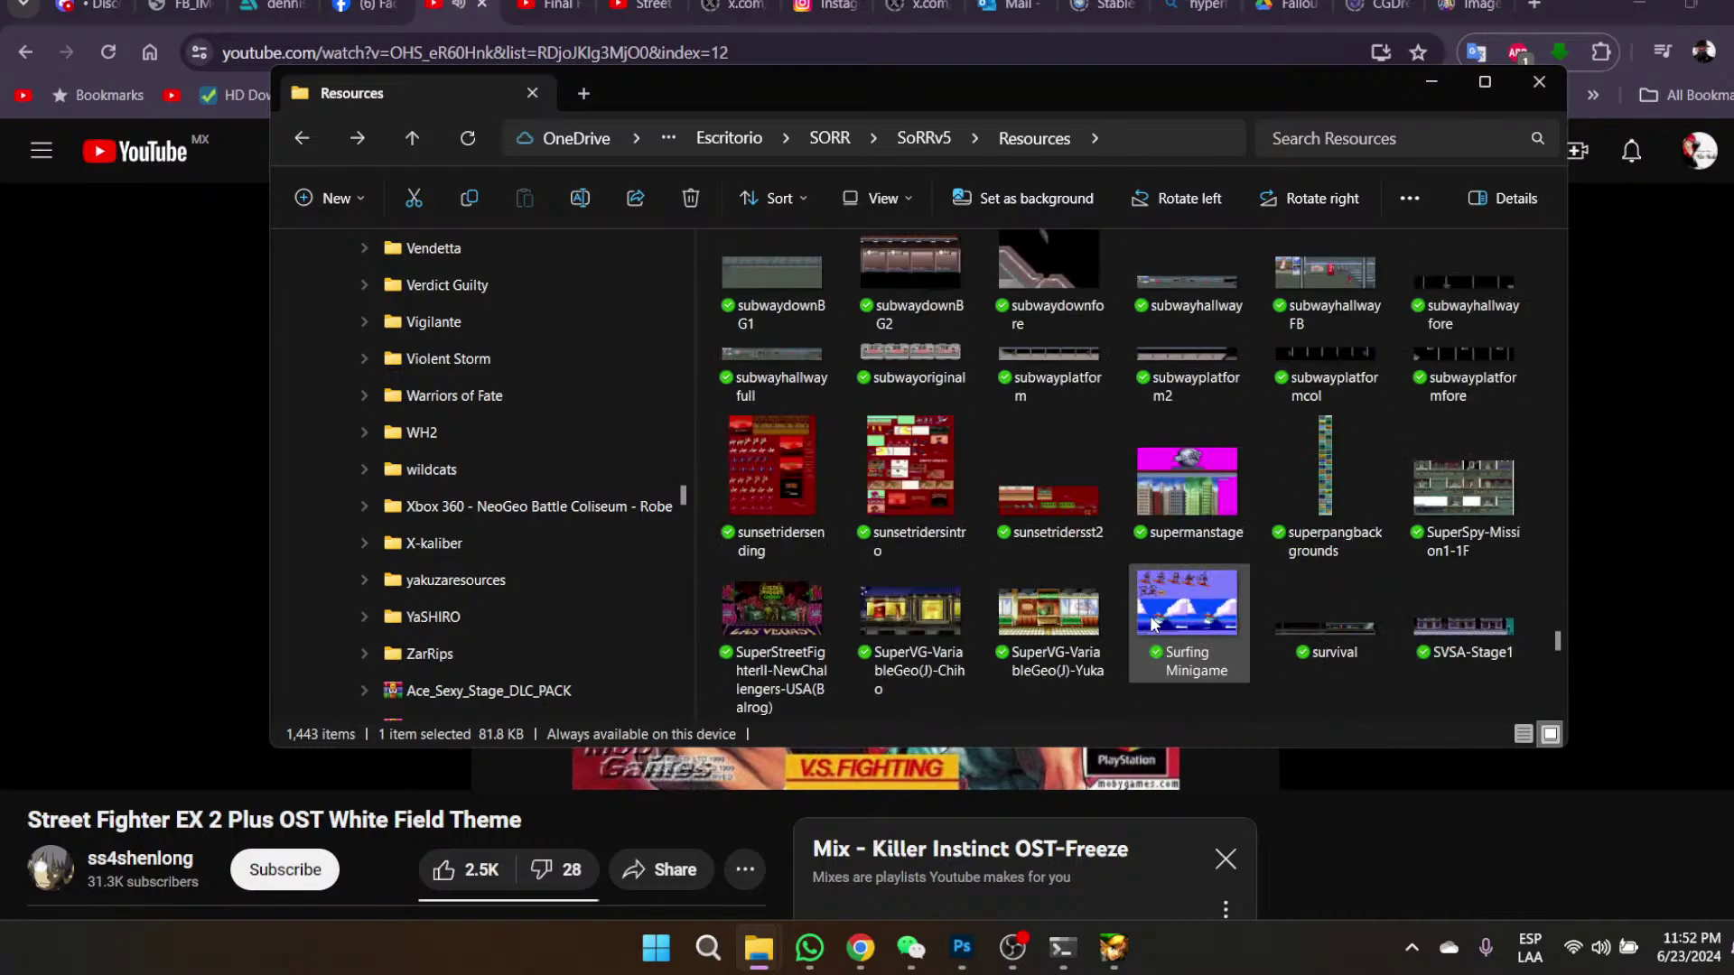
scroll(1134, 638, "down", 3)
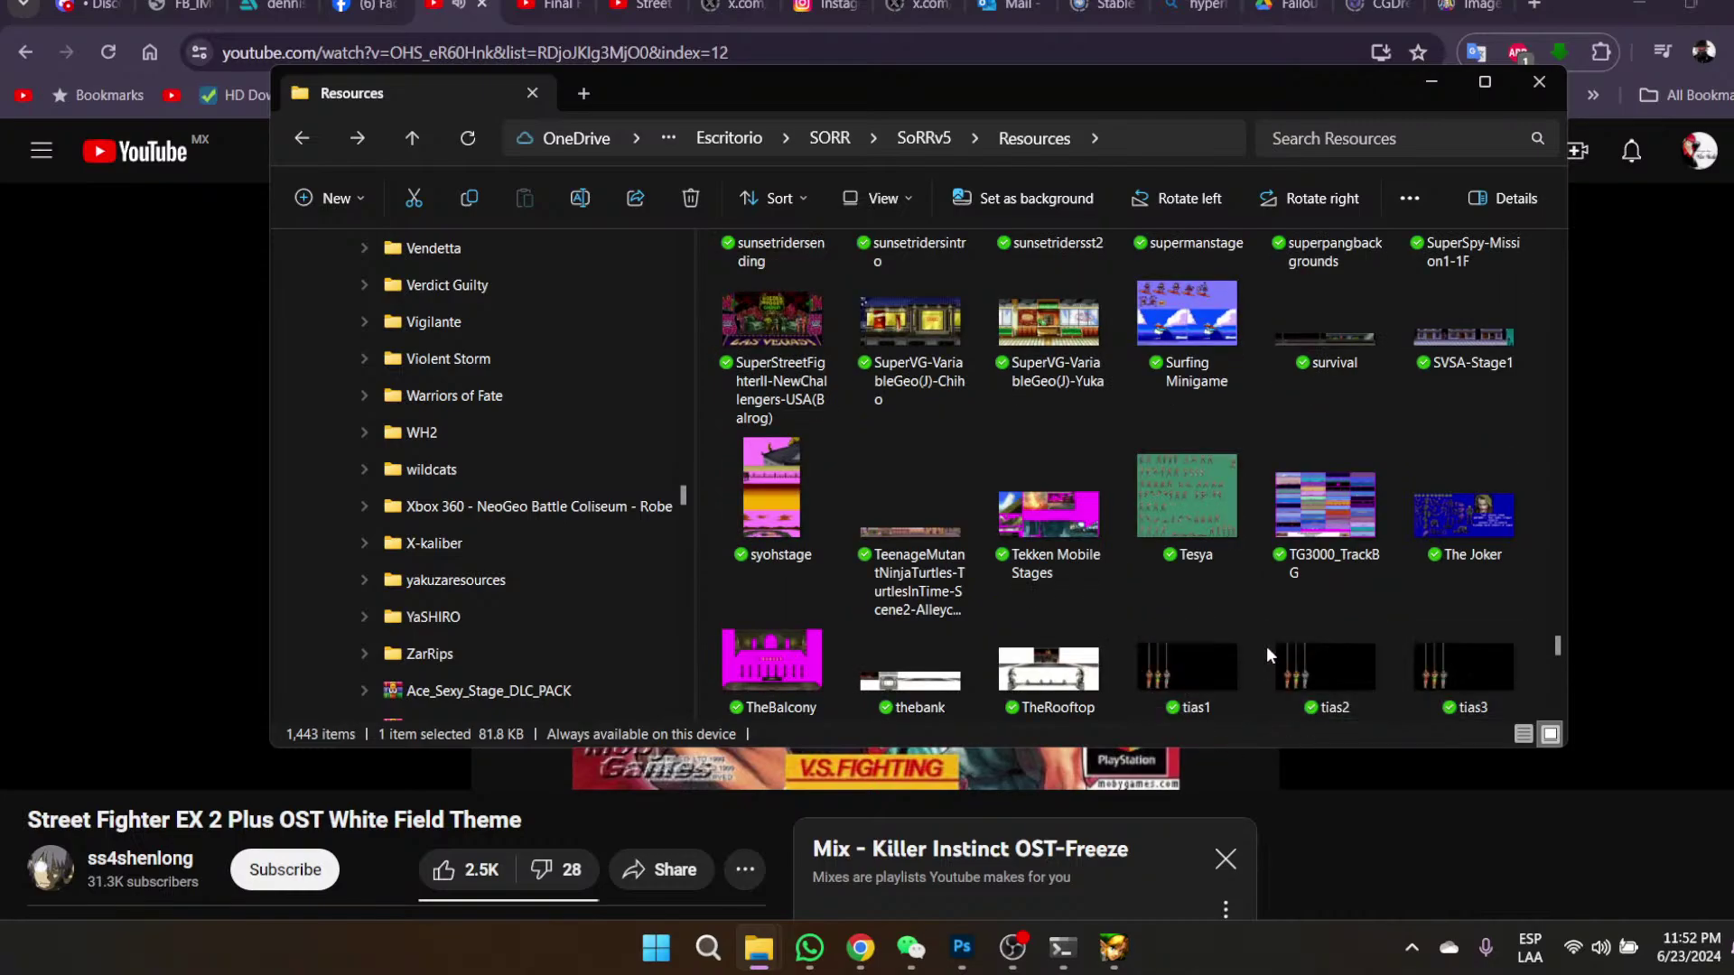
scroll(1270, 620, "down", 3)
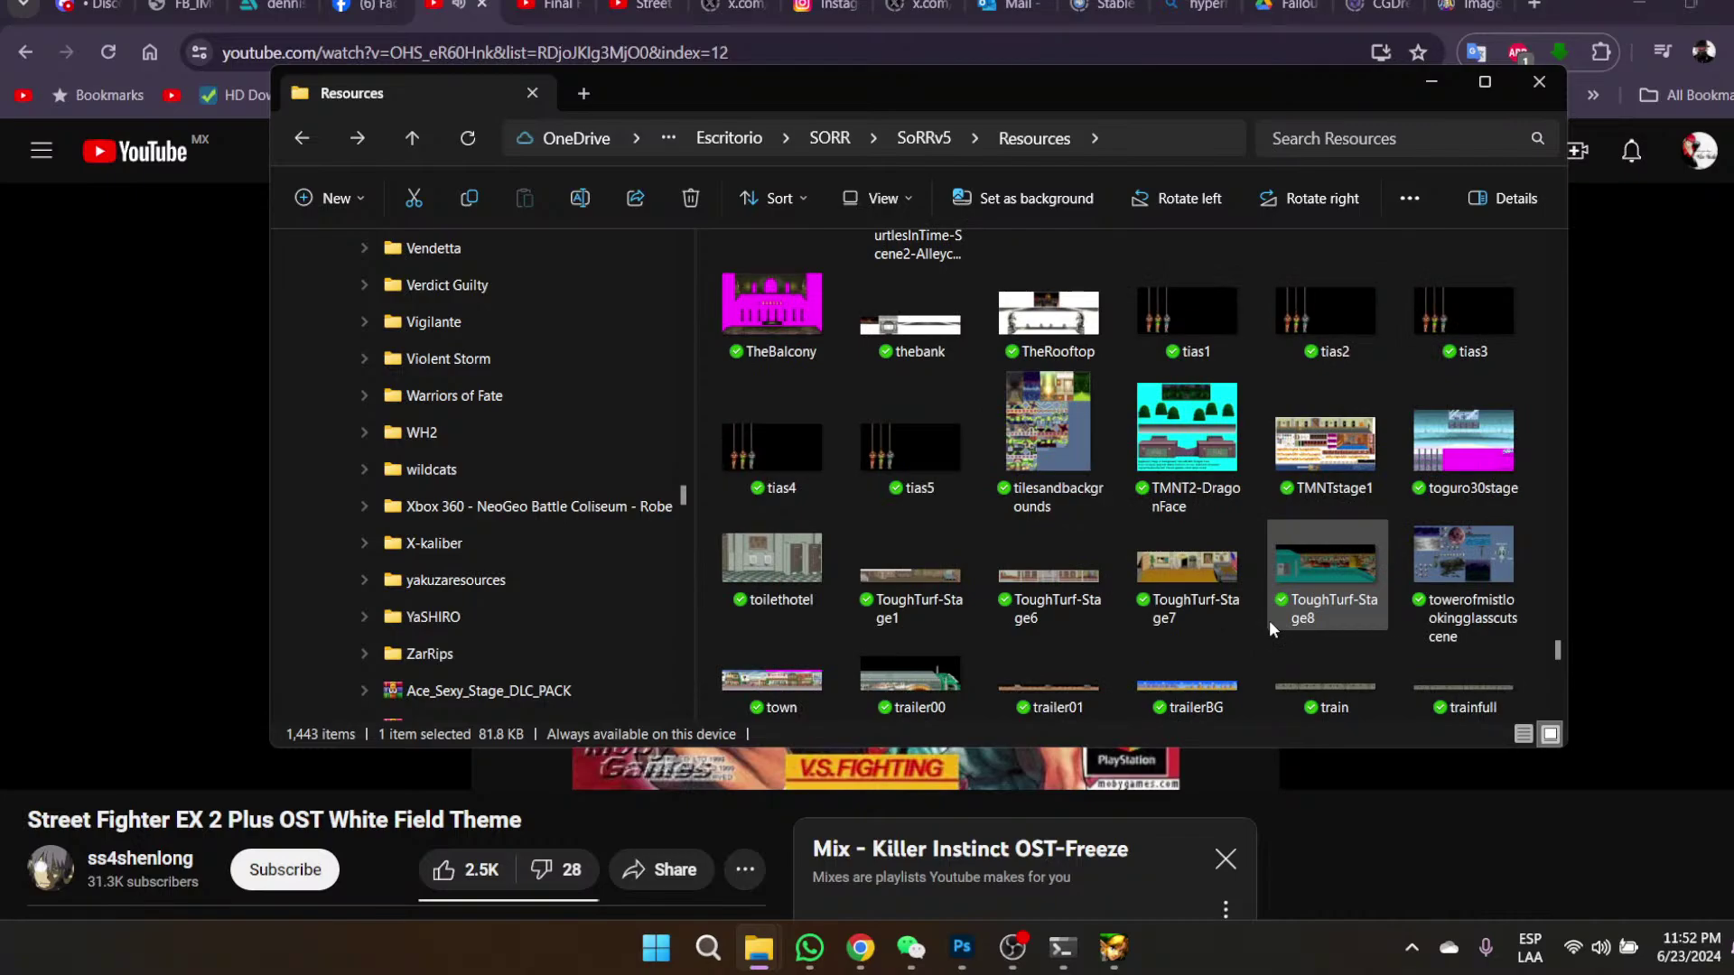
scroll(1270, 621, "down", 5)
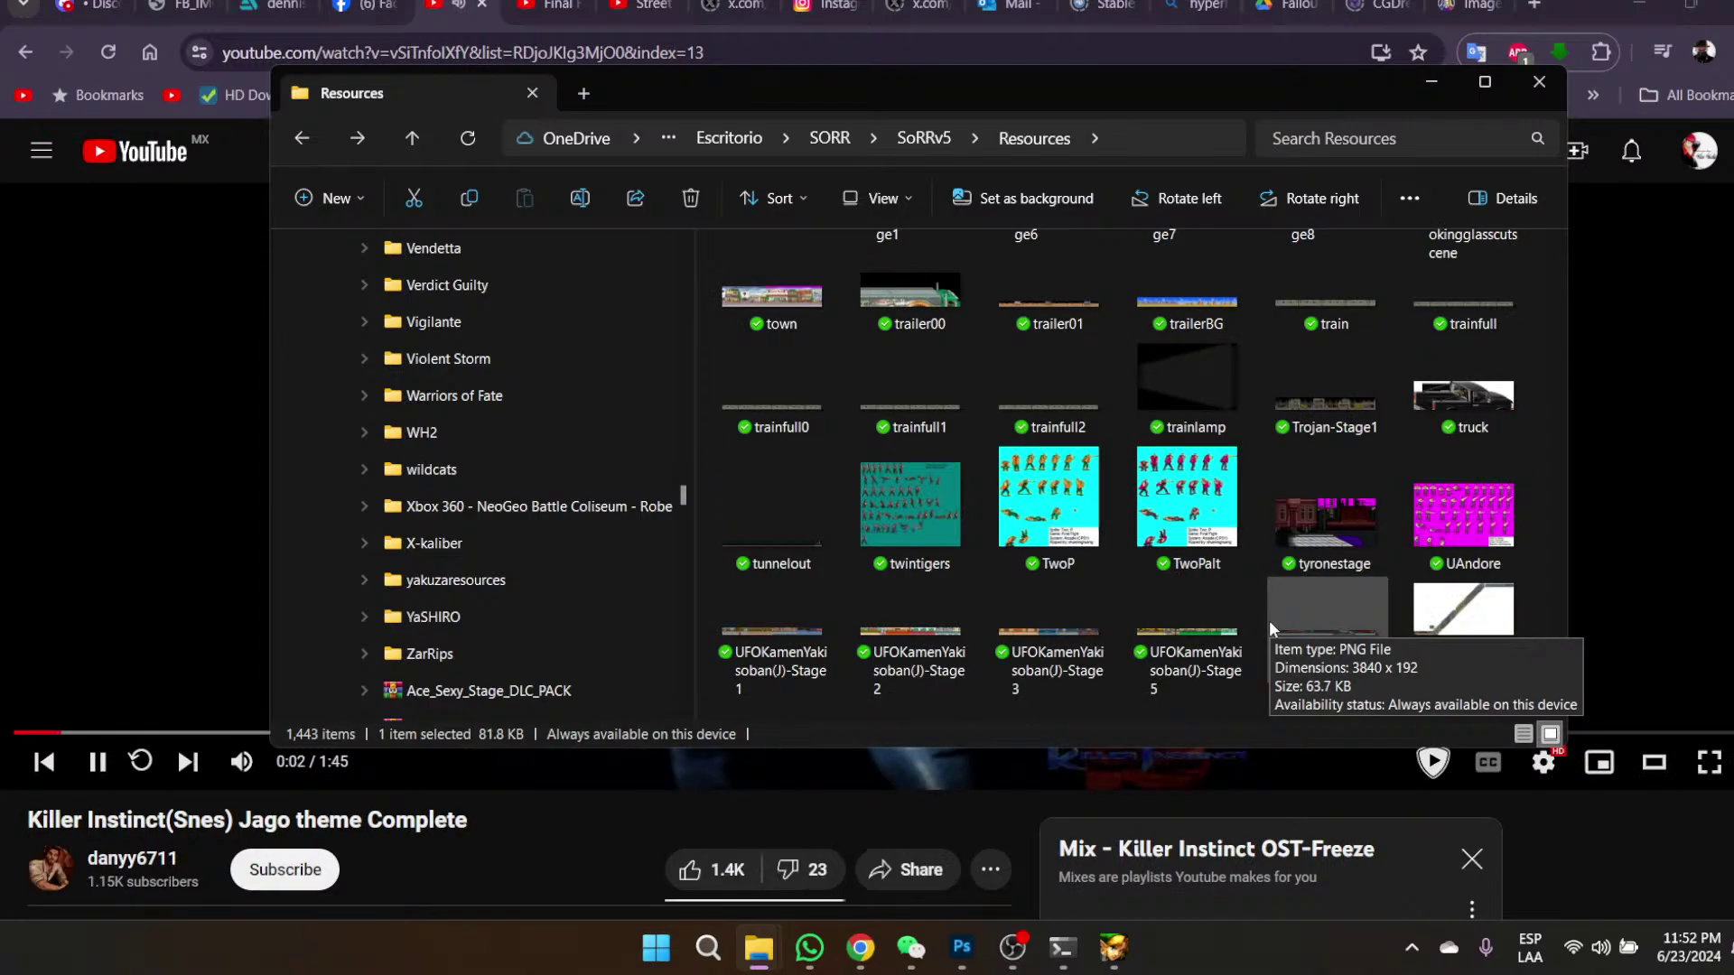
- Browse the remaining Resources thumbnails from the vegas images through the Vigilante and yamato images to the end of the folder
scroll(1270, 623, "down", 8)
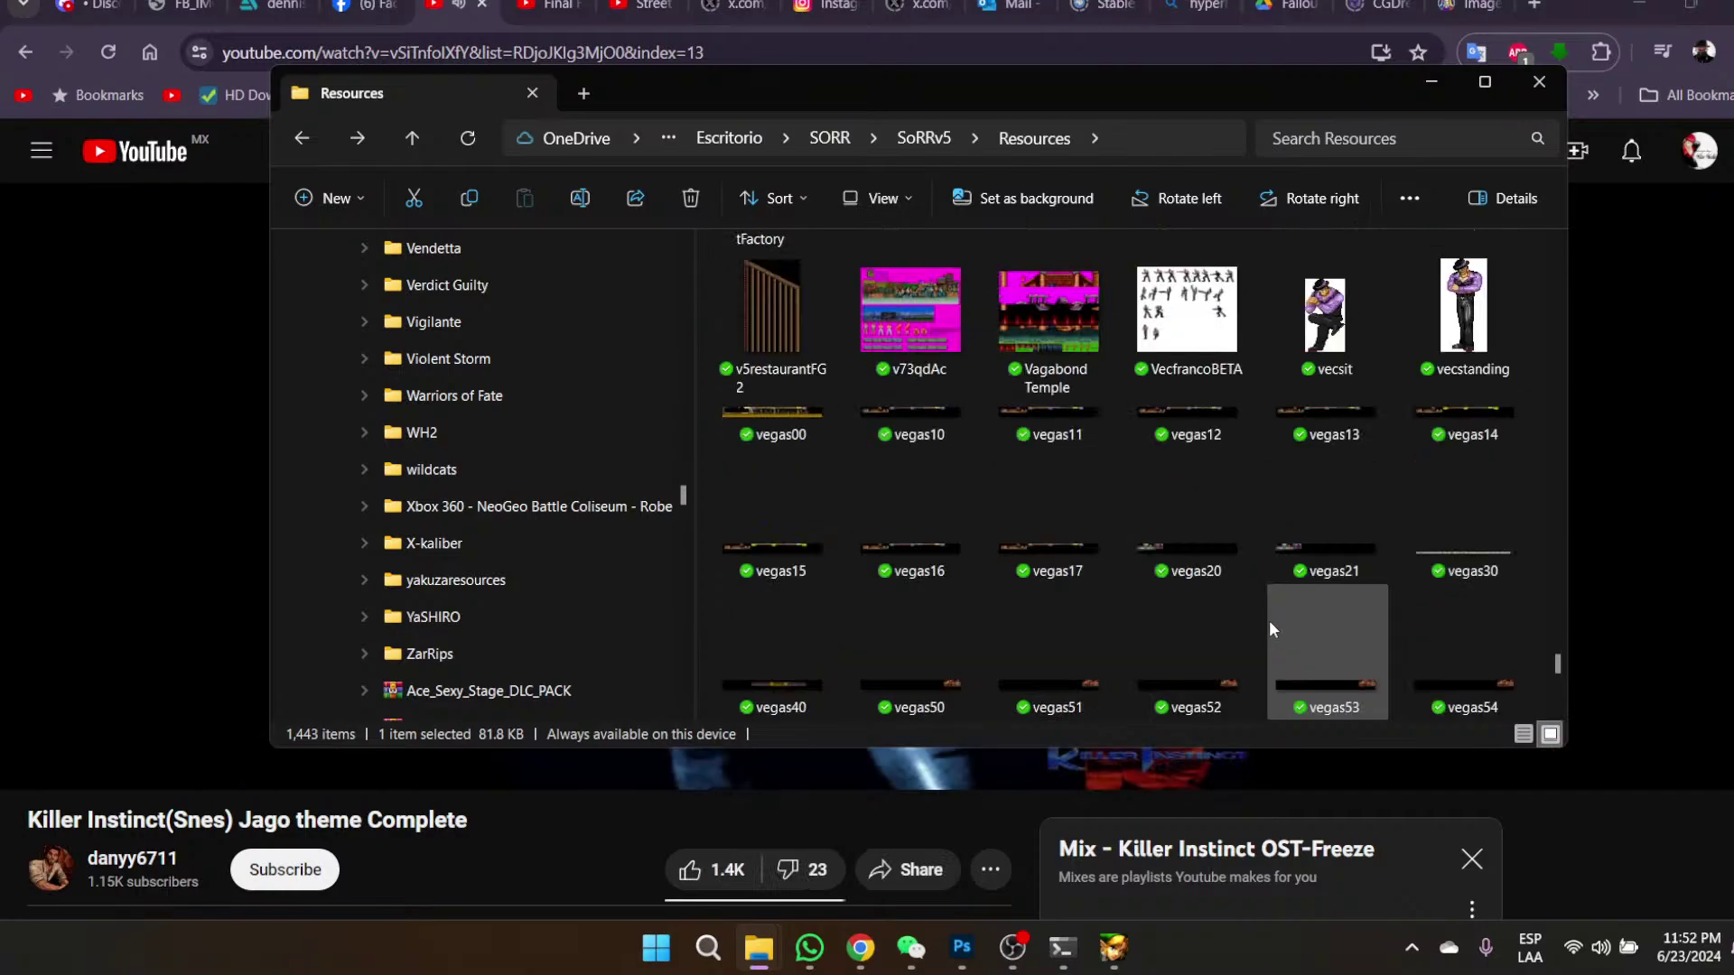
scroll(1270, 620, "down", 3)
scroll(1269, 620, "up", 3)
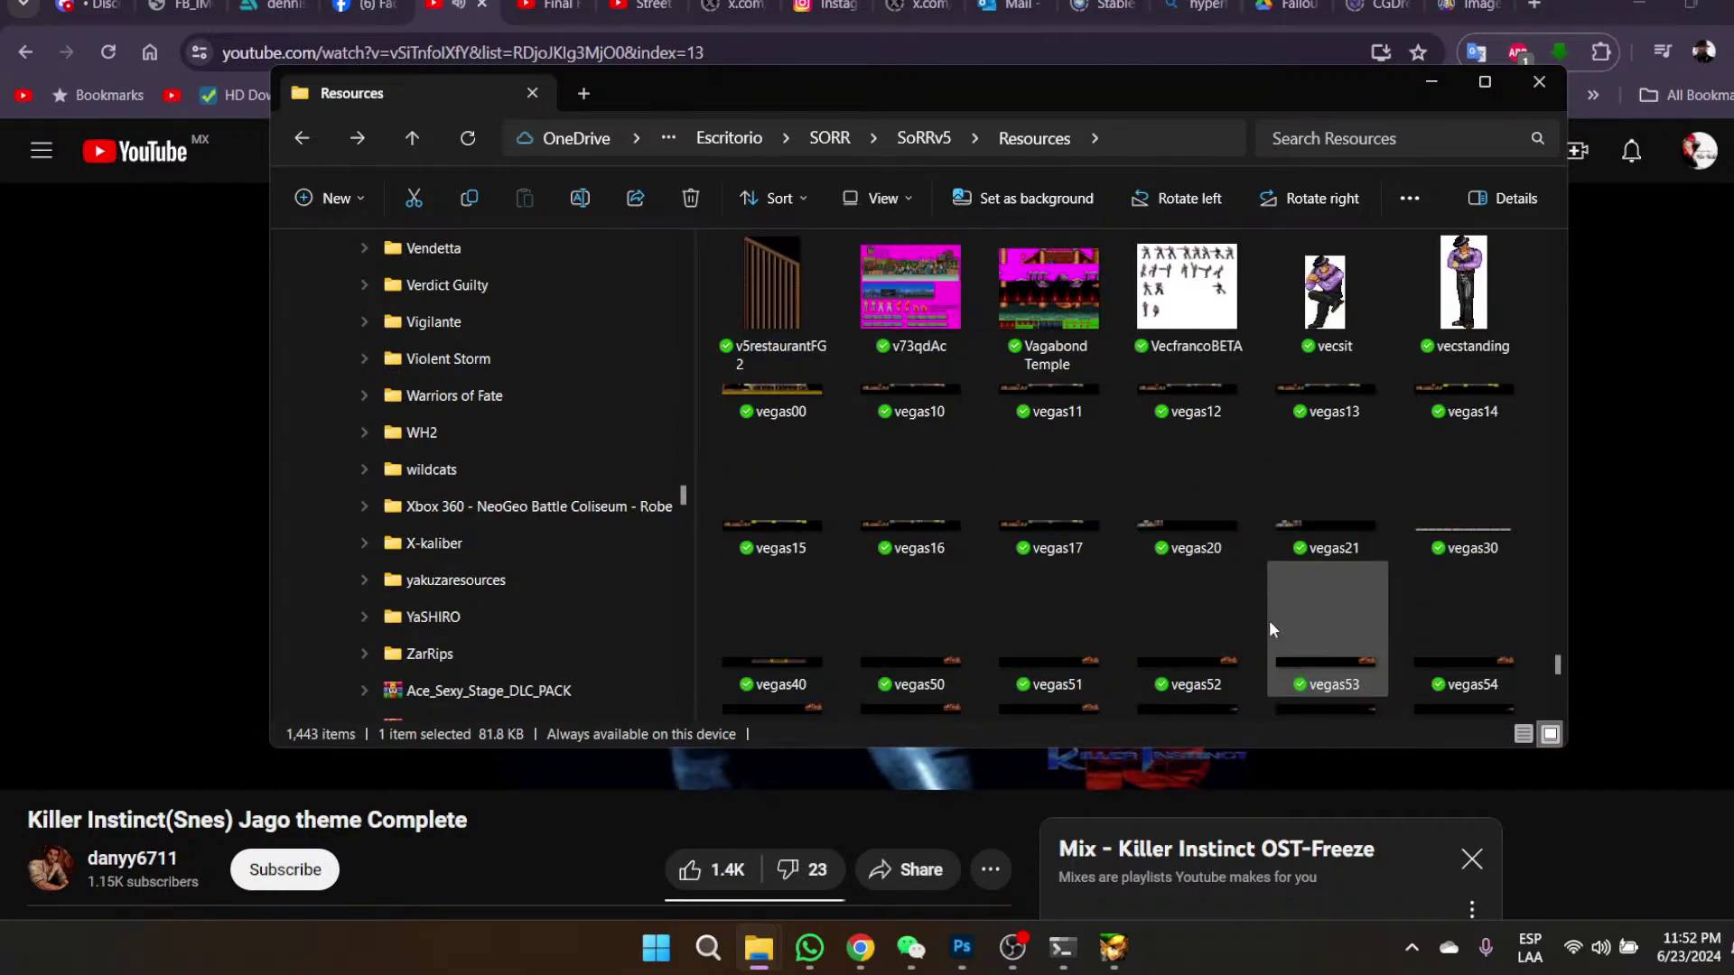
scroll(1271, 624, "down", 3)
scroll(1270, 621, "down", 3)
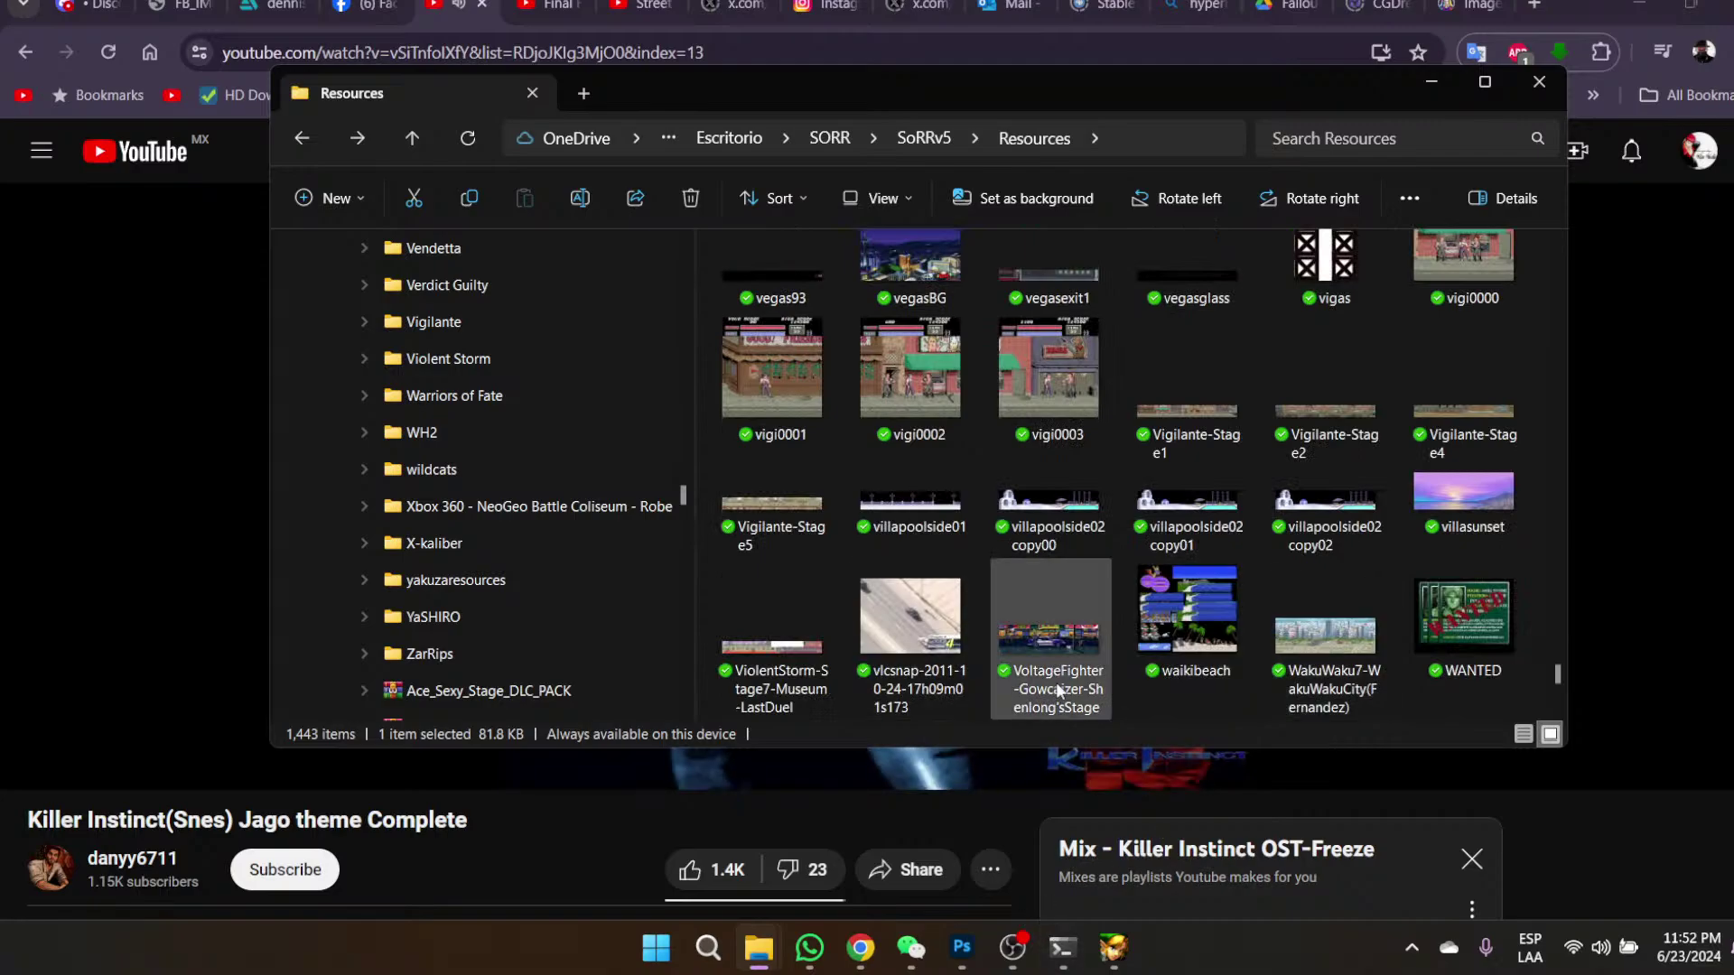
scroll(1056, 654, "down", 10)
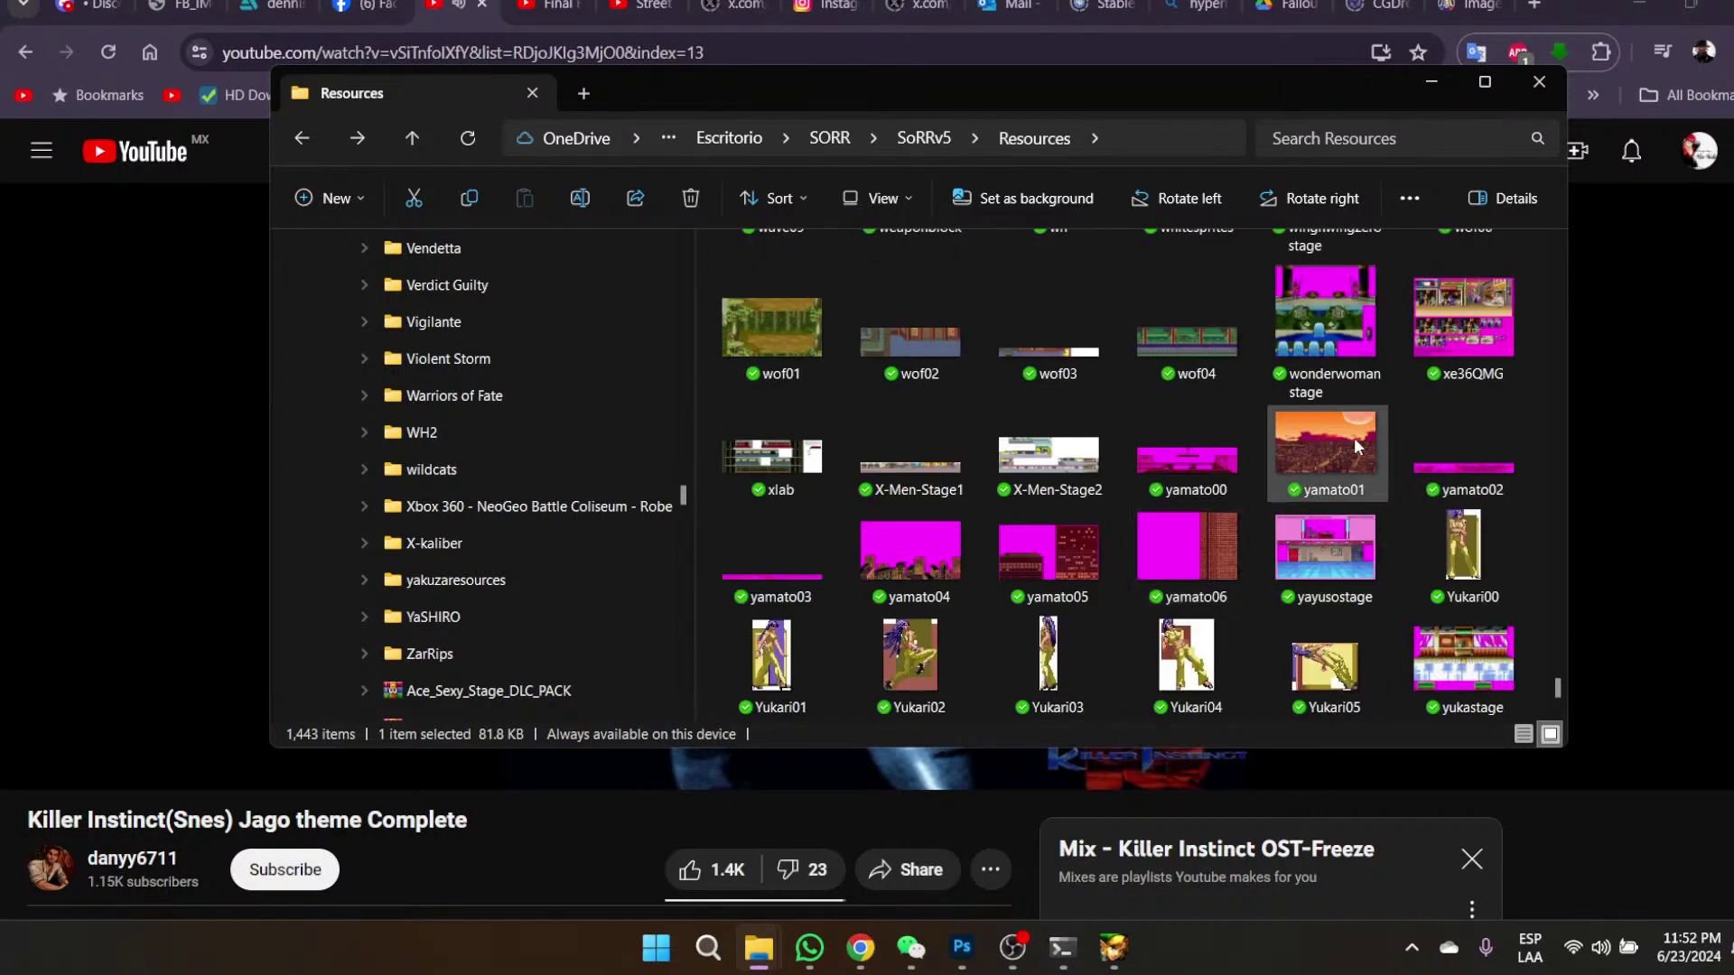
scroll(1456, 553, "down", 3)
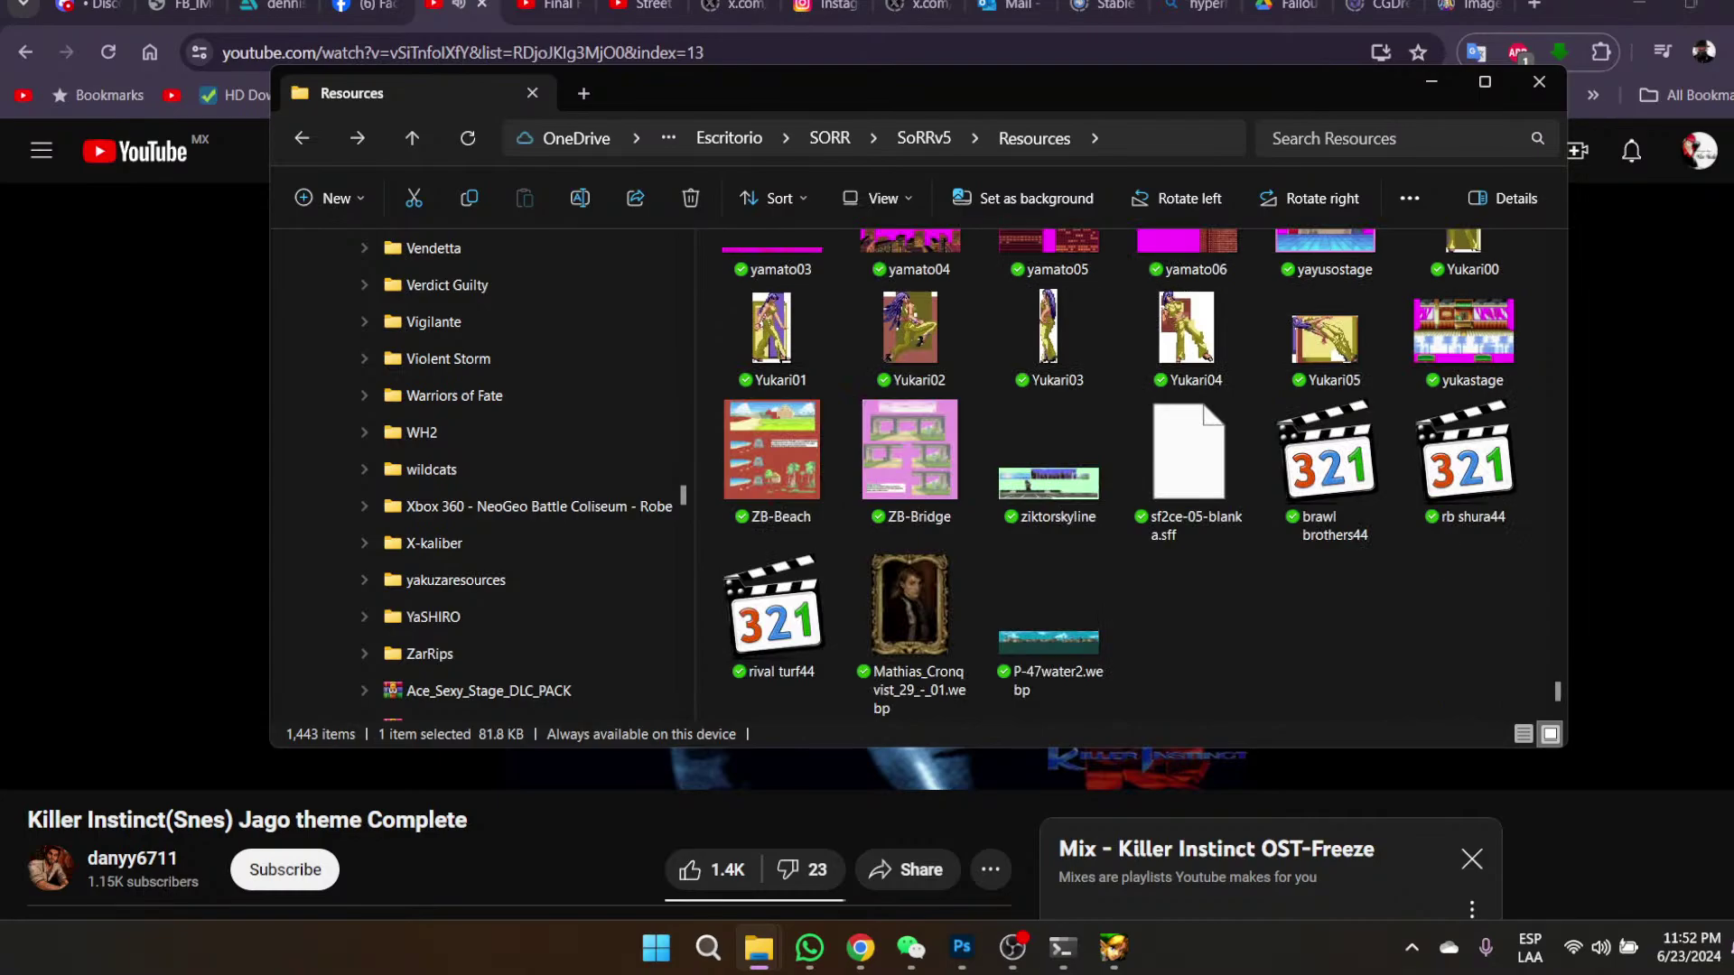
- Switch to OBS and make the Window Capture source visible, and bring up the SorMaker Editor window
mouse_move(1118, 963)
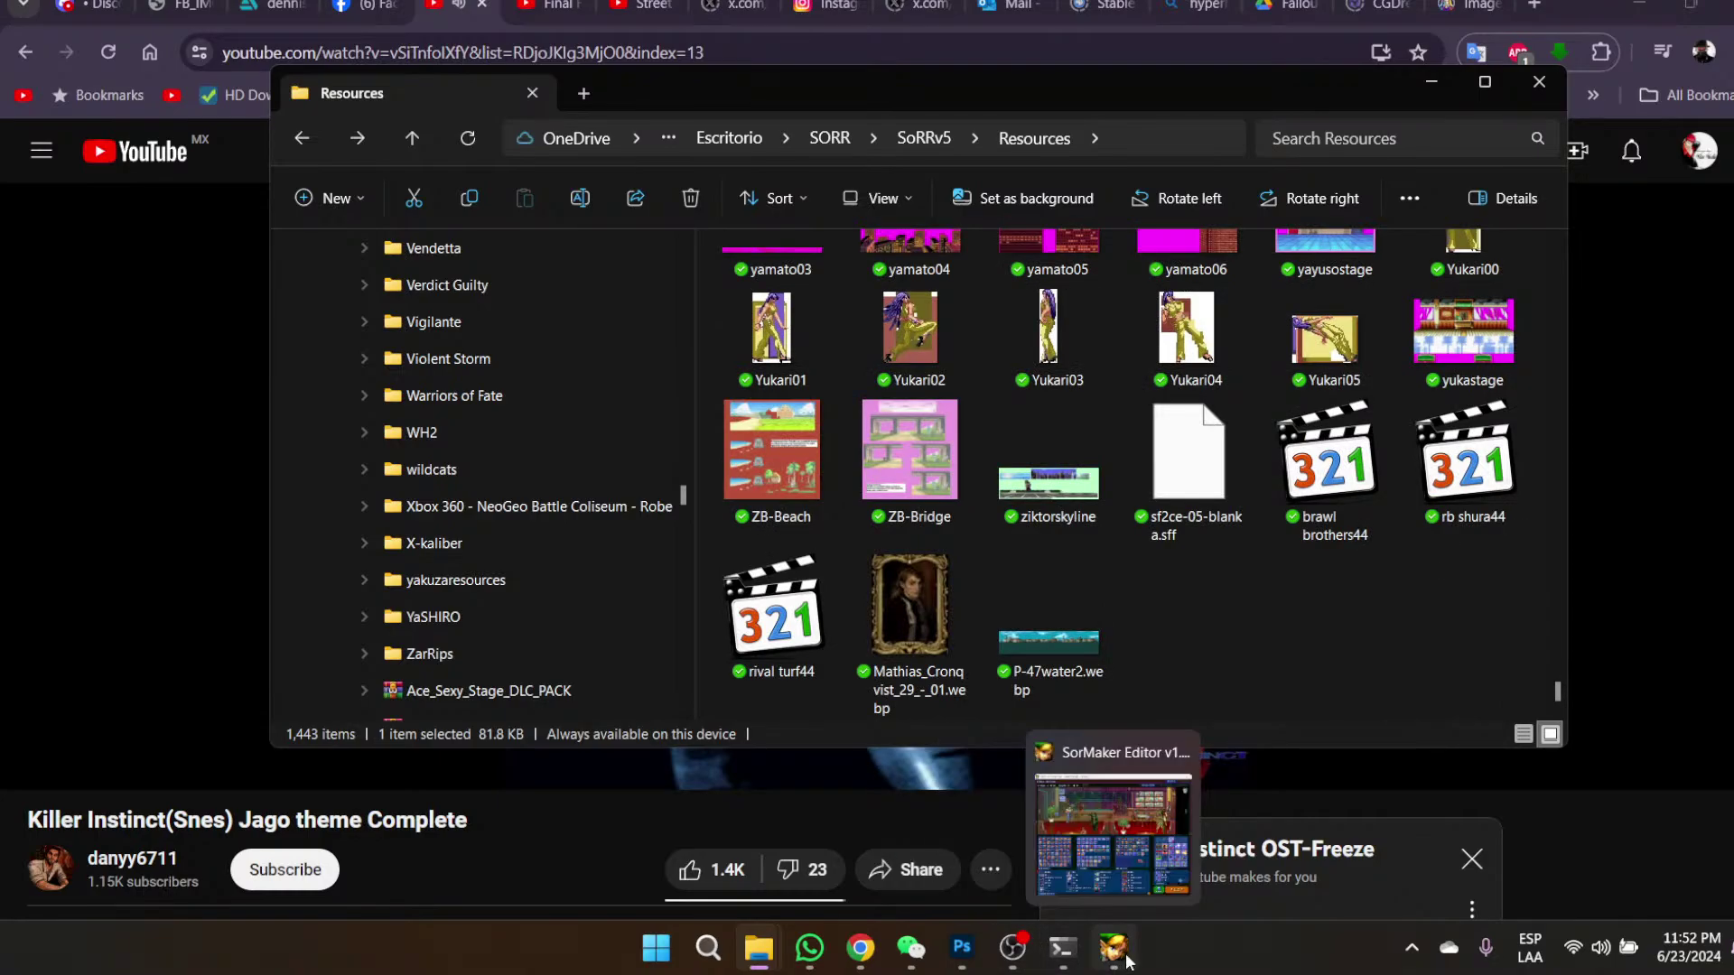
left_click(1012, 948)
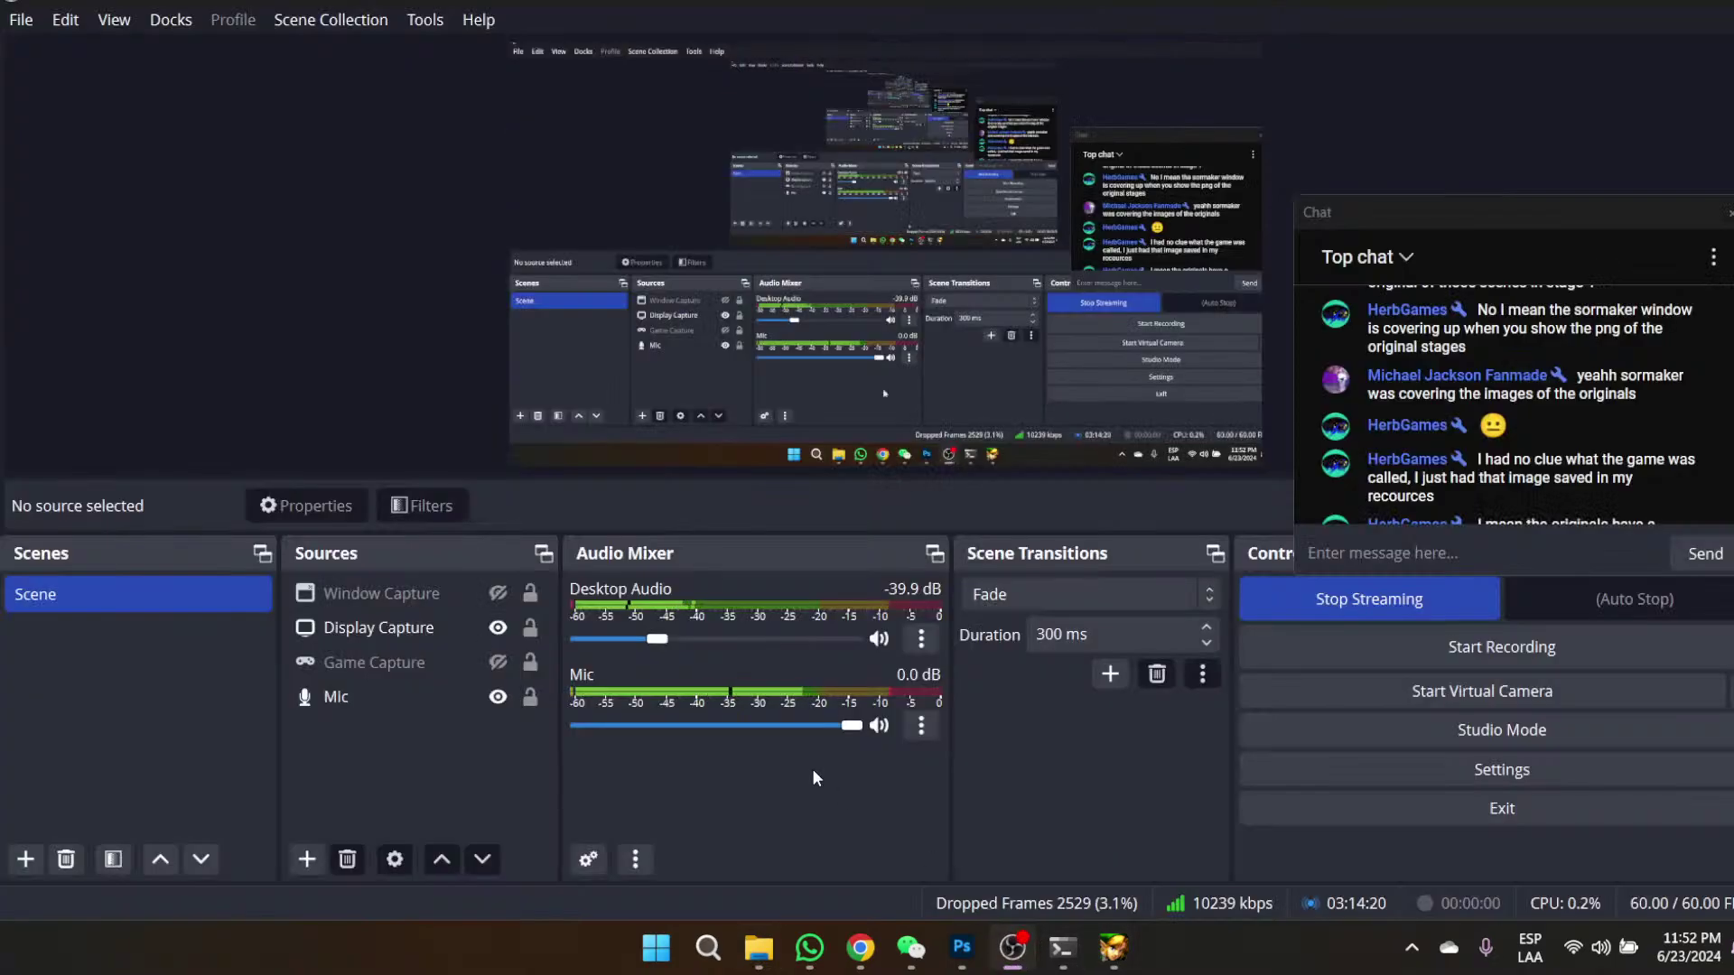
left_click(497, 593)
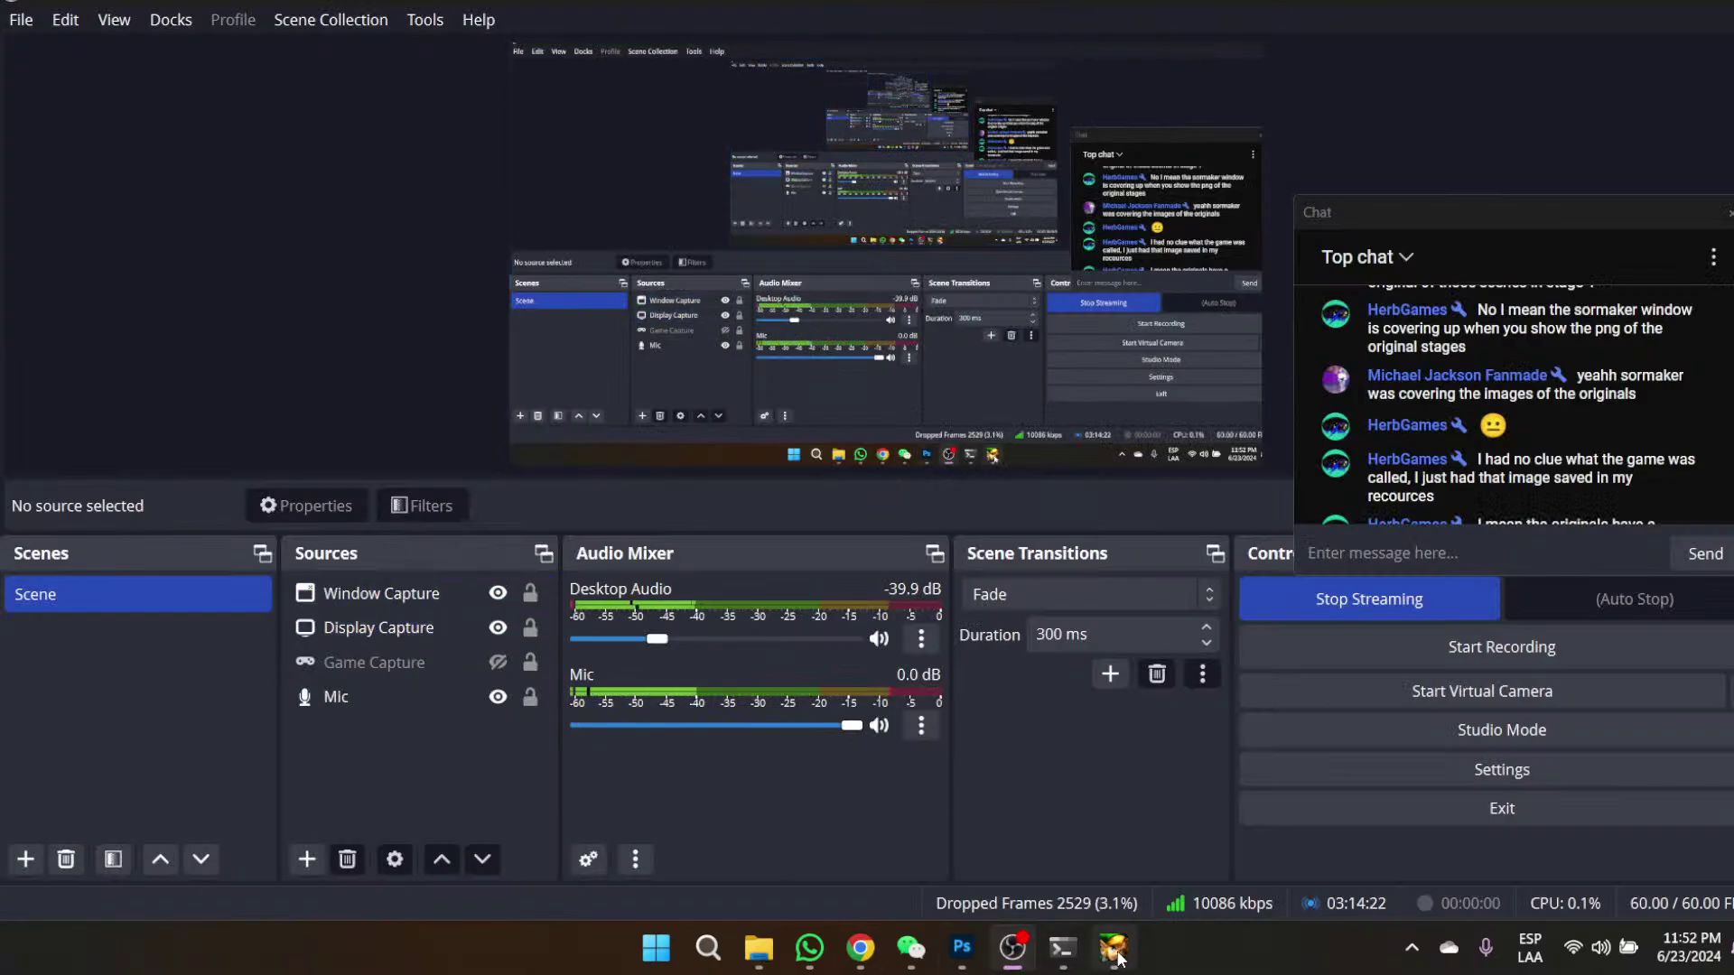
mouse_move(759, 948)
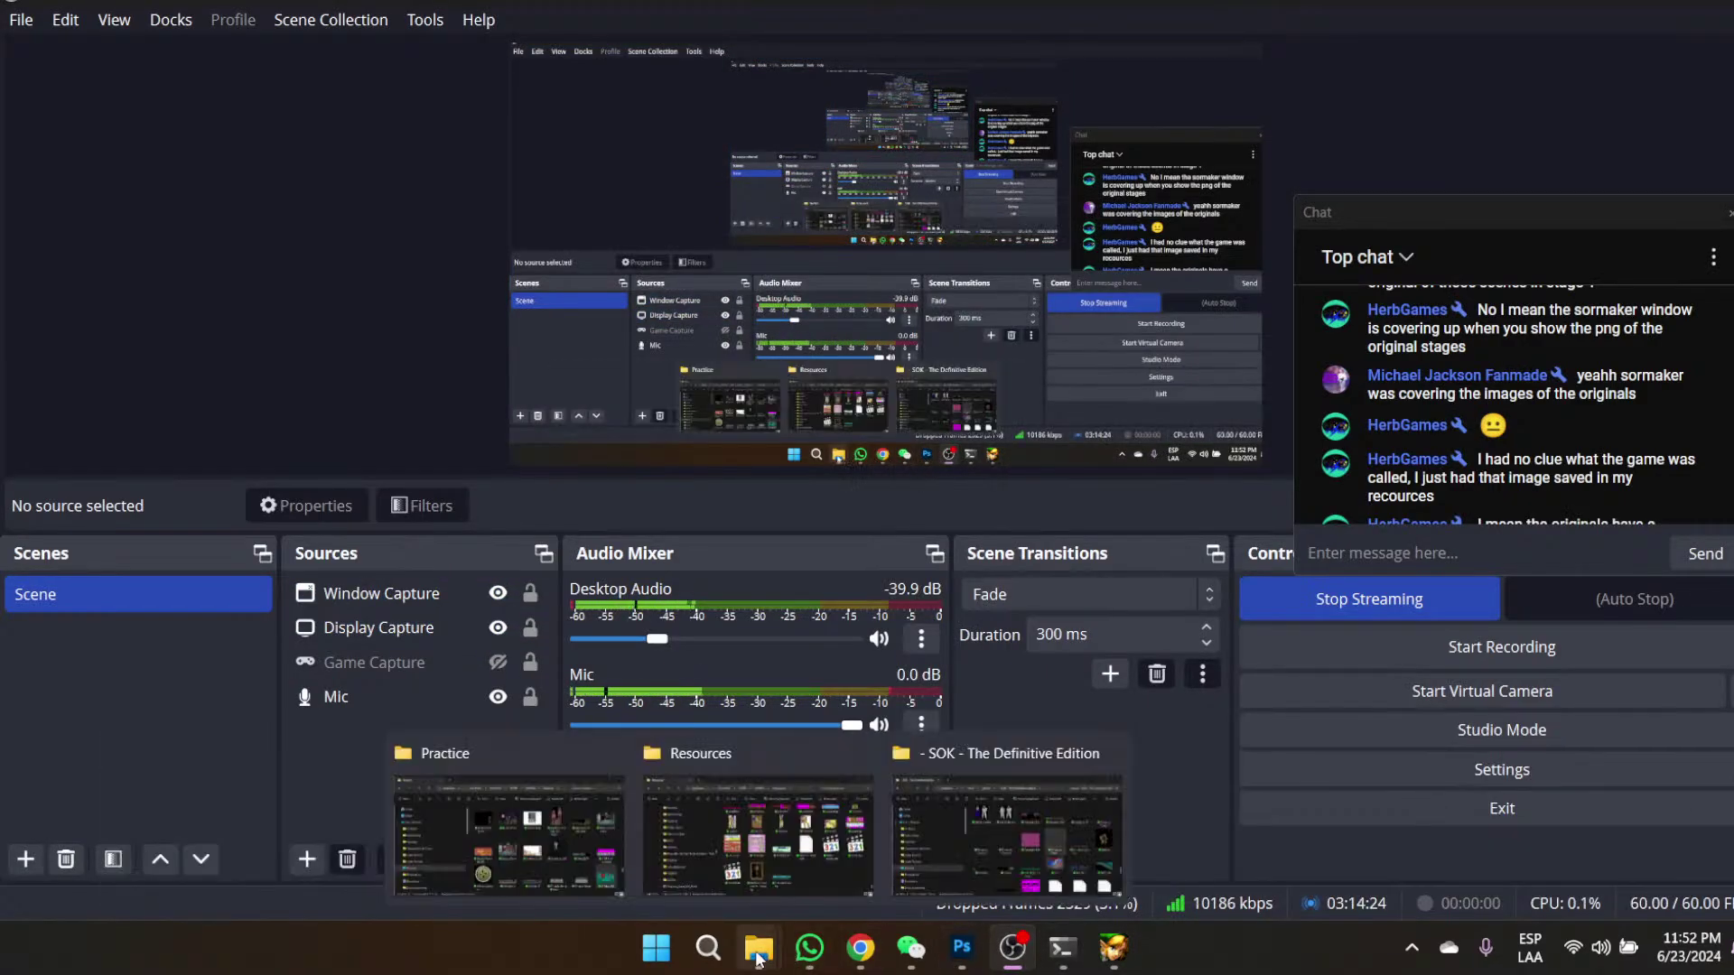
left_click(762, 879)
left_click(1114, 948)
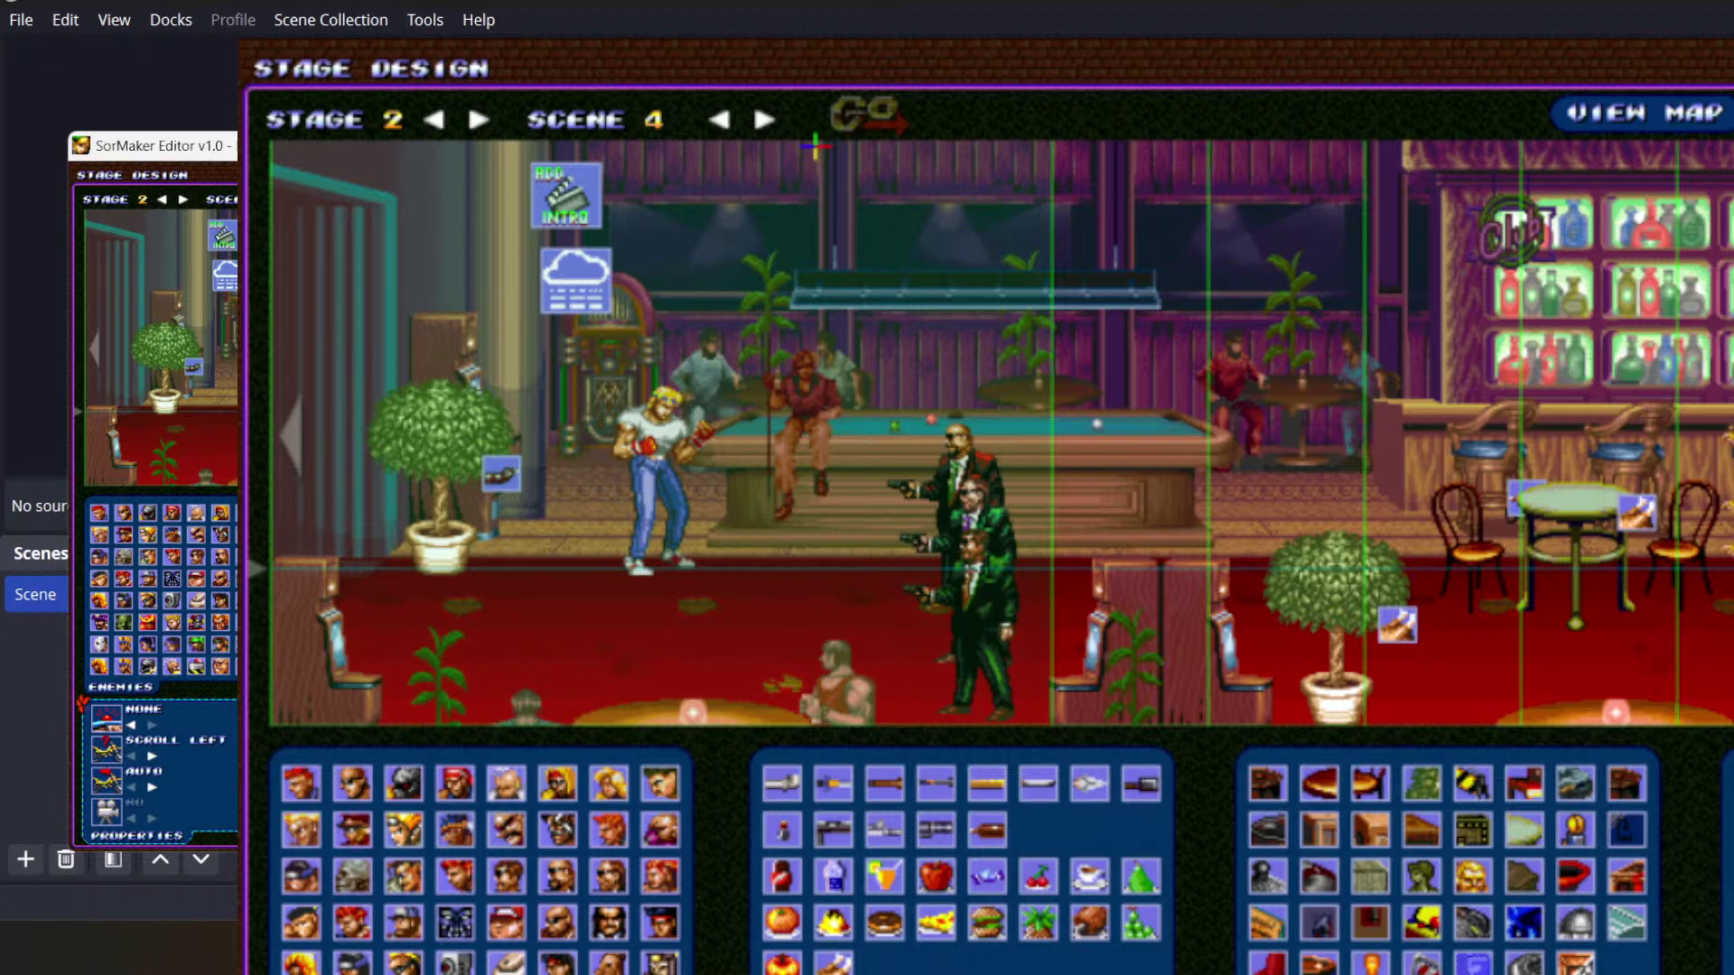
- Go to scene 5 of stage 2 and look over the start of the spotlit bar layout
left_click(763, 120)
left_click(881, 111)
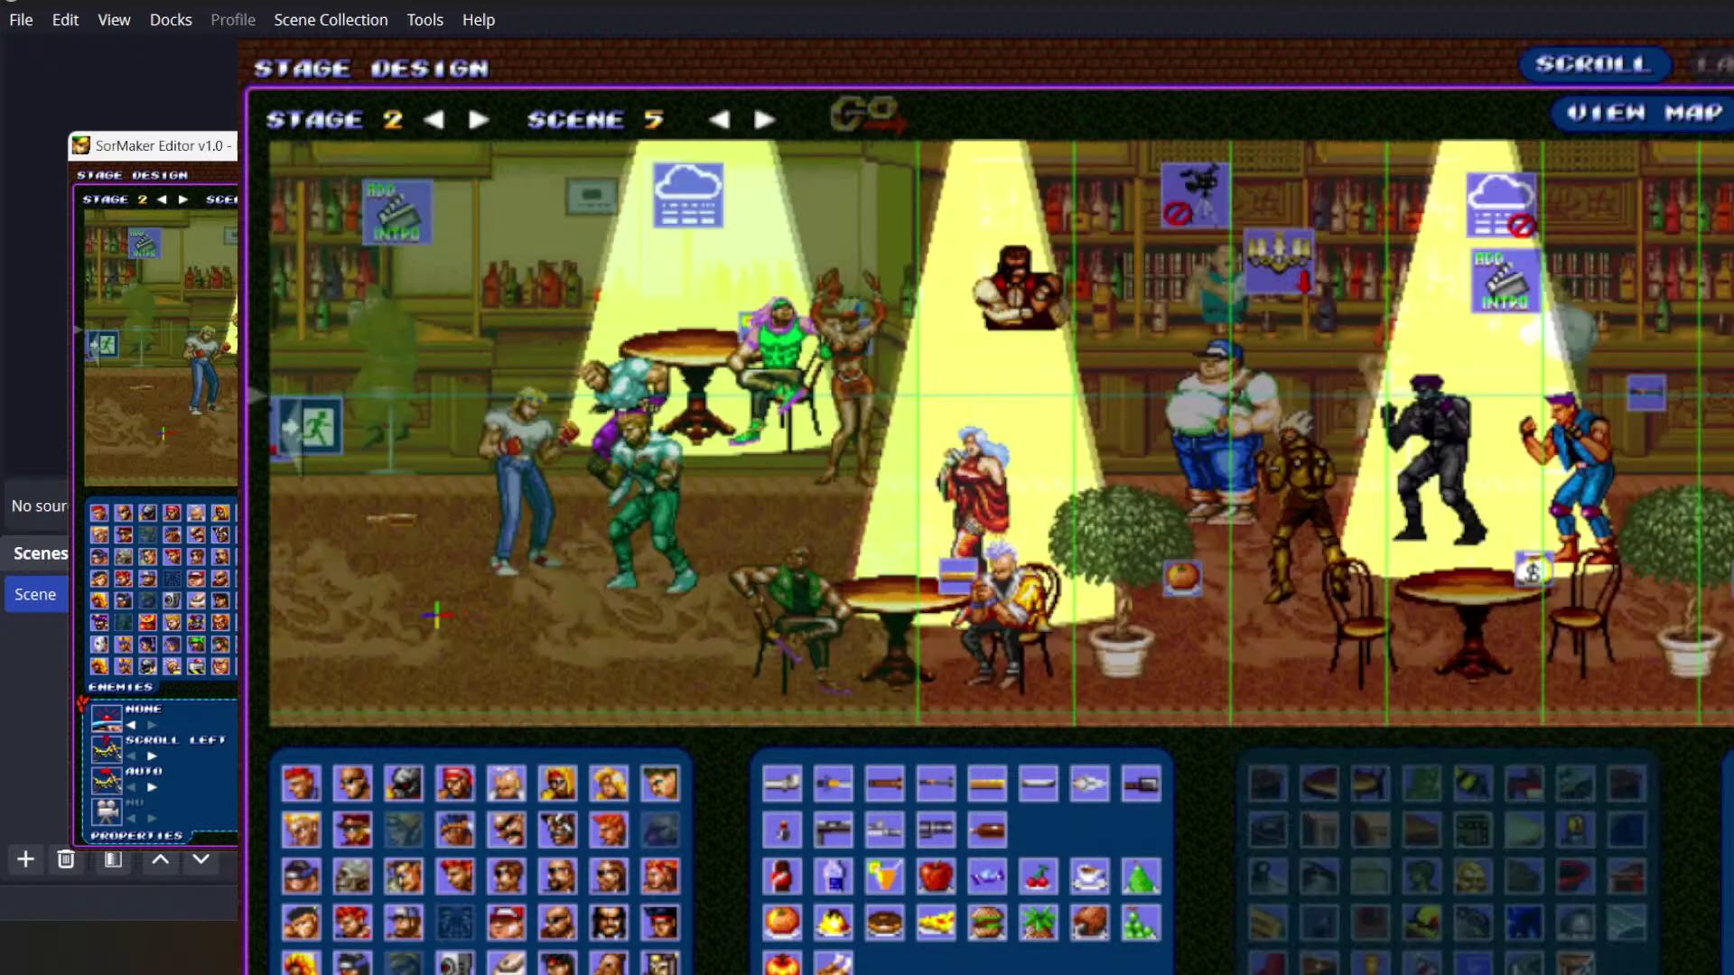
left_click_drag(436, 615, 578, 615)
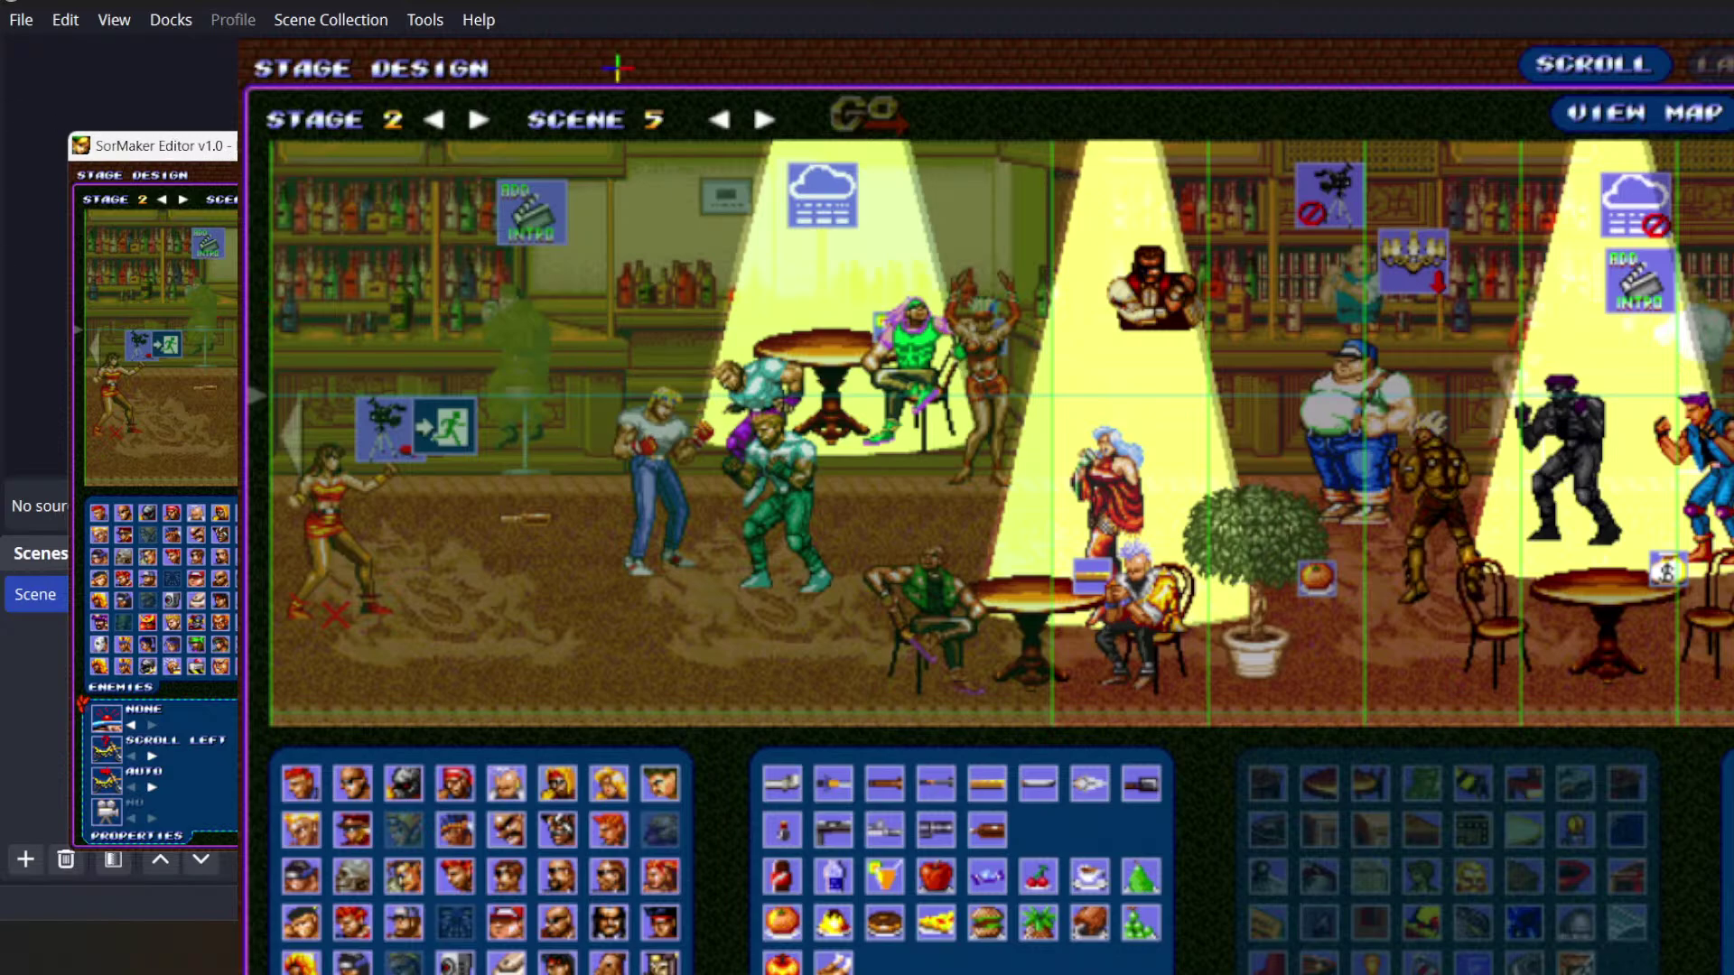
- Go to scene 6 of stage 2 and examine the brick alley from the waterfront end to the enemy group by the door
left_click(764, 120)
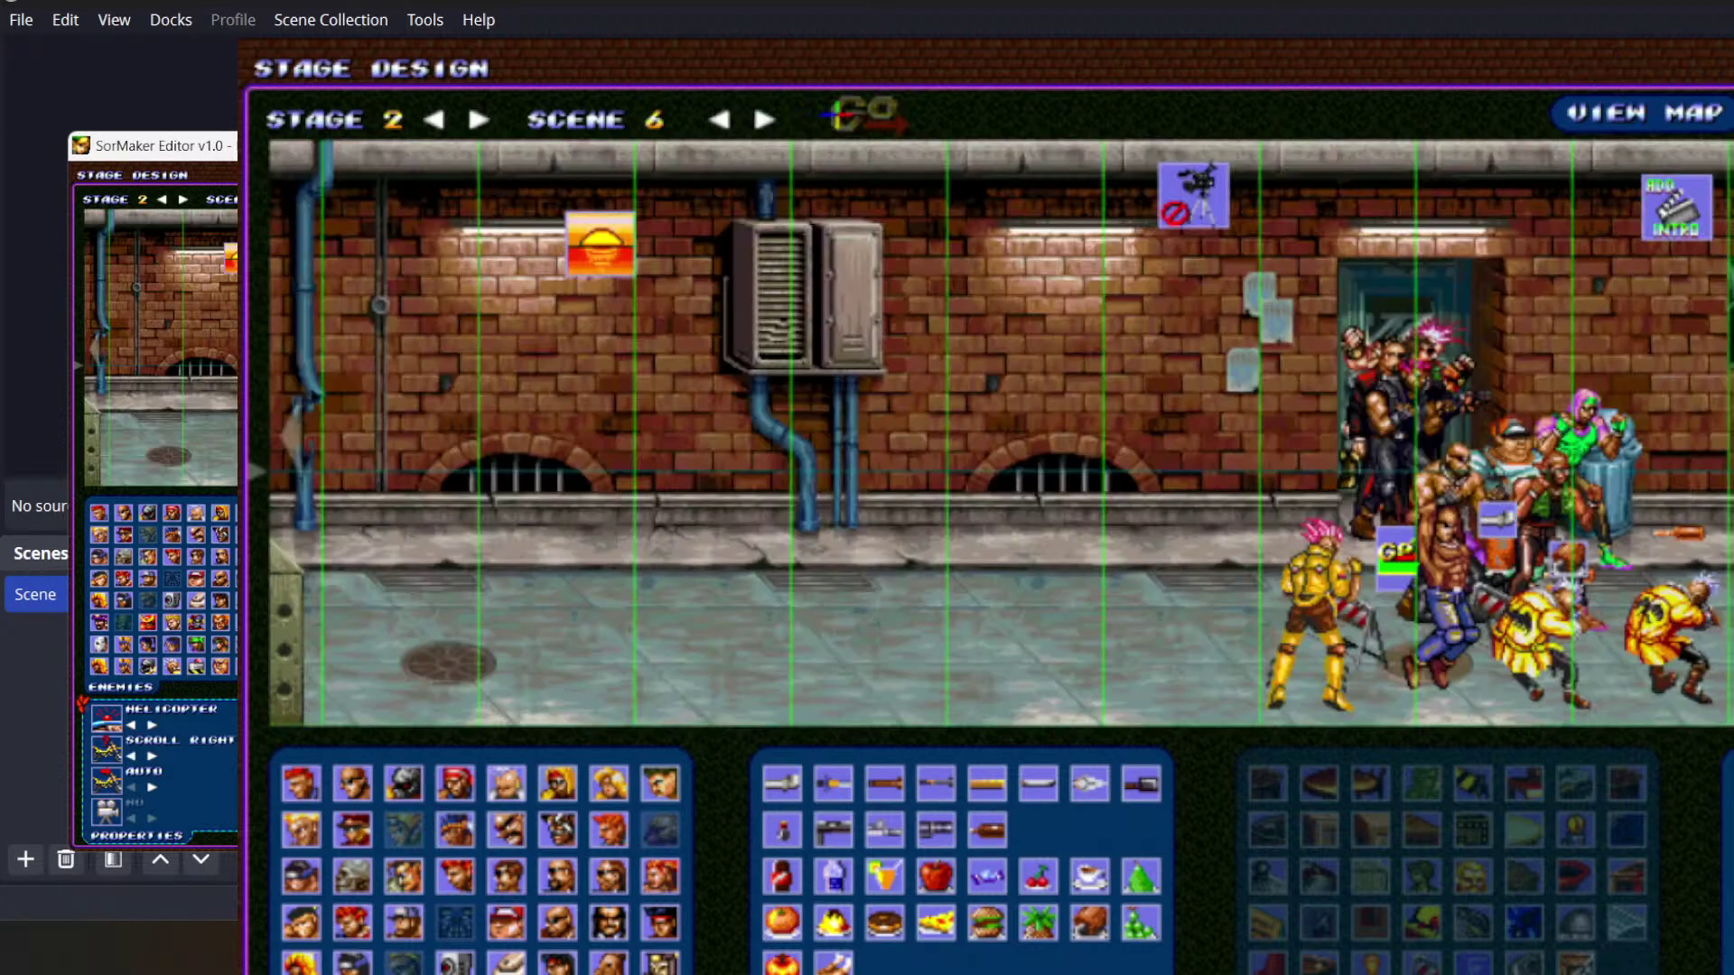
left_click_drag(720, 610, 1483, 615)
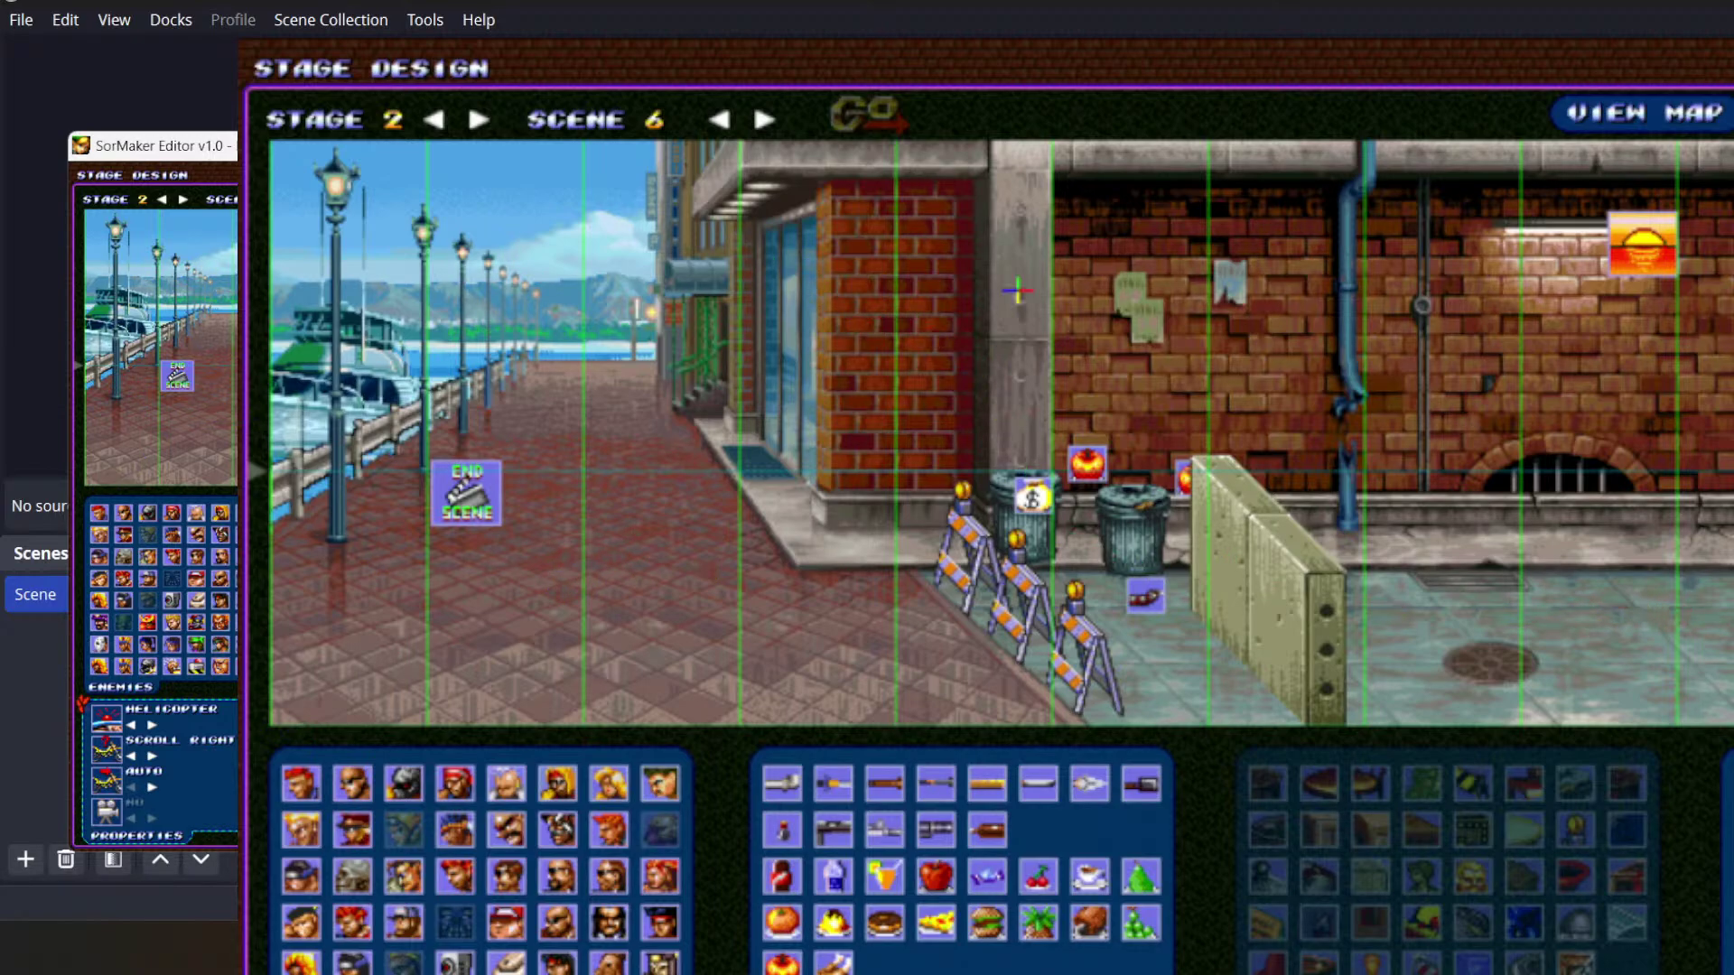
scroll(1150, 355, "down", 5)
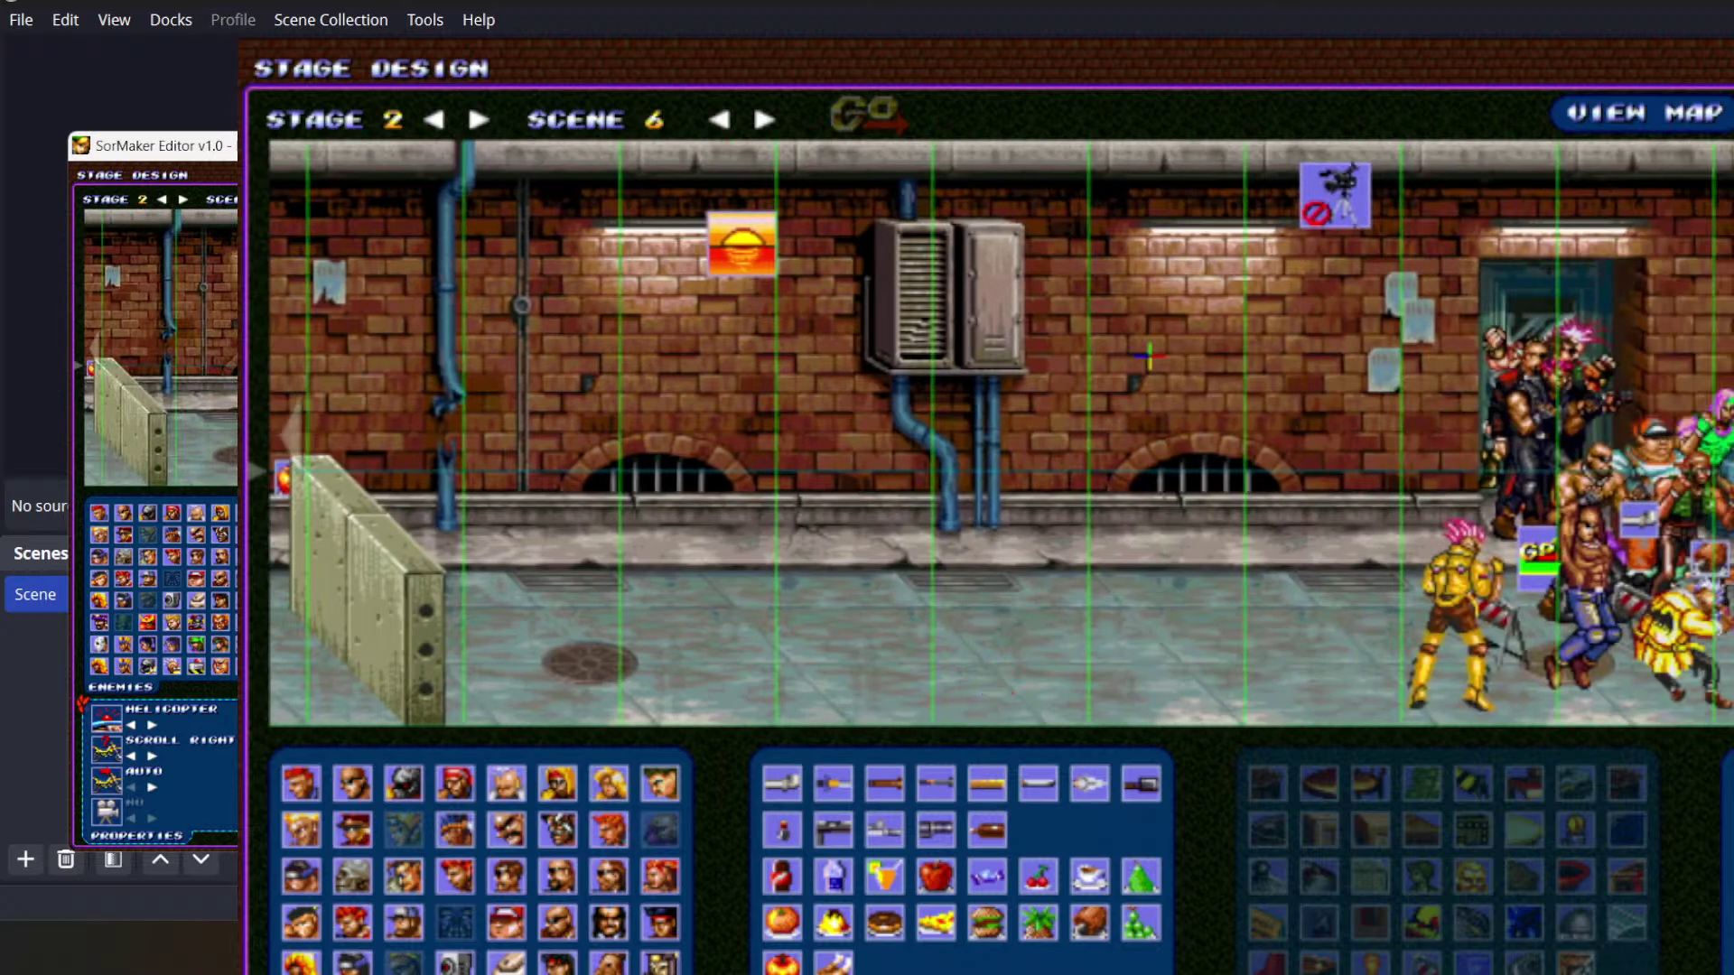
scroll(1287, 678, "down", 3)
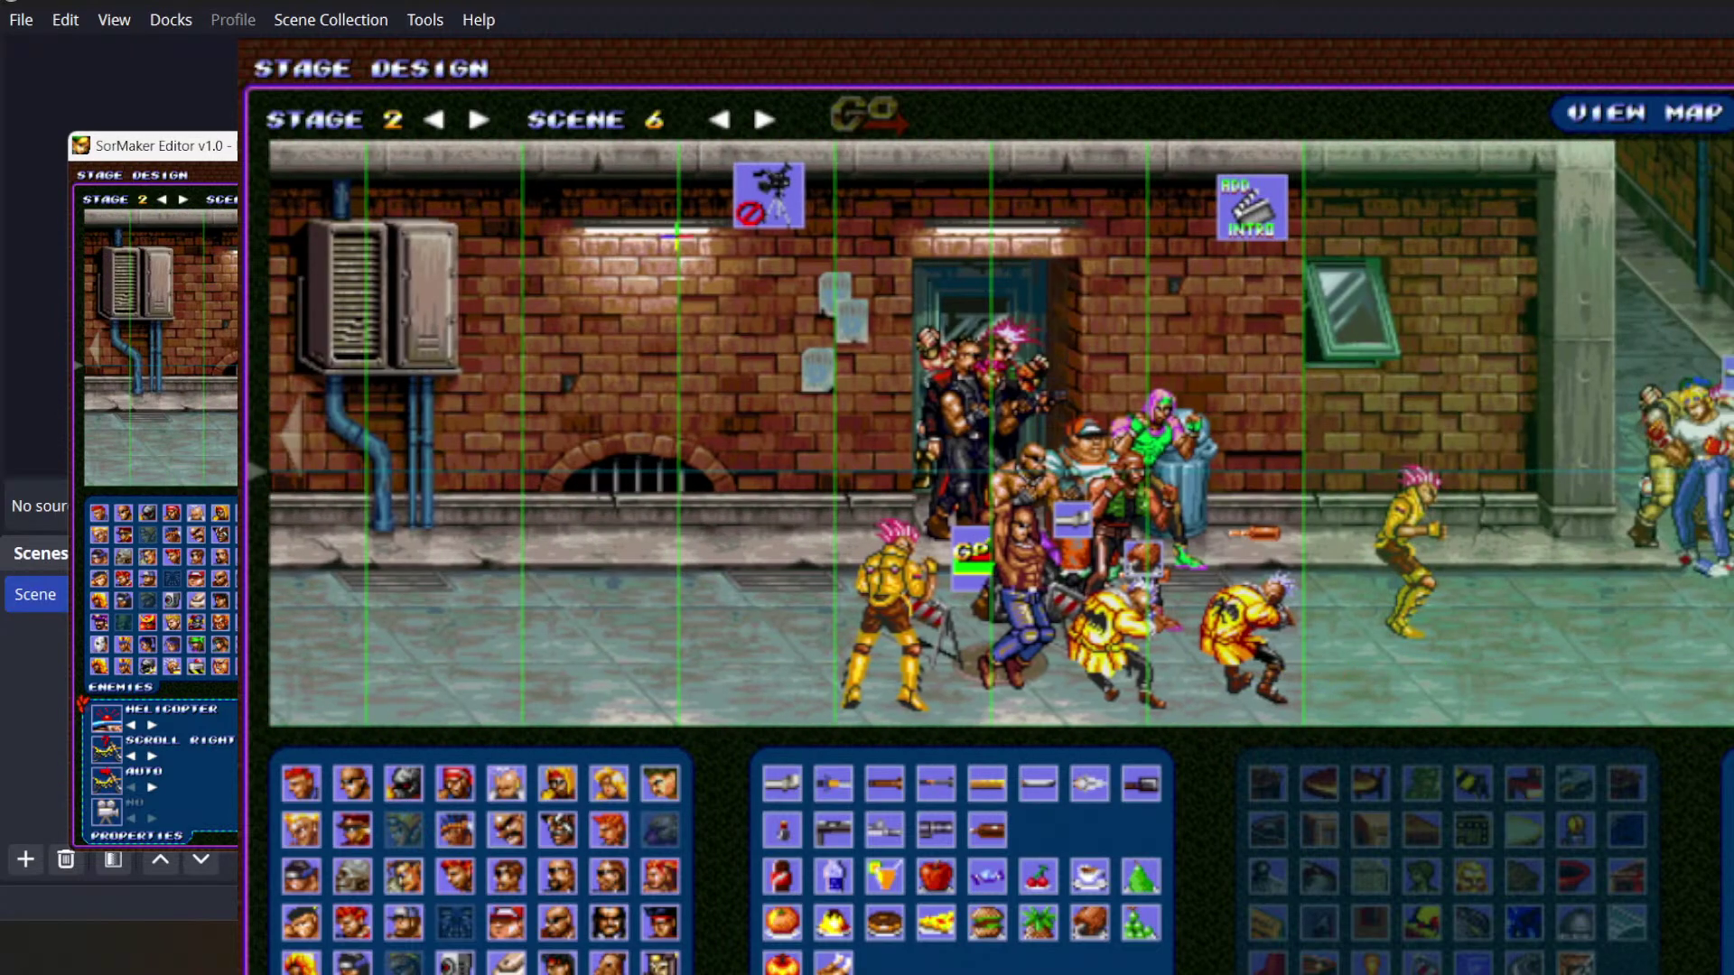
- View scene 7 of stage 2 with the storefront and palm trees, and scene 8 with the Chinatown gate
left_click(764, 119)
left_click(852, 107)
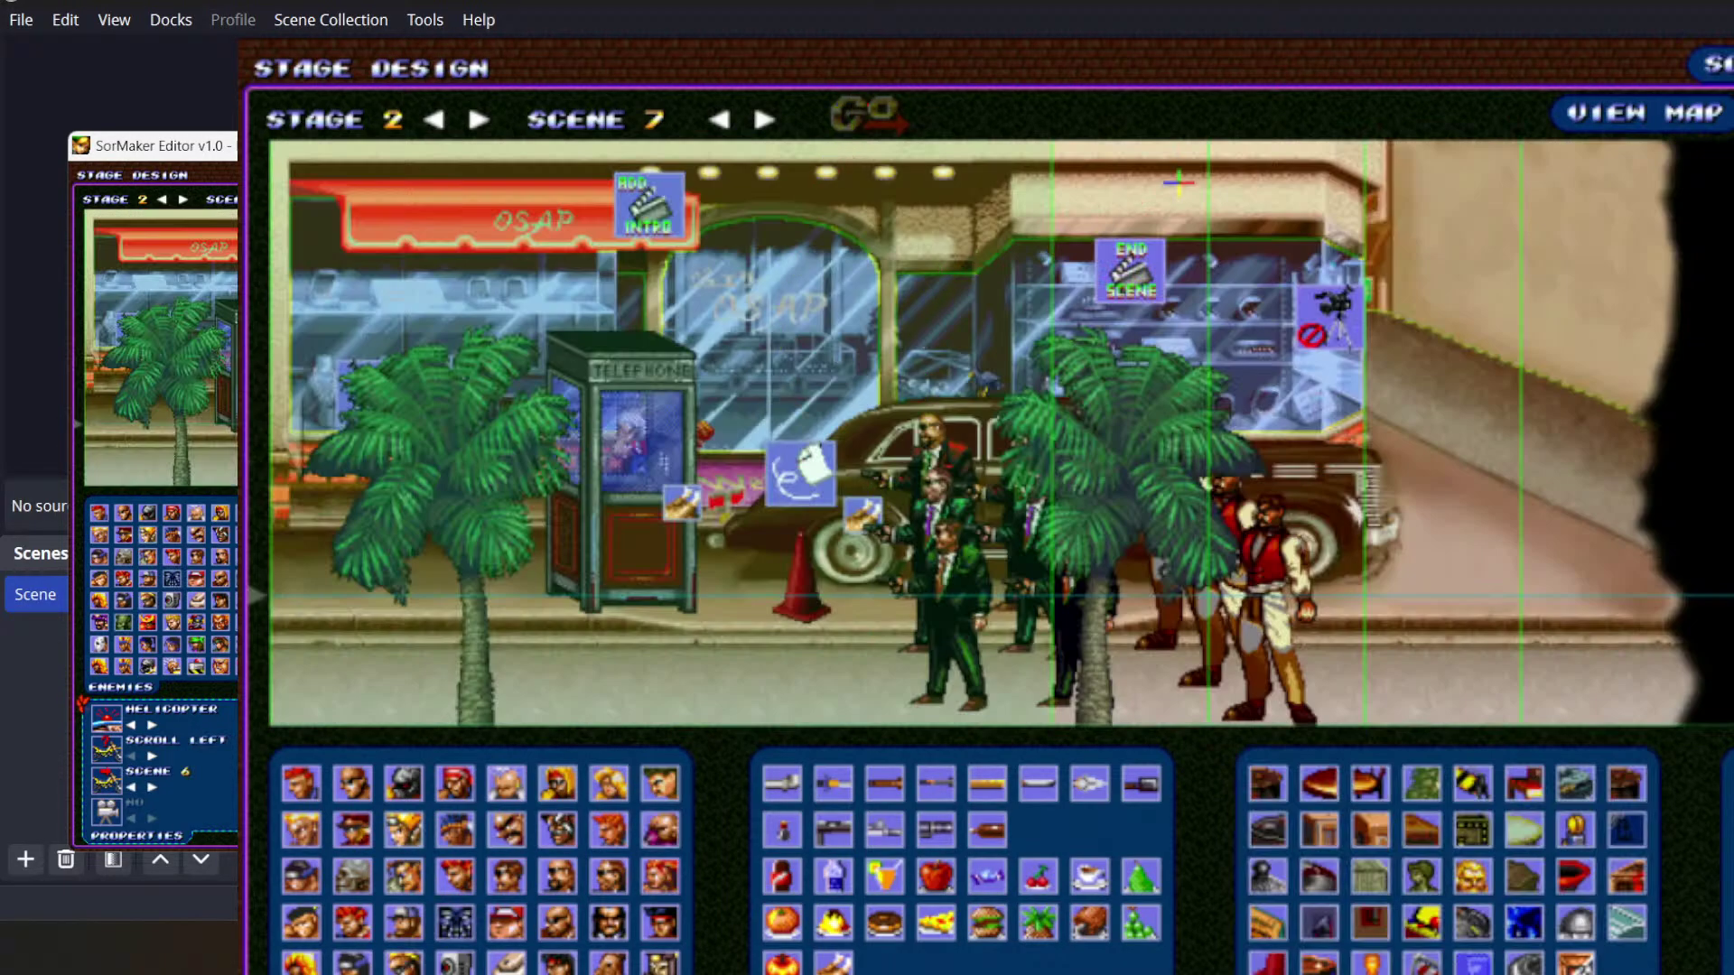
left_click(764, 119)
left_click(886, 115)
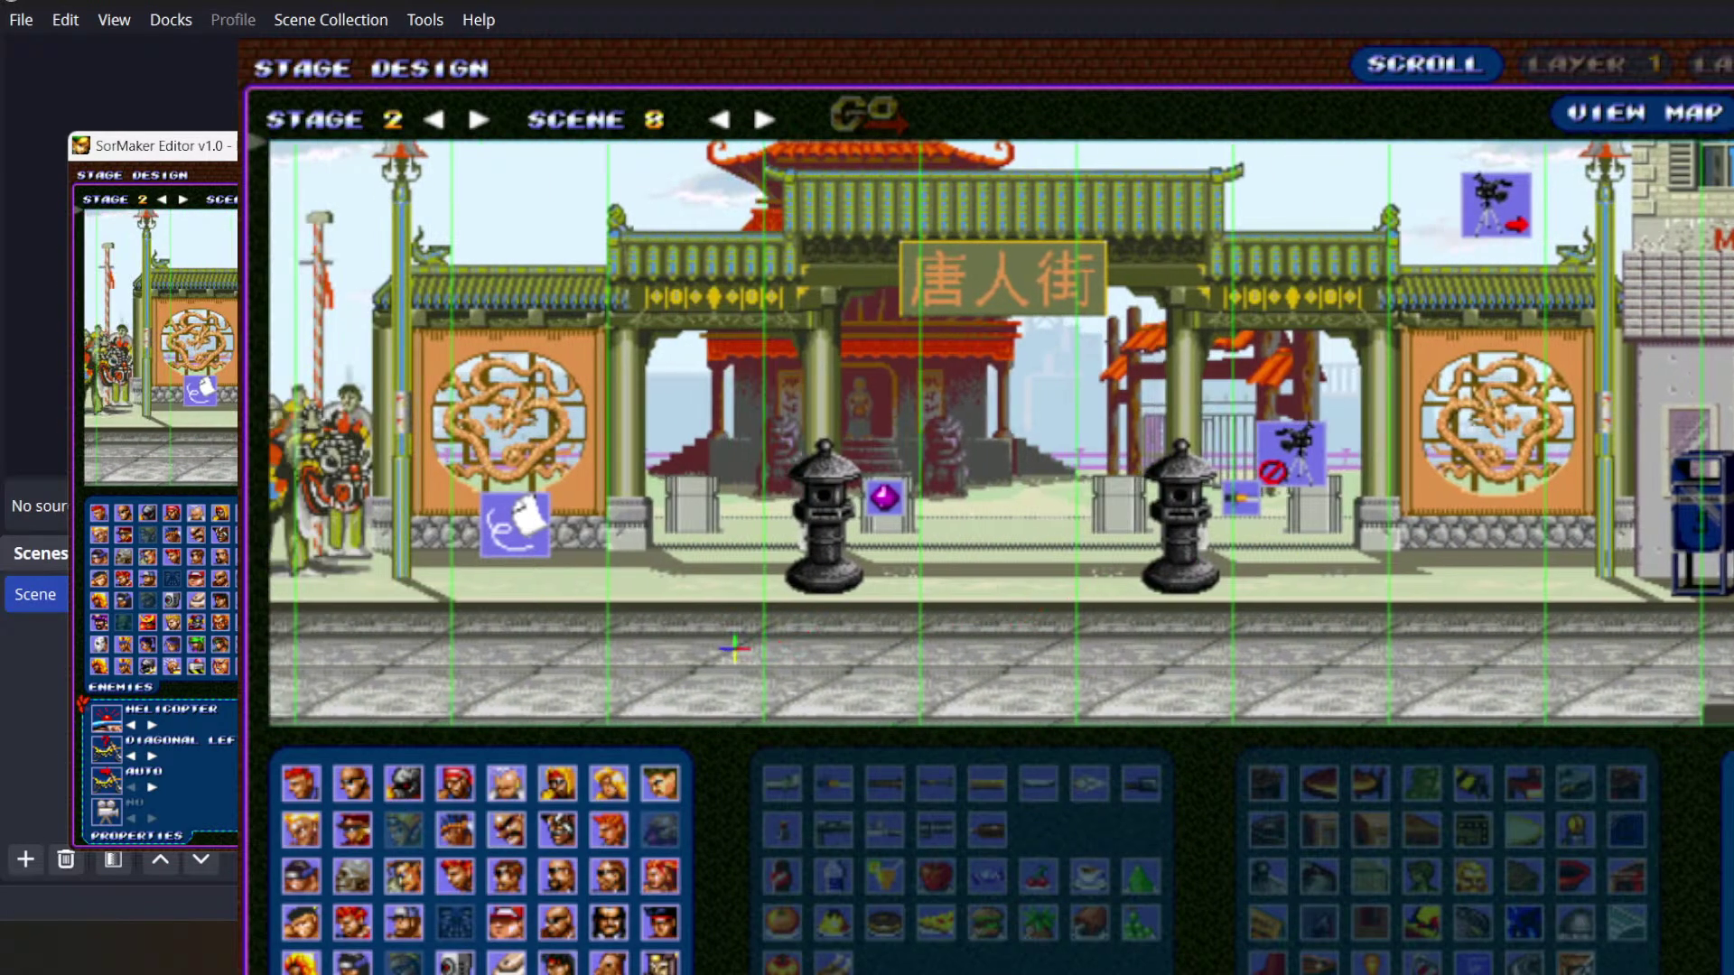
- Look over scene 8 of stage 2 from the lion dancers by the red-panelled building to the Chinatown gate
left_click_drag(735, 641, 1440, 628)
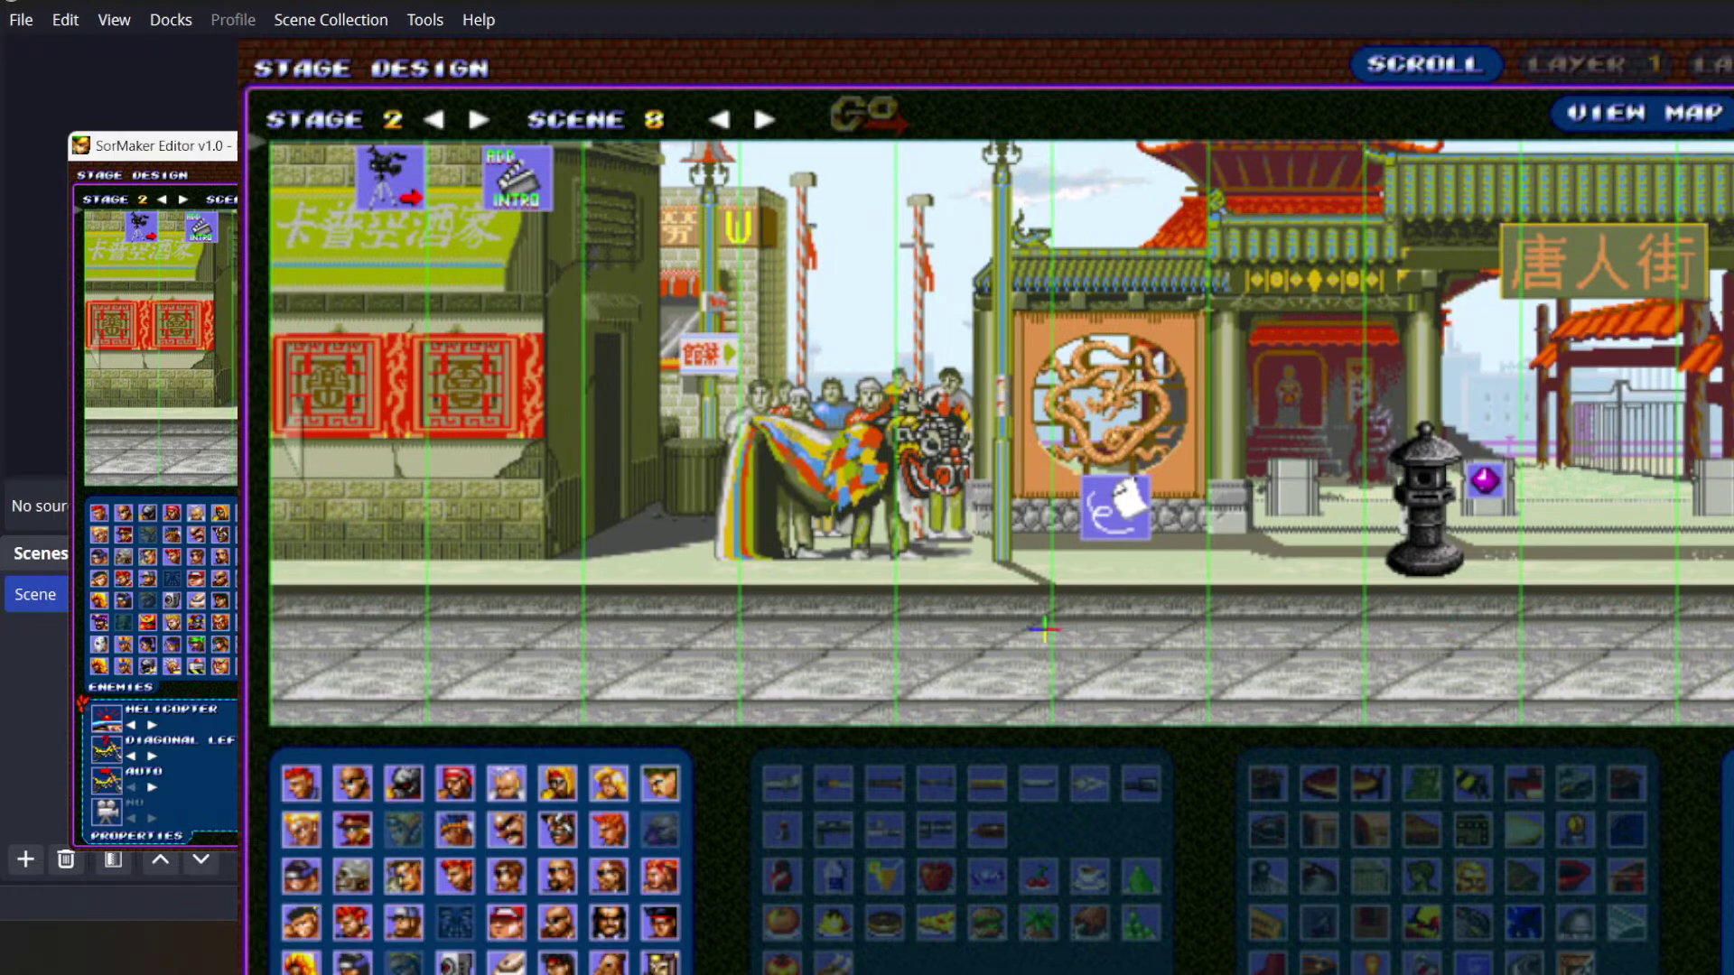
left_click_drag(1251, 643, 1344, 666)
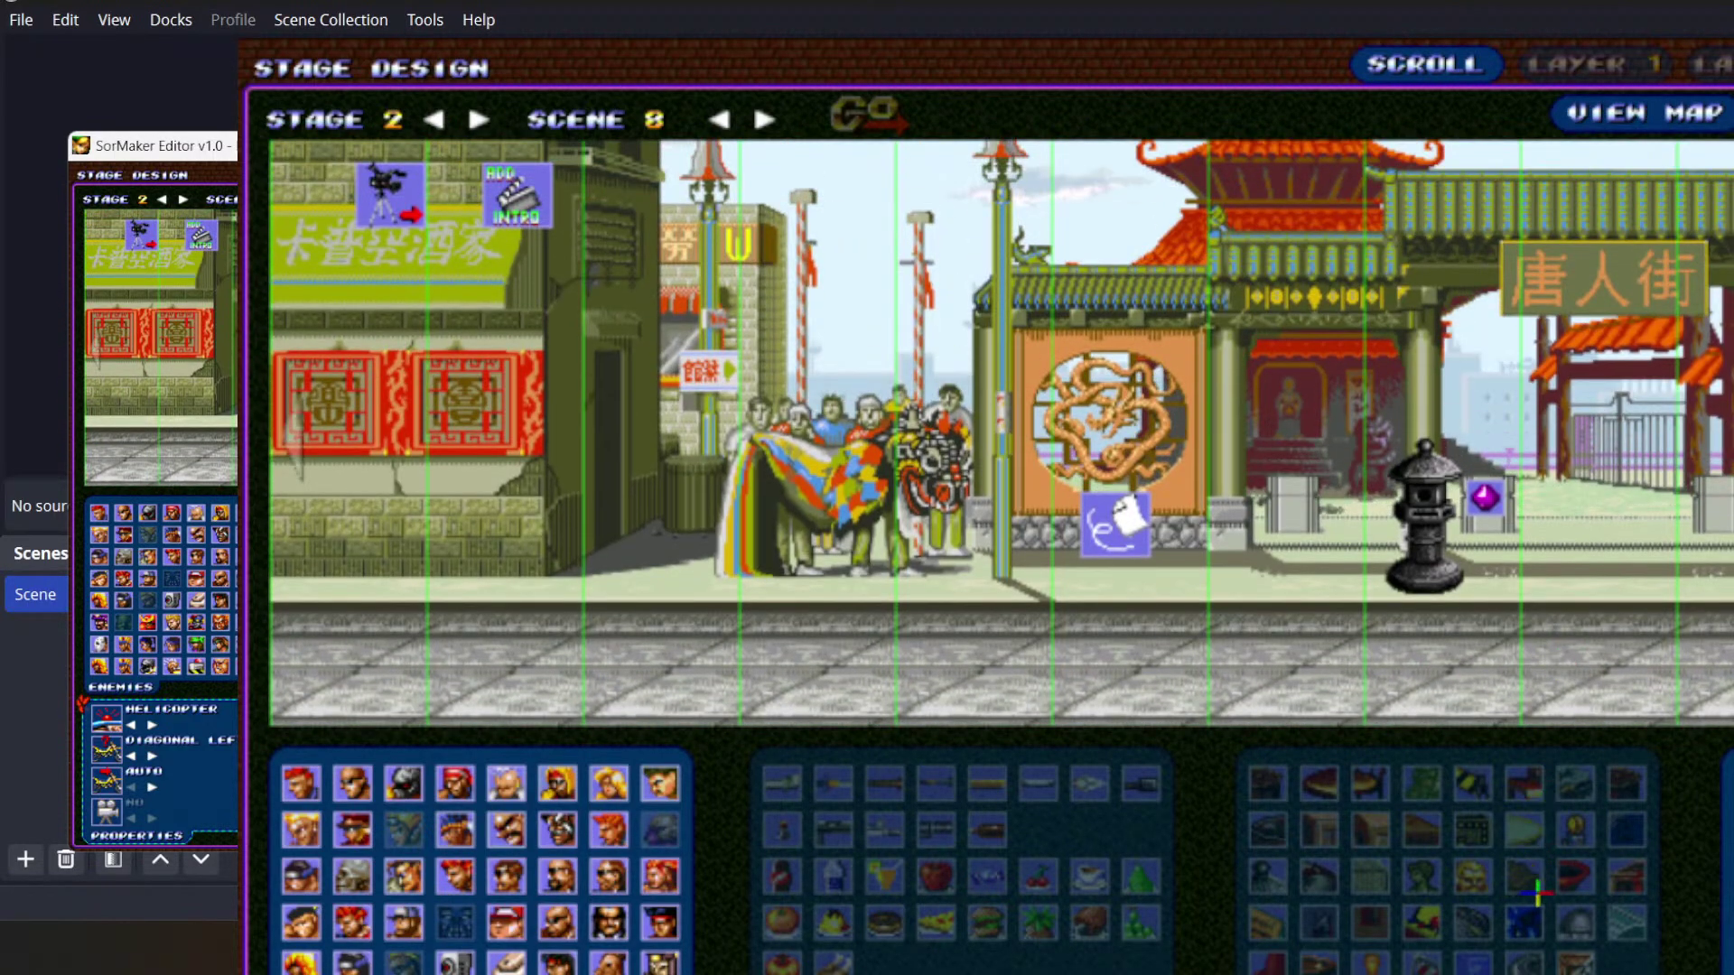
left_click_drag(1536, 668, 1222, 692)
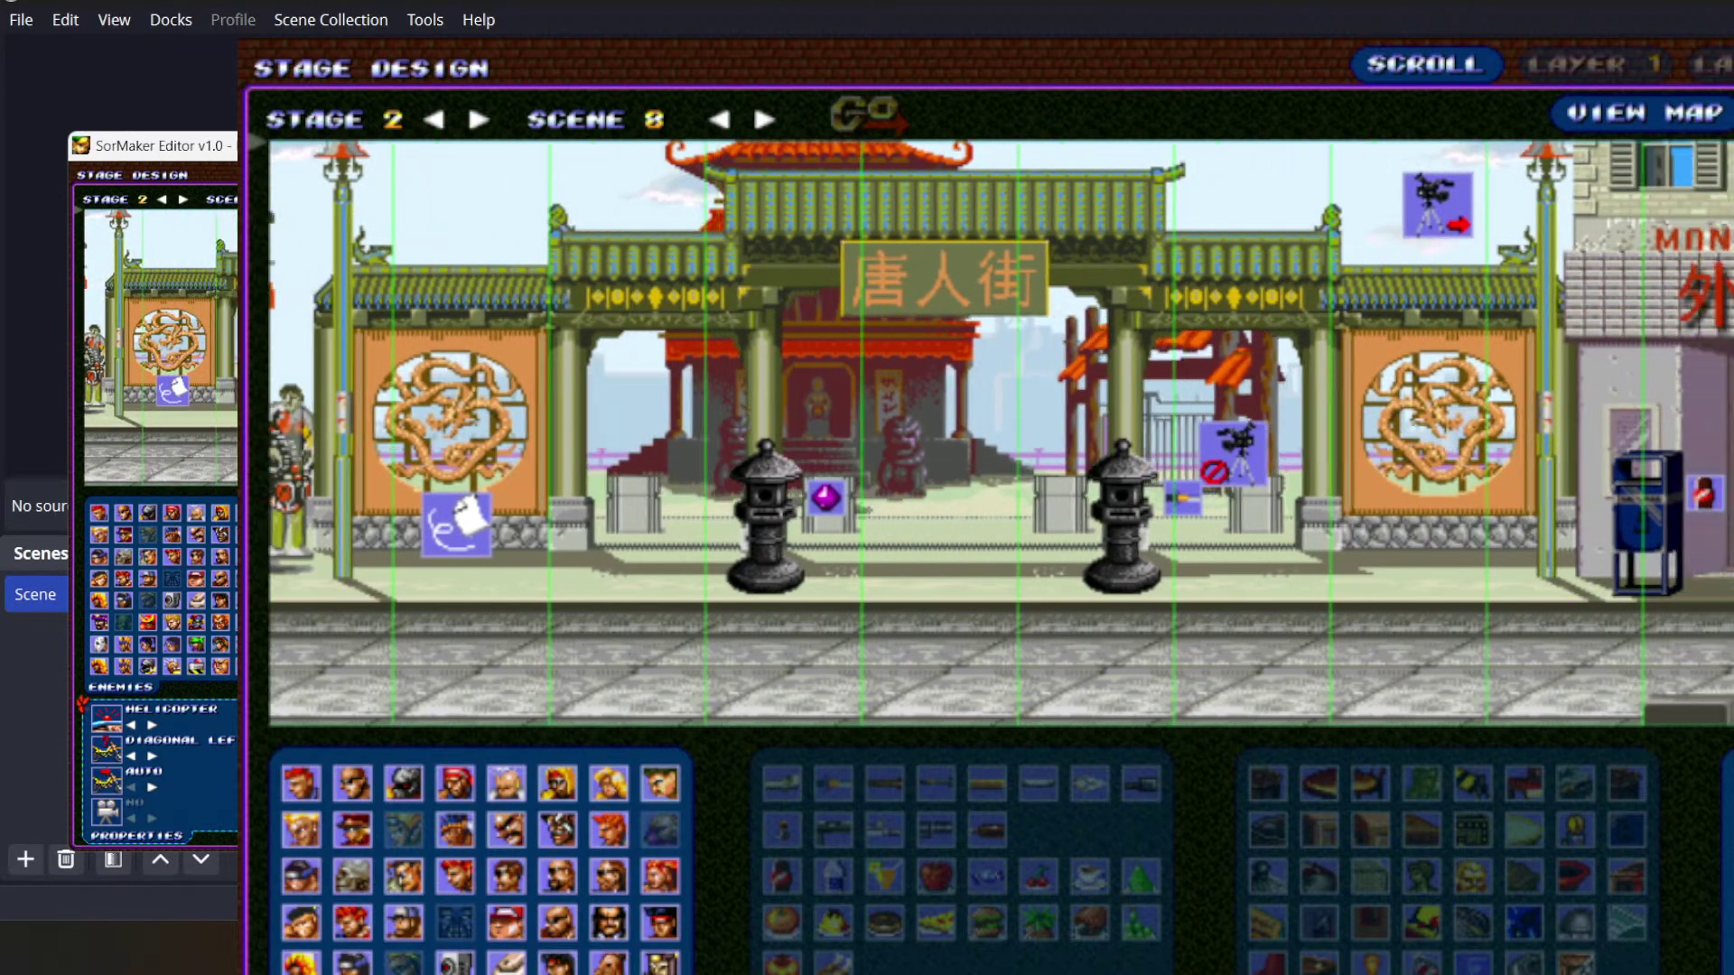
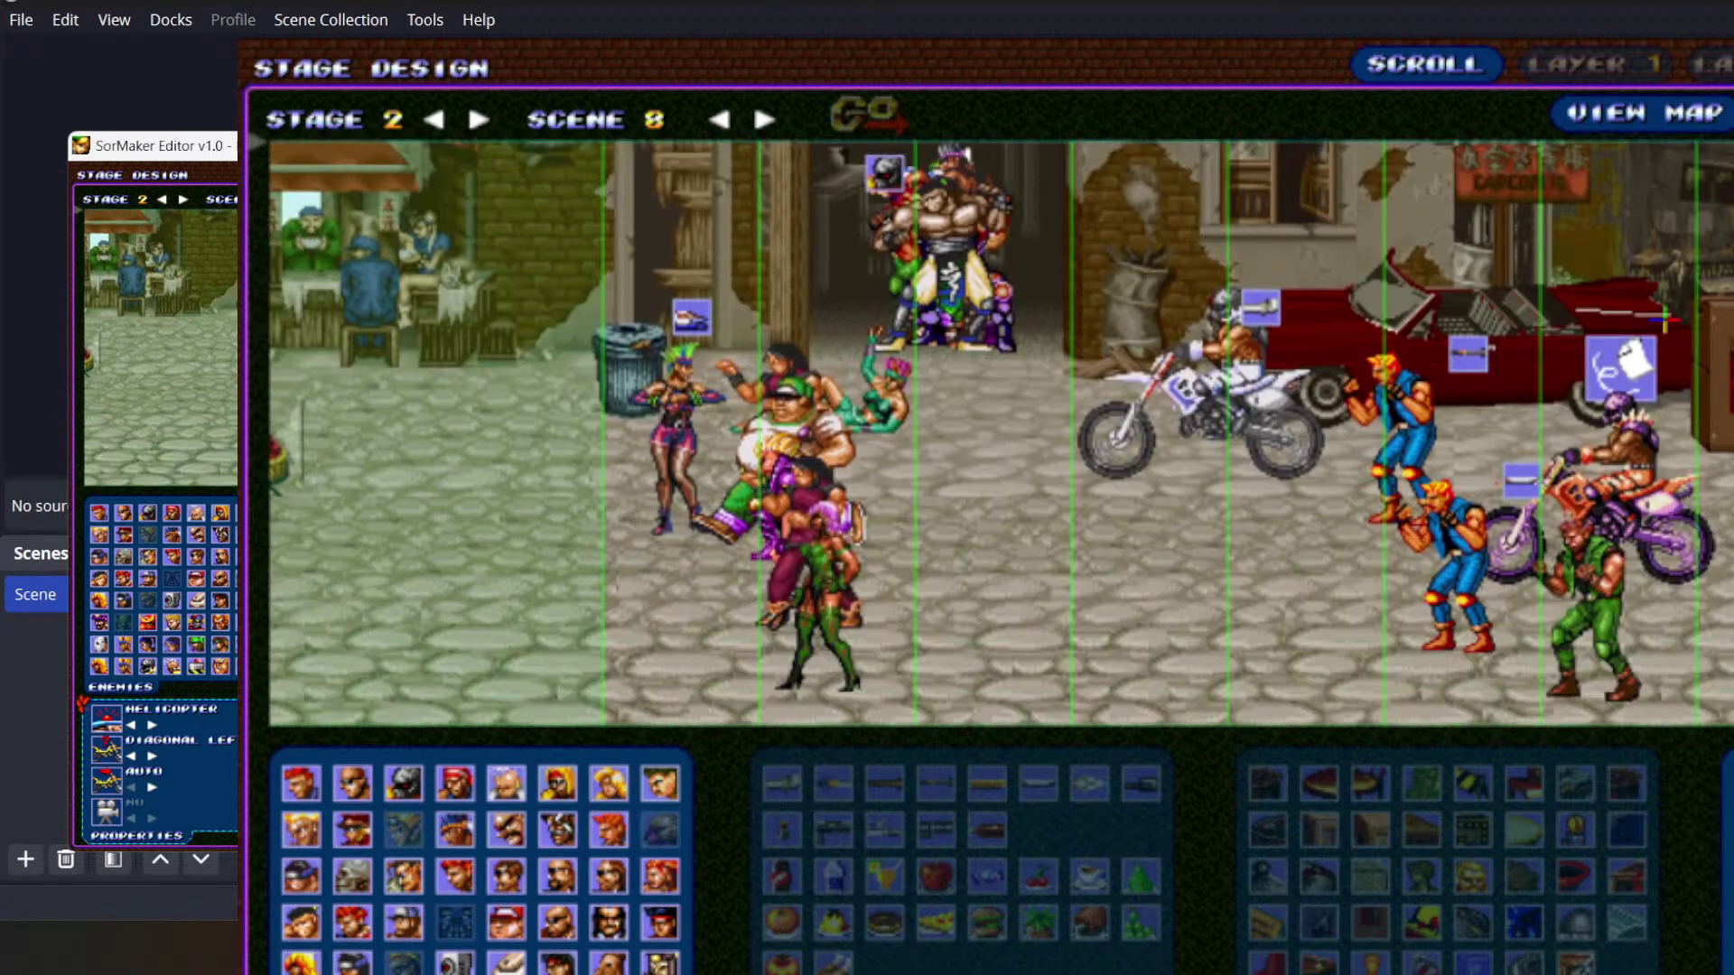
- View scene 9 of stage 2 with the bonfire, and look along scene 10 from the covered boats to the waterfront railing
left_click(764, 119)
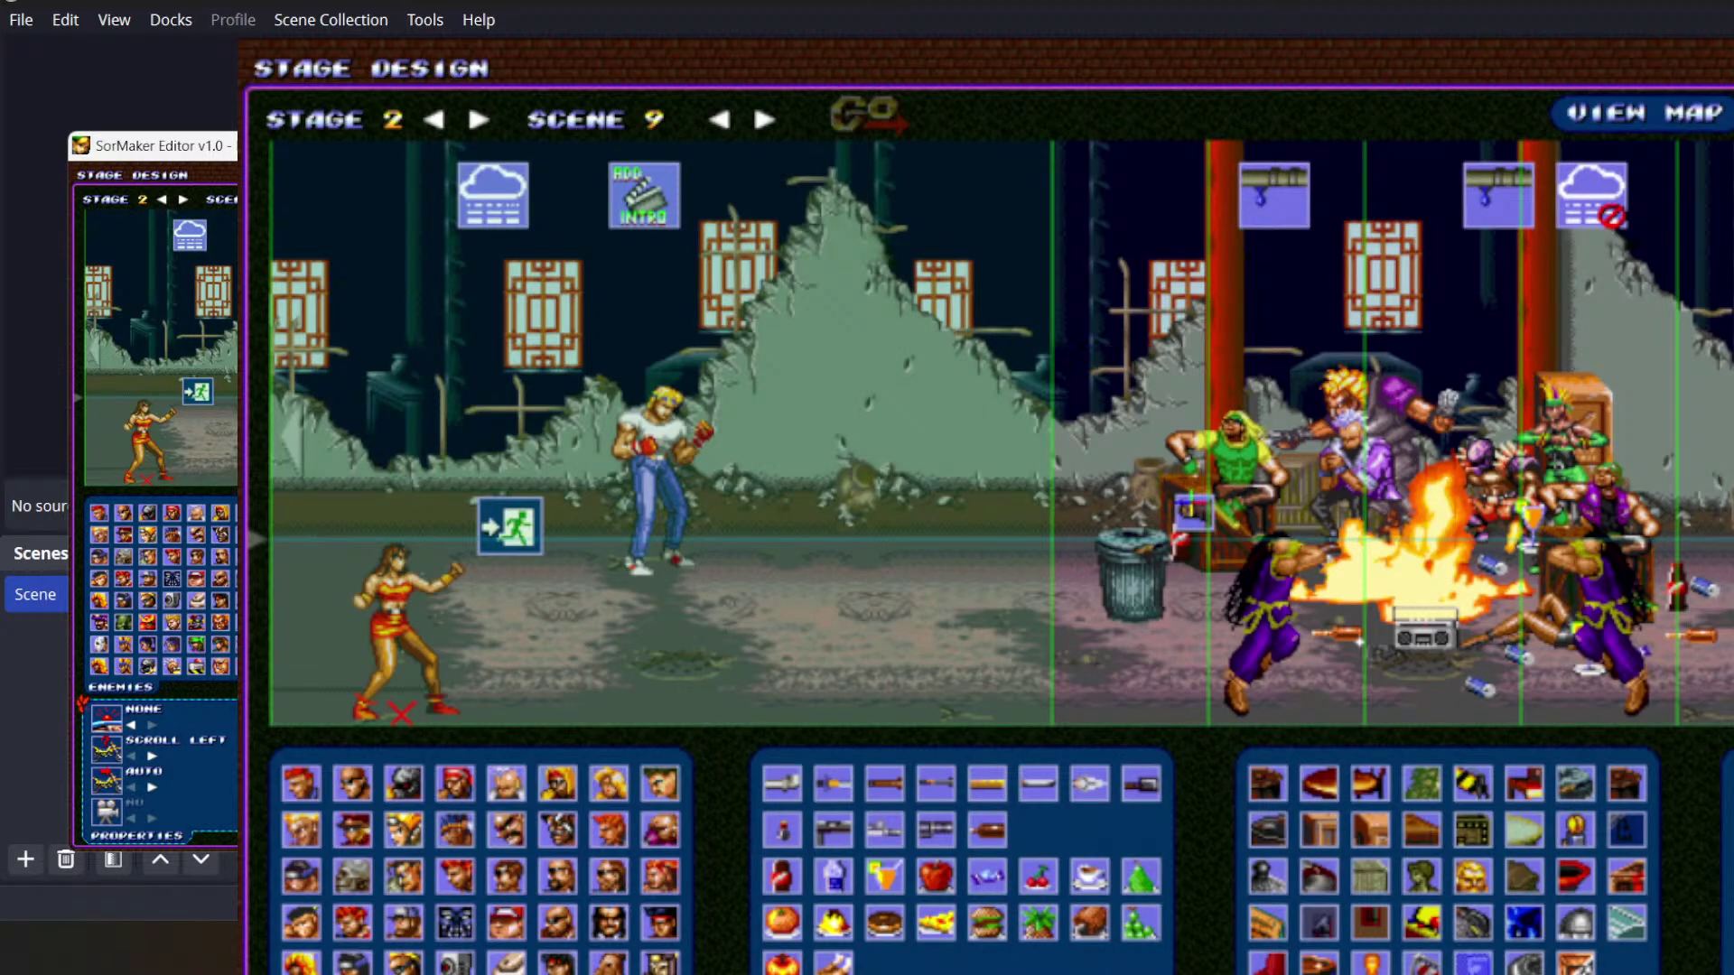
left_click(765, 119)
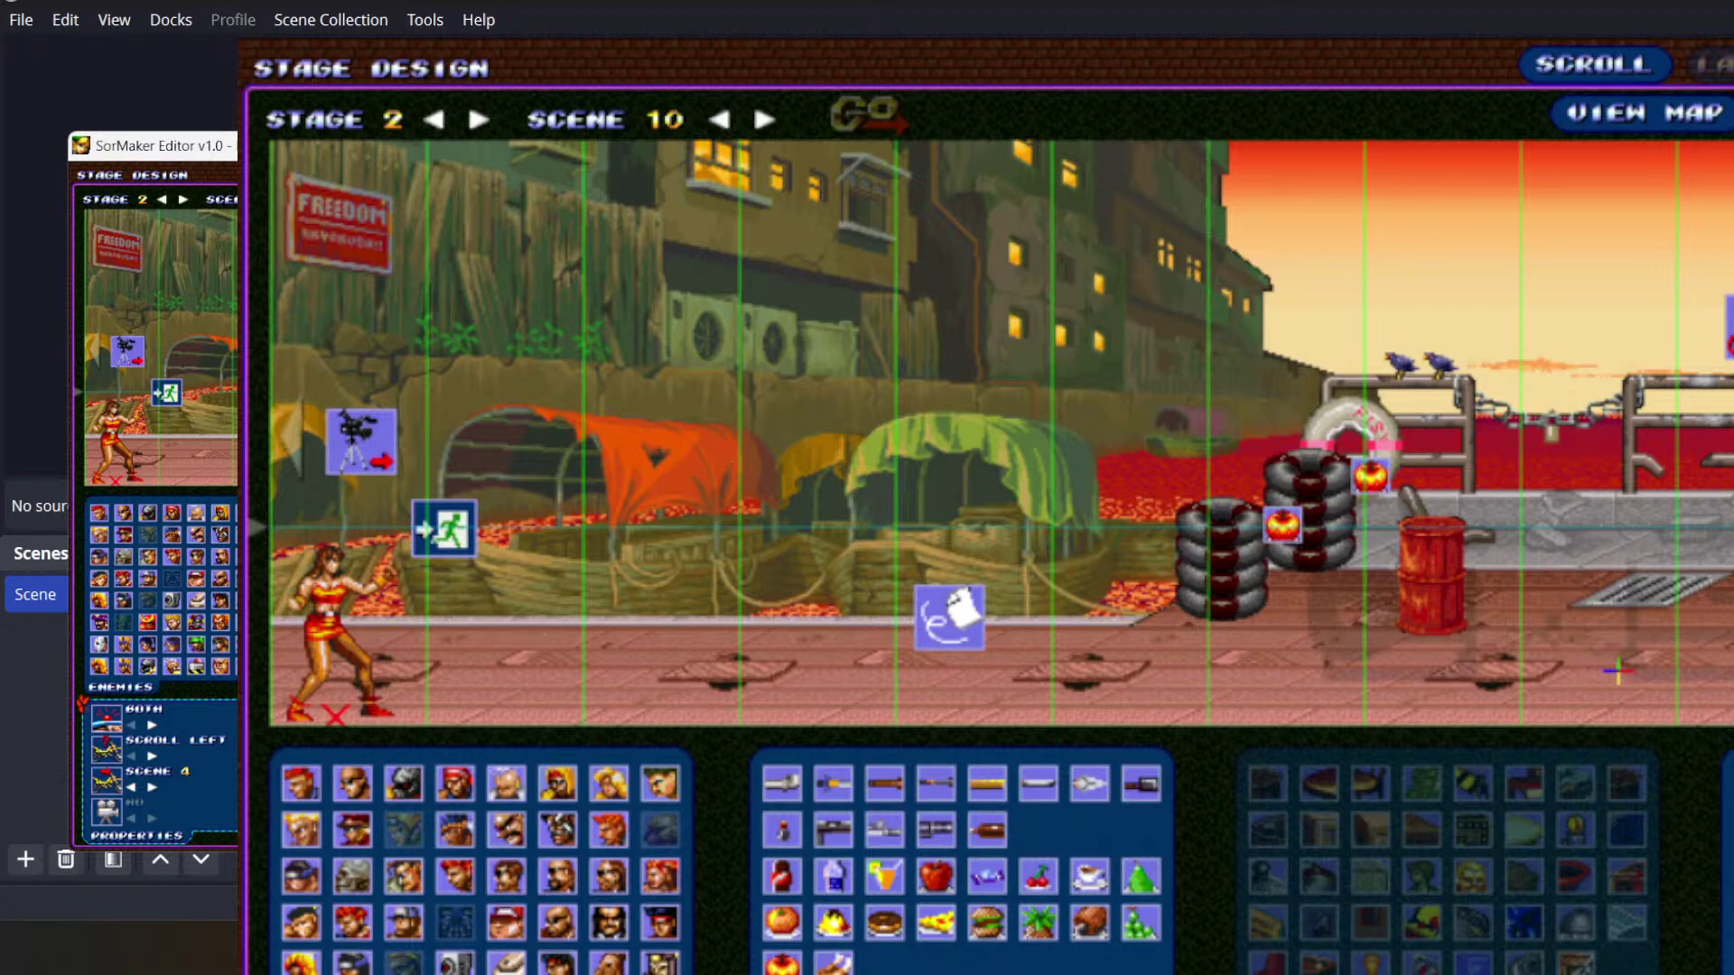
left_click_drag(1631, 671, 856, 681)
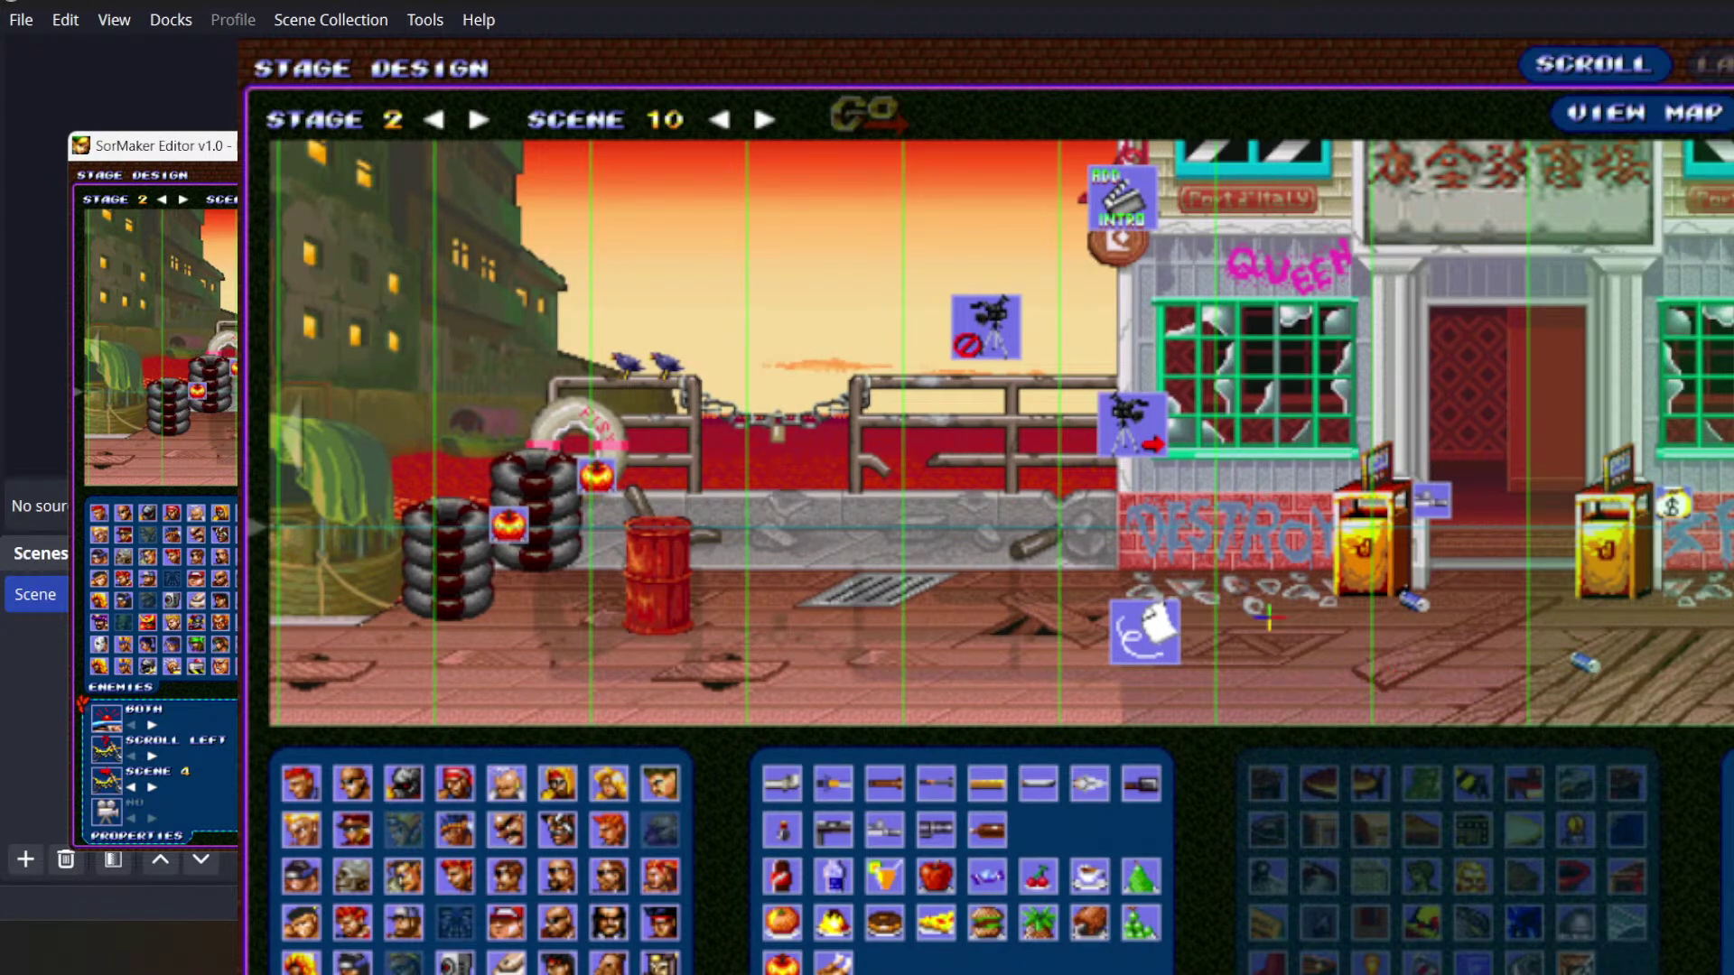
left_click_drag(1709, 623, 989, 671)
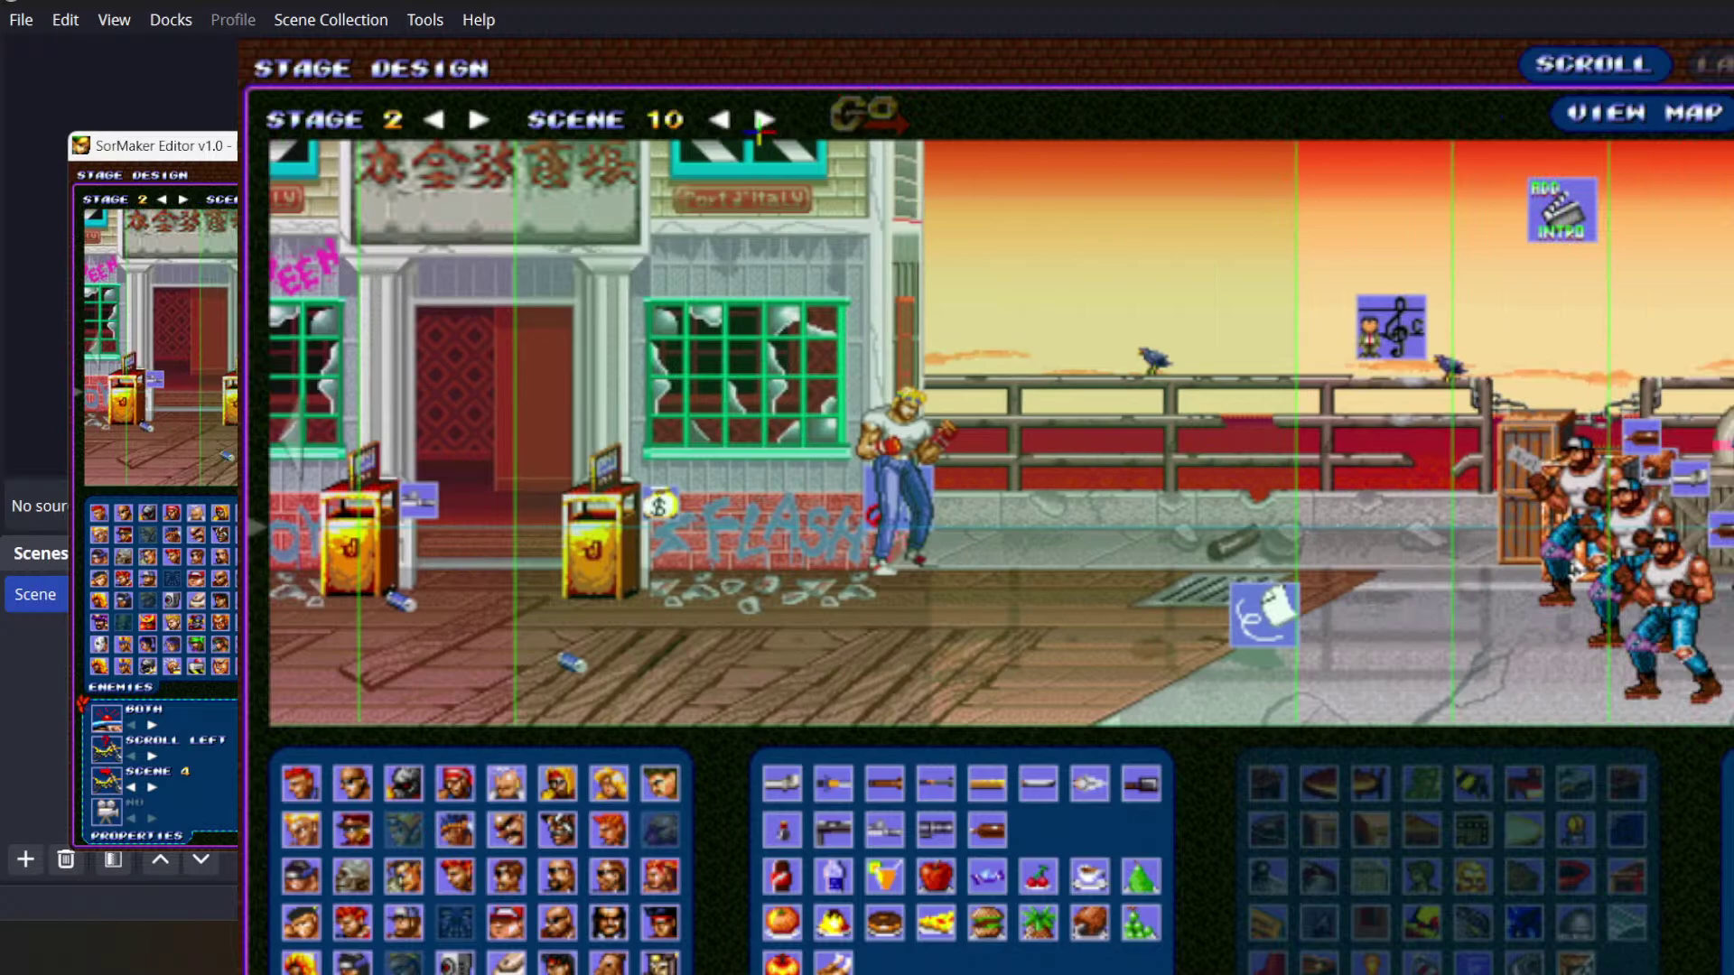
- Go to scene 11 of stage 2 and look over the lounge with the tiger painting and vases
left_click(764, 119)
left_click(876, 111)
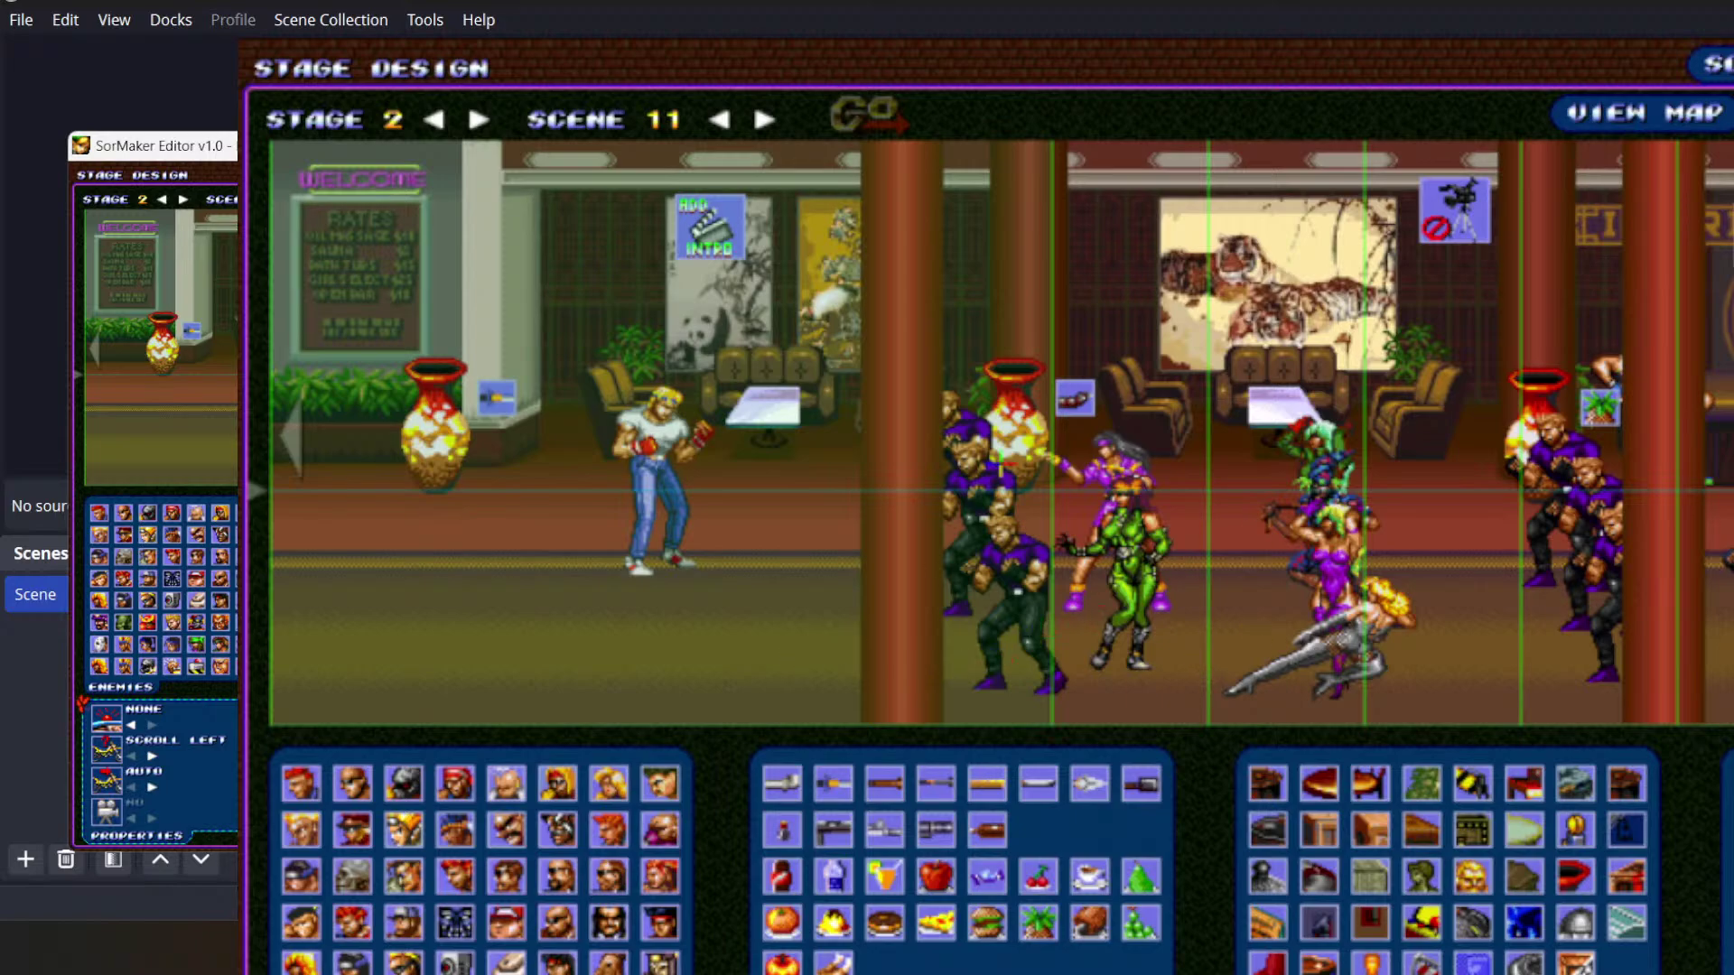
scroll(479, 643, "right", 2)
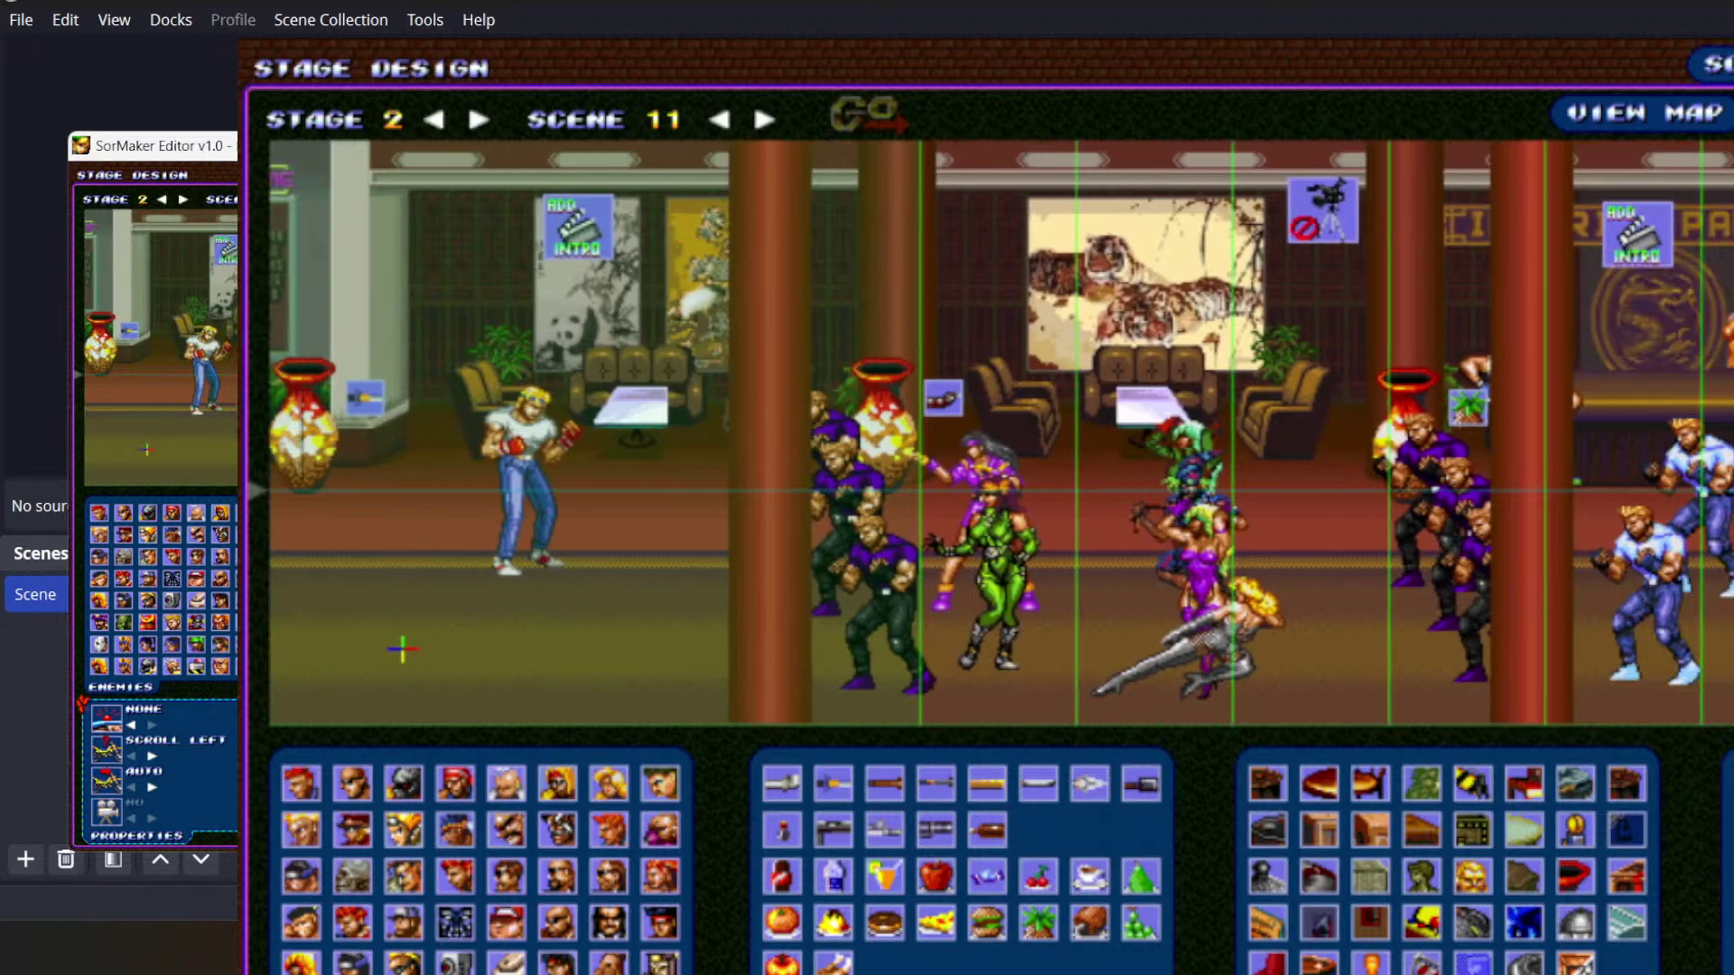
scroll(449, 674, "left", 2)
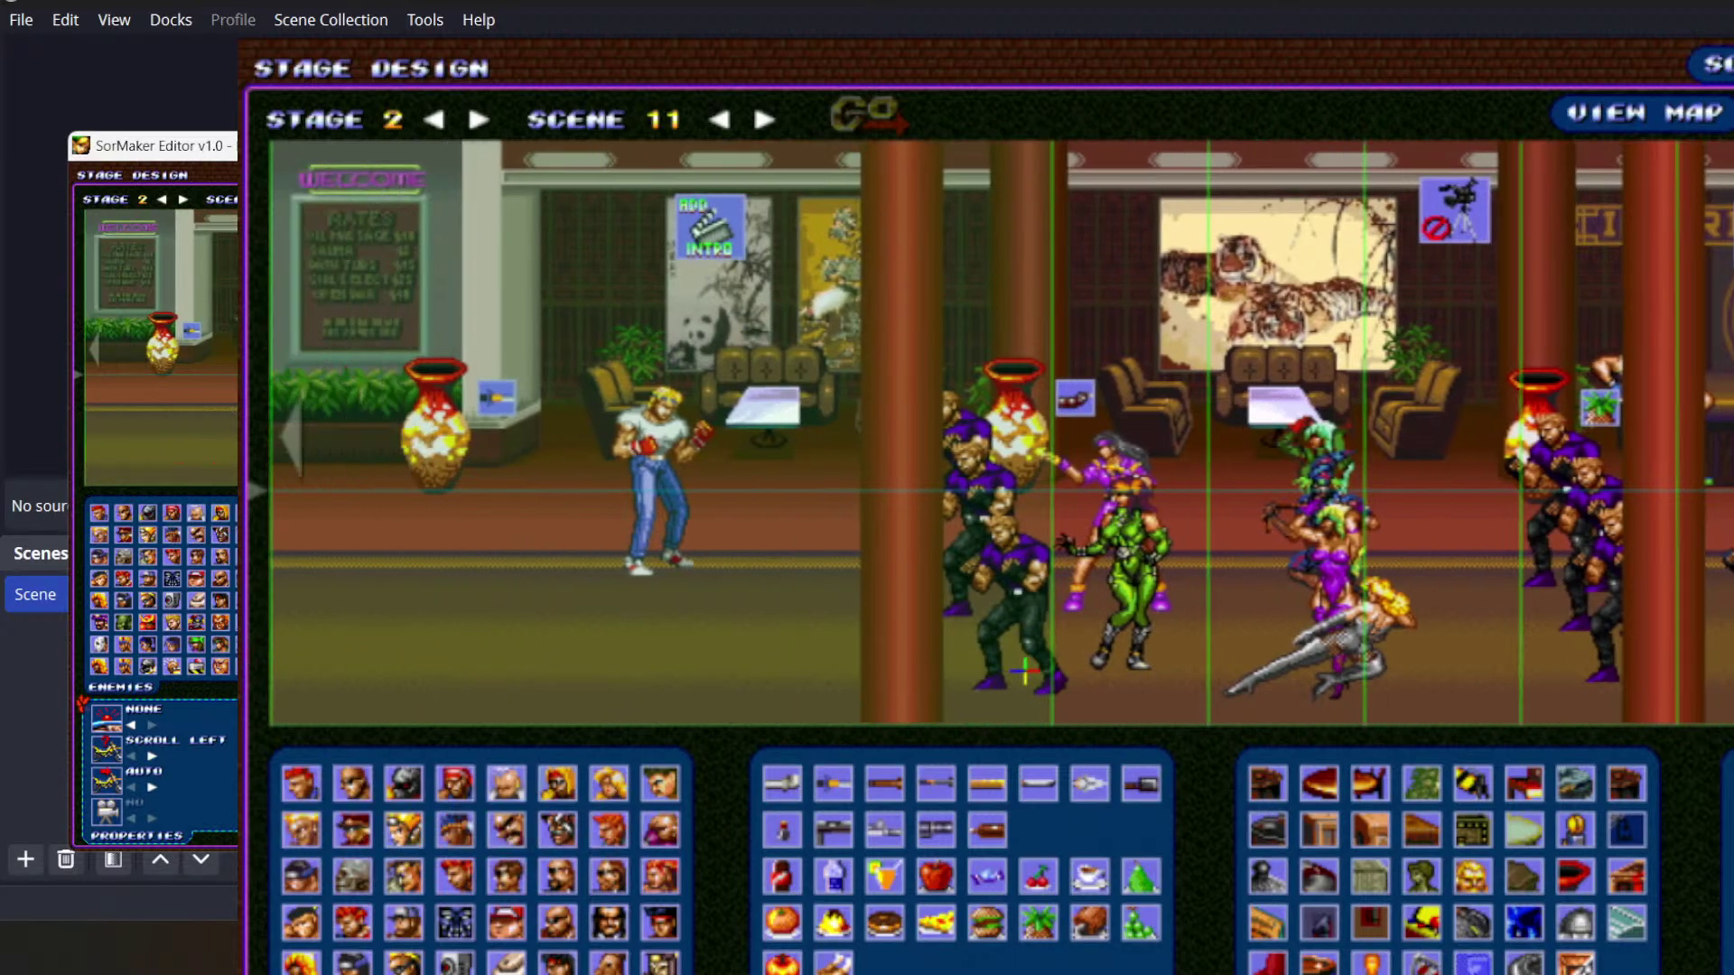
- Go to scene 12 of stage 2 and examine it from the locker room to the curtained stage with the purple carpet
left_click(762, 121)
left_click(881, 118)
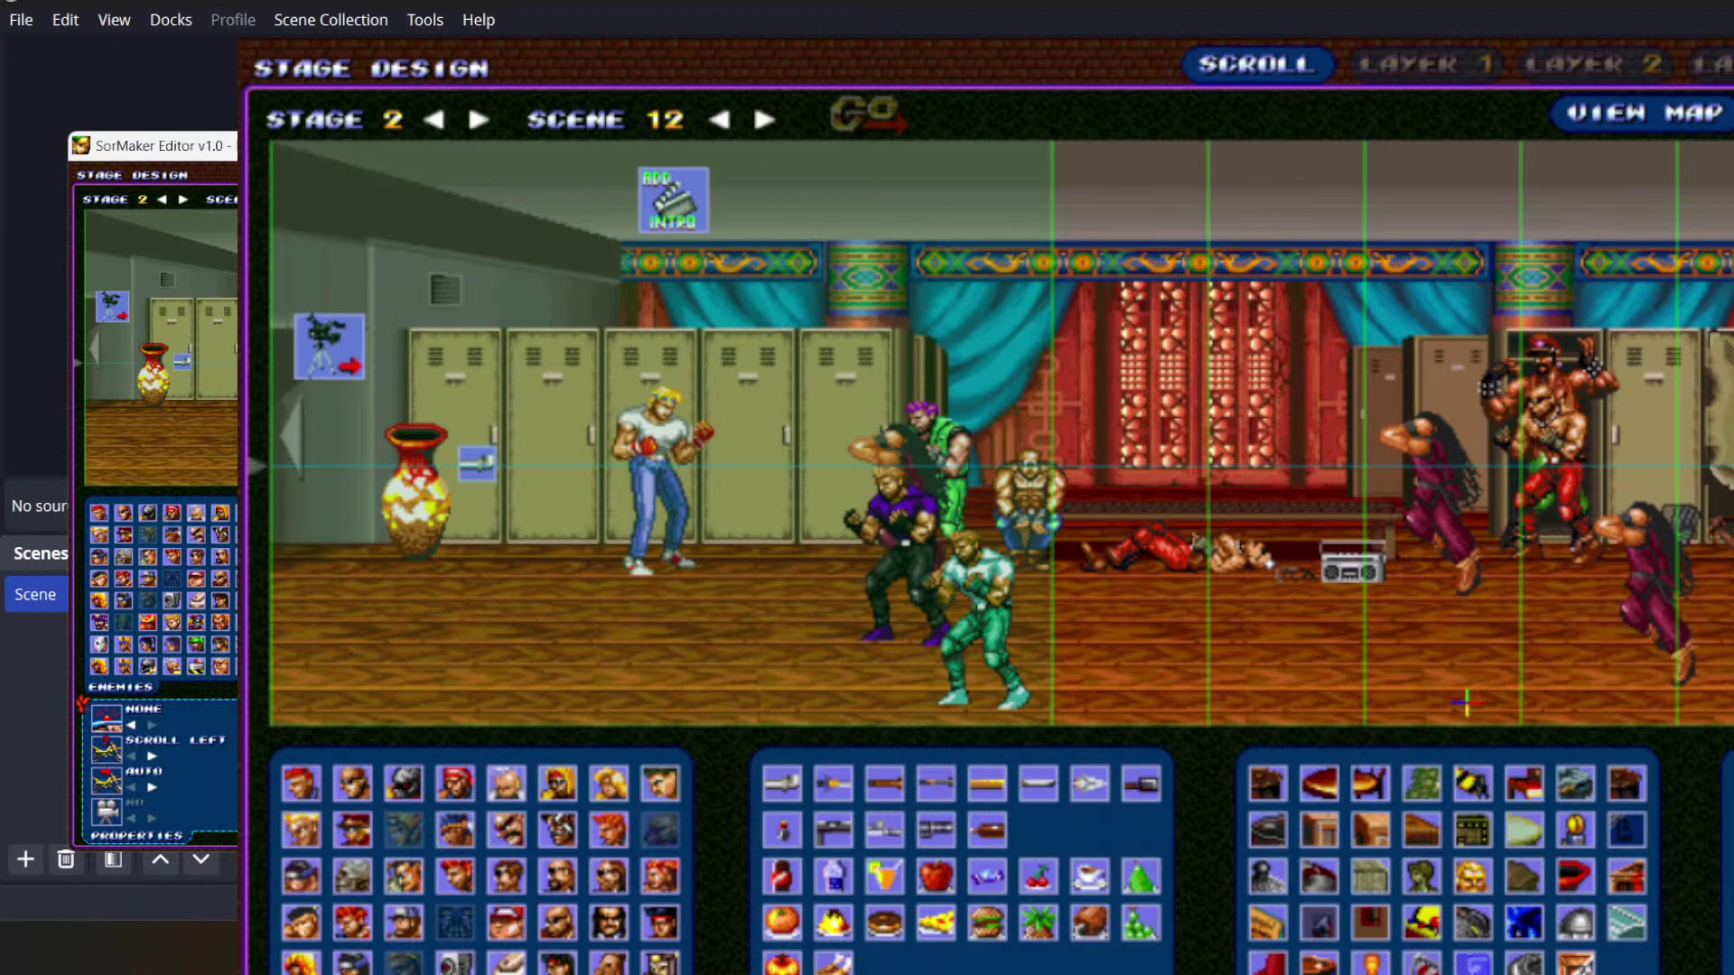
scroll(1459, 705, "right", 1)
scroll(1458, 704, "right", 5)
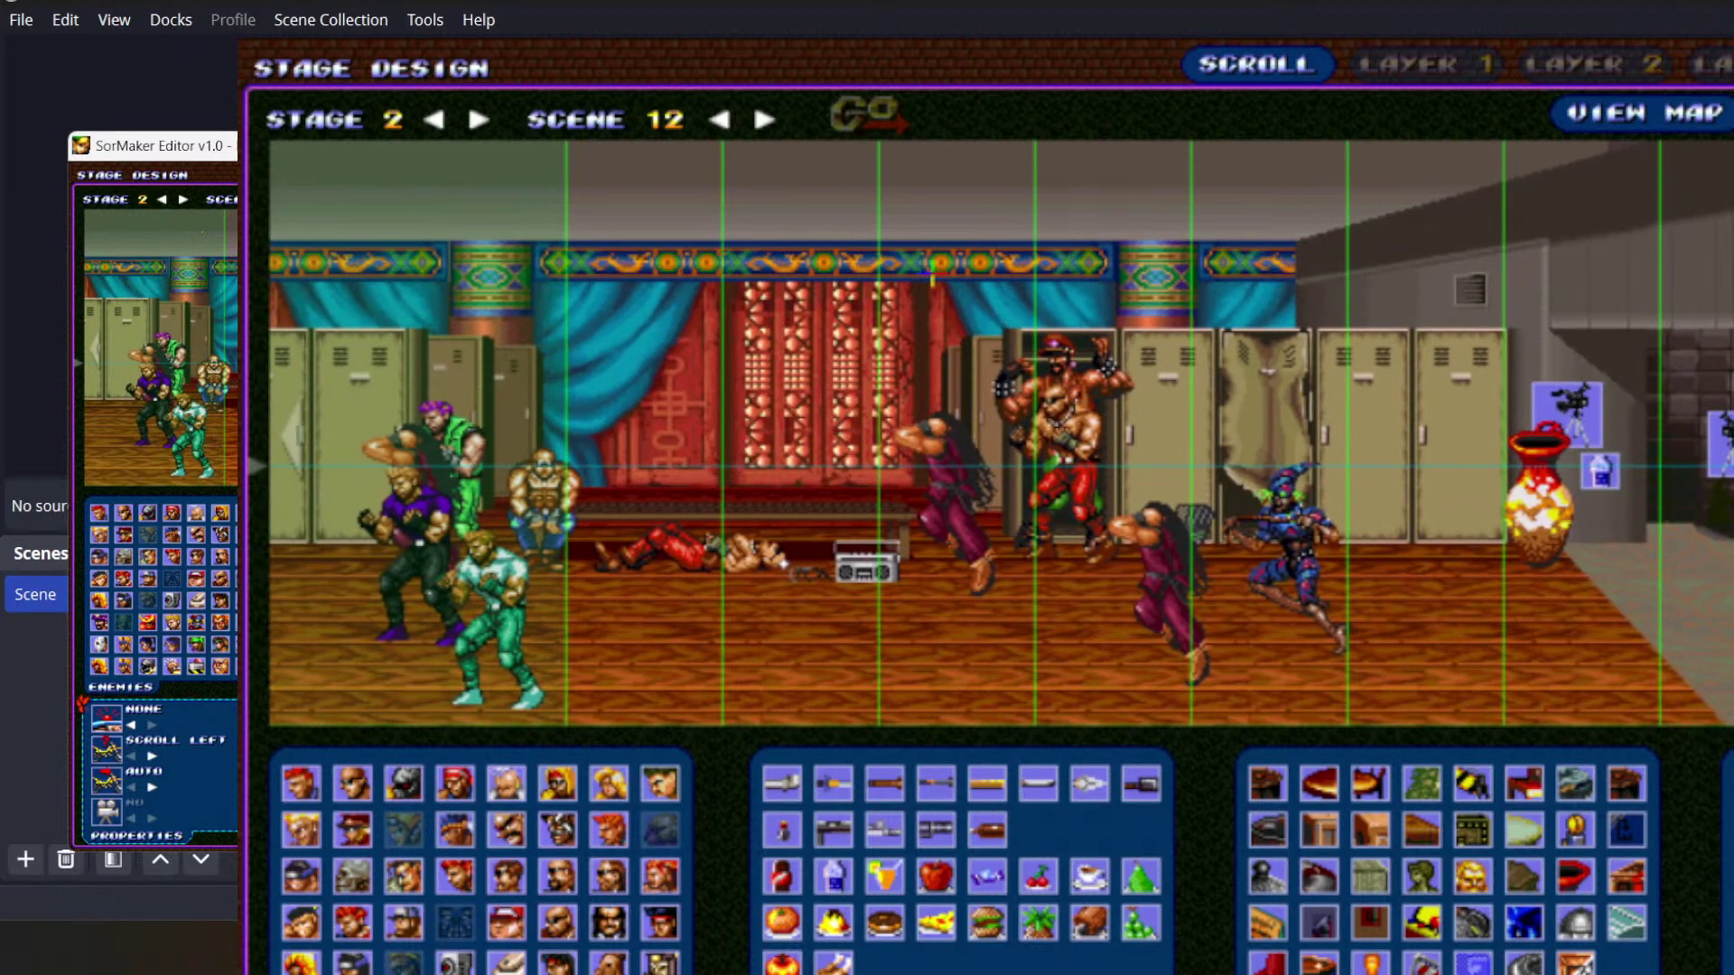
scroll(1001, 433, "right", 8)
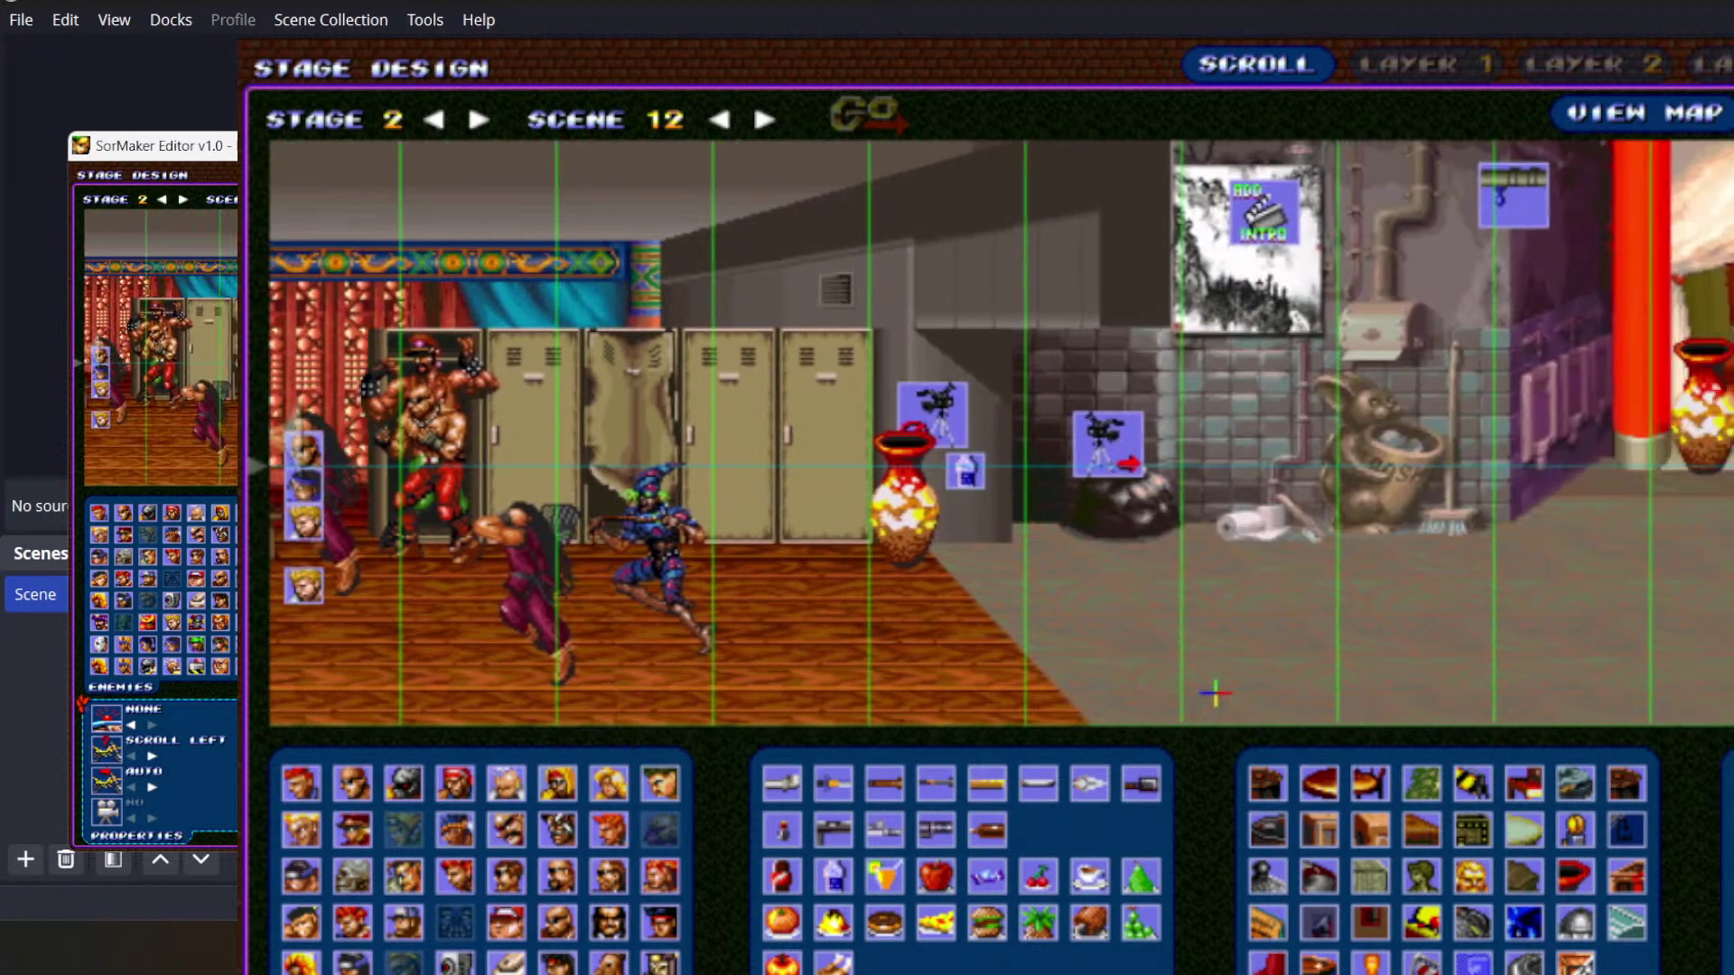
scroll(1147, 668, "right", 6)
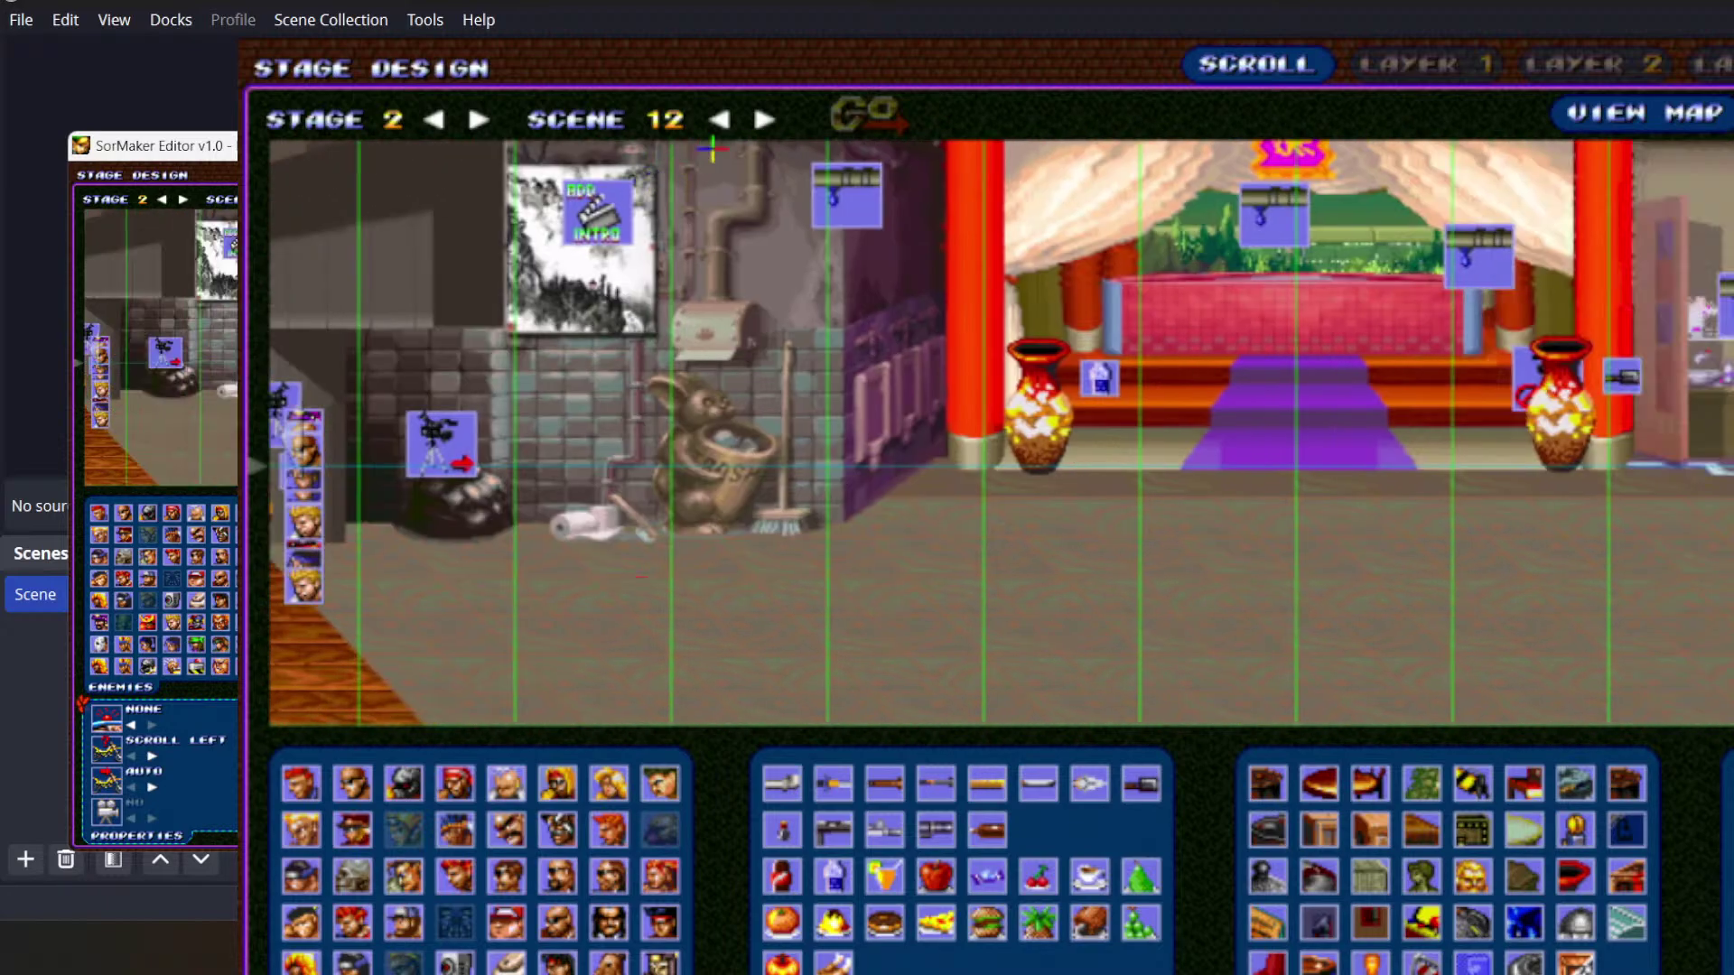
- Go to scene 13 of stage 2 and examine the red lounge-bed hall from its start to the bar
left_click(764, 120)
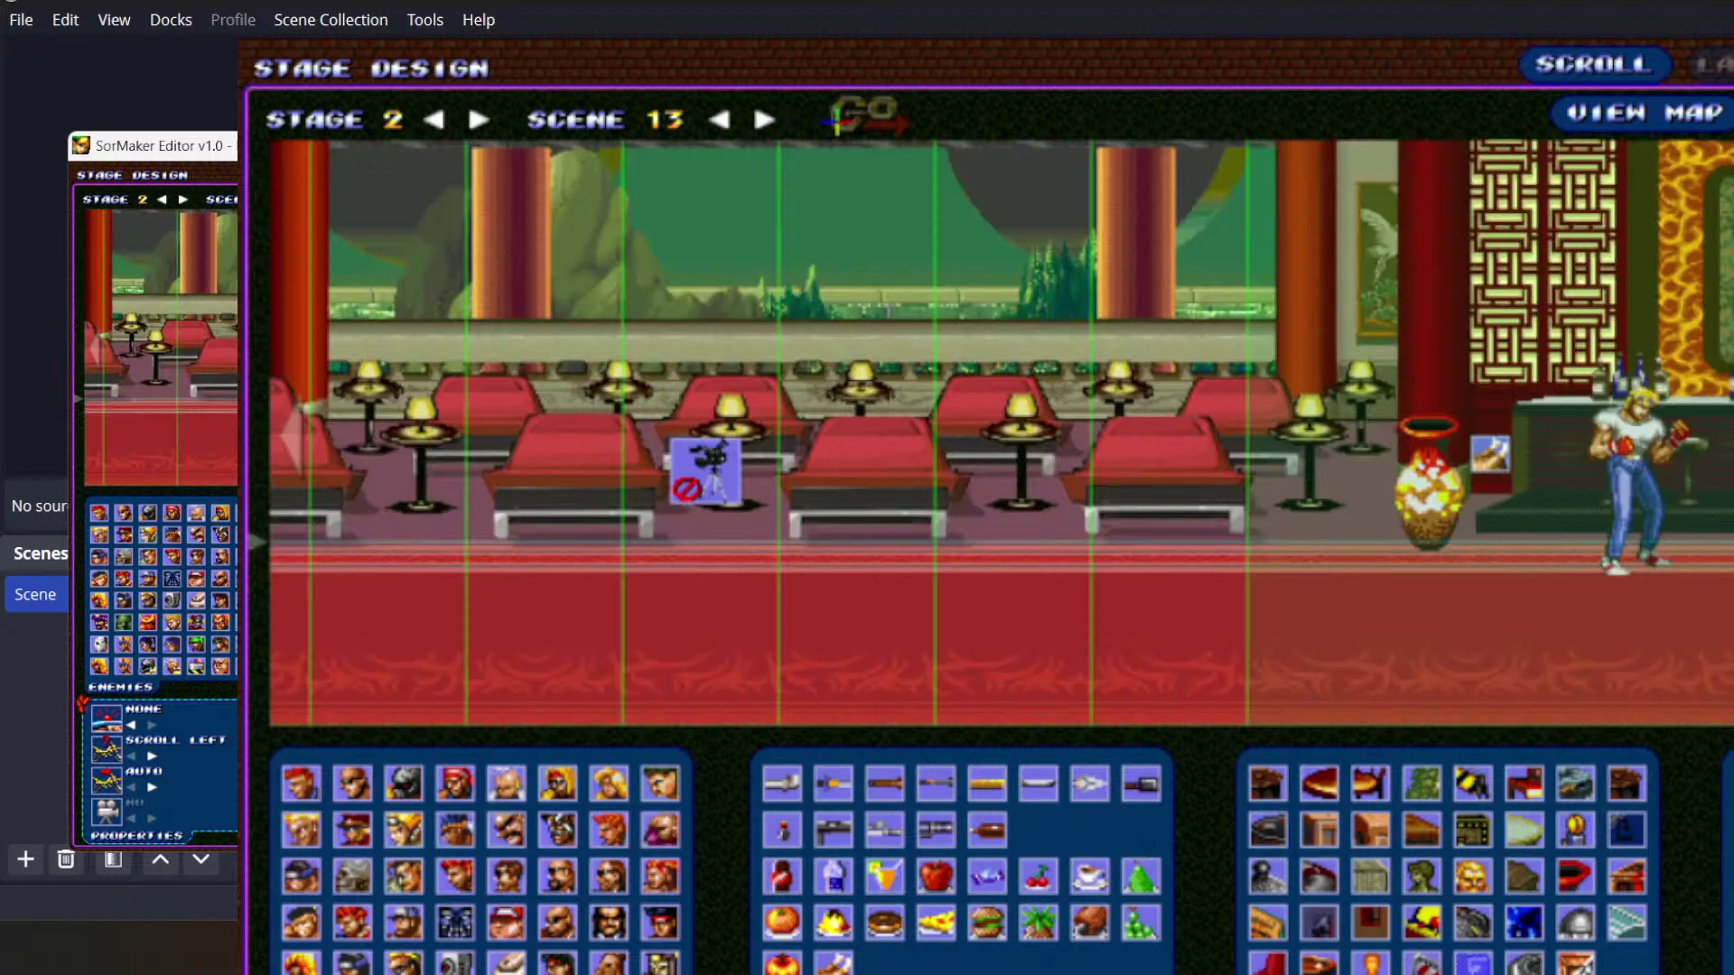
left_click_drag(632, 632, 1552, 642)
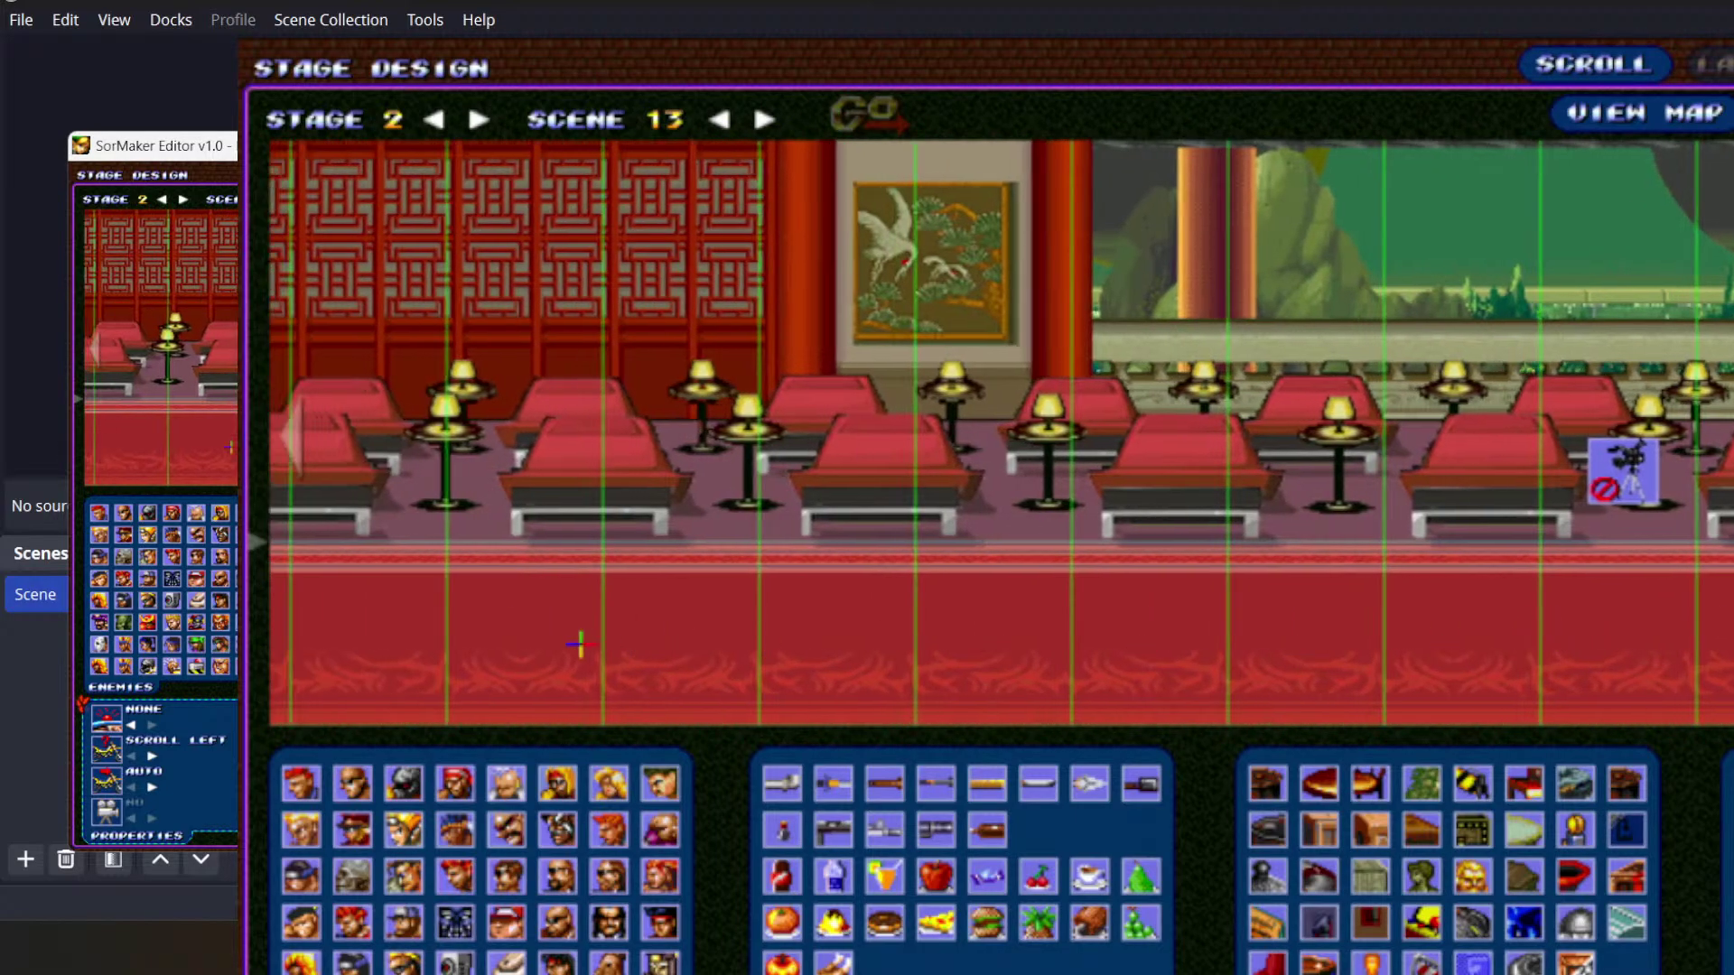
left_click_drag(581, 644, 1323, 647)
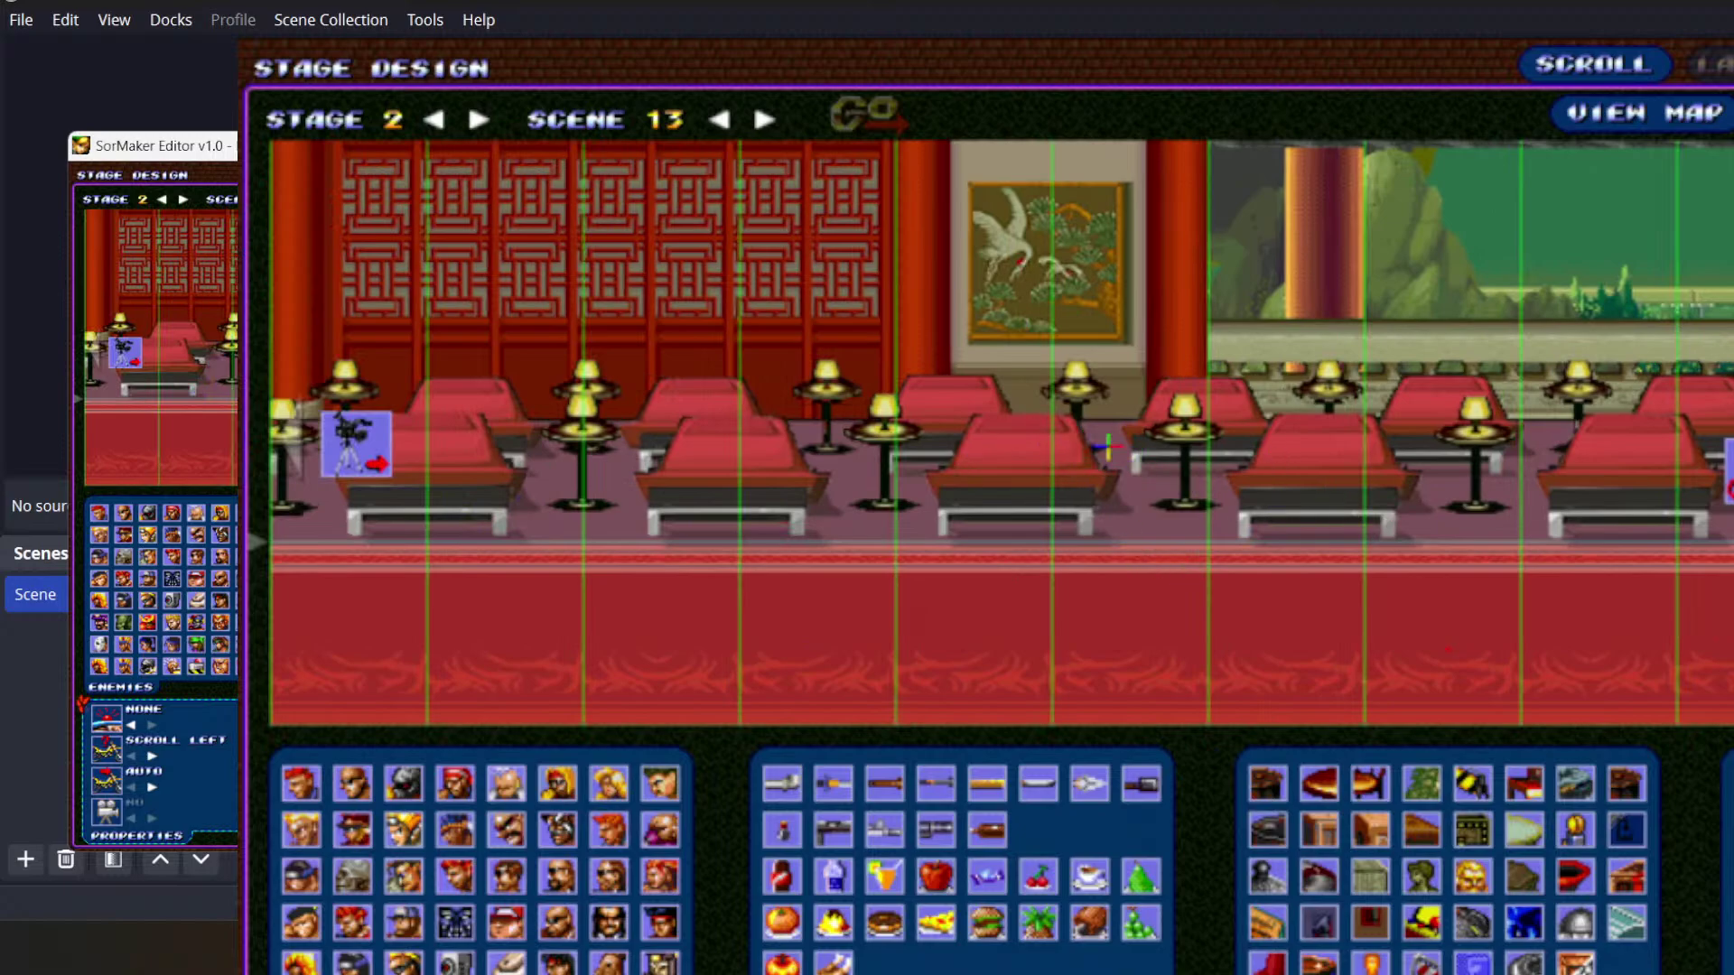
left_click_drag(1486, 621, 911, 623)
mouse_move(1375, 617)
left_mouse_down()
mouse_move(631, 611)
mouse_move(953, 614)
left_mouse_up()
left_click_drag(1056, 623, 736, 623)
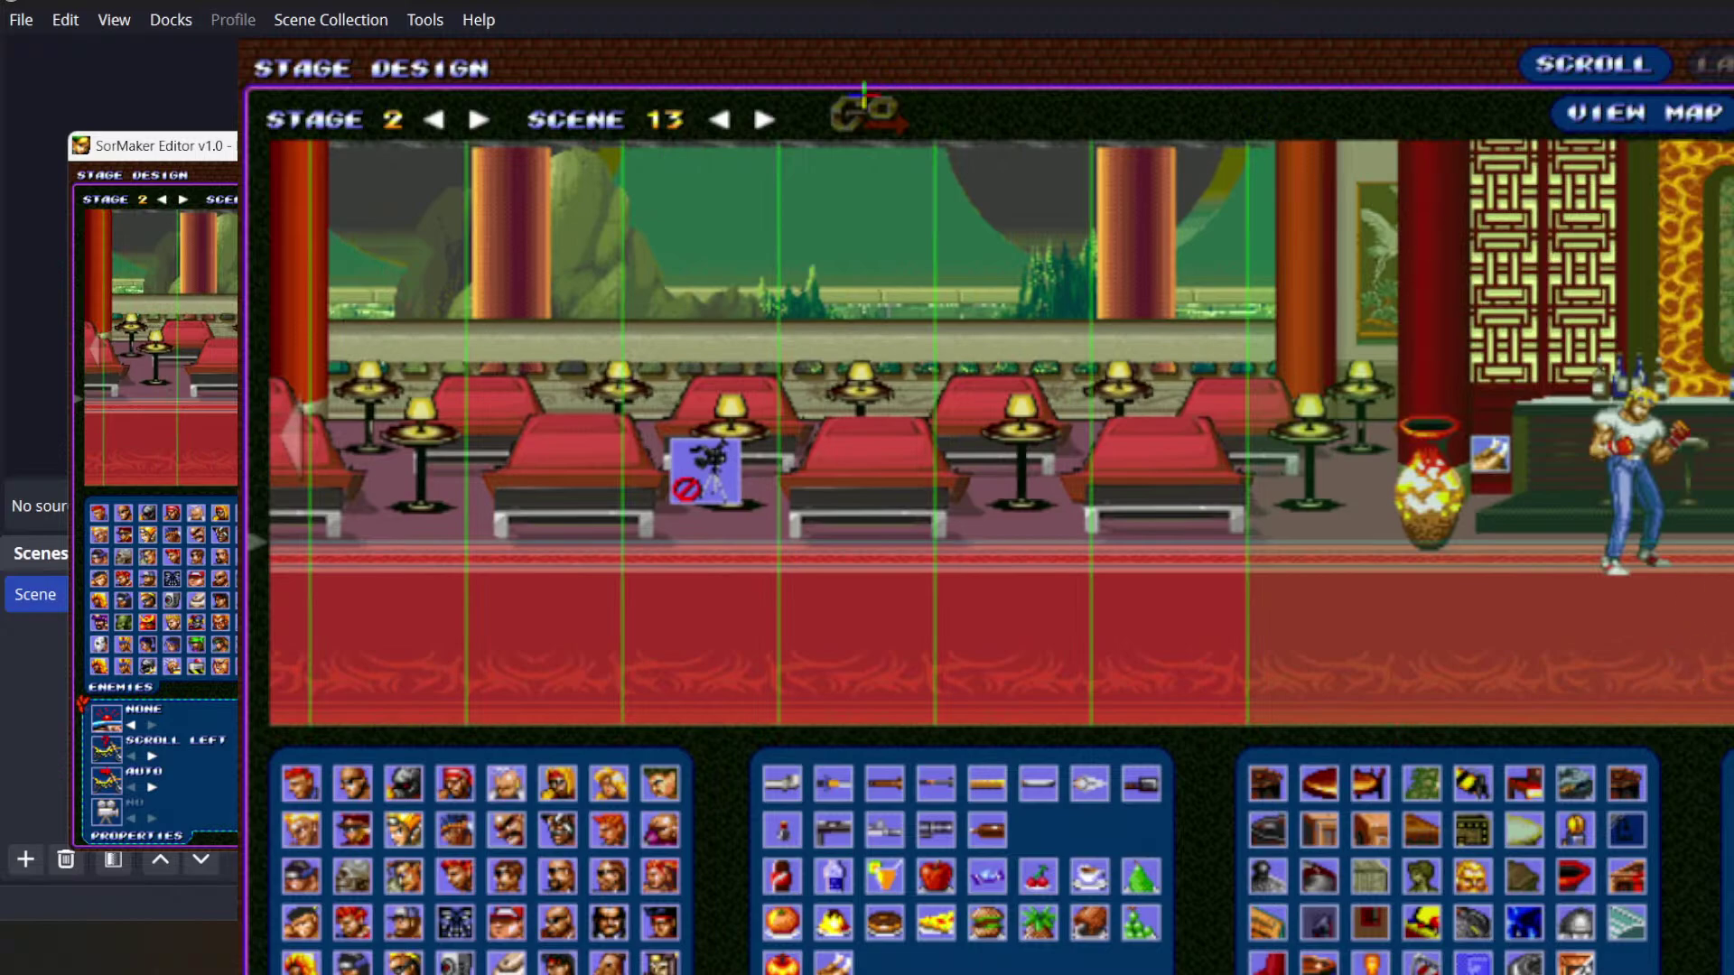
- Go to scene 14 of stage 2 and examine the dark corridor with the lanterns, drawer stacks and open door
left_click(764, 119)
left_click(858, 117)
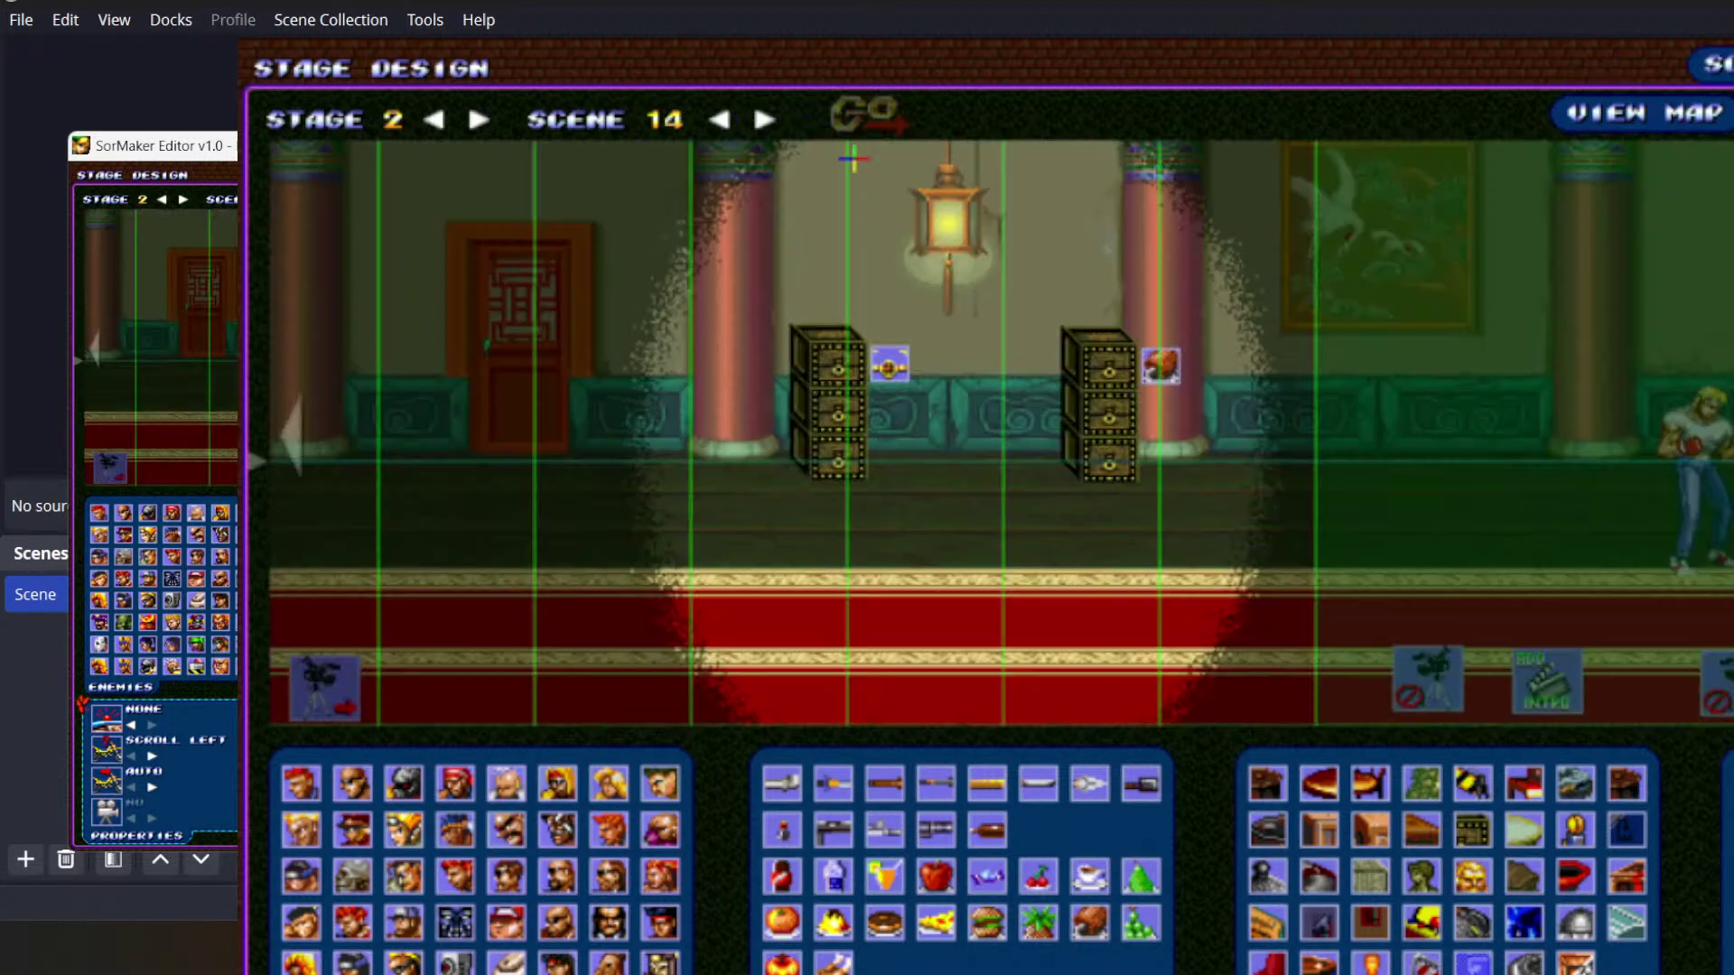
mouse_move(812, 549)
left_mouse_down()
mouse_move(1664, 573)
mouse_move(402, 560)
left_mouse_up()
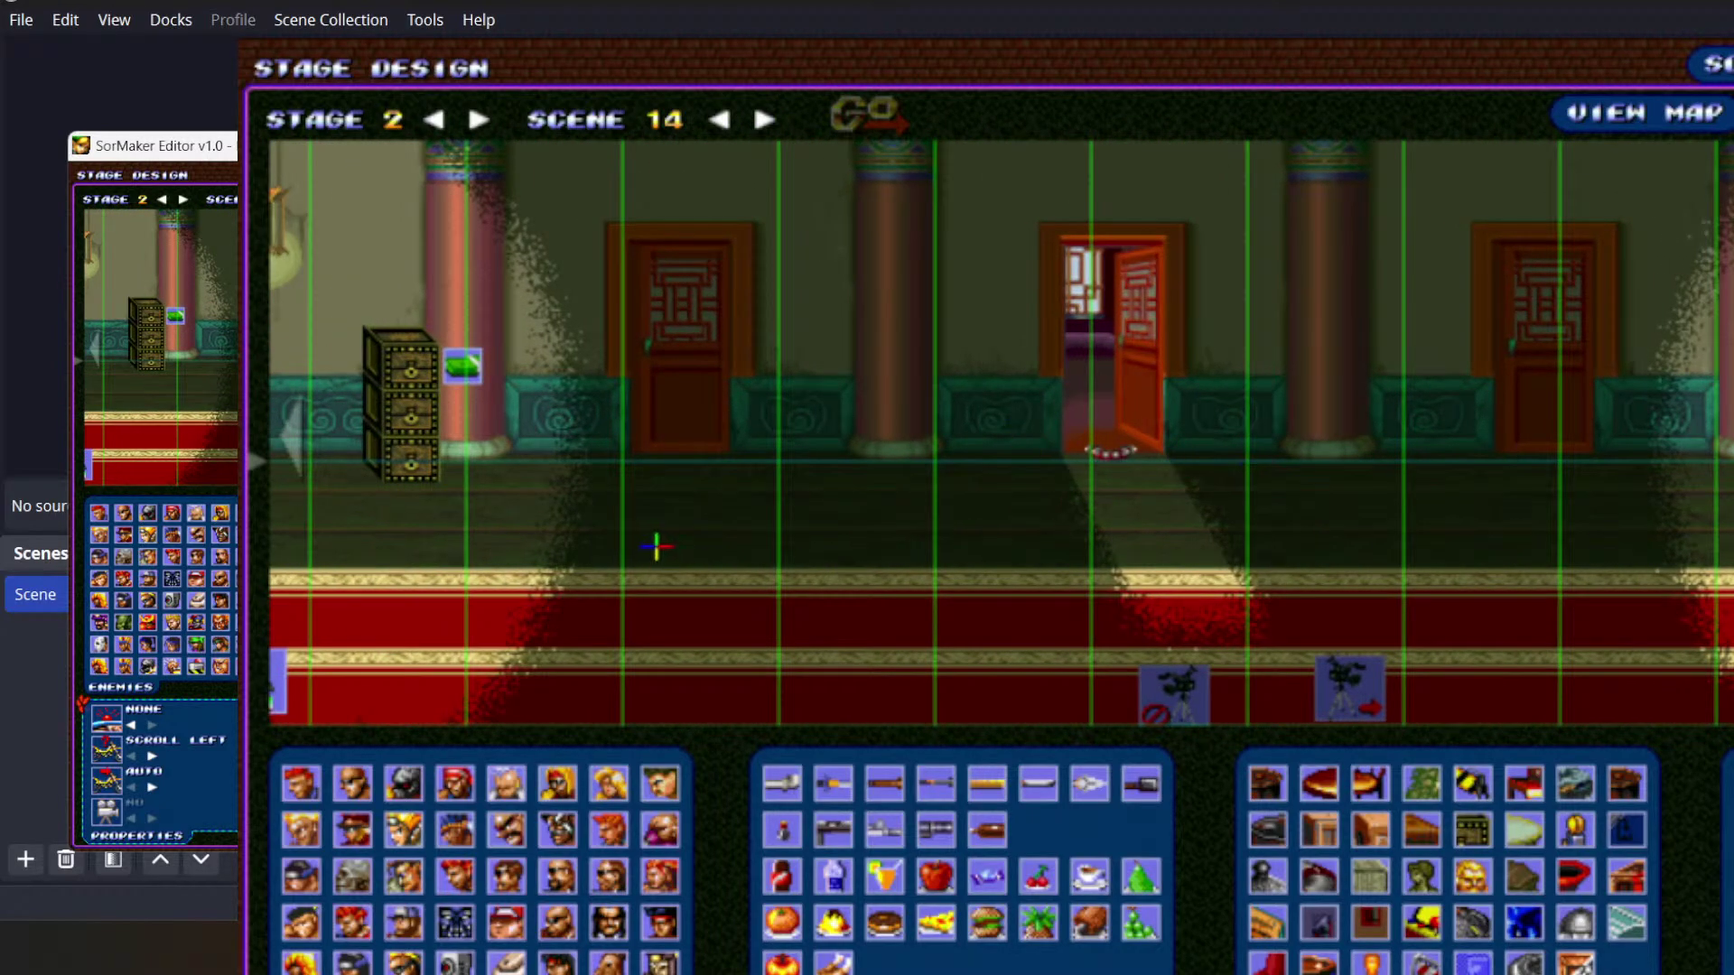
left_click_drag(654, 546, 1220, 542)
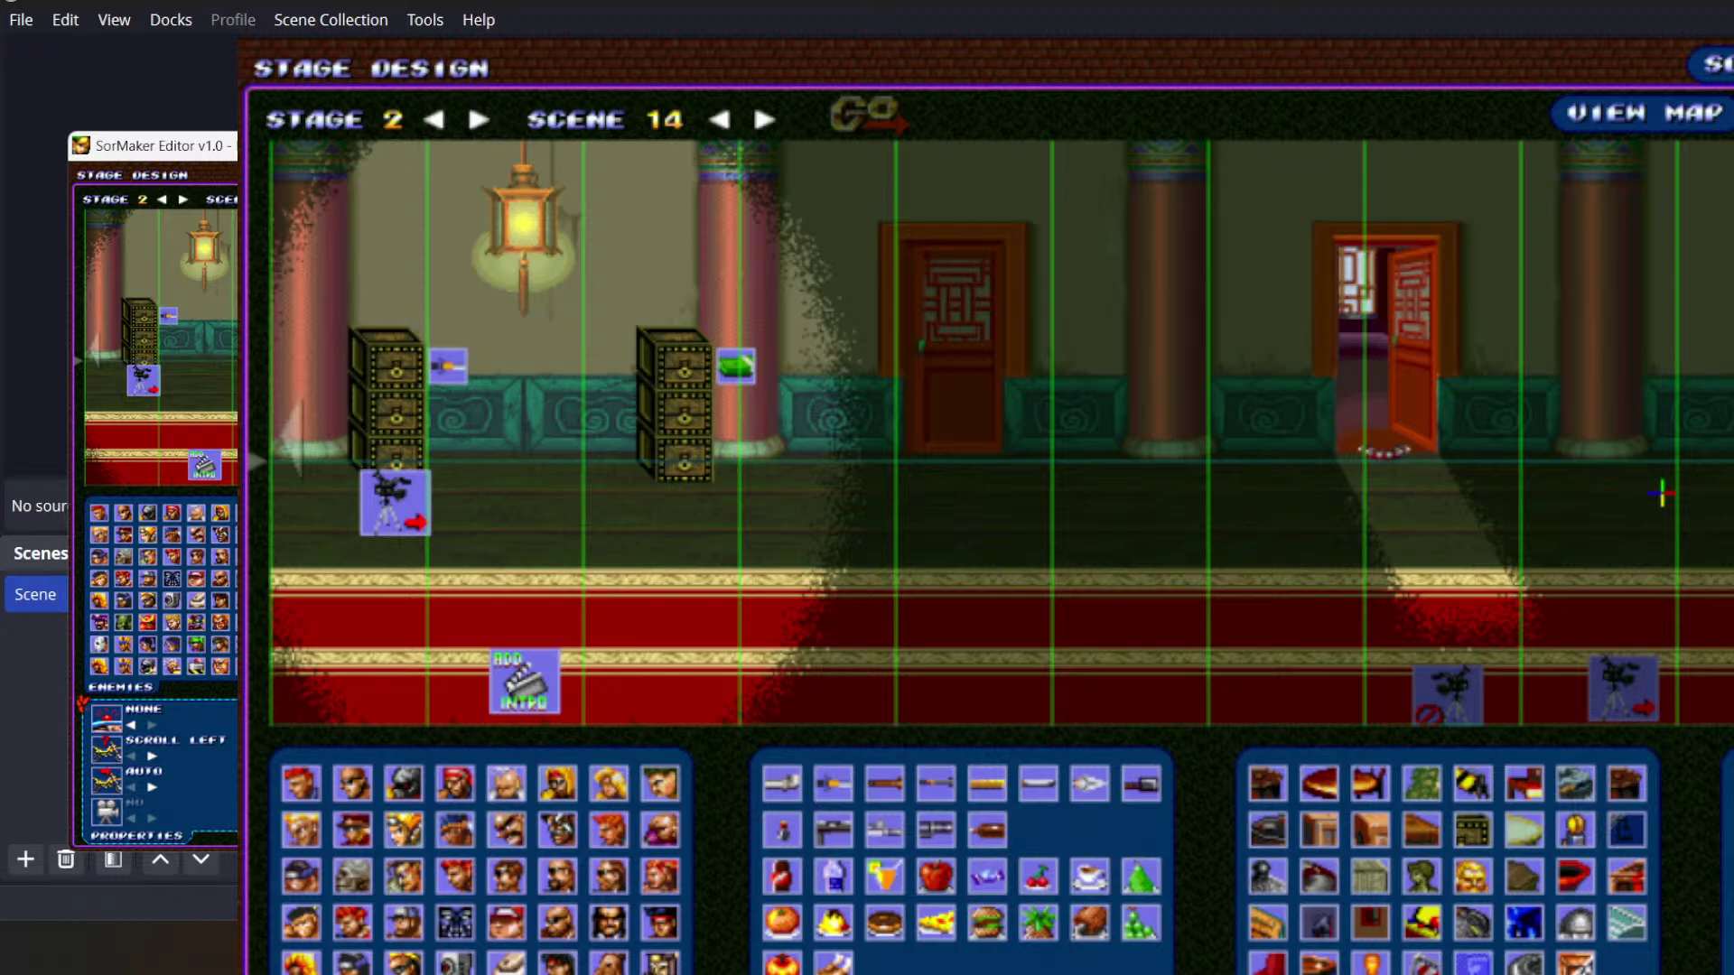
left_click_drag(1707, 502, 1199, 571)
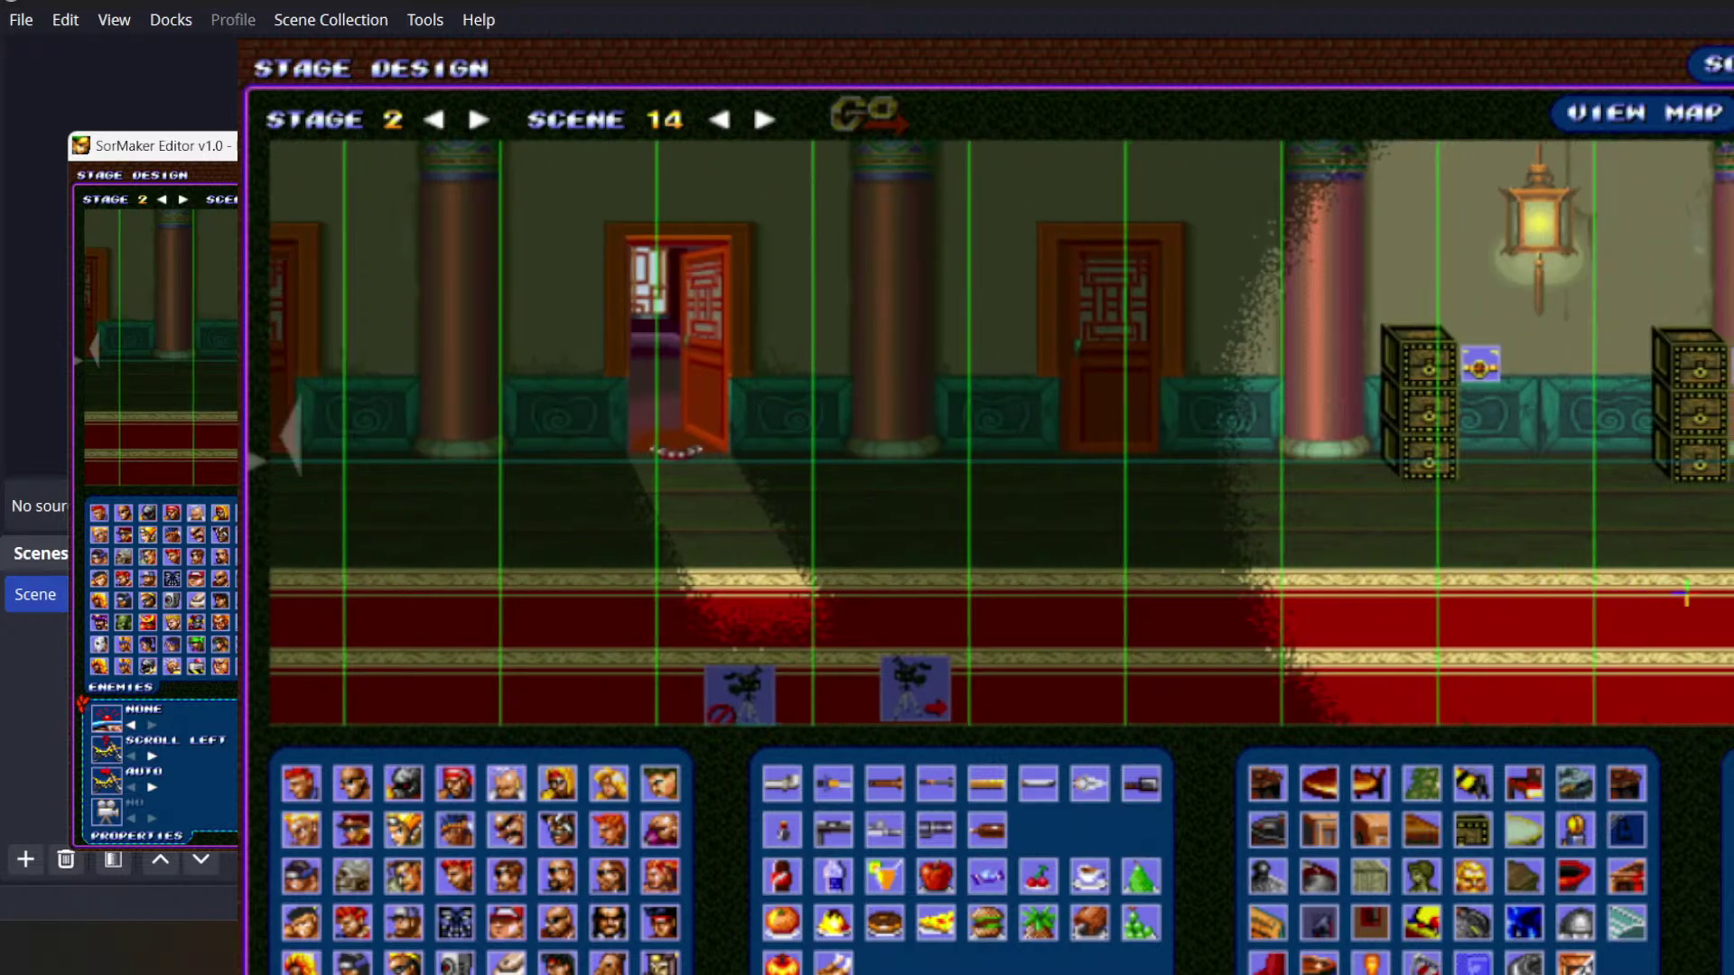
left_click(1721, 591)
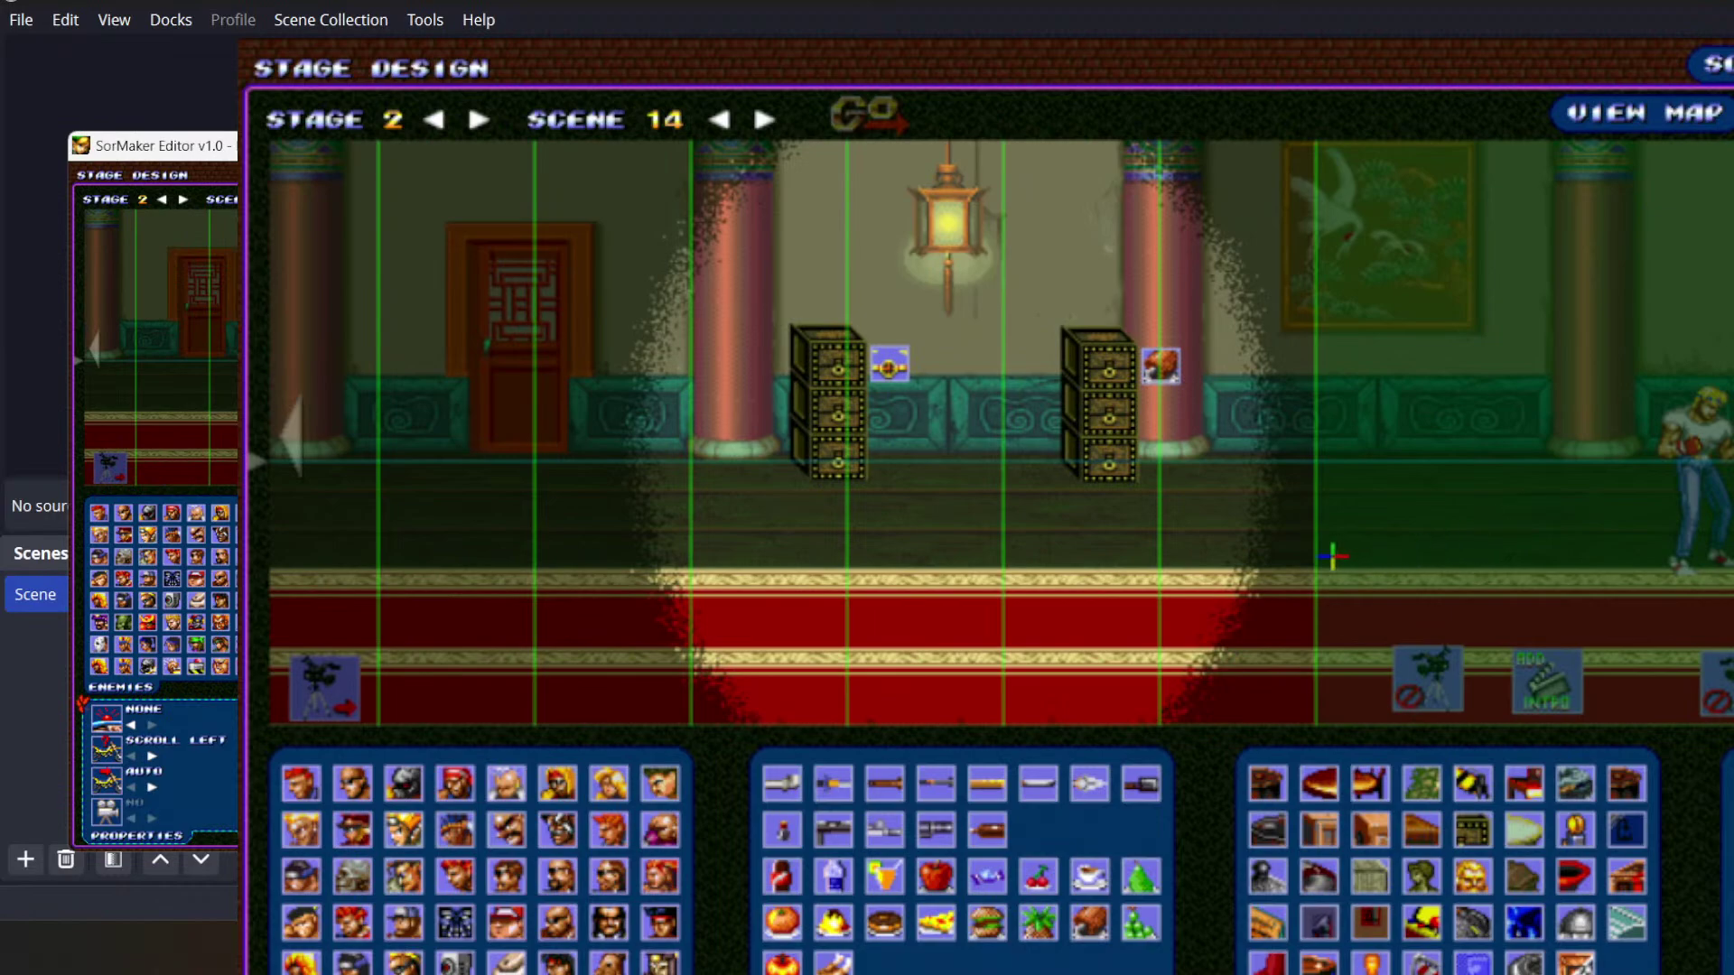
- Go to scene 15 of stage 2 and look over the warehouse from the staircase to the stage clear marker
left_click(766, 118)
left_click(830, 113)
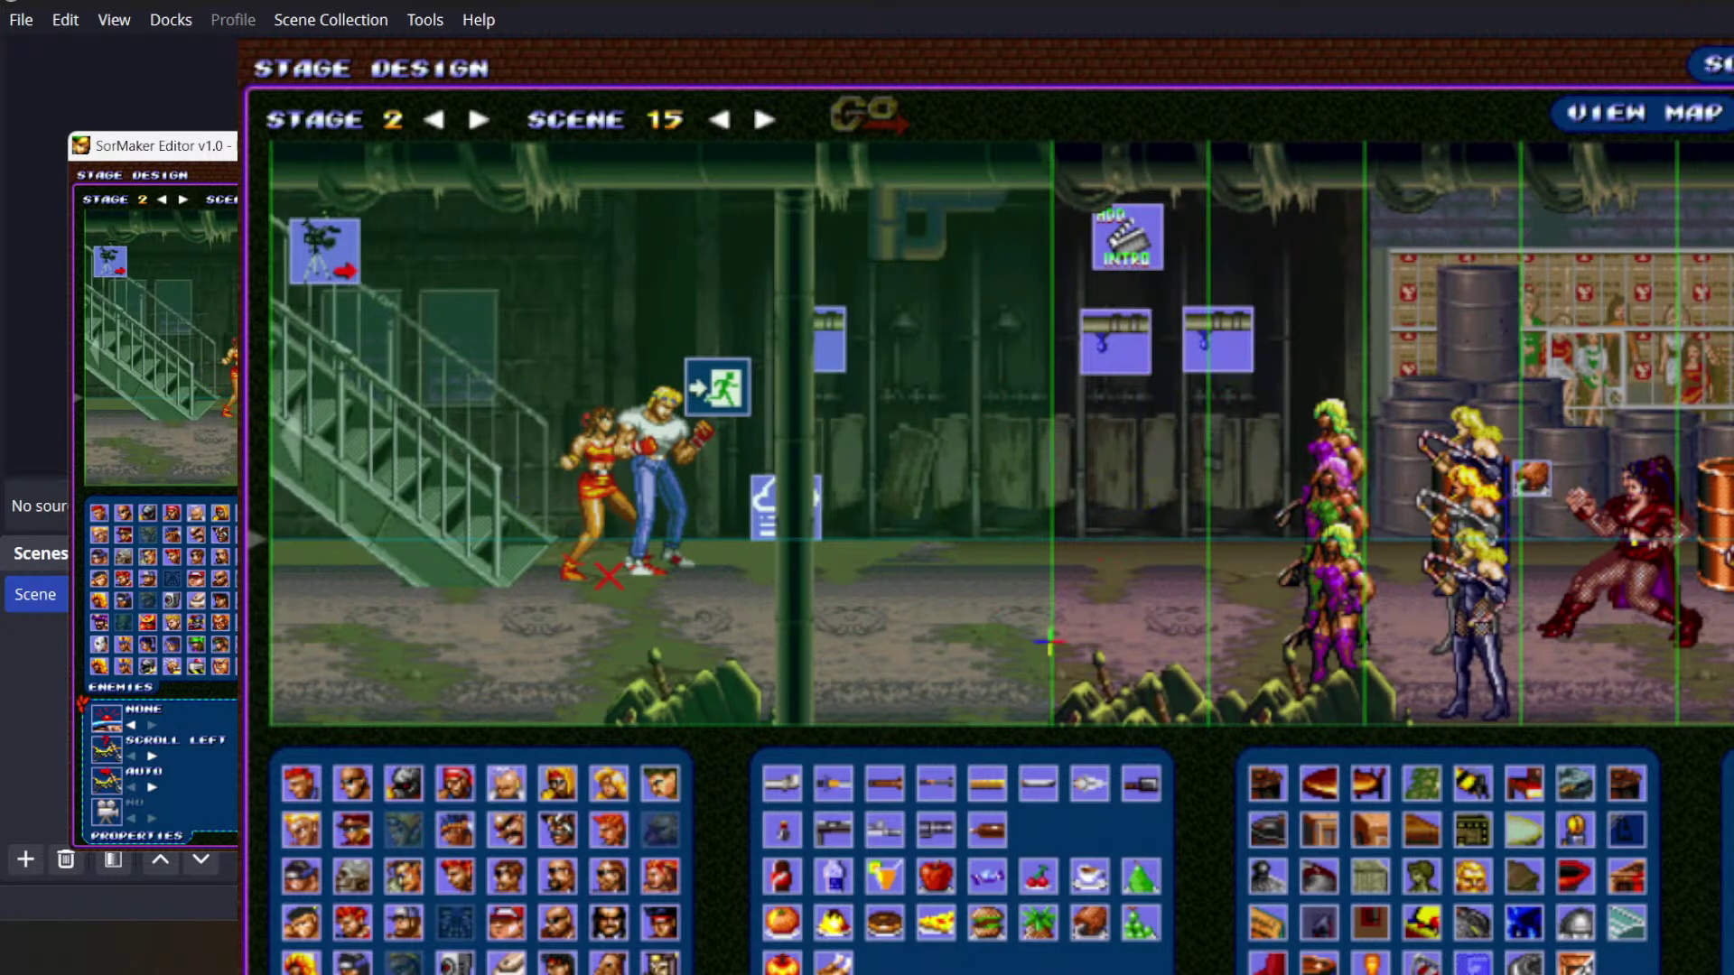
scroll(1030, 629, "right", 5)
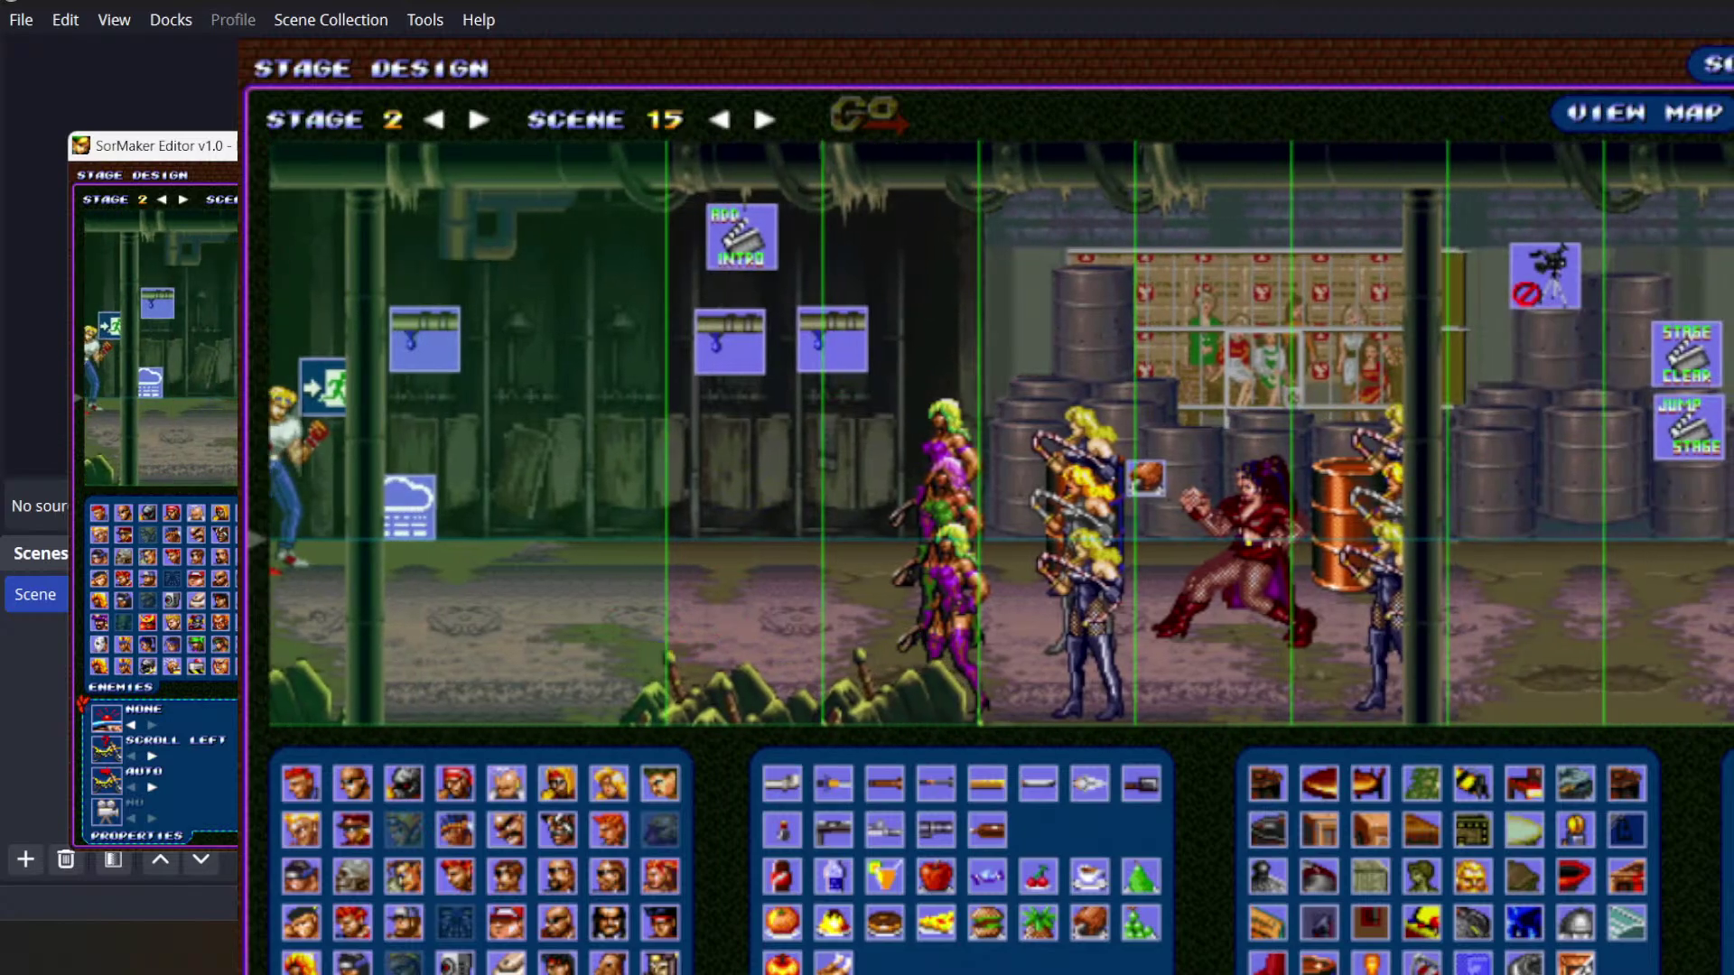
scroll(1000, 433, "right", 2)
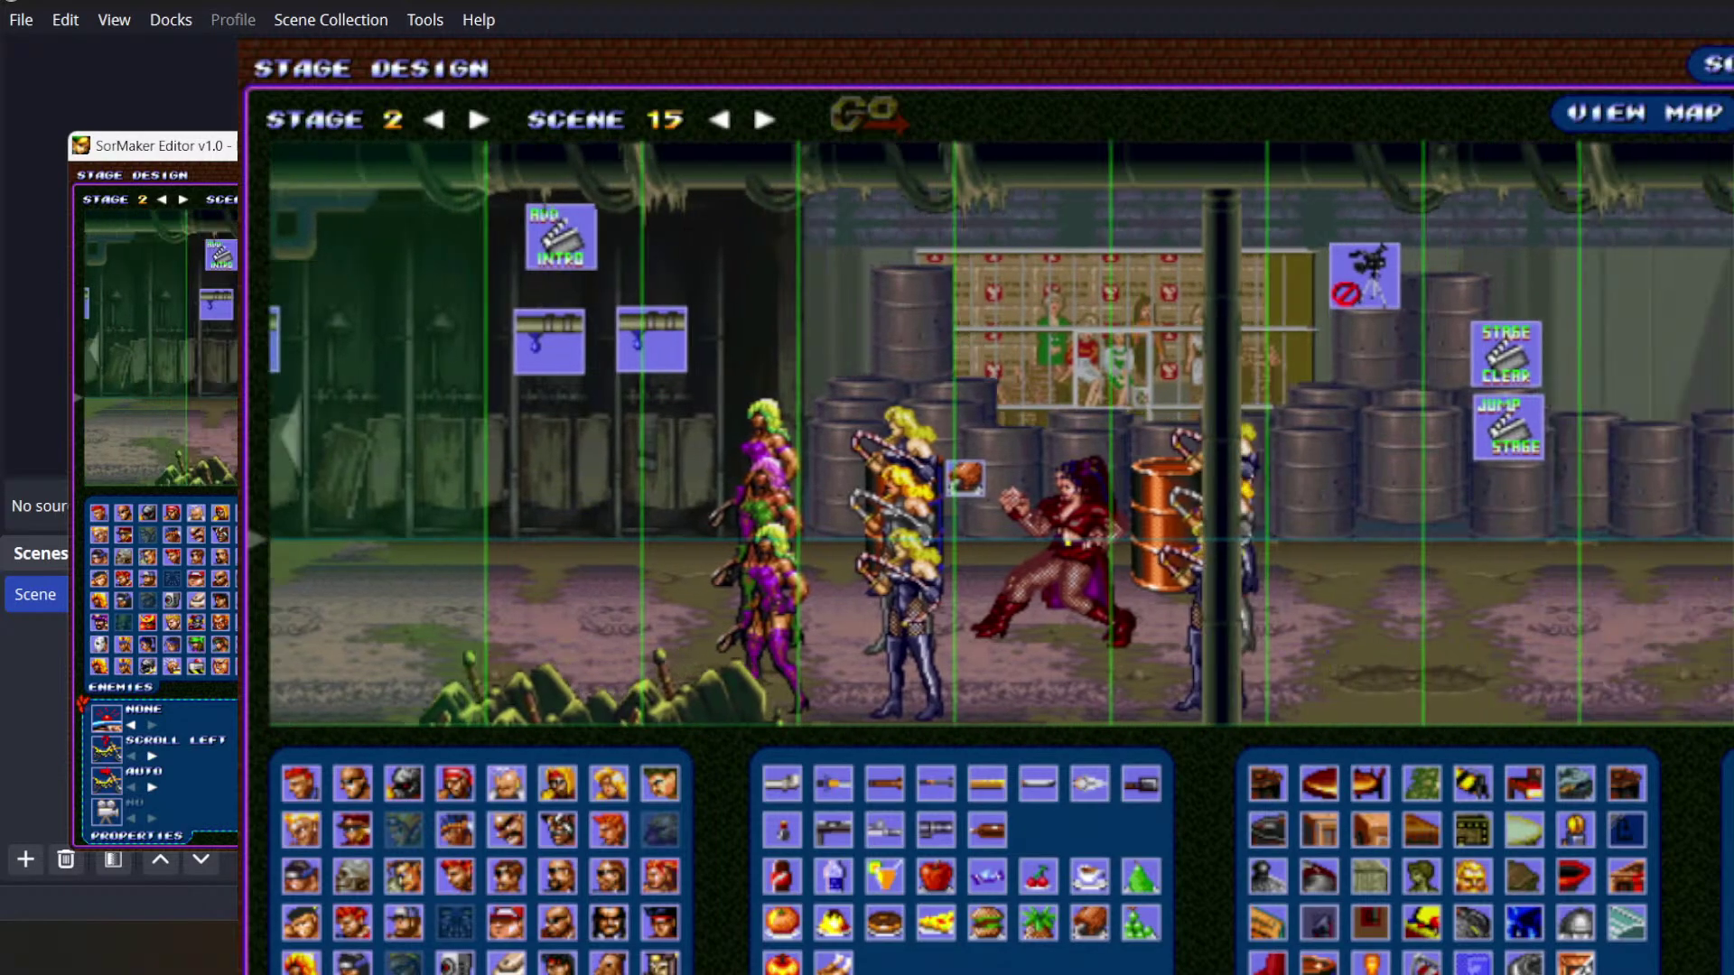
scroll(378, 632, "left", 6)
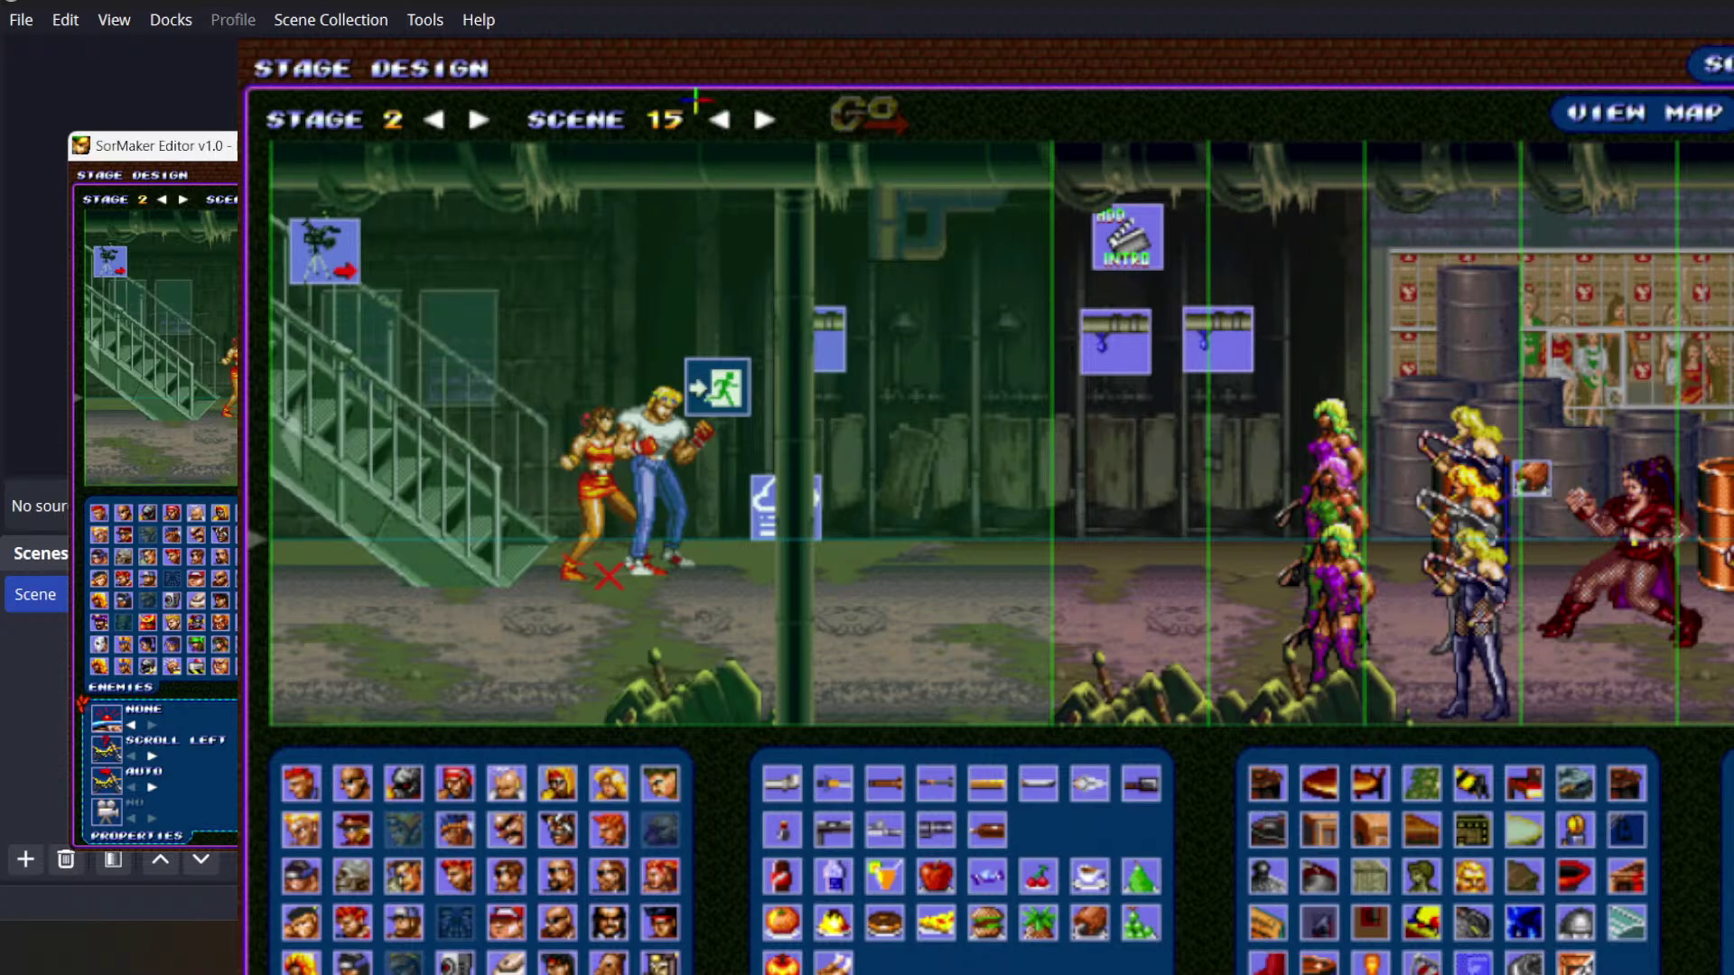
- View scene 16 of stage 2 with the money exchanger street, and switch to Photoshop and back to SorMaker Editor
left_click(764, 119)
left_click(842, 110)
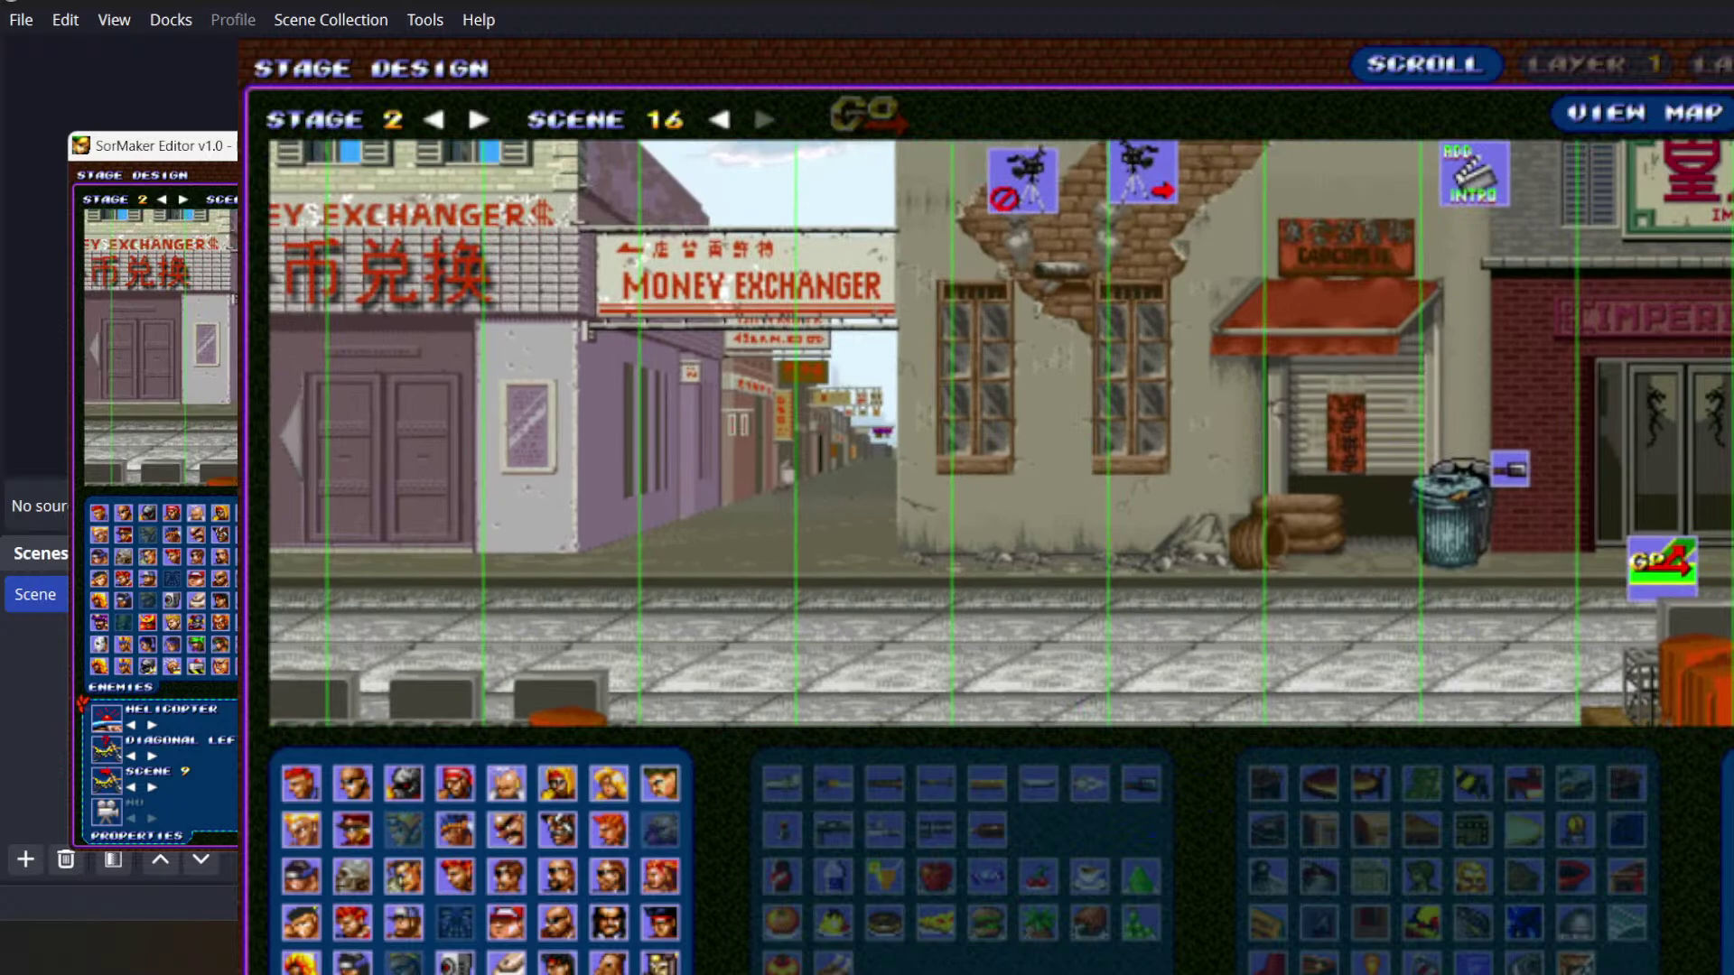
key("alt+Tab")
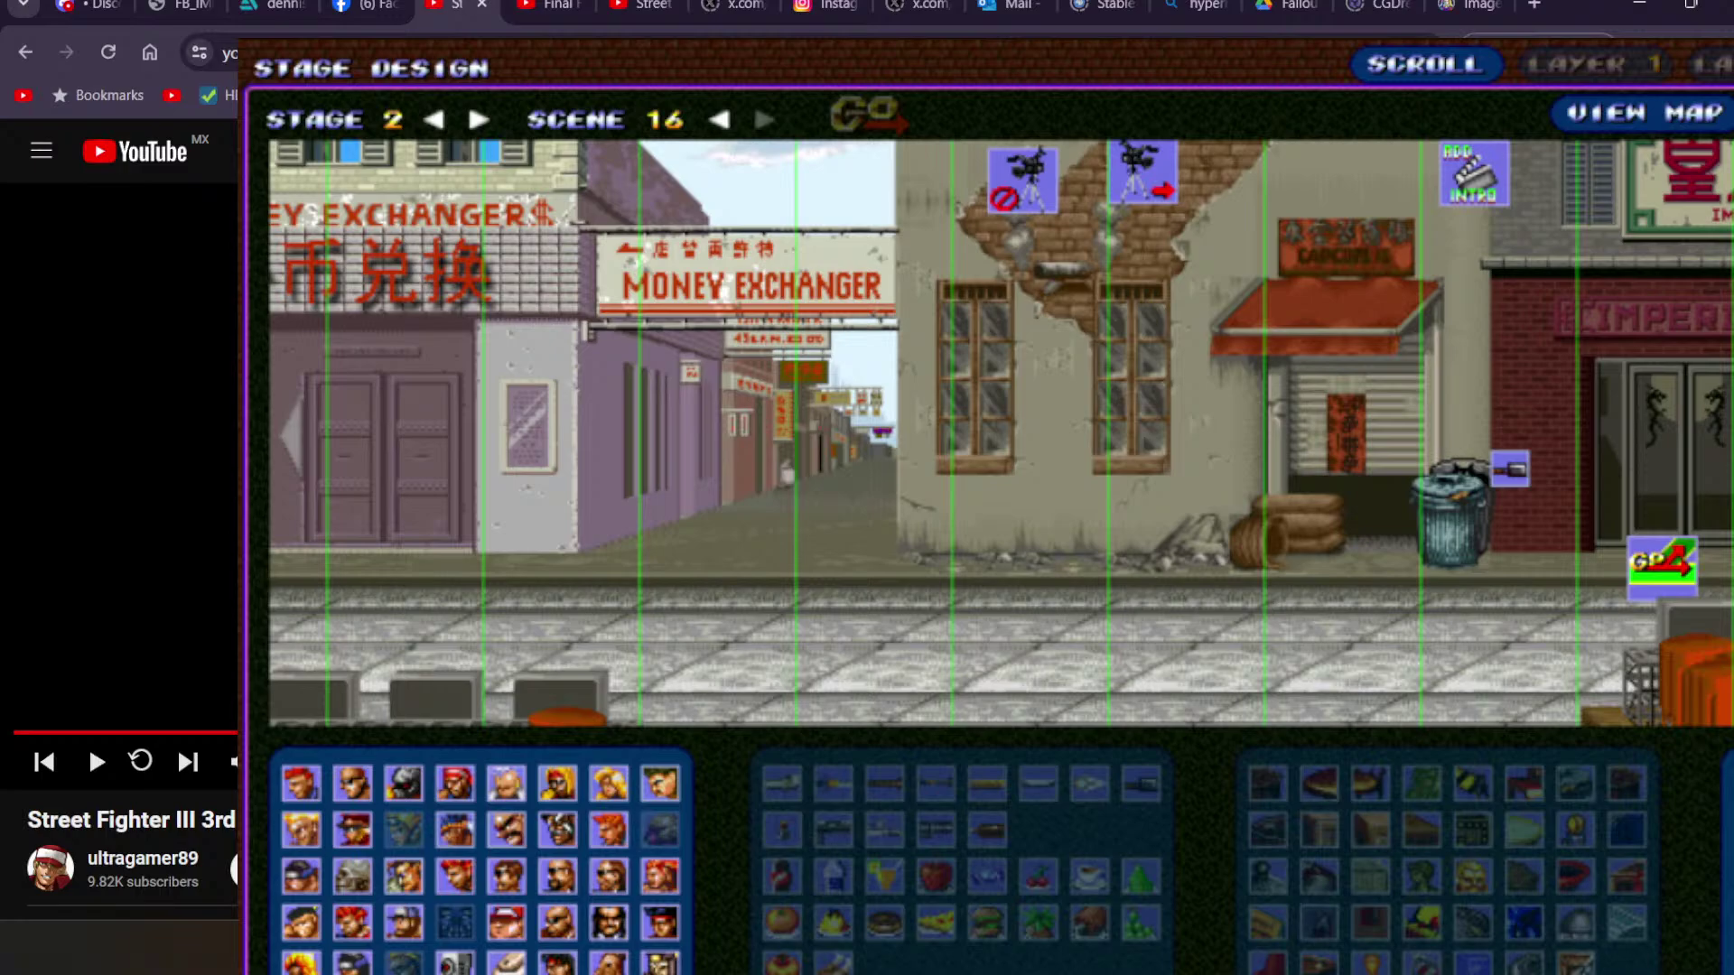
key("alt+Tab")
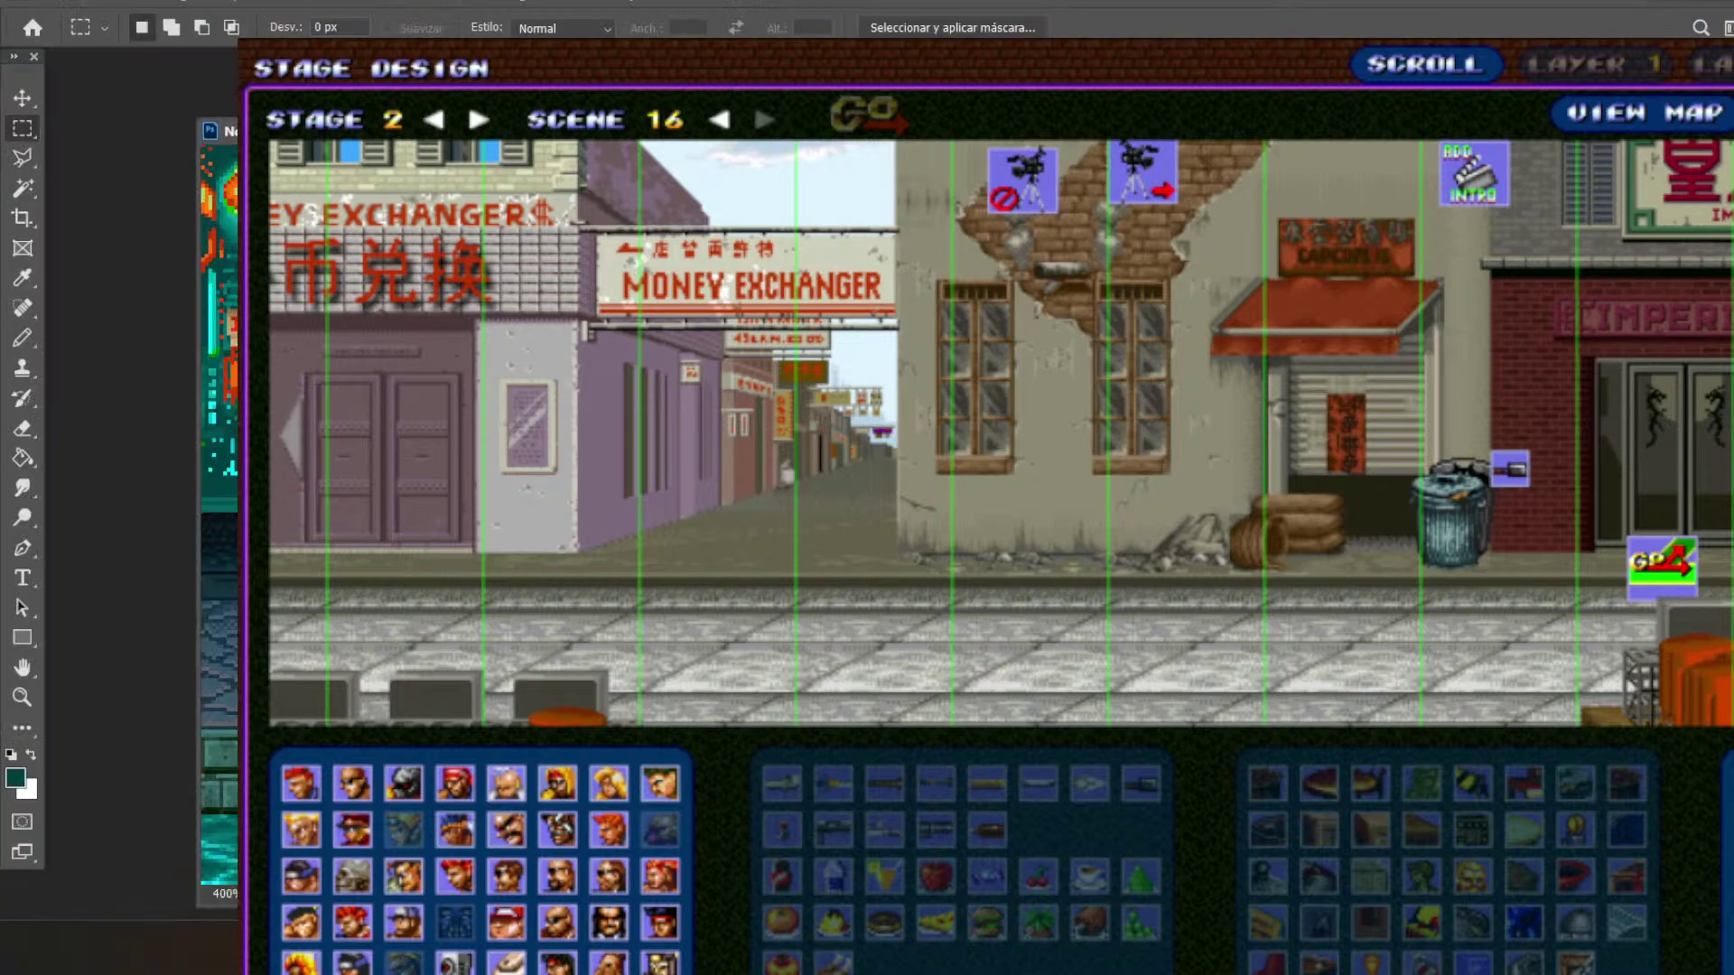
key("alt+Tab")
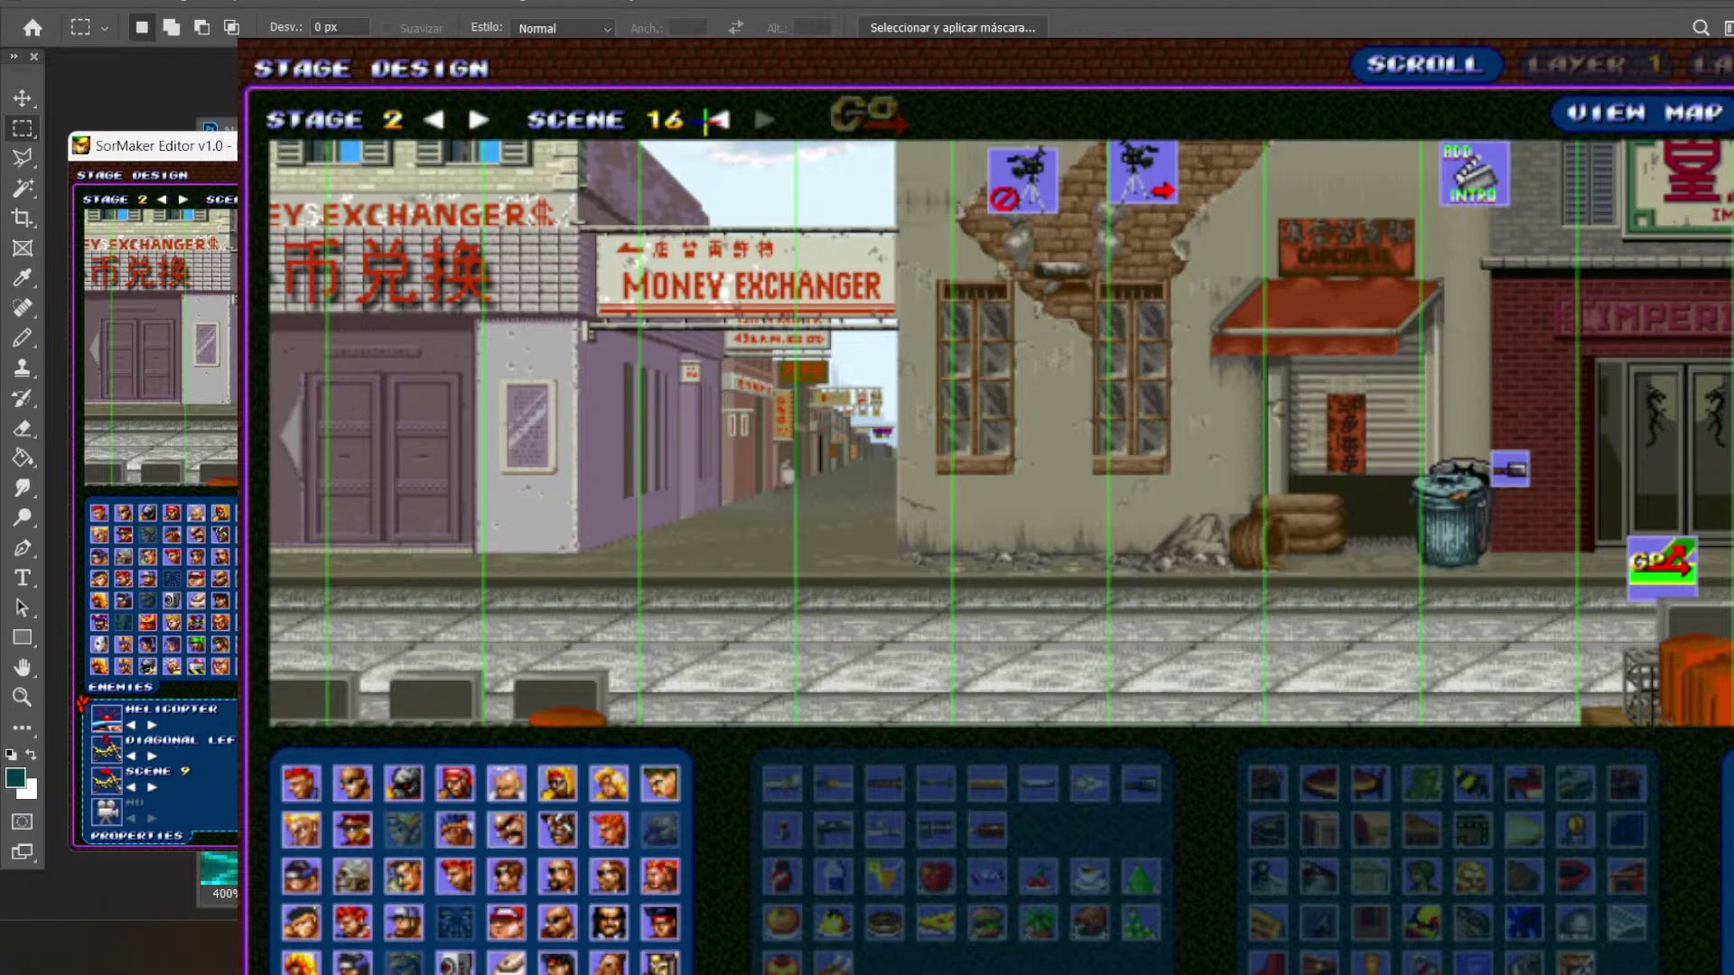
- Return to scene 13 of stage 2 with the red lounge beds
left_click(719, 119)
left_click(719, 120)
left_click(719, 119)
left_click(827, 127)
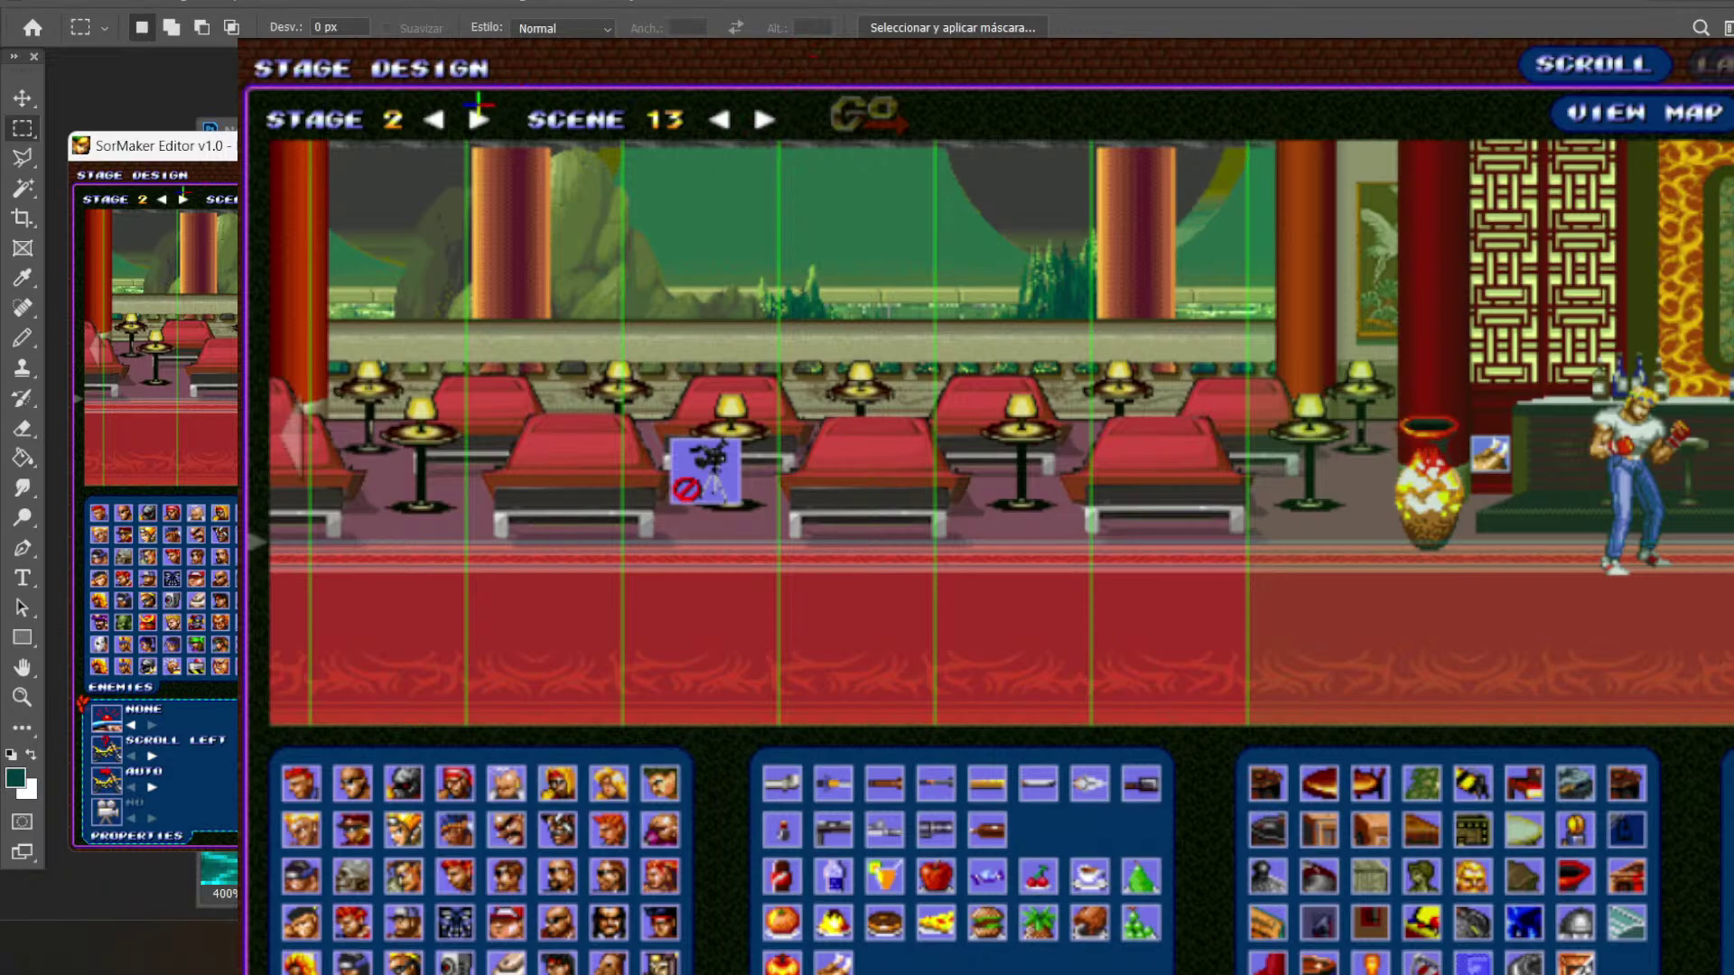
- Switch to stage 3, step back to scene 1, and look over the bus interior and its enemy groups
left_click(480, 119)
left_click(720, 119)
left_click(719, 119)
left_click(720, 119)
left_click(720, 119)
left_click(719, 120)
left_click(720, 119)
left_click(720, 119)
left_click(720, 120)
left_click(720, 120)
left_click(720, 119)
left_click(719, 120)
left_click(720, 119)
left_click(865, 114)
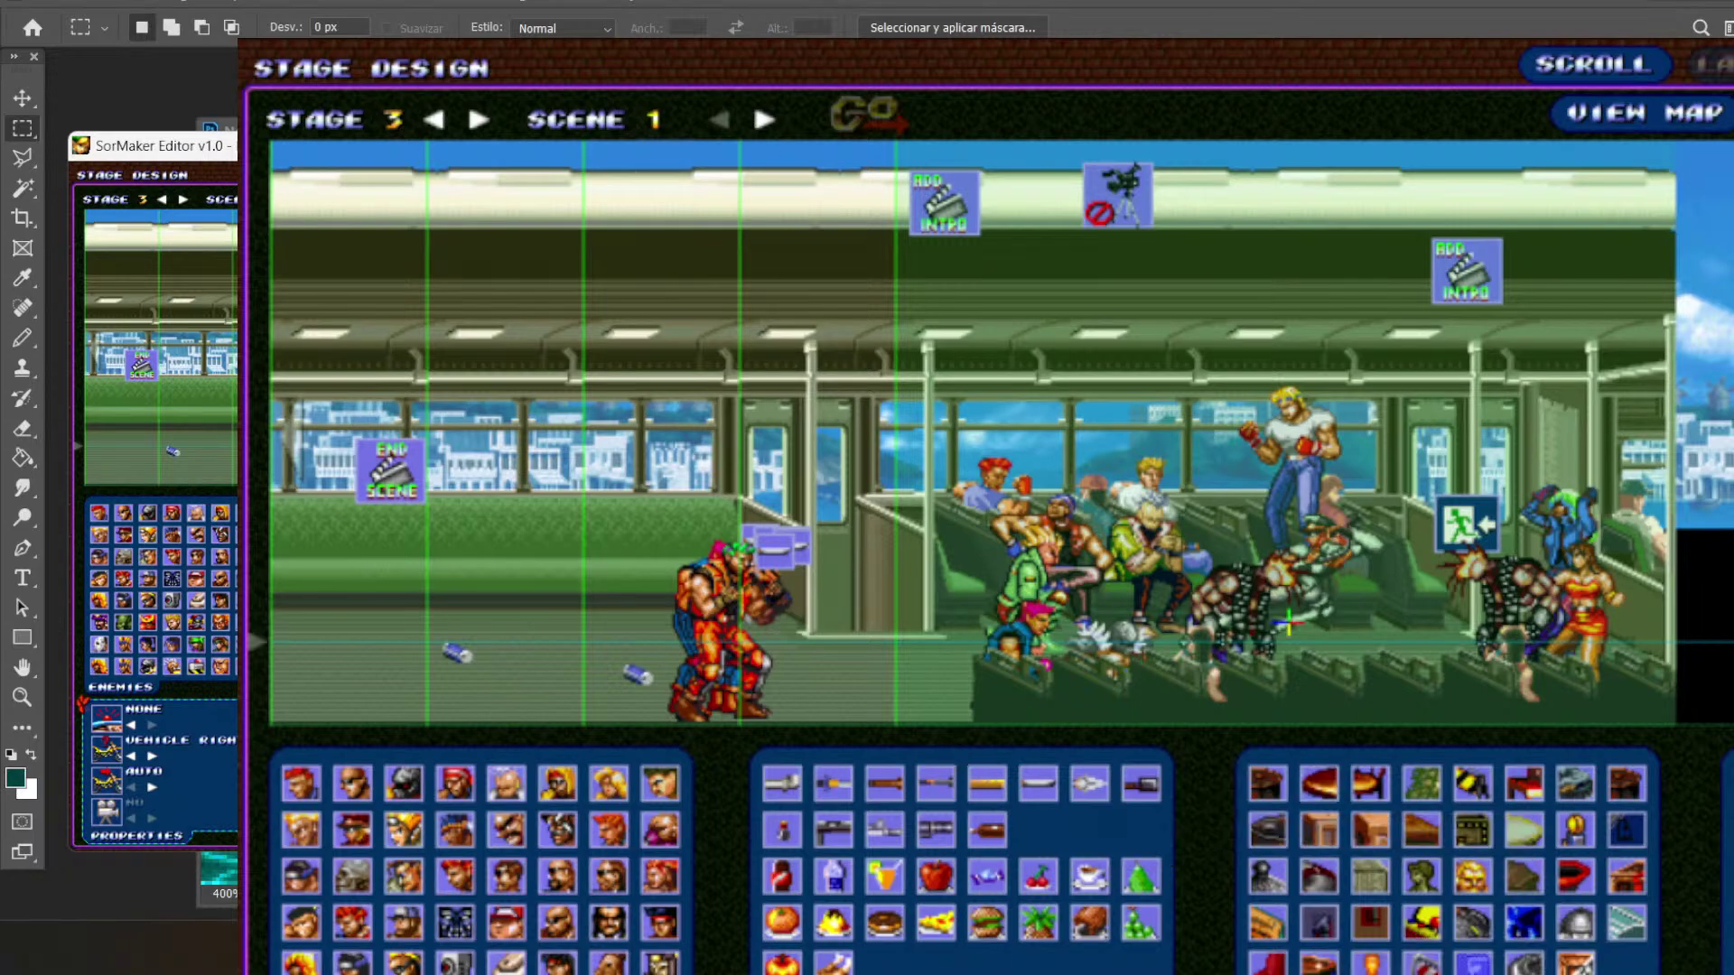
key("Left")
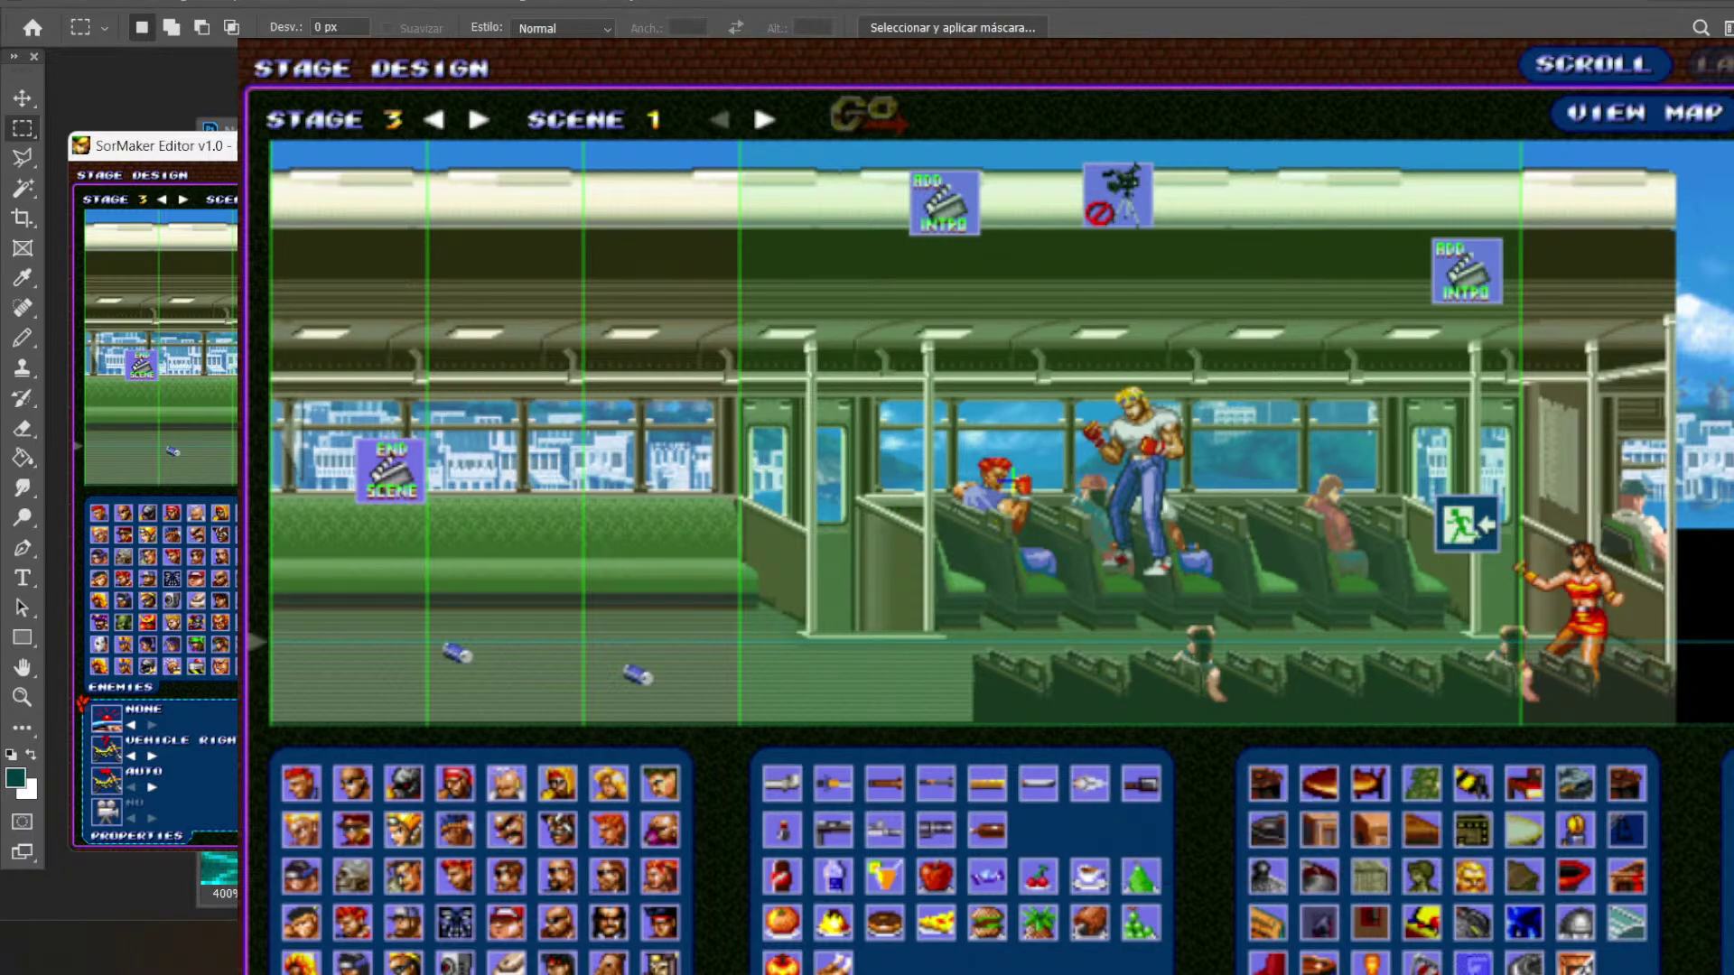
- Compare the bus interiors of scenes 1 and 2 of stage 3 by alternating between them, finishing on scene 2
left_click(990, 481)
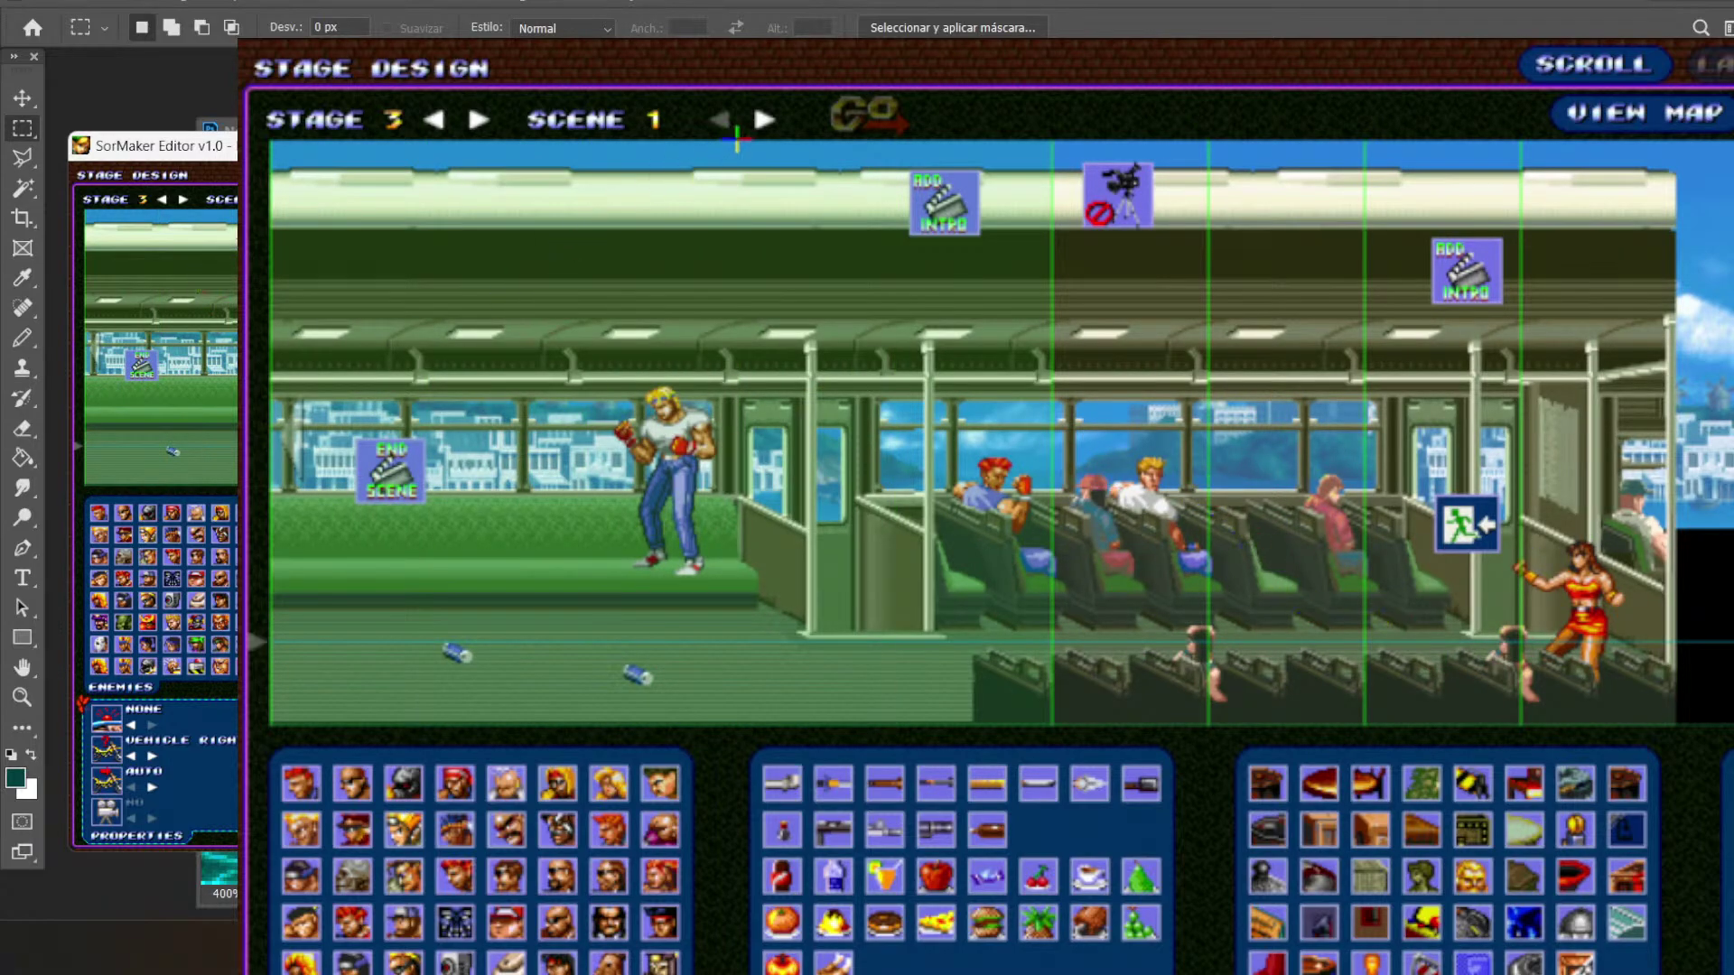
left_click(765, 120)
left_click(881, 115)
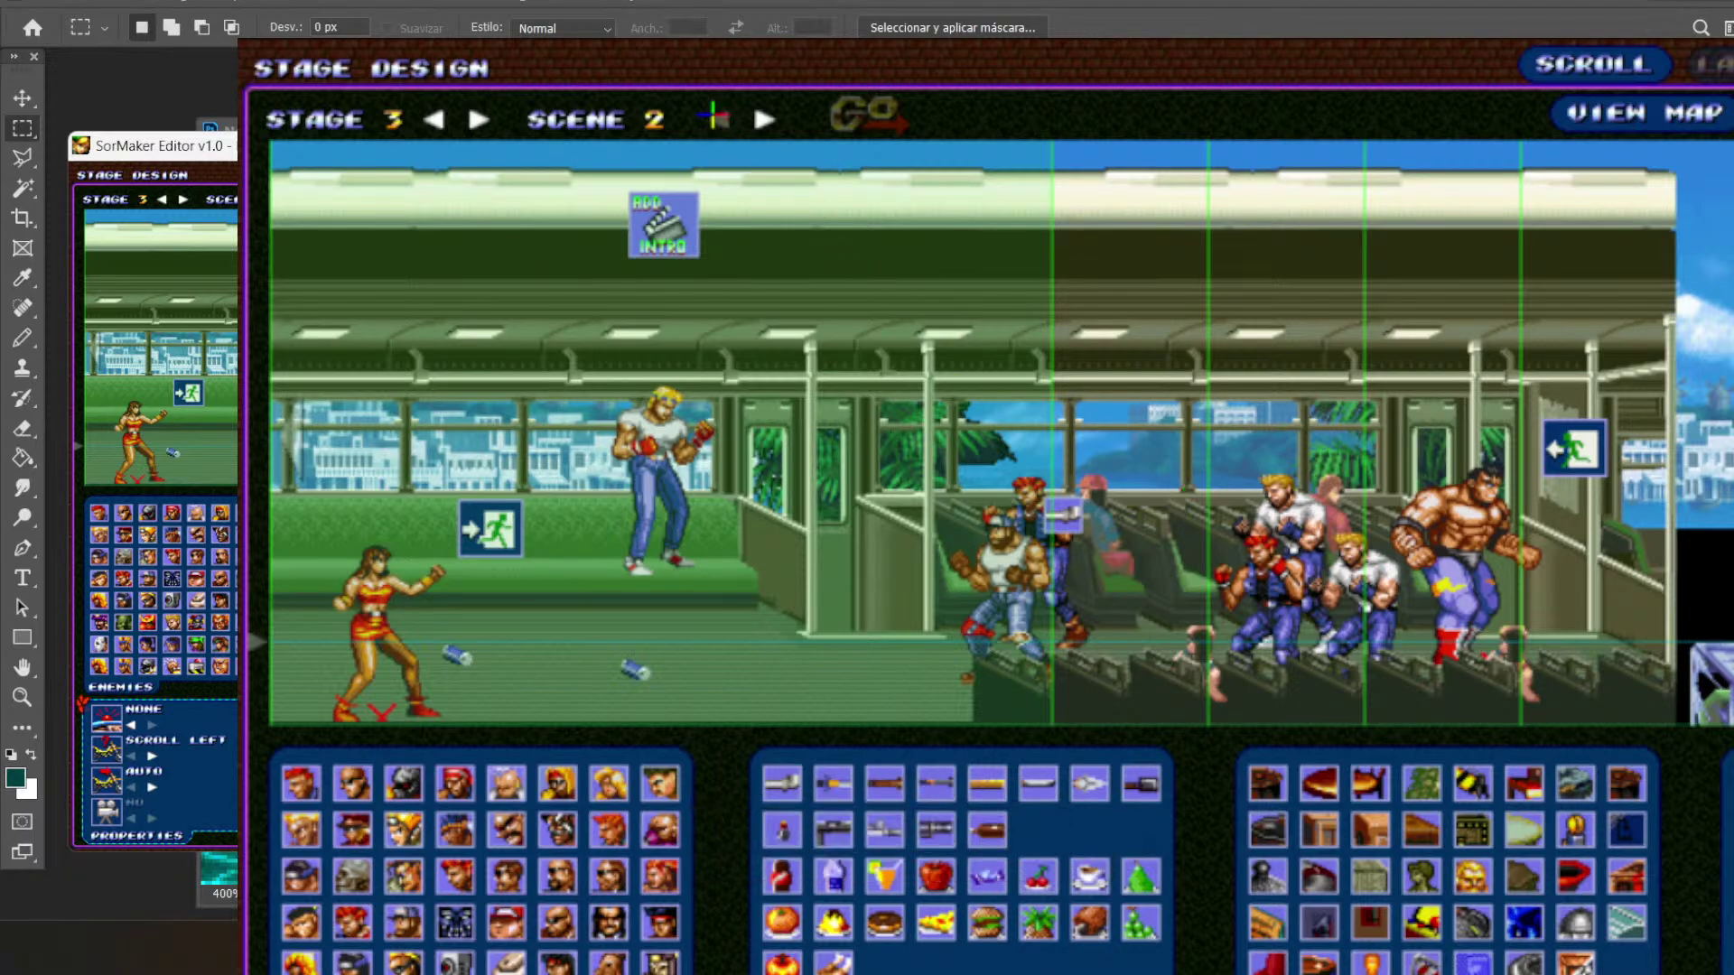
left_click(718, 117)
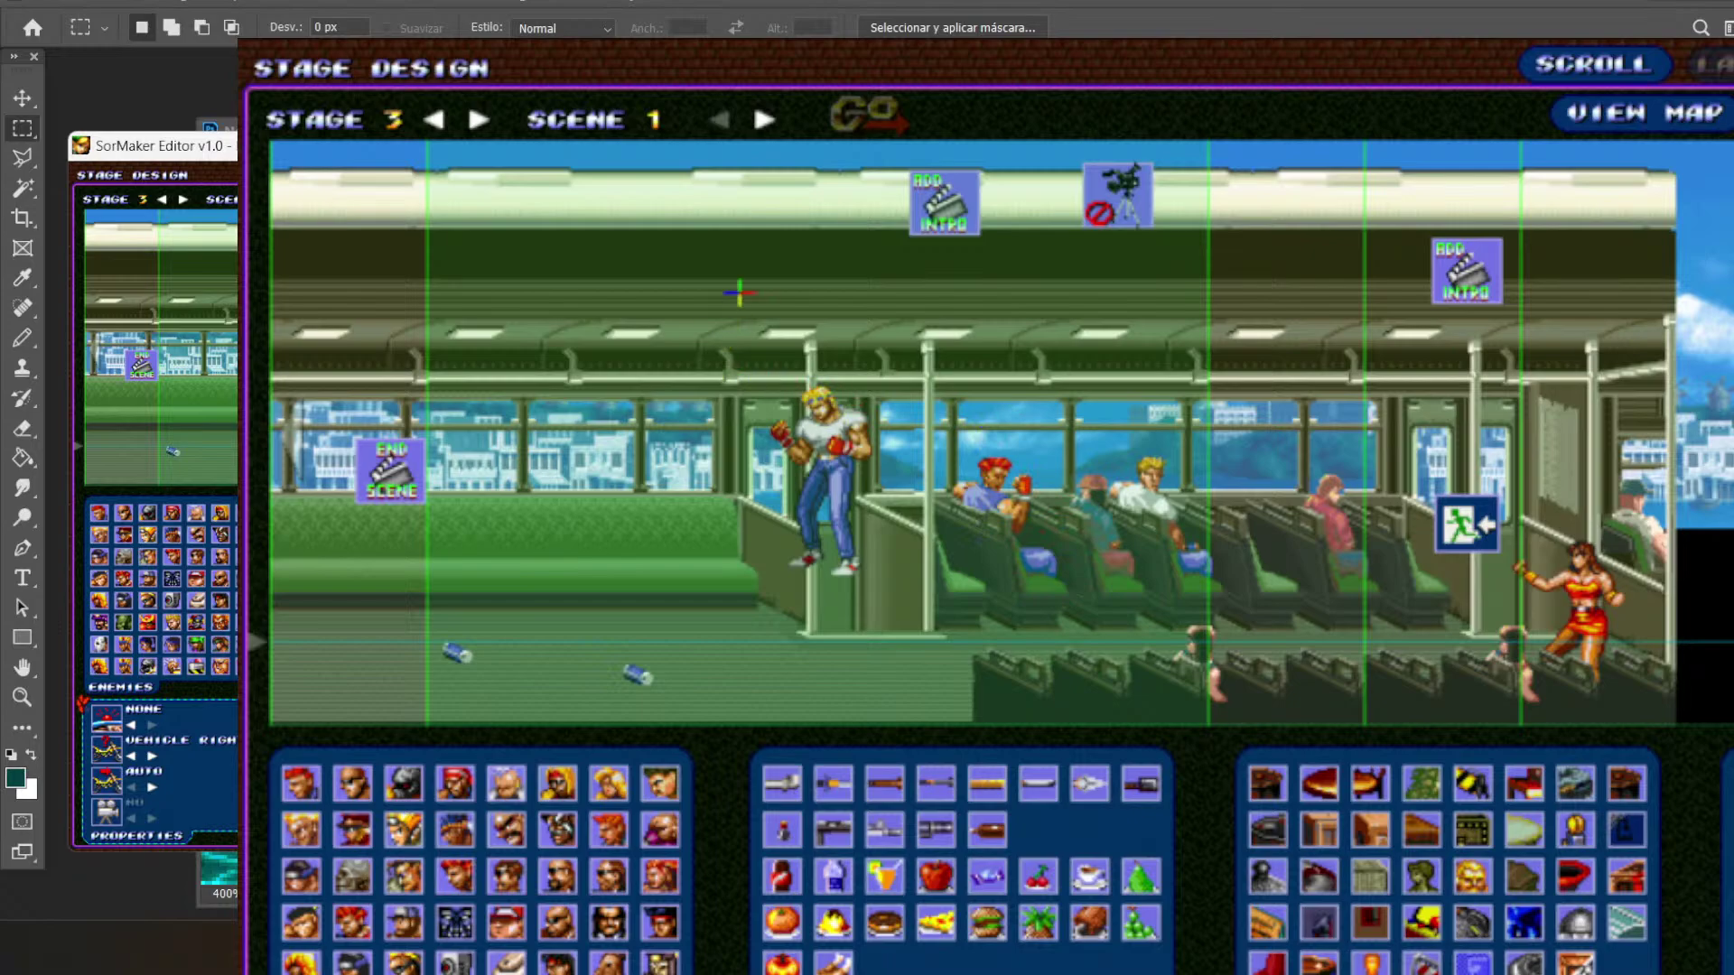
left_click(759, 115)
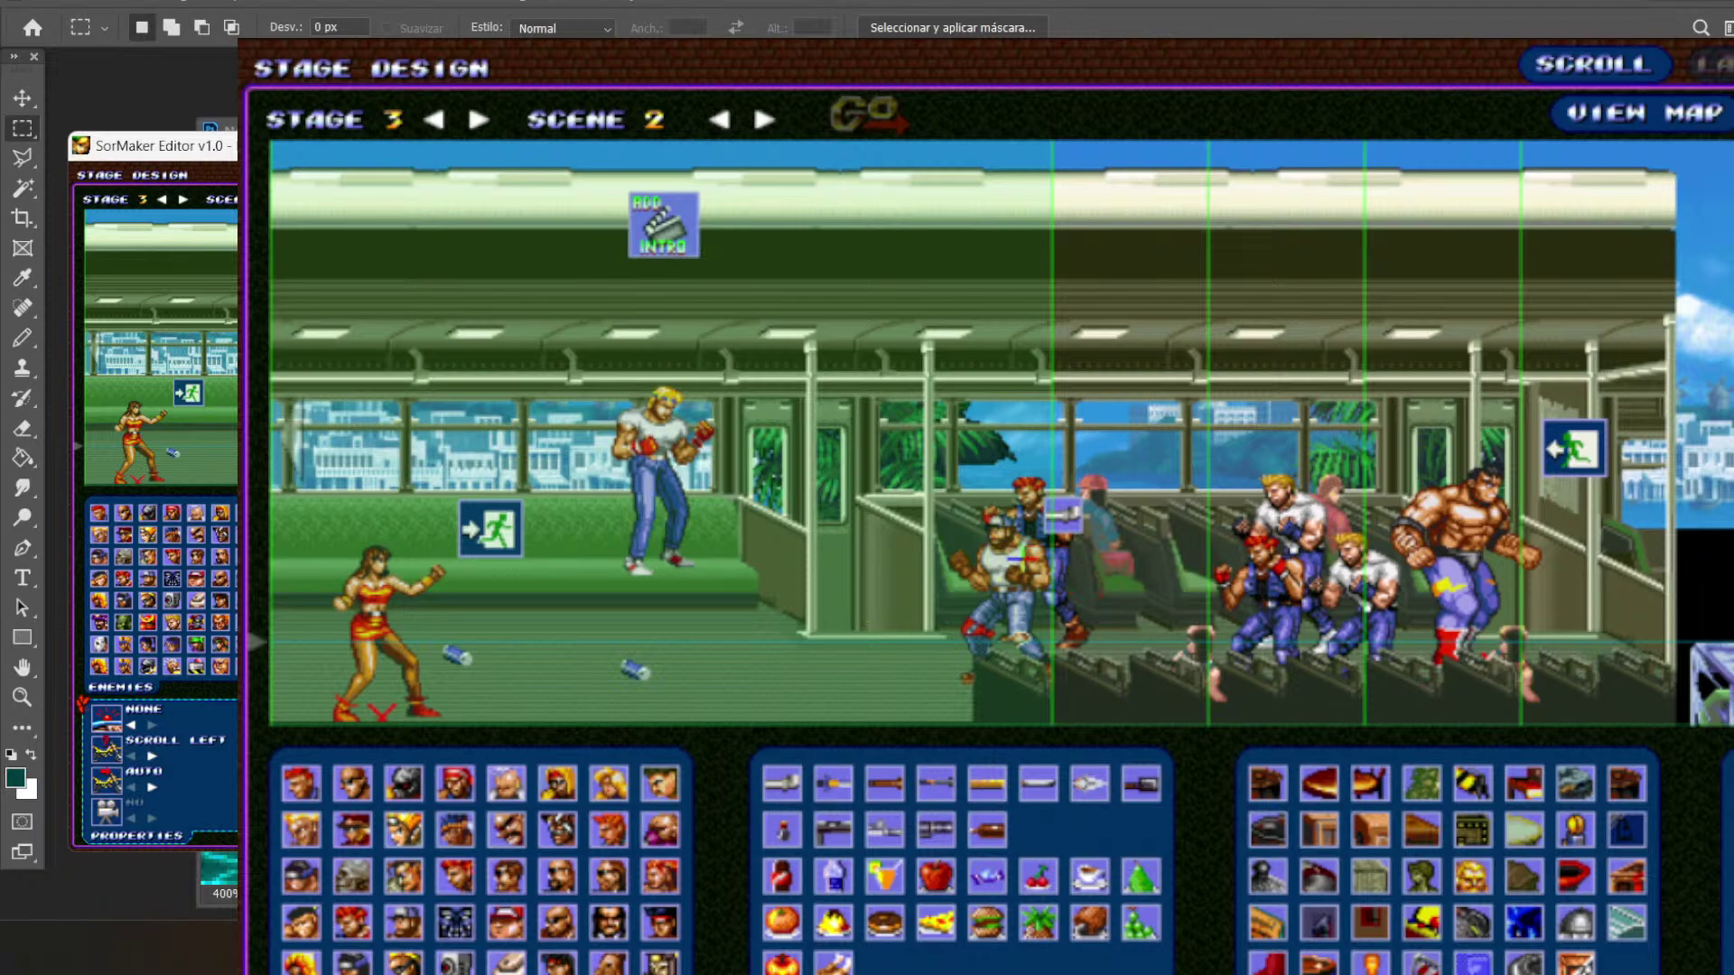
left_click(723, 119)
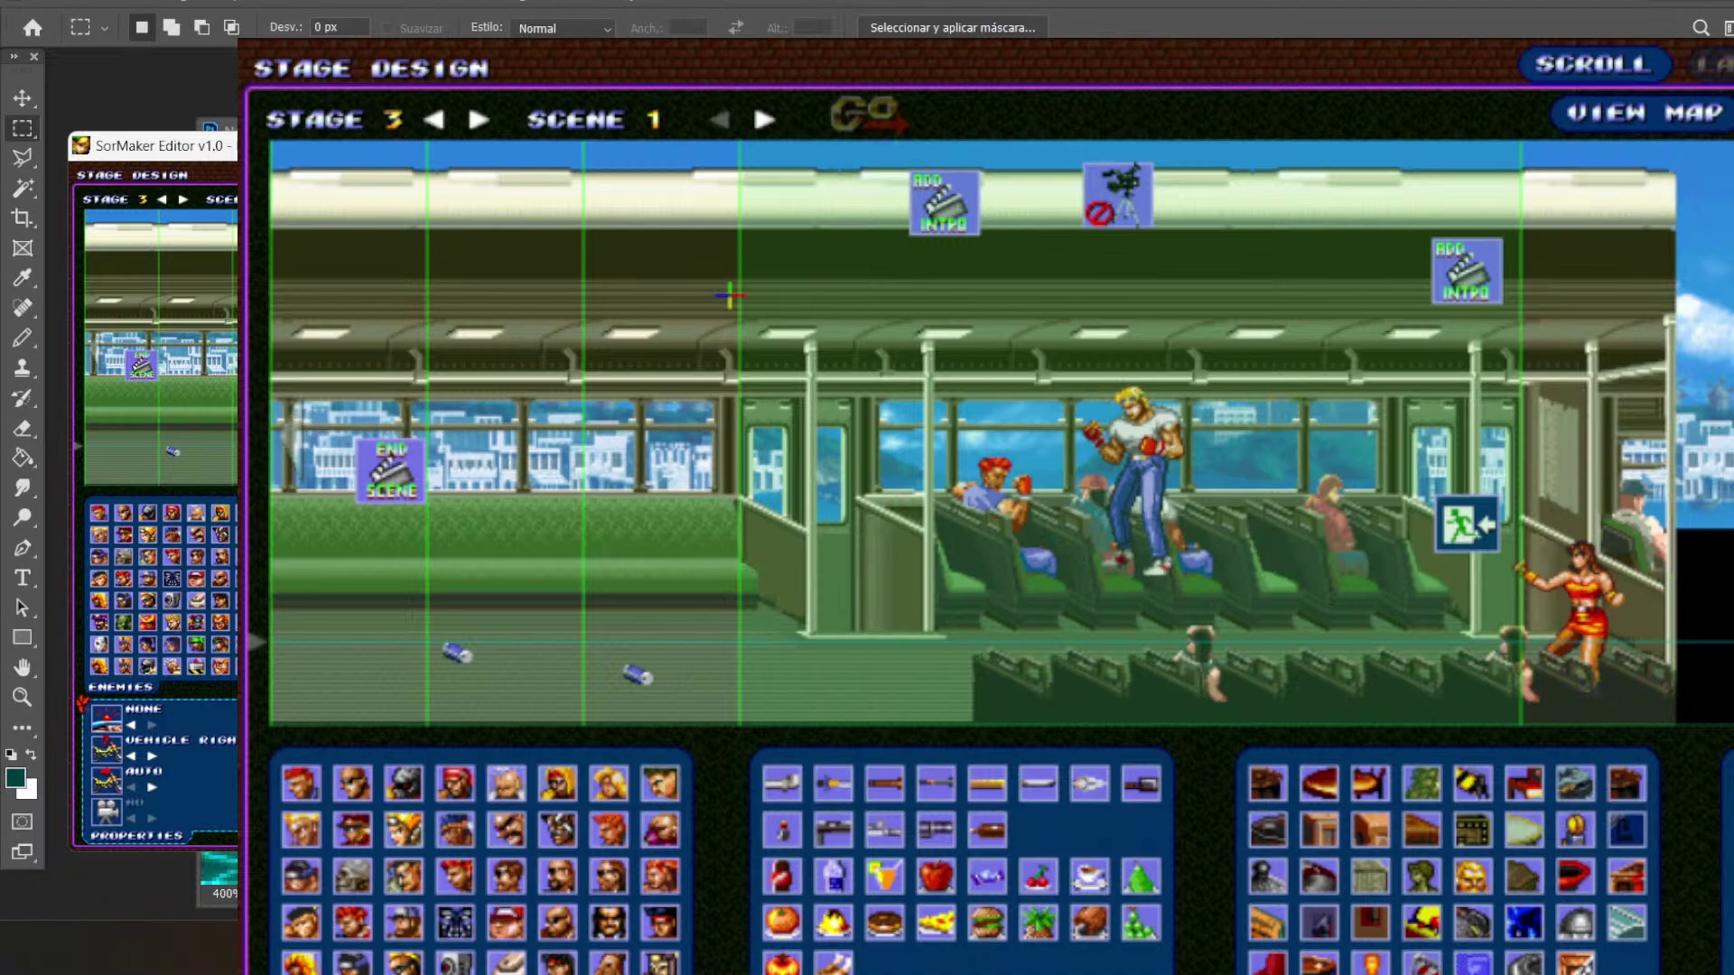
left_click(764, 119)
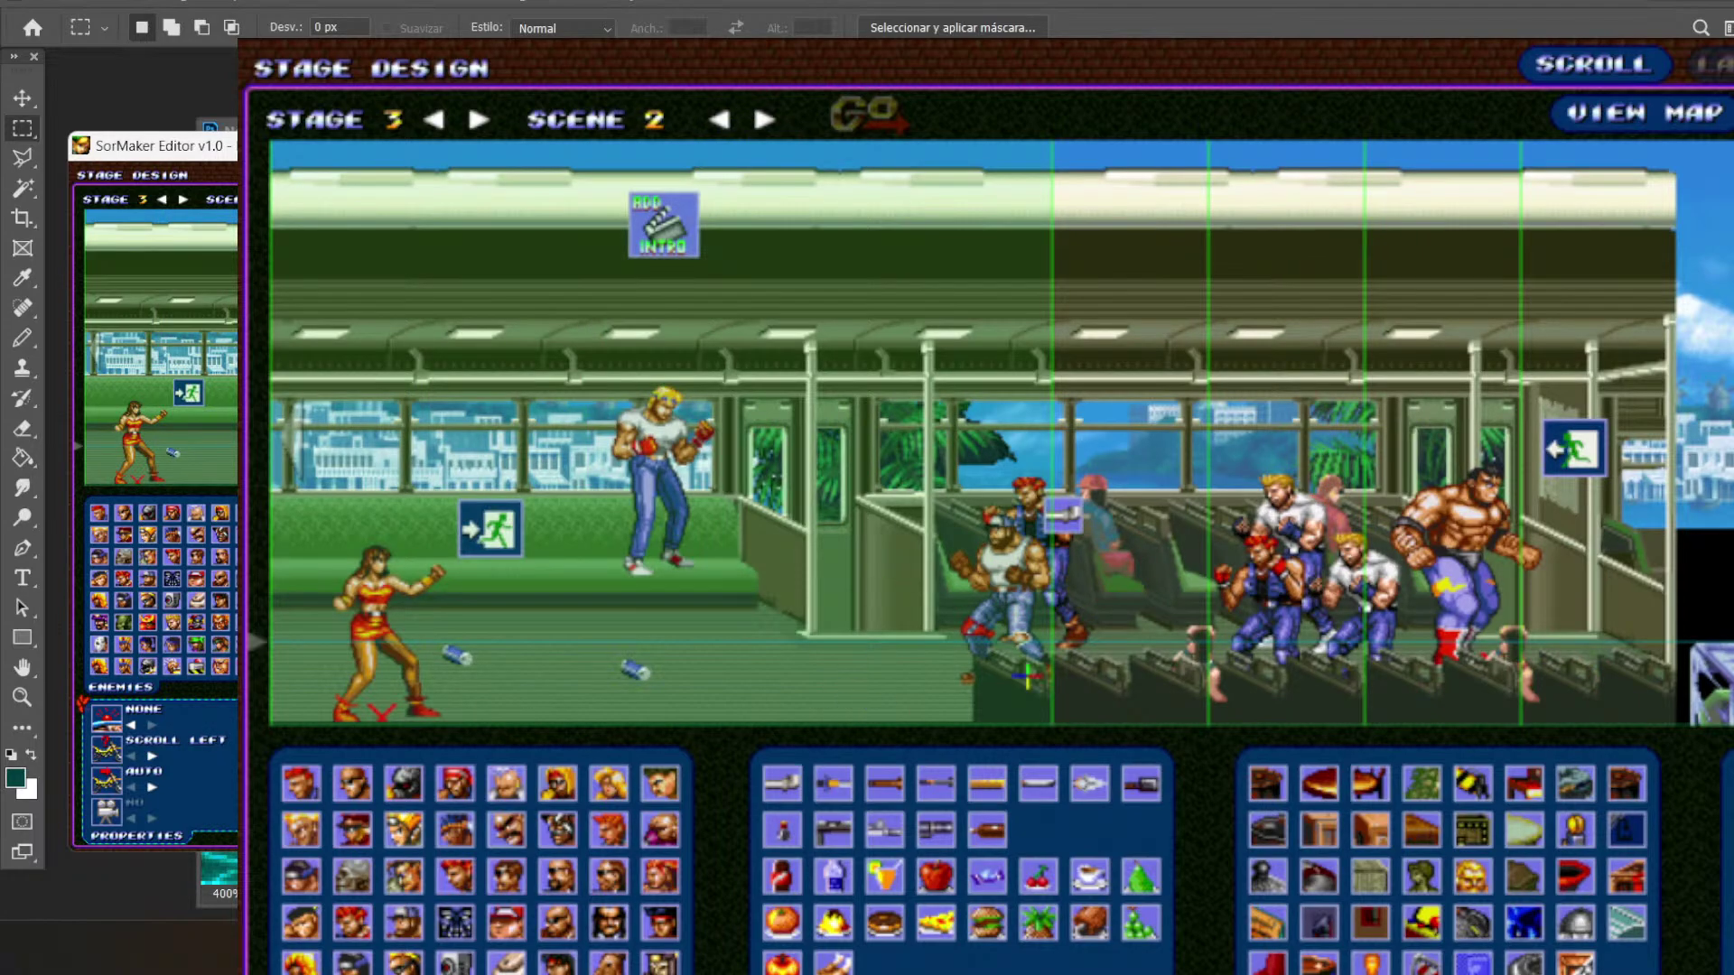
- Go to scene 3 of stage 3 and look along the street from the ice cream truck to the diving school sign
left_click(773, 118)
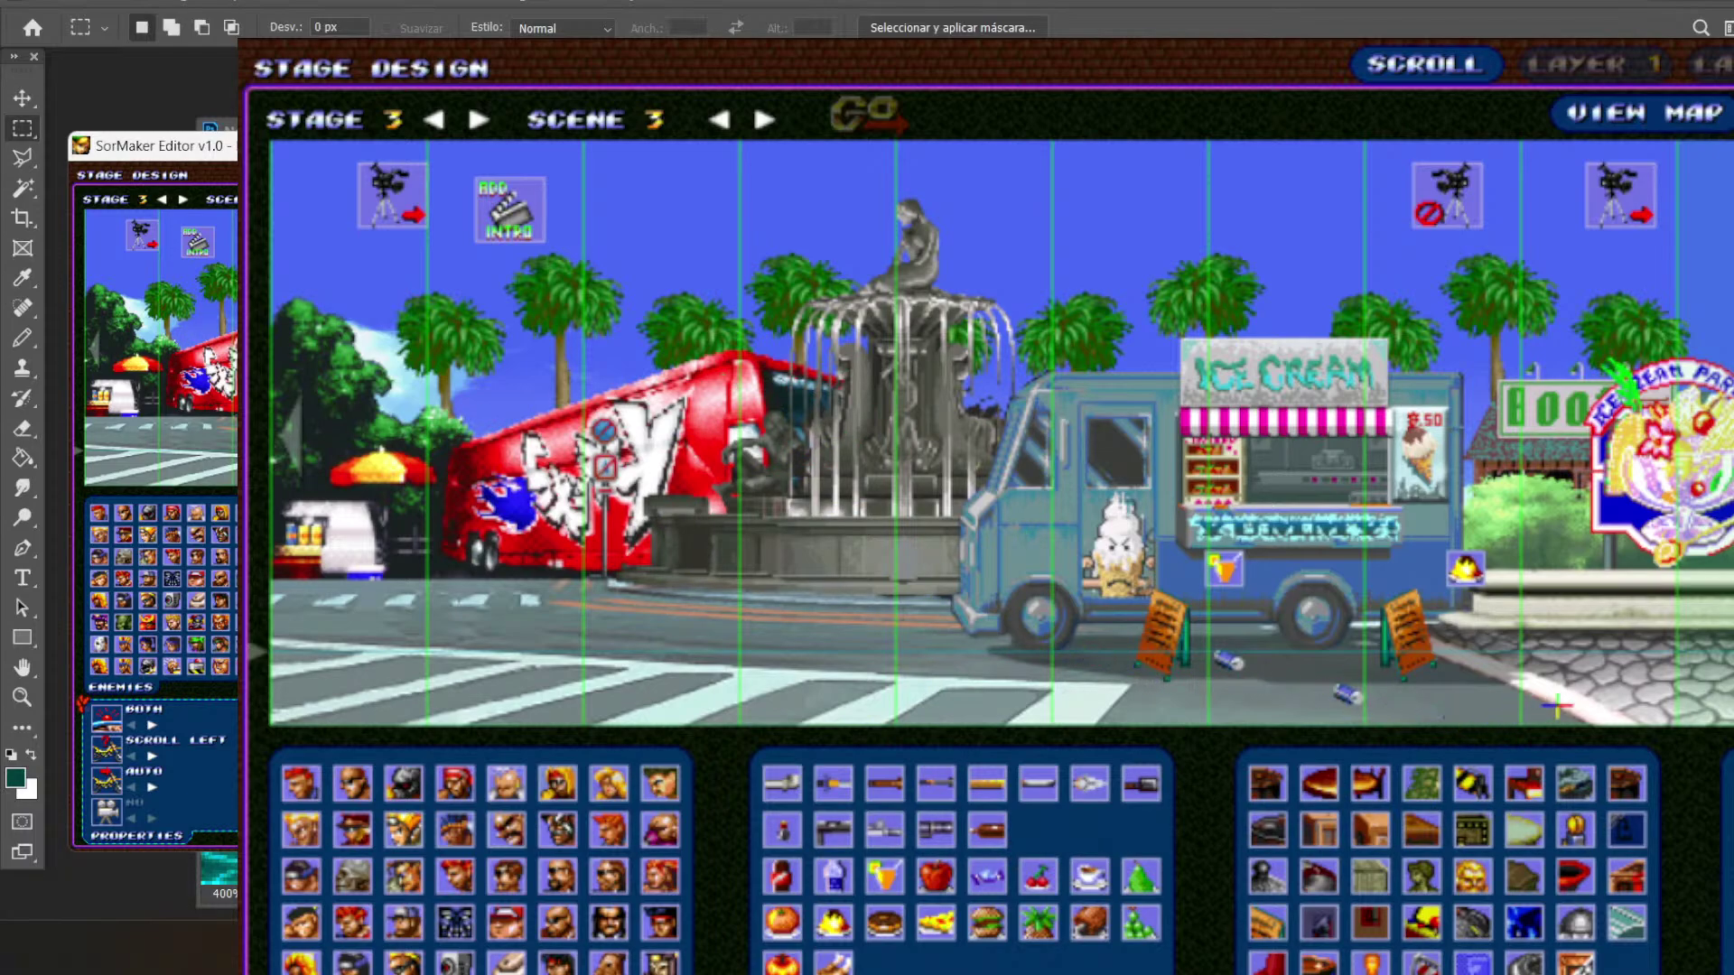
scroll(1555, 706, "down", 5)
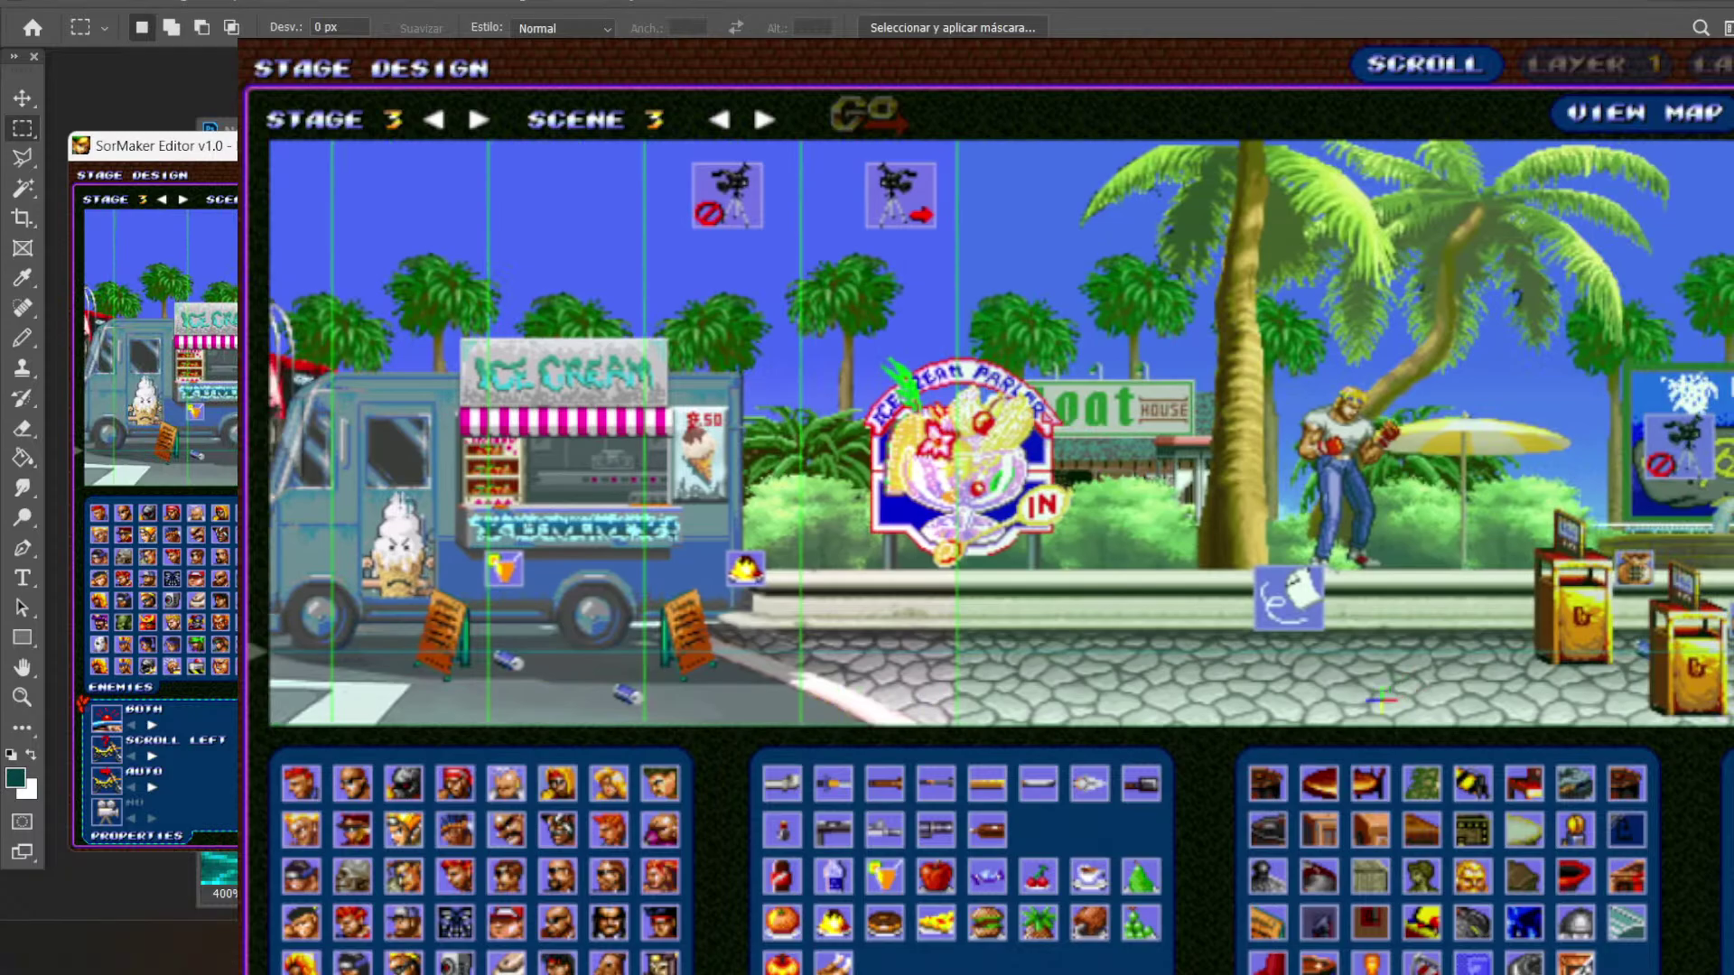
scroll(1084, 700, "down", 2)
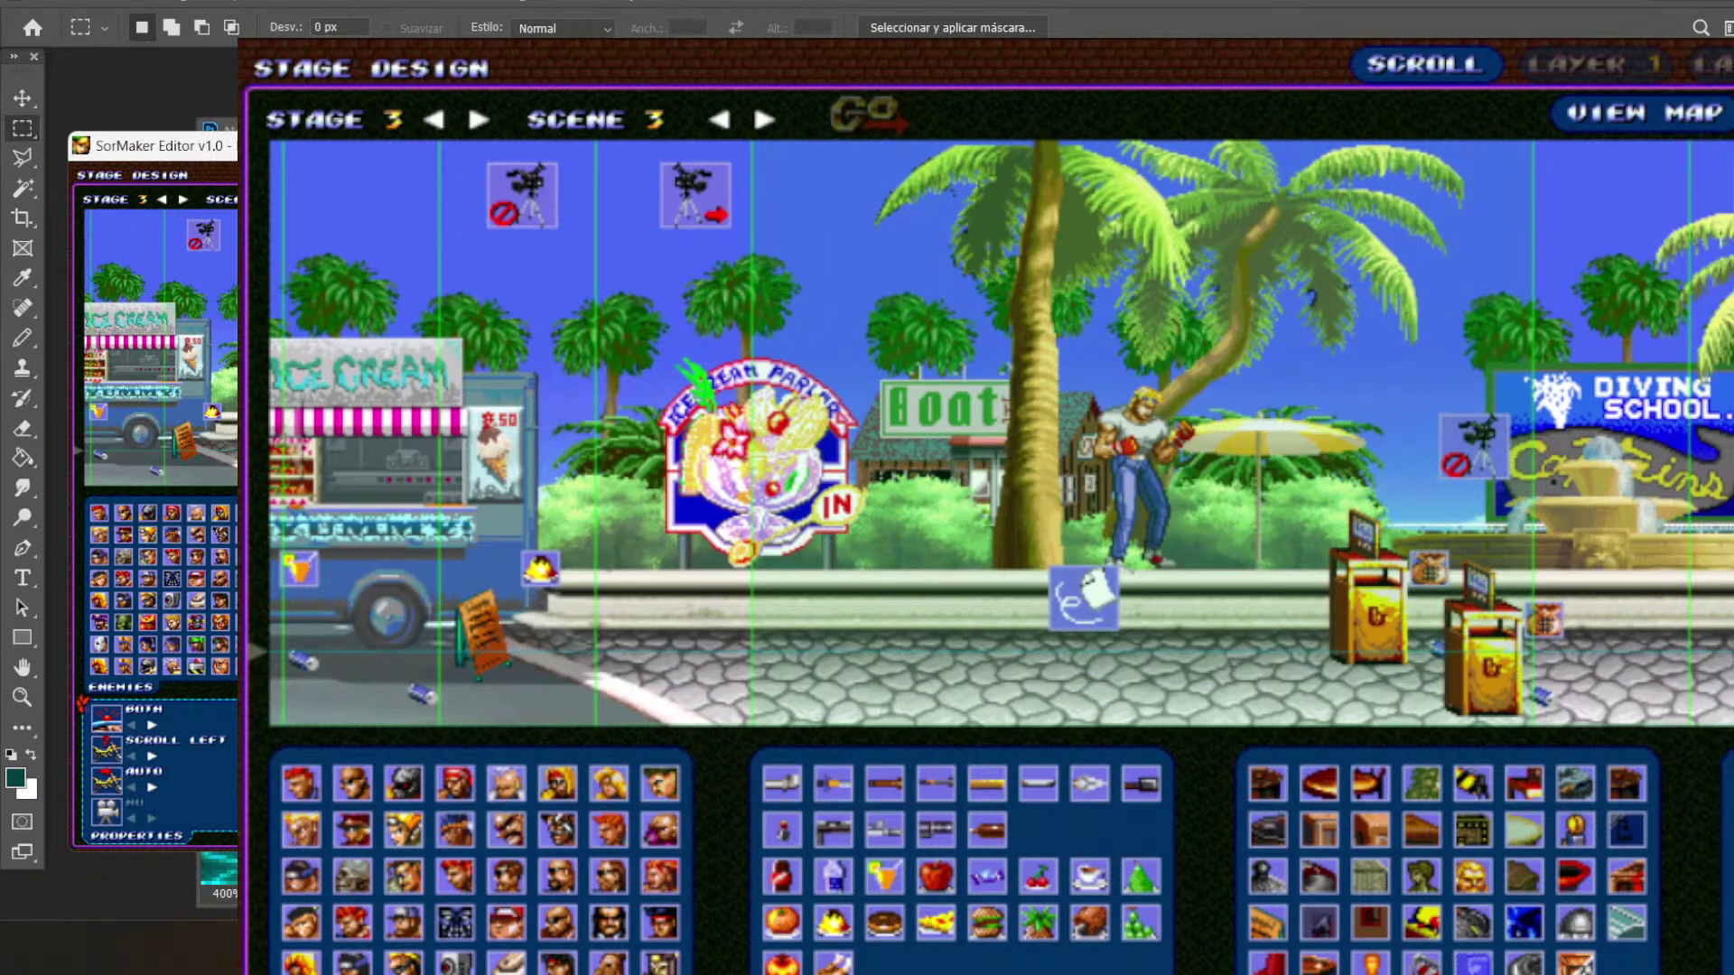
scroll(1084, 700, "down", 3)
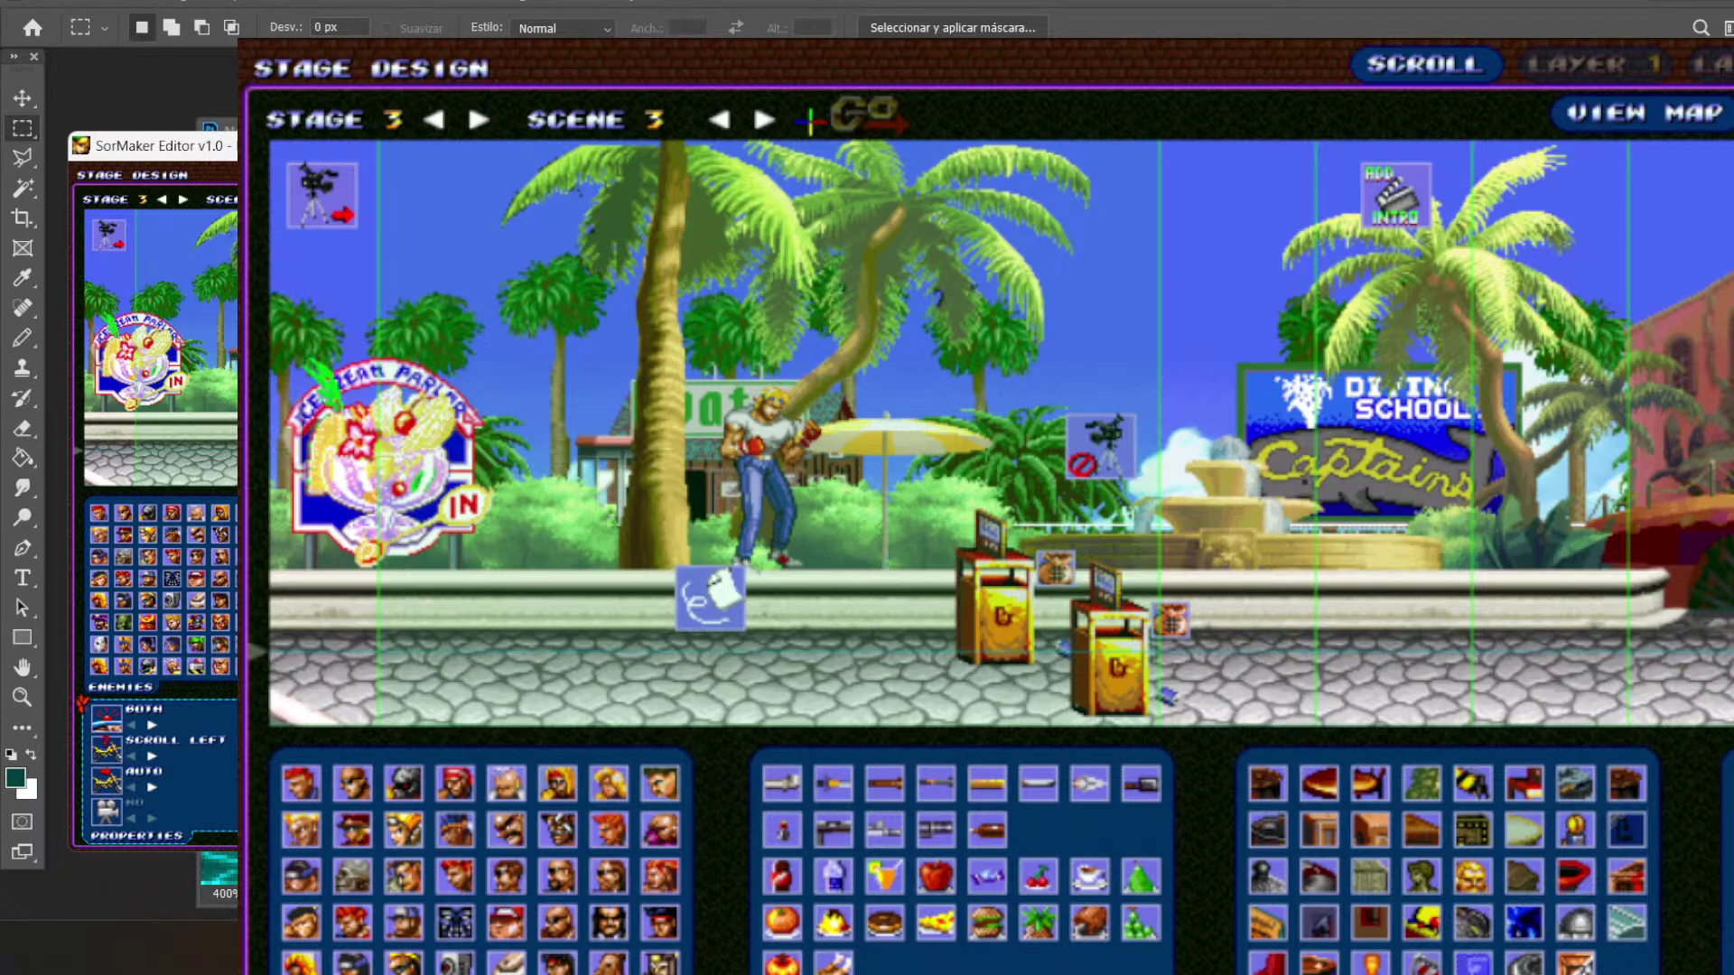
- Go to scene 4 of stage 3 and look over the hotel lobby from the armchairs to the reception desk and staircase
left_click(764, 119)
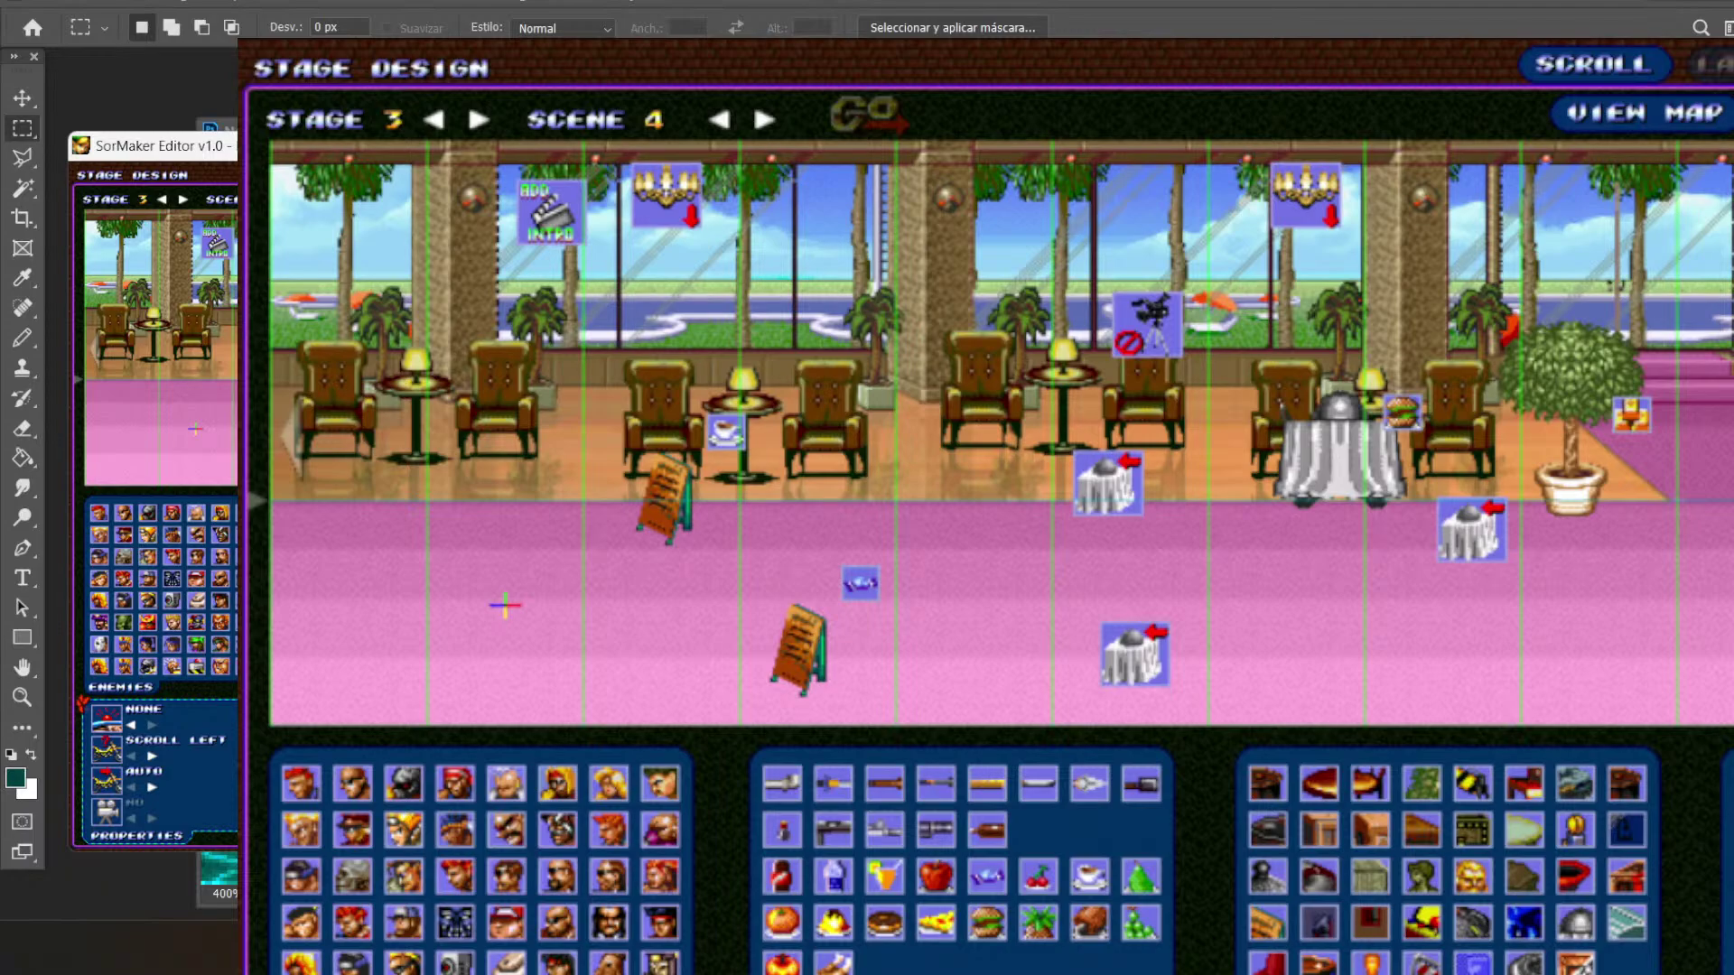
scroll(994, 433, "down", 3)
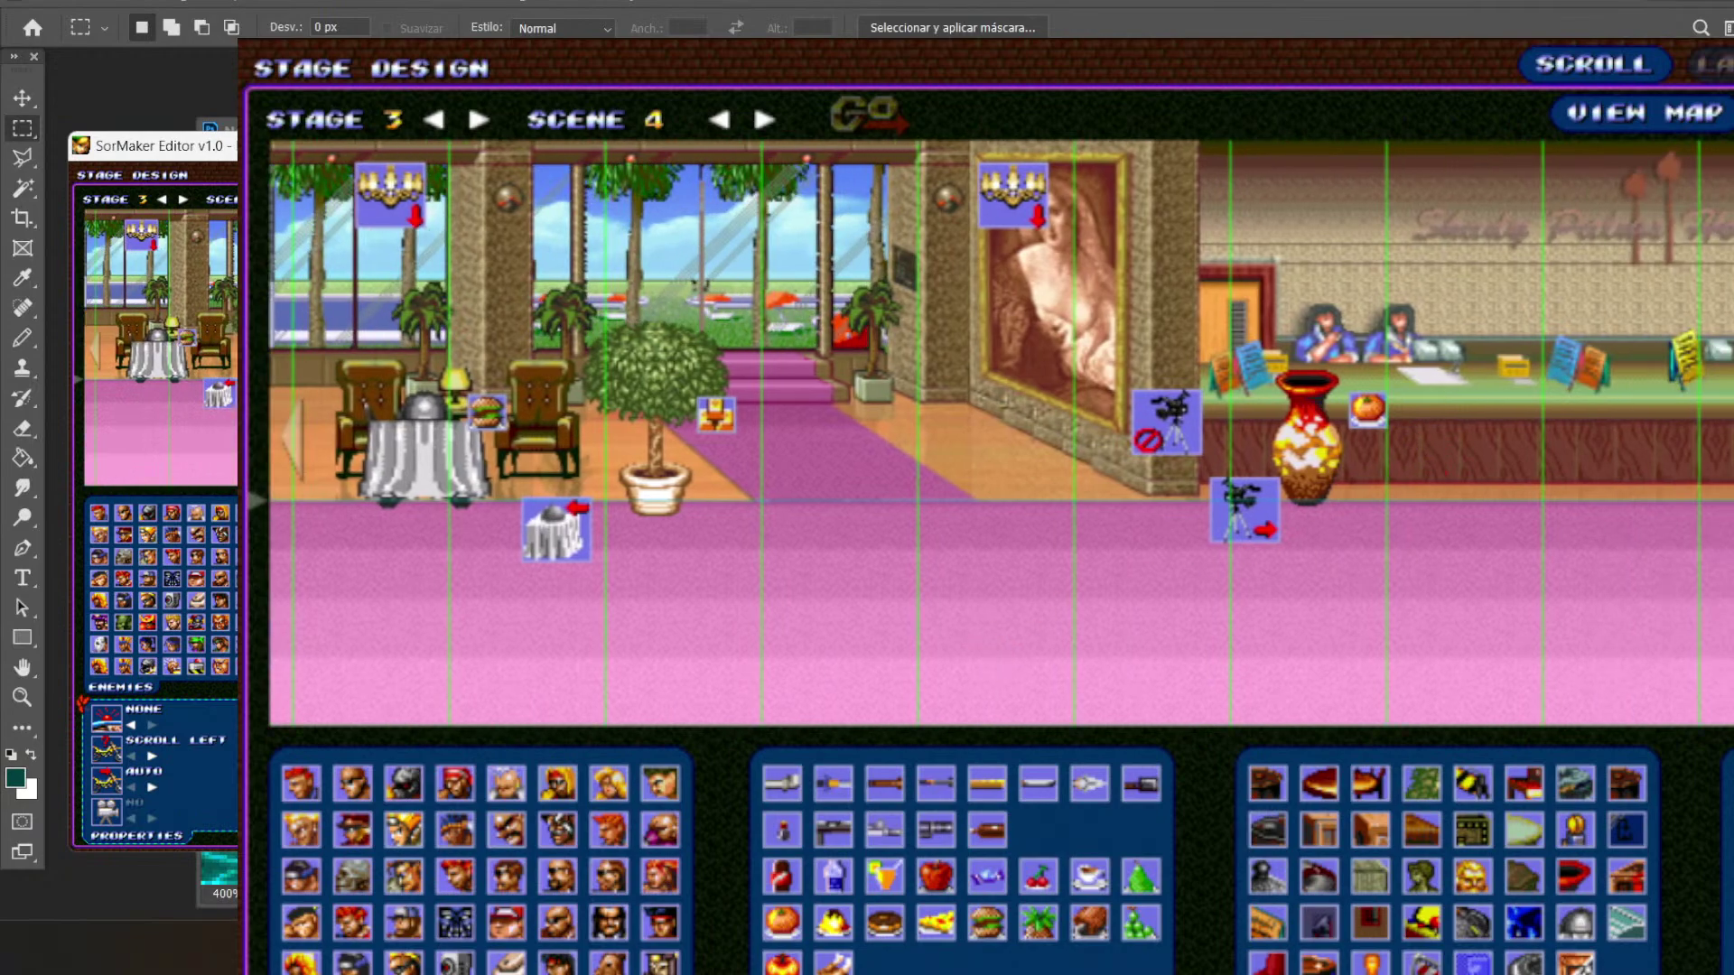
scroll(1002, 623, "down", 3)
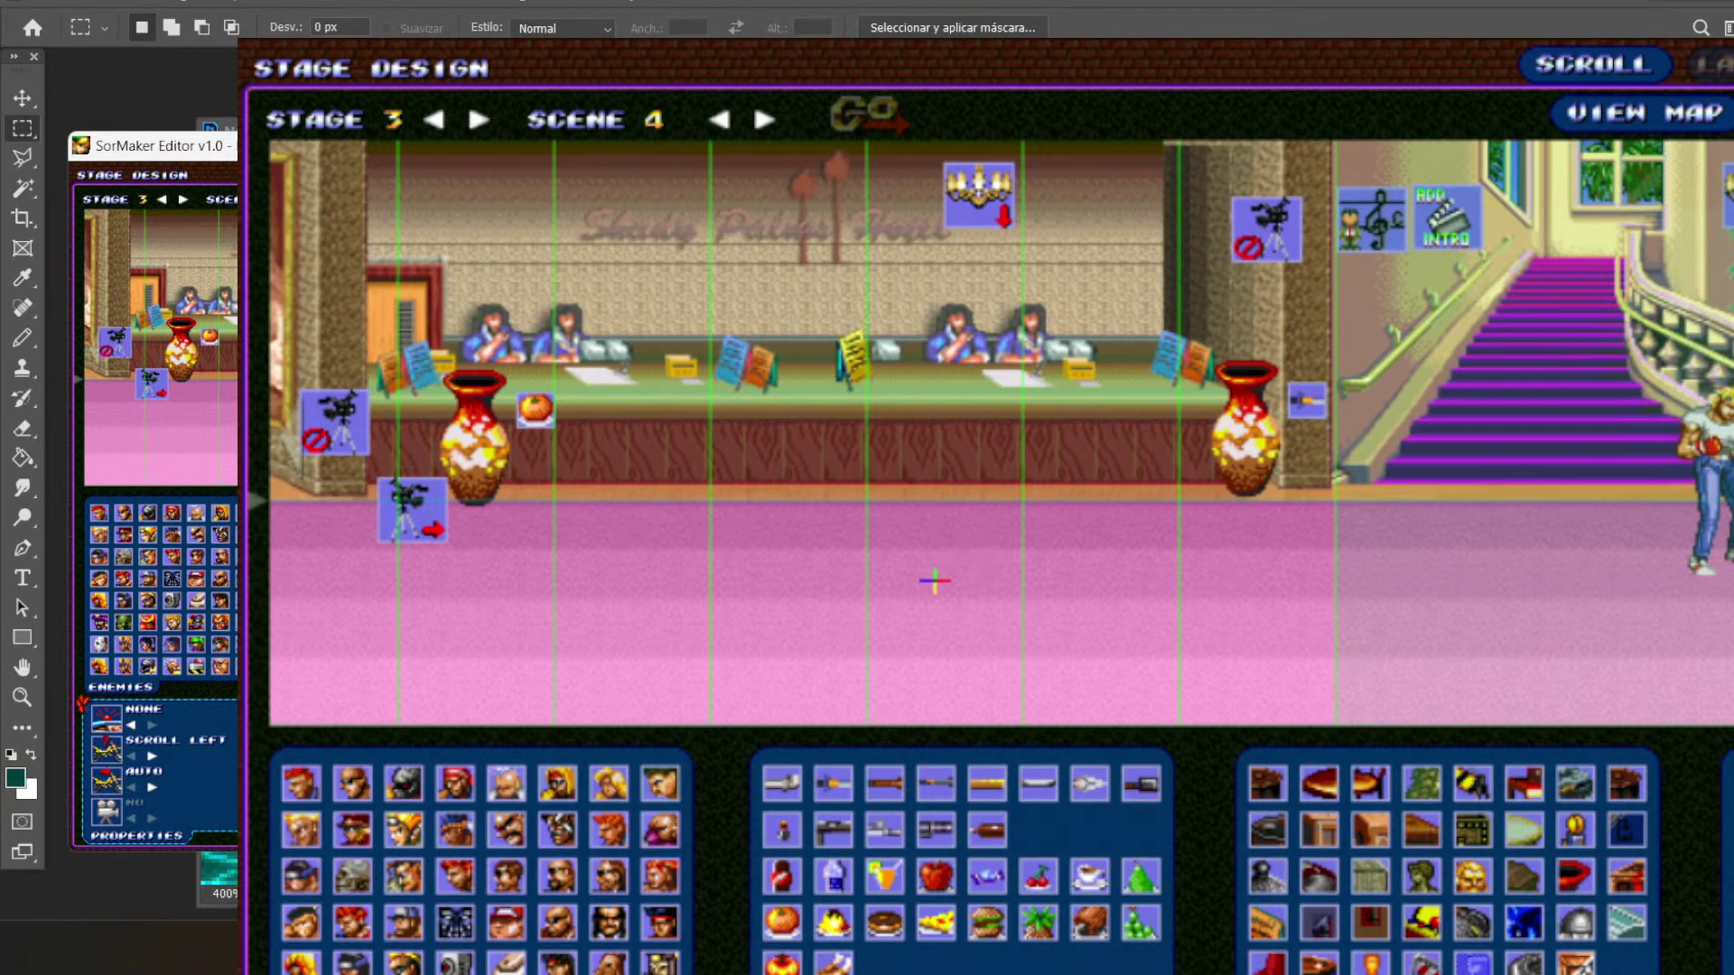
scroll(1210, 607, "down", 1)
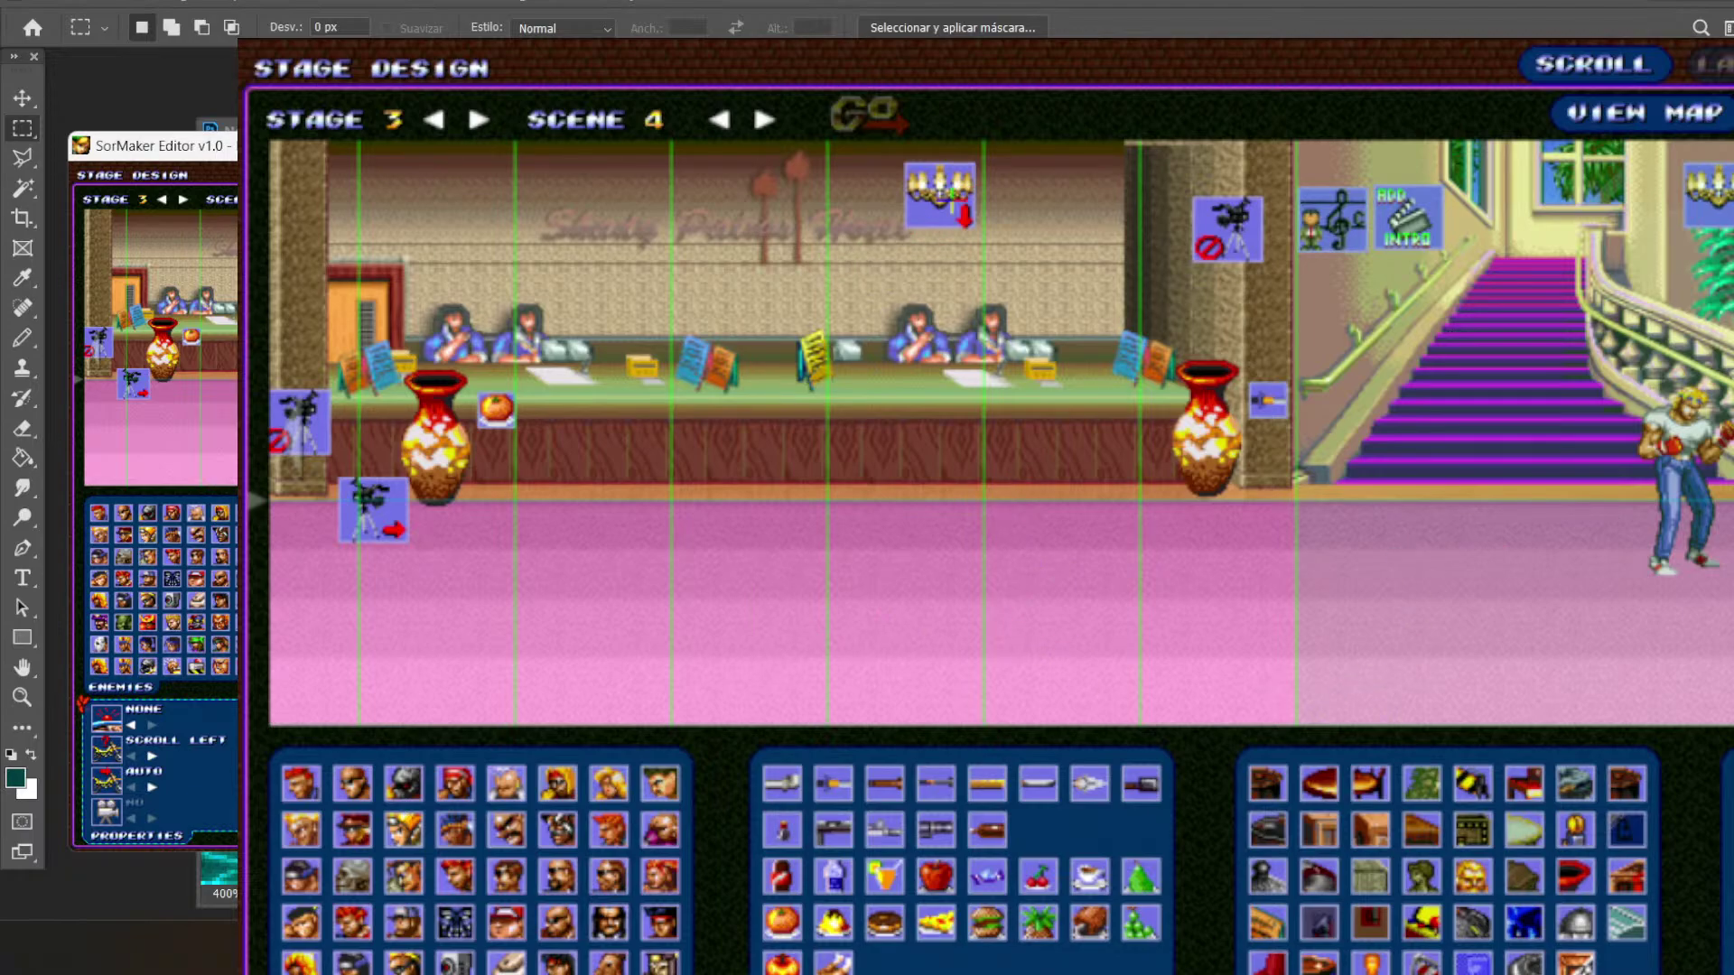
- View scene 6 of stage 3, and look over scene 7's seaside promenade from the moored boats to the pier
left_click(765, 119)
left_click(765, 119)
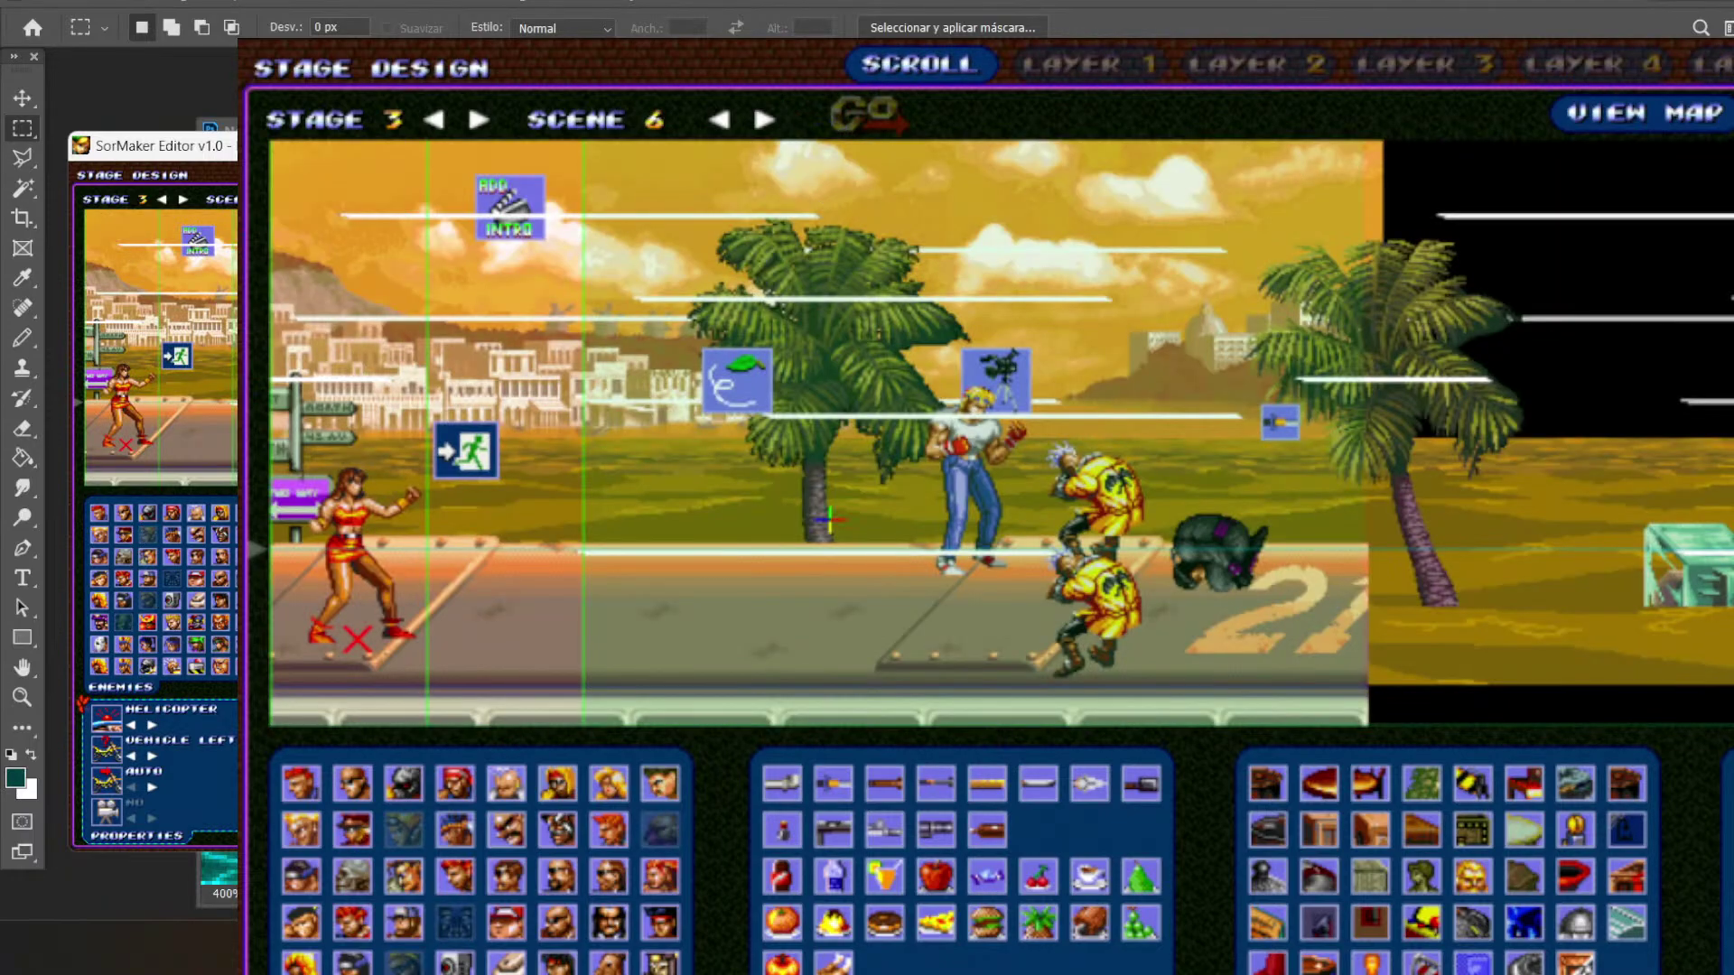
left_click(764, 119)
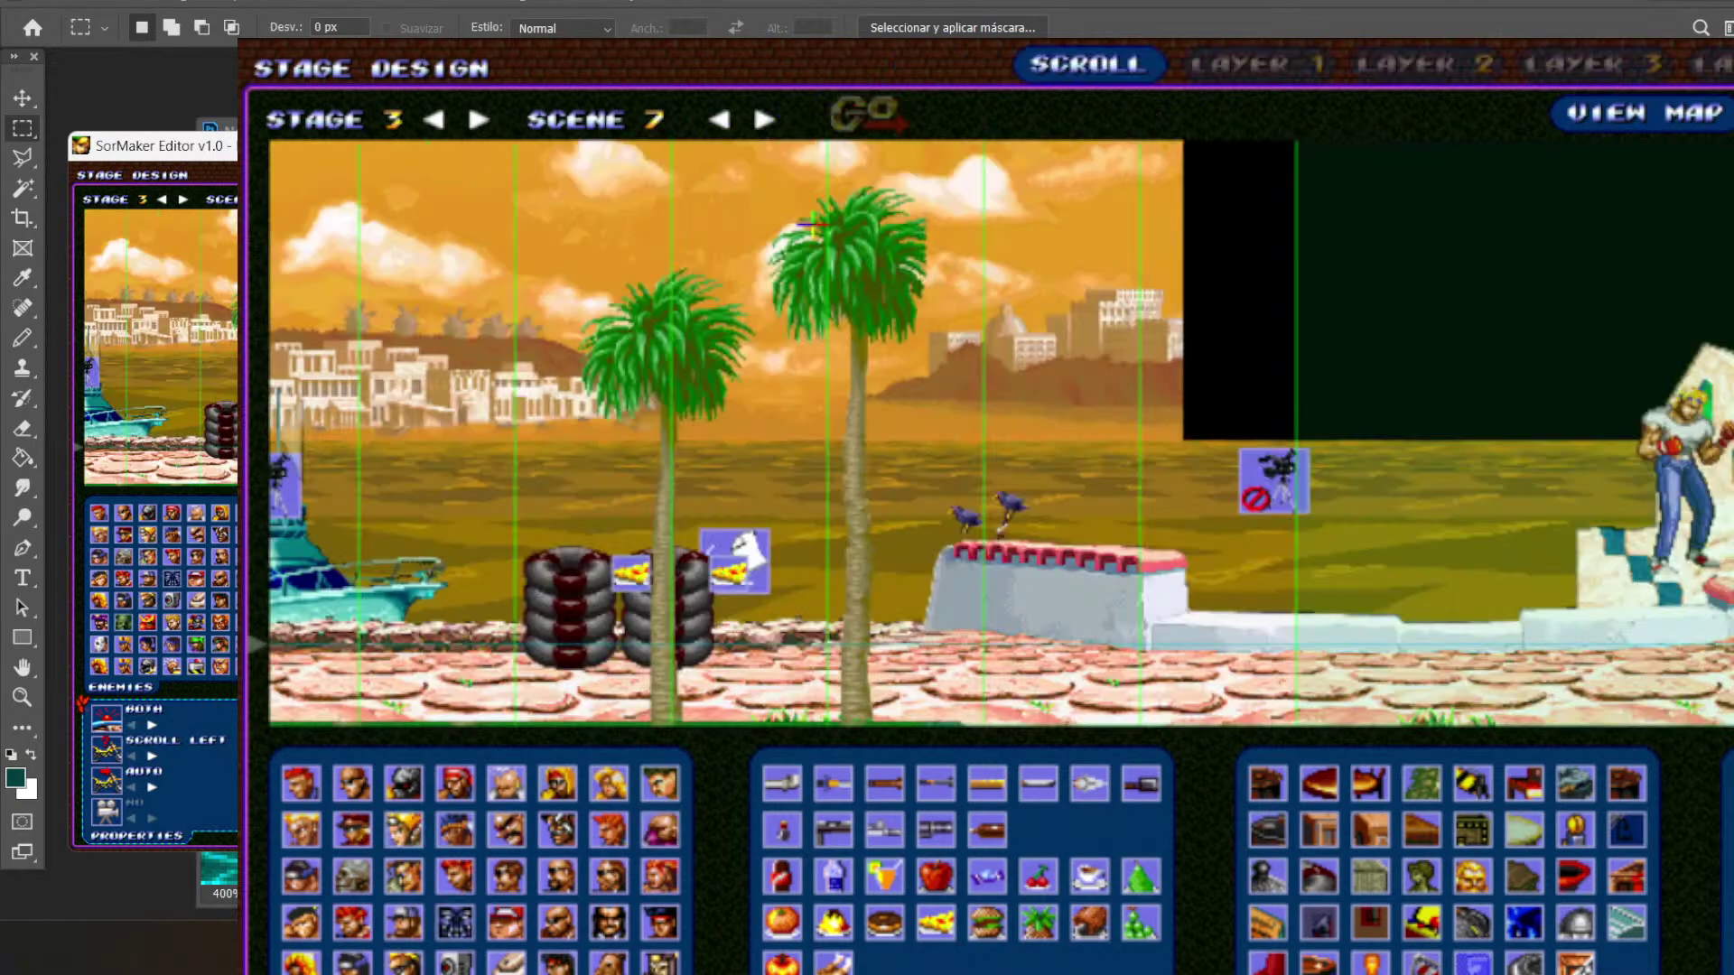
left_click_drag(489, 676, 1257, 682)
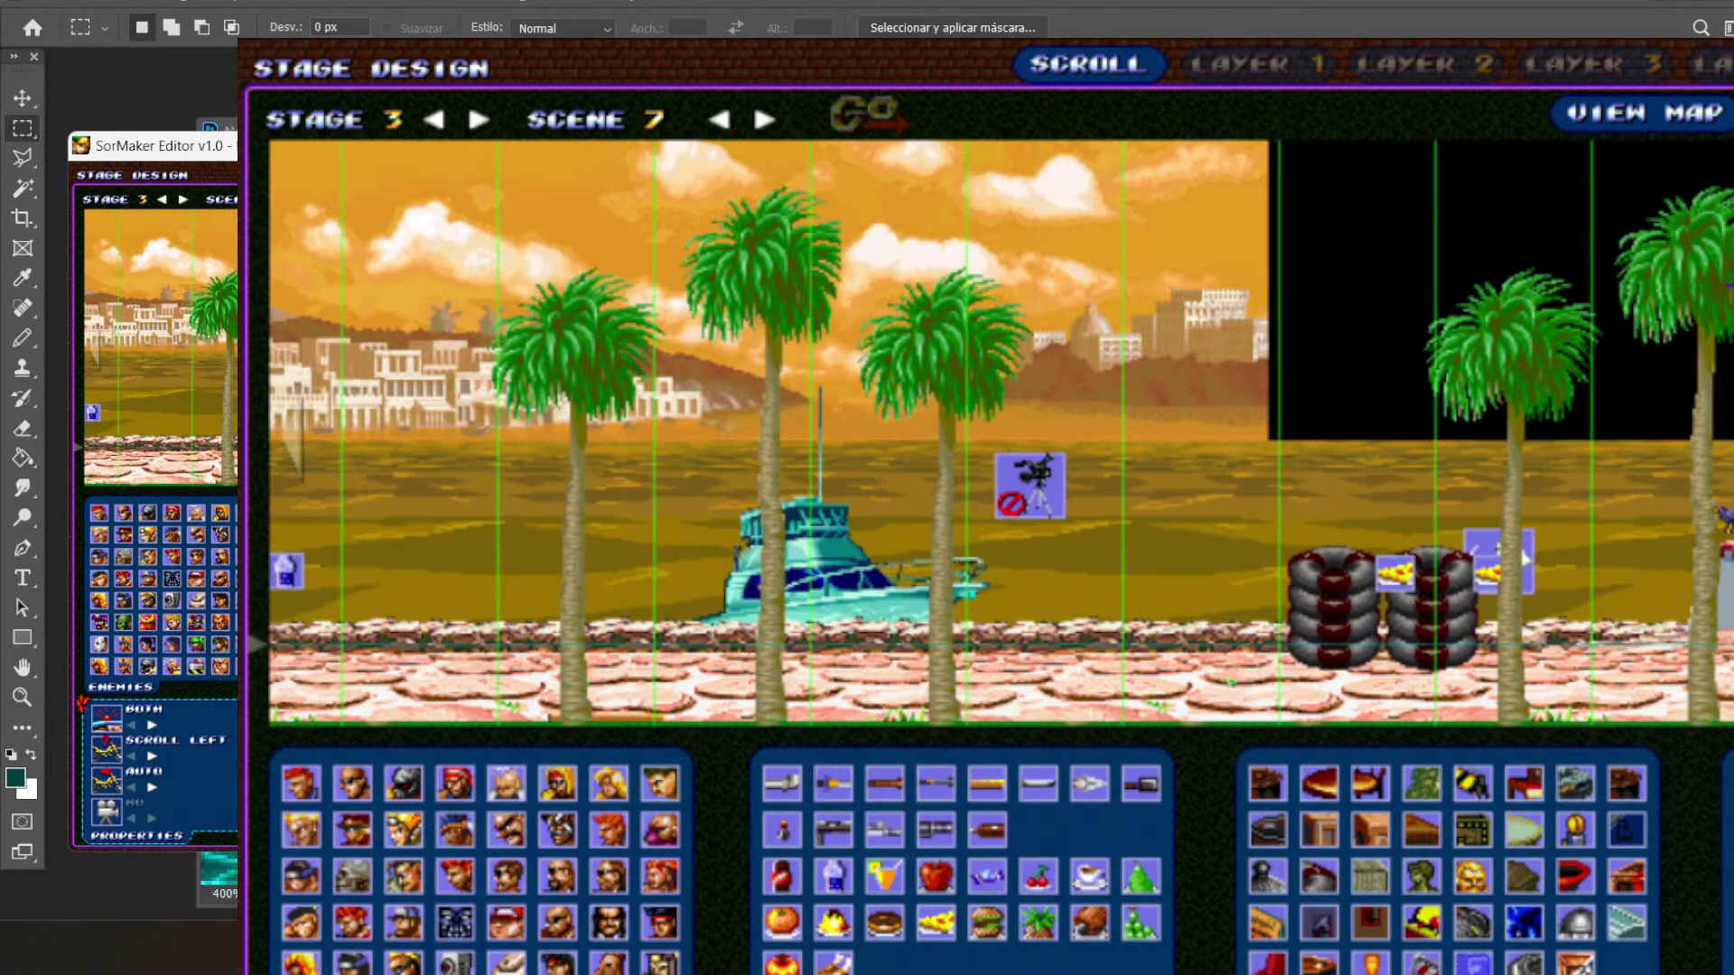
left_click_drag(426, 667, 1383, 667)
left_click_drag(491, 688, 558, 688)
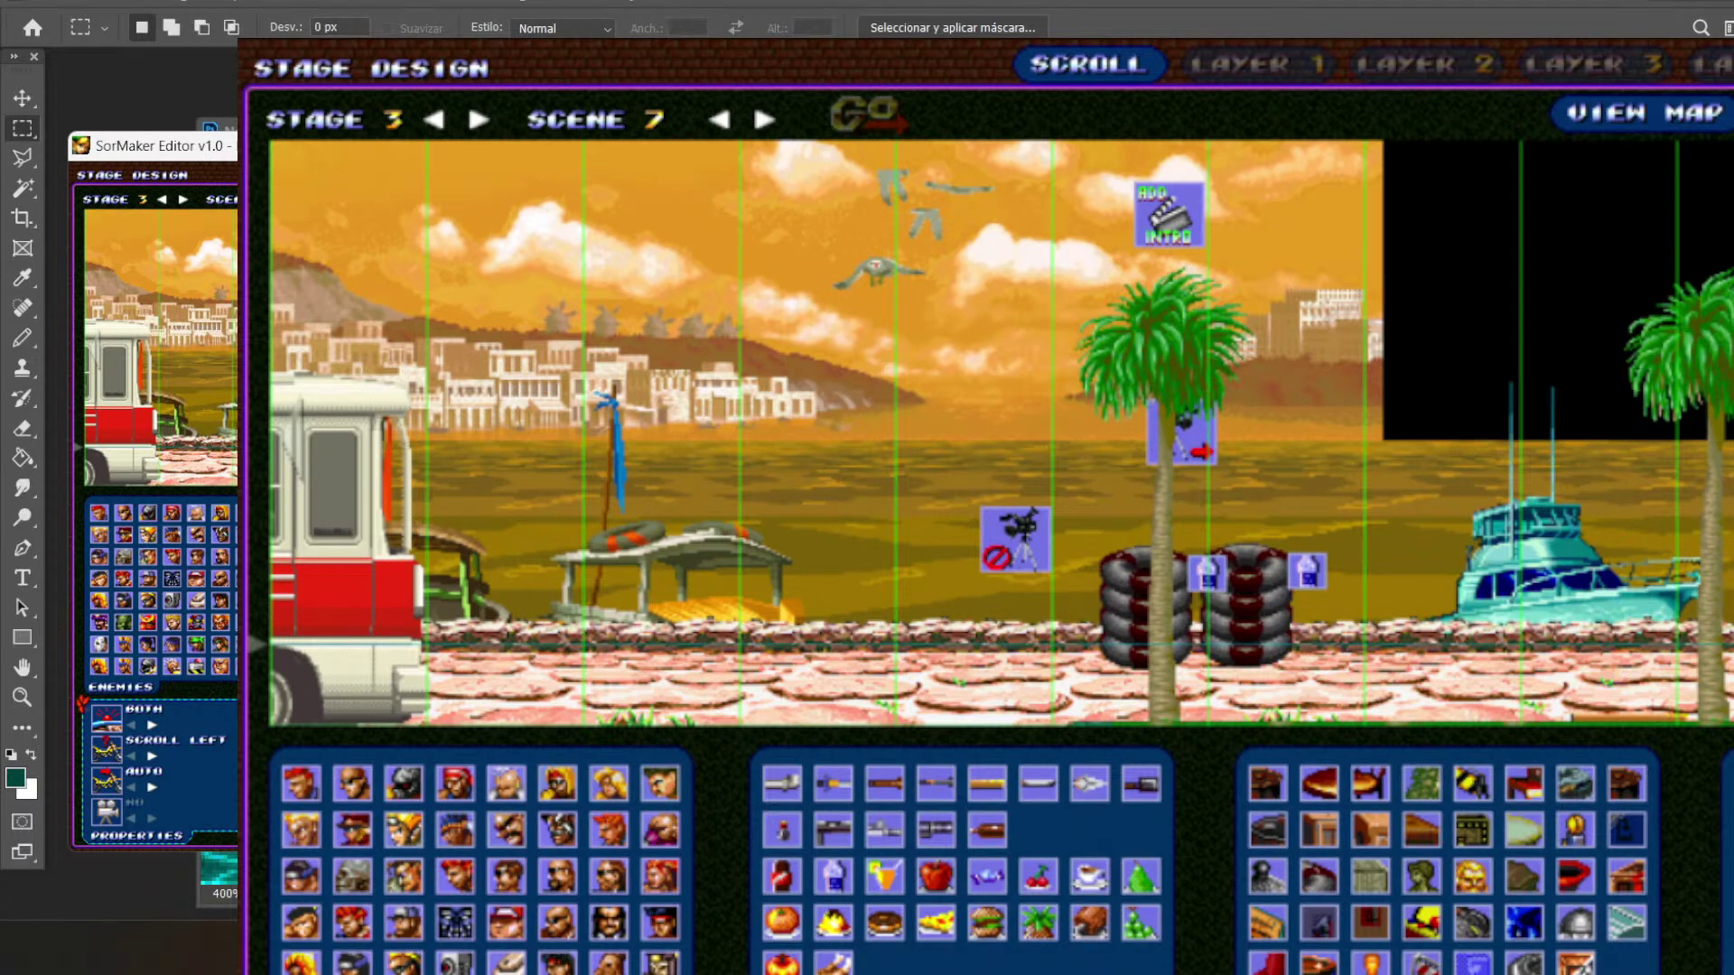
key("Right")
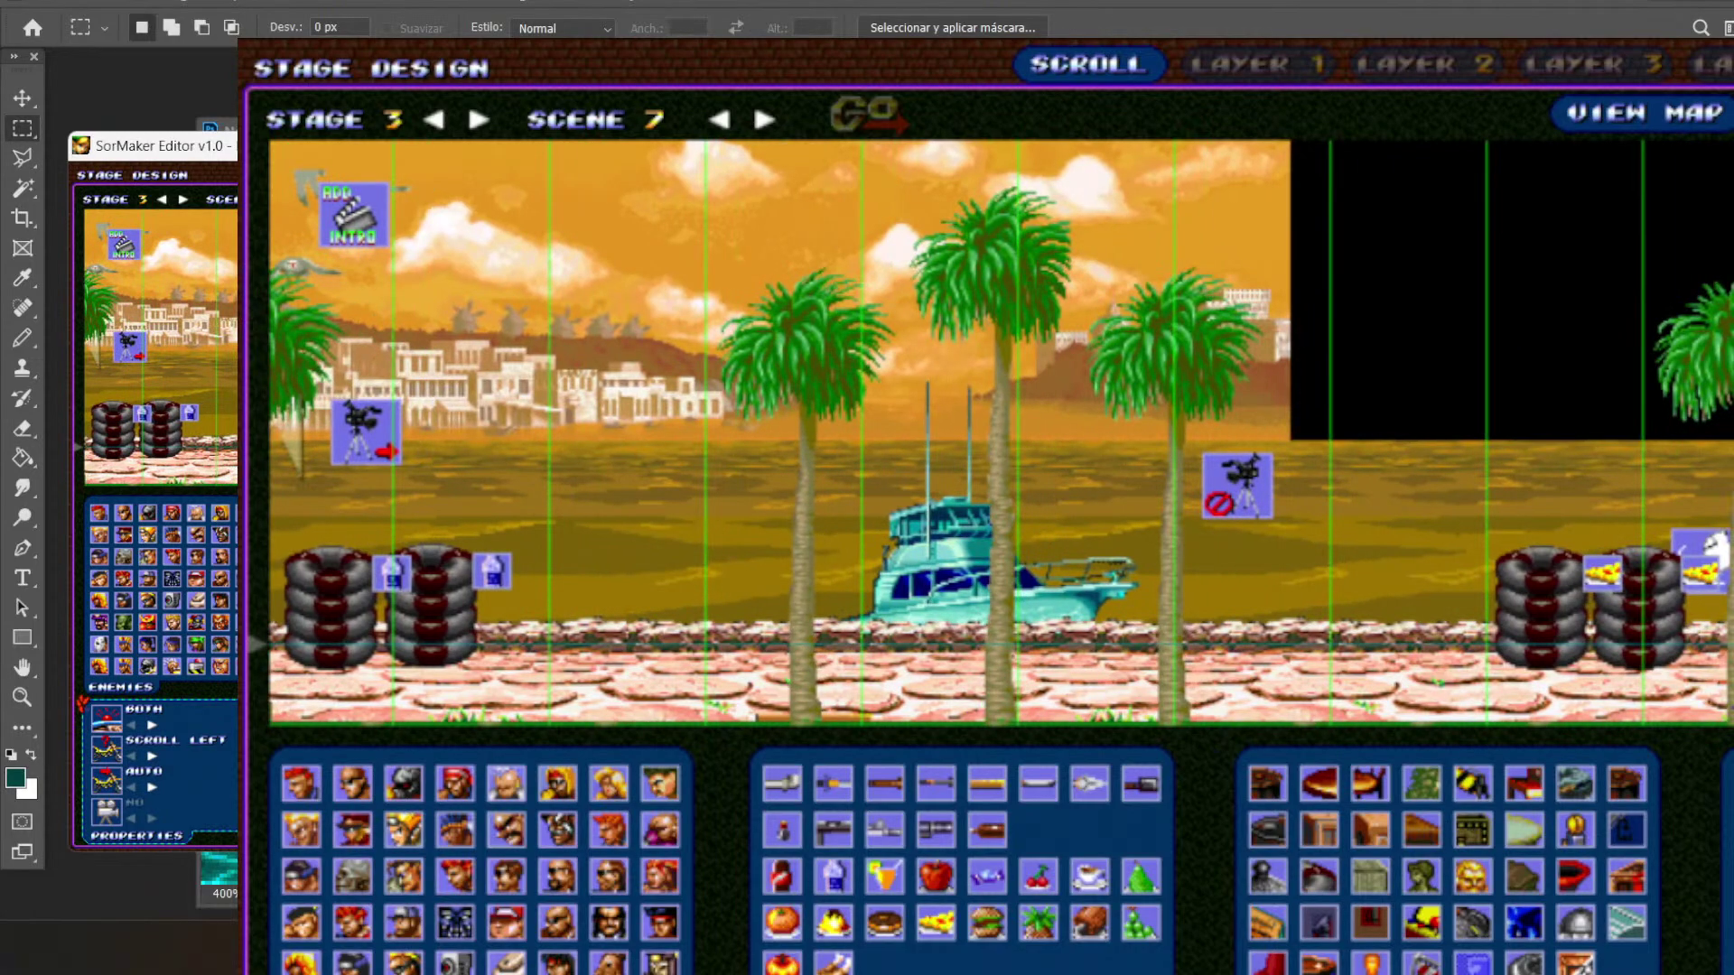
key("Right")
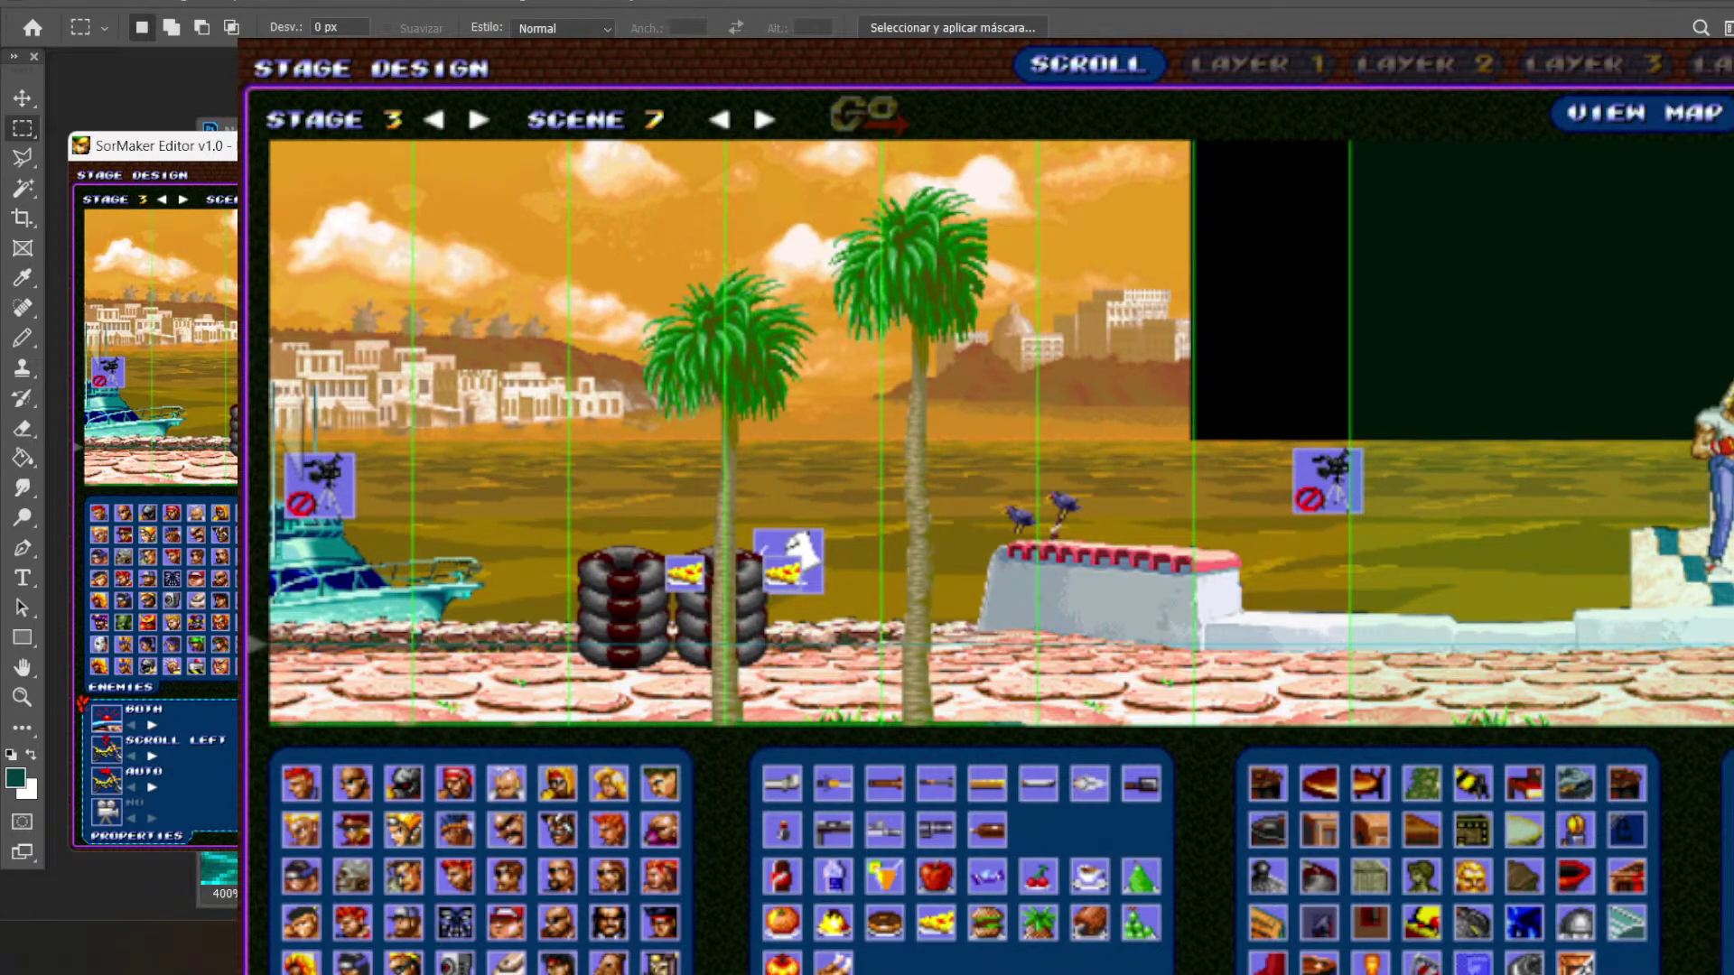
key("Right")
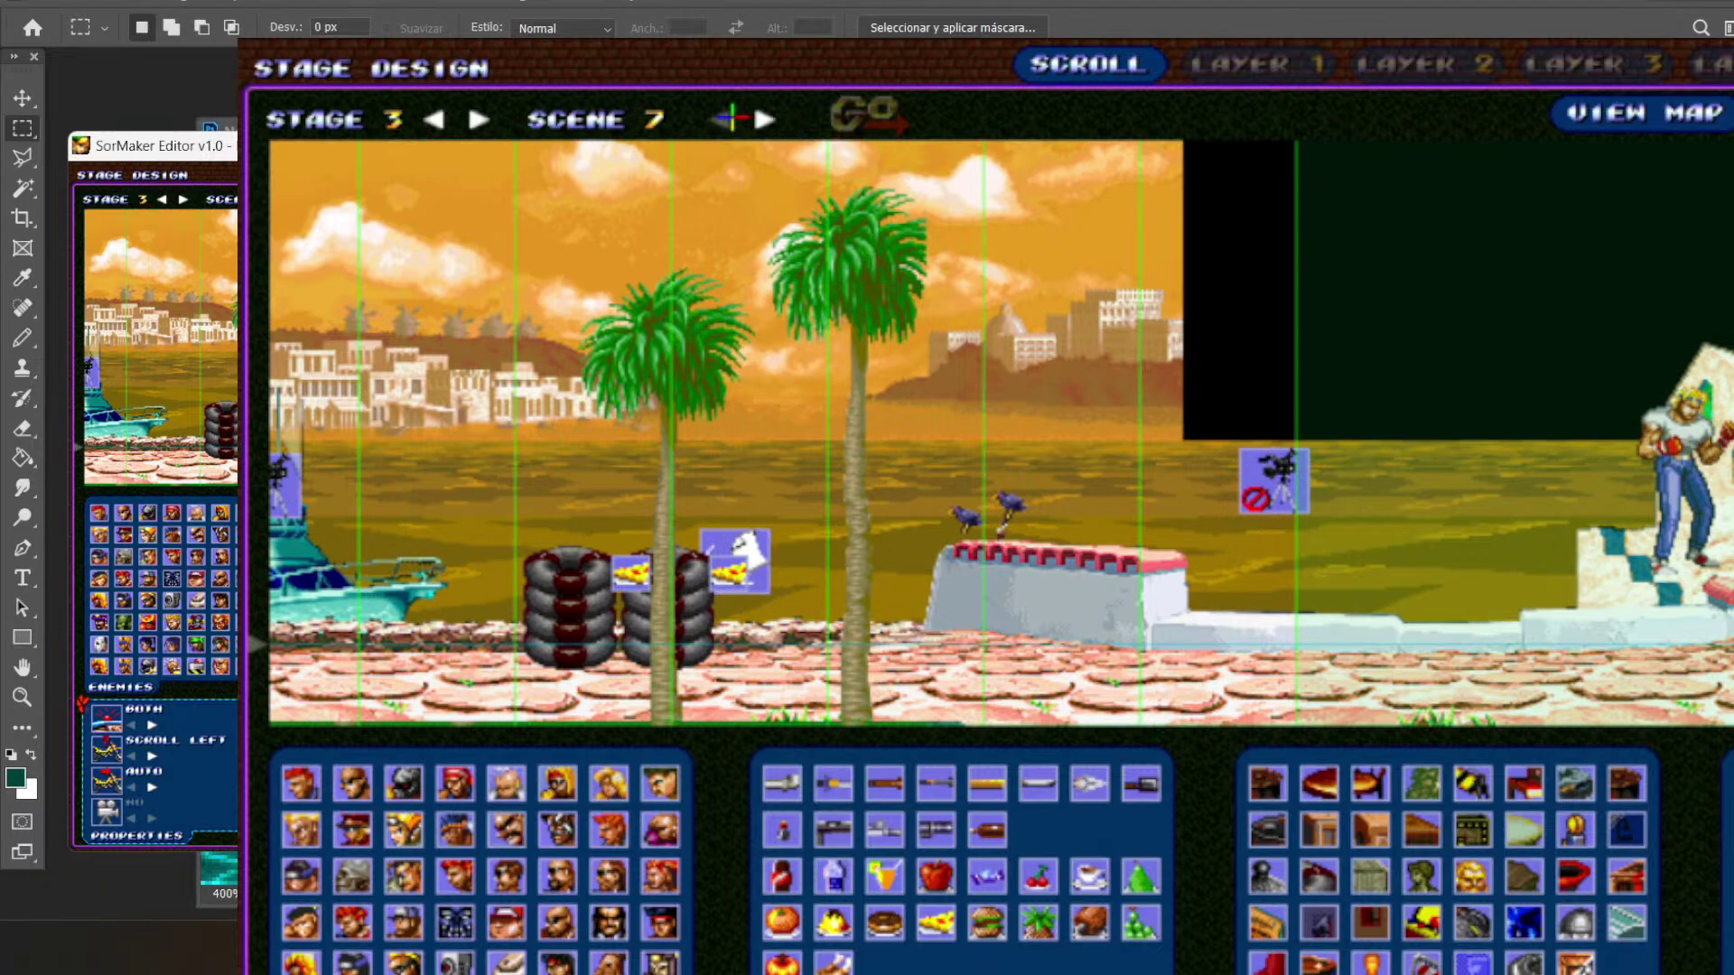
- Go to scene 8 of stage 3 and look over the sunset terrace from the bell tower to the swimming pool
left_click(764, 118)
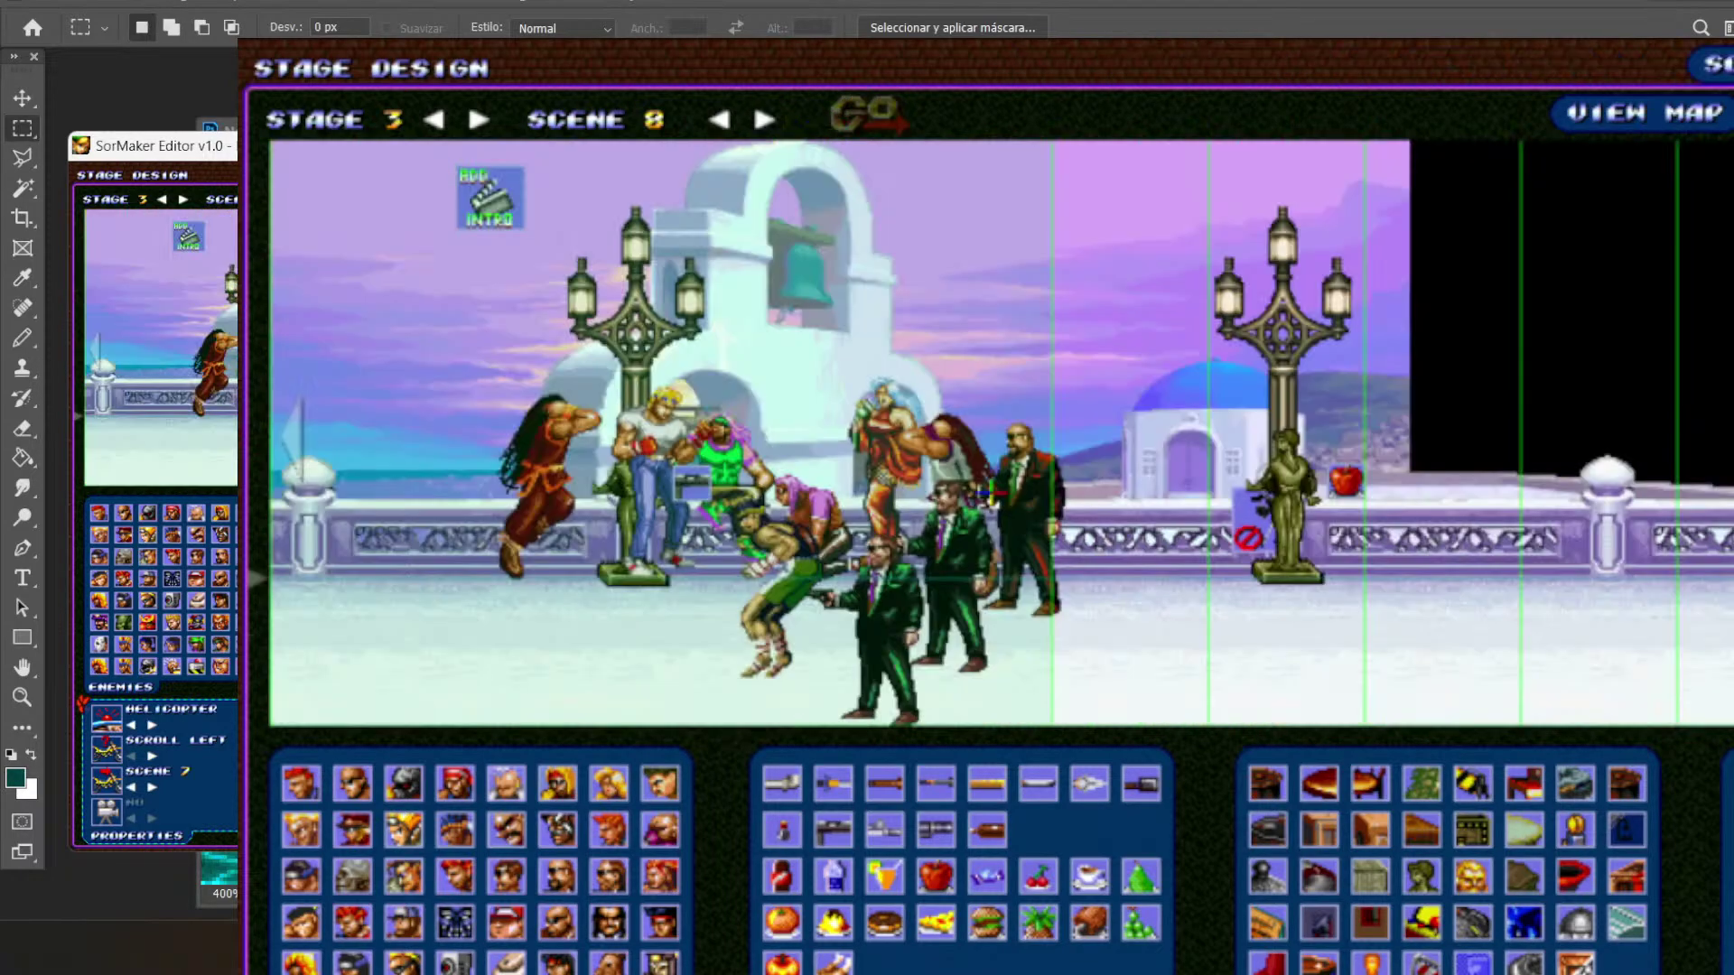
left_click_drag(1621, 656, 495, 670)
left_click_drag(1702, 652, 1192, 654)
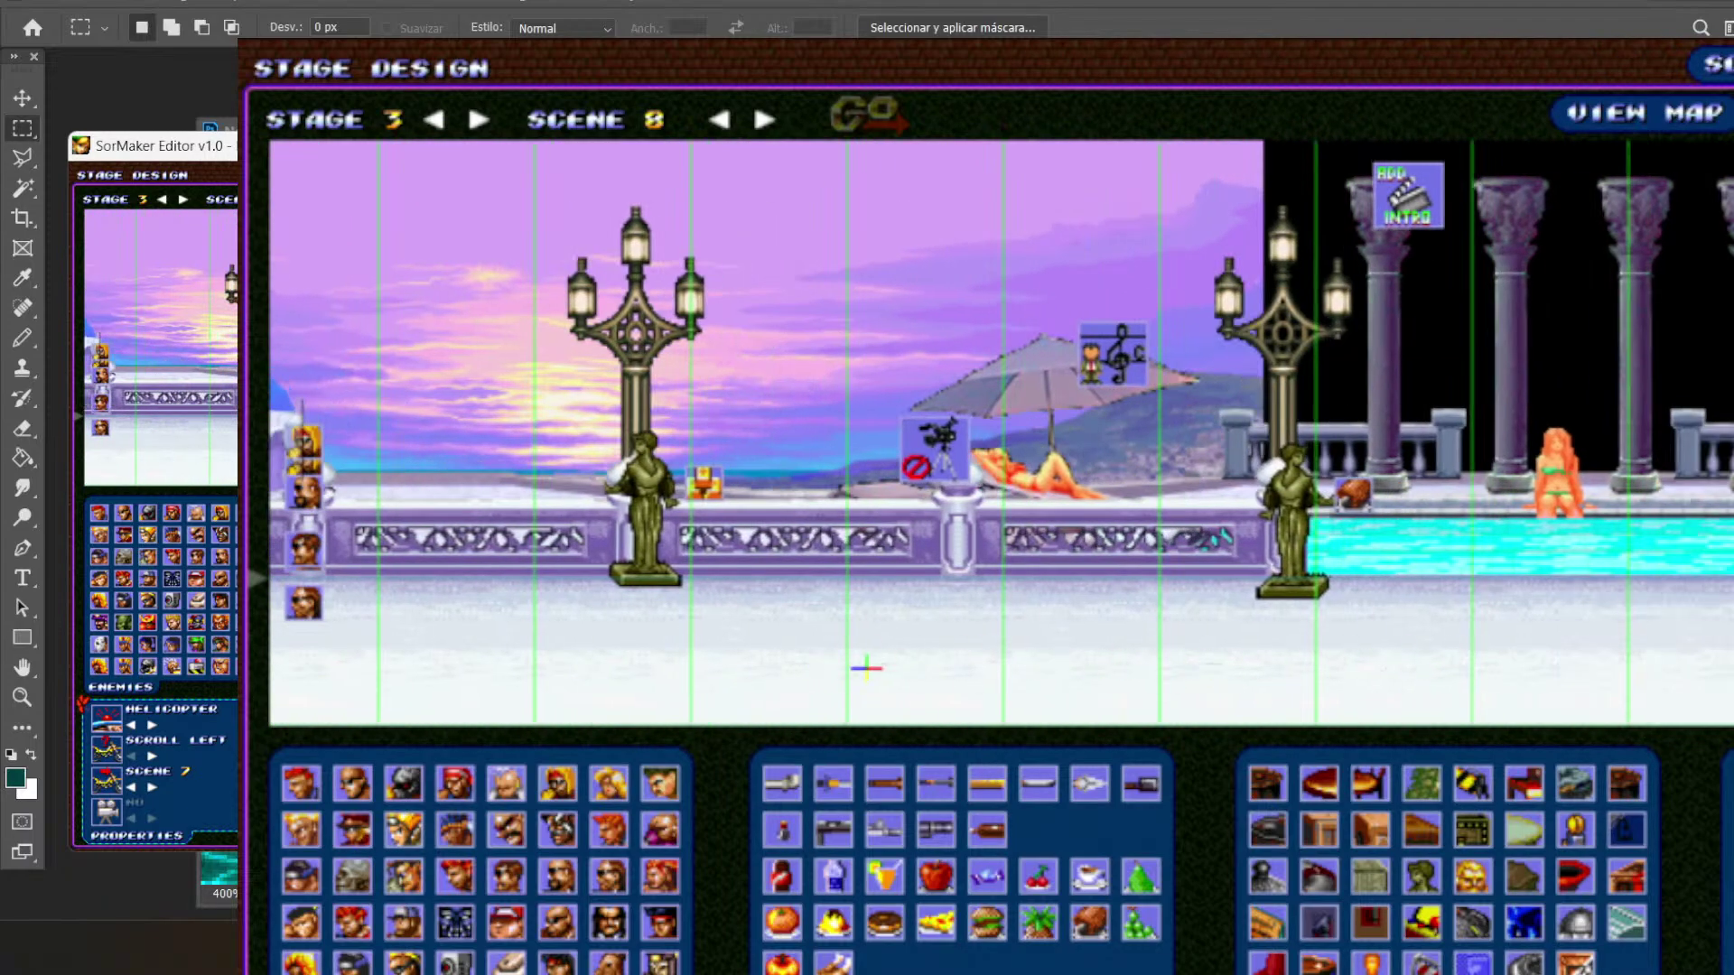
left_click_drag(610, 670, 1733, 669)
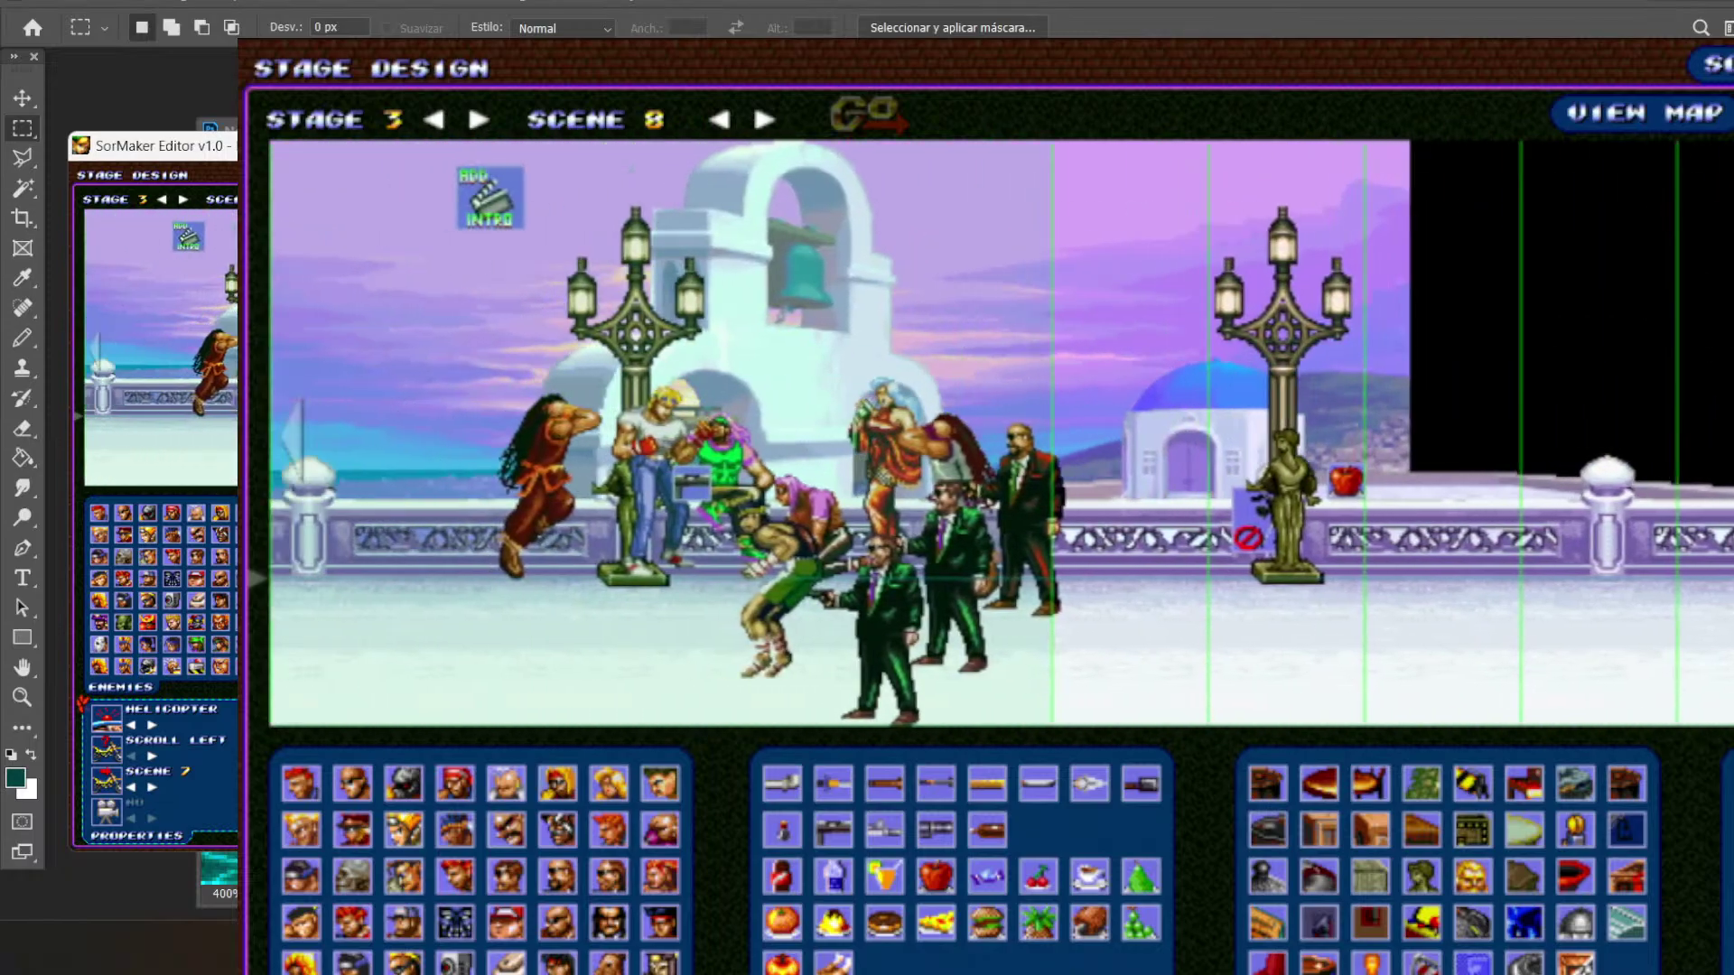
left_click_drag(1584, 664, 731, 666)
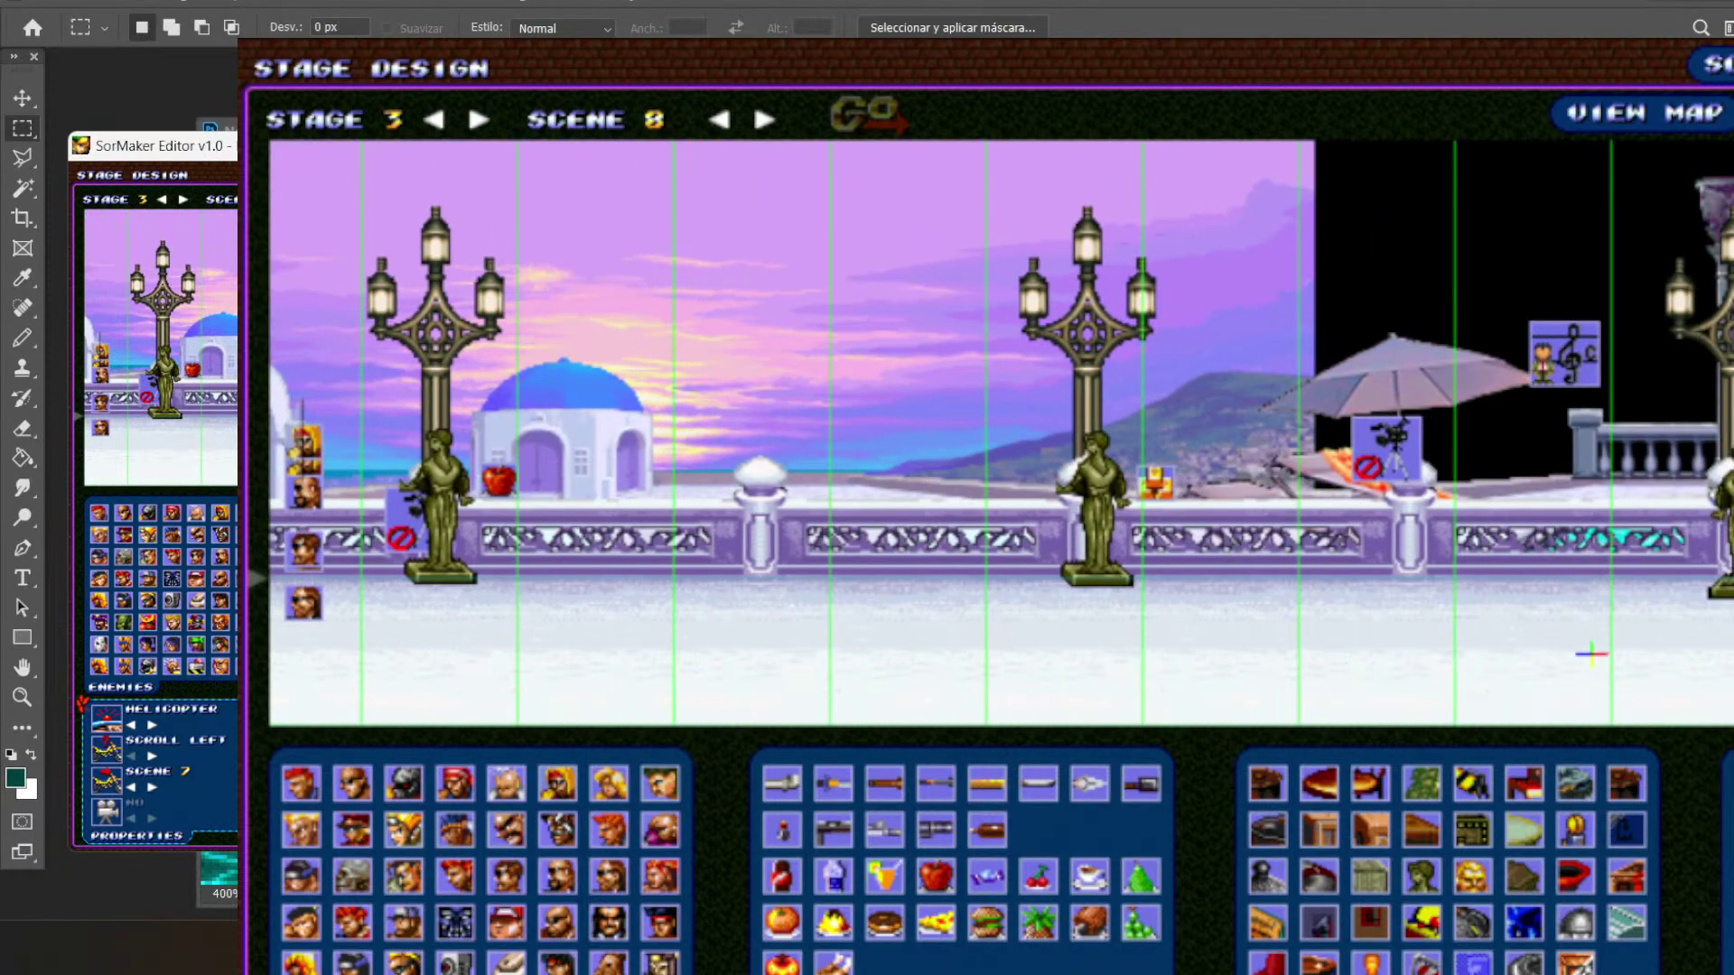
left_click_drag(1625, 650, 559, 661)
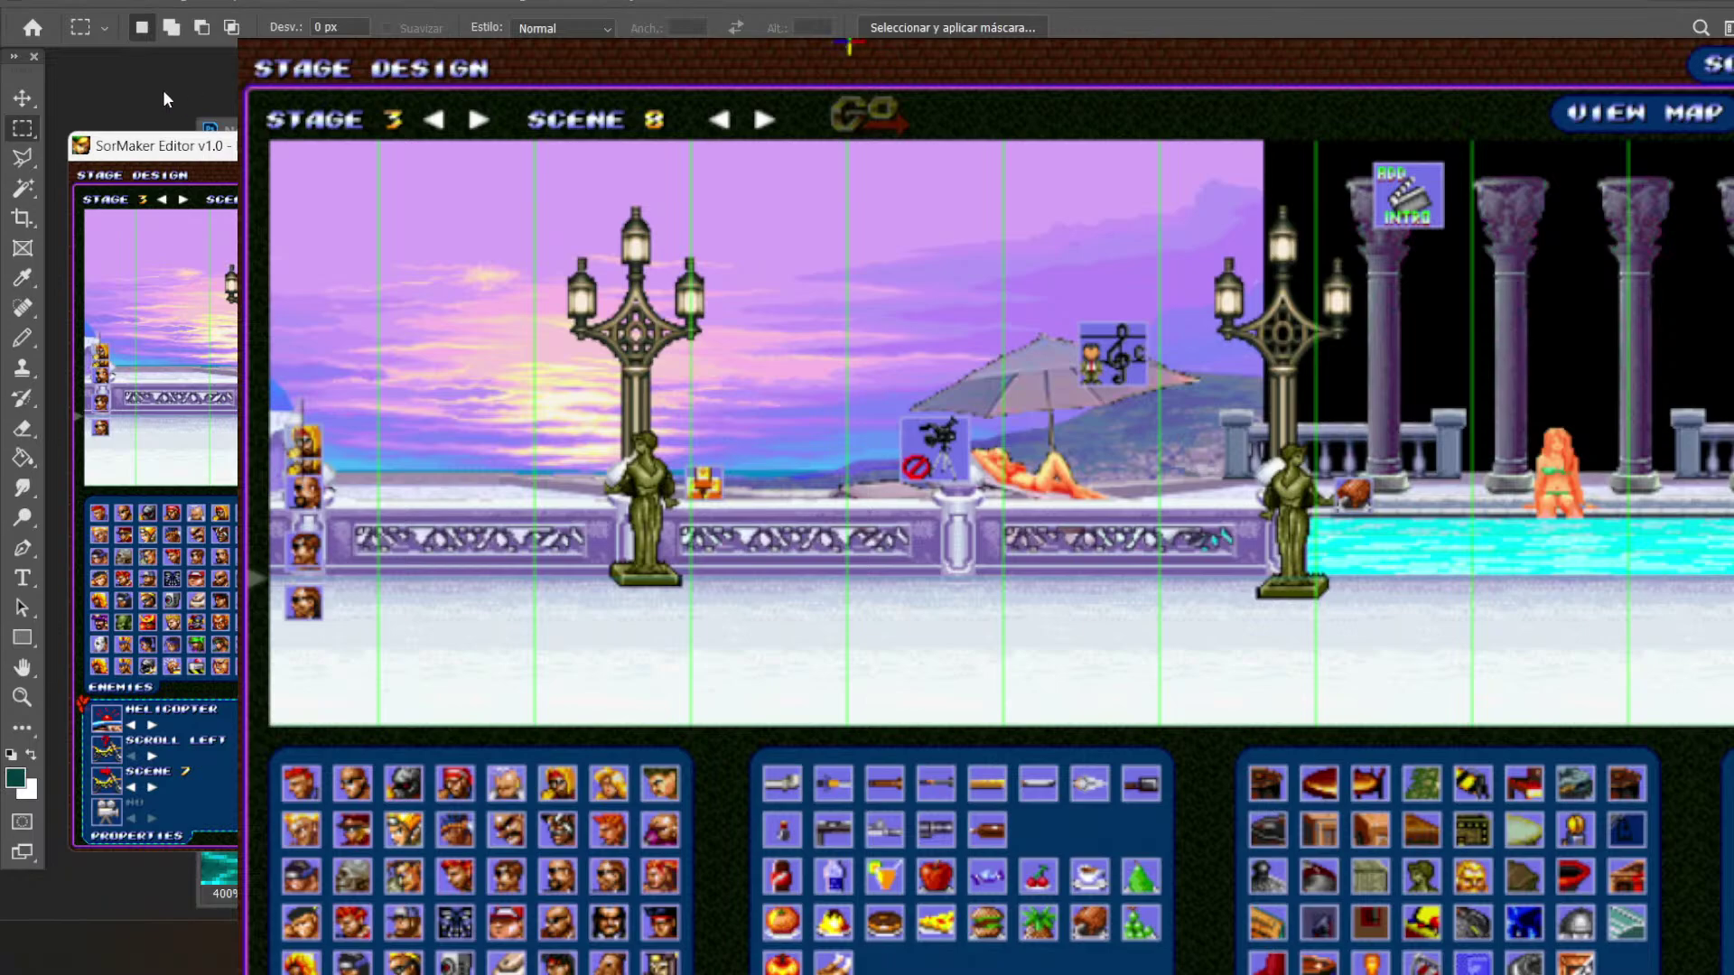
- Go to scene 9 of stage 3 and look over the casino from the slot machines and fountain to the elevators
left_click(764, 117)
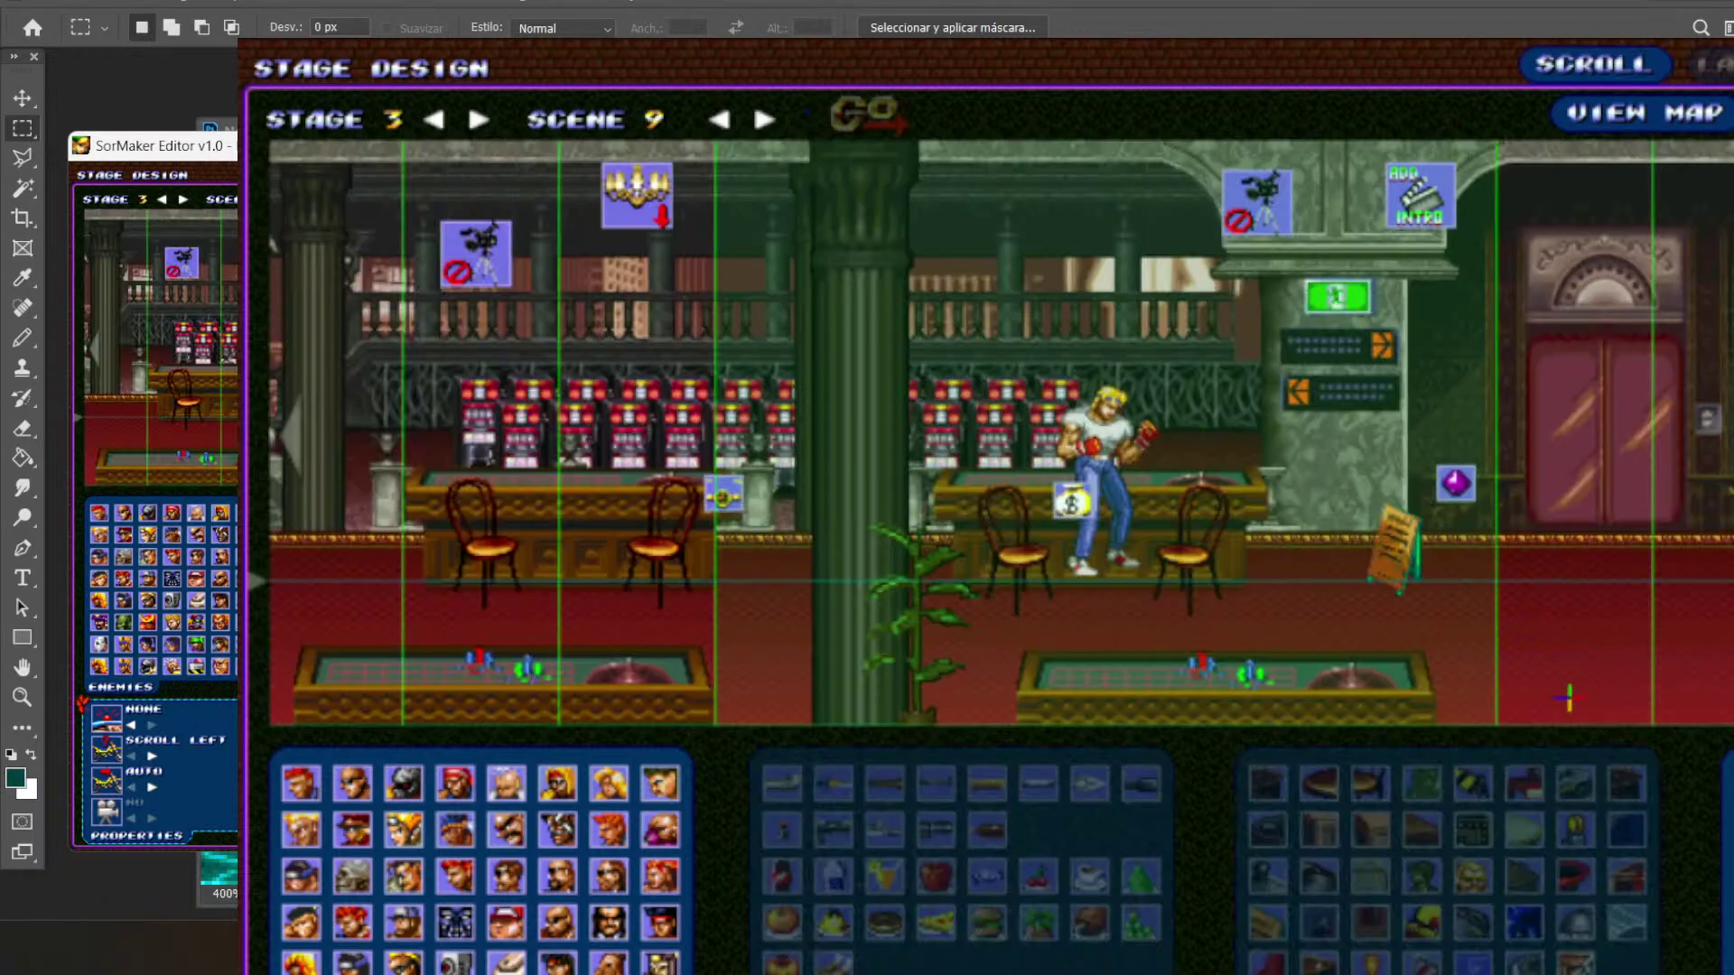
key("Left")
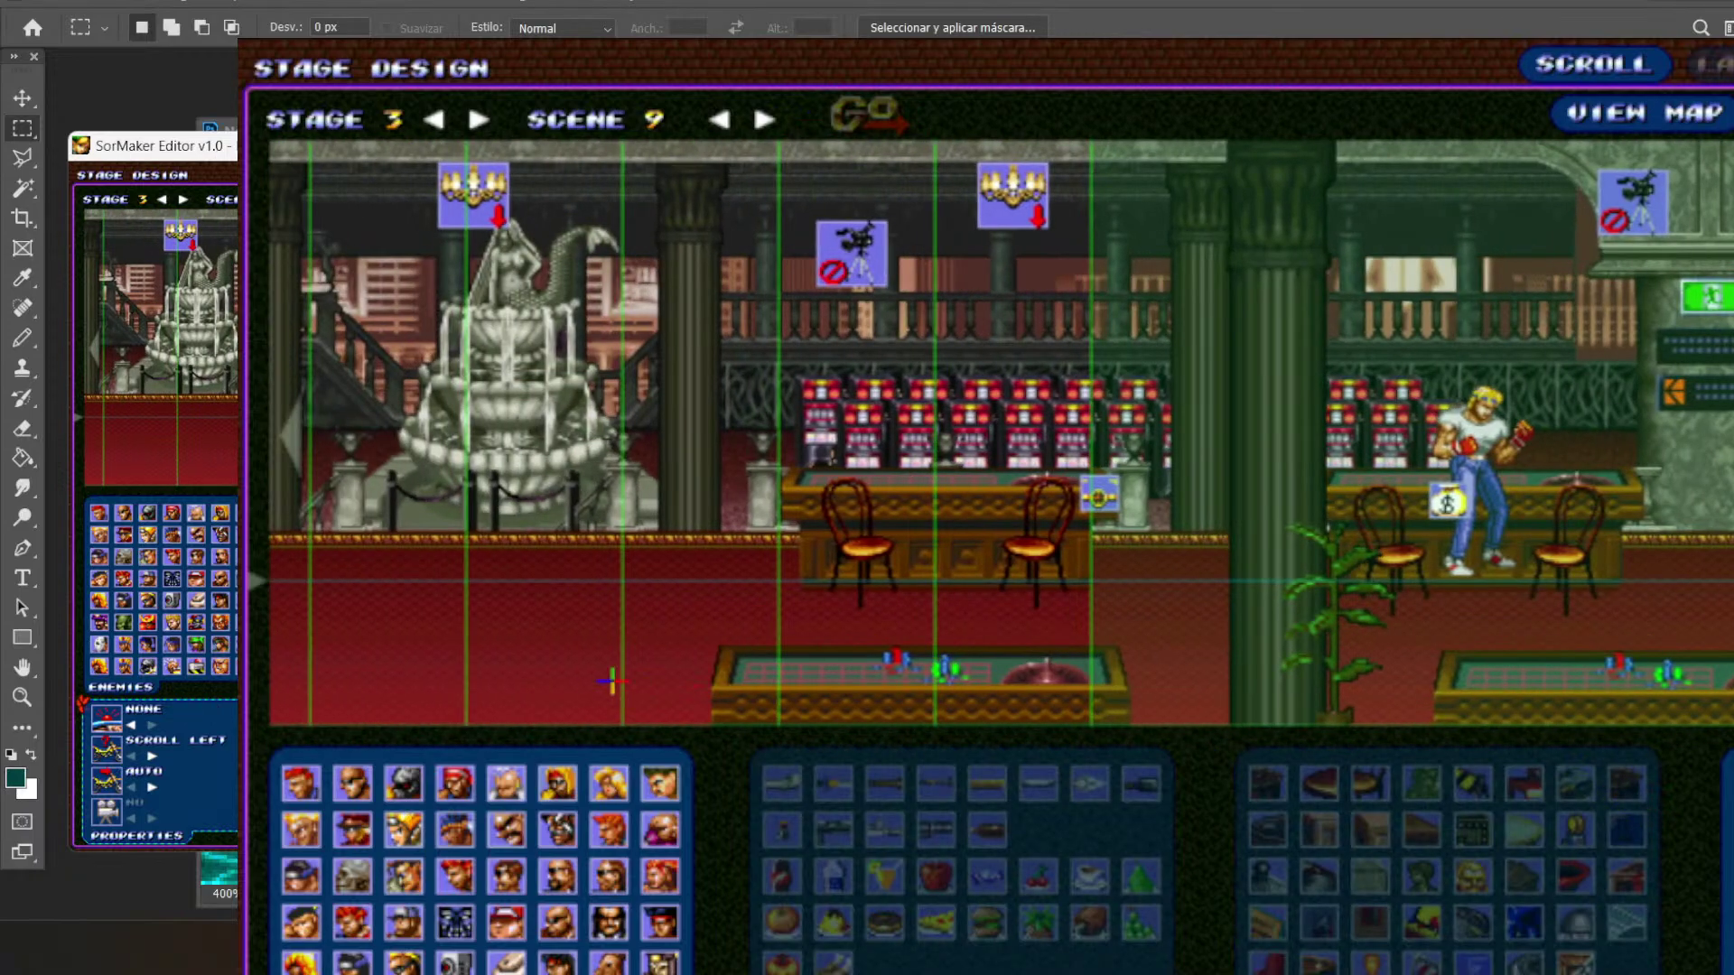
key("Left")
key("Left")
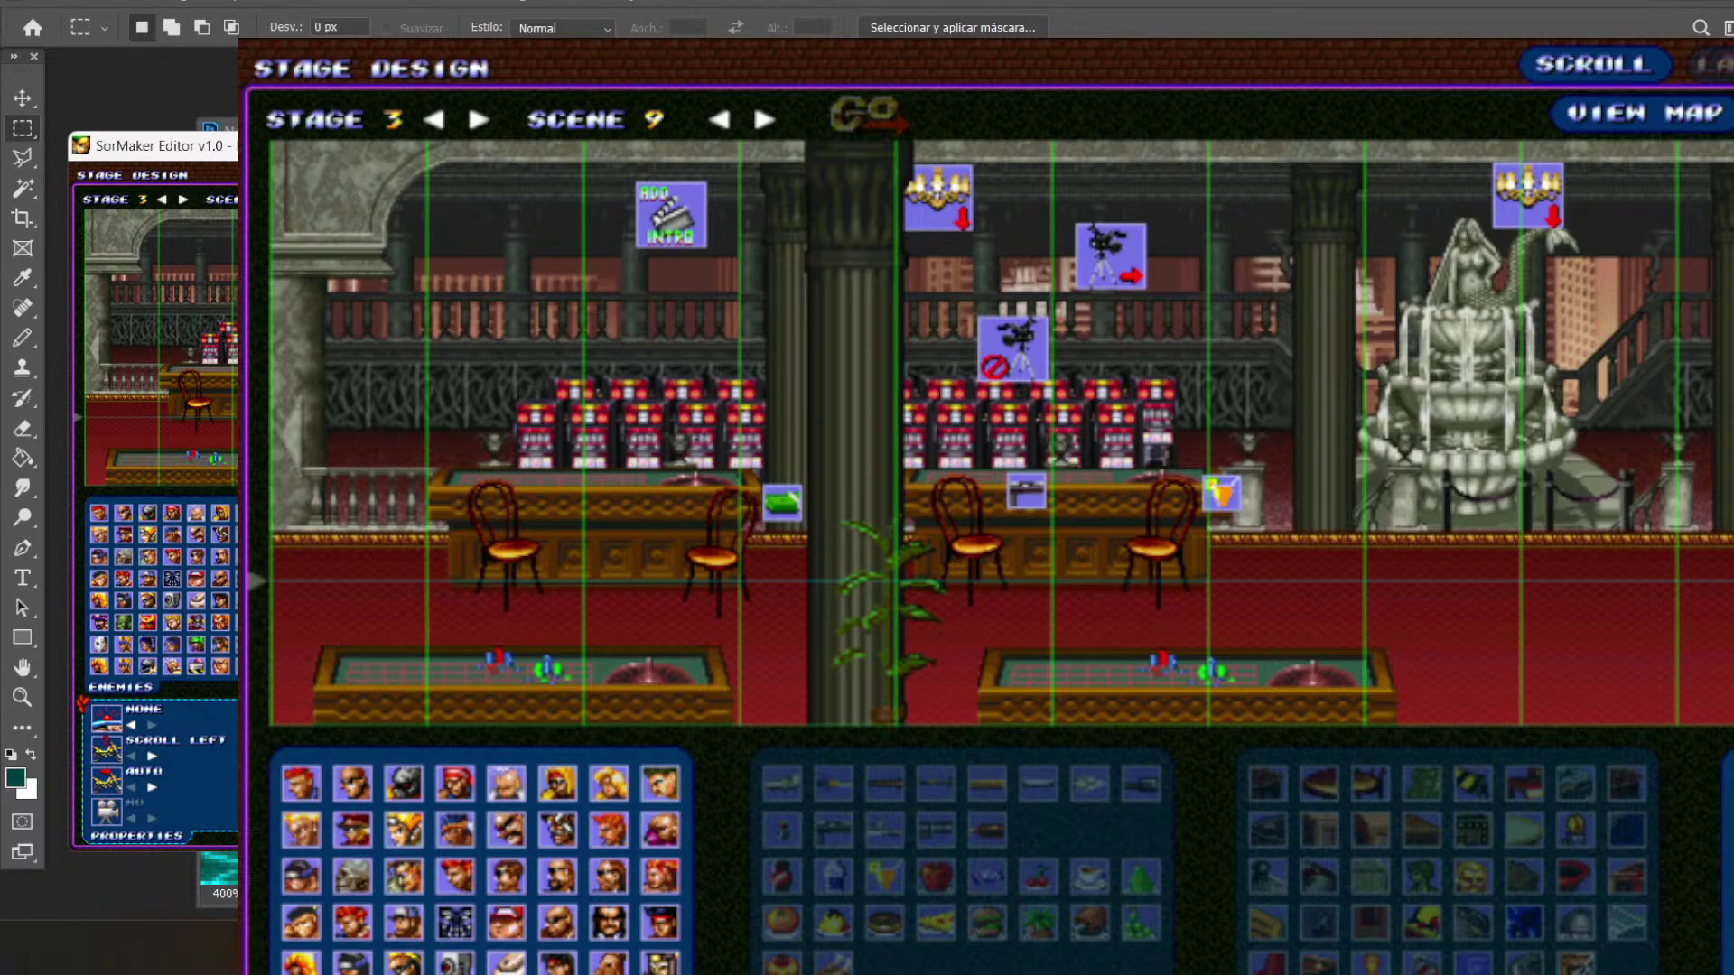
left_click_drag(1571, 656, 854, 672)
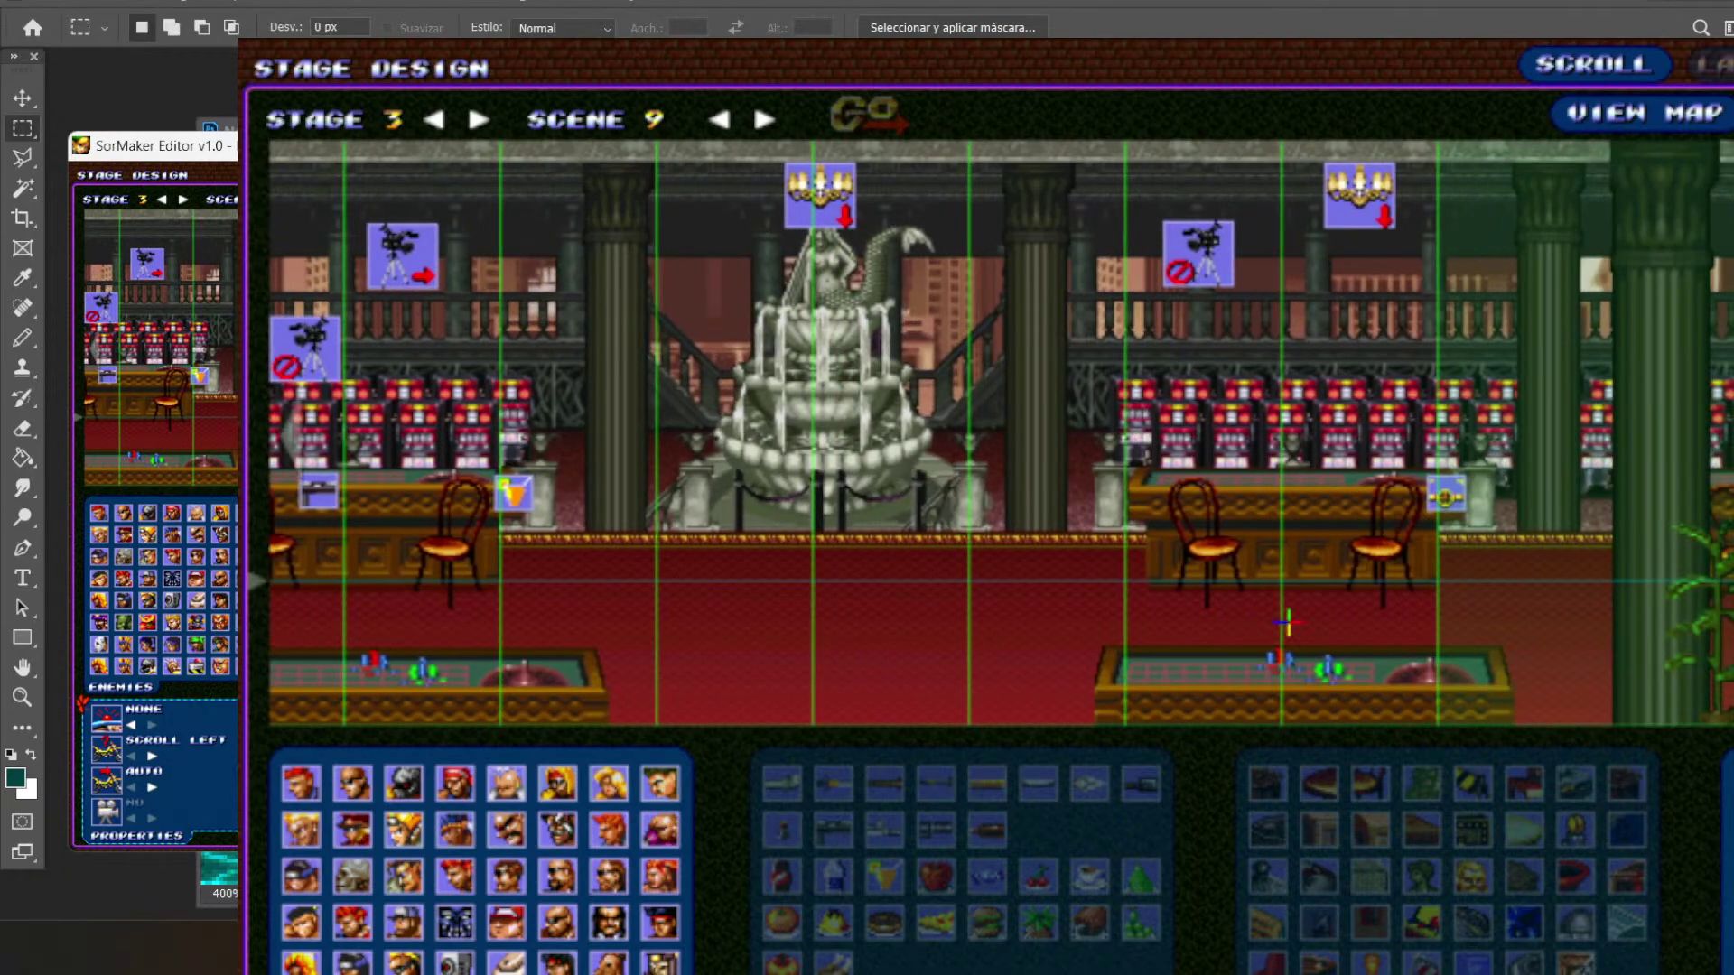
left_click_drag(1468, 632, 569, 642)
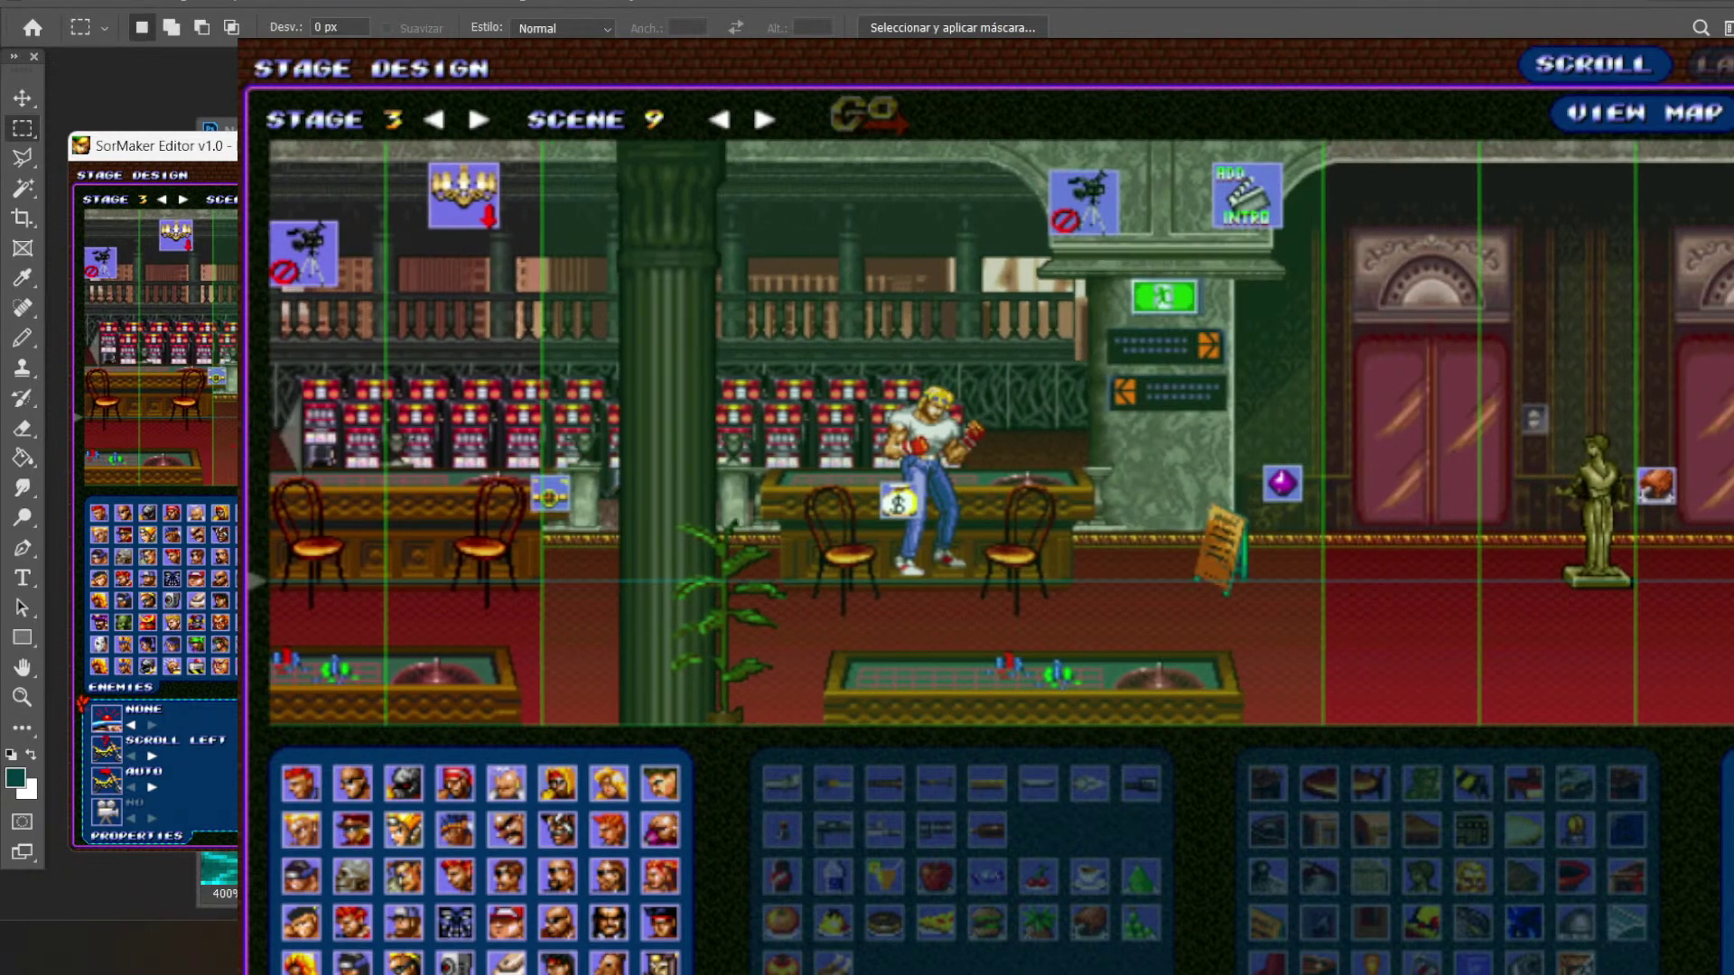
left_click_drag(1192, 705, 993, 709)
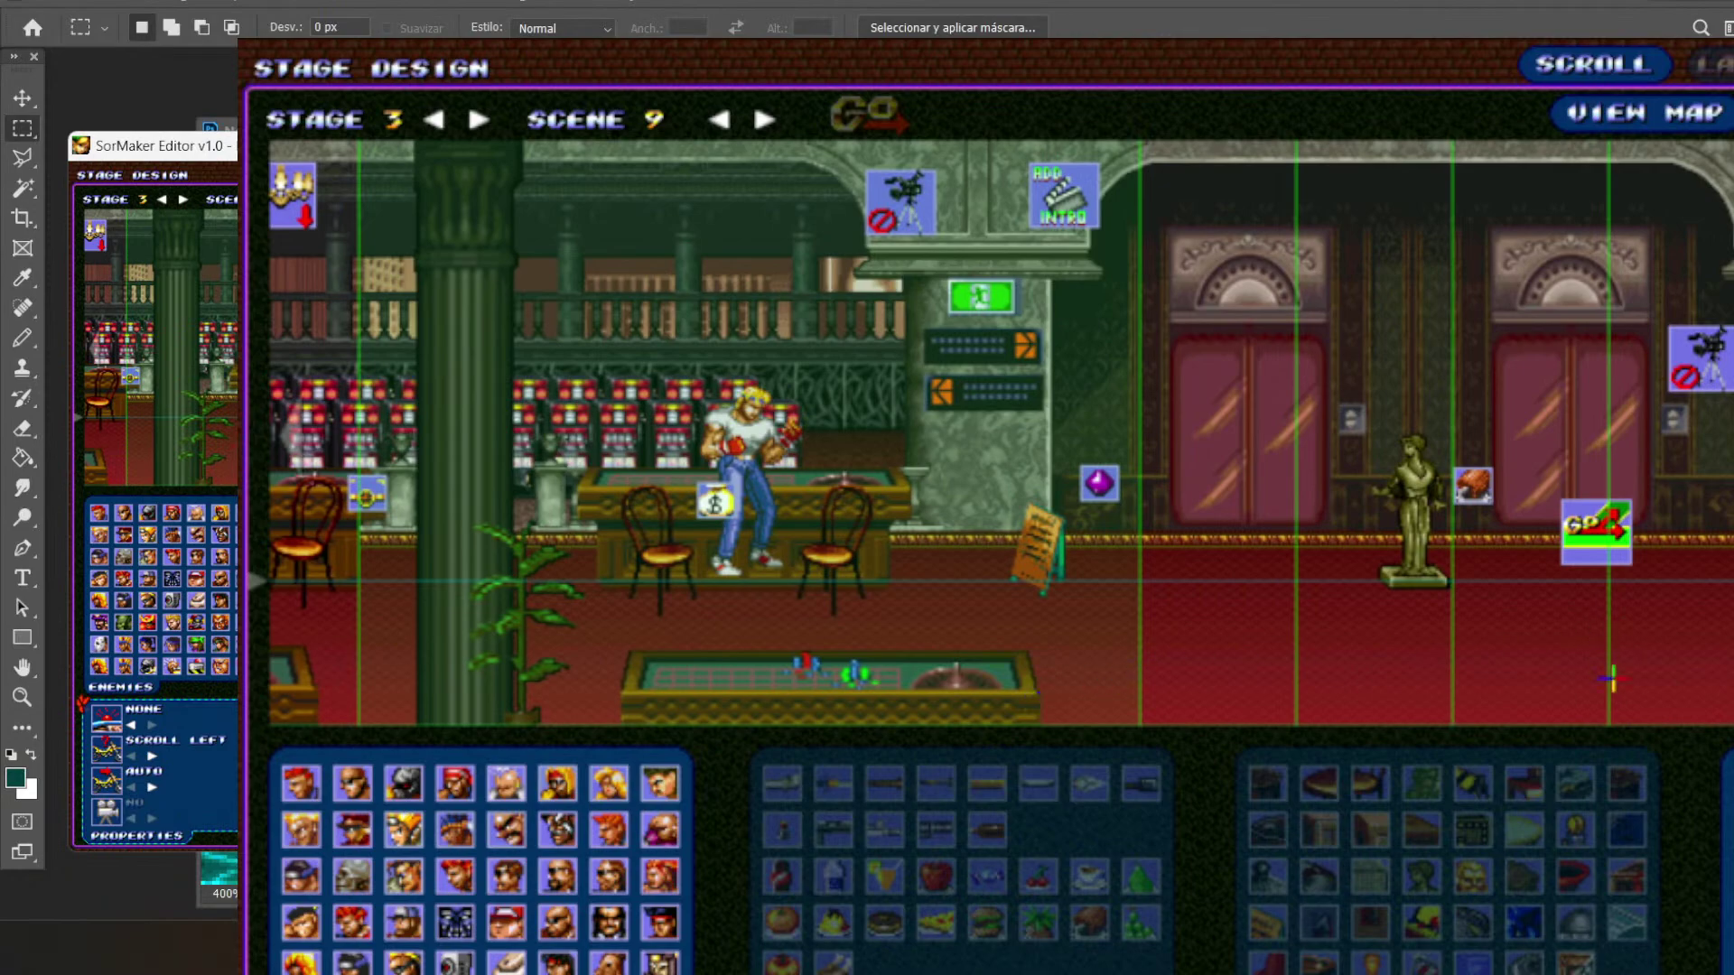
- View scene 10 of stage 3 with the cheering casino crowd, and scene 11 with the Las Vegas boxing ring
left_click(764, 119)
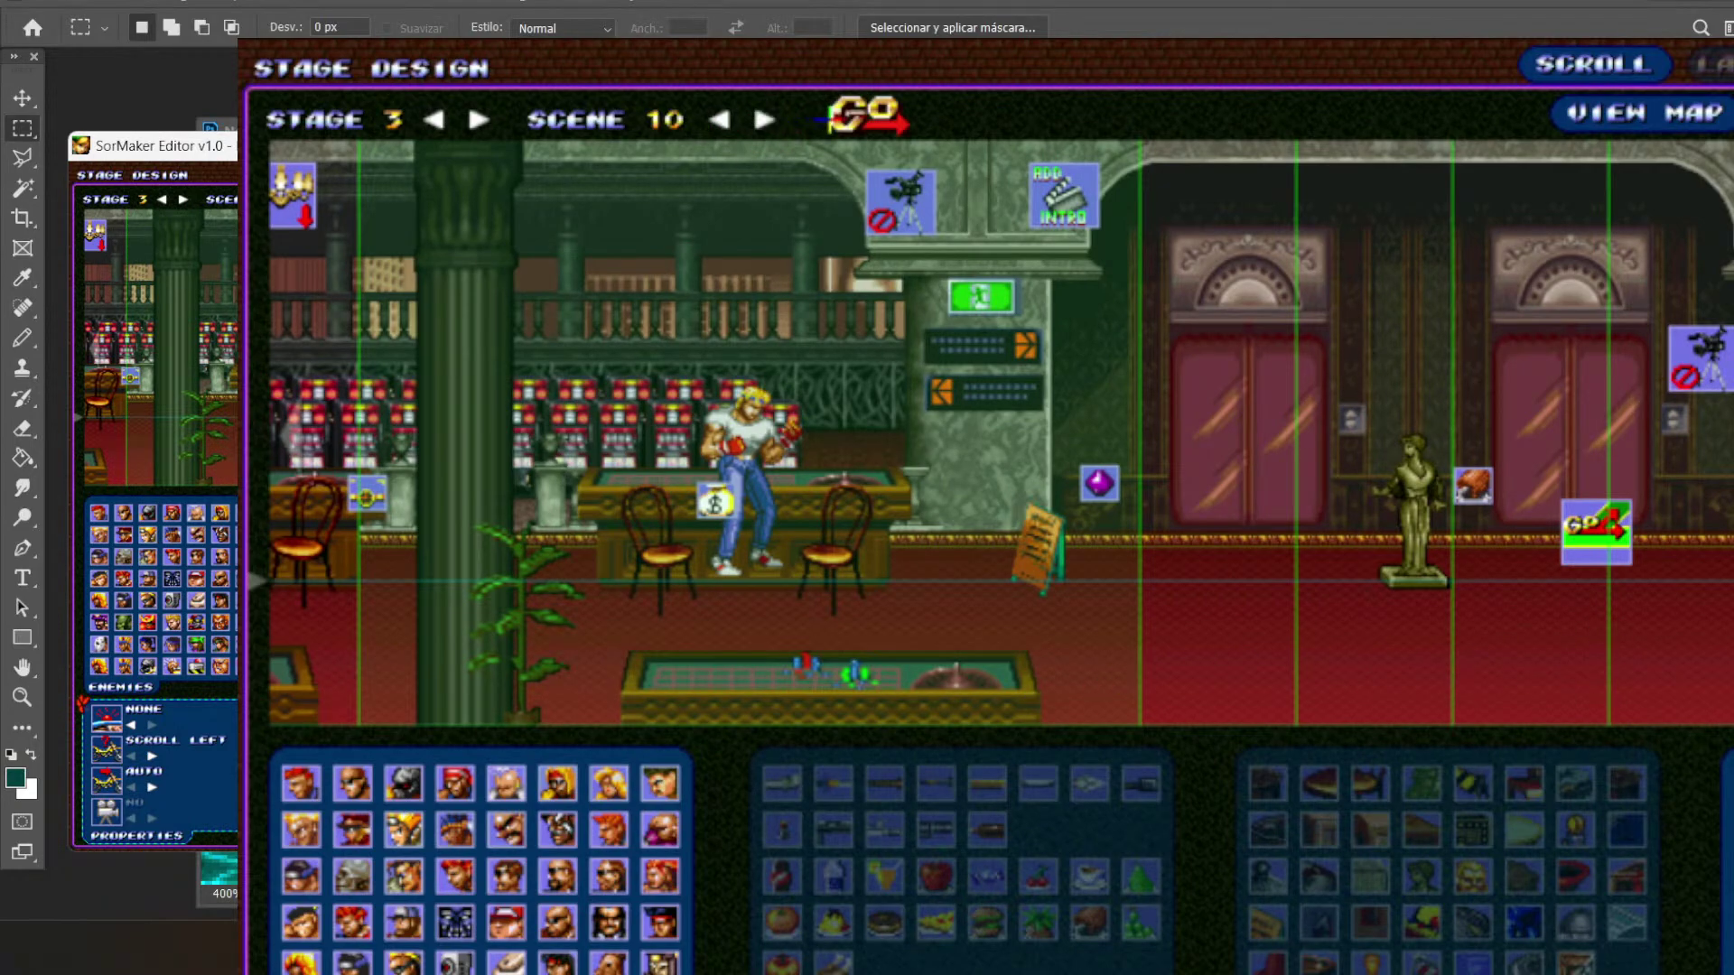
left_click(836, 119)
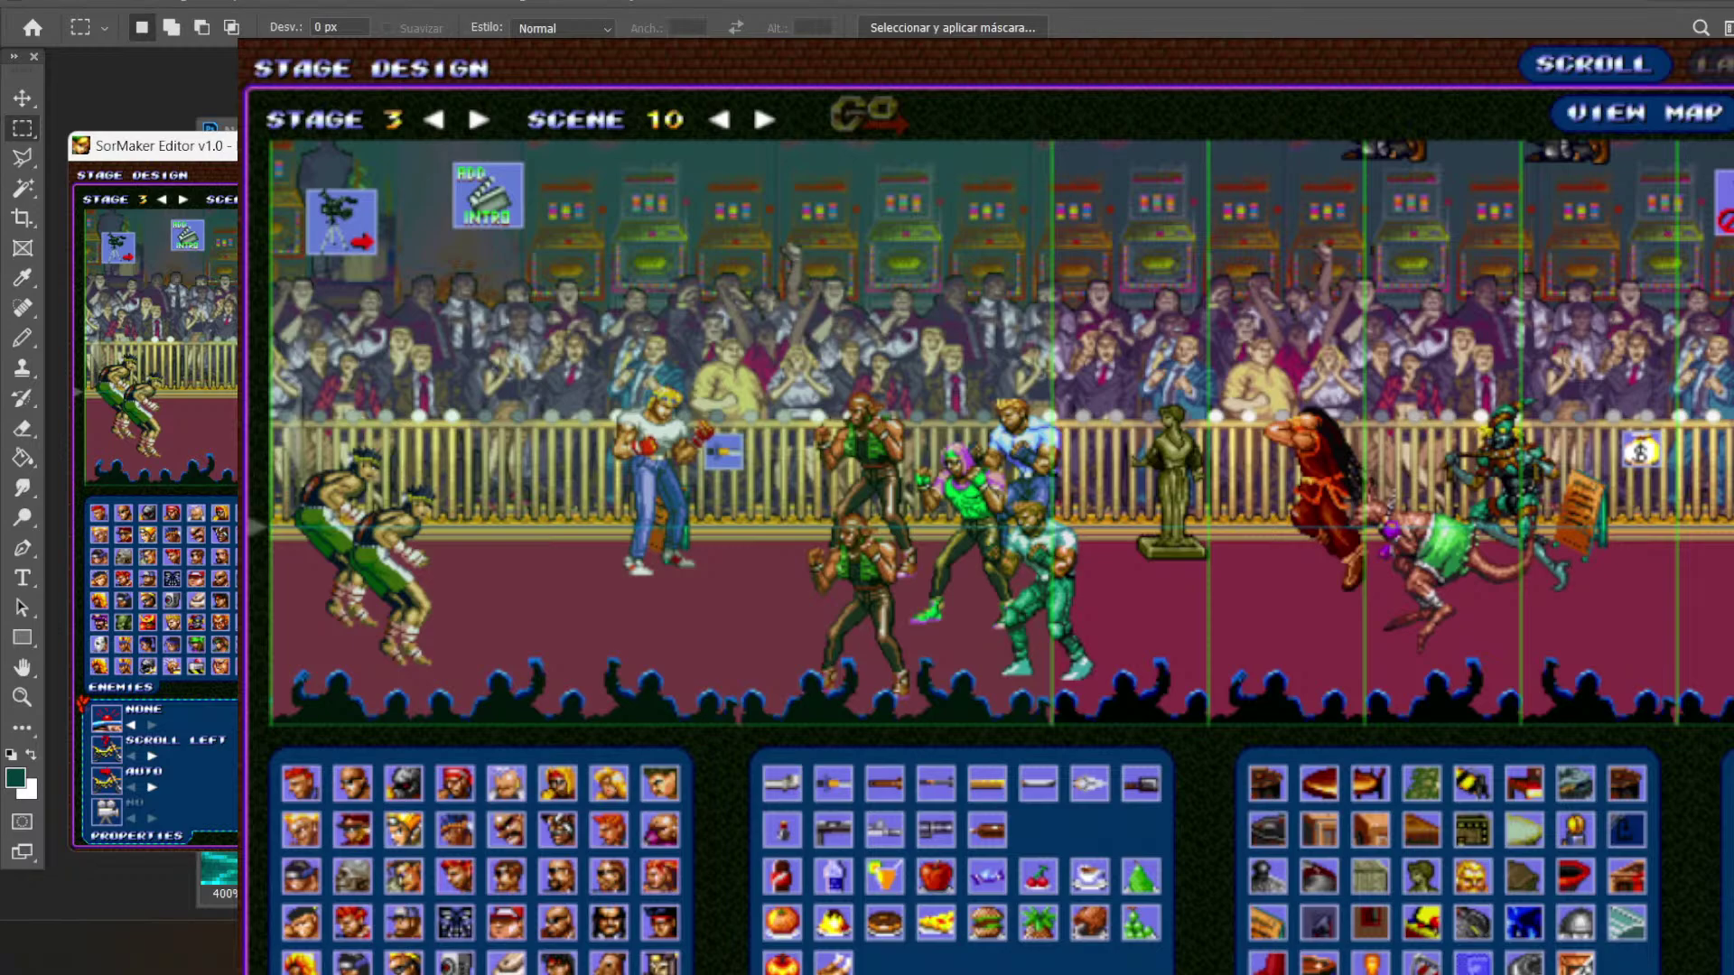
left_click(766, 120)
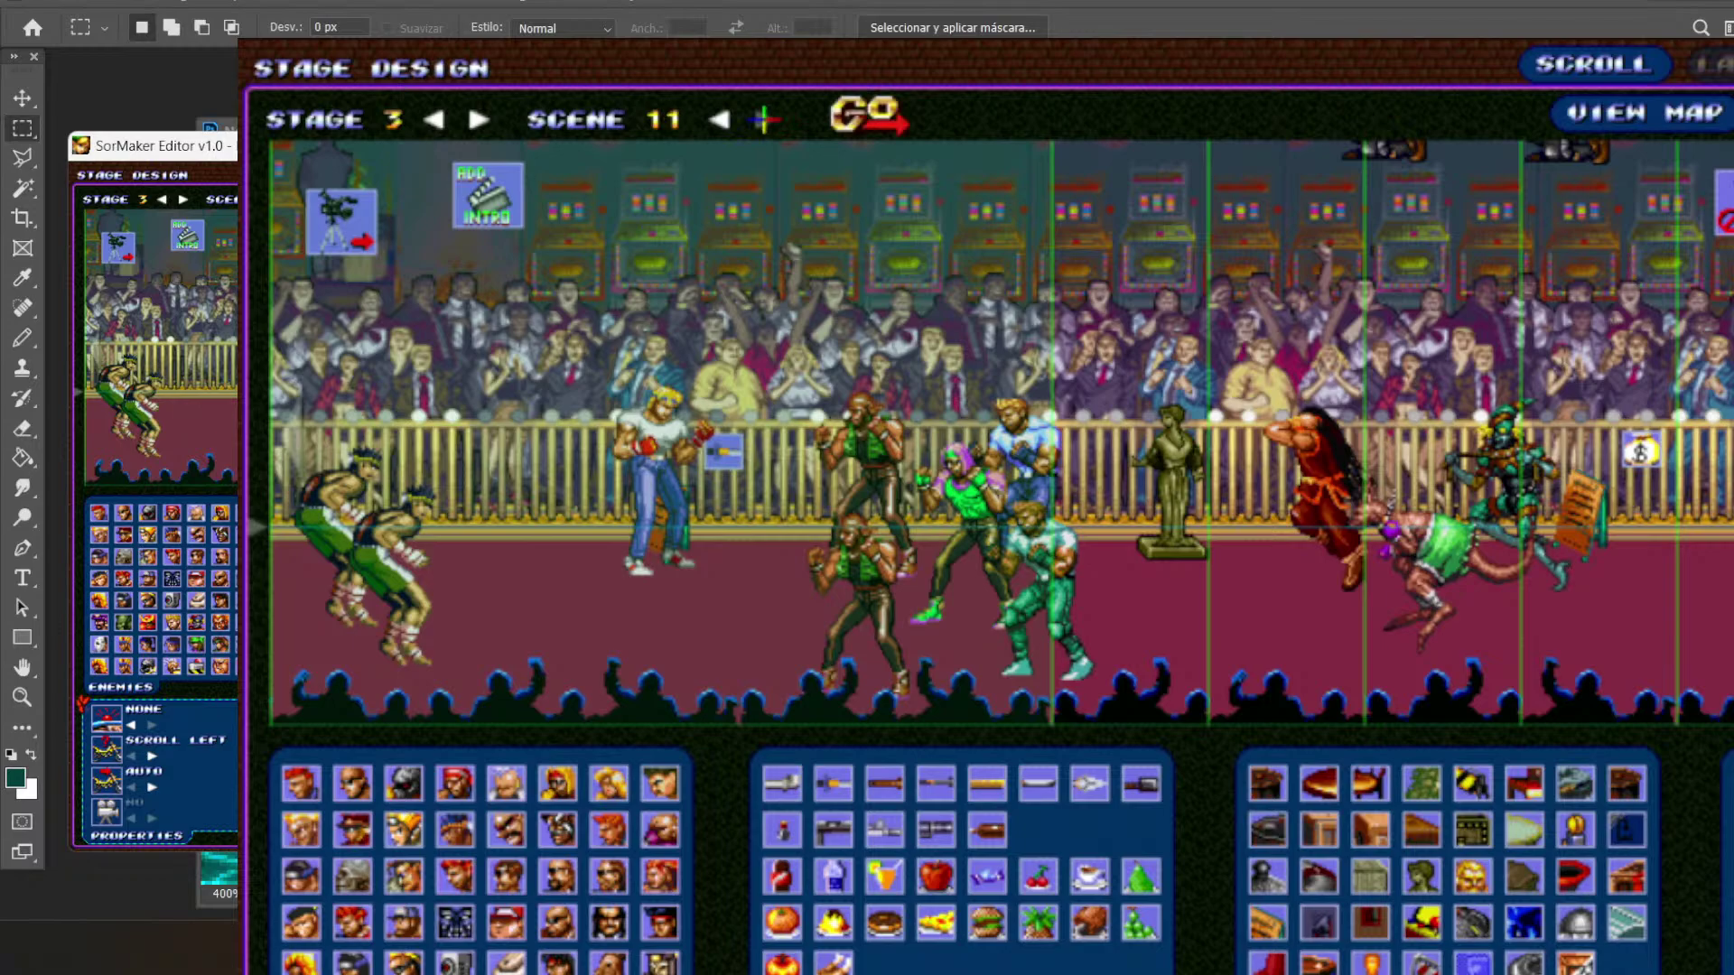
left_click(854, 113)
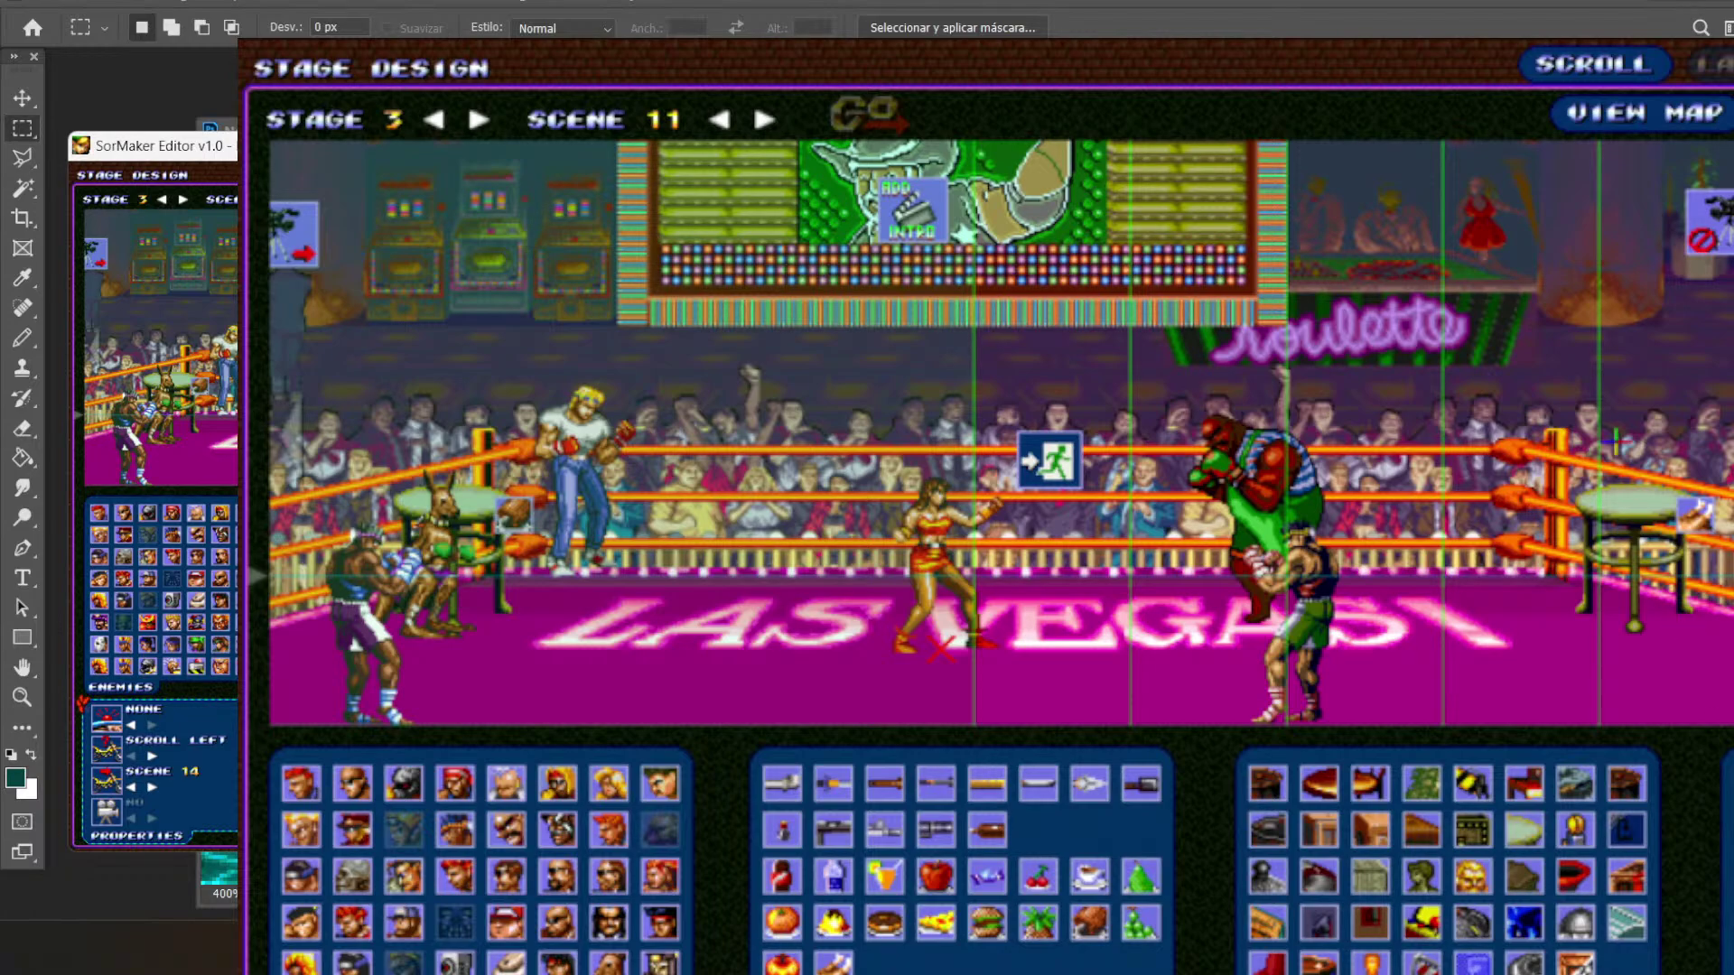
- View scene 12 of stage 3 with the elevator over the city, and scene 13 with the night rooftop
left_click(764, 118)
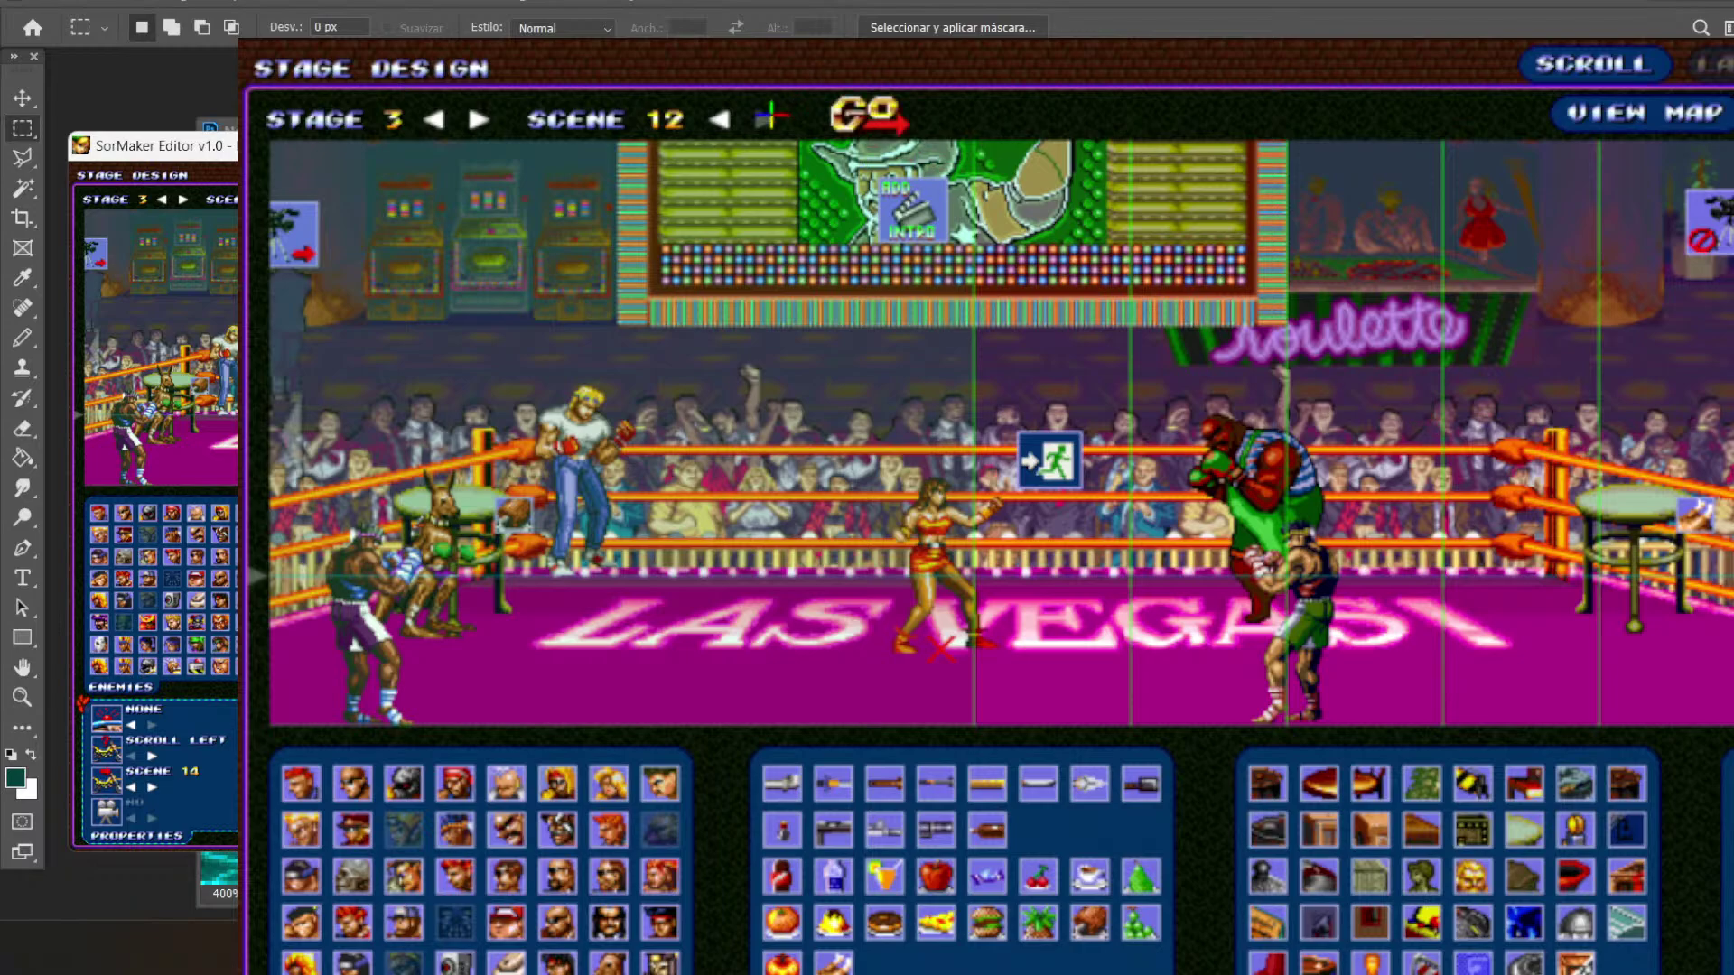
left_click(876, 111)
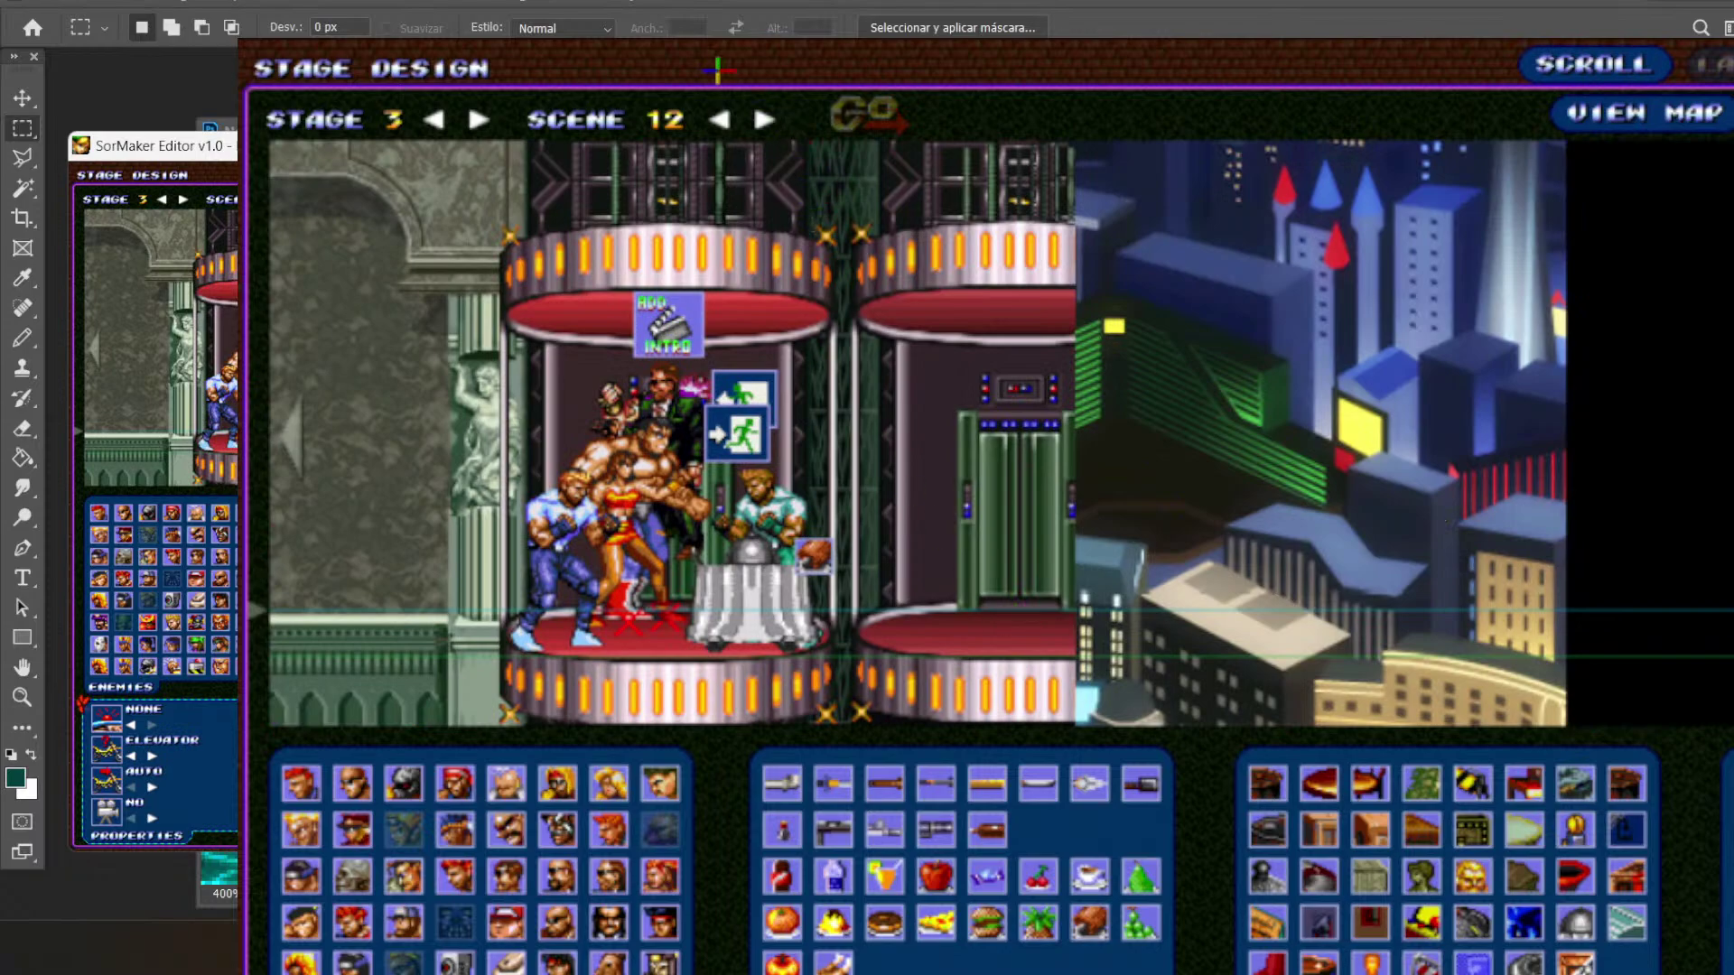
left_click(764, 118)
left_click(869, 116)
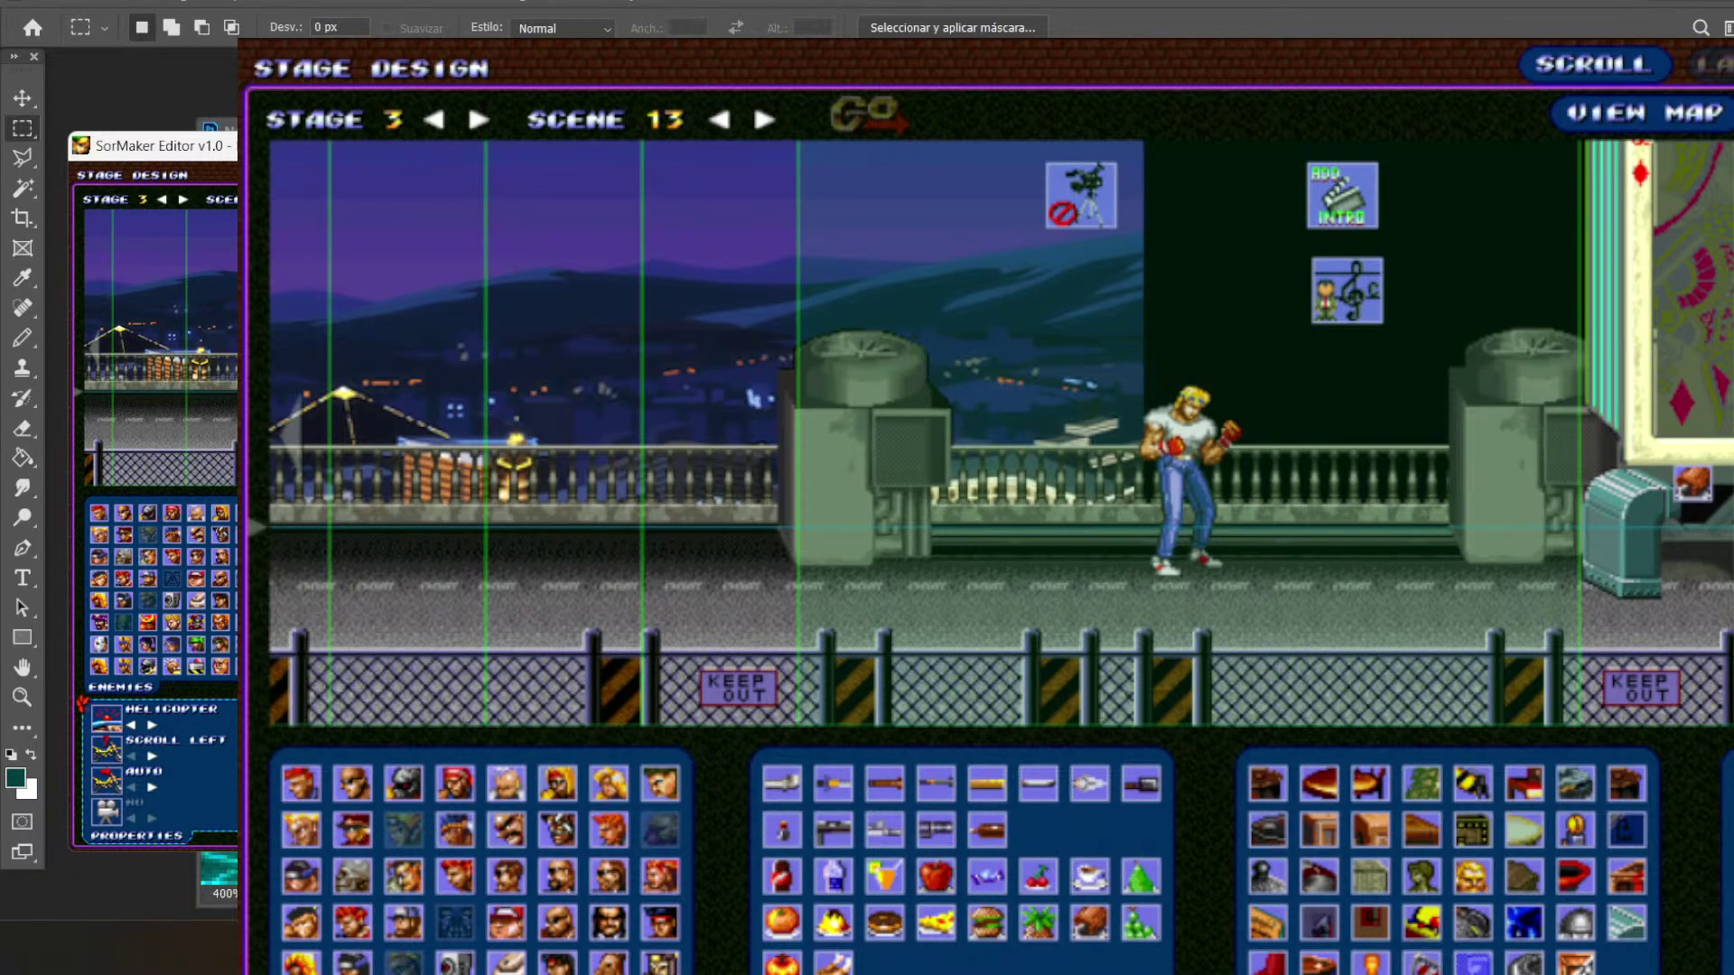
- Go to scene 14 of stage 3 and look over the restaurant hallway from the grand piano to the dining tables
left_click(764, 119)
left_click(844, 118)
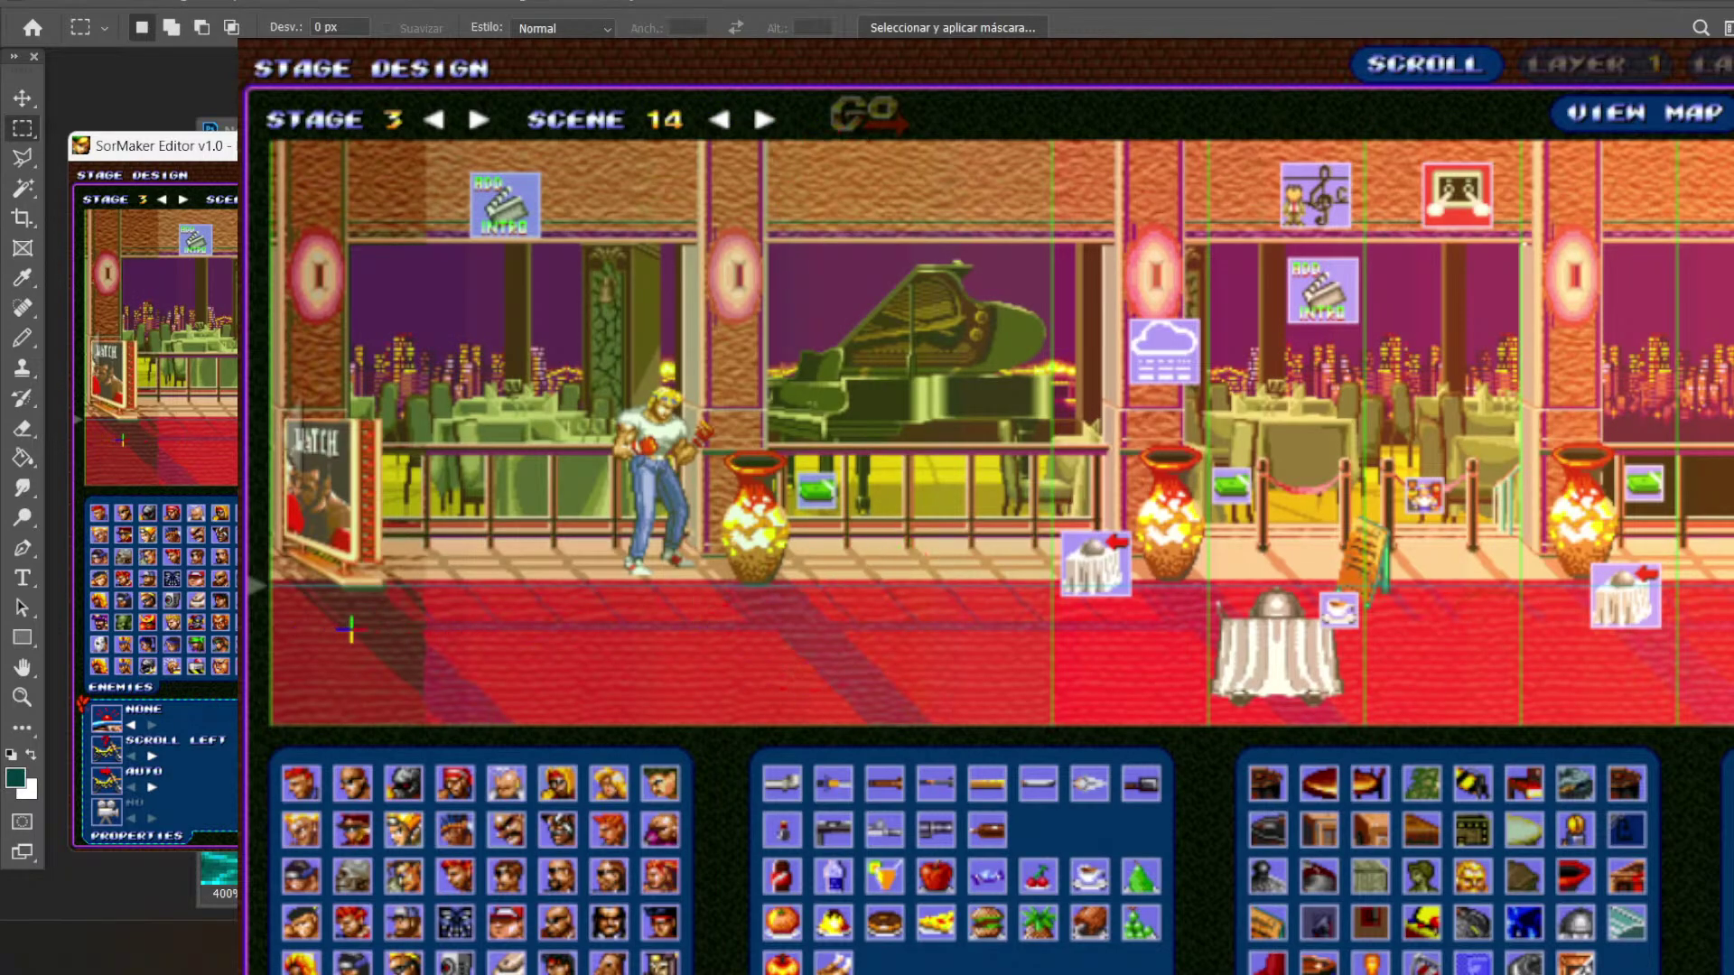
left_click_drag(769, 633, 369, 645)
left_click_drag(242, 644, 777, 649)
scroll(993, 434, "right", 3)
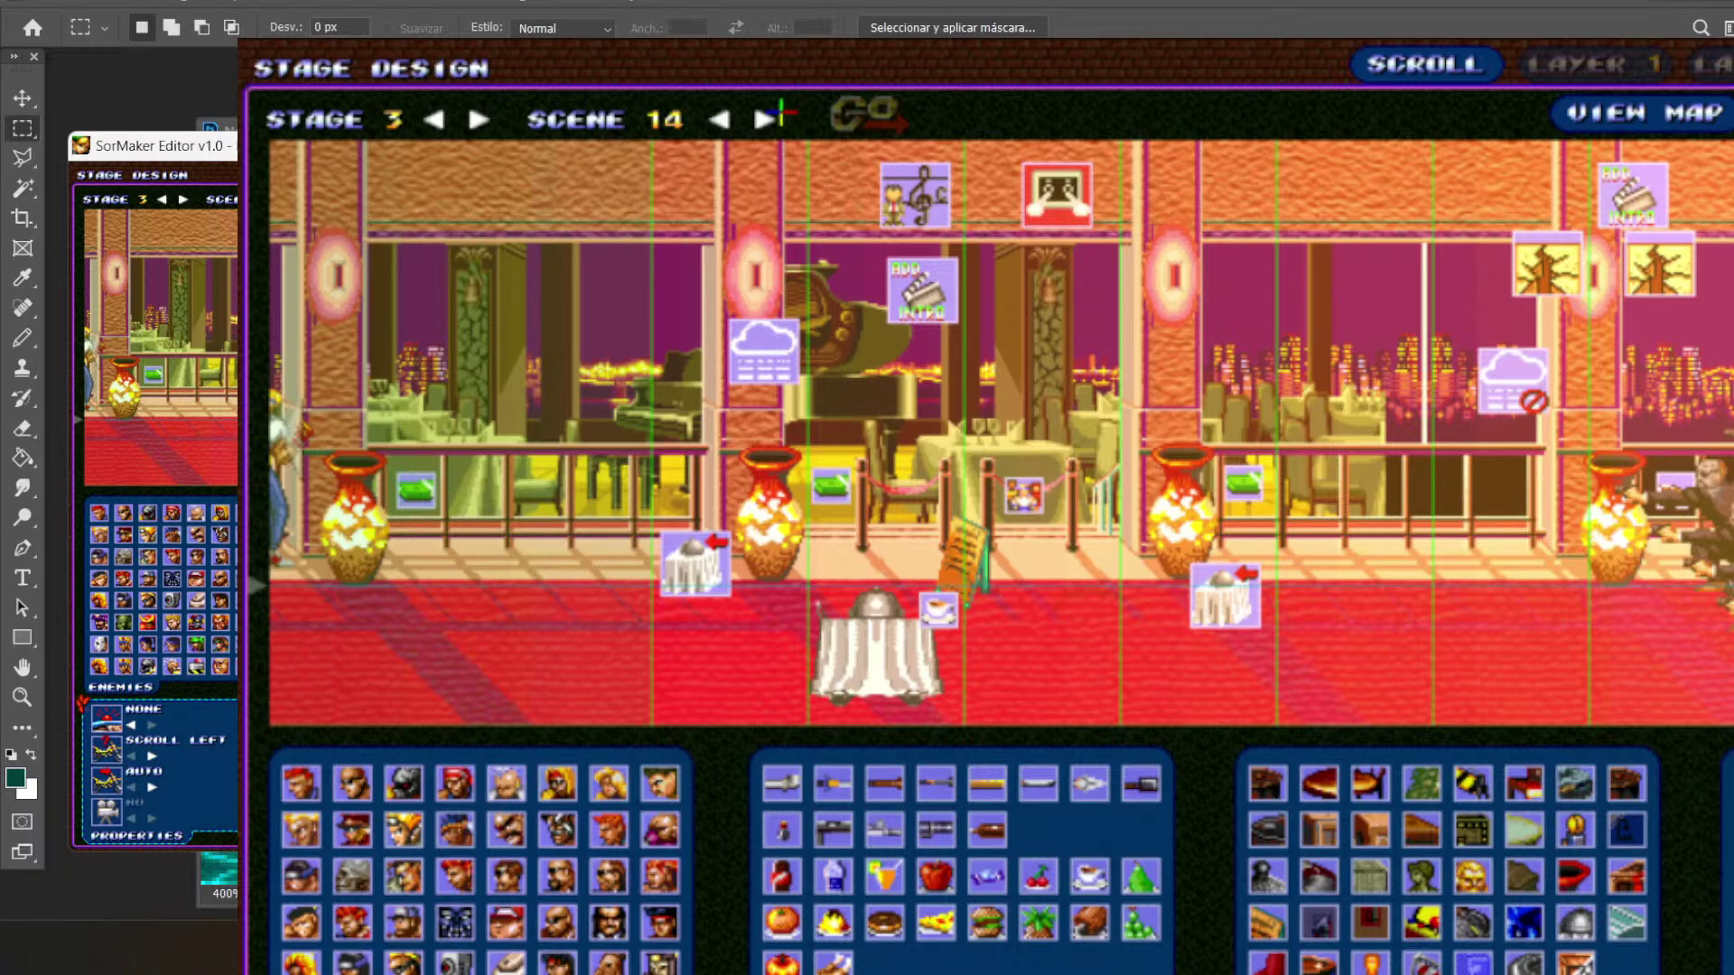
- Switch to stage 4 and view scene 10 with the blue office
left_click(766, 117)
left_click(481, 116)
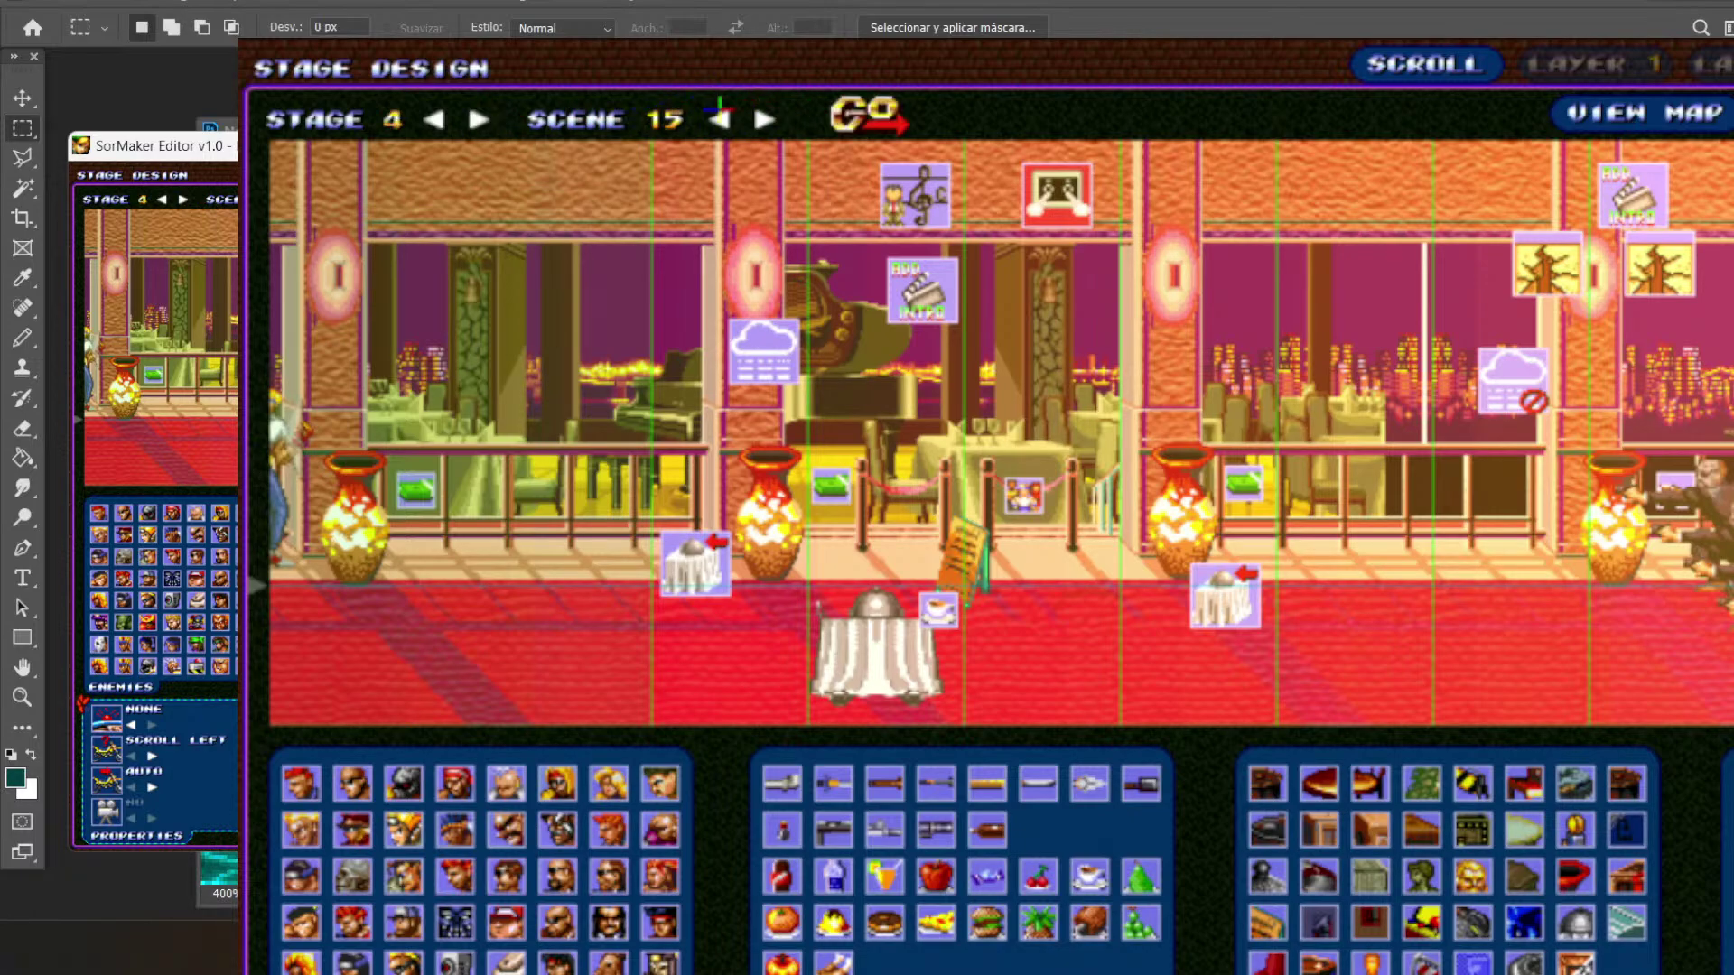
left_click(722, 115)
left_click(723, 115)
left_click(722, 115)
left_click(723, 115)
left_click(722, 116)
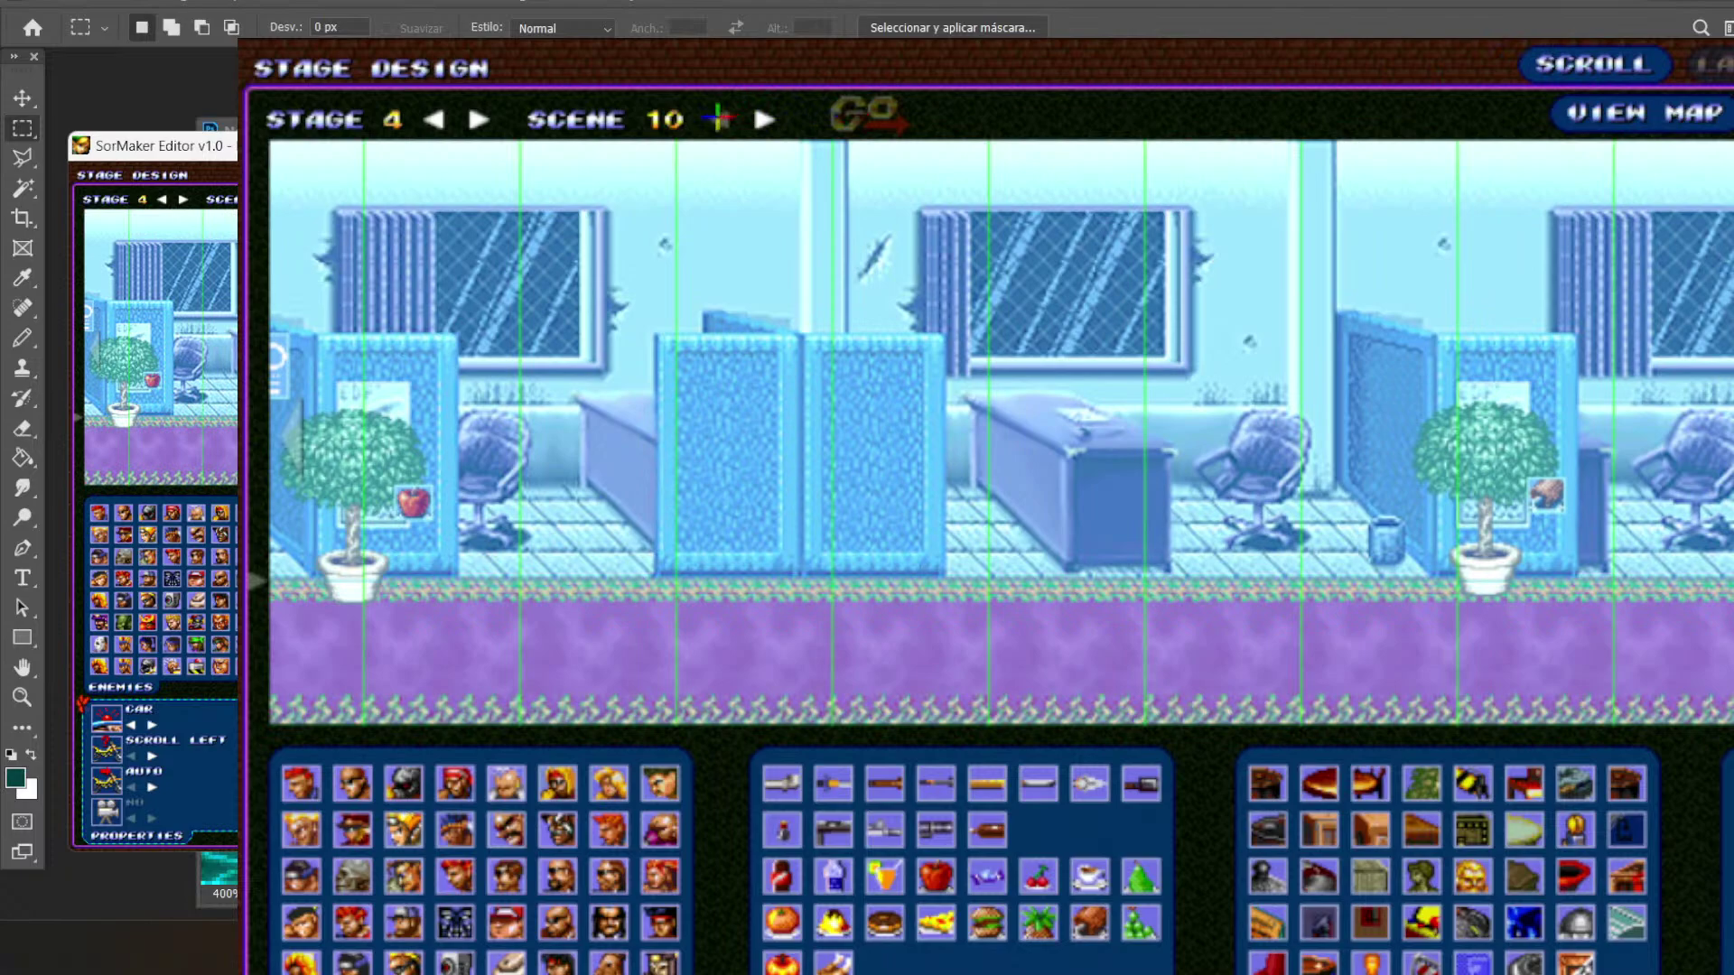
- Return to scene 1 of stage 4 to view the moving truck, and view scene 2 with the open trailer
left_click(719, 116)
left_click(719, 116)
left_click(719, 116)
left_click(719, 115)
left_click(719, 116)
left_click(719, 115)
left_click(719, 116)
left_click(719, 115)
left_click(719, 115)
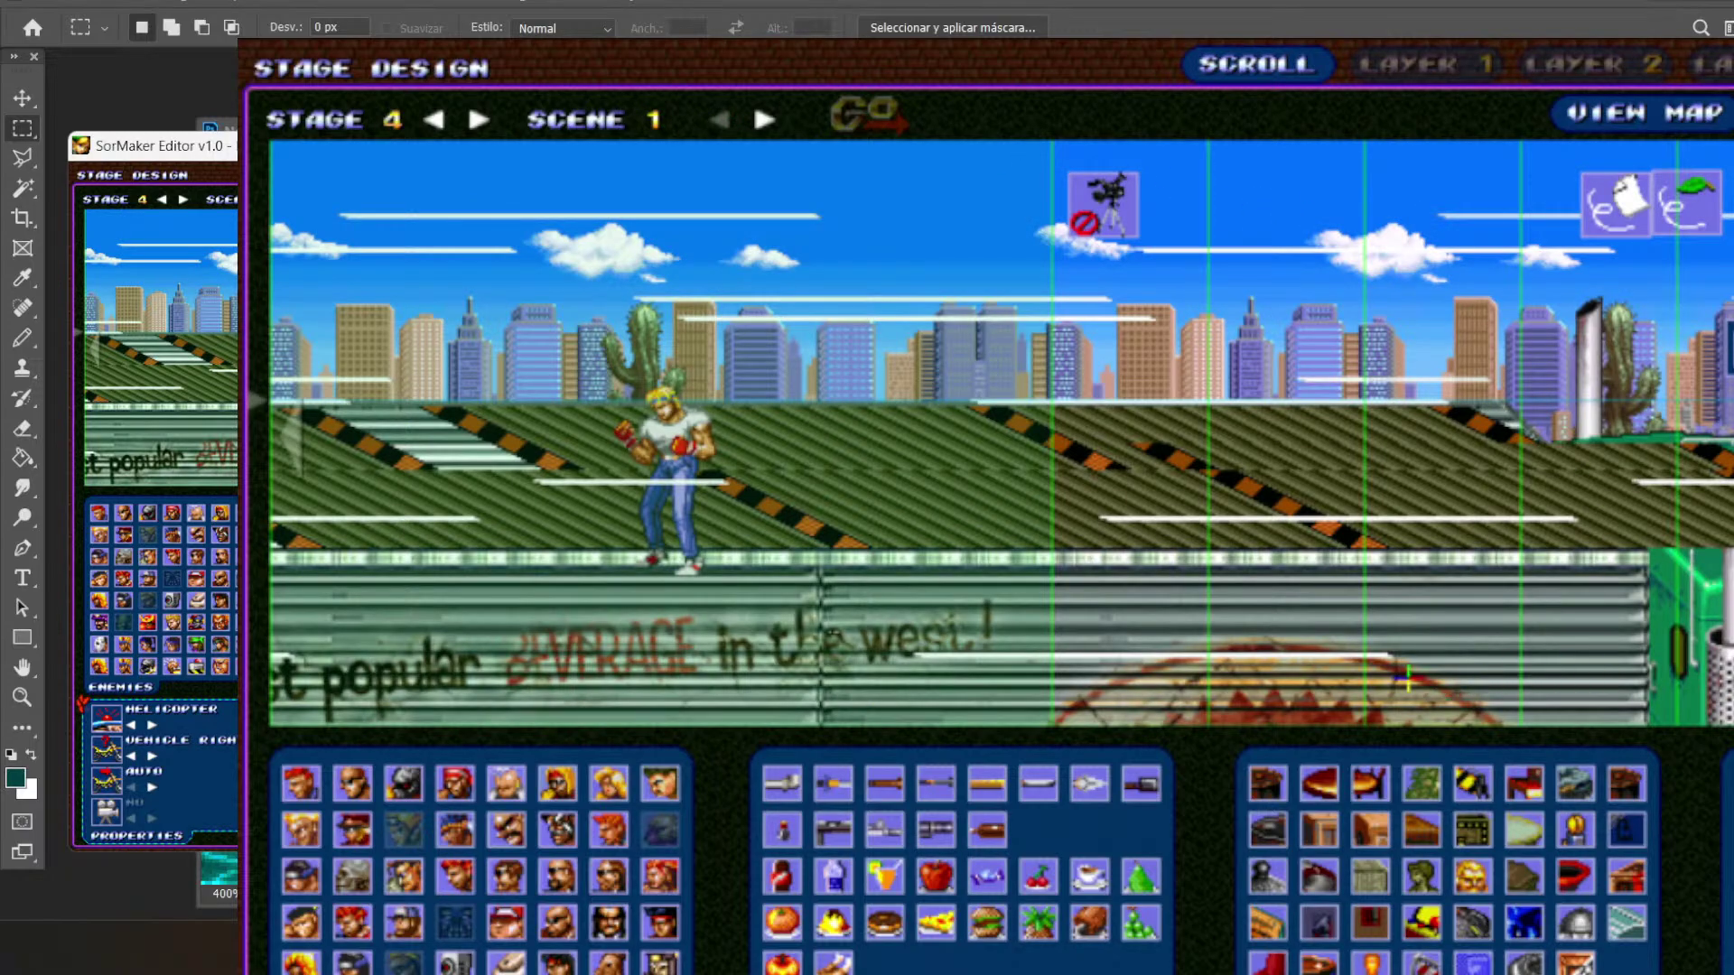
left_click(768, 117)
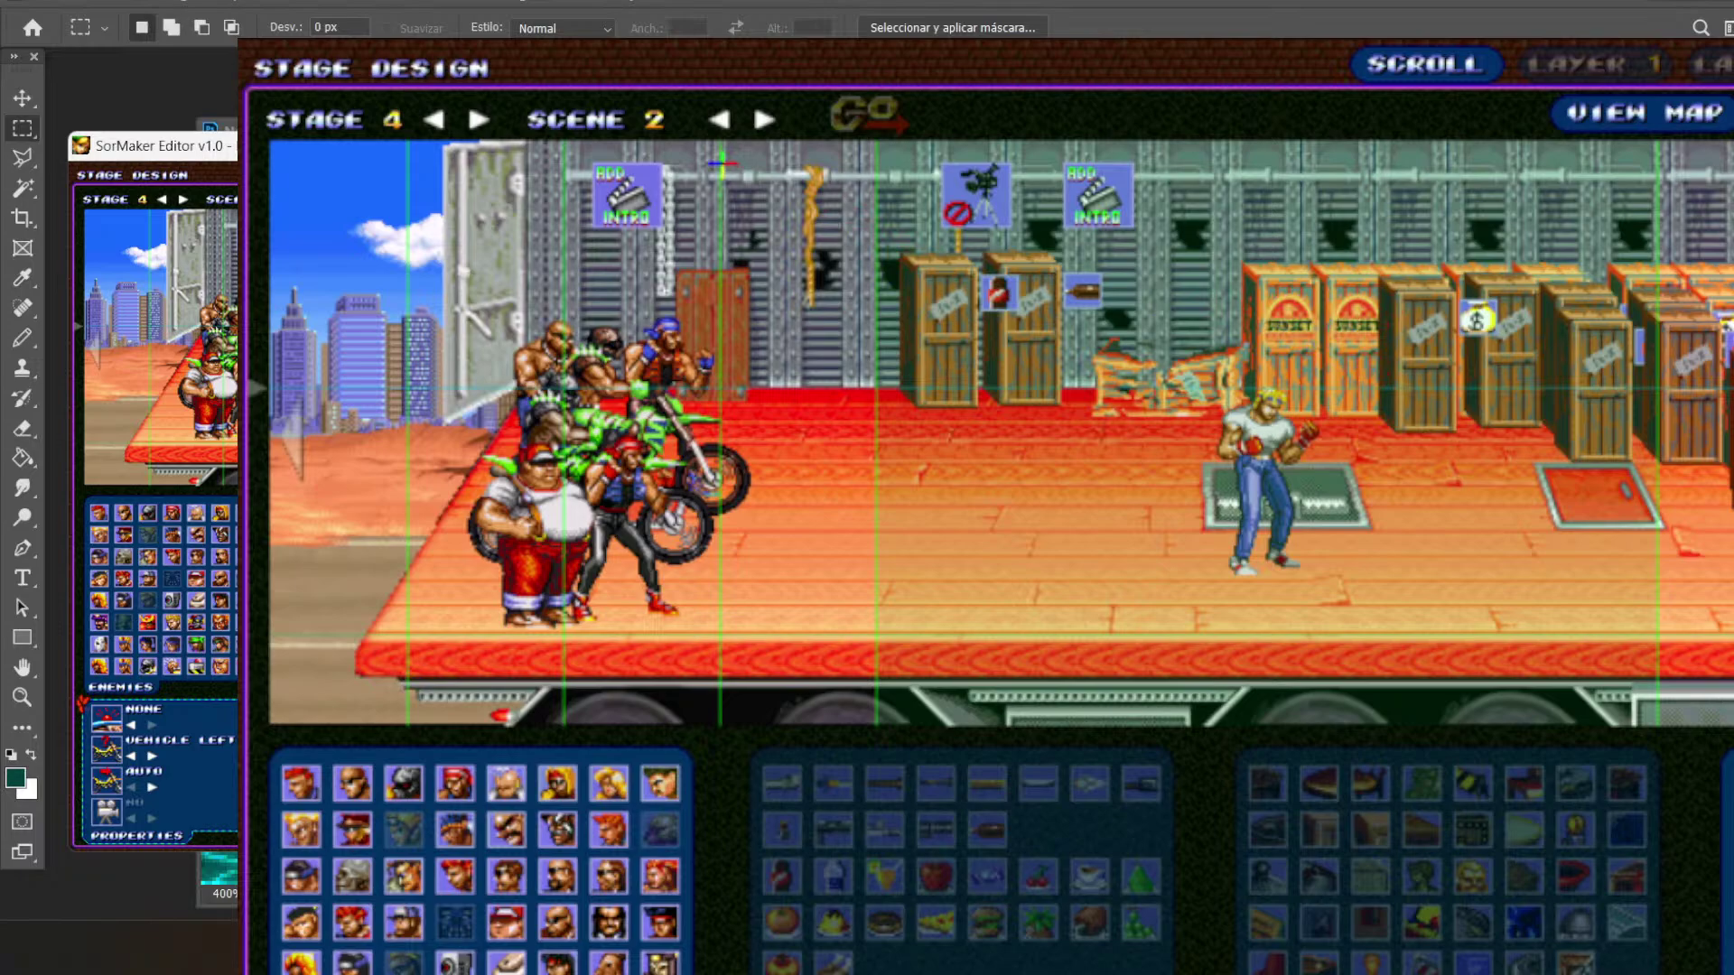
- Go to scene 3 of stage 4 and look over the desert road from the checkpoint to the group of bikers
left_click(765, 120)
left_click(839, 118)
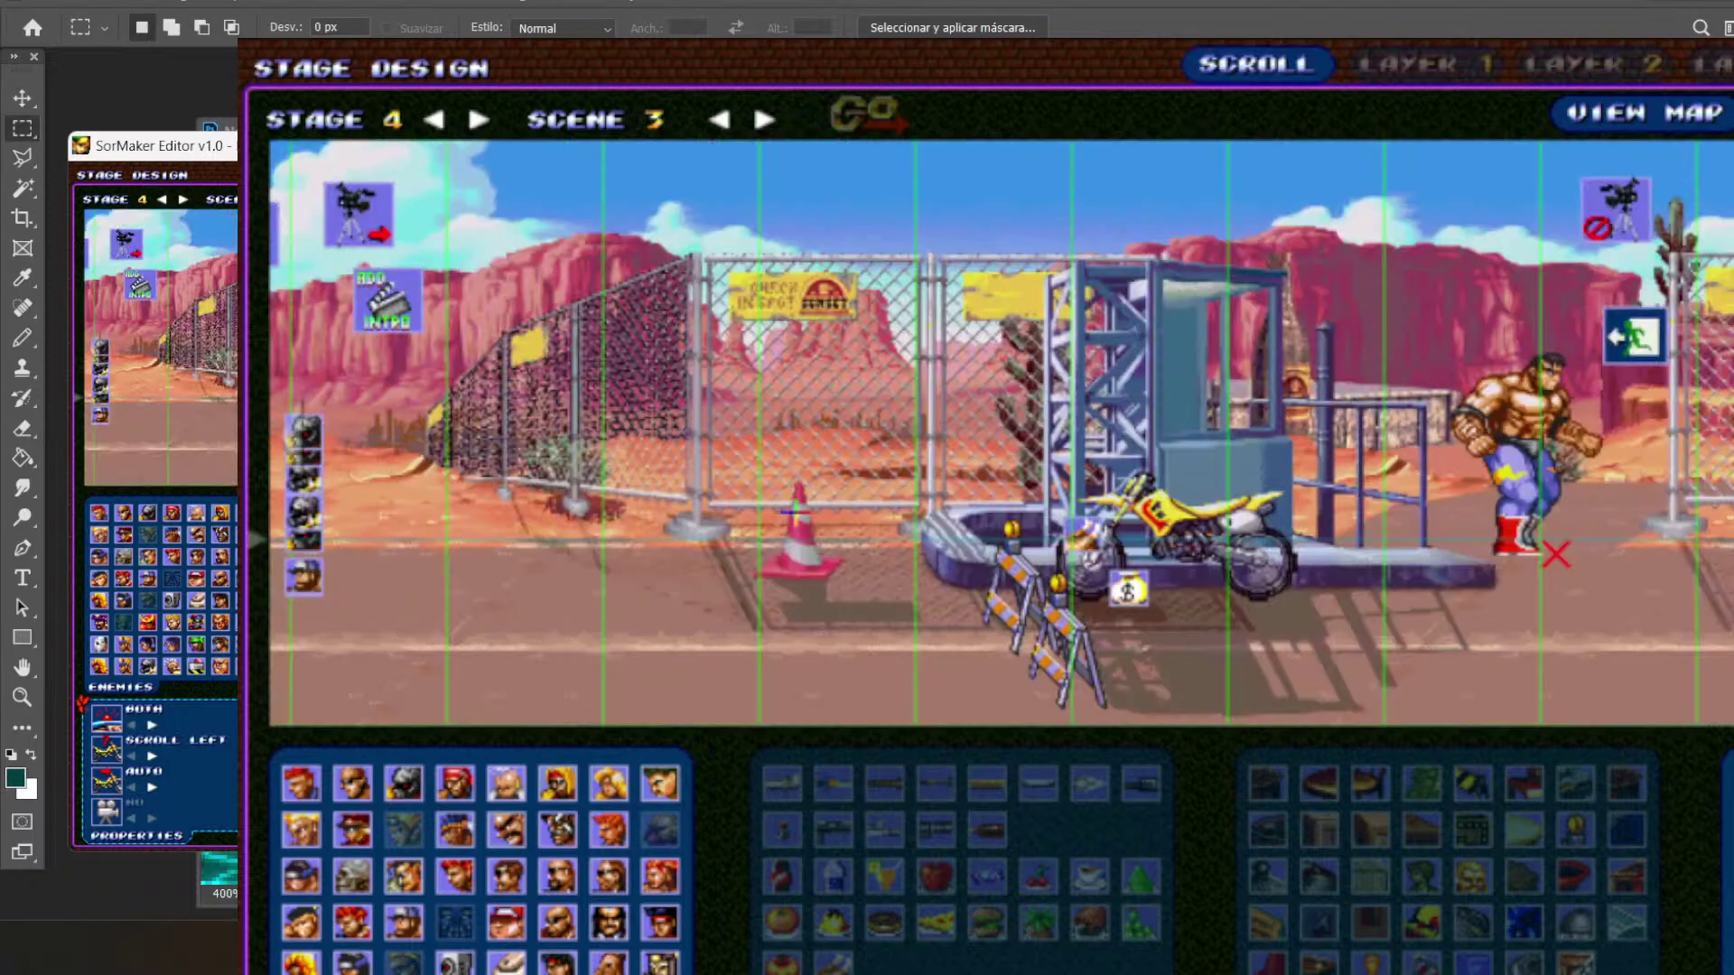
left_click_drag(493, 675, 1463, 615)
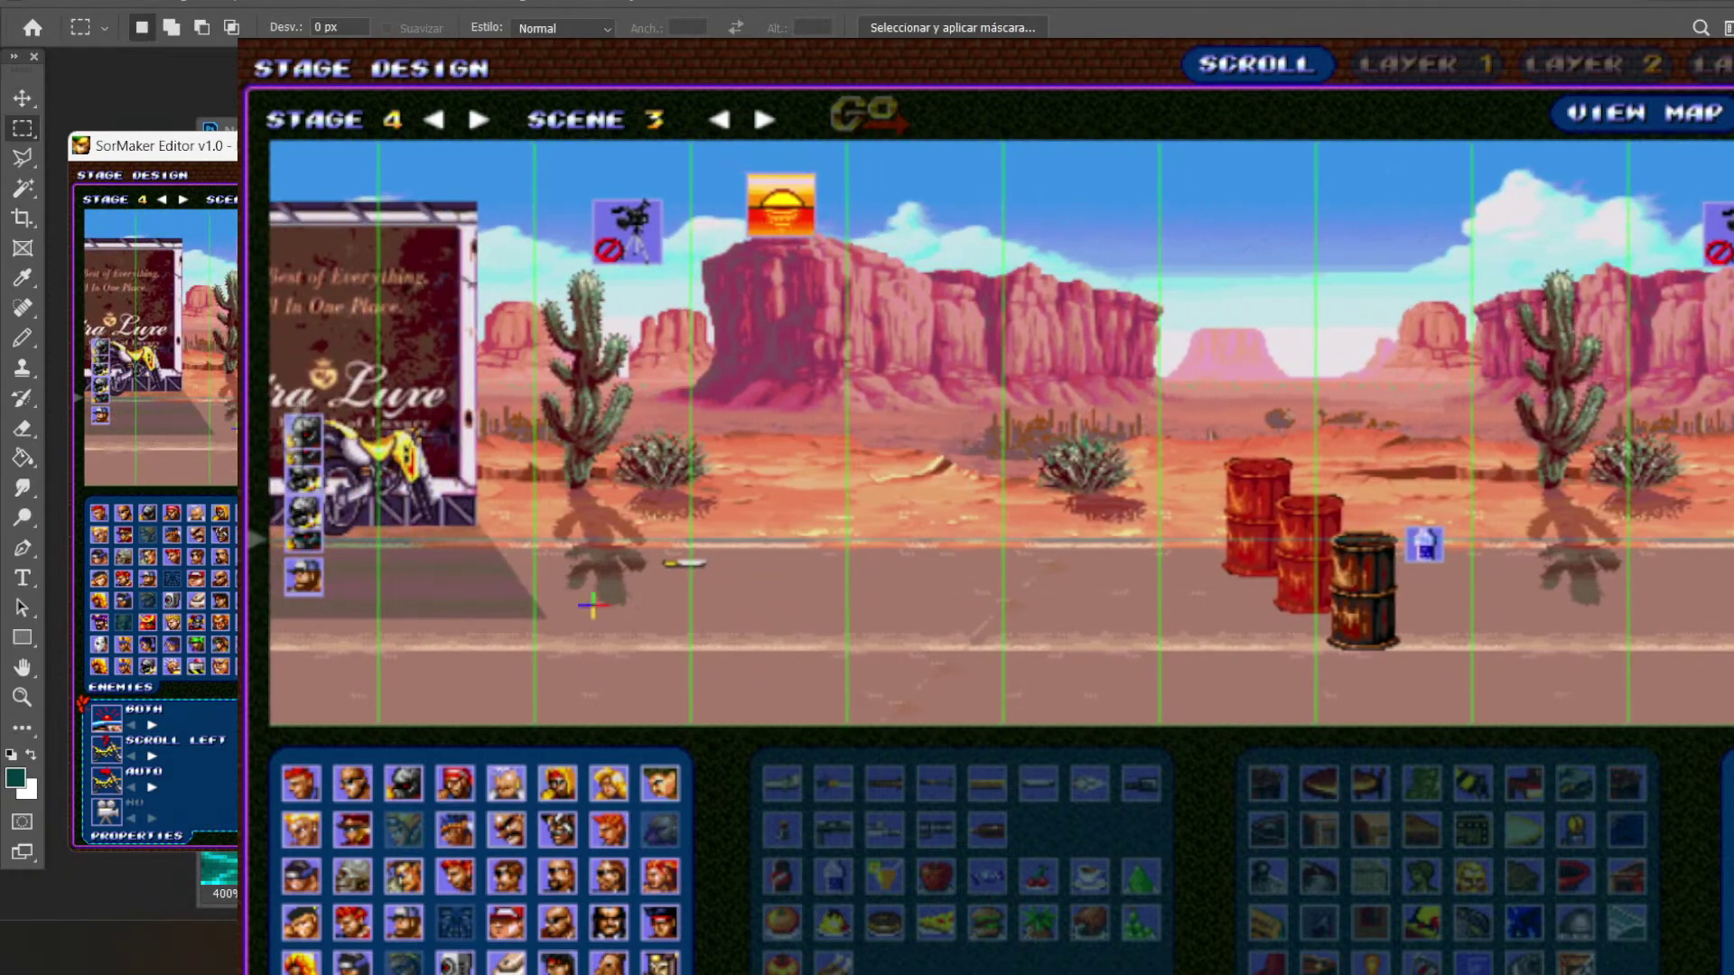
left_click_drag(473, 622, 1471, 611)
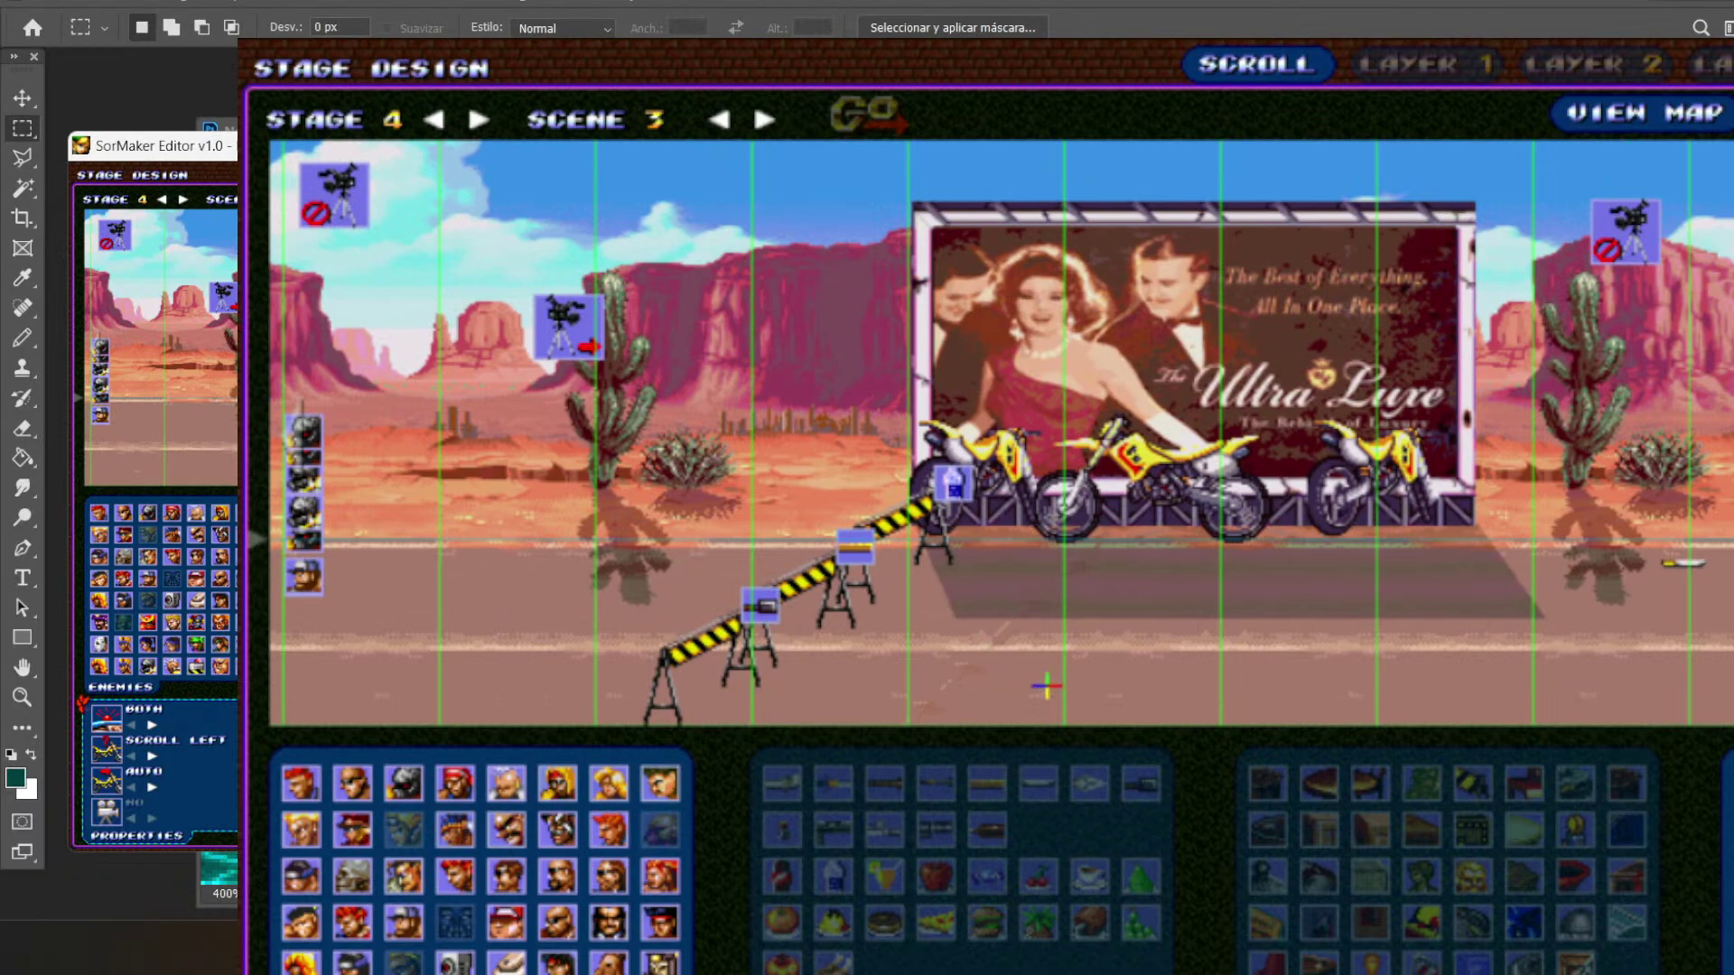
left_click_drag(1038, 689, 1716, 687)
left_click_drag(464, 600, 1733, 600)
left_click_drag(493, 616, 310, 664)
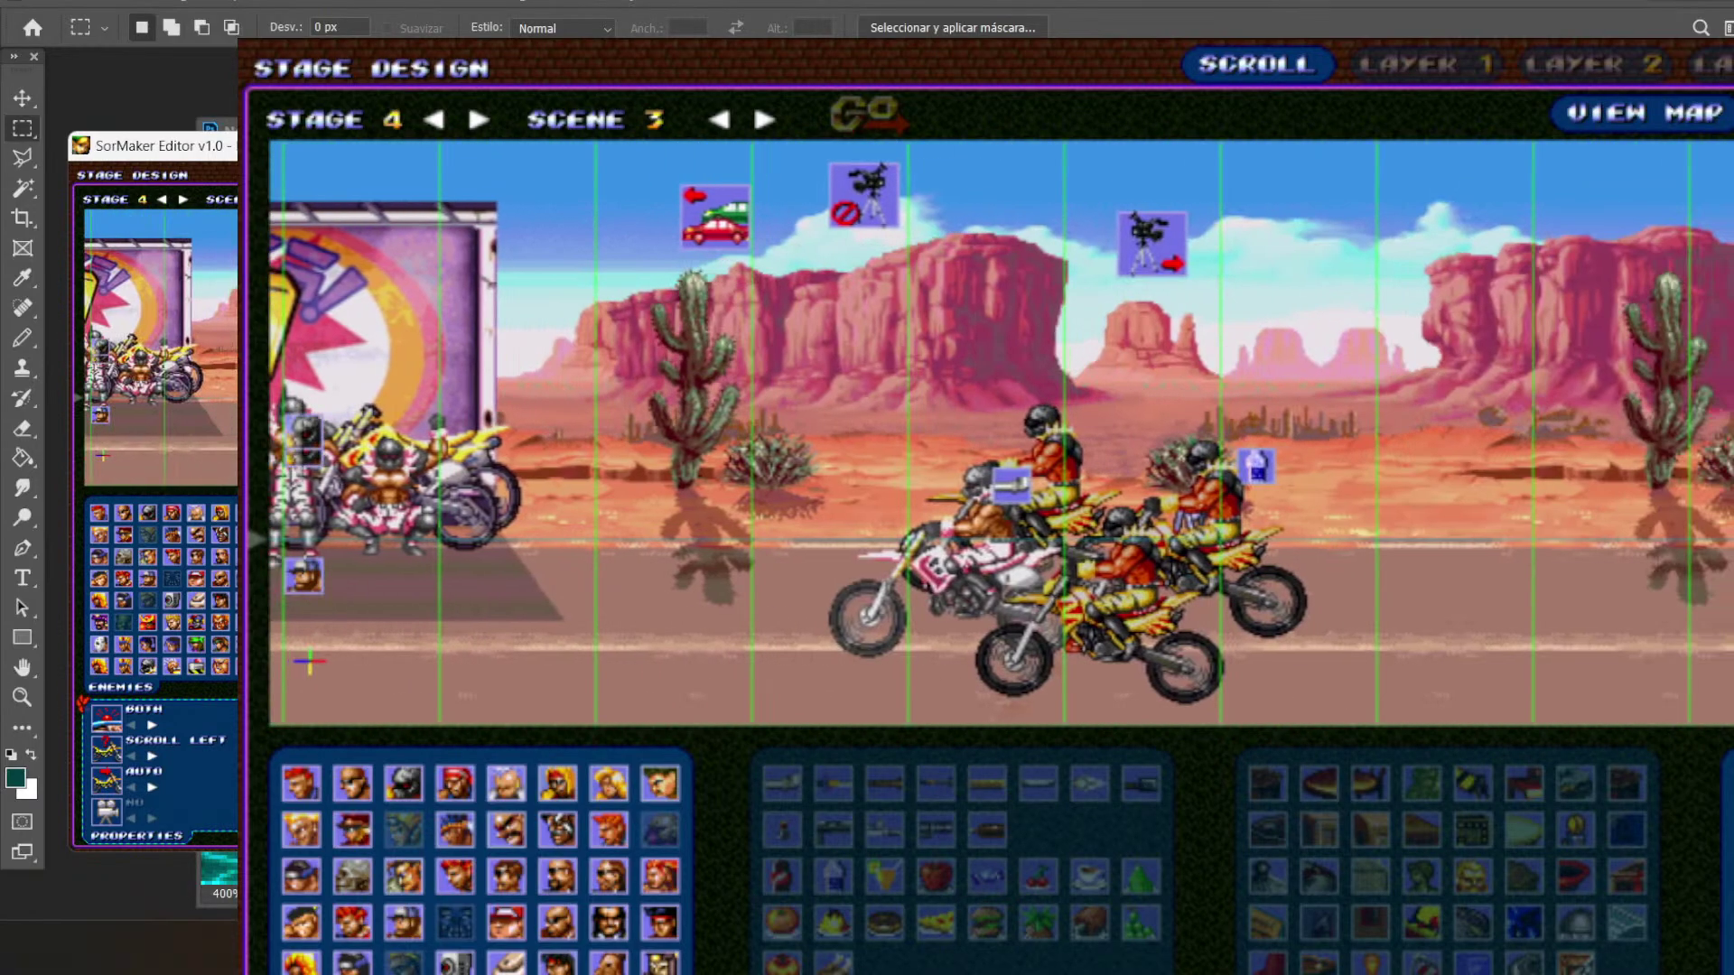
- Look back along scene 3's desert road from the Ultra-Luxe billboard to the fenced checkpoint
left_click_drag(1712, 660, 1233, 661)
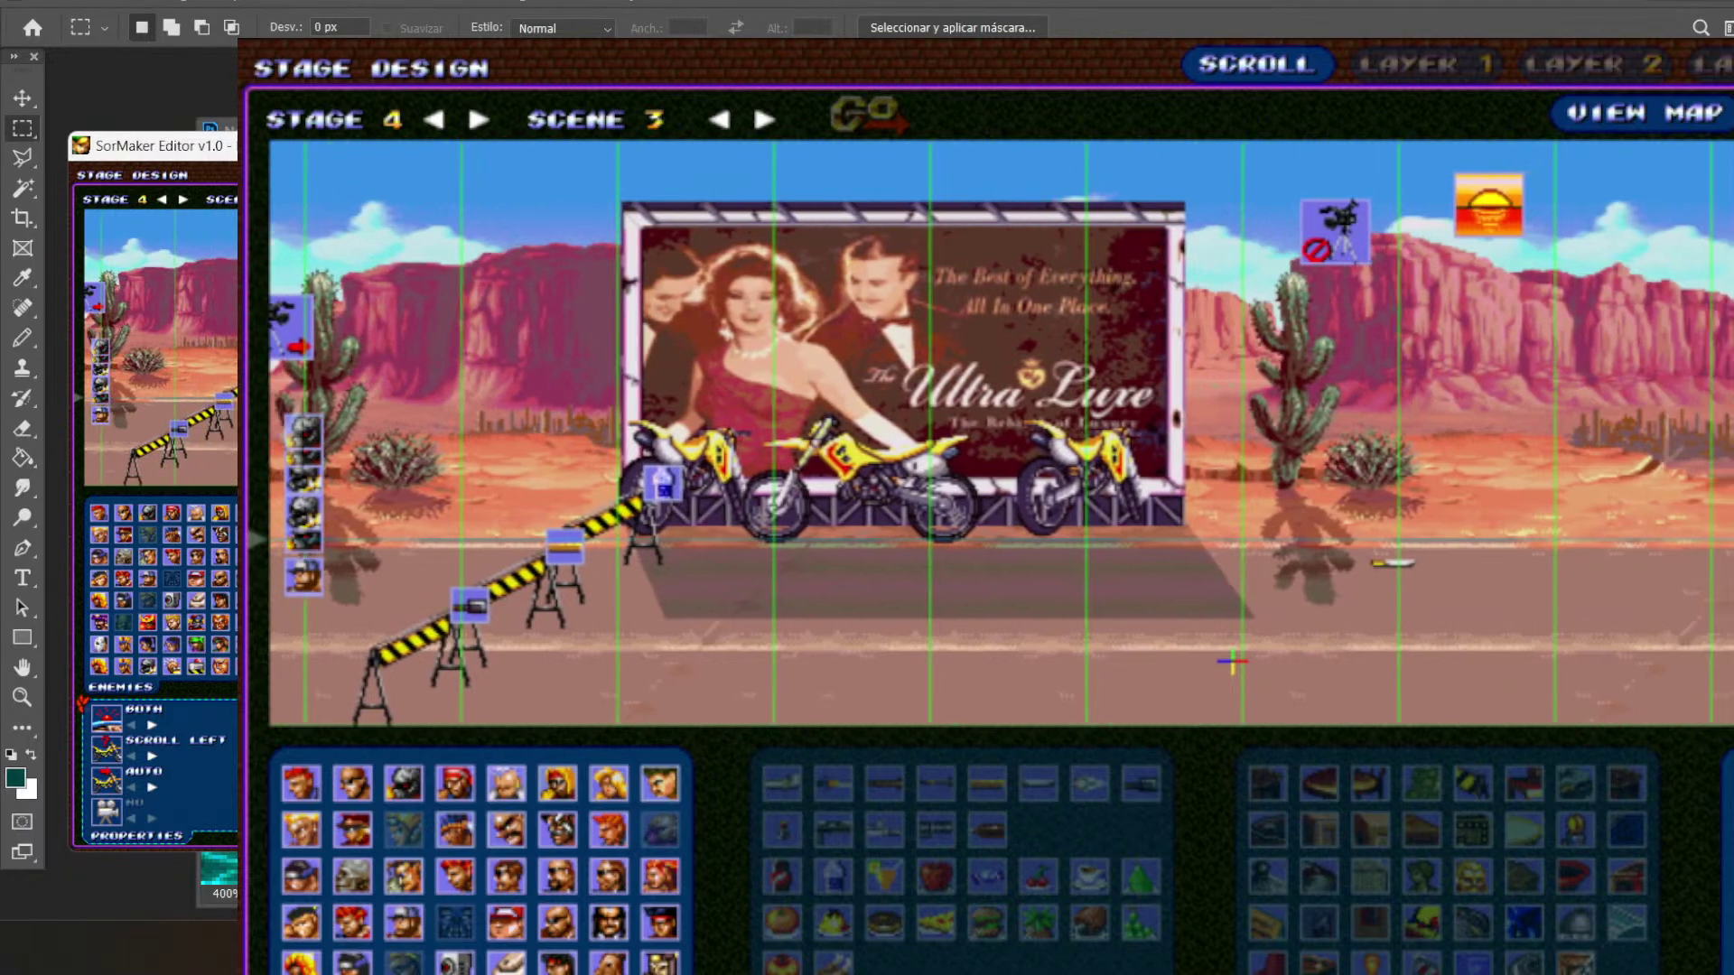
left_click_drag(1712, 669, 962, 668)
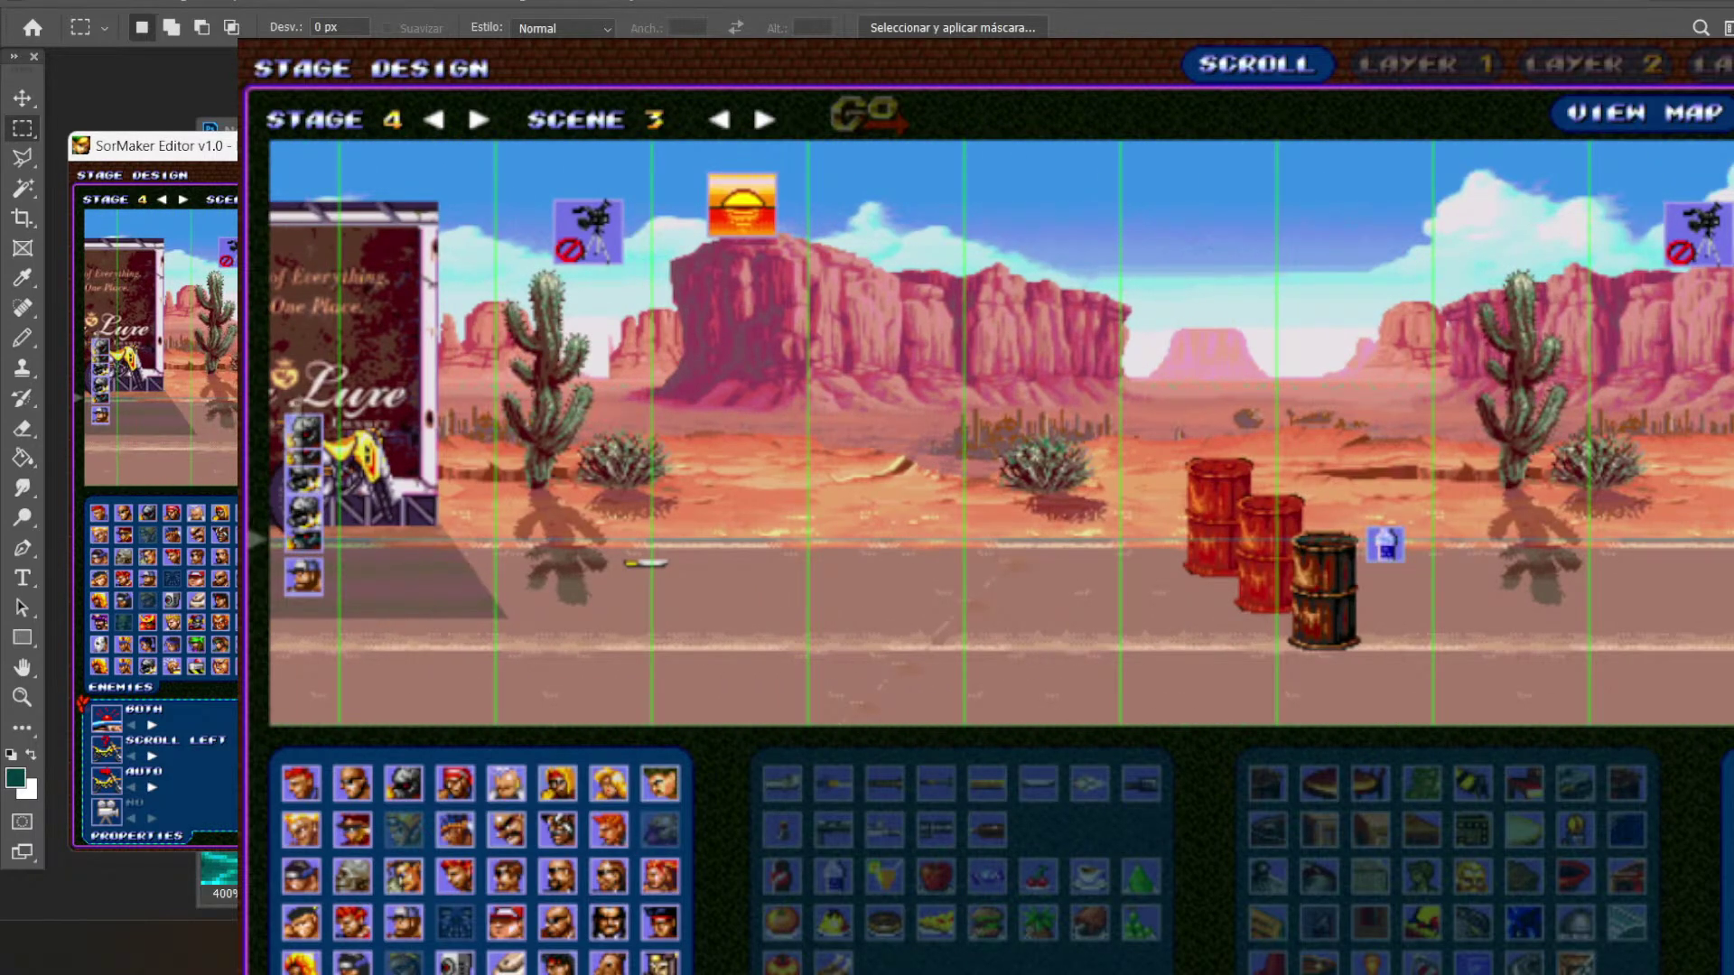
left_click_drag(1716, 665, 1169, 662)
left_click_drag(1509, 665, 757, 666)
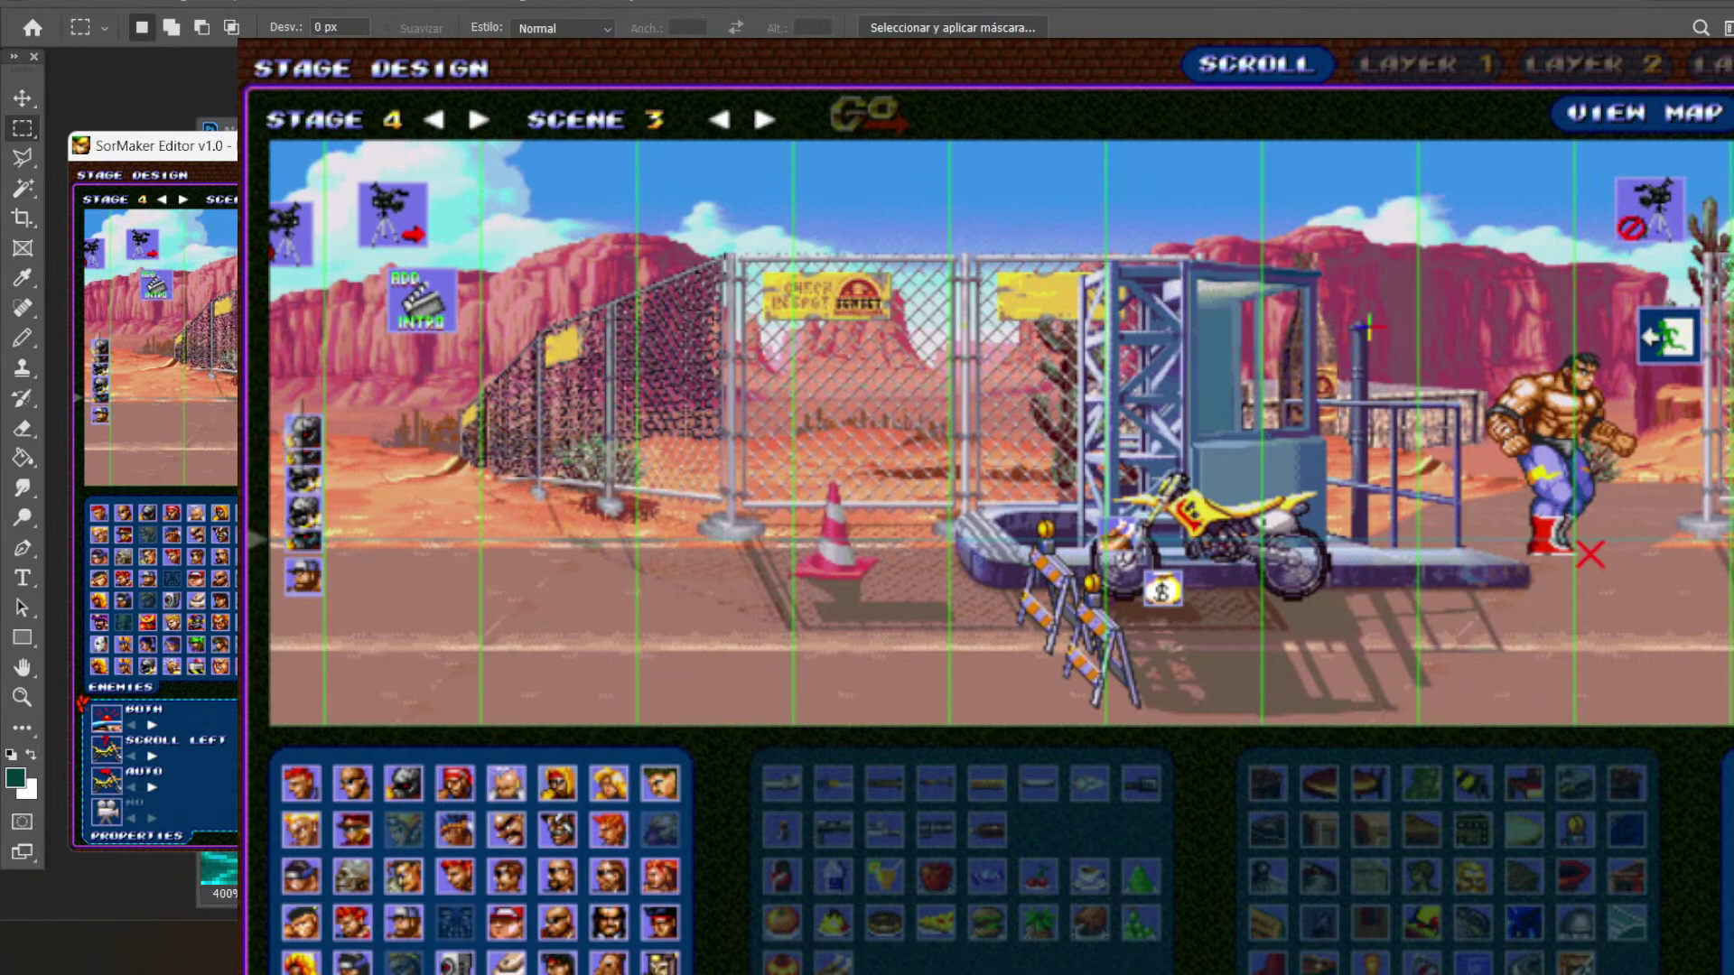
left_click_drag(1631, 651, 1596, 651)
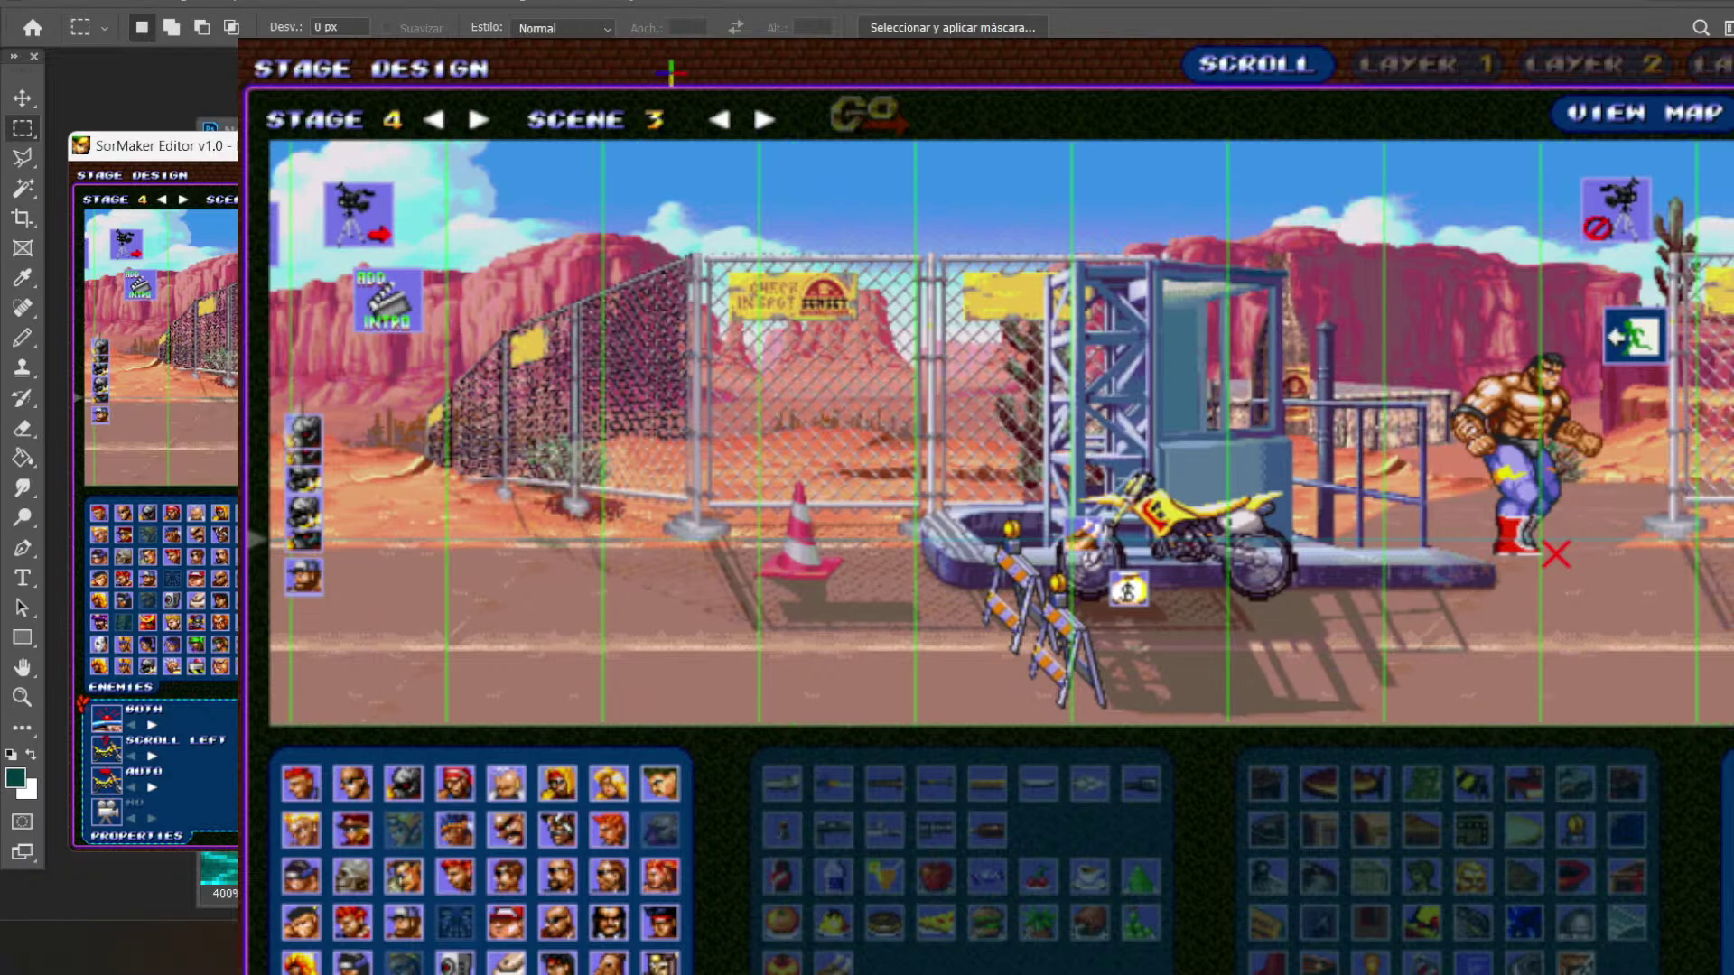
- Go to scene 4 of stage 4 and look over the Sunset Sarsaparilla yard between the loading dock and the giant face mural
left_click(761, 119)
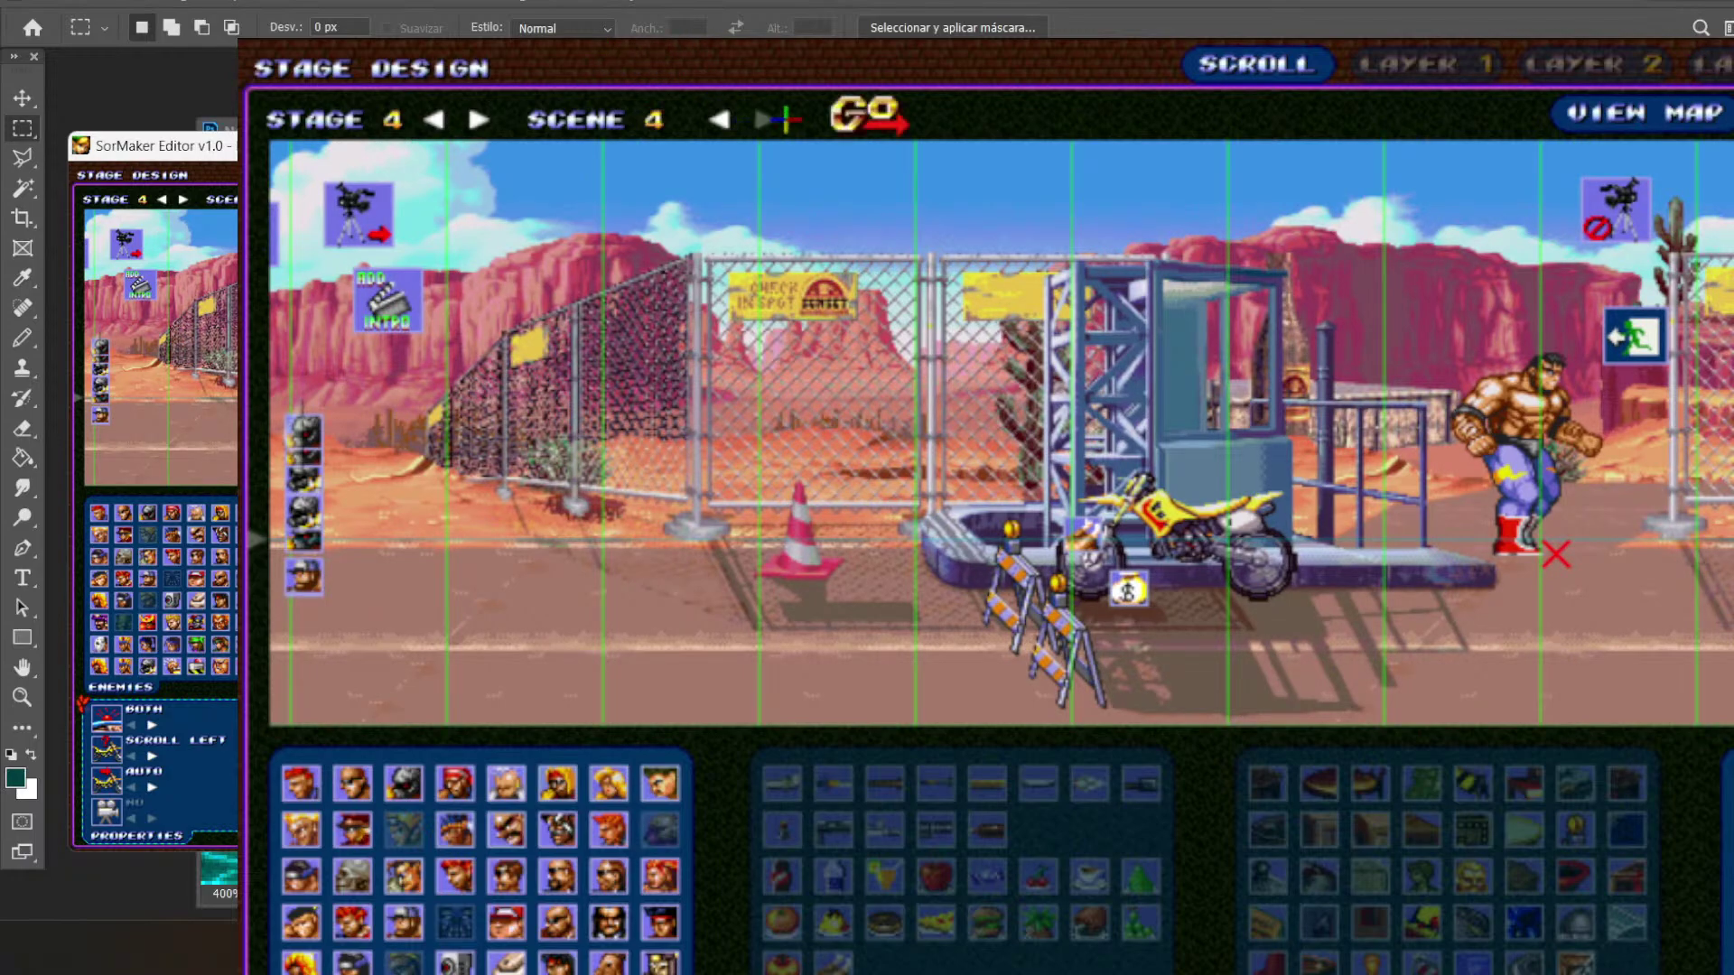
left_click(862, 115)
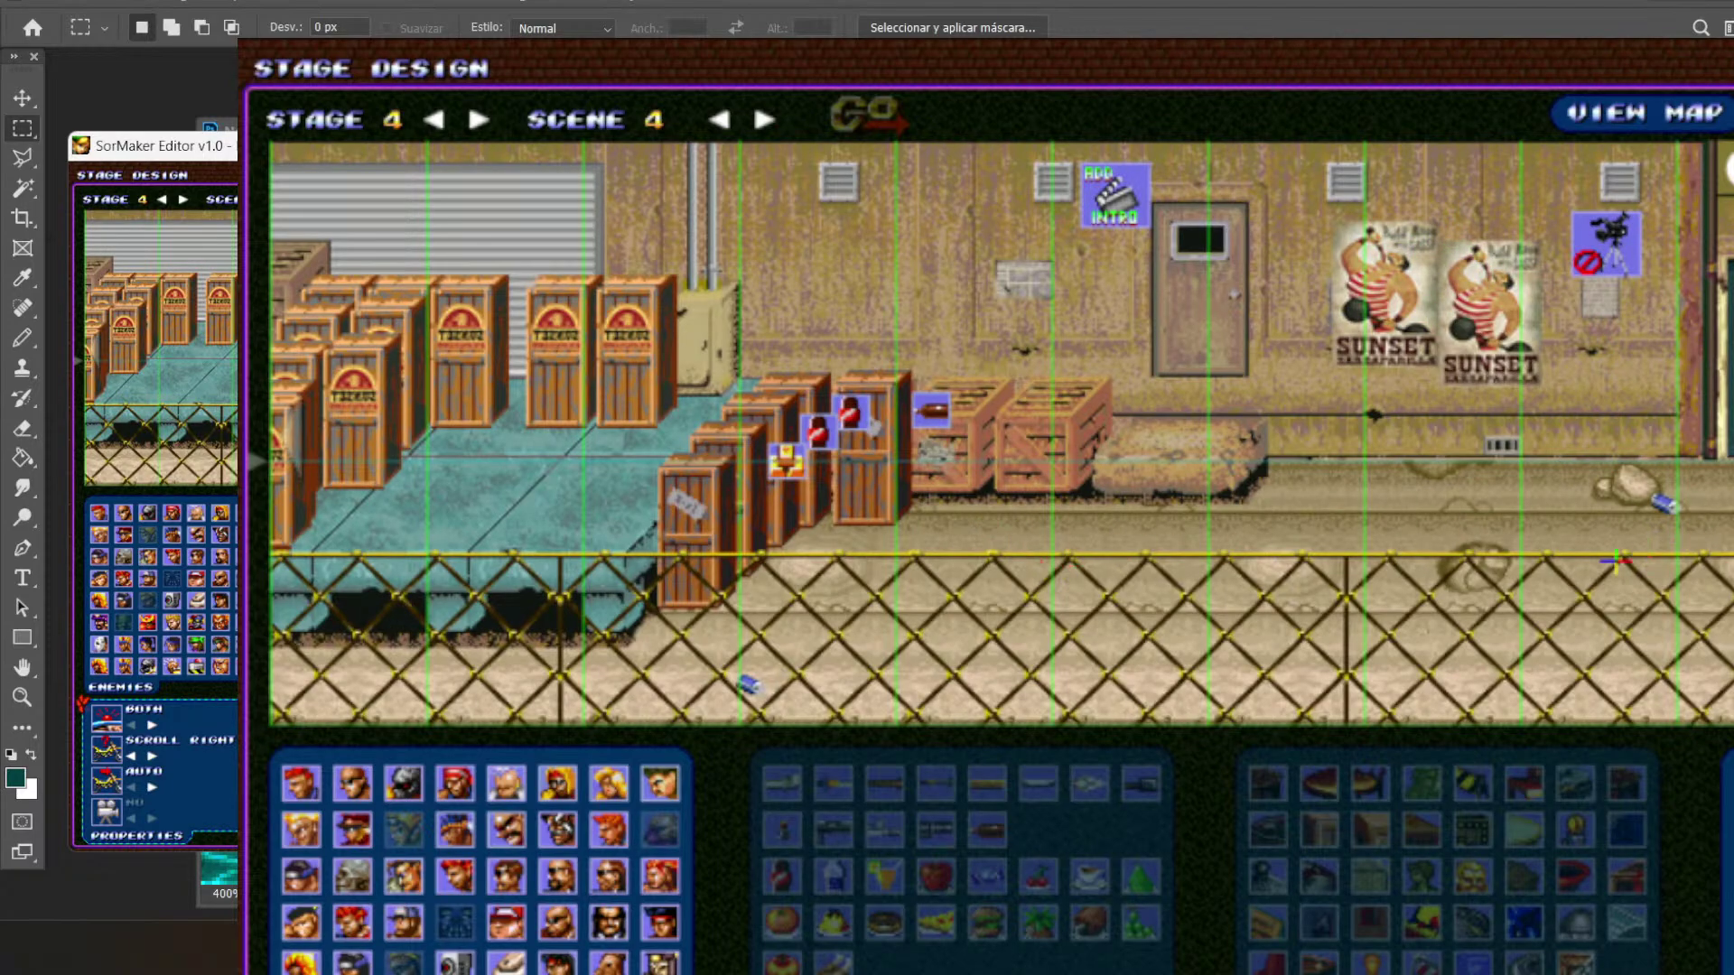
scroll(996, 587, "right", 10)
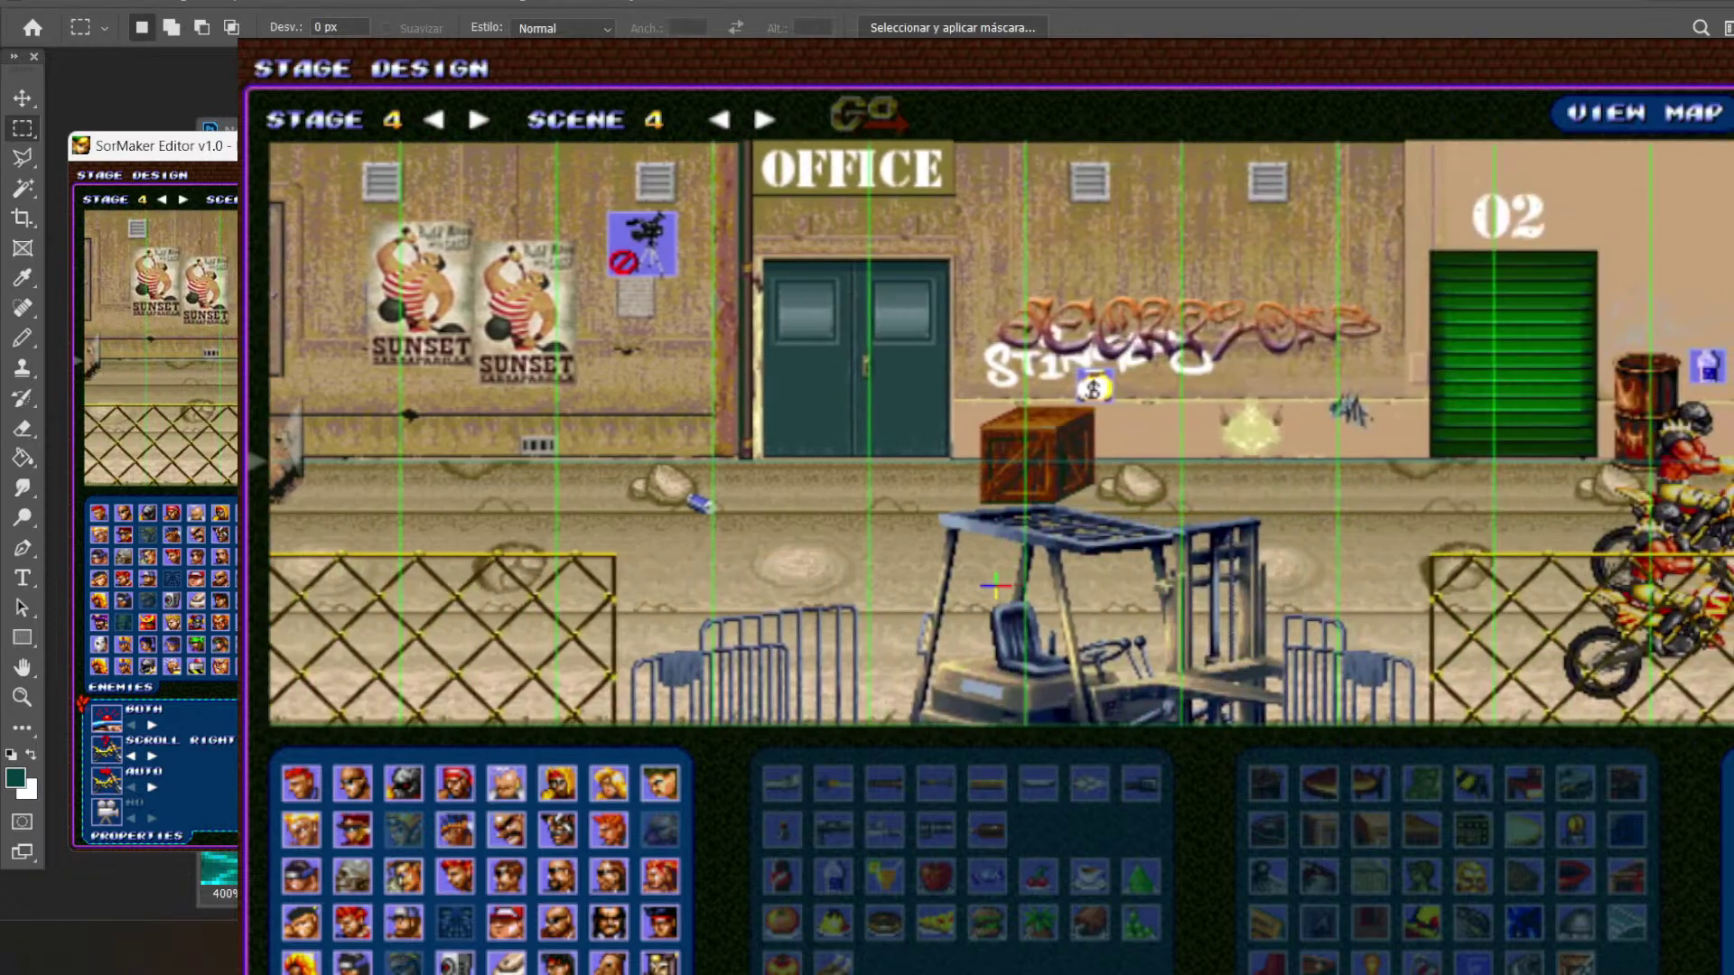
scroll(1000, 434, "right", 10)
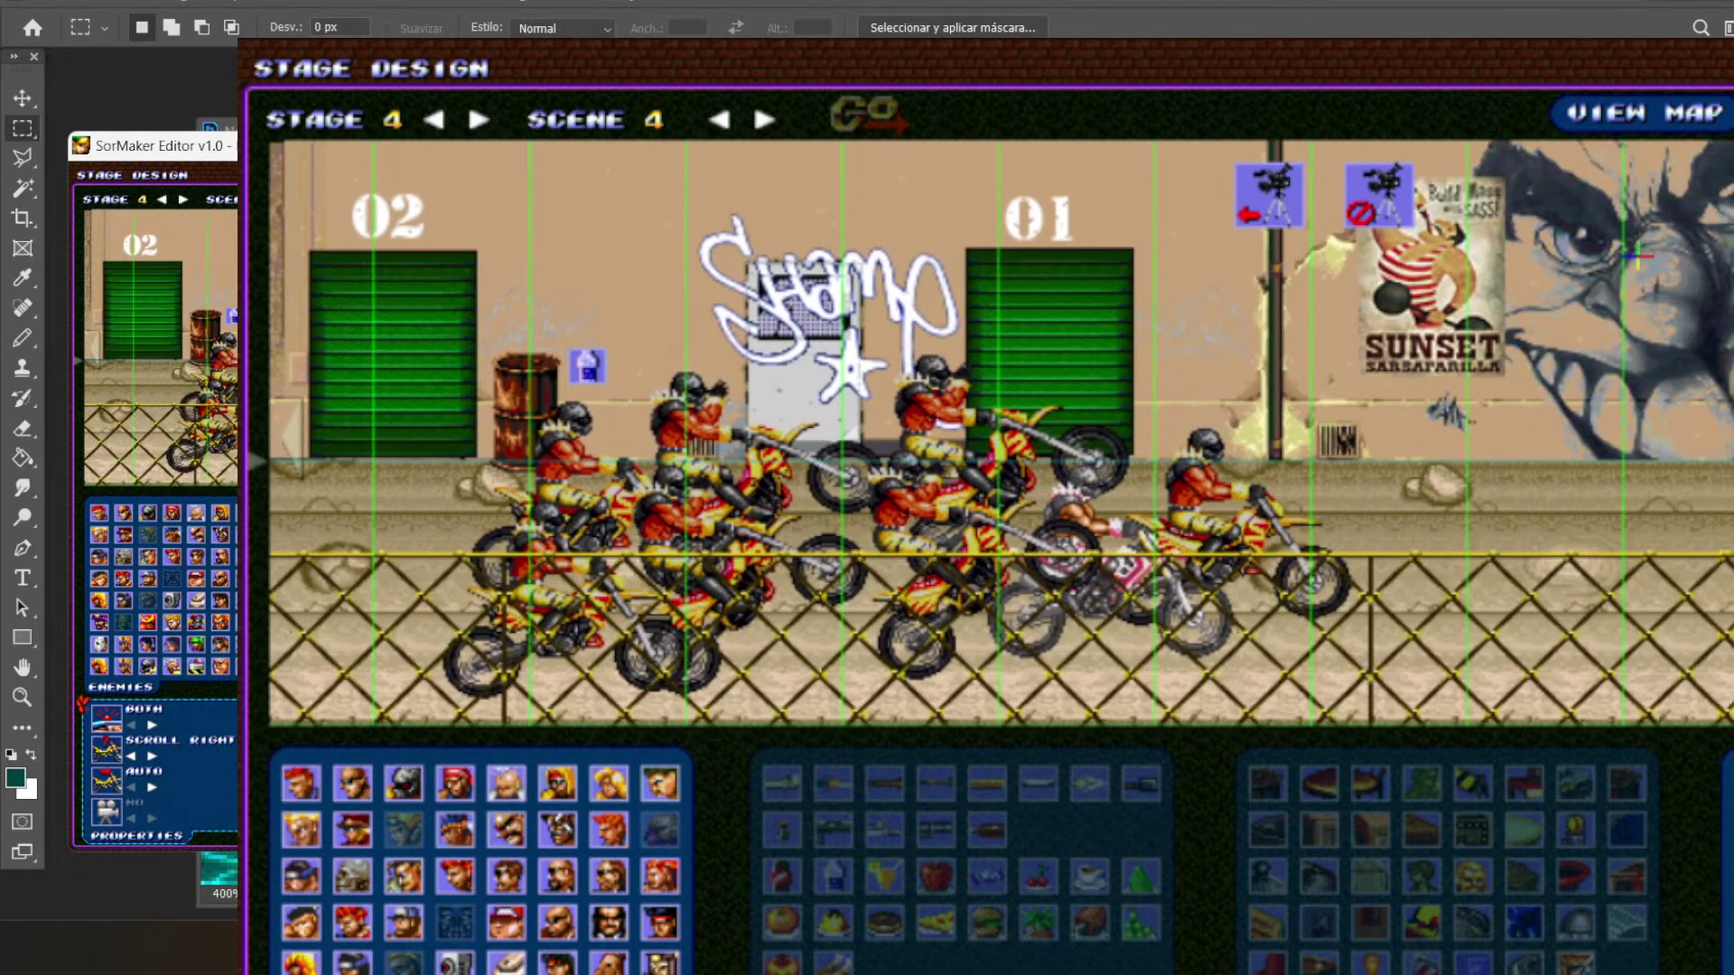
scroll(673, 268, "right", 10)
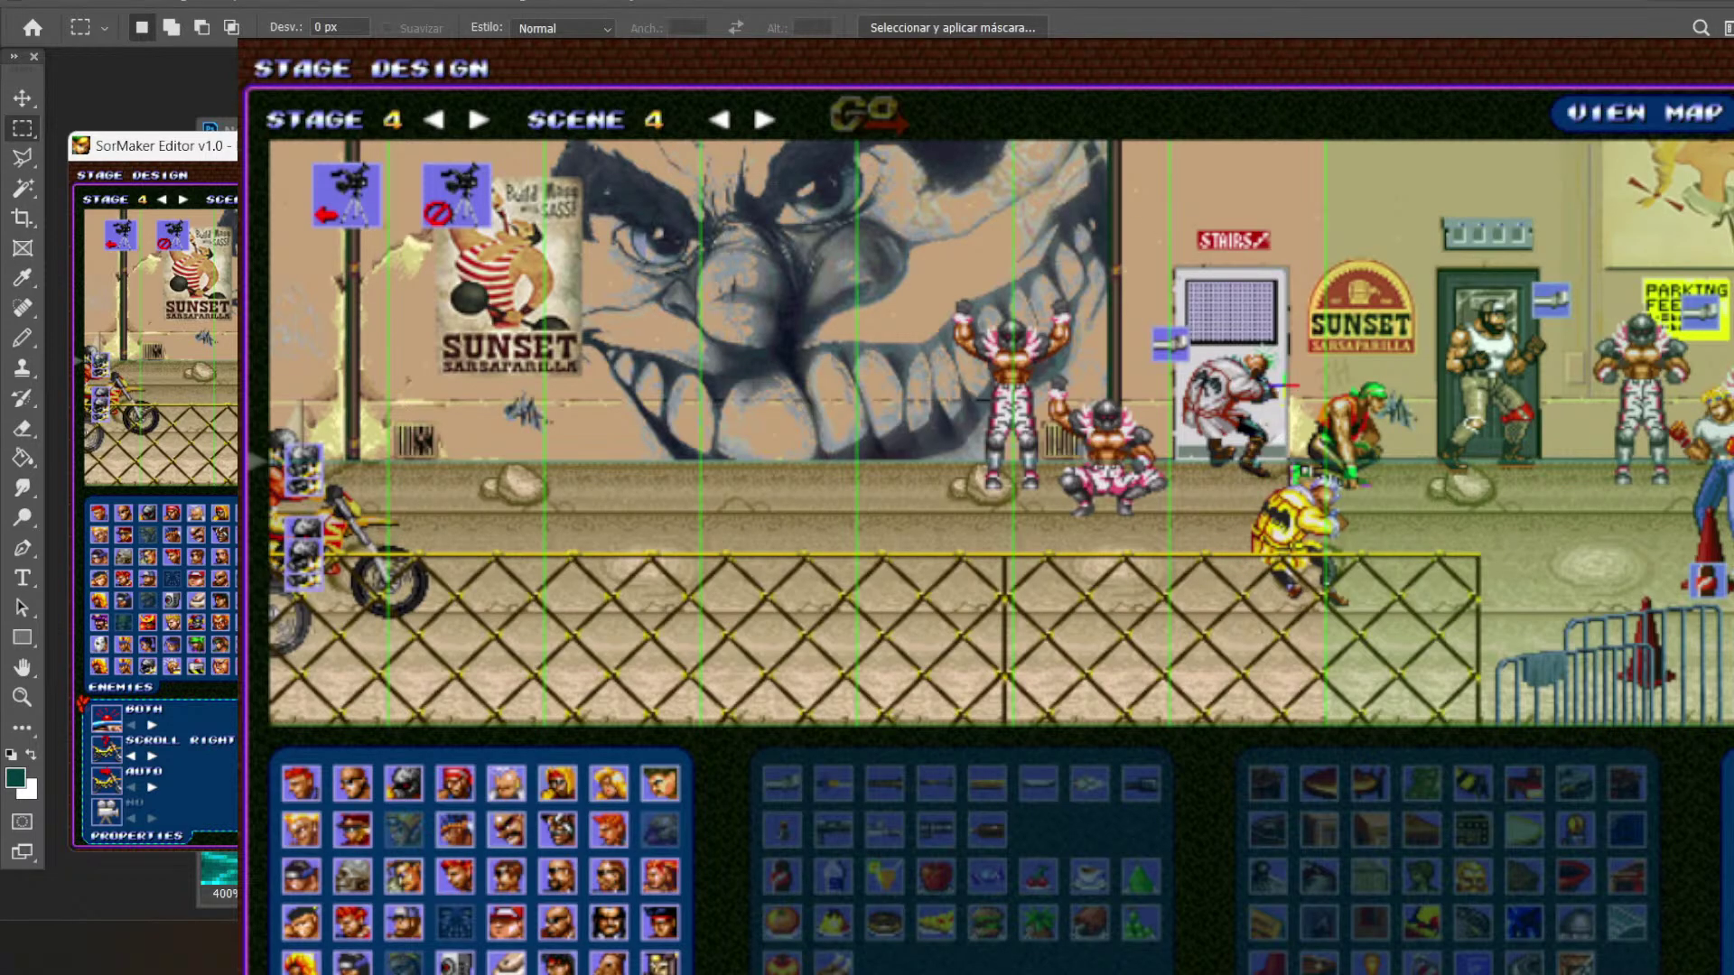
scroll(1179, 176, "left", 10)
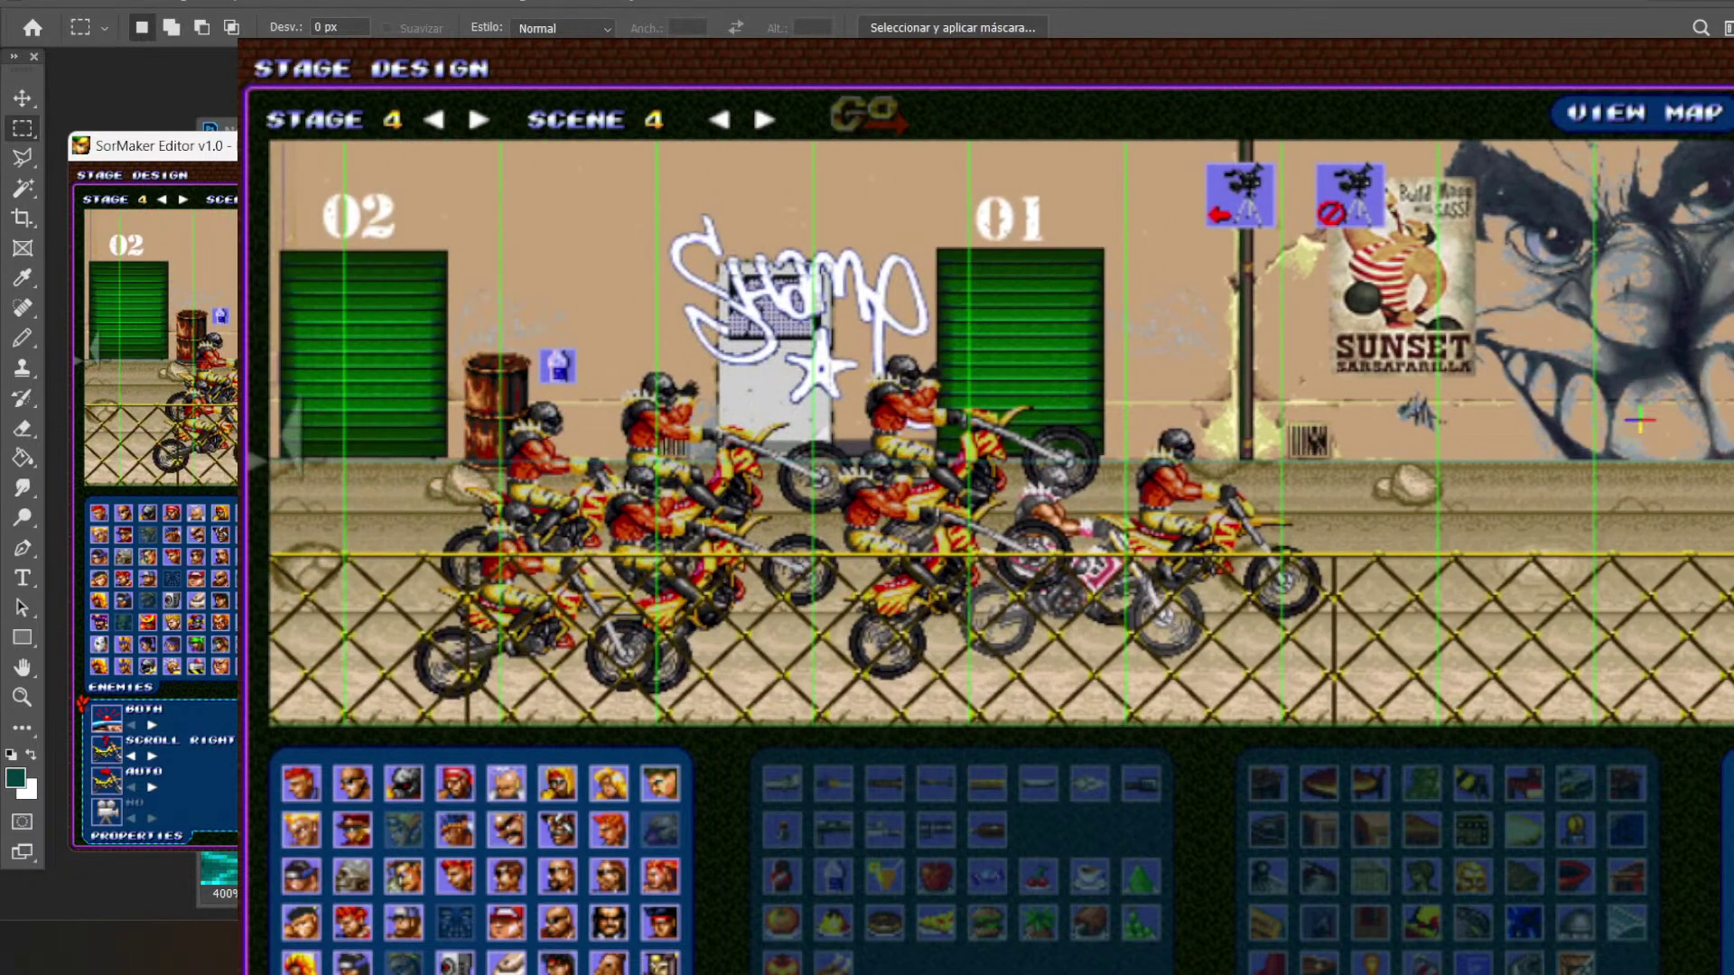
scroll(1550, 518, "left", 5)
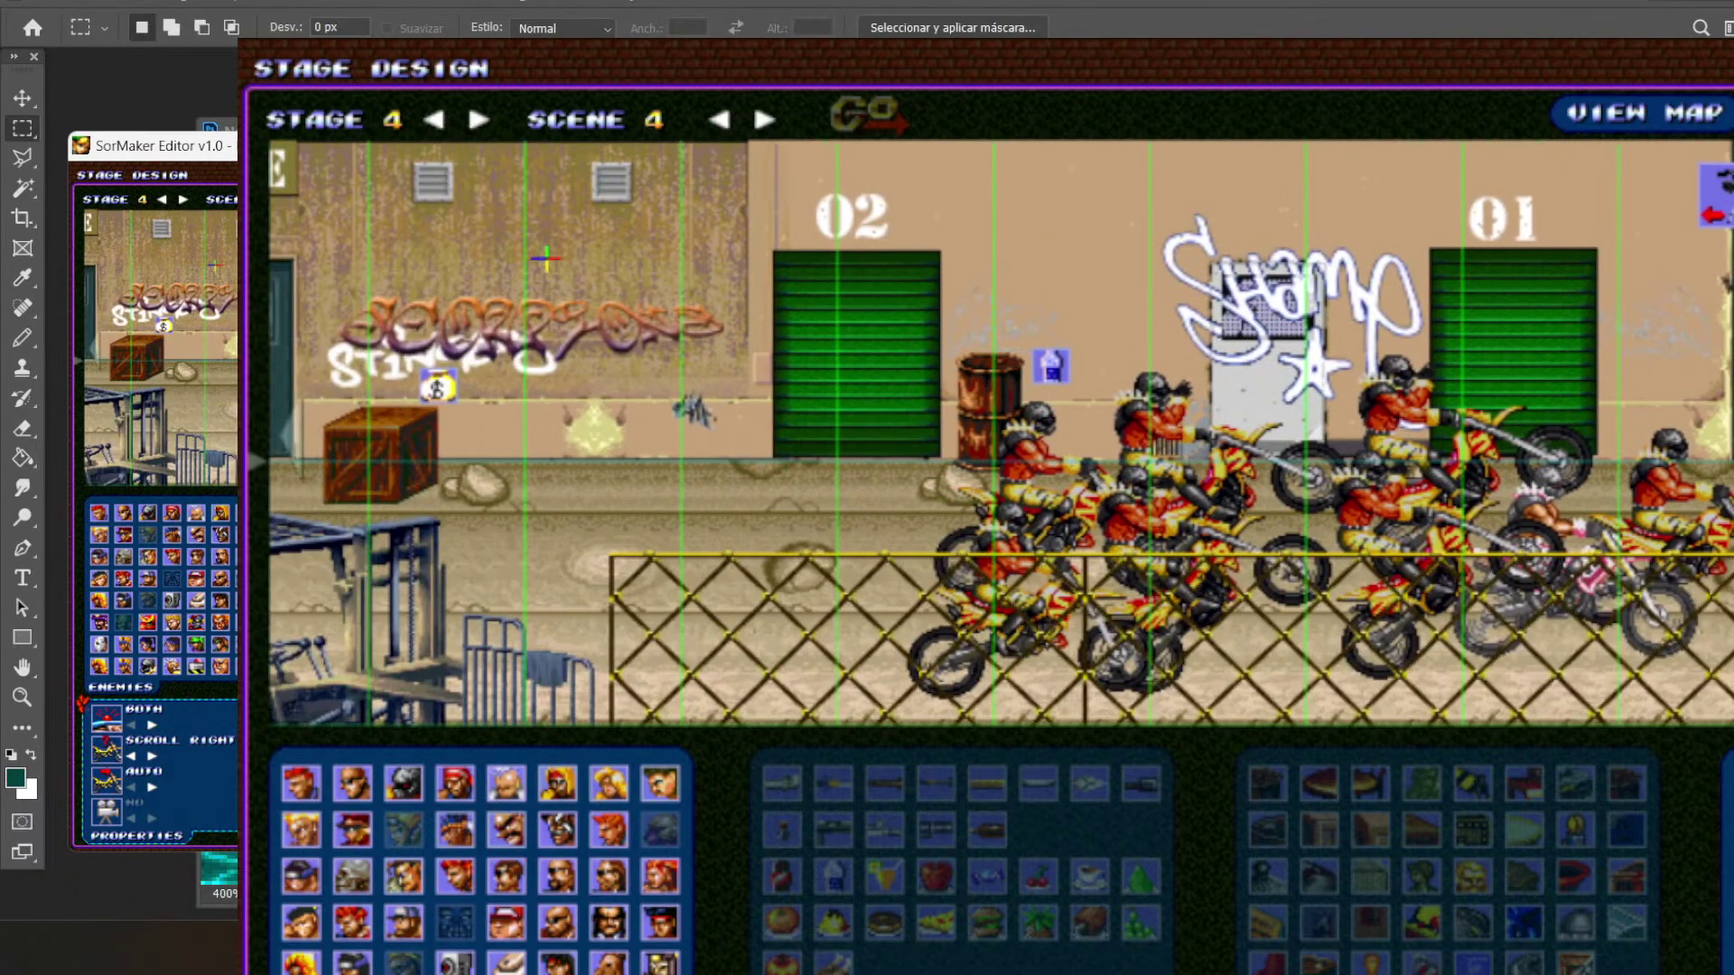
scroll(1660, 259, "left", 5)
scroll(1660, 259, "left", 5)
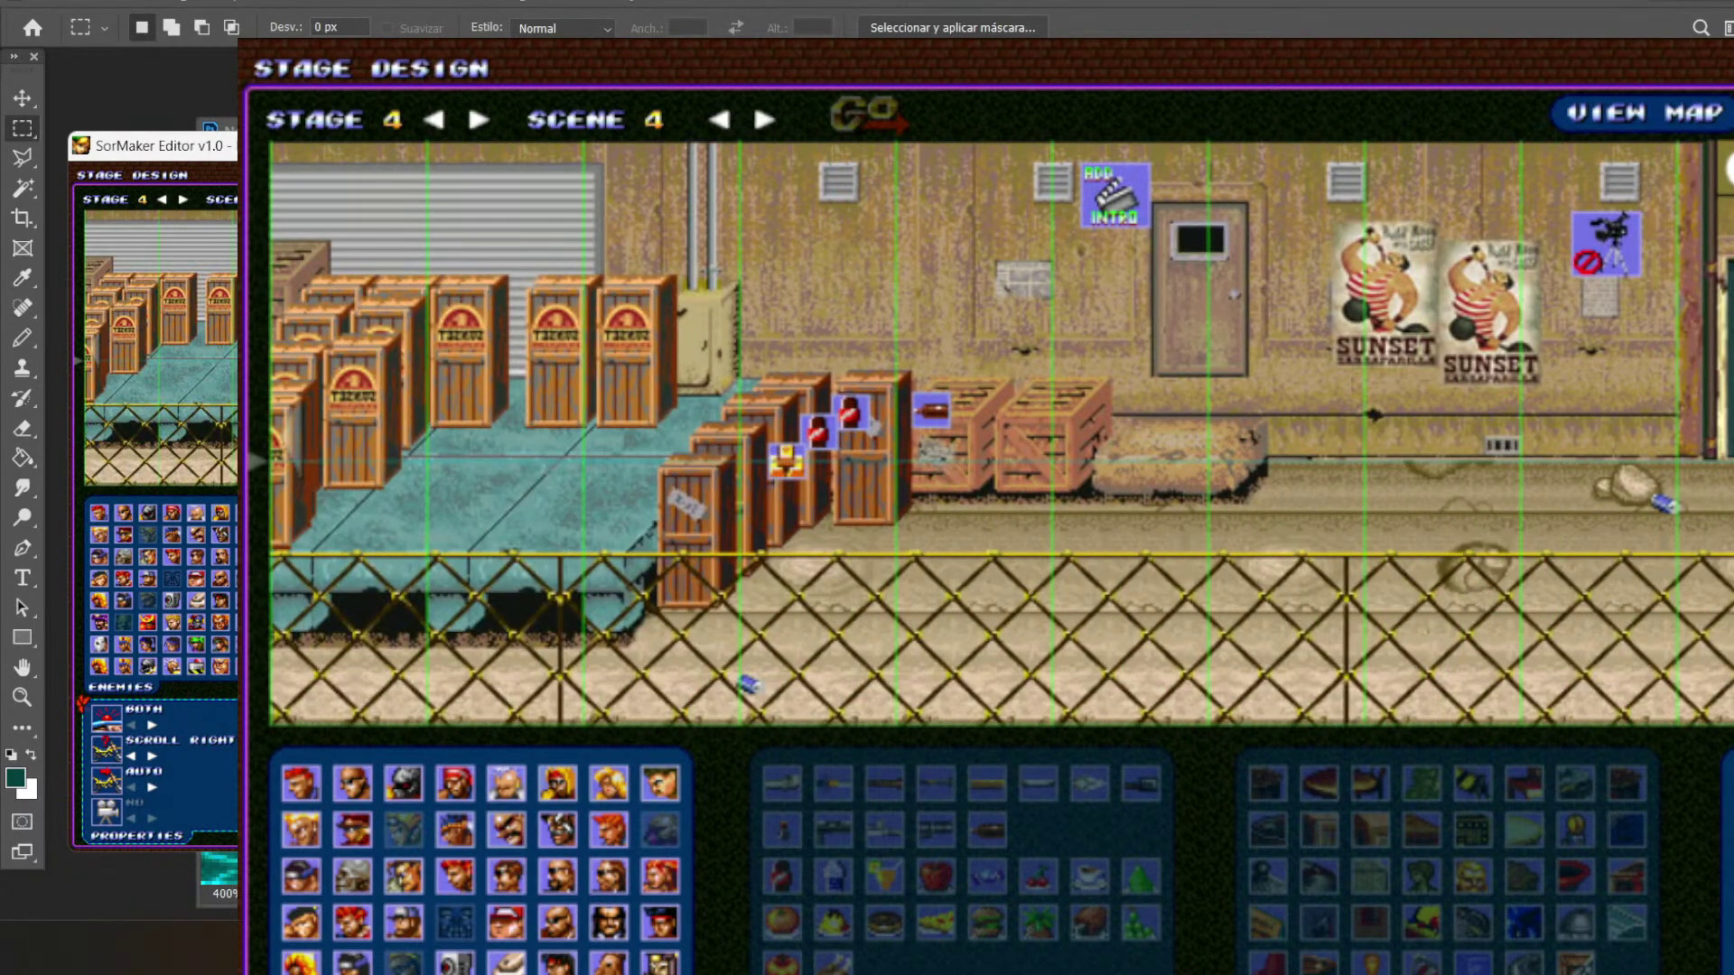
- Go to scene 5 of stage 4 and look over the warehouse from the exit door and stacked crates to the red and green barrels
left_click(764, 119)
left_click(863, 113)
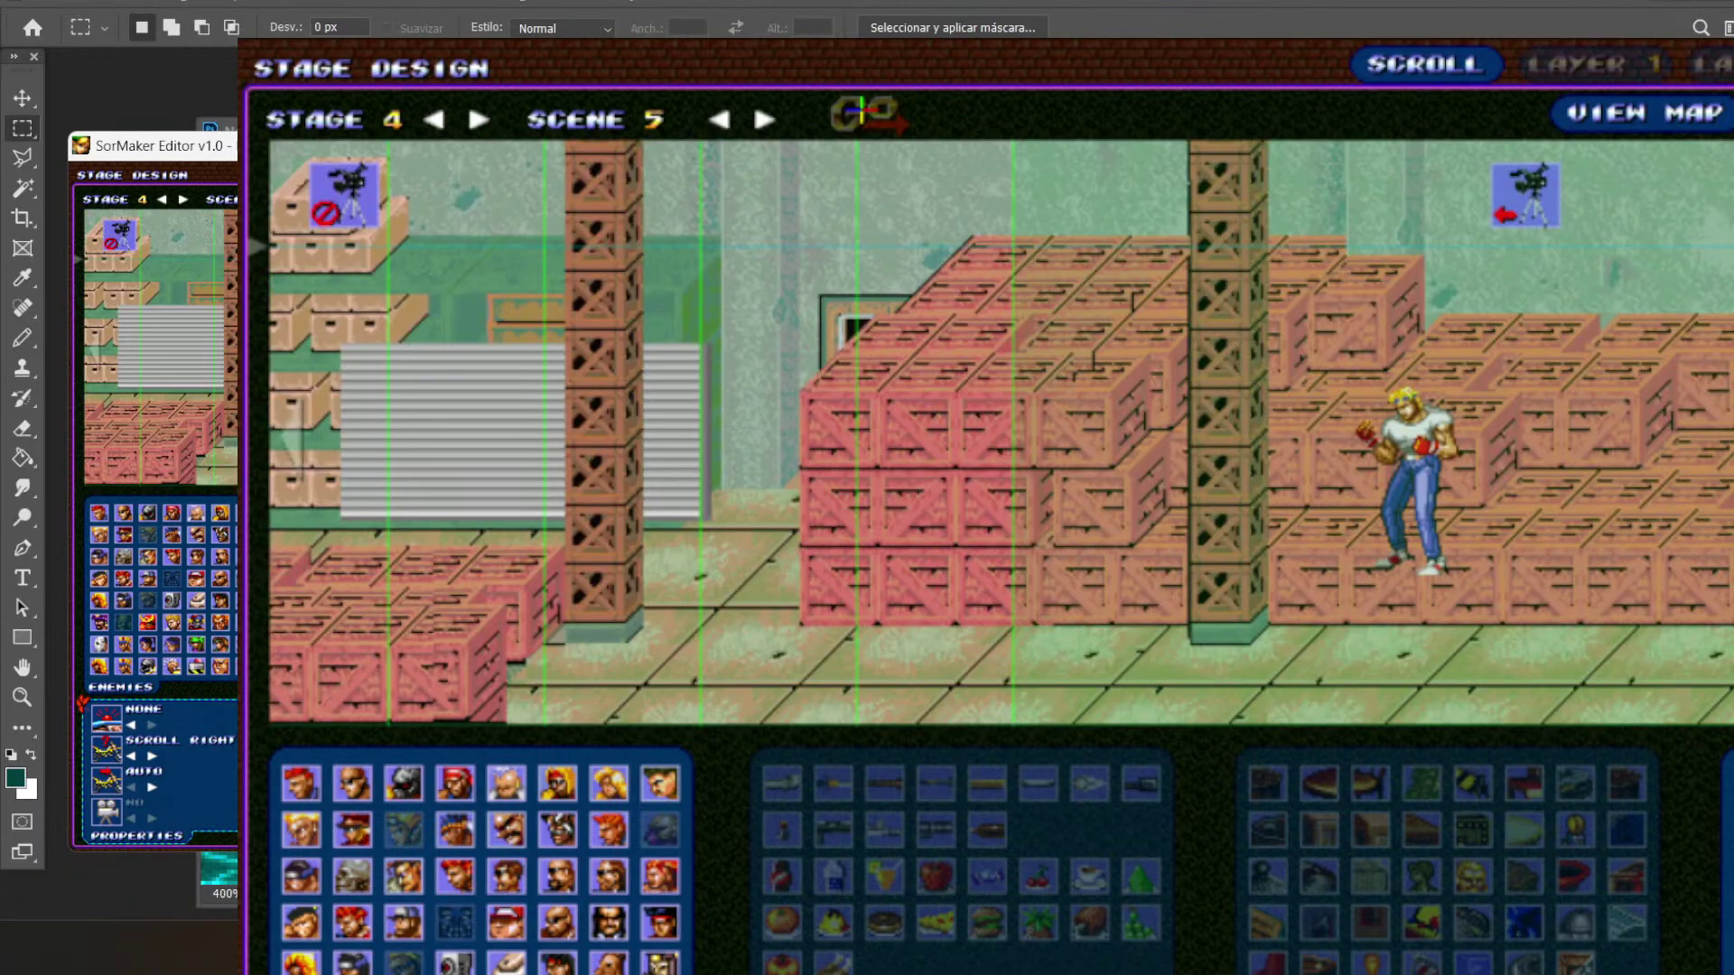
scroll(837, 651, "left", 5)
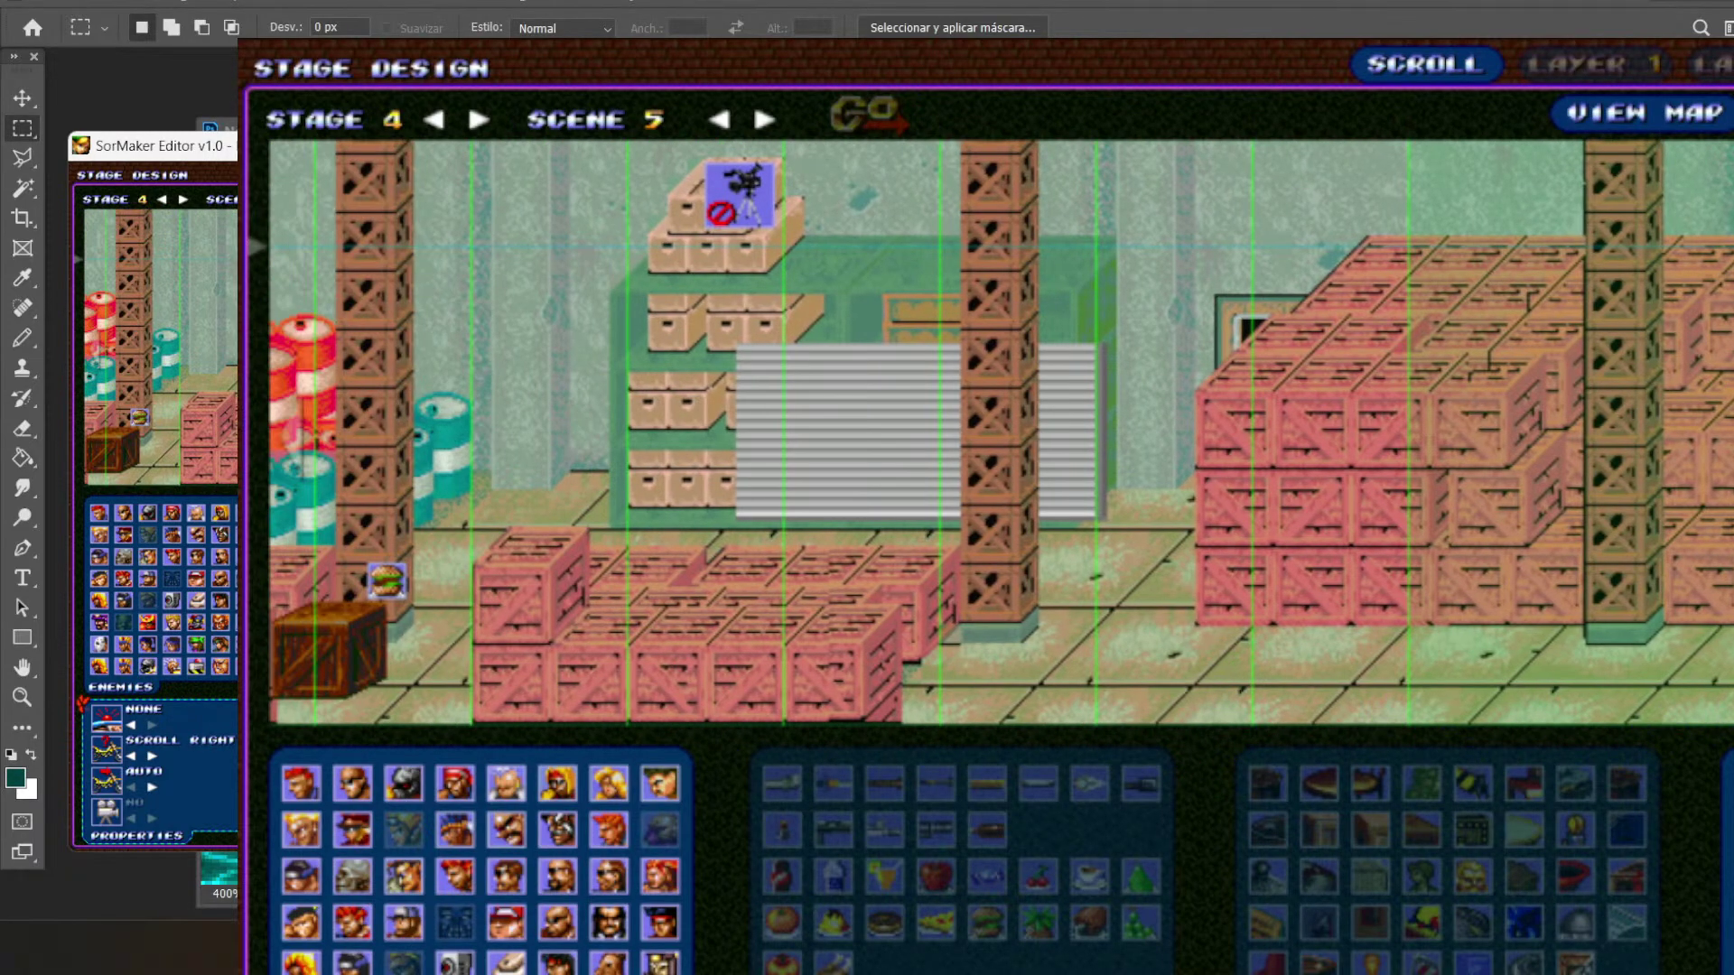
scroll(750, 420, "right", 4)
scroll(749, 420, "left", 6)
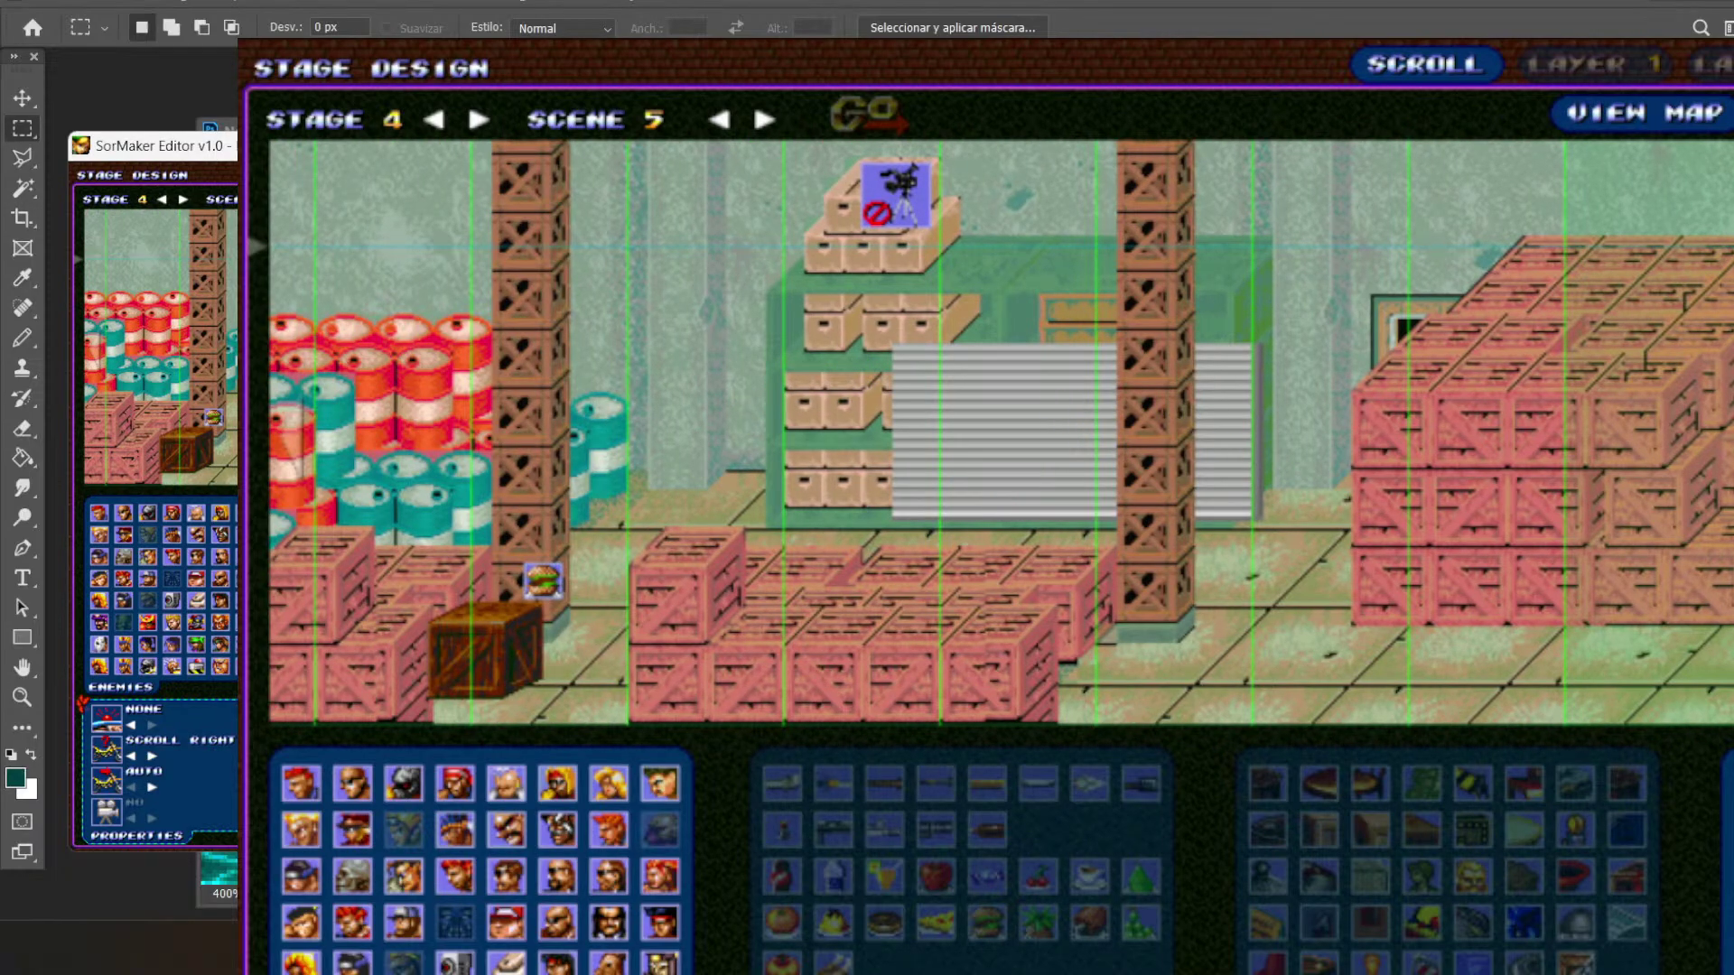
scroll(1001, 439, "right", 5)
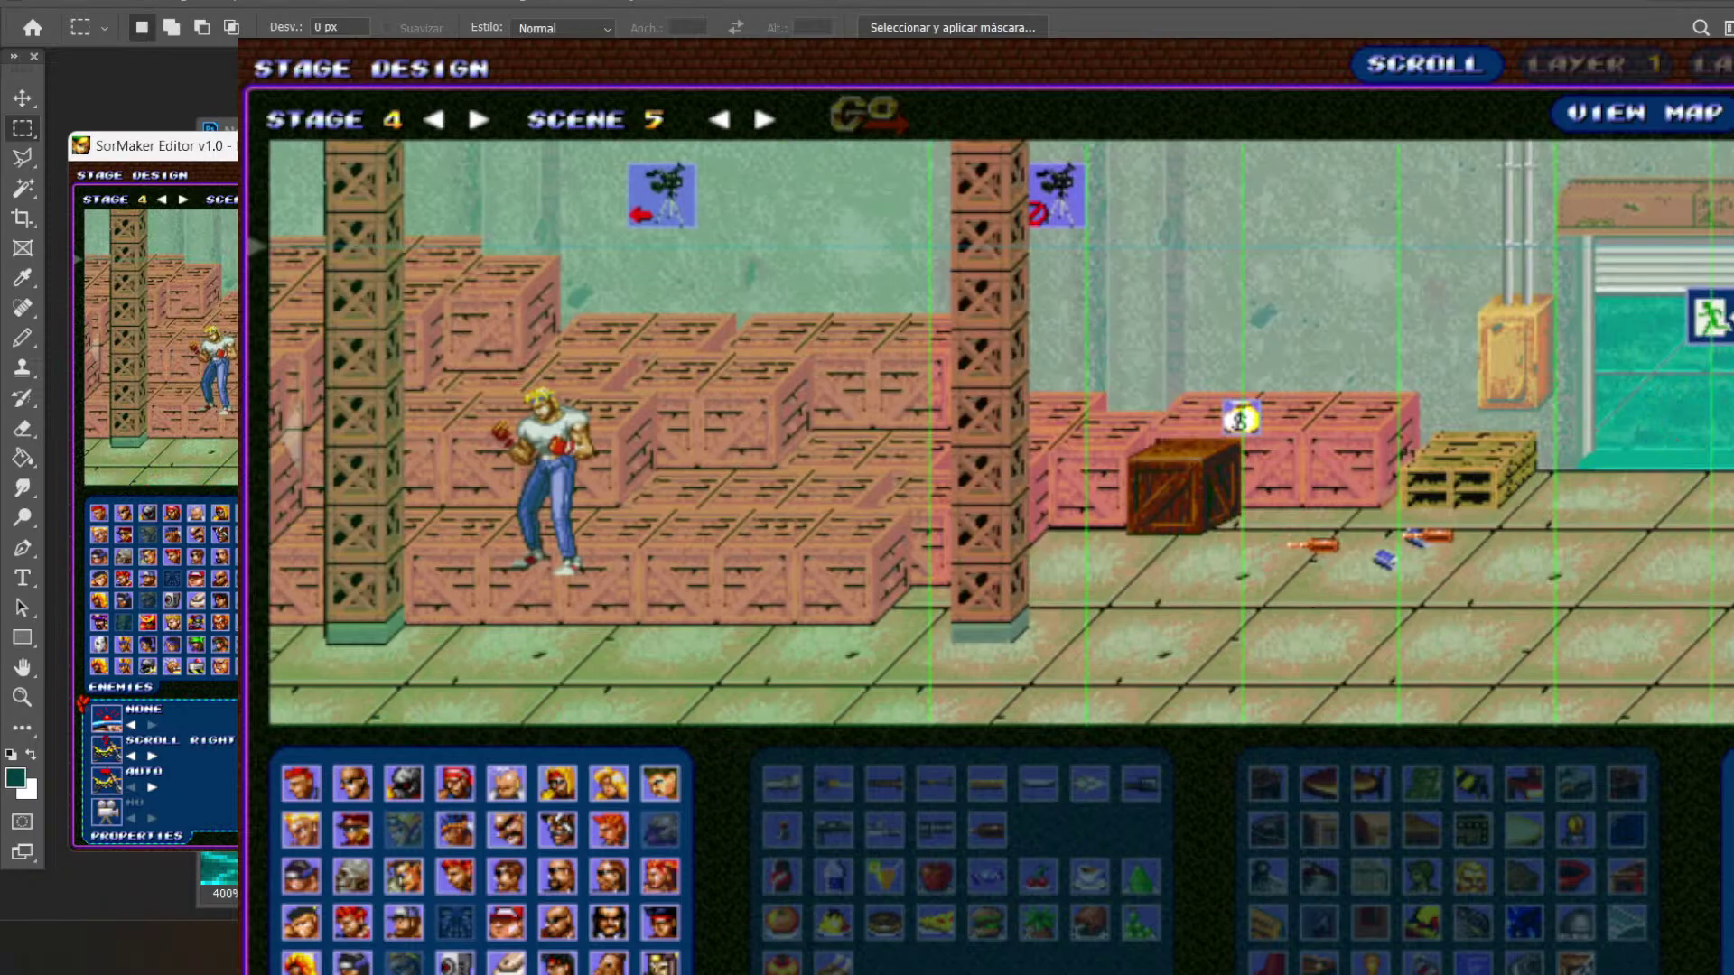
scroll(509, 691, "left", 5)
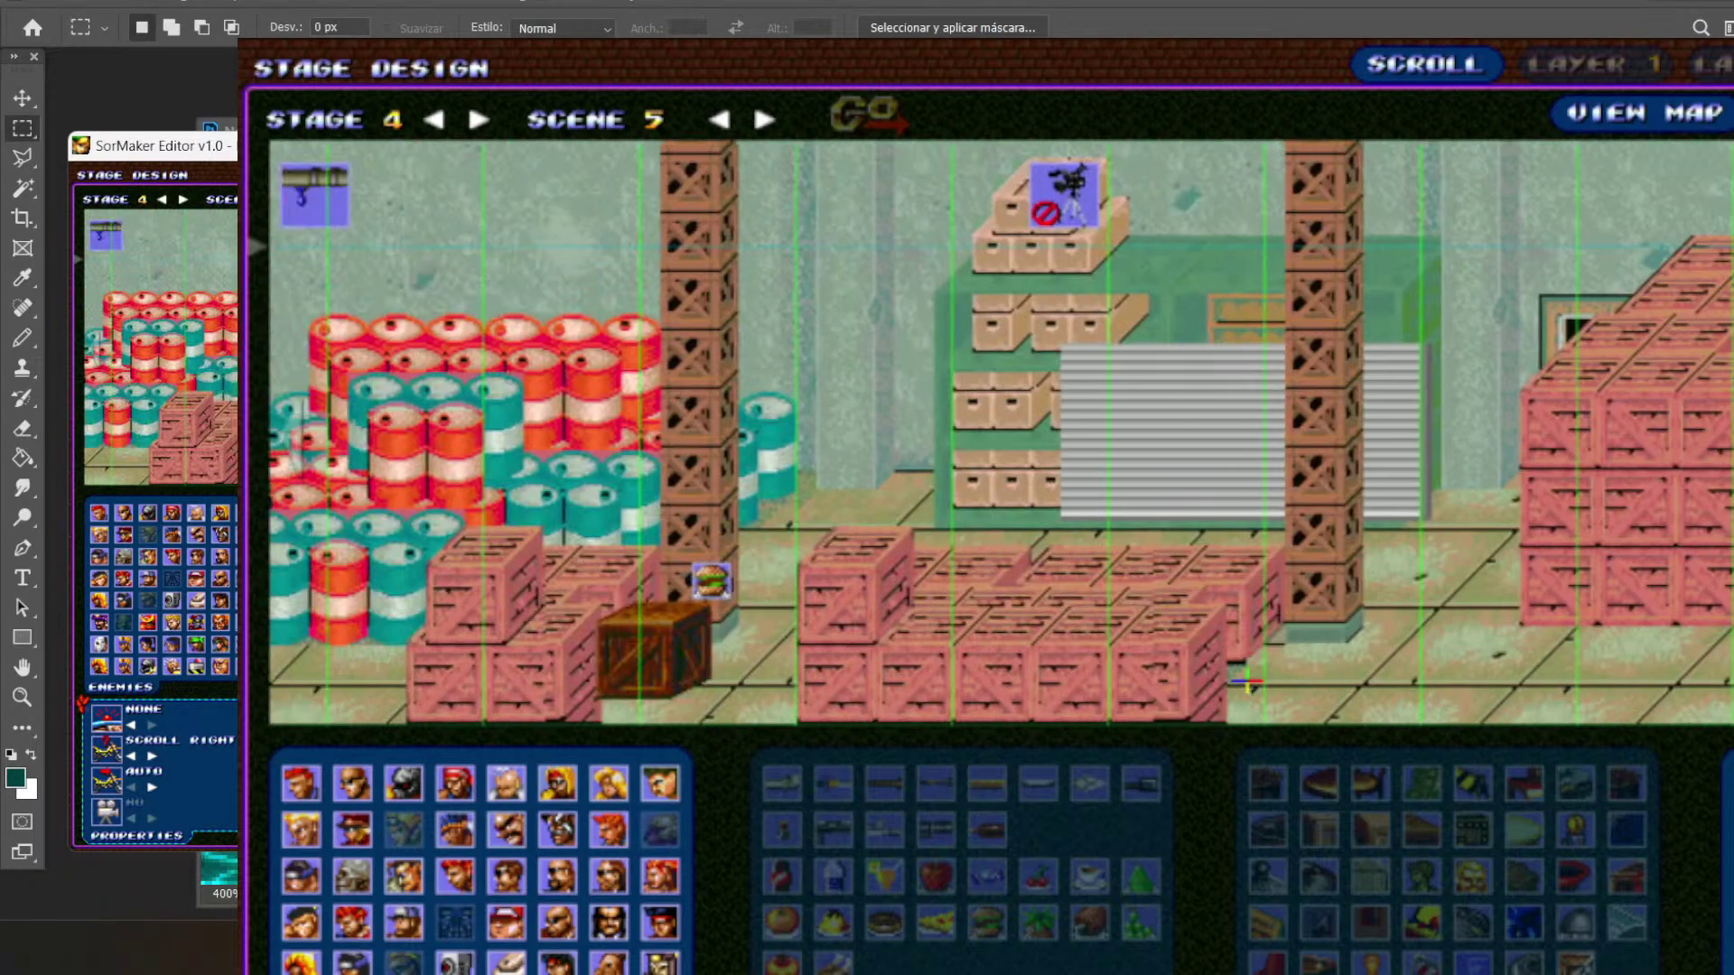
scroll(1395, 695, "left", 5)
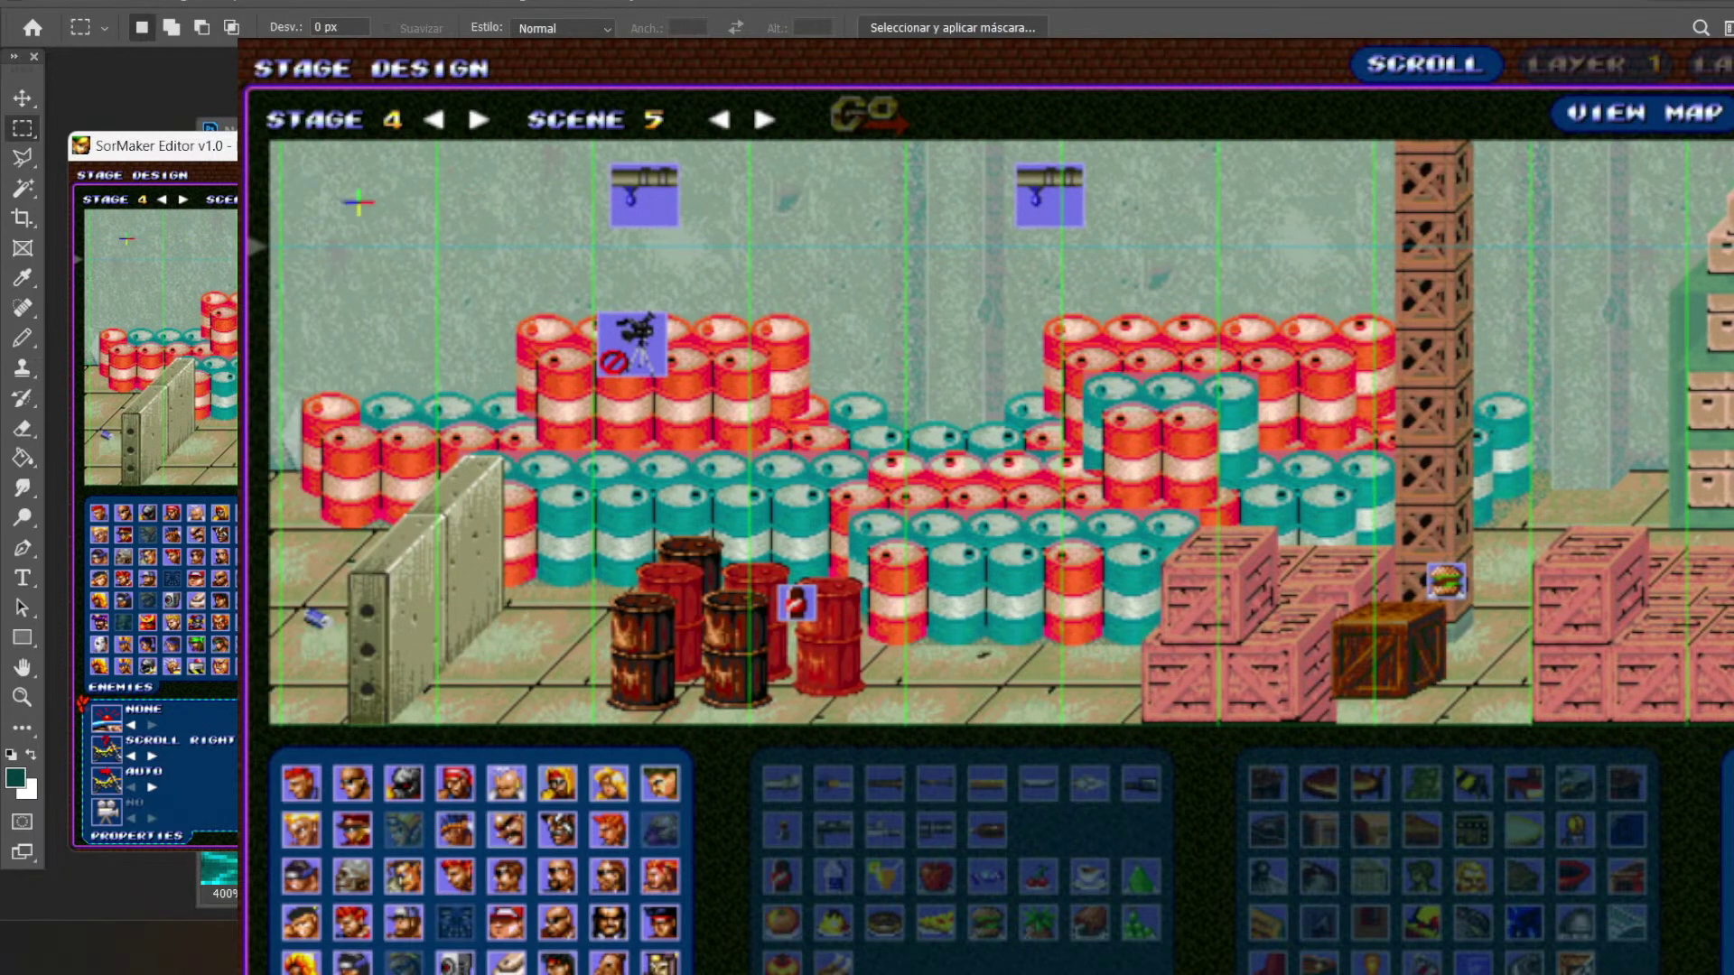
- Look over the factory door end of scene 5 and go to the elevator scene 6 of stage 4
scroll(358, 203, "left", 5)
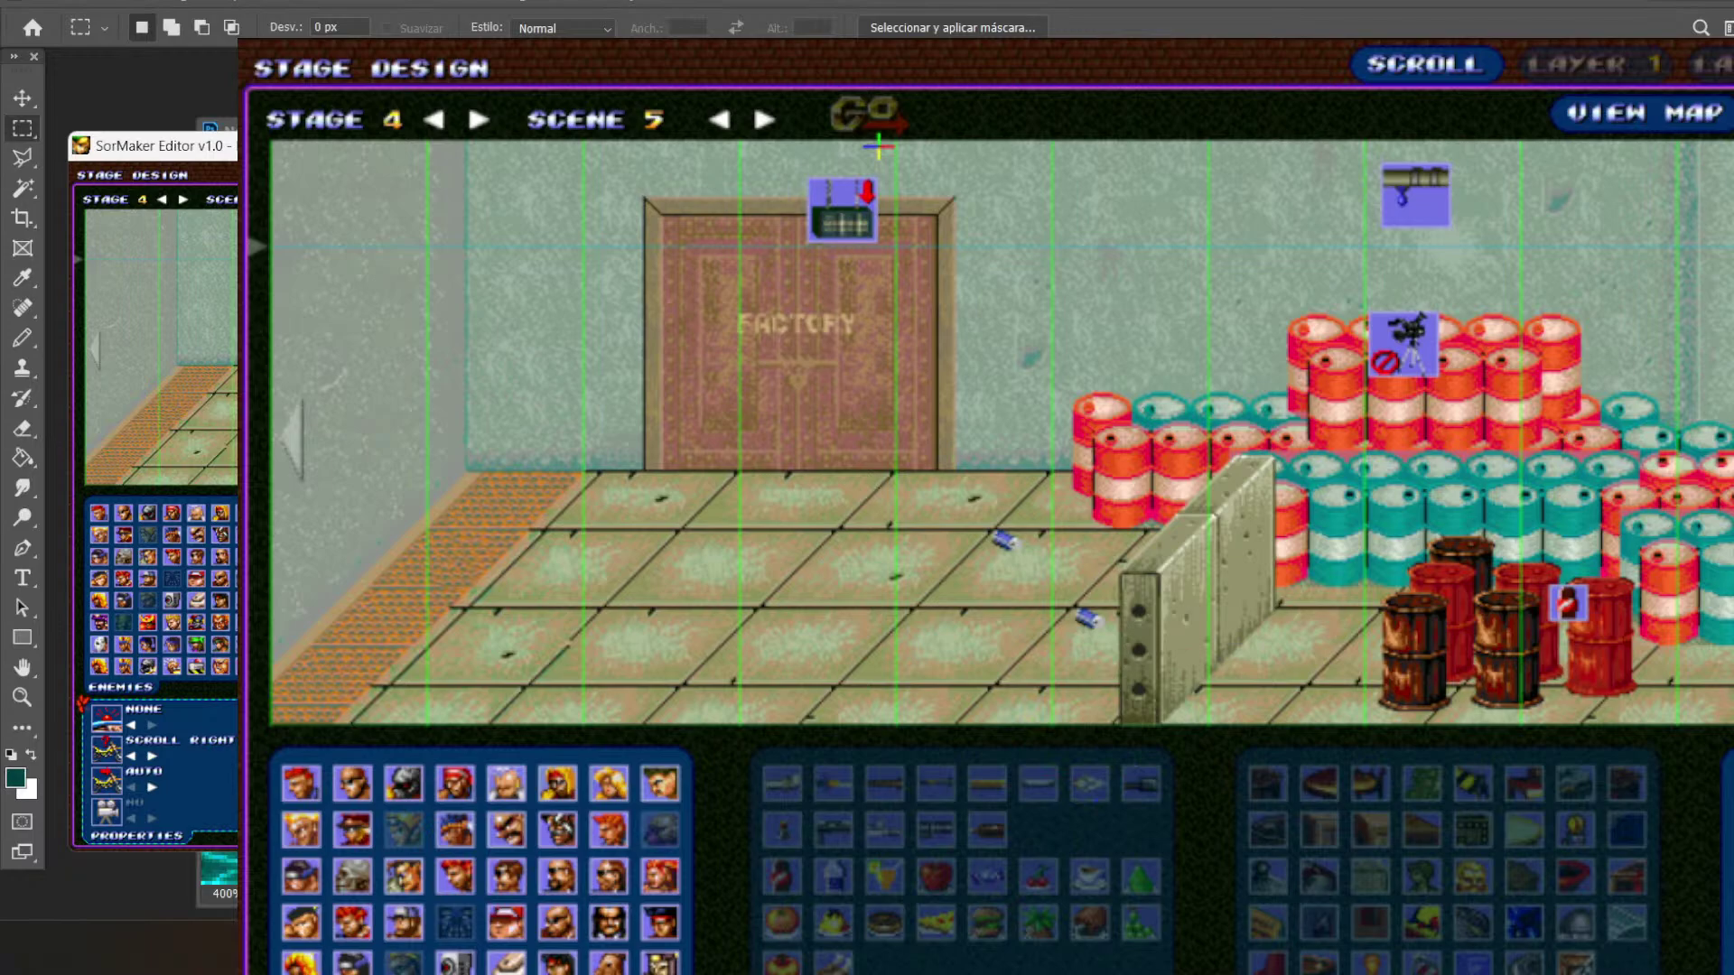
left_click(770, 119)
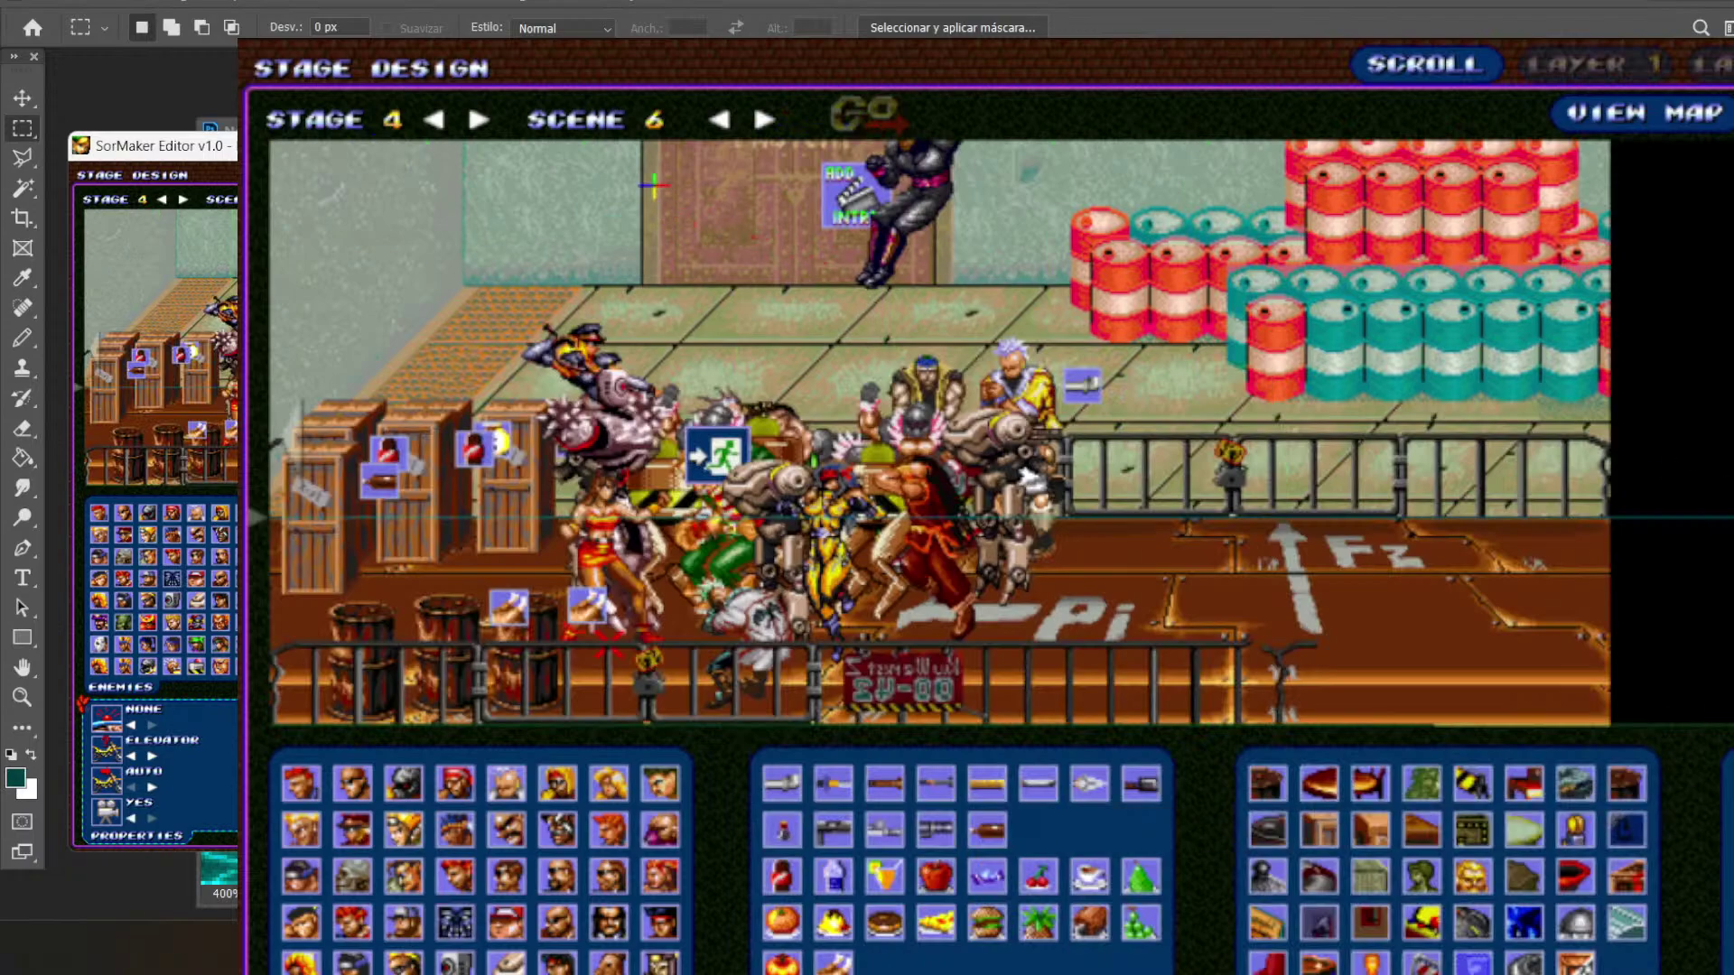
- Go to scene 7 of stage 4 and look over it from the office through the laboratory to the warehouse of stacked crates
left_click(766, 117)
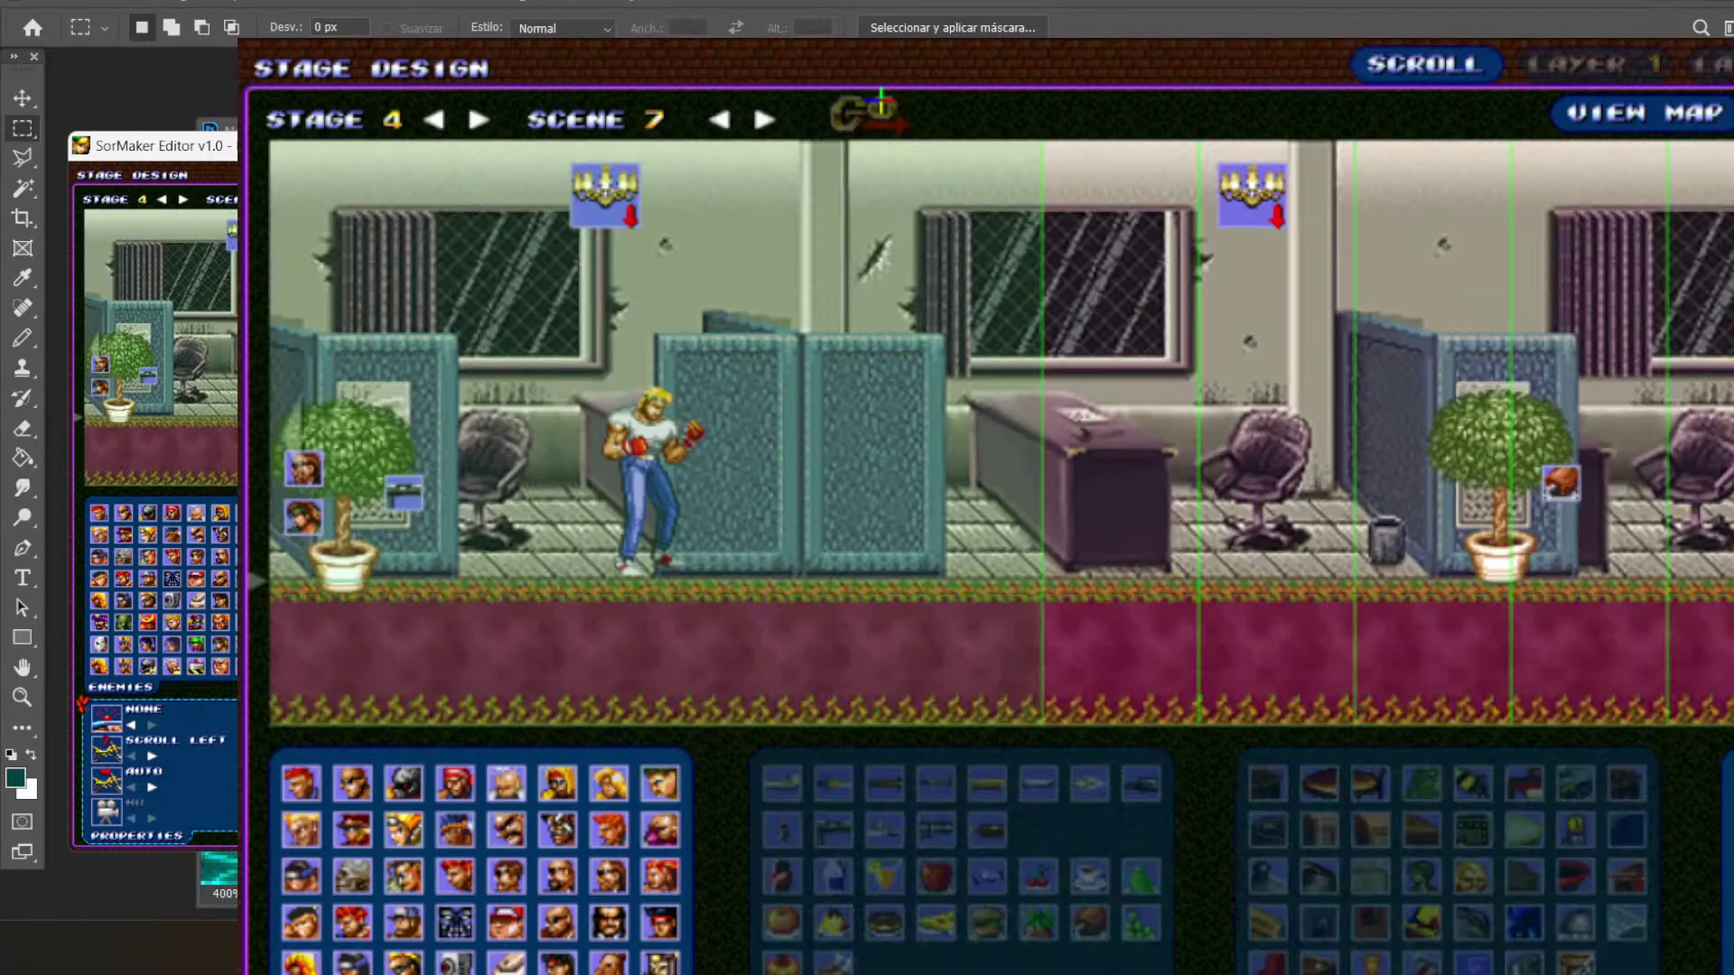
left_click_drag(722, 635, 1572, 635)
left_click_drag(623, 711, 1481, 705)
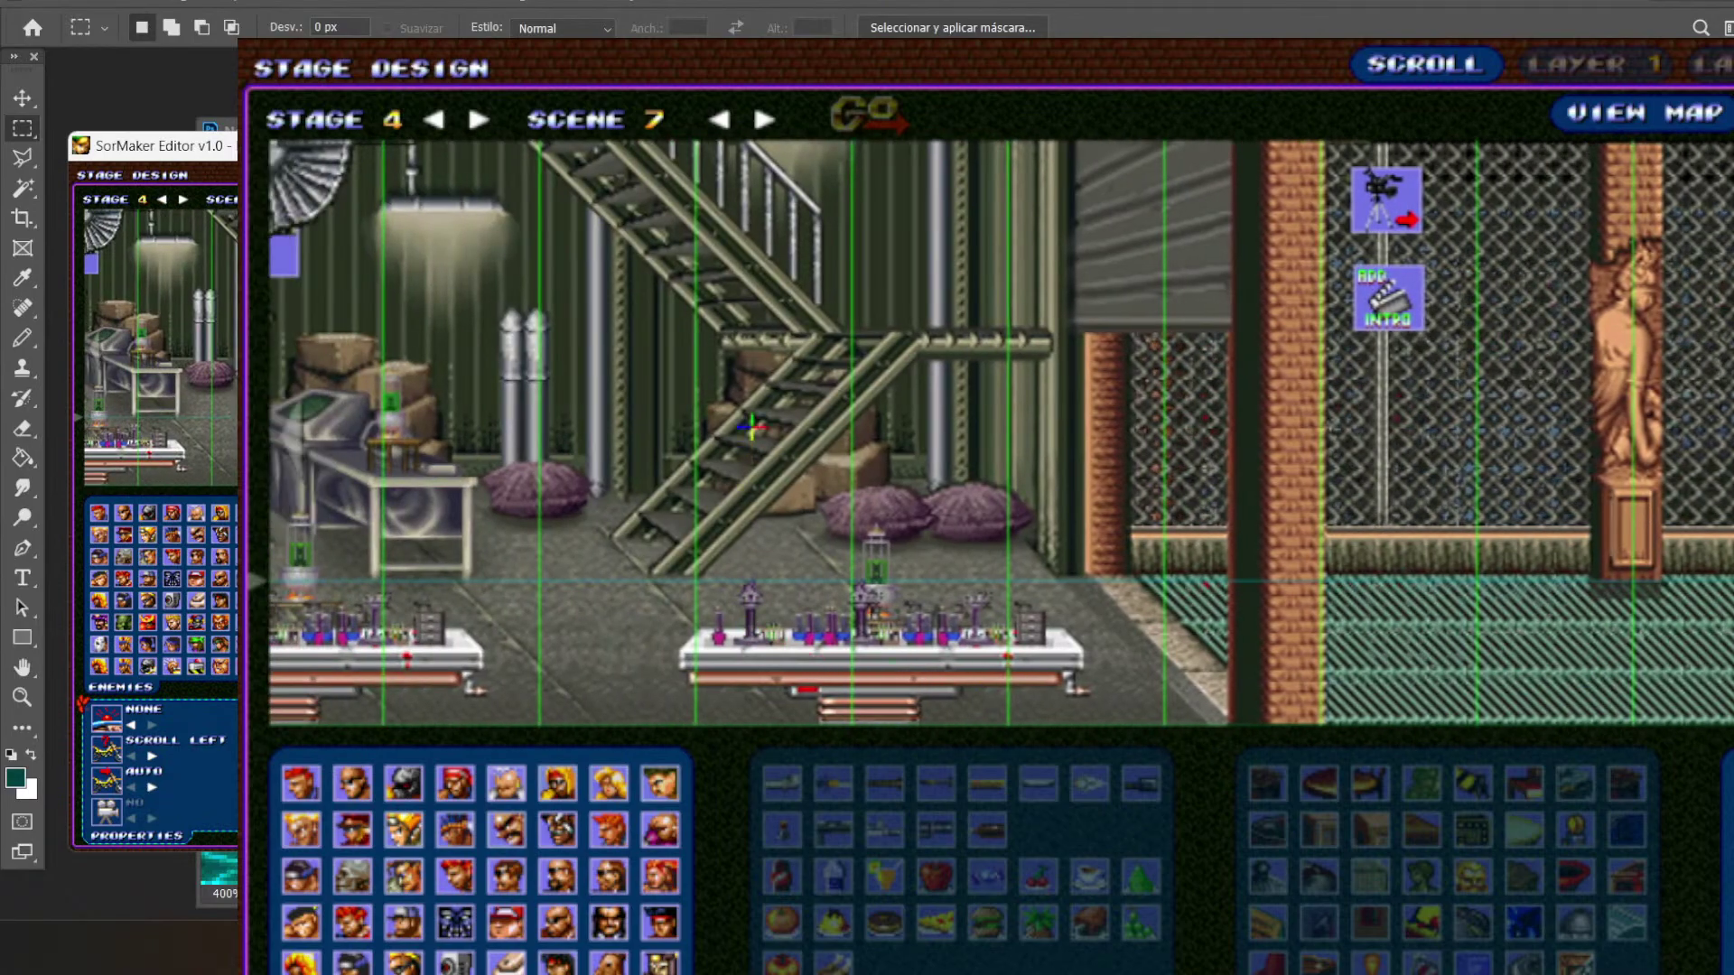
left_click_drag(755, 425, 1461, 411)
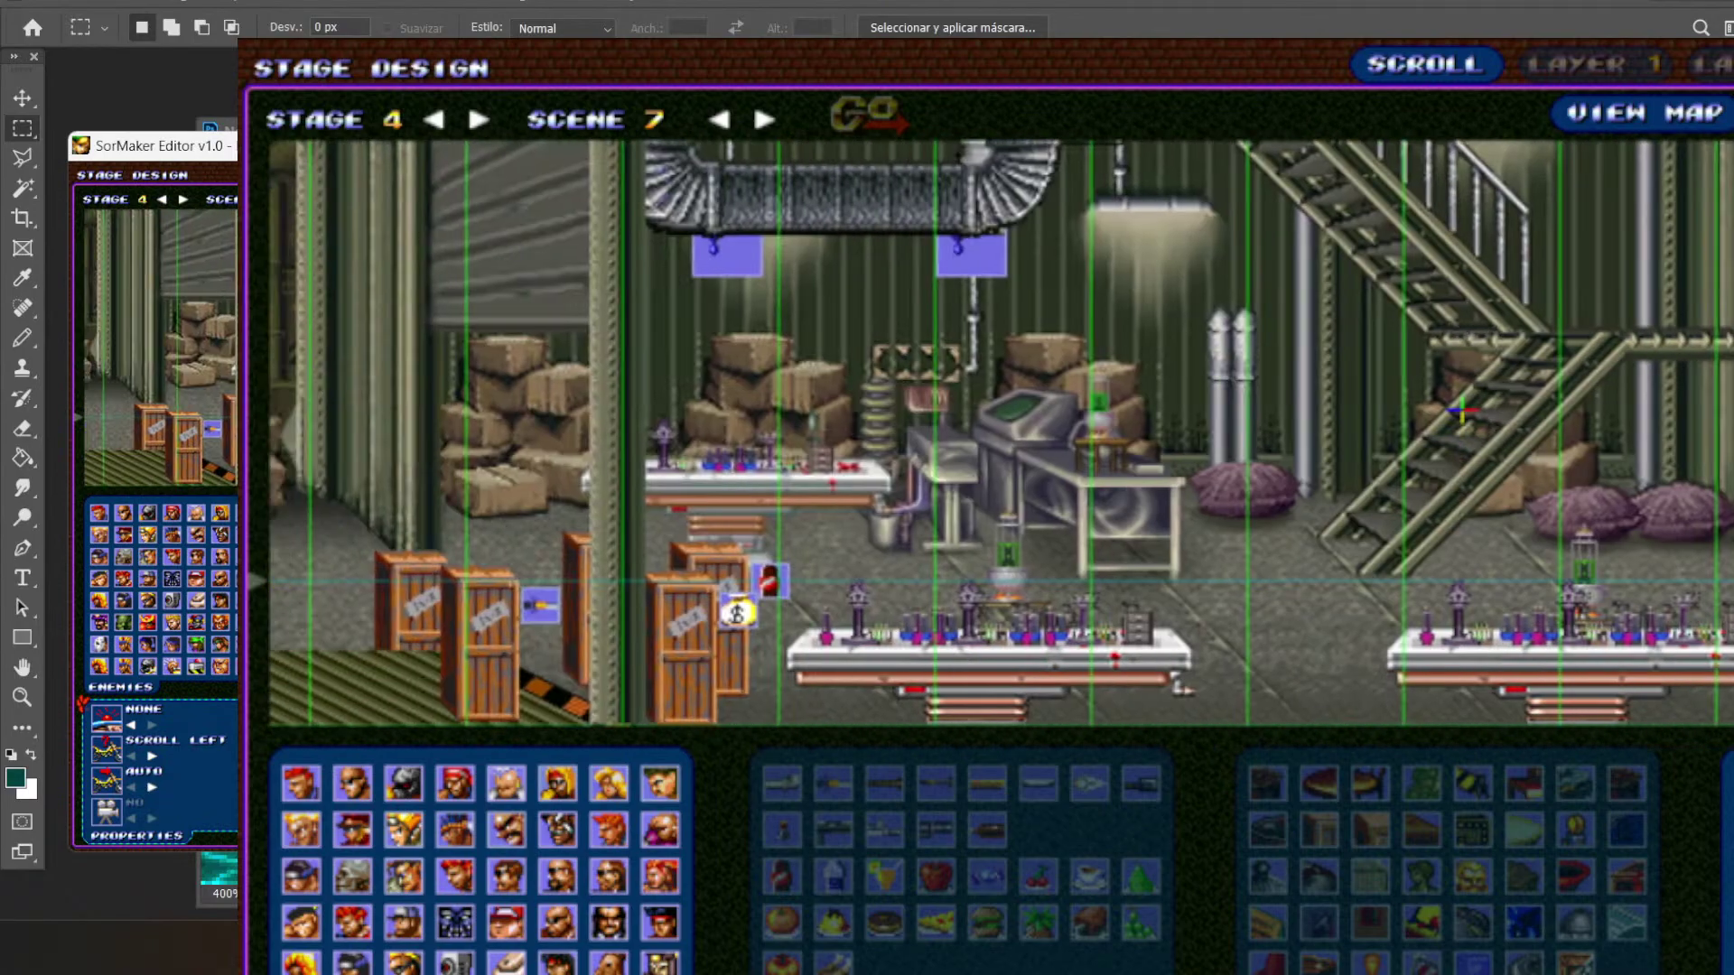
left_click_drag(1098, 602, 1716, 587)
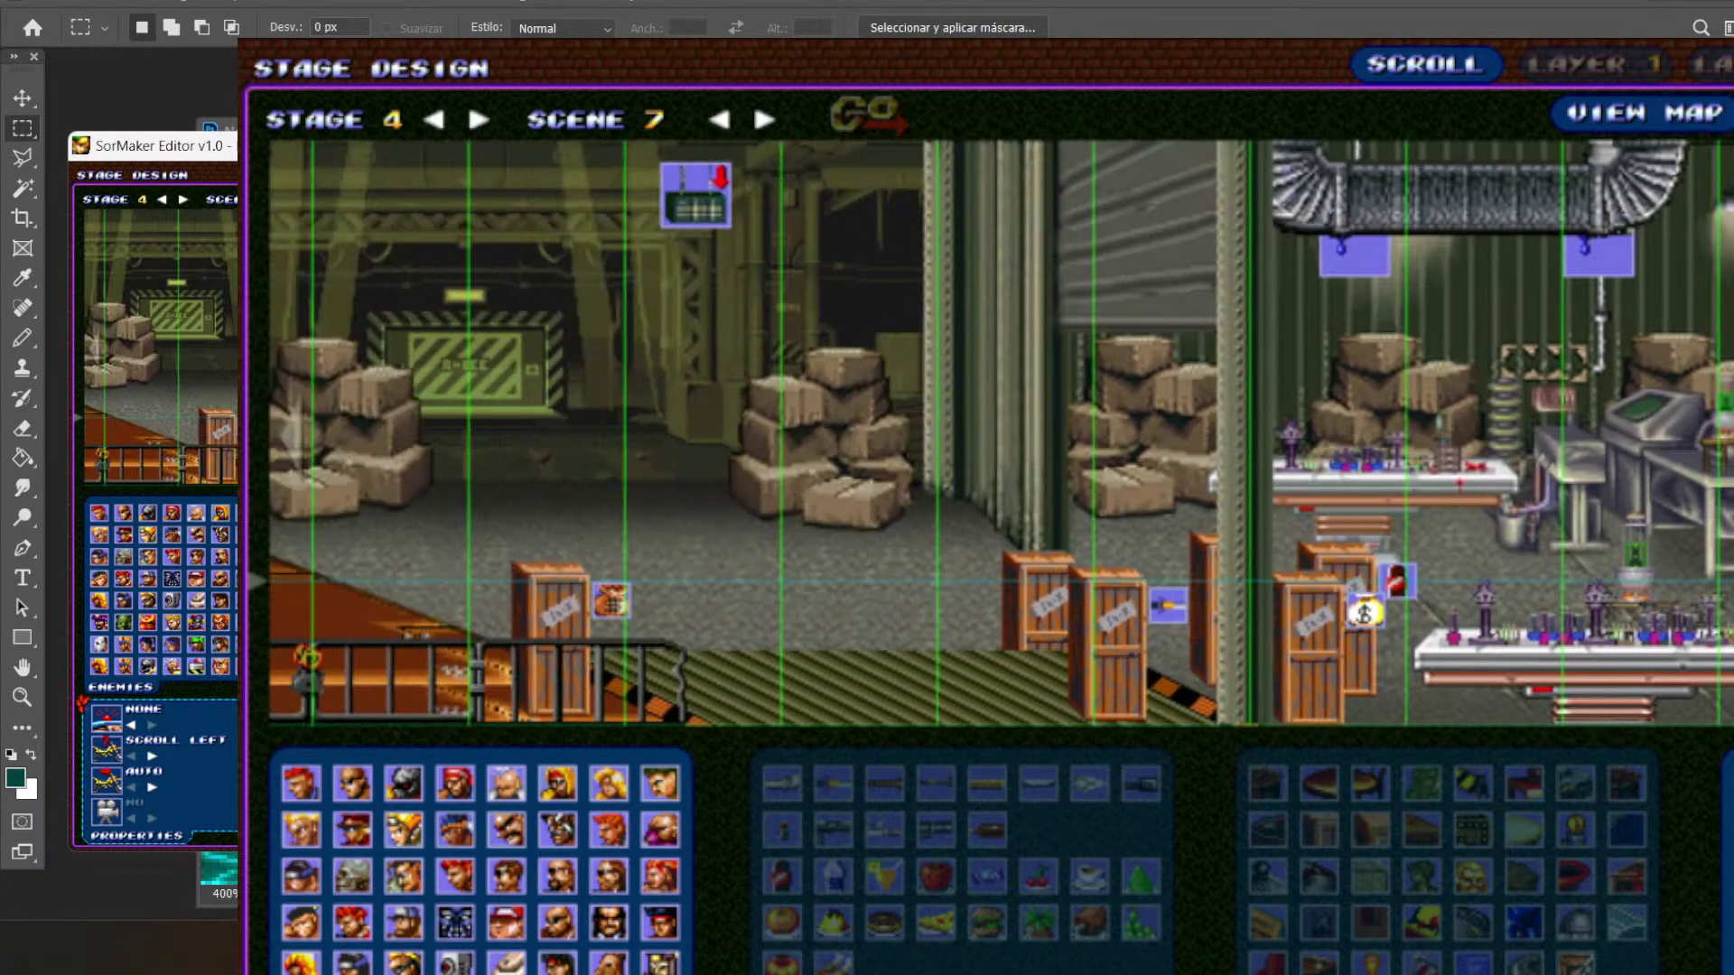
left_click_drag(588, 515, 864, 484)
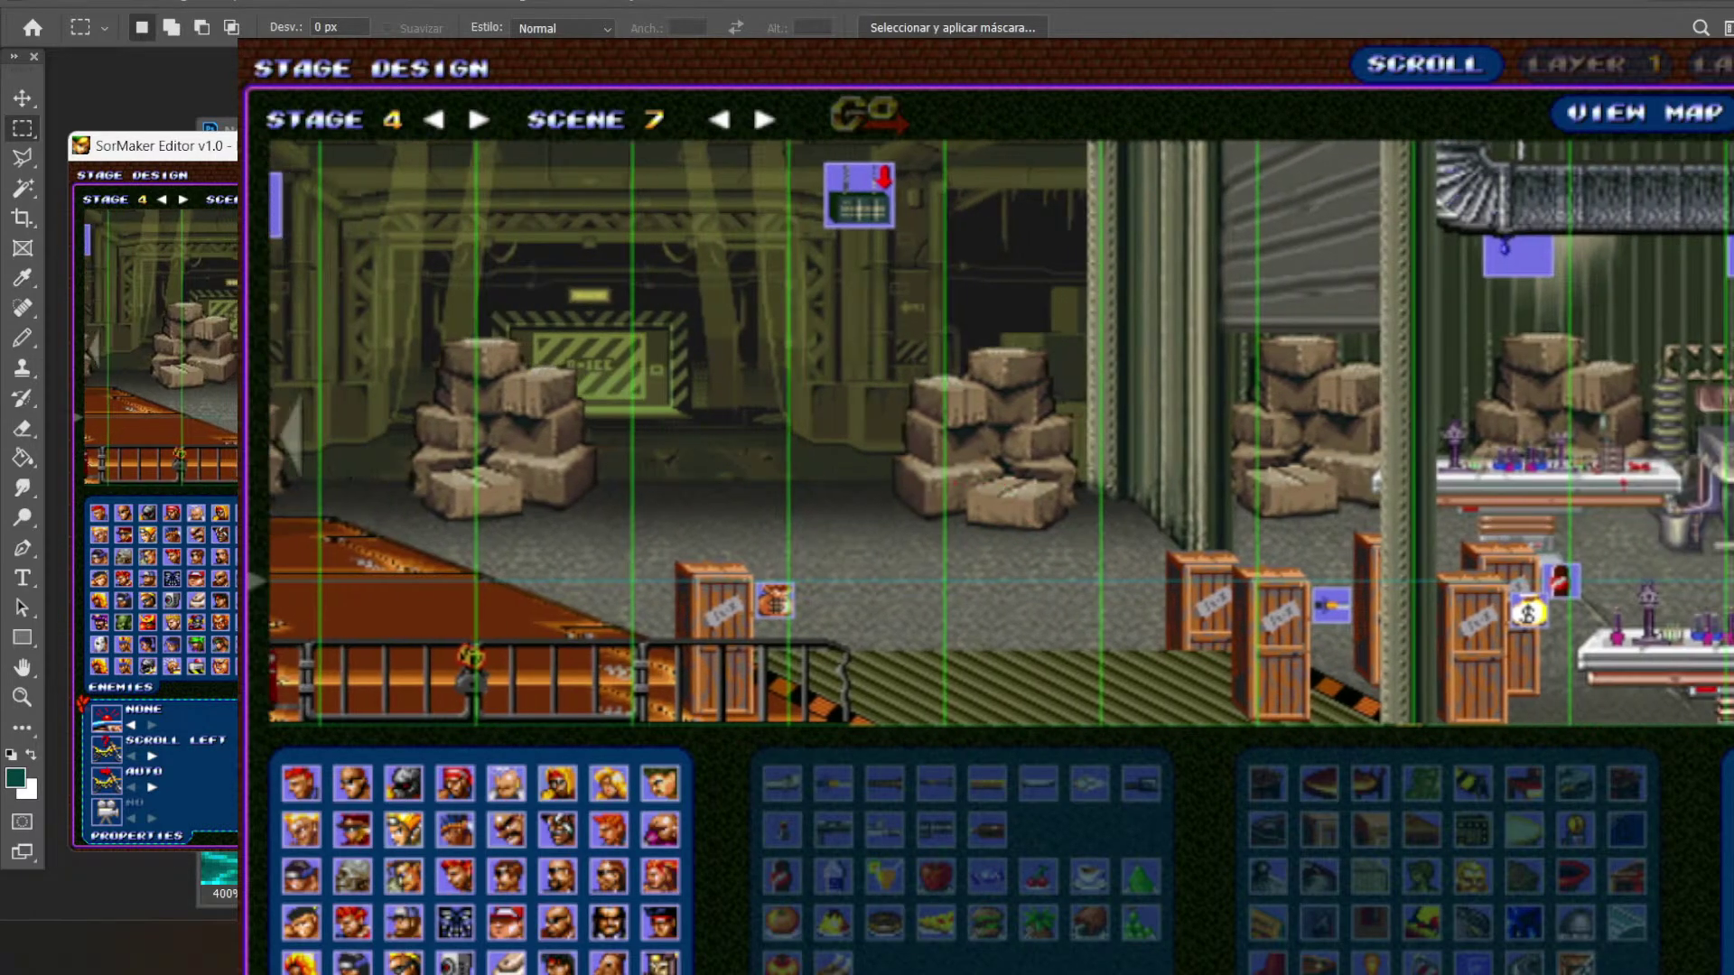
- Look back along scene 7 from the crates past the laboratory tables and chain-link fence to the office
left_click_drag(1409, 506, 777, 506)
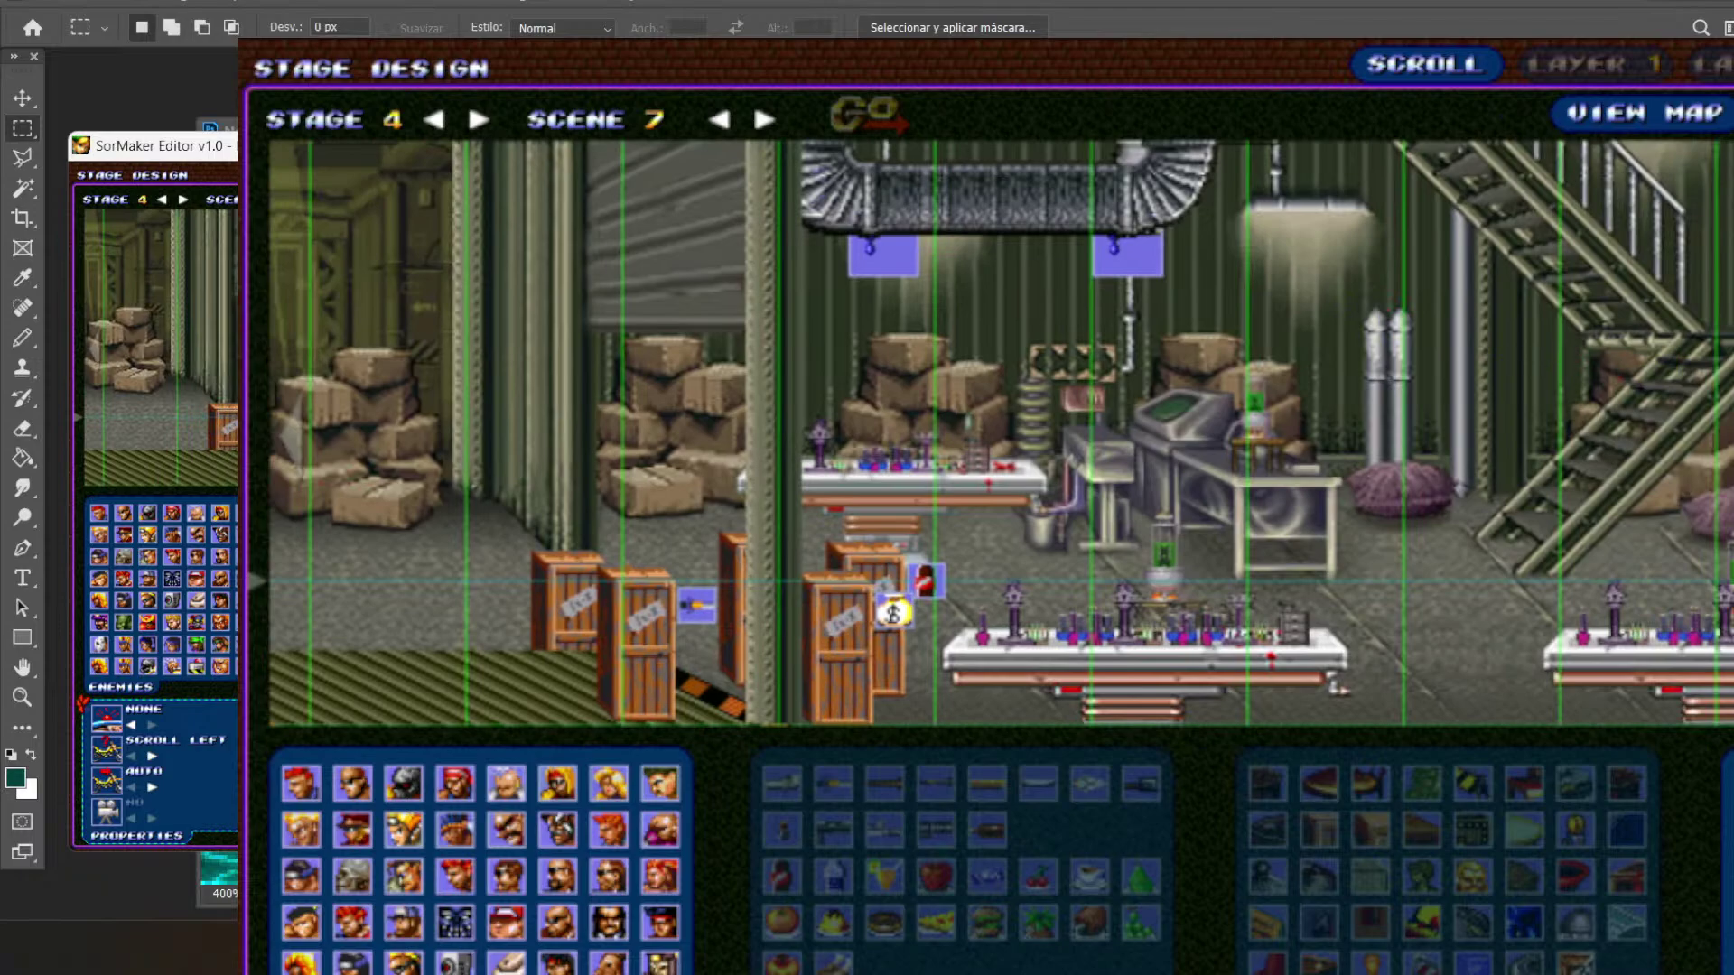
left_click_drag(1716, 498, 1172, 499)
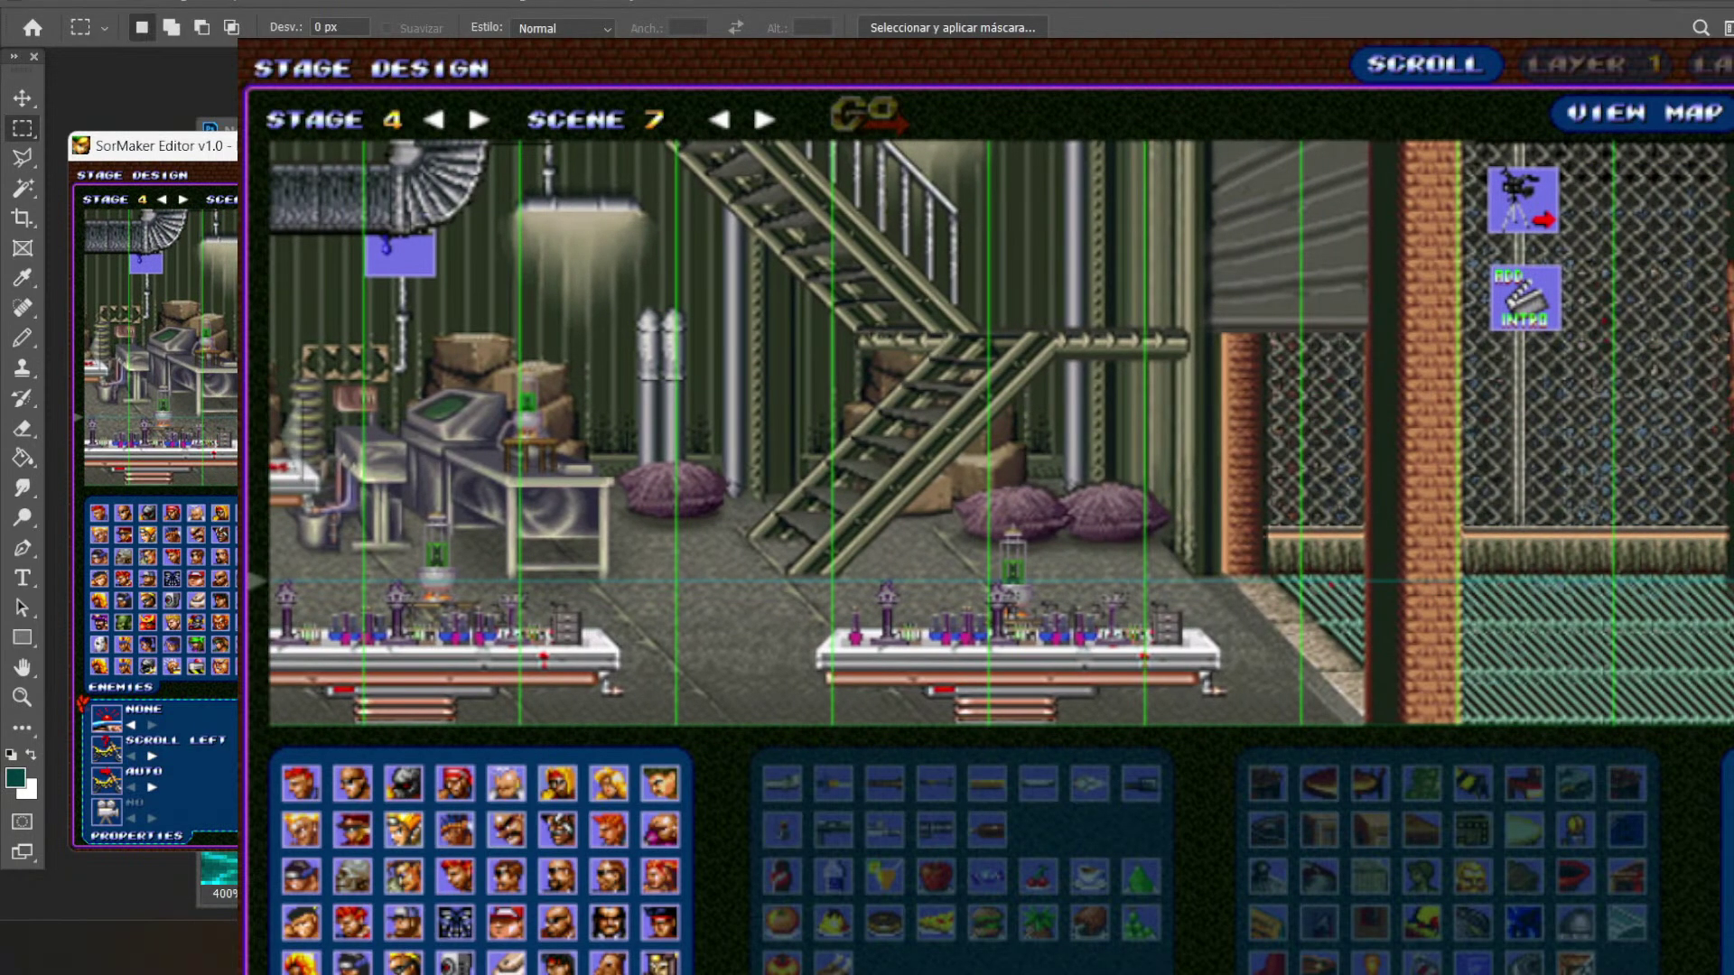
left_click_drag(1486, 659, 1061, 654)
left_click_drag(1544, 243, 1024, 242)
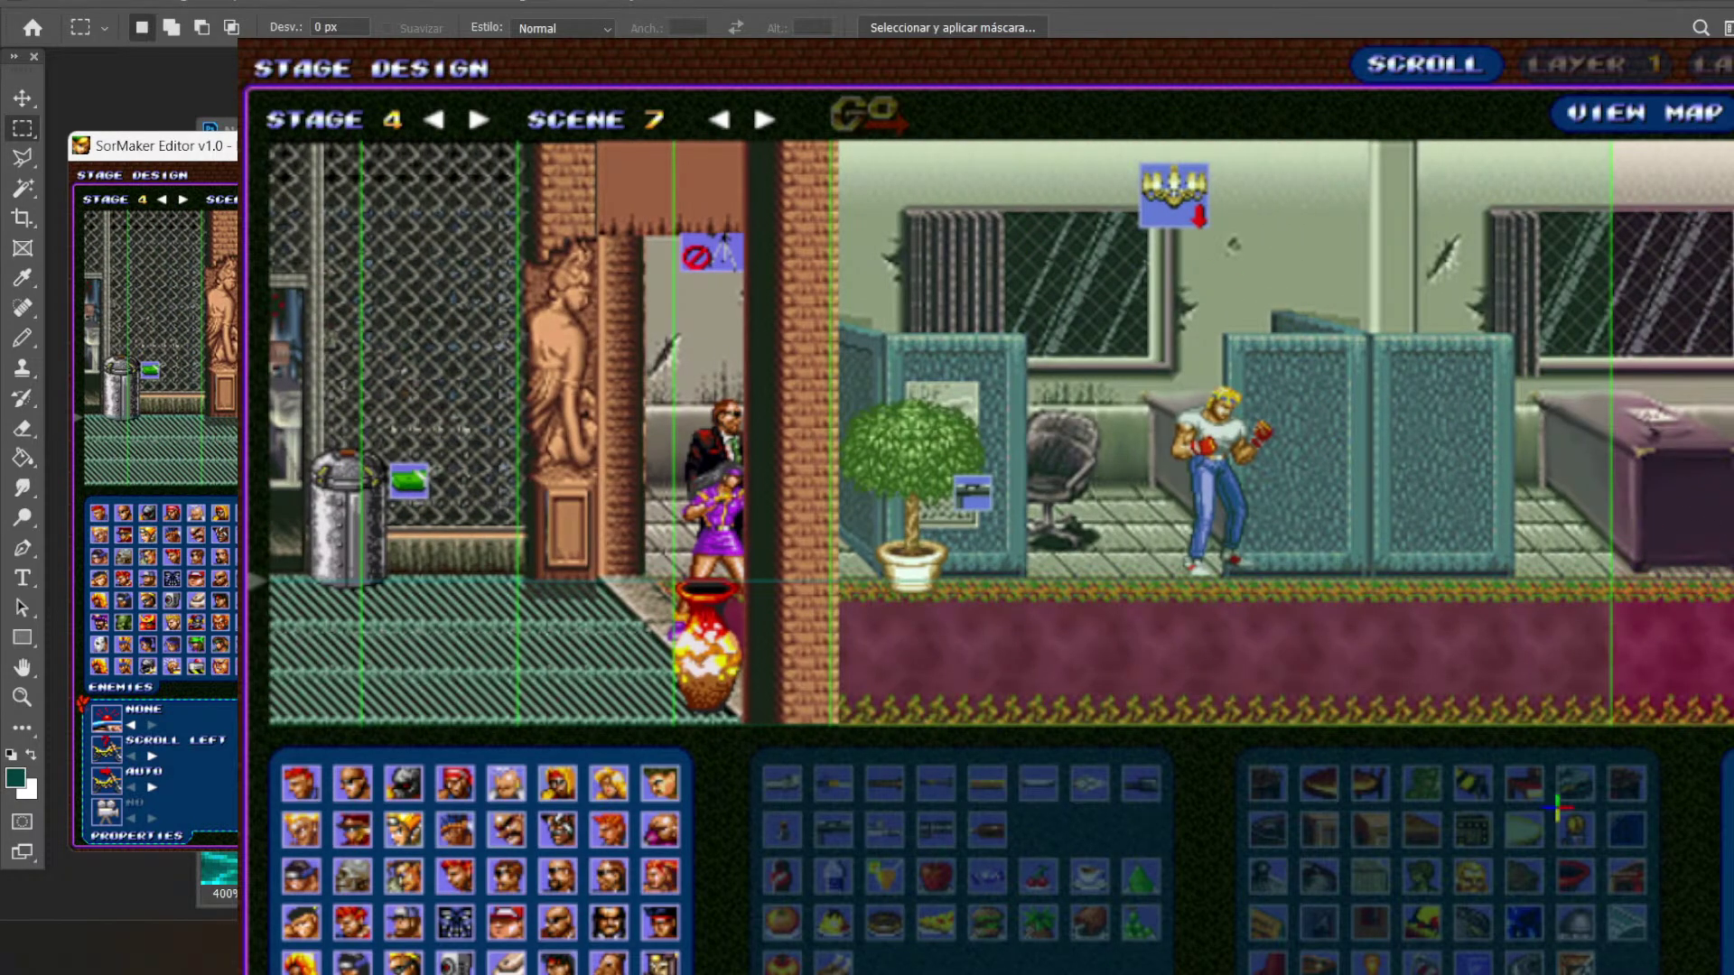
scroll(1001, 433, "right", 5)
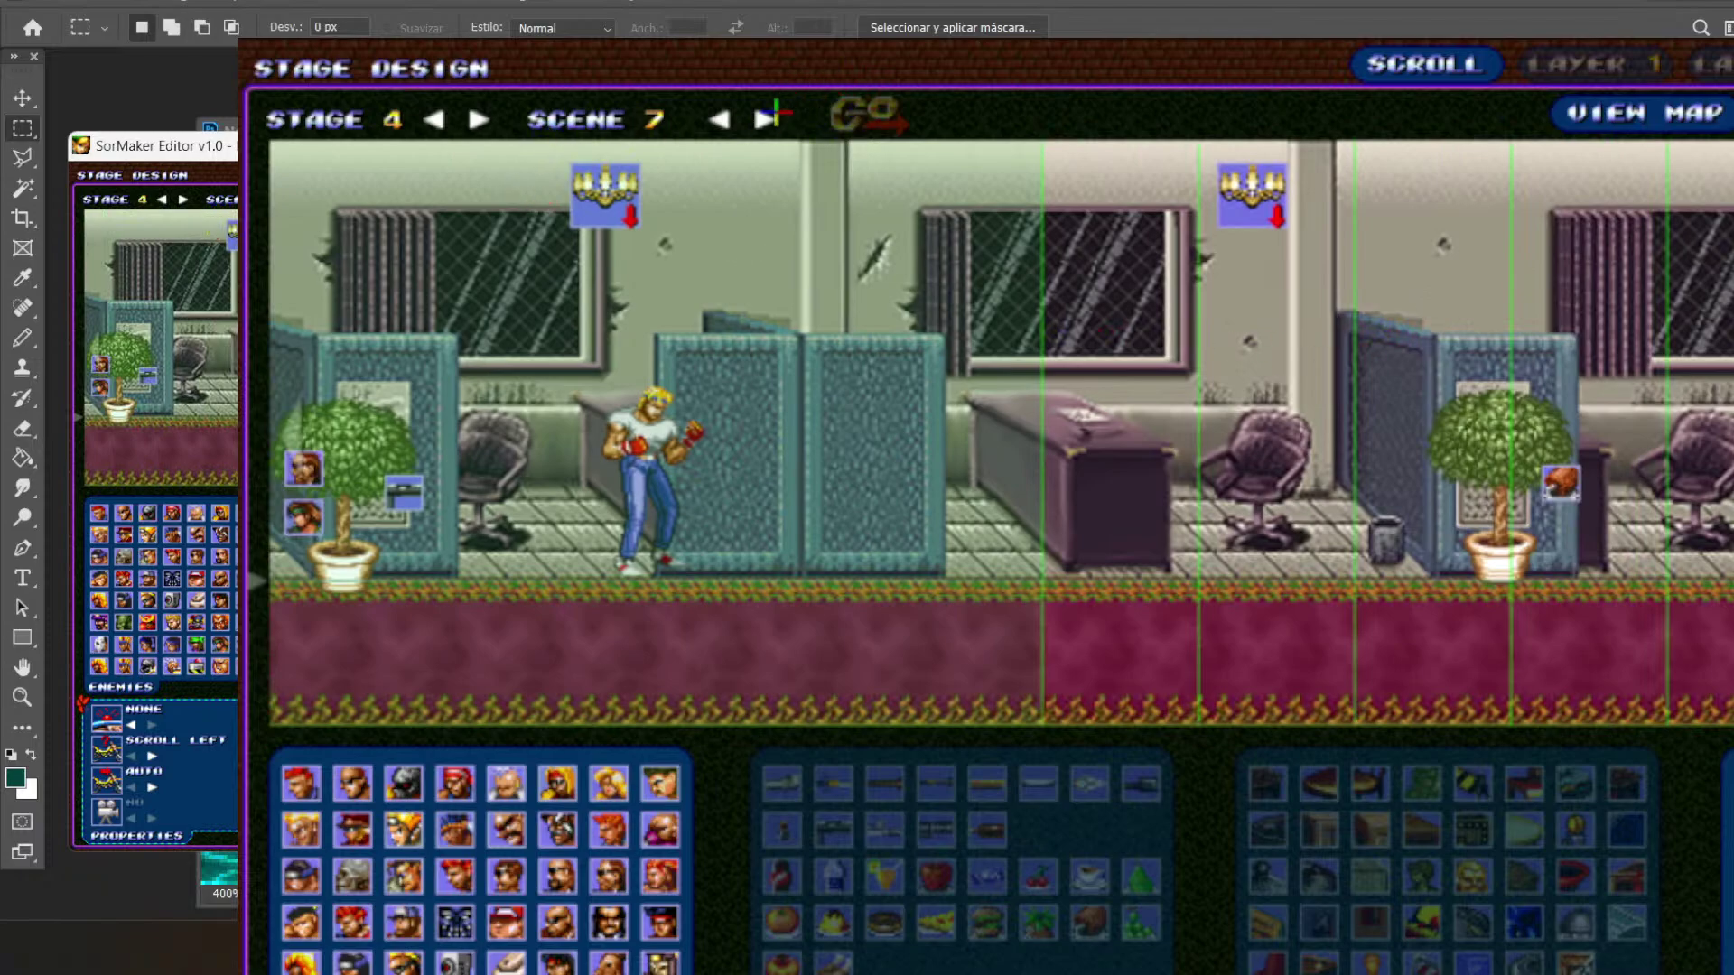
- Go to scene 8 of stage 4 and look over the red-carpeted lounge between the bottle shelves and the curtained stage
left_click(766, 117)
left_click(865, 110)
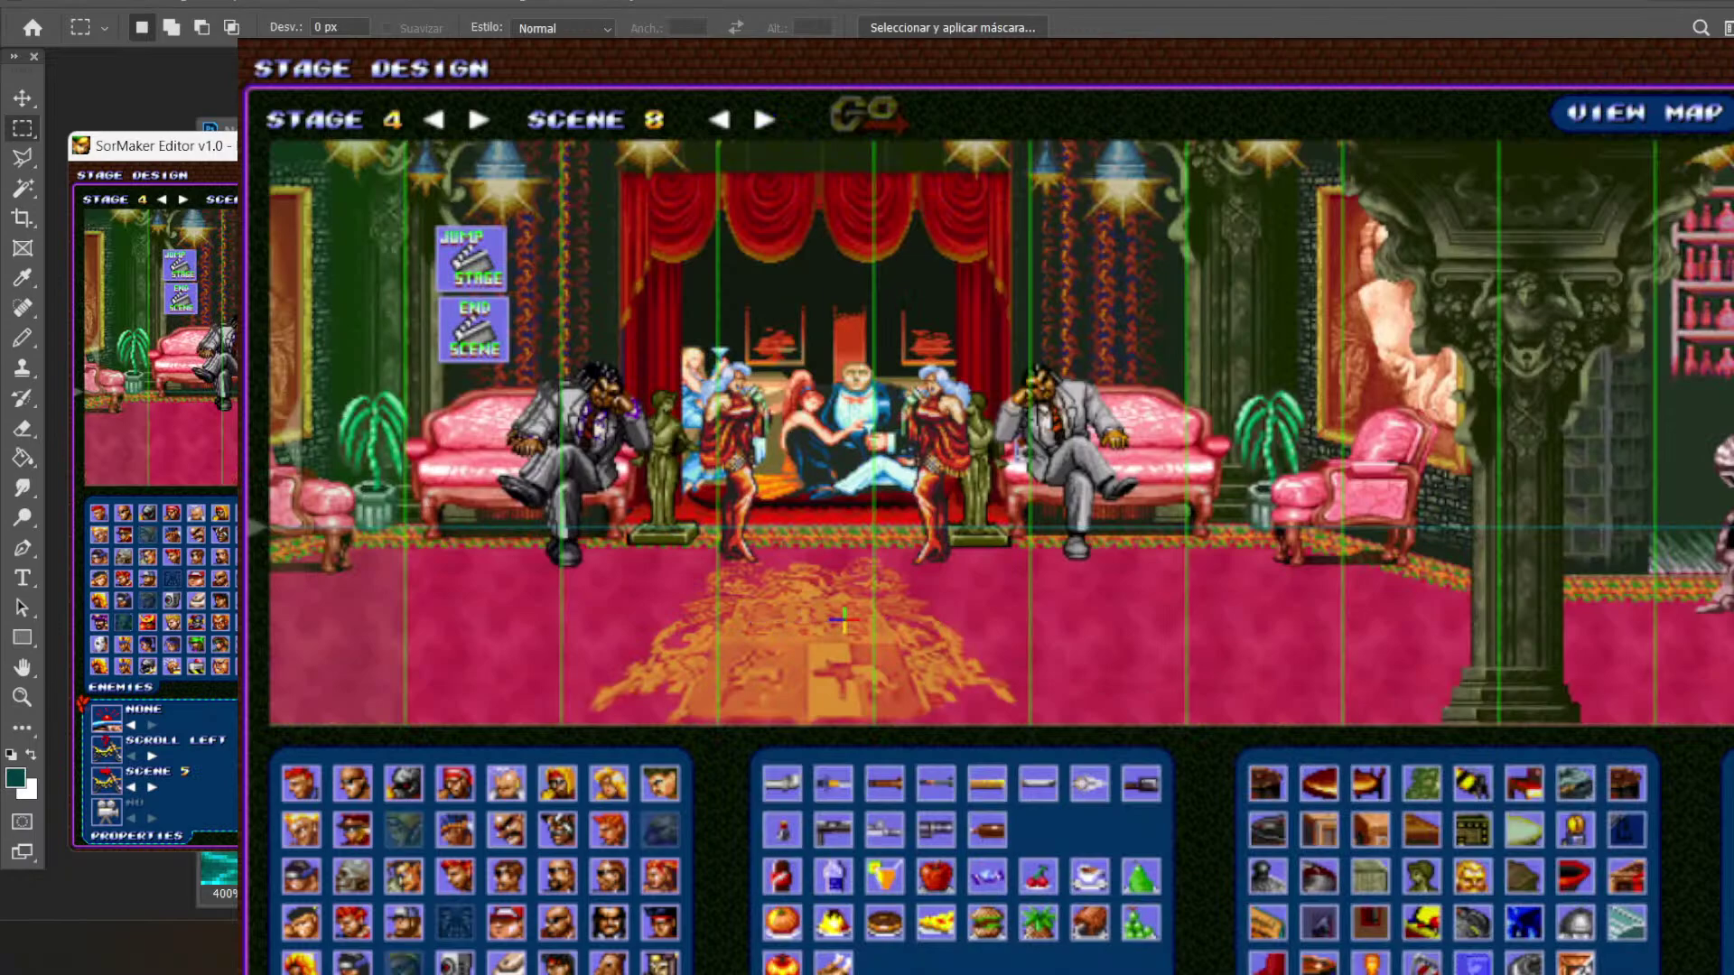
scroll(876, 621, "left", 5)
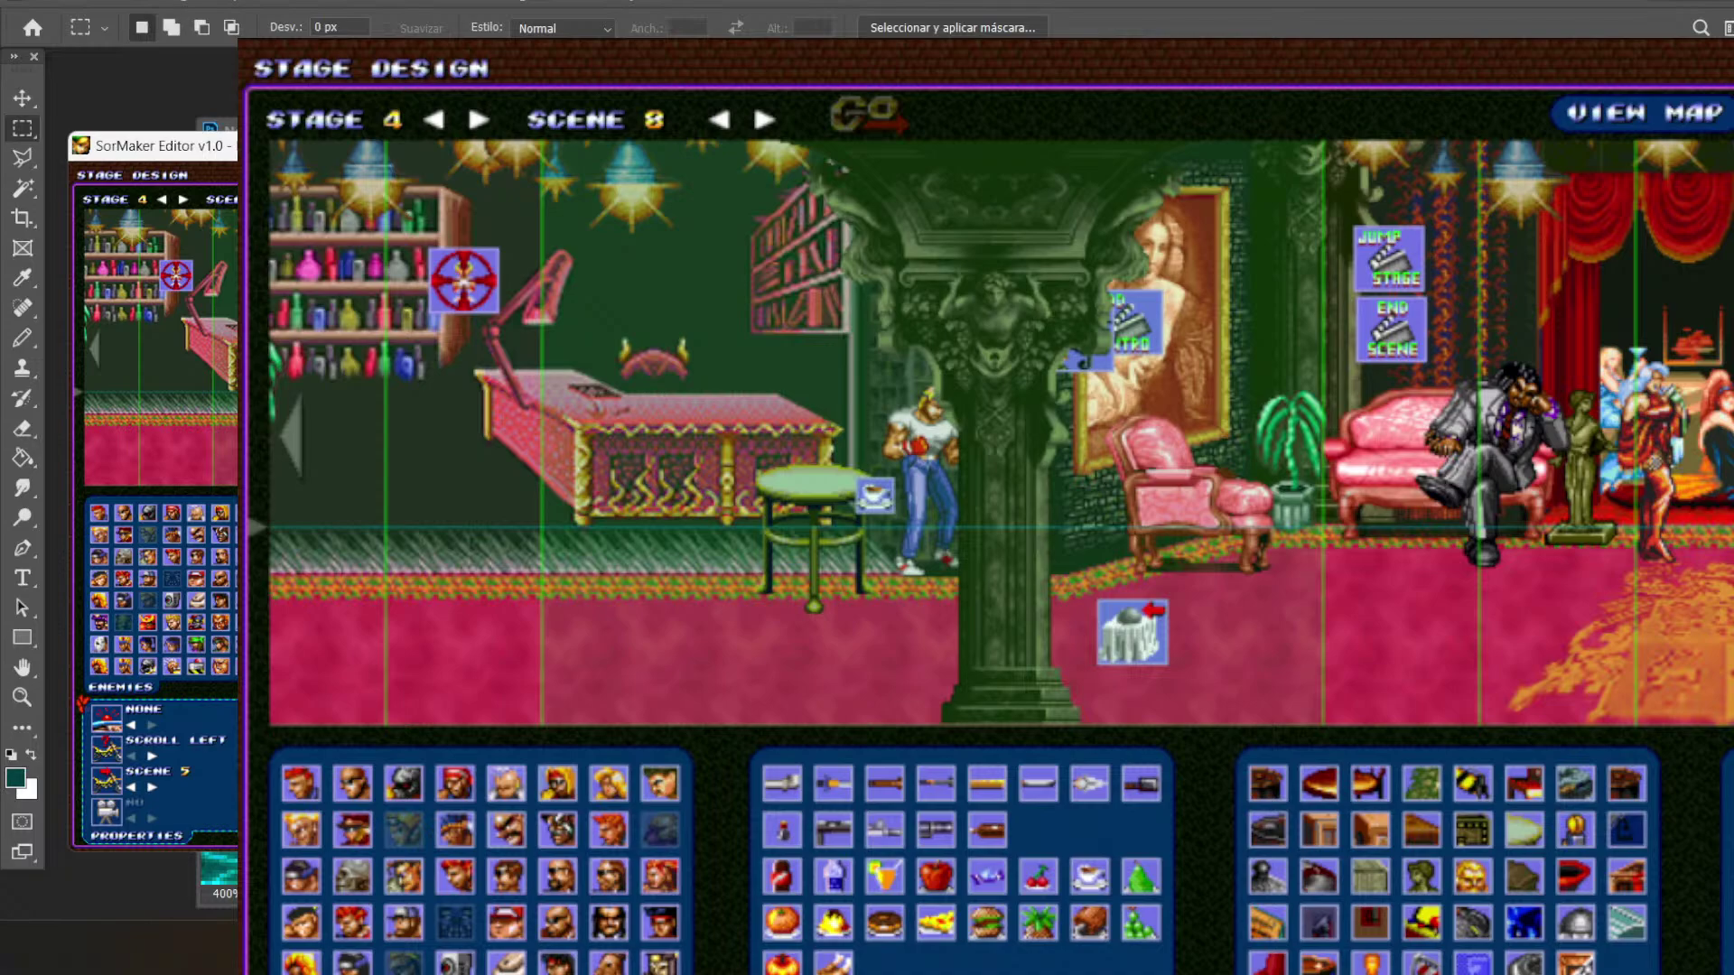
left_click_drag(502, 682, 1376, 683)
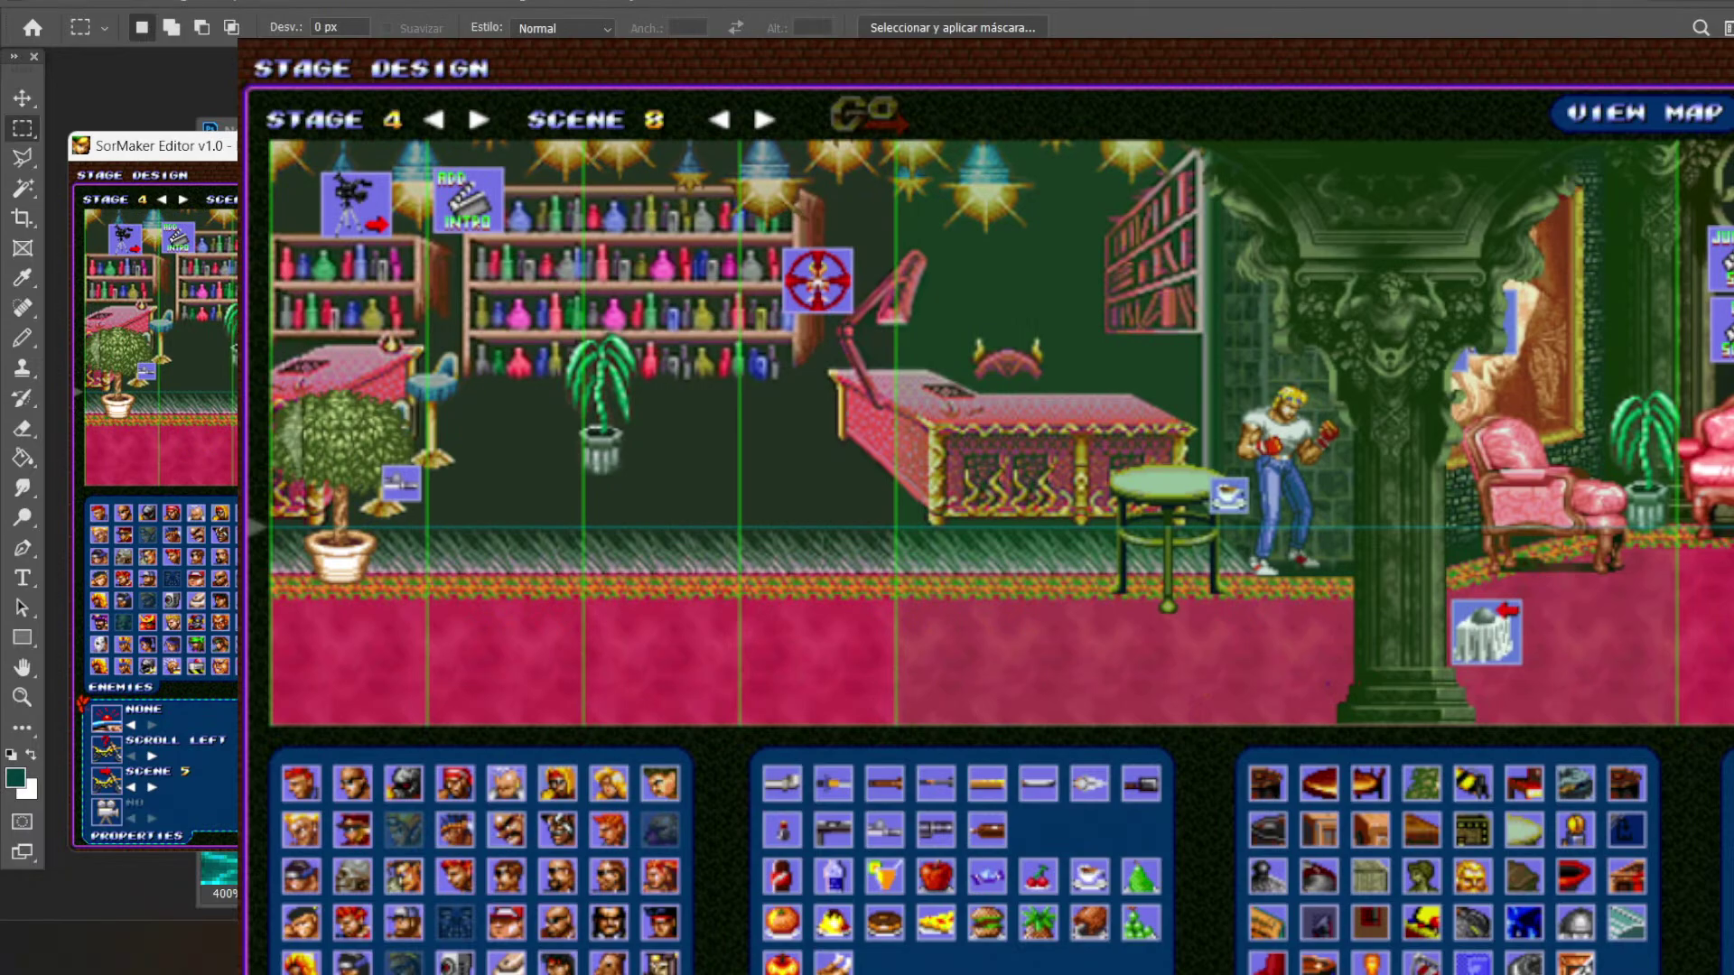
scroll(984, 729, "right", 5)
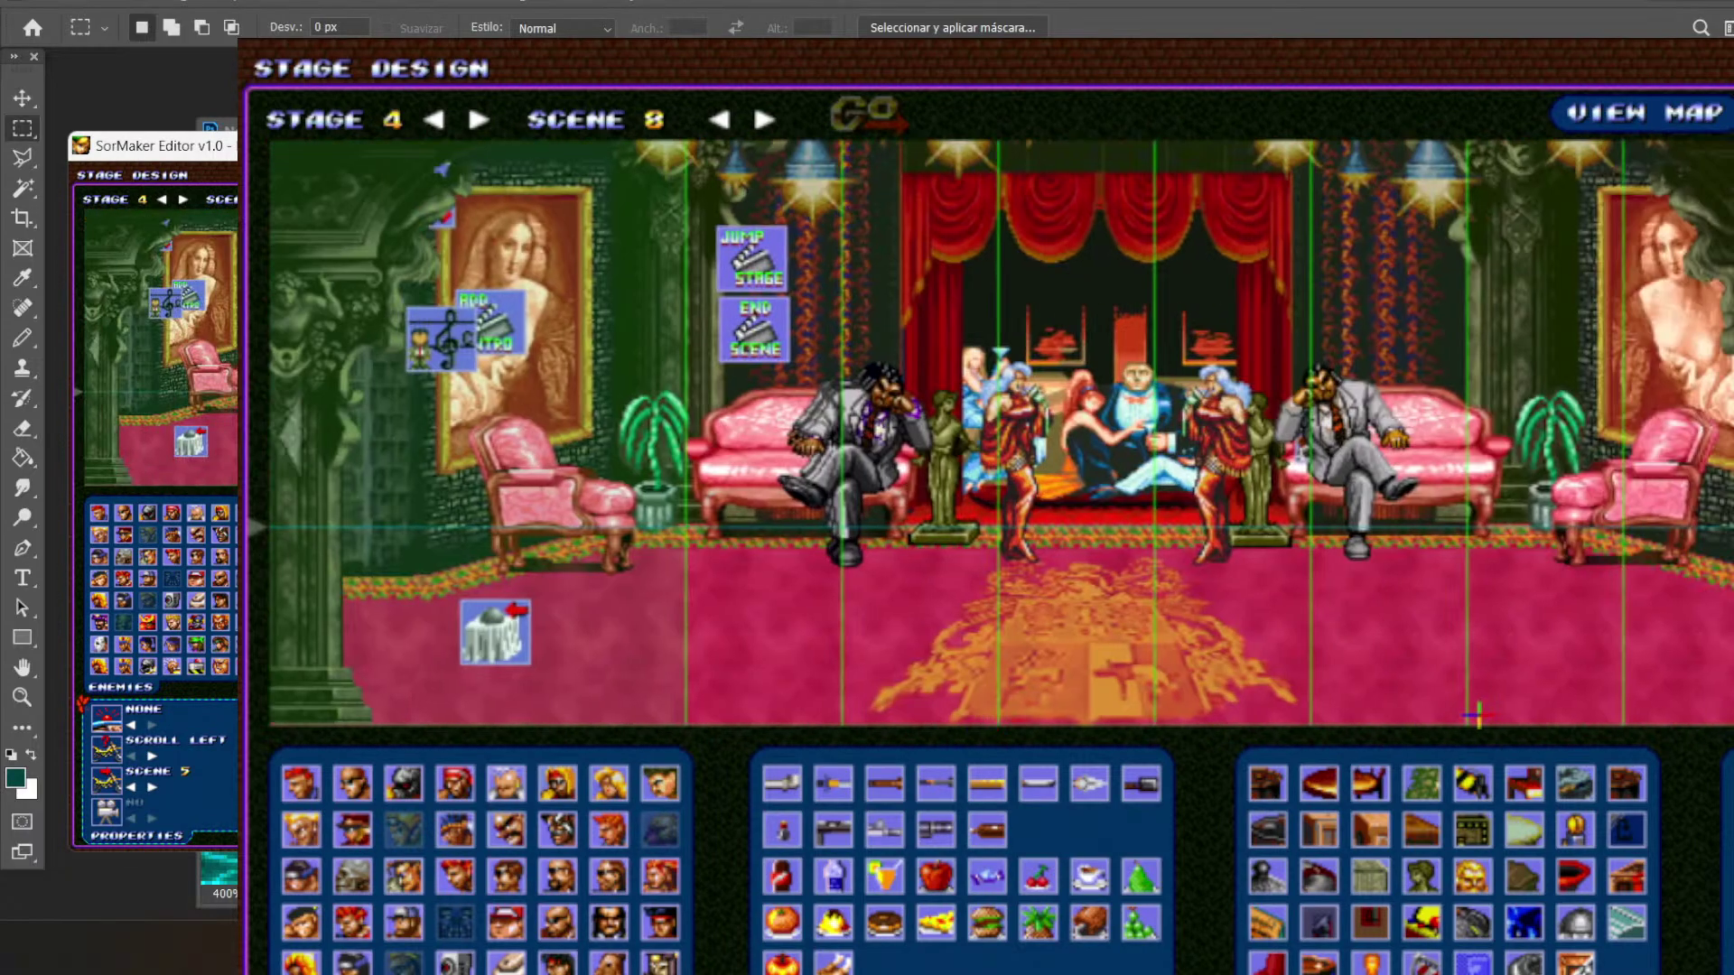
left_click_drag(1518, 685, 779, 691)
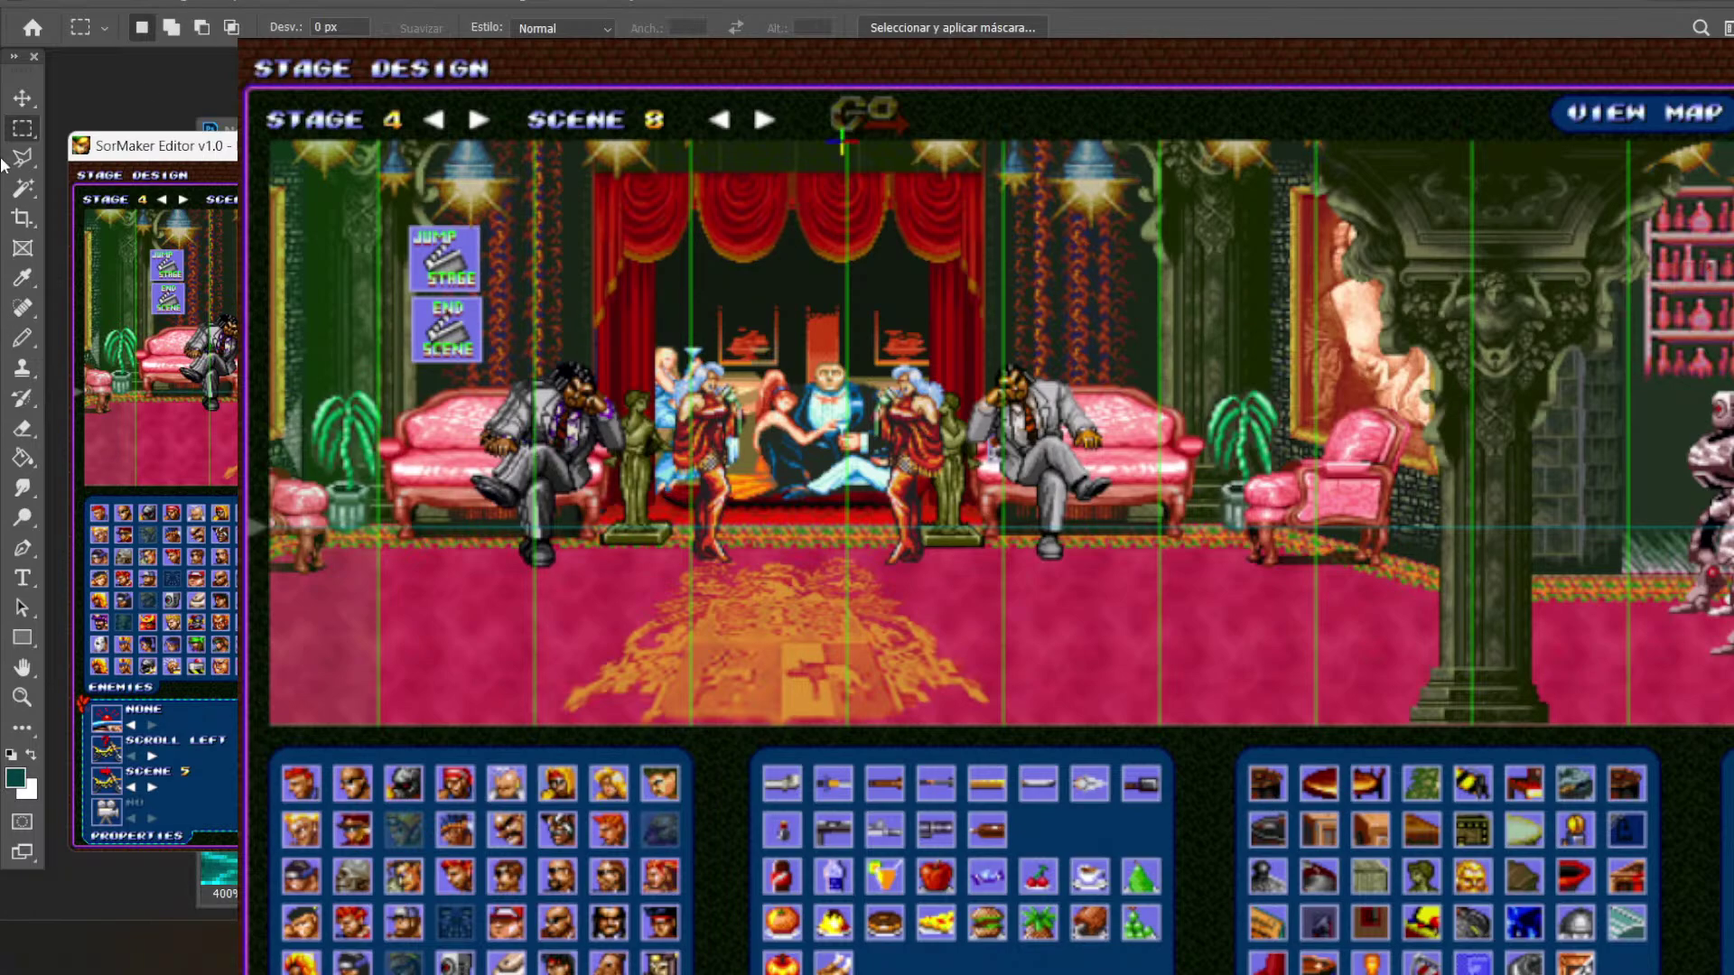
- Look over the laboratory and barred cage in scene 9 of stage 4, and go to the blue-tinted office of scene 10
left_click(768, 117)
left_click(769, 117)
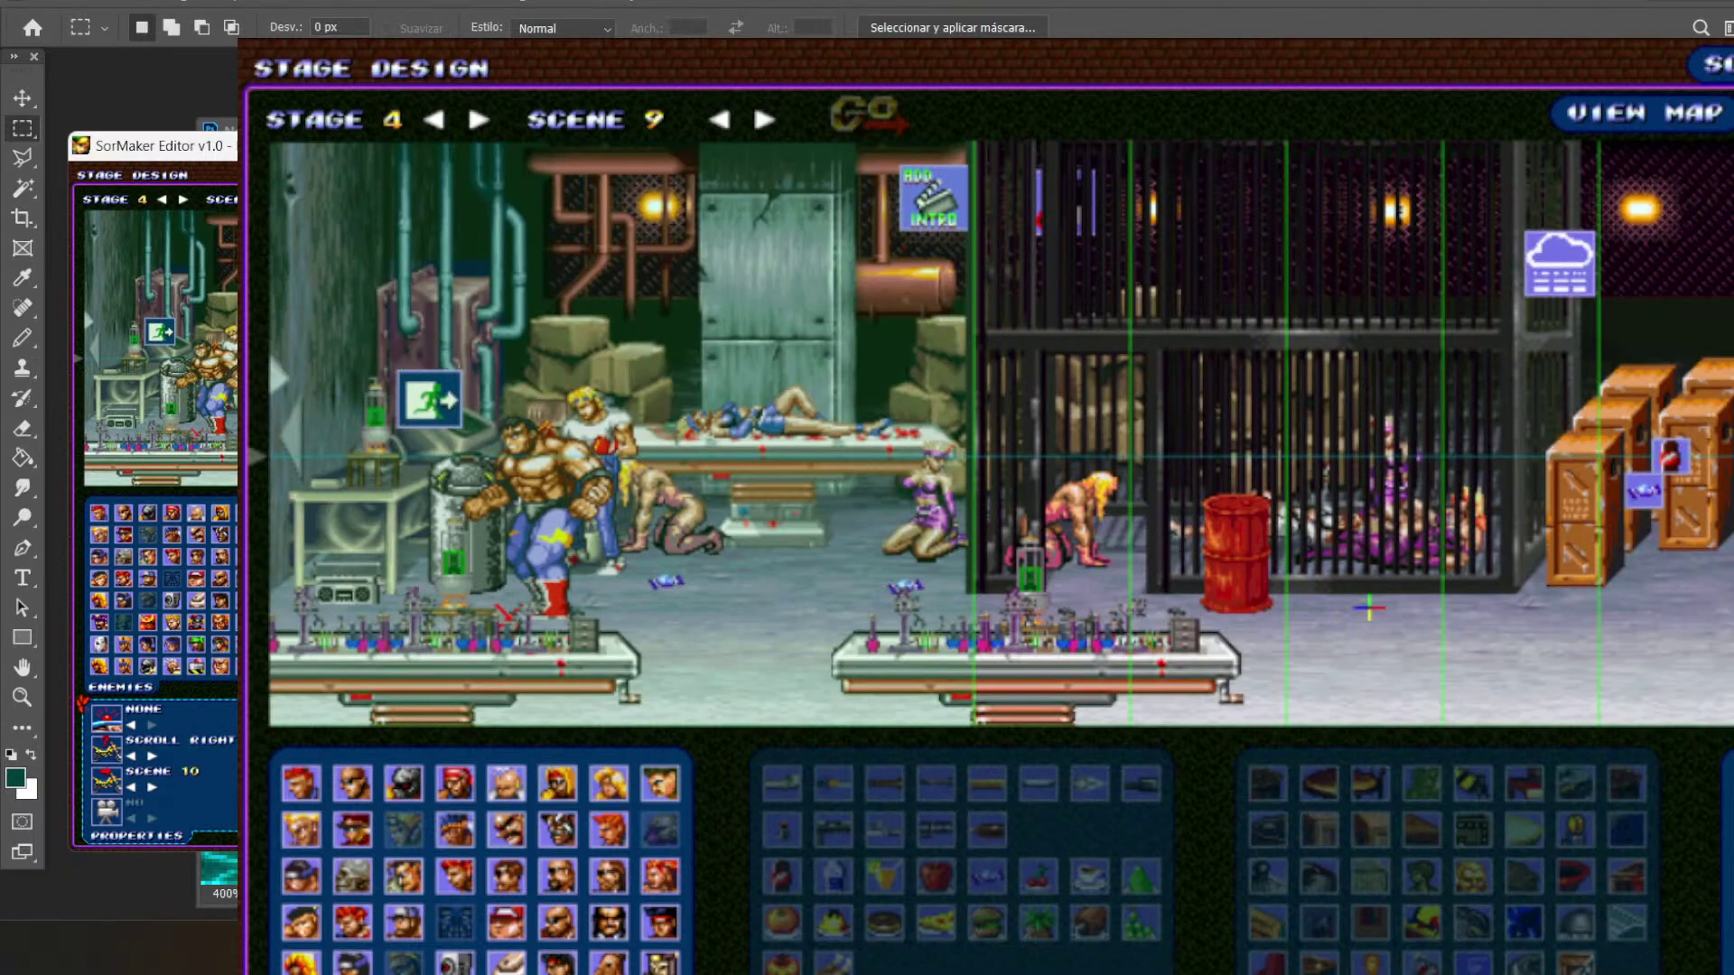
key("Left")
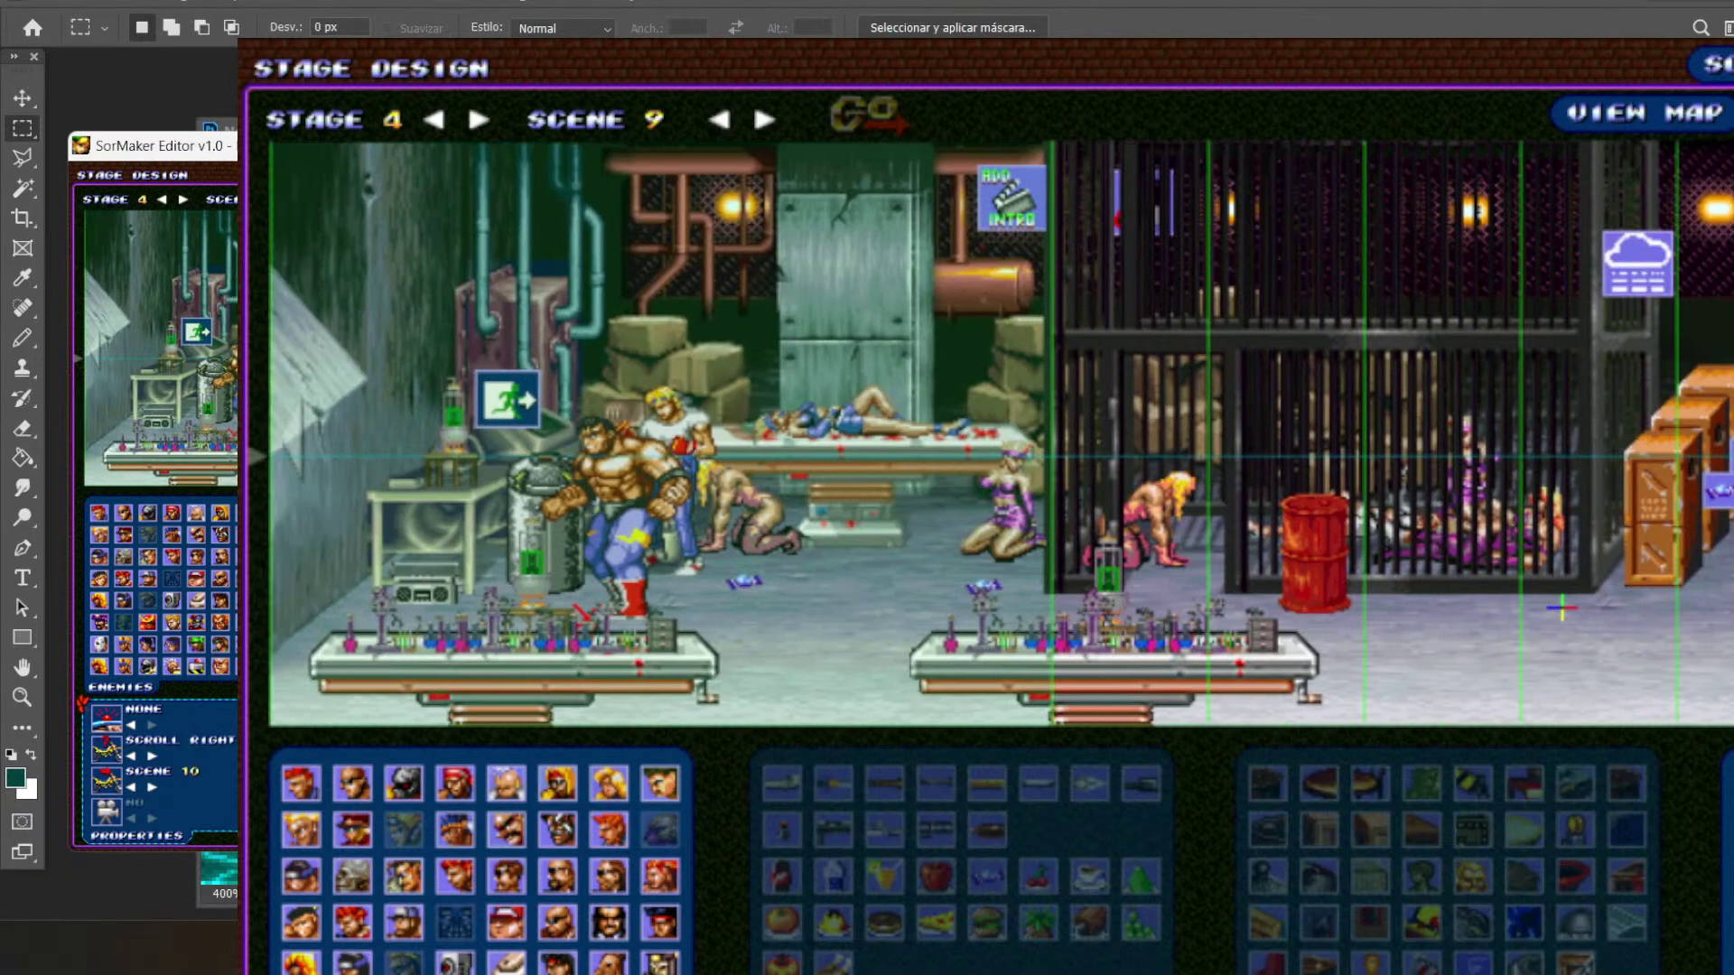
left_click(764, 118)
left_click(871, 115)
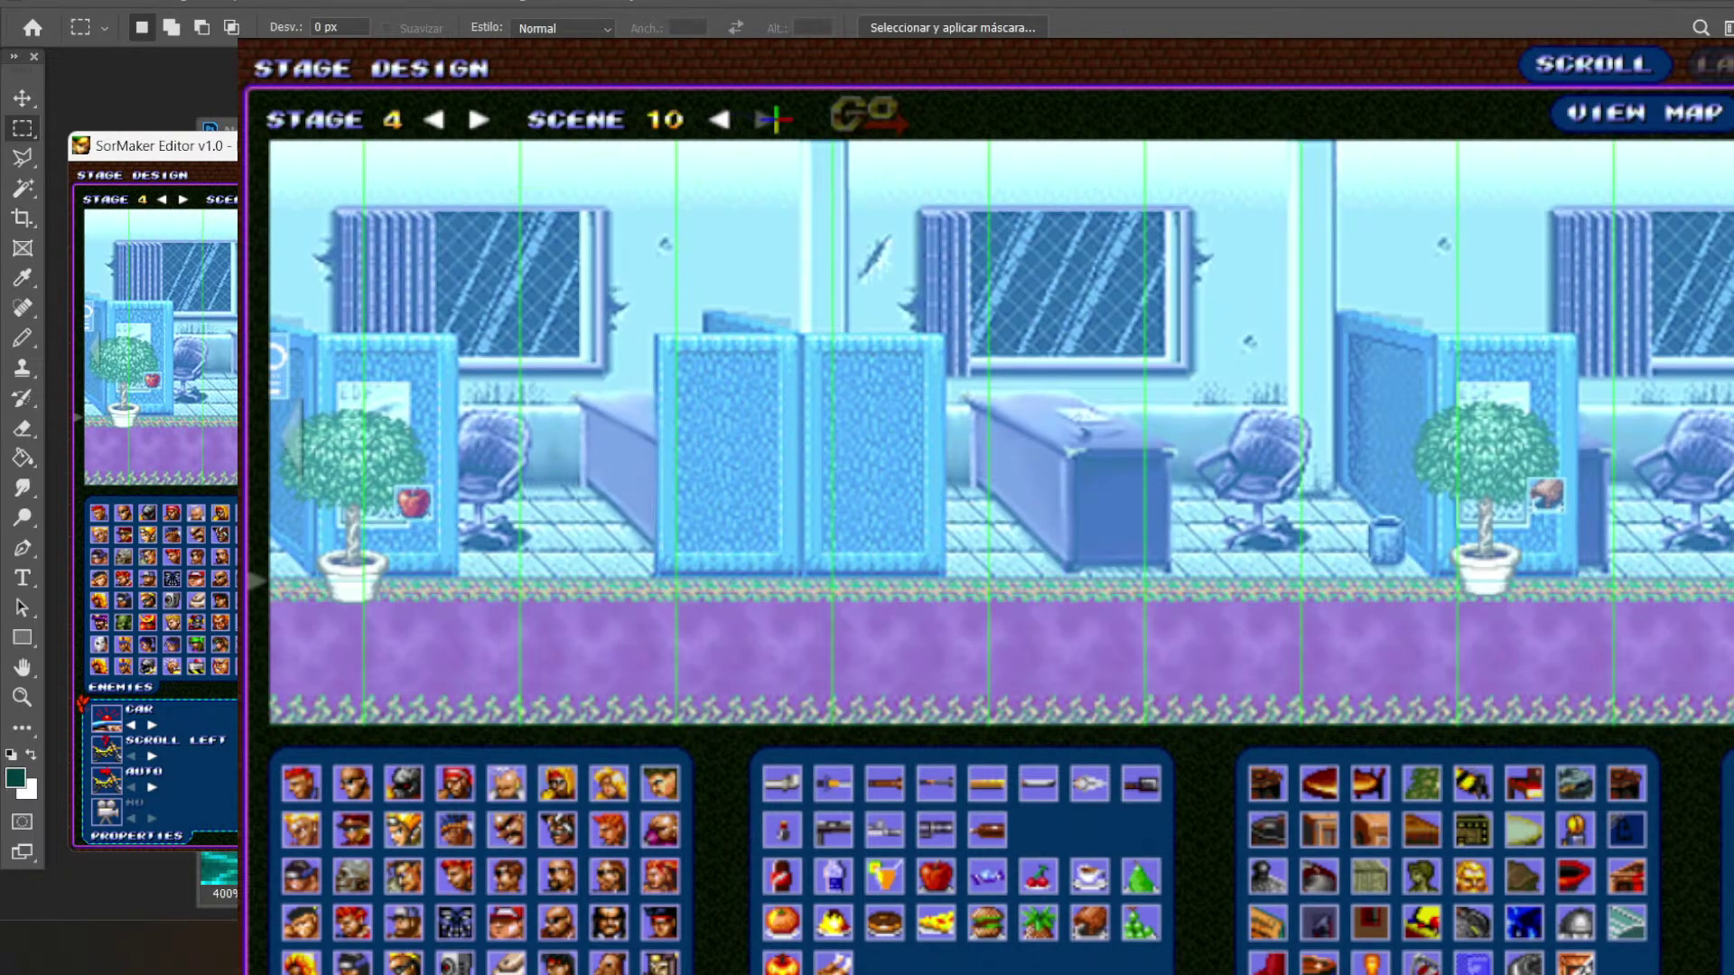
- Look over the blue-tinted lounge in scene 11 of stage 4, and go to the piano restaurant of scene 12
left_click(770, 119)
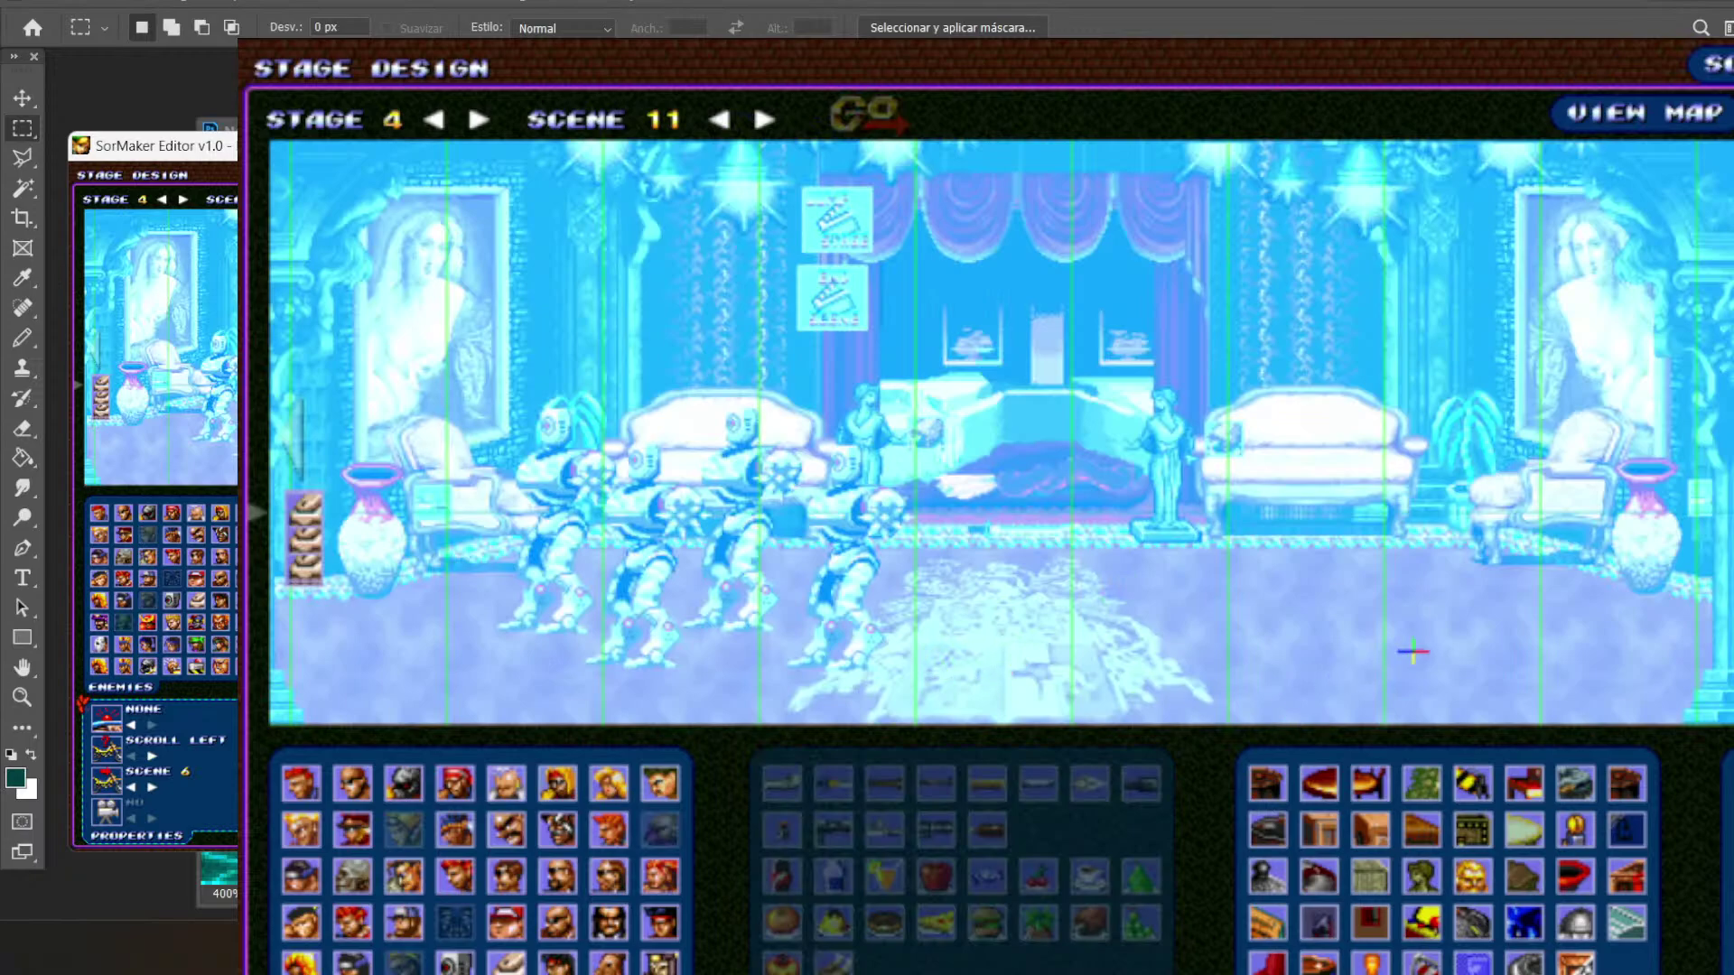
left_click_drag(1411, 656, 1179, 654)
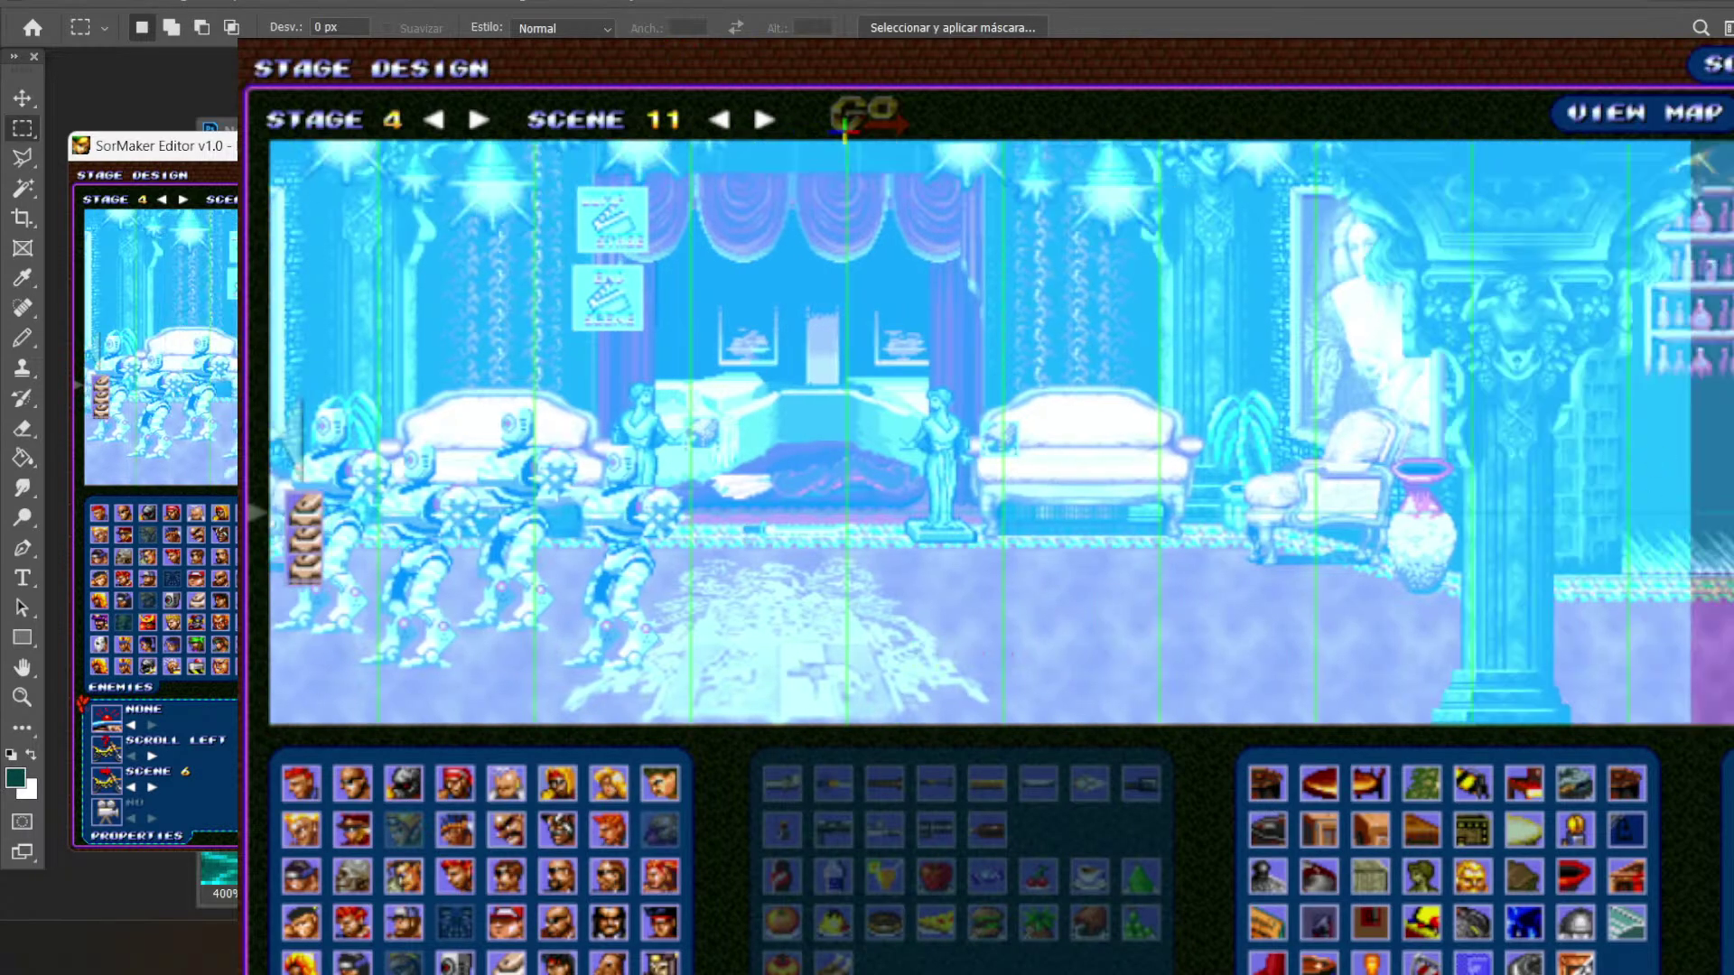
left_click(764, 118)
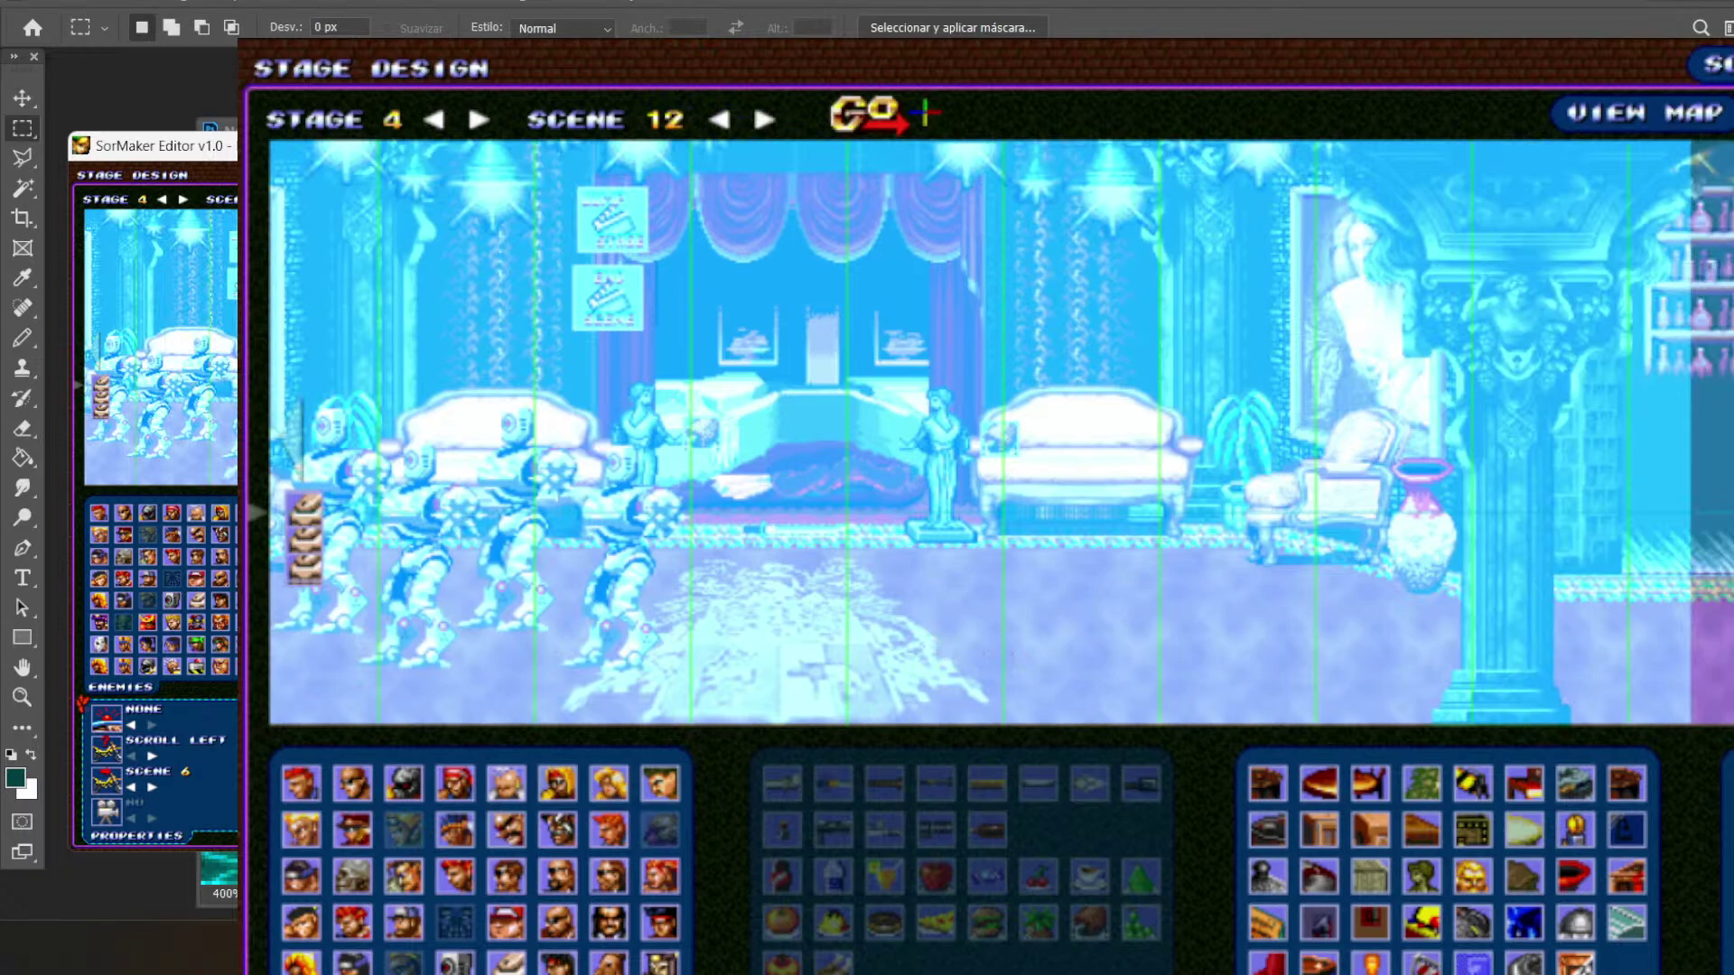
left_click(845, 115)
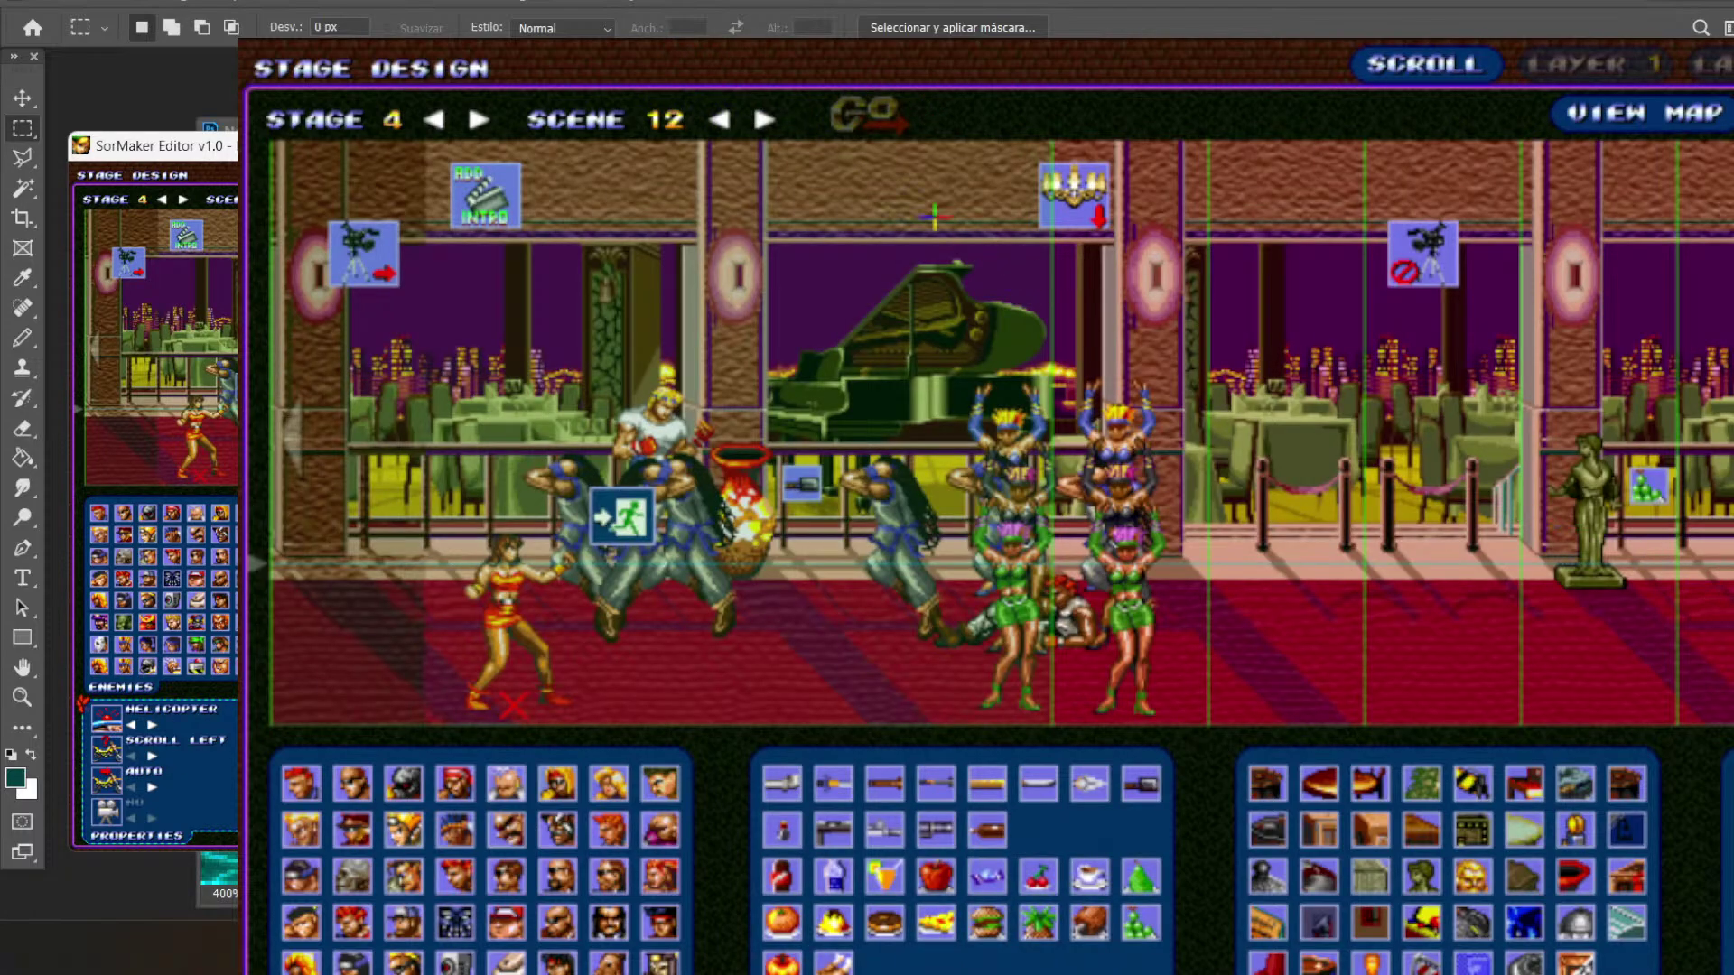
- Go to scene 13 of stage 4 and look over the casino tables, neon signs and city skyline
left_click(764, 118)
left_click(858, 116)
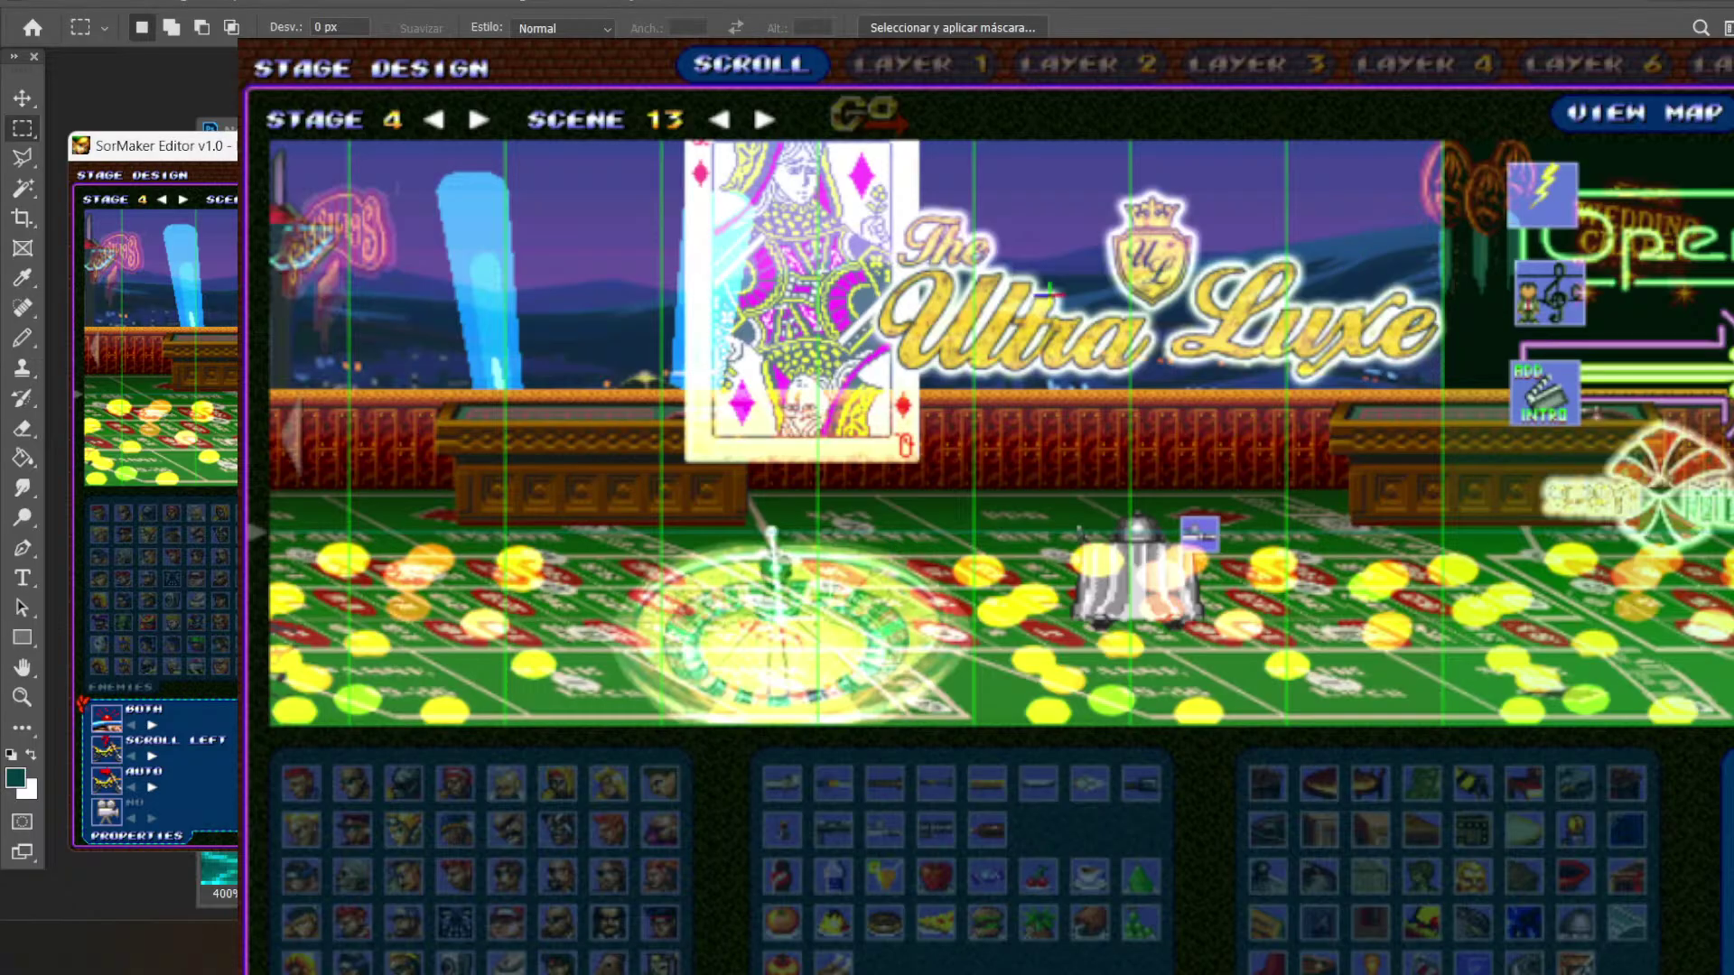
scroll(1051, 292, "left", 5)
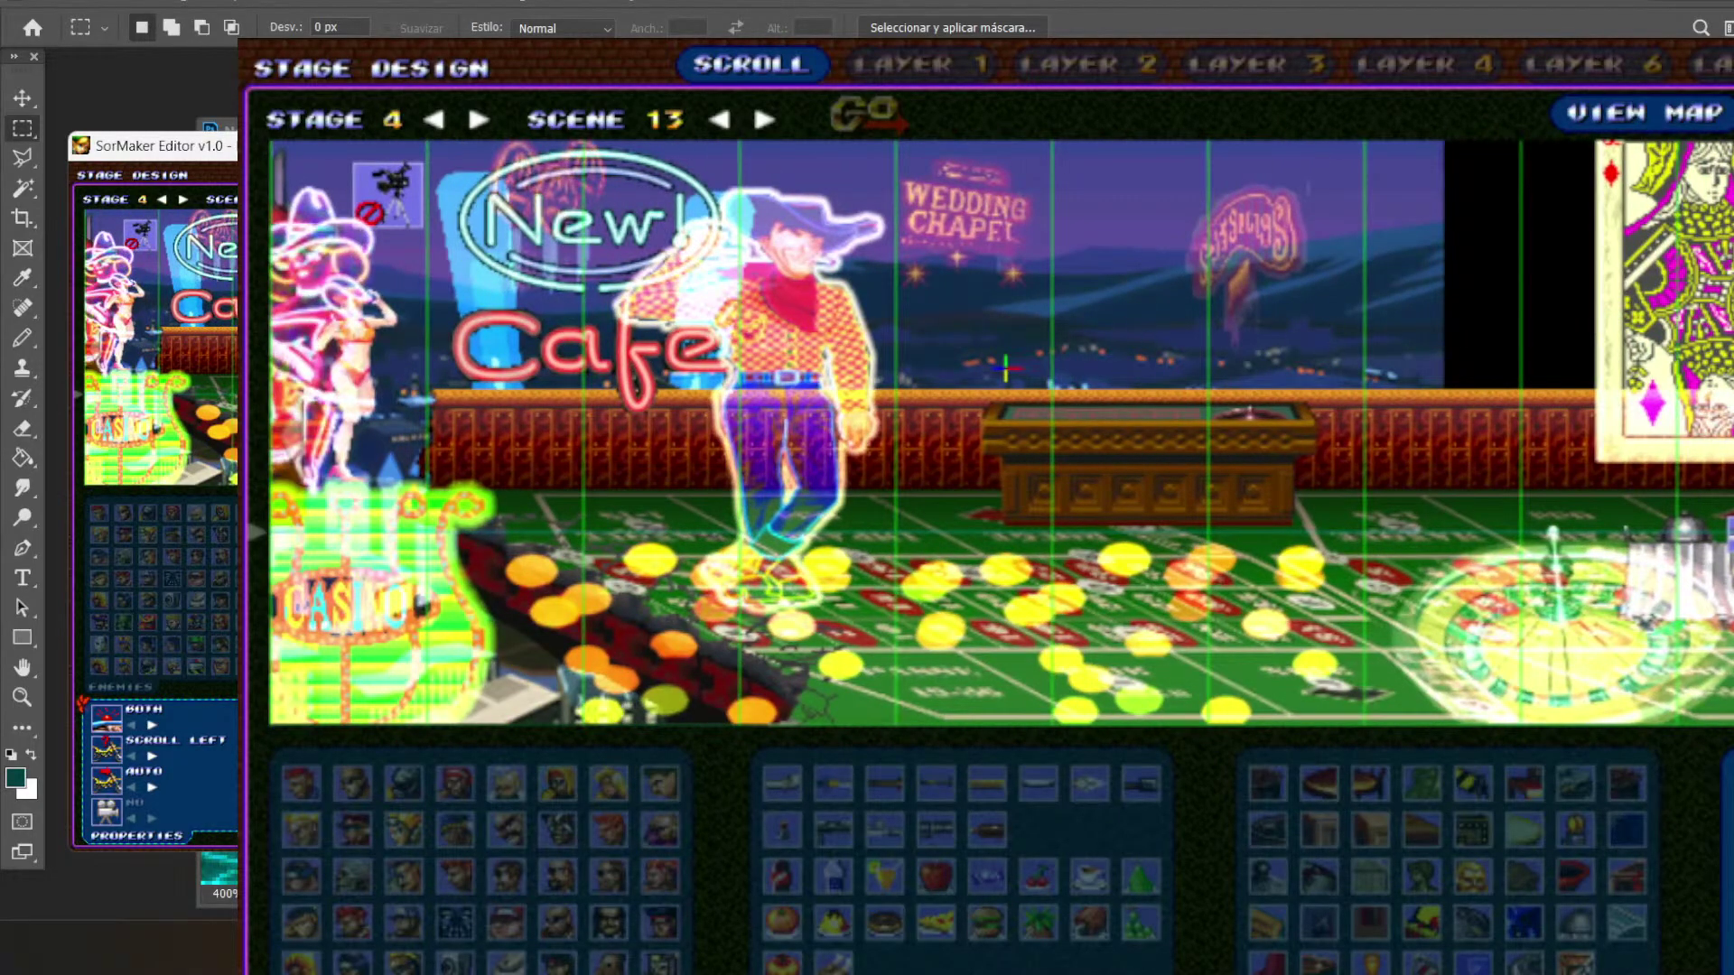
scroll(1448, 496, "left", 5)
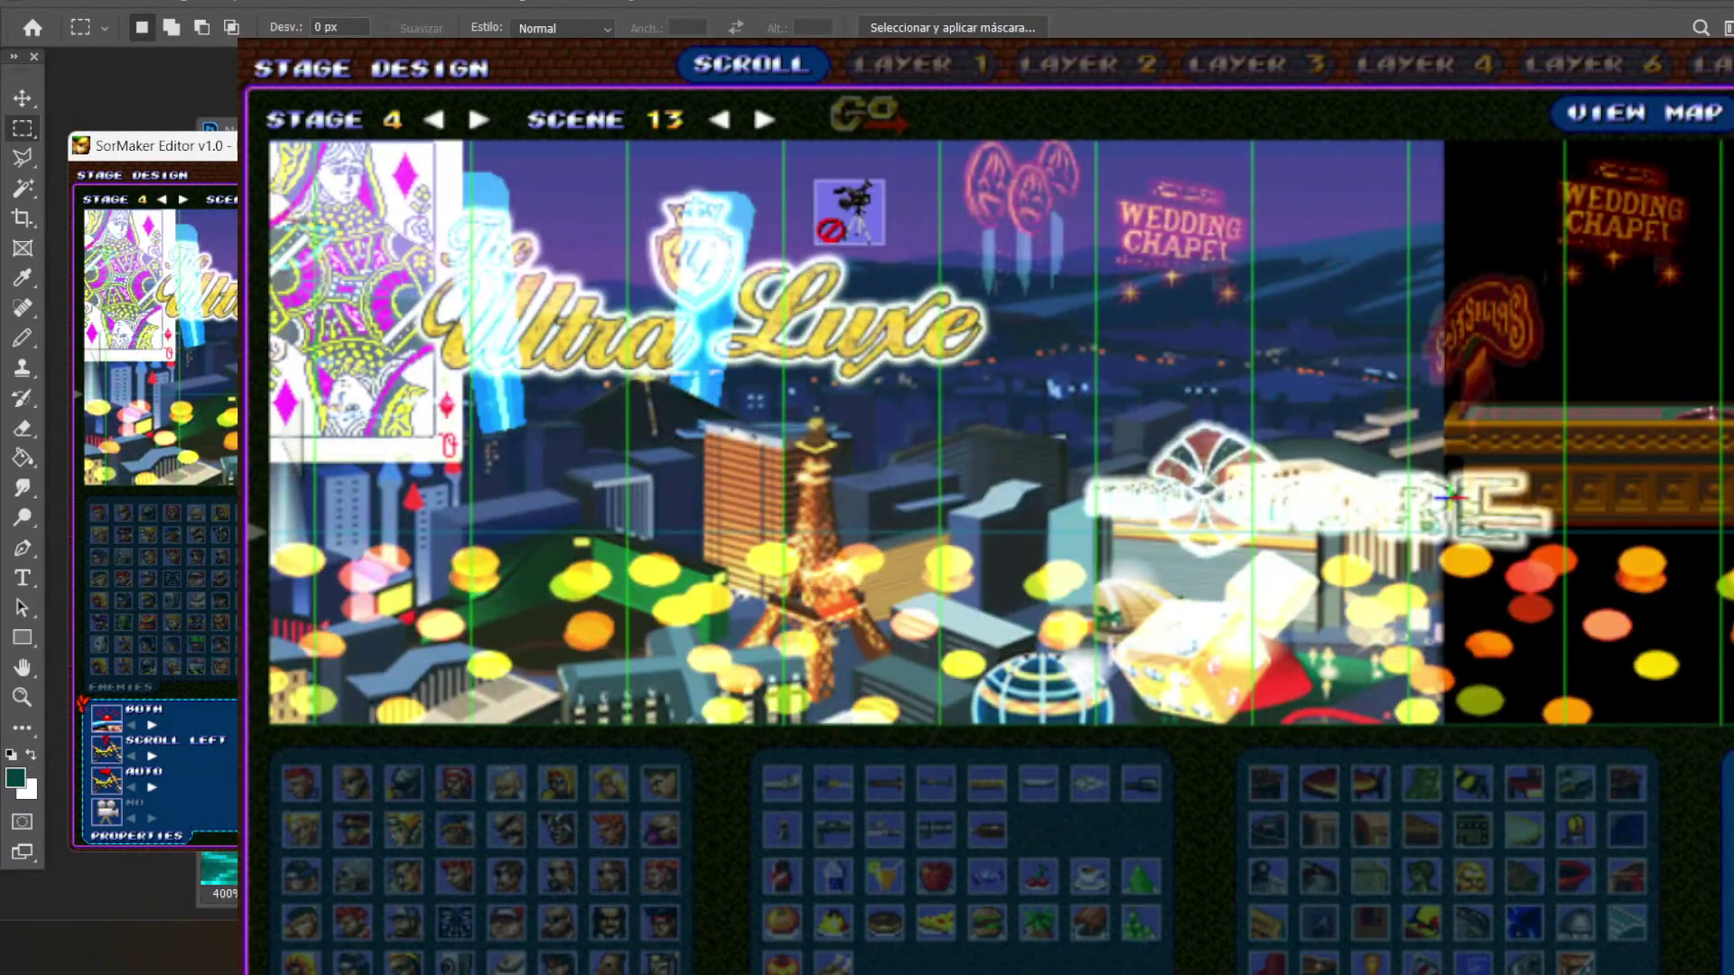
scroll(1447, 496, "right", 5)
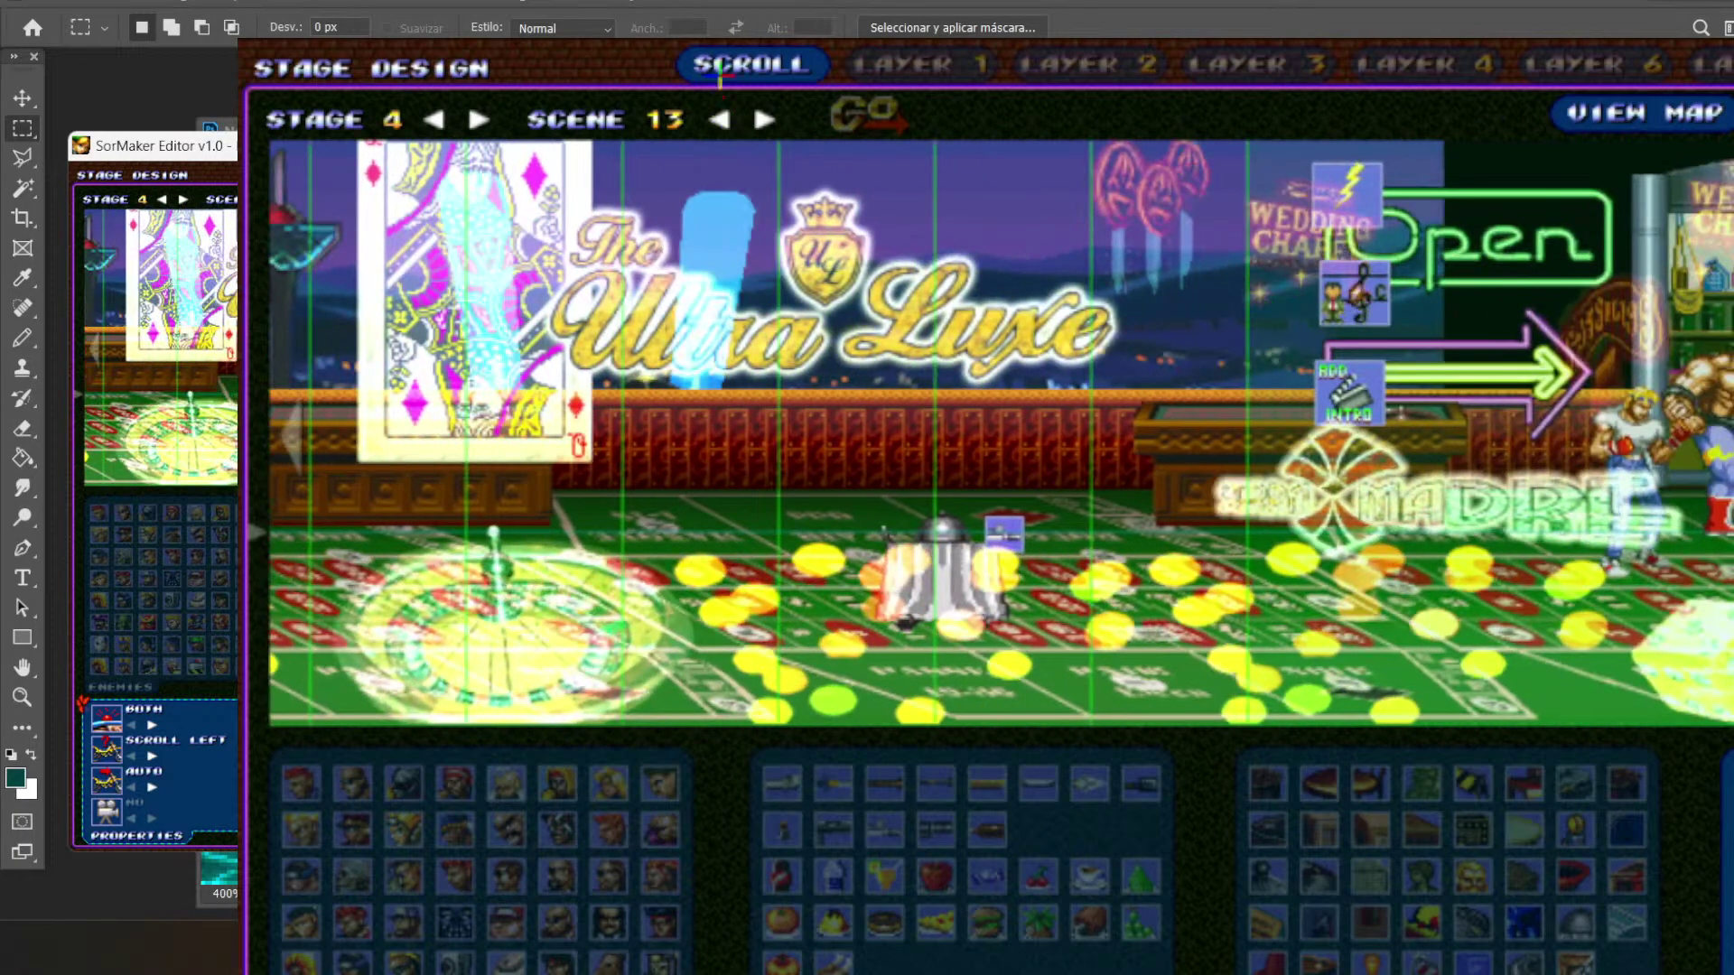
- Go to scene 14 of stage 4 without saving, and look over the clothing shop and the dark area with blue ice blocks
left_click(764, 119)
left_click(842, 118)
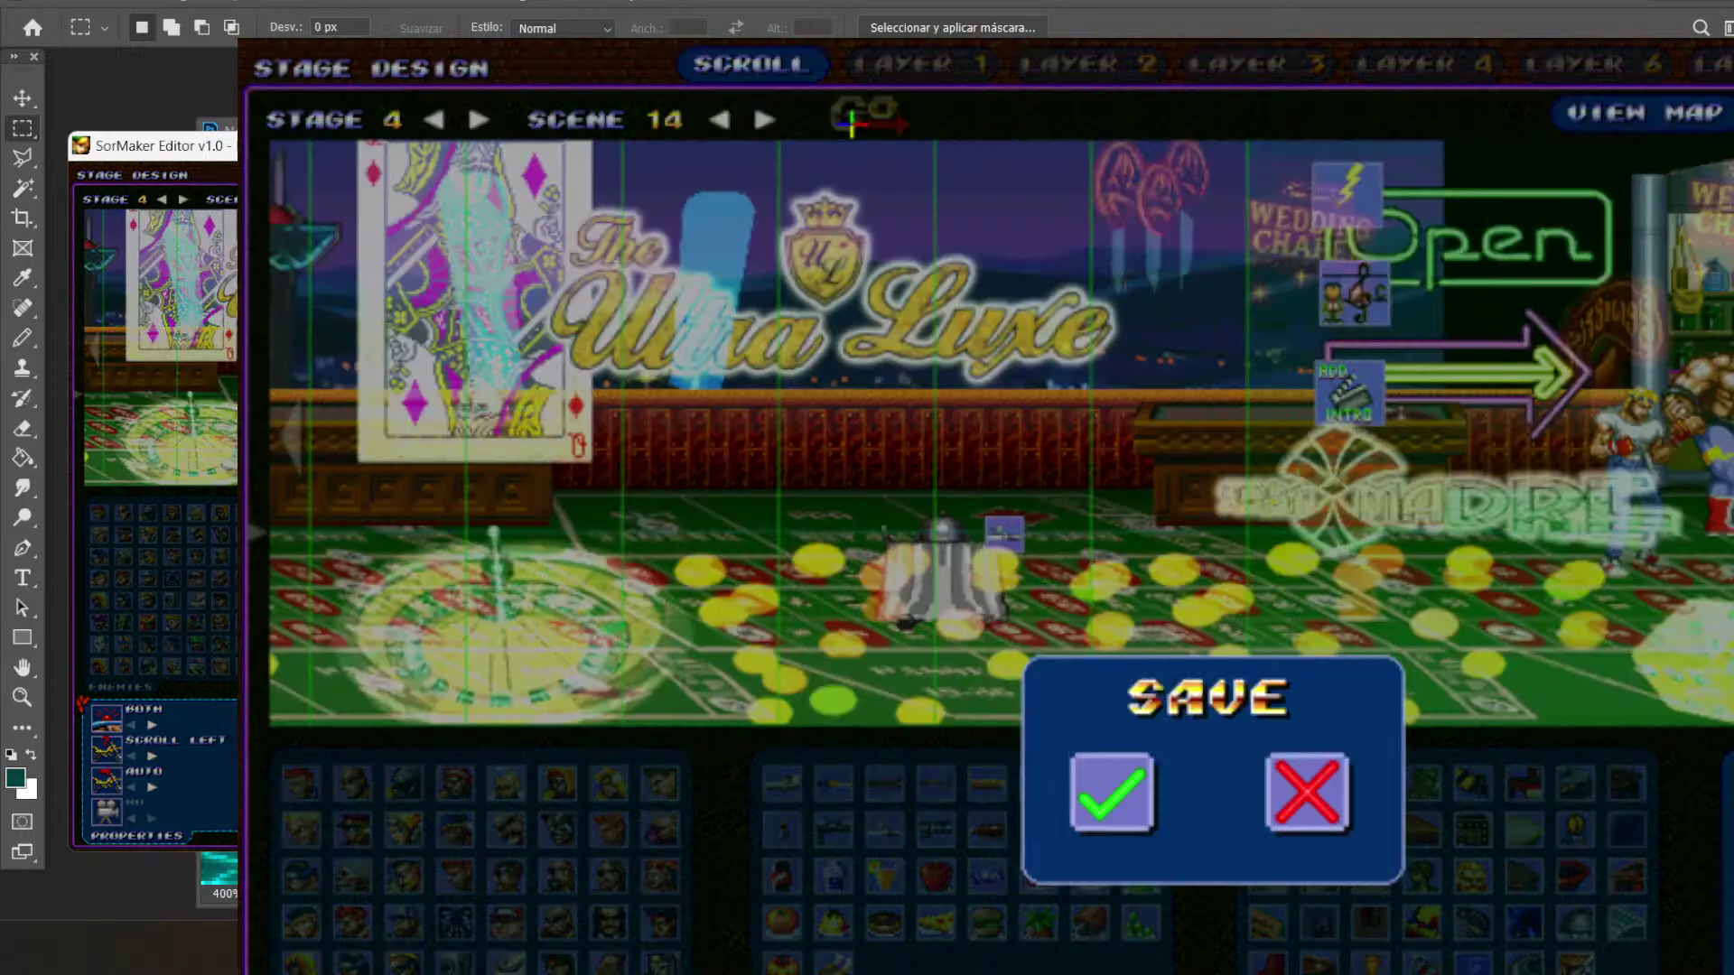
left_click(1328, 790)
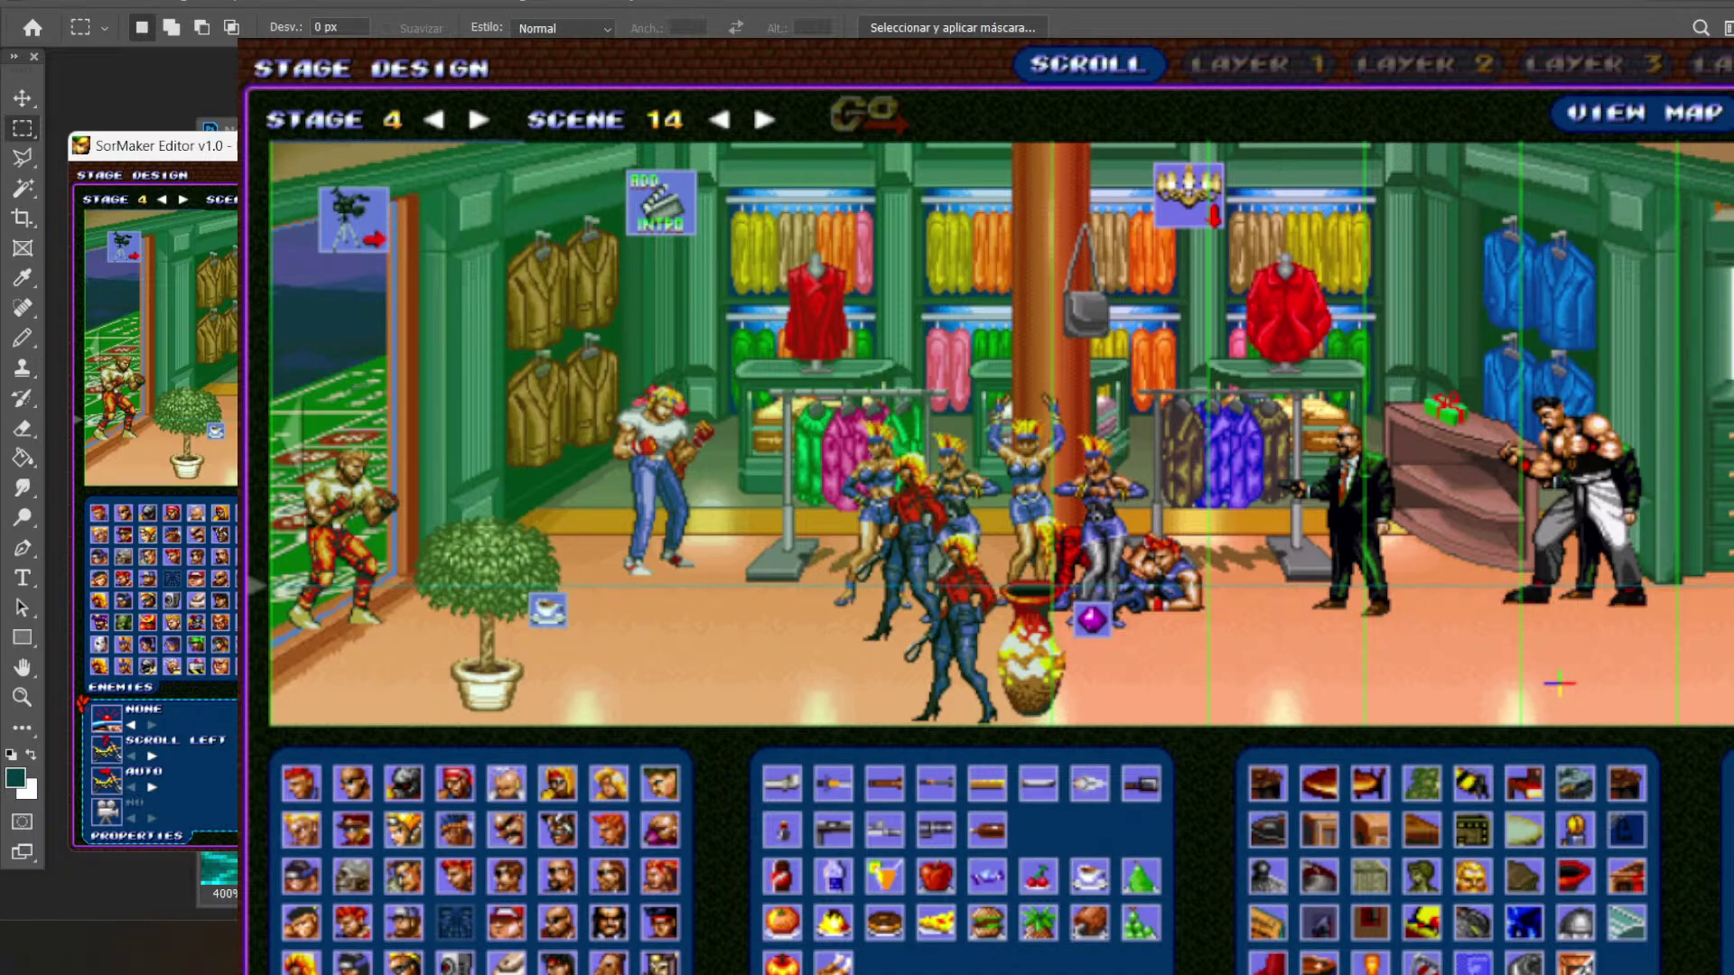
left_click_drag(1599, 683, 1011, 687)
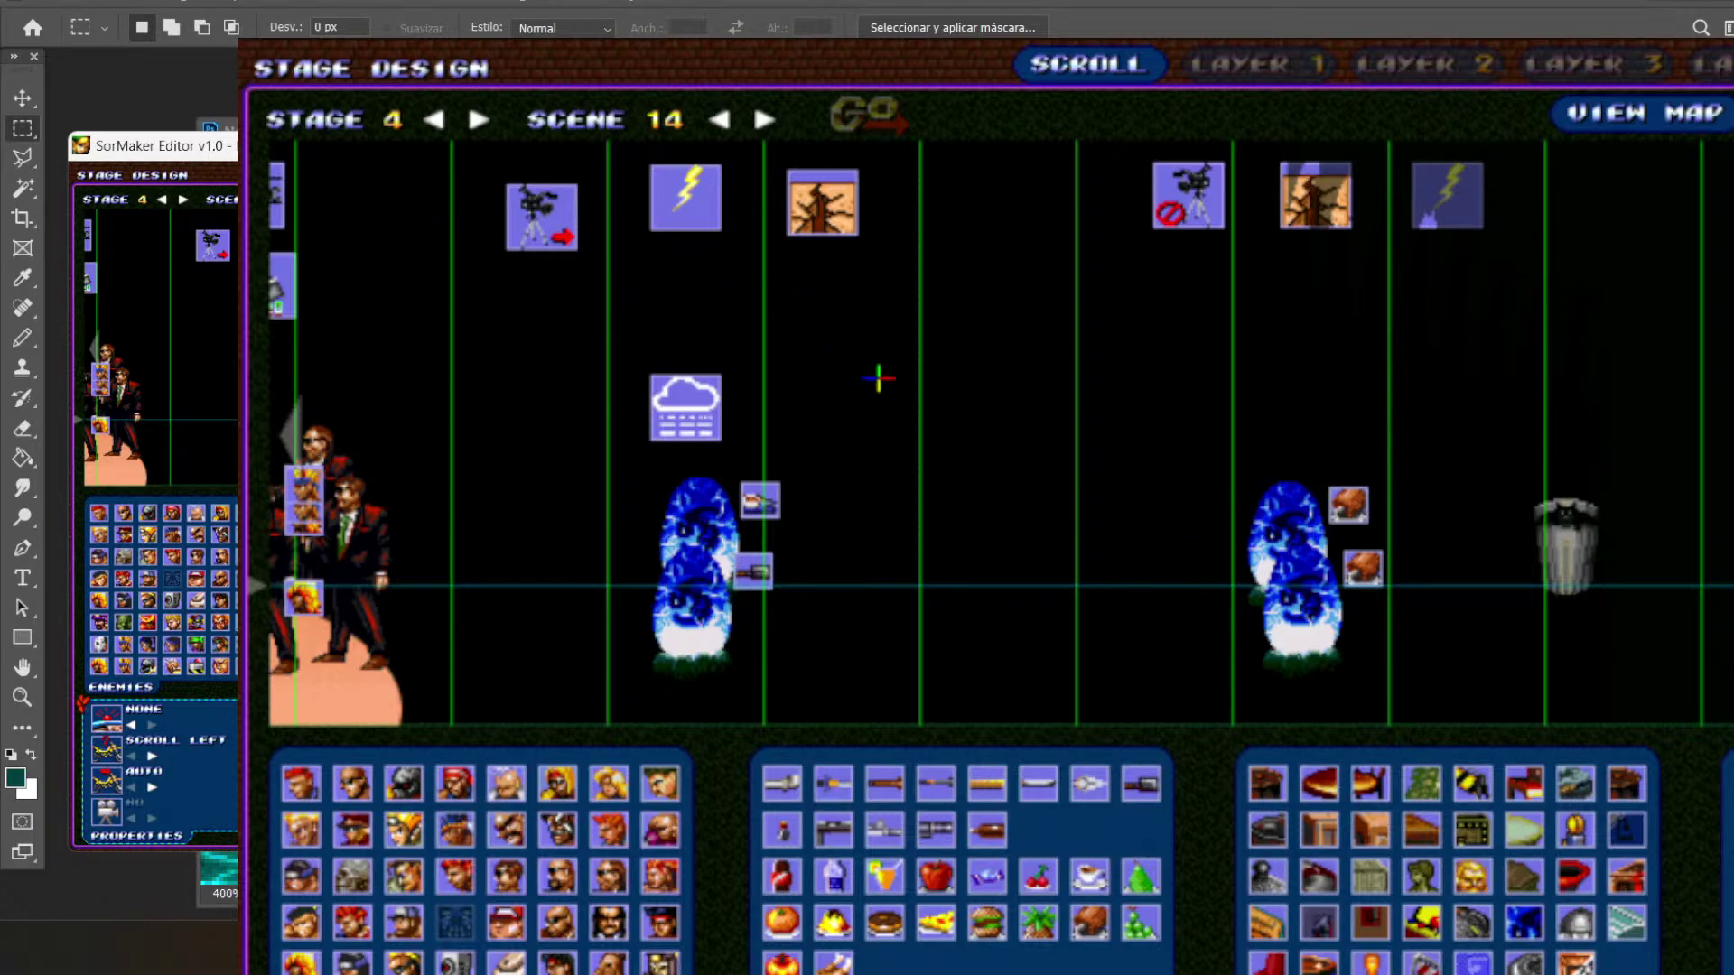
scroll(1715, 393, "down", 2)
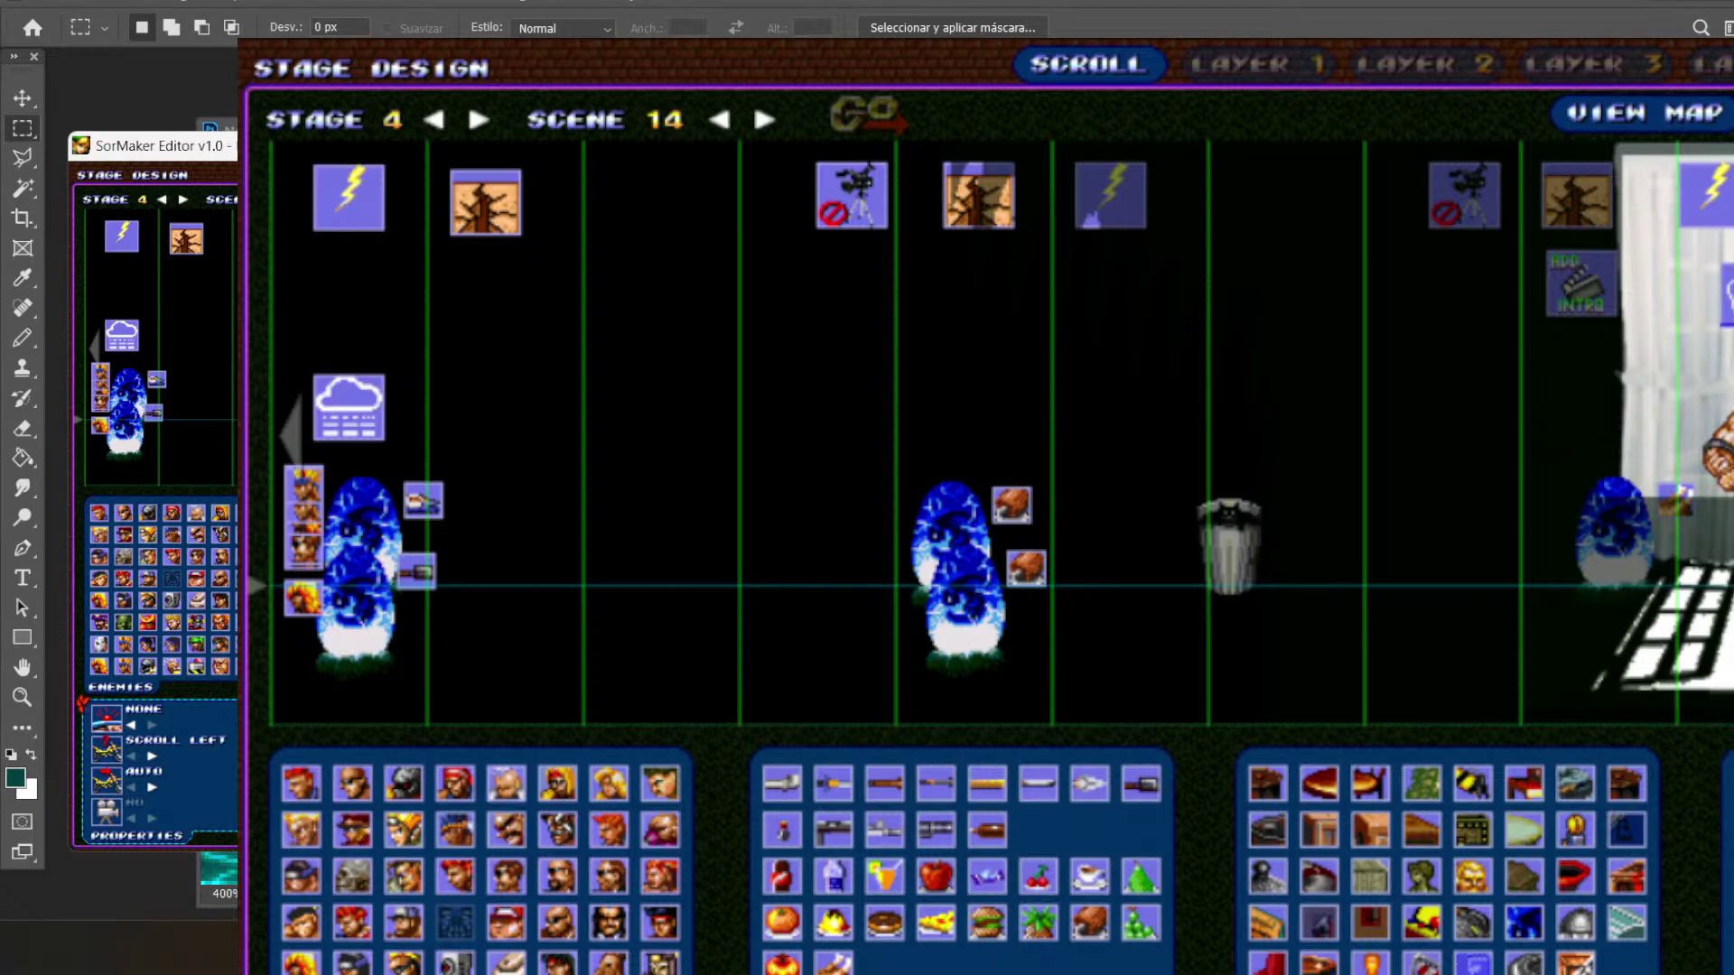
- View the helicopter and armchair backgrounds in scenes 15 and 16 of stage 4
left_click(764, 121)
left_click(844, 120)
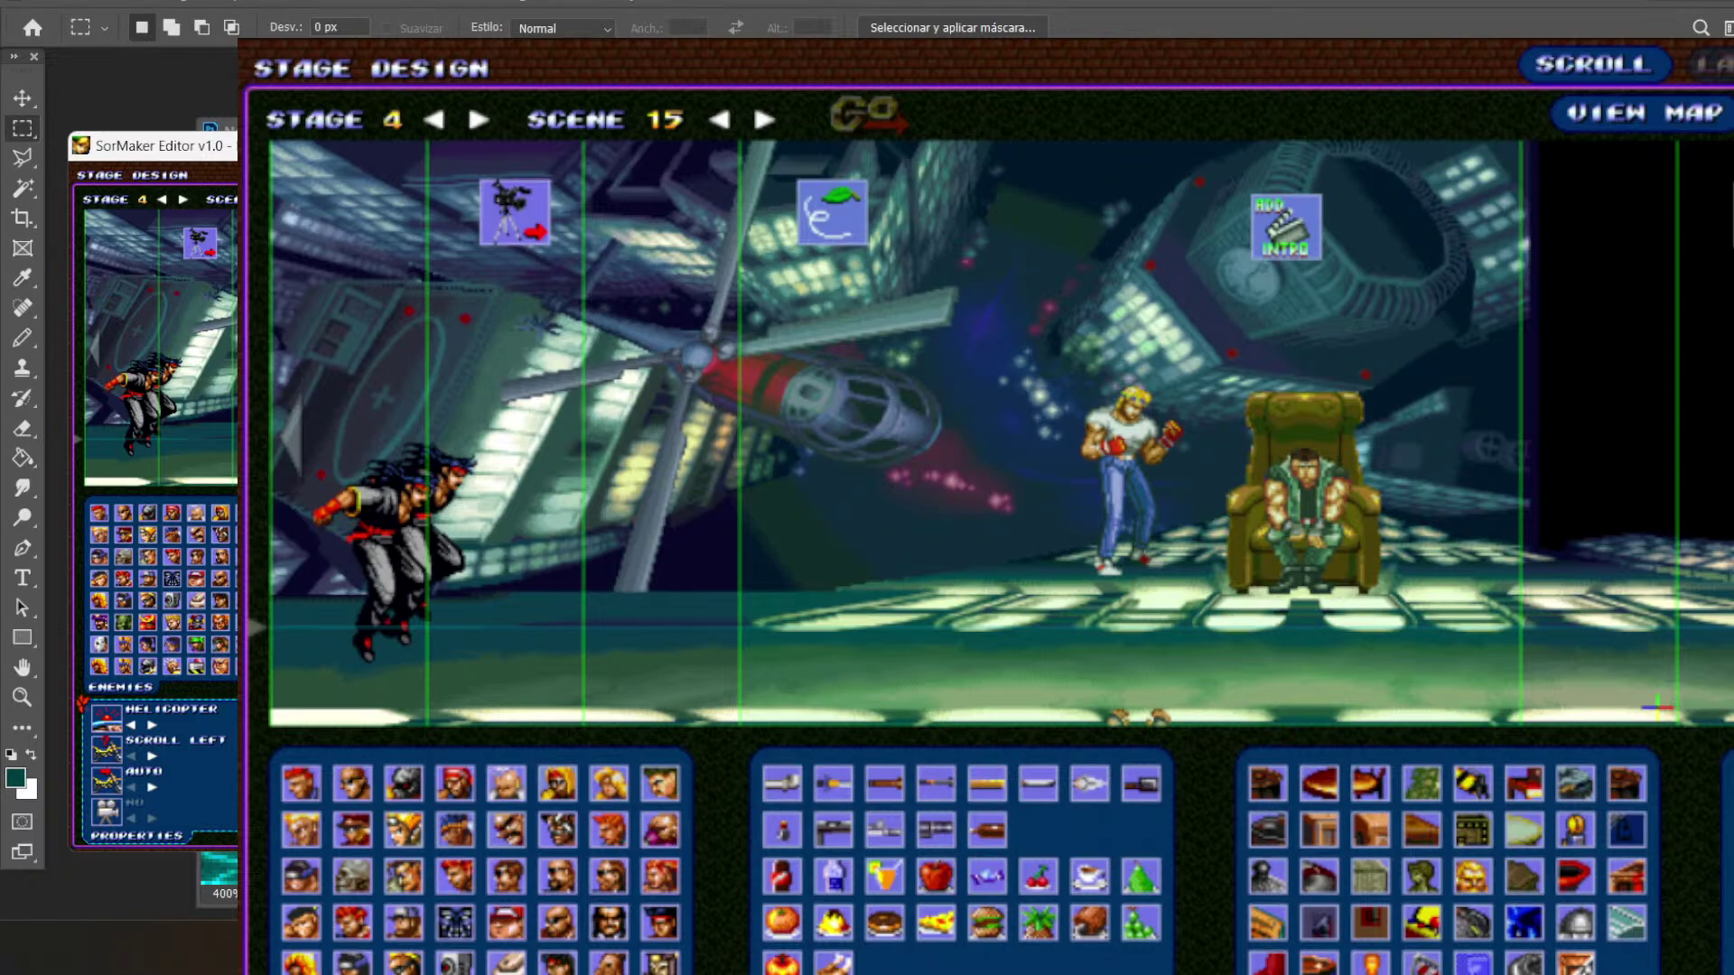
left_click(764, 116)
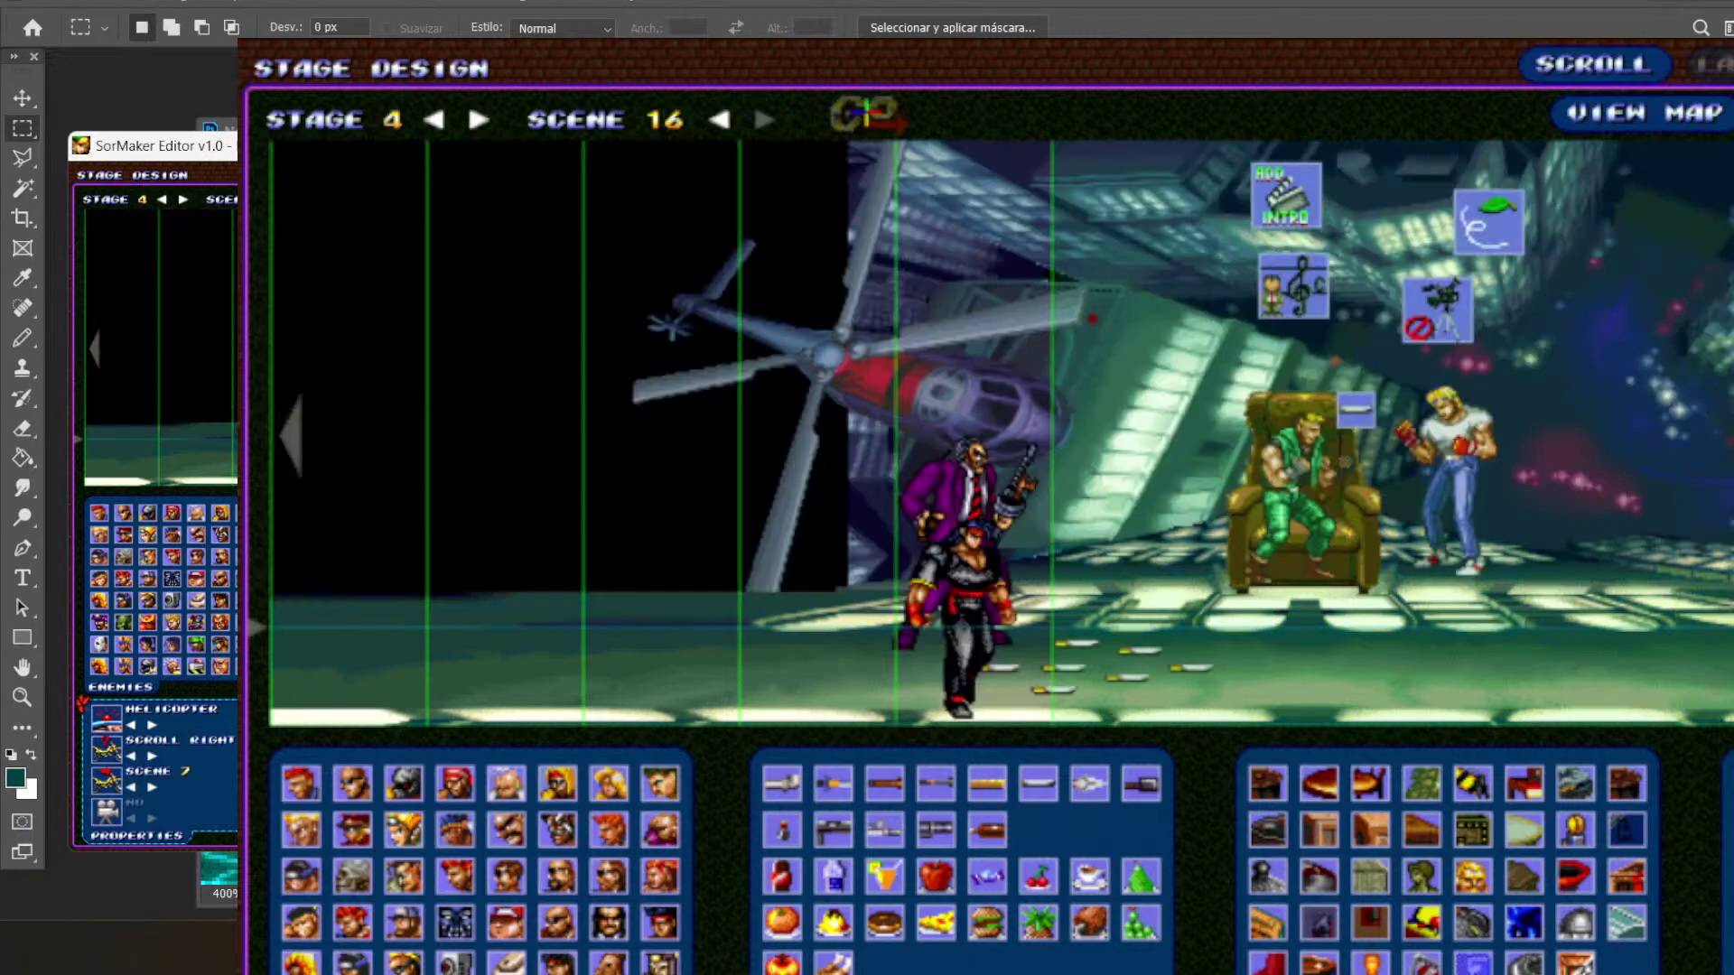
left_click(860, 113)
- Switch to Photoshop and show the whole Noodles.psd background at 100% zoom
key("alt+Tab")
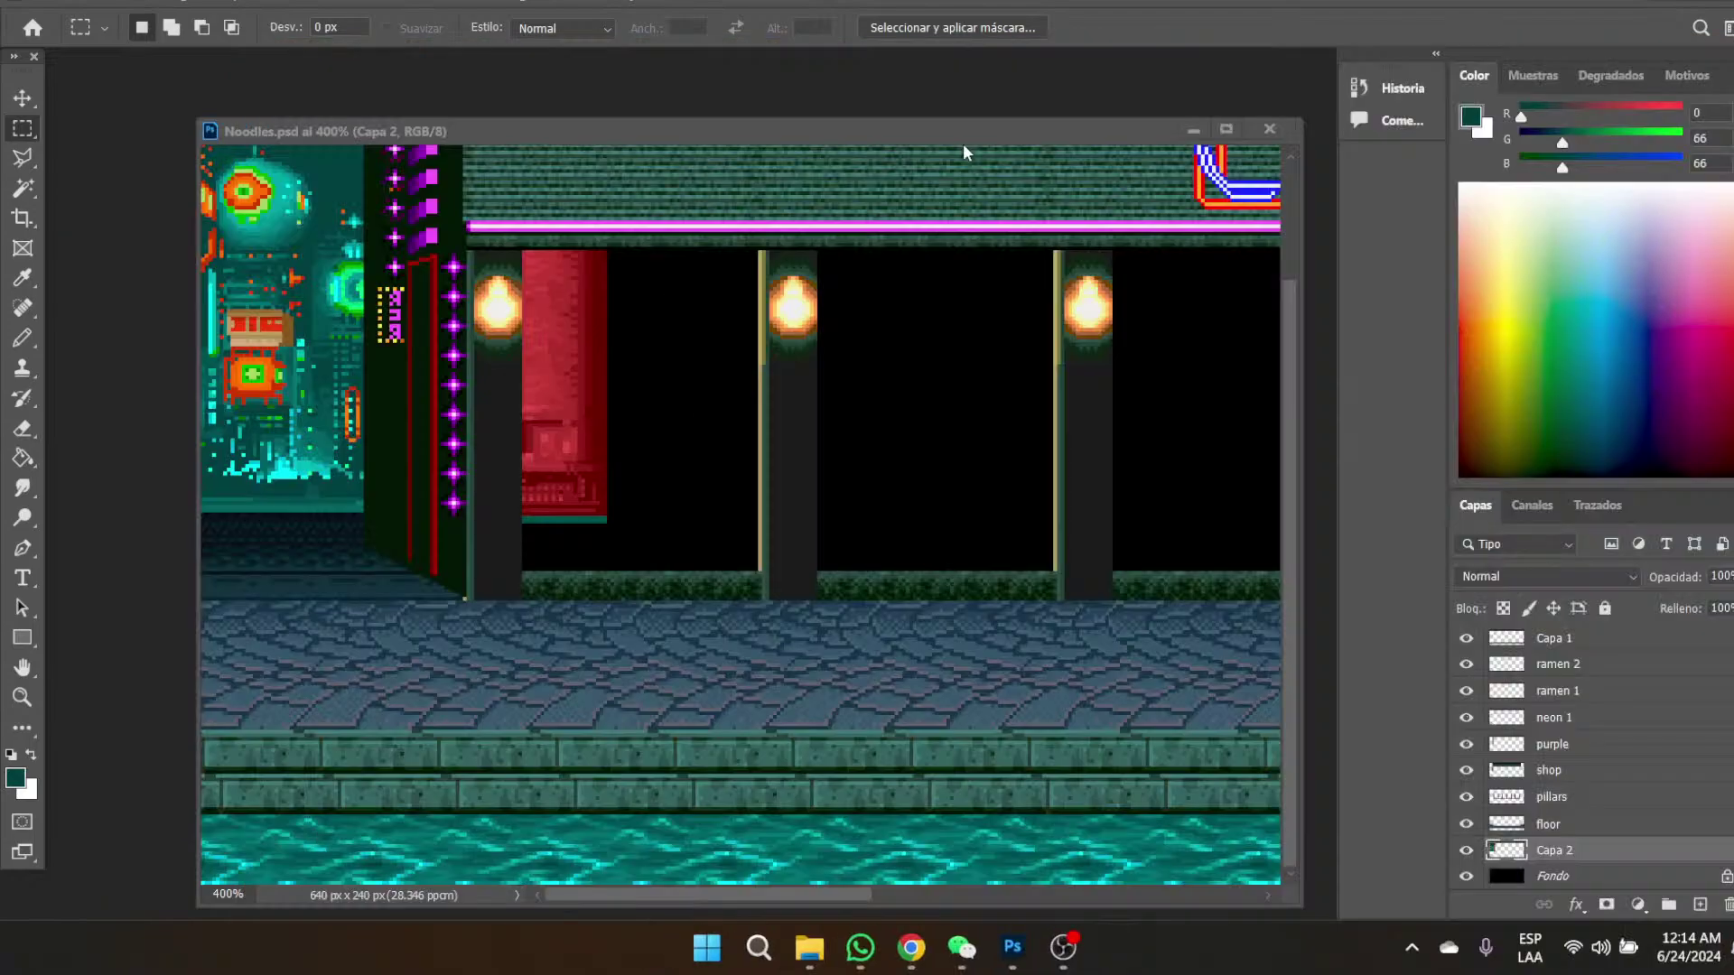
left_click(22, 696)
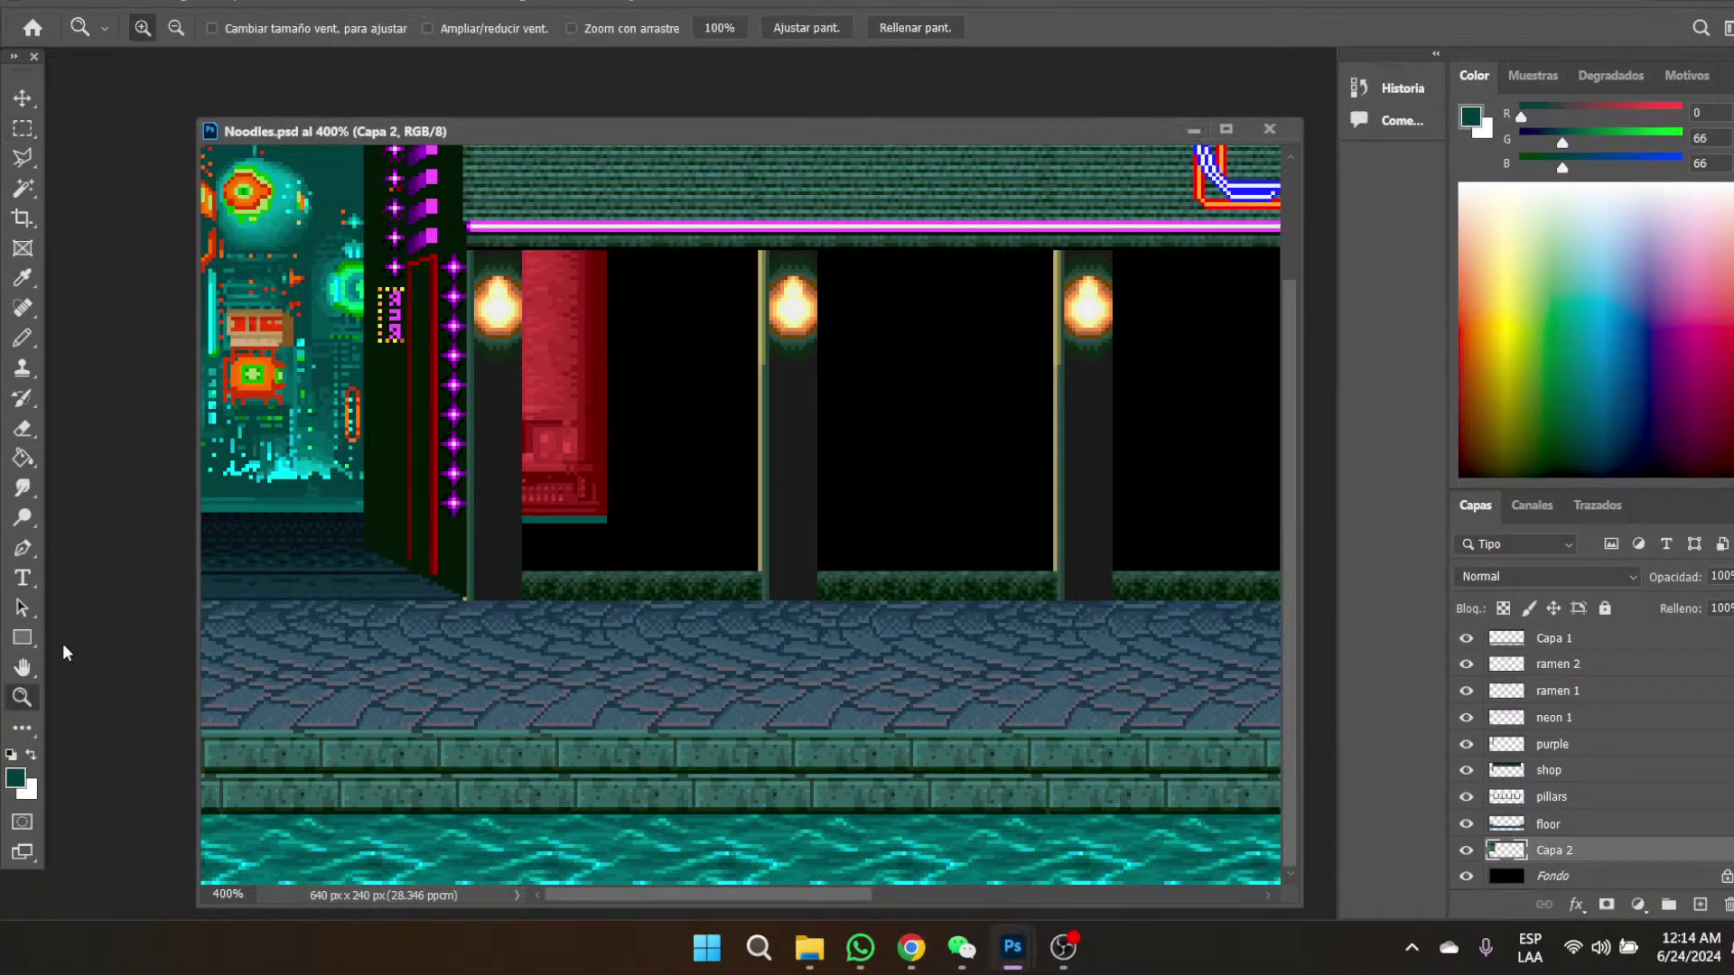
left_click(718, 28)
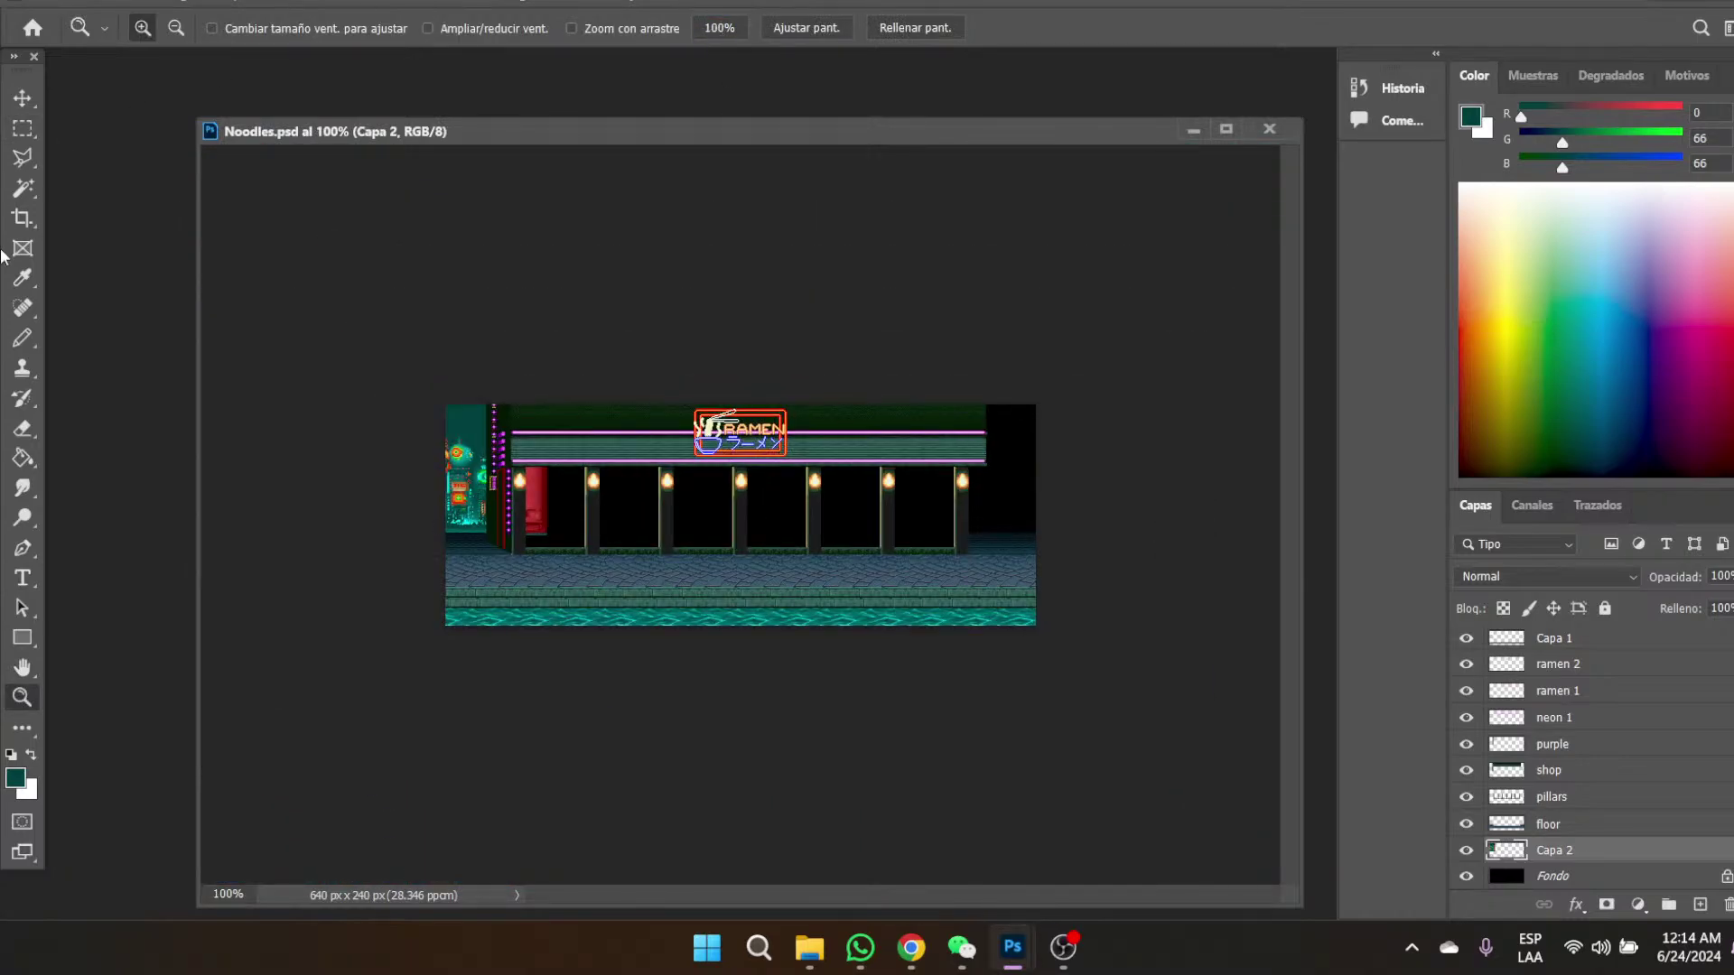
left_click(52, 4)
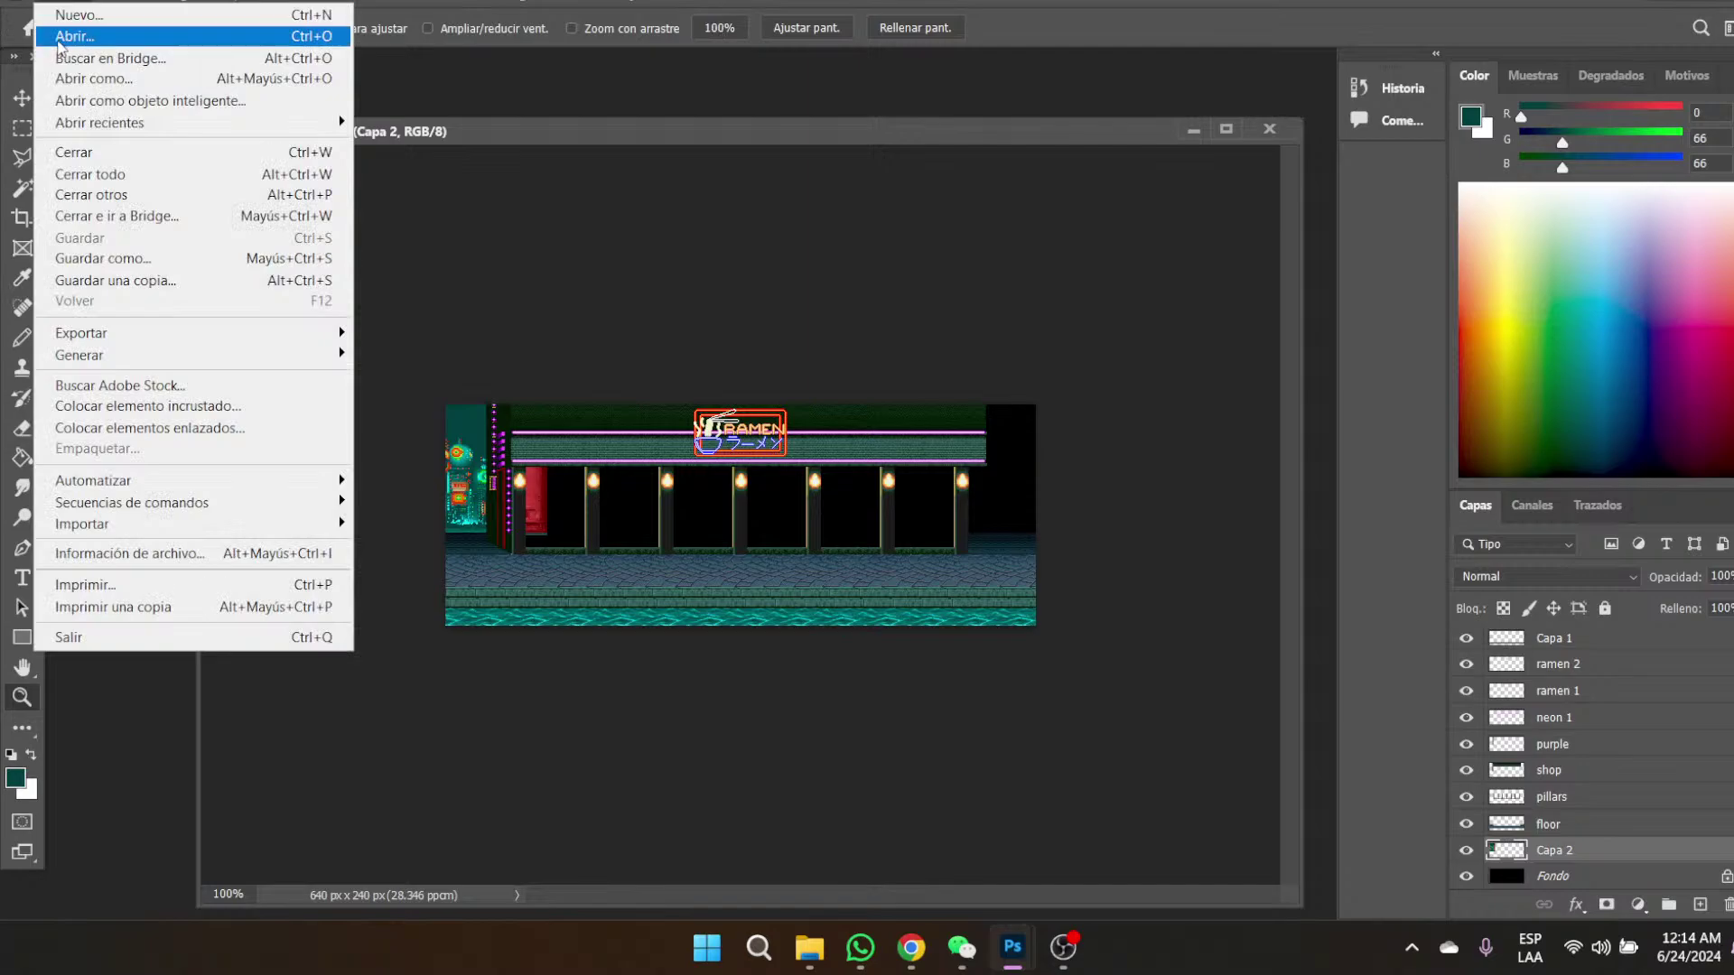
left_click(720, 134)
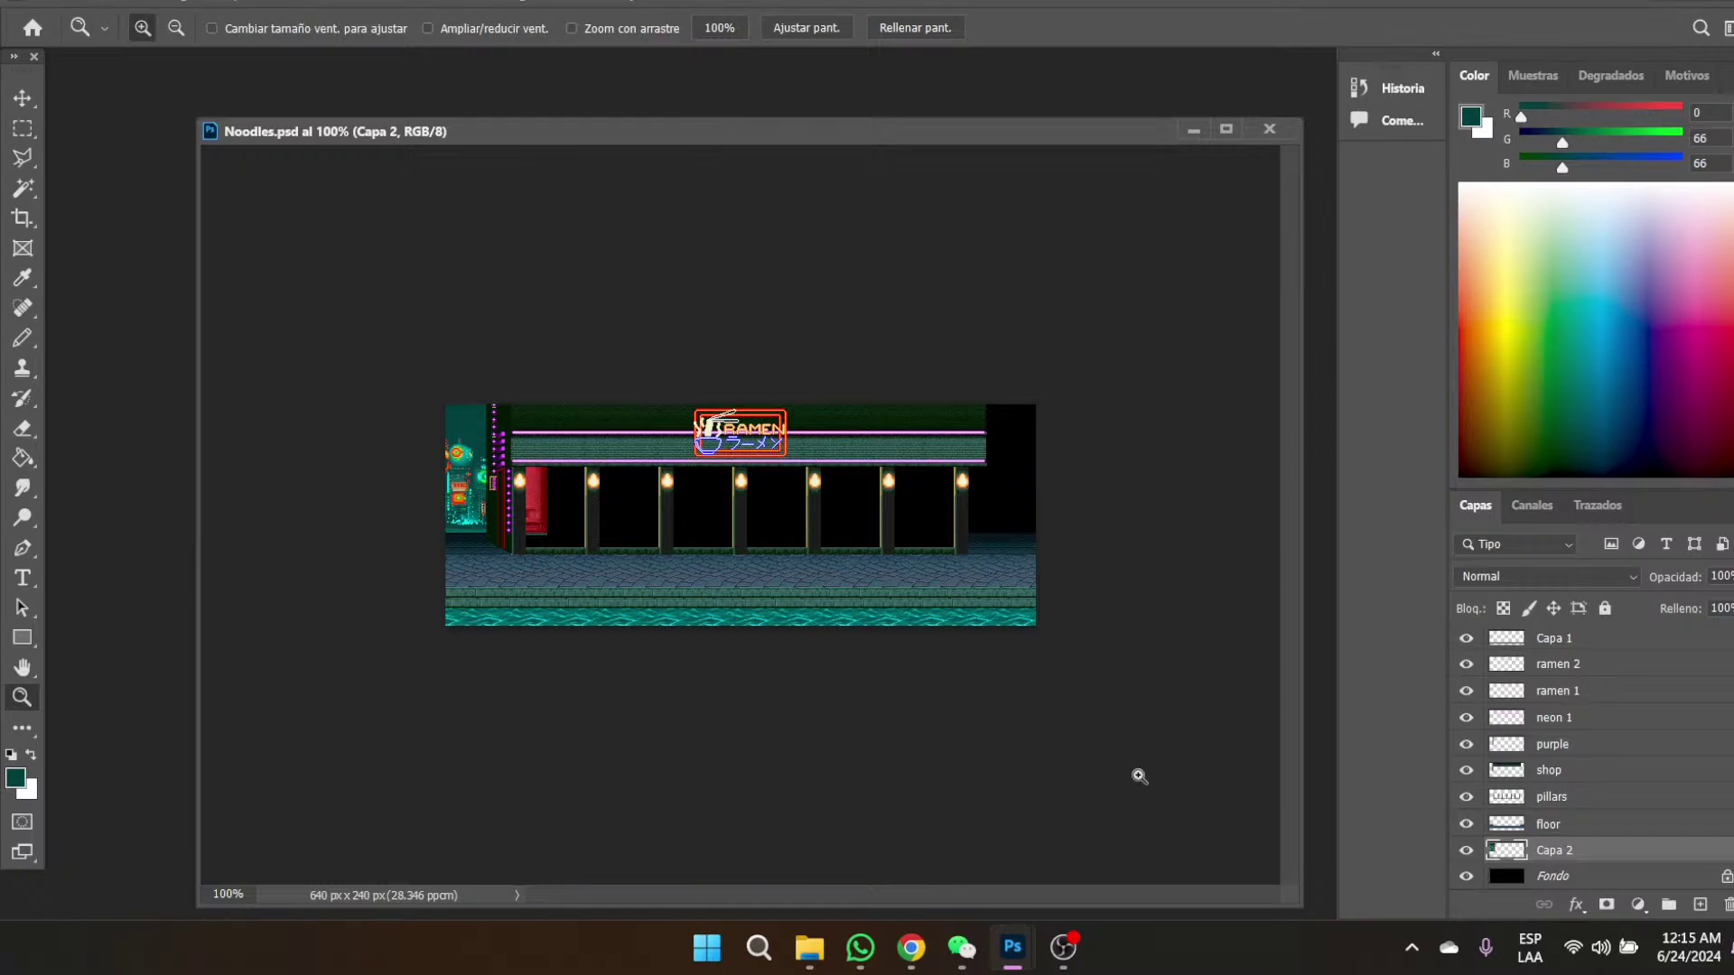
- Switch to OBS Studio to bring up the streaming controls
left_click(1063, 948)
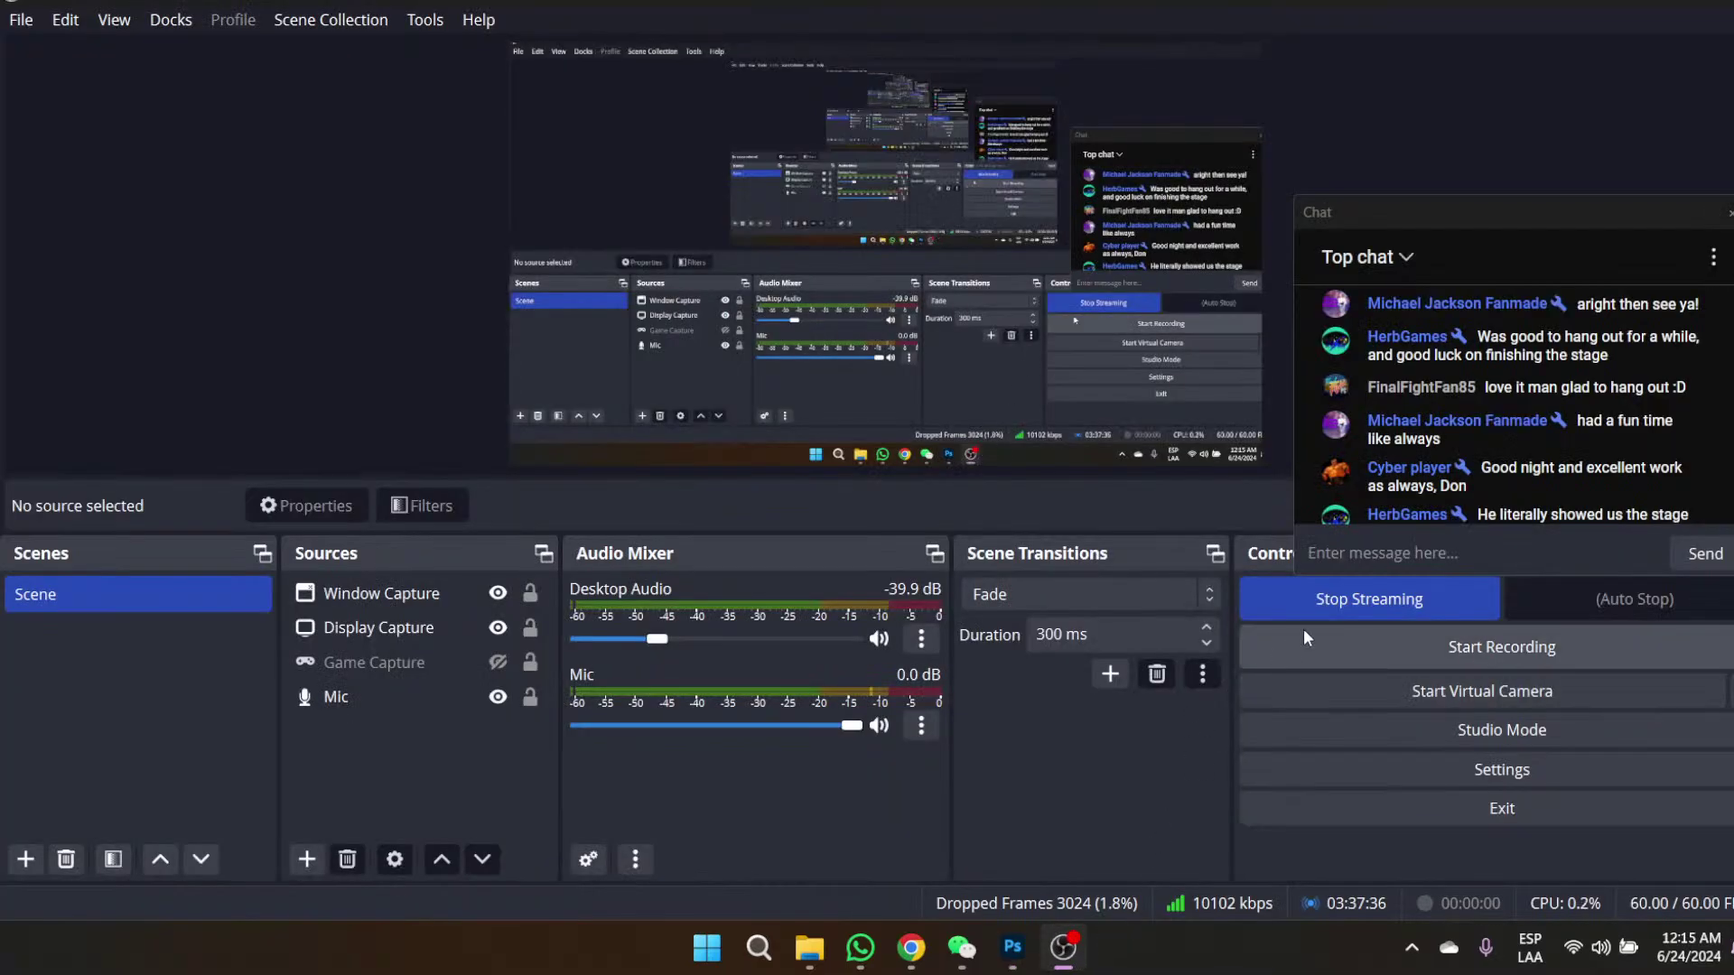